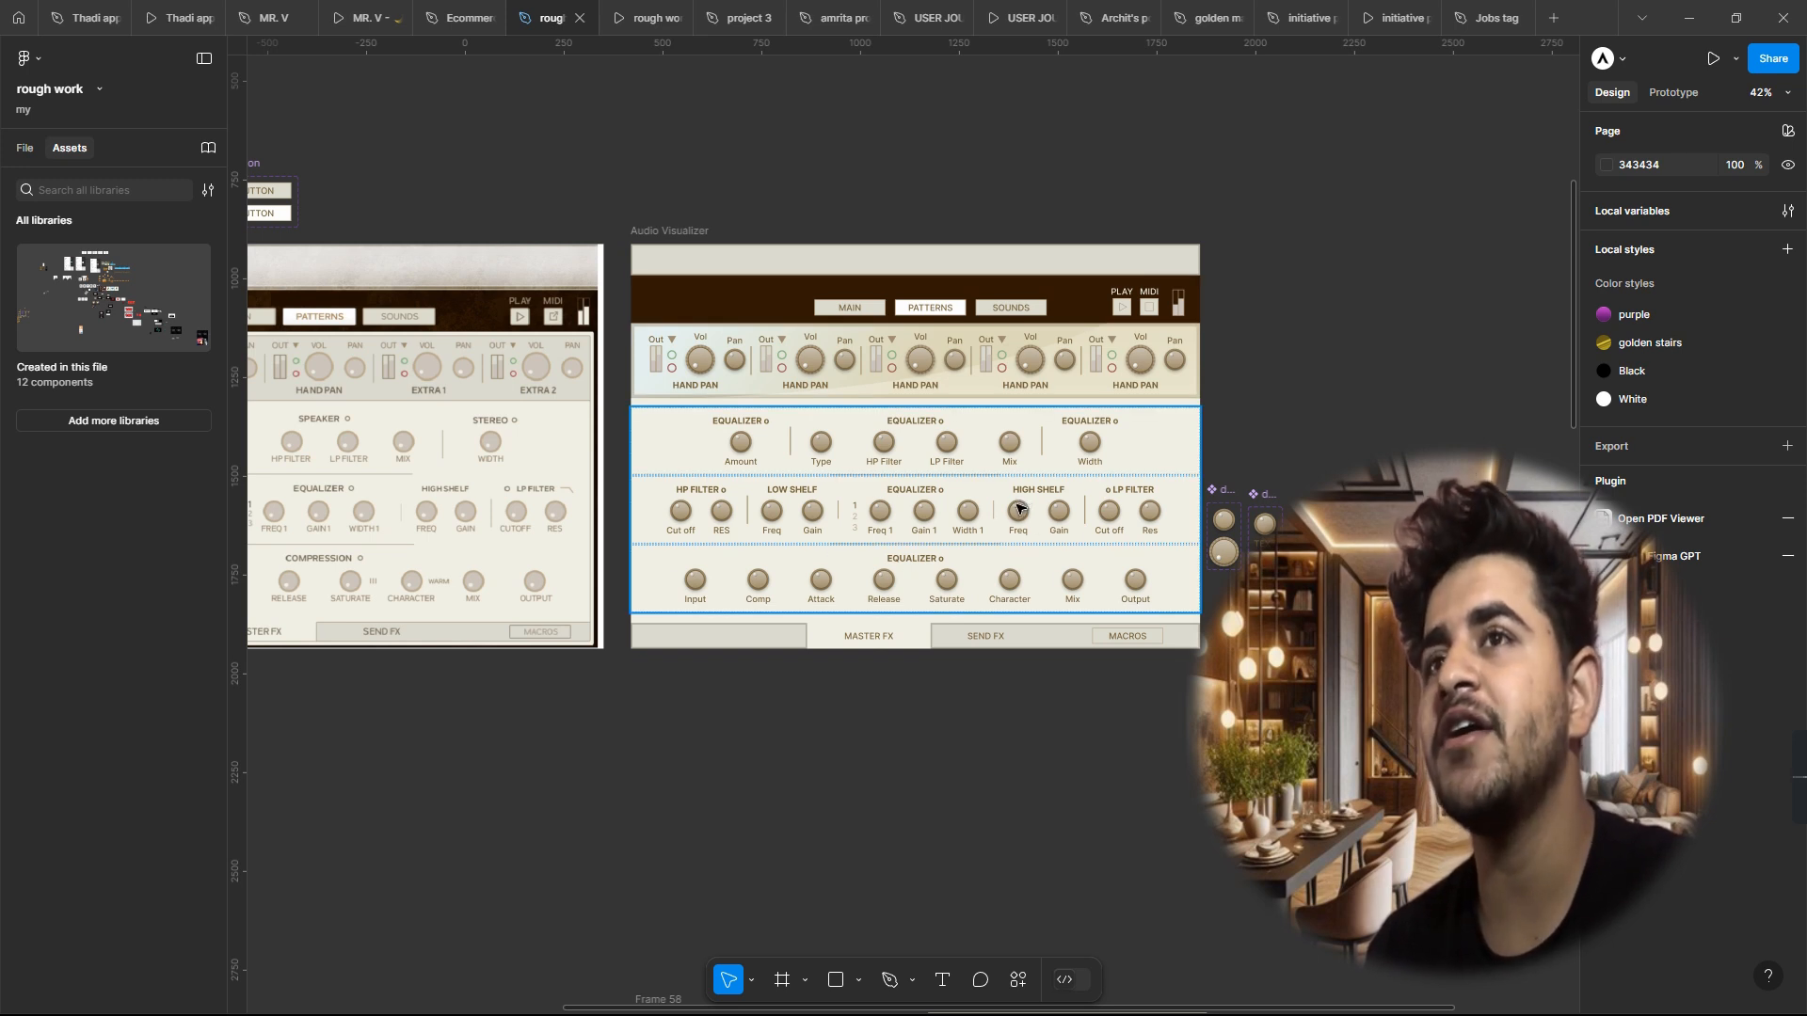
# Step: Turn text visibility off and back on for the Freq dial under HIGH SHELF in the Audio Visualizer frame
pyautogui.scroll(3, 1048, 432)
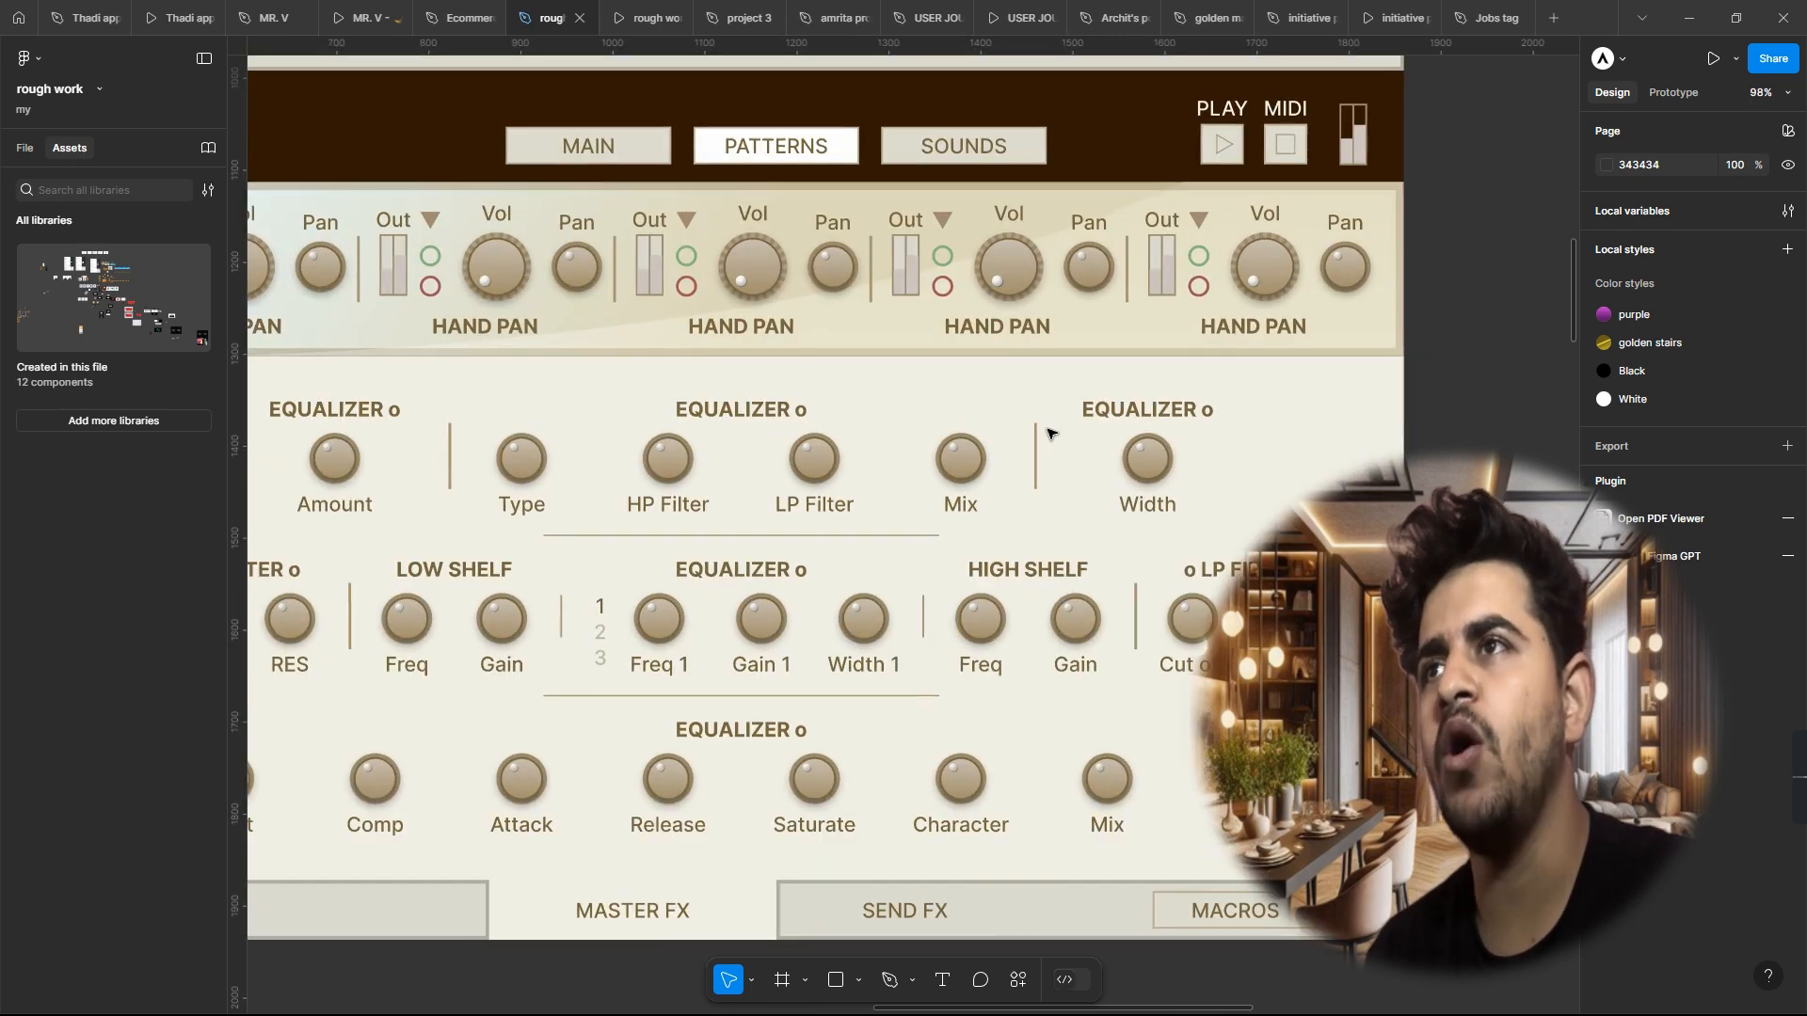
pyautogui.scroll(3, 1048, 432)
pyautogui.scroll(-3, 1048, 432)
pyautogui.scroll(-6, 706, 424)
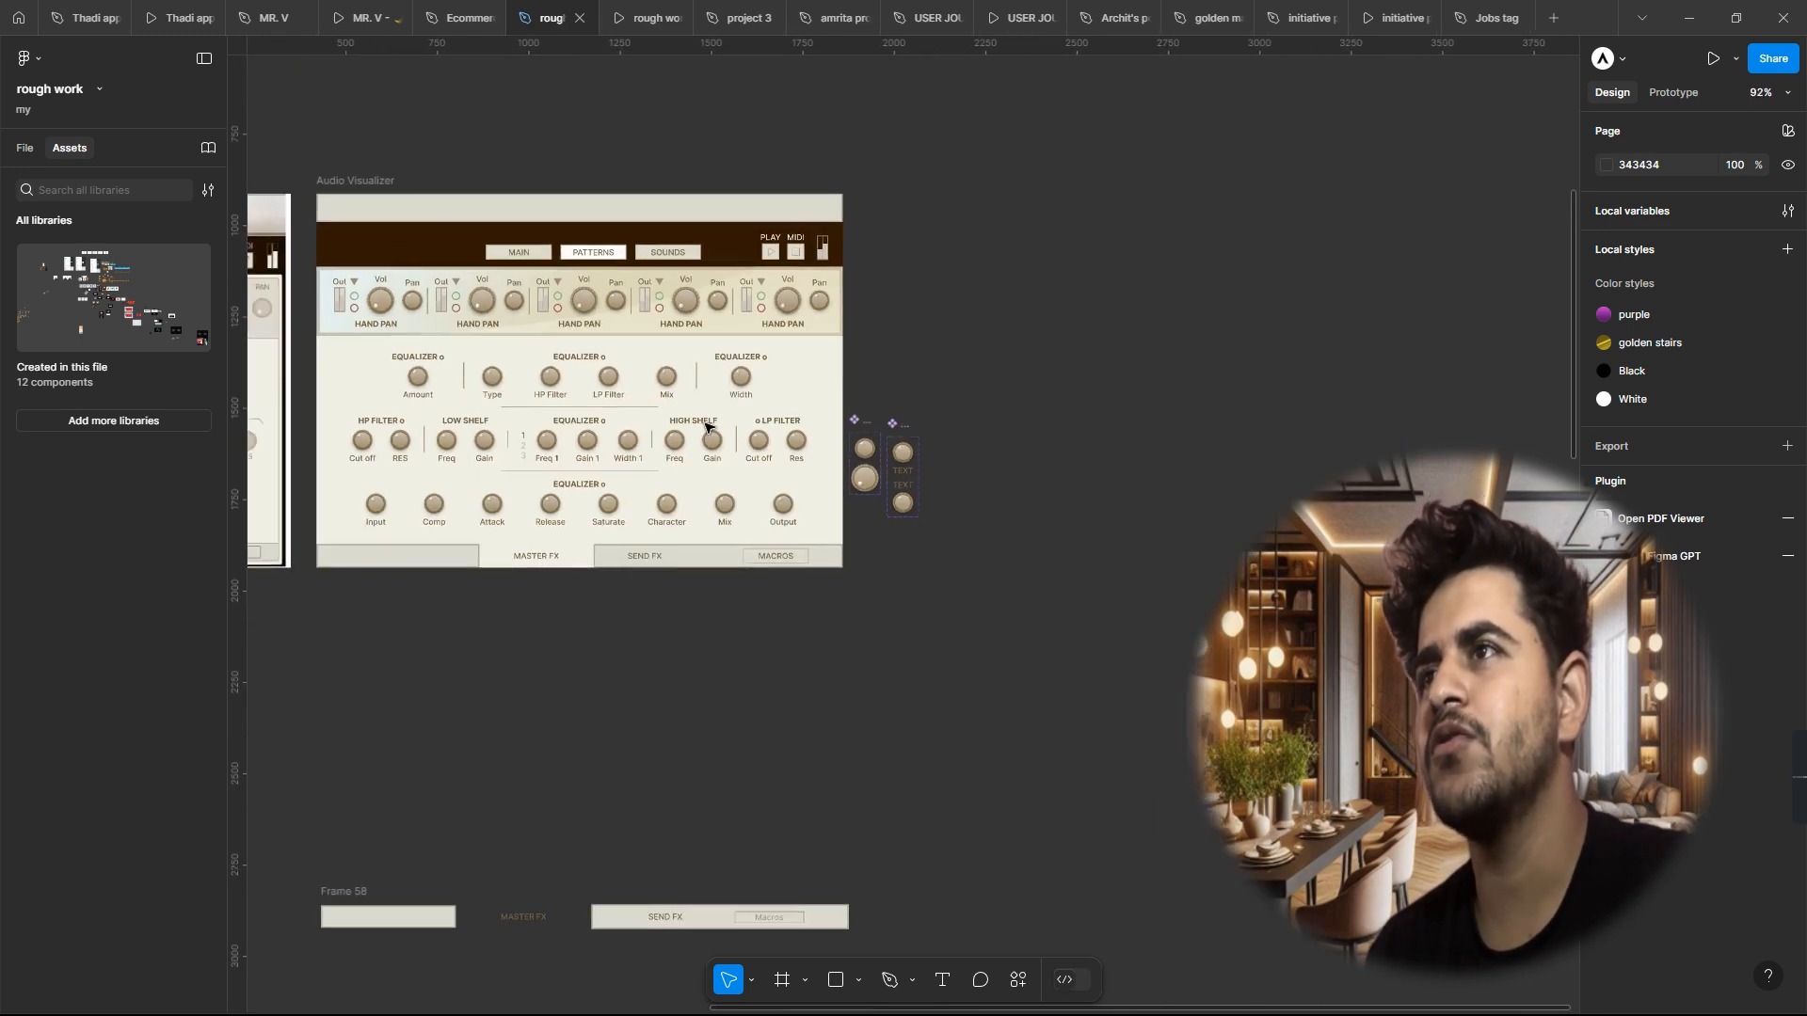
pyautogui.scroll(4, 762, 424)
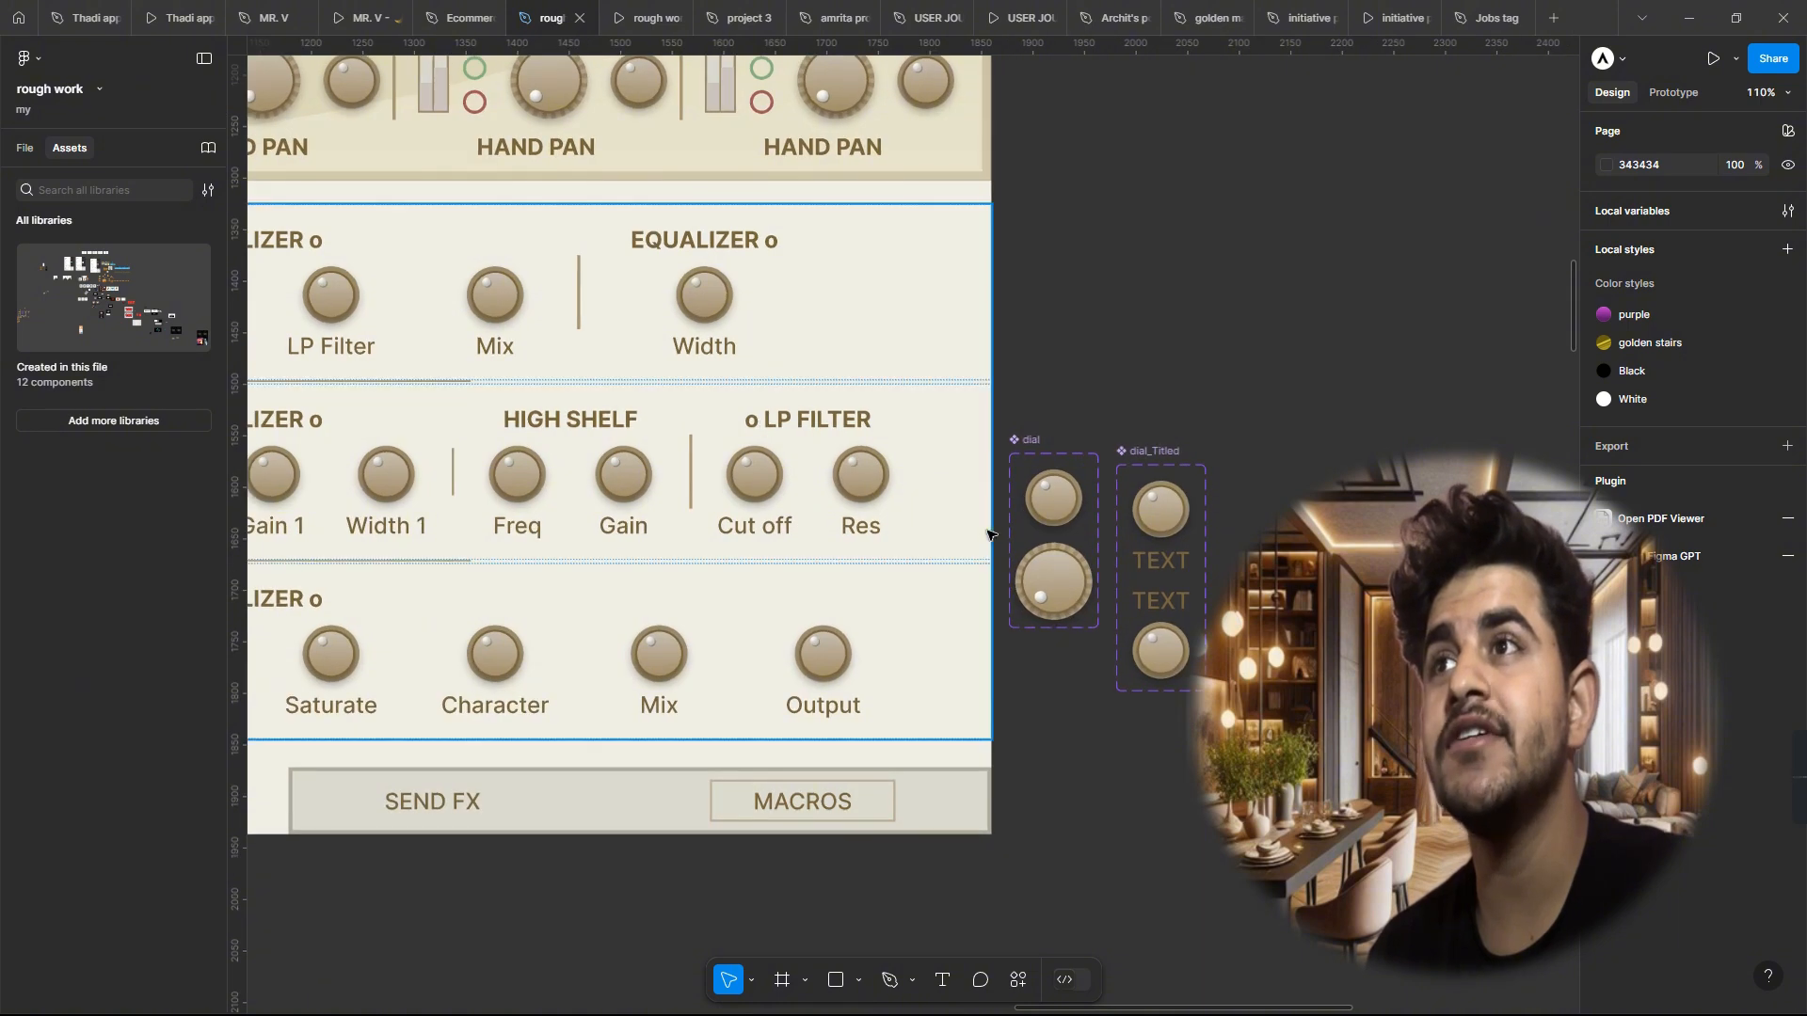
pyautogui.hscroll(-5, 736, 498)
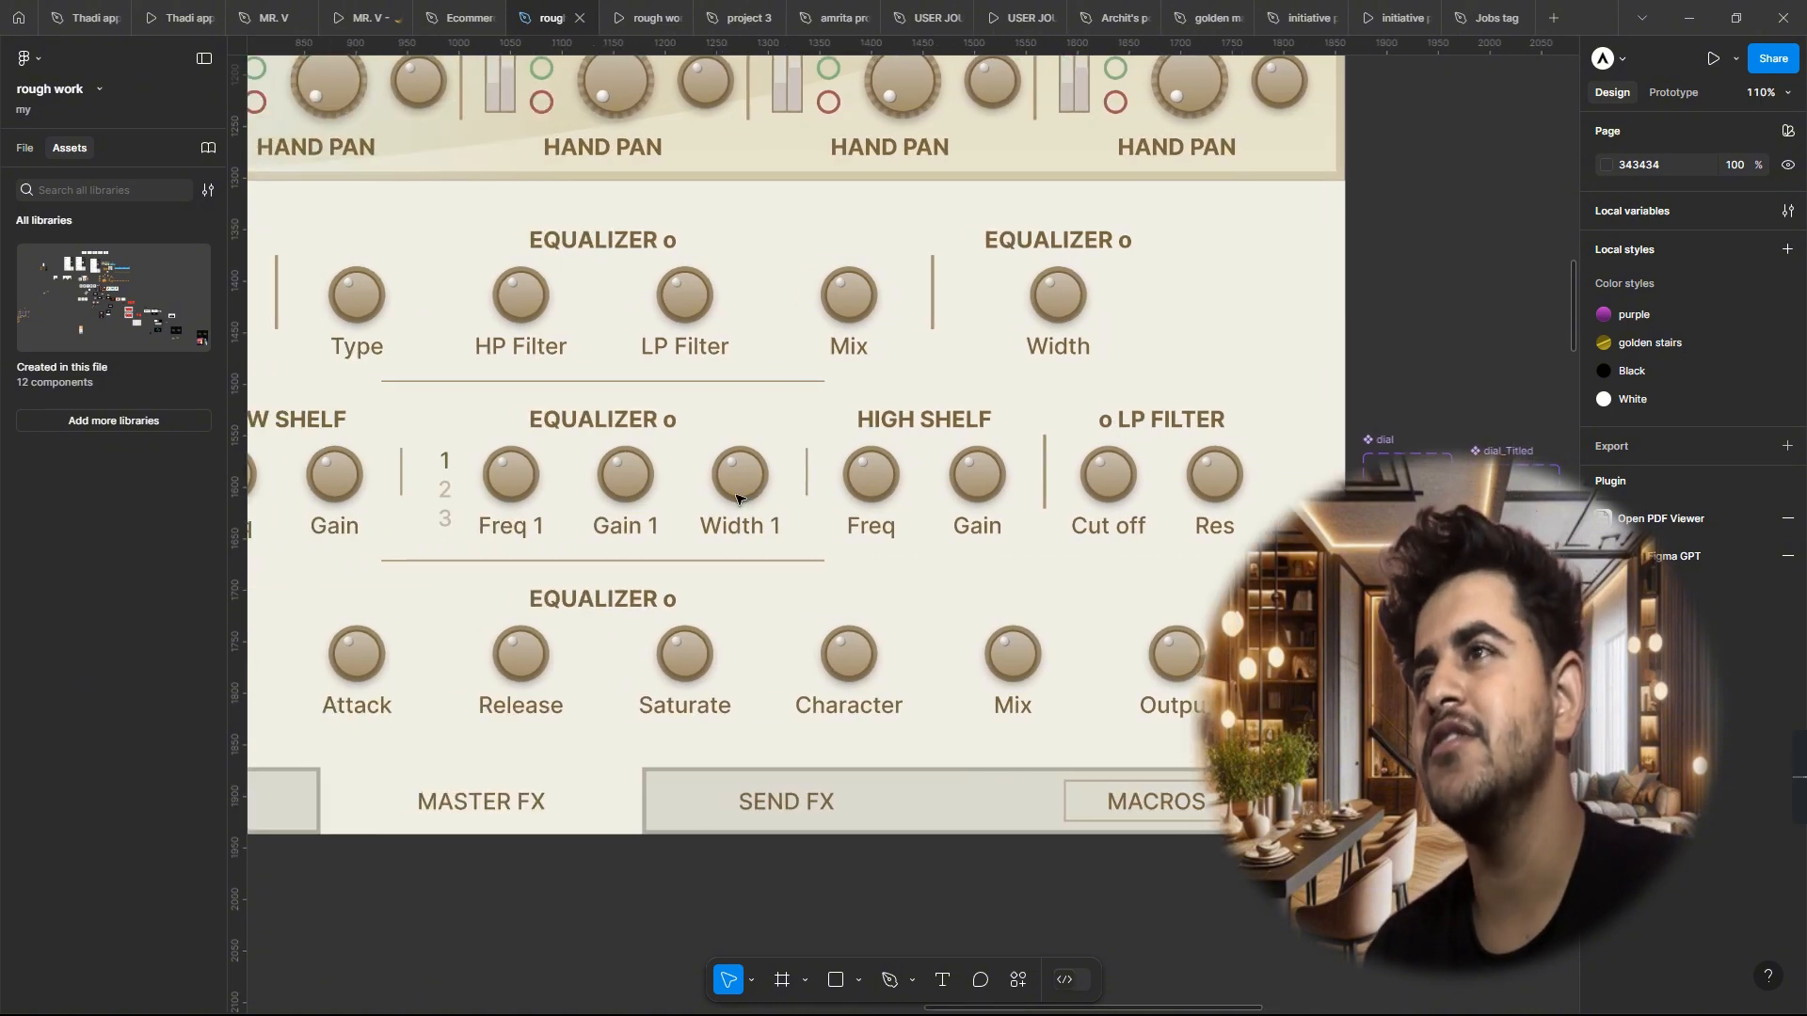
pyautogui.click(876, 483)
pyautogui.doubleClick(873, 478)
pyautogui.doubleClick(873, 476)
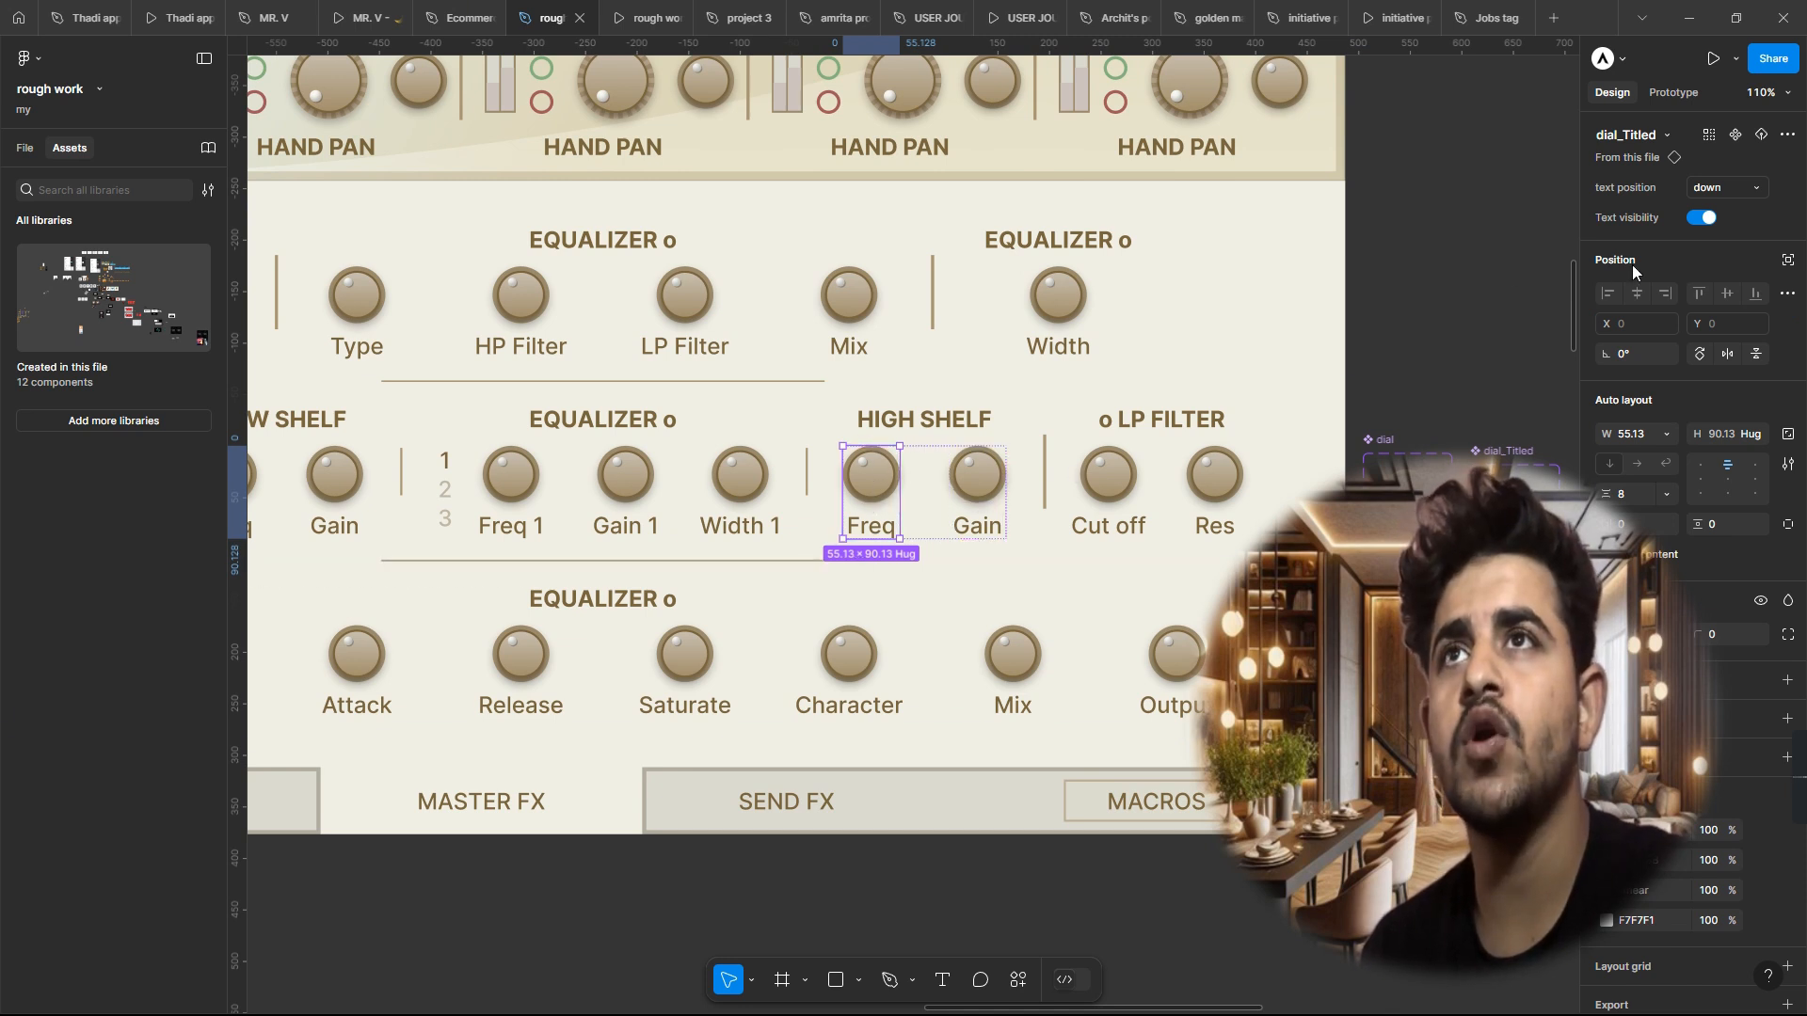
pyautogui.click(1698, 218)
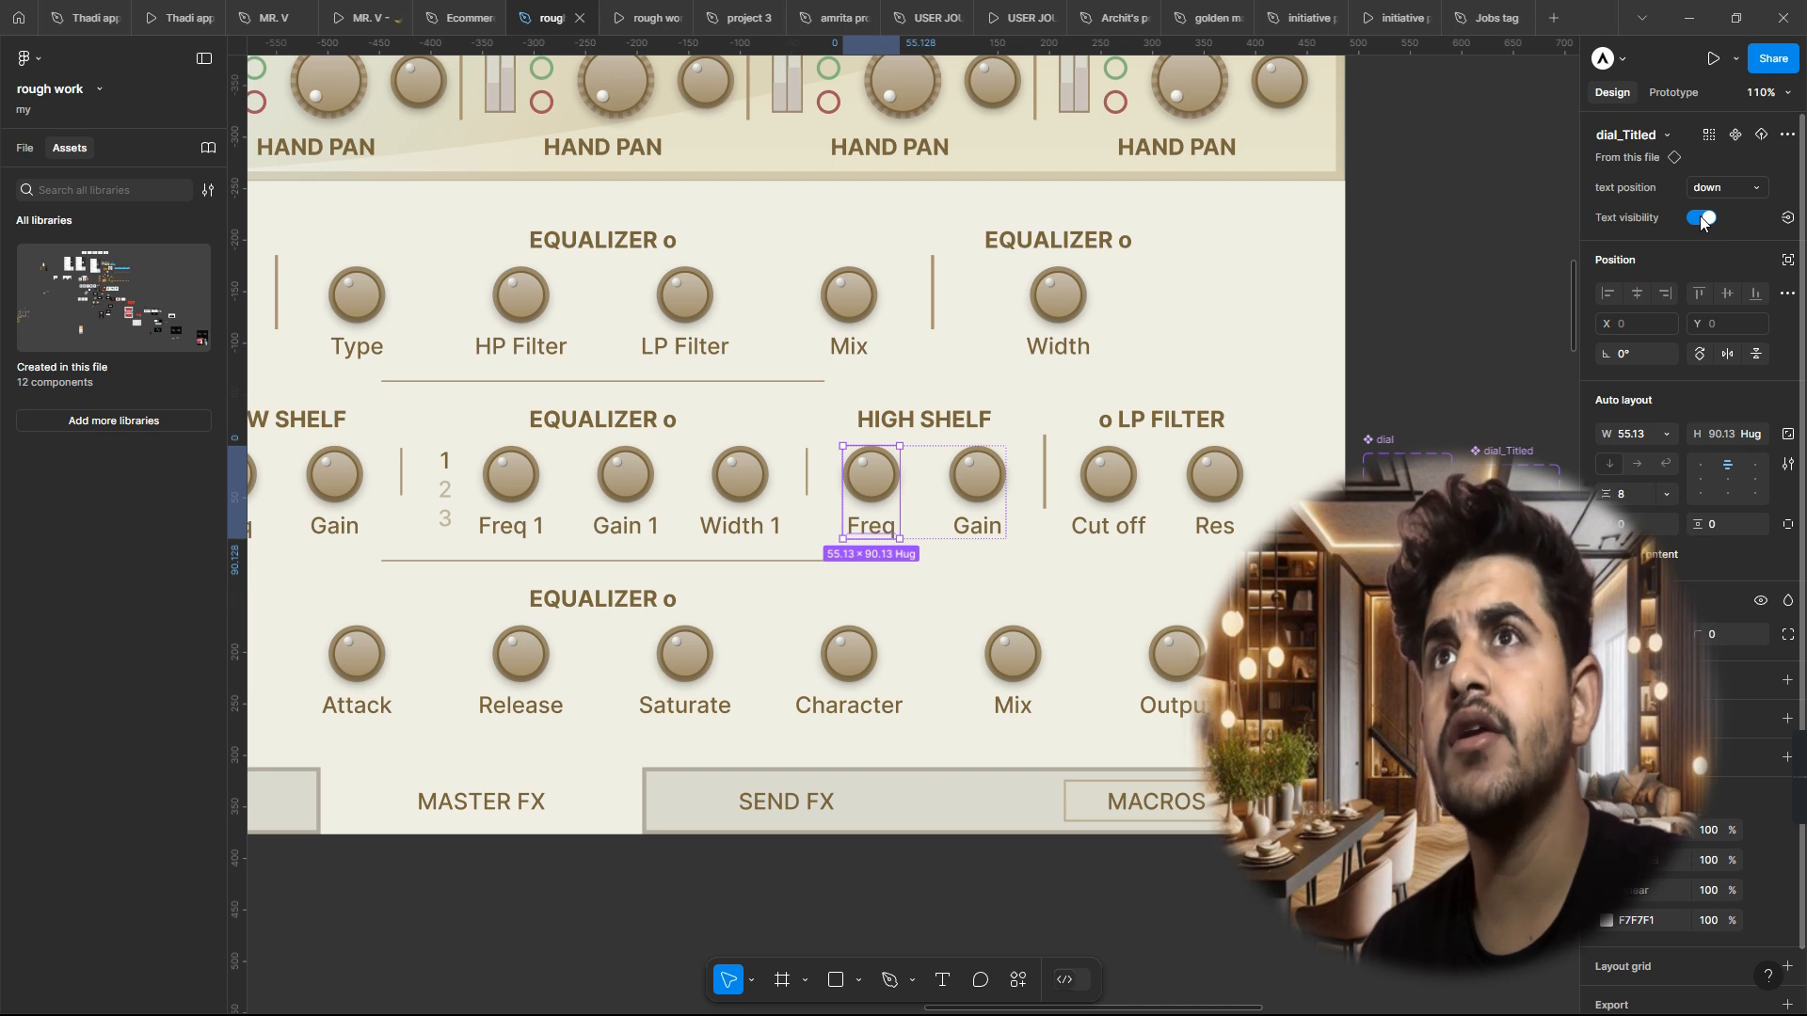
pyautogui.click(1699, 218)
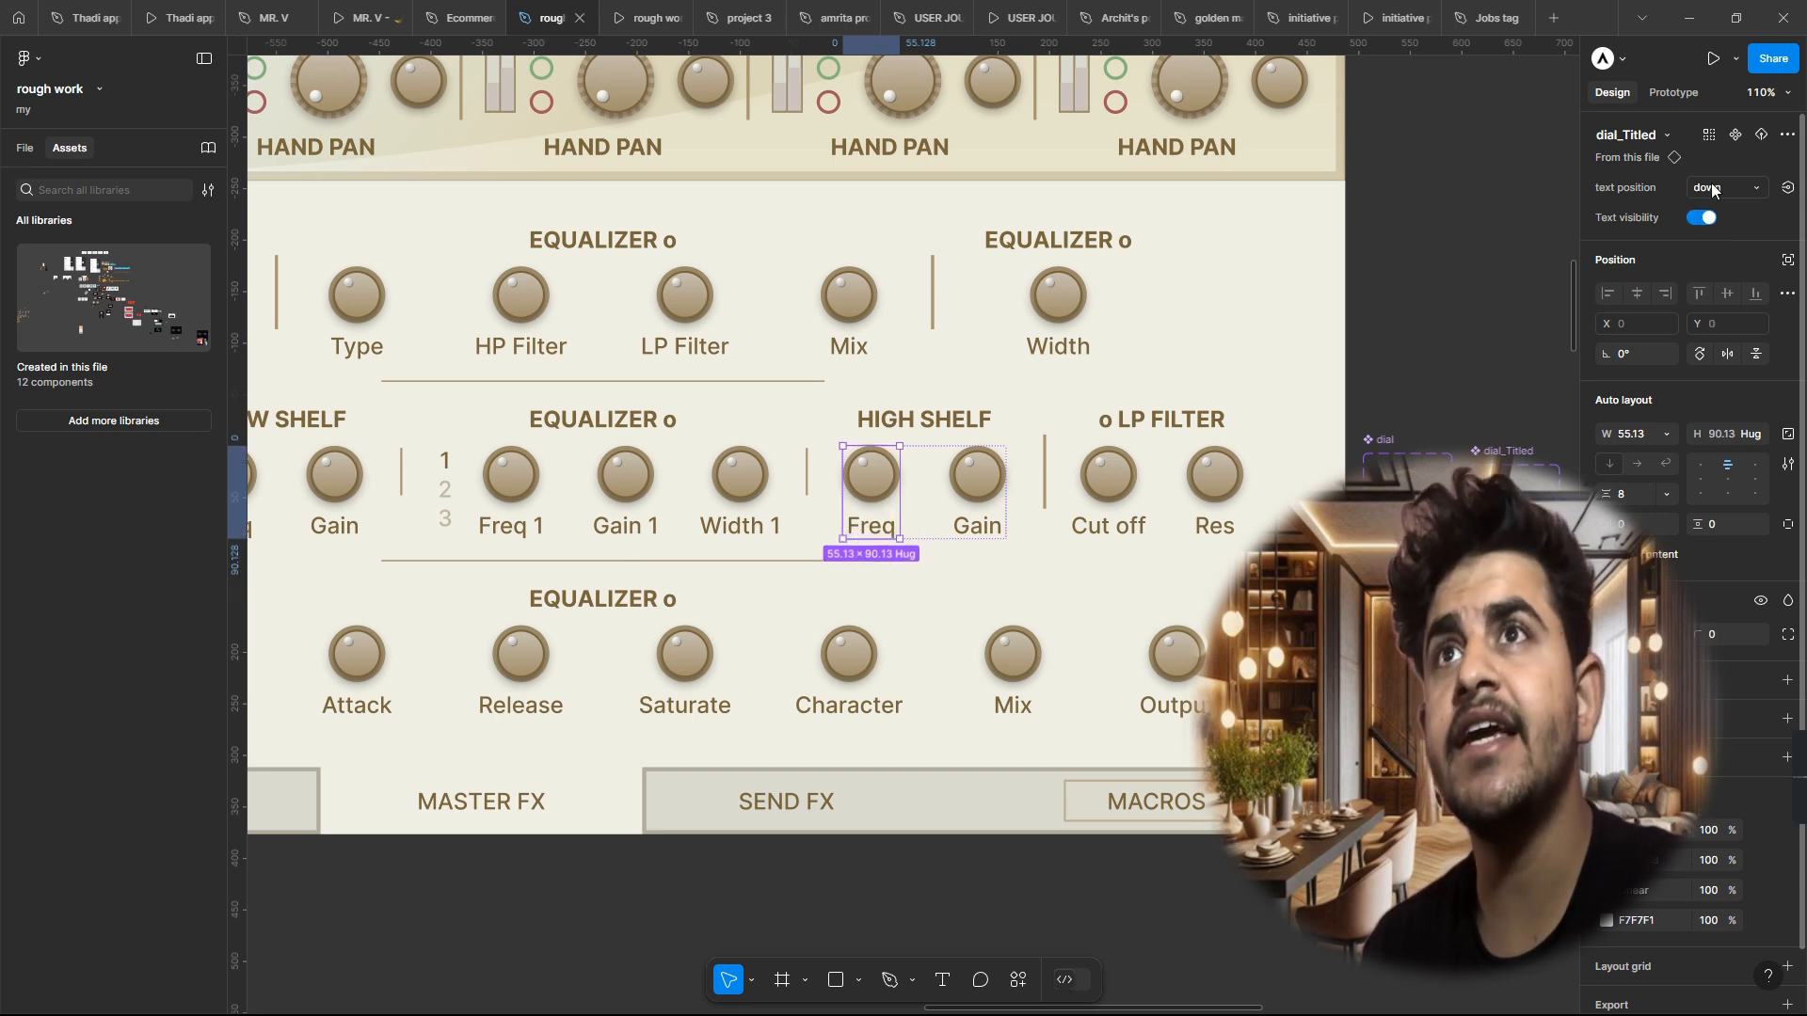
# Step: Try the Up text position on the HIGH SHELF Freq dial, and set it back to down
pyautogui.click(1703, 190)
pyautogui.click(1674, 201)
pyautogui.click(1733, 188)
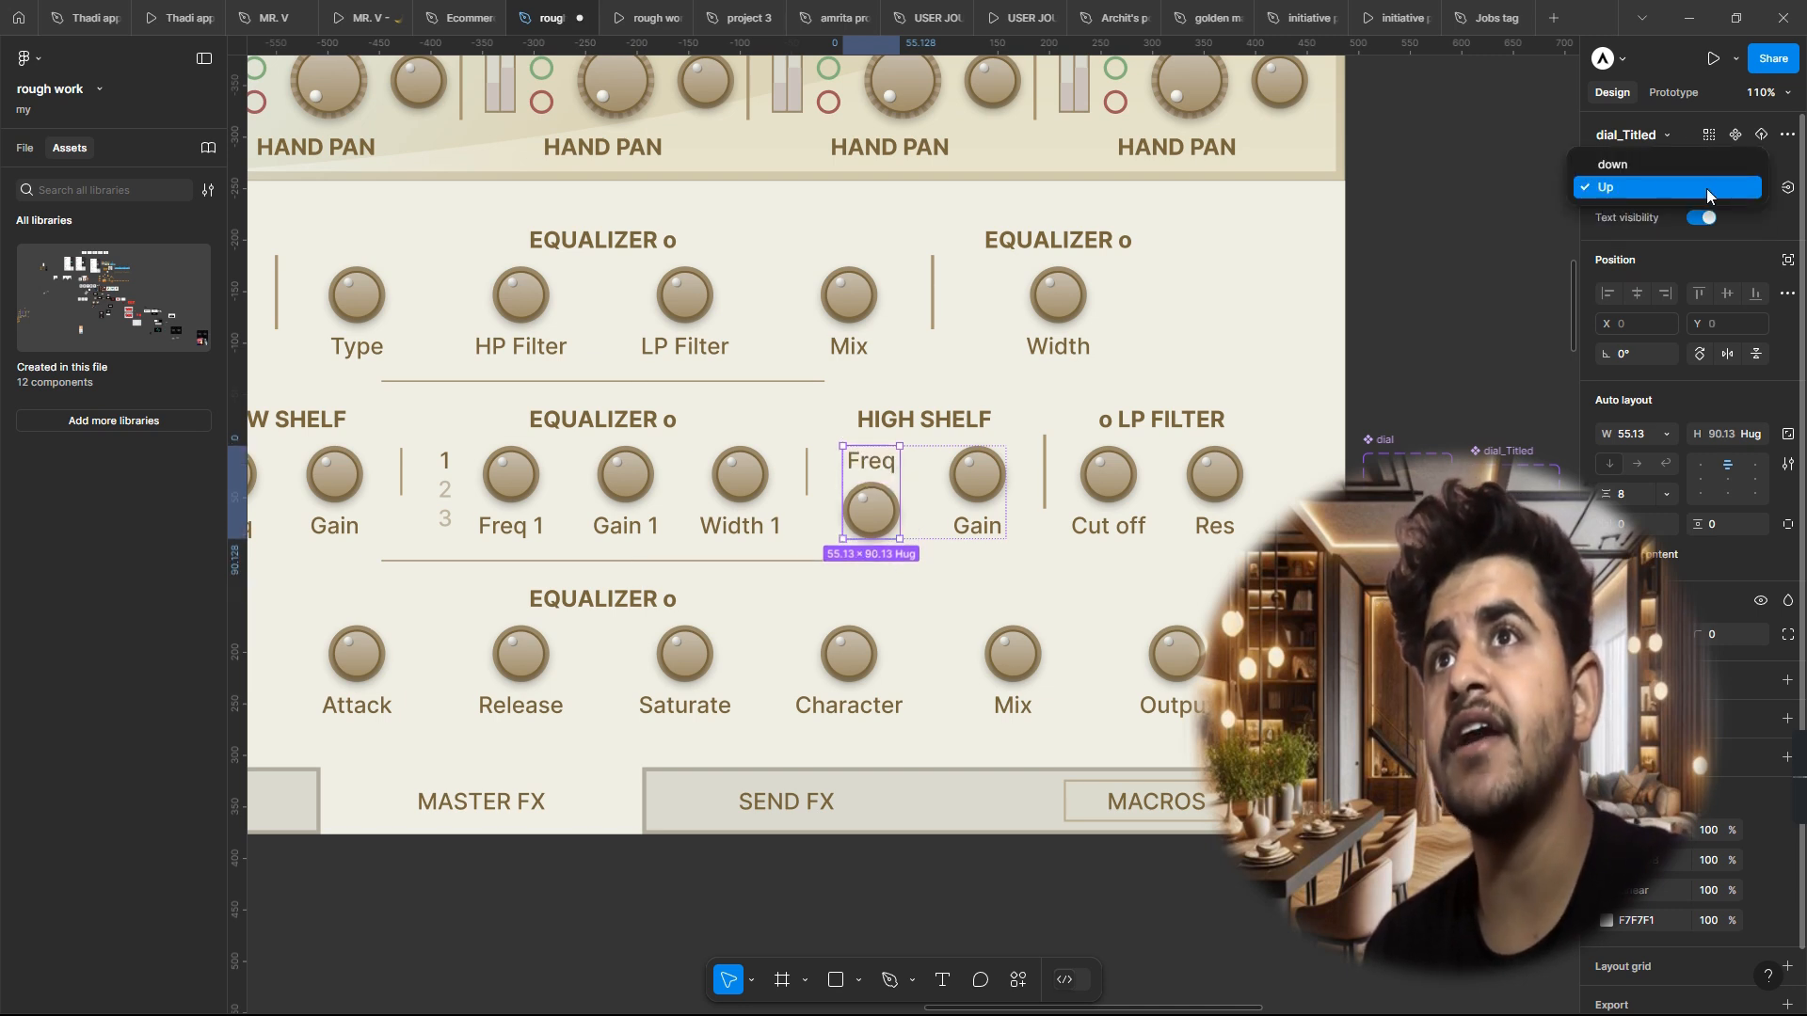
pyautogui.click(1656, 164)
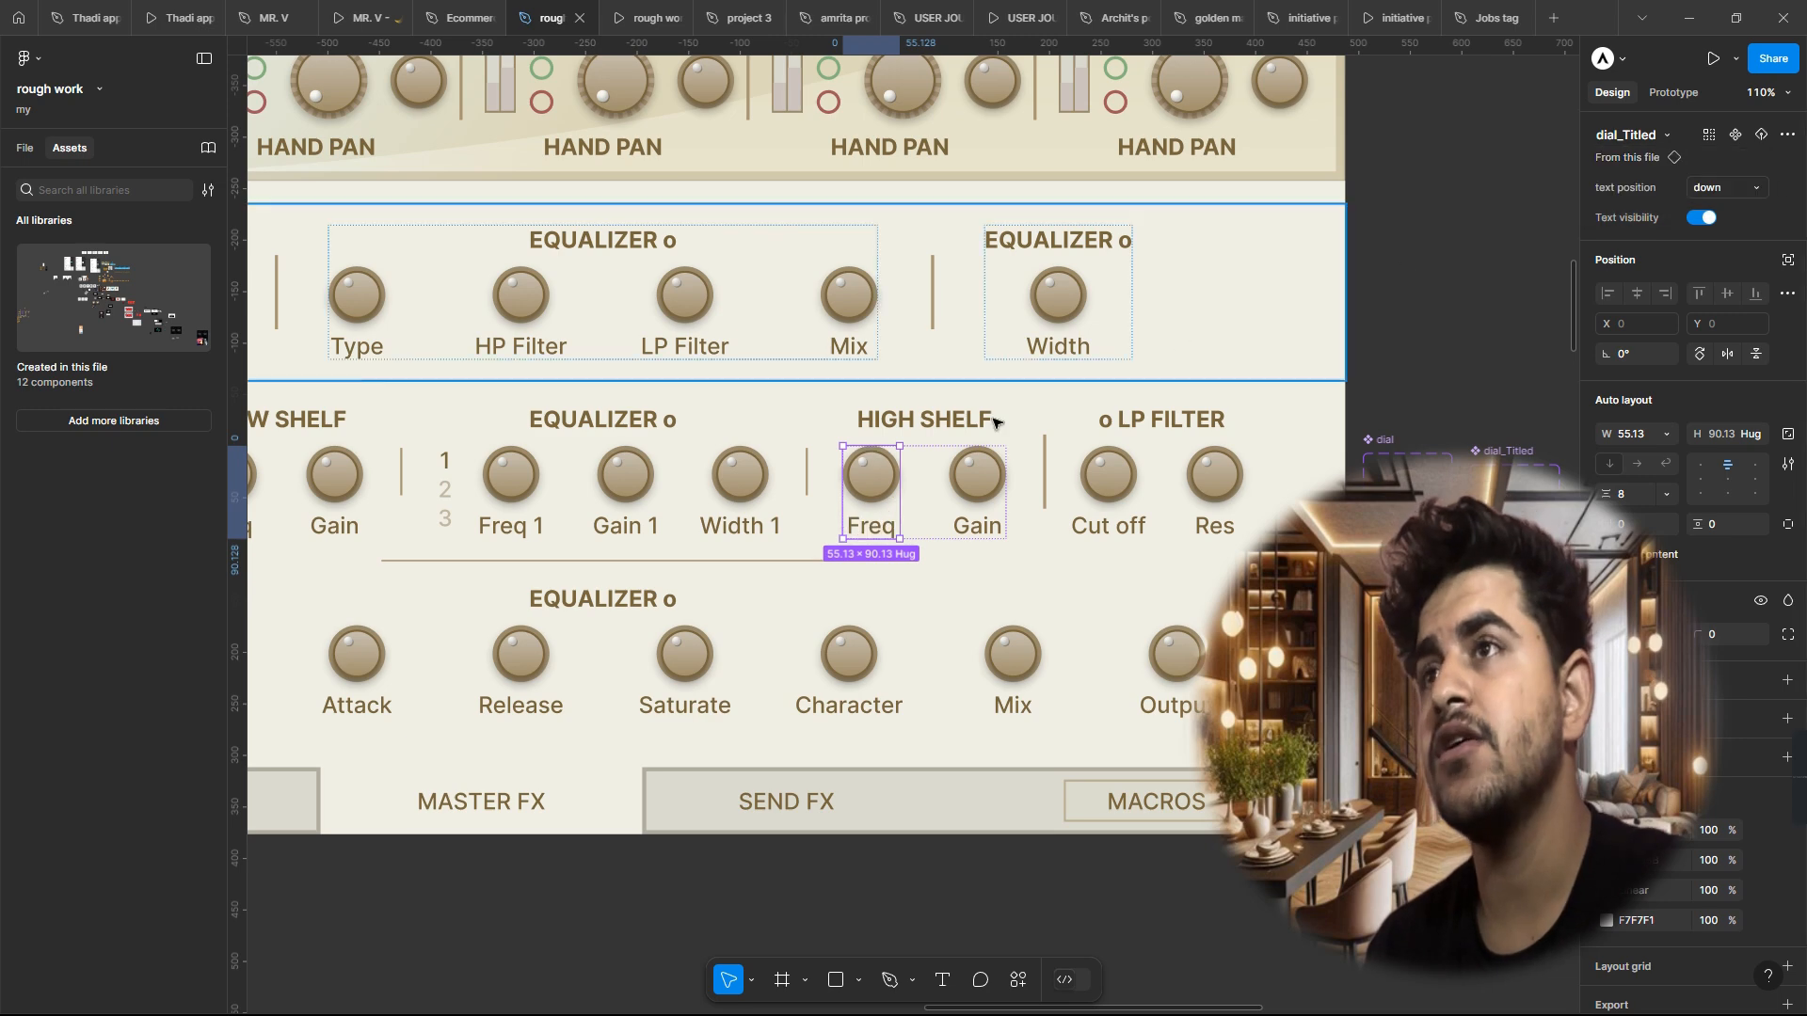
# Step: Make the hidden stroke of the small Dial variant visible in the dial component set, matching the big dial variant
pyautogui.doubleClick(875, 485)
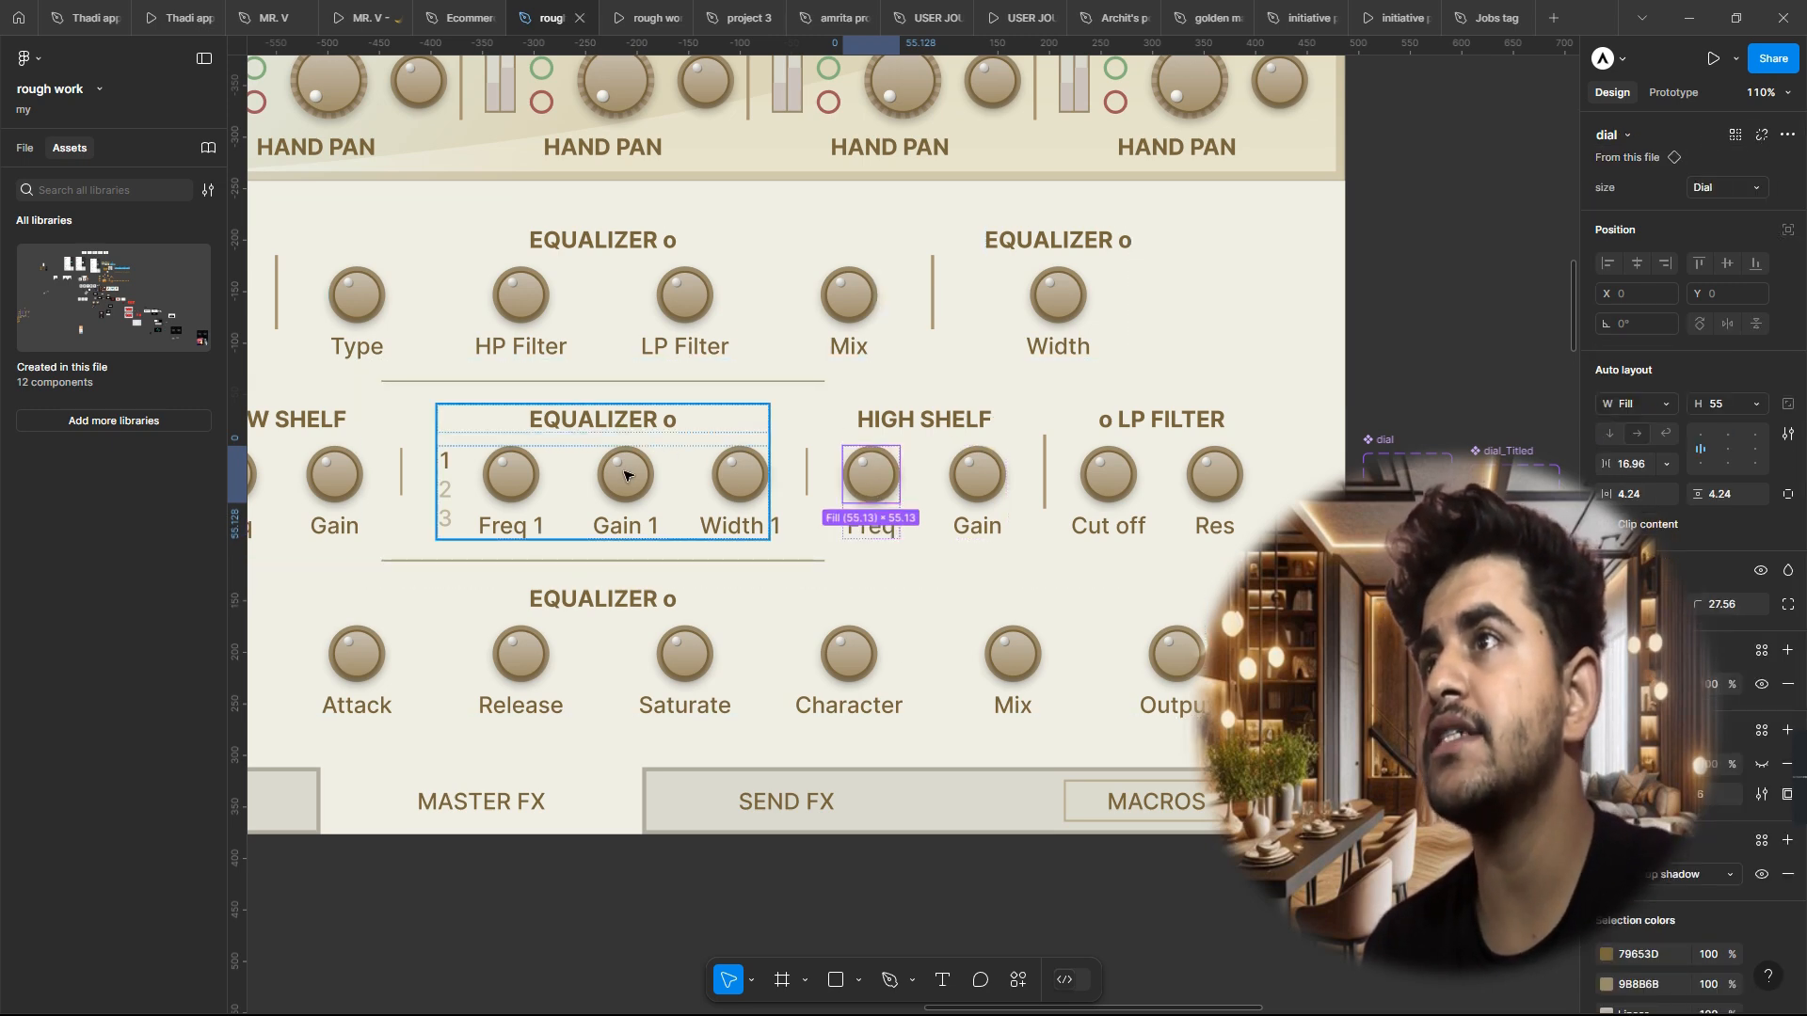
pyautogui.keyDown('ctrl'); pyautogui.scroll(-5, 698, 546); pyautogui.keyUp('ctrl')
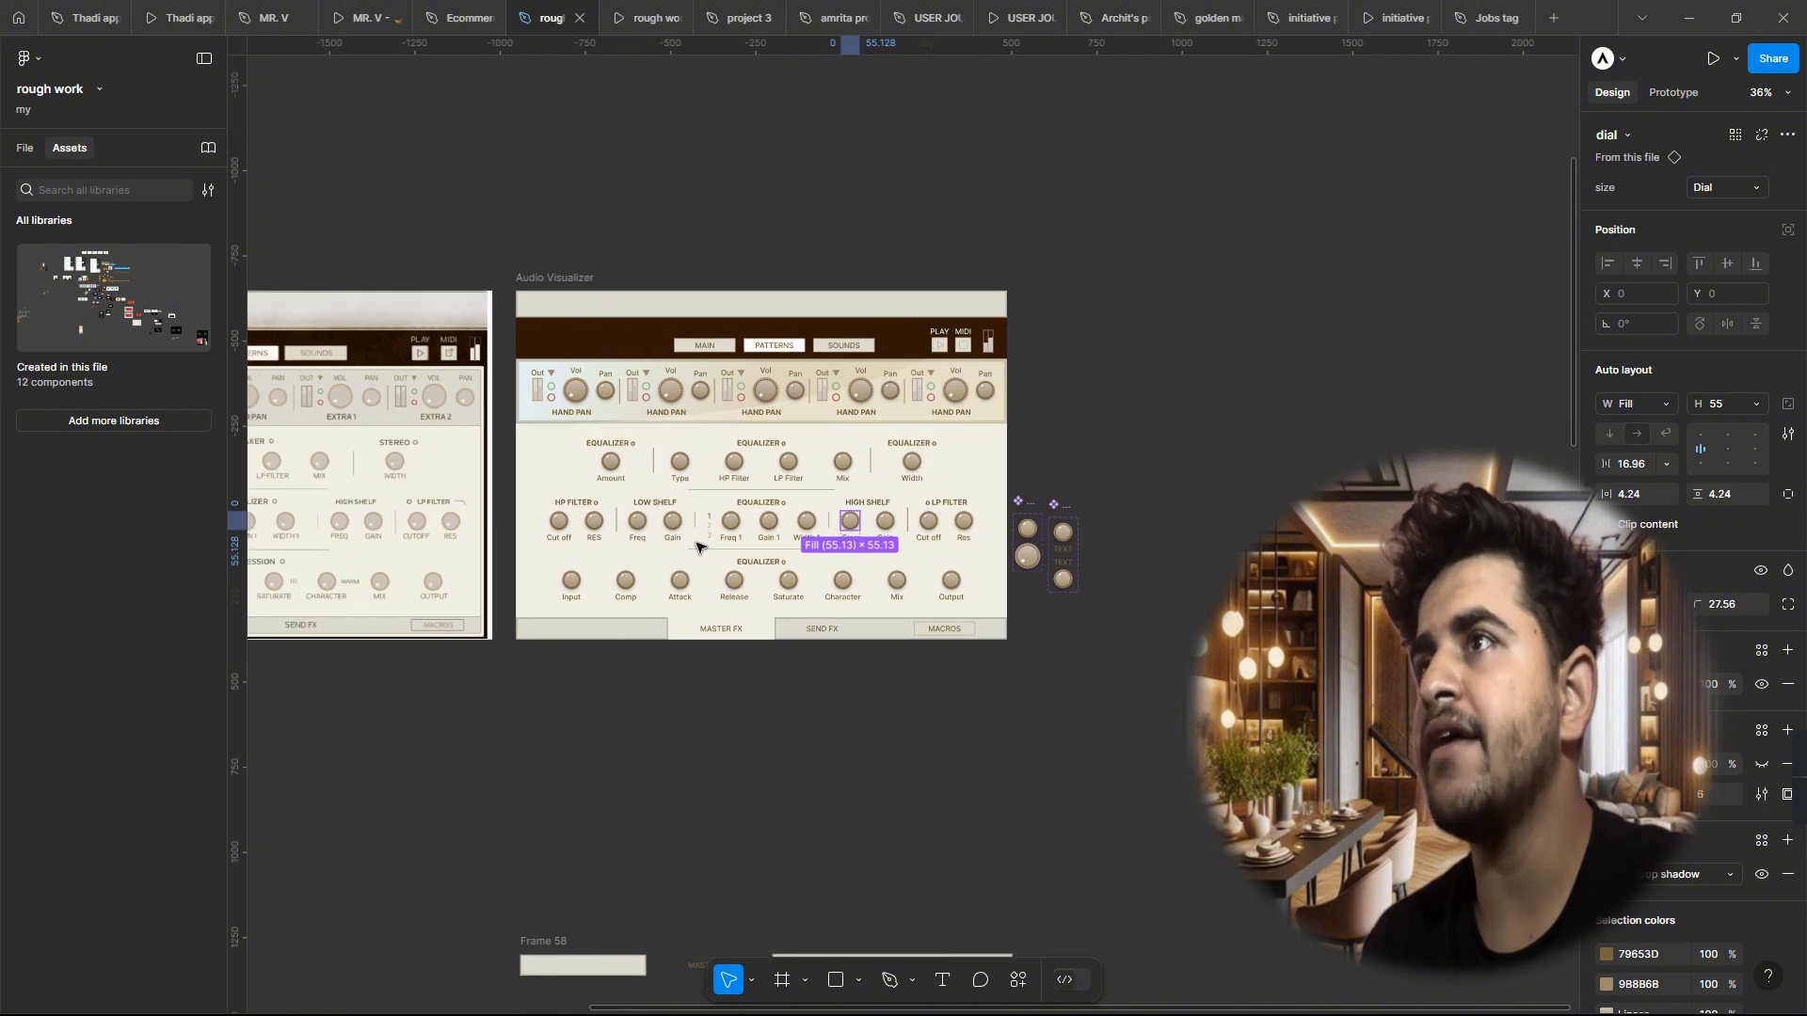
pyautogui.keyDown('ctrl'); pyautogui.scroll(5, 702, 524); pyautogui.keyUp('ctrl')
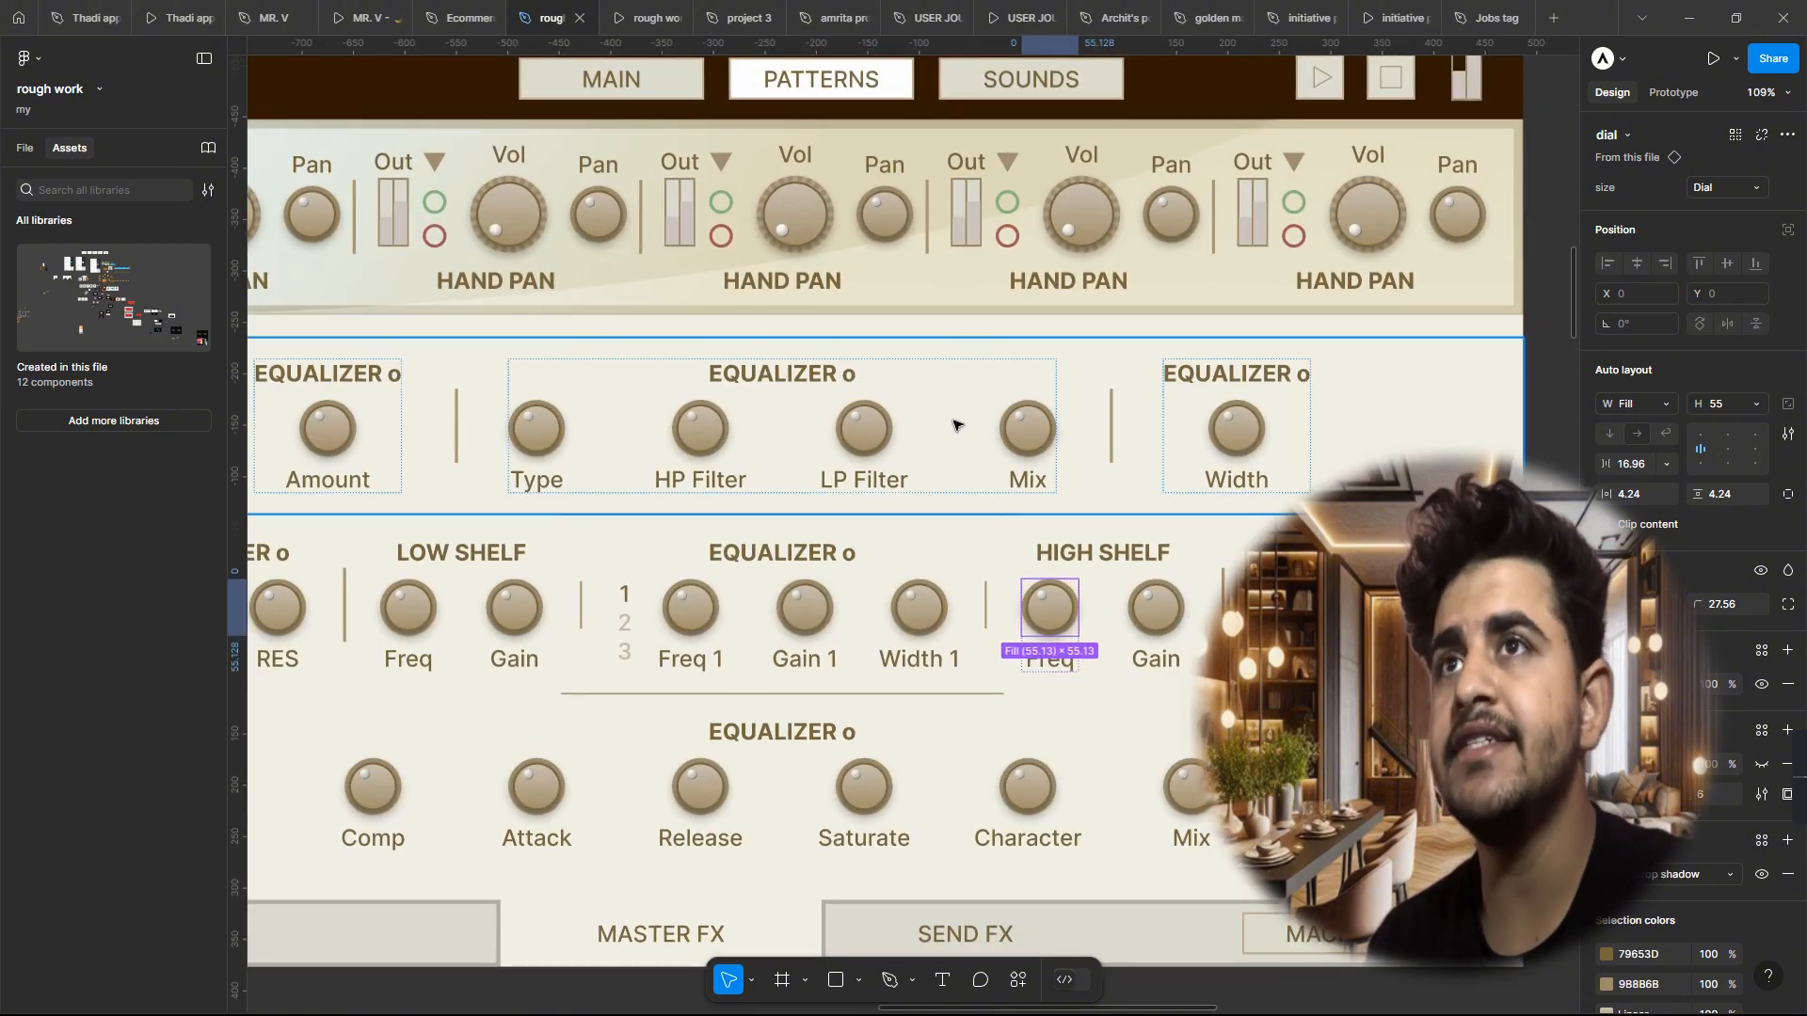
pyautogui.keyDown('ctrl'); pyautogui.scroll(-4, 953, 422); pyautogui.keyUp('ctrl')
pyautogui.keyDown('ctrl'); pyautogui.scroll(5, 804, 522); pyautogui.keyUp('ctrl')
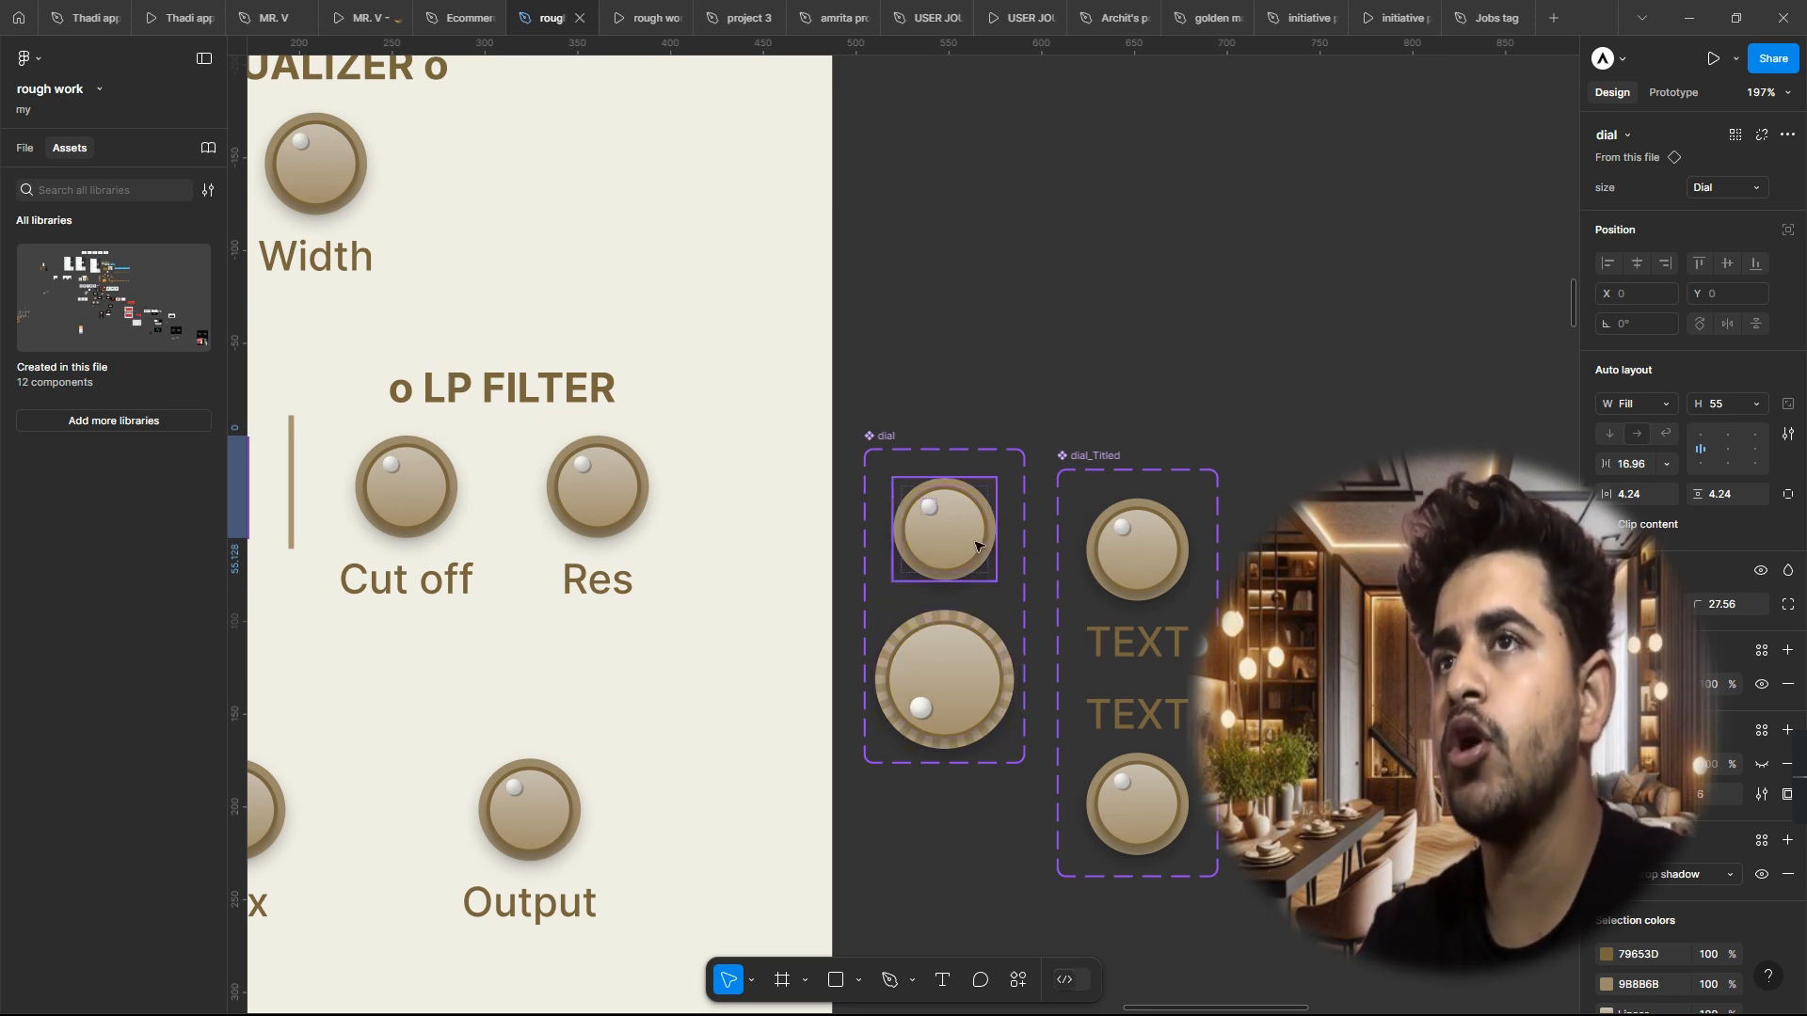
pyautogui.click(1005, 698)
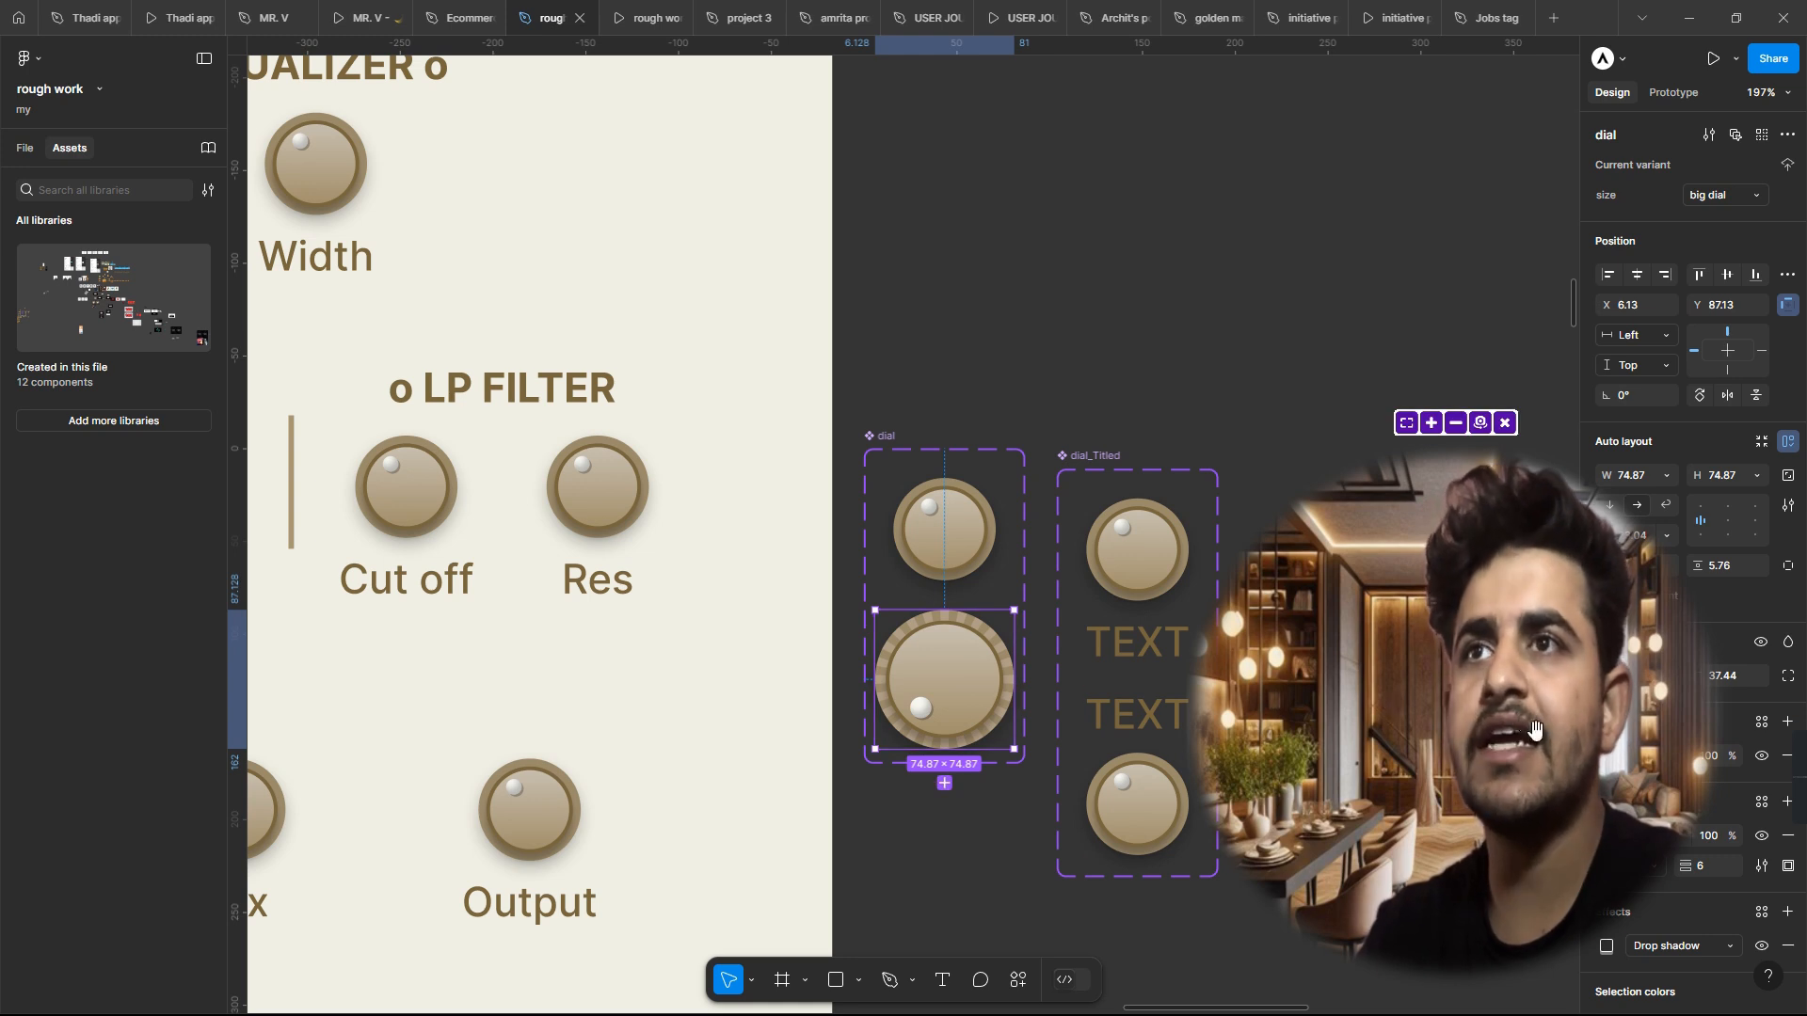
pyautogui.click(1590, 828)
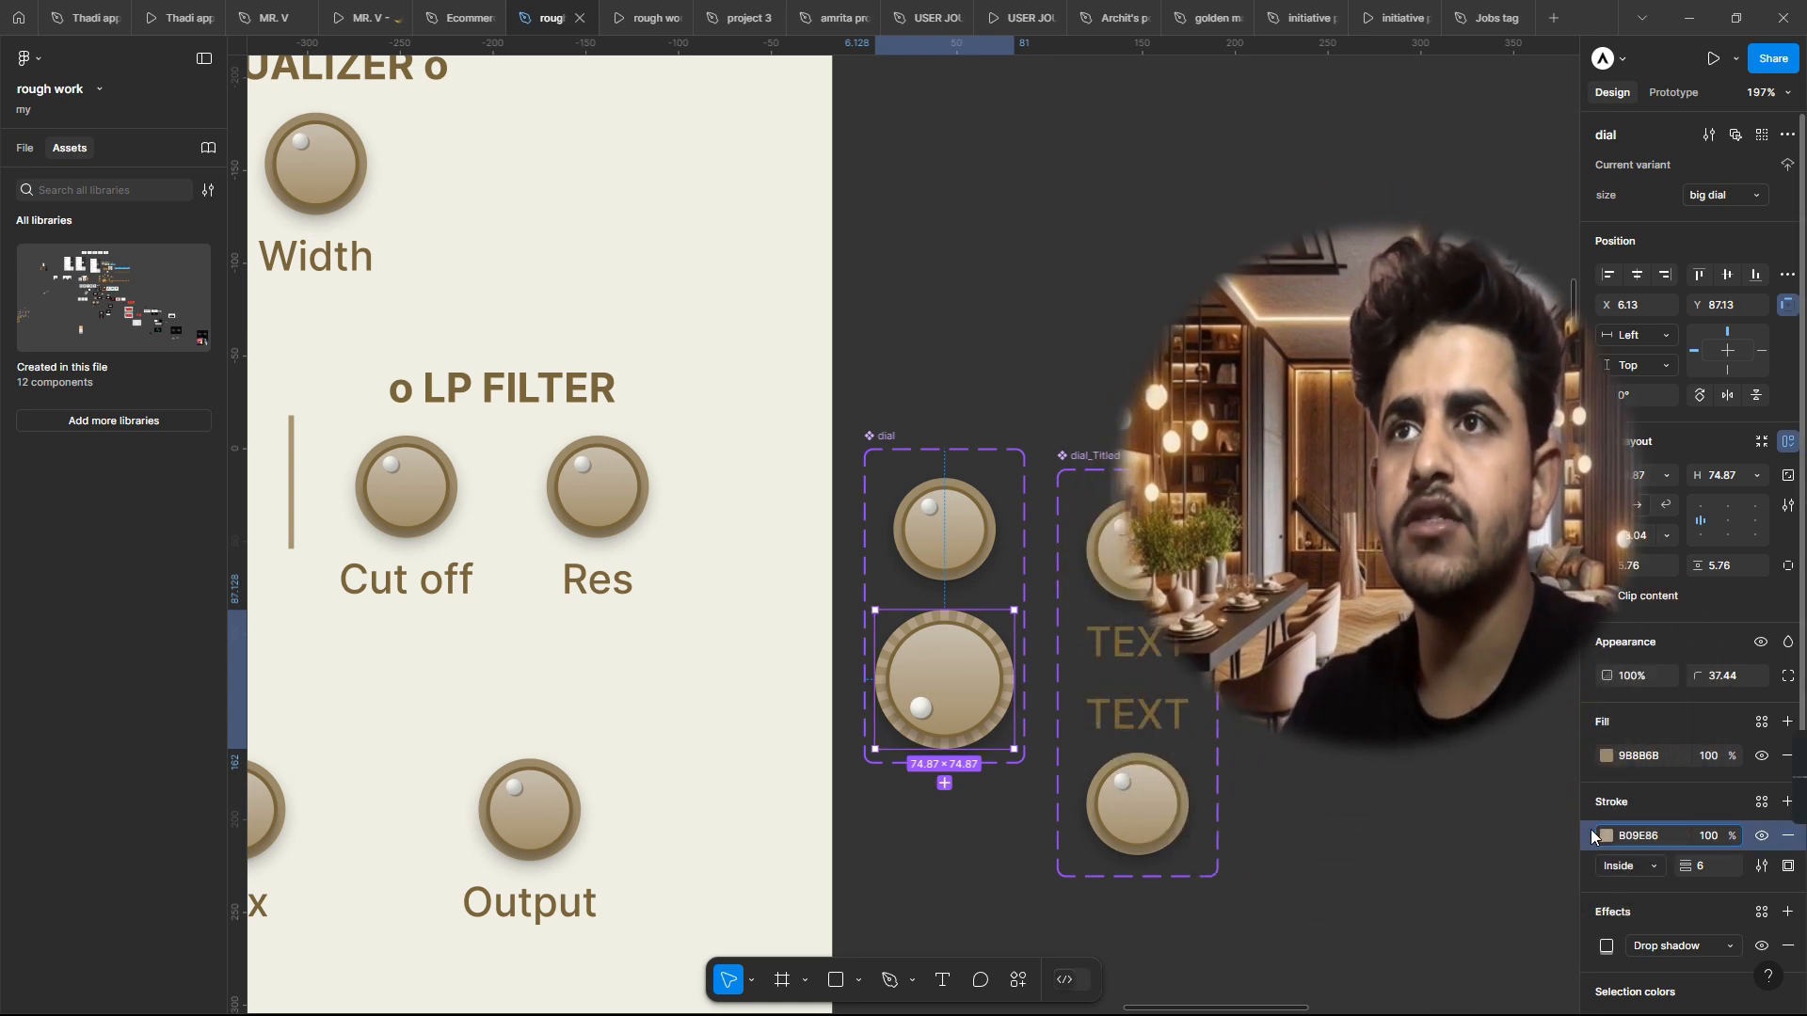
pyautogui.click(979, 541)
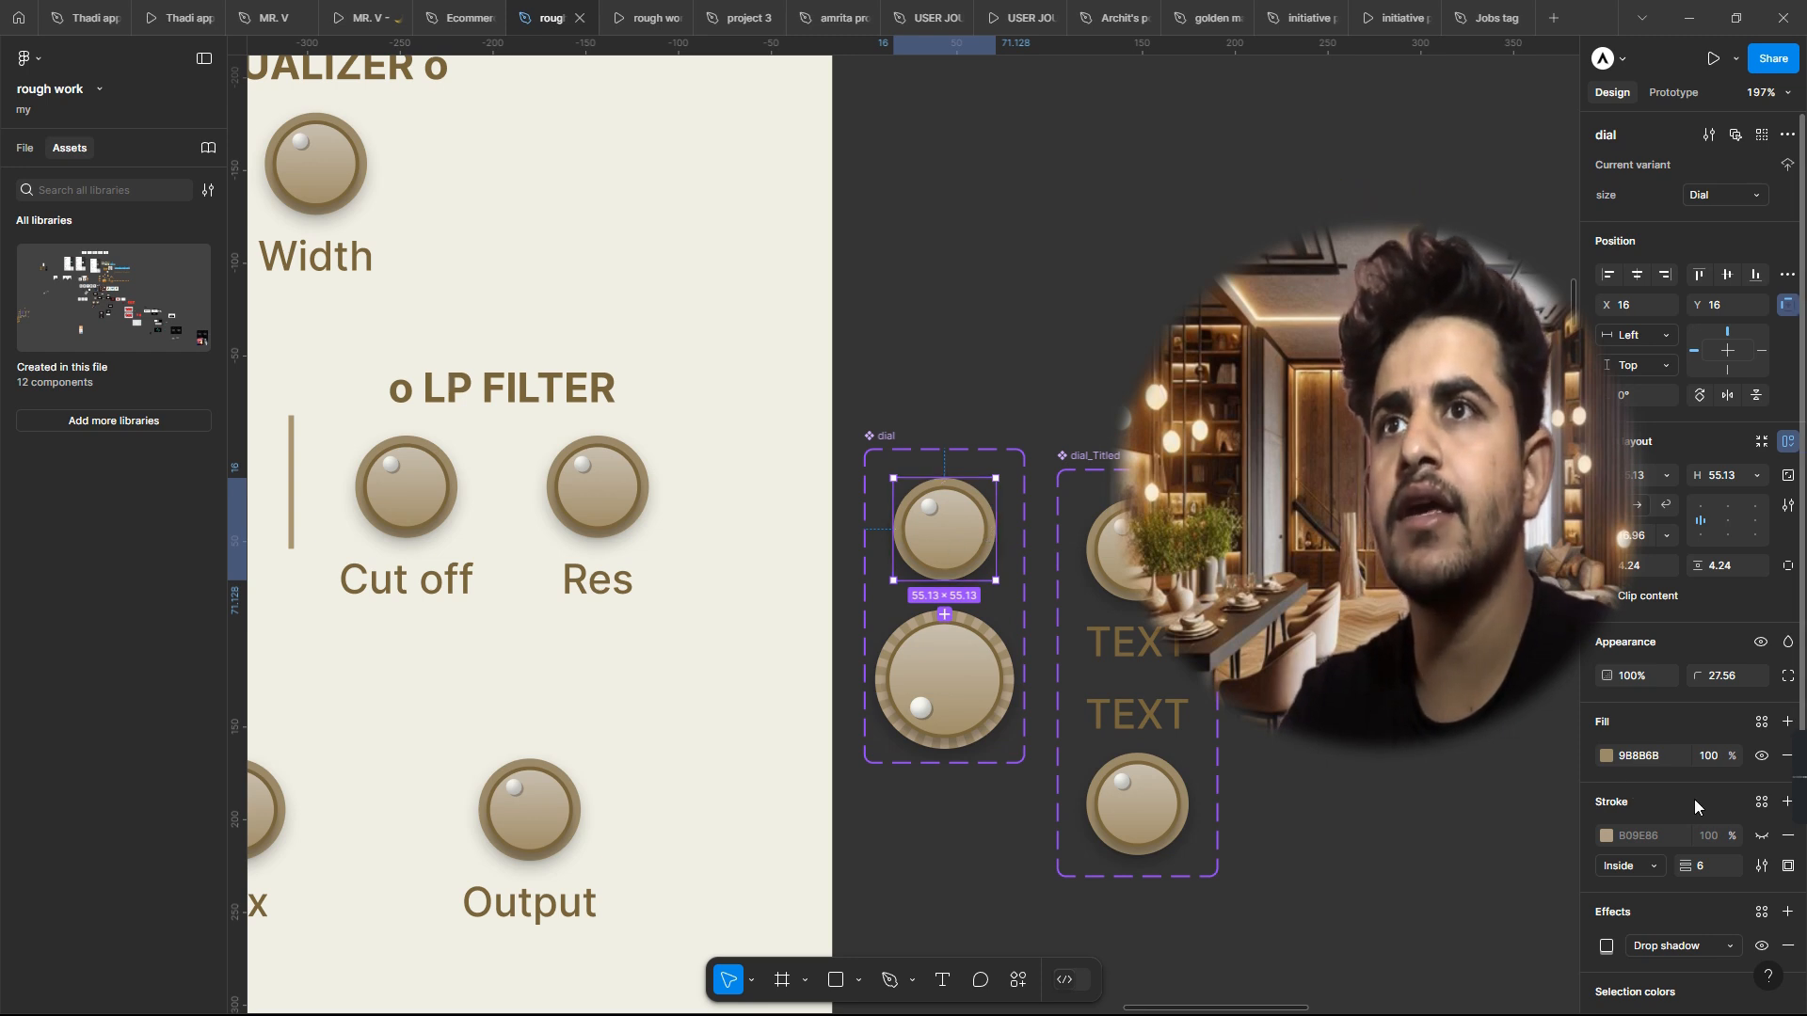
pyautogui.click(1761, 838)
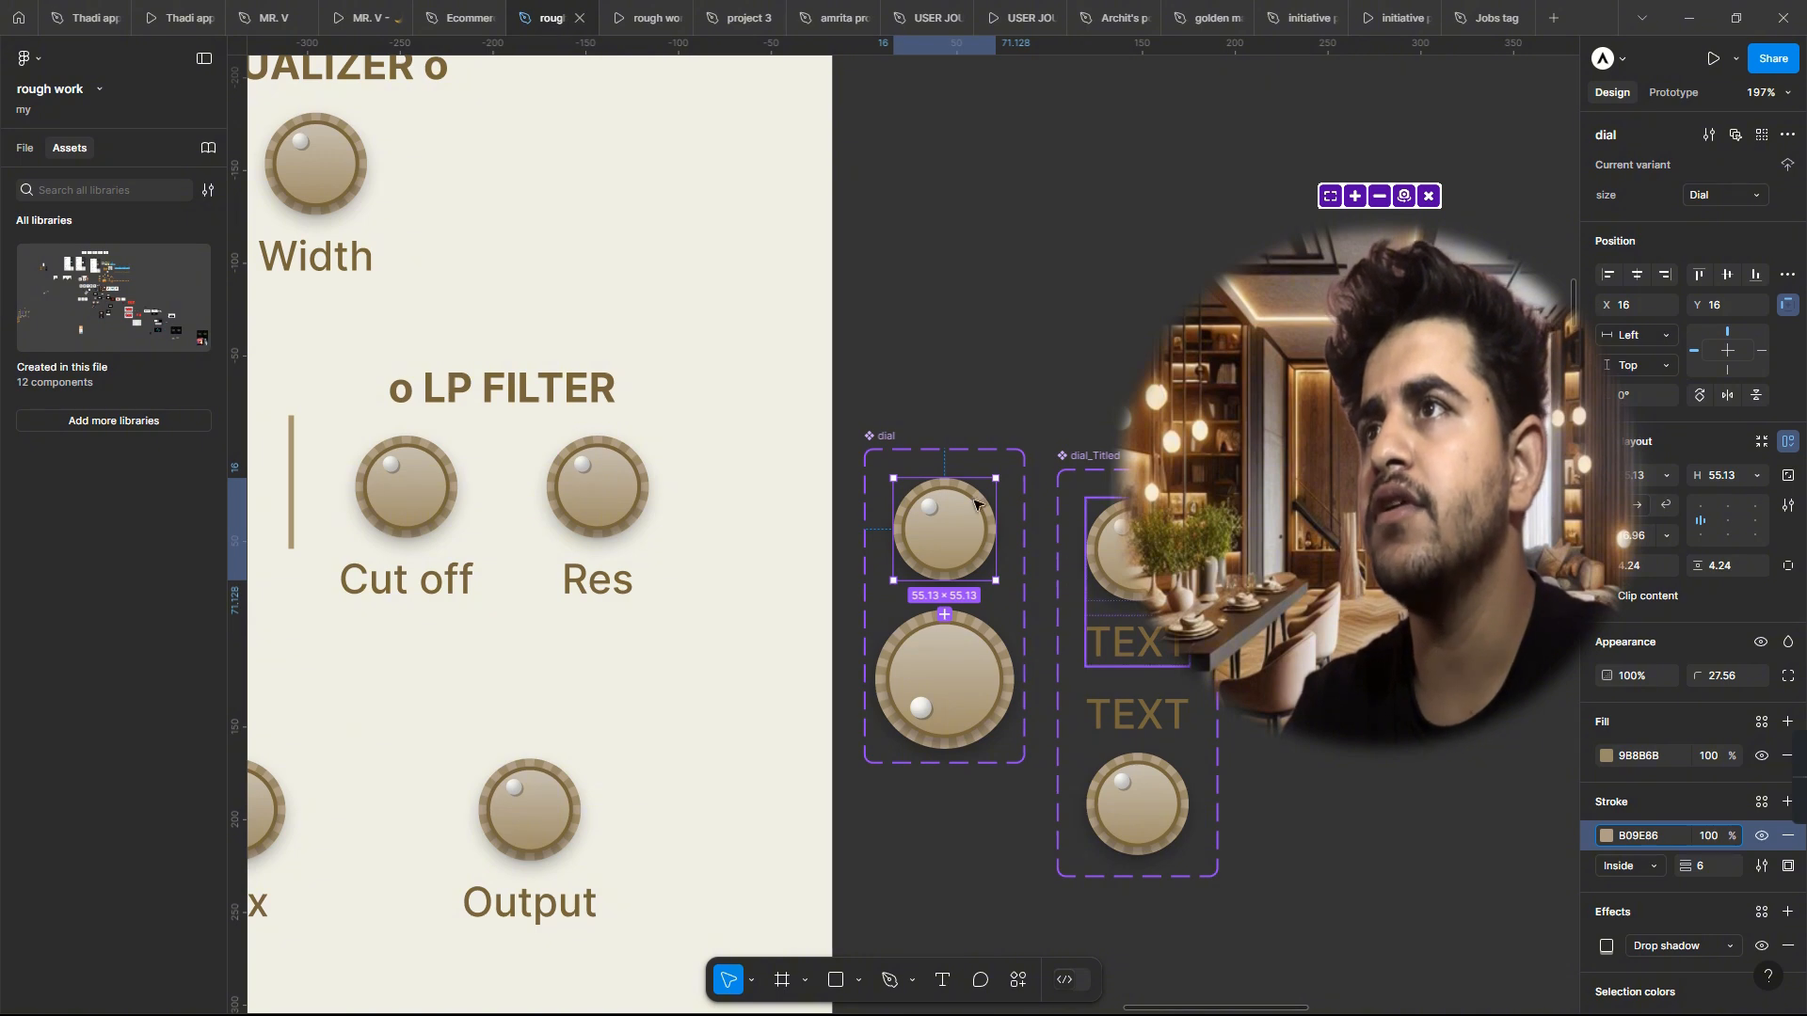
# Step: Examine the restyled small dial variant and its instances across the Audio Visualizer frame
pyautogui.scroll(2, 976, 514)
pyautogui.scroll(3, 976, 513)
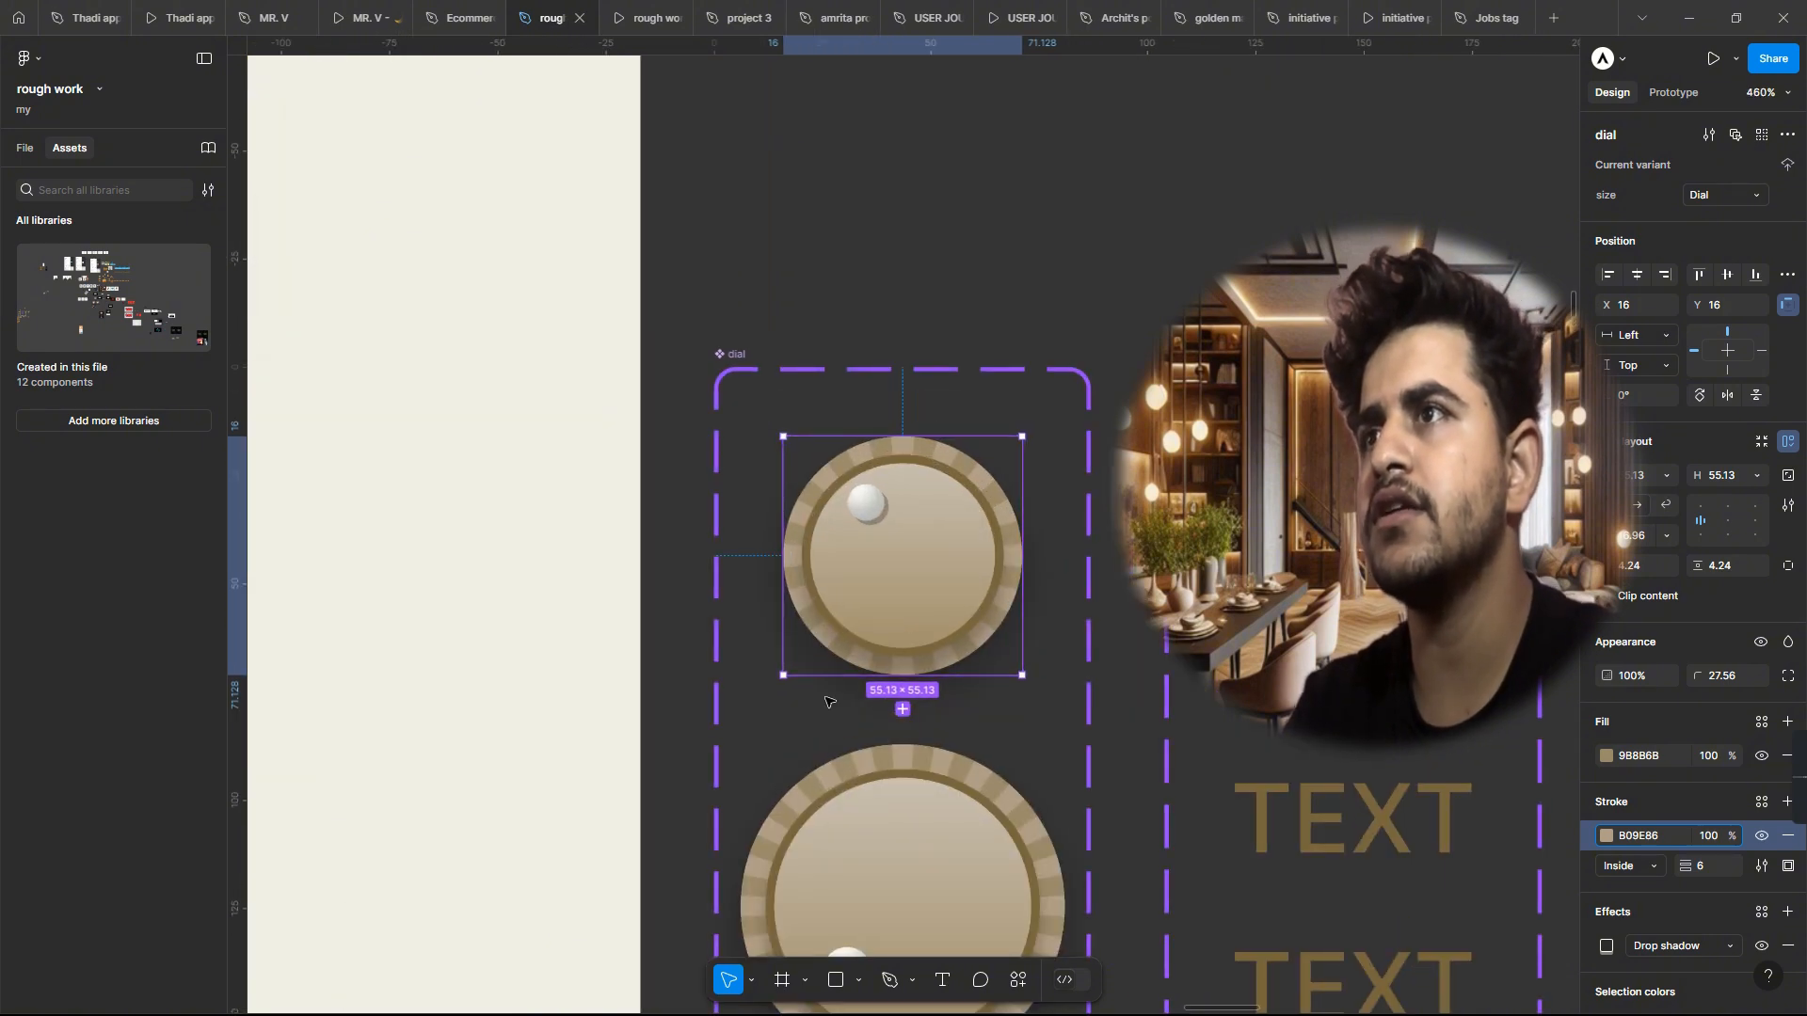
pyautogui.scroll(-5, 828, 701)
pyautogui.scroll(3, 509, 636)
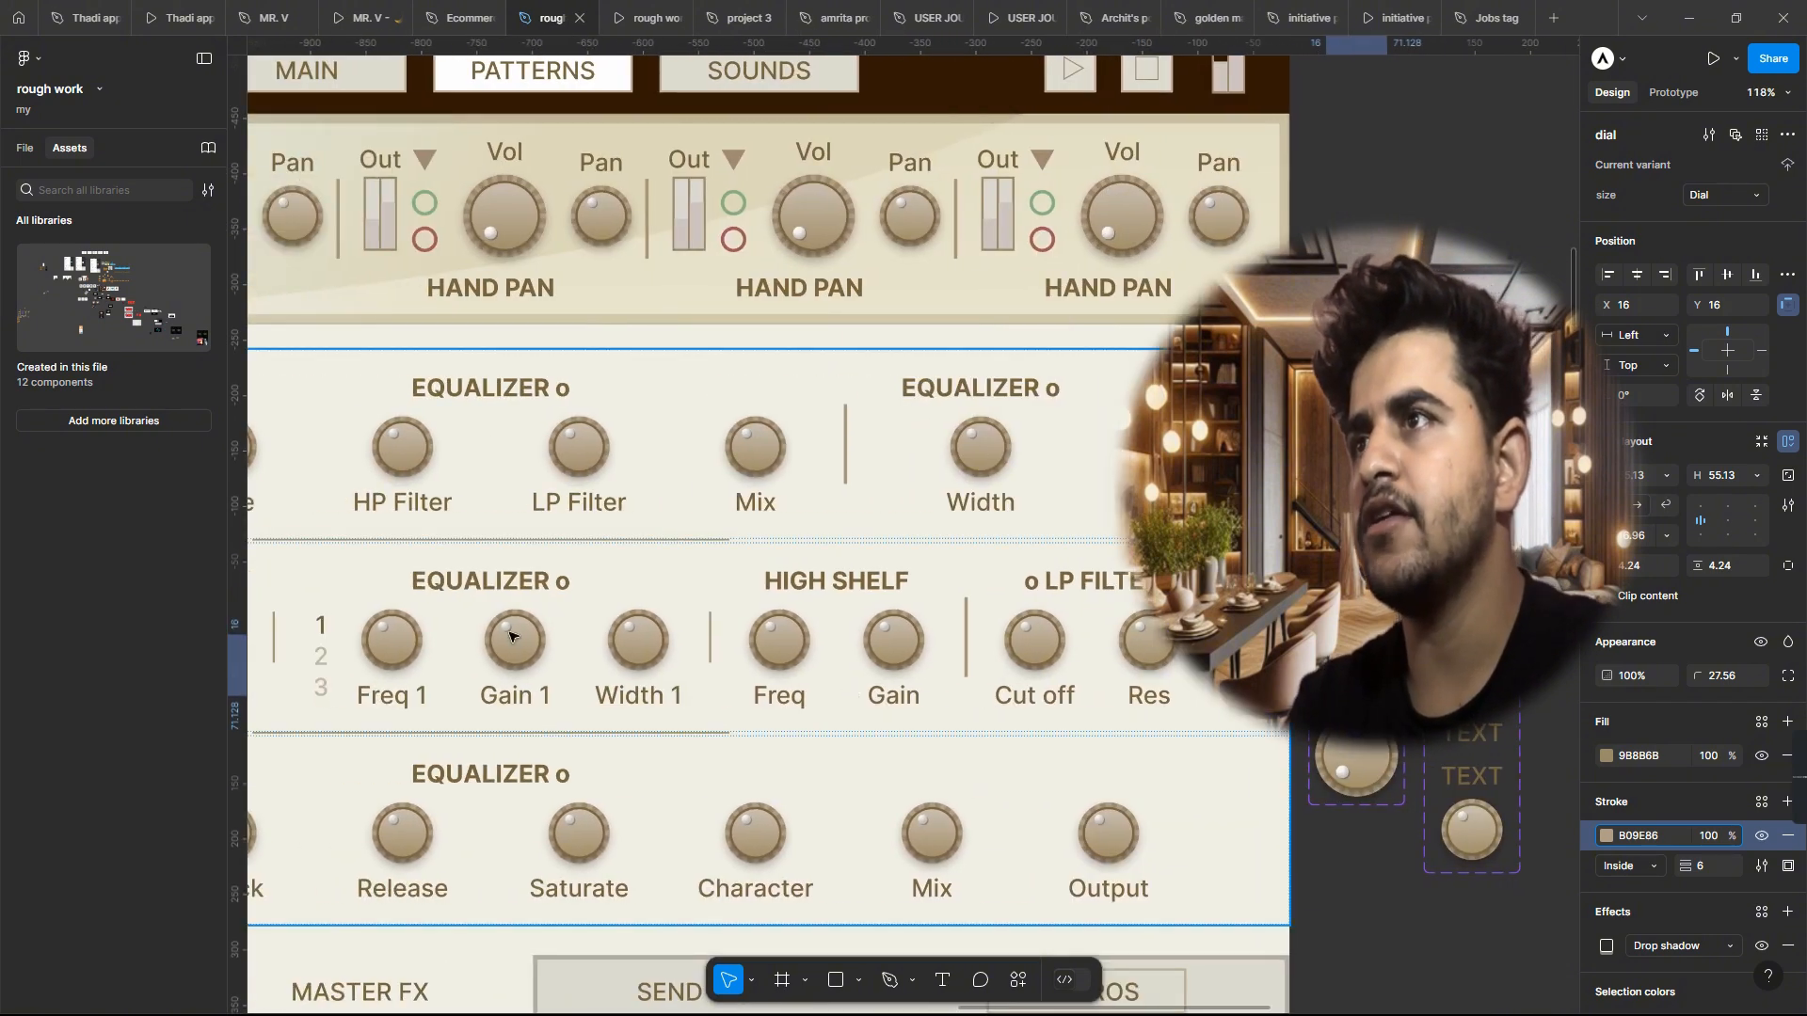
pyautogui.scroll(4, 513, 635)
pyautogui.scroll(-6, 617, 794)
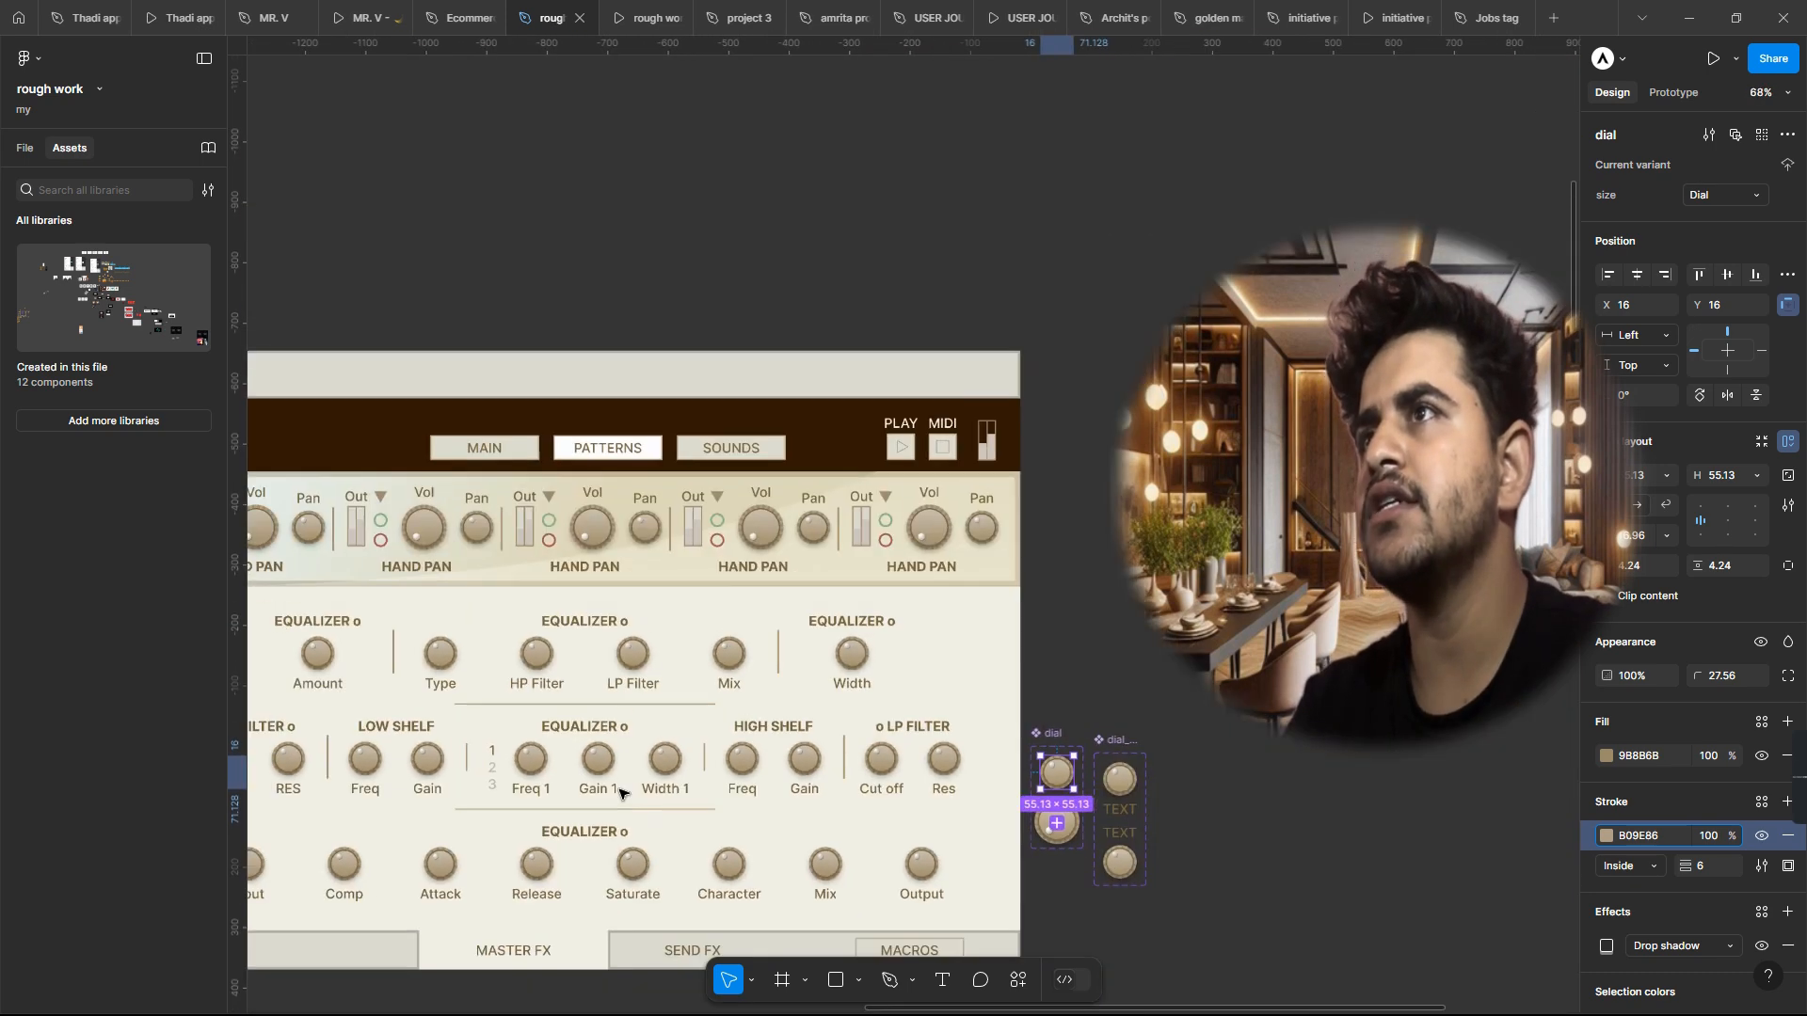
pyautogui.scroll(-5, 621, 793)
pyautogui.scroll(5, 837, 781)
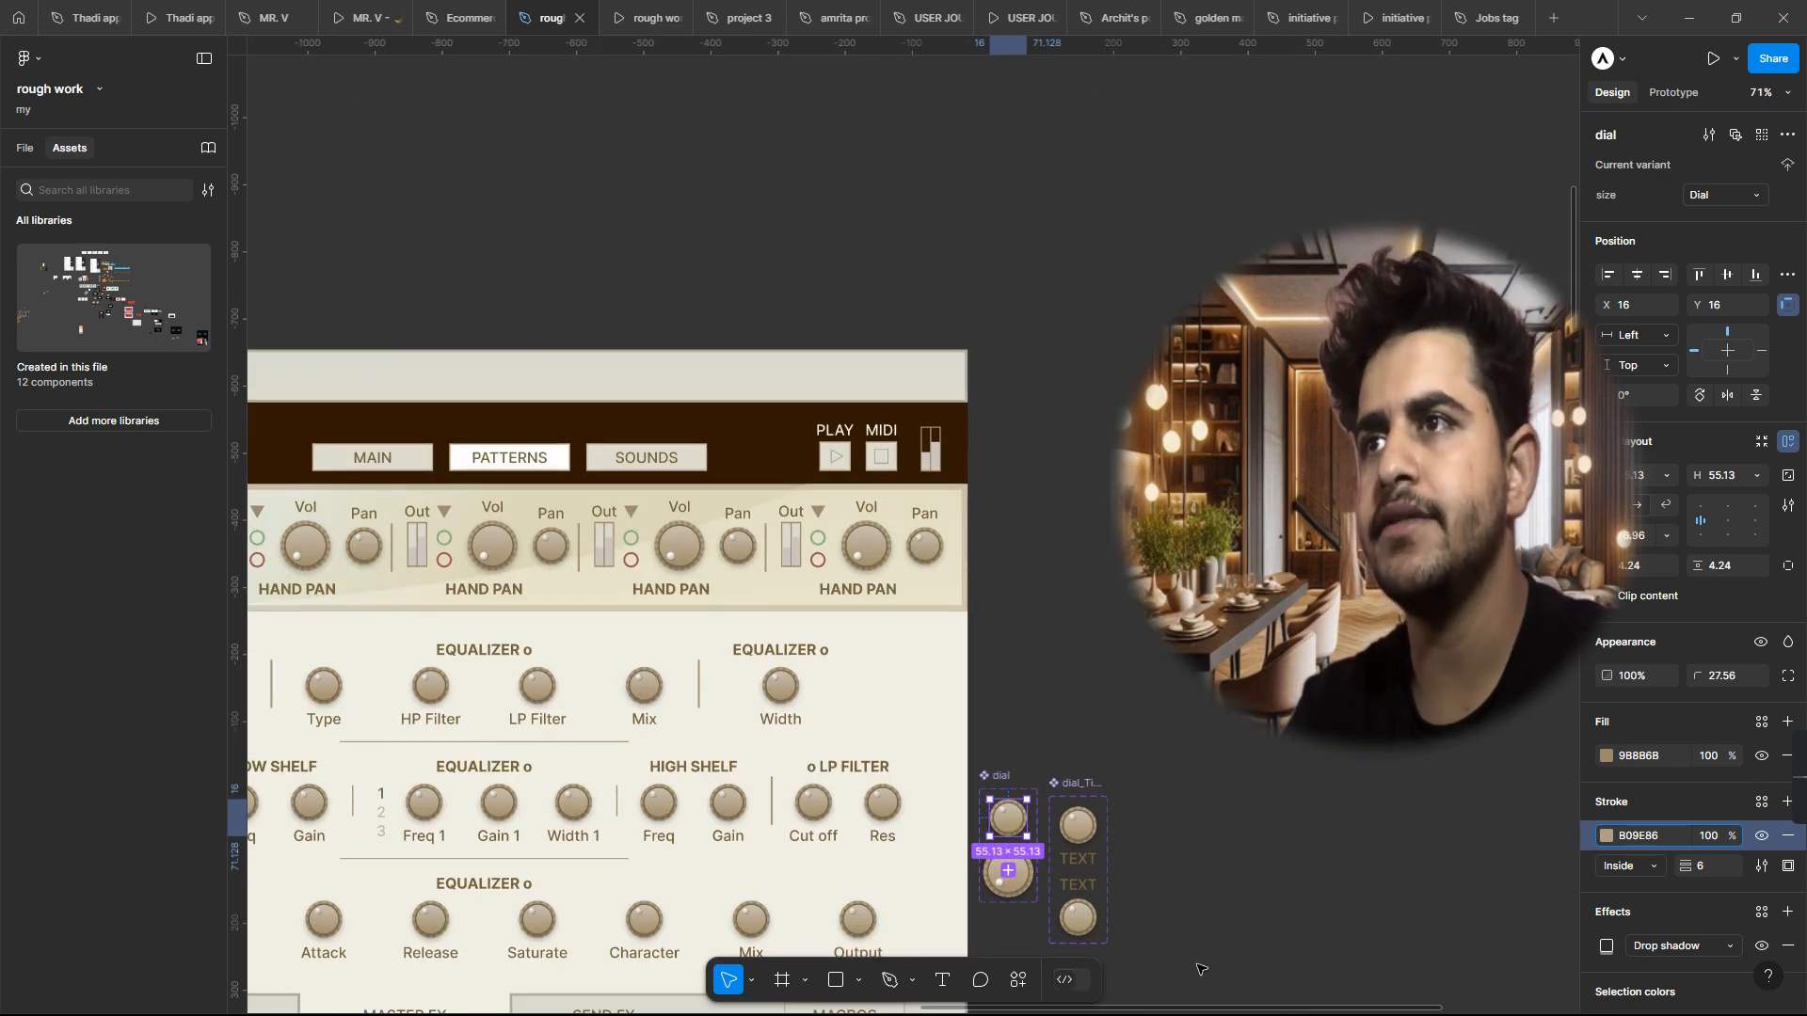
# Step: Move the highlight ellipse in the small Dial variant down to Y 36.05 and check the dials in the Audio Visualizer frame
pyautogui.scroll(5, 1201, 969)
pyautogui.click(722, 591)
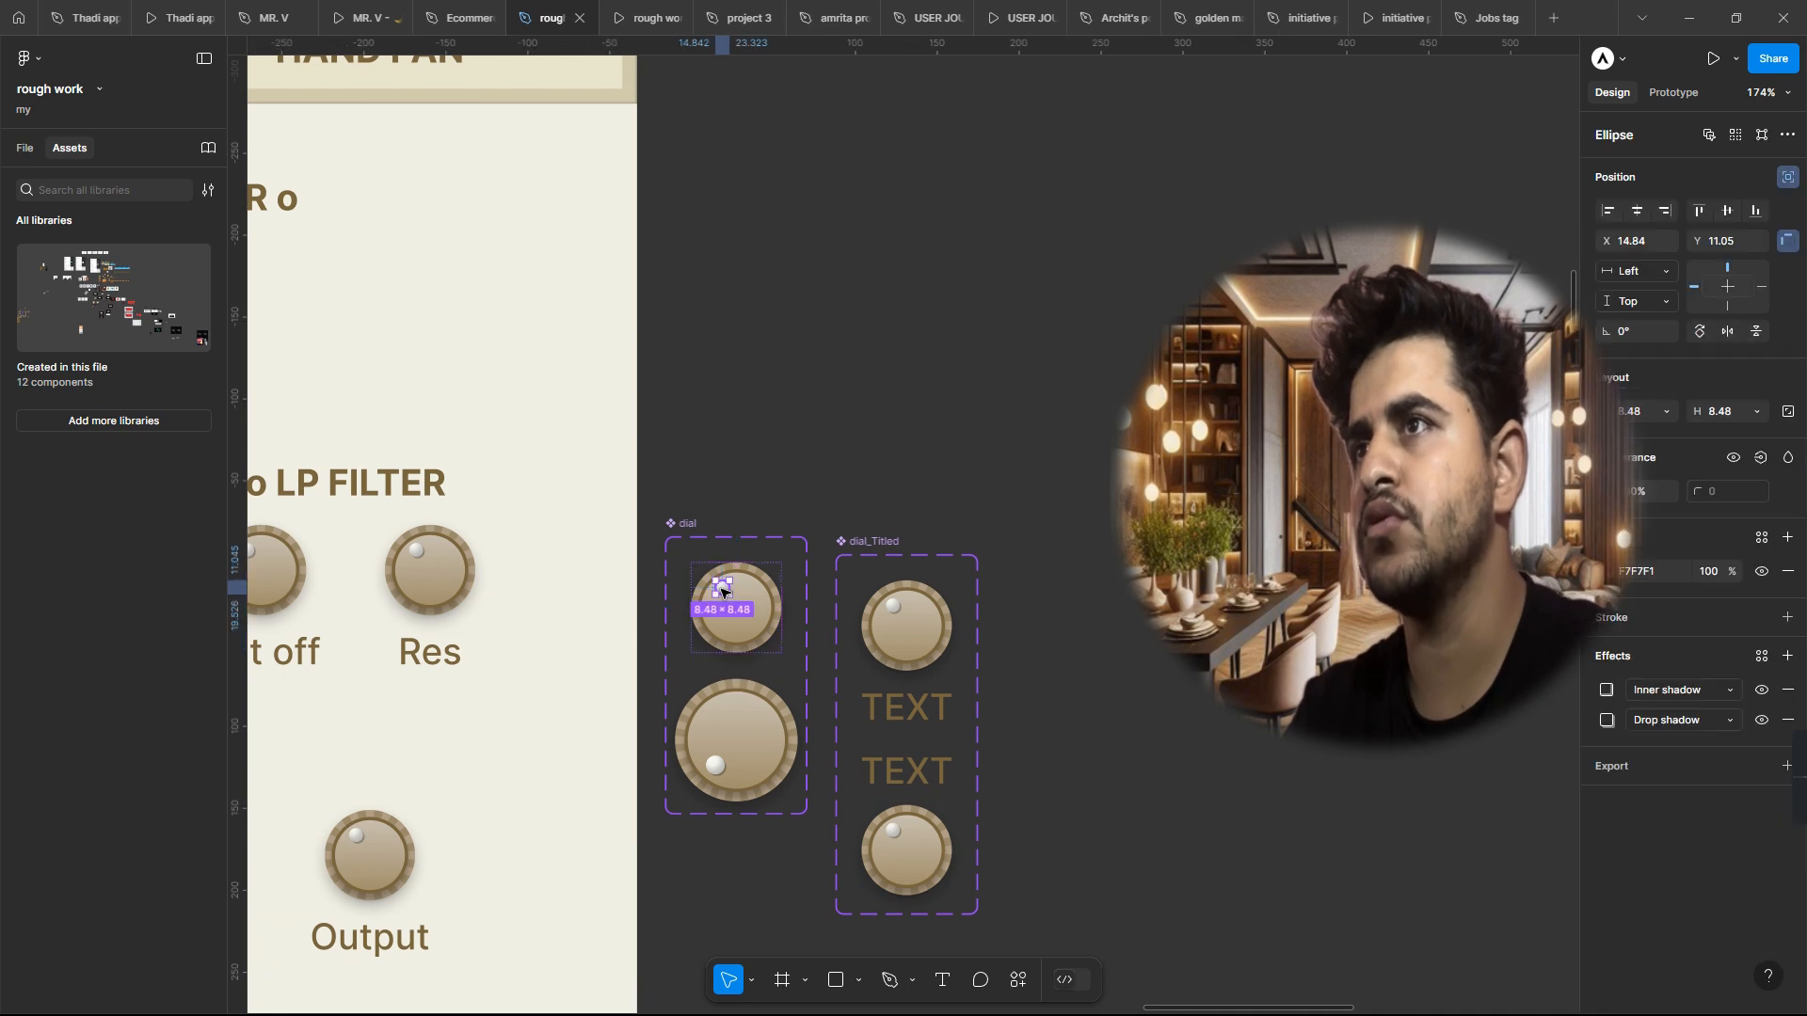
pyautogui.press('Down')
pyautogui.press('Down')
pyautogui.press('Down')
pyautogui.press('Down')
pyautogui.press('Down')
pyautogui.press('Down')
pyautogui.press('Down')
pyautogui.press('Down')
pyautogui.press('Down')
pyautogui.press('Down')
pyautogui.press('Down')
pyautogui.press('Down')
pyautogui.press('Down')
pyautogui.press('Down')
pyautogui.press('Down')
pyautogui.press('Down')
pyautogui.press('Down')
pyautogui.press('Down')
pyautogui.press('Down')
pyautogui.press('Down')
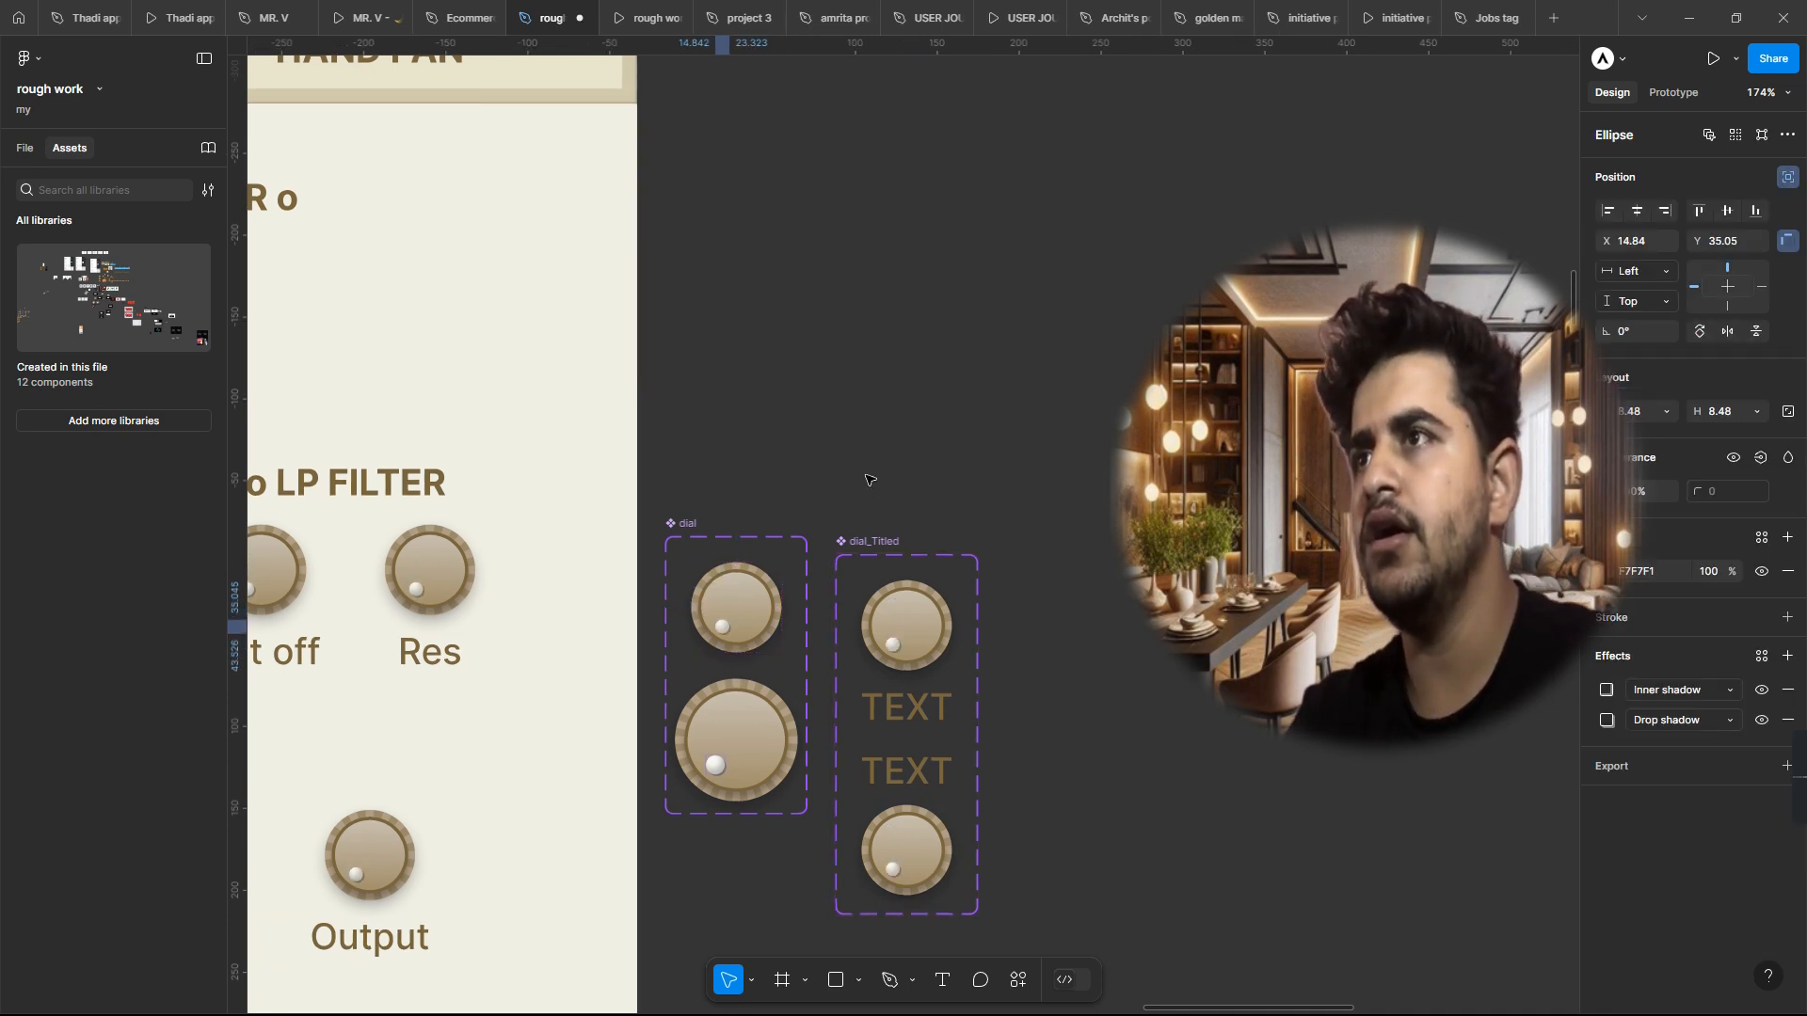
pyautogui.press('Down')
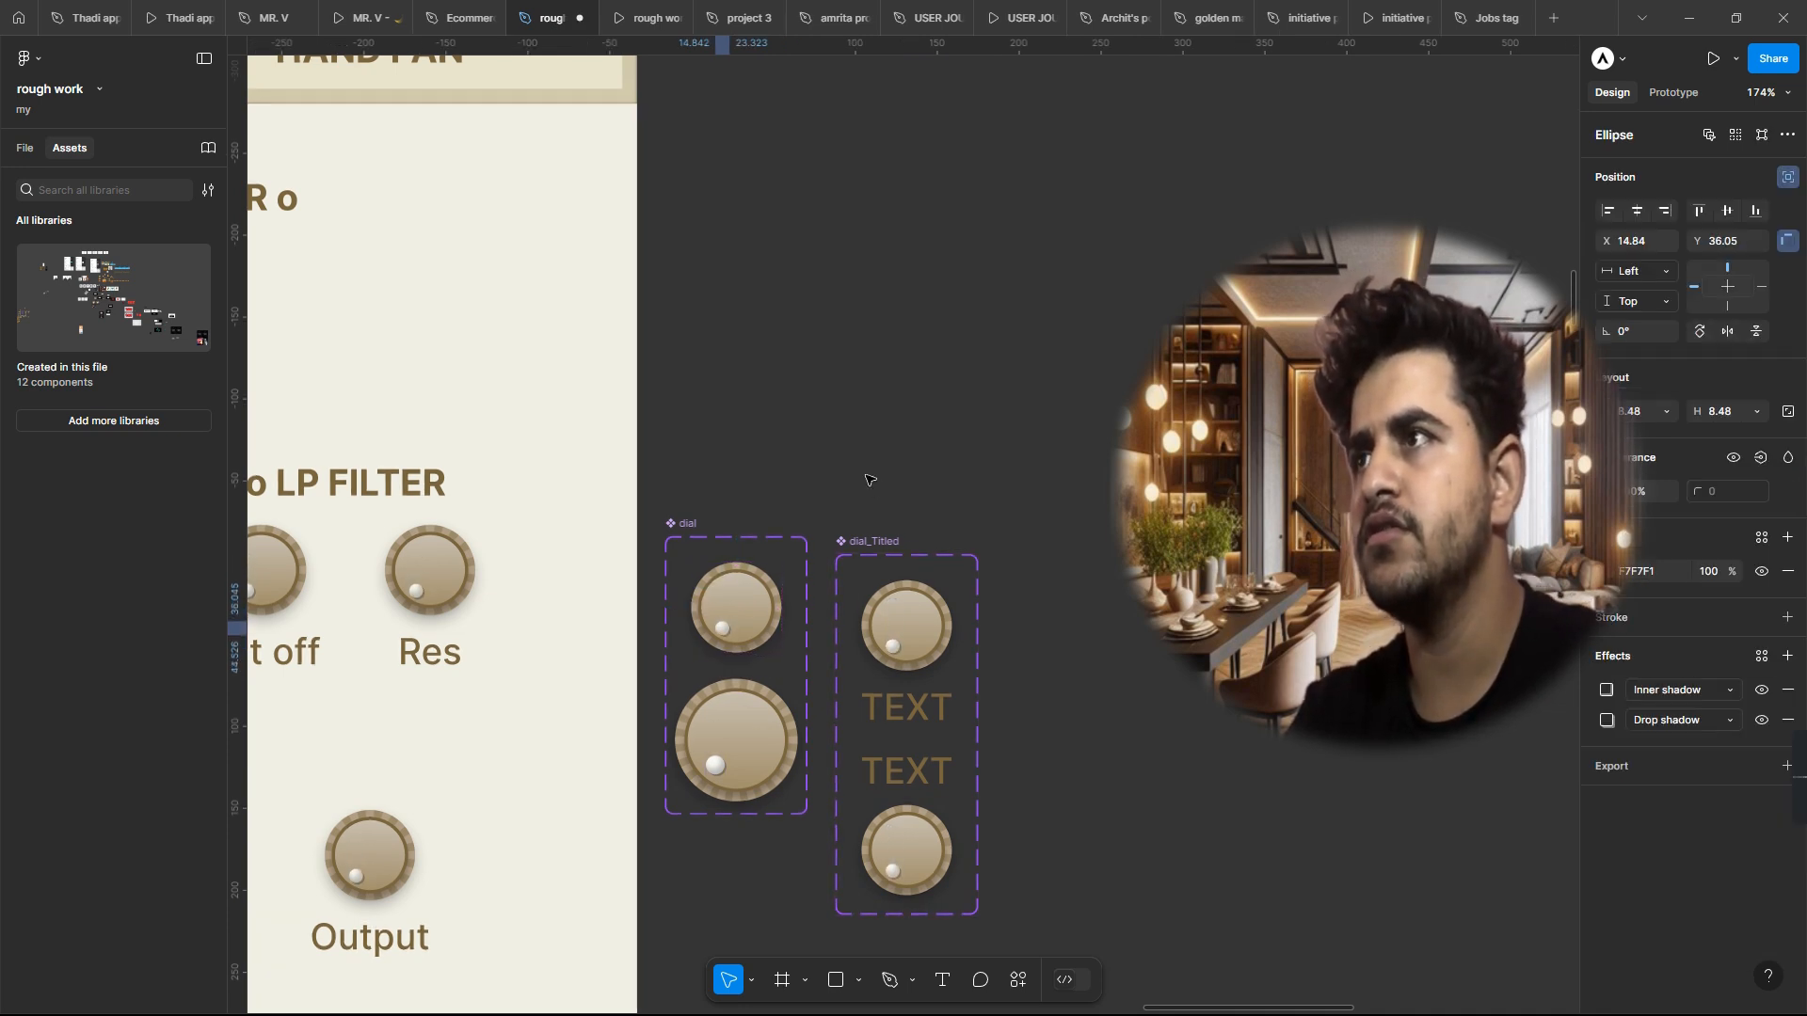
pyautogui.scroll(-8, 871, 480)
pyautogui.hscroll(-3, 870, 480)
pyautogui.scroll(5, 870, 480)
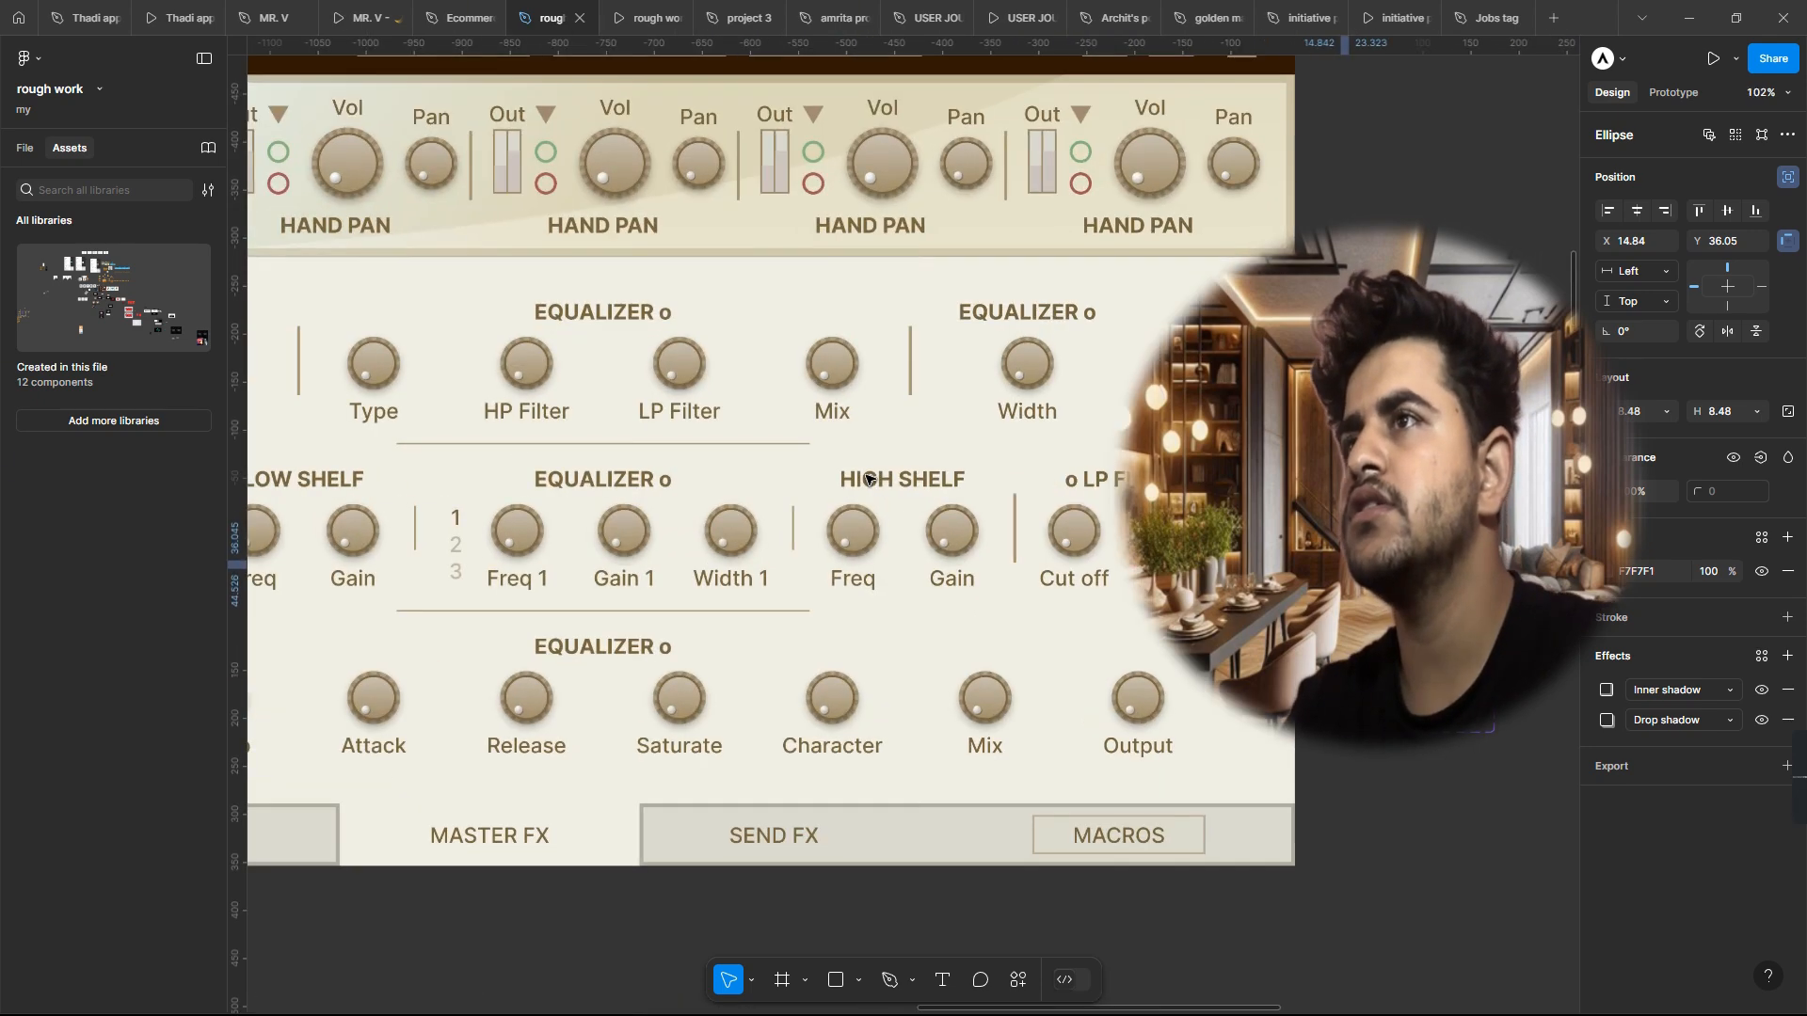
pyautogui.scroll(-4, 867, 479)
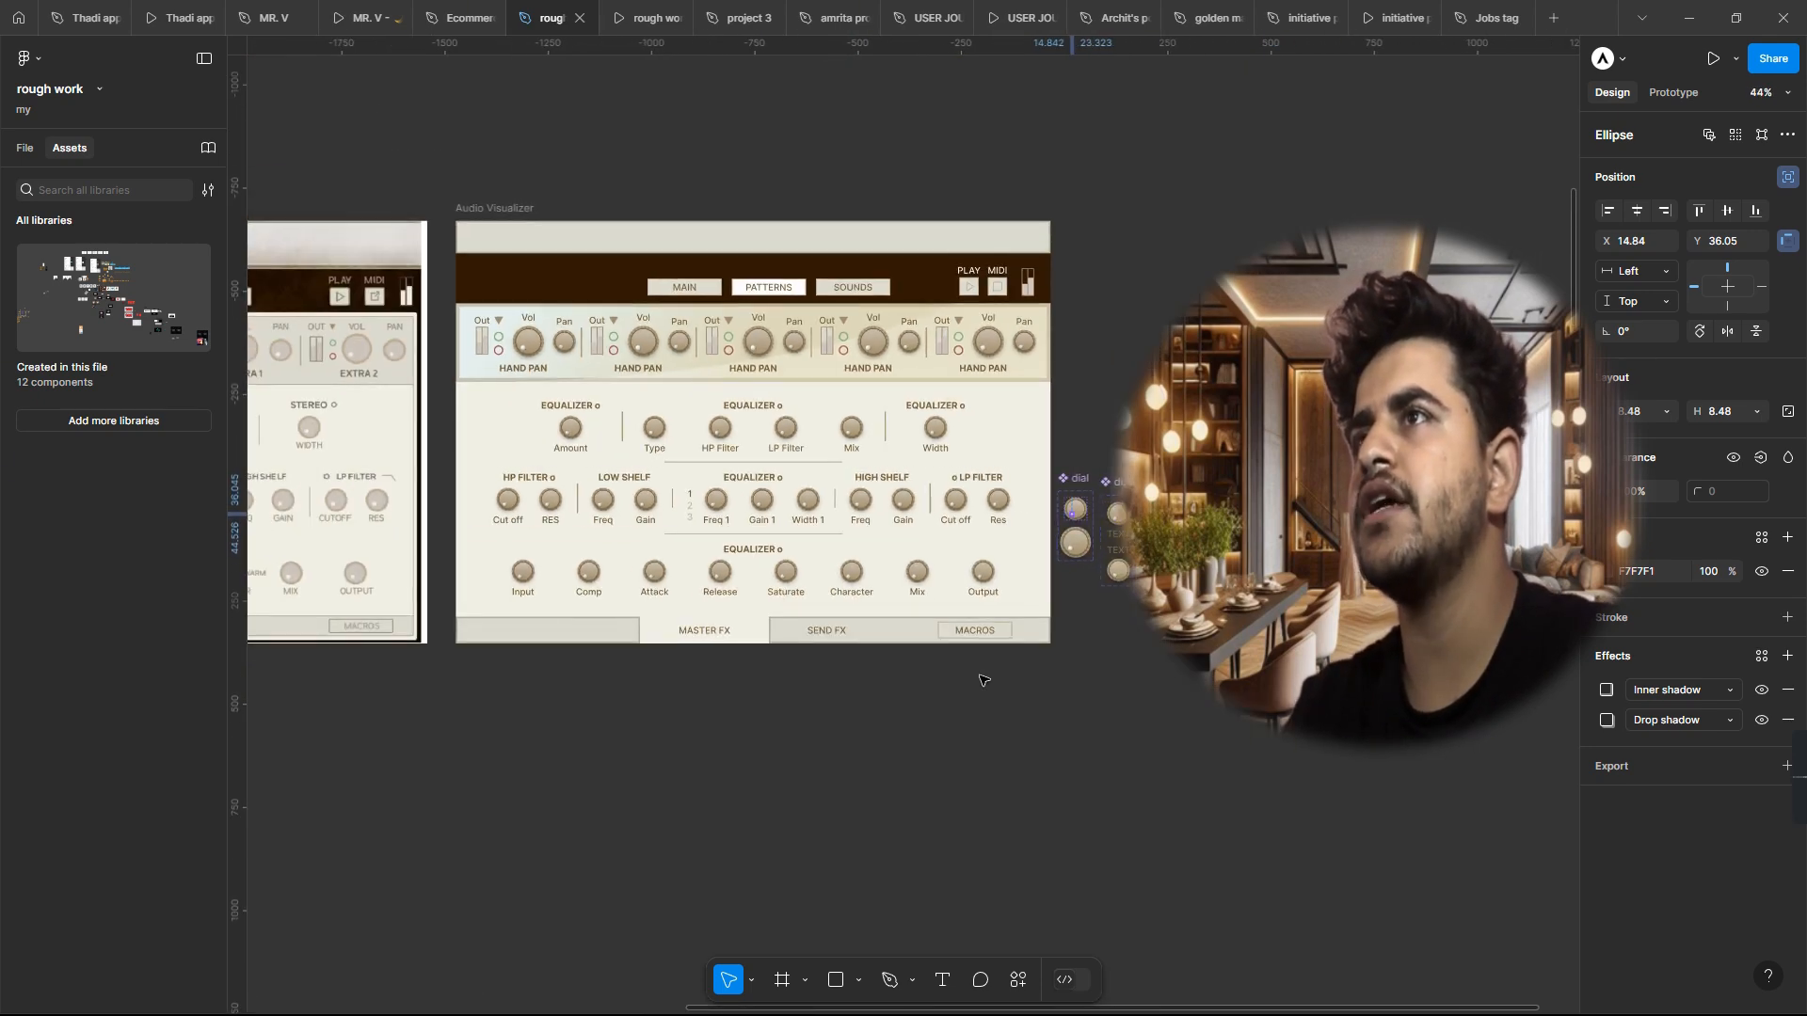
pyautogui.click(988, 723)
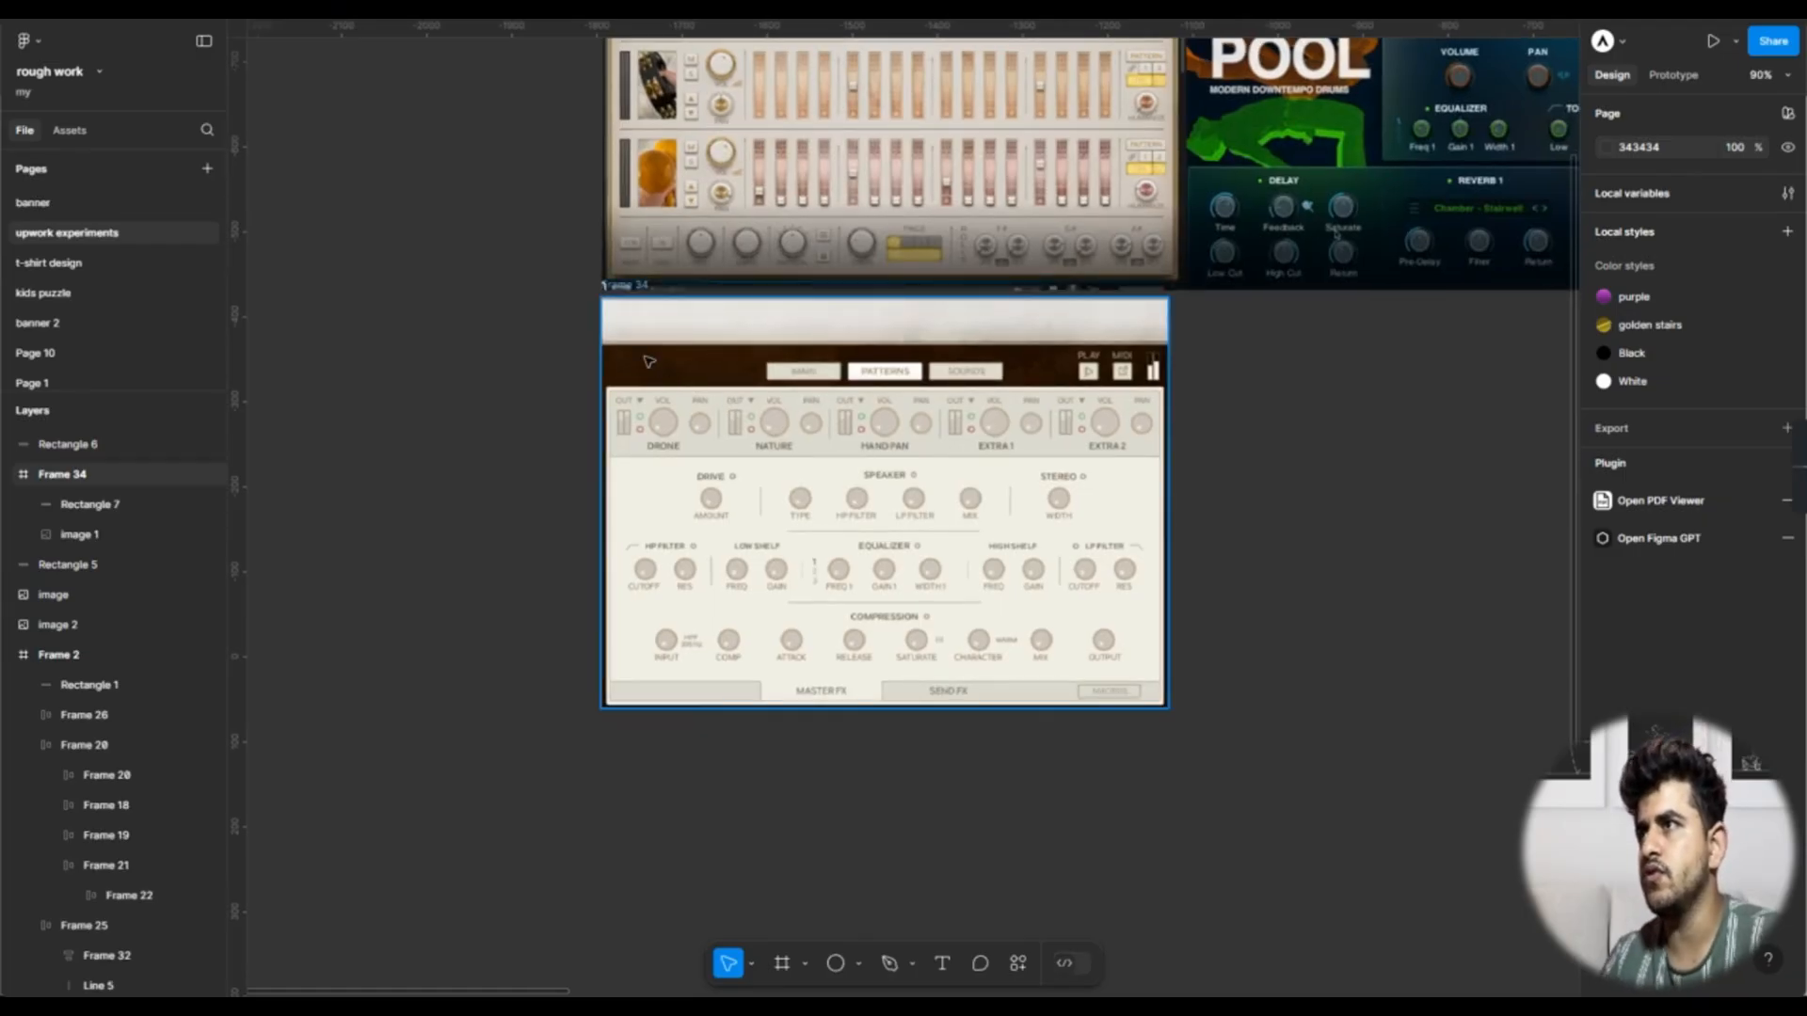
# Step: Duplicate Frame 34 containing the reference plugin screenshot and place the copy straight below it at about Y 333
pyautogui.scroll(4, 646, 358)
pyautogui.click(732, 368)
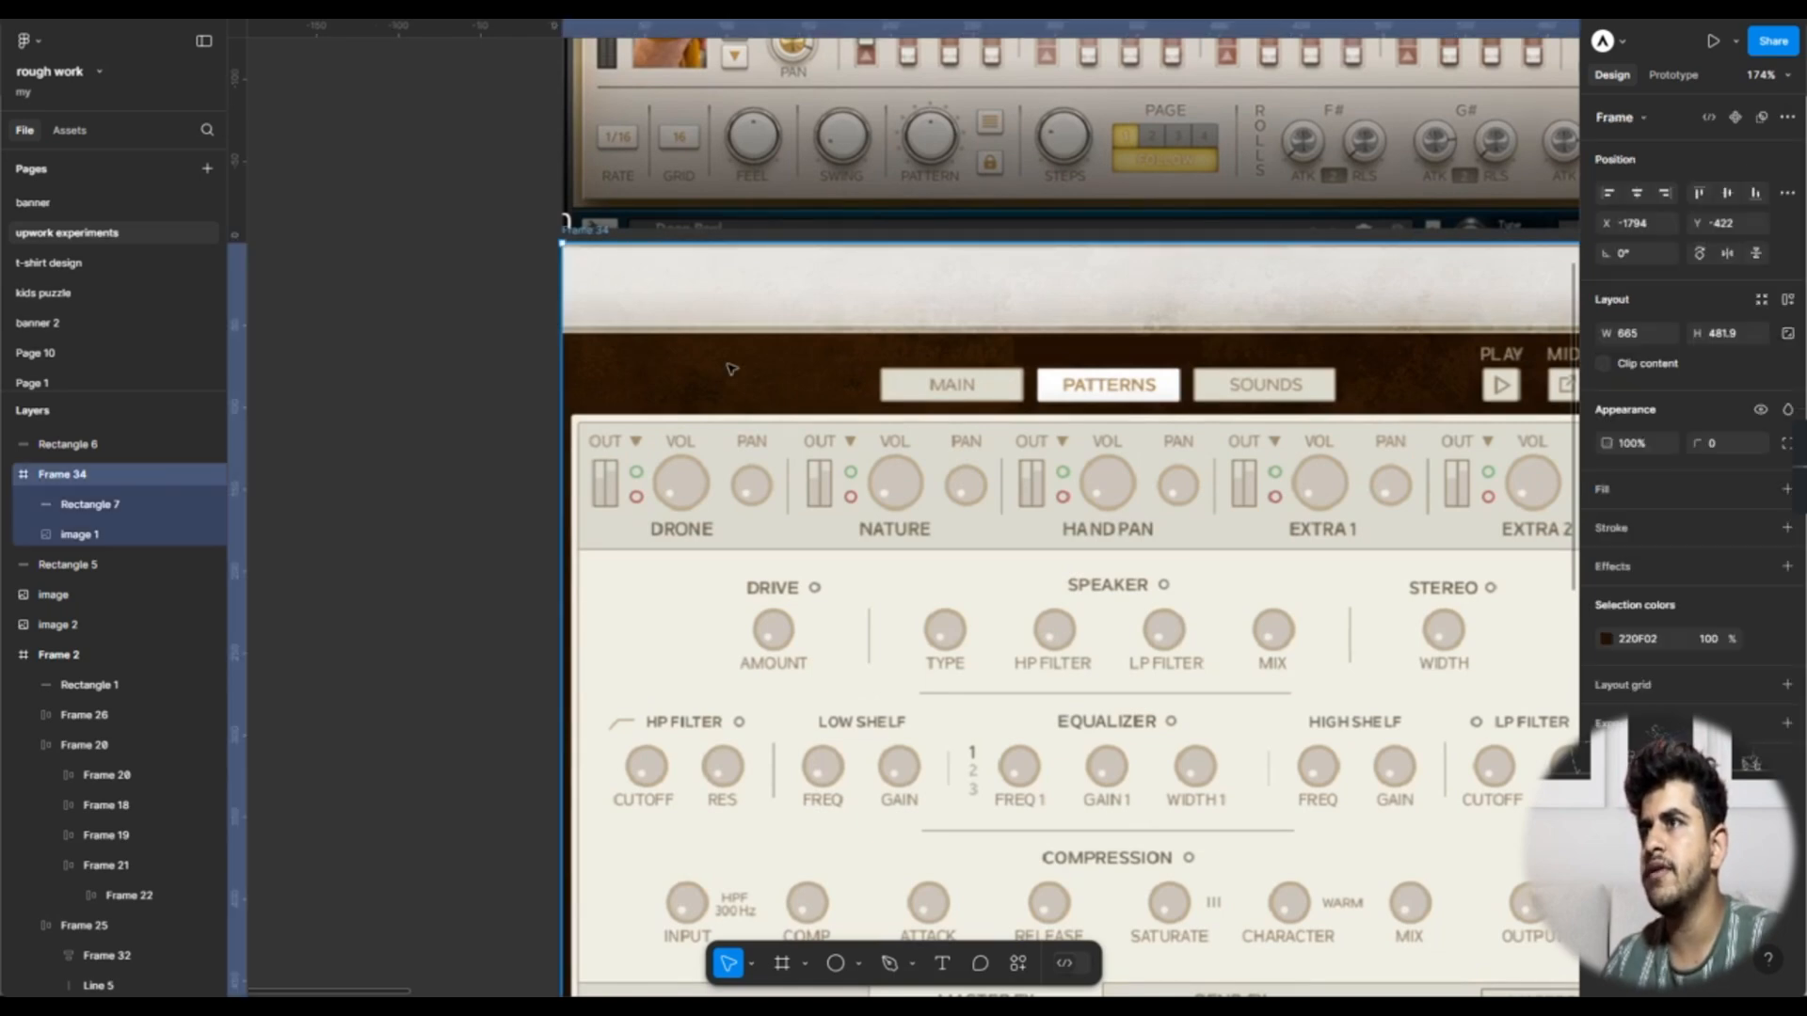
pyautogui.scroll(-5, 732, 369)
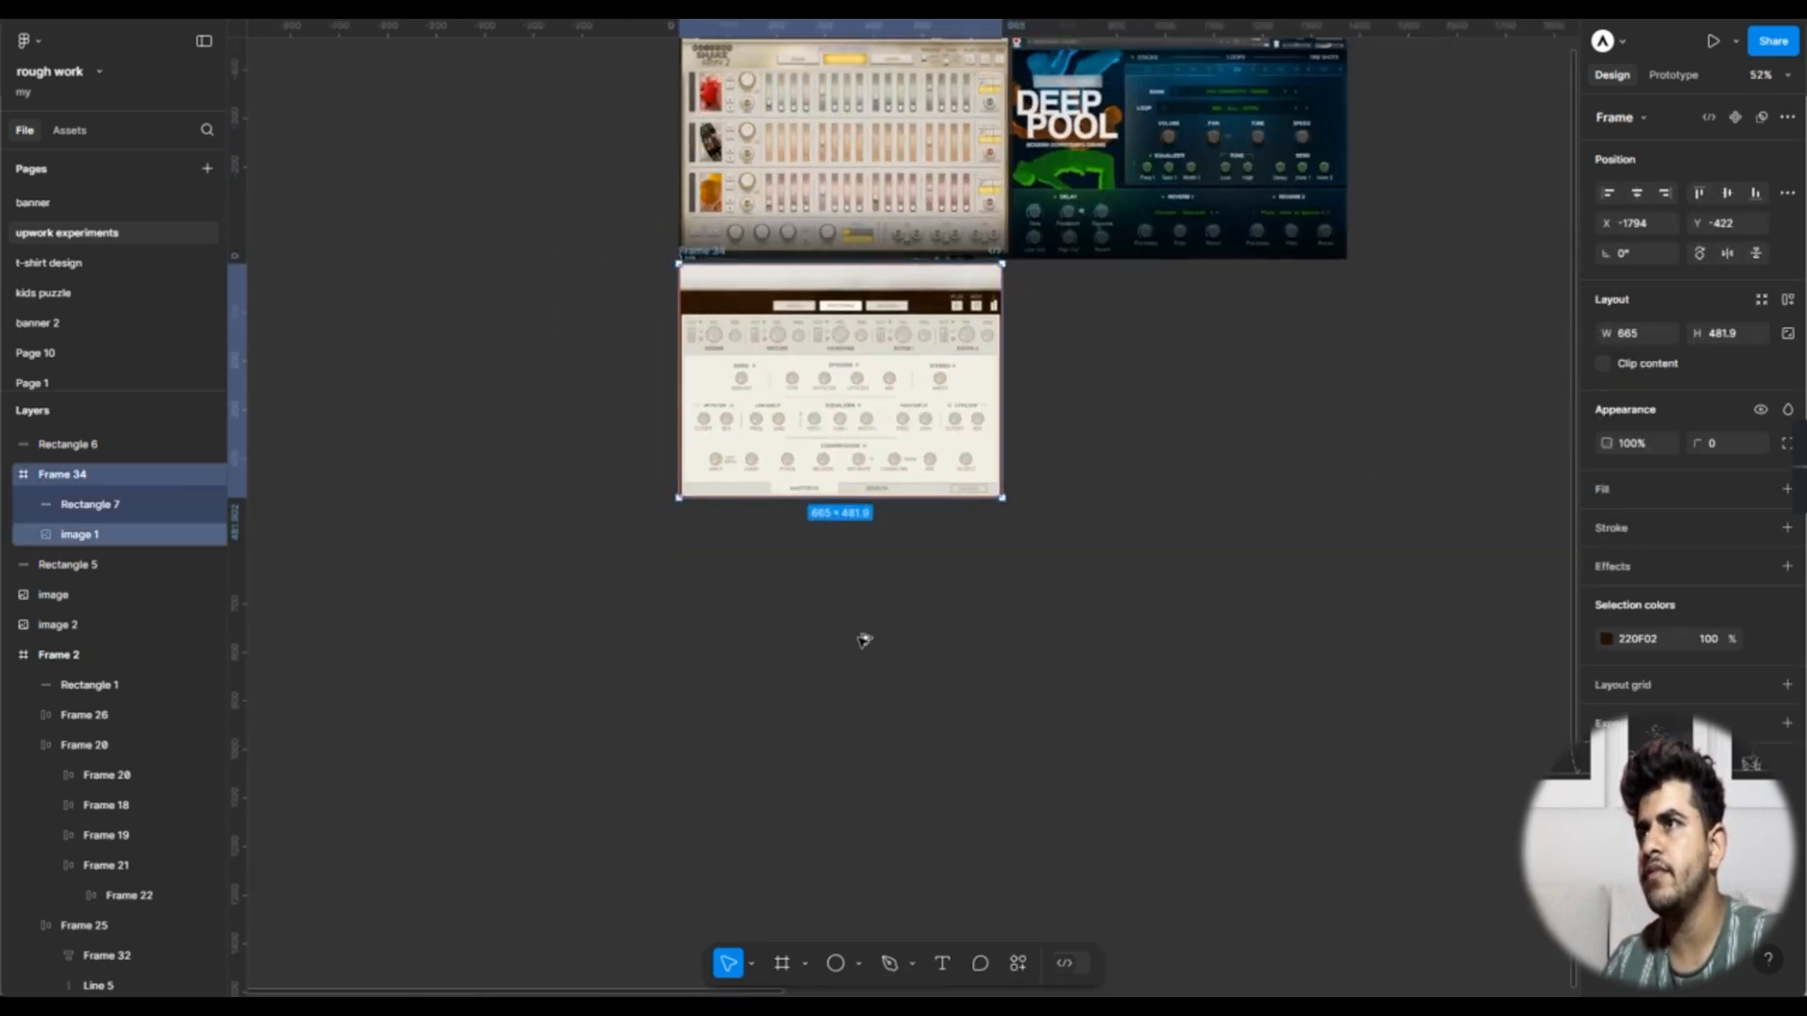
pyautogui.keyDown('alt'); pyautogui.moveTo(855, 626); pyautogui.dragTo(852, 746); pyautogui.keyUp('alt')
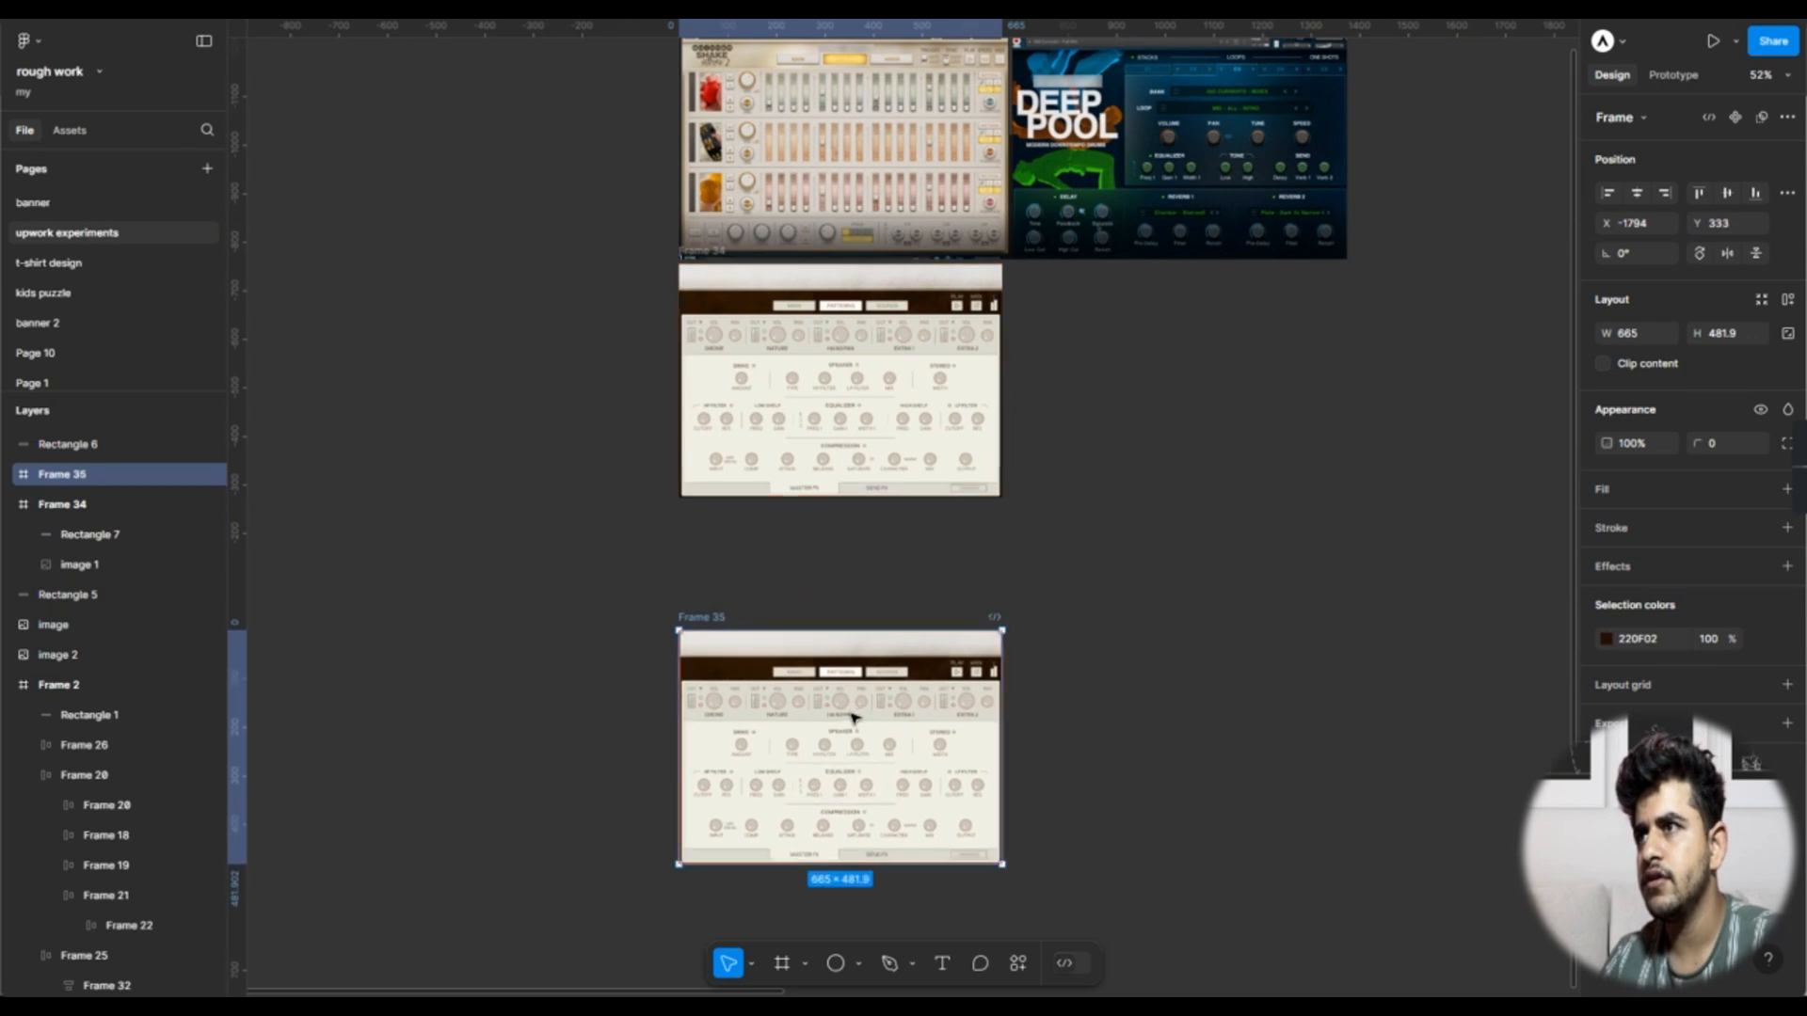
# Step: Move the duplicated frame farther down the canvas to about Y 809
pyautogui.doubleClick(853, 681)
pyautogui.scroll(-2, 800, 611)
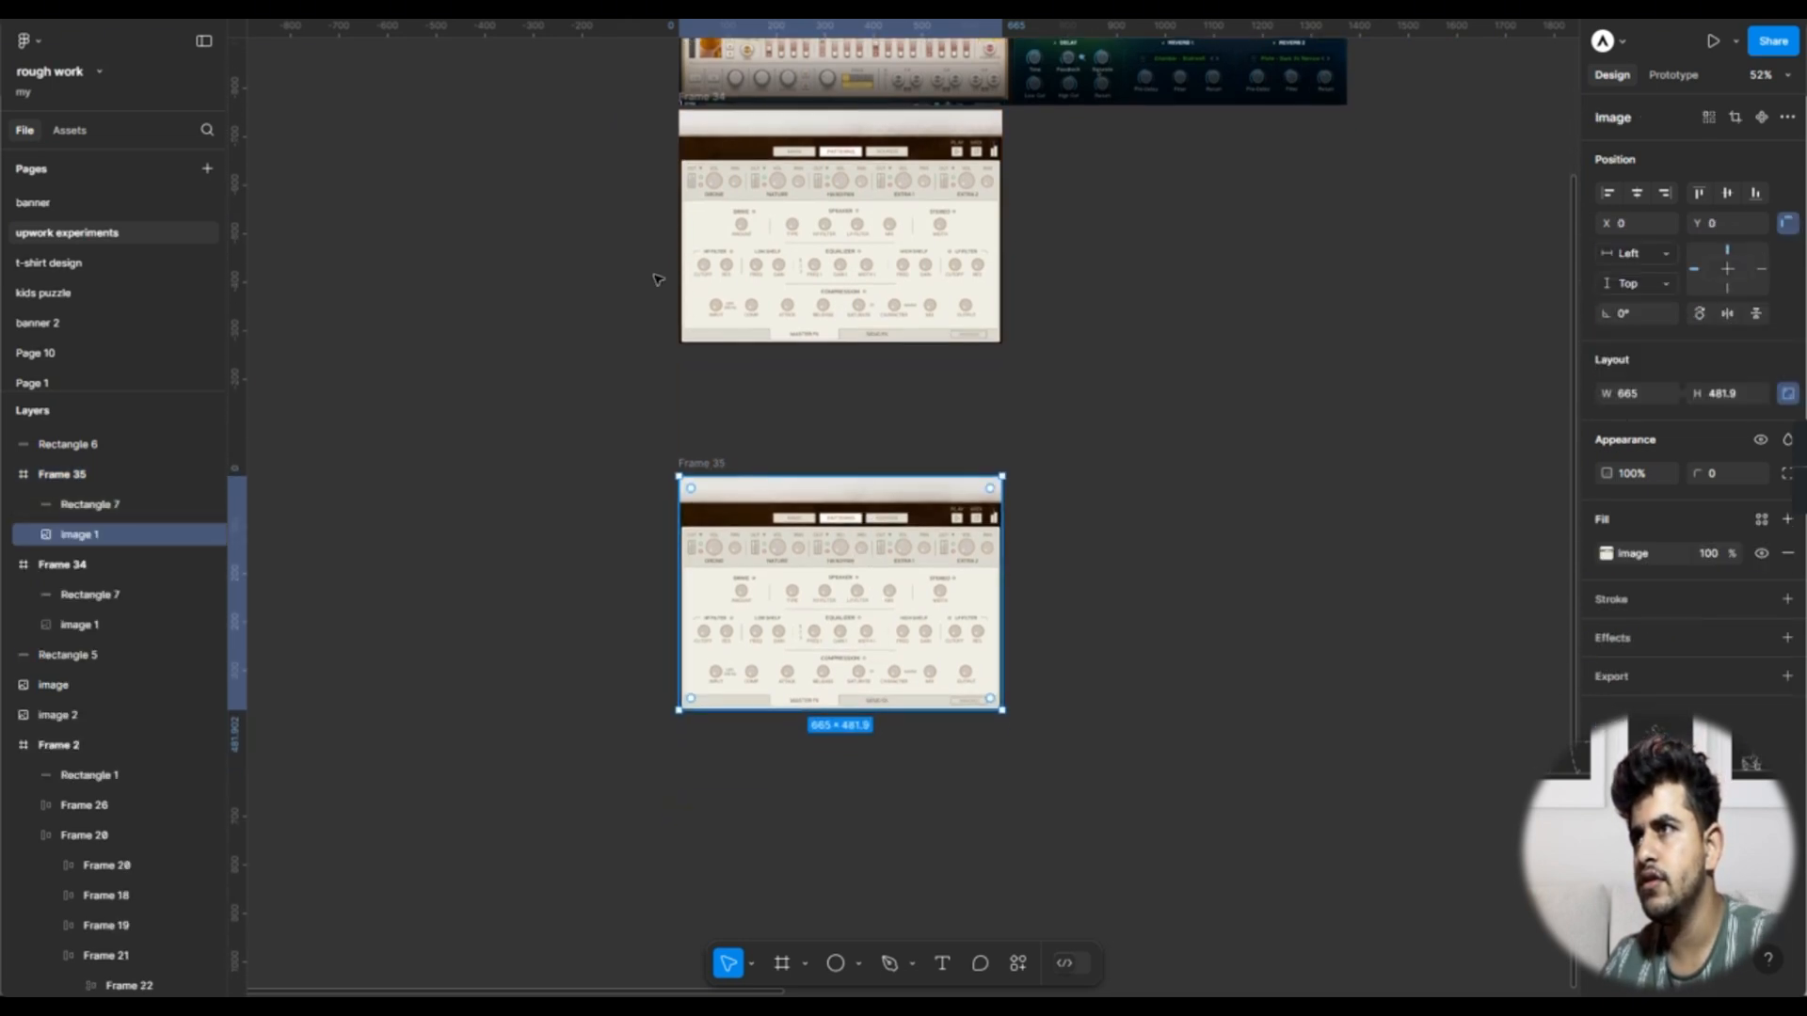
pyautogui.click(701, 462)
pyautogui.moveTo(708, 478); pyautogui.dragTo(707, 697)
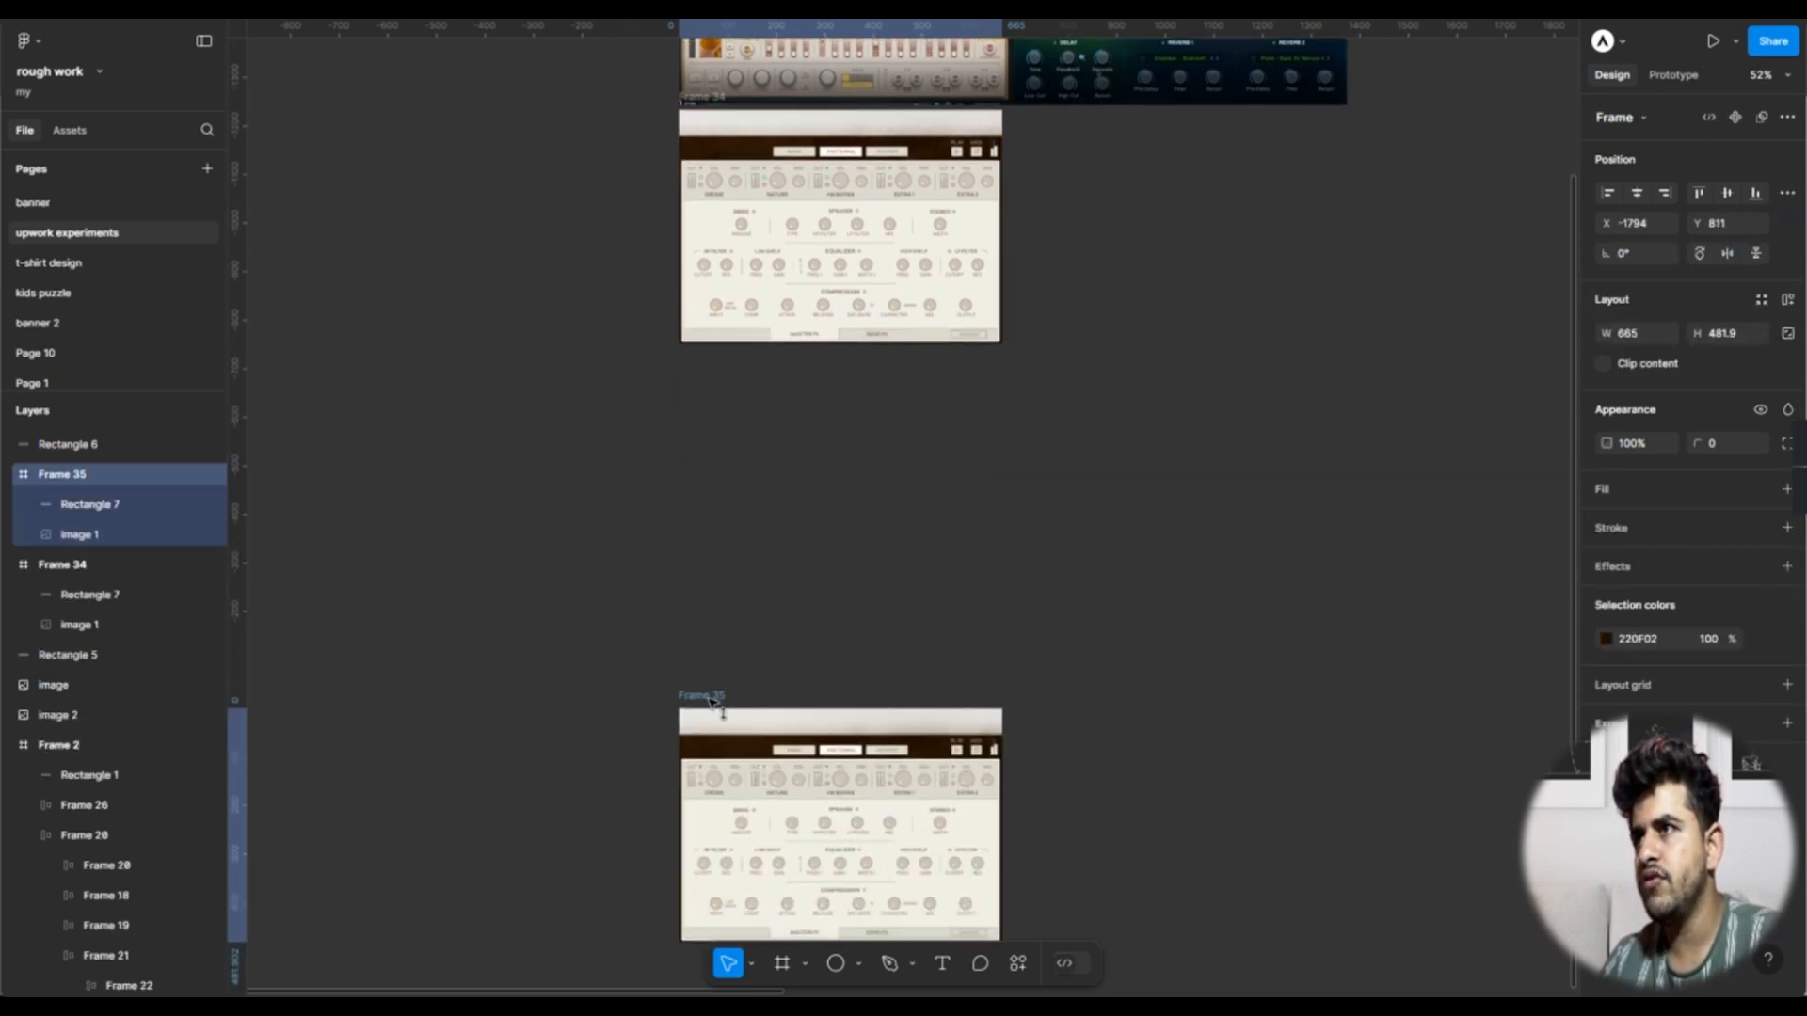
pyautogui.scroll(-1, 707, 697)
pyautogui.scroll(-3, 753, 612)
pyautogui.scroll(5, 838, 508)
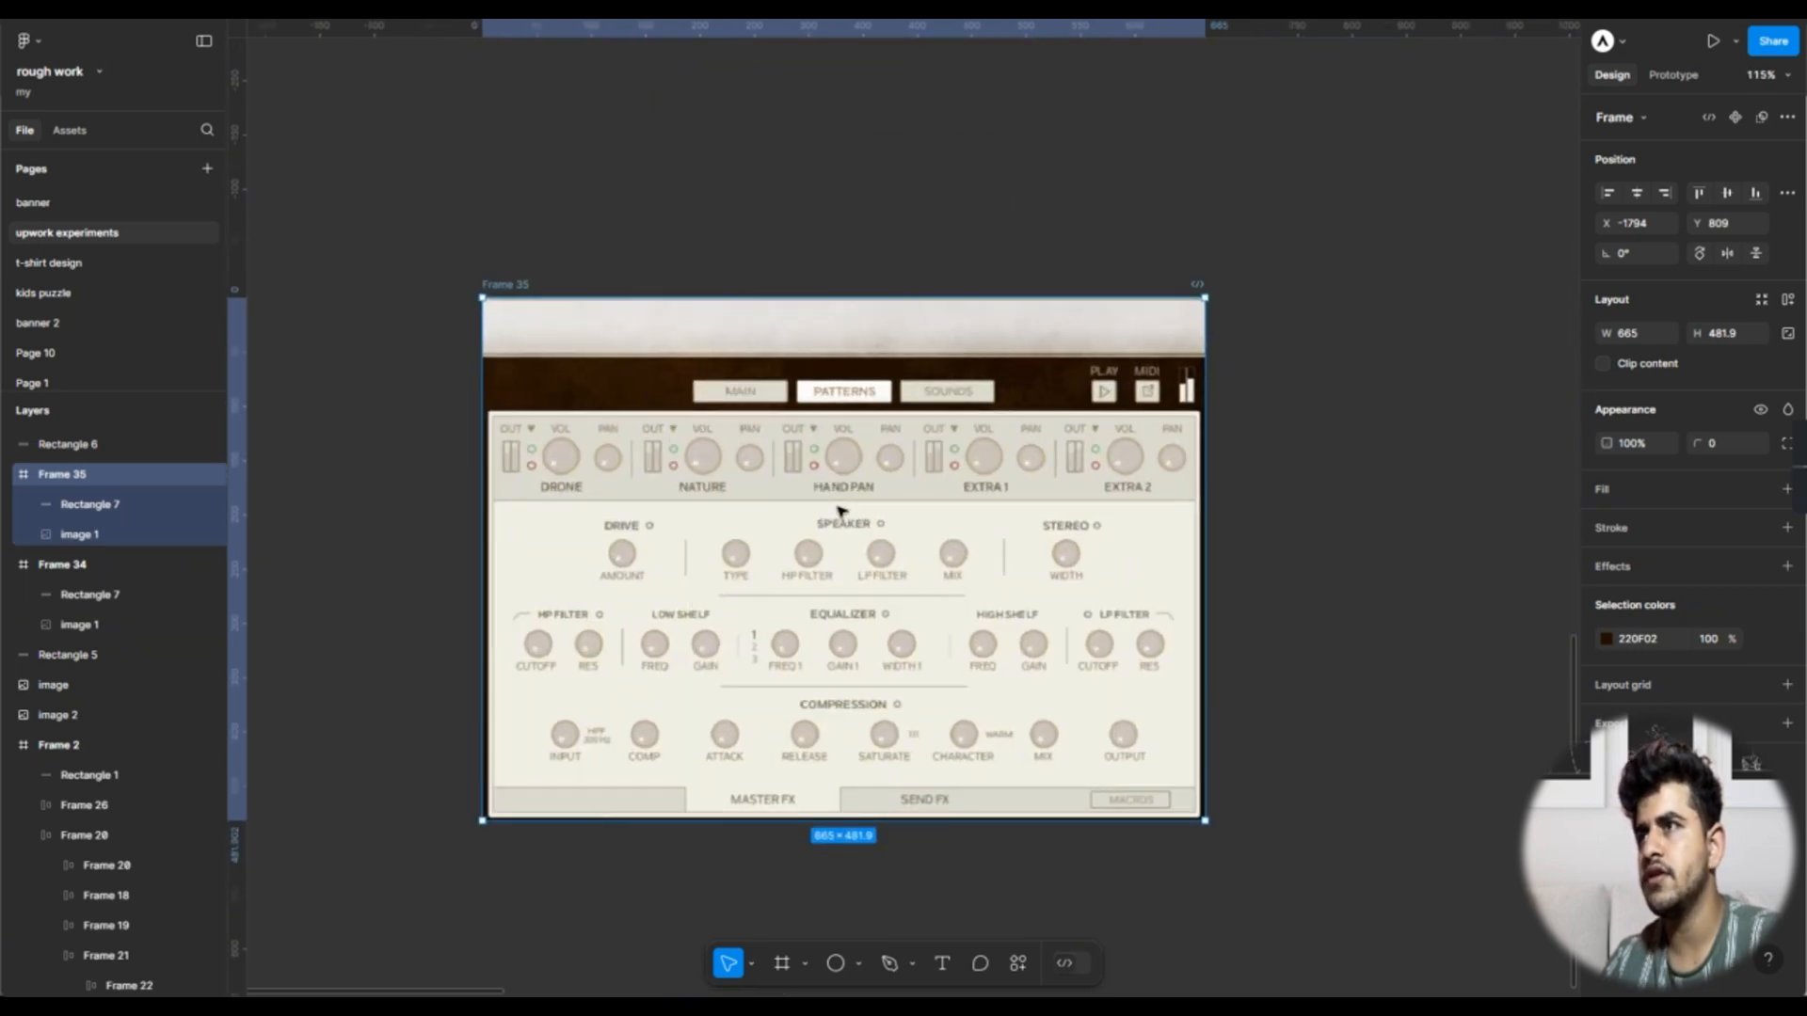
# Step: Rename the duplicated reference frame as Audio Tool
pyautogui.doubleClick(502, 285)
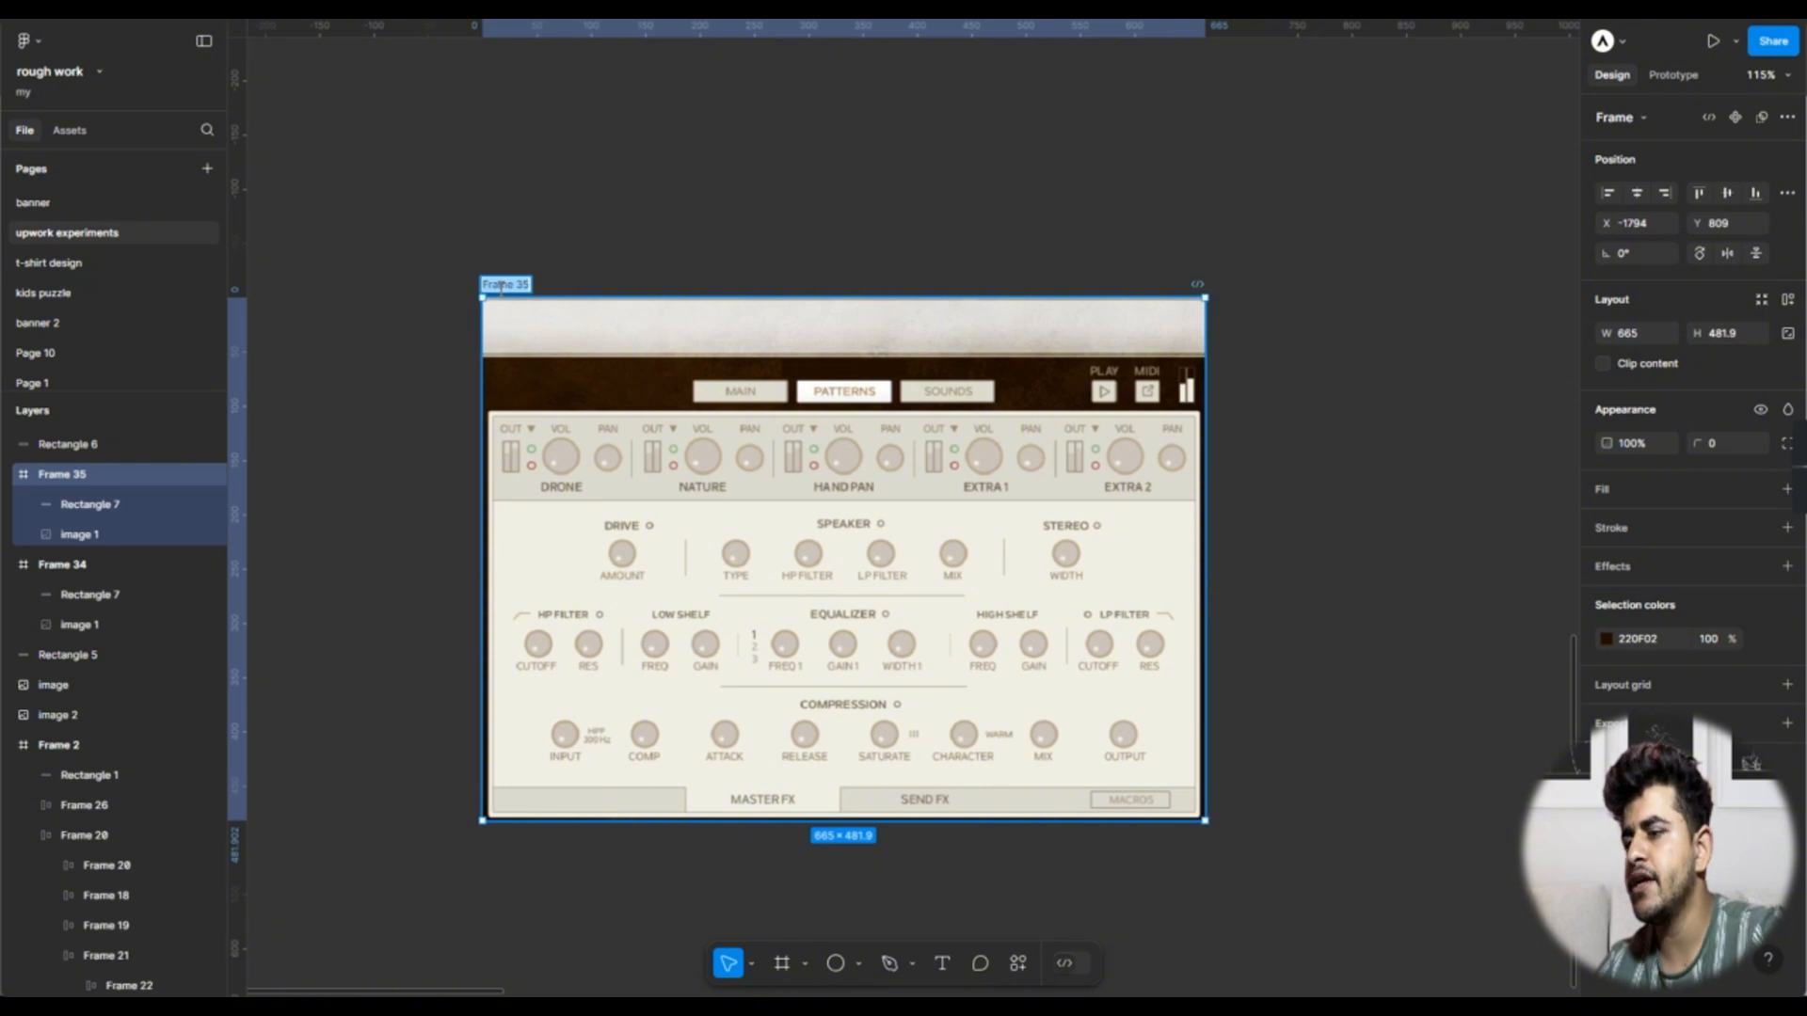
pyautogui.write('Audio')
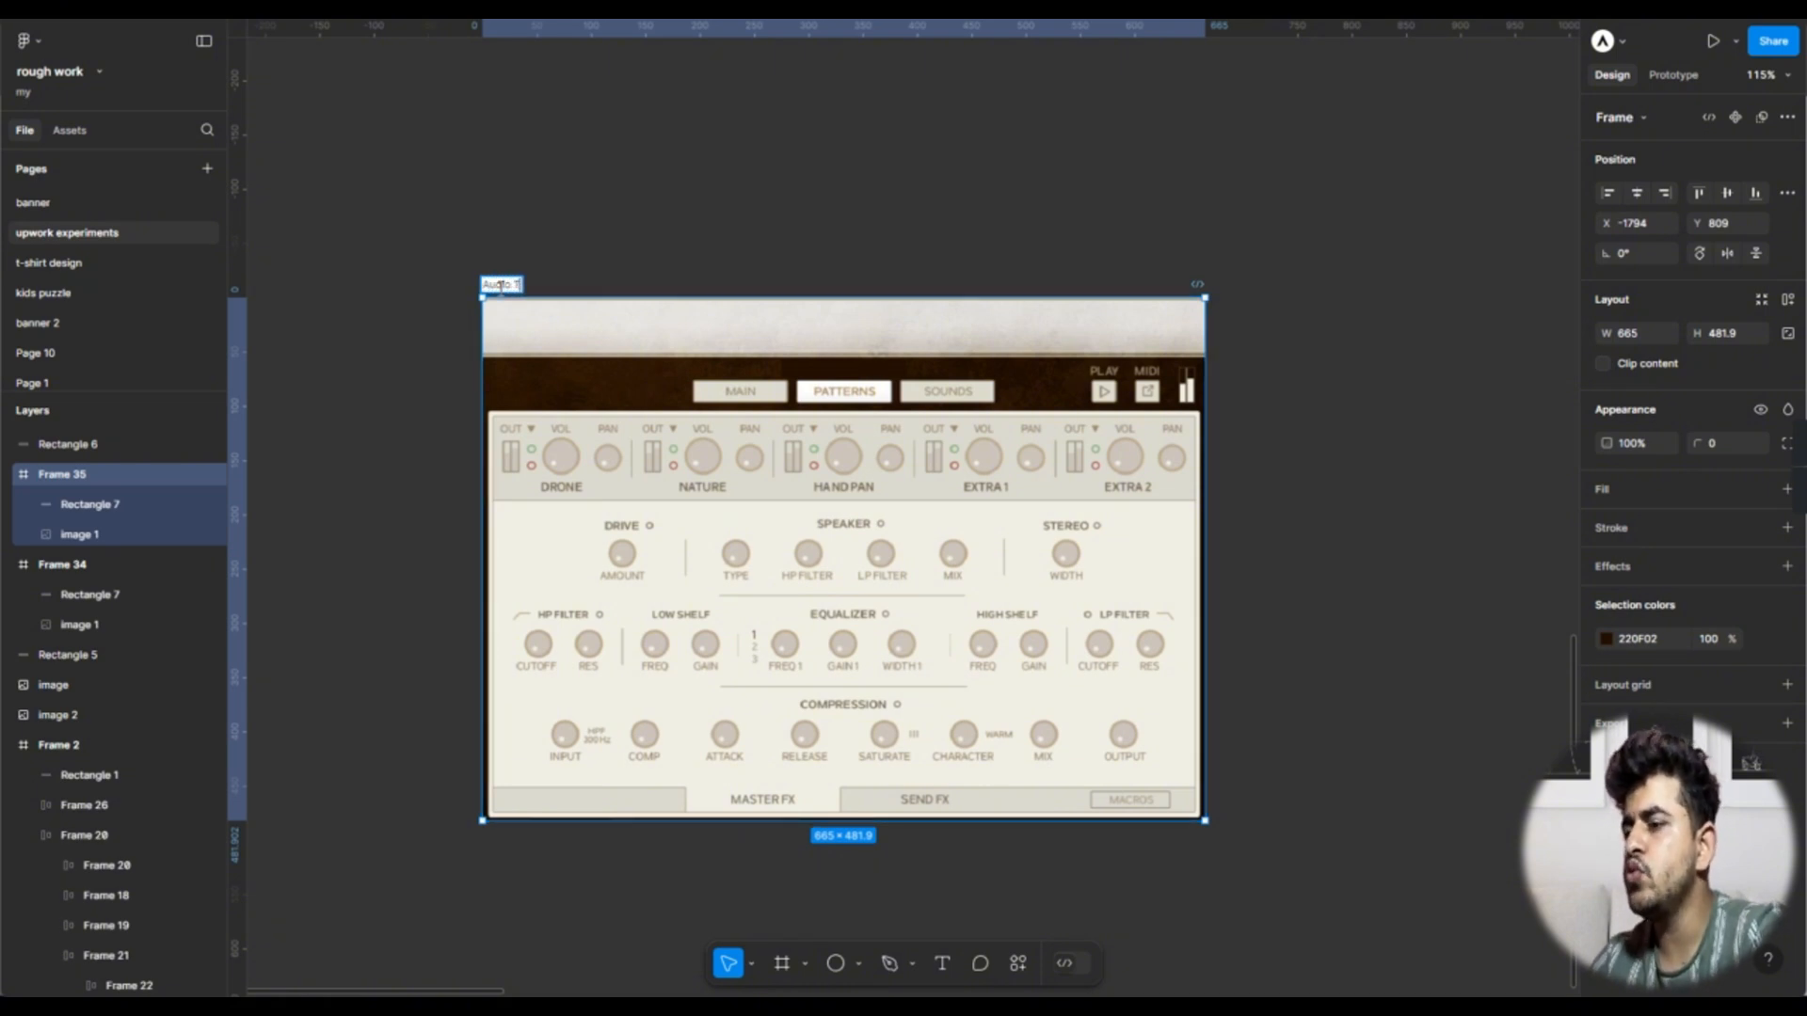
pyautogui.write(' Tool')
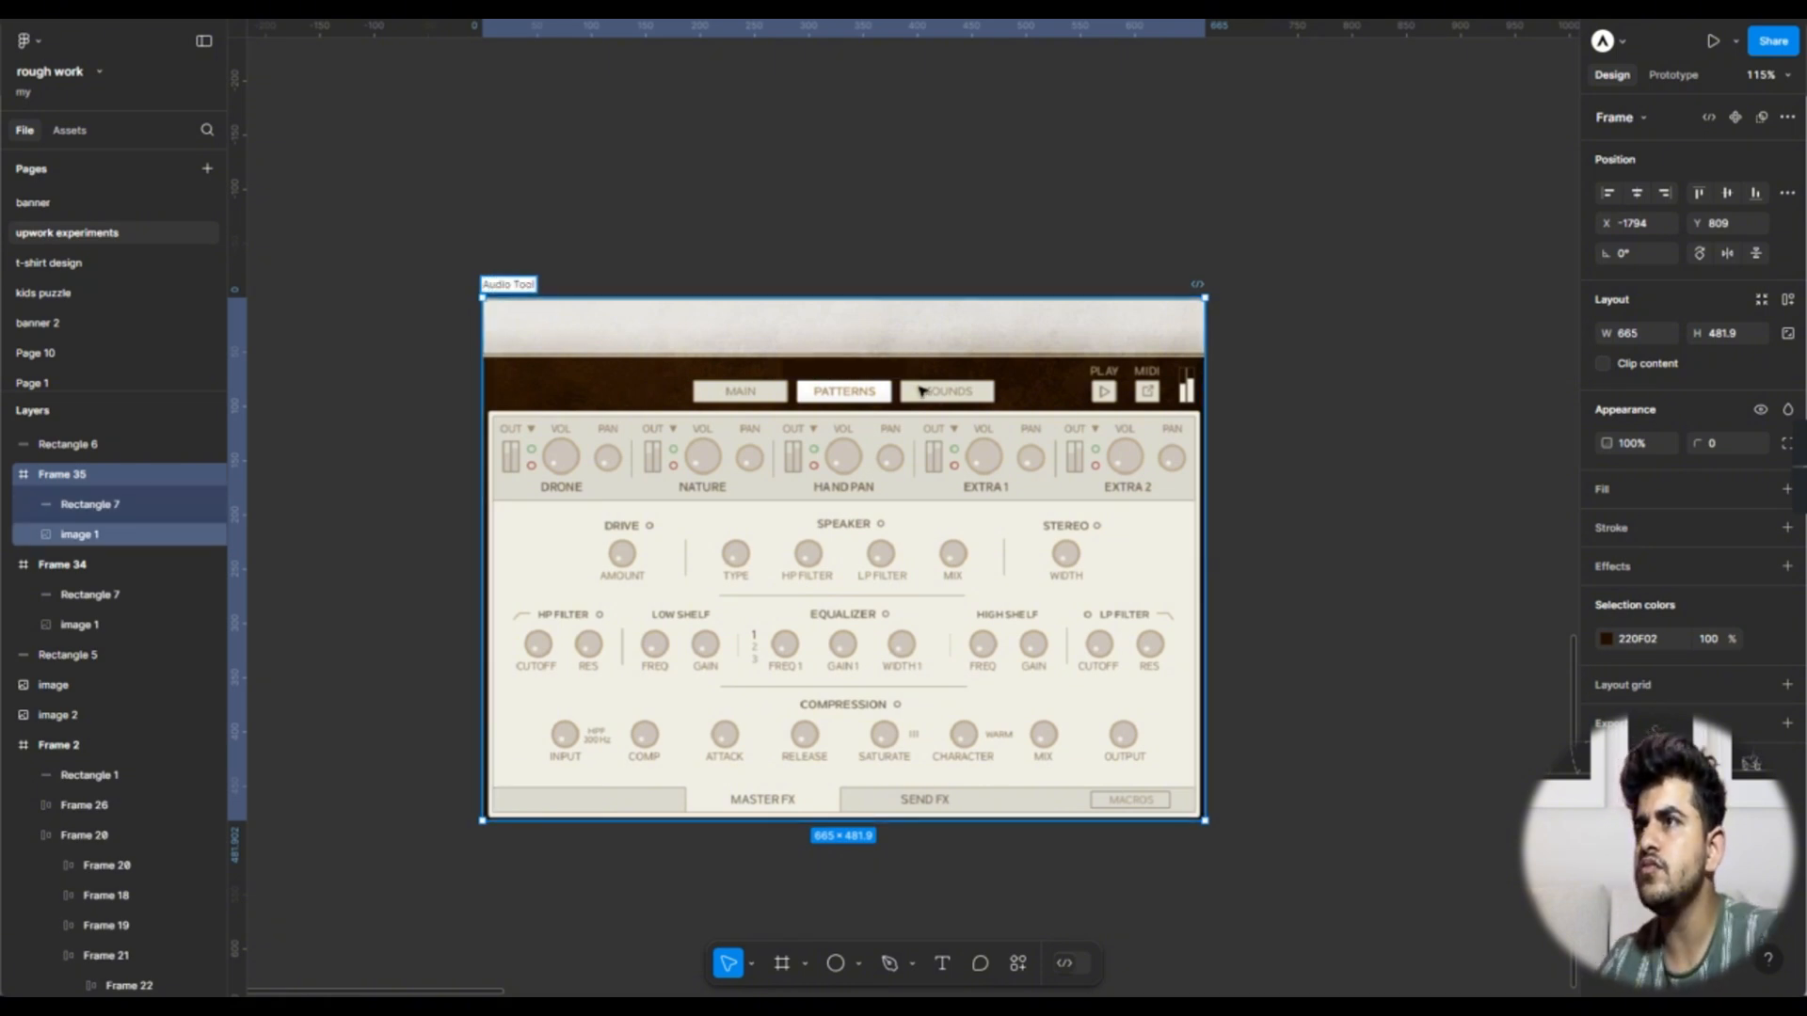
pyautogui.click(964, 212)
# Step: Set the opacity of the screenshot image and the small cover rectangle in the Audio Tool frame to 50%
pyautogui.click(875, 379)
pyautogui.keyDown('shift'); pyautogui.click(867, 478); pyautogui.keyUp('shift')
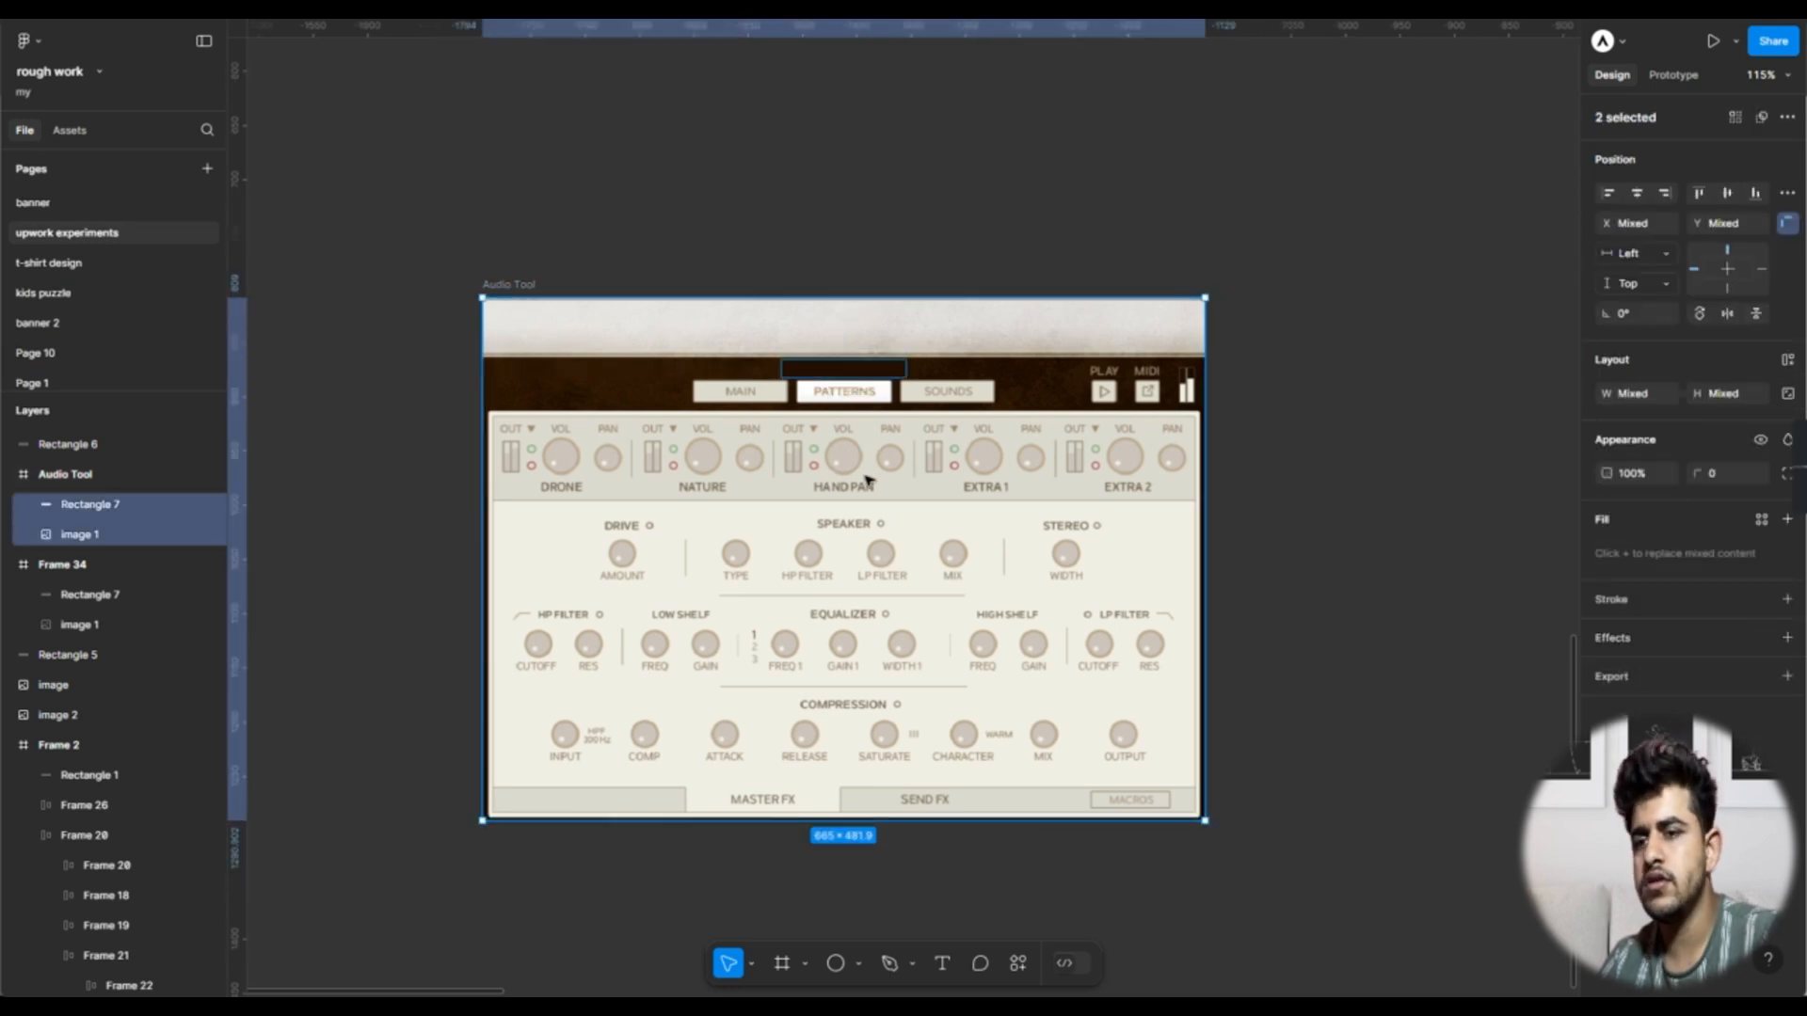
pyautogui.press('5')
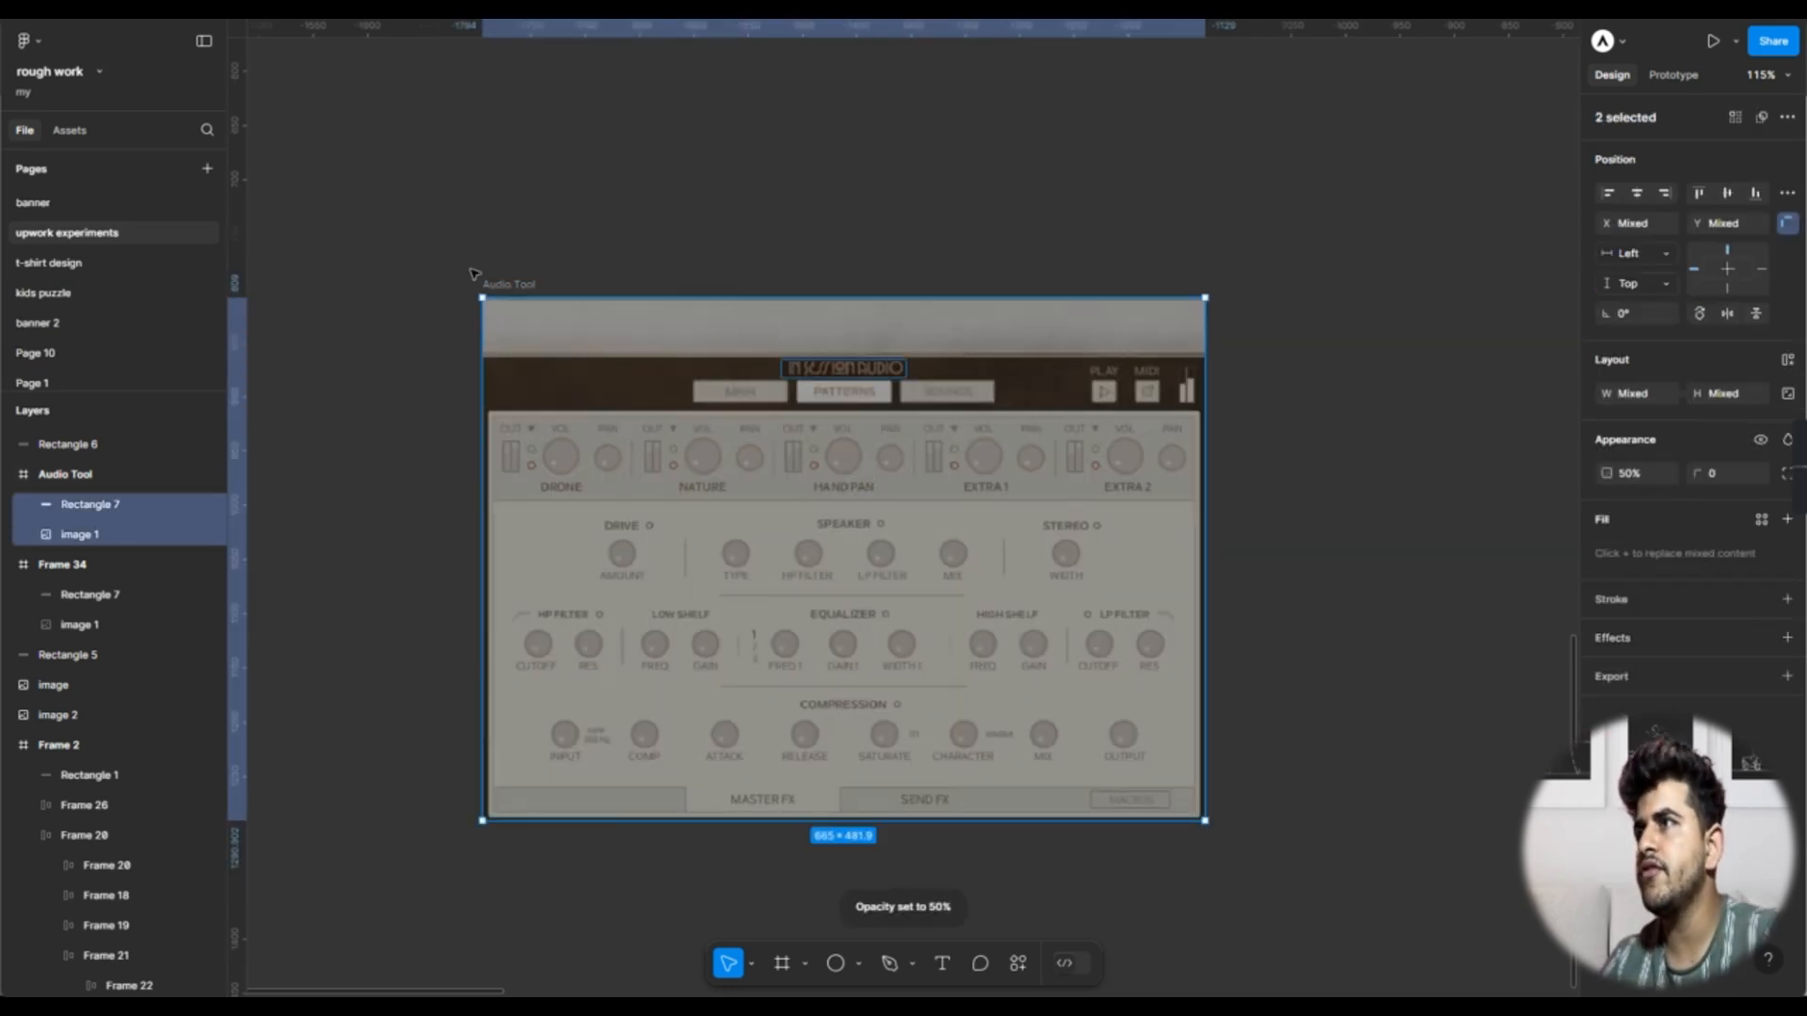
pyautogui.click(475, 276)
pyautogui.click(515, 285)
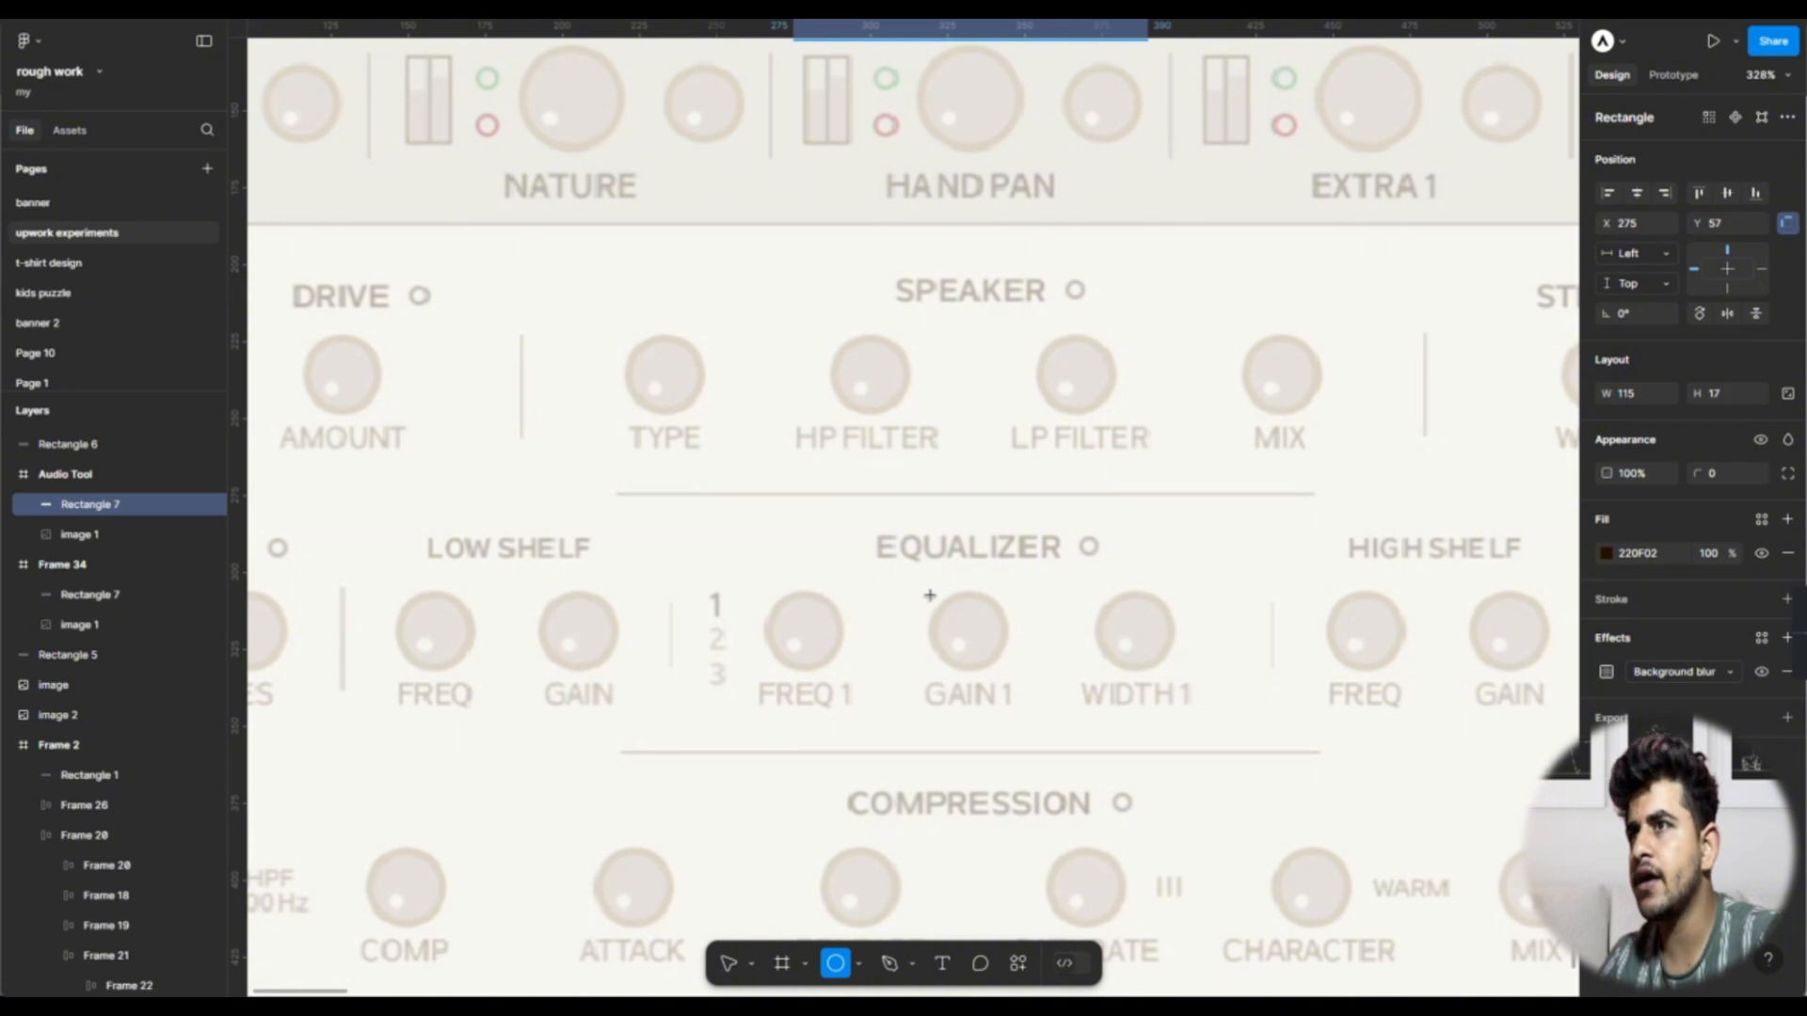
# Step: Draw a 26 × 26 circle over the Gain 1 knob and fill it with 9B8B6B, darkened from the reference knob's ring colour
pyautogui.moveTo(931, 596)
pyautogui.mouseDown()
pyautogui.moveTo(1012, 676)
pyautogui.moveTo(988, 637)
pyautogui.mouseUp()
pyautogui.scroll(3, 997, 631)
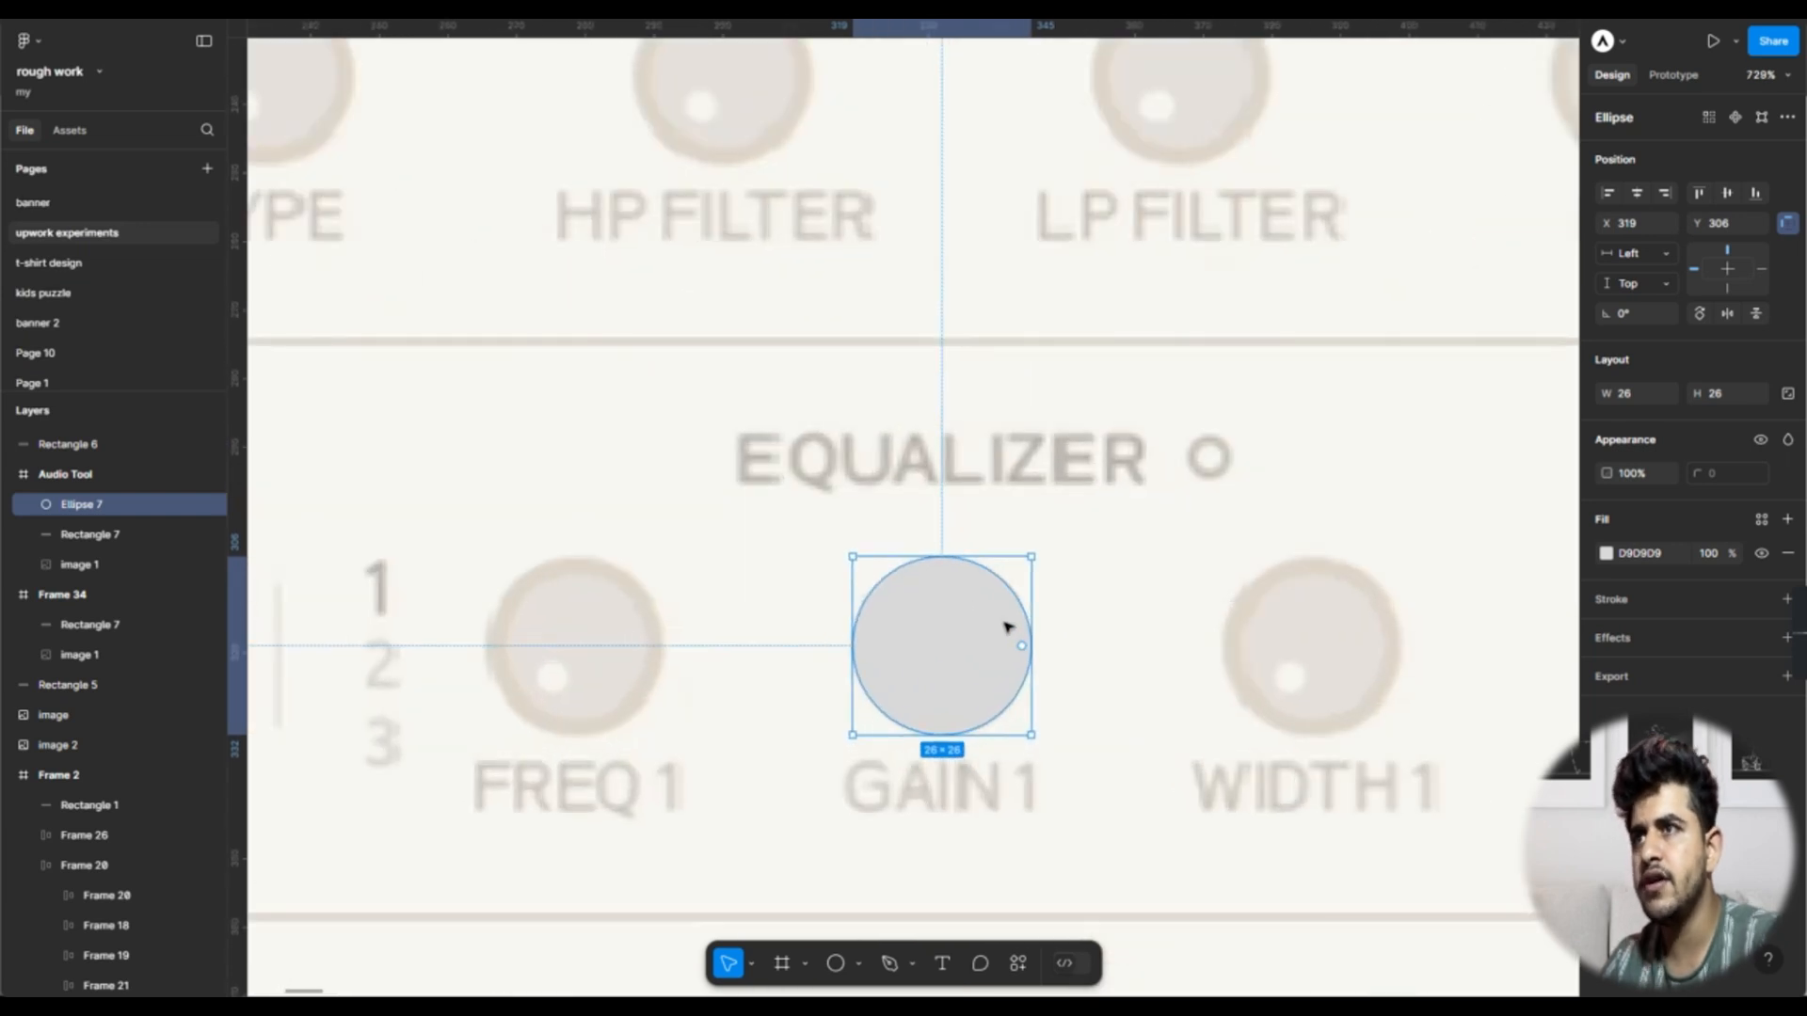
pyautogui.press('i')
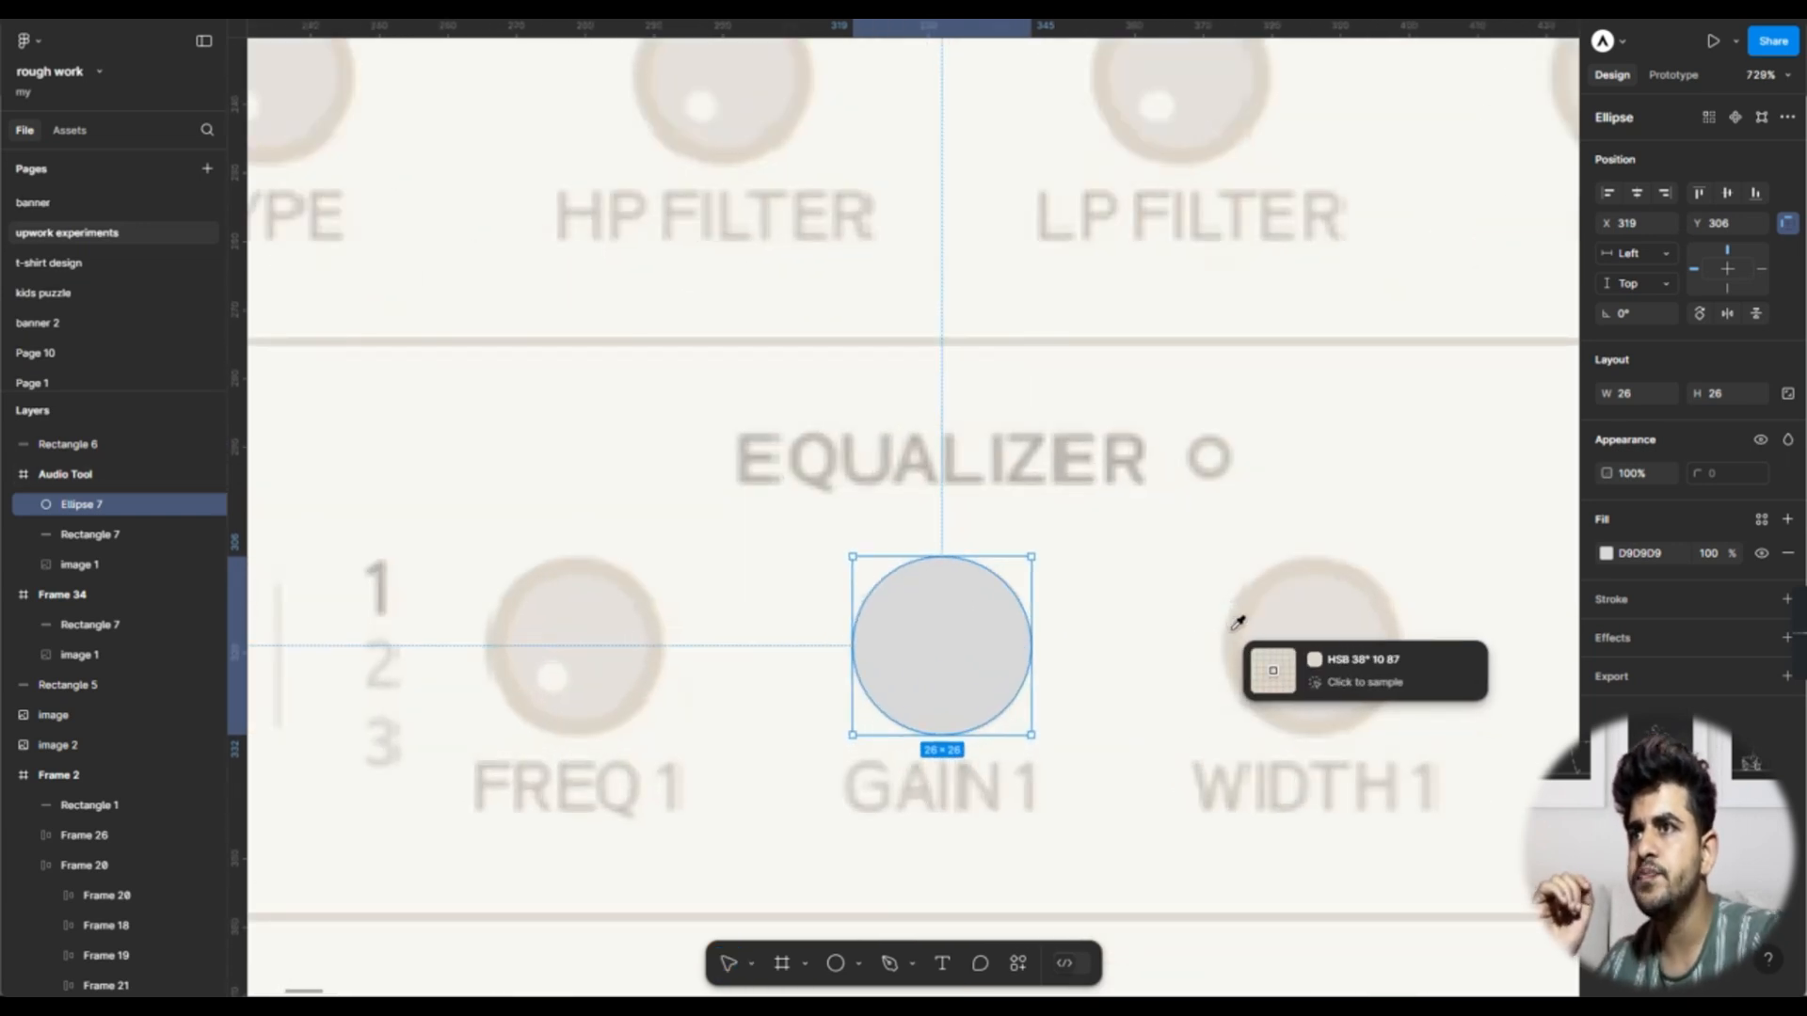
pyautogui.click(1238, 623)
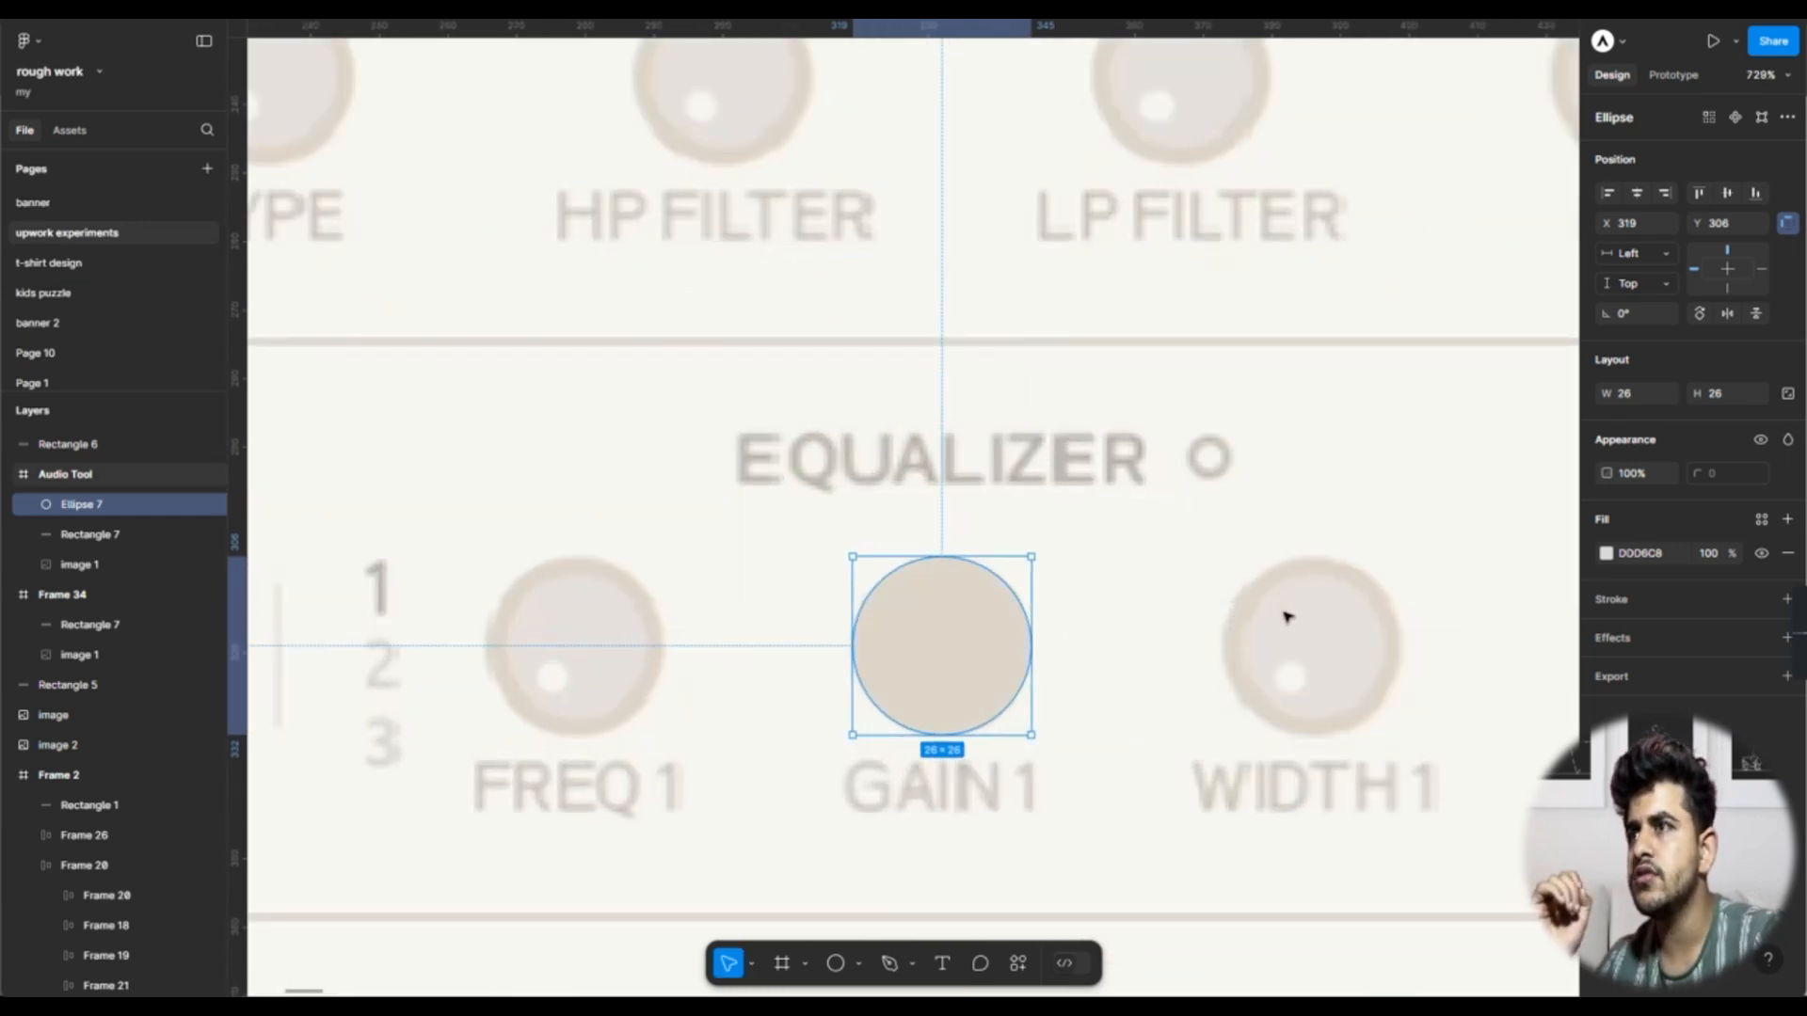
pyautogui.click(1606, 554)
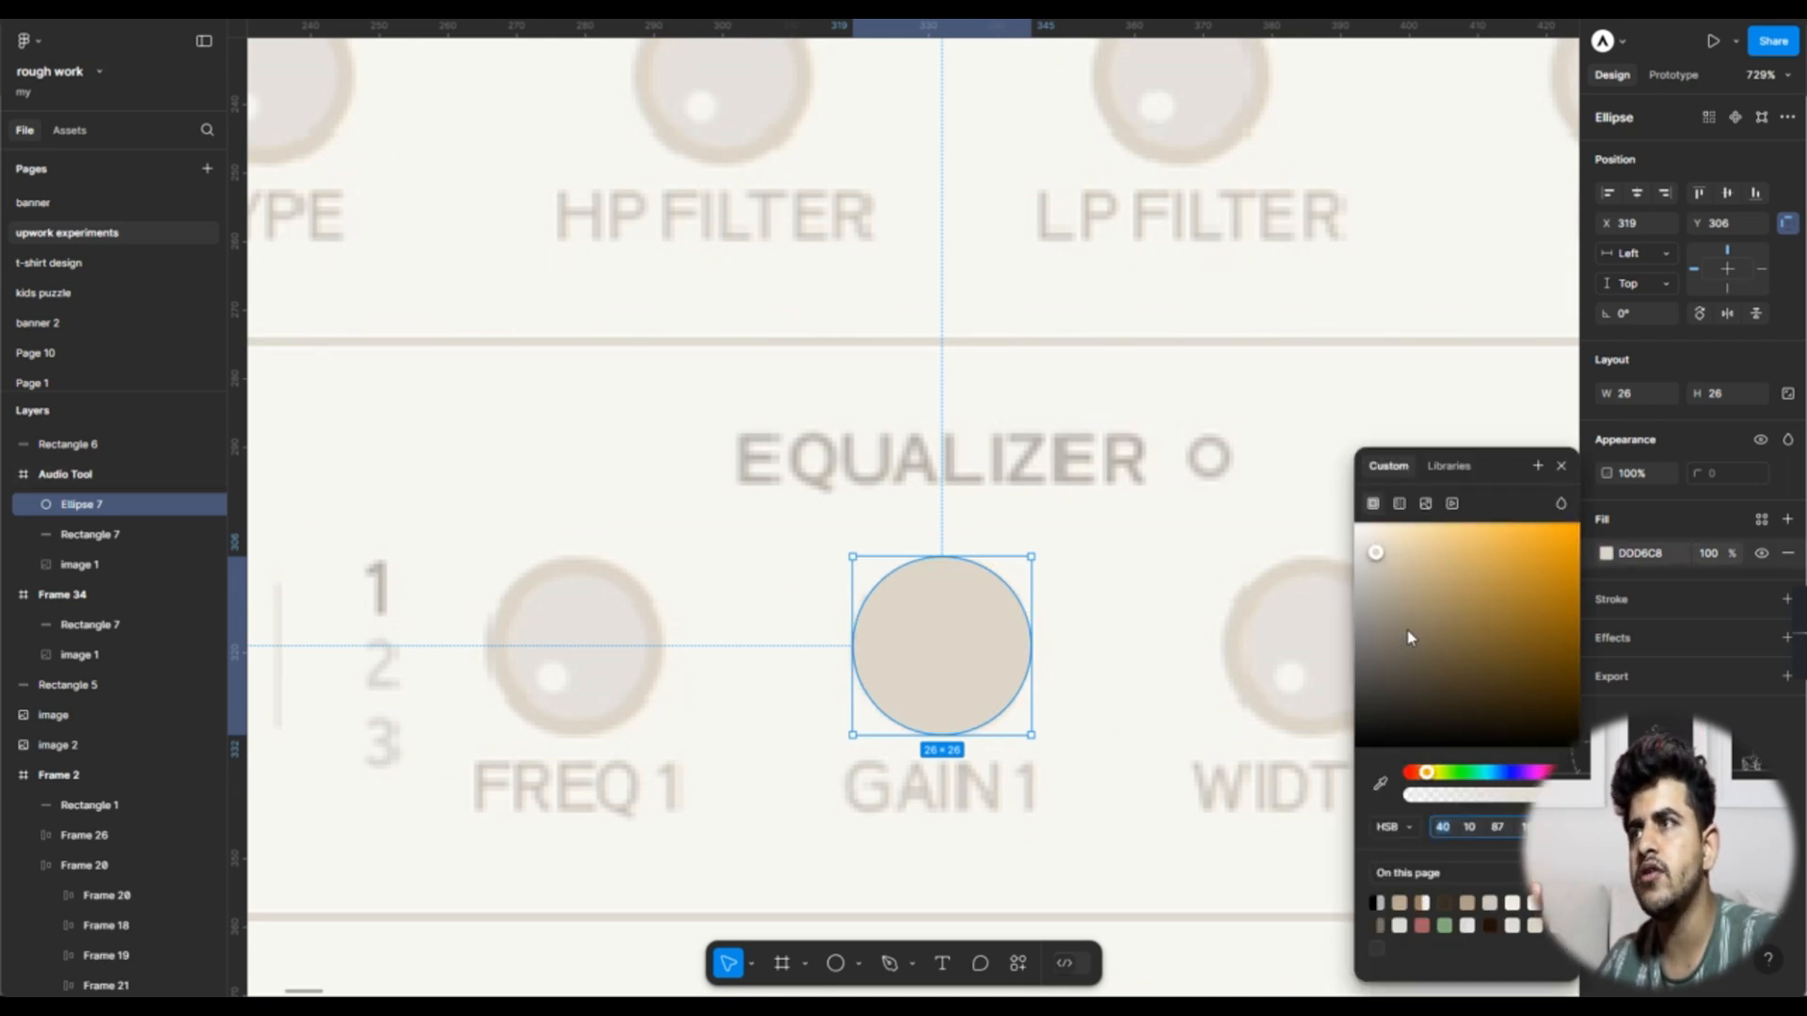
pyautogui.click(1405, 599)
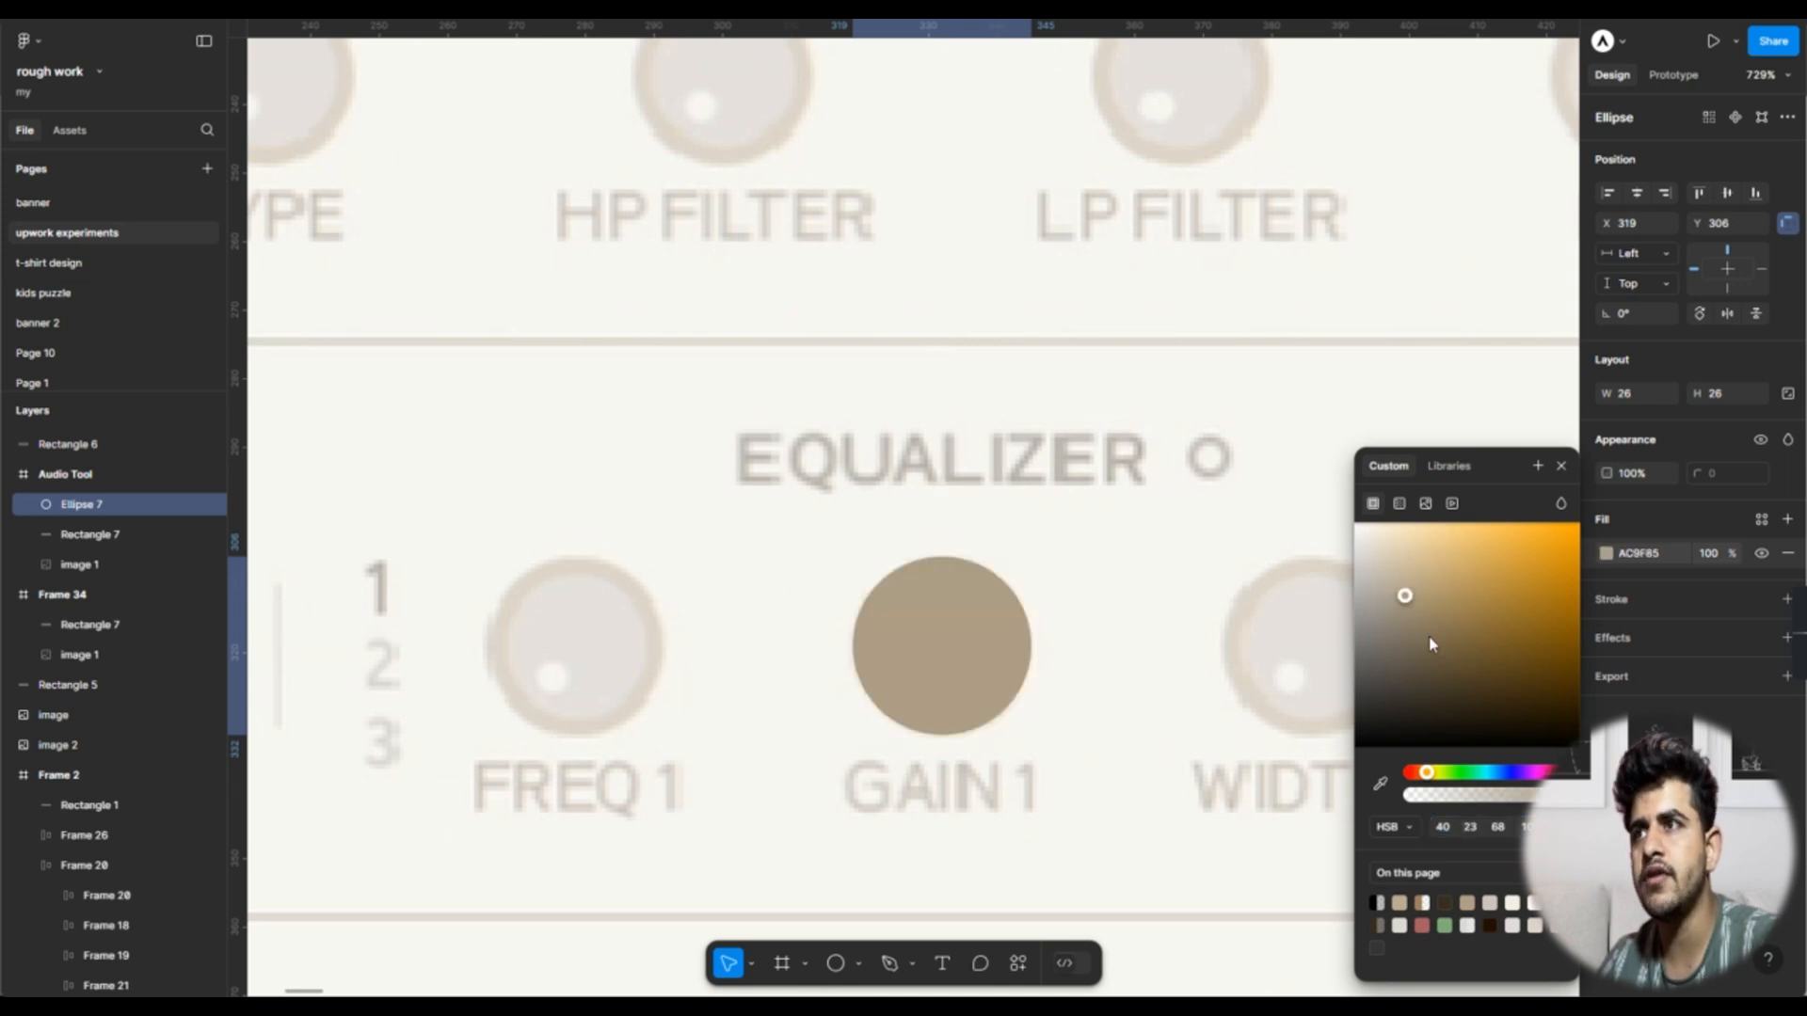
pyautogui.click(1424, 611)
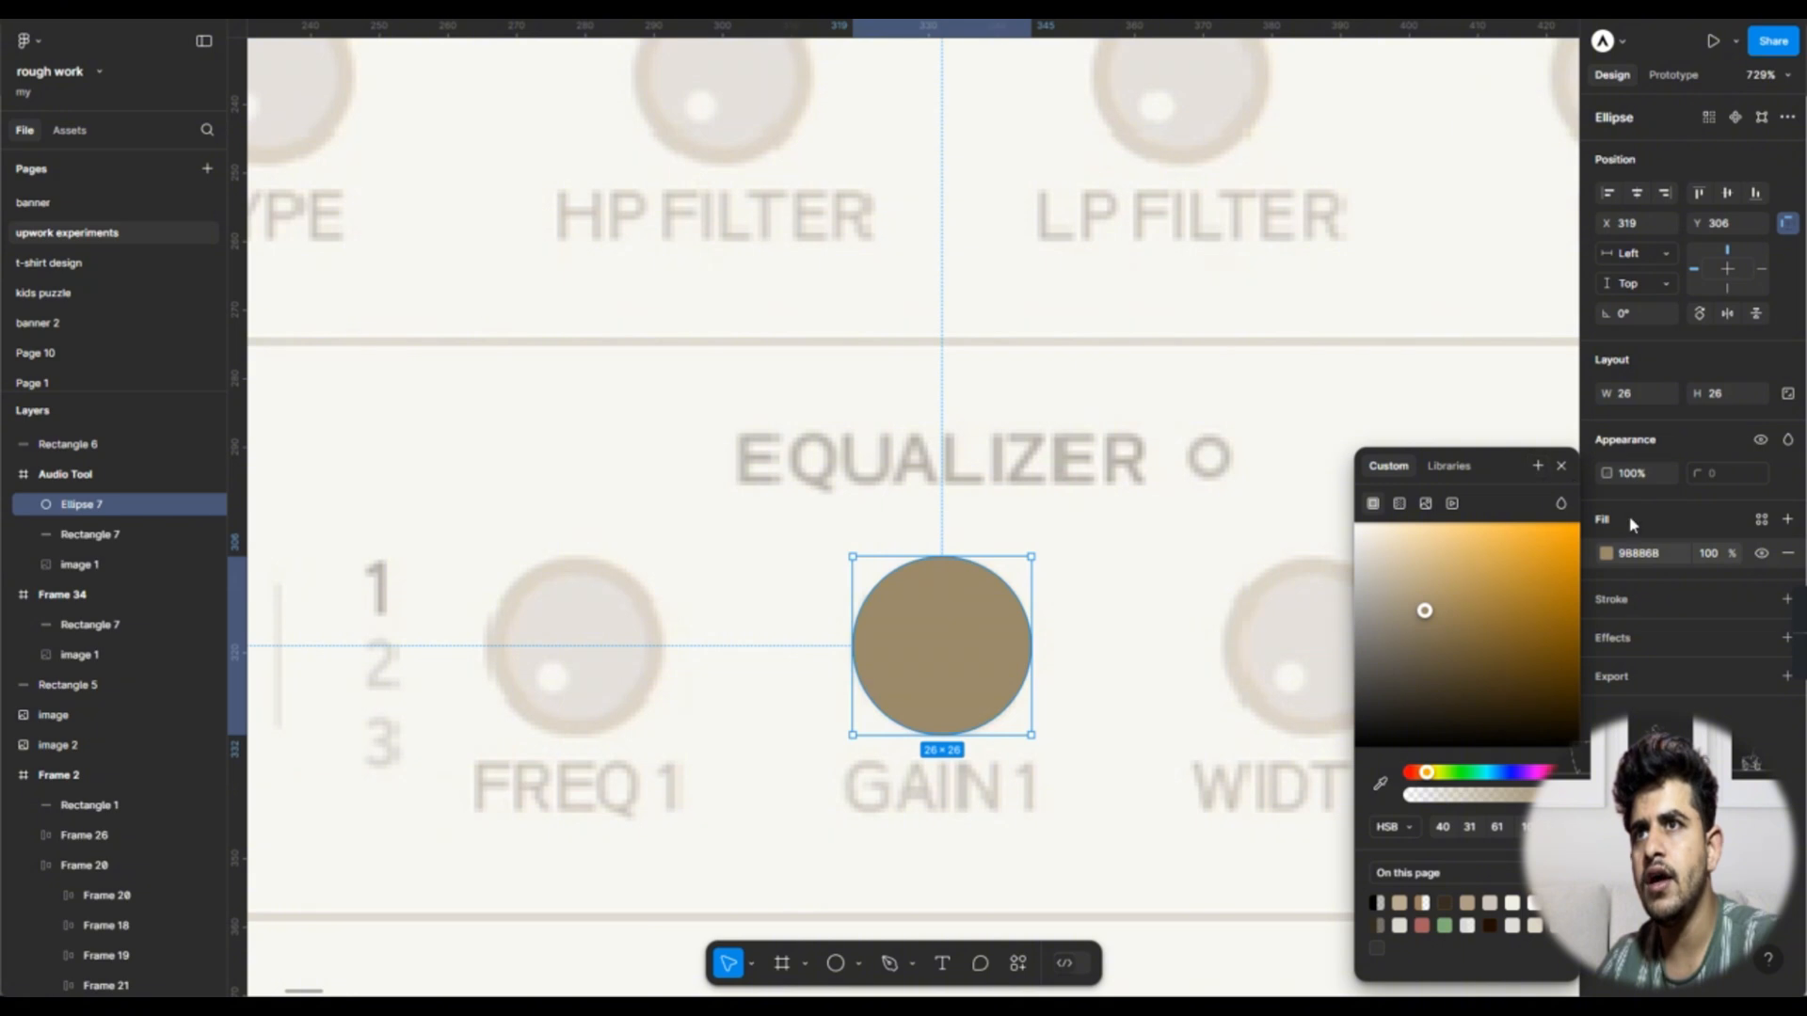
pyautogui.click(1656, 520)
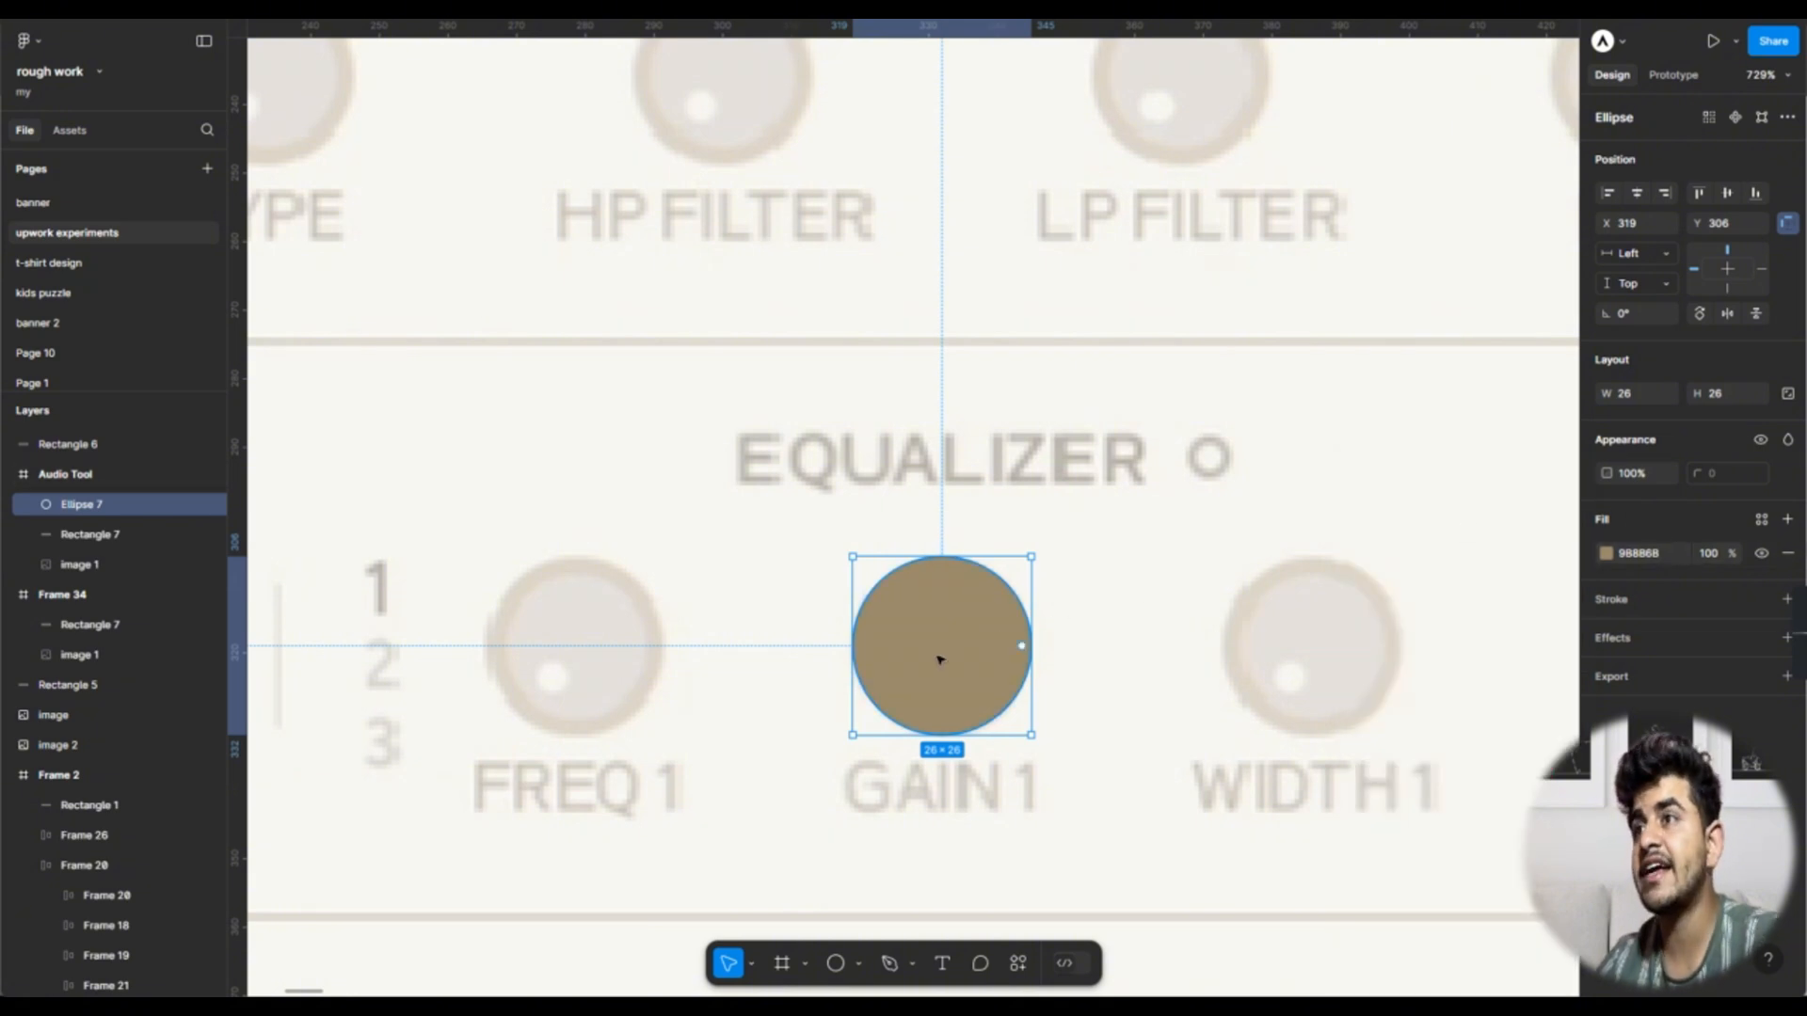
# Step: Duplicate the circle, shrink the copy concentrically to 20 × 20 and fill it with CAC2B4, darkened from the reference knob's face
pyautogui.hotkey('ctrl', 'd')
pyautogui.moveTo(1031, 616); pyautogui.dragTo(1009, 616)
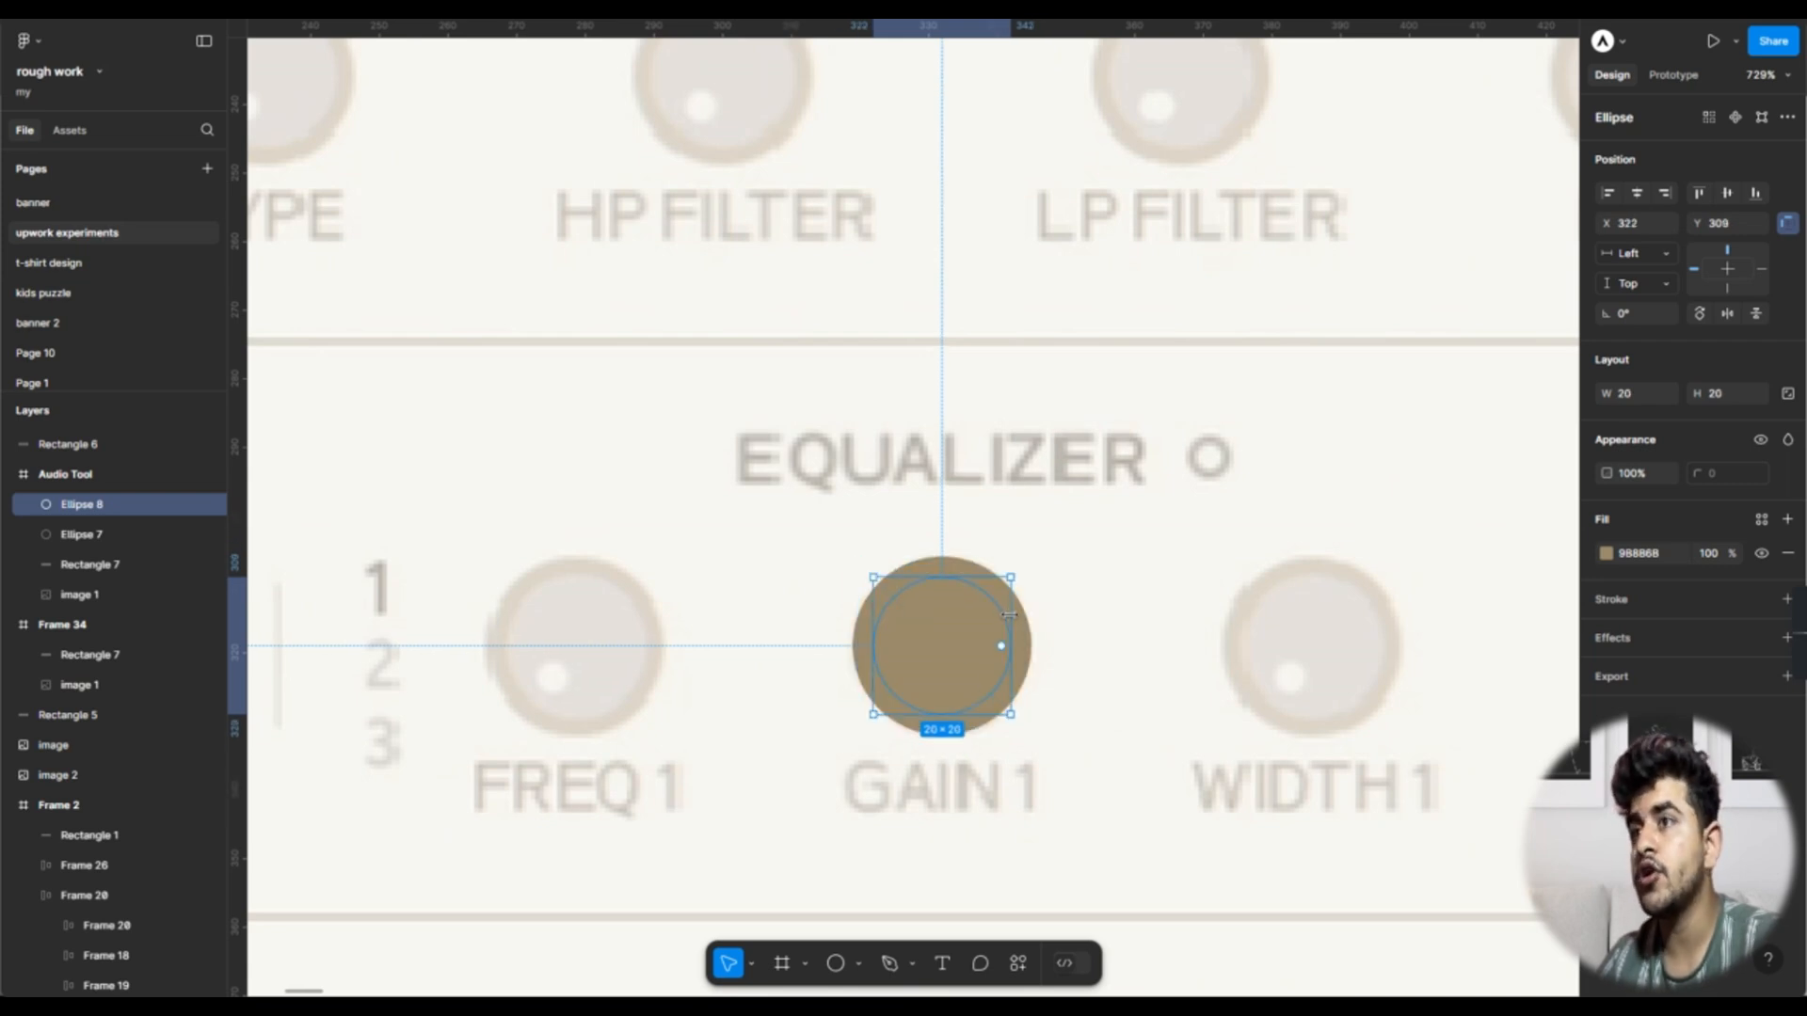
pyautogui.press('i')
pyautogui.click(1302, 623)
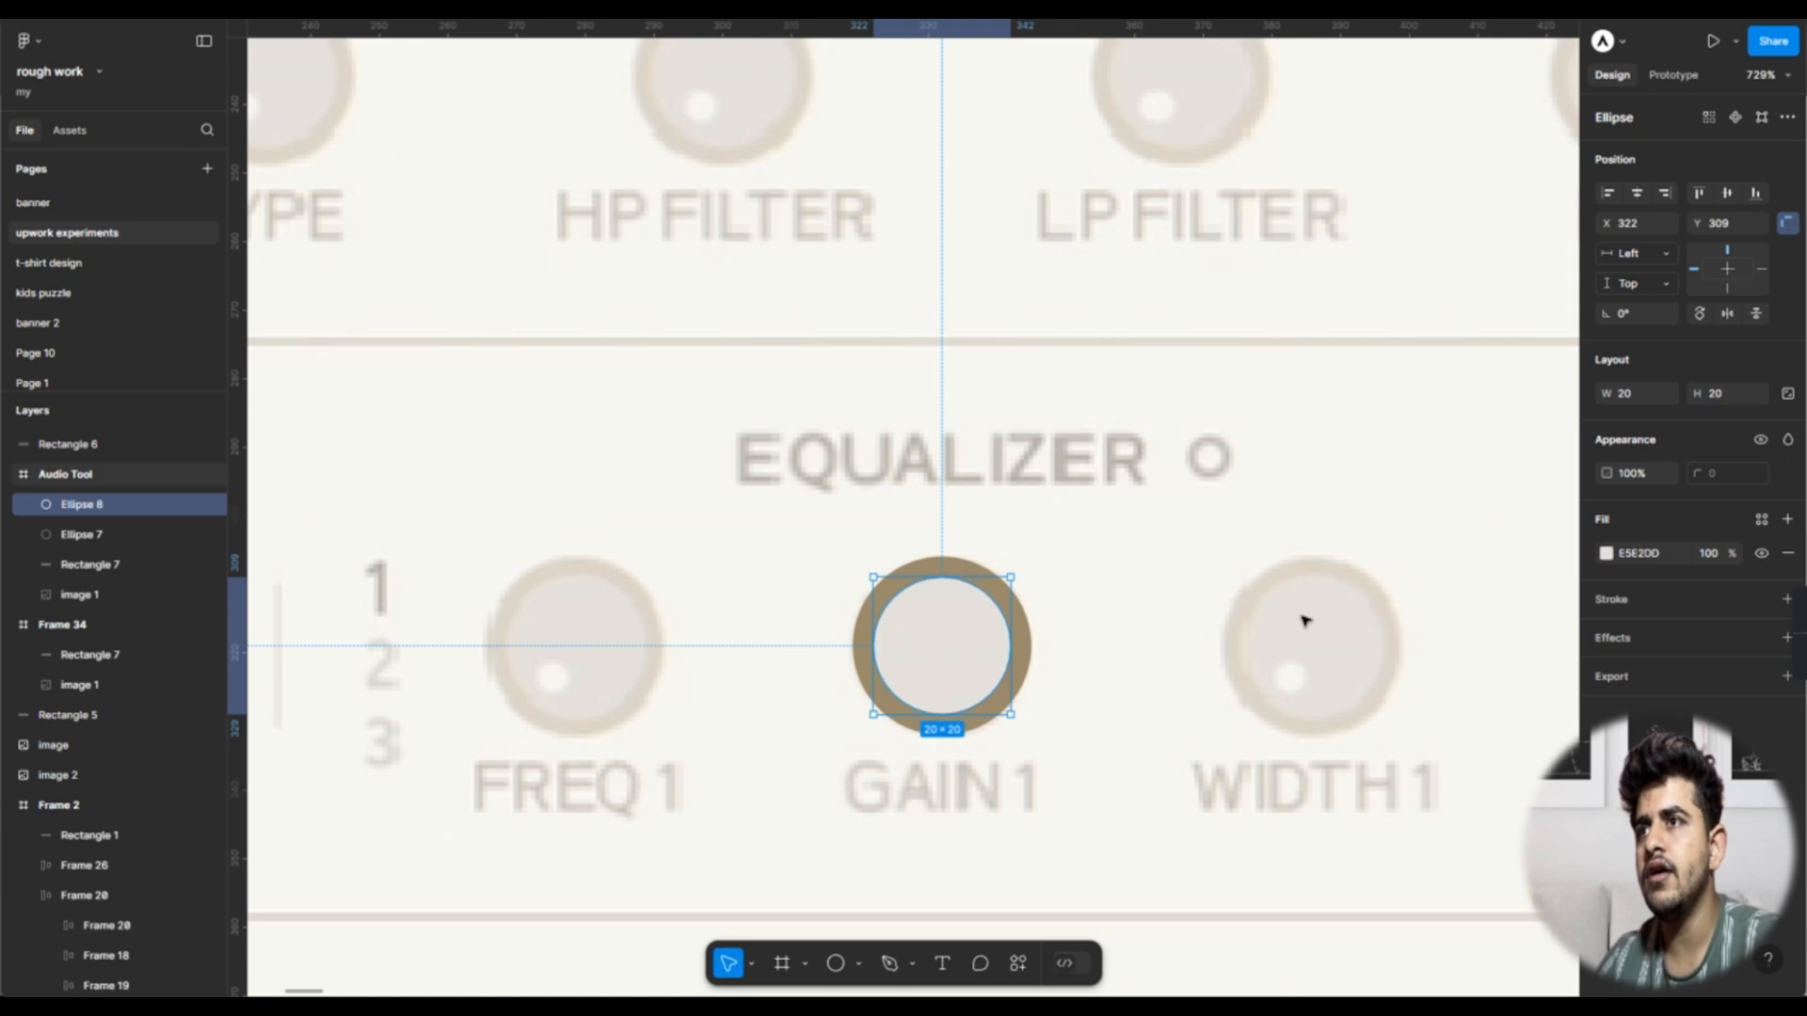
pyautogui.click(1606, 554)
pyautogui.click(1381, 578)
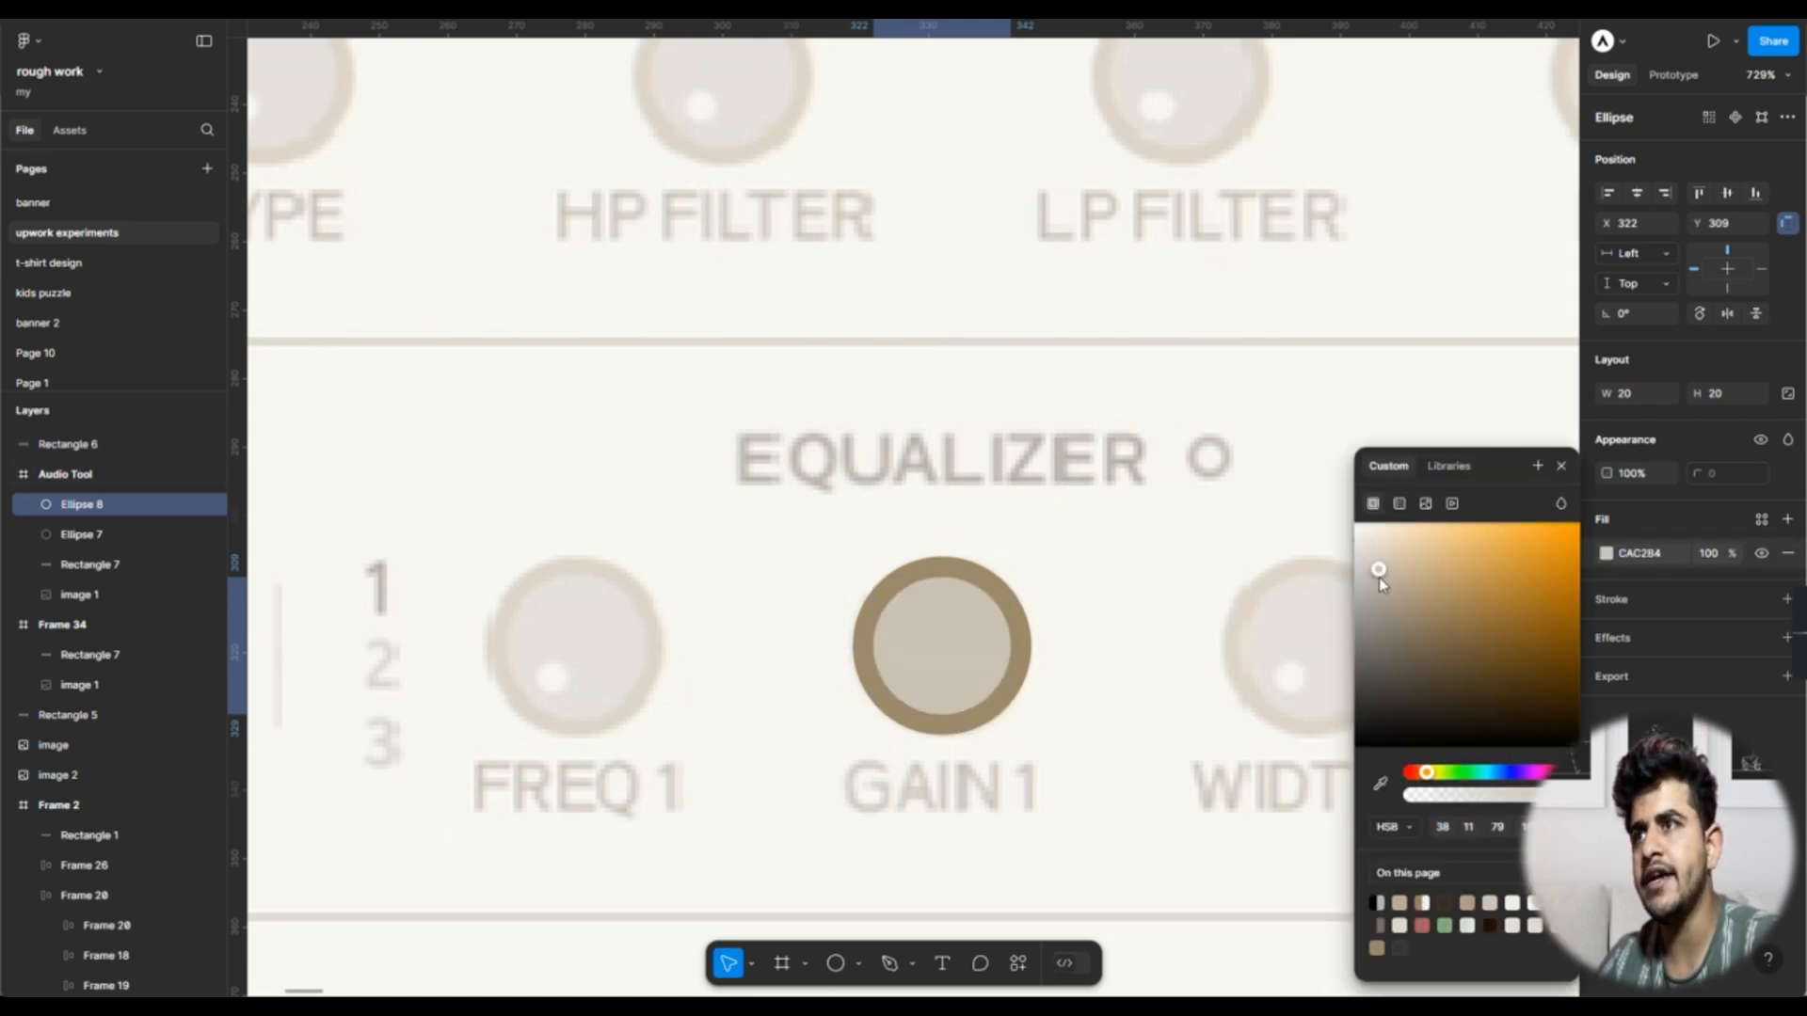
pyautogui.click(983, 666)
# Step: Enlarge the inner circle concentrically to 22 × 22 to thin the outer ring
pyautogui.click(983, 666)
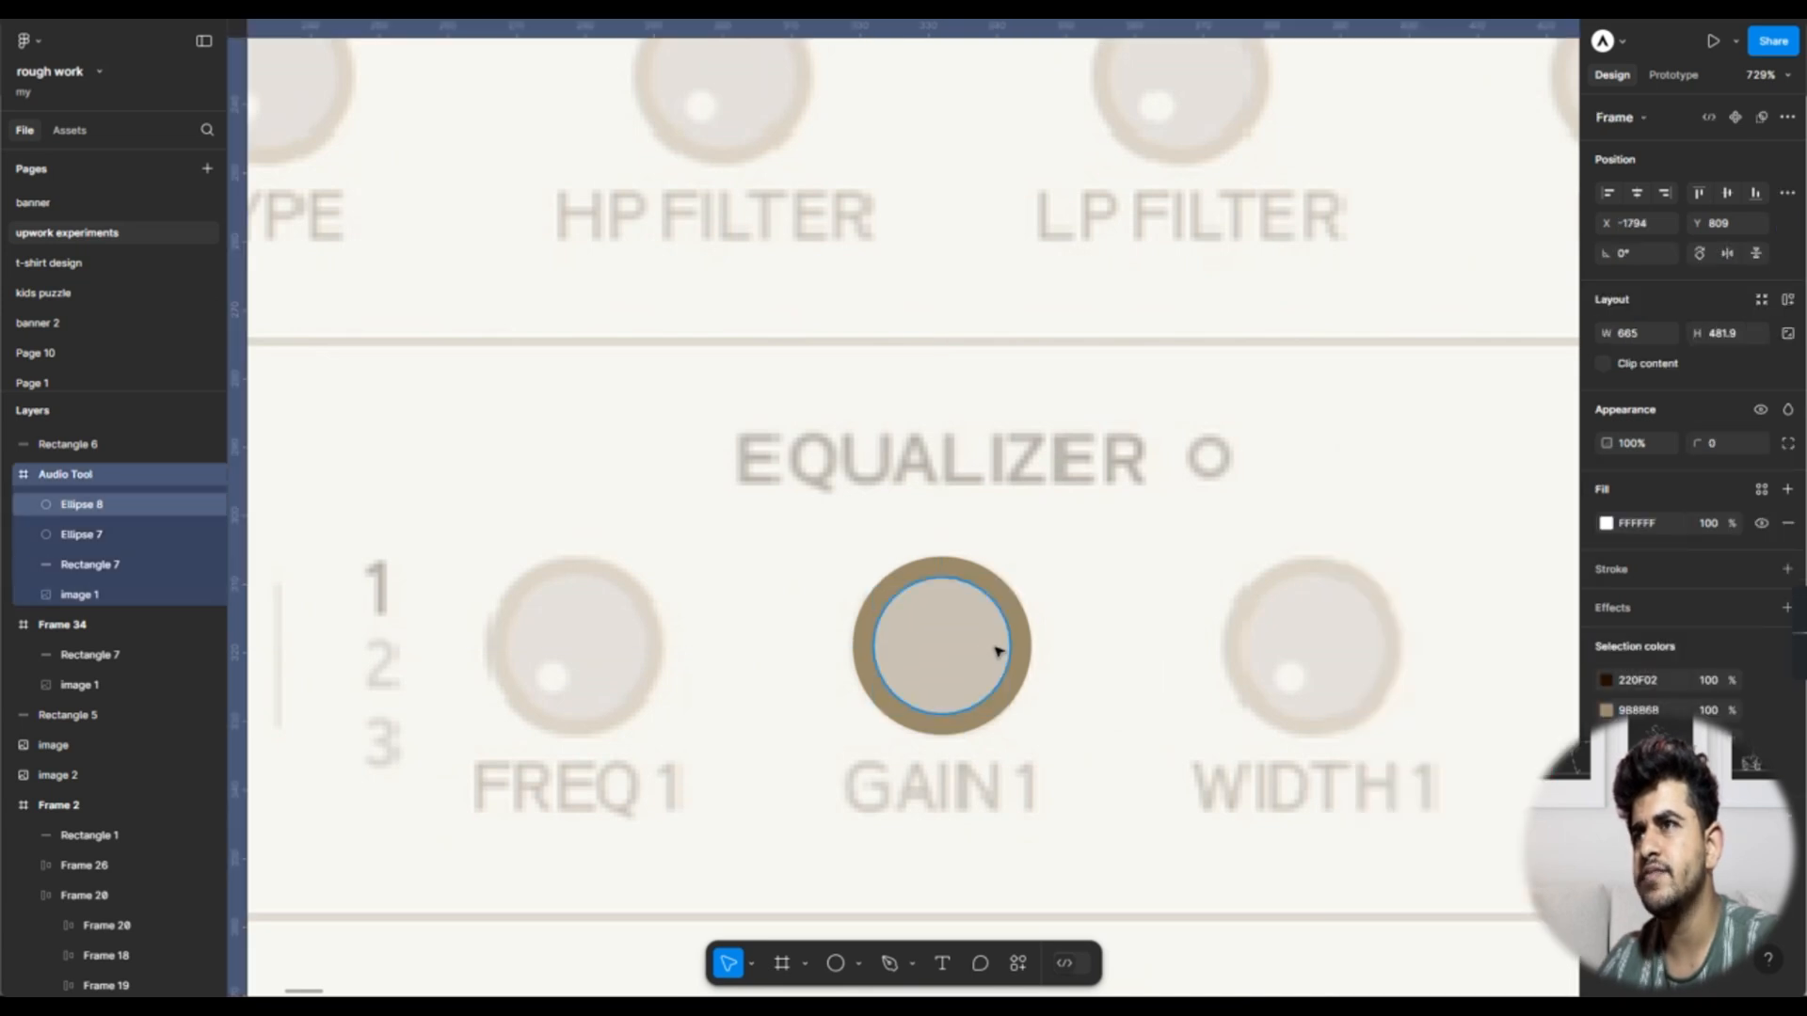
pyautogui.scroll(5, 1006, 644)
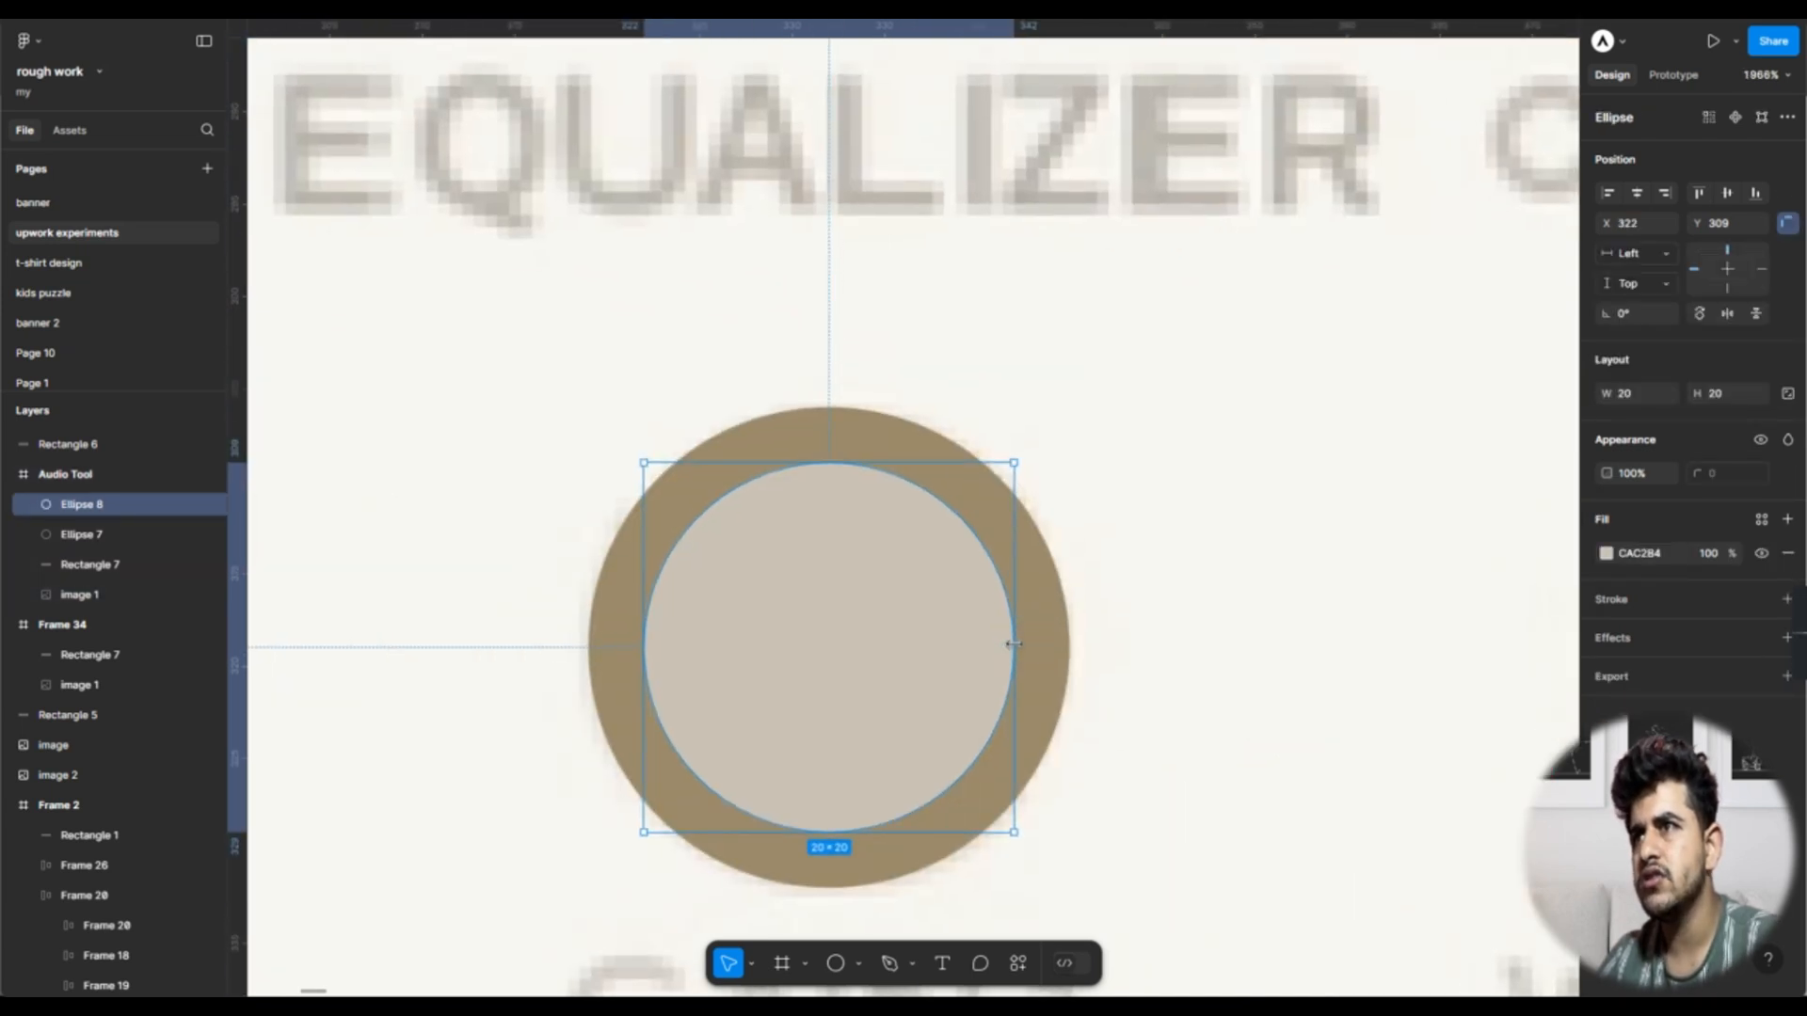
pyautogui.moveTo(1014, 645); pyautogui.dragTo(1027, 644)
pyautogui.press('Escape')
pyautogui.scroll(-5, 1202, 630)
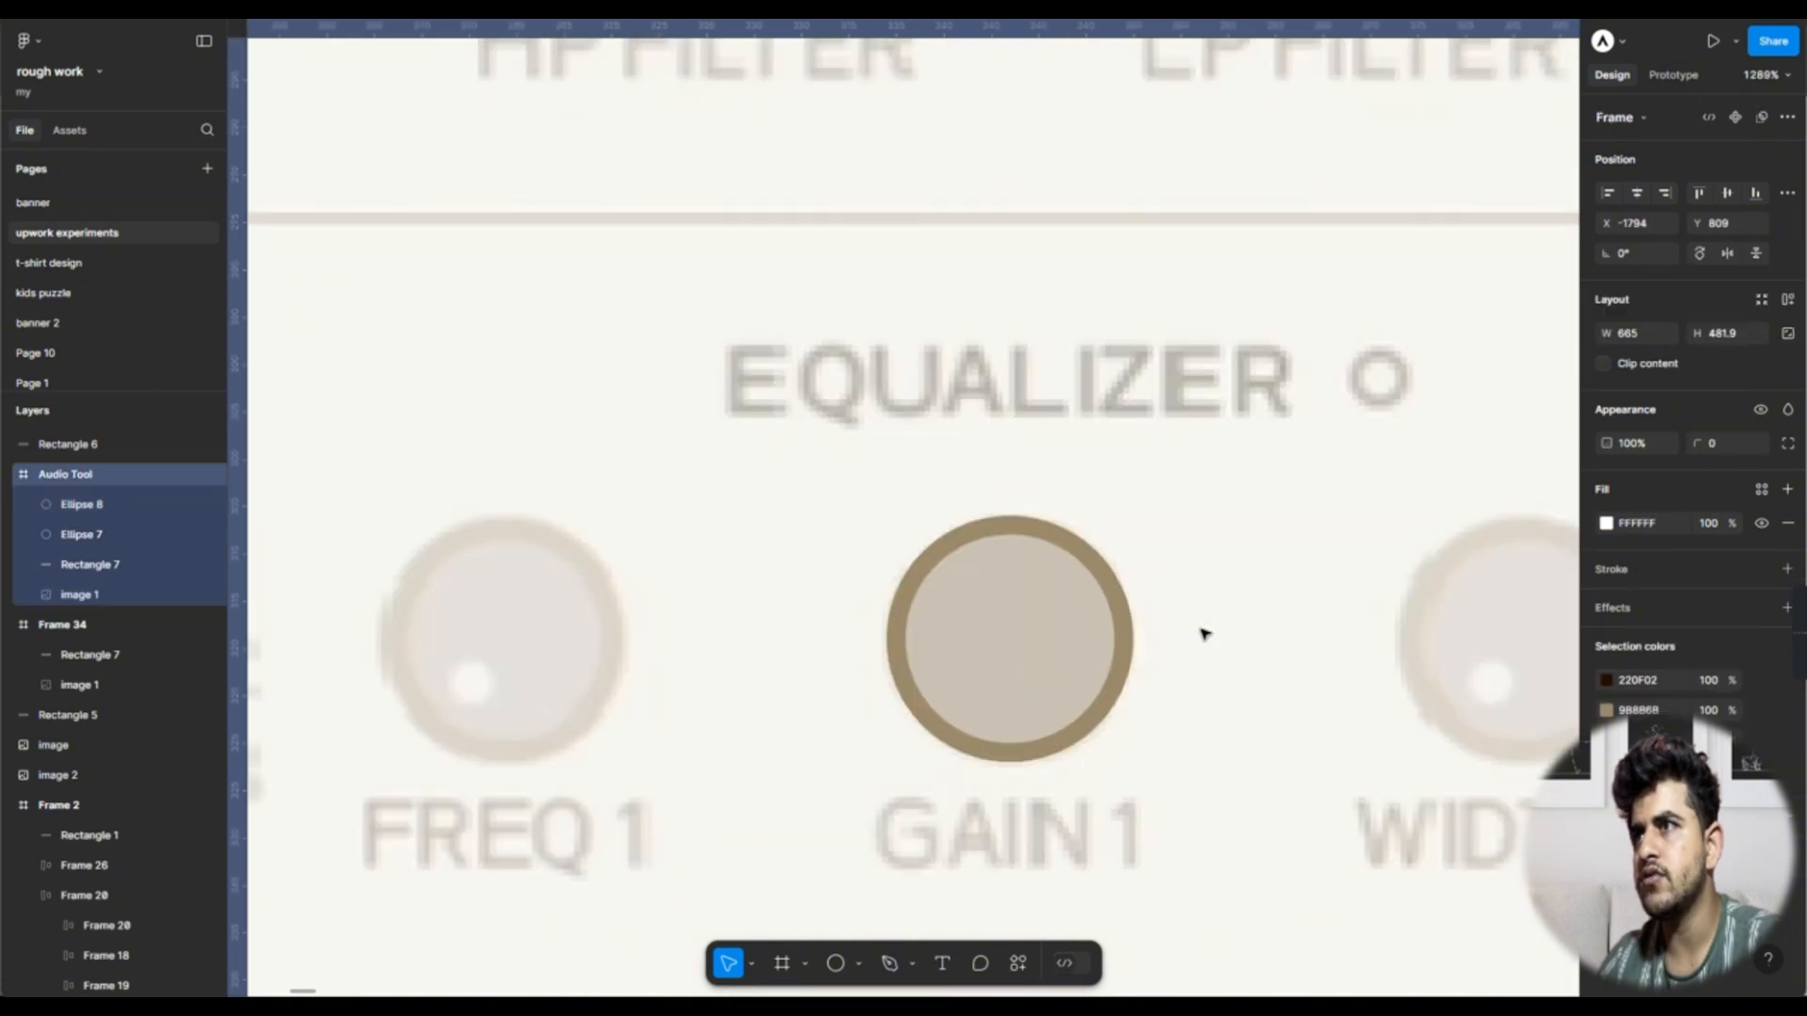
pyautogui.scroll(2, 1034, 679)
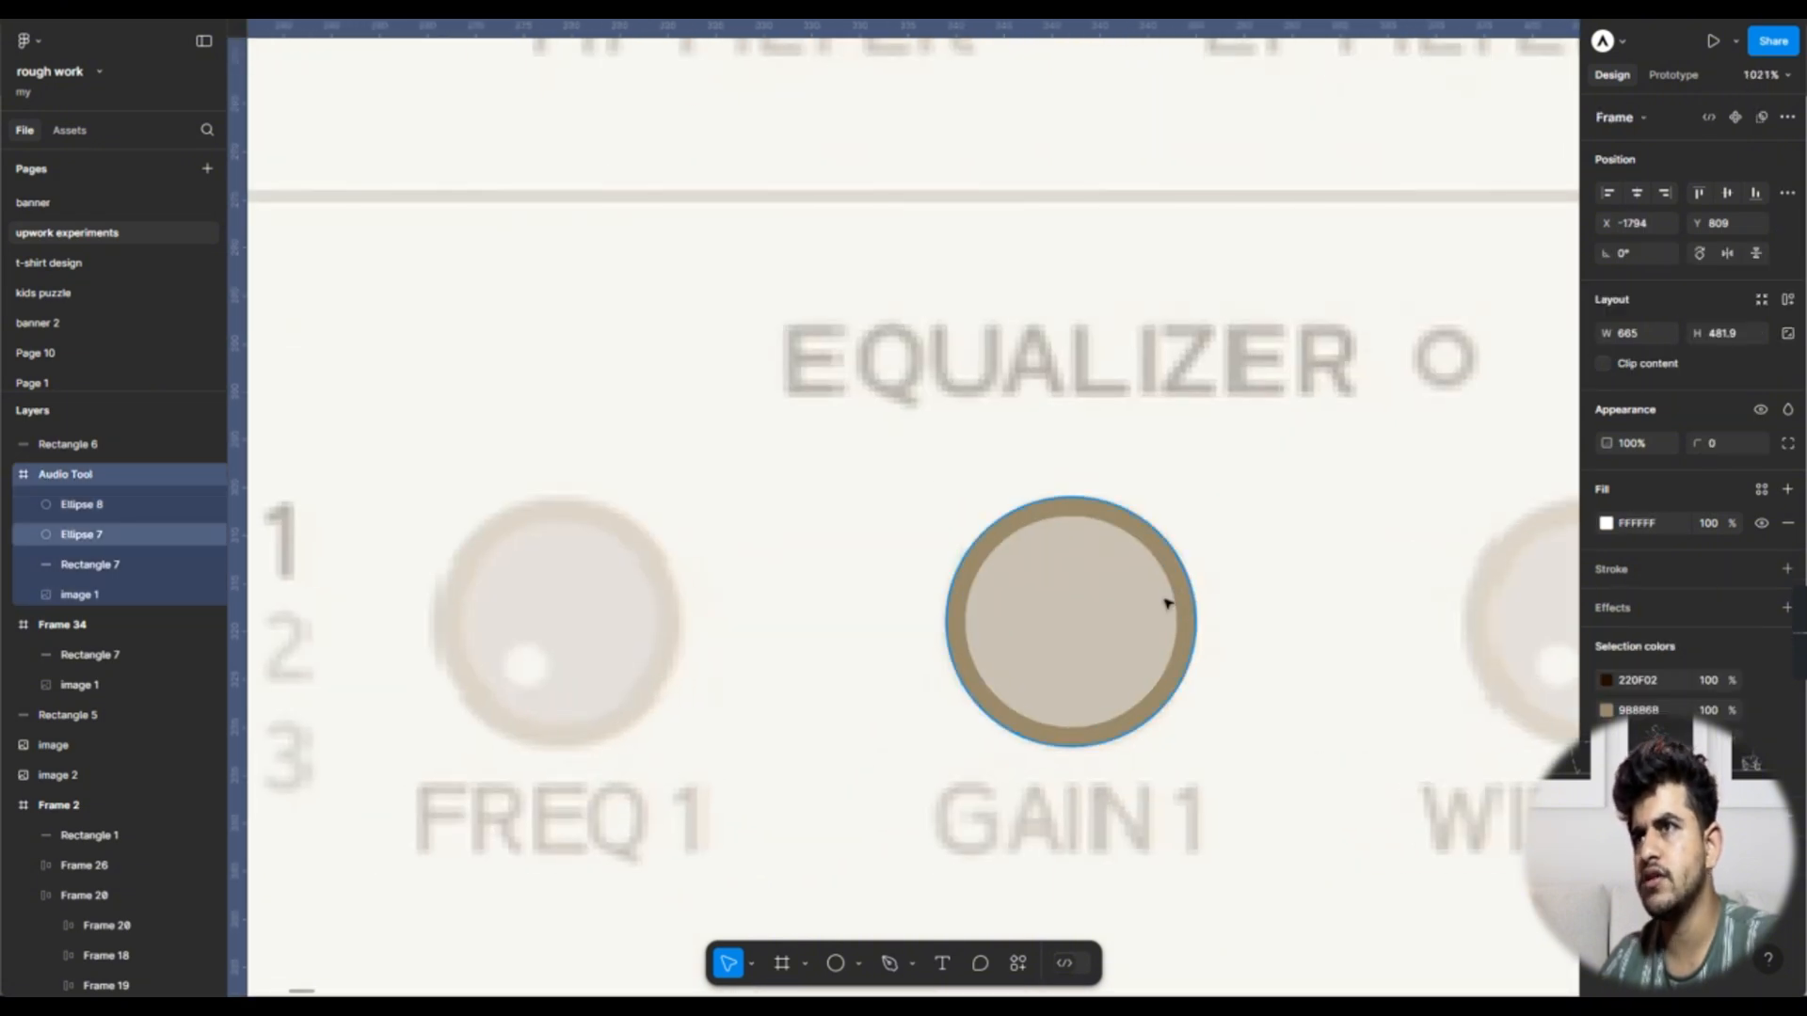
# Step: Wrap the inner and outer knob circles together in an auto layout frame
pyautogui.click(1058, 622)
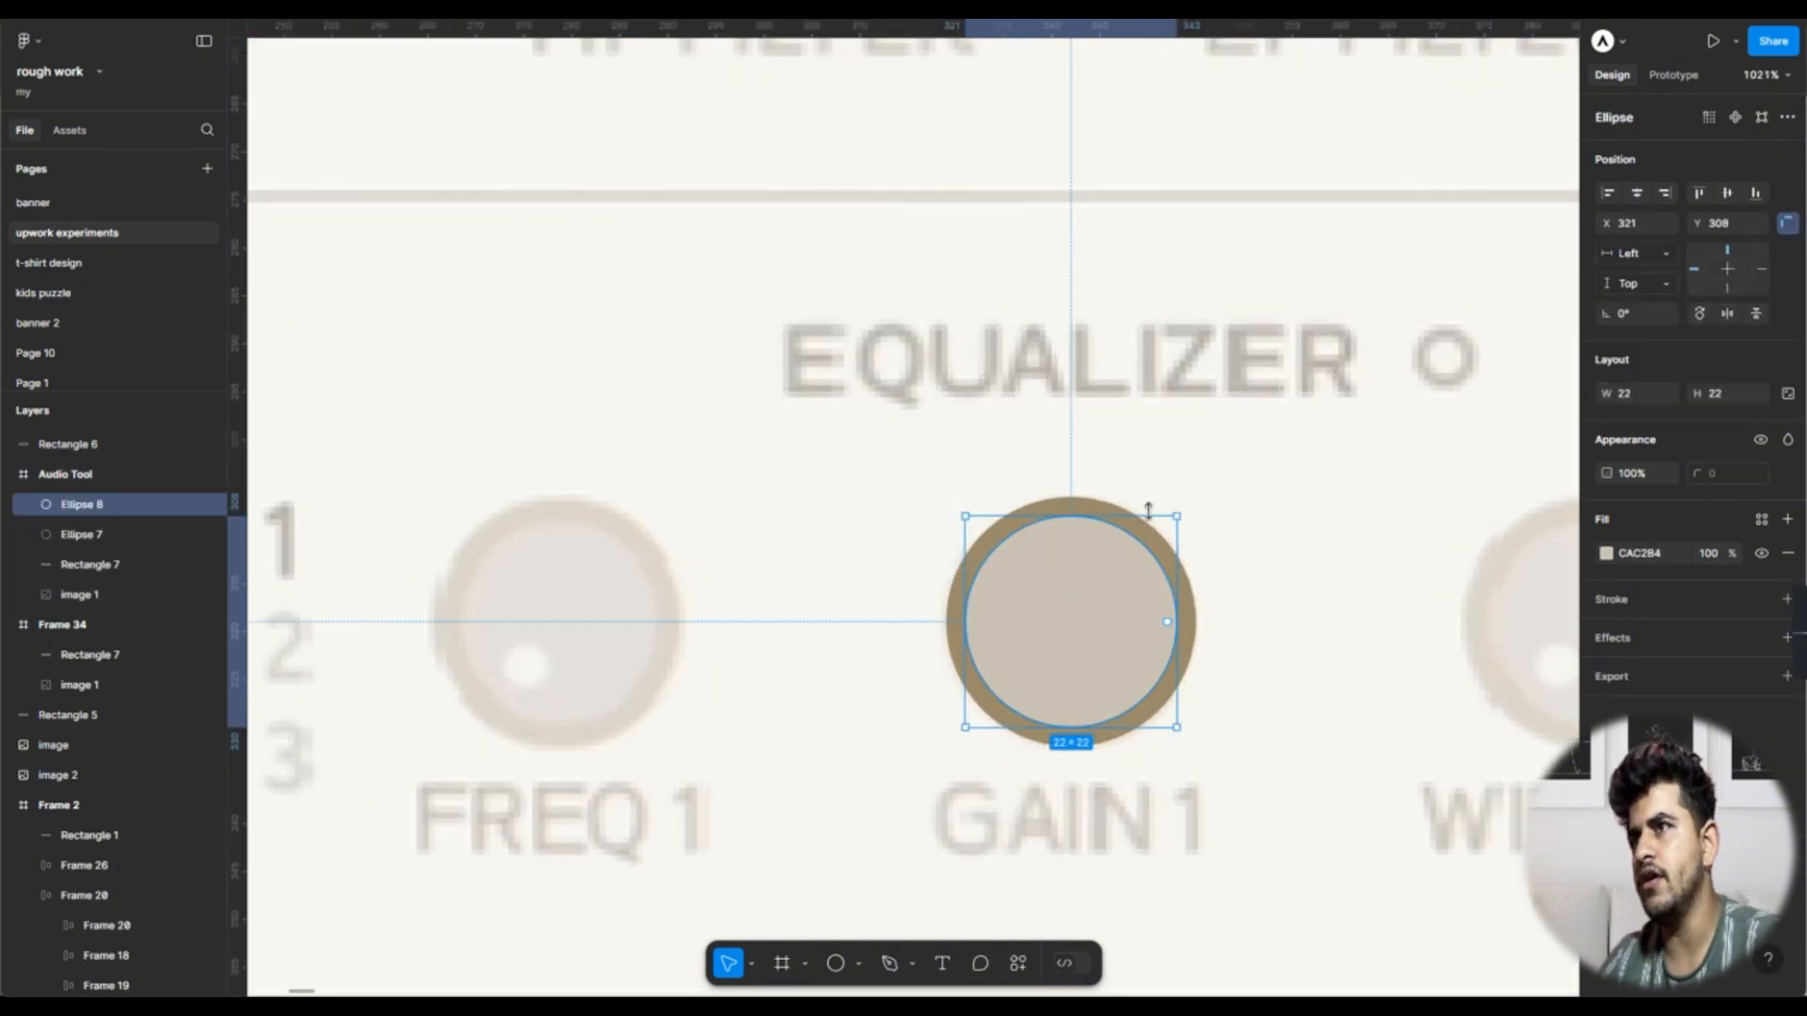
pyautogui.keyDown('shift'); pyautogui.click(1077, 505); pyautogui.keyUp('shift')
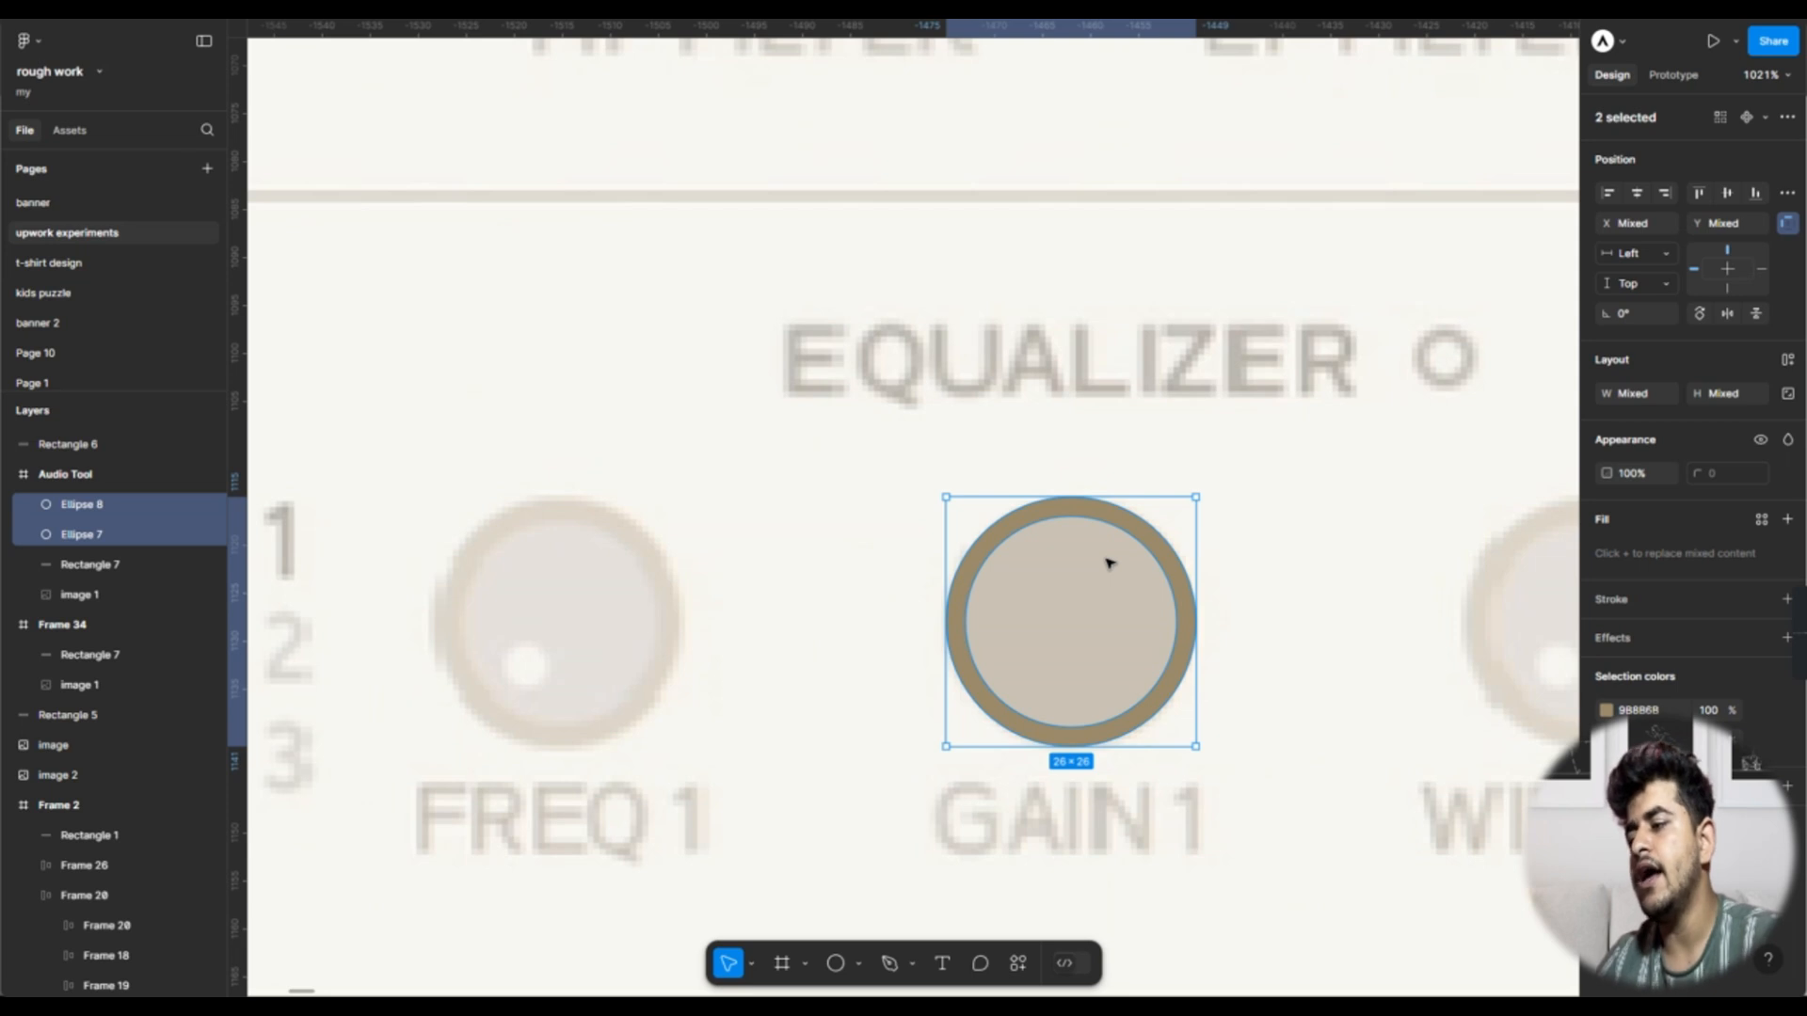
pyautogui.hotkey('shift', 'a')
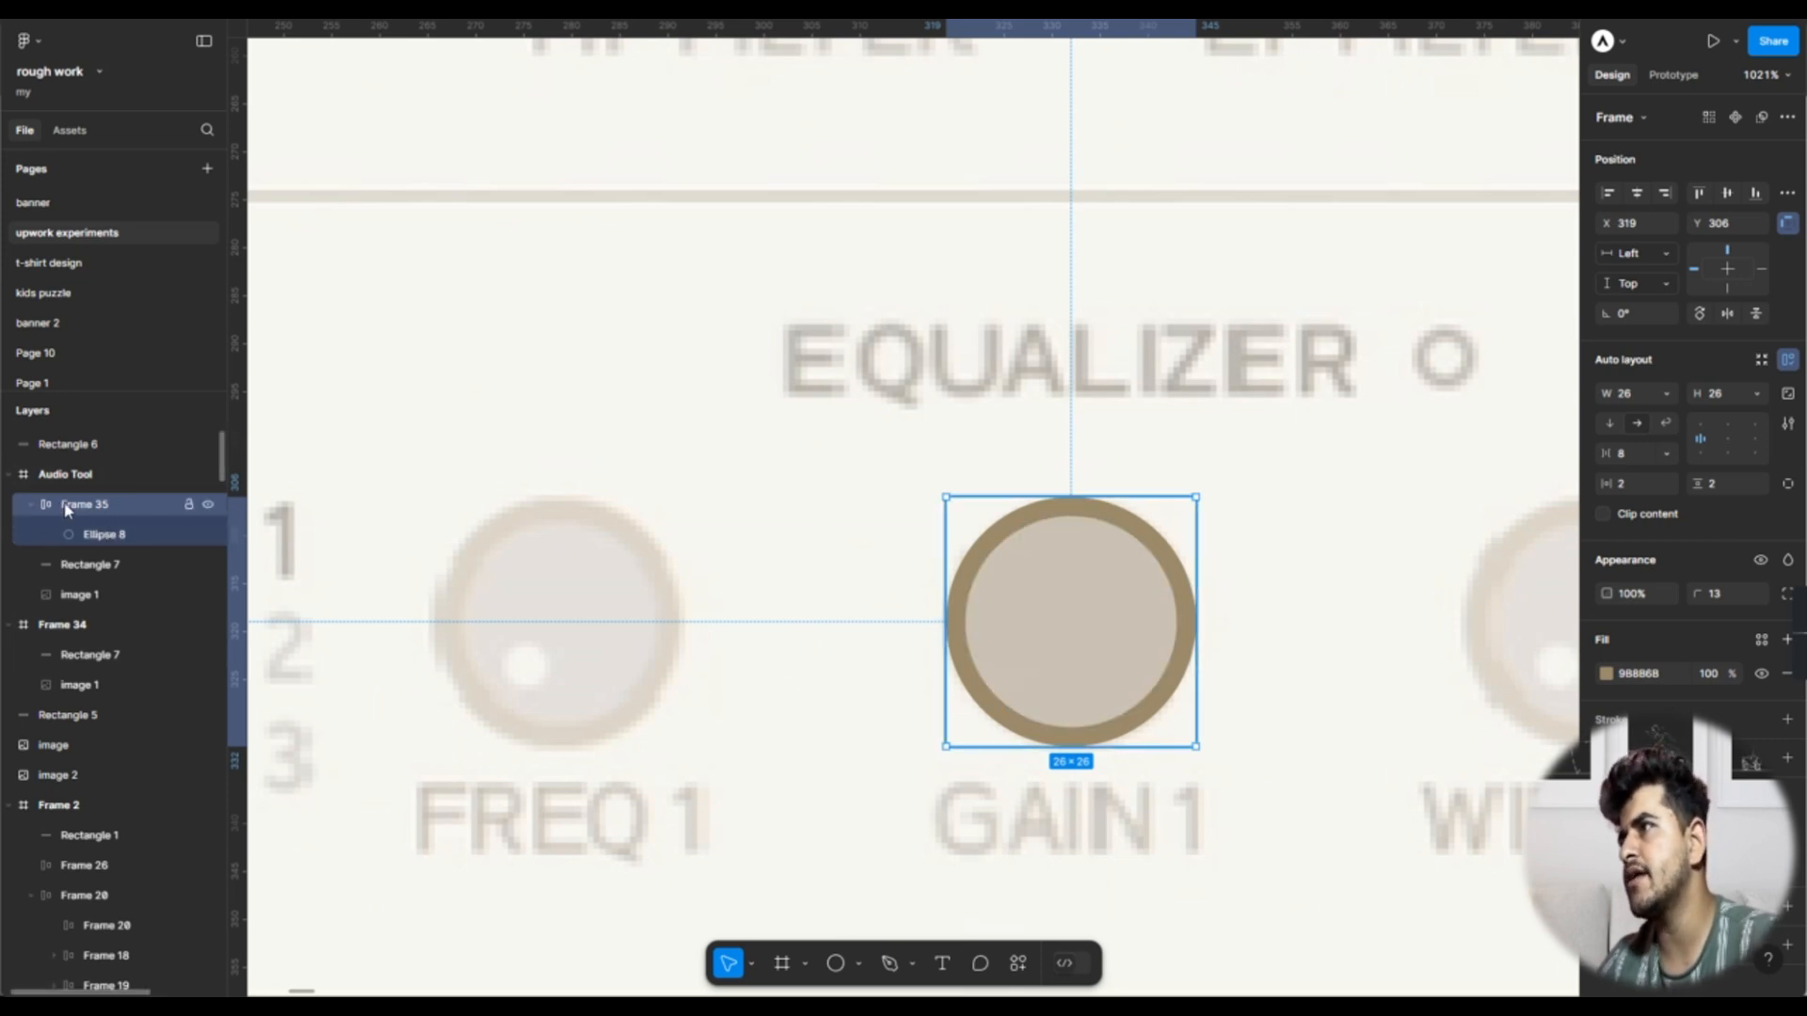
# Step: Rename the inner ellipse layer as inner dial and its auto layout frame as dial
pyautogui.click(108, 539)
pyautogui.doubleClick(106, 538)
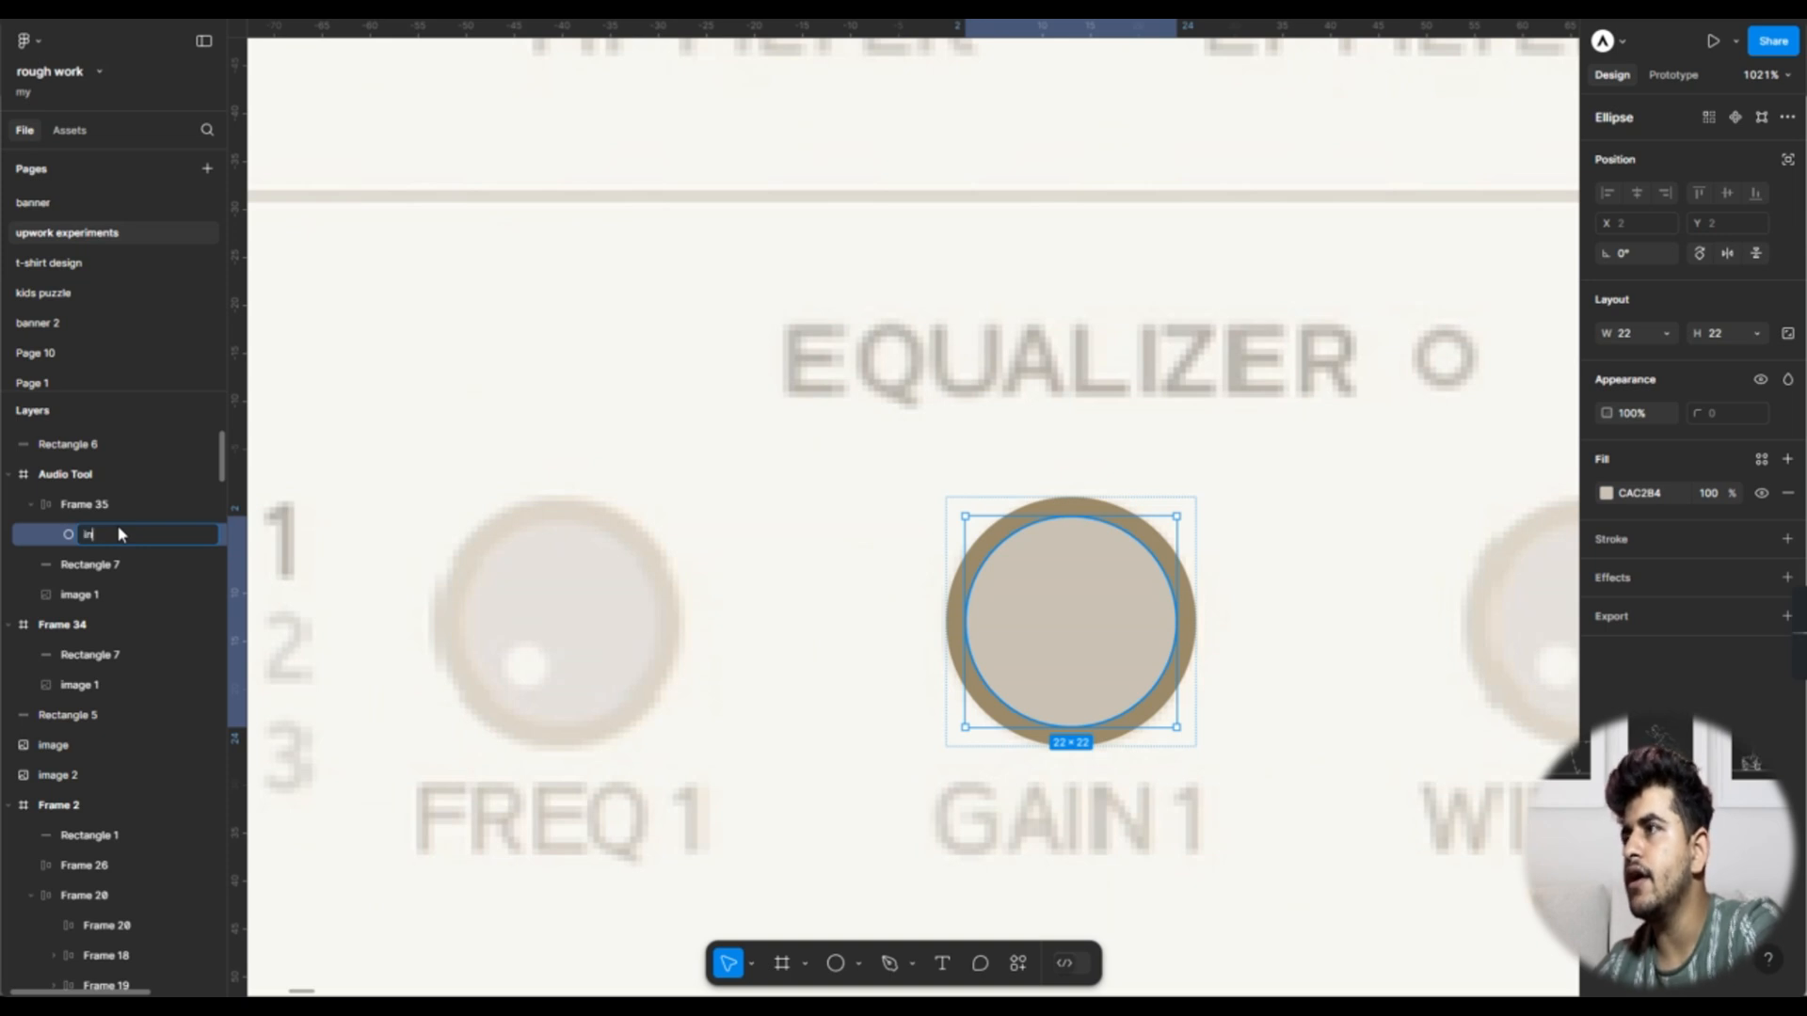
pyautogui.write('inner d')
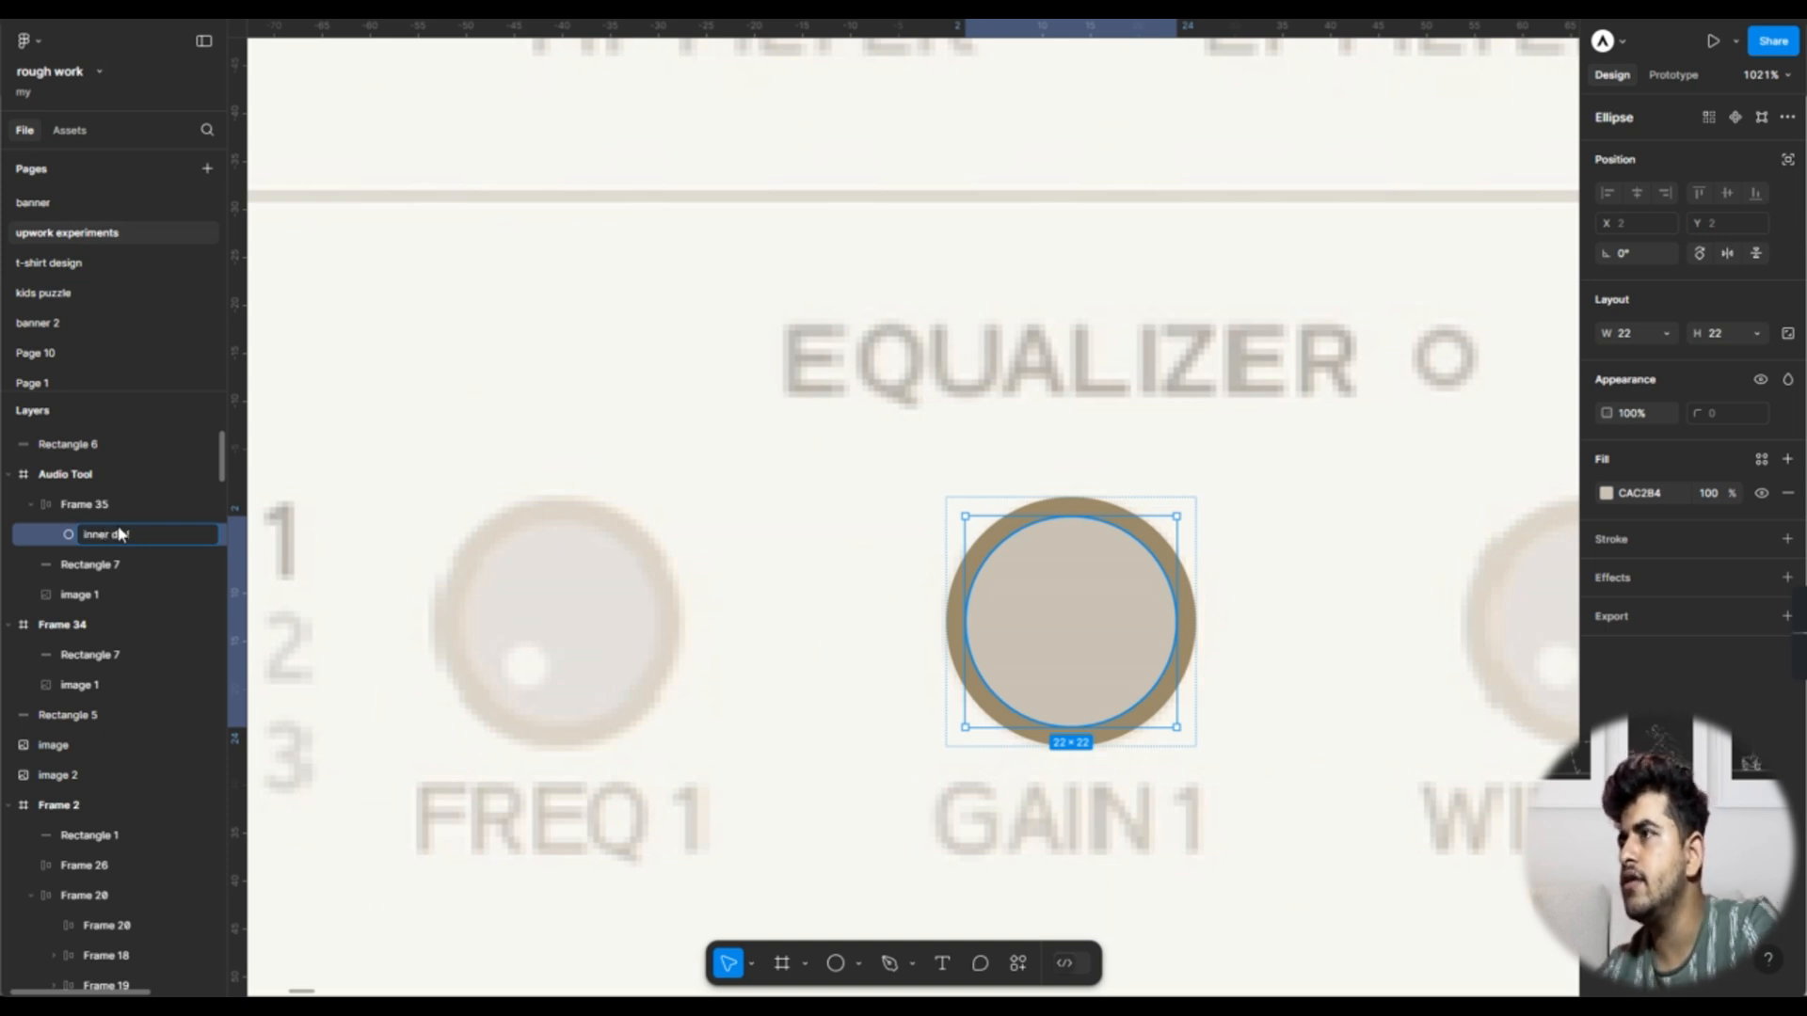
pyautogui.write('ial')
pyautogui.doubleClick(97, 509)
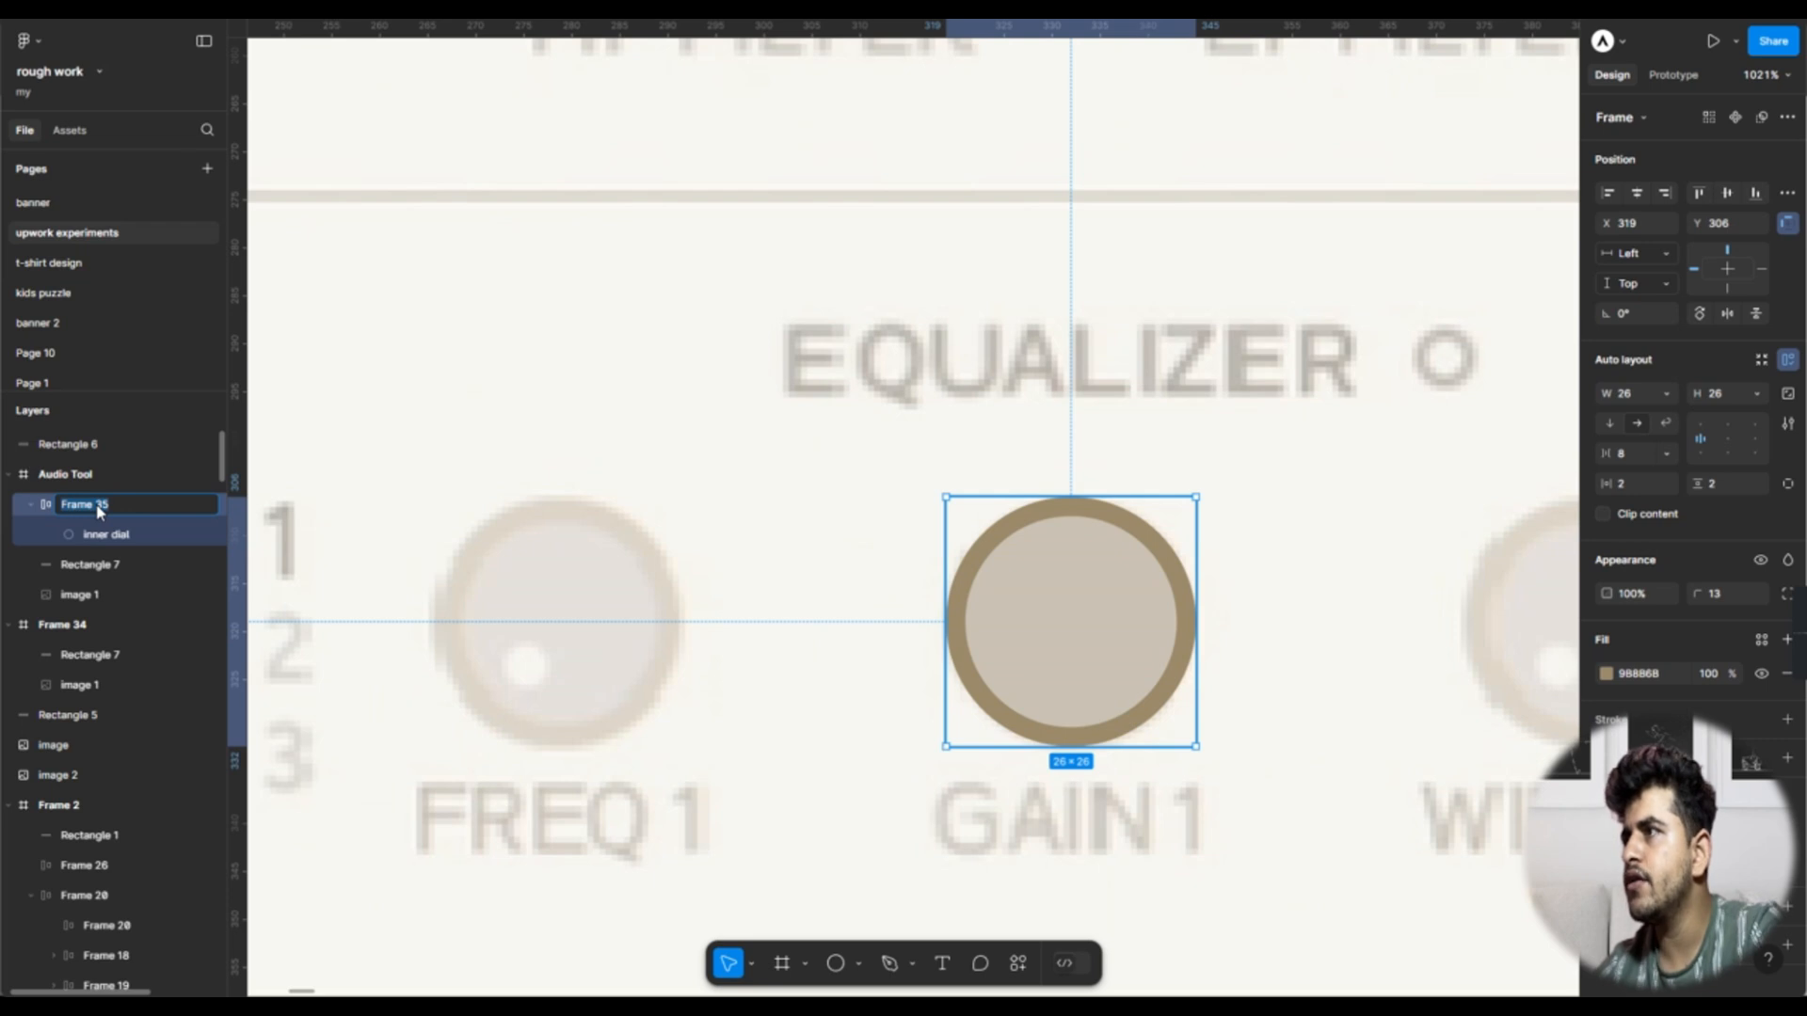
pyautogui.write('dial')
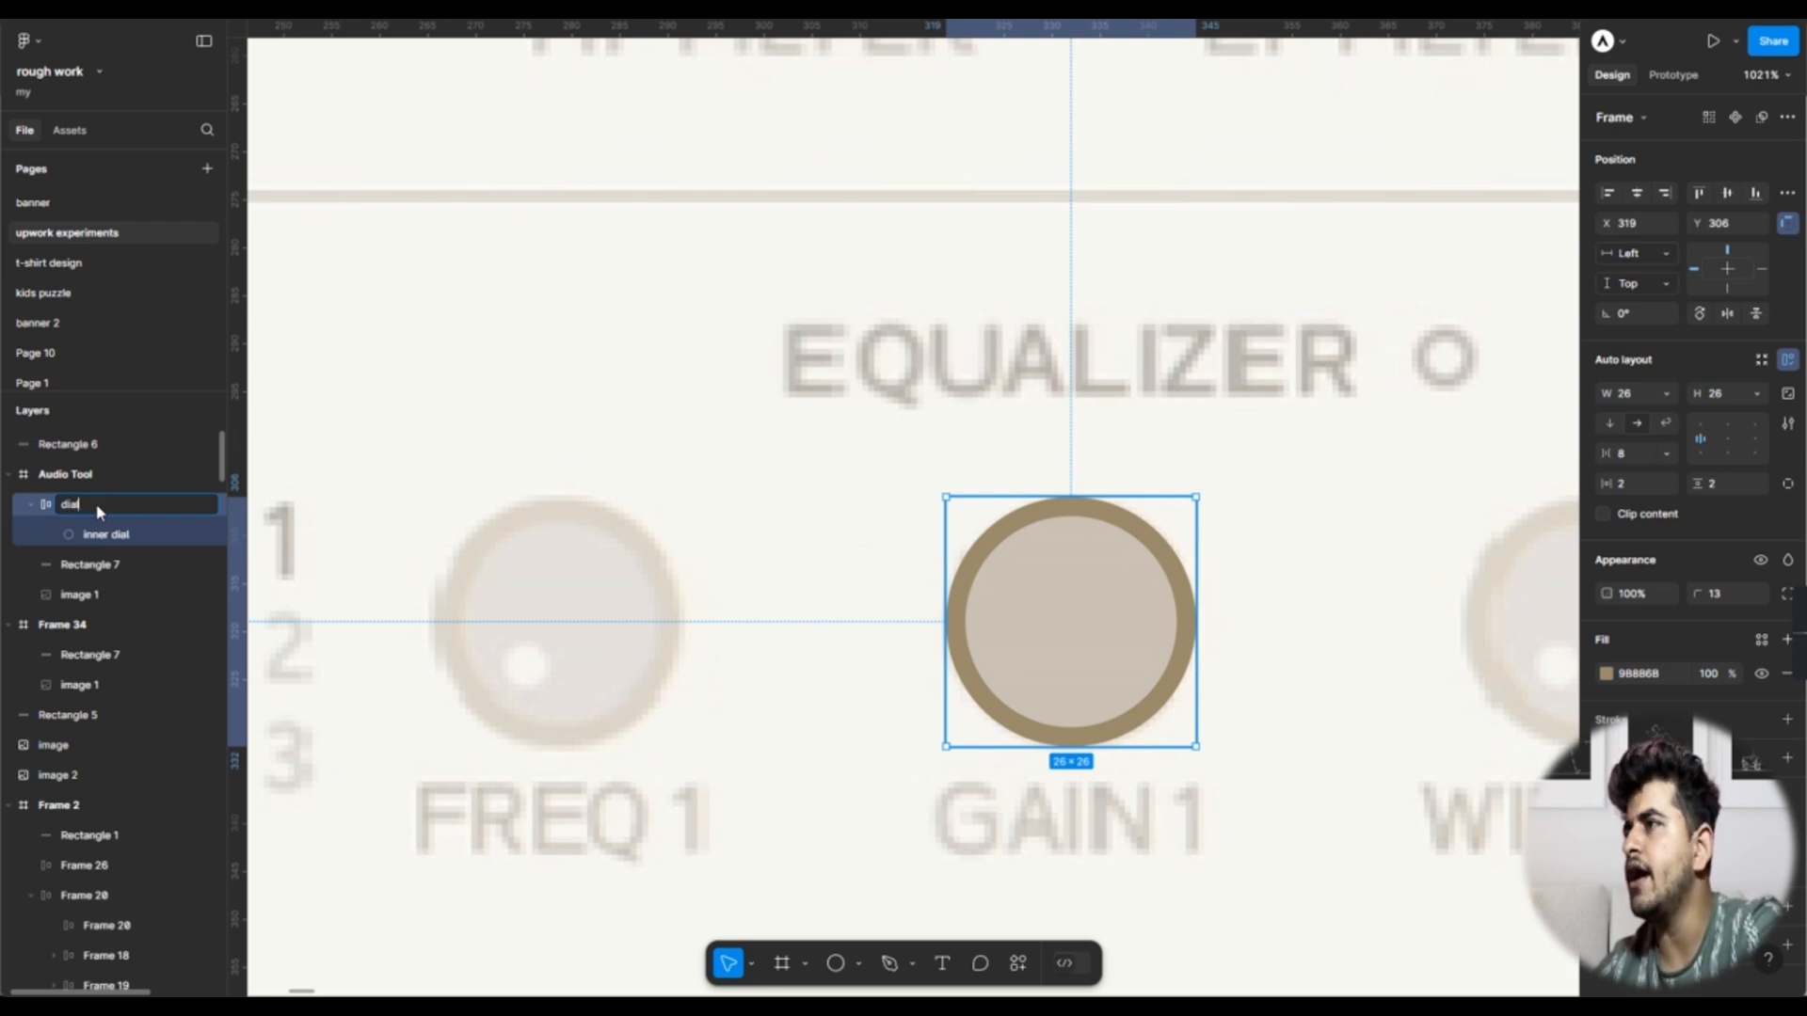
pyautogui.press('Return')
pyautogui.click(847, 724)
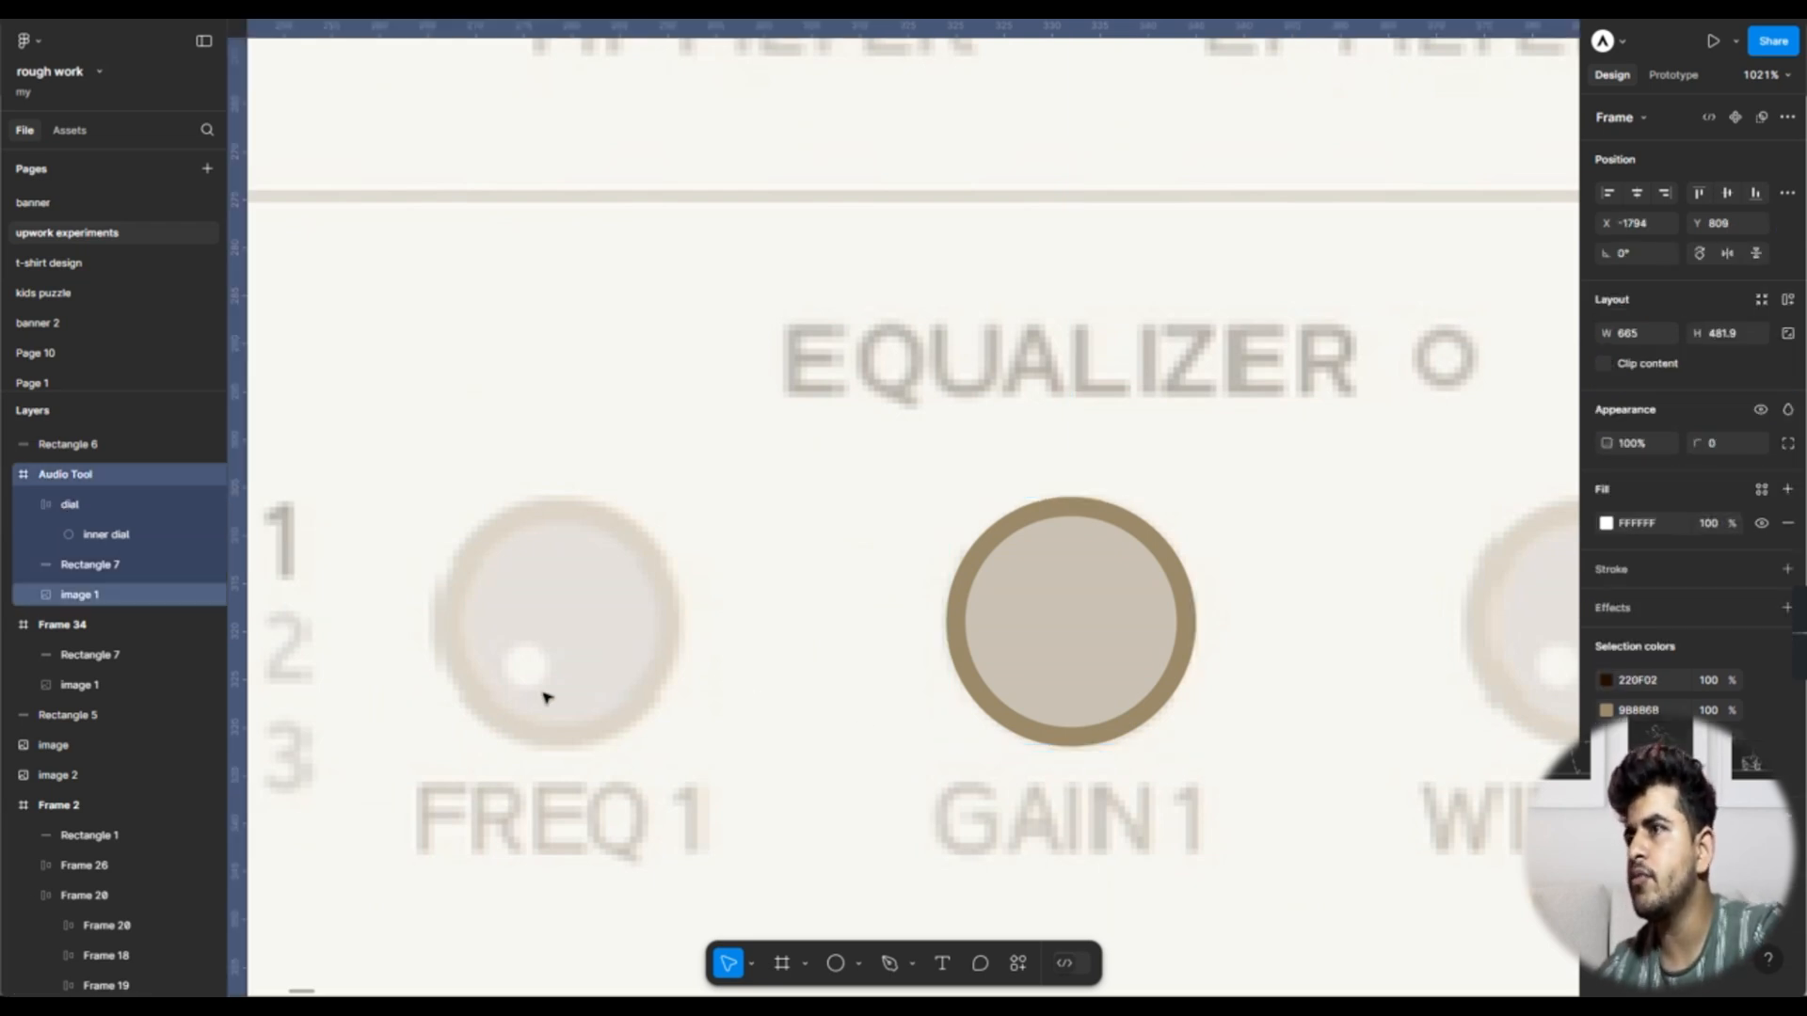
# Step: Draw a 4 × 4 circle inside the dial, exclude it from auto layout and place it at X 7, Y 17
pyautogui.press('o')
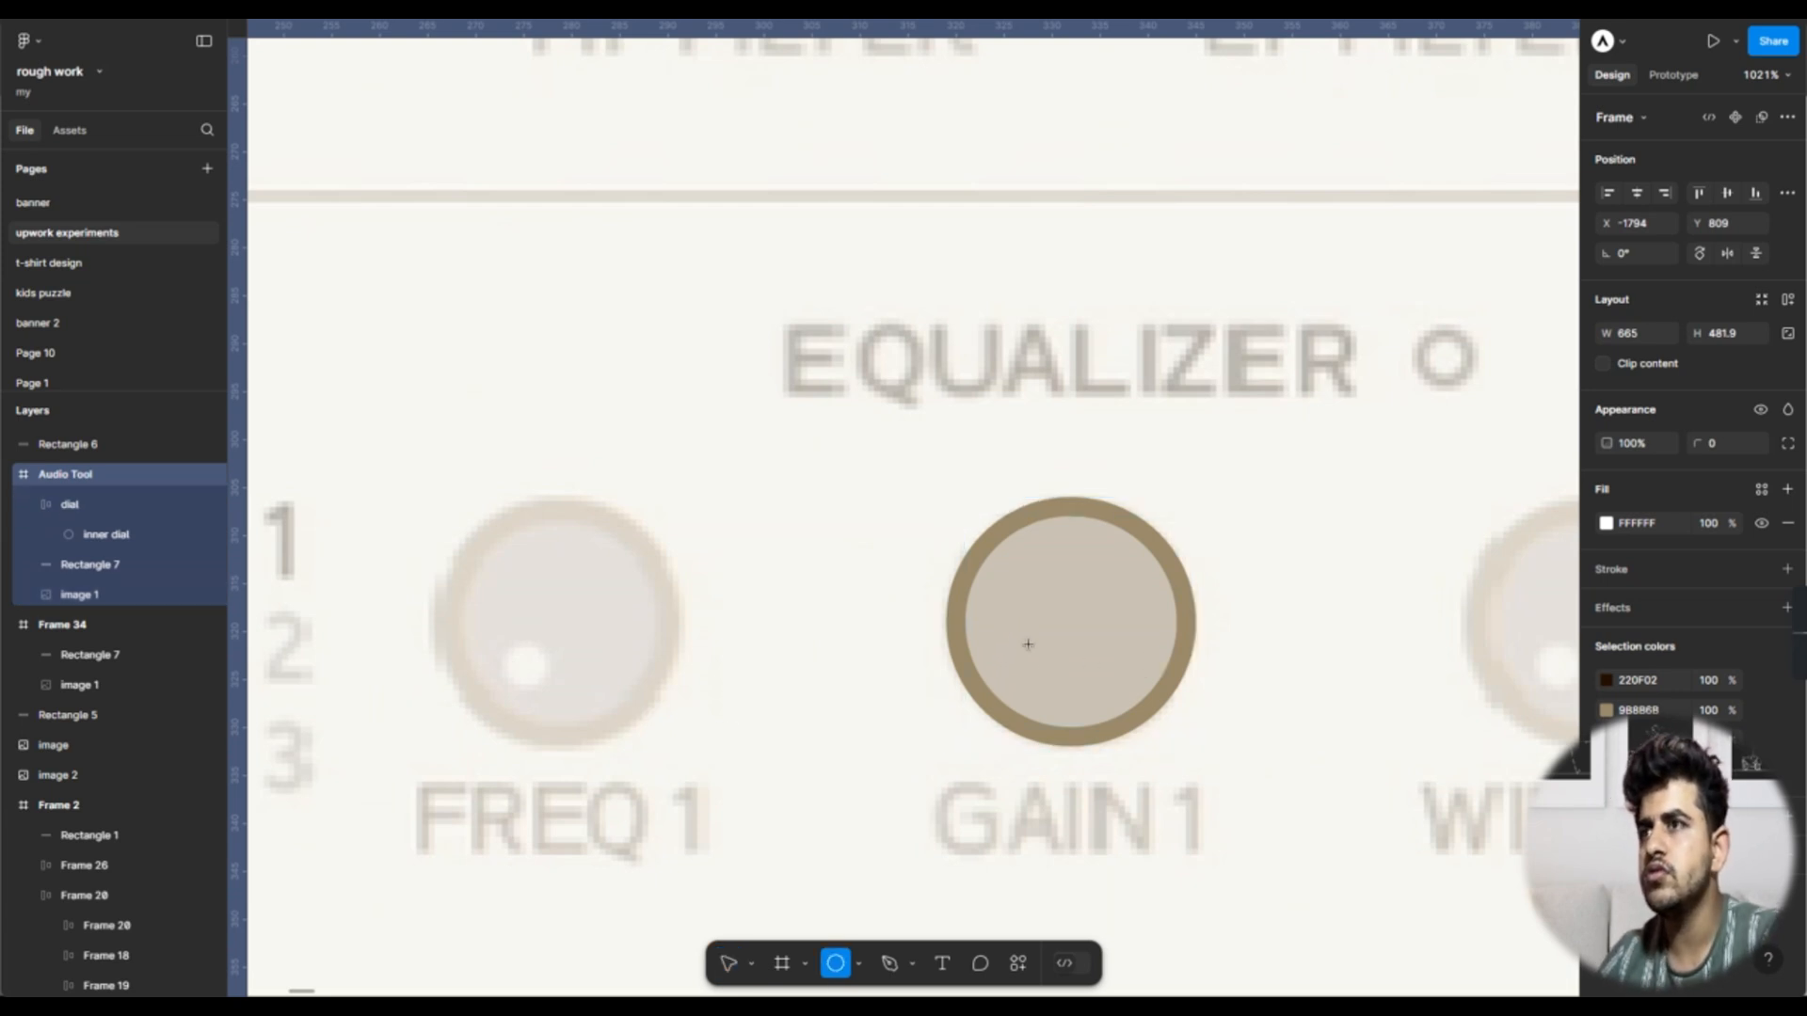
pyautogui.moveTo(1028, 645); pyautogui.dragTo(1058, 669)
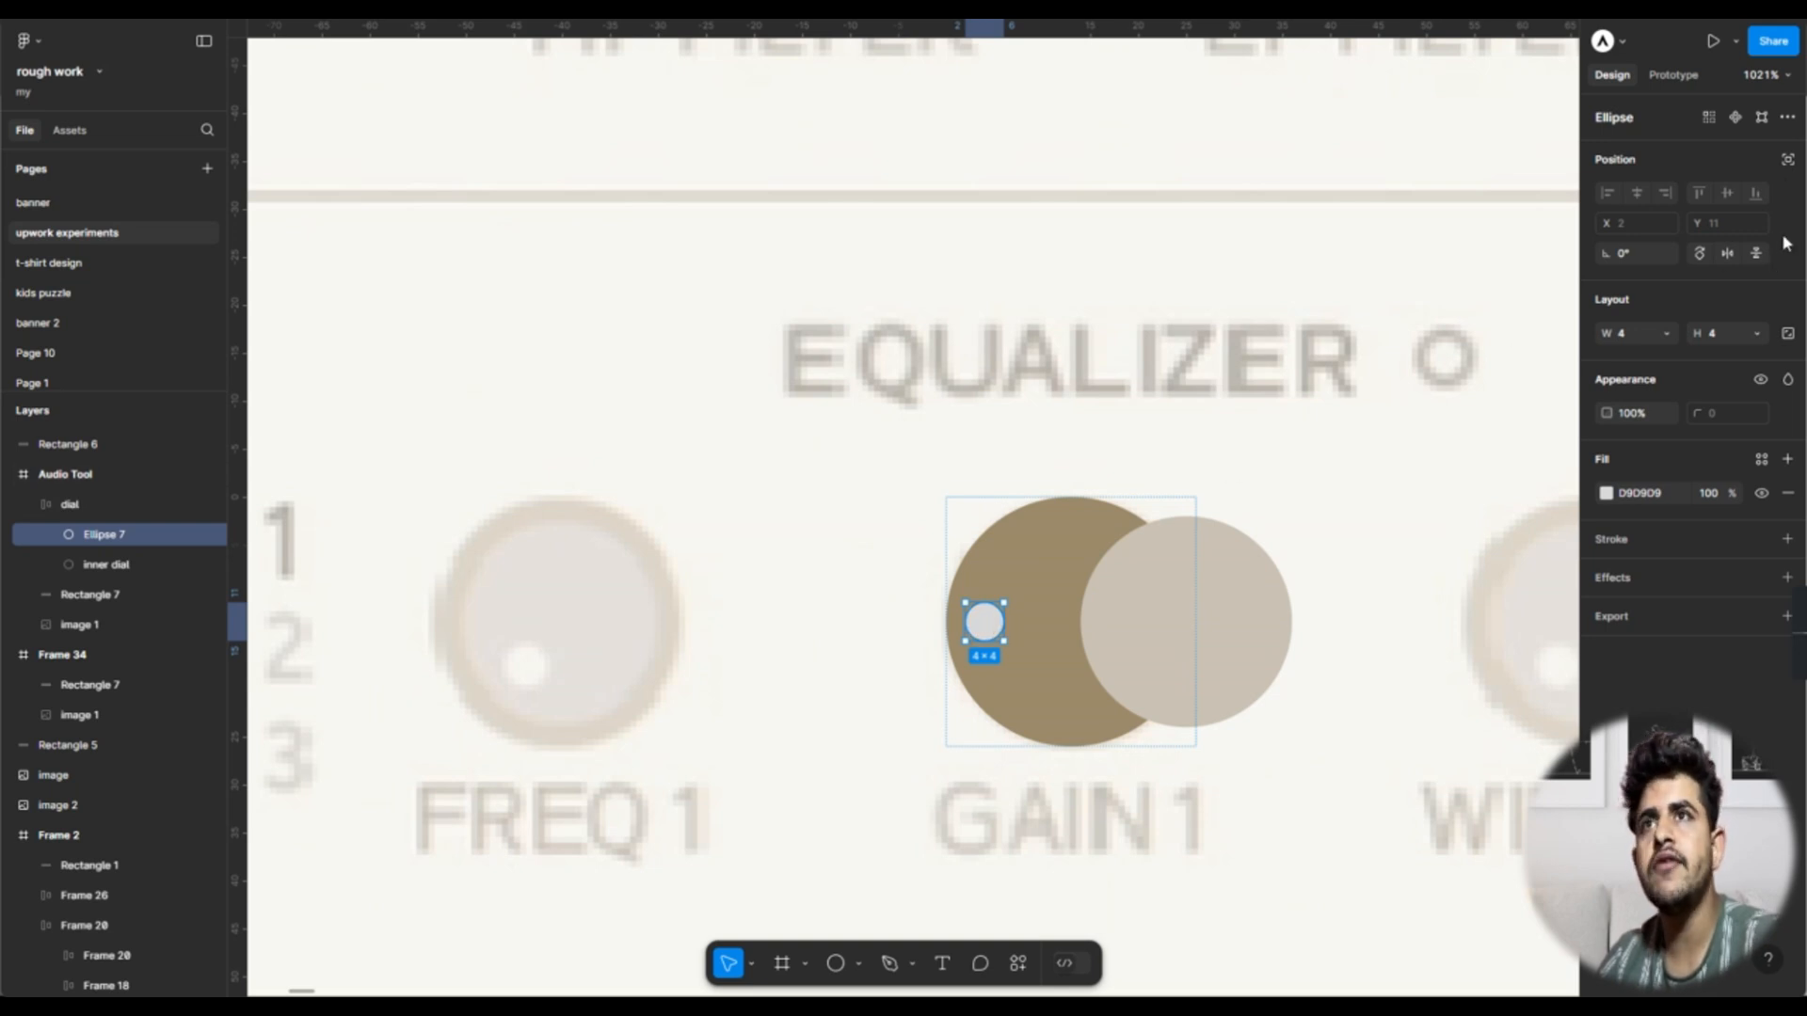
pyautogui.click(1787, 159)
pyautogui.moveTo(988, 619); pyautogui.dragTo(1032, 677)
# Step: Fill the small circle with off-white F7F7F1 sampled from the Freq 1 knob's highlight and compare the dial with its neighbours
pyautogui.press('i')
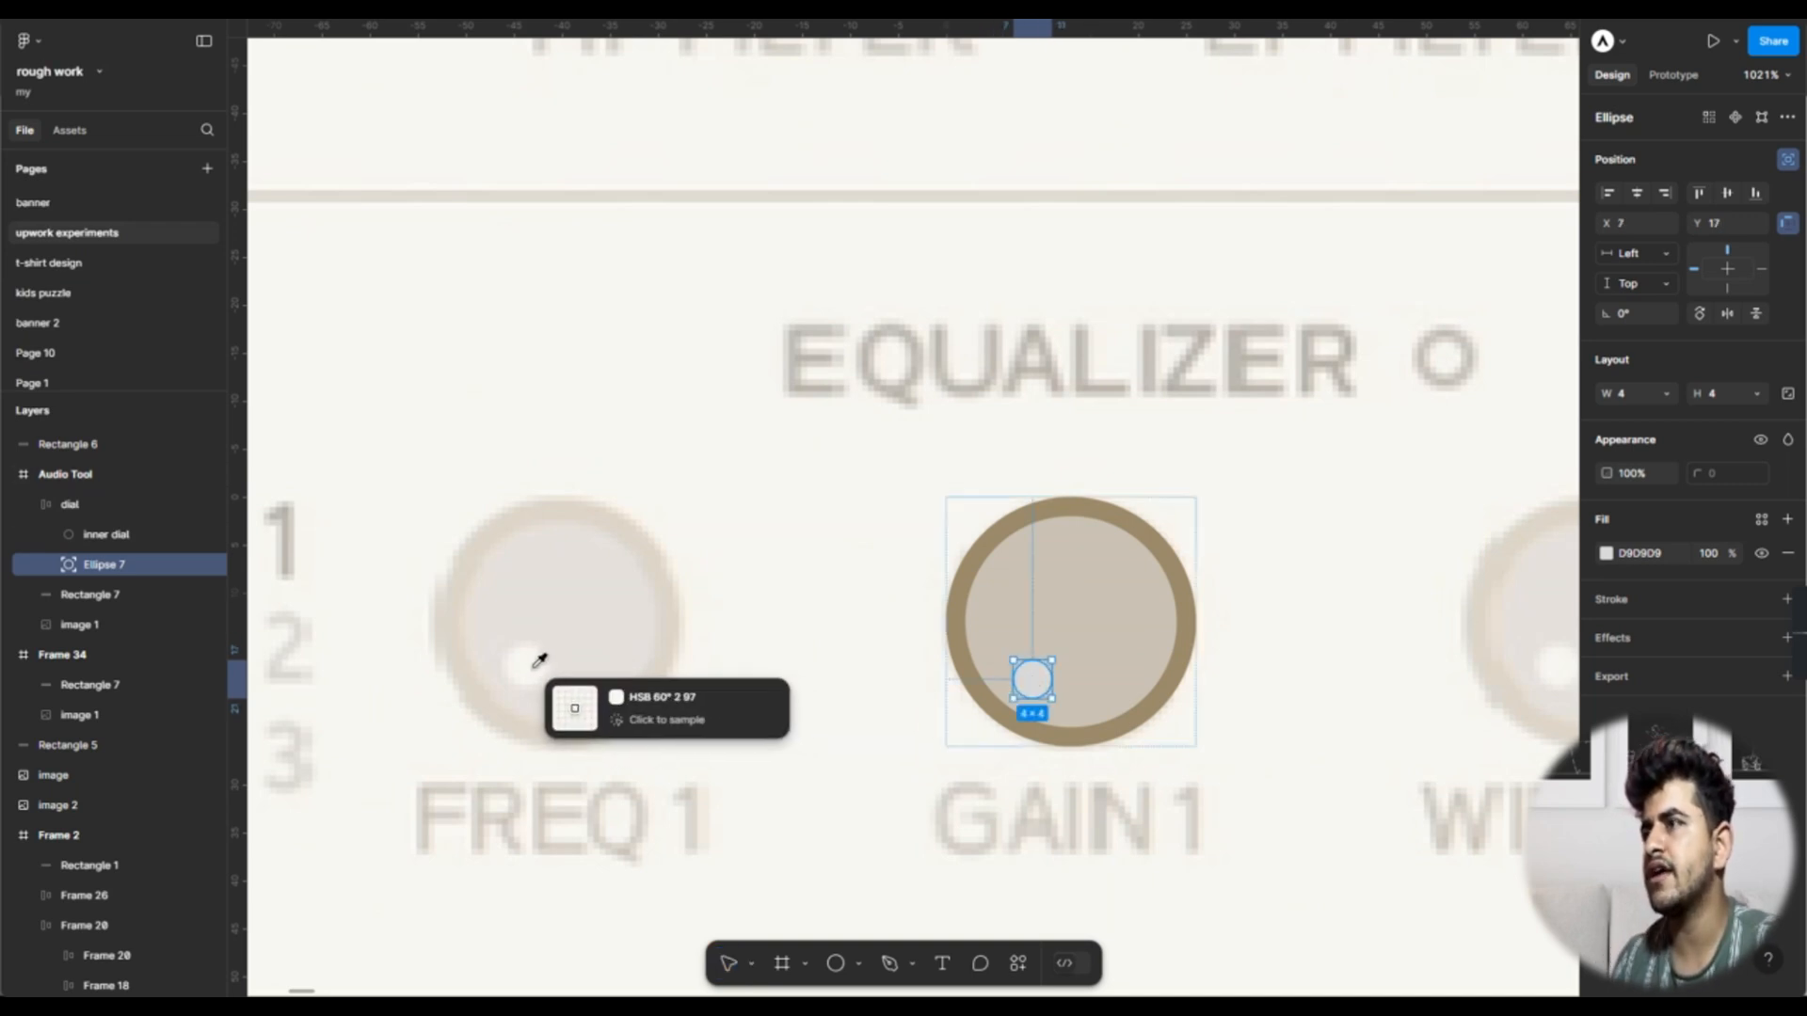
pyautogui.click(523, 665)
pyautogui.click(1202, 685)
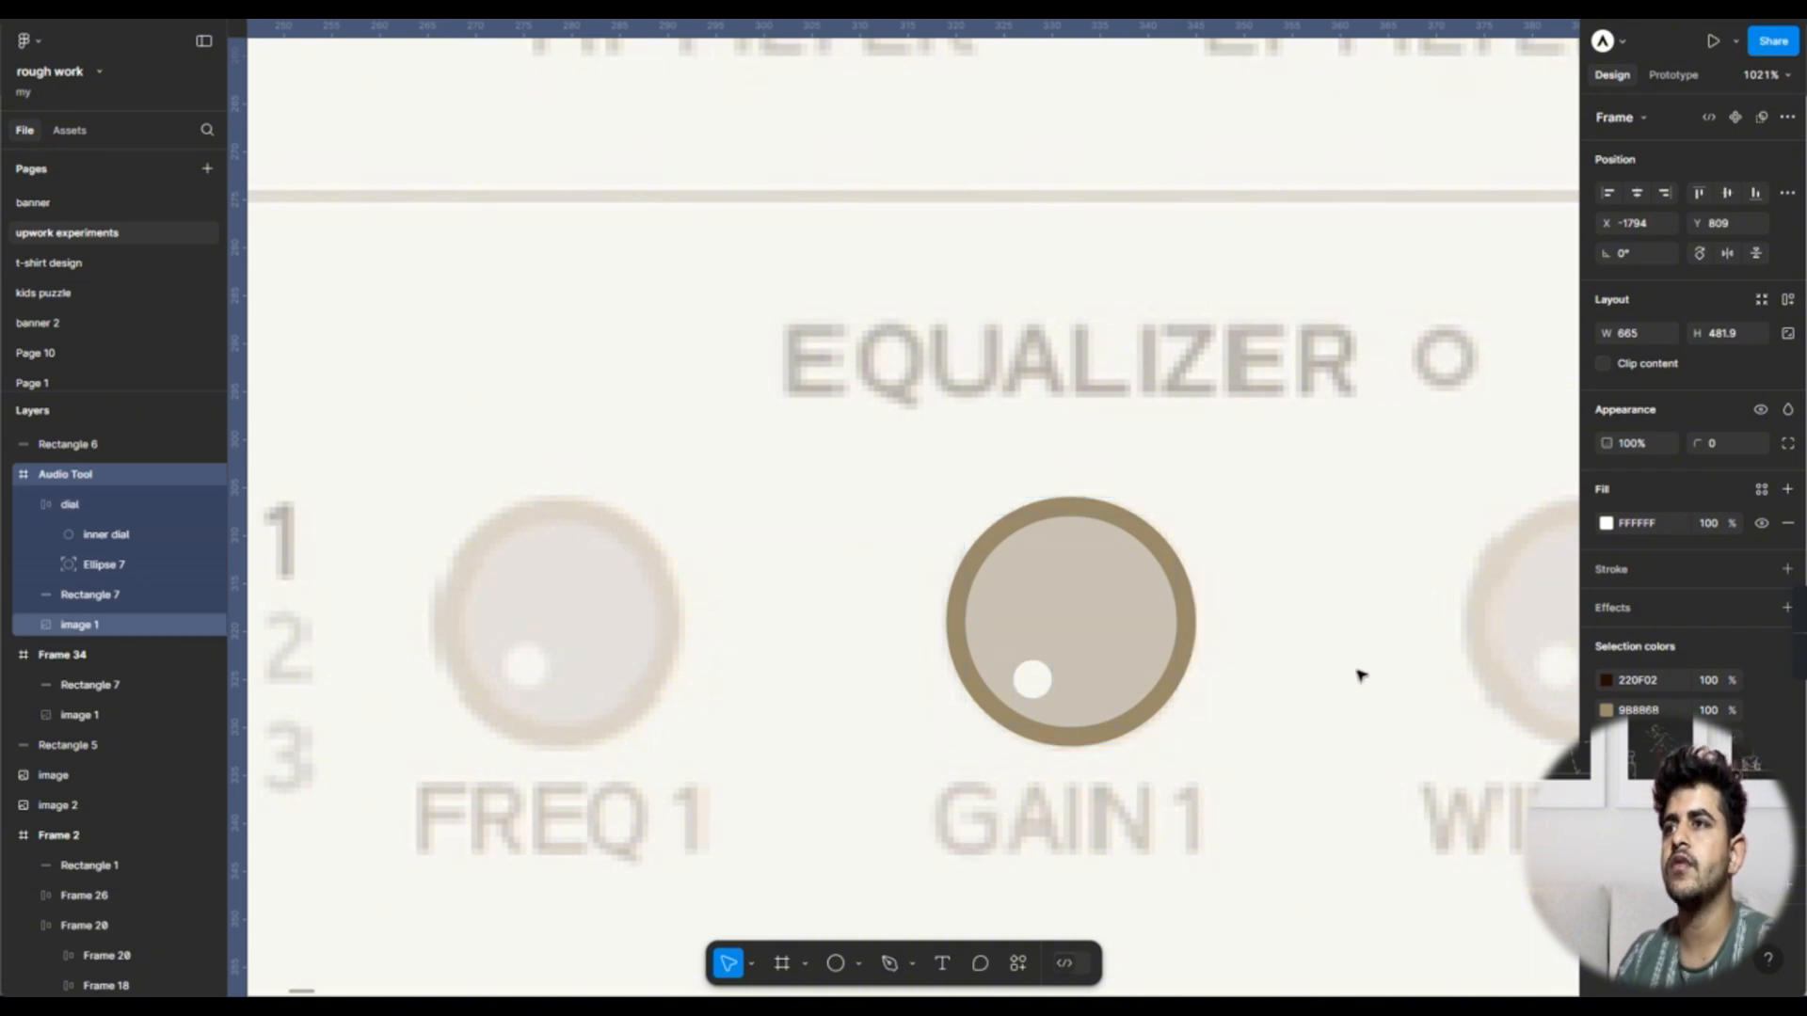
pyautogui.scroll(-5, 1371, 677)
pyautogui.hscroll(2, 1371, 678)
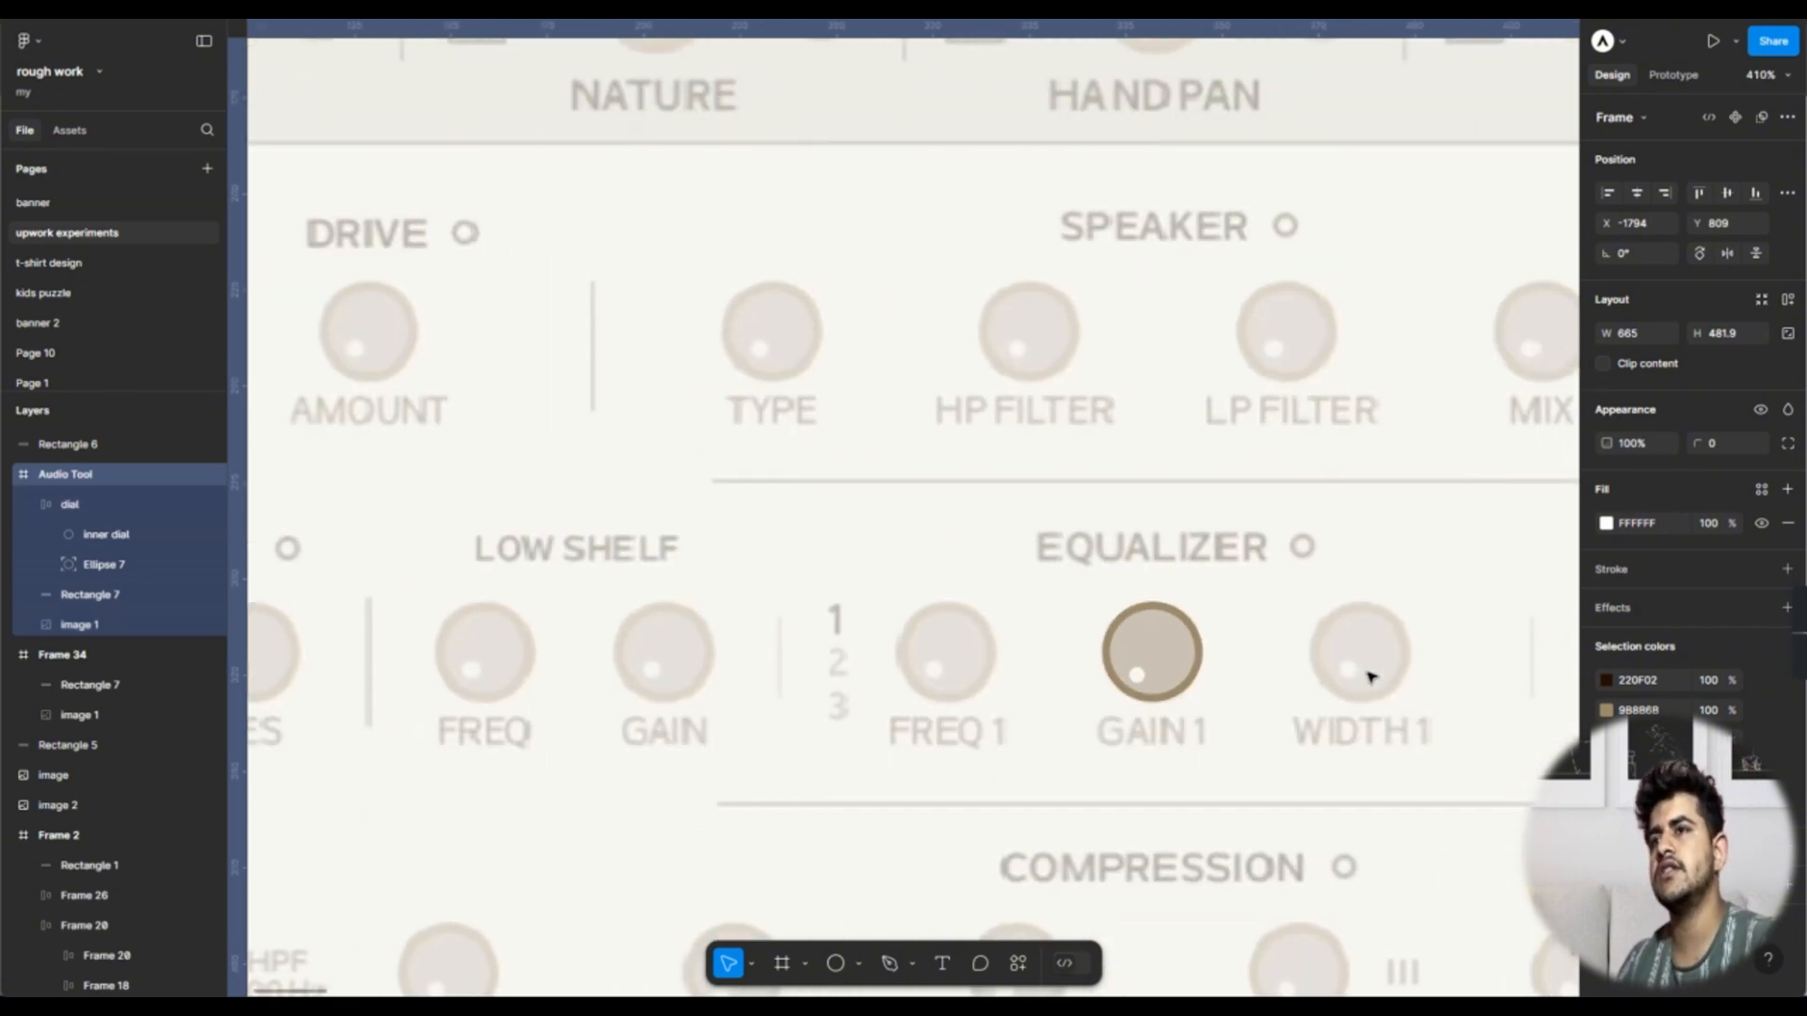
# Step: Rename the small highlight circle's layer inside the dial as knob
pyautogui.scroll(5, 1171, 643)
pyautogui.click(1160, 639)
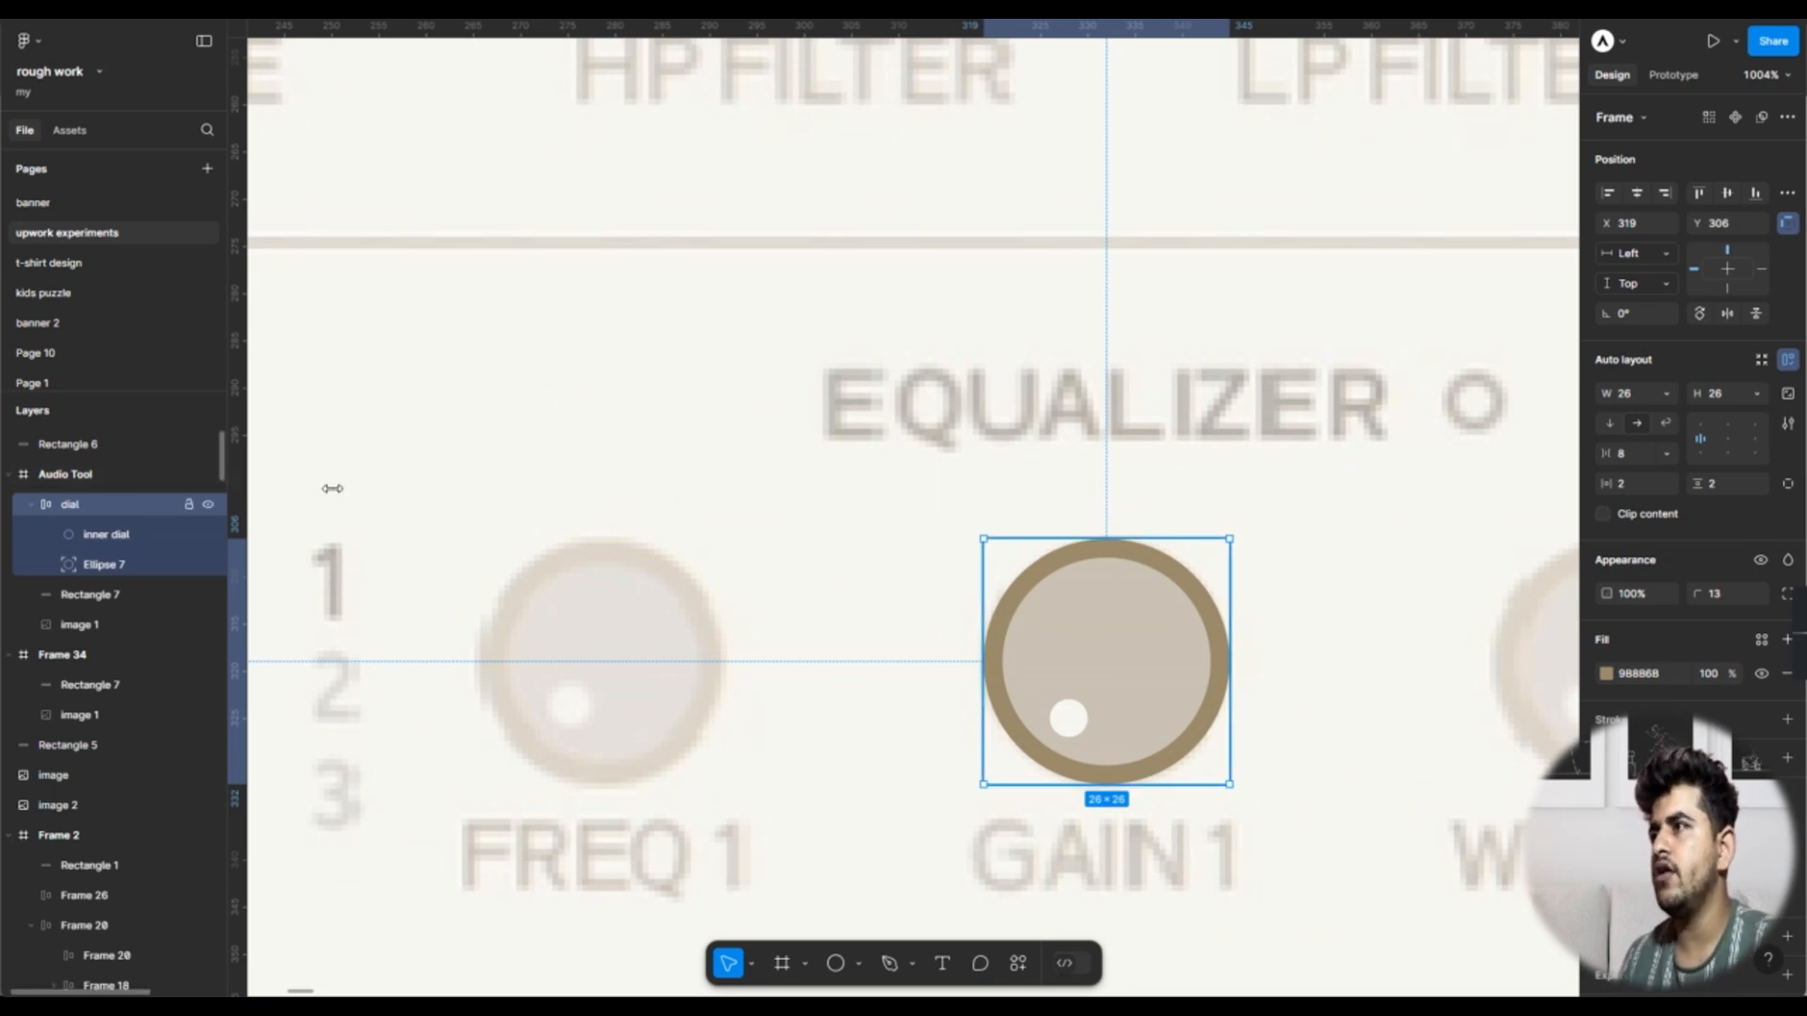
pyautogui.click(114, 565)
pyautogui.doubleClick(114, 565)
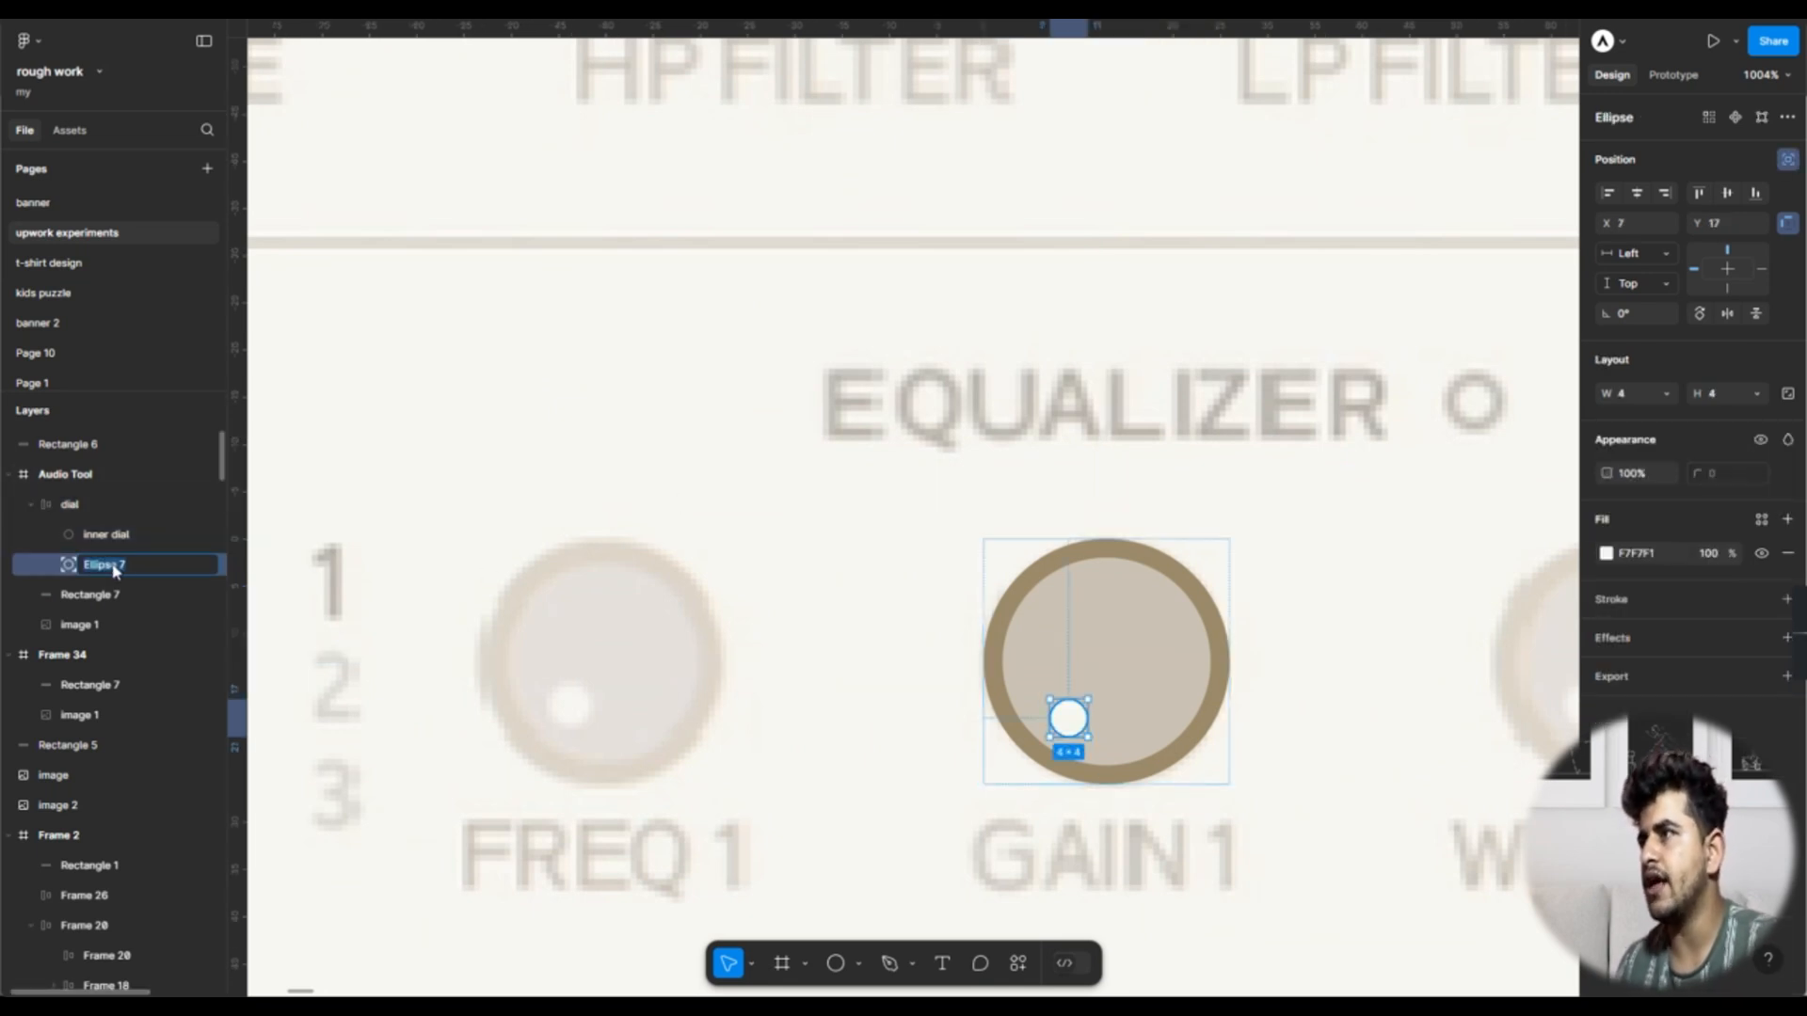
pyautogui.write('knob')
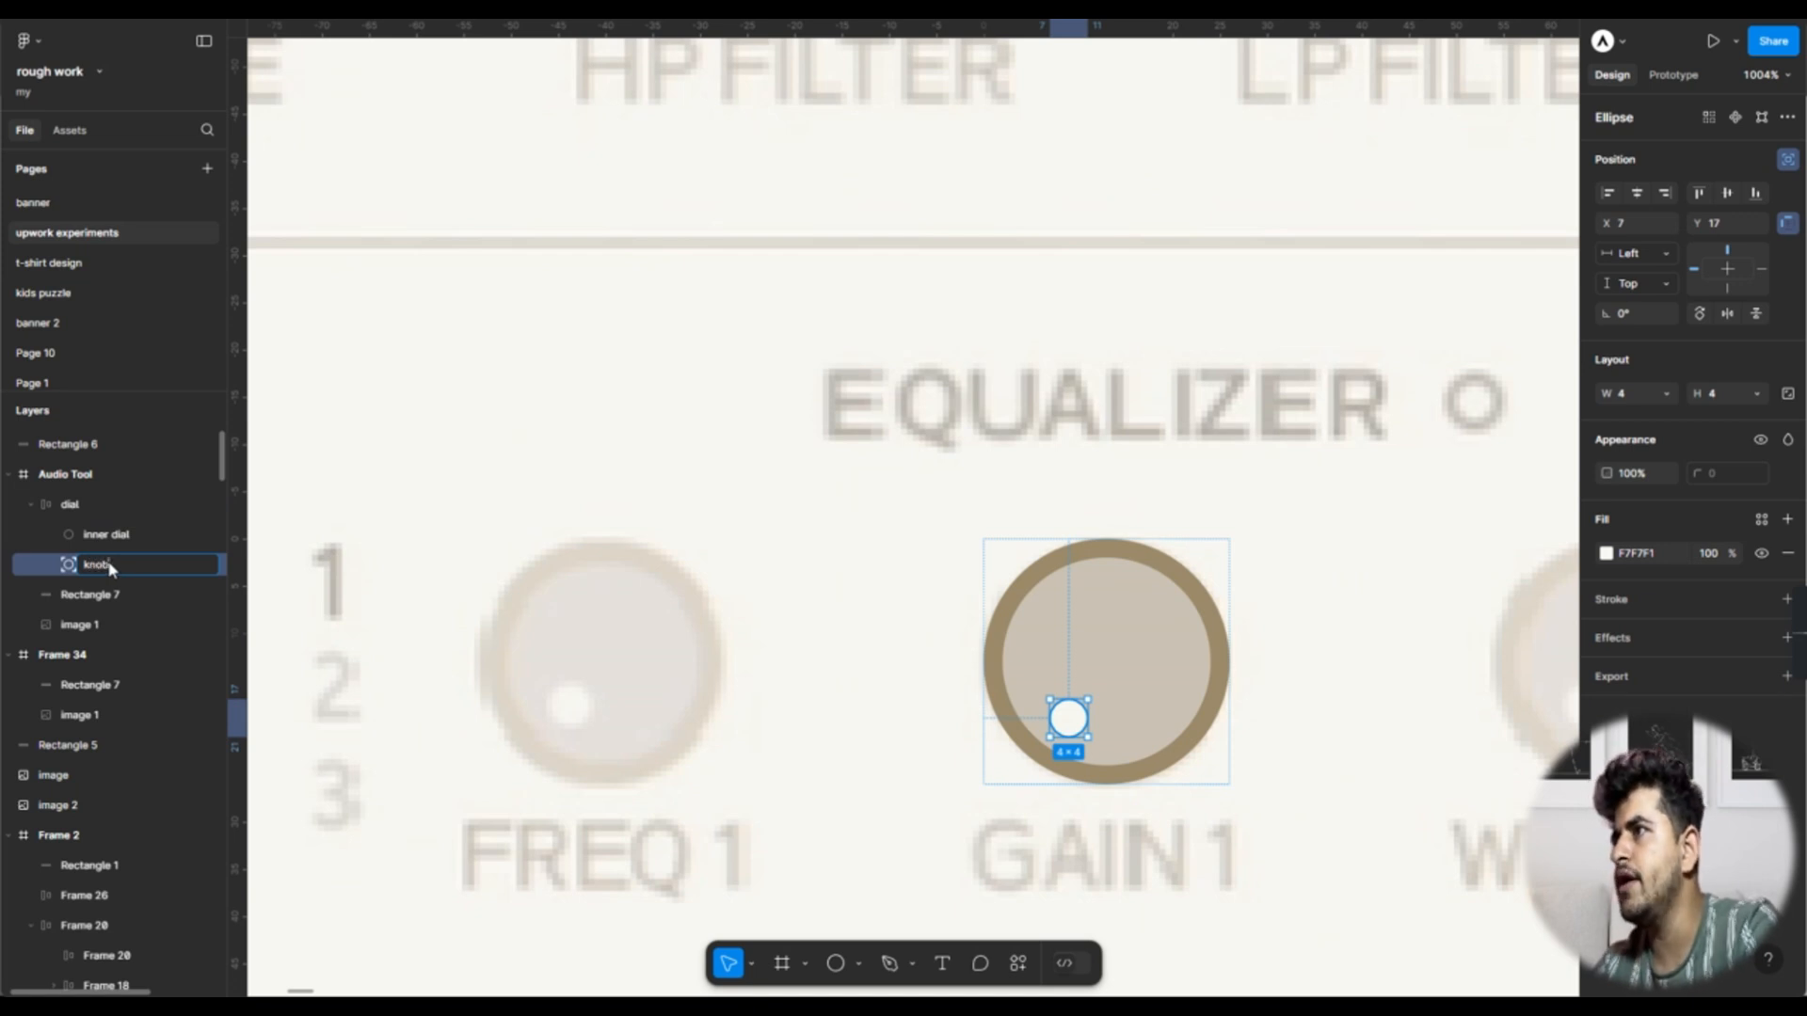
# Step: Turn the dial into a component, set the main component outside the Audio Tool frame and place an instance over the Gain 1 knob
pyautogui.click(99, 509)
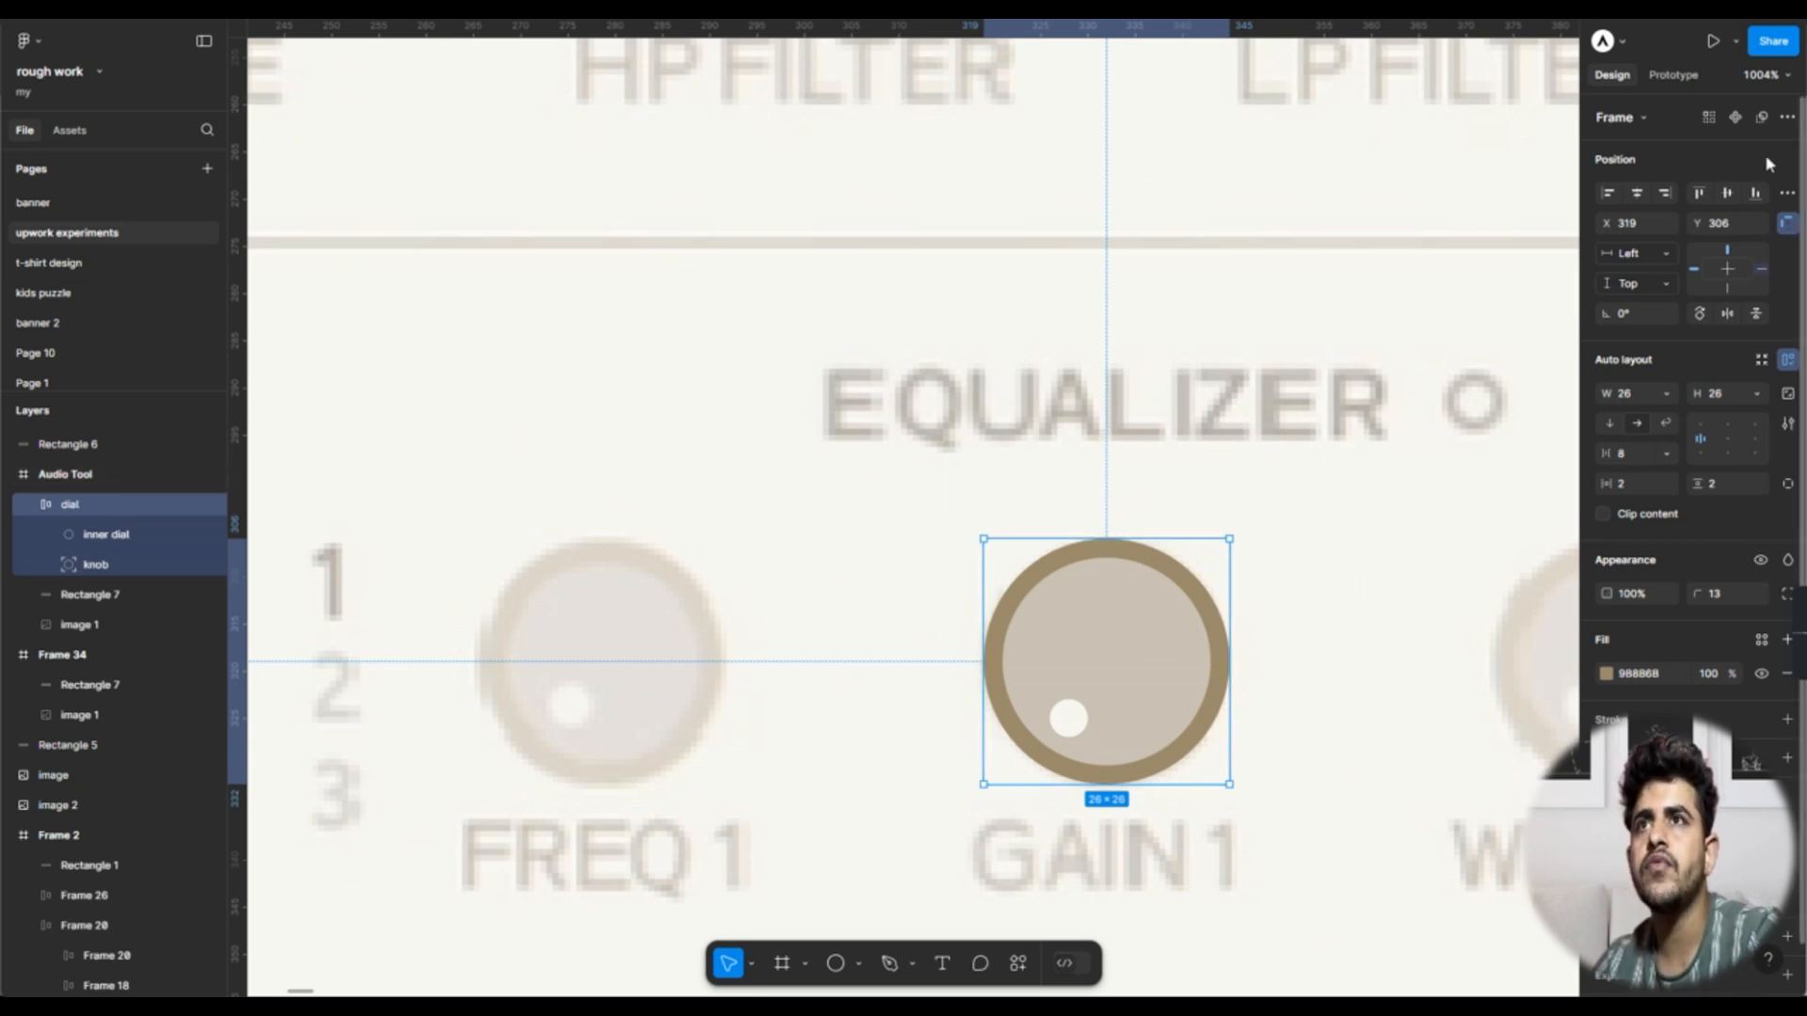
pyautogui.click(1734, 116)
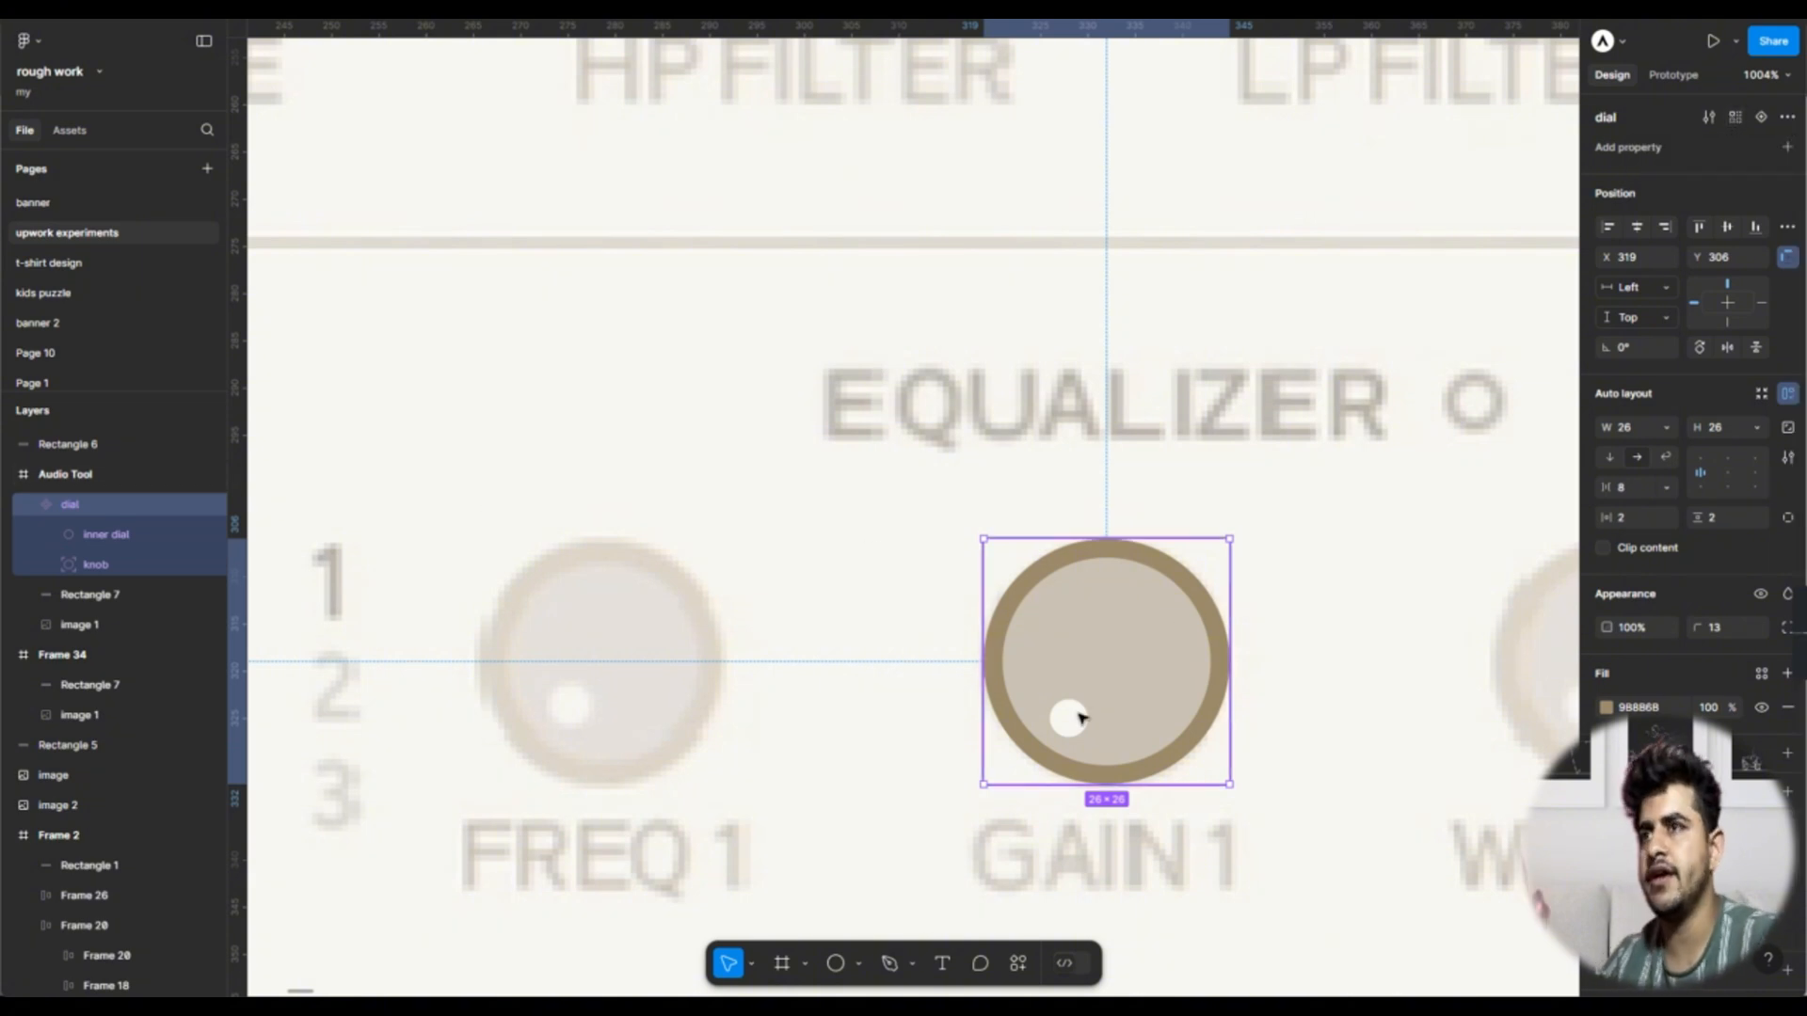
pyautogui.scroll(-10, 1080, 718)
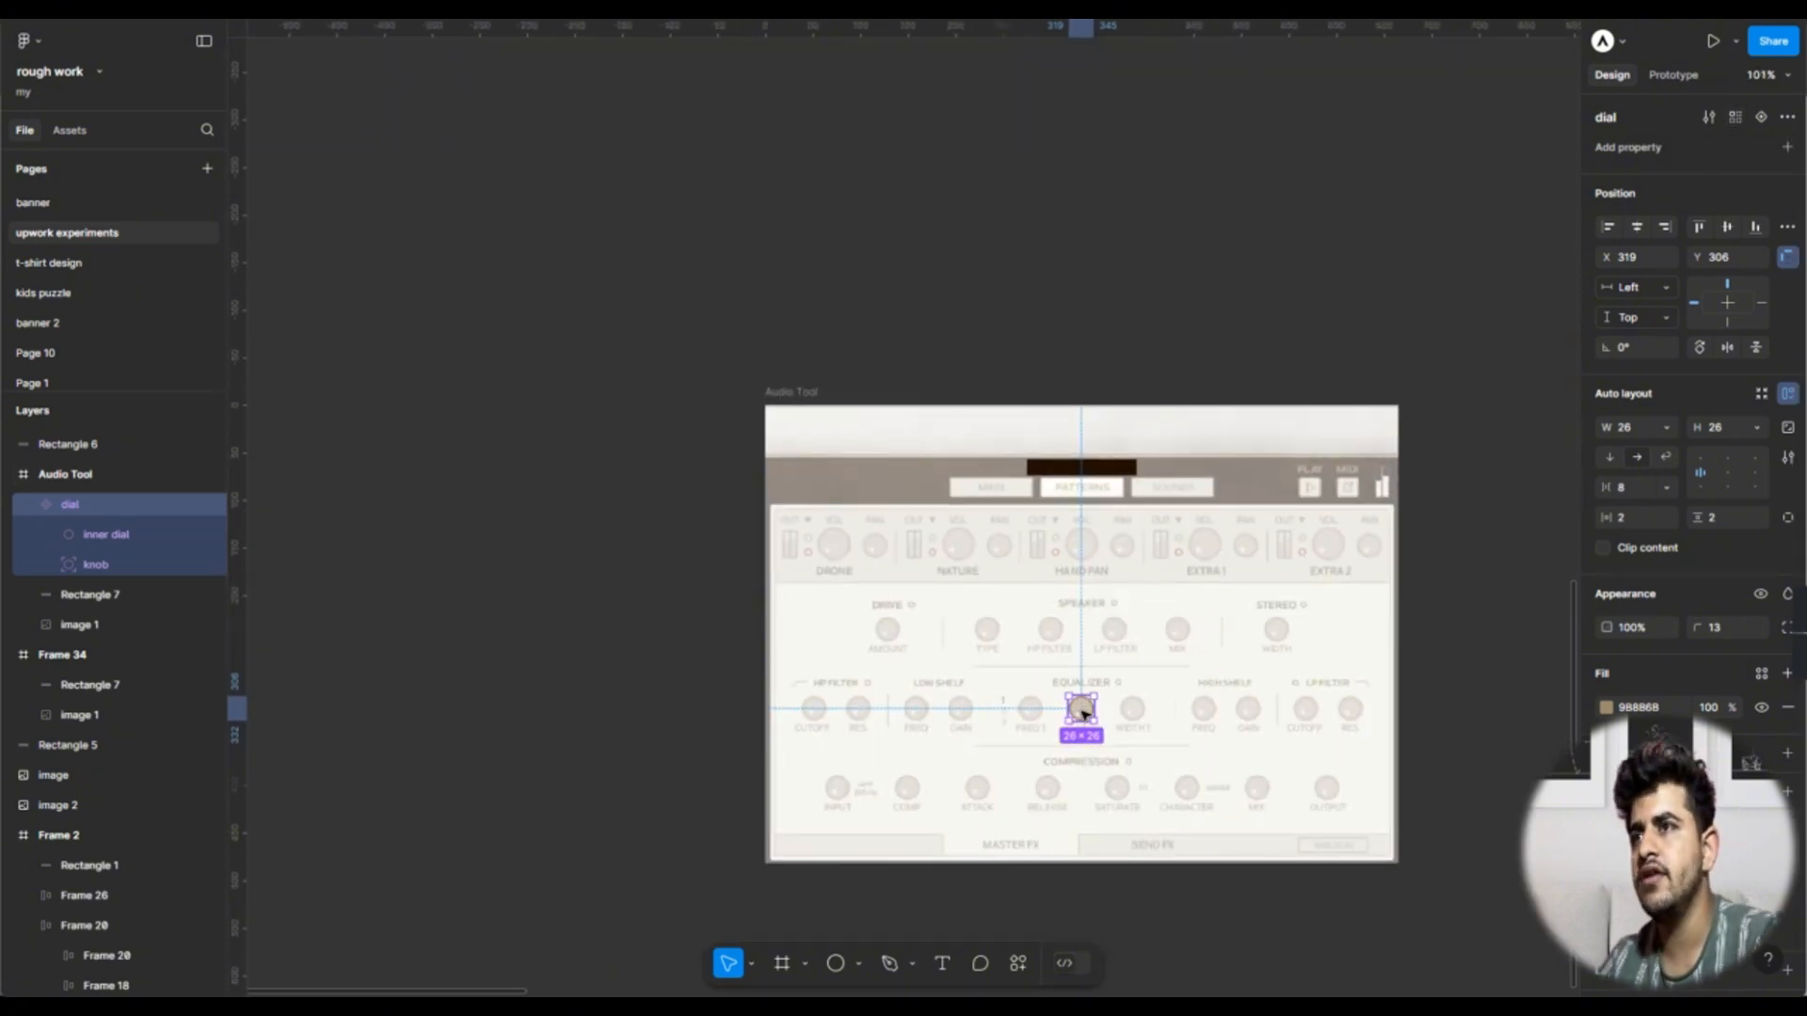
pyautogui.moveTo(1080, 707)
pyautogui.mouseDown()
pyautogui.moveTo(701, 708)
pyautogui.moveTo(1095, 717)
pyautogui.moveTo(1080, 710)
pyautogui.mouseUp()
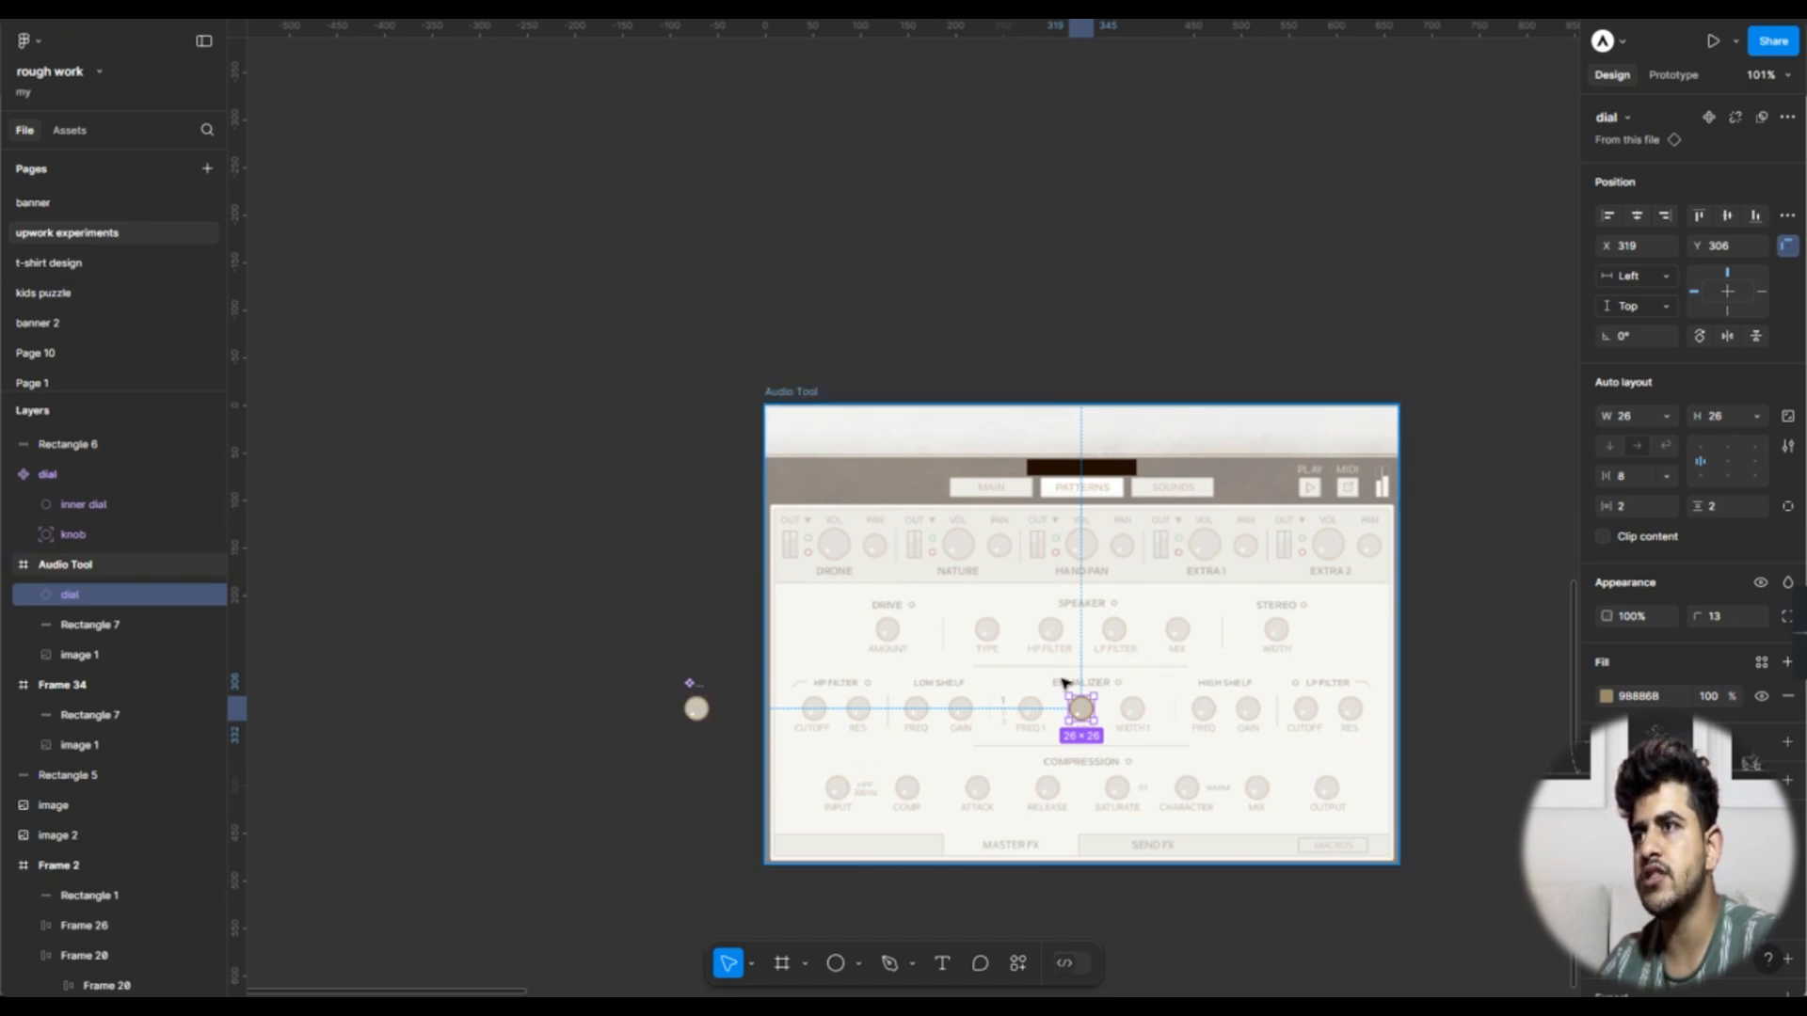
# Step: Examine the dial instance close up and at full-frame scale against the other knobs in the faded reference
pyautogui.scroll(5, 1117, 696)
pyautogui.scroll(5, 1115, 698)
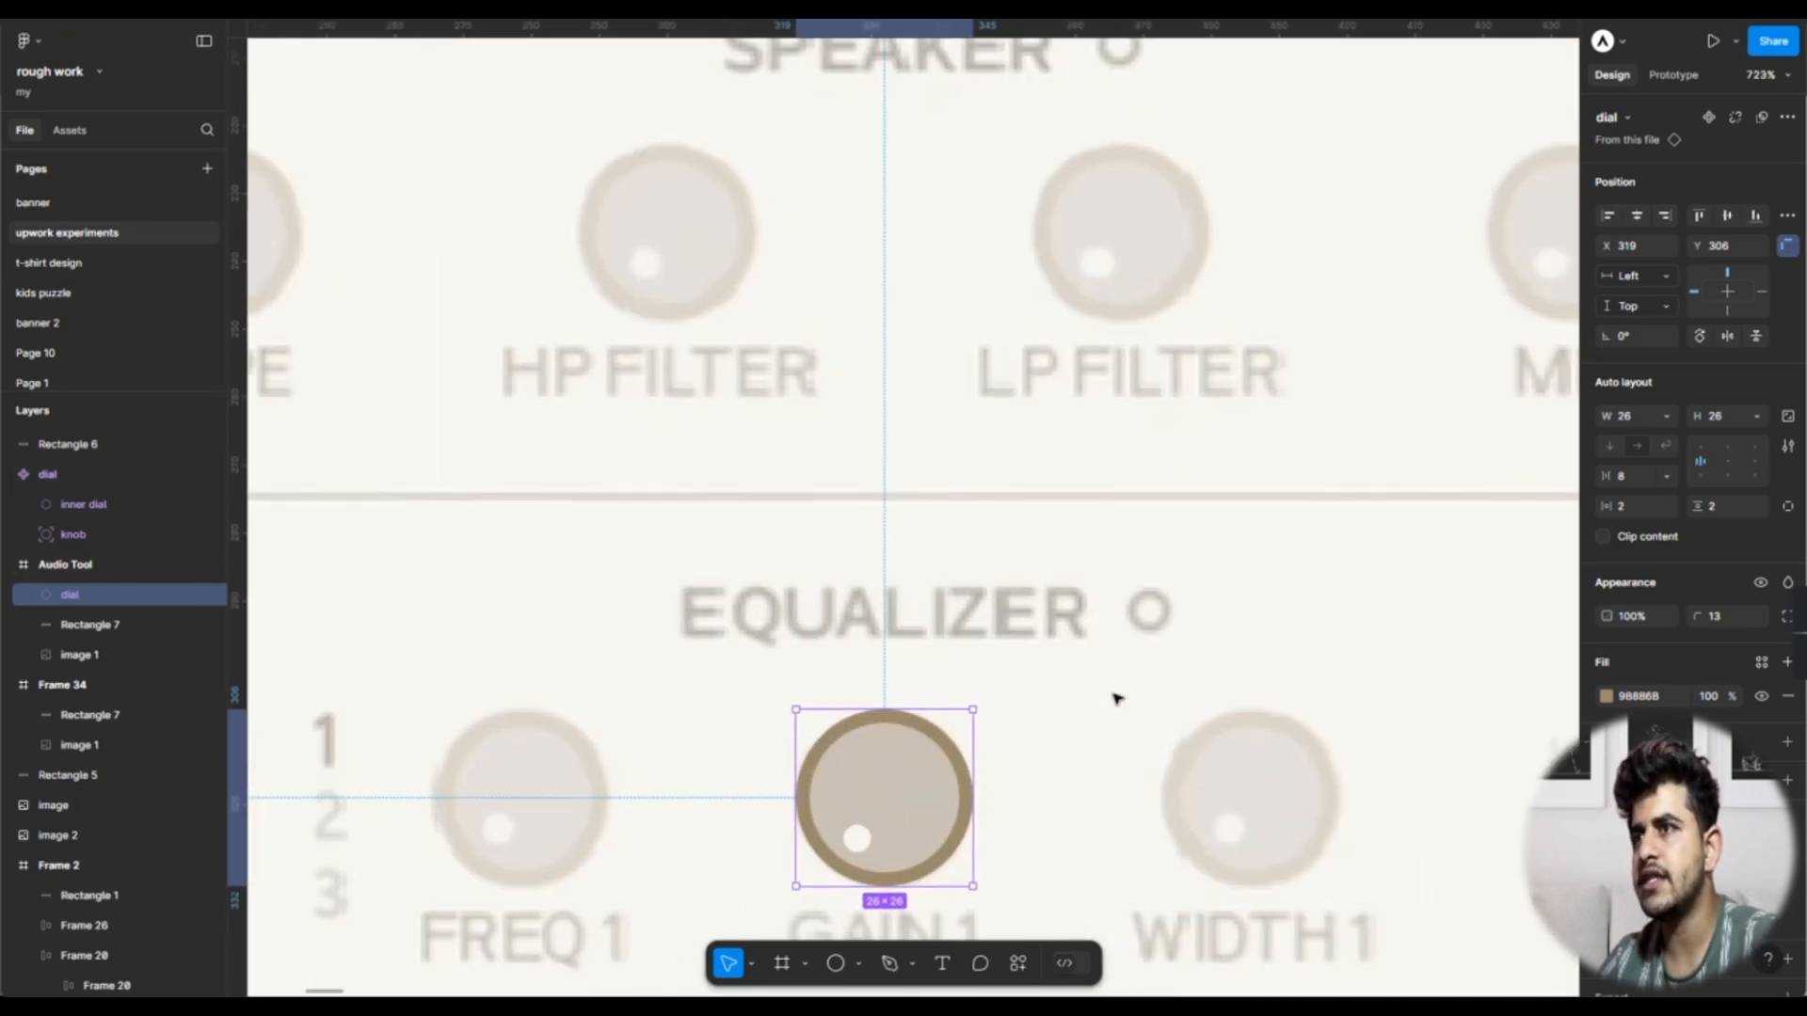
pyautogui.scroll(-5, 1115, 696)
pyautogui.hscroll(-2, 923, 625)
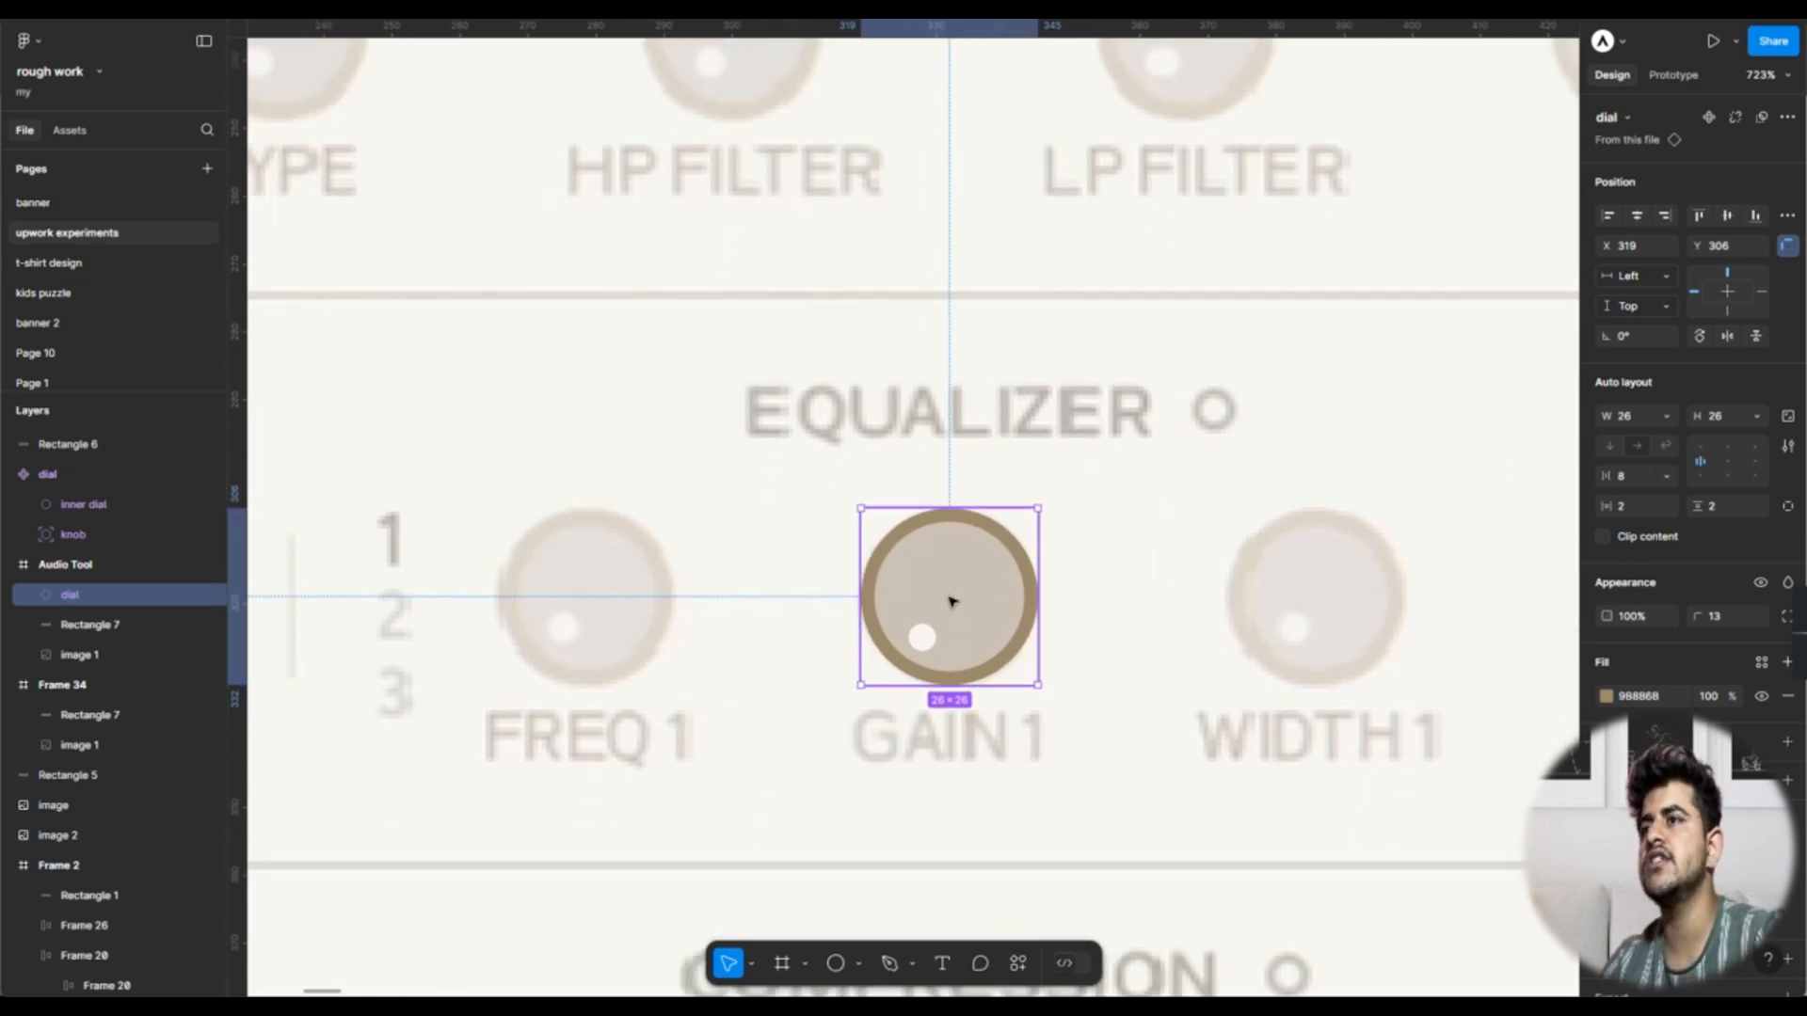
pyautogui.scroll(-5, 1069, 714)
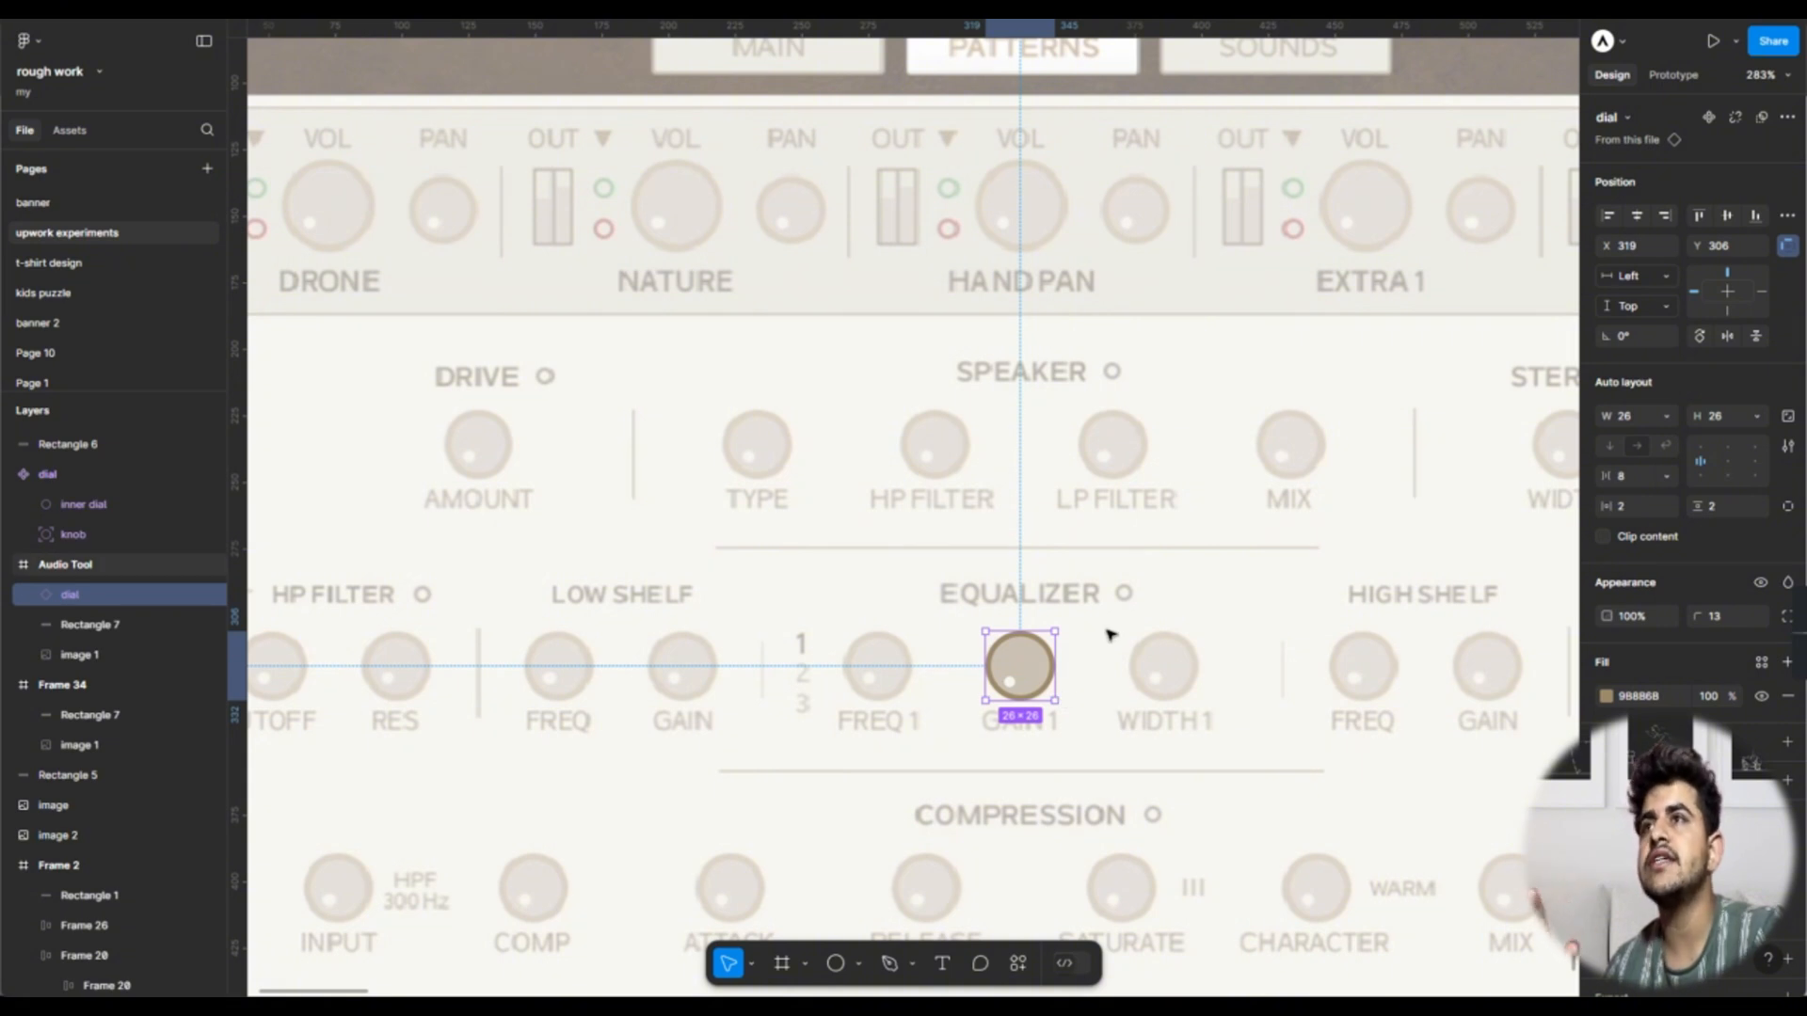
pyautogui.scroll(-5, 1110, 635)
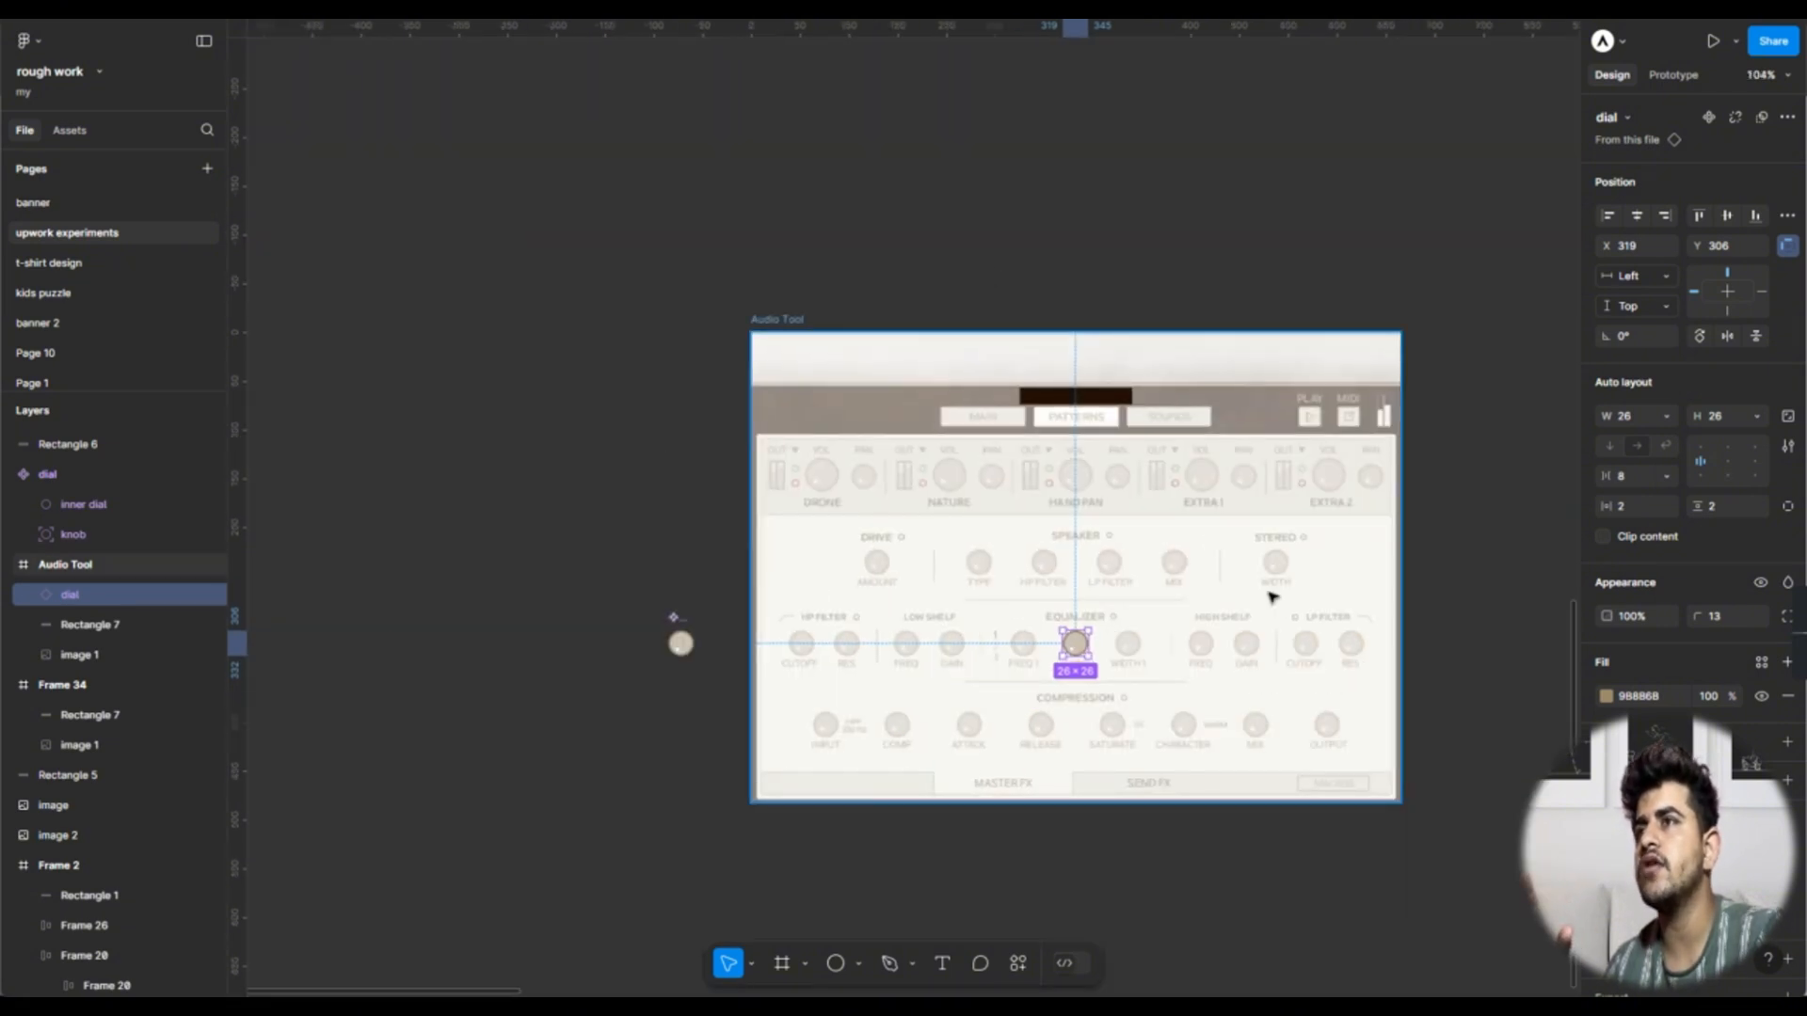
pyautogui.scroll(5, 1188, 546)
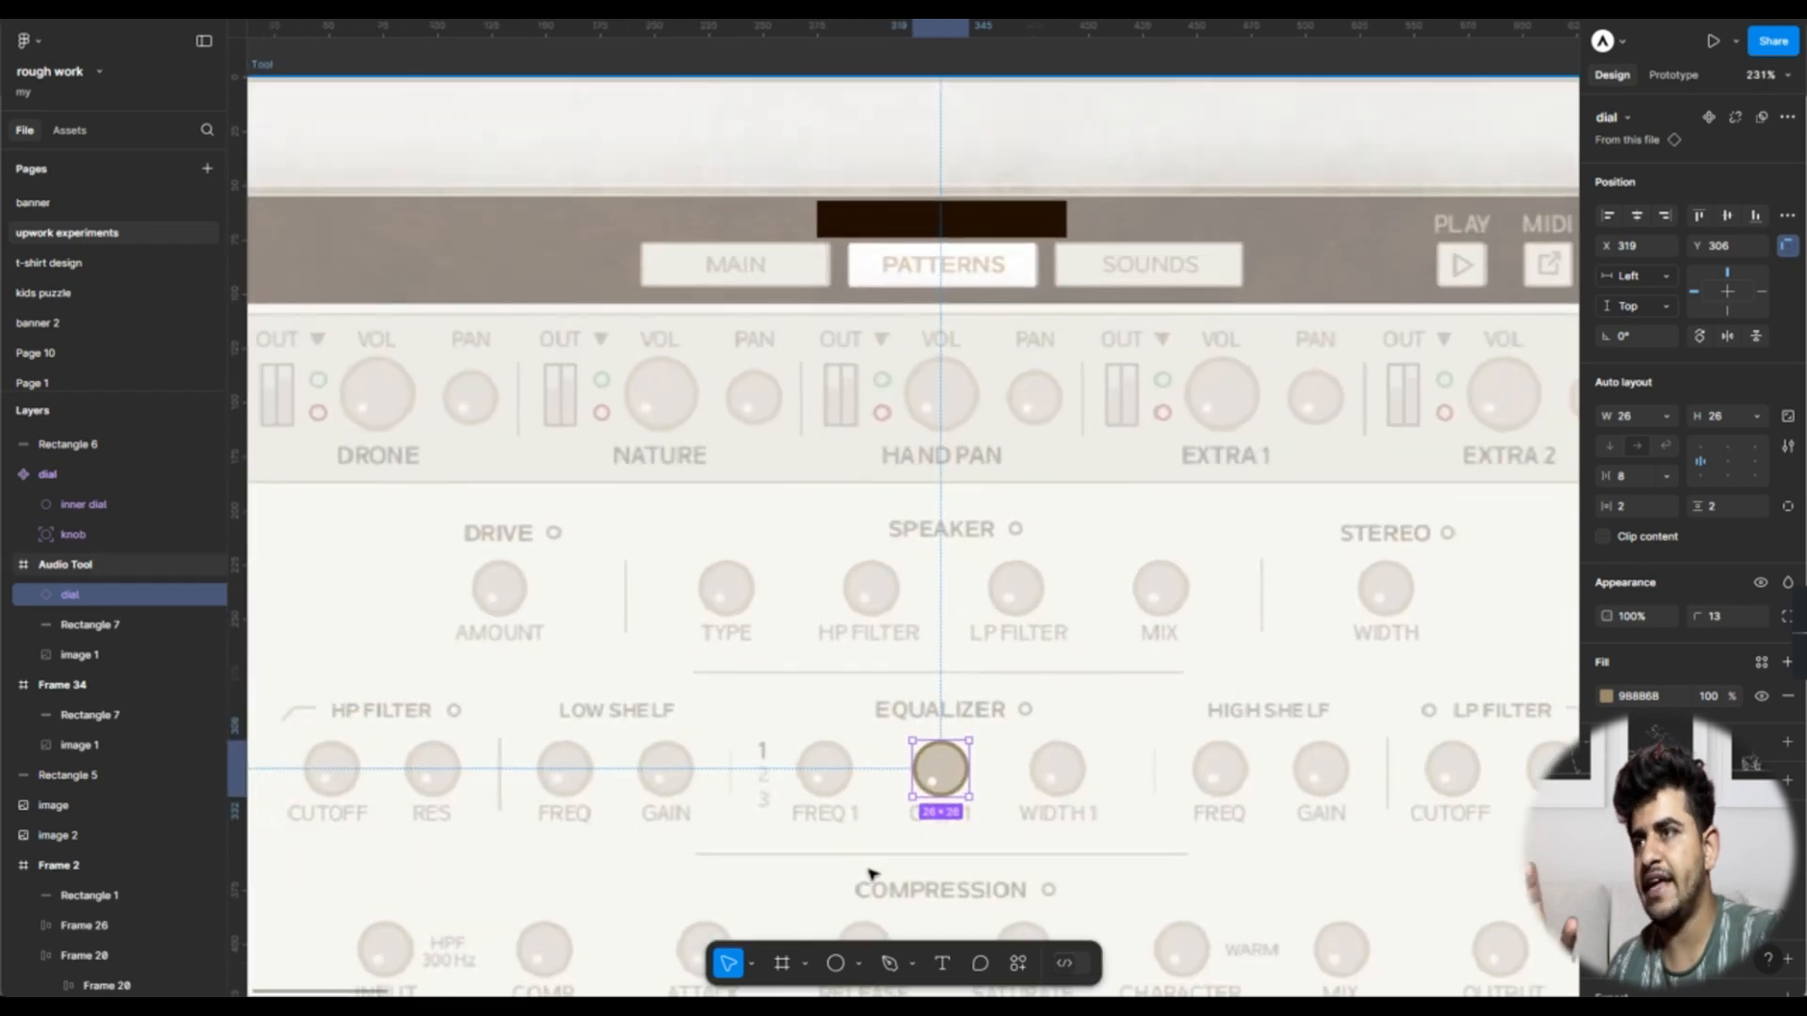
pyautogui.scroll(-3, 871, 873)
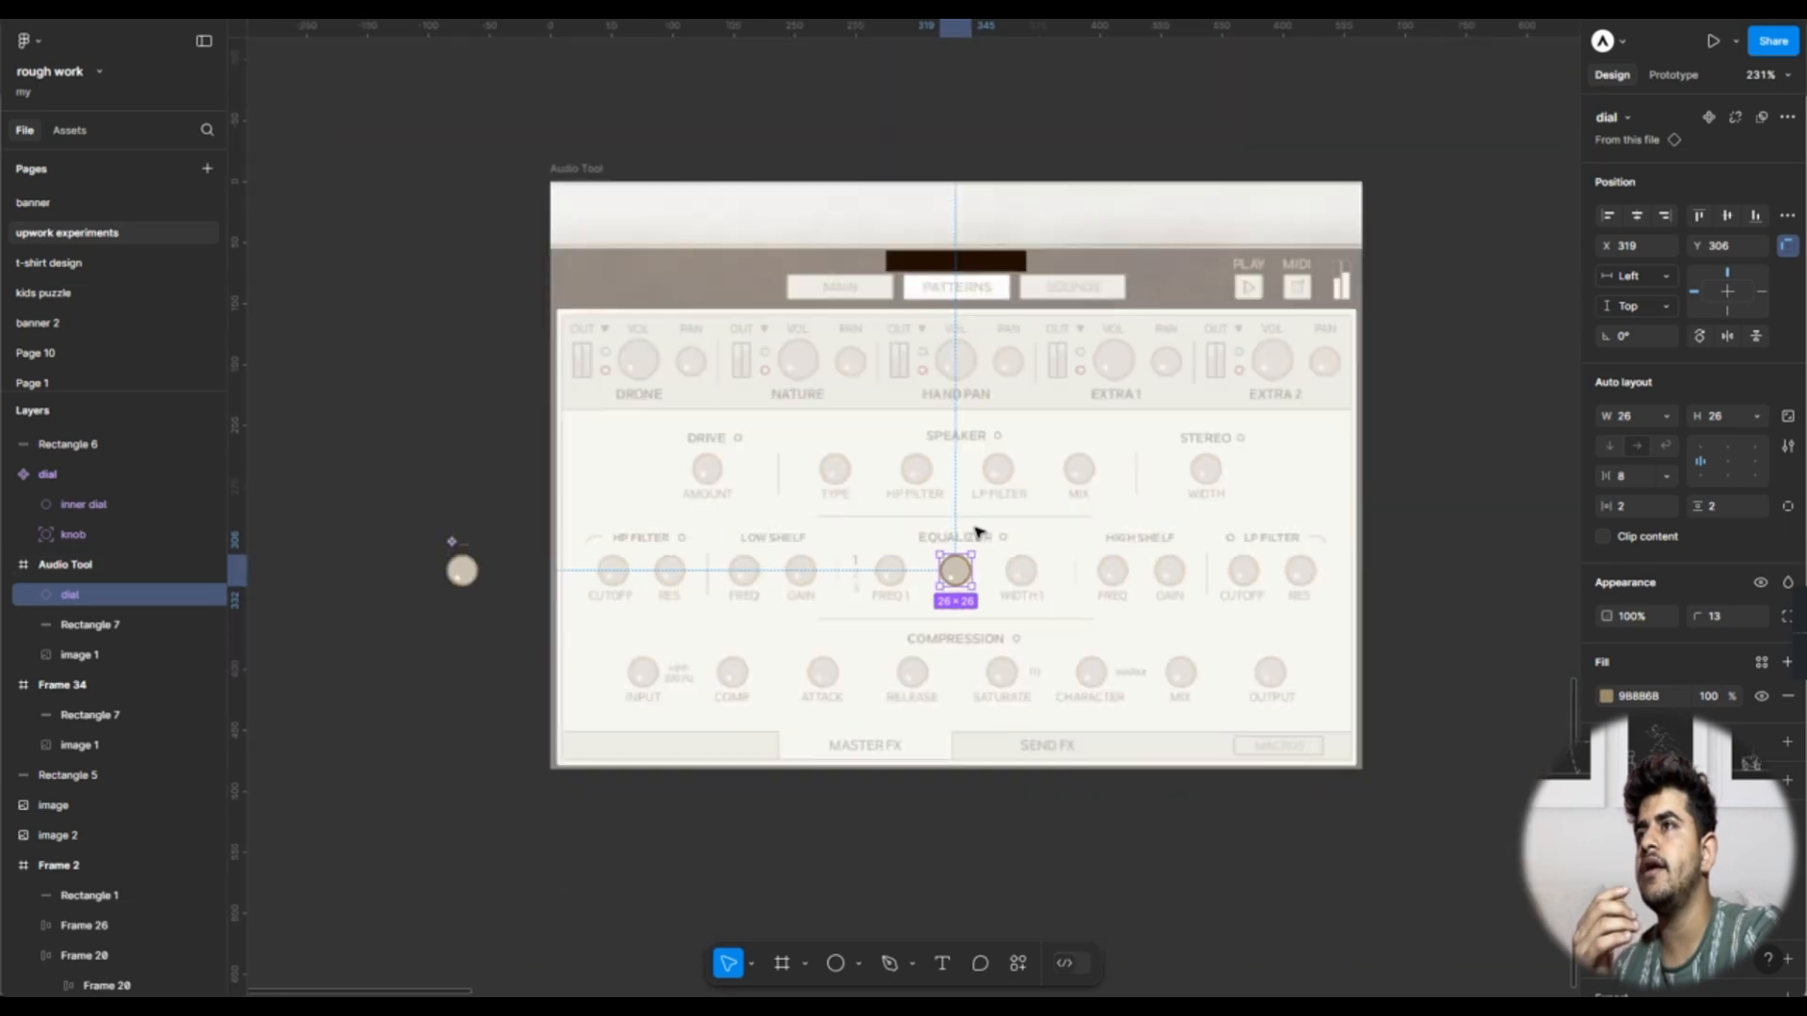
pyautogui.scroll(-5, 976, 528)
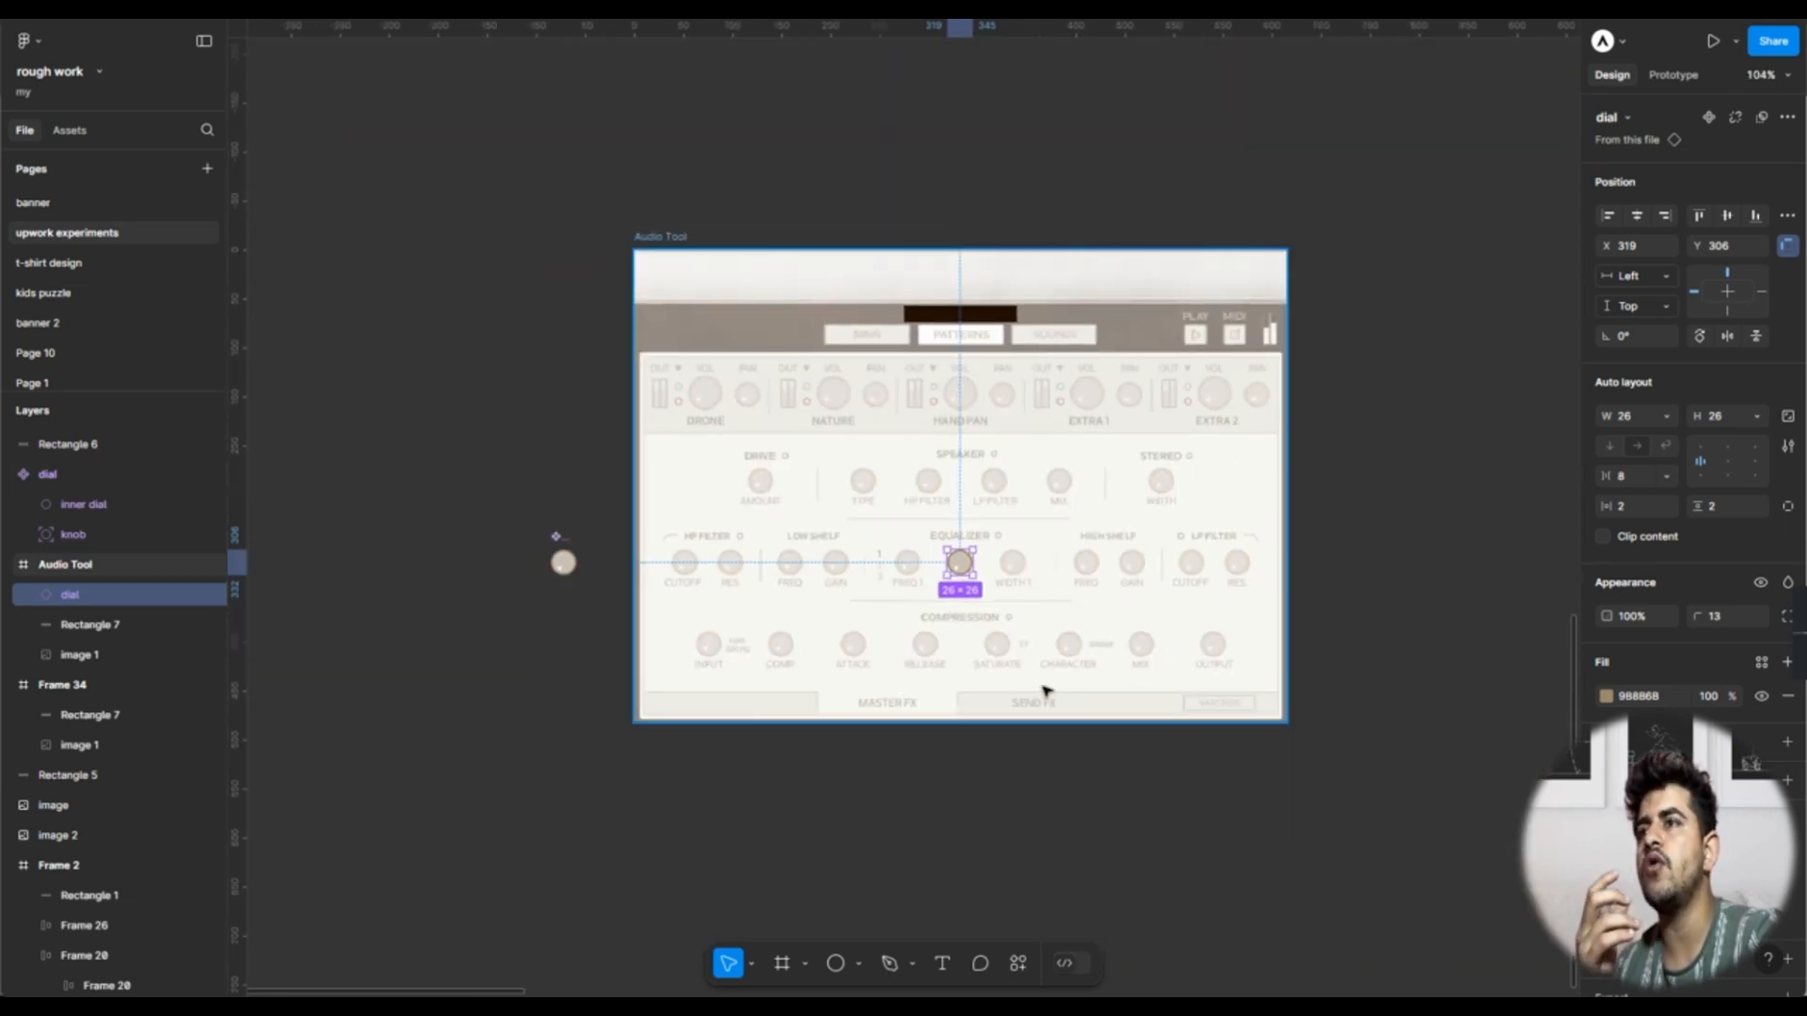
pyautogui.scroll(6, 944, 575)
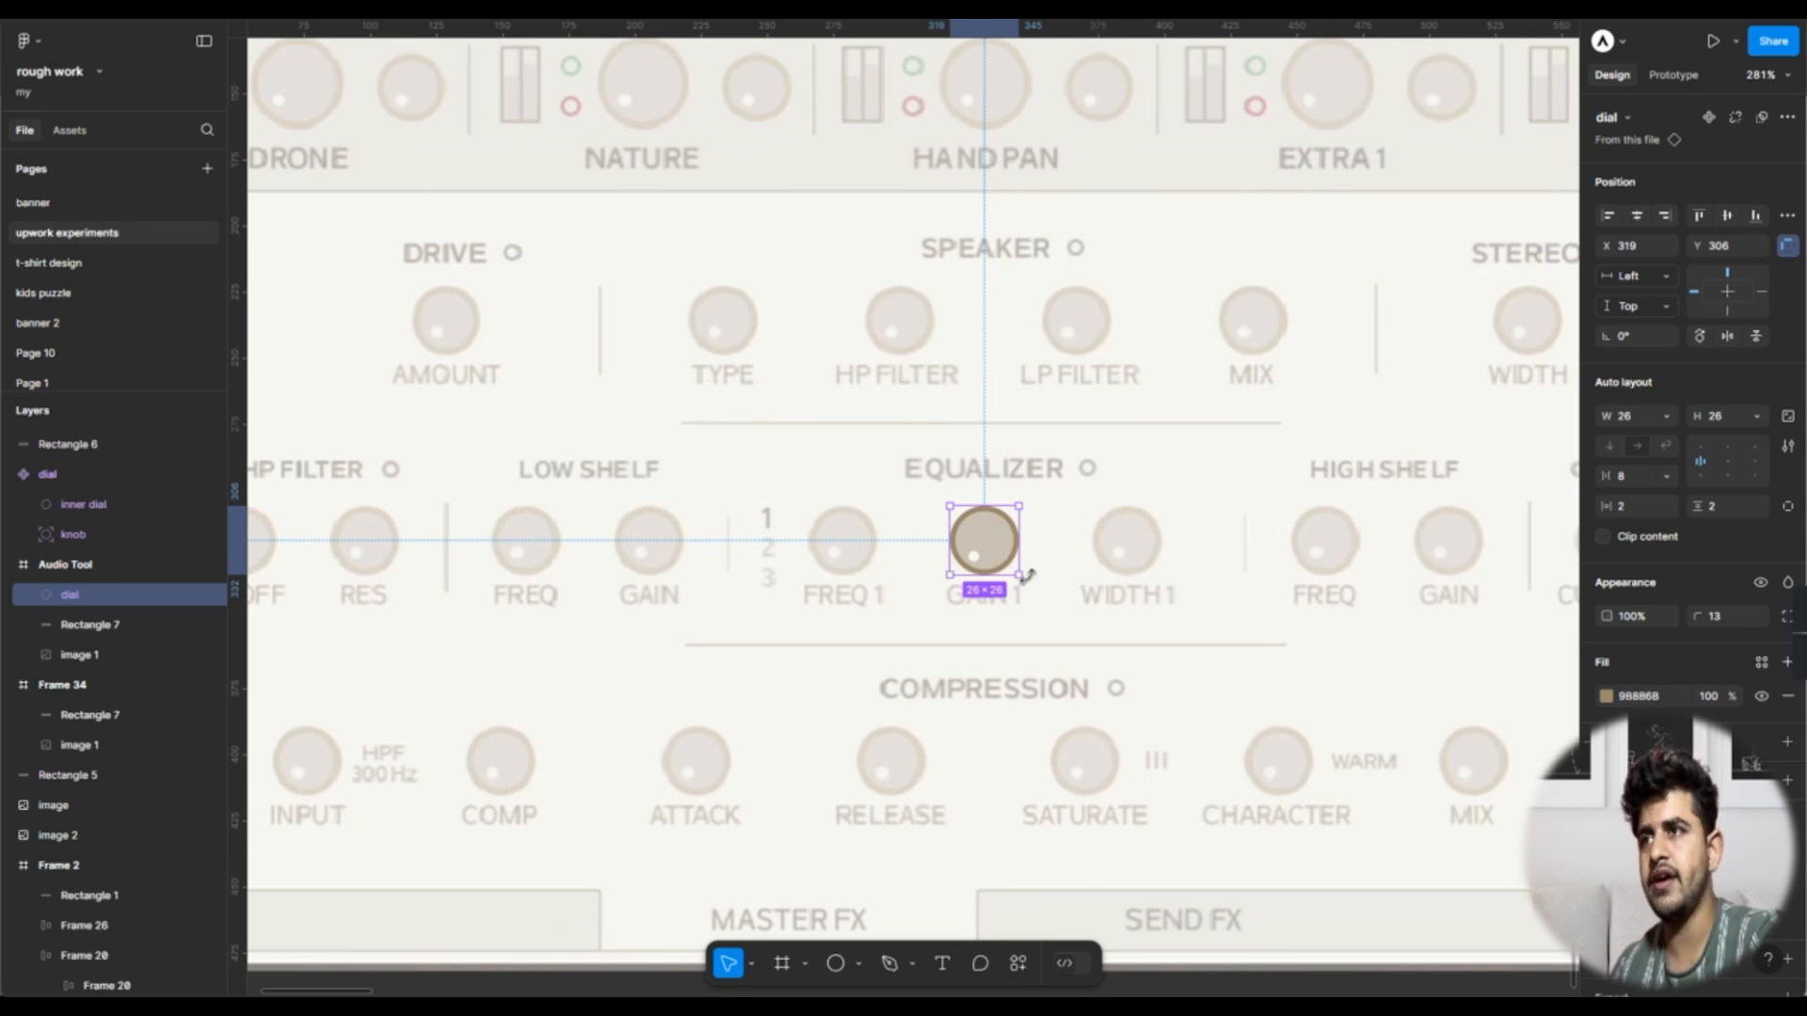
pyautogui.scroll(-8, 1120, 615)
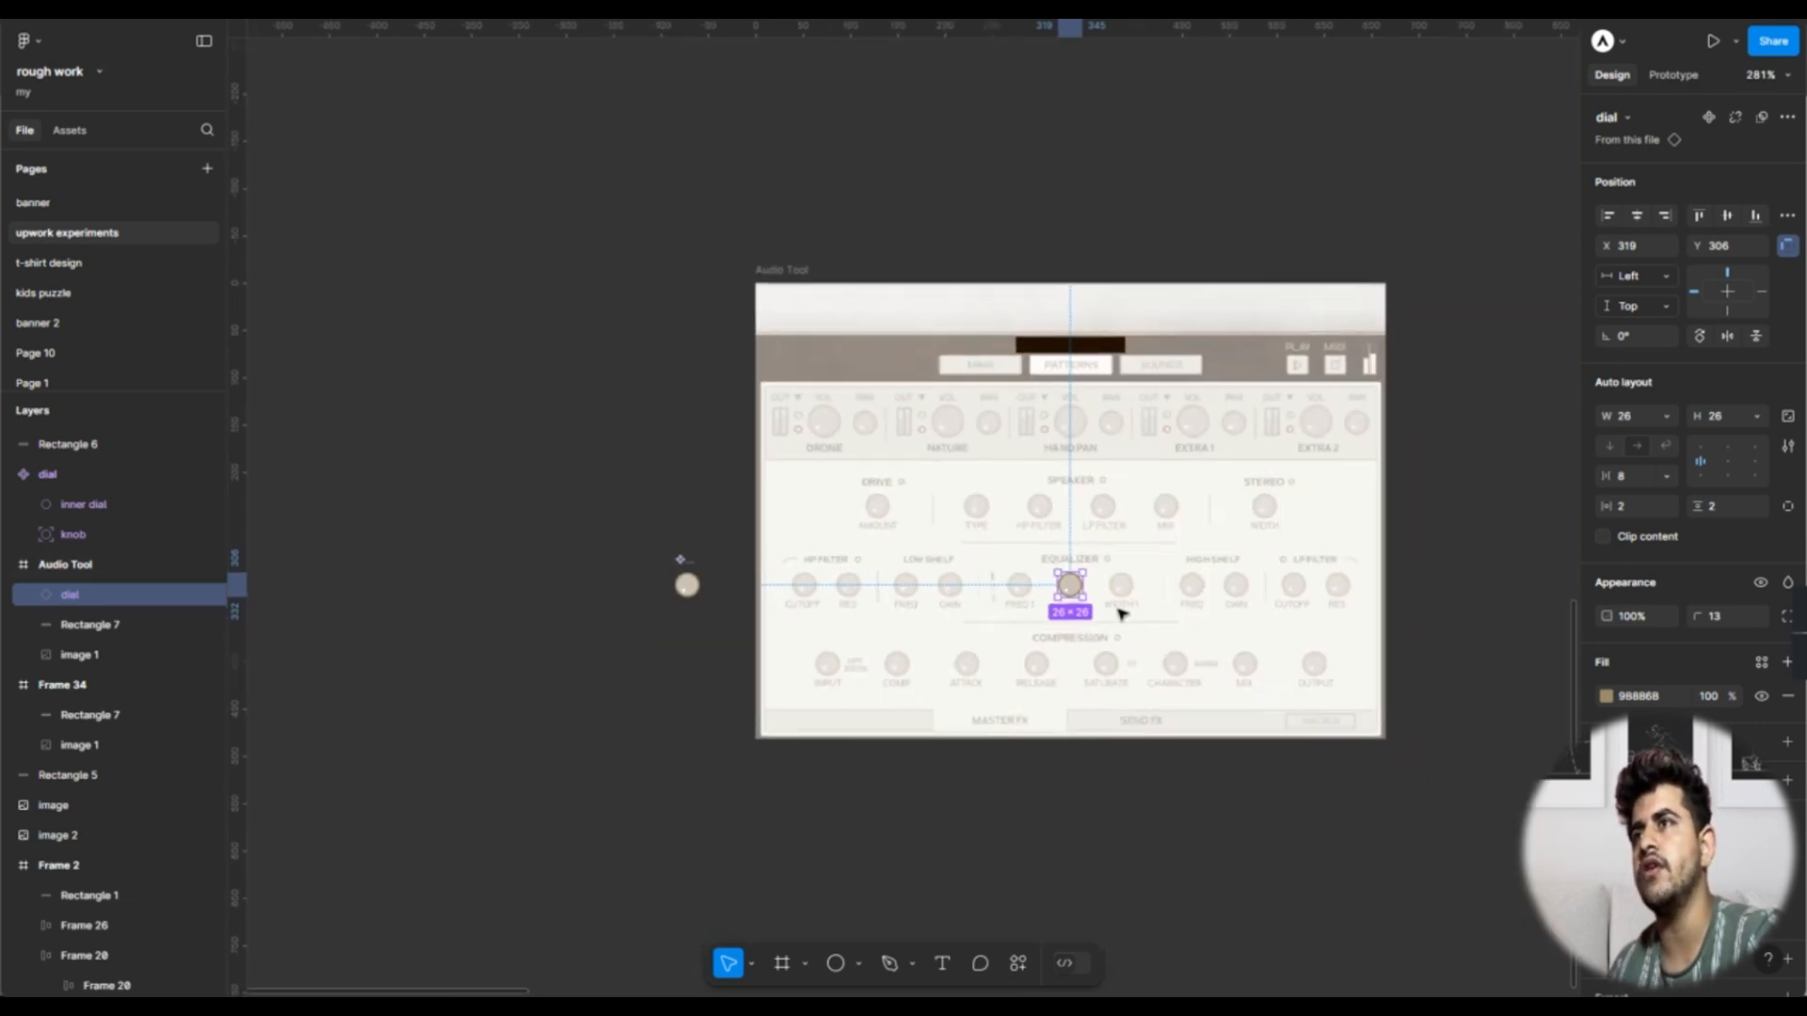
pyautogui.scroll(7, 1100, 593)
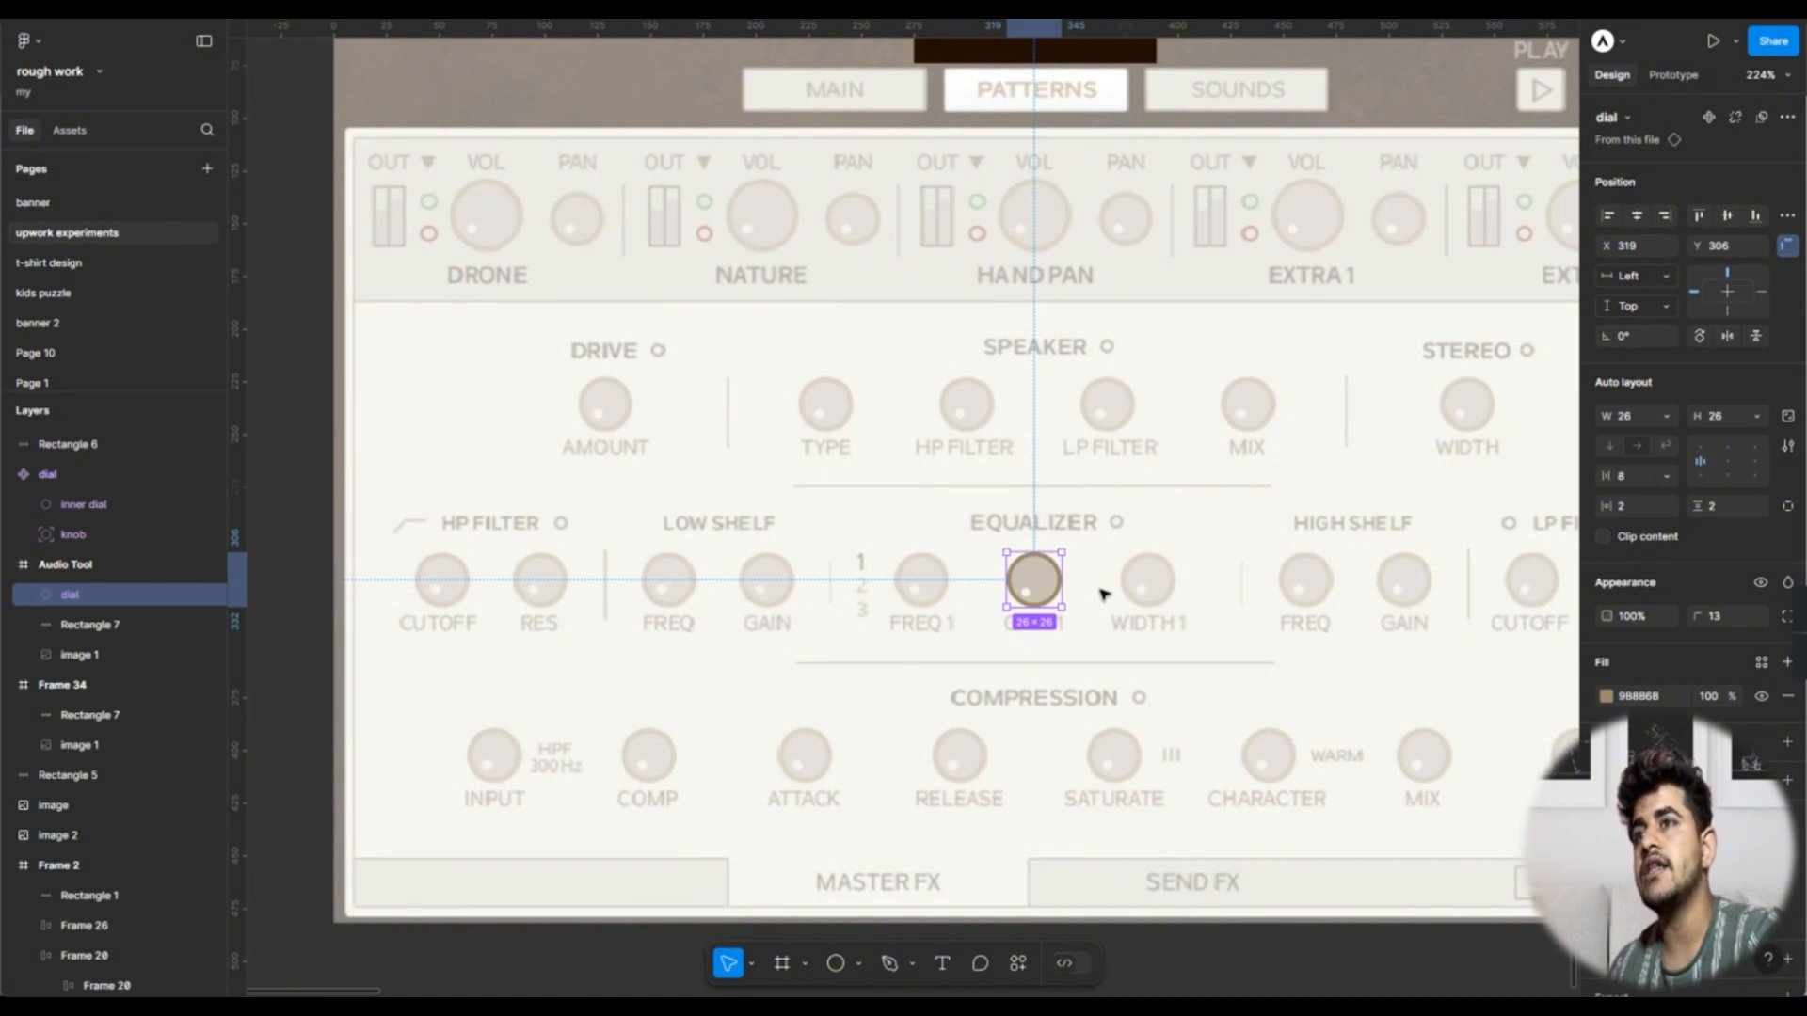
pyautogui.scroll(4, 1103, 593)
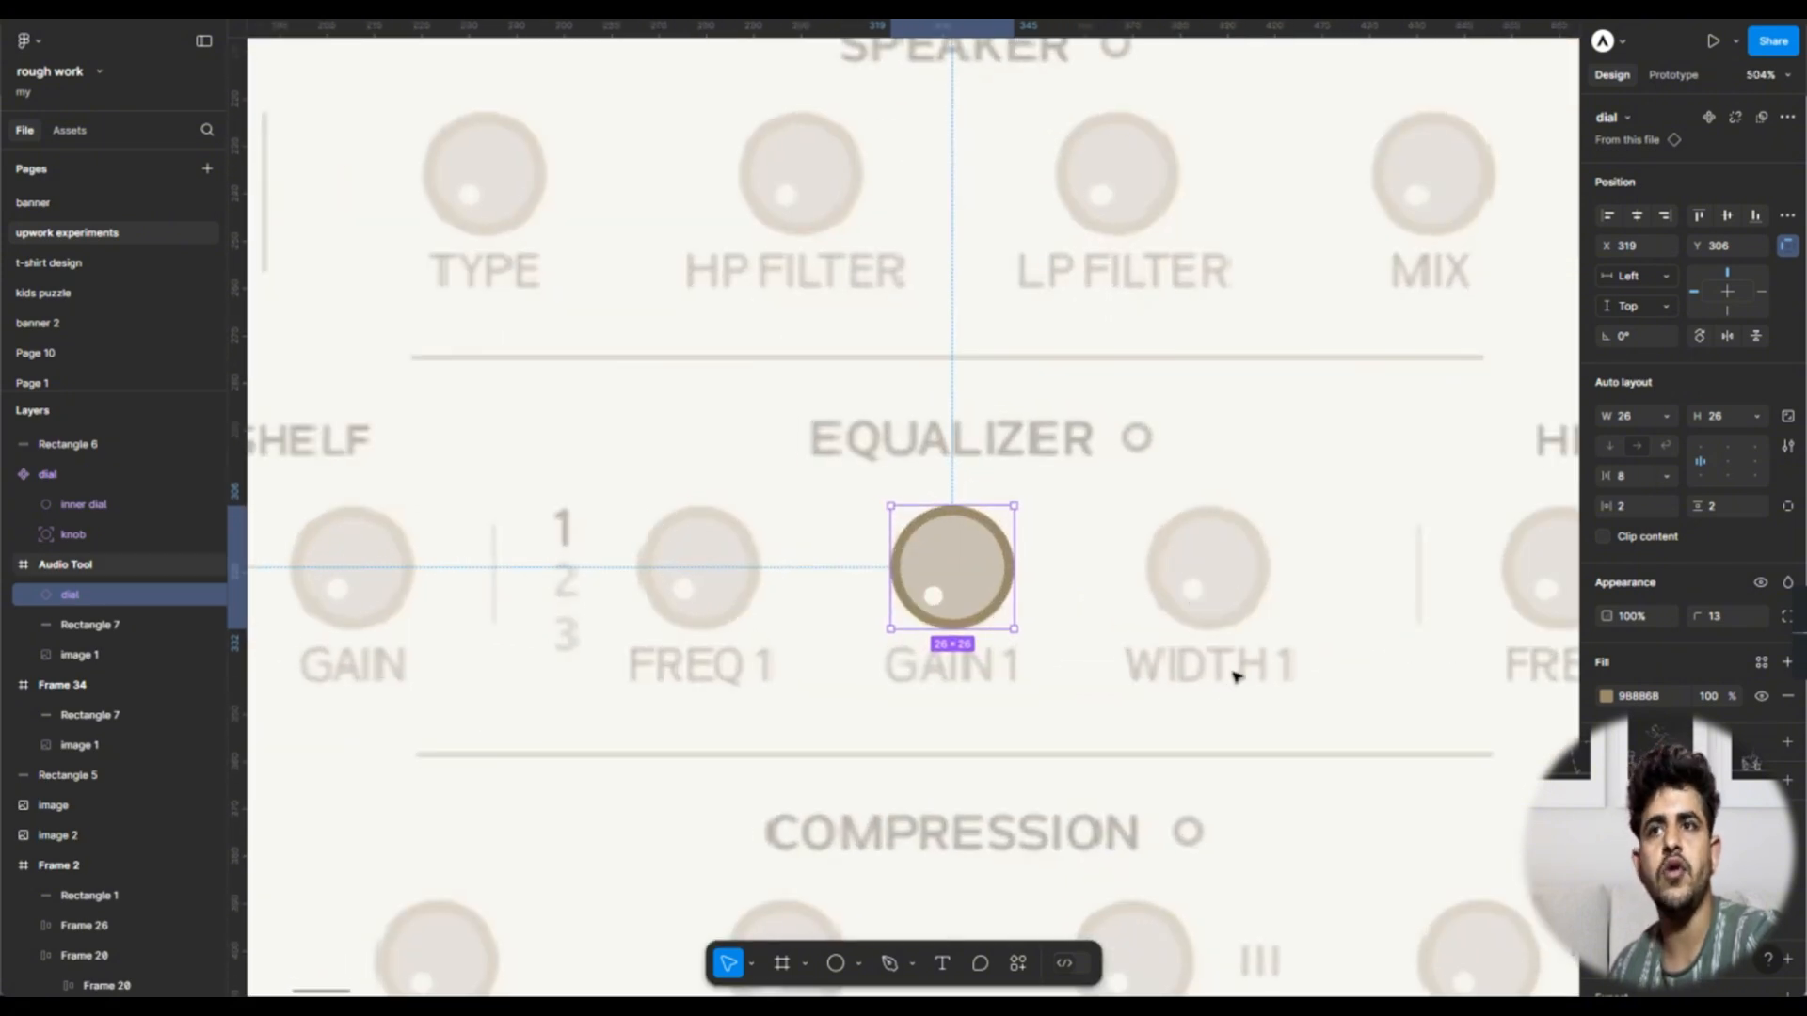
pyautogui.scroll(-5, 1235, 676)
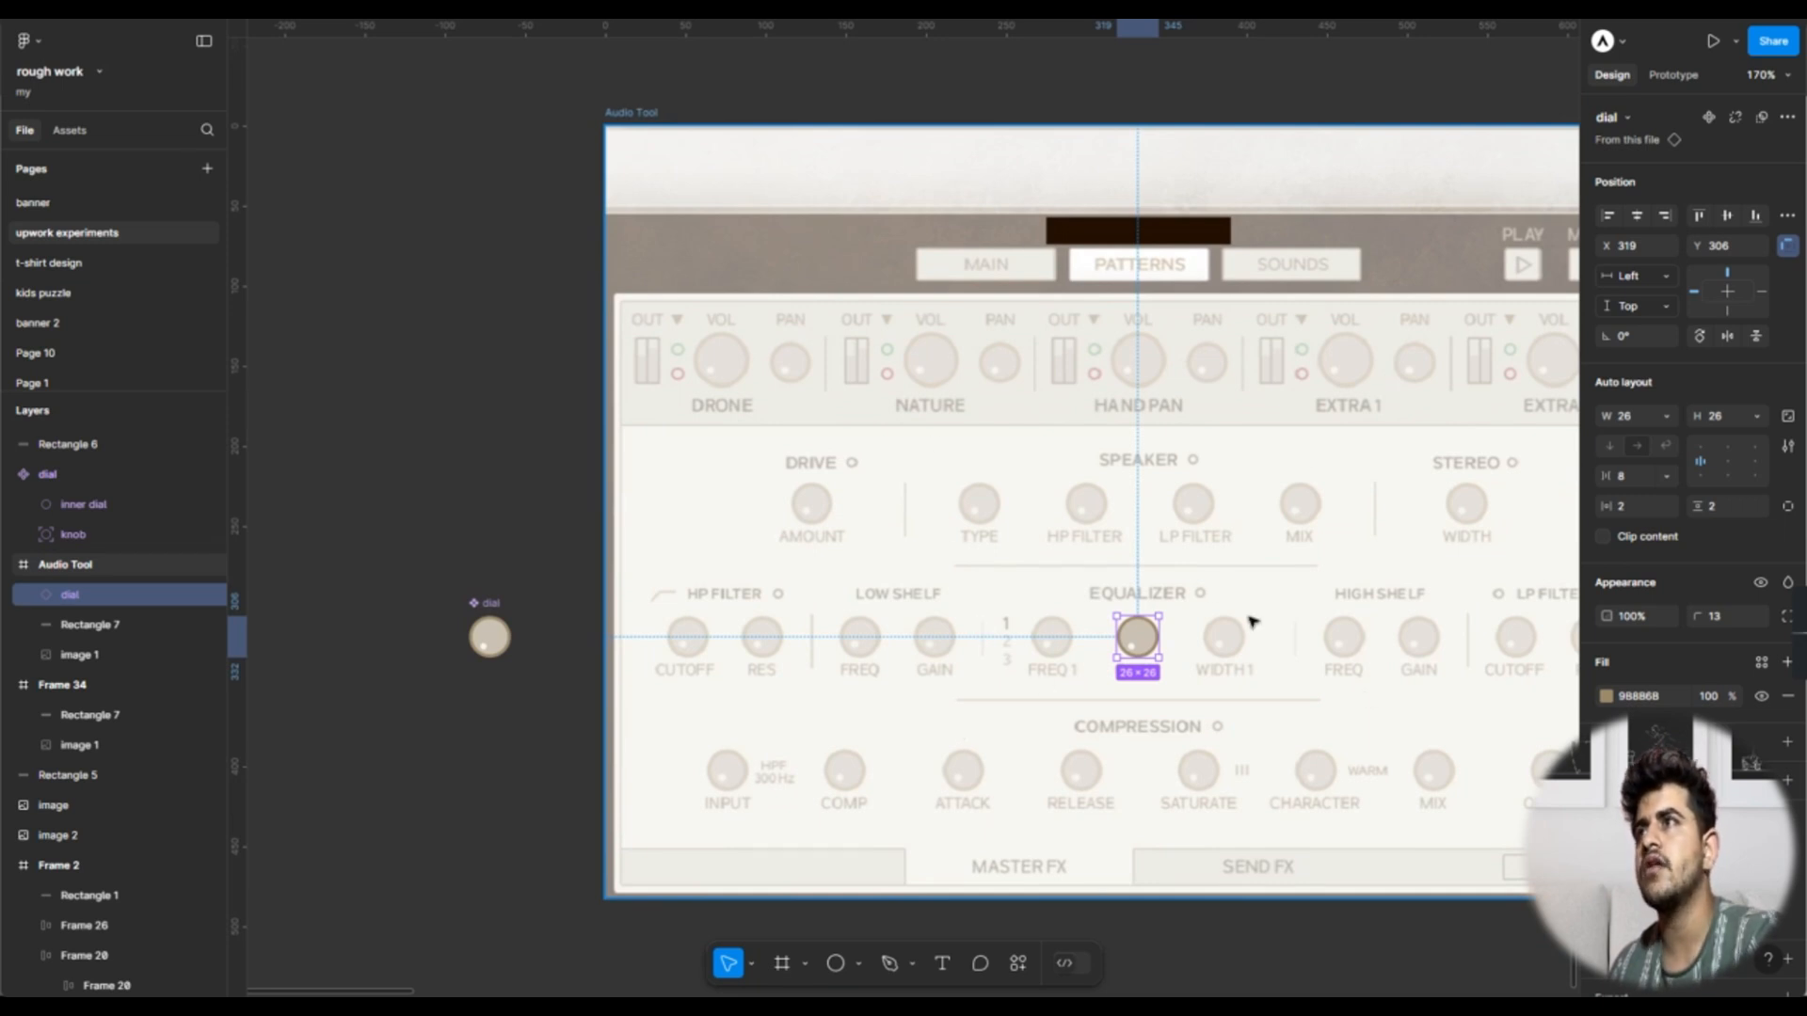
# Step: Add a GAIN text label beneath the equalizer dial, fit its box to the text and place it at X 316, Y 331
pyautogui.scroll(10, 1179, 665)
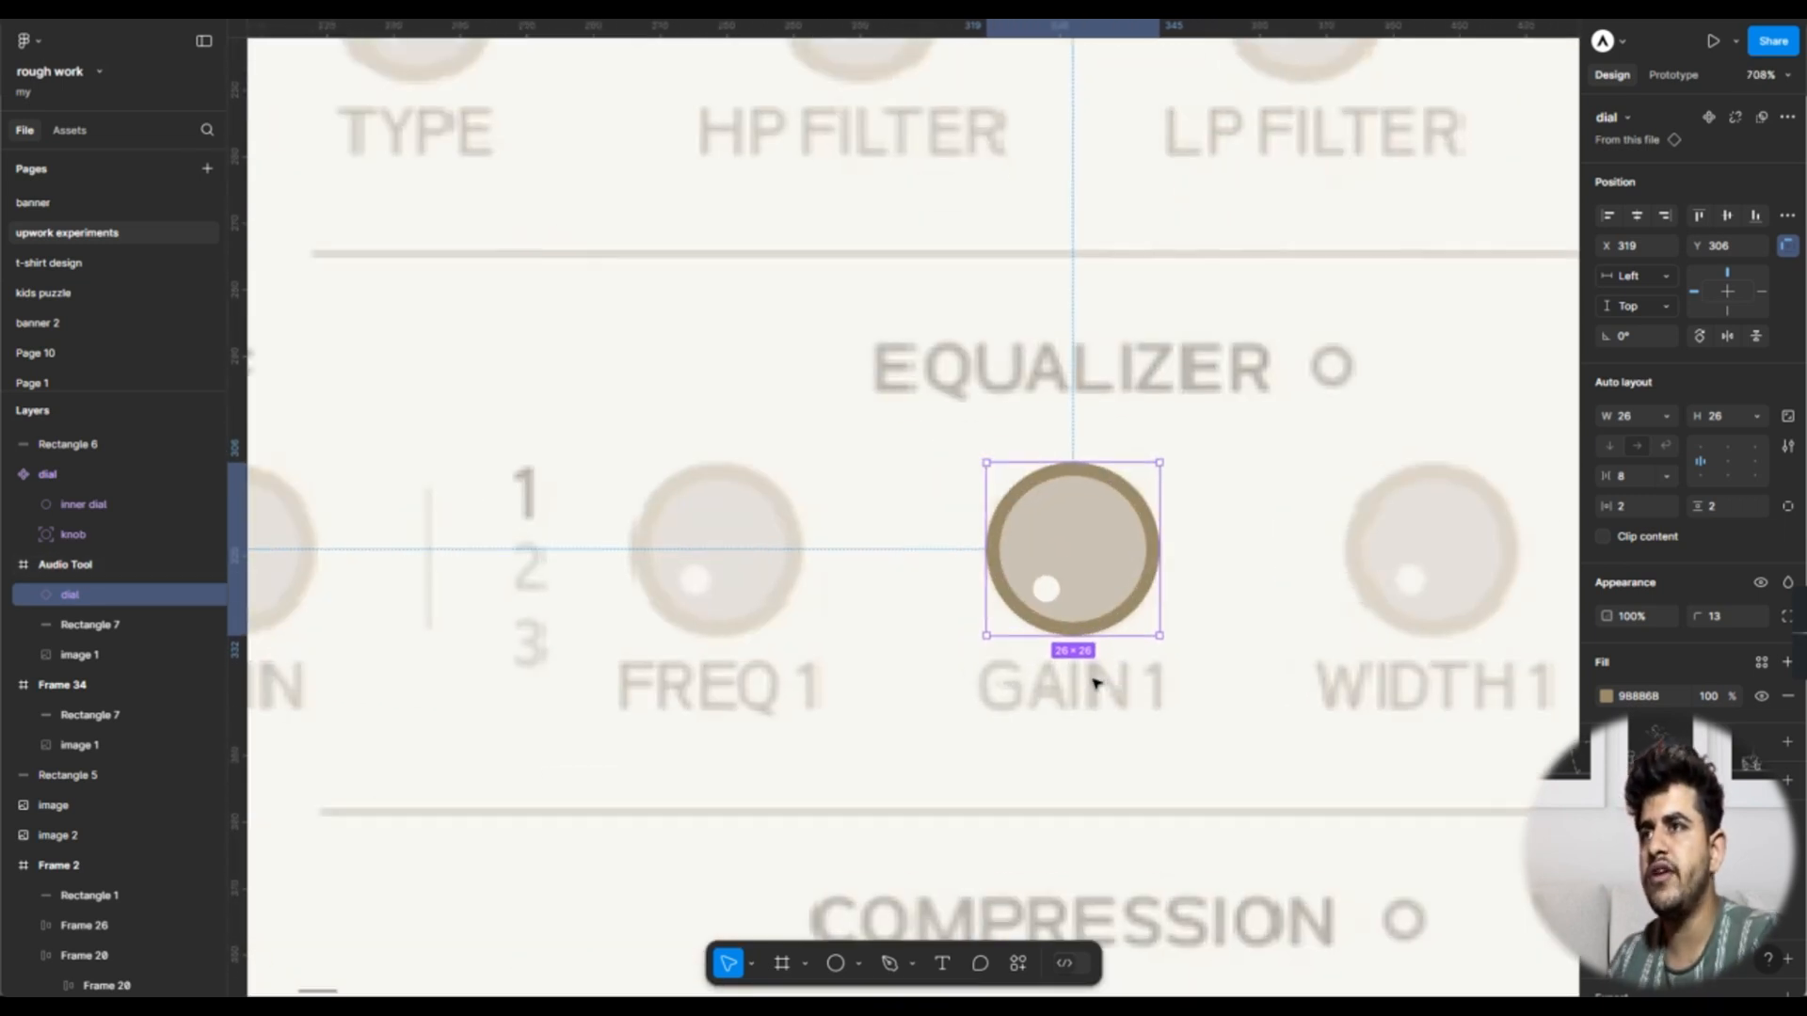
pyautogui.press('t')
pyautogui.moveTo(1193, 729); pyautogui.dragTo(987, 662)
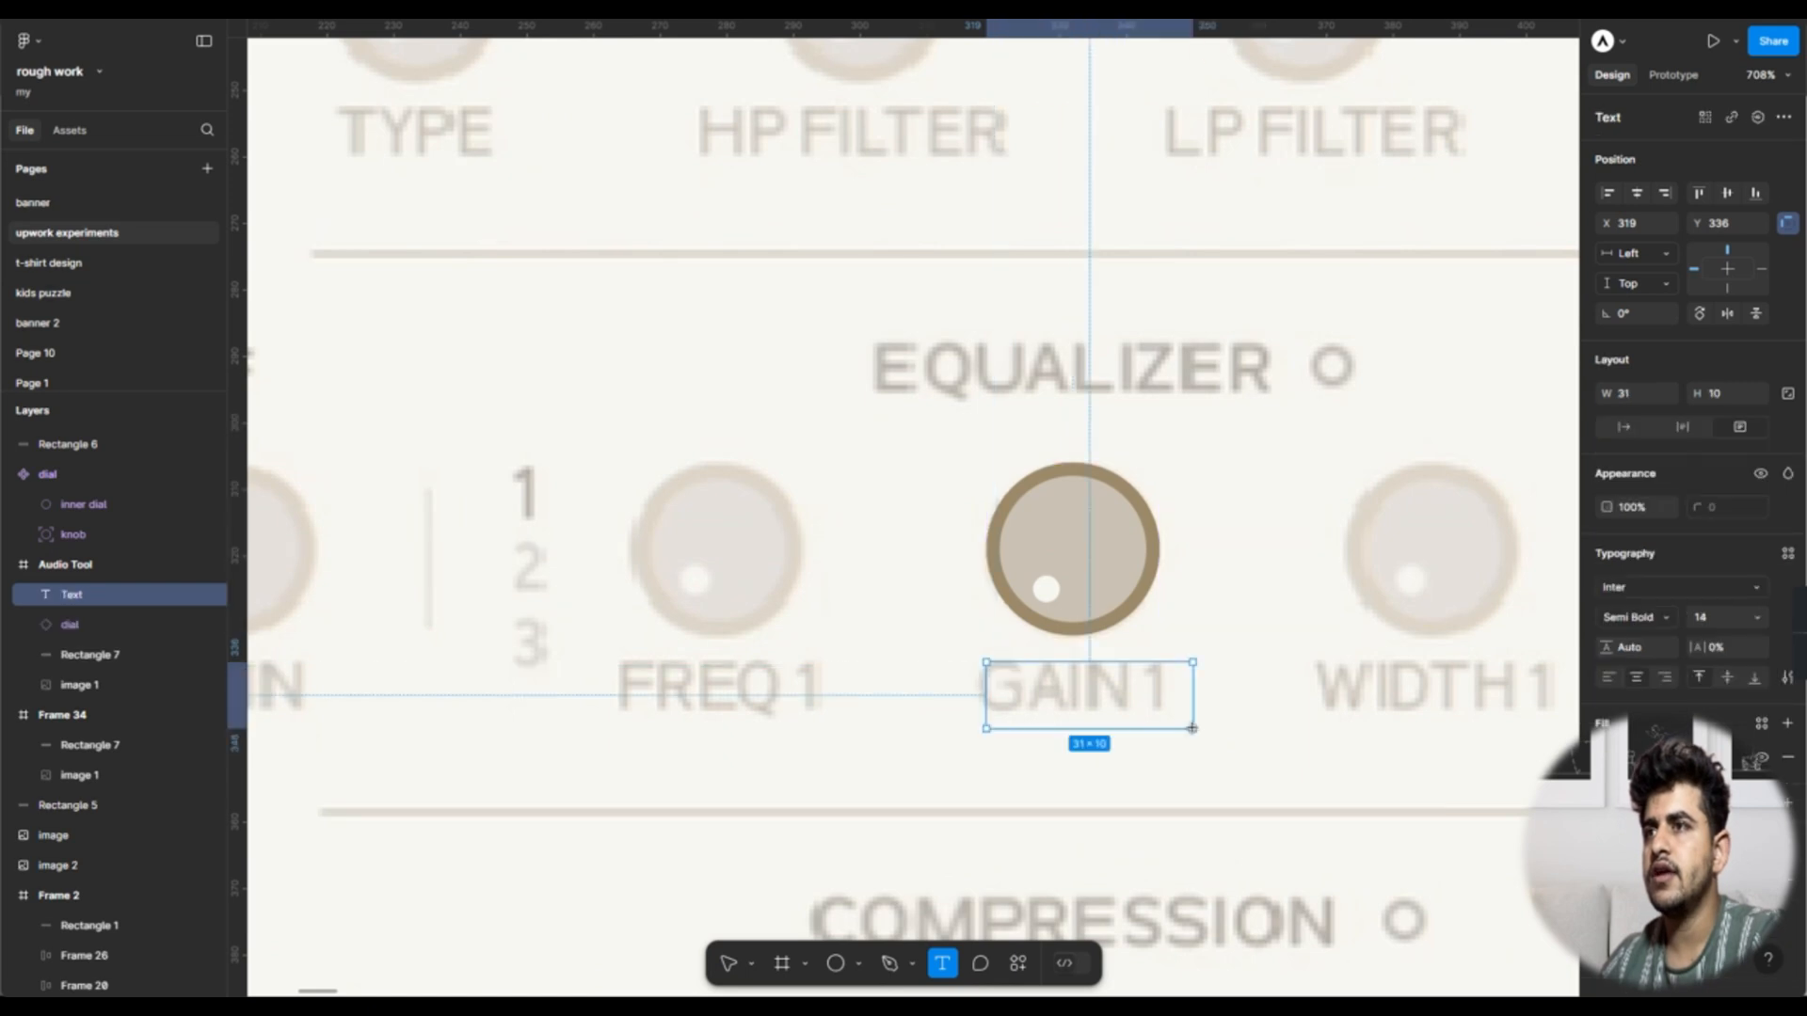
pyautogui.write('GAIN')
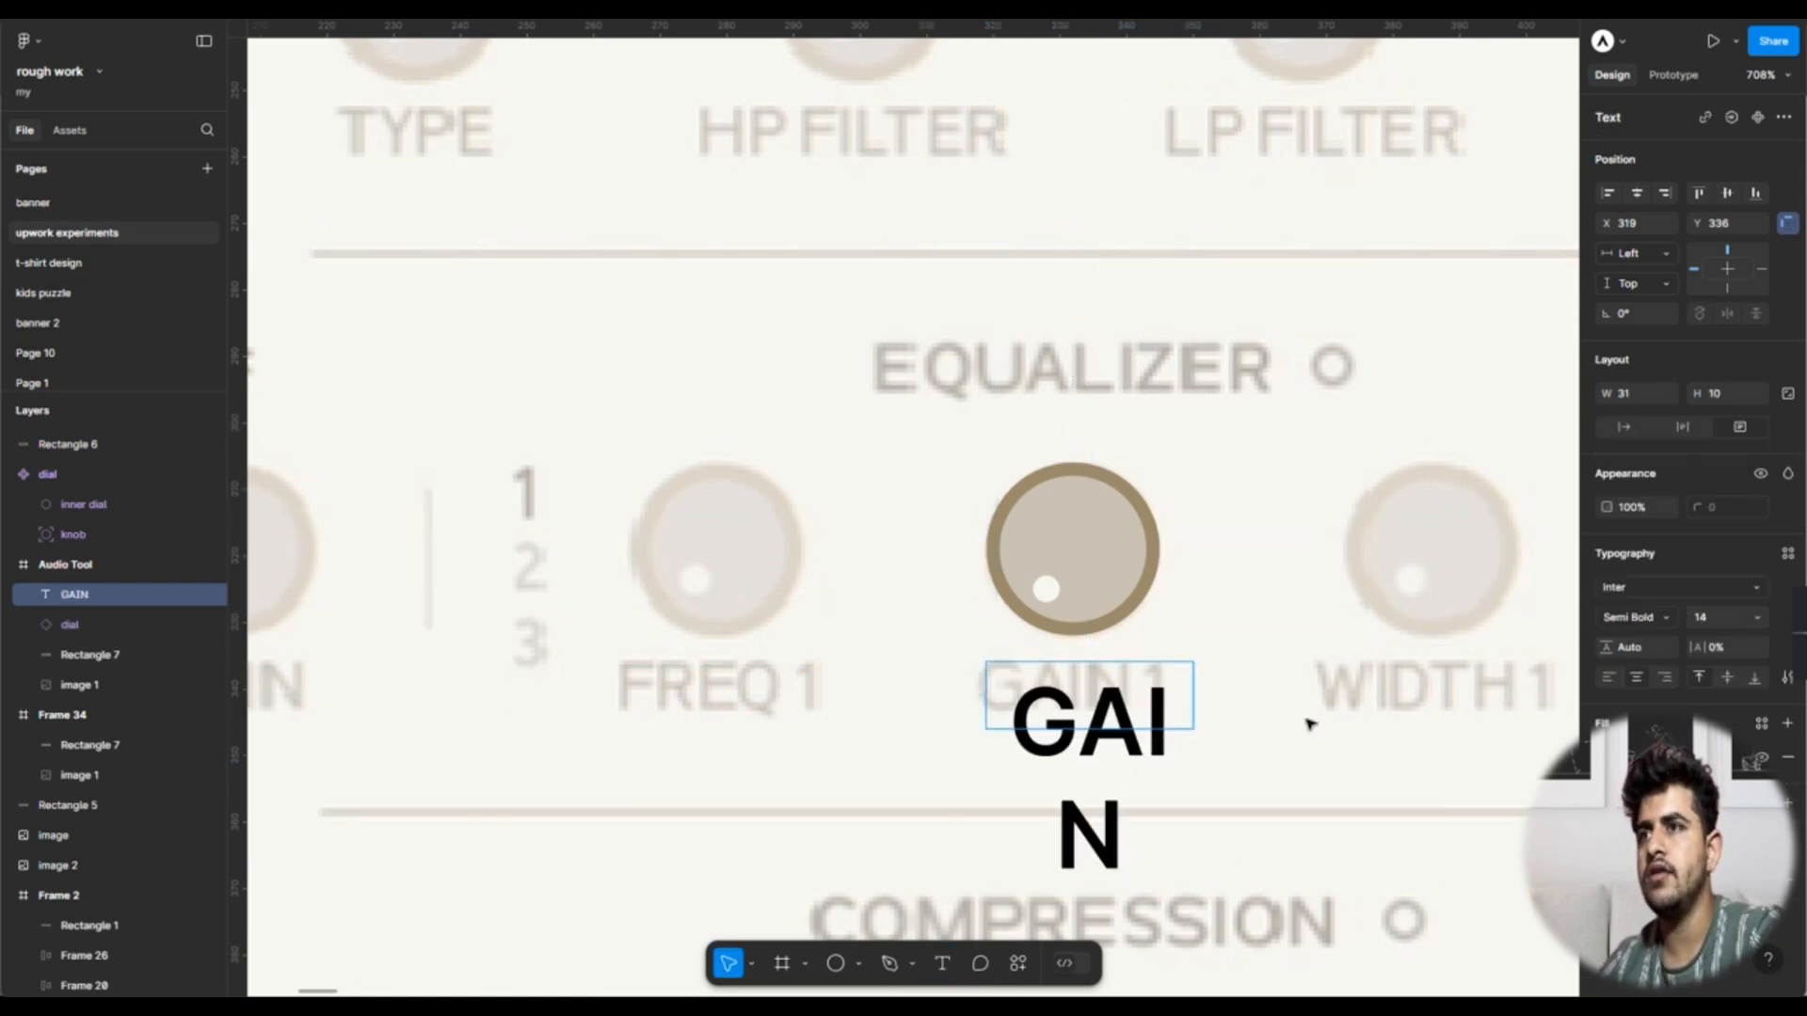
pyautogui.press('Escape')
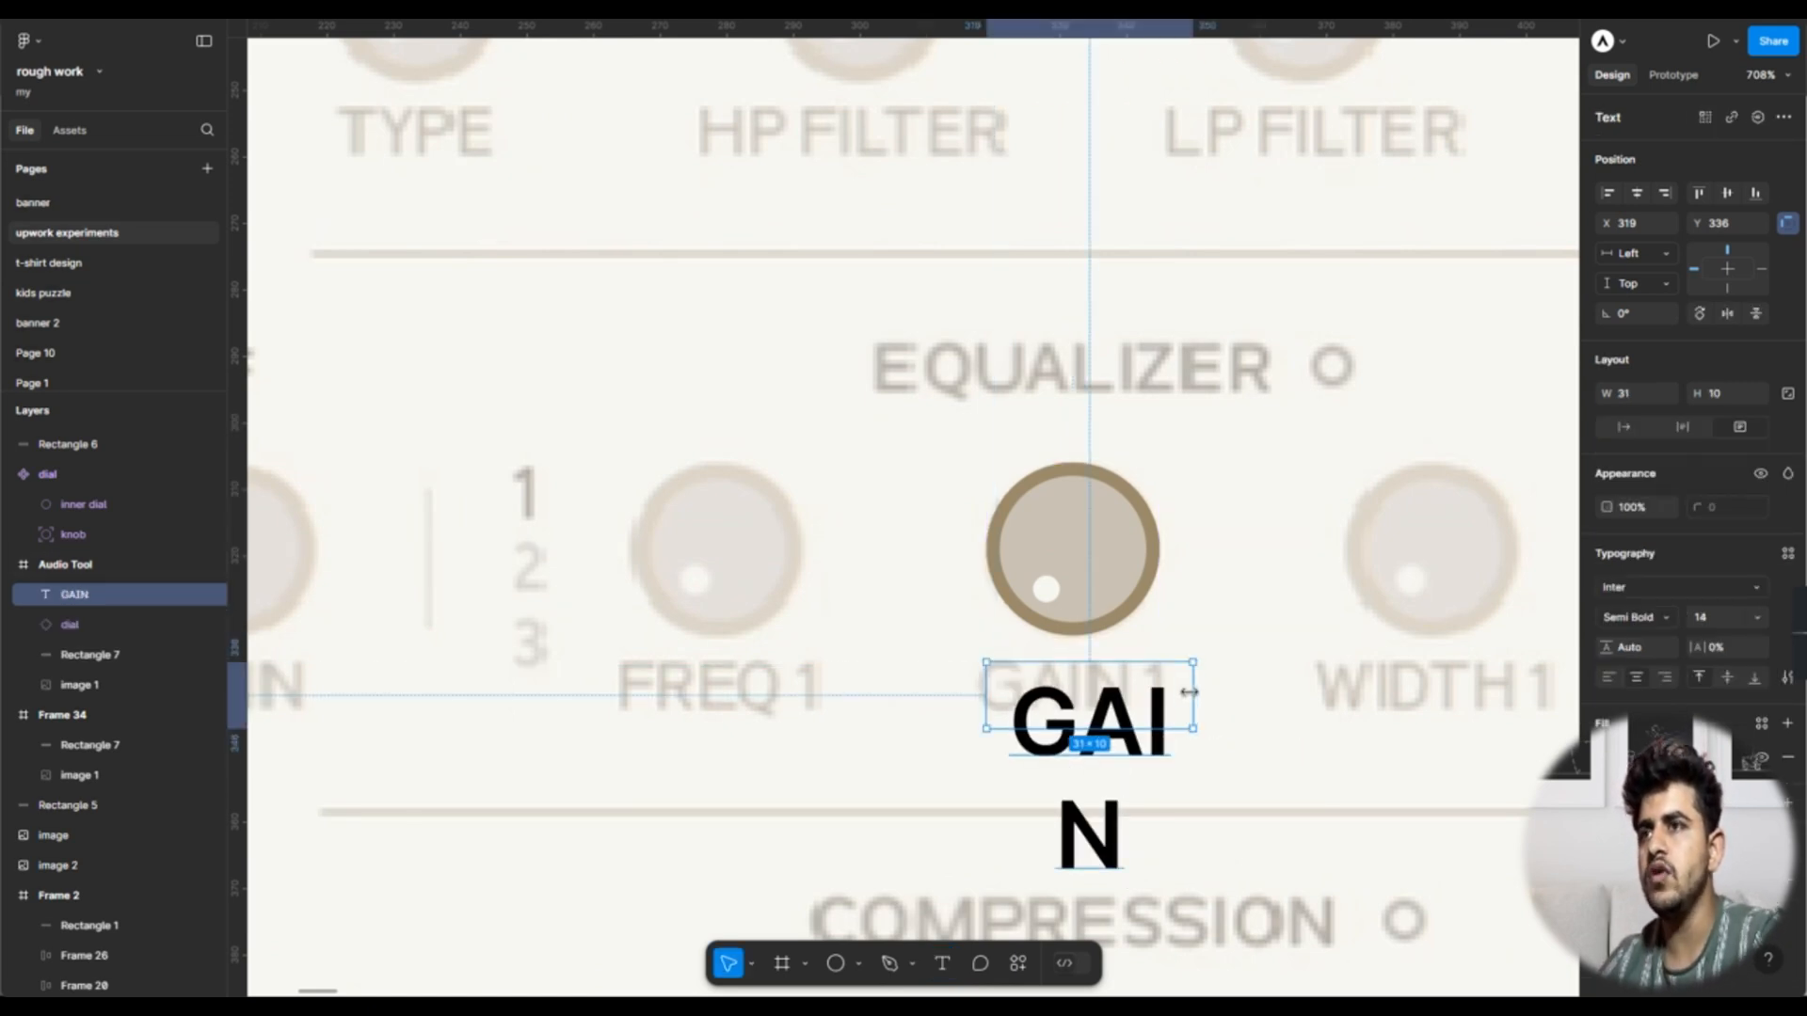
pyautogui.doubleClick(1192, 693)
pyautogui.moveTo(1119, 706); pyautogui.dragTo(1113, 673)
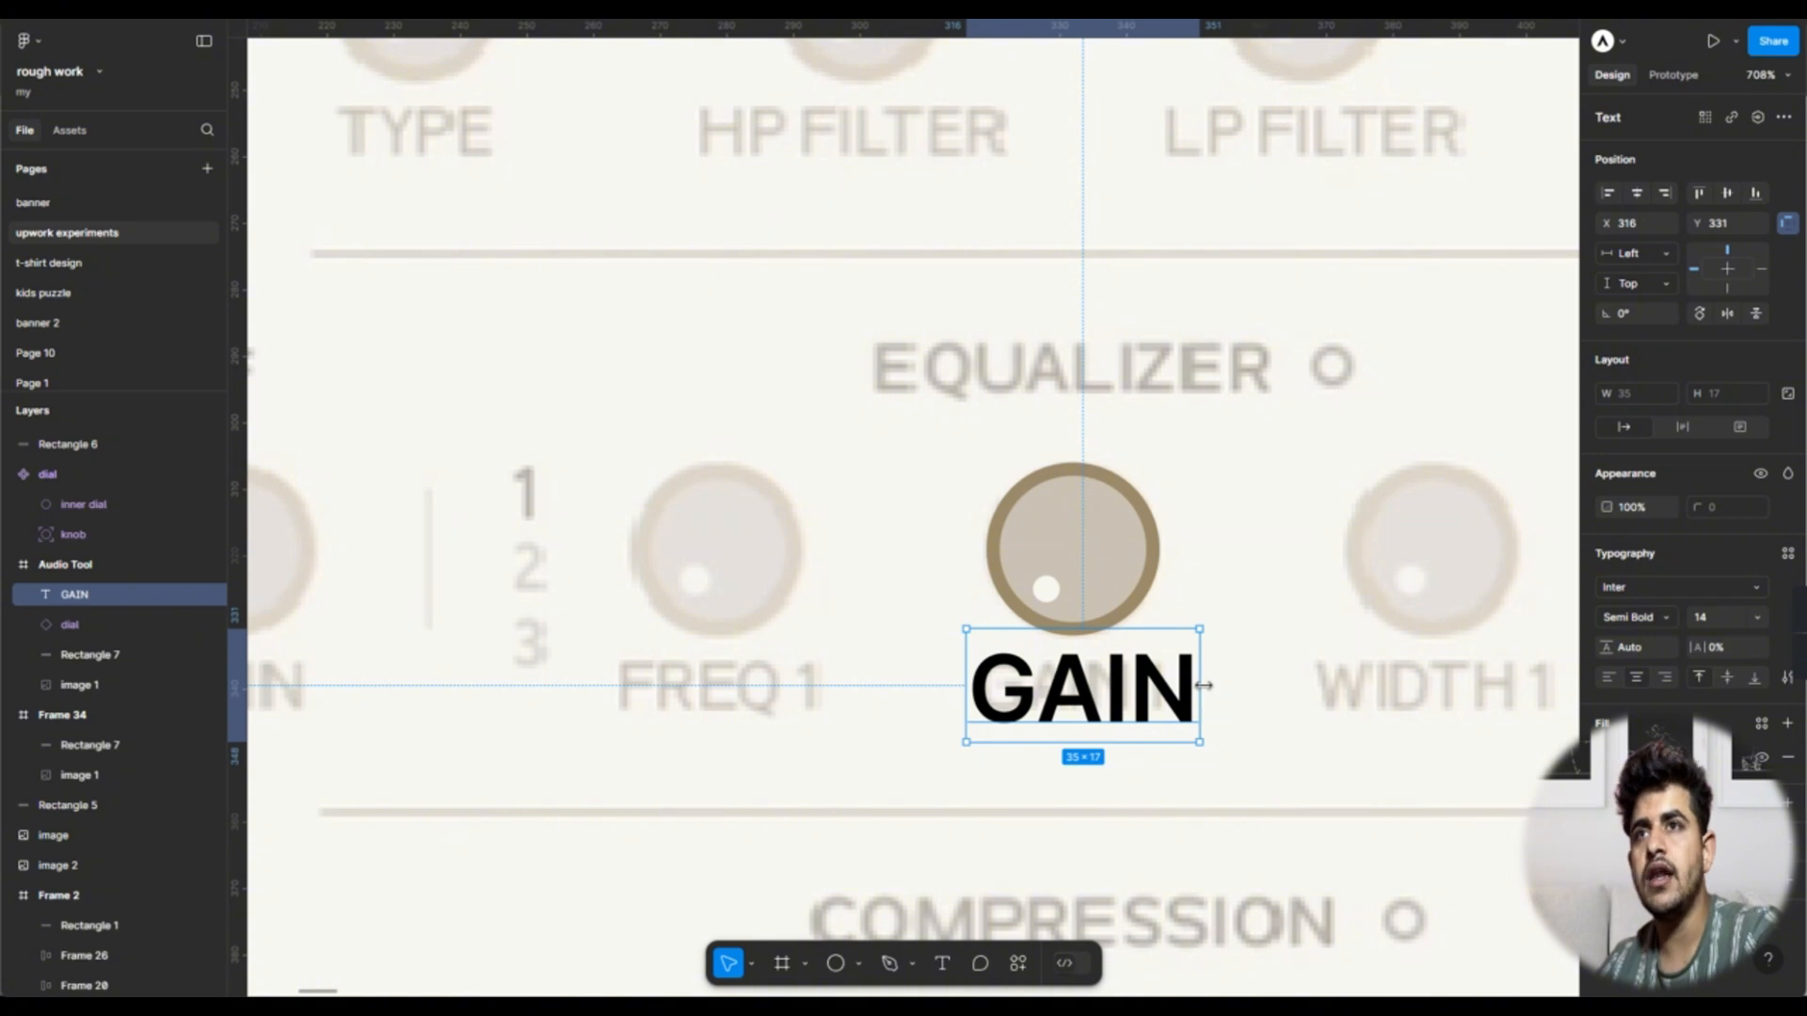
# Step: Check the Audio Tool frame's width and height and compare the GAIN label's text size with the reference labels
pyautogui.scroll(-5, 1310, 709)
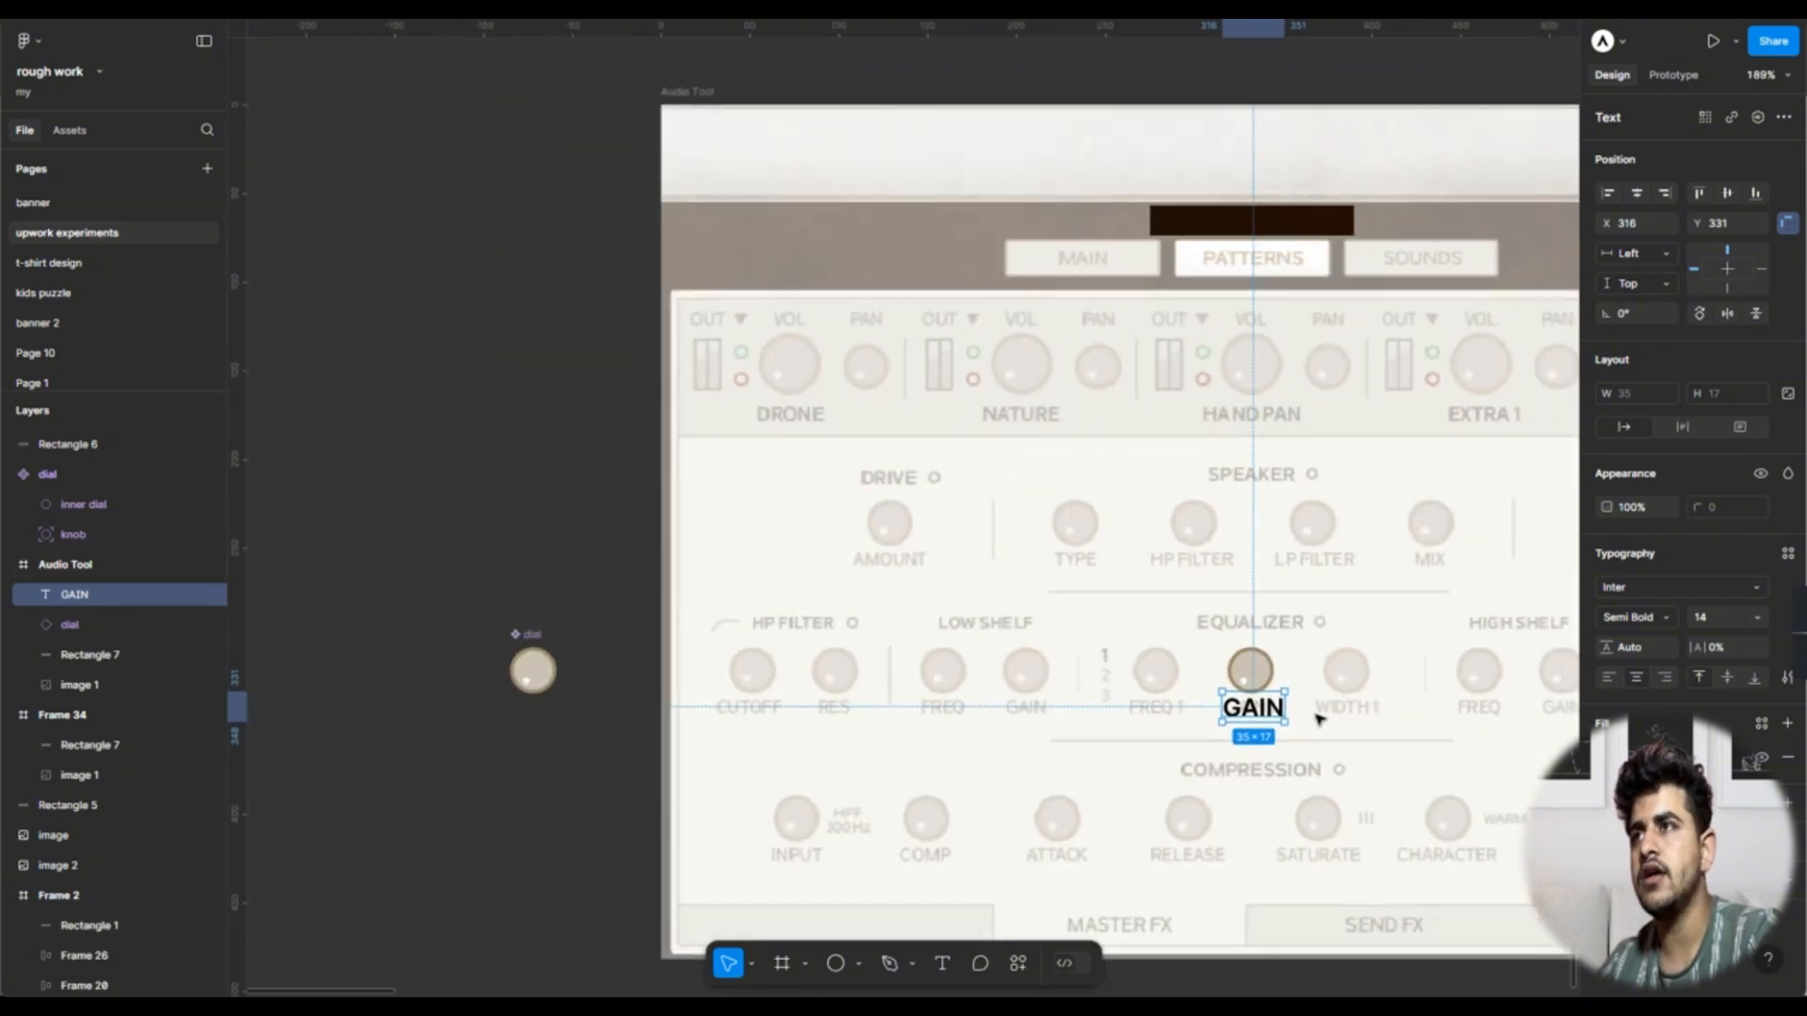
pyautogui.click(687, 90)
pyautogui.hscroll(3, 1066, 315)
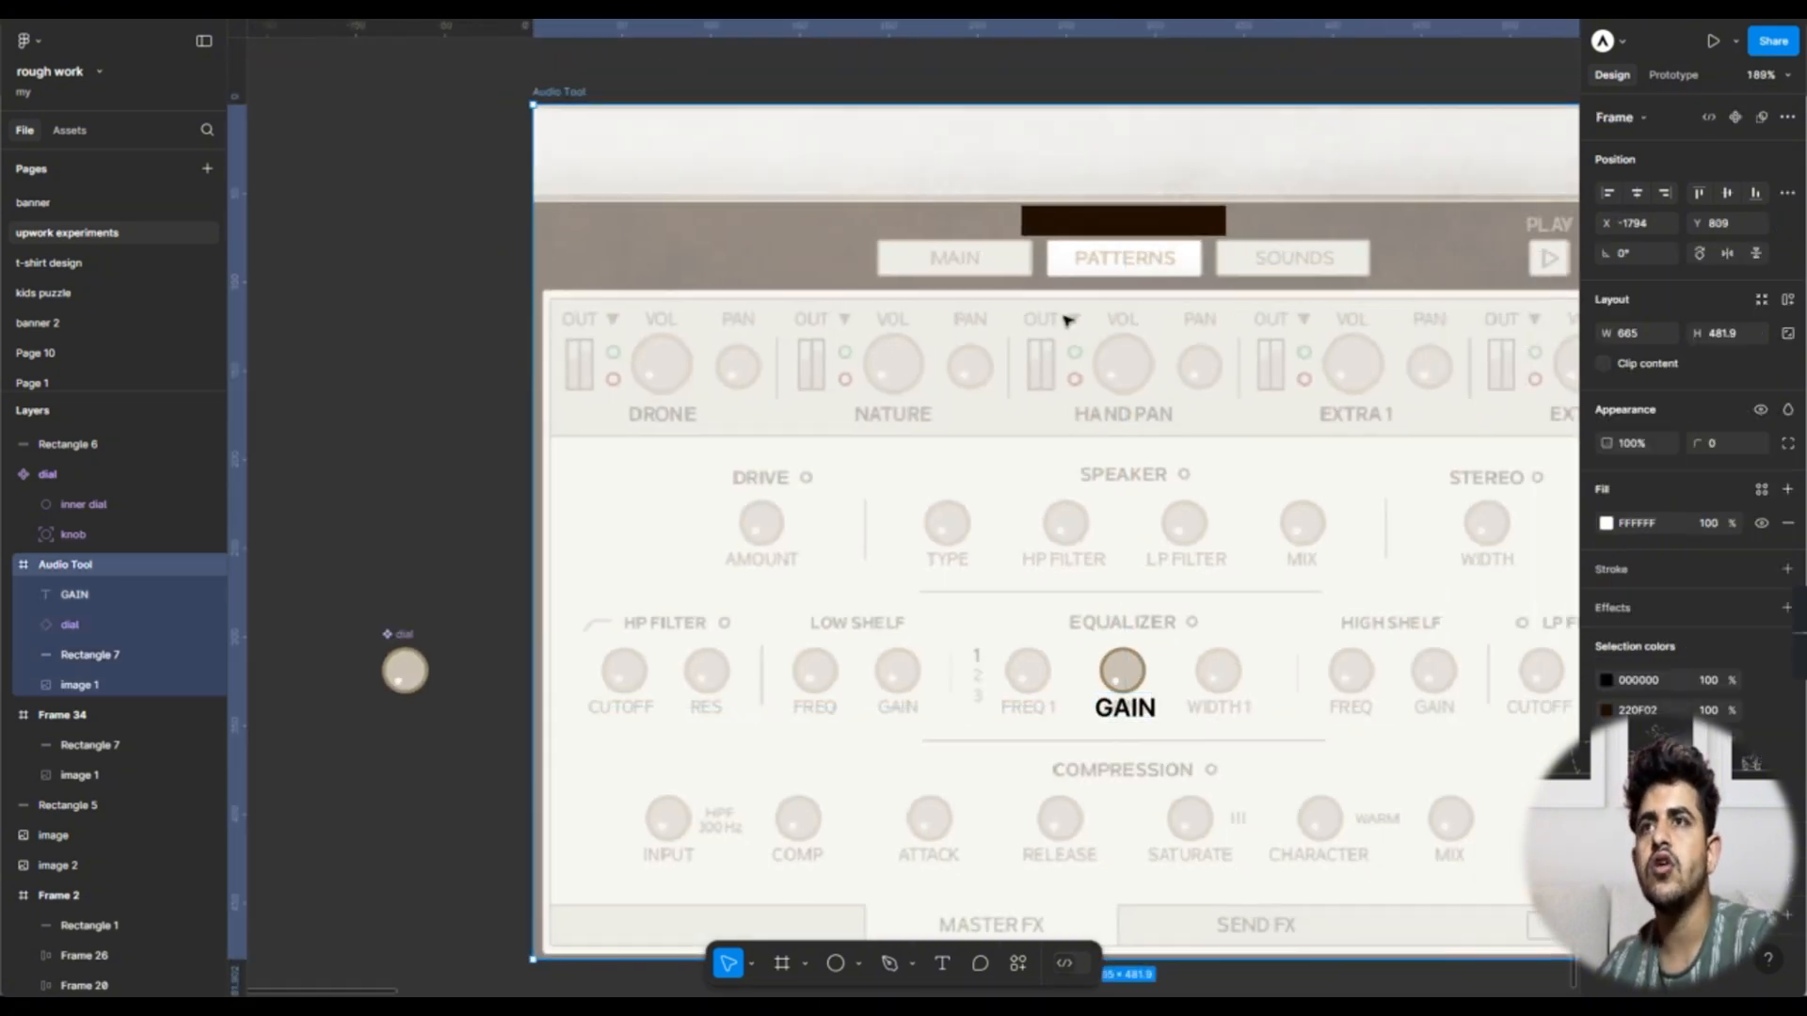
pyautogui.hscroll(2, 1068, 322)
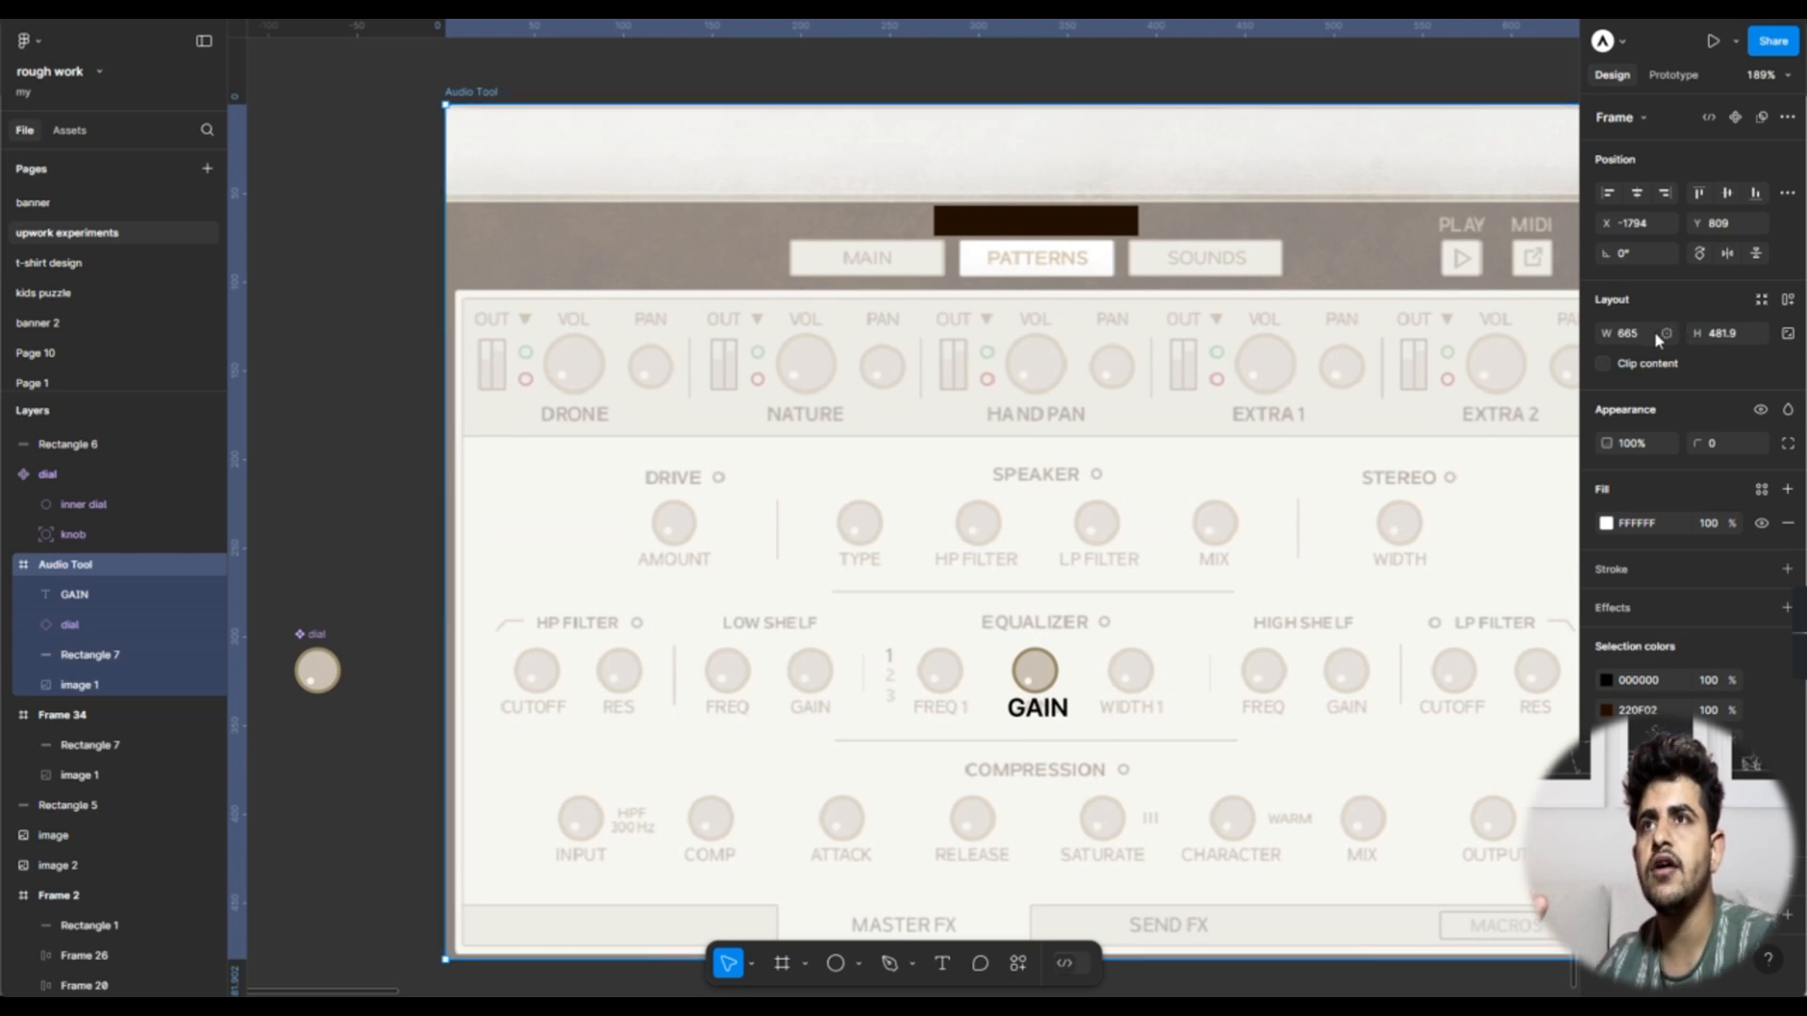
pyautogui.click(1722, 333)
pyautogui.scroll(5, 1066, 717)
pyautogui.click(1066, 710)
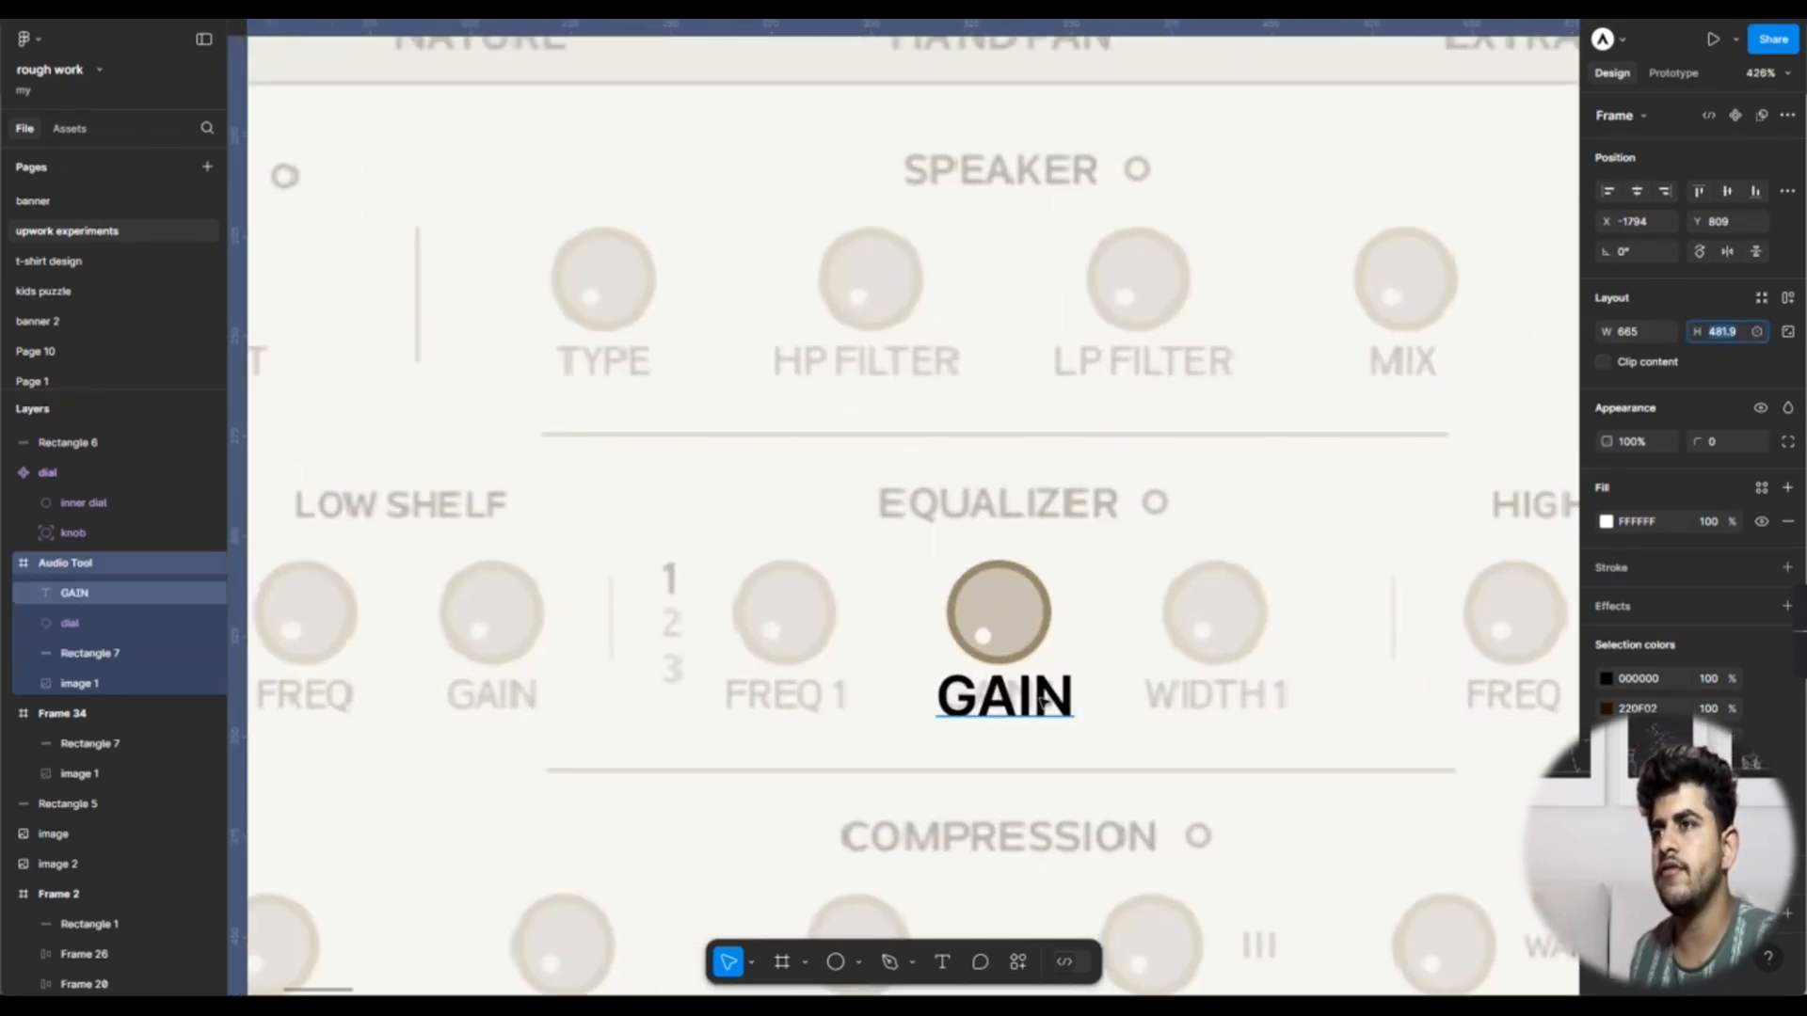
pyautogui.scroll(-5, 1152, 680)
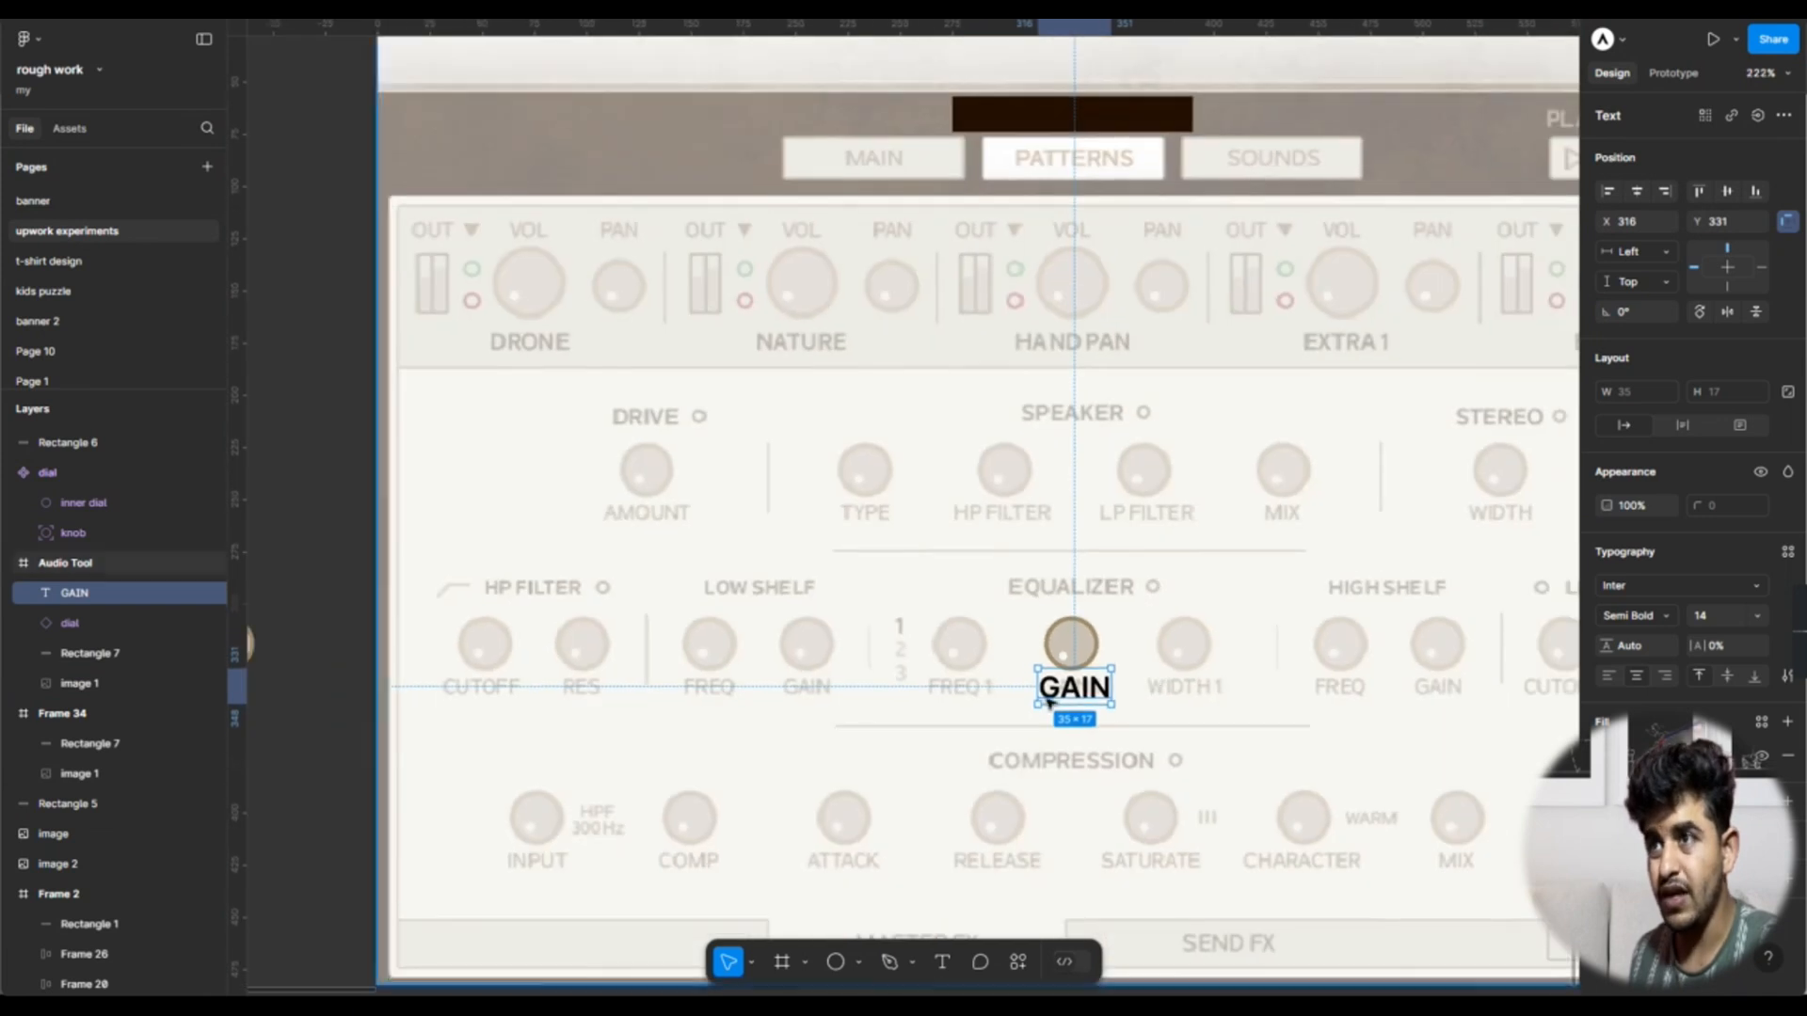
pyautogui.scroll(-8, 1134, 687)
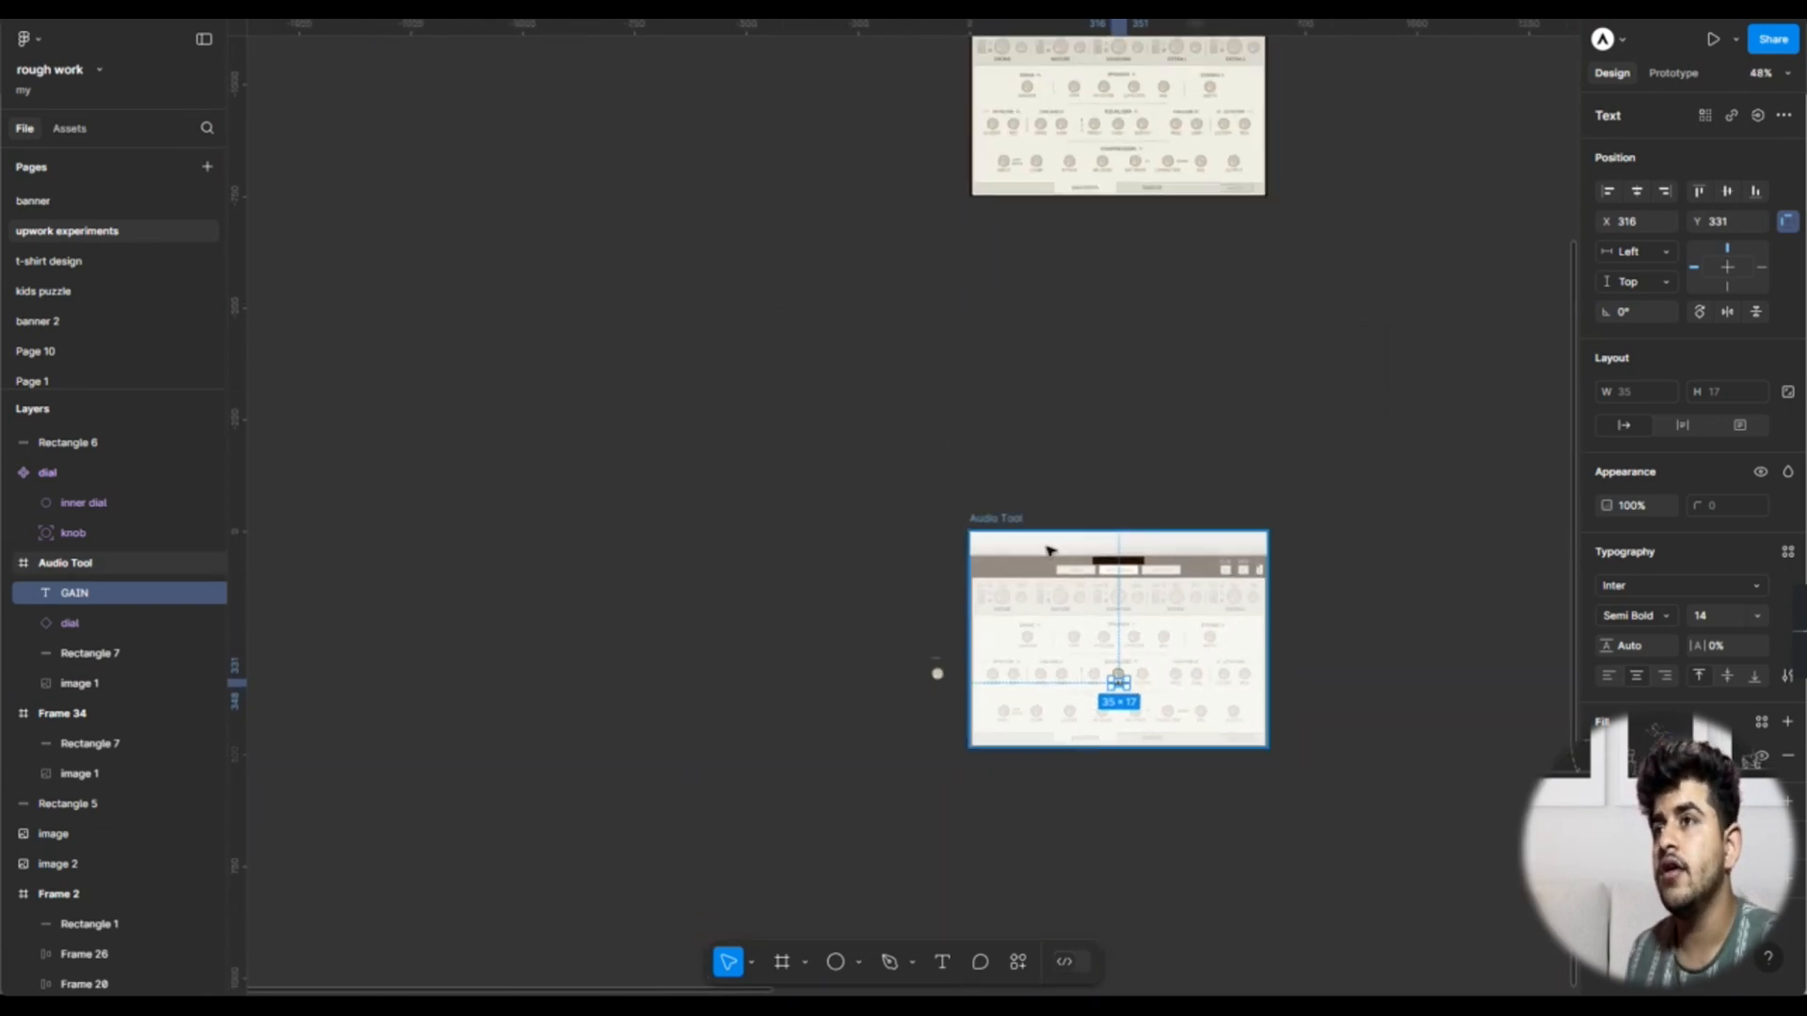
pyautogui.scroll(4, 1049, 551)
pyautogui.scroll(-3, 1049, 550)
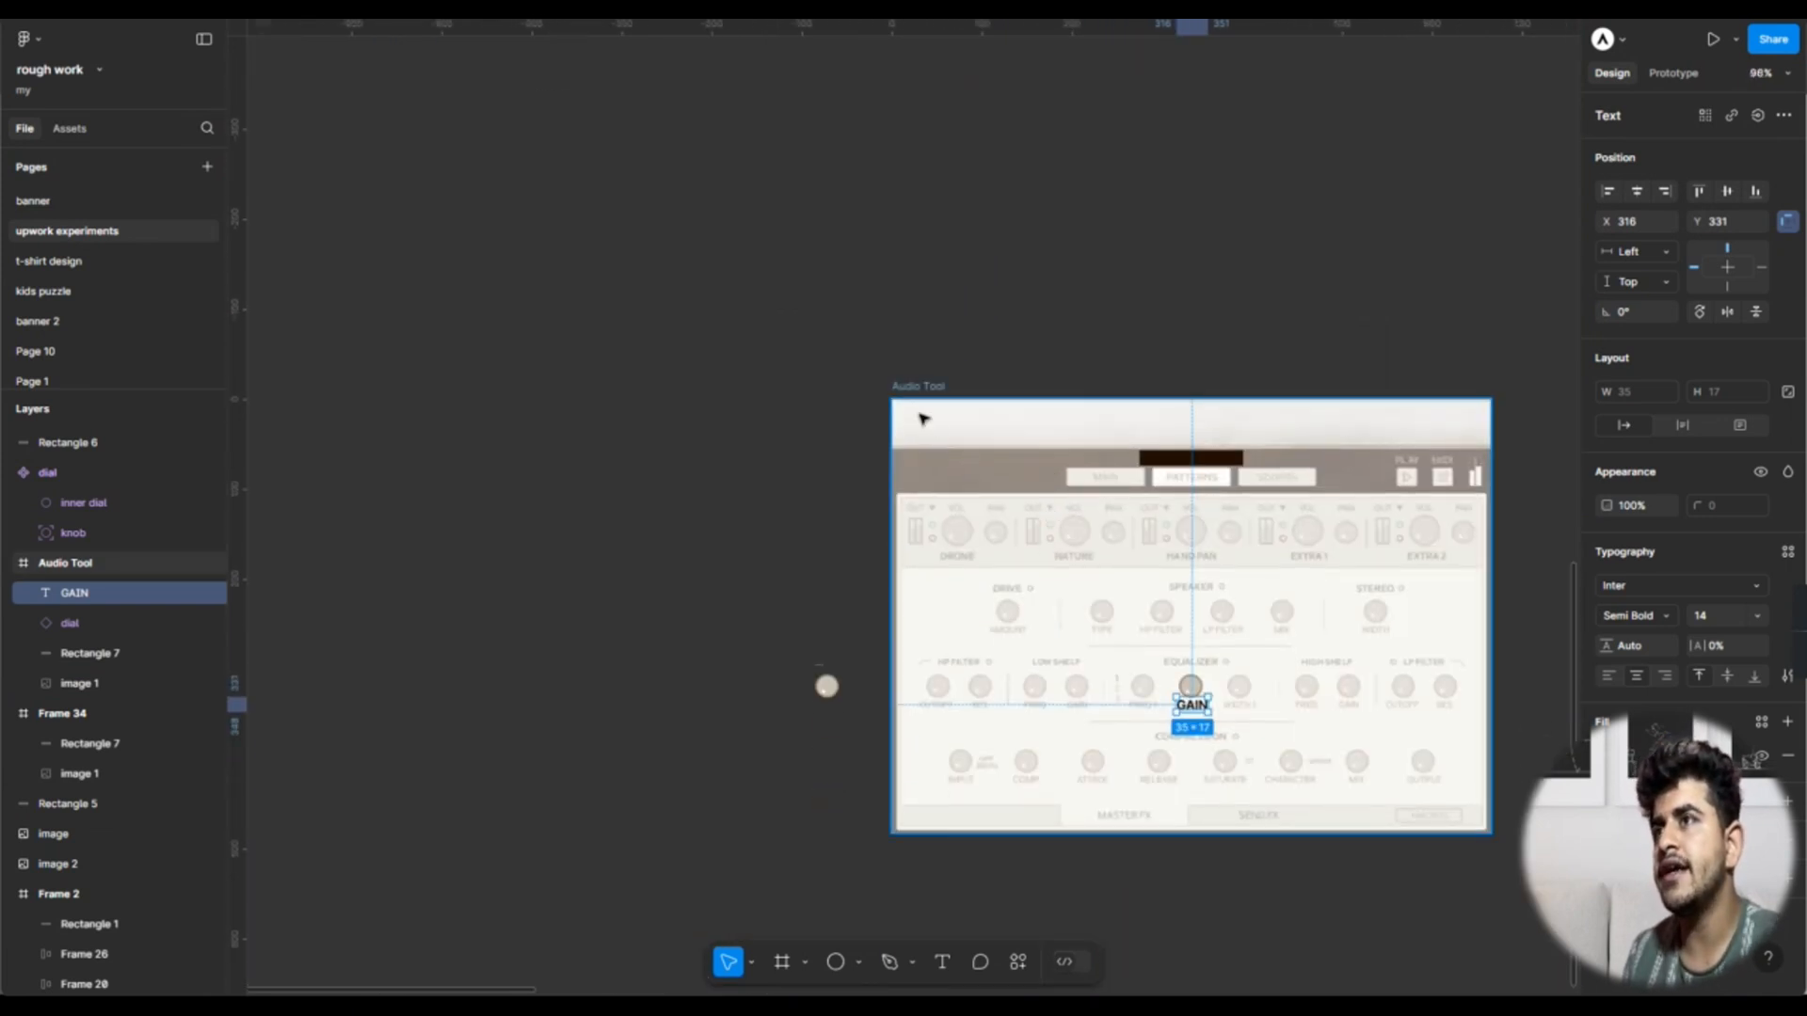
pyautogui.click(909, 381)
pyautogui.hscroll(4, 1007, 362)
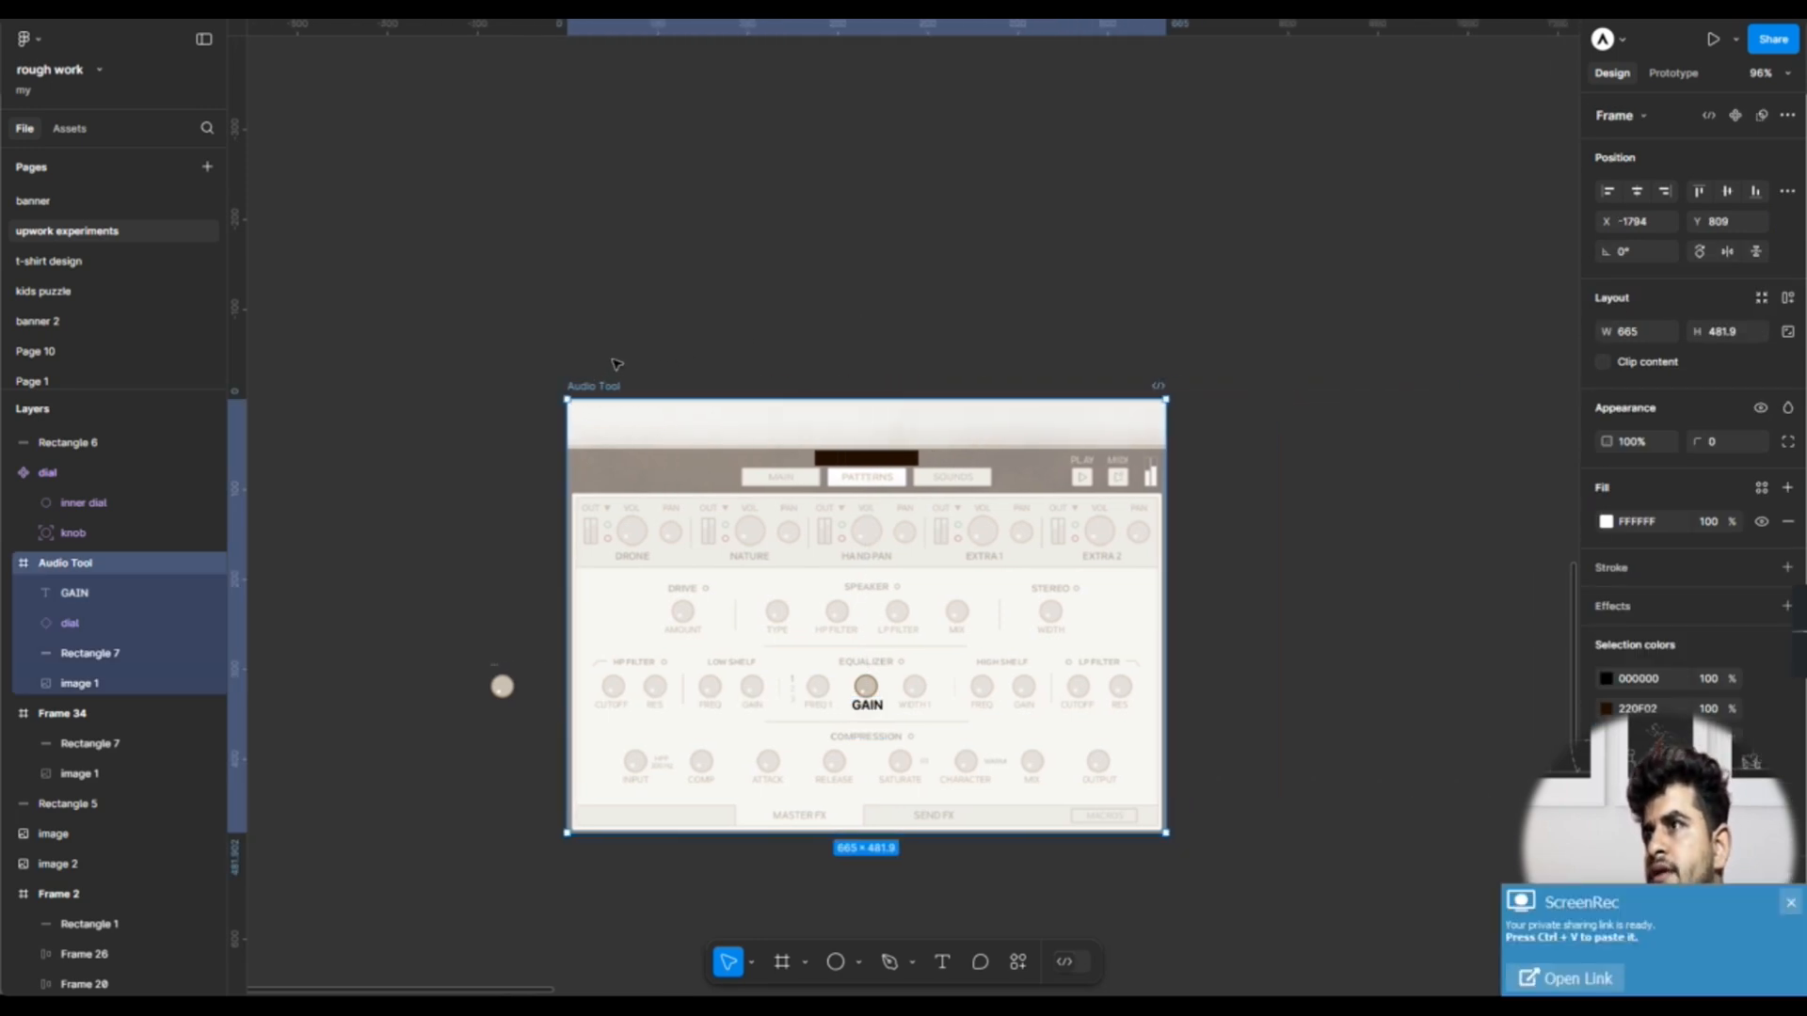
# Step: Add a 1440 × 1024 desktop preset frame to the canvas beside the Audio Tool frame
pyautogui.click(1113, 273)
pyautogui.scroll(-6, 1113, 272)
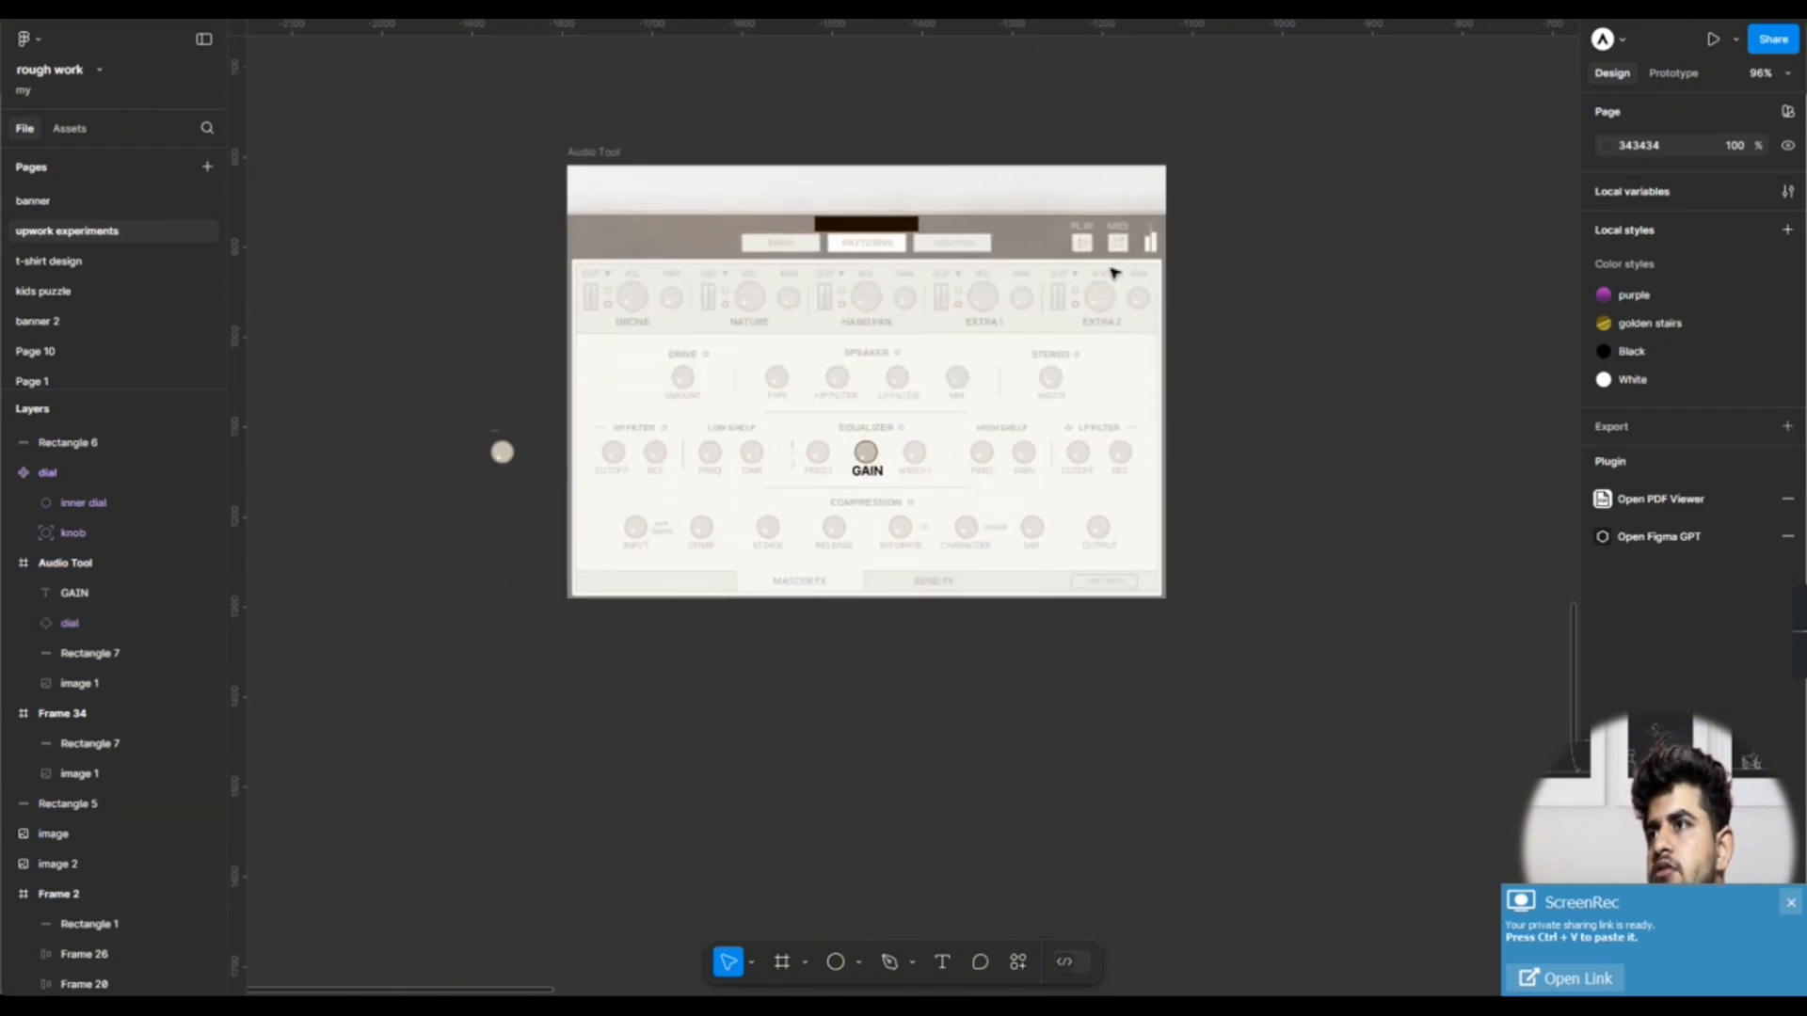
pyautogui.scroll(-5, 803, 763)
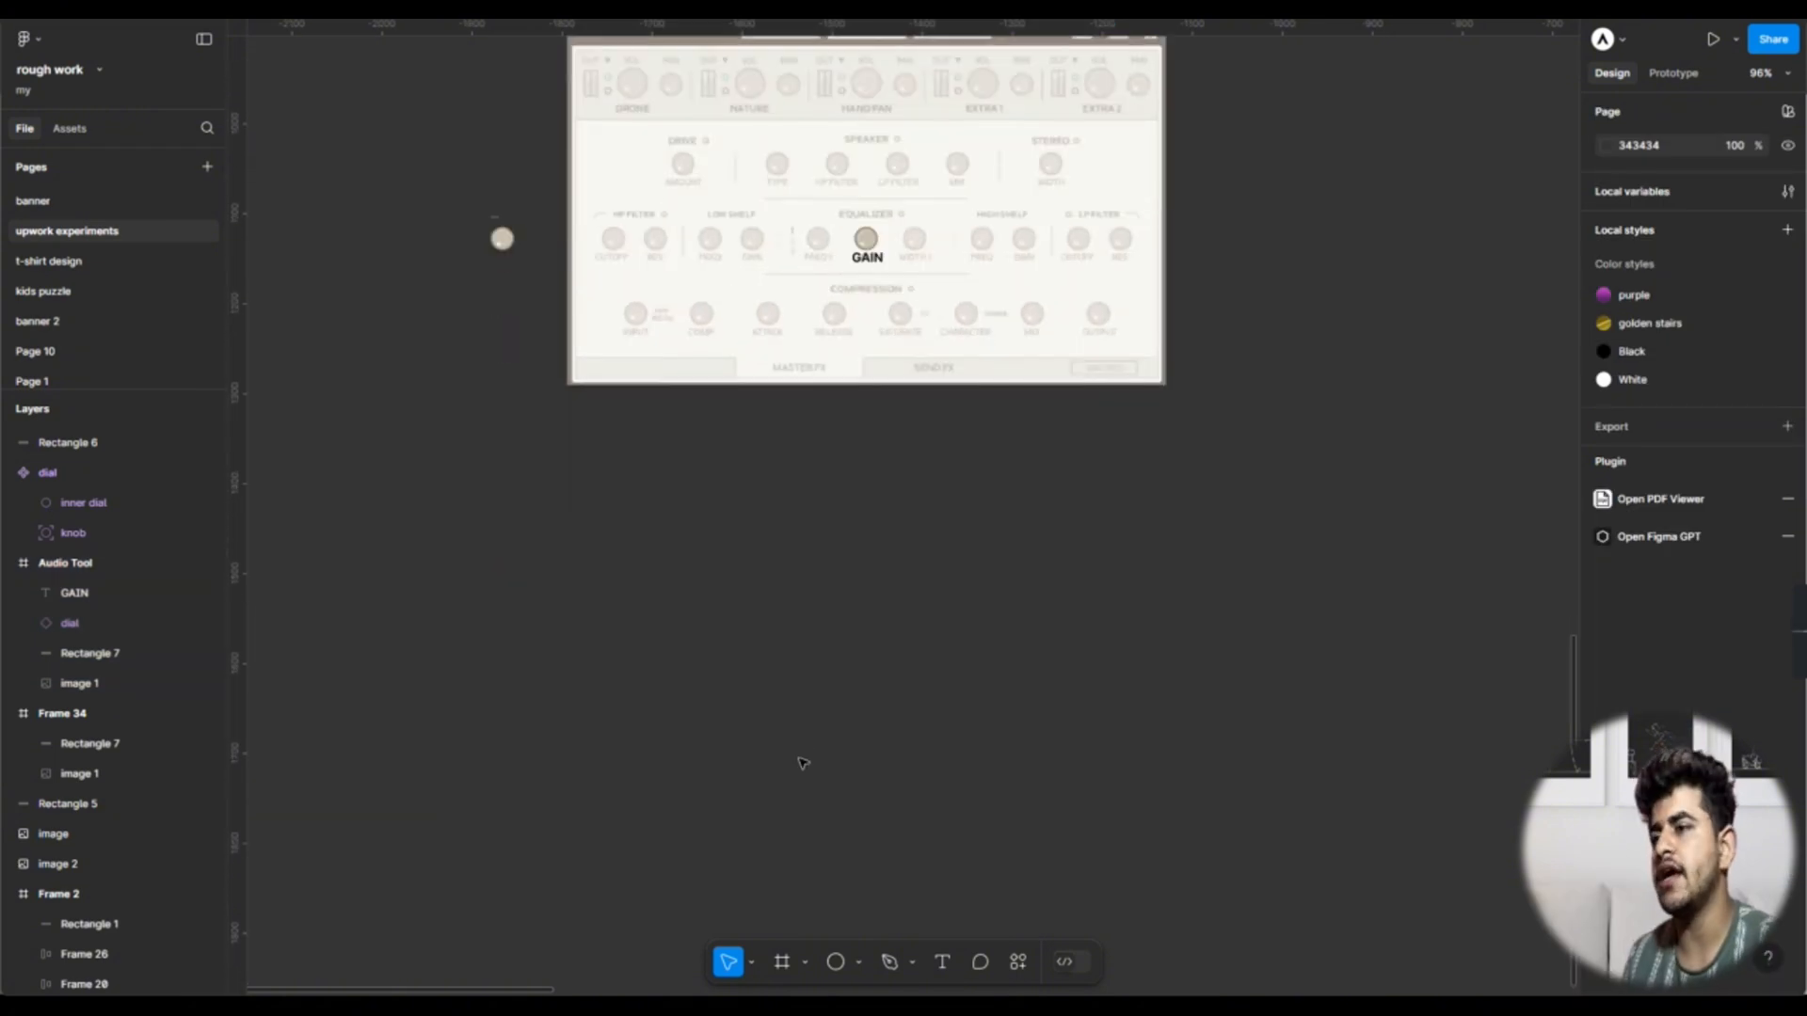
pyautogui.press('f')
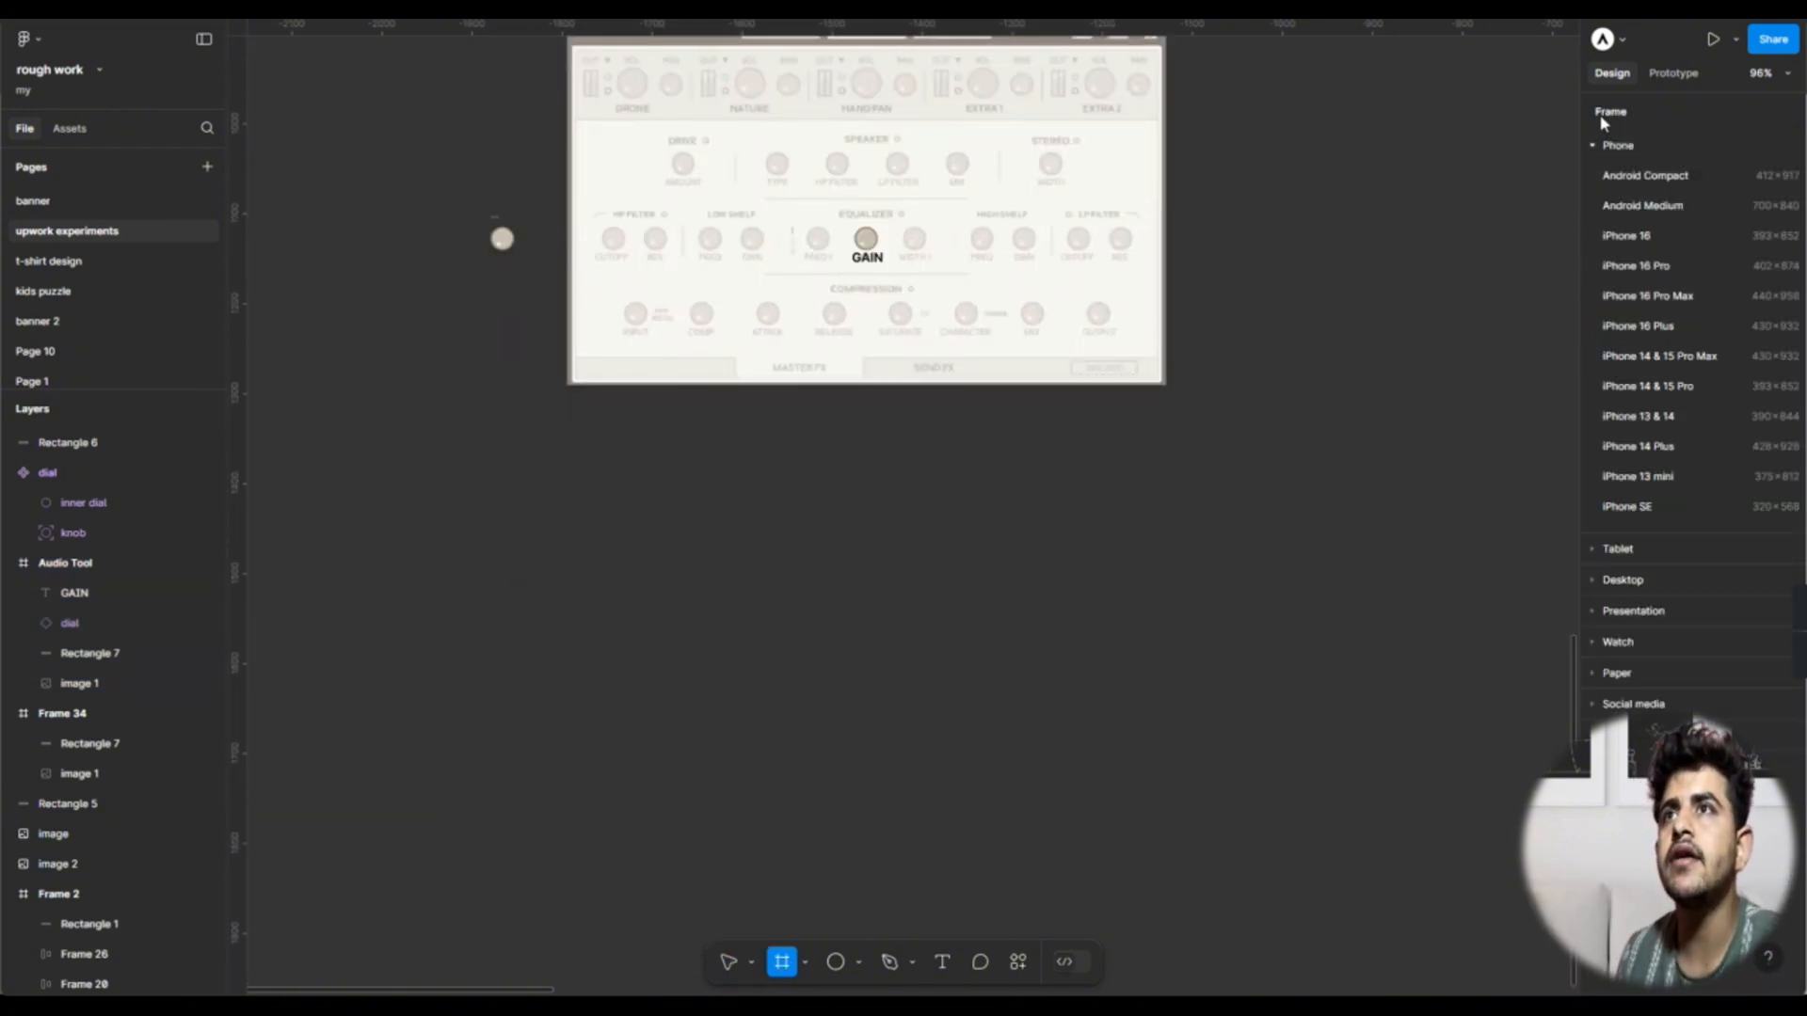
pyautogui.click(1592, 147)
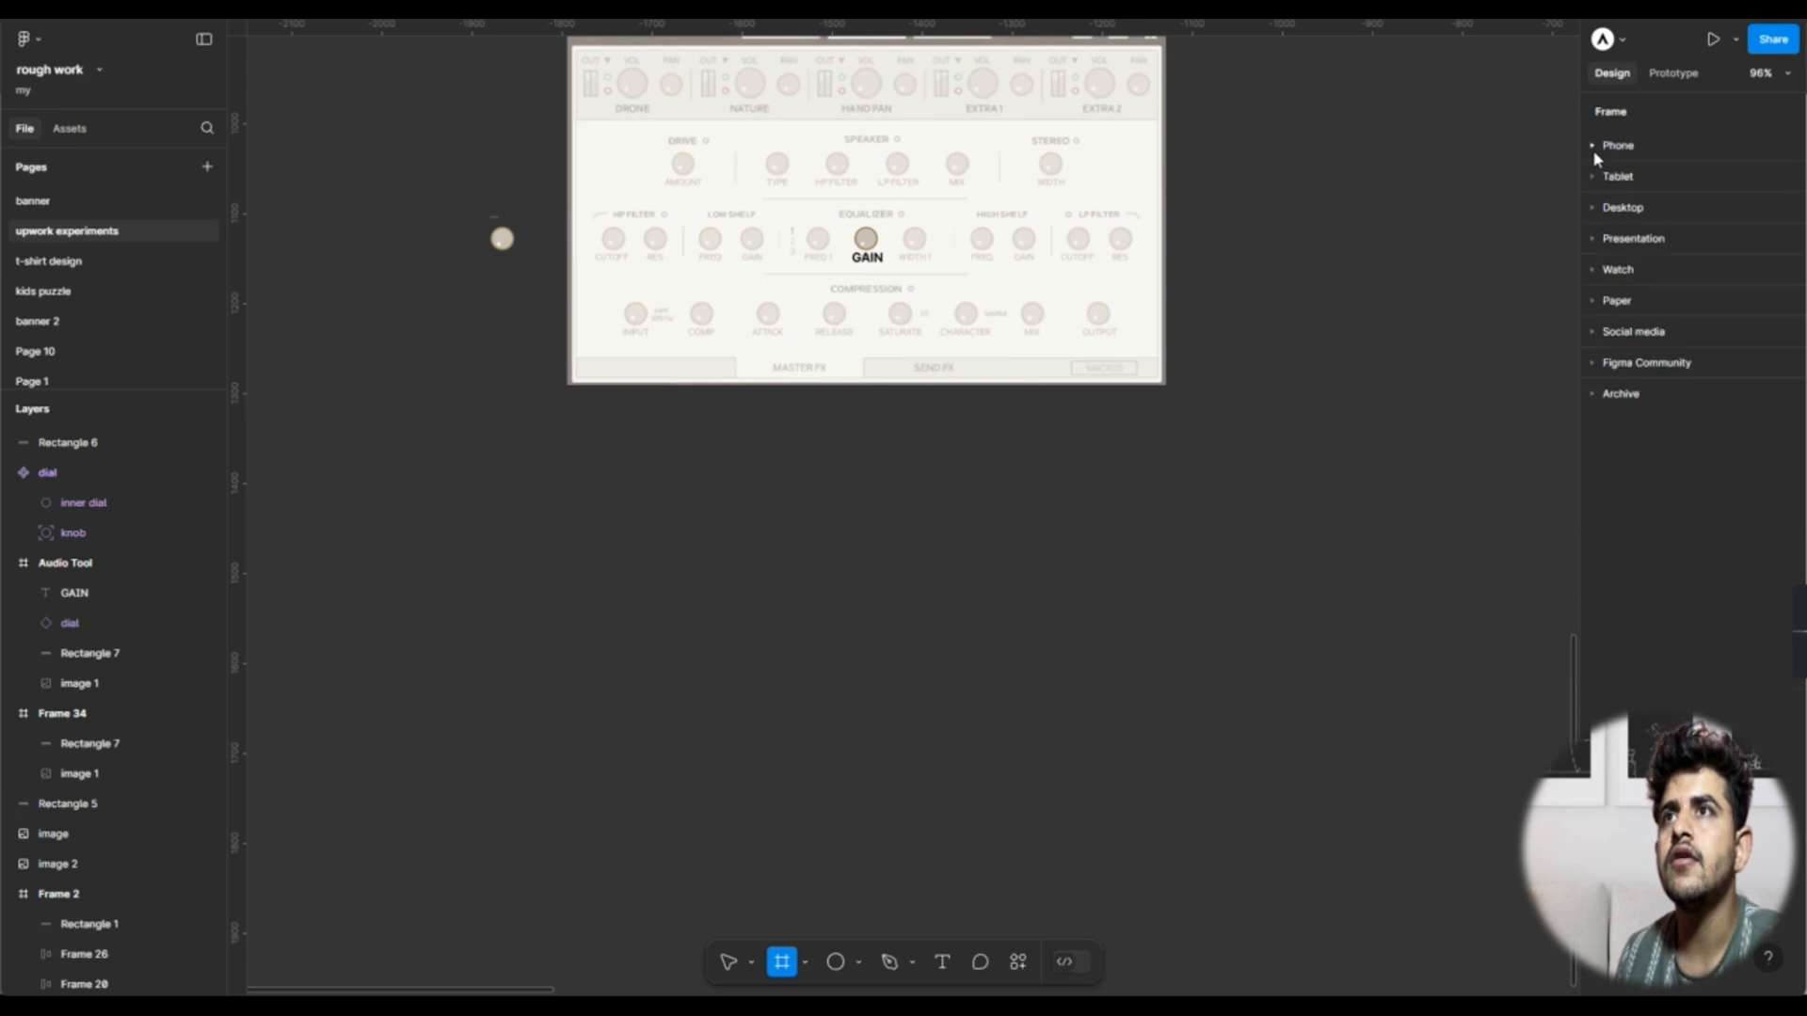
pyautogui.click(1594, 206)
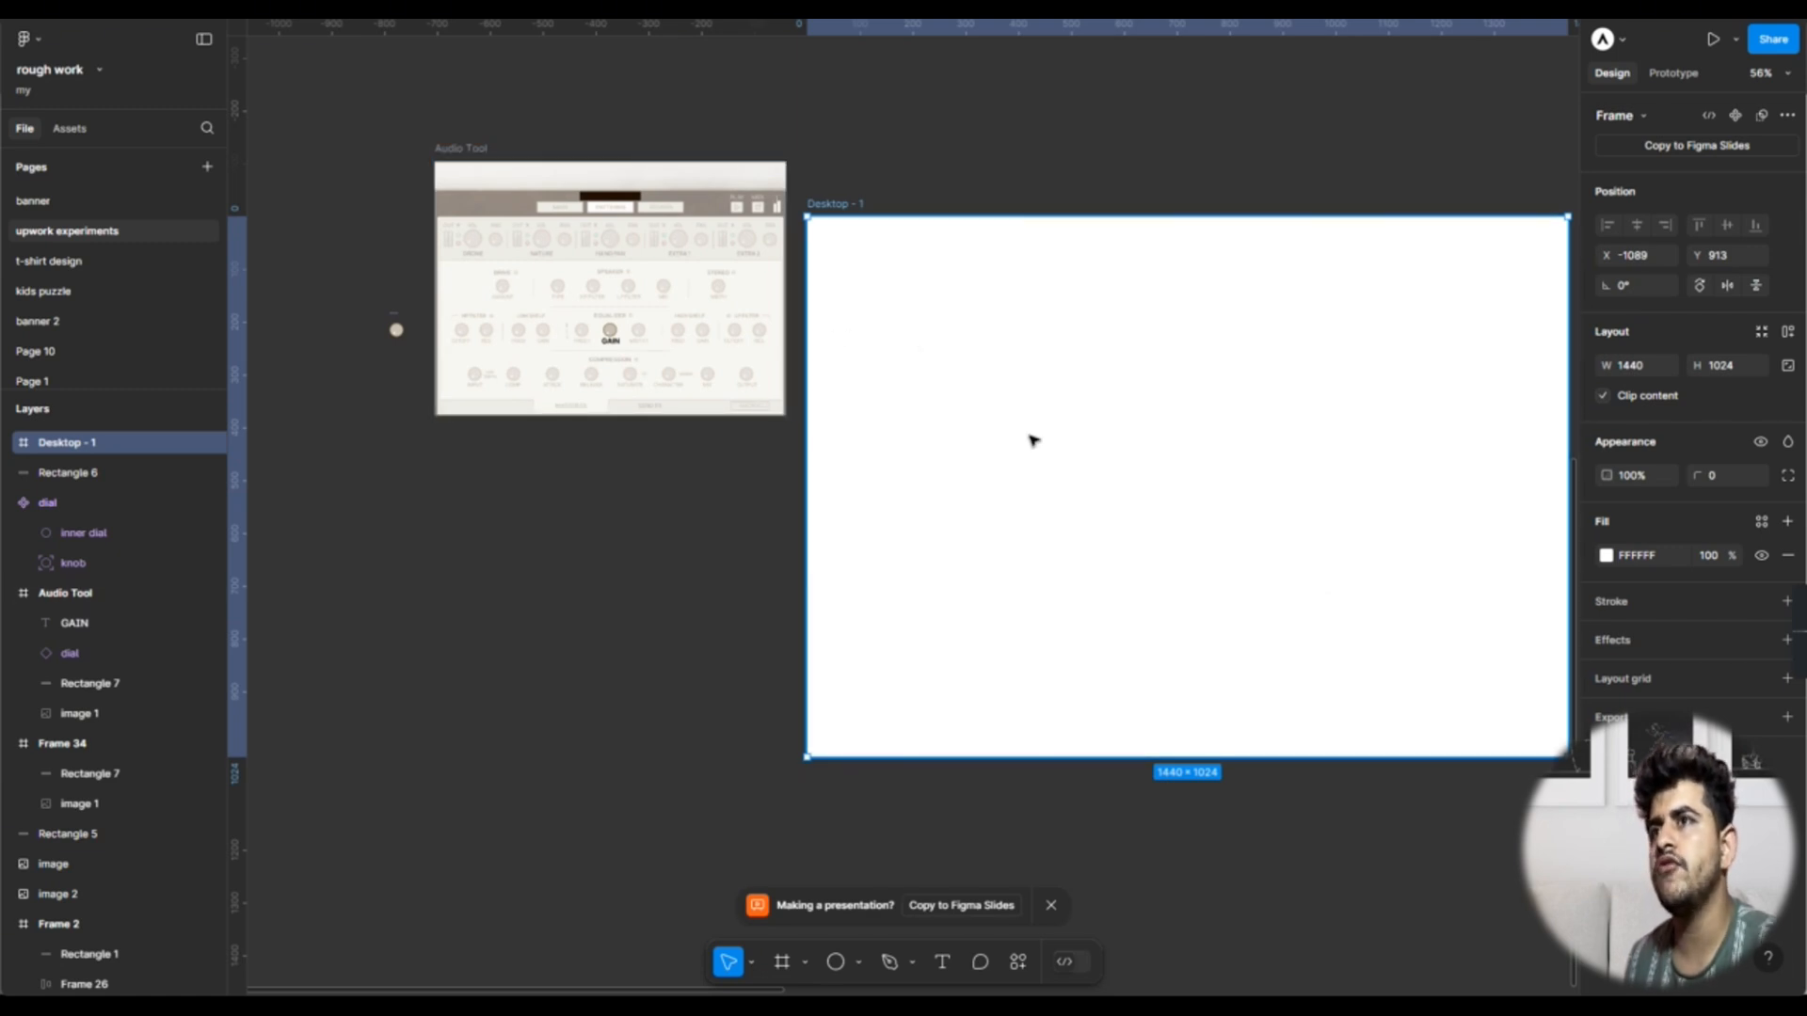
# Step: Copy all of the Audio Tool frame's contents into the Desktop - 1 frame and align the copy with the frame's upper-left corner
pyautogui.moveTo(437, 473); pyautogui.dragTo(749, 187)
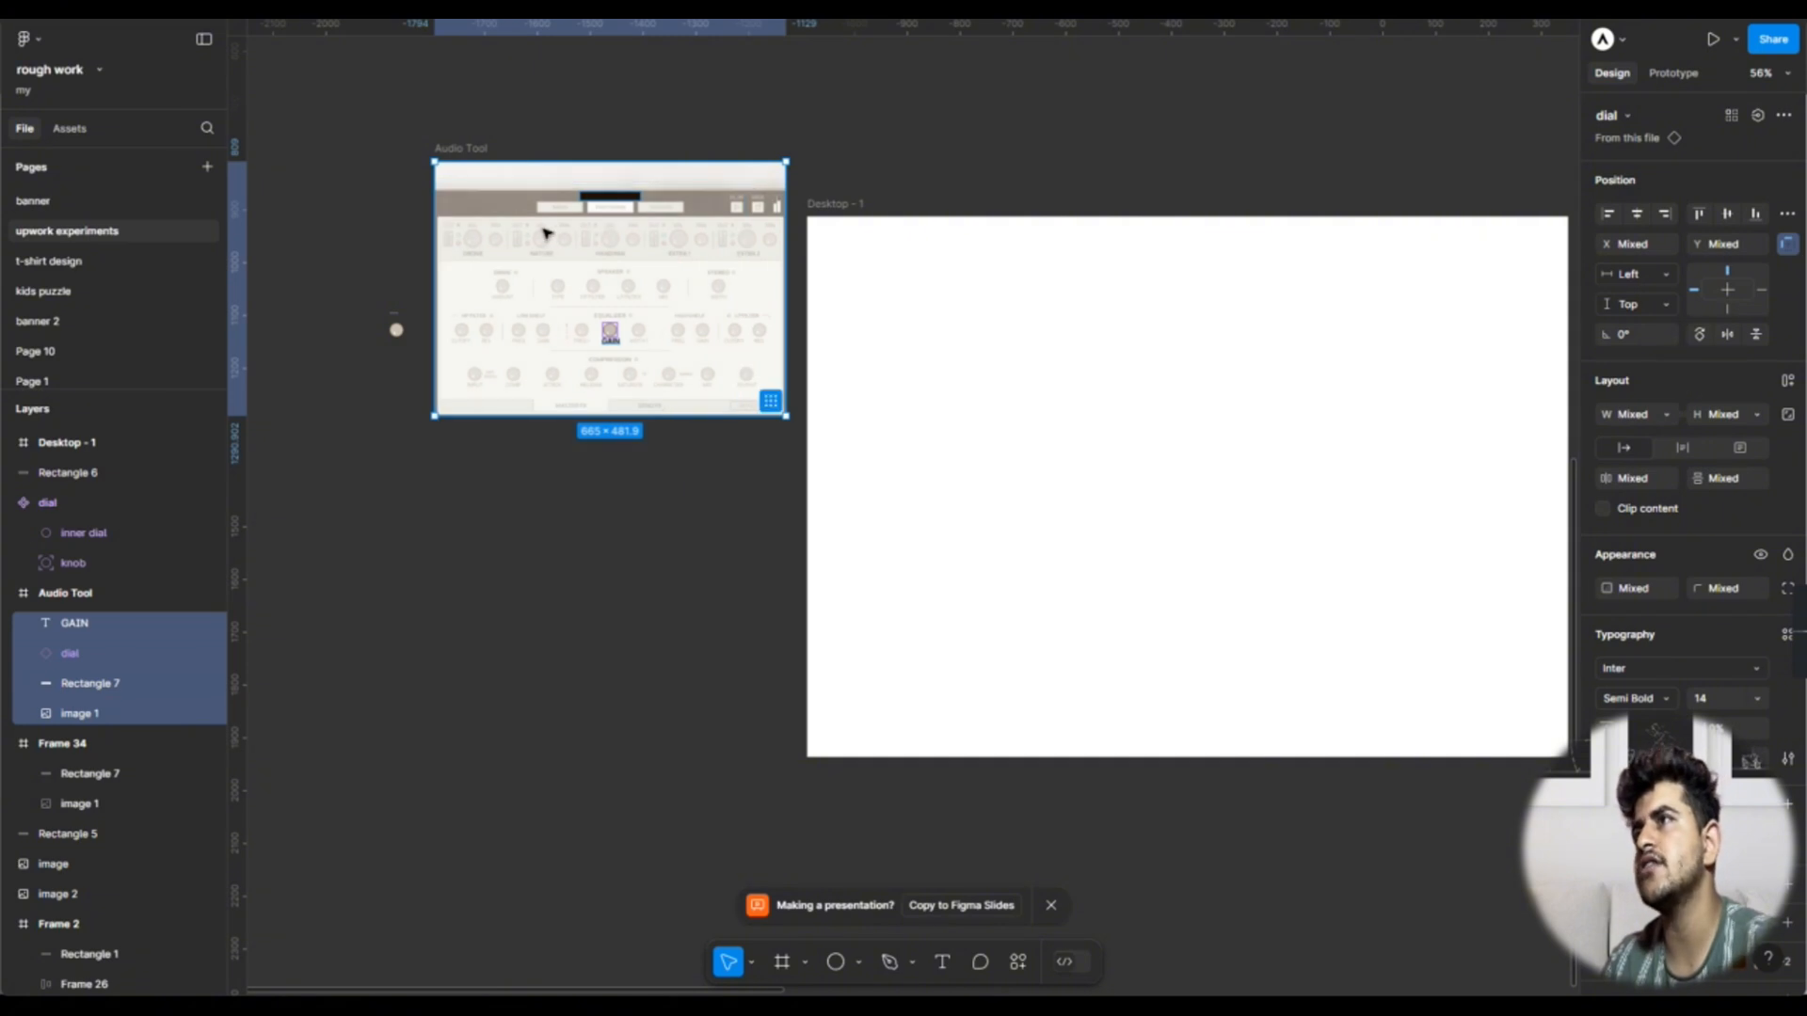
pyautogui.keyDown('alt'); pyautogui.moveTo(533, 234); pyautogui.dragTo(918, 296); pyautogui.keyUp('alt')
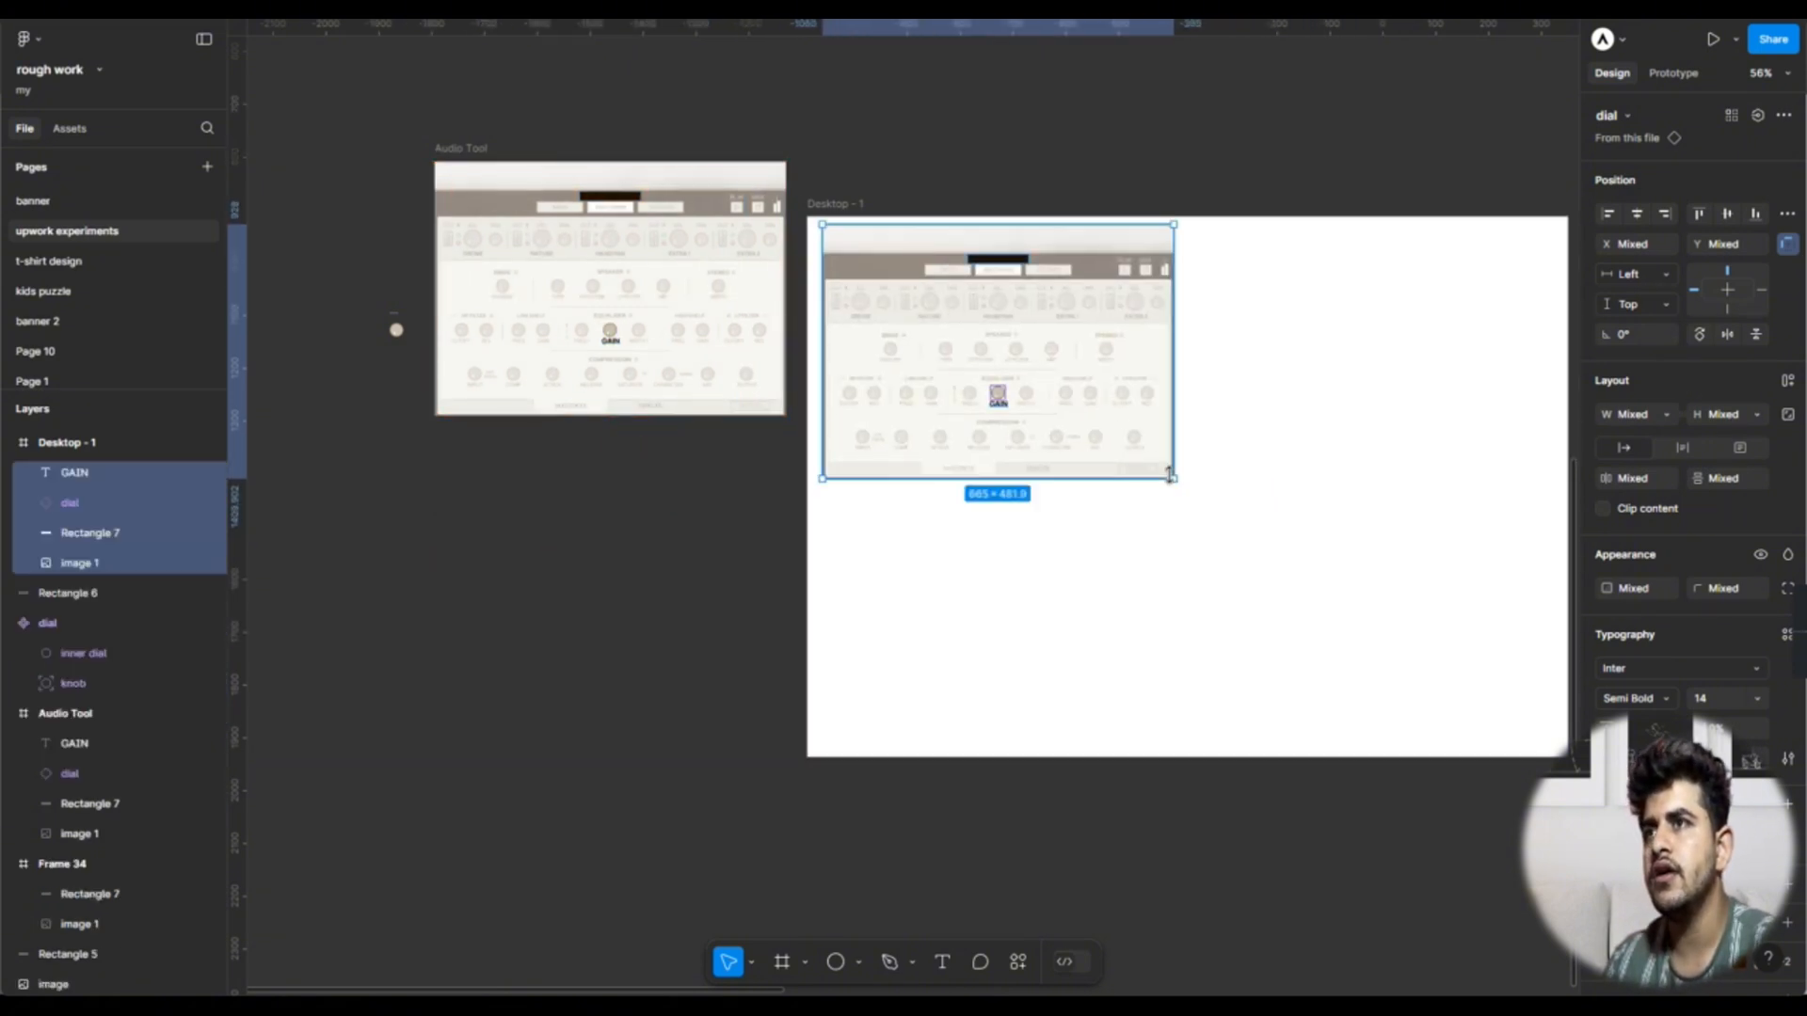
pyautogui.press('k')
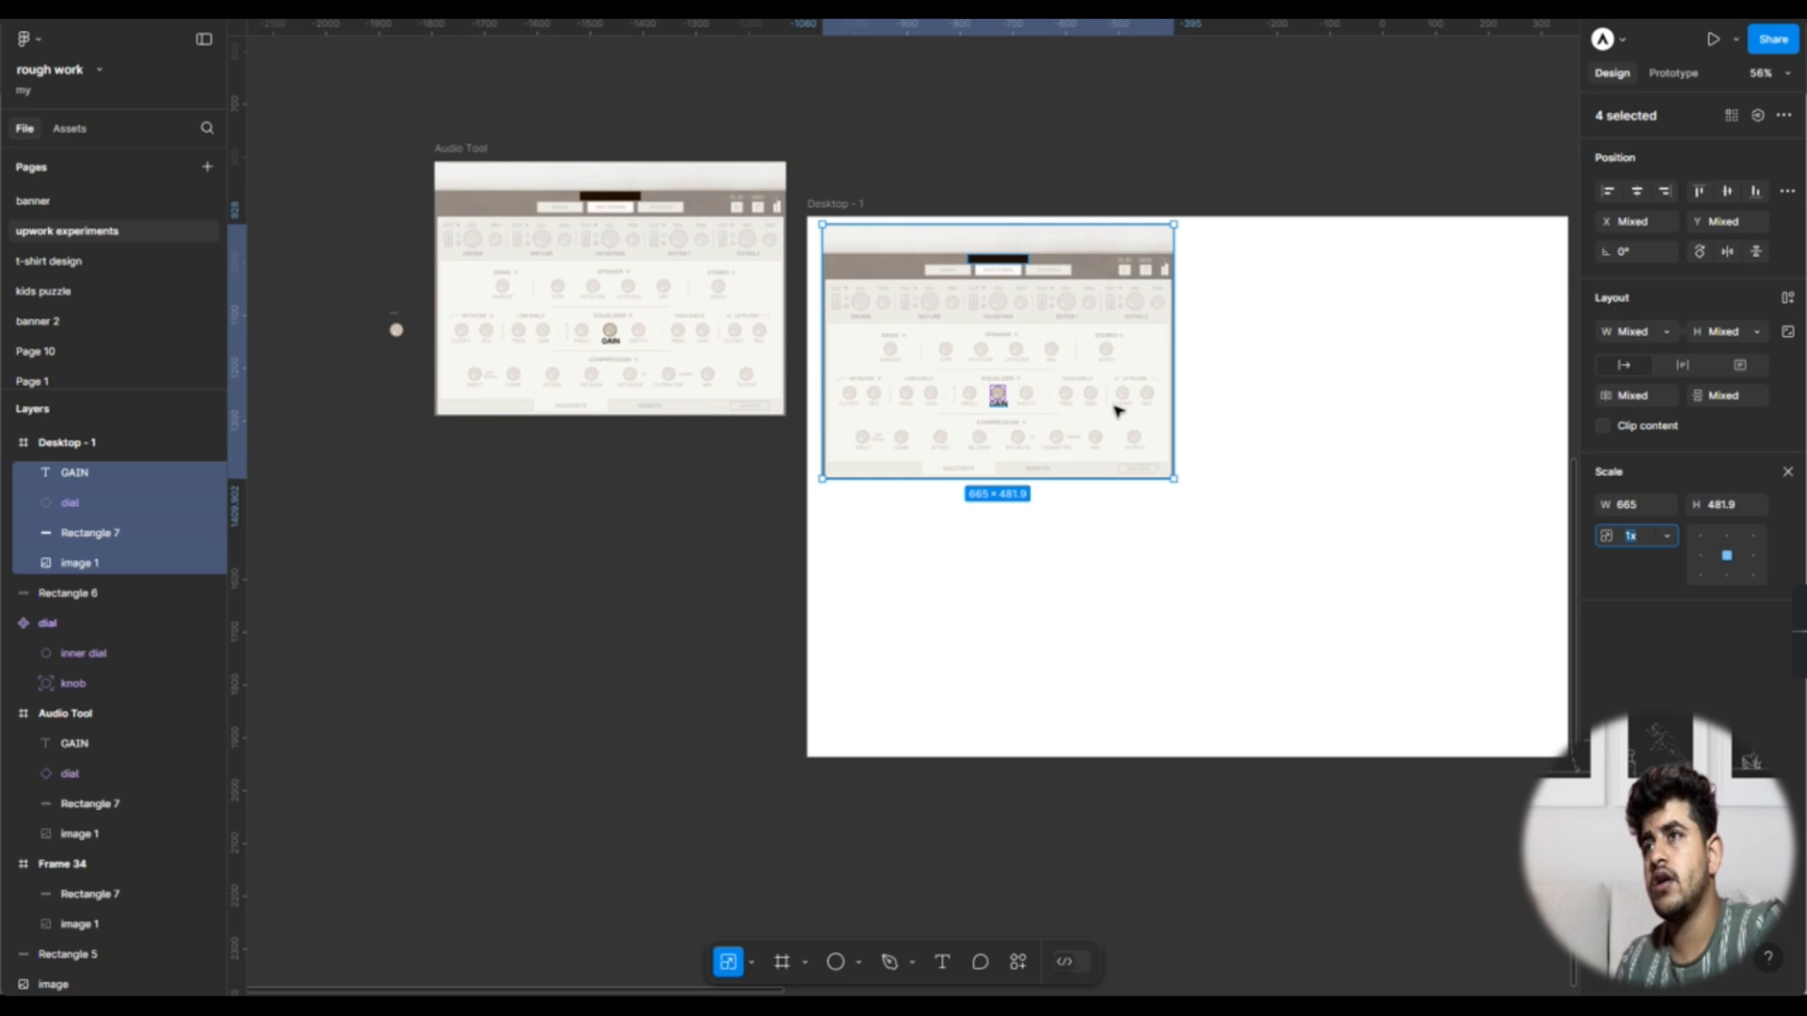
pyautogui.moveTo(1115, 406); pyautogui.dragTo(1104, 406)
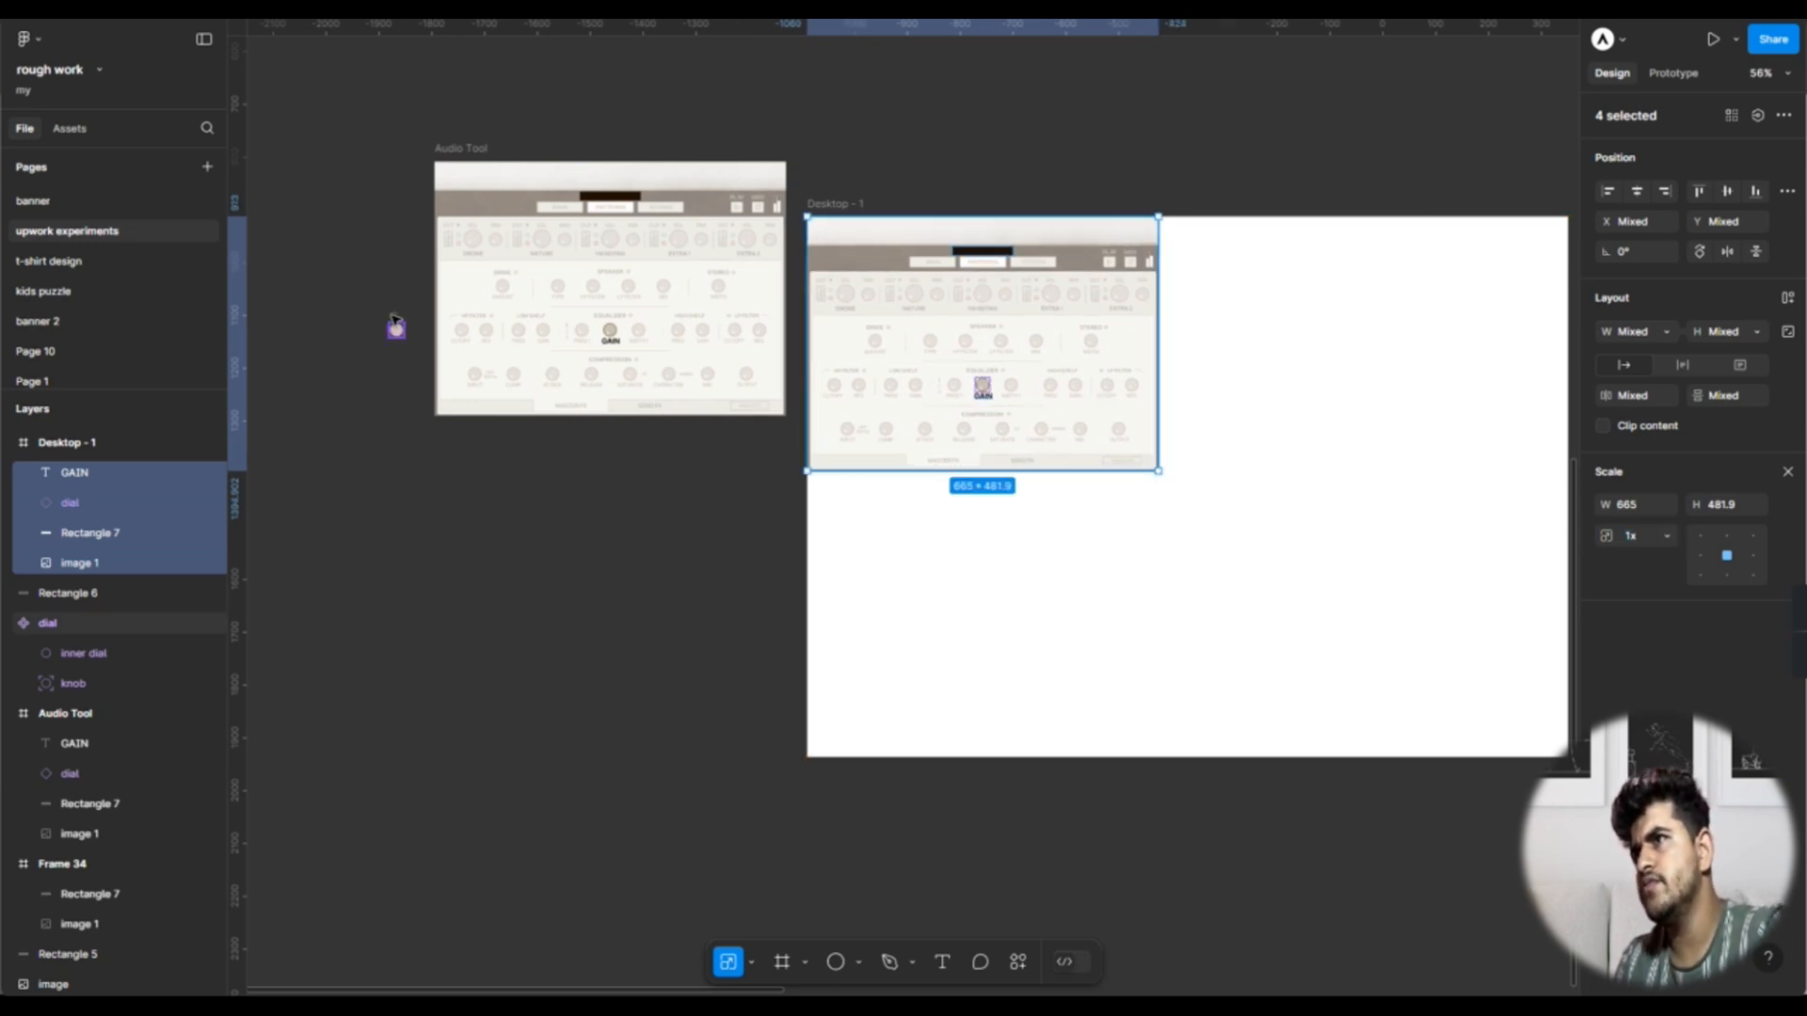
# Step: Scale the copied interface together with the main dial component to 1410 × 1021.78 and centre it in the Desktop - 1 frame
pyautogui.moveTo(390, 320); pyautogui.dragTo(886, 356)
pyautogui.moveTo(1364, 611); pyautogui.dragTo(817, 220)
pyautogui.moveTo(1158, 469); pyautogui.dragTo(1548, 743)
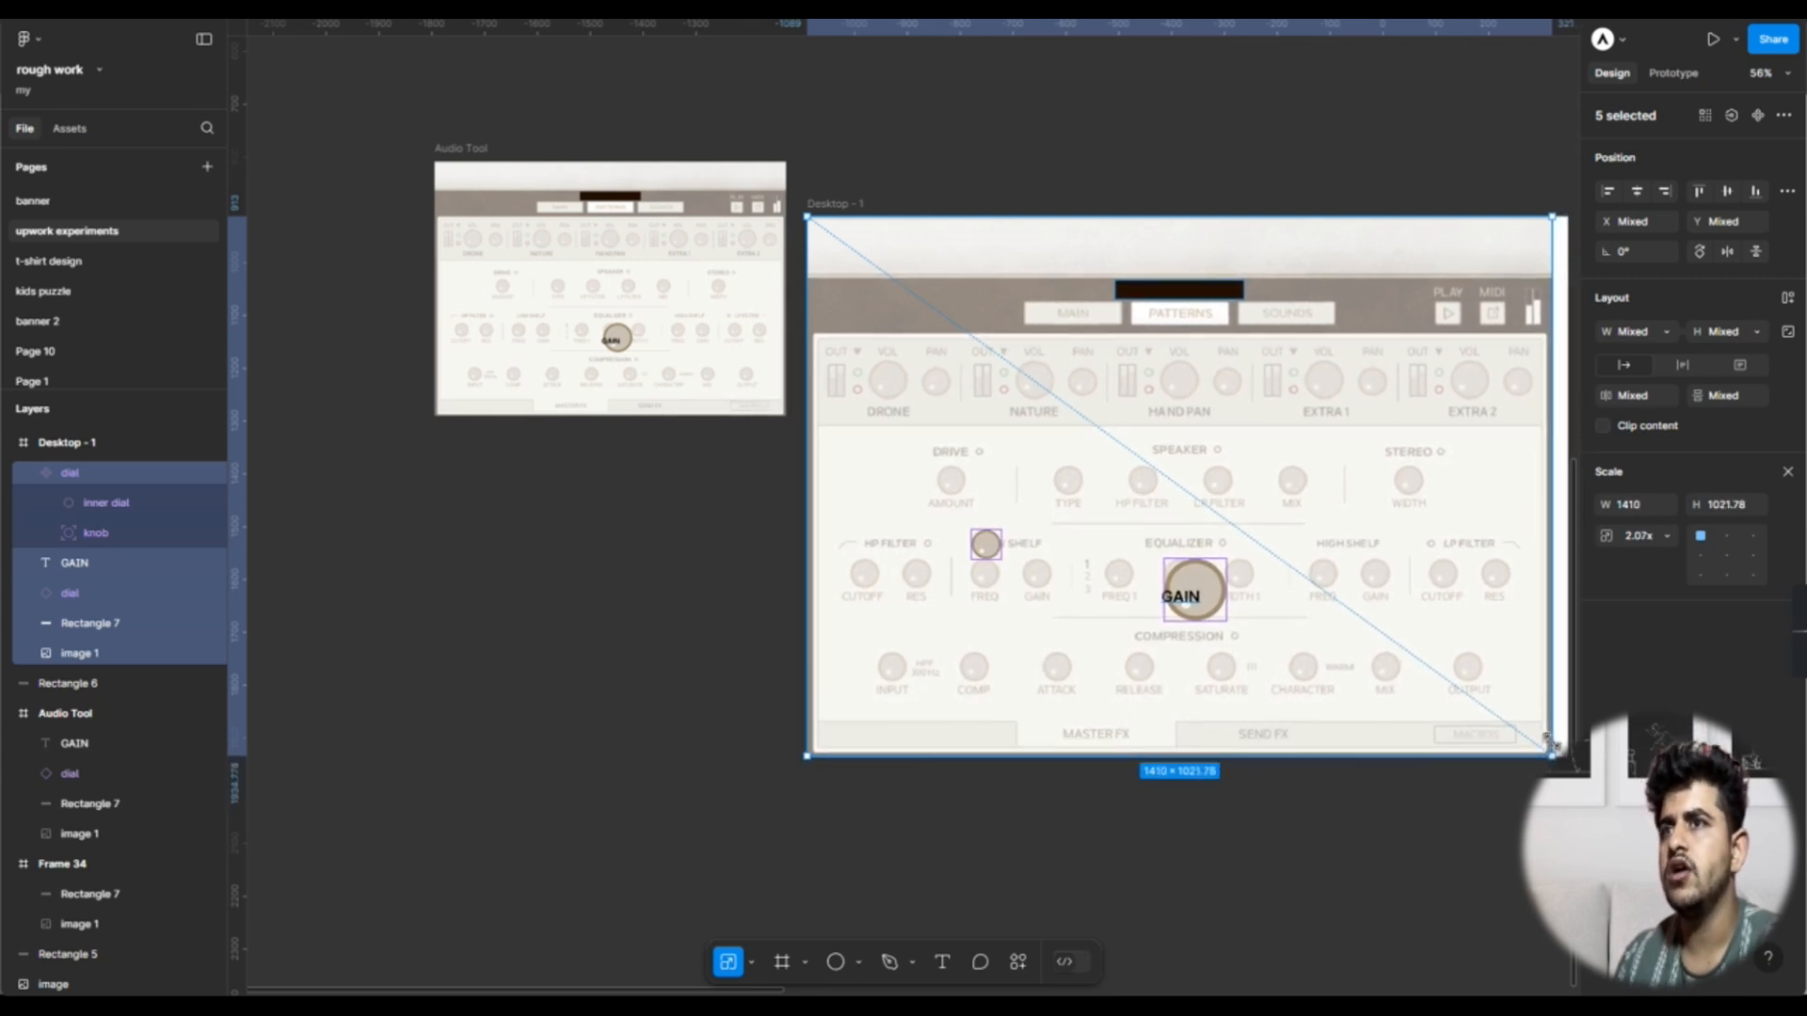
pyautogui.moveTo(1310, 577); pyautogui.dragTo(1317, 583)
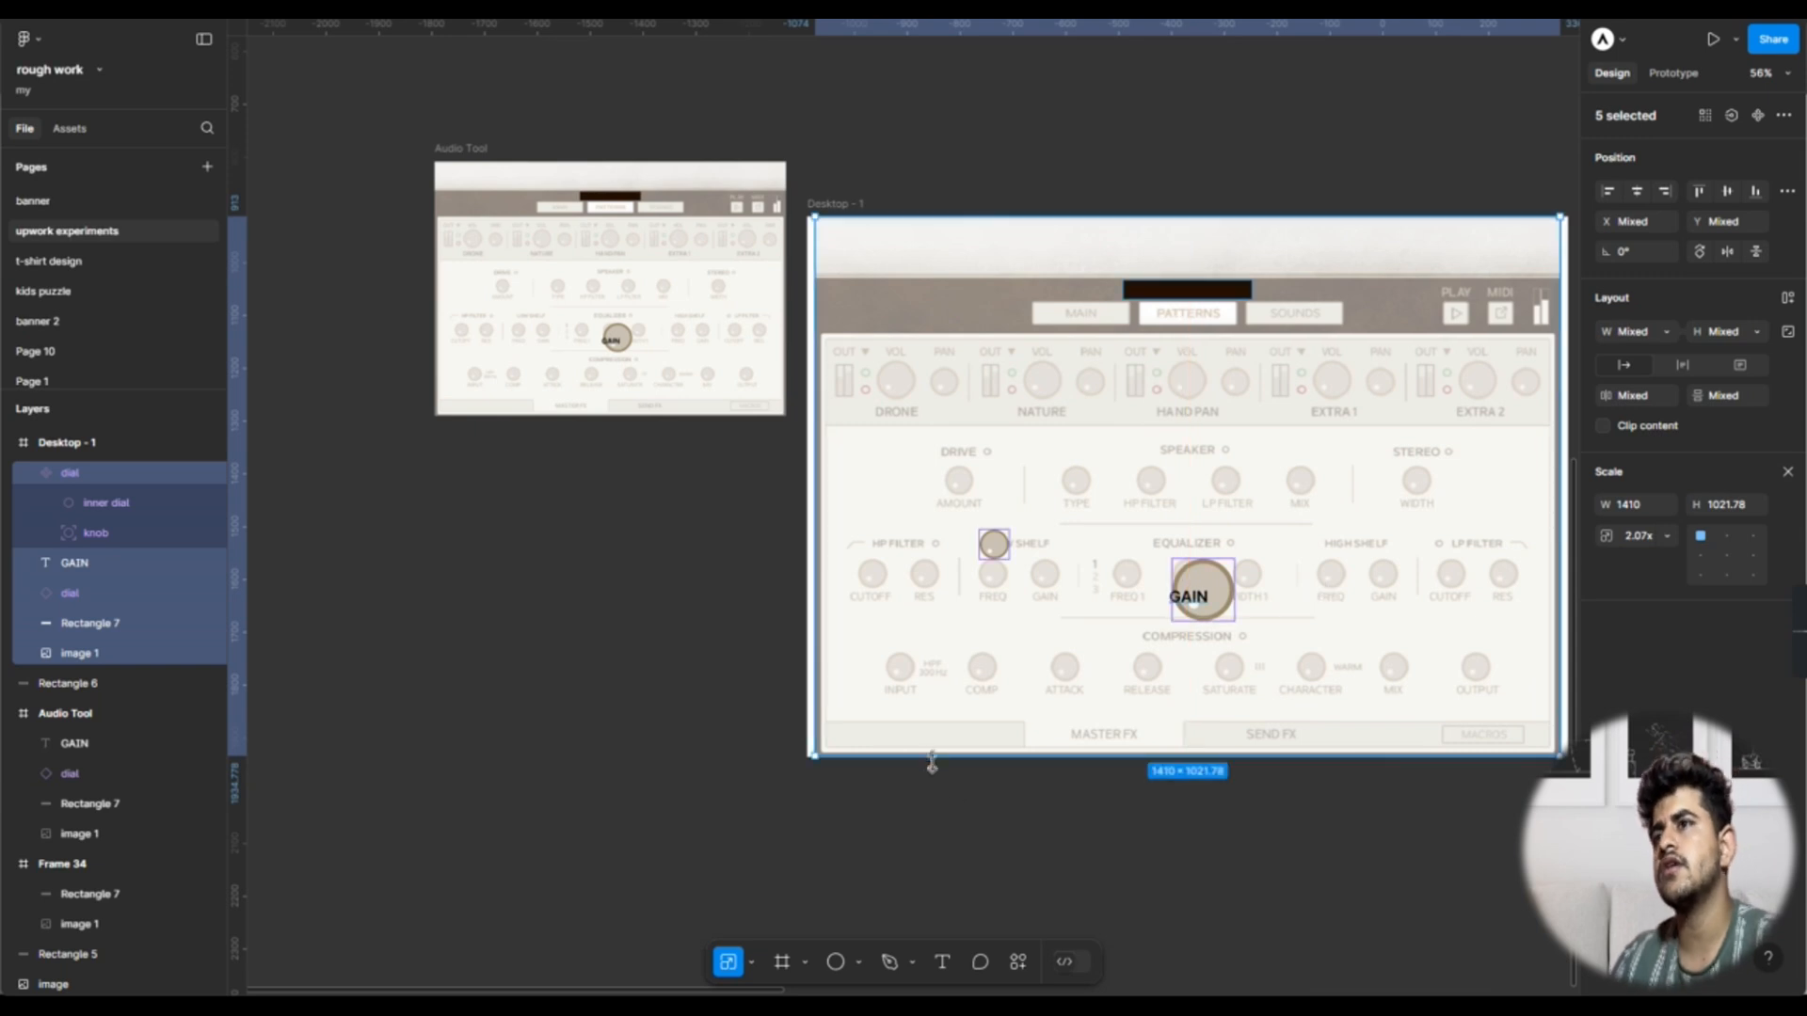
# Step: Delete the oversized dial instance covering the equalizer section of the Desktop - 1 frame
pyautogui.click(1042, 825)
pyautogui.click(1220, 585)
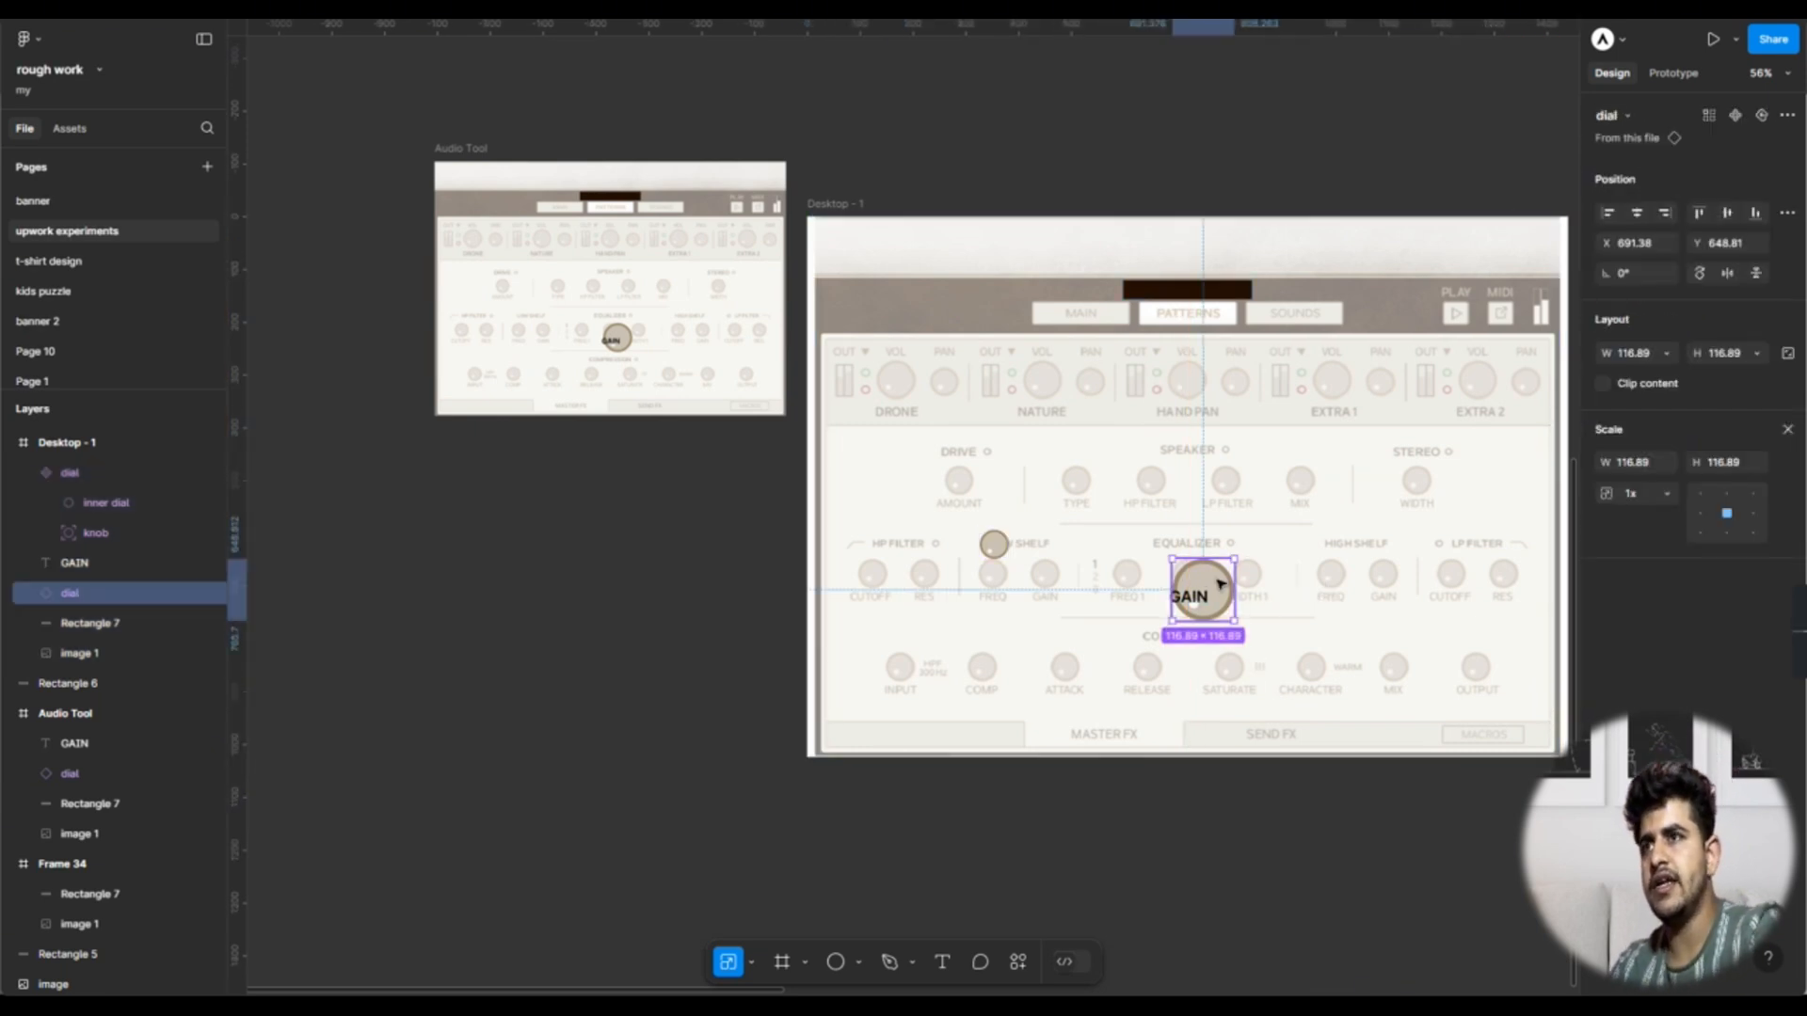
pyautogui.press('Delete')
# Step: Move the main dial component outside the Desktop - 1 frame and place an instance over the equalizer's Gain knob
pyautogui.scroll(5, 1221, 584)
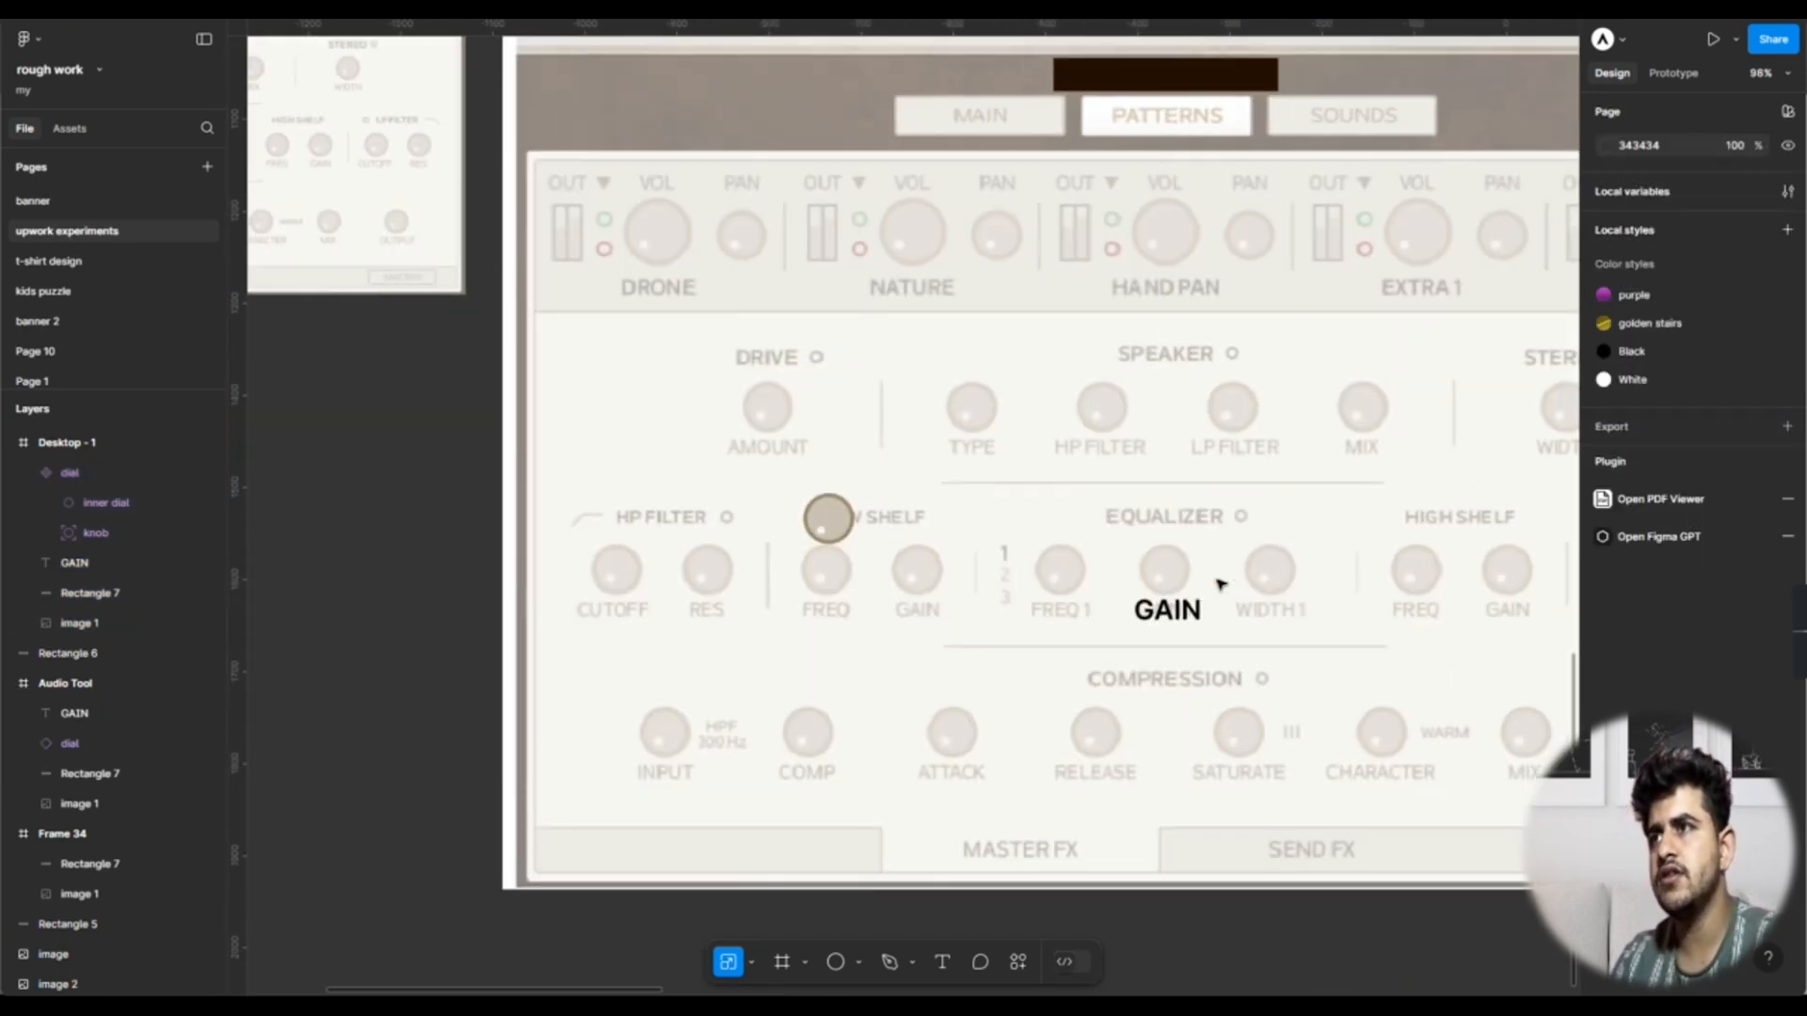
pyautogui.click(840, 524)
pyautogui.moveTo(844, 527); pyautogui.dragTo(427, 571)
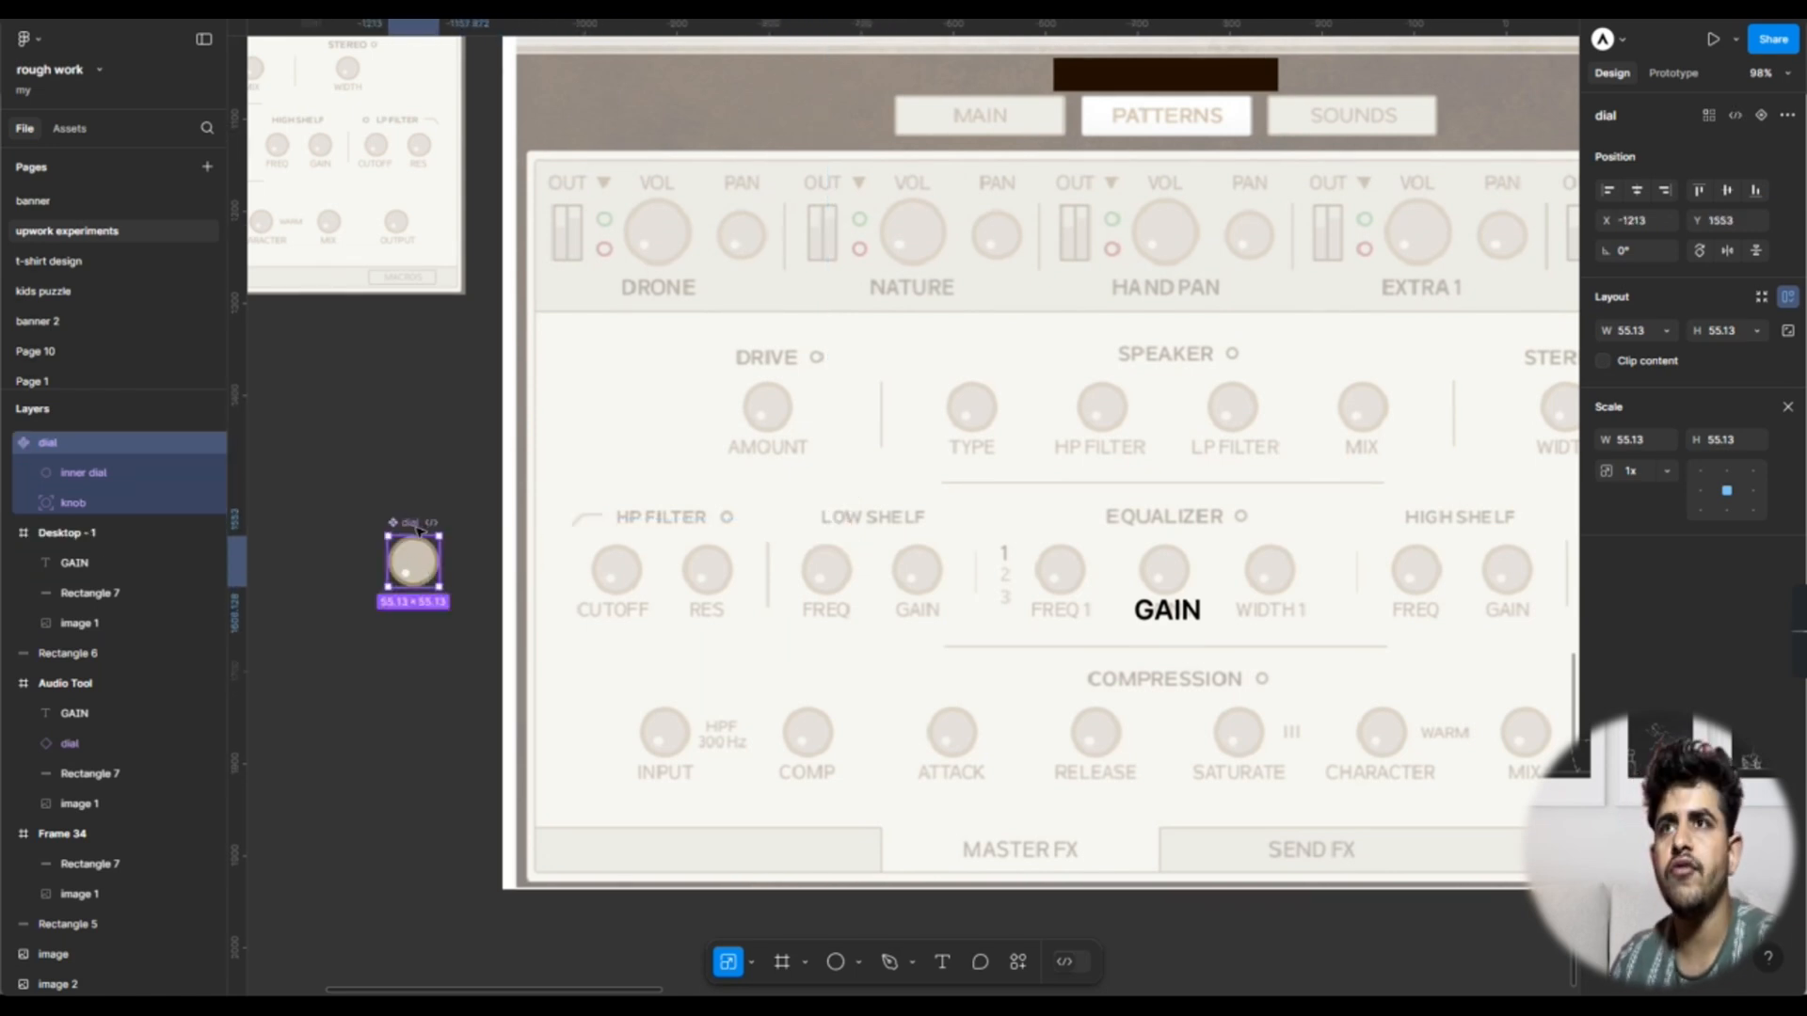
pyautogui.moveTo(415, 523); pyautogui.dragTo(1177, 563)
pyautogui.click(921, 687)
pyautogui.scroll(-5, 726, 625)
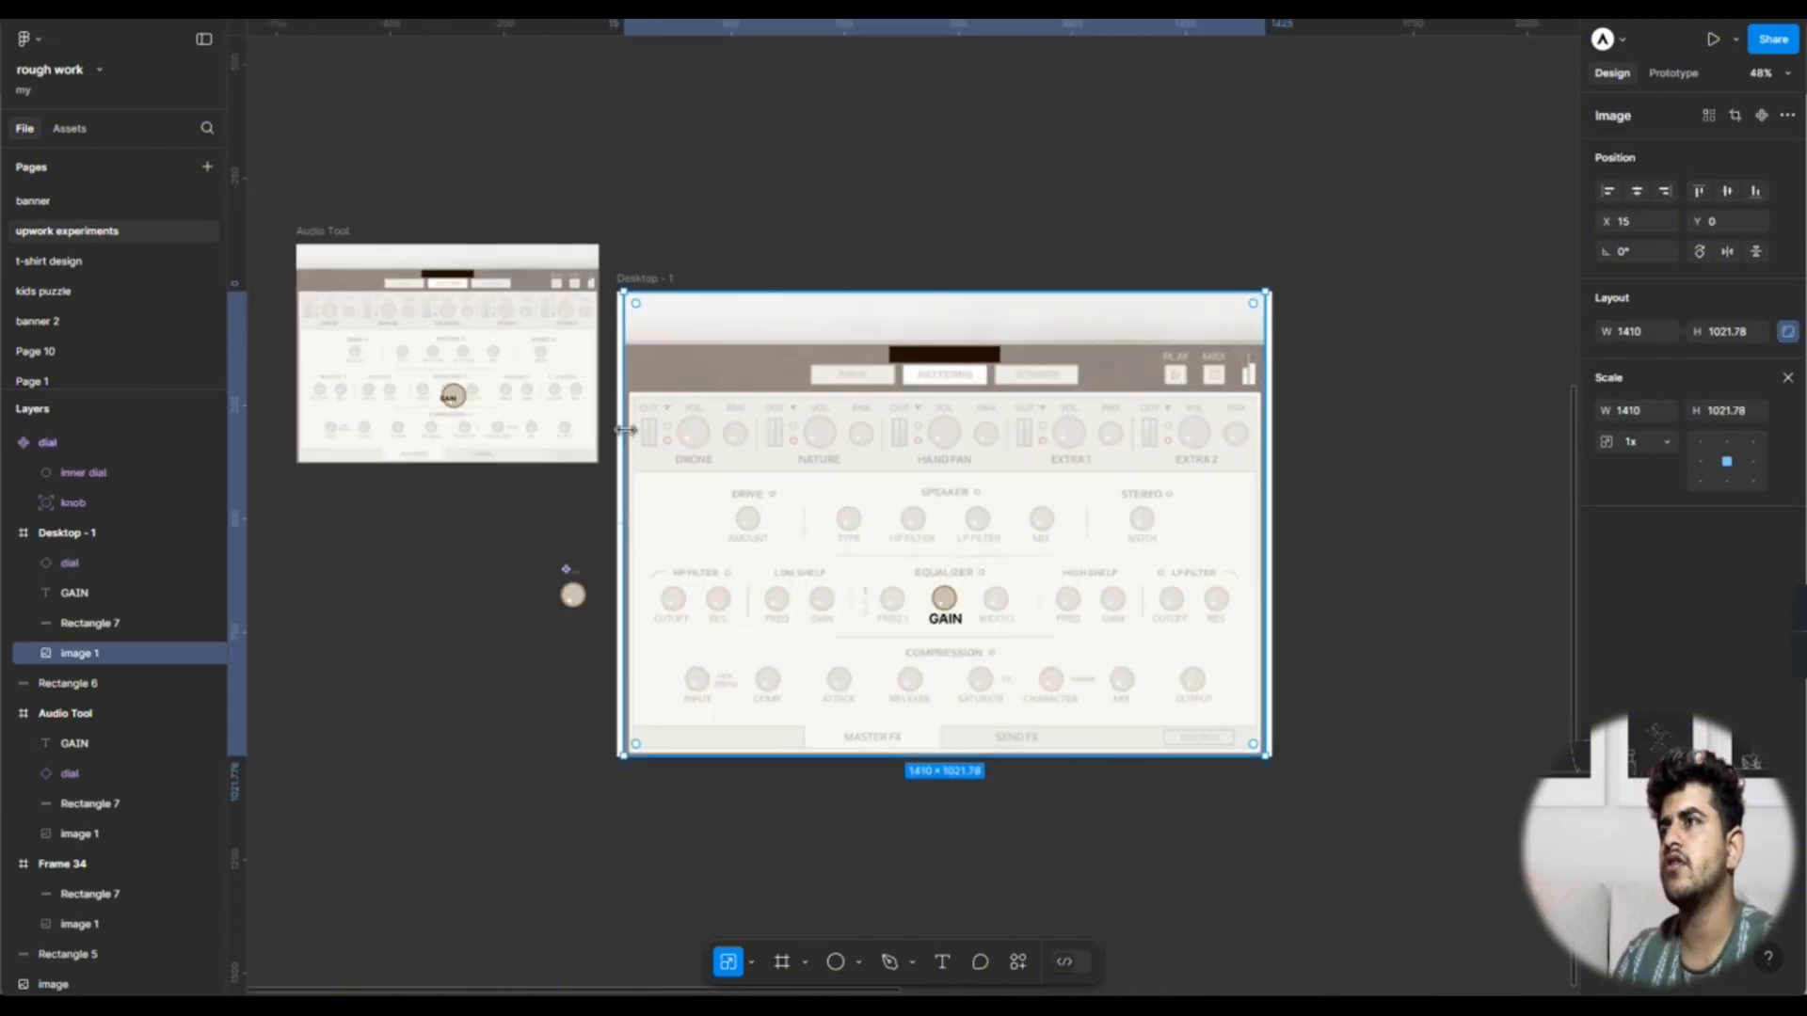
pyautogui.press('v')
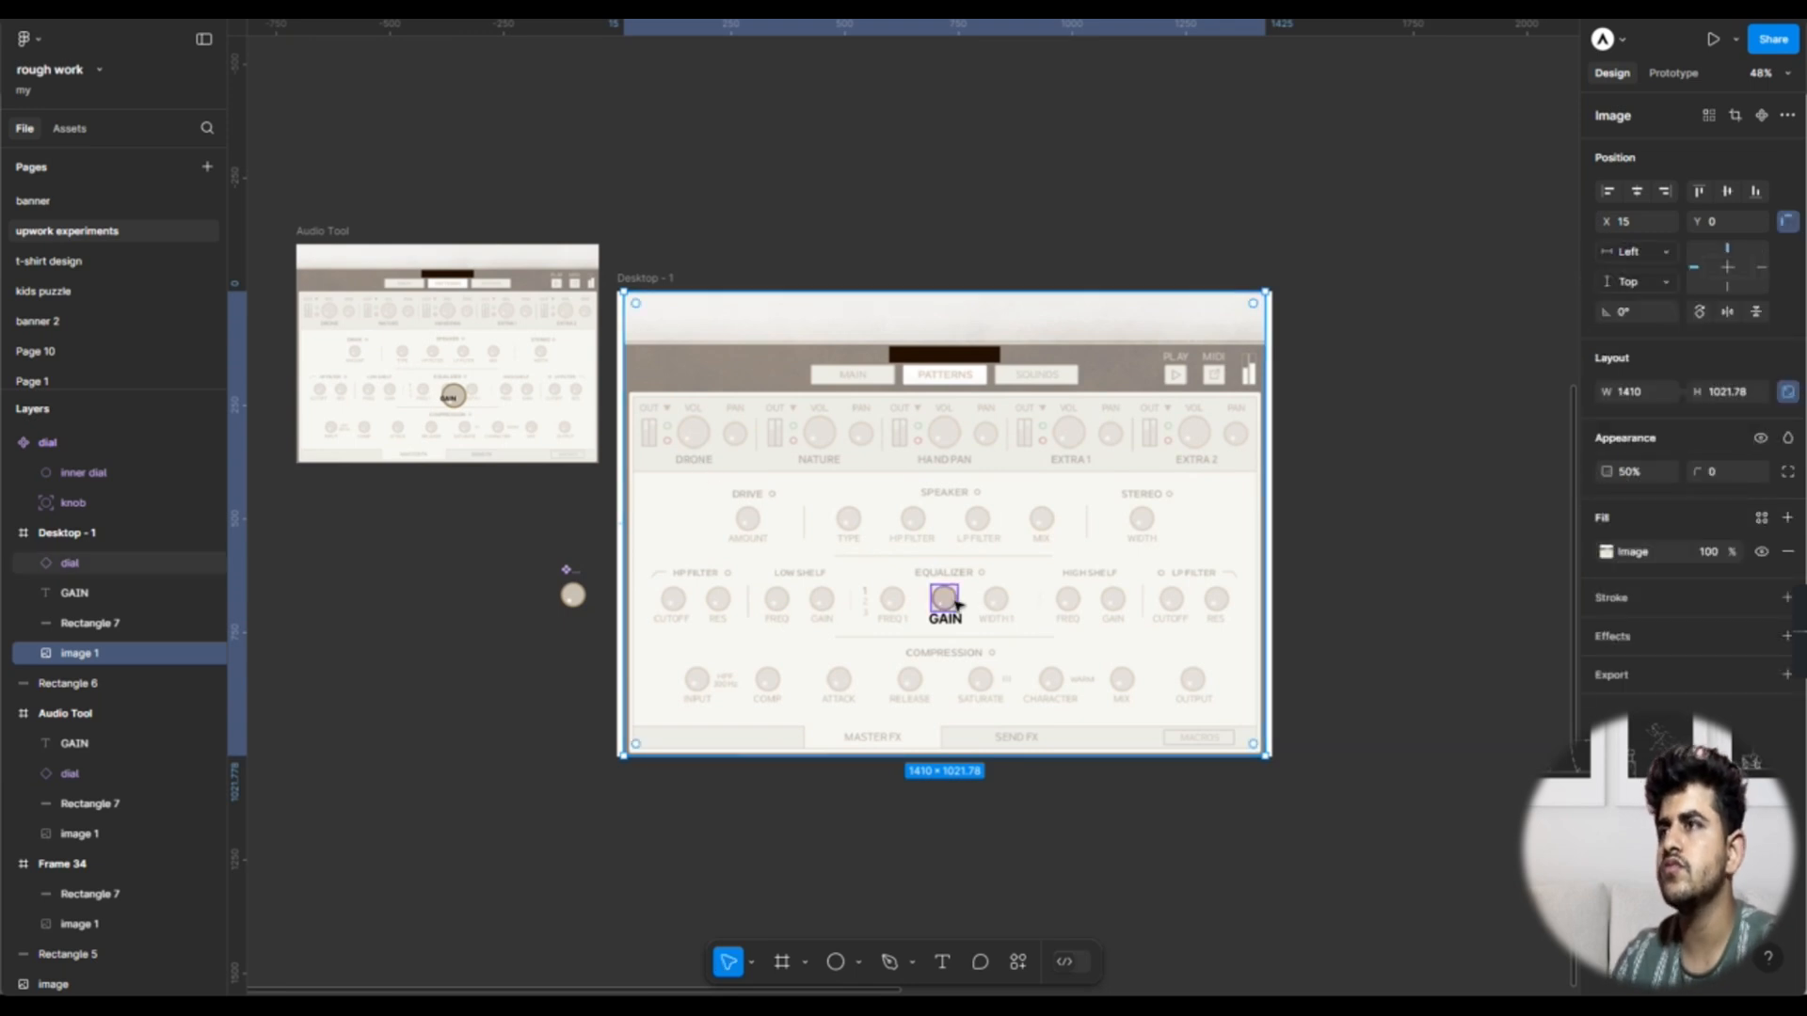
# Step: Set the enlarged GAIN label's font size to 20 and place it beneath the equalizer dial at X 695, Y 708
pyautogui.scroll(5, 1194, 609)
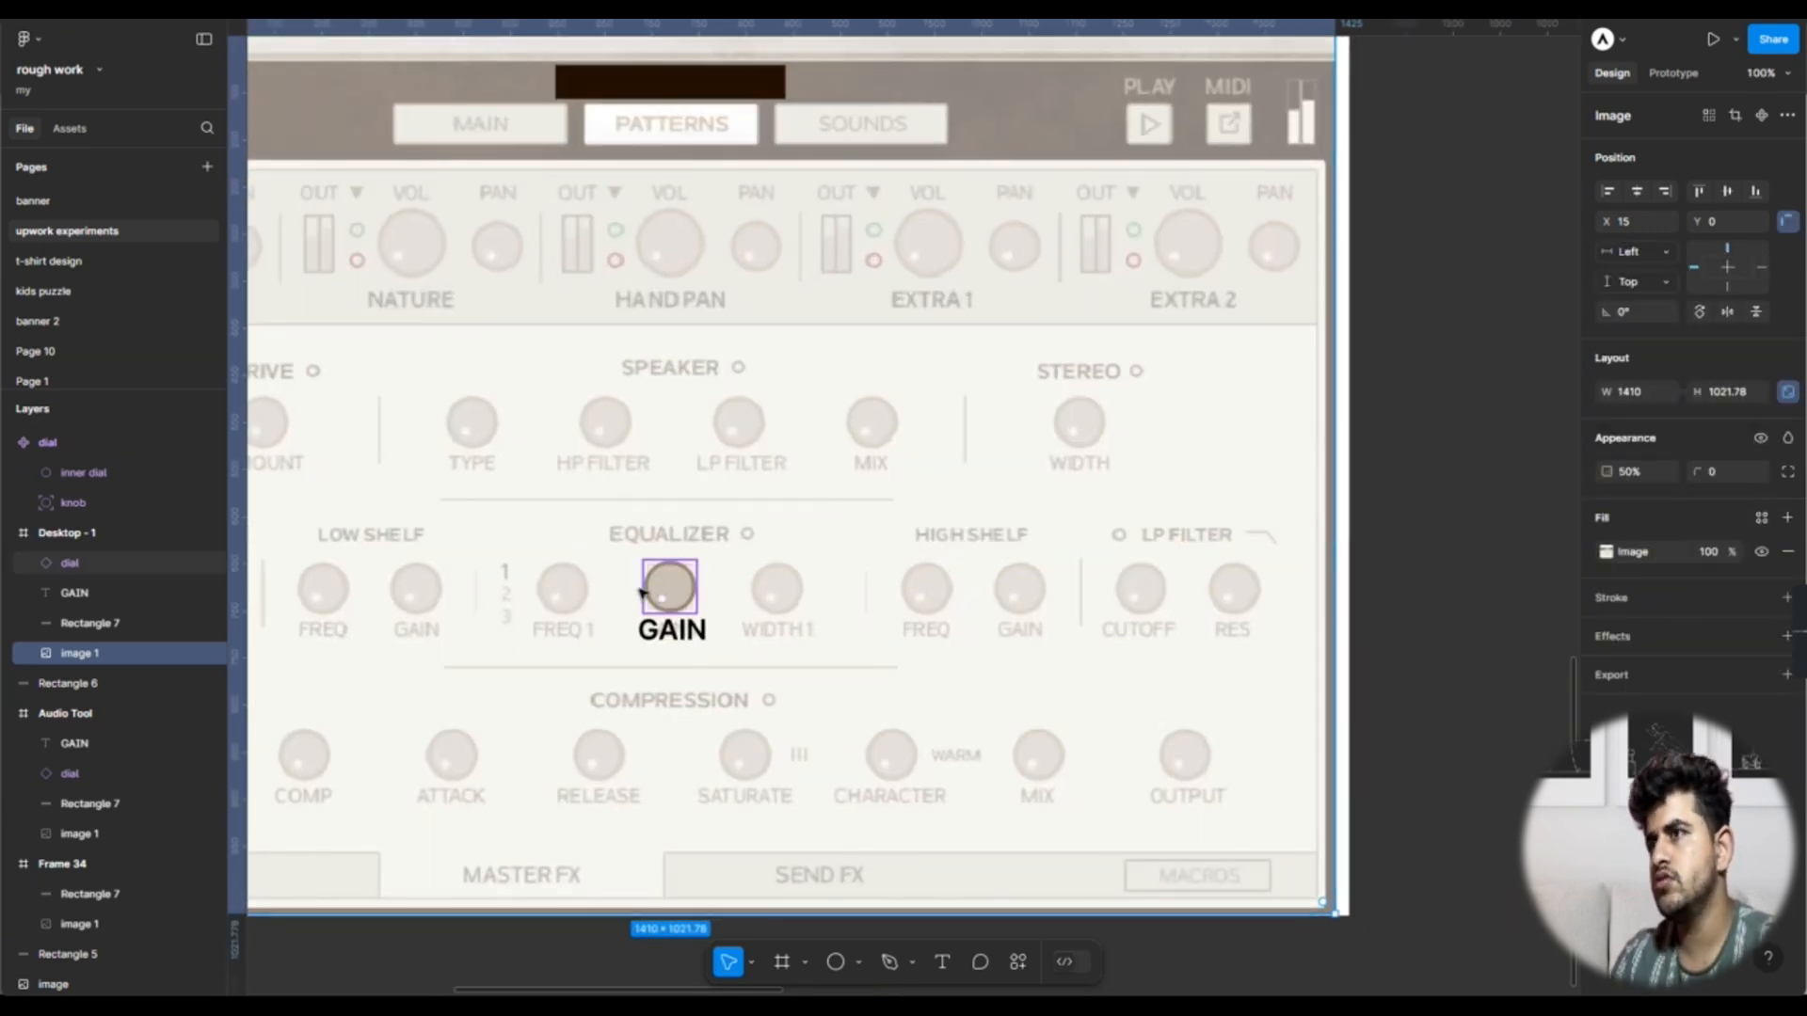
pyautogui.scroll(8, 642, 591)
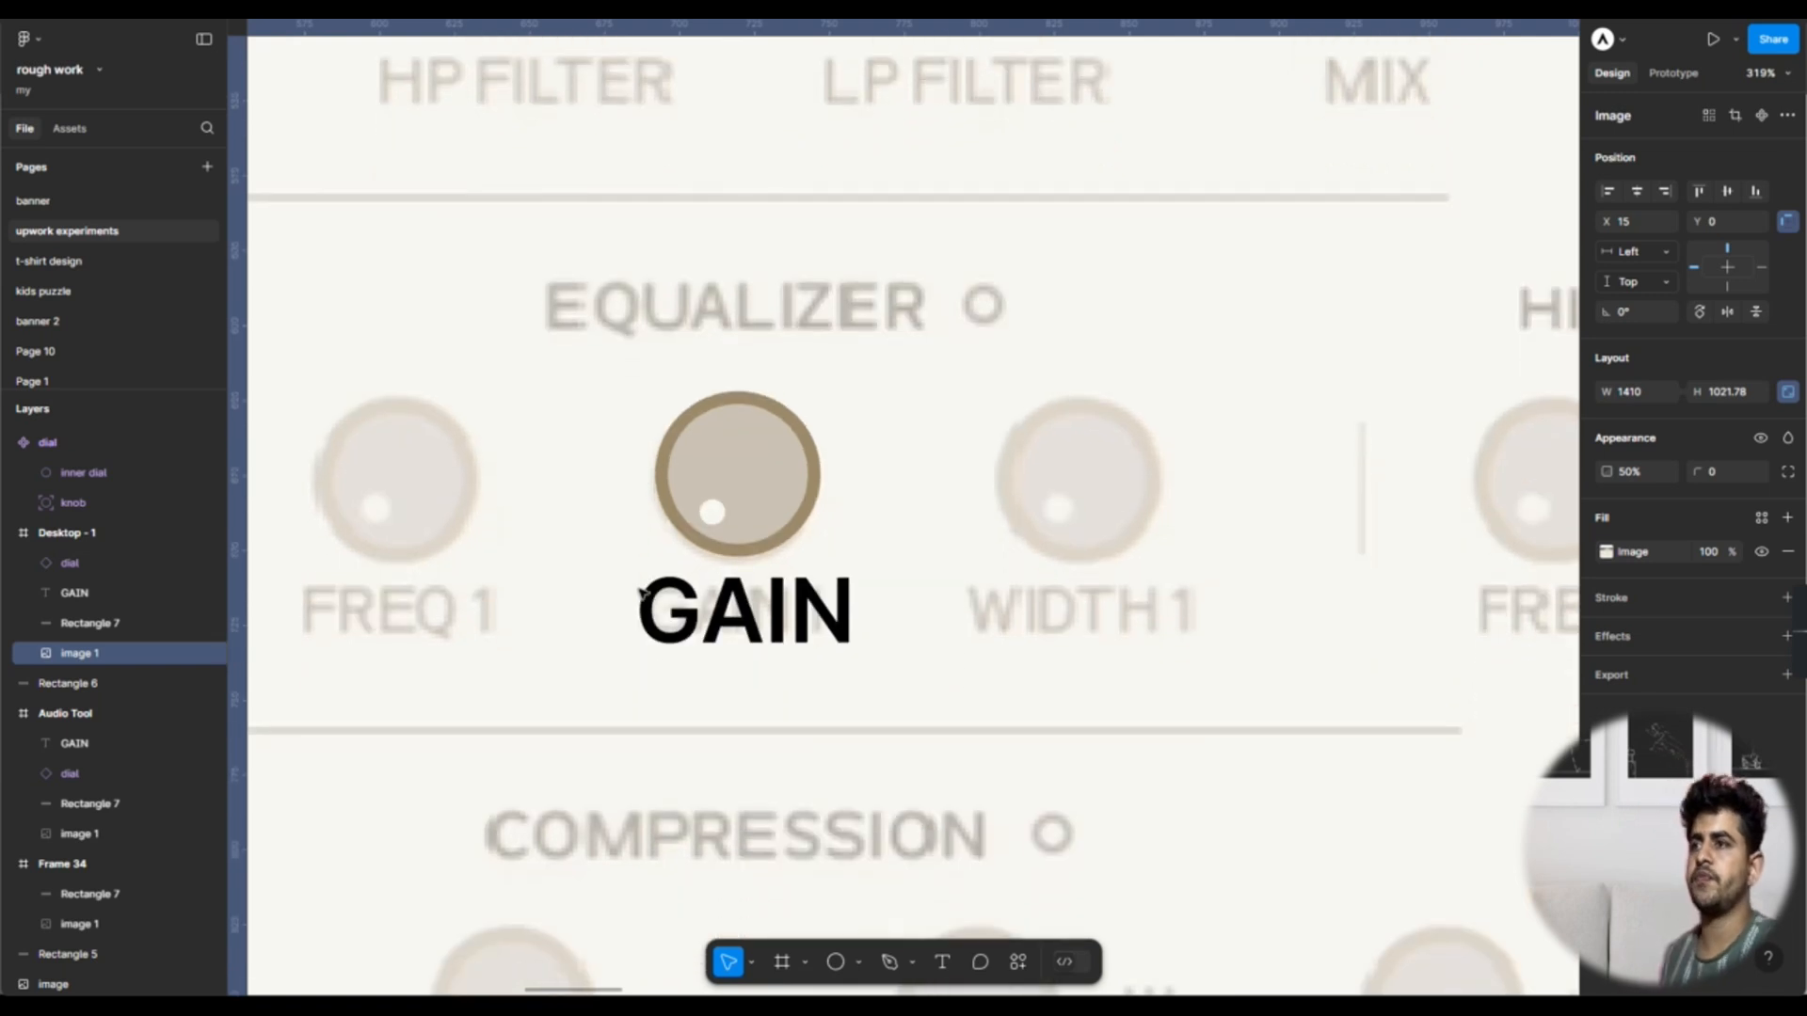
pyautogui.click(730, 609)
pyautogui.hscroll(-5, 725, 605)
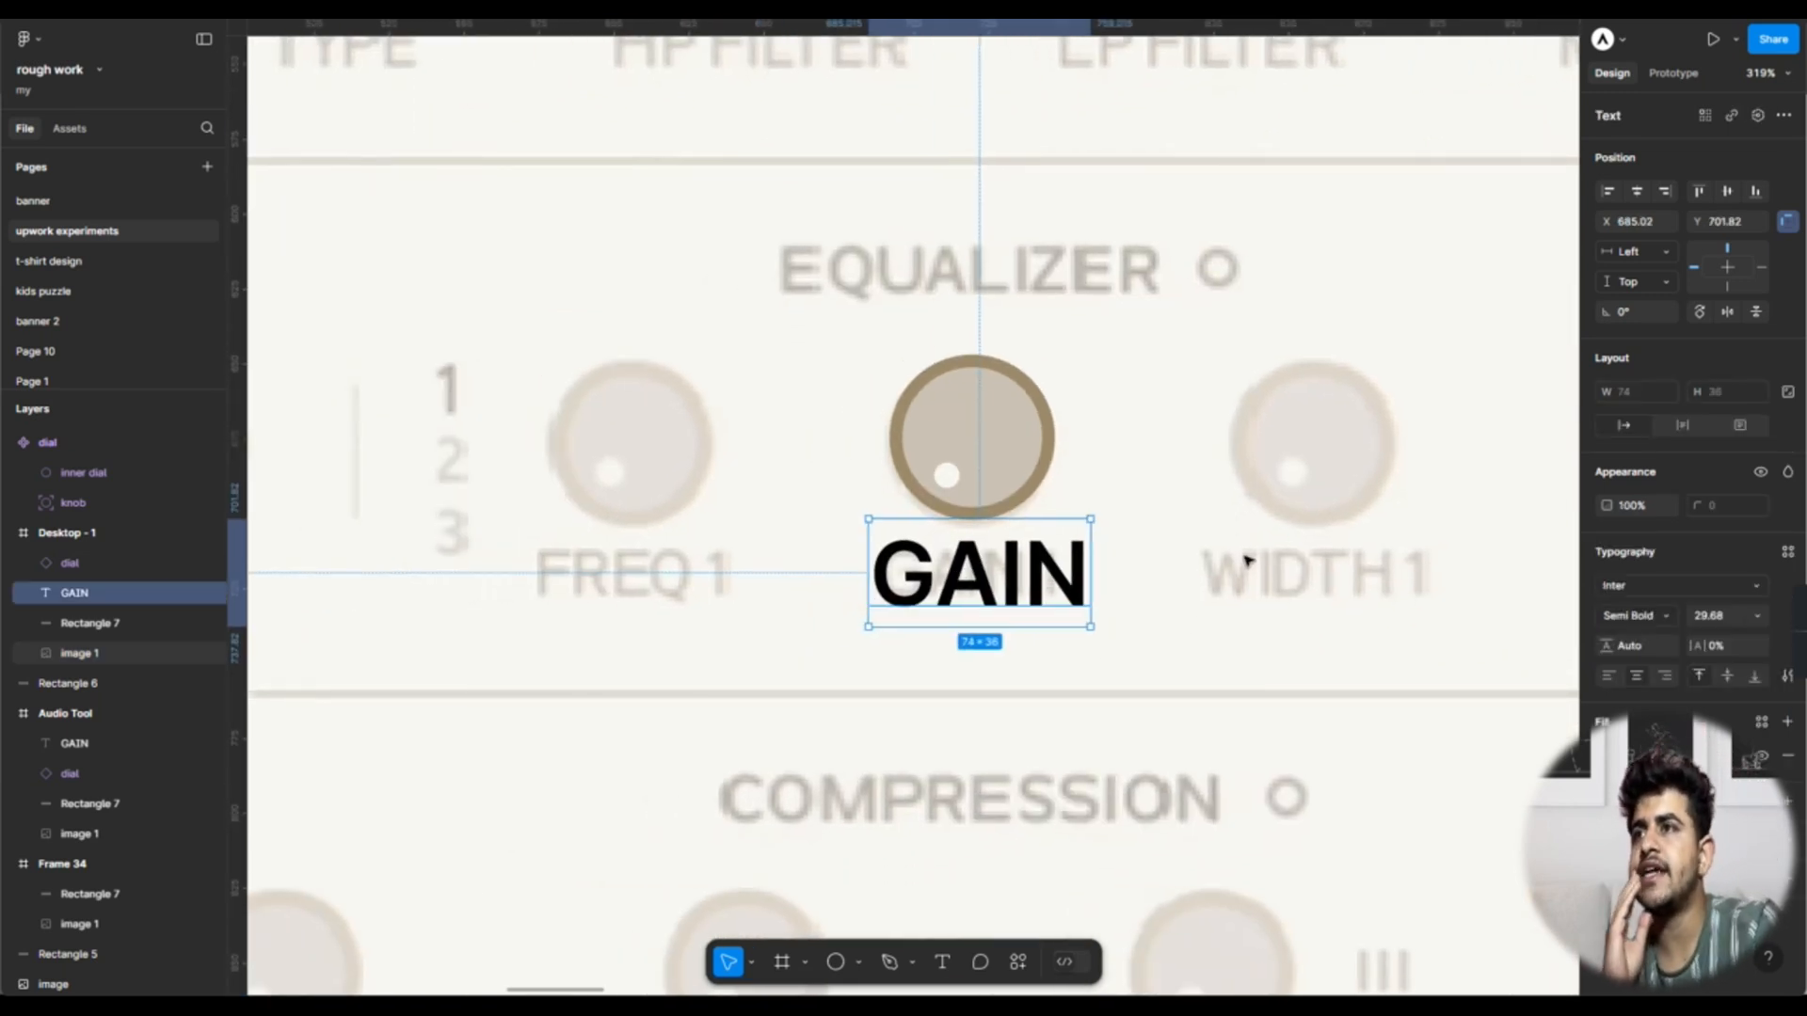
pyautogui.click(1724, 616)
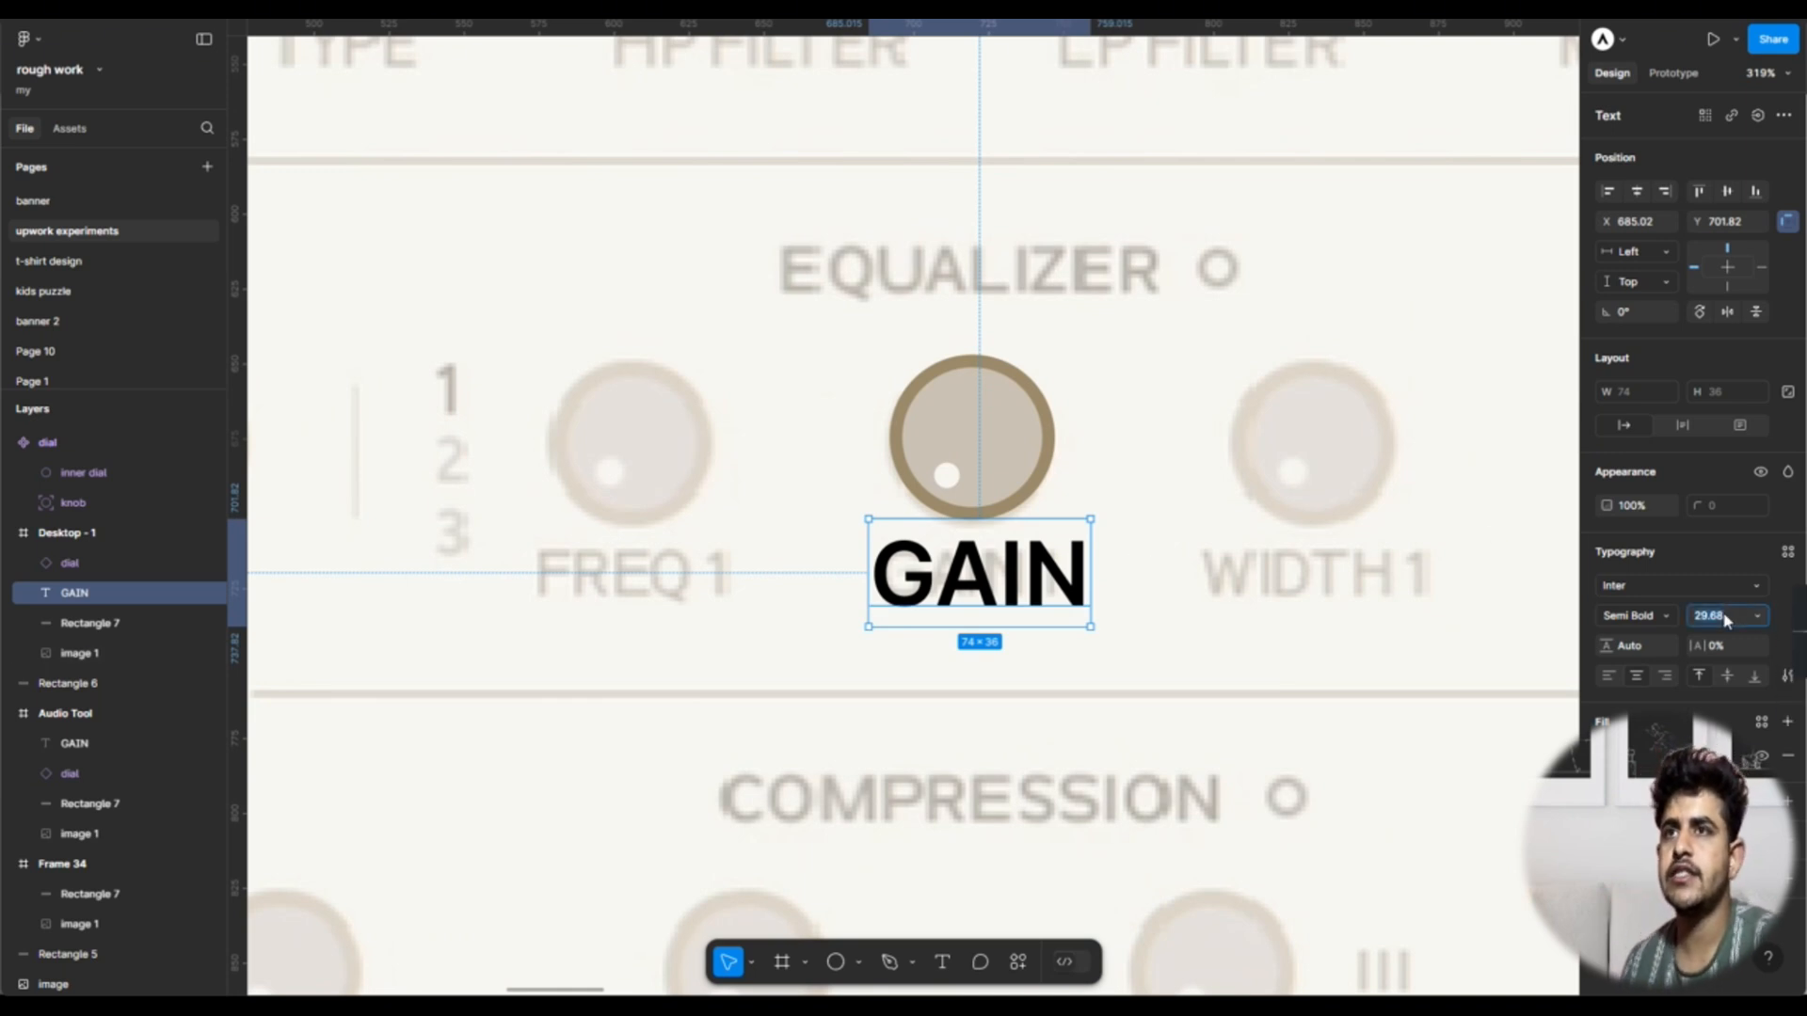
pyautogui.write('20')
pyautogui.press('Return')
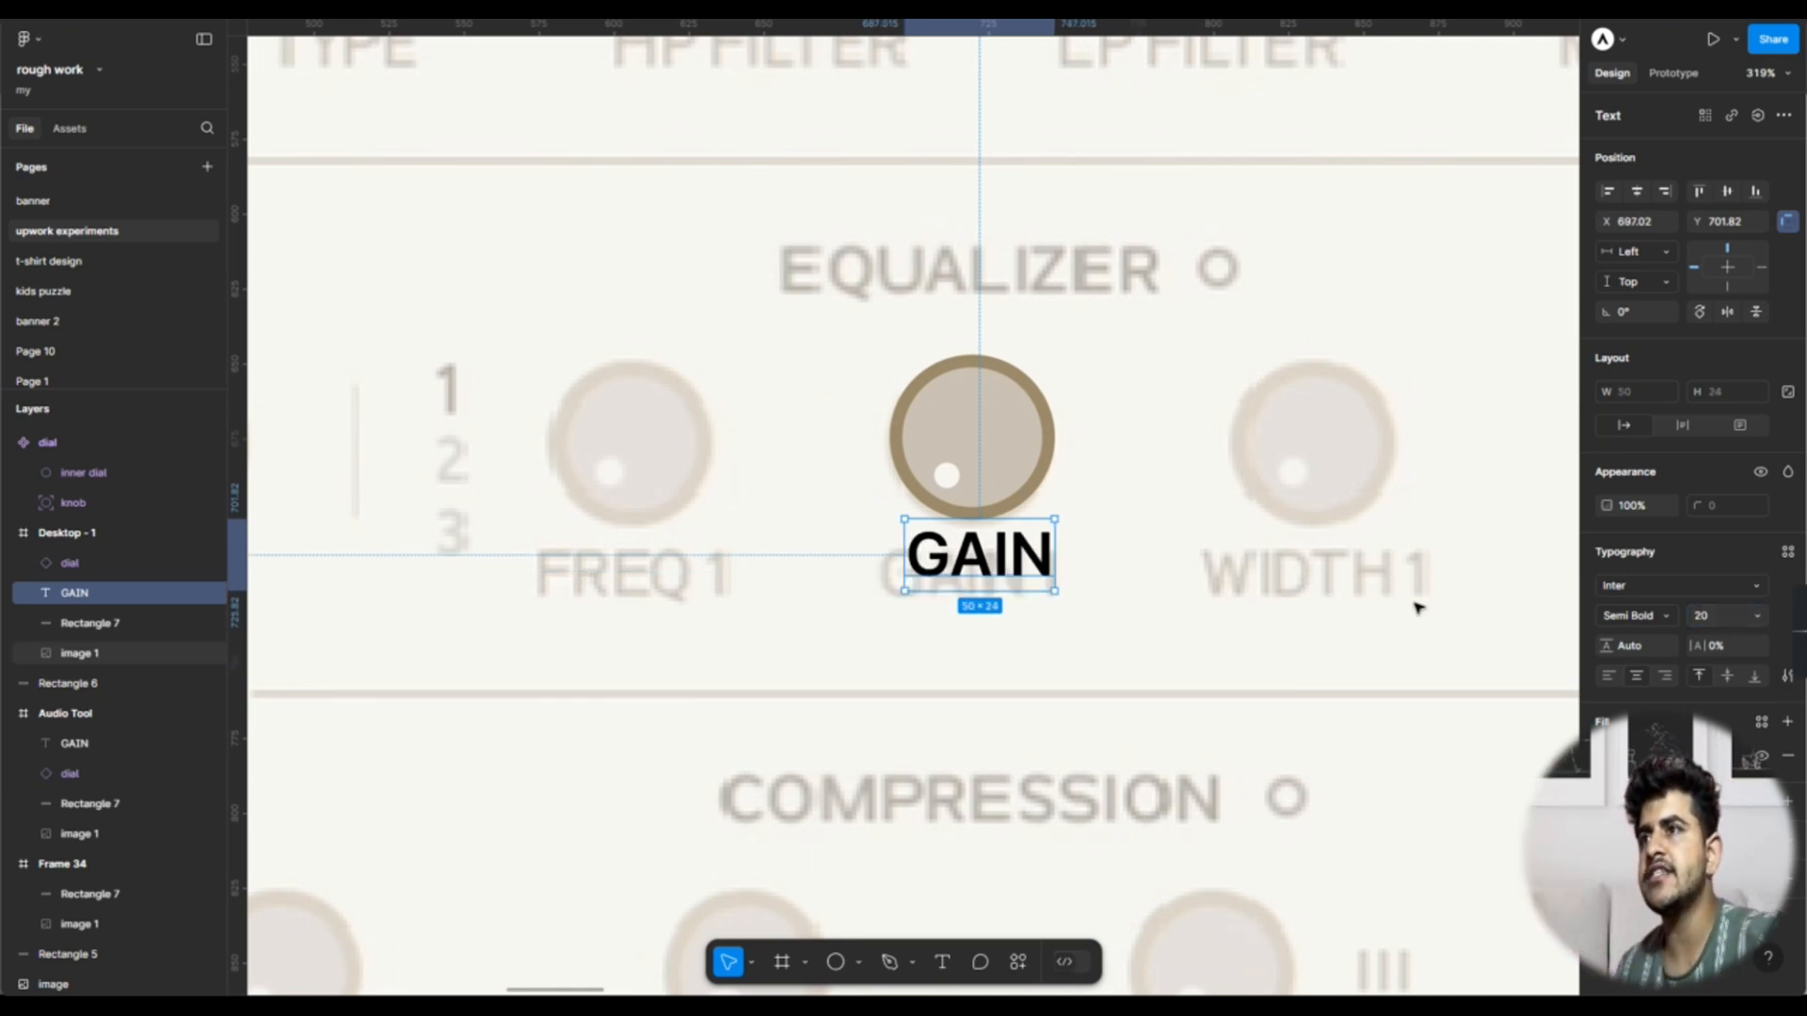
pyautogui.moveTo(972, 578); pyautogui.dragTo(974, 581)
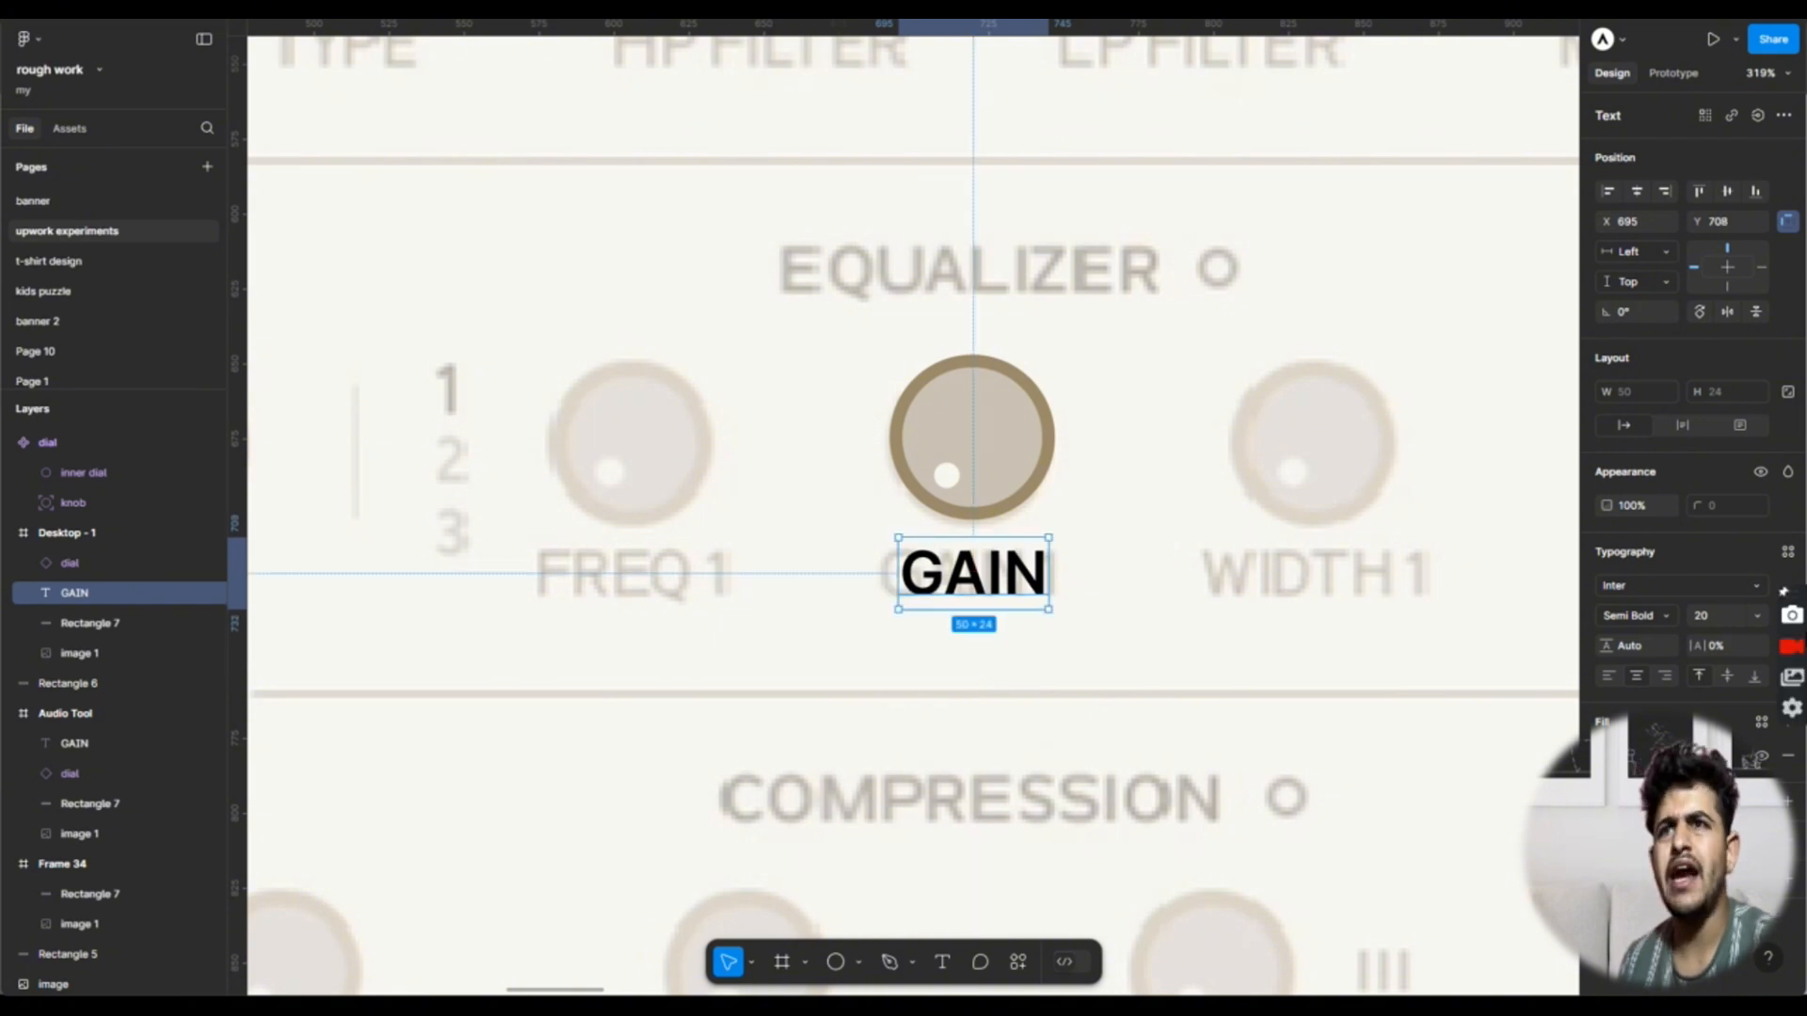
# Step: Set the GAIN label's font size to 22 and align it beneath the equalizer dial at X 692, Y 706
pyautogui.click(1718, 617)
pyautogui.write('22')
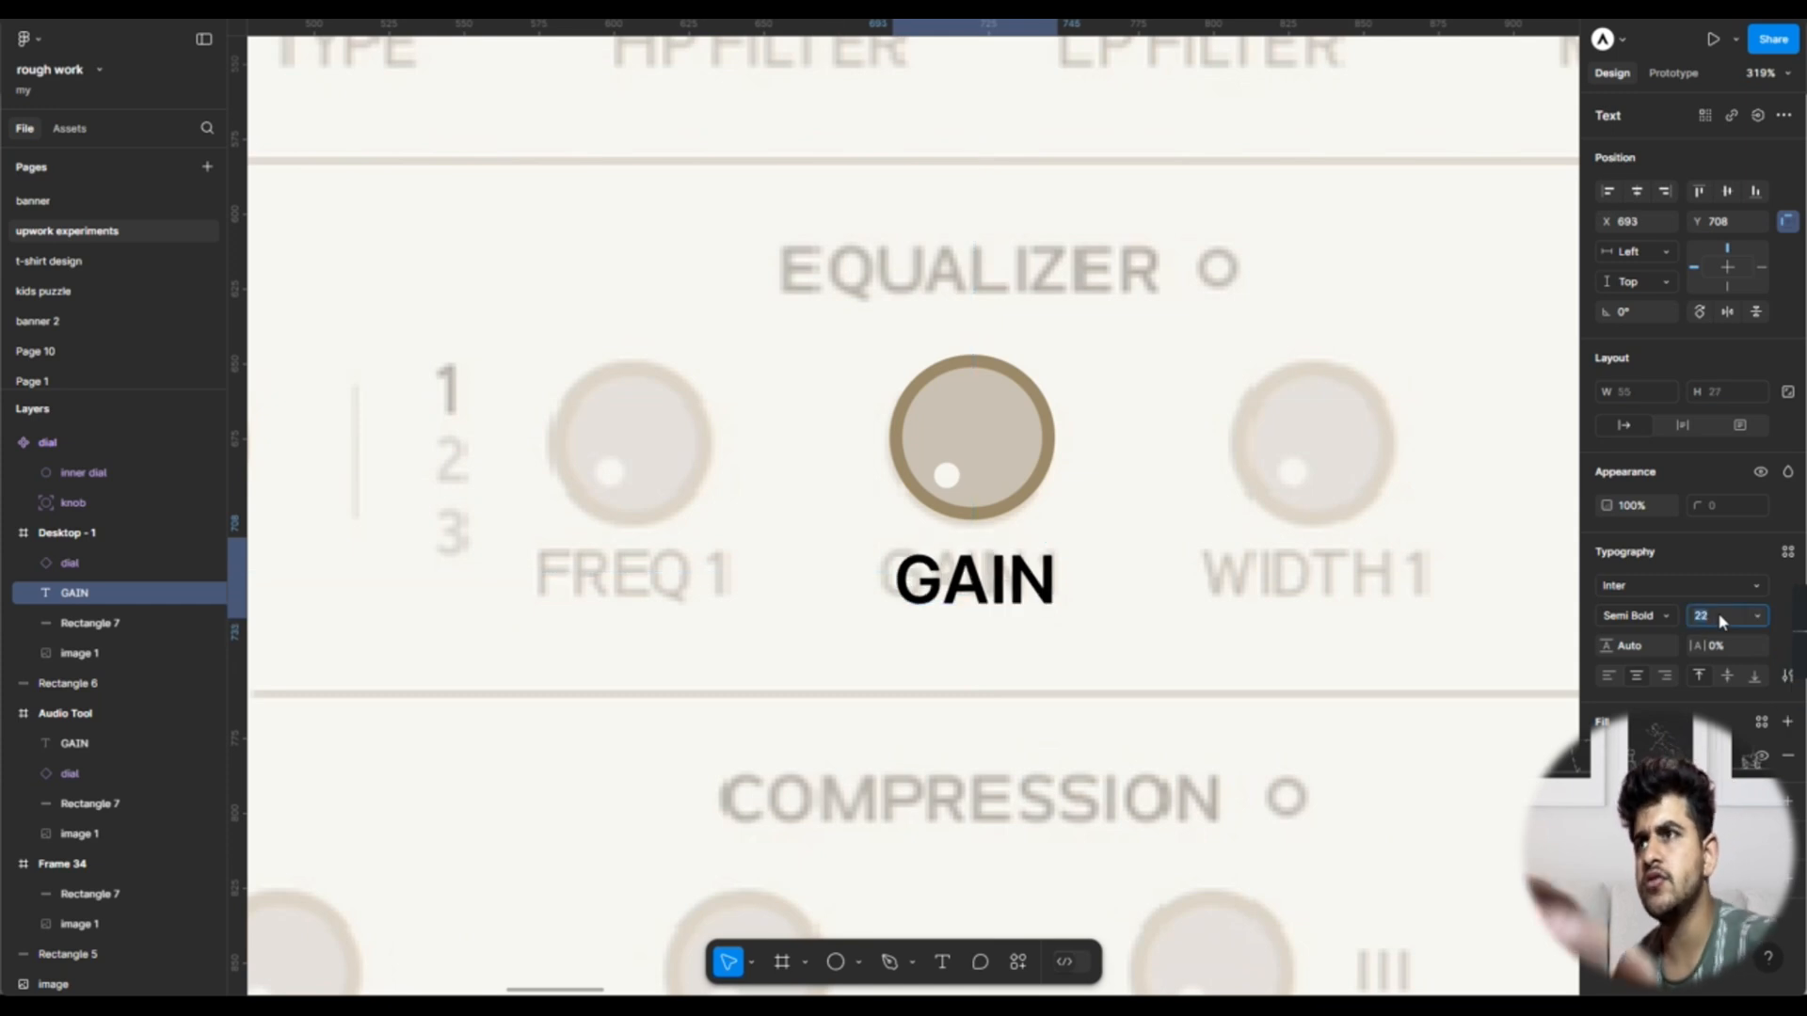
pyautogui.press('Return')
pyautogui.moveTo(989, 581); pyautogui.dragTo(986, 576)
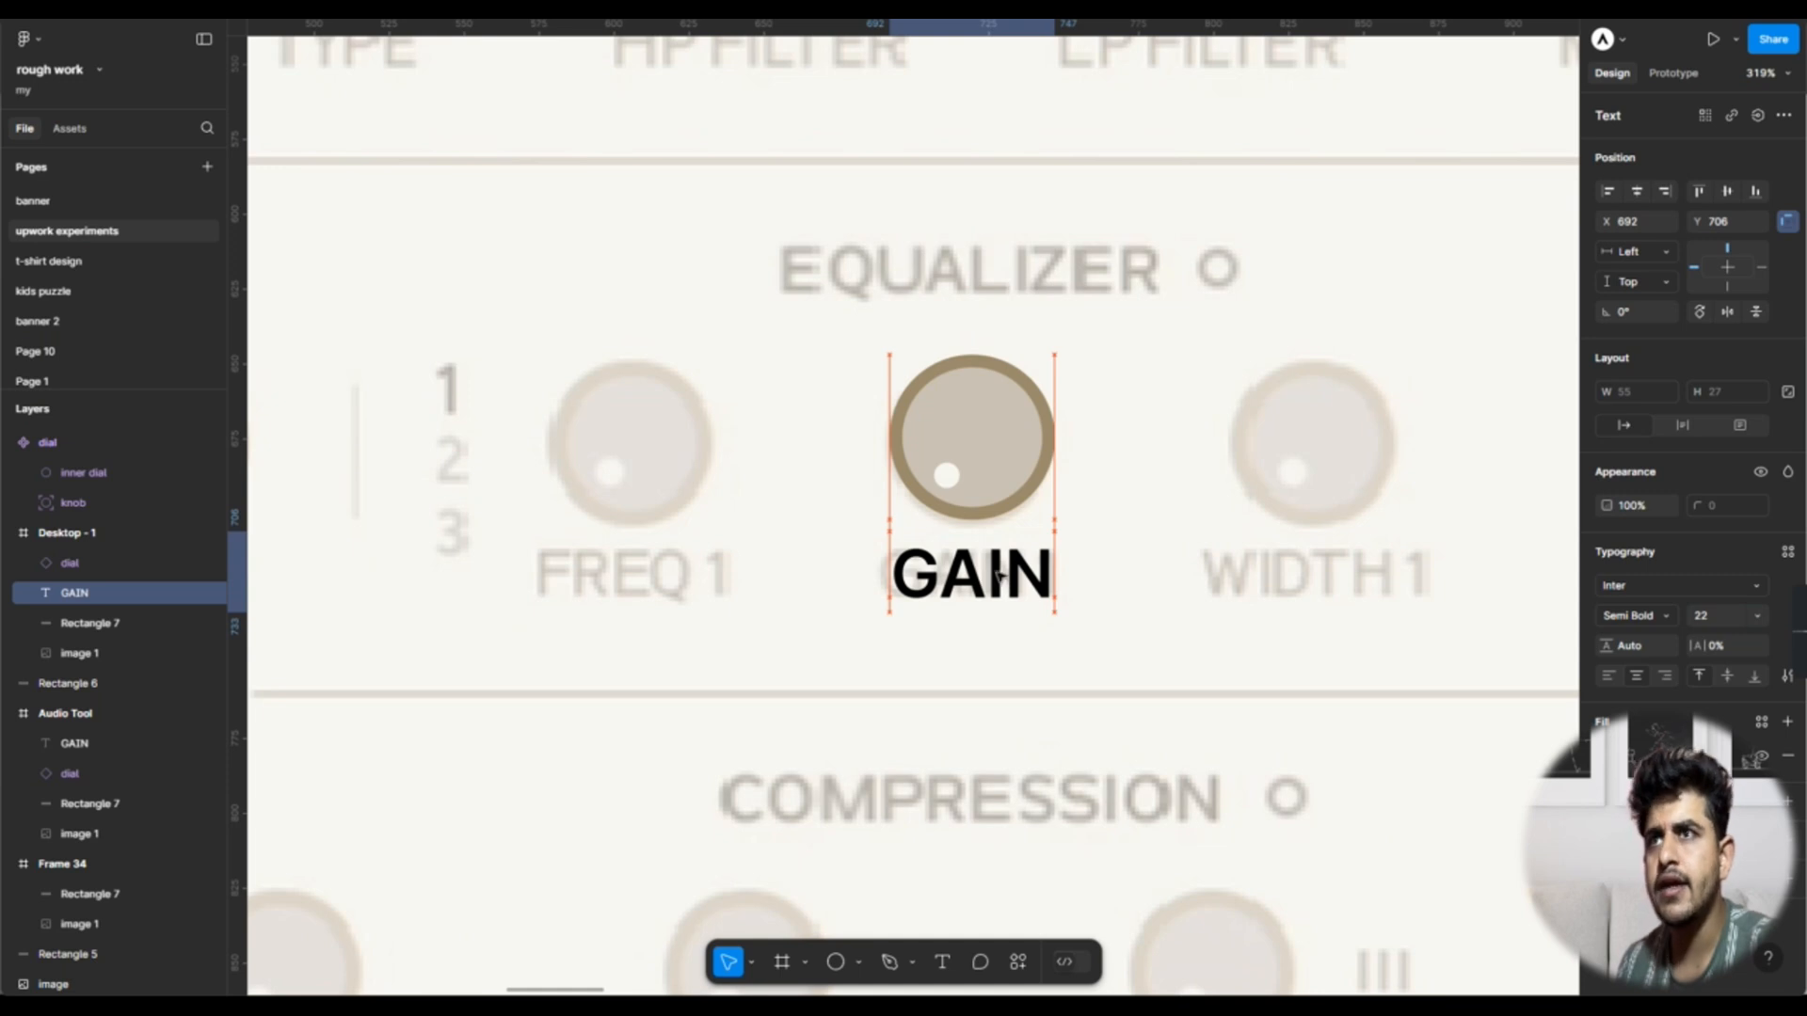
# Step: Try the Regular weight on the GAIN label and settle on Medium
pyautogui.click(1633, 615)
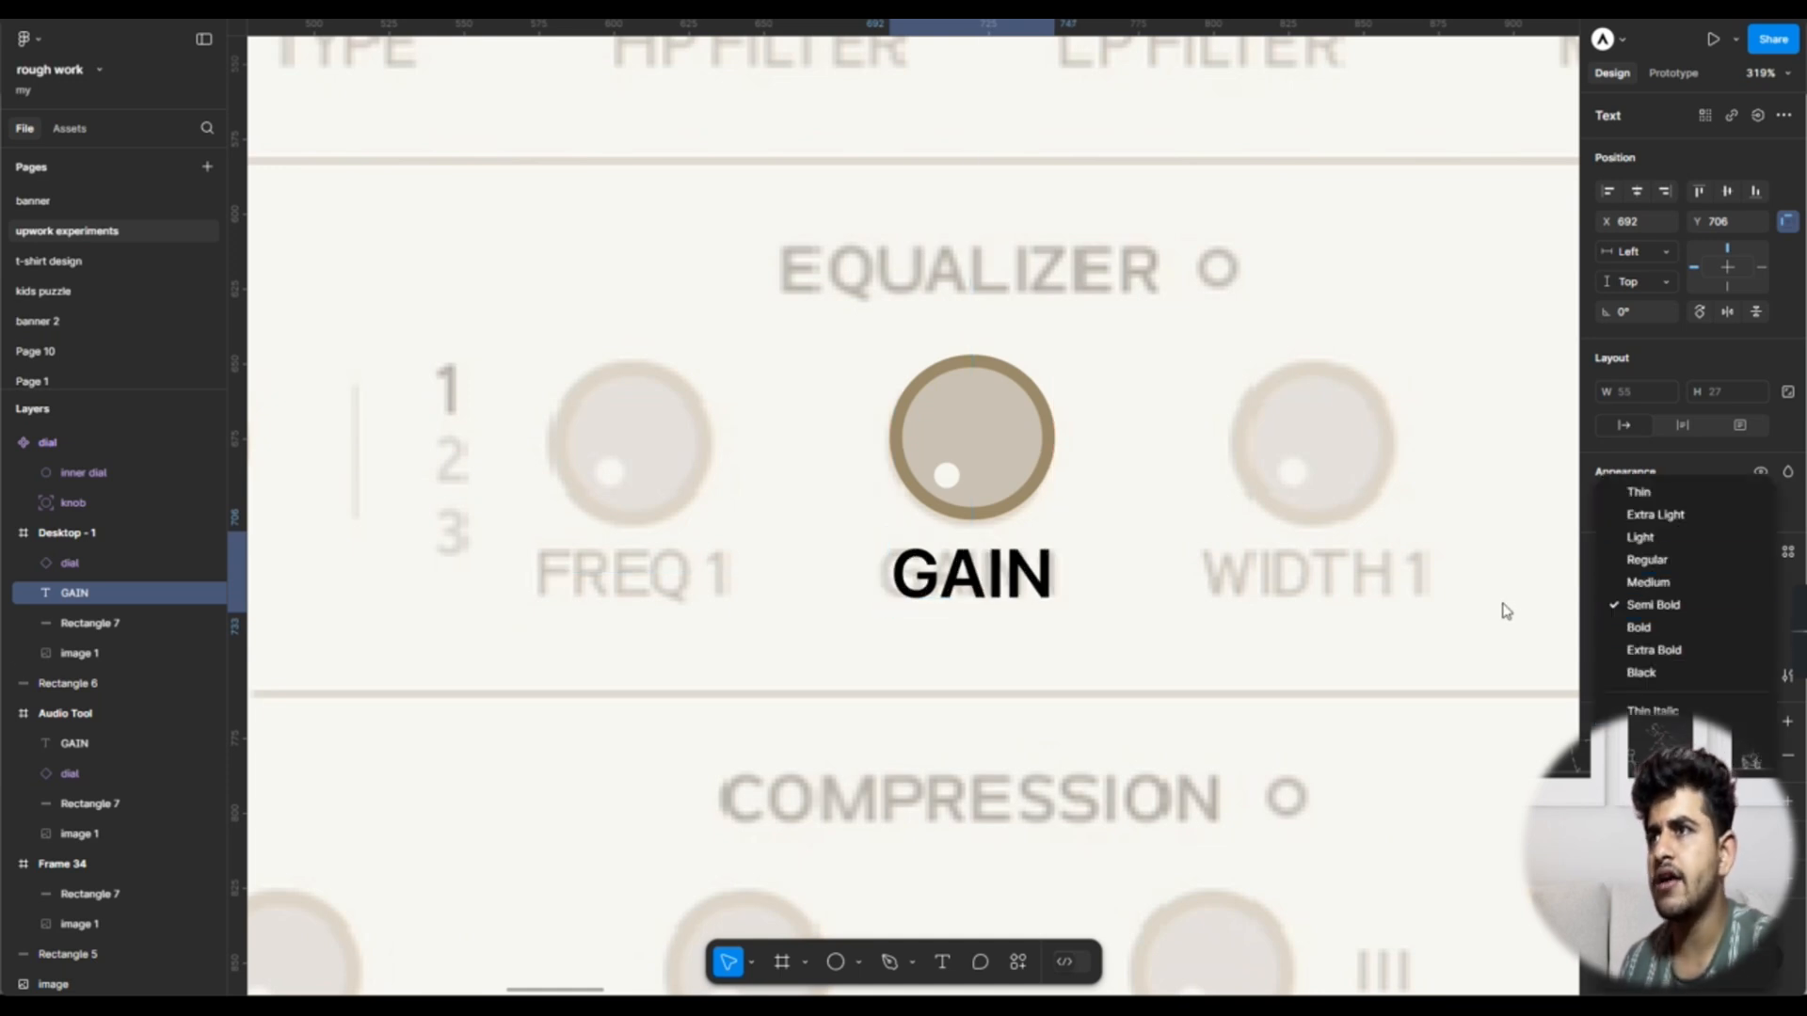
pyautogui.click(1661, 561)
pyautogui.click(1658, 621)
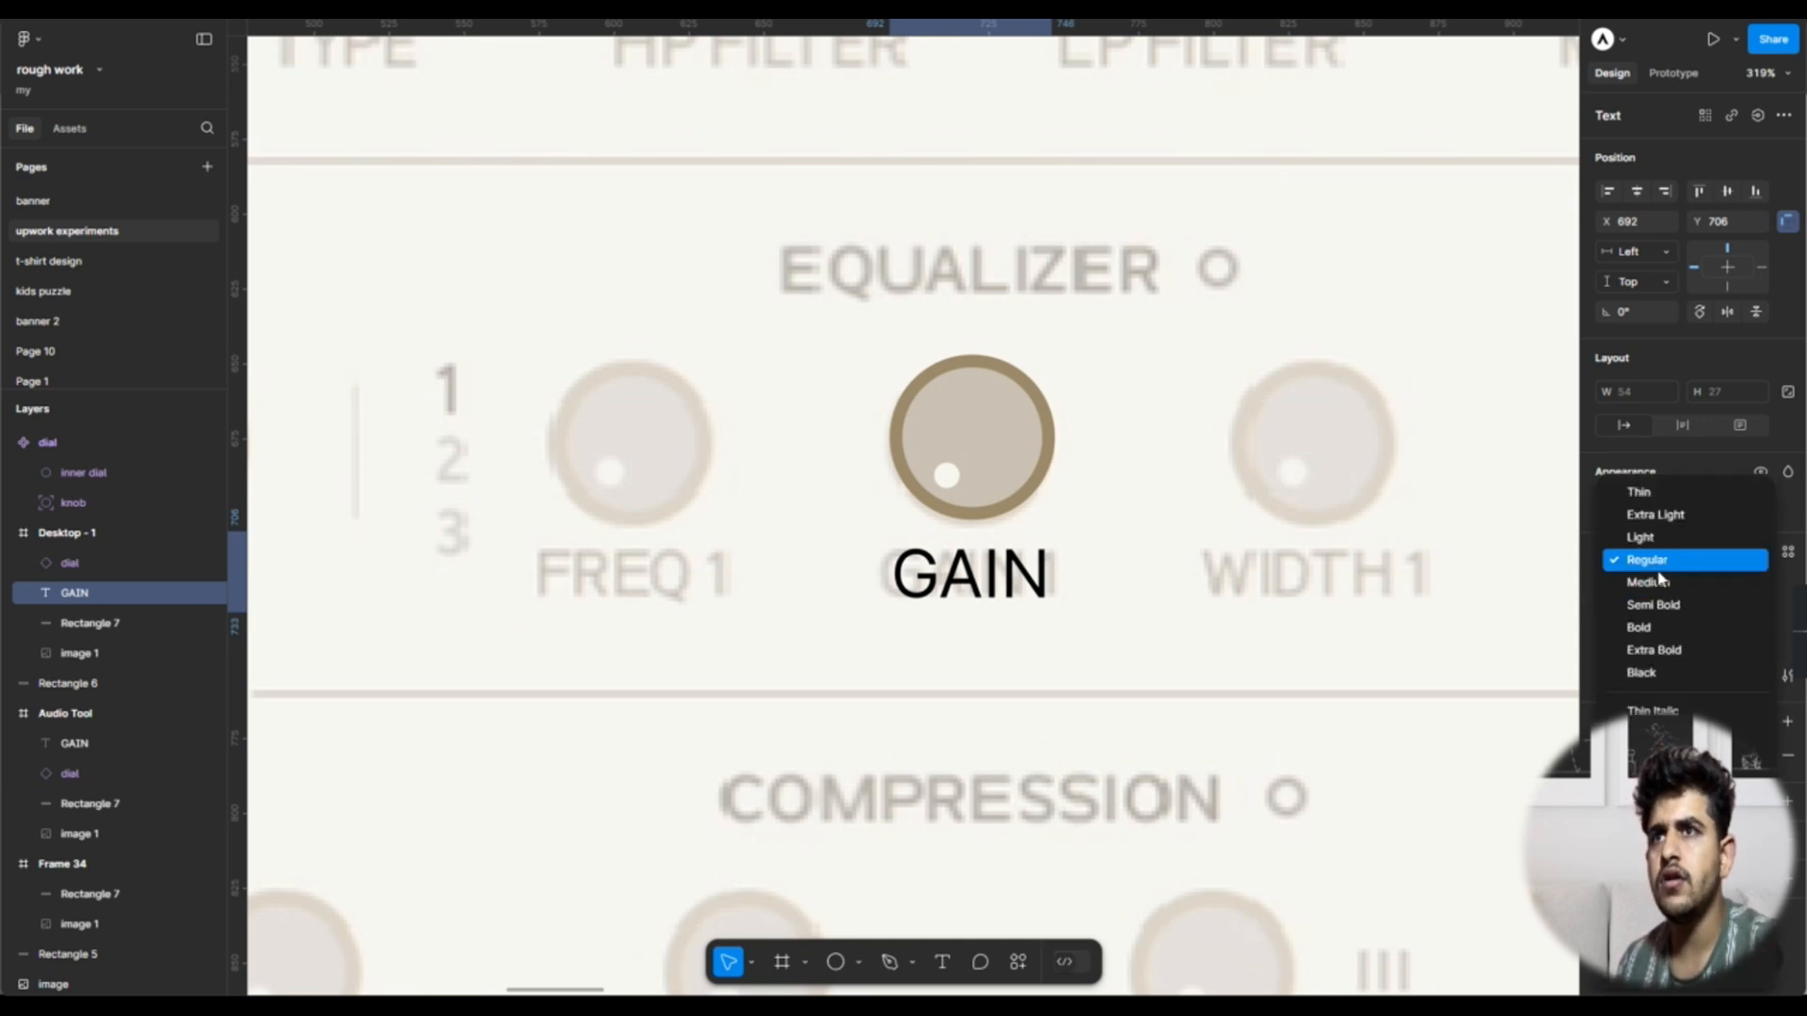
pyautogui.click(1656, 583)
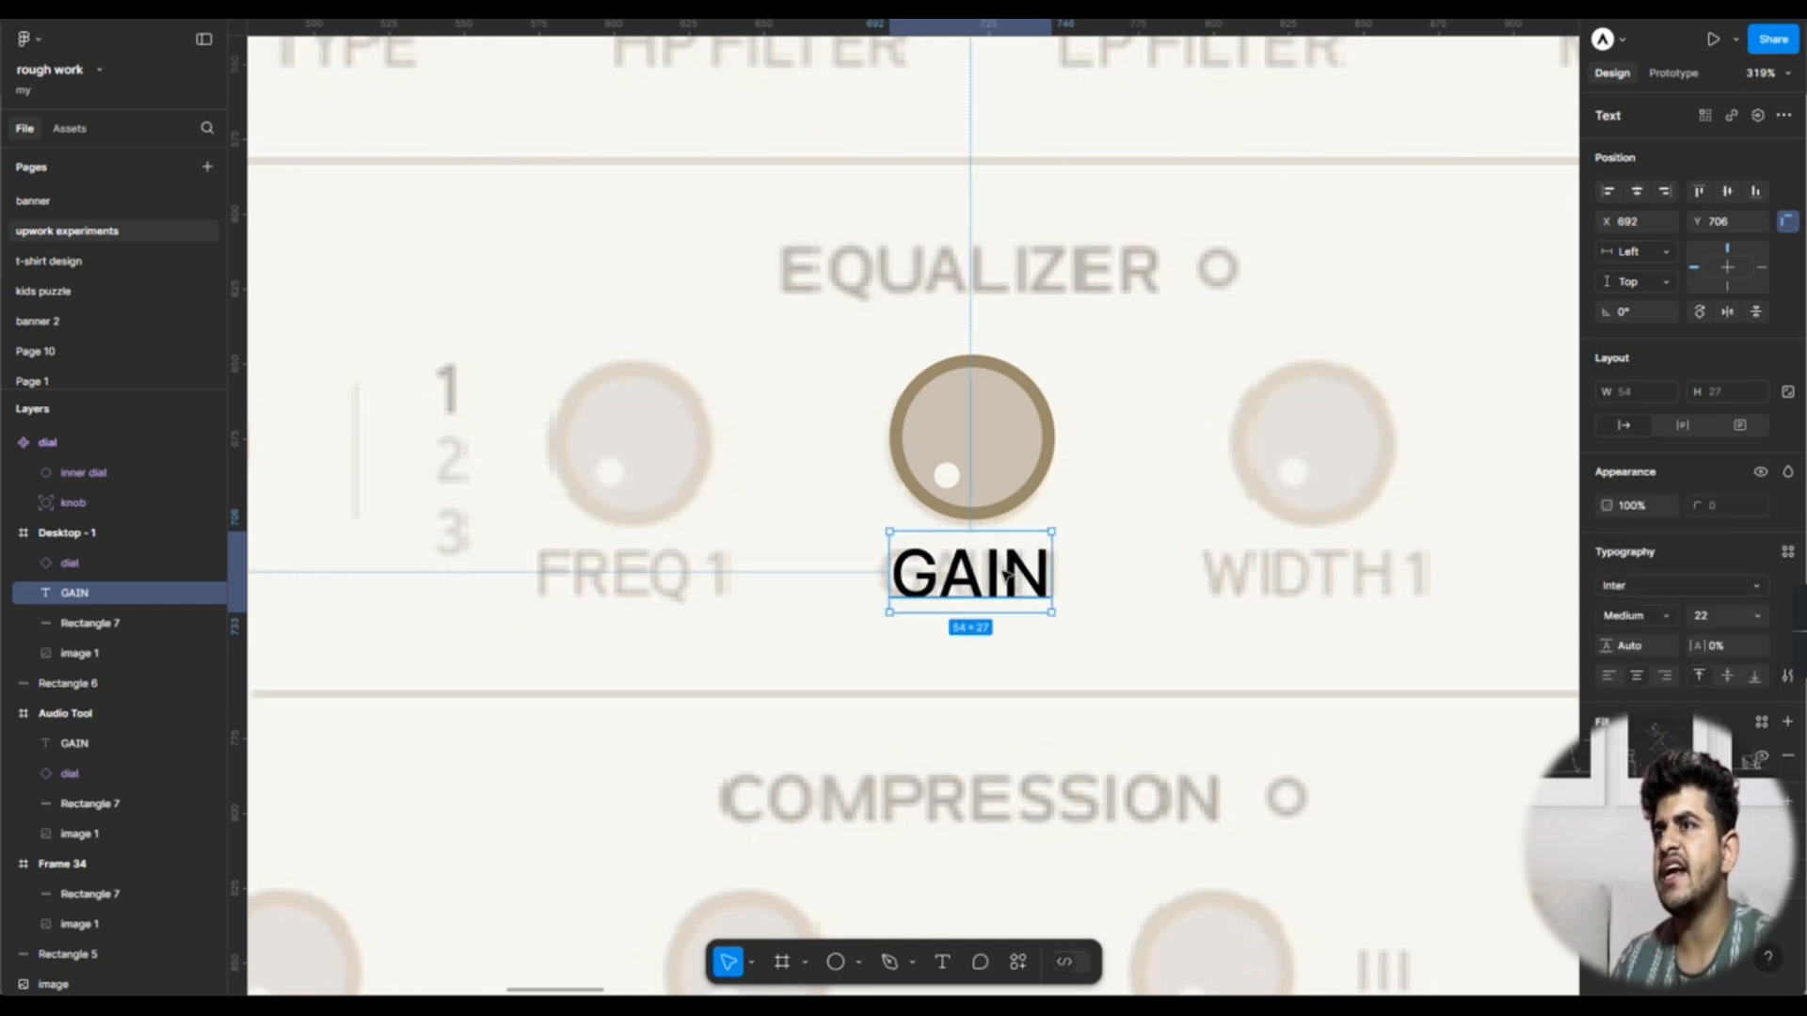
# Step: Fill the GAIN label with the colour sampled from the dial's outer ring and darken it to 79653D
pyautogui.press('i')
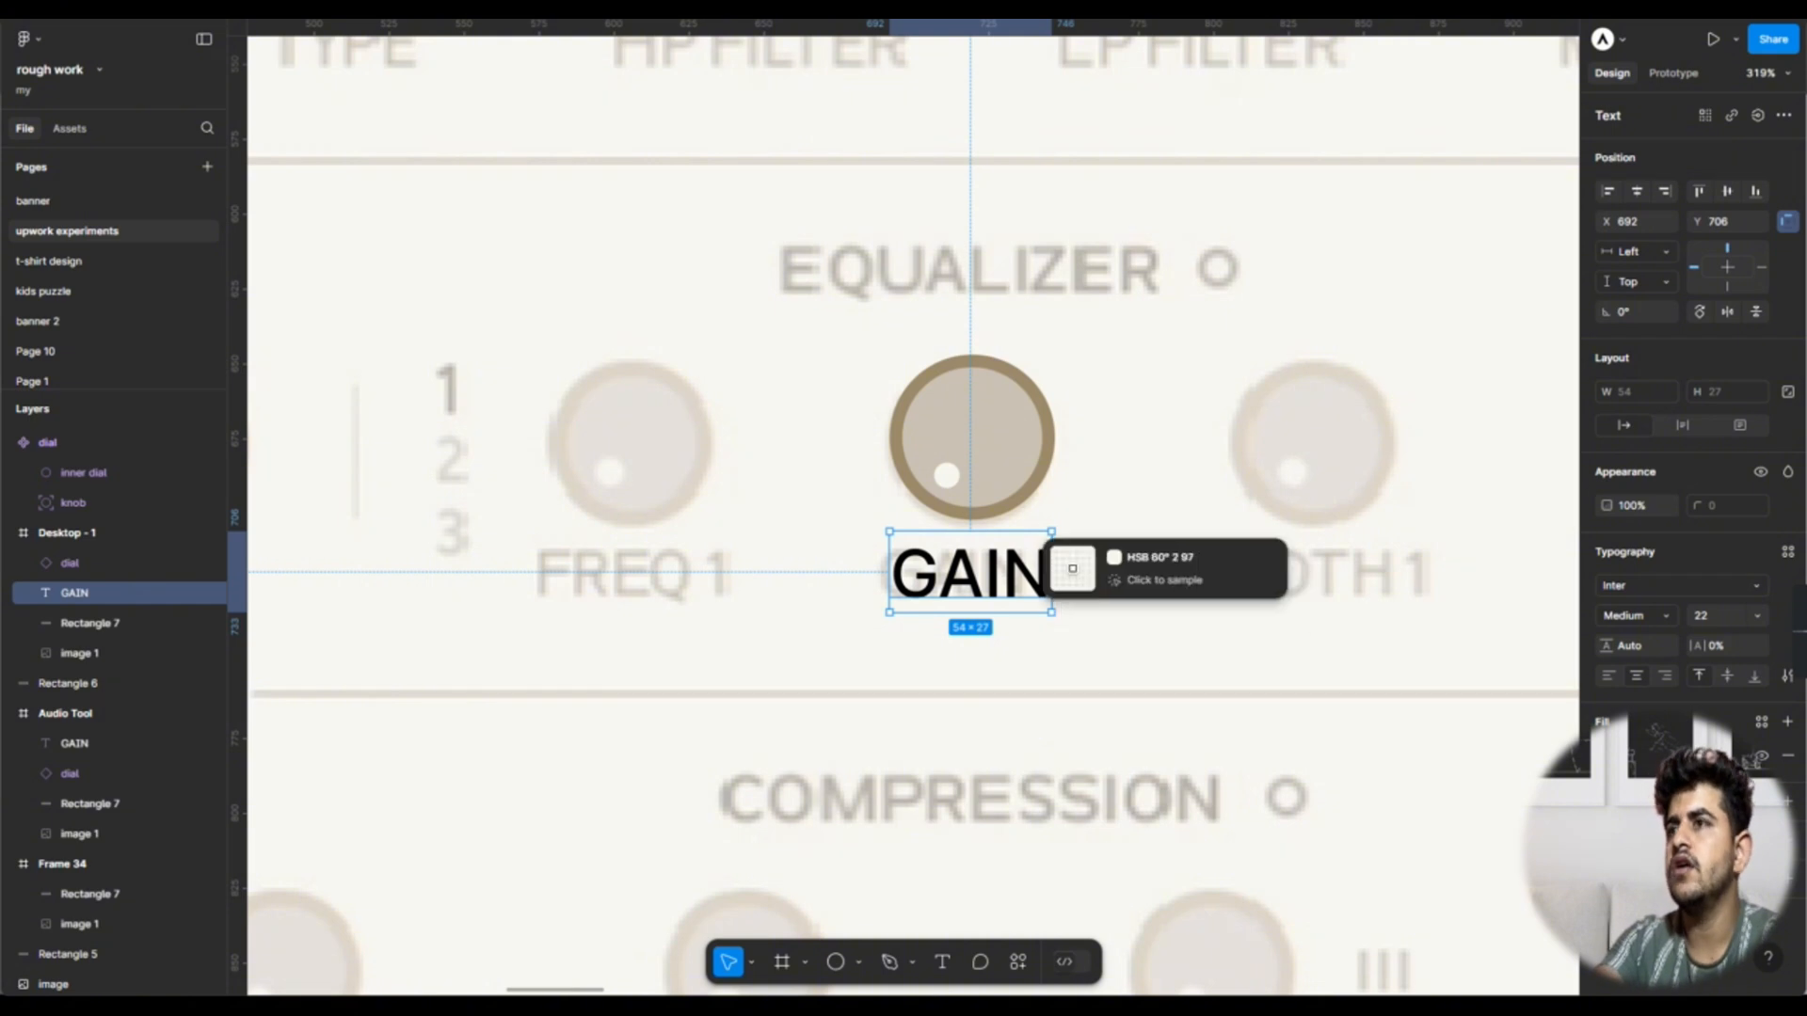
pyautogui.click(1042, 486)
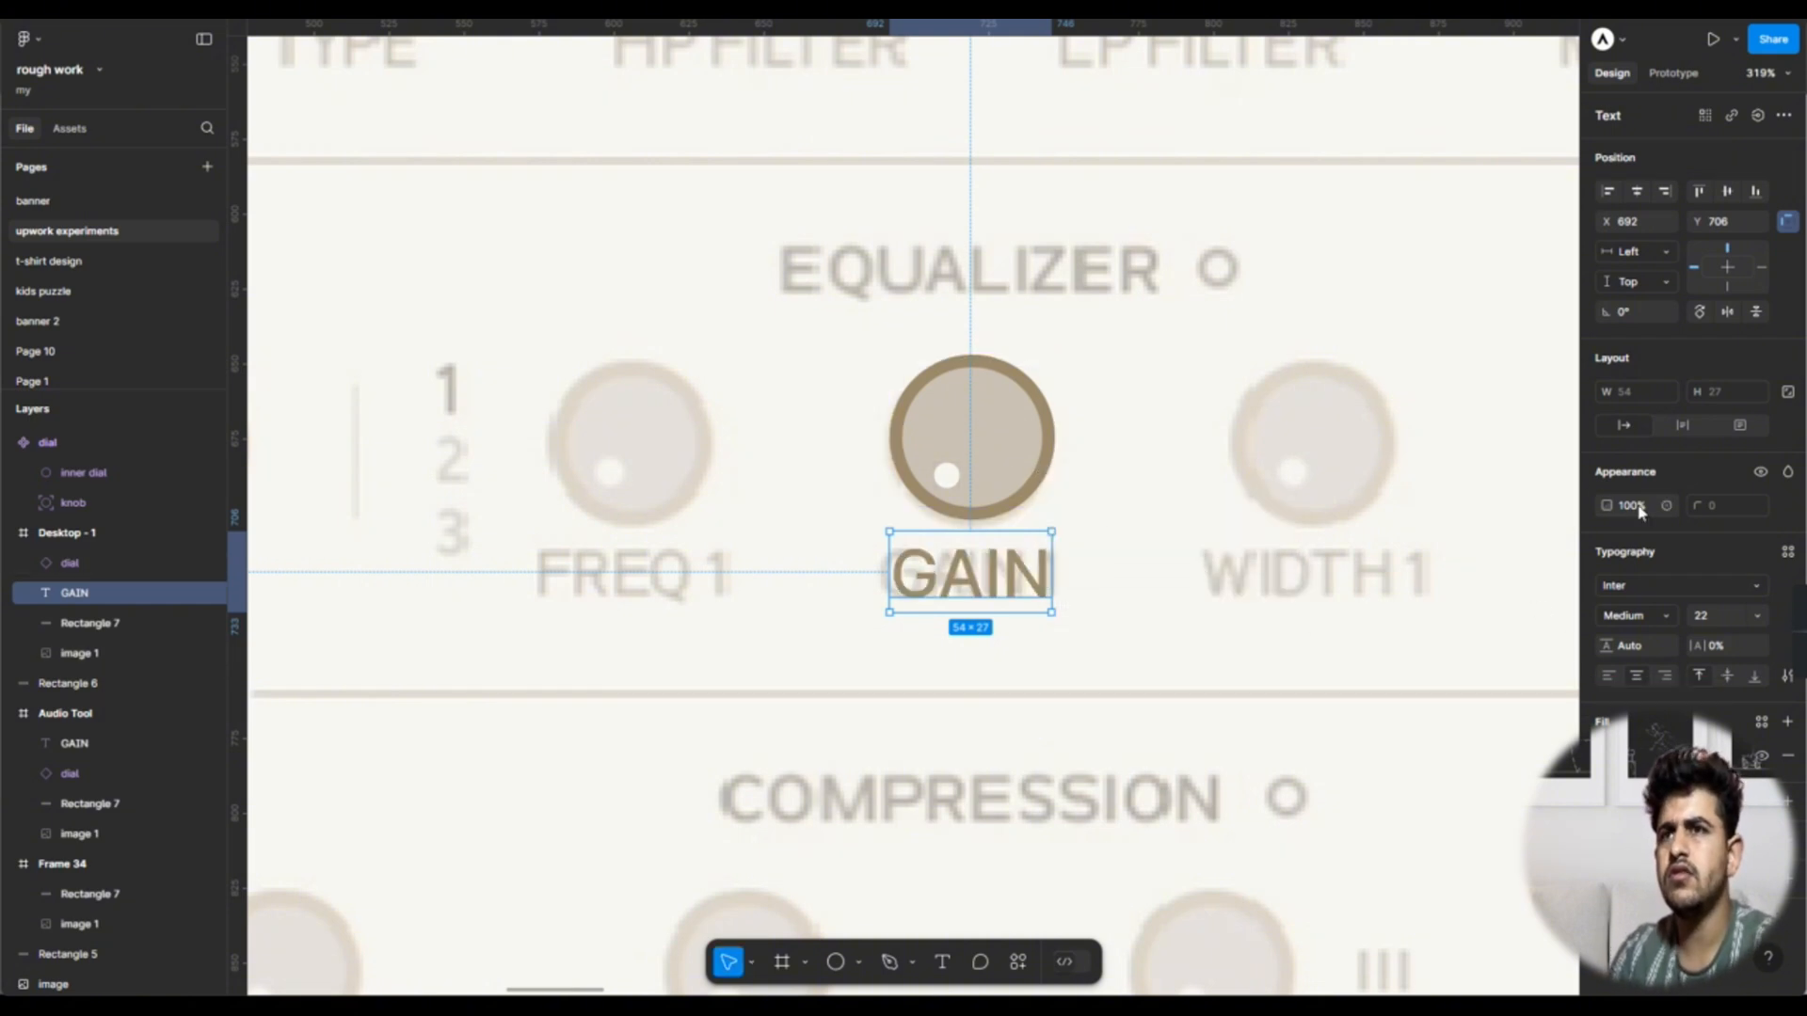
pyautogui.moveTo(1682, 939); pyautogui.dragTo(1461, 939)
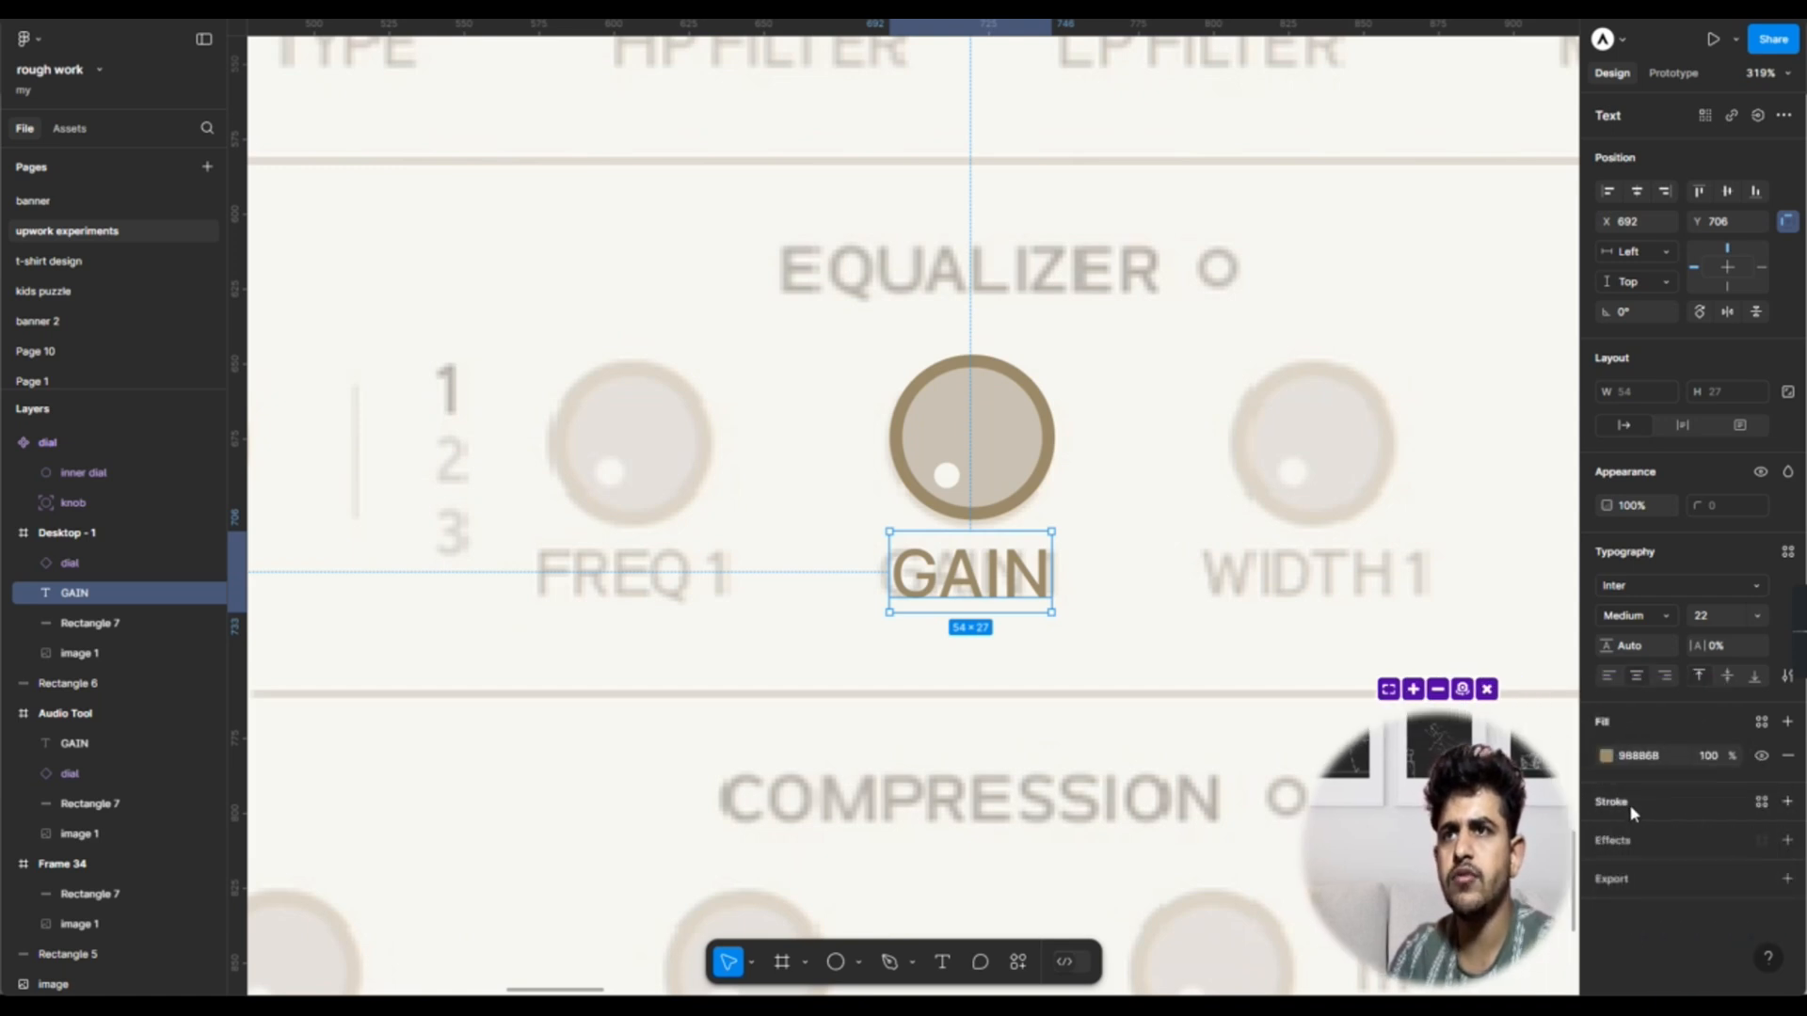
pyautogui.click(1606, 755)
pyautogui.click(1466, 639)
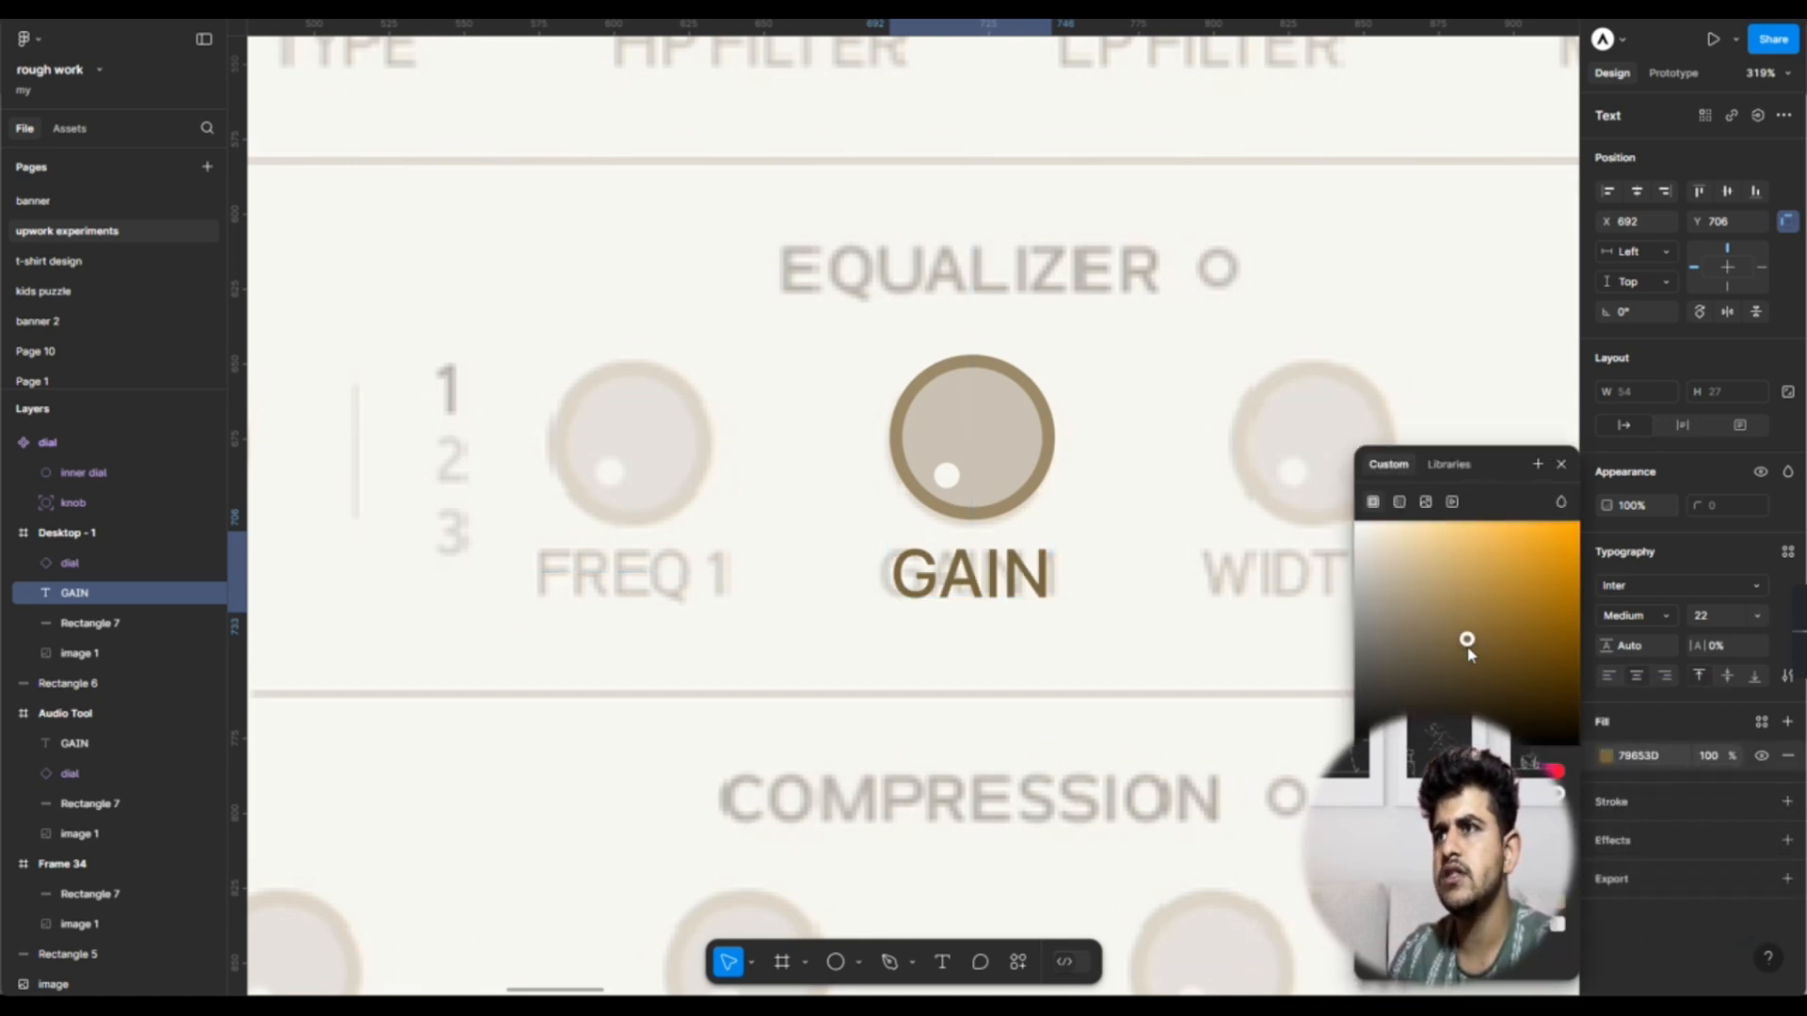
pyautogui.moveTo(1479, 847); pyautogui.dragTo(1699, 852)
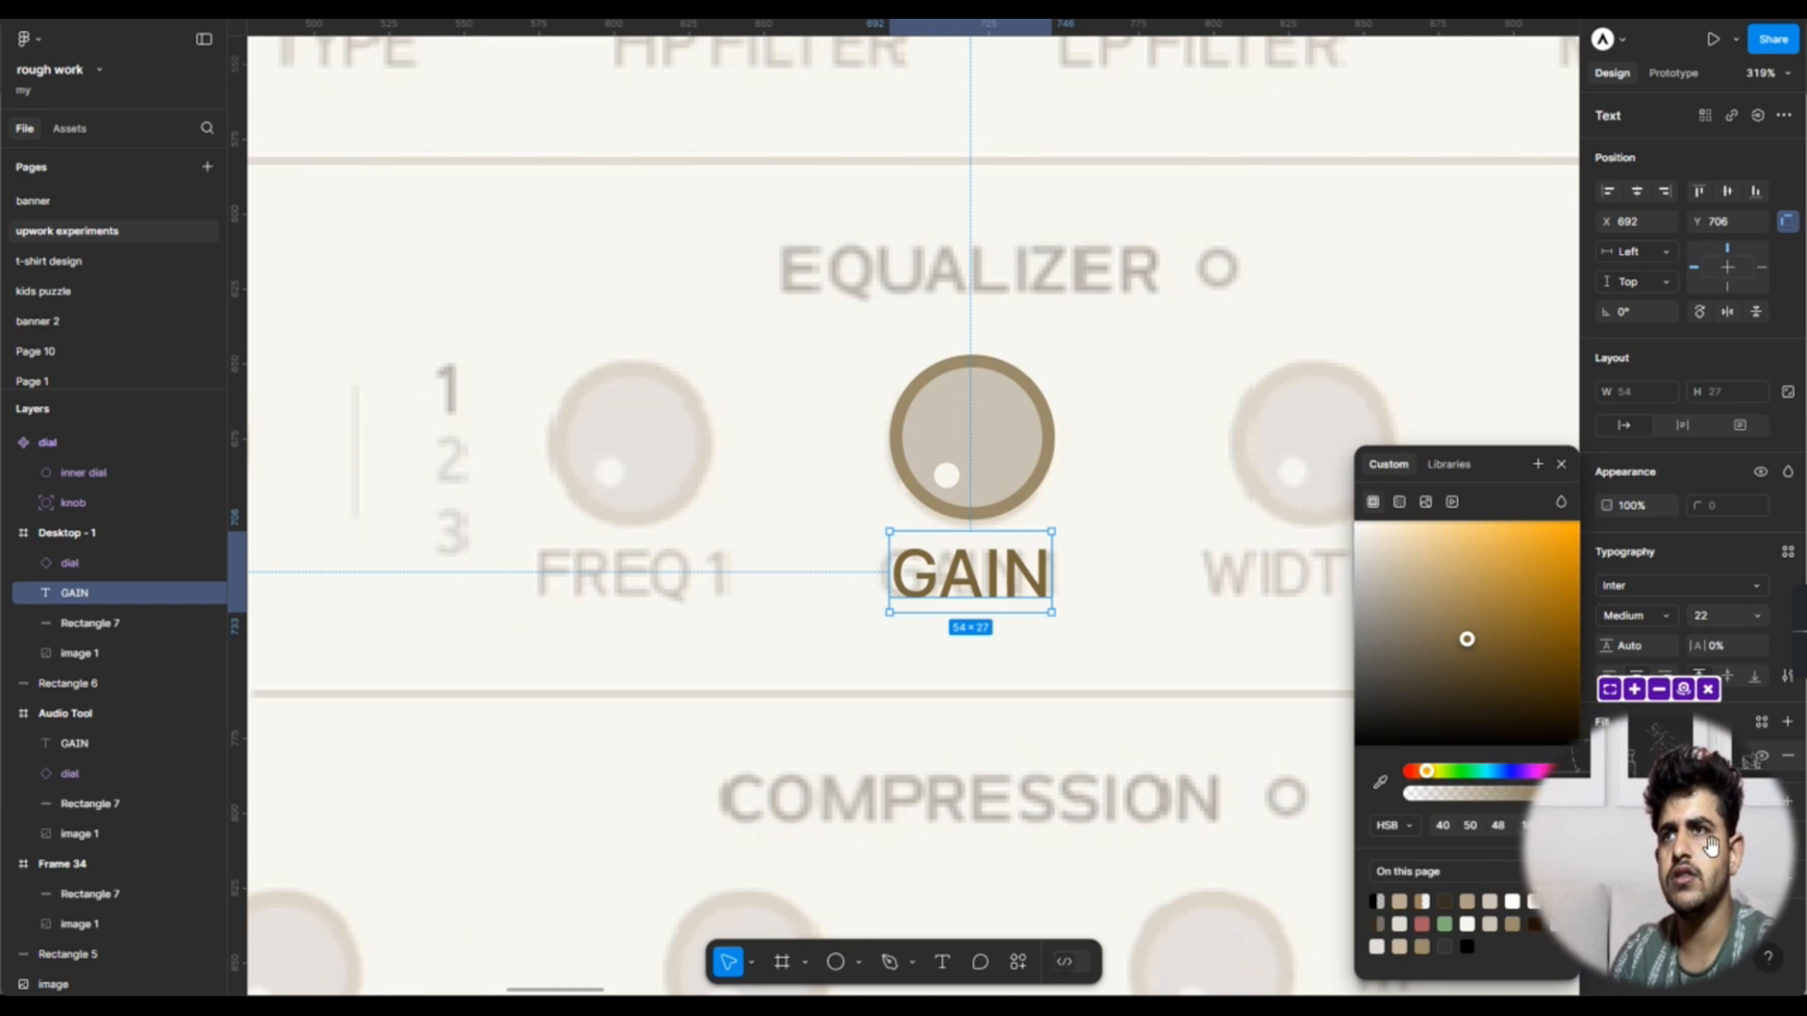
pyautogui.moveTo(1516, 462); pyautogui.dragTo(1633, 195)
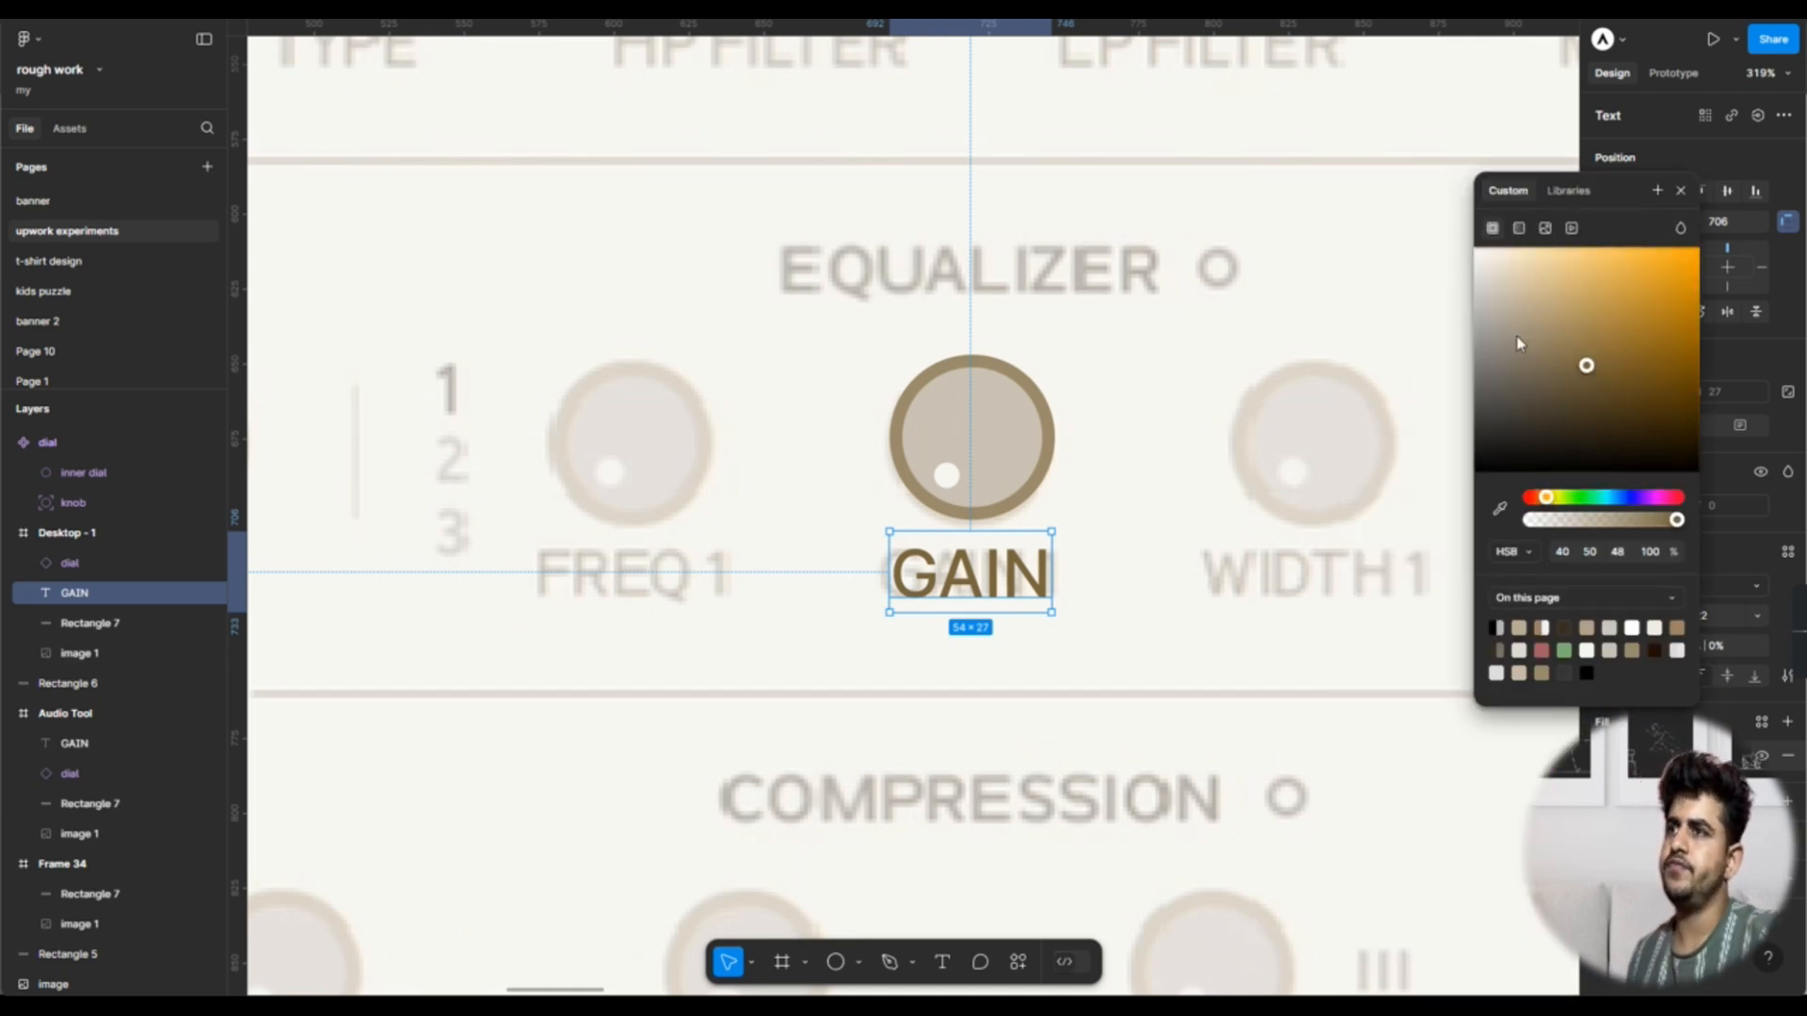
pyautogui.click(1681, 191)
pyautogui.click(1140, 594)
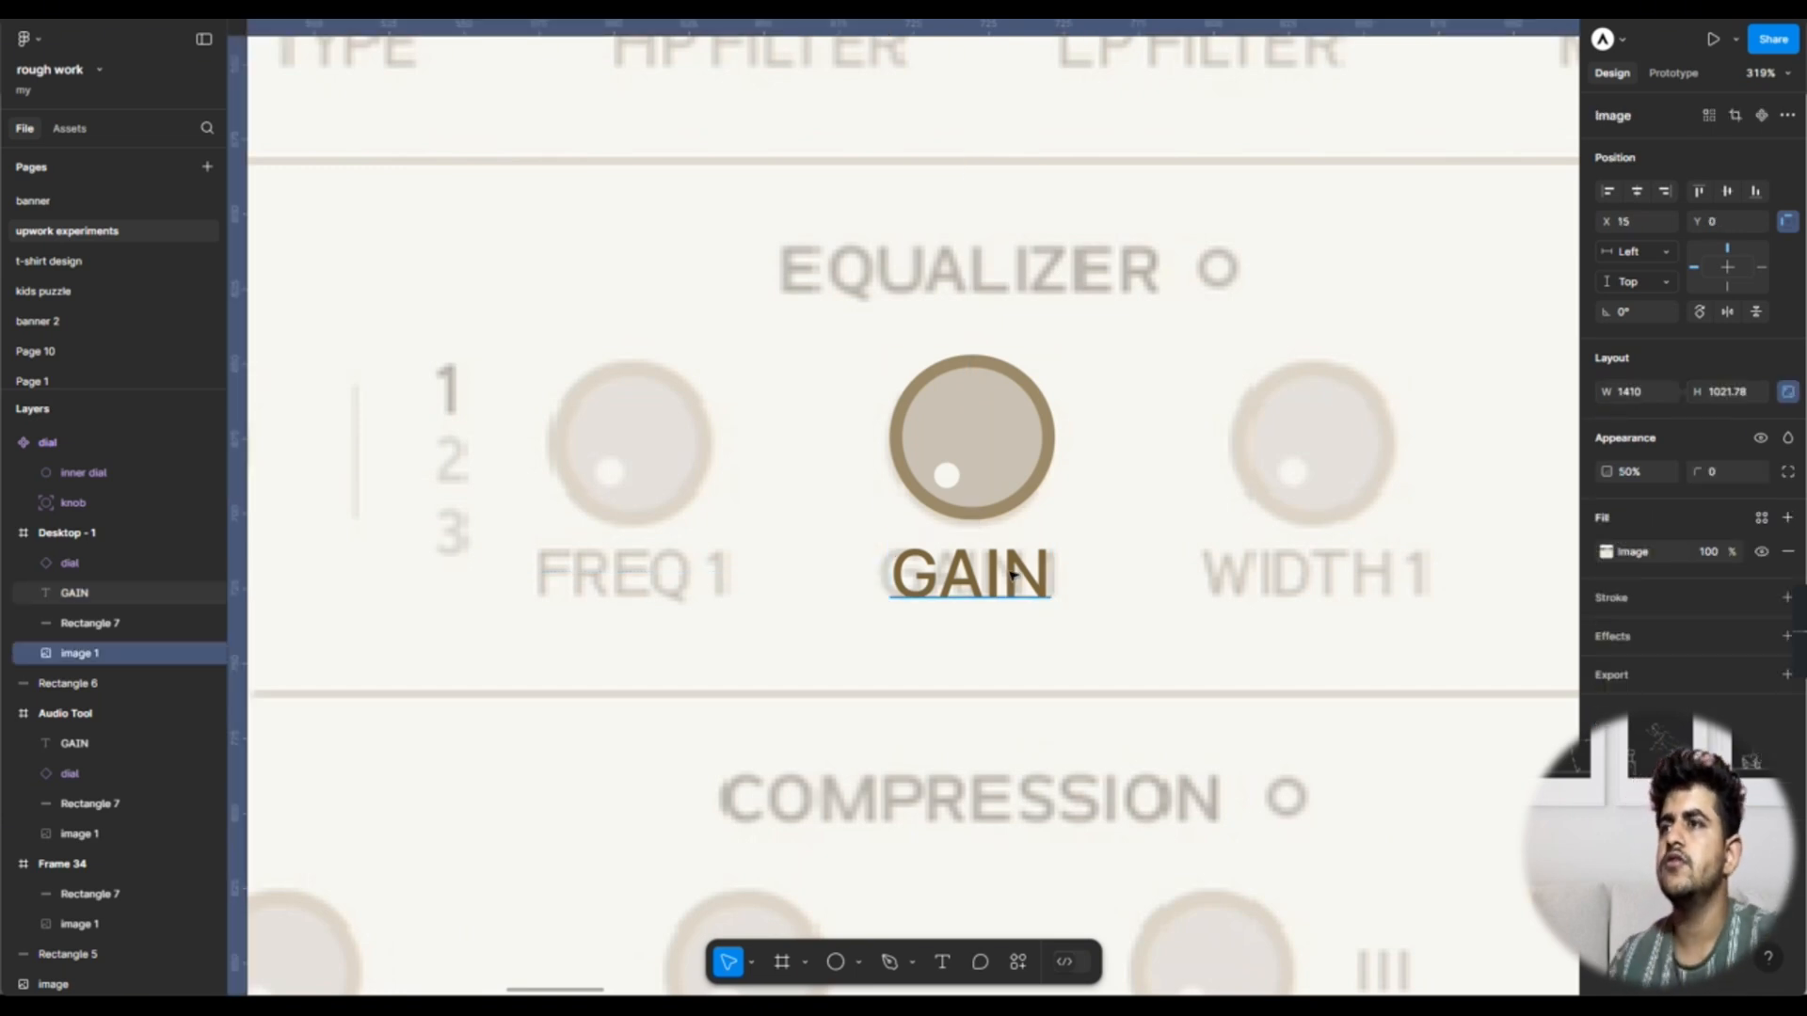
pyautogui.scroll(-5, 1040, 555)
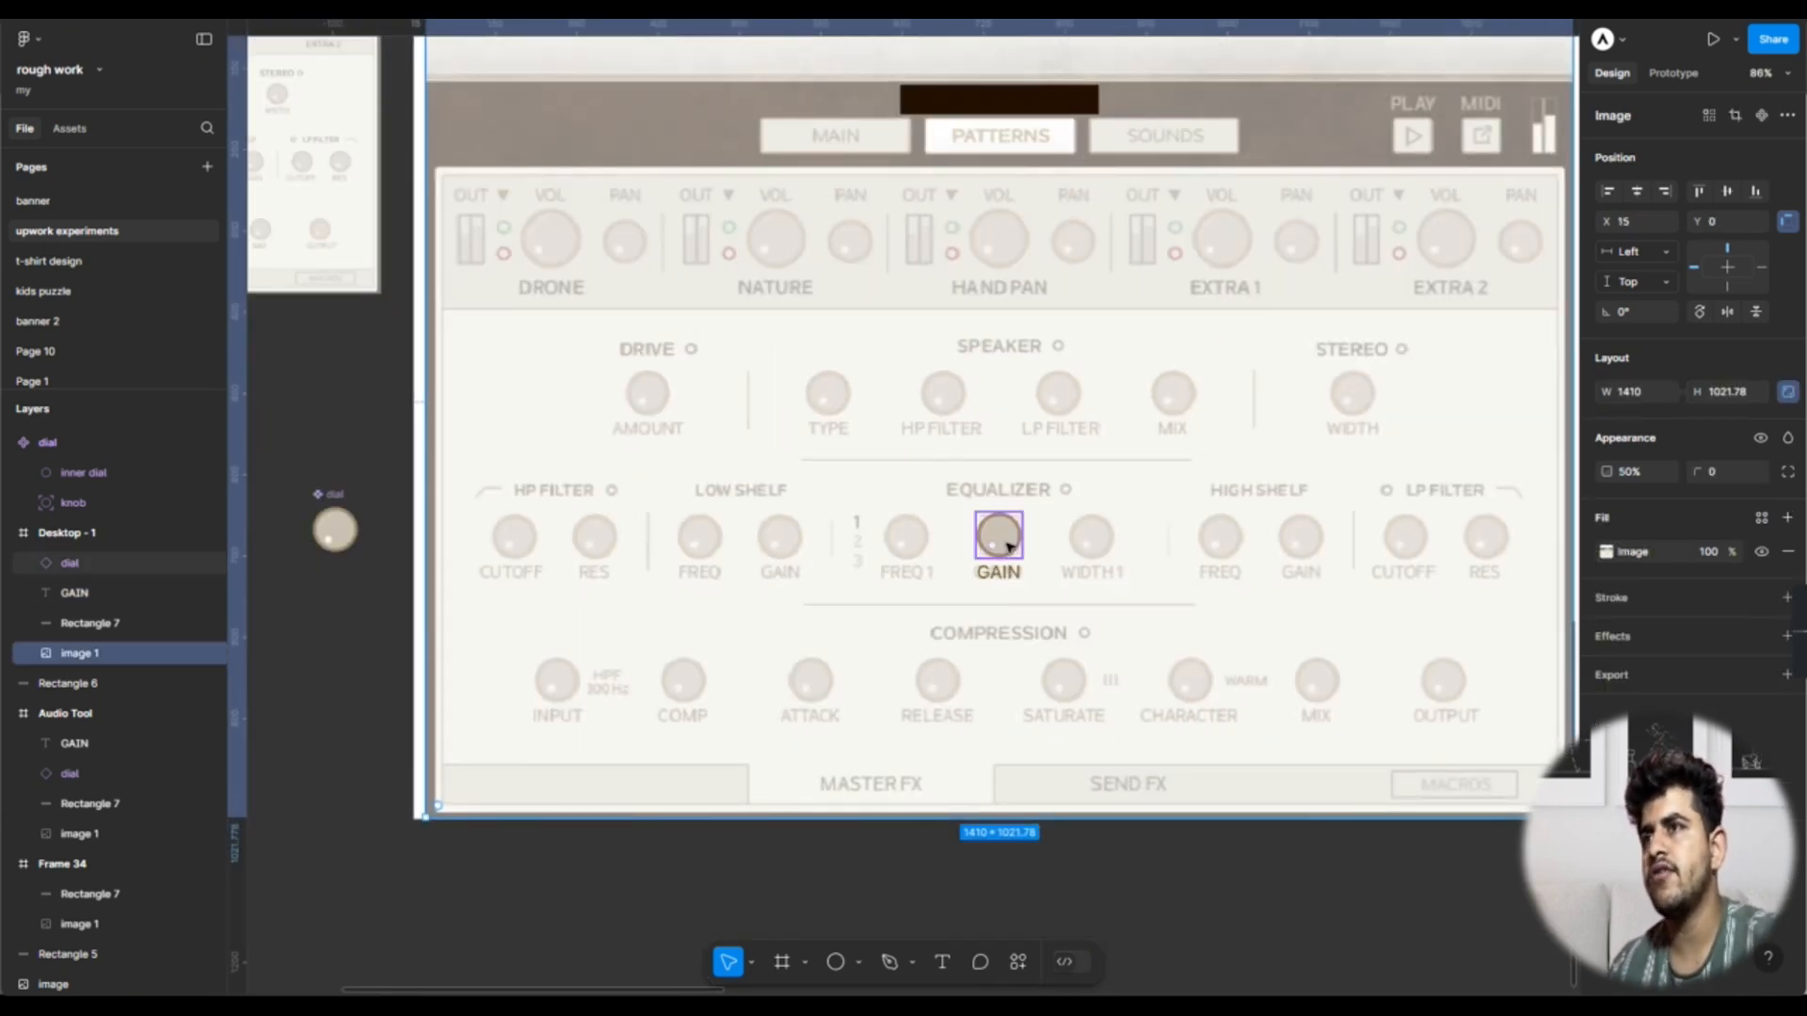
# Step: Copy the equalizer dial with its GAIN label to the canvas beneath the dial component and wrap the copy in an auto layout
pyautogui.click(1007, 570)
pyautogui.keyDown('shift'); pyautogui.click(1003, 532); pyautogui.keyUp('shift')
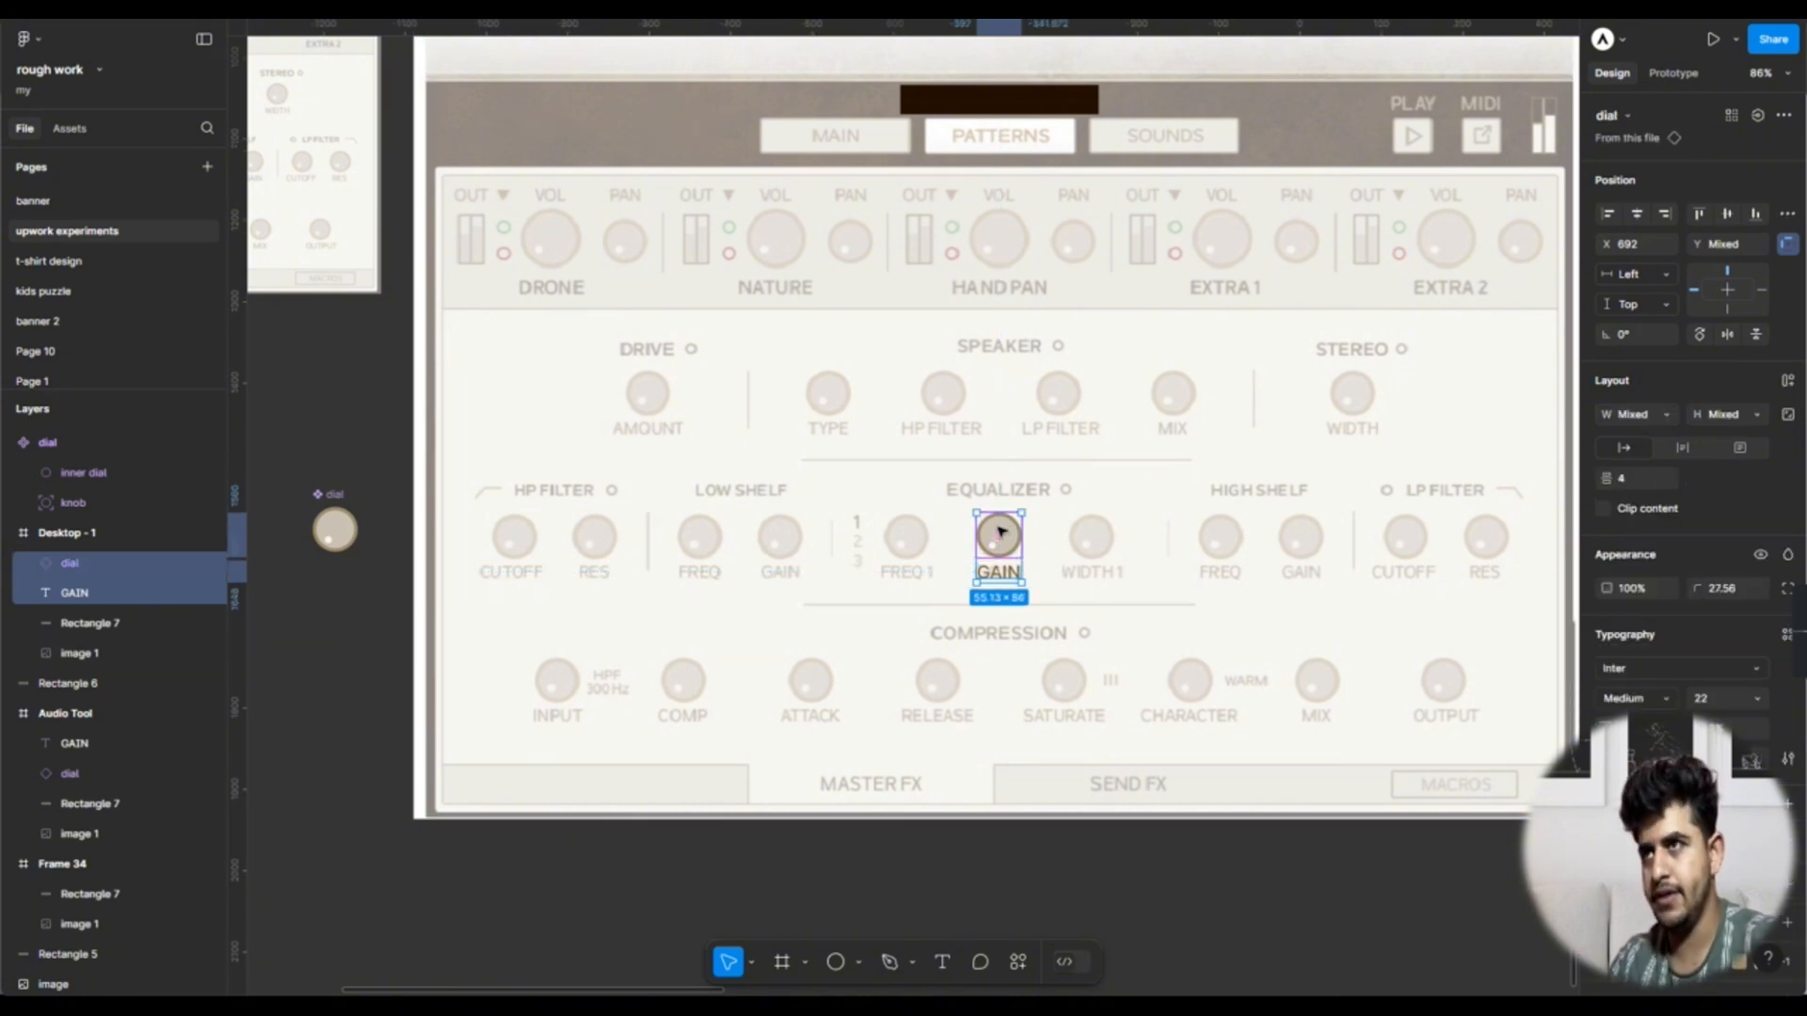
pyautogui.scroll(4, 997, 532)
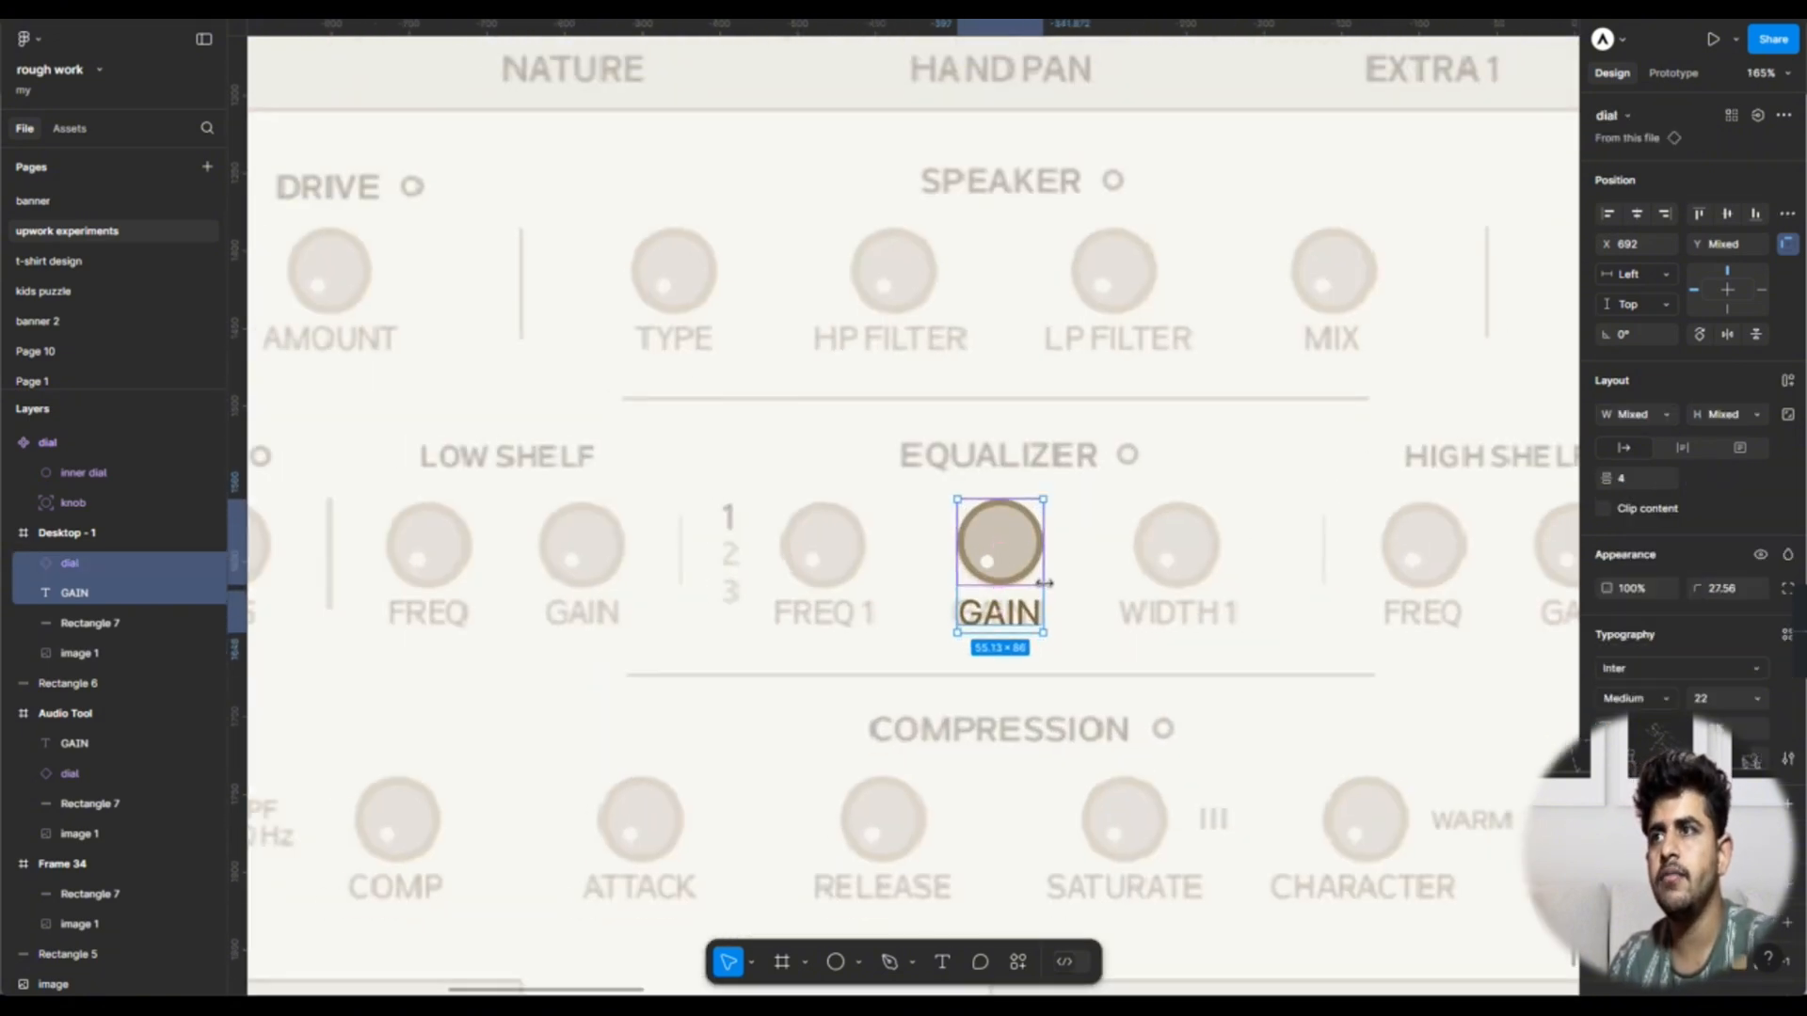
pyautogui.scroll(-4, 991, 590)
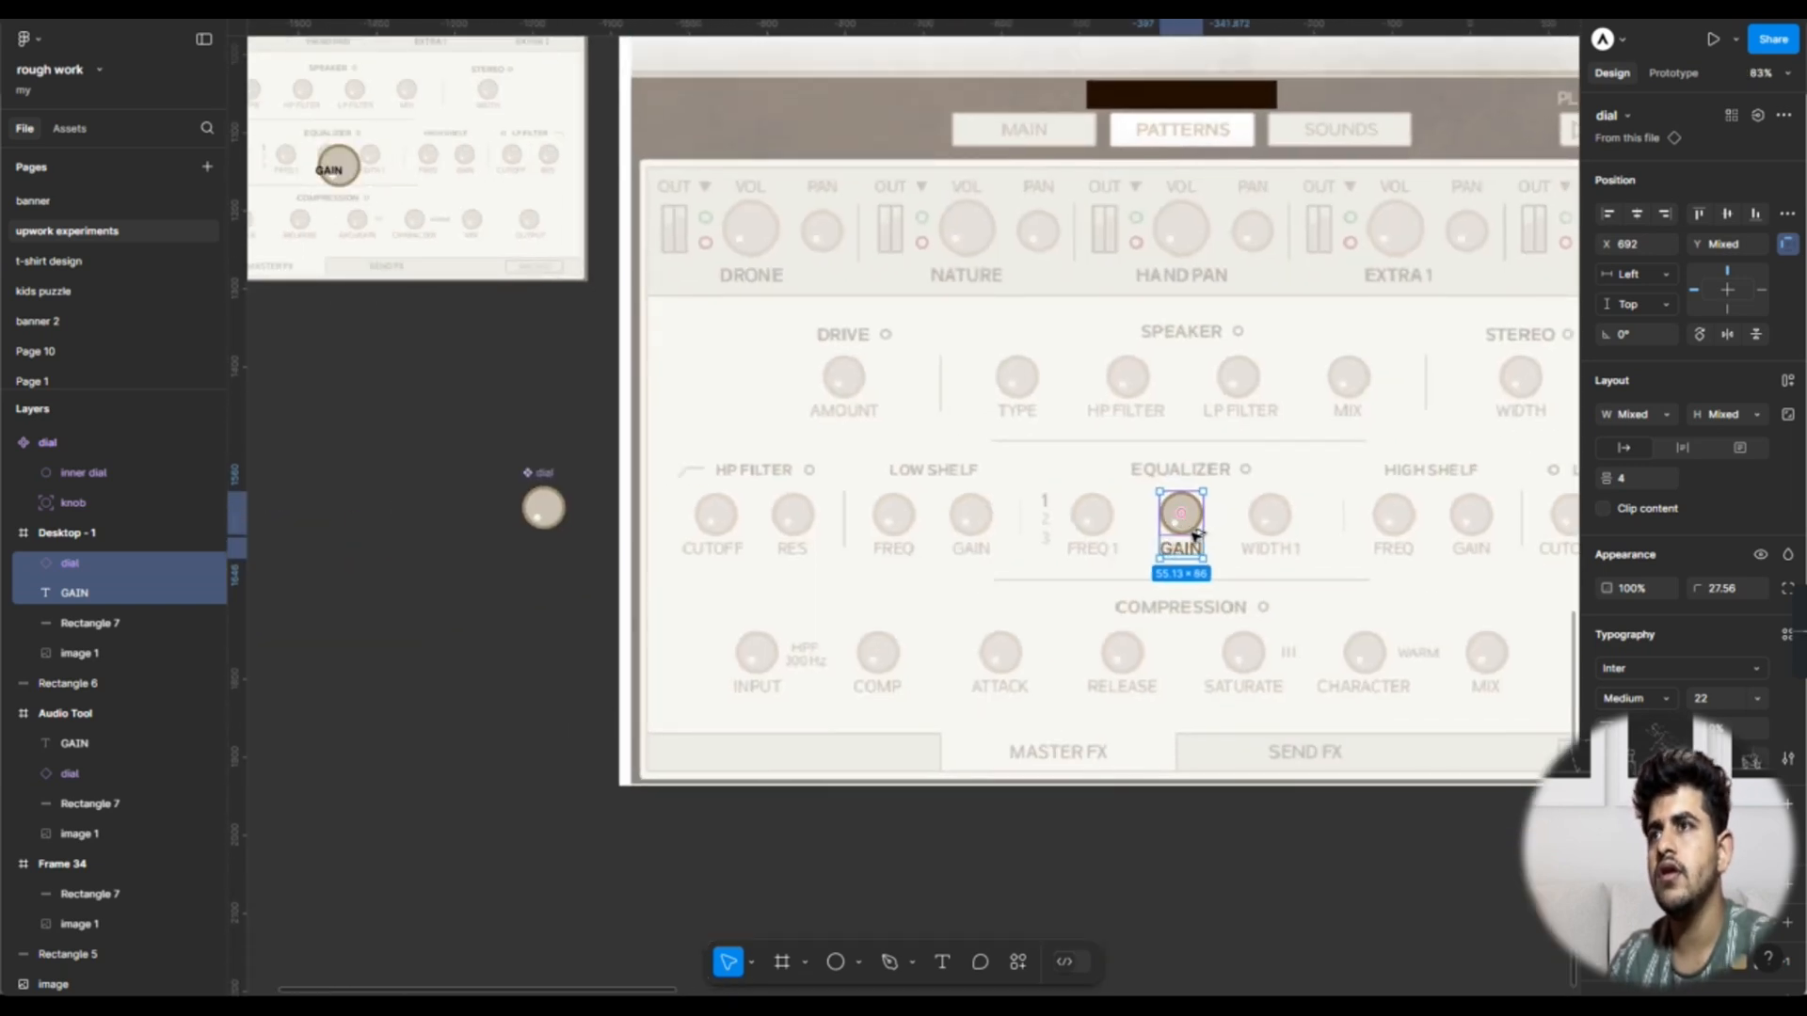
pyautogui.keyDown('alt'); pyautogui.moveTo(1197, 535); pyautogui.dragTo(546, 623); pyautogui.keyUp('alt')
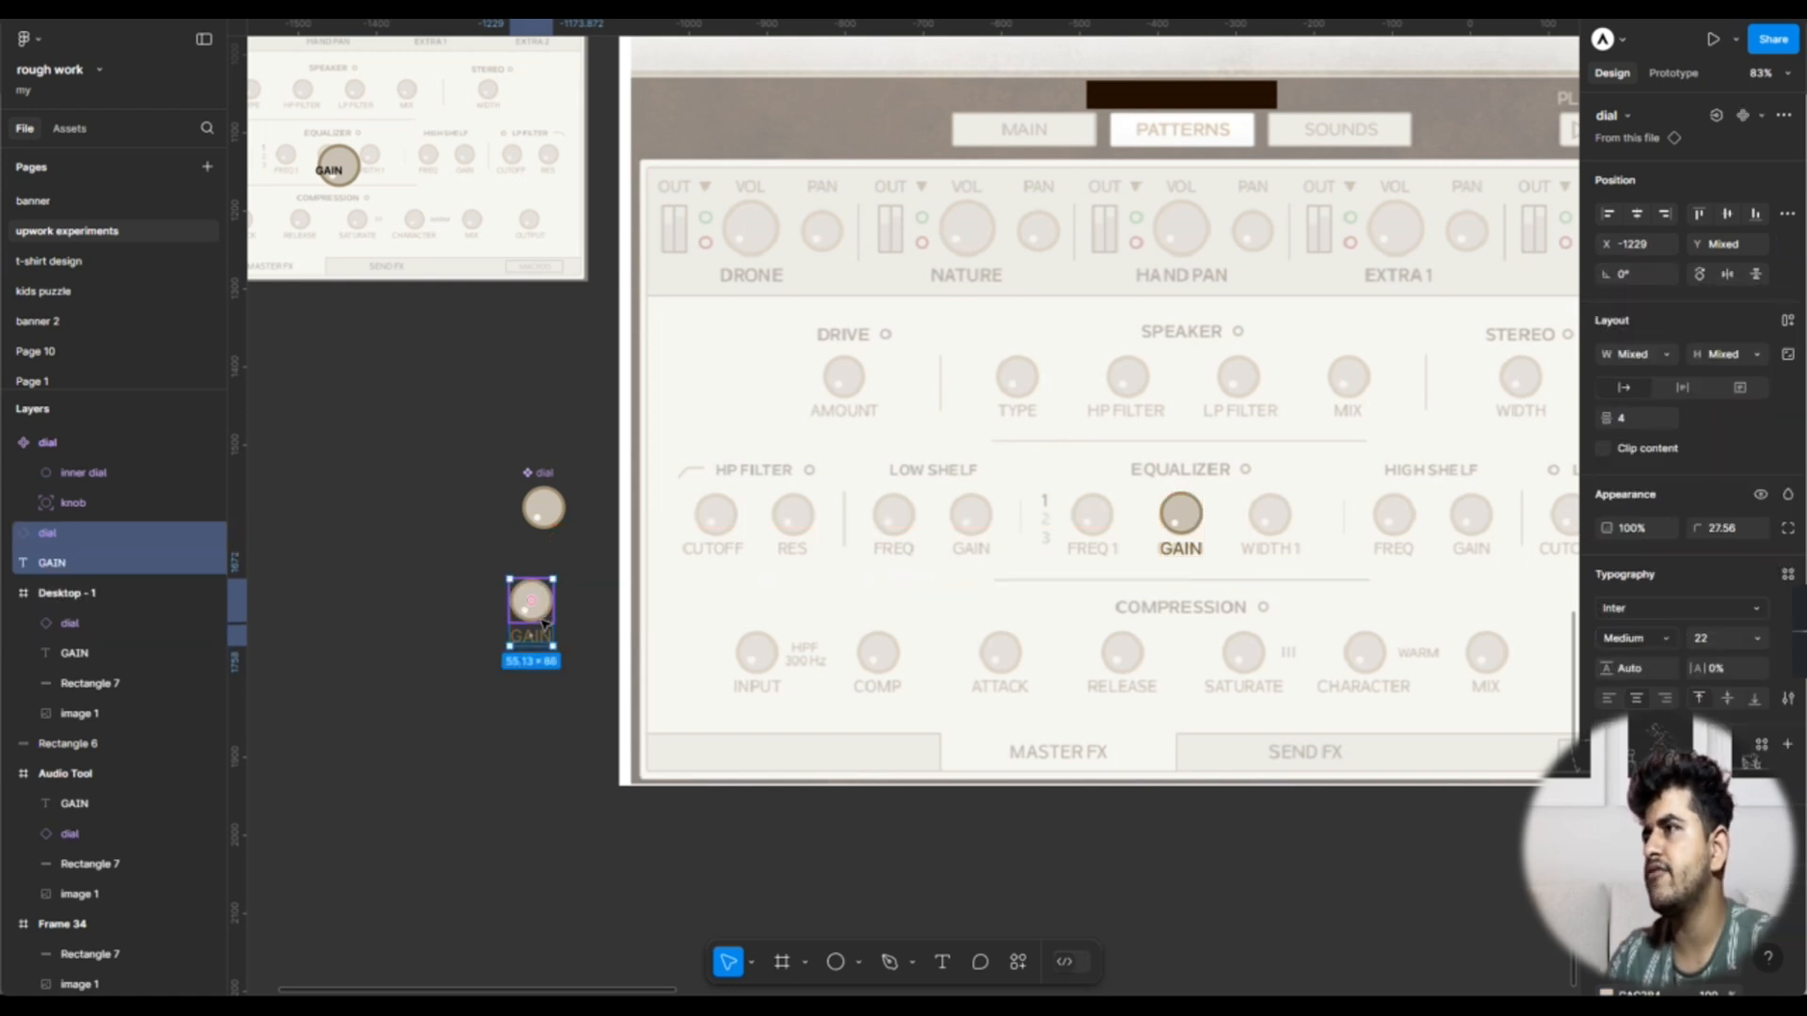
pyautogui.hotkey('shift', 'a')
pyautogui.scroll(4, 542, 624)
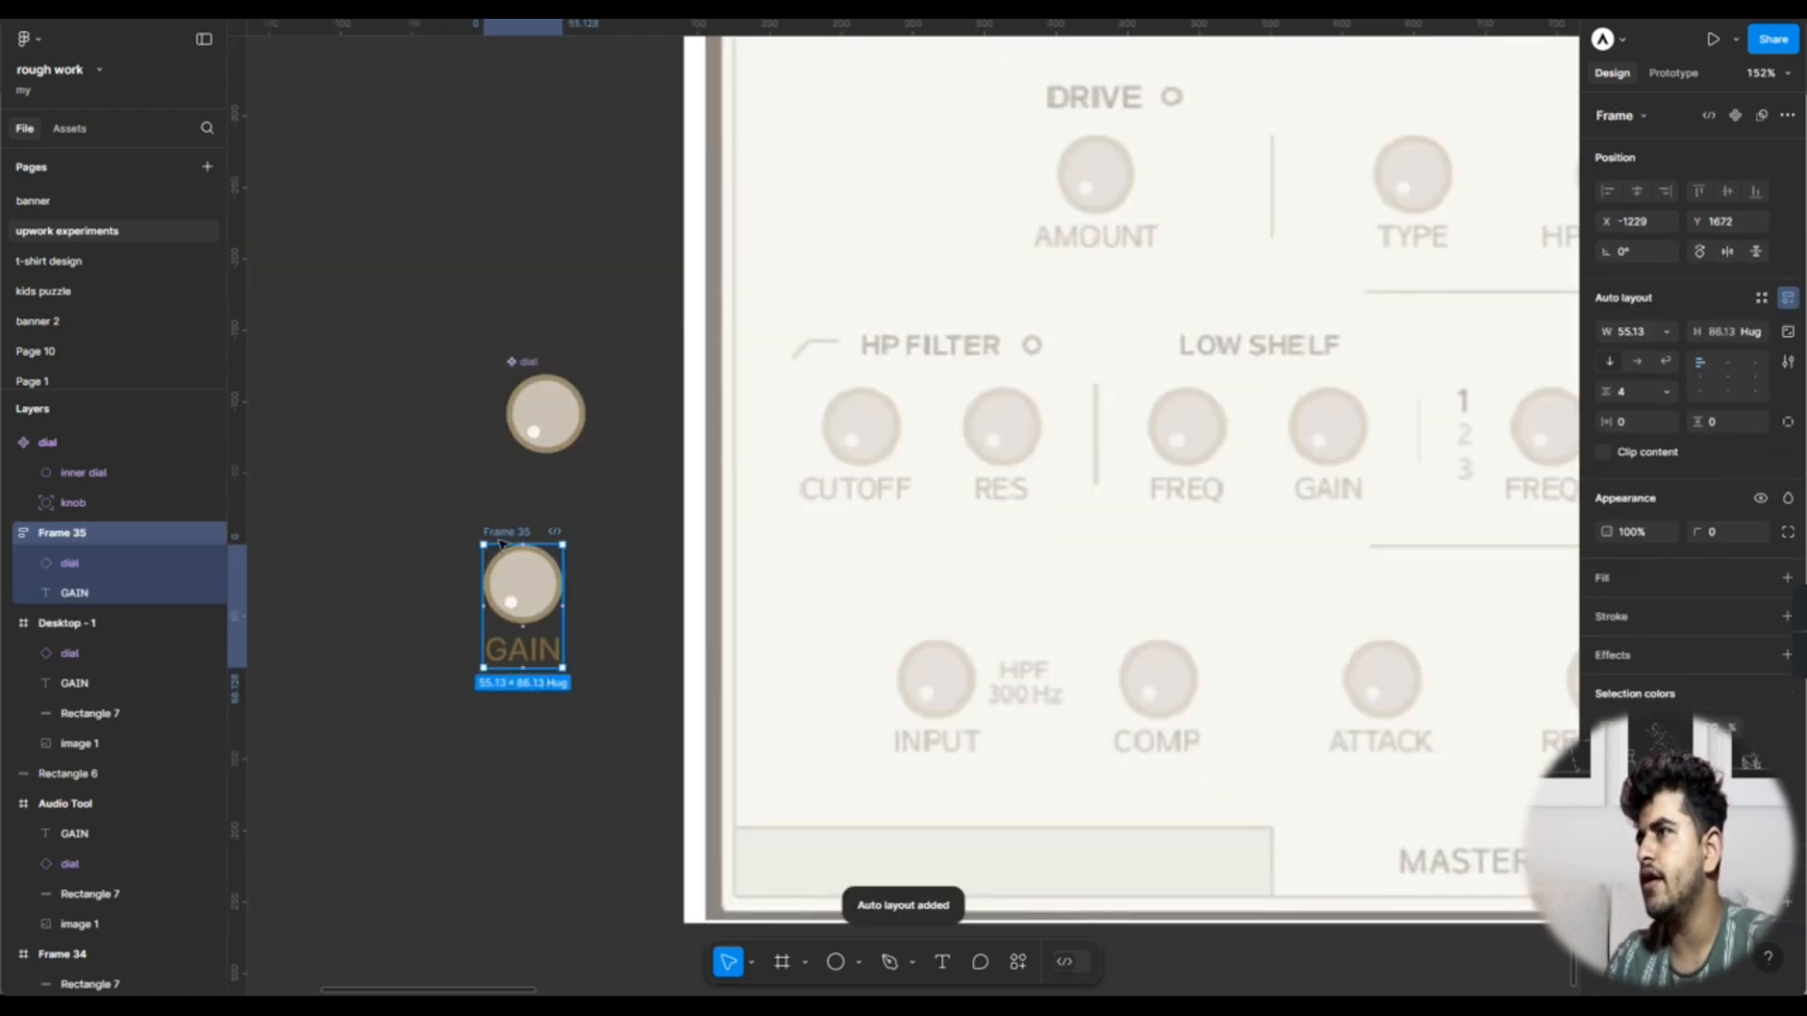
# Step: Change the copied dial's label to TEXT and make the label's width hug its contents
pyautogui.doubleClick(541, 656)
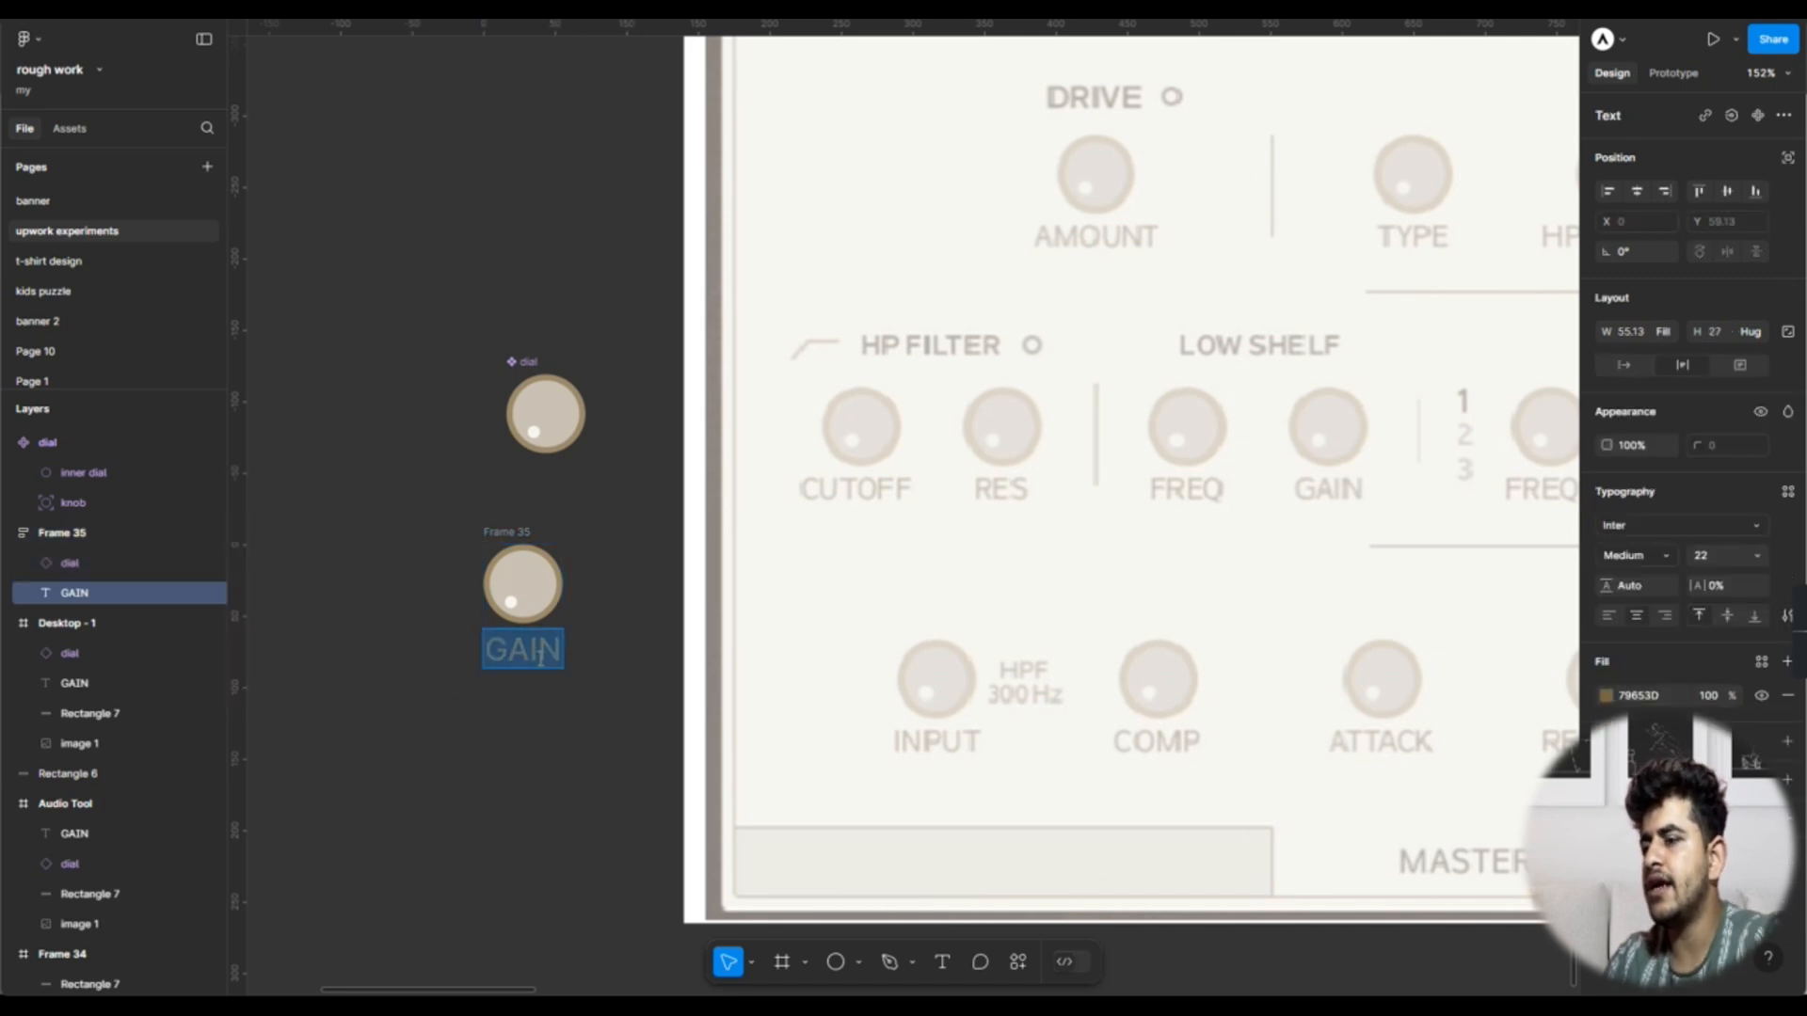
pyautogui.write('TEXT')
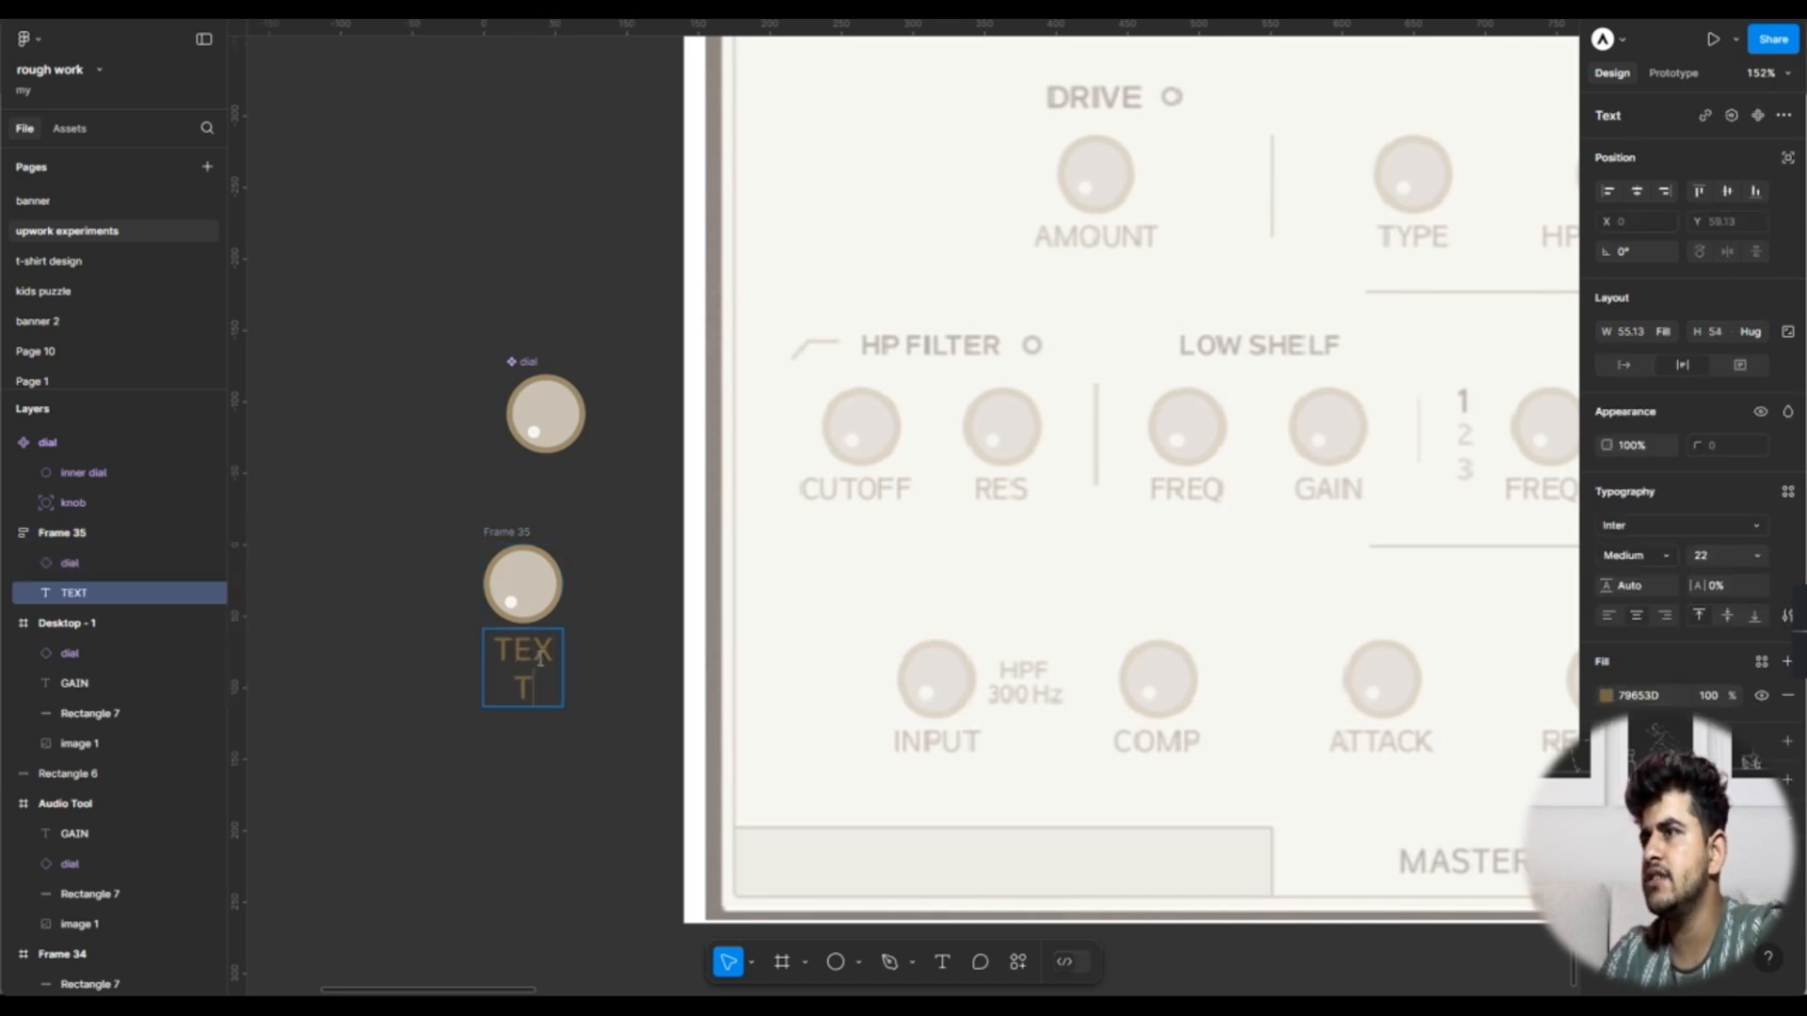
pyautogui.press('Escape')
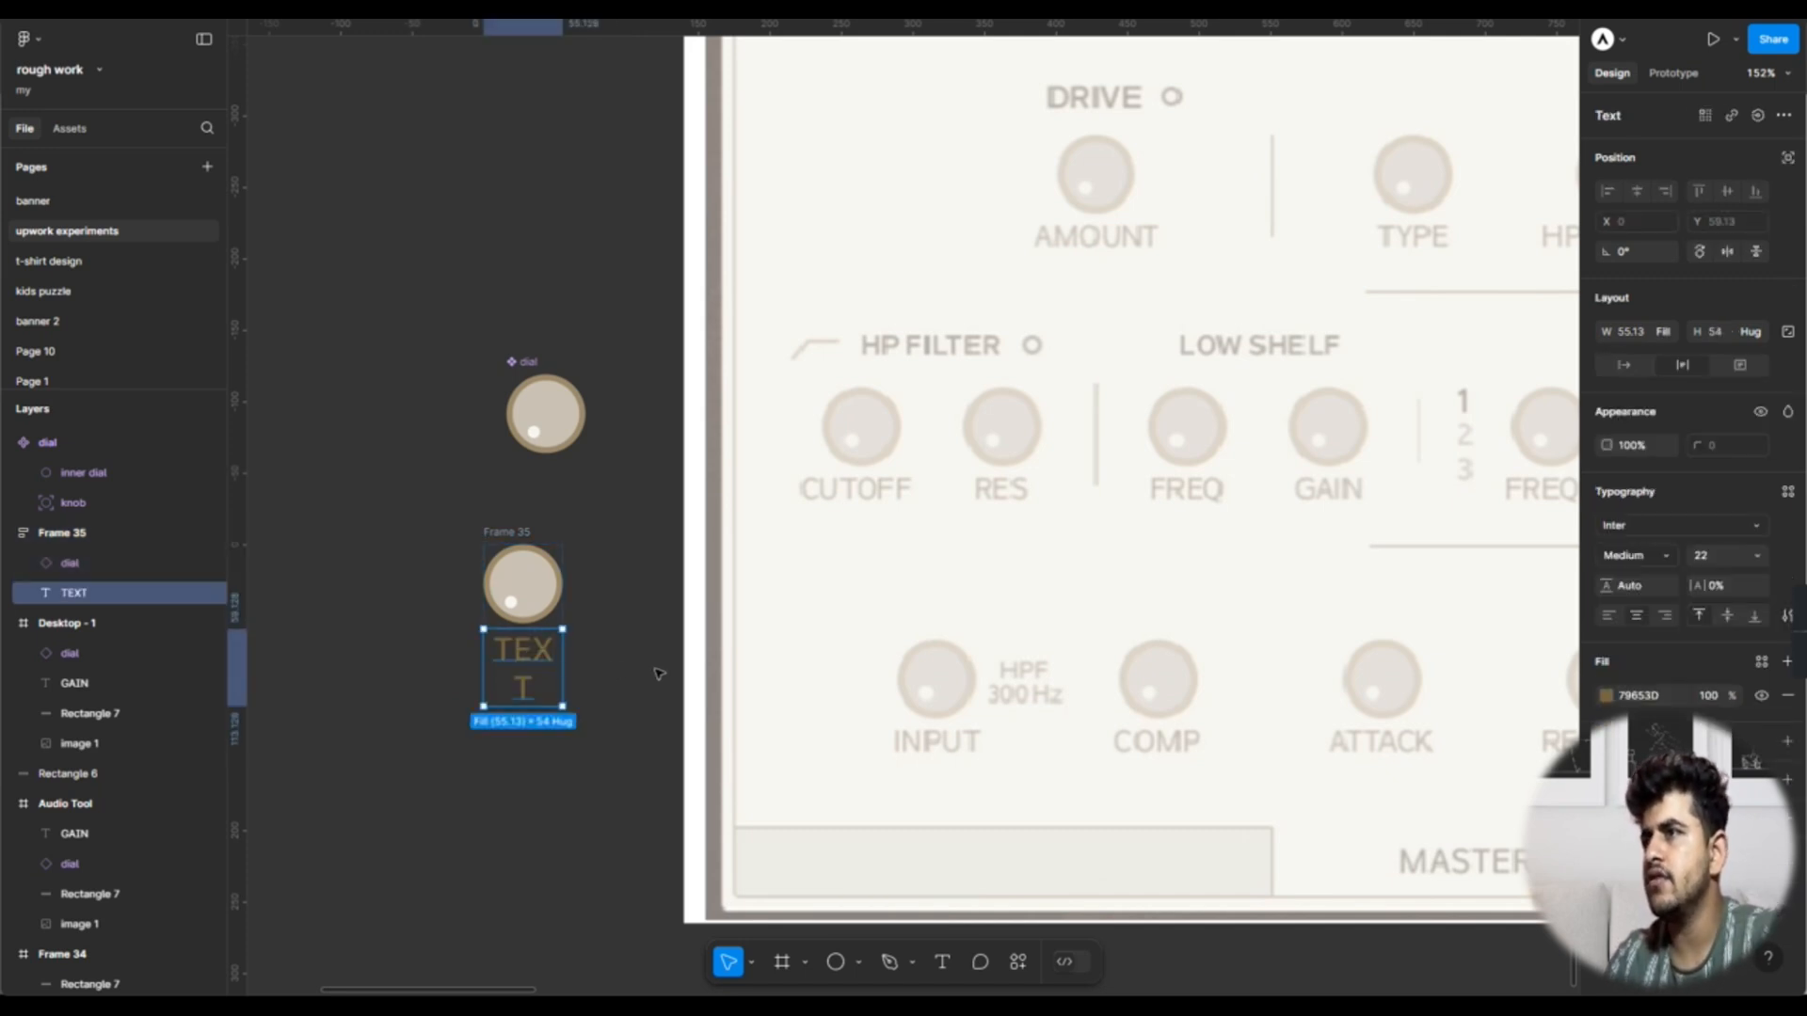
pyautogui.doubleClick(563, 656)
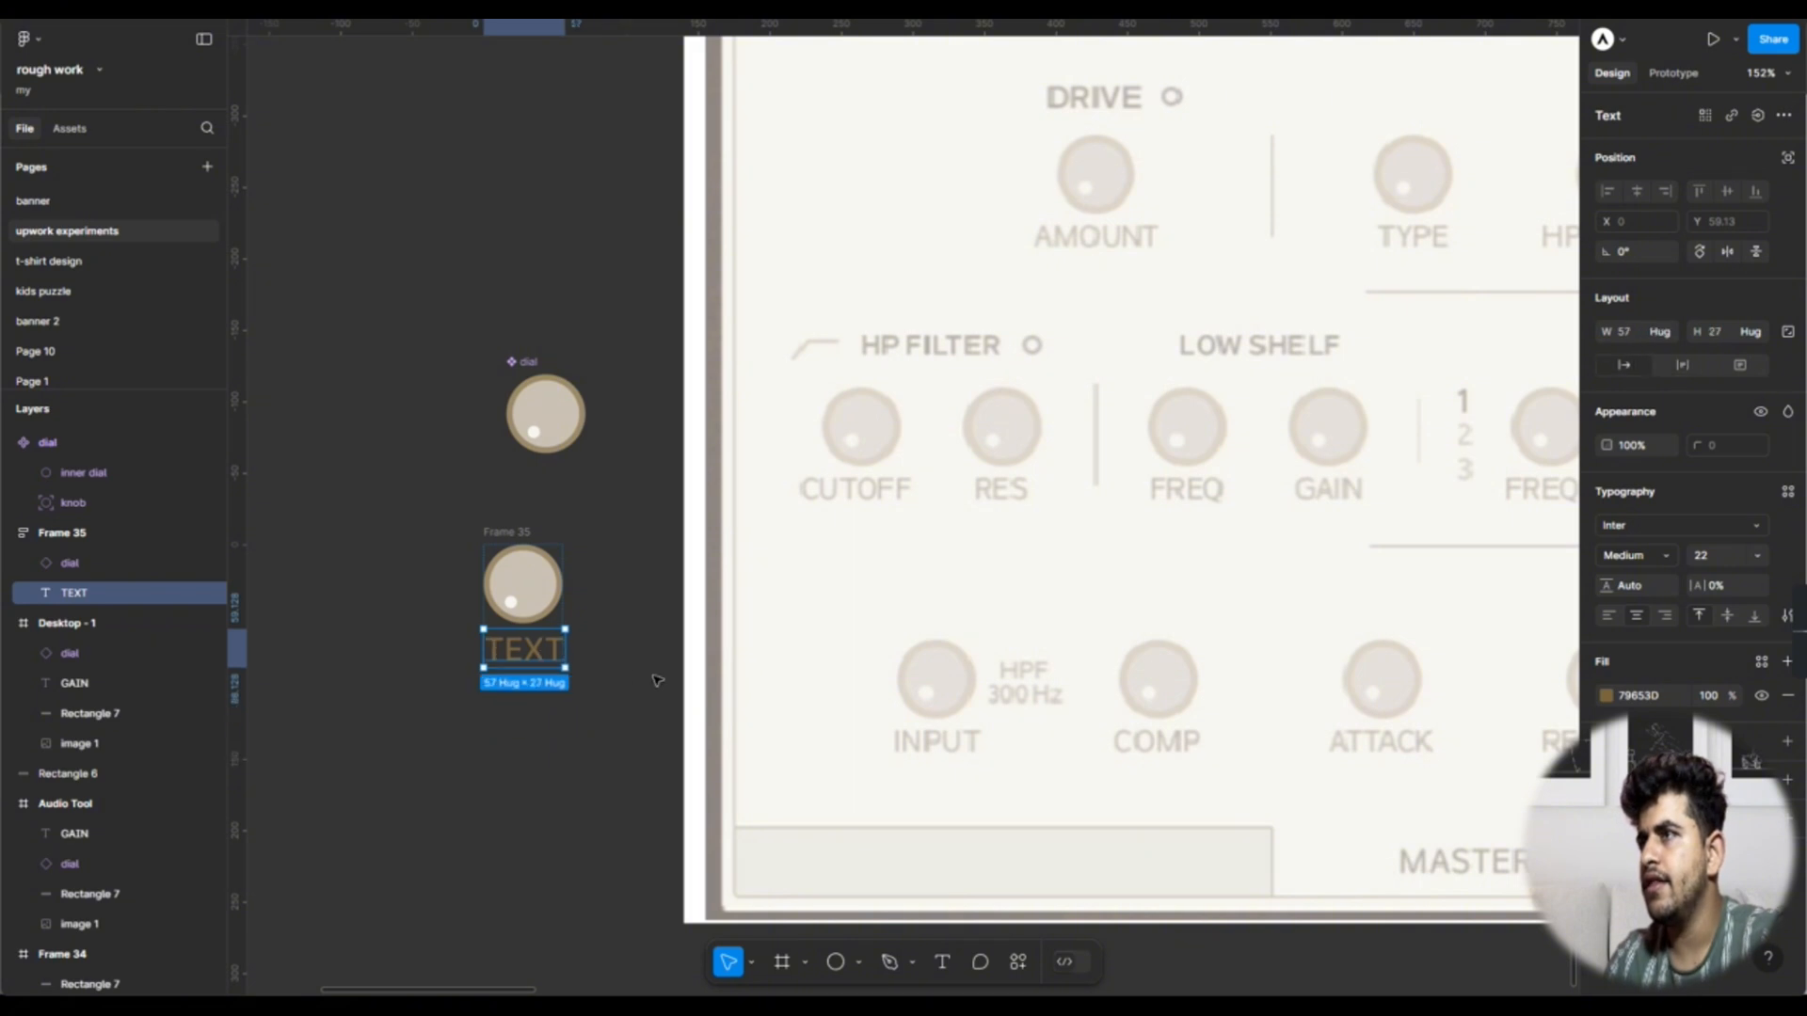
pyautogui.click(508, 538)
pyautogui.click(527, 650)
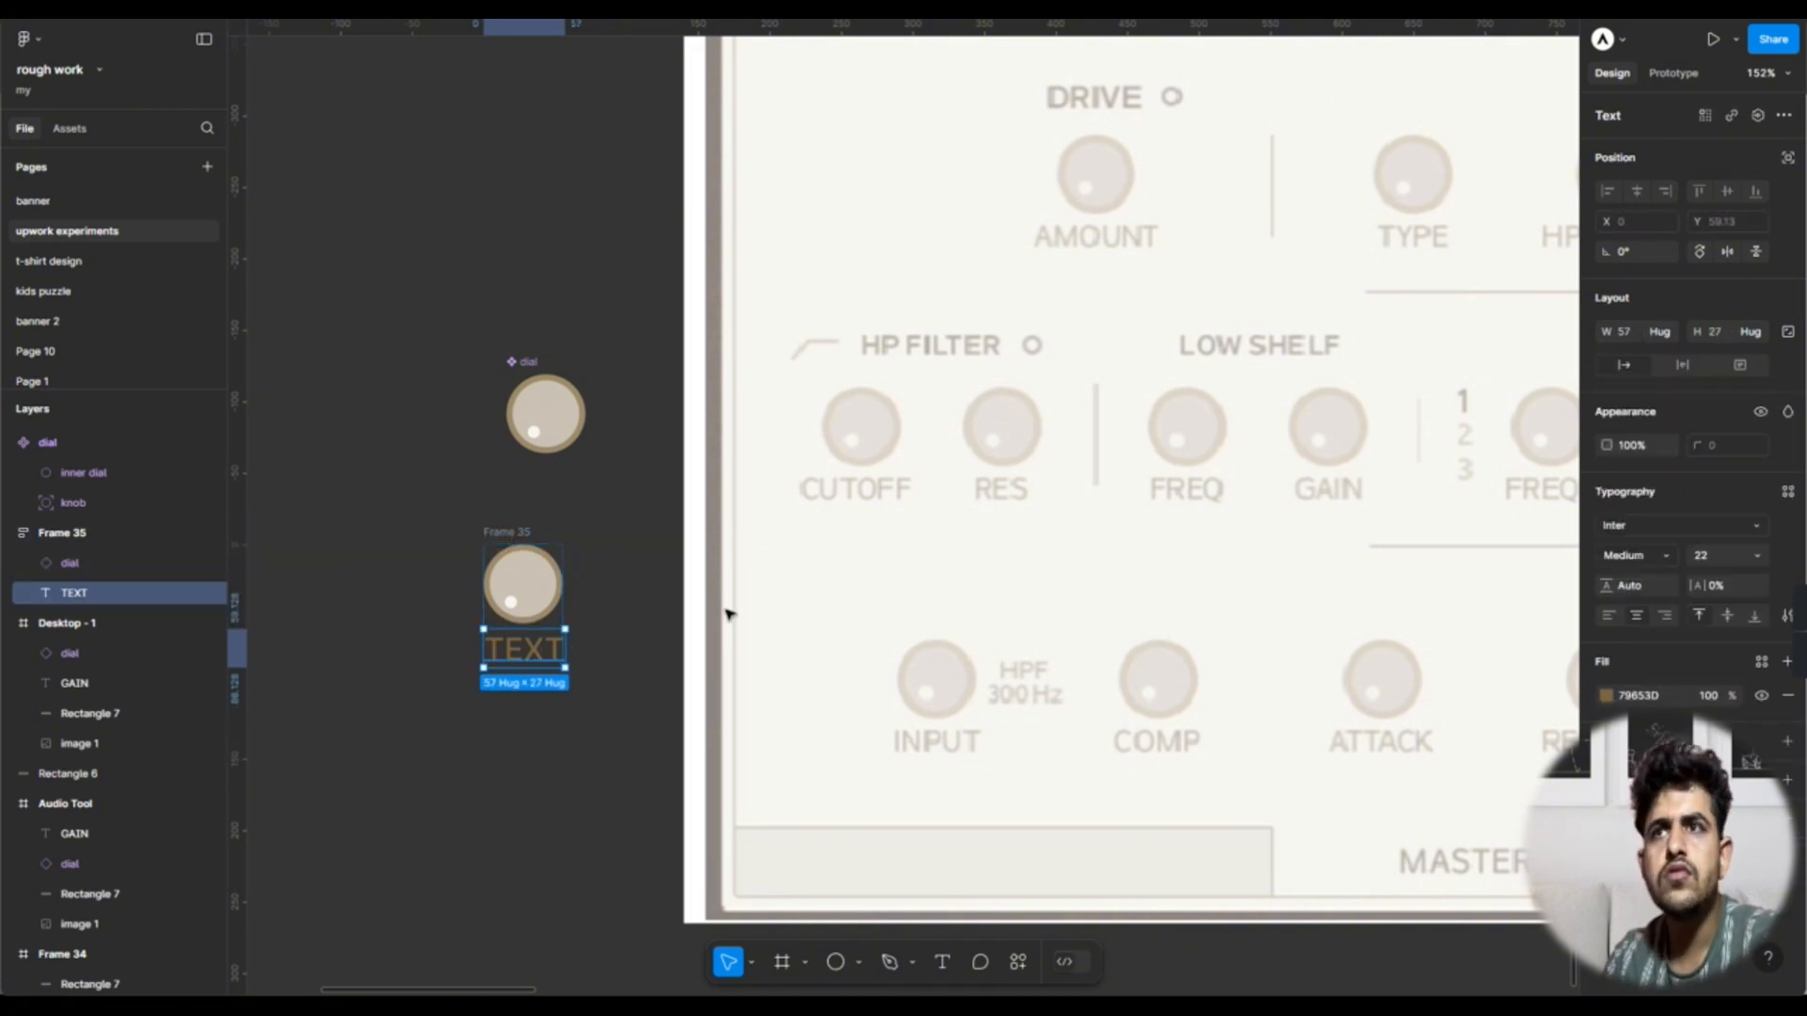
pyautogui.click(730, 444)
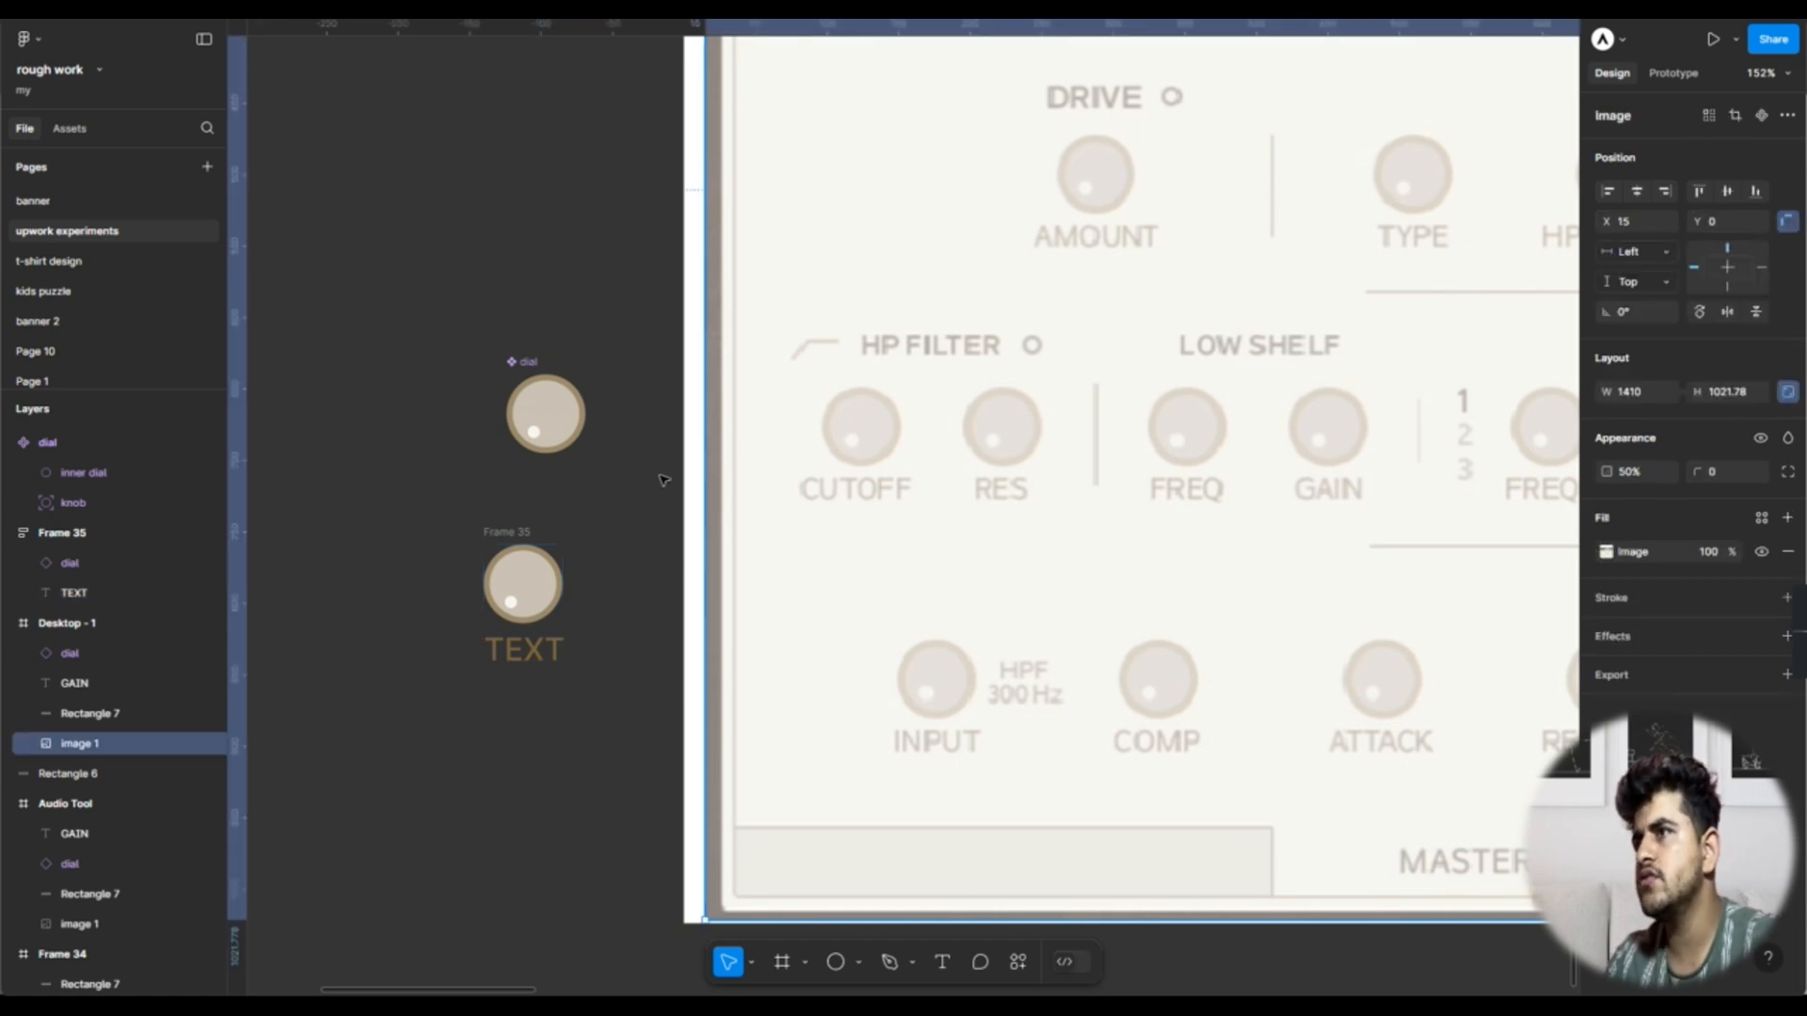
pyautogui.click(667, 471)
# Step: Rename the auto layout frame holding the dial and label as dial_Titled and turn it into a component
pyautogui.click(514, 533)
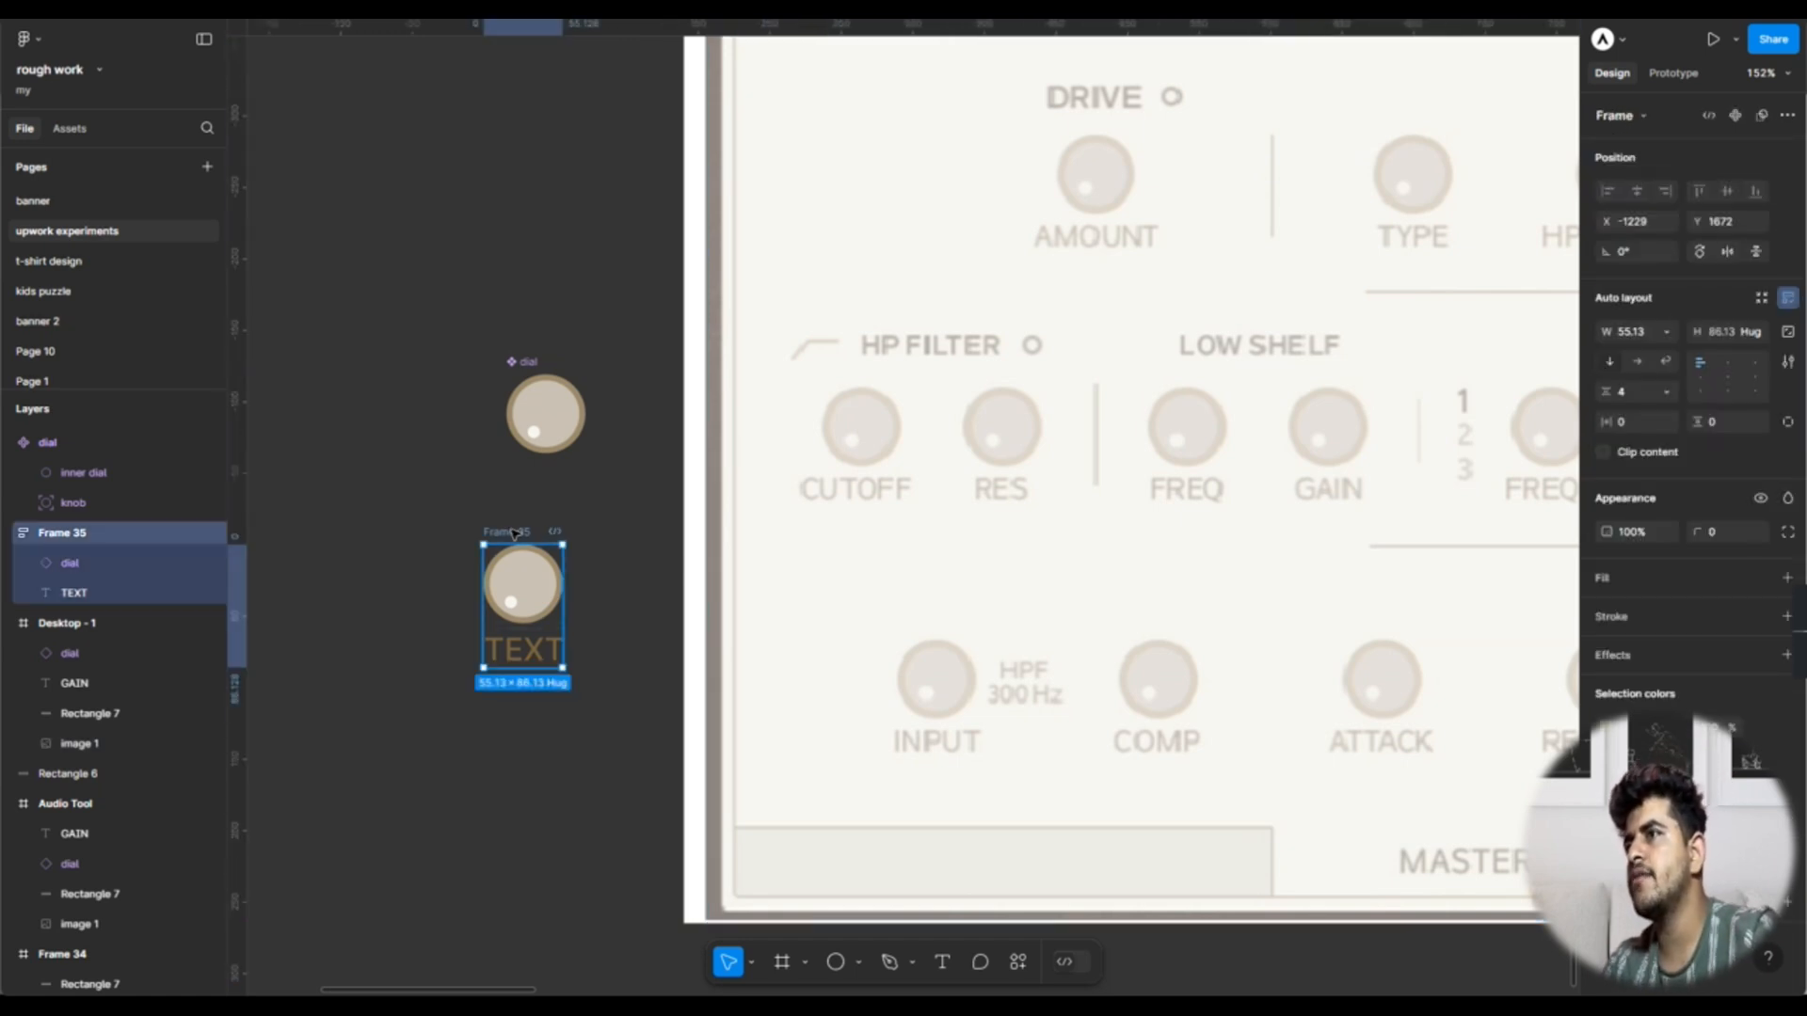
pyautogui.doubleClick(508, 532)
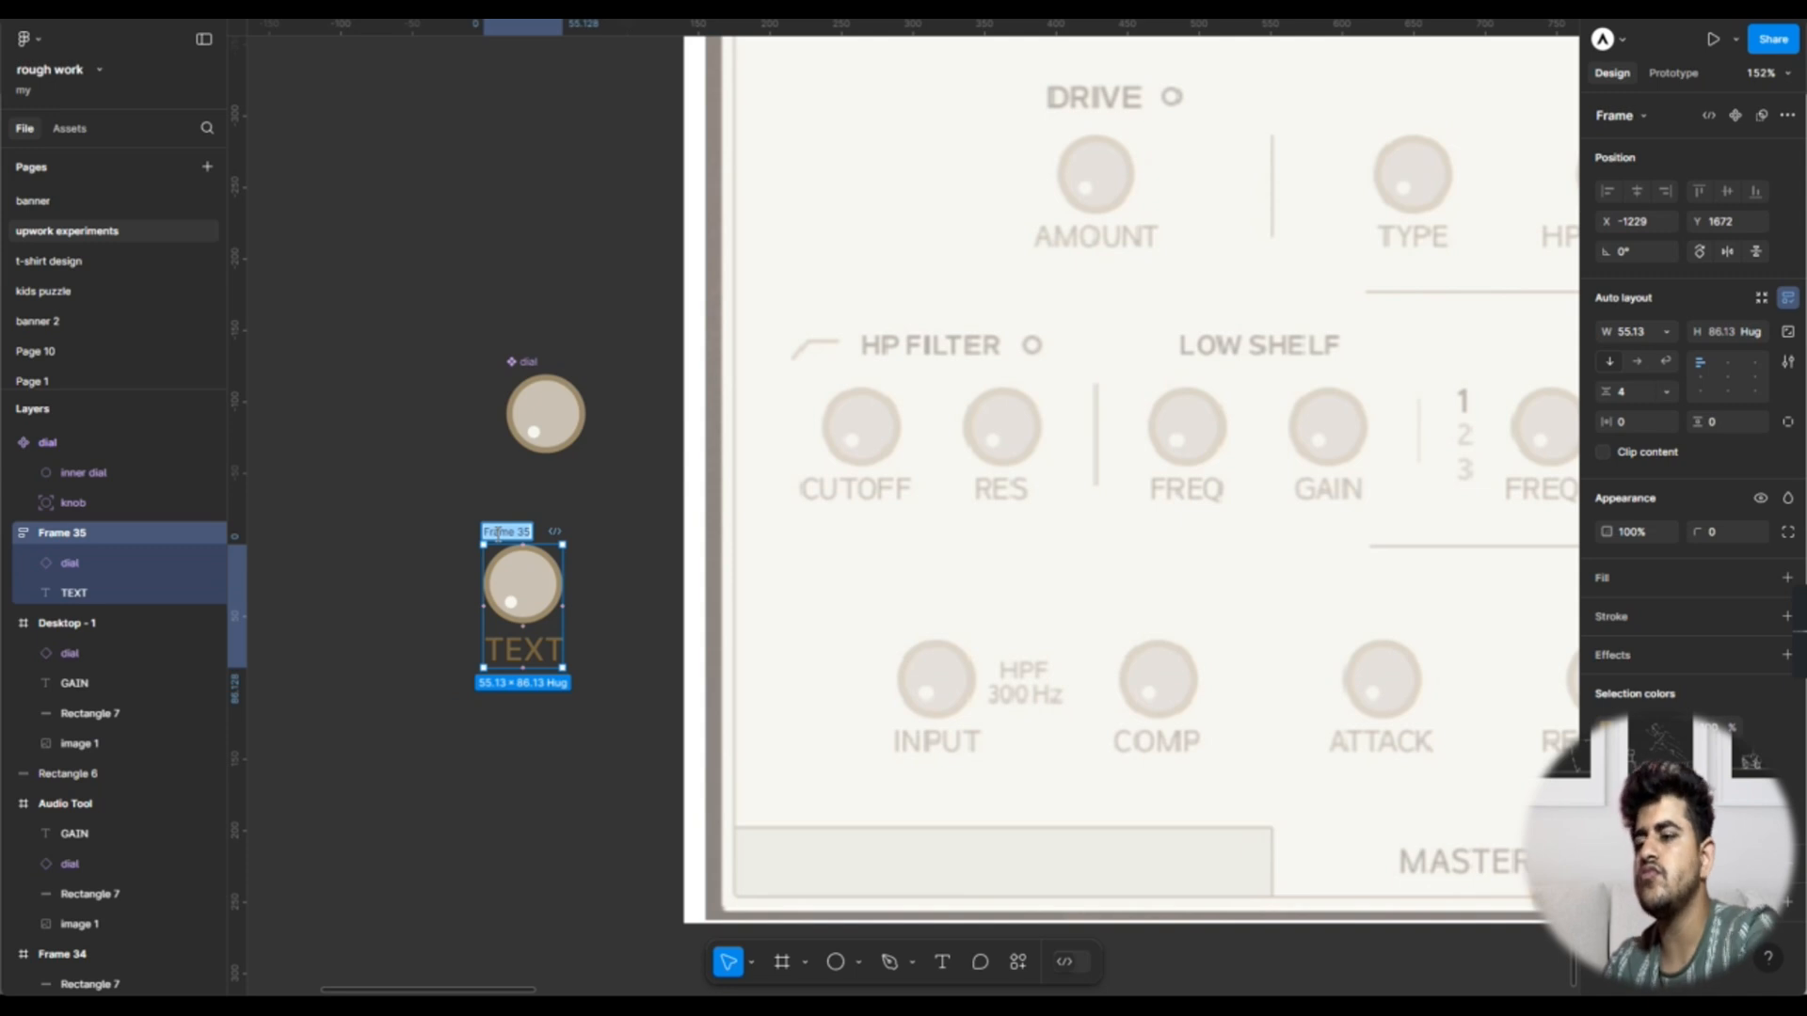
pyautogui.write('dial_Titled')
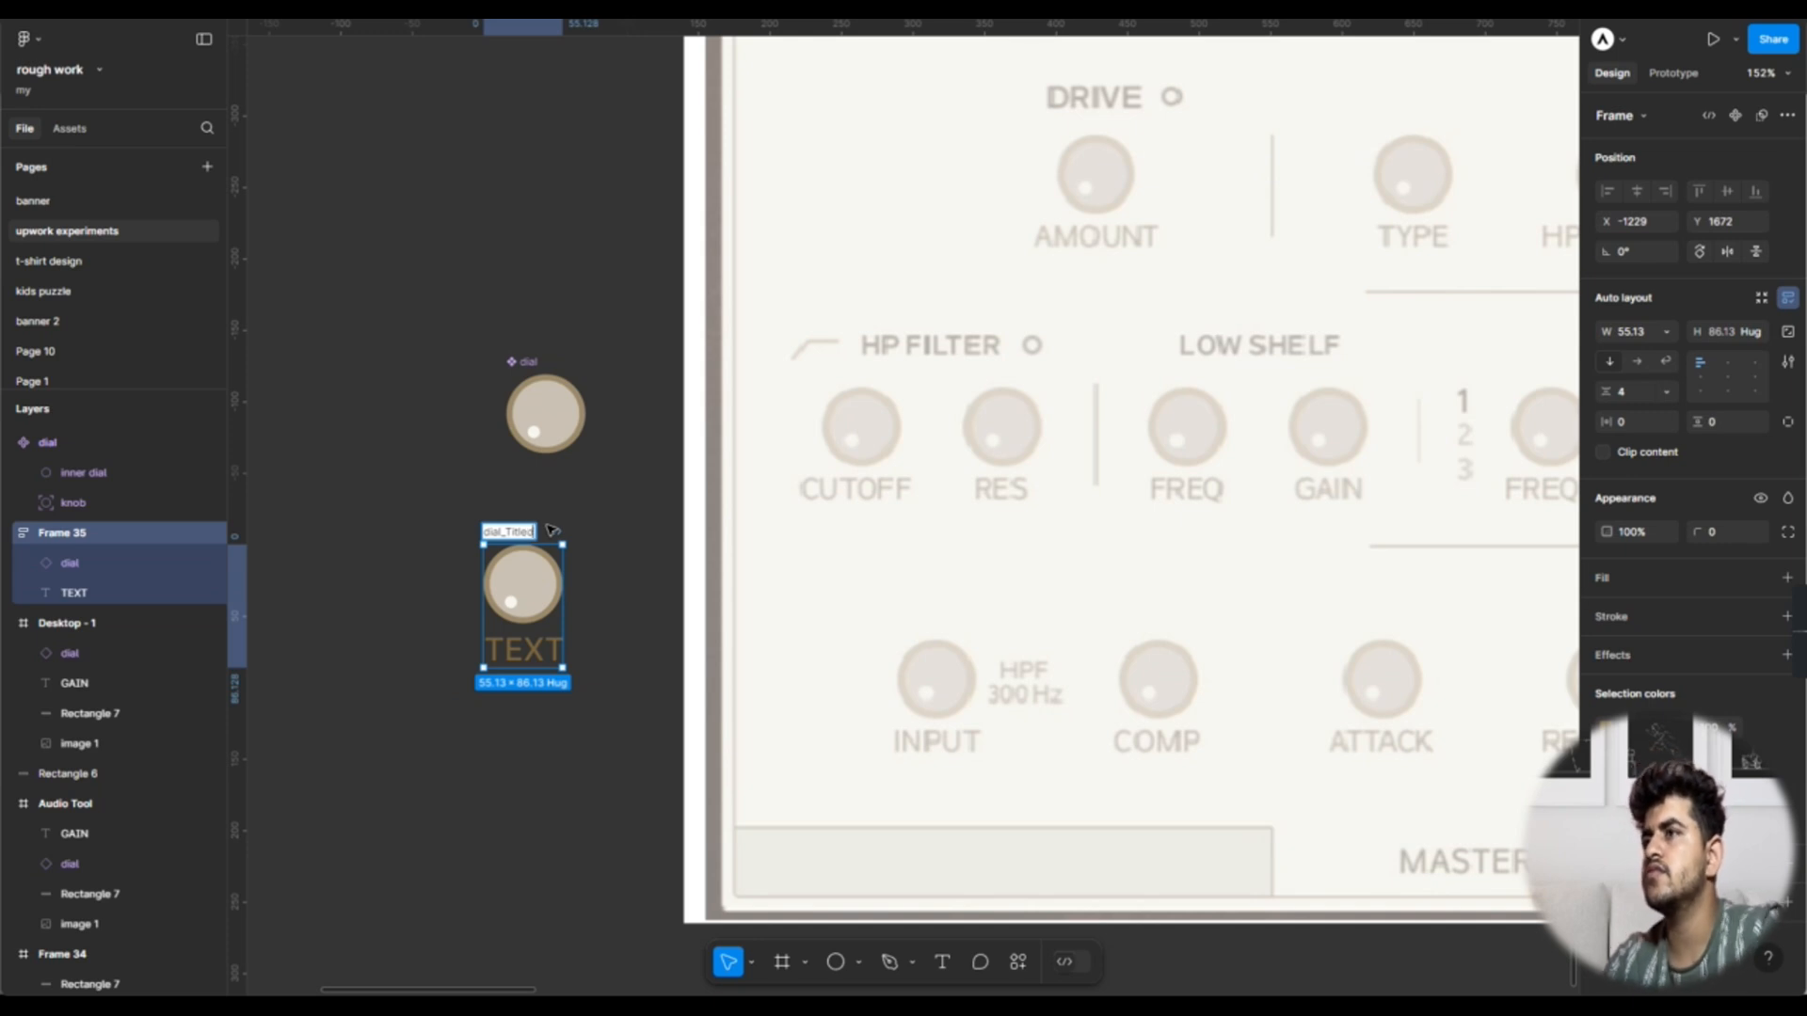
pyautogui.click(604, 551)
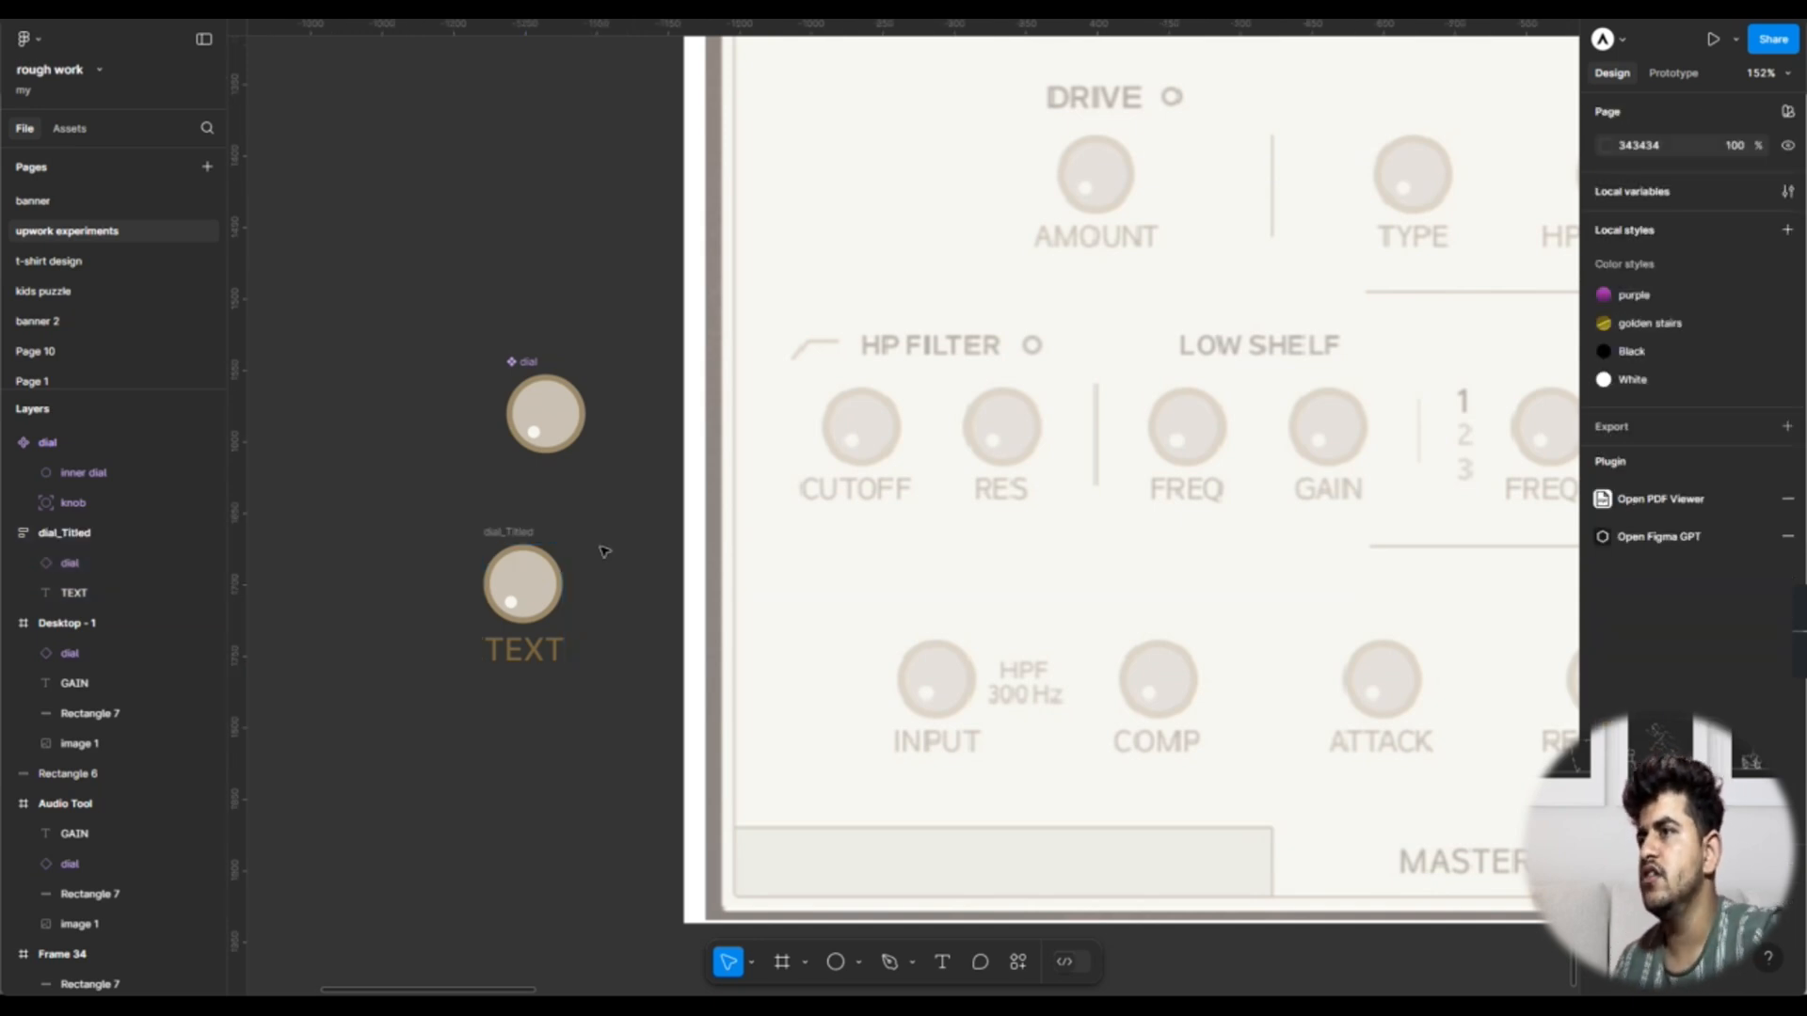
pyautogui.click(515, 530)
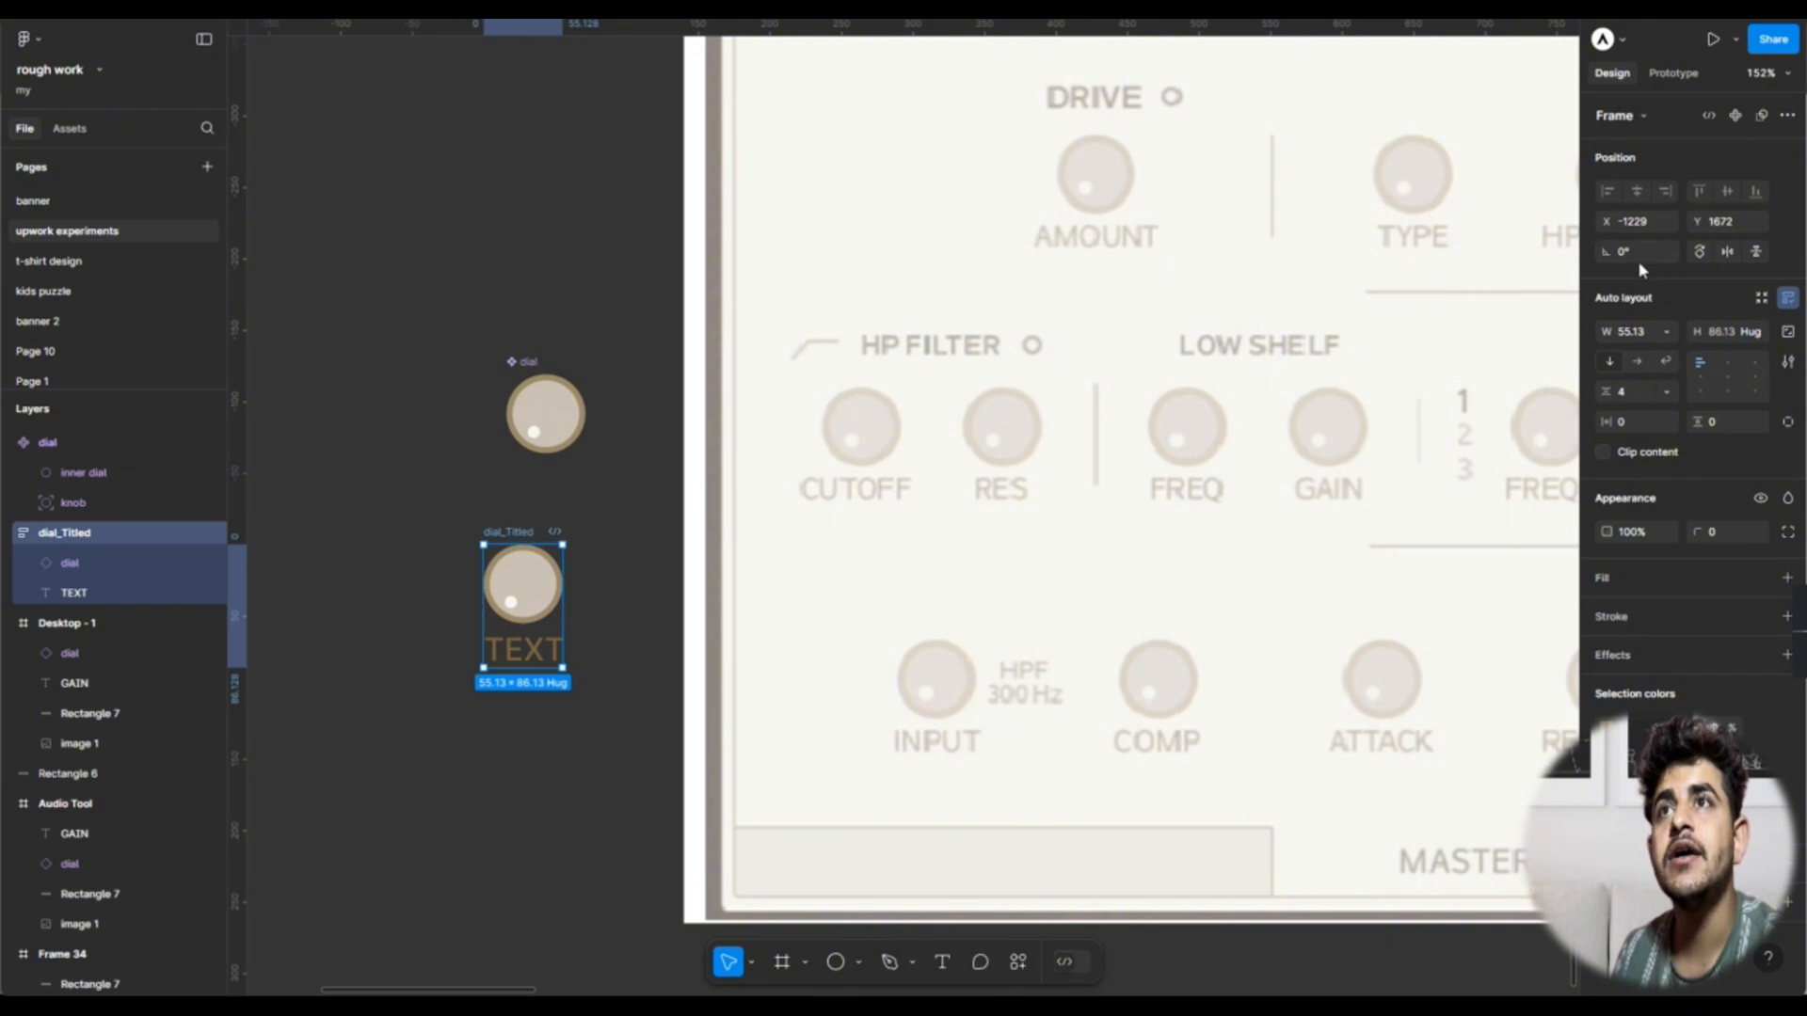
pyautogui.click(1735, 115)
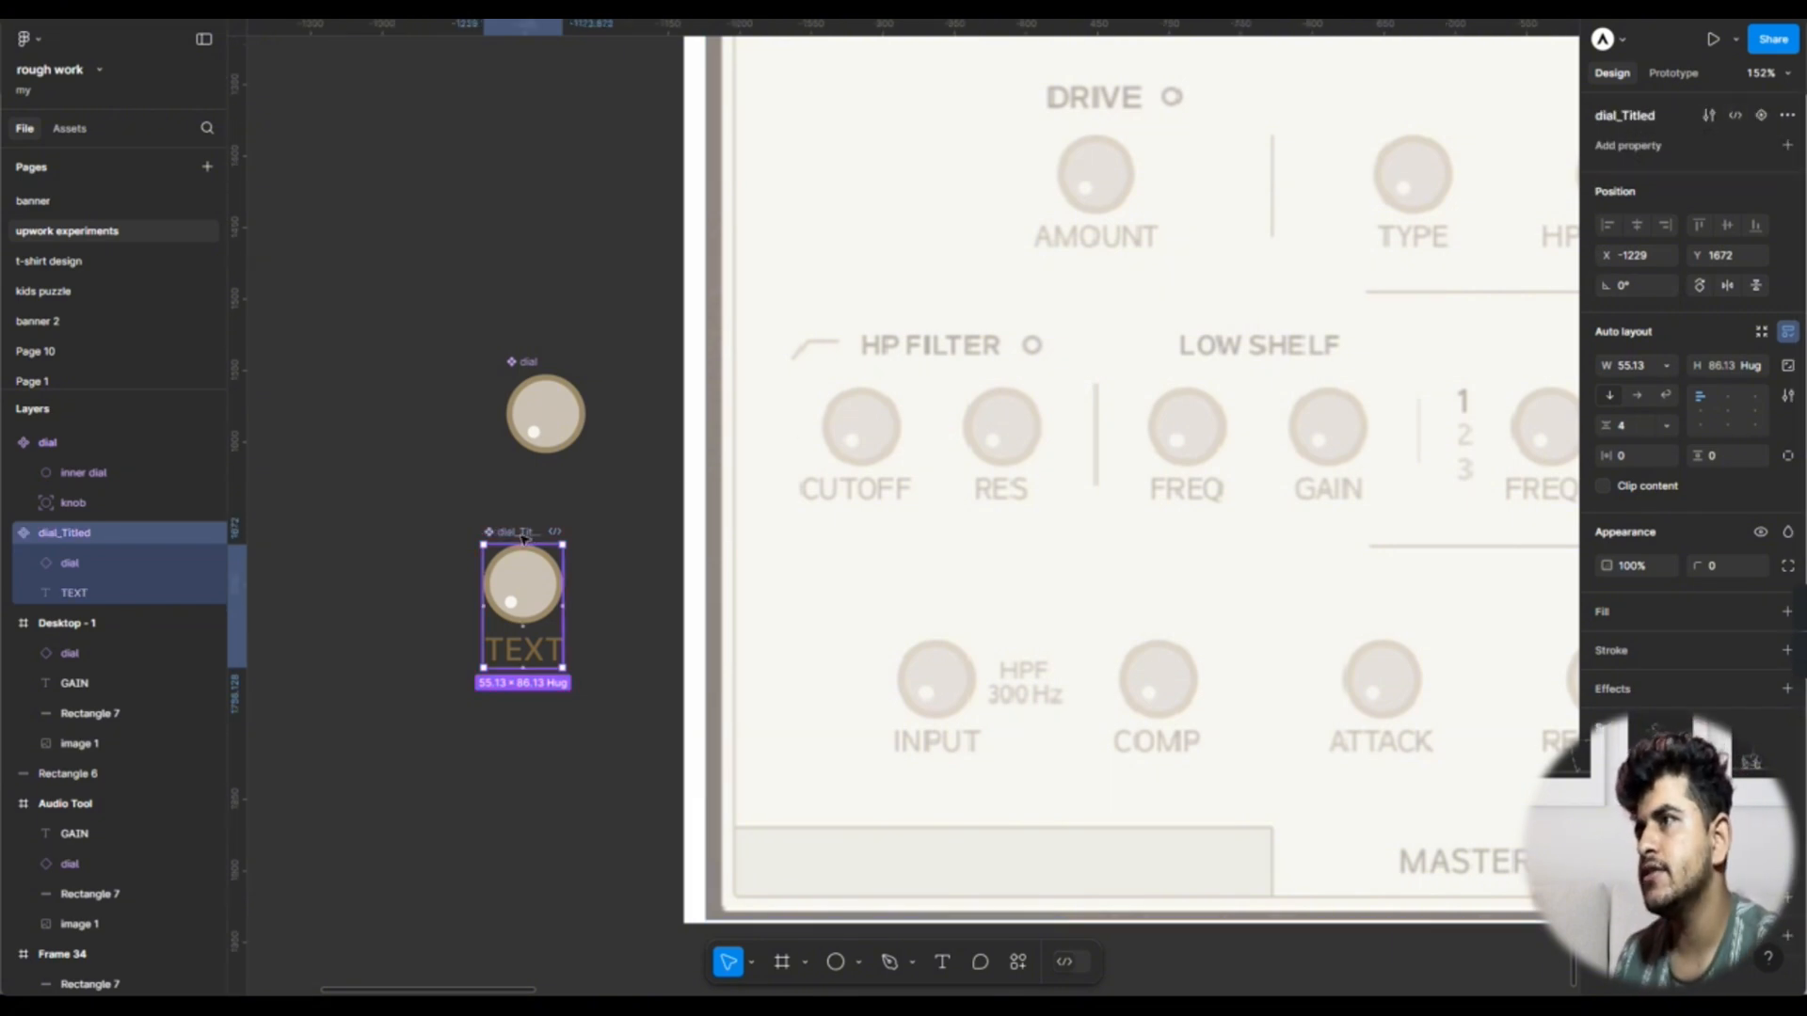
# Step: Place an instance of dial_Titled in the Desktop - 1 frame and delete the old equalizer dial with its GAIN label
pyautogui.moveTo(520, 535); pyautogui.dragTo(1353, 422)
pyautogui.hscroll(10, 1353, 423)
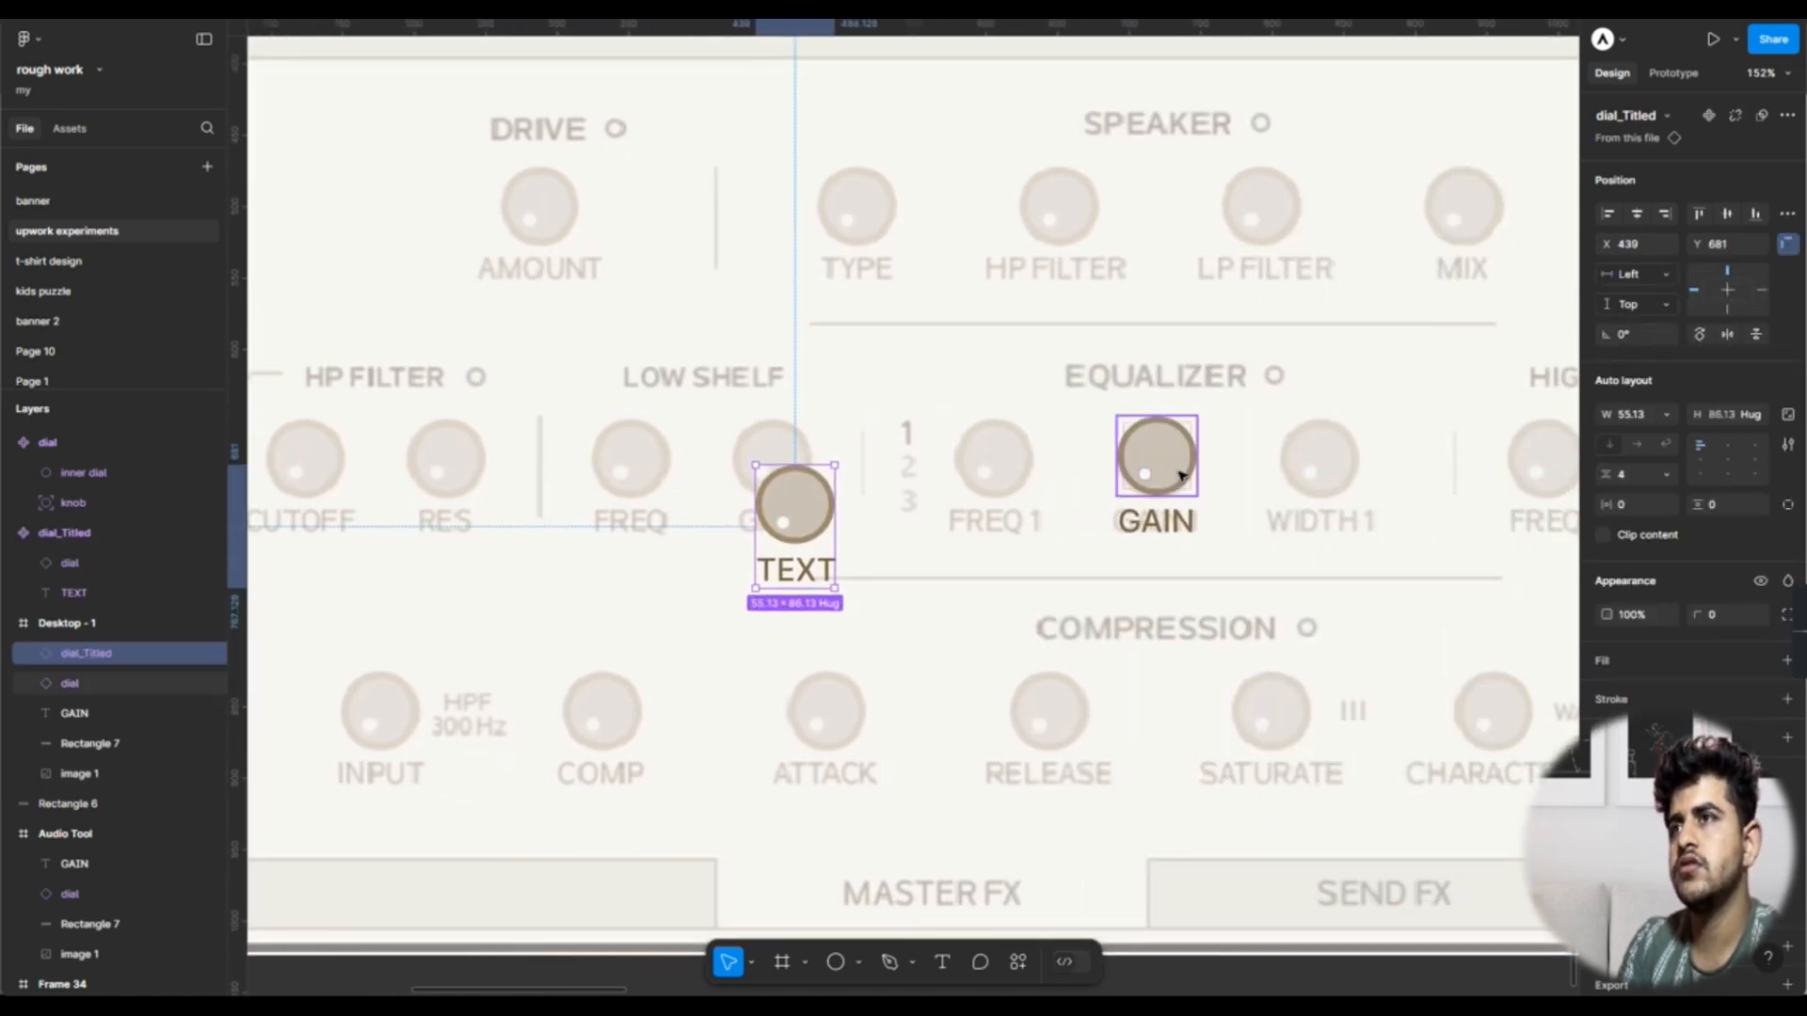
pyautogui.click(1178, 473)
pyautogui.keyDown('shift'); pyautogui.click(1195, 532); pyautogui.keyUp('shift')
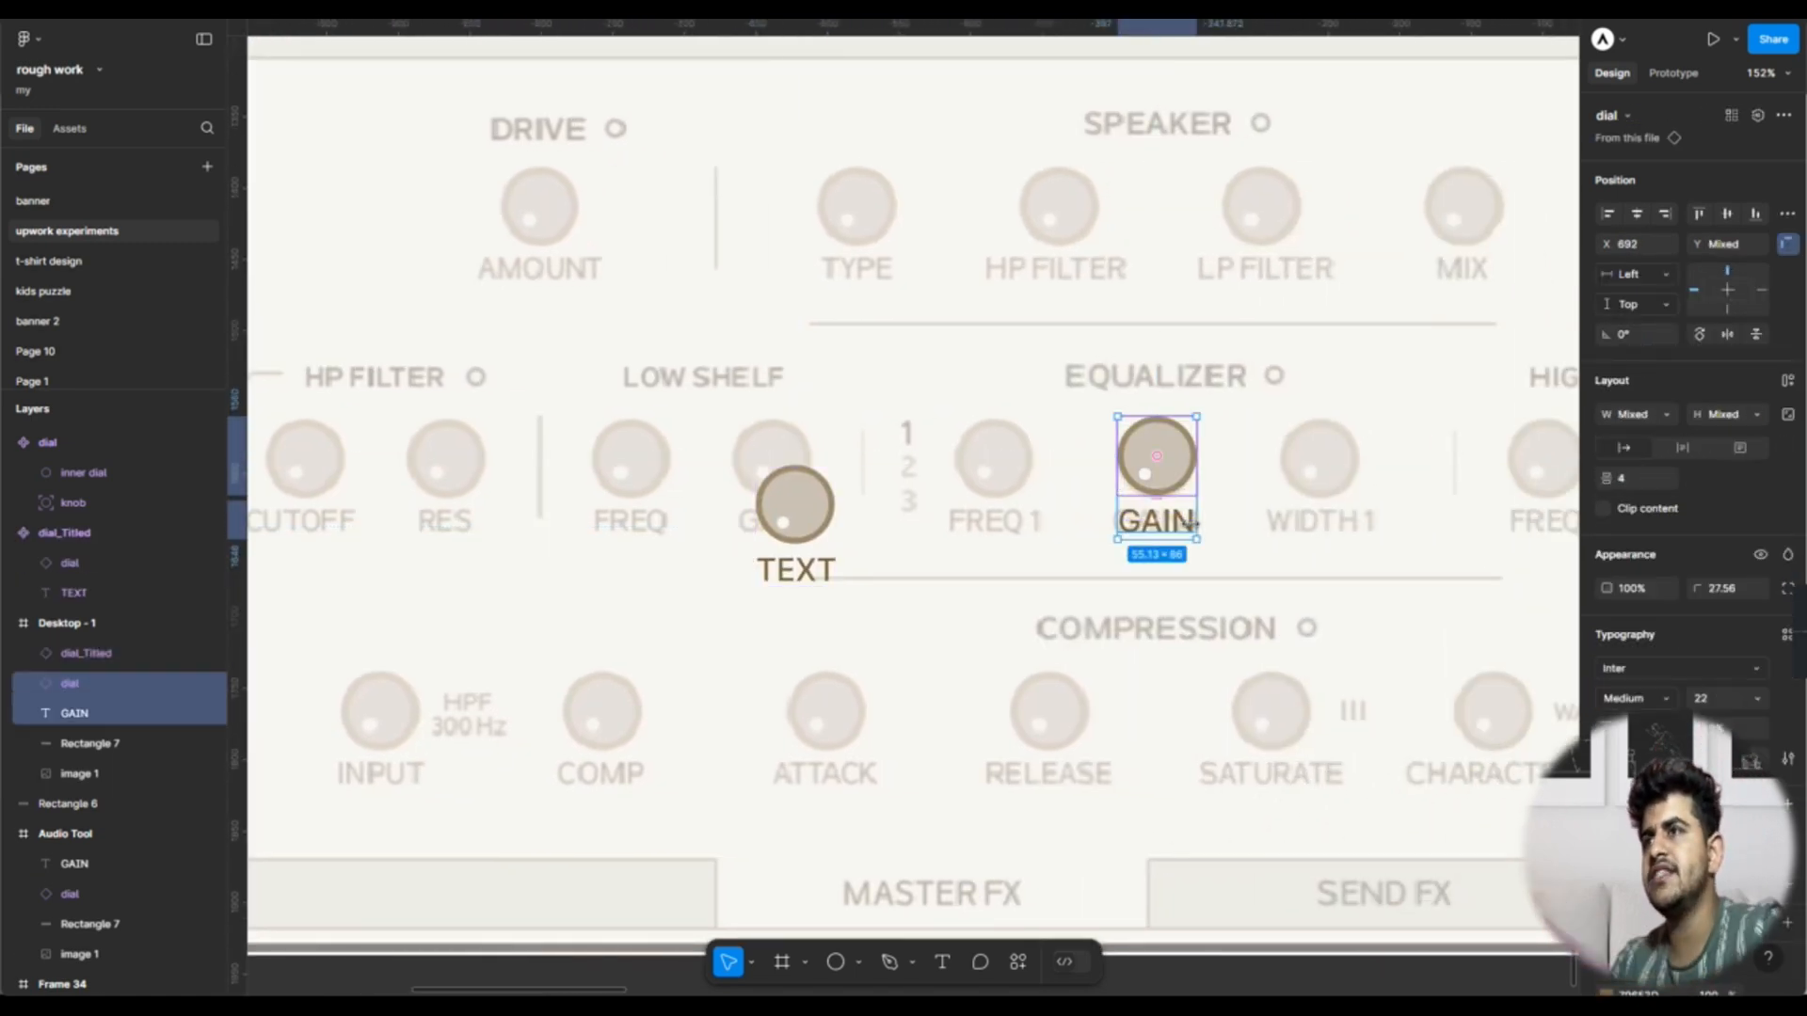
pyautogui.press('Delete')
# Step: Position the dial_Titled instance over the reference's middle equalizer dial at X 692, Y 648
pyautogui.click(793, 538)
pyautogui.click(793, 538)
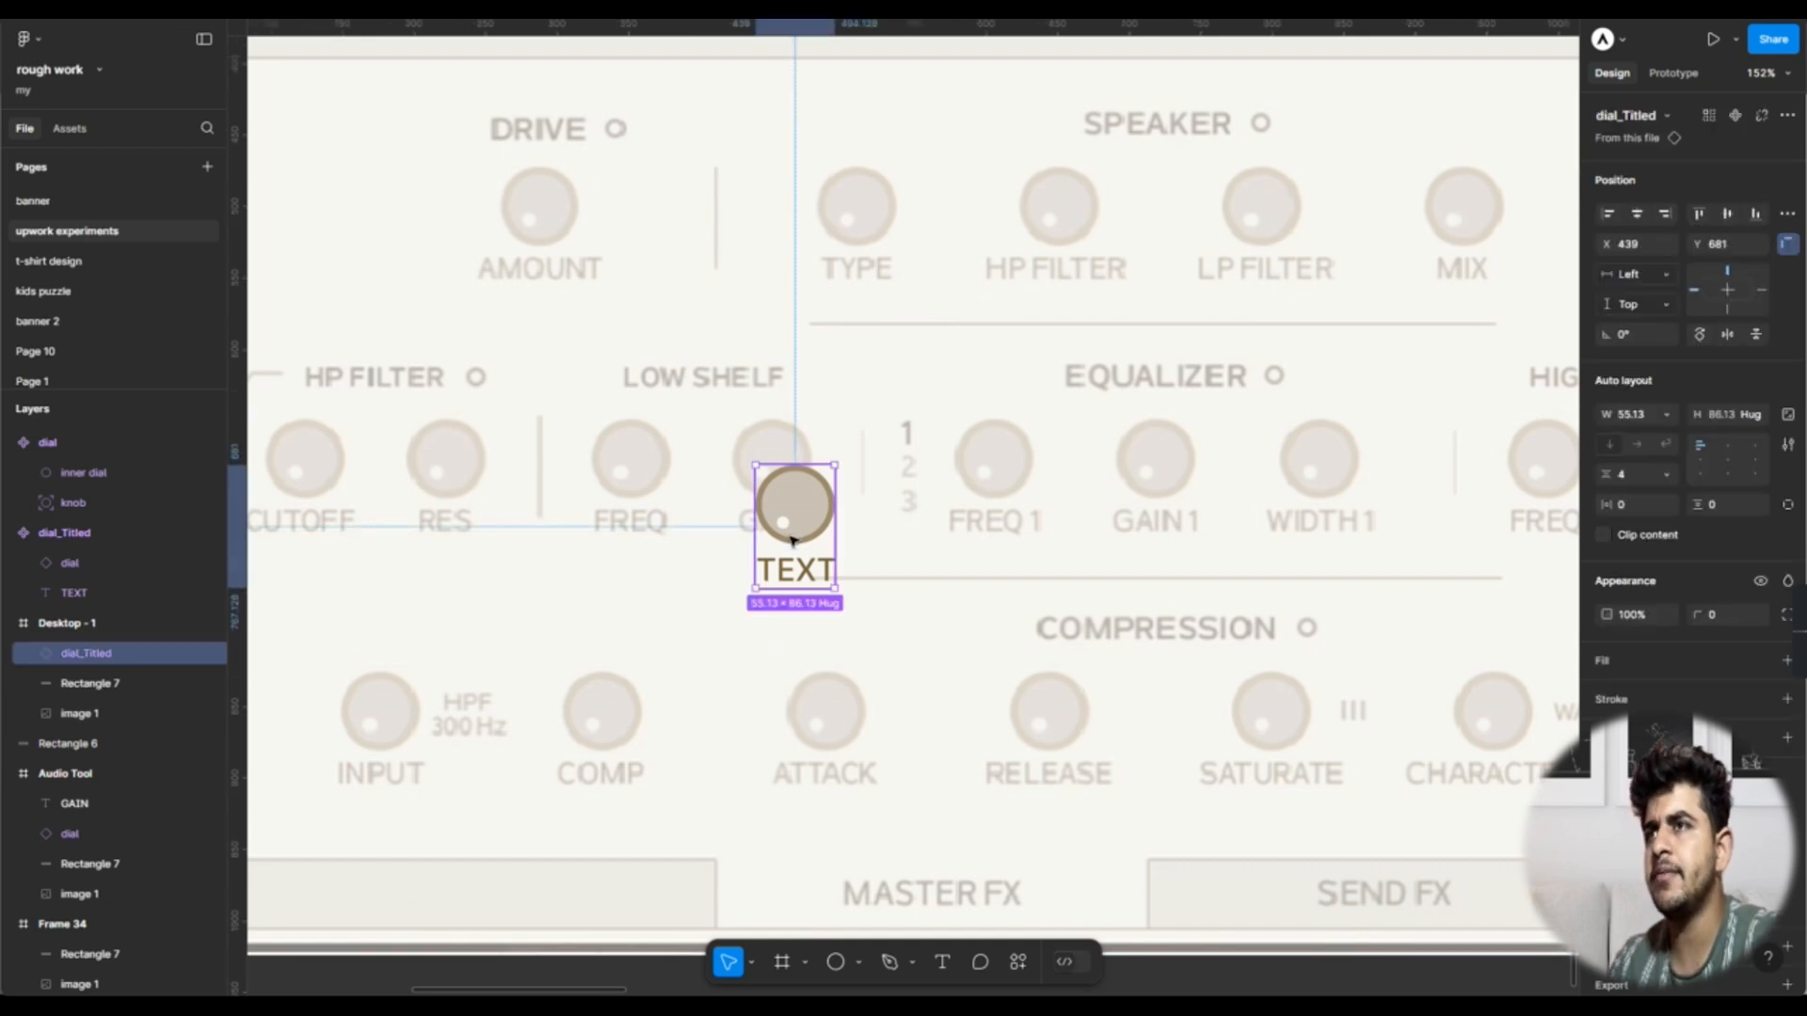
pyautogui.moveTo(809, 539); pyautogui.dragTo(1151, 497)
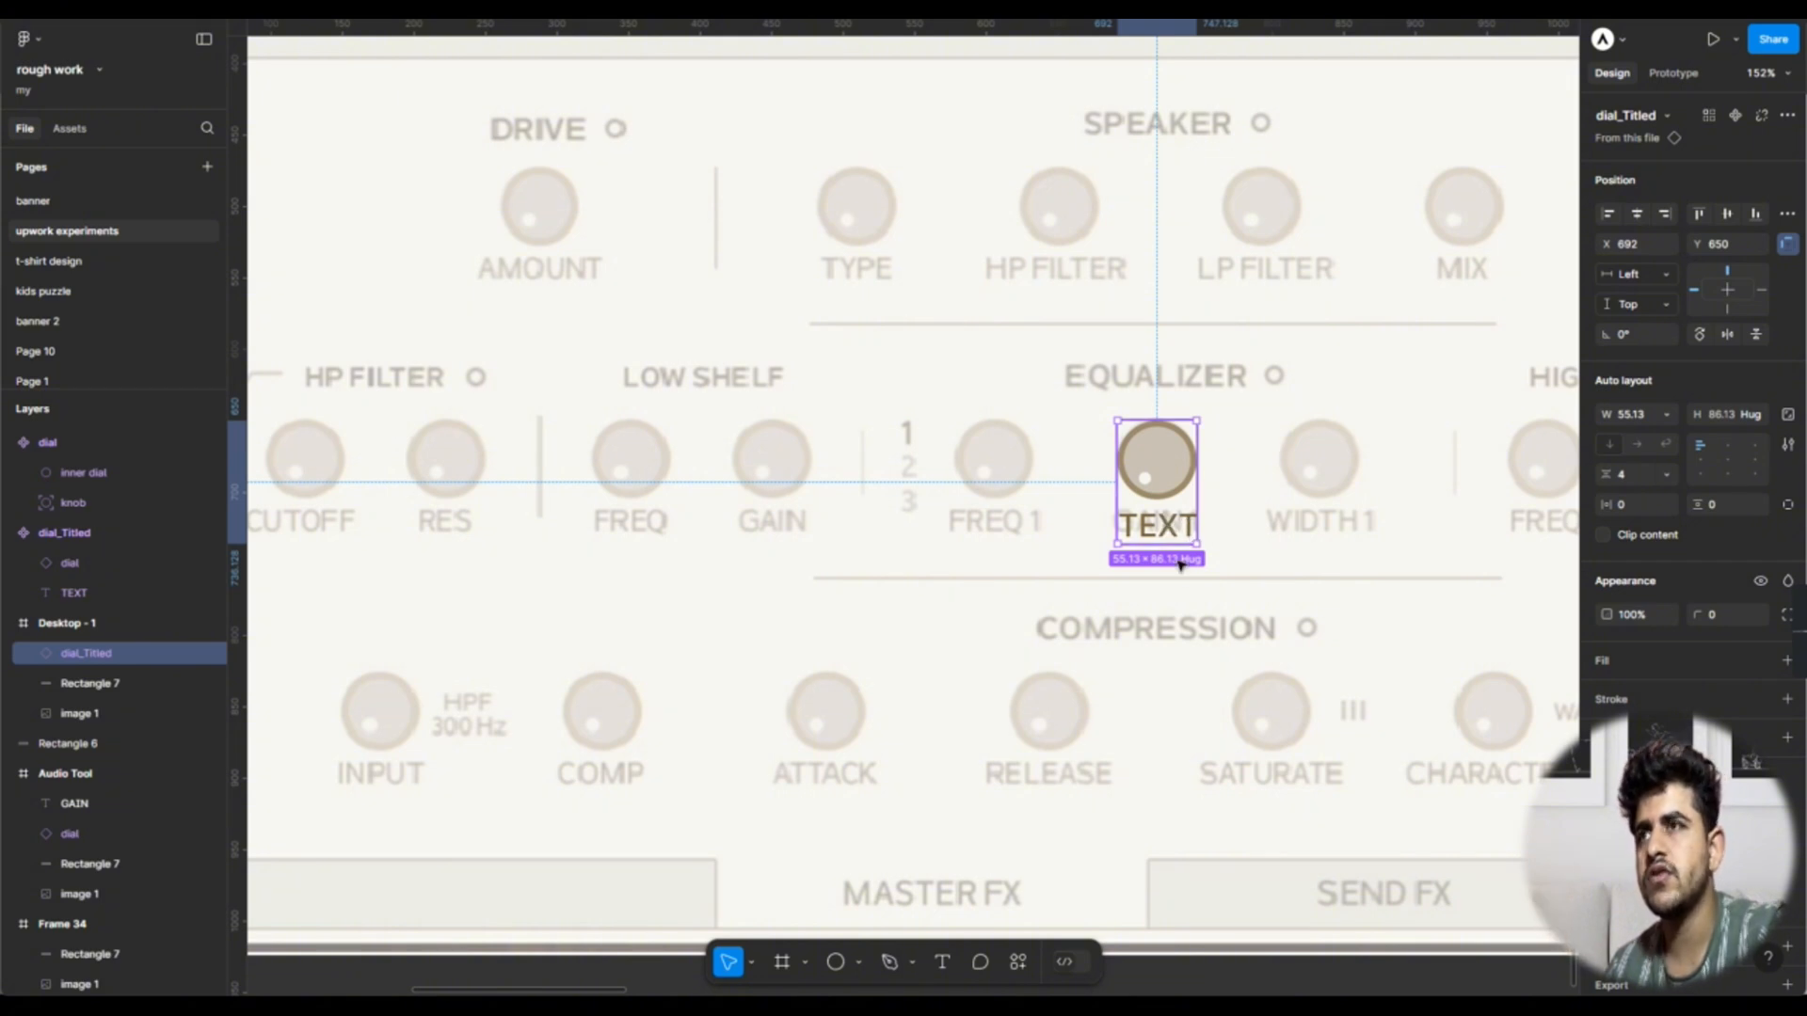
pyautogui.scroll(-3, 1184, 572)
pyautogui.scroll(8, 1182, 573)
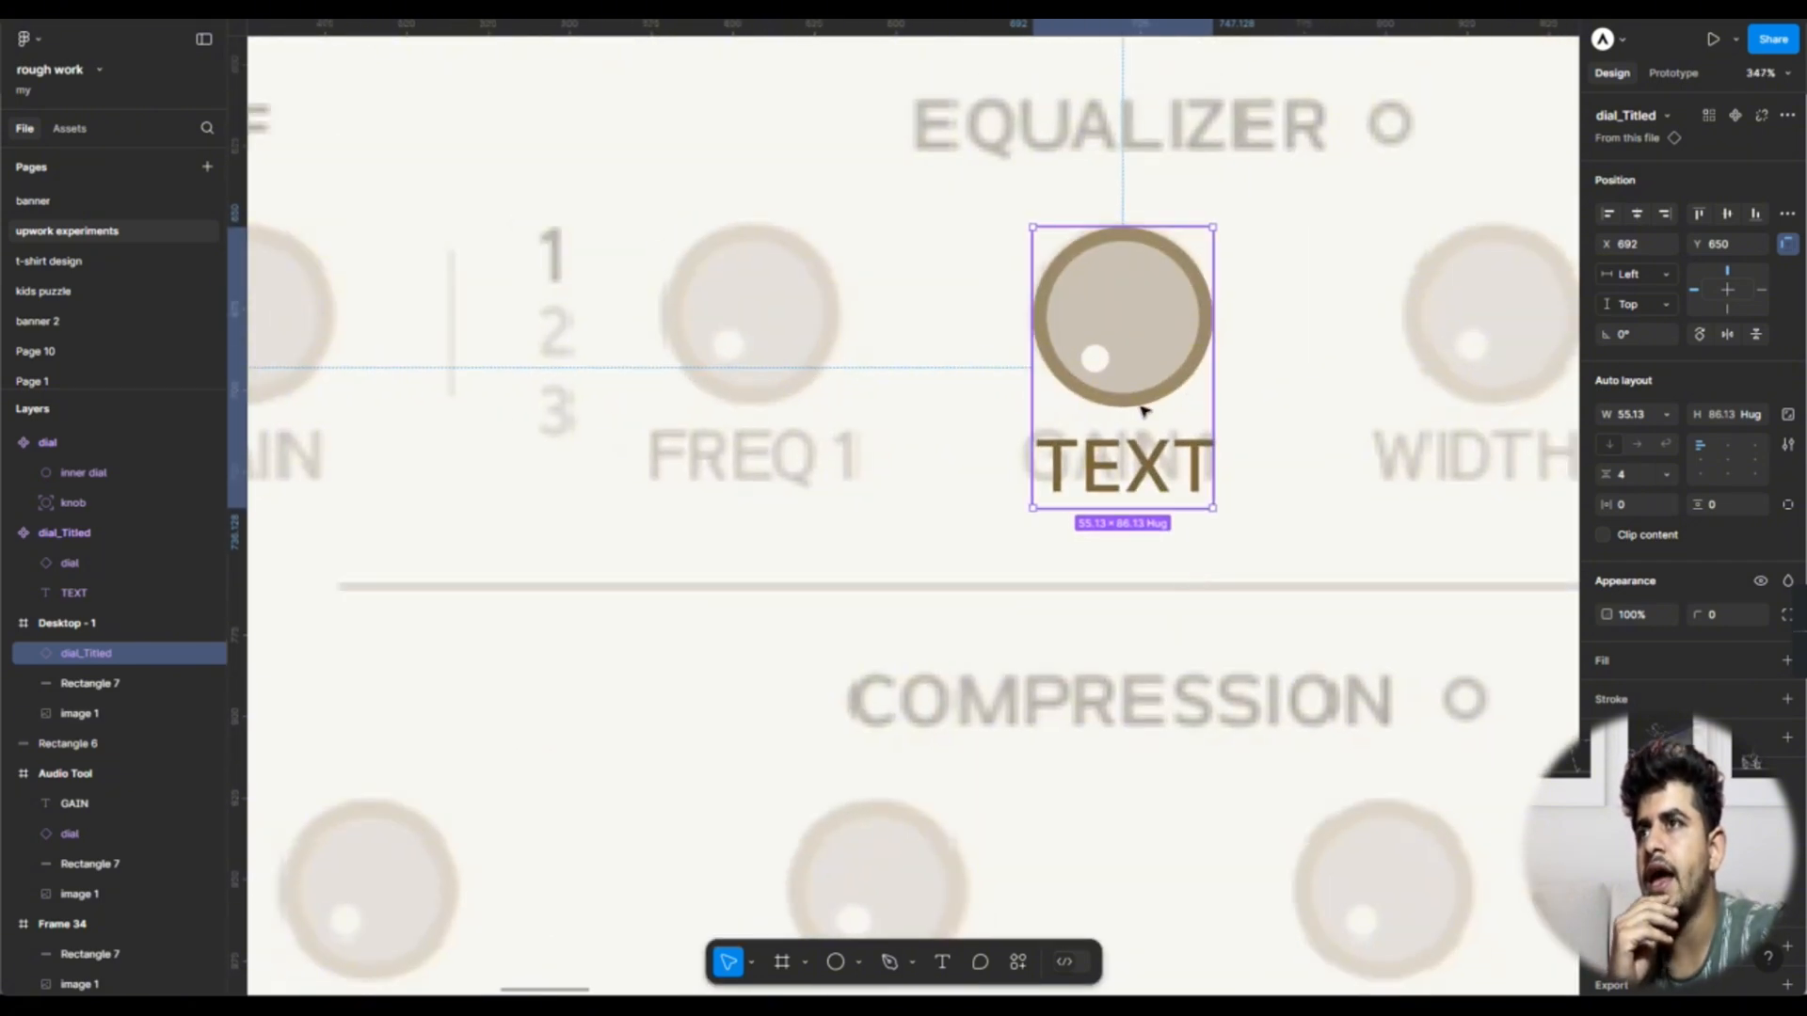
pyautogui.scroll(-2, 1137, 442)
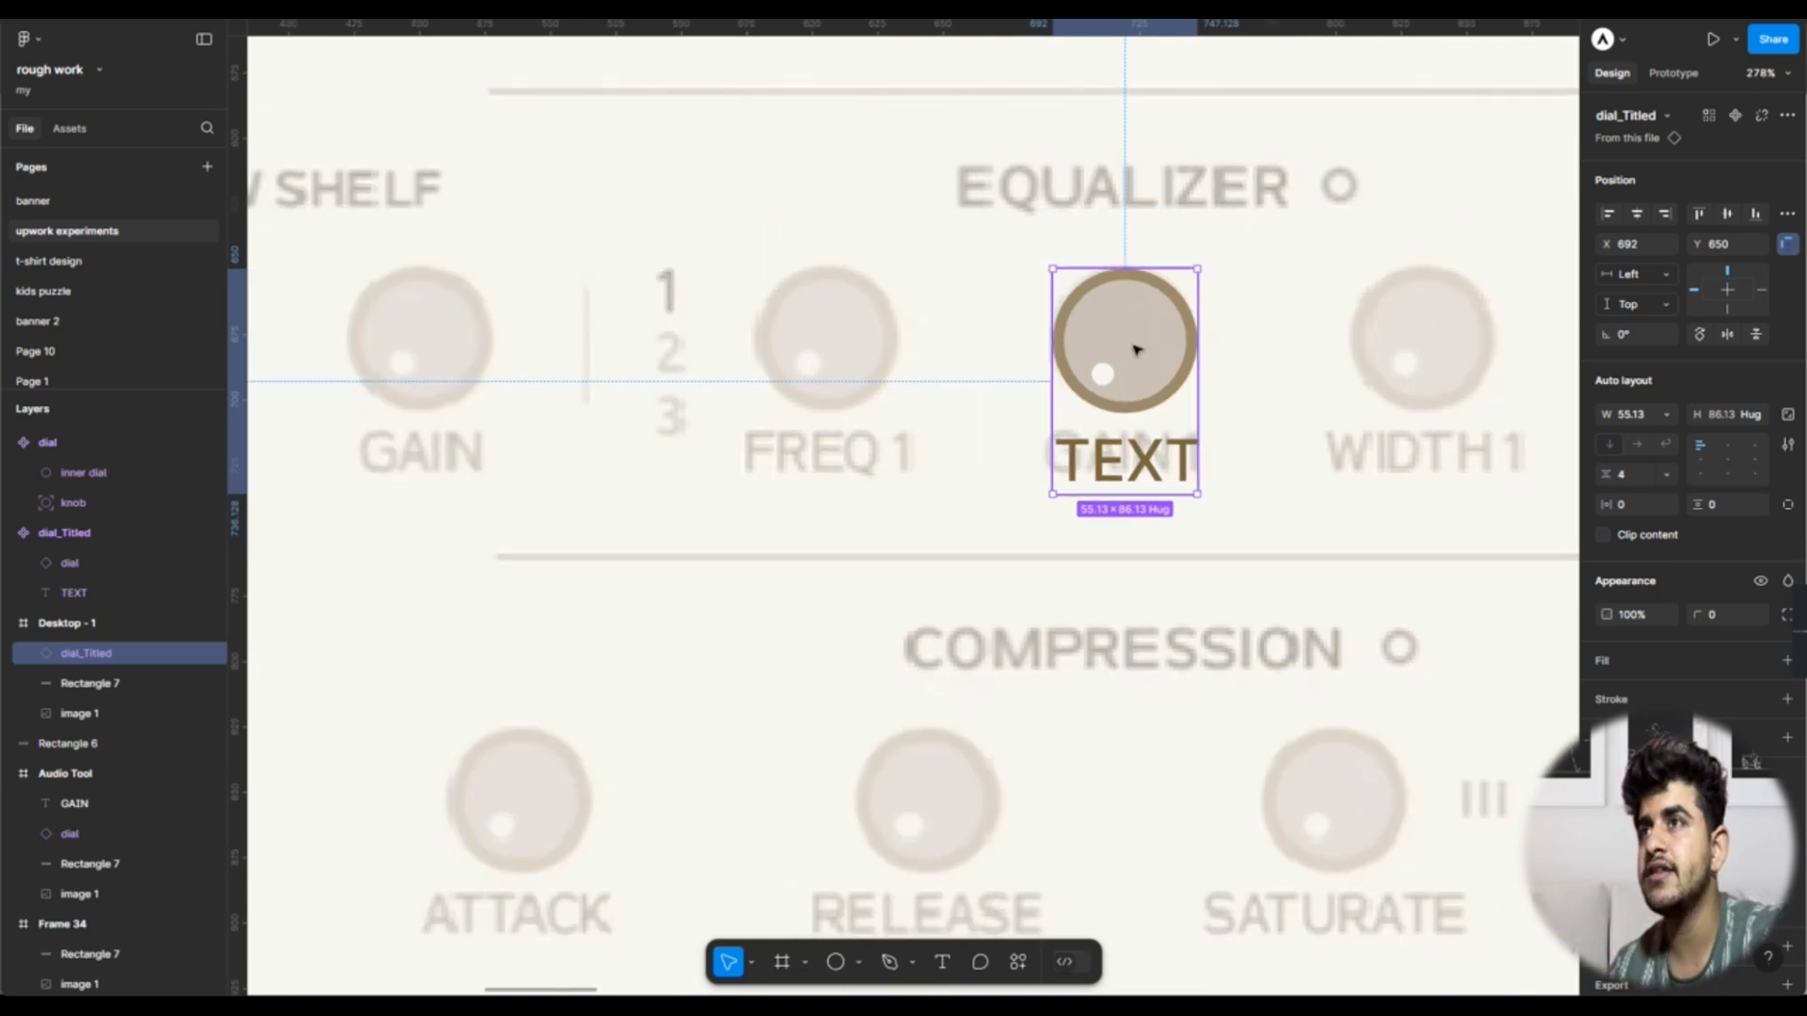
pyautogui.press('Up')
pyautogui.press('Up')
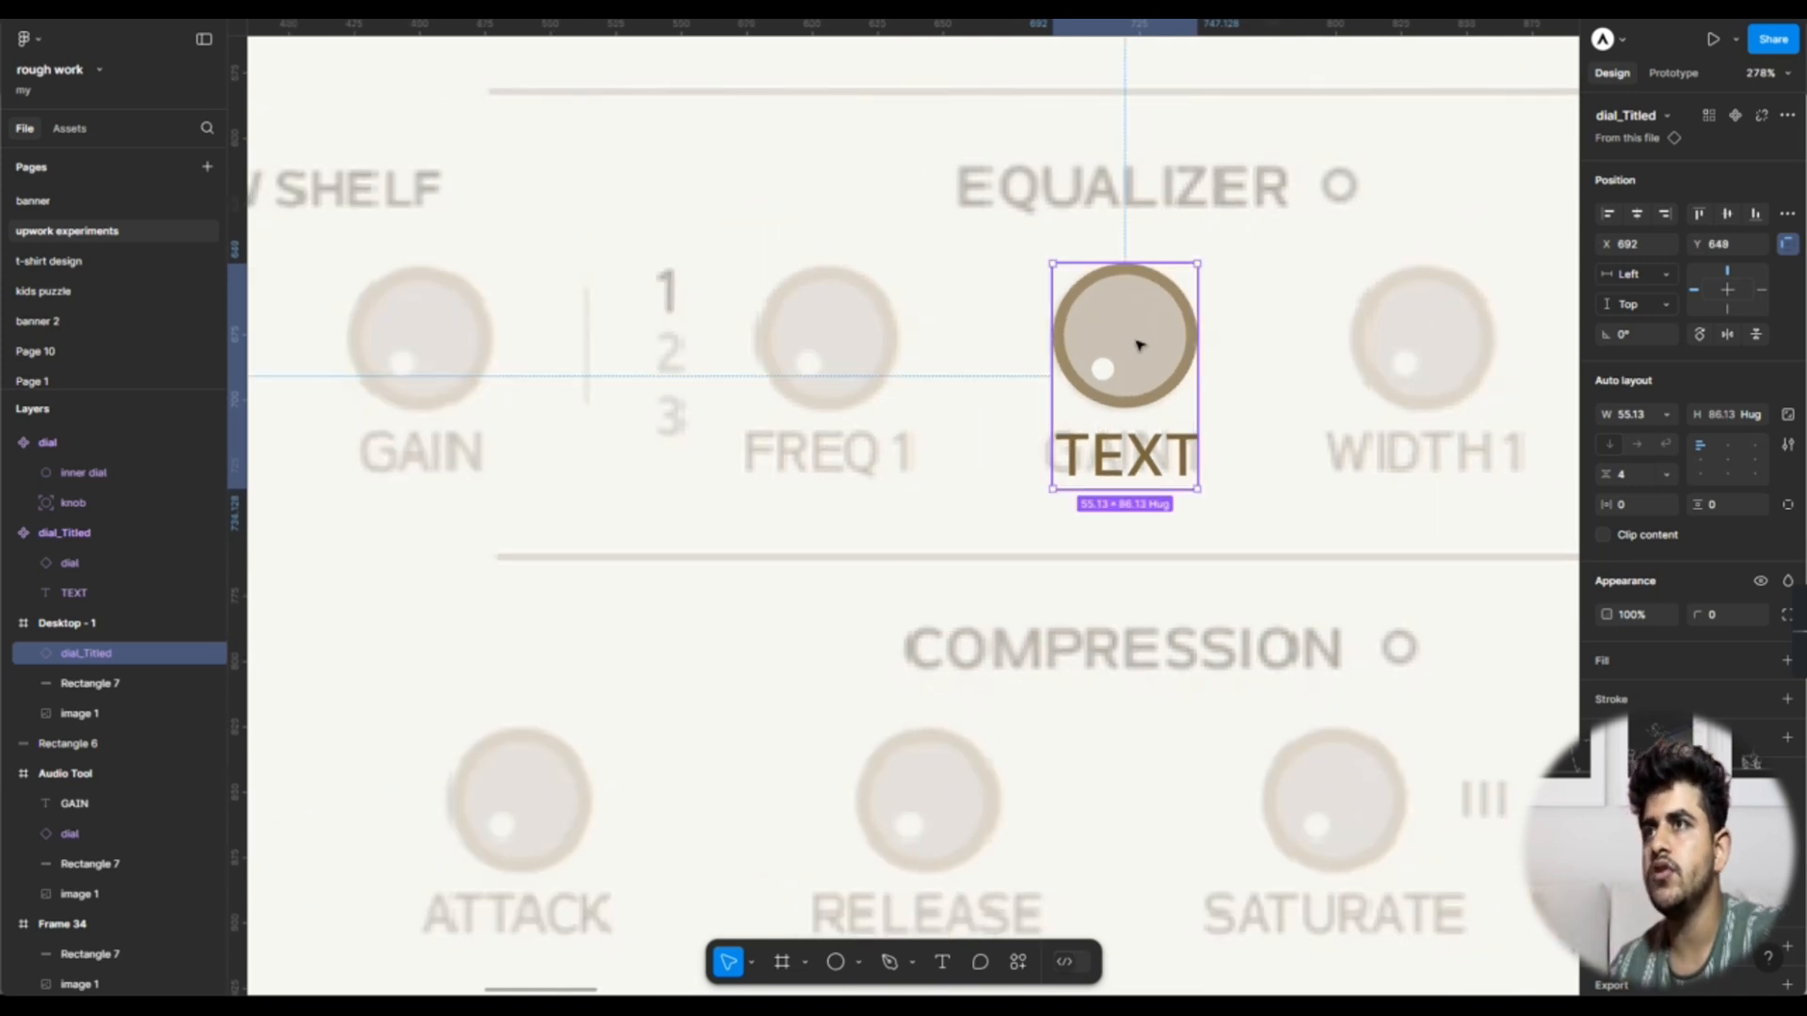
# Step: Duplicate the titled dial over the reference's WIDTH 1 dial at X 805 and FREQ 1 dial at X 576, both at Y 648
pyautogui.moveTo(1118, 340)
pyautogui.keyDown('alt'); pyautogui.keyDown('shift'); pyautogui.mouseDown()
pyautogui.moveTo(1440, 364)
pyautogui.moveTo(1420, 365)
pyautogui.mouseUp(); pyautogui.keyUp('shift'); pyautogui.keyUp('alt')
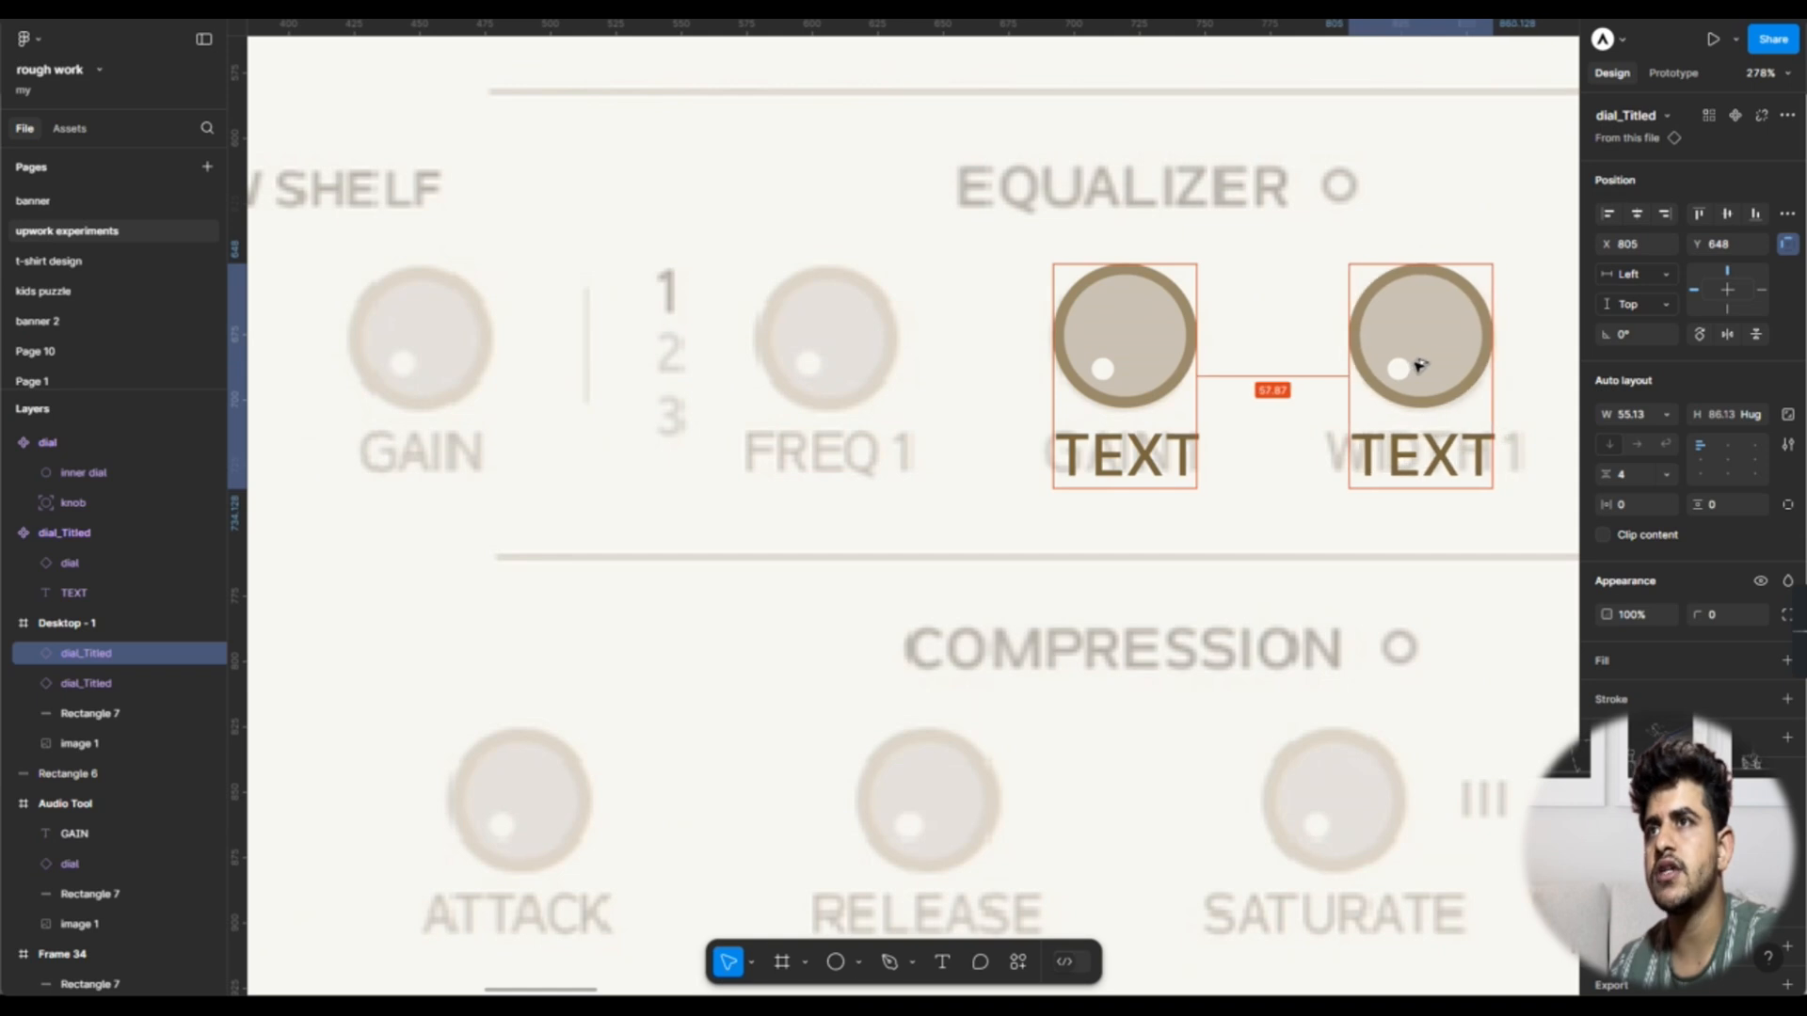
pyautogui.scroll(-5, 1418, 367)
pyautogui.hscroll(3, 1415, 368)
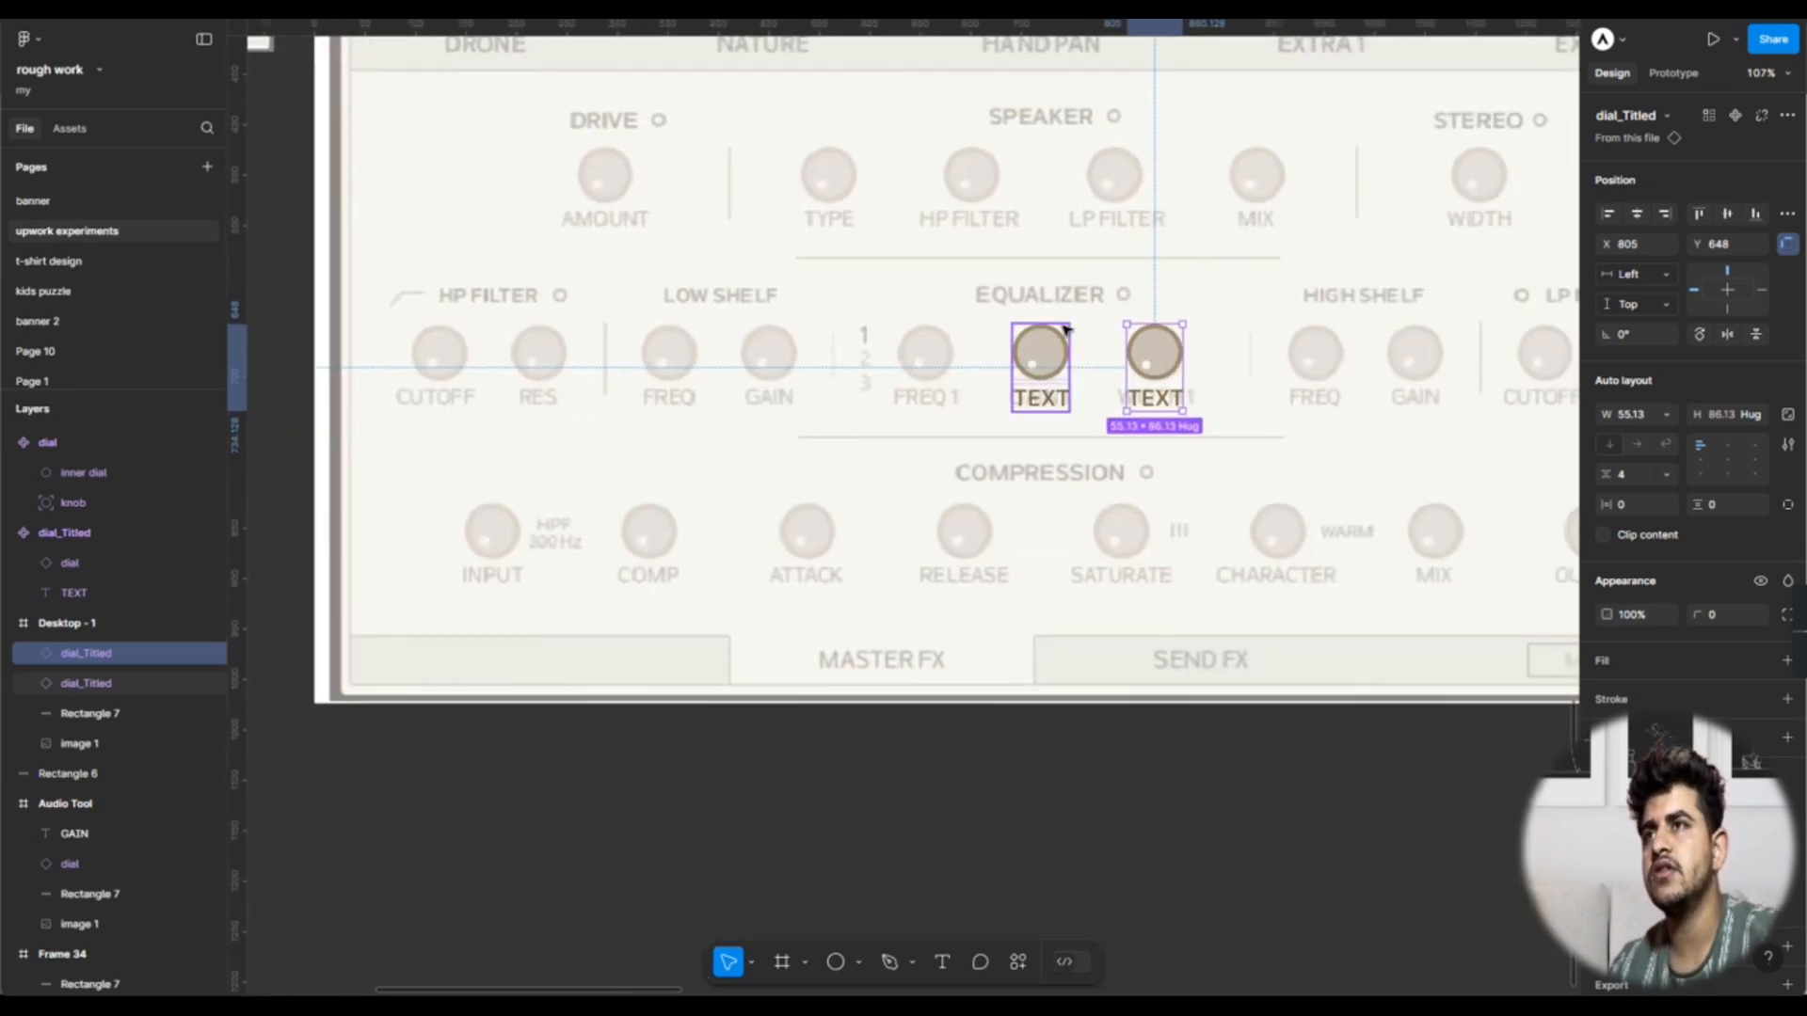
pyautogui.scroll(3, 1066, 327)
pyautogui.keyDown('alt'); pyautogui.moveTo(1240, 381); pyautogui.dragTo(825, 381); pyautogui.keyUp('alt')
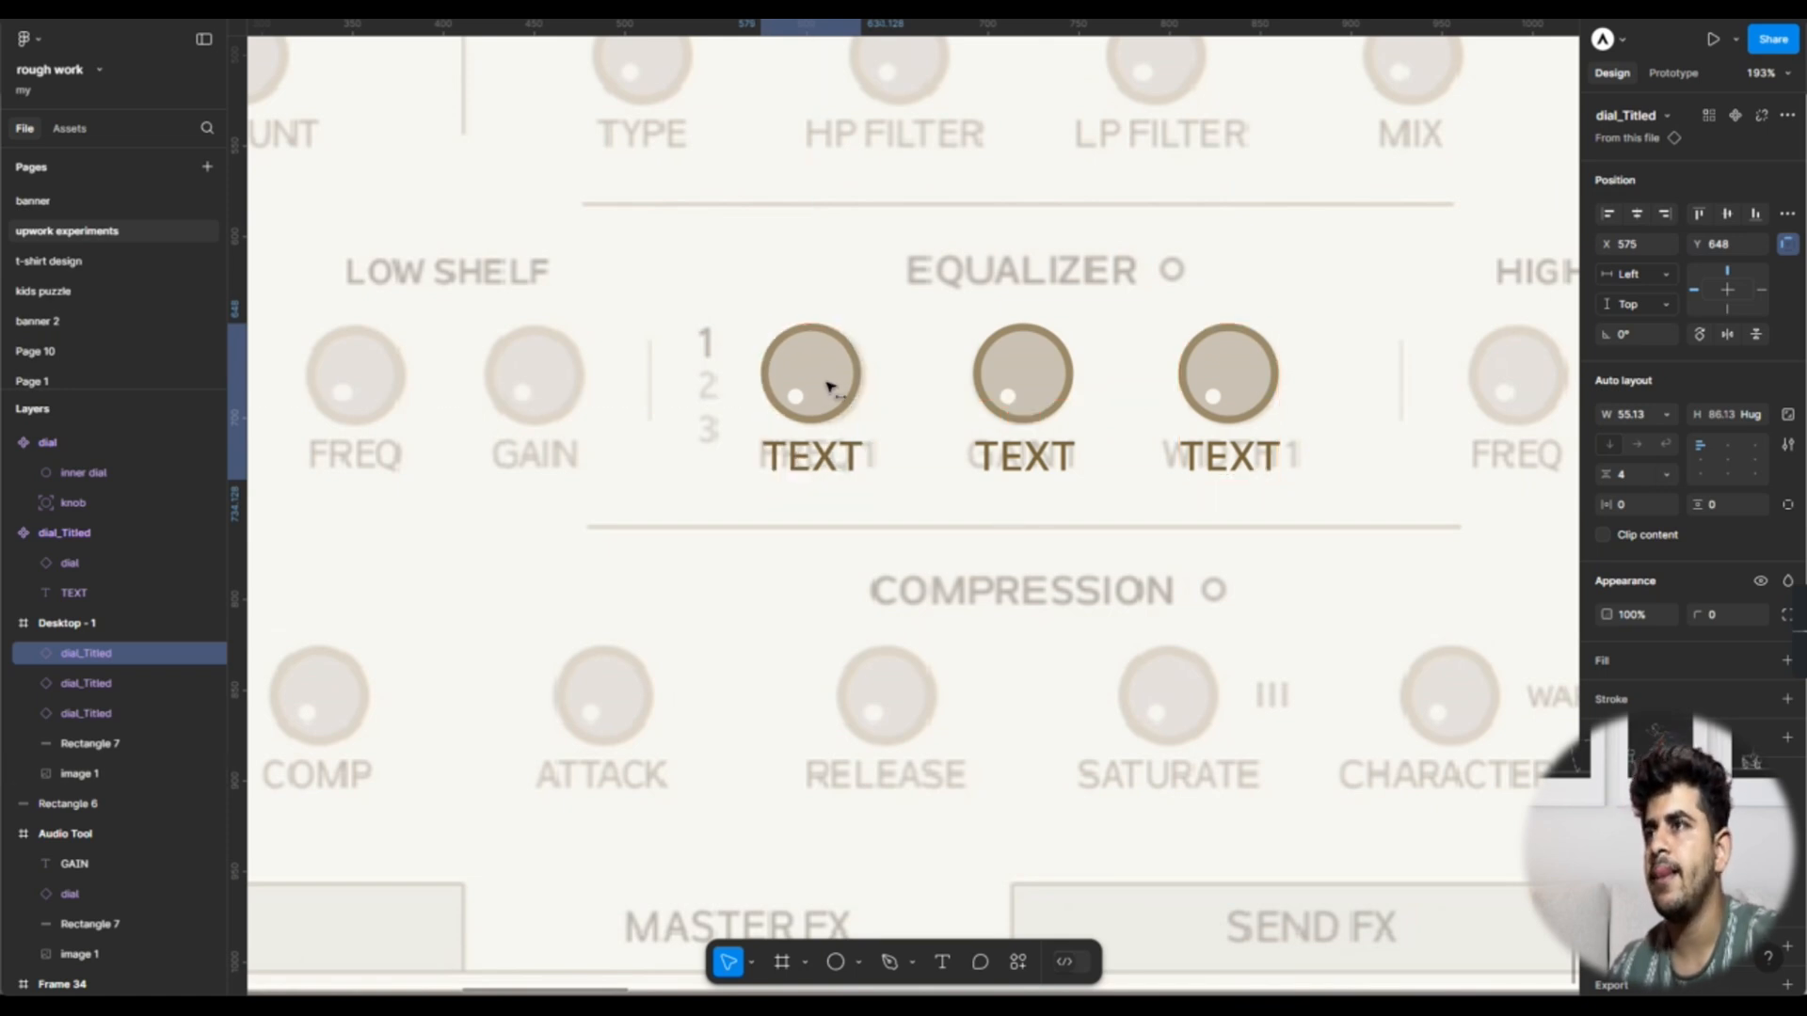
pyautogui.moveTo(835, 388); pyautogui.dragTo(832, 387)
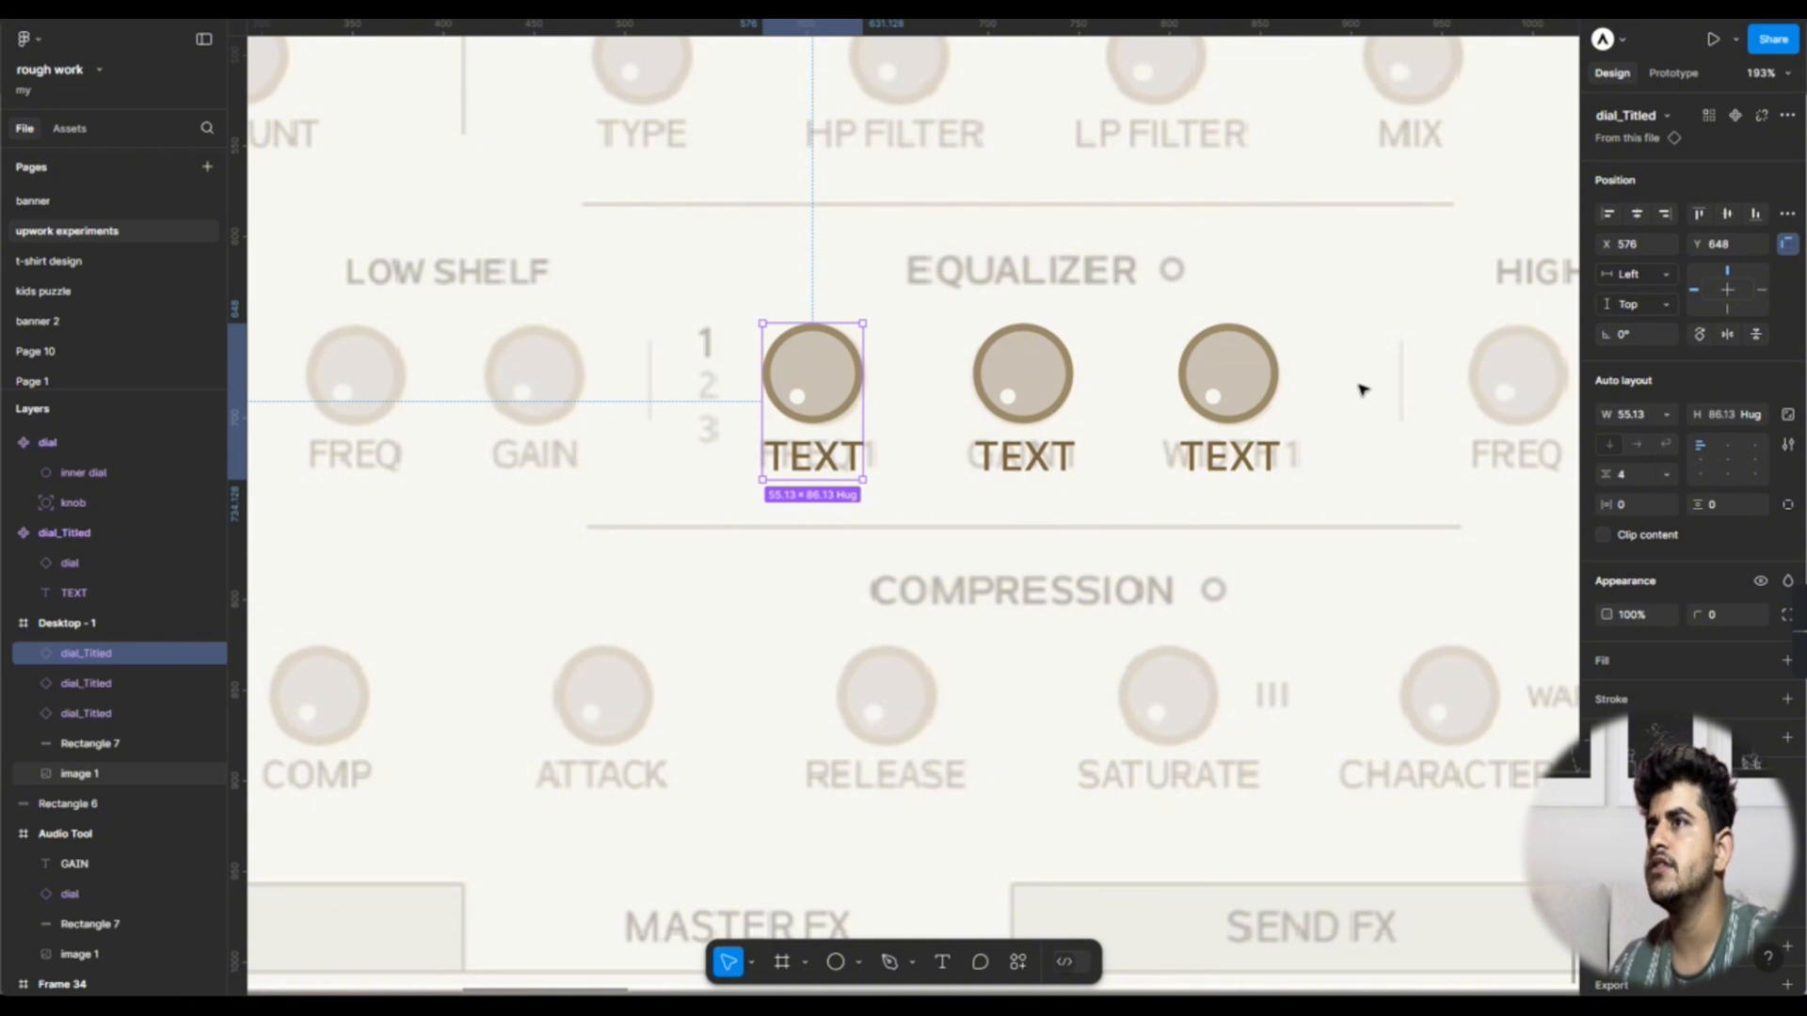
# Step: Wrap the three equalizer dials in a horizontal auto layout with a gap of 56 and place it at X 581, Y 648
pyautogui.scroll(-5, 1101, 415)
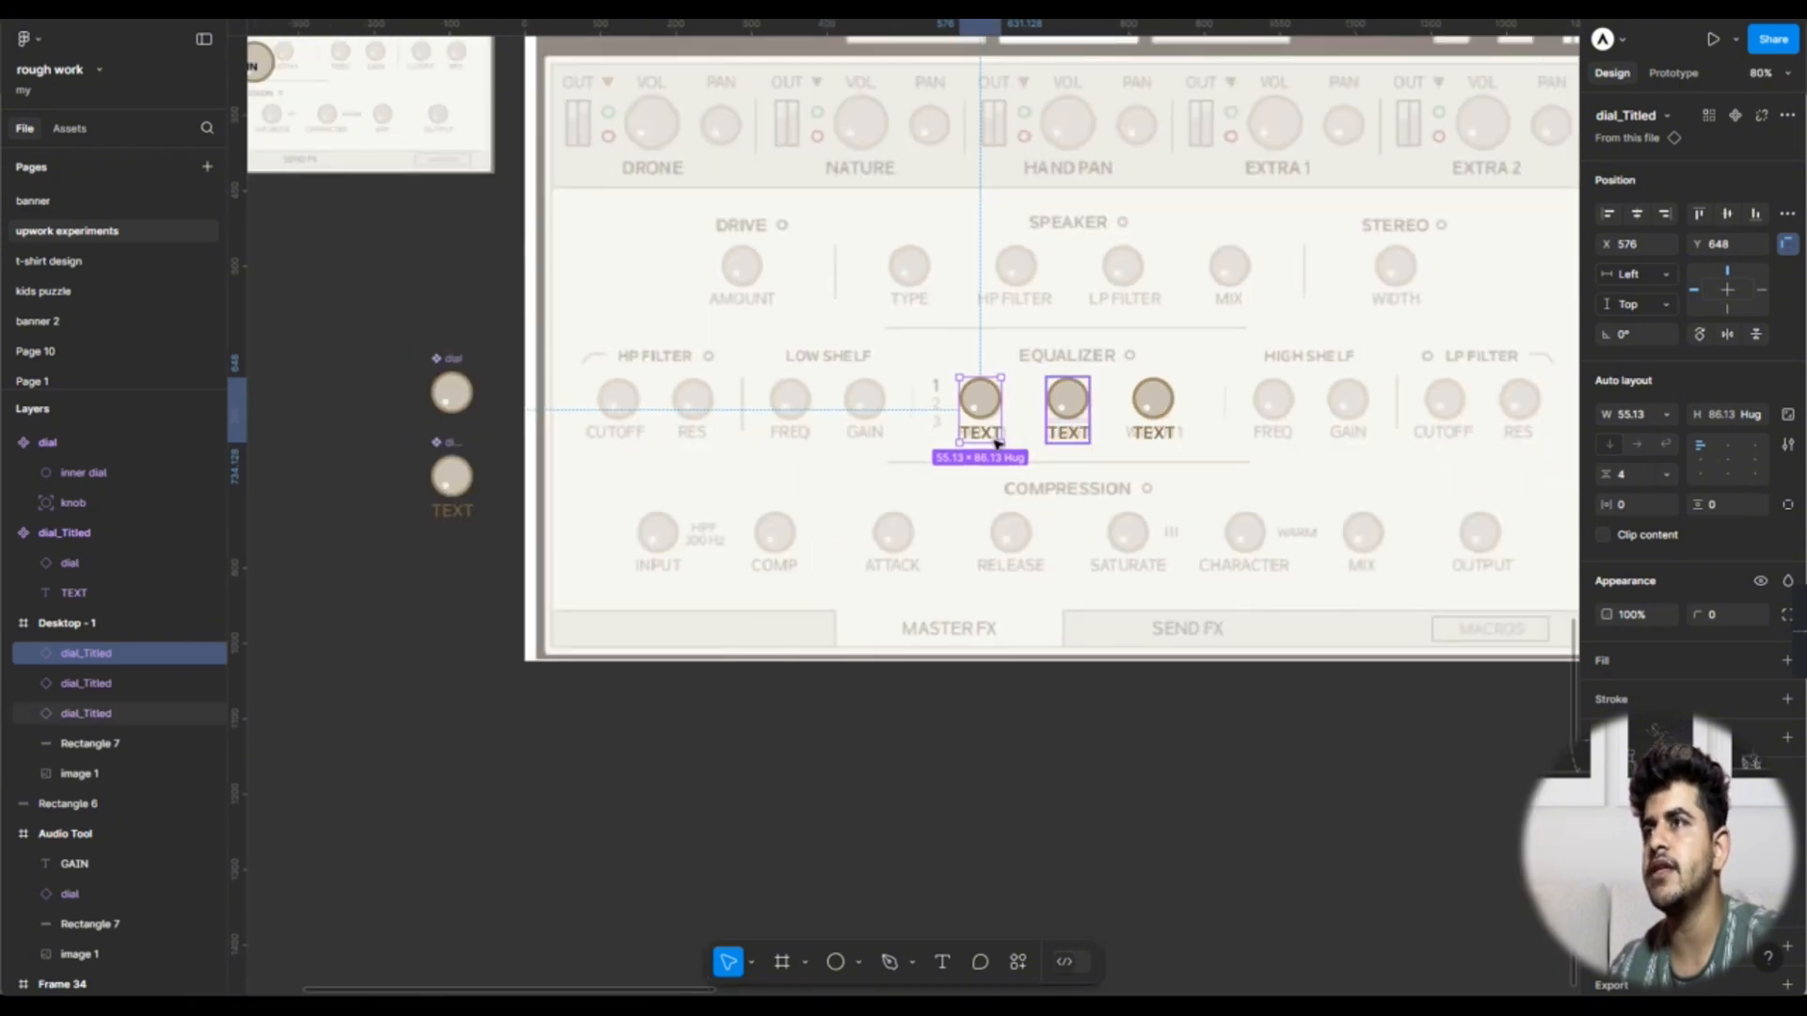
pyautogui.keyDown('shift'); pyautogui.click(1080, 404); pyautogui.keyUp('shift')
pyautogui.keyDown('shift'); pyautogui.click(1154, 404); pyautogui.keyUp('shift')
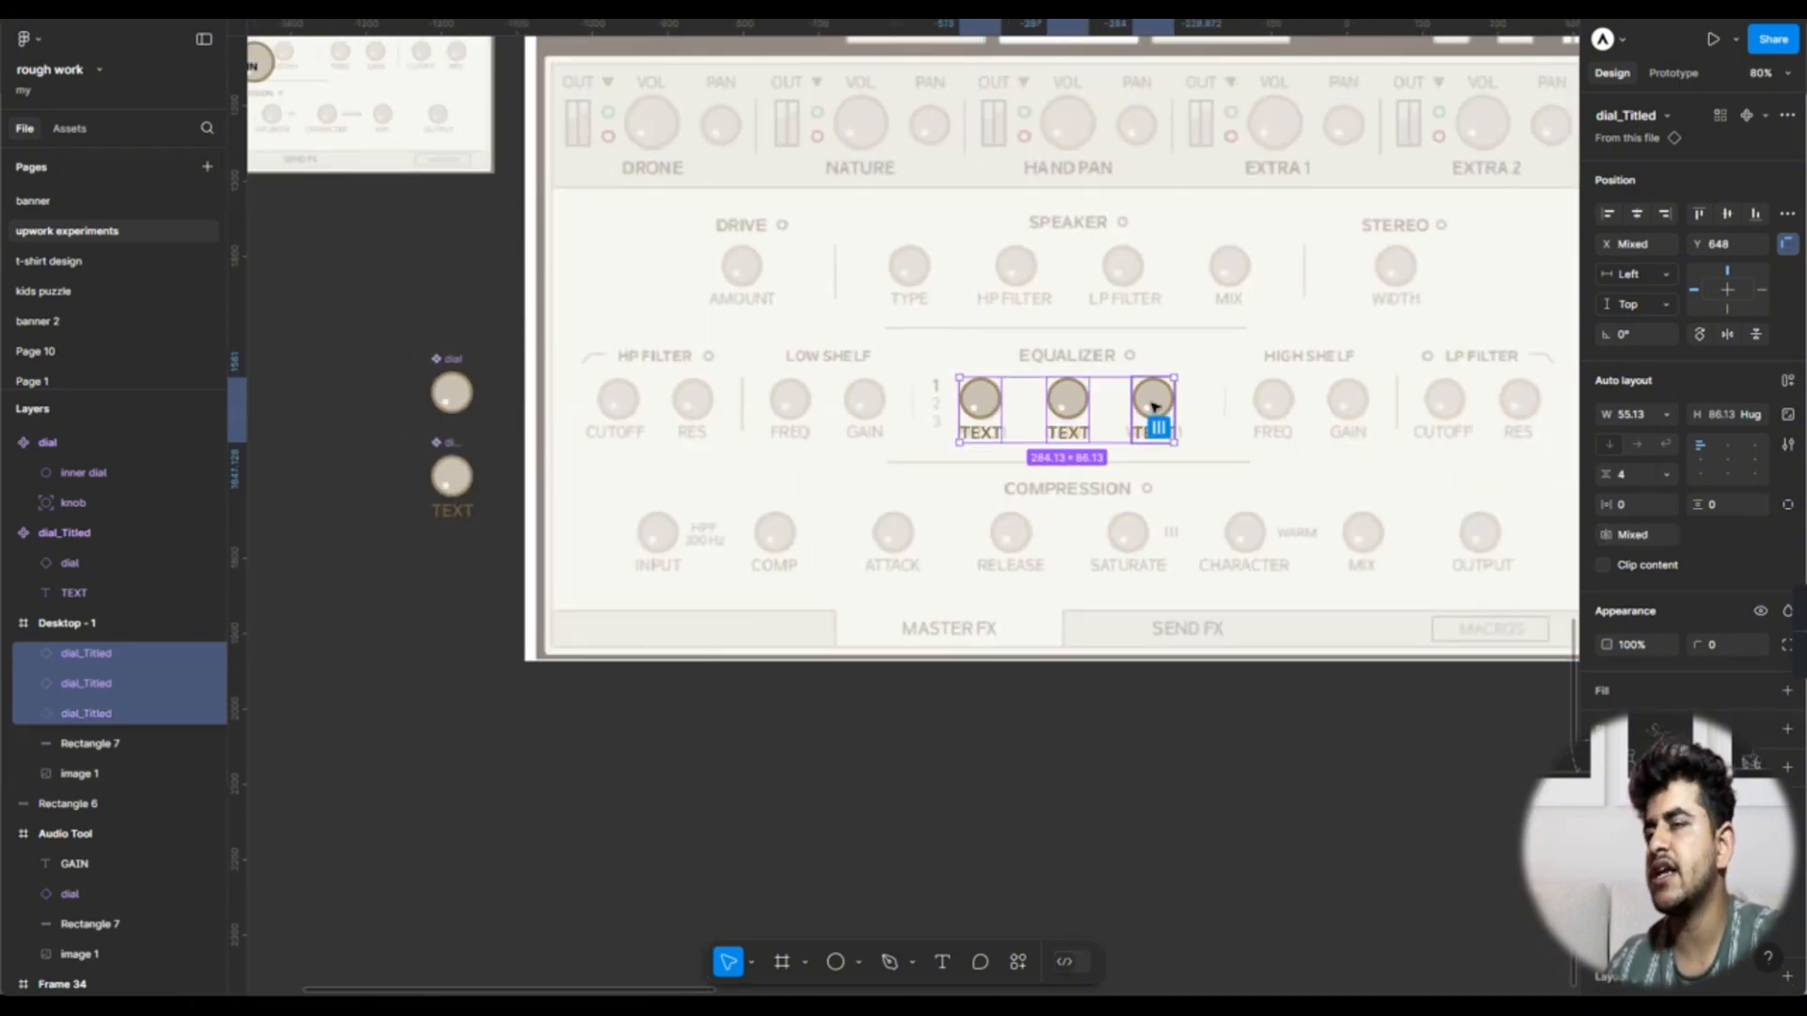
pyautogui.hotkey('shift', 'a')
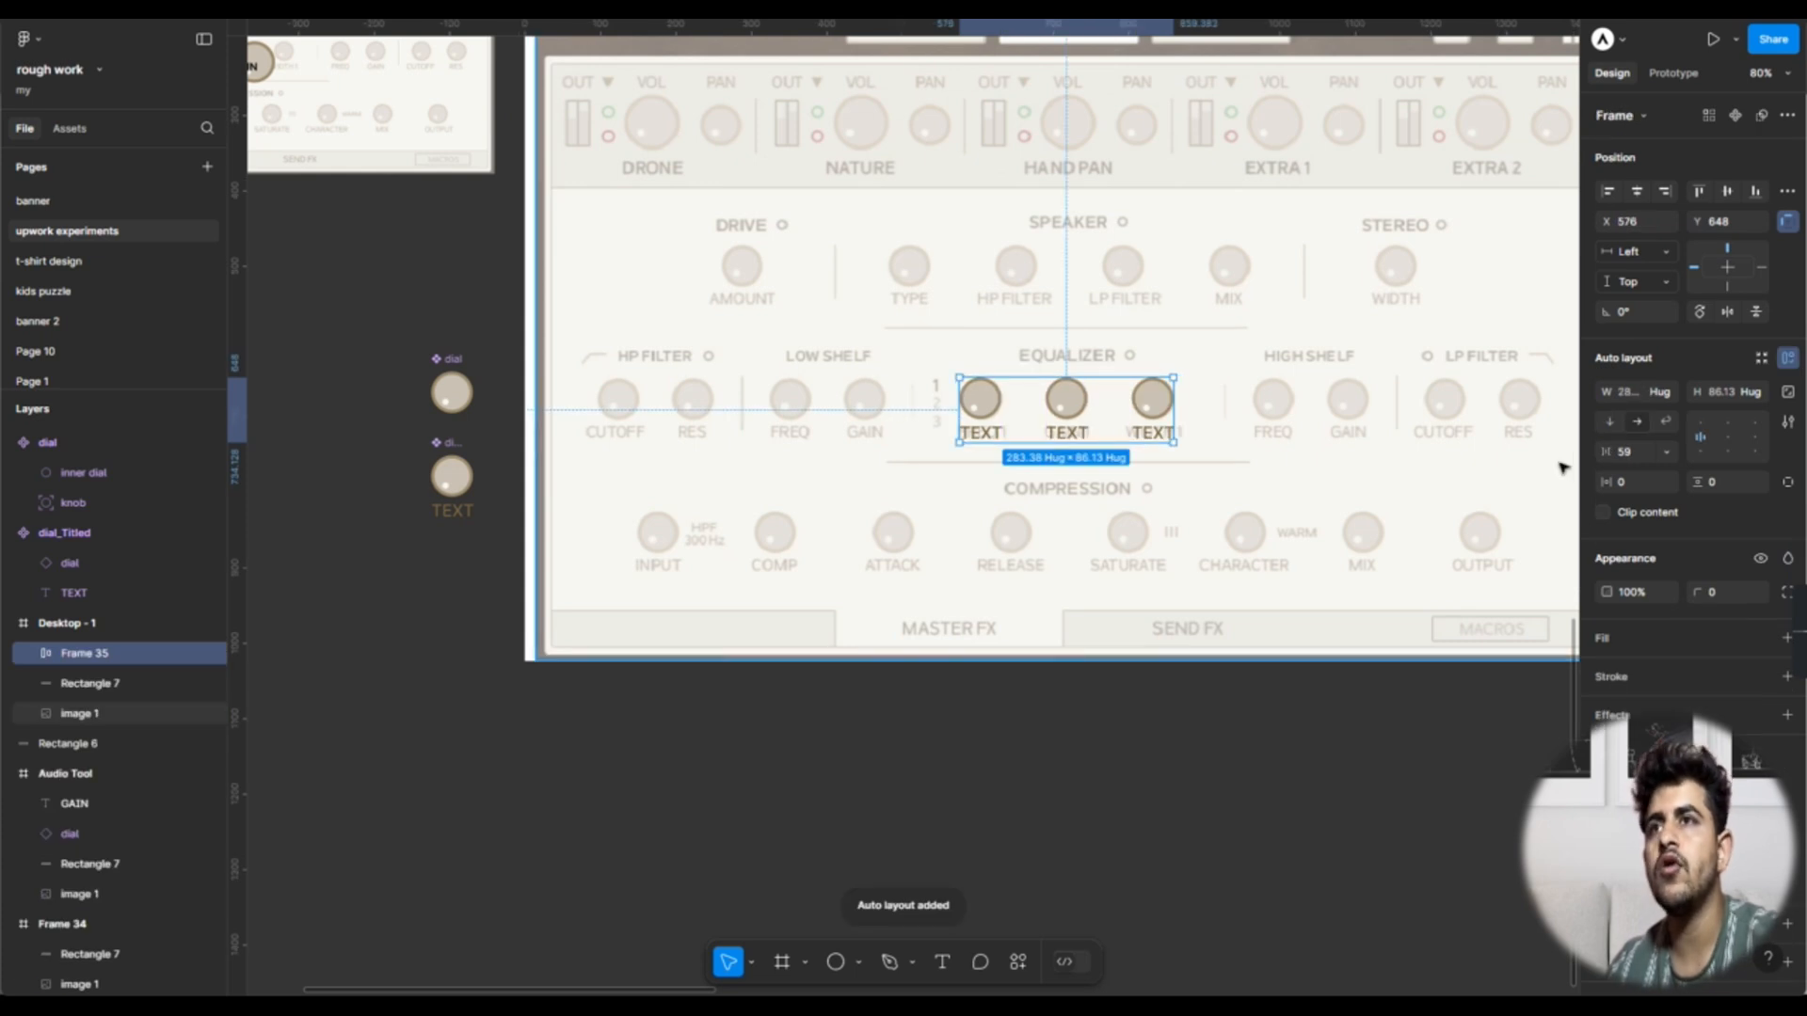
pyautogui.click(1633, 453)
pyautogui.press('Down')
pyautogui.press('Down')
pyautogui.press('Down')
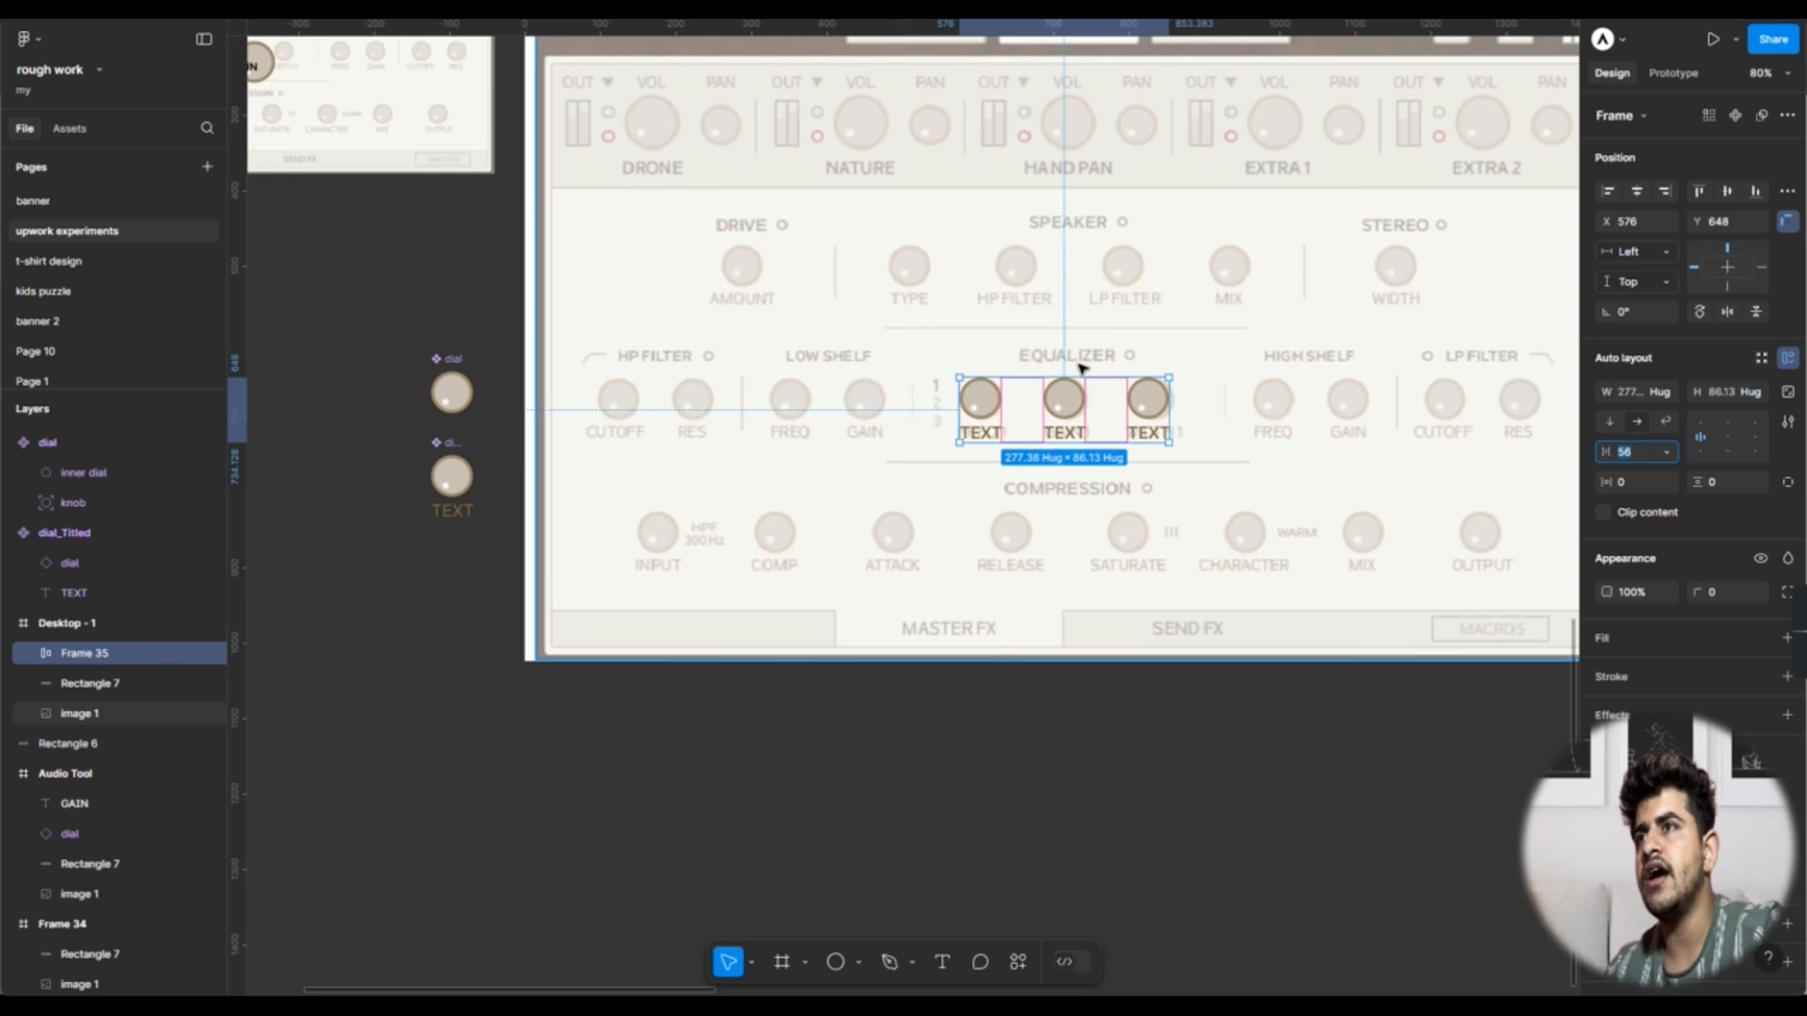
pyautogui.scroll(5, 1077, 365)
pyautogui.moveTo(1084, 427); pyautogui.dragTo(1089, 425)
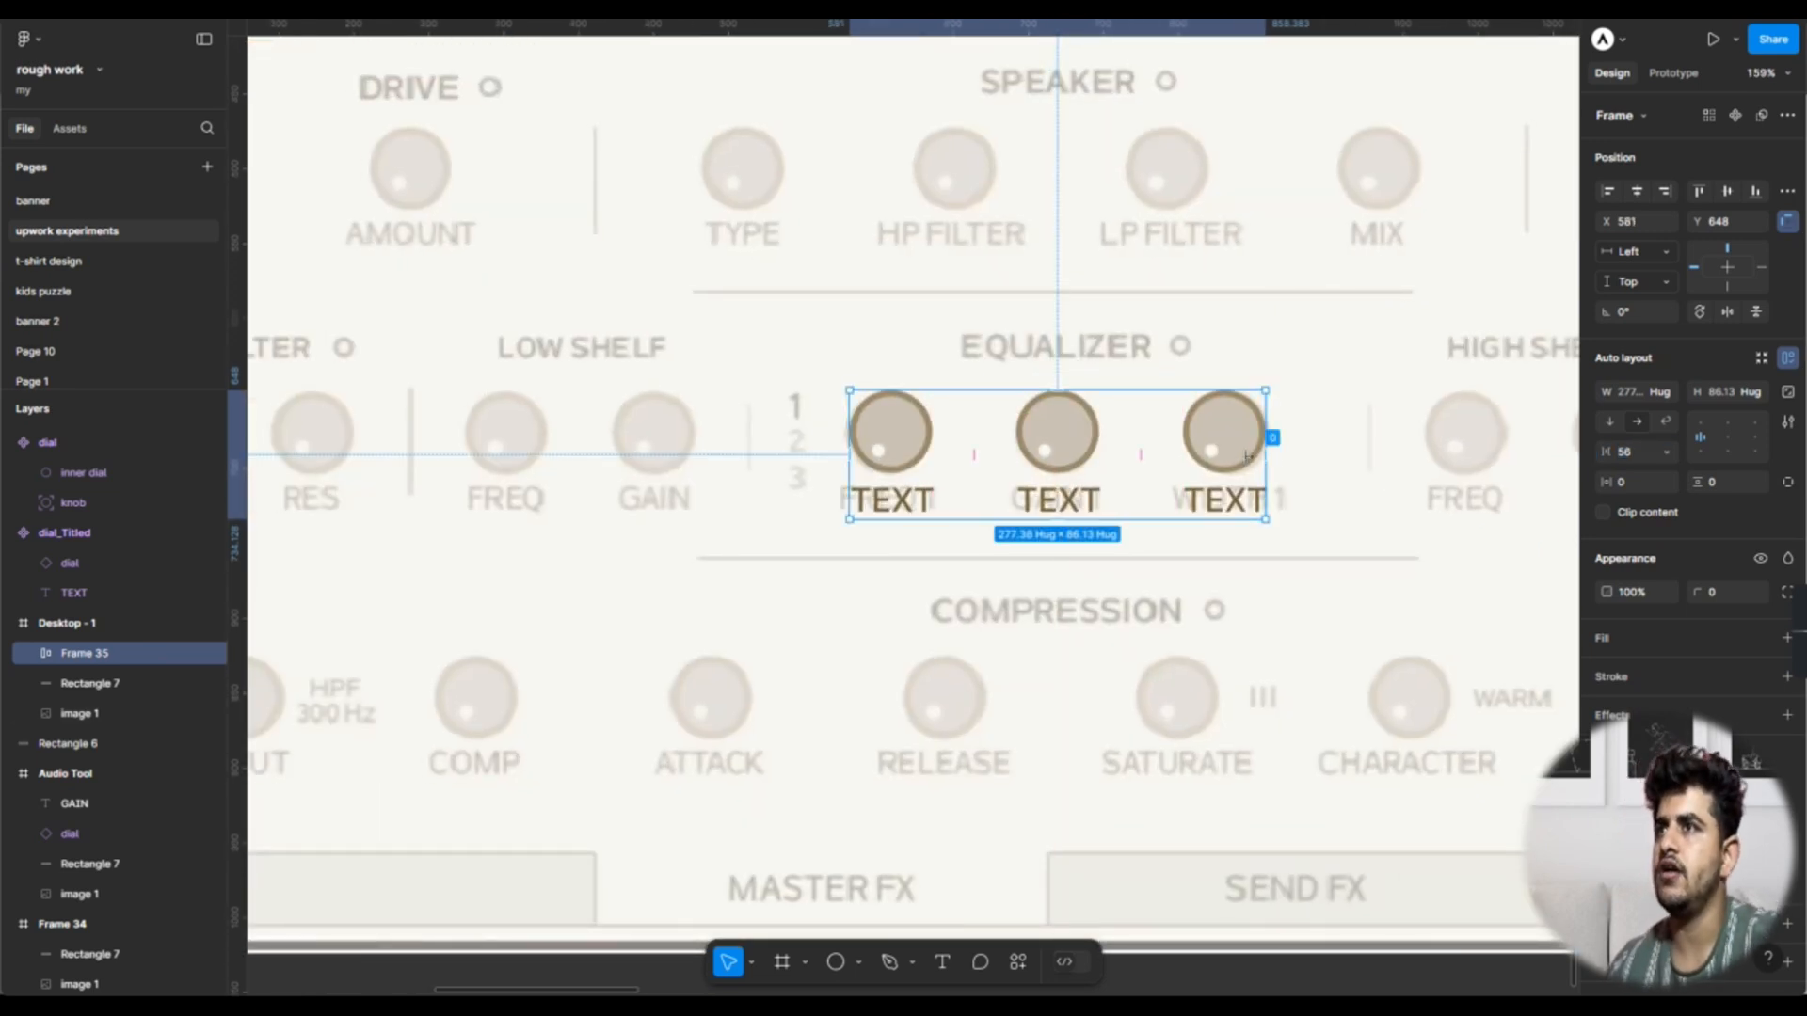
# Step: Copy the middle dial's TEXT label over the reference's EQUALIZER heading and change the copy to EQUALIZER
pyautogui.keyDown('ctrl'); pyautogui.click(1074, 502); pyautogui.keyUp('ctrl')
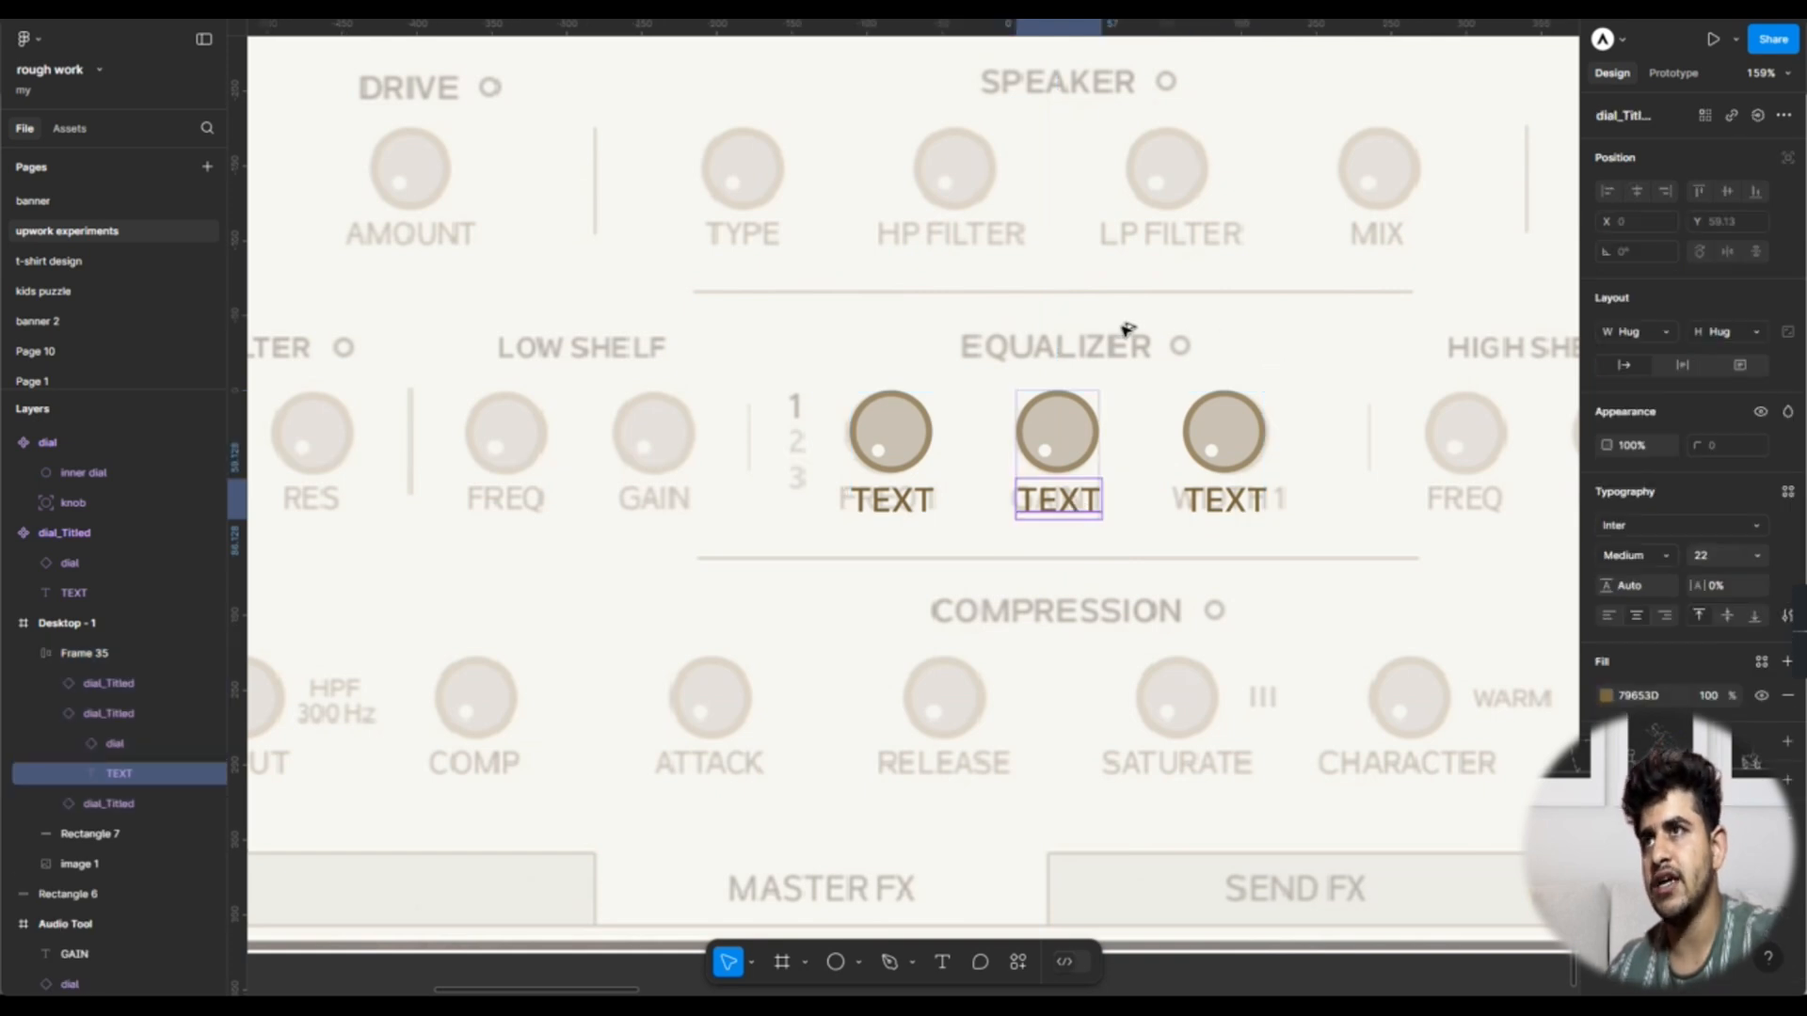
pyautogui.moveTo(1128, 329); pyautogui.dragTo(1073, 347)
pyautogui.doubleClick(1074, 347)
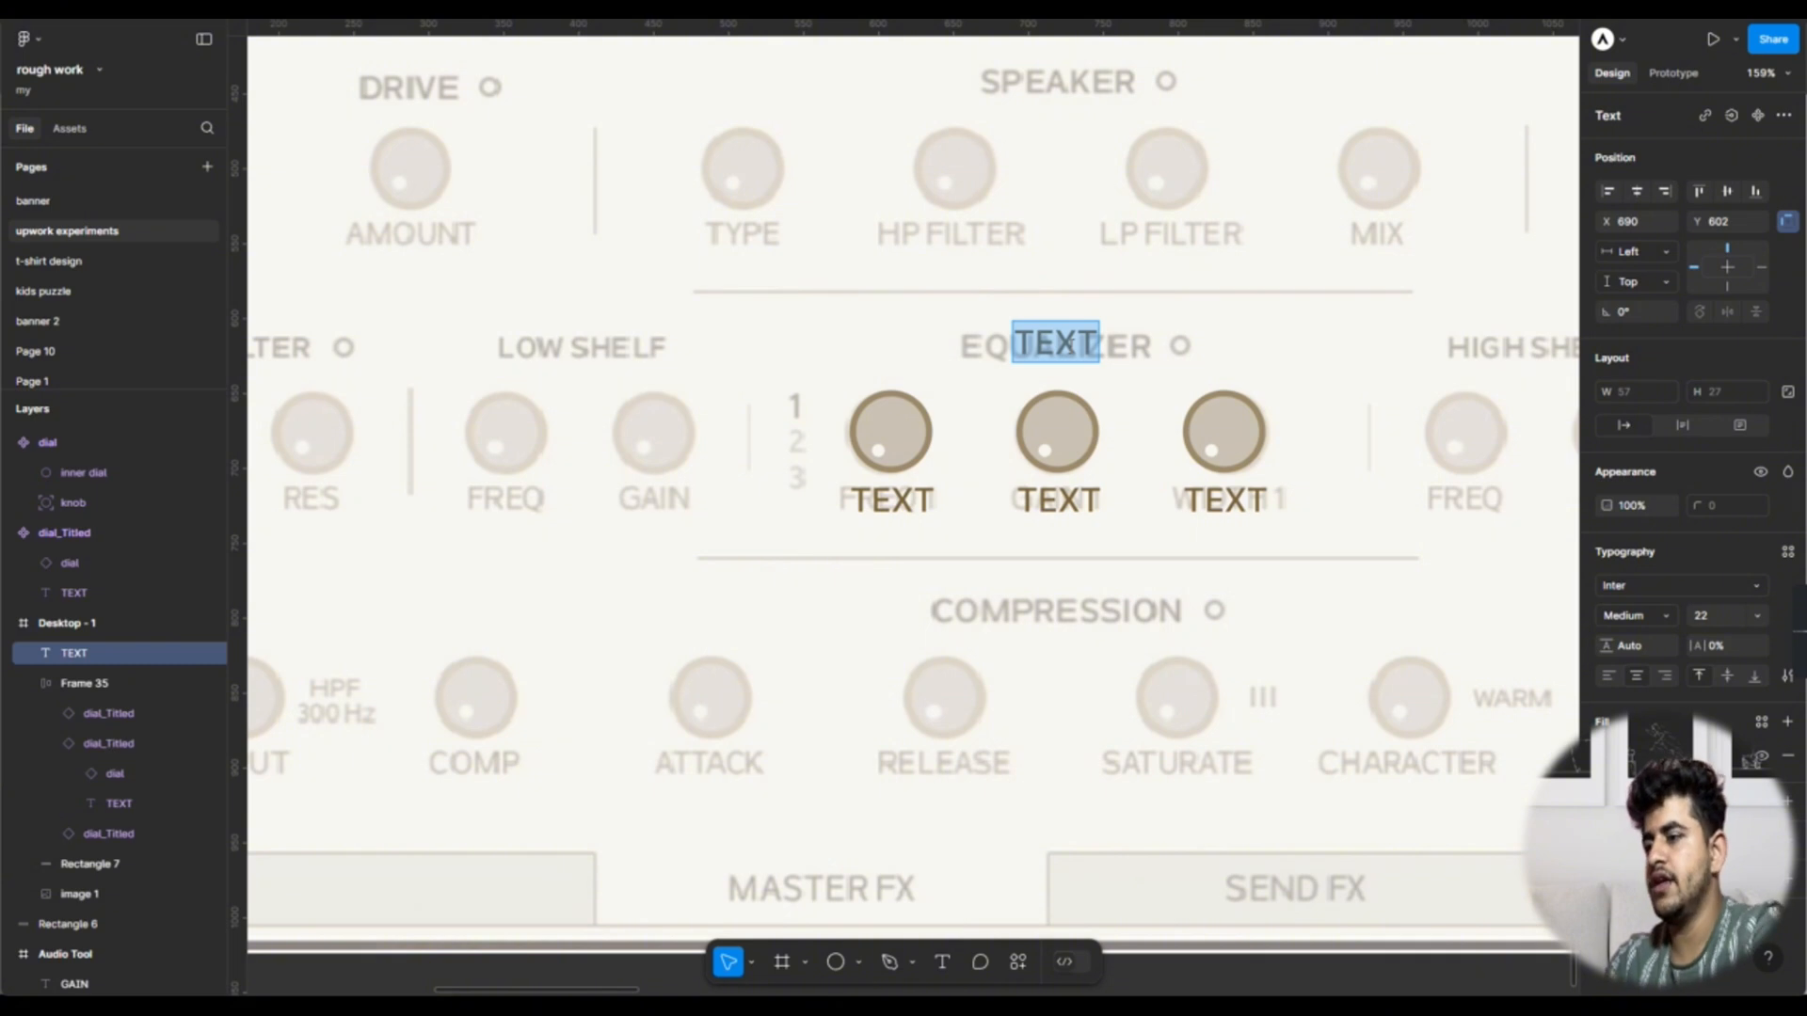
pyautogui.press('BackSpace')
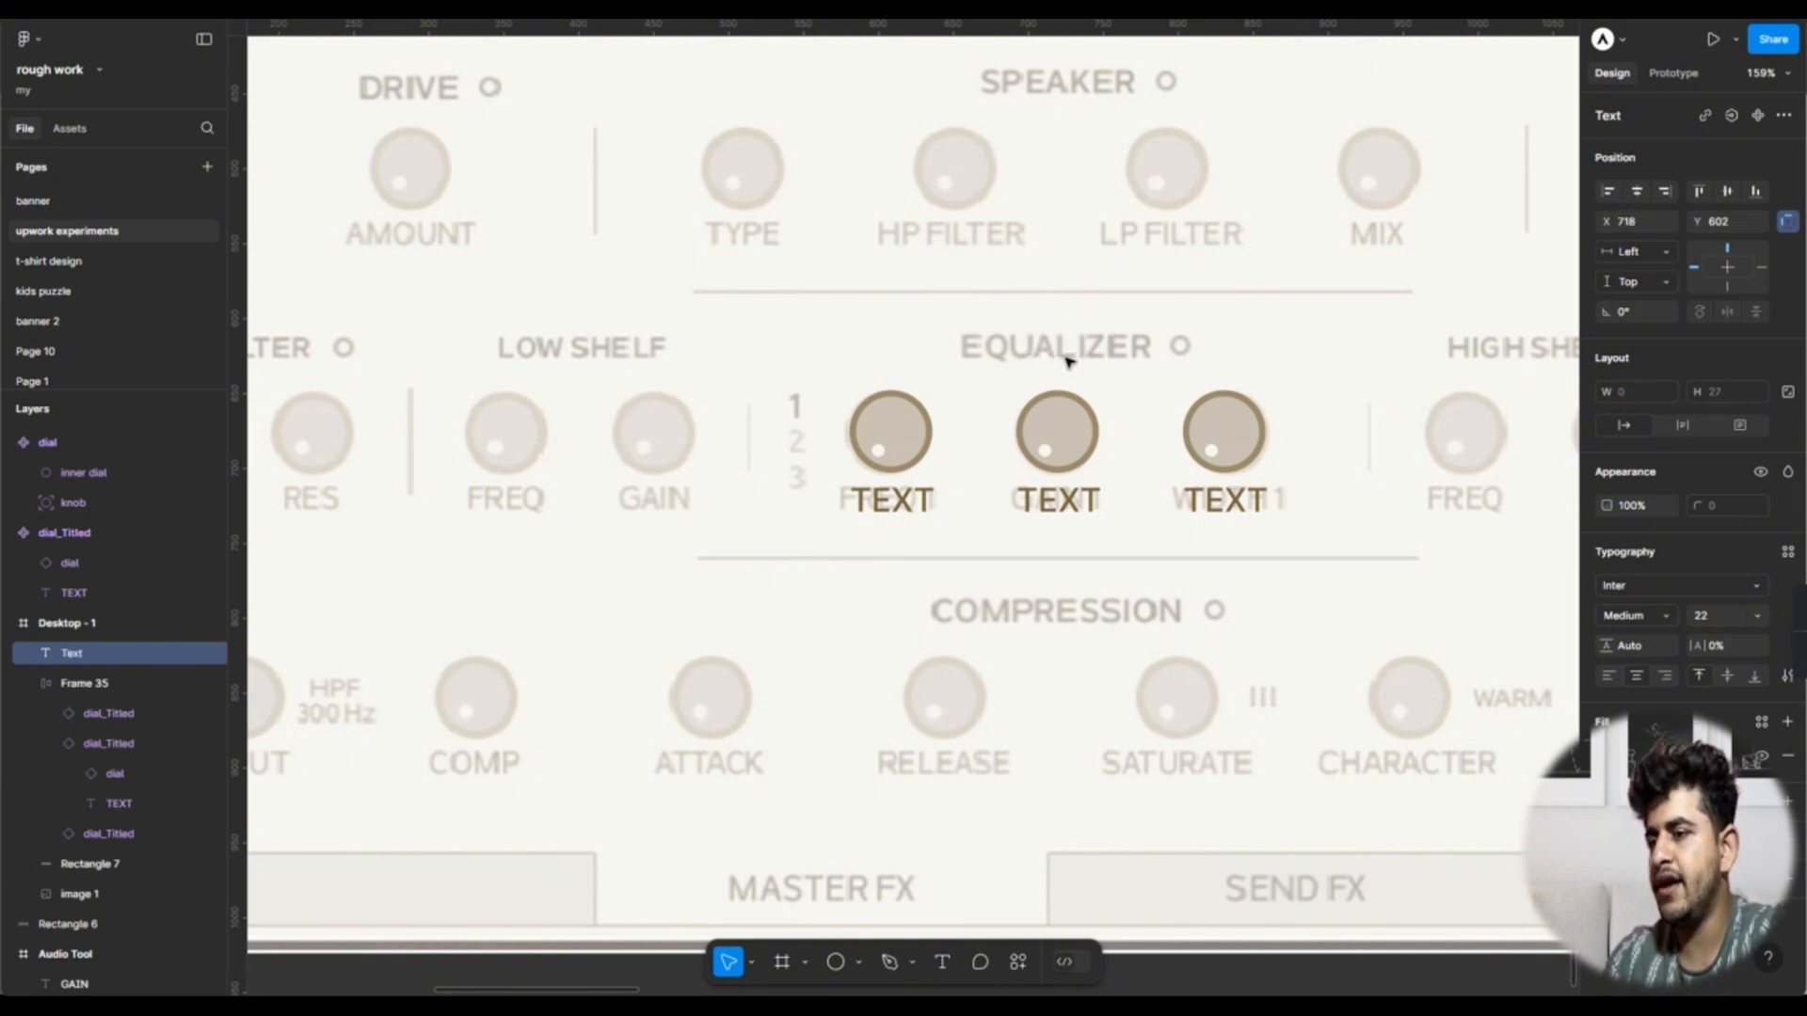
pyautogui.write('EQUSLI')
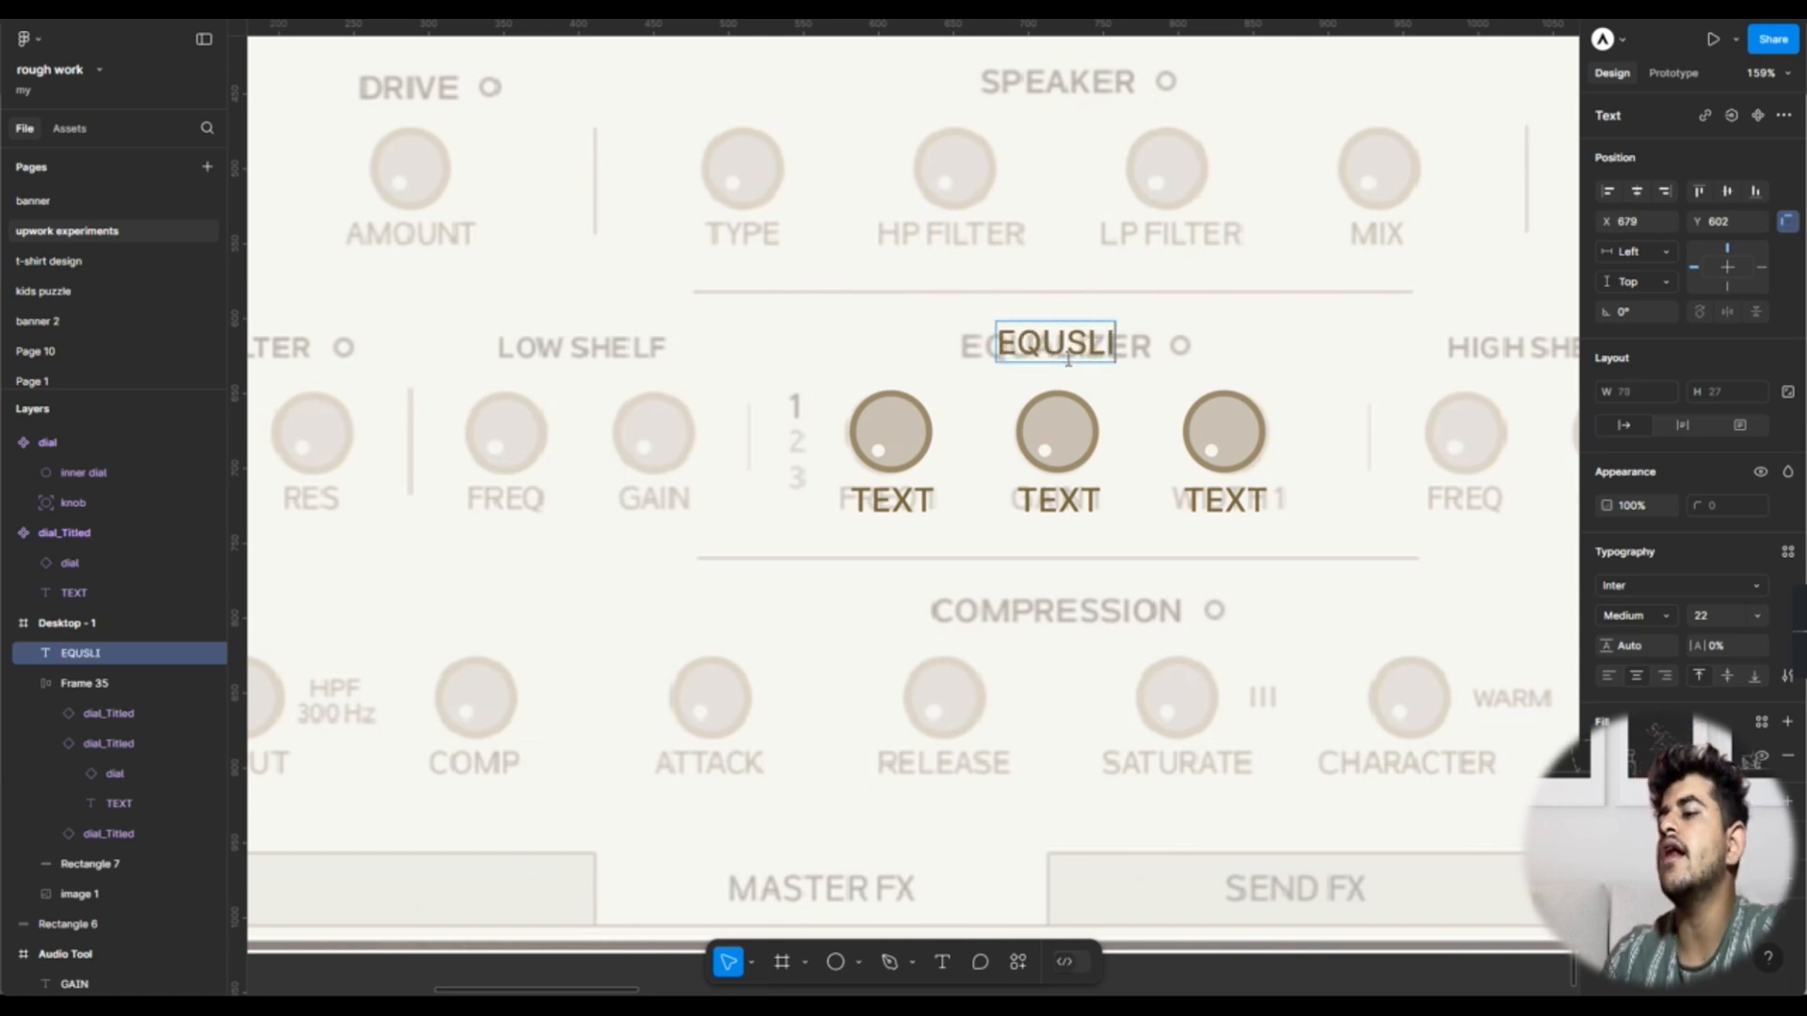
pyautogui.press('BackSpace')
pyautogui.press('BackSpace')
pyautogui.press('BackSpace')
pyautogui.write('ALI')
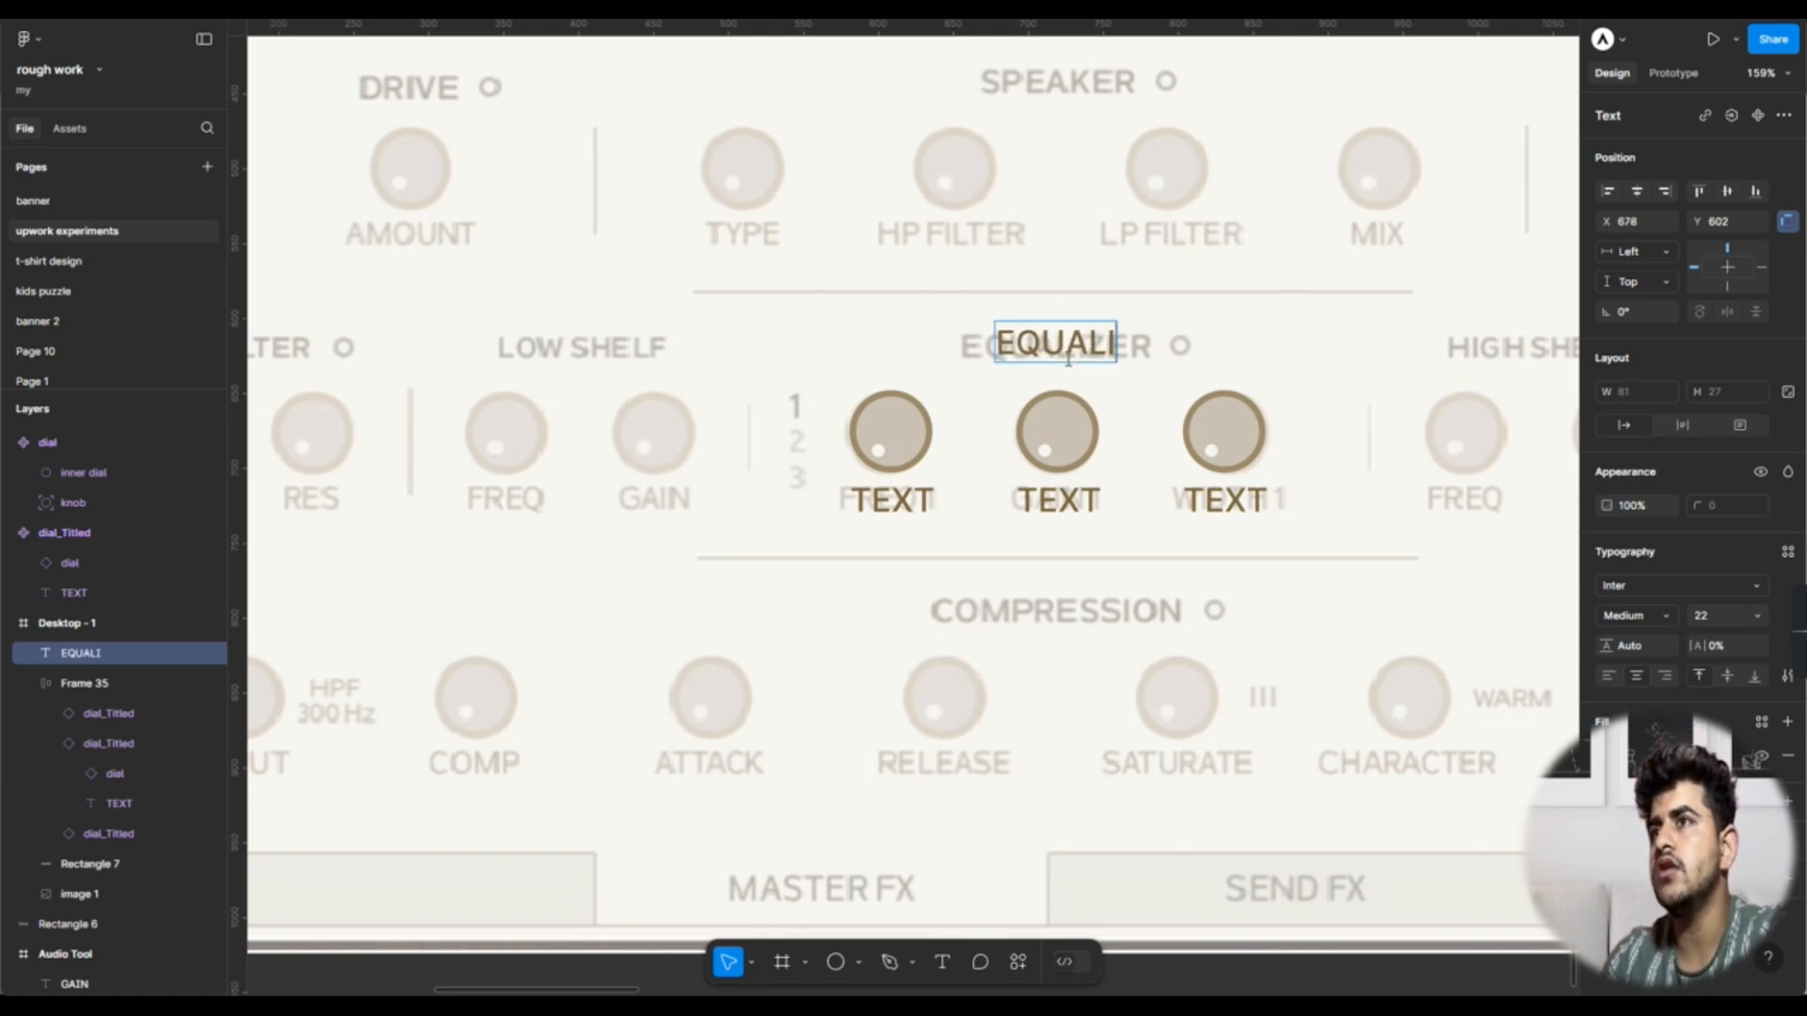
pyautogui.write('ZEE')
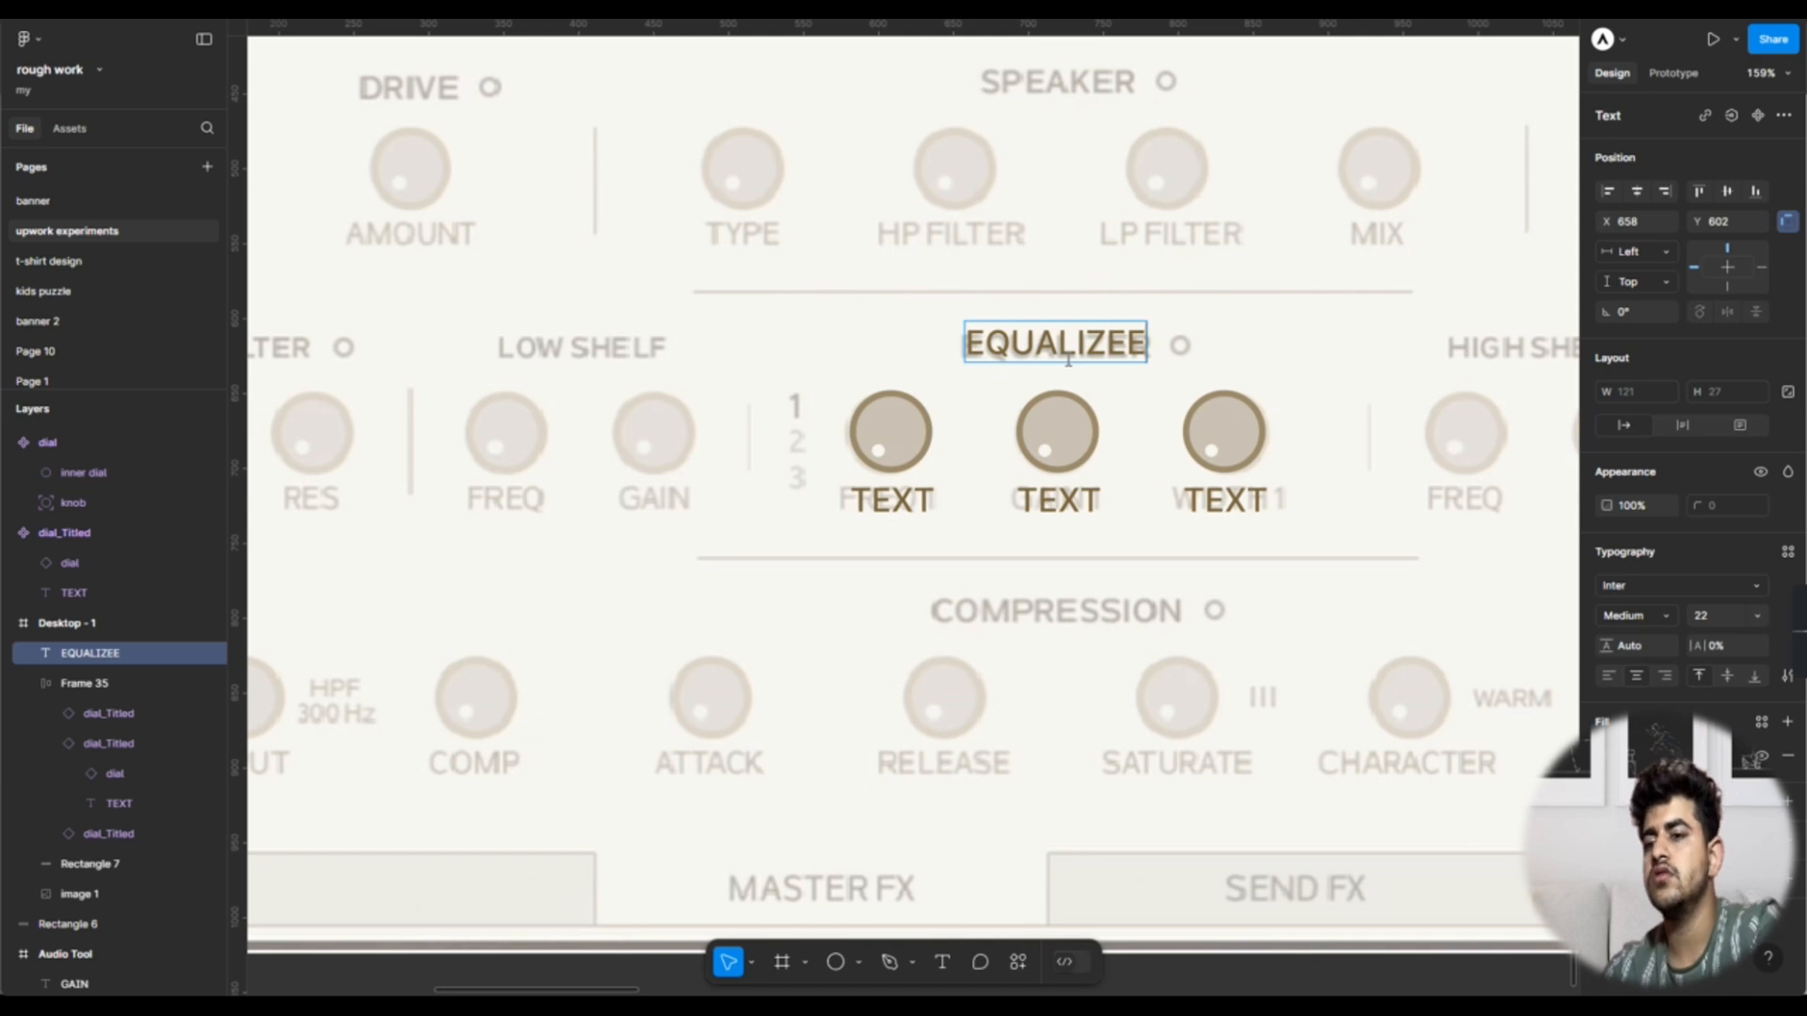
pyautogui.press('BackSpace')
pyautogui.write('R')
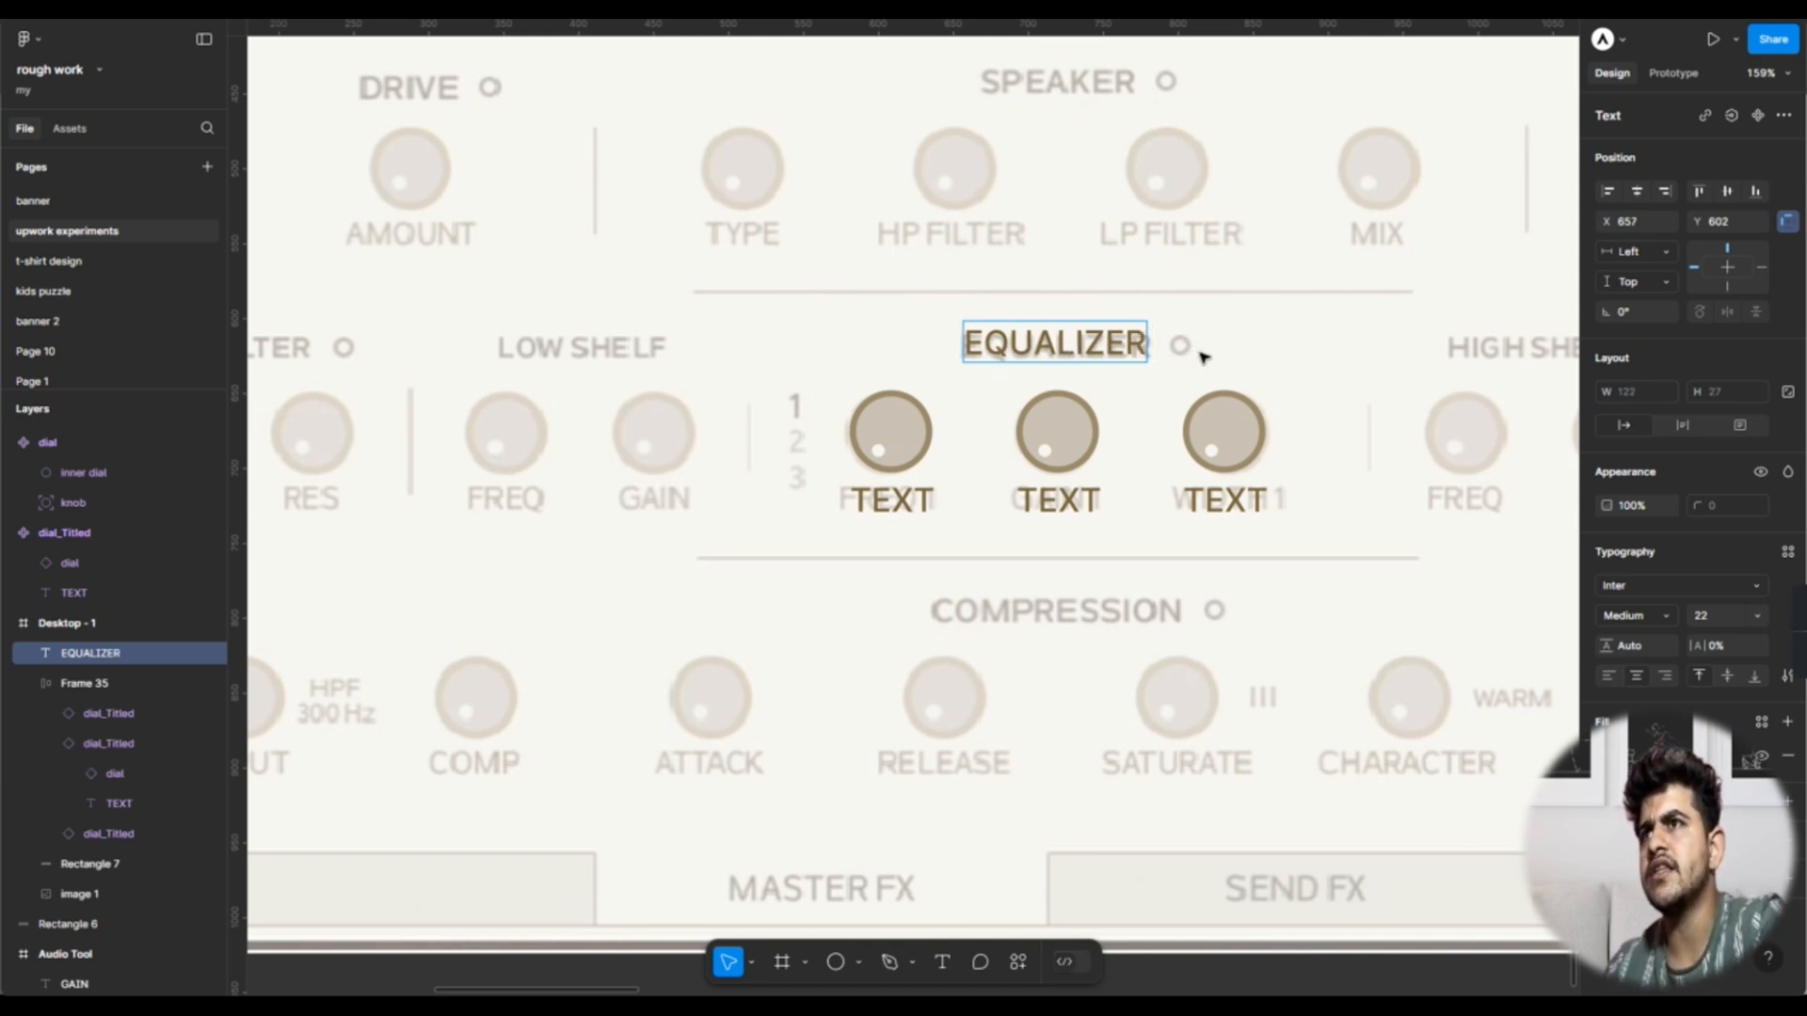
# Step: Append a space and a lowercase o to the EQUALIZER heading and move it to X 658, Y 602
pyautogui.write(' o')
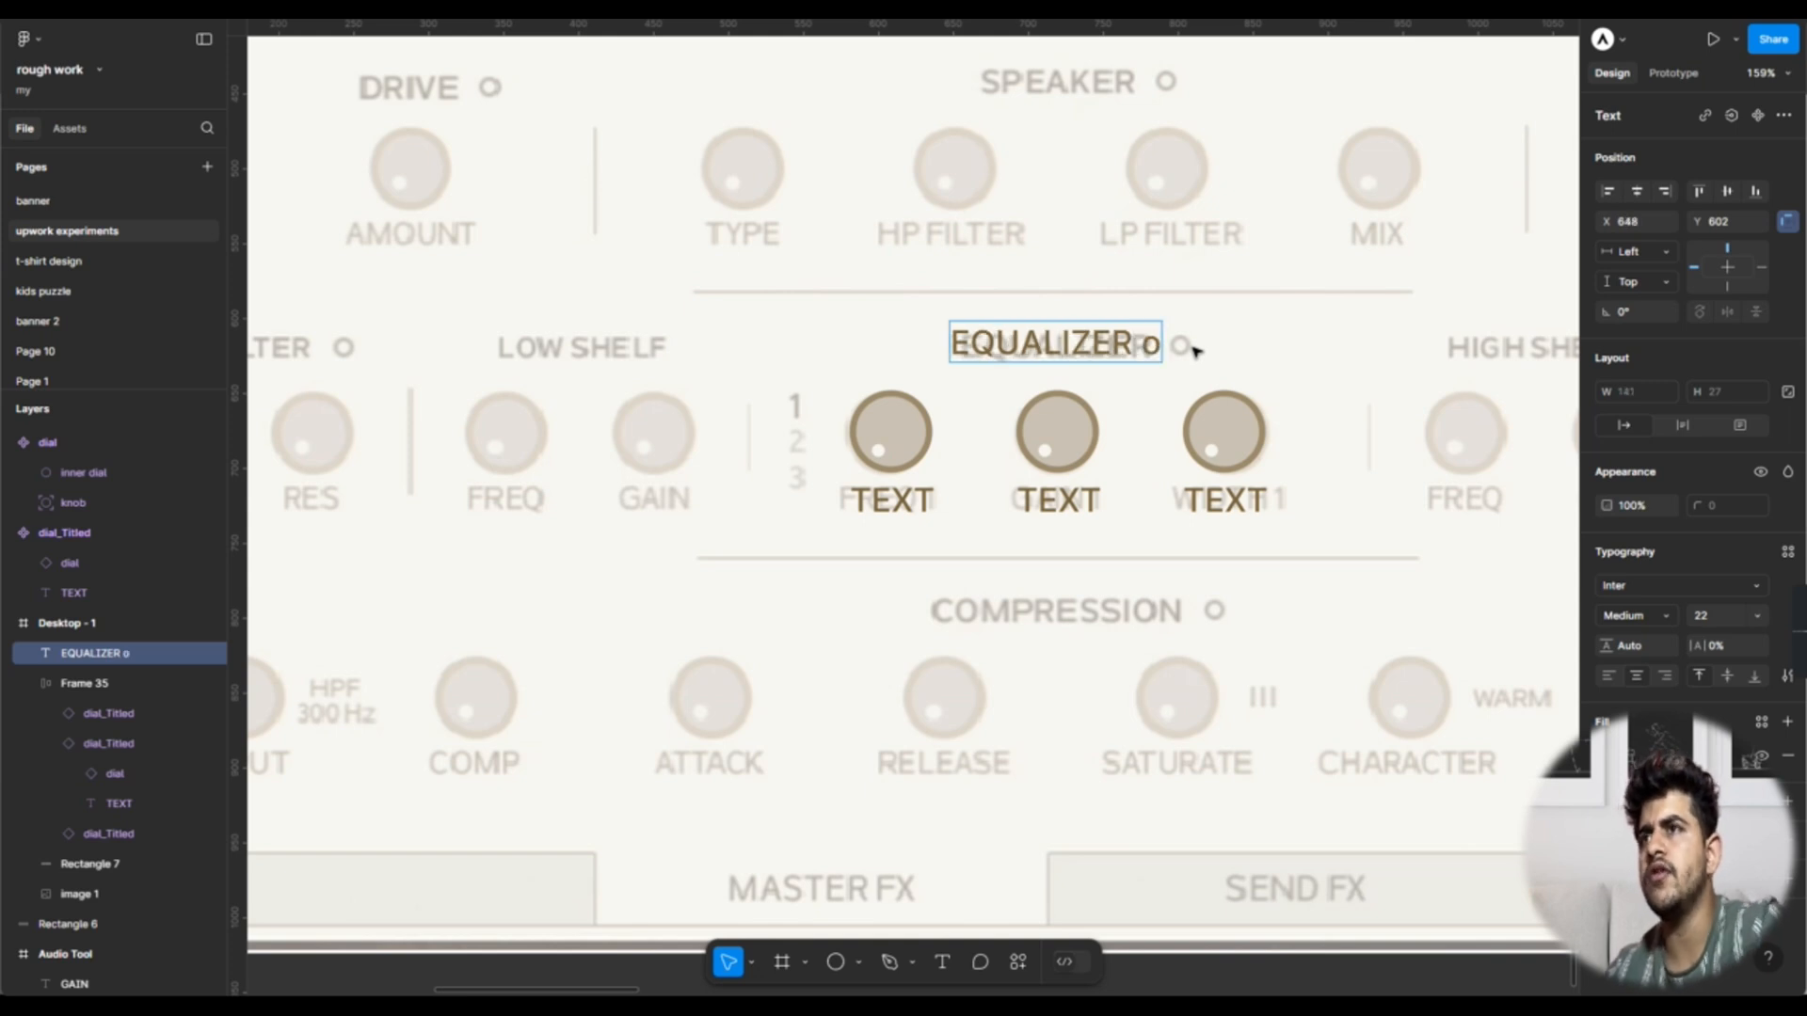
pyautogui.press('Escape')
pyautogui.click(1246, 354)
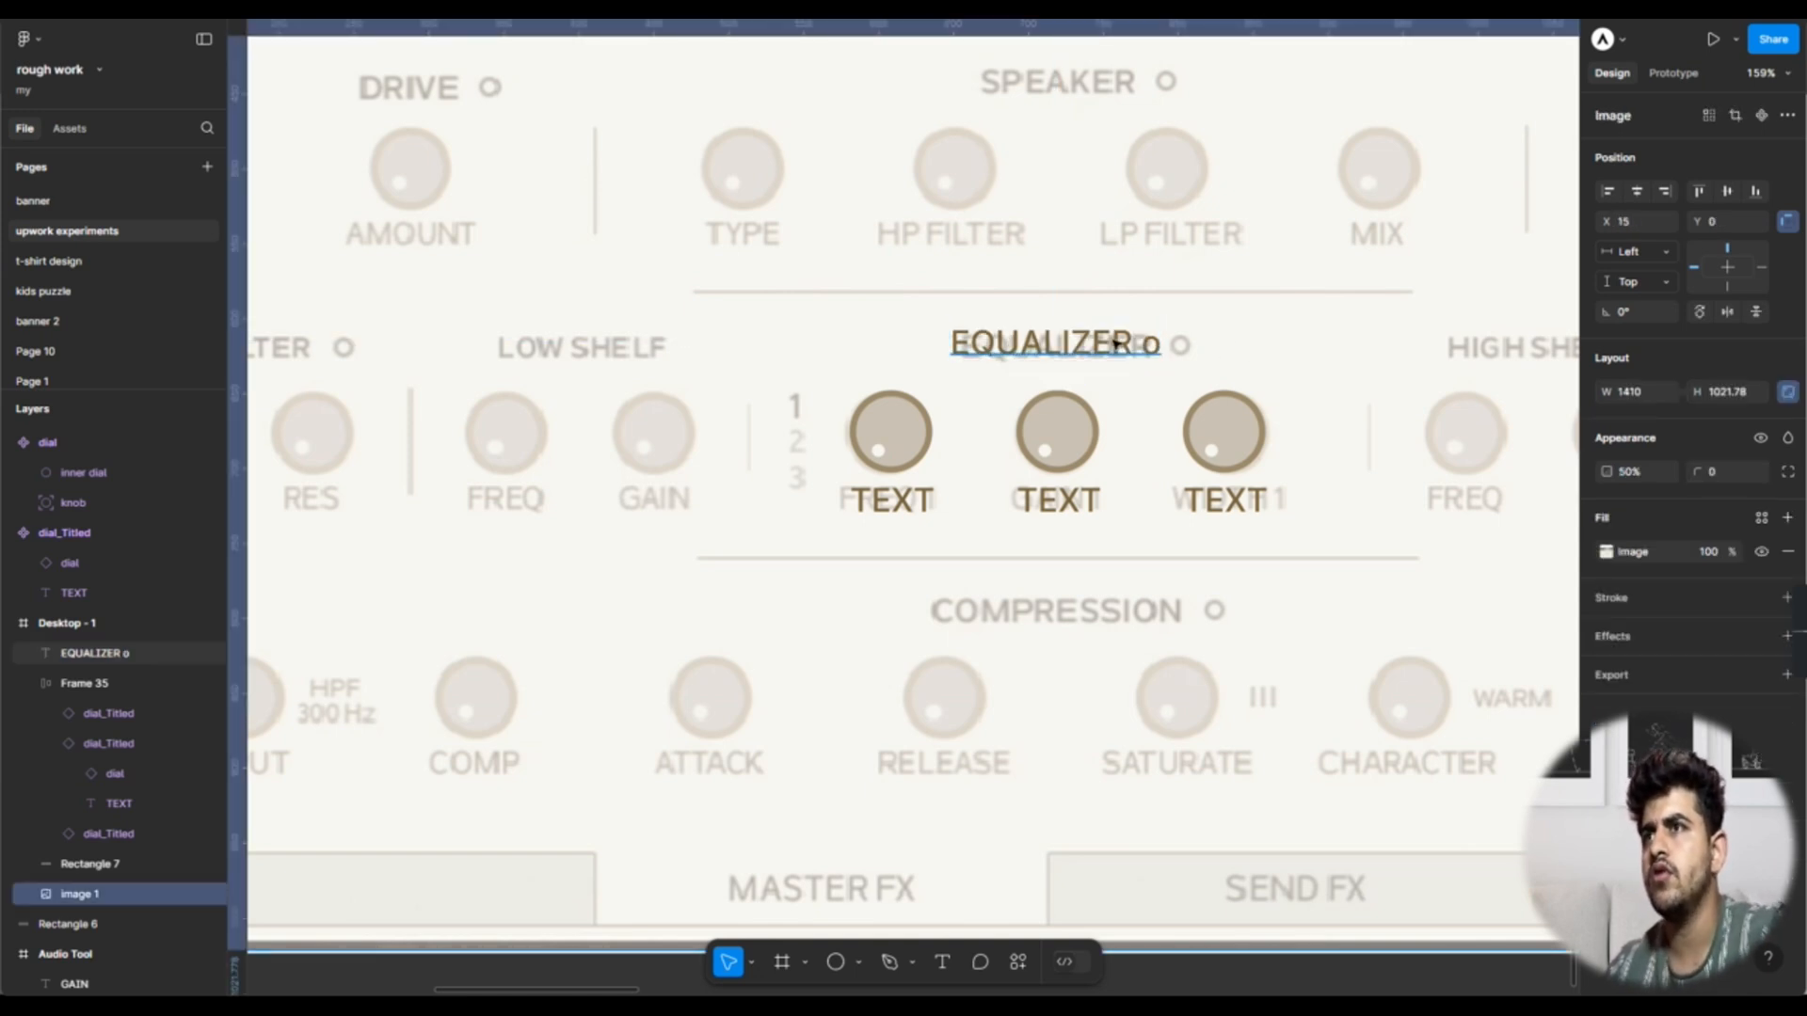
pyautogui.click(1083, 343)
pyautogui.moveTo(1083, 344); pyautogui.dragTo(1099, 348)
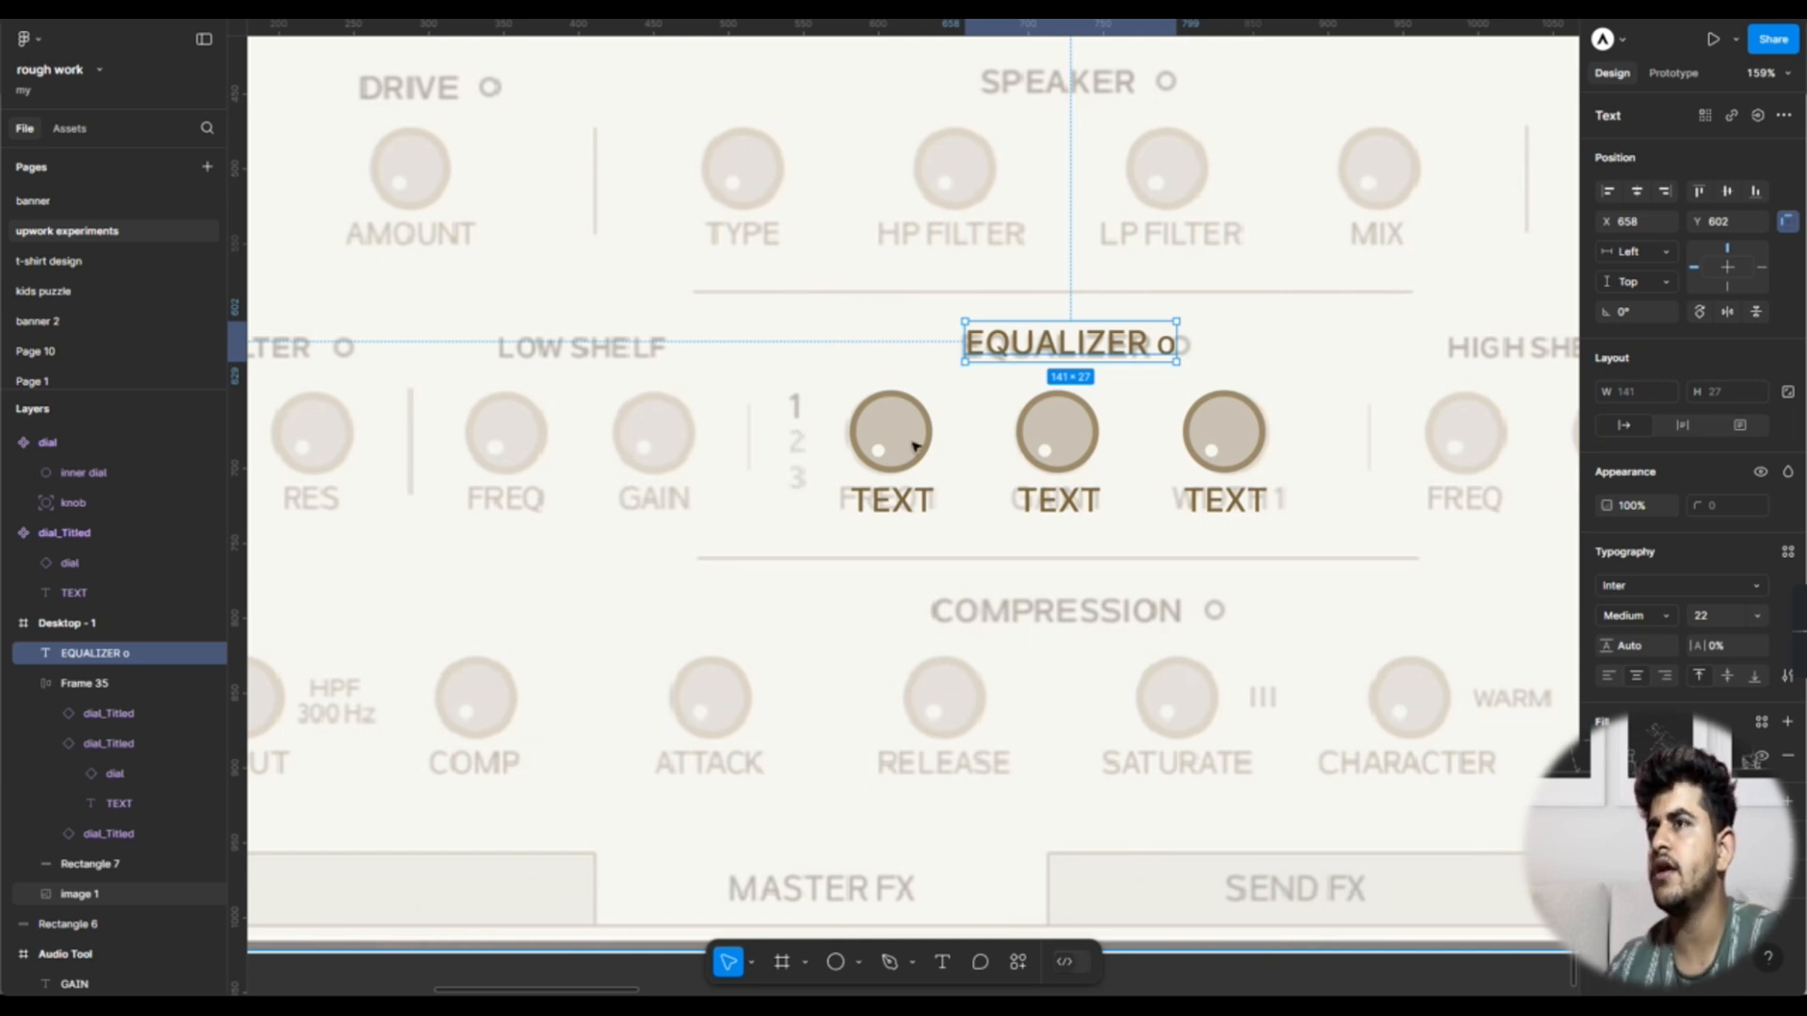
# Step: Duplicate the EQUALIZER heading above the reference's band numbers and change the copy to 1, at X 550, Y 594
pyautogui.moveTo(1052, 342); pyautogui.dragTo(791, 331)
pyautogui.doubleClick(790, 331)
pyautogui.write('1')
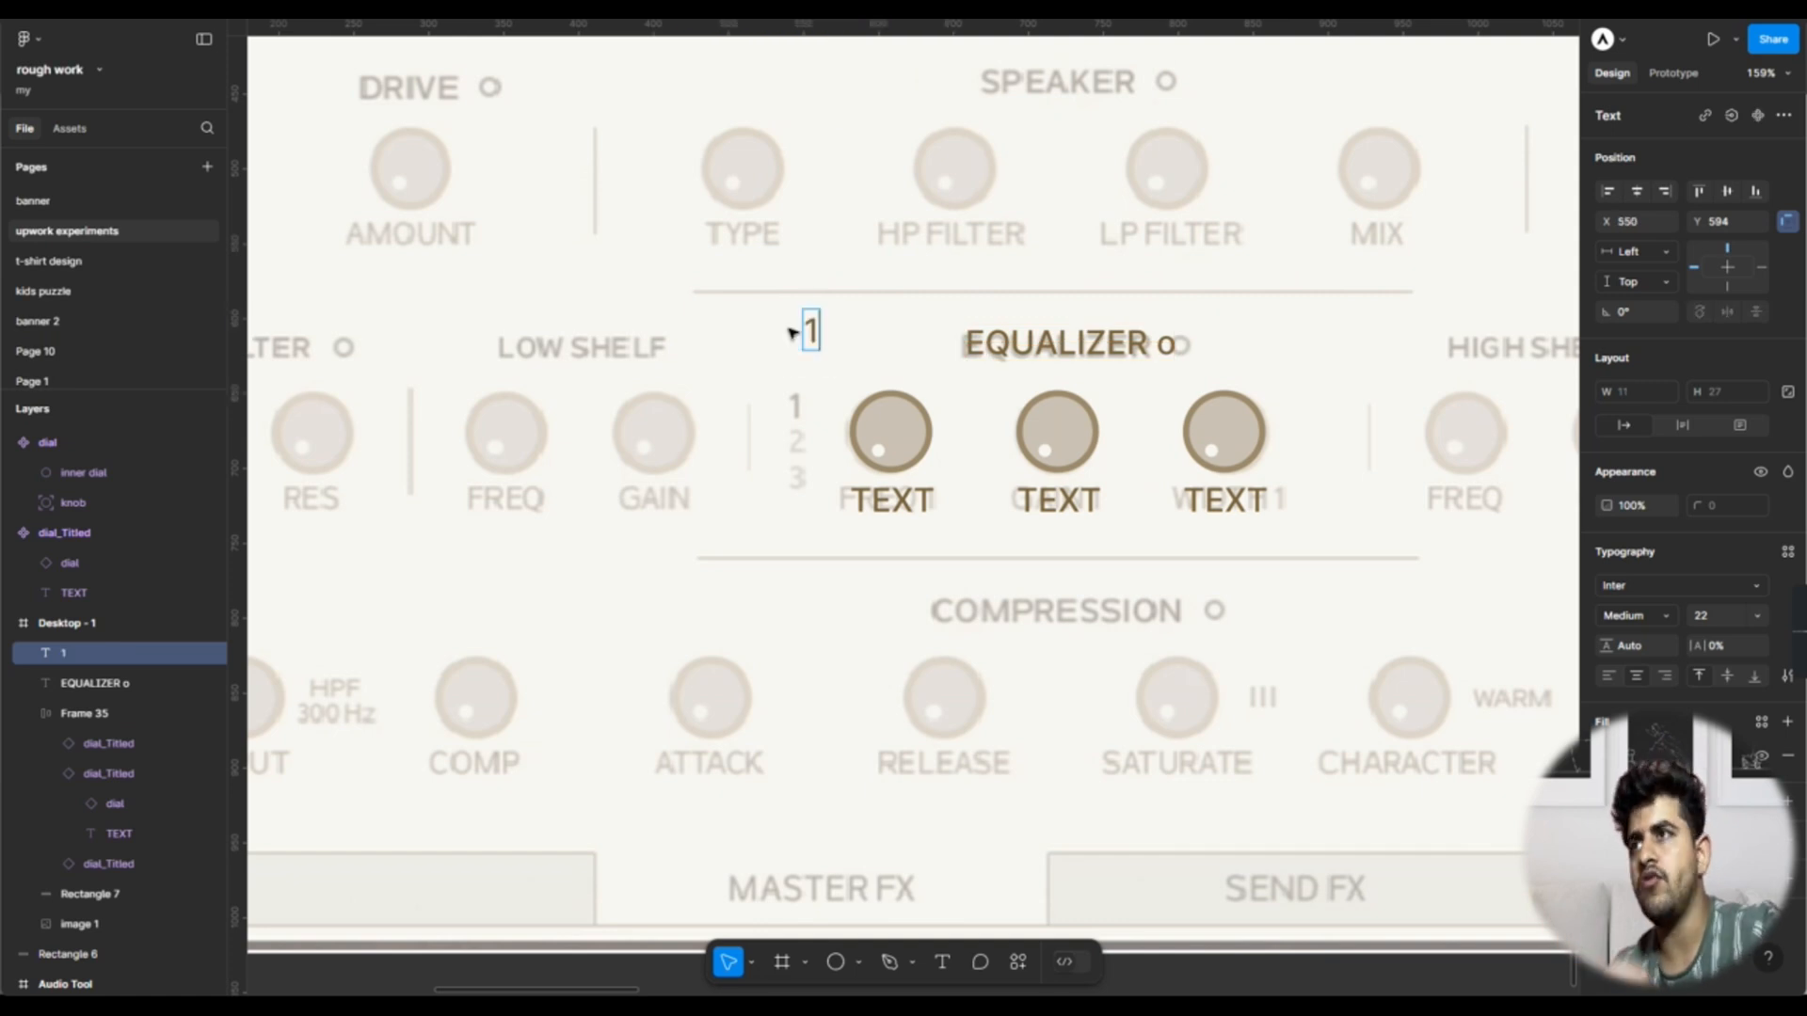
pyautogui.press('Escape')
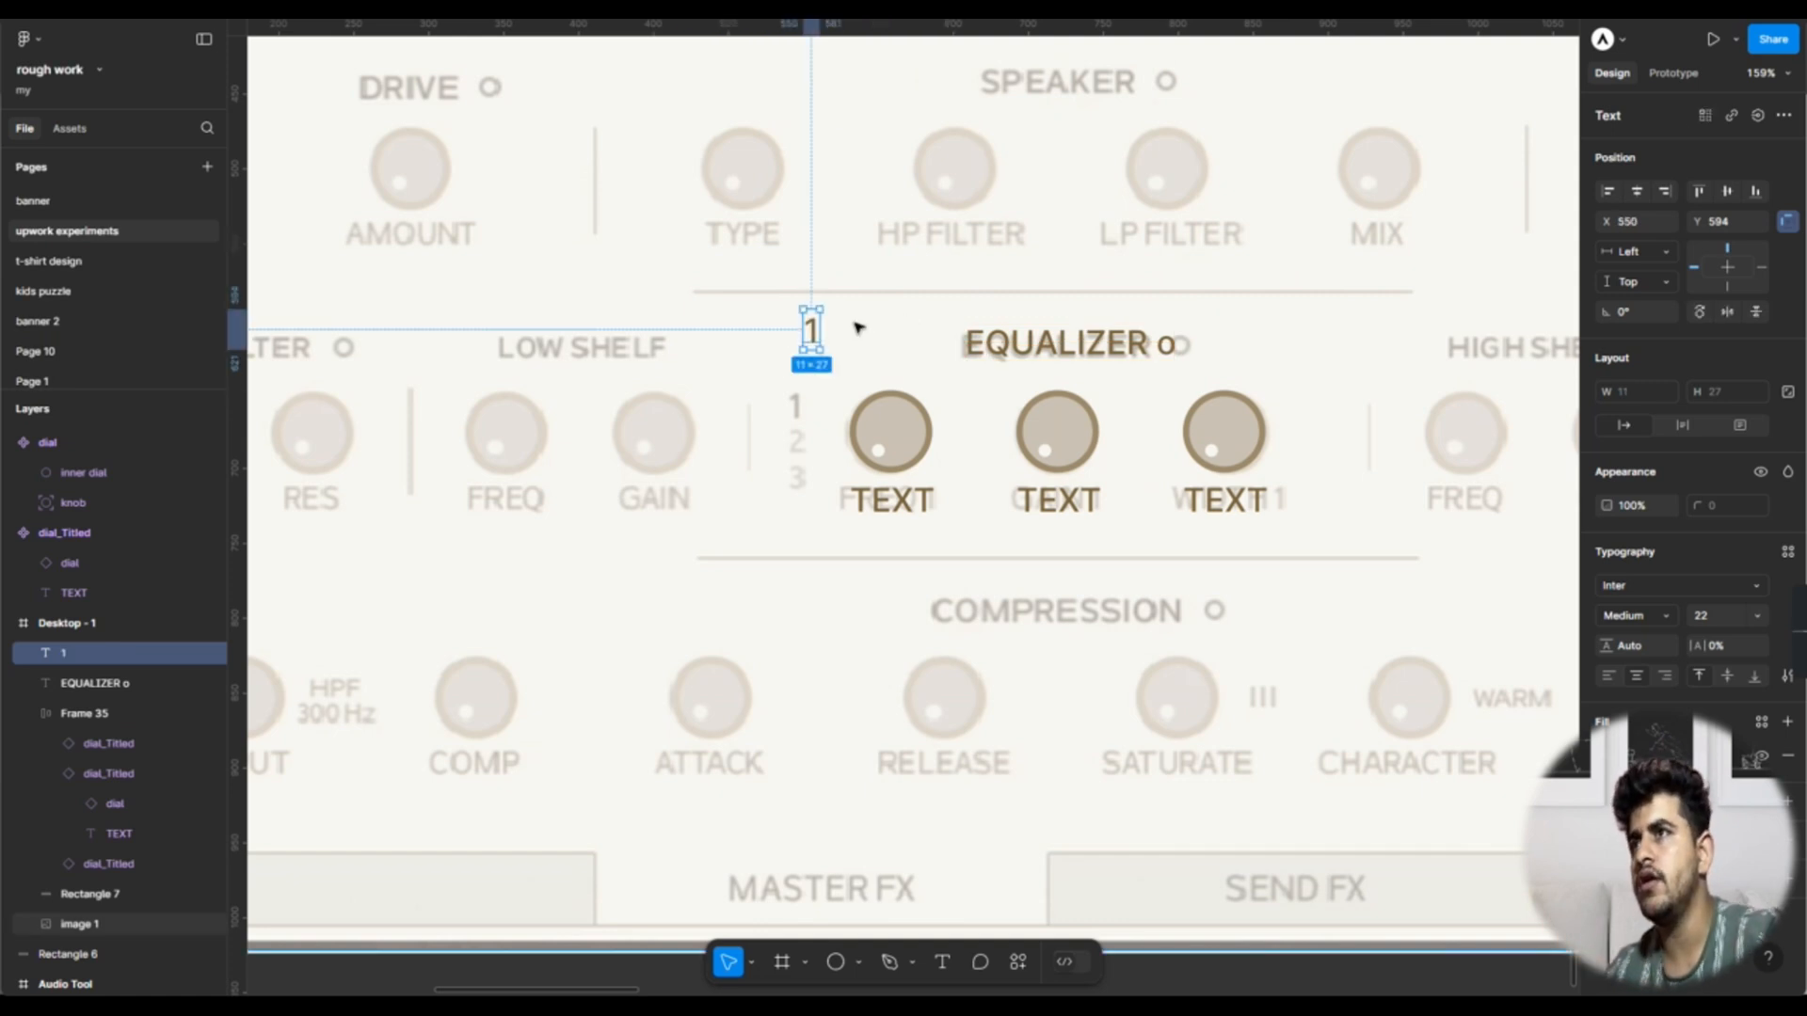
# Step: Duplicate the 1 label directly below itself at Y 621 and change the copy to 2
pyautogui.moveTo(815, 353); pyautogui.dragTo(816, 372)
pyautogui.doubleClick(815, 372)
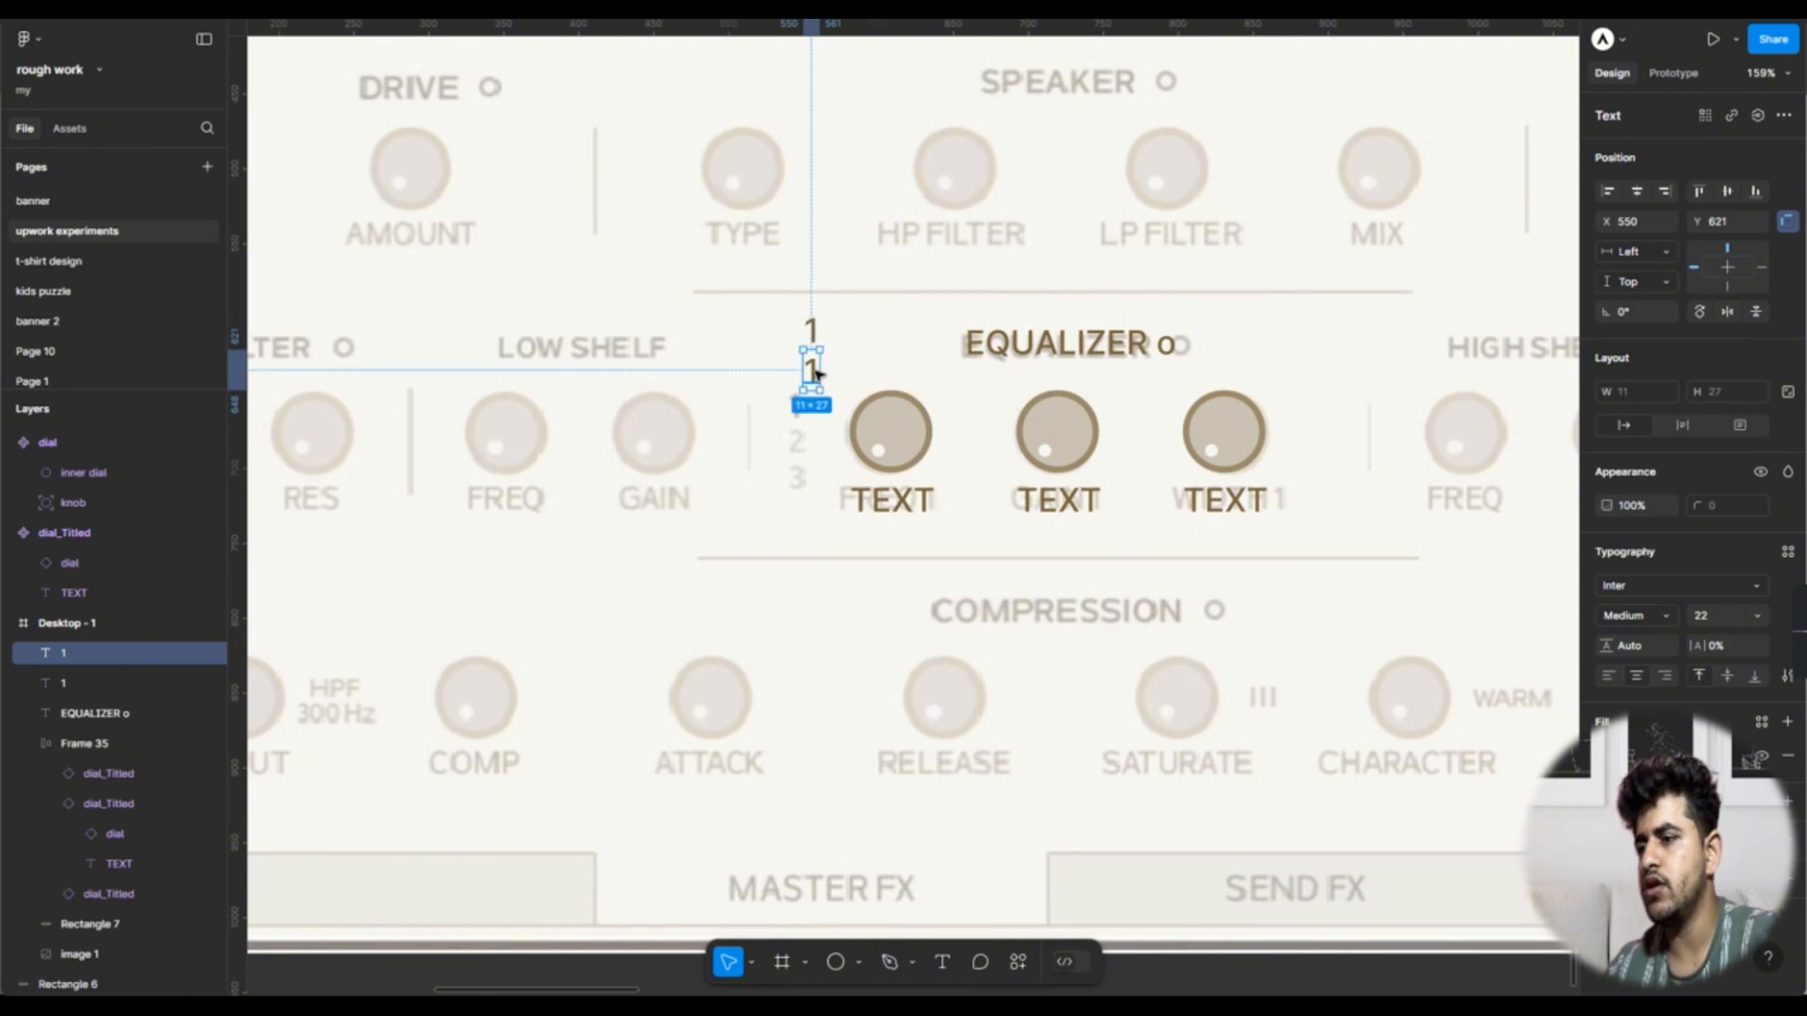
pyautogui.write('2')
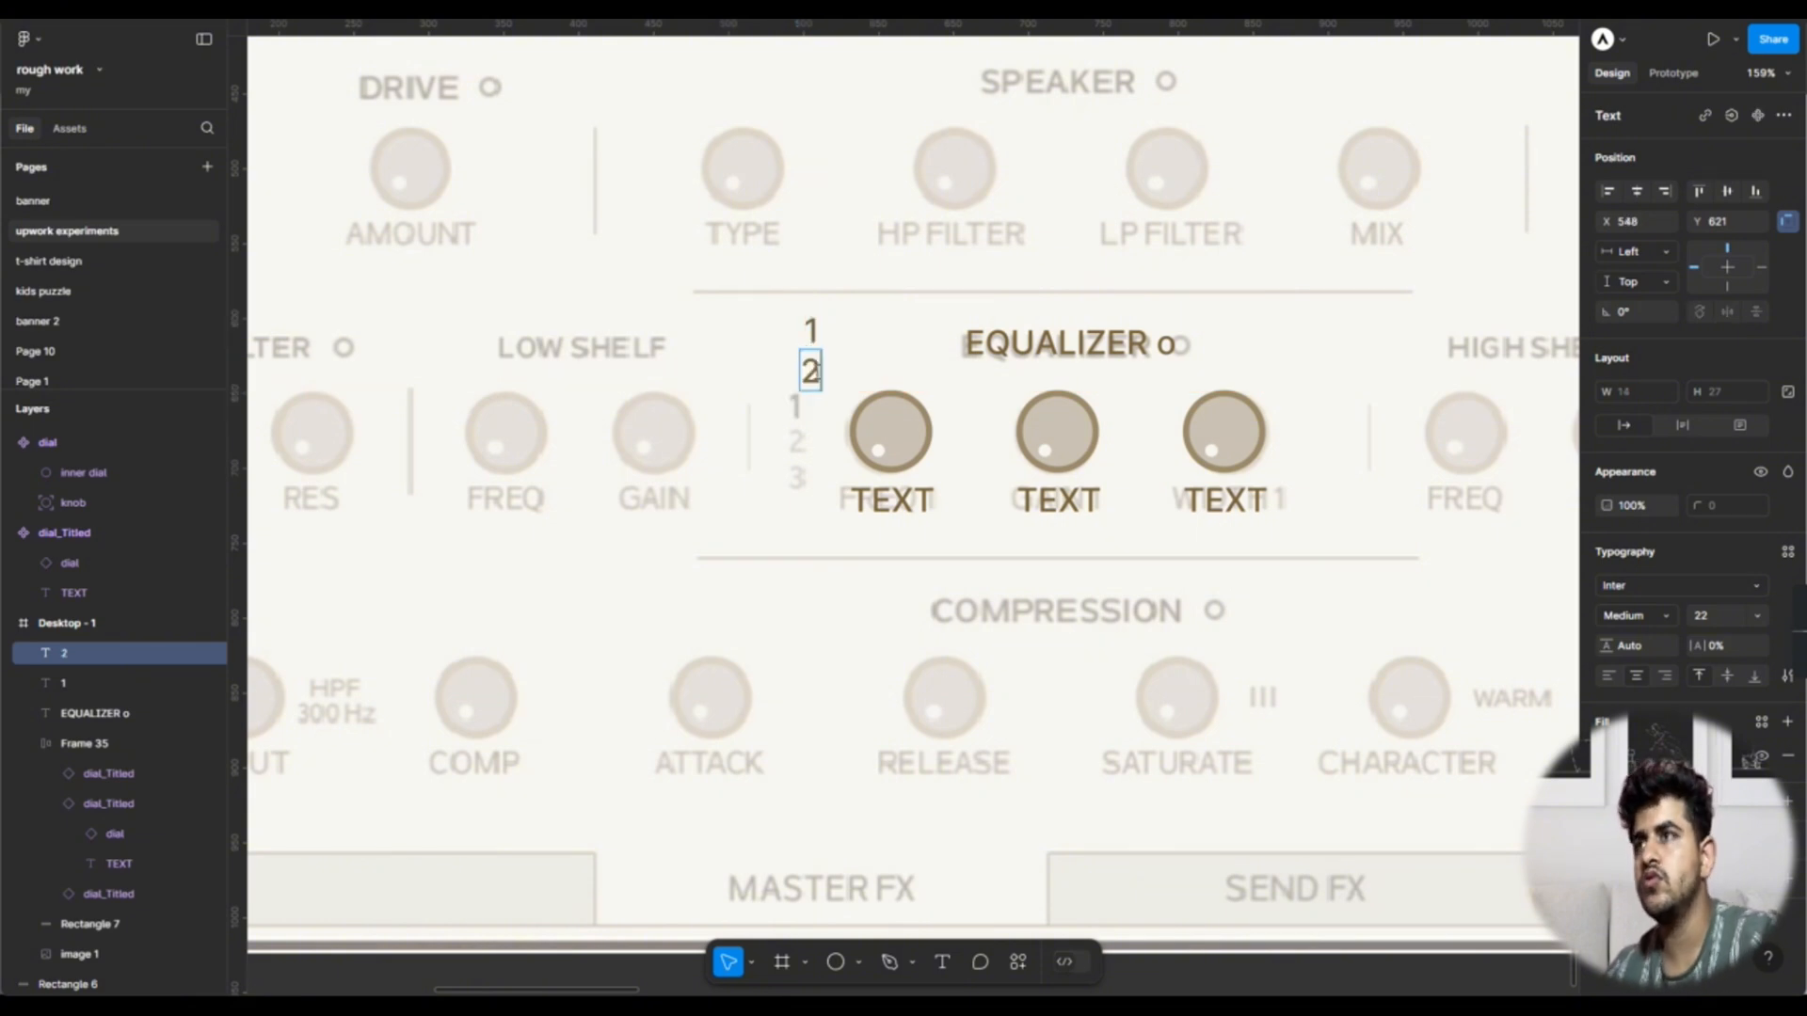
pyautogui.press('Escape')
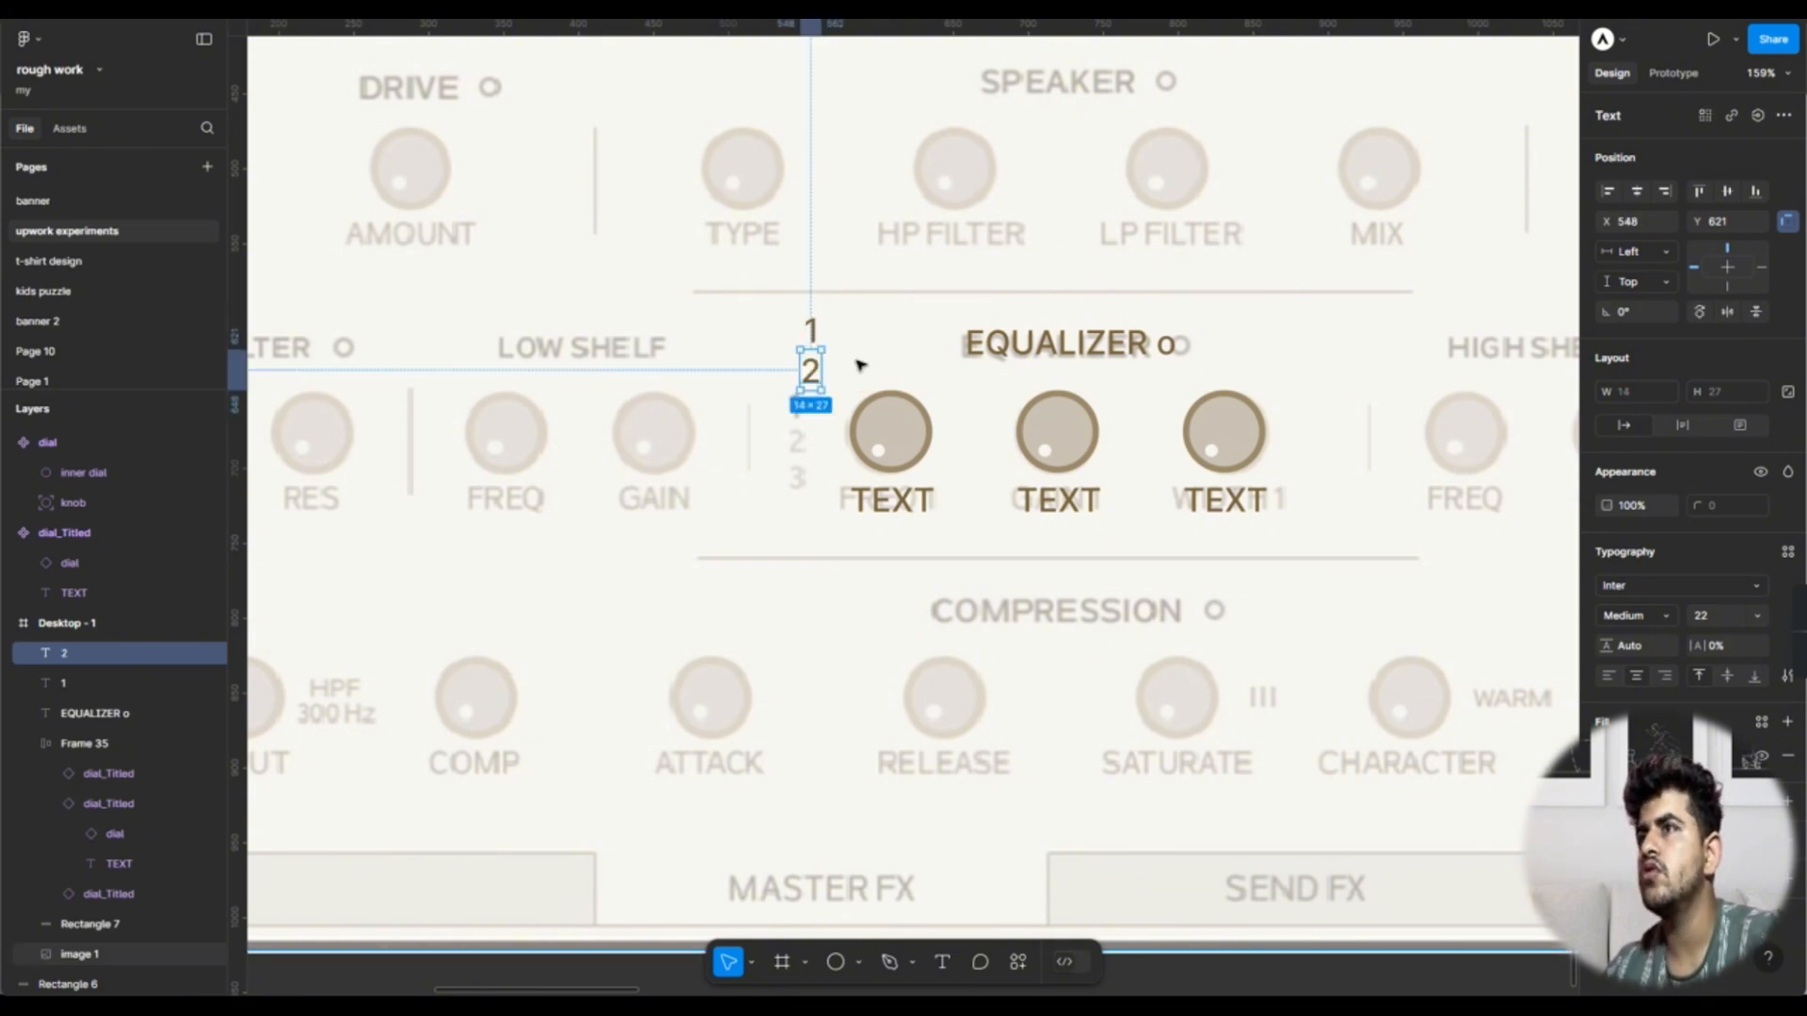
# Step: Duplicate the 2 label below itself at Y 649, delete the extra overlapping 2, and change the lowest label to 3
pyautogui.hotkey('ctrl', 'd')
pyautogui.moveTo(821, 411); pyautogui.dragTo(824, 415)
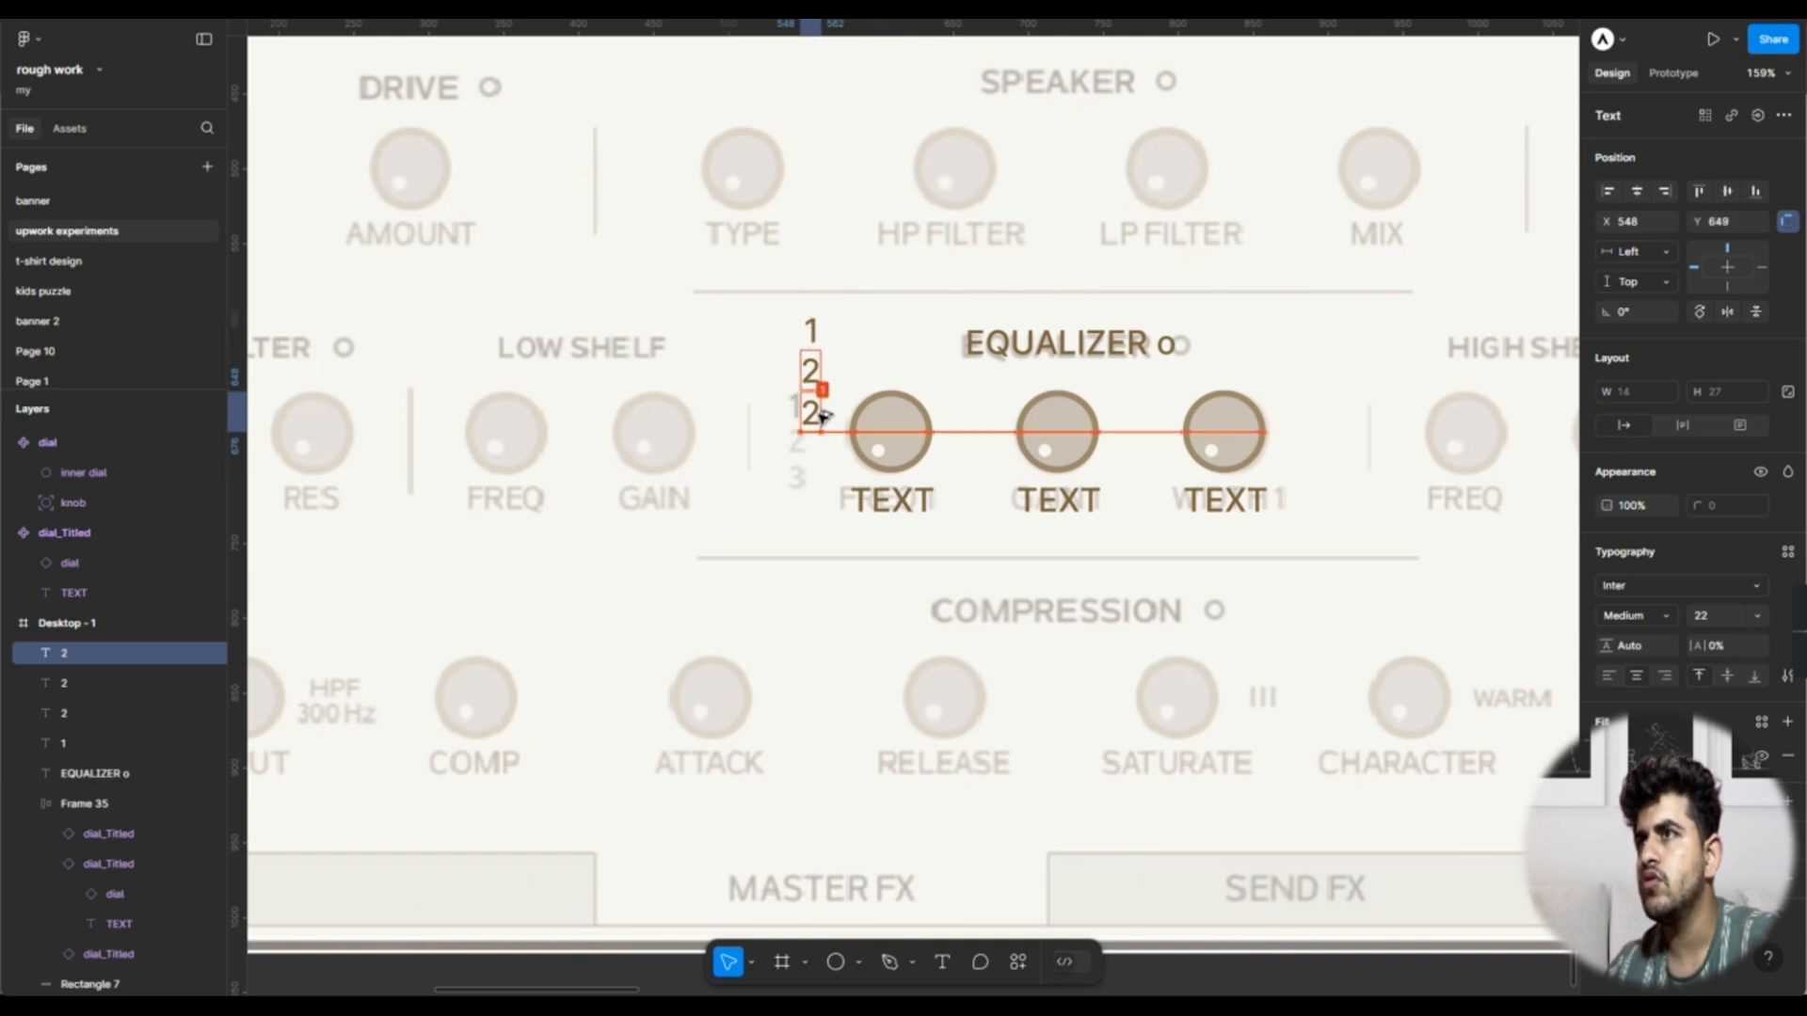
pyautogui.click(819, 370)
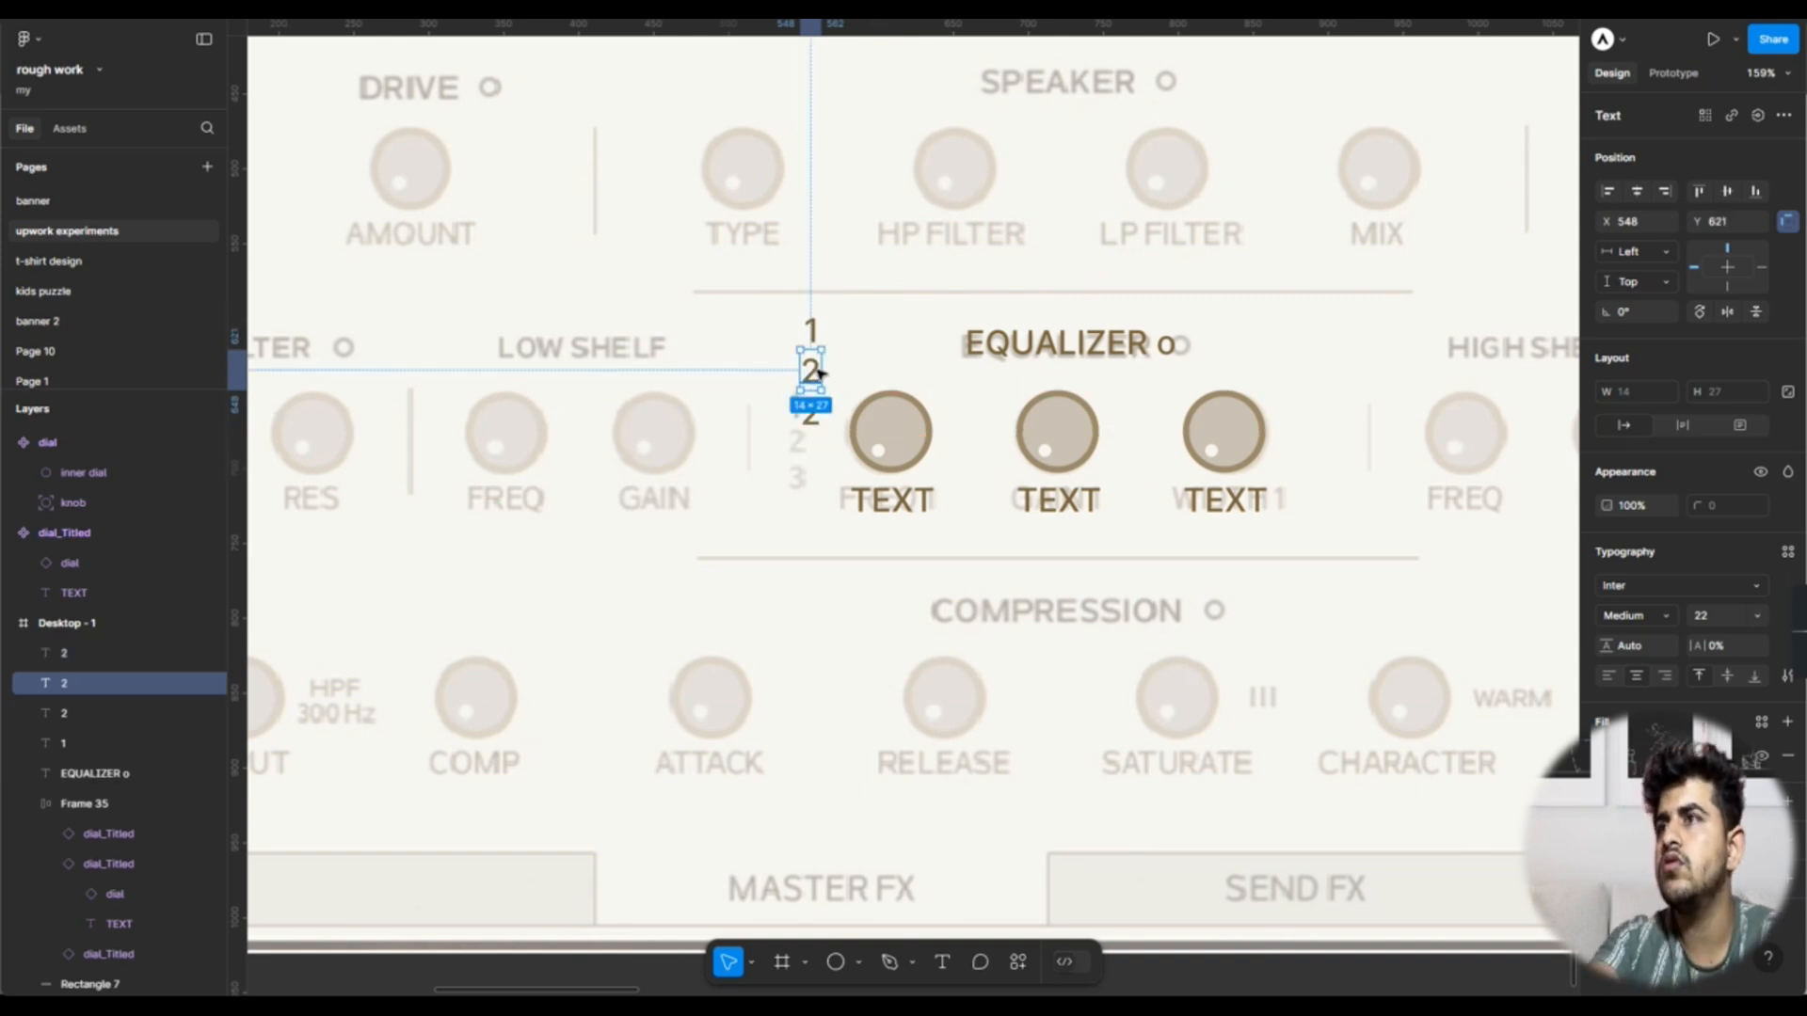
pyautogui.press('Delete')
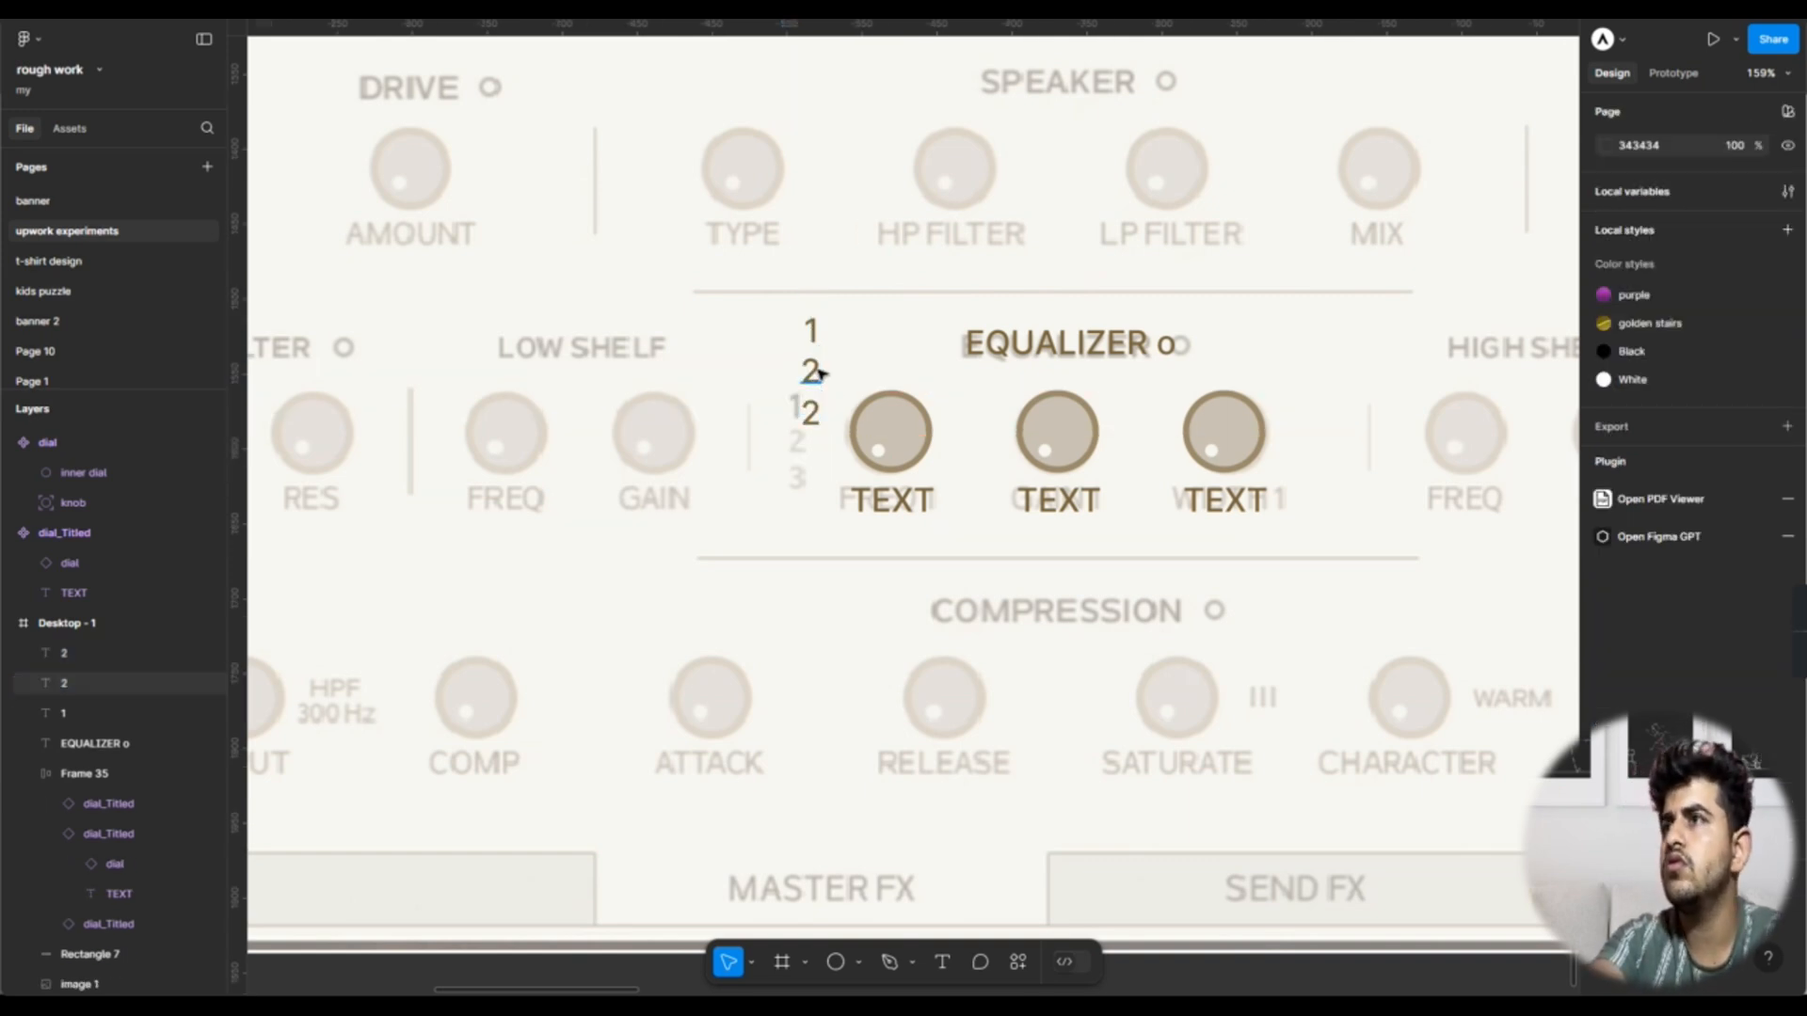
pyautogui.click(814, 426)
pyautogui.write('3')
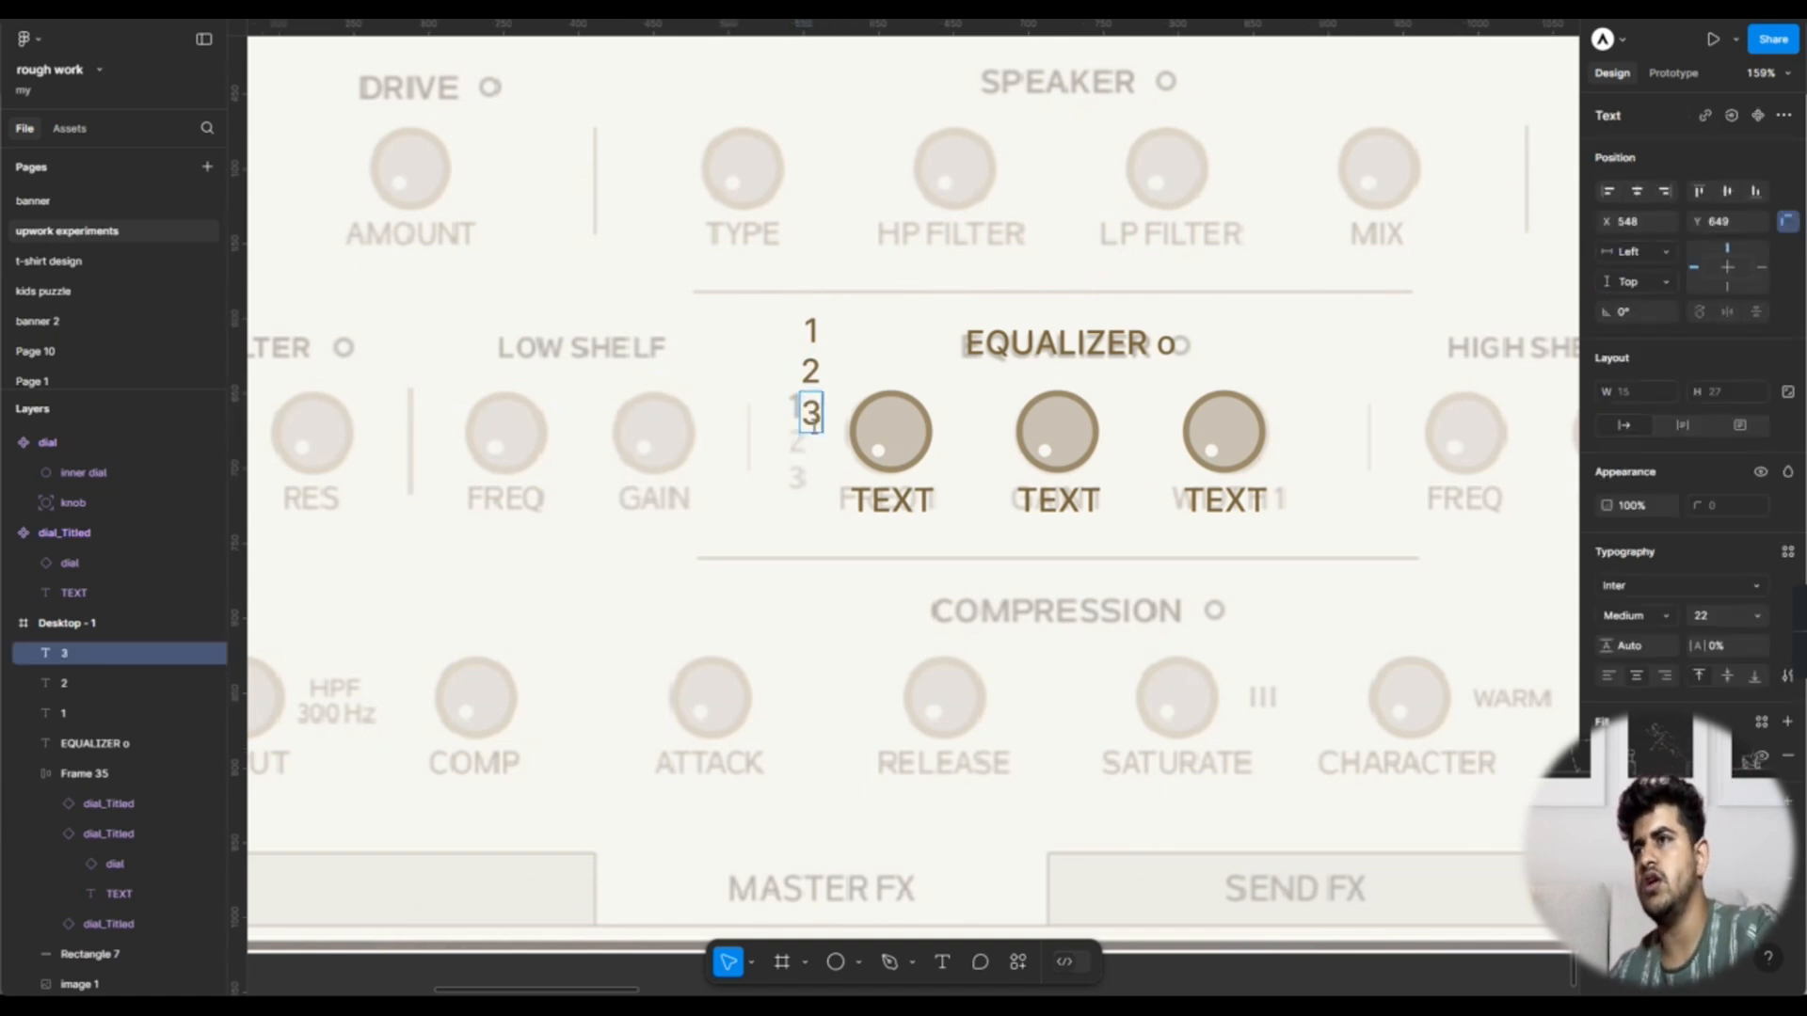
pyautogui.press('Escape')
# Step: Wrap the labels 1, 2 and 3 in a vertical auto layout and rename the frame numbers
pyautogui.keyDown('shift'); pyautogui.click(815, 369); pyautogui.keyUp('shift')
pyautogui.keyDown('shift'); pyautogui.click(815, 339); pyautogui.keyUp('shift')
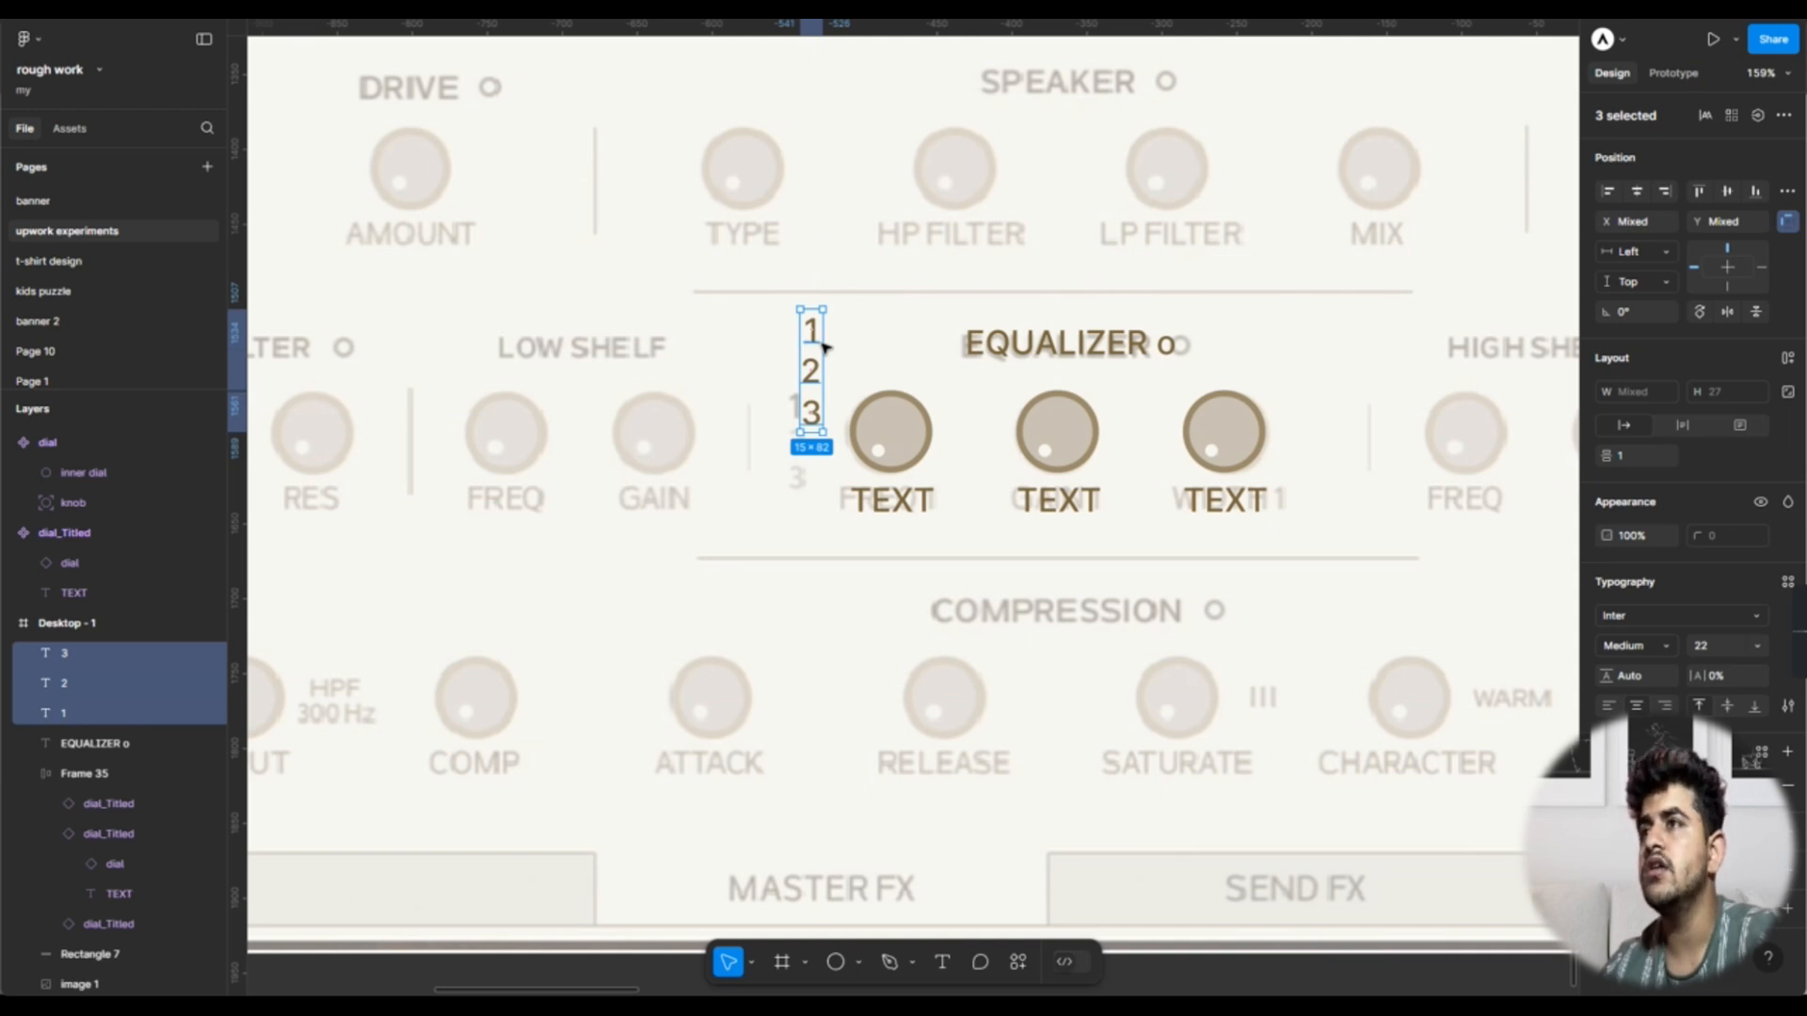
pyautogui.hotkey('shift', 'a')
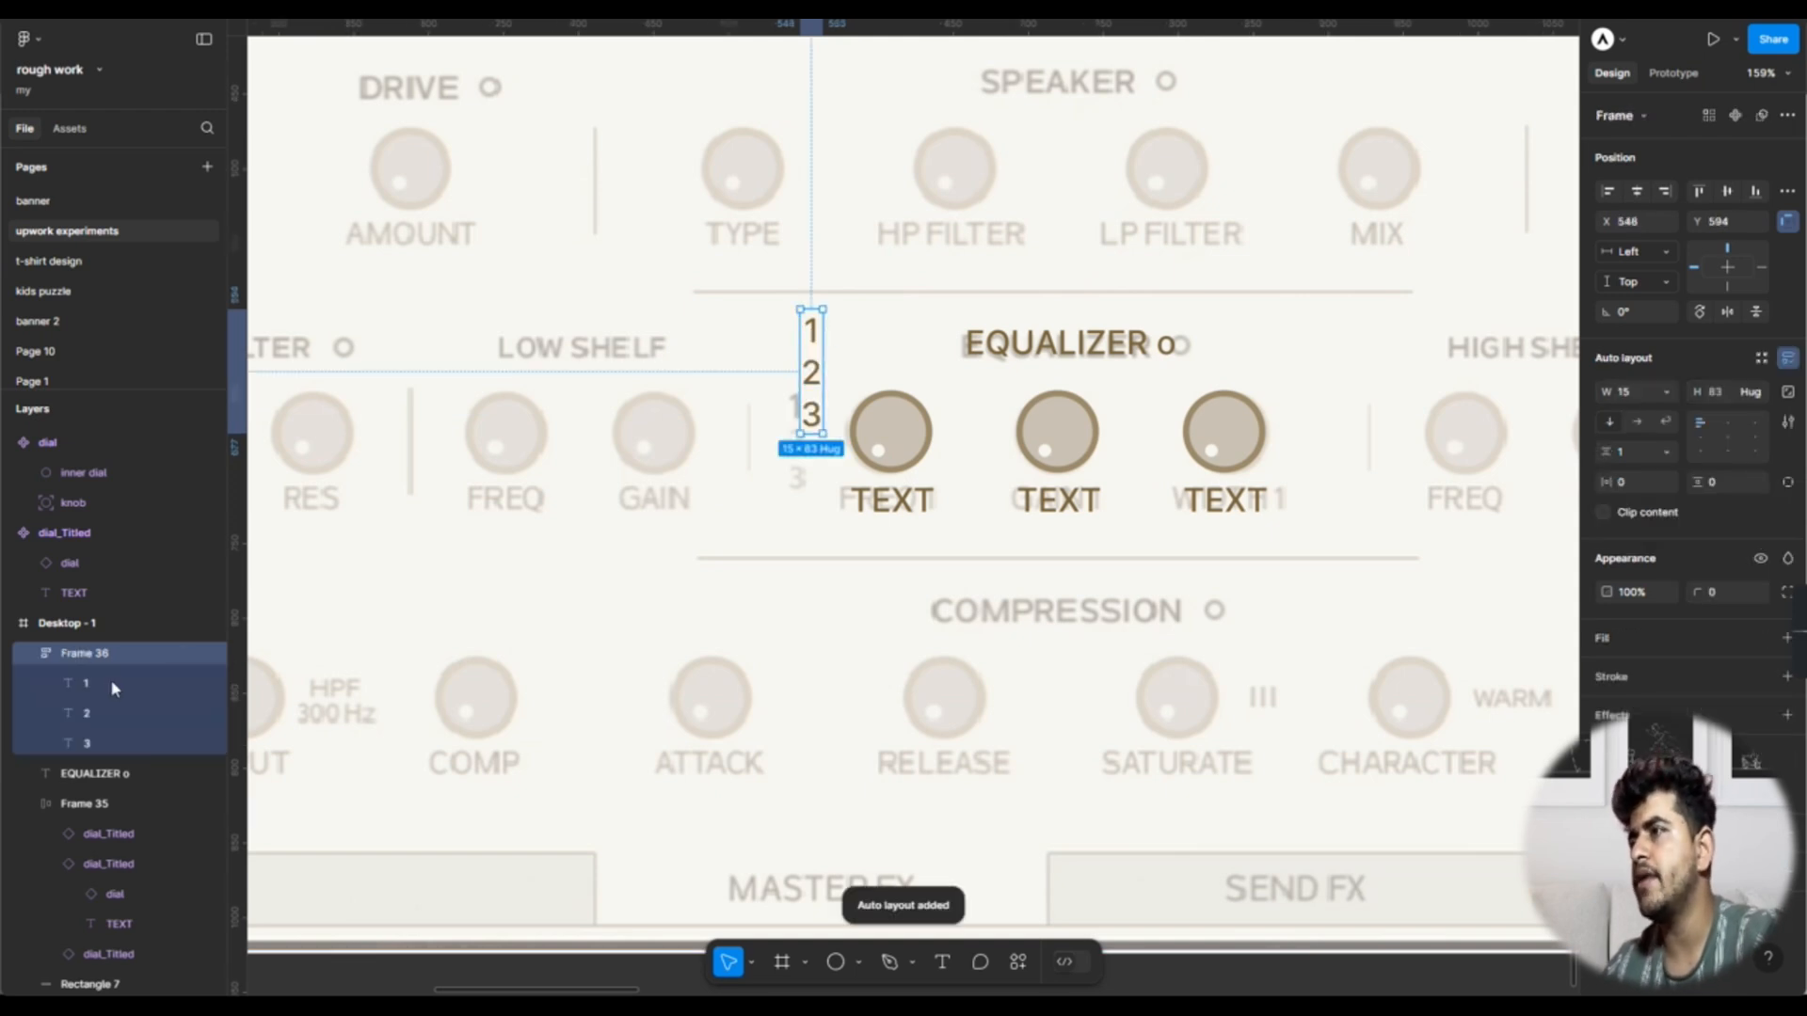
pyautogui.doubleClick(99, 656)
pyautogui.write('numbers')
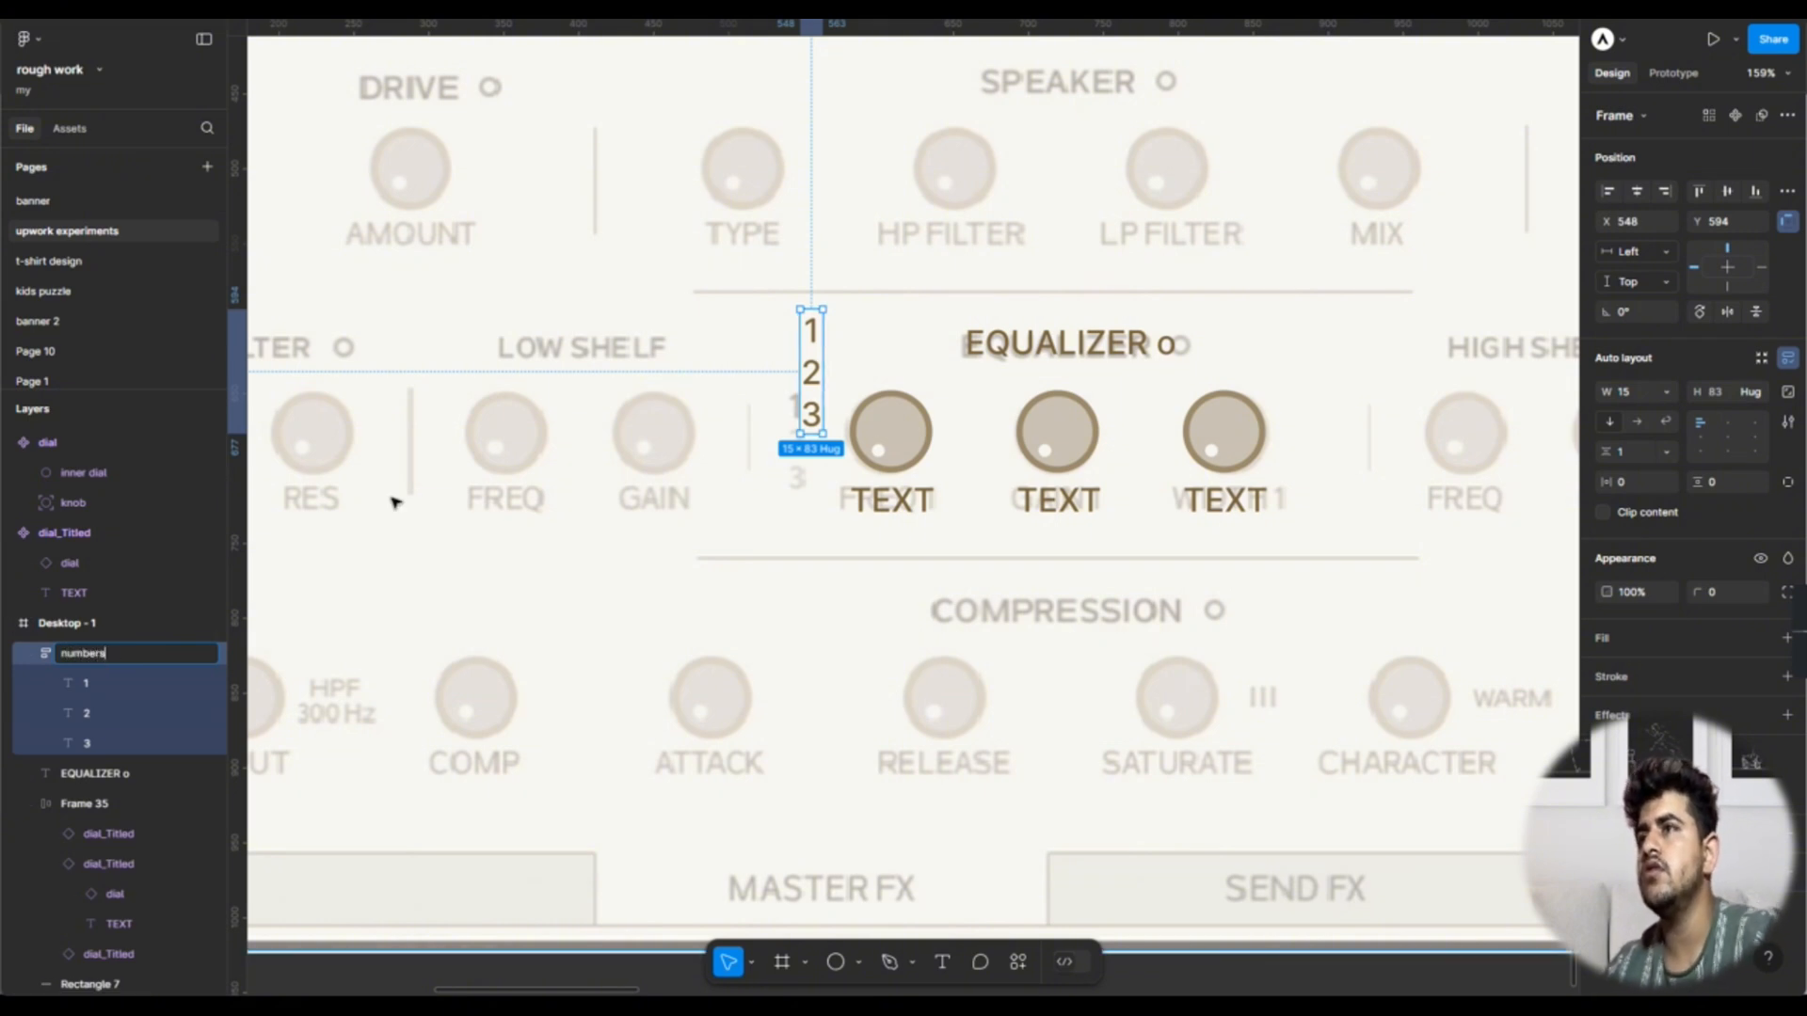
# Step: Set the 2 and 3 labels to 40% opacity and move the numbers frame to X 537, Y 642
pyautogui.keyDown('ctrl'); pyautogui.click(816, 384); pyautogui.keyUp('ctrl')
pyautogui.keyDown('ctrl'); pyautogui.keyDown('shift'); pyautogui.click(816, 420); pyautogui.keyUp('shift'); pyautogui.keyUp('ctrl')
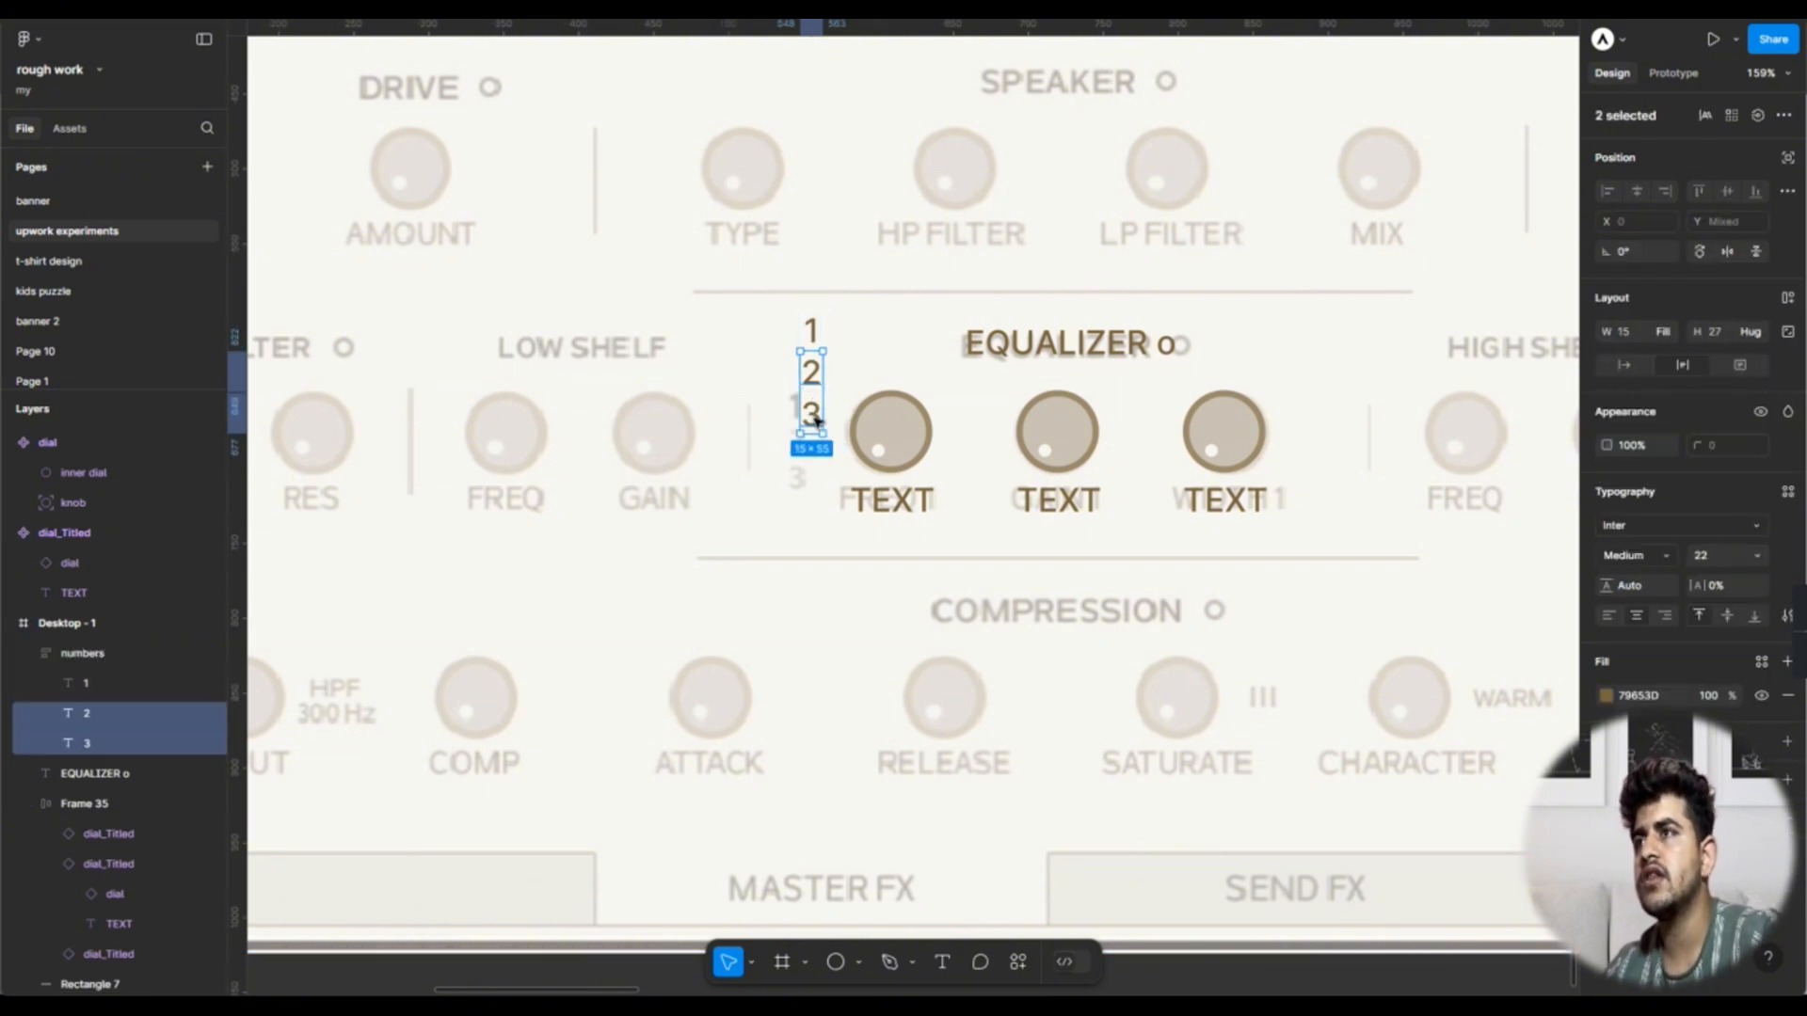
pyautogui.press('5')
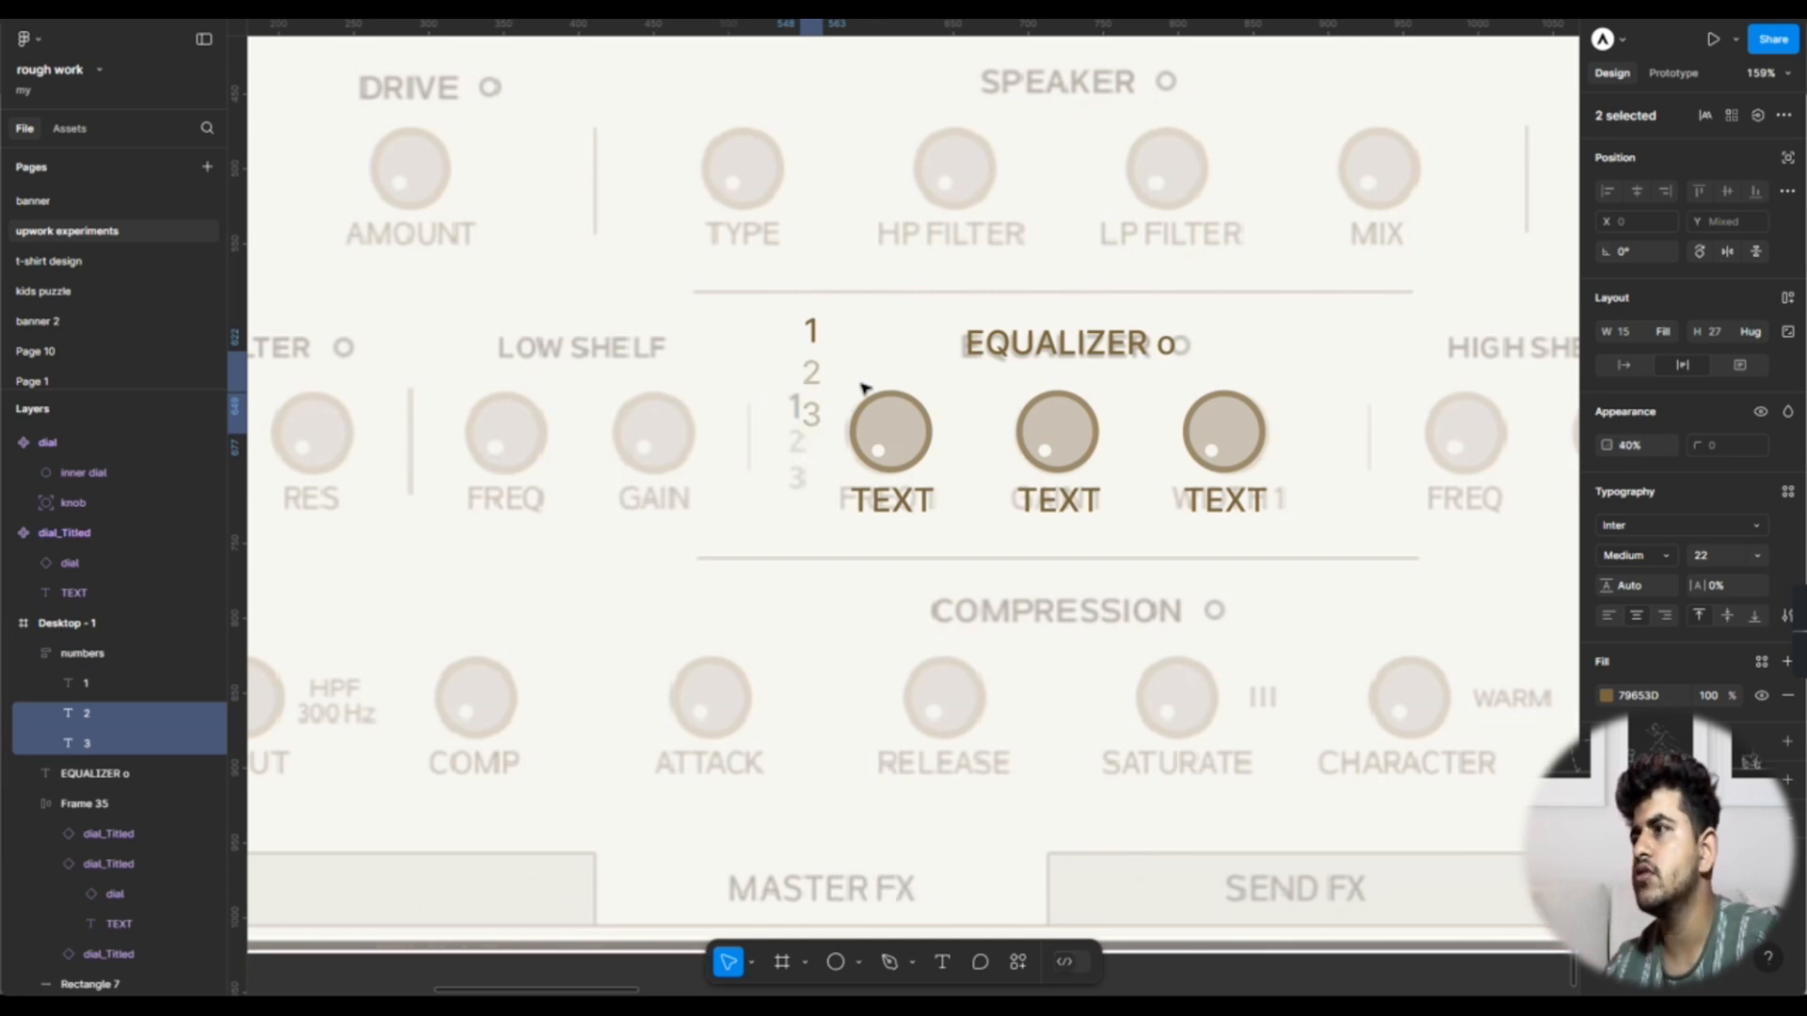
pyautogui.press('4')
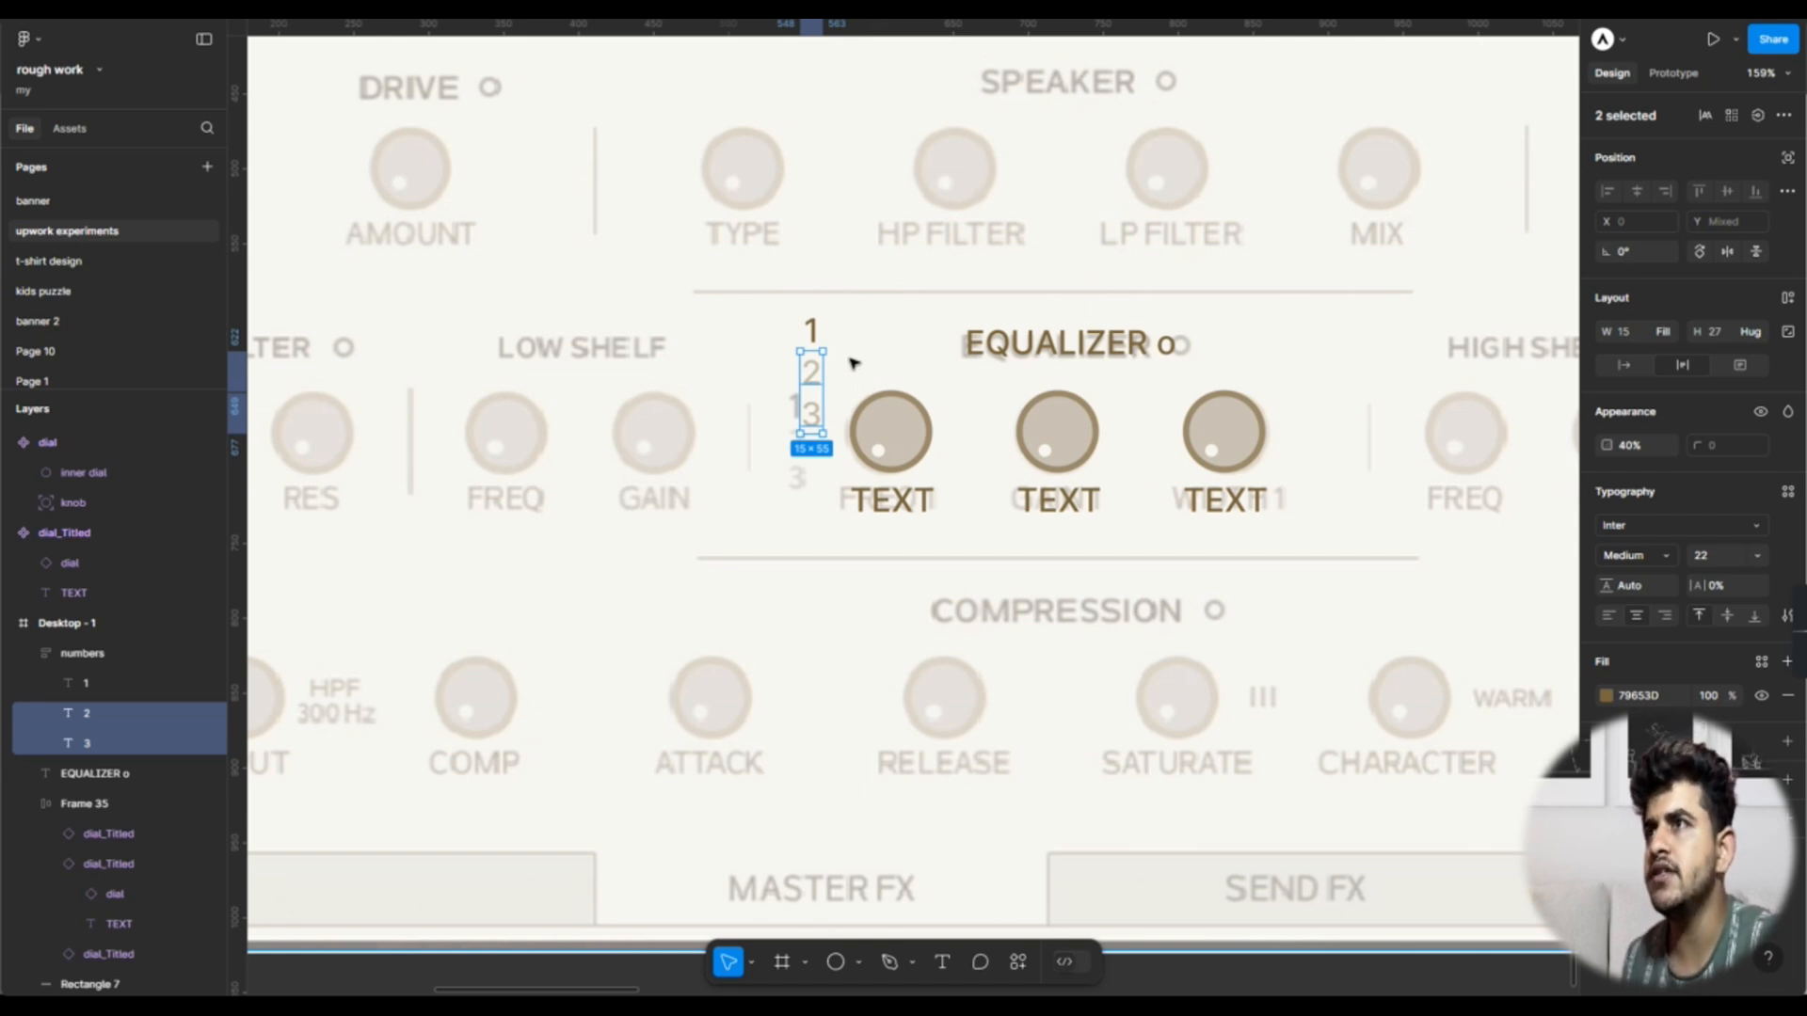
pyautogui.click(817, 350)
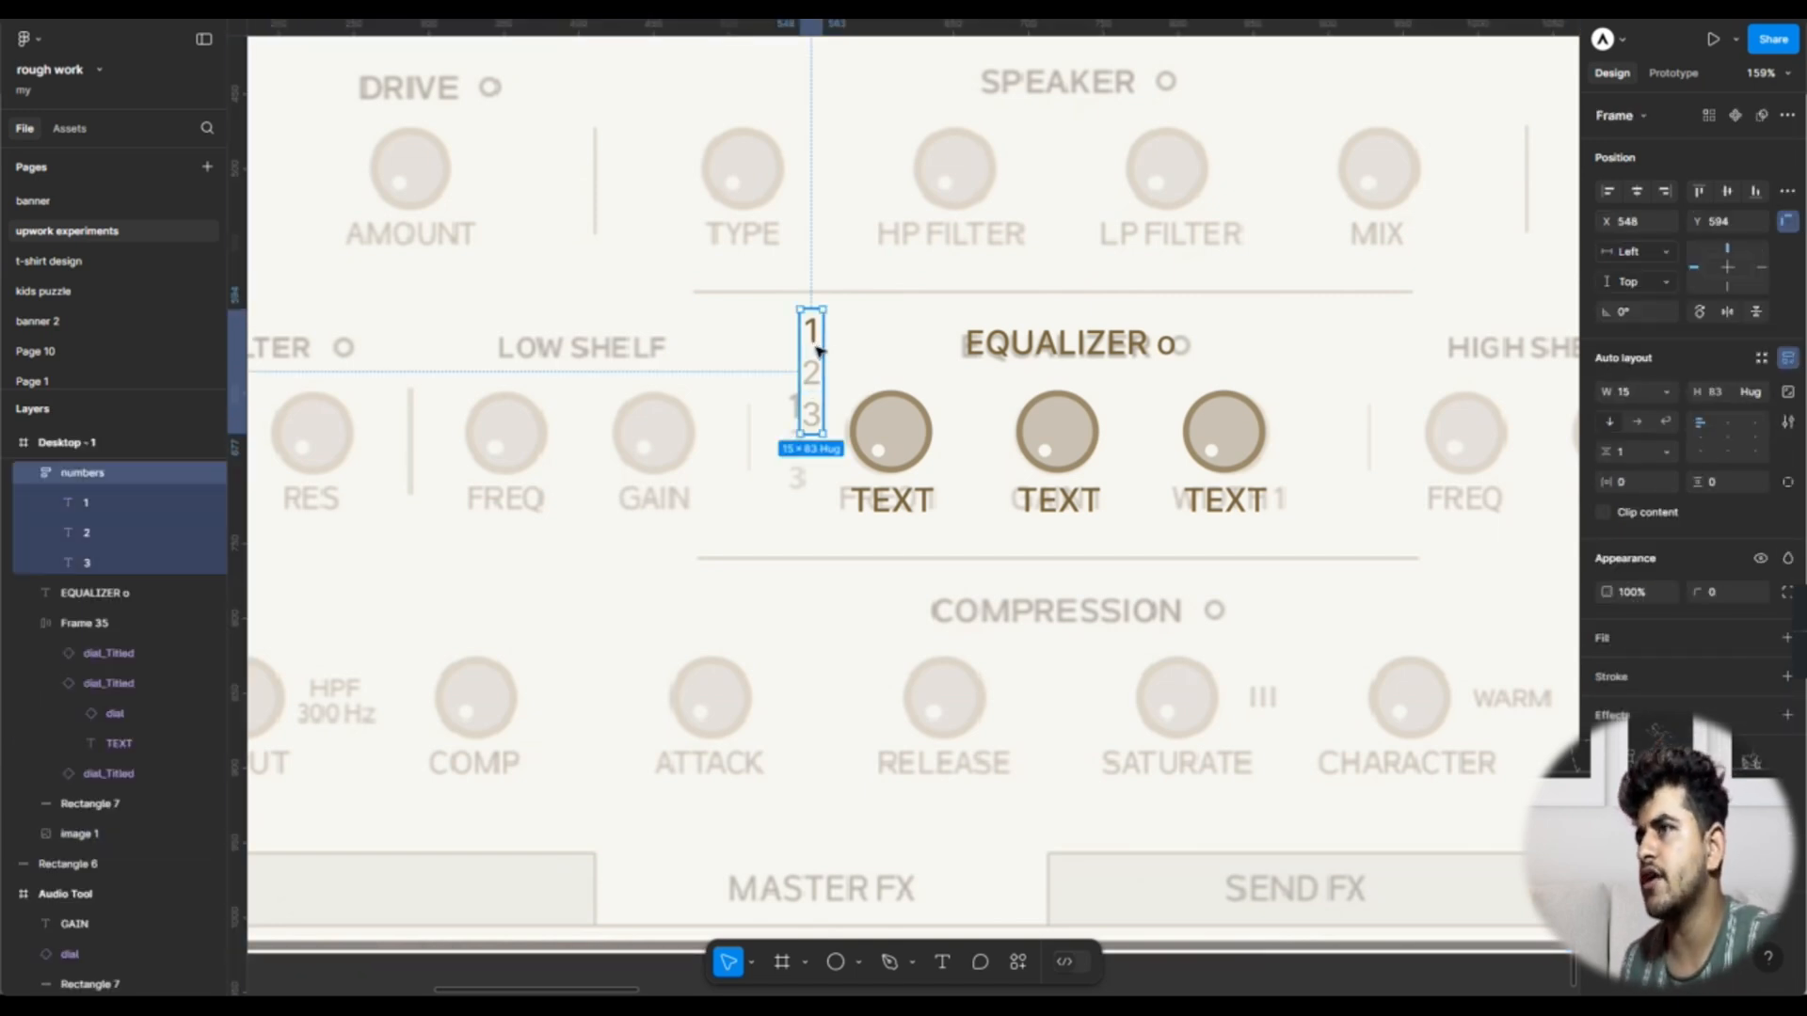
pyautogui.moveTo(810, 414); pyautogui.dragTo(802, 422)
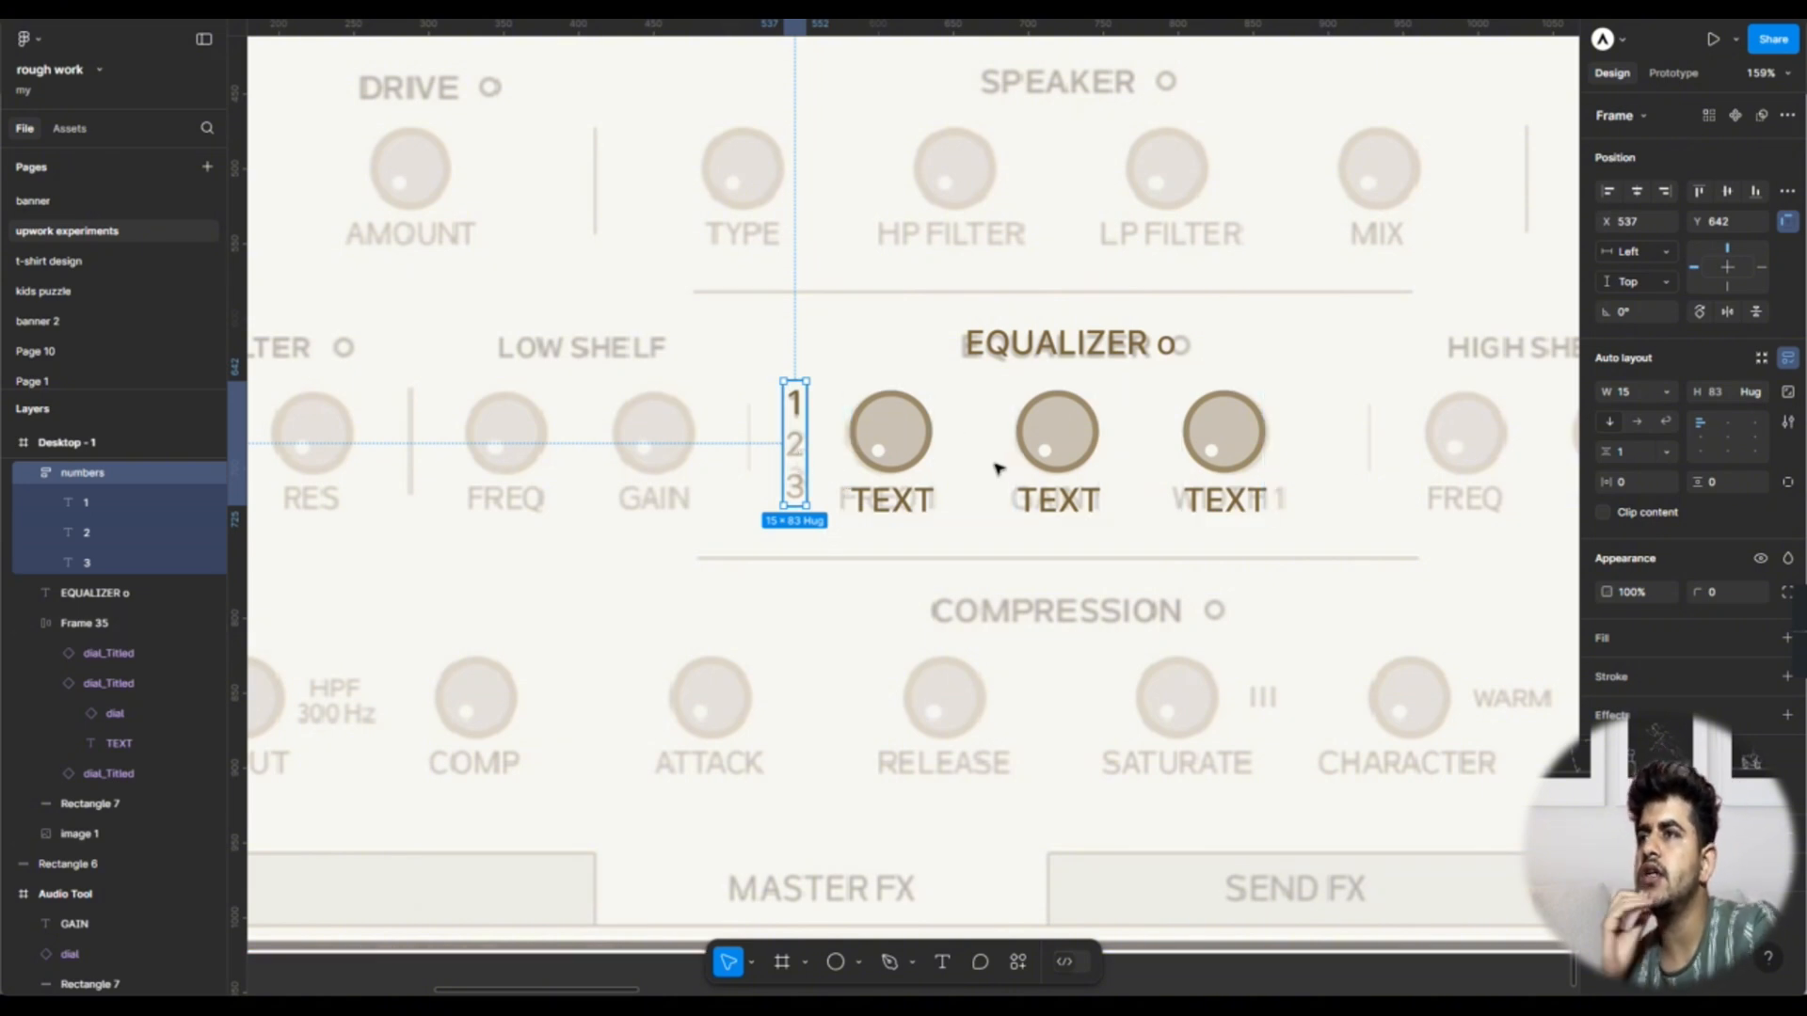
# Step: Try to move the numbers frame inside the auto layout row of the three equalizer dials
pyautogui.hotkey('shift', 'Right')
pyautogui.moveTo(985, 464); pyautogui.dragTo(986, 462)
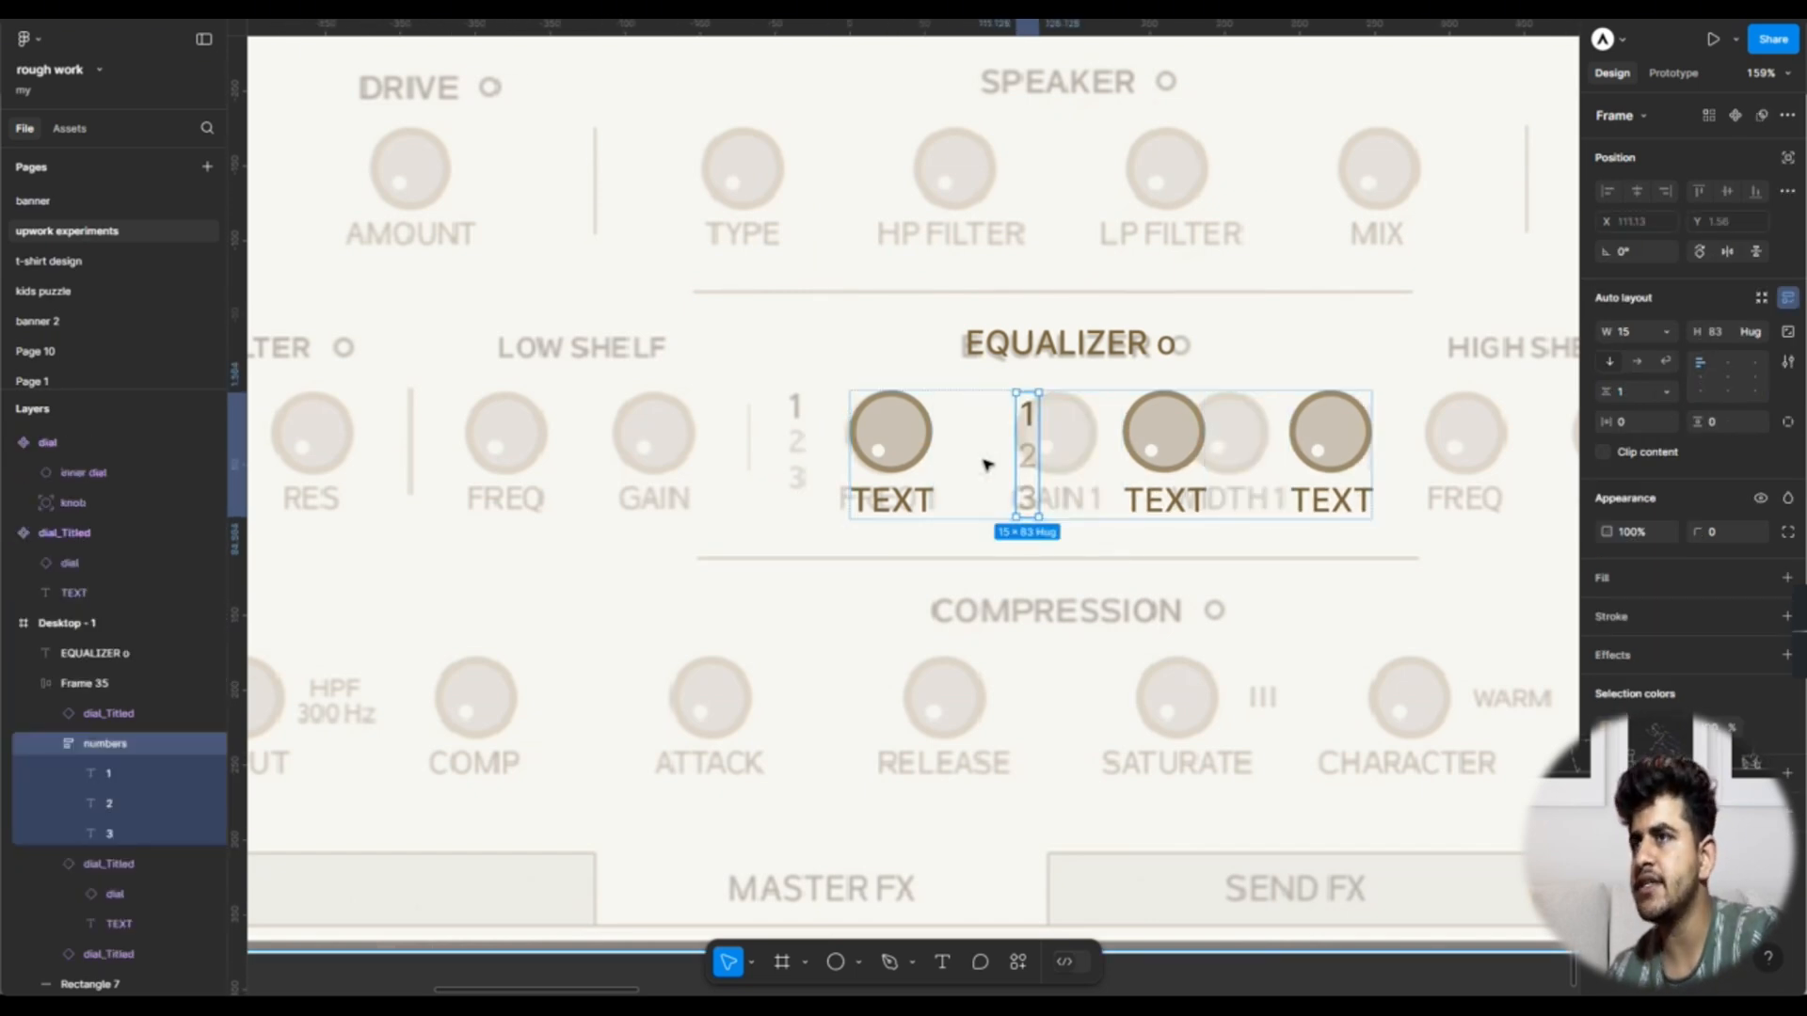
pyautogui.moveTo(985, 464); pyautogui.dragTo(901, 444)
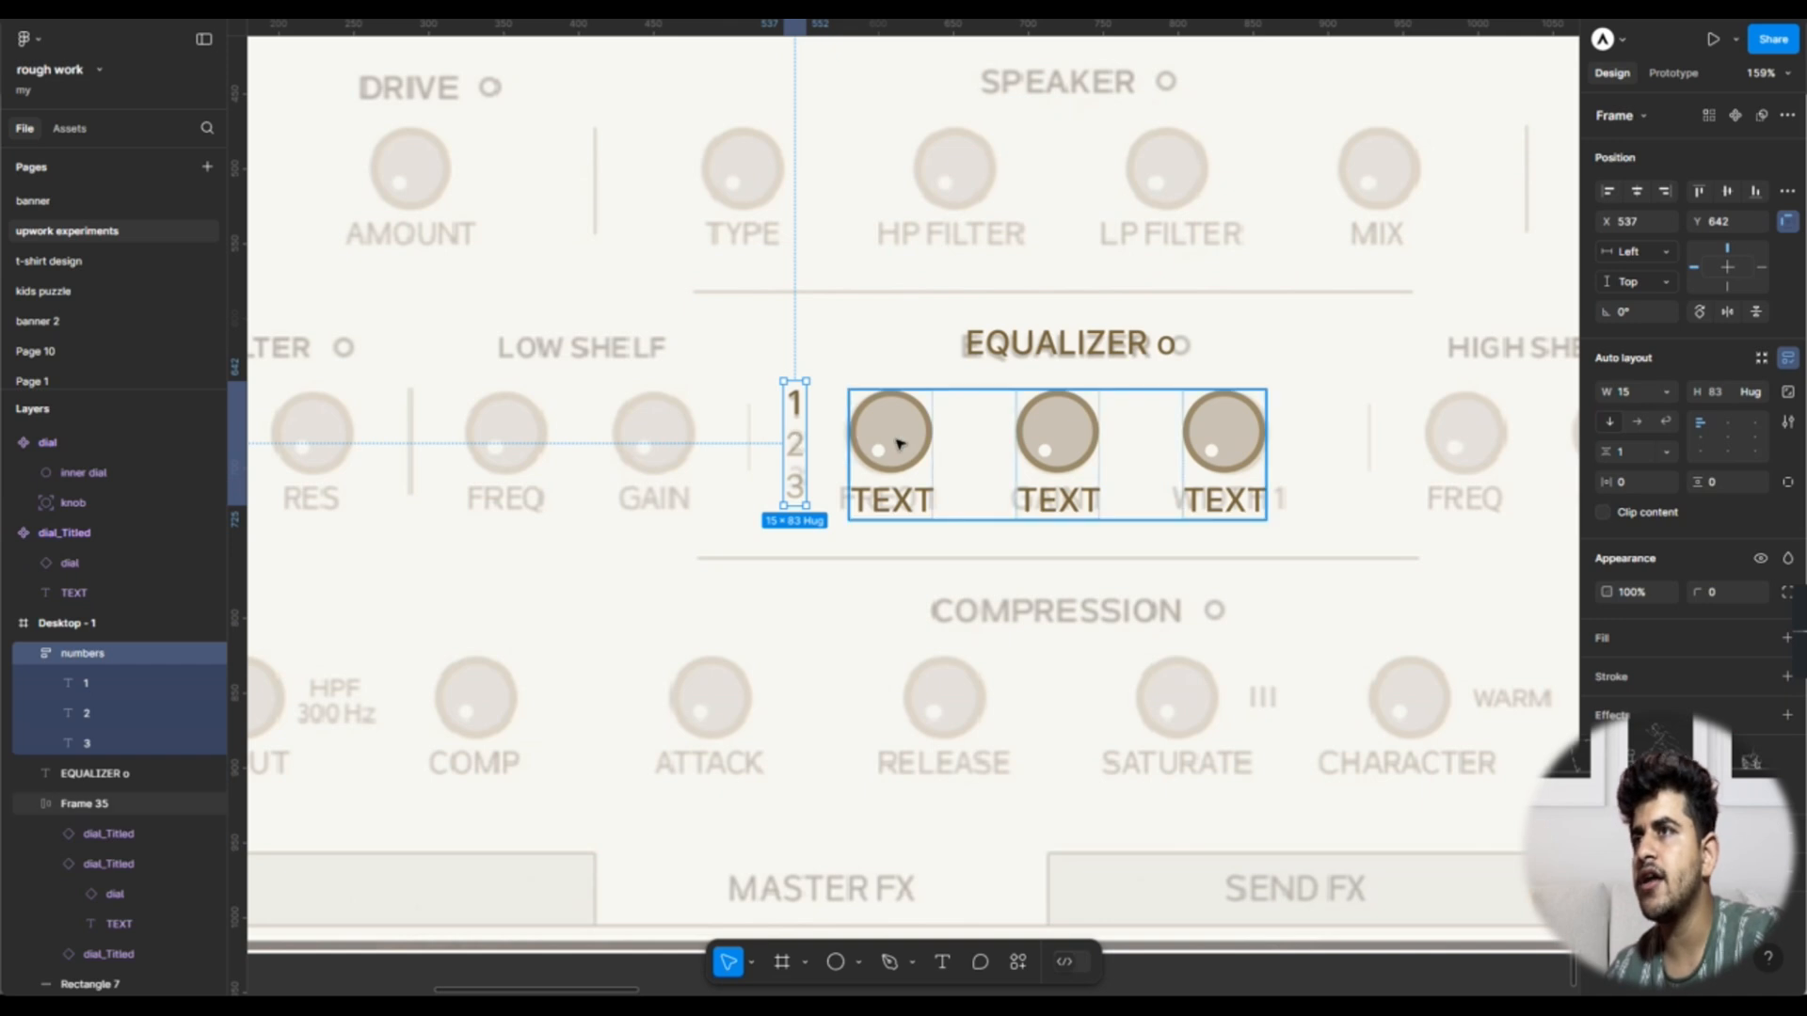
# Step: Wrap the numbers frame and the dial row in a horizontal auto layout with a gap of 29 and top-left alignment
pyautogui.keyDown('shift'); pyautogui.click(900, 444); pyautogui.keyUp('shift')
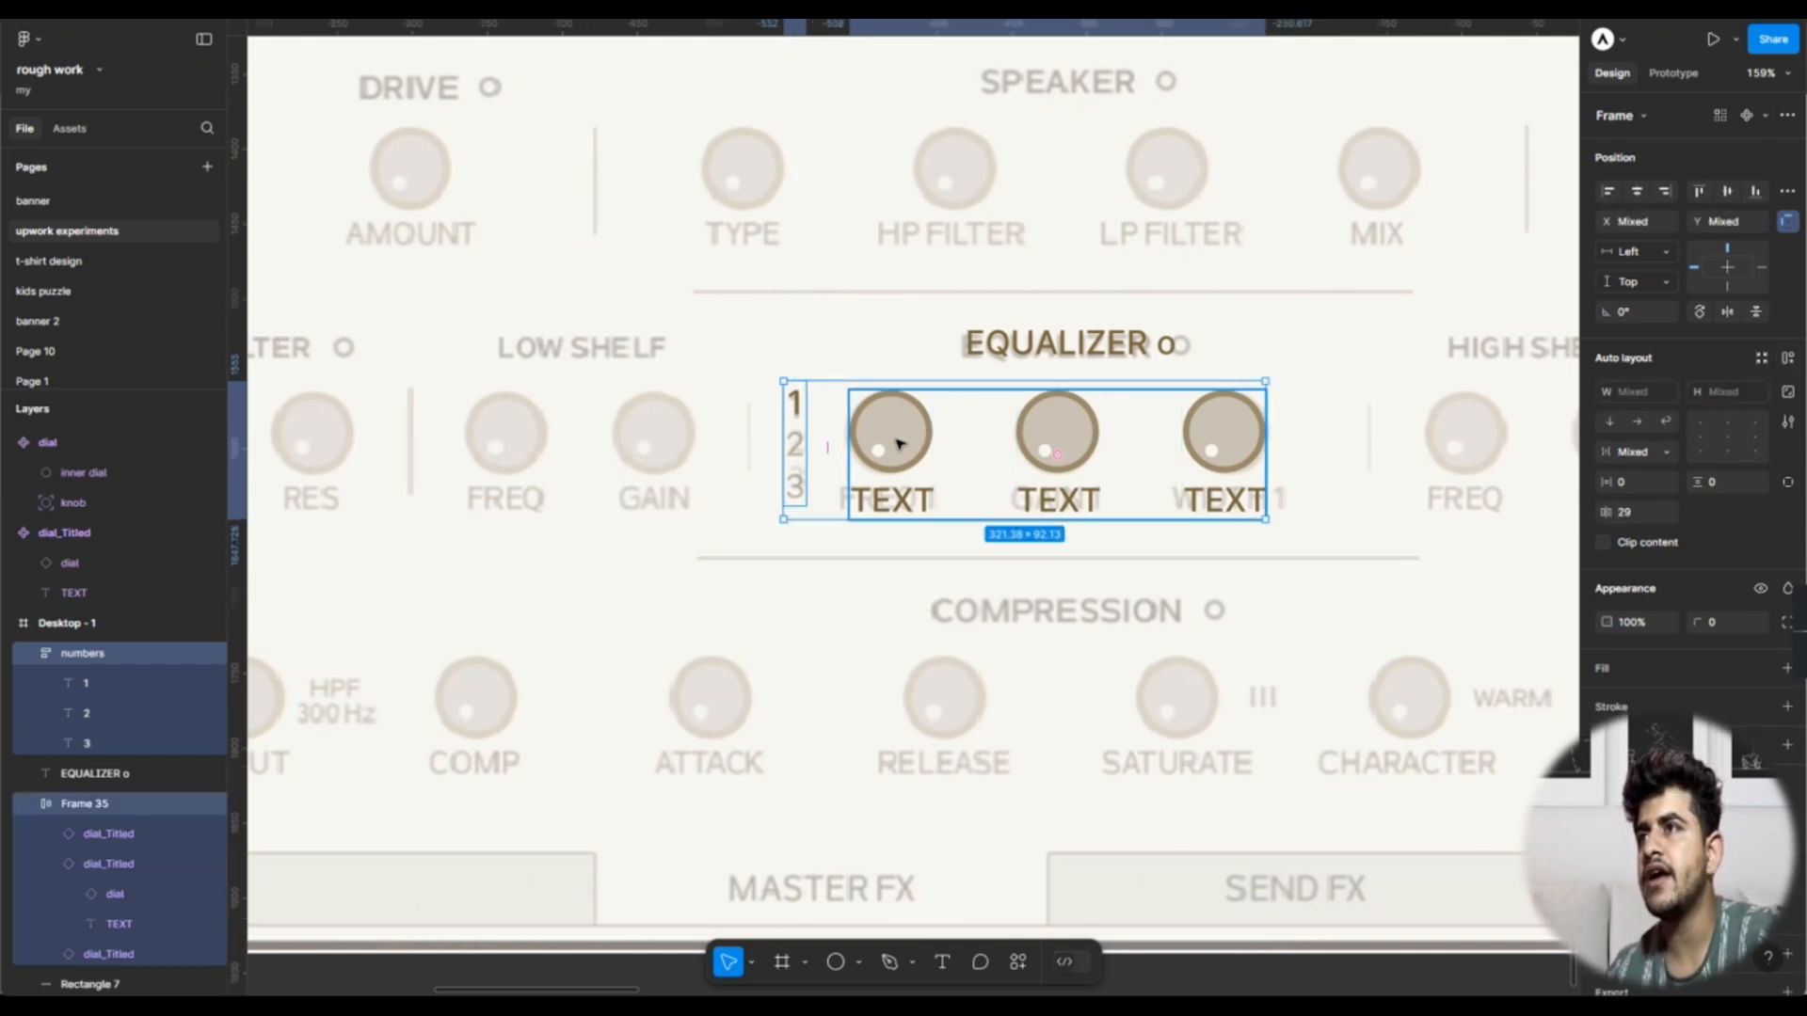
pyautogui.hotkey('shift', 'a')
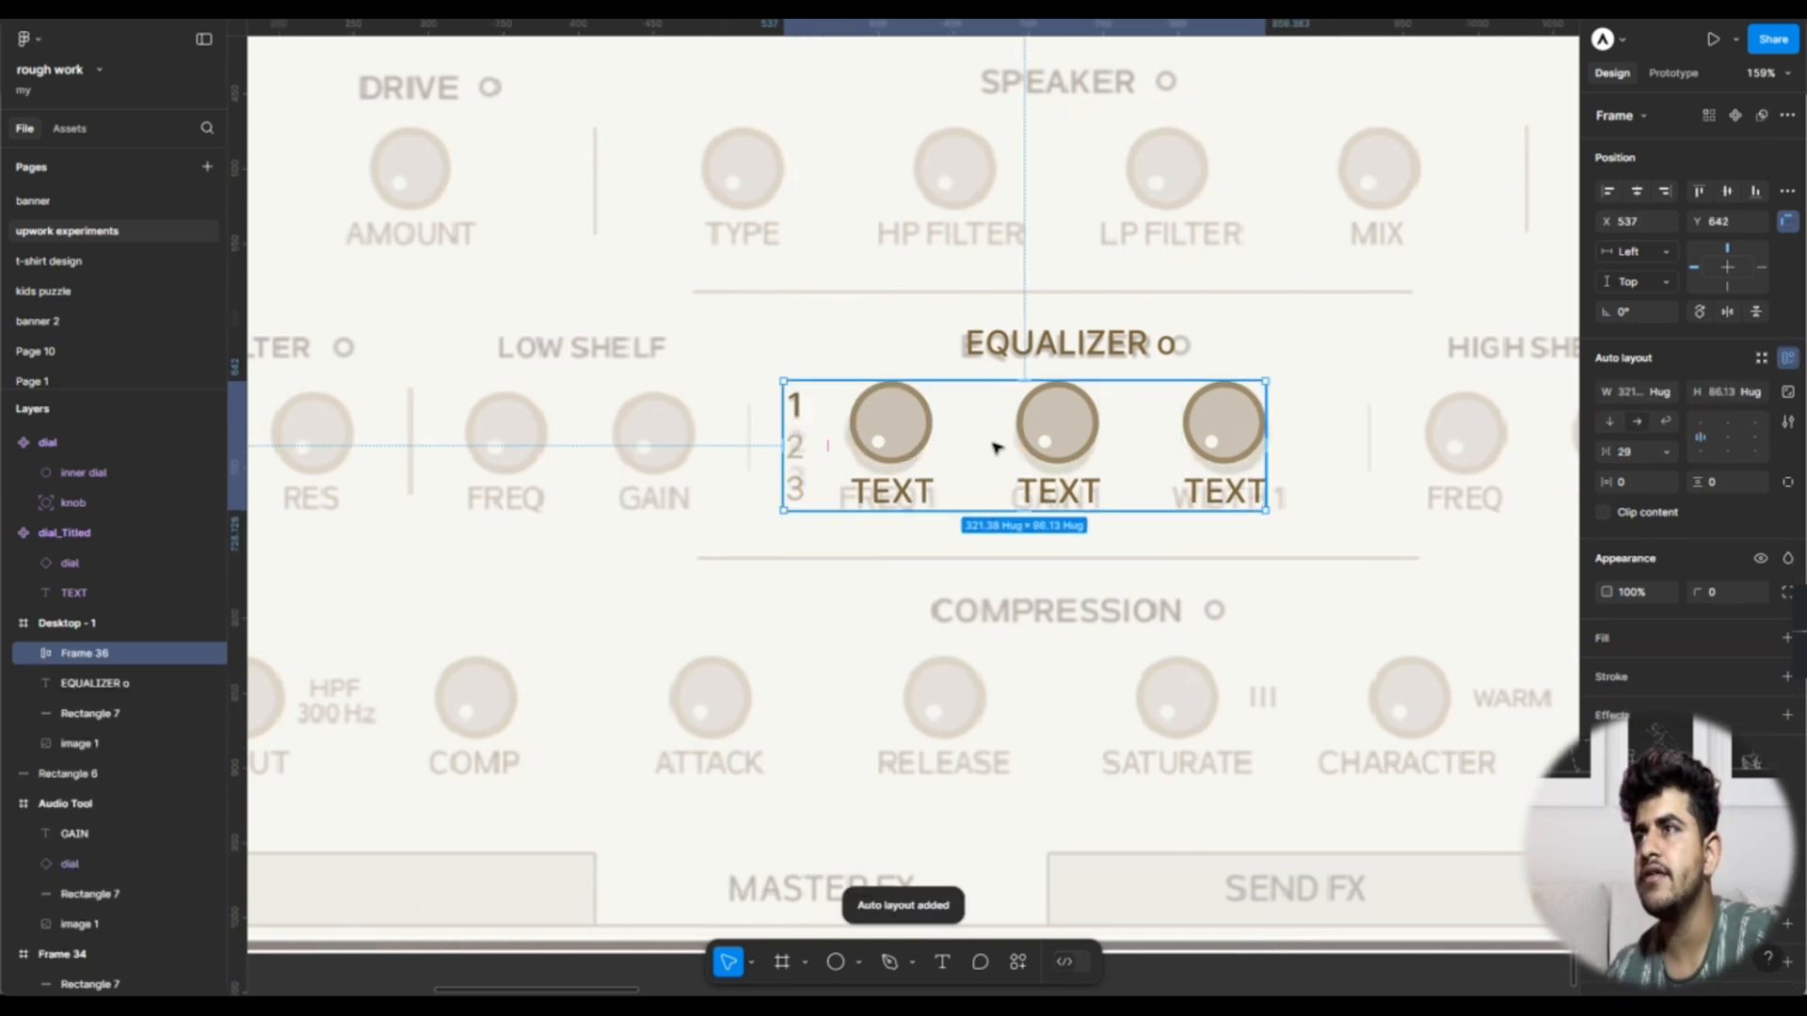
pyautogui.click(1708, 428)
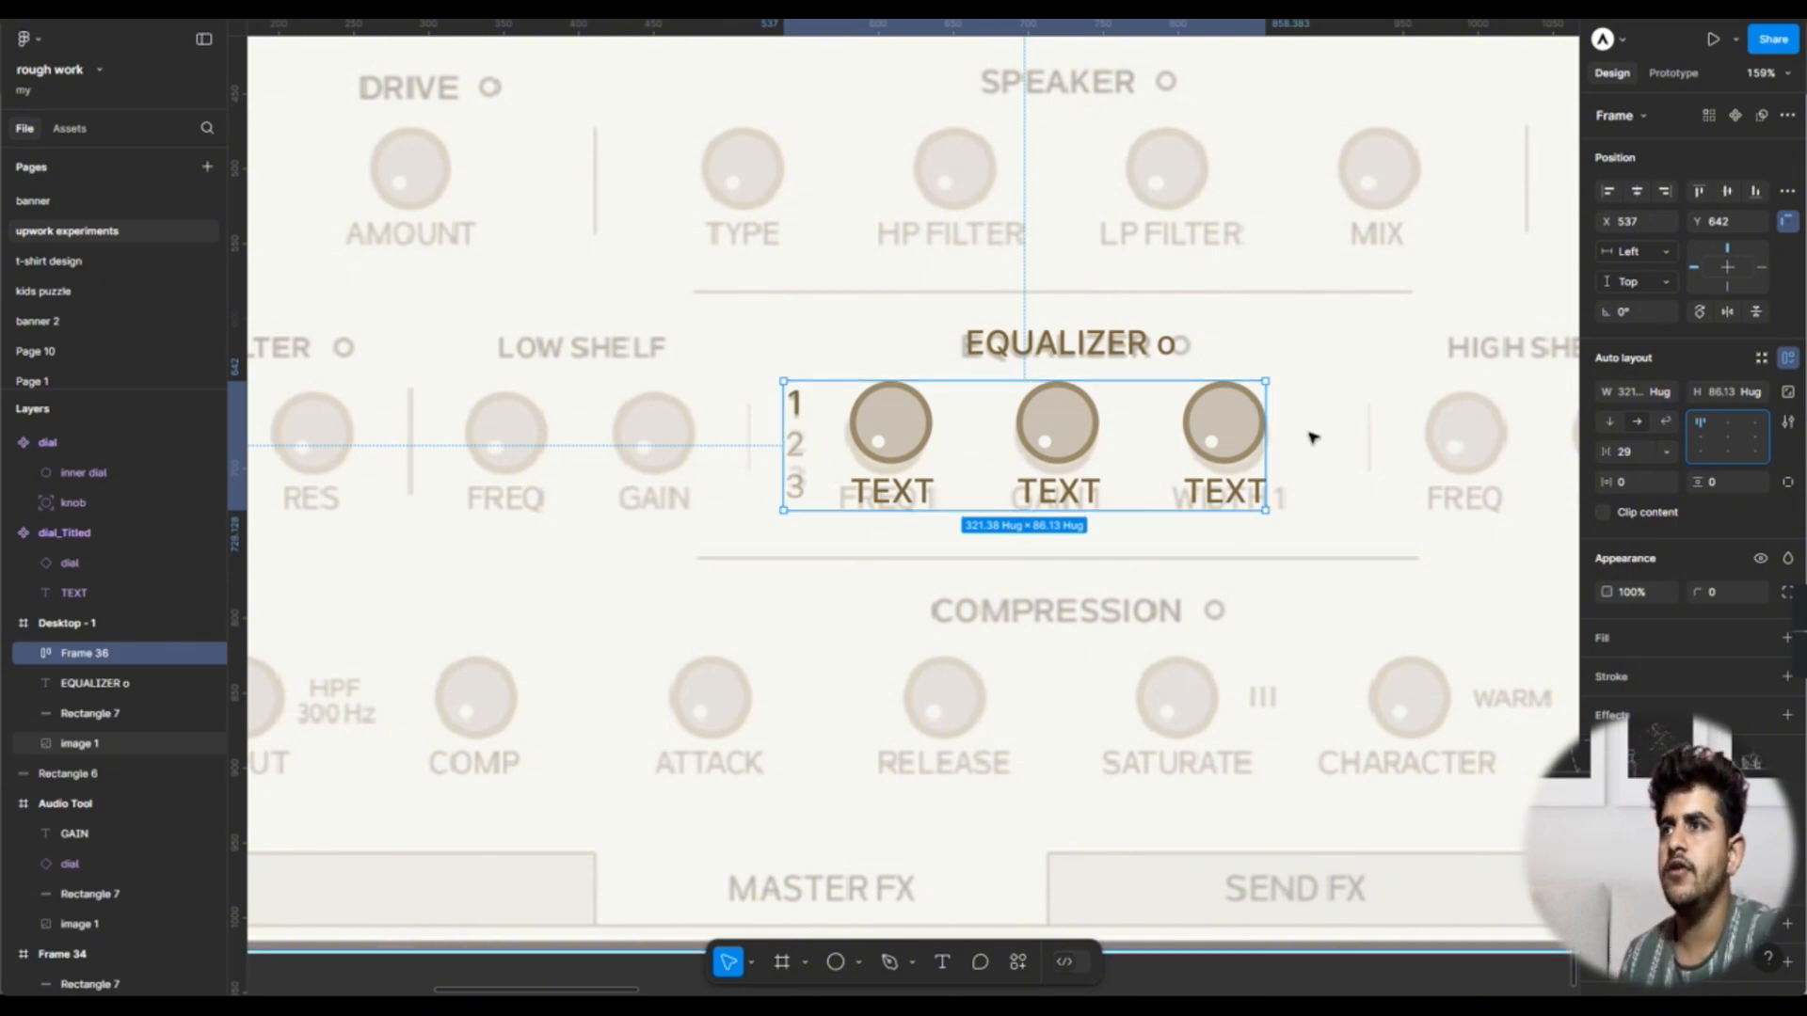
pyautogui.click(1324, 455)
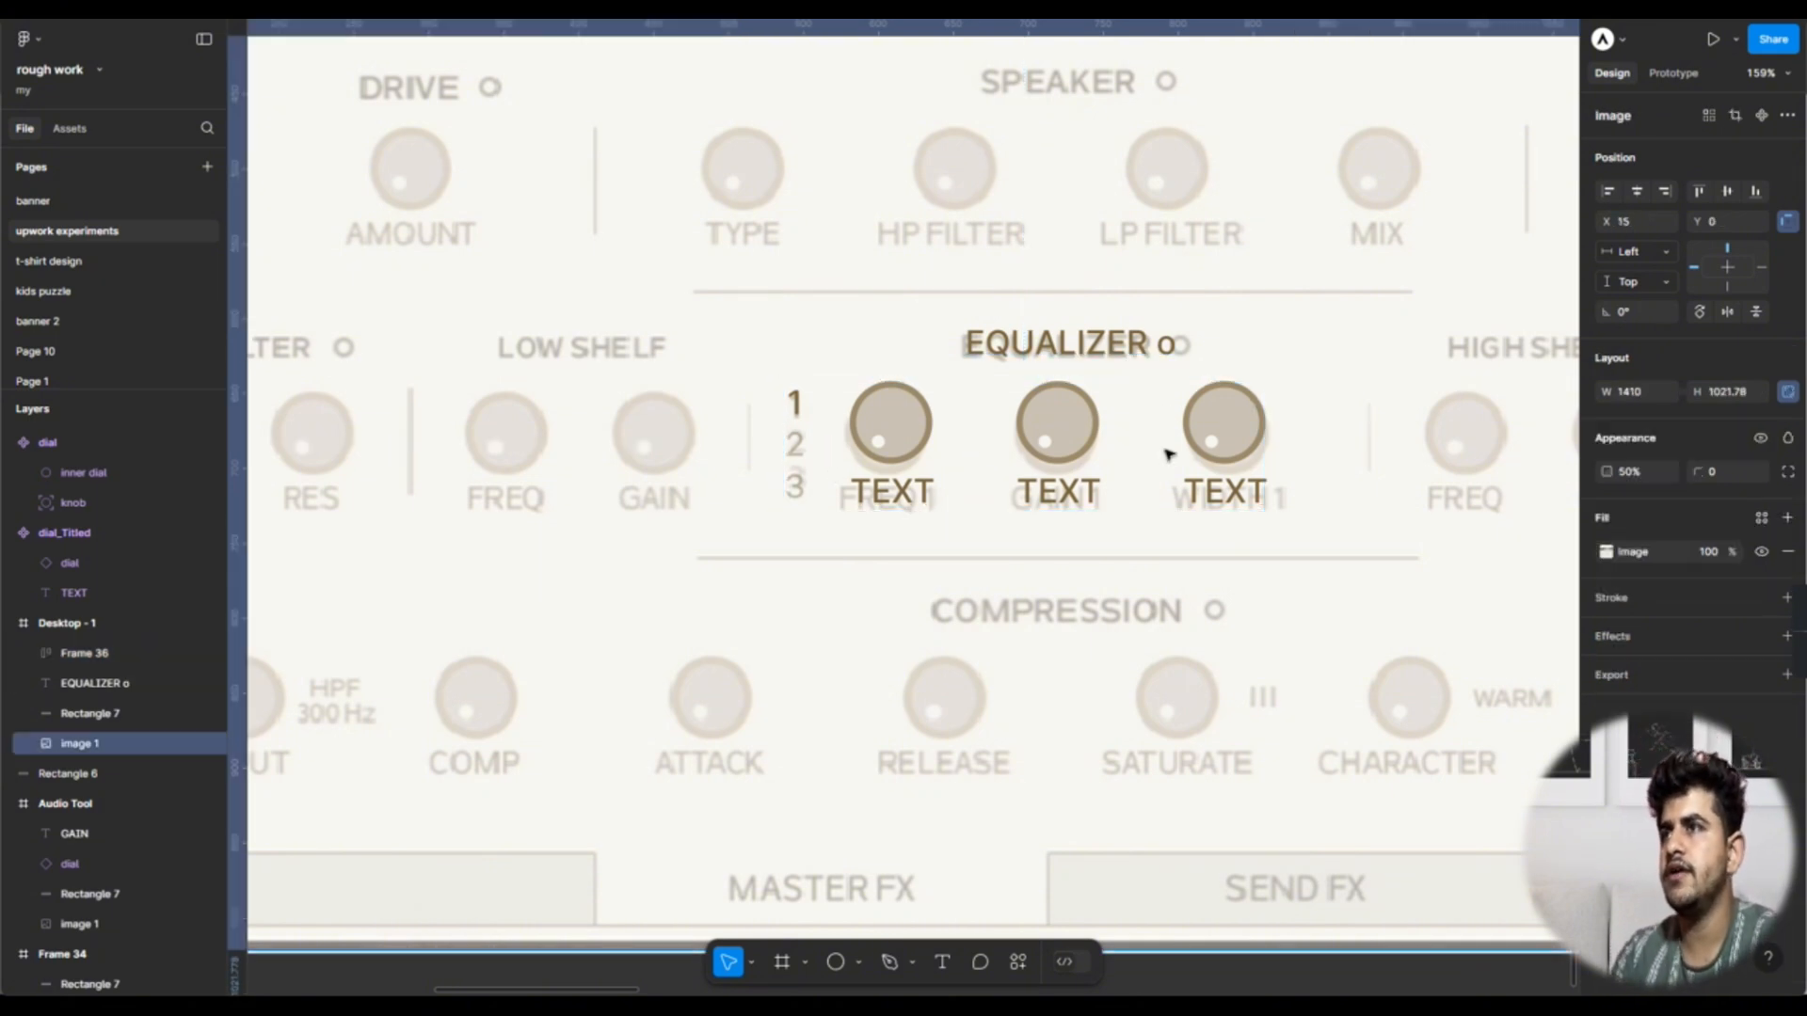
# Step: Wrap the EQUALIZER o title and the numbered dial row in a vertical auto layout and move it to X 541, Y 602
pyautogui.click(1117, 433)
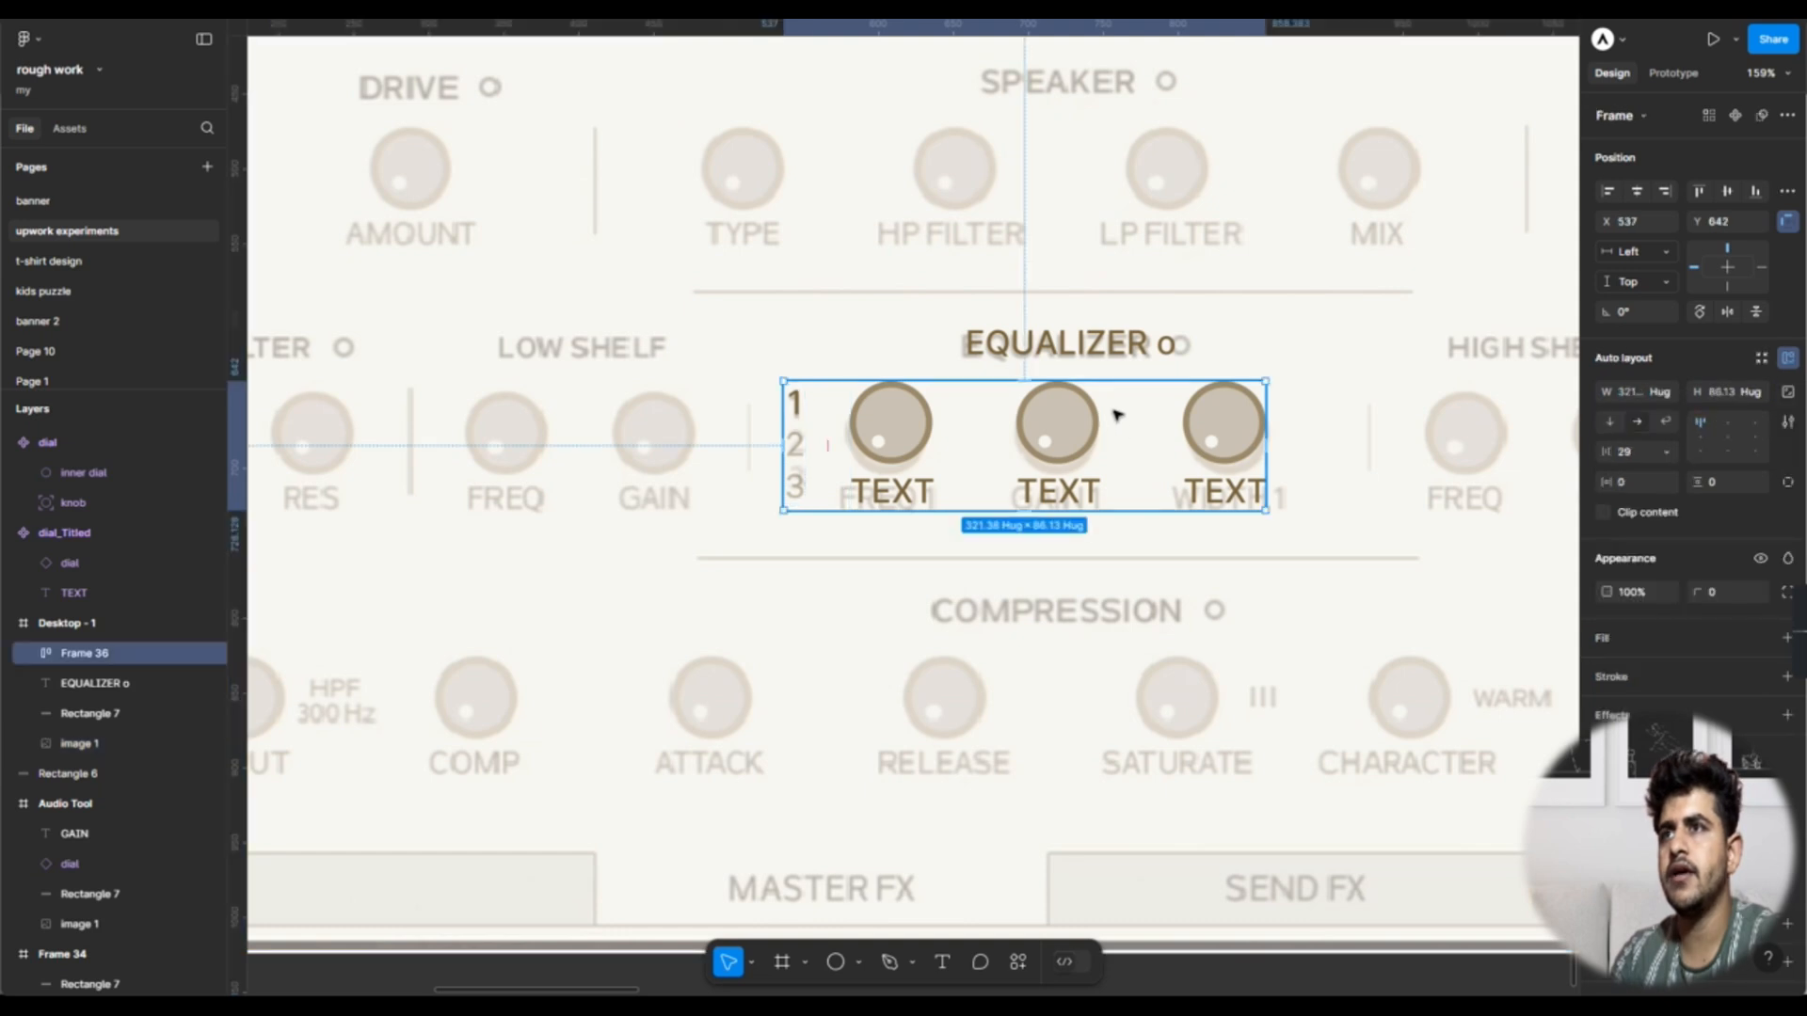
pyautogui.keyDown('shift'); pyautogui.click(1072, 356); pyautogui.keyUp('shift')
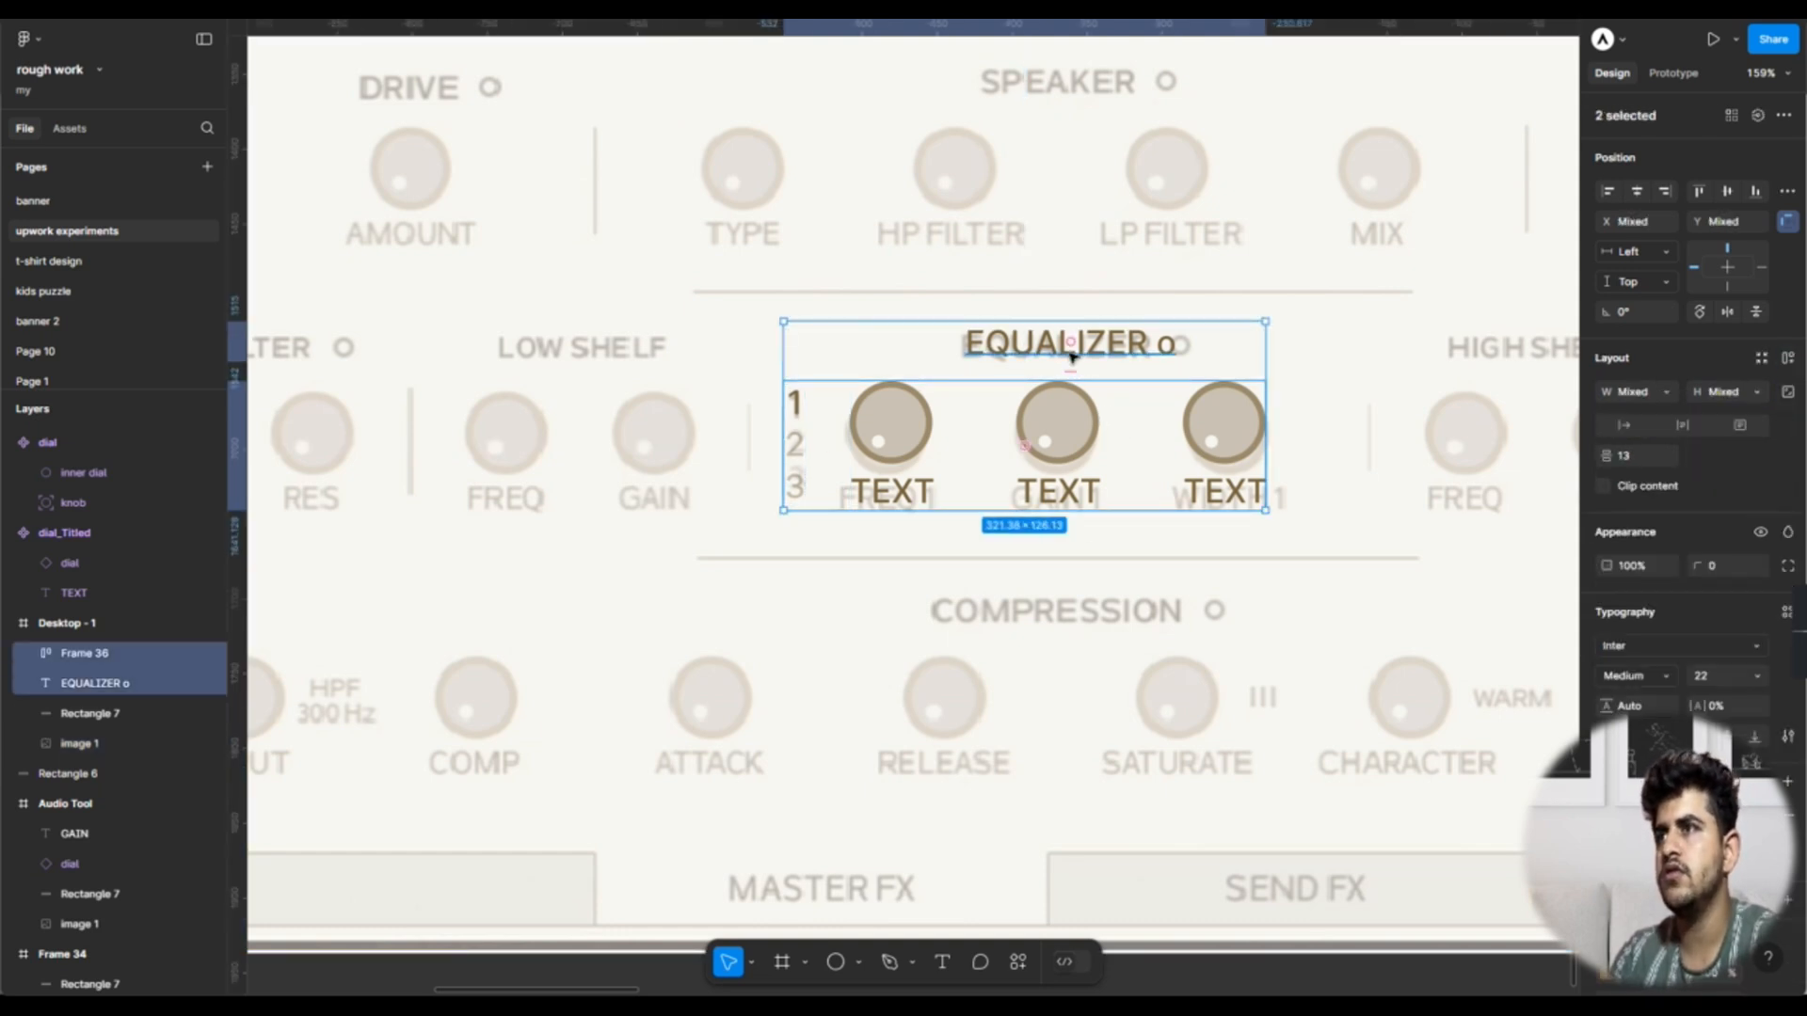
pyautogui.hotkey('shift', 'a')
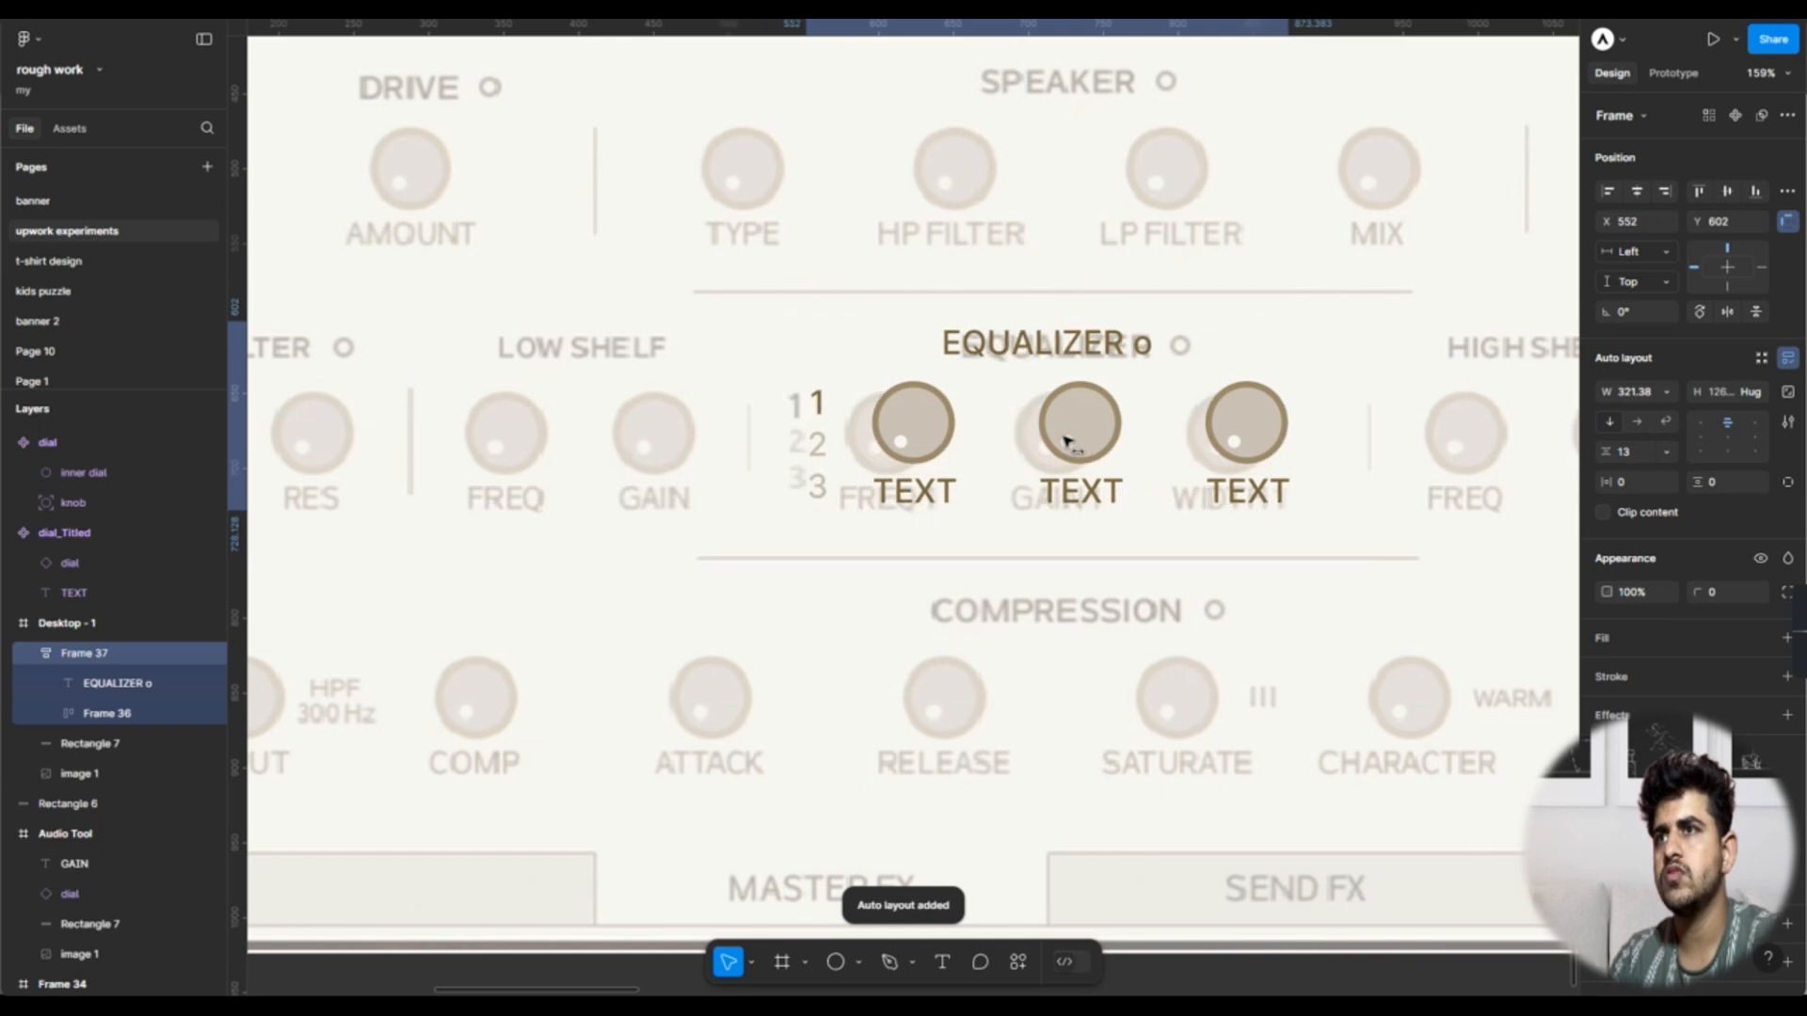
pyautogui.moveTo(1068, 442); pyautogui.dragTo(1050, 443)
# Step: Duplicate the equalizer section beside the original over the LOW SHELF reference, at X 201, Y 602
pyautogui.scroll(-5, 1050, 442)
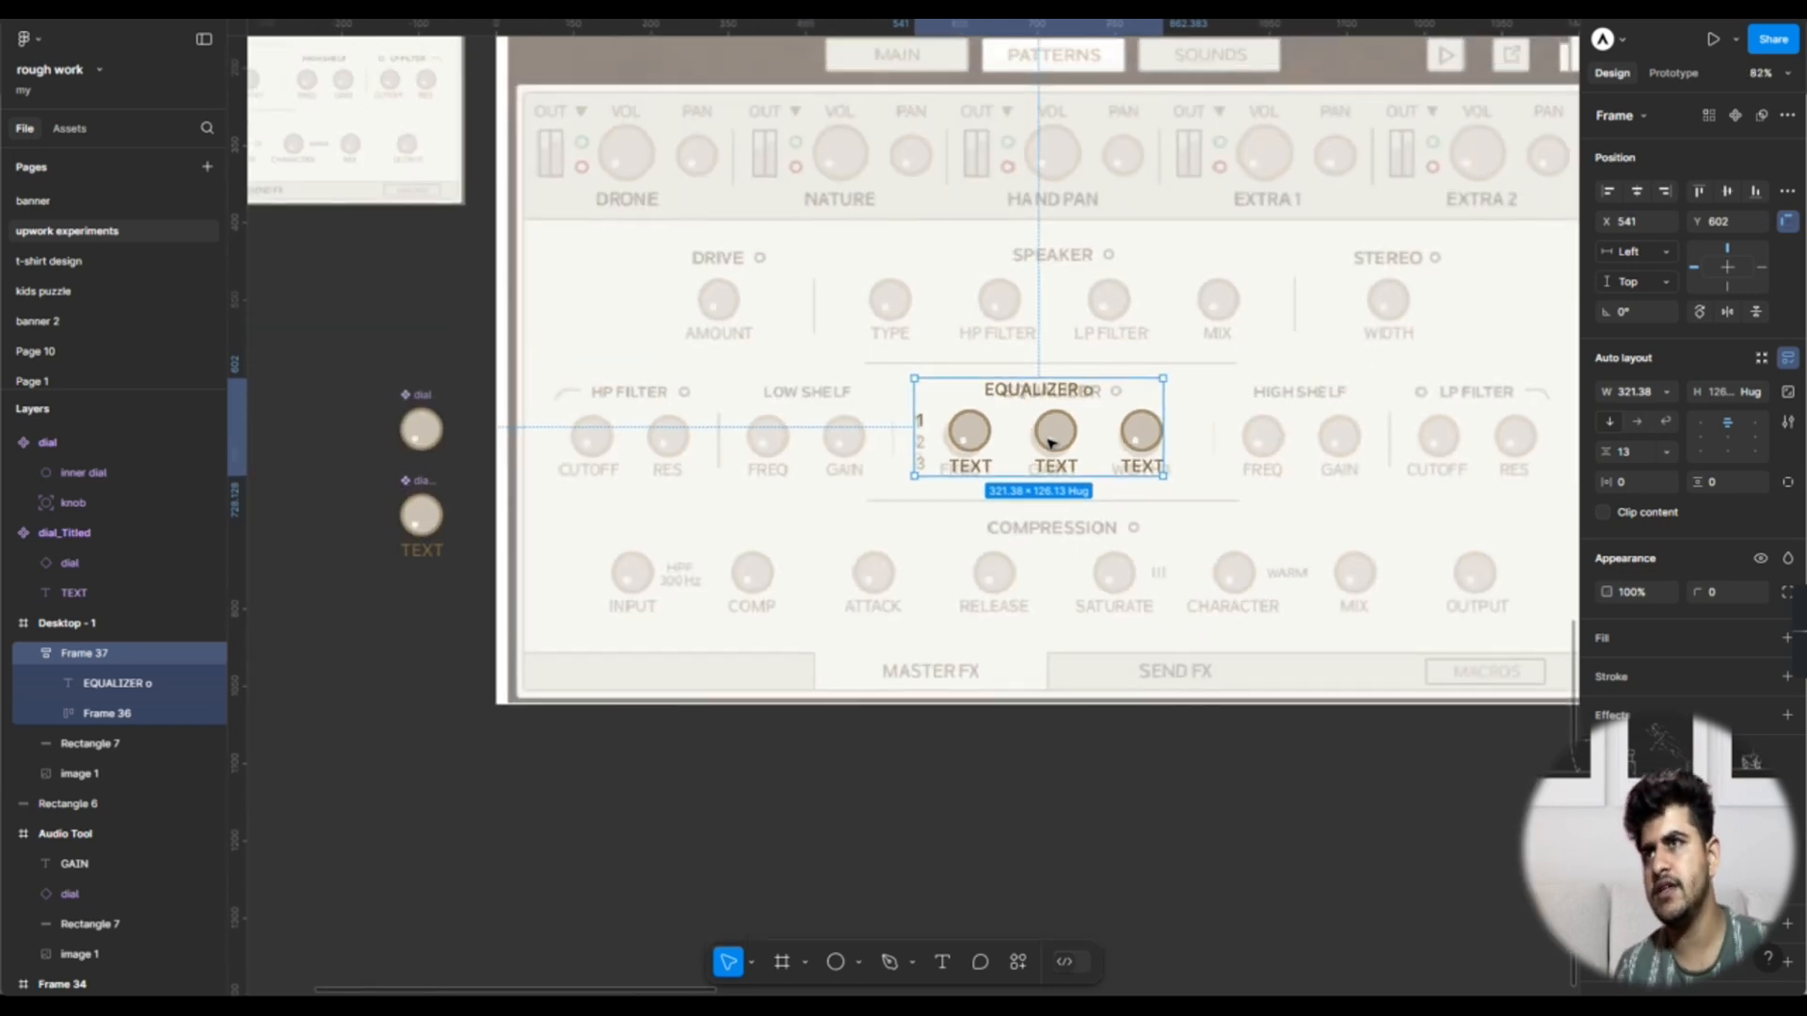
pyautogui.scroll(4, 1051, 443)
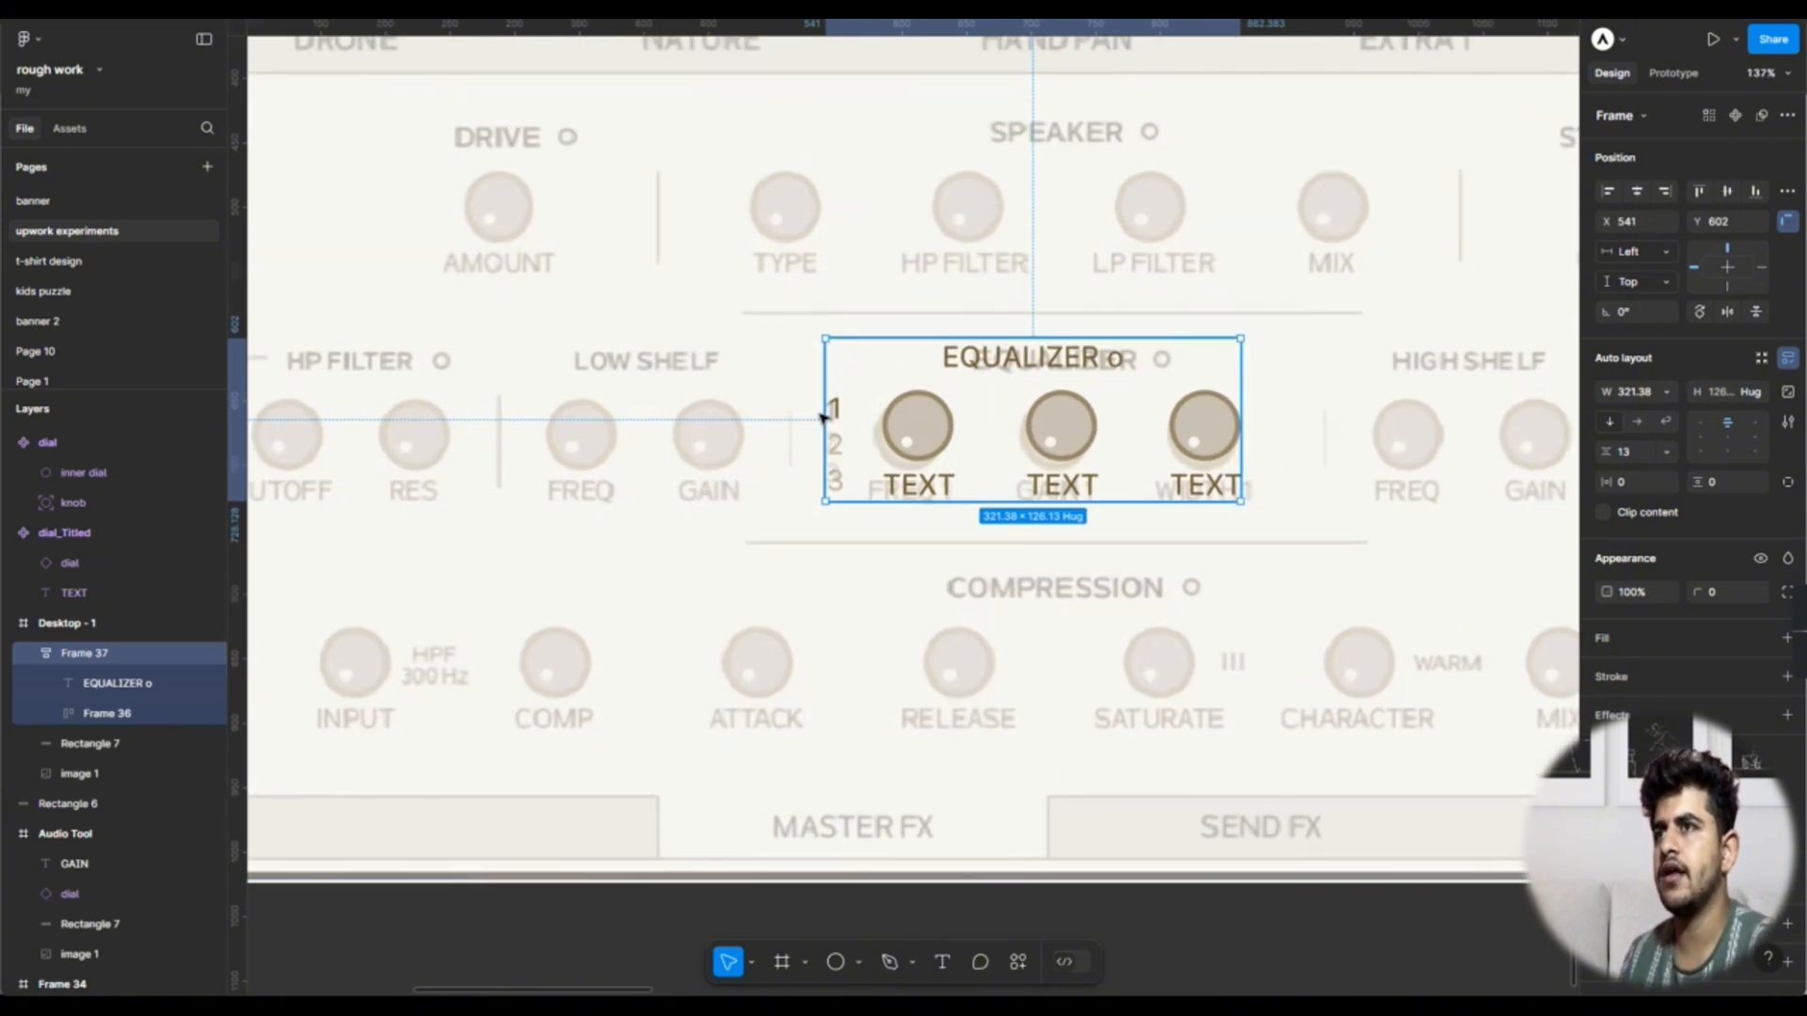
pyautogui.scroll(-4, 1177, 452)
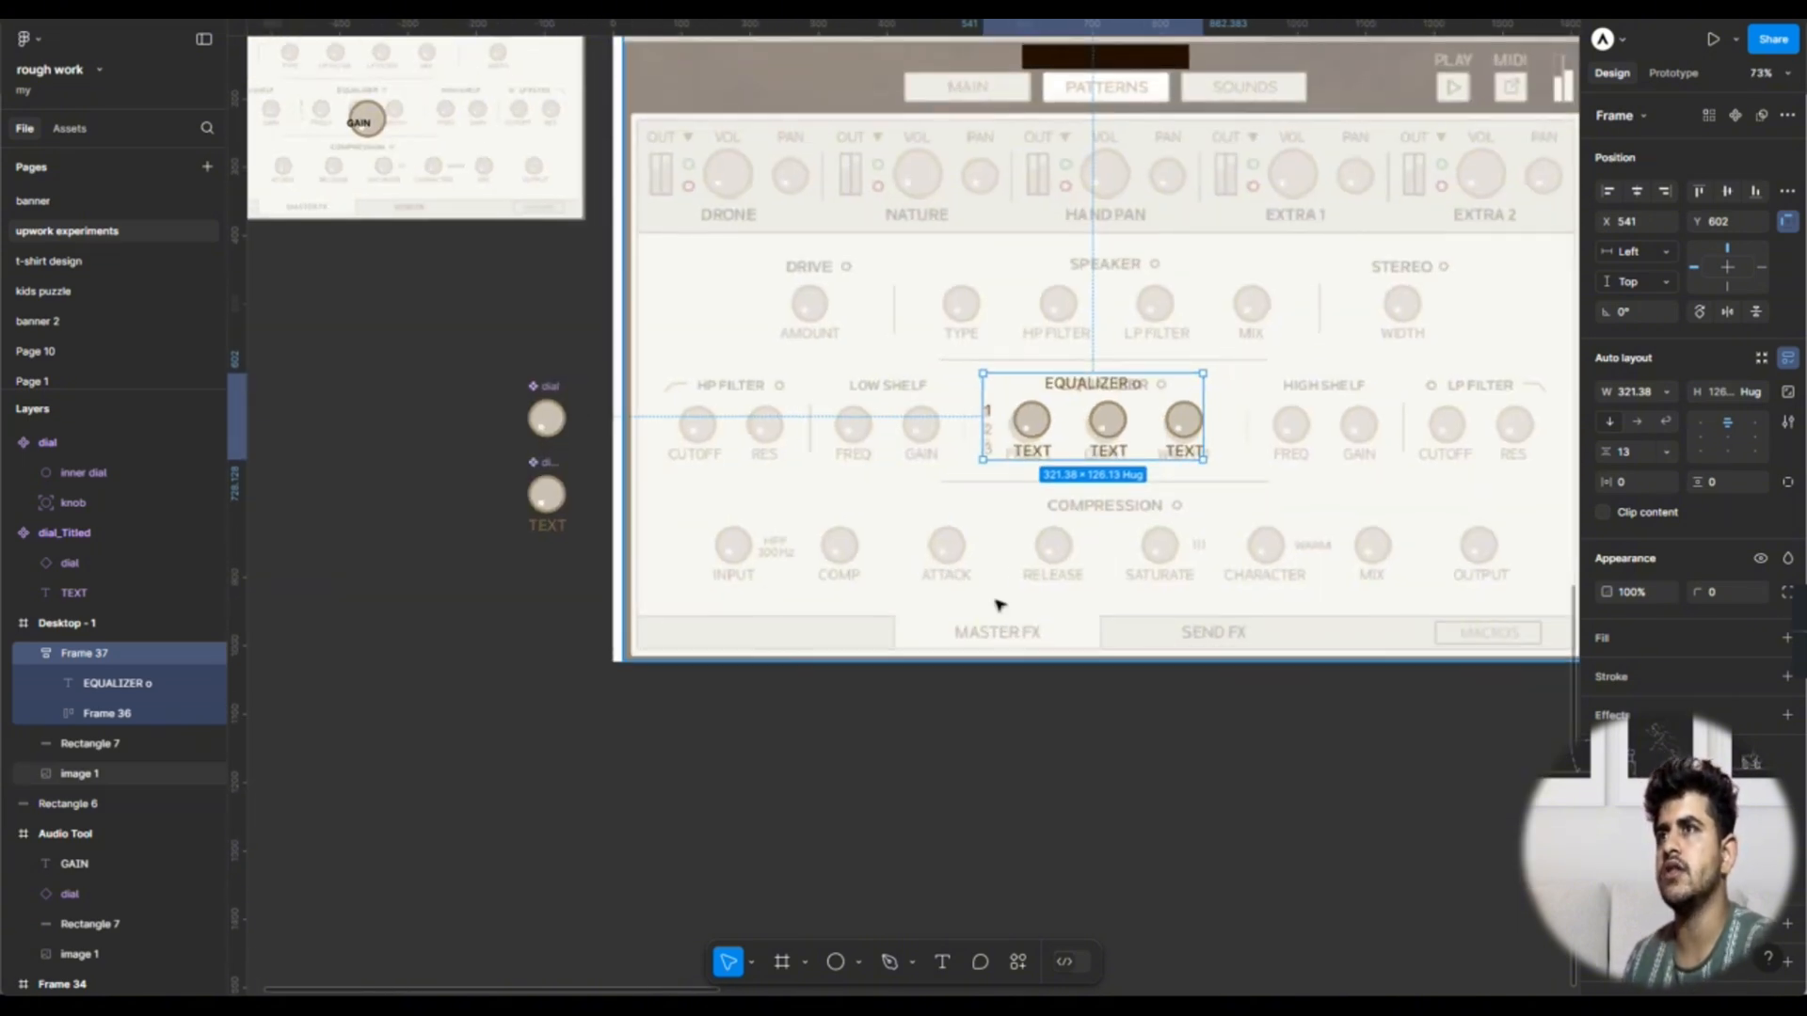
pyautogui.hscroll(2, 1041, 324)
pyautogui.scroll(3, 842, 481)
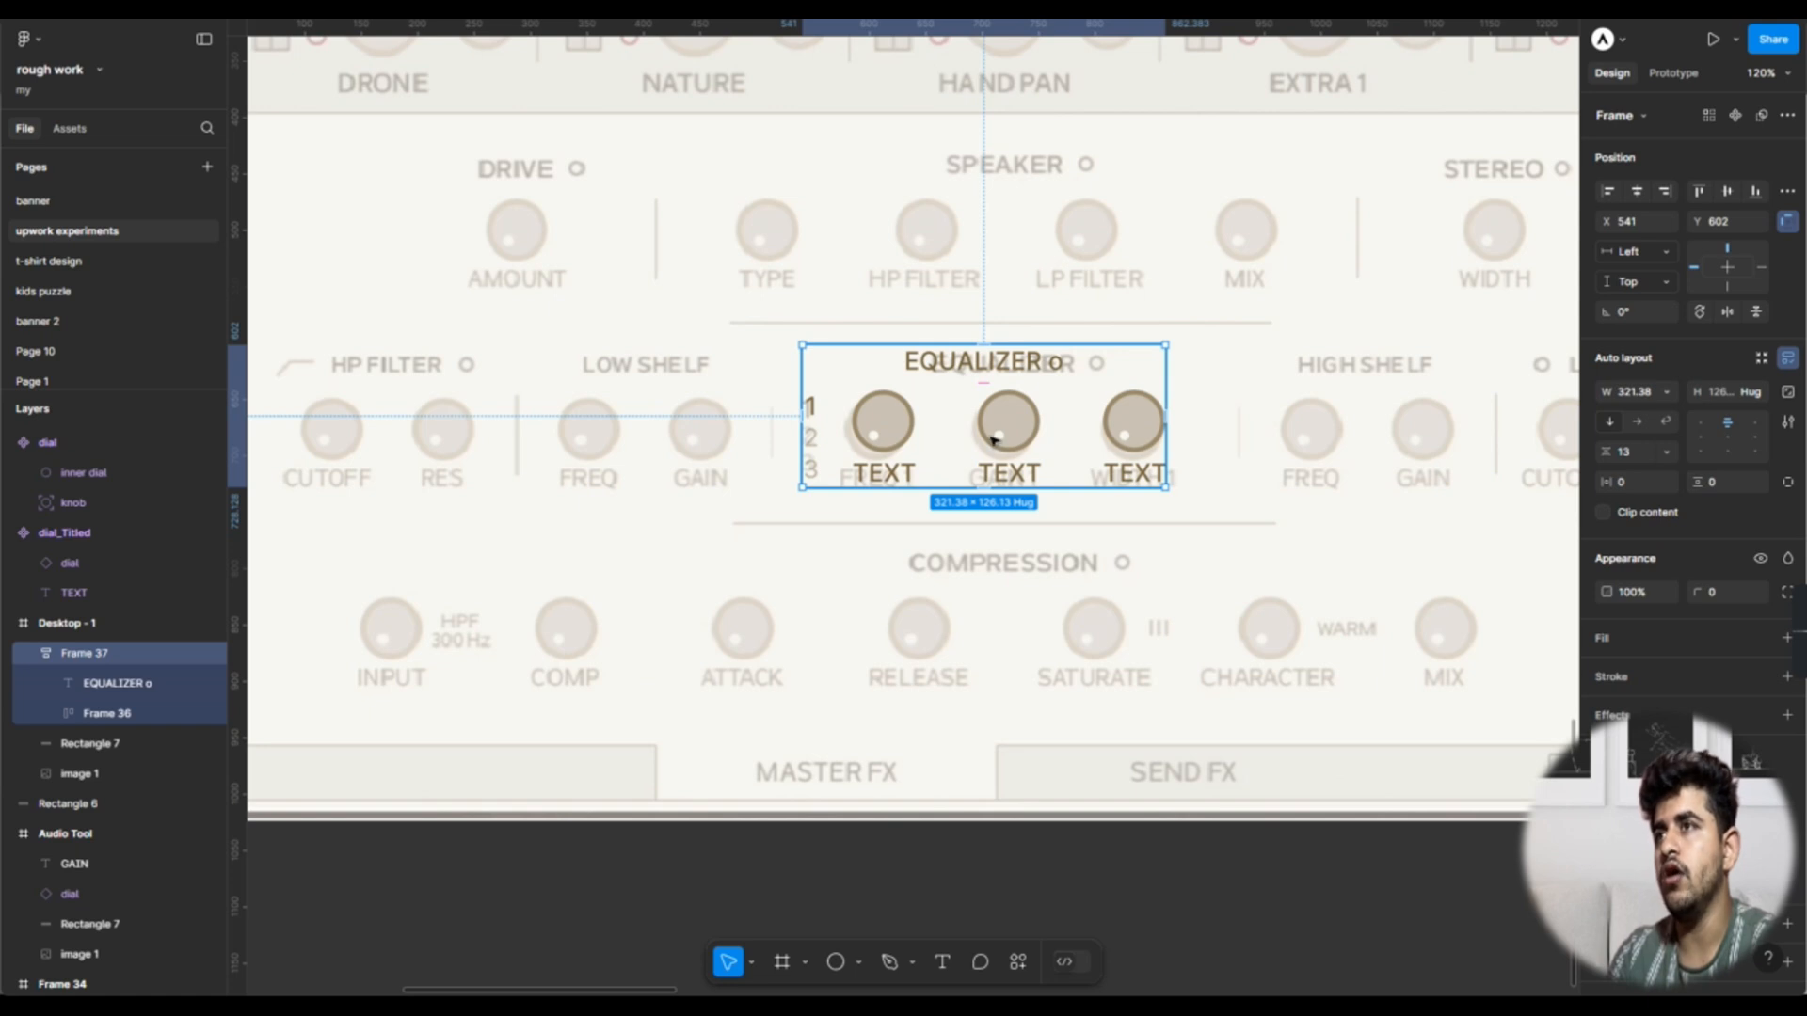
pyautogui.moveTo(1009, 427); pyautogui.dragTo(636, 429)
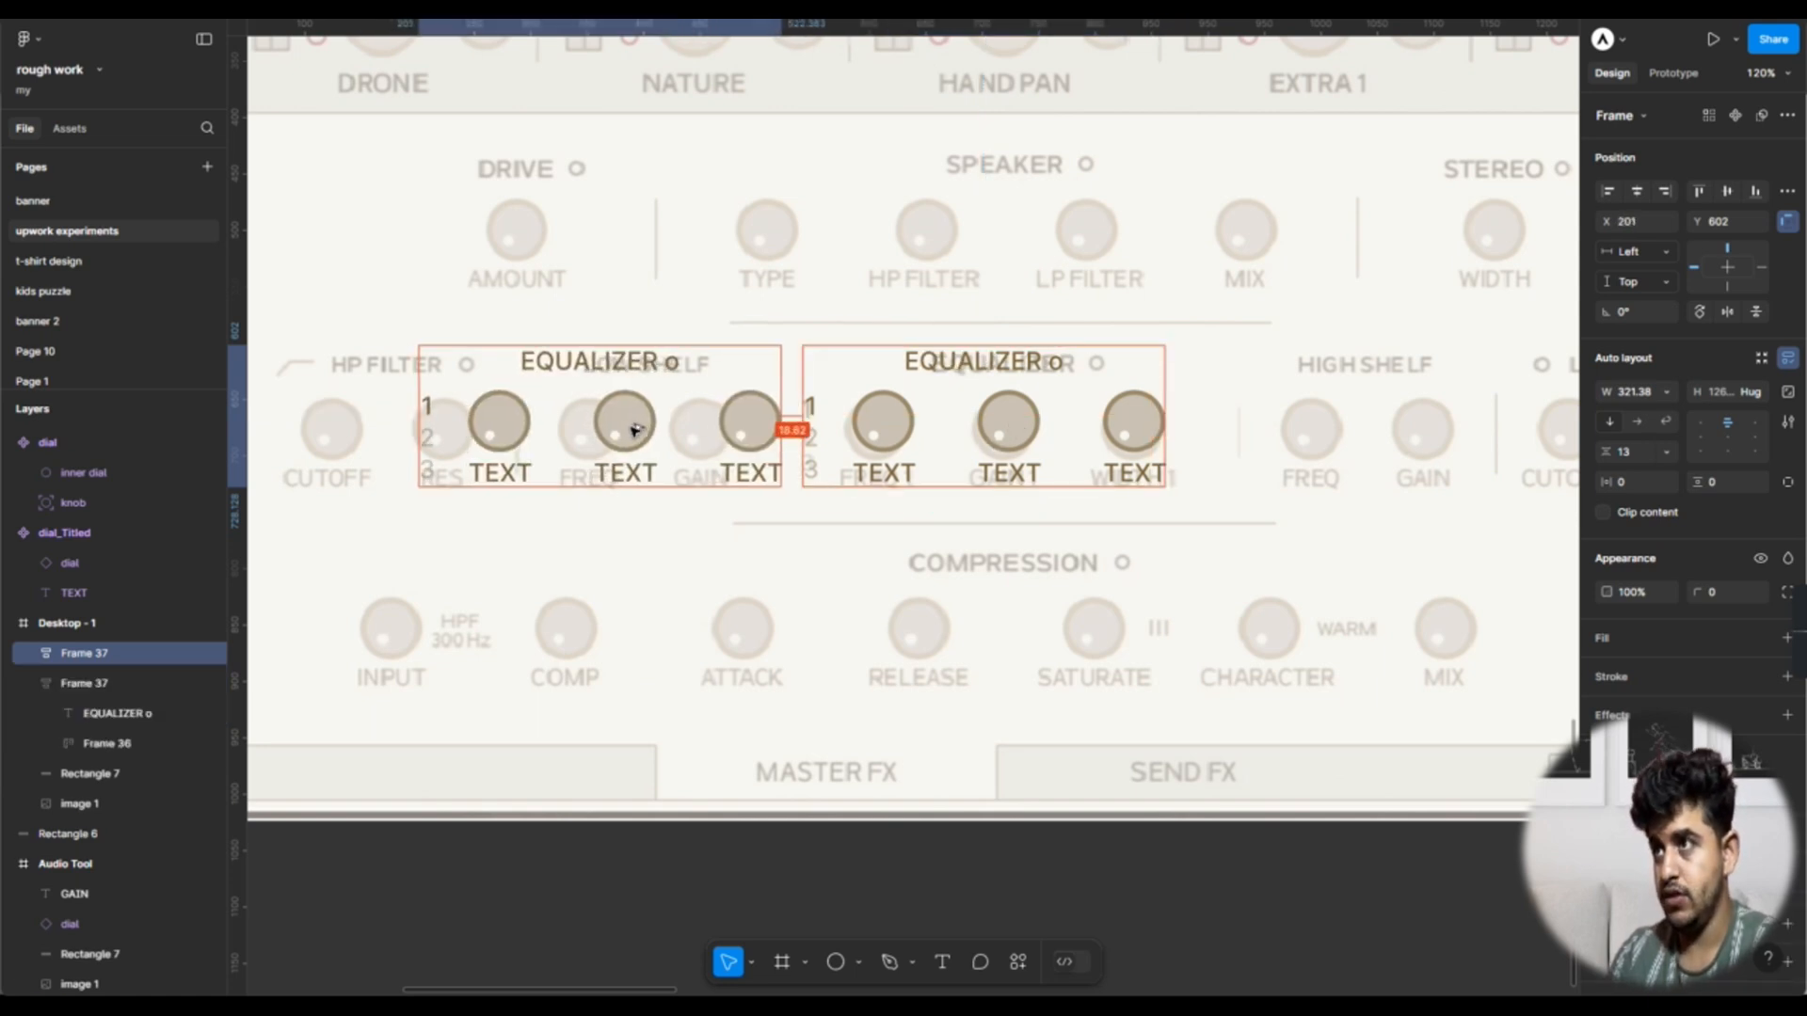
# Step: Ungroup the numbered dial row in the duplicated section and delete its numbers frame
pyautogui.click(491, 451)
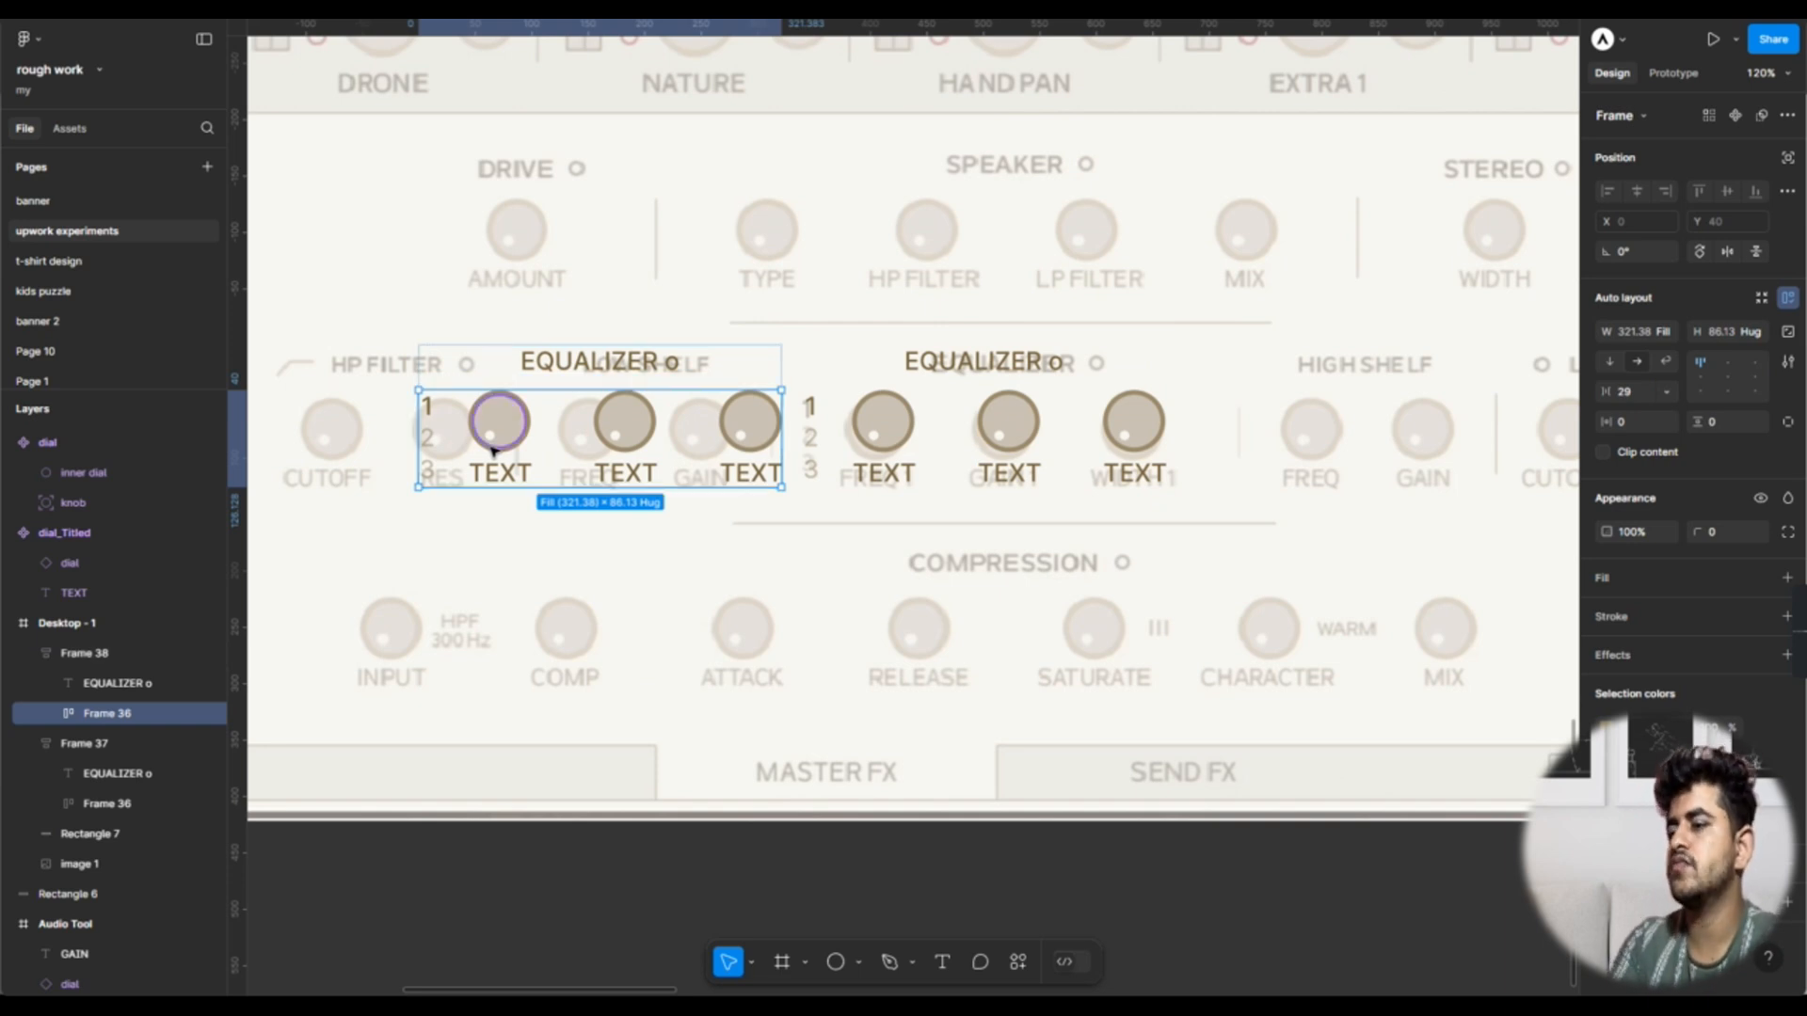
pyautogui.hotkey('ctrl', 'shift', 'g')
pyautogui.click(602, 441)
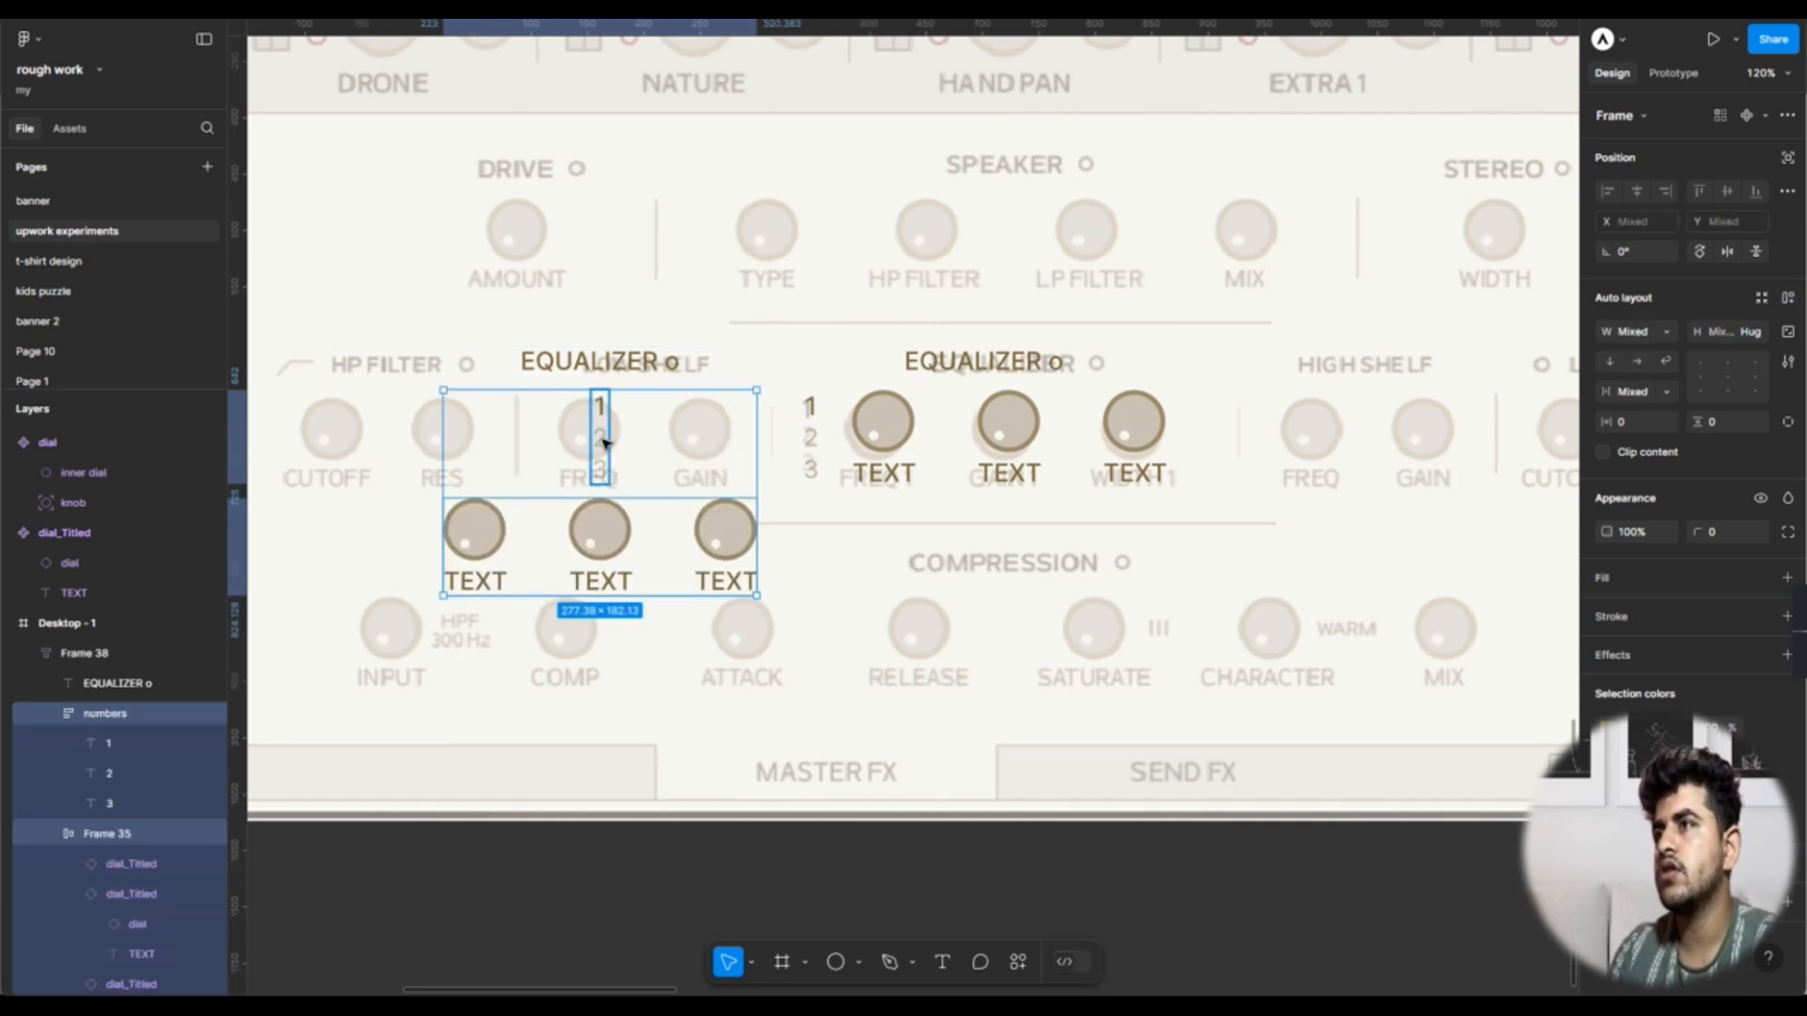
pyautogui.press('Delete')
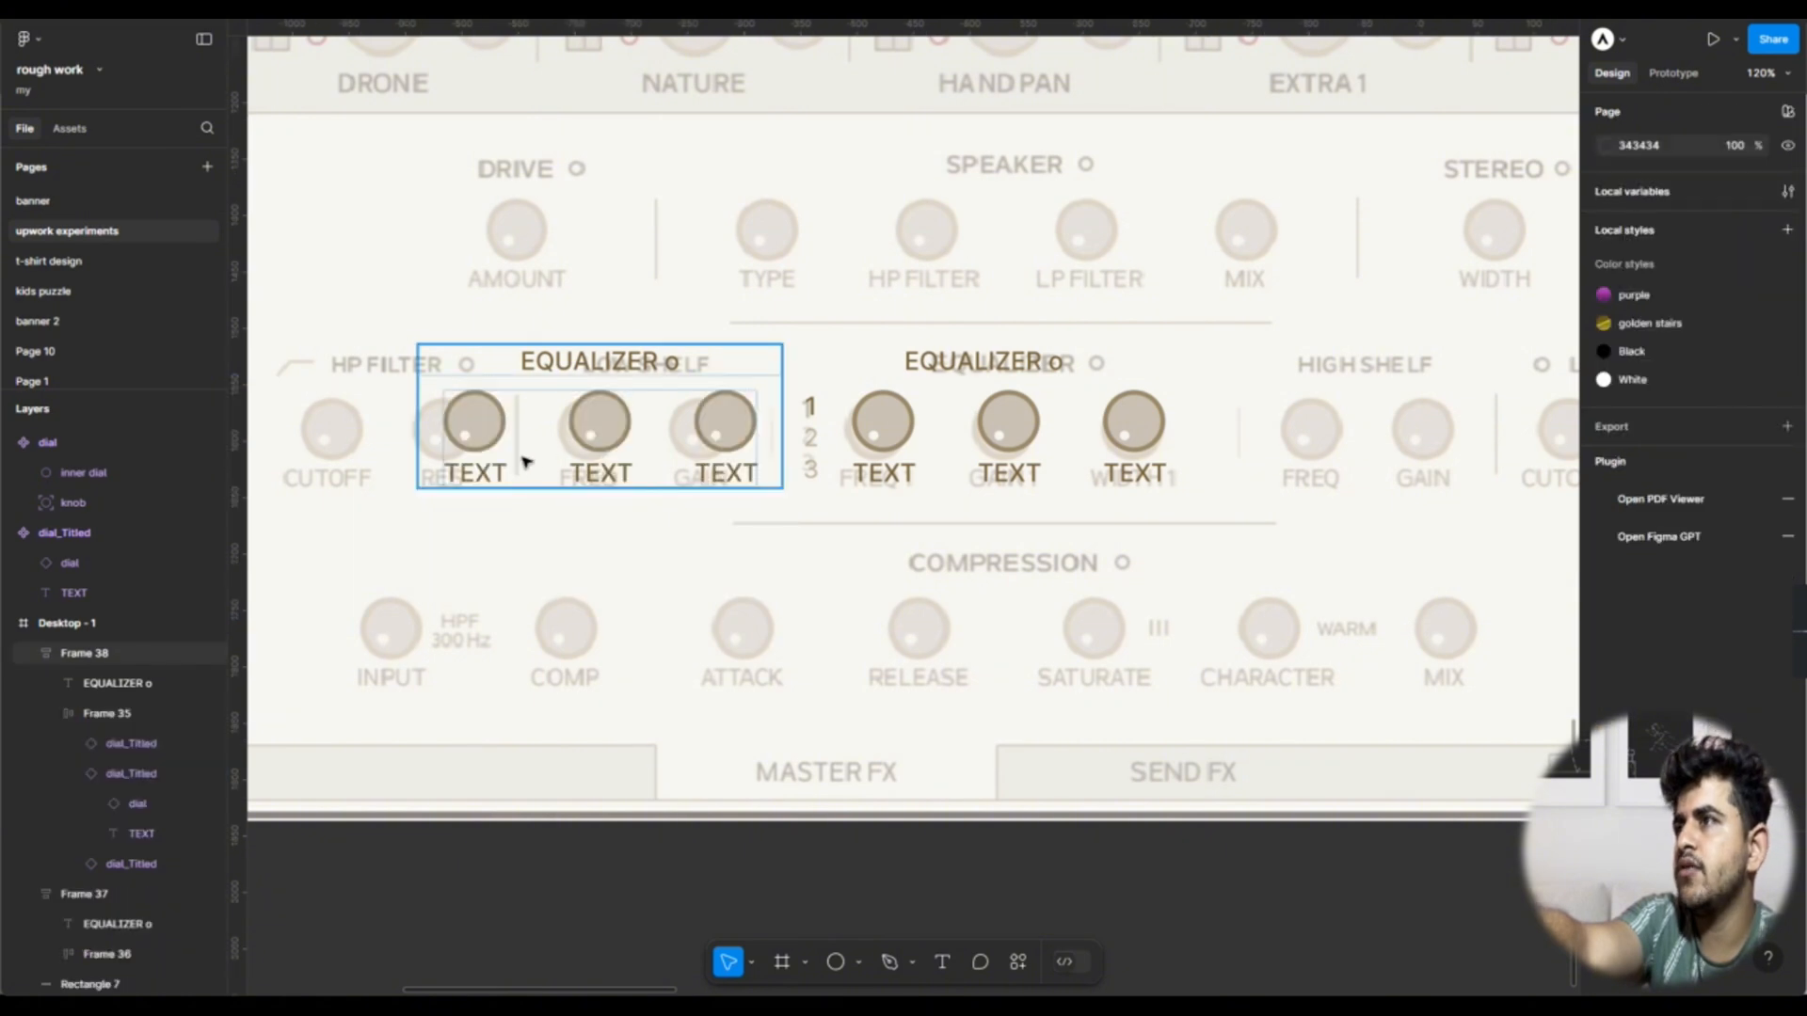
# Step: Delete the first titled dial from the duplicated section so that two dials are left
pyautogui.click(470, 429)
pyautogui.doubleClick(470, 429)
pyautogui.doubleClick(470, 429)
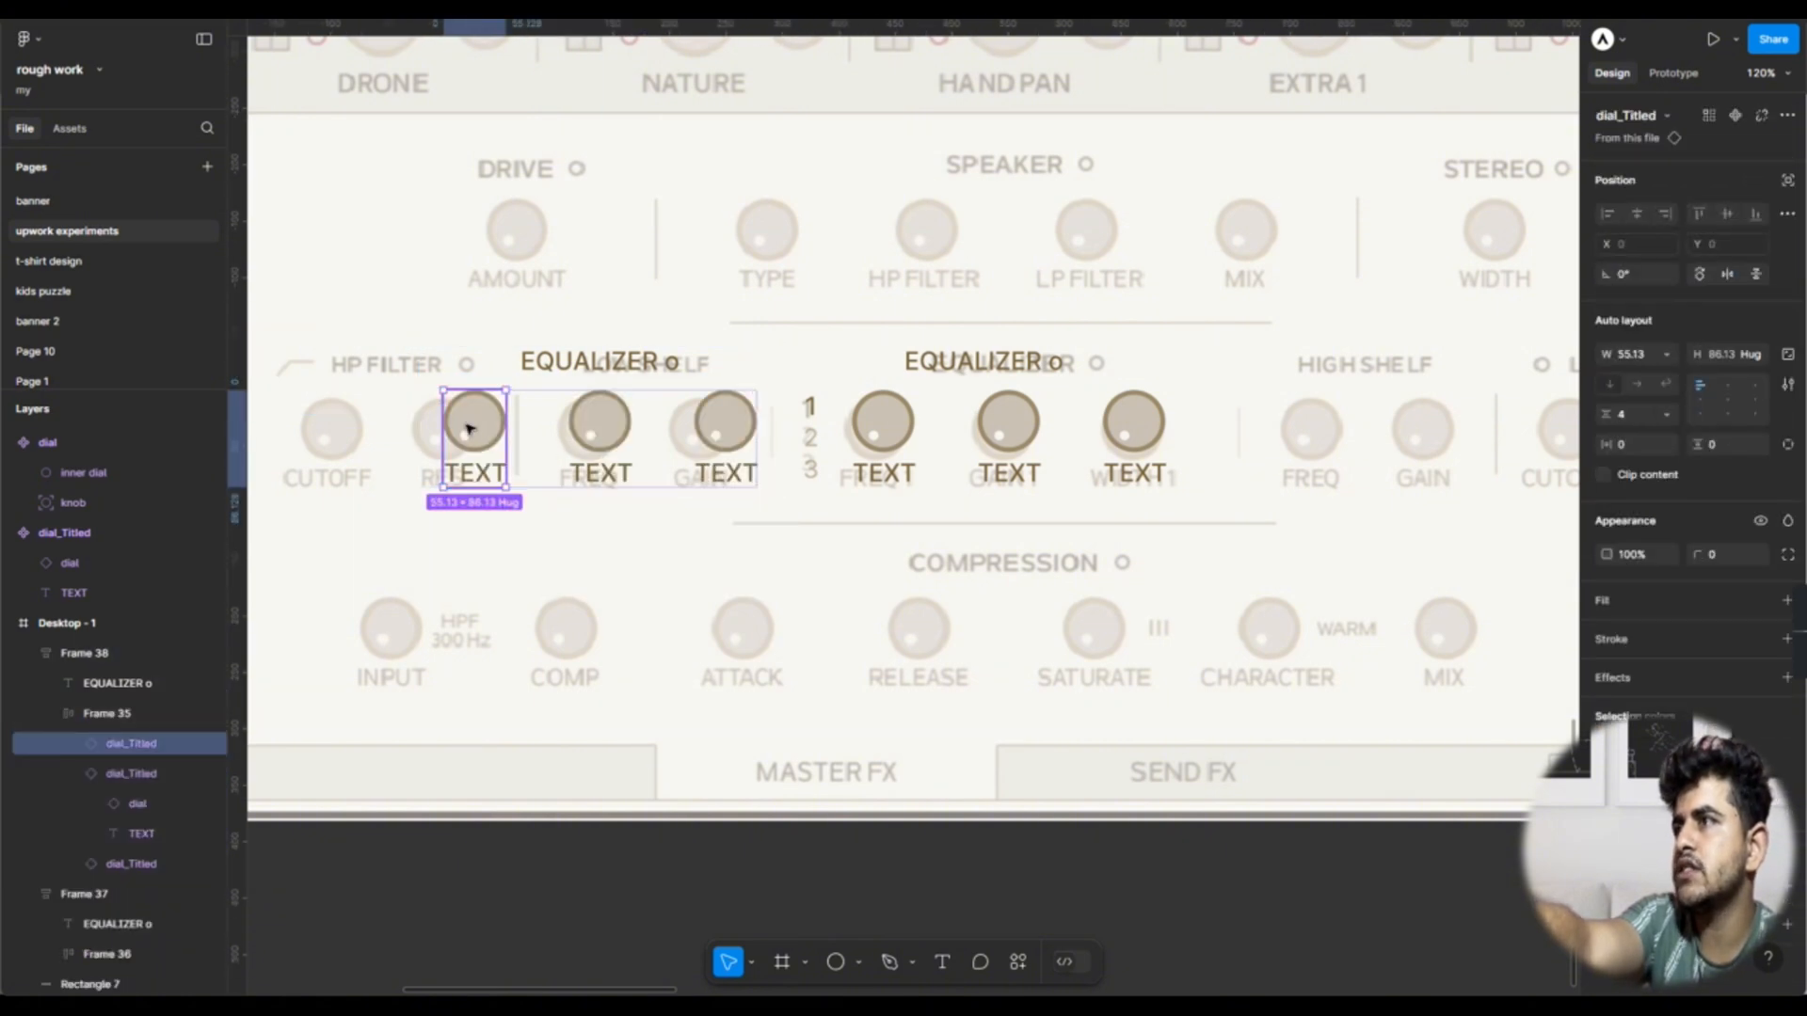
pyautogui.press('Delete')
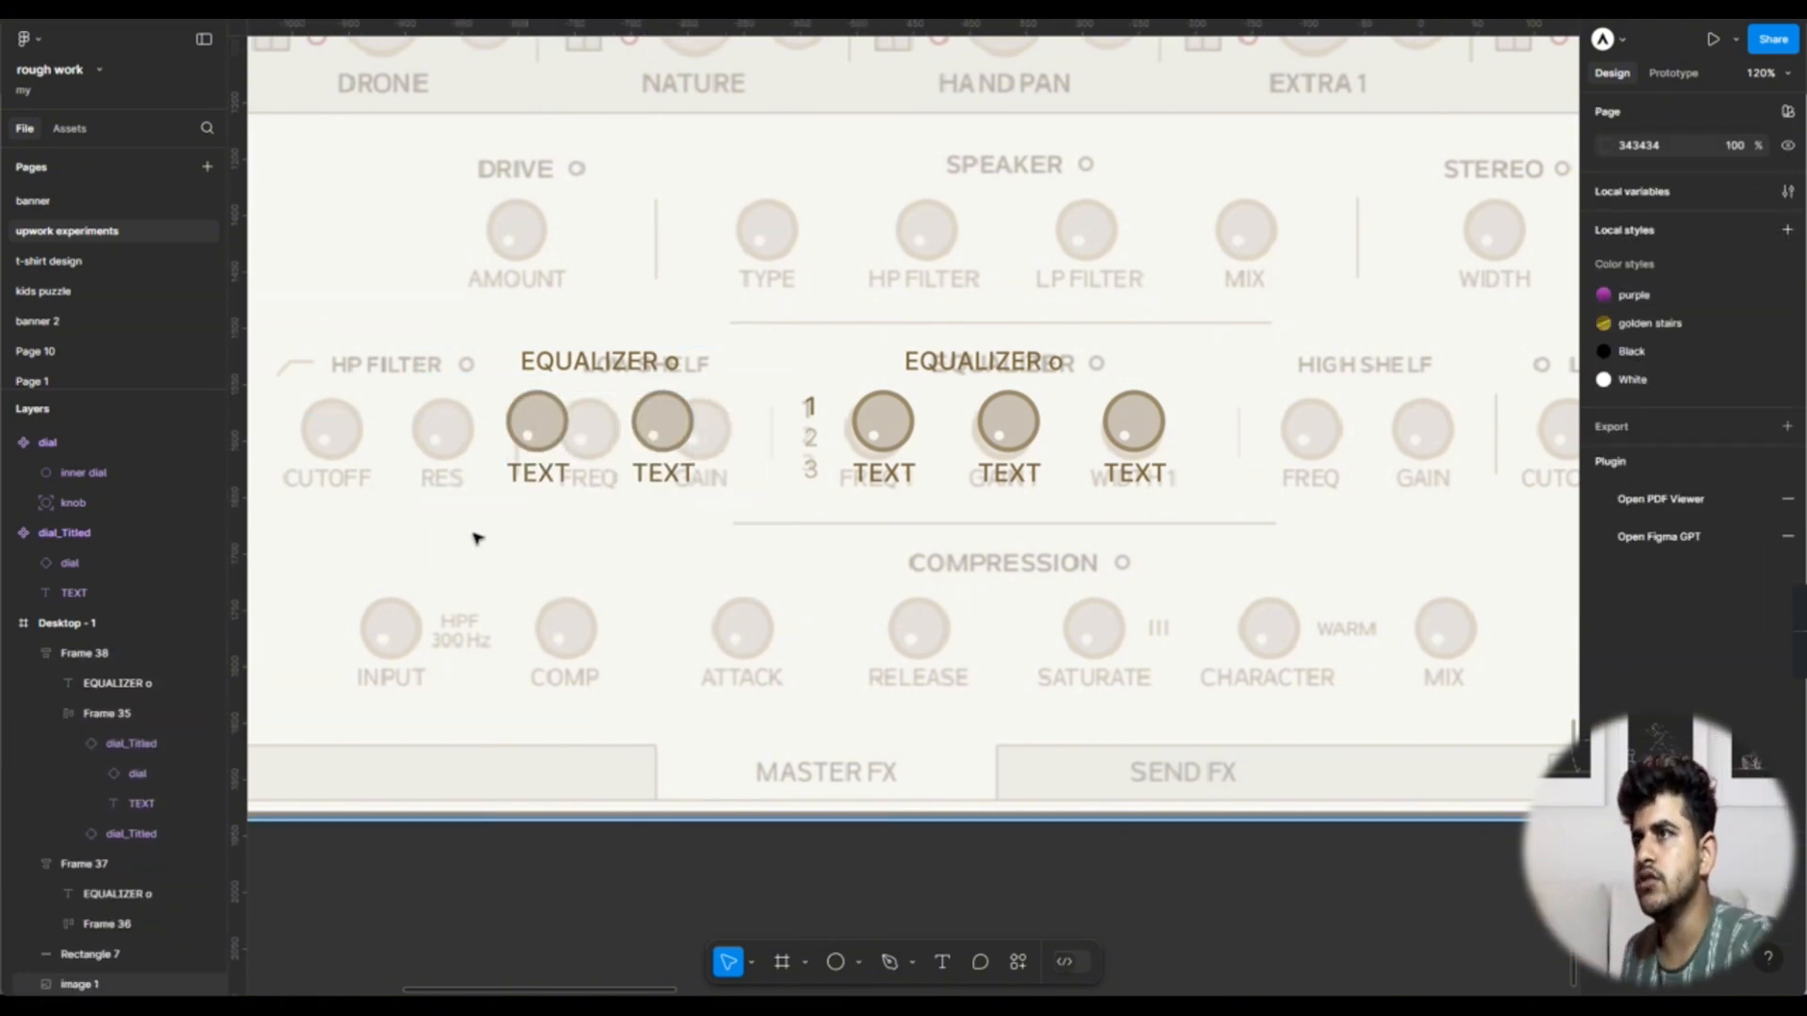
# Step: Make the two-dial section hug its contents in width and move it over the LOW SHELF reference at X 314, Y 606
pyautogui.click(549, 422)
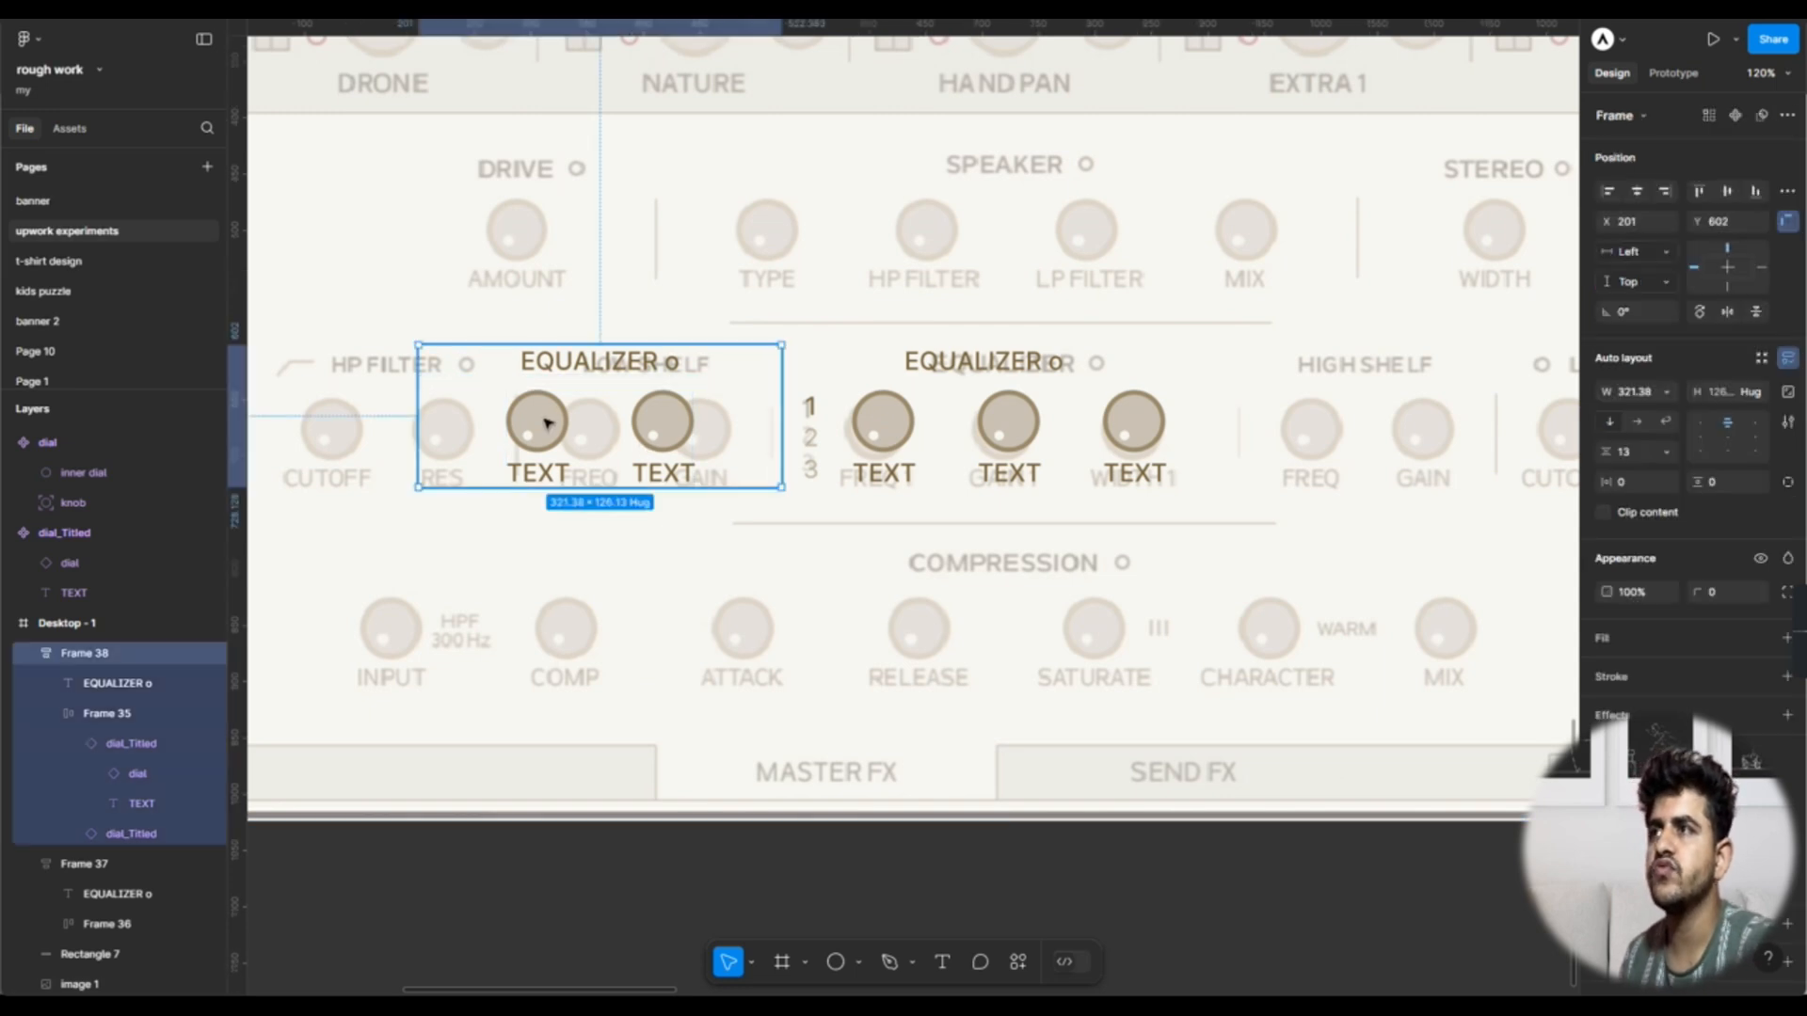
pyautogui.moveTo(564, 428); pyautogui.dragTo(566, 428)
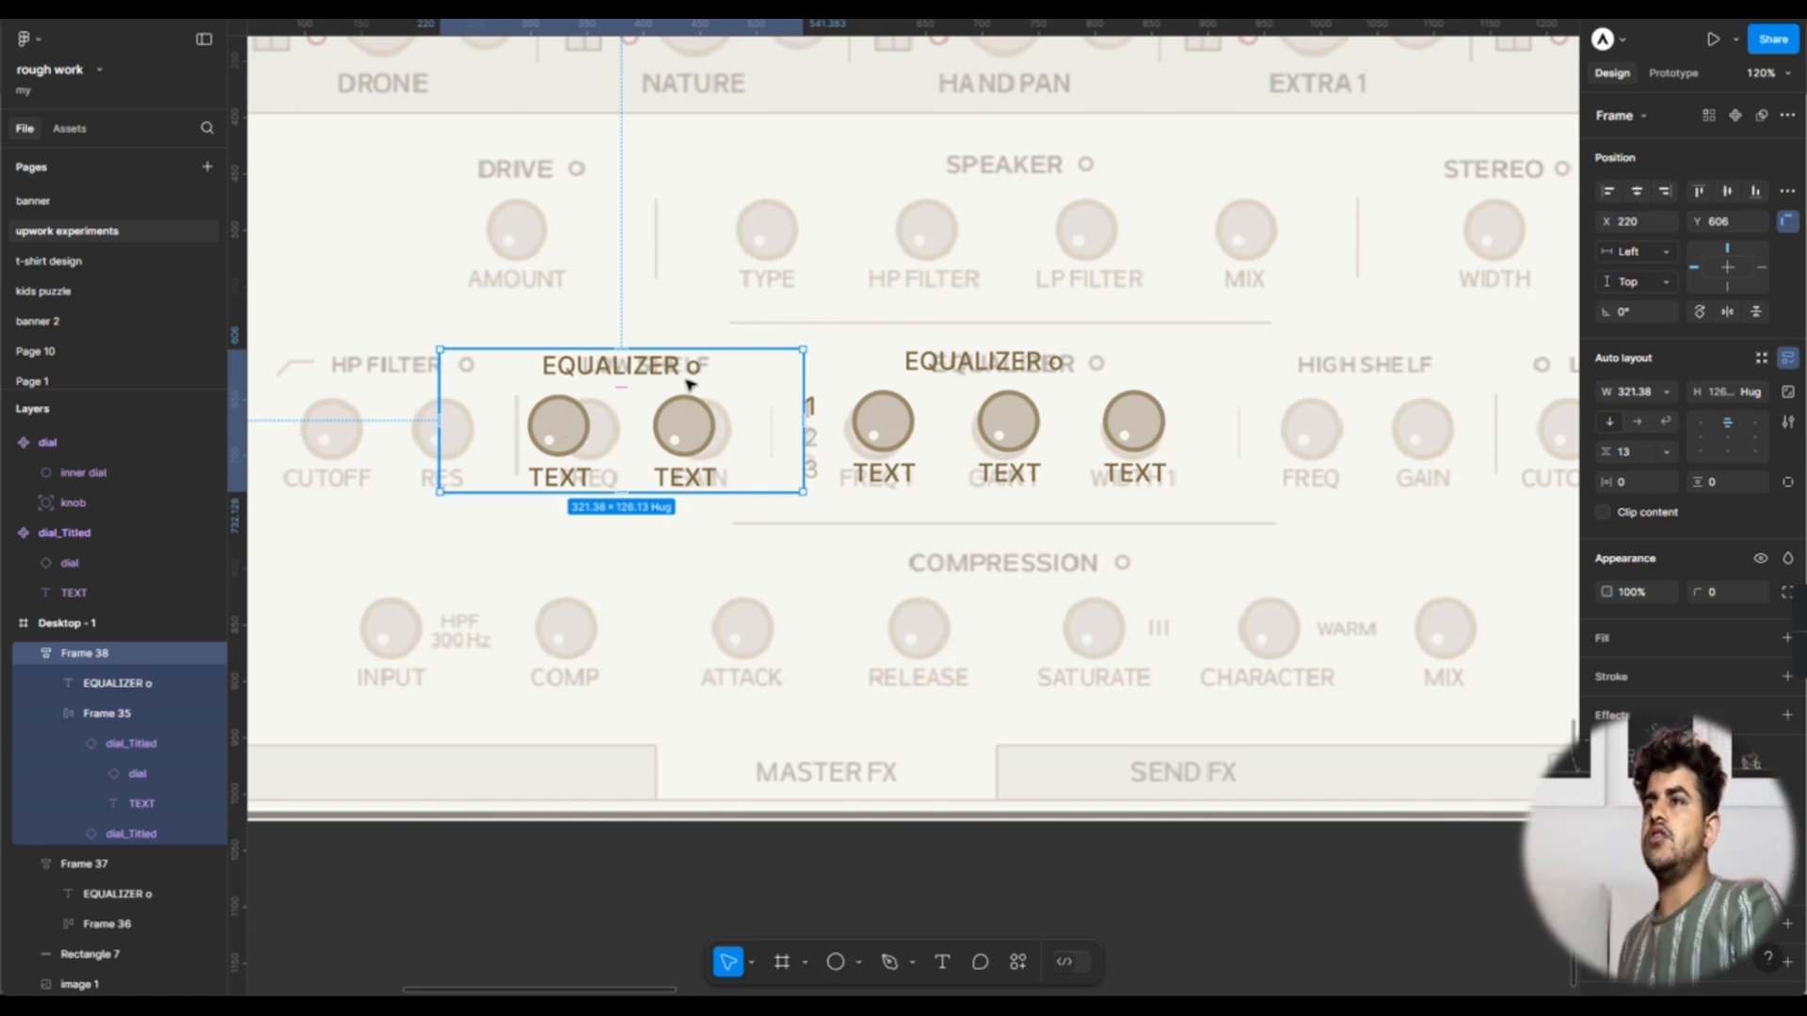
pyautogui.moveTo(802, 406); pyautogui.dragTo(575, 443)
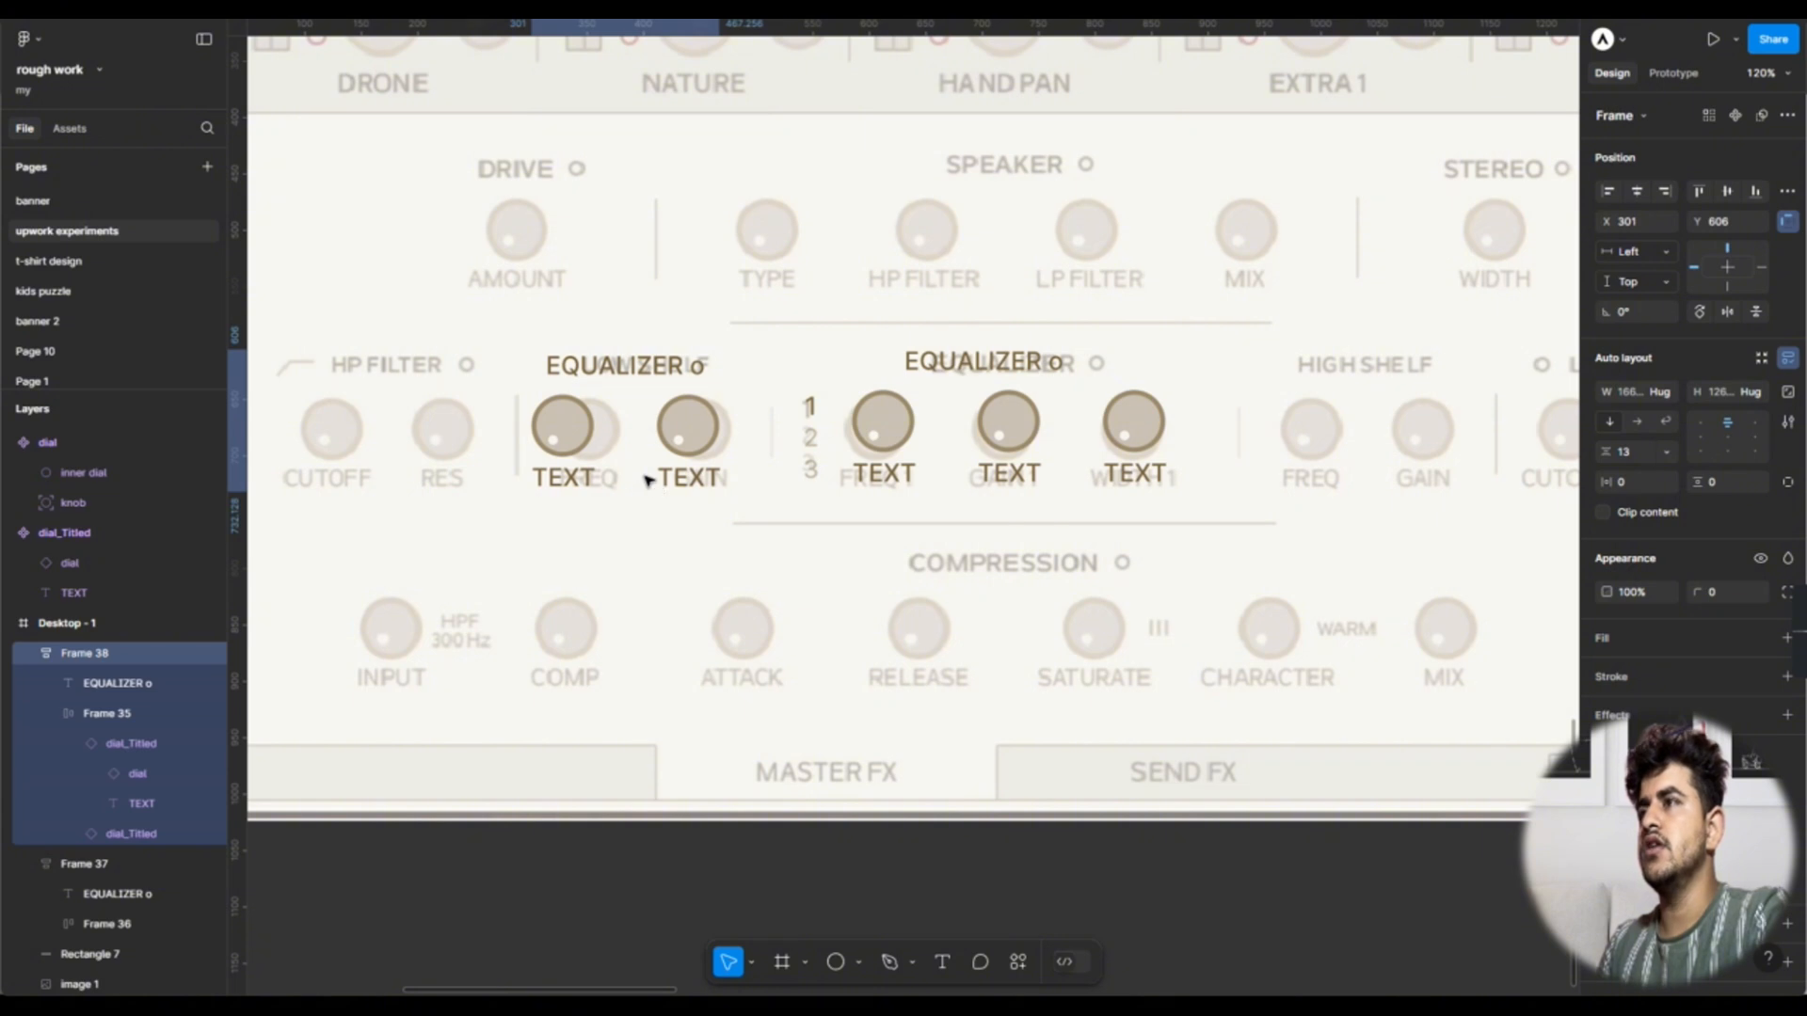
pyautogui.hscroll(-5, 476, 464)
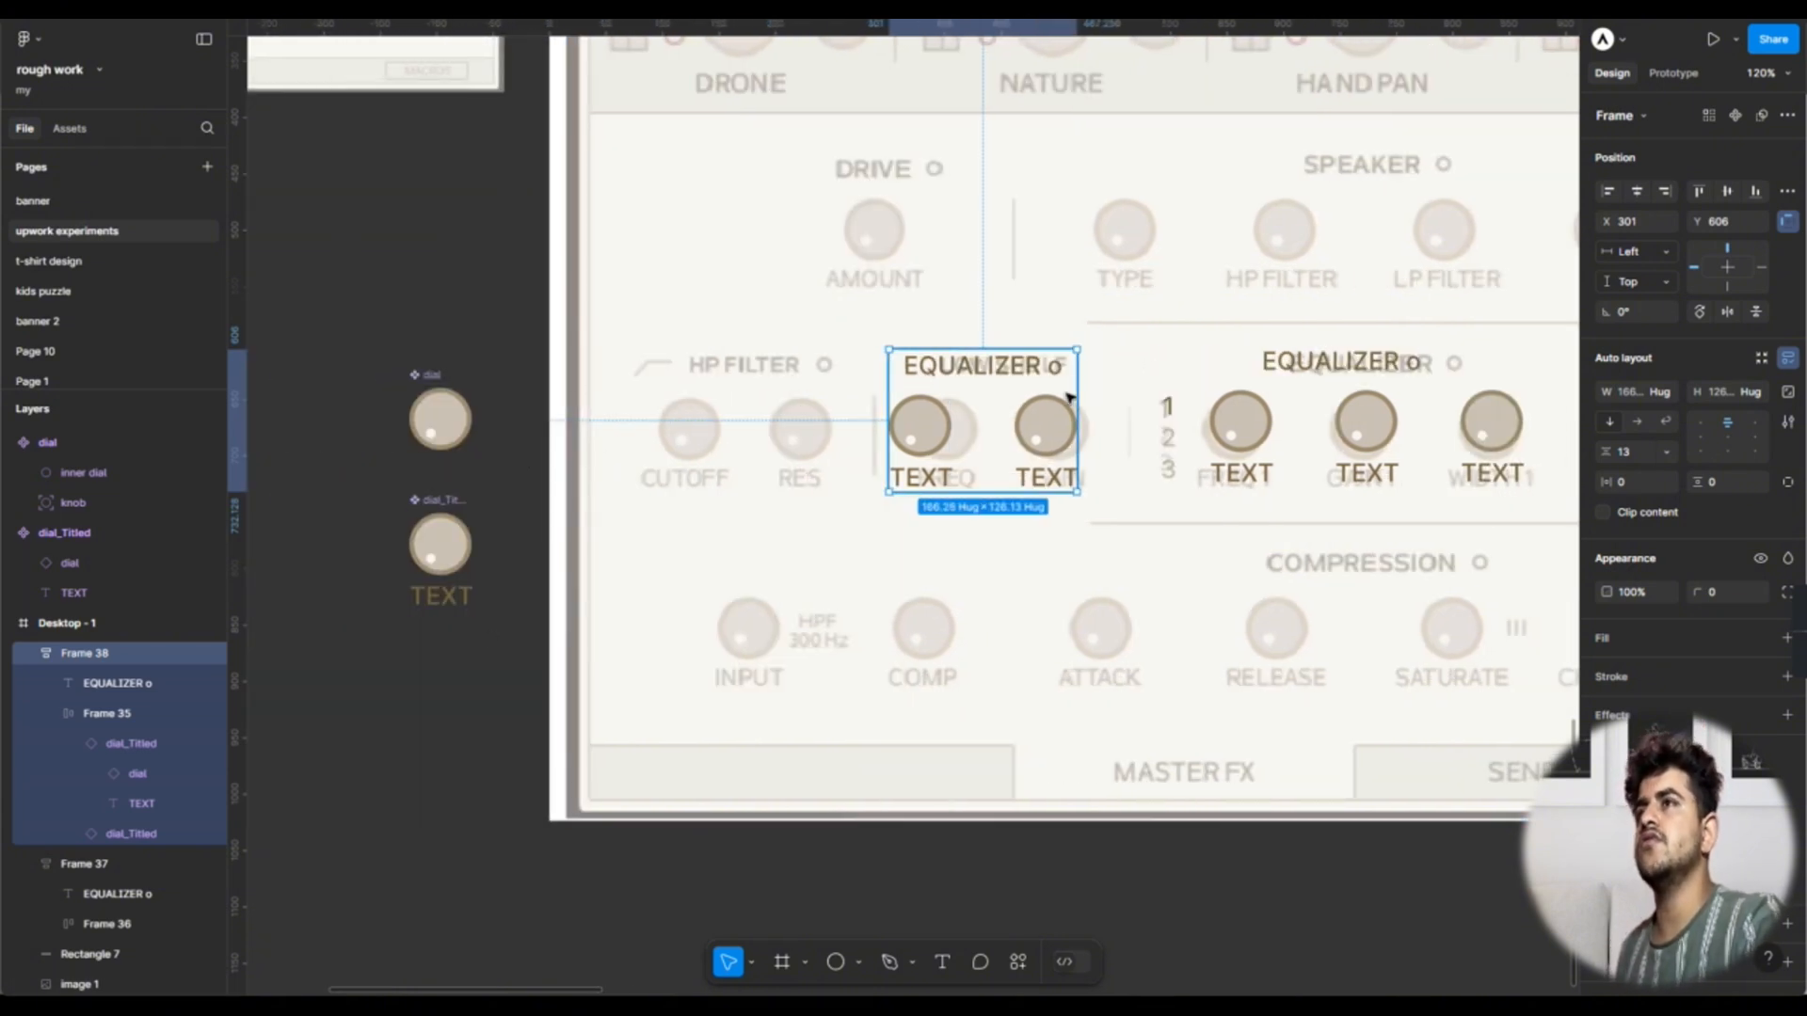
pyautogui.scroll(-5, 1032, 480)
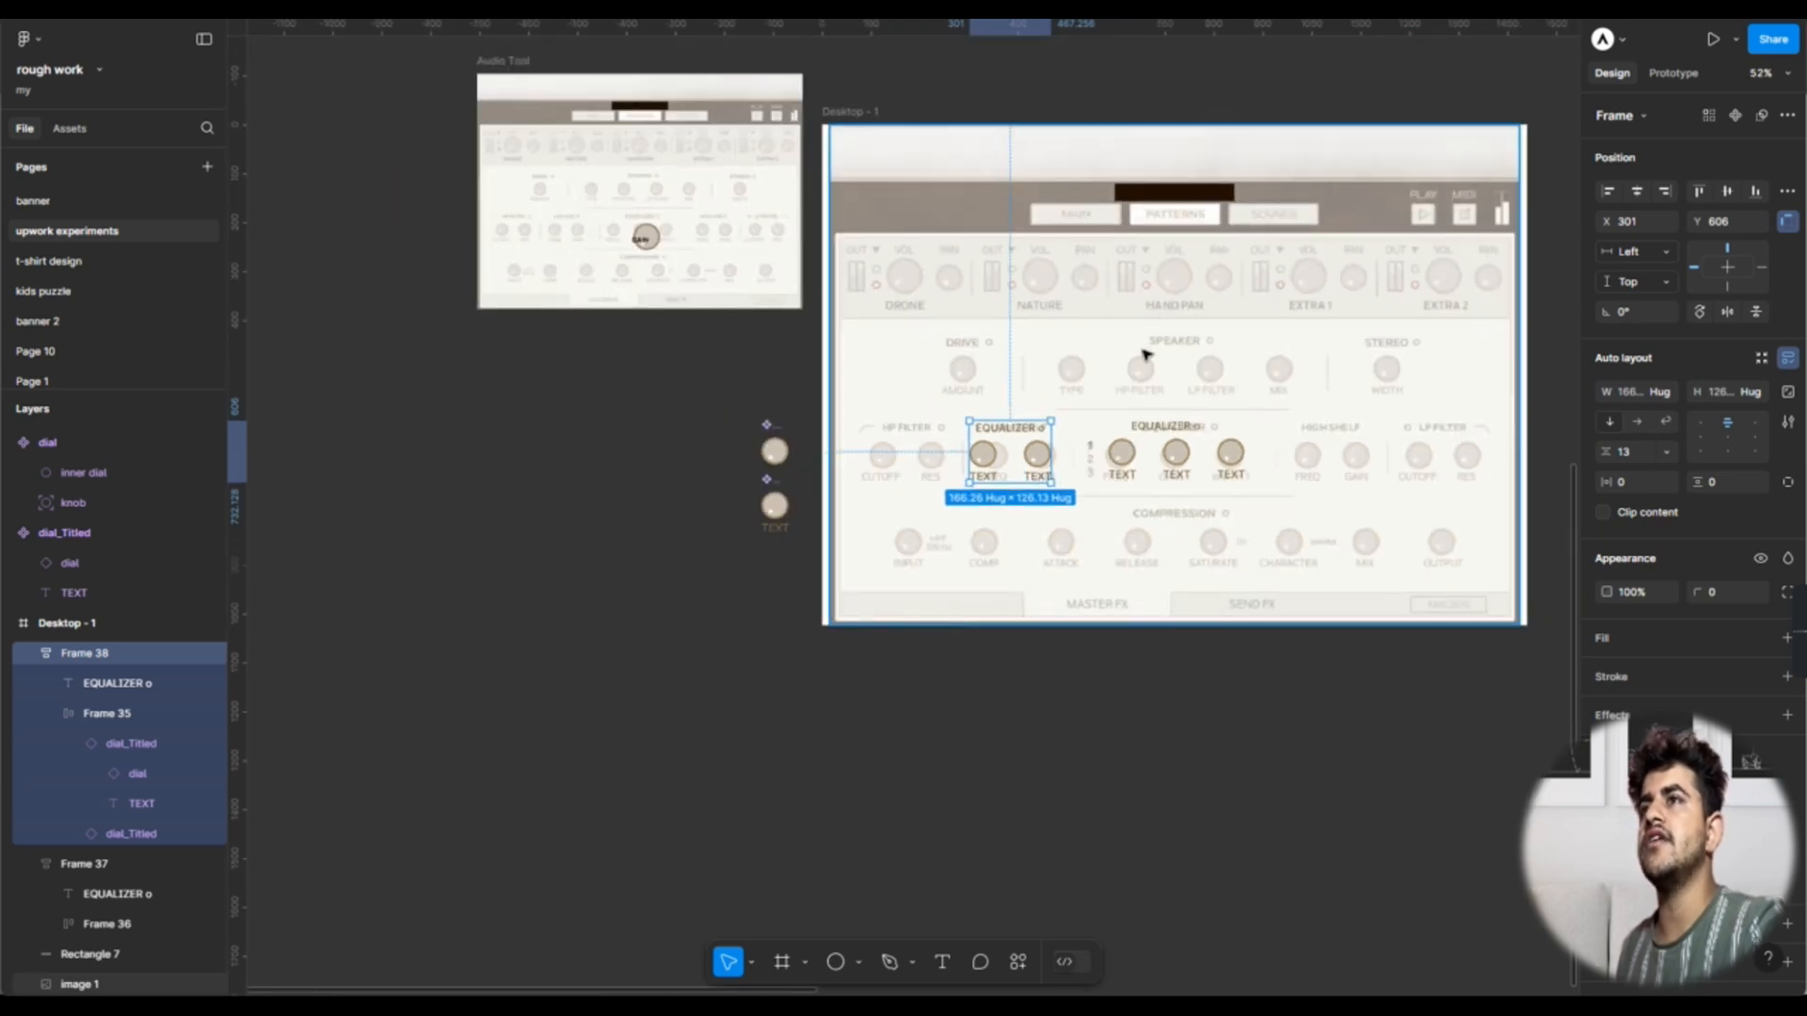
pyautogui.scroll(5, 1152, 409)
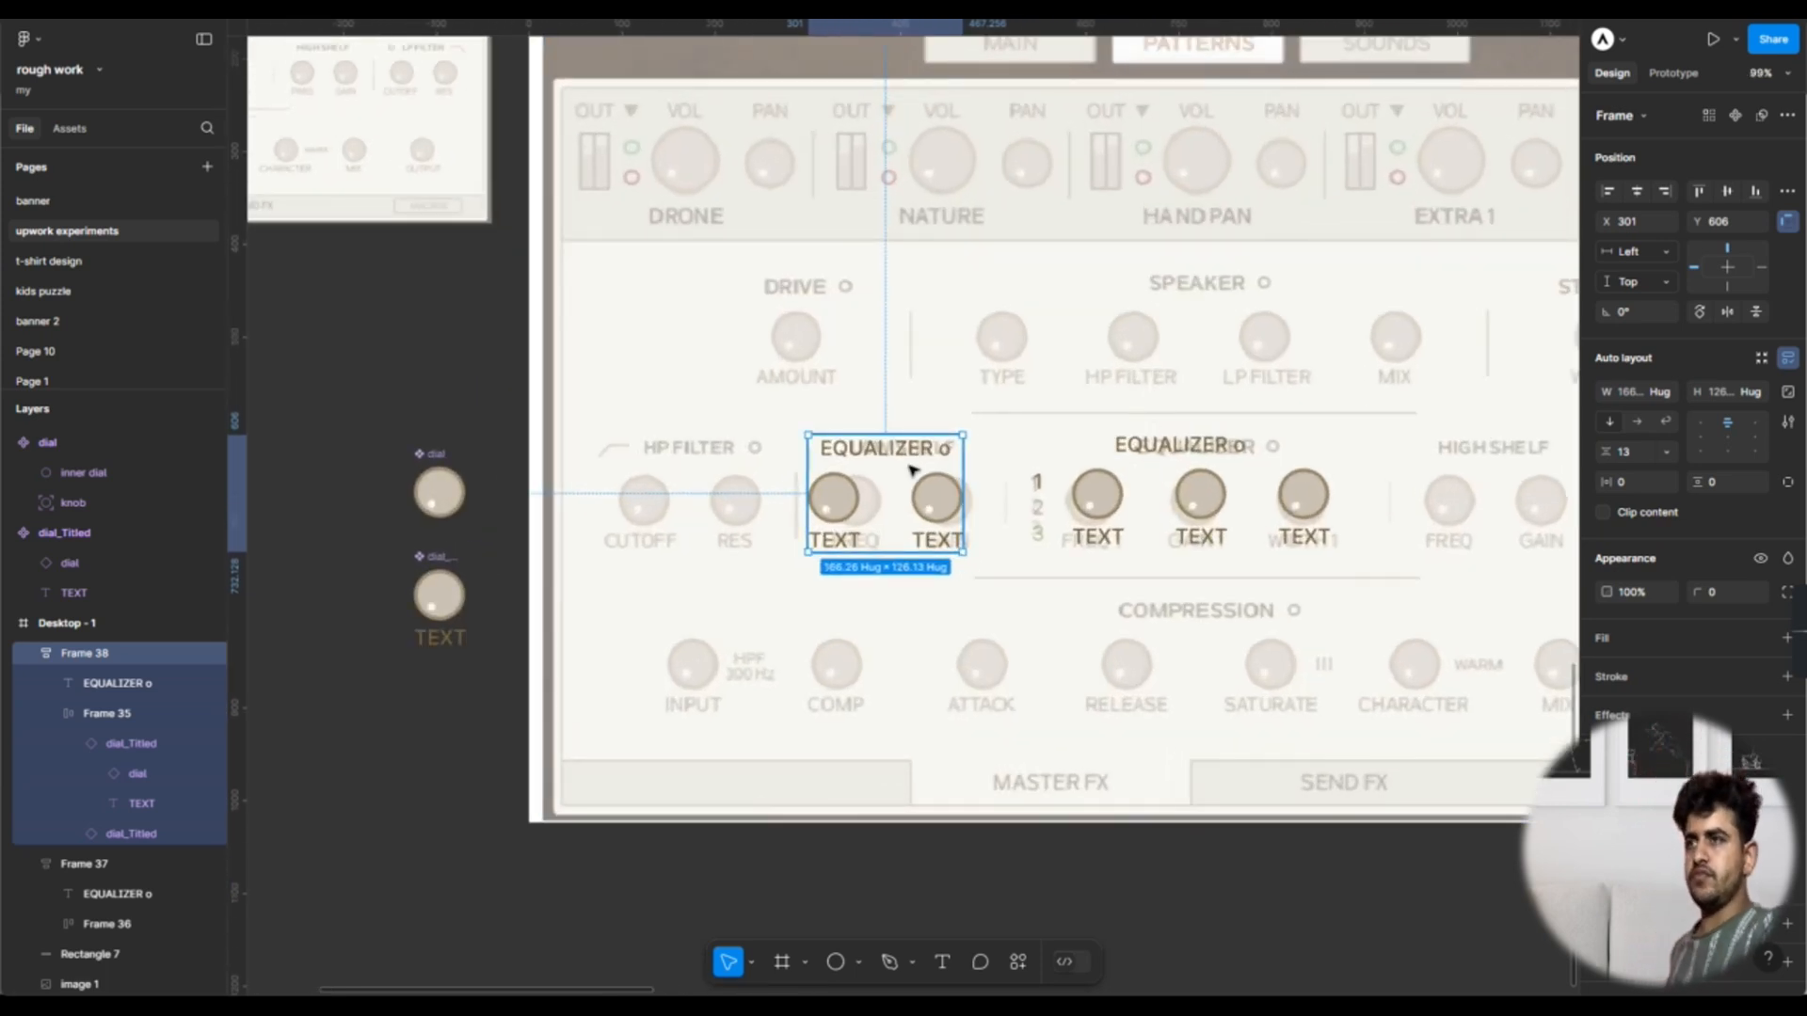
pyautogui.scroll(3, 911, 509)
pyautogui.moveTo(911, 509)
pyautogui.mouseDown()
pyautogui.moveTo(945, 516)
pyautogui.moveTo(905, 510)
pyautogui.mouseUp()
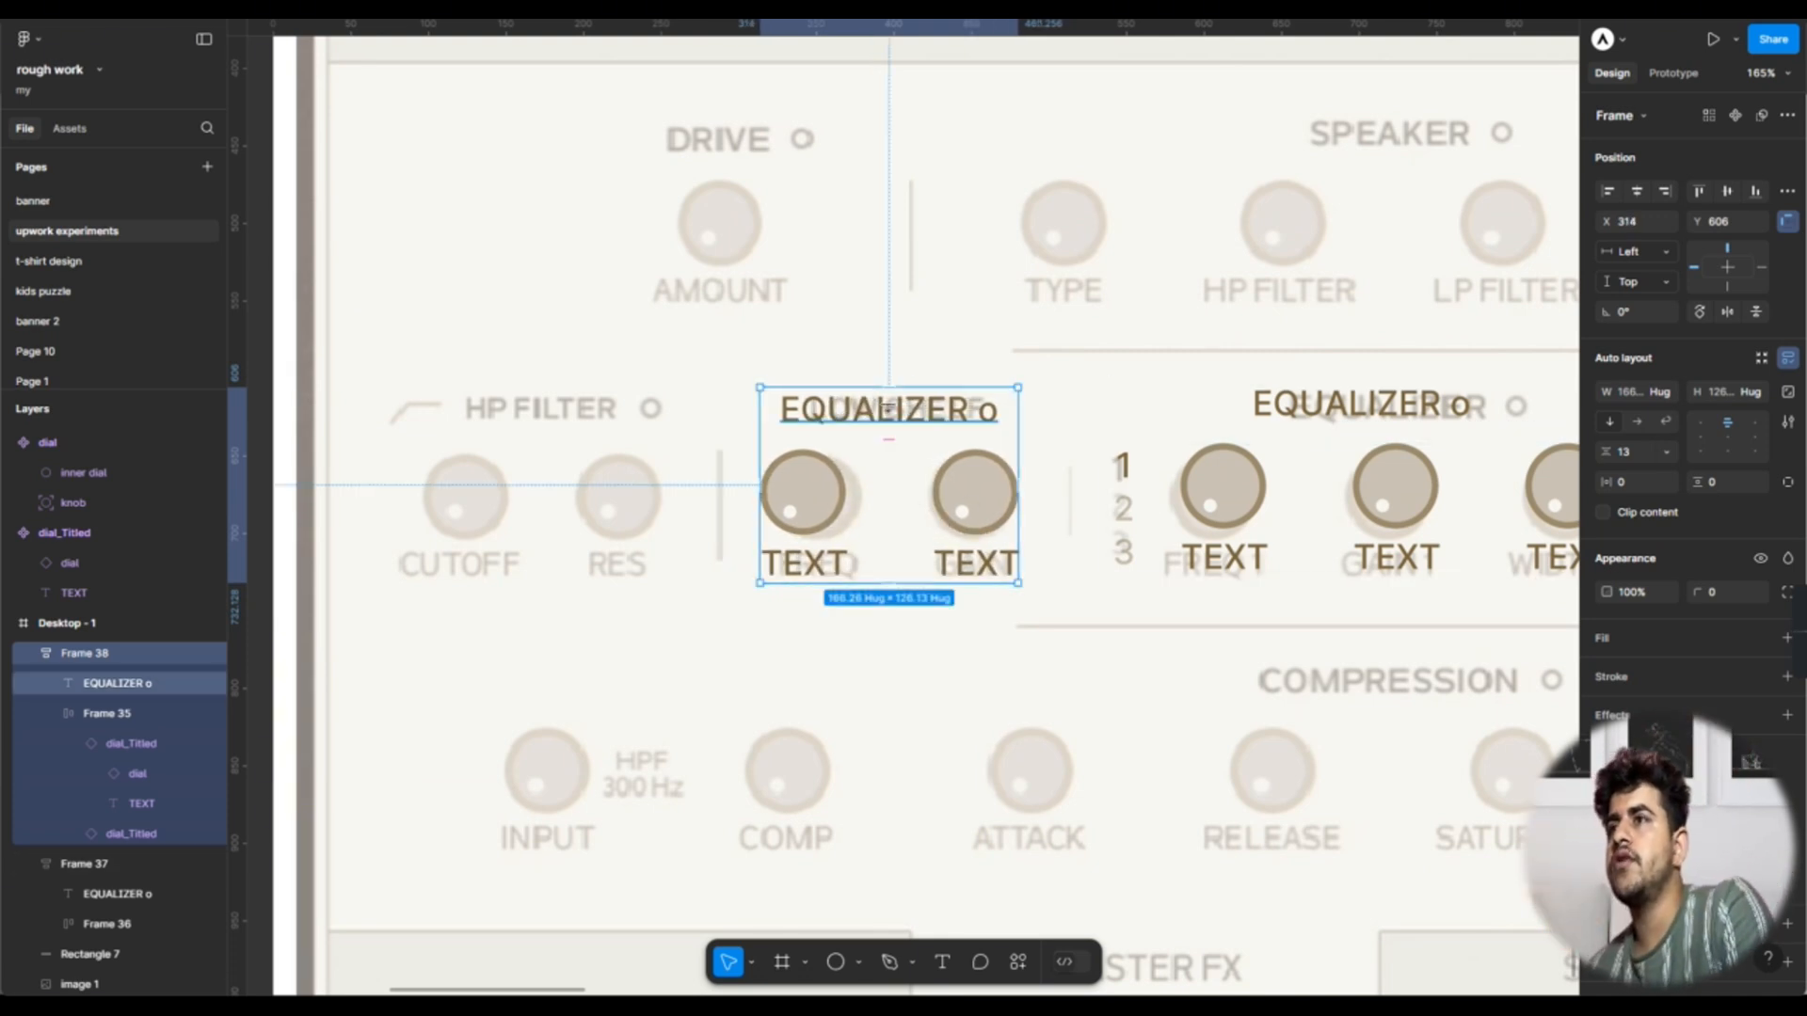
pyautogui.click(889, 388)
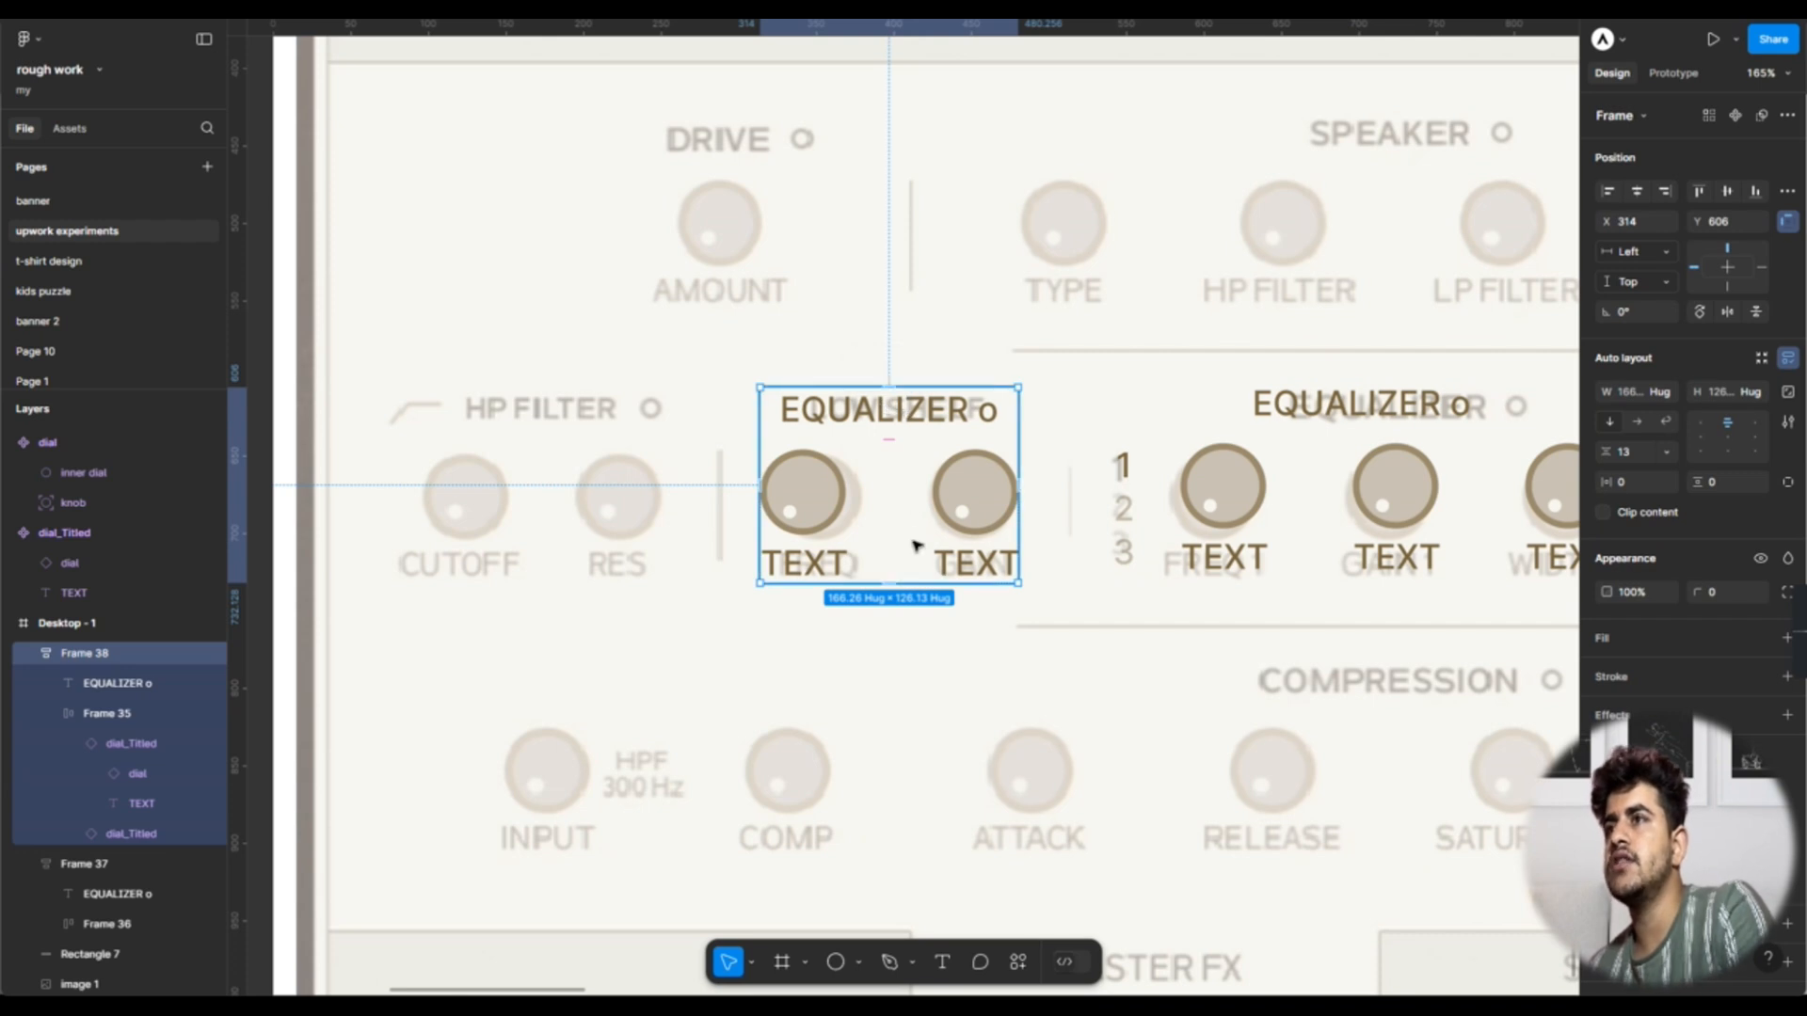
pyautogui.moveTo(912, 556); pyautogui.dragTo(915, 568)
pyautogui.hotkey('ctrl', 'z')
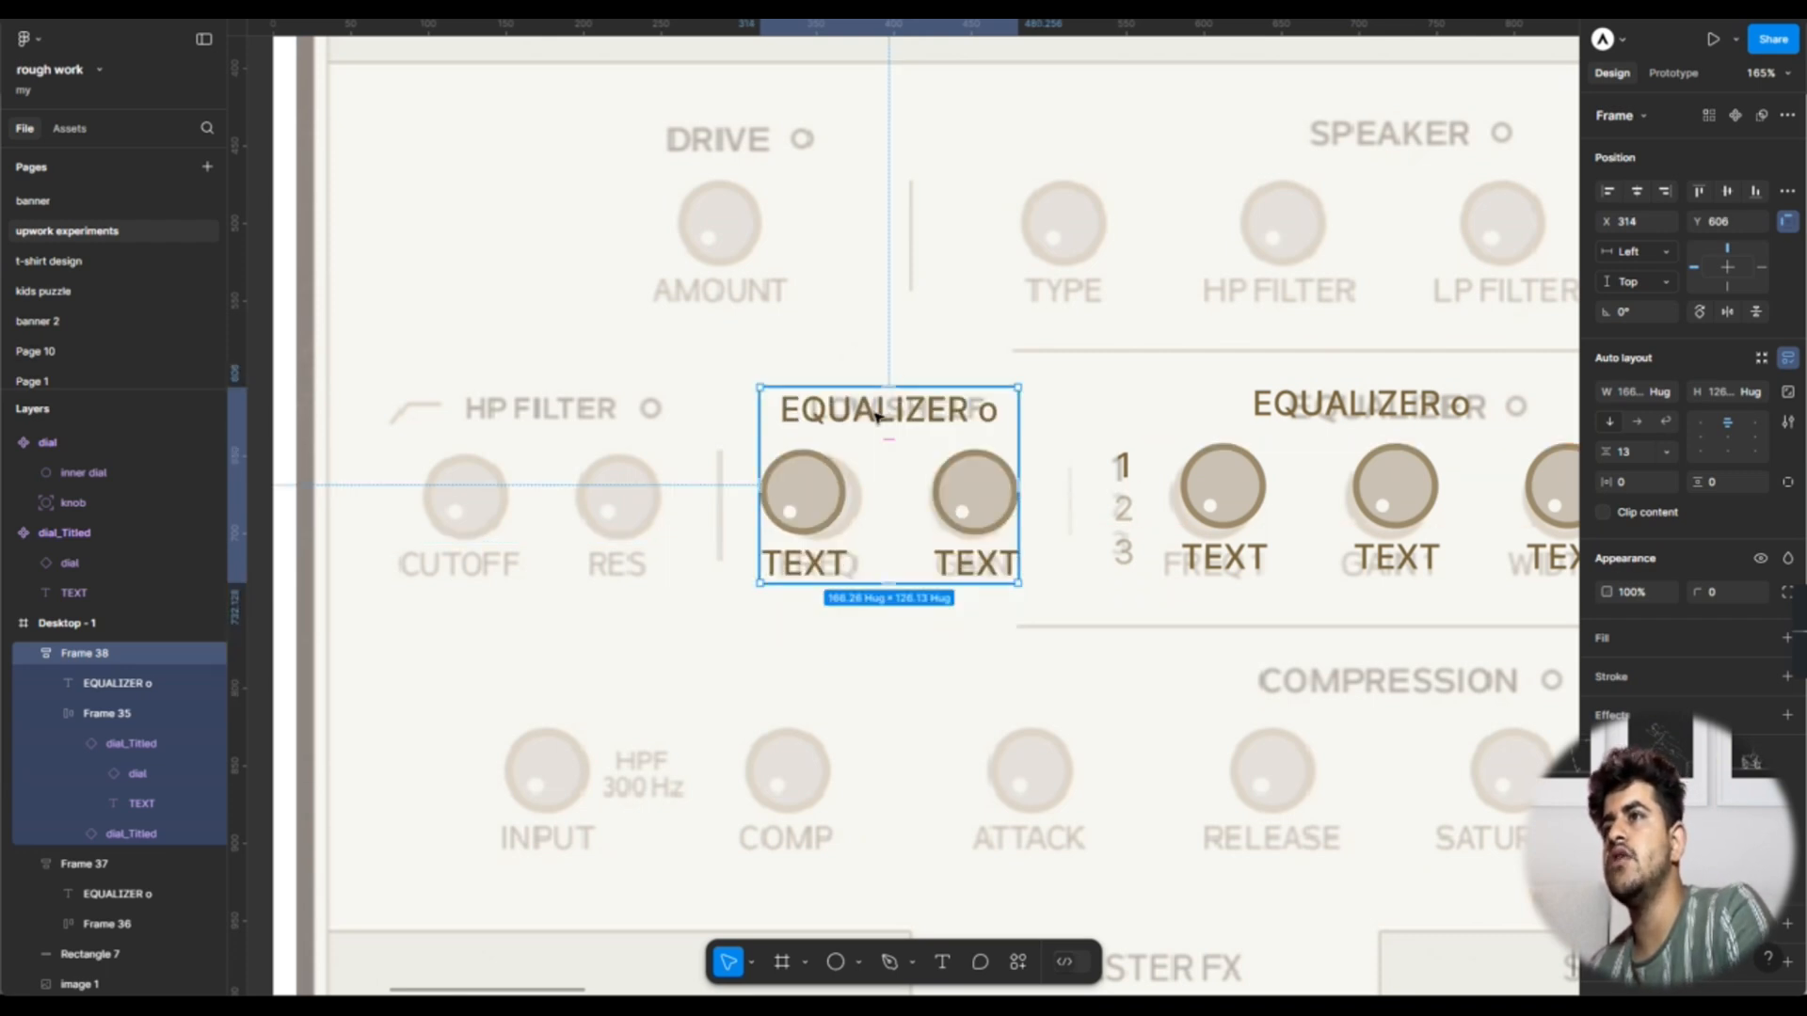
# Step: Change the title of the two-dial section to LOW SHELF
pyautogui.click(876, 416)
pyautogui.doubleClick(876, 416)
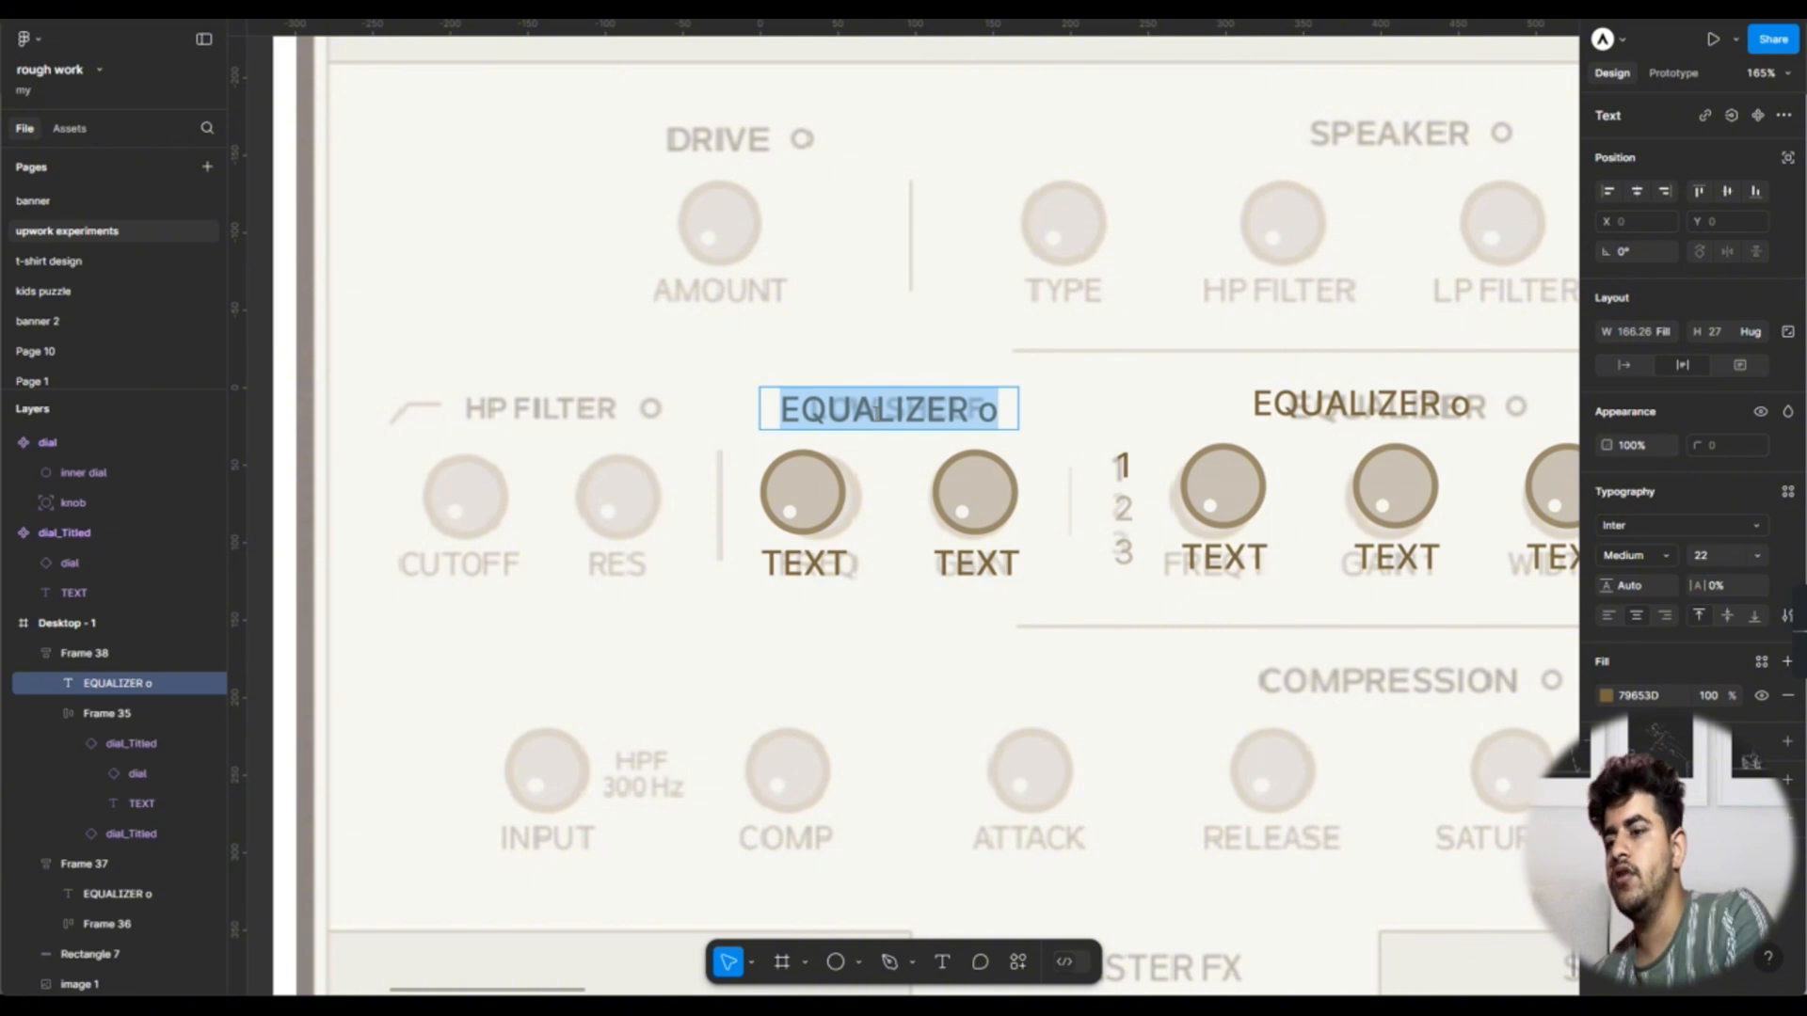
pyautogui.write('LOW SHE')
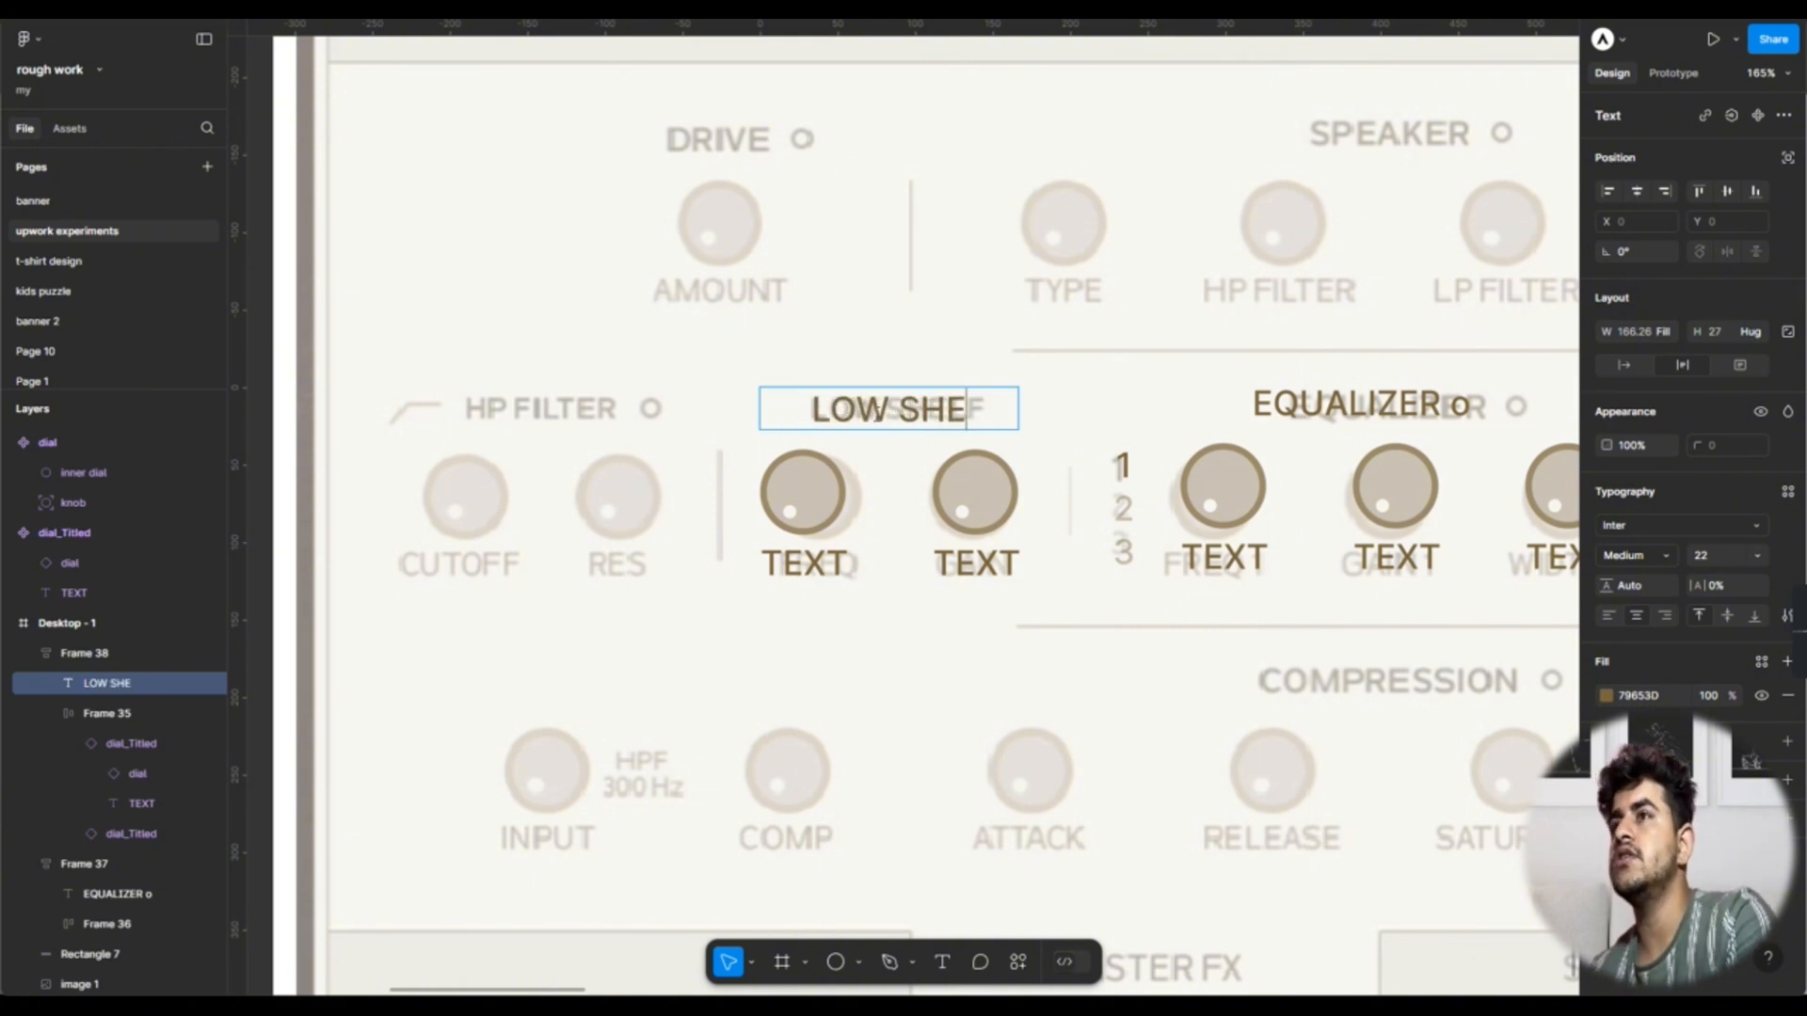
pyautogui.write('LF')
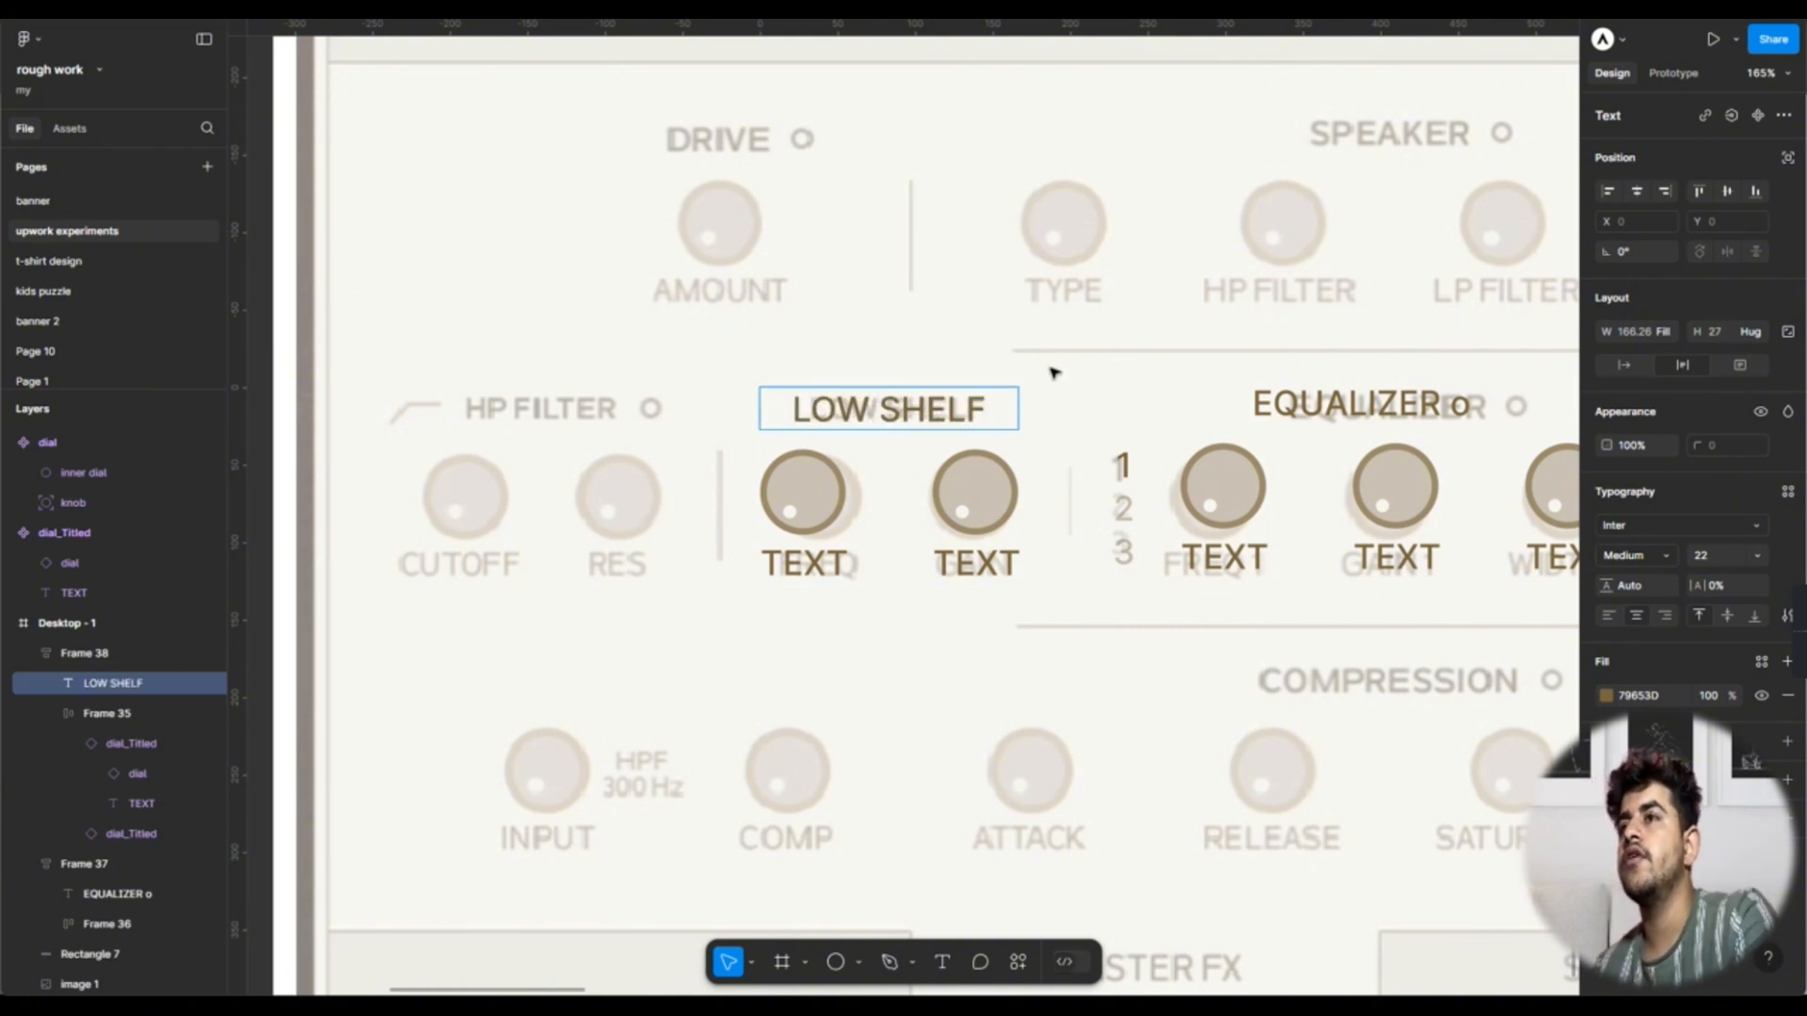
pyautogui.press('Escape')
pyautogui.moveTo(957, 520); pyautogui.dragTo(590, 501)
pyautogui.moveTo(981, 522); pyautogui.dragTo(988, 528)
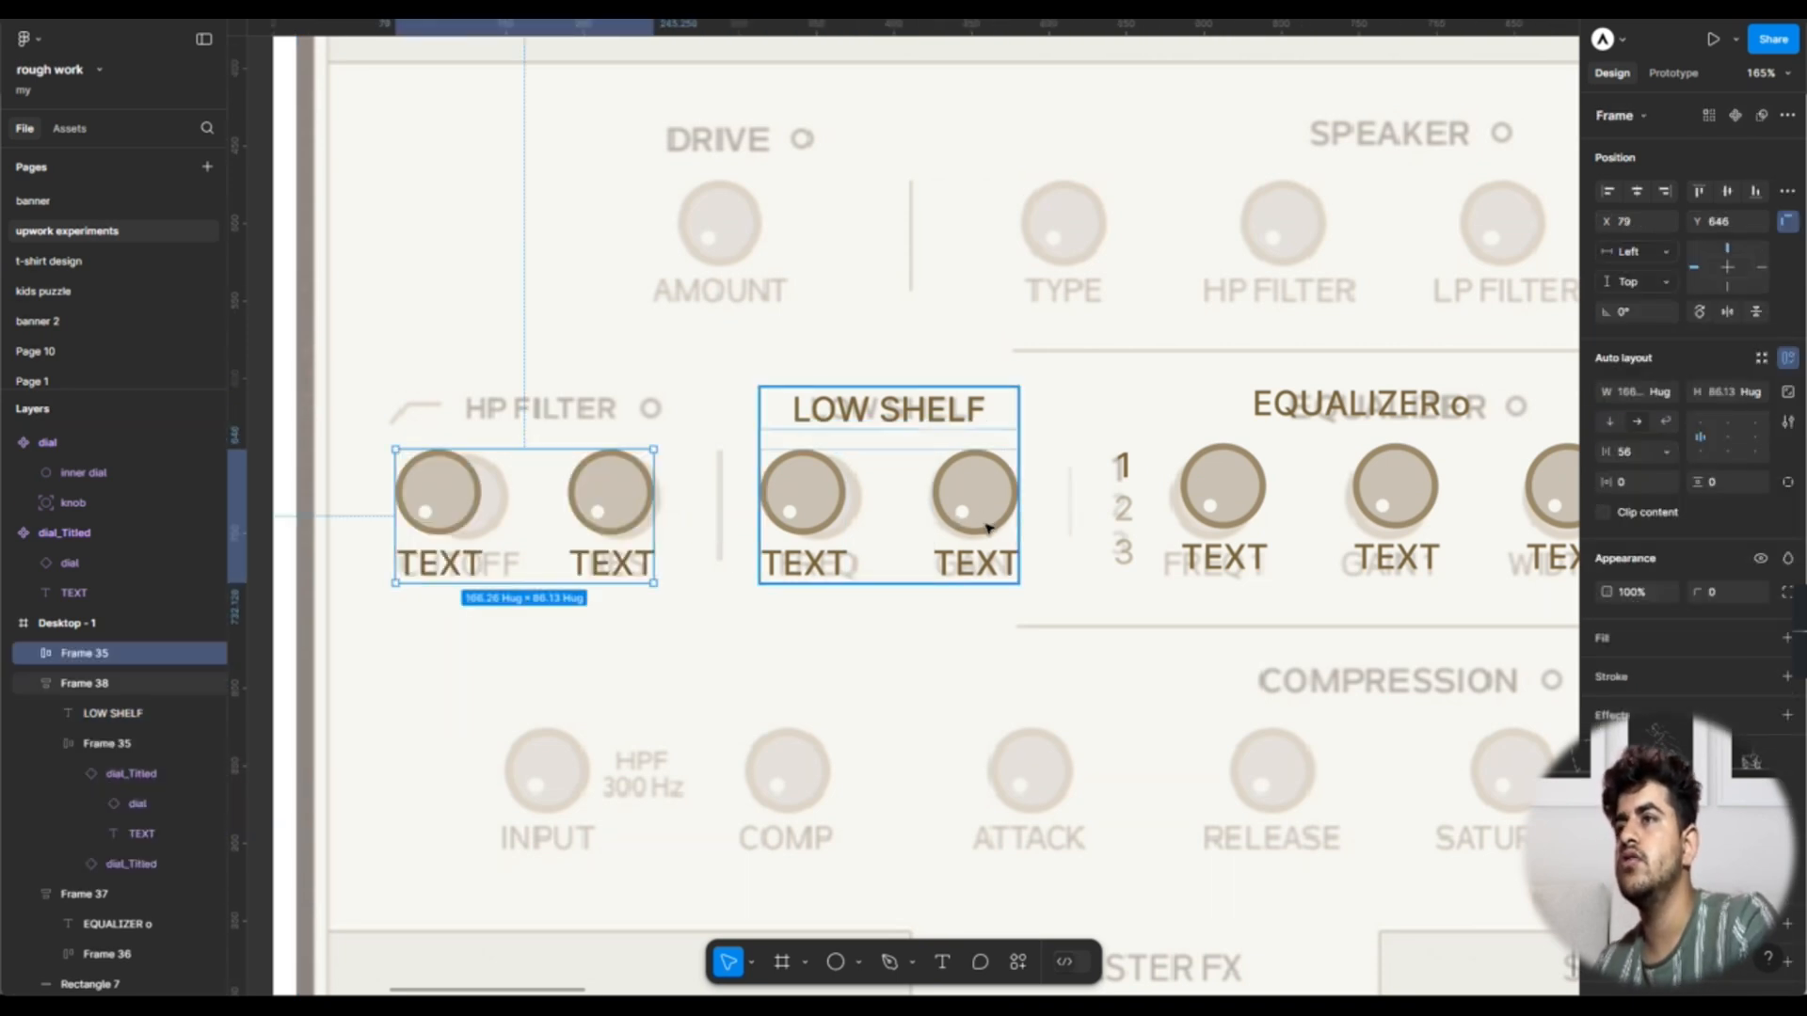
pyautogui.hotkey('ctrl', 'z')
pyautogui.hotkey('ctrl', 'z')
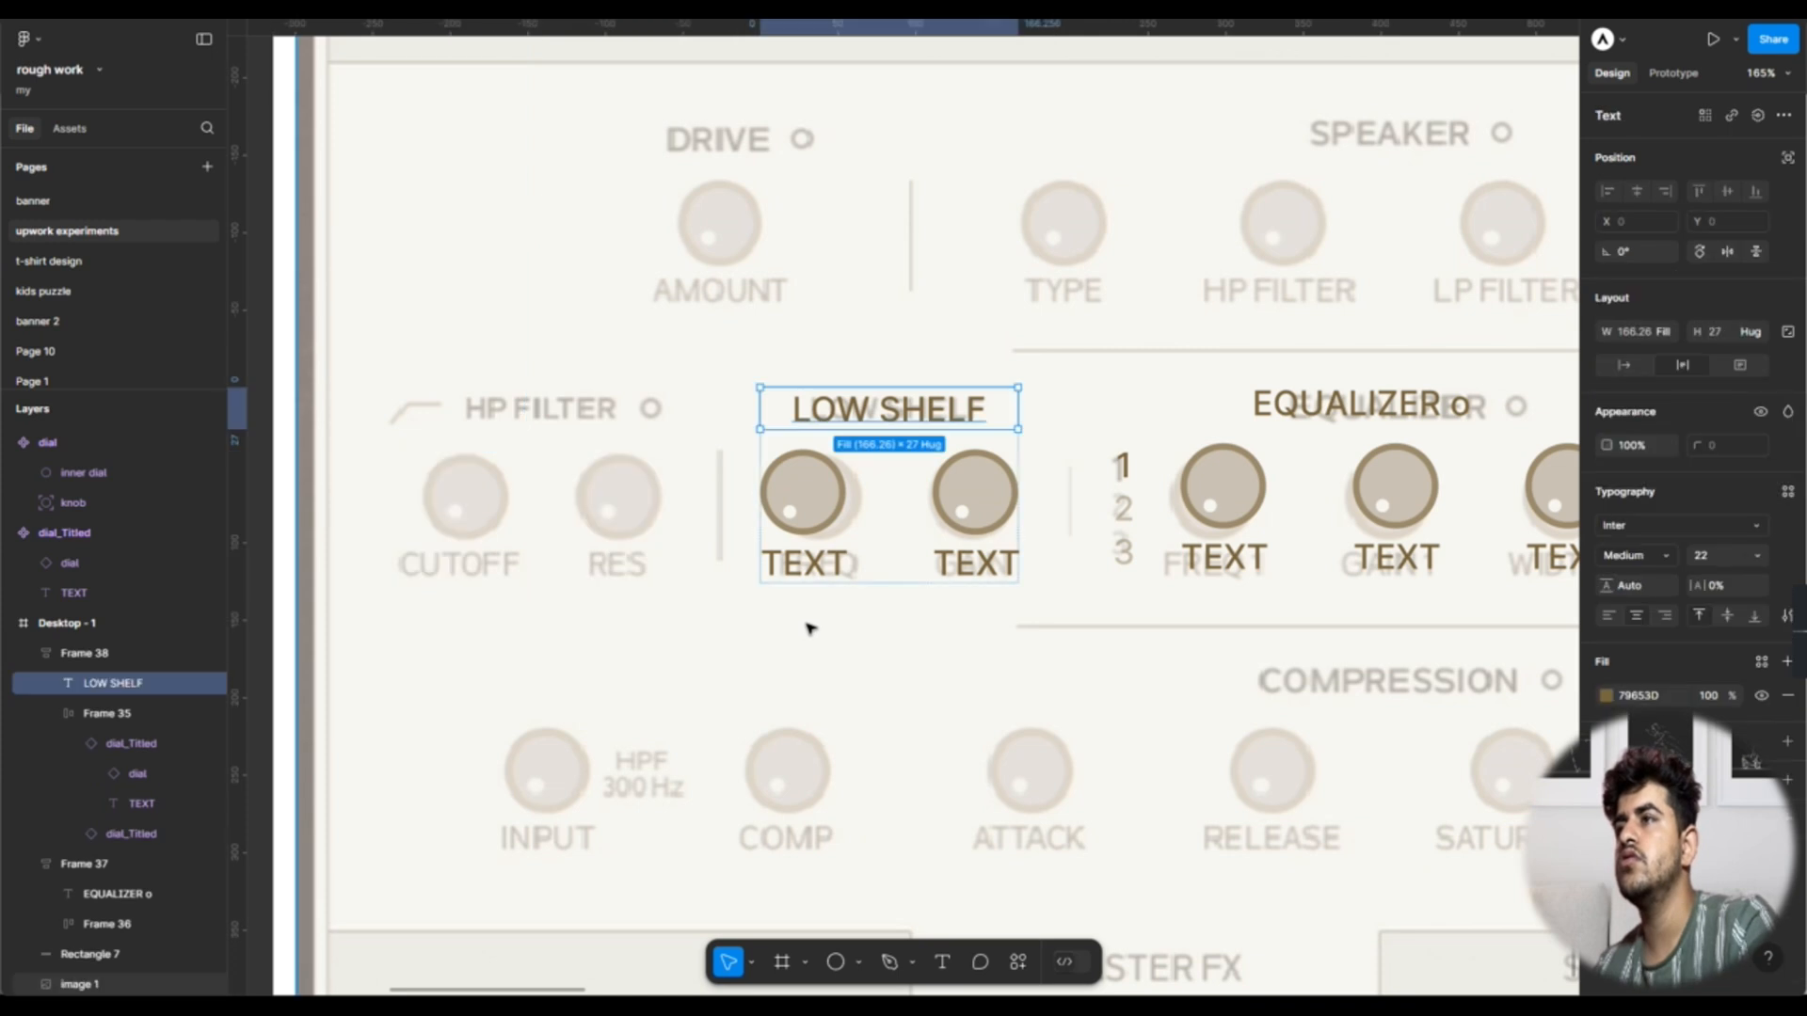
# Step: Duplicate the whole LOW SHELF section, title included, over the HP FILTER reference at the same height
pyautogui.click(946, 454)
pyautogui.moveTo(951, 488); pyautogui.dragTo(564, 580)
pyautogui.hotkey('ctrl', 'z')
# Step: Change the title of the new section copy to HP FILTER o
pyautogui.doubleClick(531, 417)
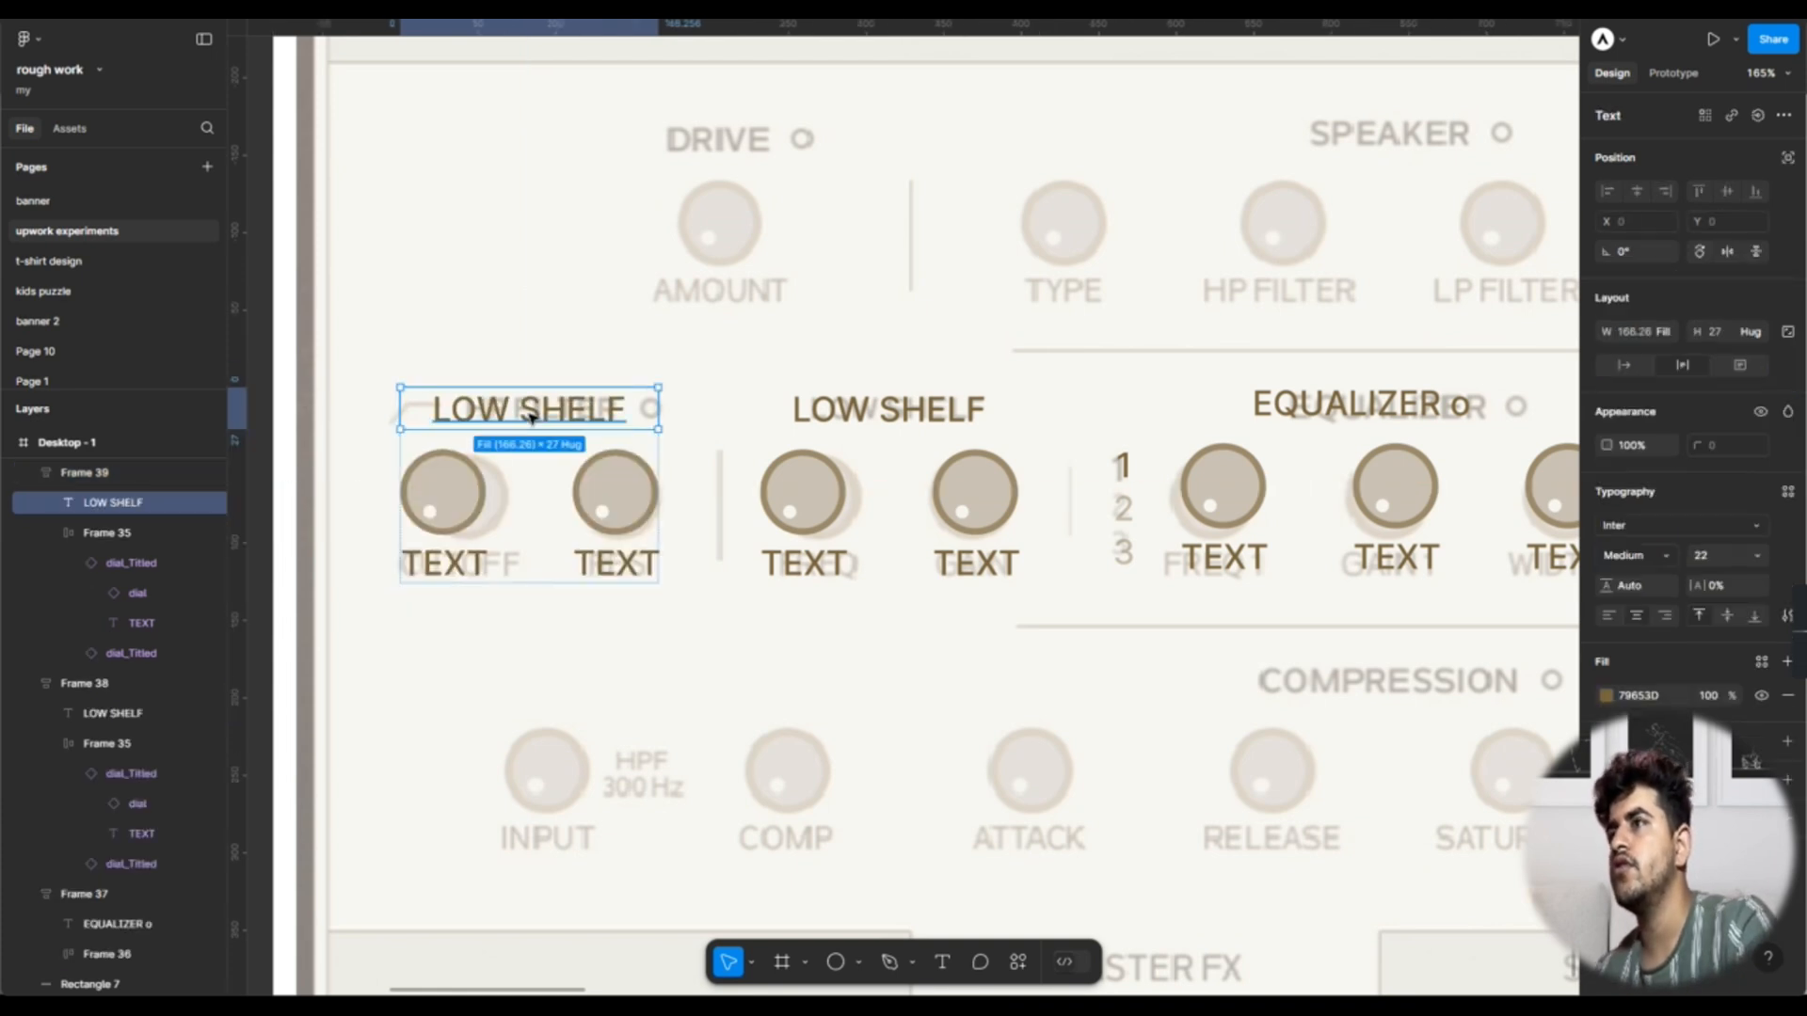
pyautogui.doubleClick(532, 416)
pyautogui.write('HP FILTER')
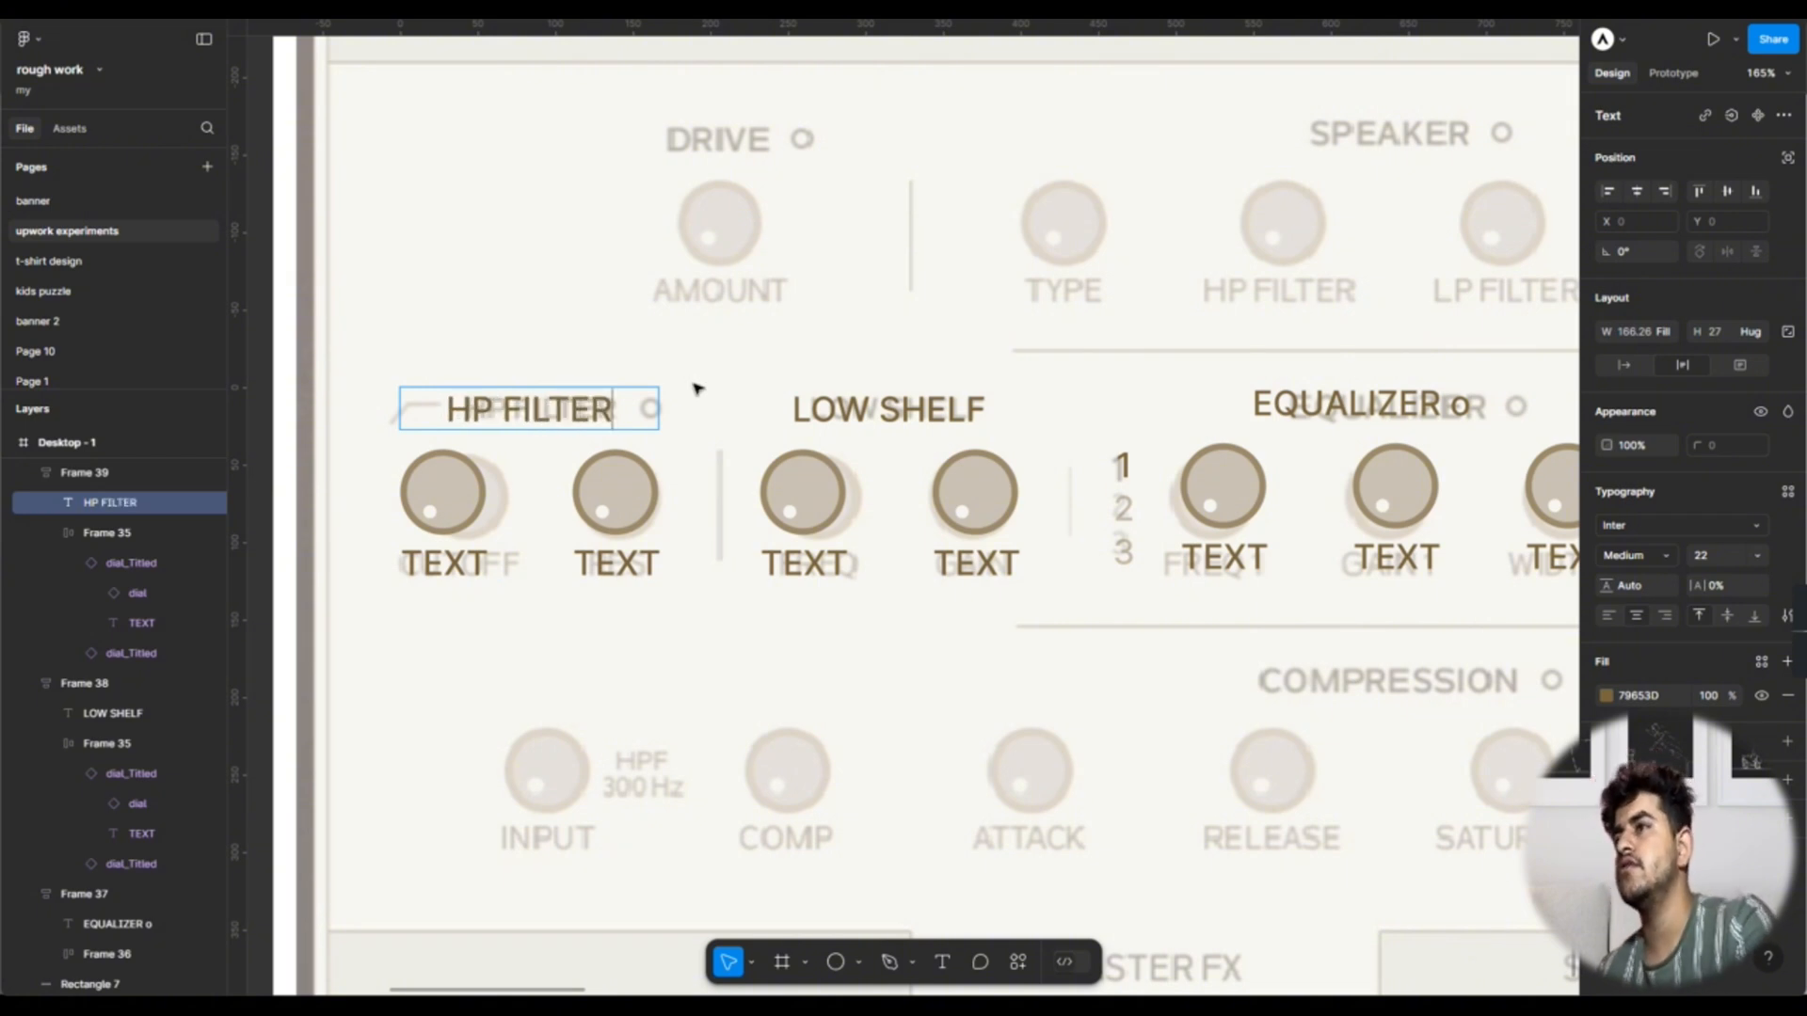
pyautogui.write(' o')
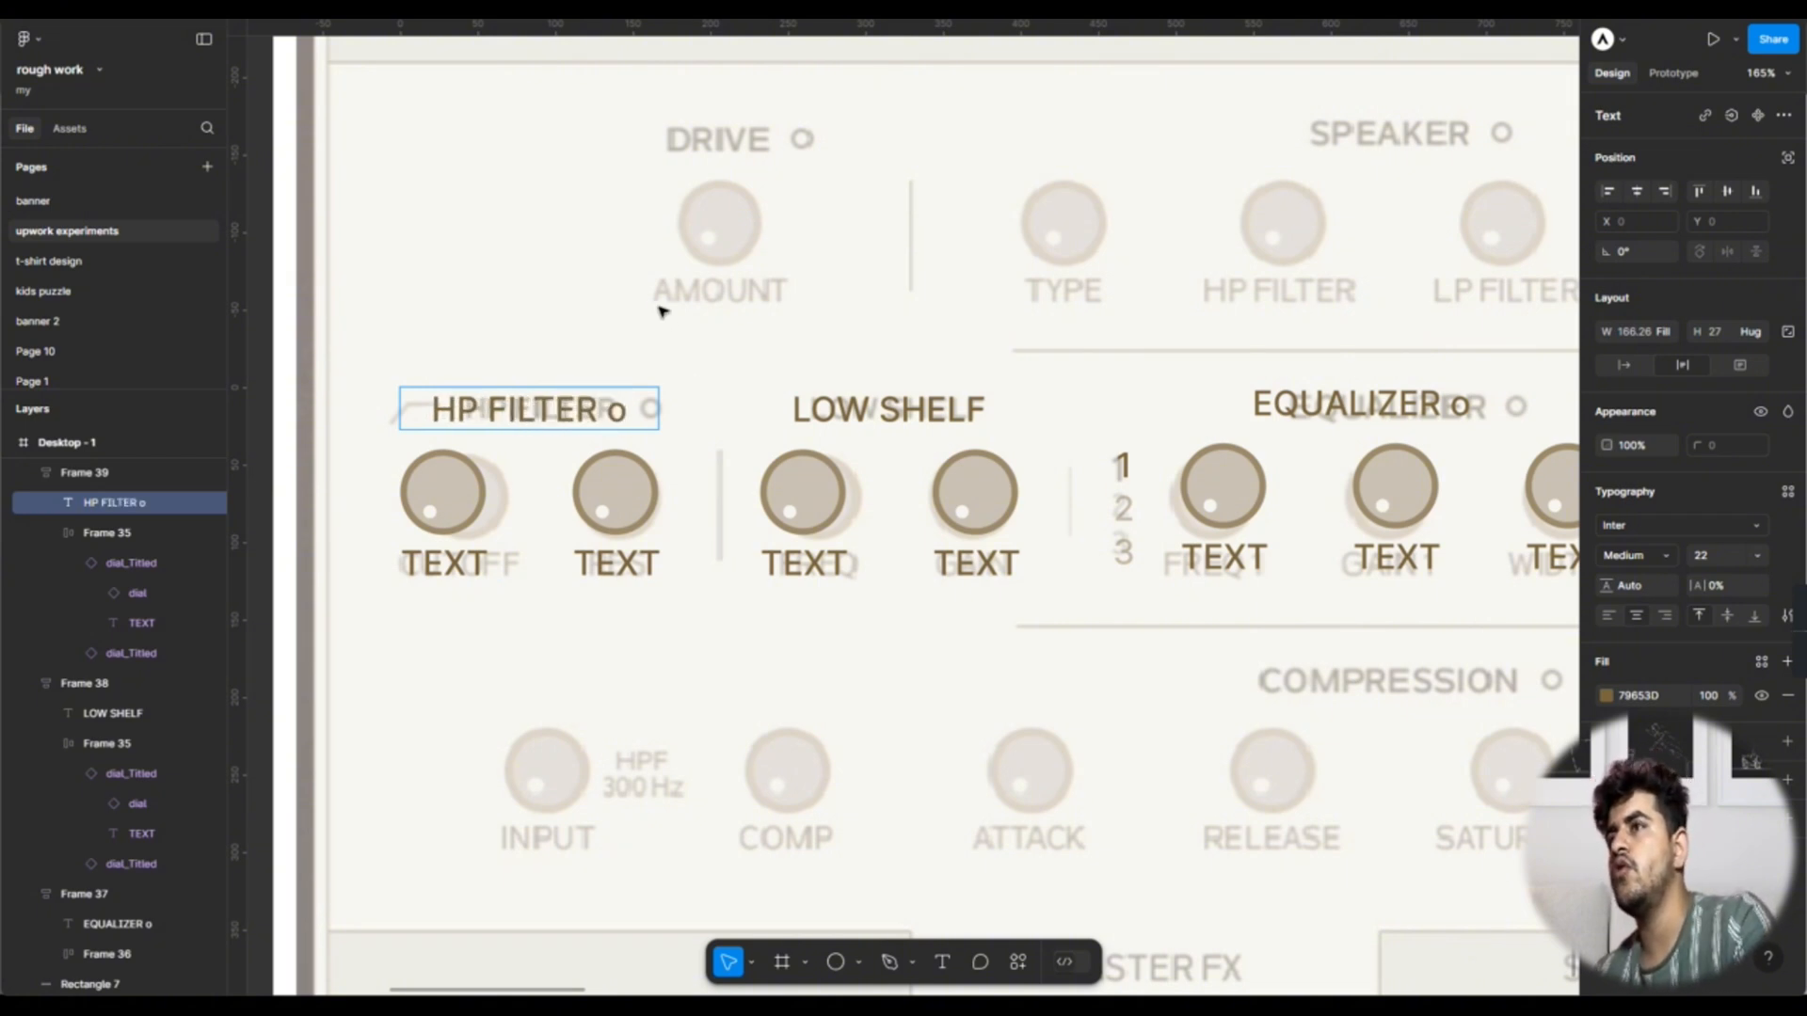
pyautogui.press('Escape')
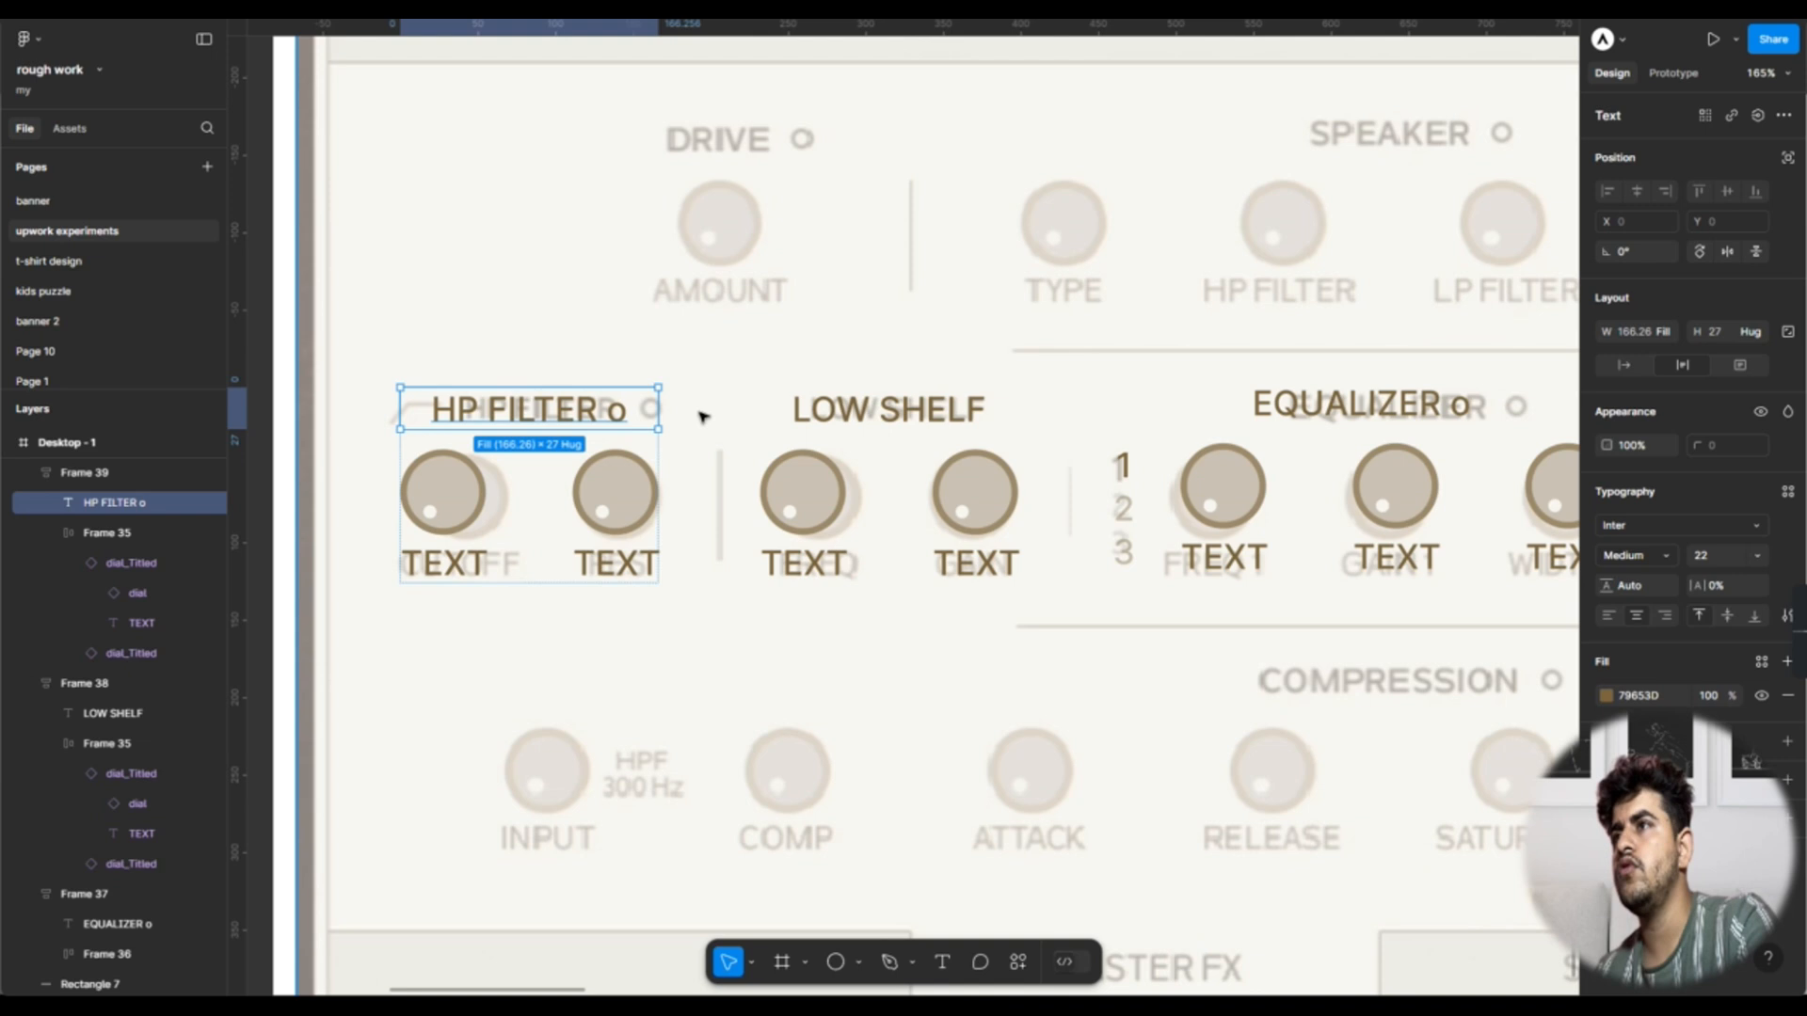
# Step: Nudge the whole HP FILTER section horizontally to X 84, keeping Y 606
pyautogui.click(599, 529)
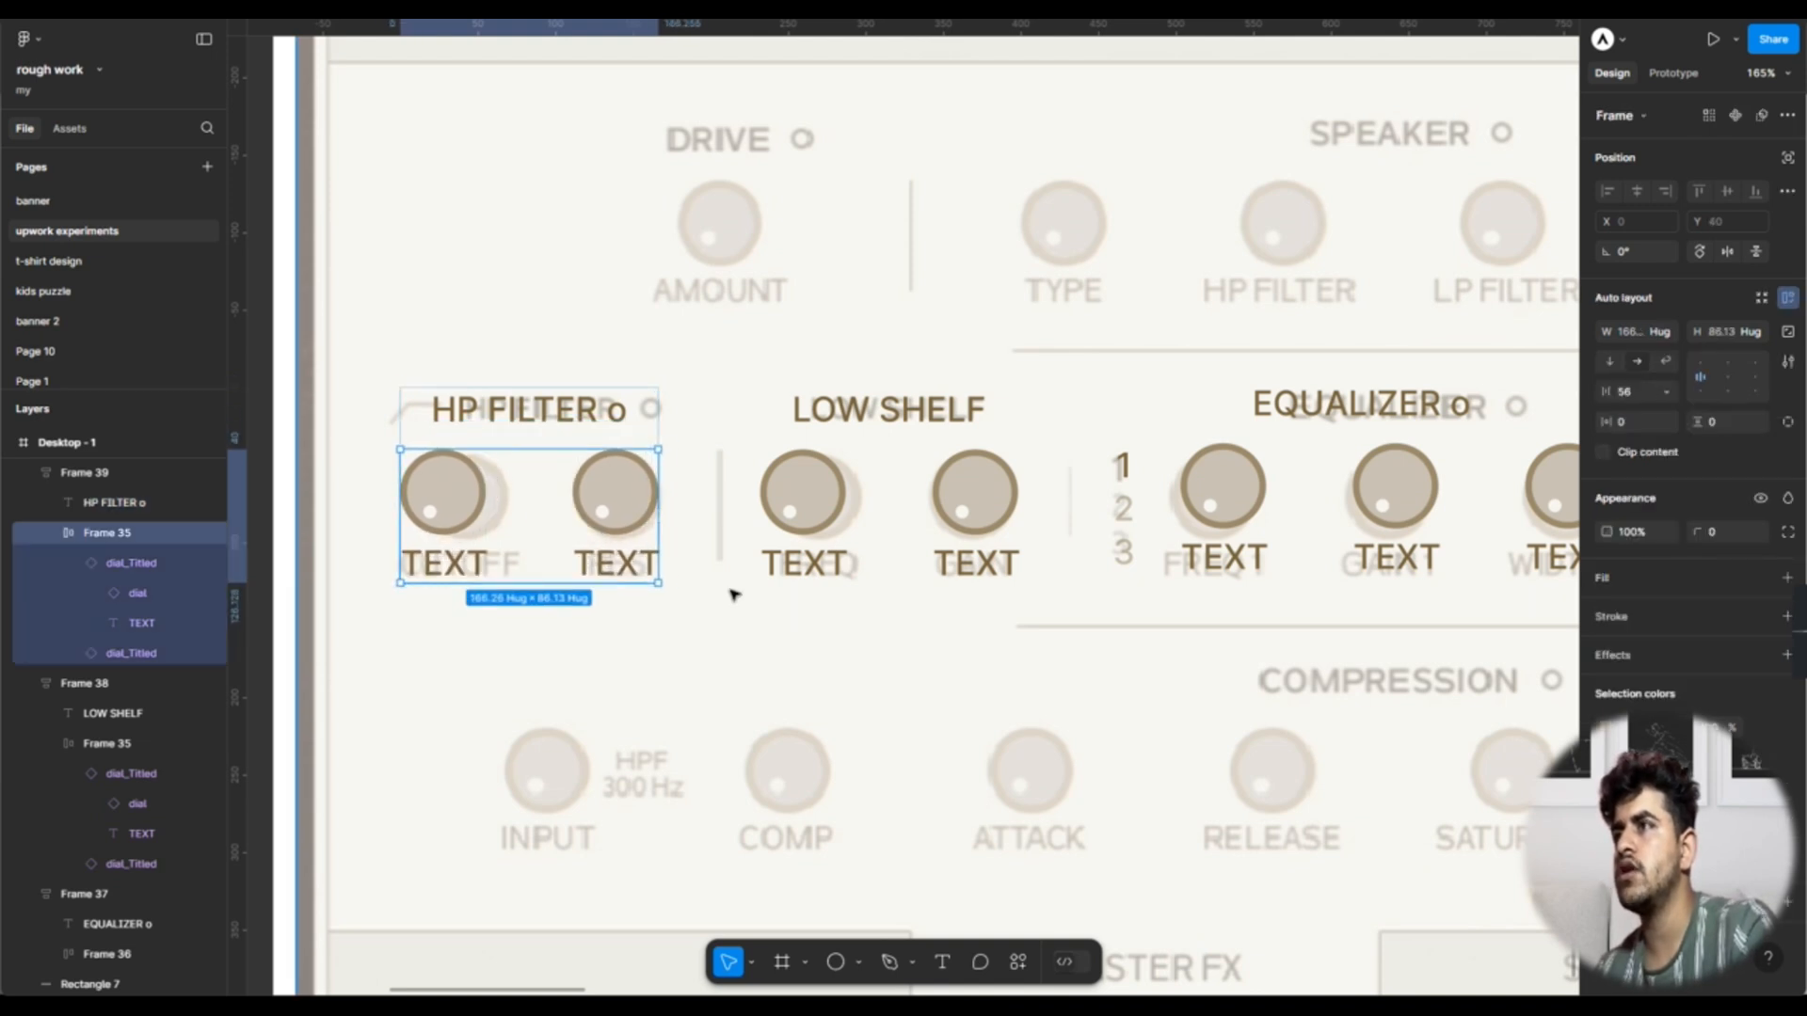
pyautogui.press('Escape')
pyautogui.press('Right')
pyautogui.press('Right')
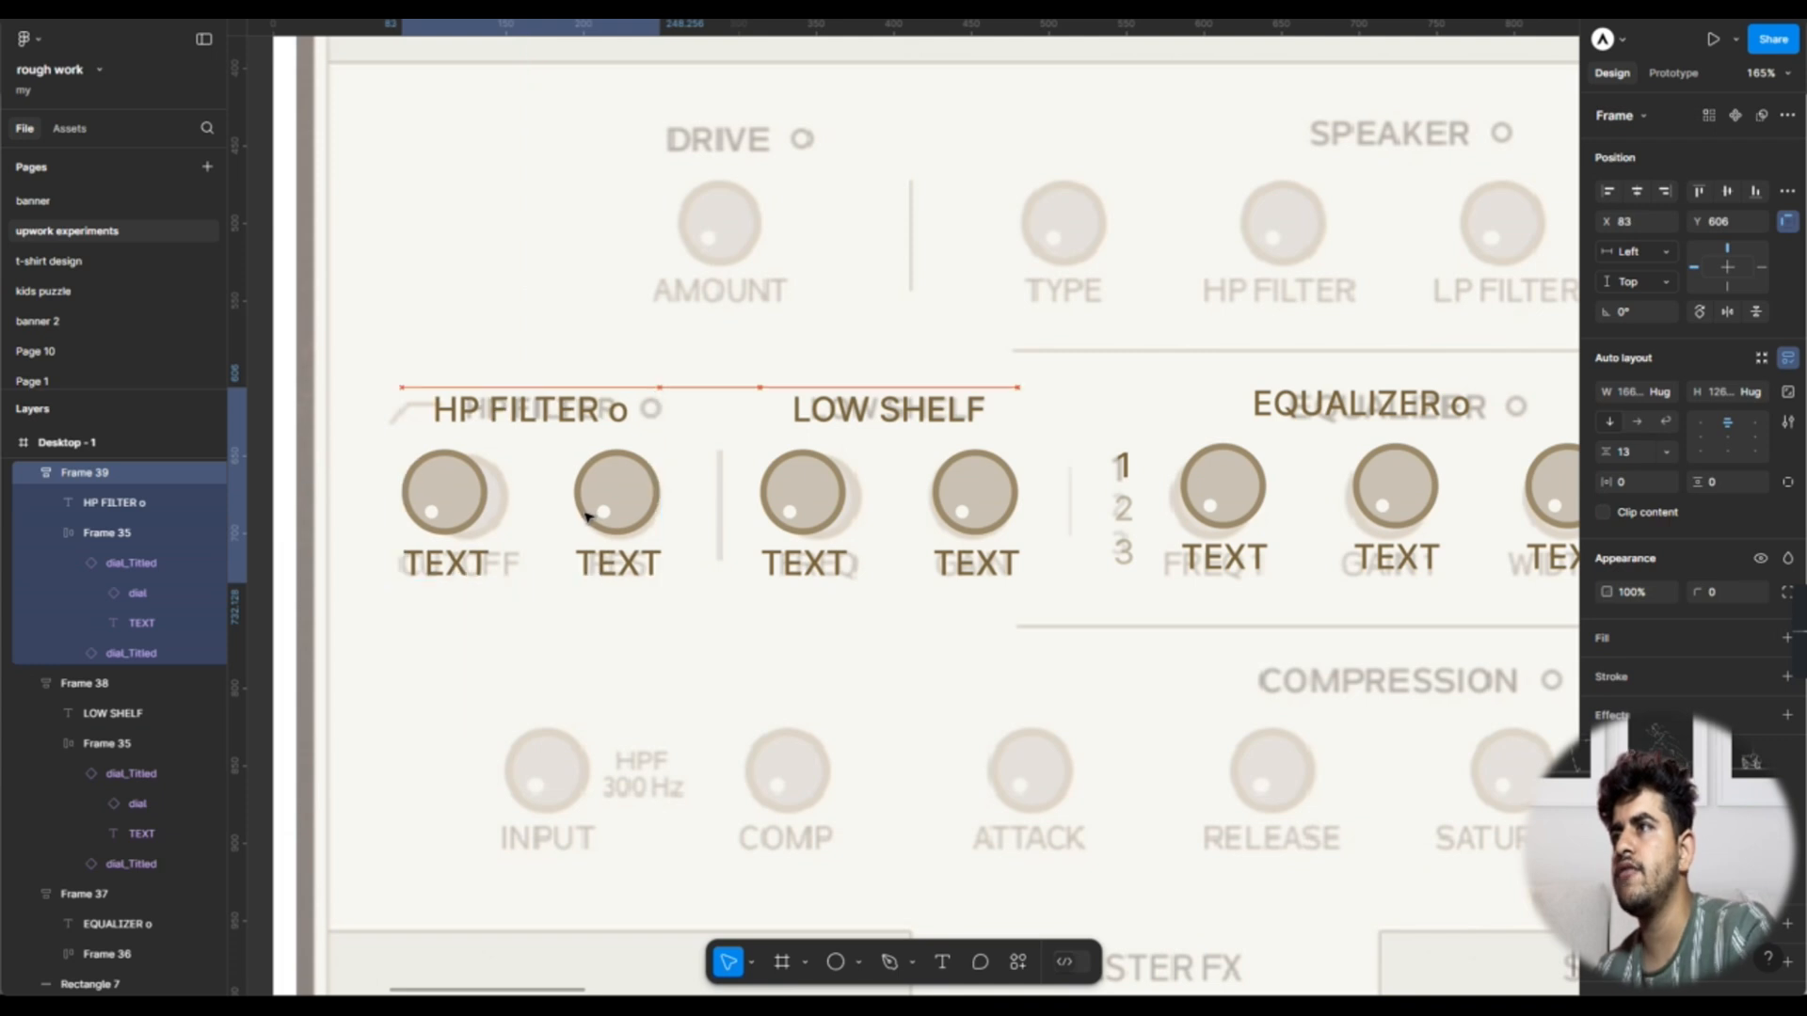
# Step: Set the spacing between dials to 48 in both the HP FILTER and LOW SHELF dial rows
pyautogui.scroll(-3, 585, 516)
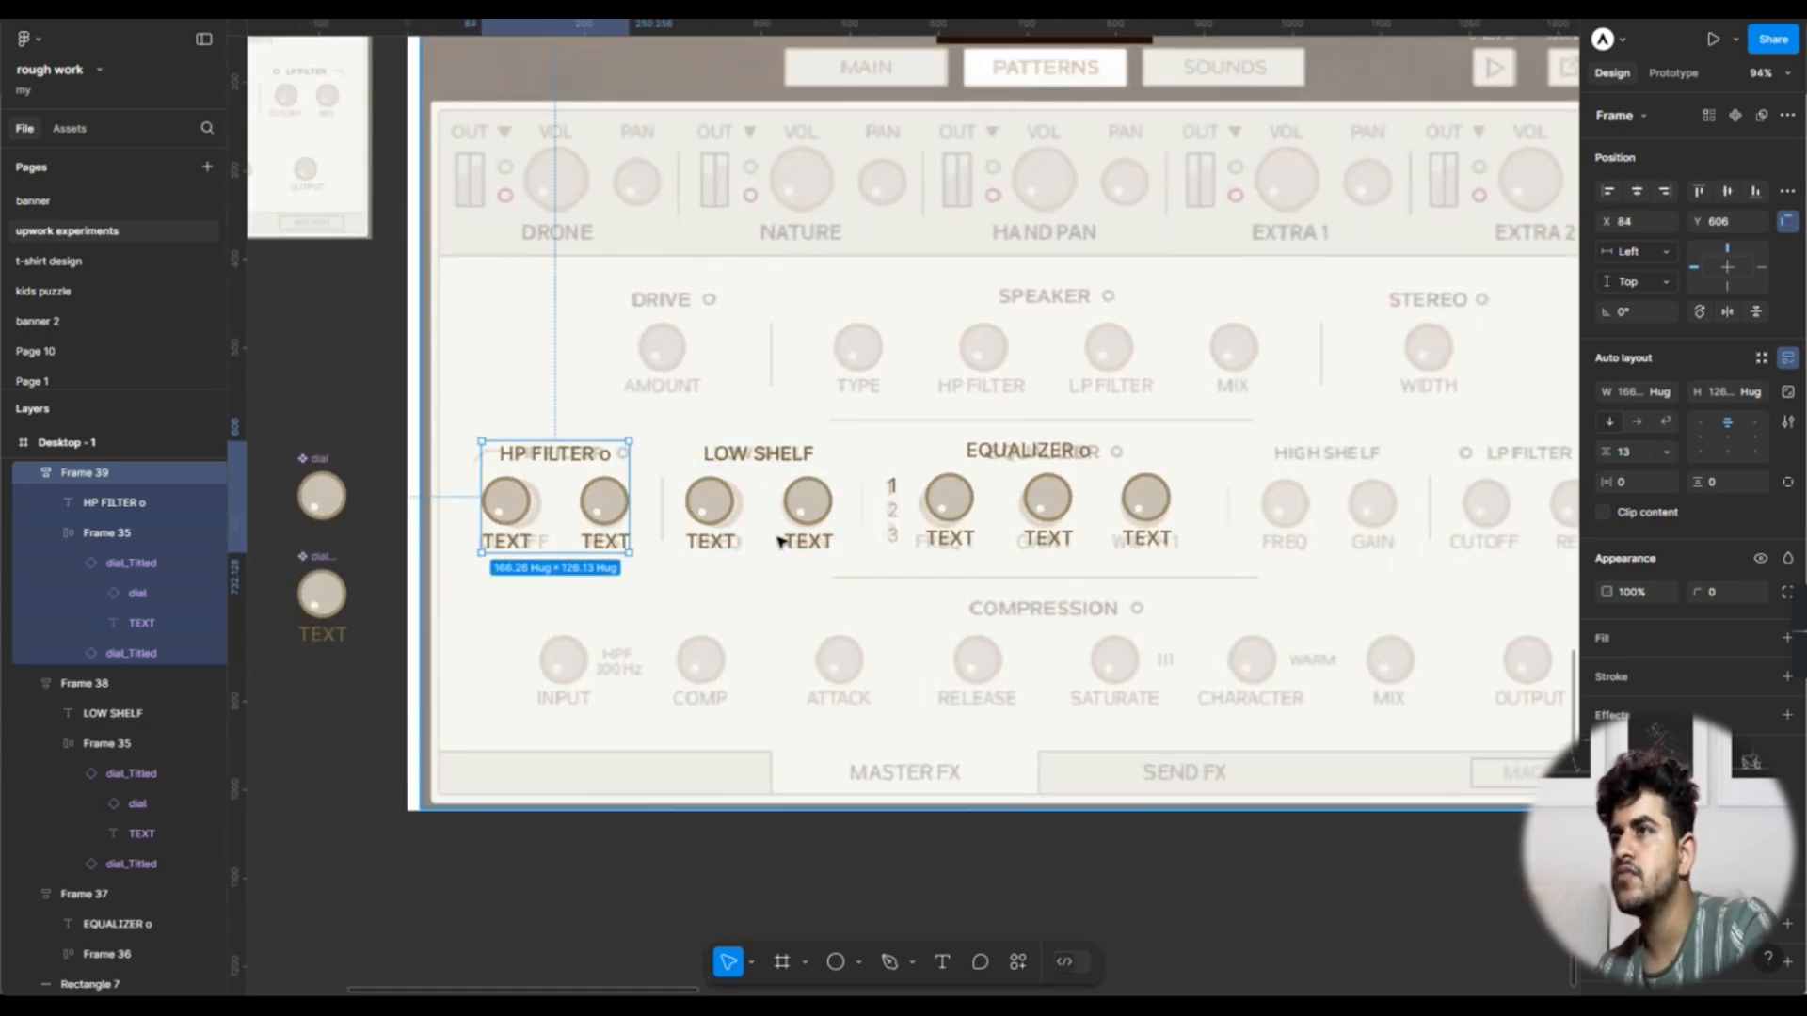
pyautogui.doubleClick(585, 522)
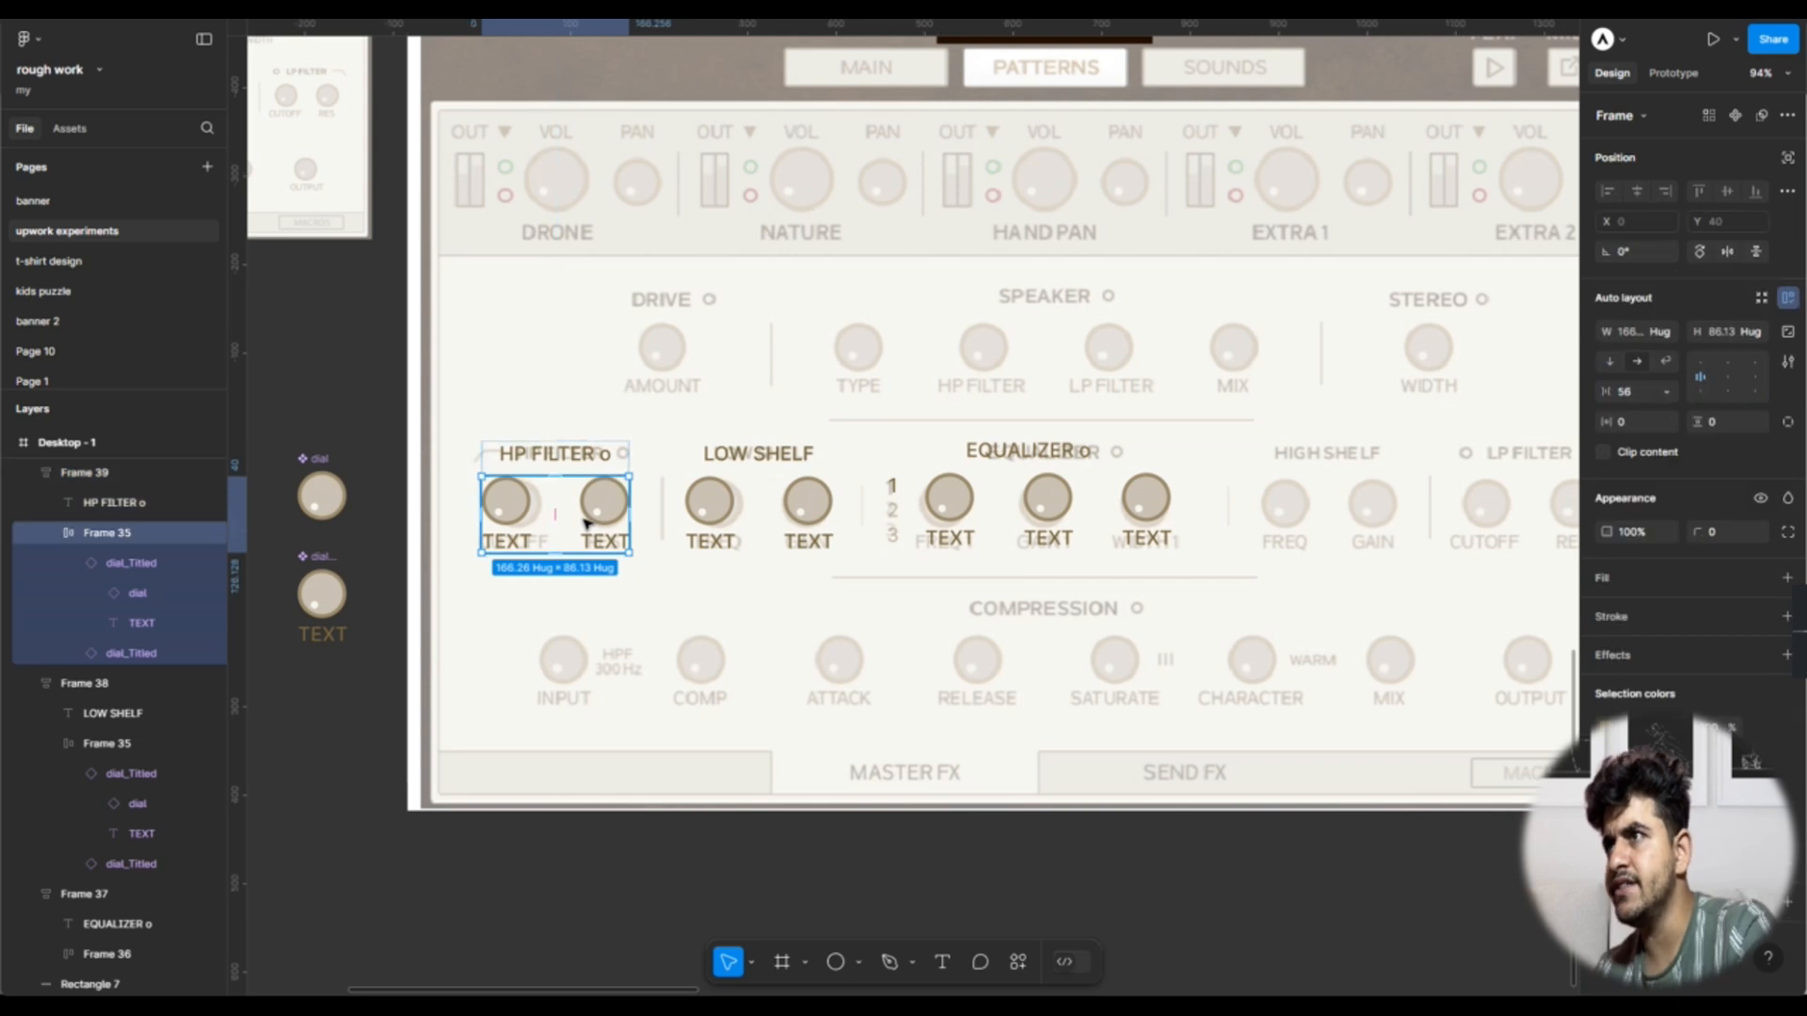
pyautogui.keyDown('shift'); pyautogui.click(743, 523); pyautogui.keyUp('shift')
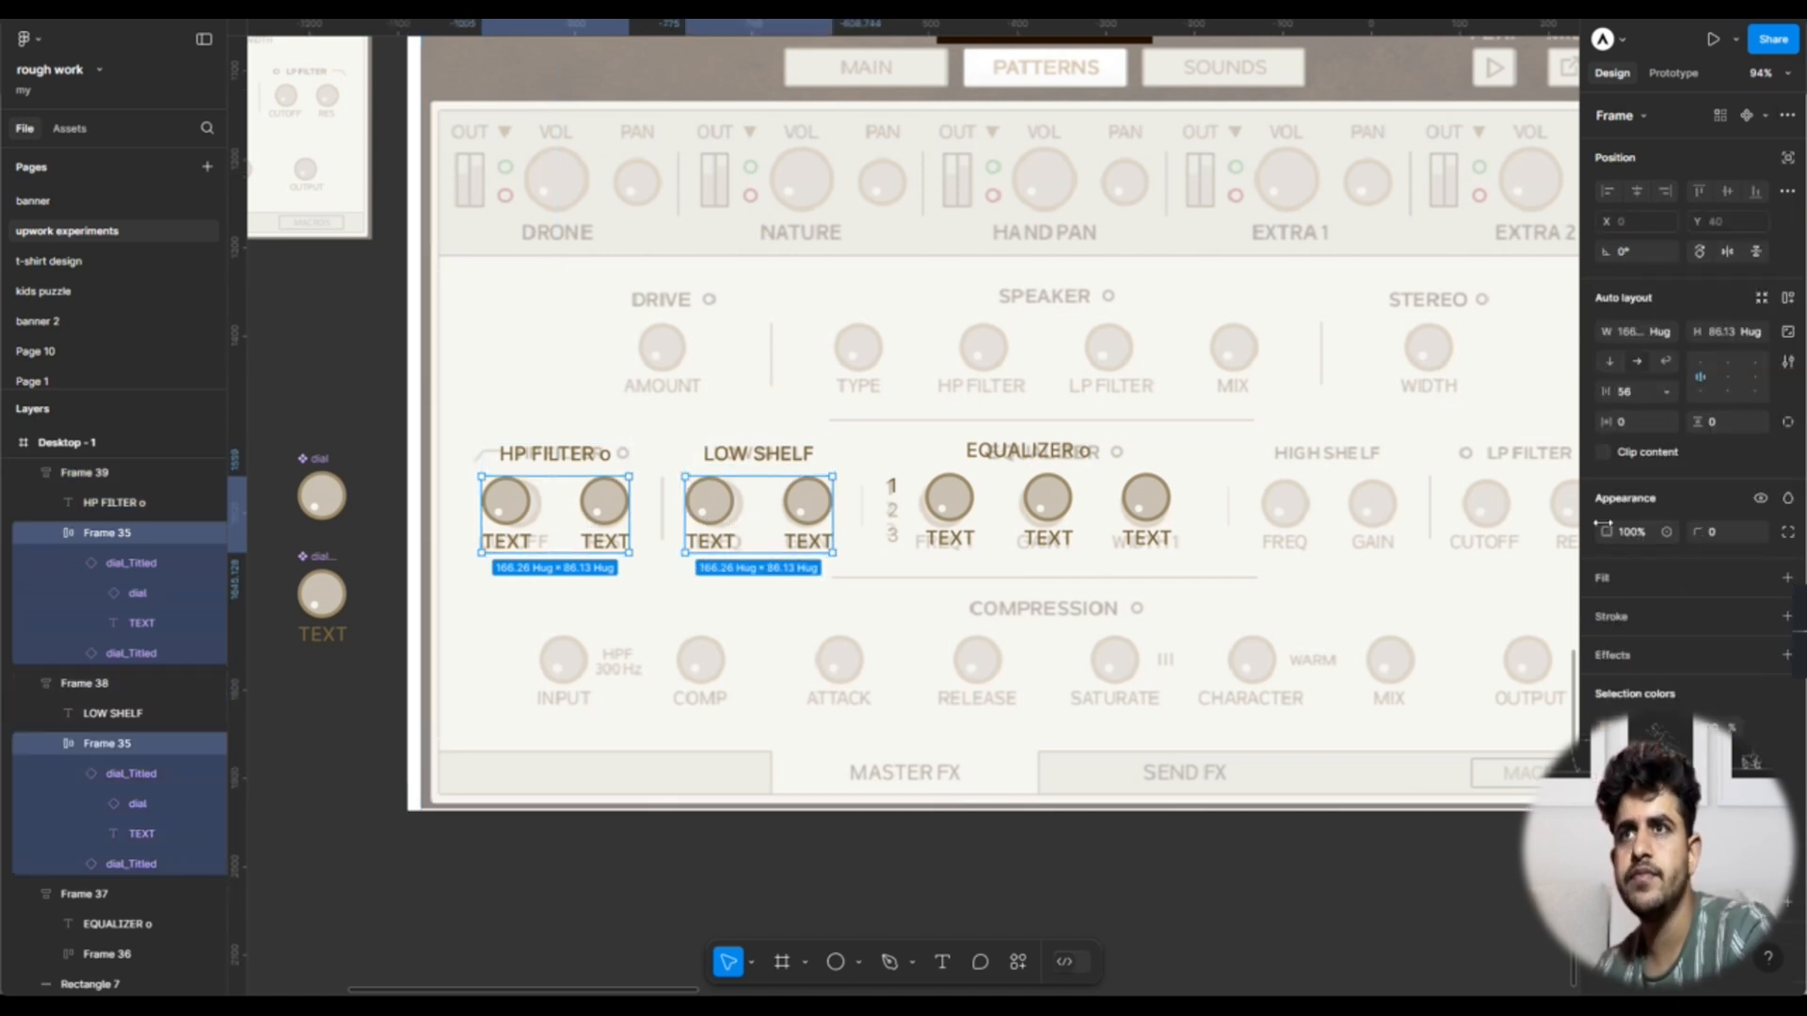
pyautogui.click(1636, 393)
pyautogui.write('48')
pyautogui.press('Return')
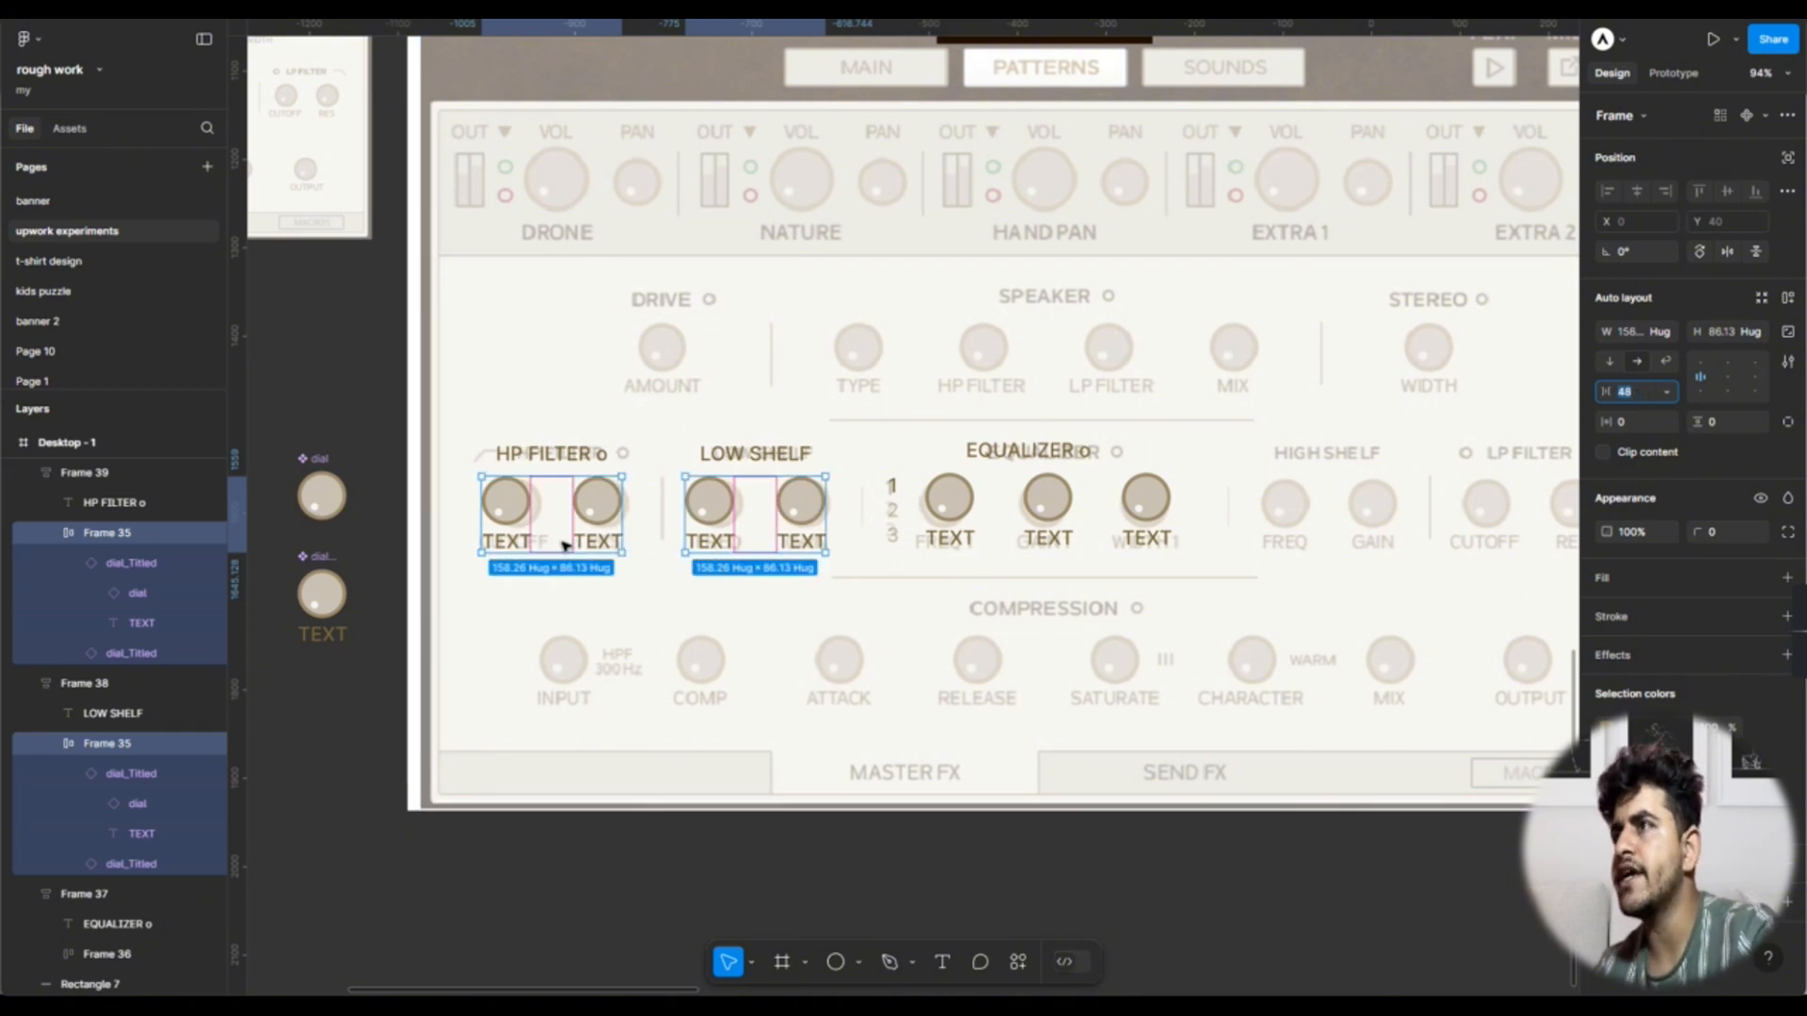
# Step: Move the HP FILTER and LOW SHELF sections together about 7 px to the right, keeping Y 606
pyautogui.click(562, 618)
pyautogui.click(576, 523)
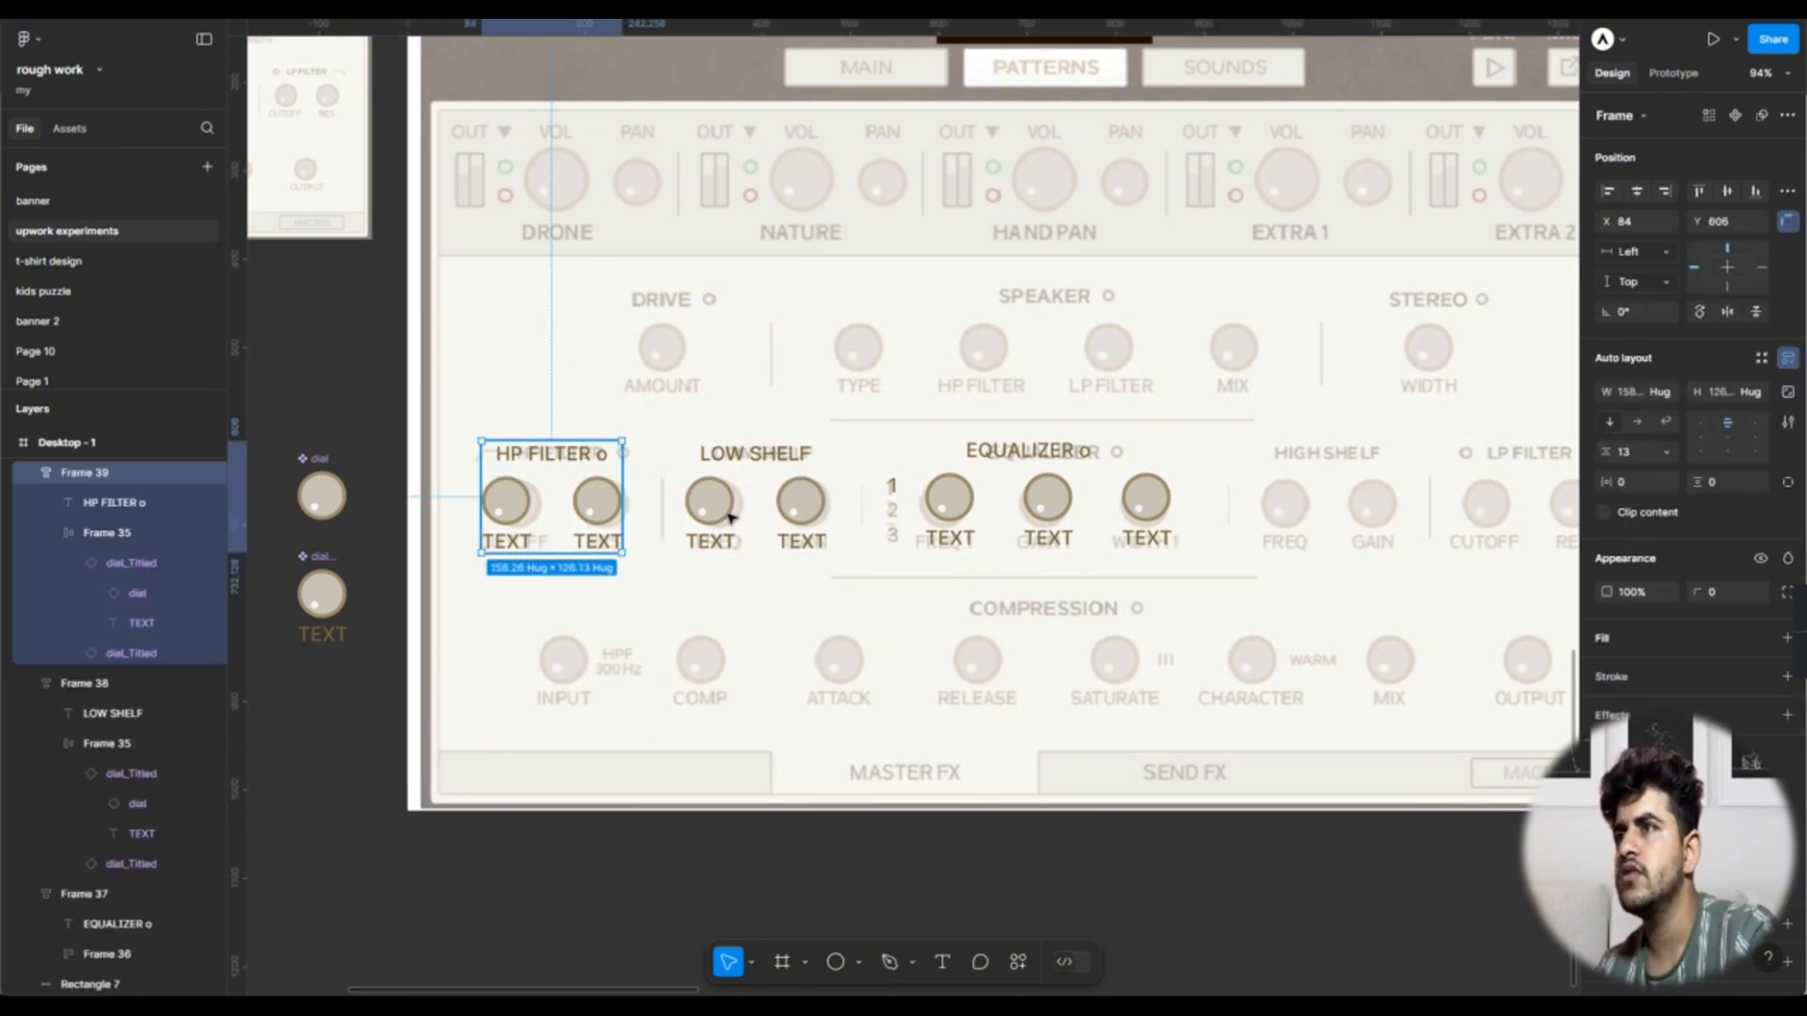
pyautogui.keyDown('shift'); pyautogui.click(728, 516); pyautogui.keyUp('shift')
pyautogui.moveTo(577, 519); pyautogui.dragTo(583, 521)
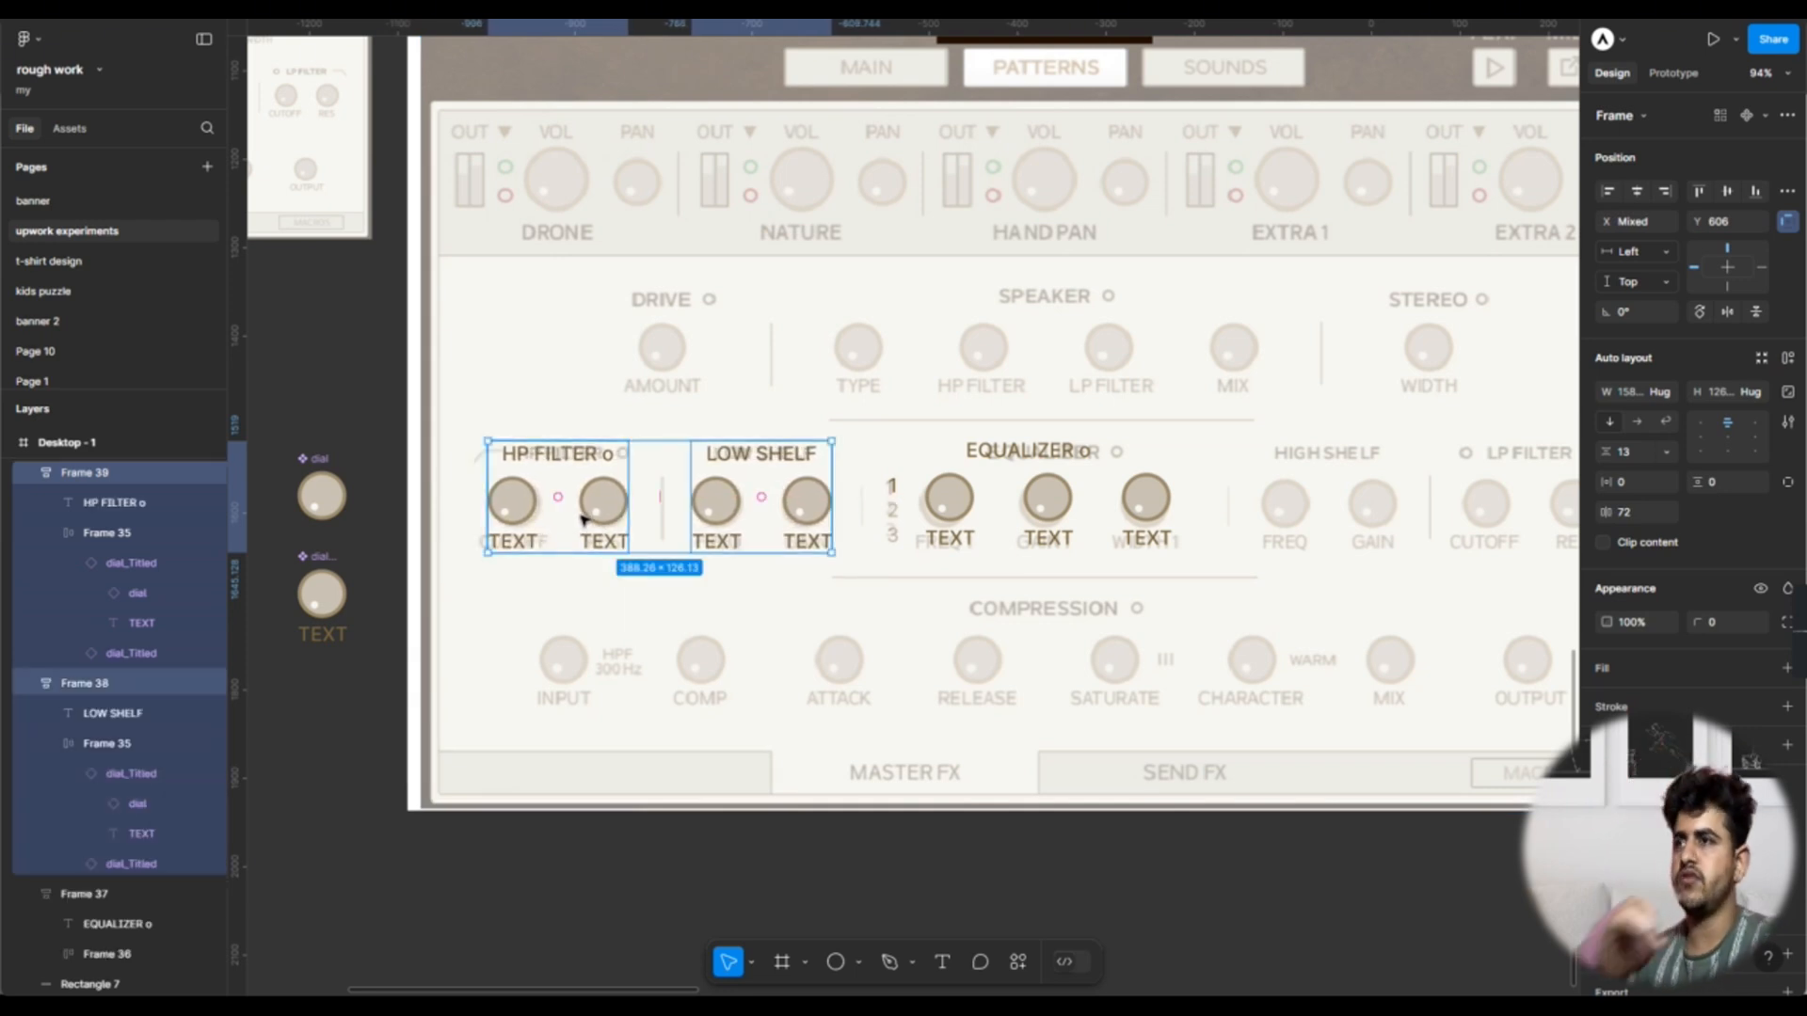
# Step: Duplicate the HP FILTER and LOW SHELF sections over the HIGH SHELF and LP FILTER references, then swap the order of the two copies
pyautogui.hscroll(5, 583, 521)
pyautogui.hscroll(-3, 531, 524)
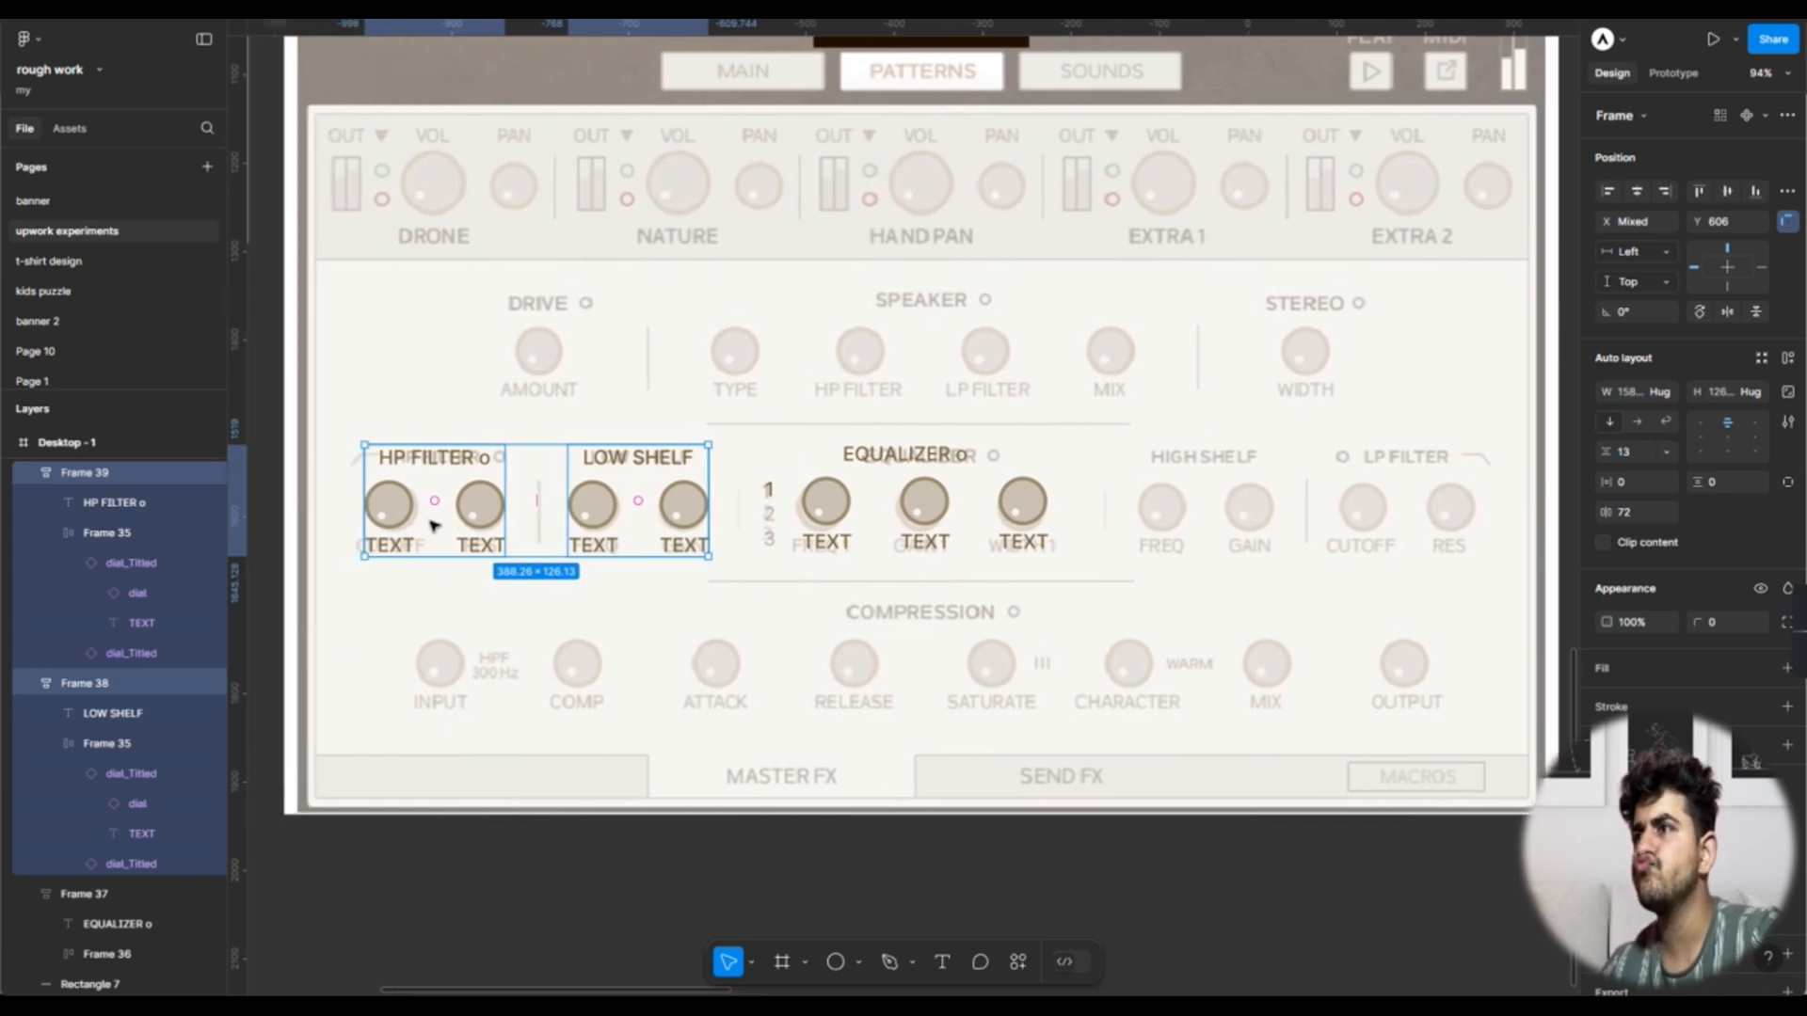
pyautogui.moveTo(433, 524); pyautogui.dragTo(1202, 518)
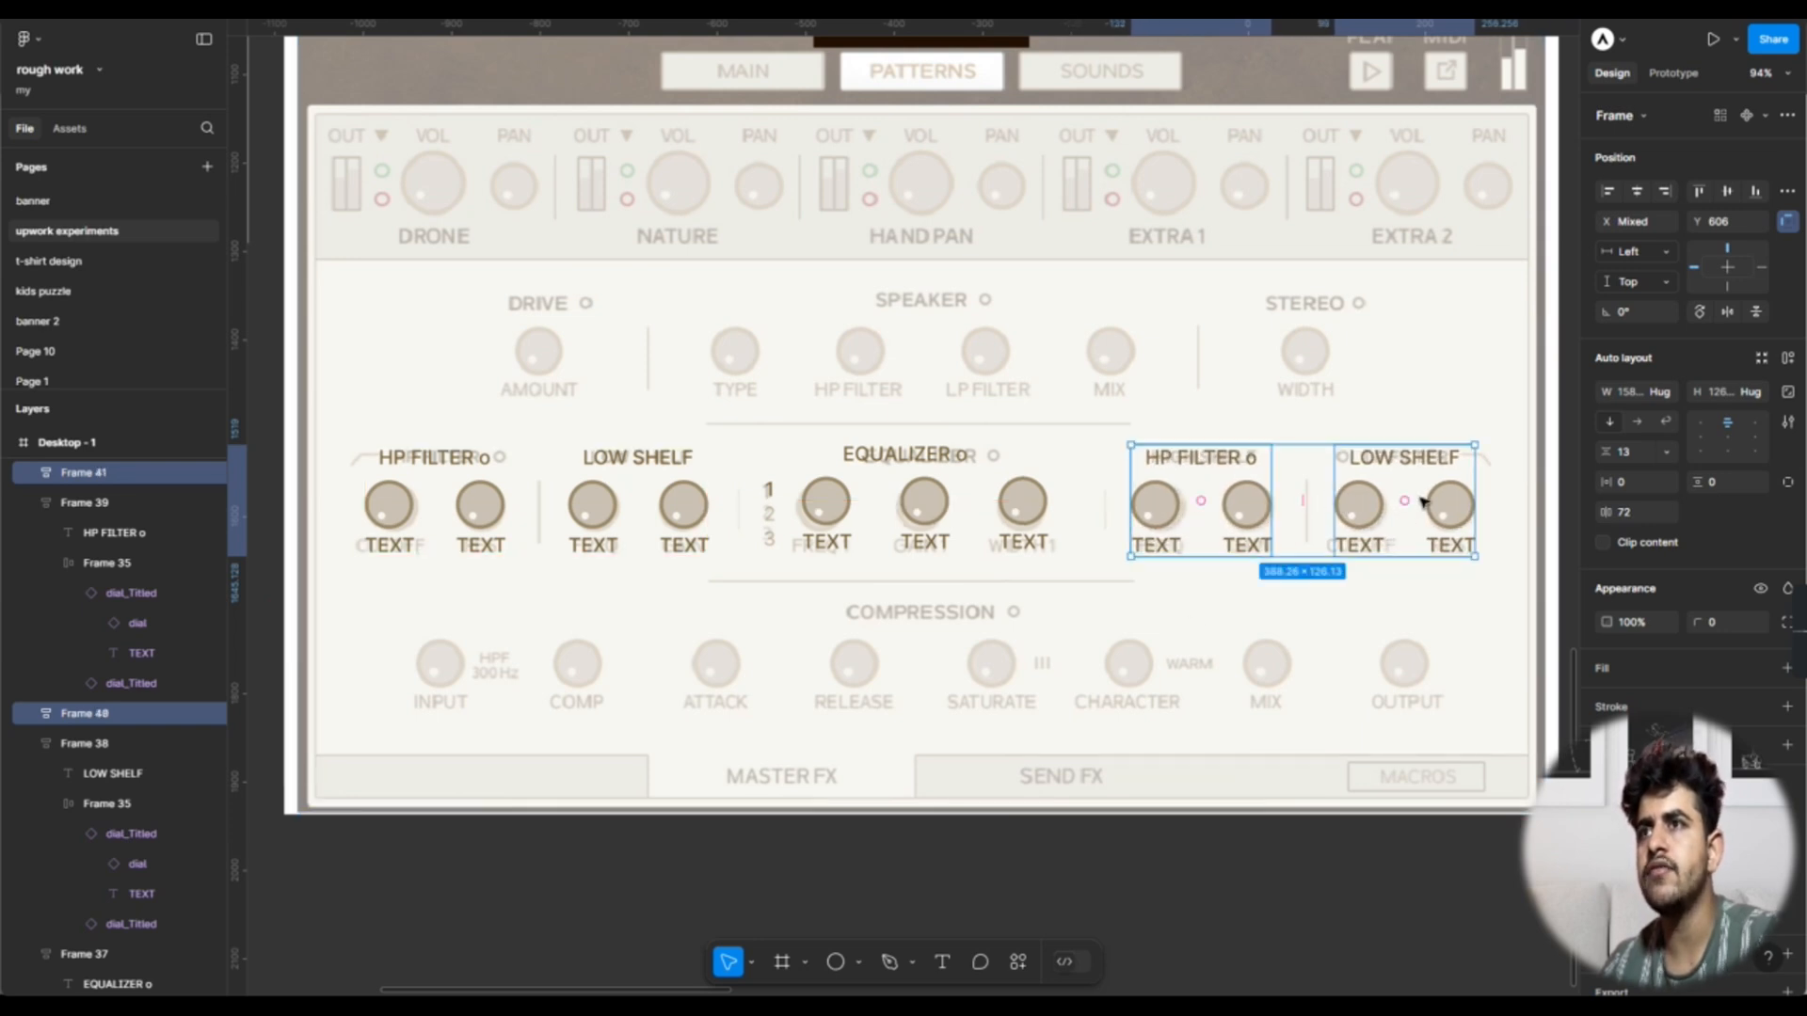
pyautogui.moveTo(1411, 506); pyautogui.dragTo(1201, 504)
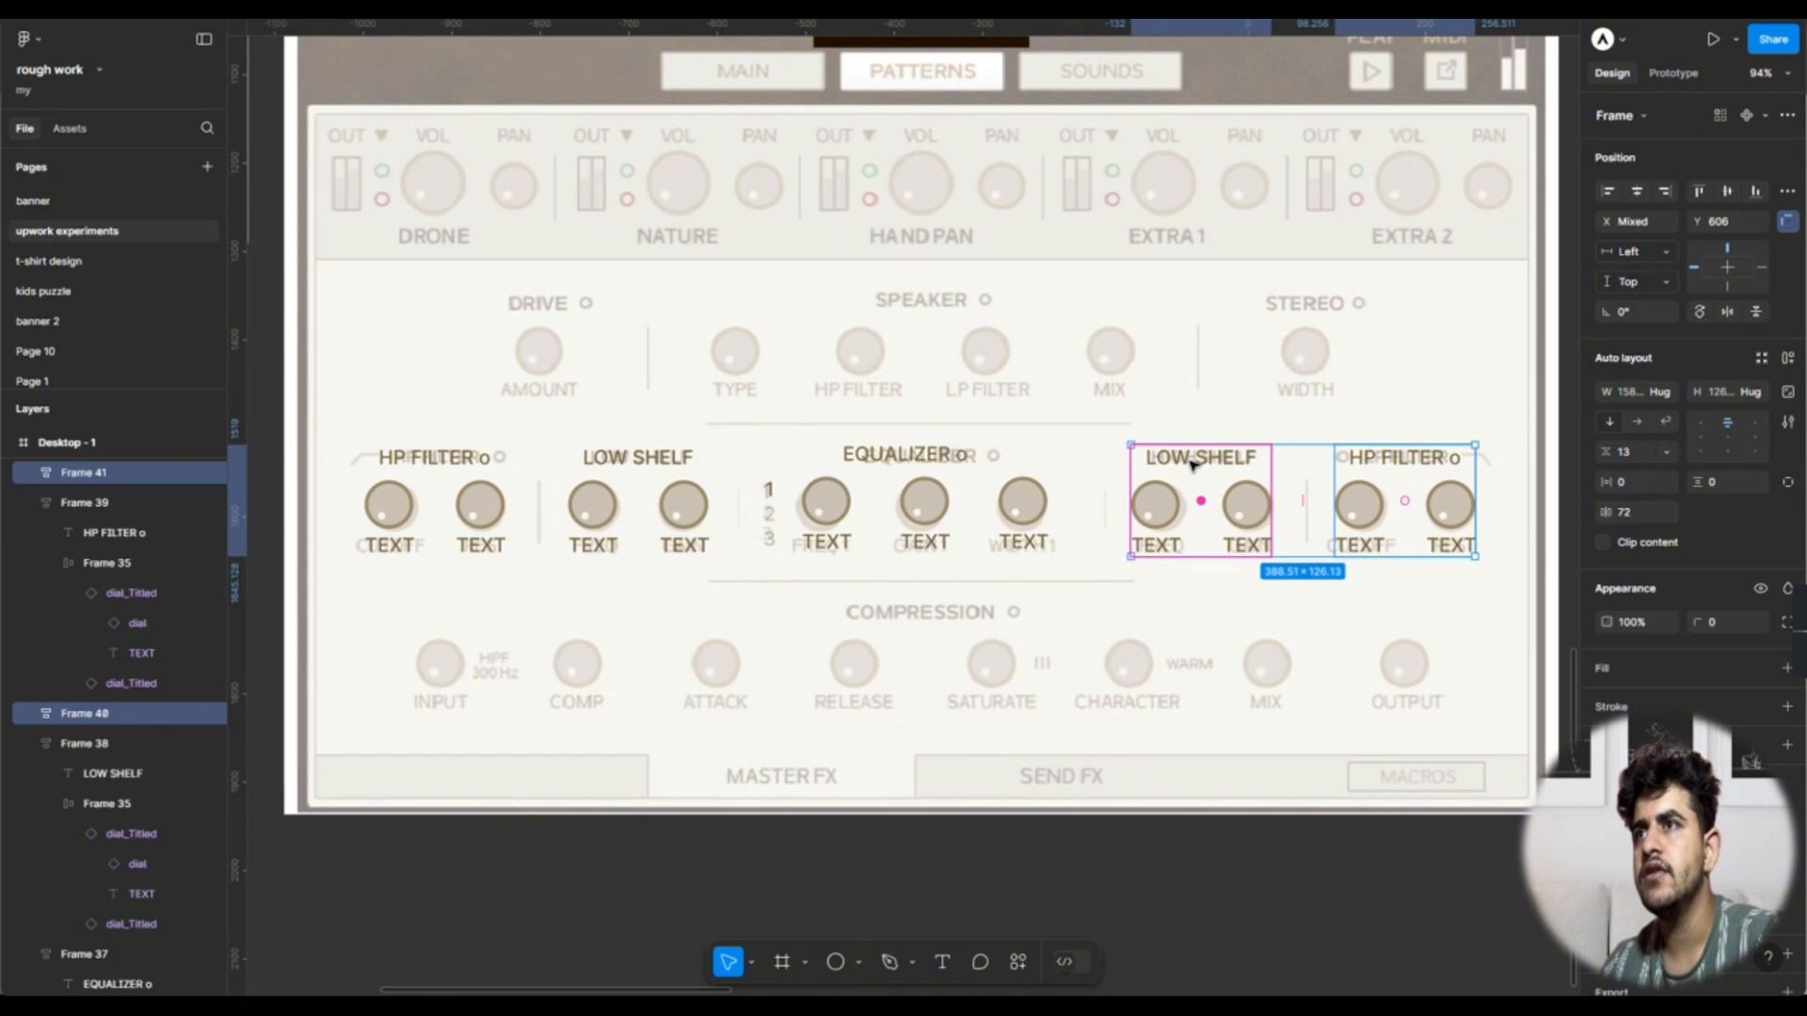
# Step: Change the title of the copied LOW SHELF section to HIGH SHELF
pyautogui.click(1192, 464)
pyautogui.doubleClick(1167, 459)
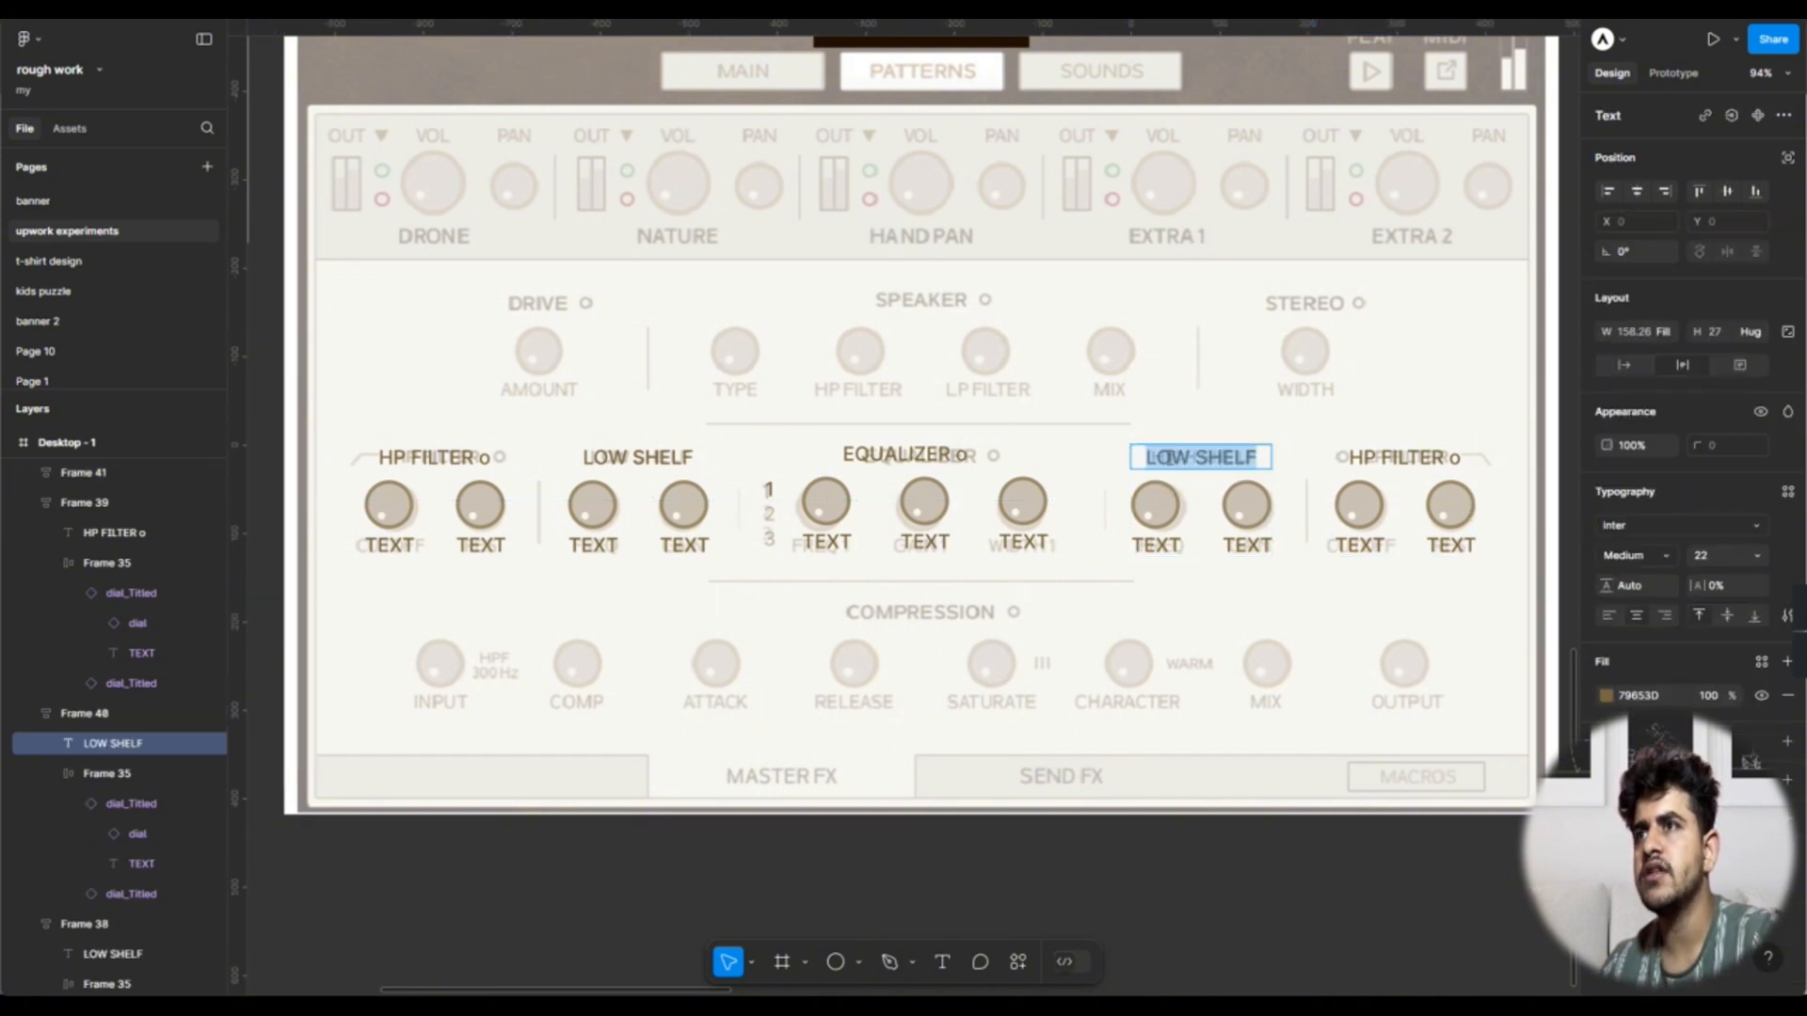
pyautogui.click(1172, 459)
pyautogui.doubleClick(1157, 458)
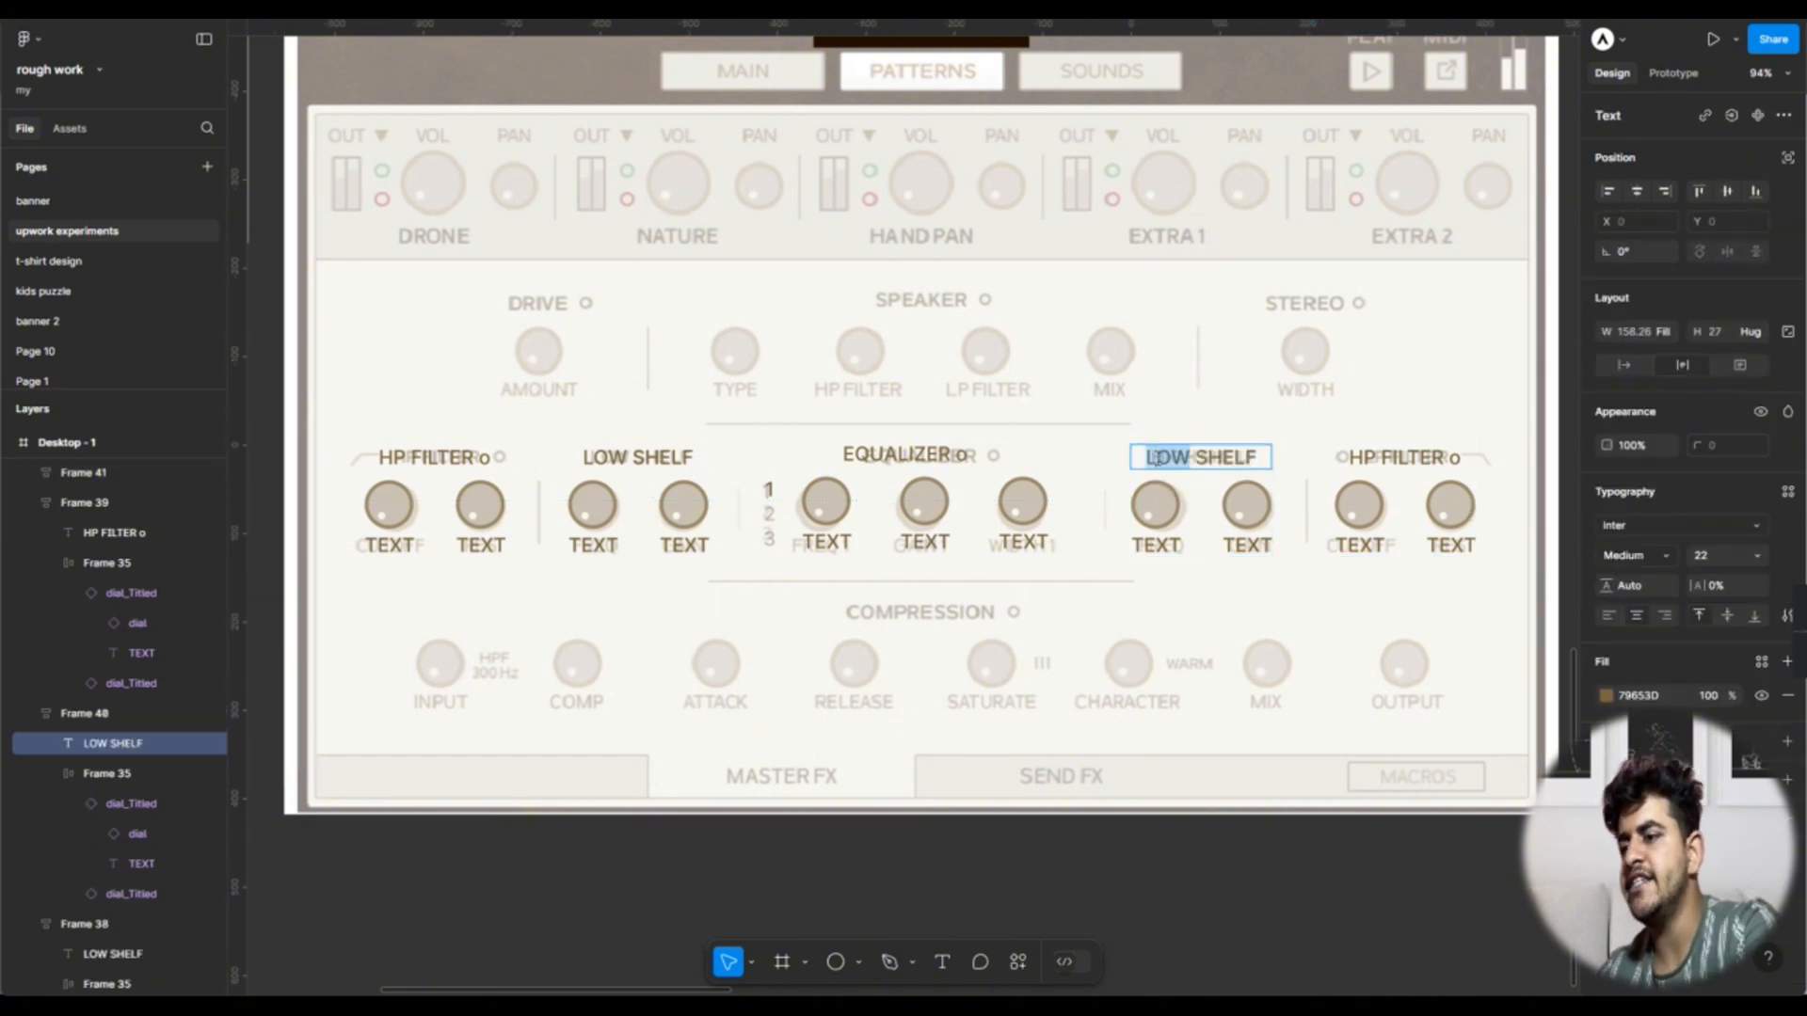
pyautogui.write('HIGH')
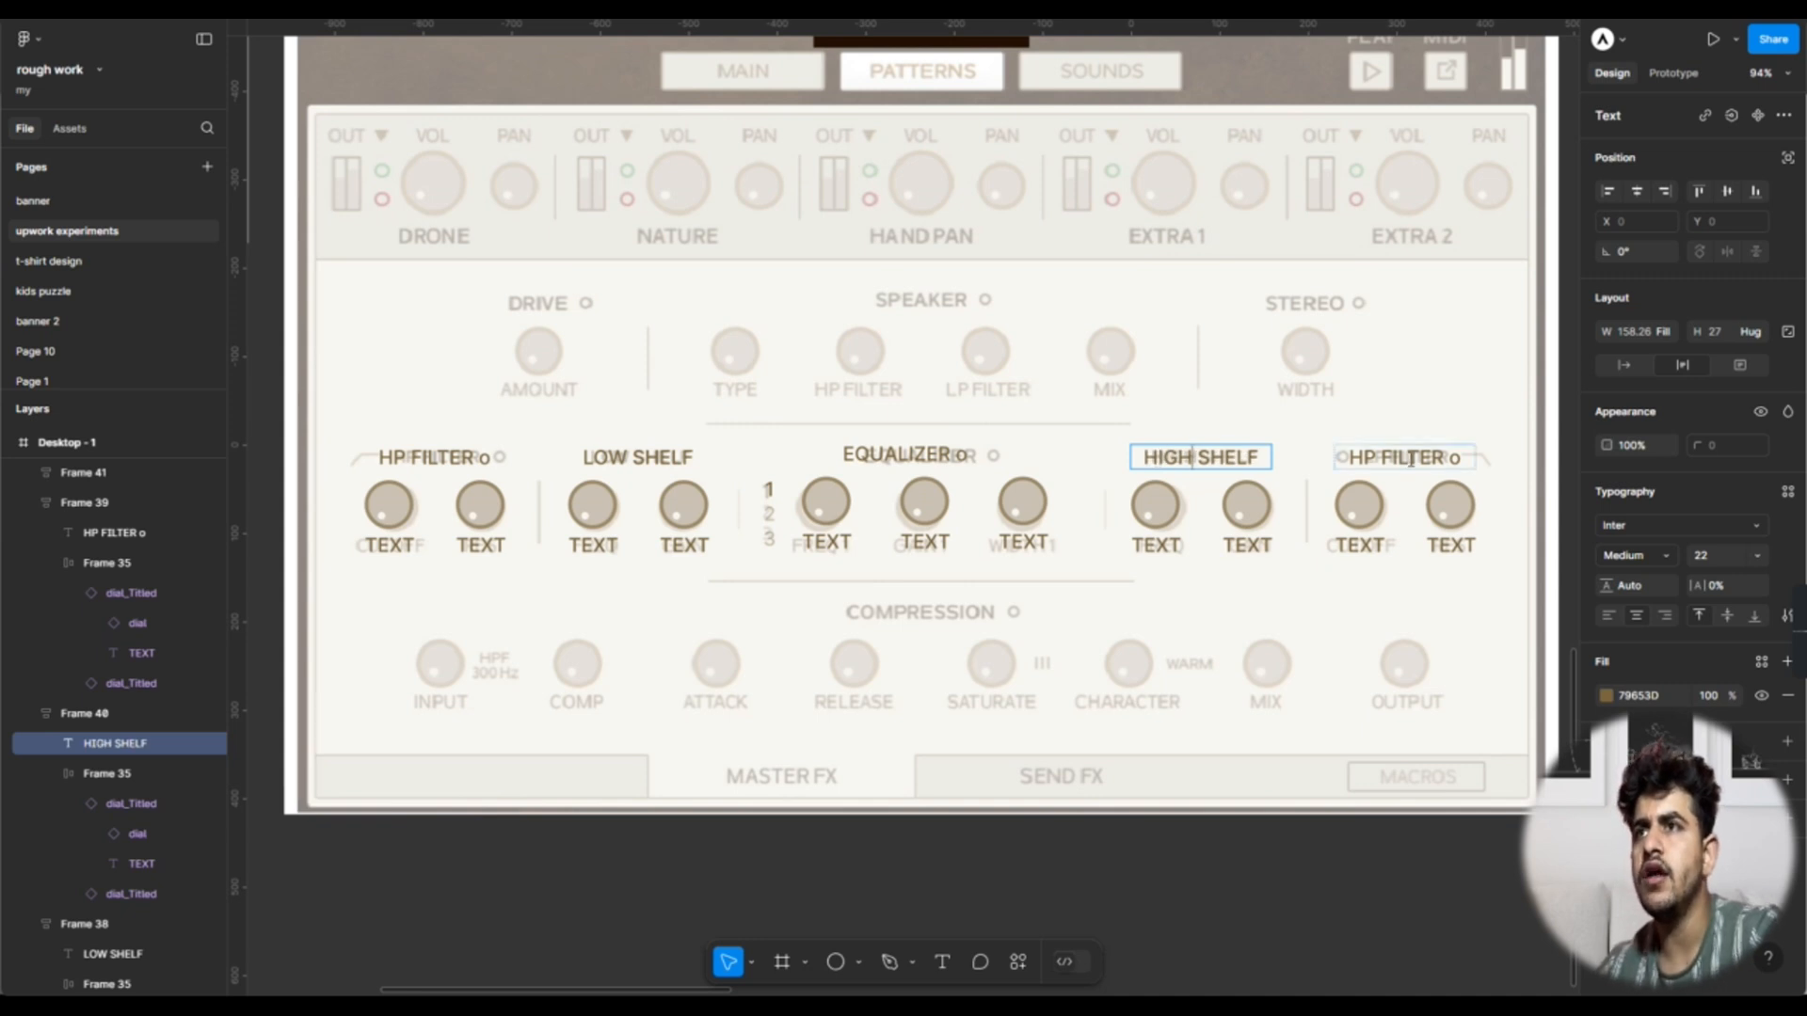
# Step: Change the title of the copied HP FILTER section to LP FILTER o
pyautogui.doubleClick(1380, 458)
pyautogui.tripleClick(1364, 458)
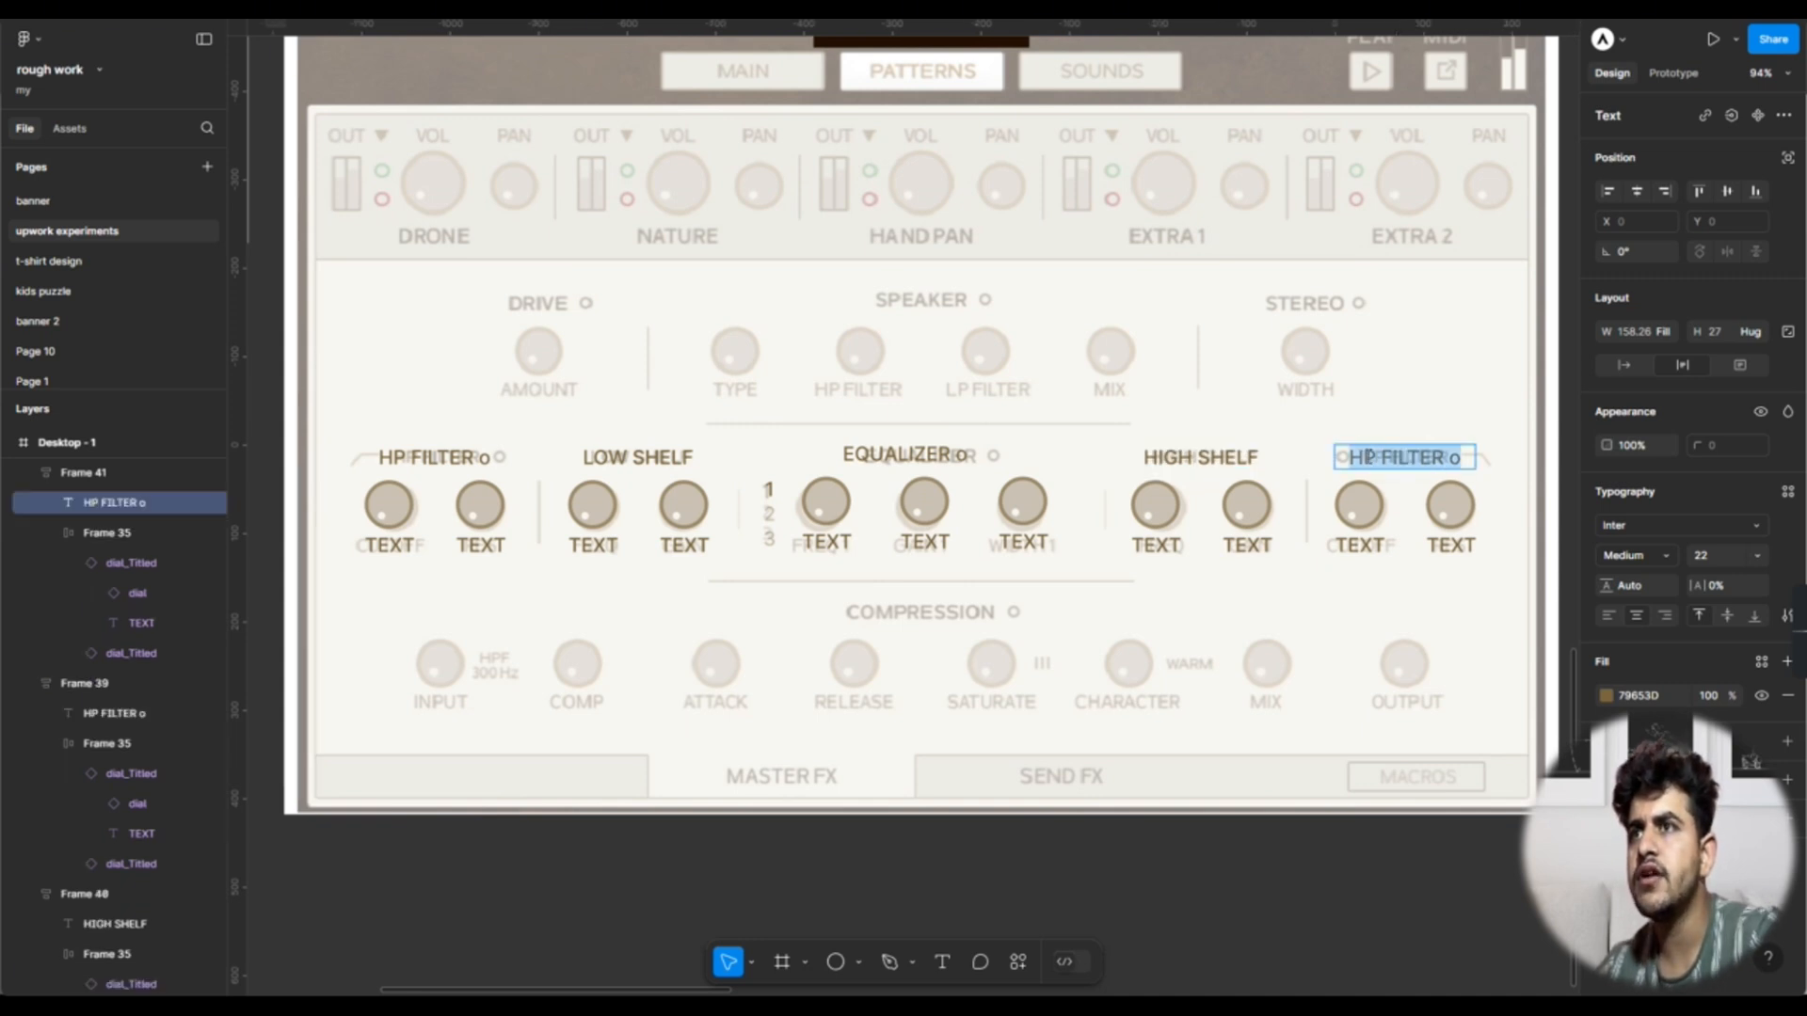
pyautogui.click(1371, 455)
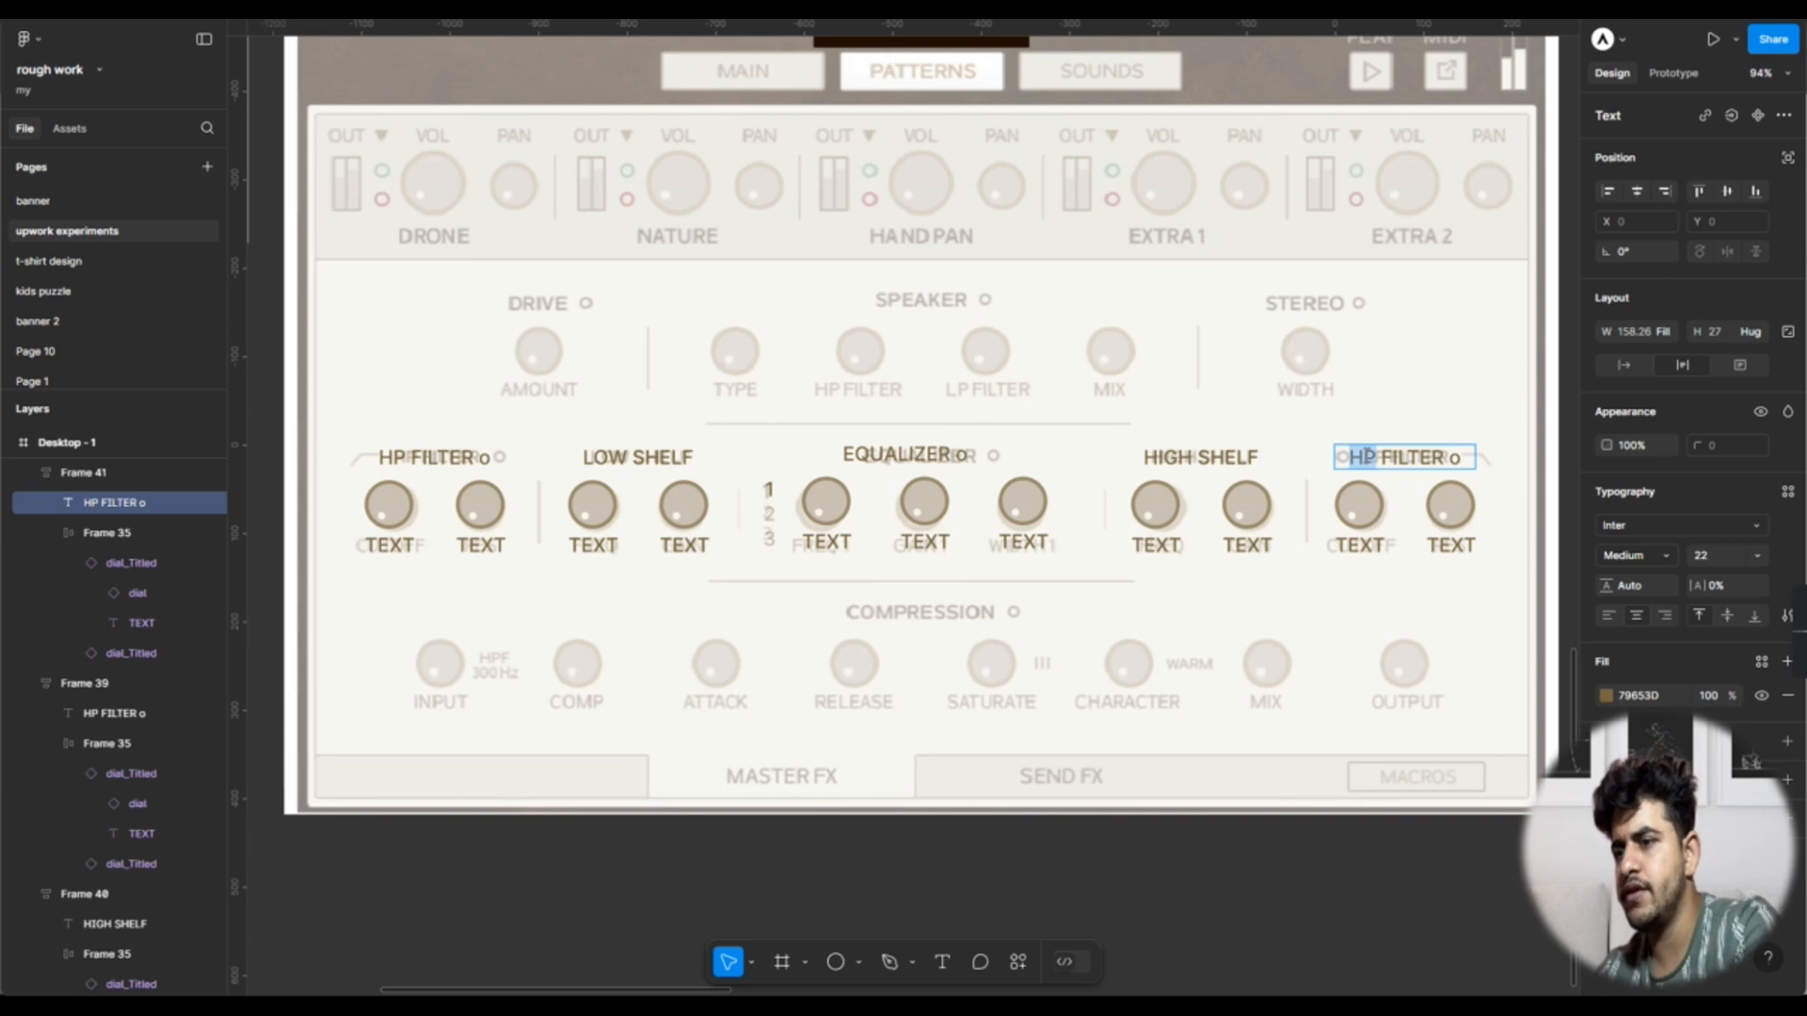
pyautogui.write('LP')
pyautogui.press('Escape')
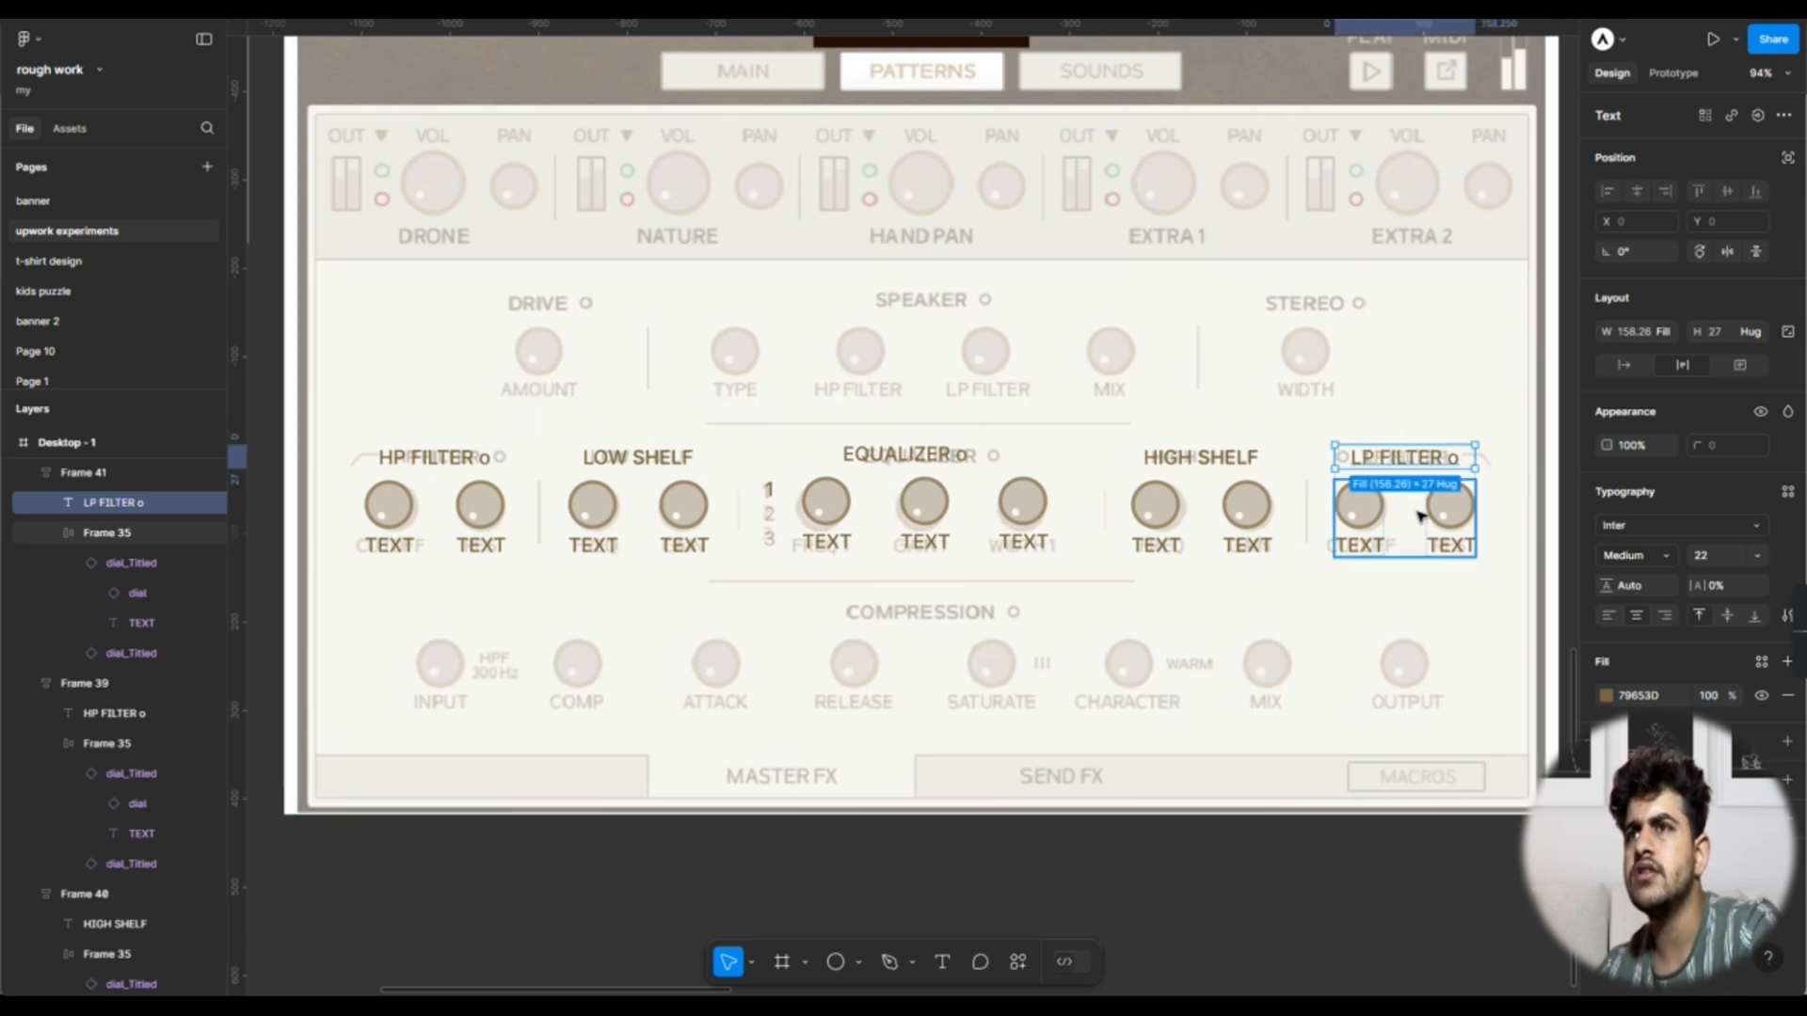
pyautogui.moveTo(1419, 517); pyautogui.dragTo(1425, 564)
pyautogui.click(1409, 674)
pyautogui.click(1406, 515)
pyautogui.click(1376, 618)
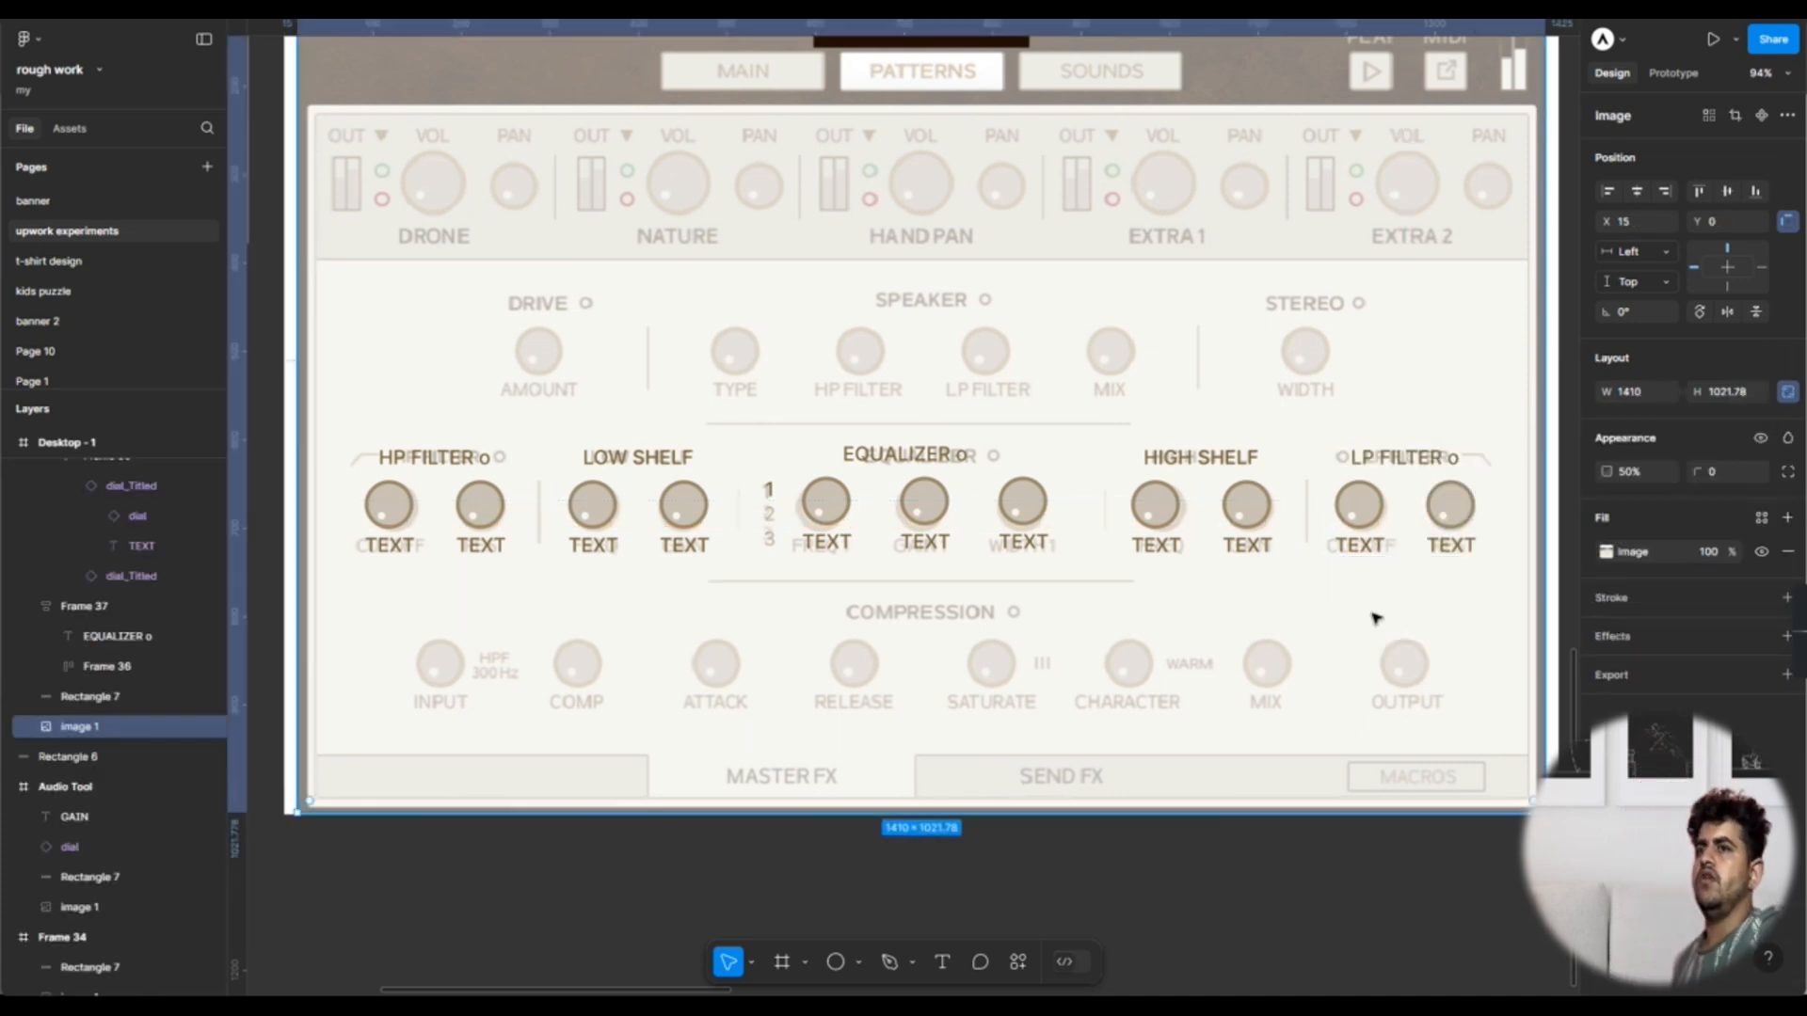
# Step: Move the o in the LP FILTER title to the front so it reads o LP FILTER
pyautogui.doubleClick(1451, 458)
pyautogui.moveTo(1446, 459); pyautogui.dragTo(1468, 461)
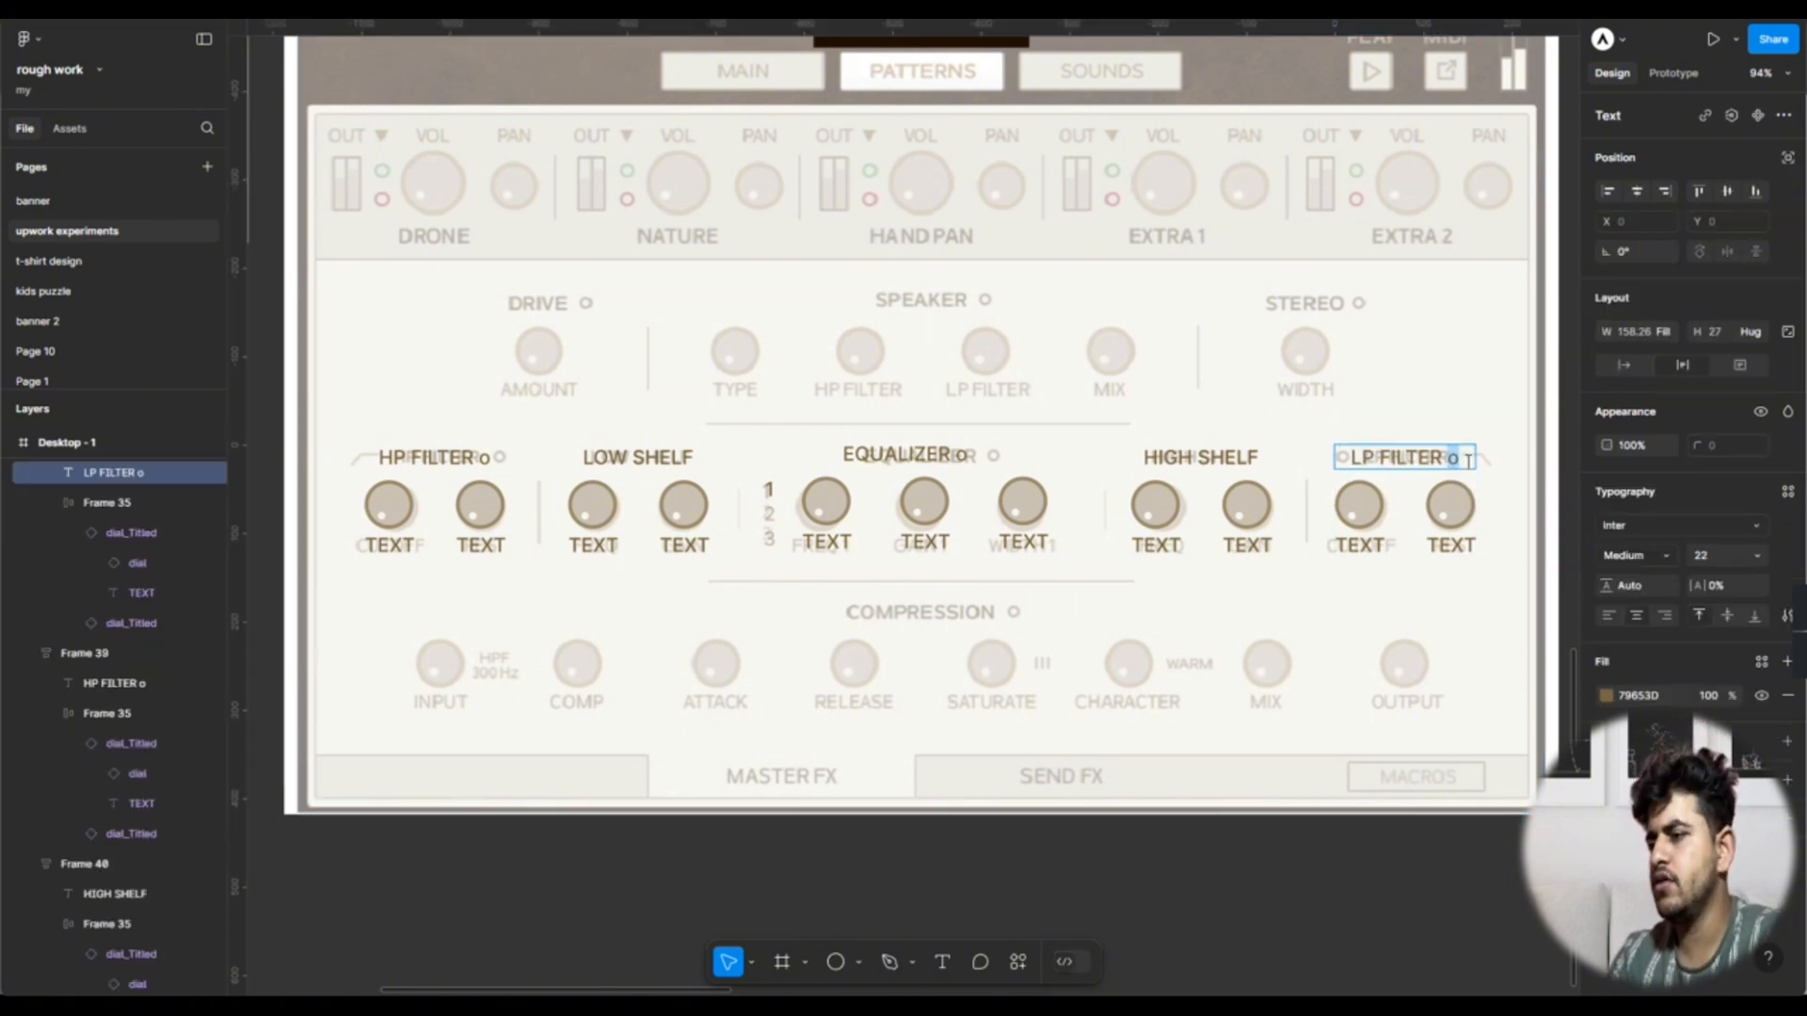
pyautogui.press('BackSpace')
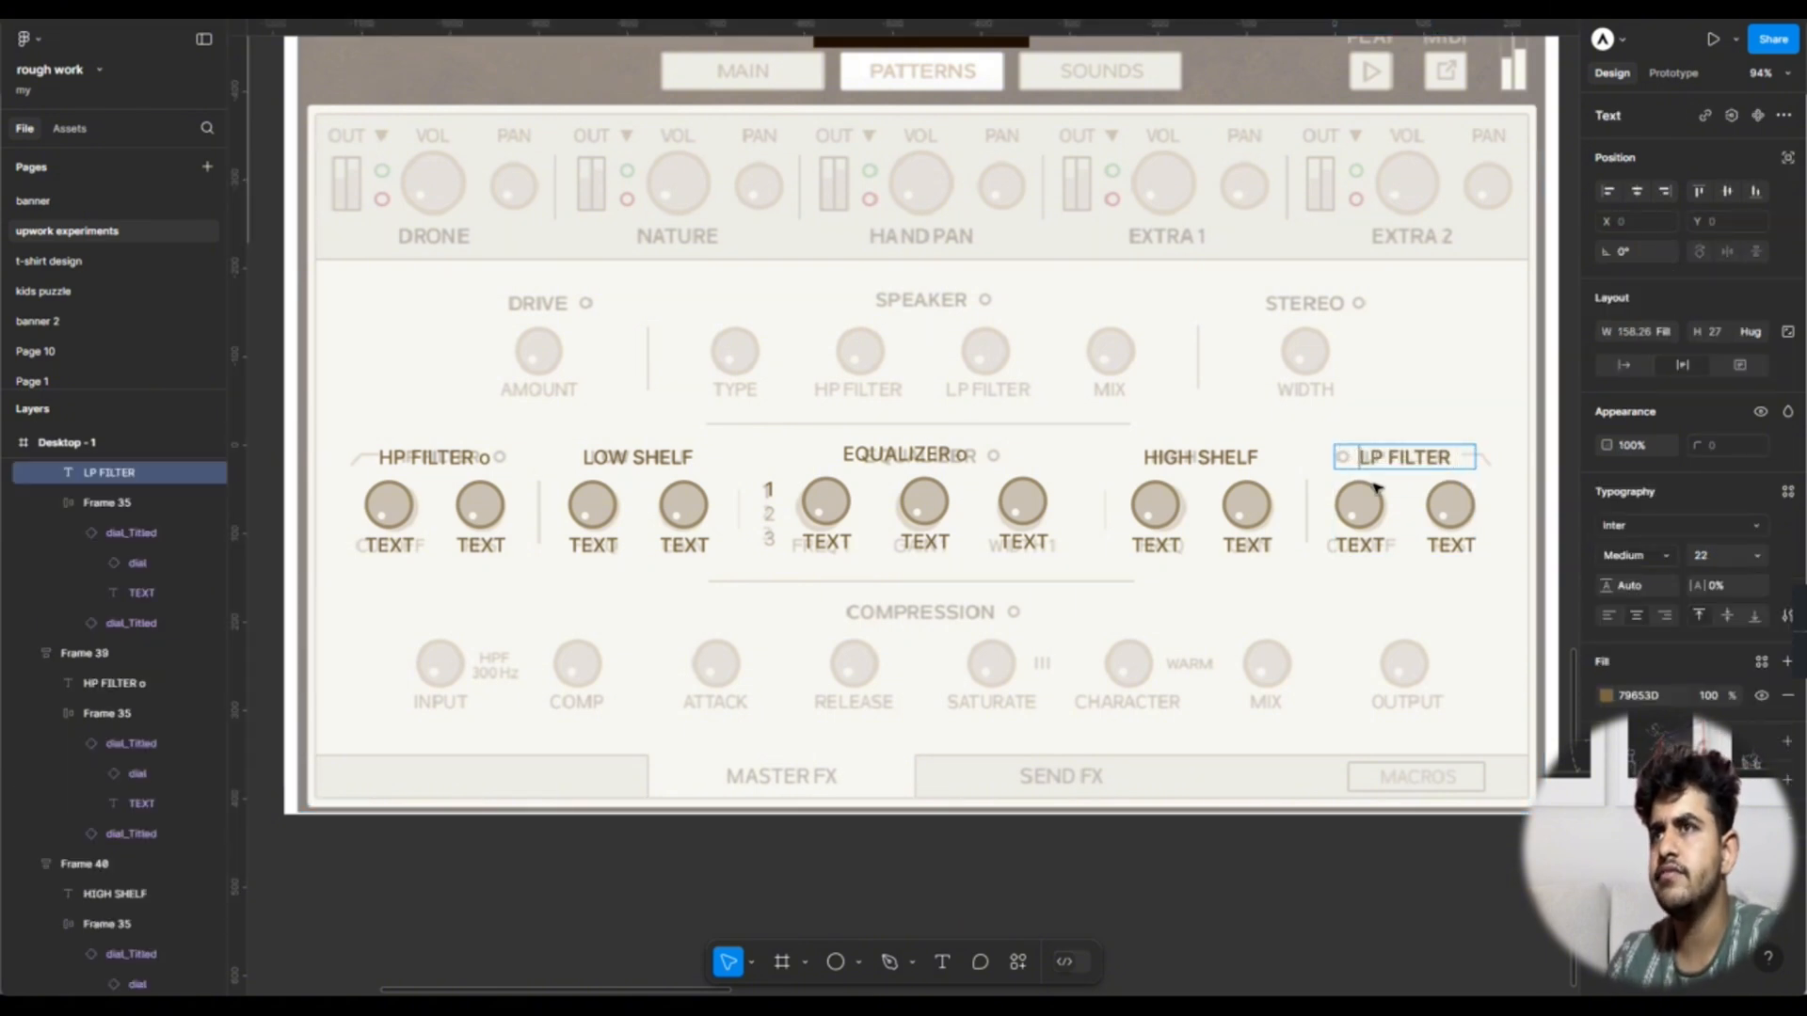
pyautogui.write('o')
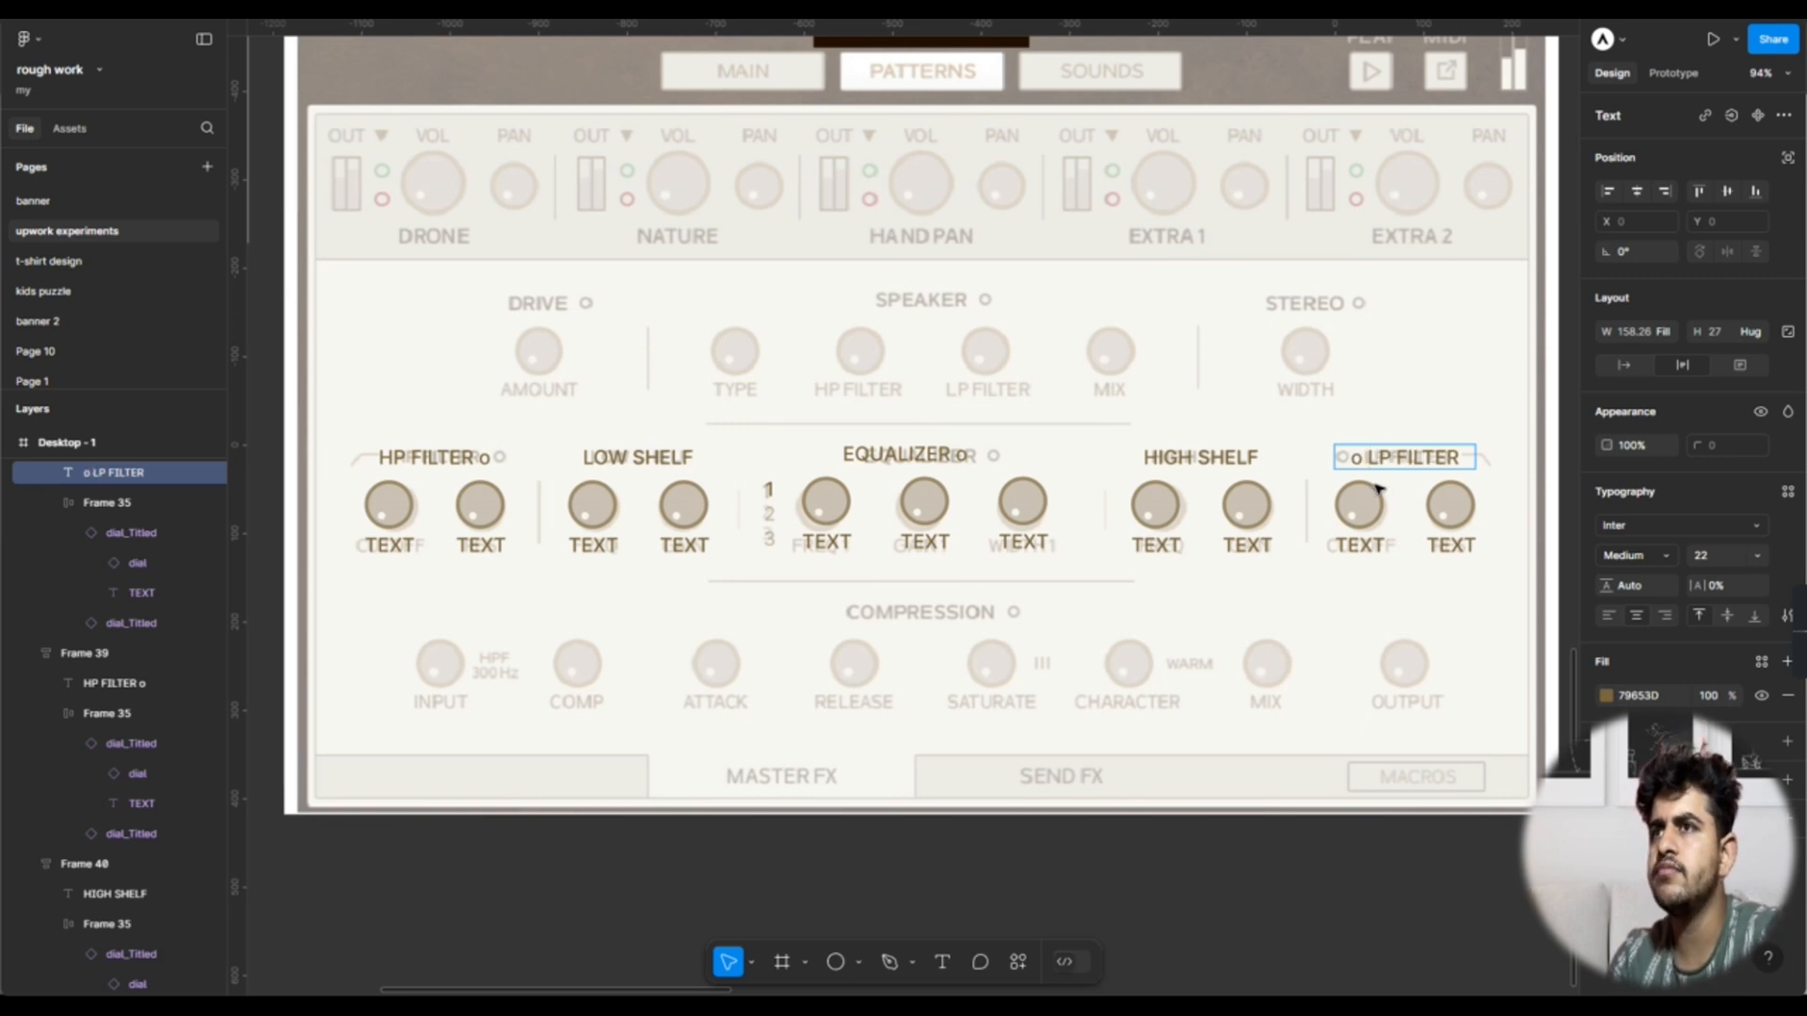
pyautogui.press('Escape')
# Step: Wrap the HP FILTER, LOW SHELF, EQUALIZER, HIGH SHELF and LP FILTER sections in one horizontal auto layout frame
pyautogui.scroll(-3, 1435, 646)
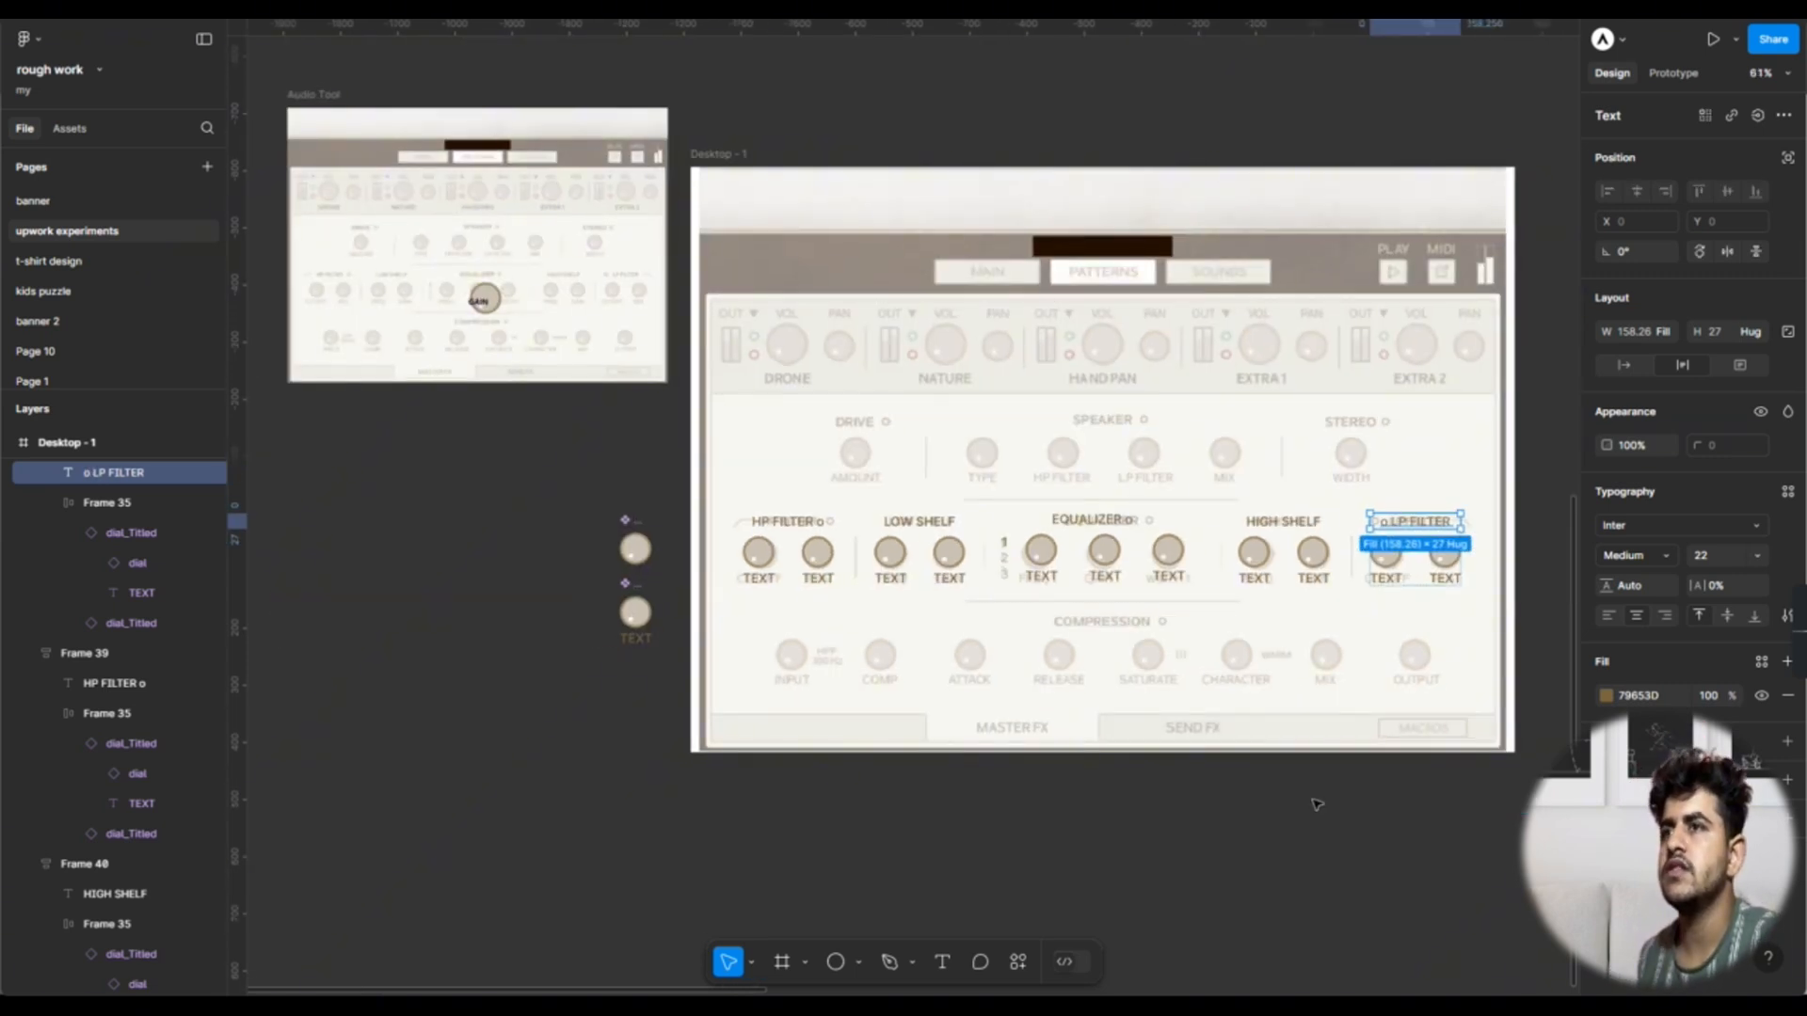
pyautogui.click(1195, 908)
pyautogui.scroll(3, 997, 563)
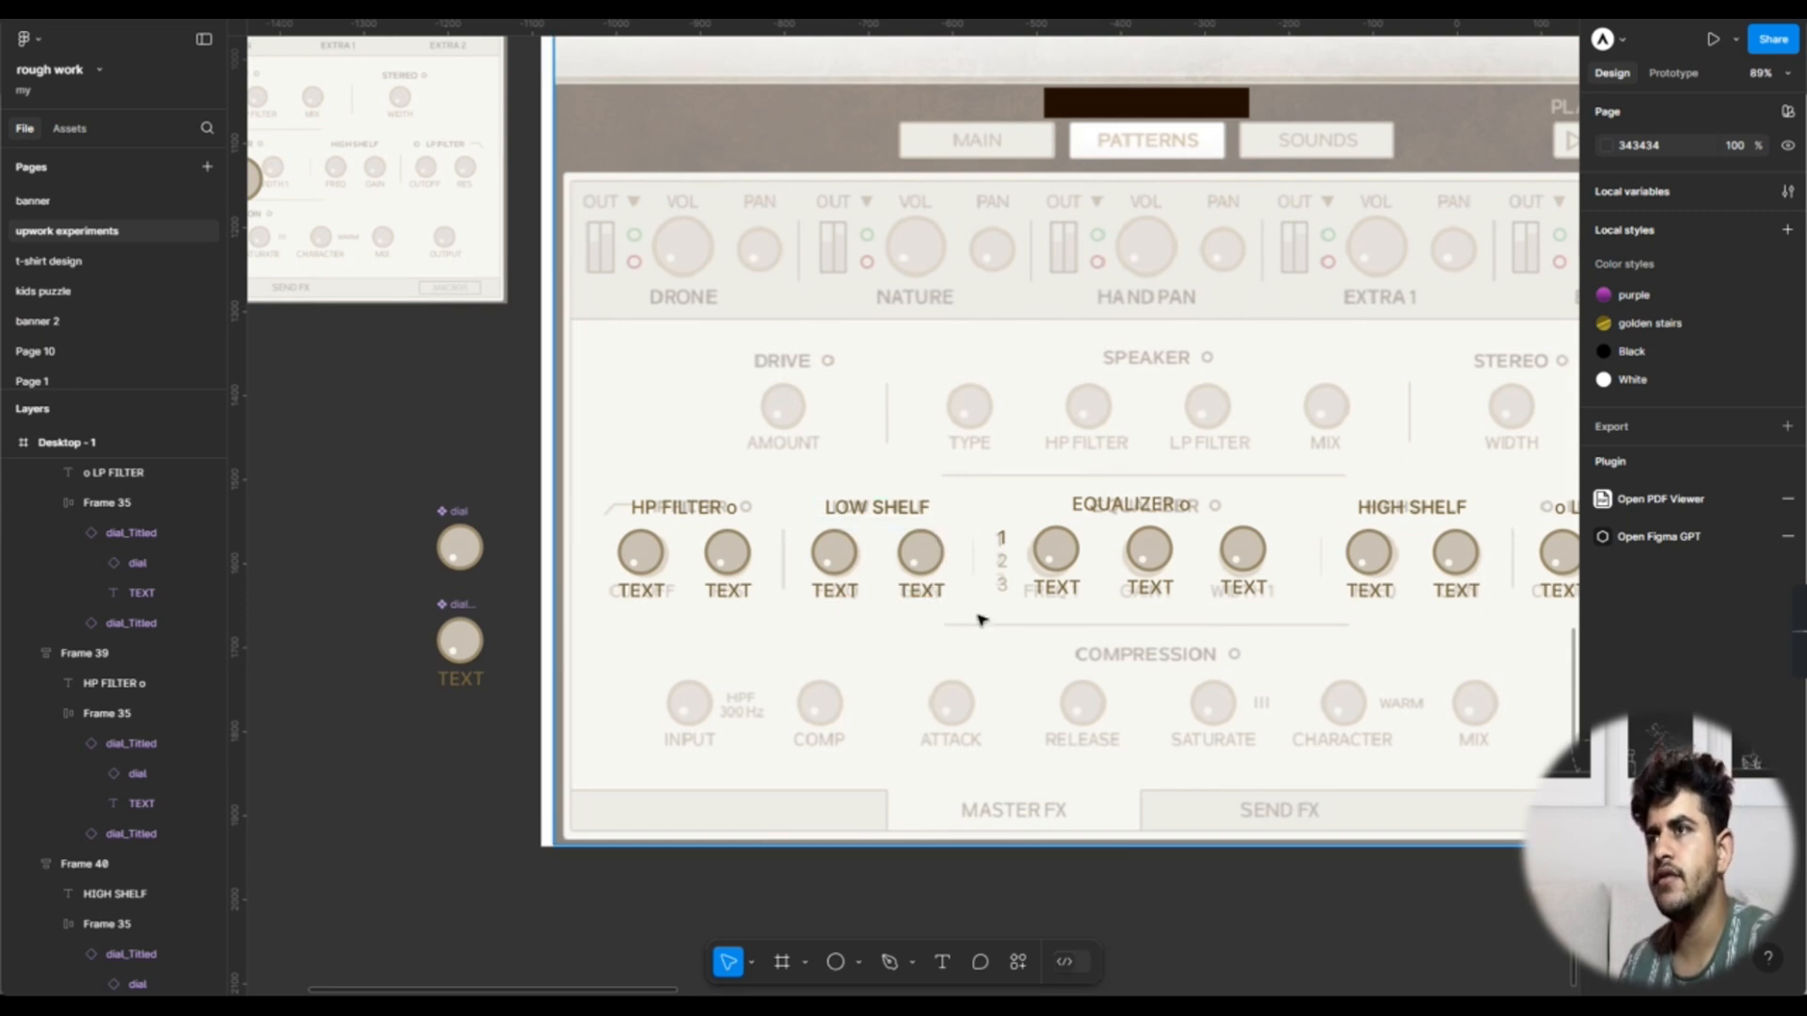
pyautogui.hscroll(4, 1049, 549)
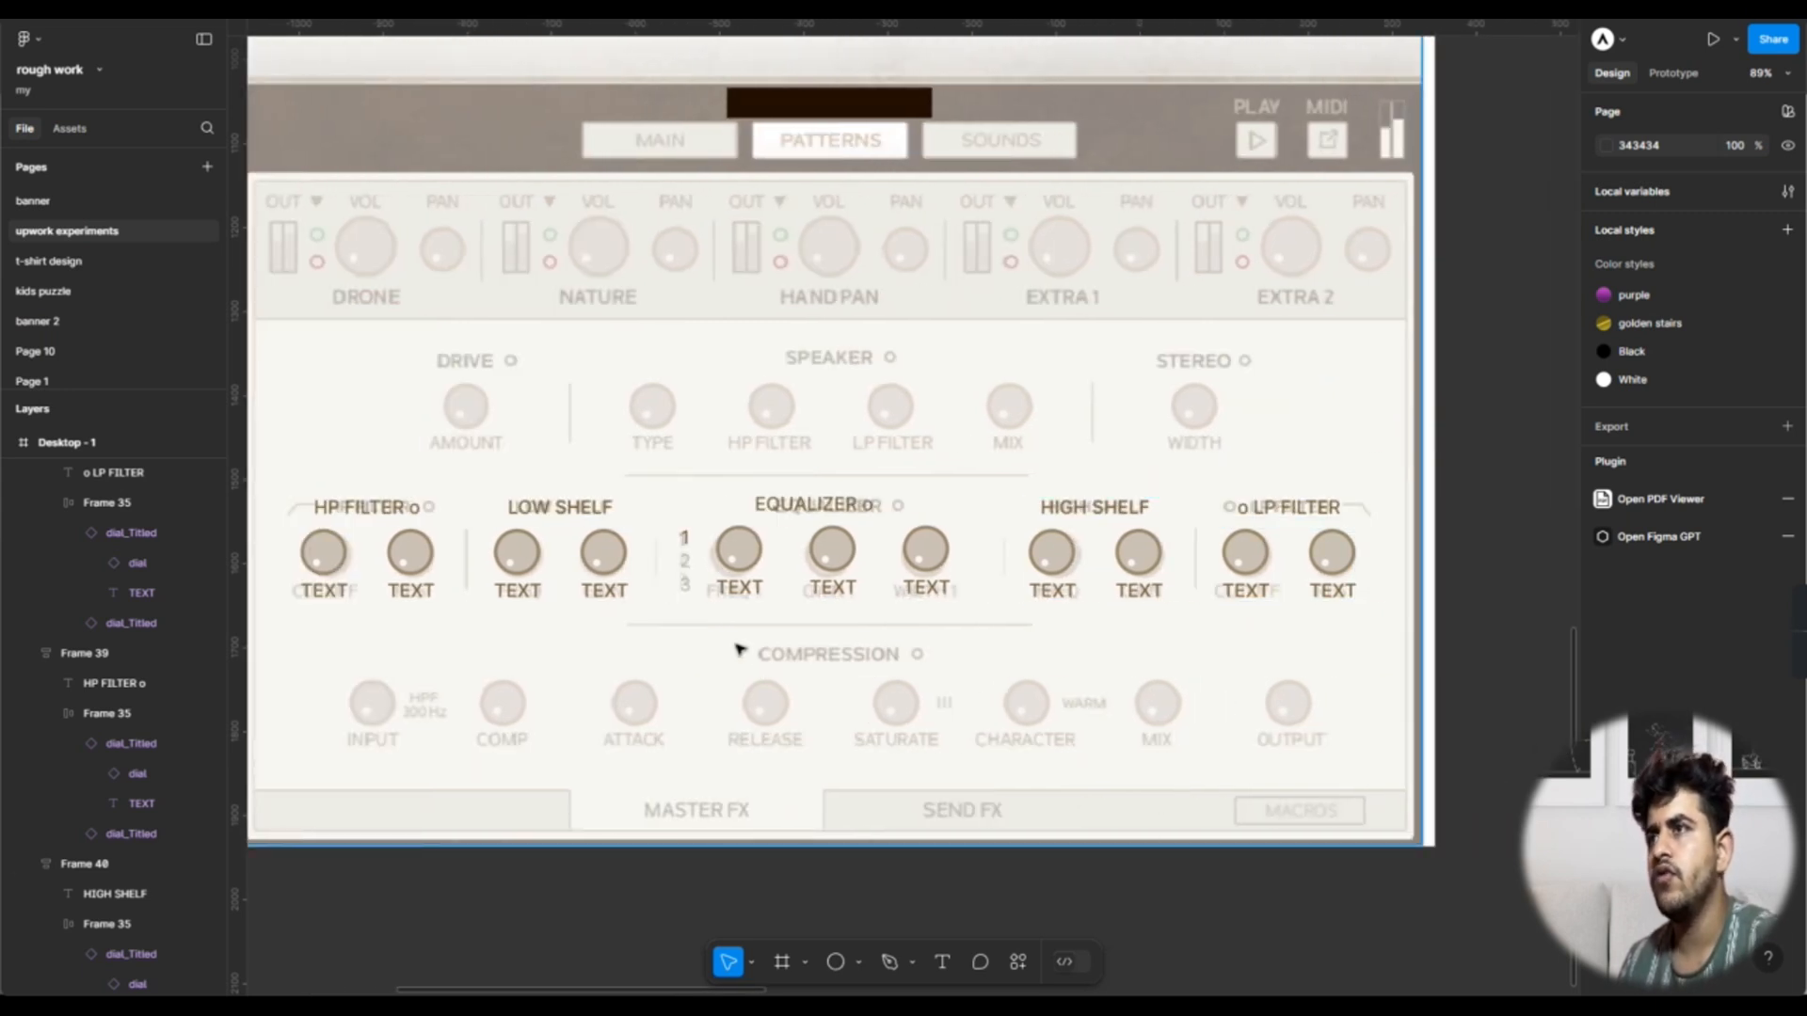
pyautogui.hscroll(-3, 739, 650)
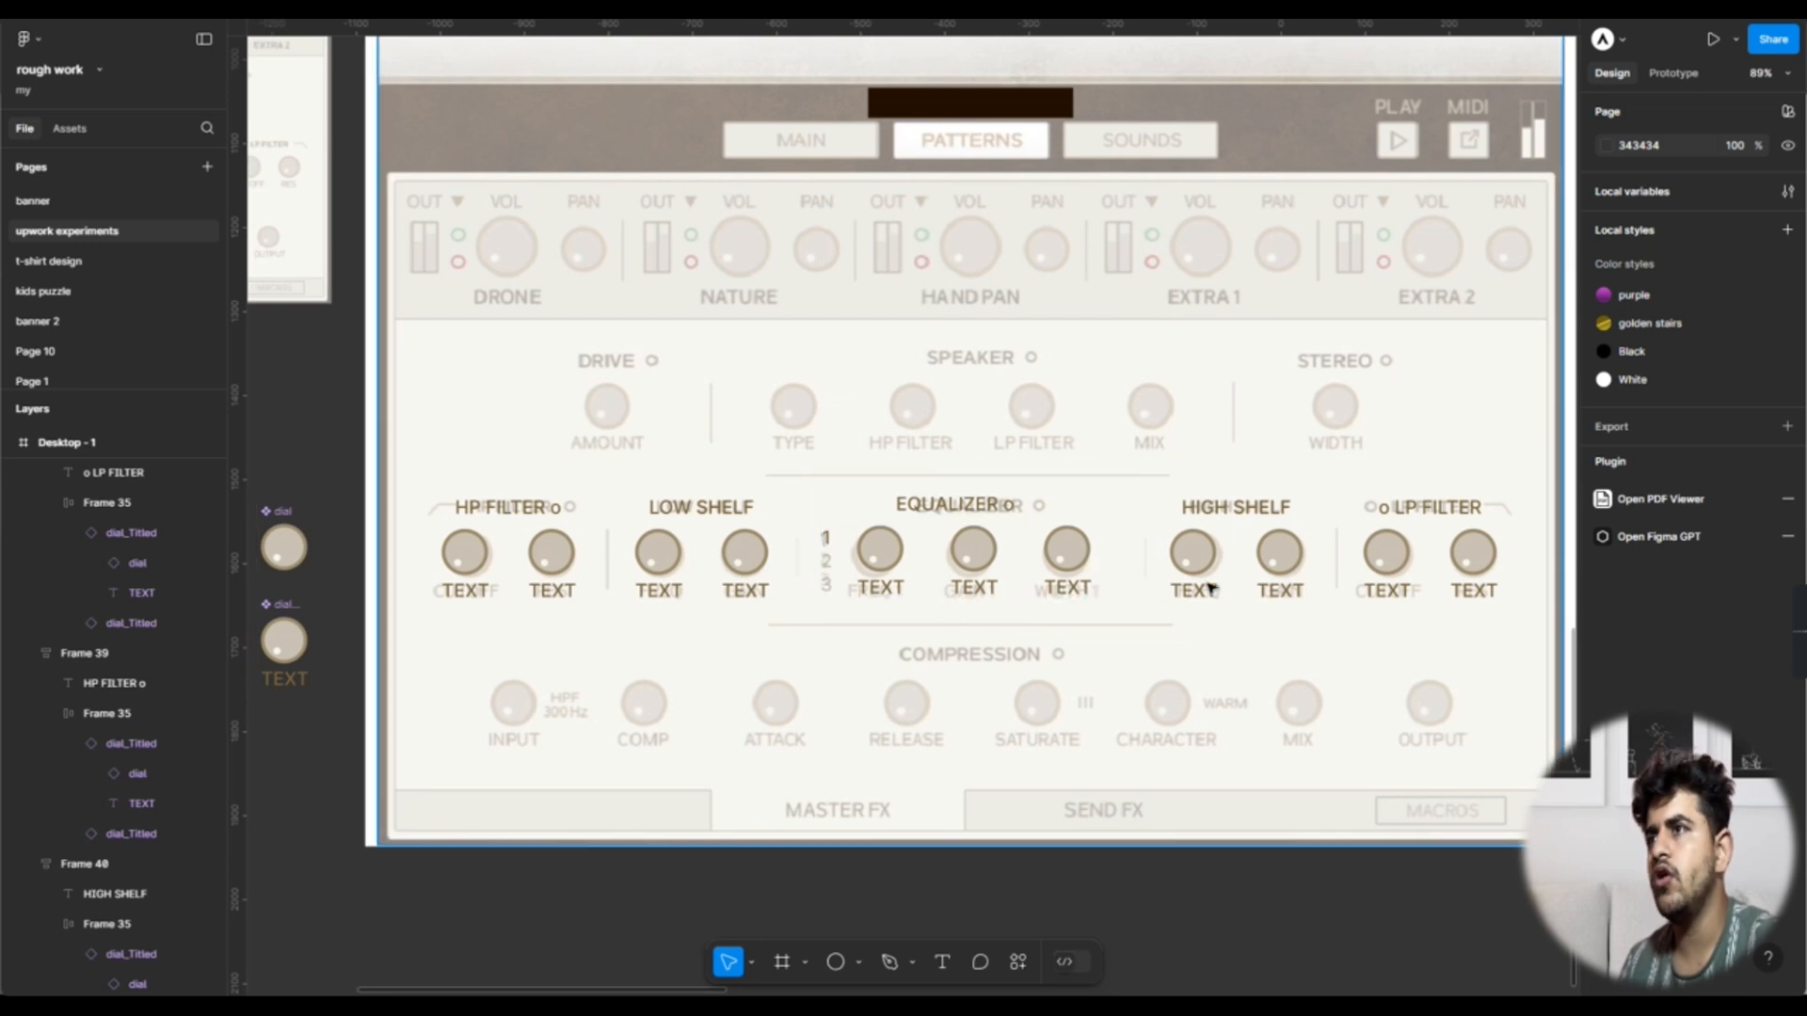
pyautogui.scroll(4, 596, 626)
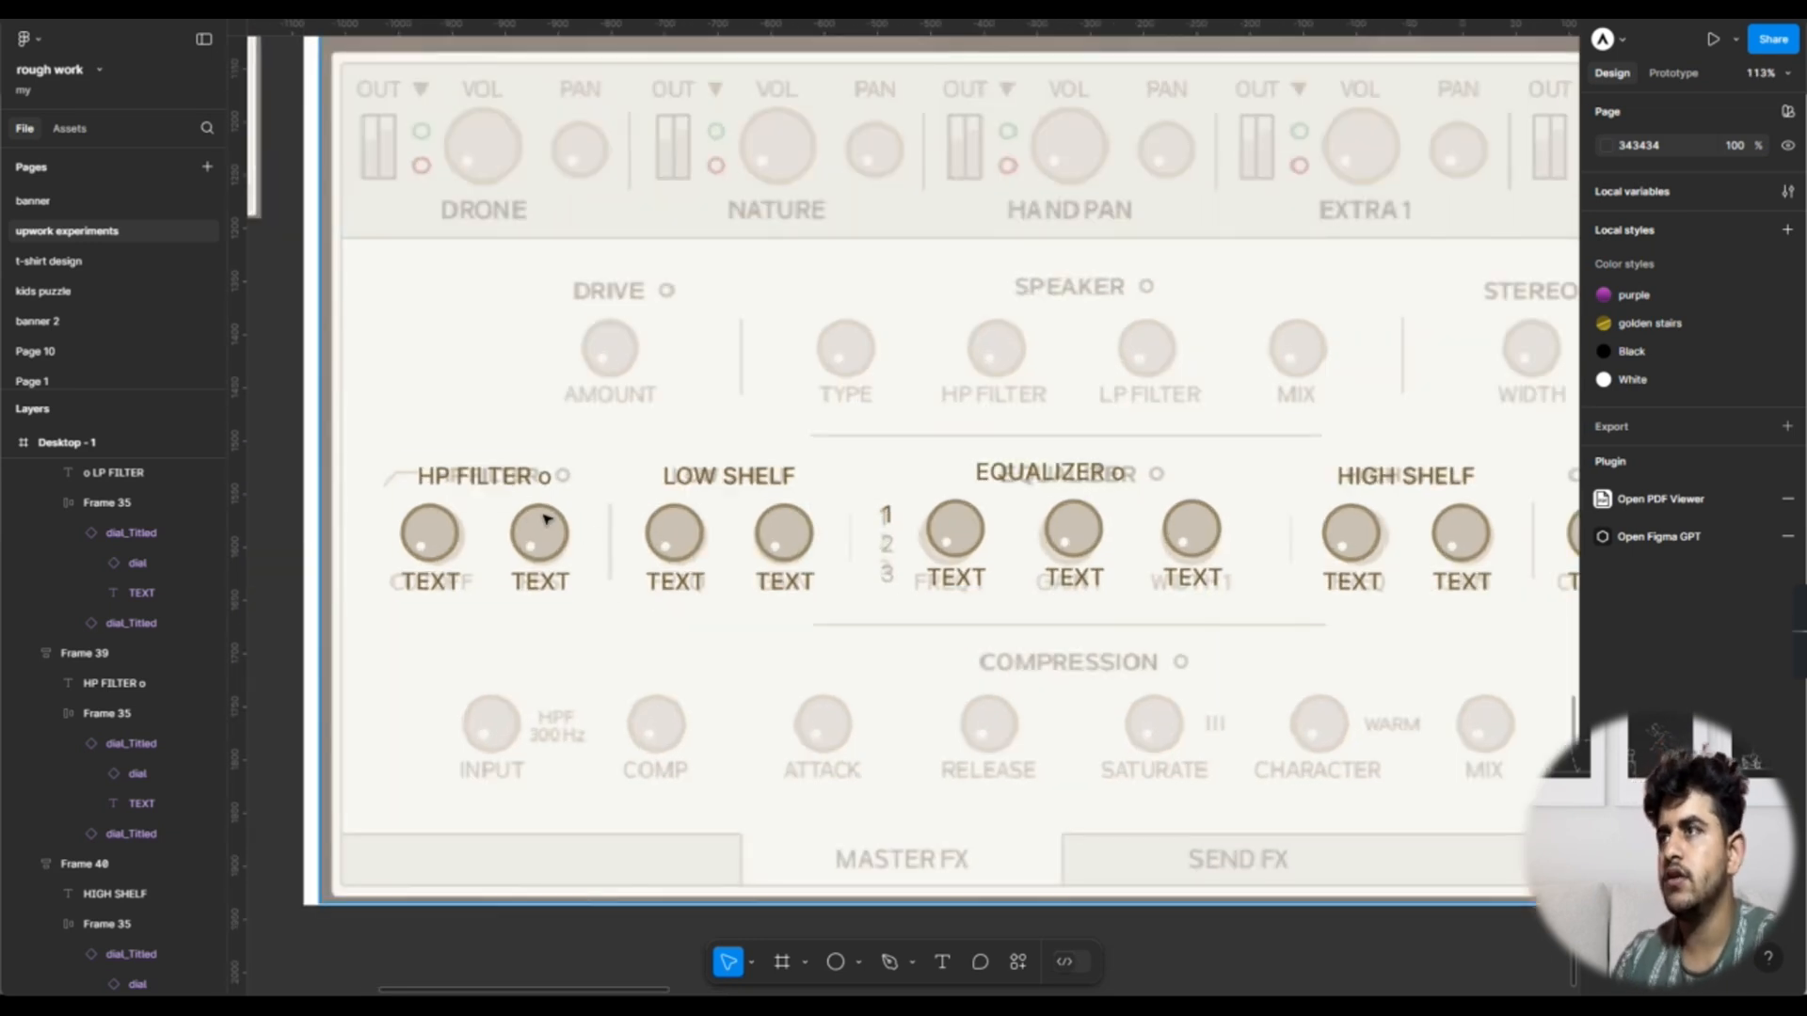
pyautogui.keyDown('shift'); pyautogui.click(779, 528); pyautogui.keyUp('shift')
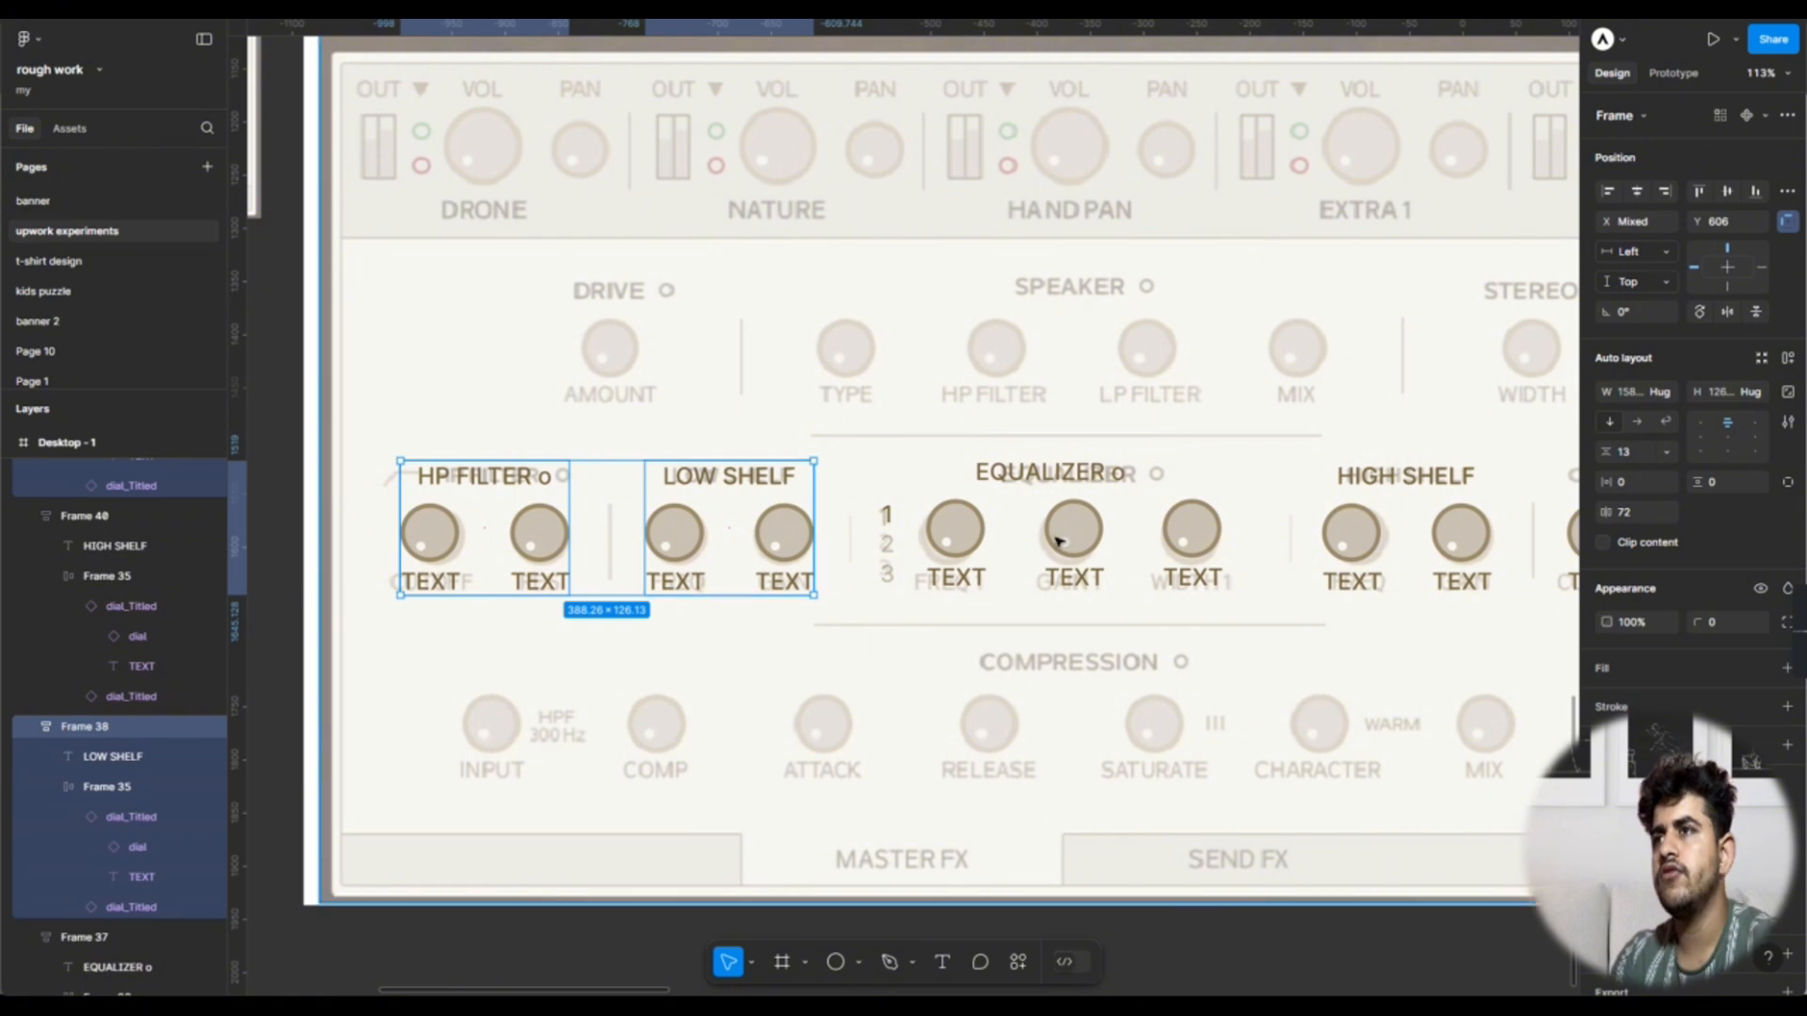
pyautogui.keyDown('shift'); pyautogui.click(1060, 528); pyautogui.keyUp('shift')
pyautogui.keyDown('shift'); pyautogui.click(1426, 563); pyautogui.keyUp('shift')
pyautogui.hscroll(2, 1439, 532)
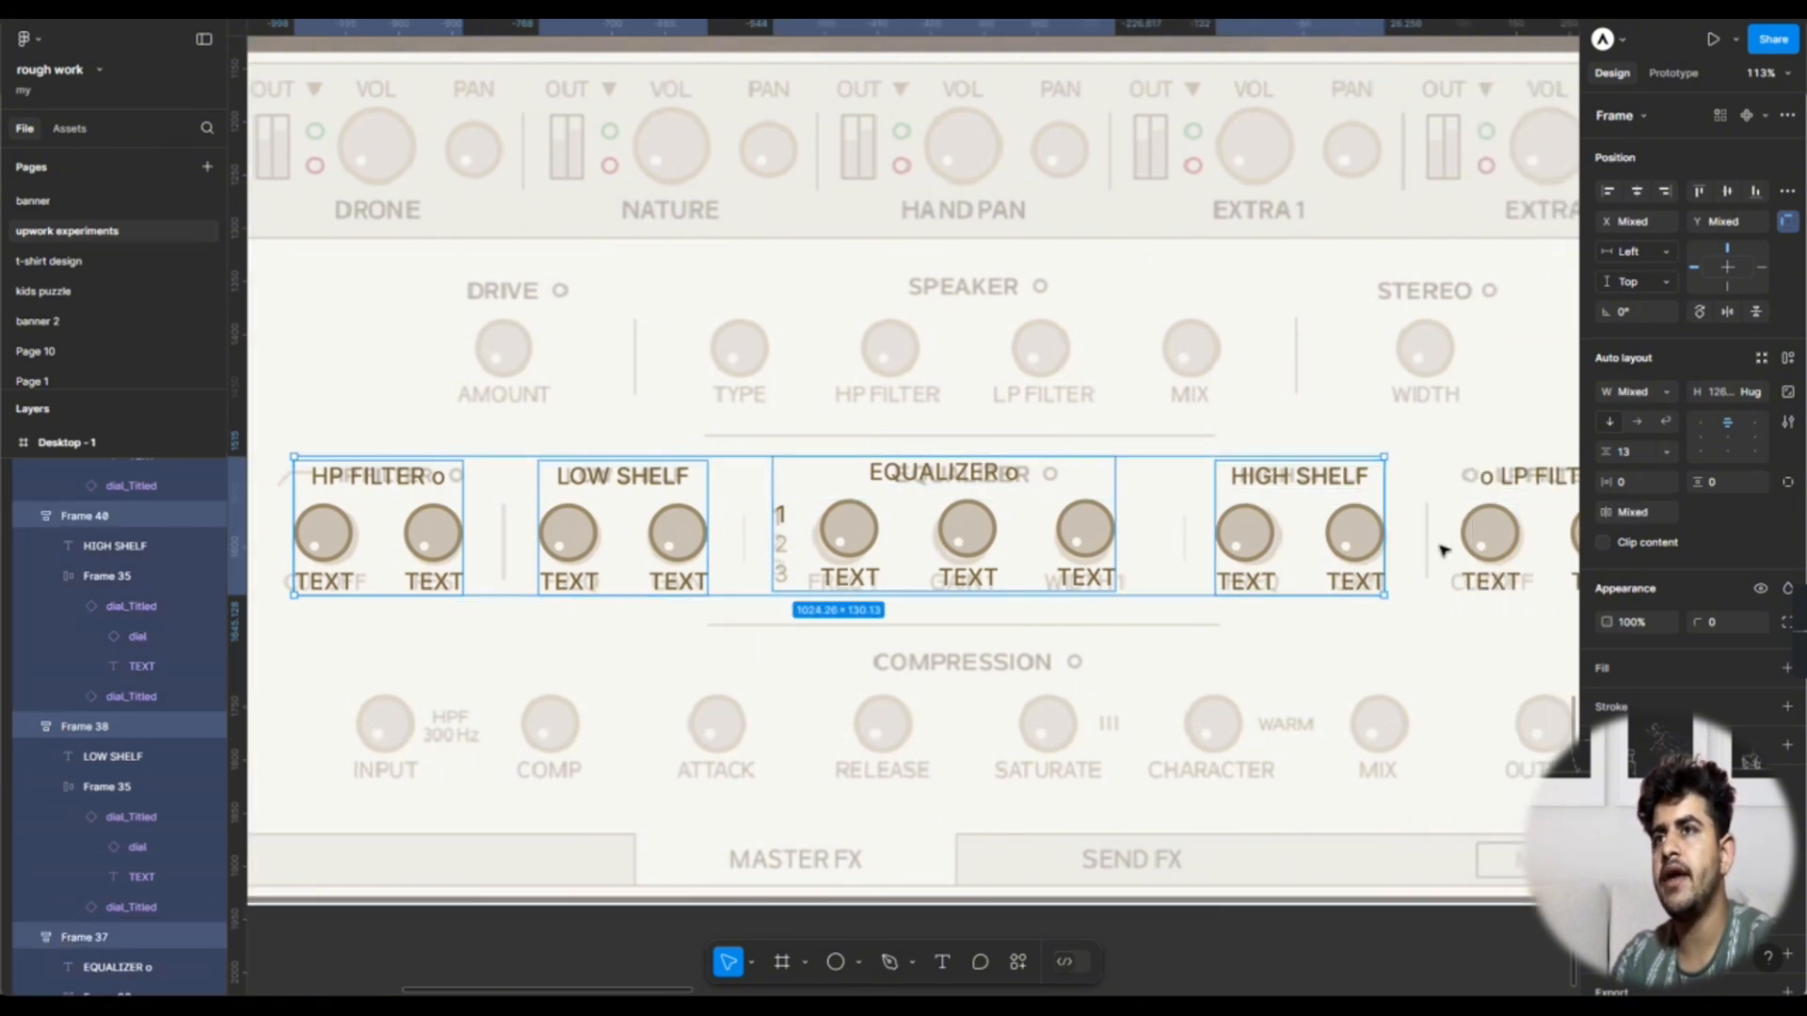
pyautogui.keyDown('shift'); pyautogui.click(1506, 532); pyautogui.keyUp('shift')
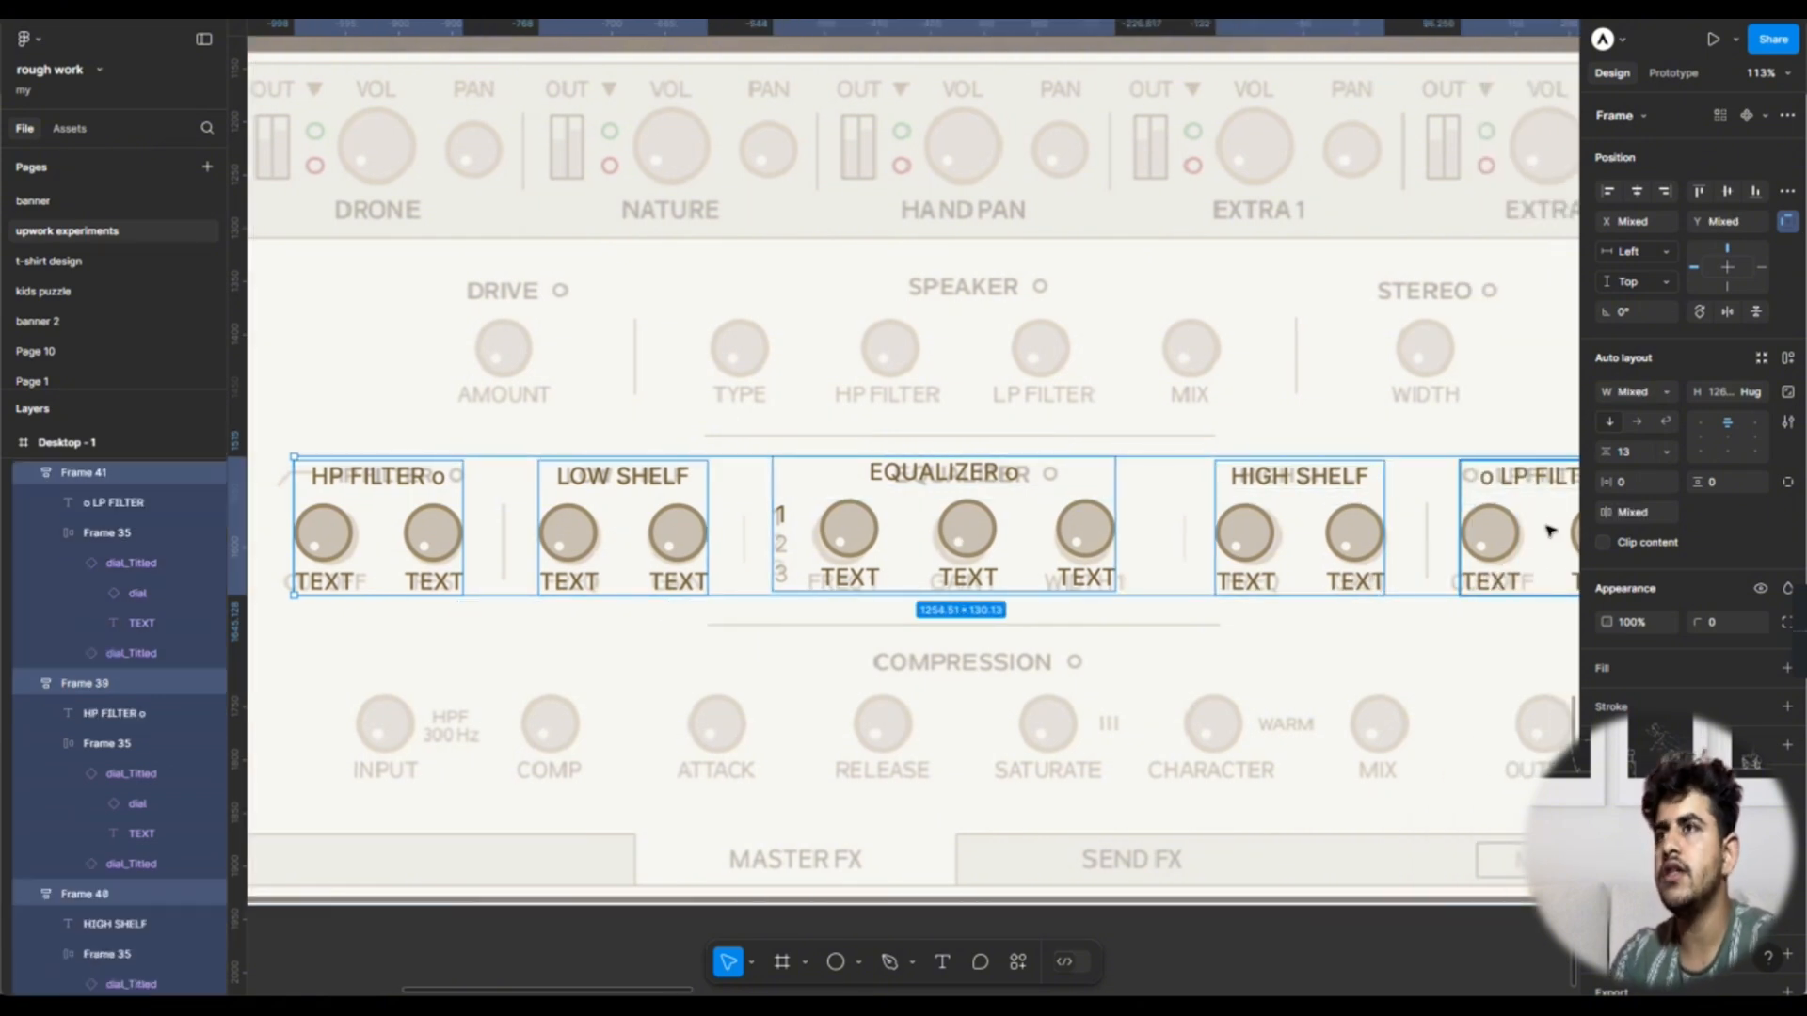
pyautogui.hotkey('shift', 'a')
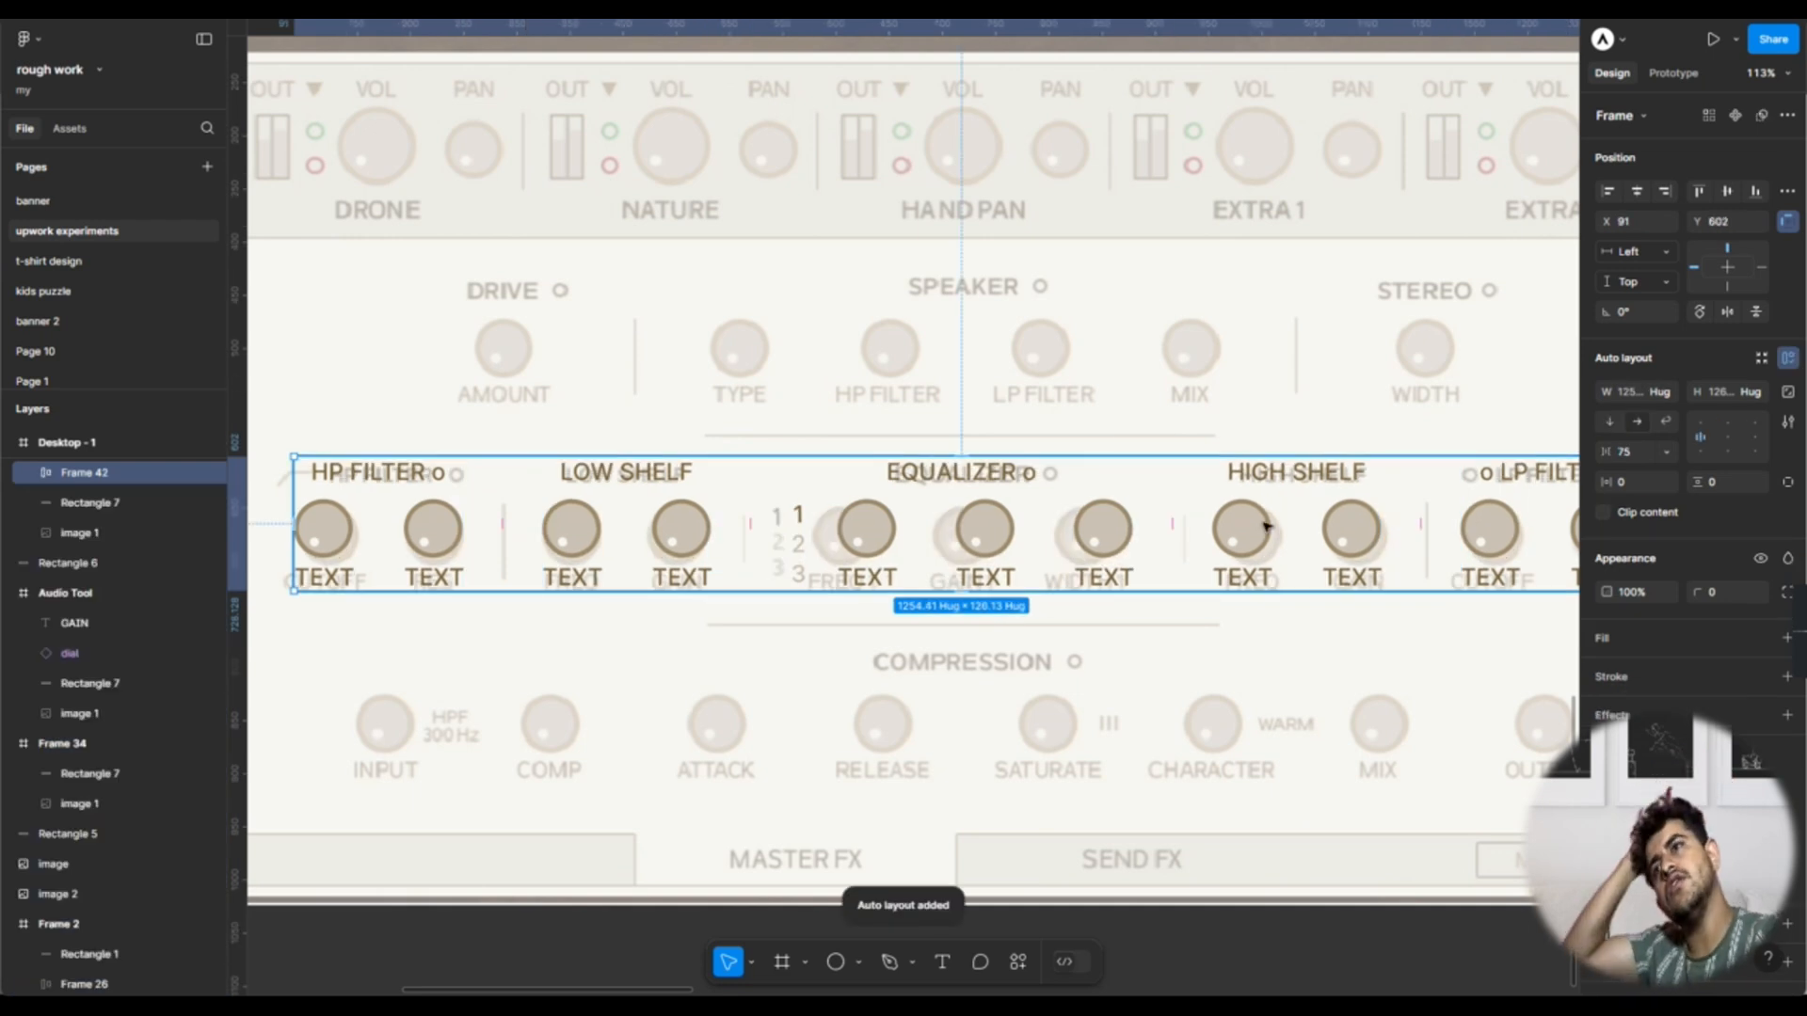
# Step: Draw a vertical divider line about 72 px long between the HP FILTER and LOW SHELF sections
pyautogui.hscroll(5, 1266, 525)
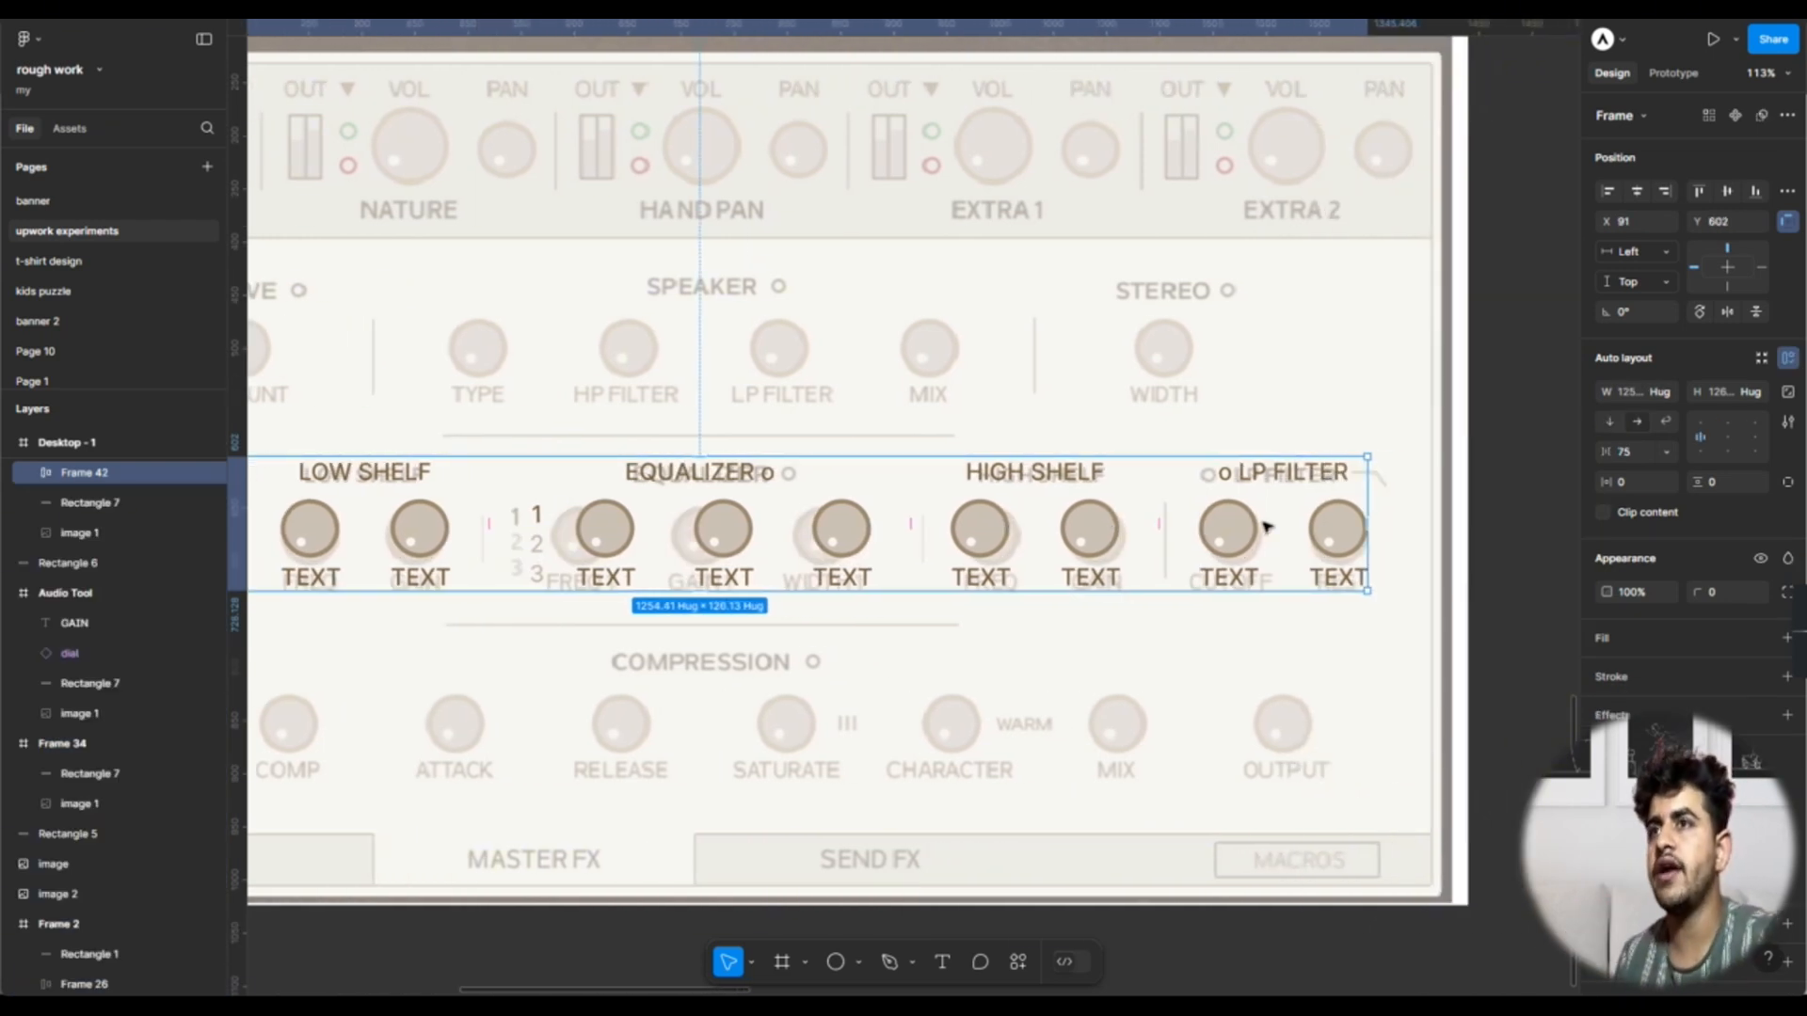
pyautogui.hscroll(-9, 1266, 525)
pyautogui.hscroll(3, 1266, 525)
pyautogui.scroll(-5, 1265, 525)
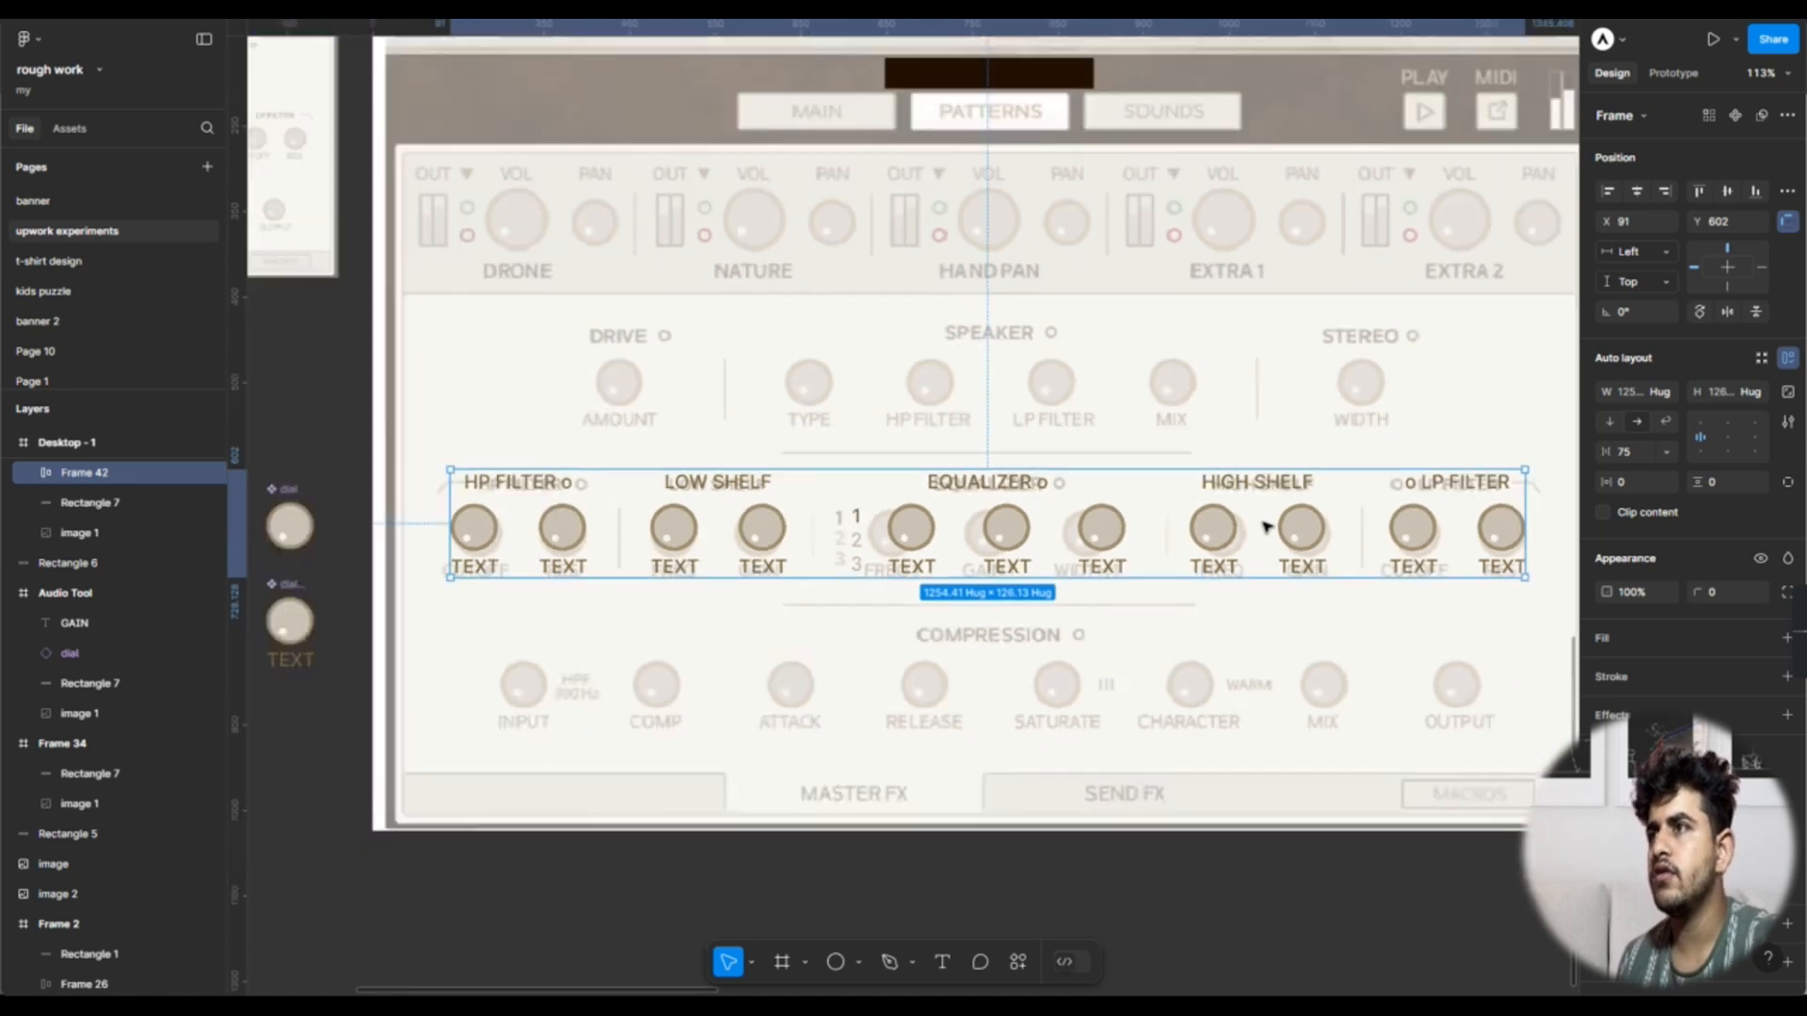
pyautogui.scroll(5, 859, 541)
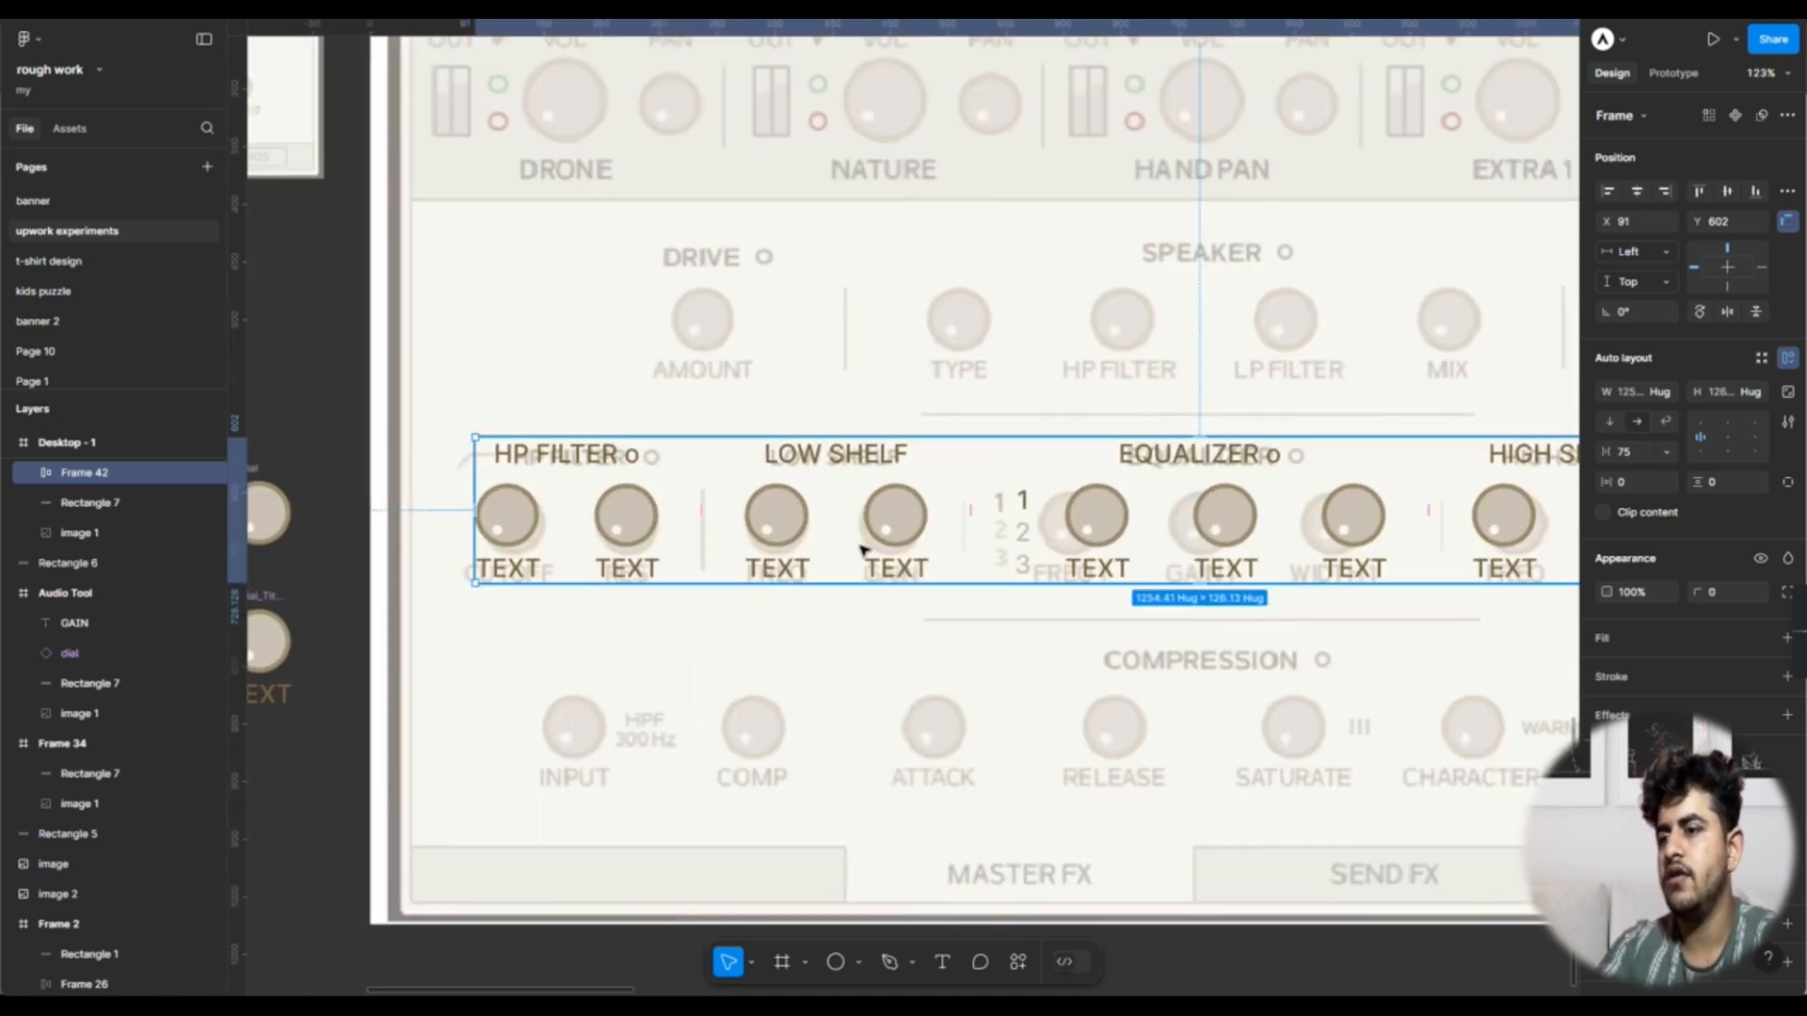
pyautogui.press('l')
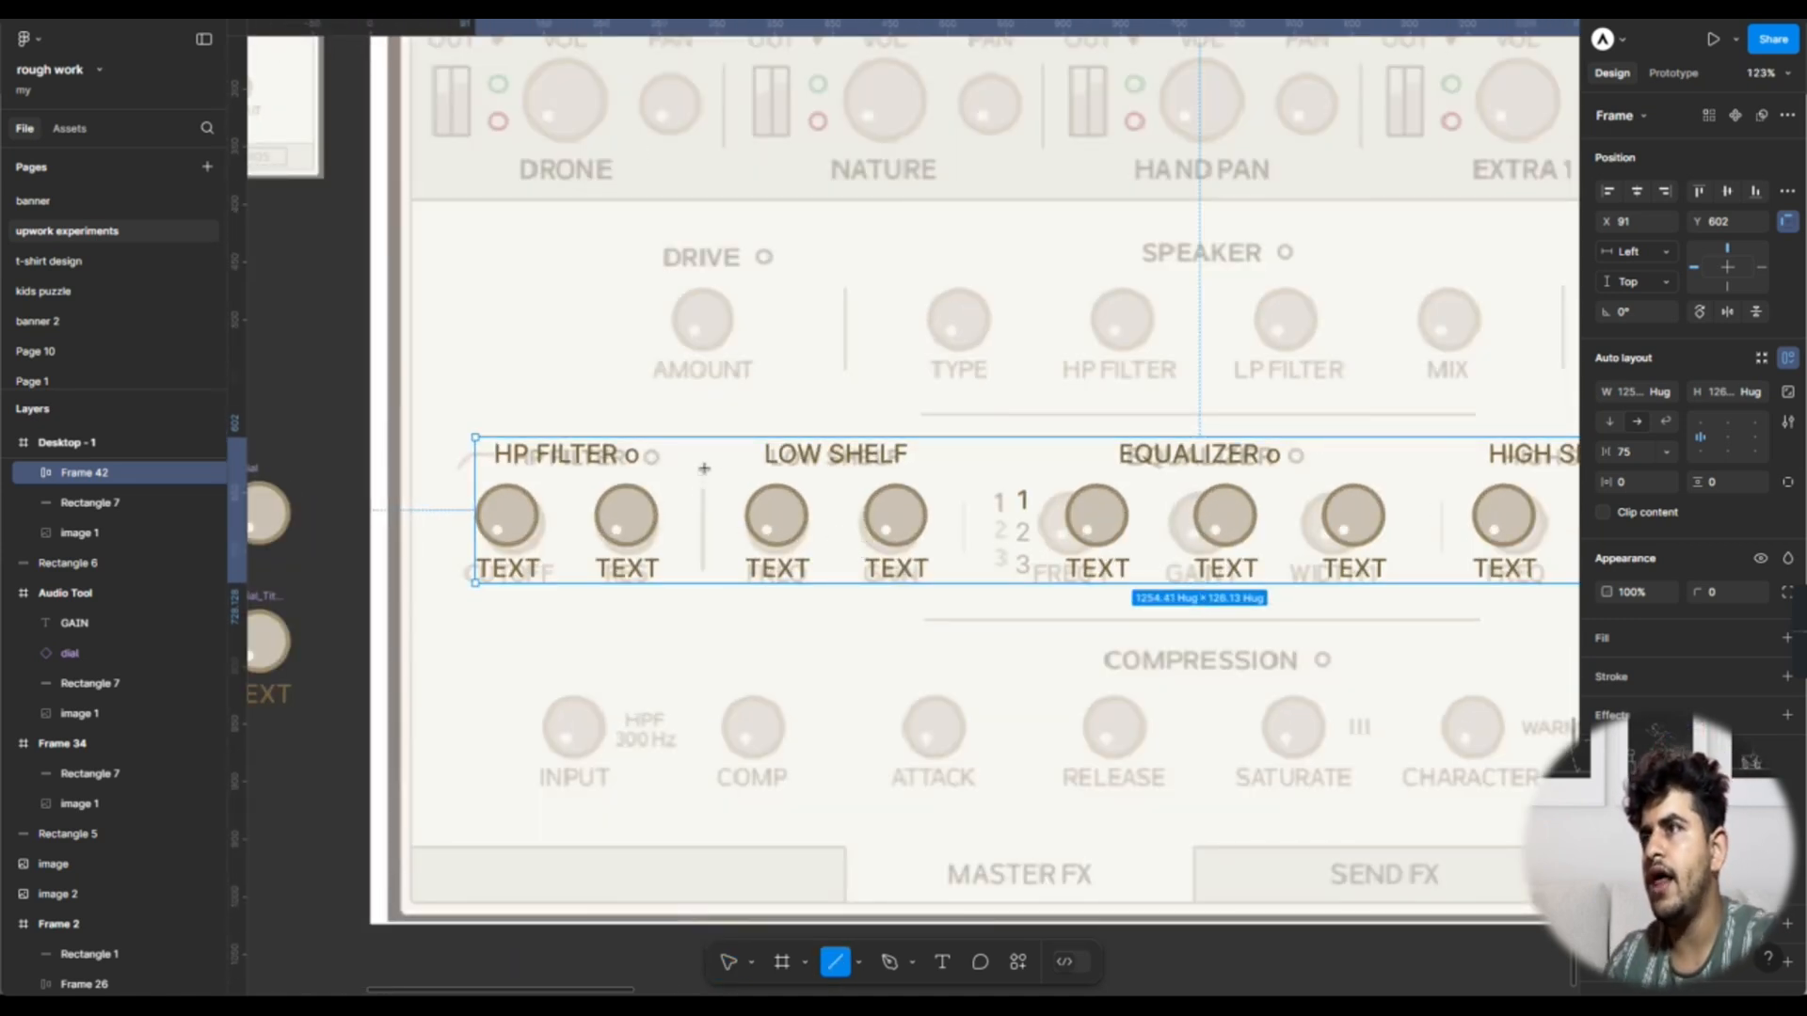
pyautogui.moveTo(719, 552); pyautogui.dragTo(705, 467)
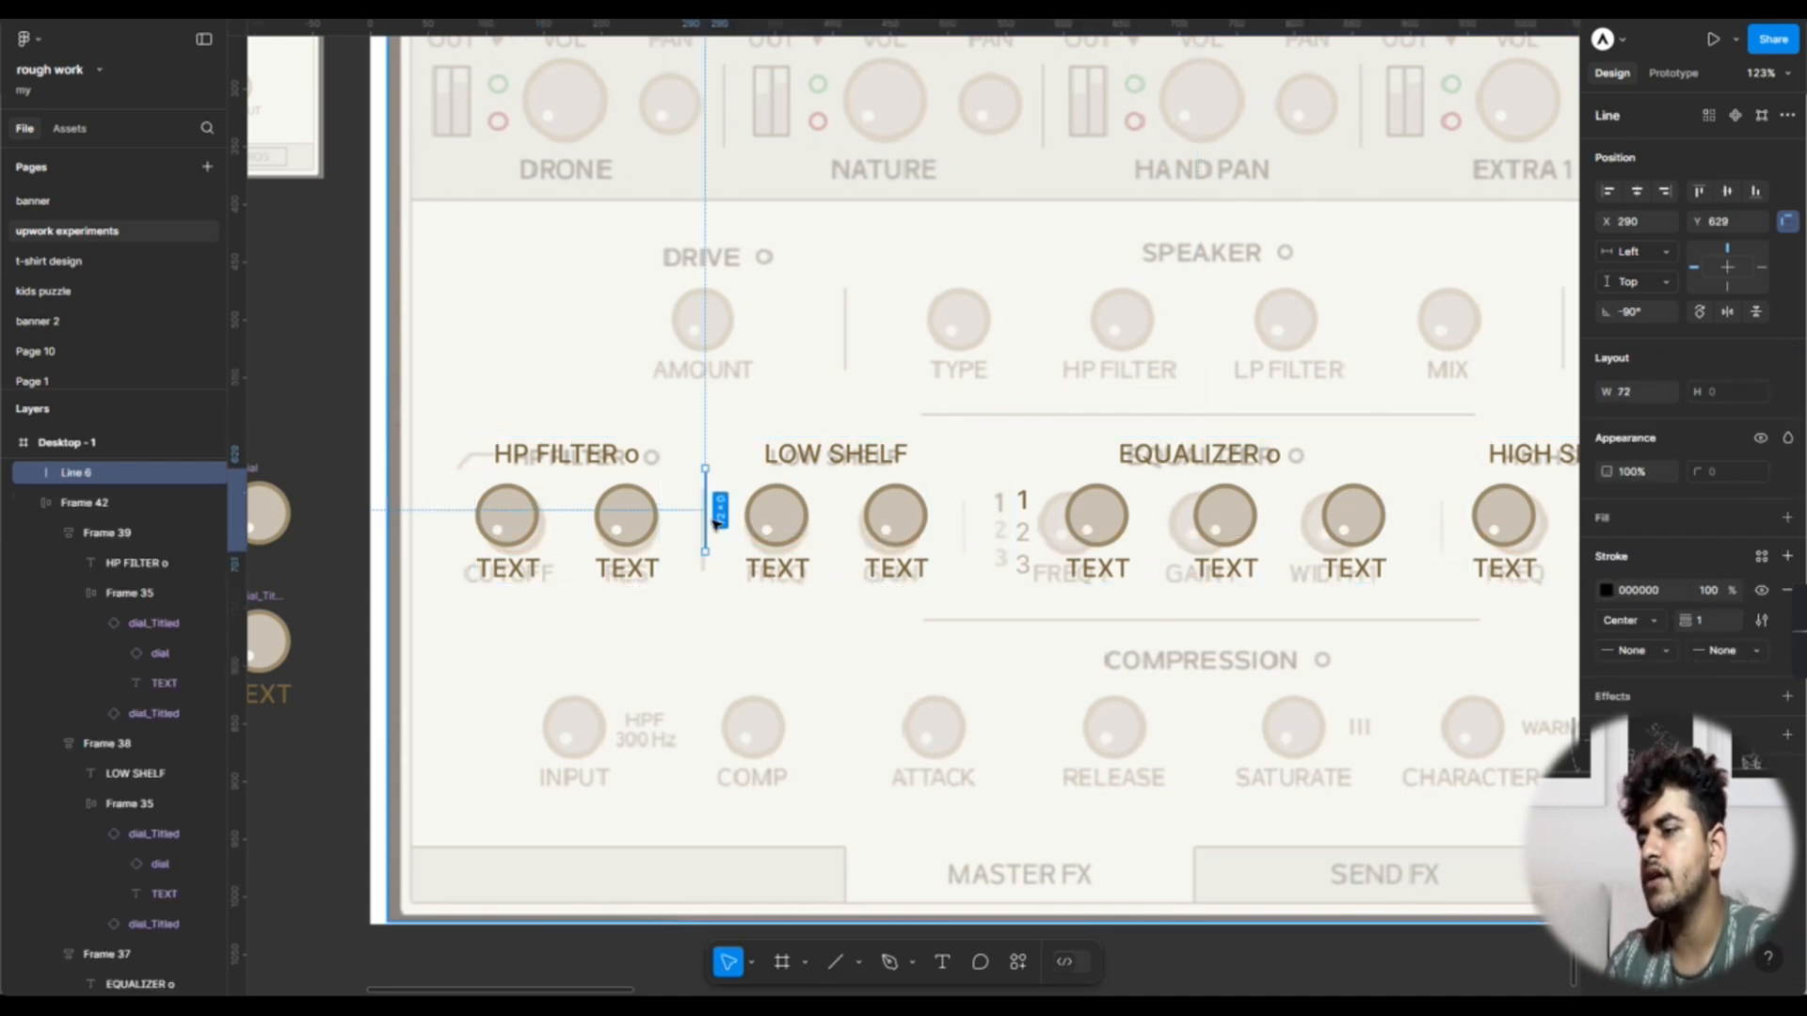
# Step: Move the divider line into the five-section auto layout row as its last item
pyautogui.press('Delete')
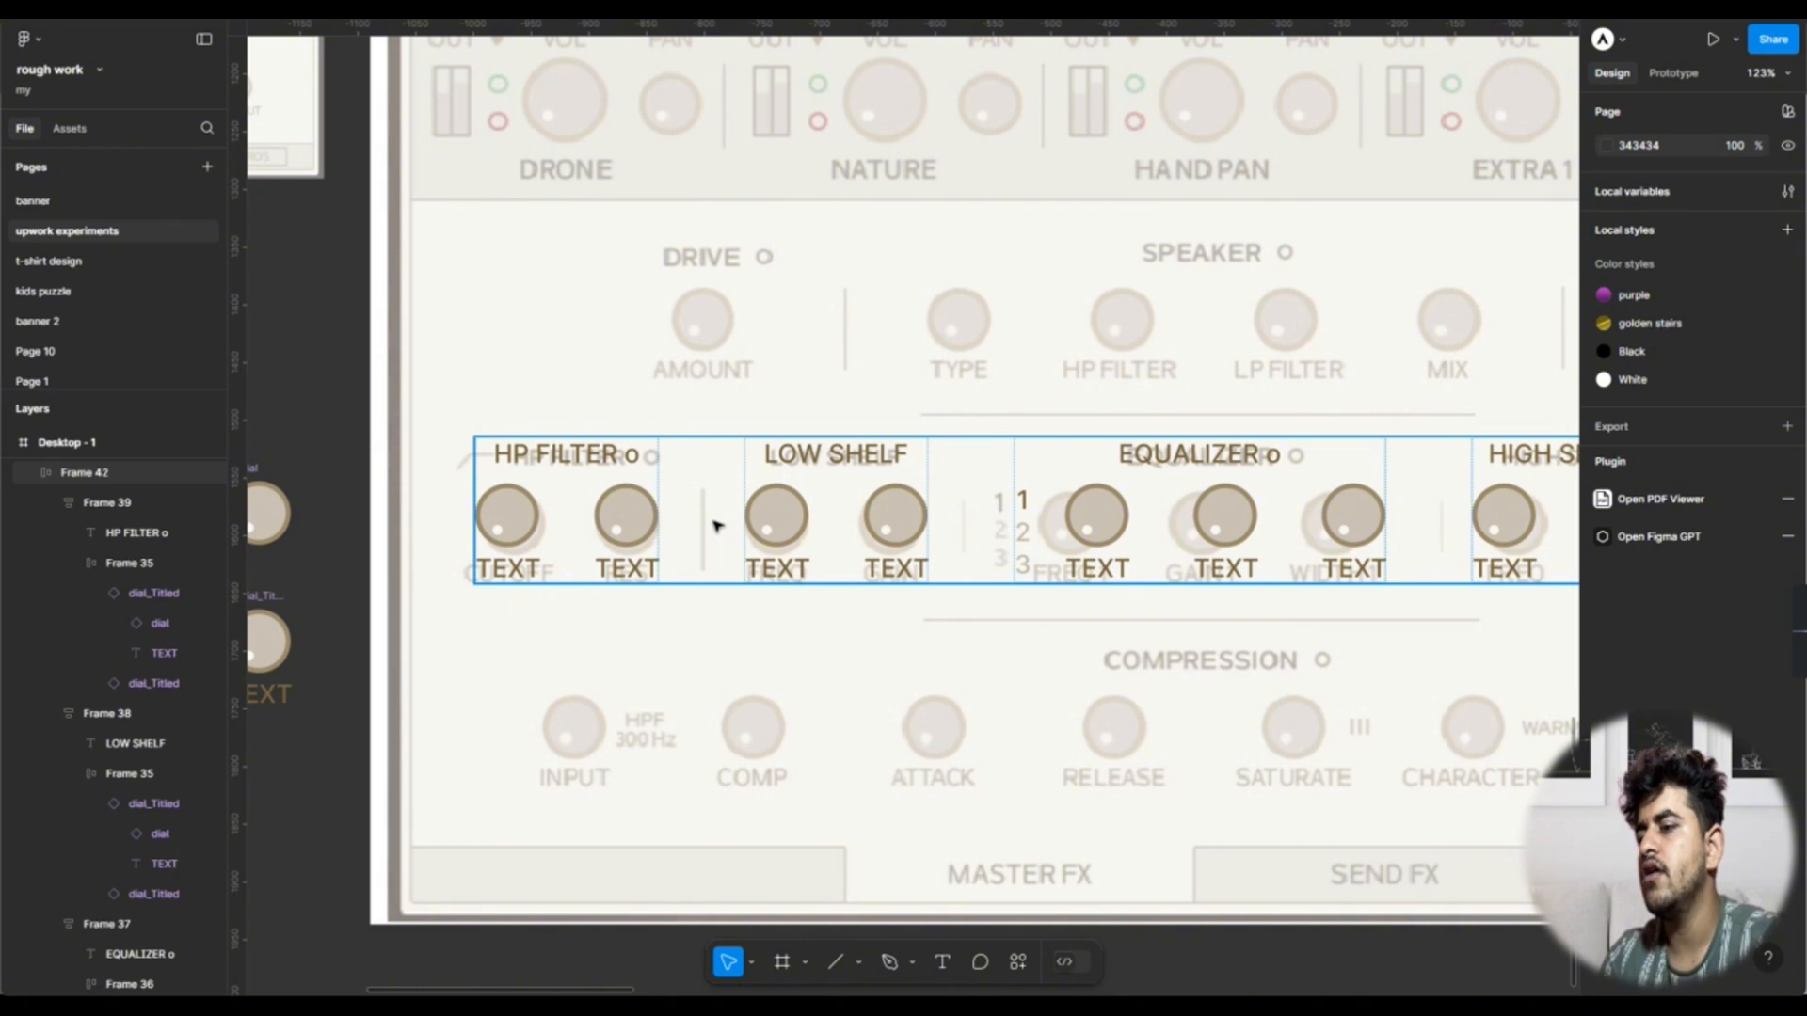
pyautogui.hotkey('ctrl', 'z')
pyautogui.hscroll(5, 1169, 512)
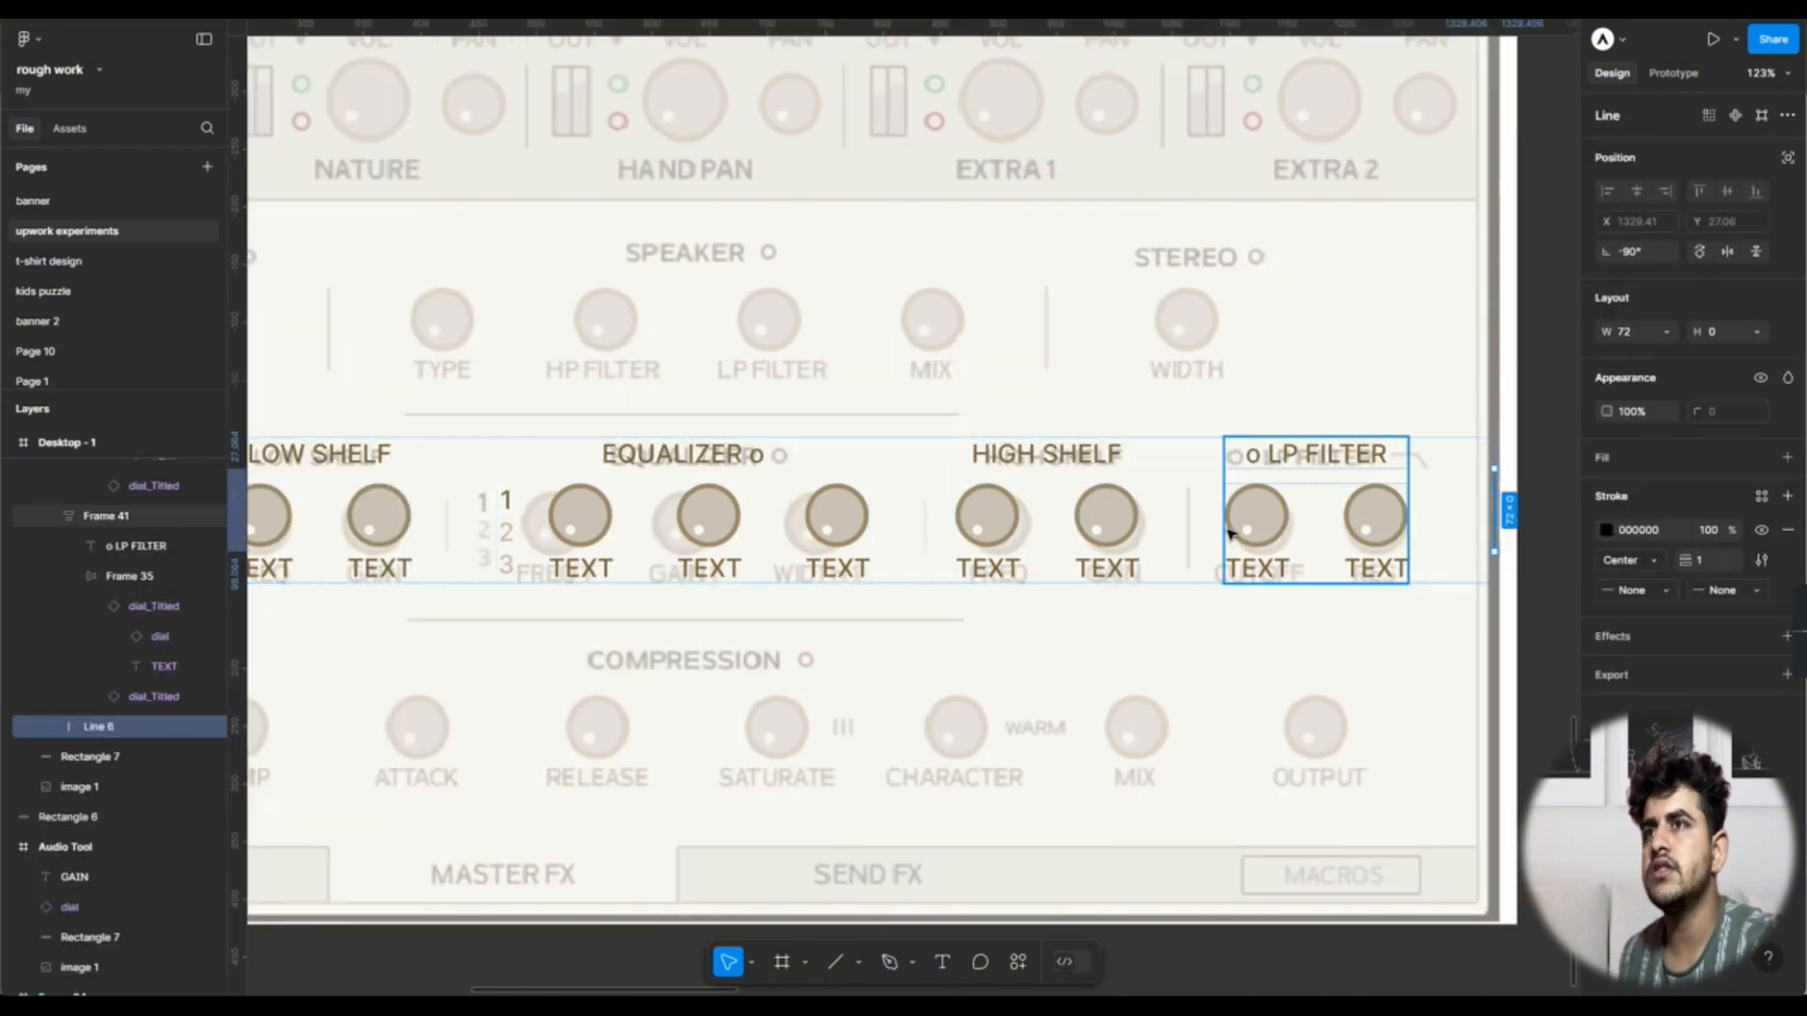
# Step: Reorder the vertical divider line within the auto layout row so it sits between the HP FILTER and LOW SHELF sections
pyautogui.press('Left')
pyautogui.press('Left')
pyautogui.press('Left')
pyautogui.press('Left')
pyautogui.press('Left')
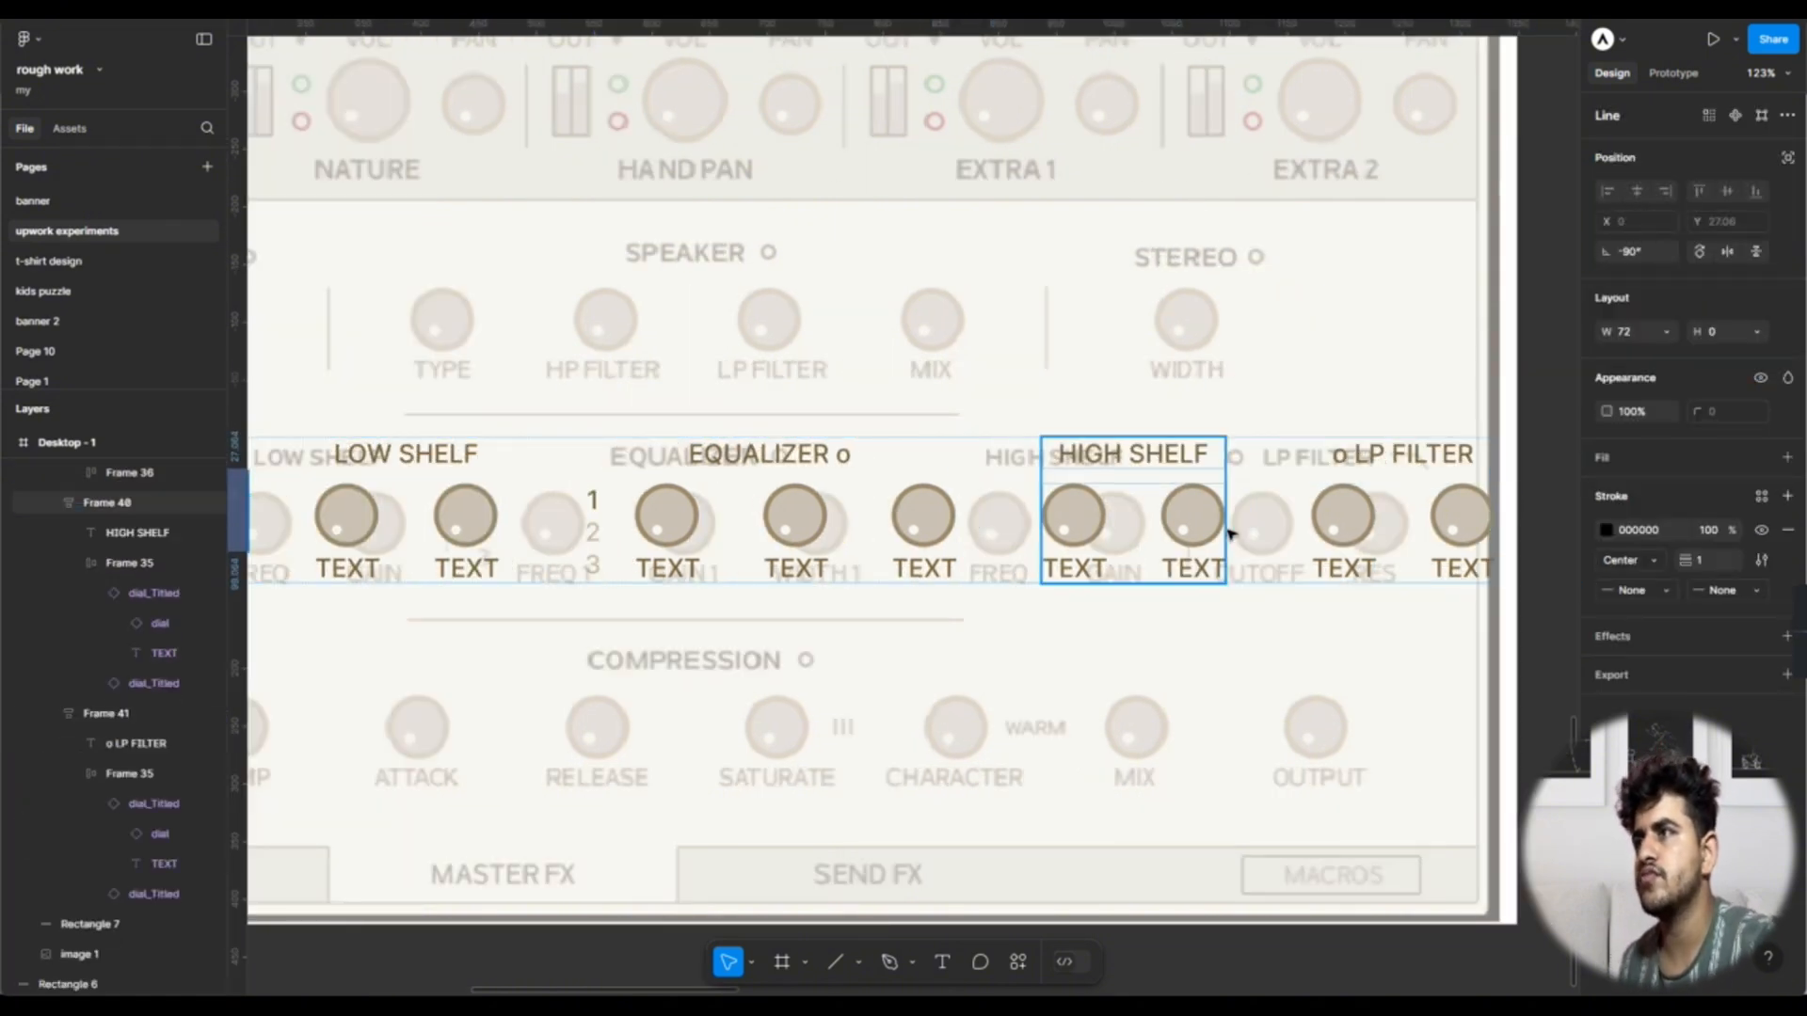
pyautogui.press('Right')
pyautogui.press('Right')
pyautogui.hscroll(-3, 1228, 534)
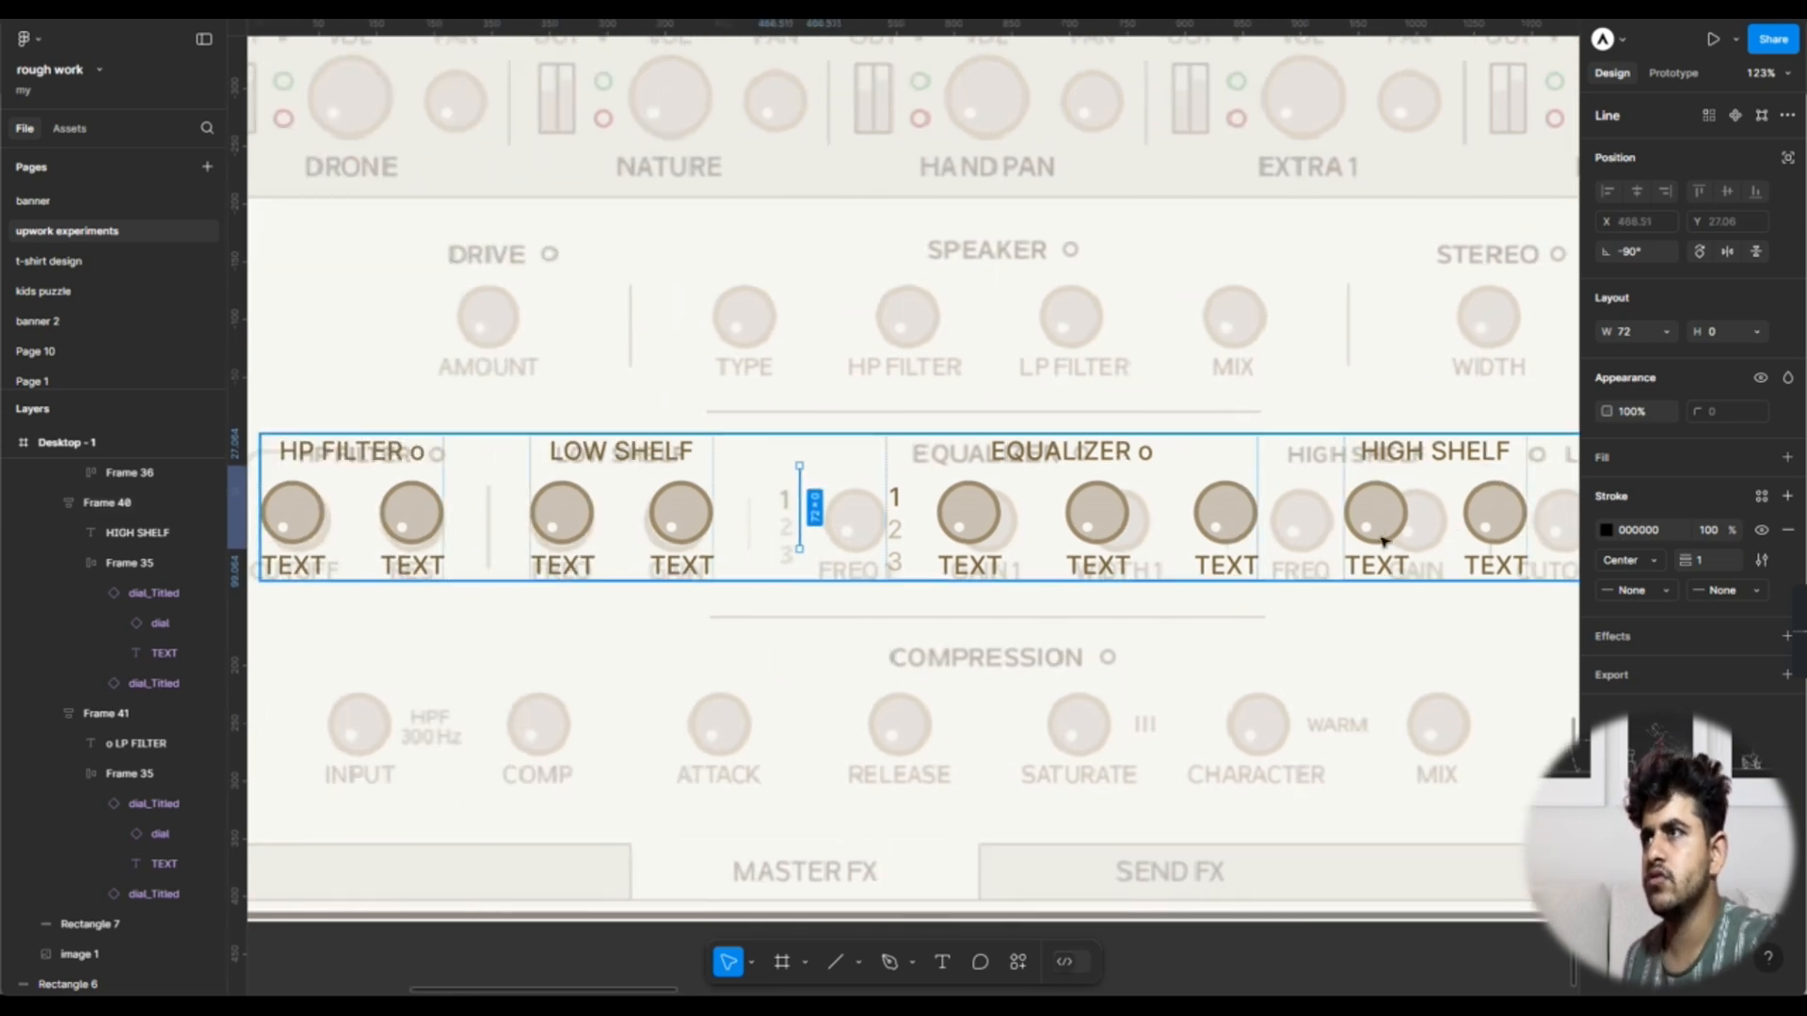
pyautogui.hscroll(-1, 1383, 541)
pyautogui.press('Left')
pyautogui.press('Left')
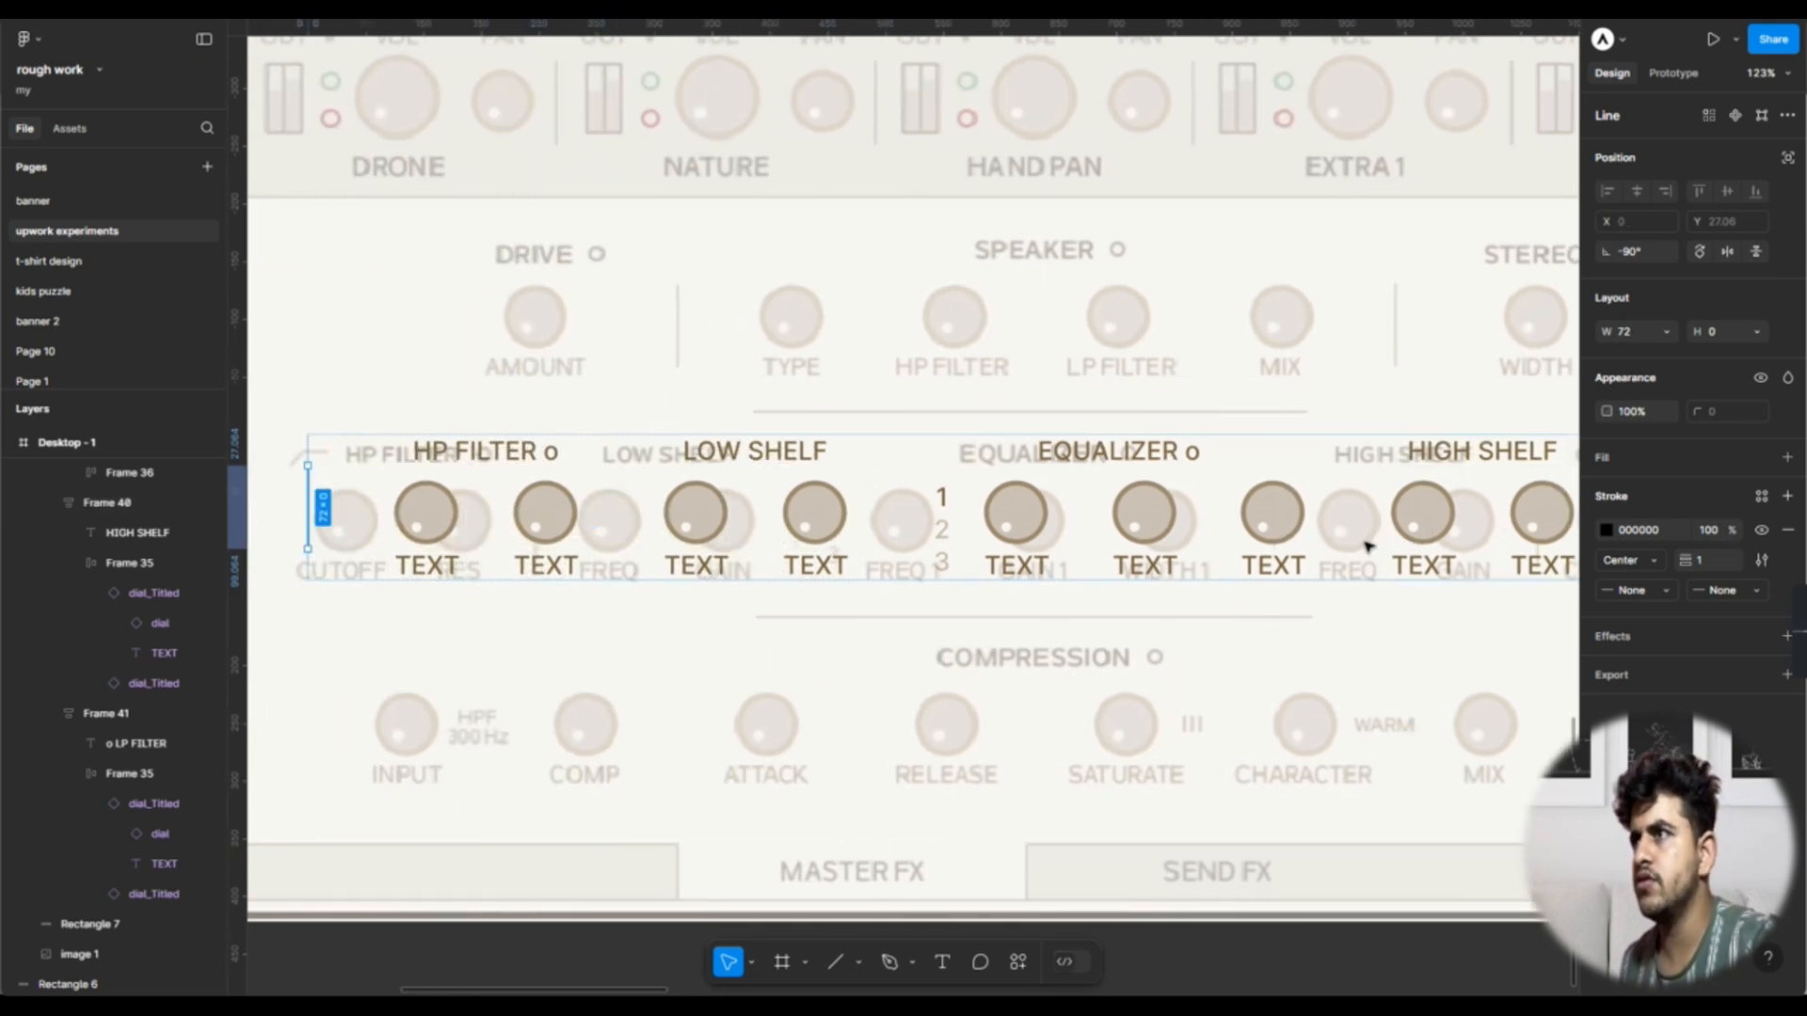
pyautogui.press('Right')
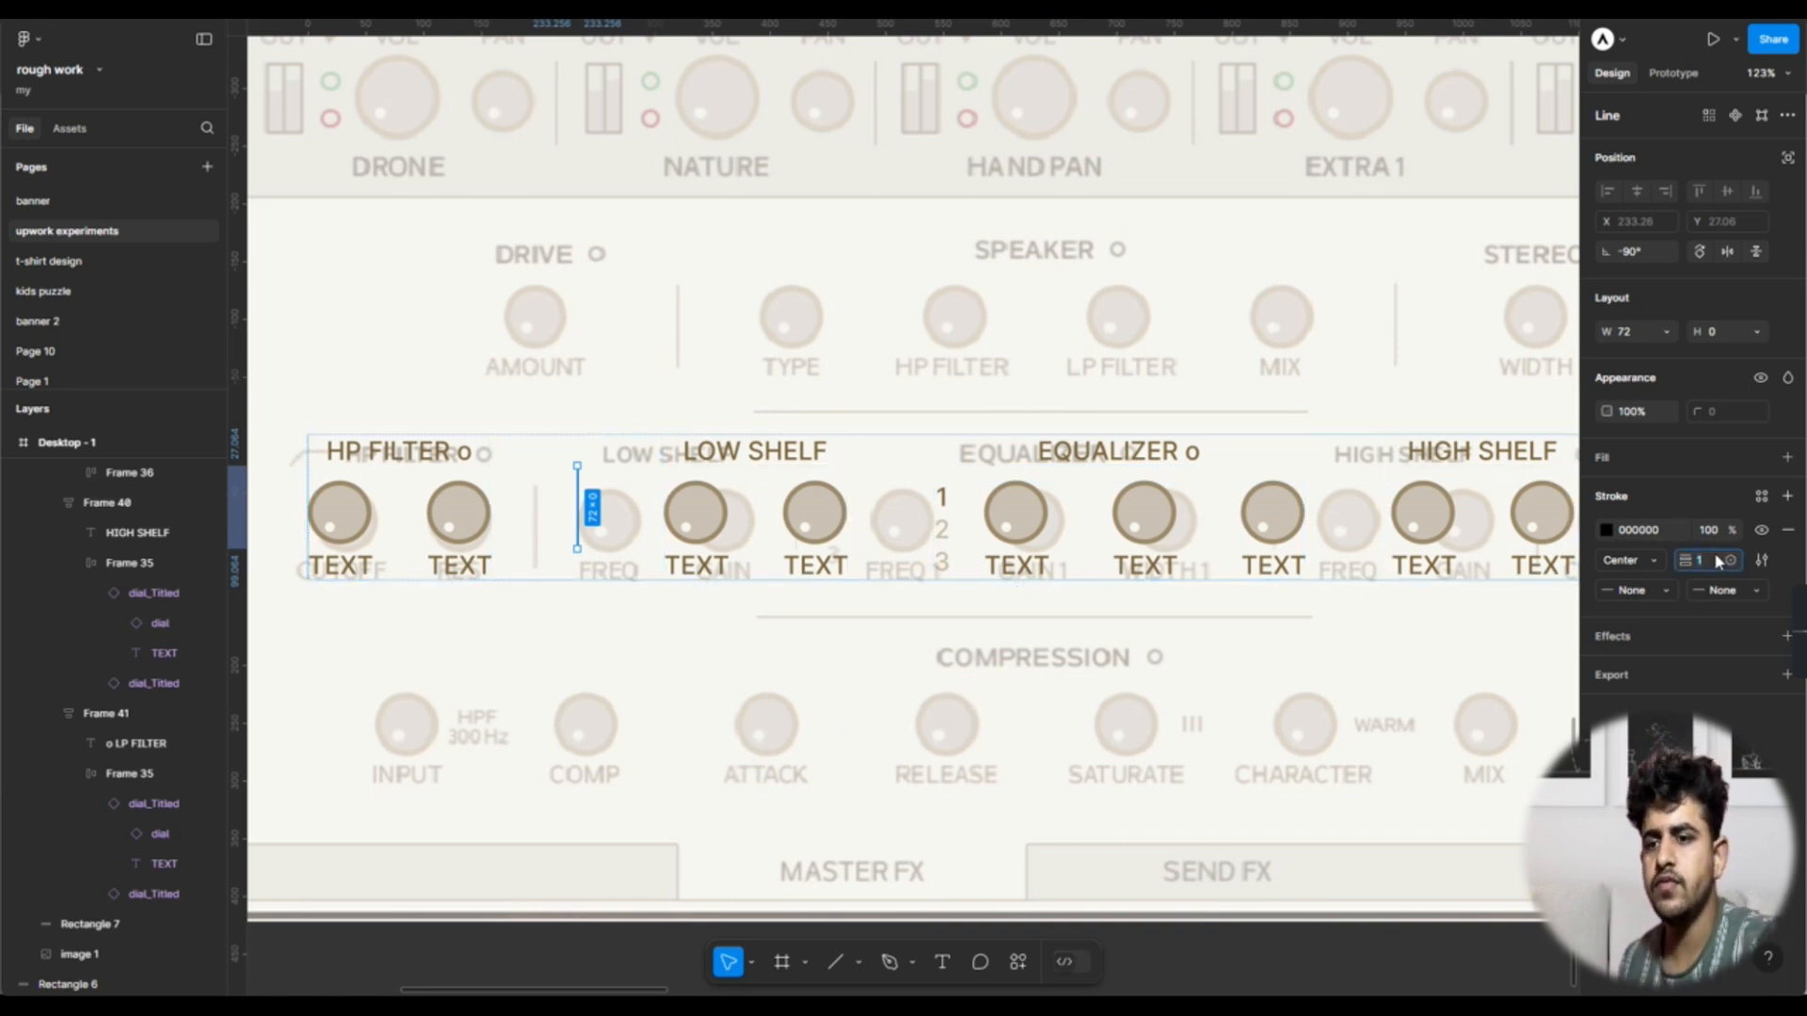
# Step: Set the divider line's stroke weight to 3 and its stroke colour to the light brown A89673
pyautogui.press('Up')
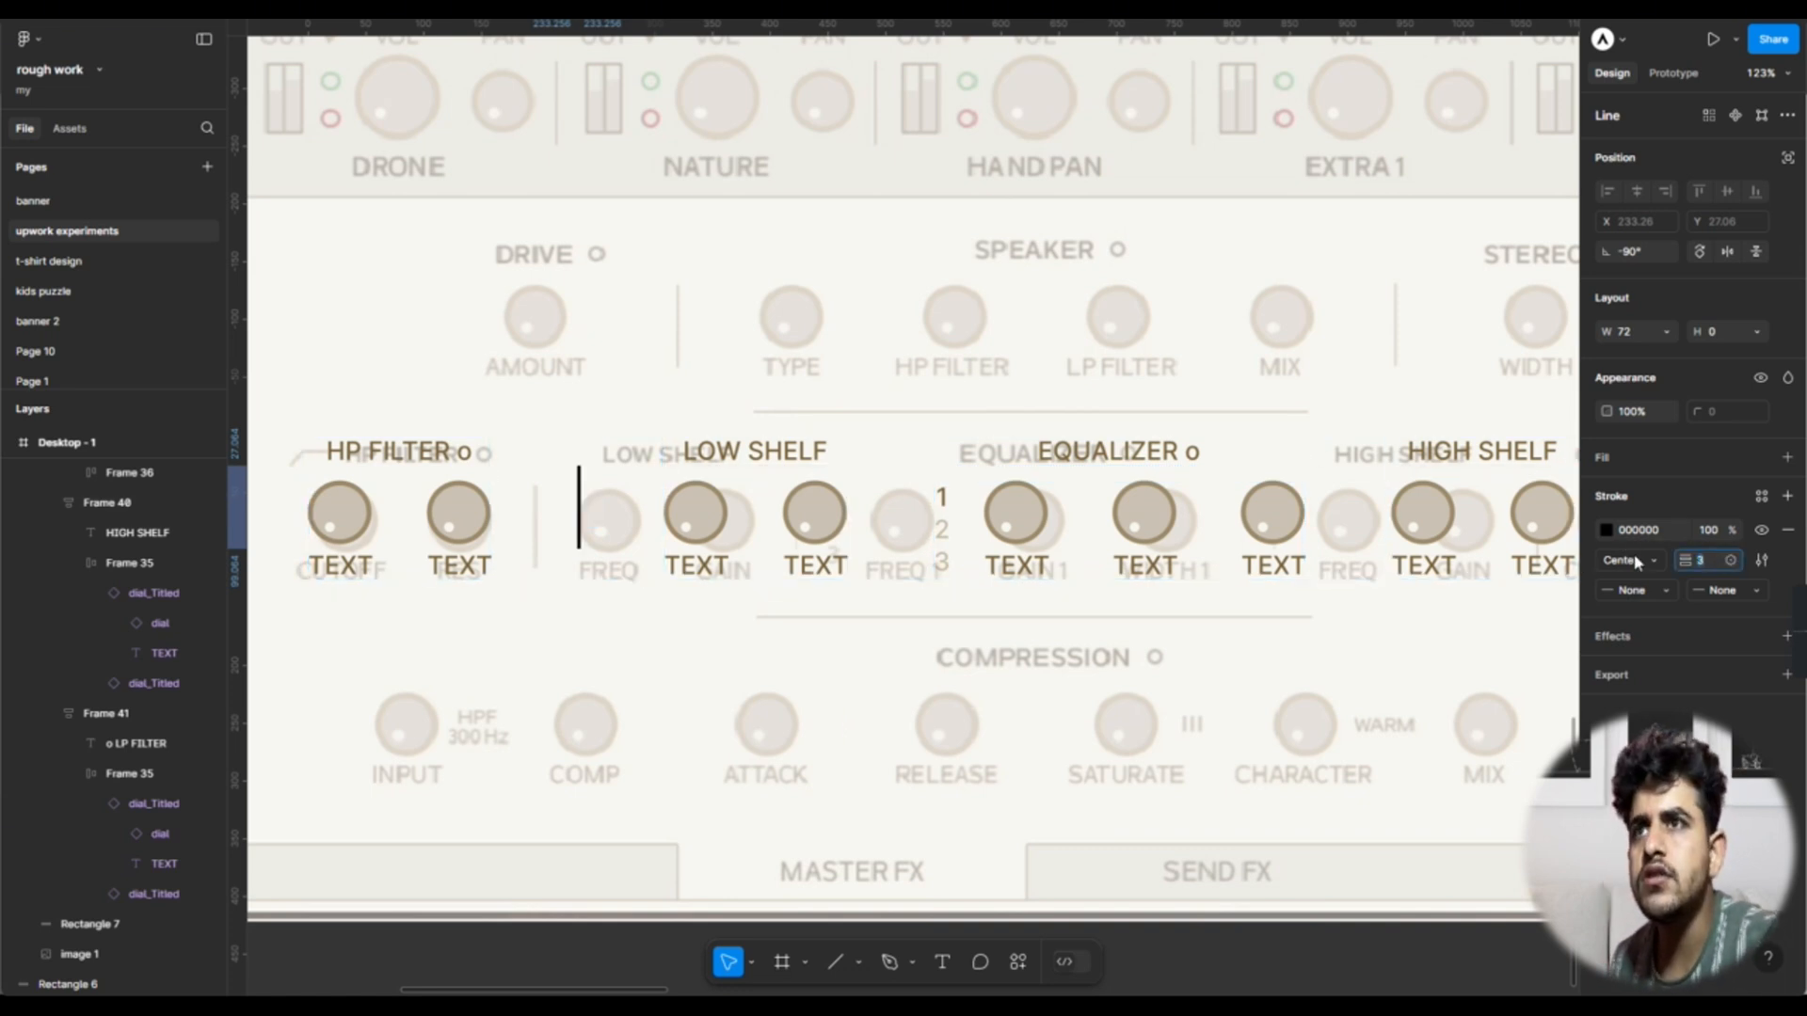
pyautogui.click(1605, 529)
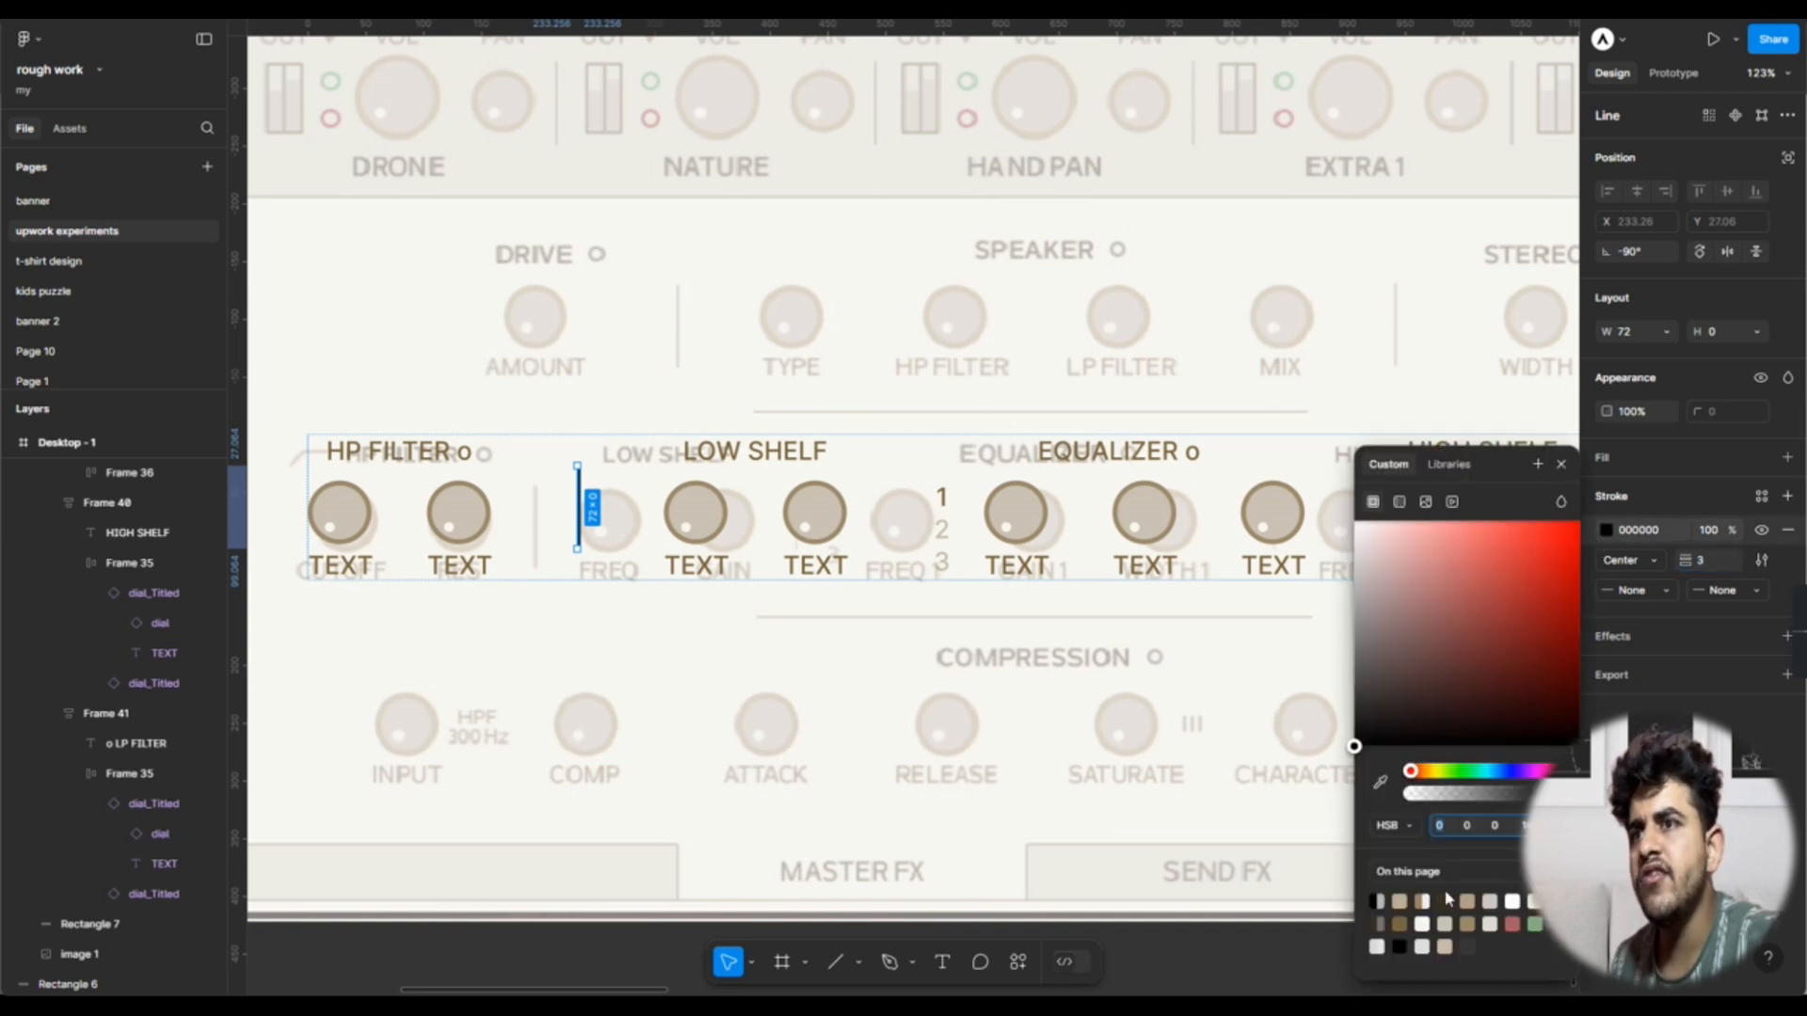
pyautogui.click(1399, 921)
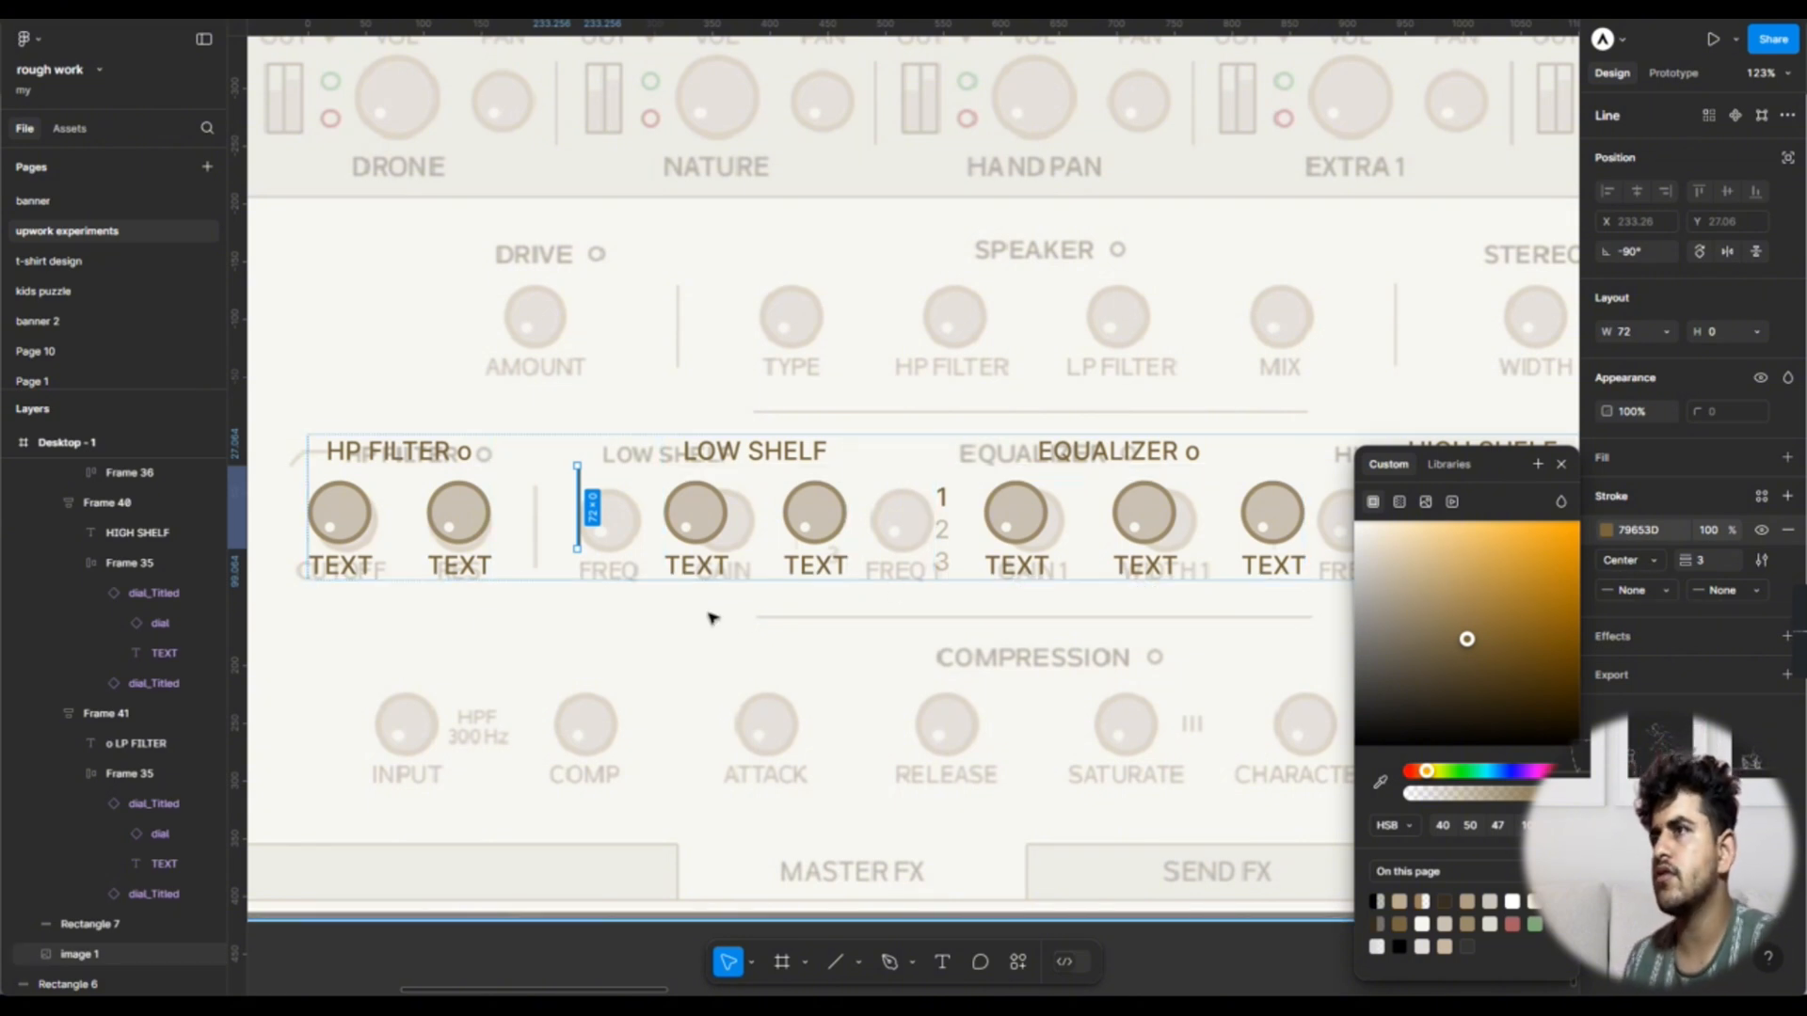
pyautogui.click(1428, 553)
pyautogui.moveTo(1421, 584); pyautogui.dragTo(1426, 607)
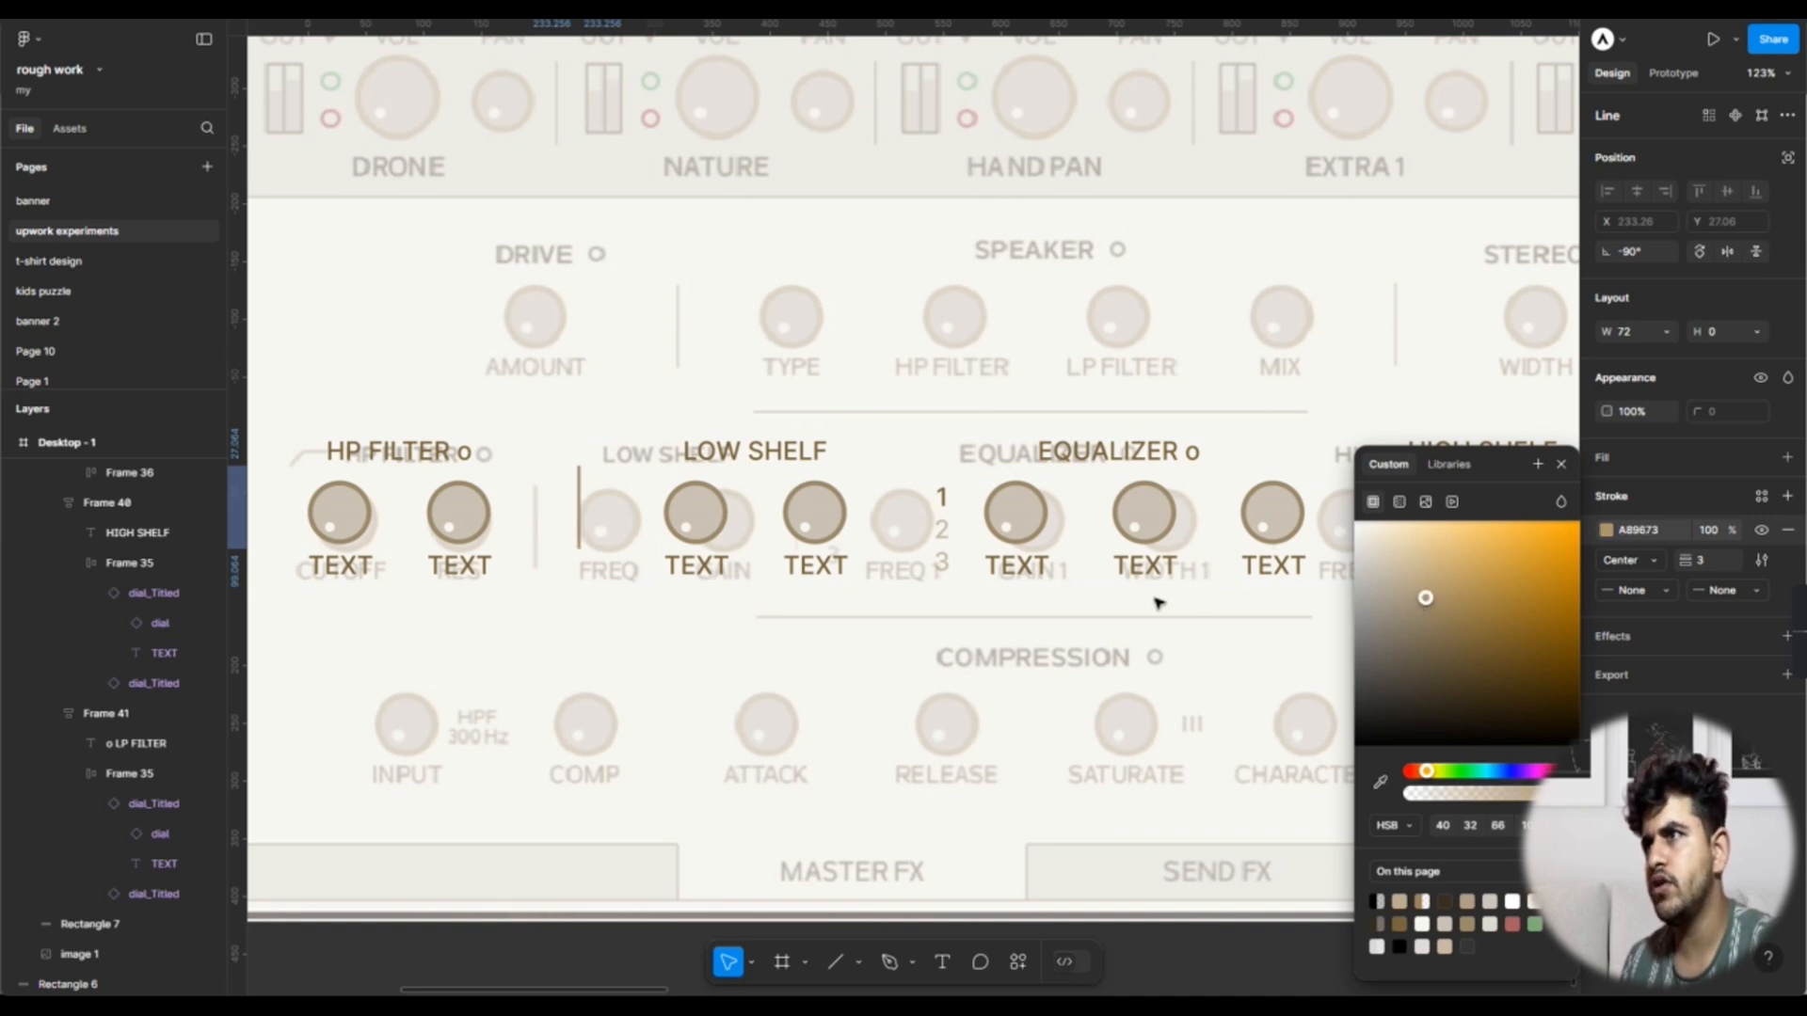
pyautogui.click(725, 717)
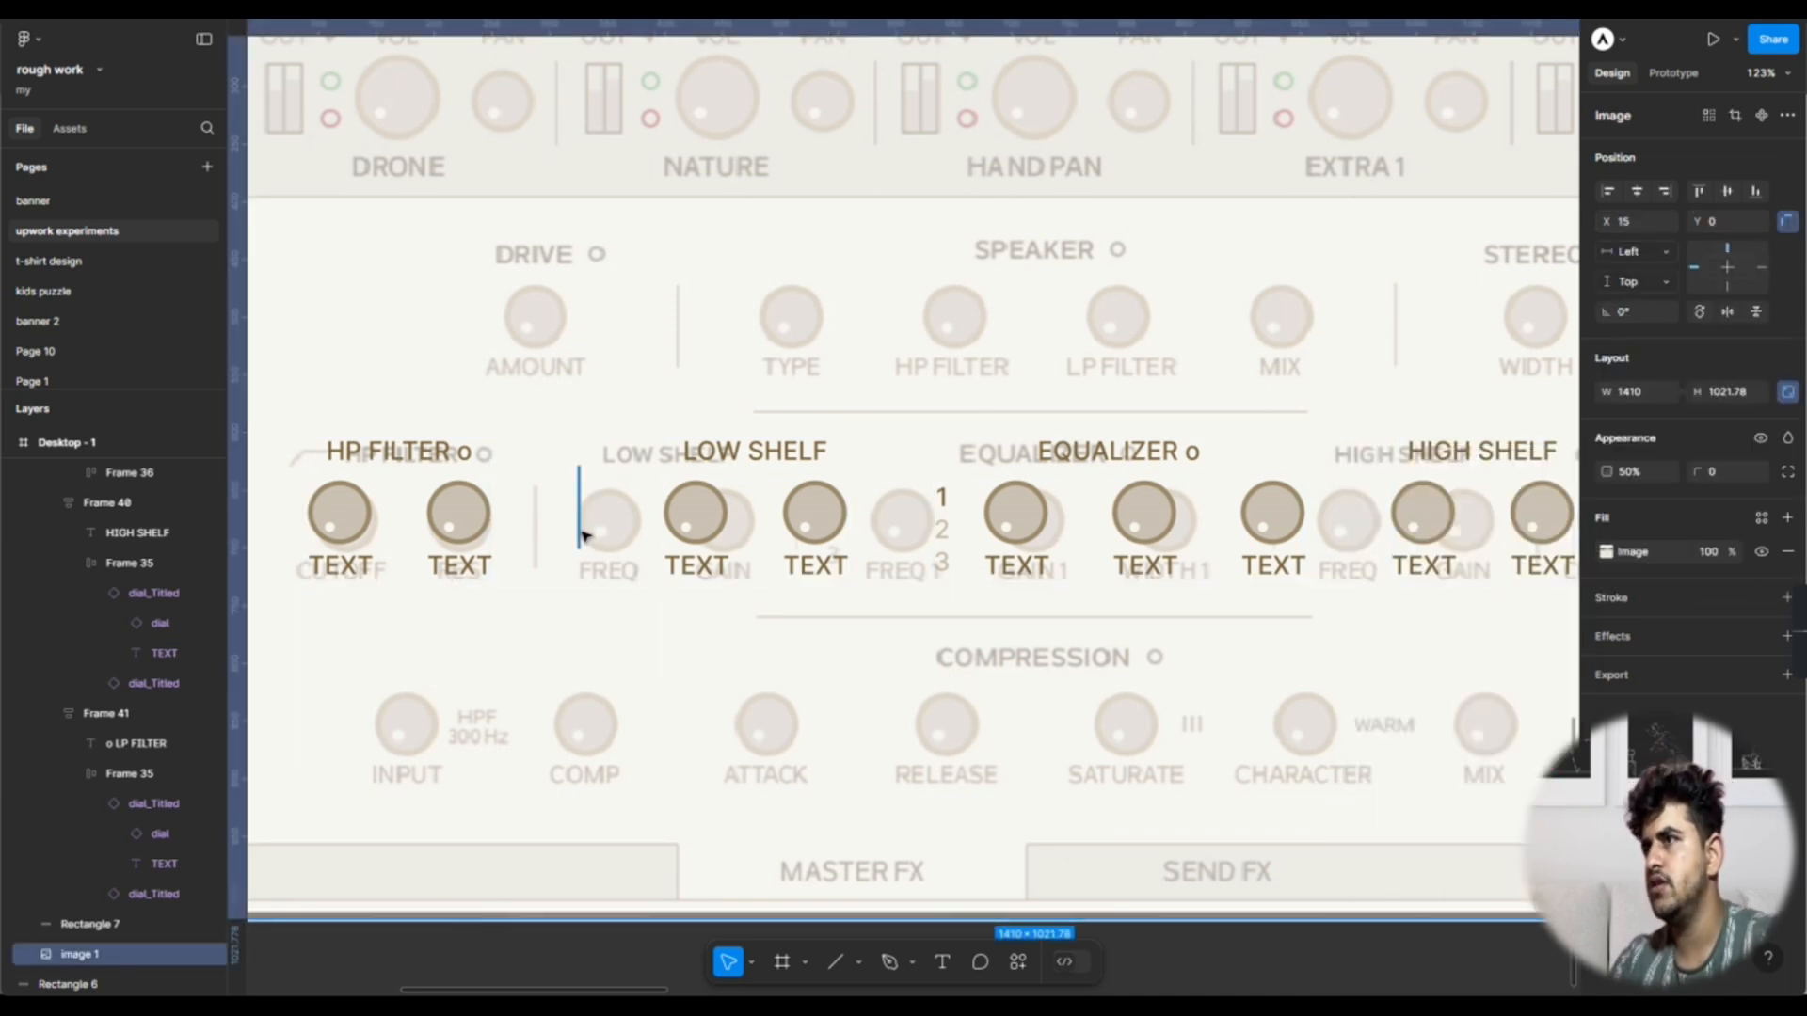
# Step: Duplicate the divider line beside the original, shorten the copy to 46 px and set its stroke weight to 2
pyautogui.click(580, 532)
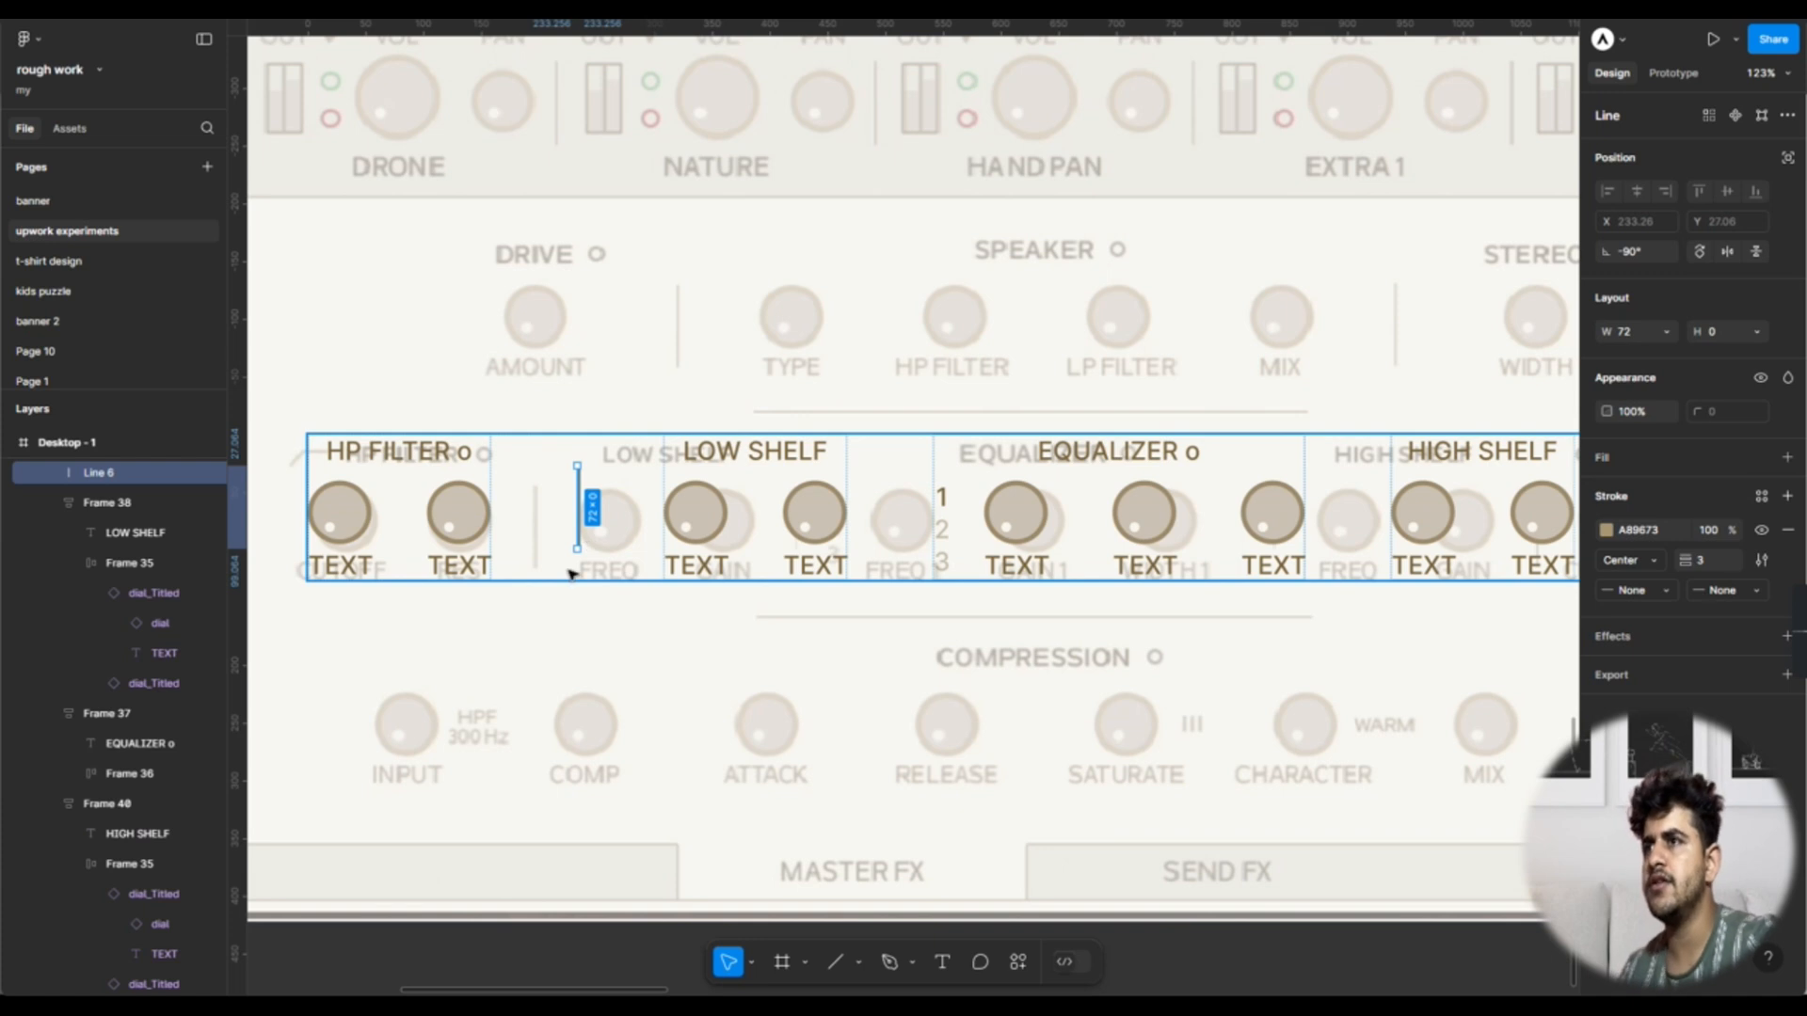
pyautogui.scroll(5, 570, 574)
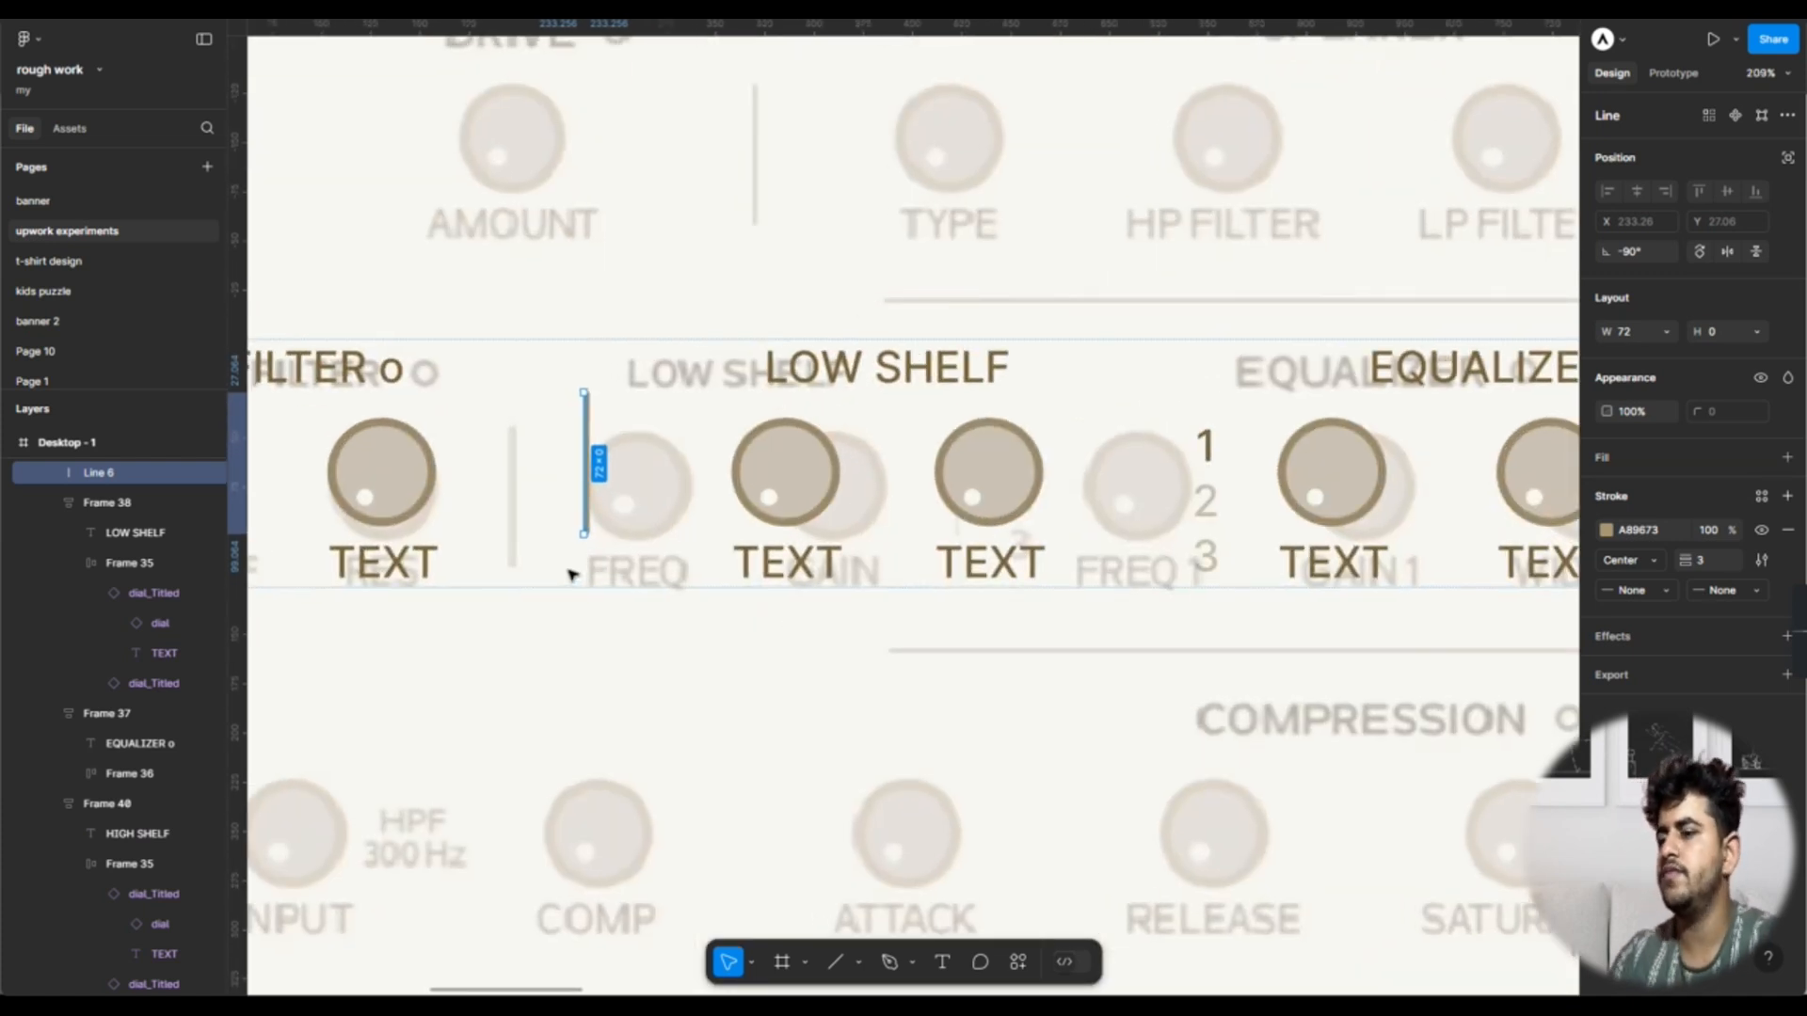
pyautogui.moveTo(584, 470); pyautogui.dragTo(732, 470)
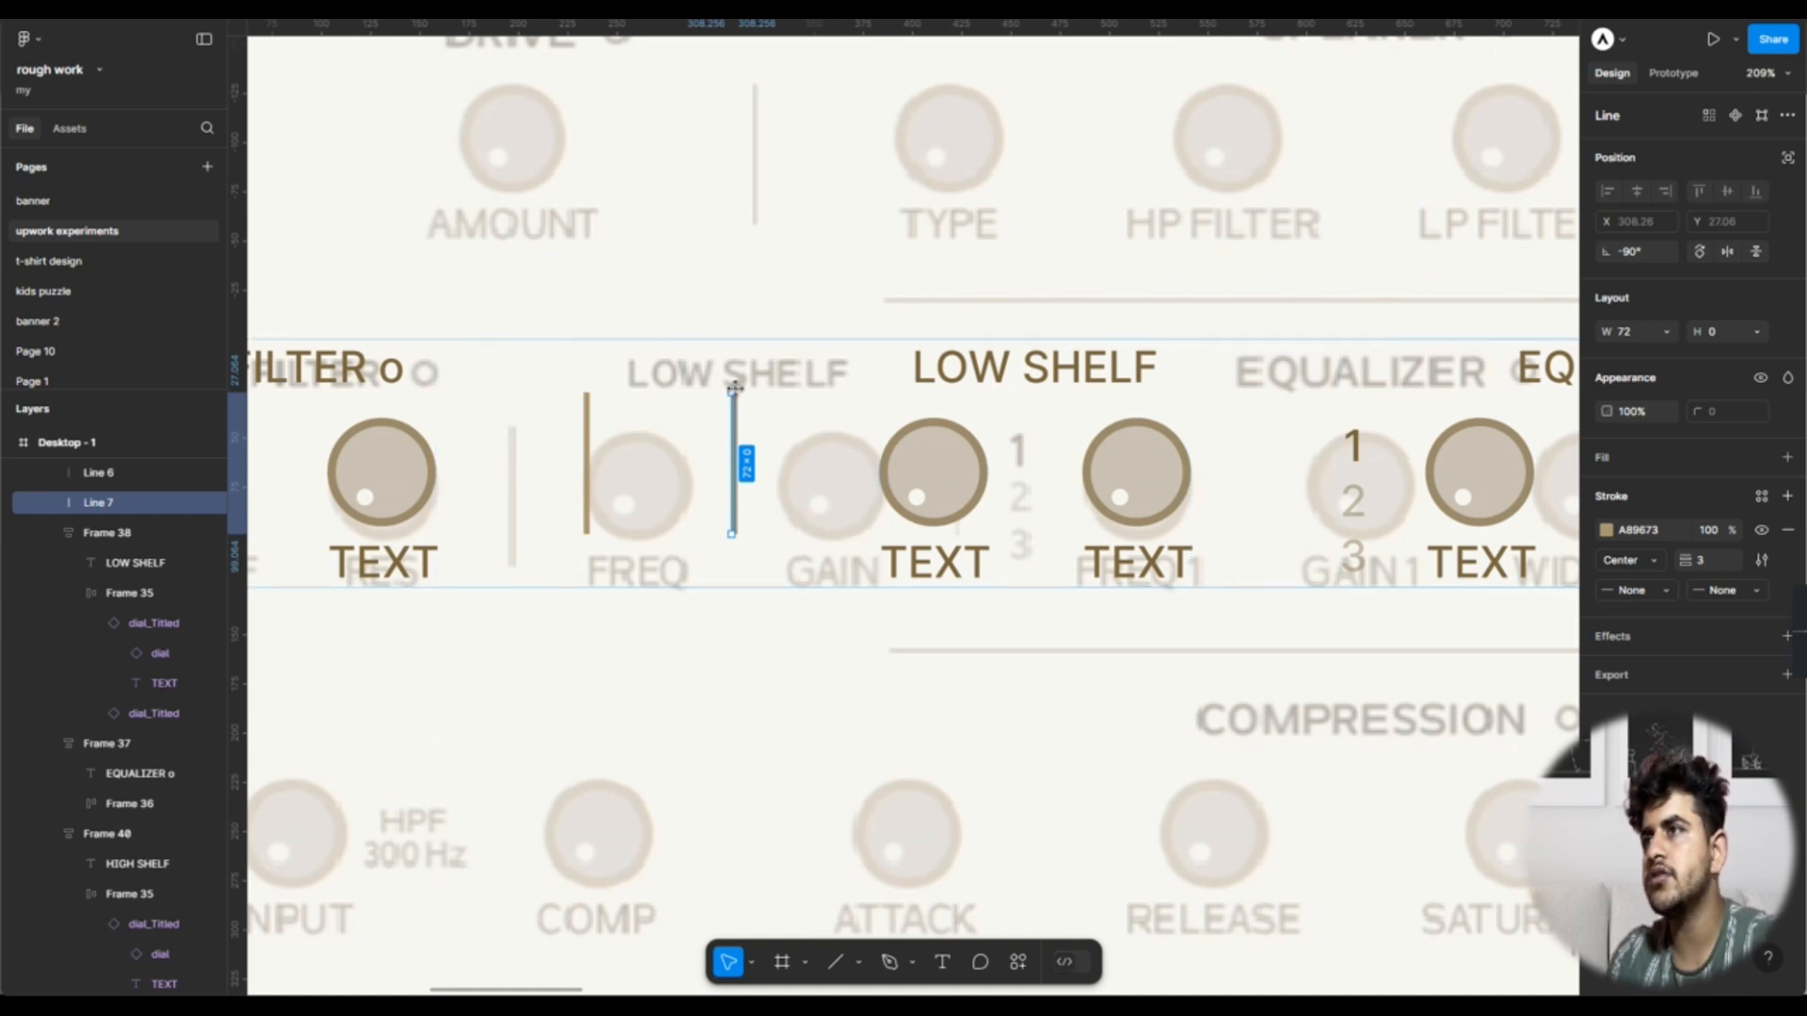
pyautogui.moveTo(735, 391); pyautogui.dragTo(734, 417)
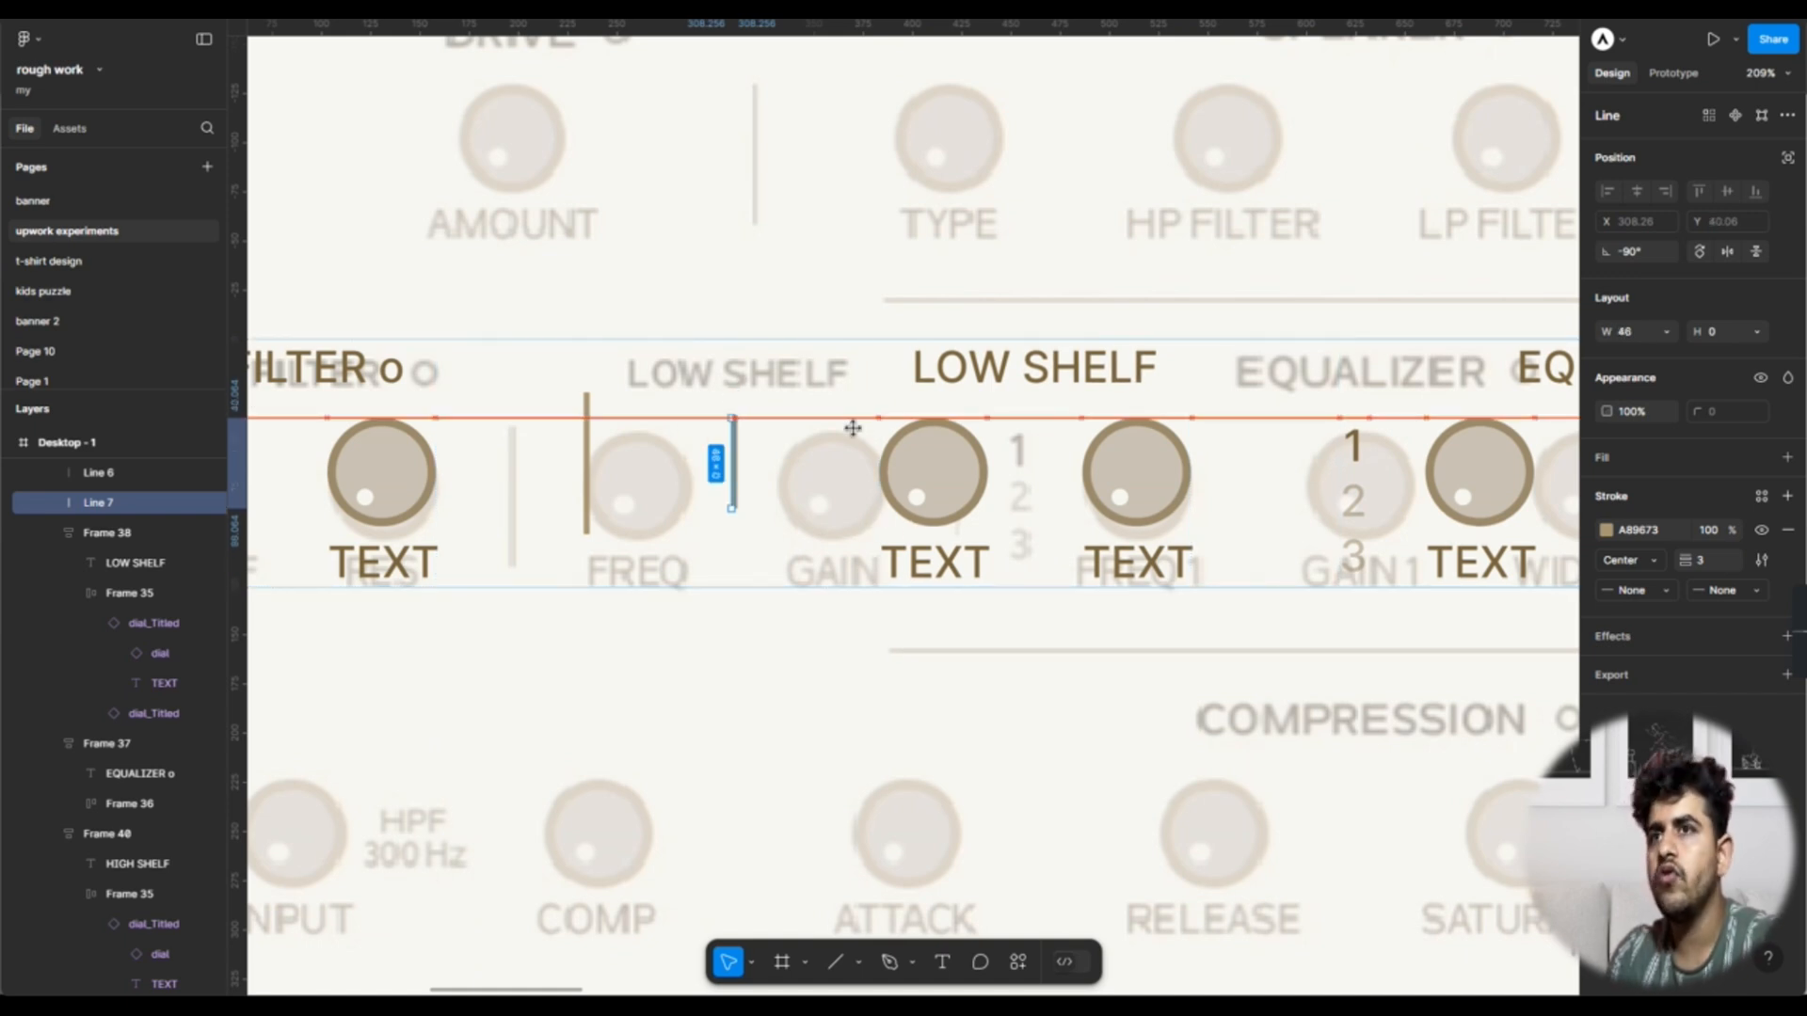
pyautogui.click(1715, 564)
pyautogui.write('2')
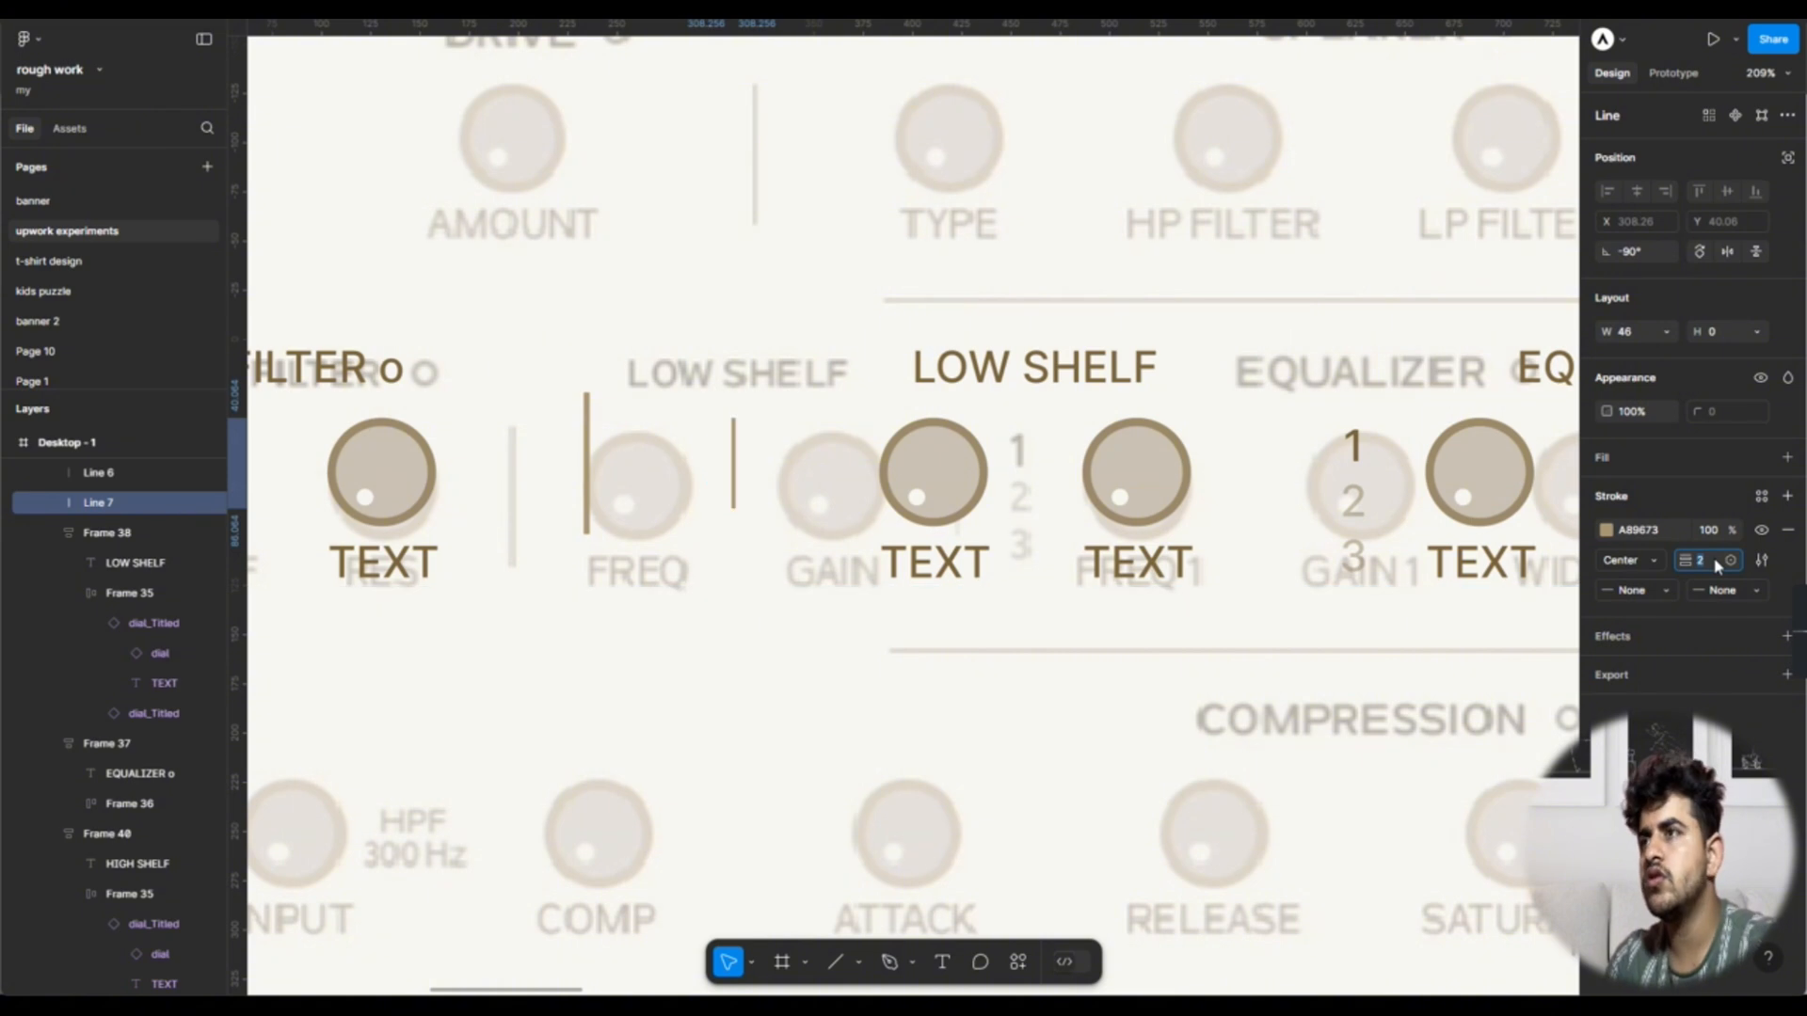
# Step: Duplicate both divider lines, placing the tall copy after the EQUALIZER section and the short copy after the HIGH SHELF section
pyautogui.keyDown('shift'); pyautogui.click(595, 491); pyautogui.keyUp('shift')
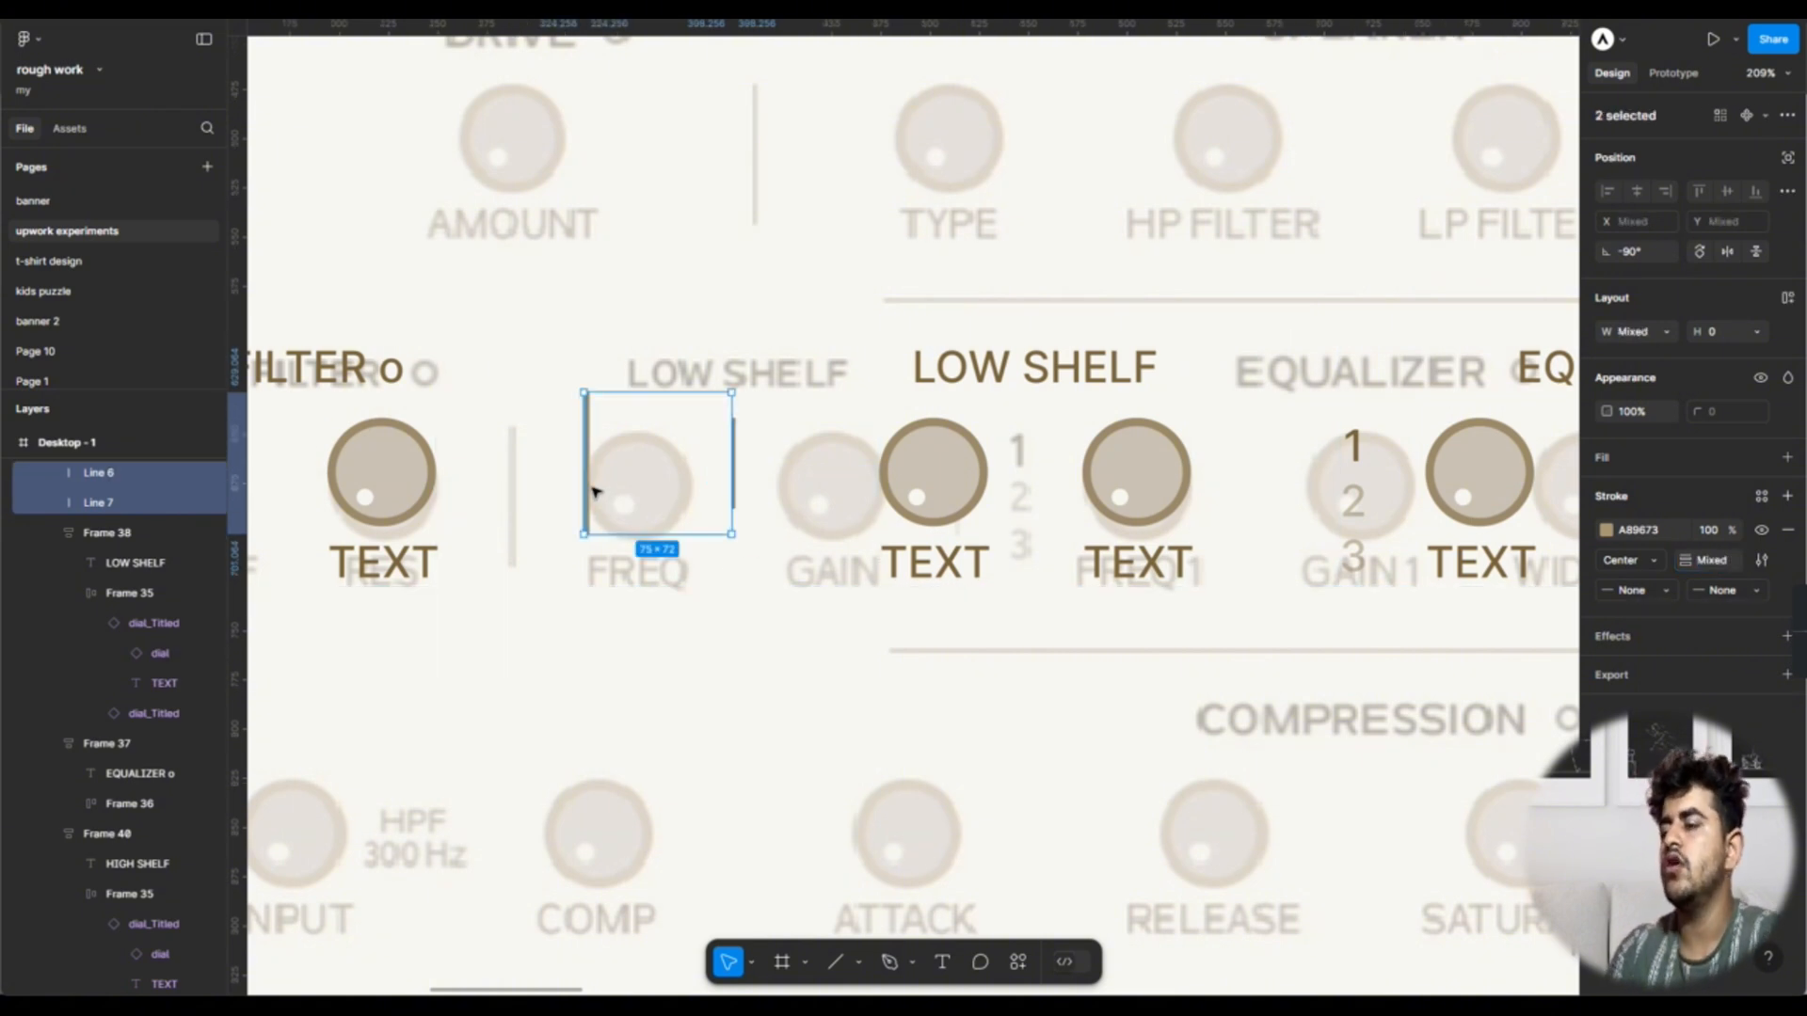
pyautogui.scroll(-6, 595, 492)
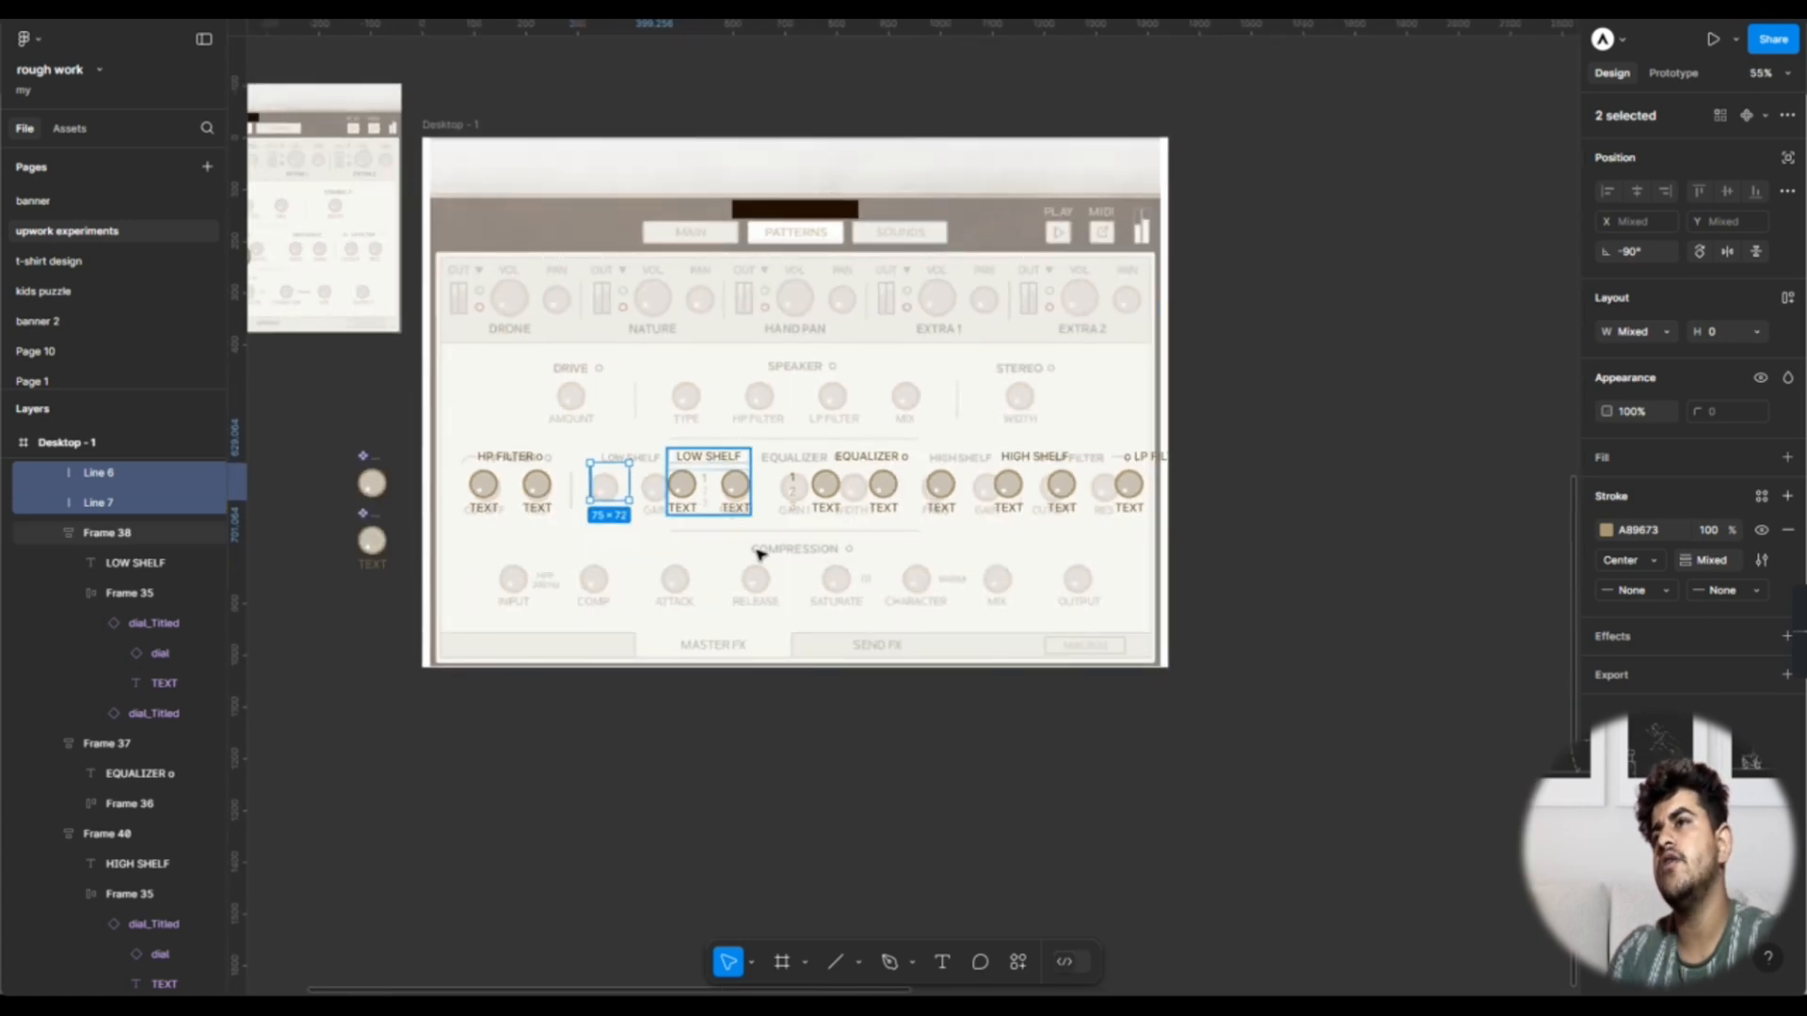
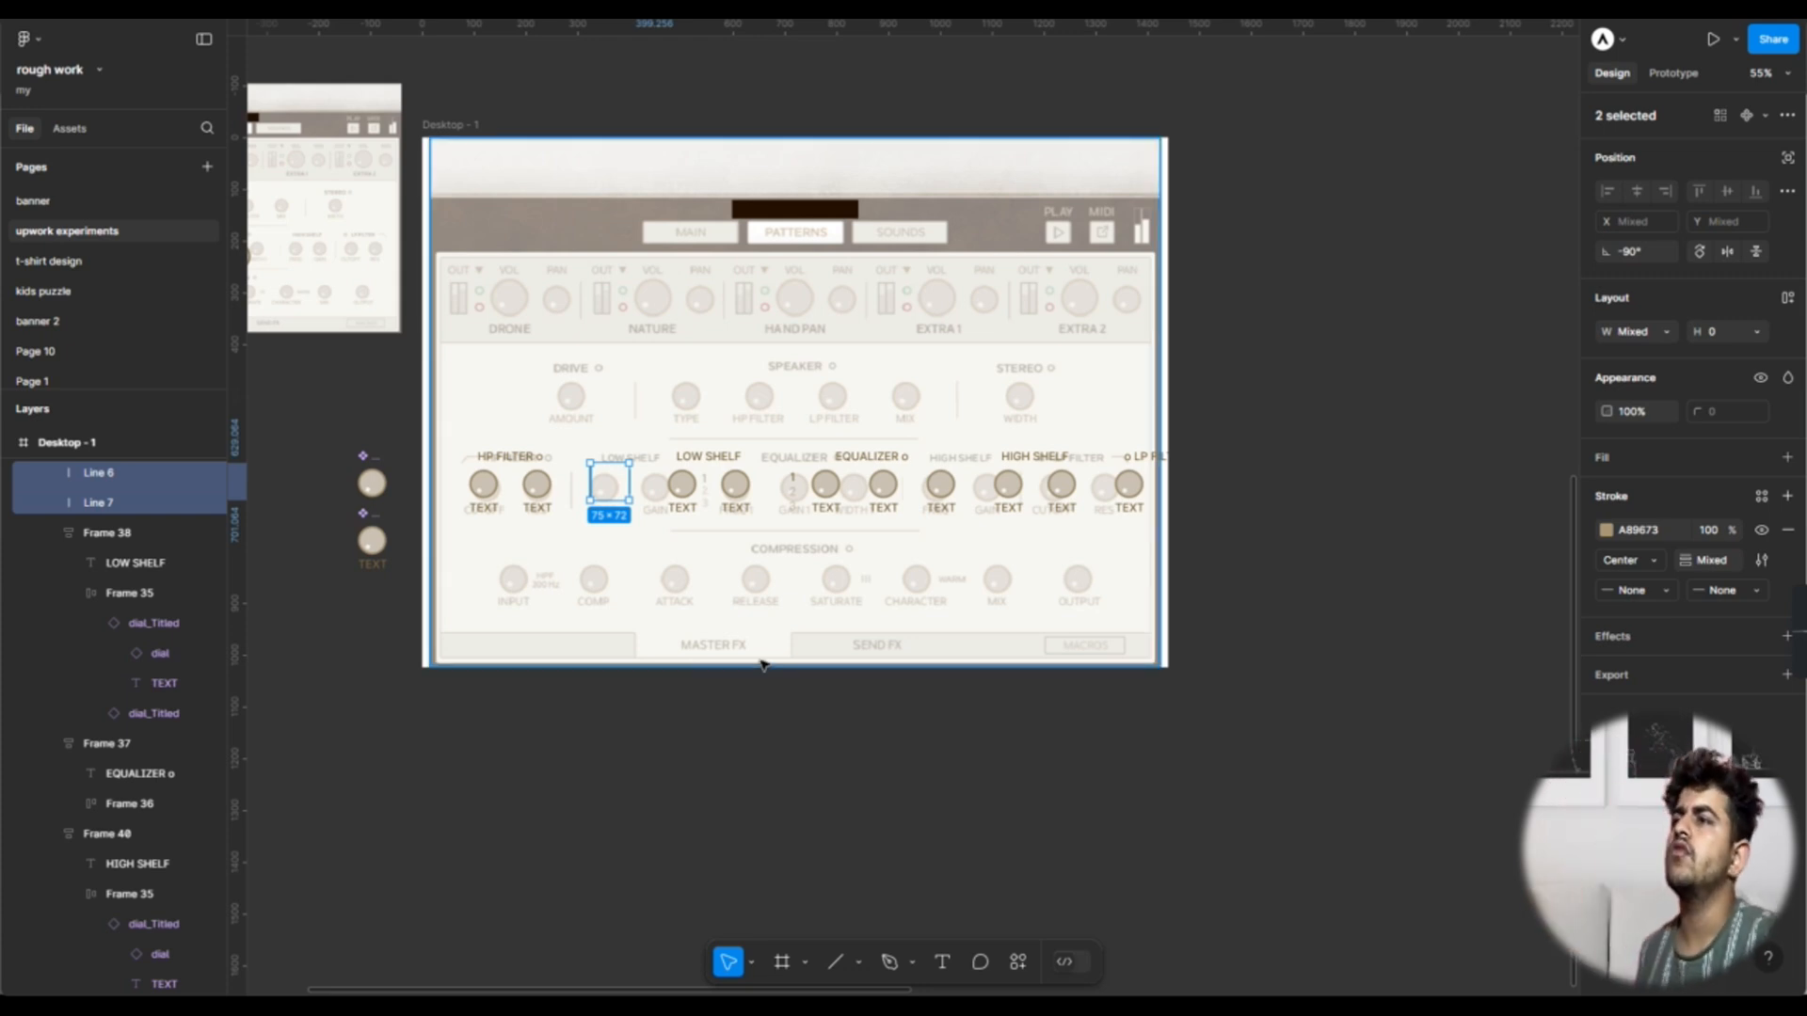
pyautogui.scroll(4, 630, 483)
pyautogui.scroll(3, 631, 483)
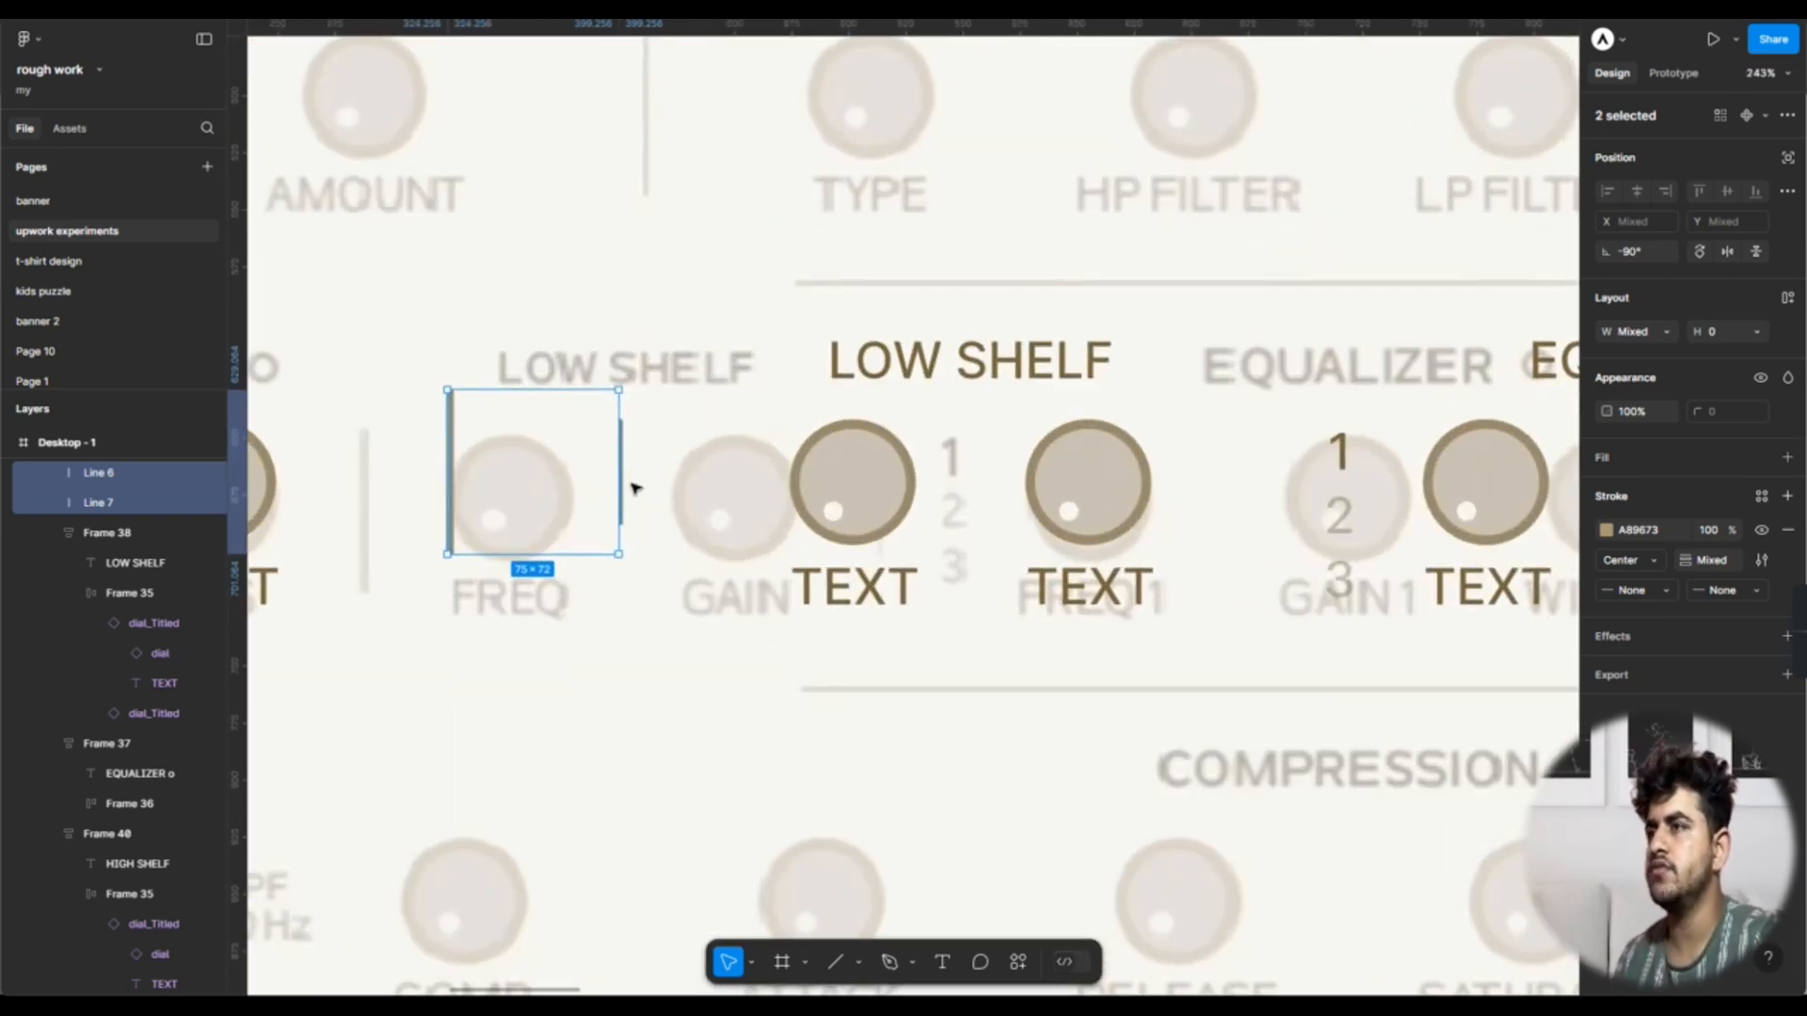
pyautogui.hotkey('ctrl', 'd')
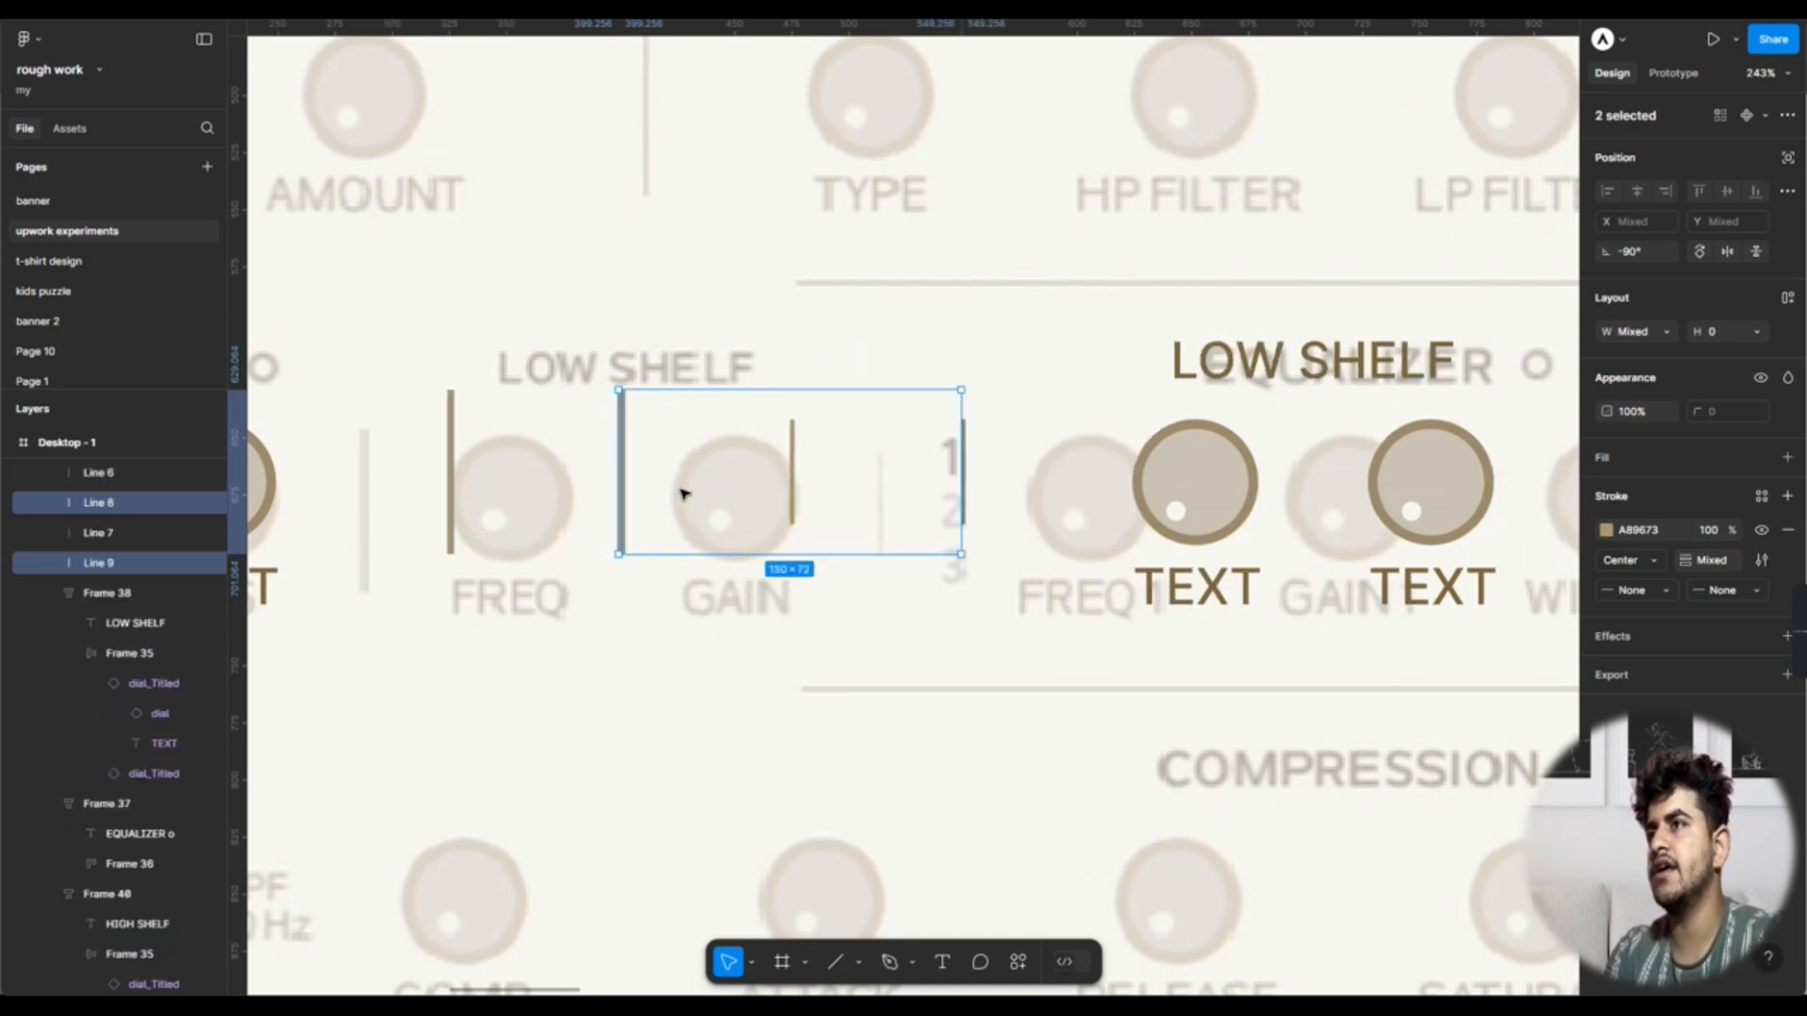
pyautogui.scroll(-6, 619, 535)
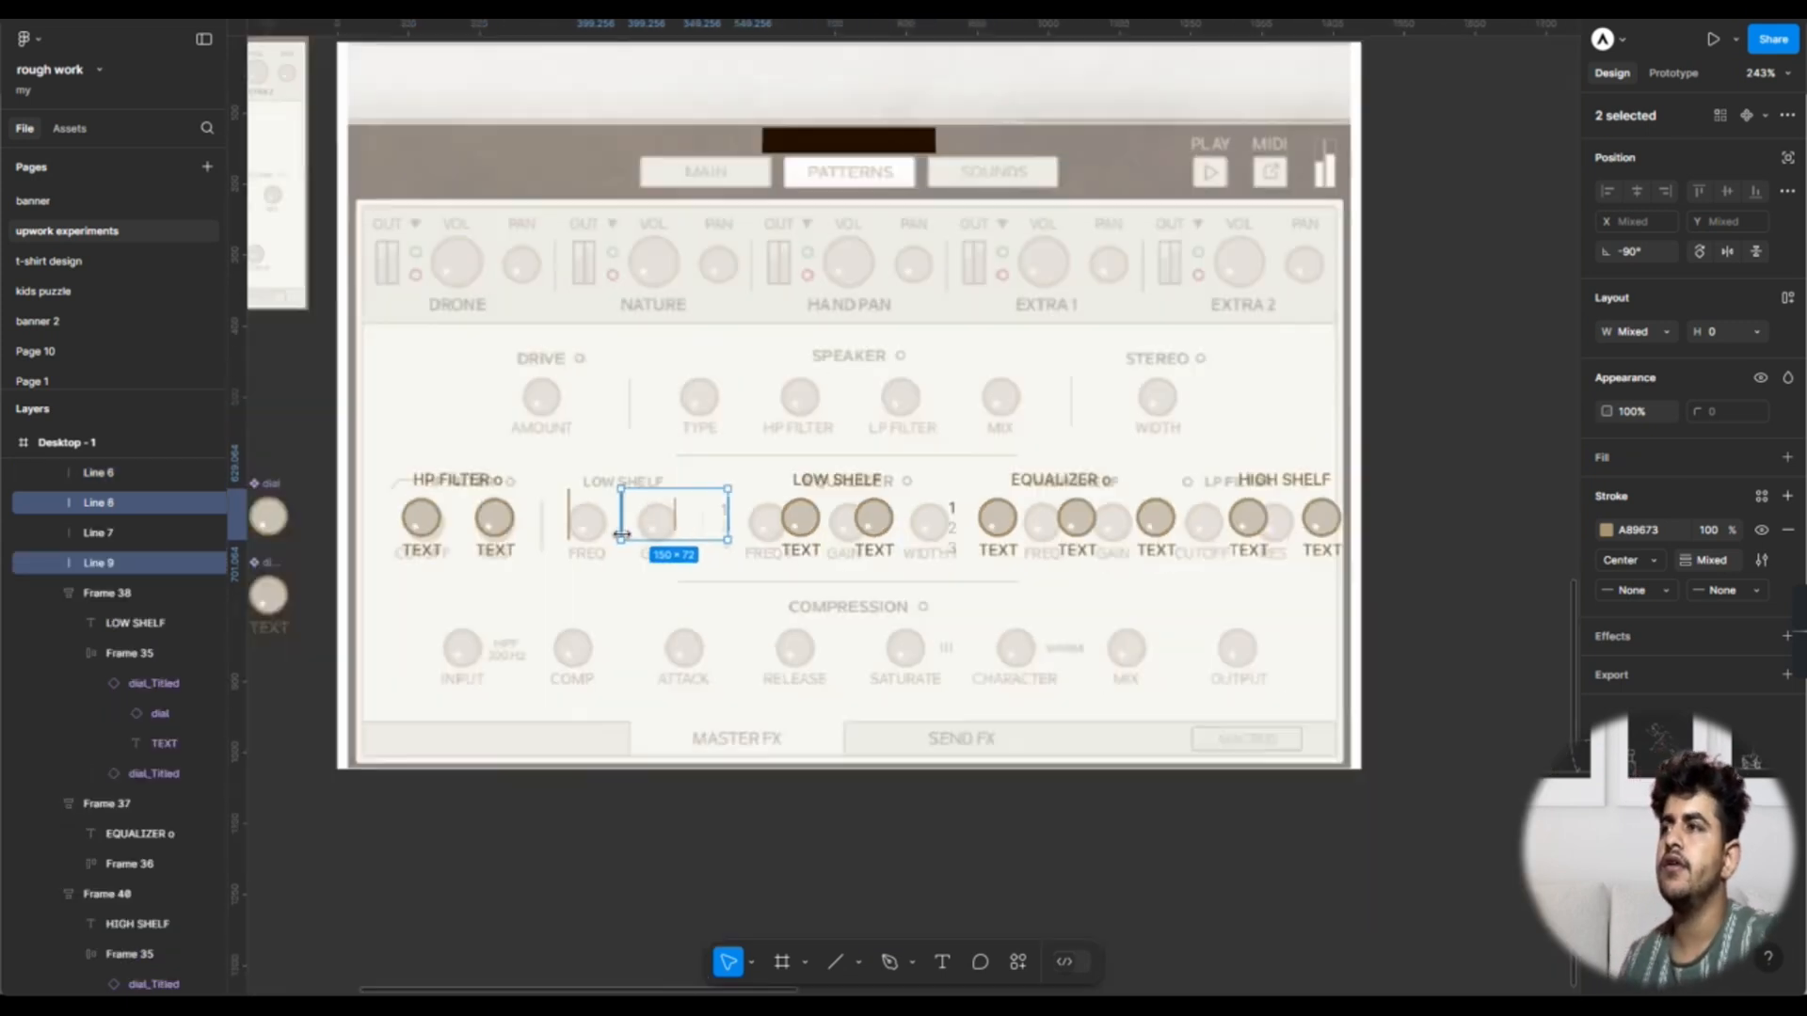
pyautogui.press('Right')
pyautogui.press('Right')
pyautogui.press('Right')
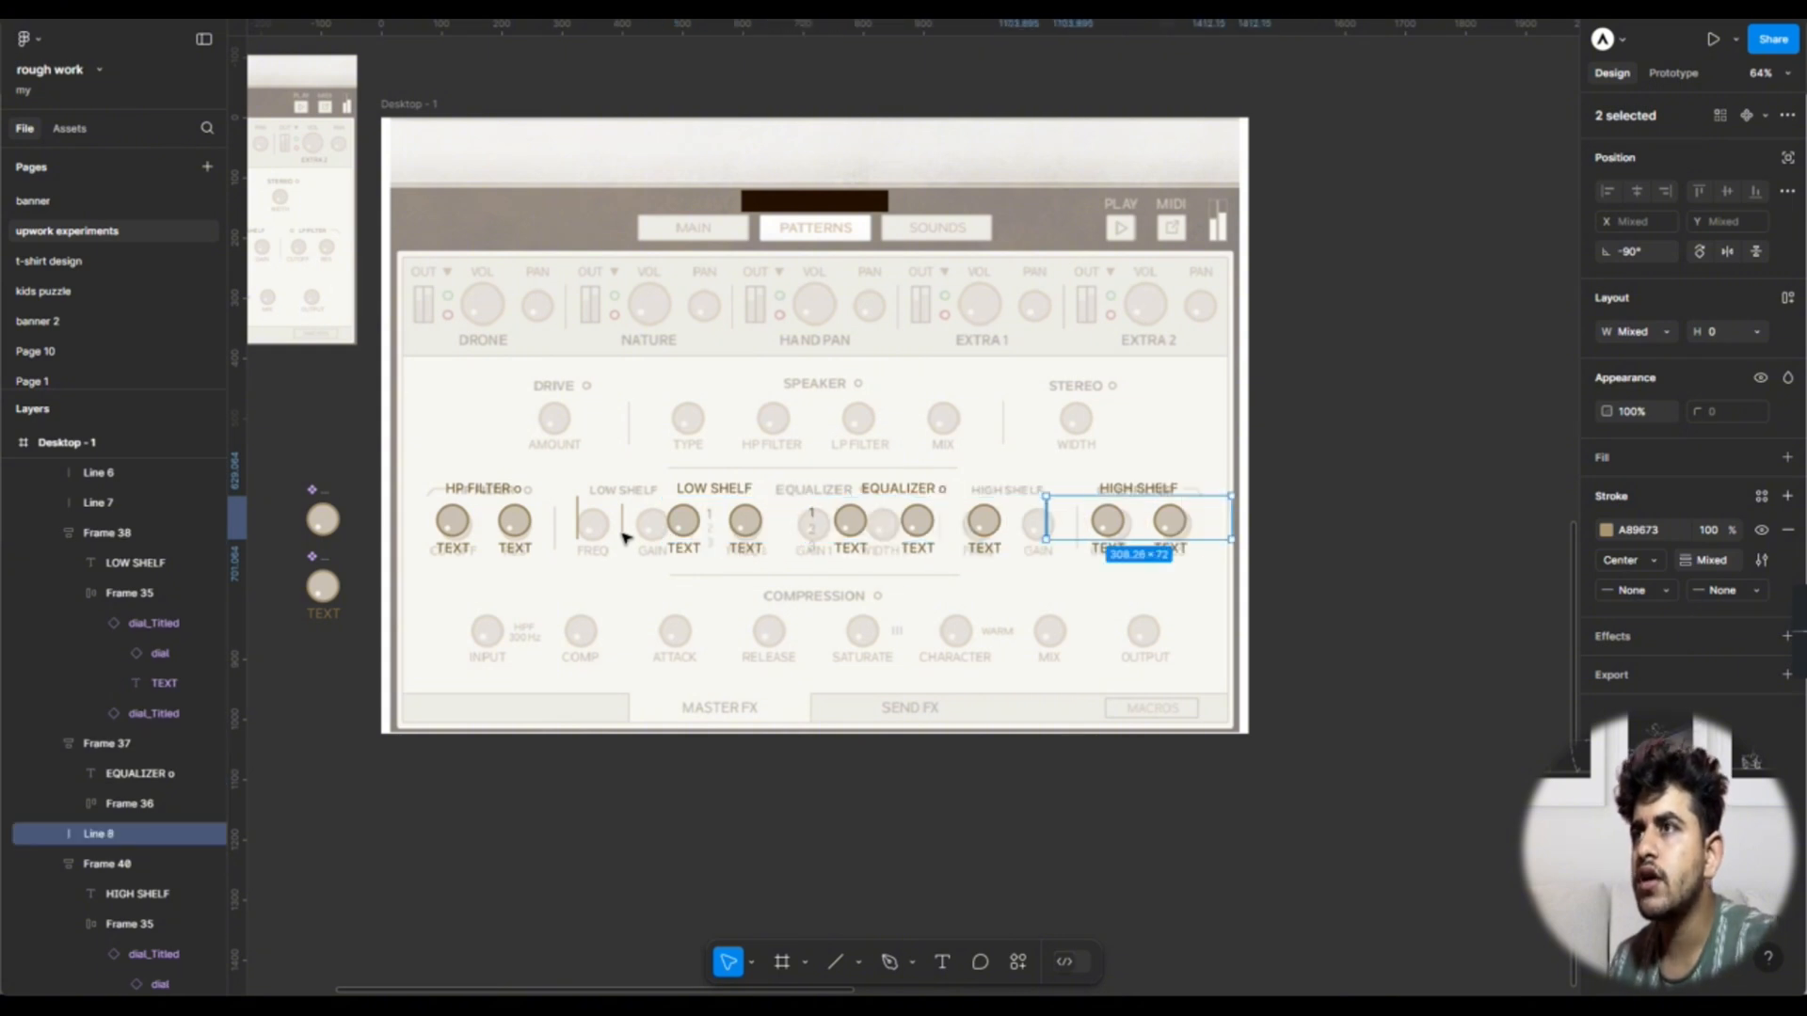
pyautogui.press('Escape')
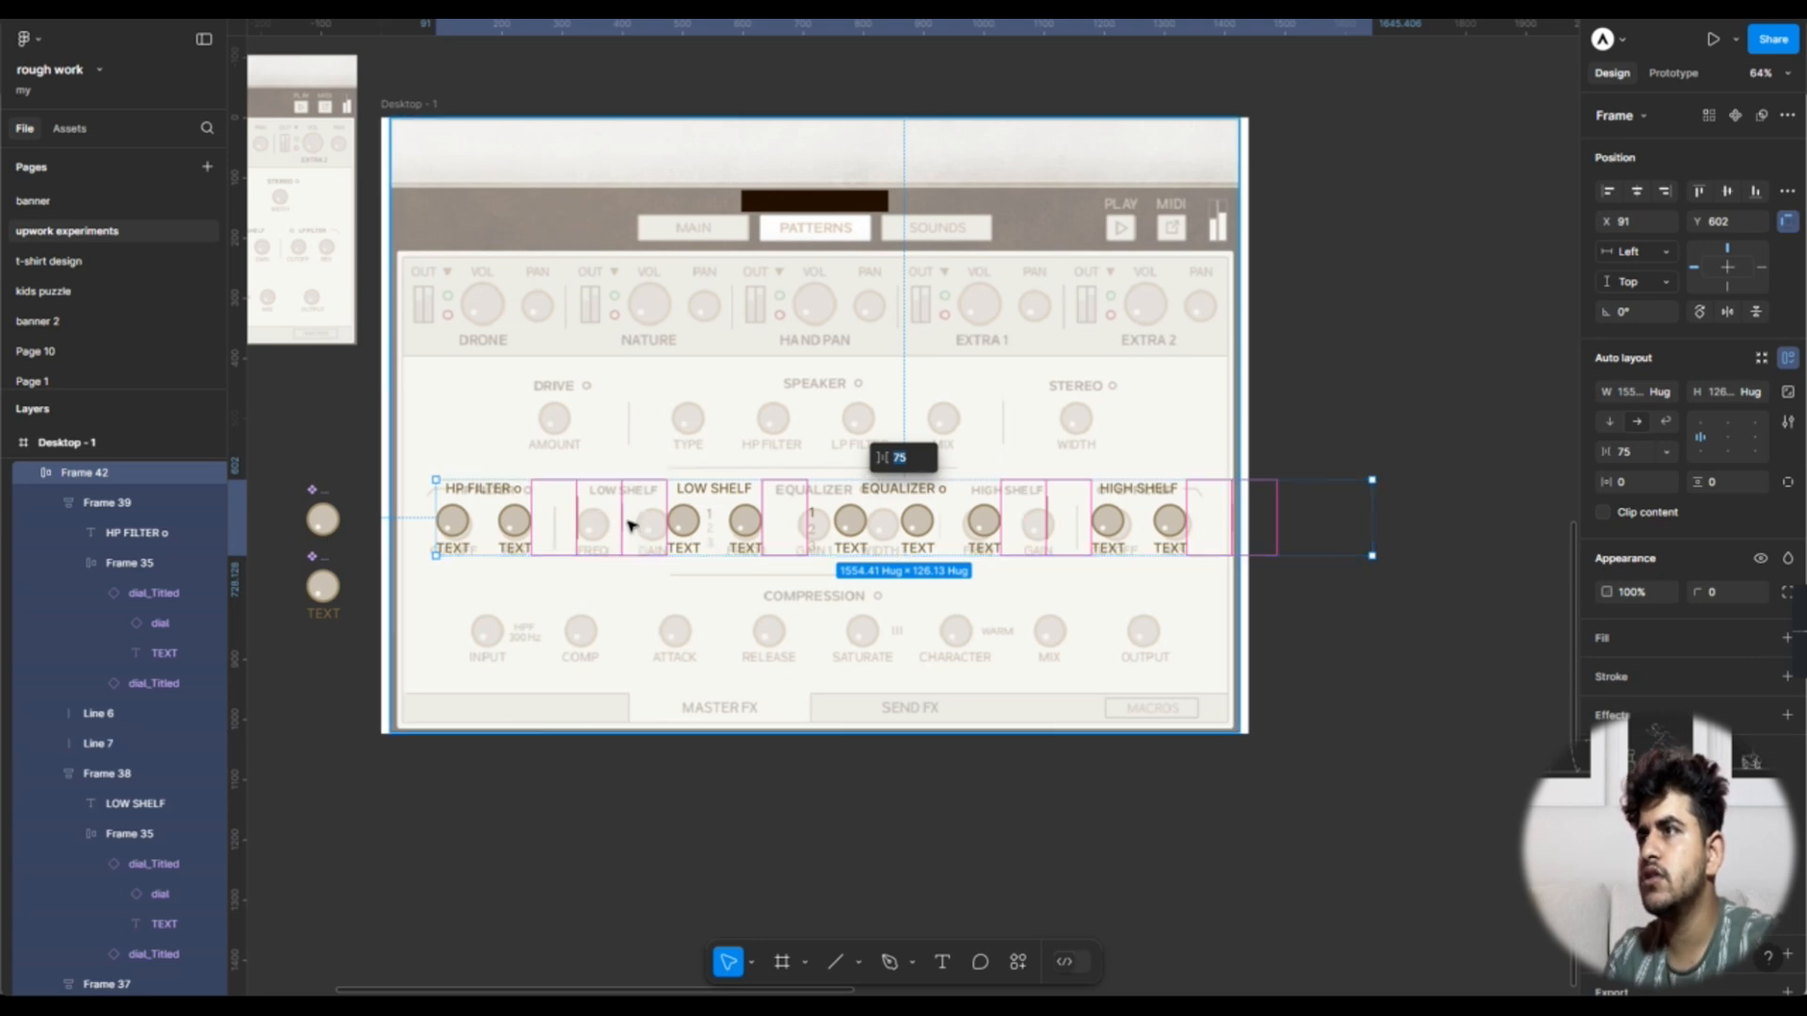
# Step: Move the original short divider line between the LOW SHELF and EQUALIZER sections
pyautogui.scroll(5, 629, 521)
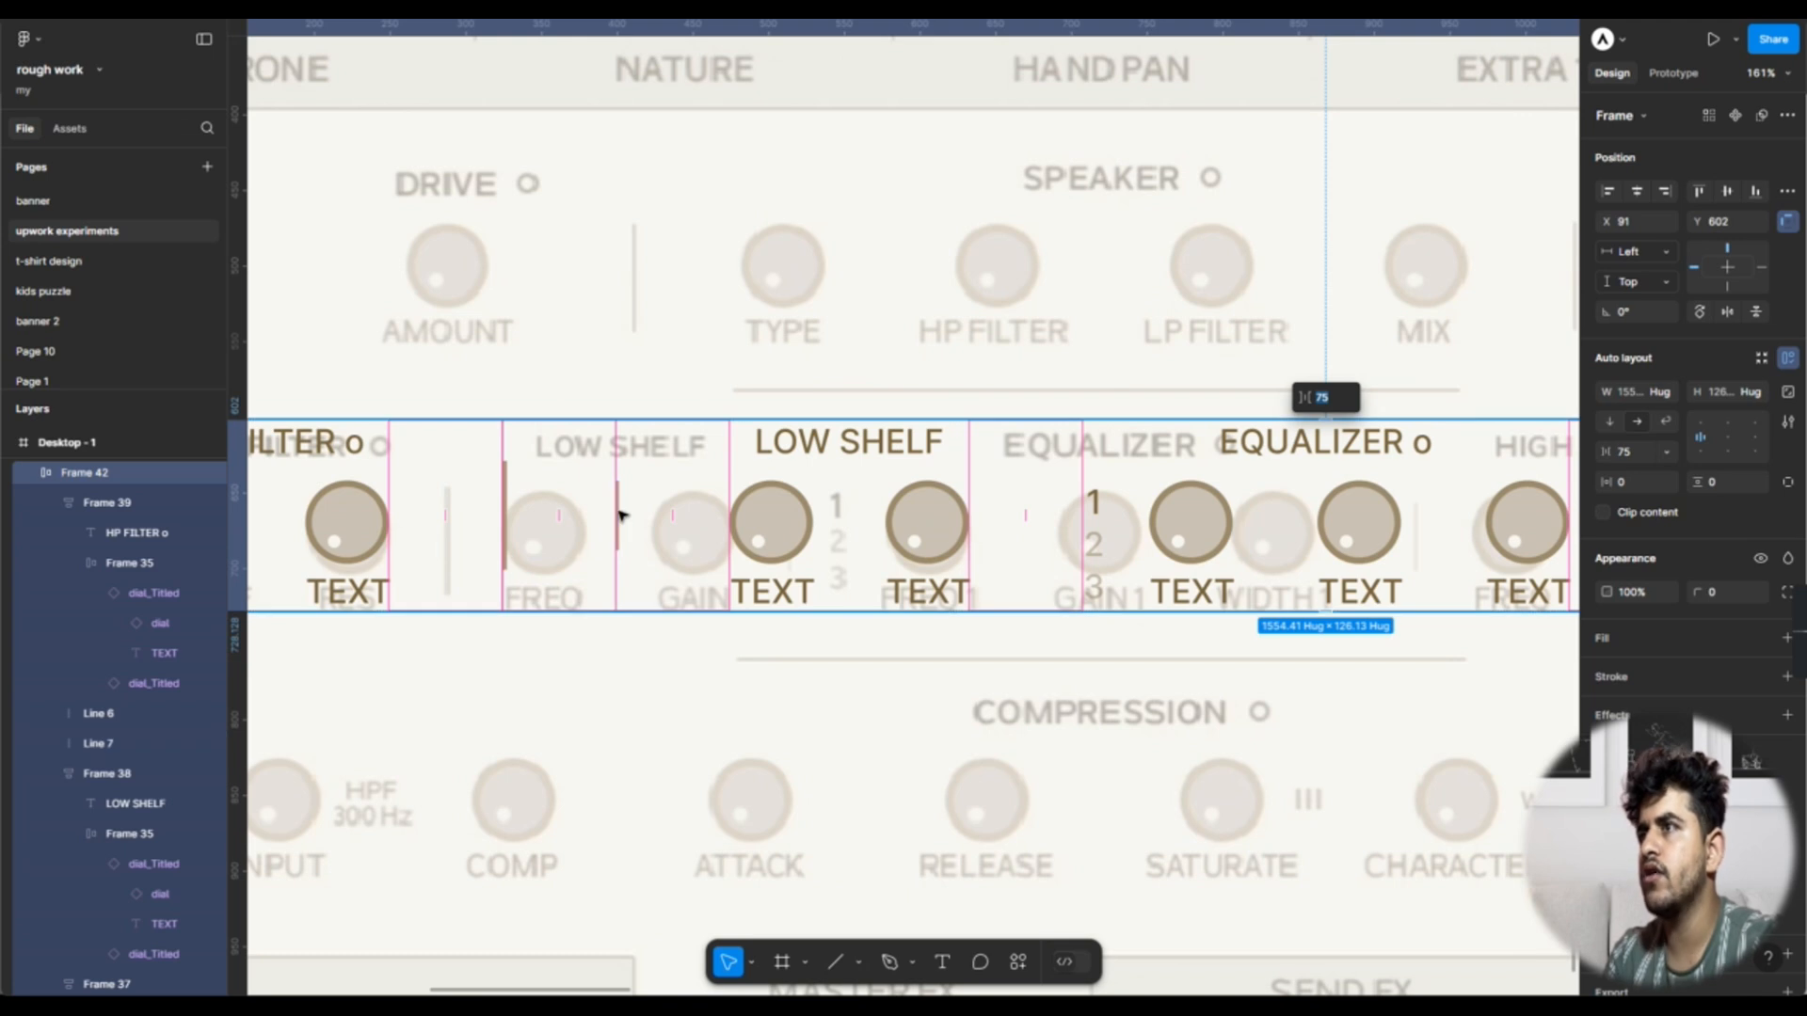
pyautogui.click(652, 477)
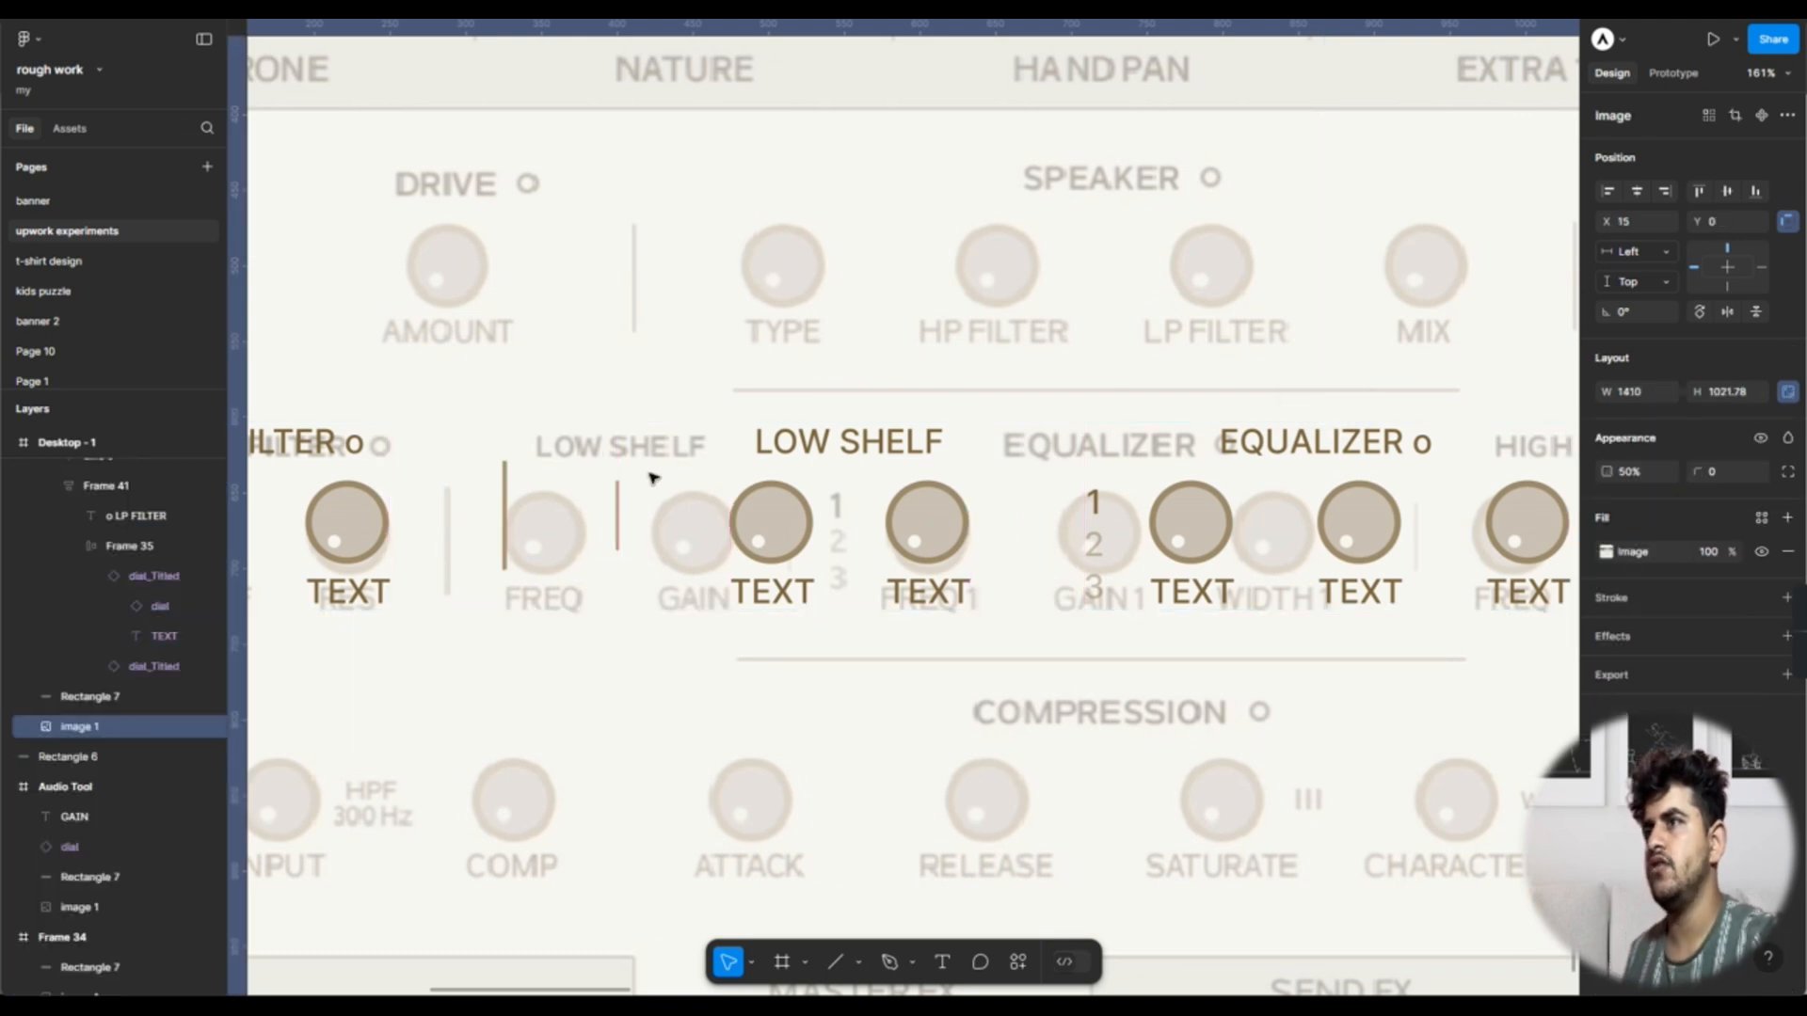
pyautogui.click(618, 508)
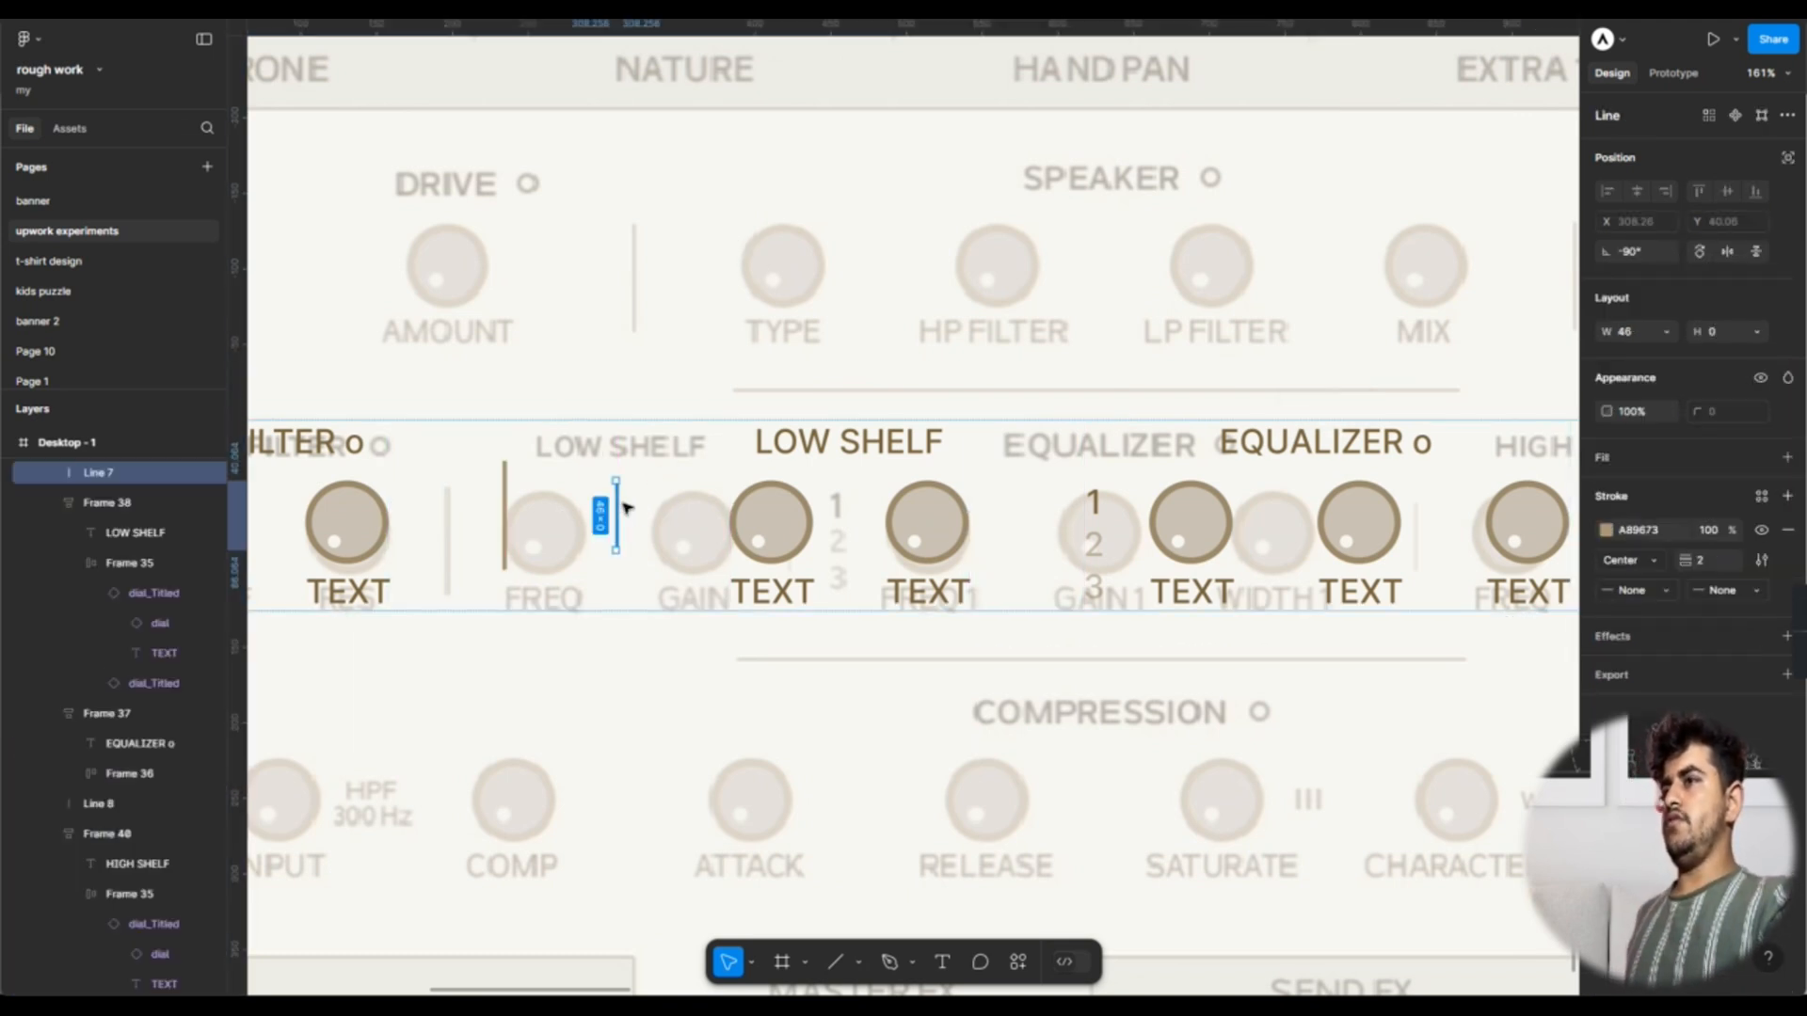
pyautogui.press('Right')
pyautogui.scroll(-5, 696, 532)
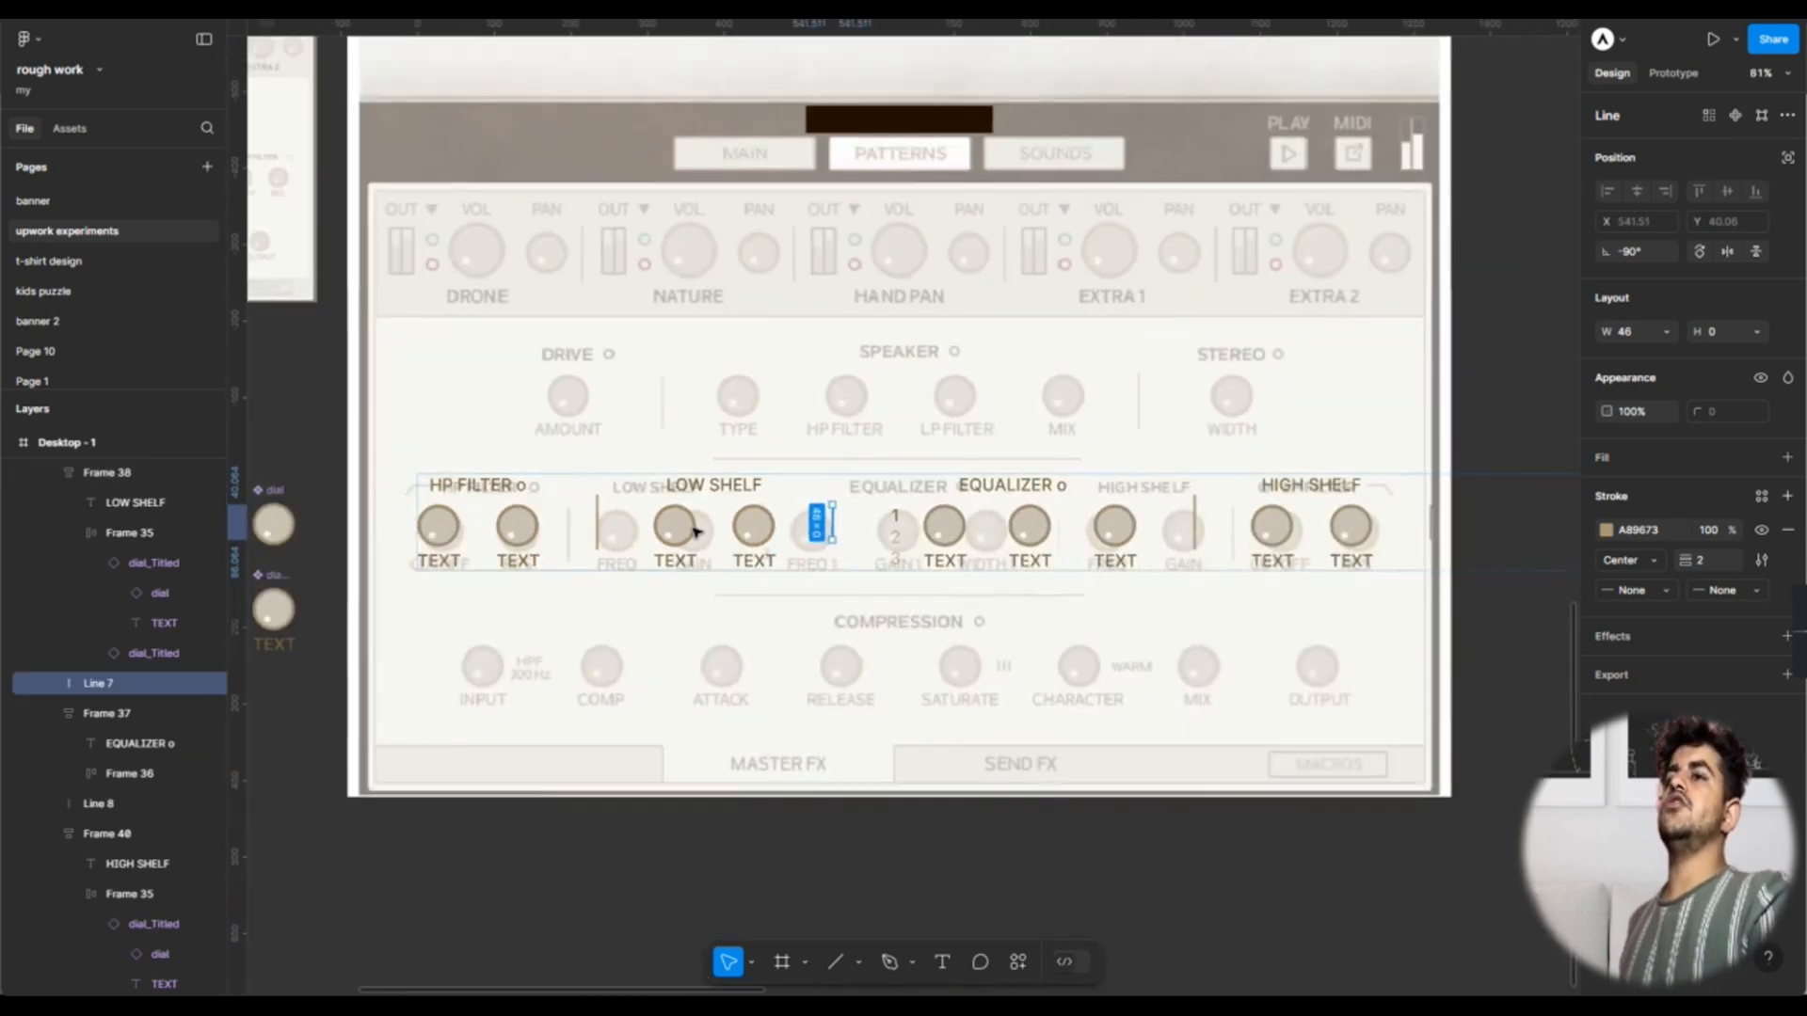
# Step: Move the tall divider copy to the end of the row and the short copy between the EQUALIZER and HIGH SHELF sections
pyautogui.scroll(4, 1032, 500)
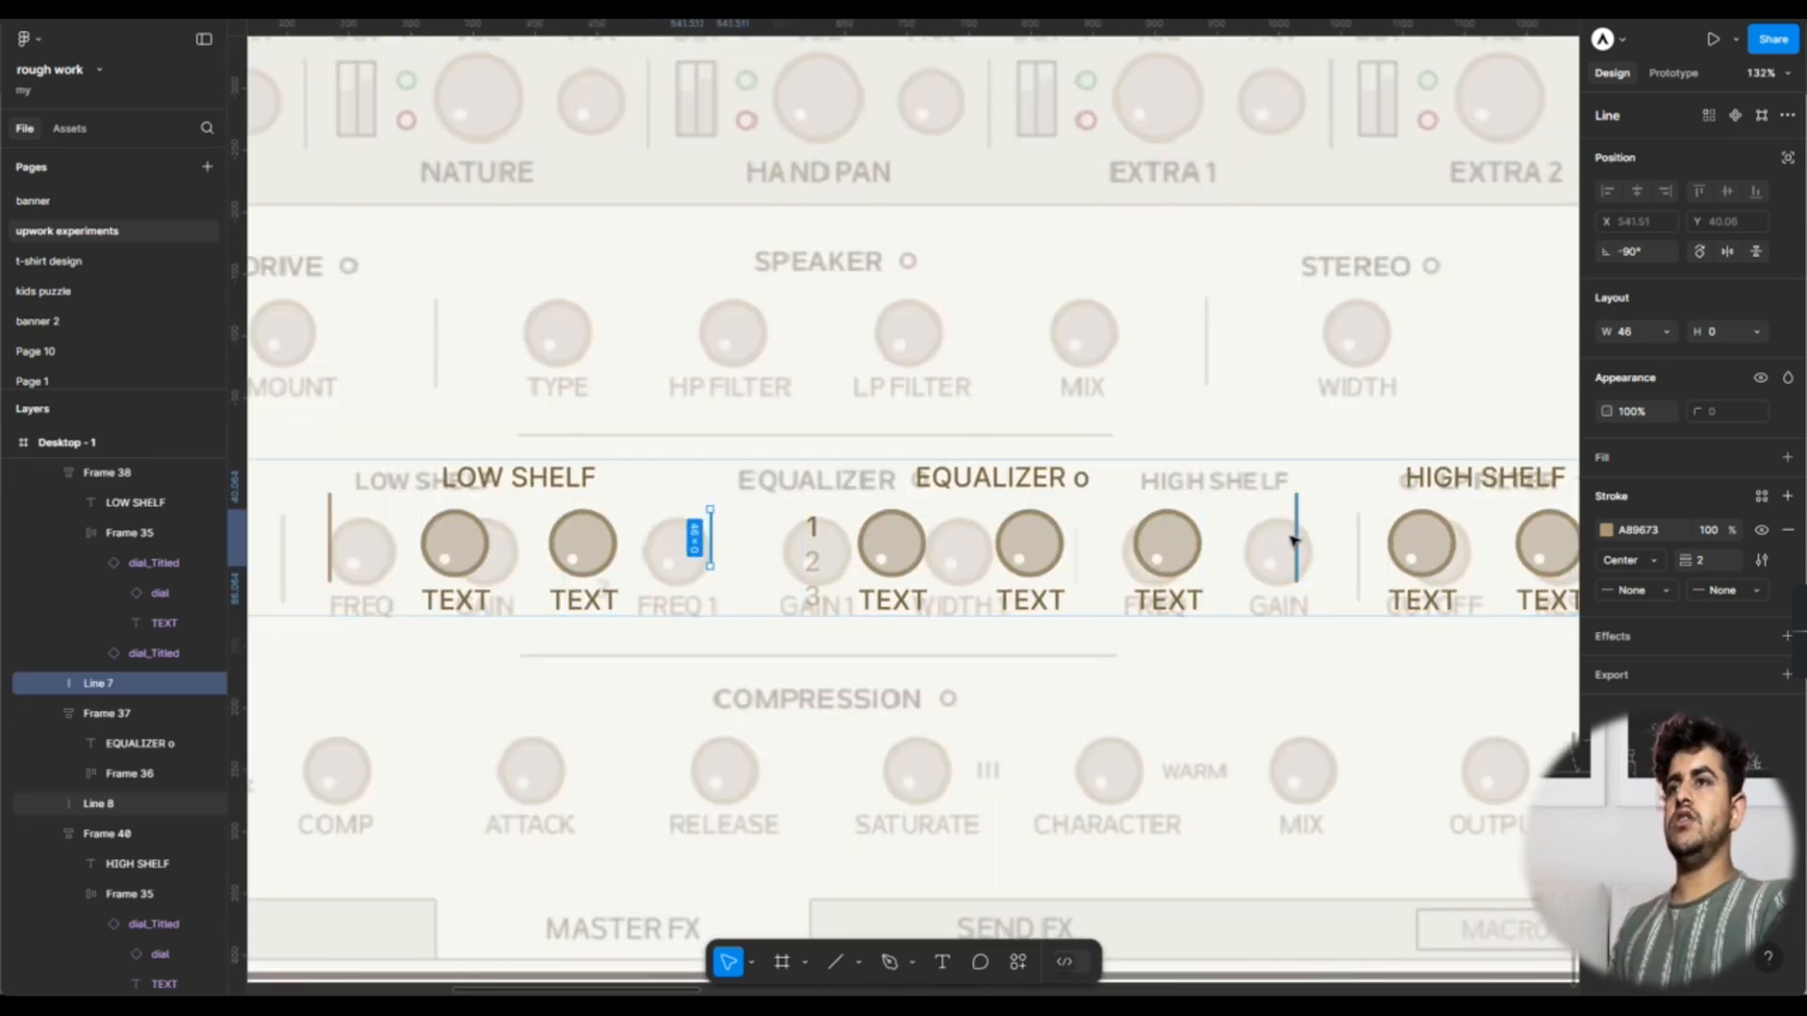
pyautogui.click(1298, 542)
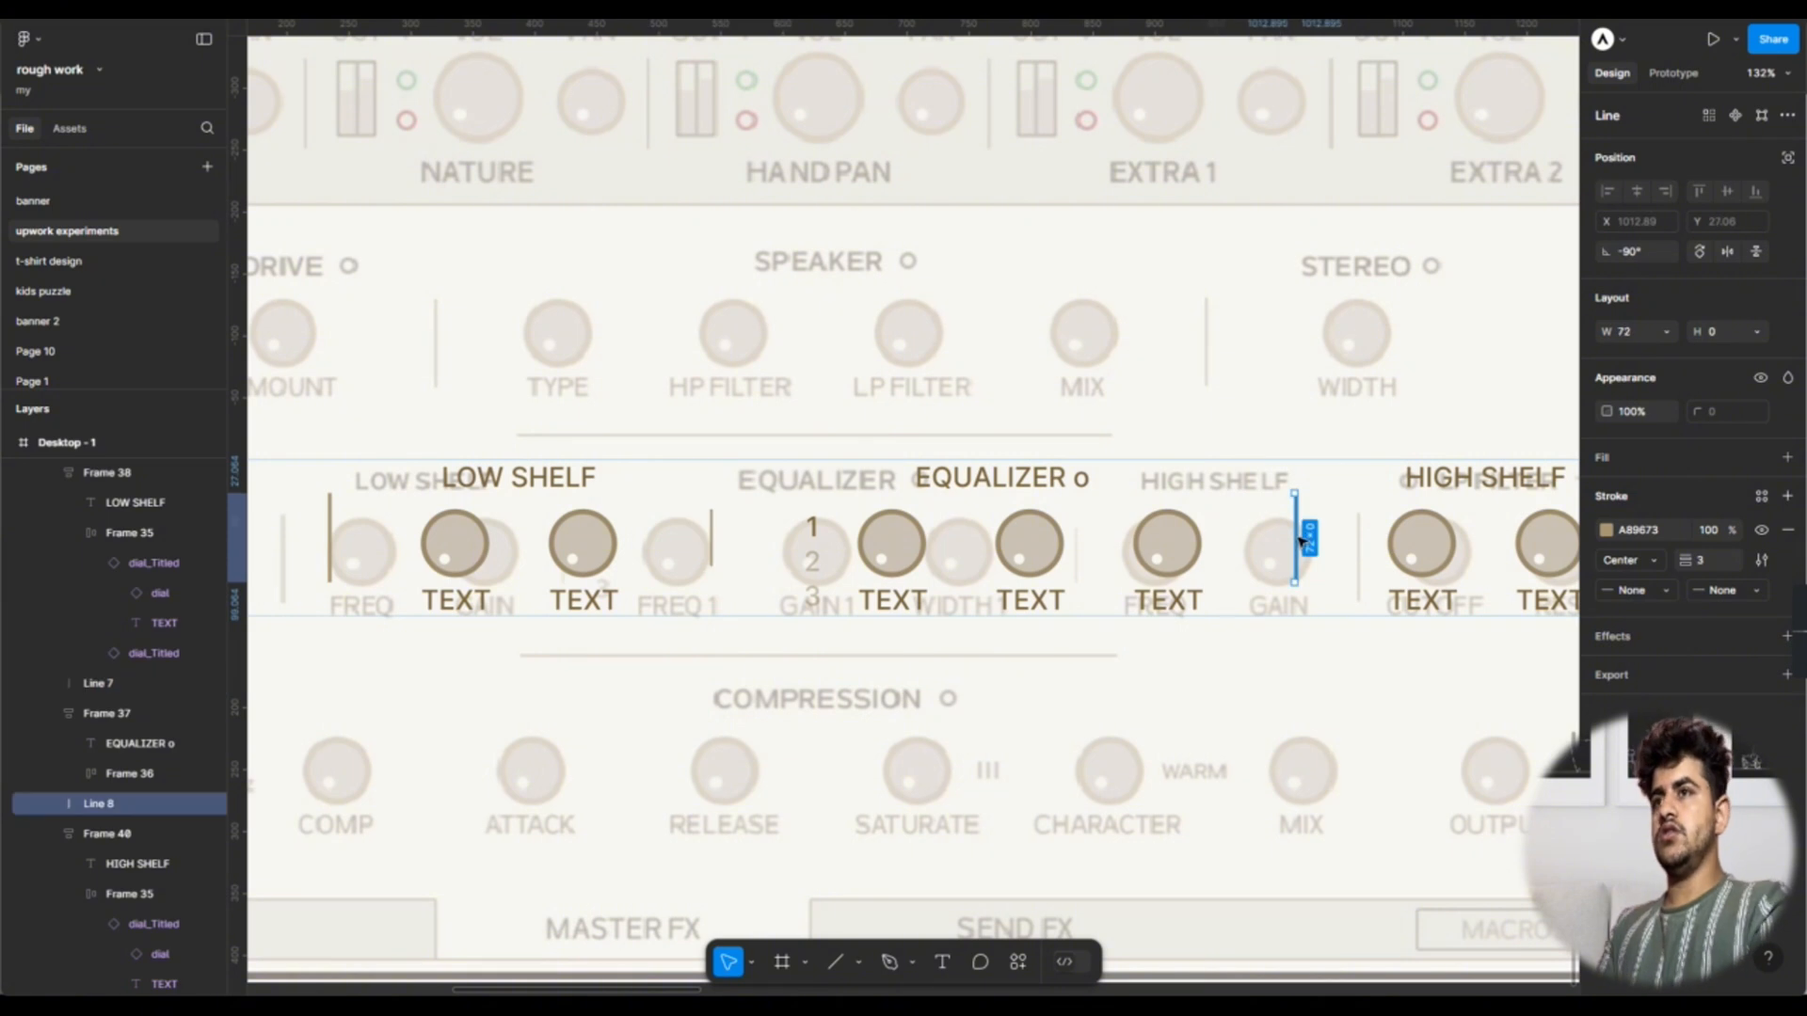
pyautogui.press('Right')
pyautogui.hscroll(2, 1298, 541)
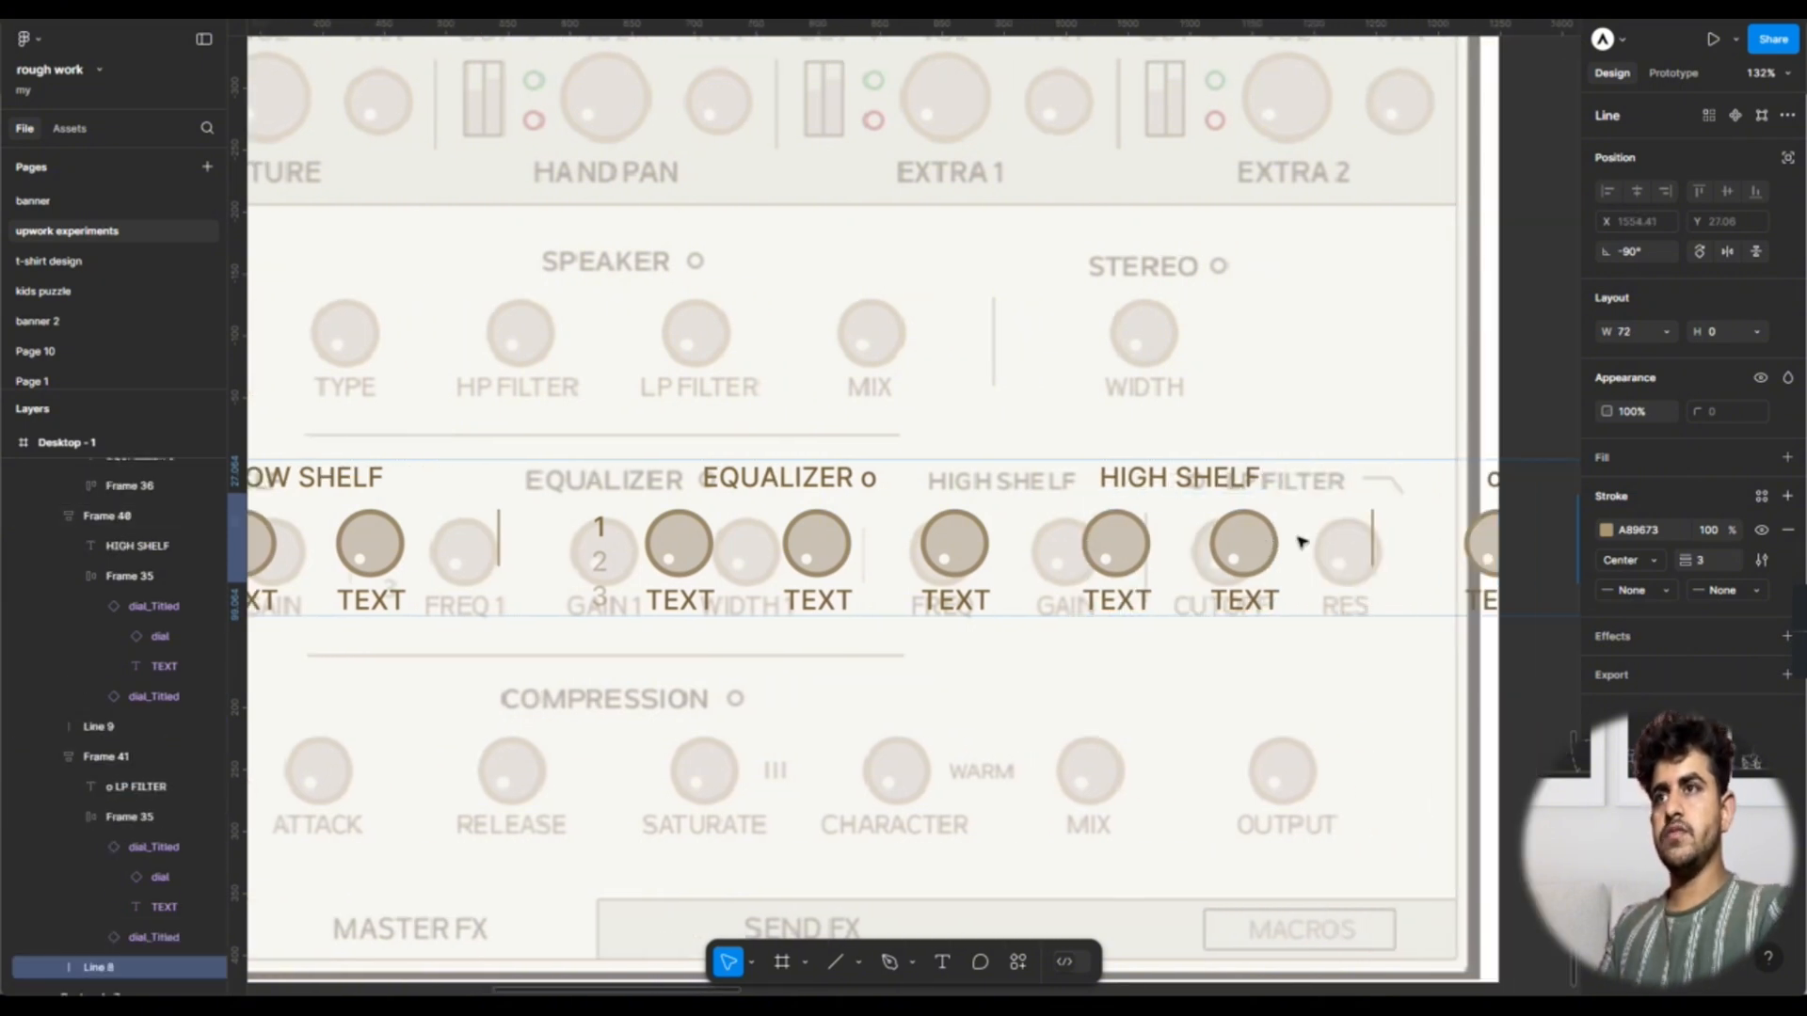
pyautogui.click(1371, 550)
pyautogui.press('Left')
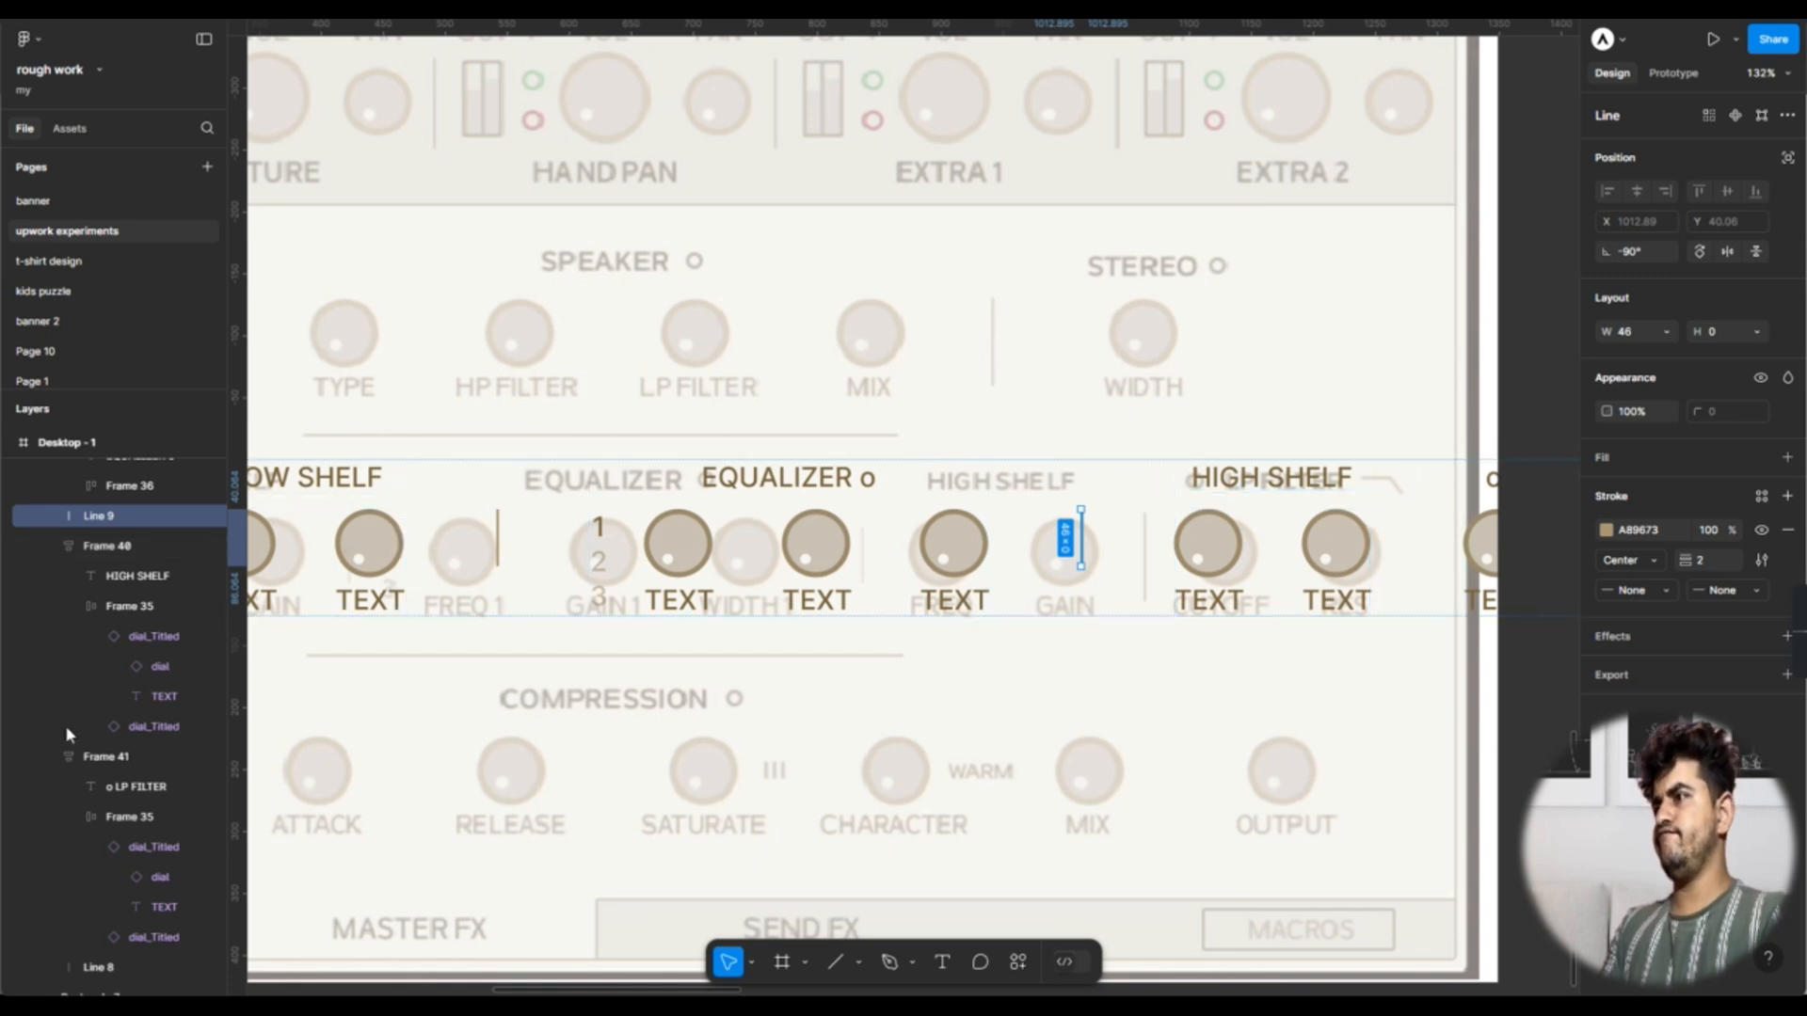
# Step: Move the LP FILTER section to the end of the row, behind the tall divider line
pyautogui.hscroll(2, 1251, 551)
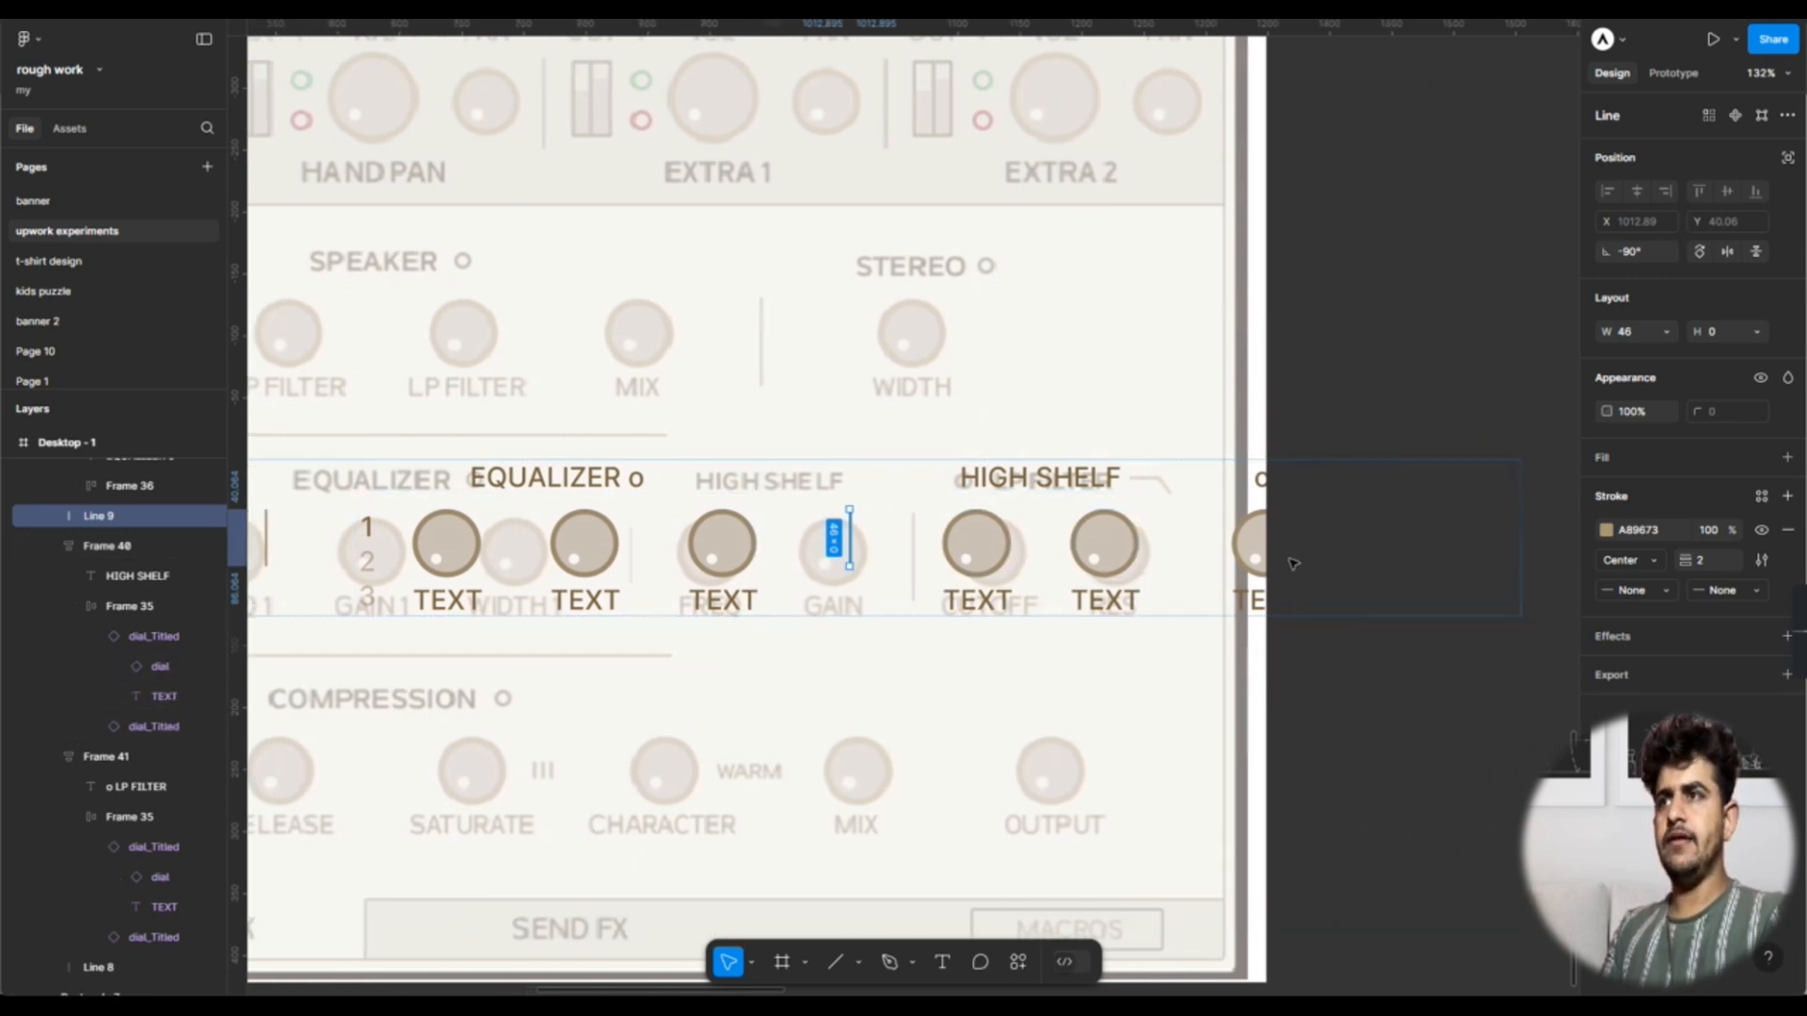
pyautogui.click(1243, 549)
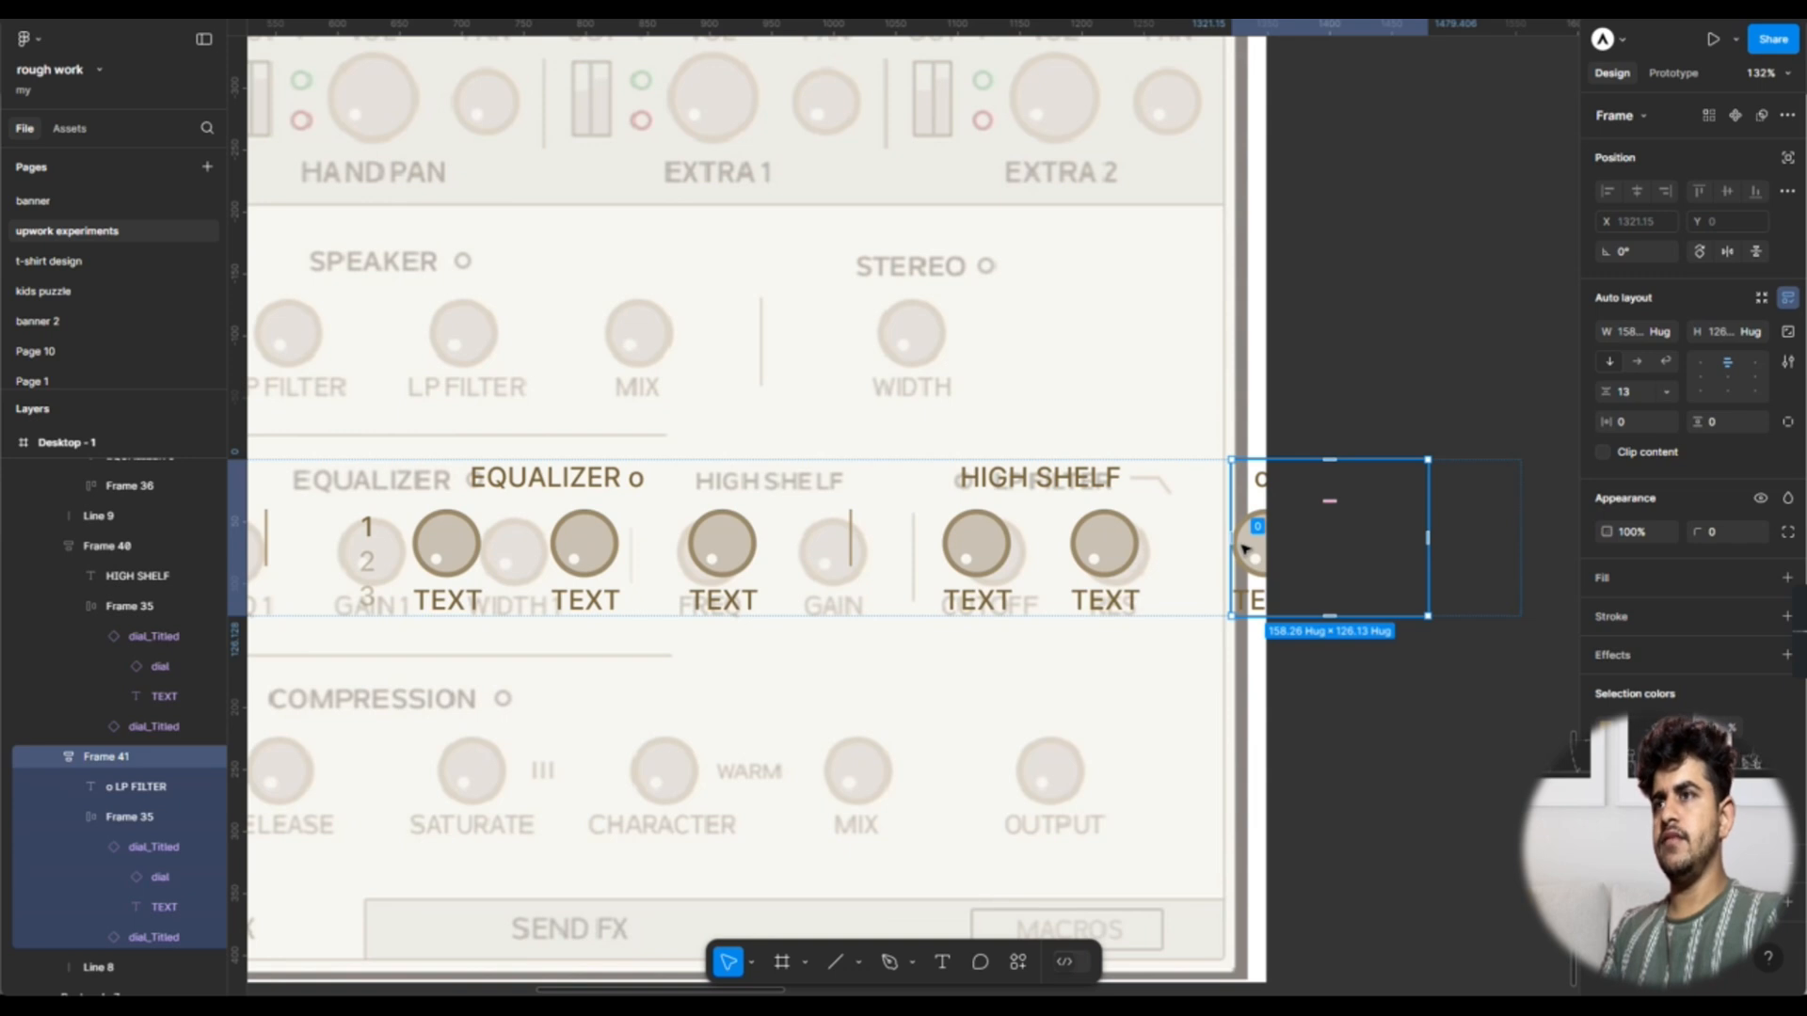
pyautogui.press('Right')
pyautogui.scroll(-5, 1244, 549)
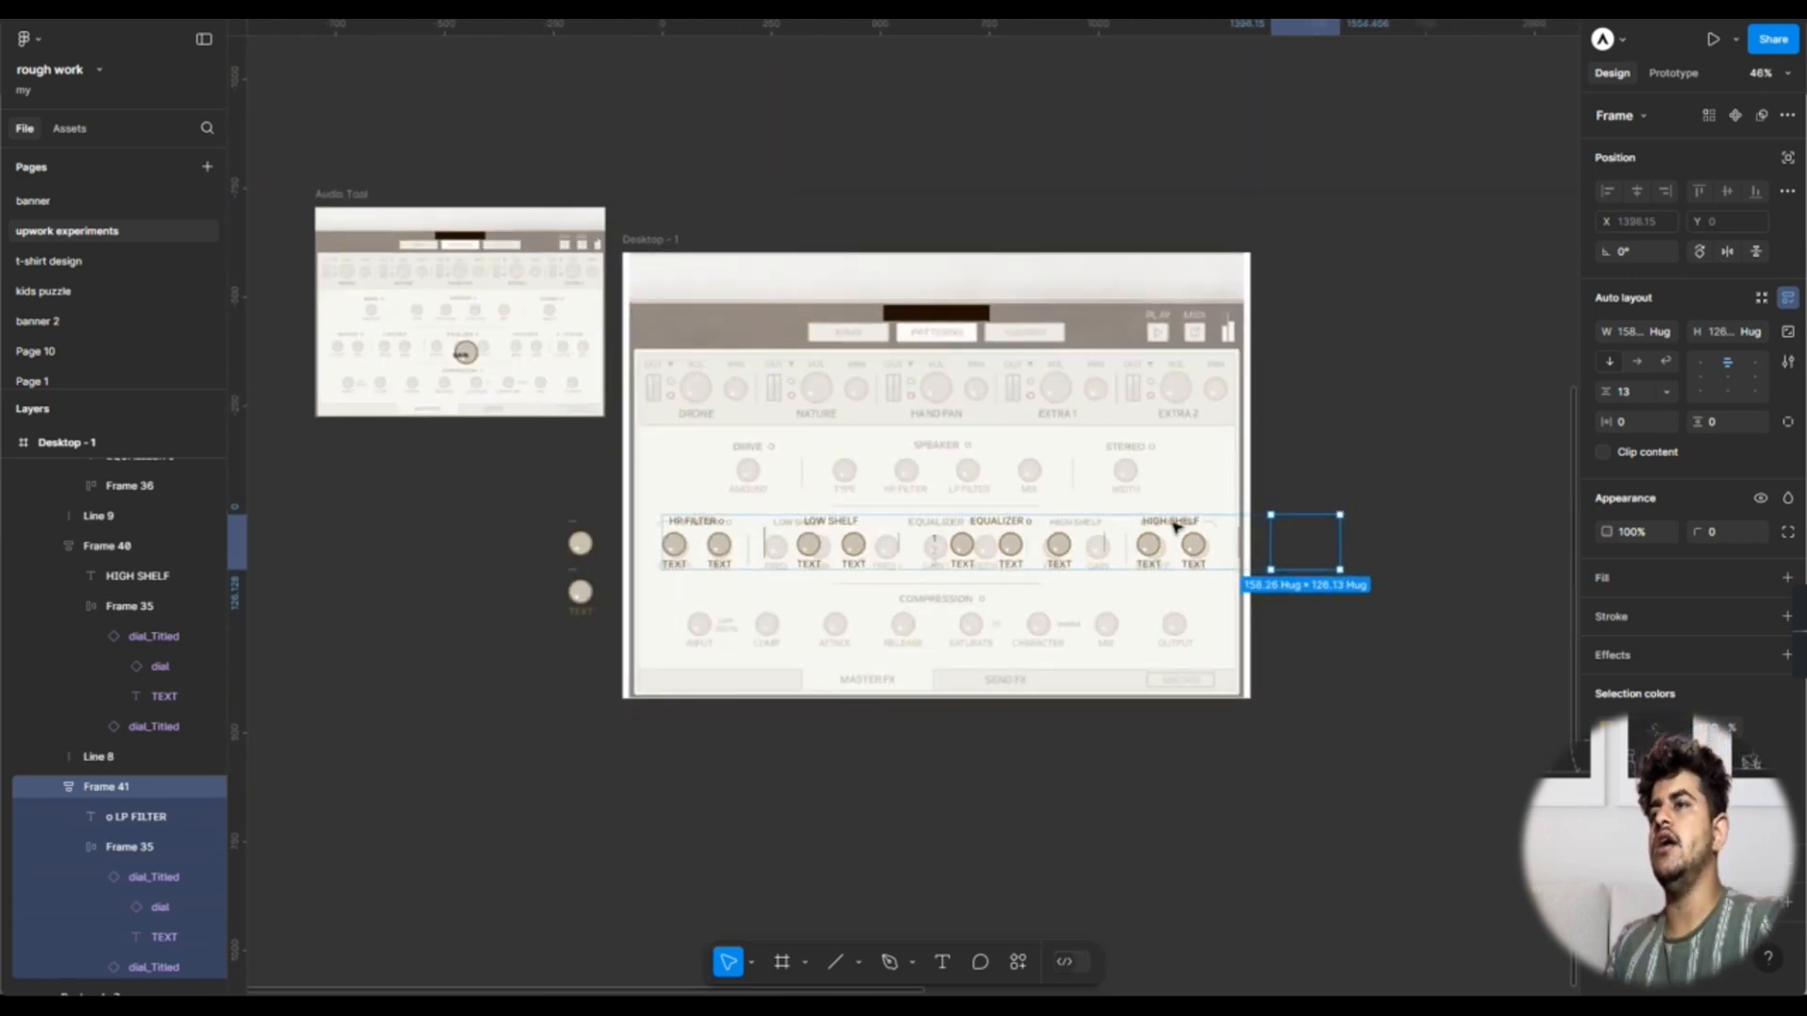
# Step: Reduce the auto layout gap of the row holding the five filter sections and divider lines to 36
pyautogui.press('Escape')
pyautogui.click(1228, 543)
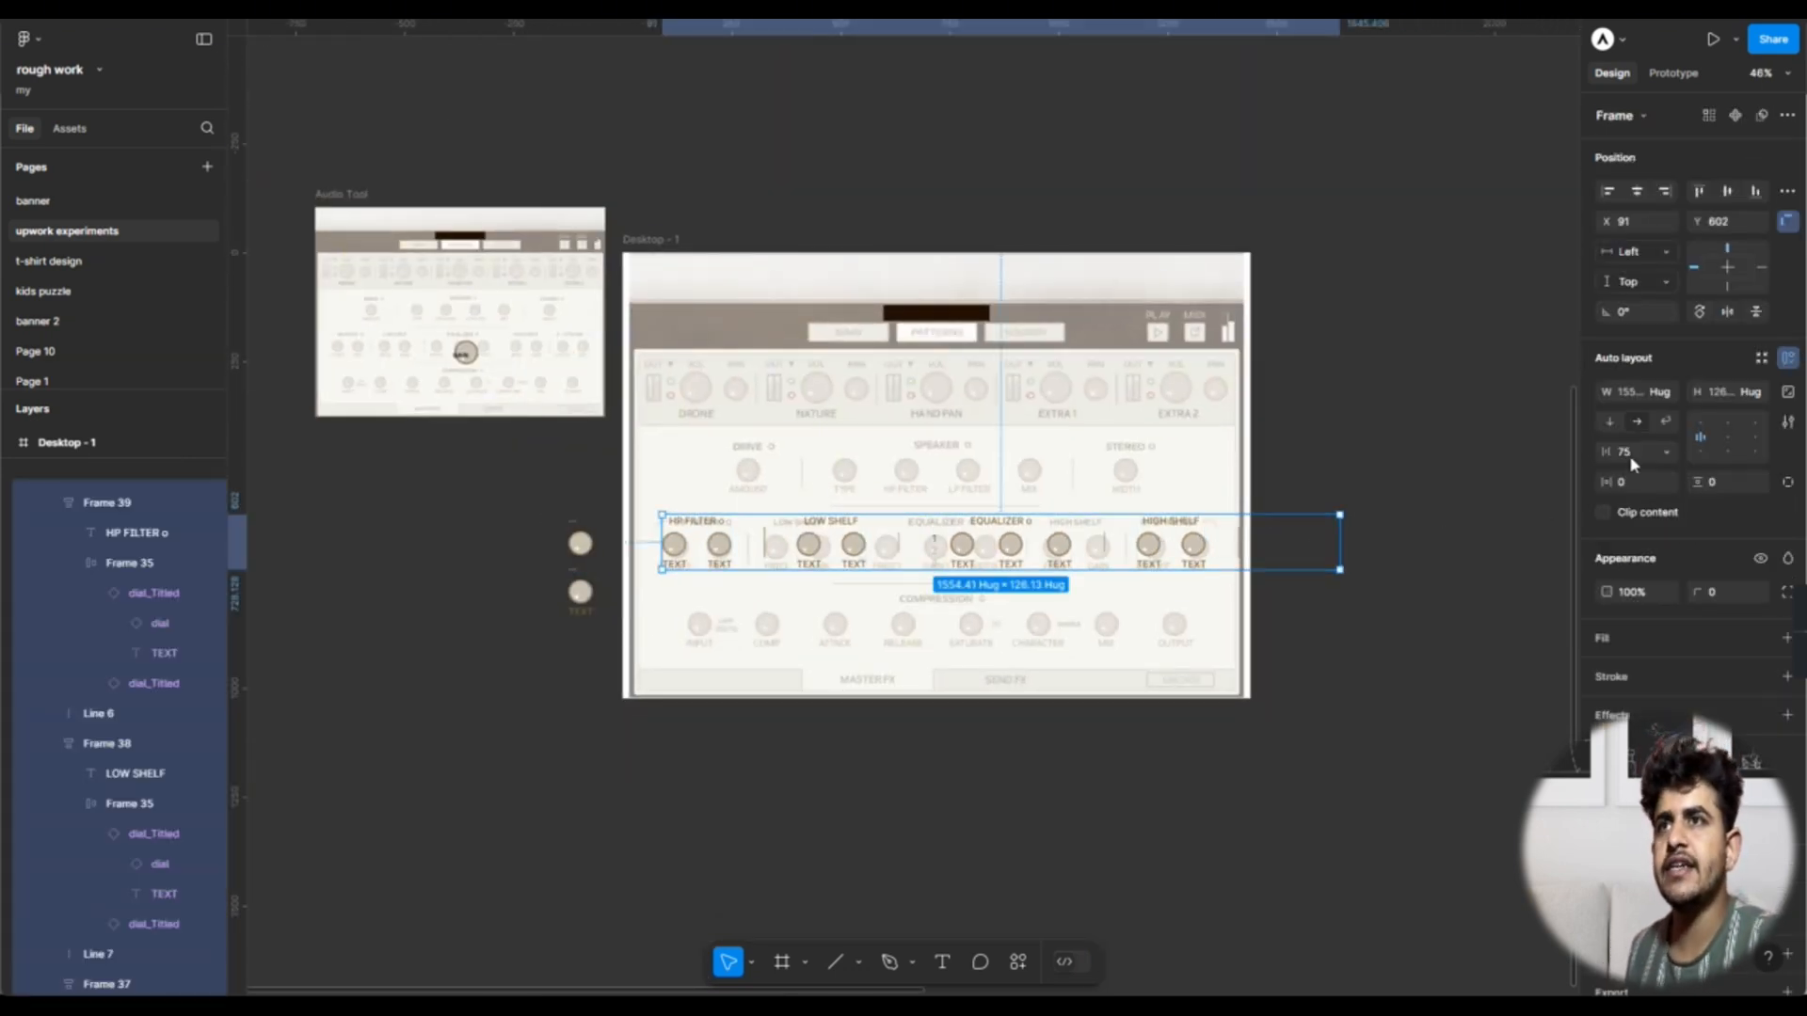
pyautogui.click(1629, 455)
pyautogui.hotkey('shift', 'Down')
pyautogui.hotkey('shift', 'Down')
pyautogui.hotkey('shift', 'Down')
pyautogui.hotkey('shift', 'Down')
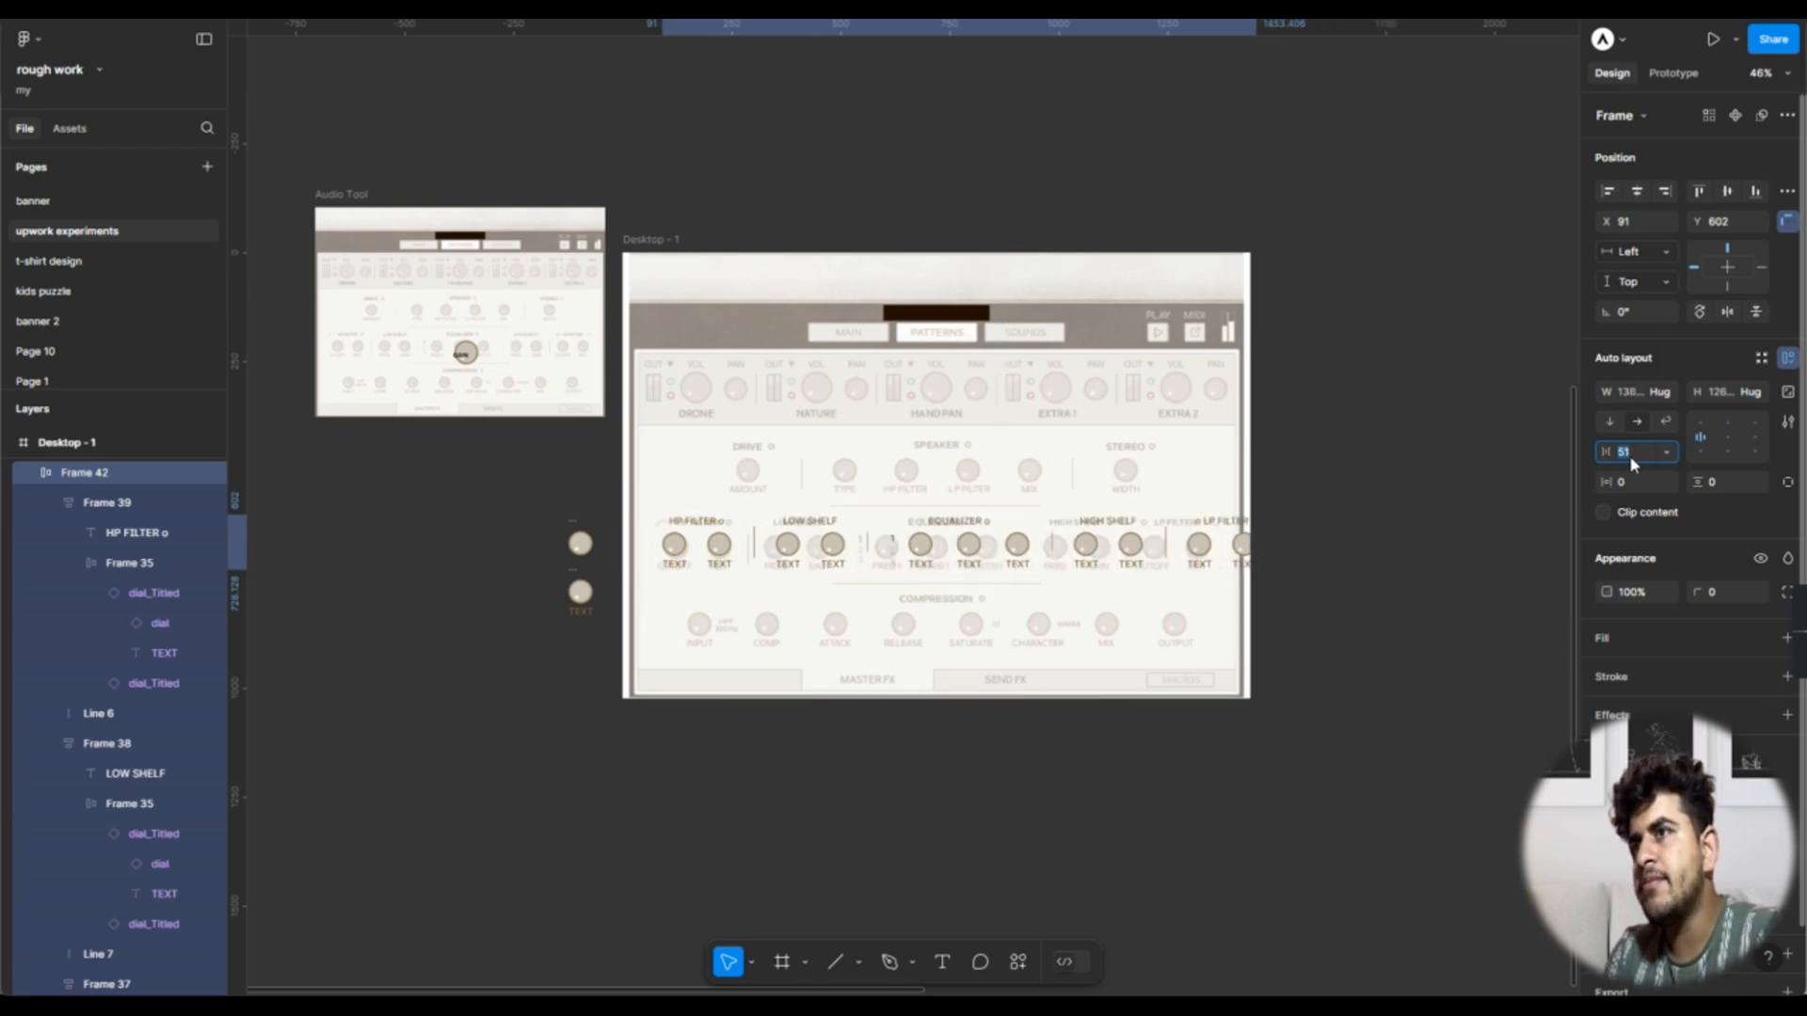
pyautogui.press('Up')
pyautogui.press('Up')
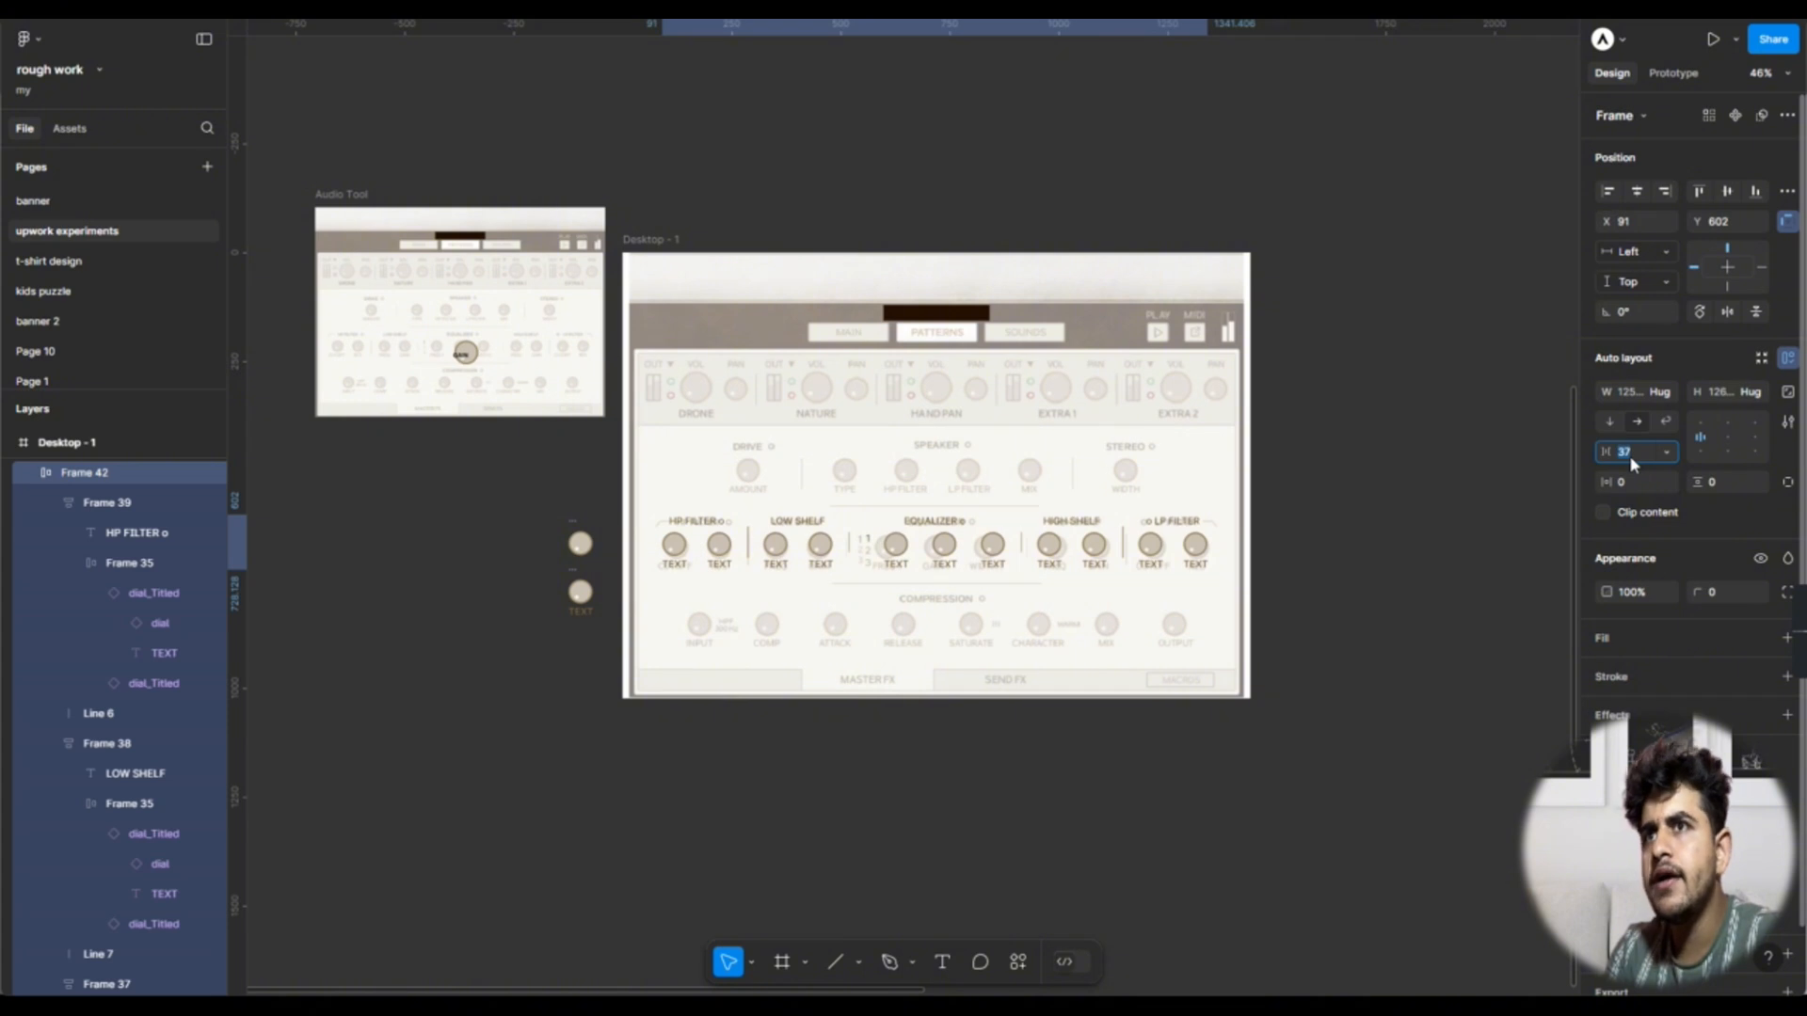
pyautogui.press('Down')
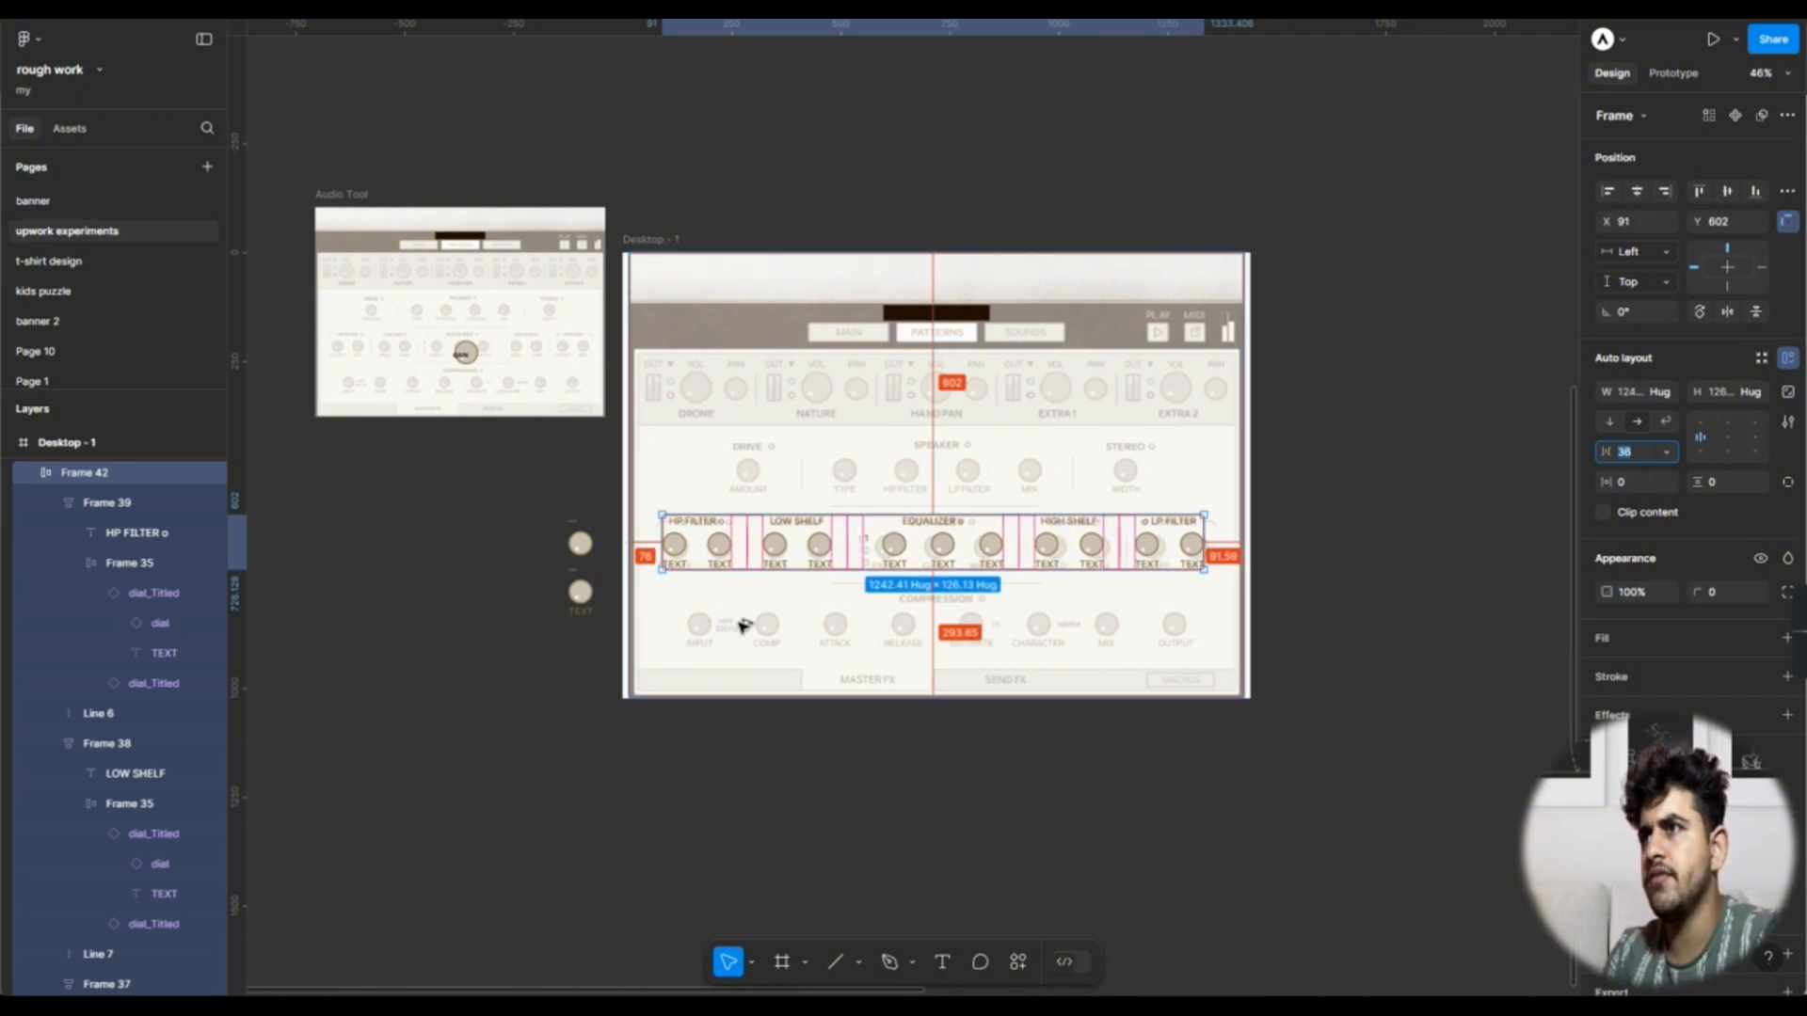
pyautogui.scroll(5, 742, 625)
pyautogui.click(407, 703)
pyautogui.scroll(-3, 407, 704)
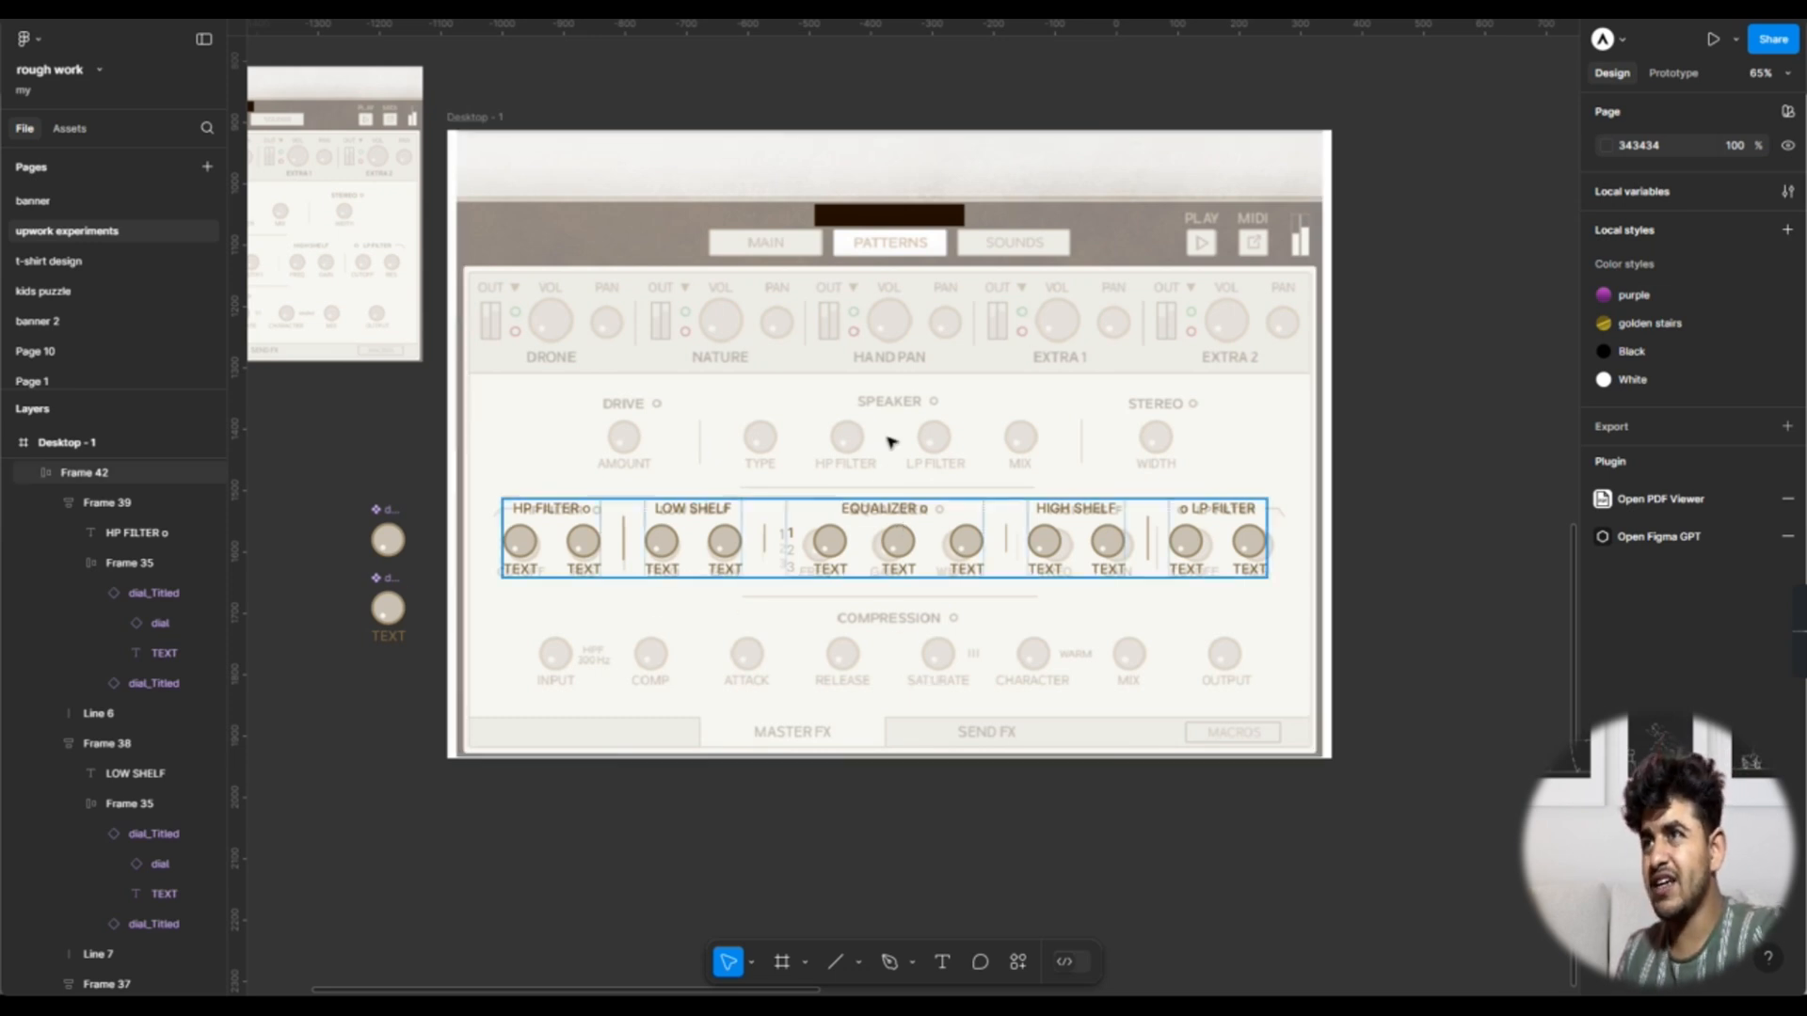
# Step: Duplicate the Desktop - 1 frame and delete the reference image and overlay rectangle from the copy to inspect the row alone
pyautogui.scroll(-4, 904, 385)
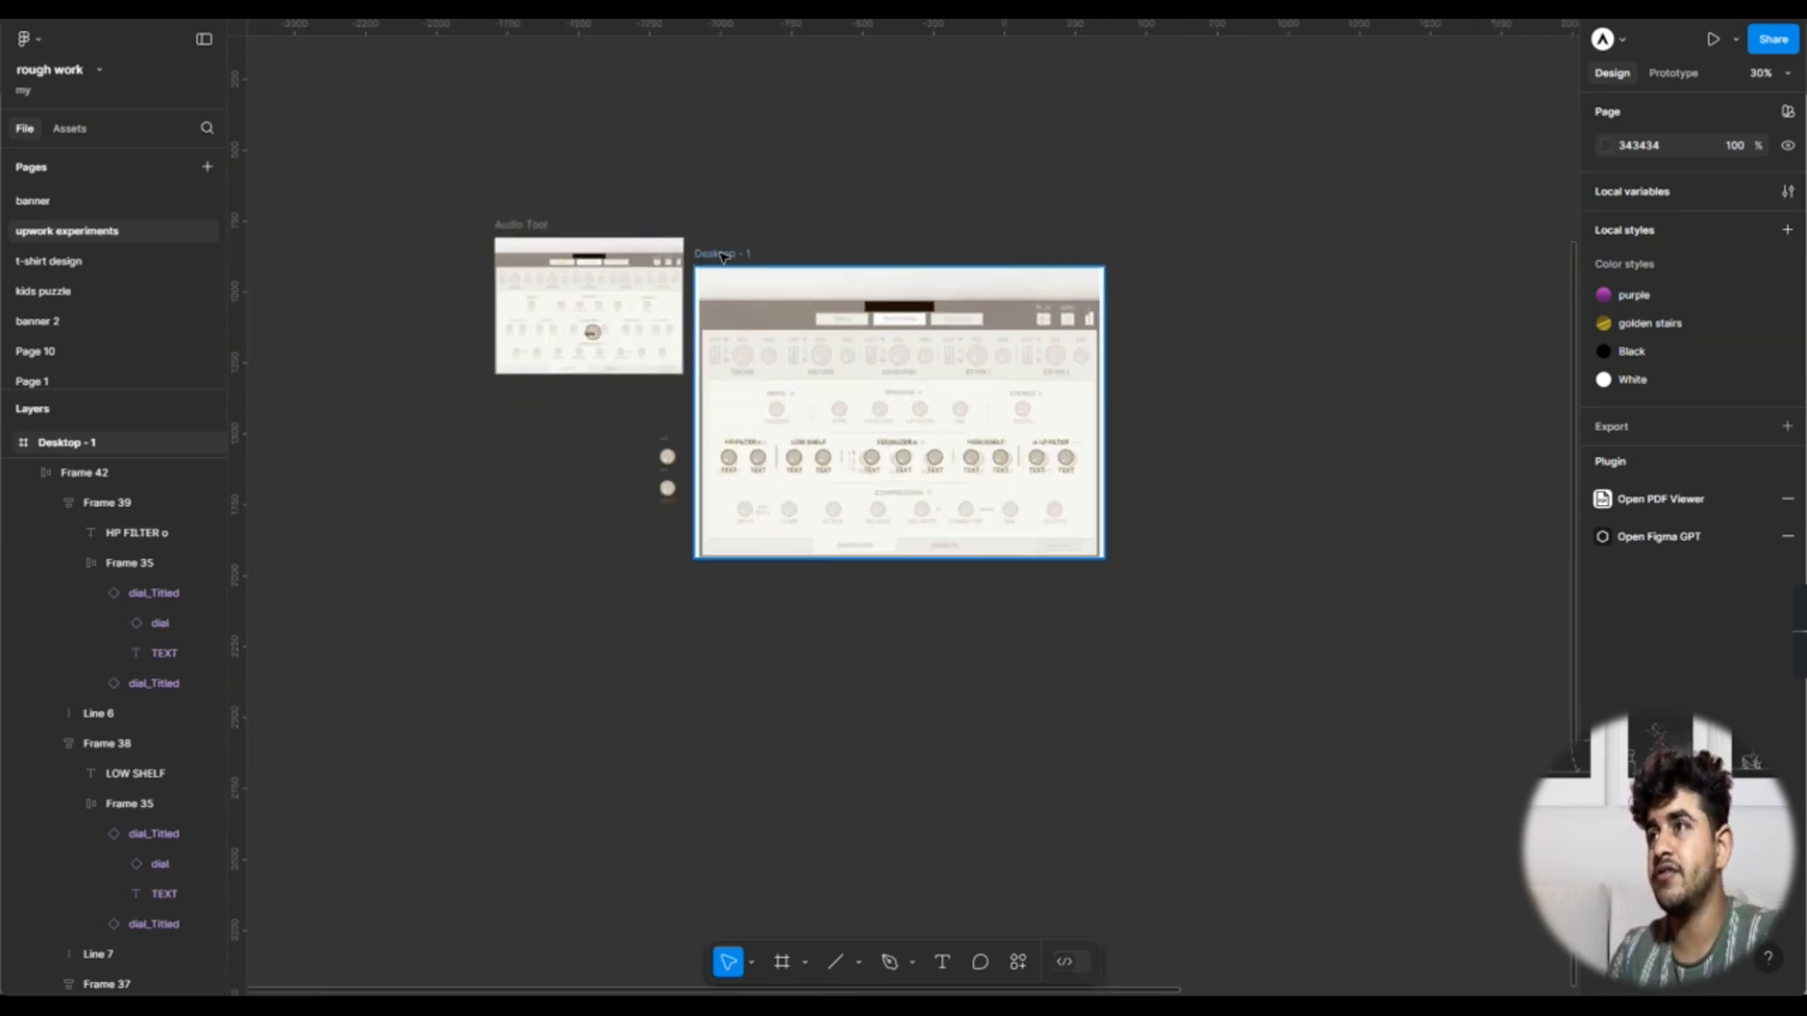
pyautogui.click(739, 259)
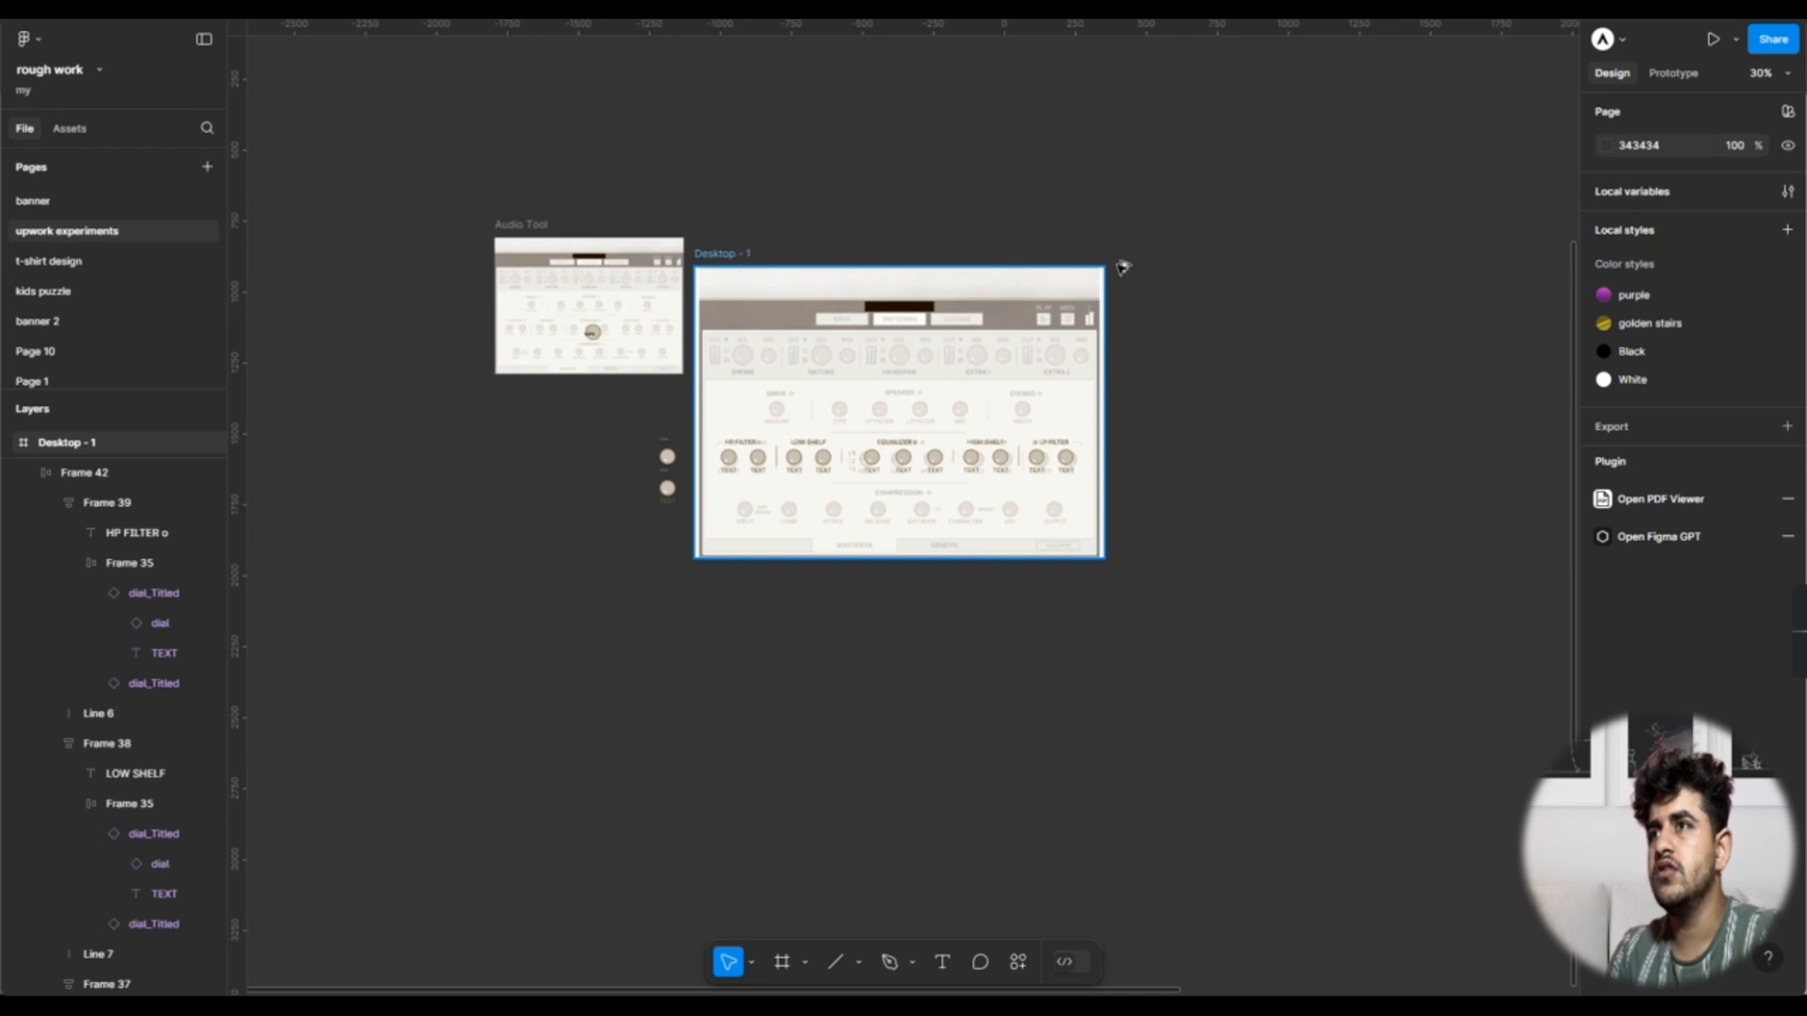
pyautogui.hotkey('ctrl', 'd')
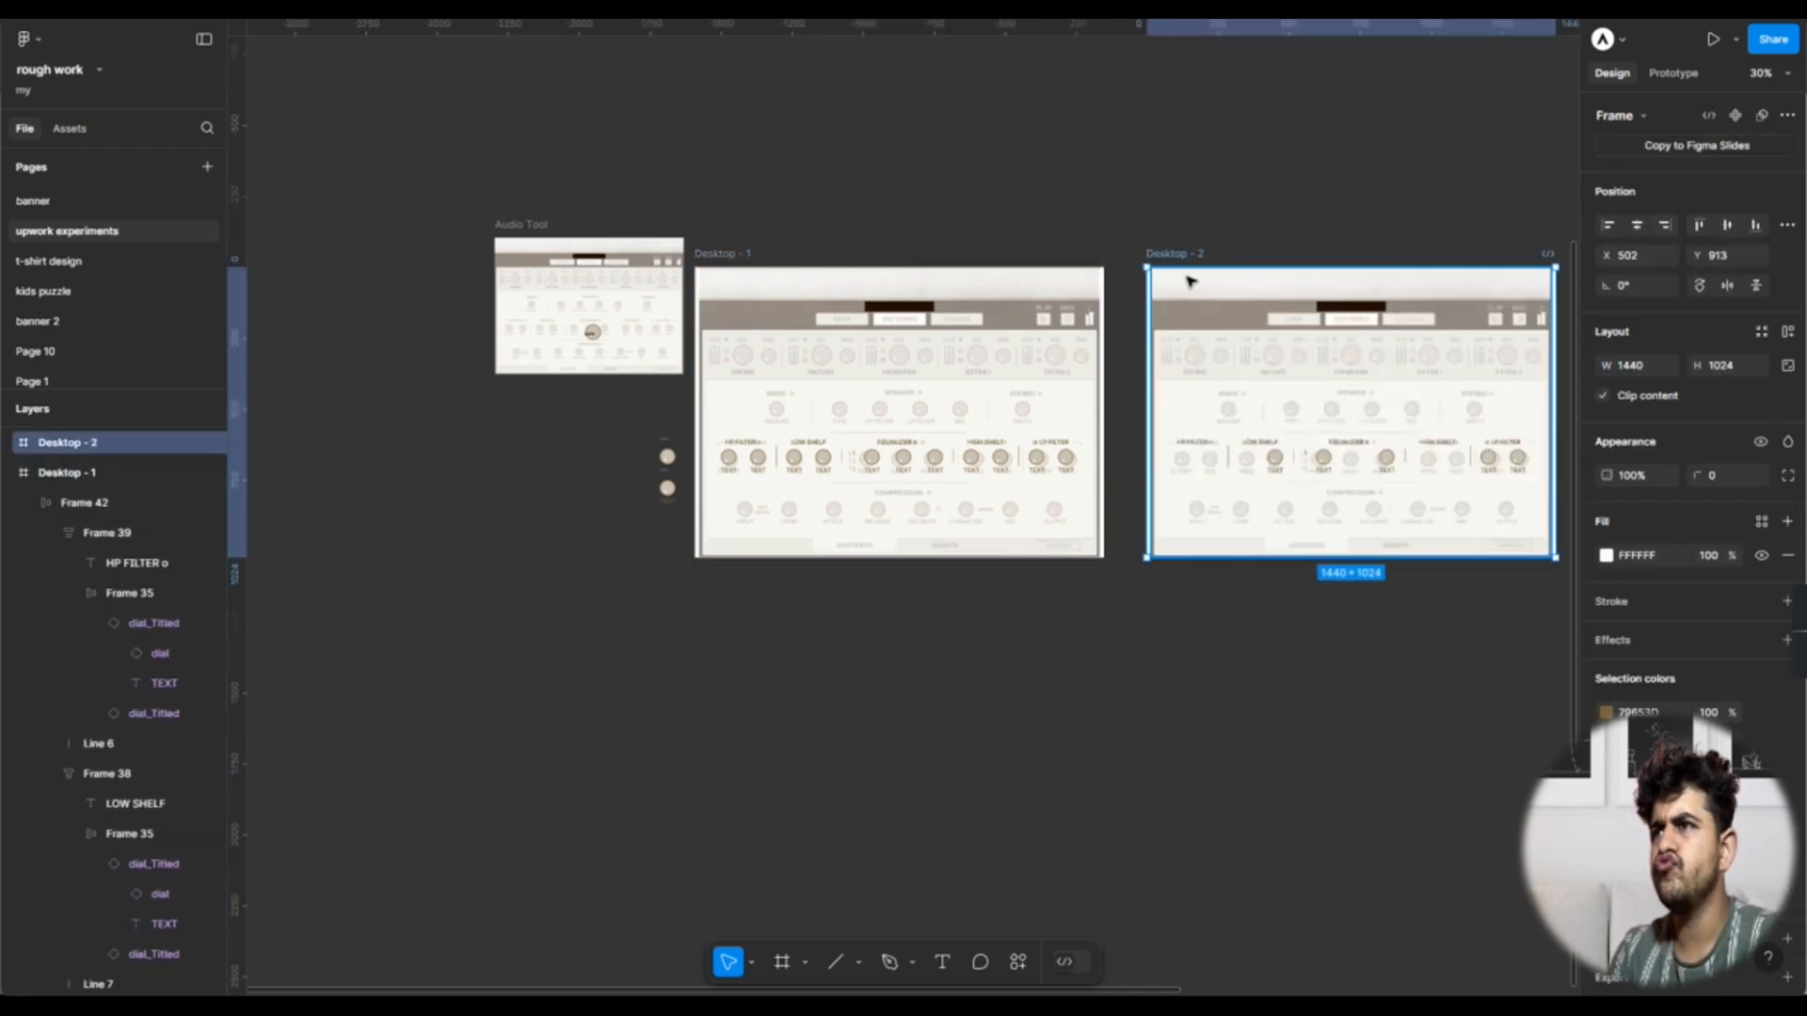
pyautogui.scroll(3, 1223, 387)
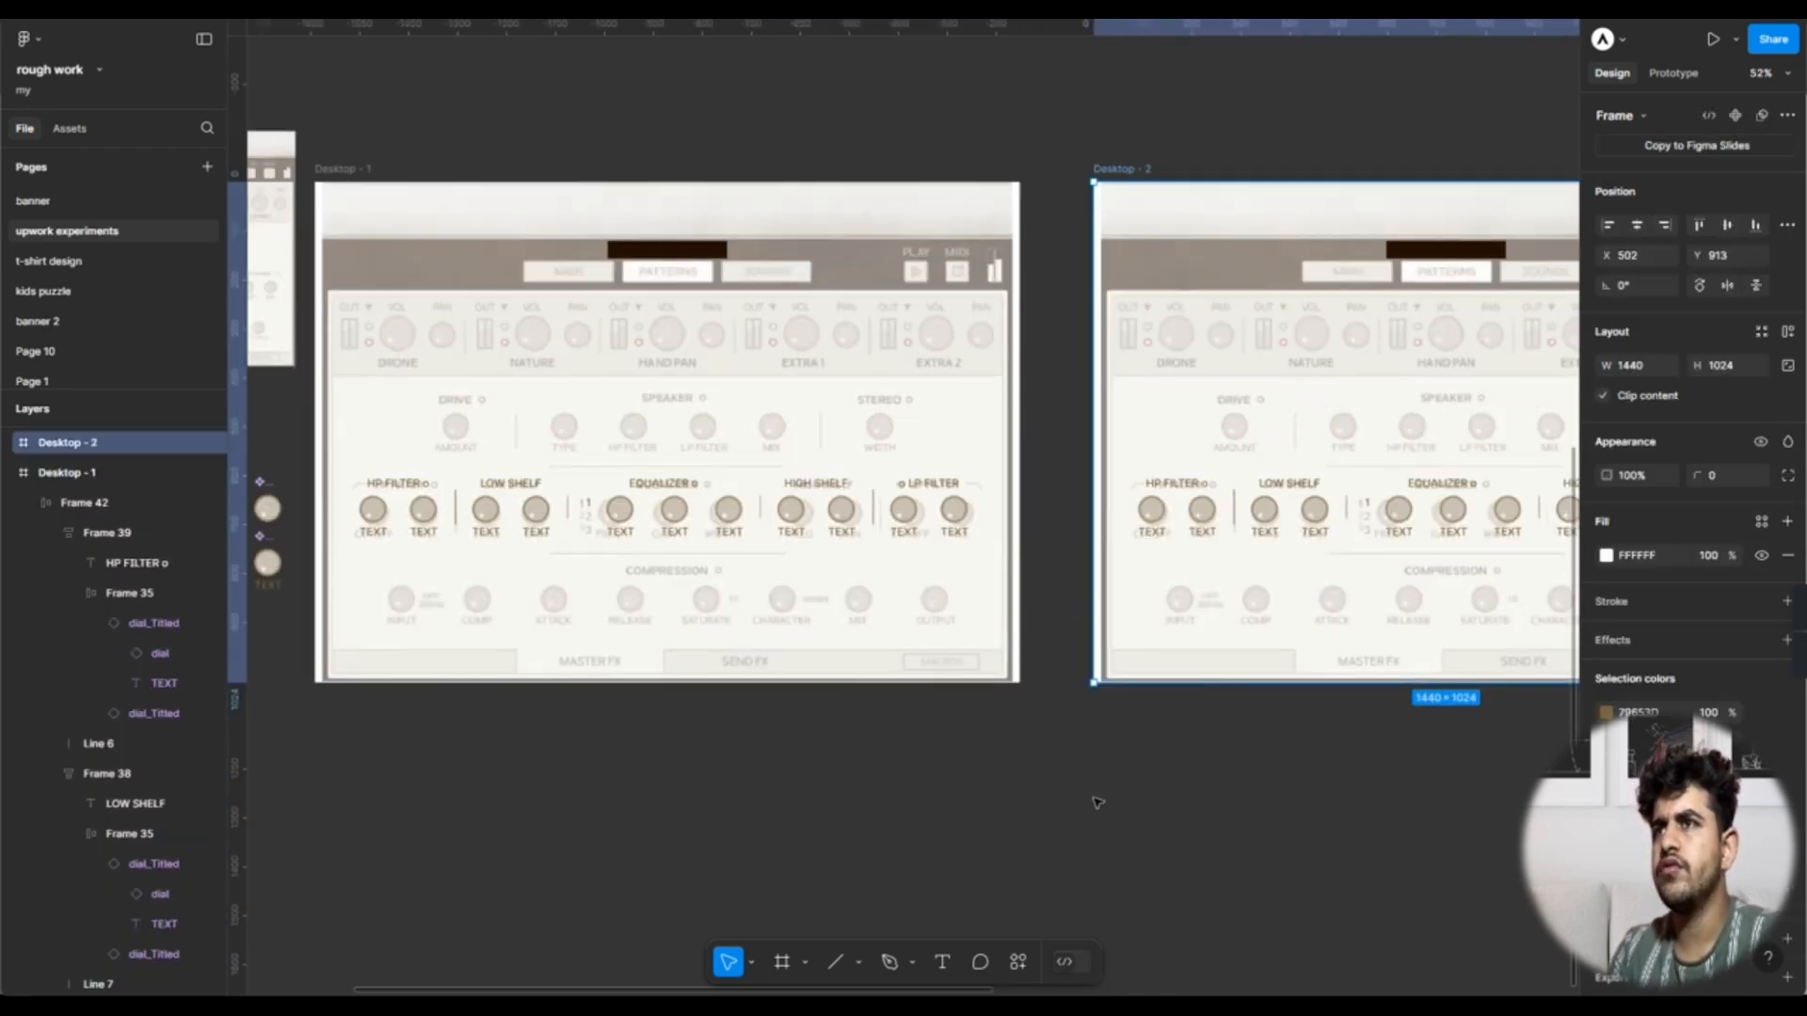
pyautogui.click(1536, 83)
pyautogui.click(1475, 283)
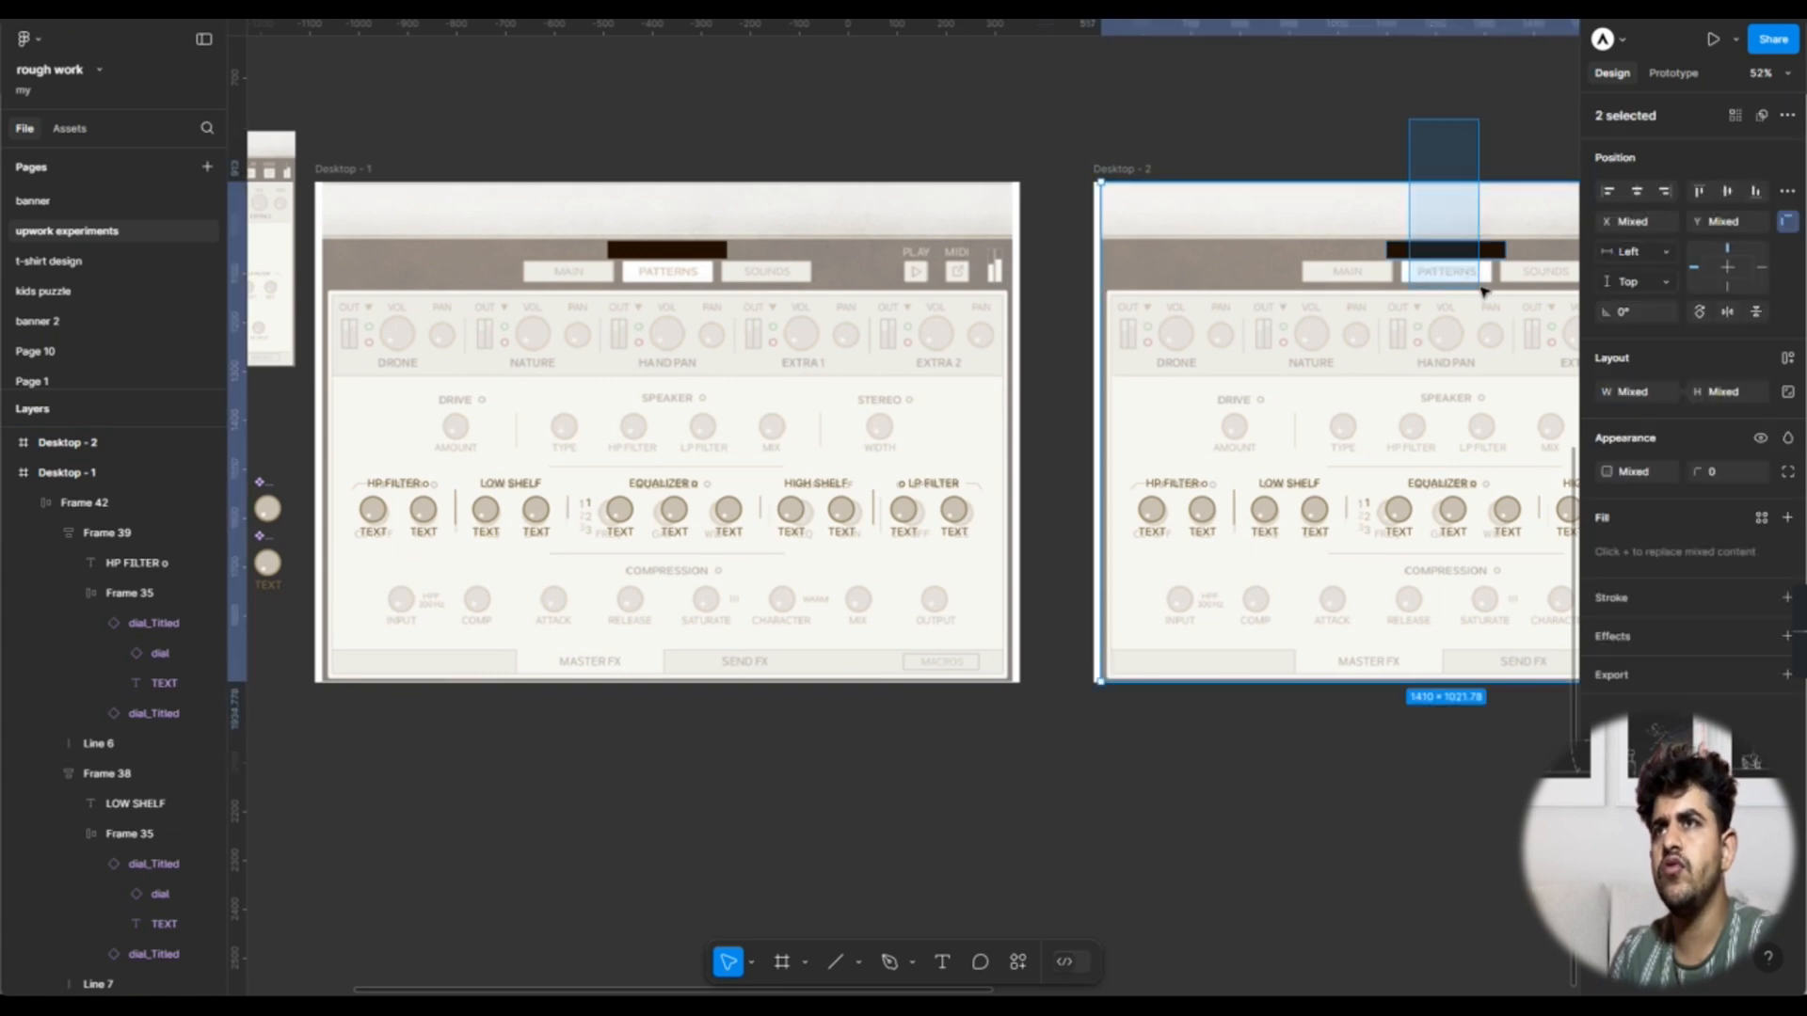
pyautogui.press('Delete')
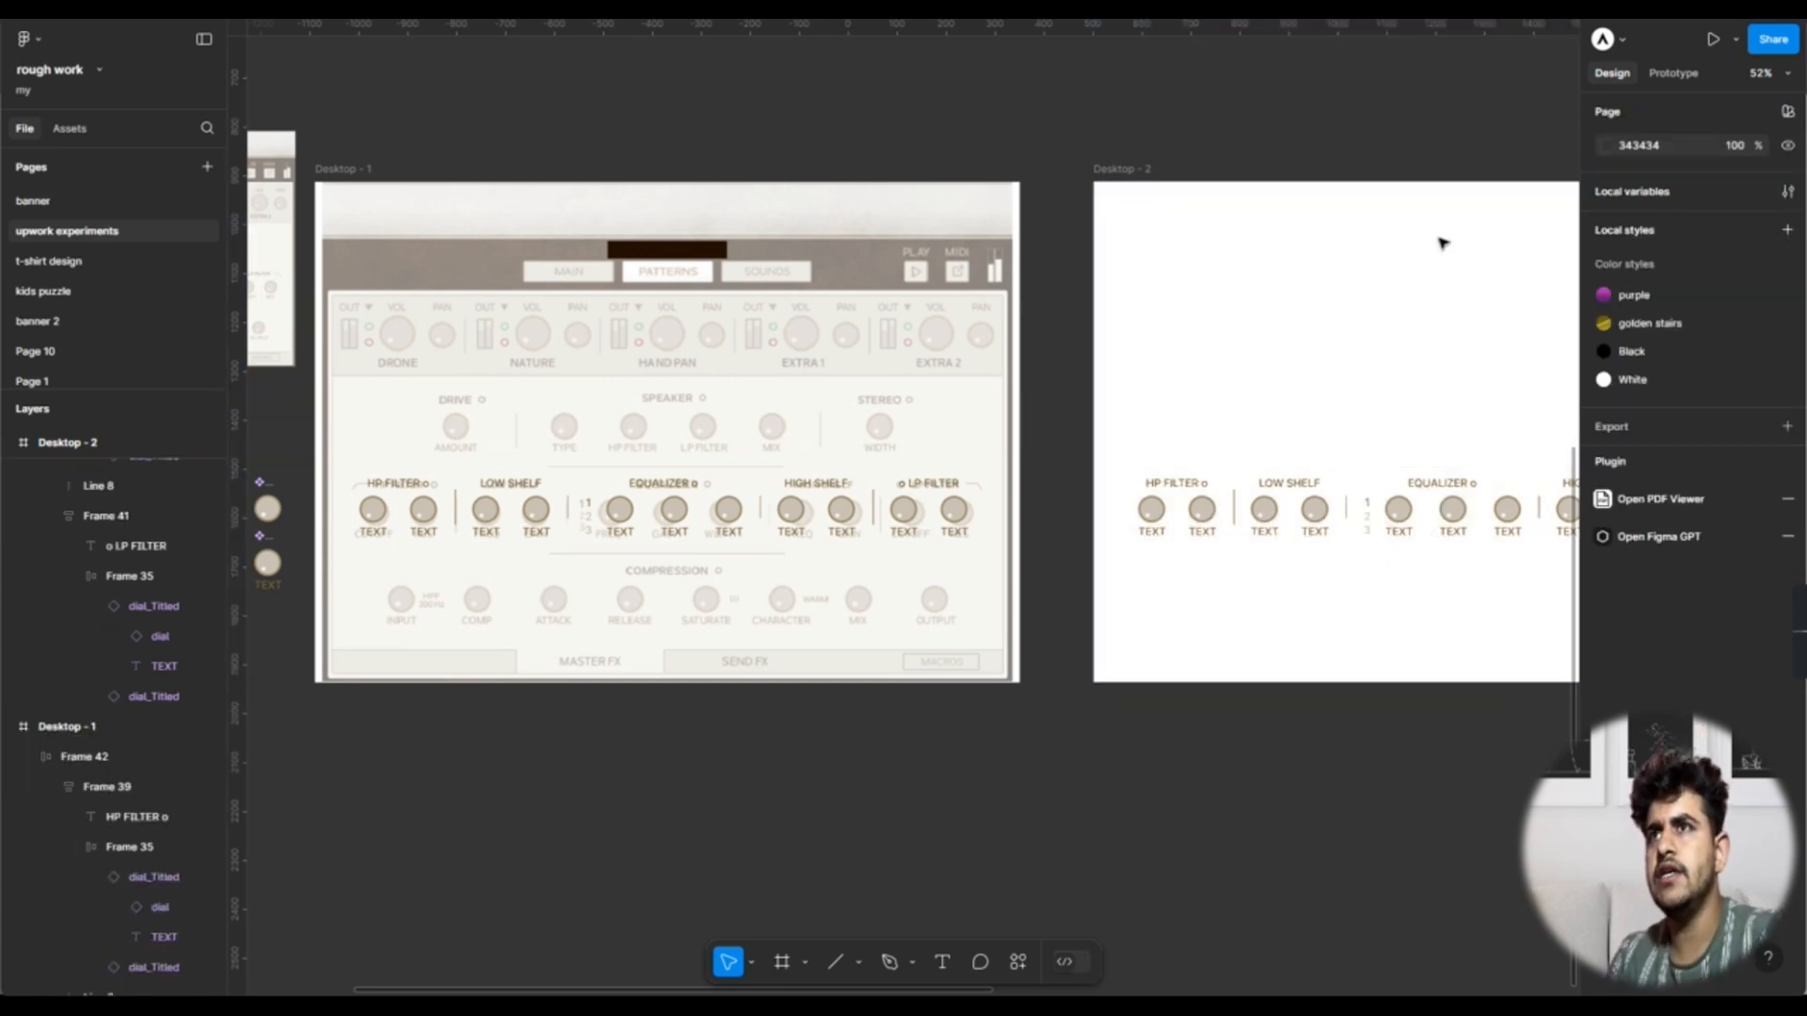
pyautogui.hscroll(5, 1392, 334)
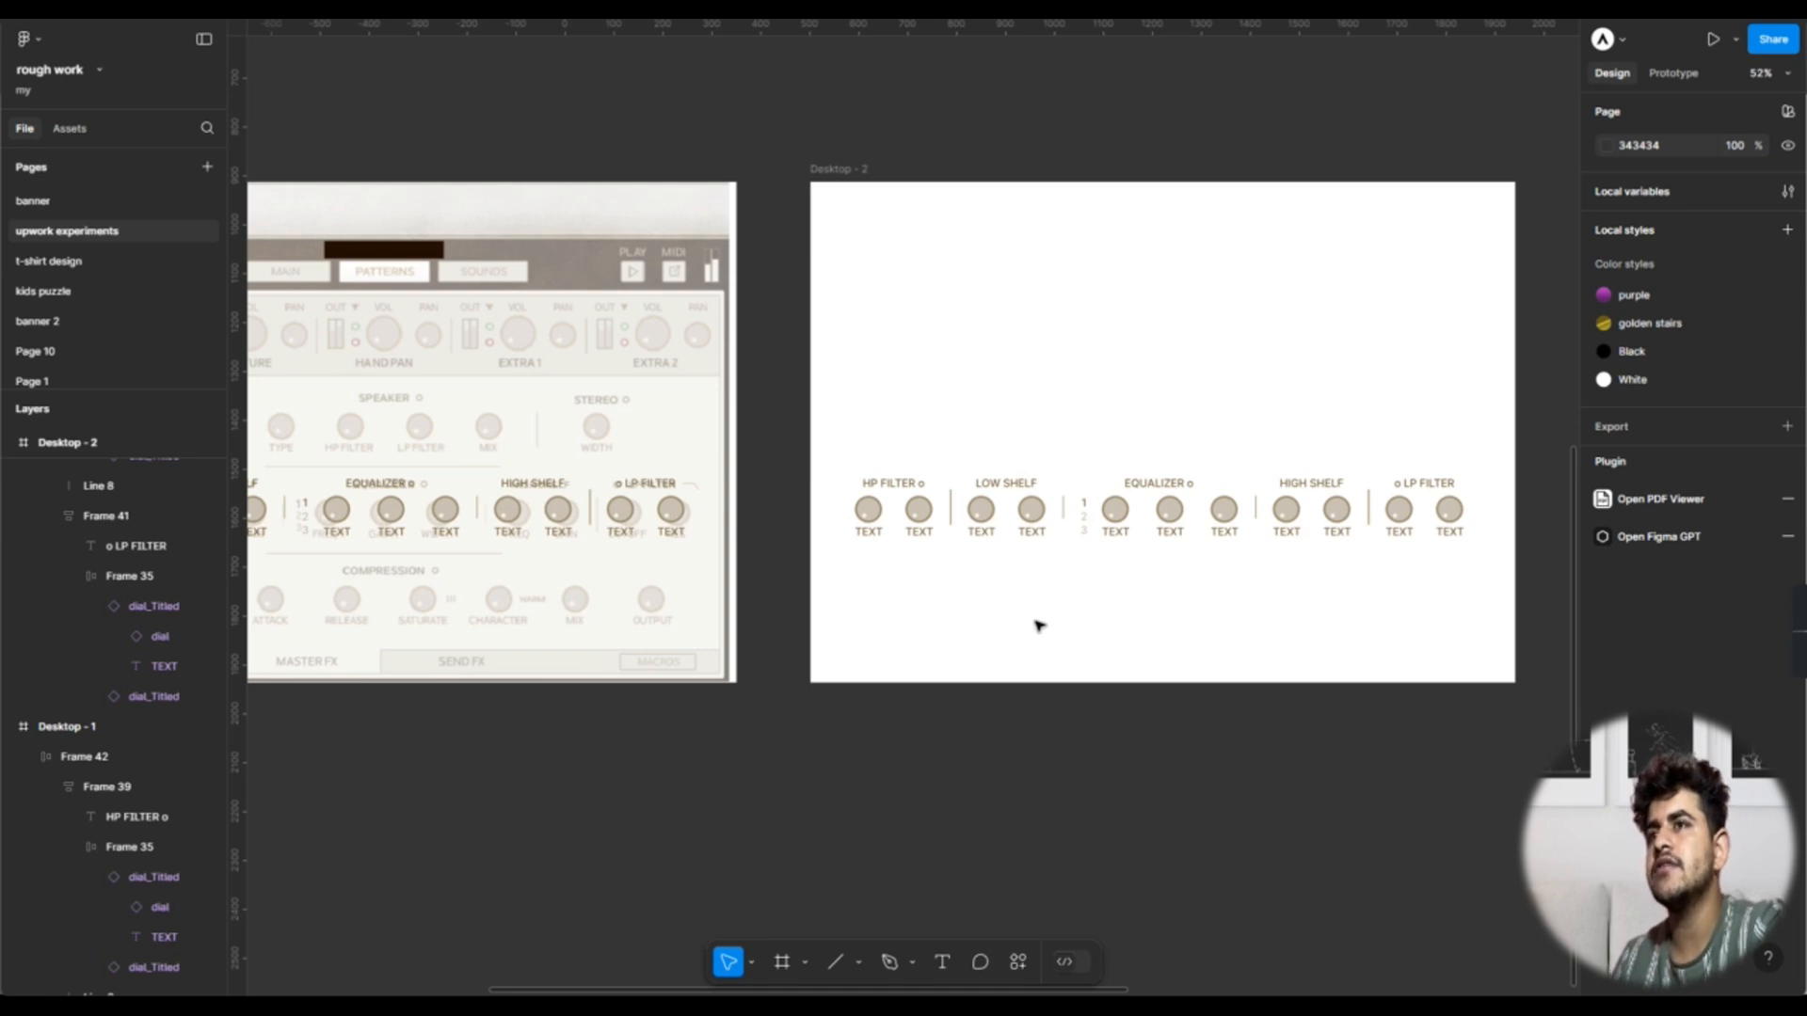
# Step: Delete the duplicate Desktop - 2 frame
pyautogui.click(840, 181)
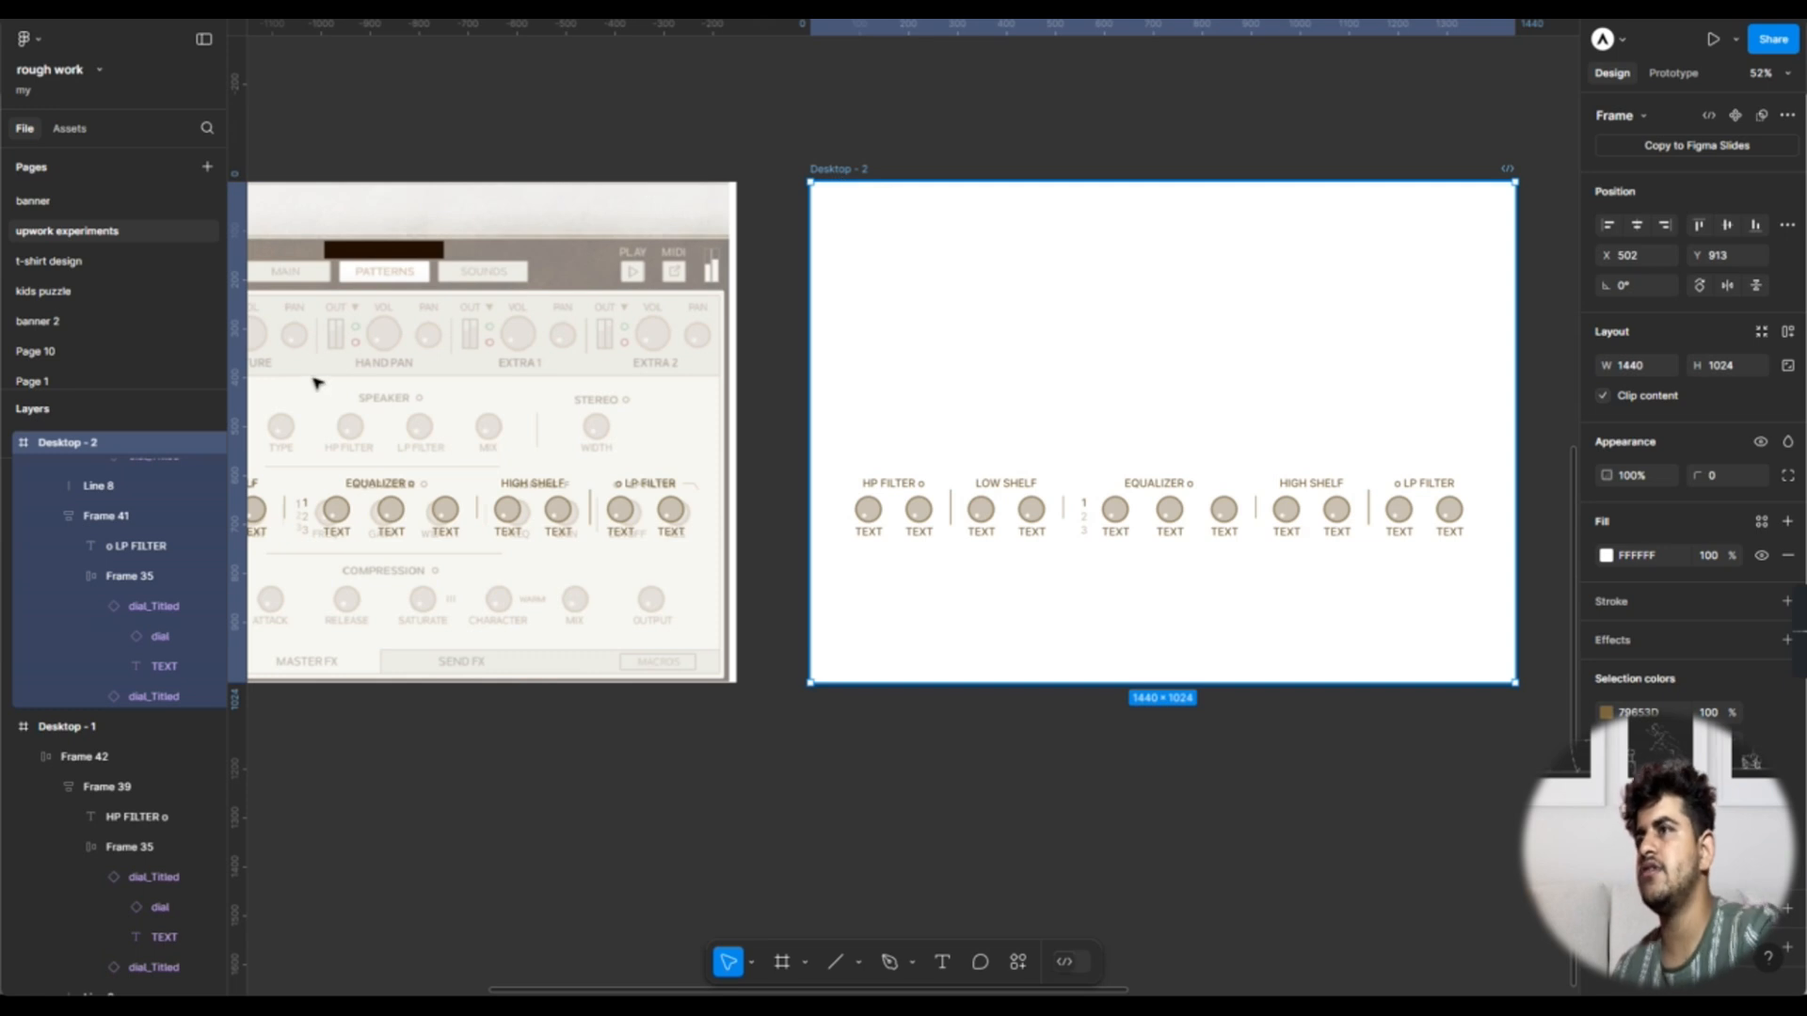
pyautogui.press('Delete')
# Step: Select the reference image in the Desktop - 1 frame around the SPEAKER section
pyautogui.hscroll(-1, 649, 483)
pyautogui.hscroll(-5, 649, 482)
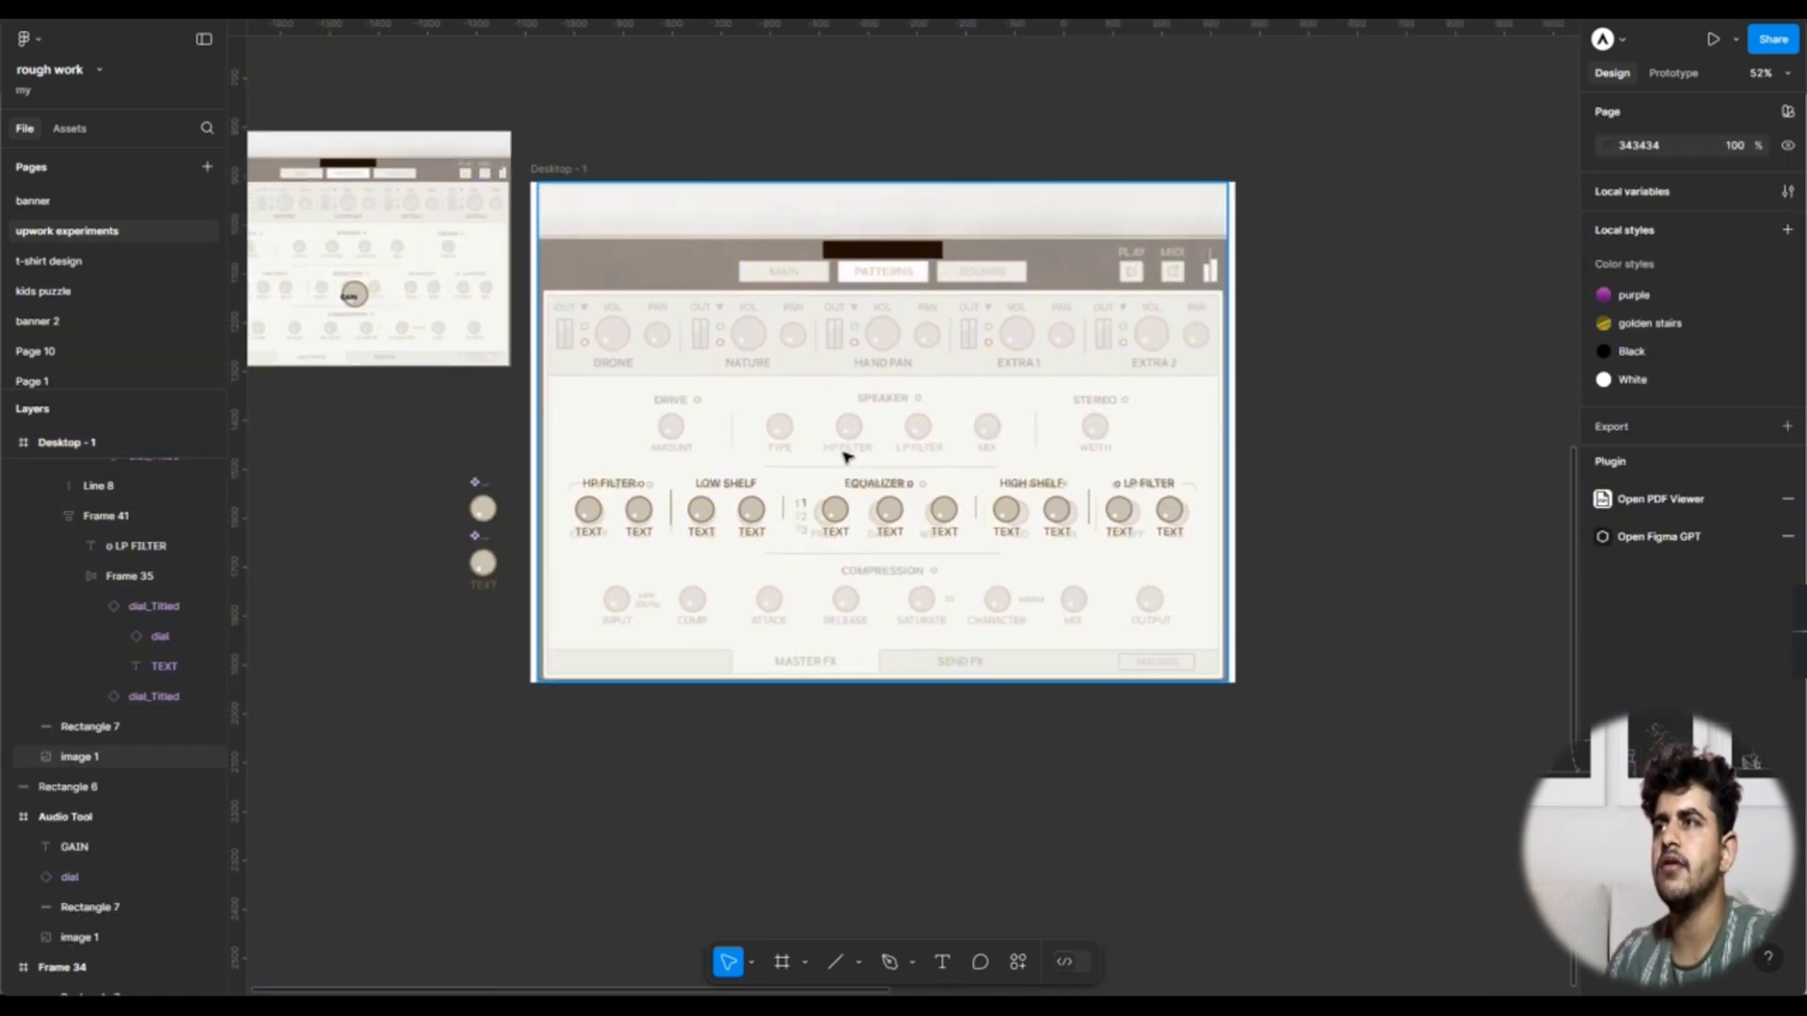
pyautogui.keyDown('ctrl'); pyautogui.scroll(5, 828, 442); pyautogui.keyUp('ctrl')
pyautogui.click(817, 437)
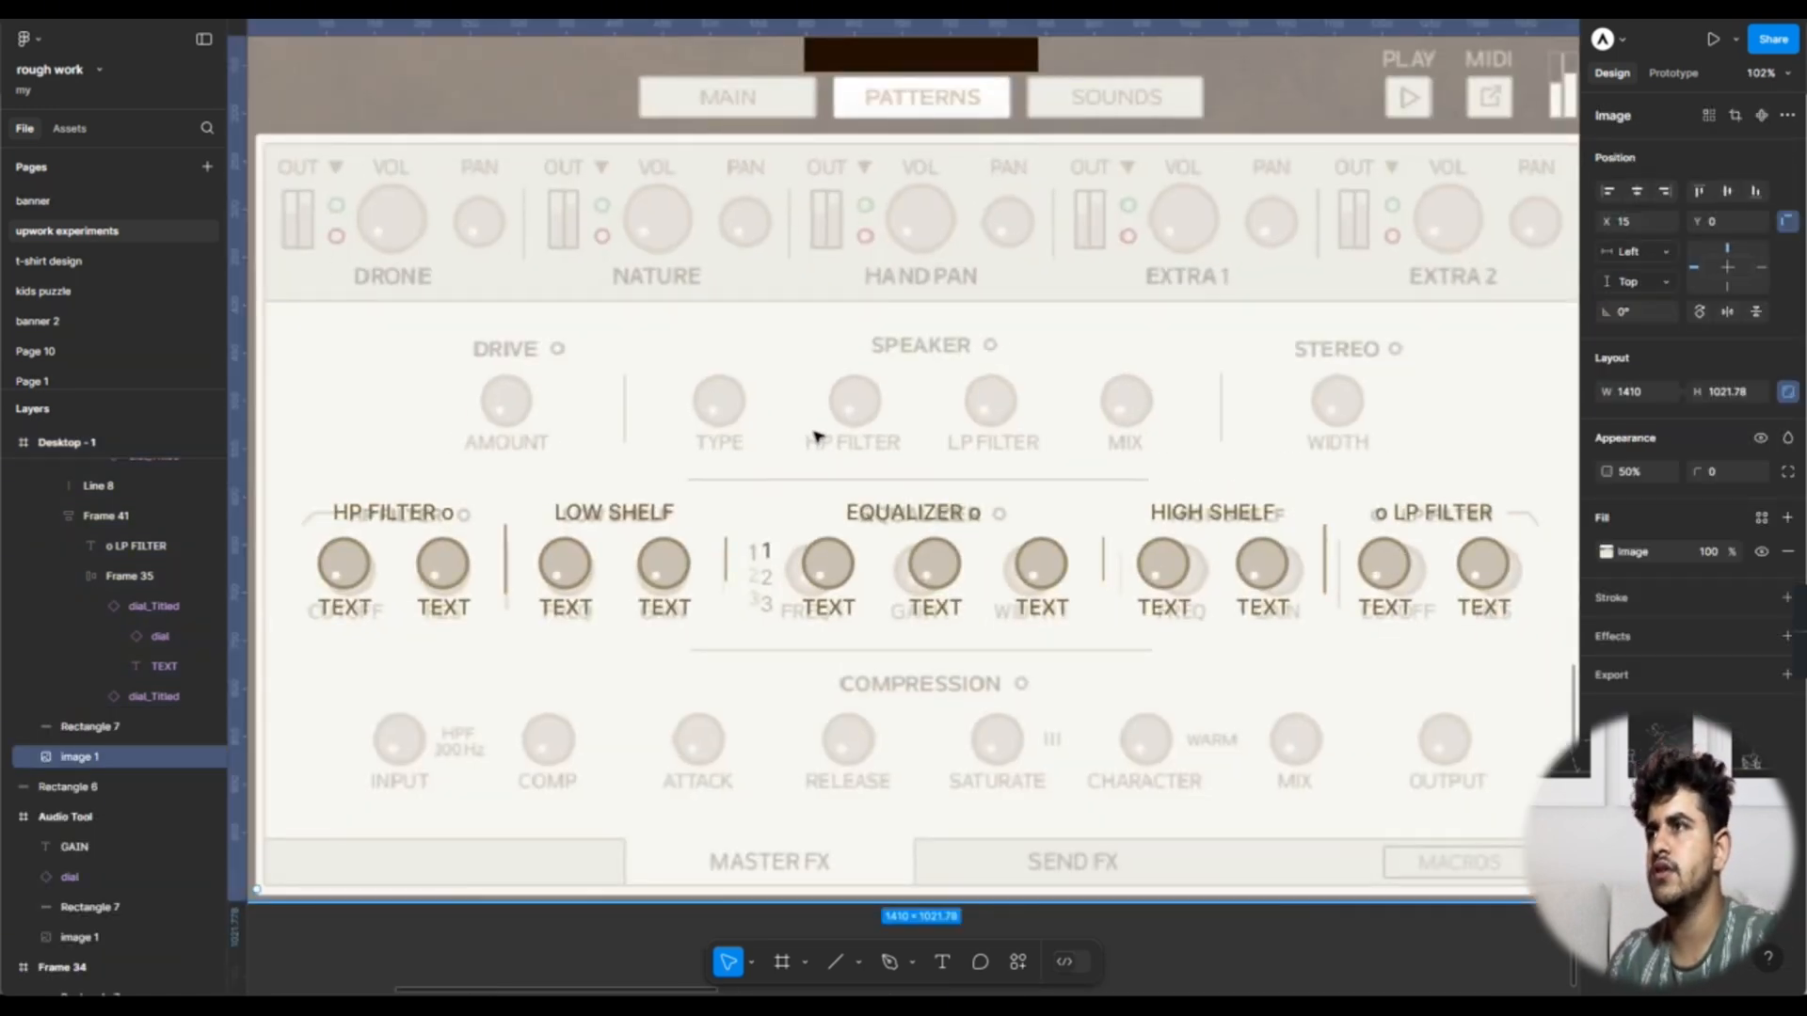
# Step: Duplicate the Desktop - 1 frame with all its contents and place the copy beside the original
pyautogui.keyDown('ctrl'); pyautogui.scroll(-5, 817, 436); pyautogui.keyUp('ctrl')
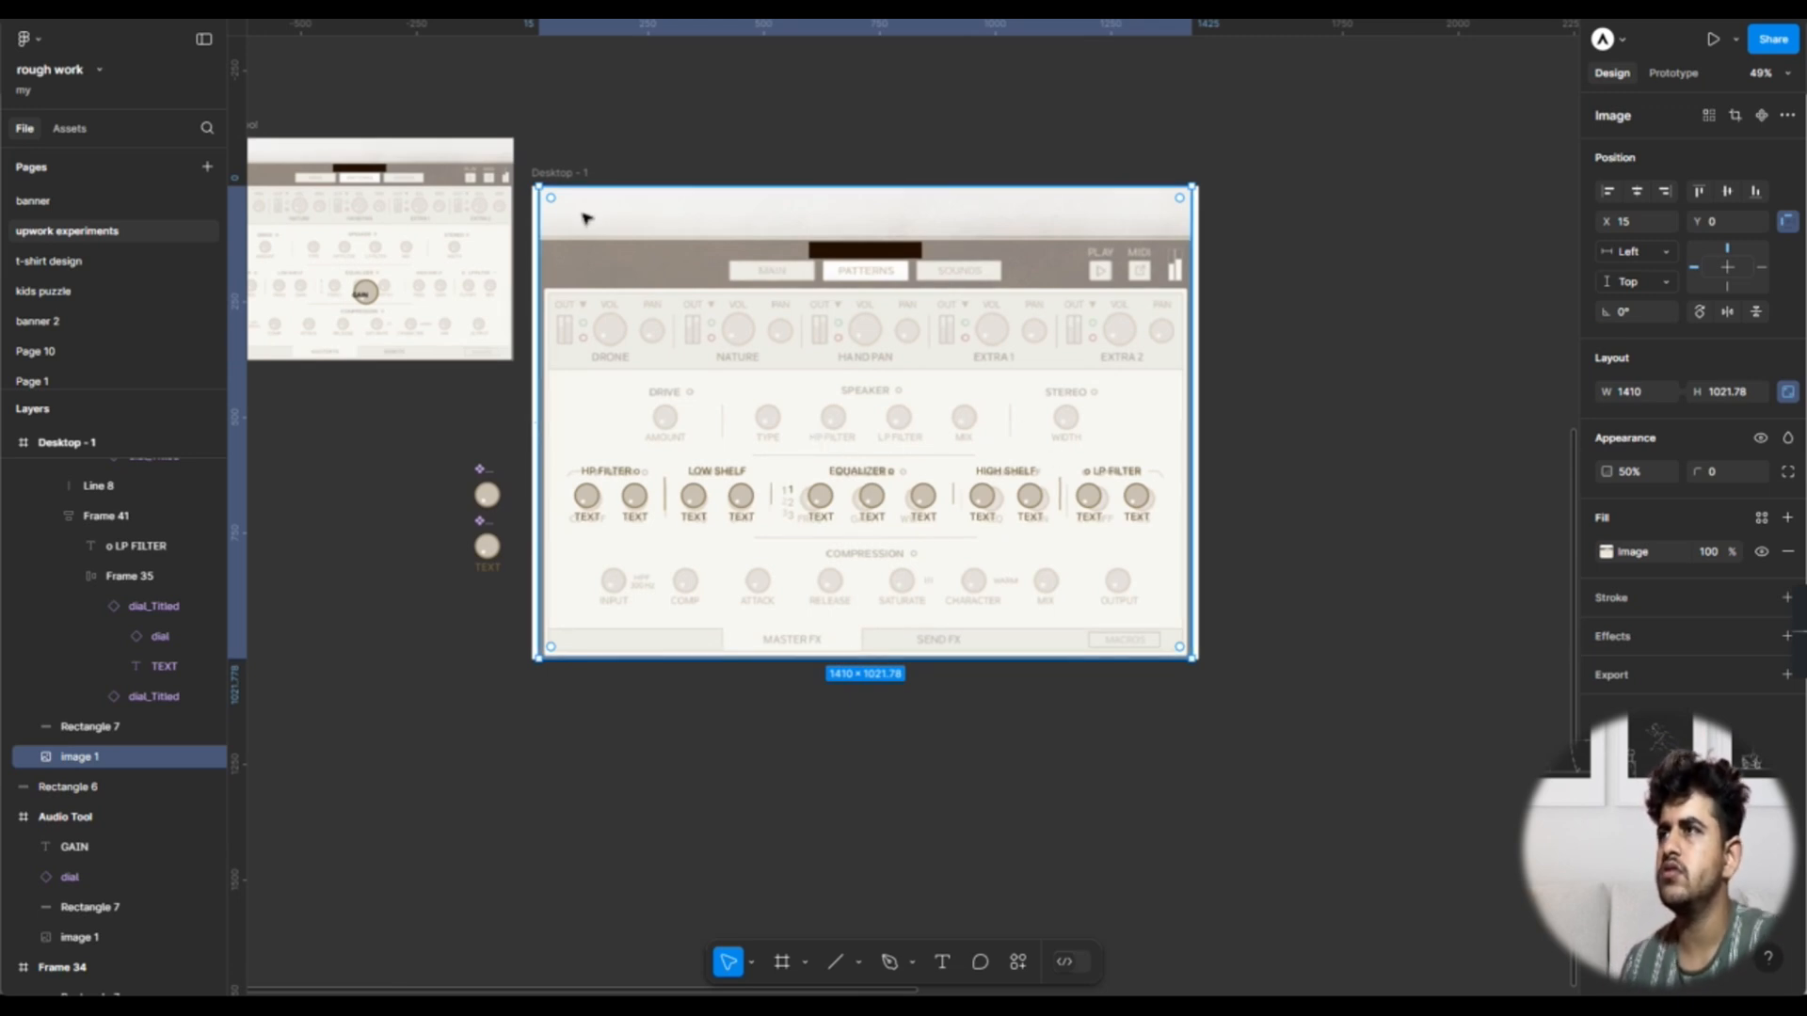
pyautogui.click(557, 175)
pyautogui.keyDown('alt'); pyautogui.moveTo(554, 175); pyautogui.dragTo(1258, 213); pyautogui.keyUp('alt')
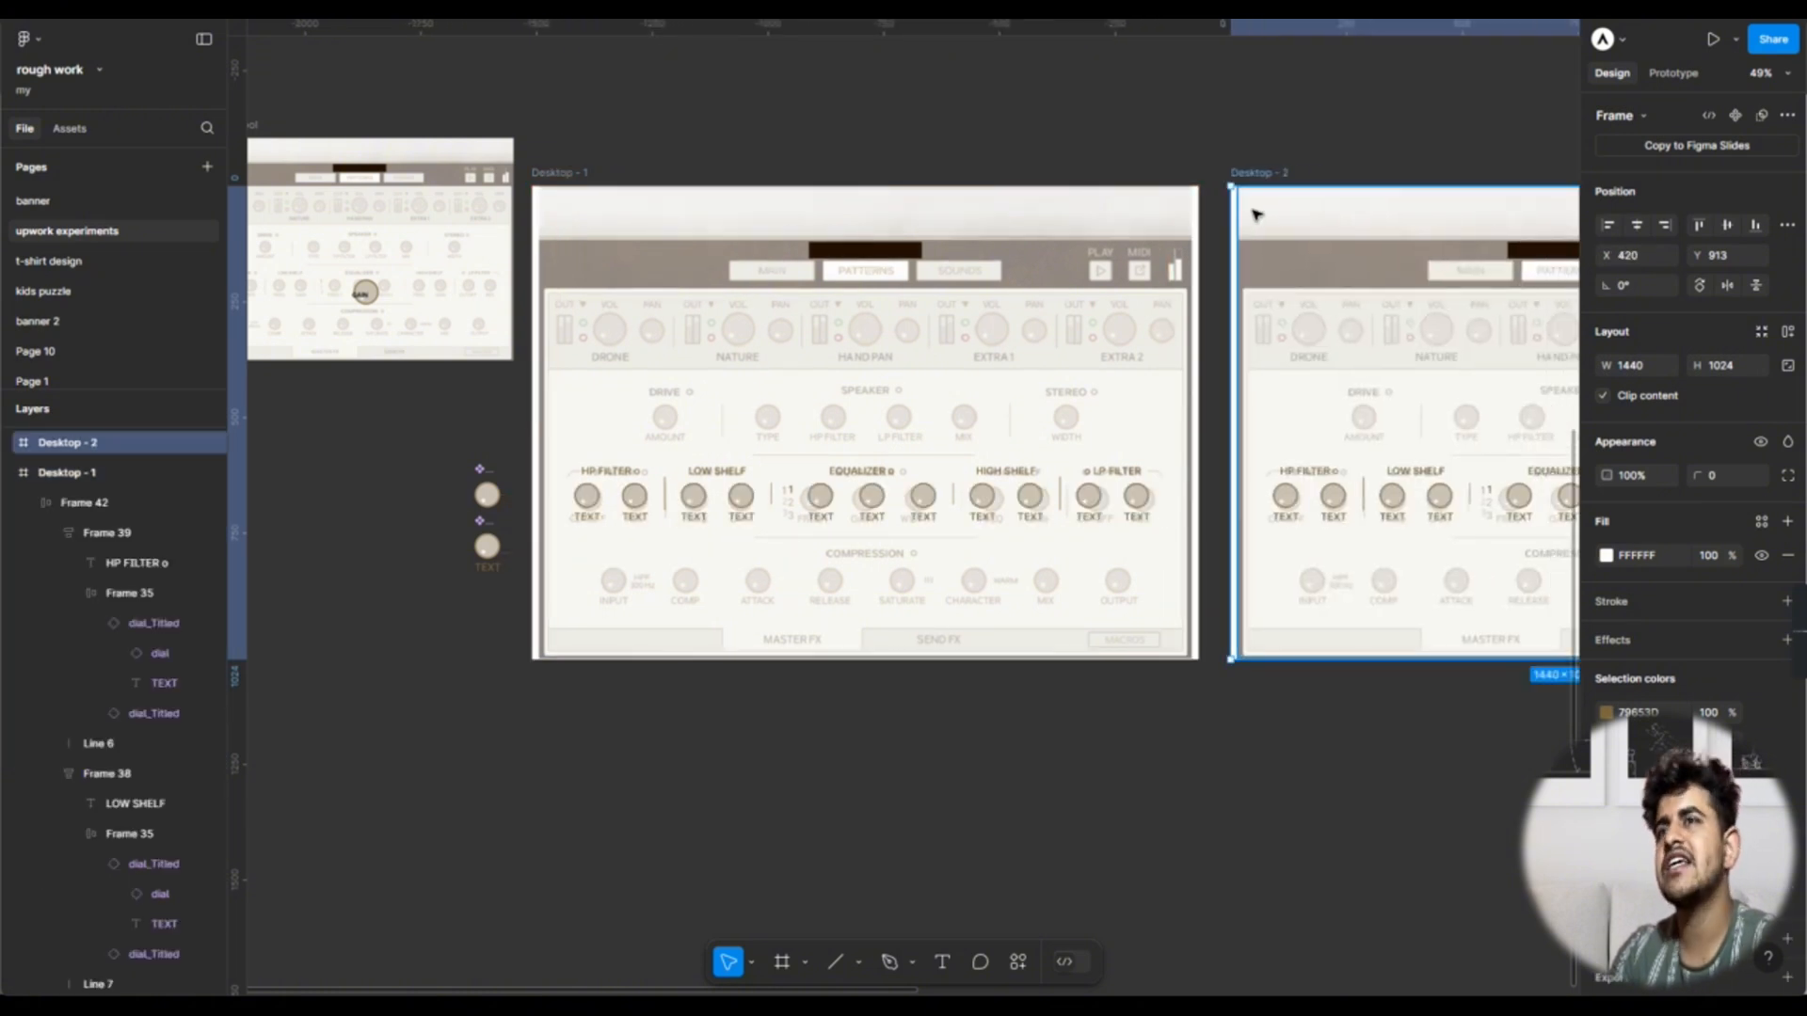
# Step: Delete the reference image and the dark rectangle from the Desktop - 2 frame, keeping only the row of dials
pyautogui.hscroll(5, 1202, 371)
pyautogui.click(1203, 101)
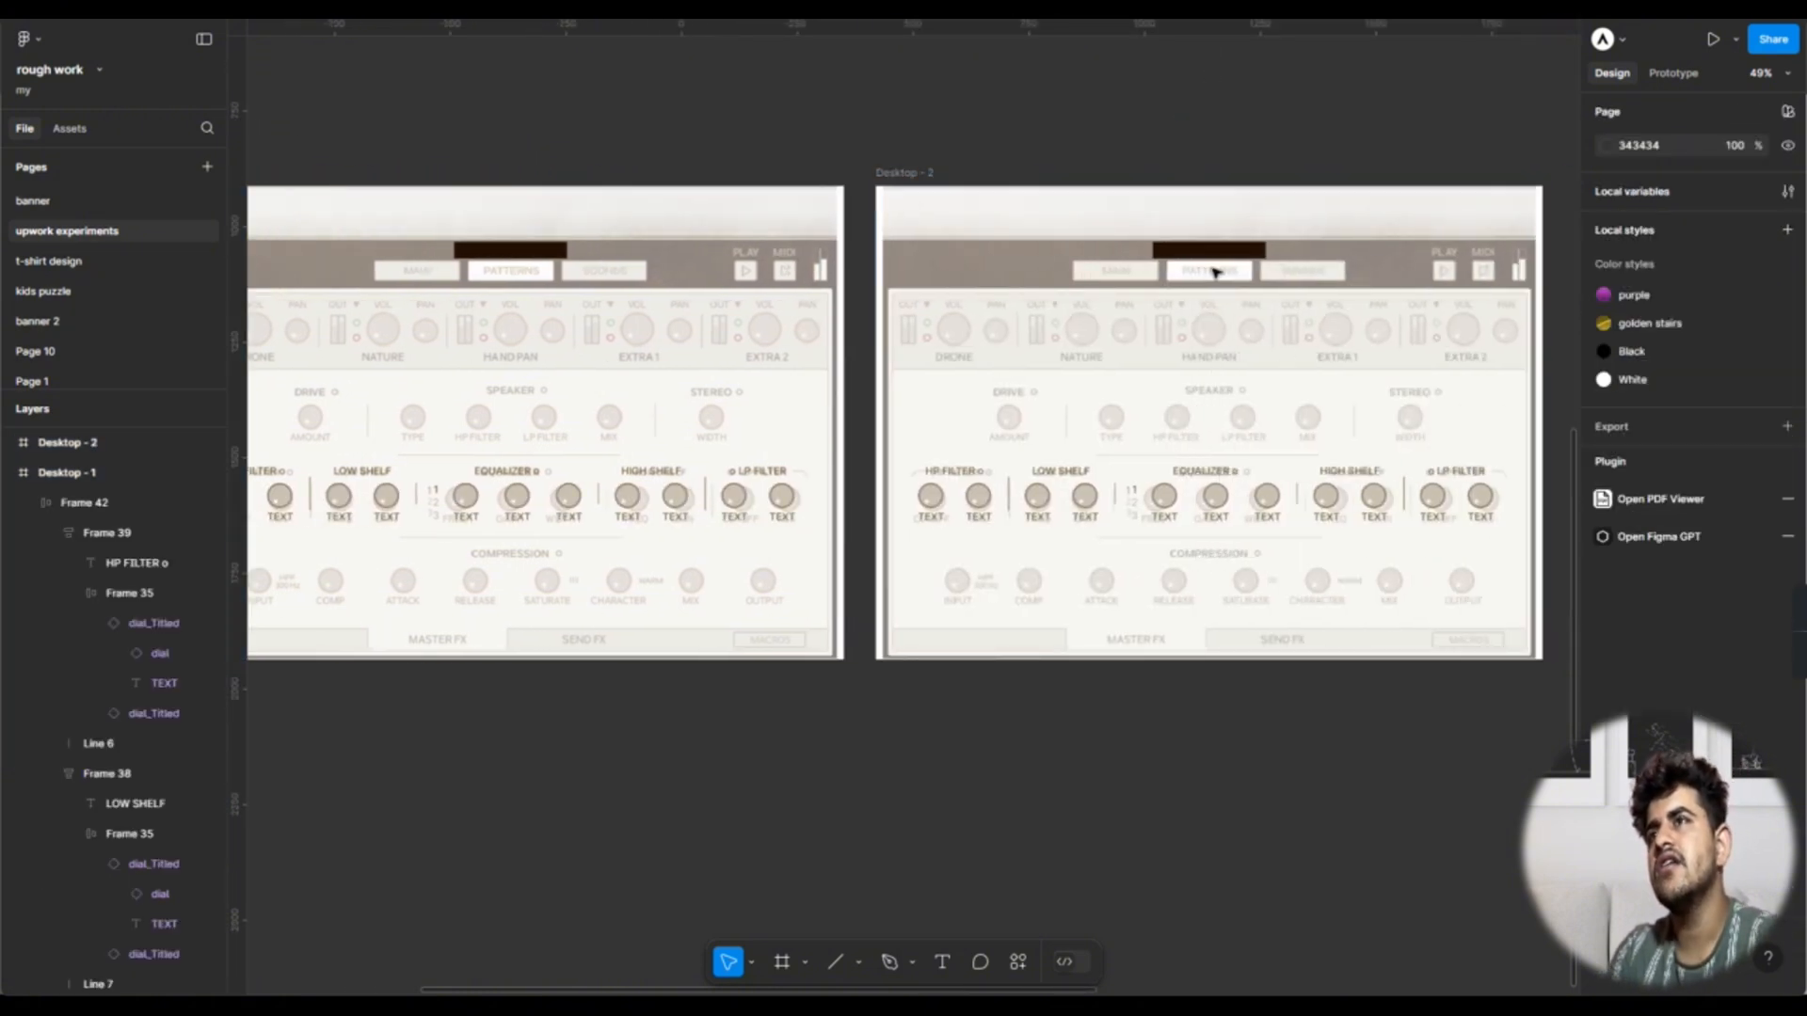
pyautogui.moveTo(1177, 112); pyautogui.dragTo(1214, 275)
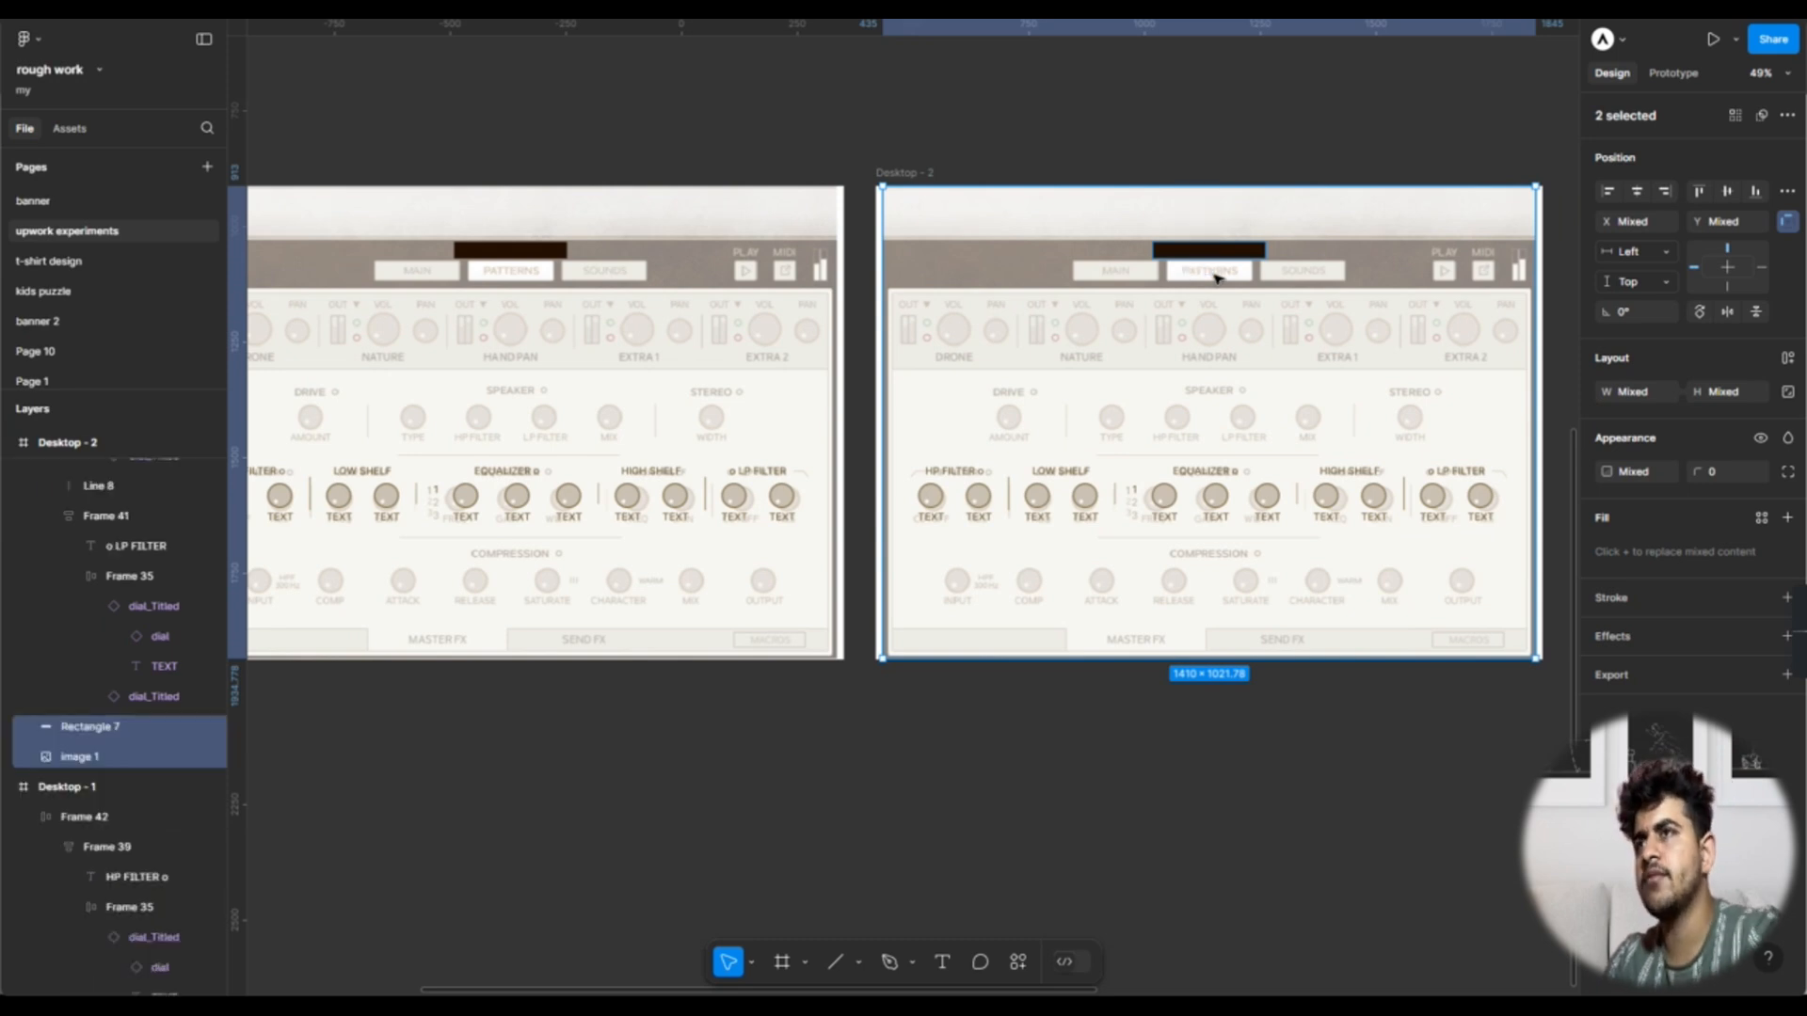
pyautogui.press('Delete')
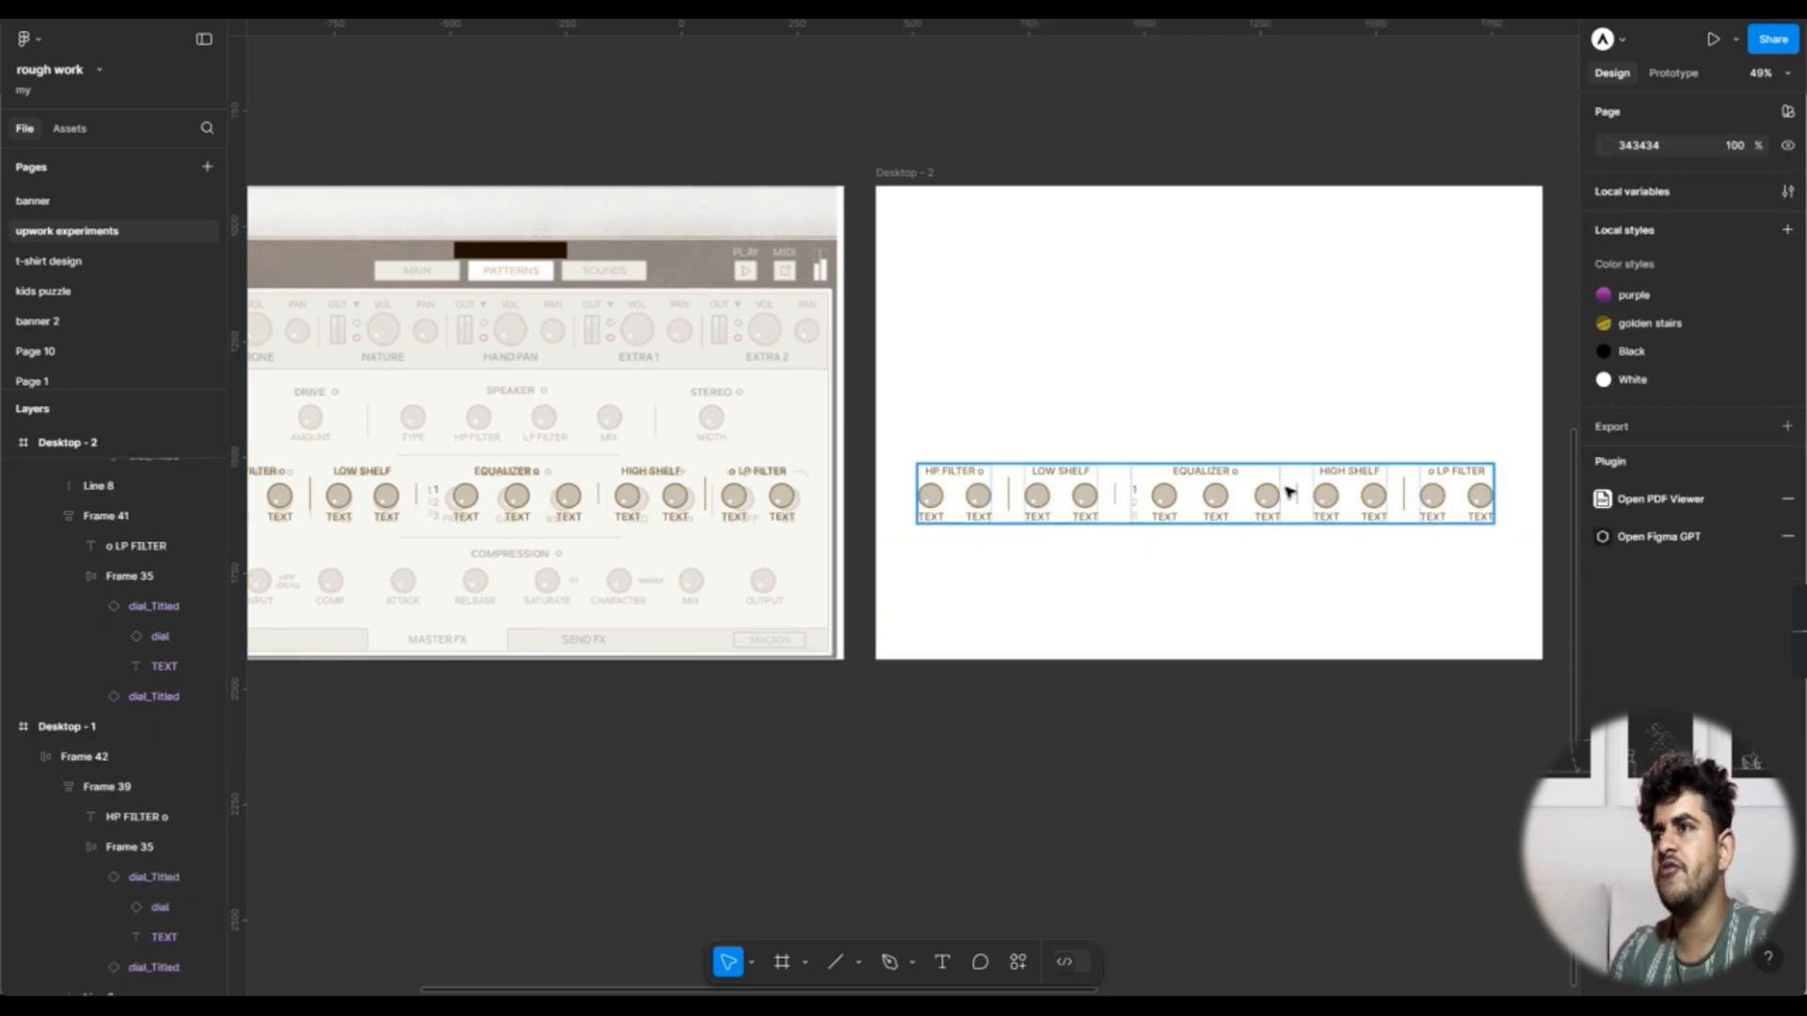
# Step: Stretch the dial row in Desktop - 2 to the frame's right edge and centre its contents
pyautogui.click(1487, 483)
pyautogui.moveTo(1496, 490); pyautogui.dragTo(1545, 492)
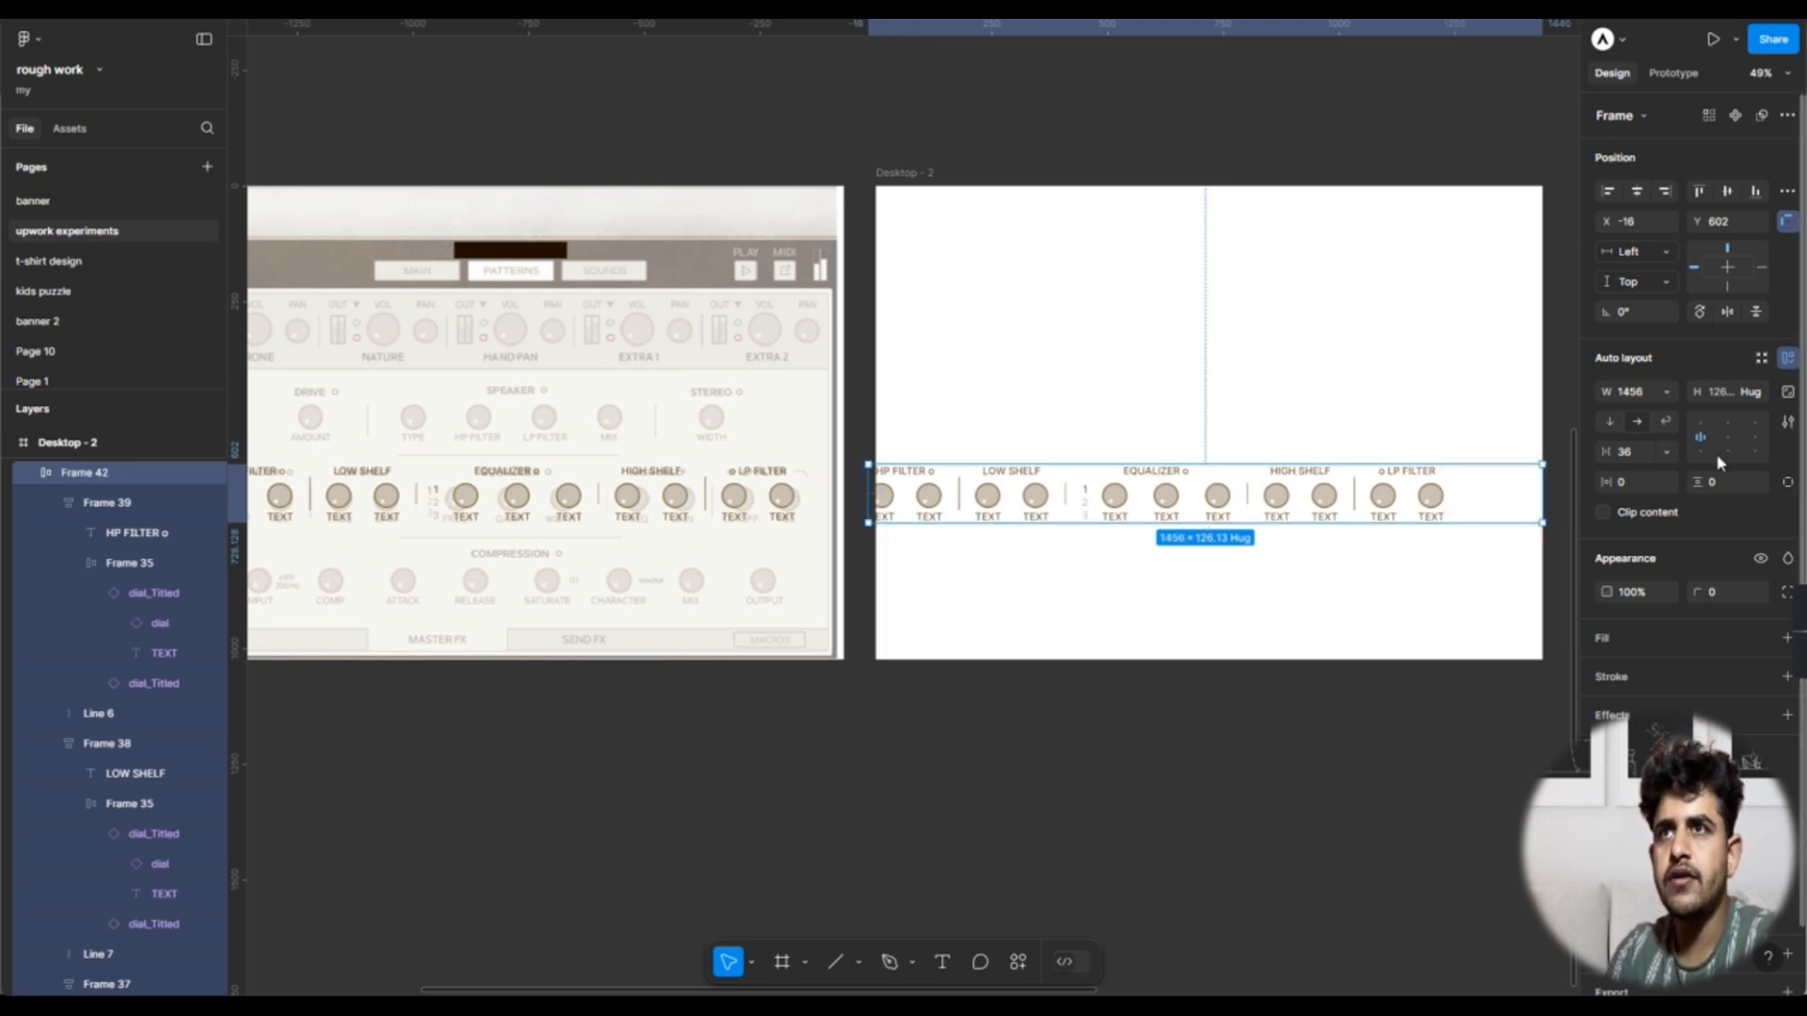
pyautogui.click(1726, 437)
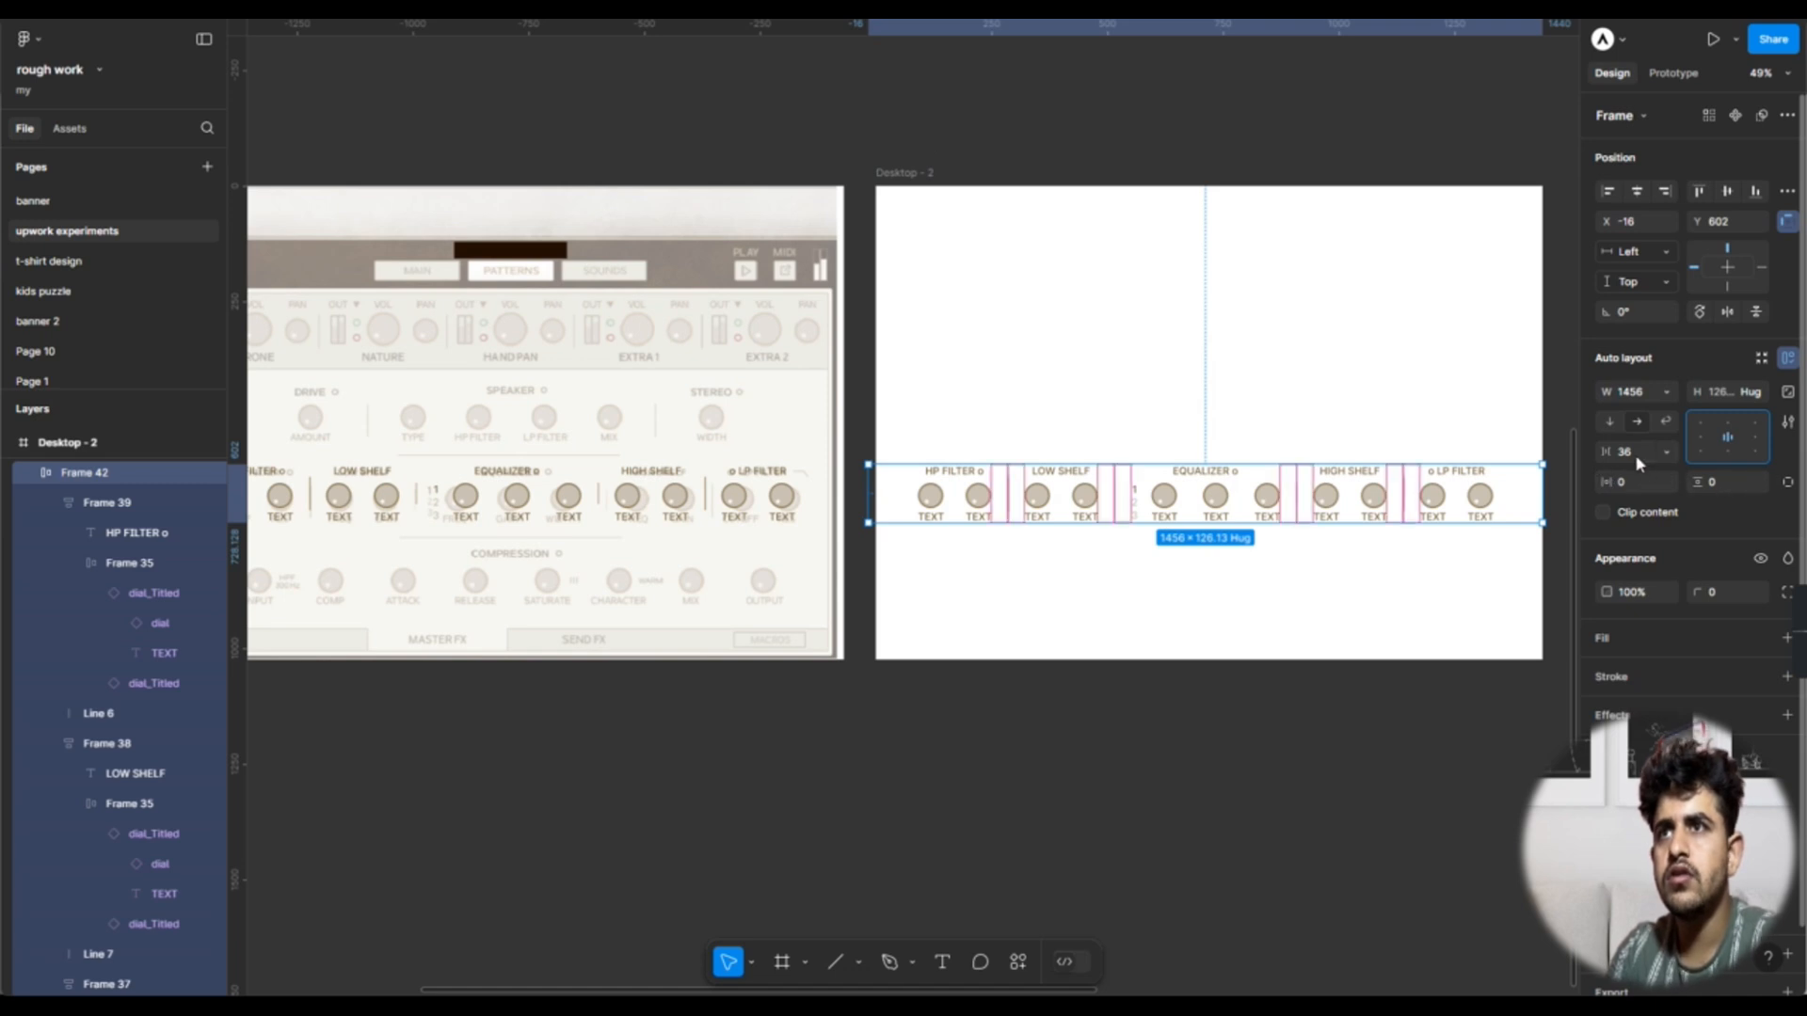
# Step: Set the dial row's padding to 40 horizontal and 20 vertical, and fit its width to the frame's 1440
pyautogui.click(1641, 487)
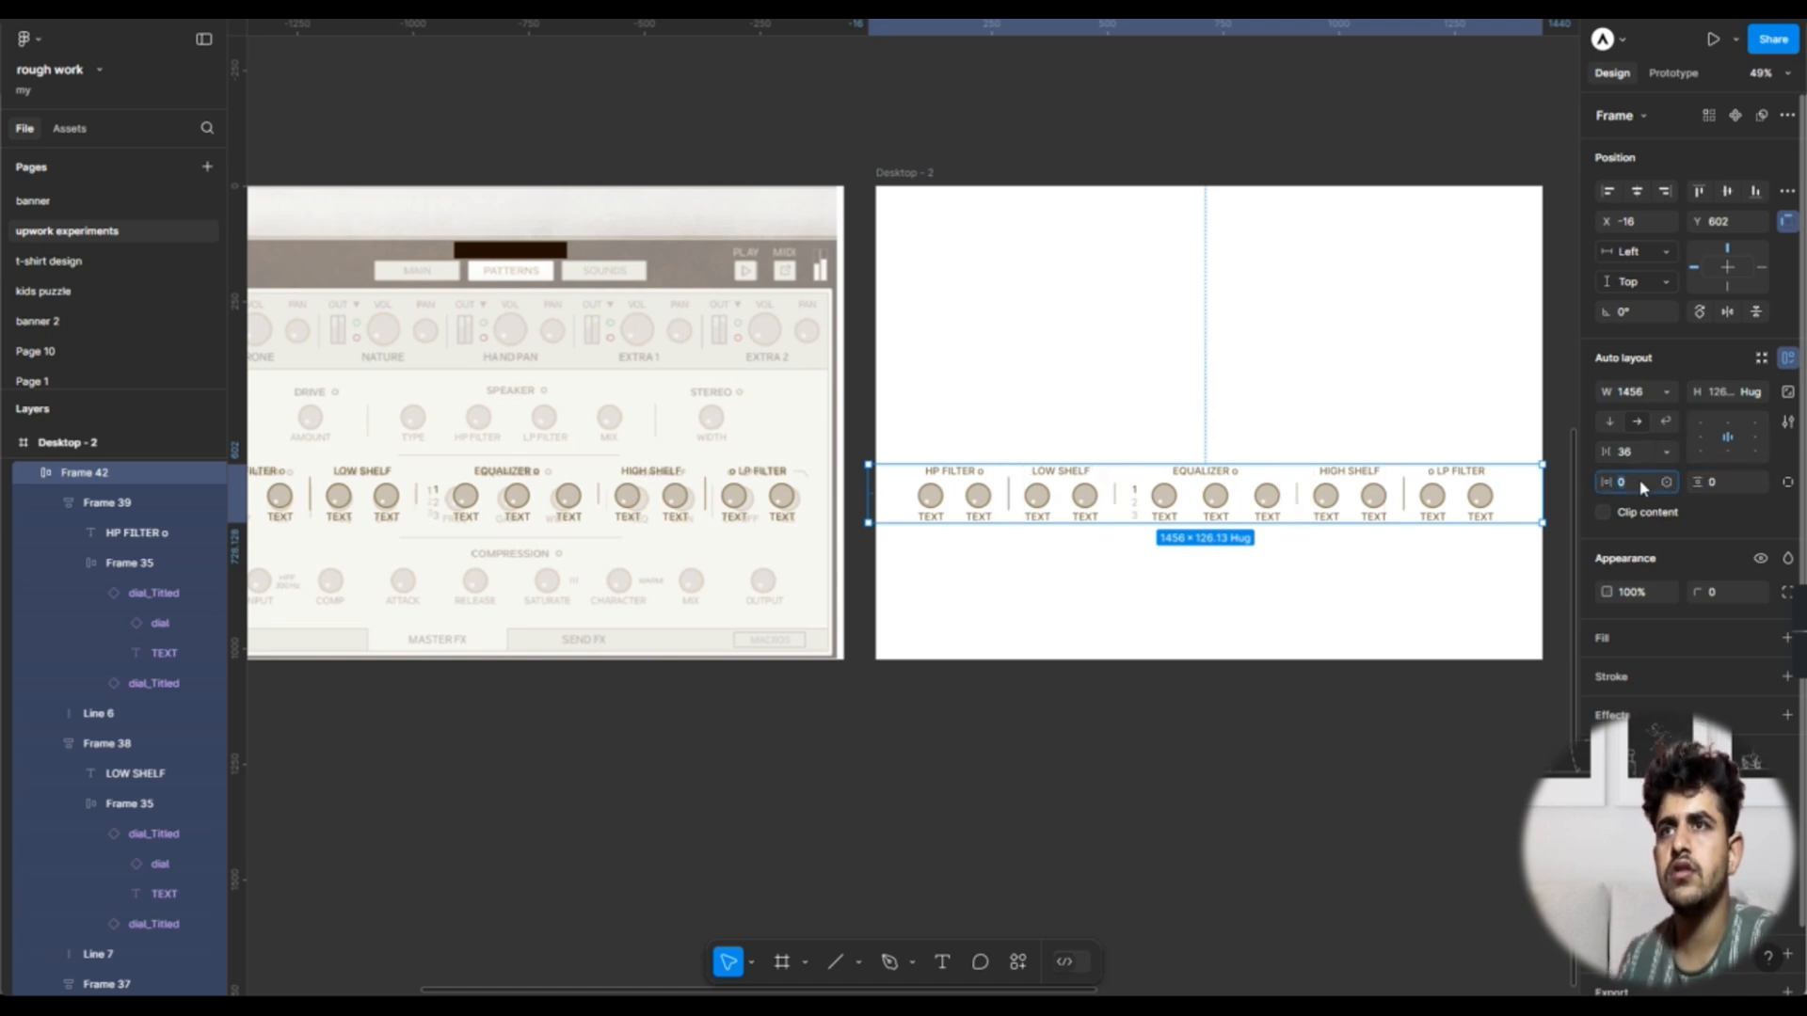
pyautogui.click(1726, 491)
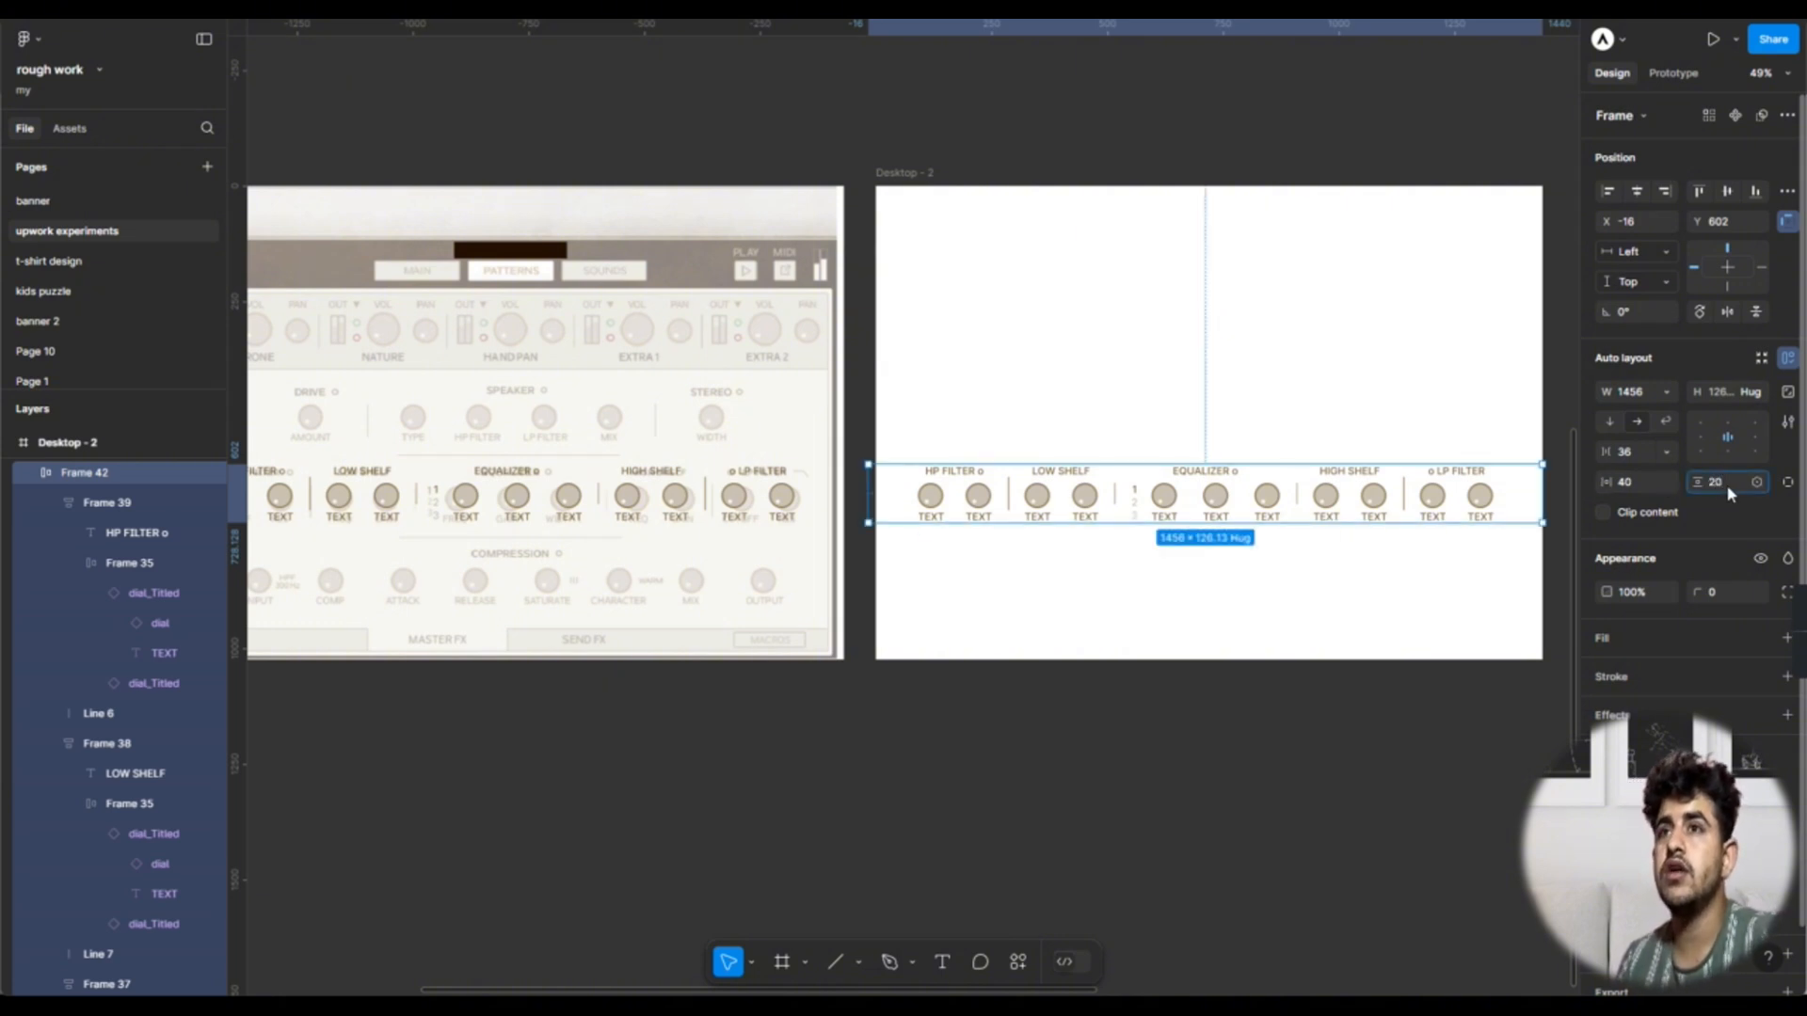
pyautogui.write('20')
pyautogui.press('Return')
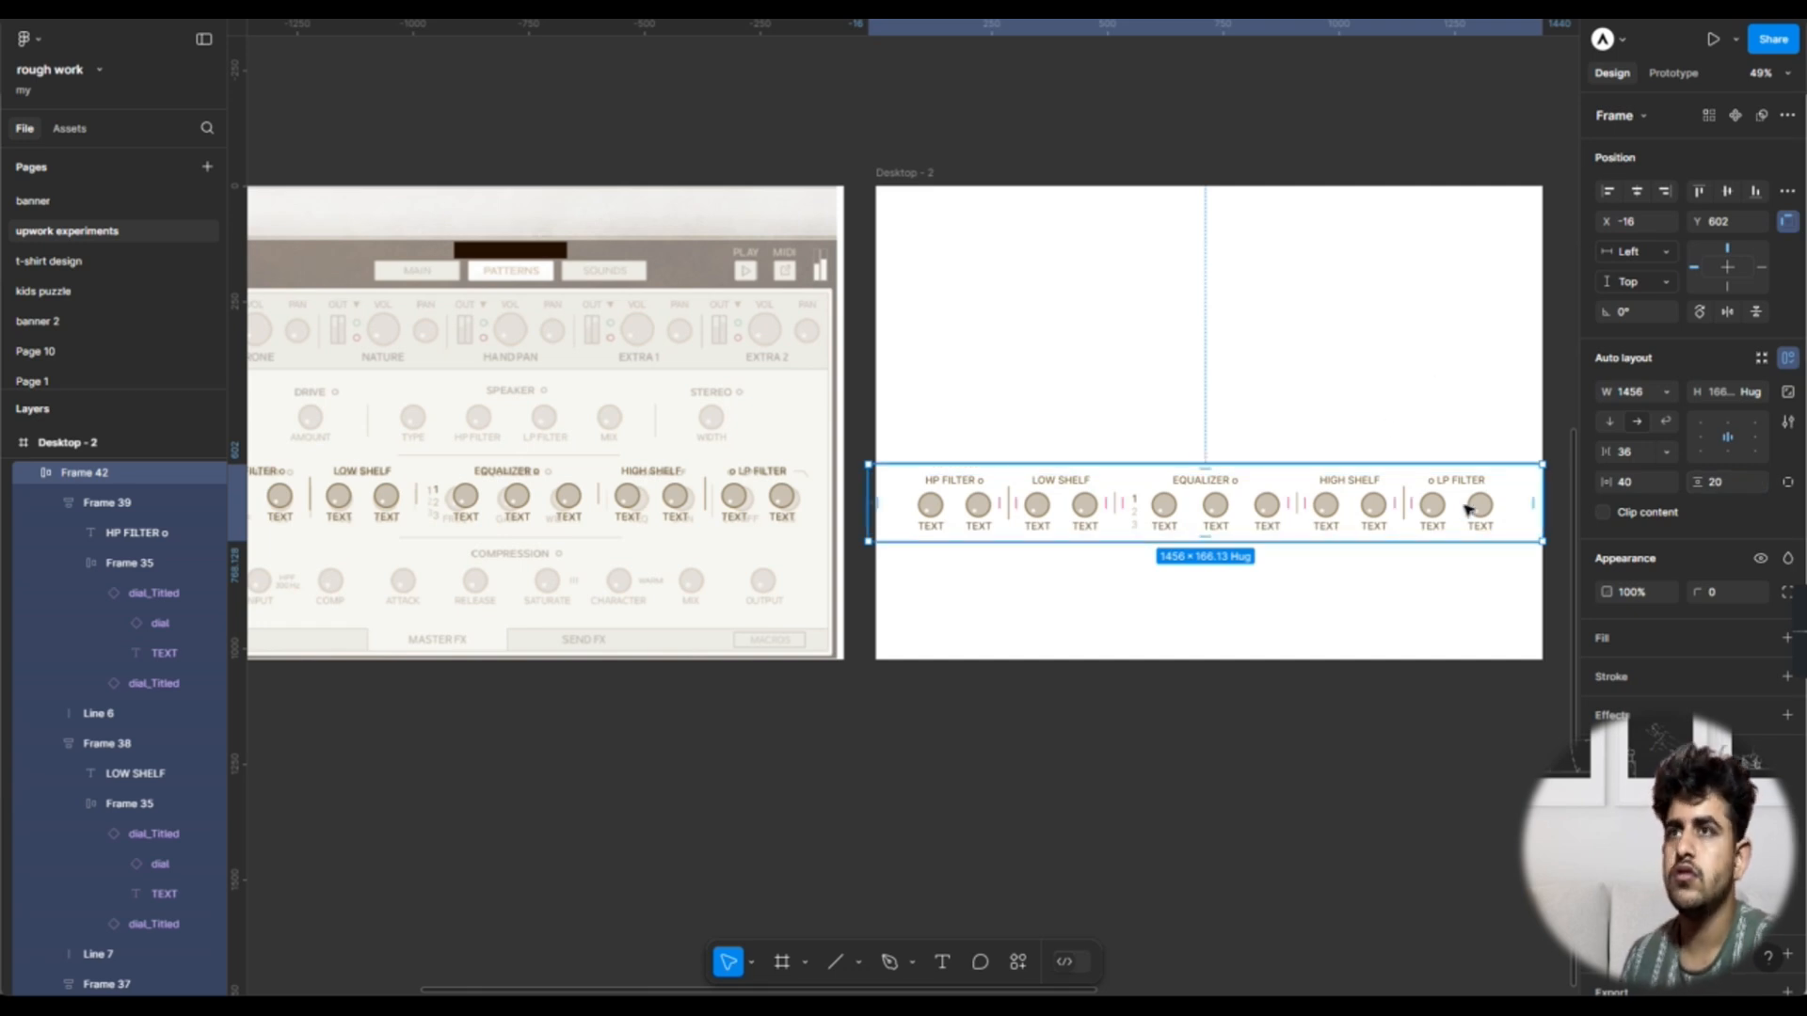
pyautogui.moveTo(867, 508); pyautogui.dragTo(875, 508)
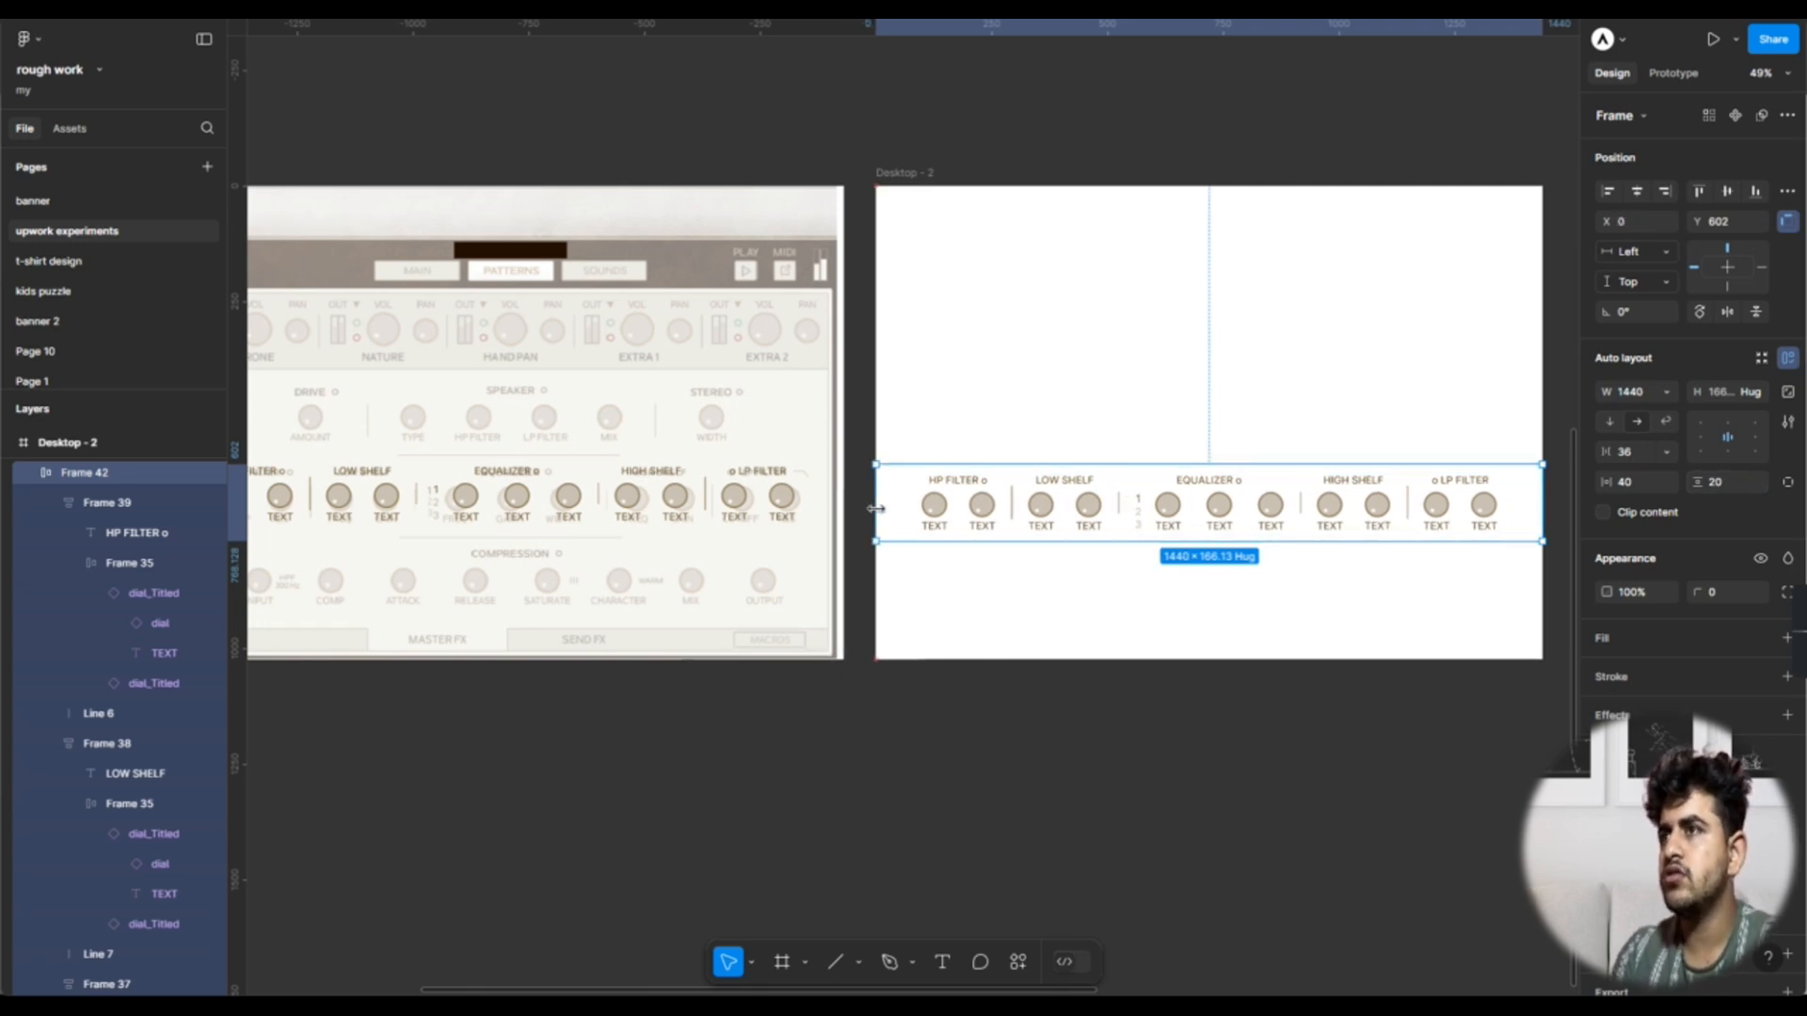
pyautogui.click(1195, 662)
# Step: Duplicate the dial row in Desktop - 2 and place the copy directly below the original
pyautogui.scroll(-1, 1198, 673)
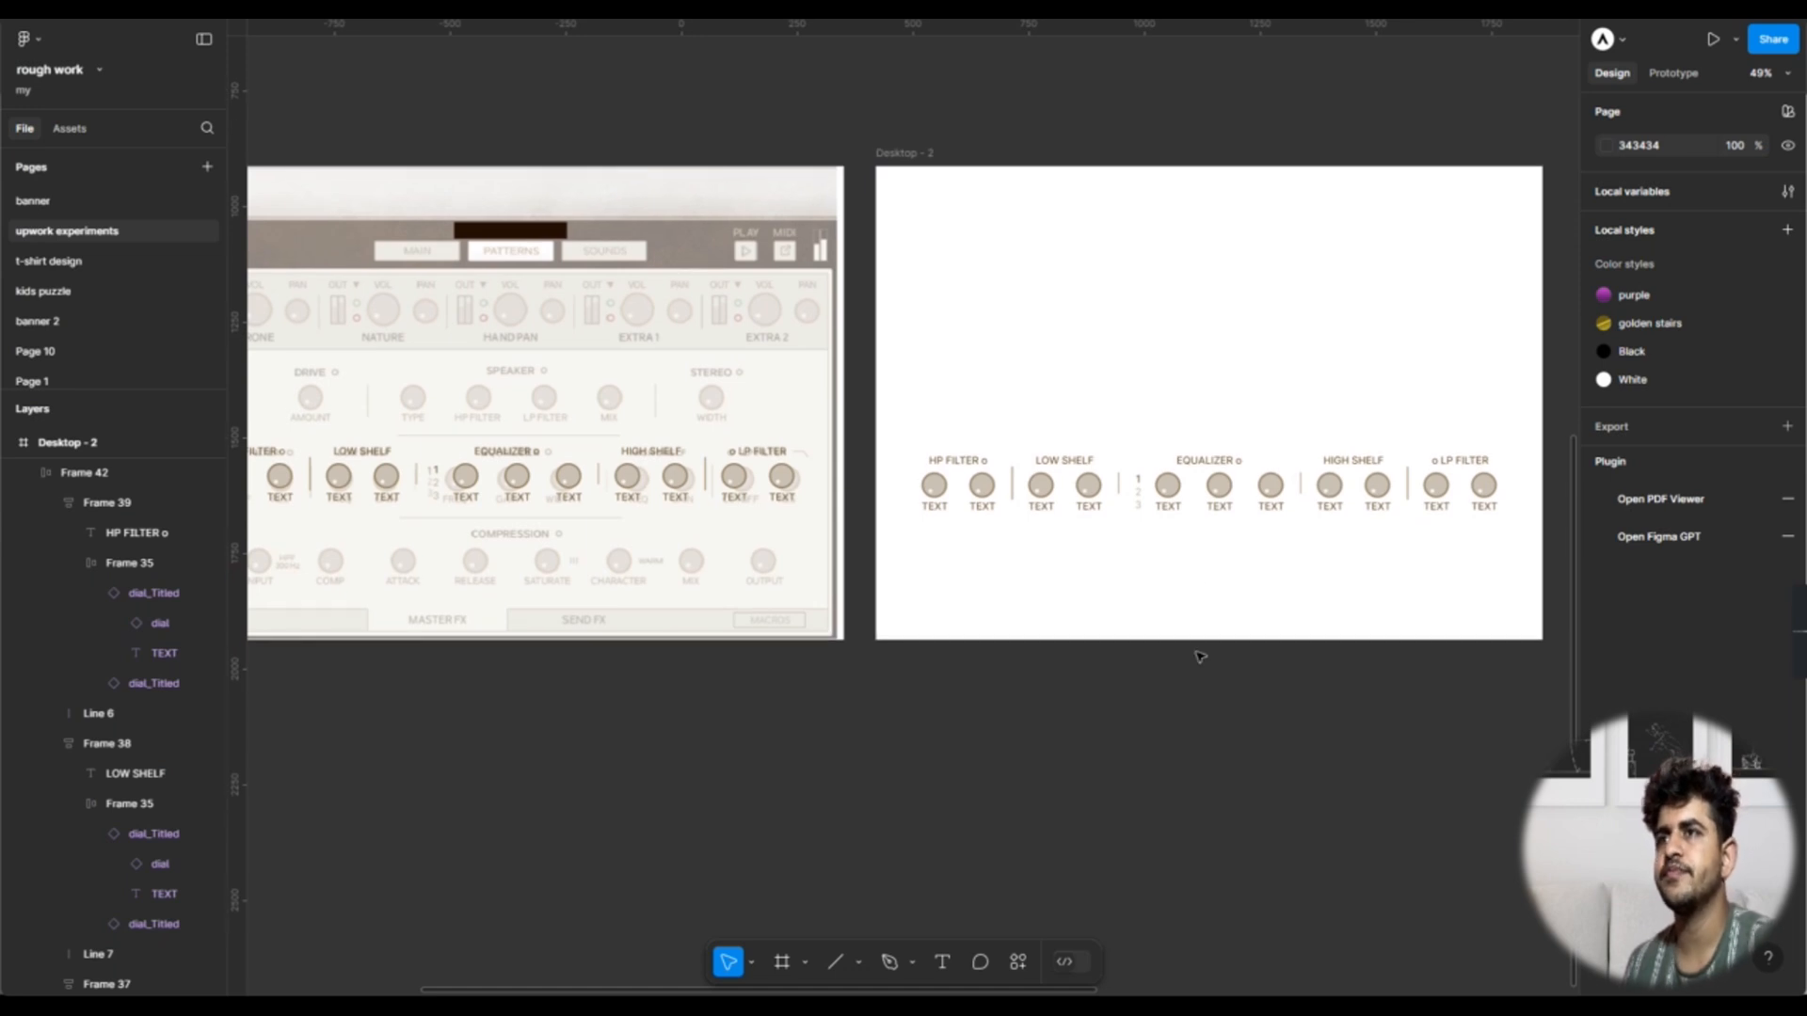
pyautogui.scroll(-3, 1000, 617)
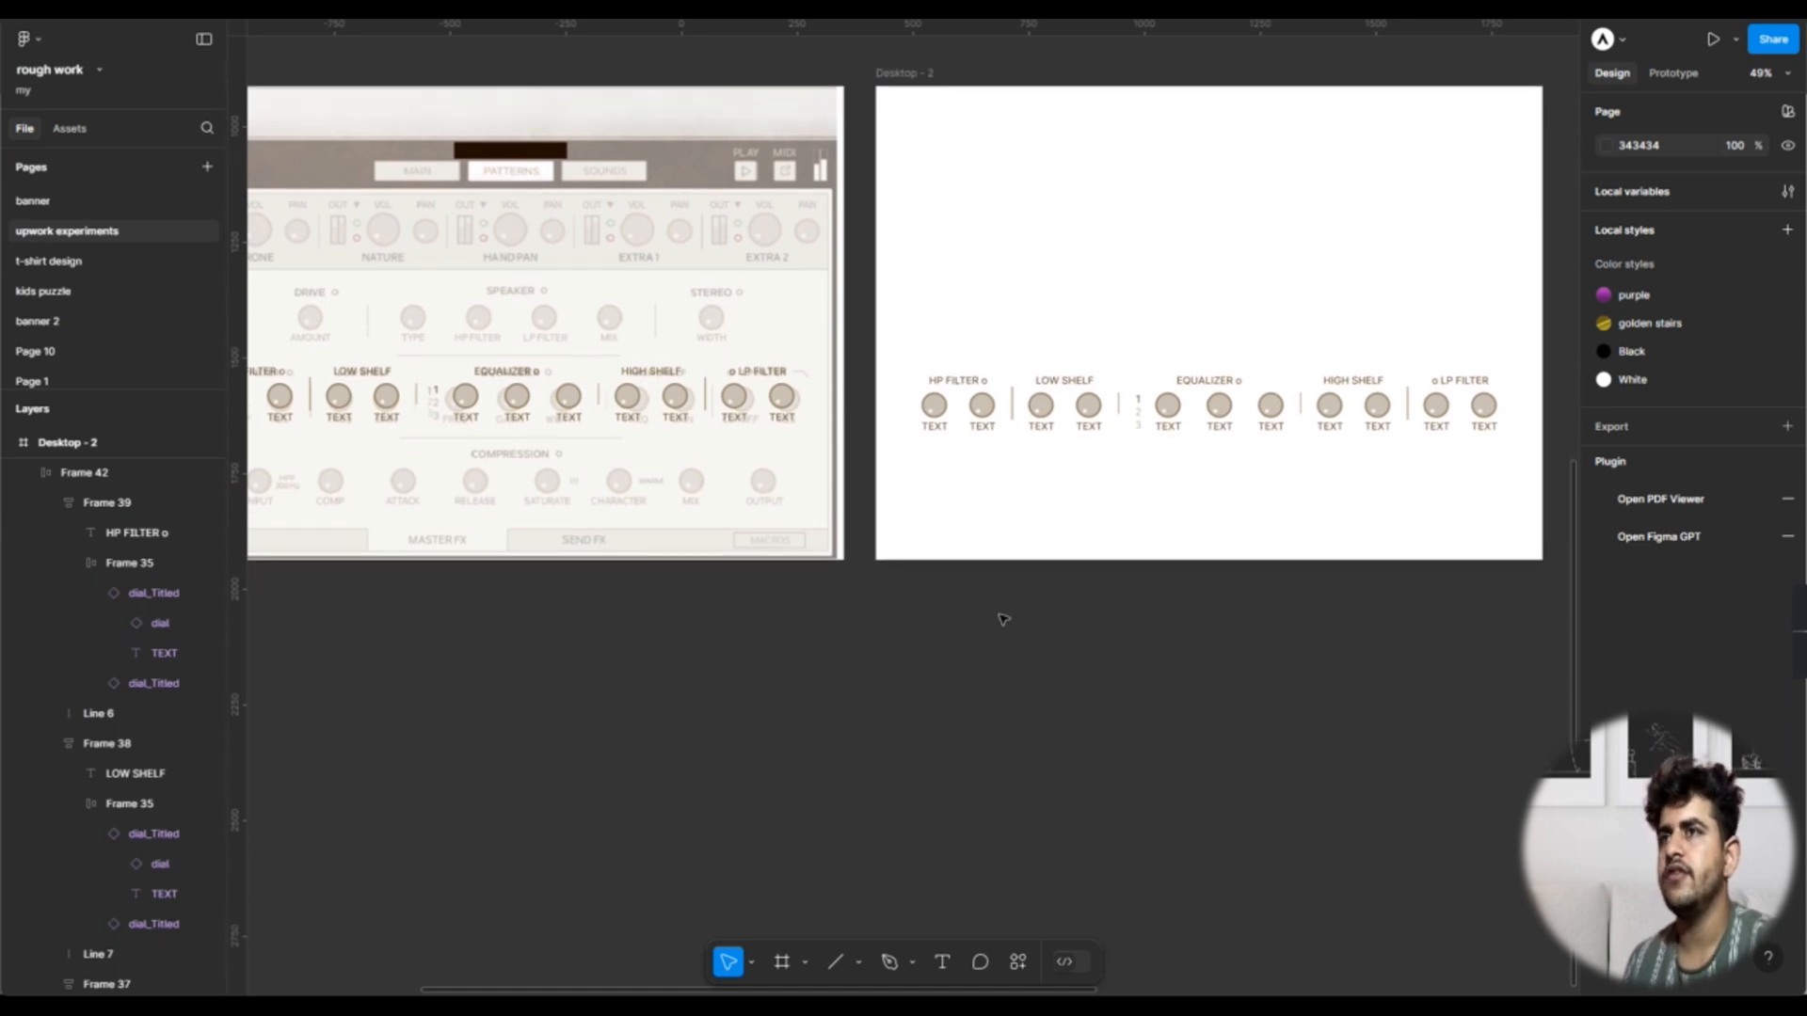
pyautogui.click(1173, 406)
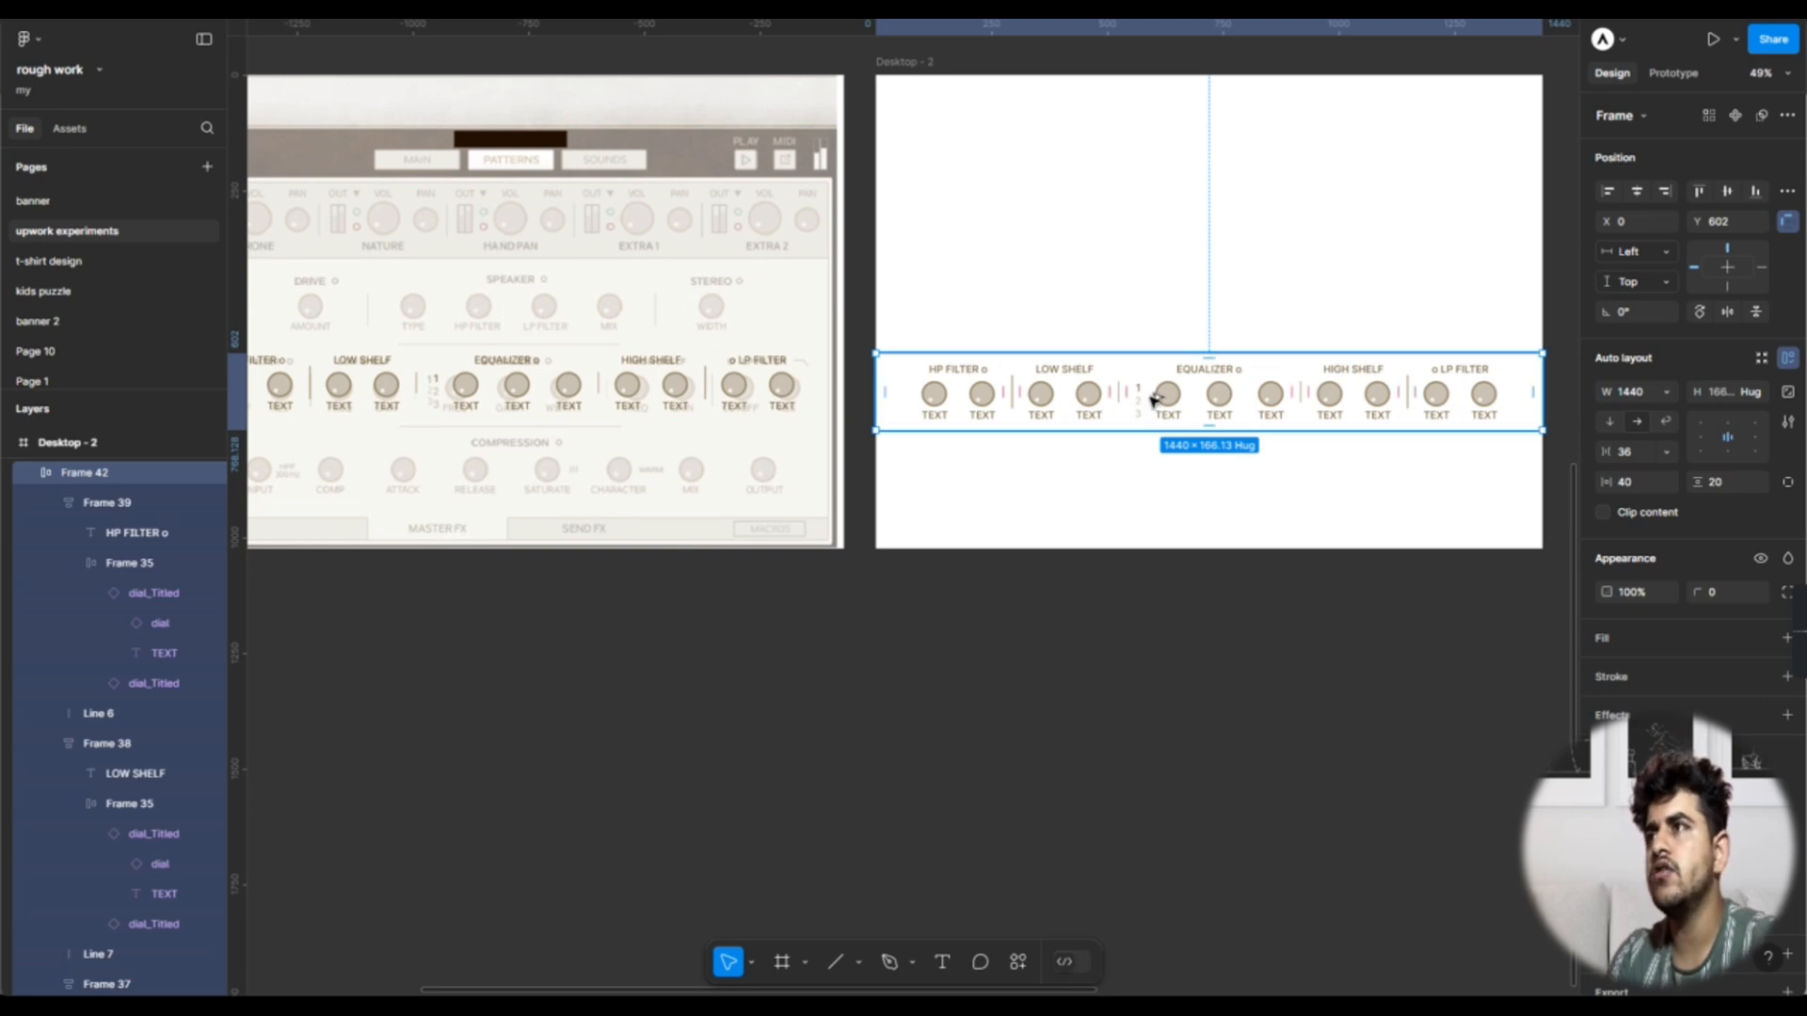
pyautogui.moveTo(1156, 396); pyautogui.dragTo(1158, 475)
pyautogui.click(1218, 528)
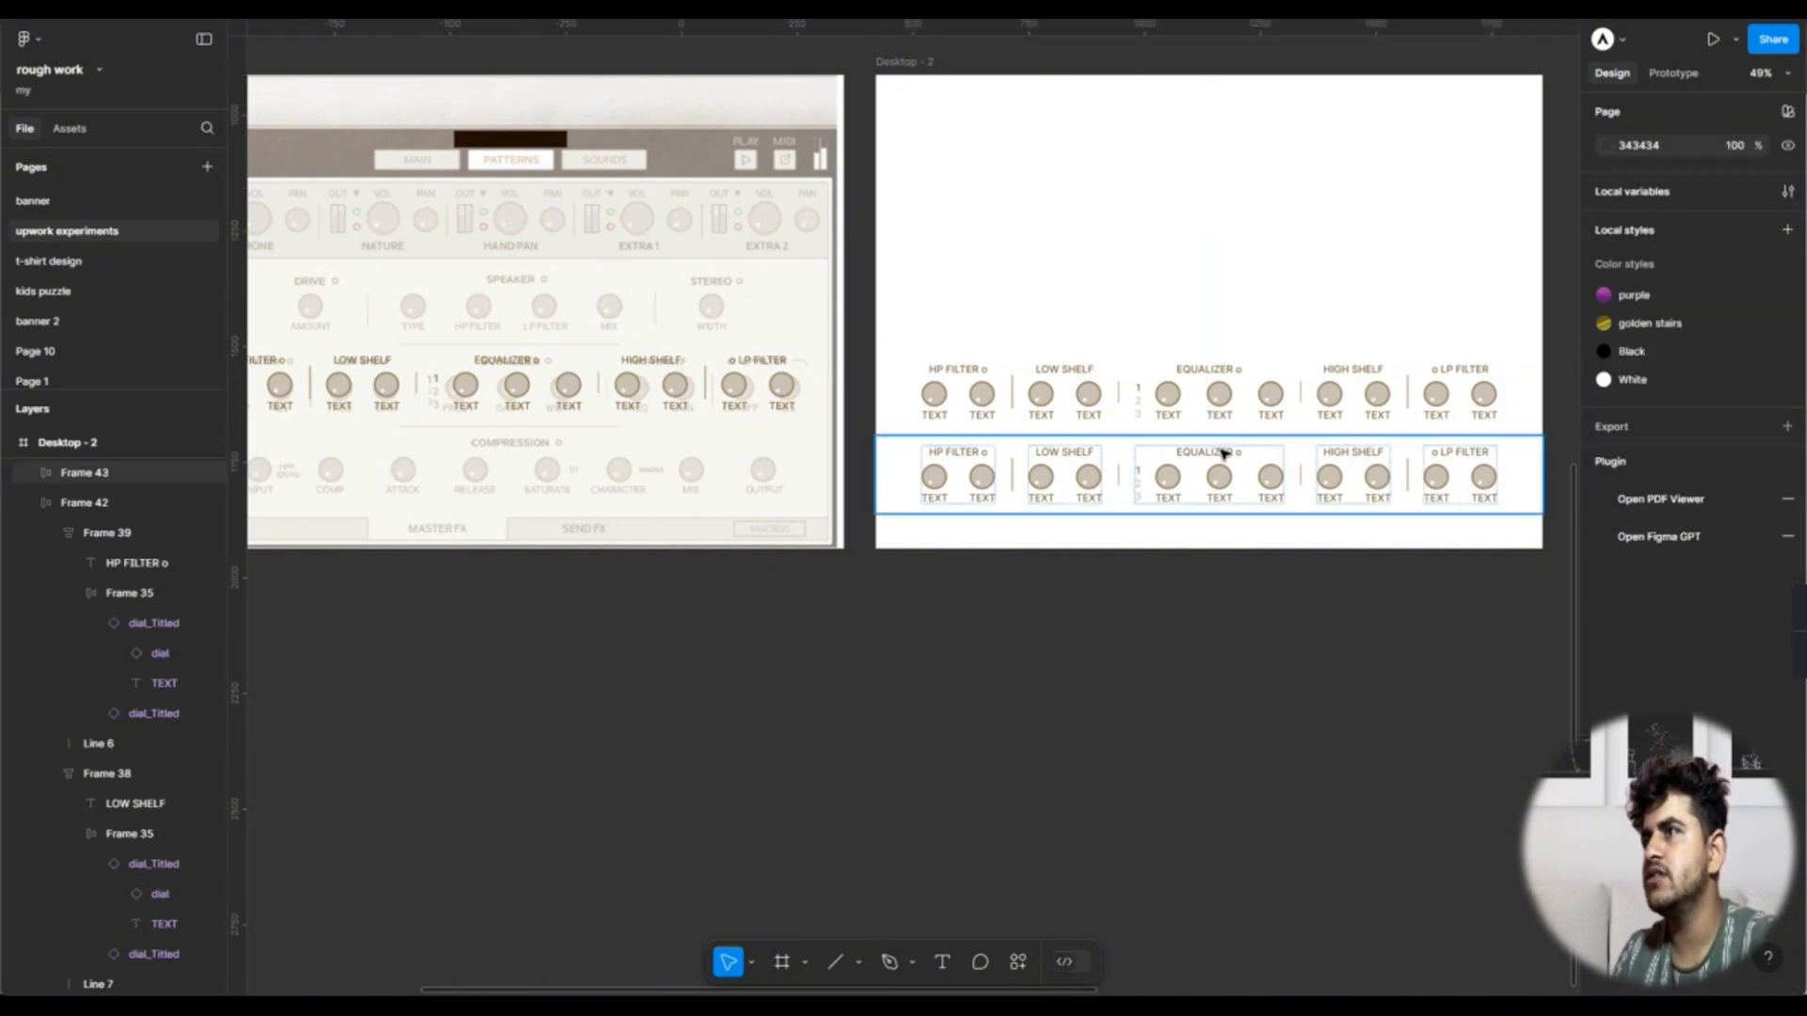
# Step: Delete the HP FILTER, LOW SHELF, HIGH SHELF and LP FILTER groups from the lower row
pyautogui.click(1066, 484)
pyautogui.doubleClick(1066, 484)
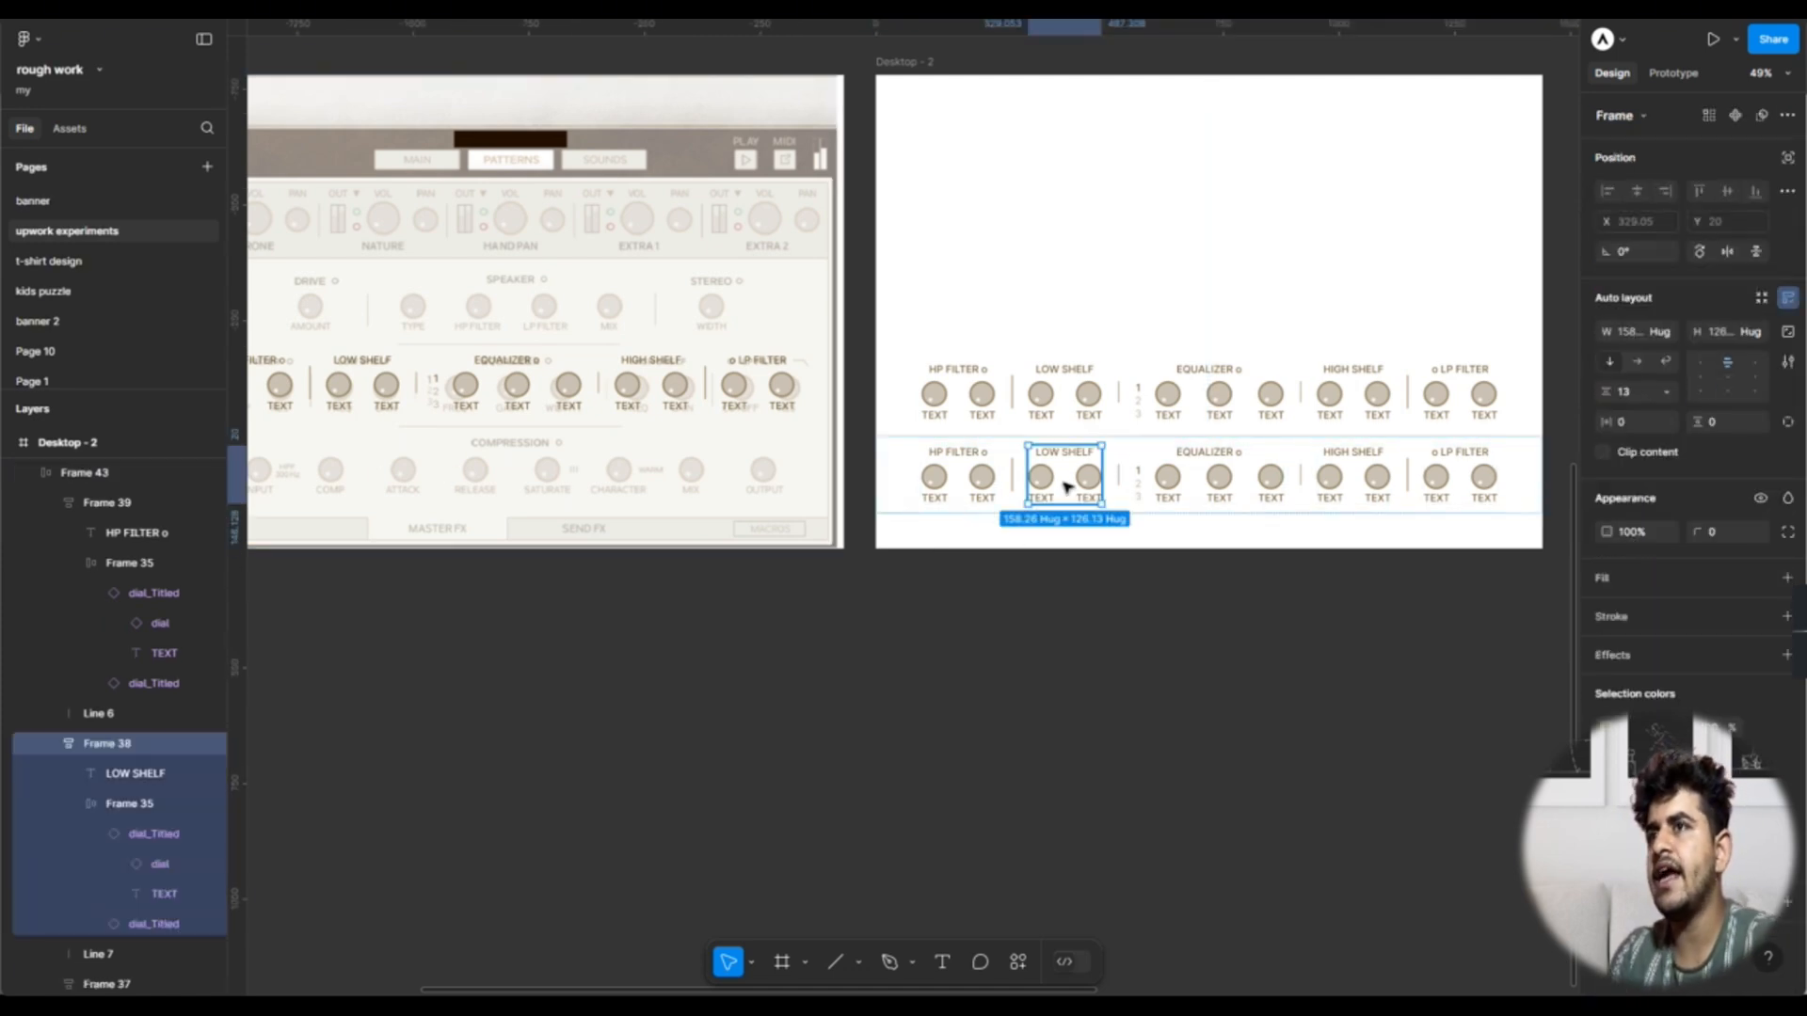
pyautogui.click(964, 478)
pyautogui.keyDown('shift'); pyautogui.click(1075, 478); pyautogui.keyUp('shift')
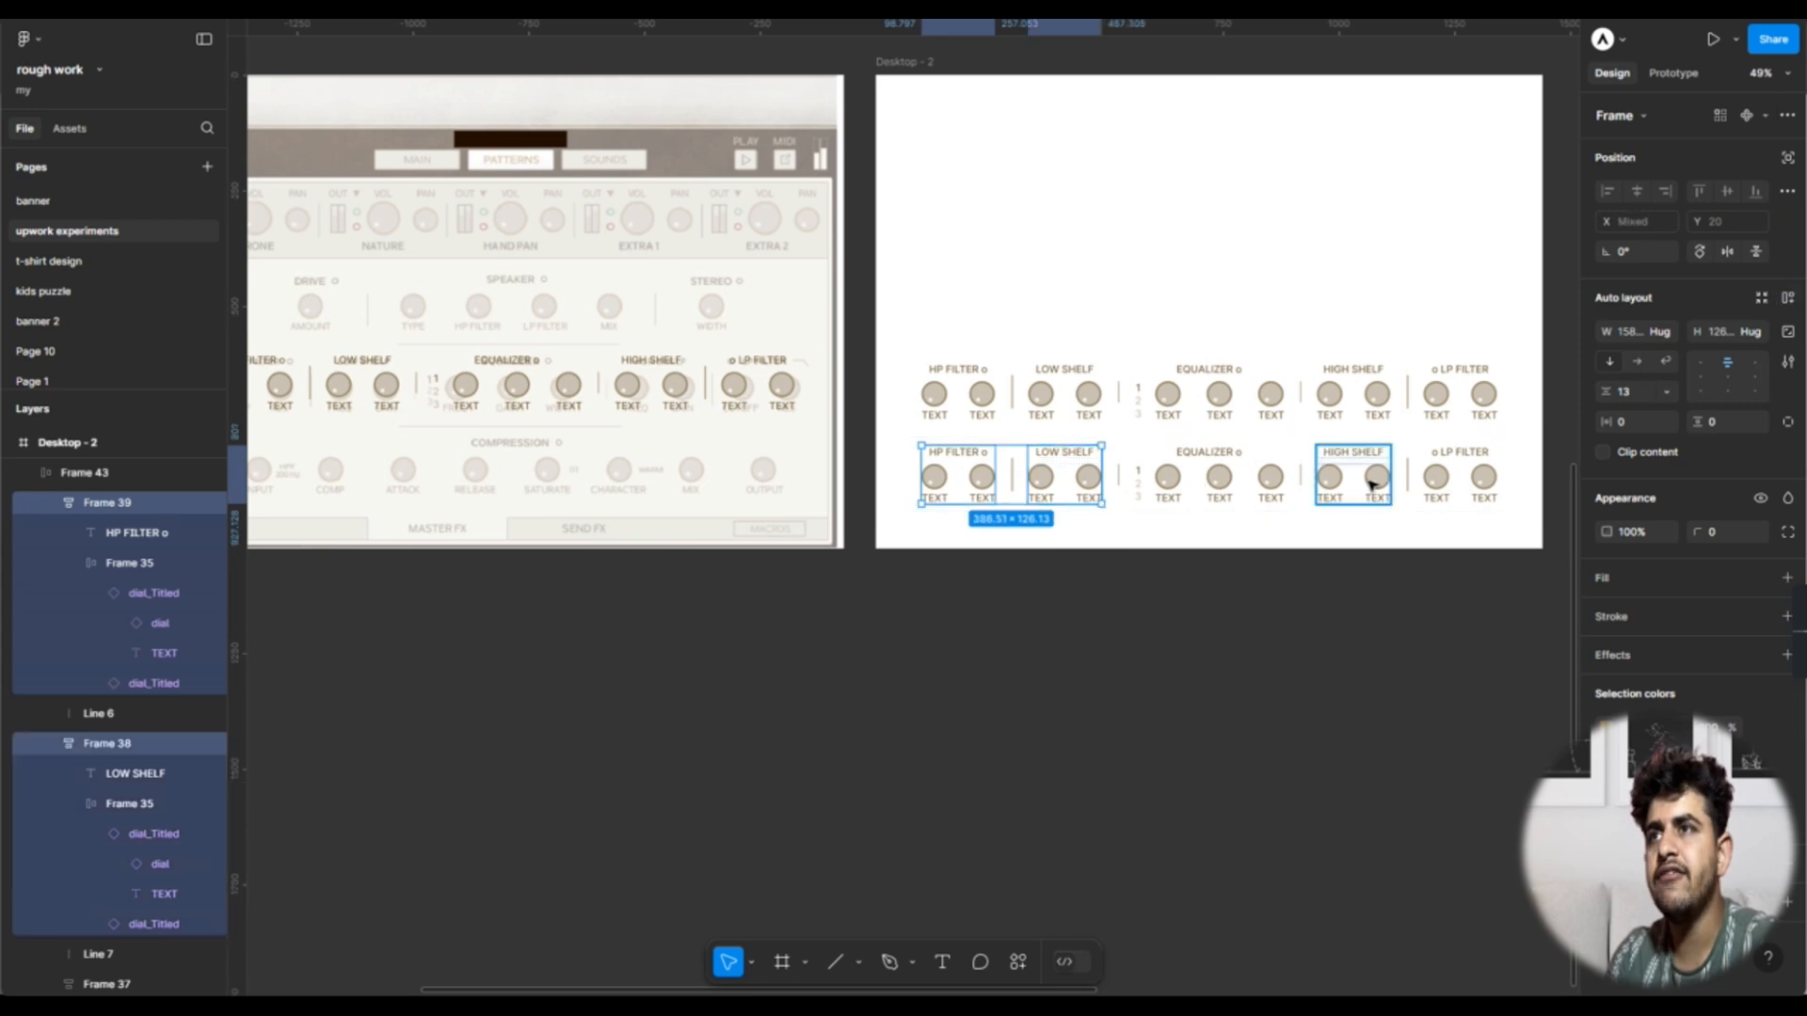
pyautogui.keyDown('shift'); pyautogui.click(1355, 478); pyautogui.keyUp('shift')
pyautogui.keyDown('shift'); pyautogui.click(1456, 475); pyautogui.keyUp('shift')
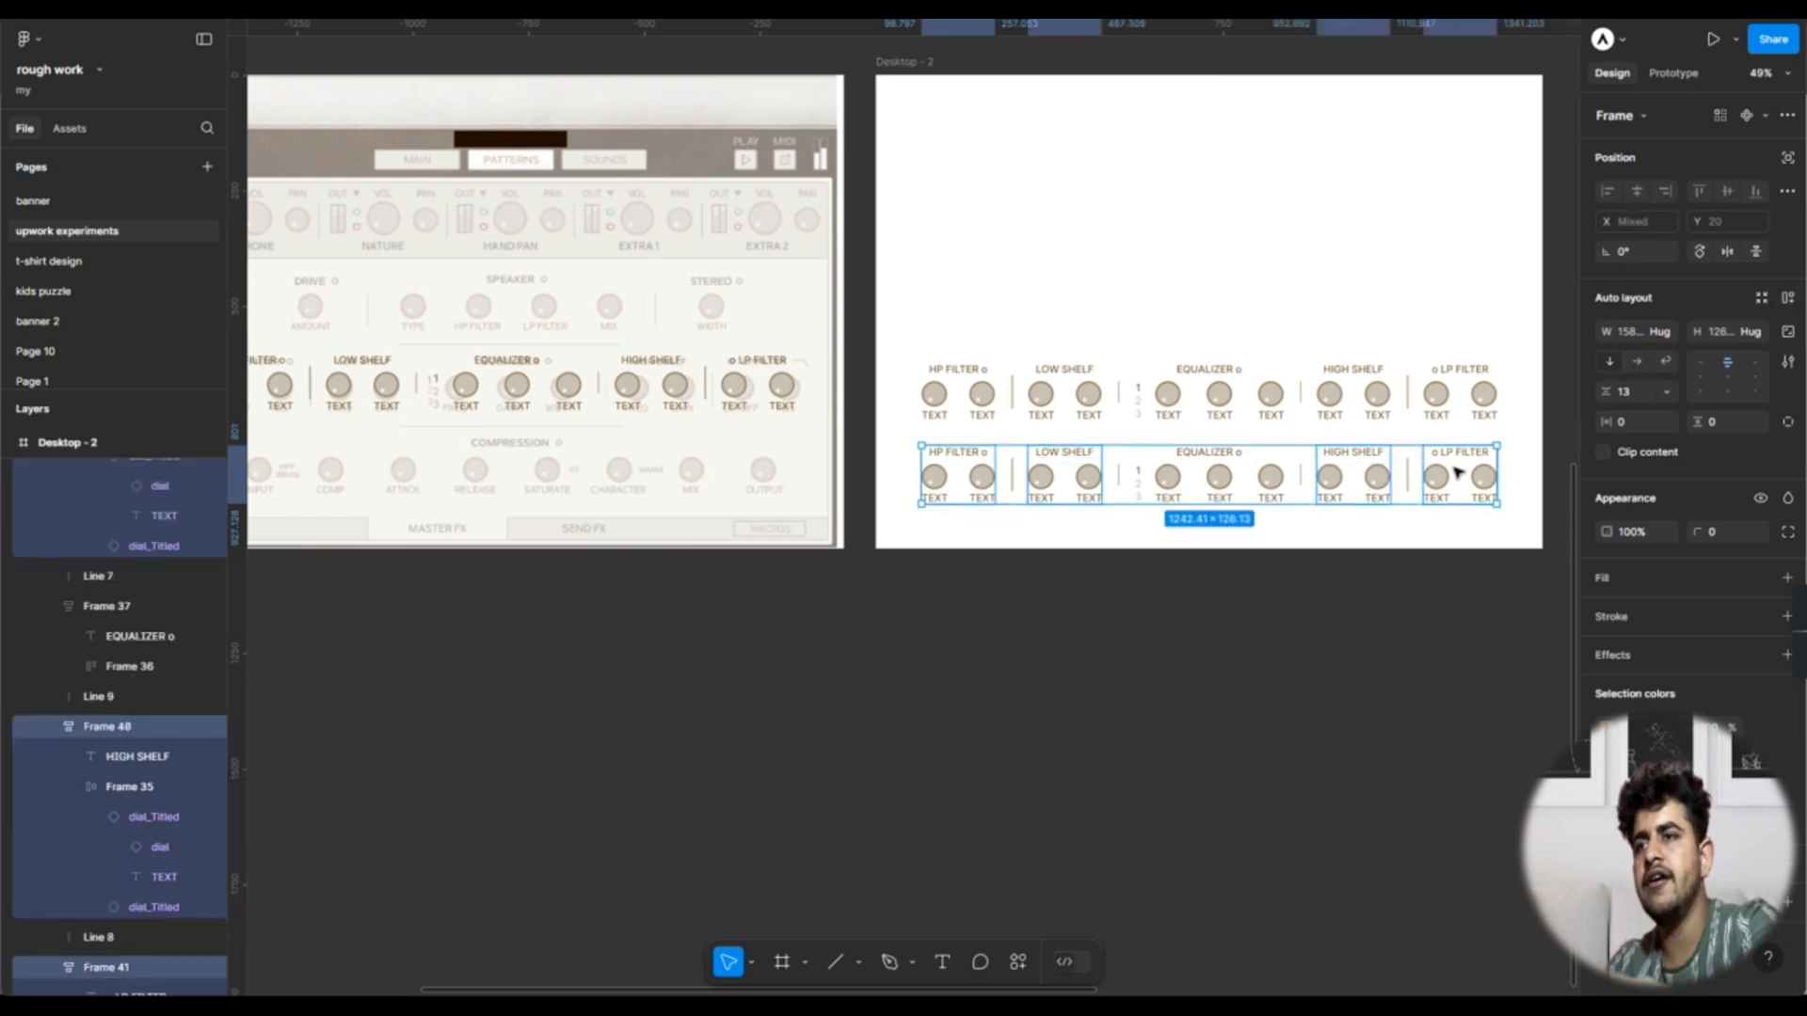
pyautogui.press('Delete')
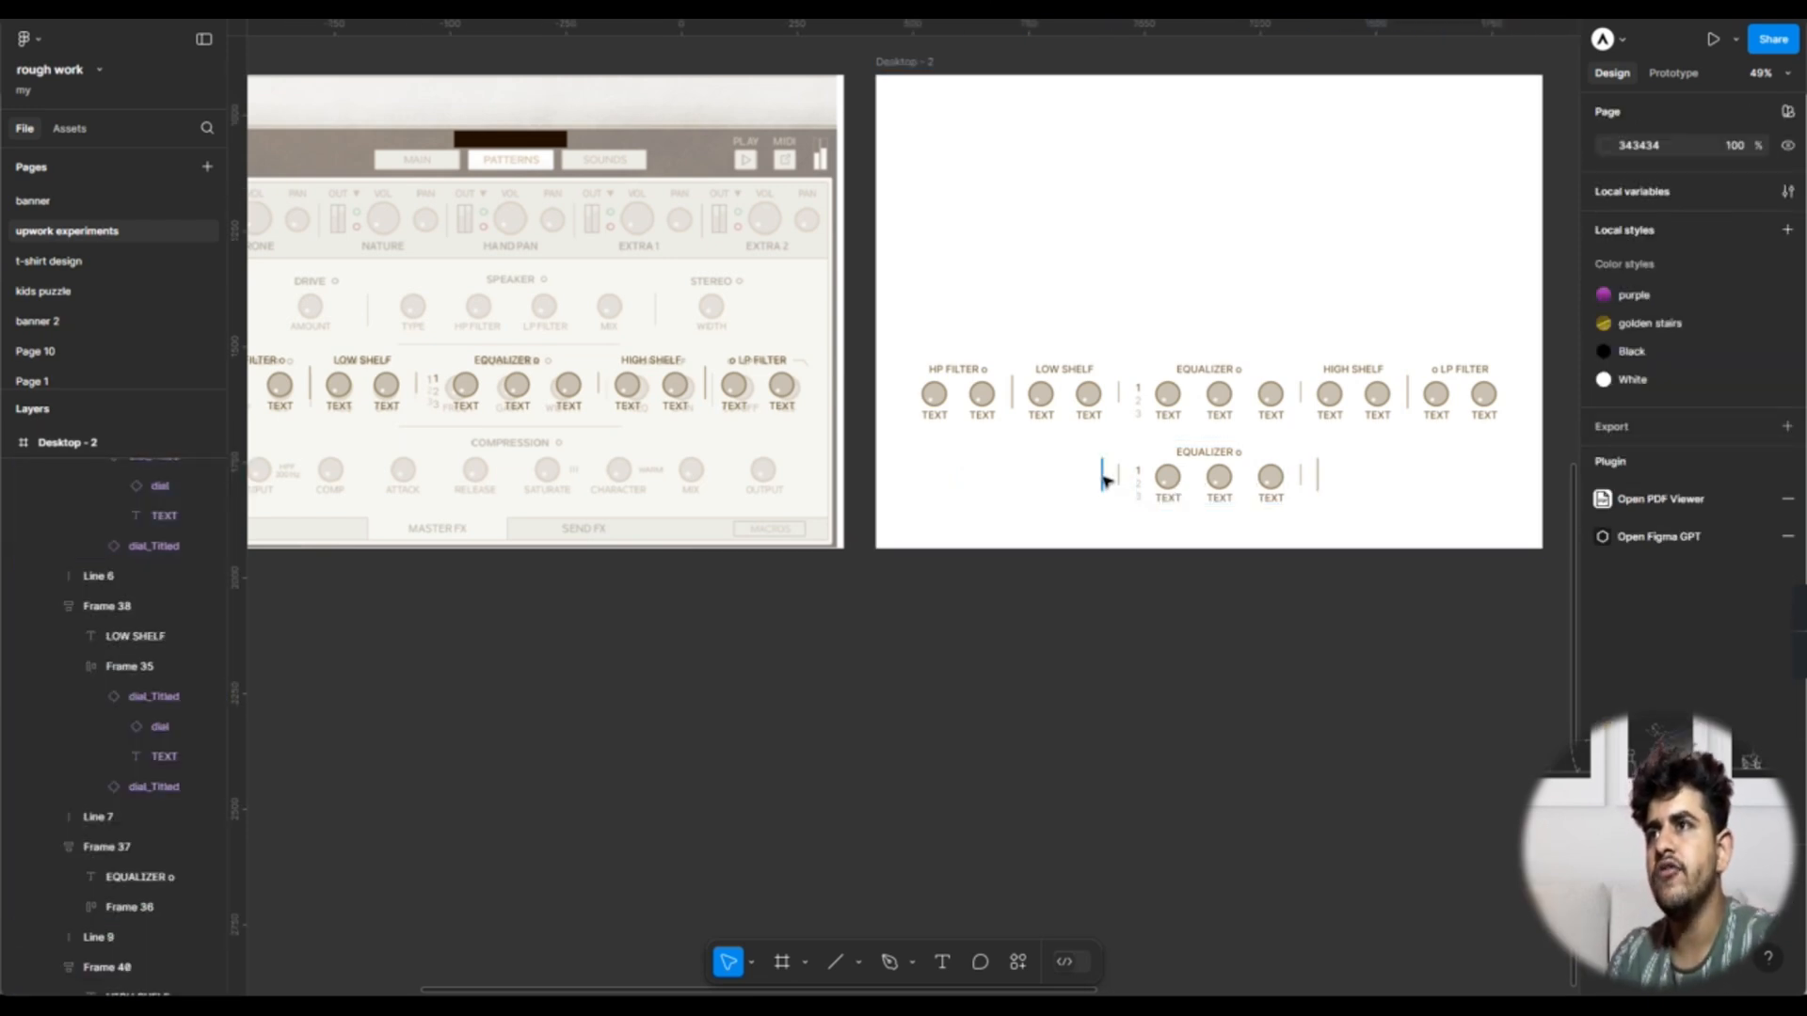
# Step: Delete the four vertical divider lines around the equalizer group in the lower row
pyautogui.click(1103, 478)
pyautogui.keyDown('shift'); pyautogui.click(1119, 478); pyautogui.keyUp('shift')
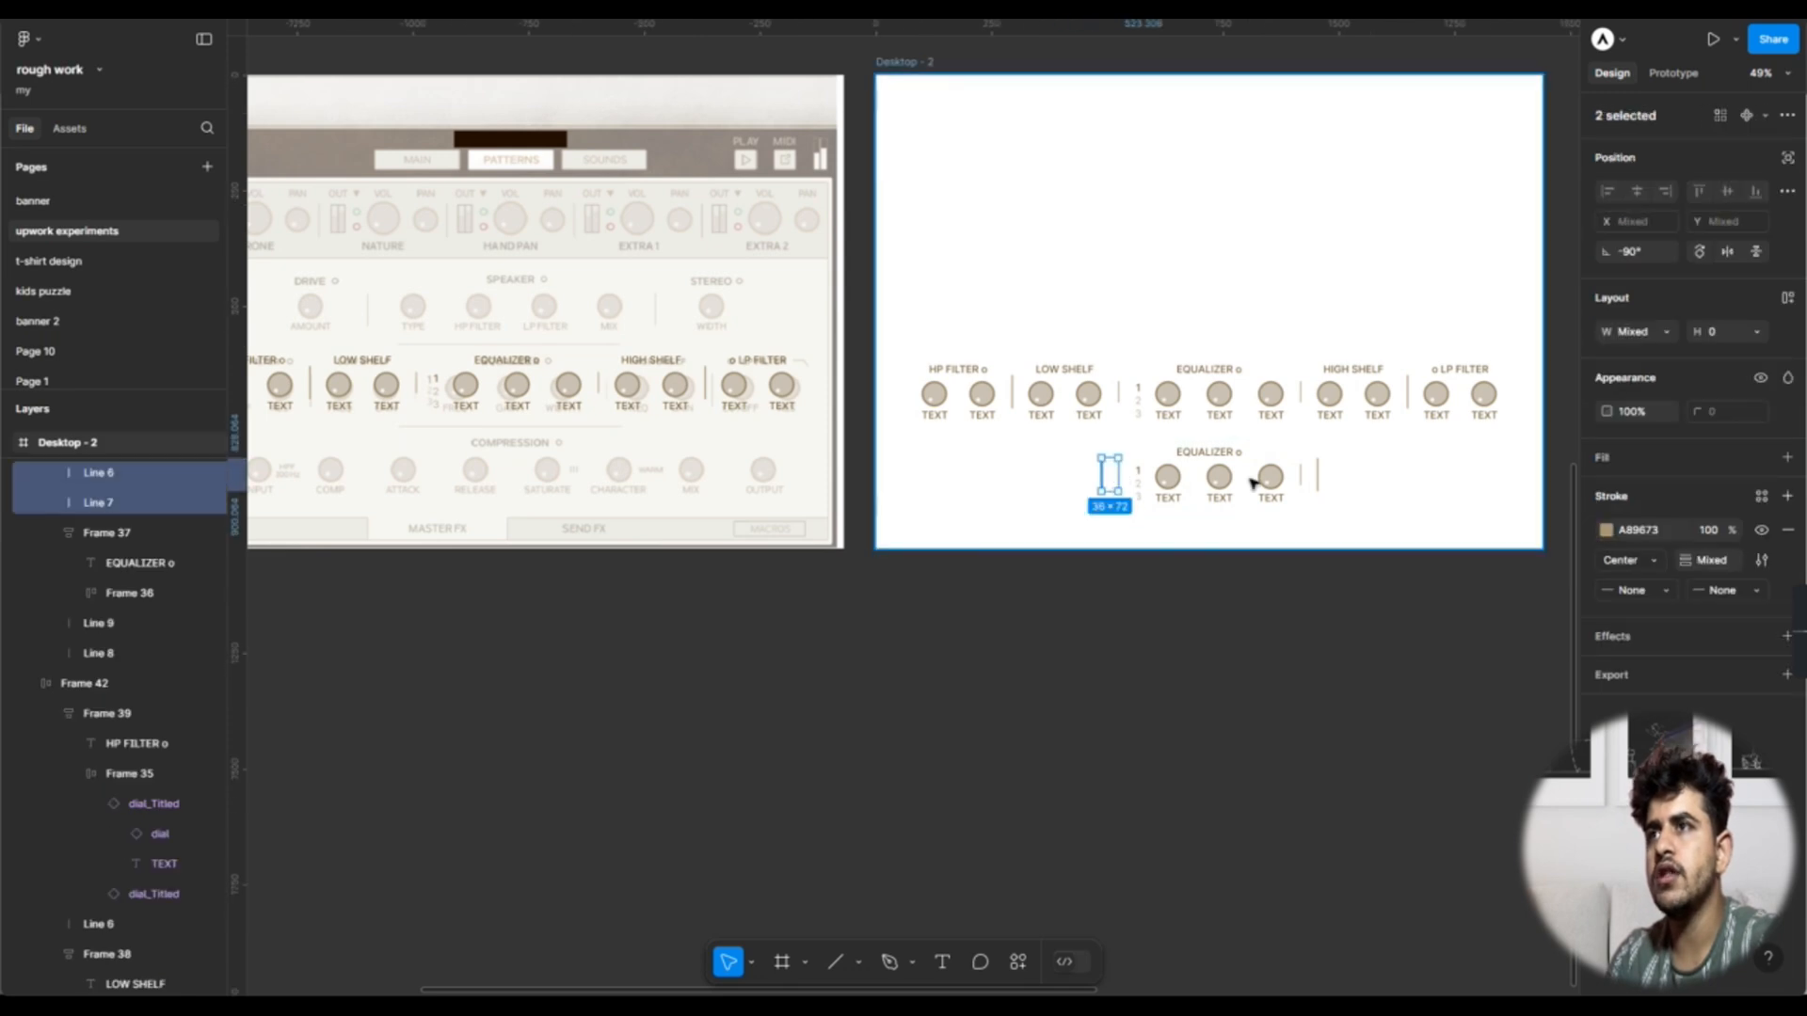
pyautogui.keyDown('shift'); pyautogui.click(1302, 477); pyautogui.keyUp('shift')
pyautogui.keyDown('shift'); pyautogui.click(1317, 476); pyautogui.keyUp('shift')
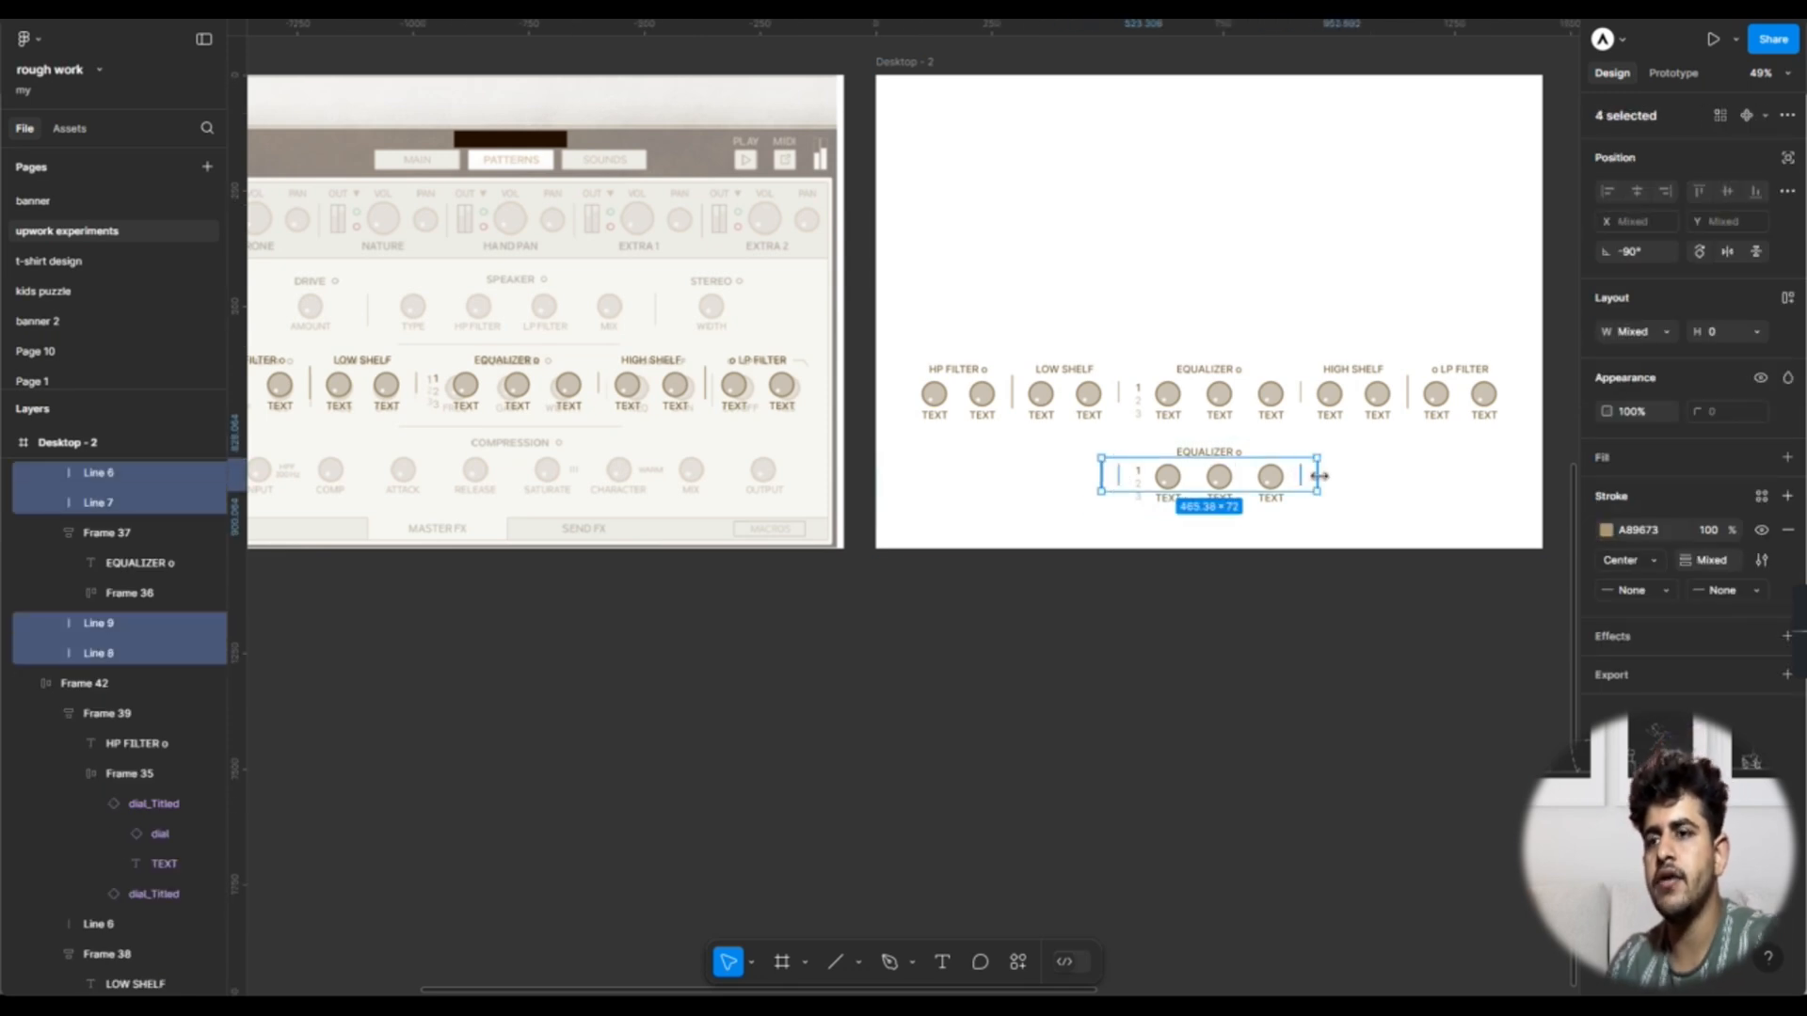
pyautogui.press('Delete')
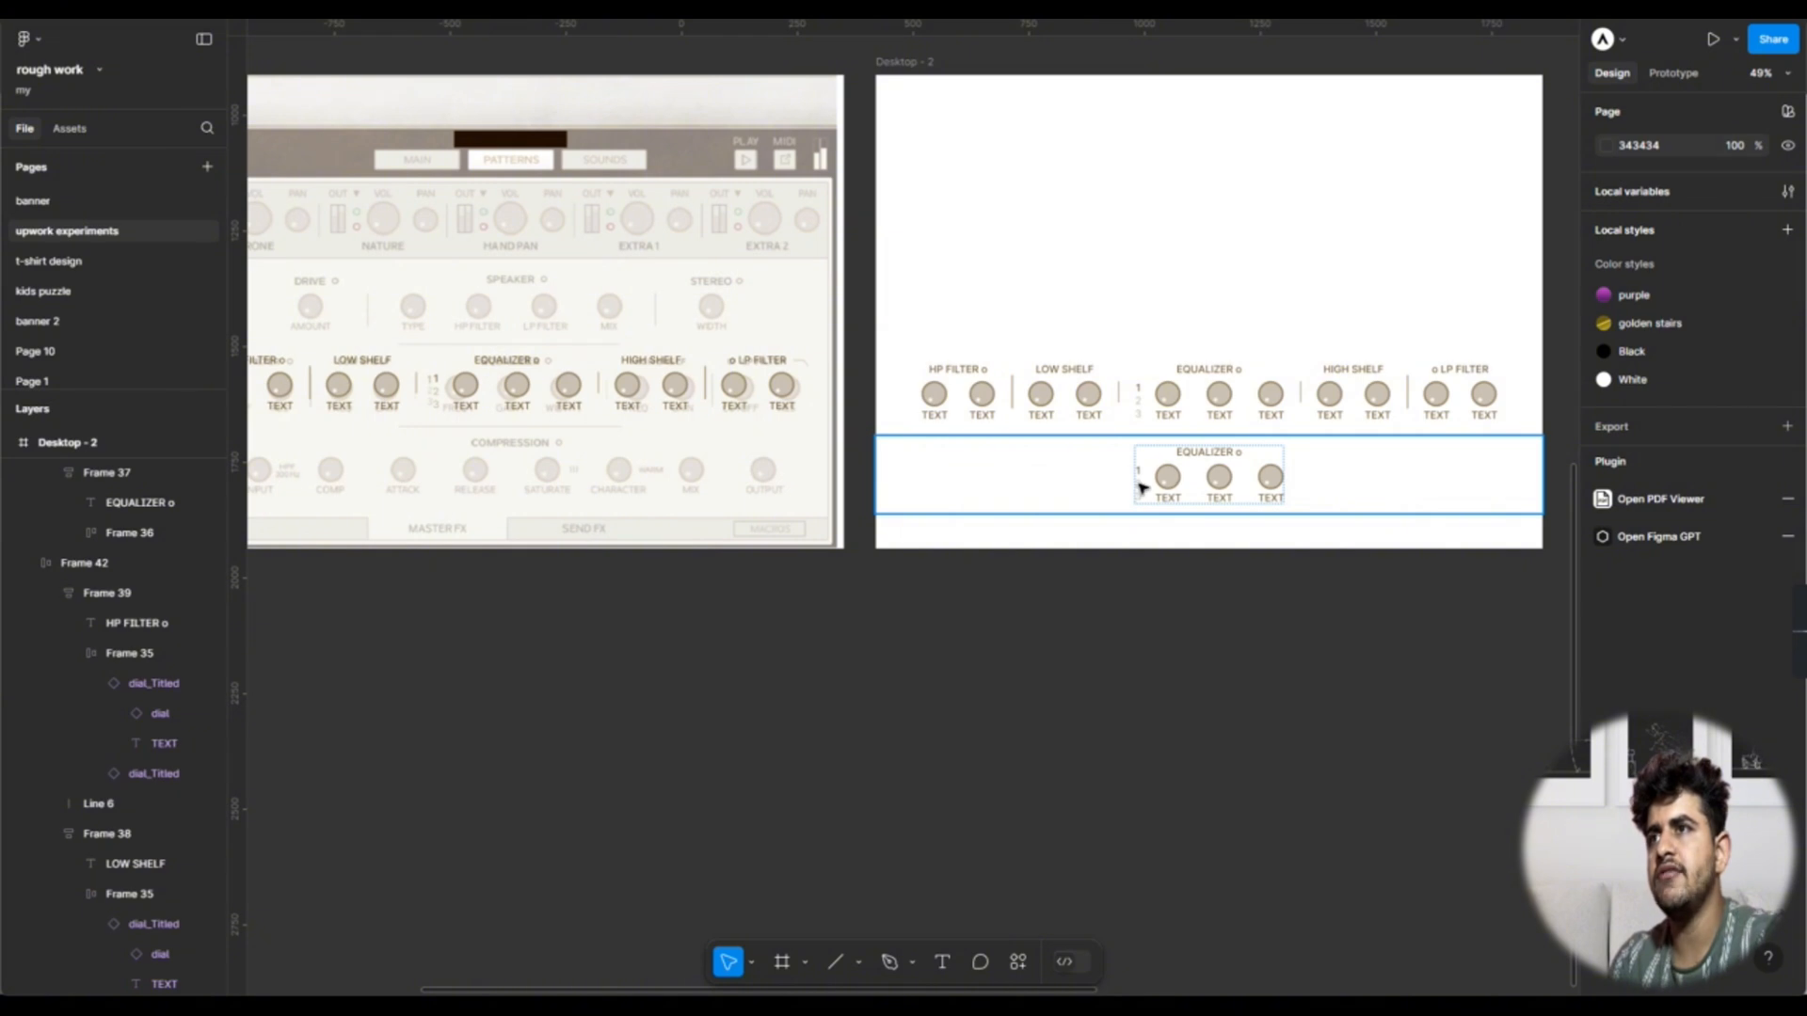
# Step: Delete the number 2 from the lower equalizer group's number column
pyautogui.click(1140, 486)
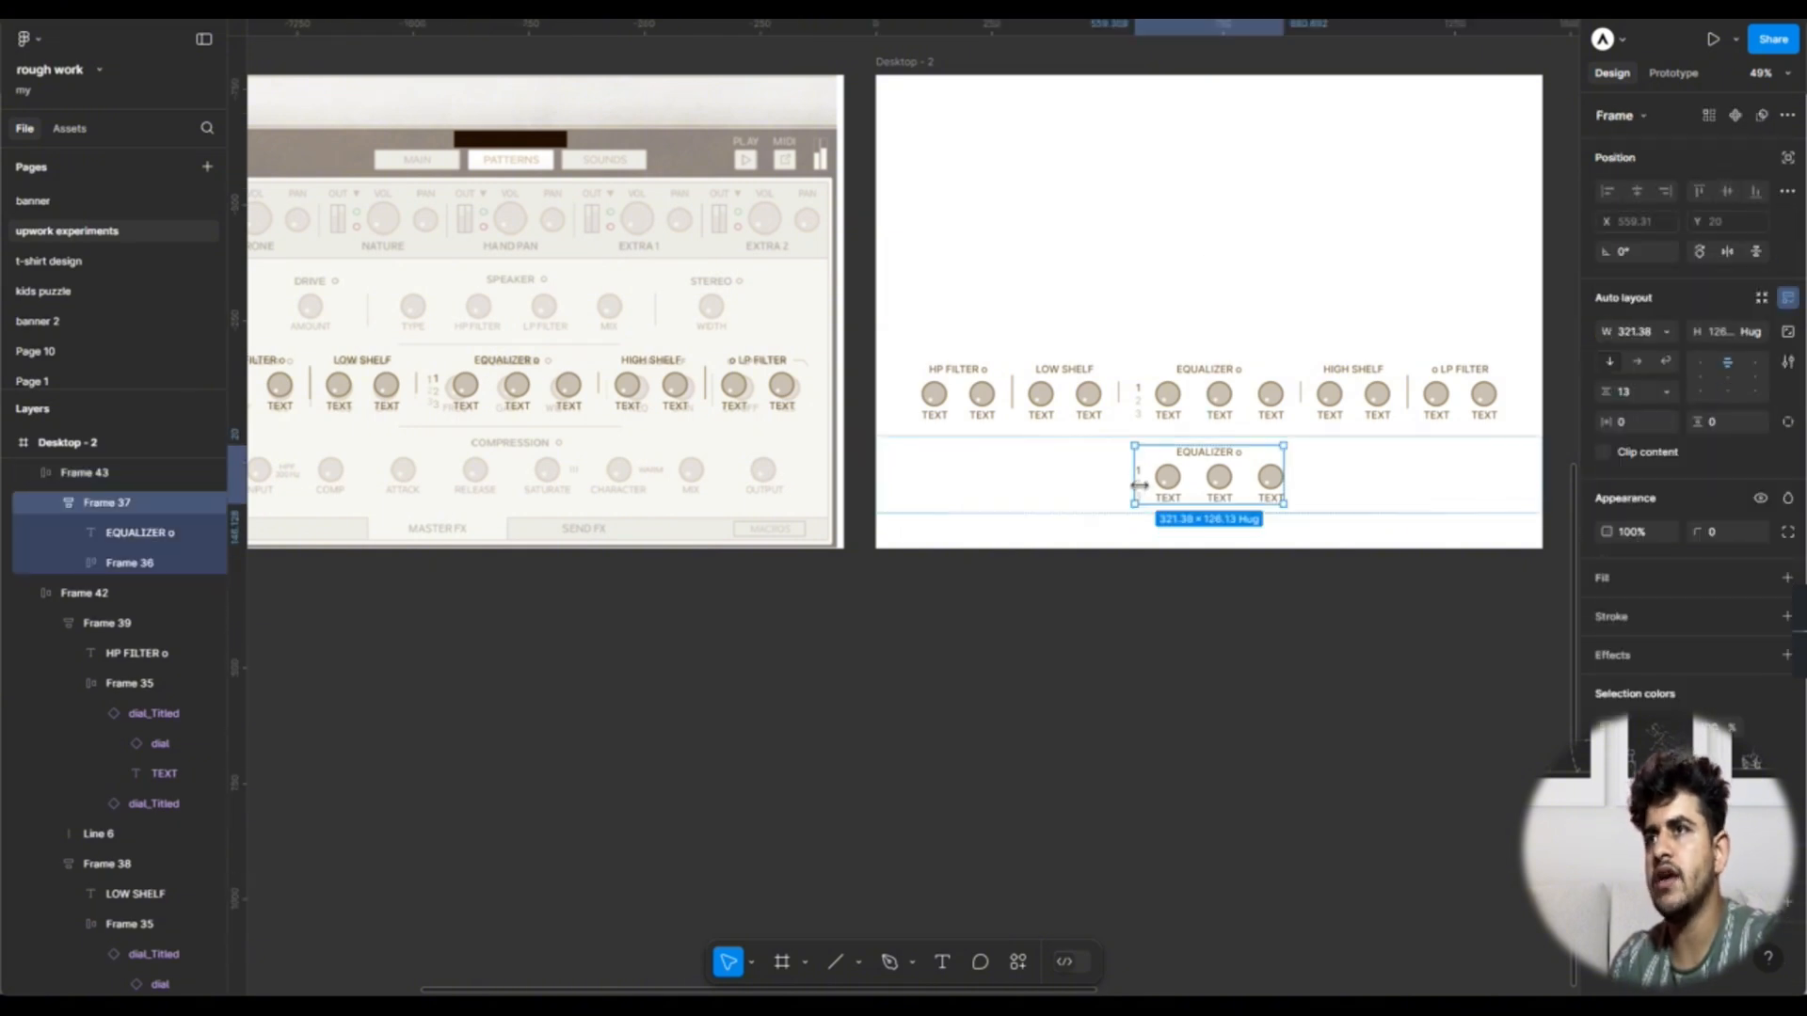
pyautogui.doubleClick(1139, 485)
pyautogui.scroll(5, 1140, 484)
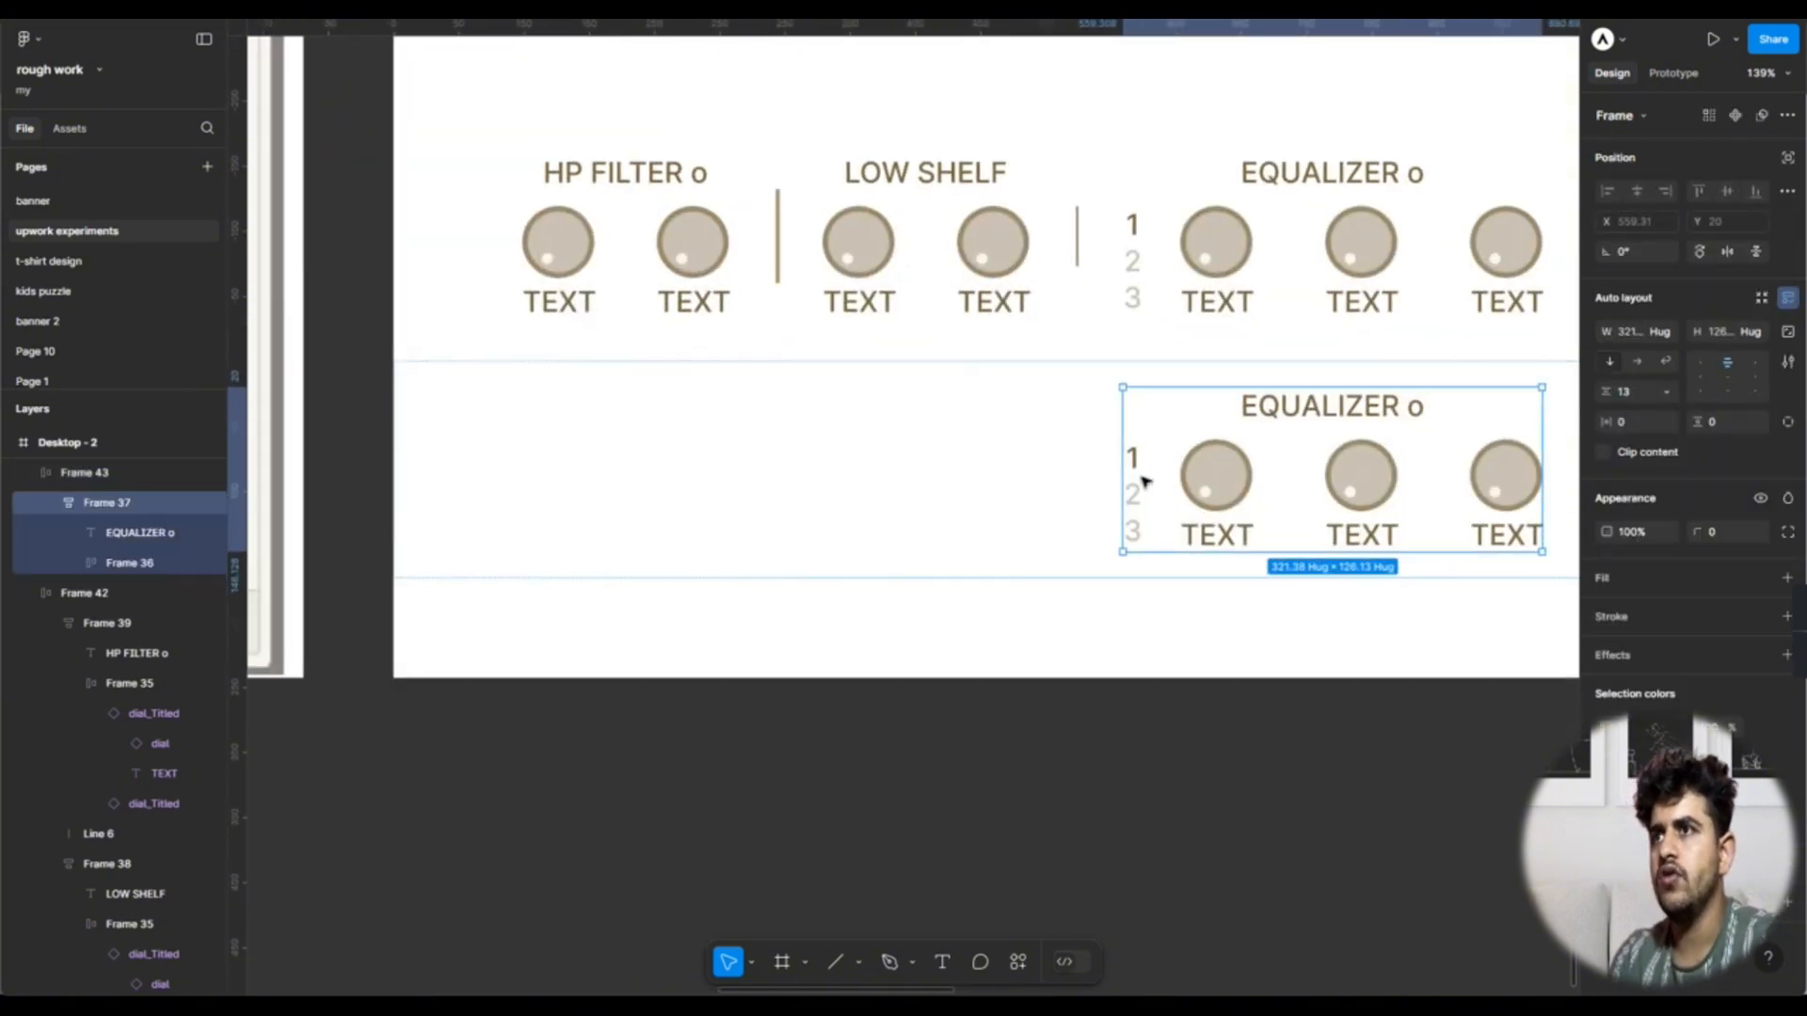
pyautogui.click(1144, 482)
pyautogui.click(1143, 479)
pyautogui.click(1142, 478)
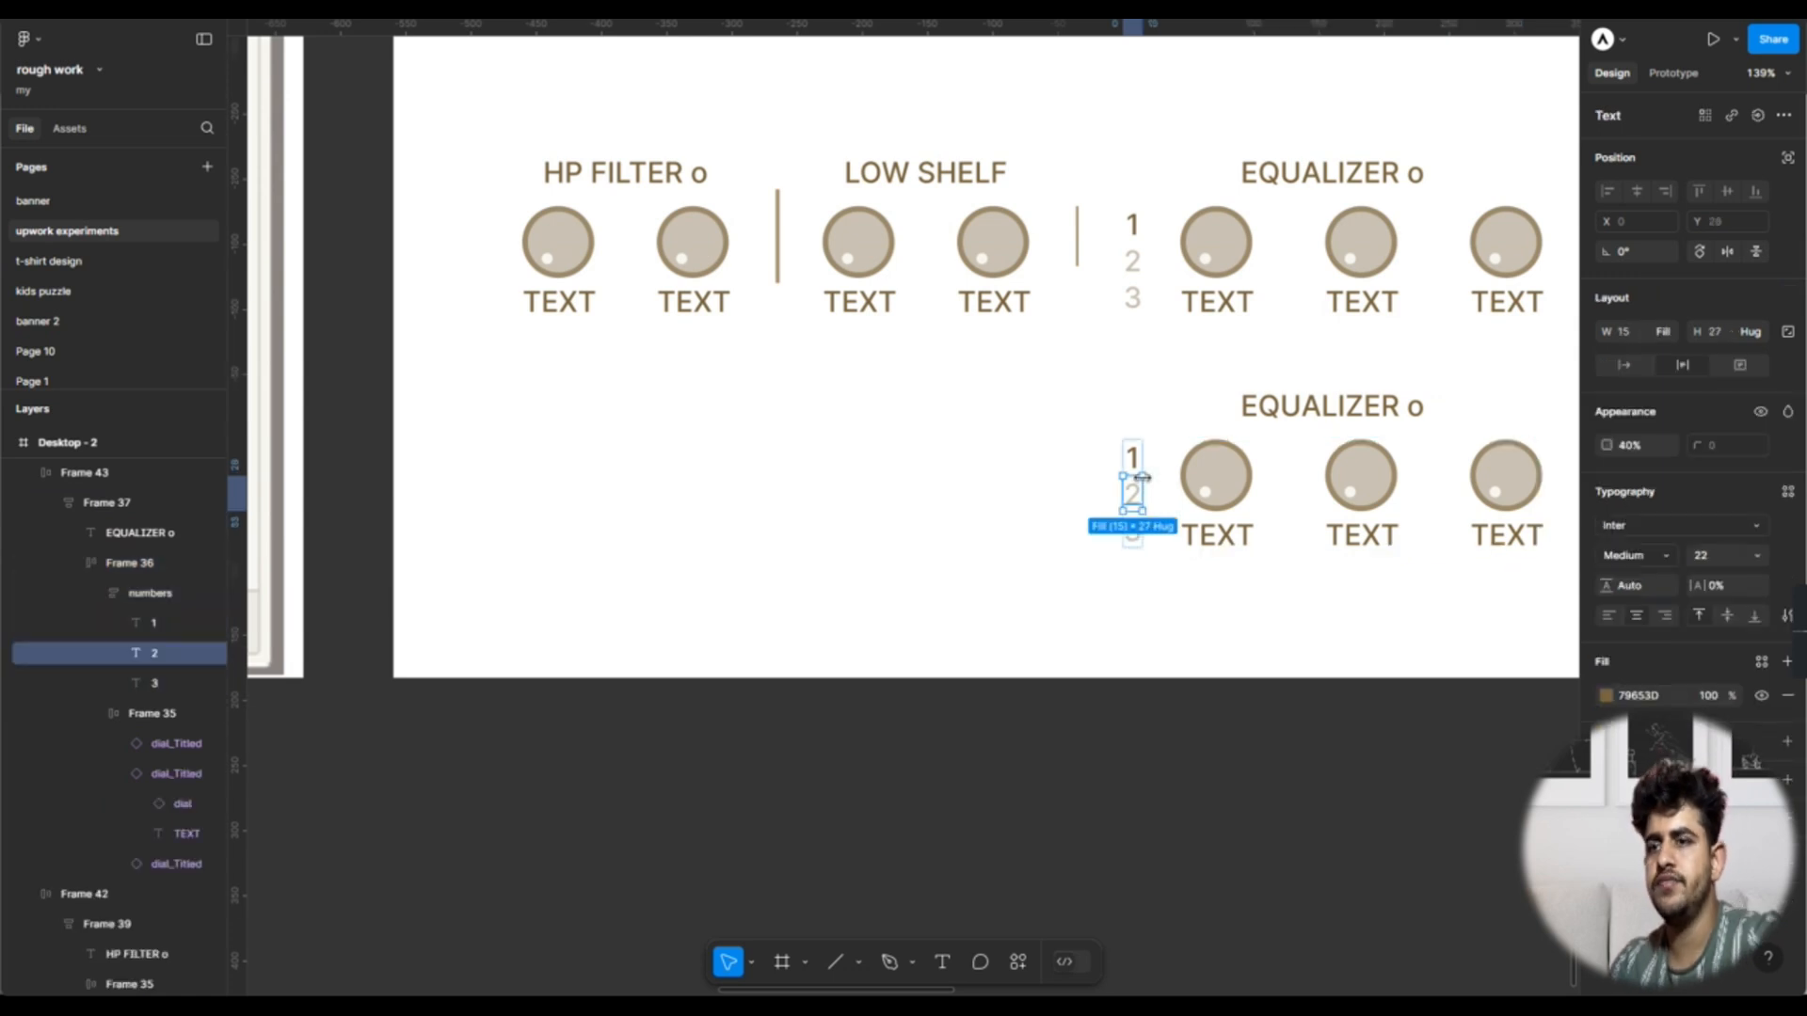
pyautogui.press('Delete')
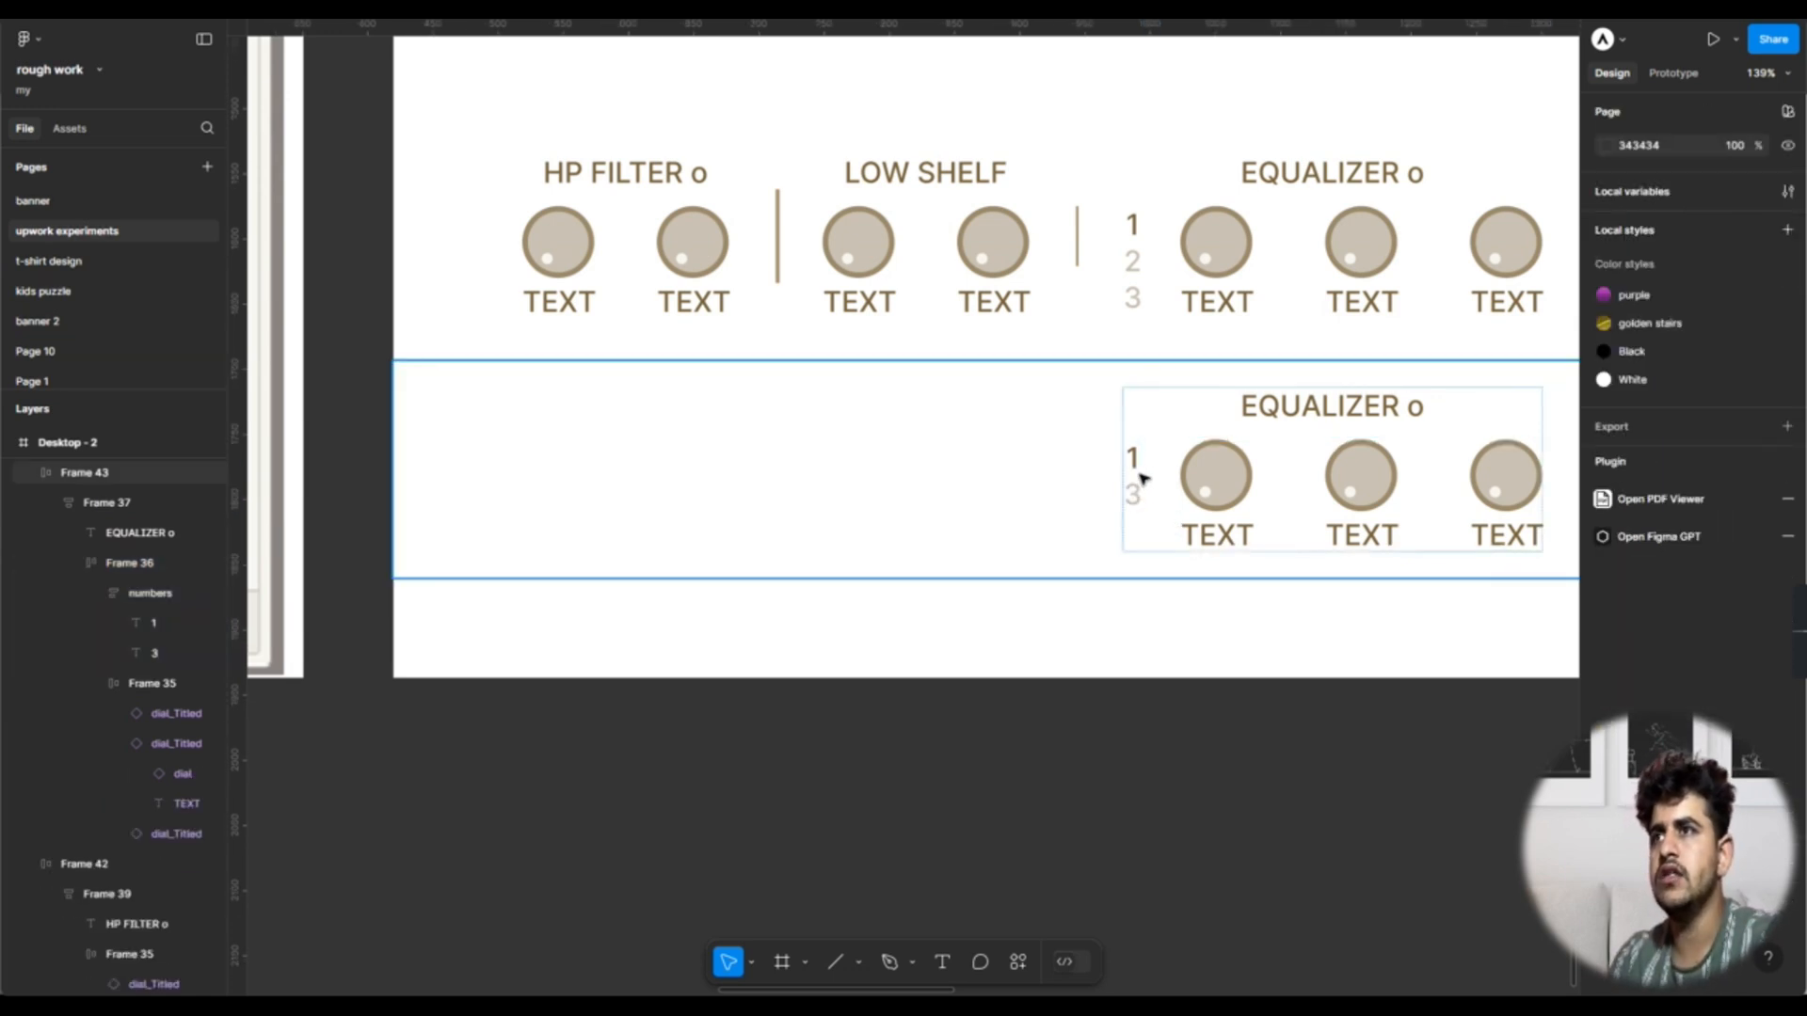
# Step: Delete the rest of the lower equalizer group's number column and ungroup the leftover frame wrapping its dials
pyautogui.click(1142, 478)
pyautogui.click(1143, 478)
pyautogui.click(1142, 478)
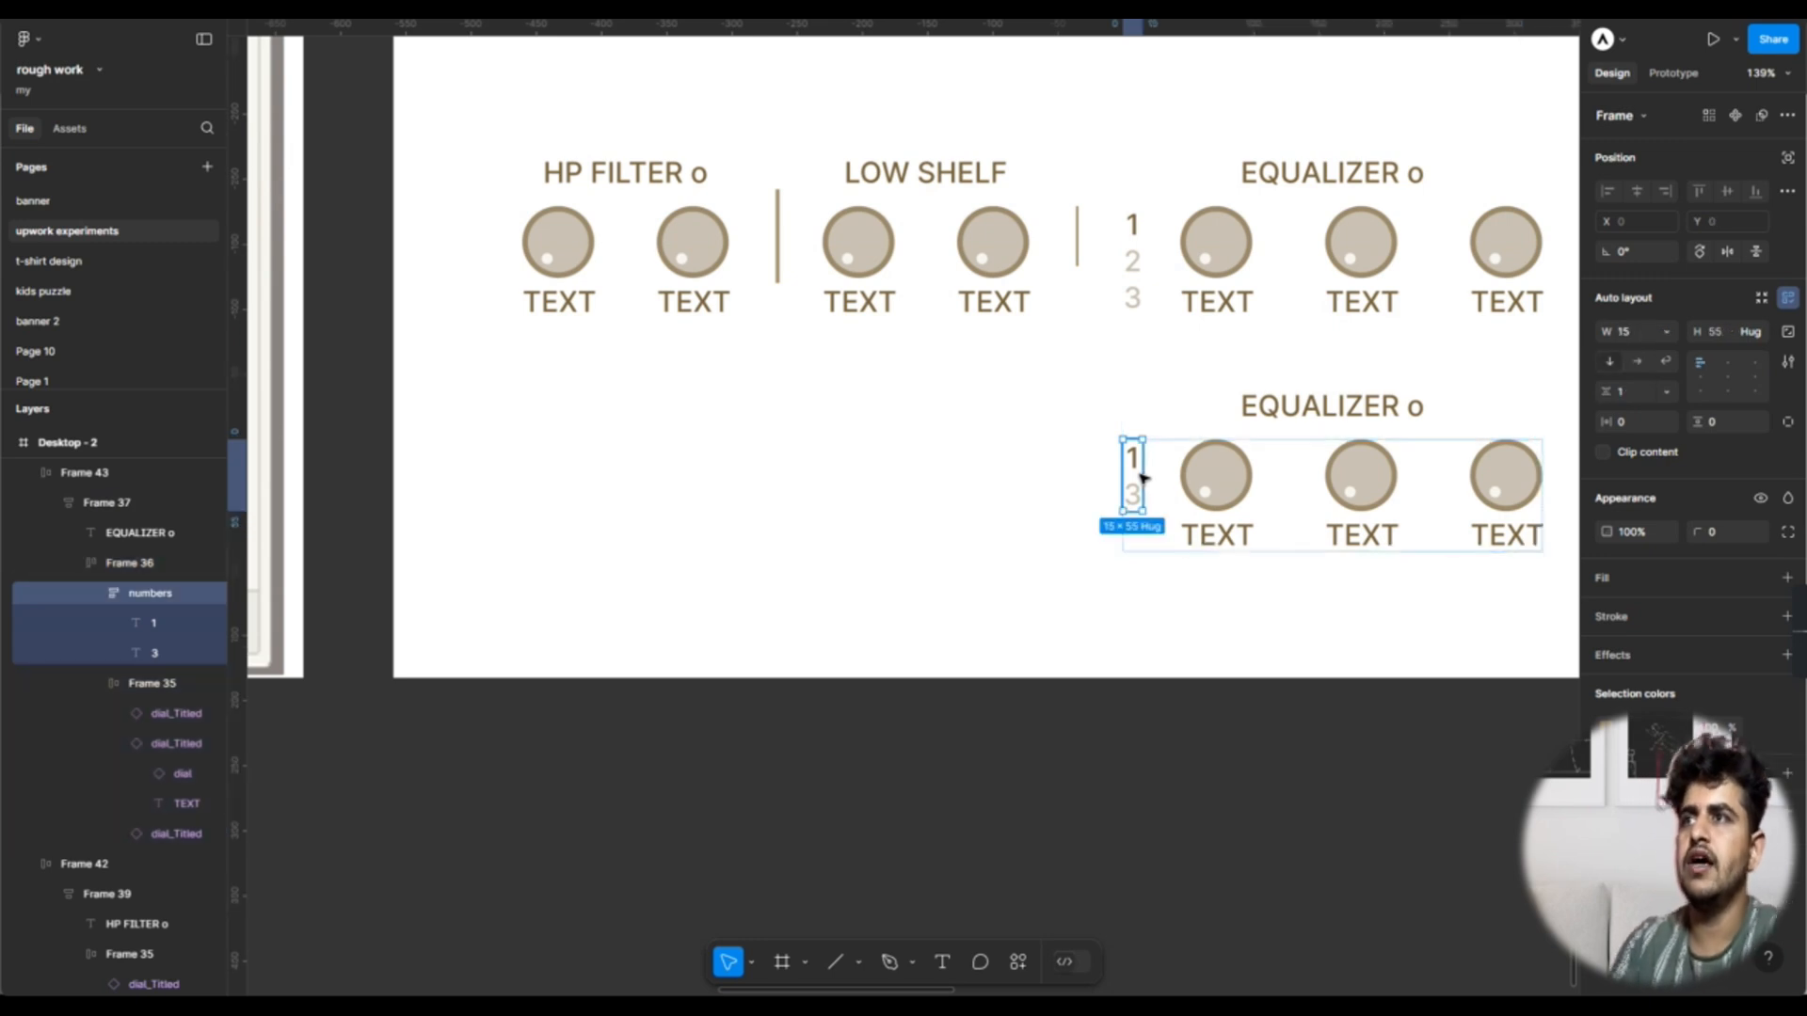
pyautogui.press('Delete')
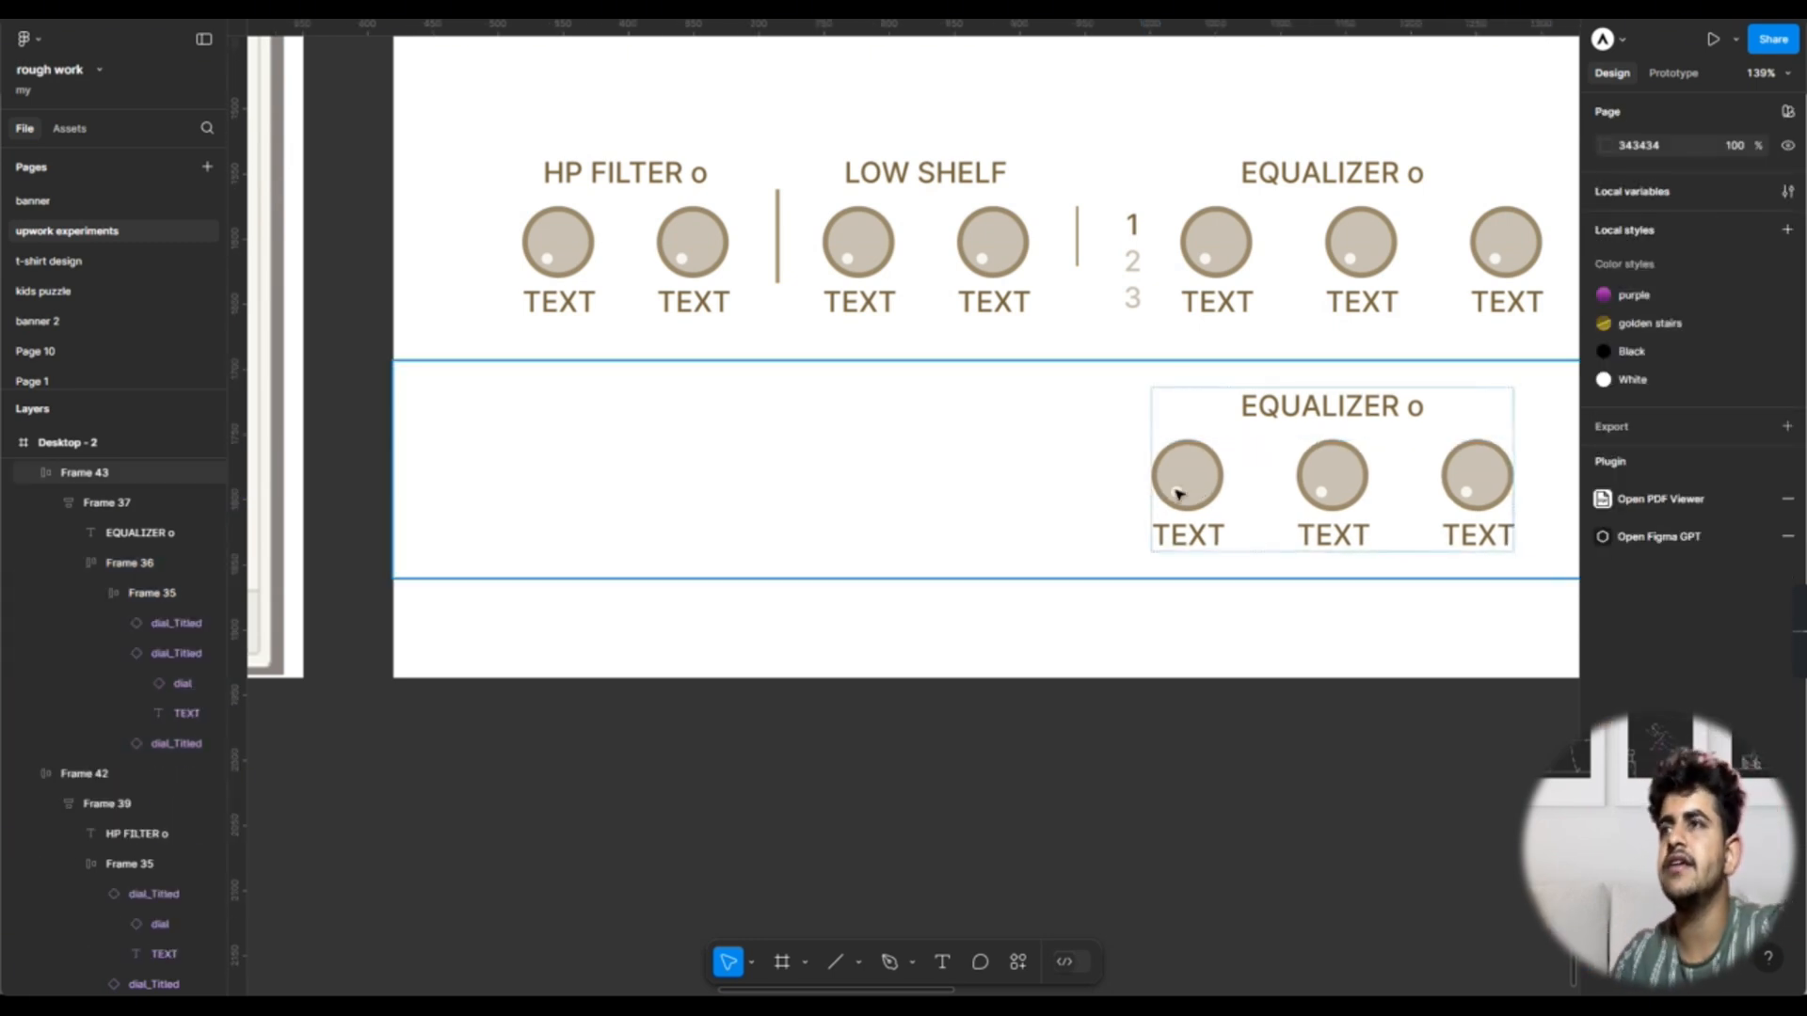
pyautogui.doubleClick(1234, 498)
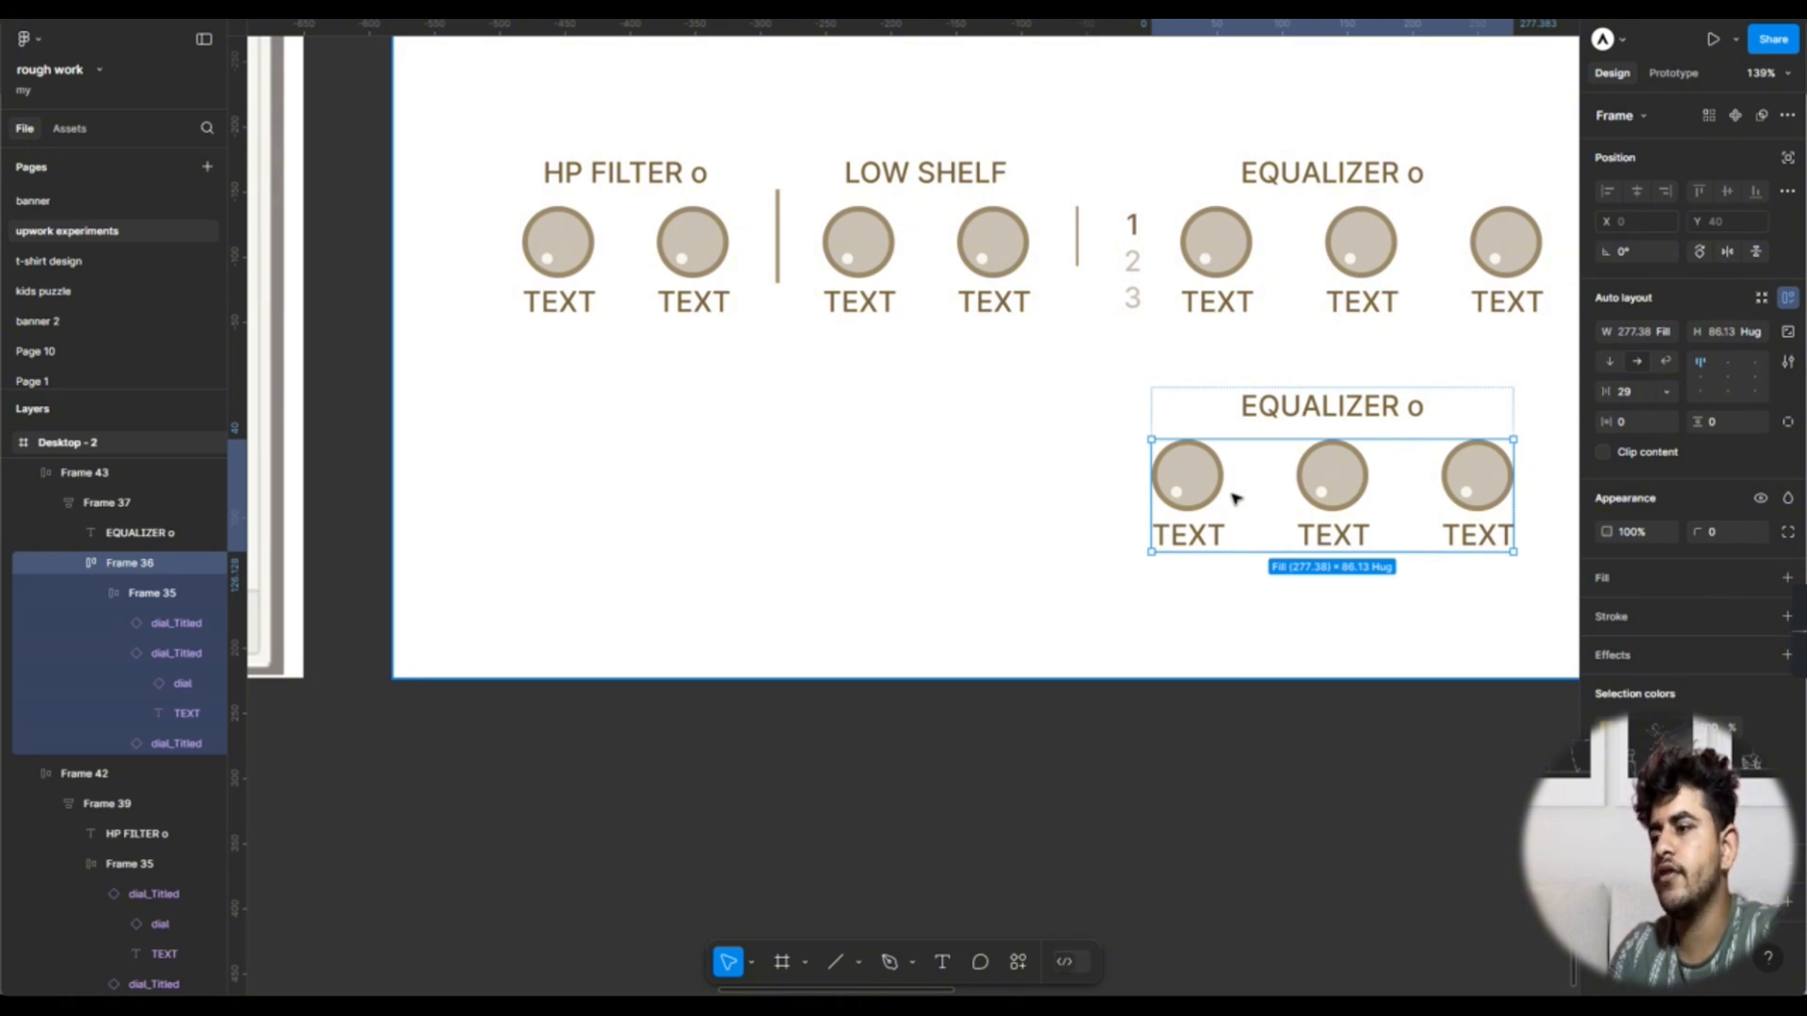
pyautogui.hotkey('ctrl', 'shift', 'g')
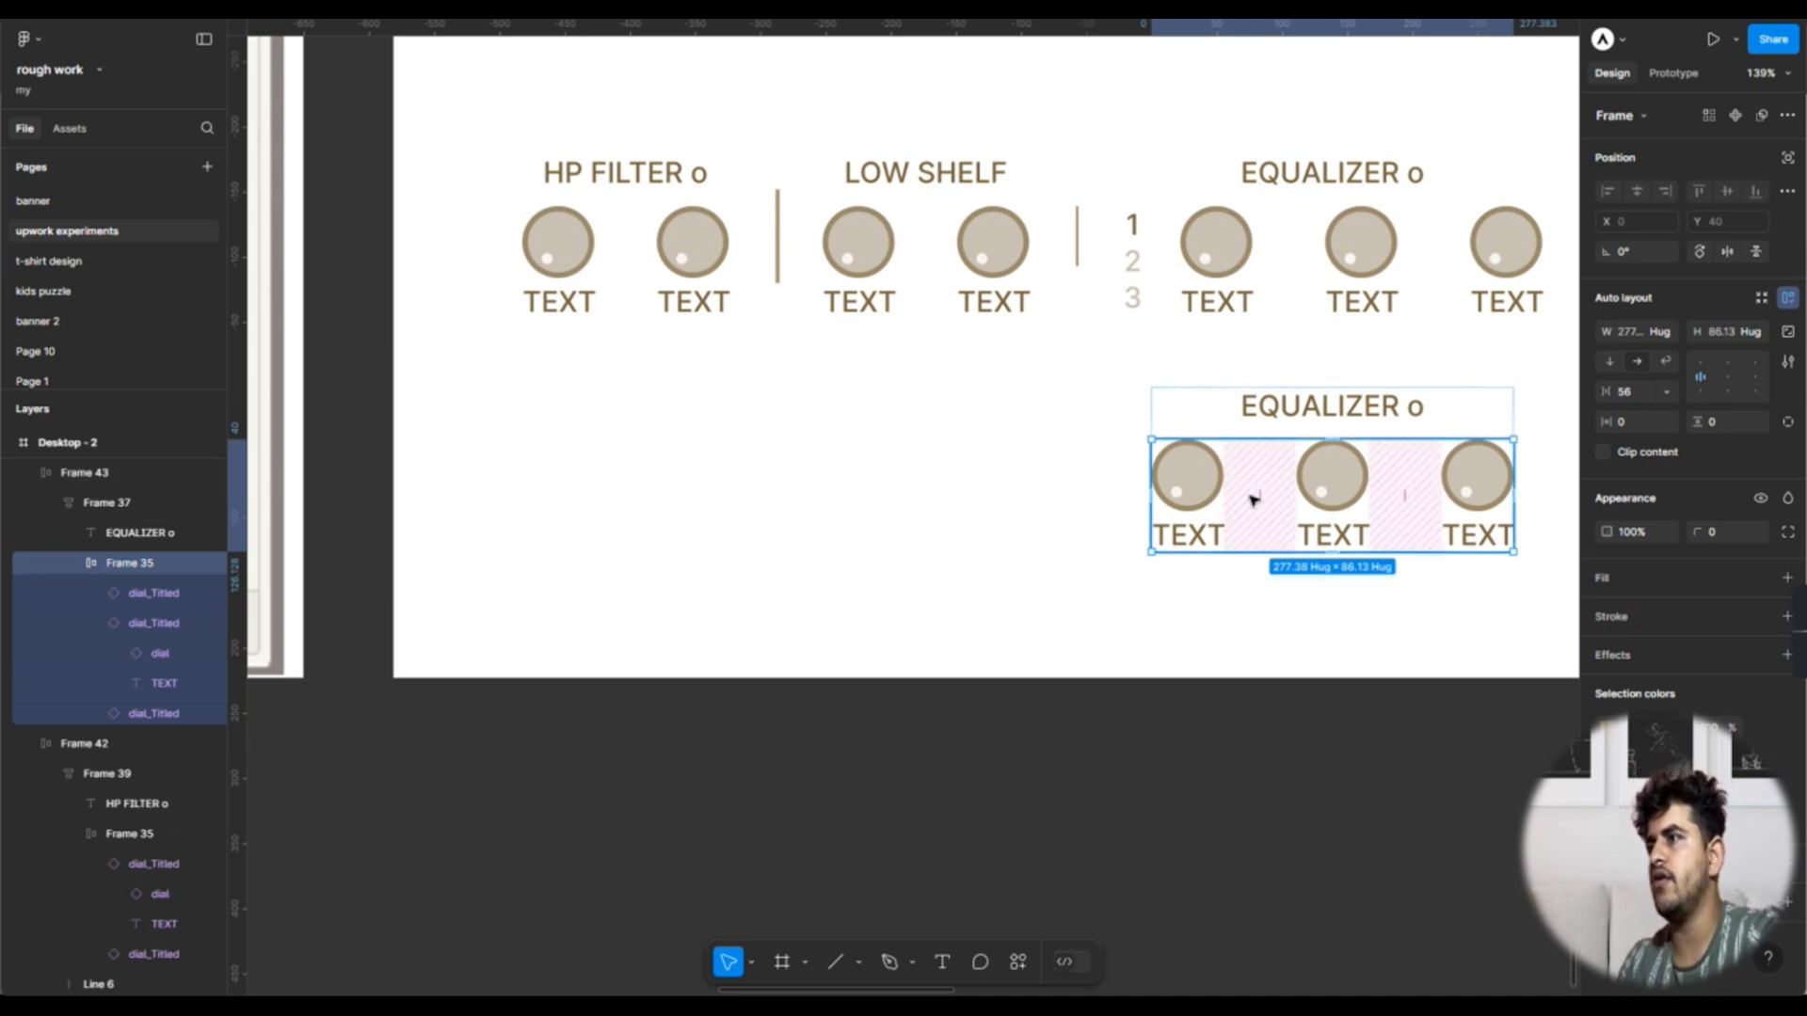
# Step: Duplicate the middle dial of the lower equalizer group five times to make eight dials, matching the reference's COMPRESSION row
pyautogui.hscroll(5, 1253, 499)
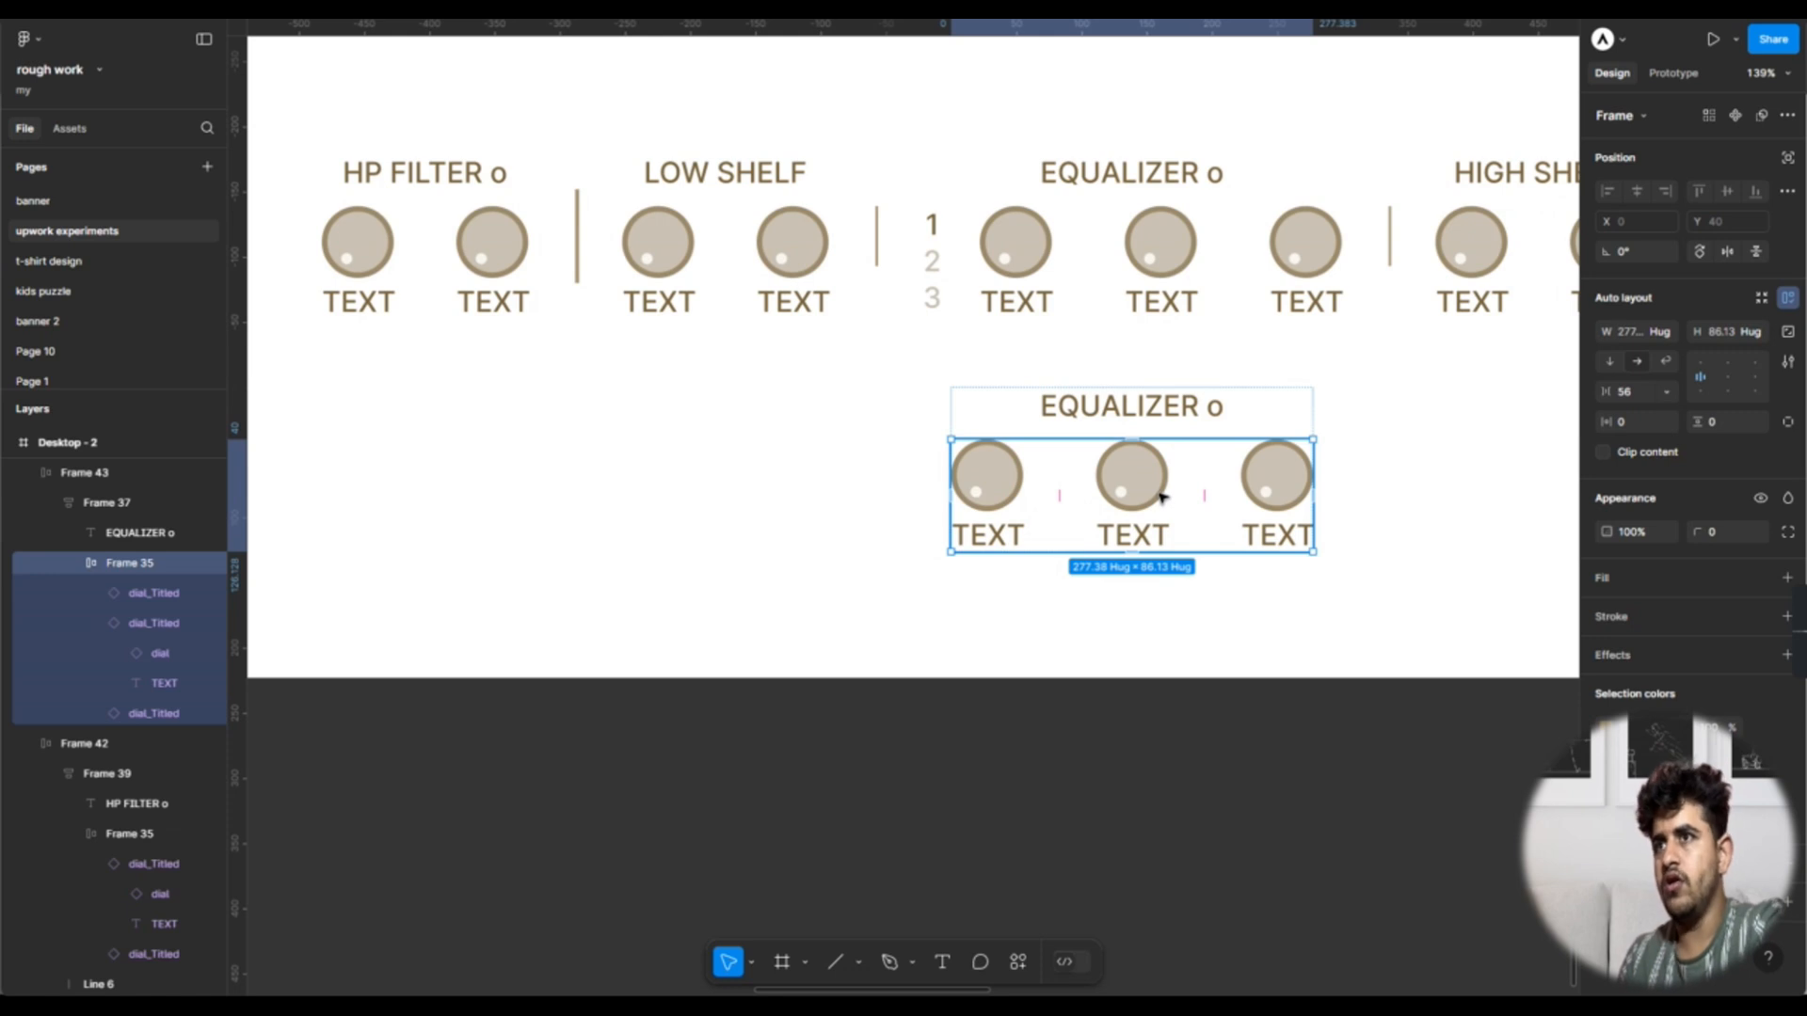
pyautogui.click(1160, 497)
pyautogui.keyDown('ctrl'); pyautogui.scroll(-5, 1162, 494); pyautogui.keyUp('ctrl')
pyautogui.hscroll(-6, 1162, 494)
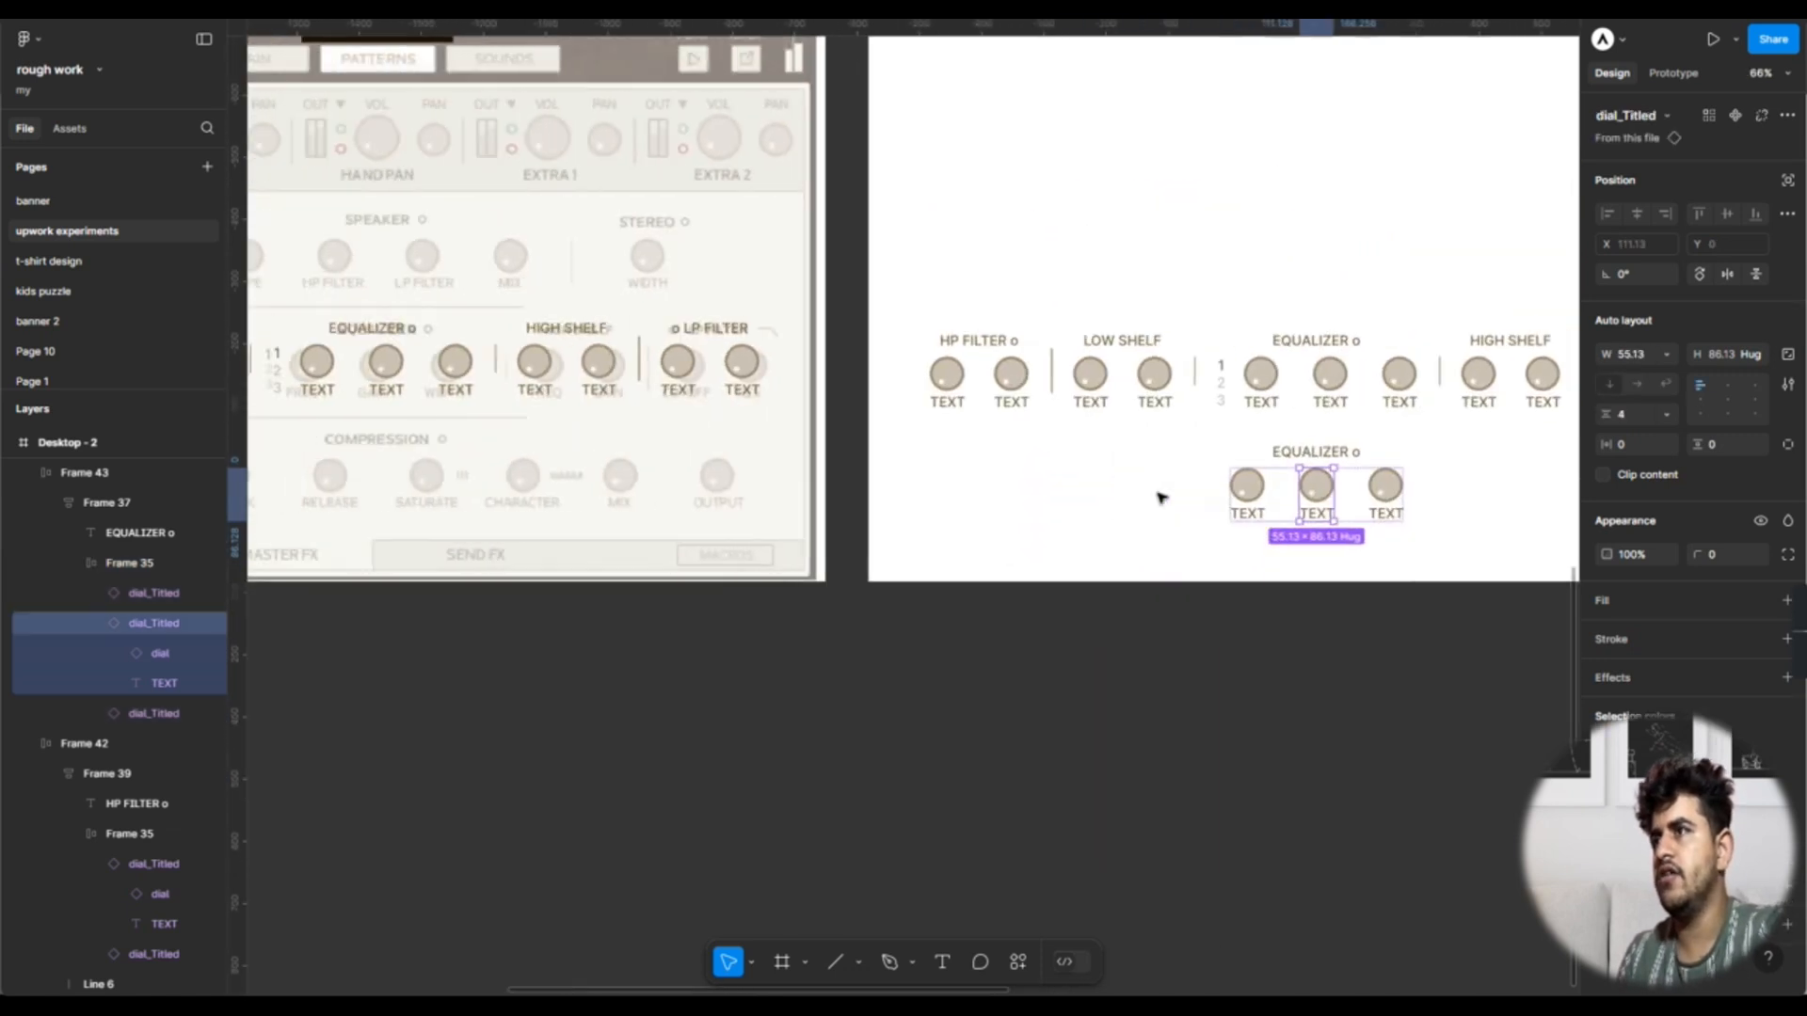
pyautogui.hscroll(-6, 691, 527)
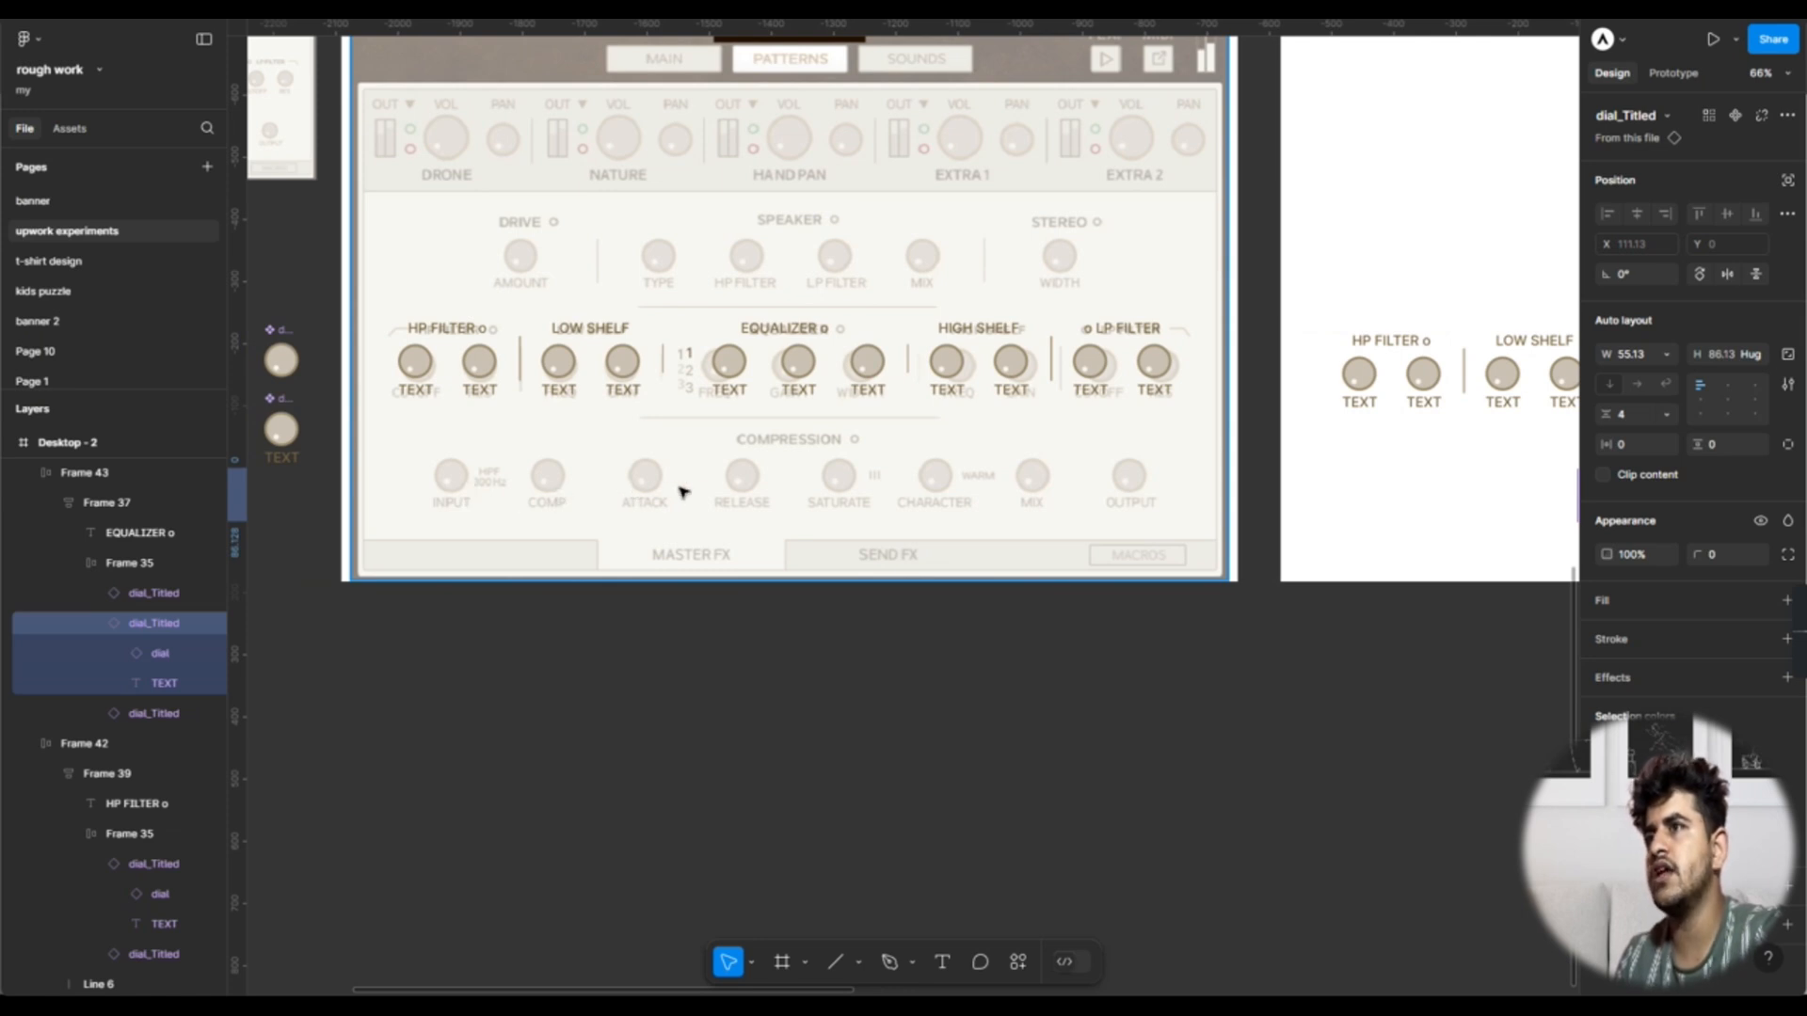
pyautogui.hscroll(12, 1129, 480)
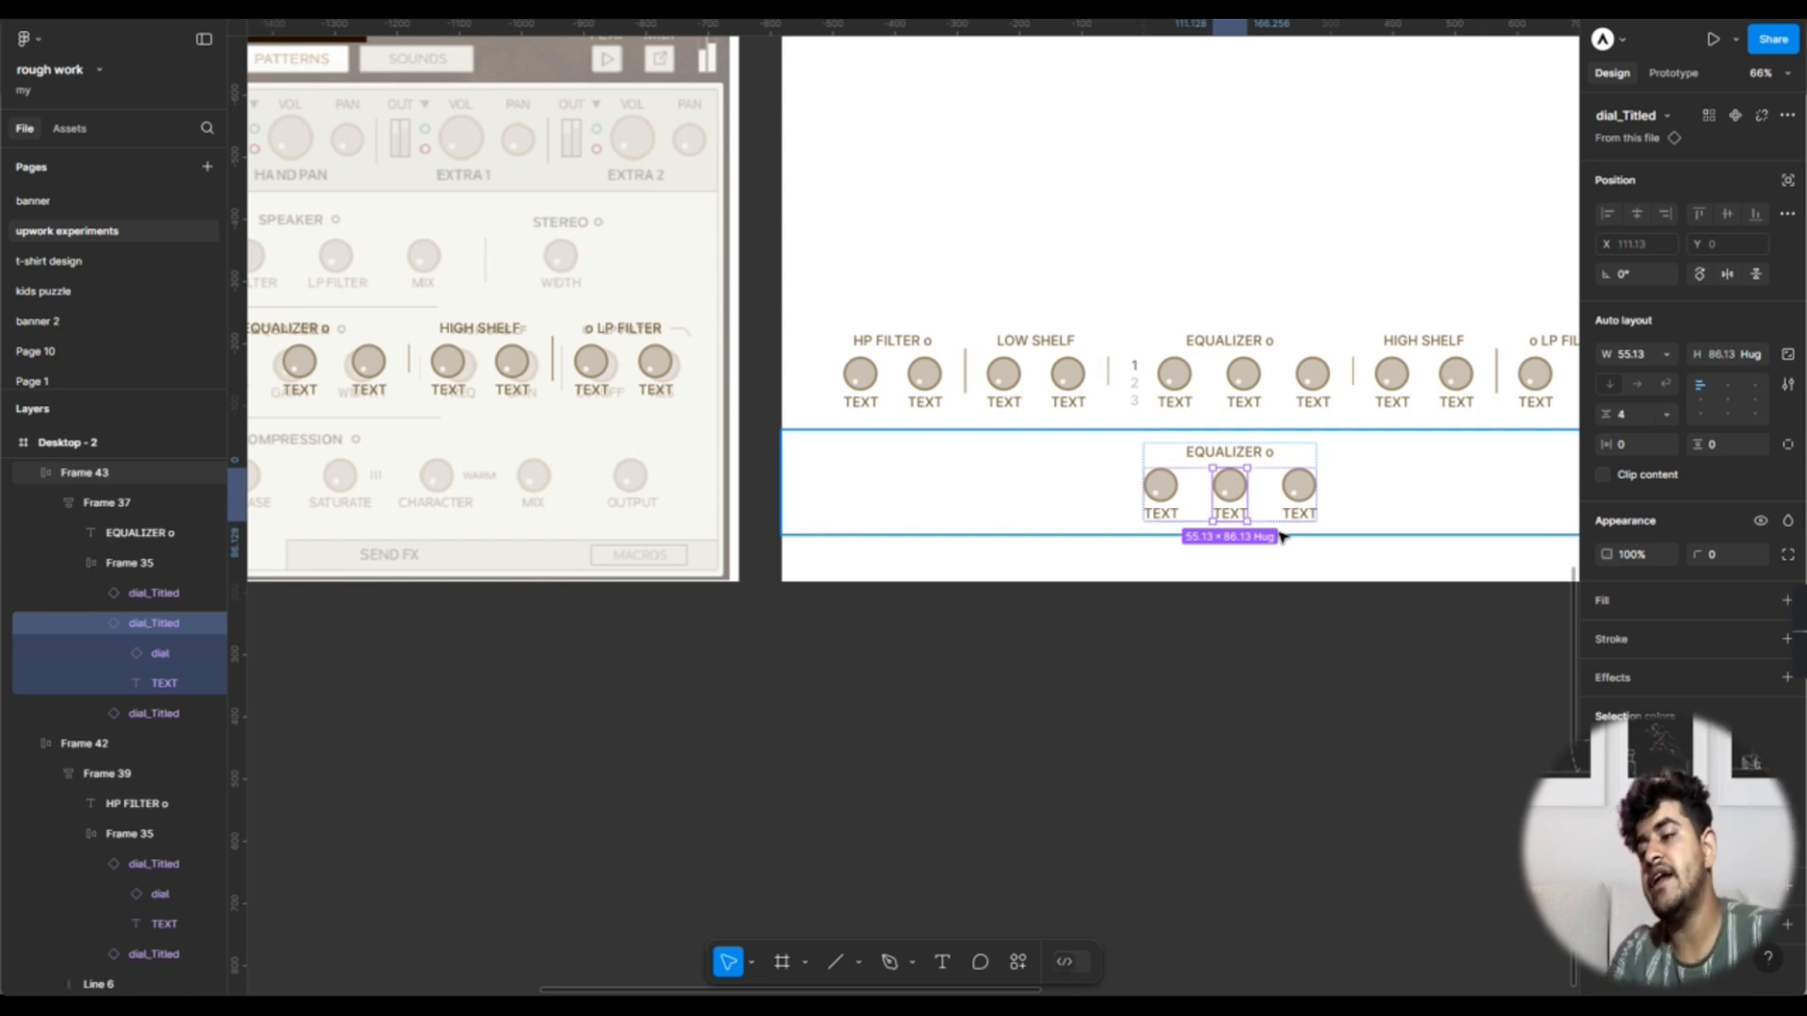
pyautogui.hotkey('ctrl', 'd')
pyautogui.hotkey('ctrl', 'd')
pyautogui.hotkey('ctrl', 'd')
pyautogui.hotkey('ctrl', 'd')
pyautogui.hotkey('ctrl', 'd')
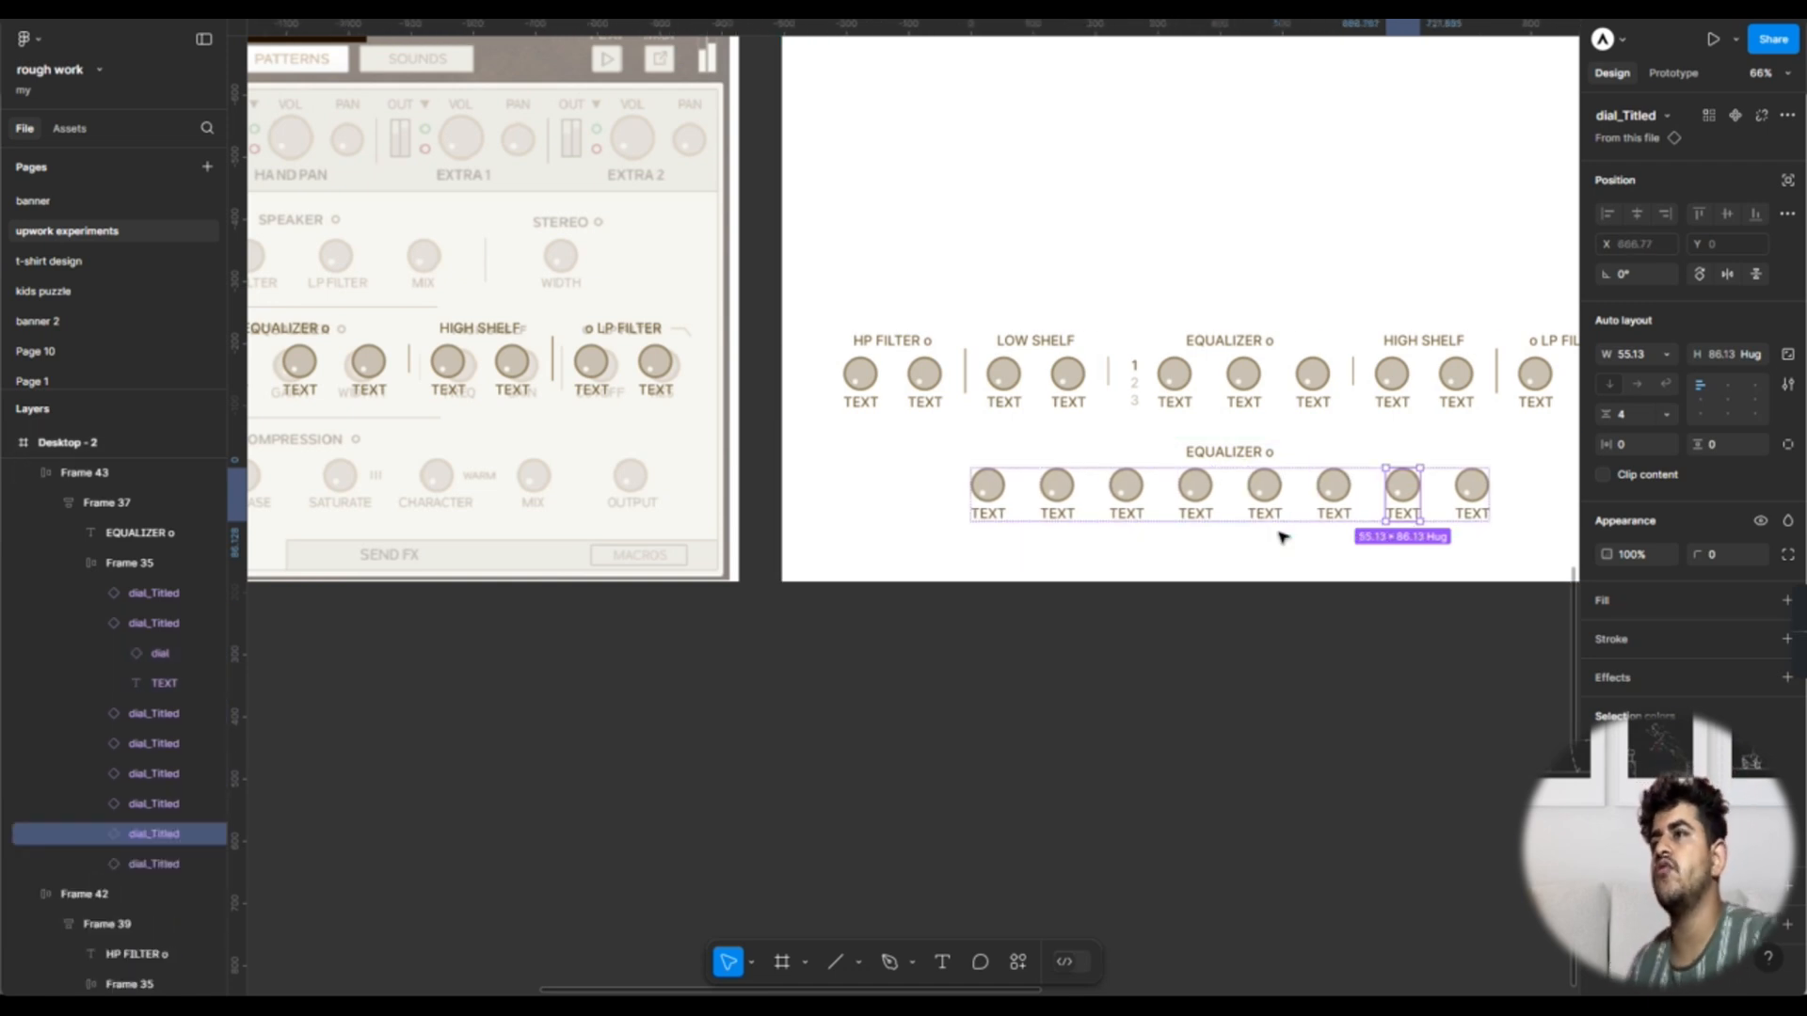
# Step: Increase the spacing between the eight dials of the lower row to 112
pyautogui.hscroll(-10, 1280, 536)
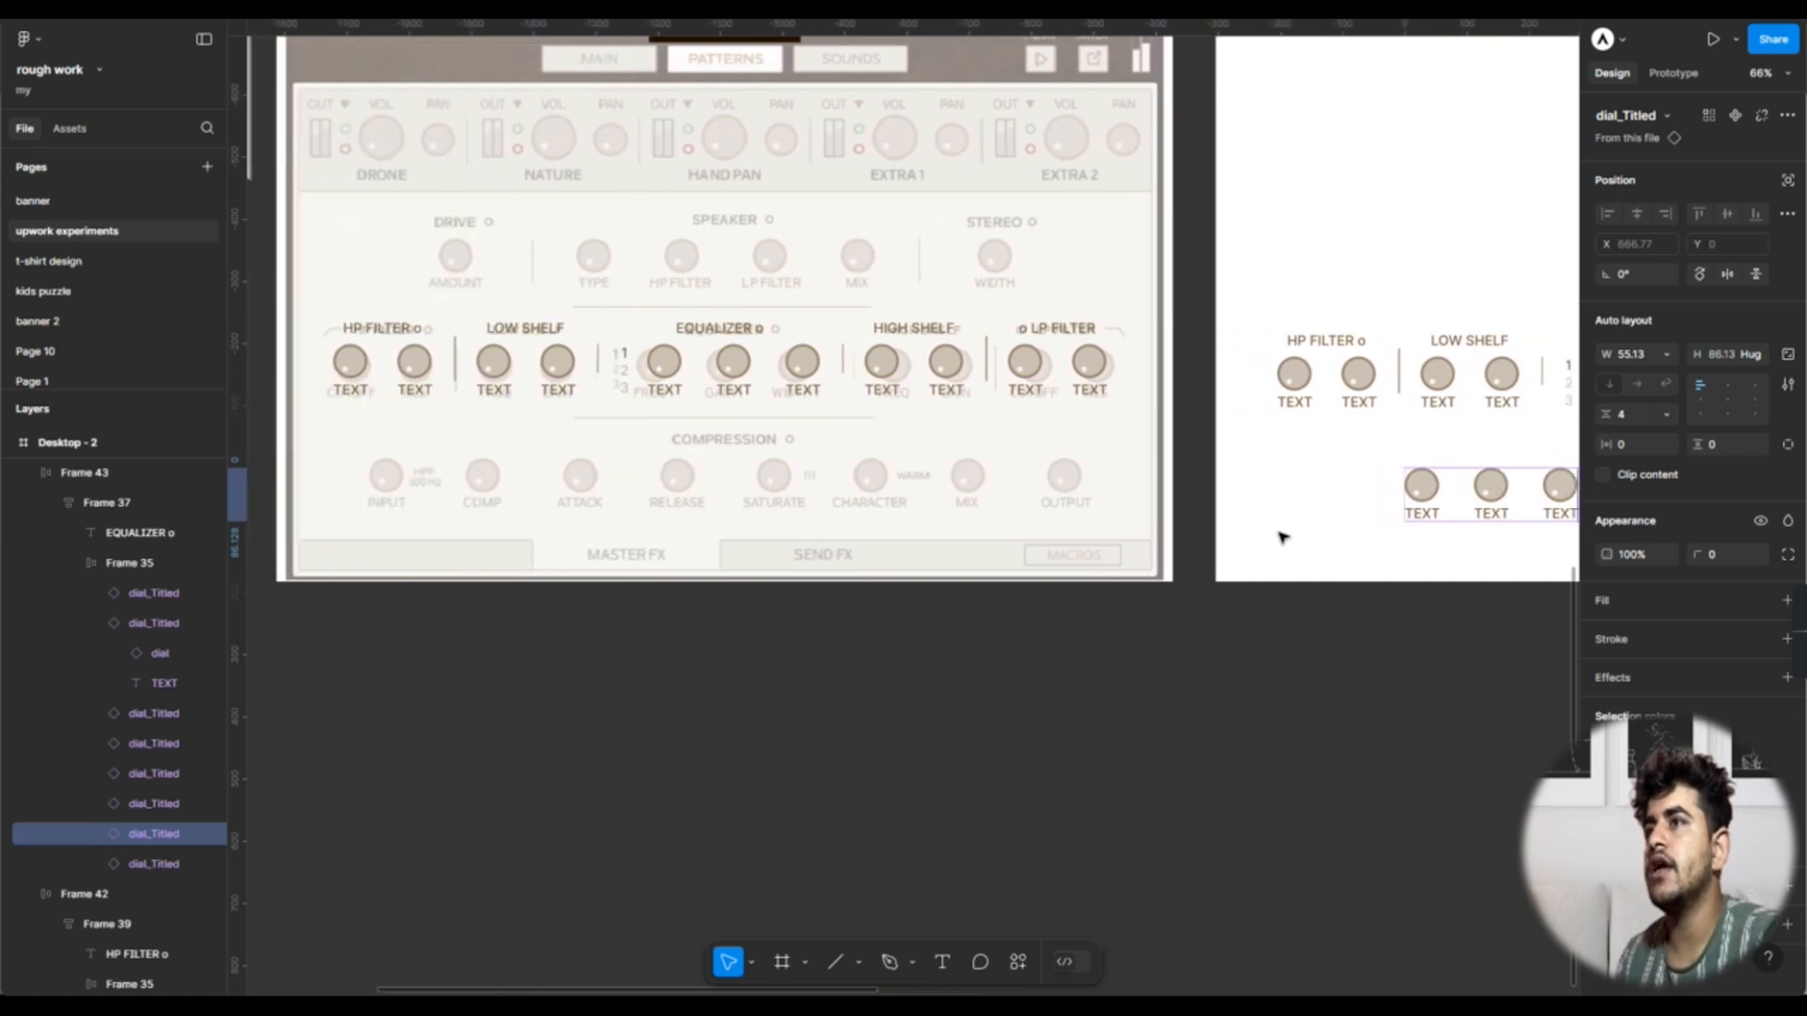
pyautogui.hscroll(8, 1280, 536)
pyautogui.click(1149, 708)
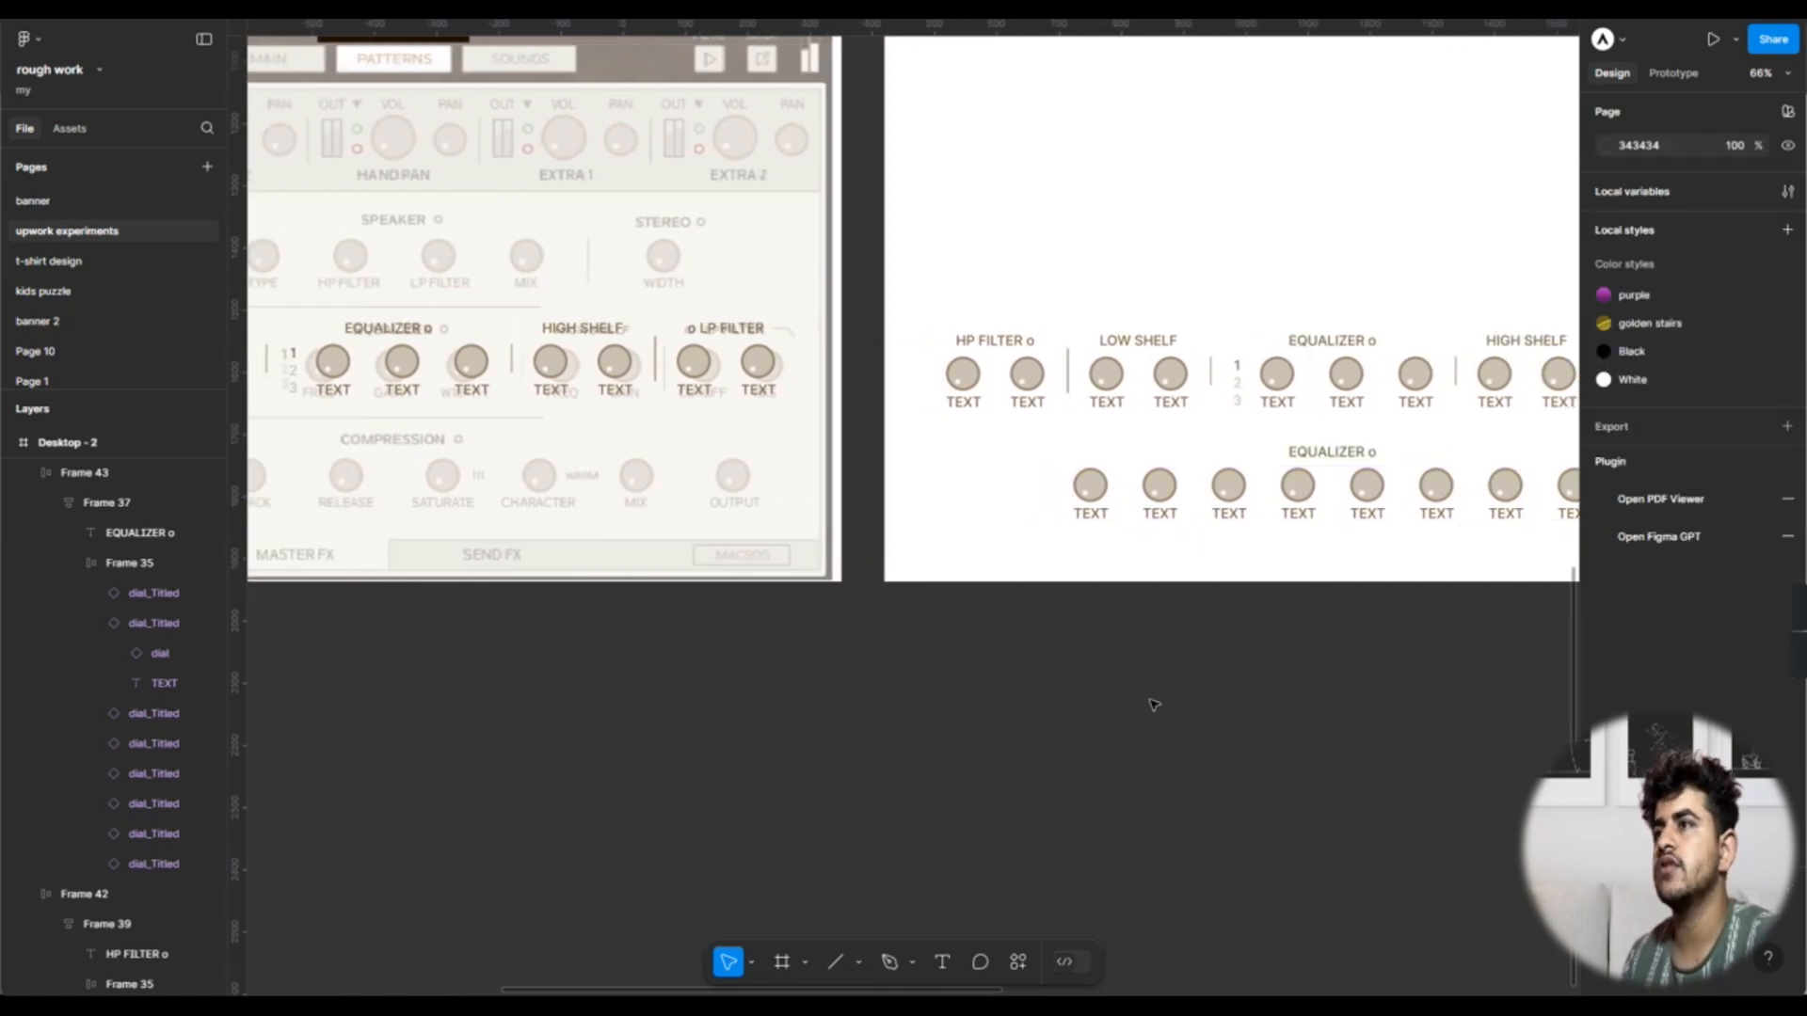
pyautogui.click(1298, 498)
pyautogui.click(1298, 498)
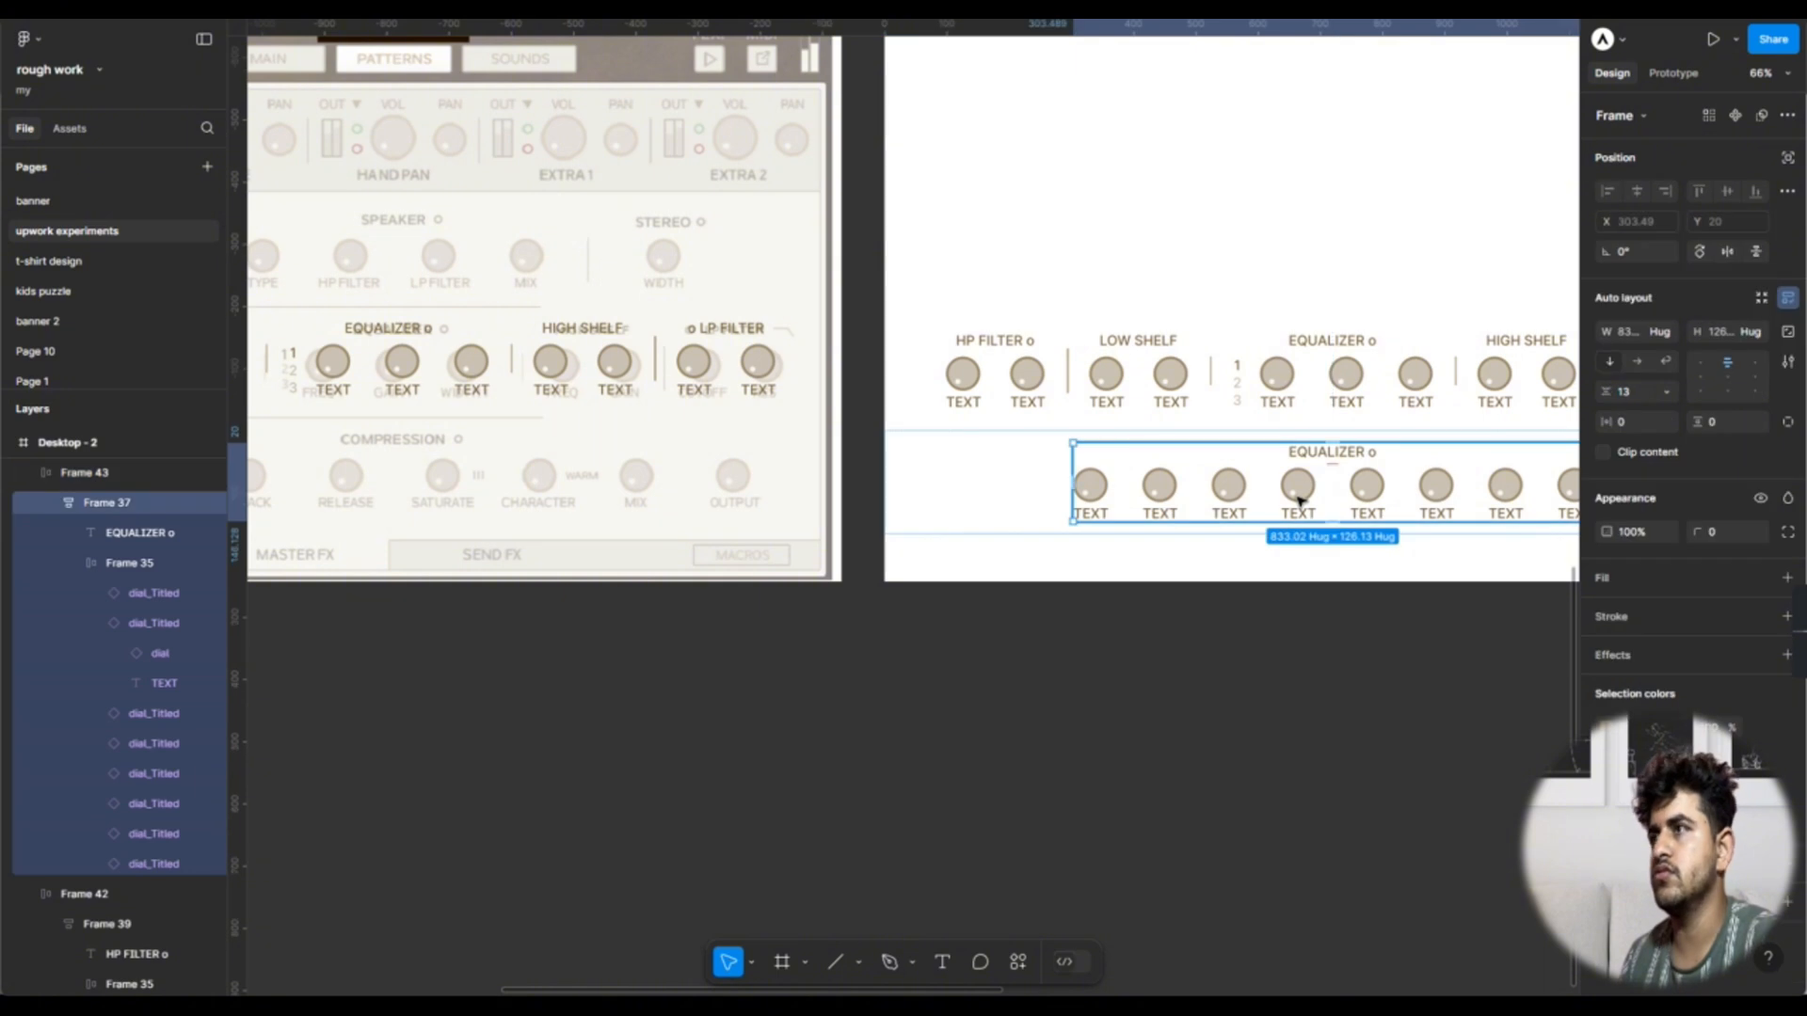
pyautogui.click(1300, 501)
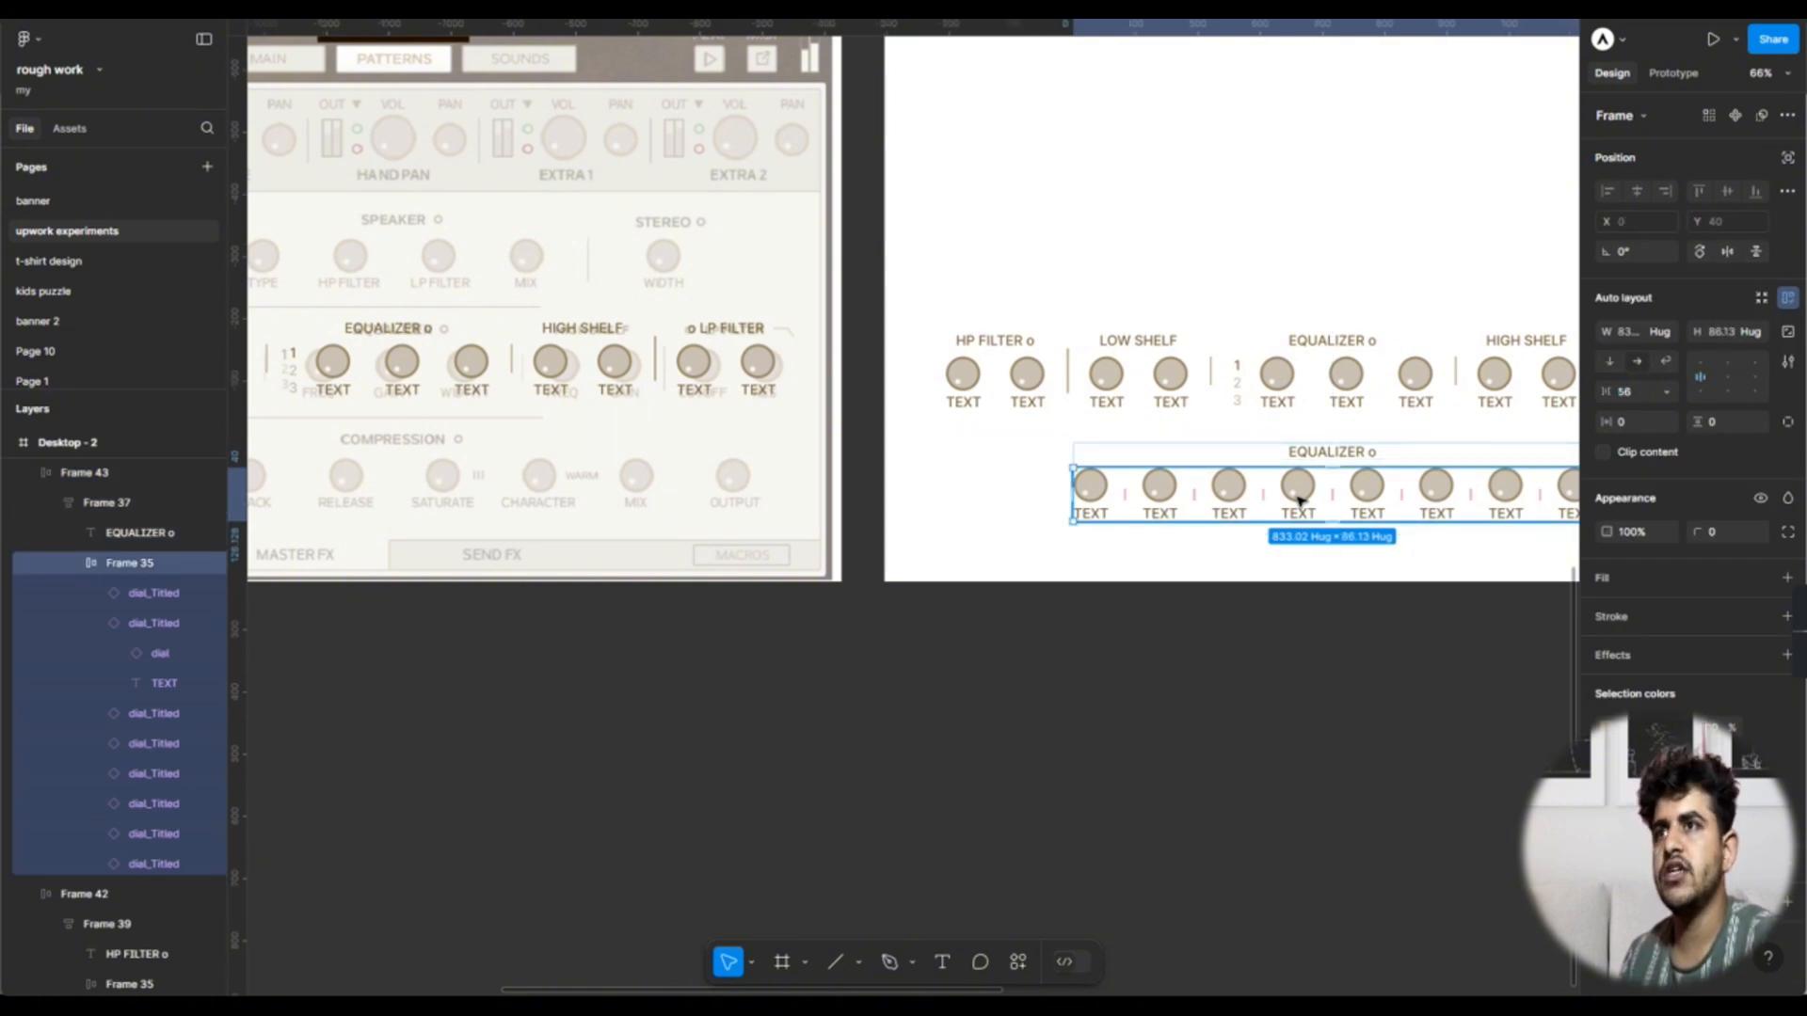
pyautogui.hscroll(4, 1299, 498)
pyautogui.click(1637, 394)
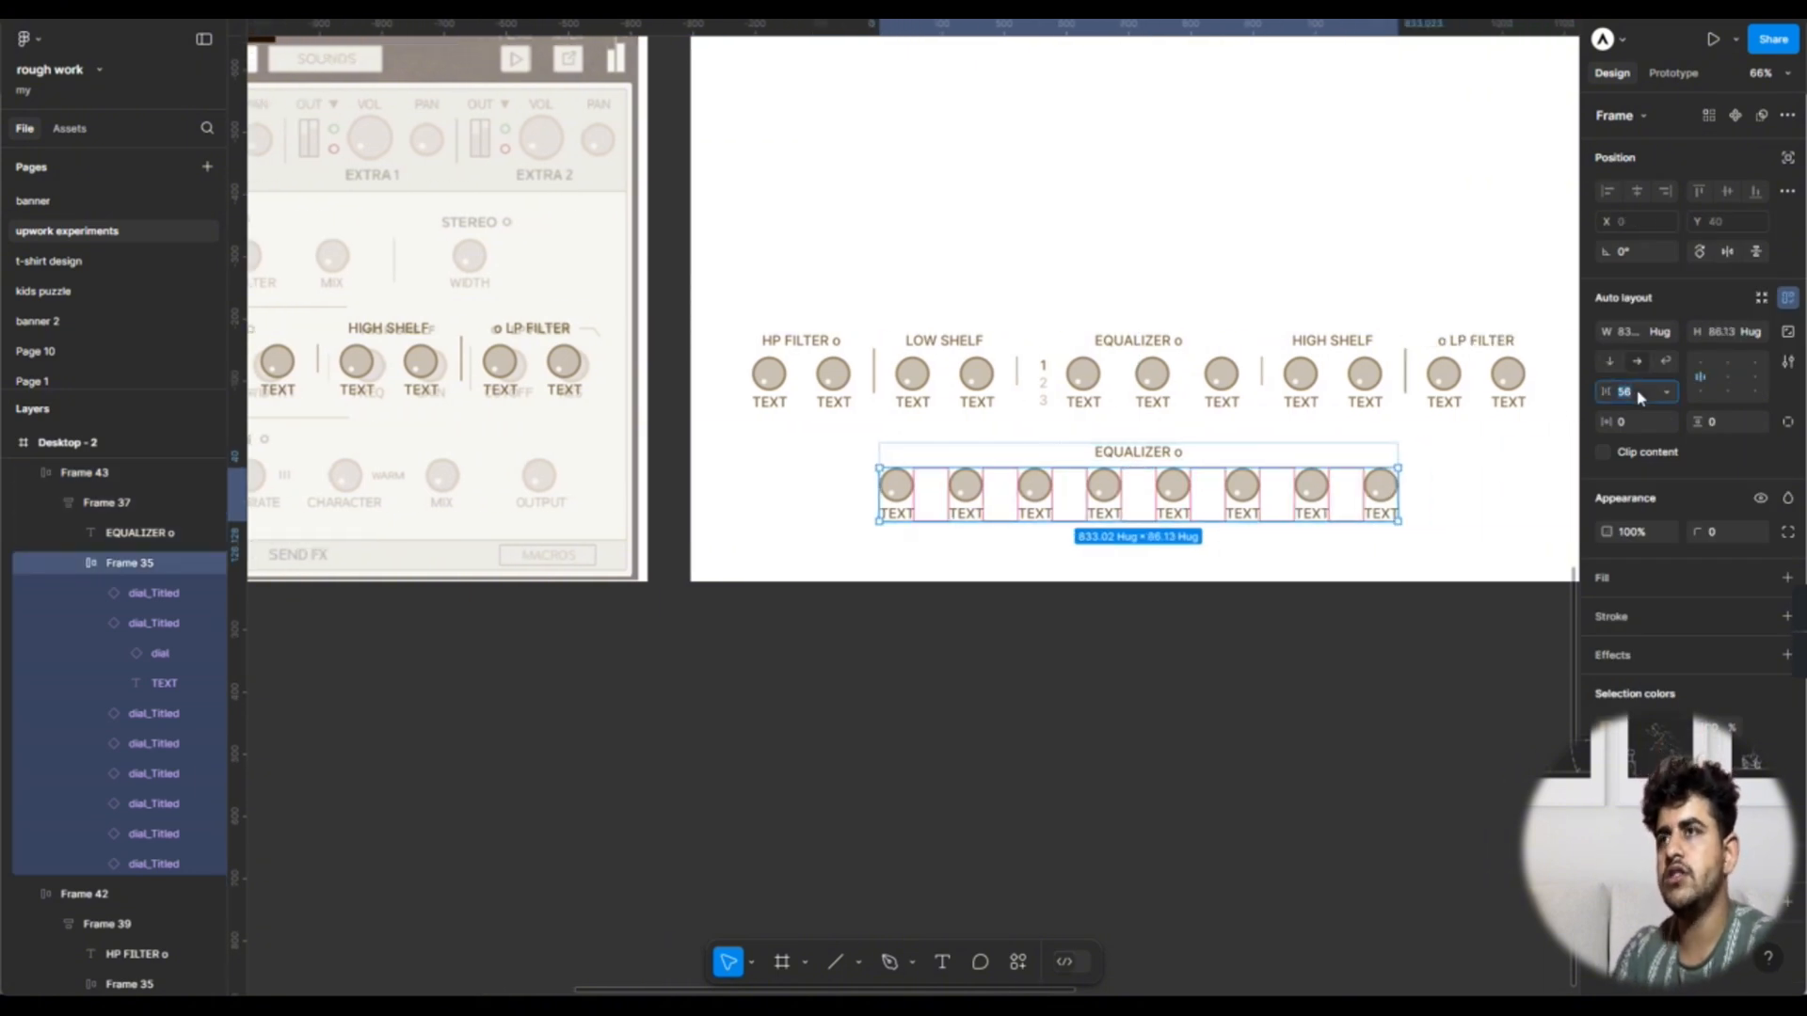
pyautogui.press('Up')
pyautogui.press('Up')
pyautogui.press('Up')
pyautogui.press('Up')
pyautogui.press('Up')
pyautogui.press('Up')
pyautogui.press('Up')
pyautogui.press('Up')
pyautogui.press('Up')
pyautogui.press('Up')
pyautogui.press('Up')
pyautogui.press('Up')
pyautogui.press('Up')
pyautogui.press('Up')
pyautogui.press('Up')
pyautogui.press('Up')
pyautogui.press('Up')
pyautogui.press('Up')
pyautogui.press('Up')
pyautogui.press('Up')
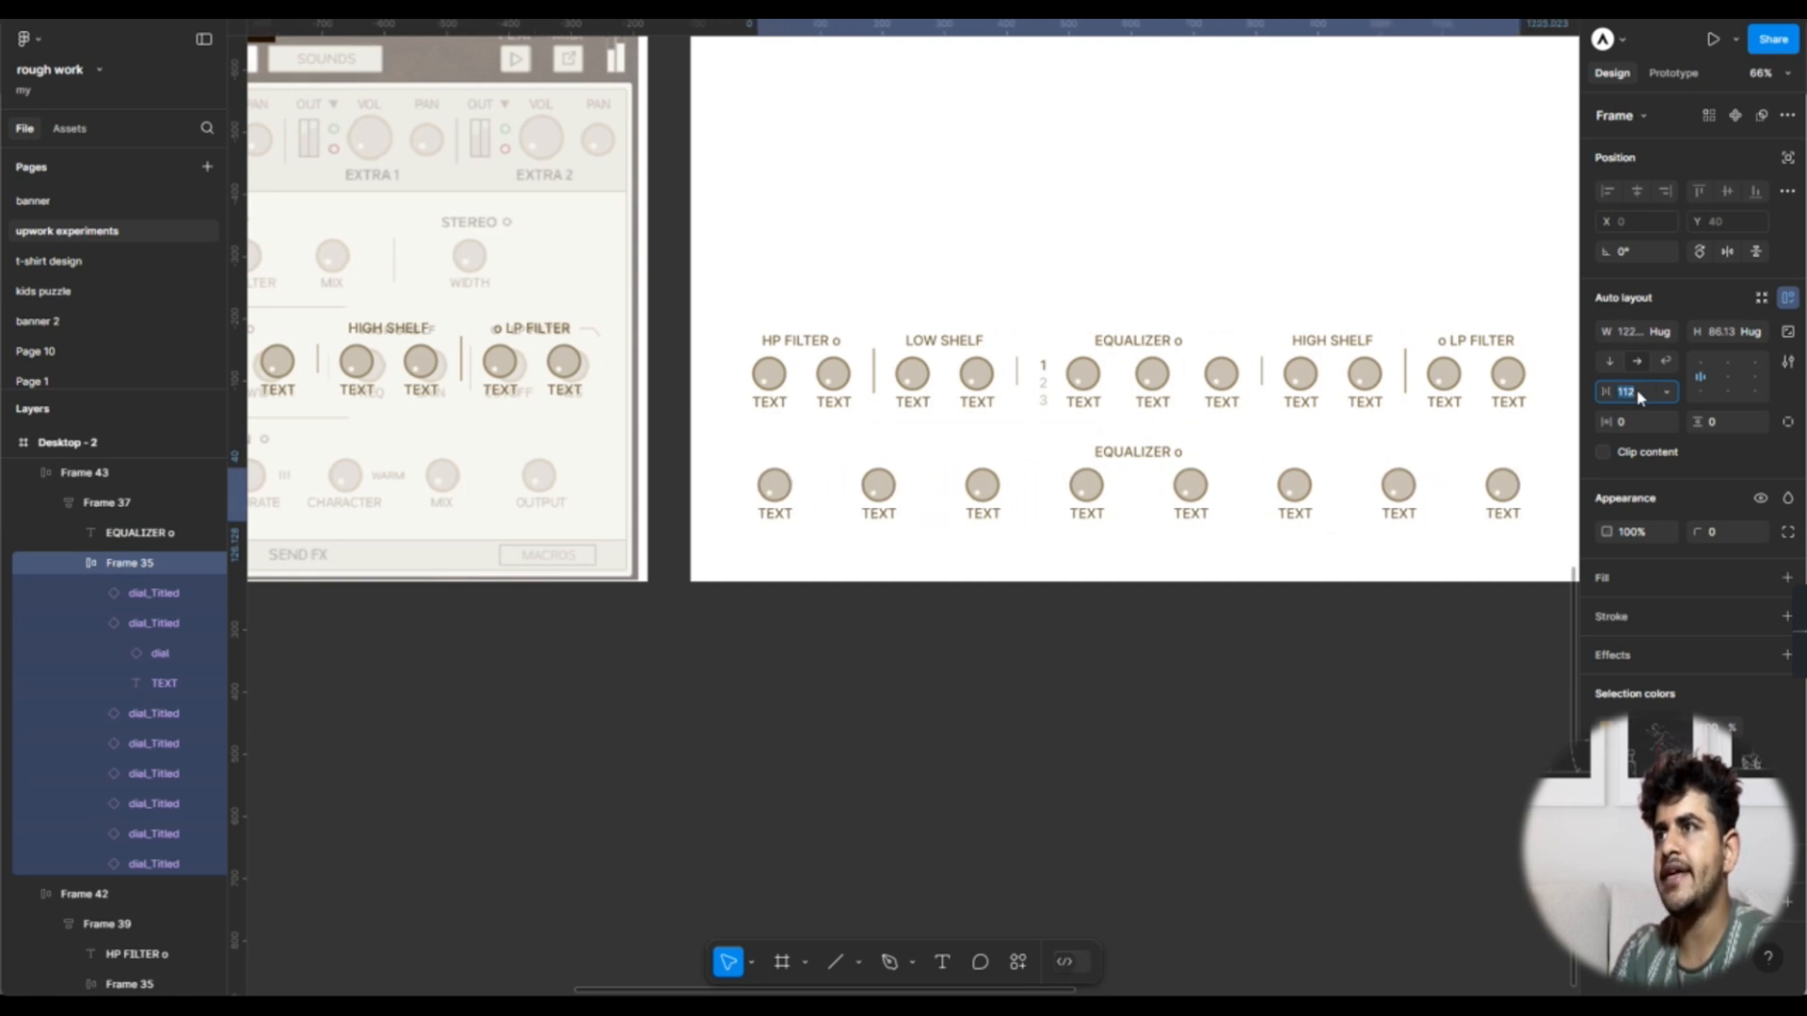
pyautogui.click(1011, 636)
pyautogui.scroll(-3, 1012, 636)
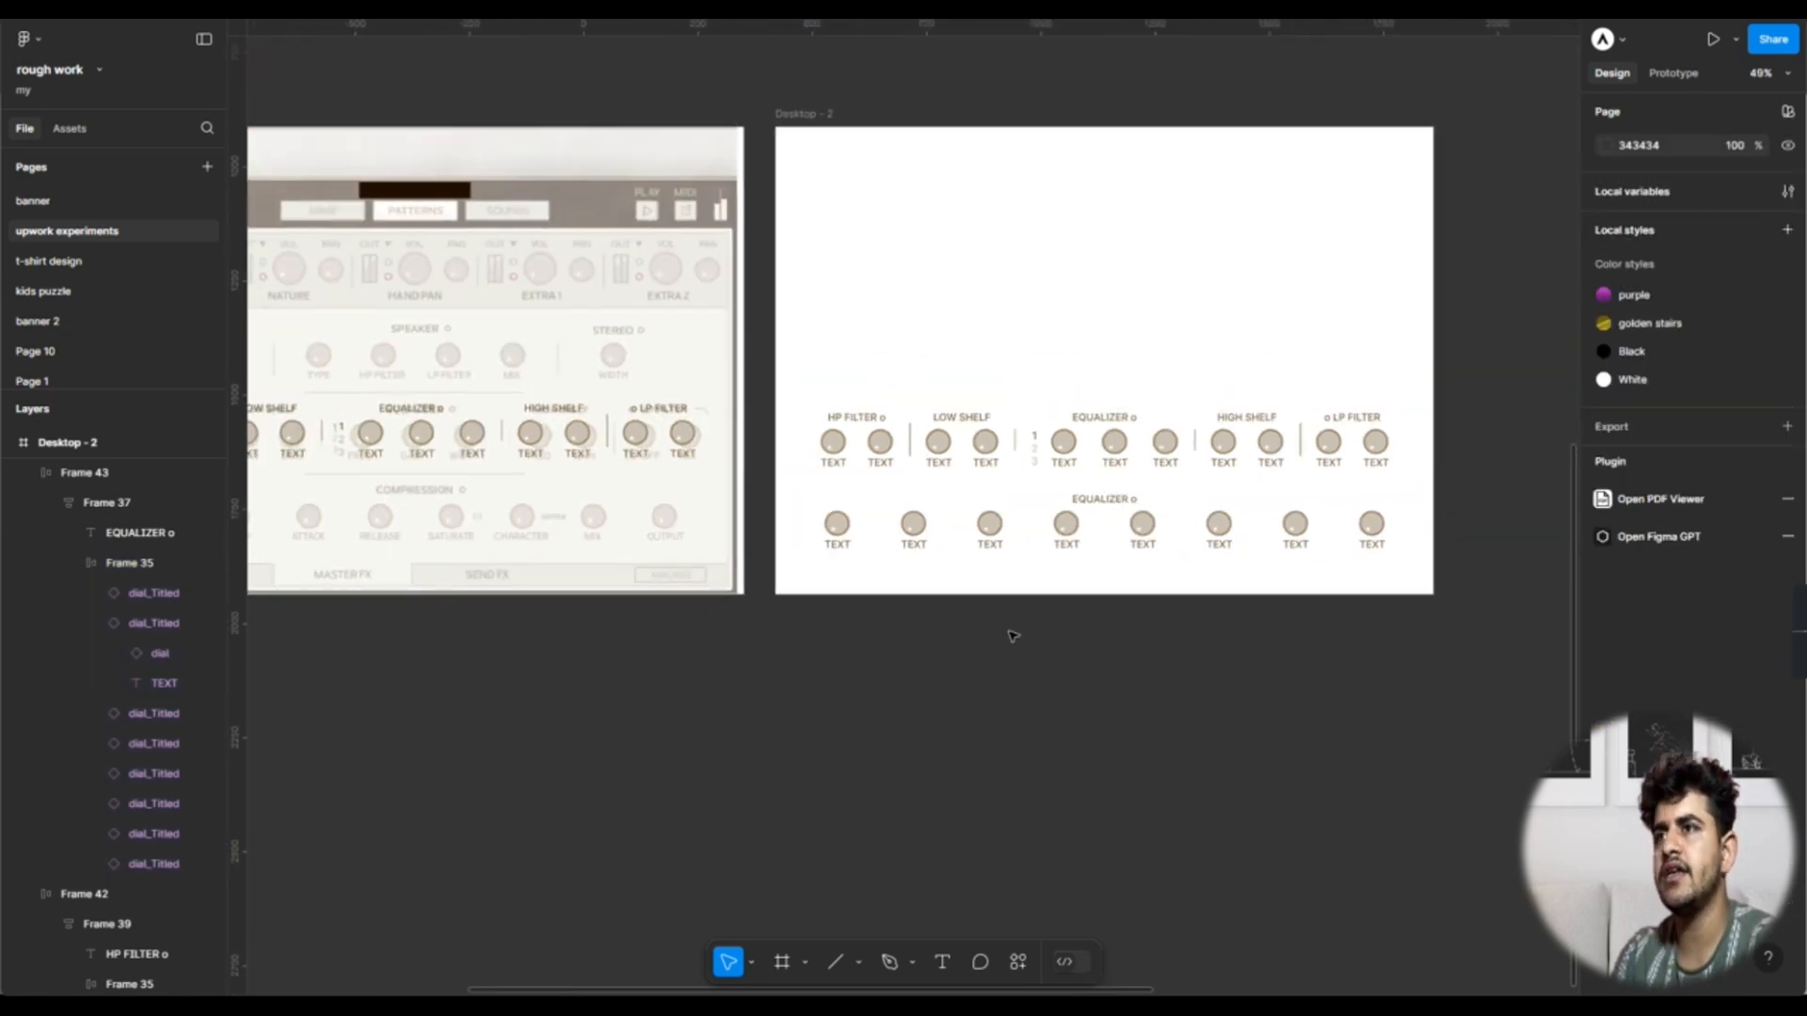
# Step: Try a spacing of 96 between the lower row's eight dials, and settle on 104
pyautogui.click(1025, 533)
pyautogui.click(1053, 528)
pyautogui.click(1063, 542)
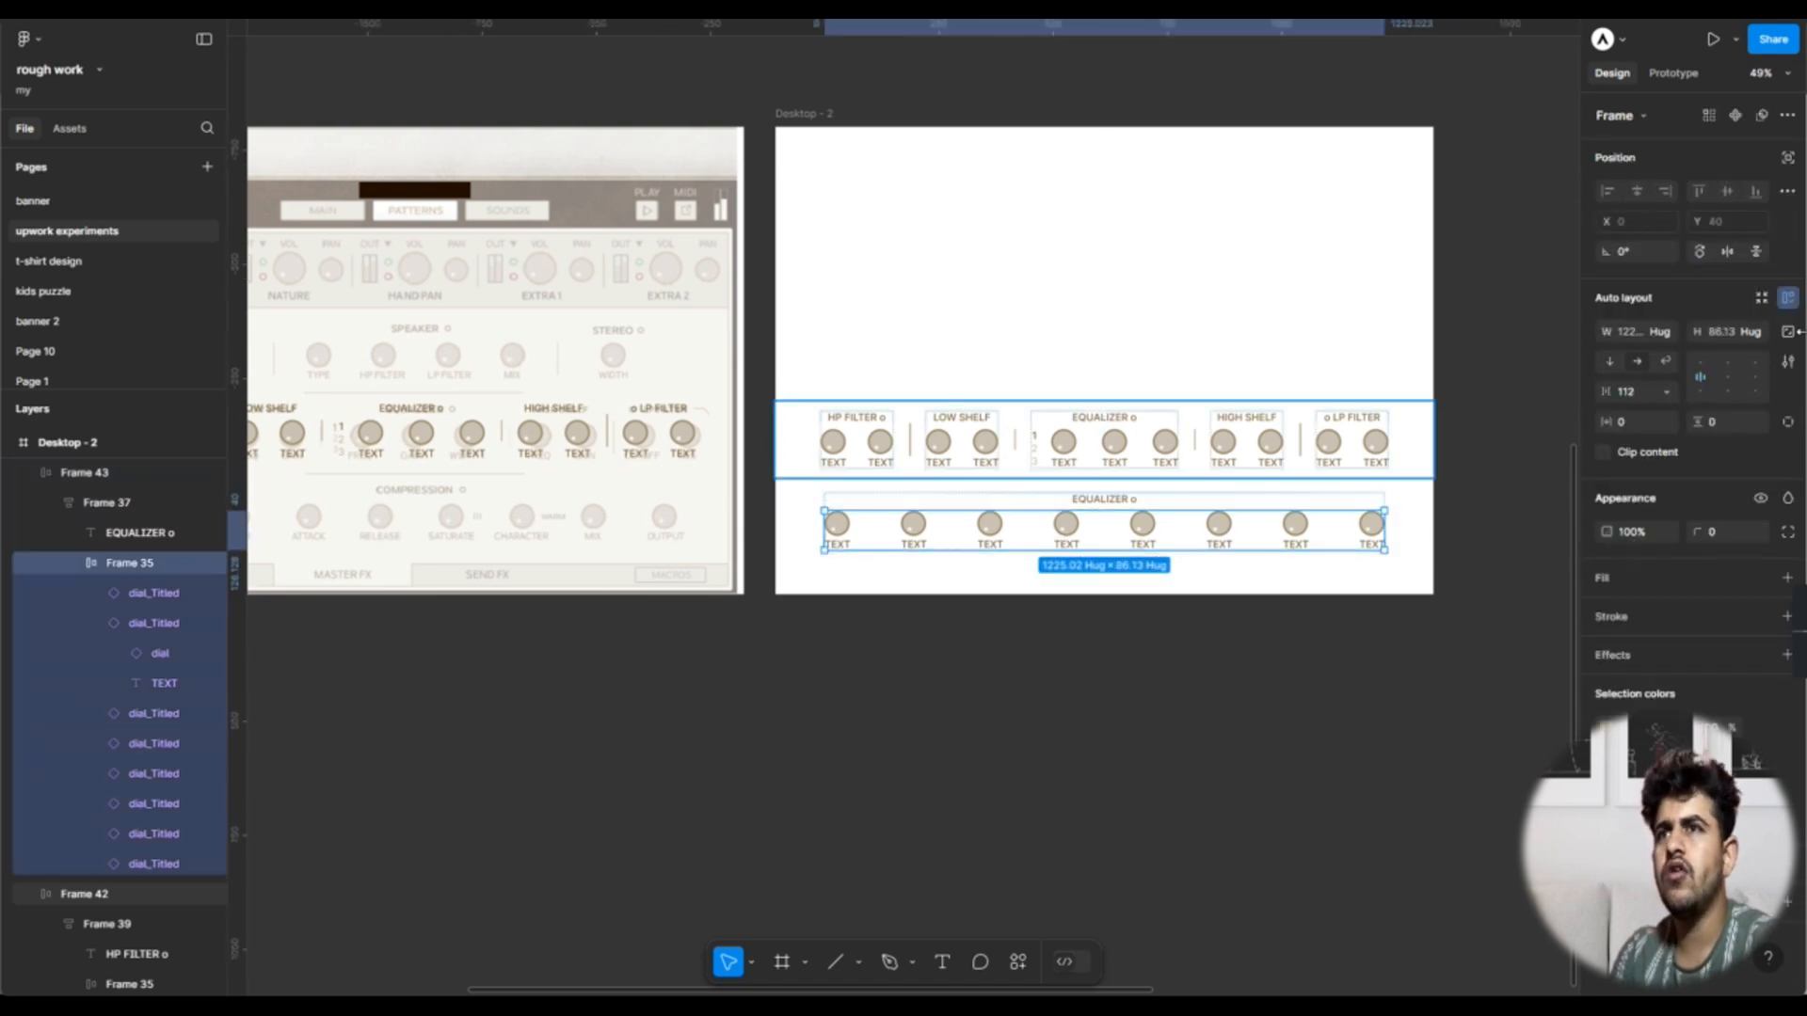
pyautogui.click(1632, 391)
pyautogui.write('96')
pyautogui.press('Return')
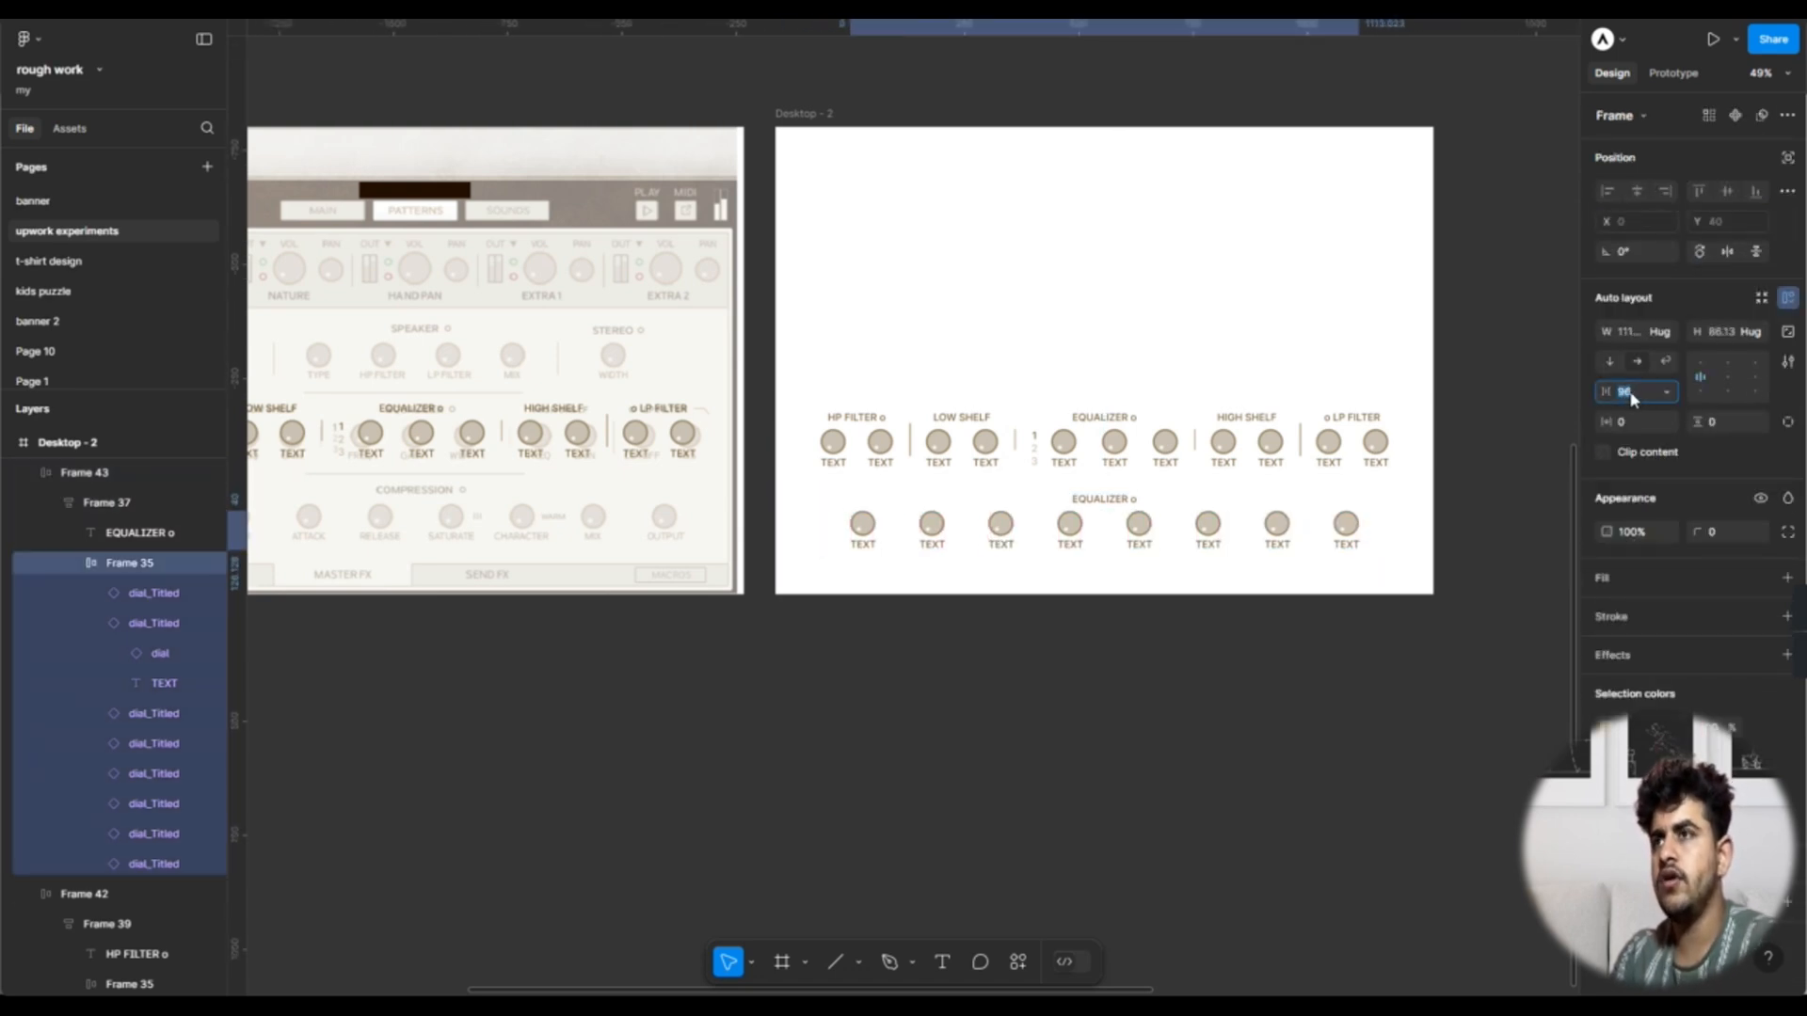
pyautogui.write('104')
pyautogui.press('Return')
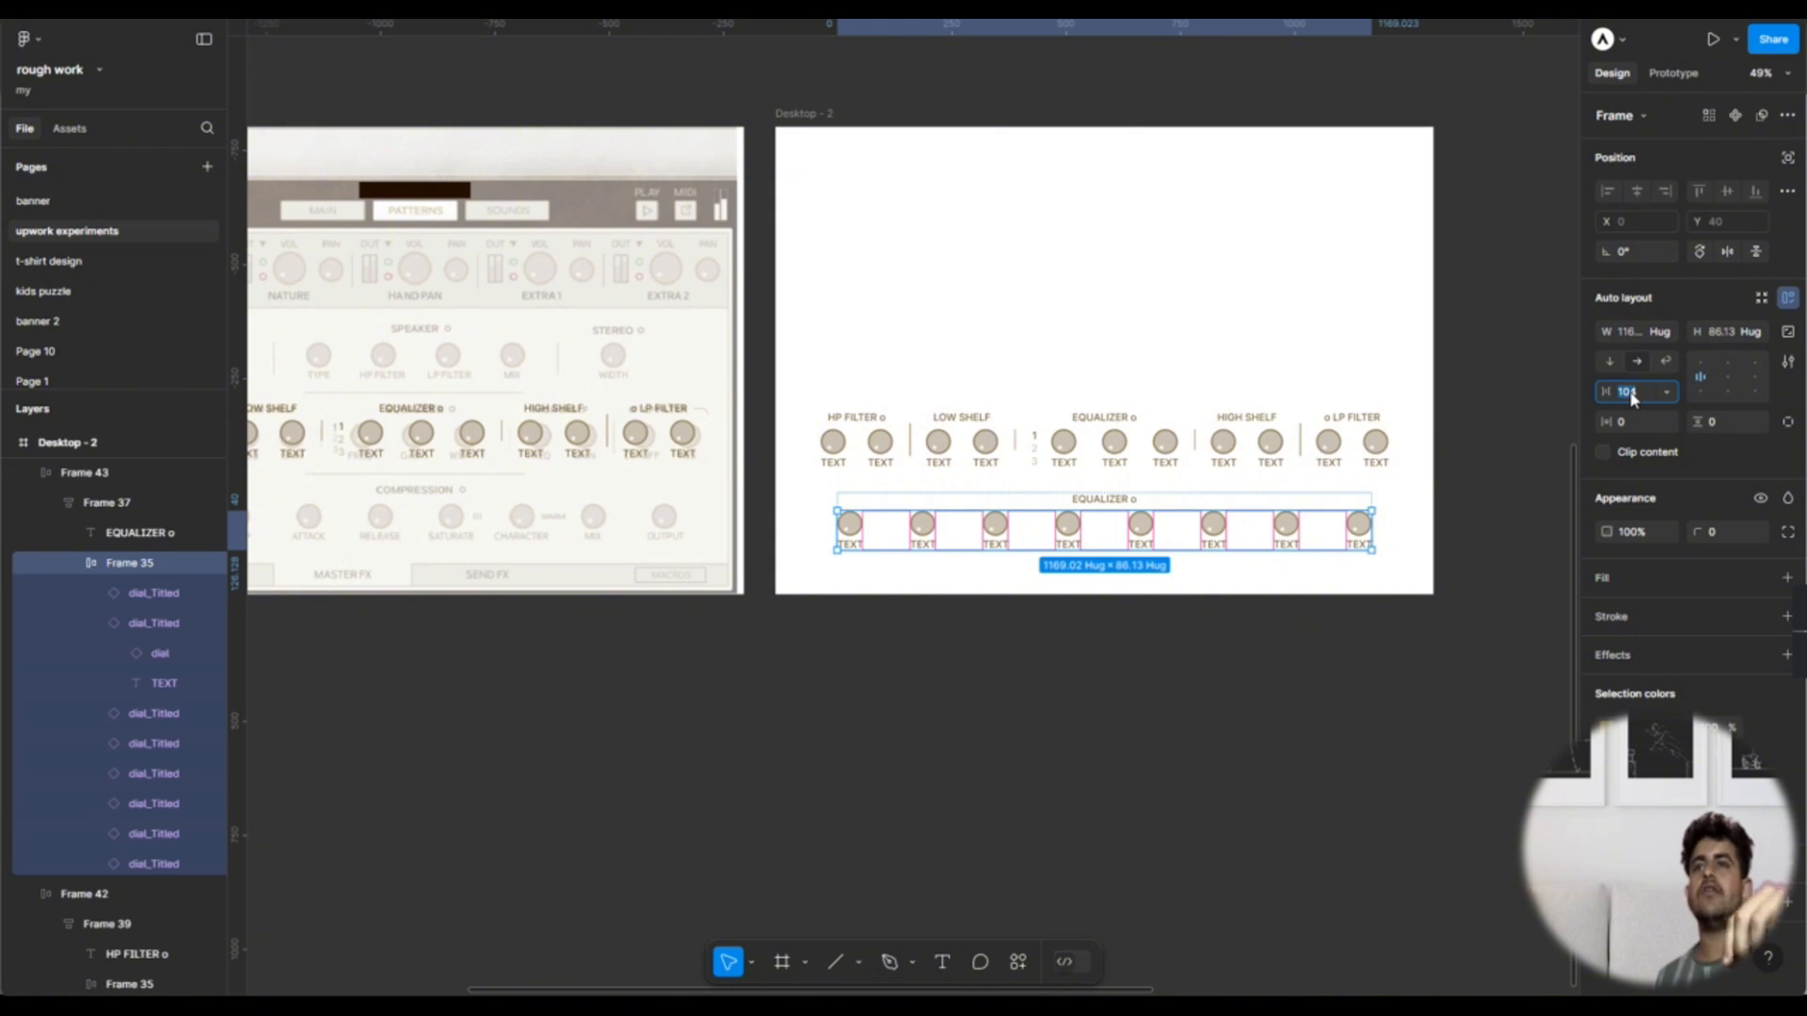
pyautogui.click(1206, 718)
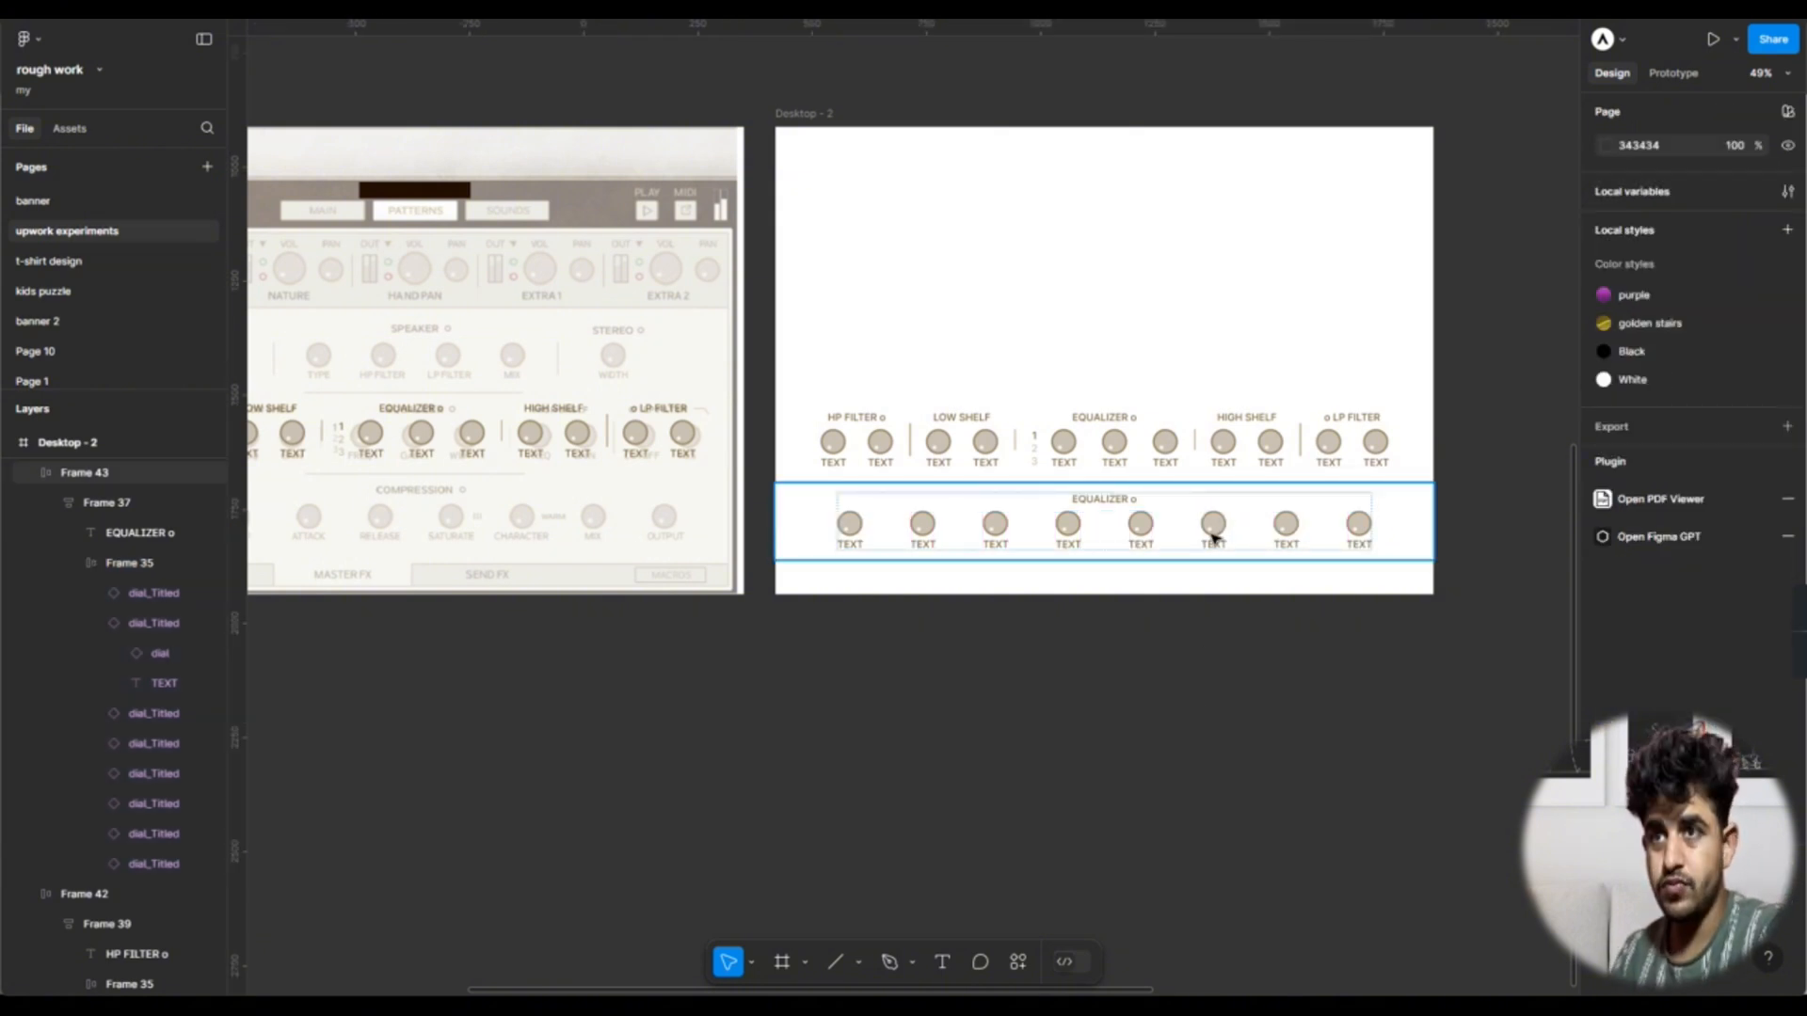
pyautogui.doubleClick(1213, 537)
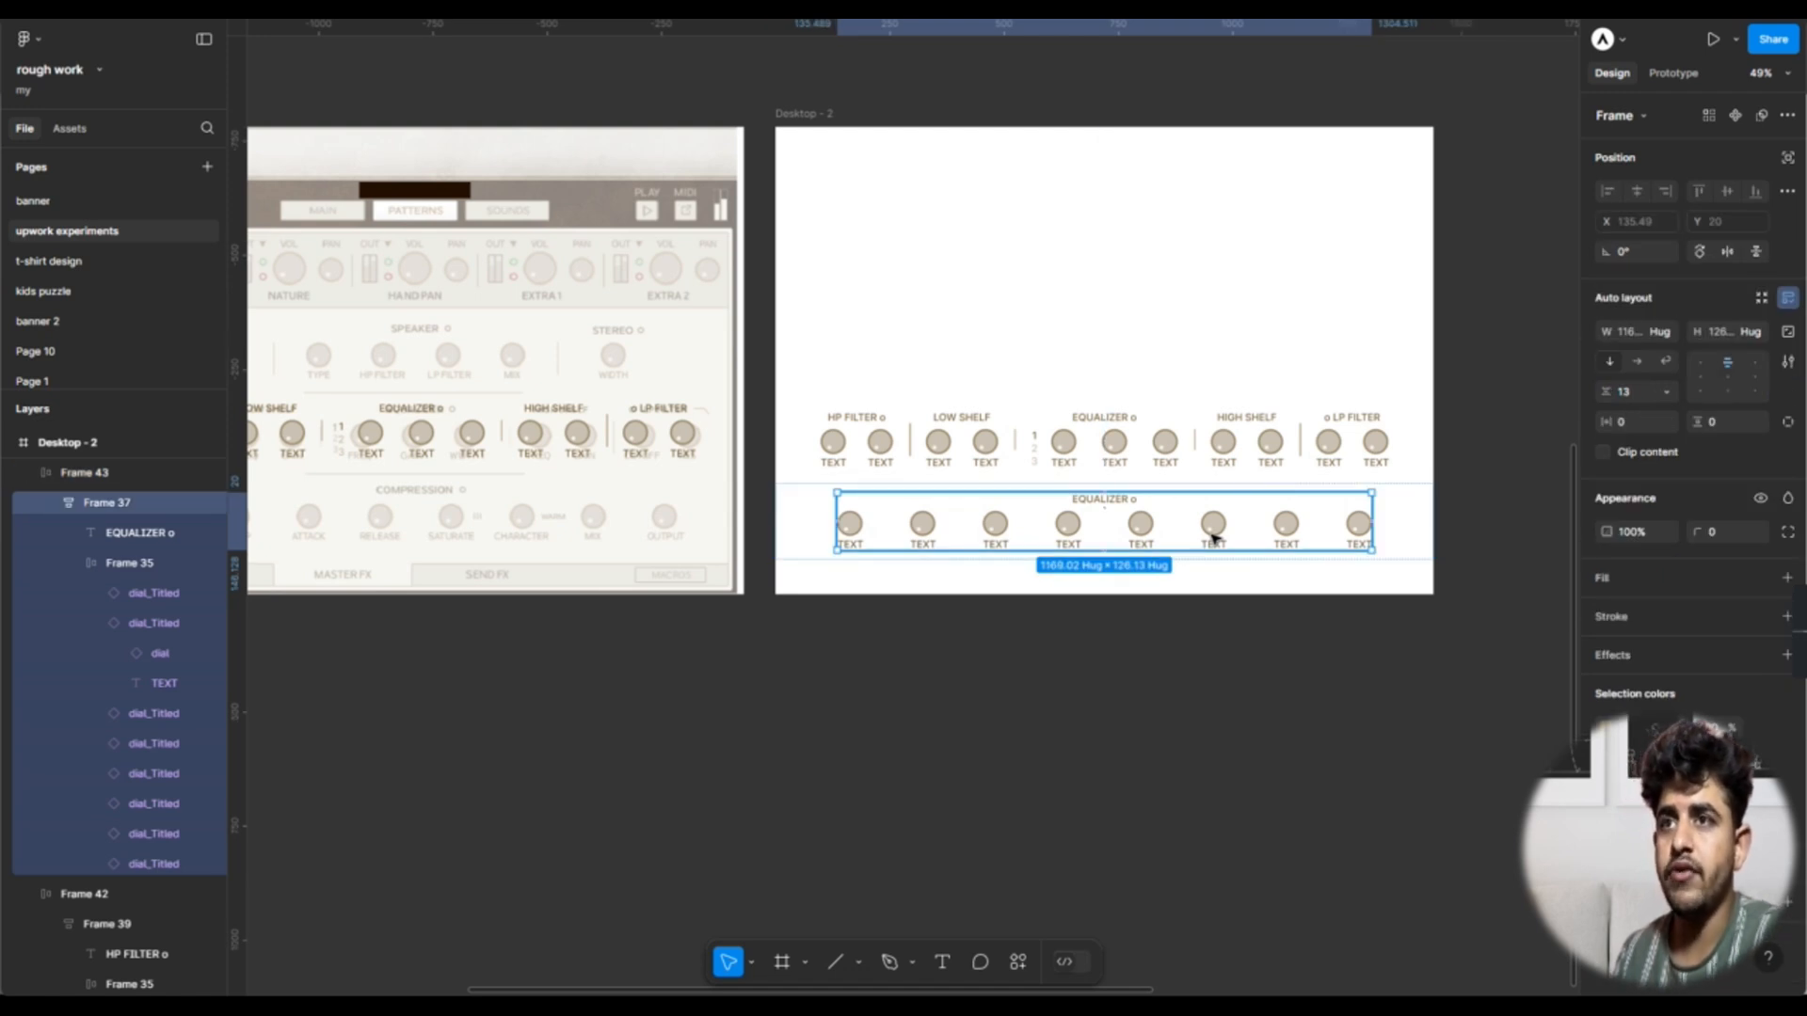
pyautogui.doubleClick(1215, 537)
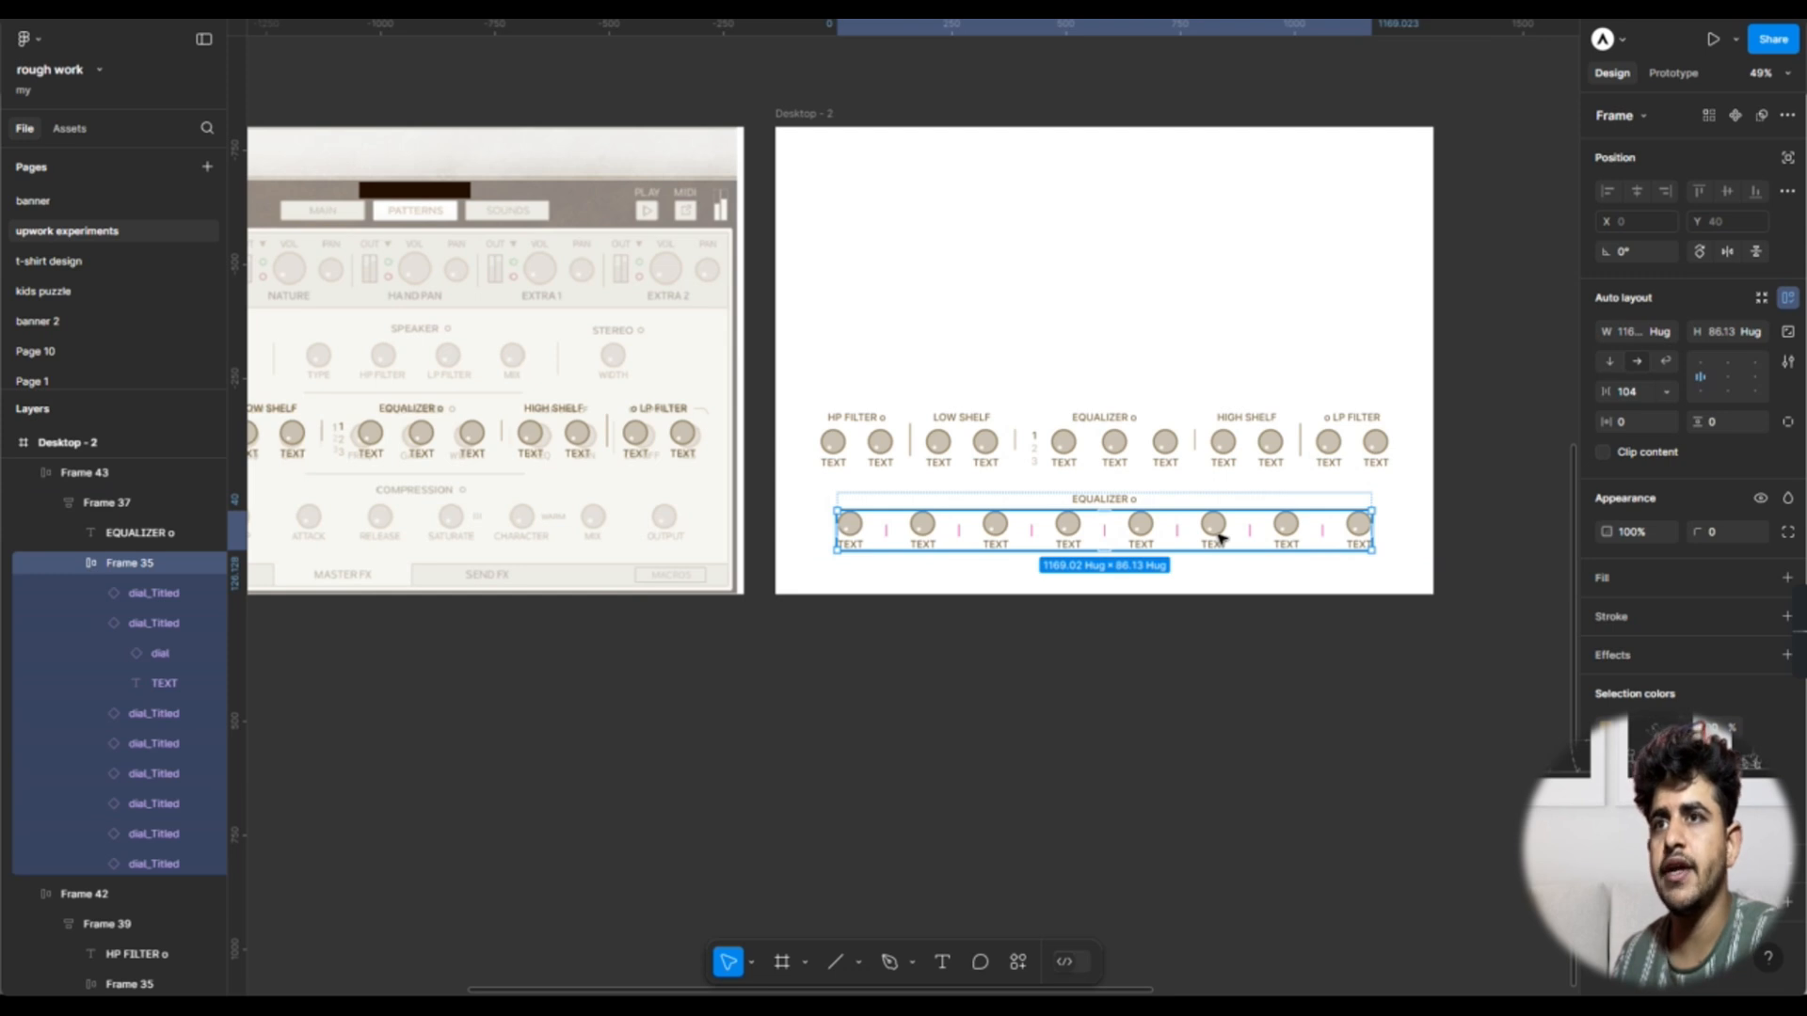
pyautogui.hscroll(-2, 979, 419)
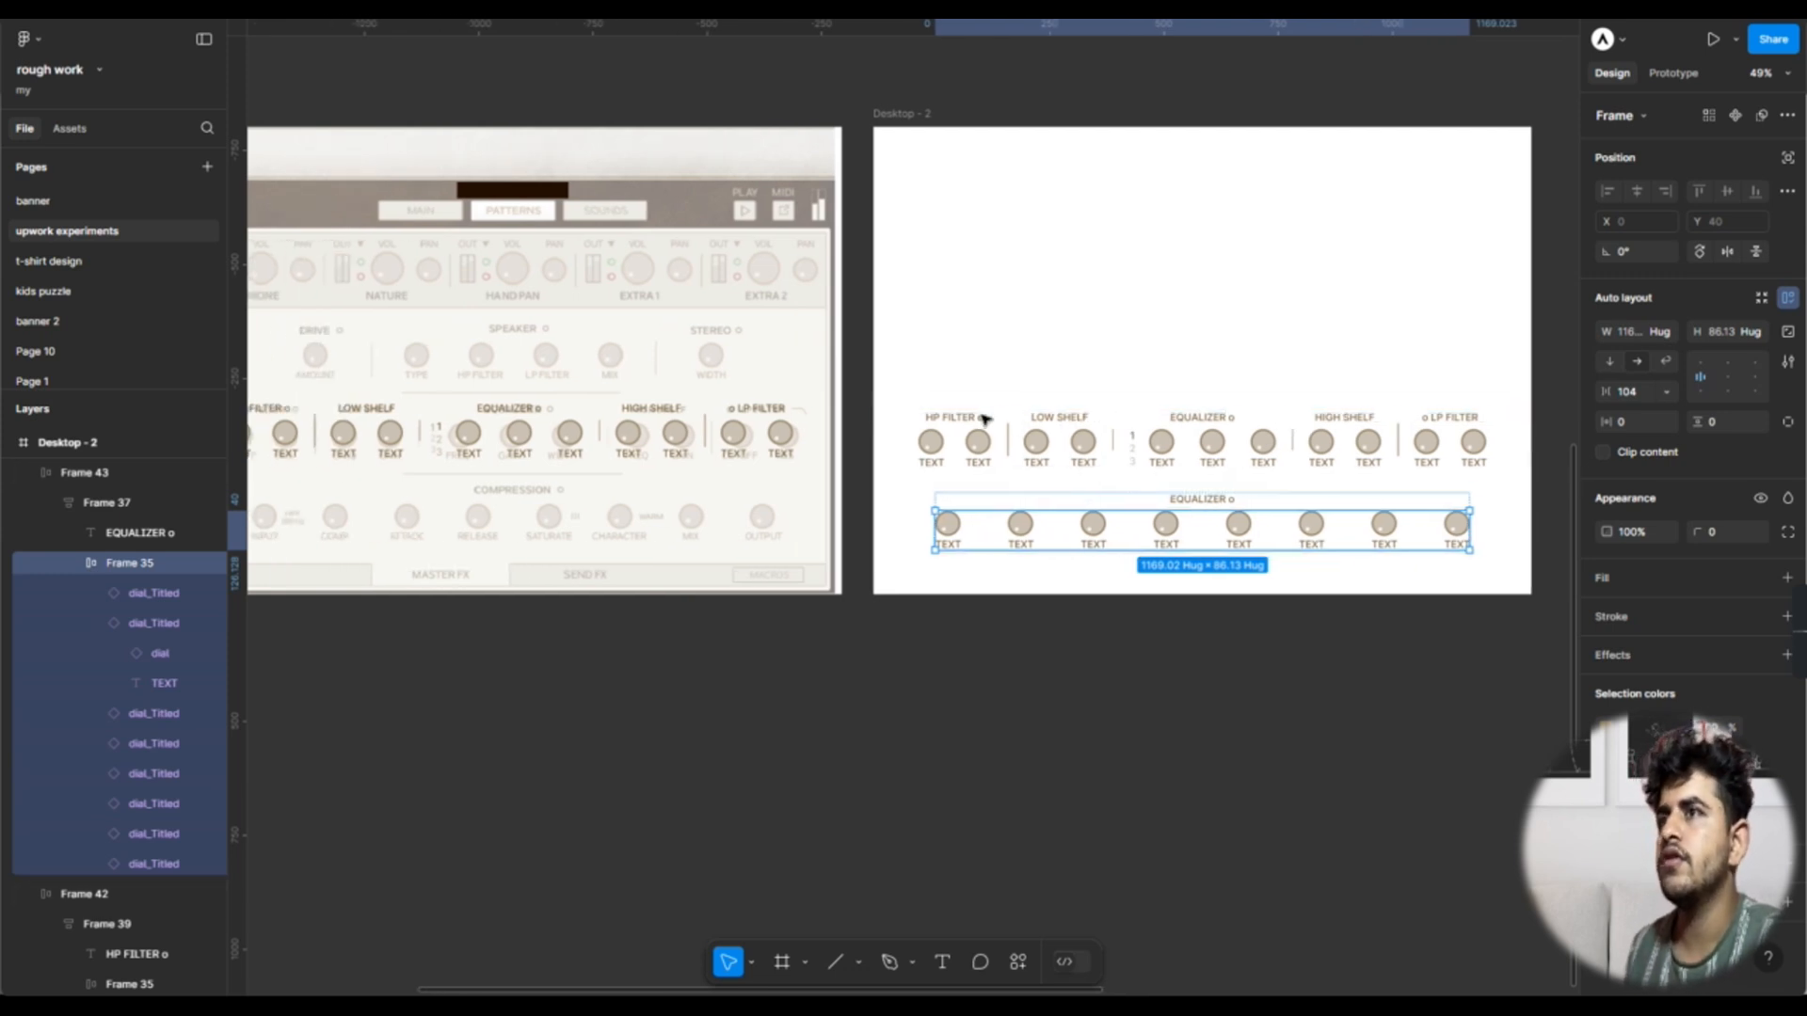
pyautogui.click(1078, 721)
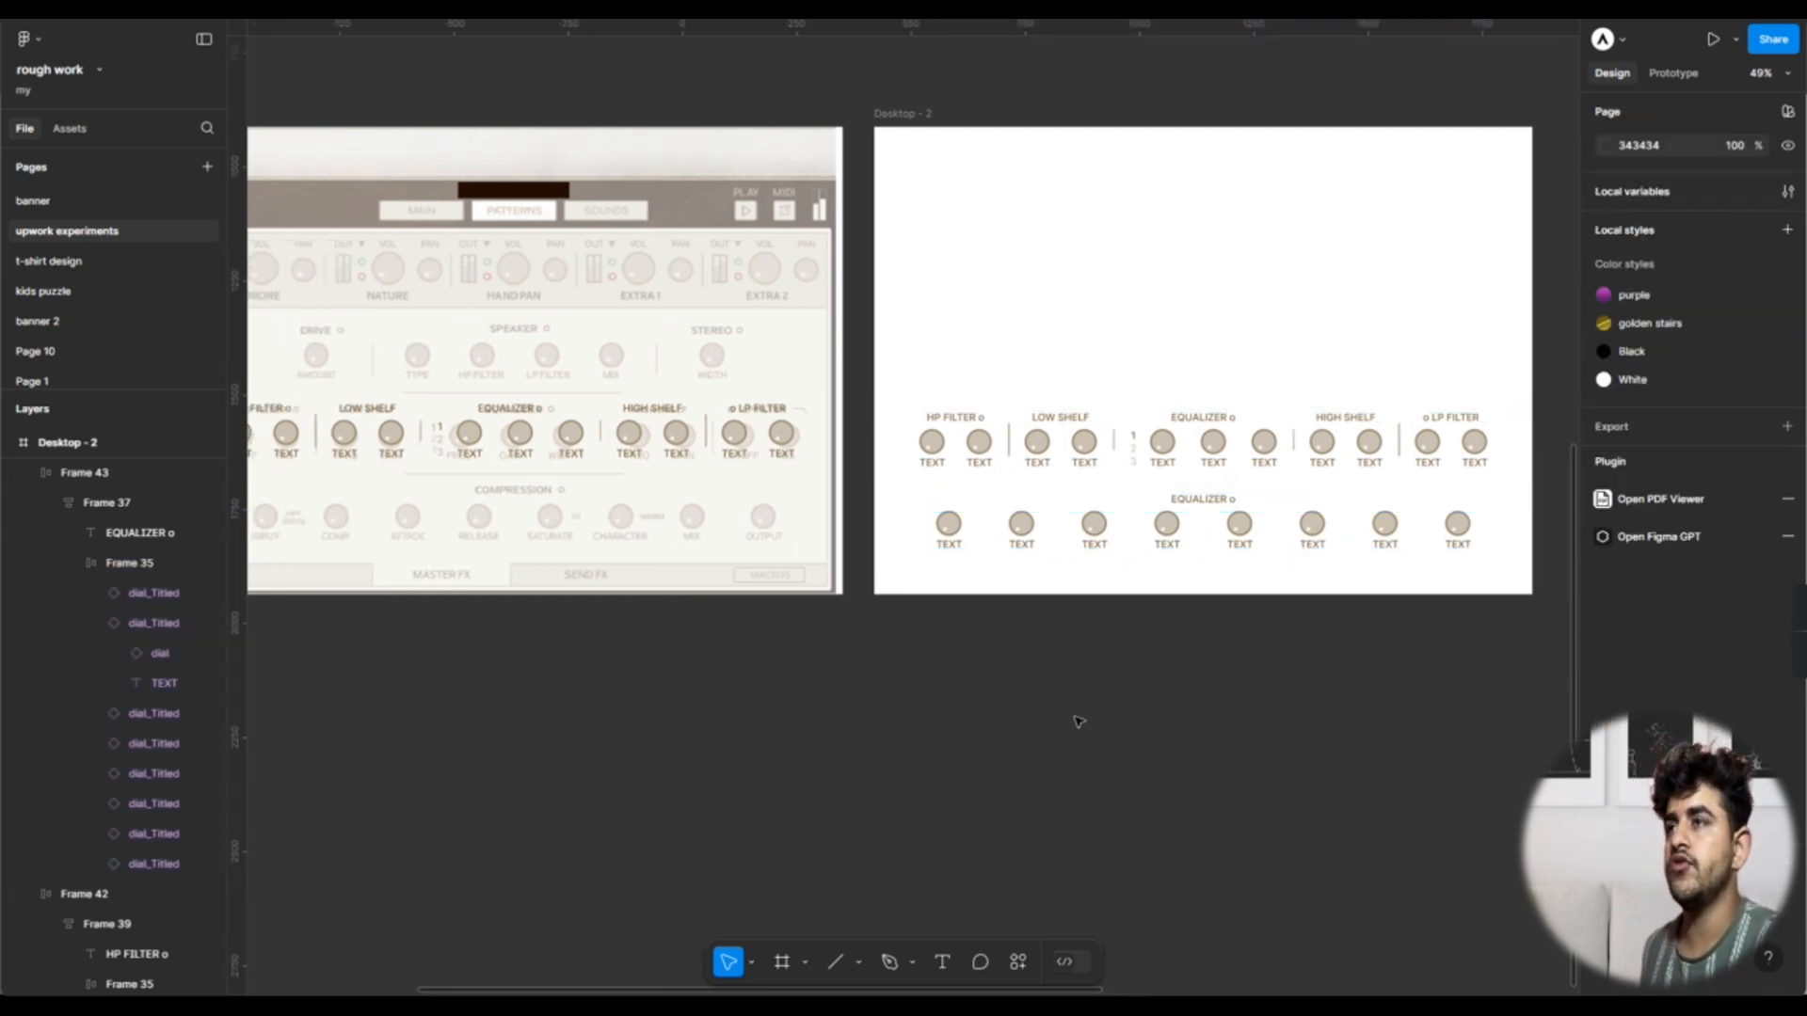
# Step: Duplicate the lower eight-dial row and place the copy directly above the equalizer row, at Y 429
pyautogui.hscroll(-6, 1079, 722)
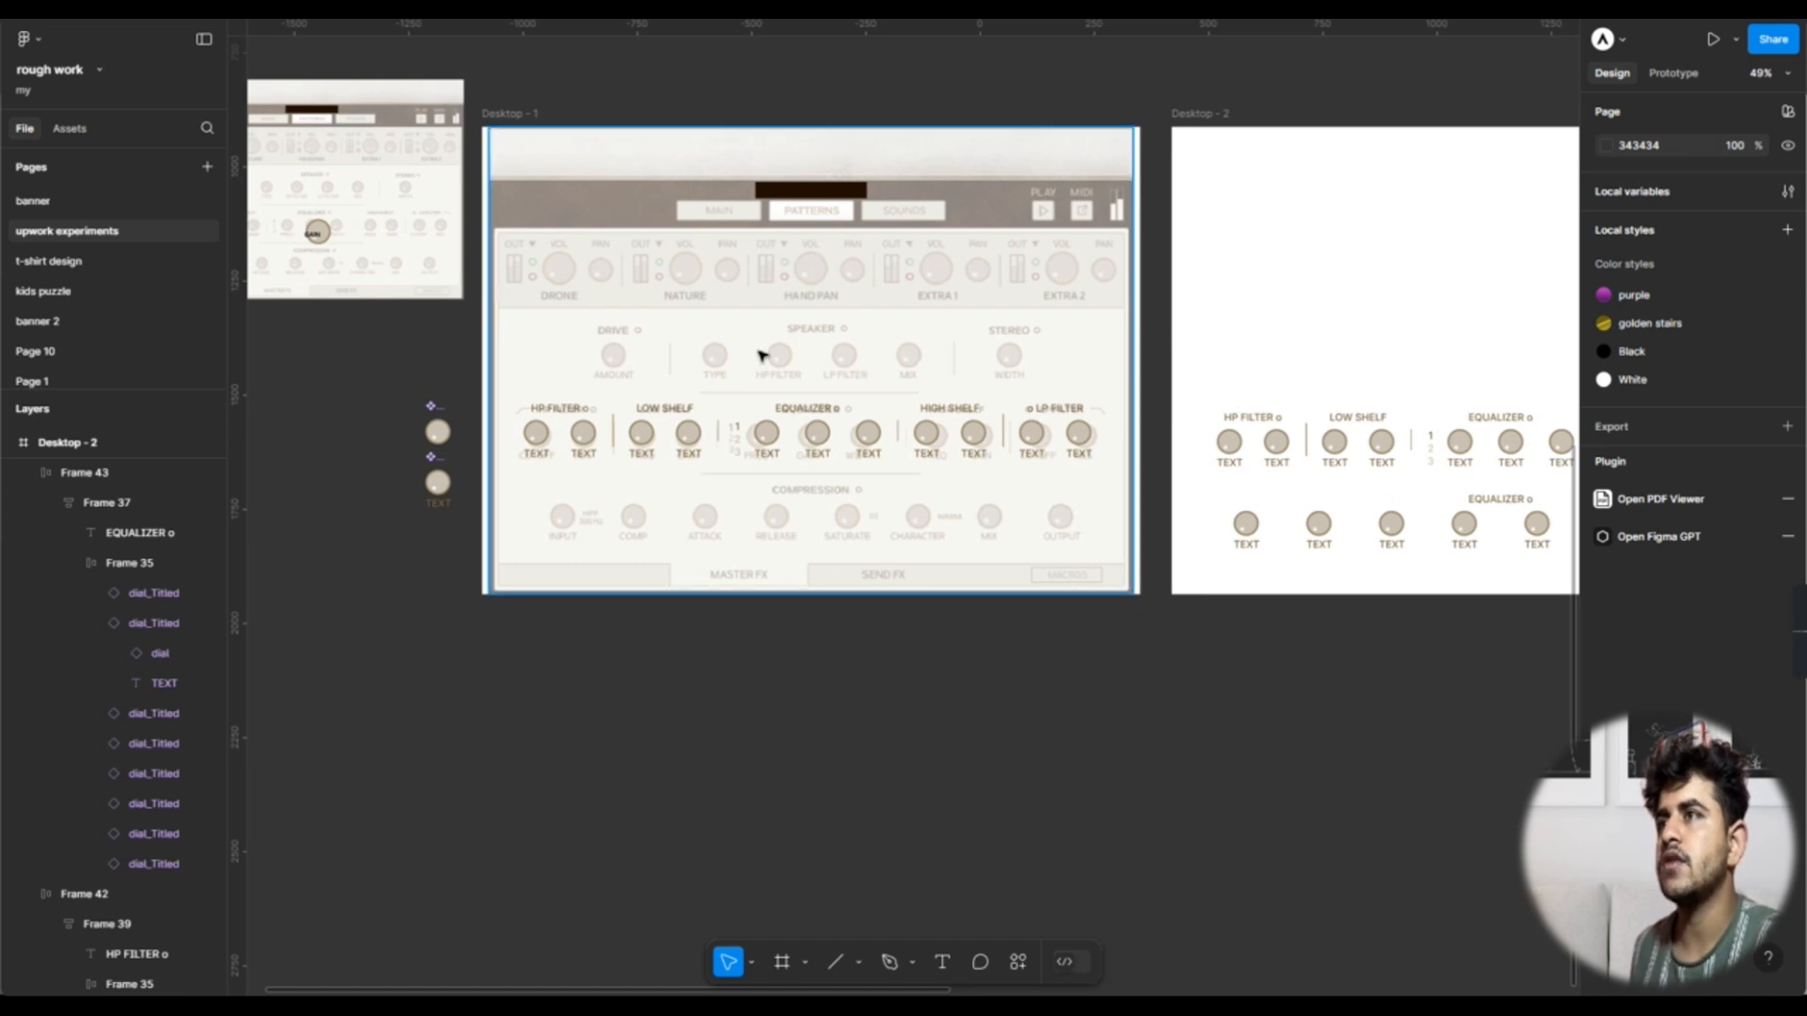
pyautogui.click(1390, 532)
pyautogui.hscroll(1, 1390, 534)
pyautogui.moveTo(1390, 539); pyautogui.dragTo(1406, 379)
pyautogui.hscroll(4, 1405, 378)
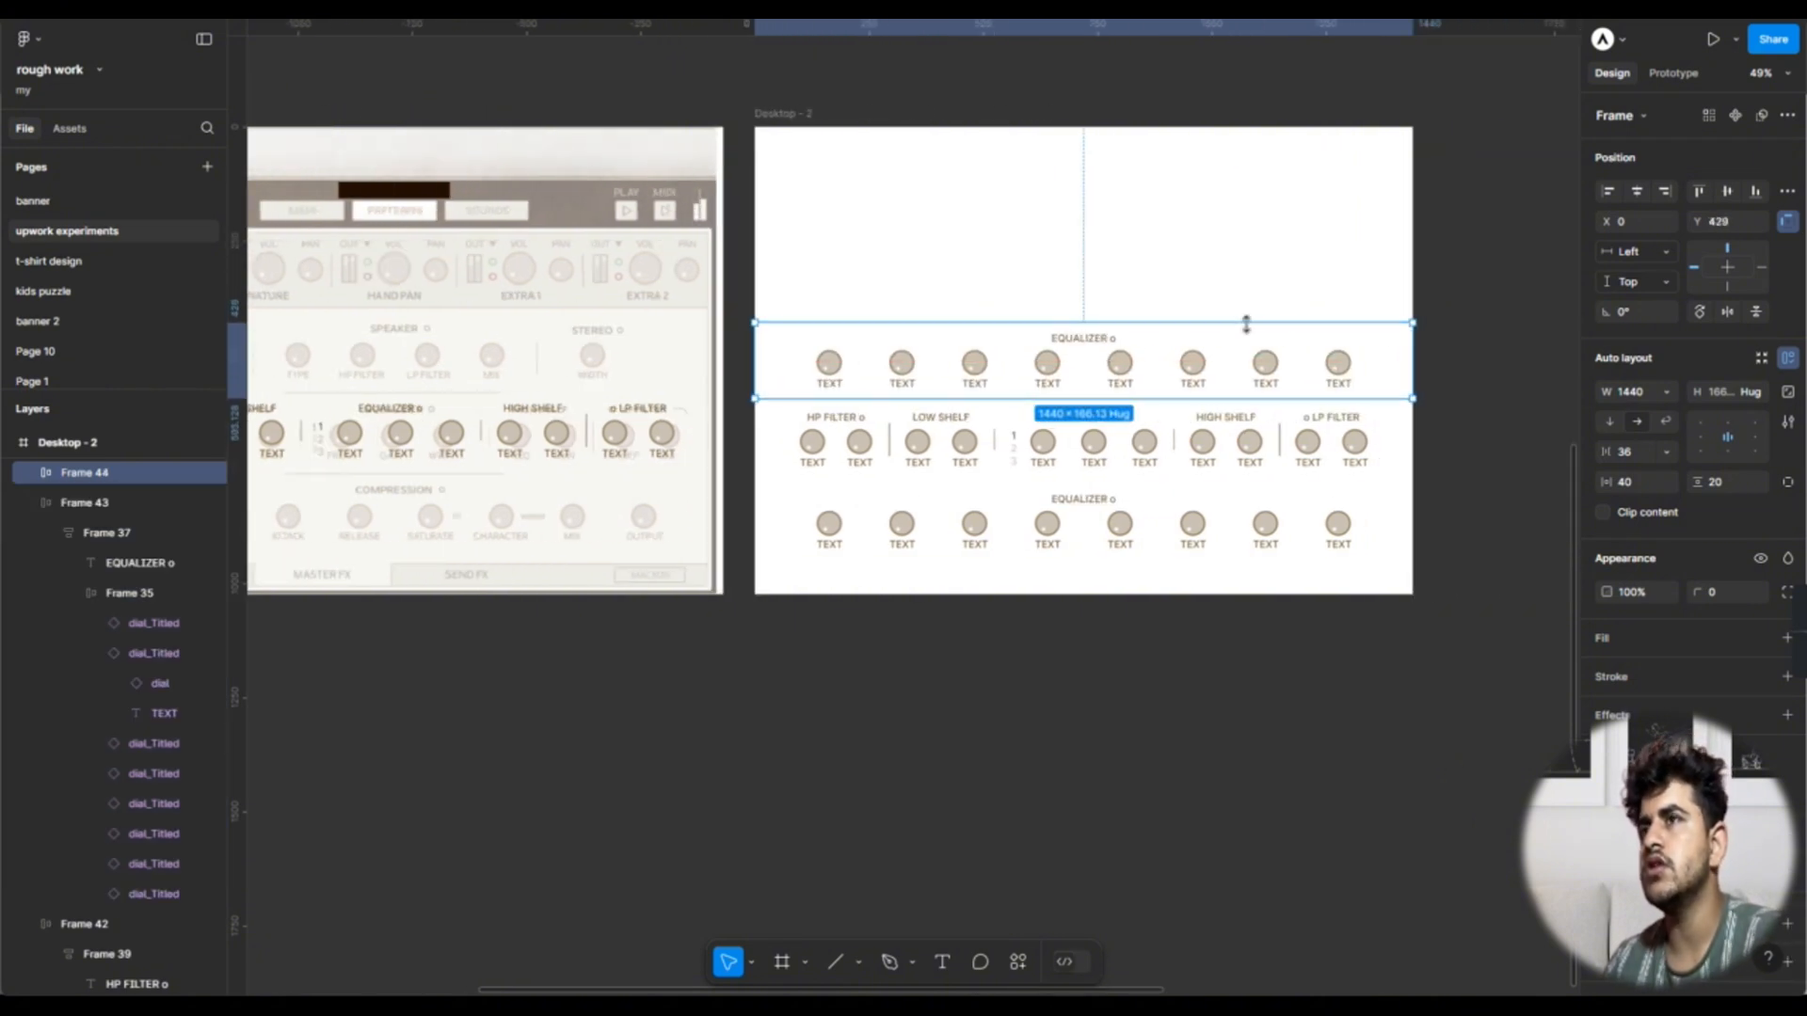
# Step: Delete the first four dials of the new upper row, leaving four as in the reference's SPEAKER group
pyautogui.hscroll(-1, 941, 363)
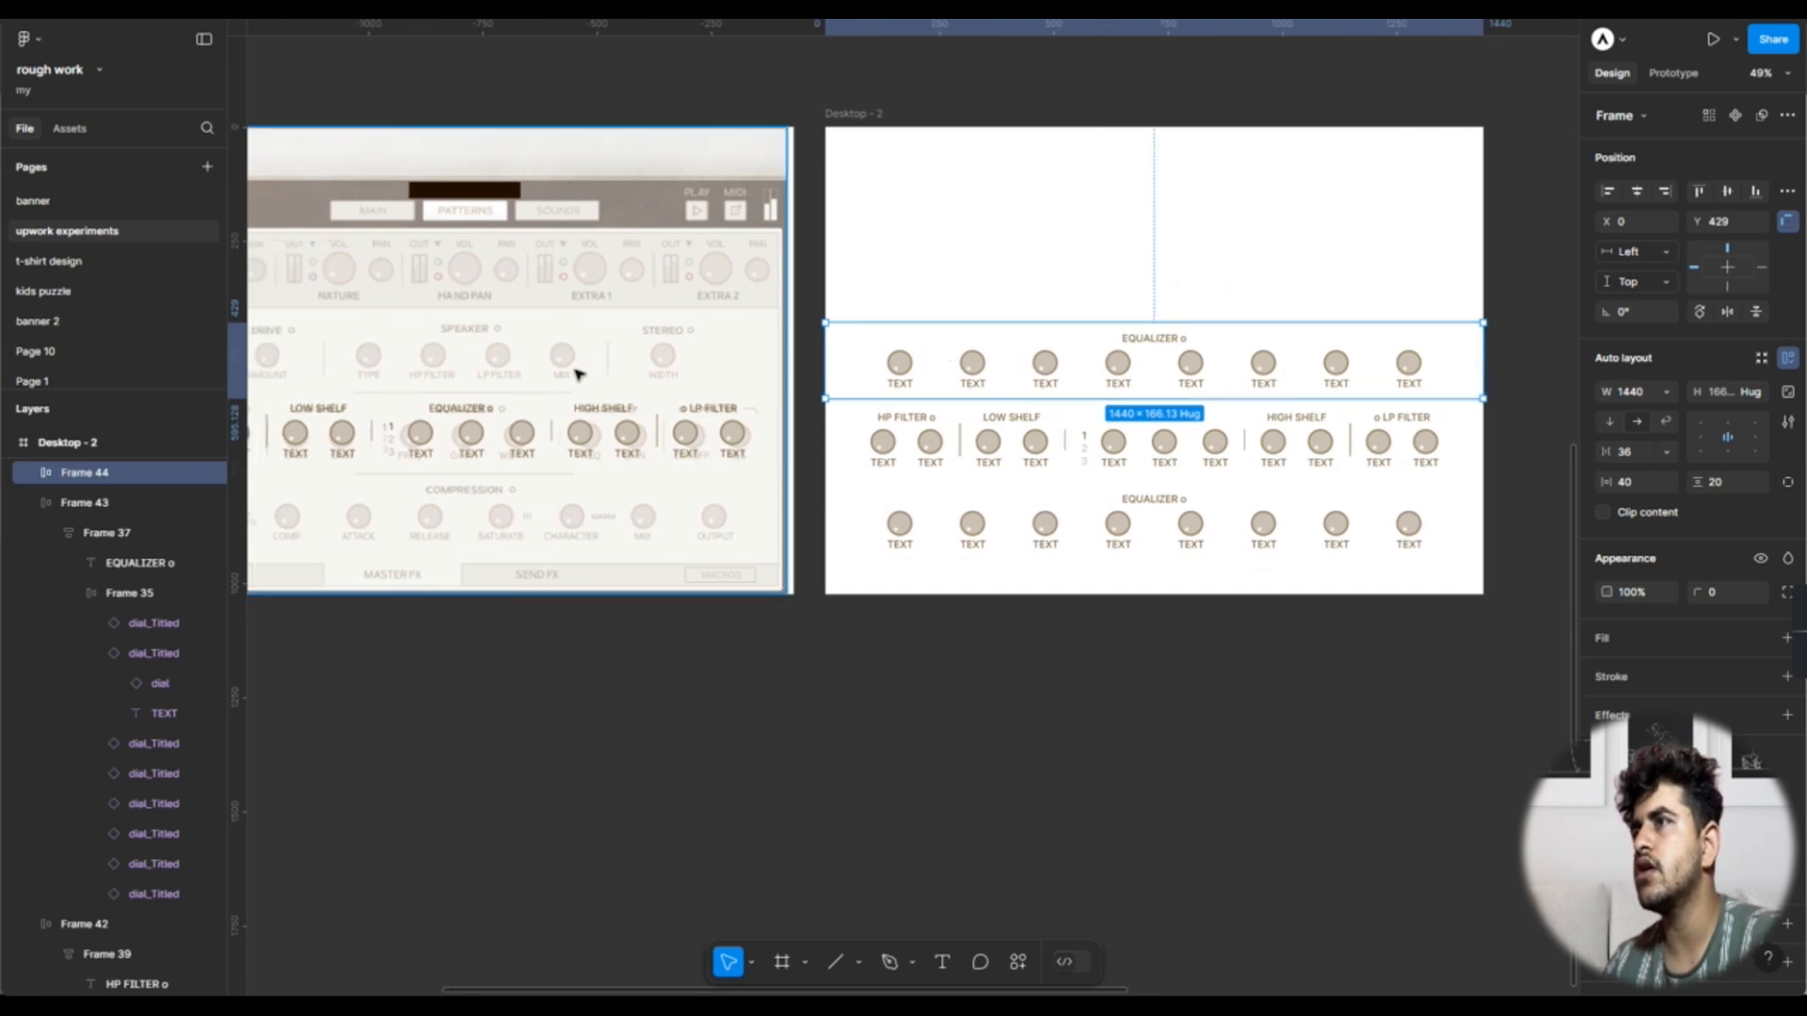
pyautogui.doubleClick(1047, 367)
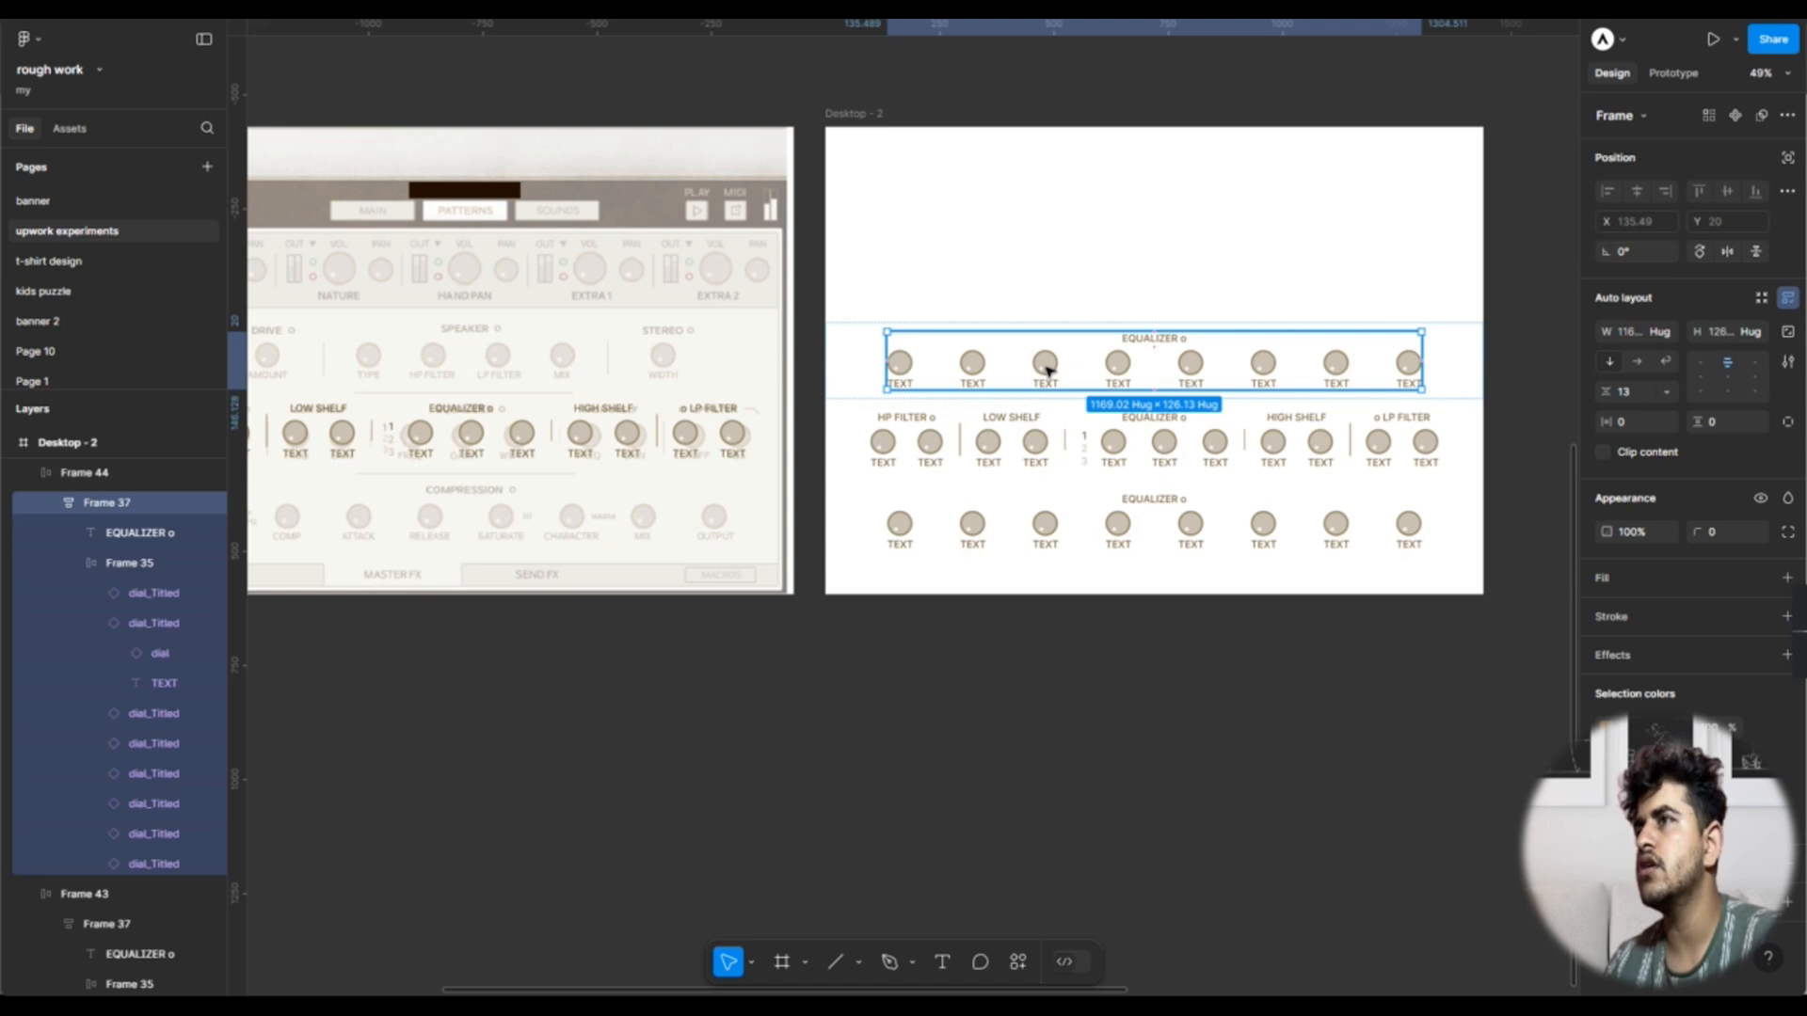
pyautogui.doubleClick(1046, 368)
pyautogui.click(1042, 373)
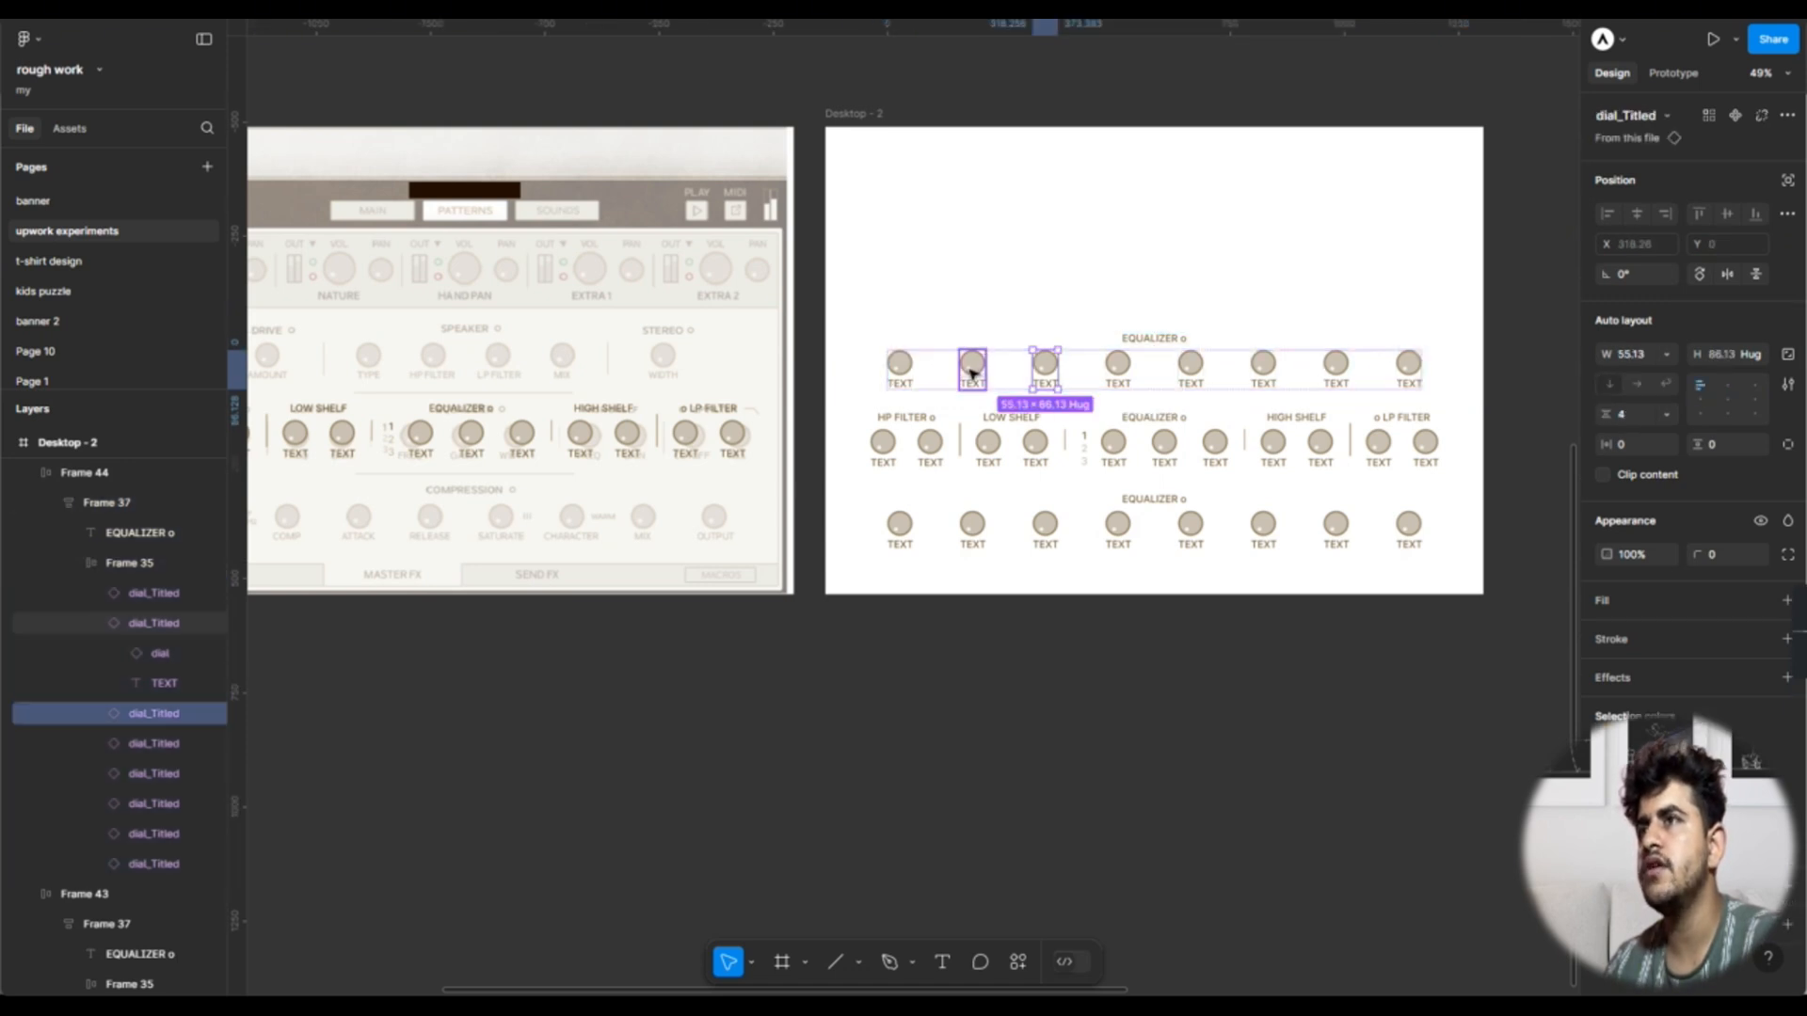
pyautogui.keyDown('shift'); pyautogui.click(970, 368); pyautogui.keyUp('shift')
pyautogui.keyDown('shift'); pyautogui.click(905, 369); pyautogui.keyUp('shift')
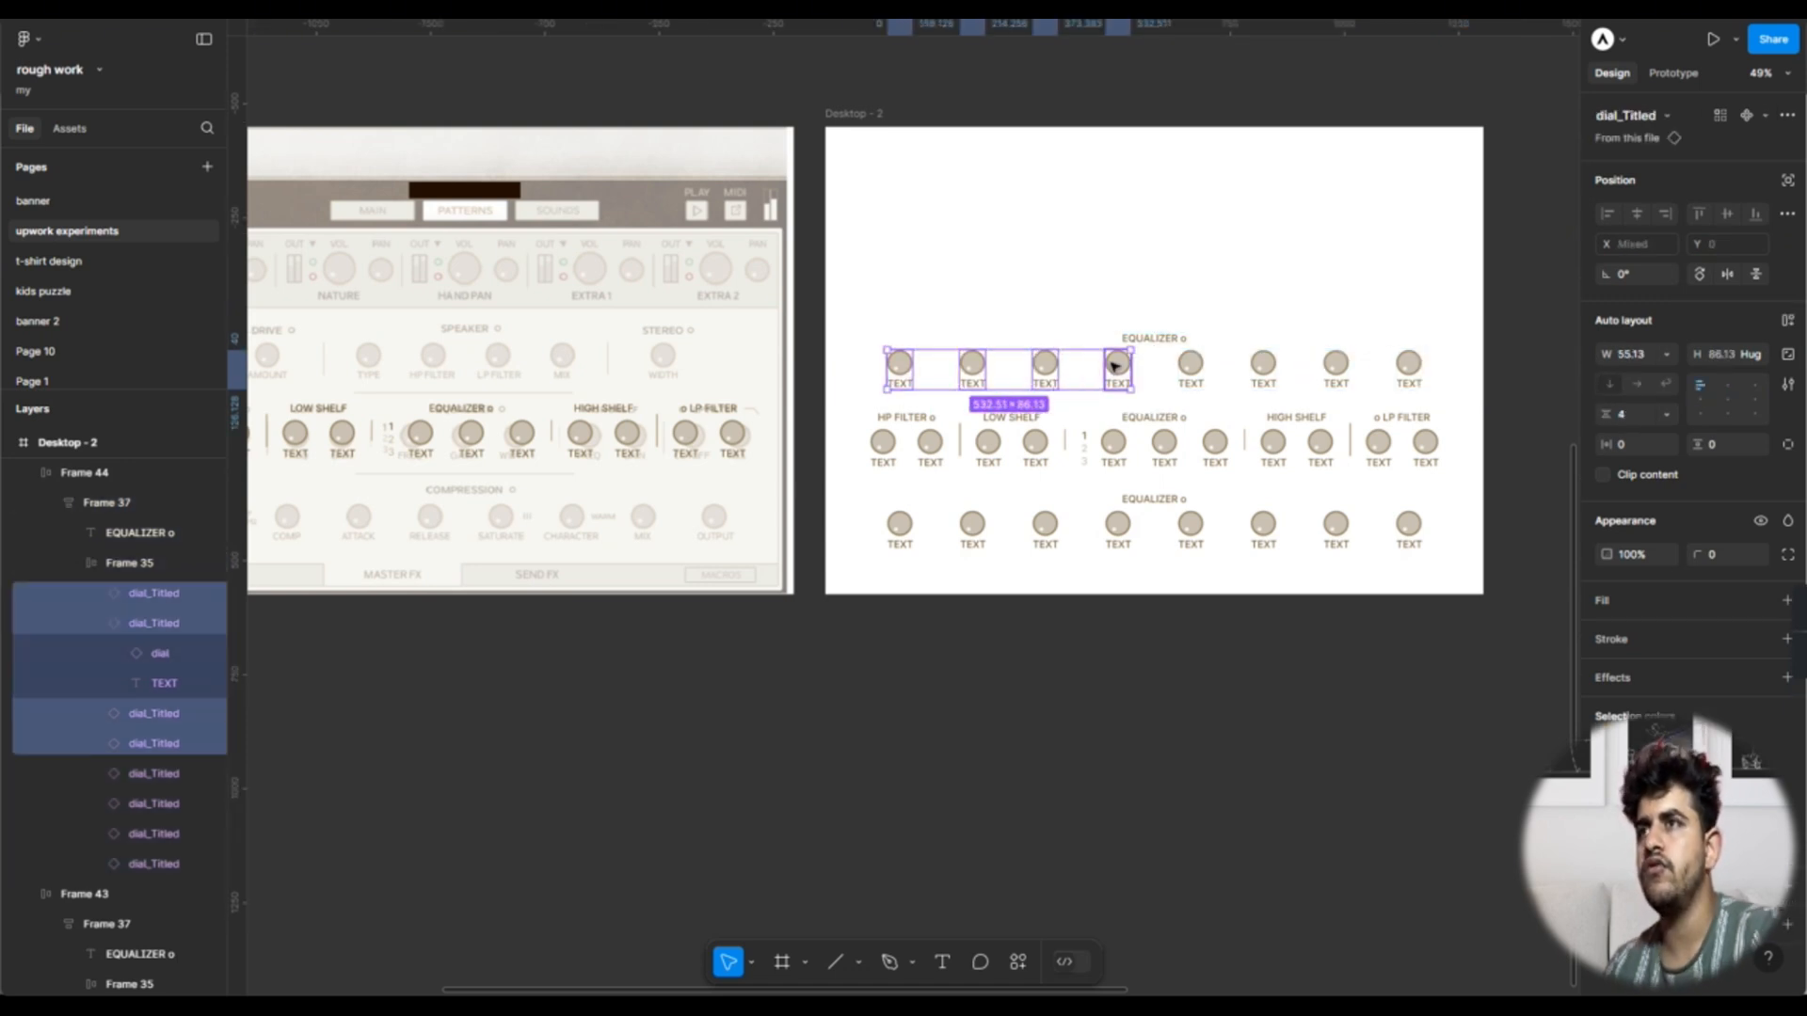
pyautogui.press('Delete')
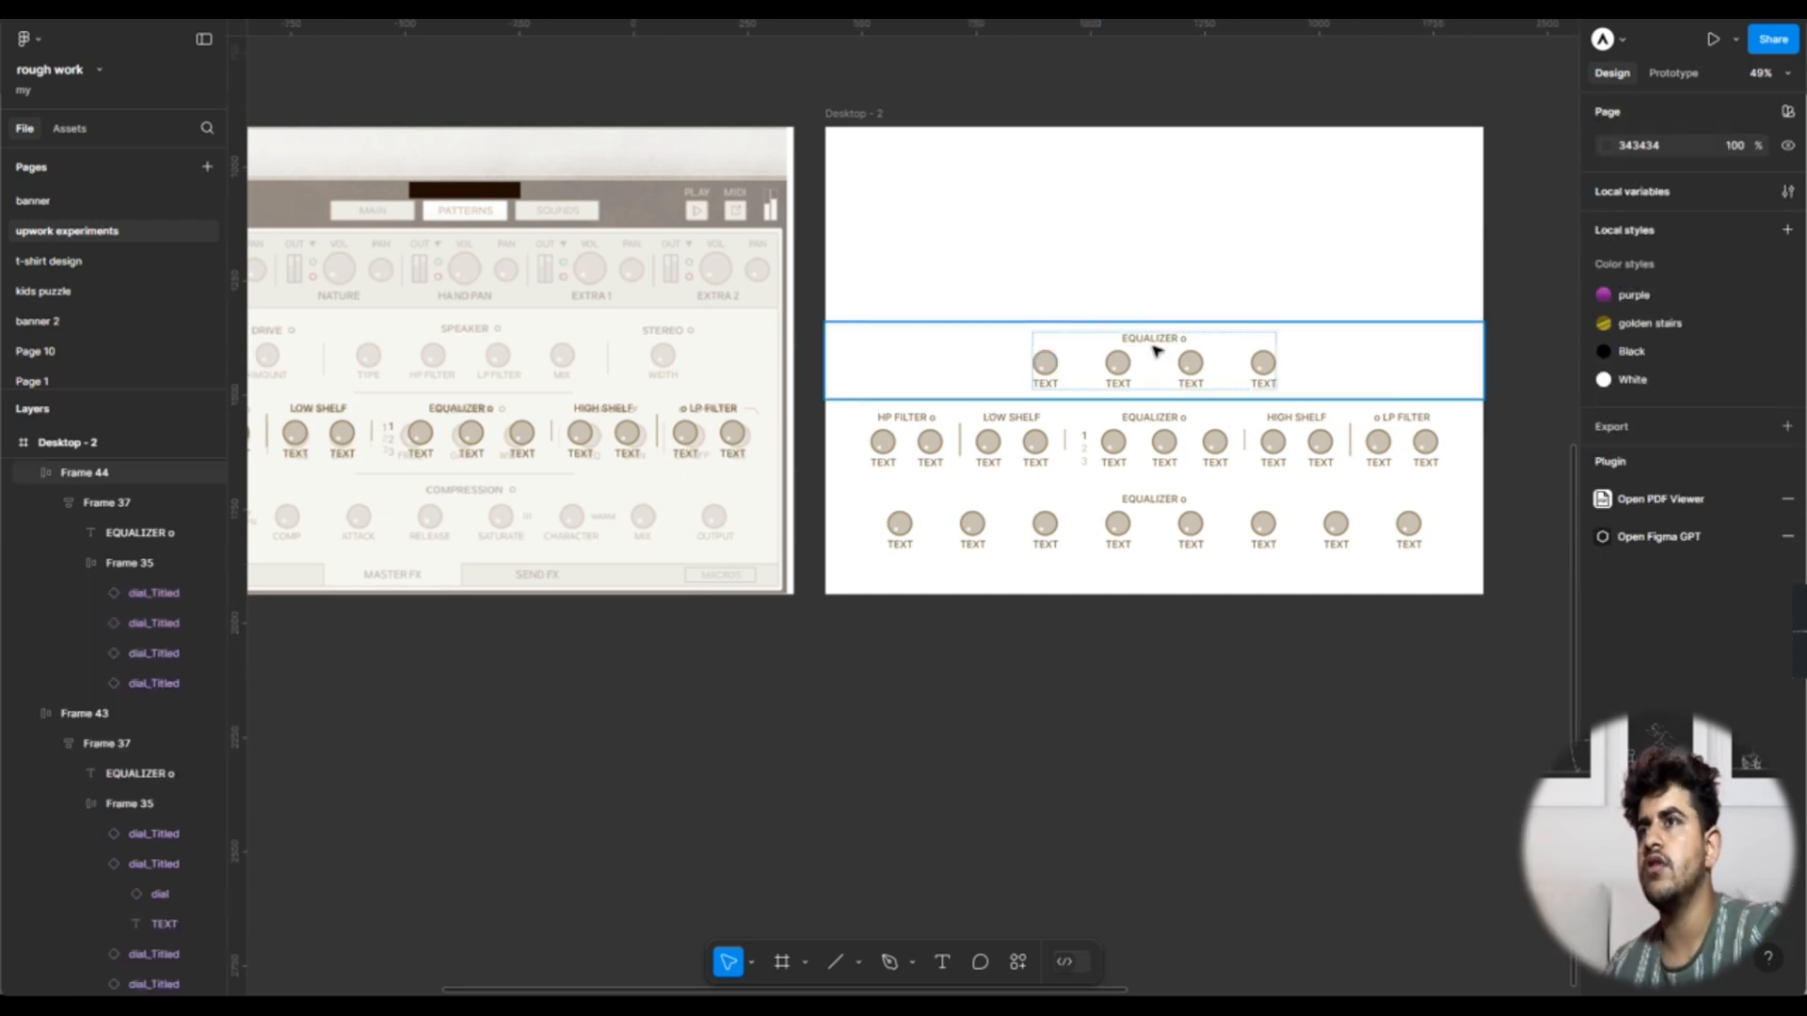
# Step: Duplicate the four-dial group beside itself in the upper row and delete three dials from the copy, leaving one
pyautogui.doubleClick(1171, 363)
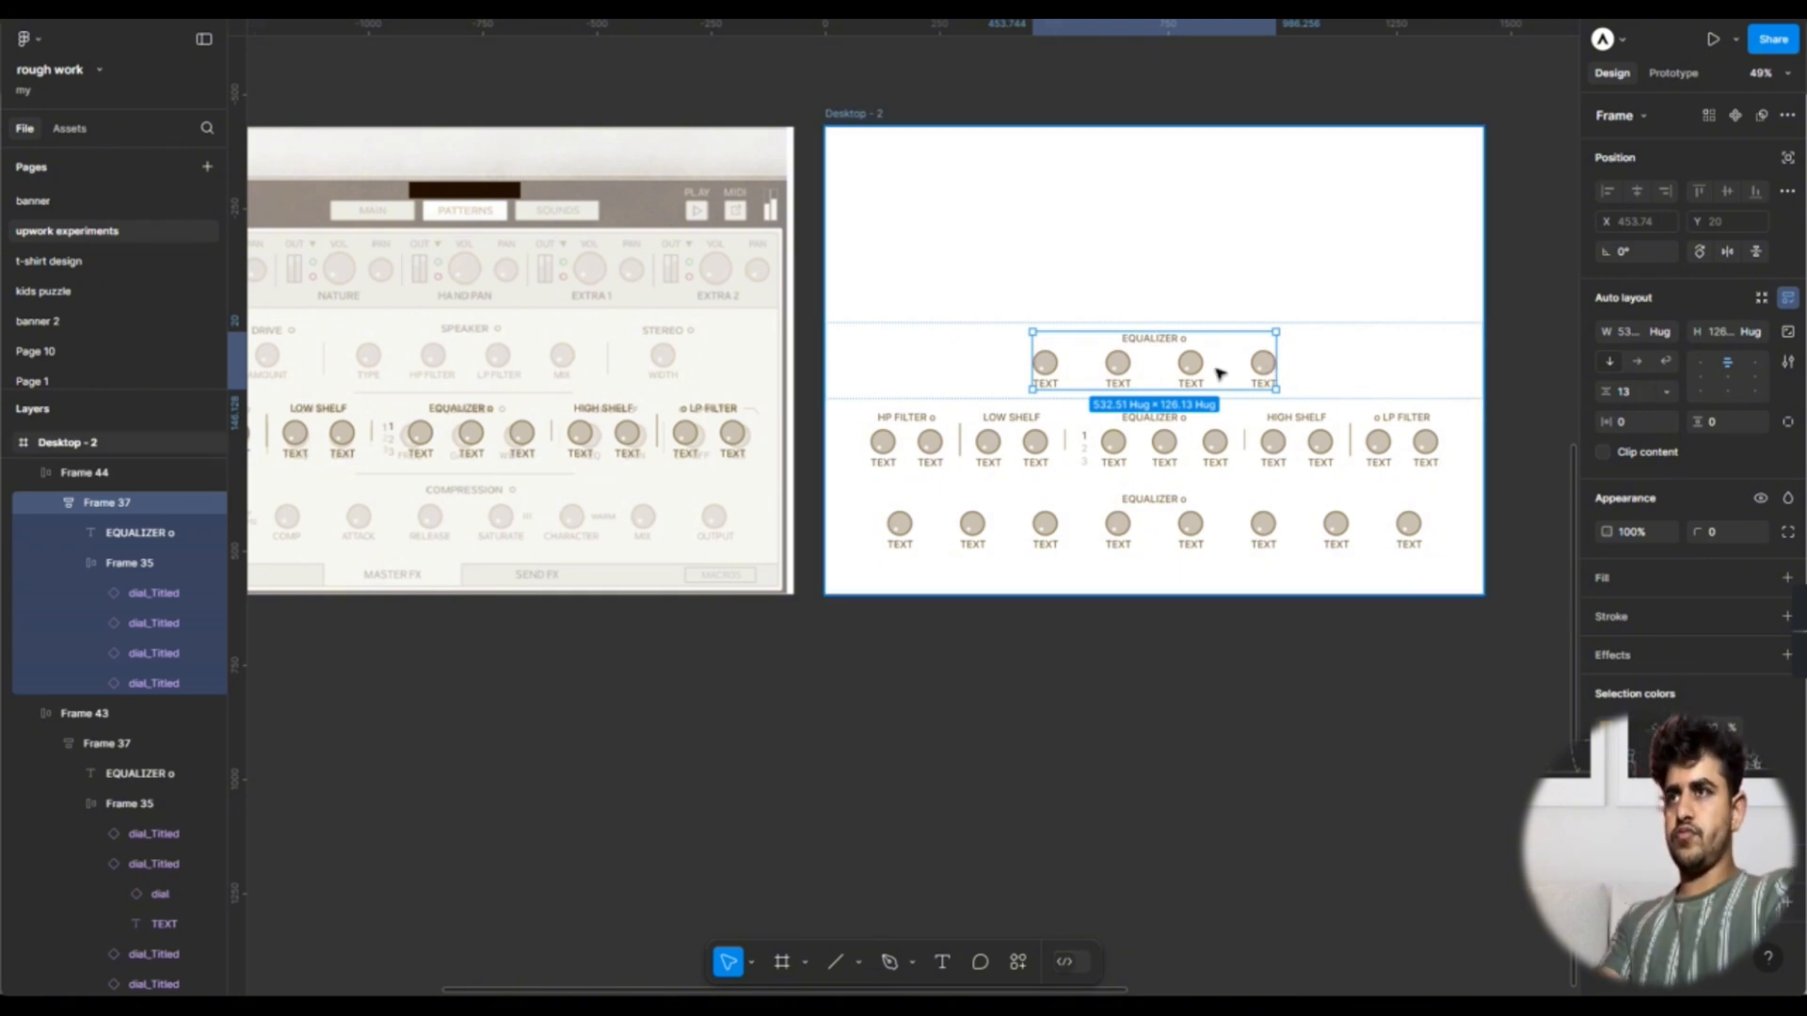
pyautogui.hotkey('ctrl', 'd')
pyautogui.doubleClick(1187, 380)
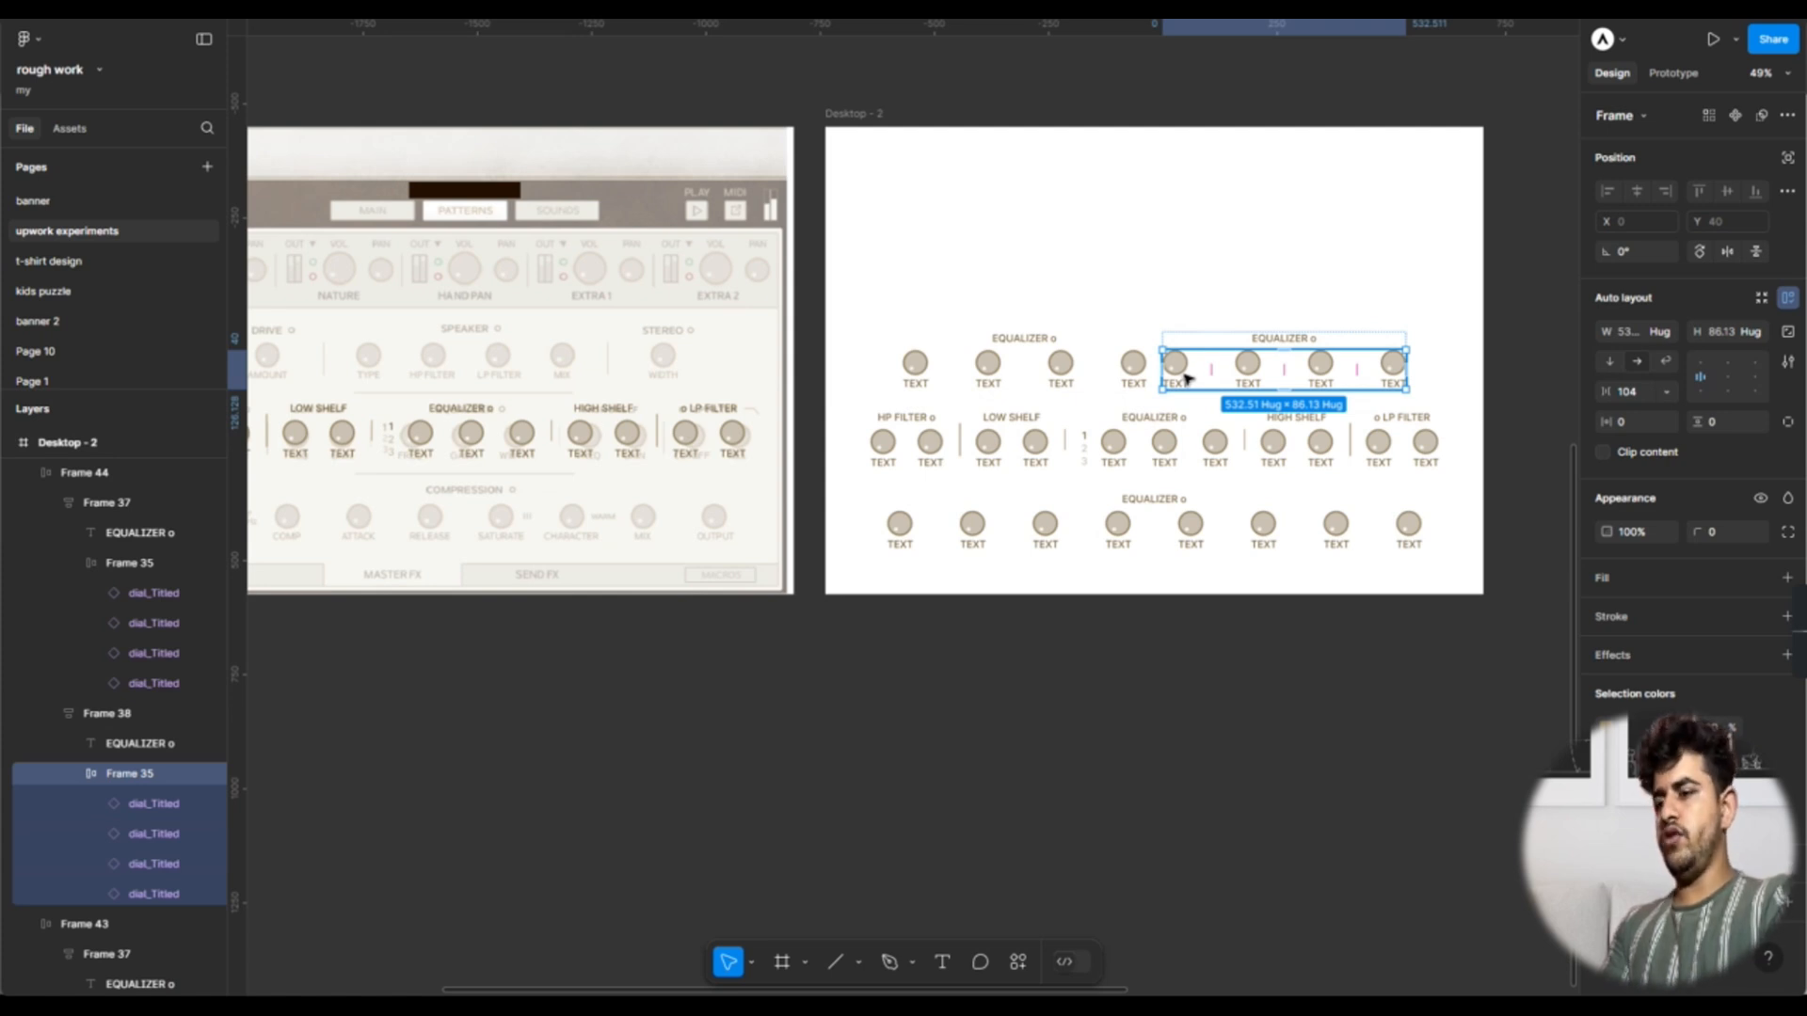
pyautogui.click(1187, 380)
pyautogui.keyDown('shift'); pyautogui.click(1244, 373); pyautogui.keyUp('shift')
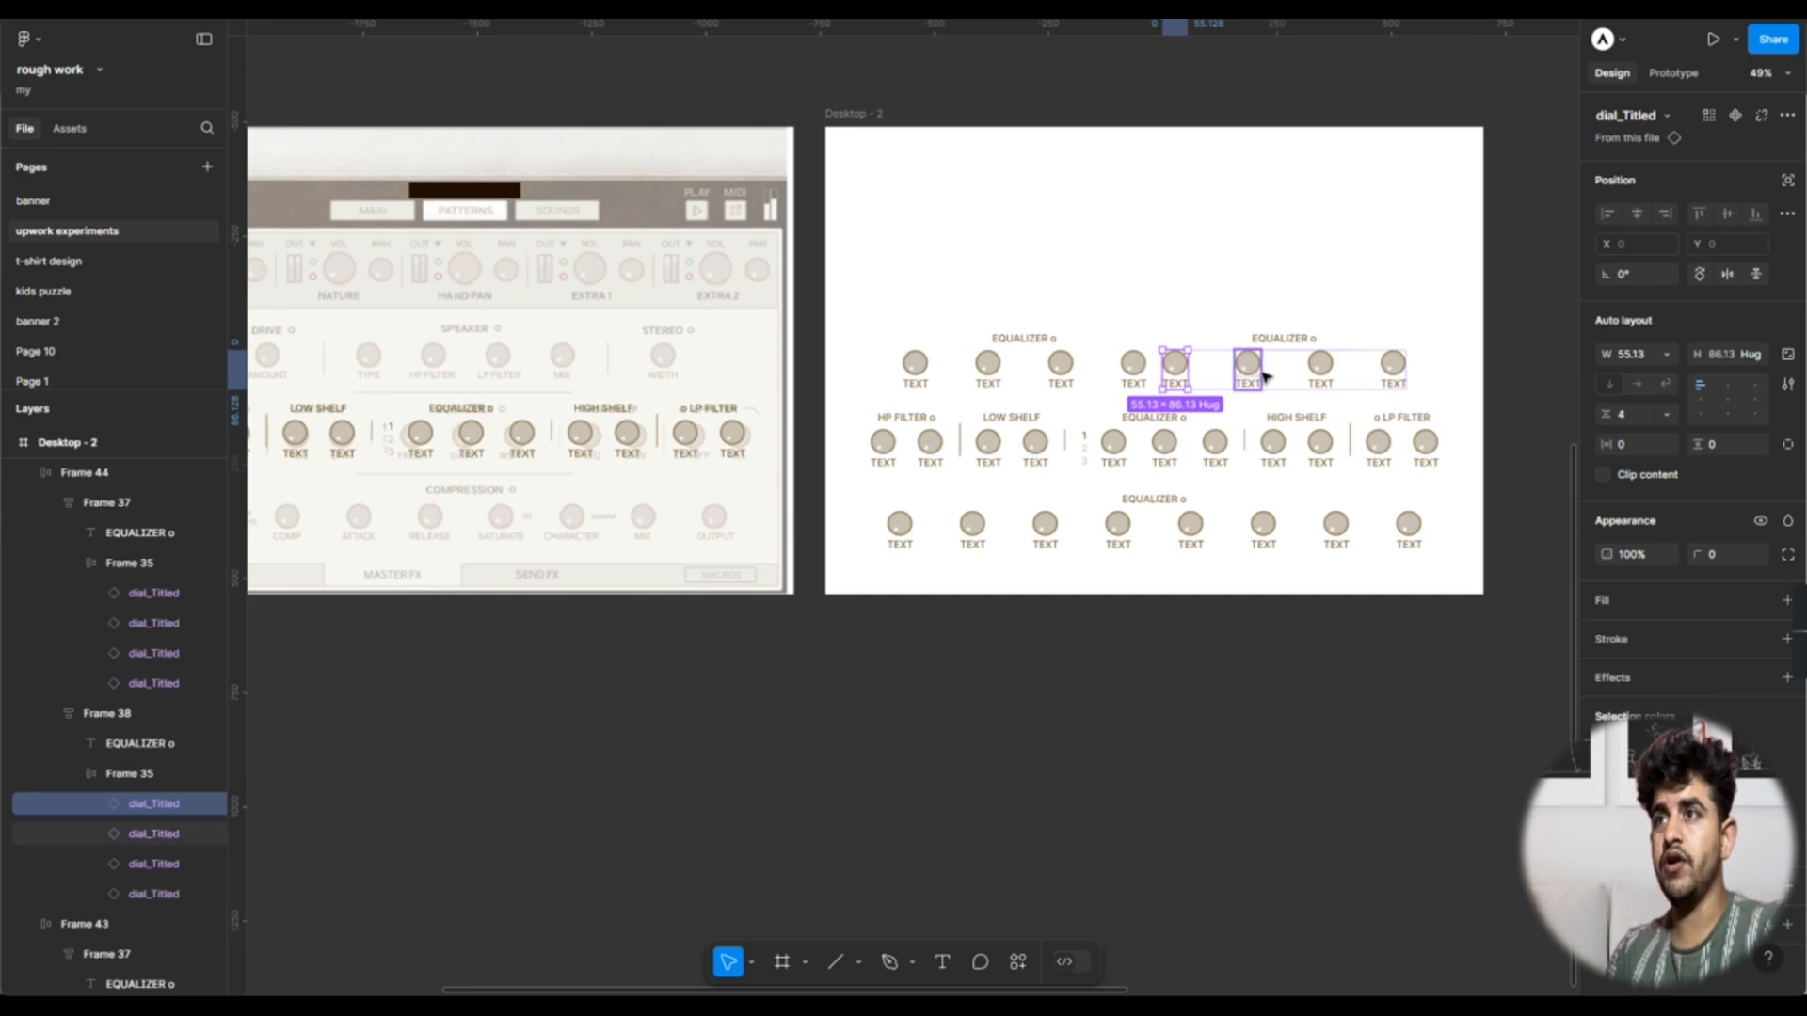
pyautogui.keyDown('shift'); pyautogui.click(1316, 373); pyautogui.keyUp('shift')
pyautogui.press('Delete')
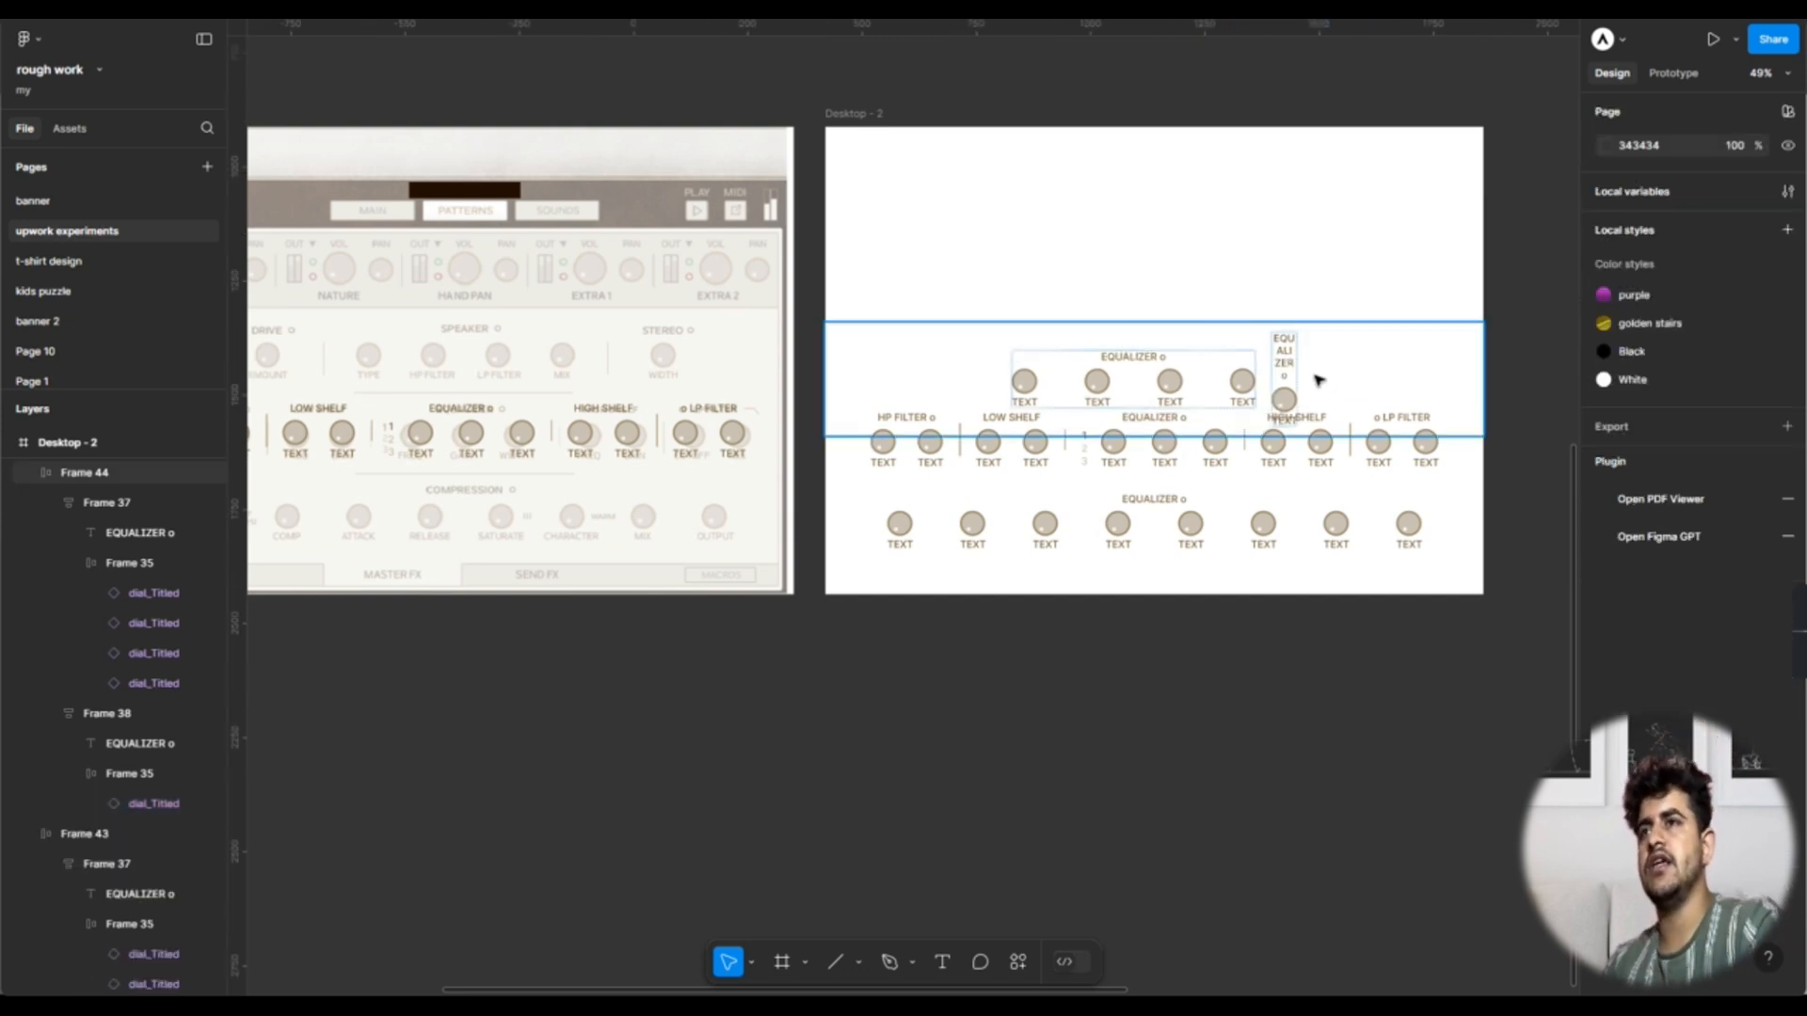
# Step: Ungroup the inner frame around the copied group's single dial so the dial sits directly under its title
pyautogui.click(1290, 403)
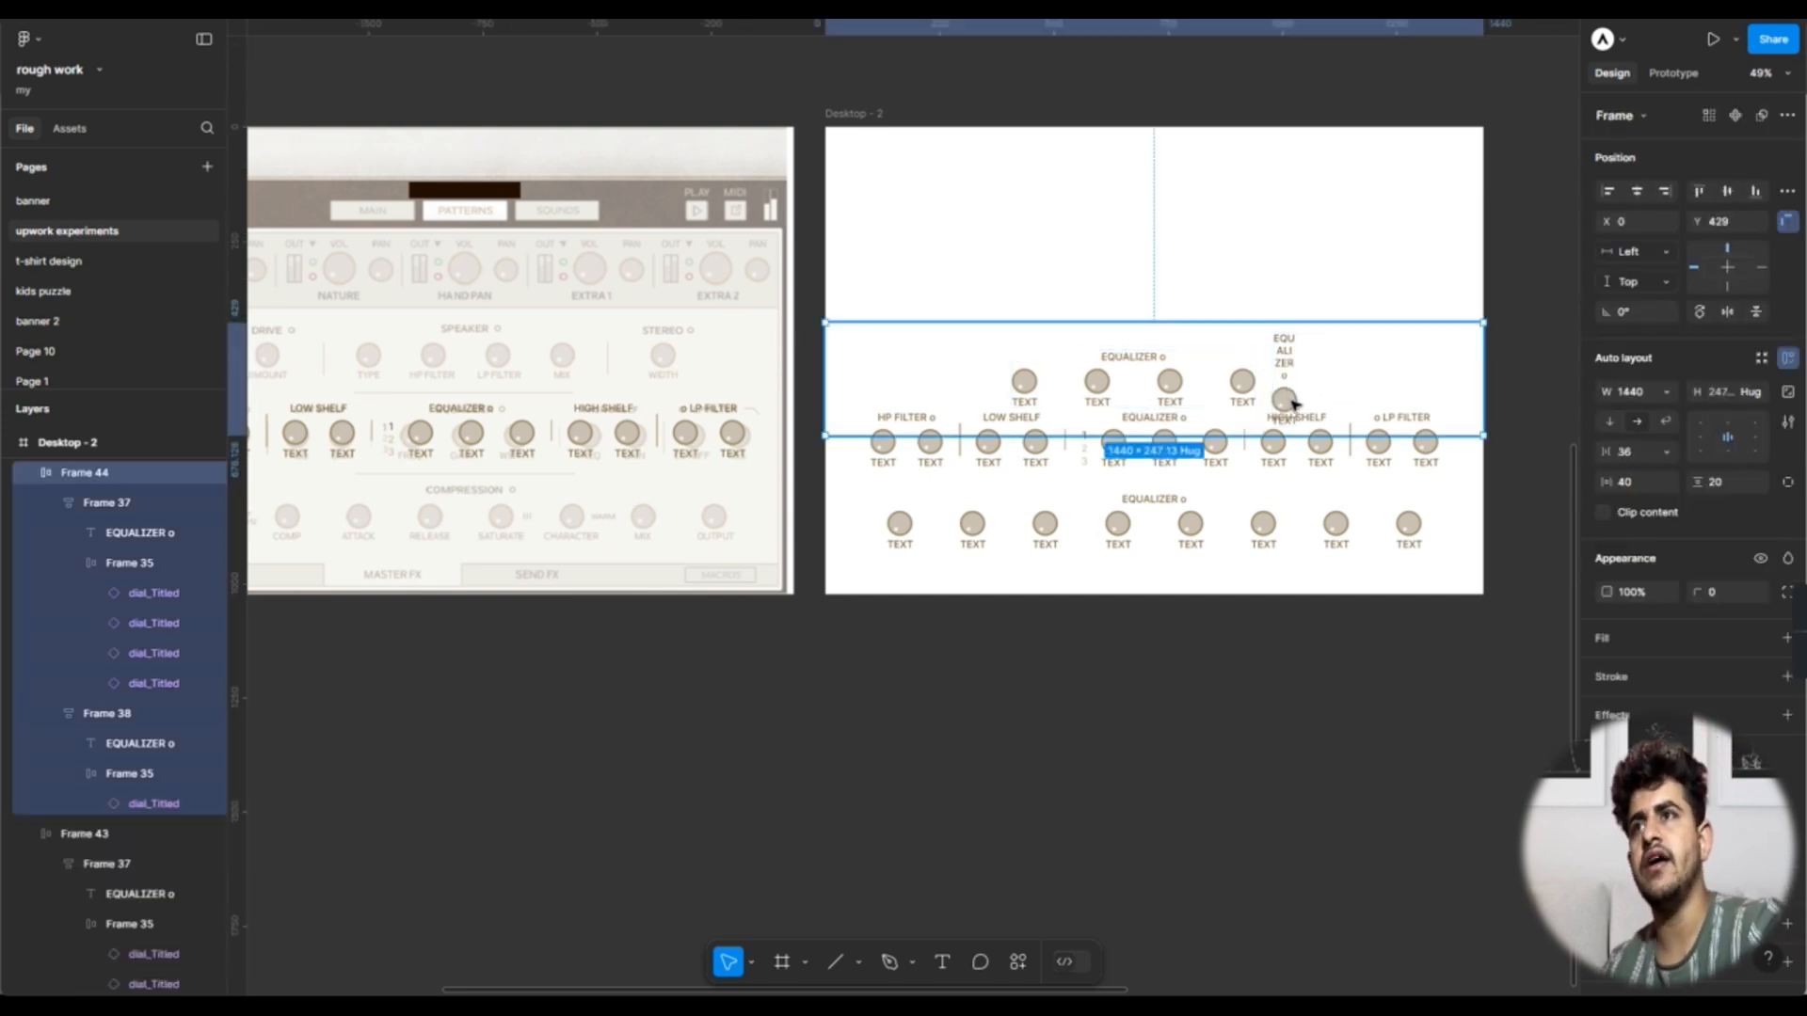
pyautogui.doubleClick(1291, 402)
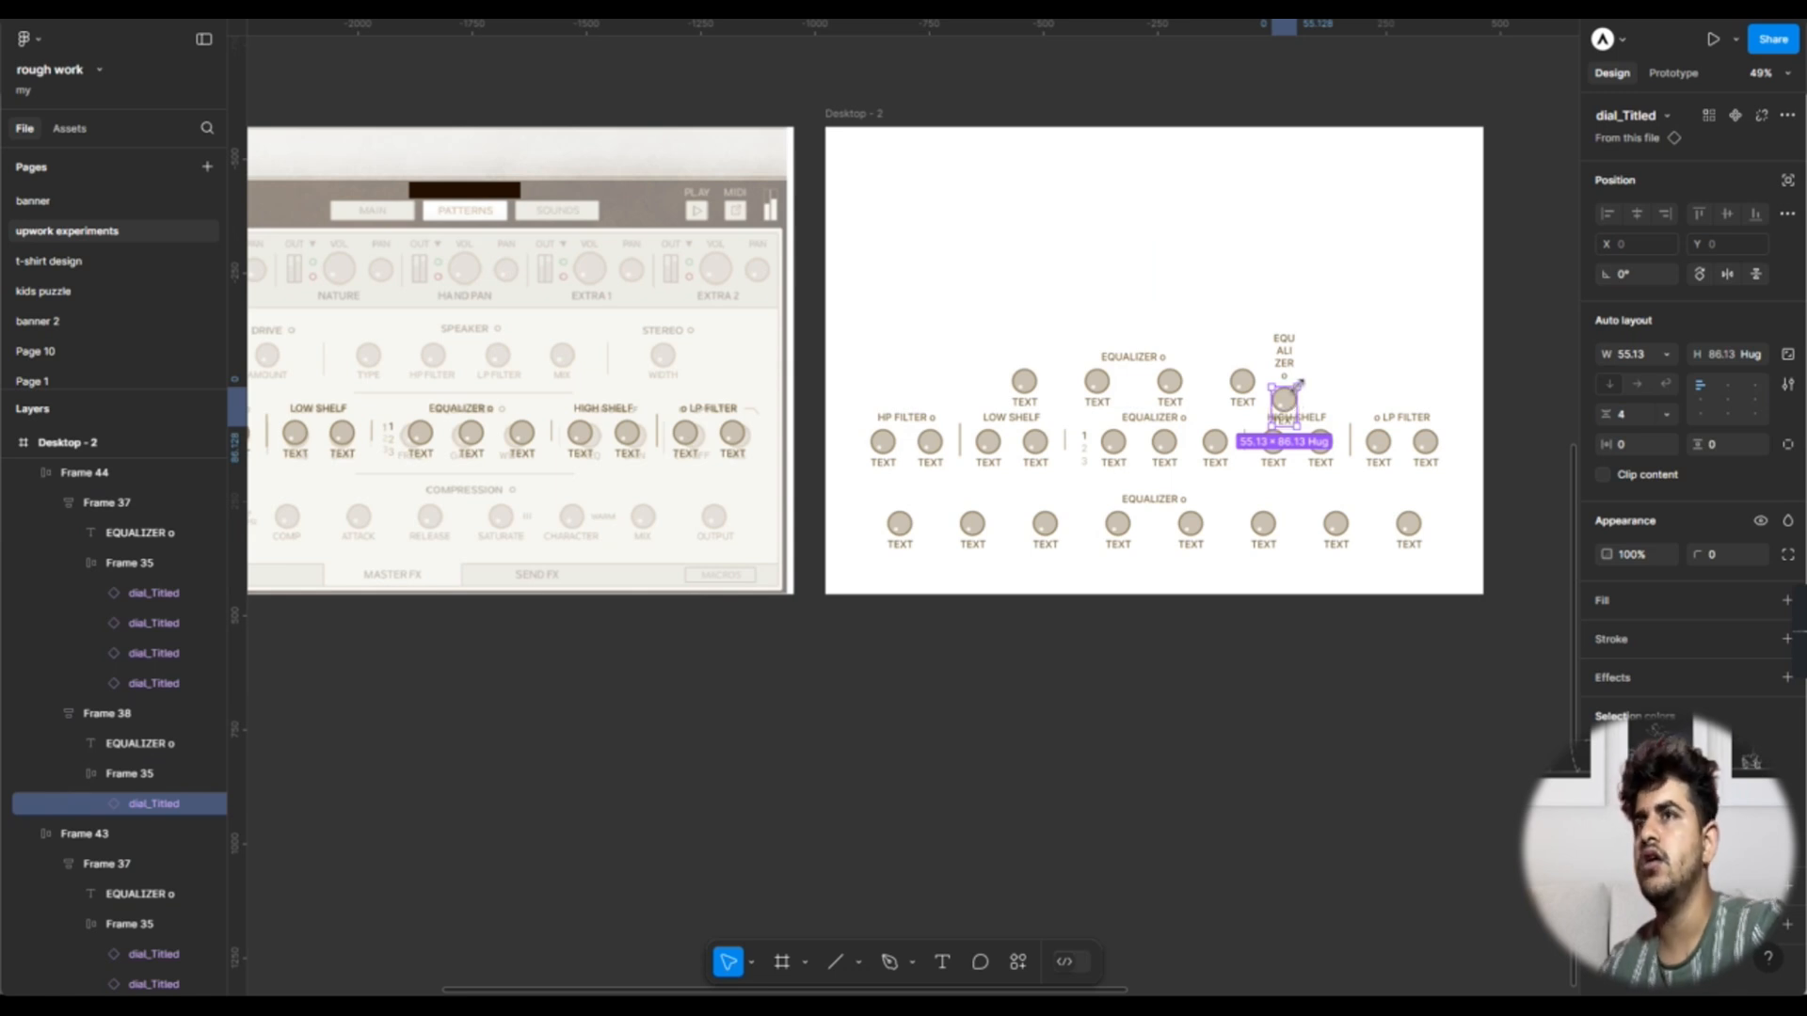
pyautogui.click(1295, 374)
pyautogui.doubleClick(1291, 395)
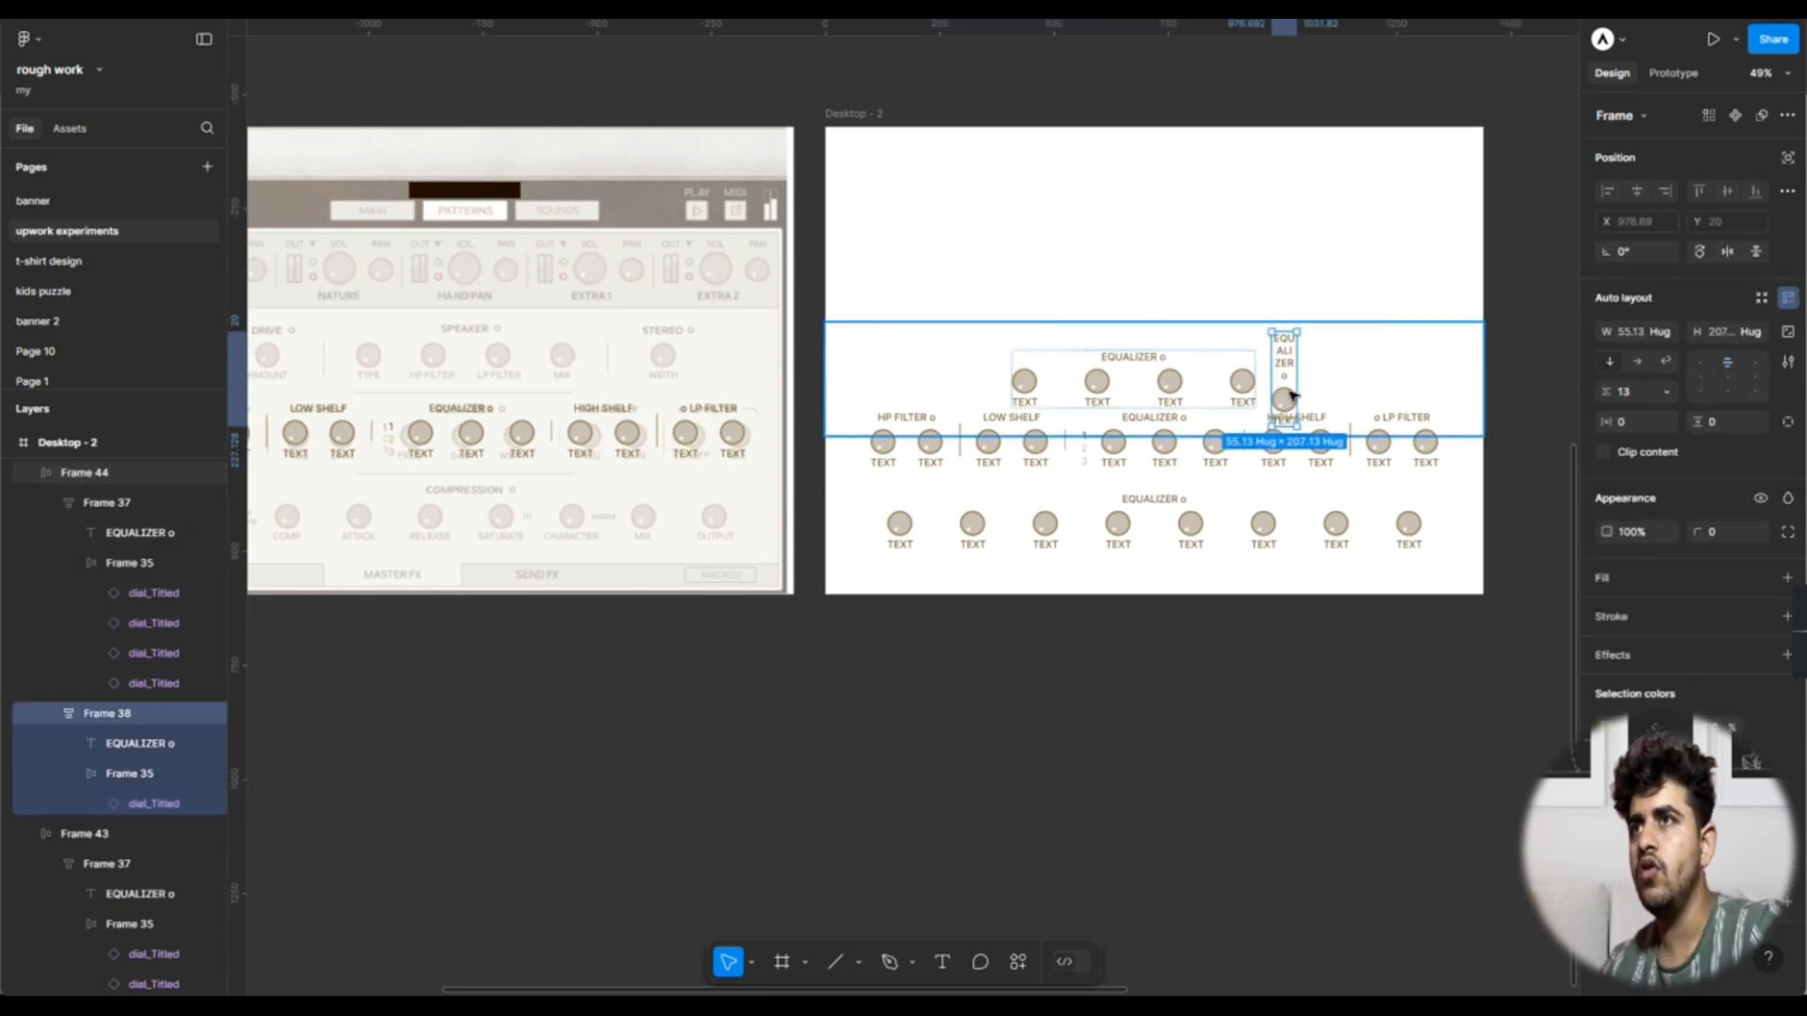
pyautogui.doubleClick(1291, 396)
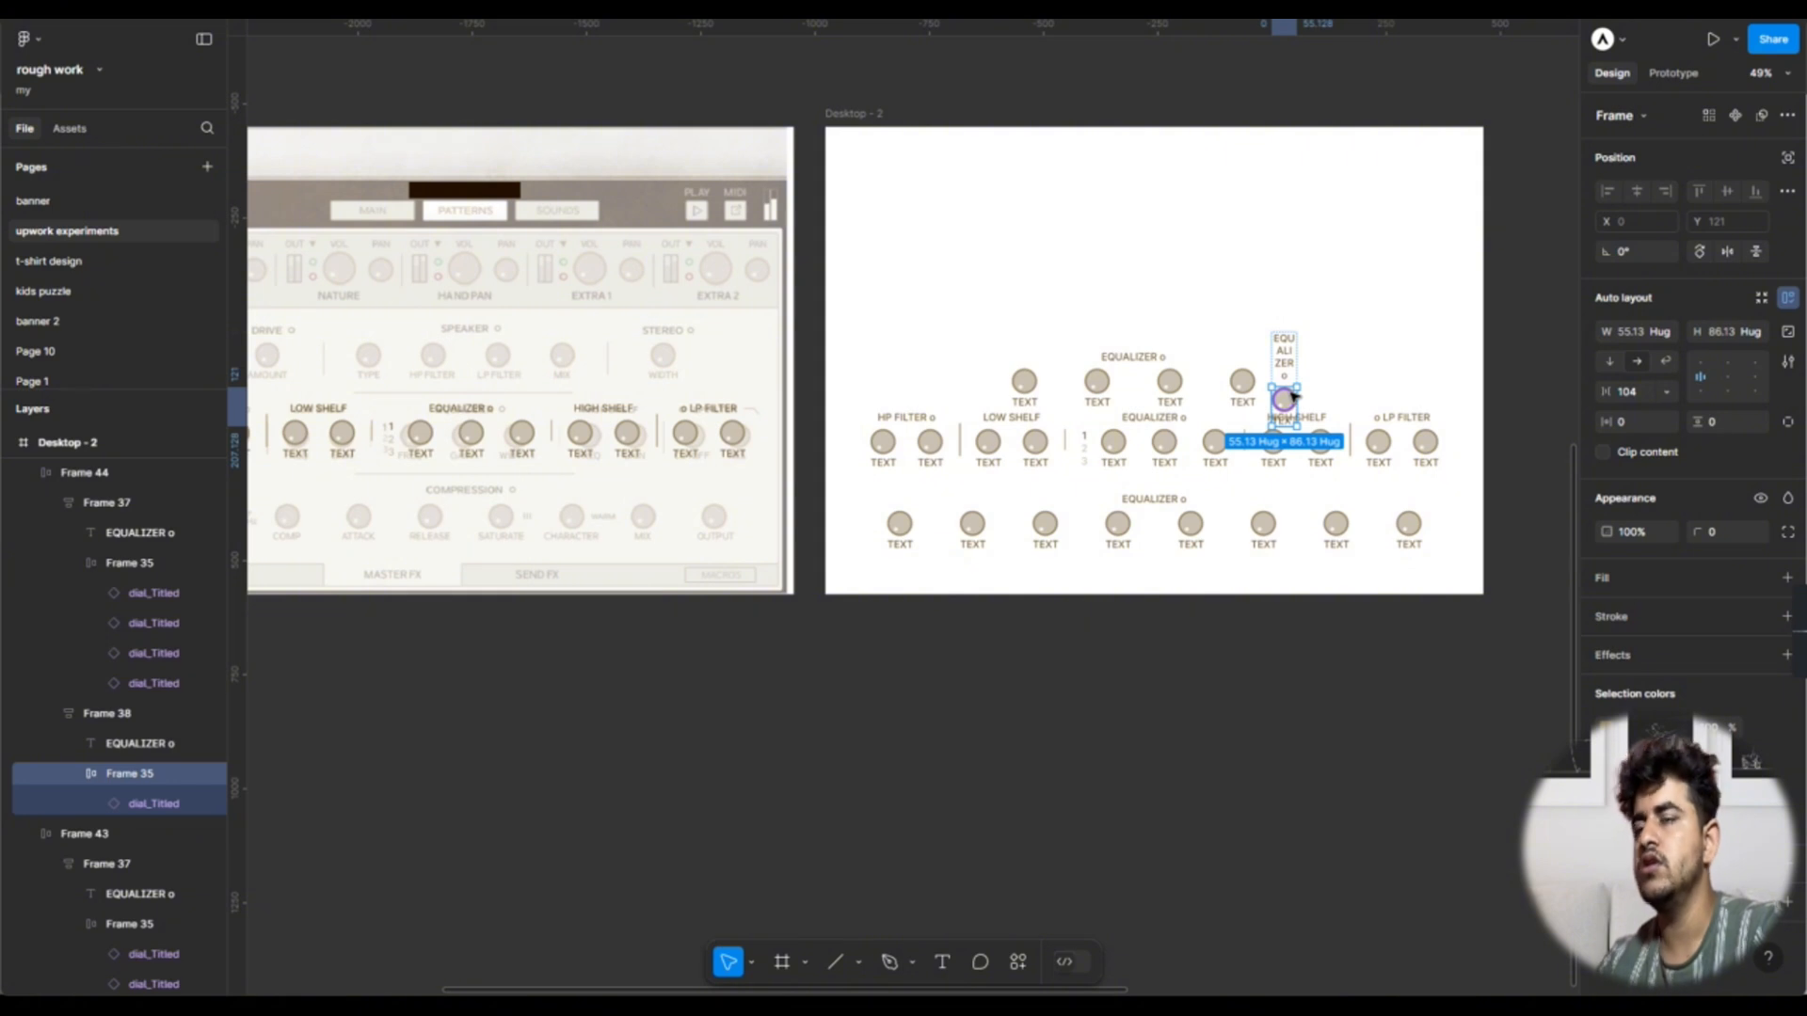
pyautogui.hotkey('ctrl', 'shift', 'g')
# Step: Make the single-dial group's EQUALIZER title hug its text width so it fits on one line, and select that group
pyautogui.click(1313, 368)
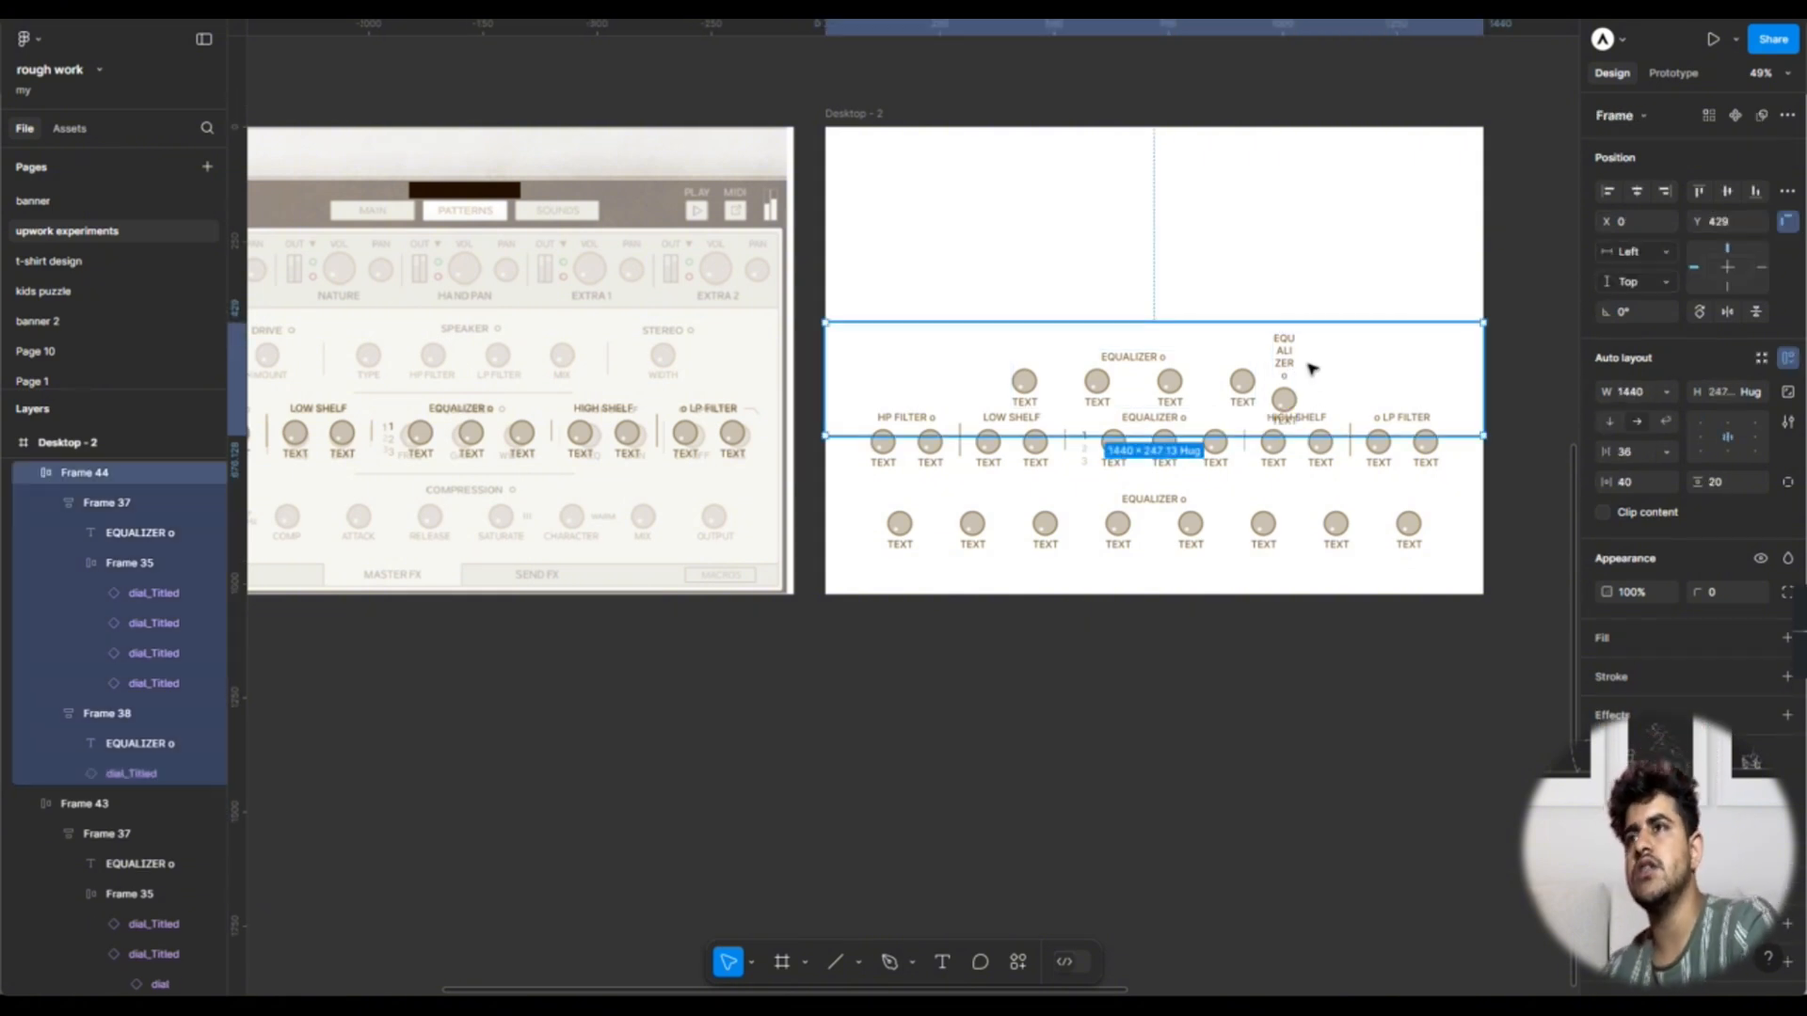
pyautogui.doubleClick(1287, 362)
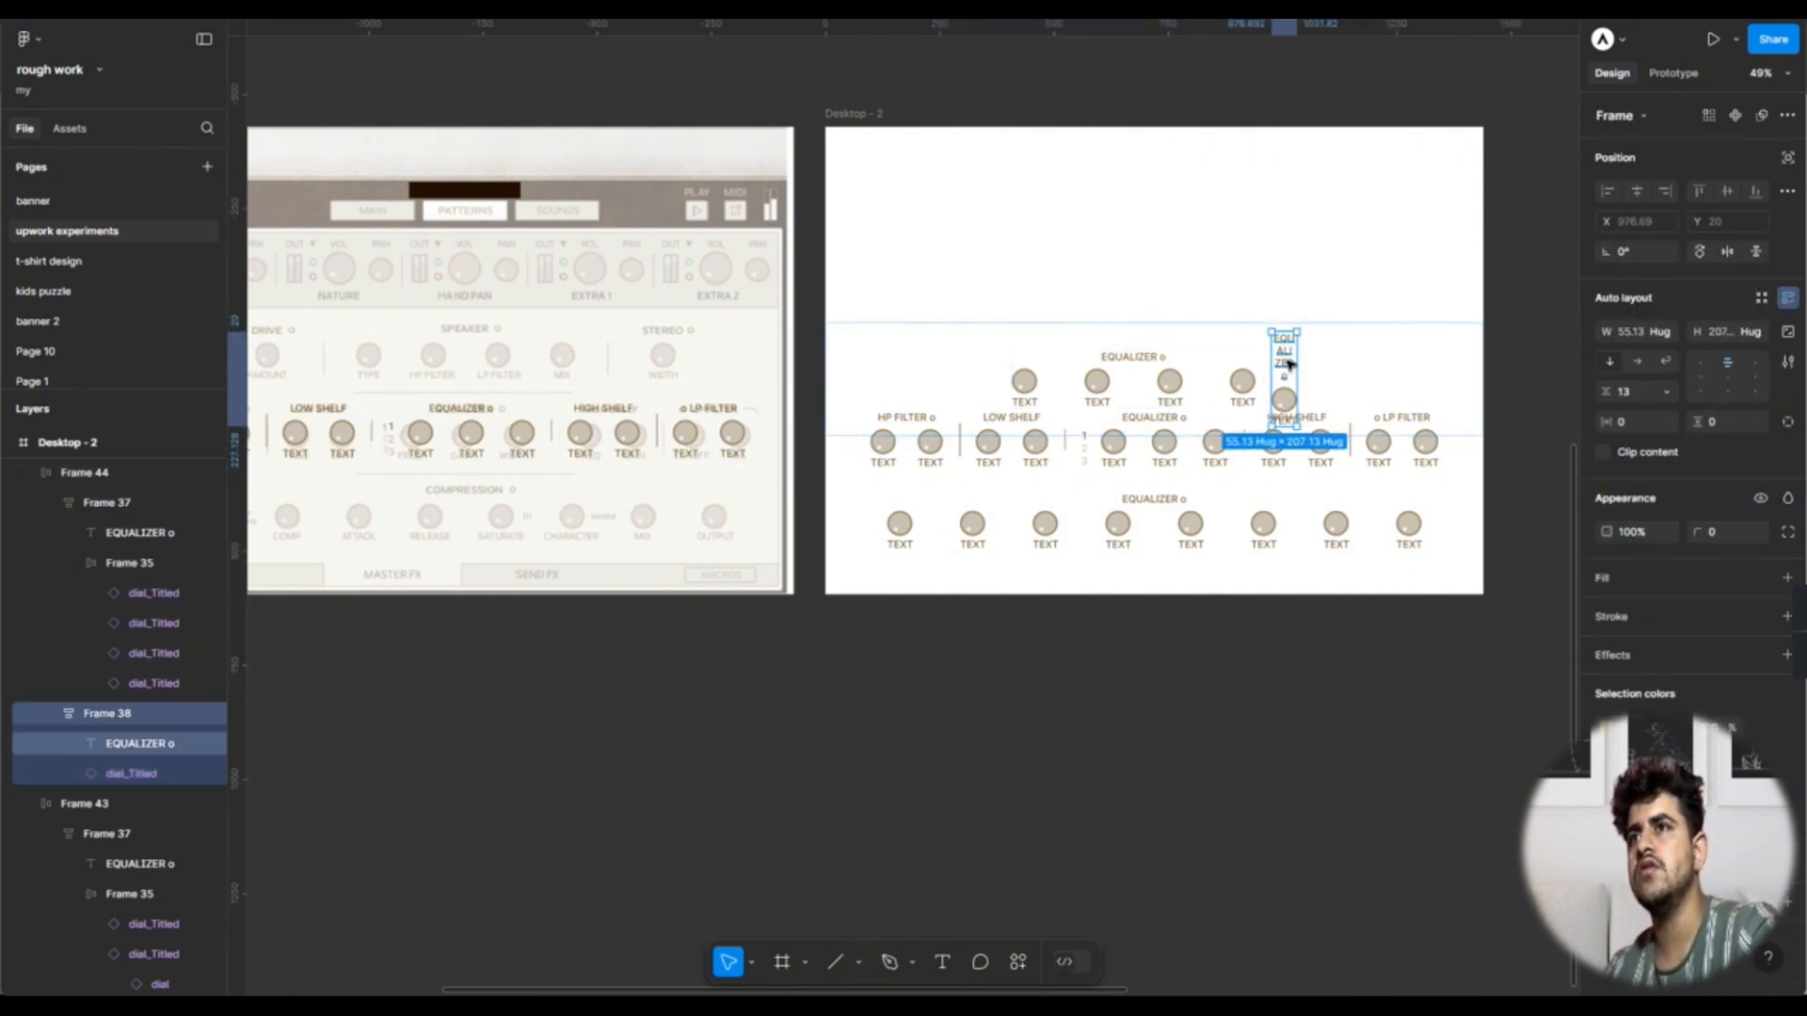
pyautogui.doubleClick(1292, 364)
pyautogui.doubleClick(1299, 354)
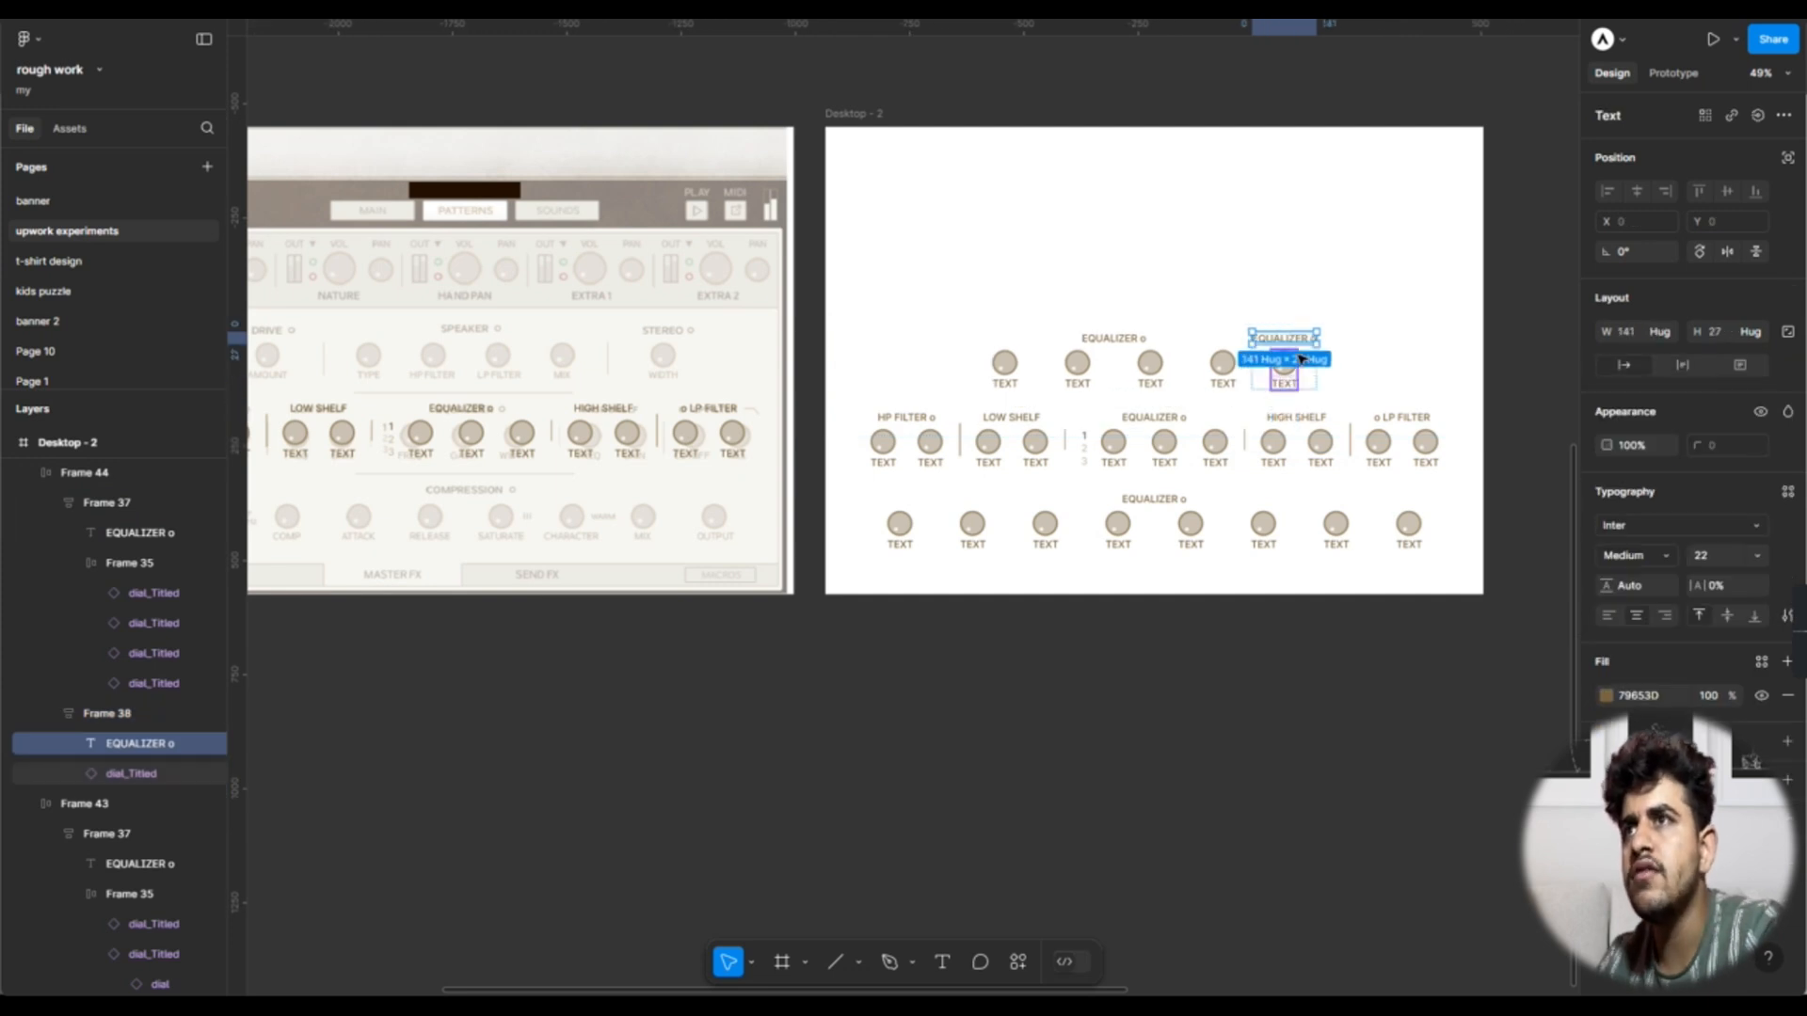
pyautogui.press('Escape')
pyautogui.press('Escape')
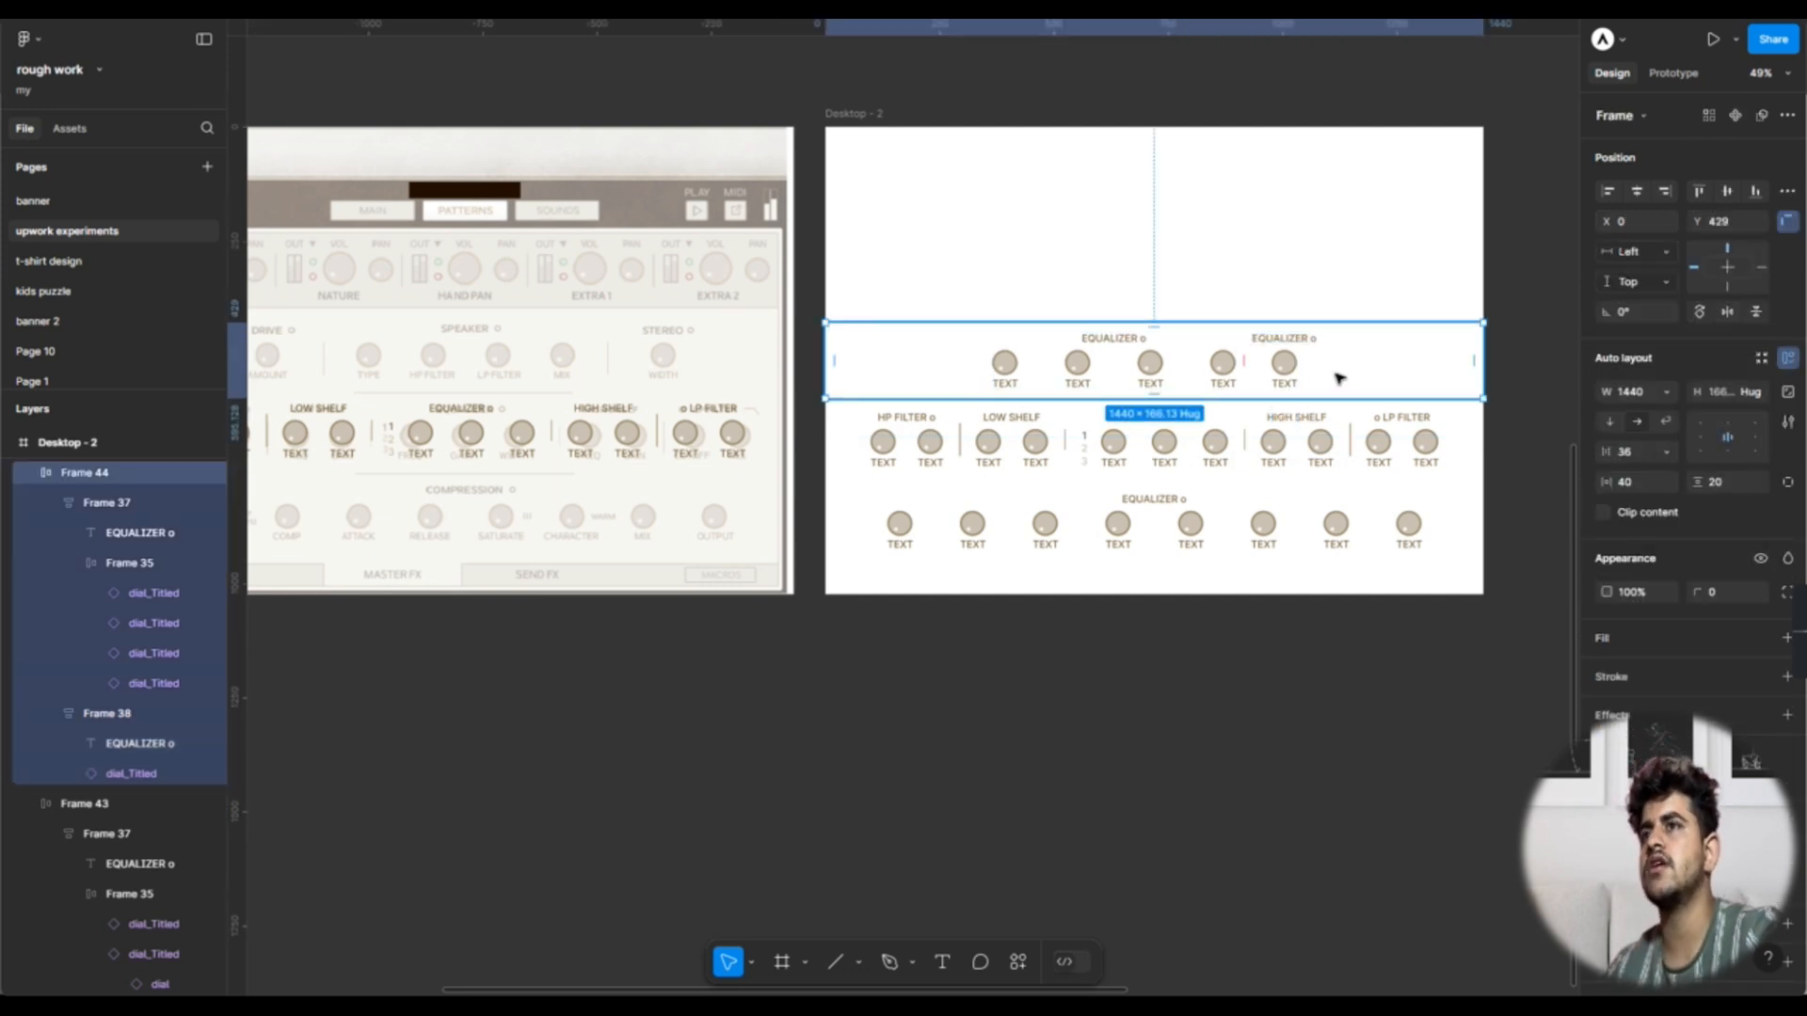
pyautogui.click(1283, 372)
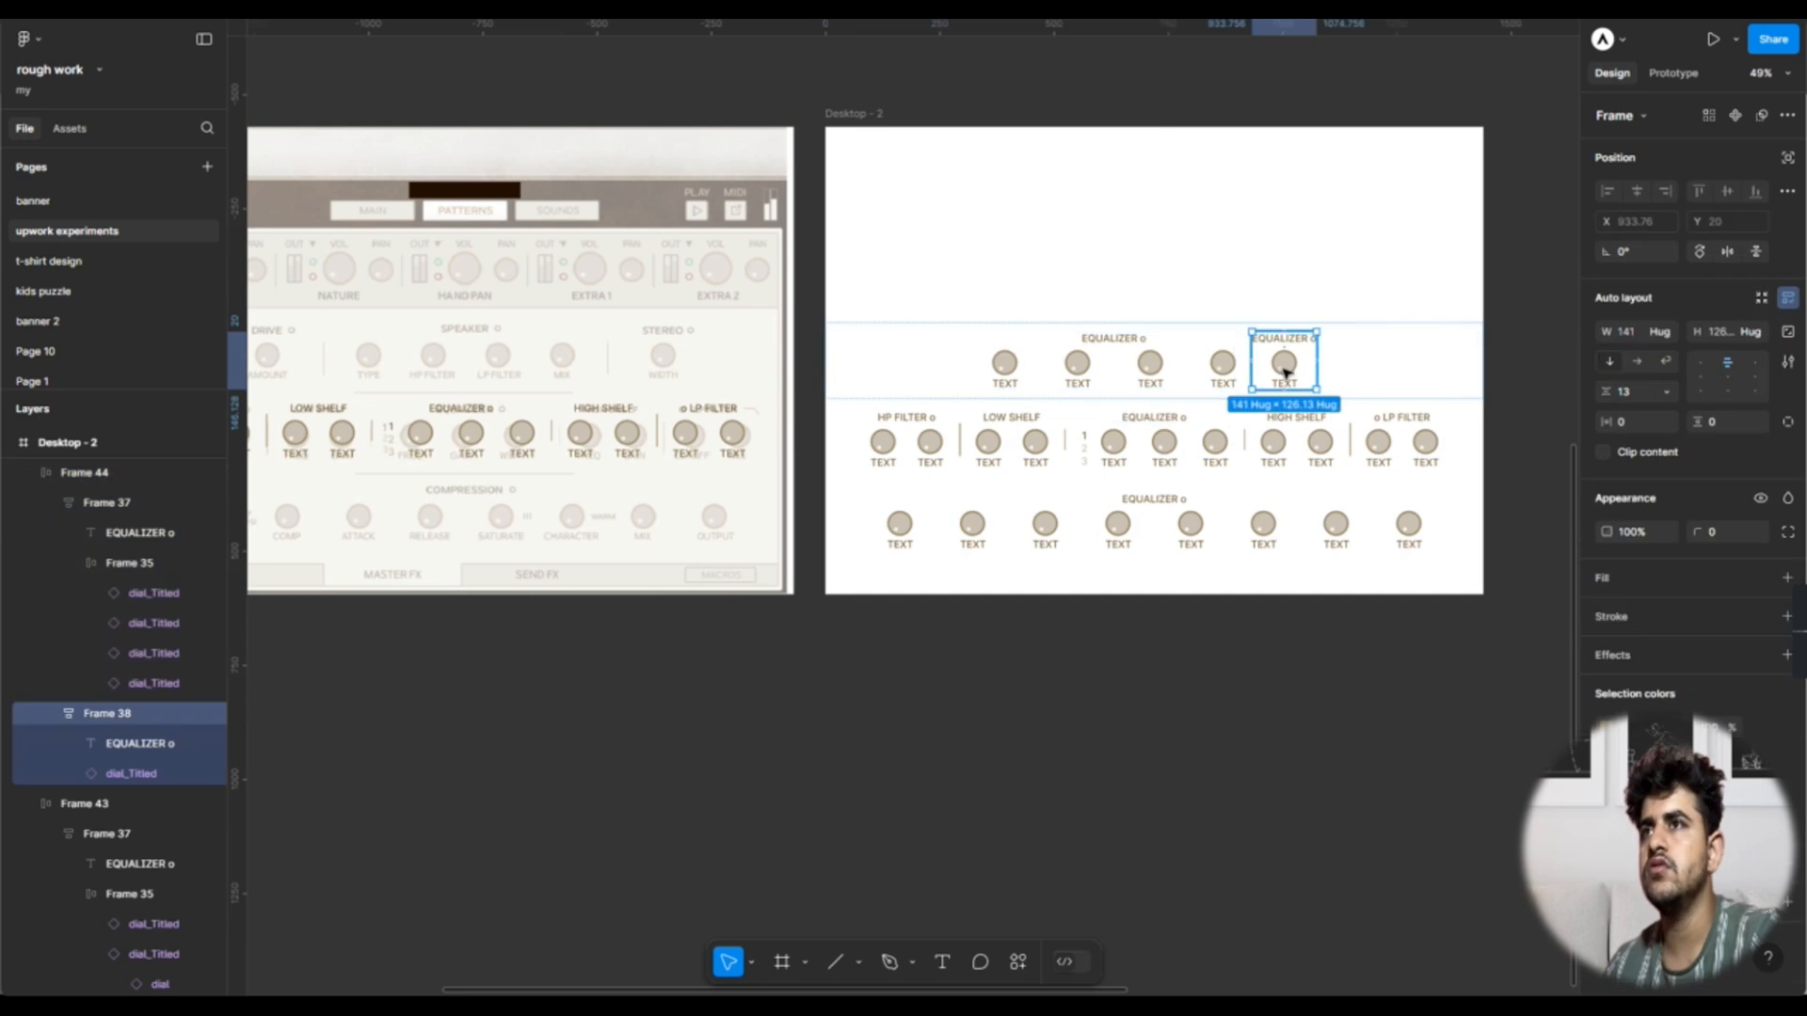
# Step: Duplicate the single-dial EQUALIZER group in the upper row and move the copy to the start of the row
pyautogui.hotkey('ctrl', 'd')
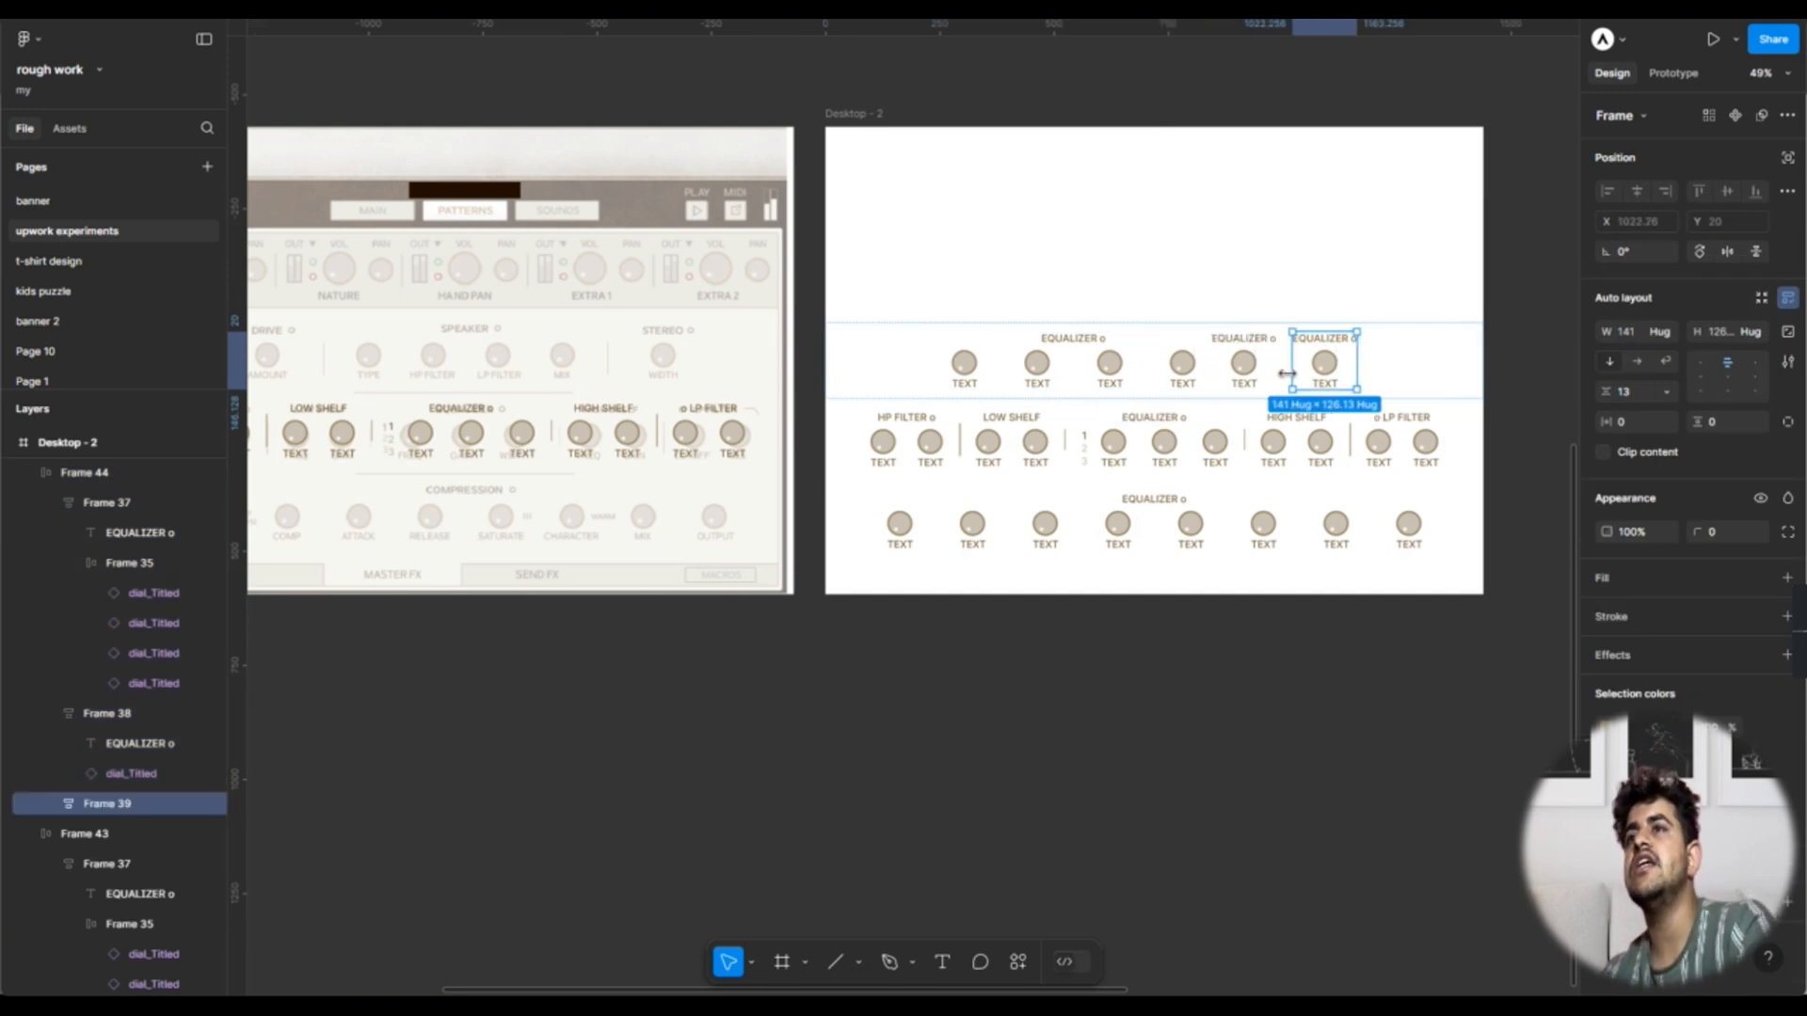
pyautogui.press('Left')
pyautogui.press('Left')
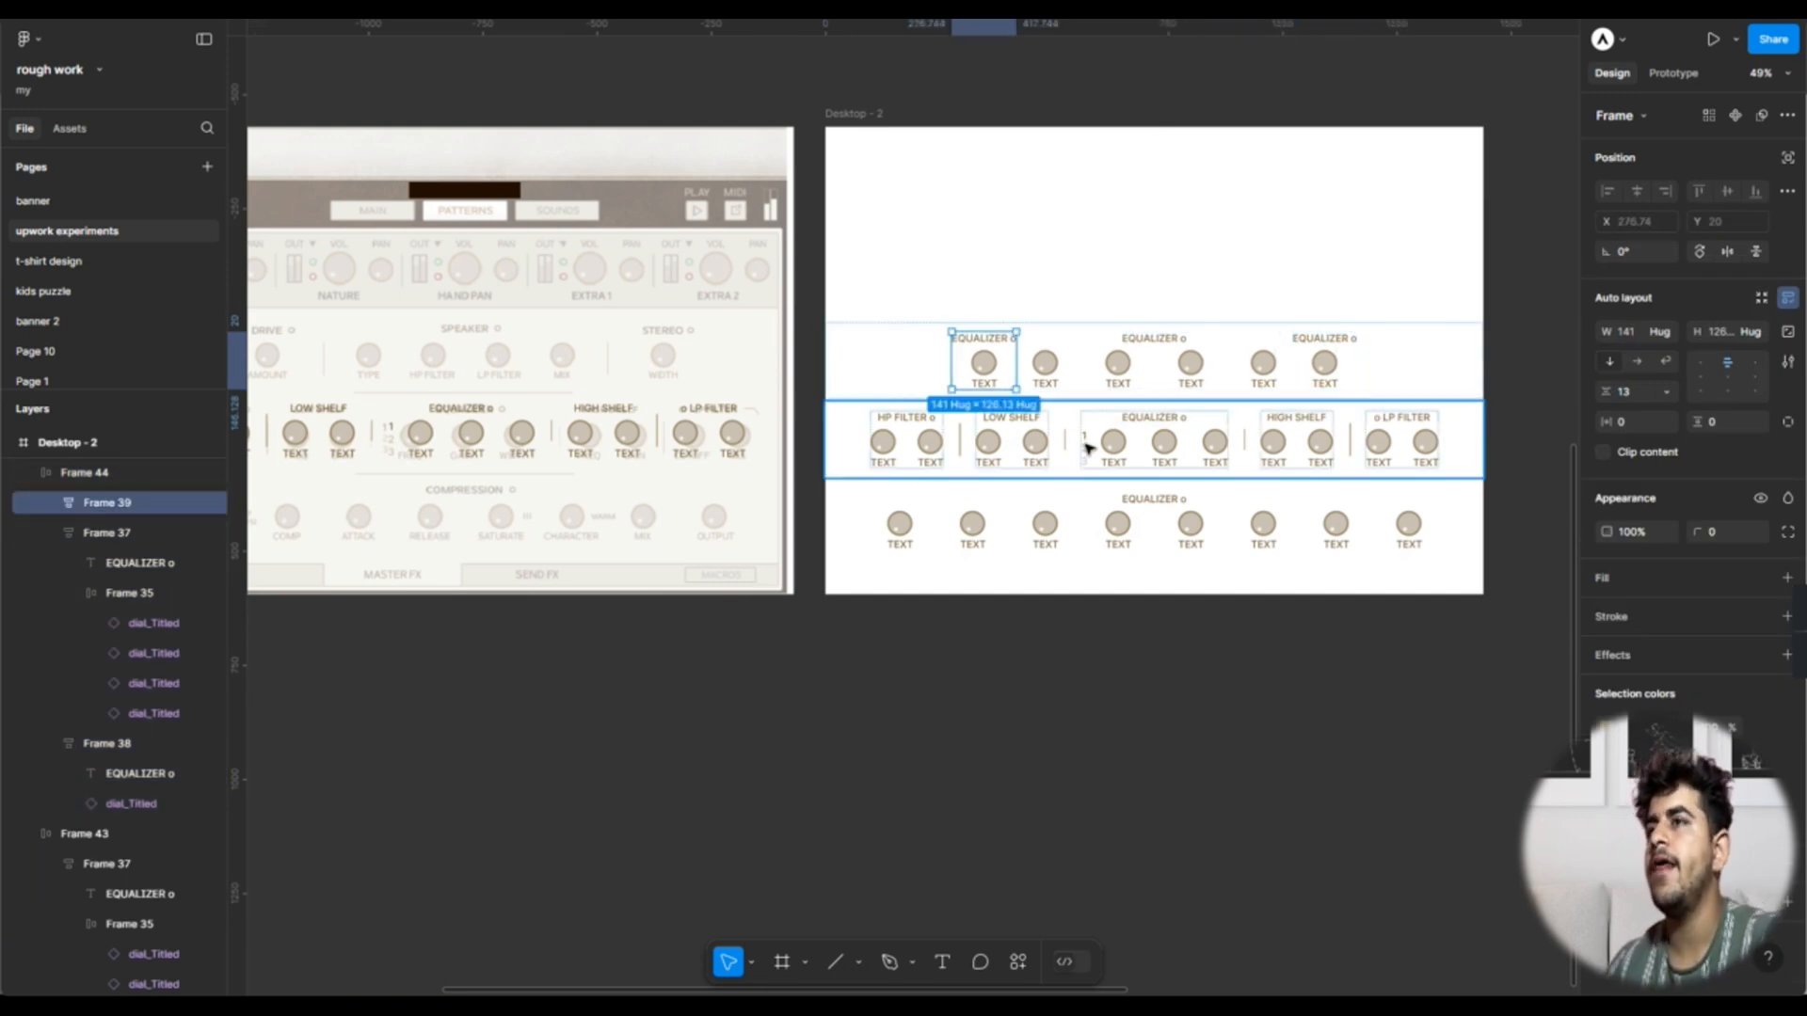
# Step: Copy the filter row's vertical divider line into the upper row so one stands on each side of the four-dial group
pyautogui.click(962, 452)
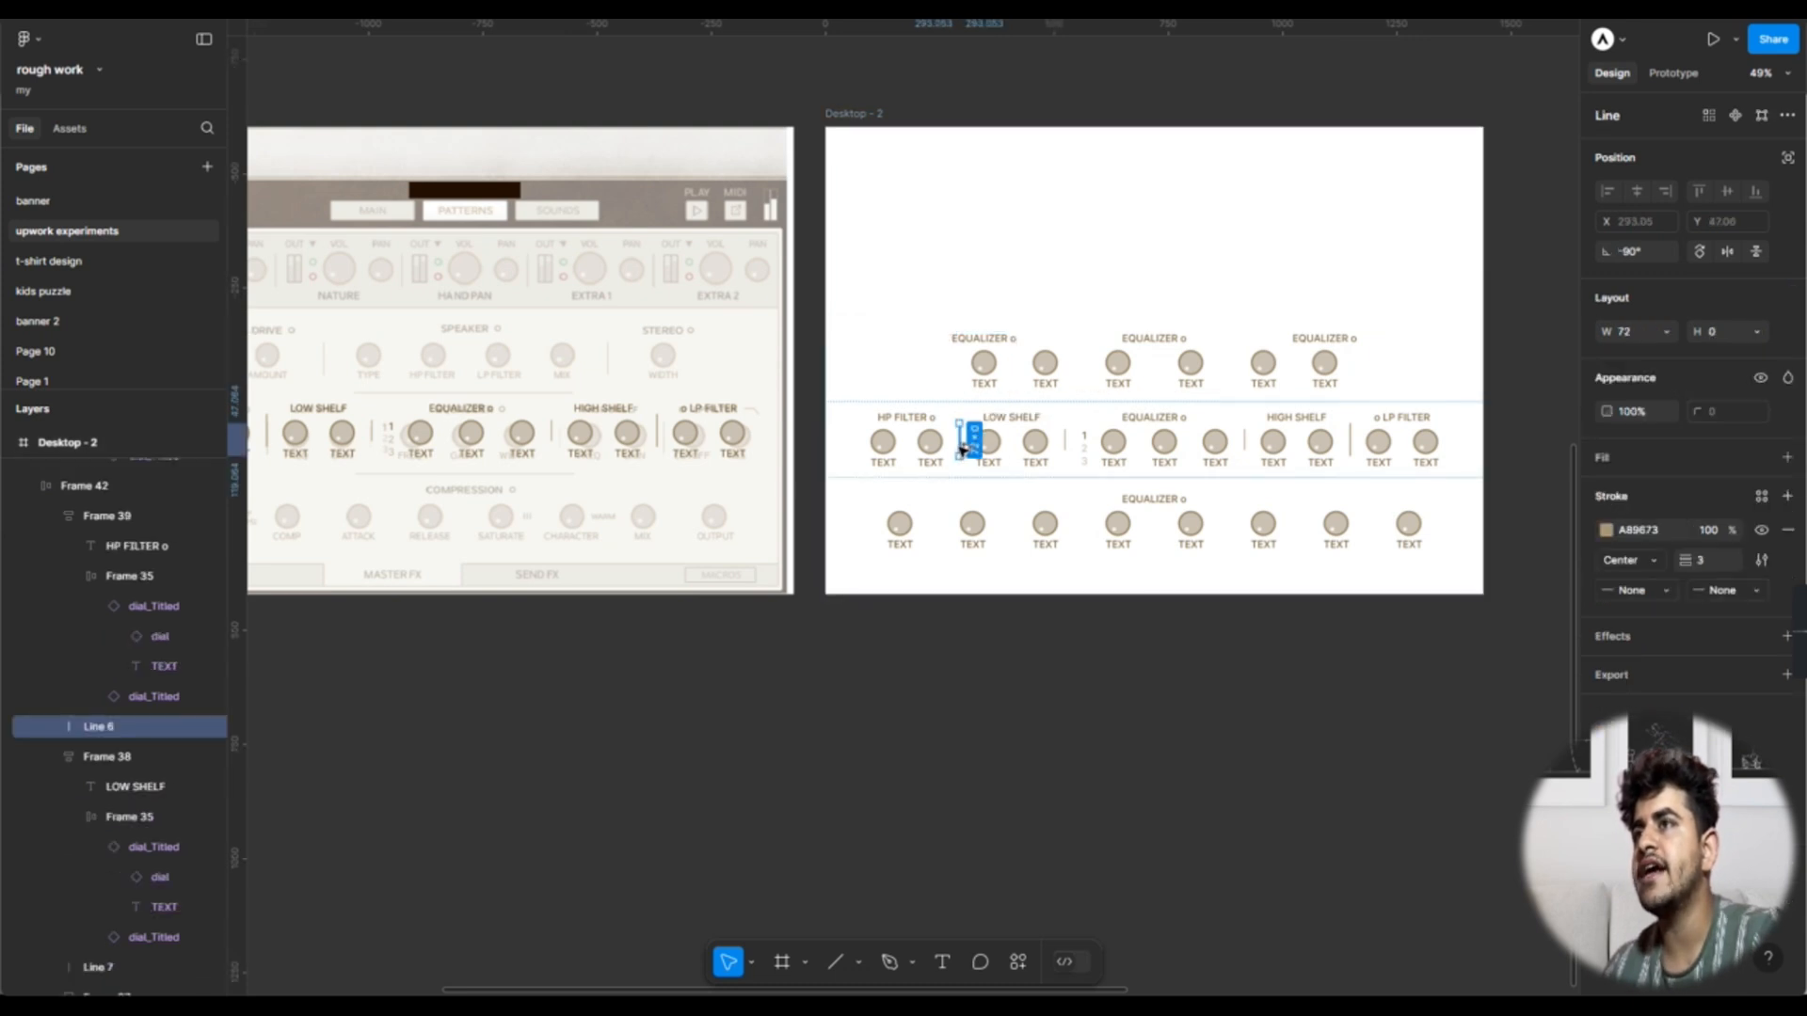
pyautogui.moveTo(1027, 366); pyautogui.dragTo(1028, 371)
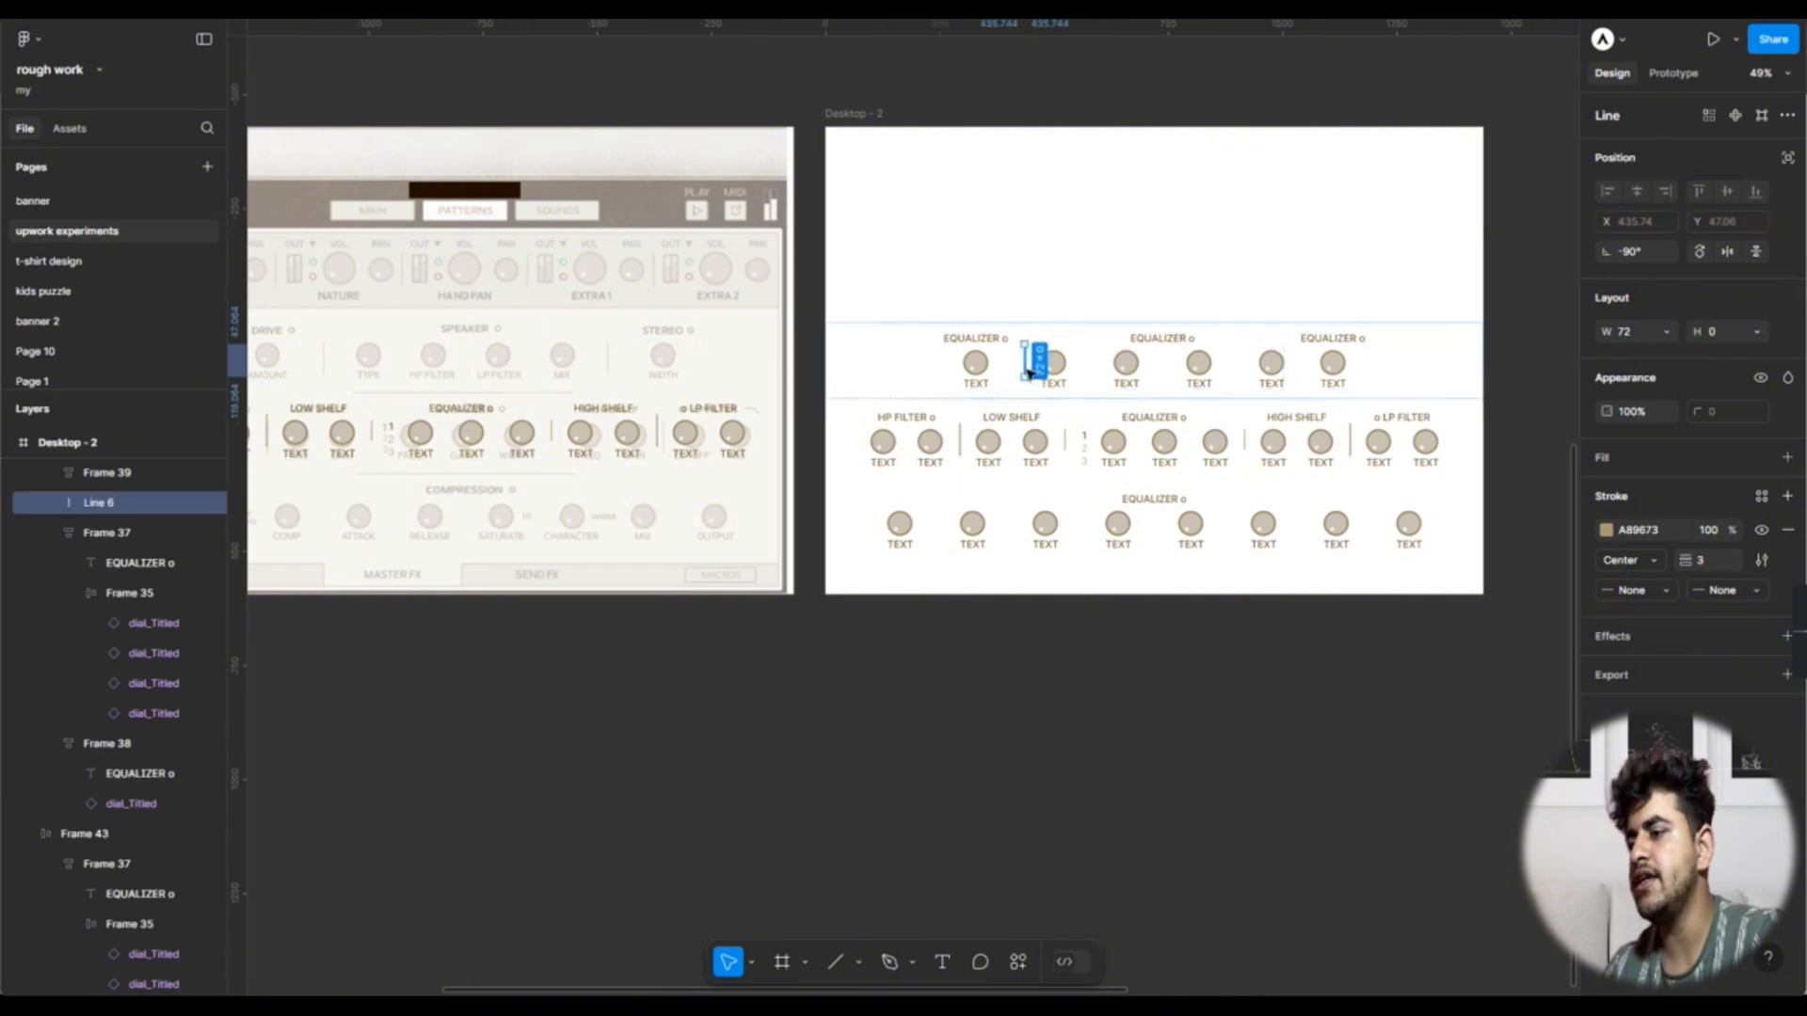
pyautogui.hotkey('ctrl', 'd')
pyautogui.press('Right')
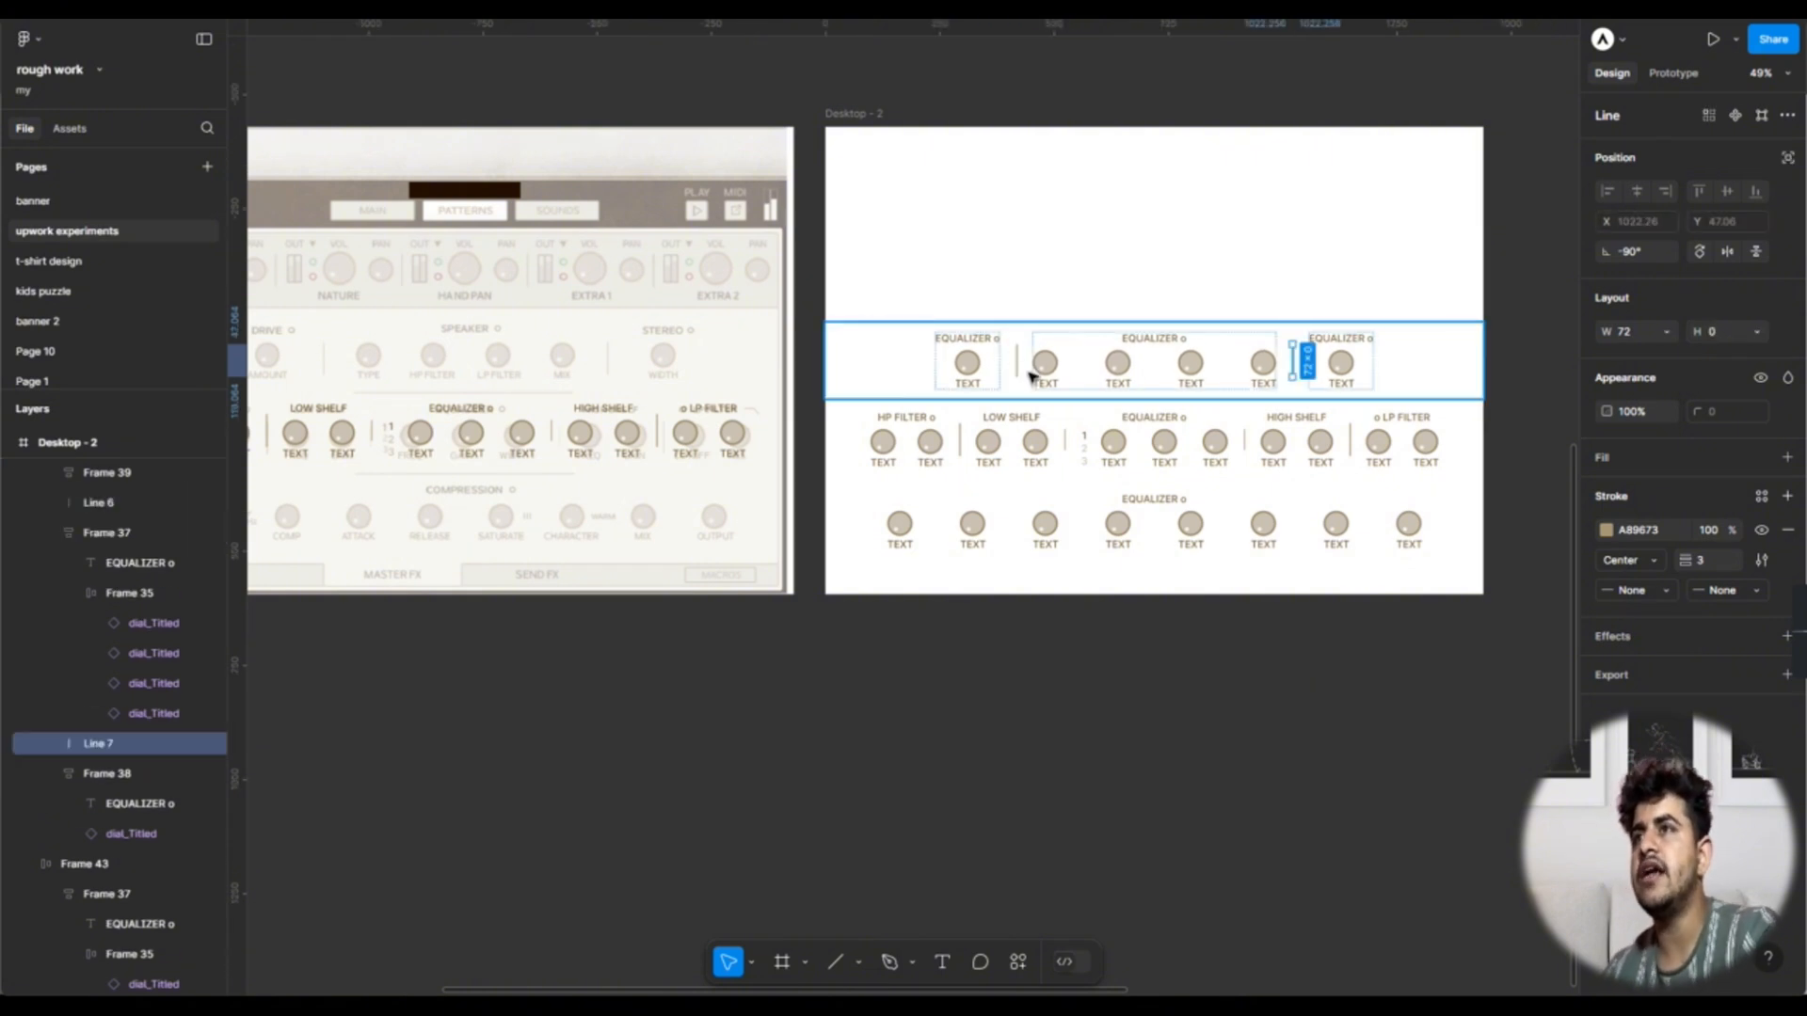
pyautogui.click(1169, 746)
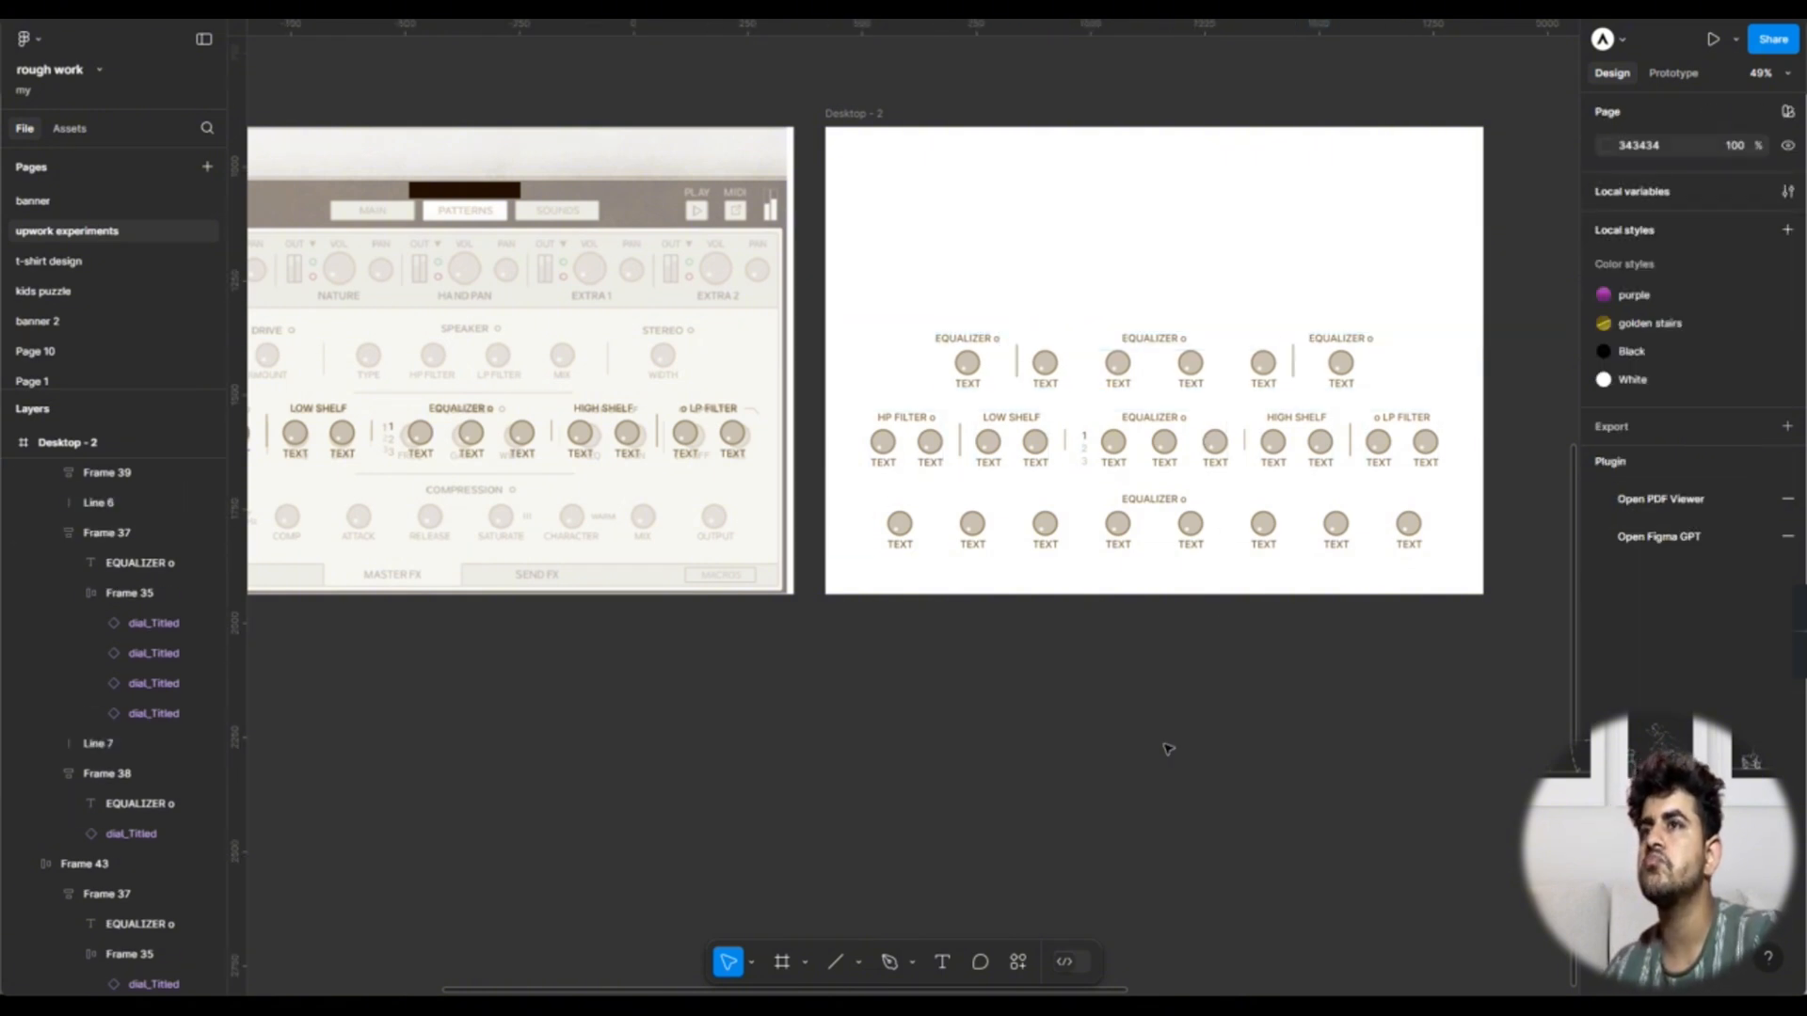
# Step: Set the spacing between the upper row's groups and dividers to 52
pyautogui.scroll(-3, 1169, 748)
pyautogui.scroll(-1, 1169, 750)
pyautogui.hscroll(-1, 1168, 750)
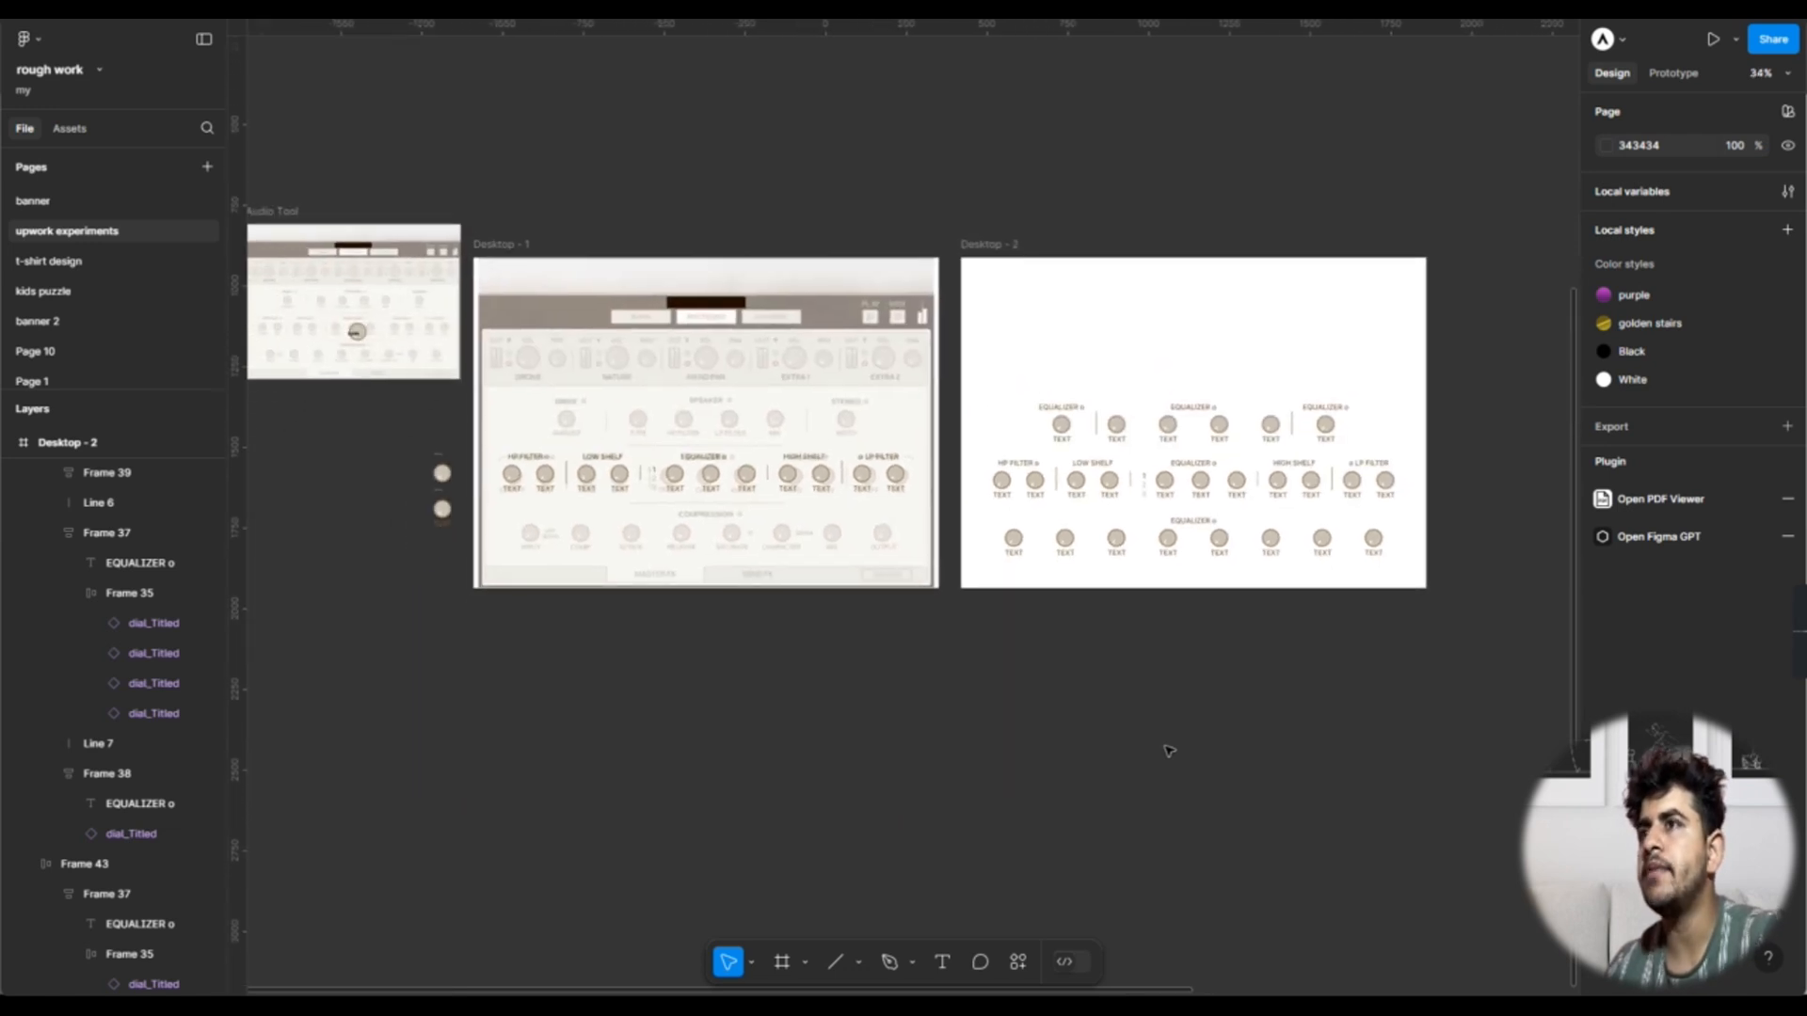
pyautogui.click(1156, 428)
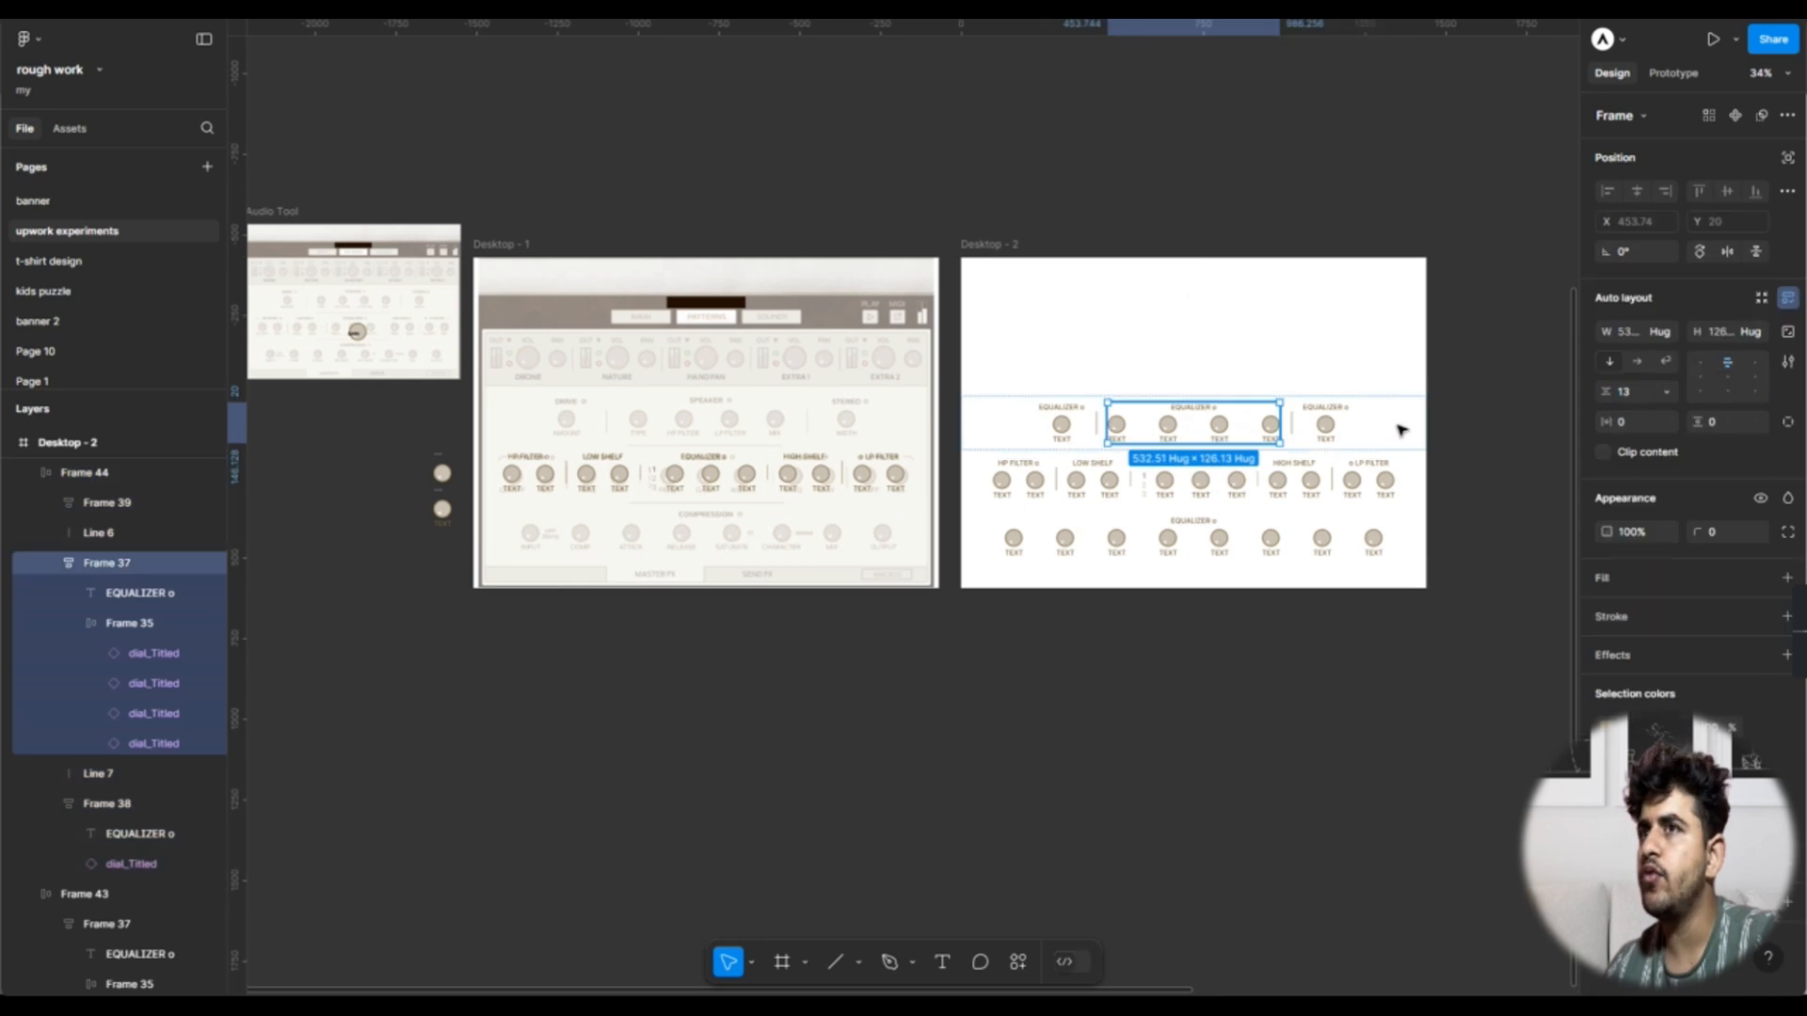
pyautogui.click(1634, 455)
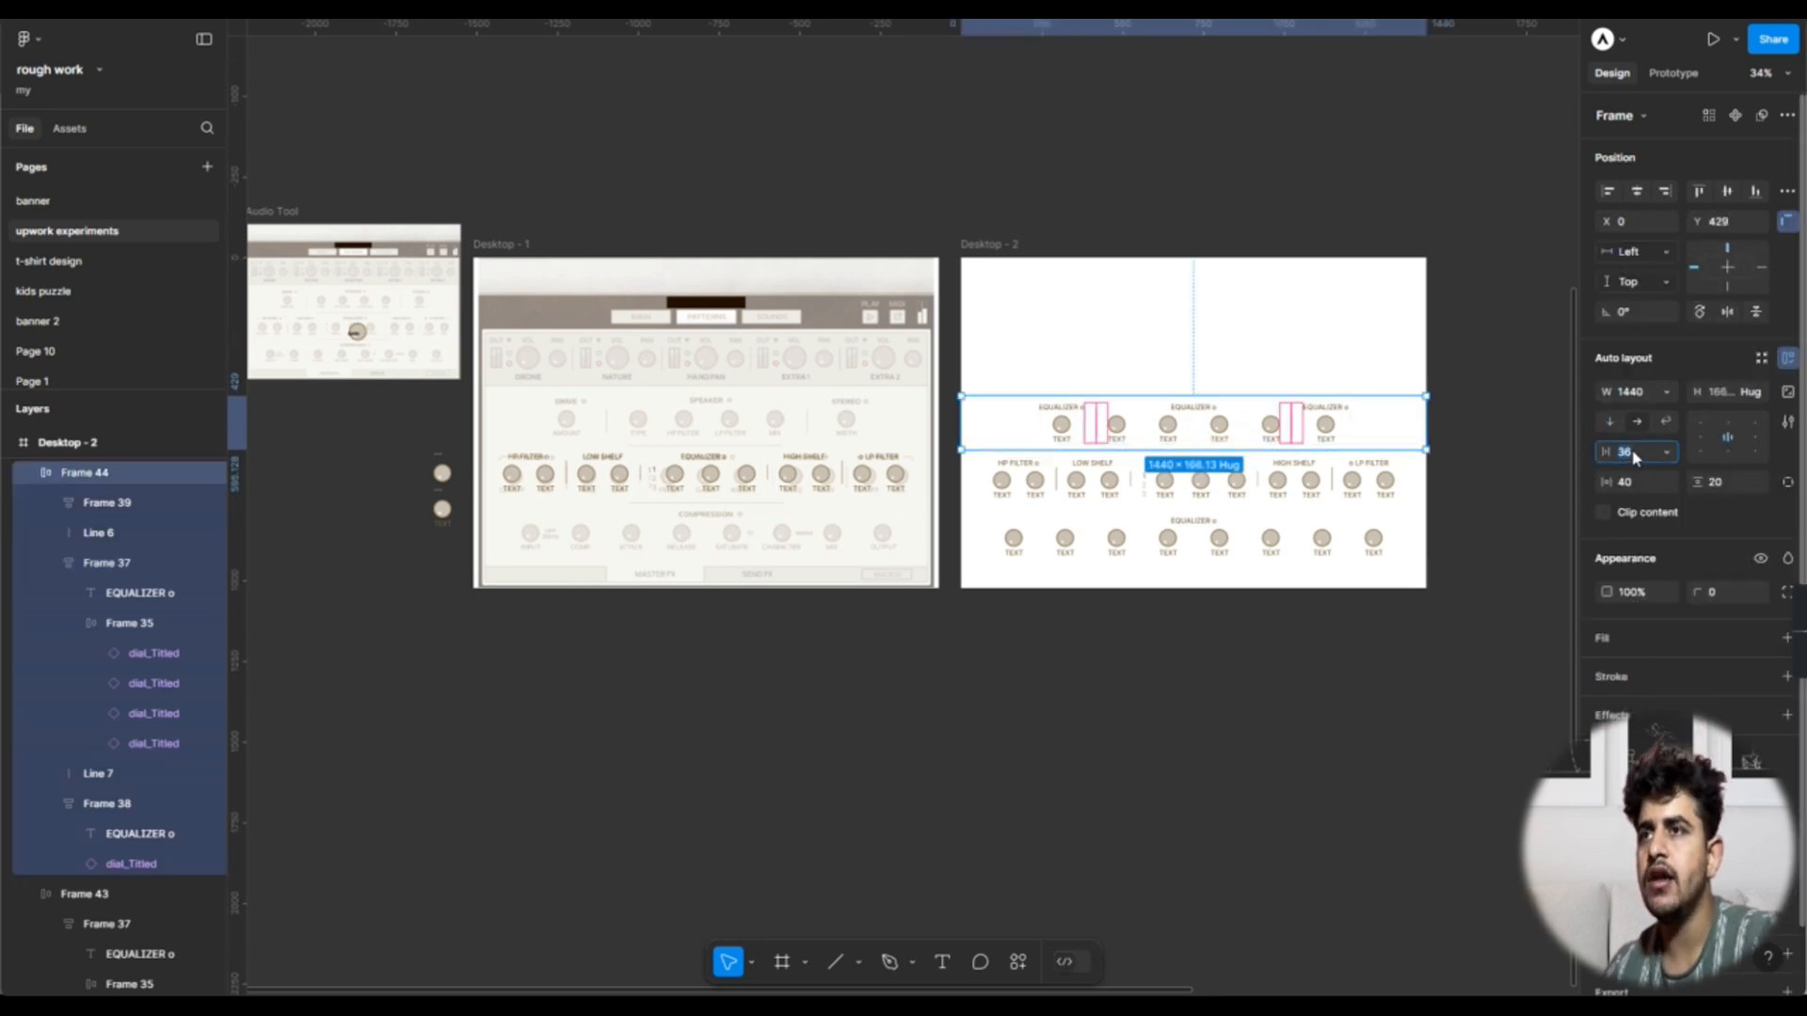
pyautogui.write('44')
pyautogui.press('Return')
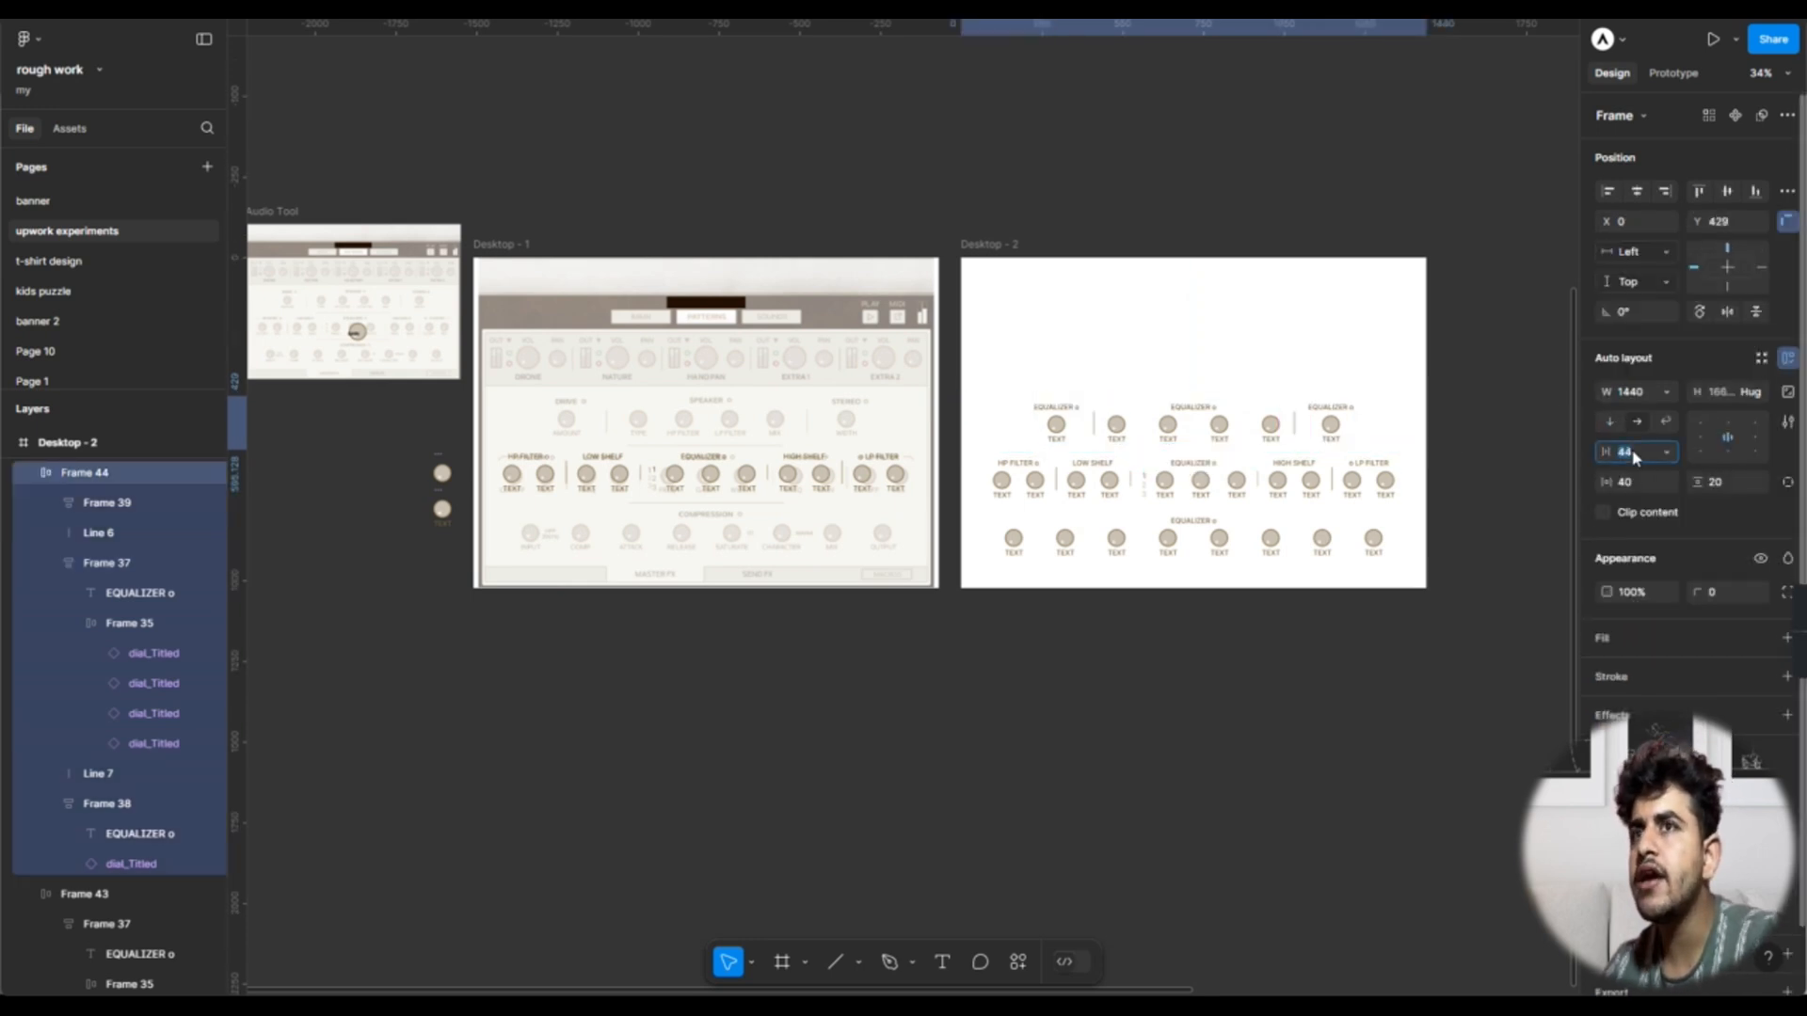
pyautogui.write('52')
pyautogui.press('Return')
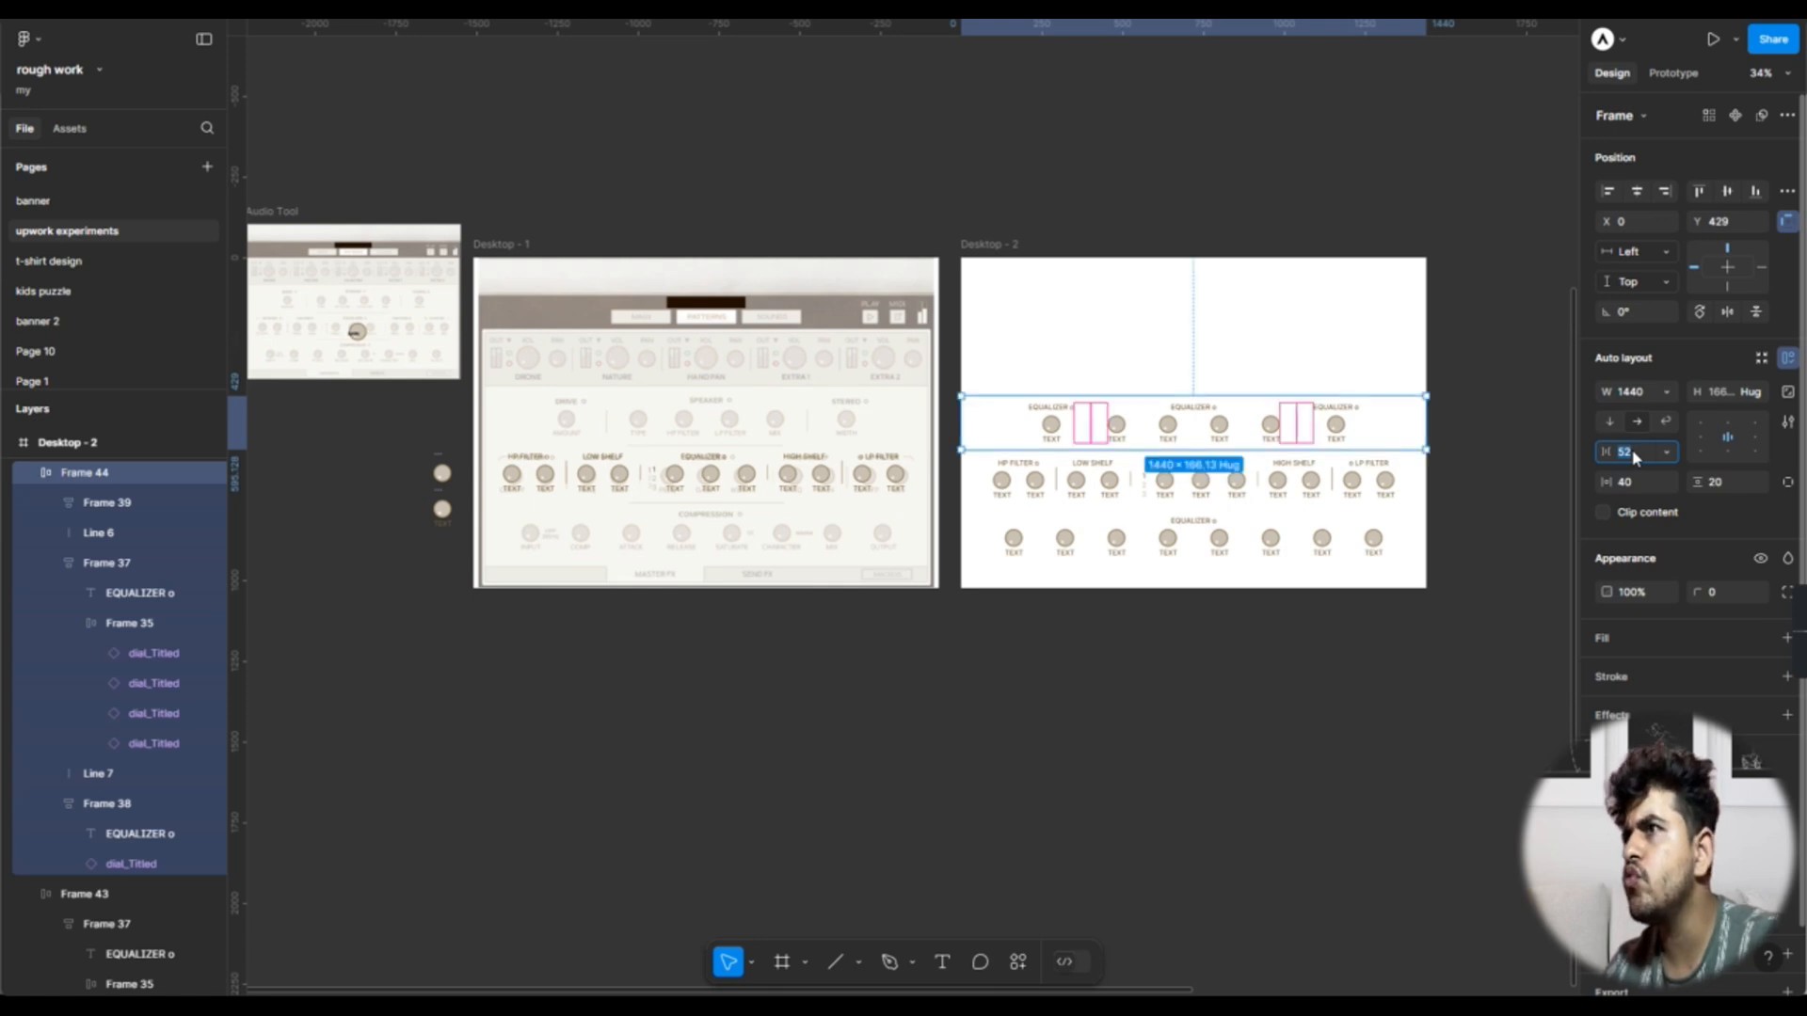
pyautogui.click(909, 838)
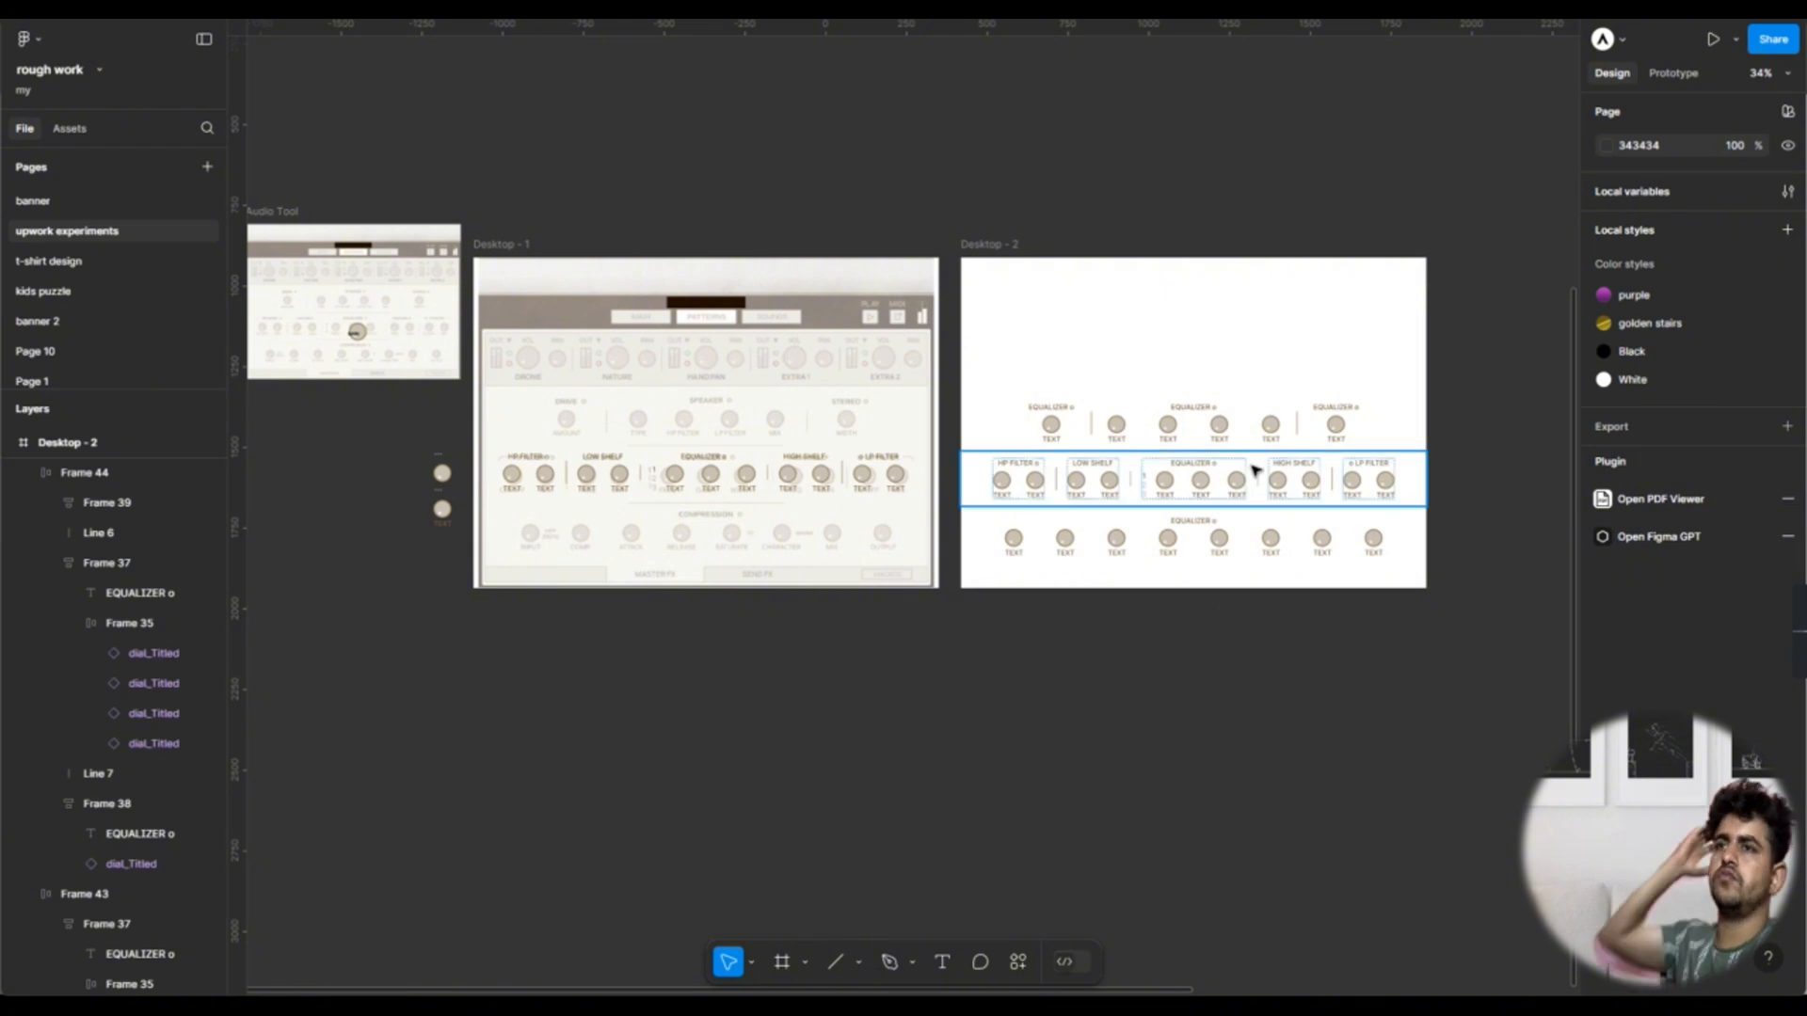
# Step: Delete the row of filter and equalizer dials overlaid on the reference image in Desktop - 1
pyautogui.scroll(3, 1255, 470)
pyautogui.scroll(-3, 1255, 470)
pyautogui.hscroll(-4, 1255, 470)
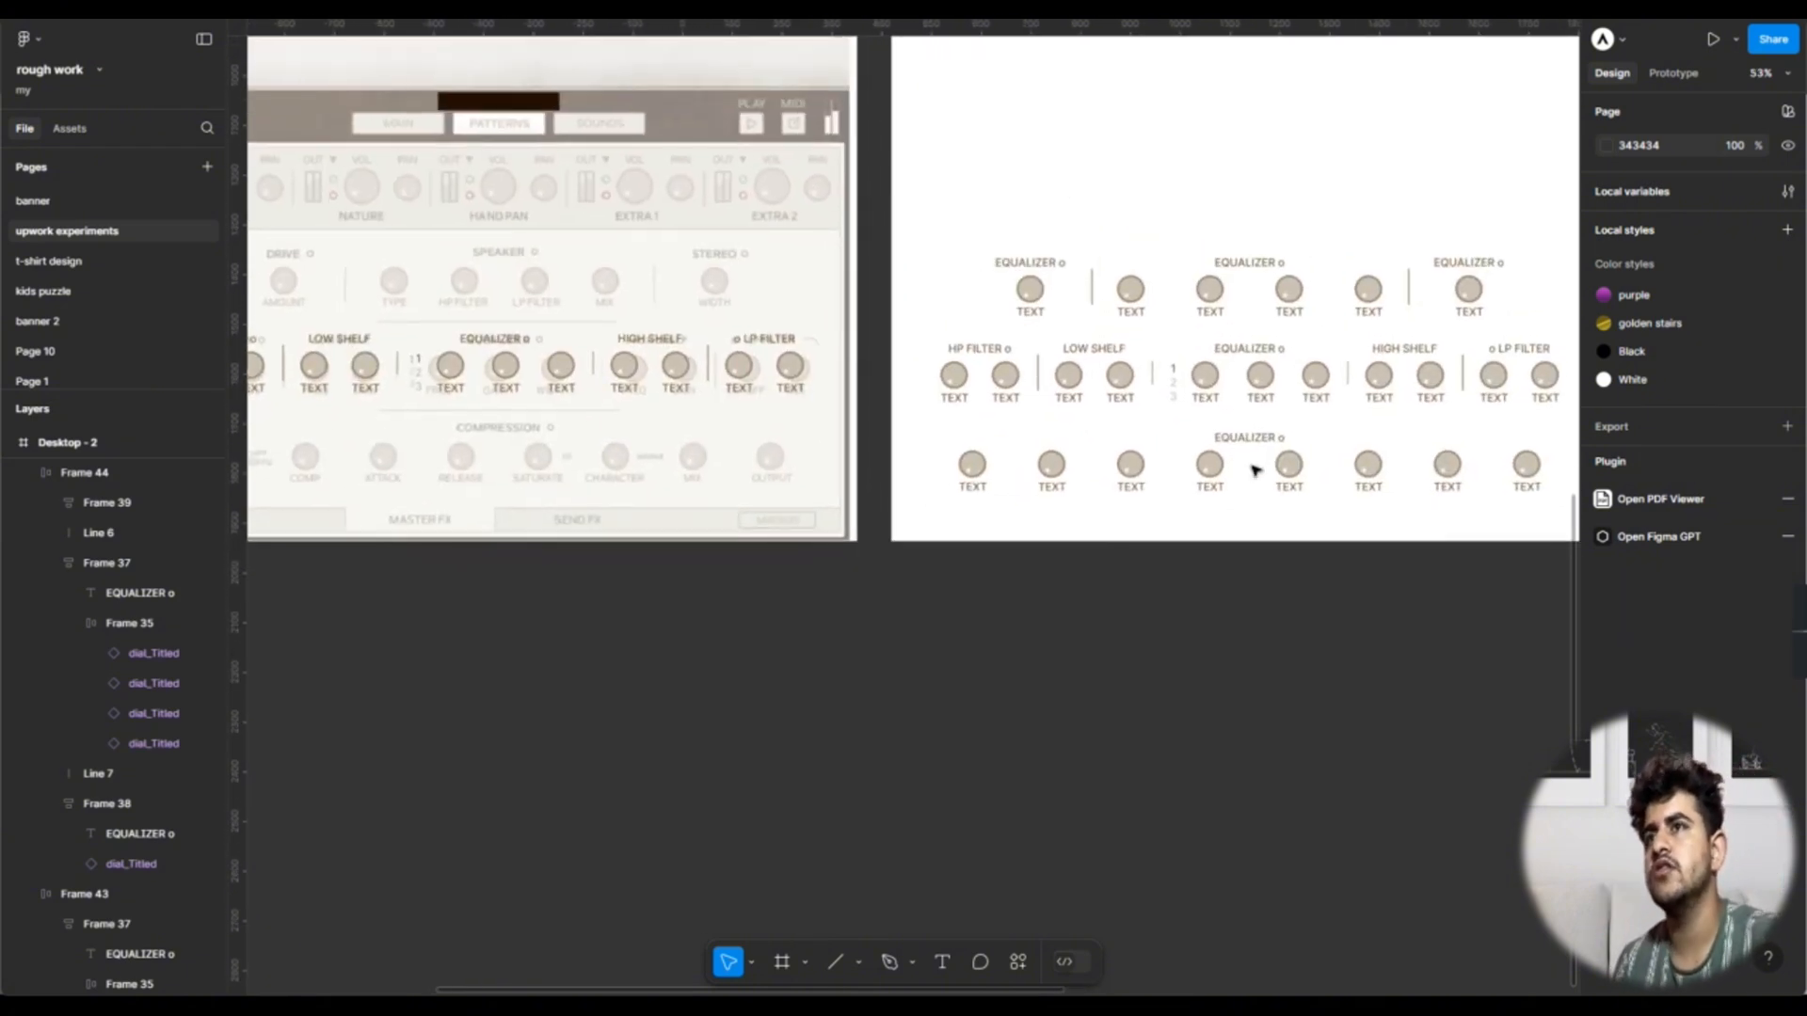
pyautogui.hscroll(3, 1255, 470)
pyautogui.scroll(2, 1256, 469)
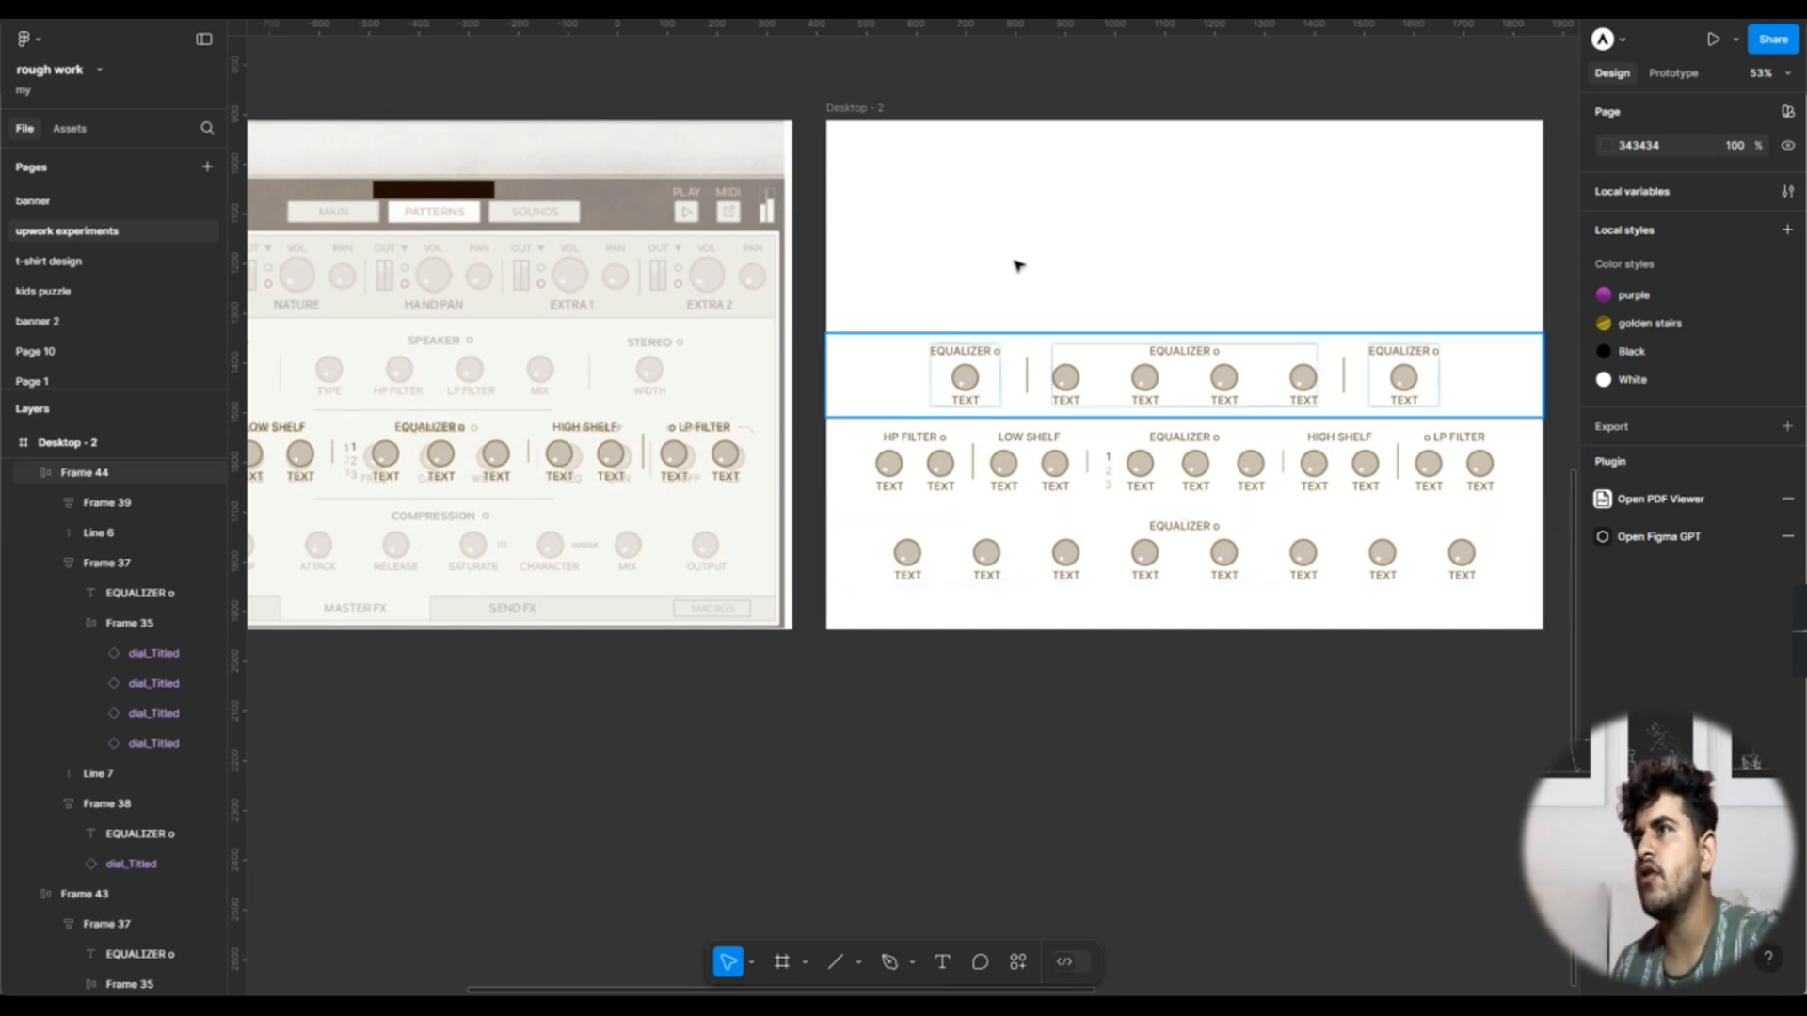
pyautogui.hscroll(-5, 1010, 278)
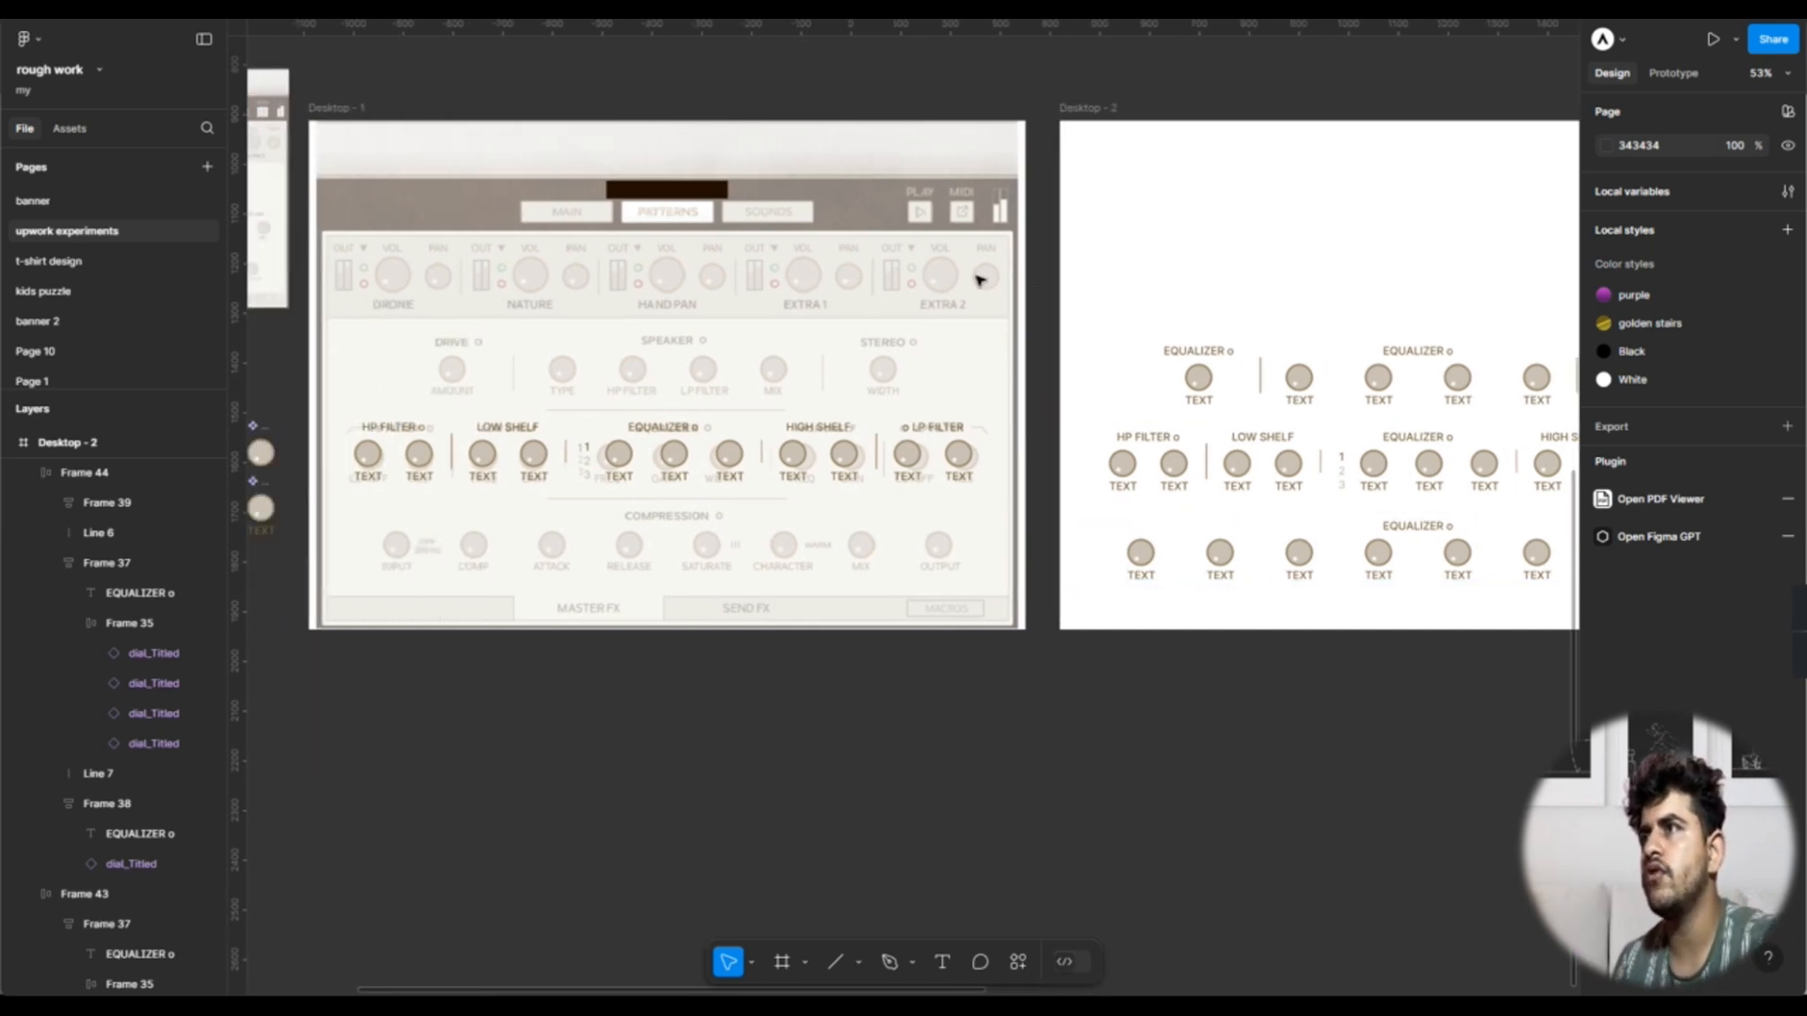
pyautogui.click(1282, 395)
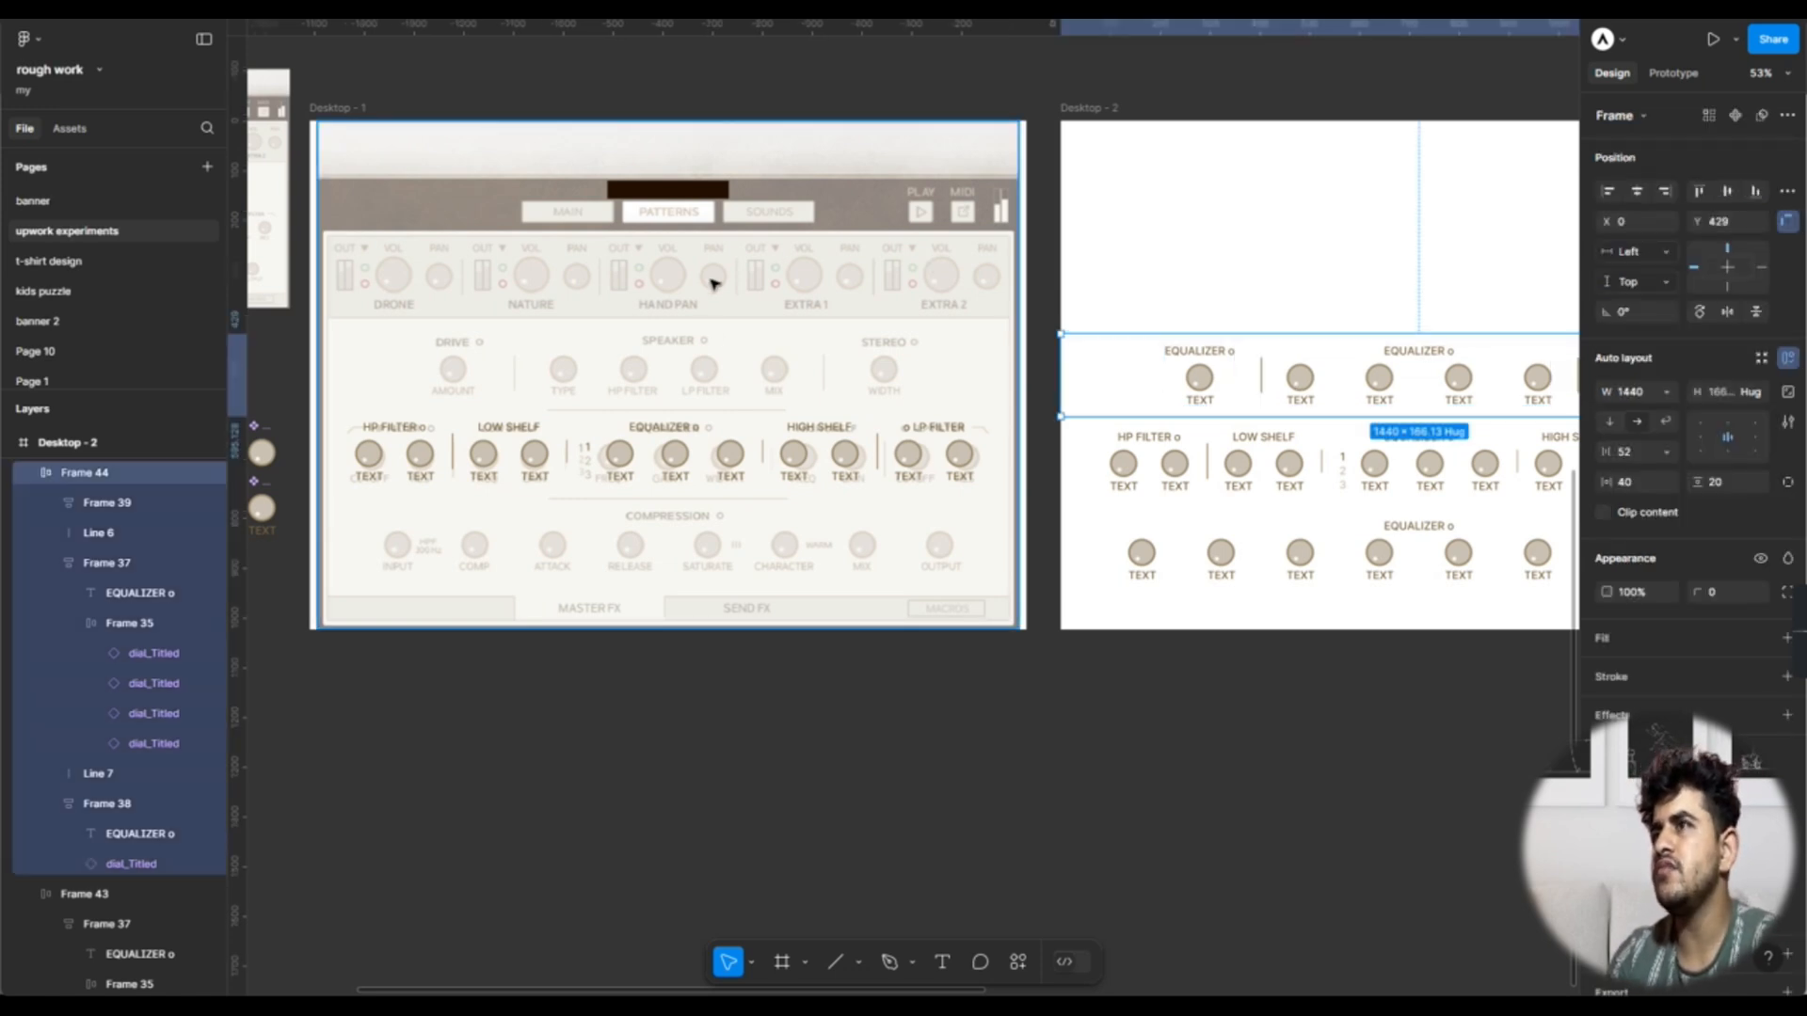
pyautogui.click(899, 331)
pyautogui.press('Escape')
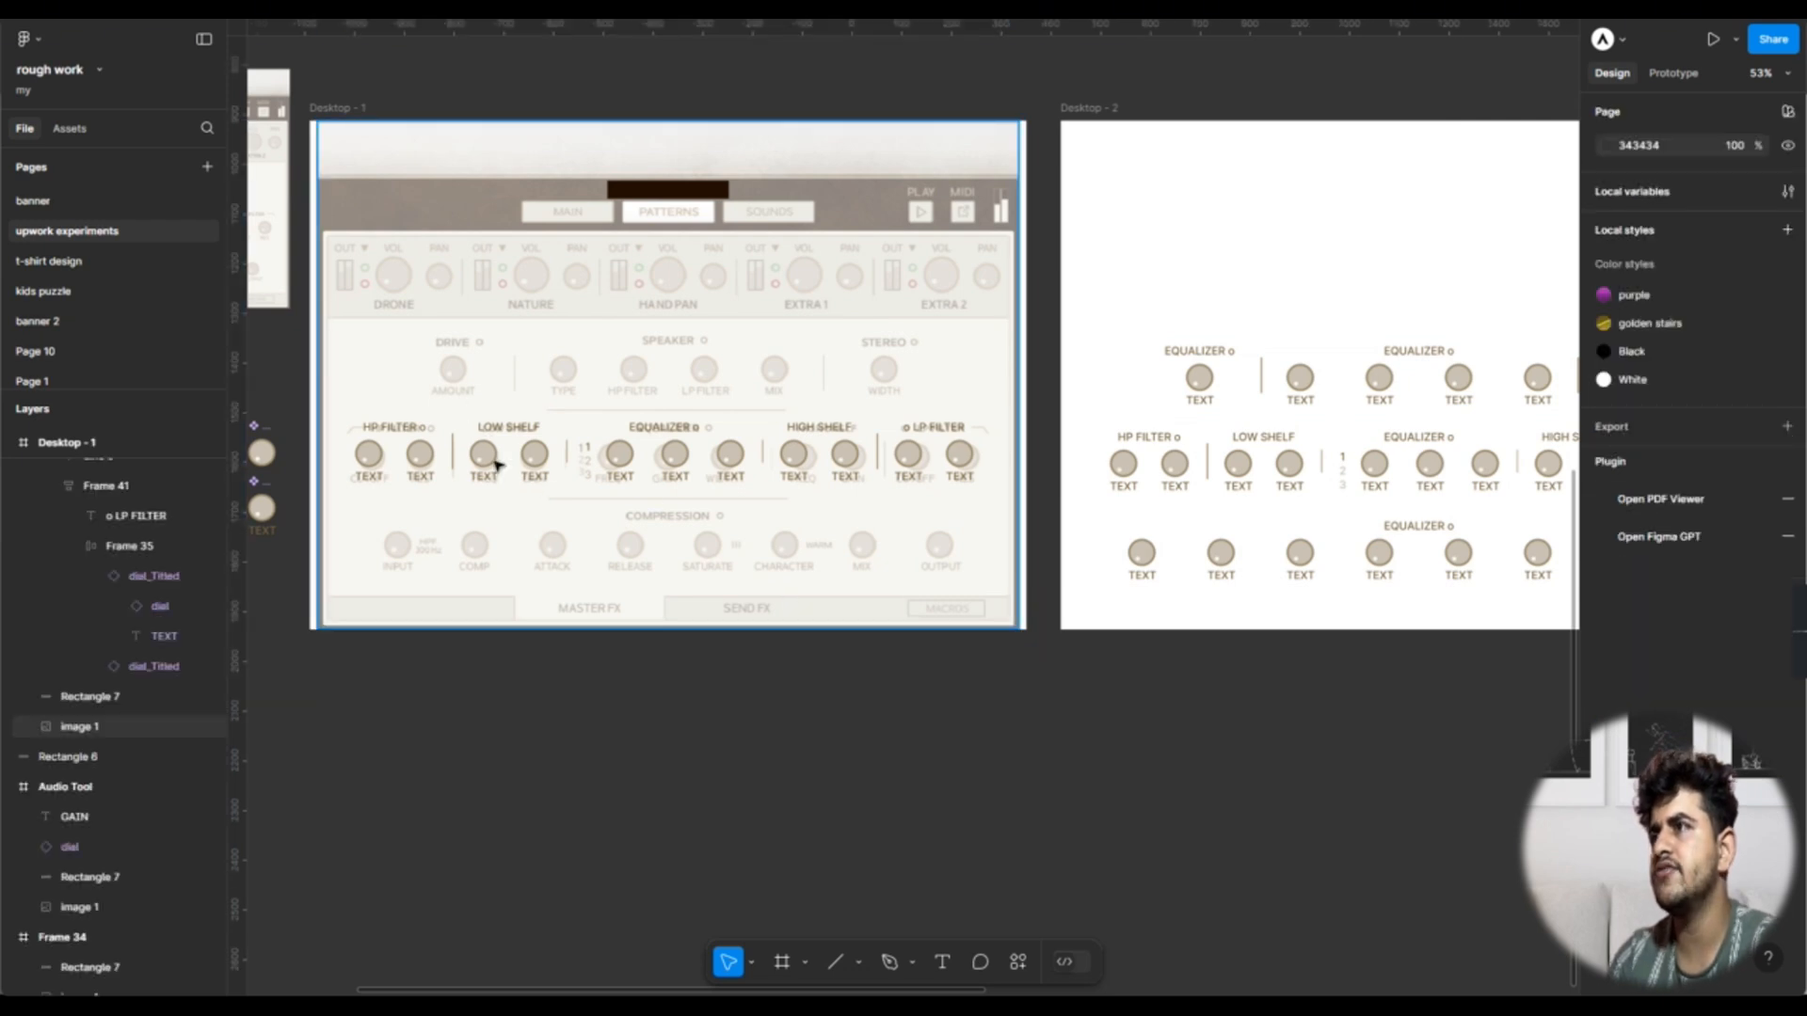
pyautogui.click(567, 471)
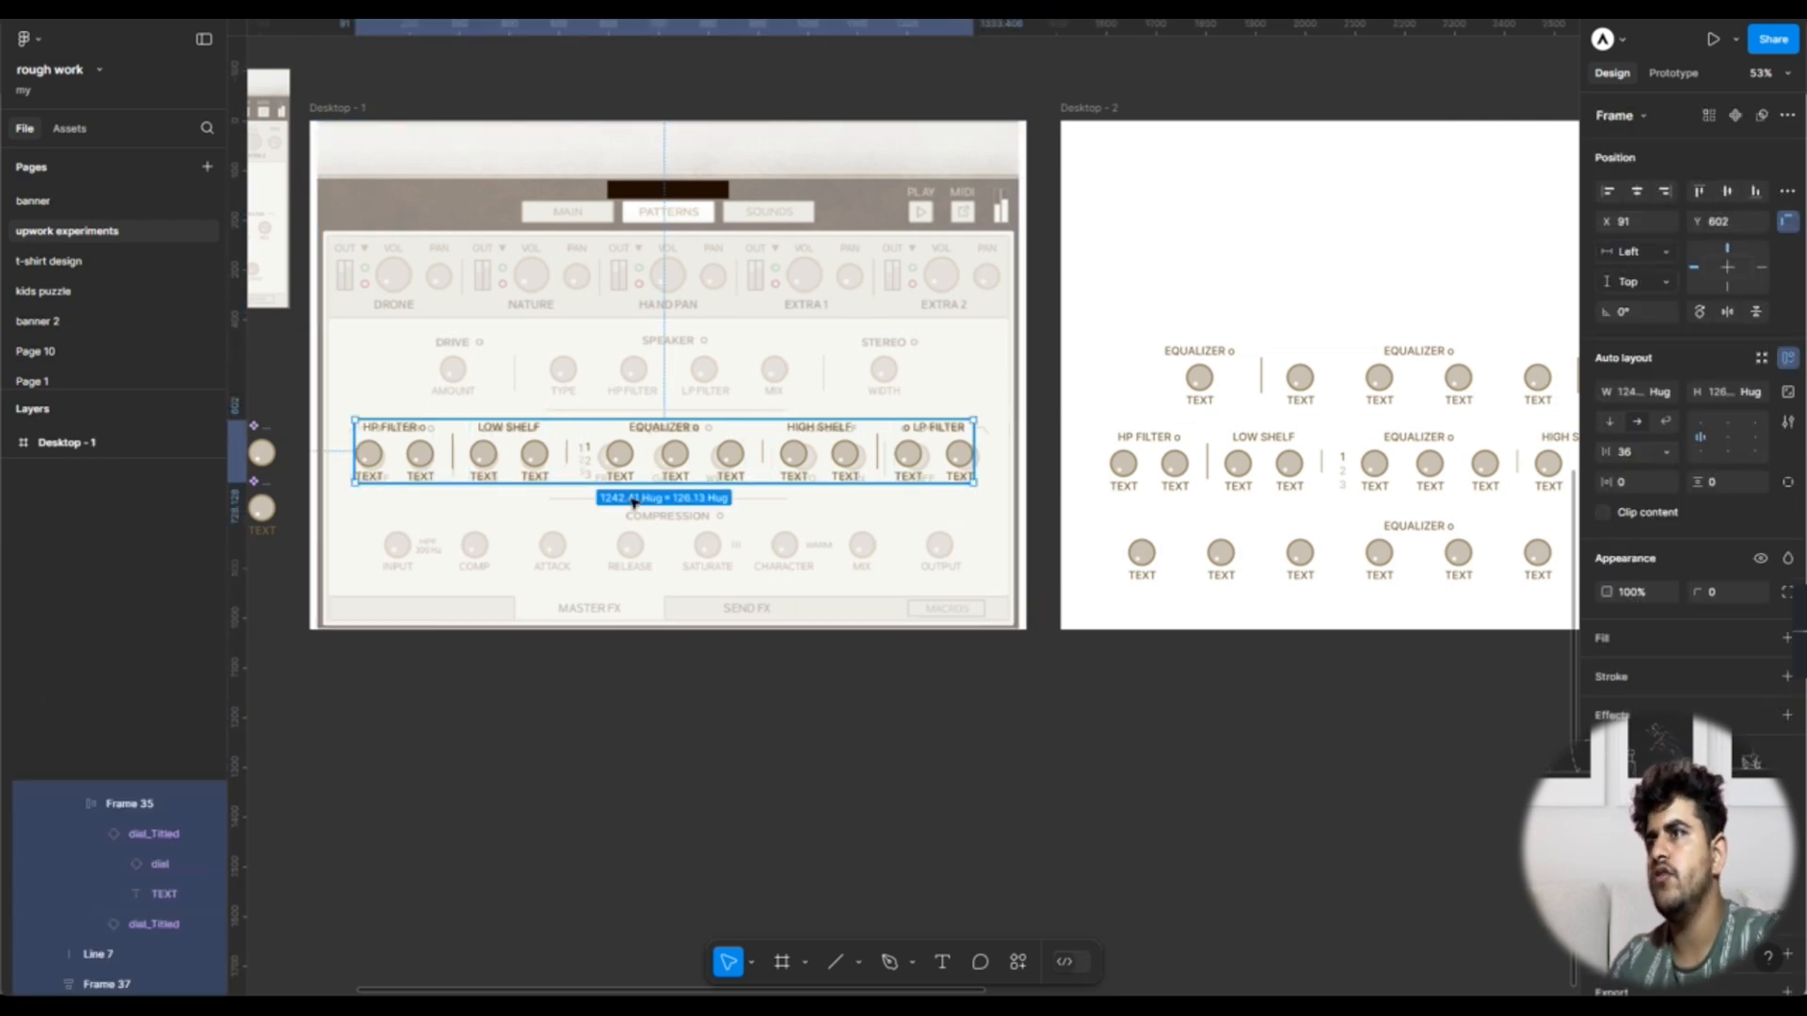
pyautogui.press('Delete')
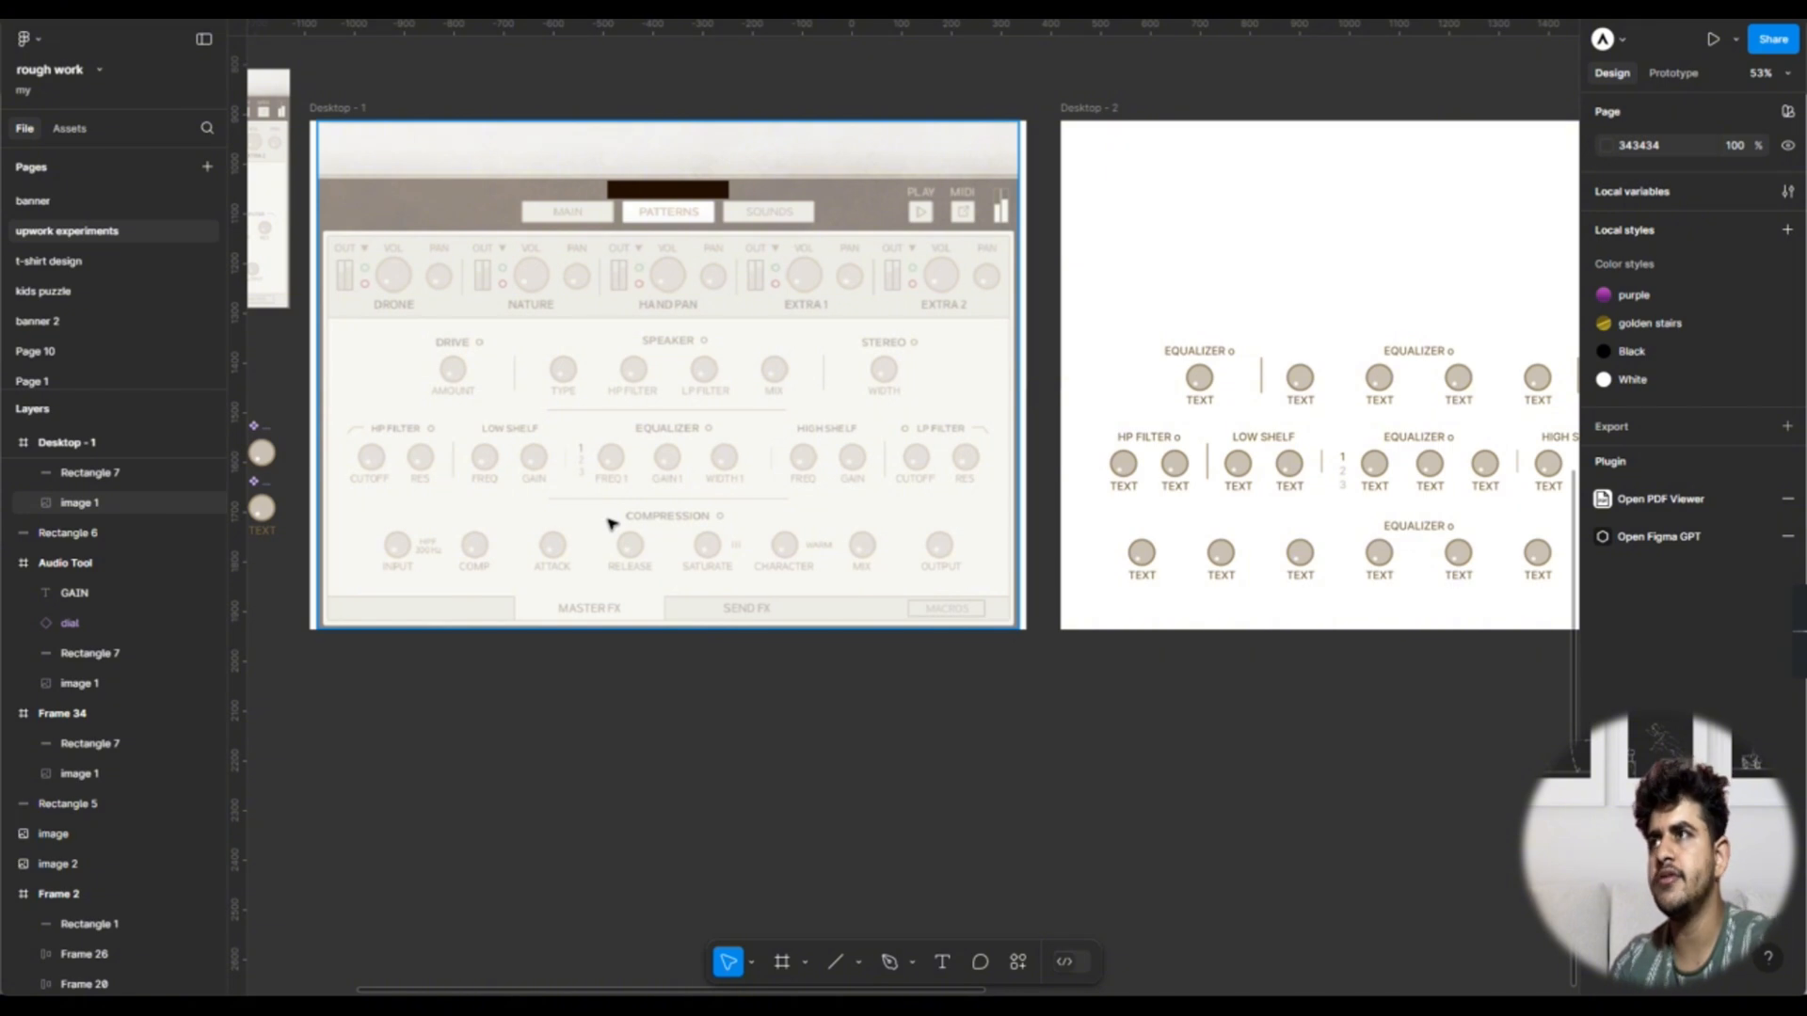
# Step: Set the opacity of the reference image in Desktop - 1 to 100%
pyautogui.click(612, 523)
pyautogui.press('0')
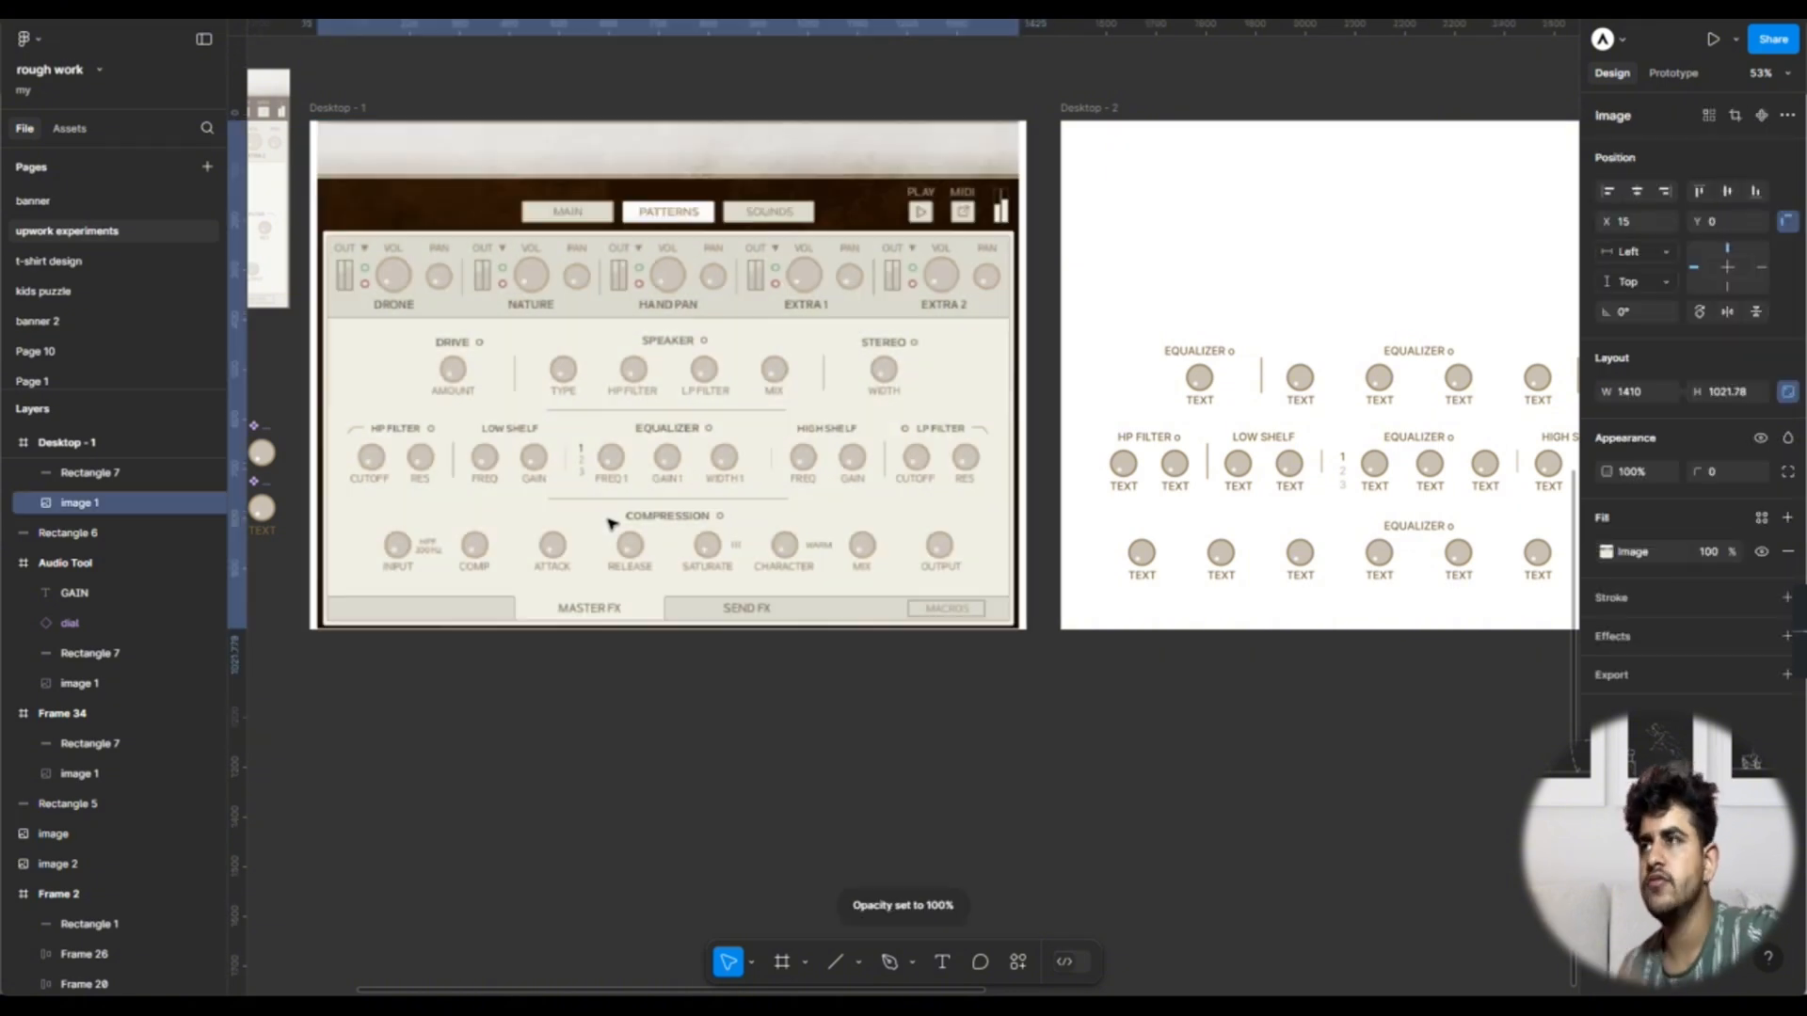
pyautogui.click(944, 696)
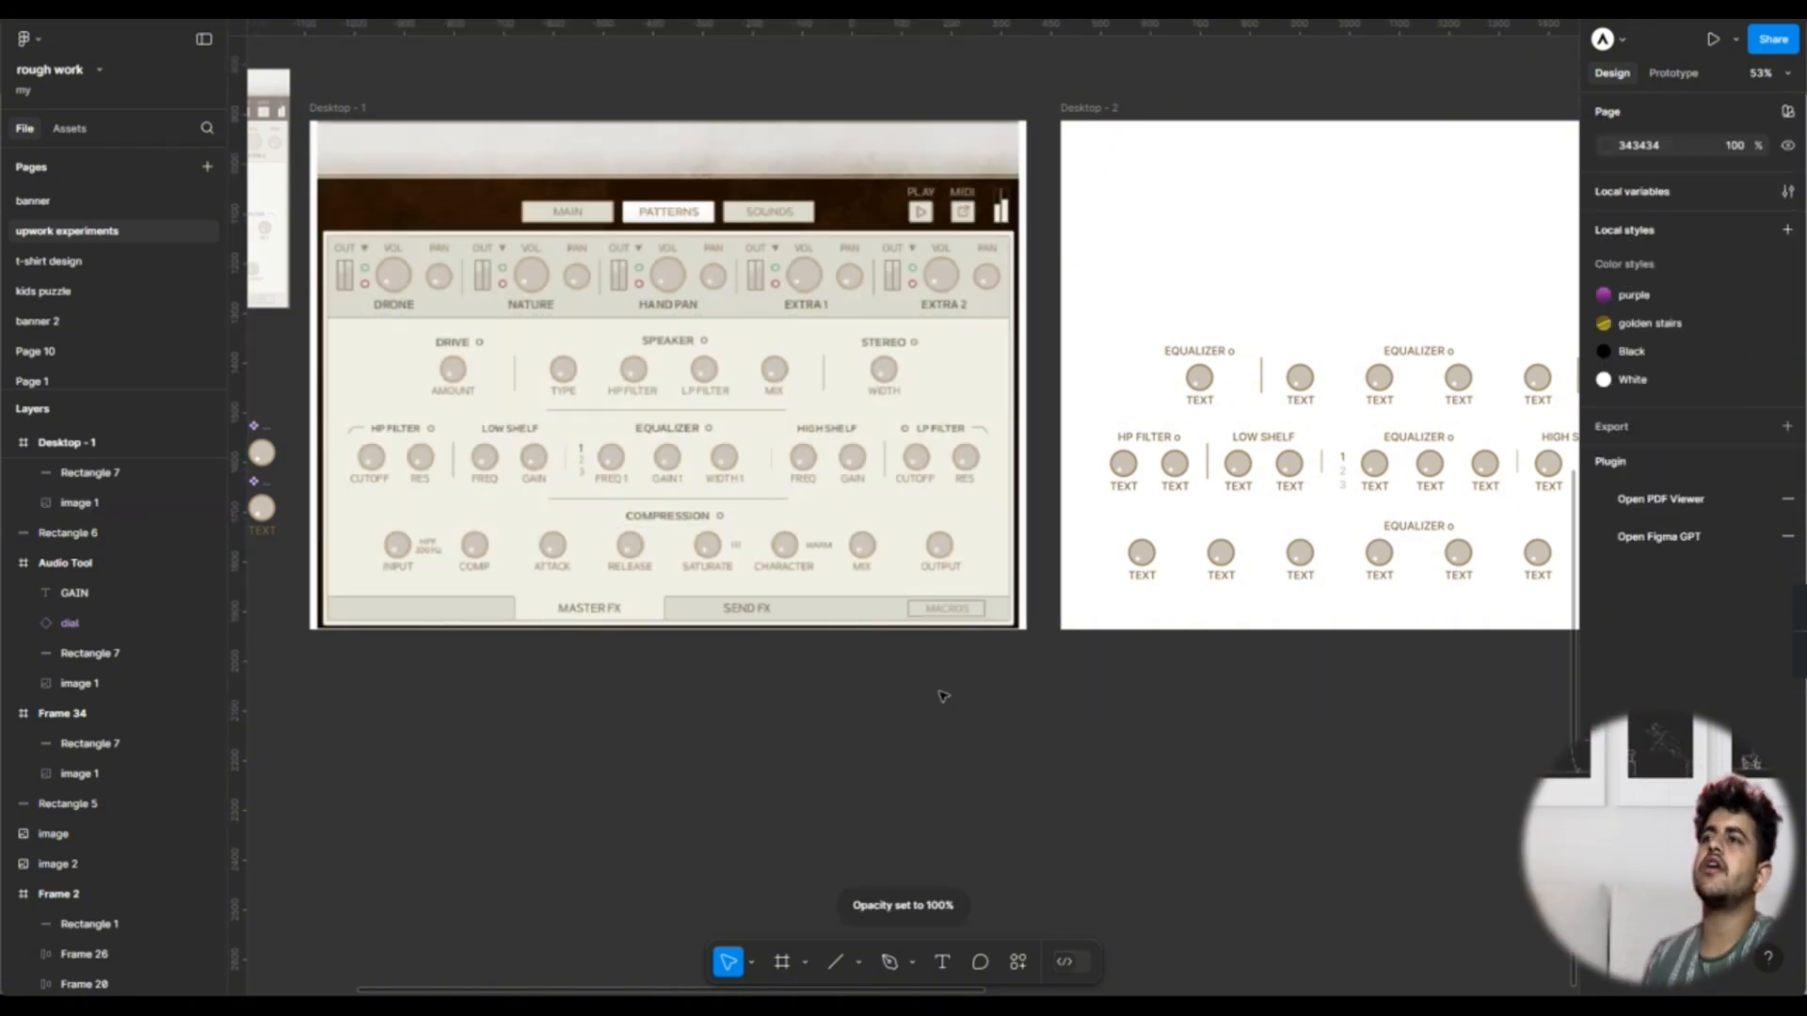
pyautogui.hscroll(3, 944, 697)
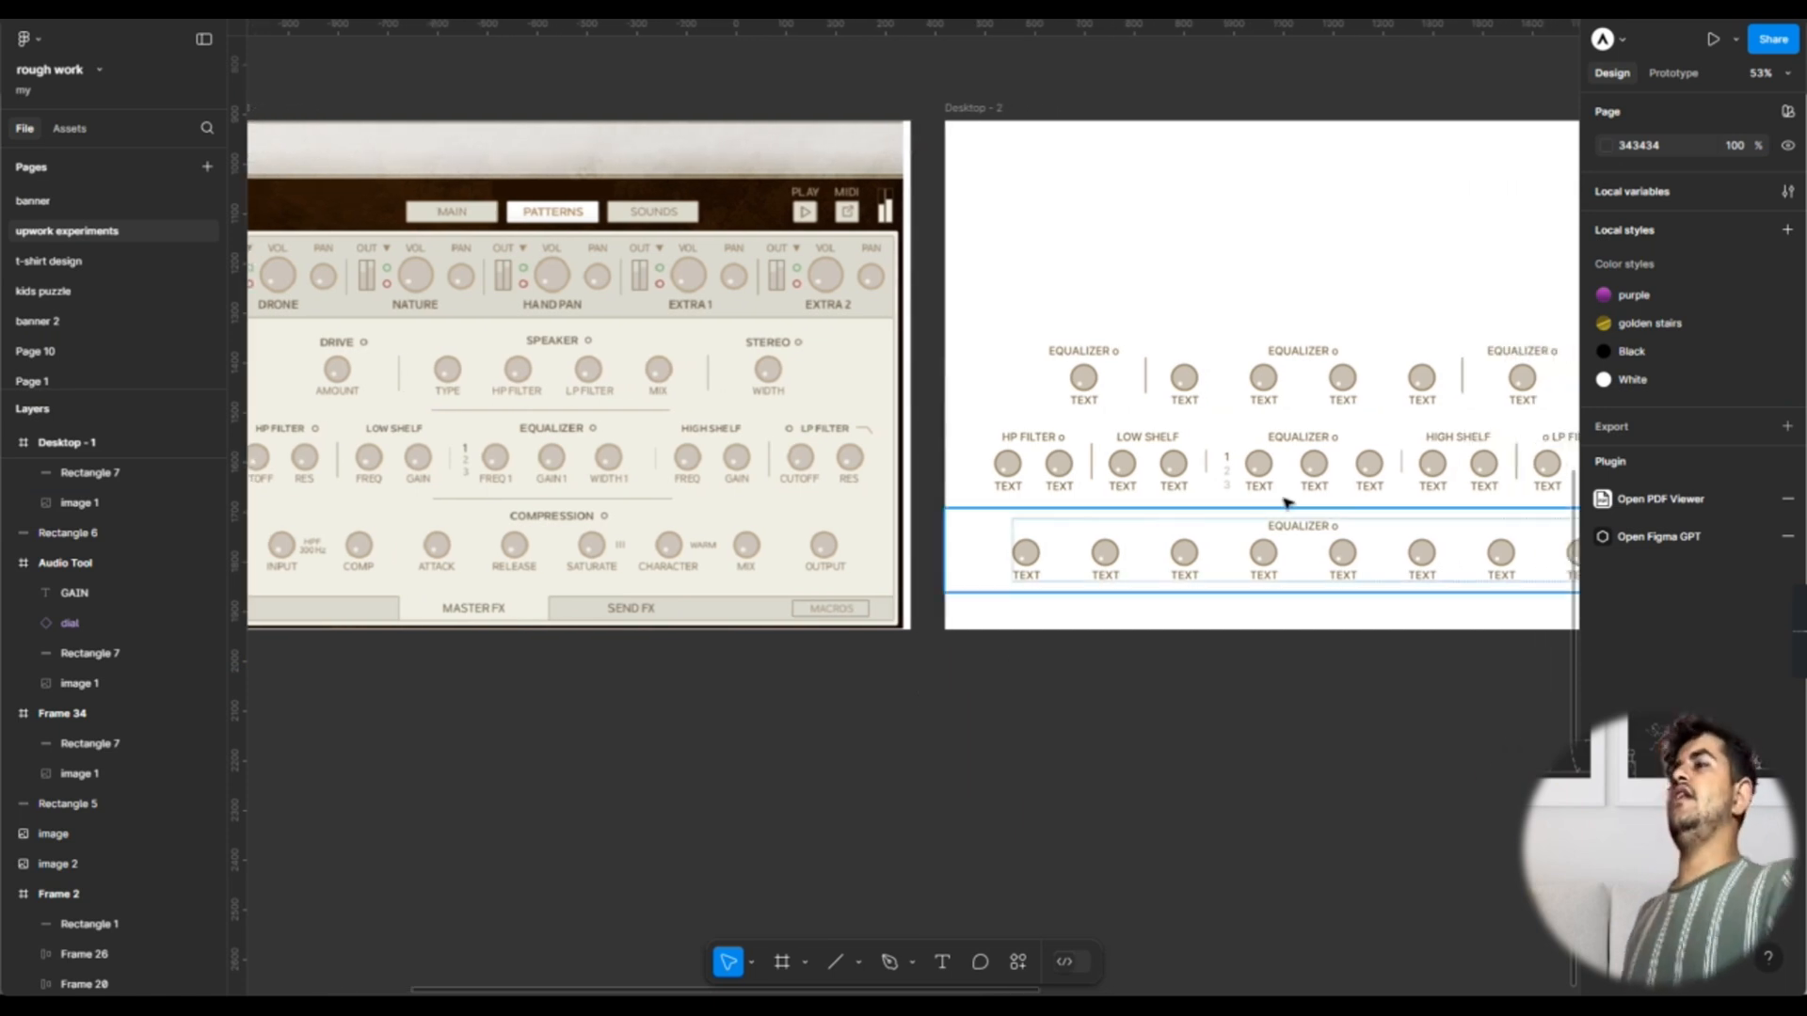
pyautogui.scroll(-3, 1129, 475)
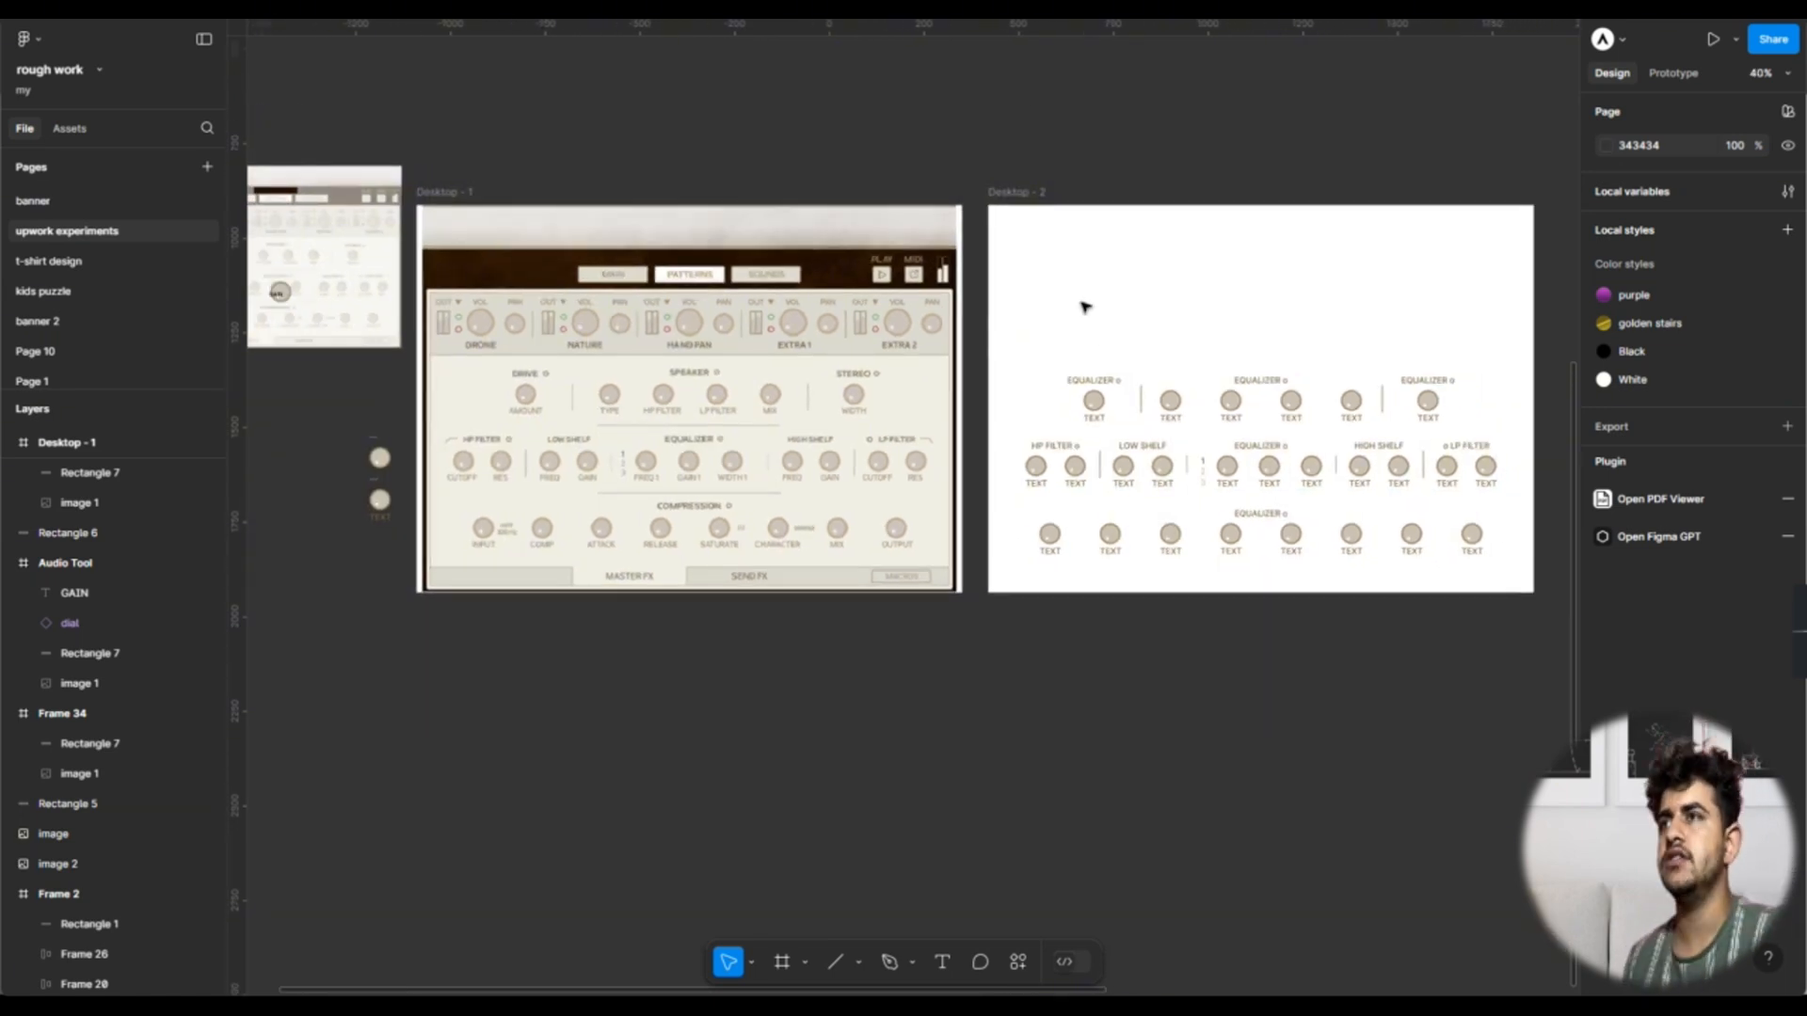
pyautogui.press('r')
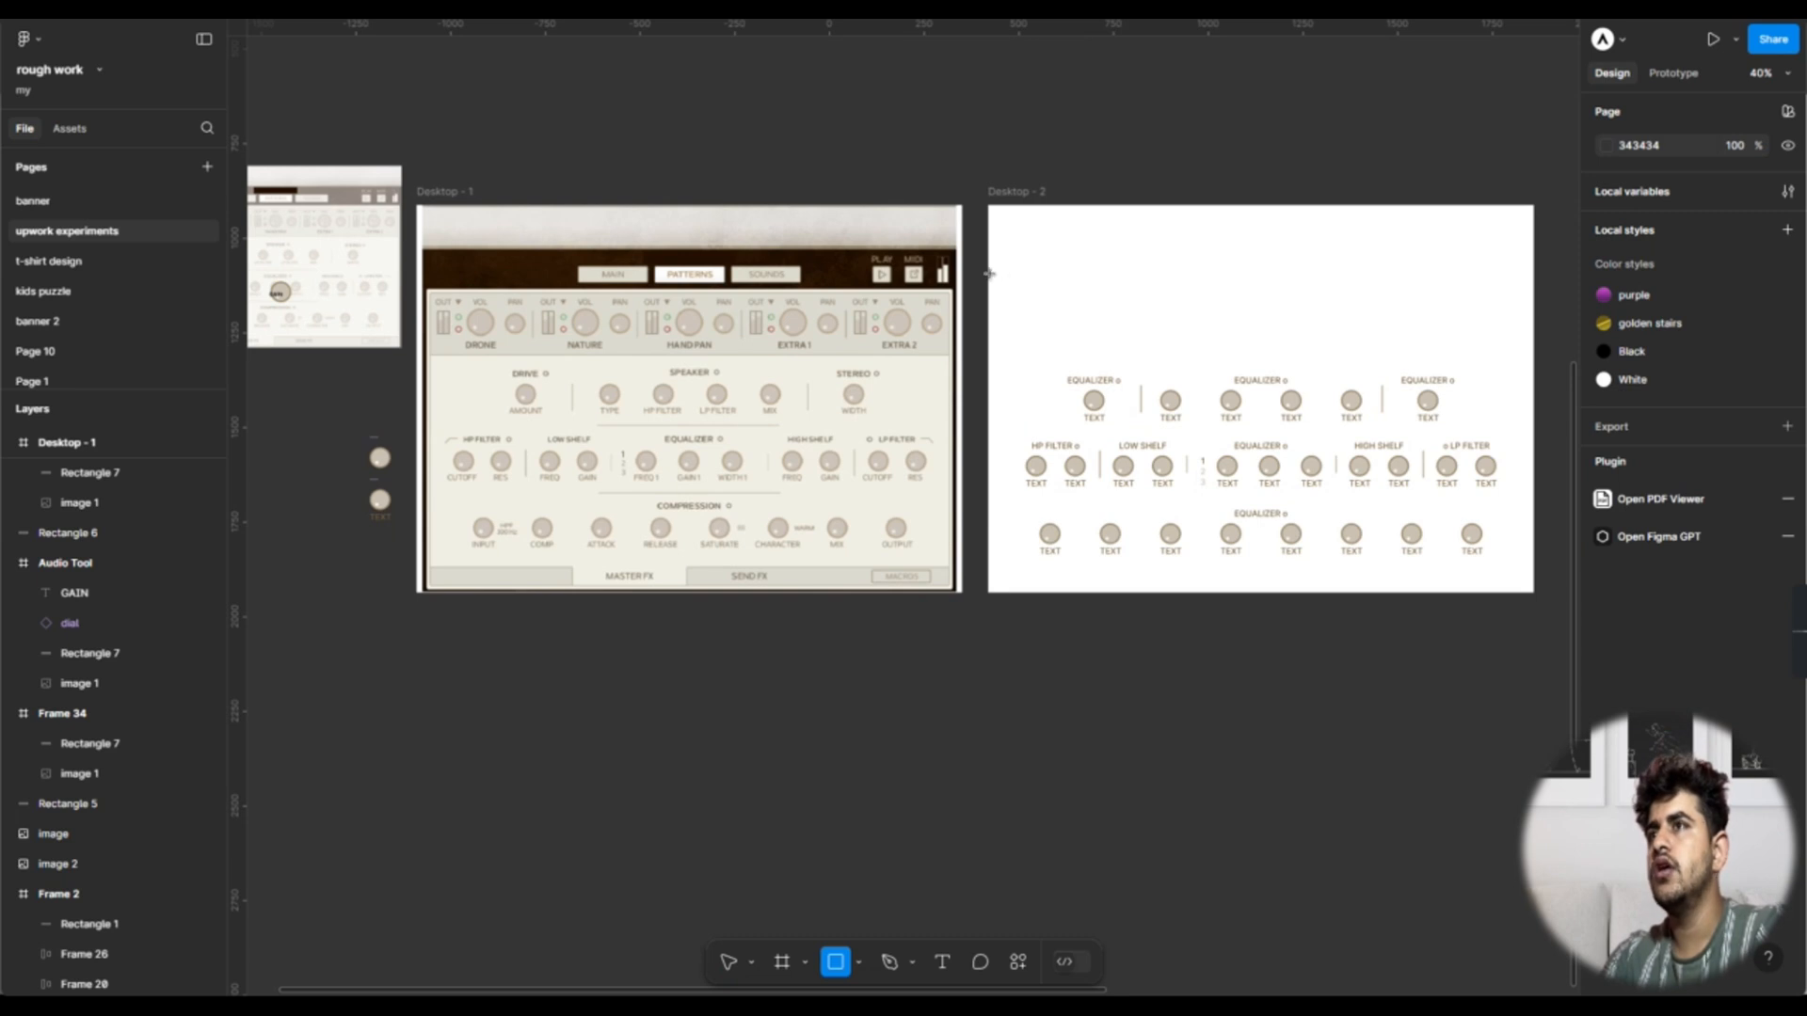
pyautogui.moveTo(988, 275); pyautogui.dragTo(1460, 357)
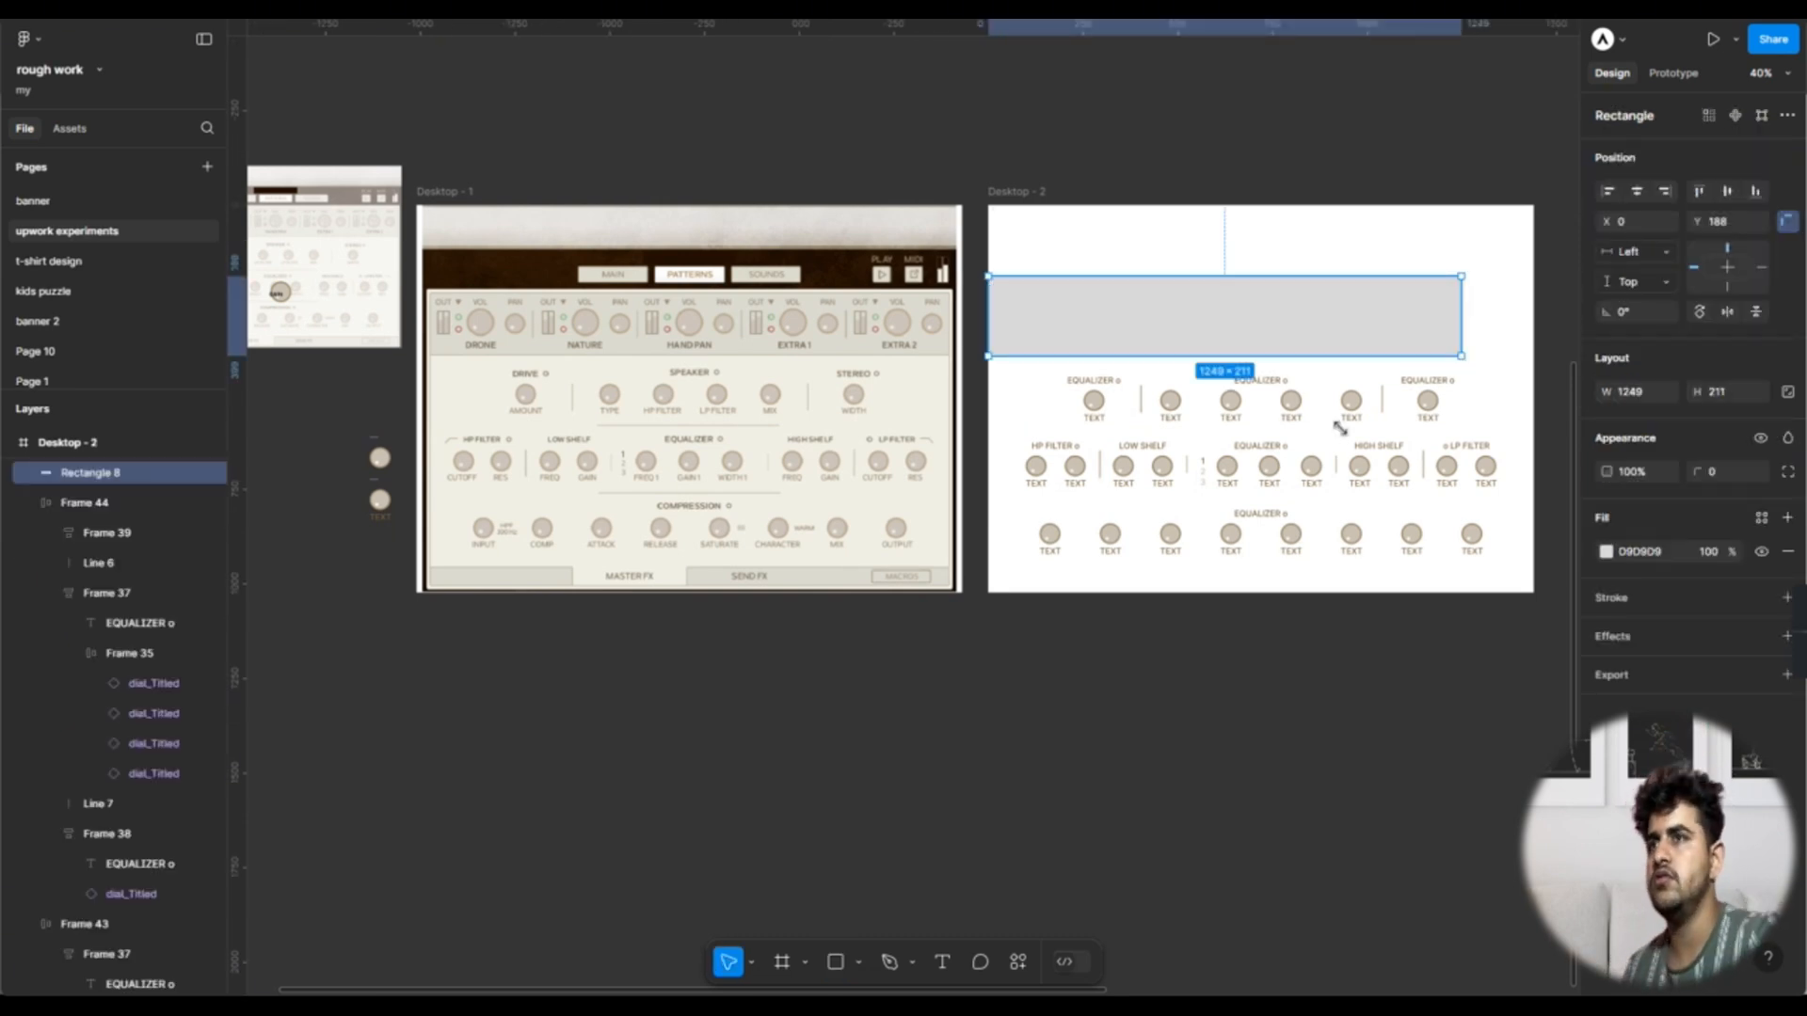
pyautogui.press('Delete')
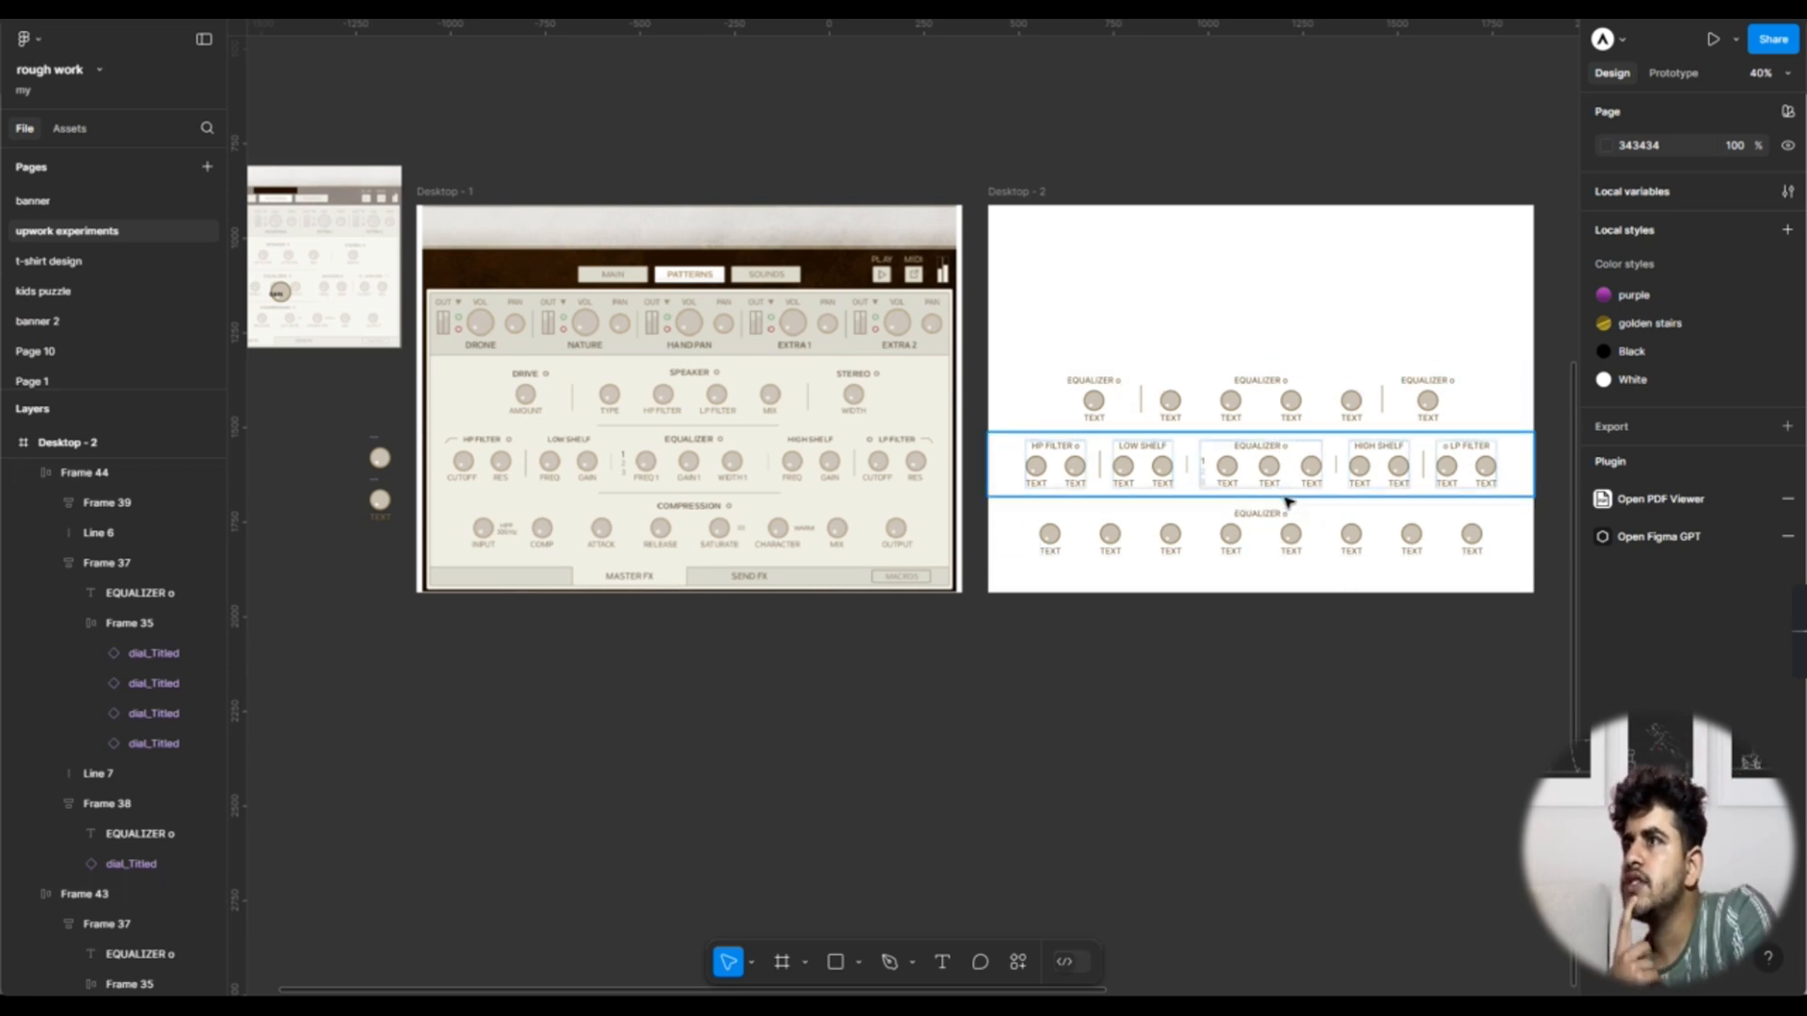
# Step: Duplicate the upper dial row into the empty area above it, at Y 200 in Desktop - 2
pyautogui.doubleClick(1233, 414)
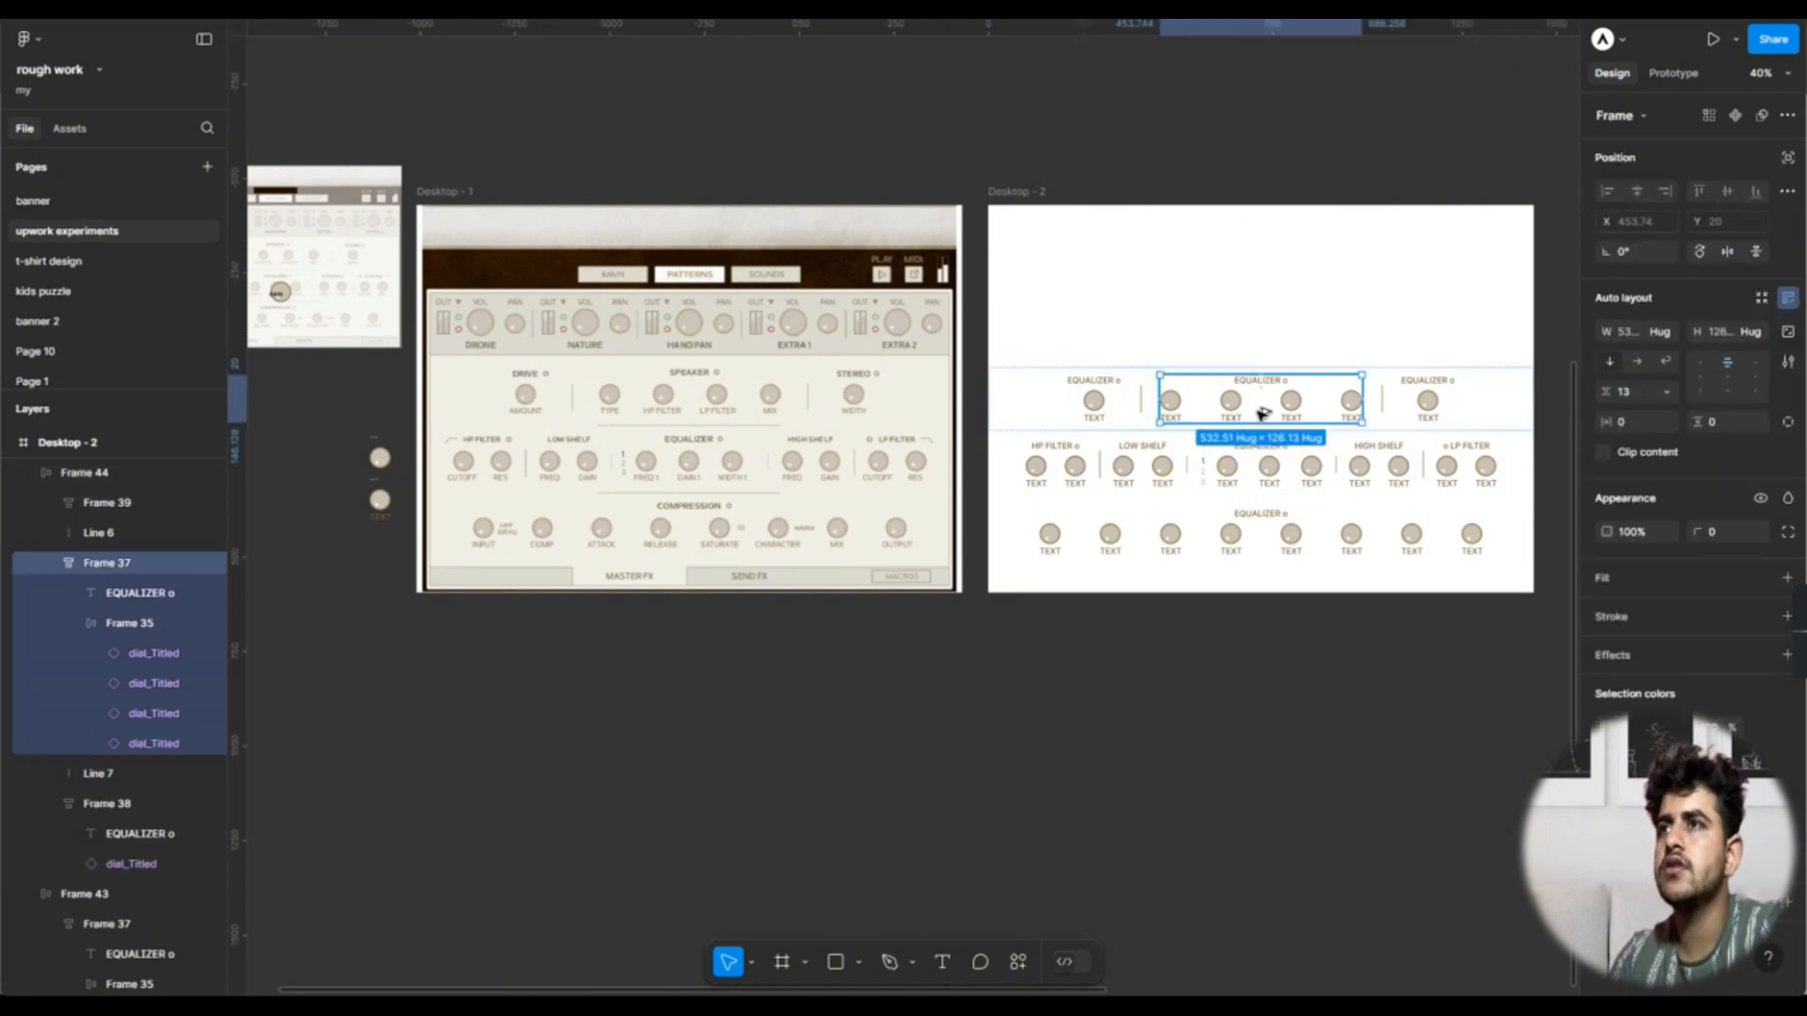
pyautogui.click(1480, 394)
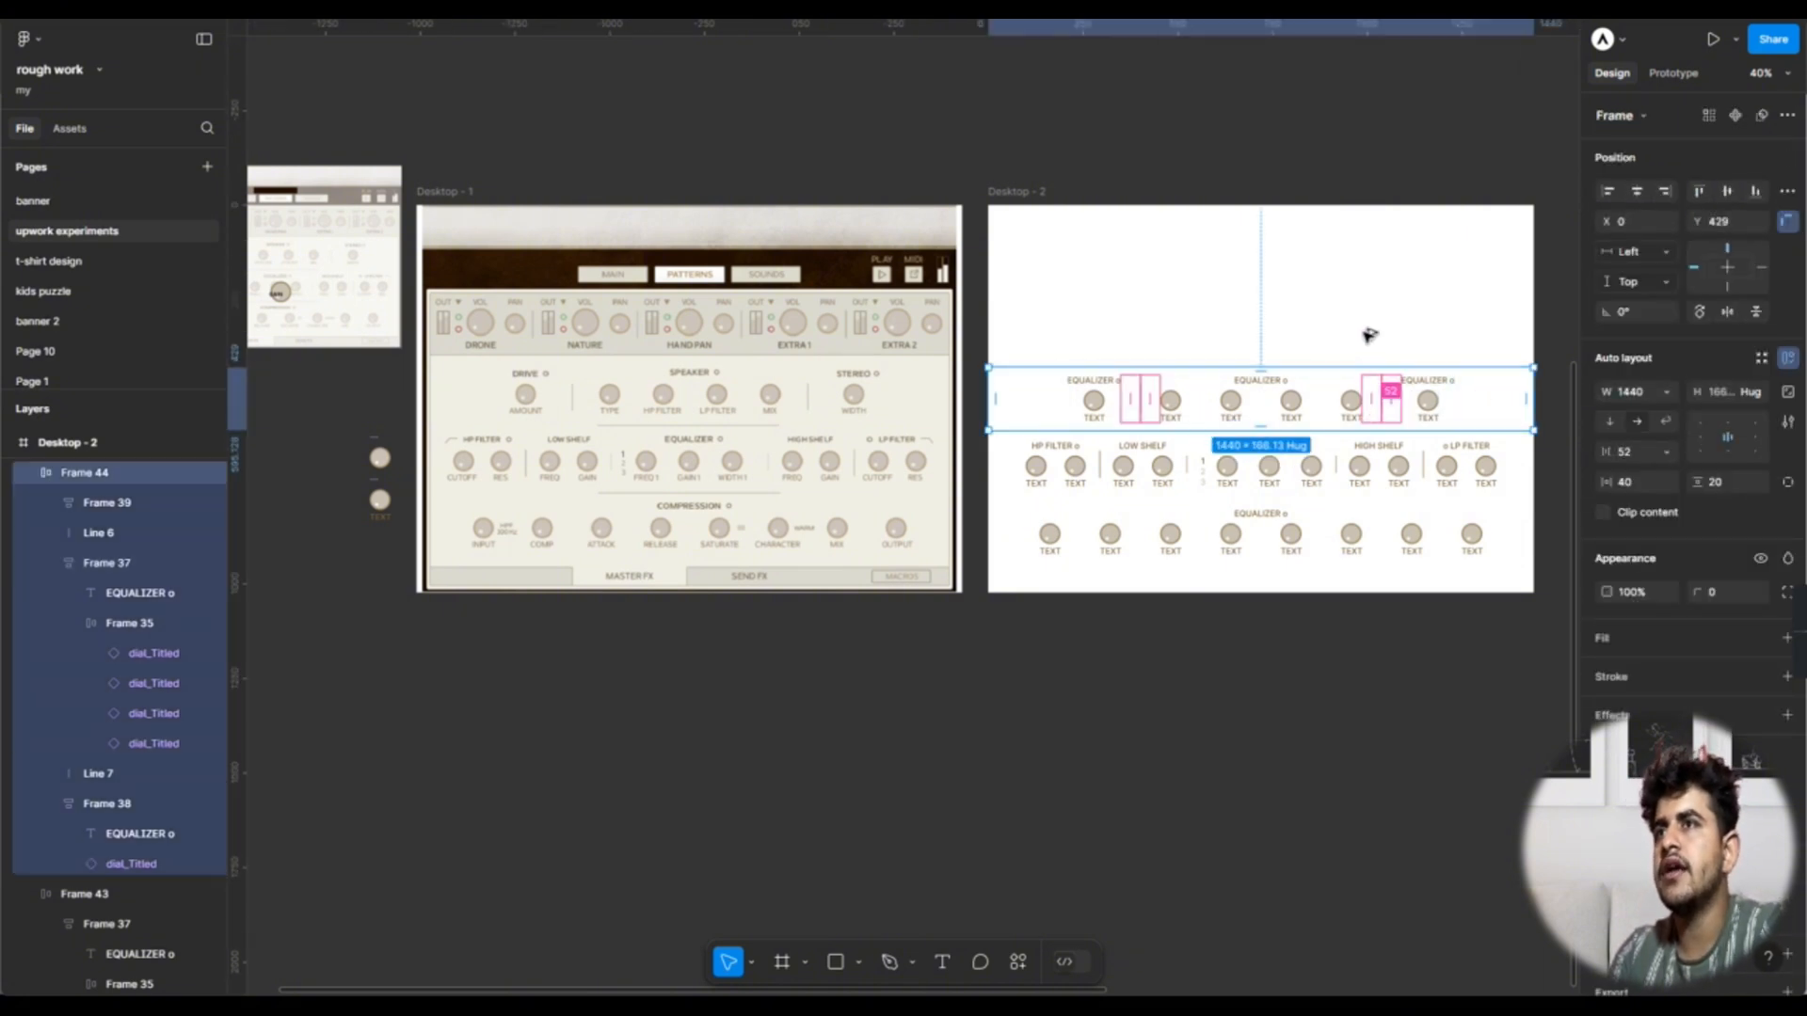
pyautogui.moveTo(1370, 410); pyautogui.dragTo(1364, 324)
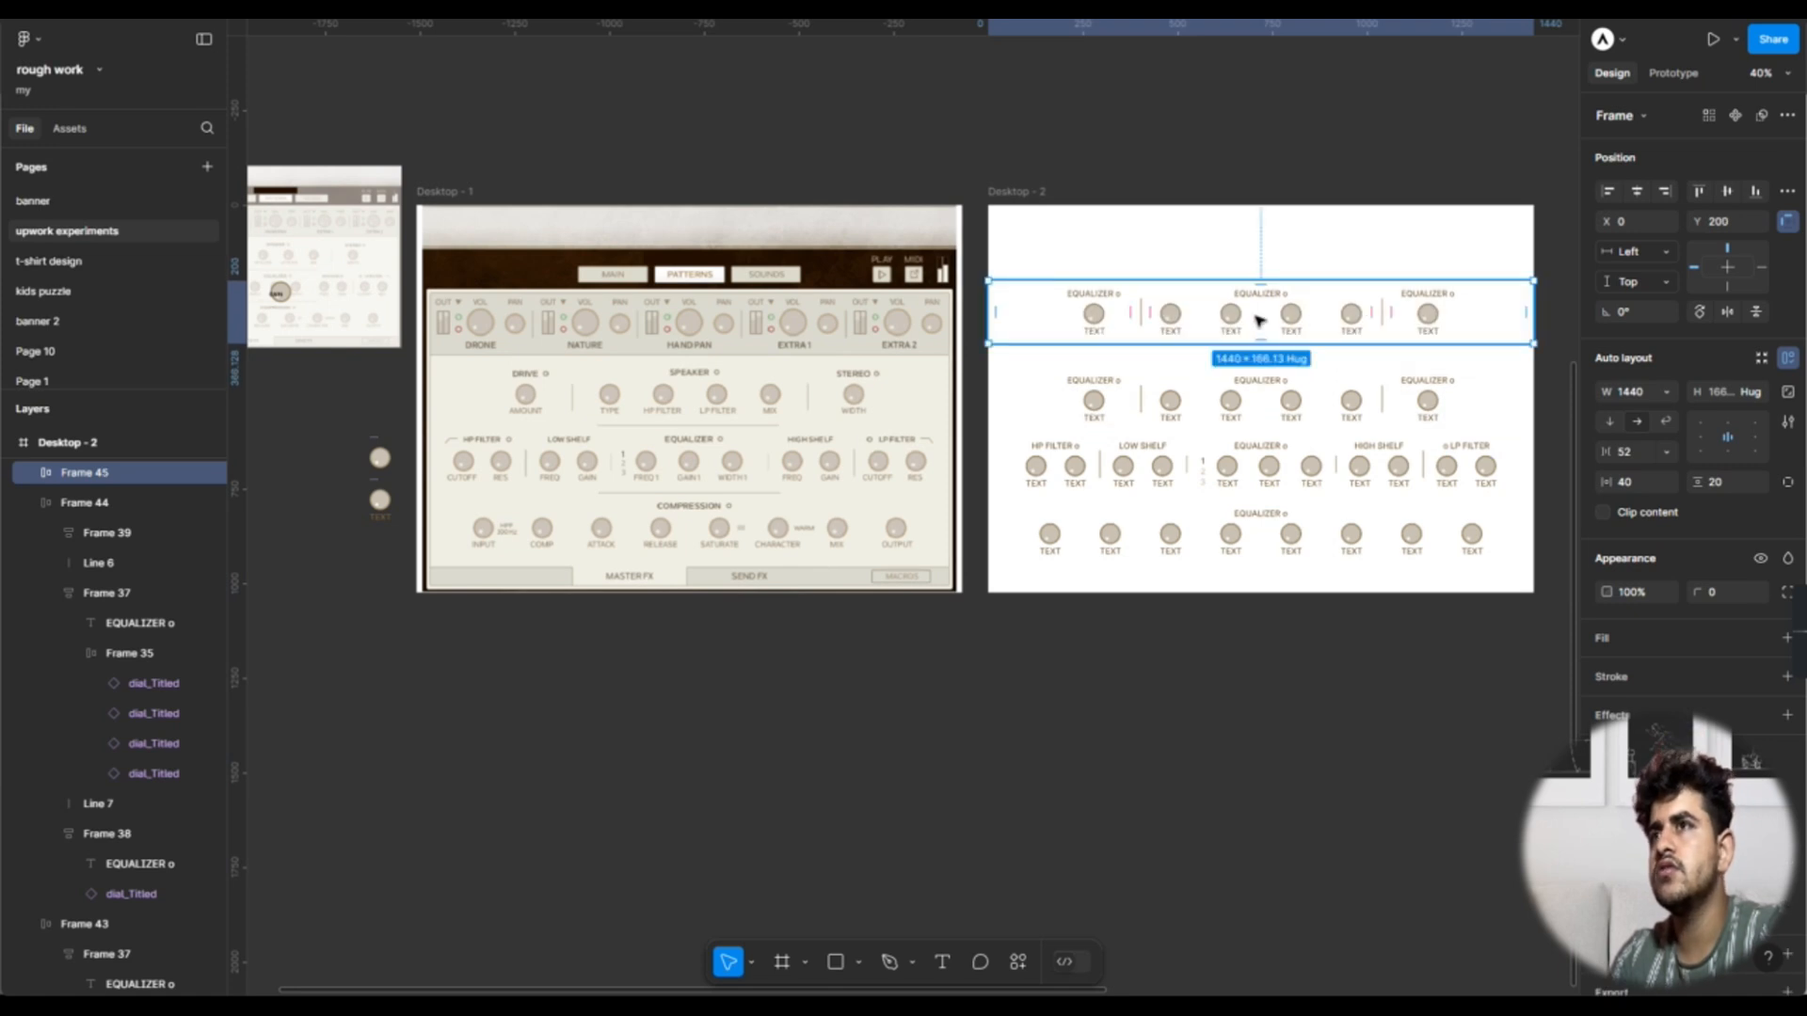
# Step: Delete the first two dials of the four-dial group in the new top row, leaving two
pyautogui.click(1195, 324)
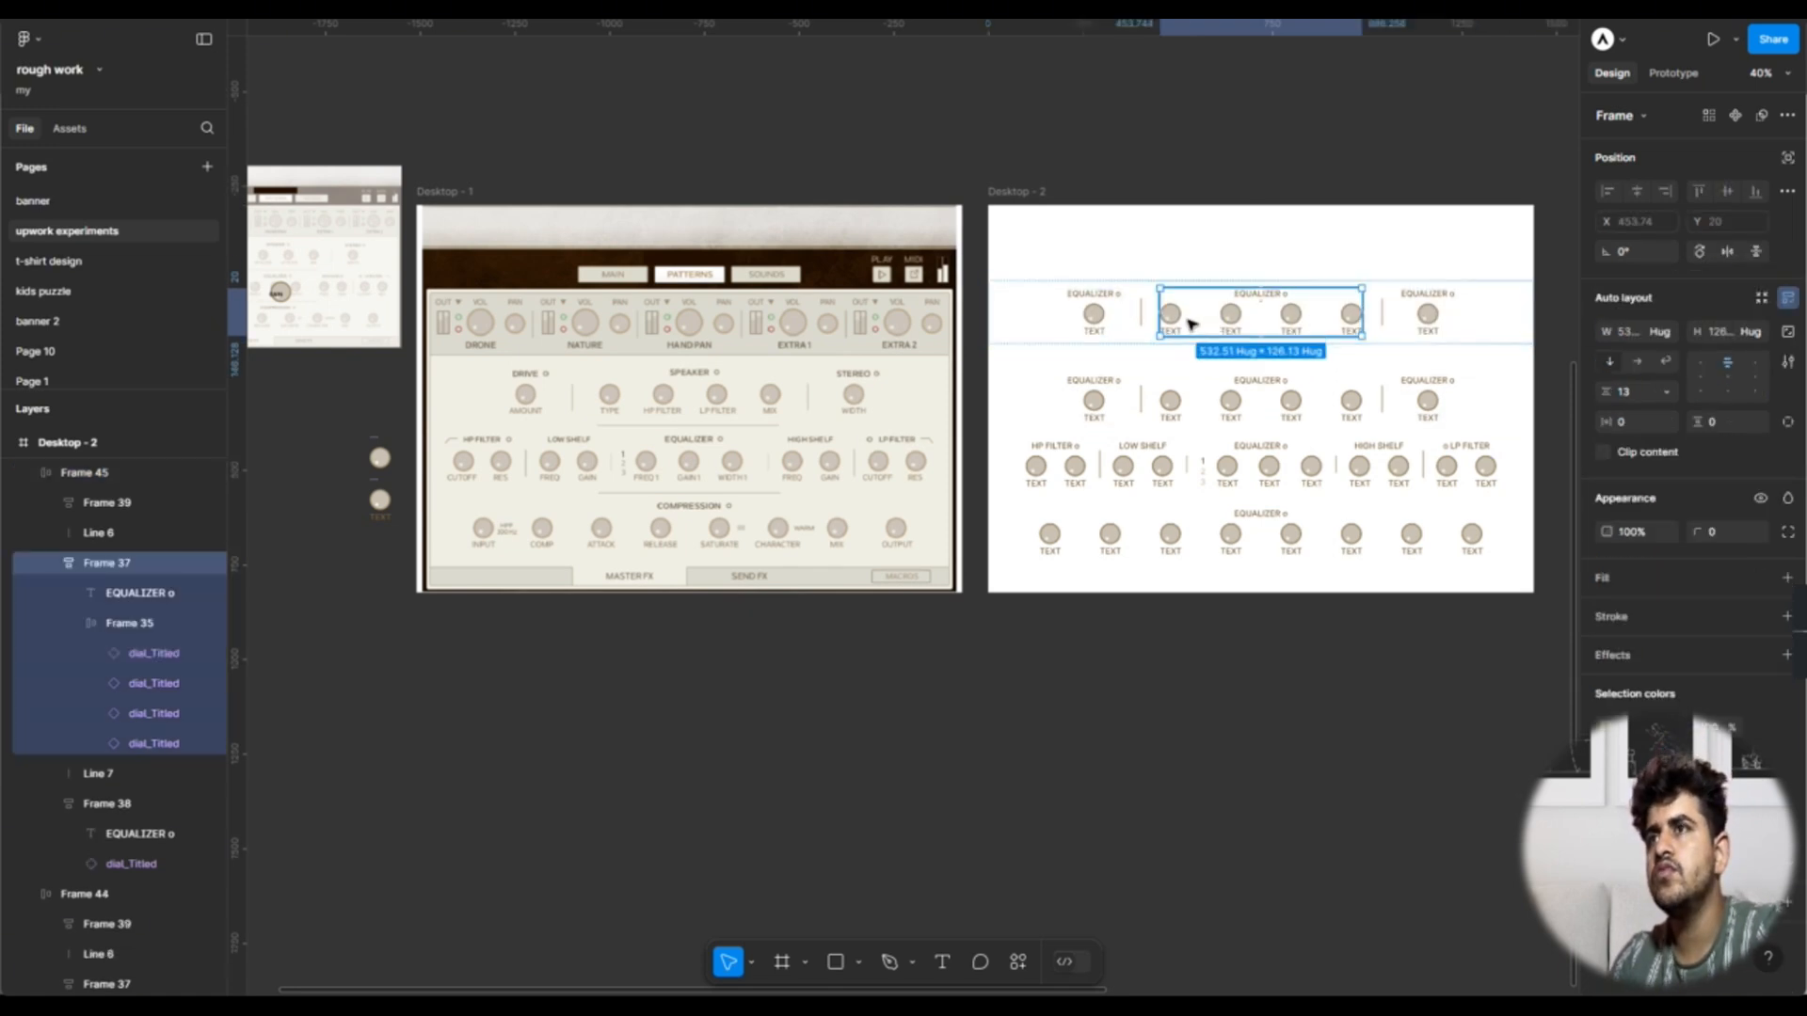
pyautogui.doubleClick(1191, 324)
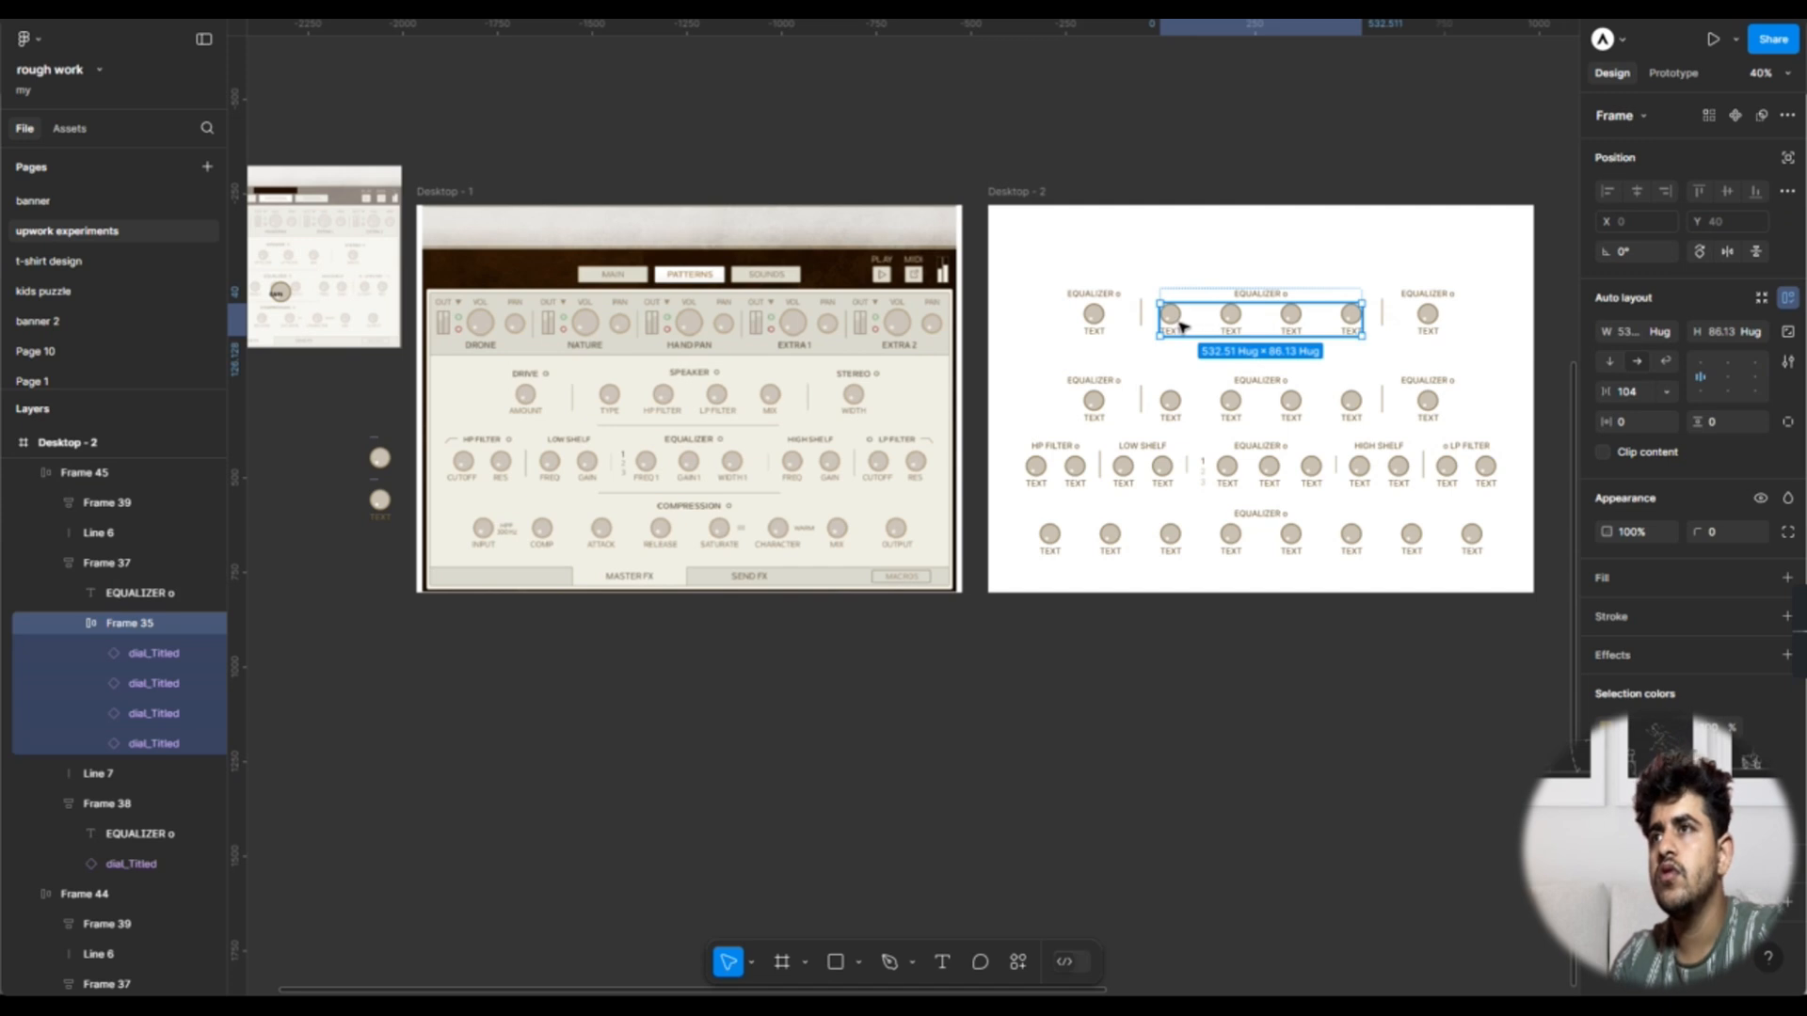
pyautogui.click(1181, 327)
pyautogui.keyDown('shift'); pyautogui.click(1228, 325); pyautogui.keyUp('shift')
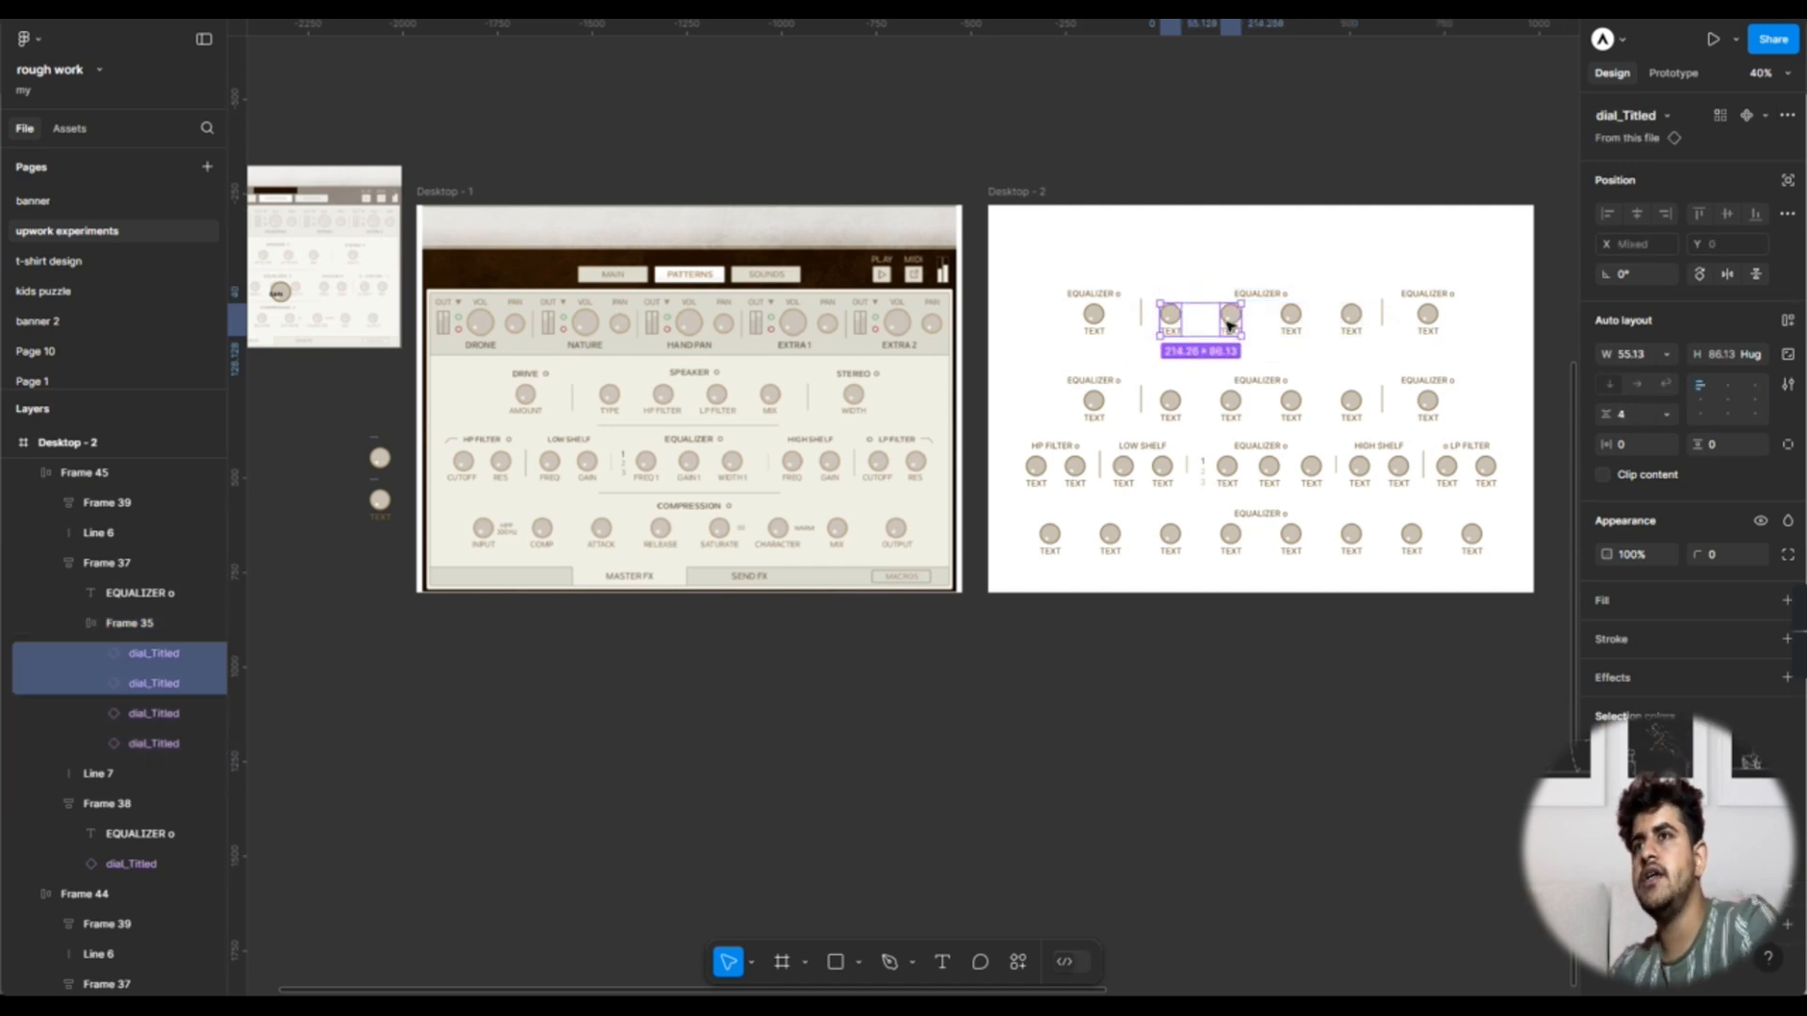
pyautogui.press('Delete')
# Step: Delete the two outer single-dial groups and both divider lines from the new top row, keeping the middle two-dial group
pyautogui.click(1179, 327)
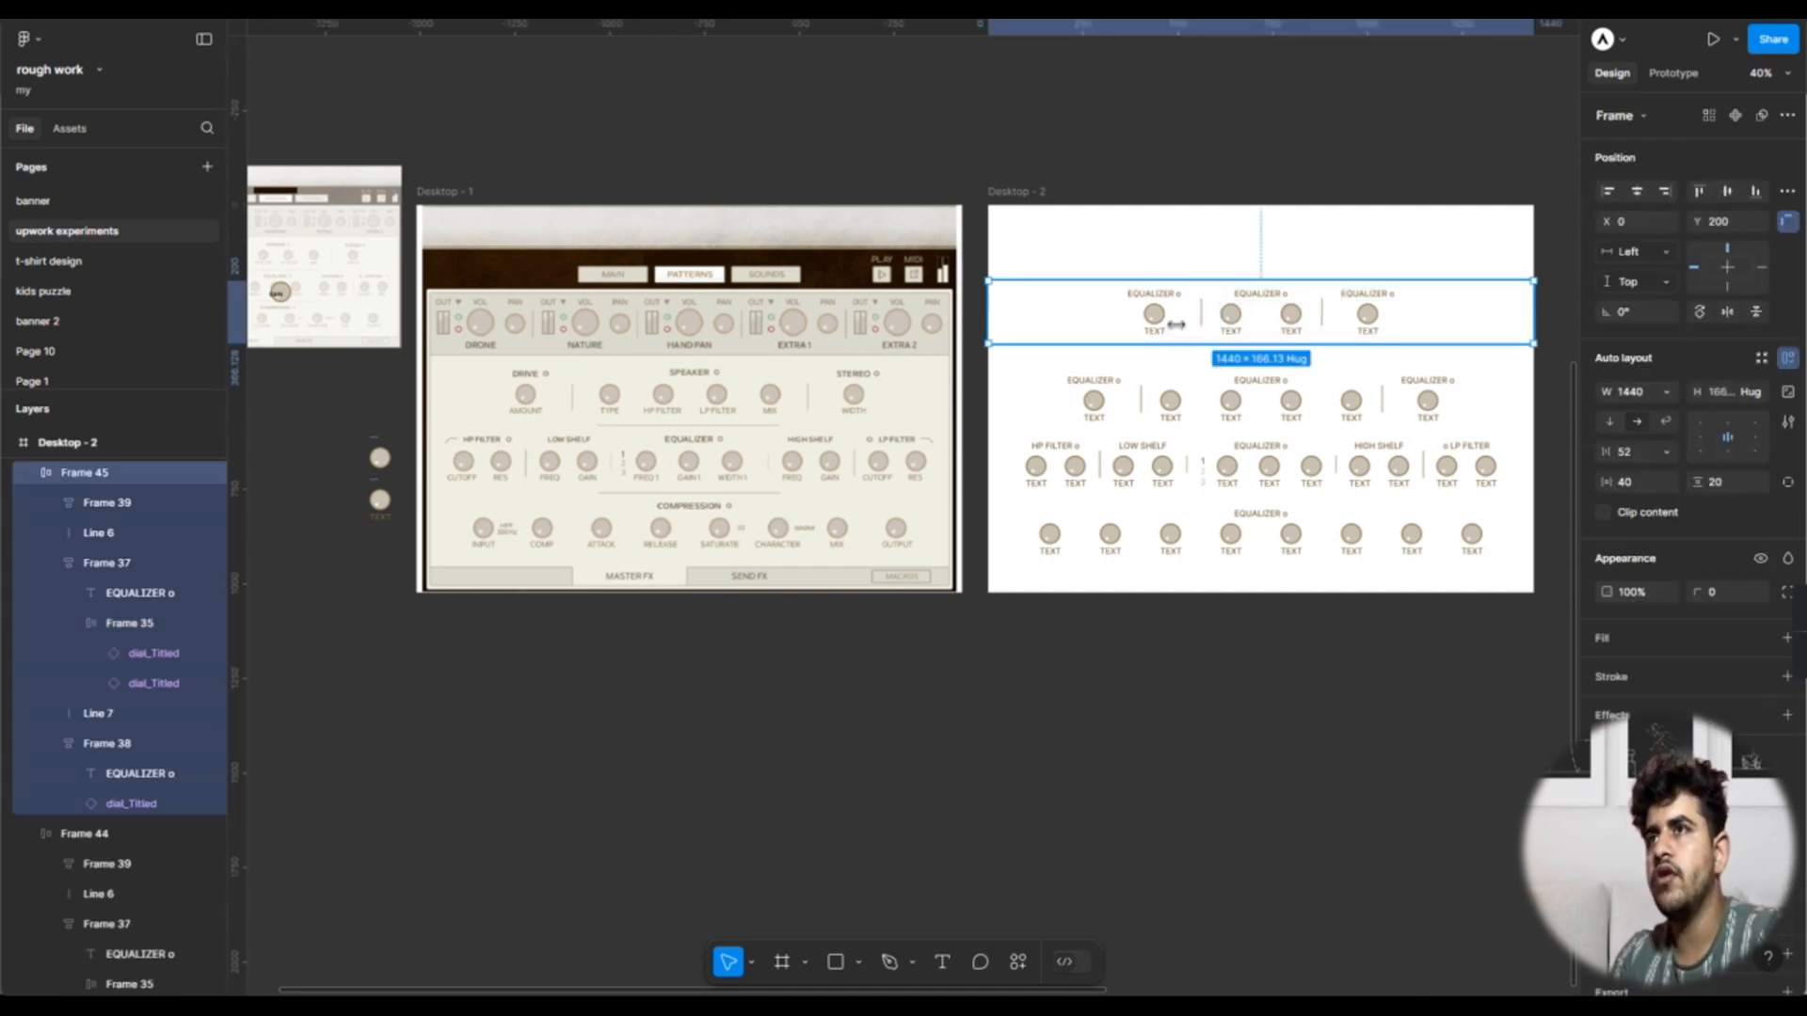
pyautogui.click(1179, 328)
pyautogui.keyDown('shift'); pyautogui.click(1366, 314); pyautogui.keyUp('shift')
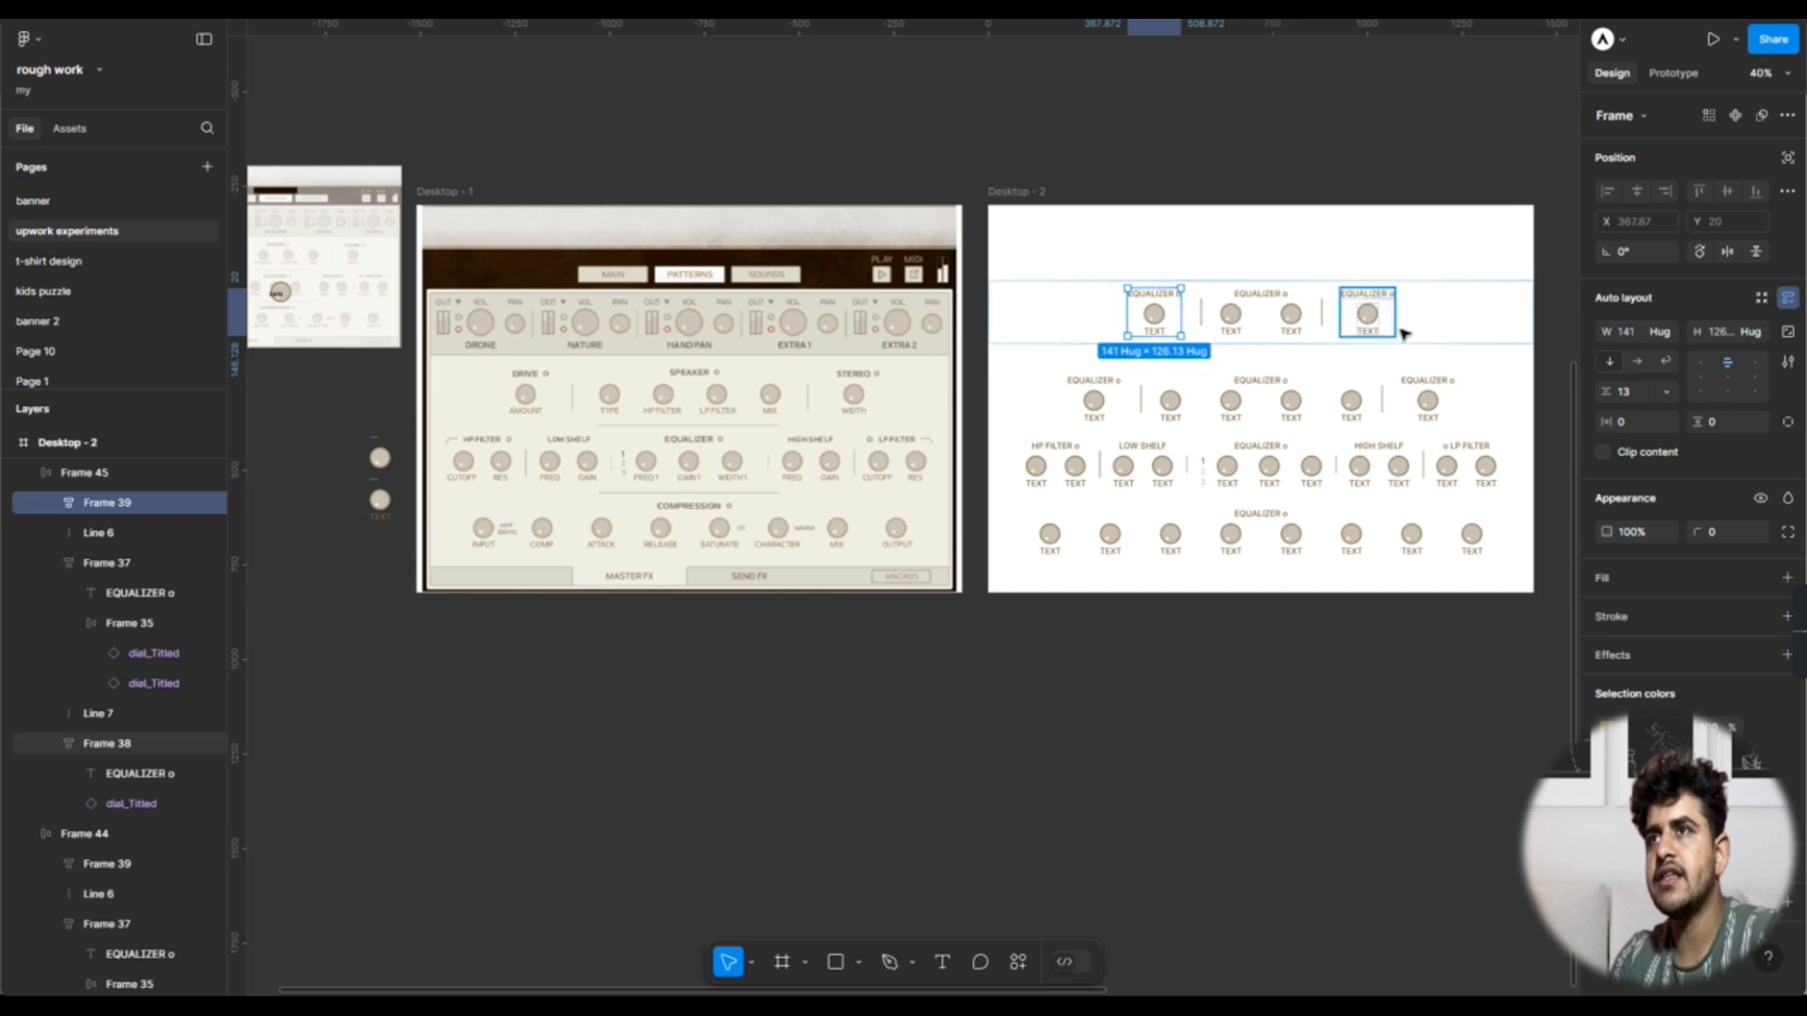
pyautogui.keyDown('shift'); pyautogui.click(1201, 314); pyautogui.keyUp('shift')
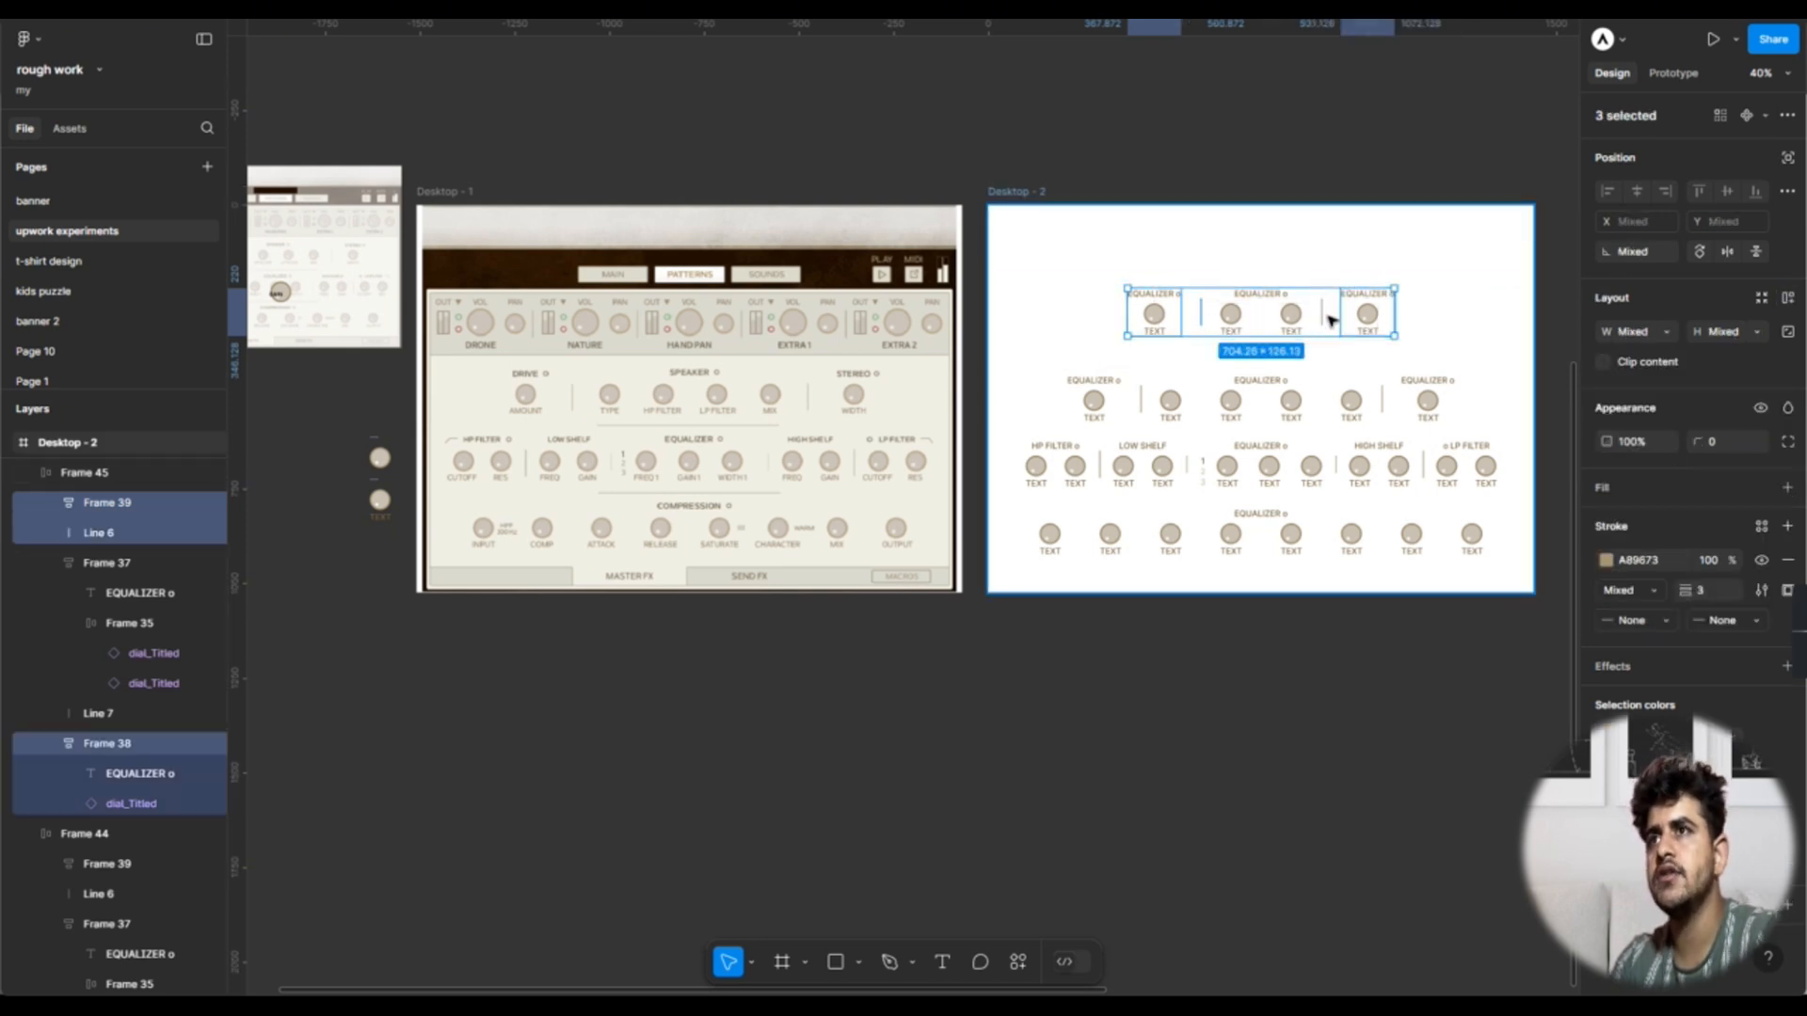
pyautogui.click(1322, 311)
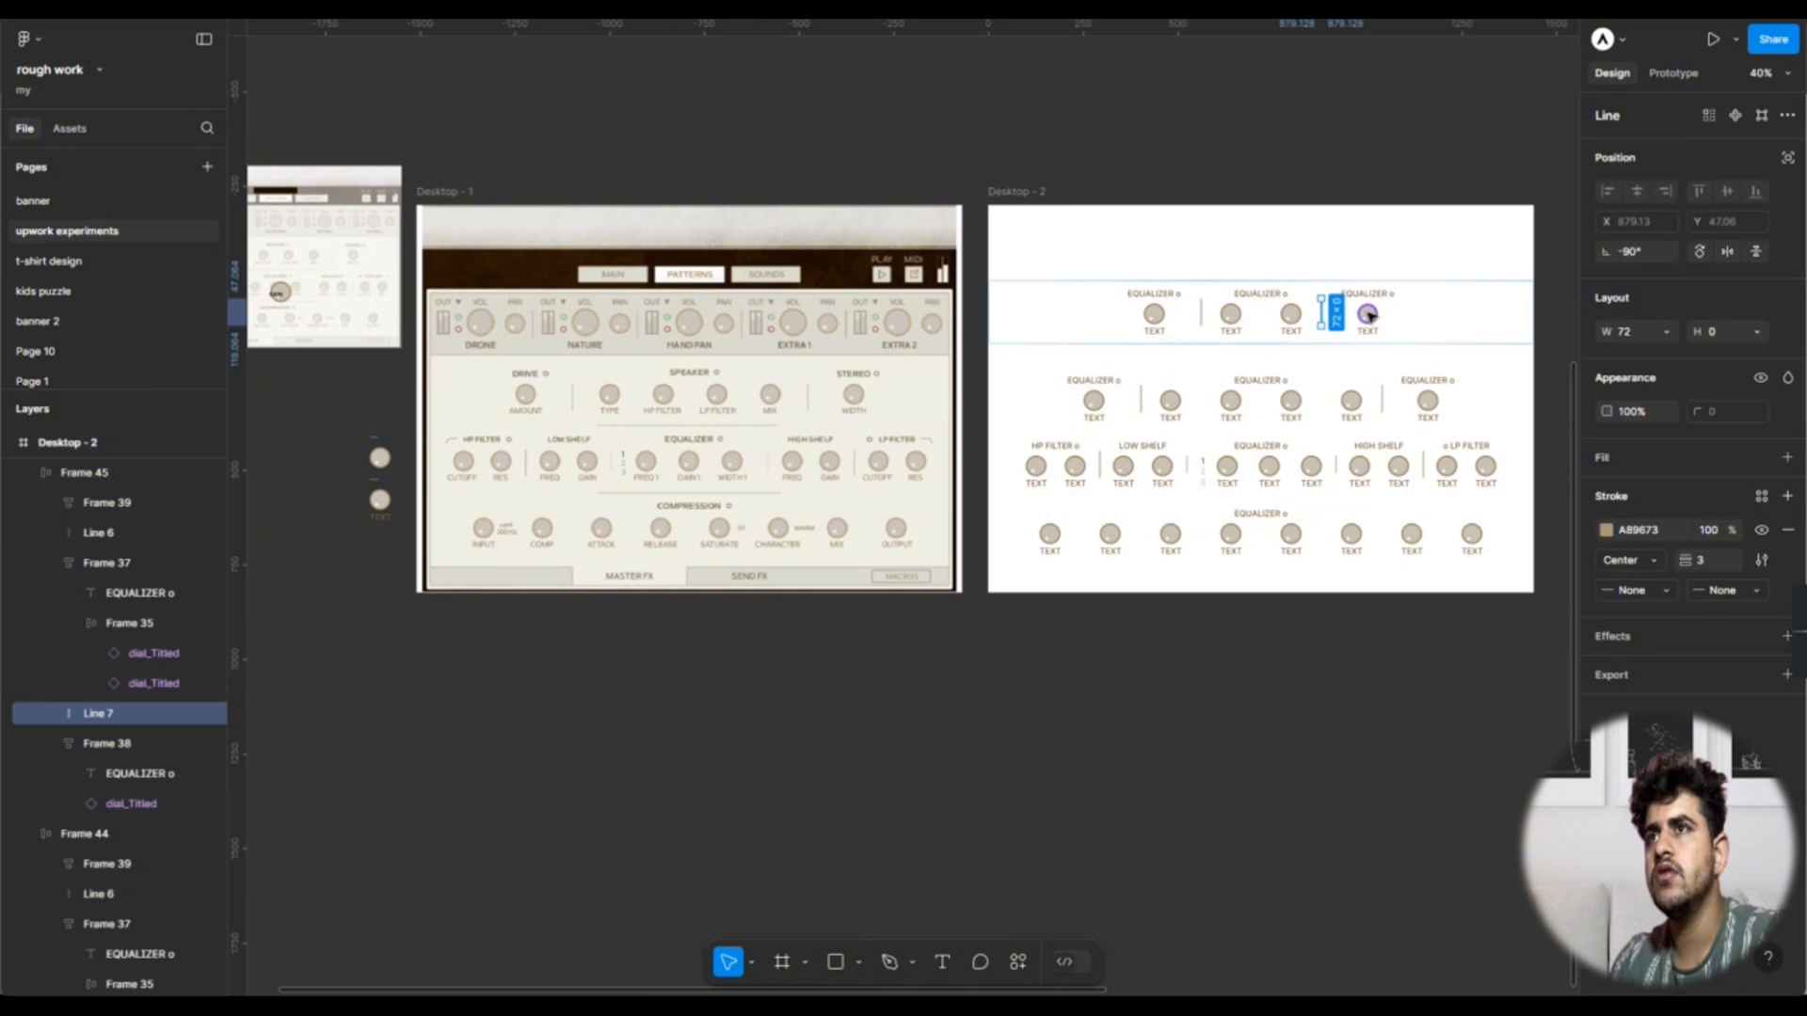
pyautogui.doubleClick(1369, 317)
pyautogui.press('Escape')
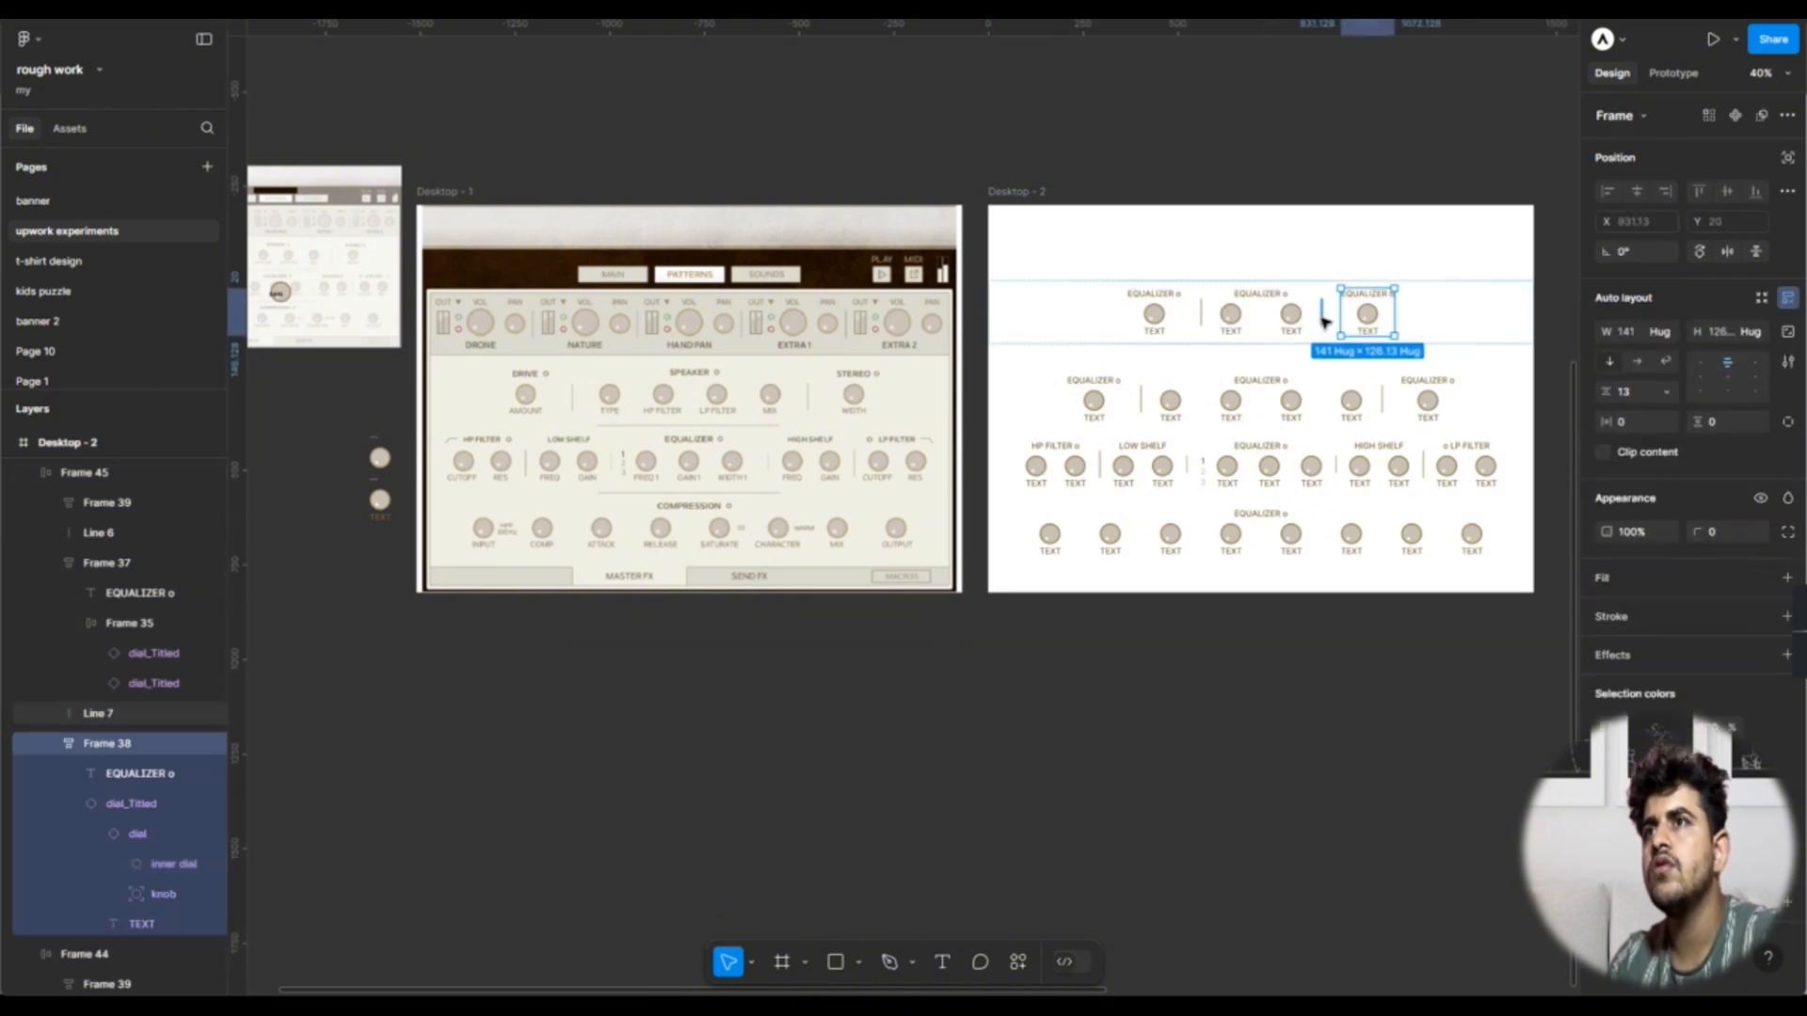
pyautogui.keyDown('shift'); pyautogui.click(1322, 316); pyautogui.keyUp('shift')
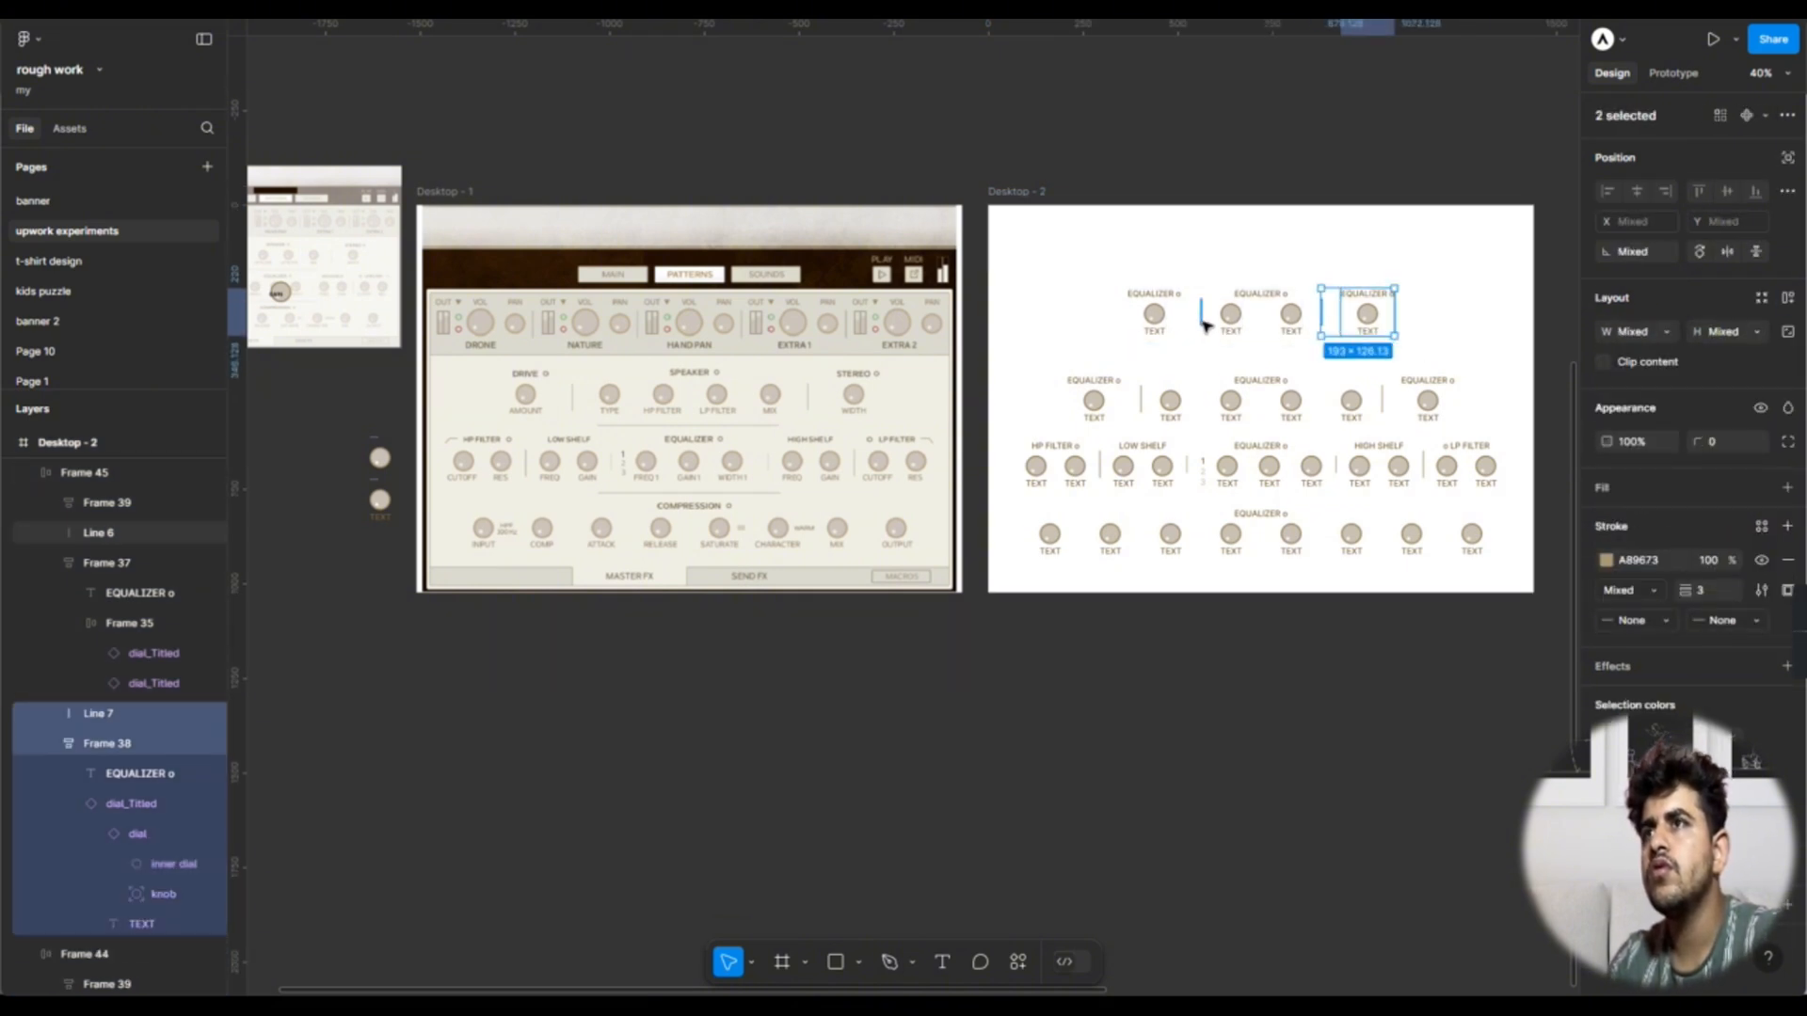
pyautogui.keyDown('shift'); pyautogui.click(1203, 320); pyautogui.keyUp('shift')
pyautogui.keyDown('shift'); pyautogui.click(1155, 319); pyautogui.keyUp('shift')
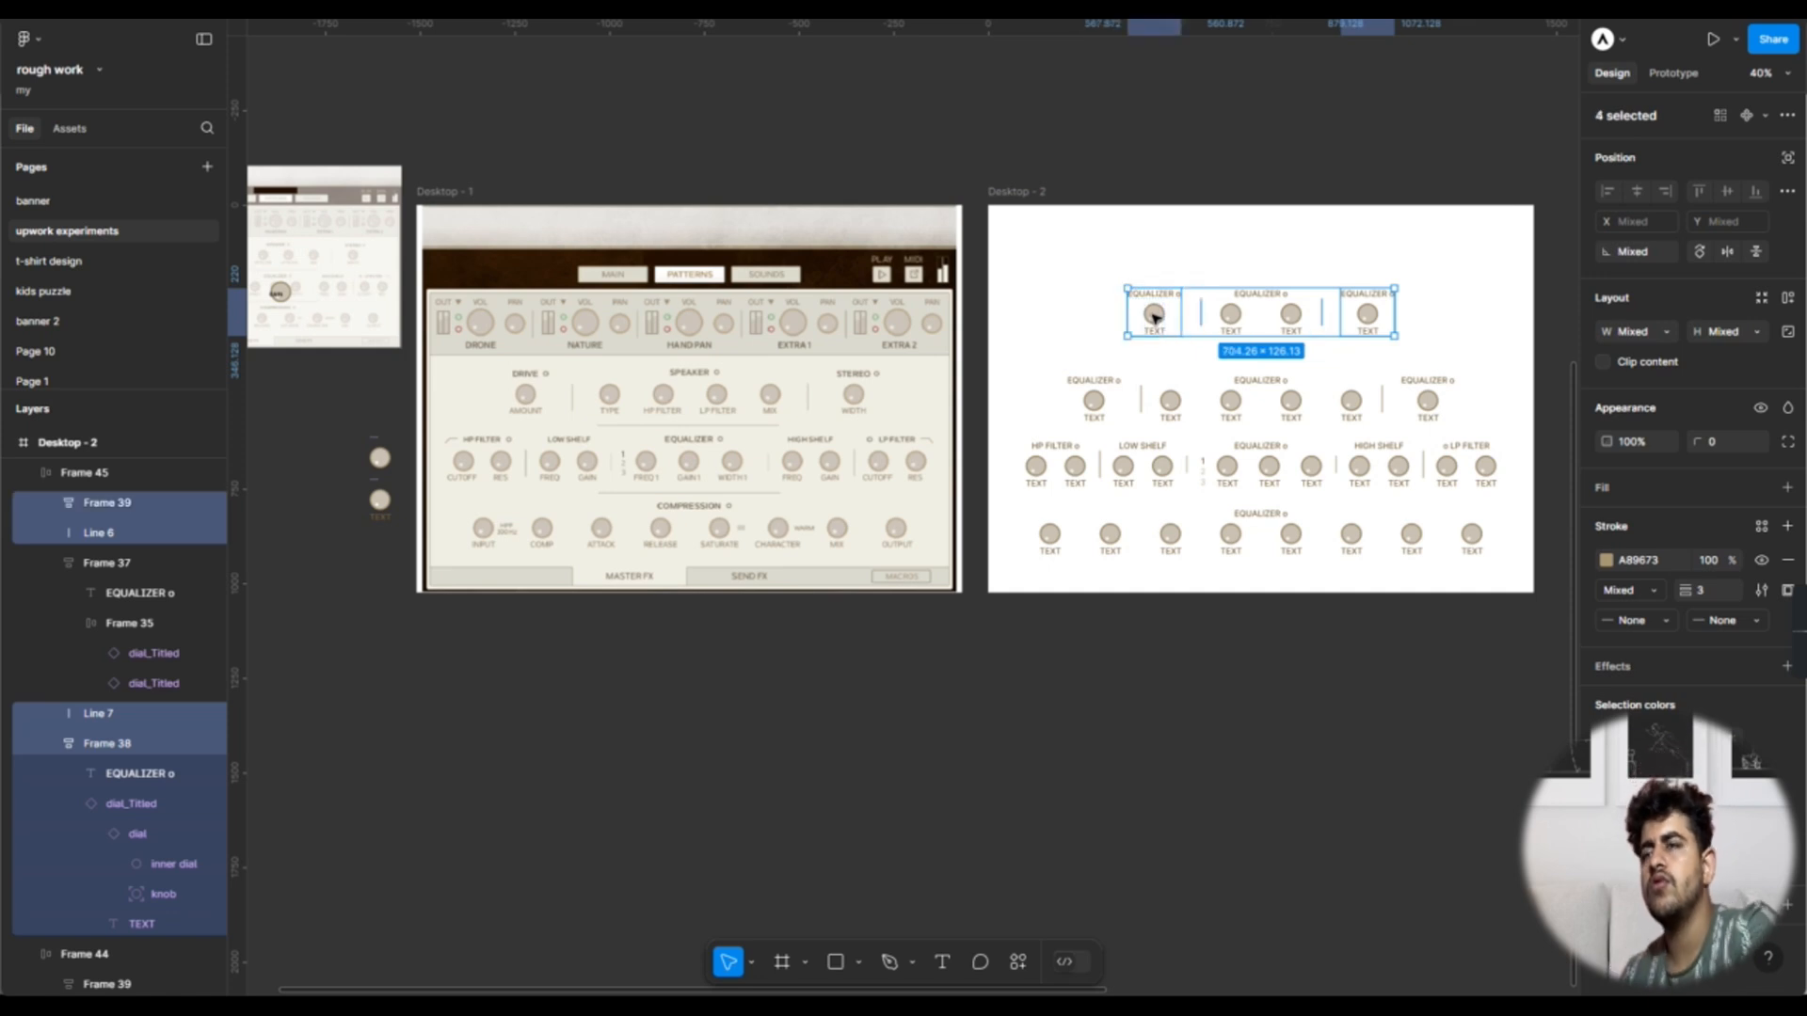
pyautogui.press('Delete')
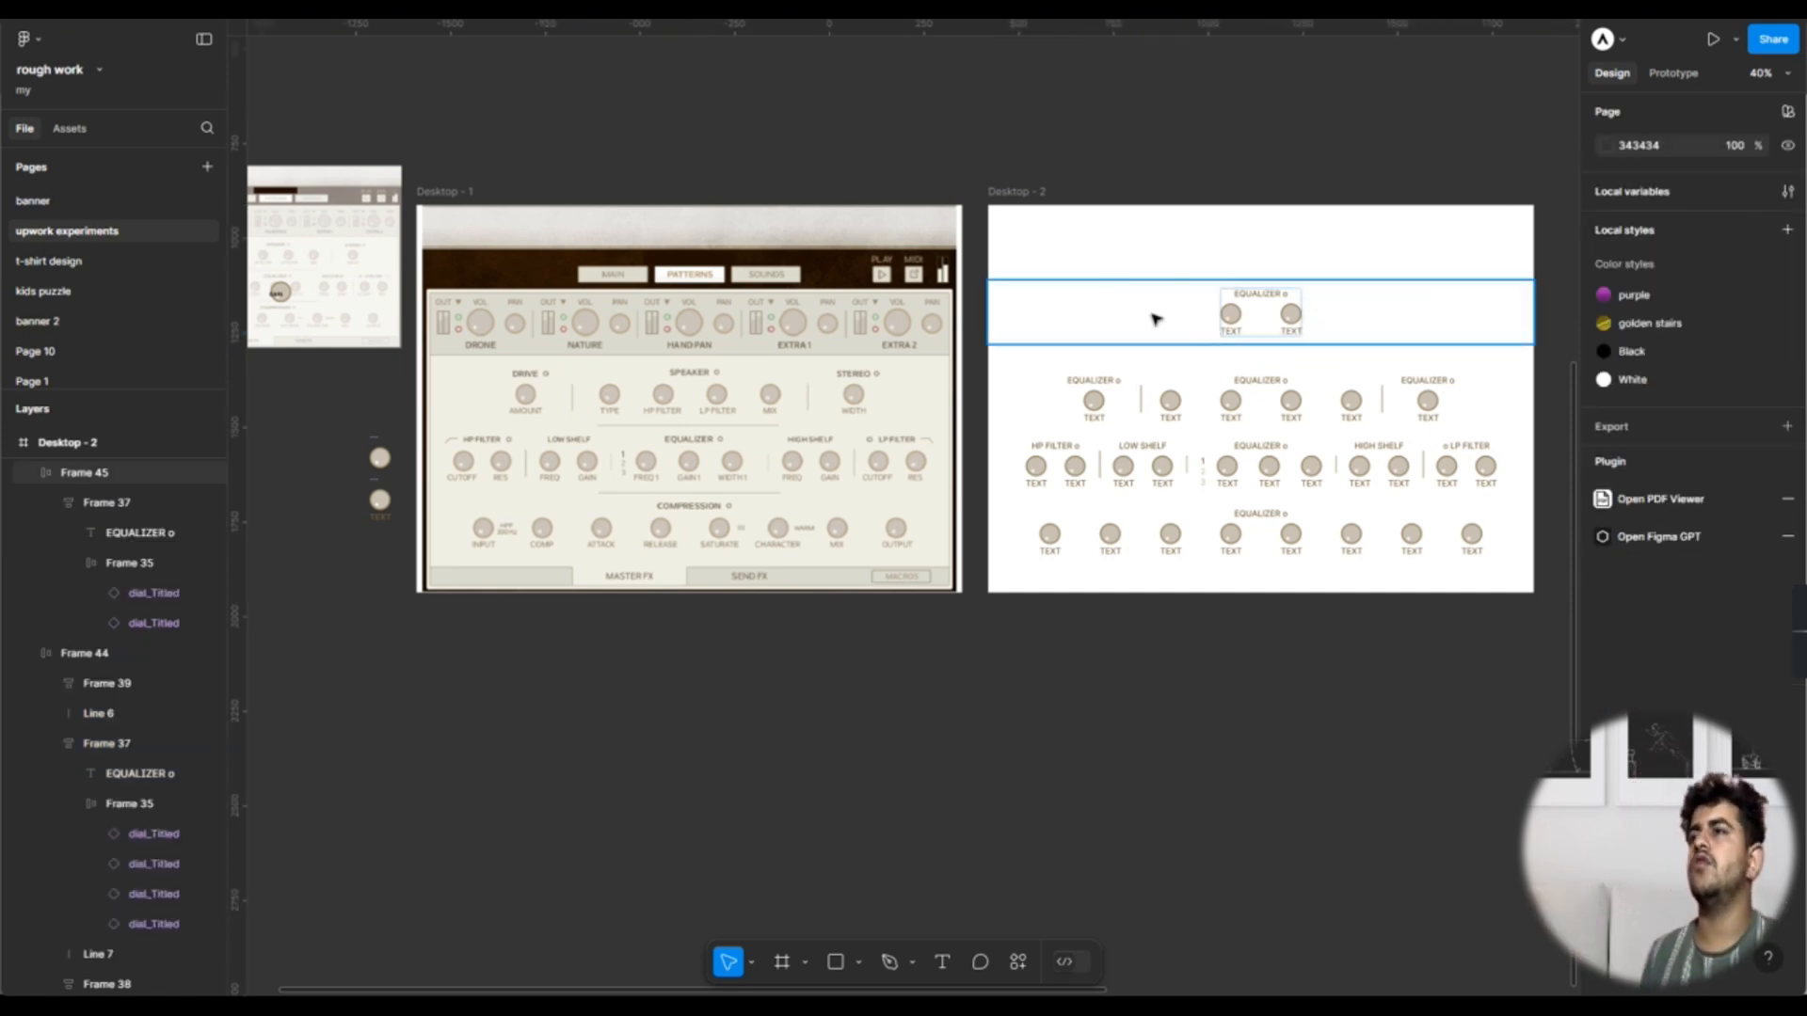
pyautogui.hotkey('alt', 'Tab')
pyautogui.hotkey('alt', 'Tab')
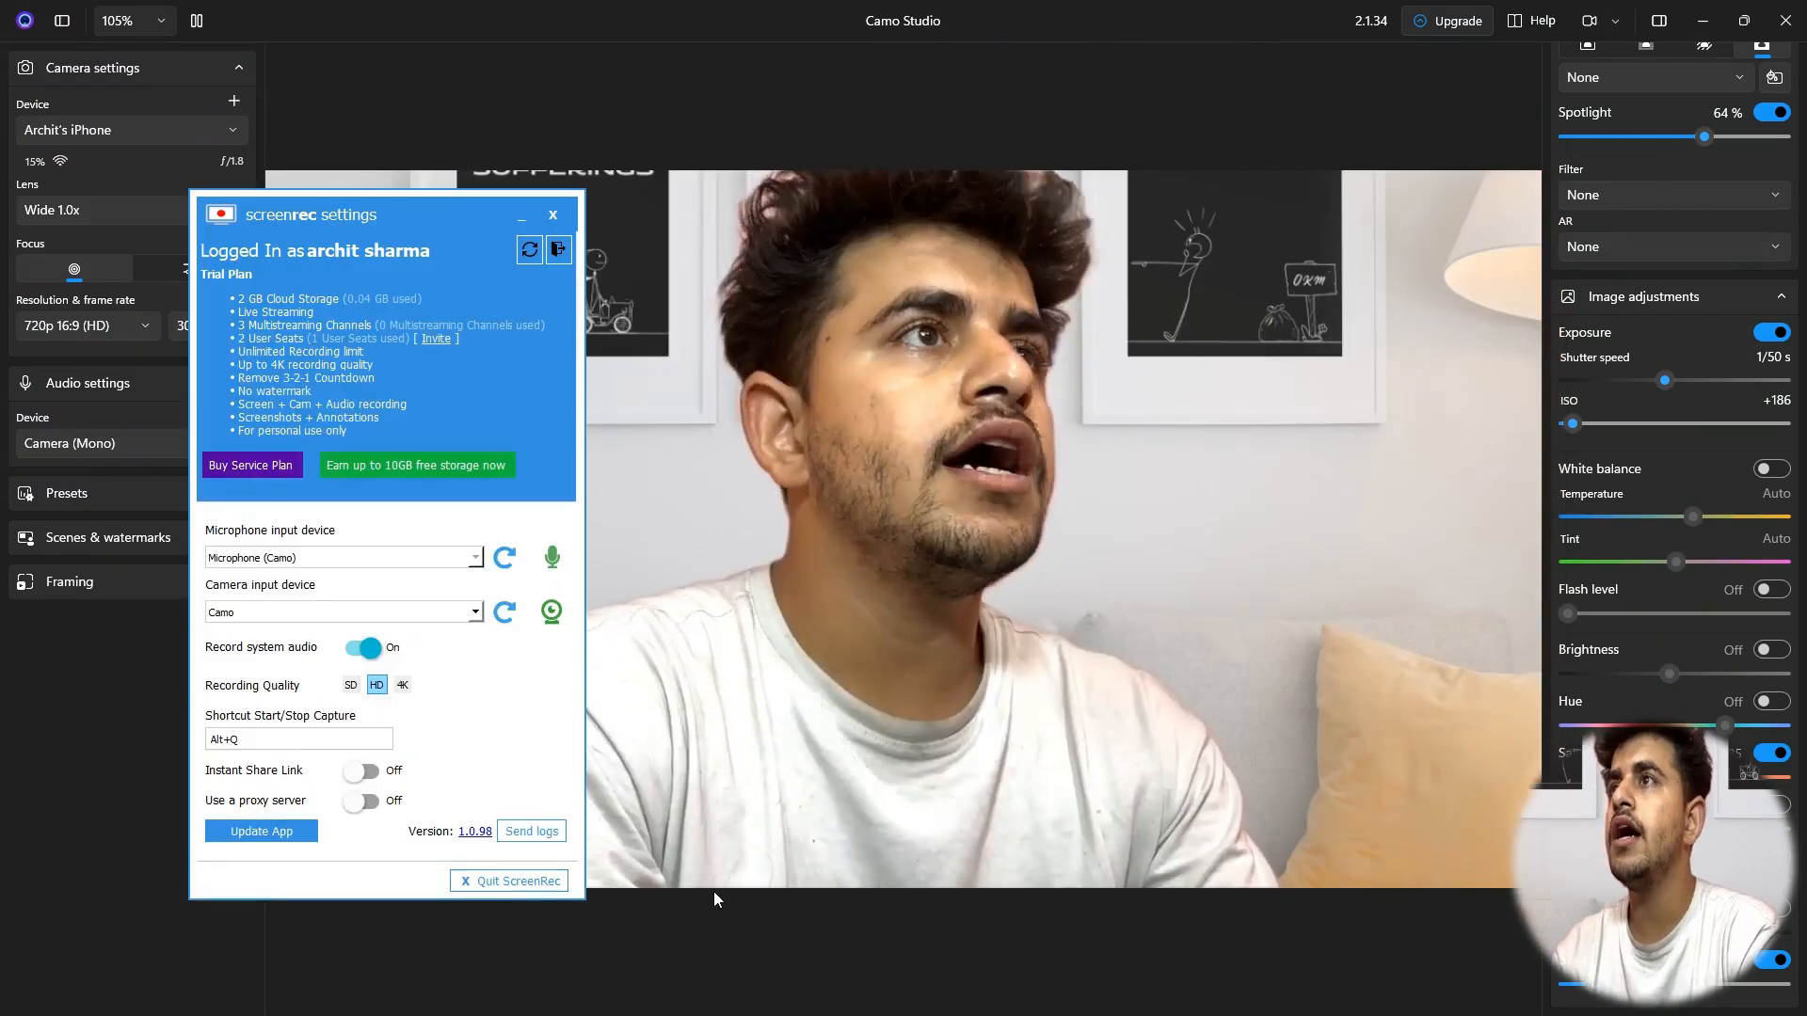
pyautogui.hotkey('alt', 'Tab')
pyautogui.hotkey('alt', 'Tab')
pyautogui.hotkey('alt', 'Tab')
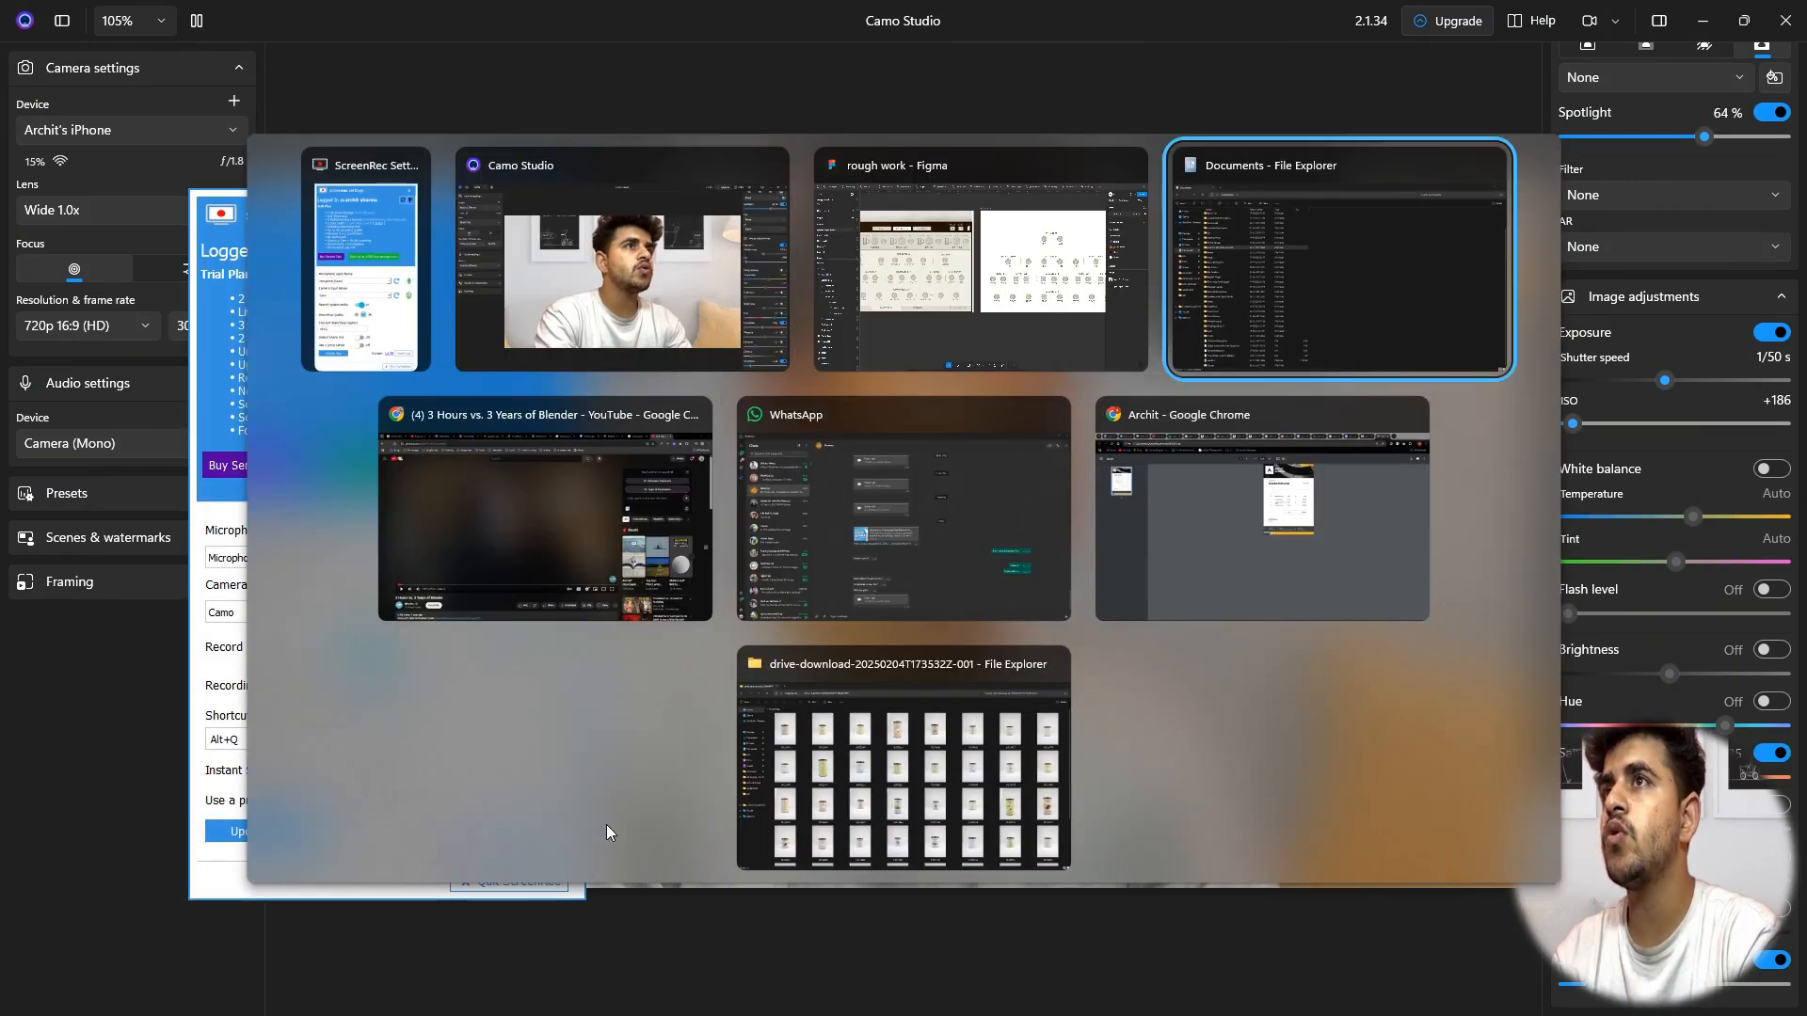
pyautogui.hotkey('alt', 'Tab')
pyautogui.hotkey('alt', 'Tab')
pyautogui.hotkey('alt', 'Tab')
pyautogui.hotkey('alt', 'Tab')
pyautogui.hotkey('alt', 'Tab')
pyautogui.hotkey('alt', 'Tab')
pyautogui.hotkey('alt', 'Tab')
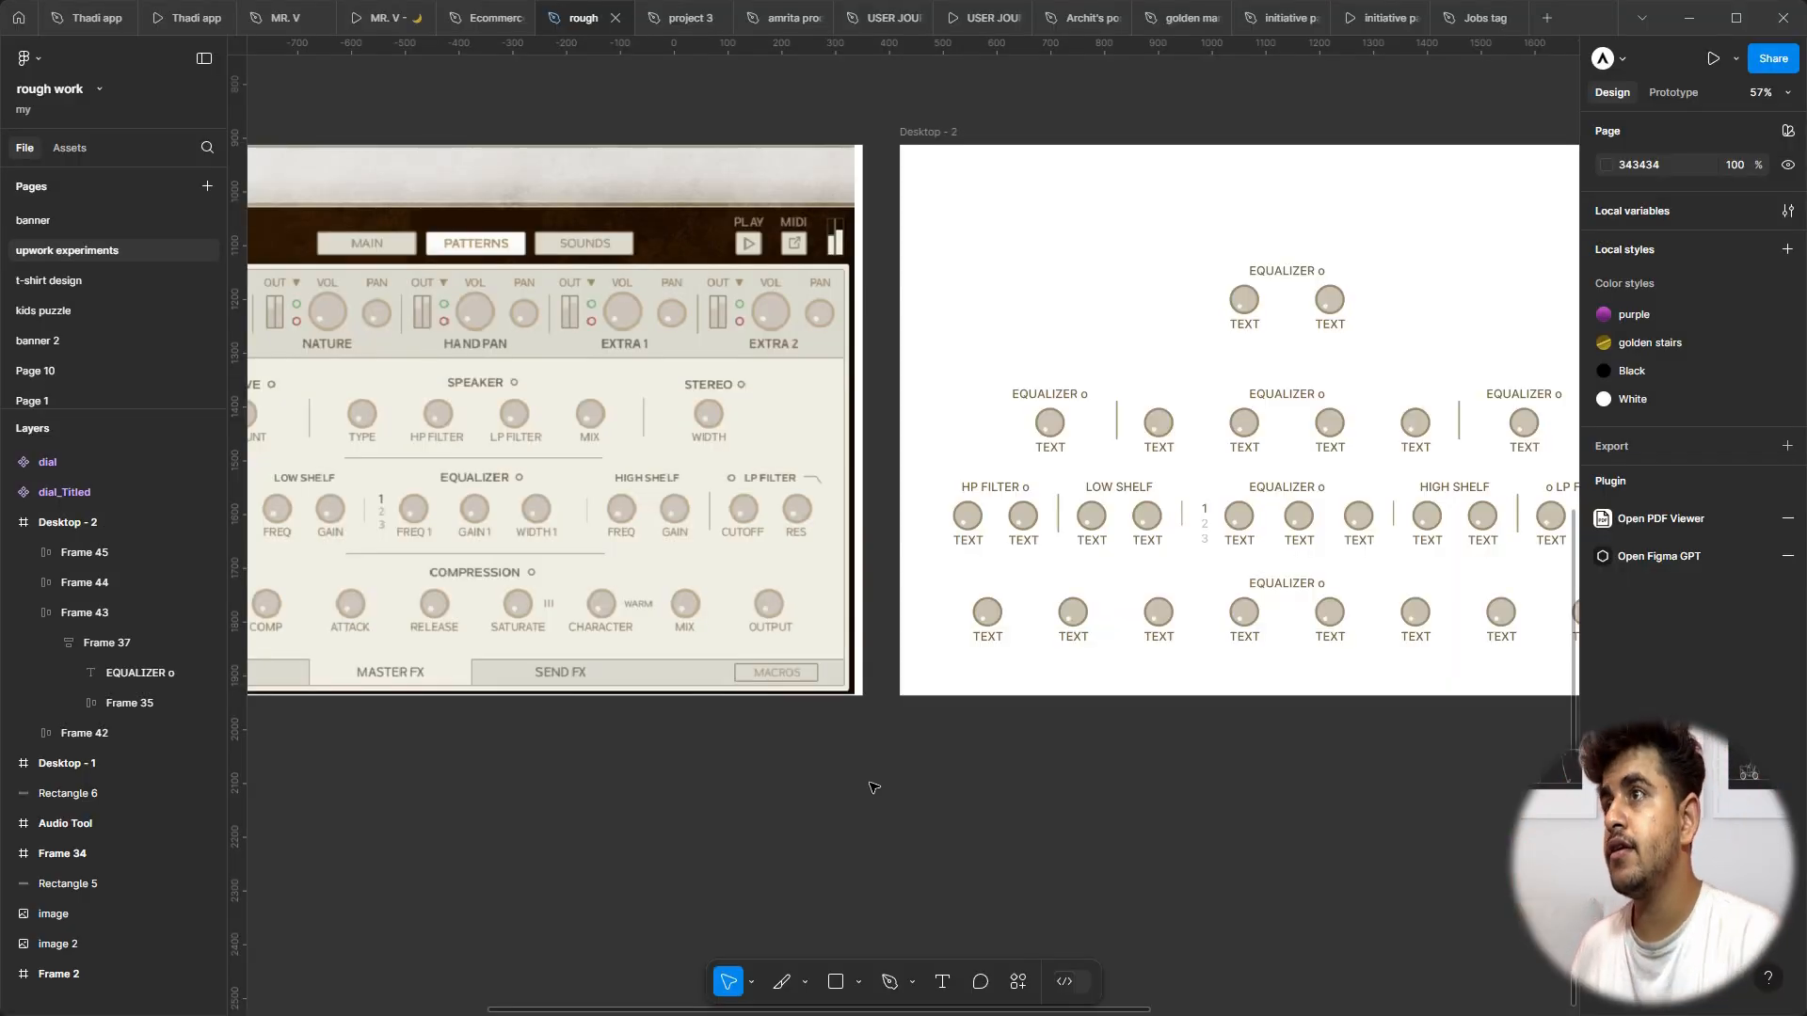
# Step: Examine the instrument channel row in the Desktop - 1 reference and compare it with the new top row in Desktop - 2
pyautogui.scroll(-1, 800, 730)
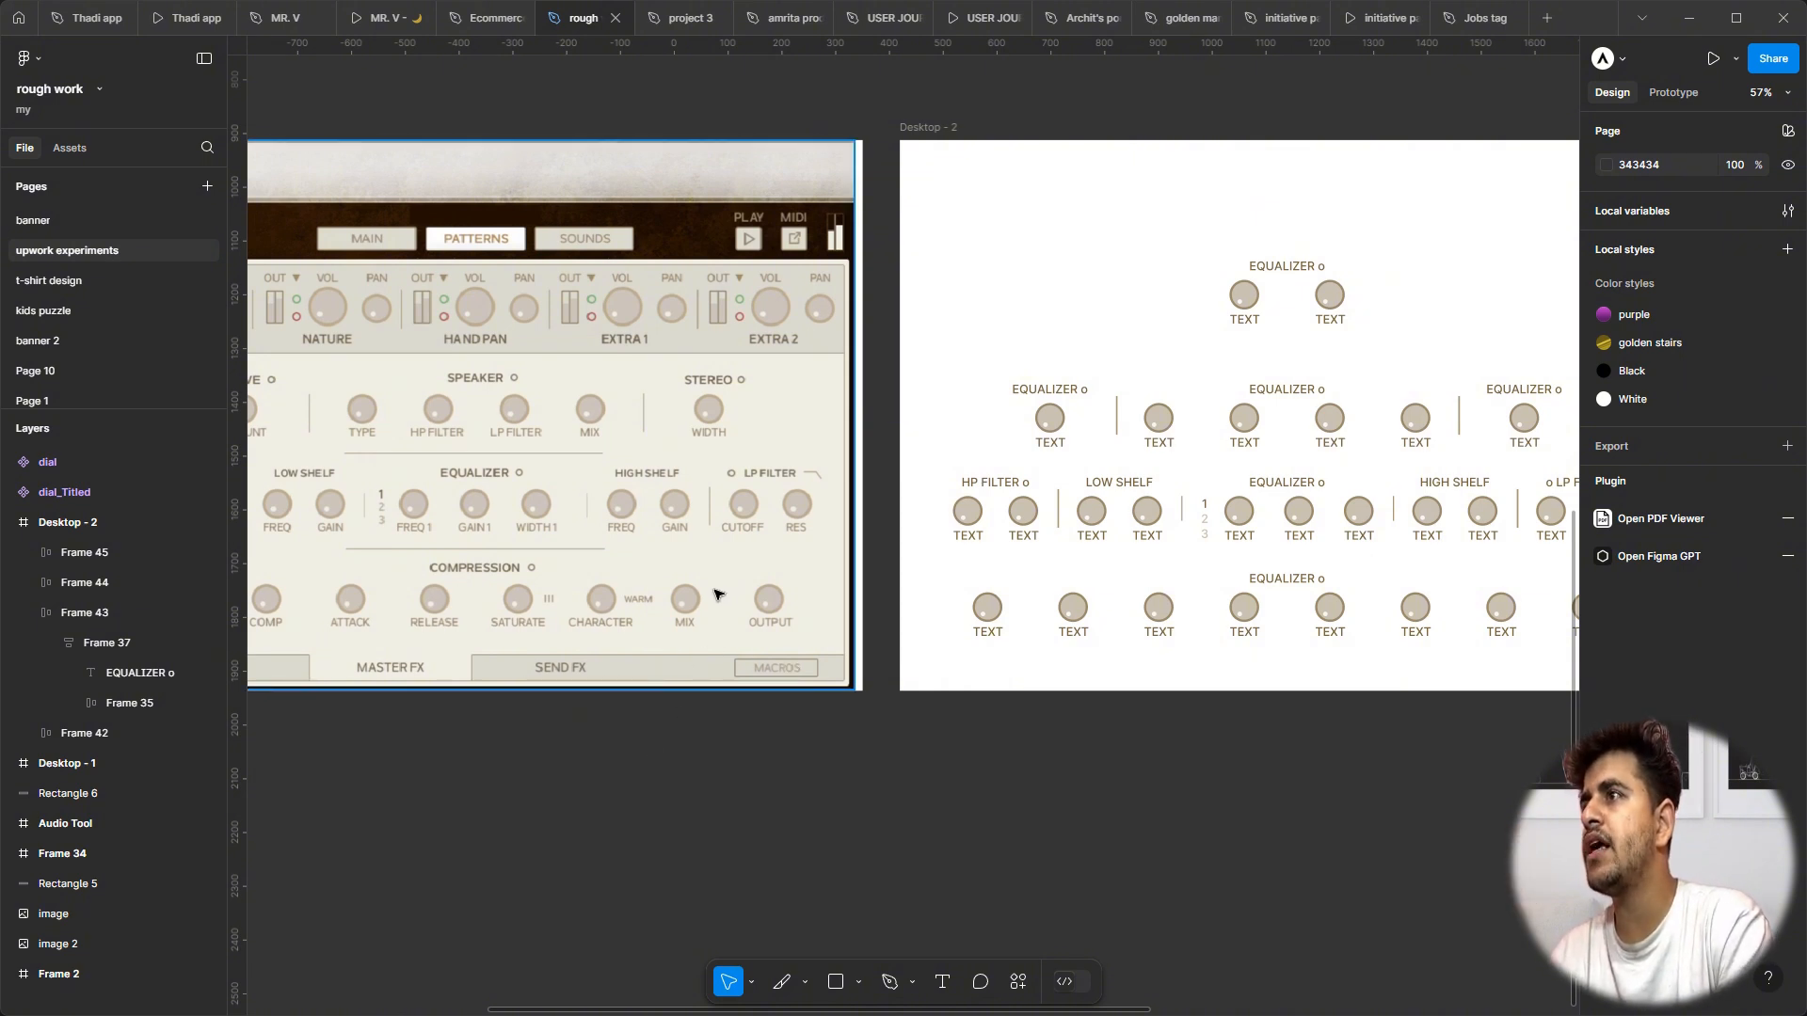
pyautogui.hscroll(-5, 717, 594)
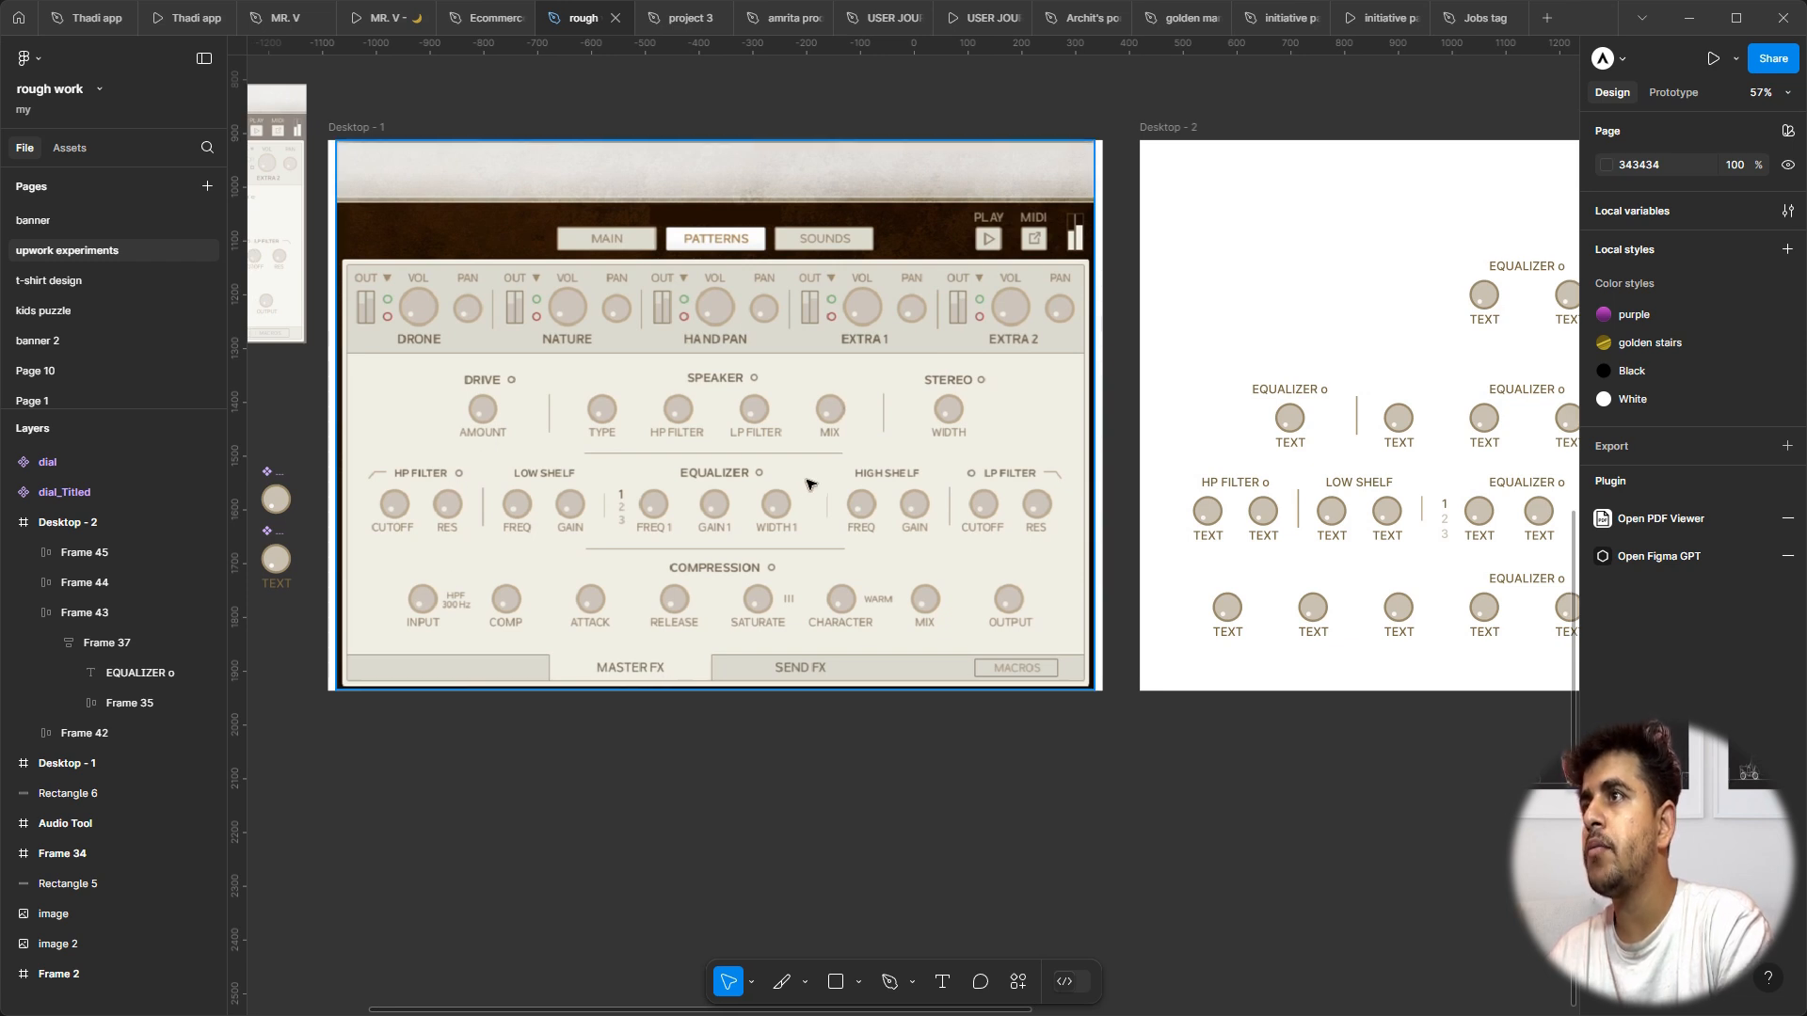
pyautogui.hscroll(7, 807, 483)
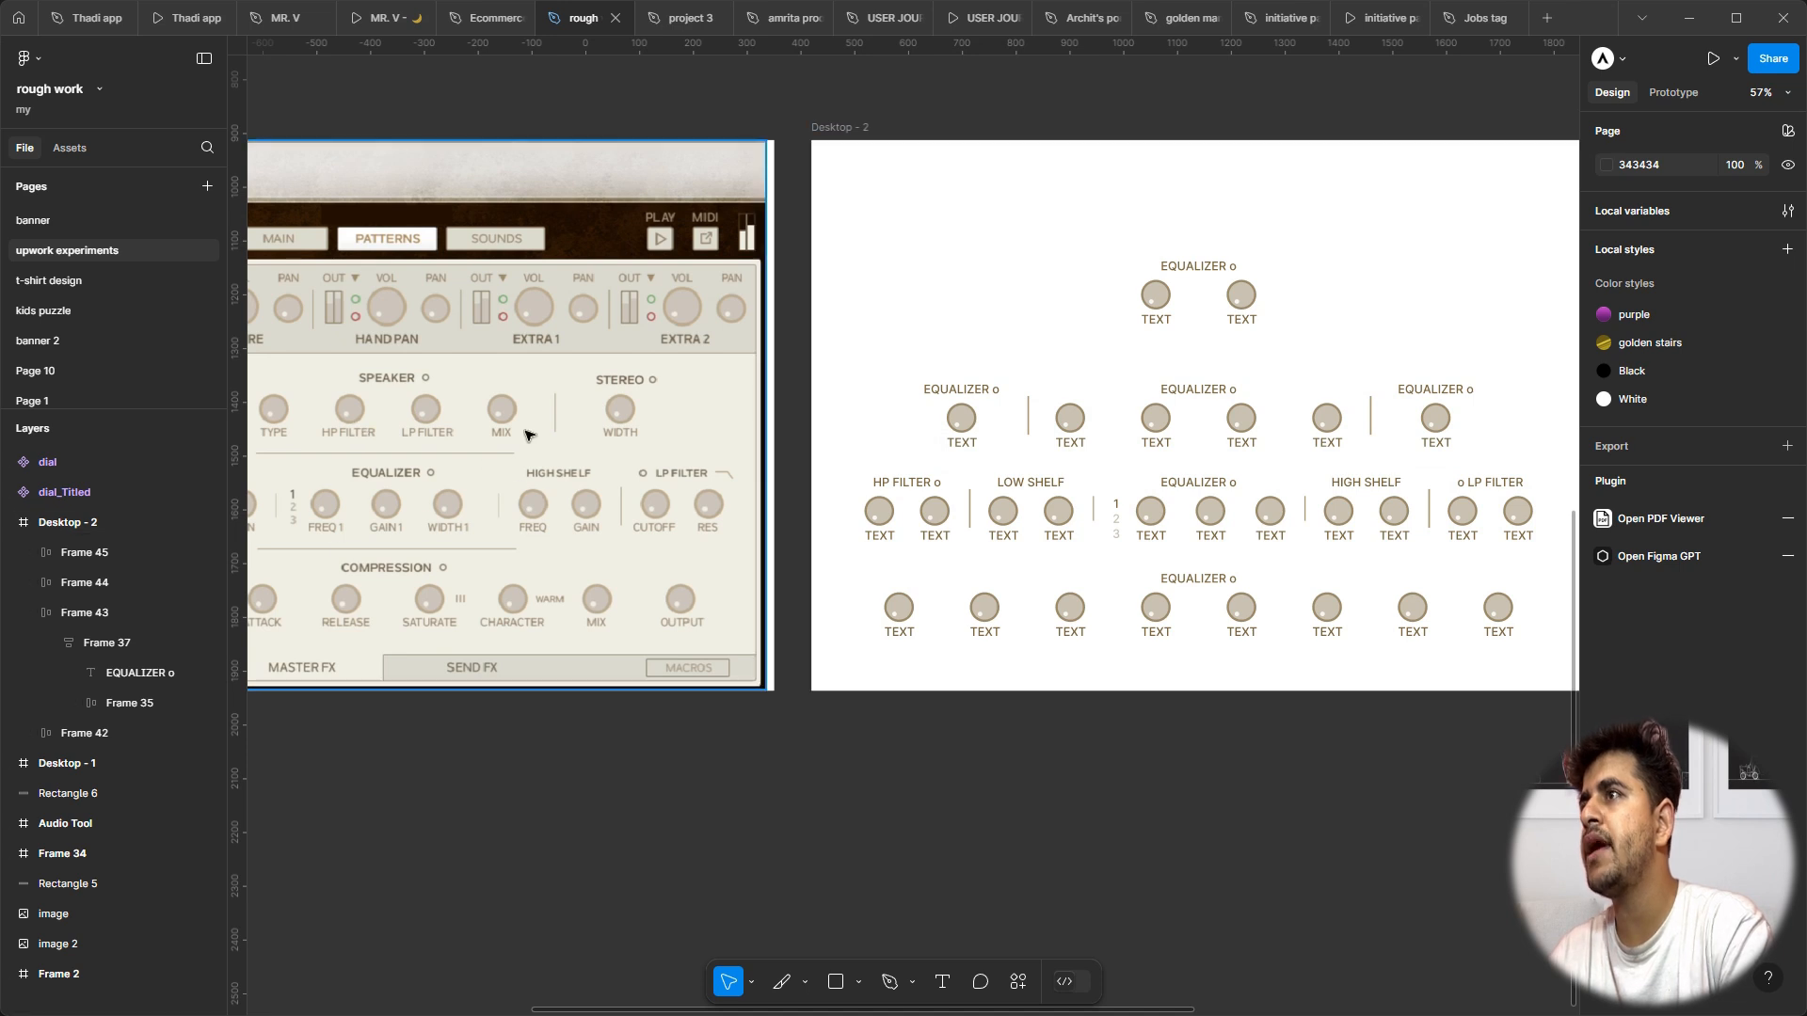
pyautogui.hscroll(-3, 491, 490)
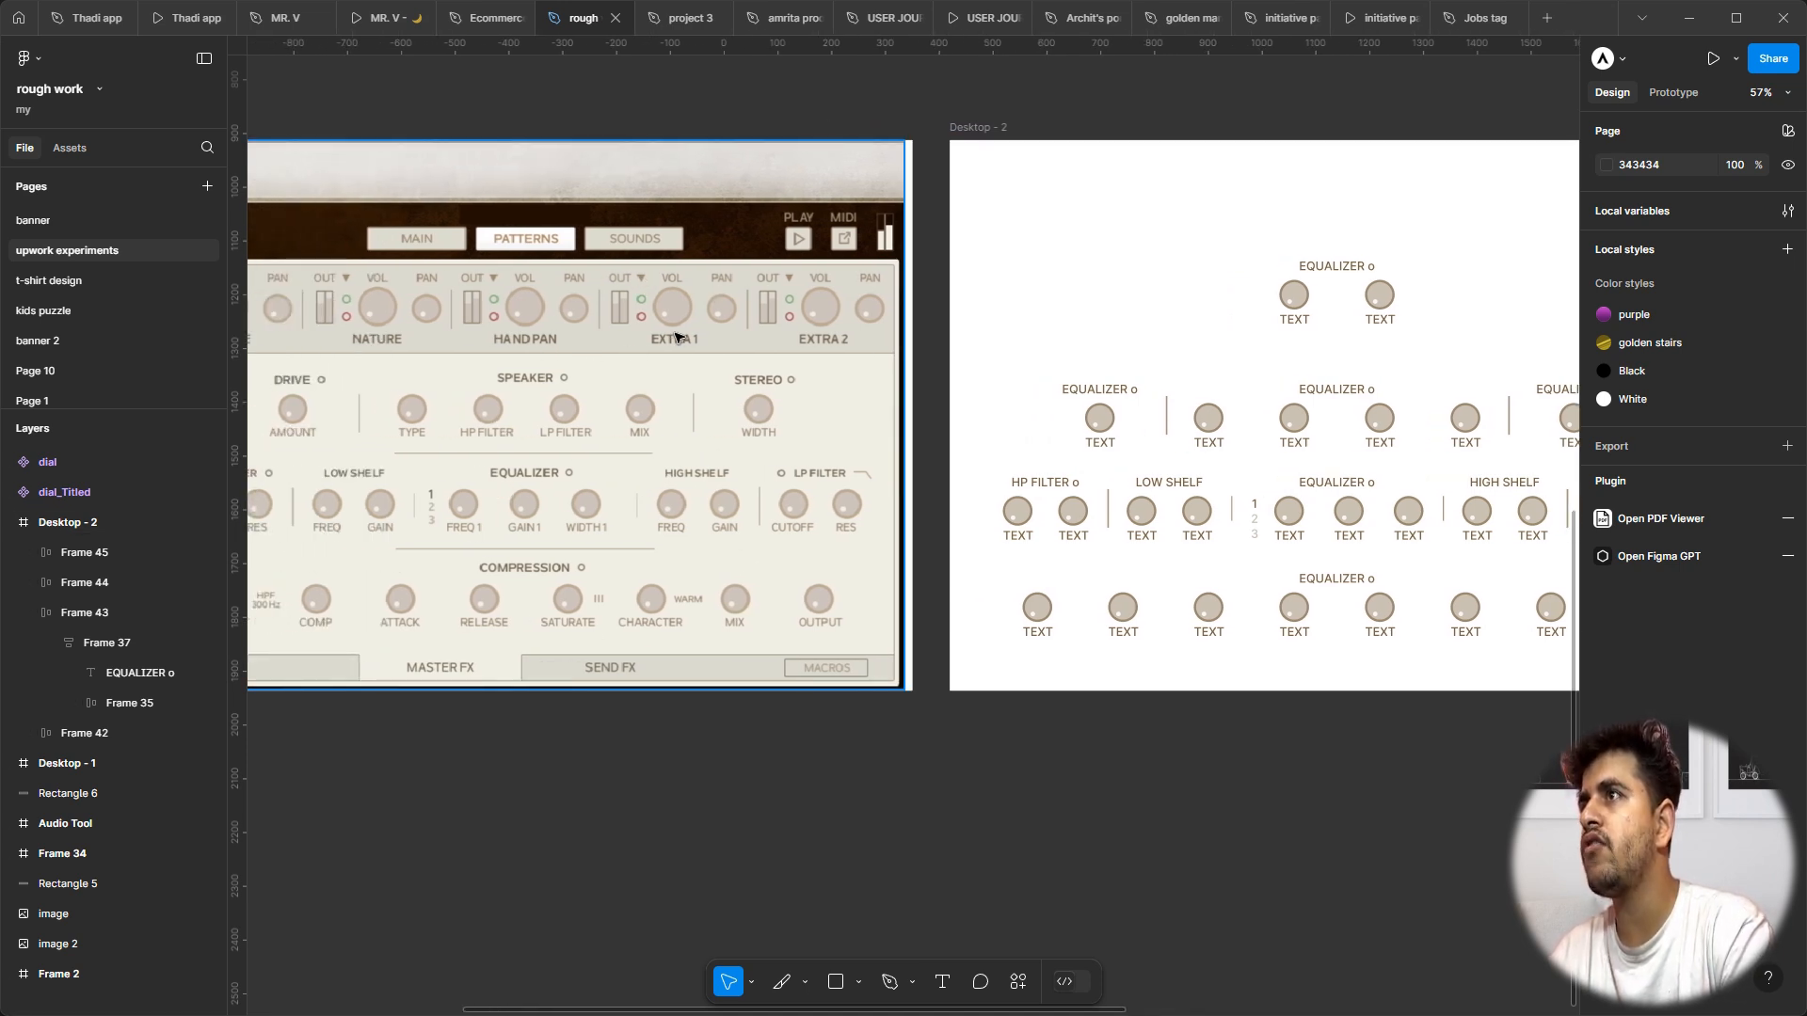
pyautogui.scroll(5, 527, 329)
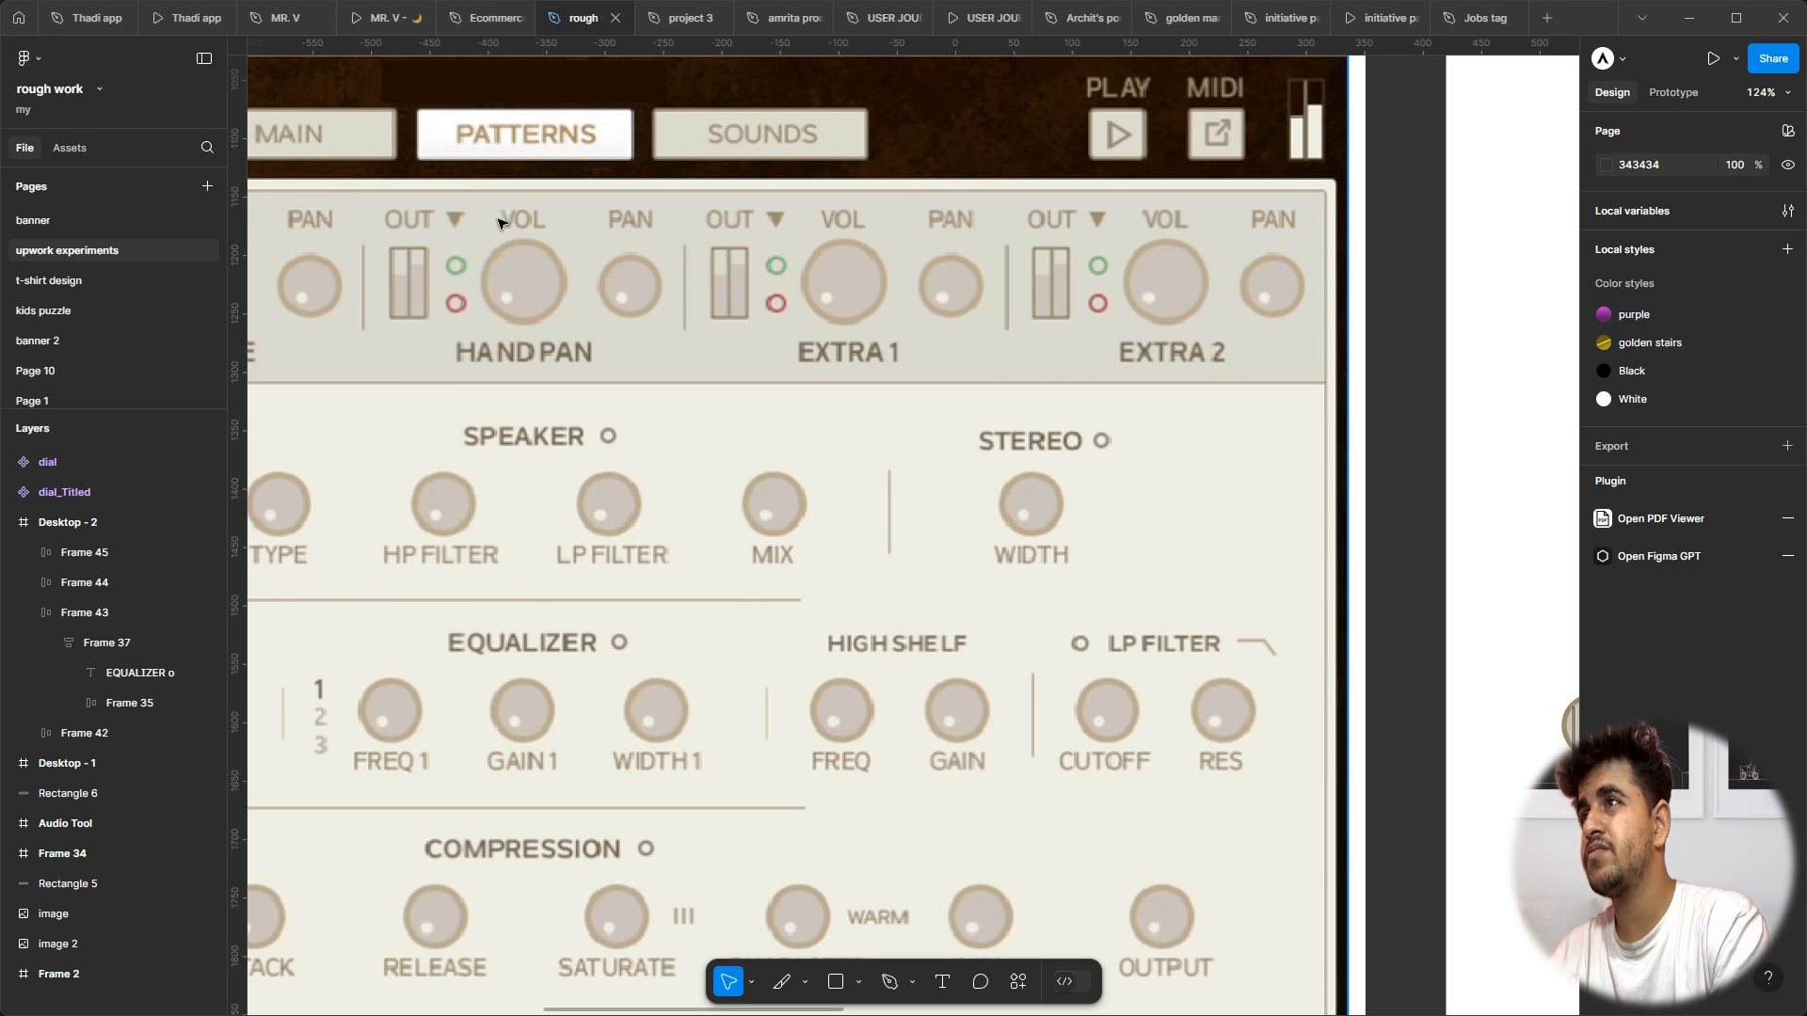
pyautogui.scroll(-5, 461, 224)
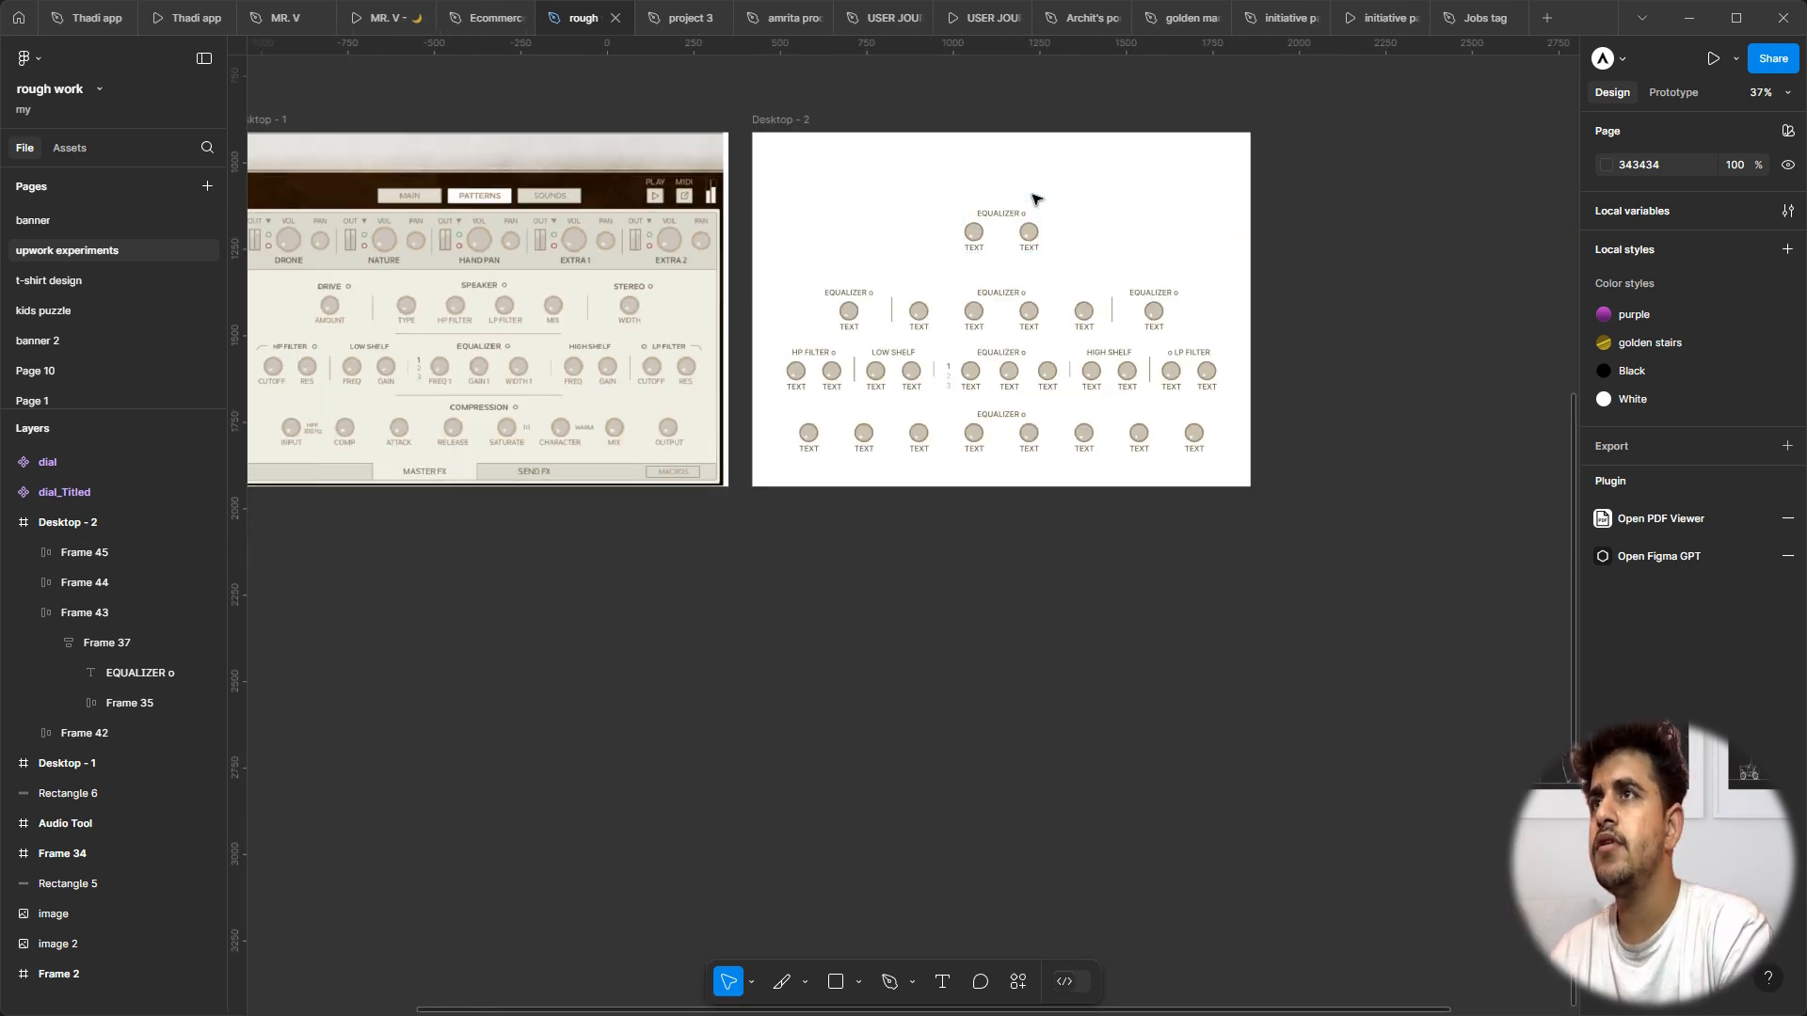
pyautogui.scroll(2, 1036, 194)
pyautogui.hscroll(-2, 1035, 198)
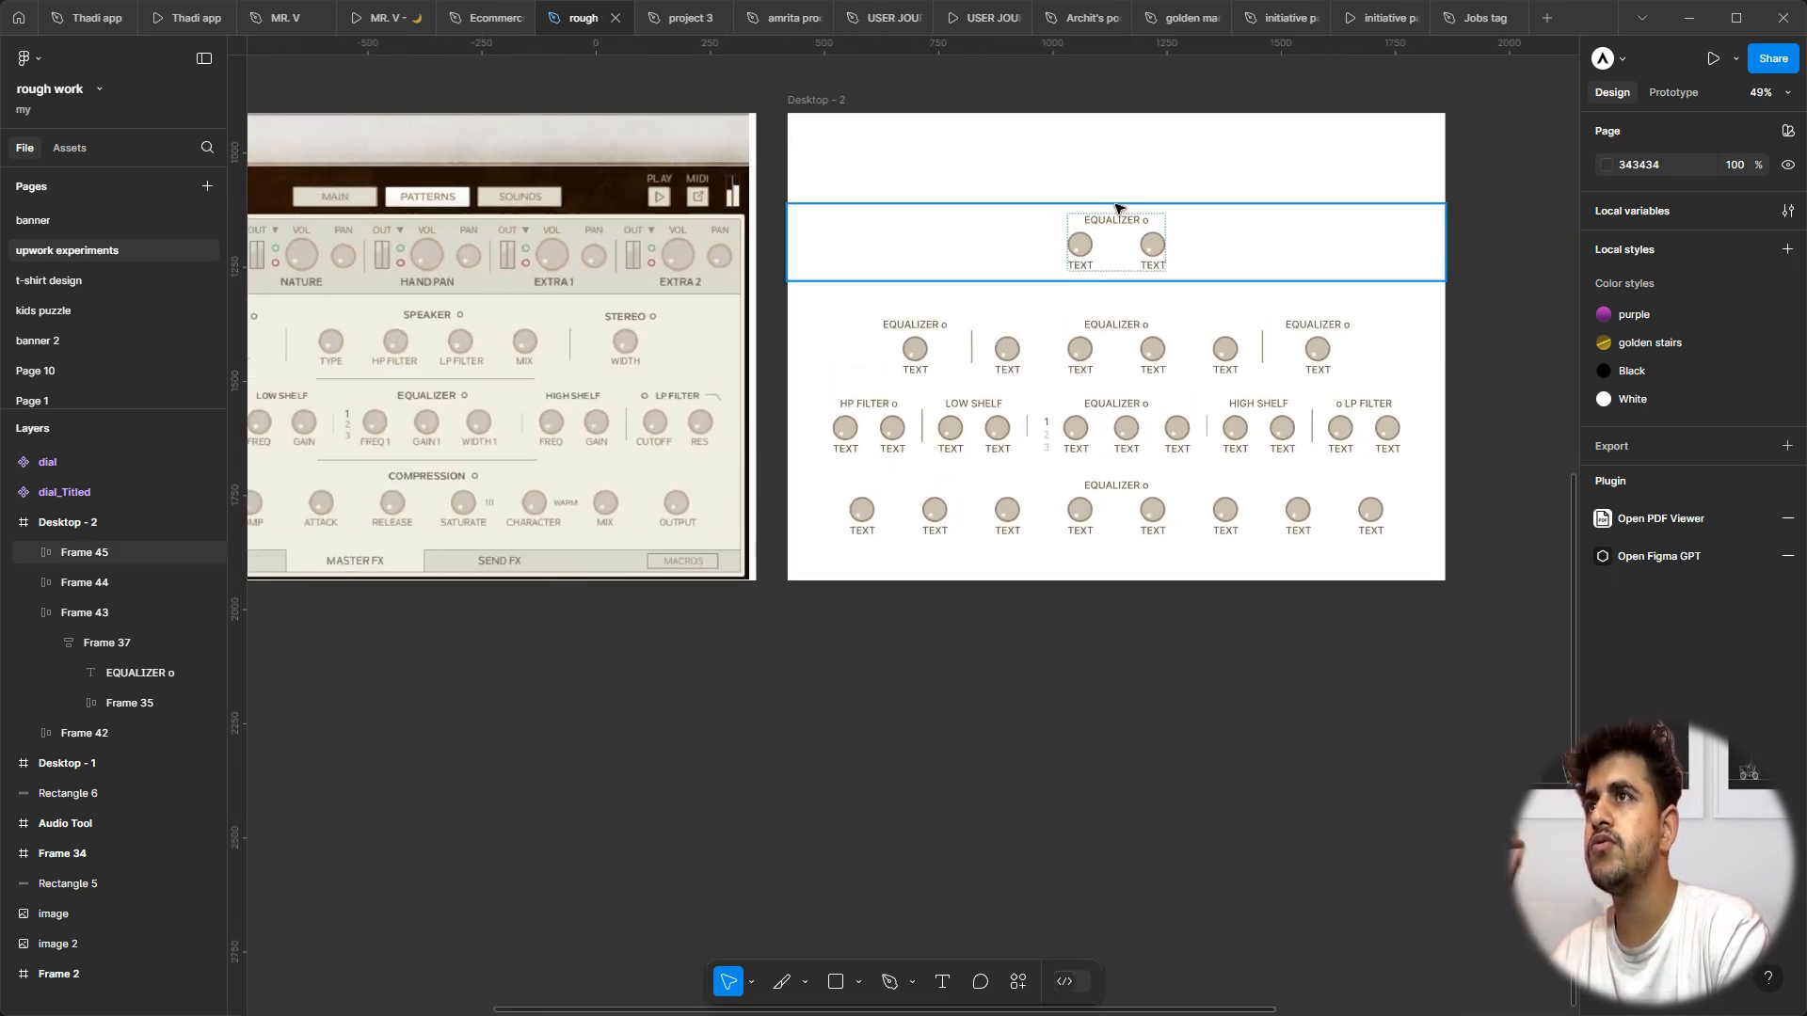
# Step: Move the EQUALIZER label of the new top row below its two dials
pyautogui.scroll(3, 1110, 209)
pyautogui.scroll(-2, 1090, 259)
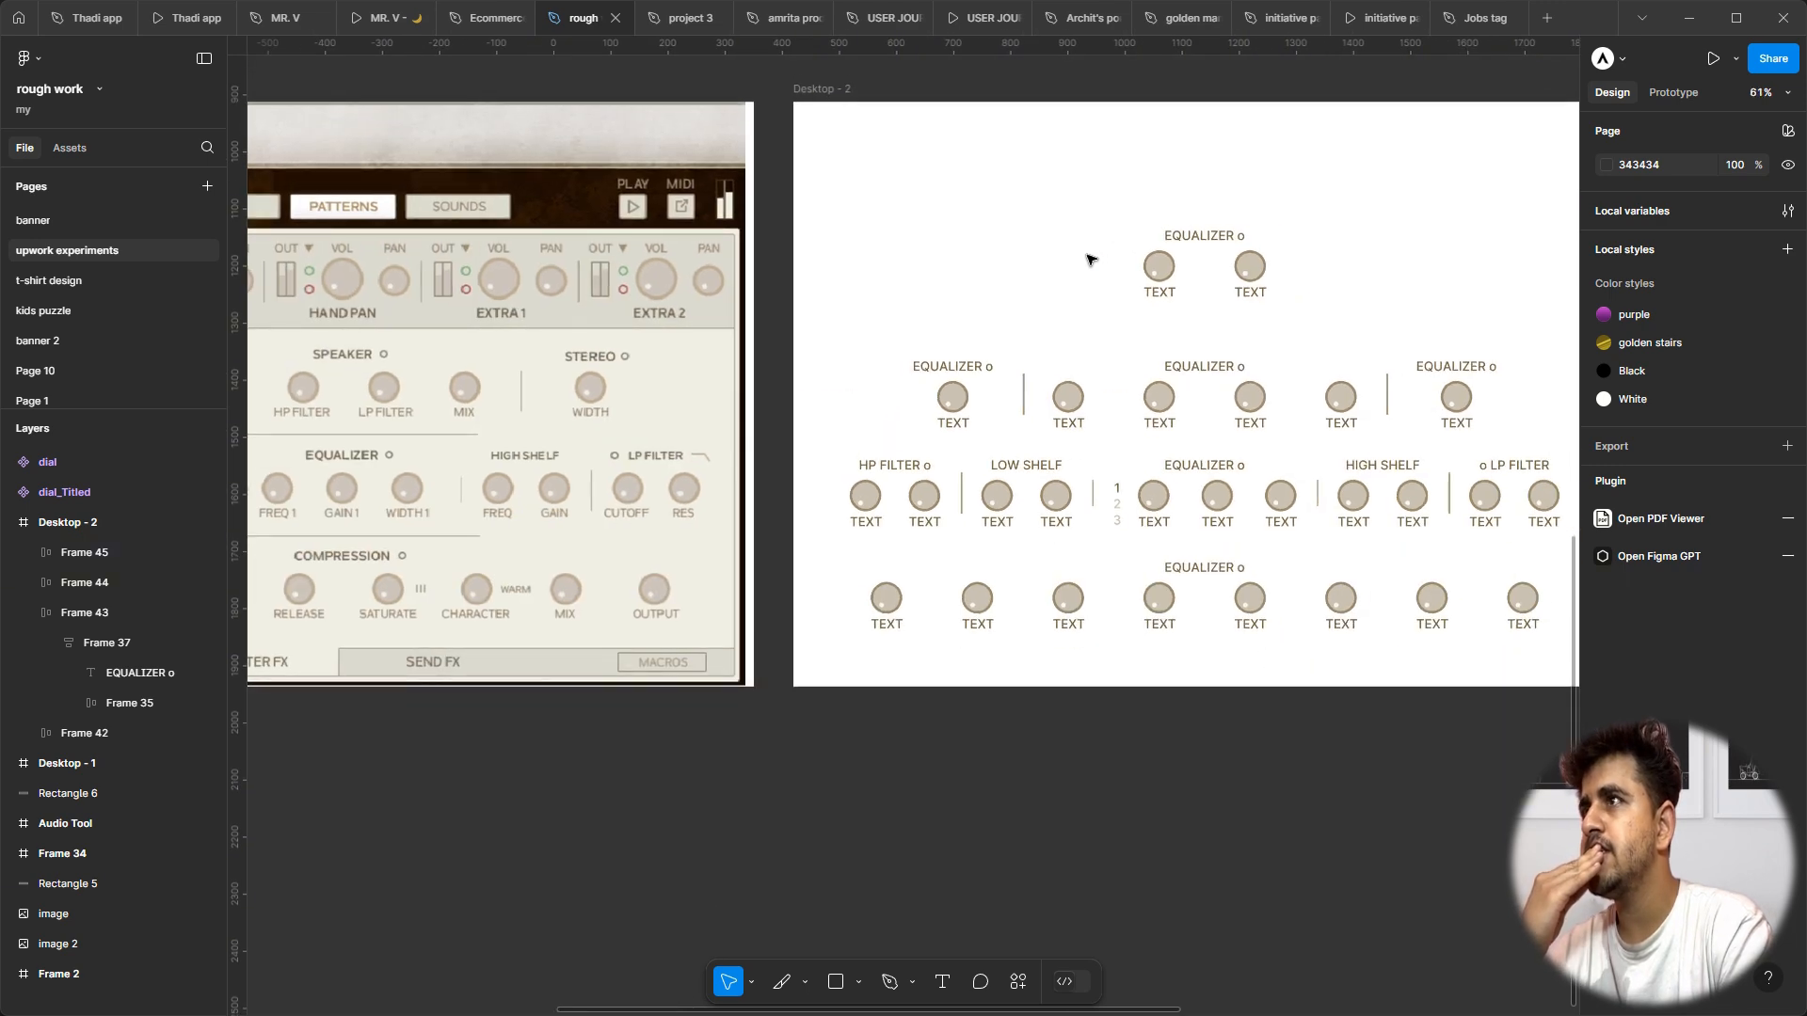
pyautogui.keyDown('ctrl'); pyautogui.click(1205, 236); pyautogui.keyUp('ctrl')
pyautogui.press('Down')
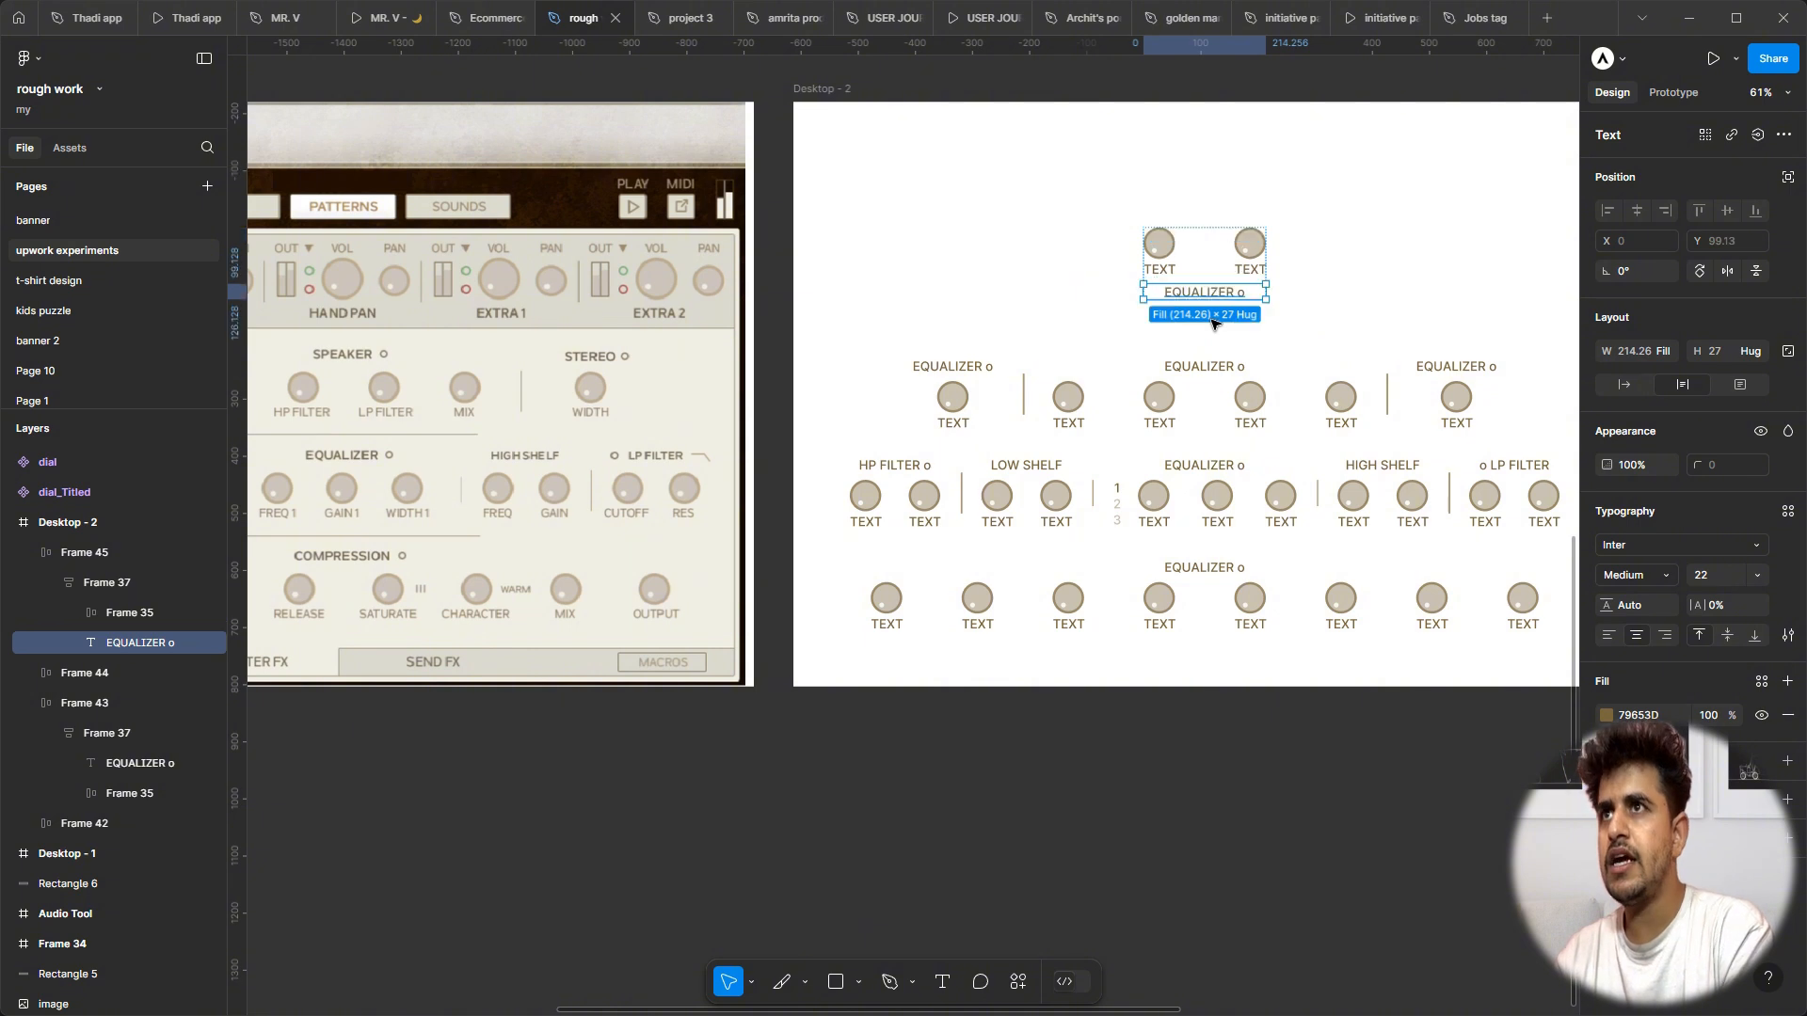
# Step: Set the font weight of all section labels across the four dial rows in Desktop - 2 to Bold
pyautogui.keyDown('ctrl'); pyautogui.keyDown('shift'); pyautogui.click(955, 366); pyautogui.keyUp('shift'); pyautogui.keyUp('ctrl')
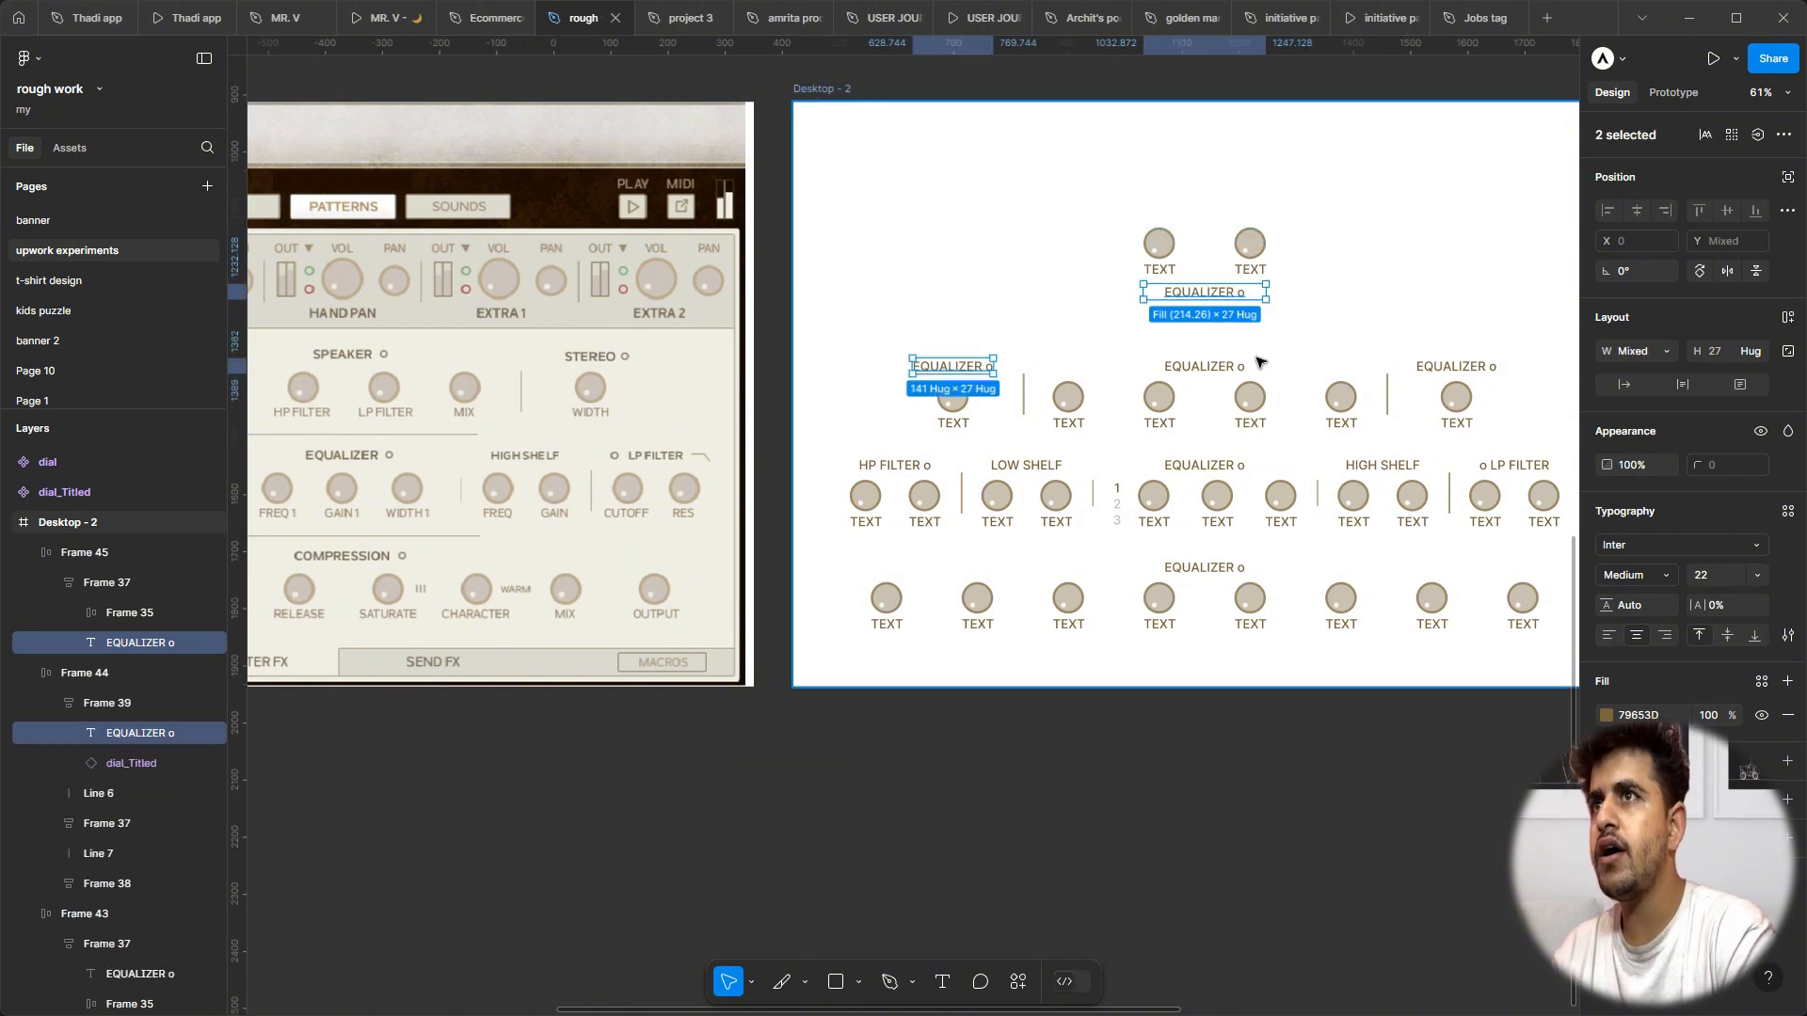
pyautogui.keyDown('ctrl'); pyautogui.keyDown('shift'); pyautogui.click(1262, 368); pyautogui.keyUp('shift'); pyautogui.keyUp('ctrl')
pyautogui.keyDown('ctrl'); pyautogui.keyDown('shift'); pyautogui.click(1470, 366); pyautogui.keyUp('shift'); pyautogui.keyUp('ctrl')
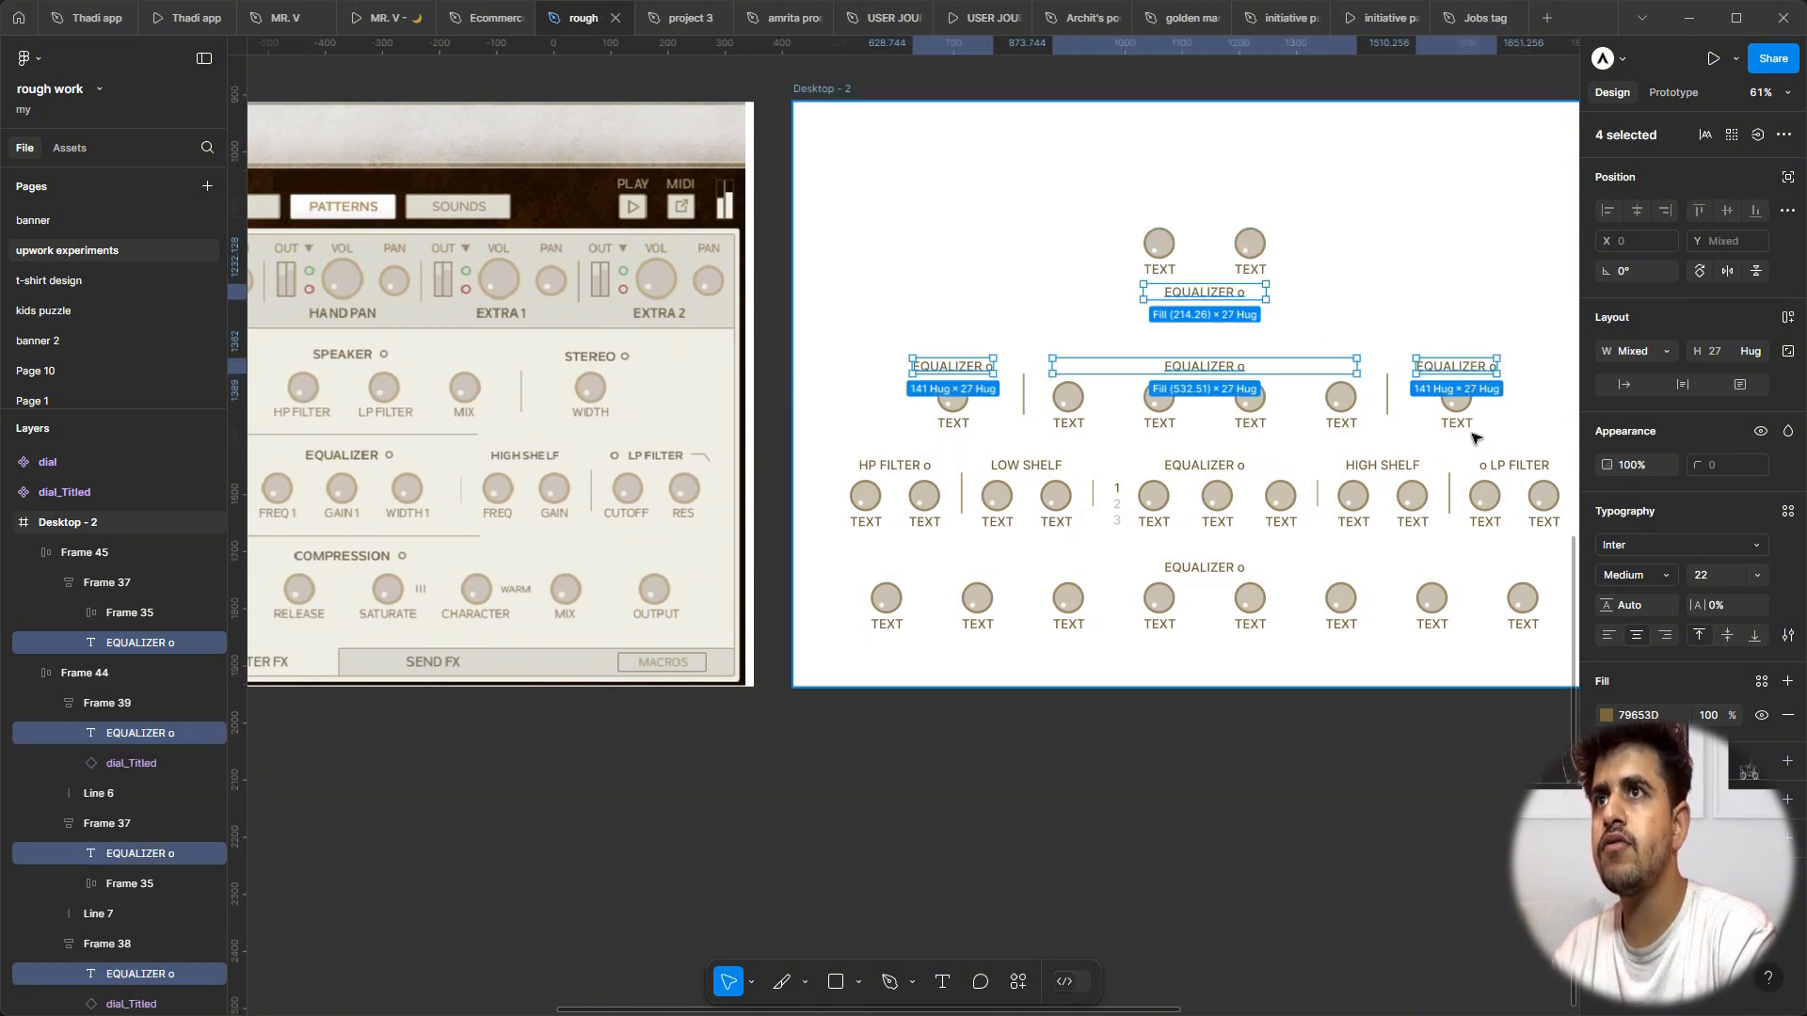
pyautogui.keyDown('ctrl'); pyautogui.keyDown('shift'); pyautogui.click(1534, 467); pyautogui.keyUp('shift'); pyautogui.keyUp('ctrl')
pyautogui.keyDown('ctrl'); pyautogui.keyDown('shift'); pyautogui.click(1404, 467); pyautogui.keyUp('shift'); pyautogui.keyUp('ctrl')
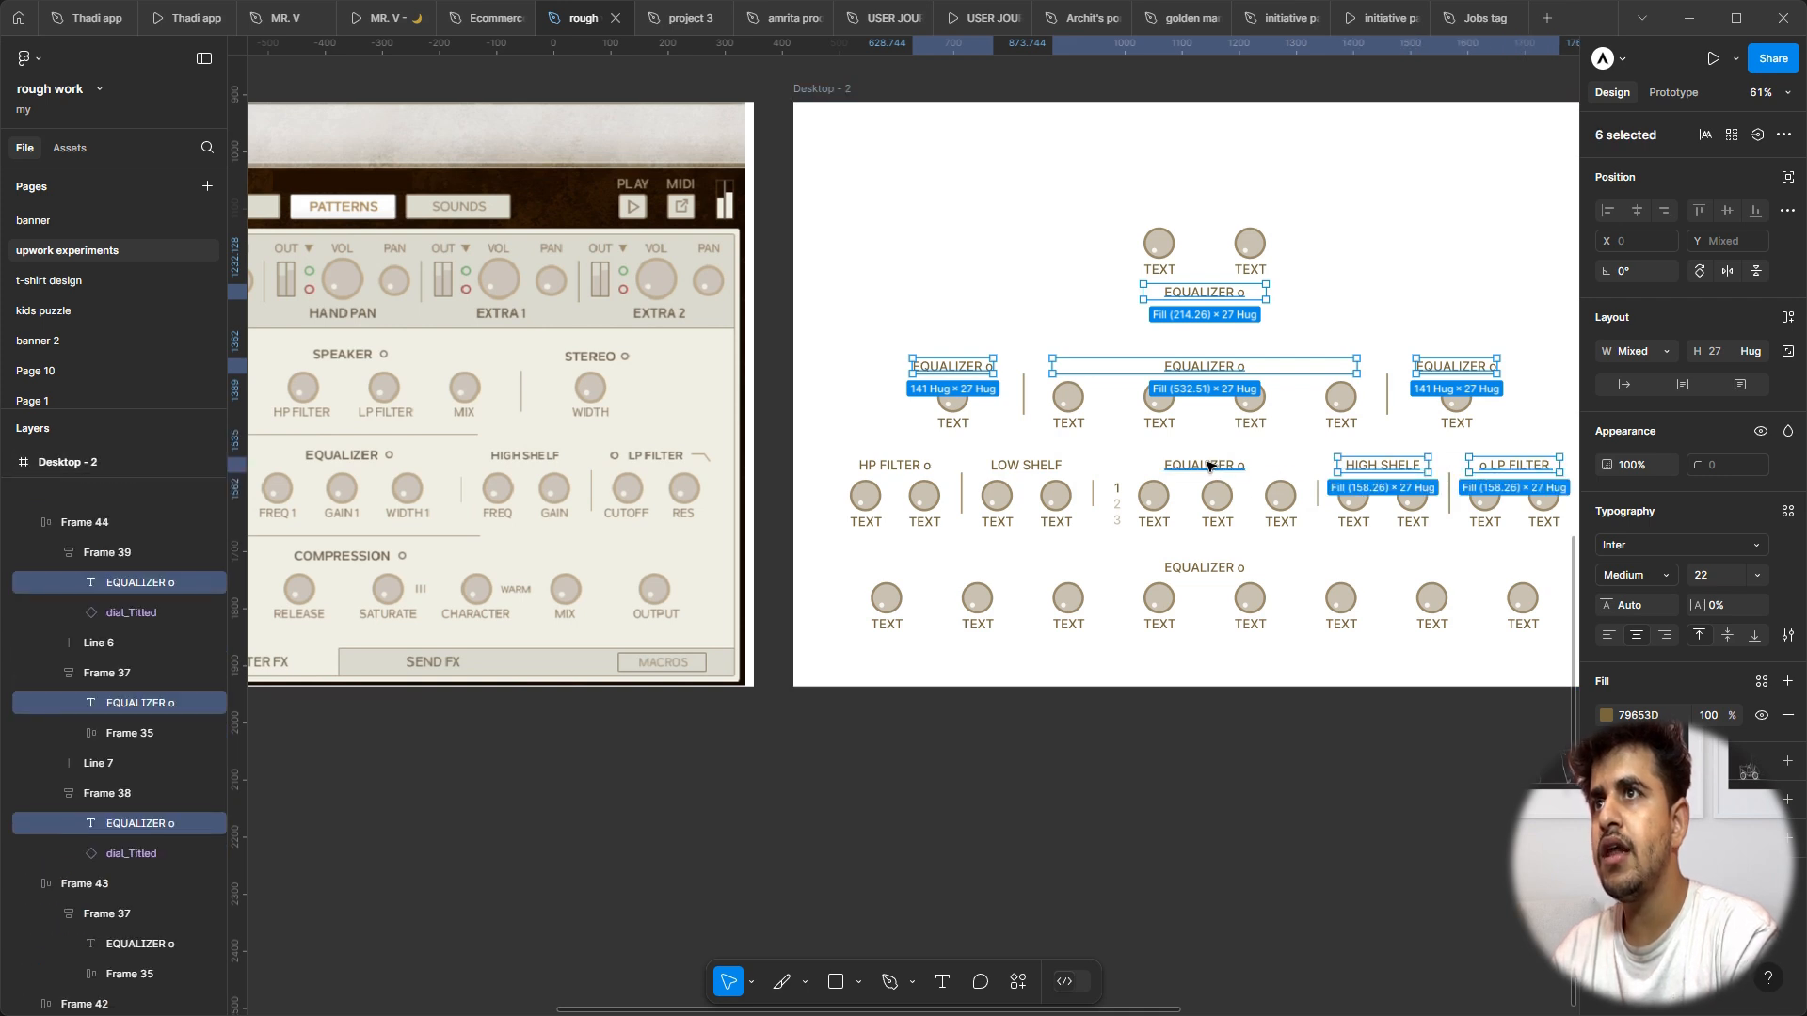
pyautogui.keyDown('ctrl'); pyautogui.keyDown('shift'); pyautogui.click(1206, 465); pyautogui.keyUp('shift'); pyautogui.keyUp('ctrl')
pyautogui.keyDown('ctrl'); pyautogui.keyDown('shift'); pyautogui.click(898, 466); pyautogui.keyUp('shift'); pyautogui.keyUp('ctrl')
pyautogui.keyDown('ctrl'); pyautogui.keyDown('shift'); pyautogui.click(1026, 466); pyautogui.keyUp('shift'); pyautogui.keyUp('ctrl')
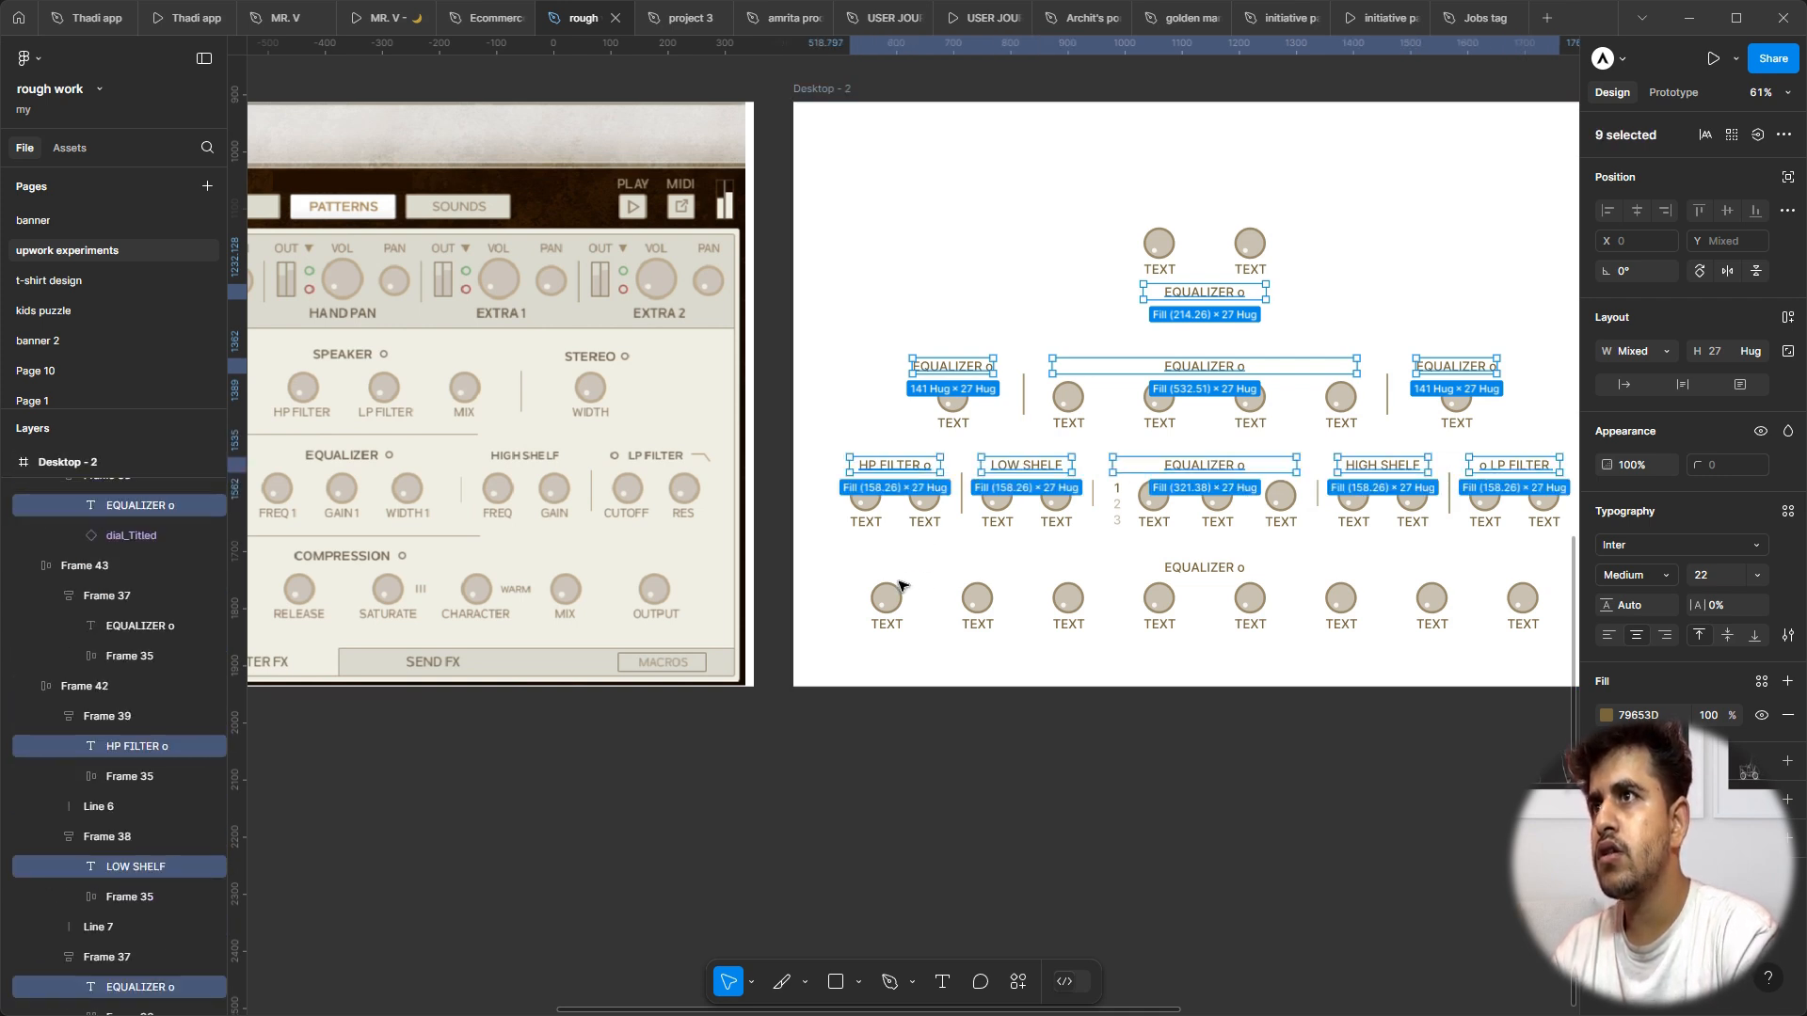
pyautogui.keyDown('ctrl'); pyautogui.keyDown('shift'); pyautogui.click(1210, 568); pyautogui.keyUp('shift'); pyautogui.keyUp('ctrl')
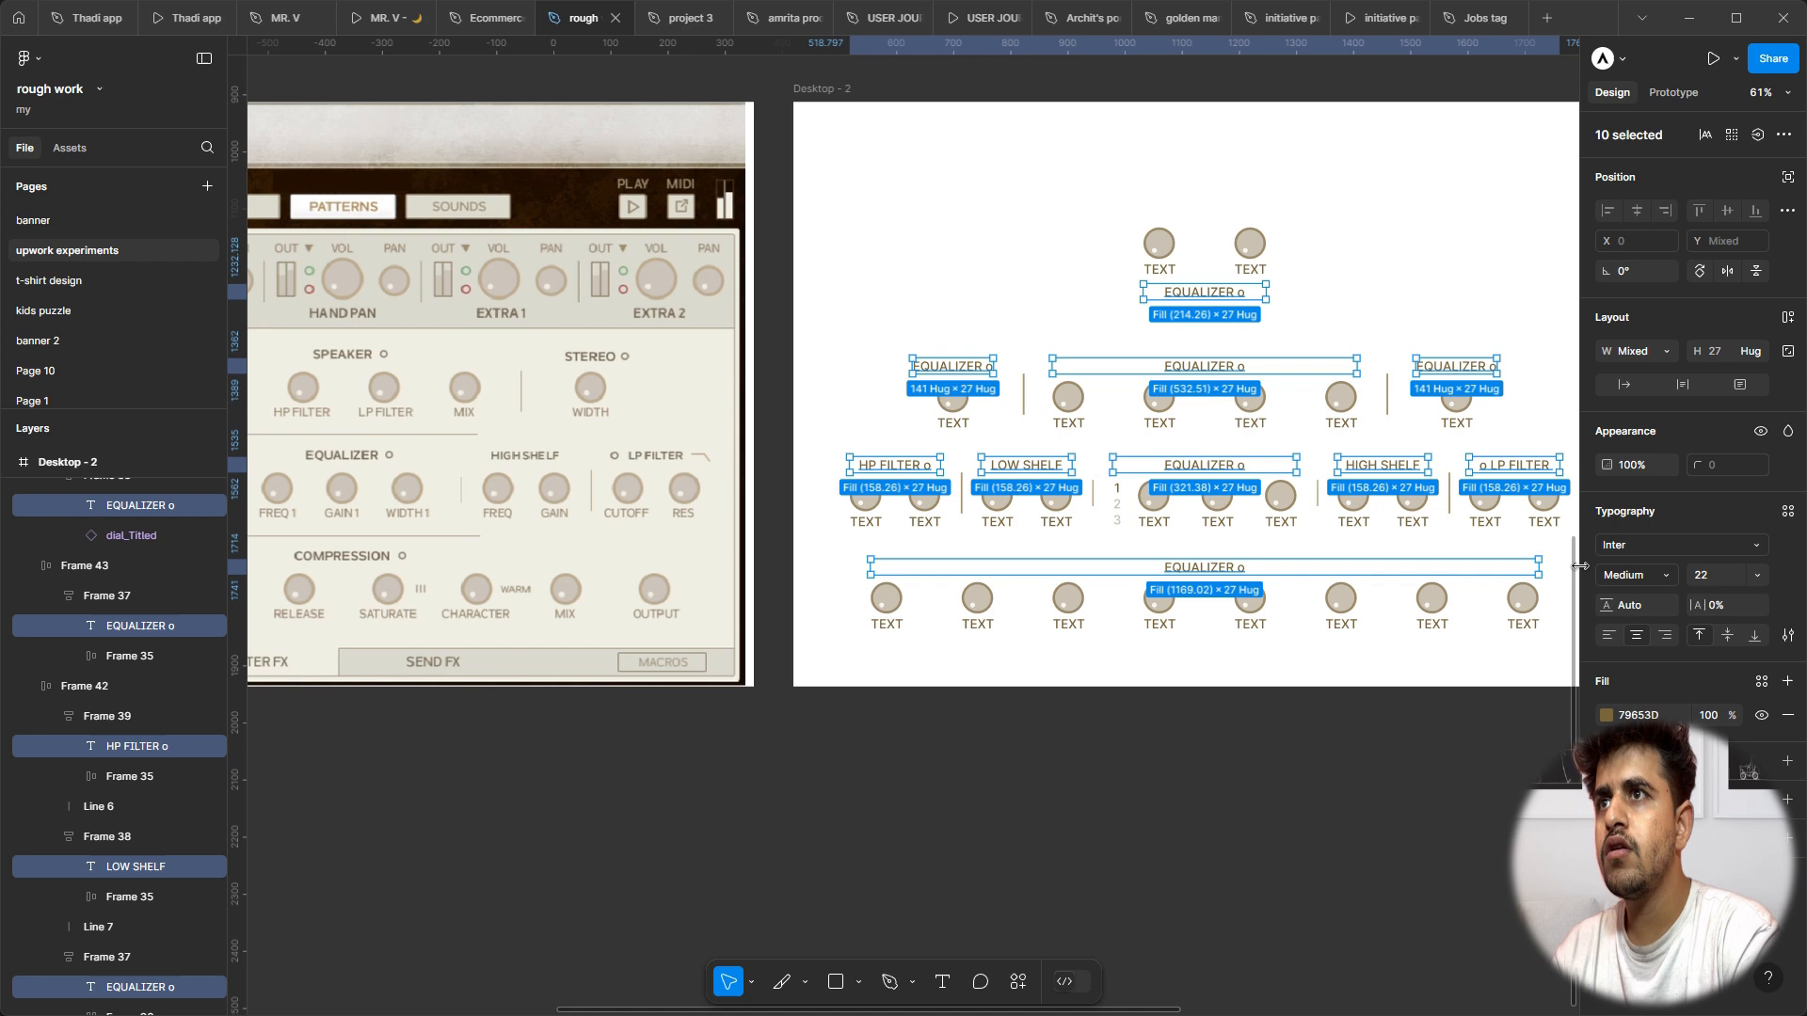
pyautogui.click(1645, 576)
pyautogui.click(1656, 619)
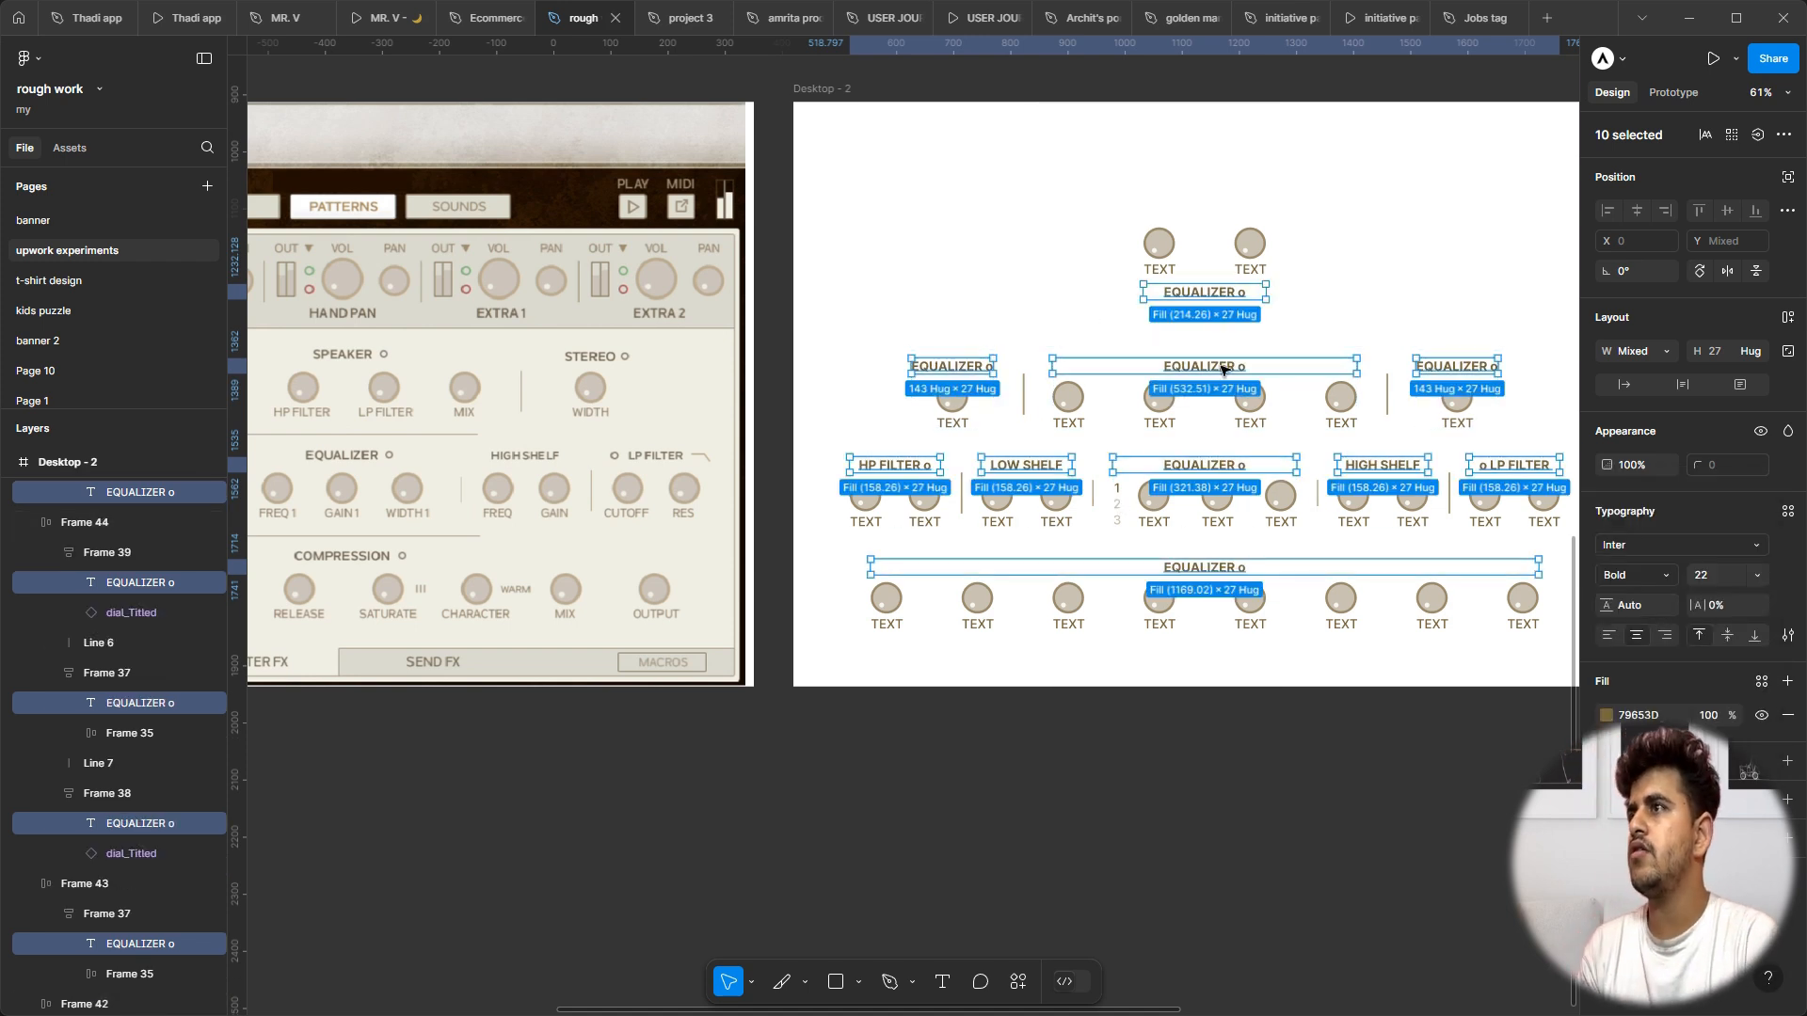
pyautogui.click(1200, 250)
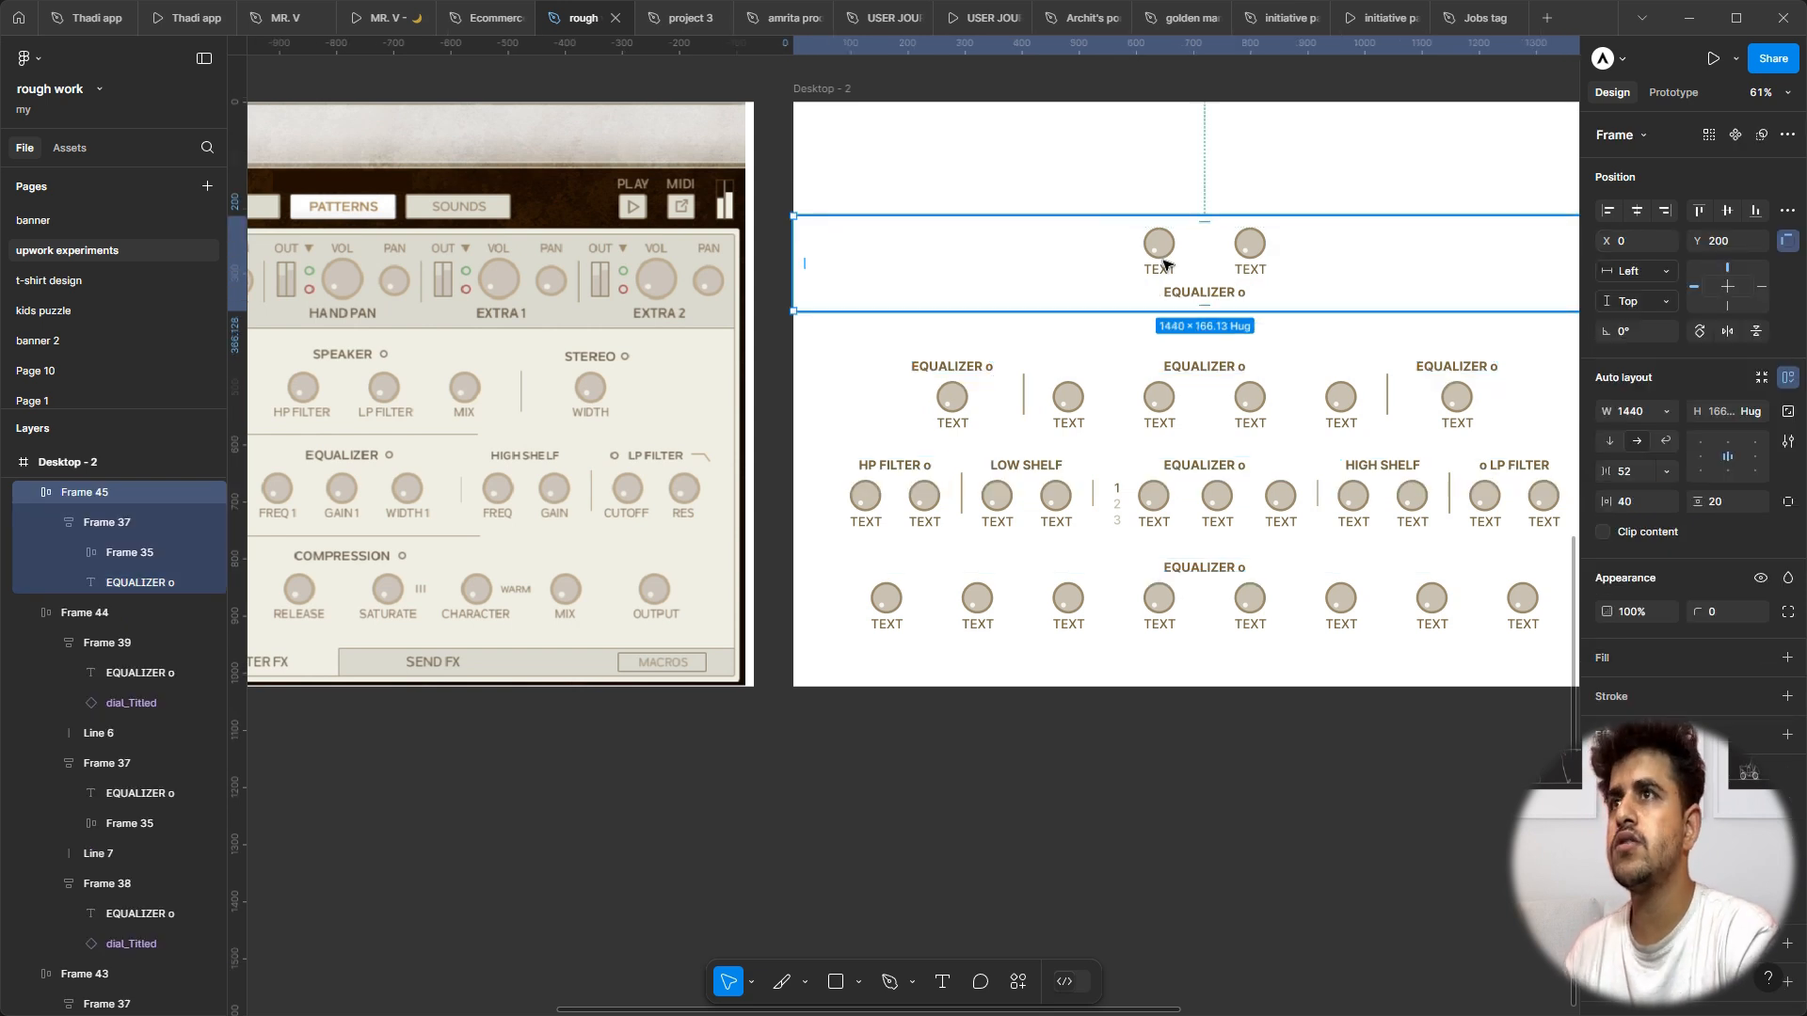
pyautogui.doubleClick(1164, 271)
pyautogui.keyDown('shift'); pyautogui.click(1249, 269); pyautogui.keyUp('shift')
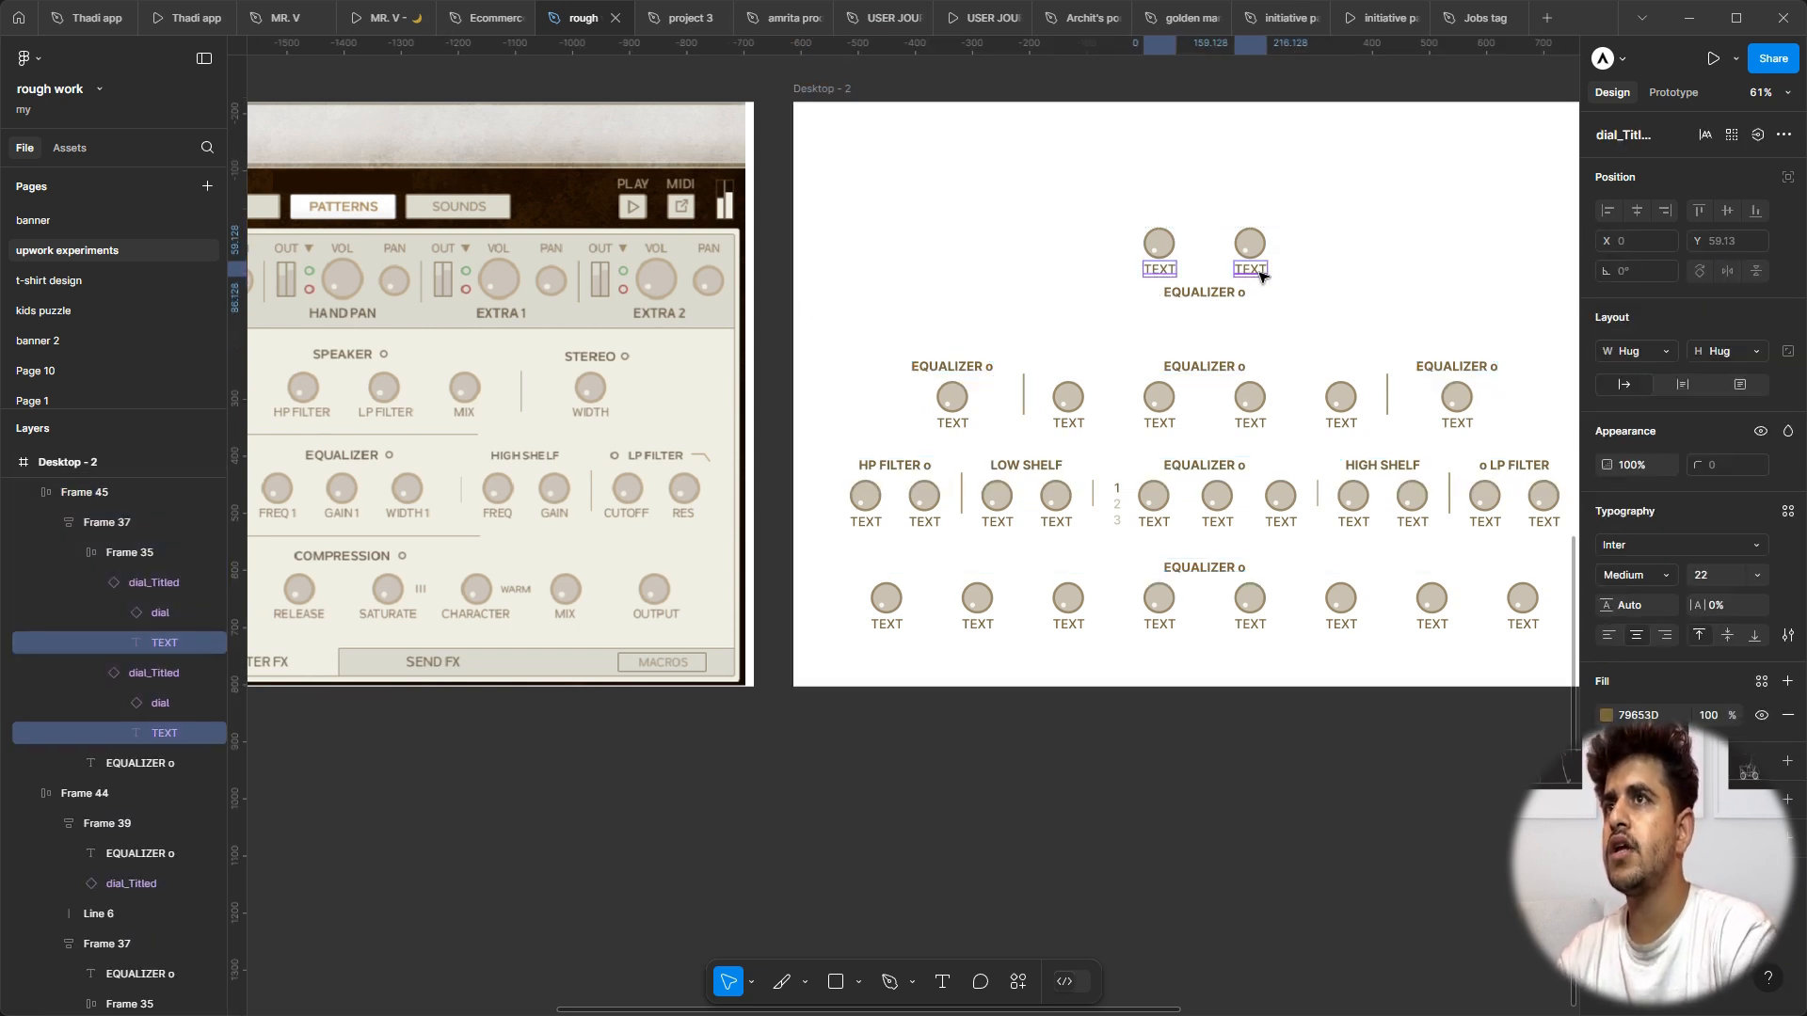
pyautogui.click(1110, 838)
# Step: Add a variant property to the main dial_Titled component beside Desktop - 1
pyautogui.scroll(-3, 1112, 840)
pyautogui.hscroll(-5, 1111, 841)
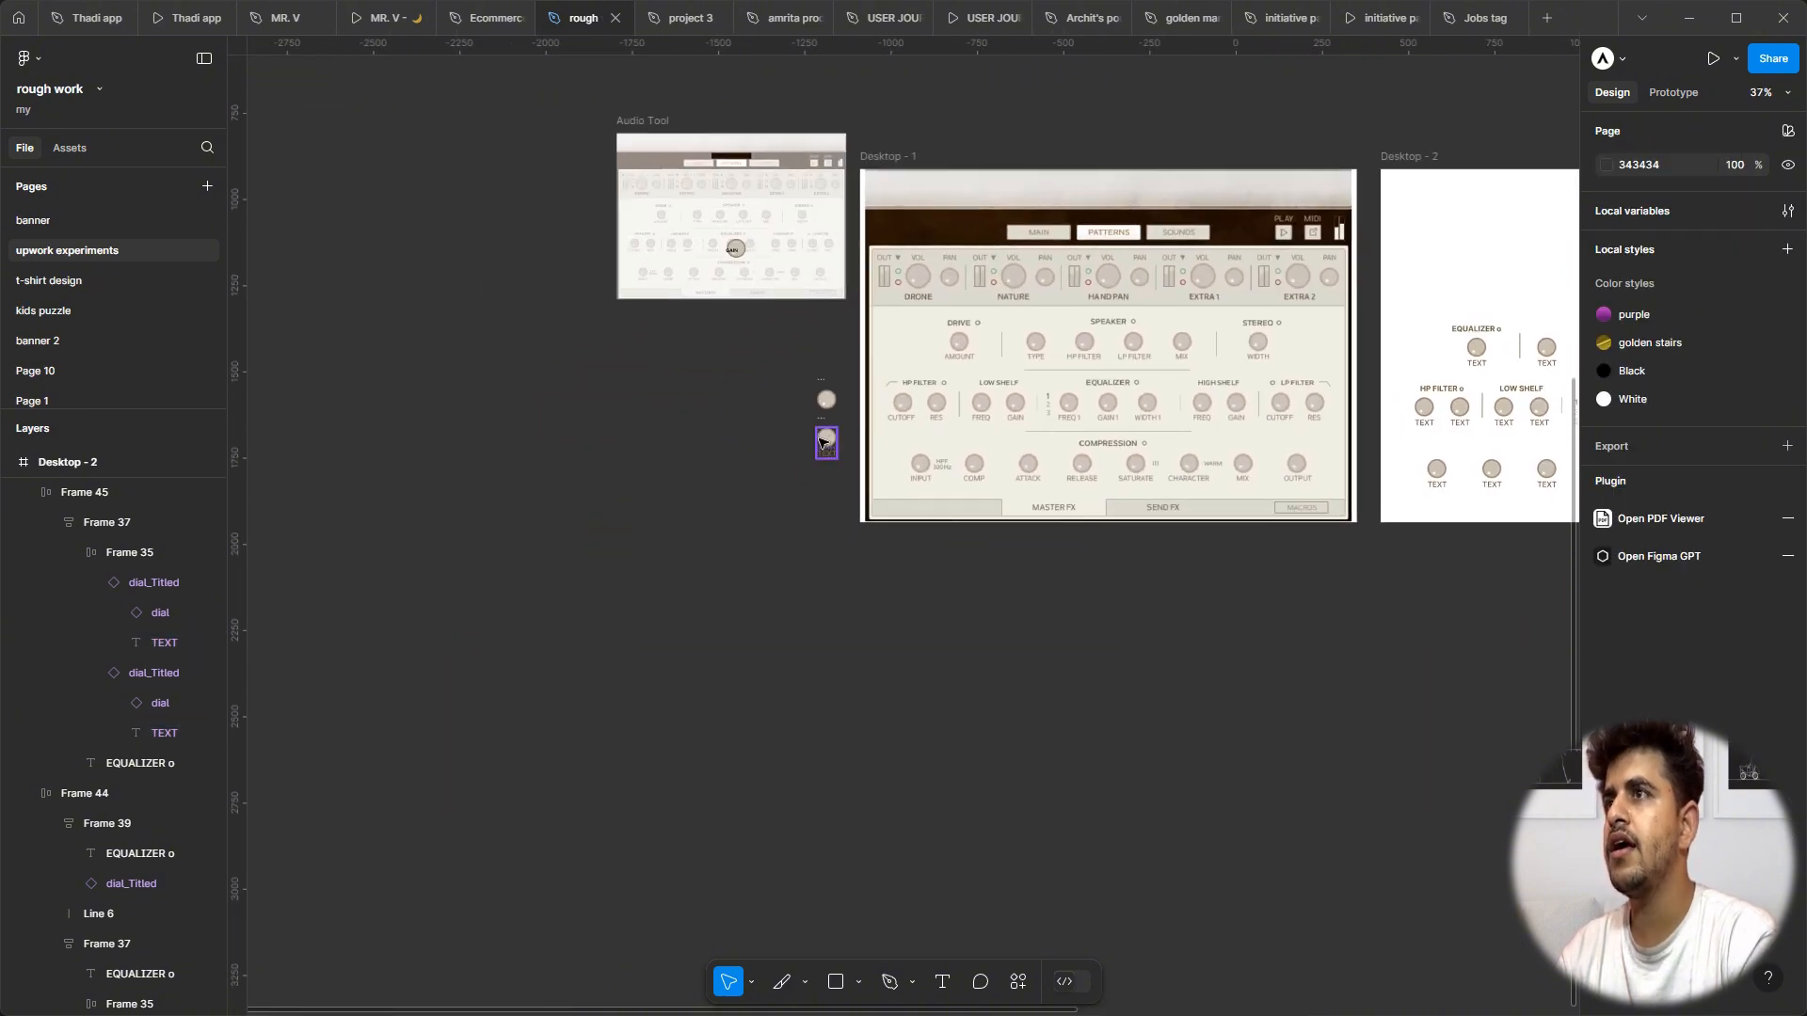
pyautogui.scroll(3, 821, 442)
pyautogui.scroll(4, 879, 434)
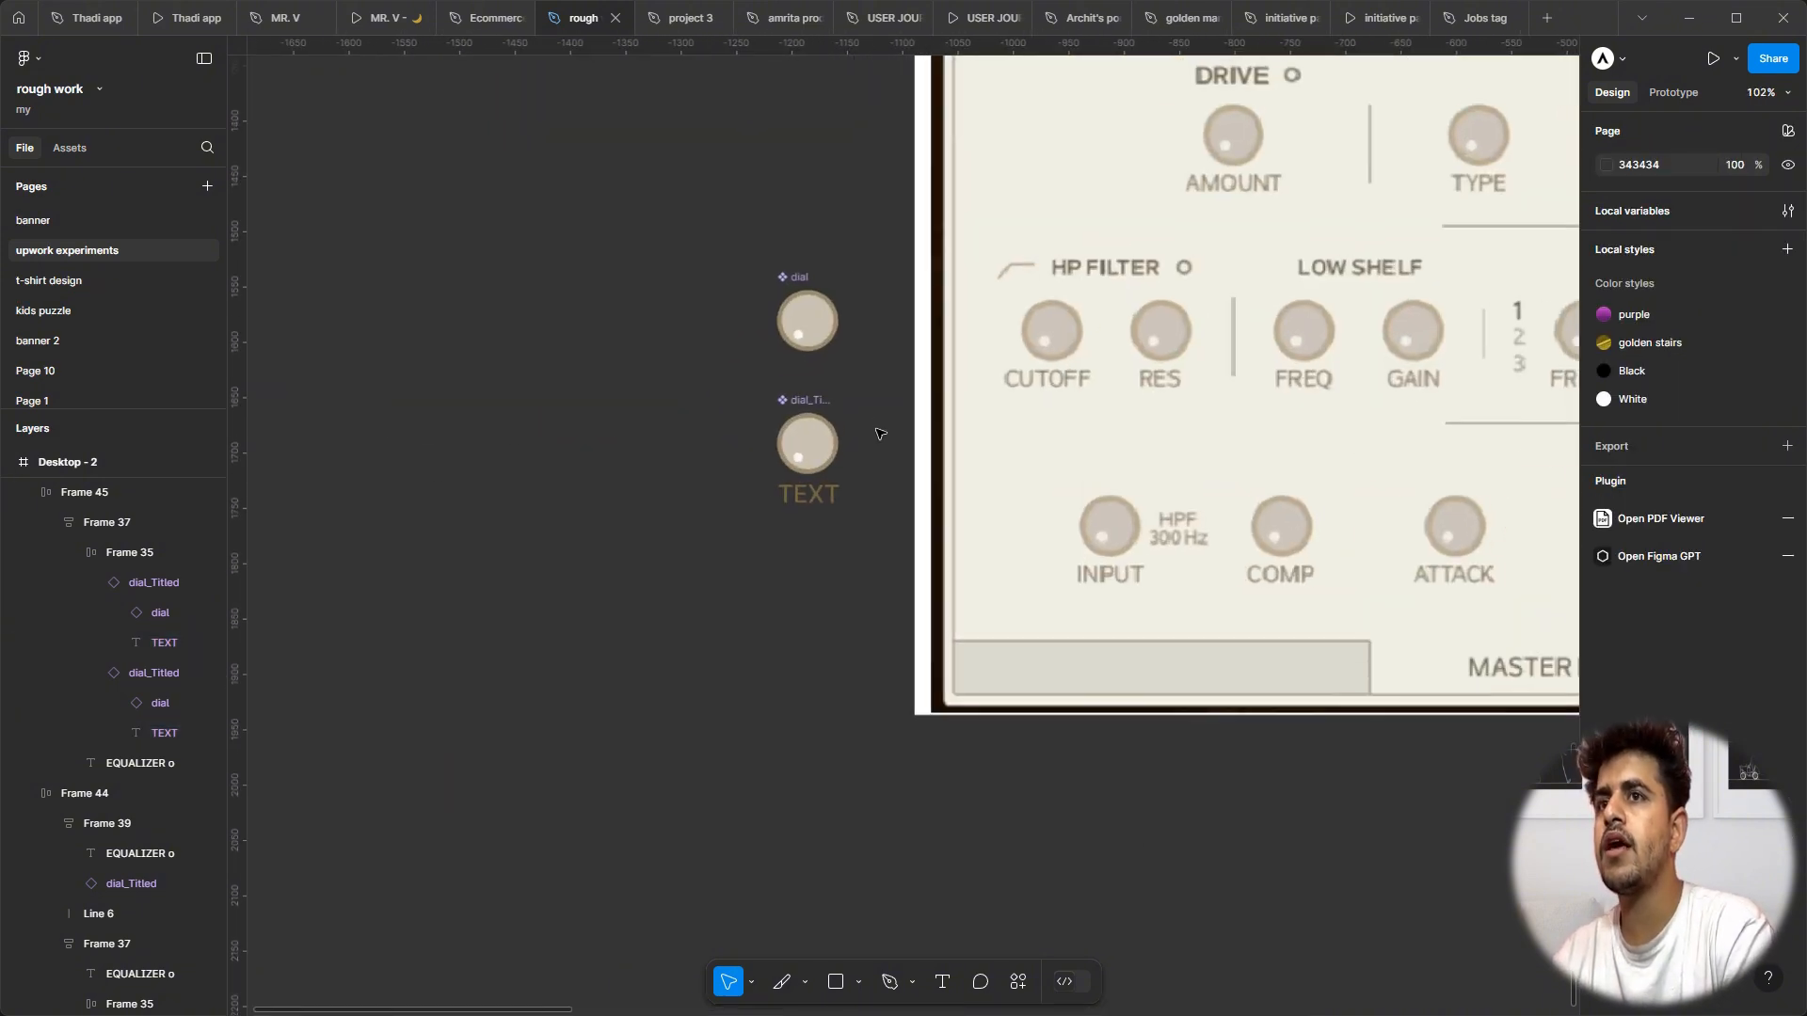
pyautogui.click(816, 401)
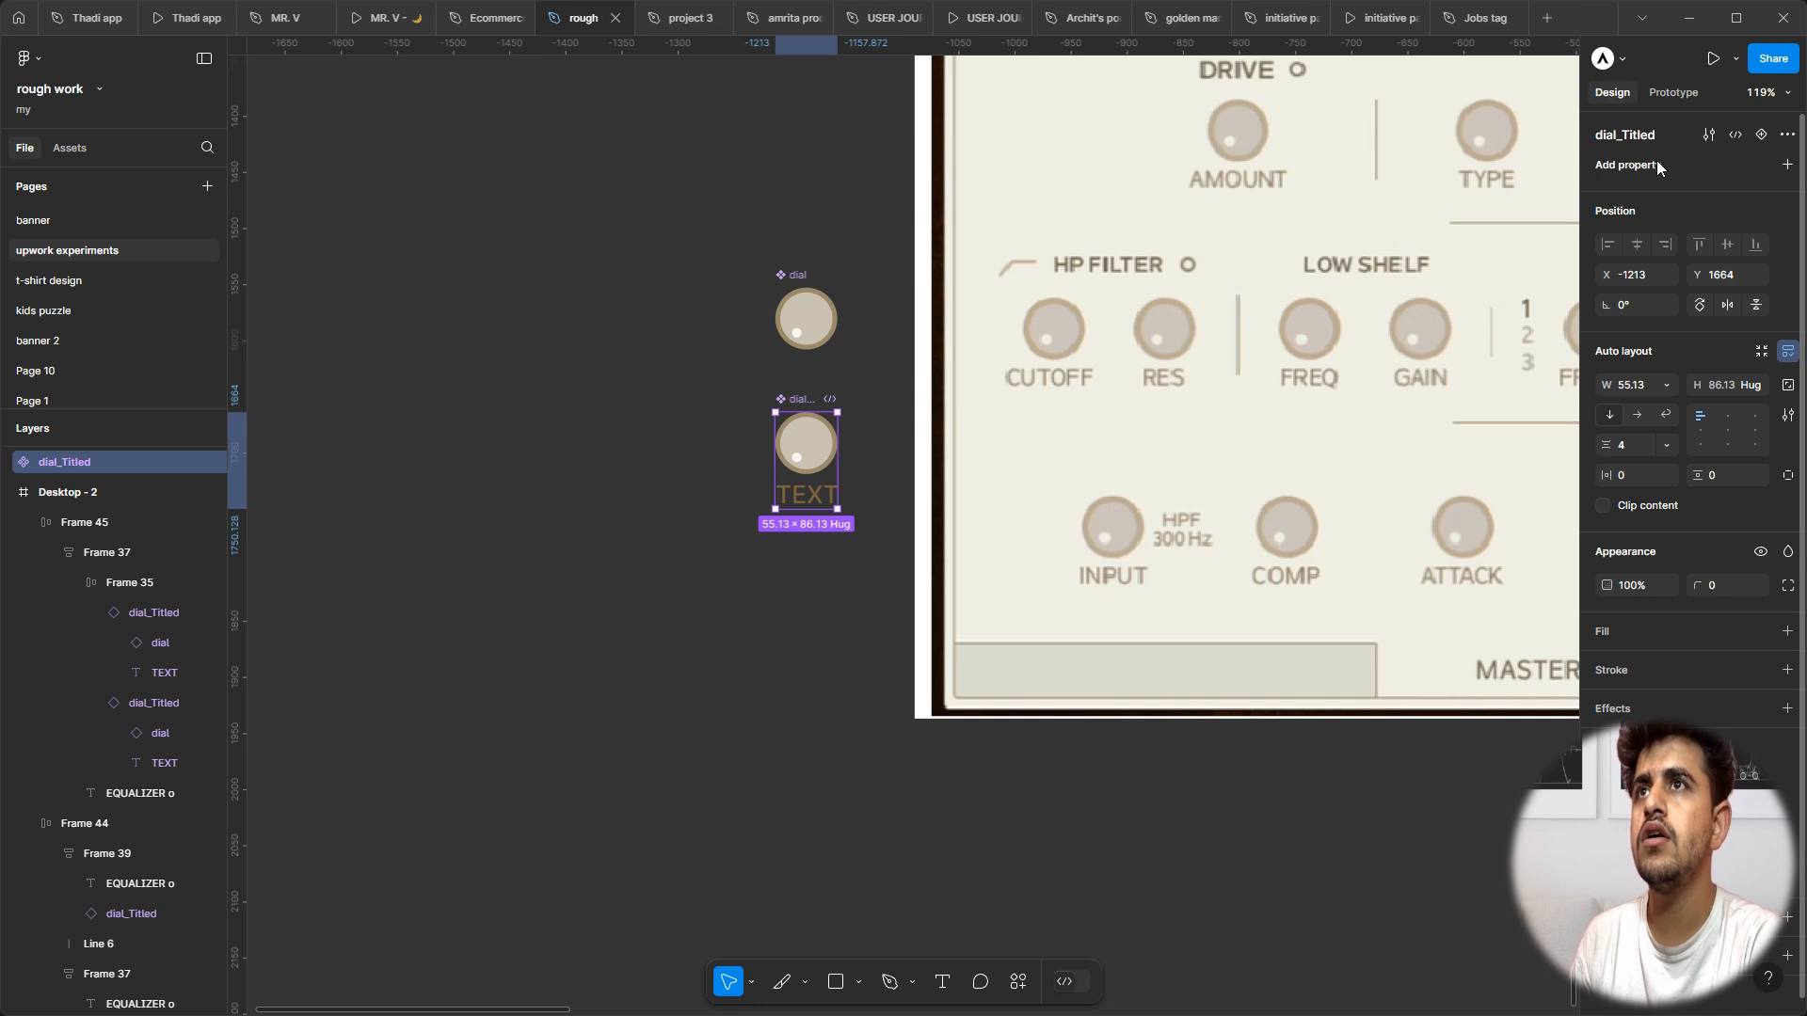
pyautogui.click(1787, 166)
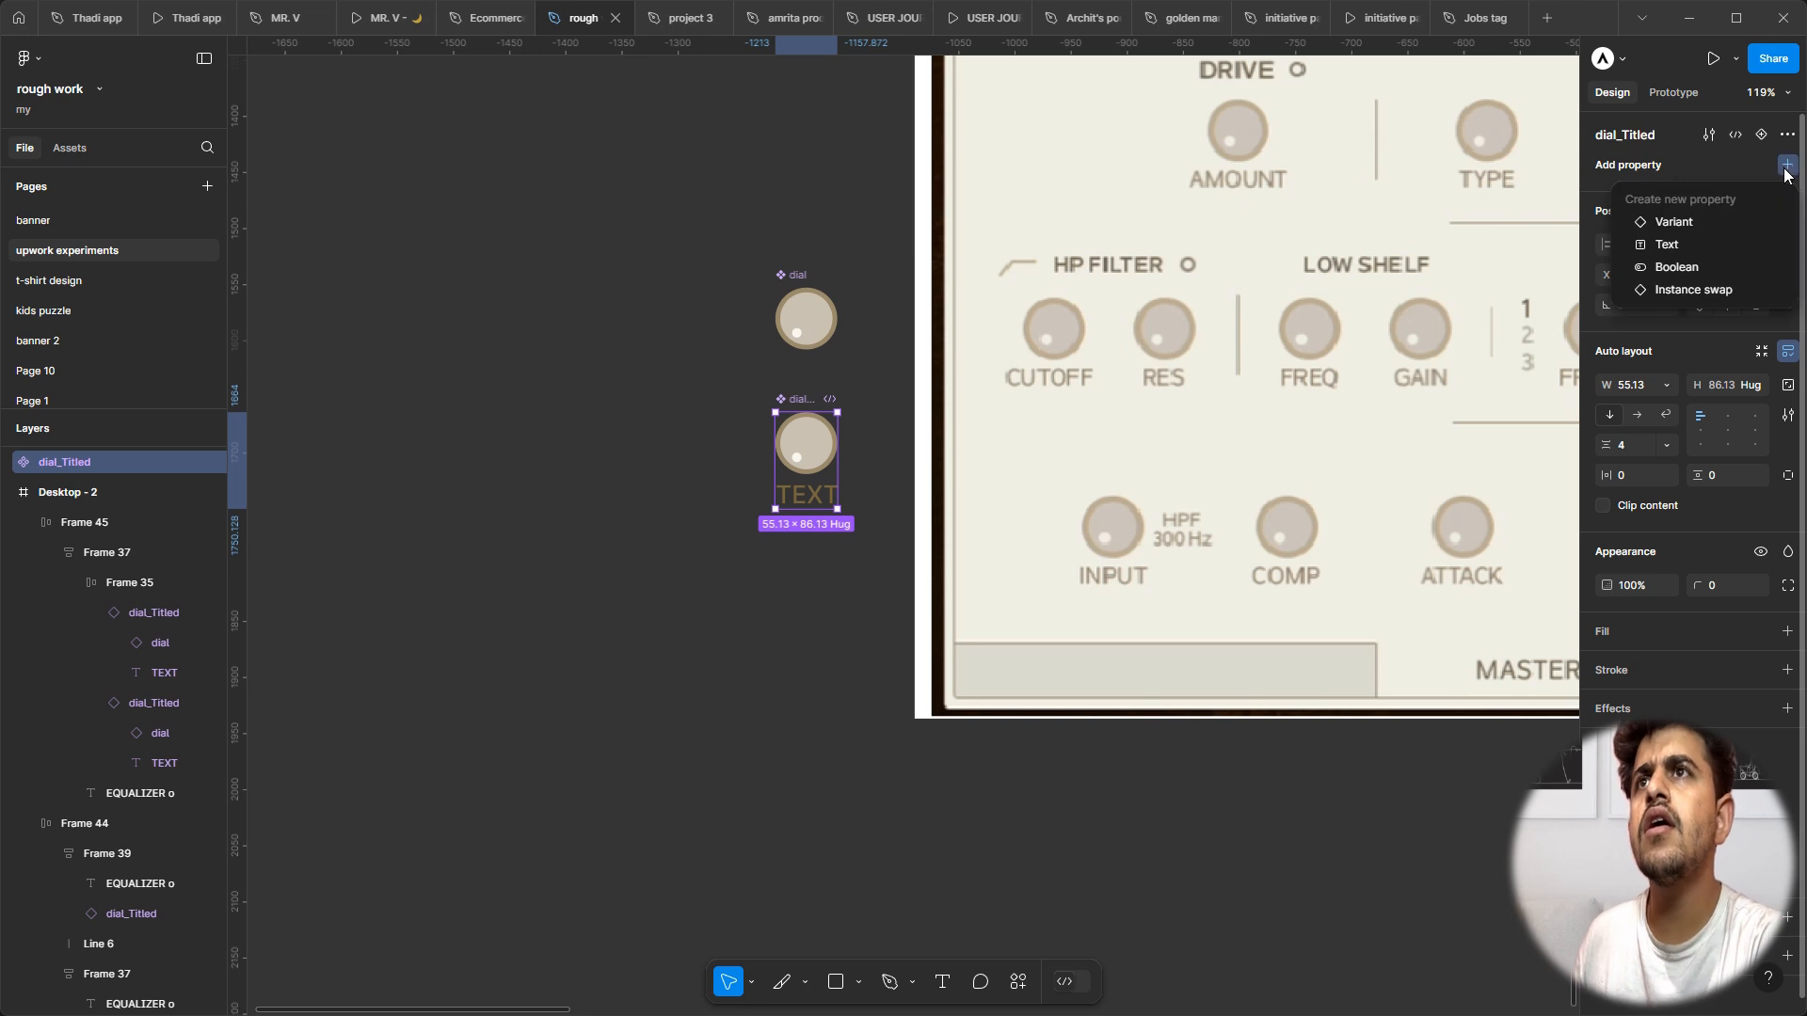
pyautogui.click(1684, 223)
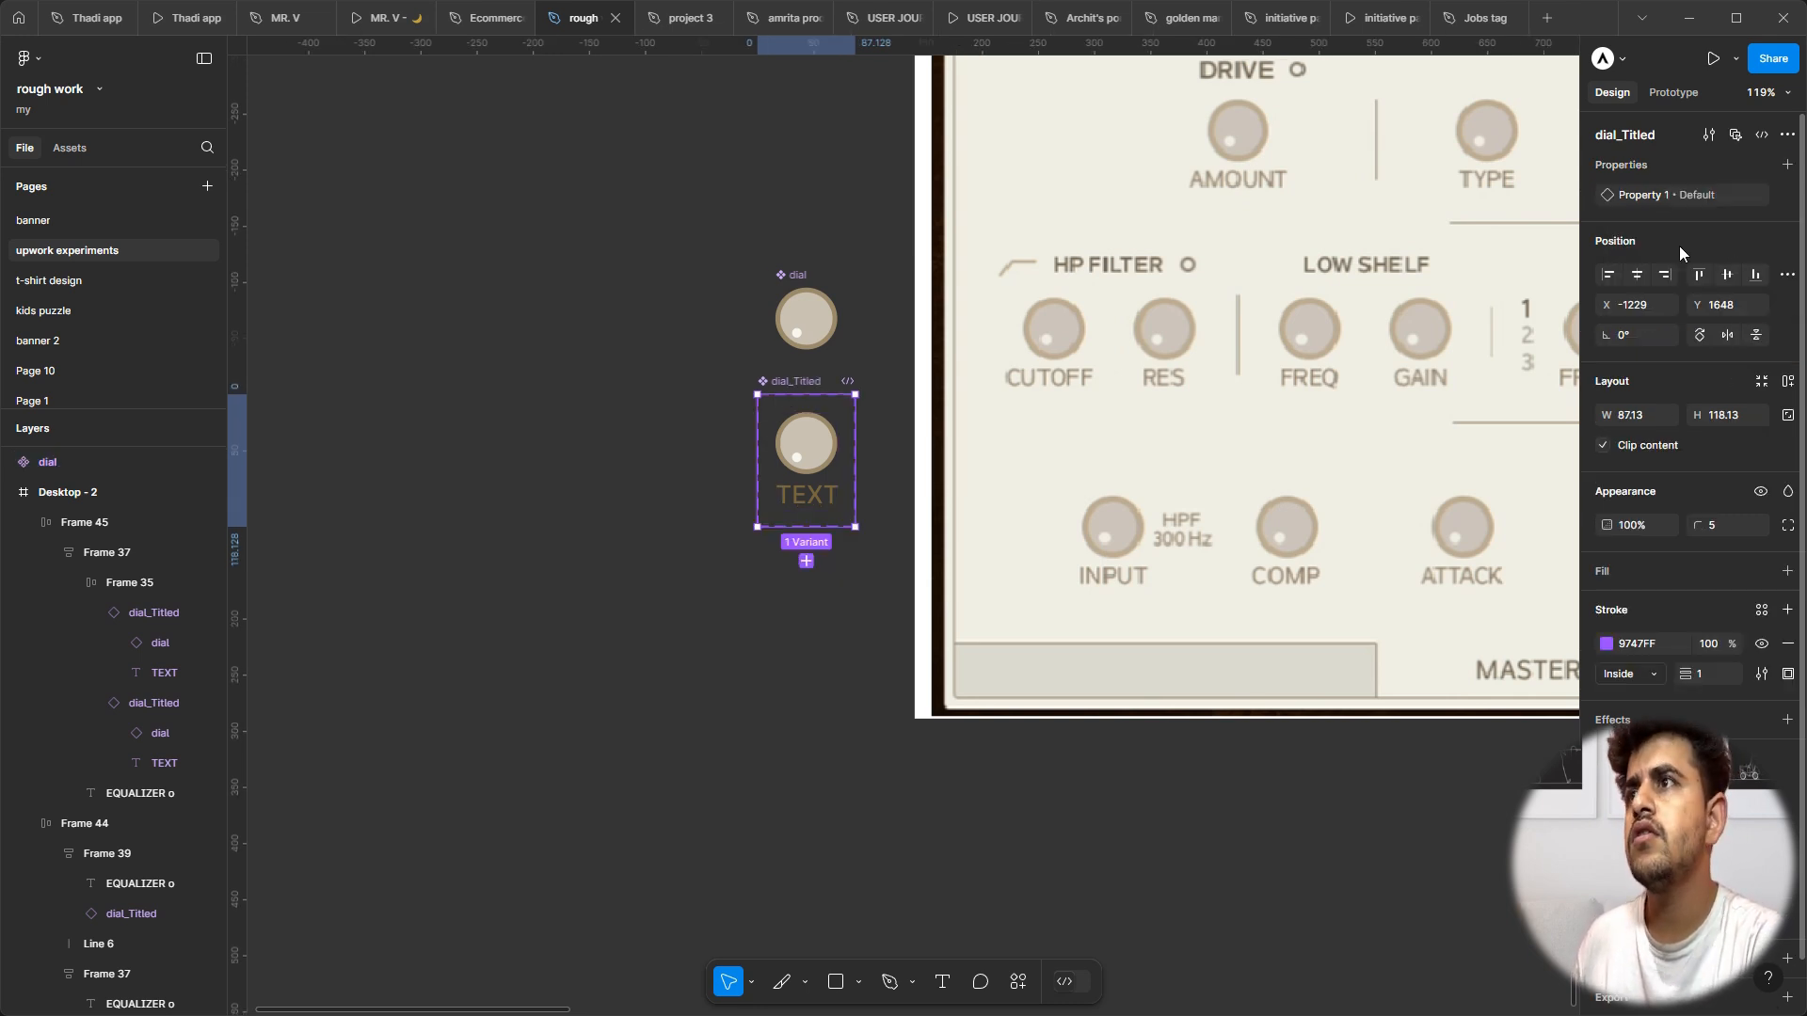
# Step: Rename the variant property of the dial_Titled component set to text down
pyautogui.doubleClick(1647, 192)
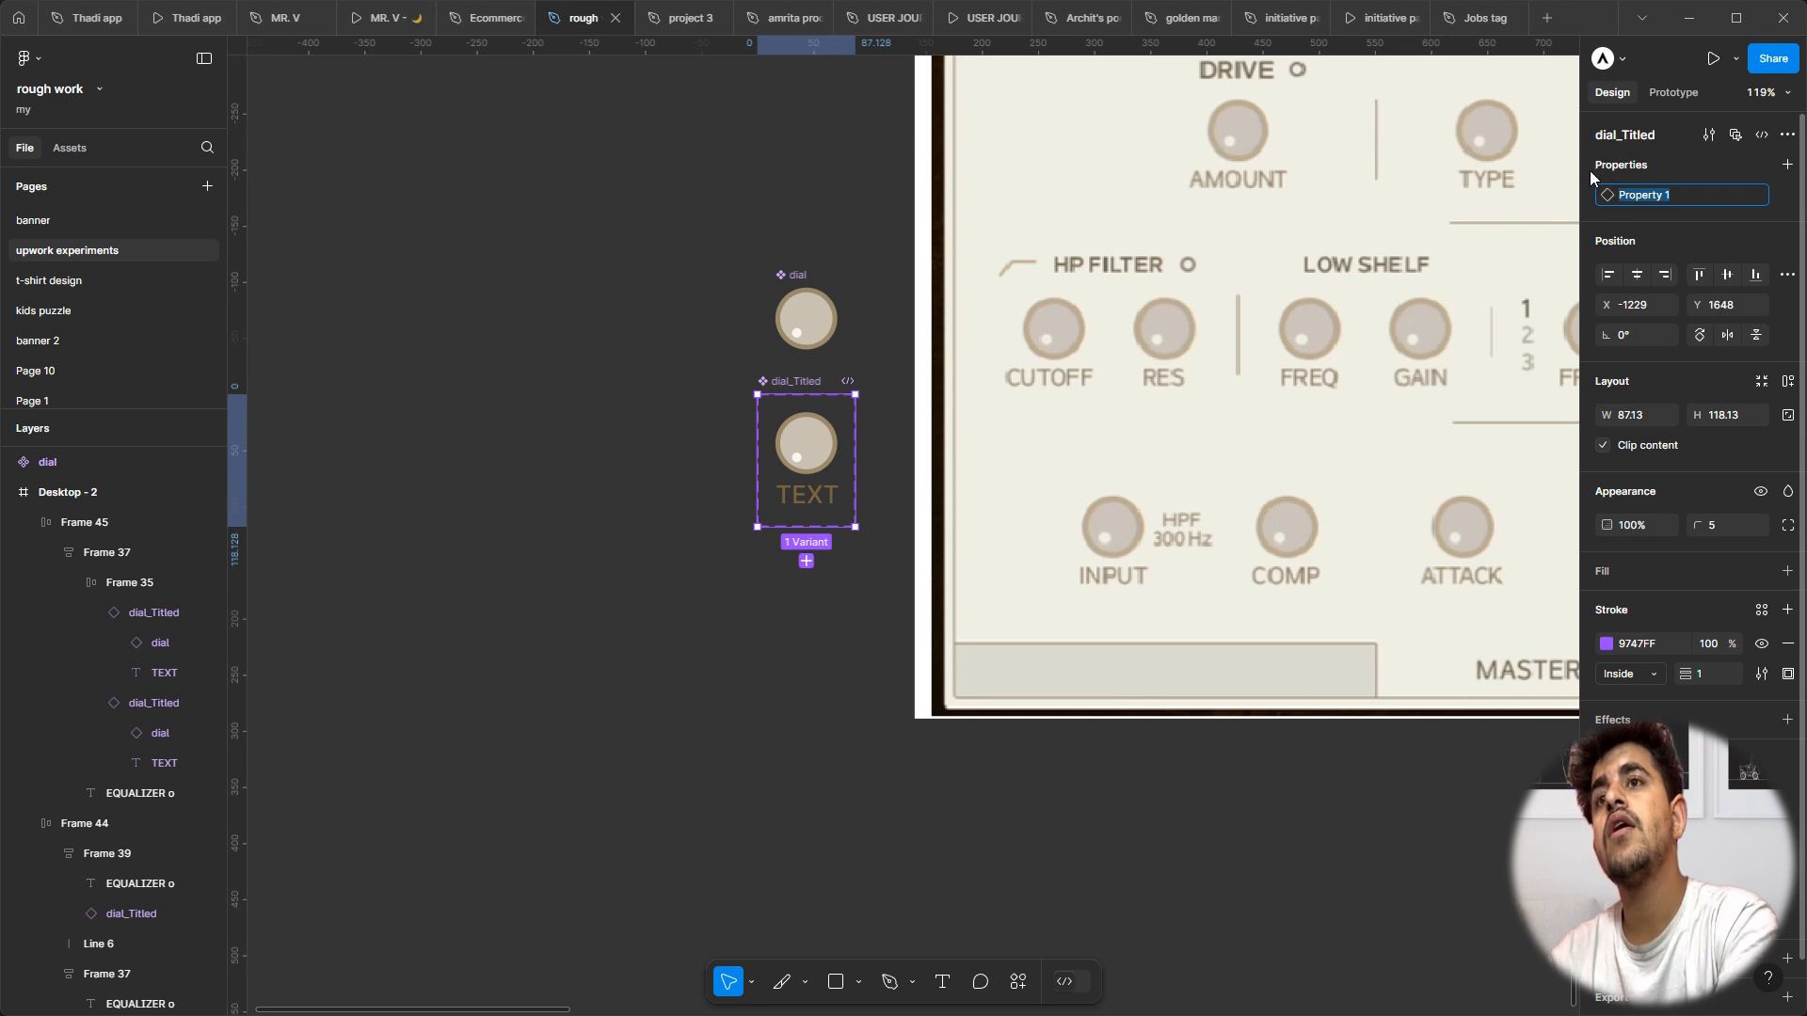
pyautogui.write('lay')
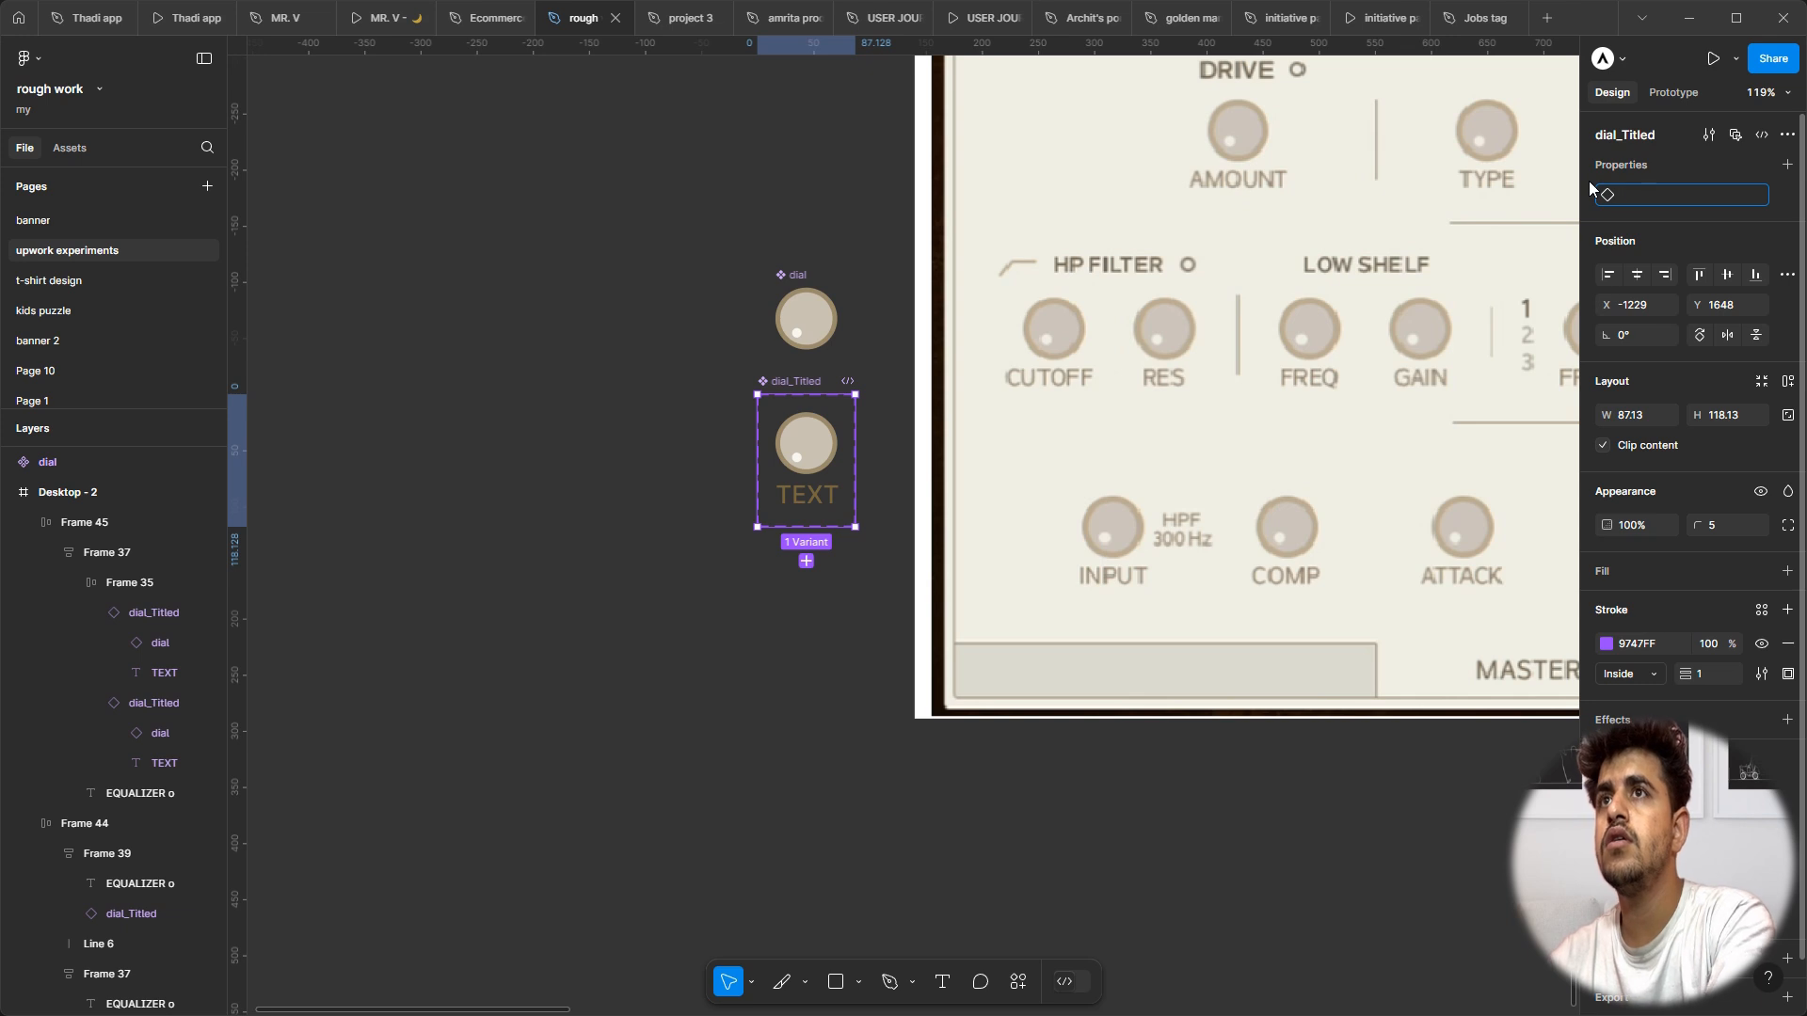
pyautogui.write('down')
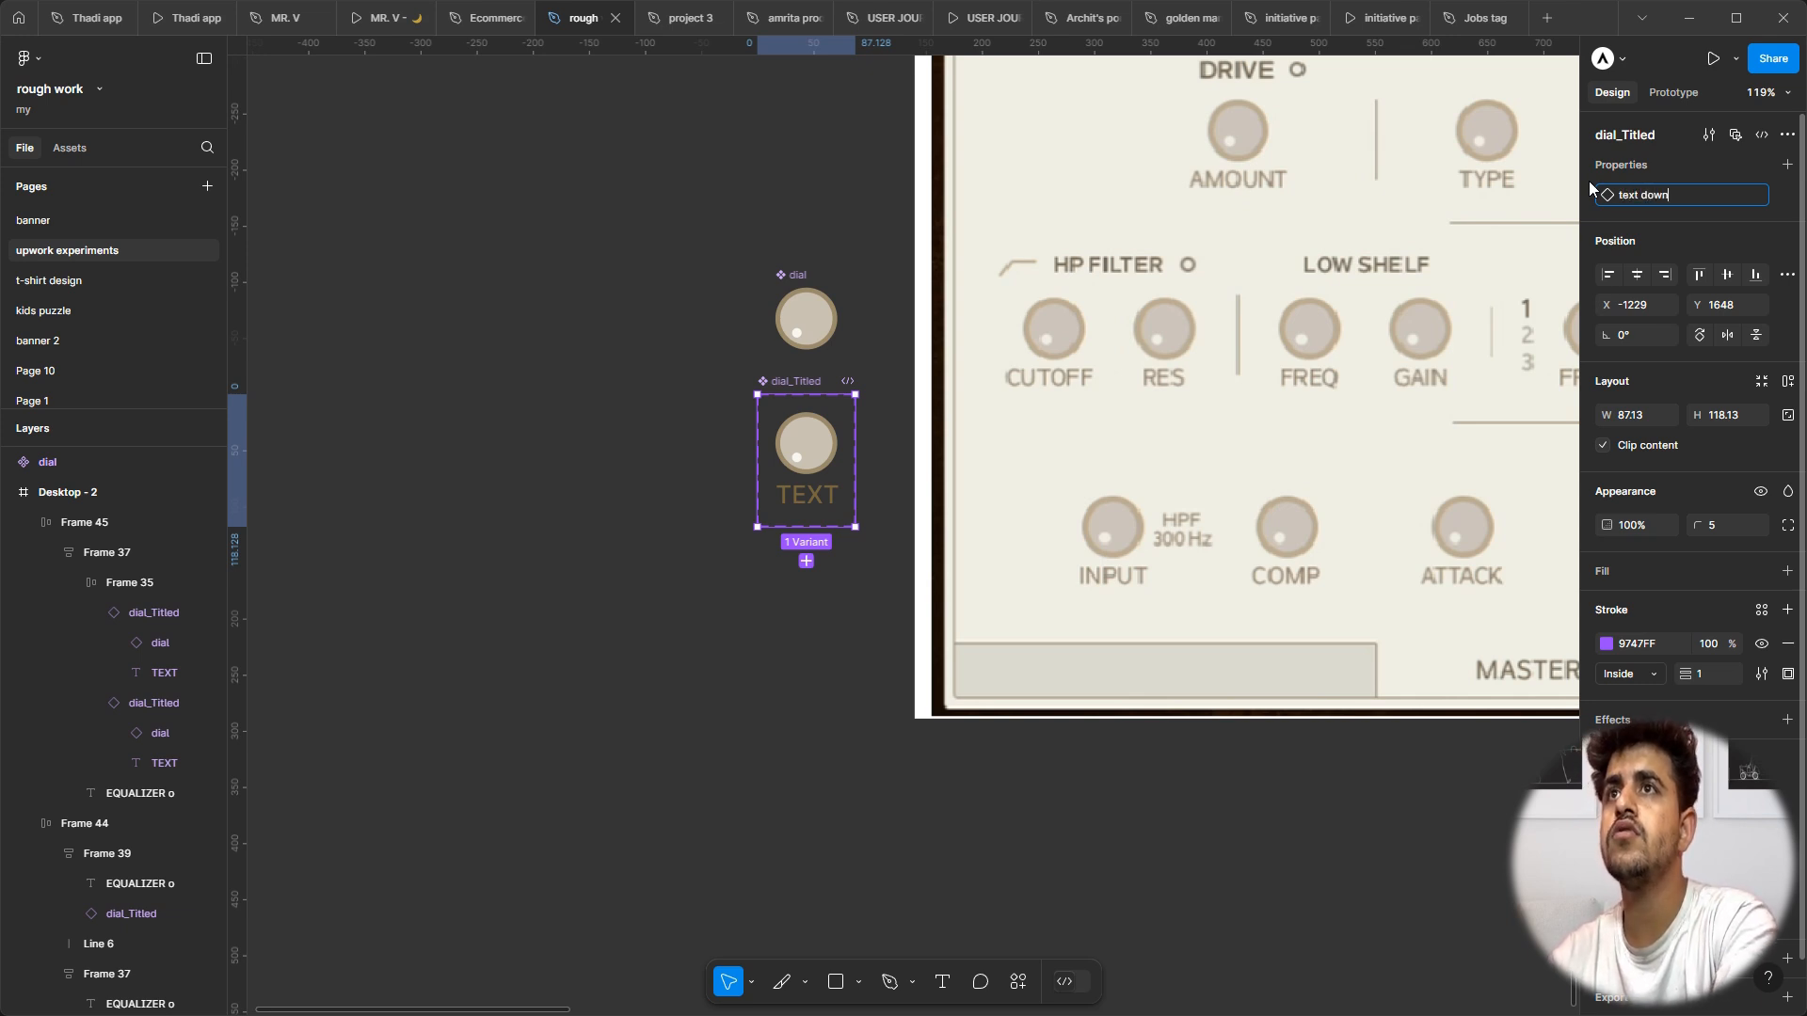
pyautogui.press('Return')
pyautogui.doubleClick(1712, 194)
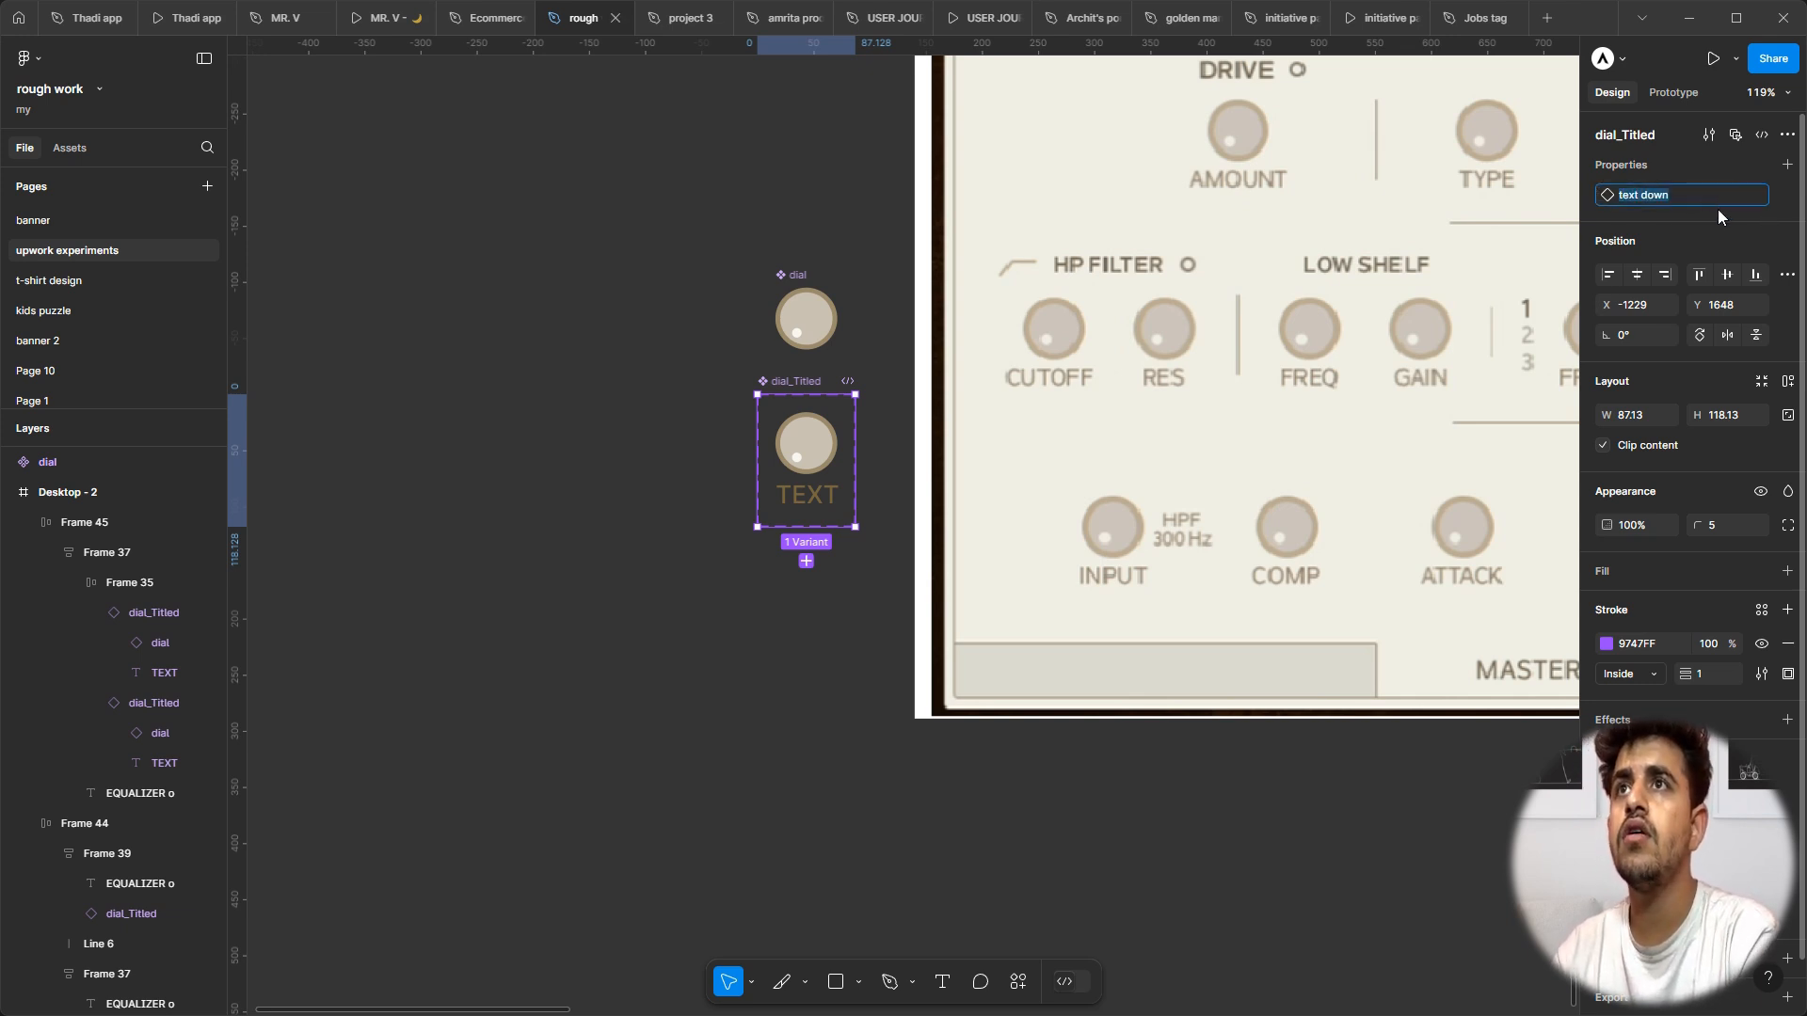
pyautogui.press('Return')
pyautogui.click(1761, 195)
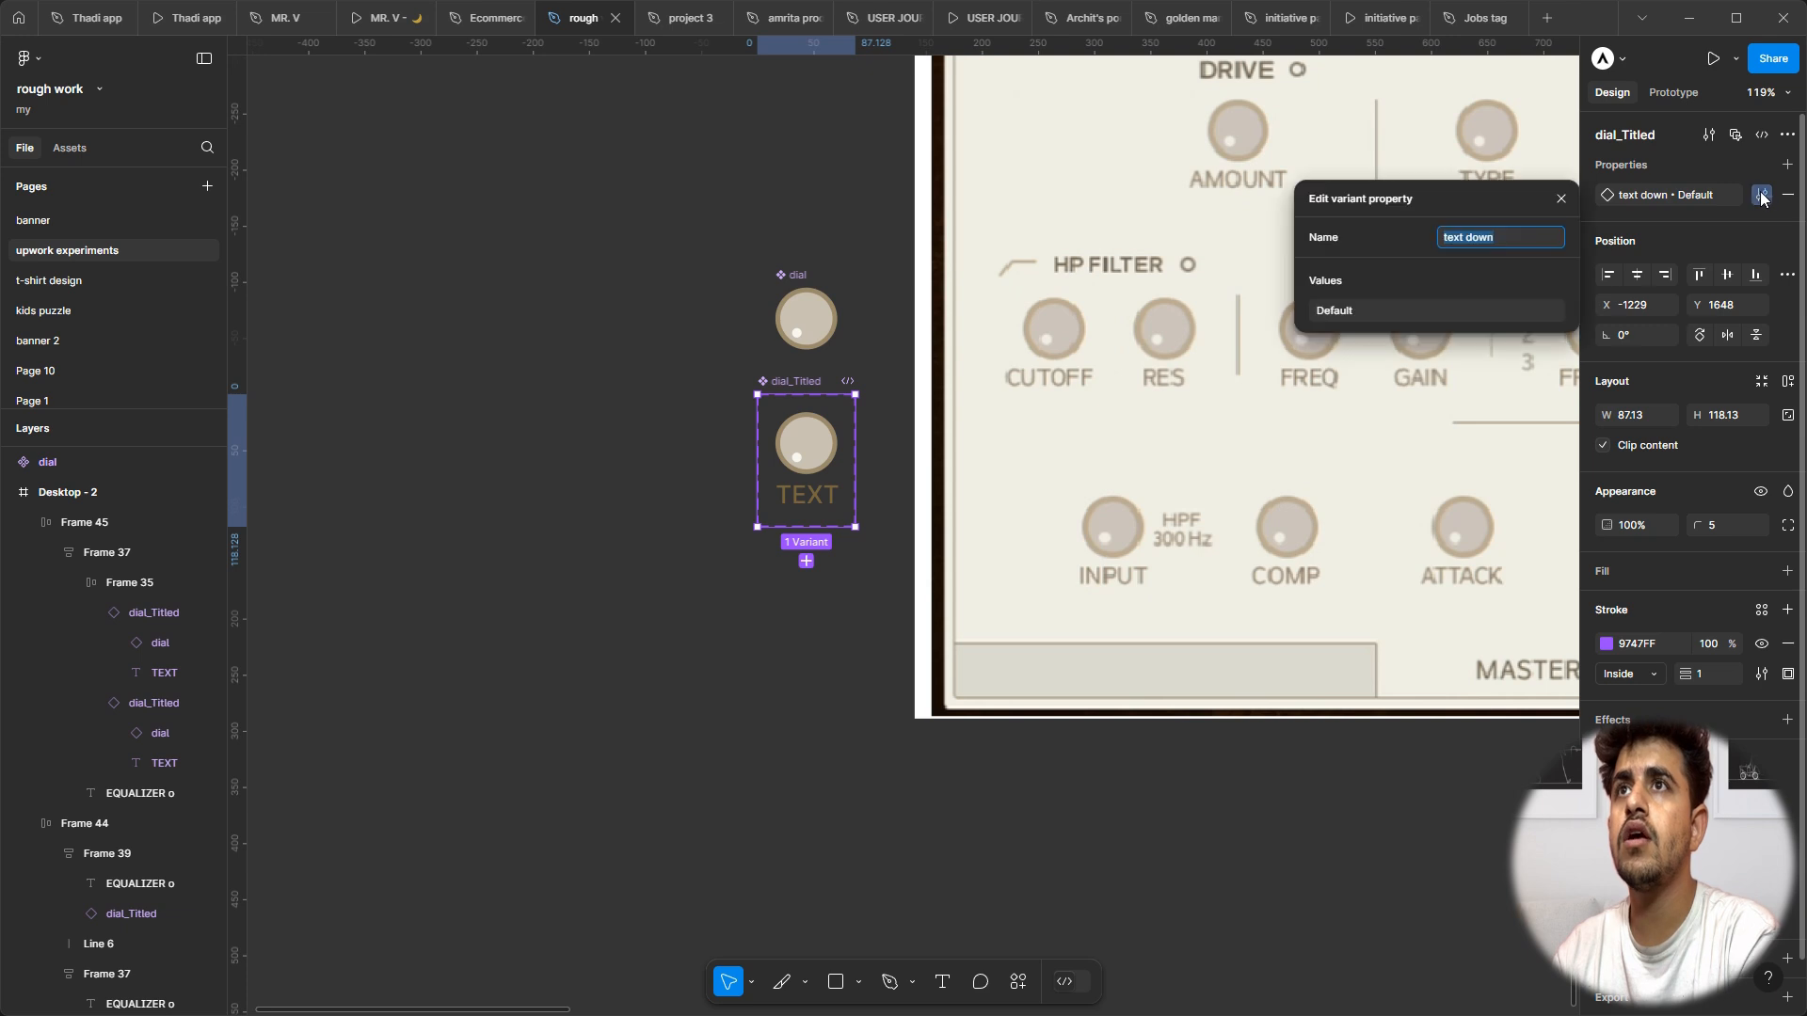
pyautogui.click(1719, 217)
pyautogui.doubleClick(1704, 195)
pyautogui.press('Return')
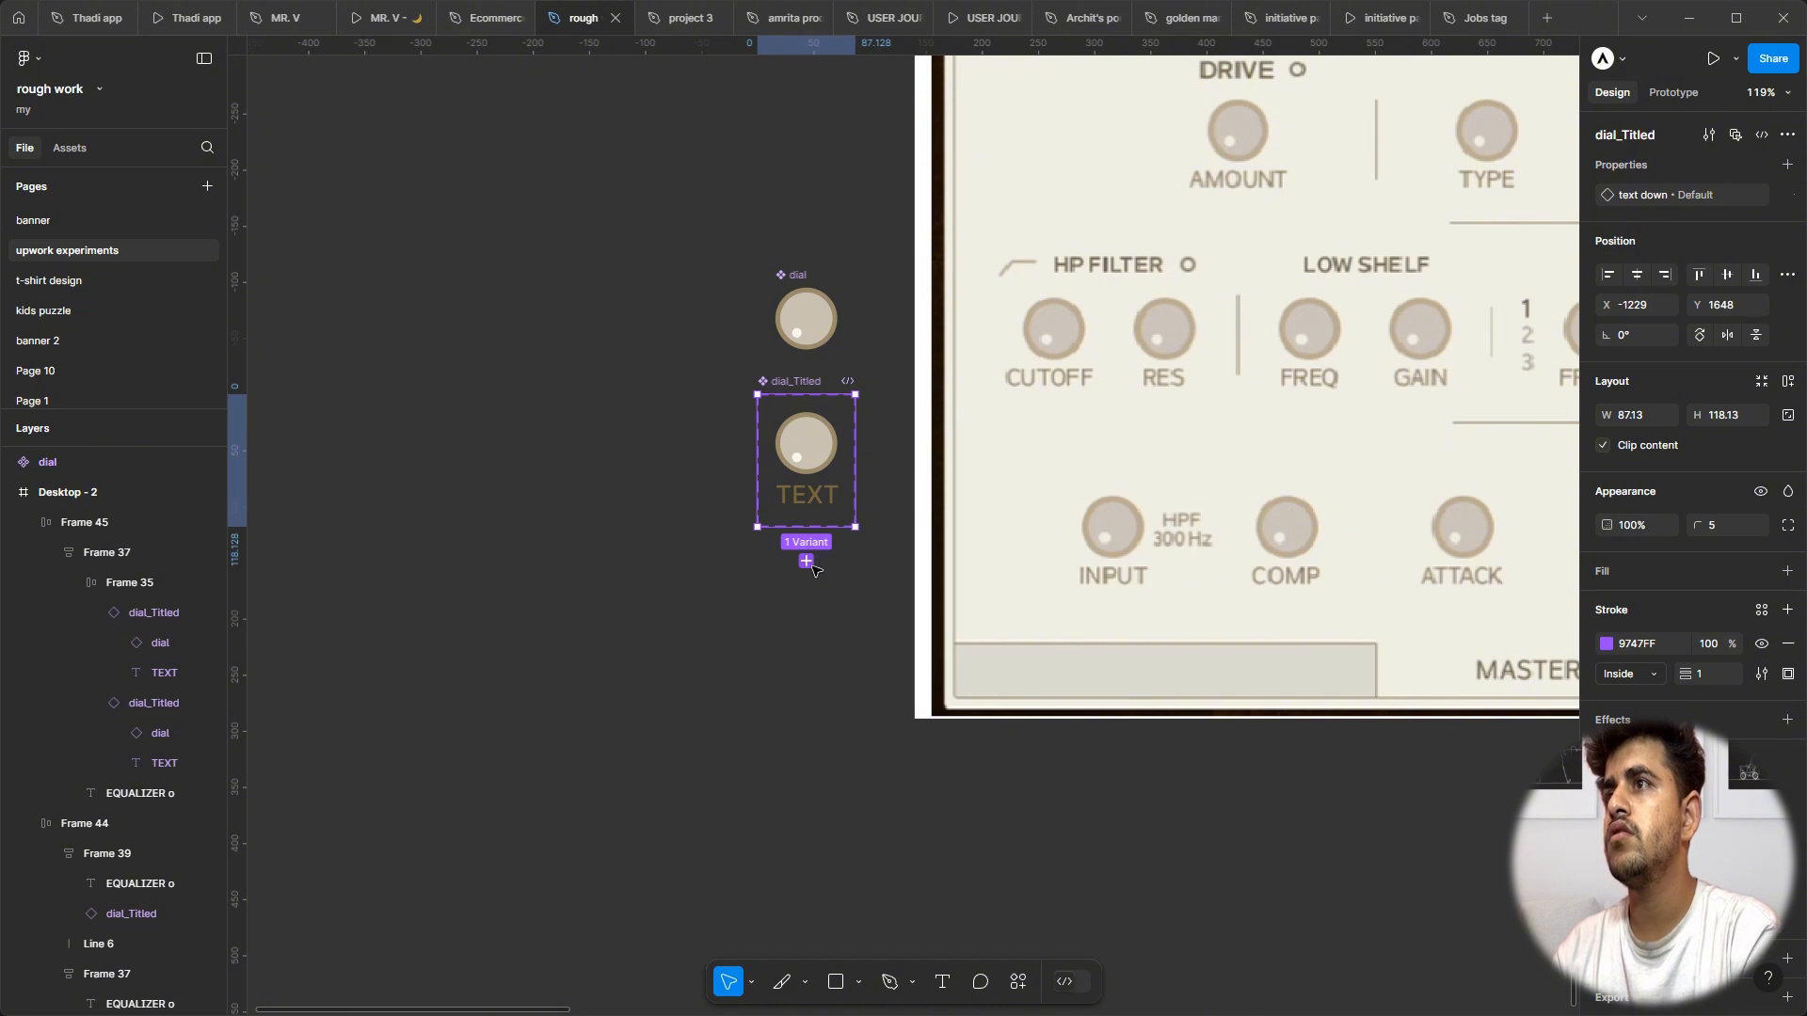
# Step: Add a second dial_Titled variant with the value text Up and move its TEXT label above the dial
pyautogui.click(806, 562)
pyautogui.click(1722, 197)
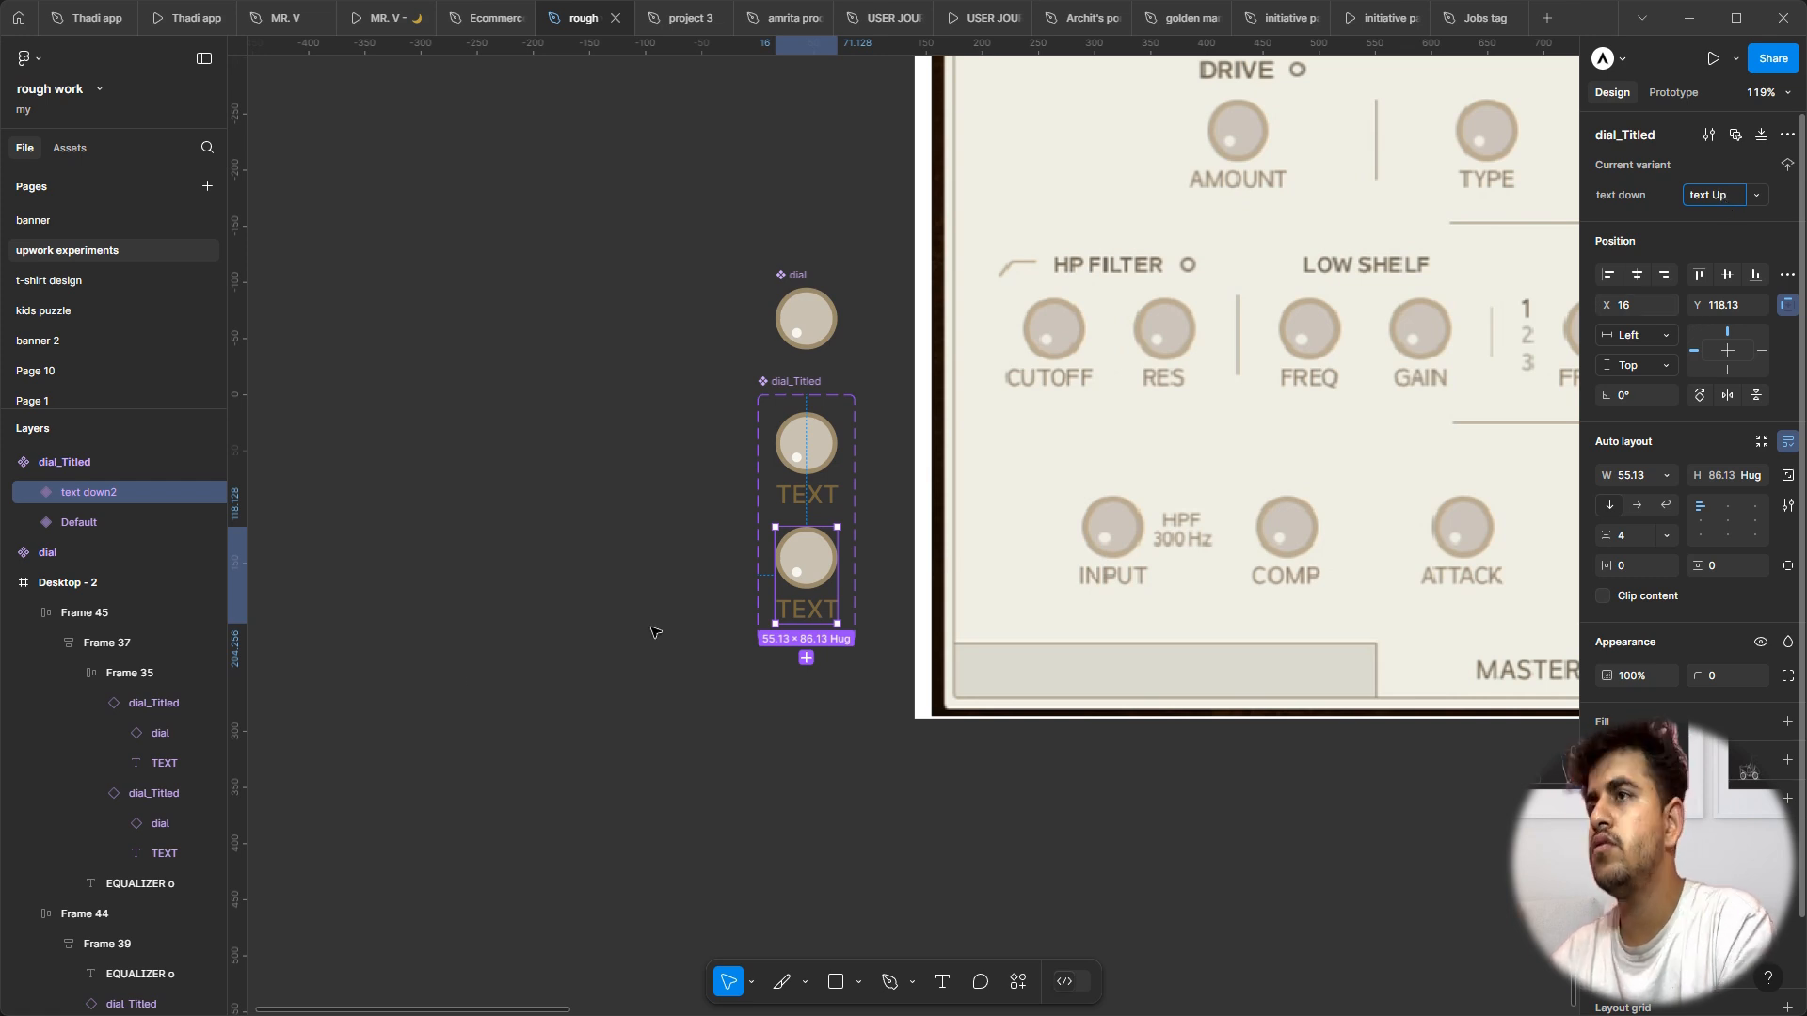
pyautogui.press('Escape')
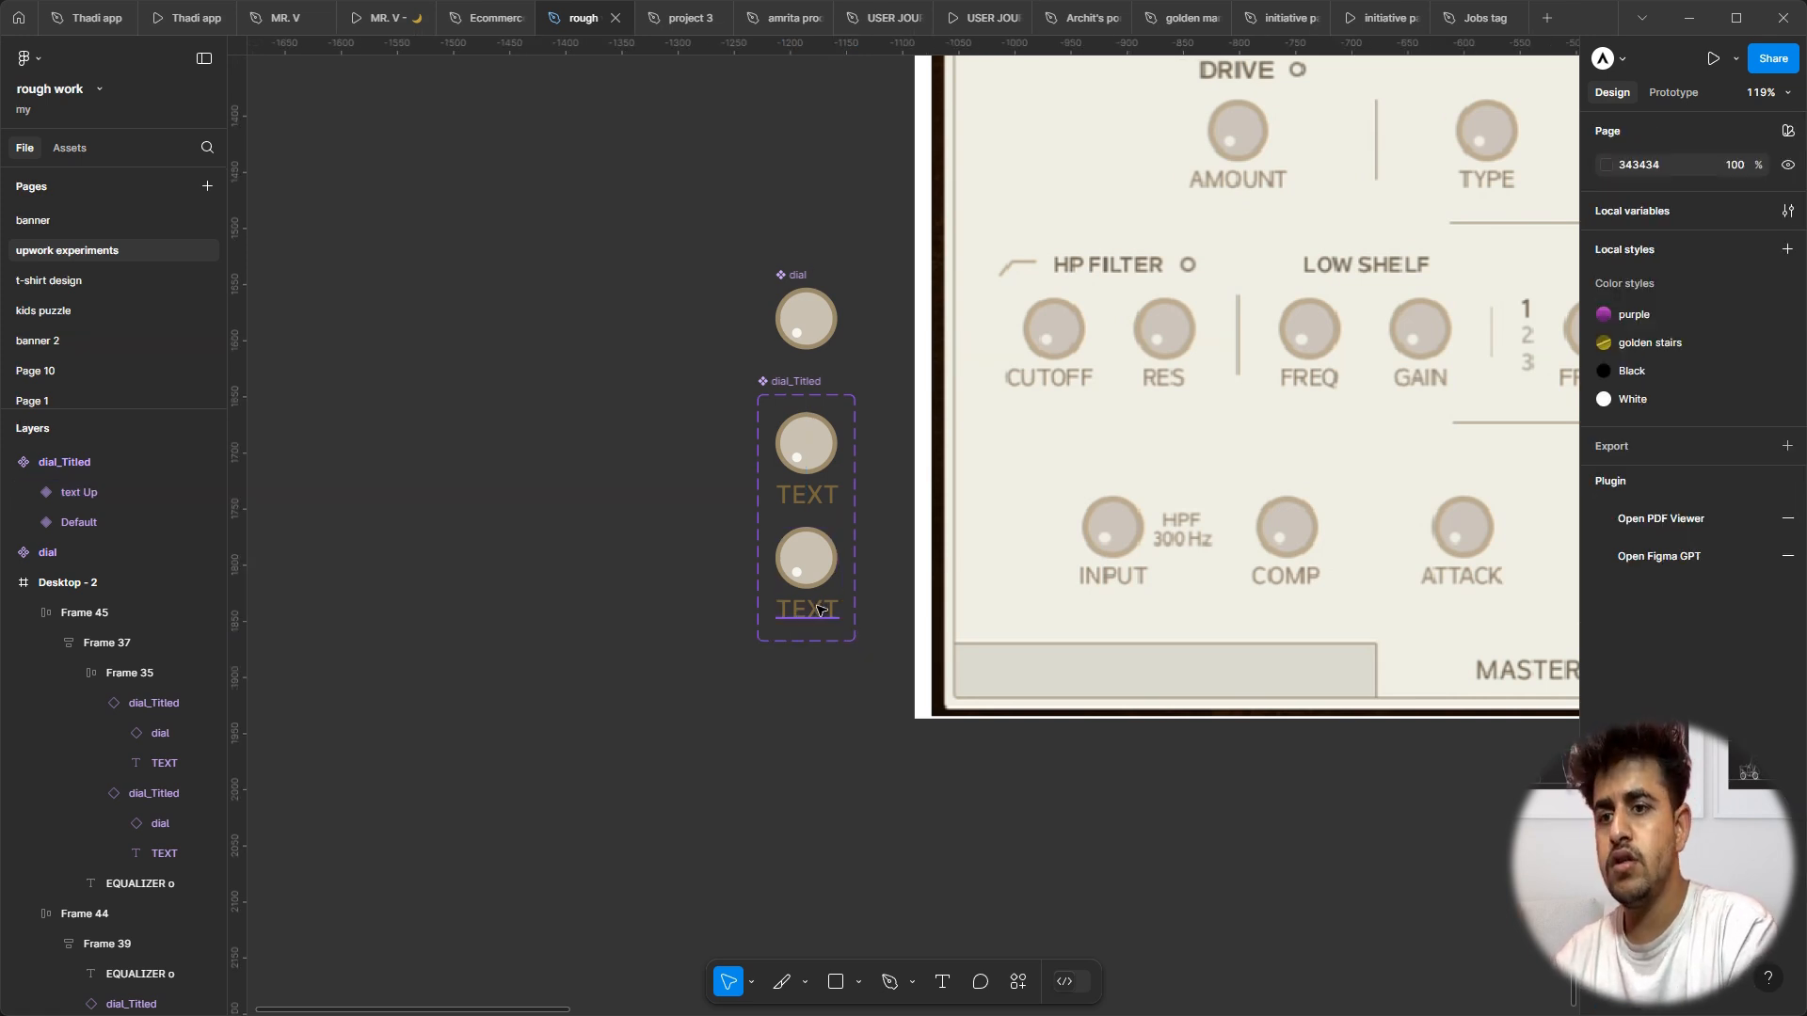
pyautogui.keyDown('ctrl'); pyautogui.click(818, 607); pyautogui.keyUp('ctrl')
pyautogui.press('Up')
pyautogui.click(661, 641)
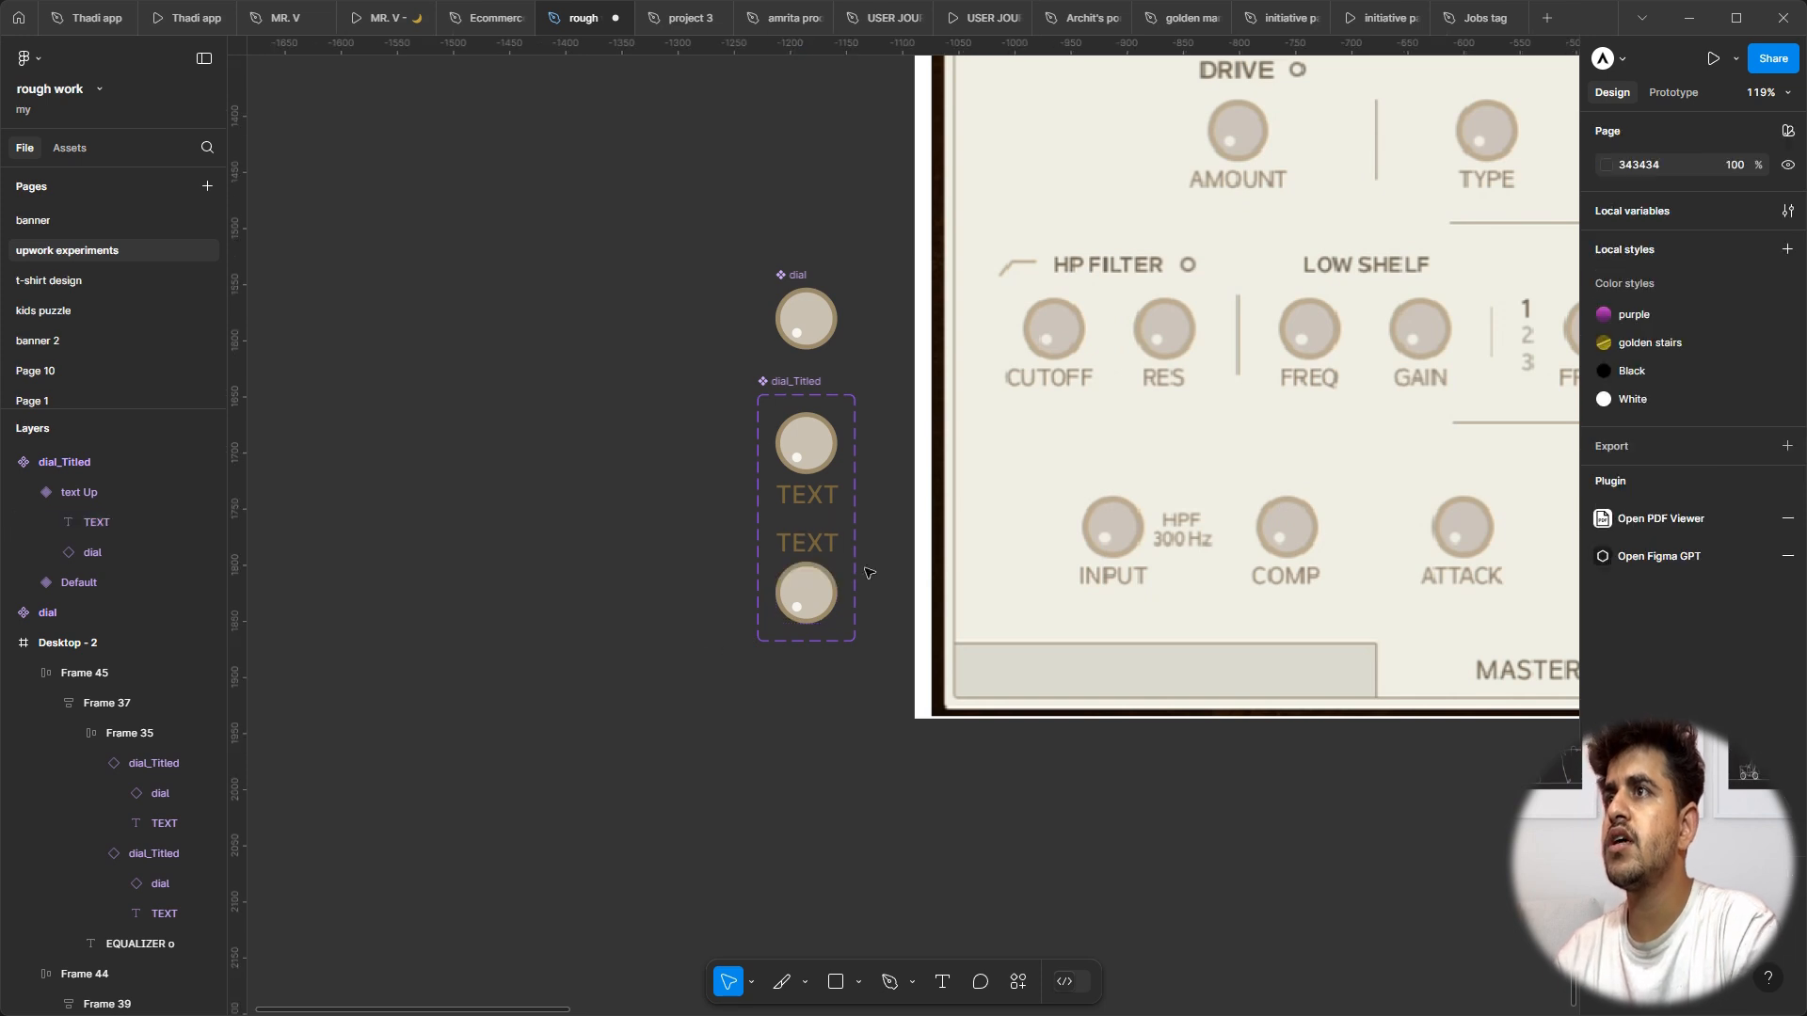
# Step: Set the original dial_Titled variant's value to down and rename the variant property as text position
pyautogui.click(811, 599)
pyautogui.click(806, 594)
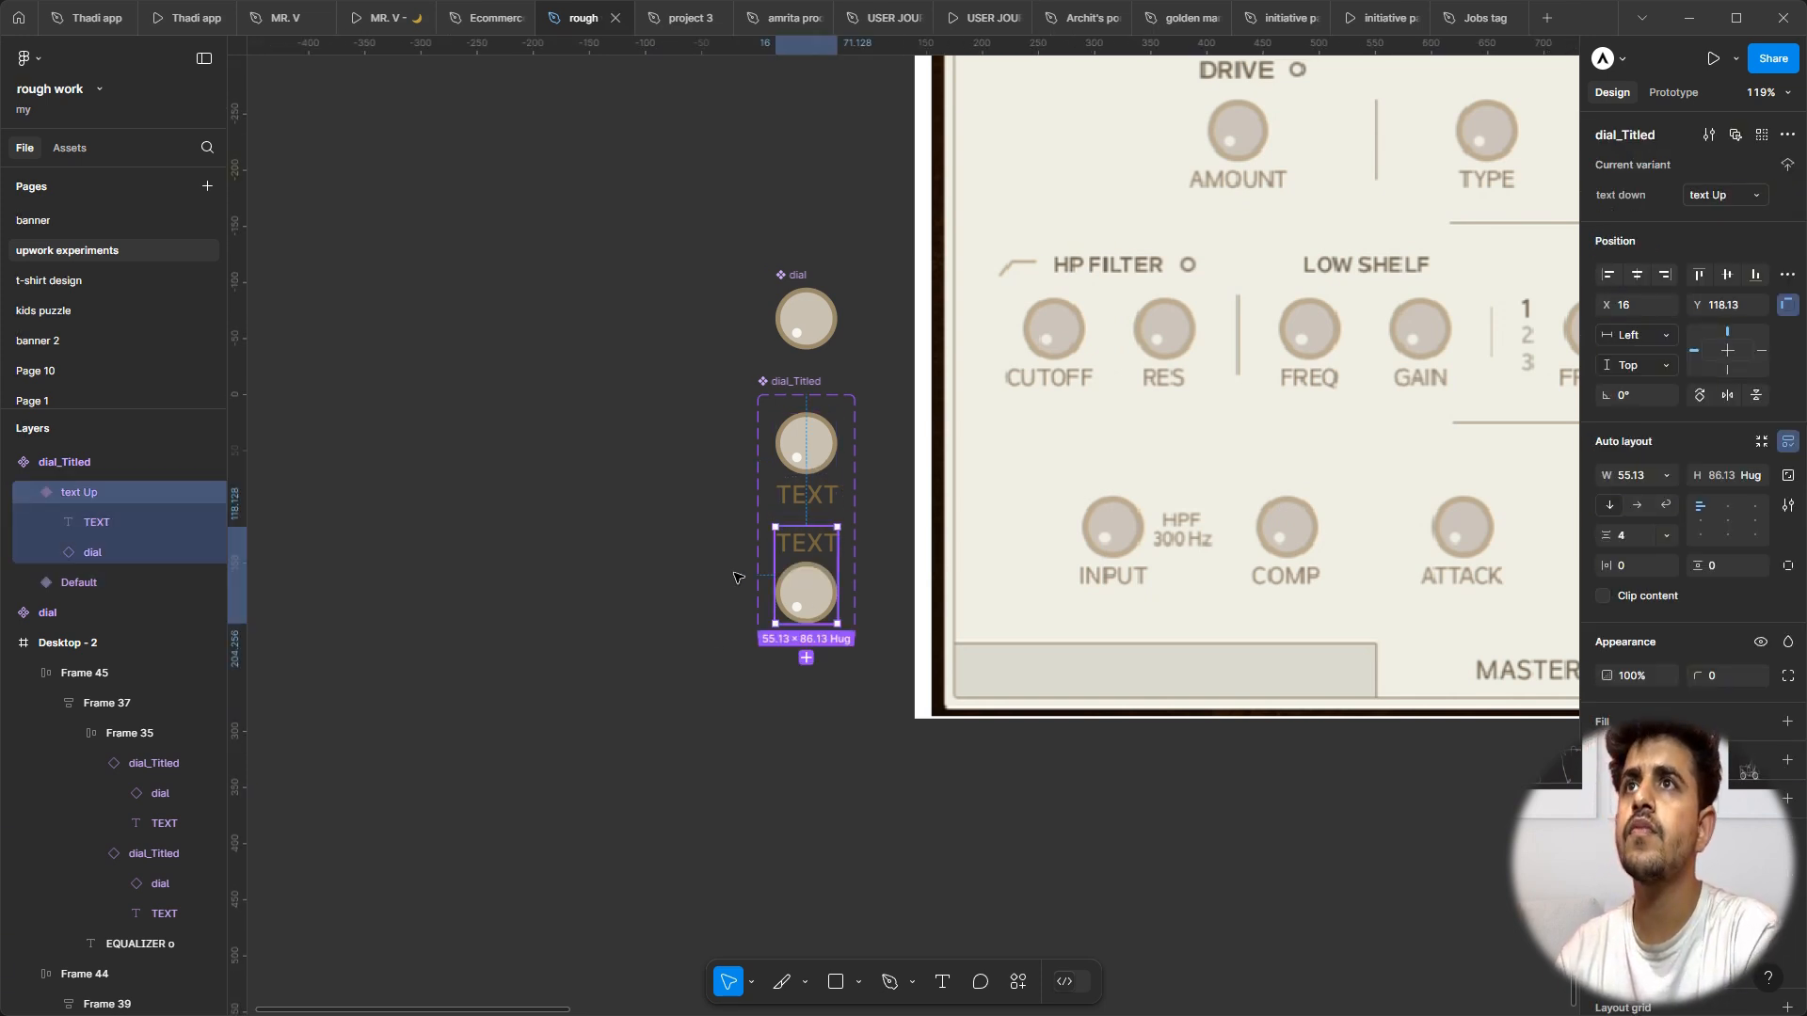
pyautogui.click(826, 464)
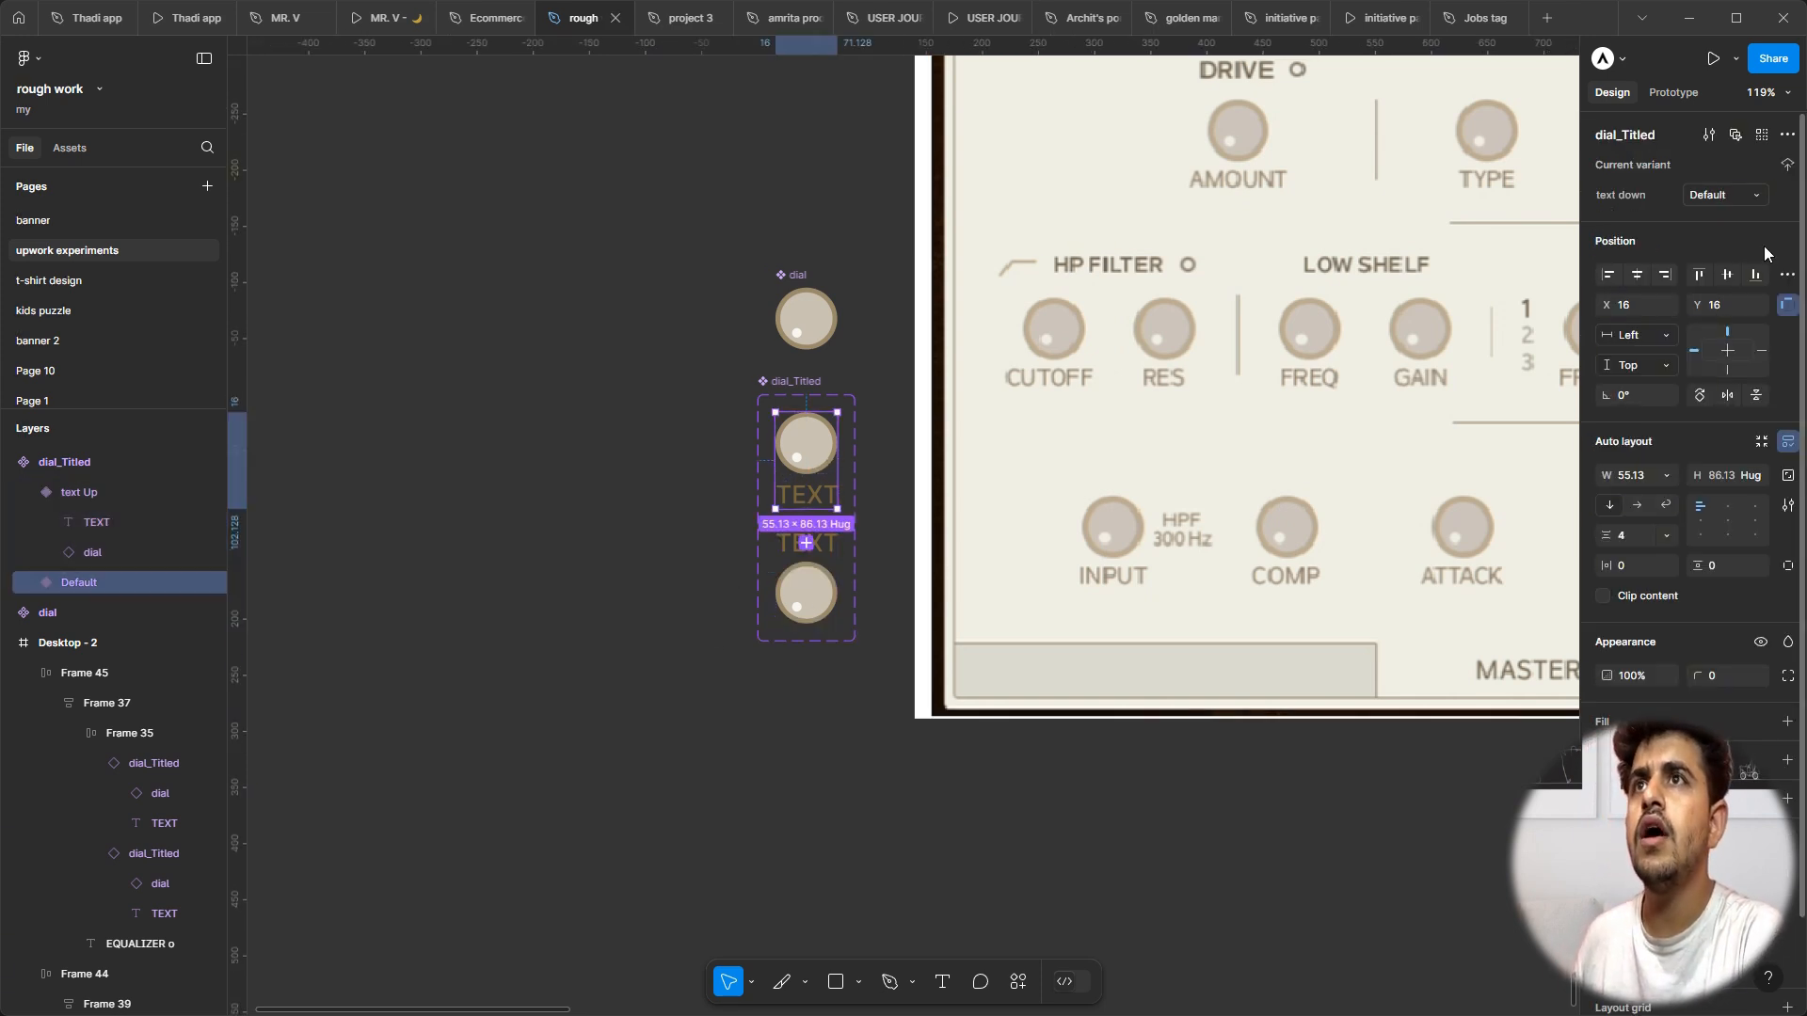
pyautogui.click(1717, 195)
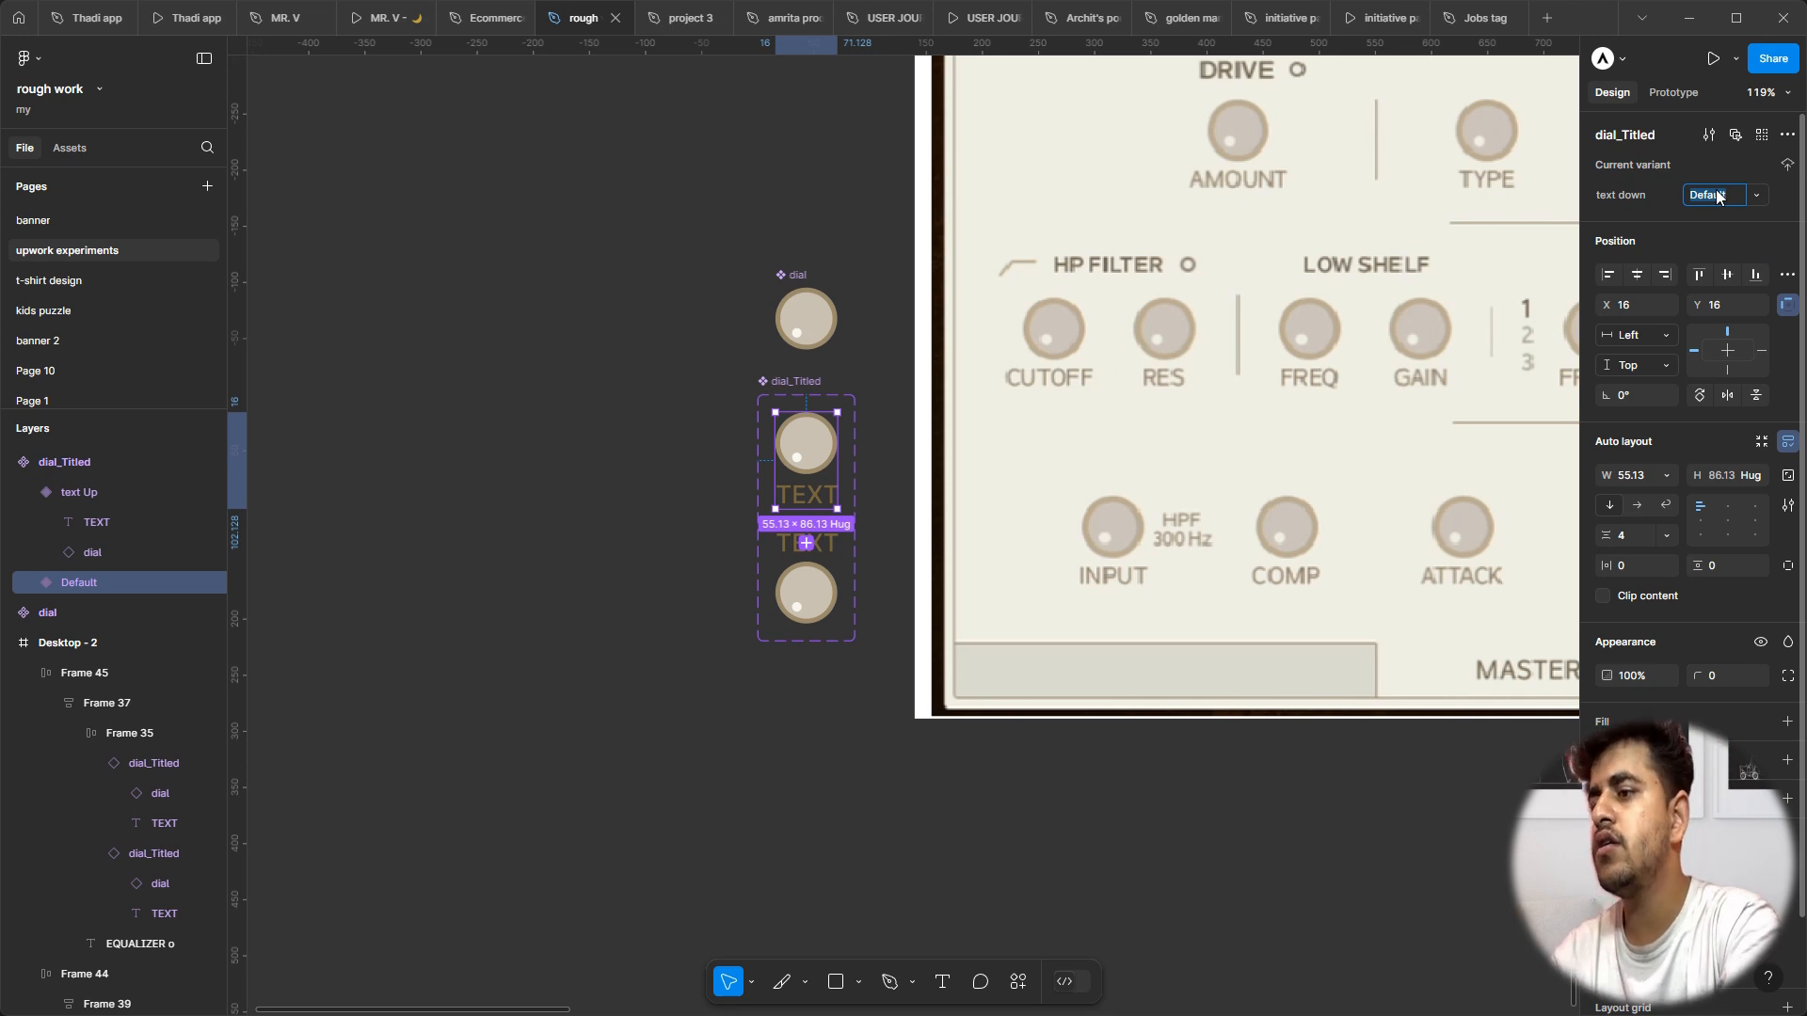
pyautogui.write('down')
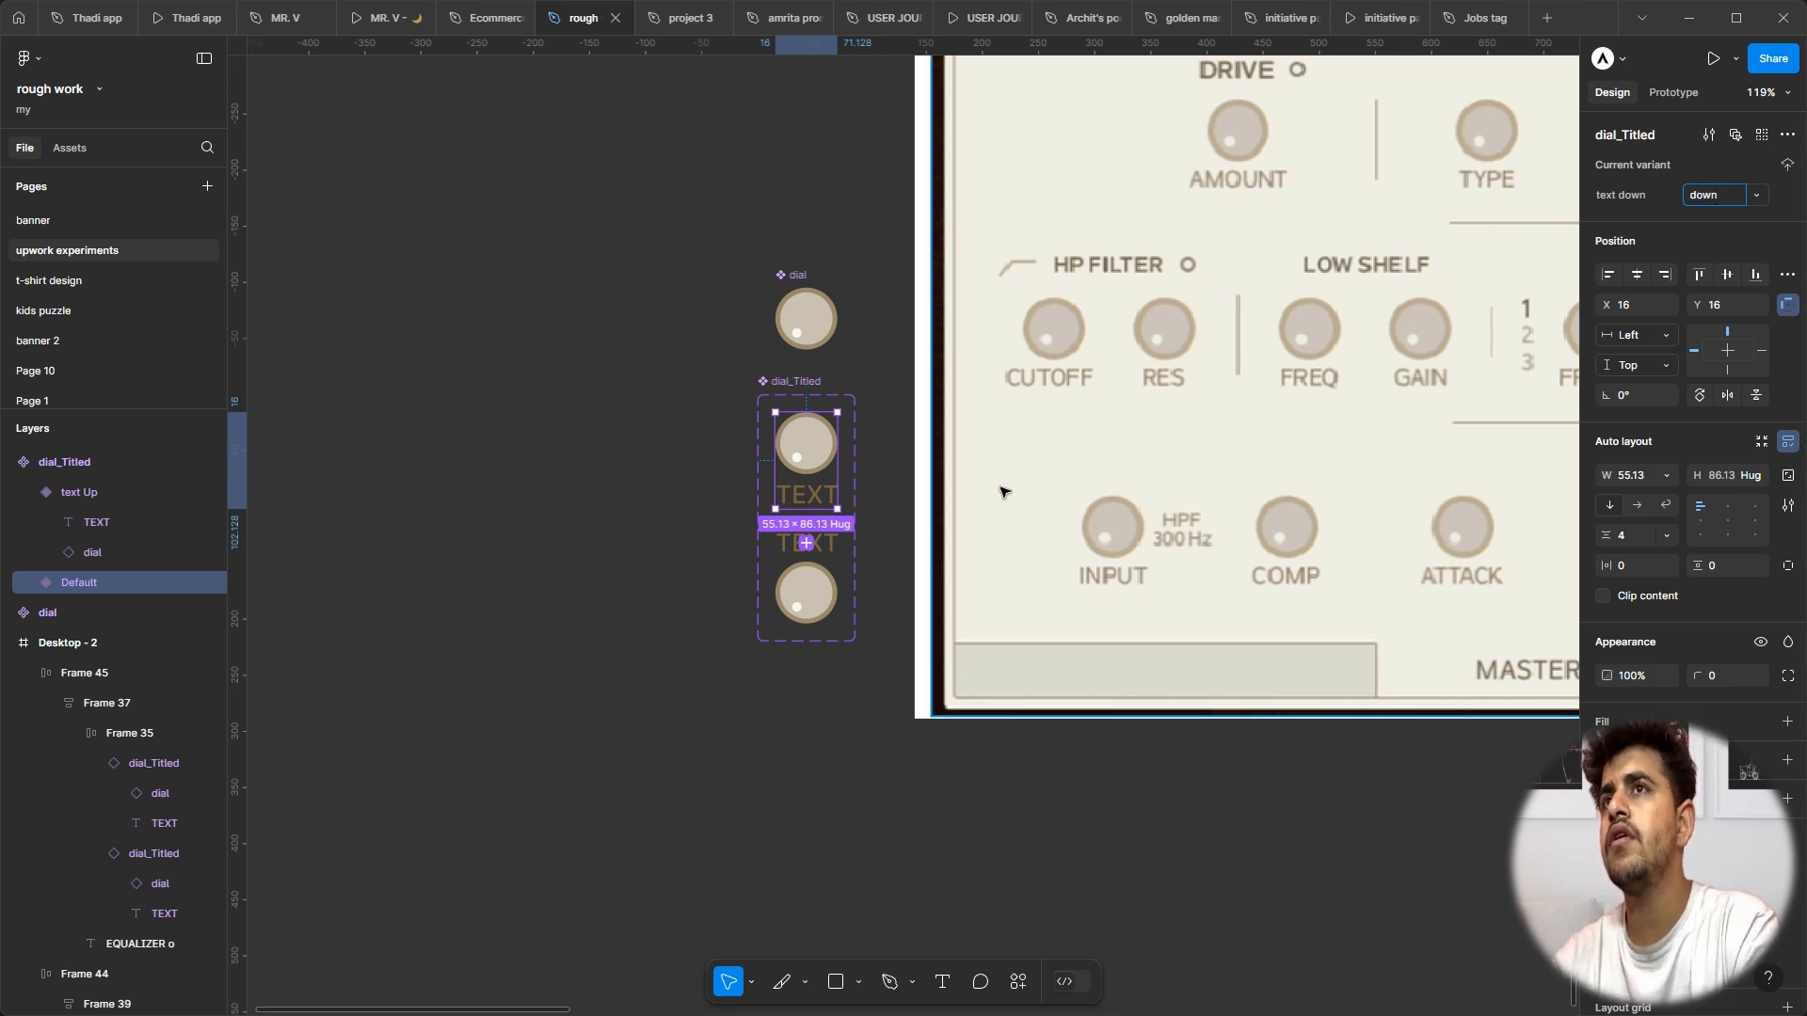
pyautogui.click(1618, 196)
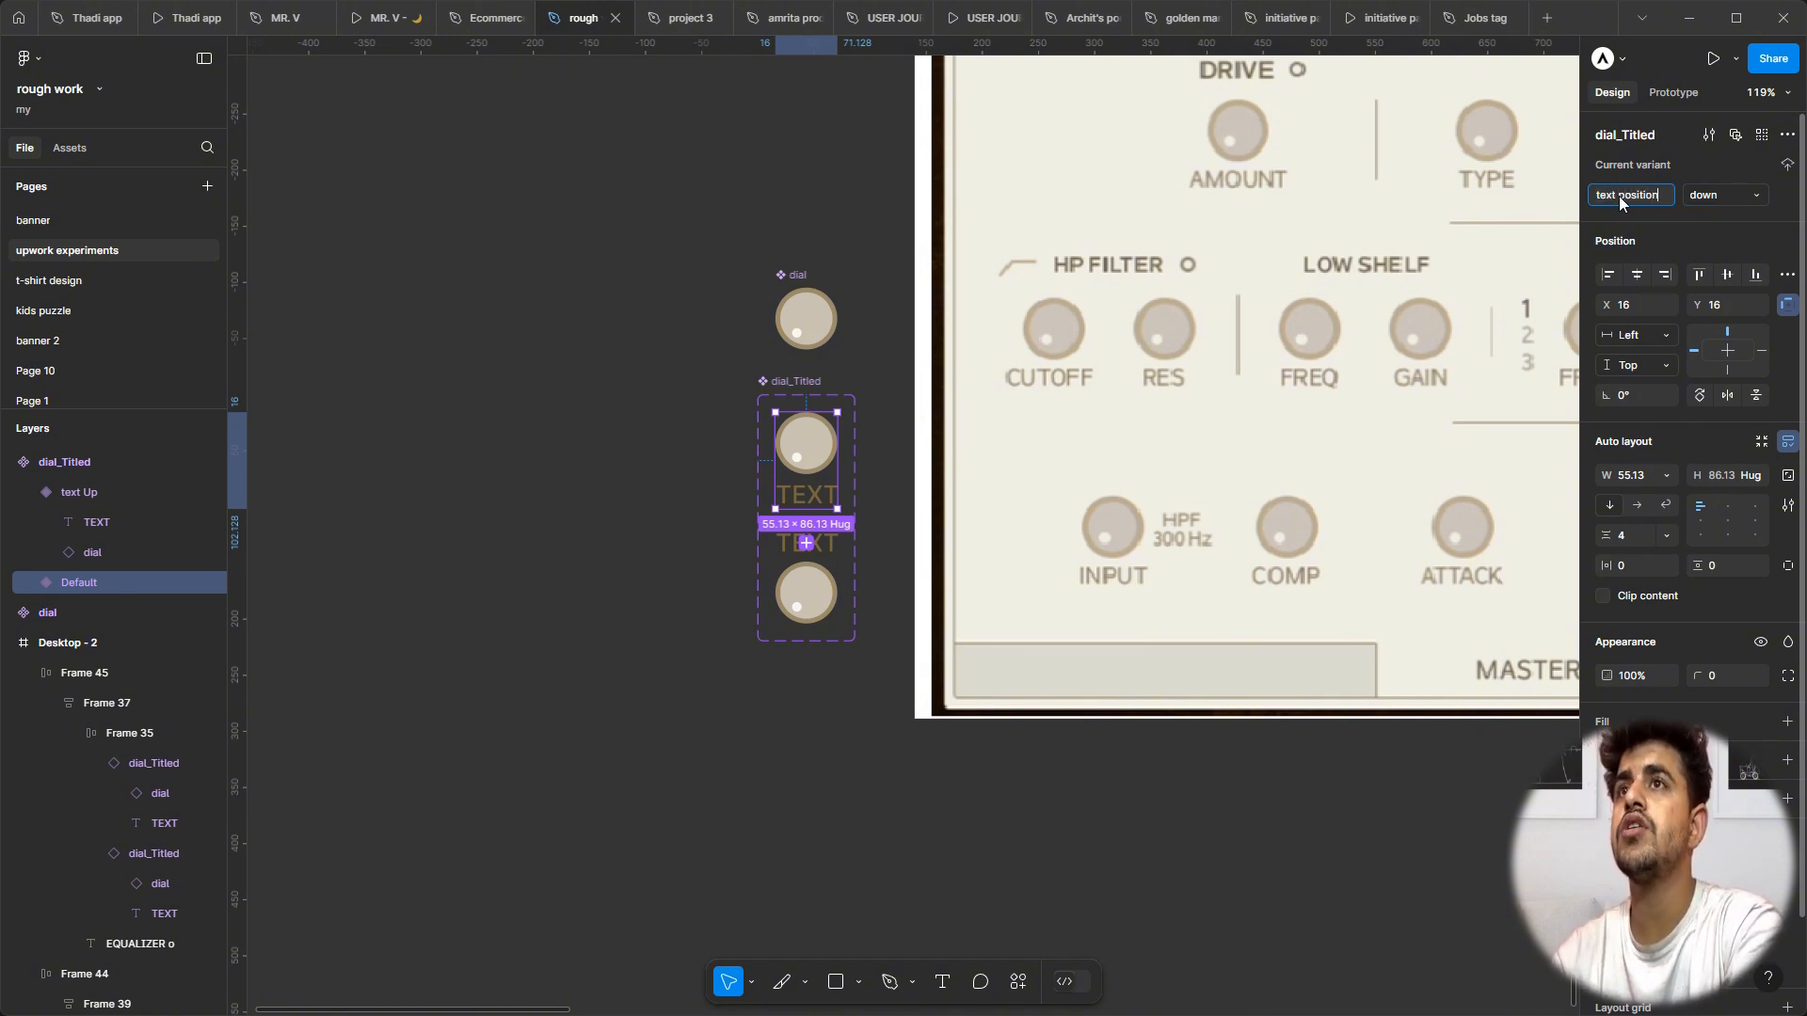
# Step: Set the text position value of the variant with its label above the dial to Up
pyautogui.click(799, 597)
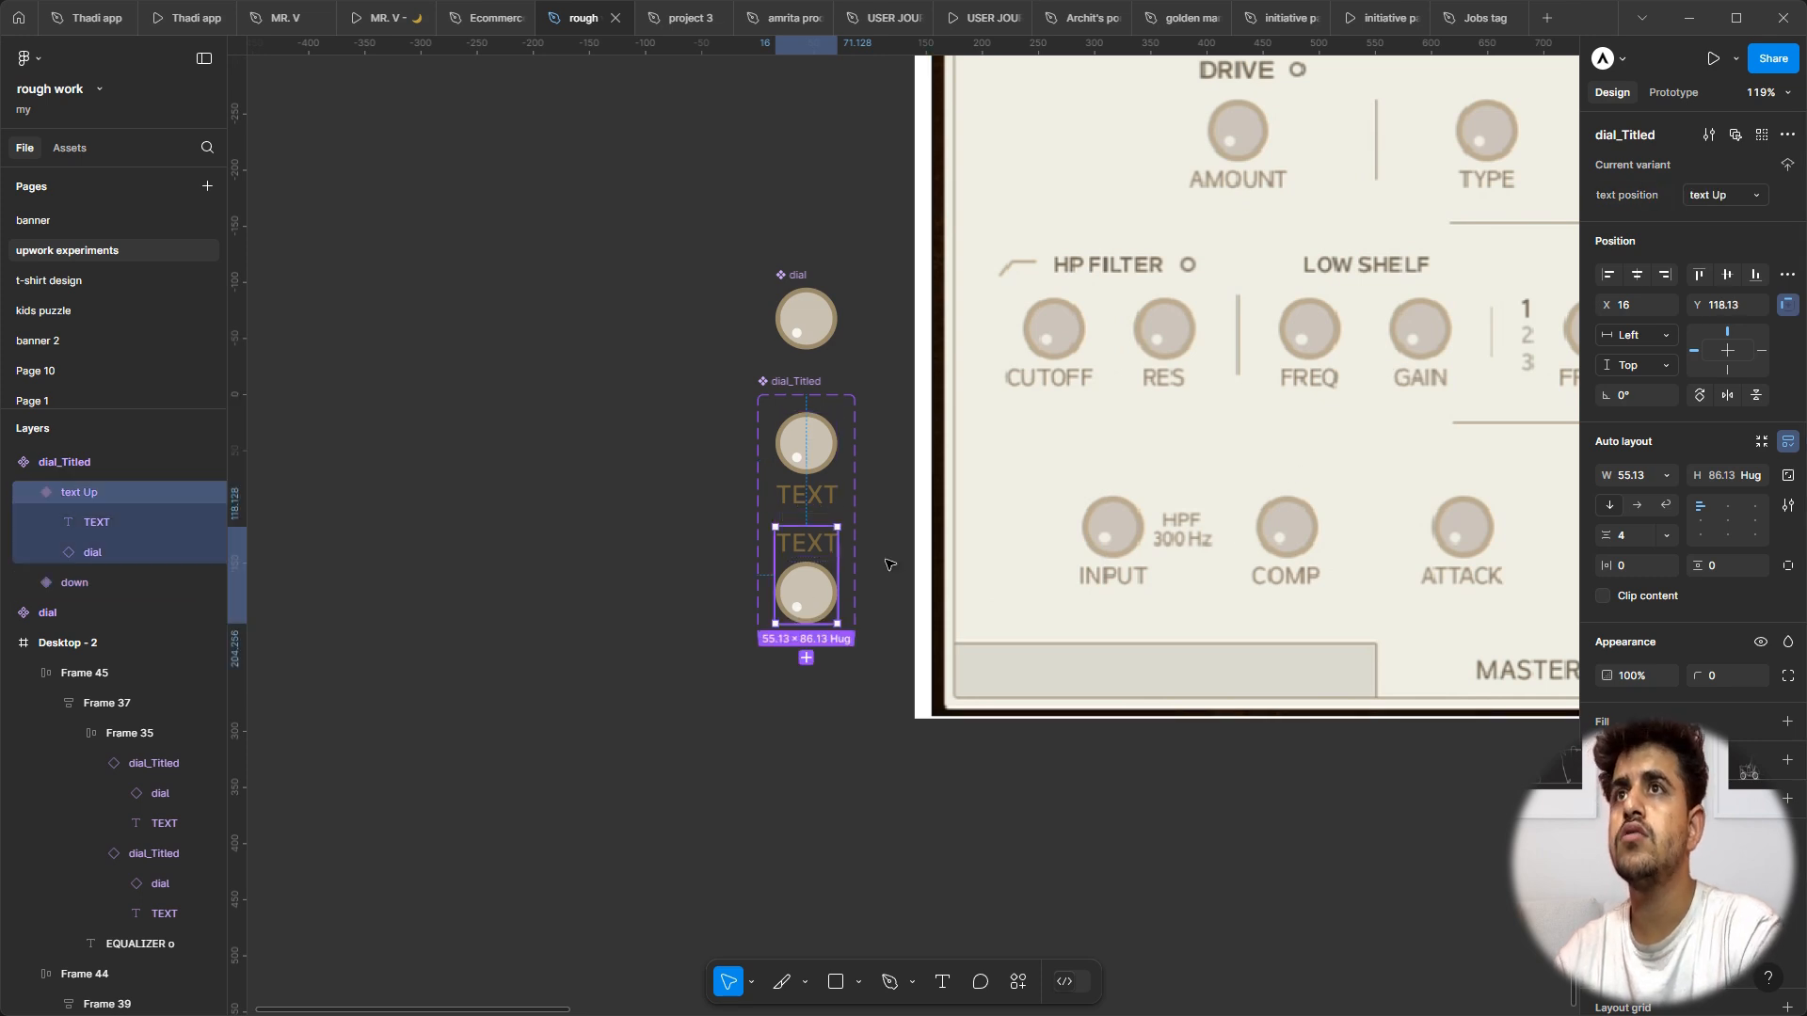
pyautogui.click(1735, 195)
pyautogui.write('Up')
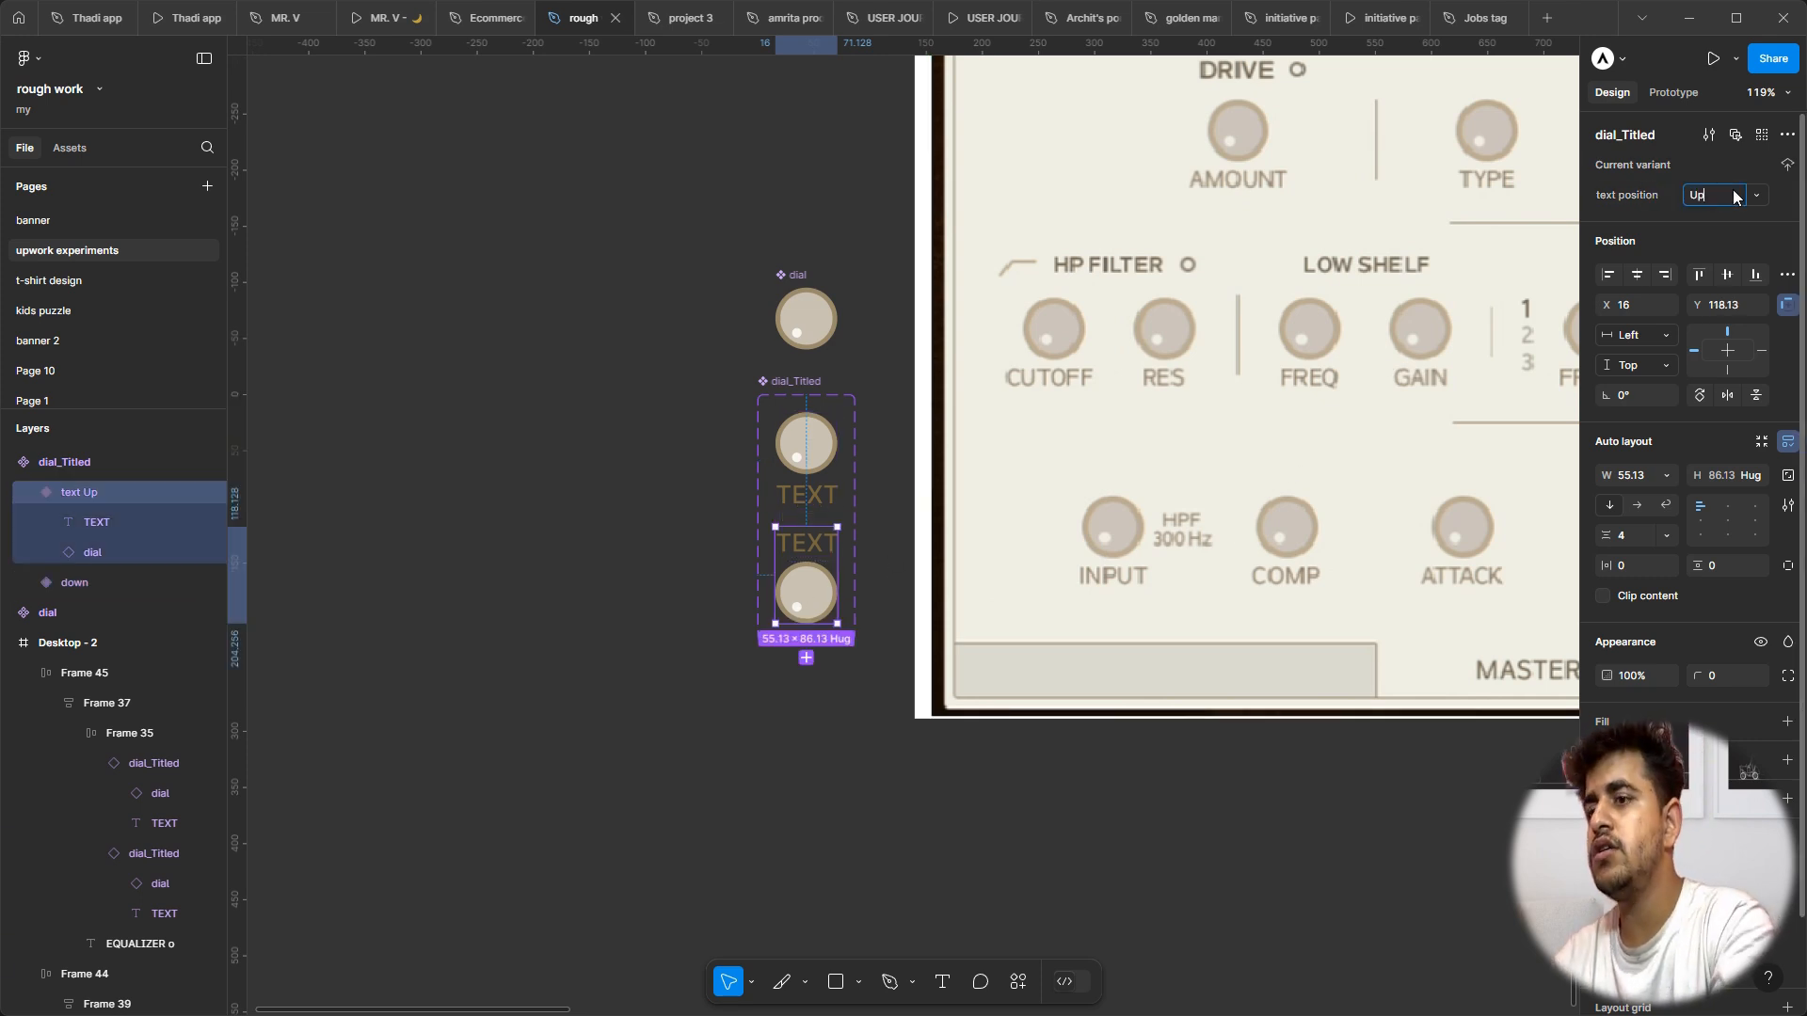
pyautogui.click(870, 608)
# Step: Move the dial_Titled component set to about X -1493, Y 1651 and add a Boolean property with value True
pyautogui.moveTo(805, 518); pyautogui.dragTo(510, 517)
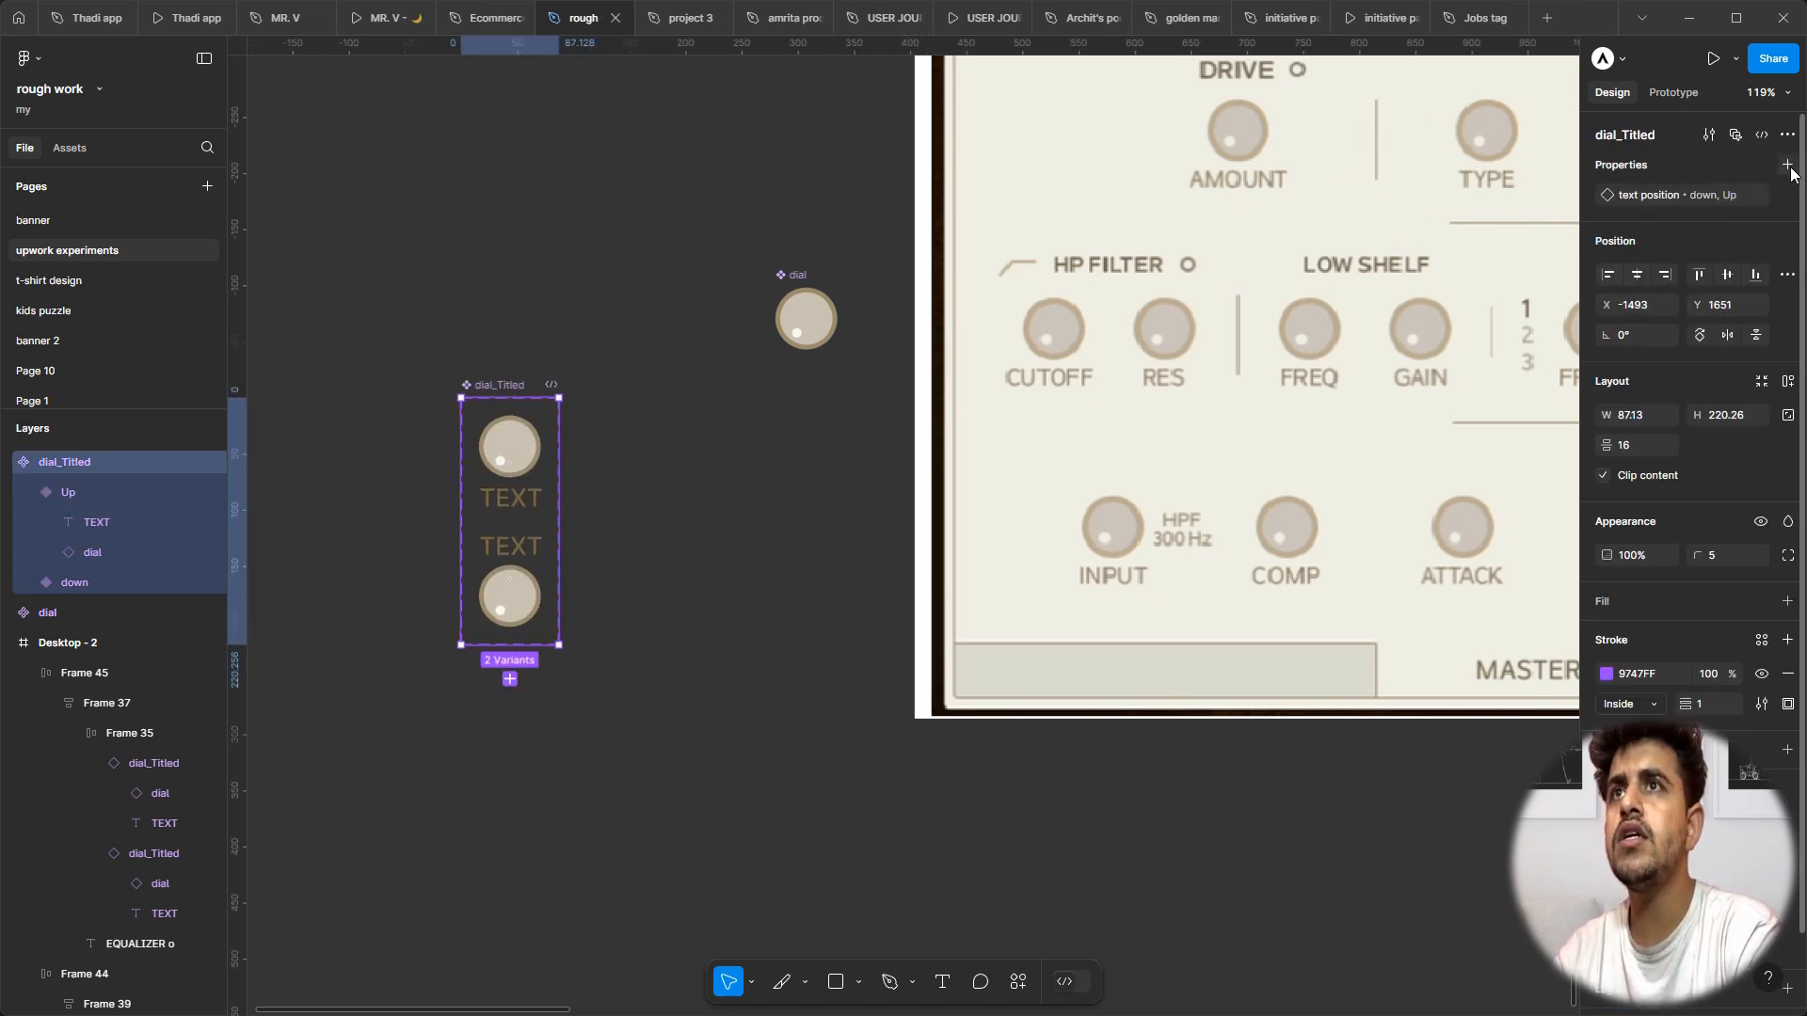
pyautogui.click(1786, 166)
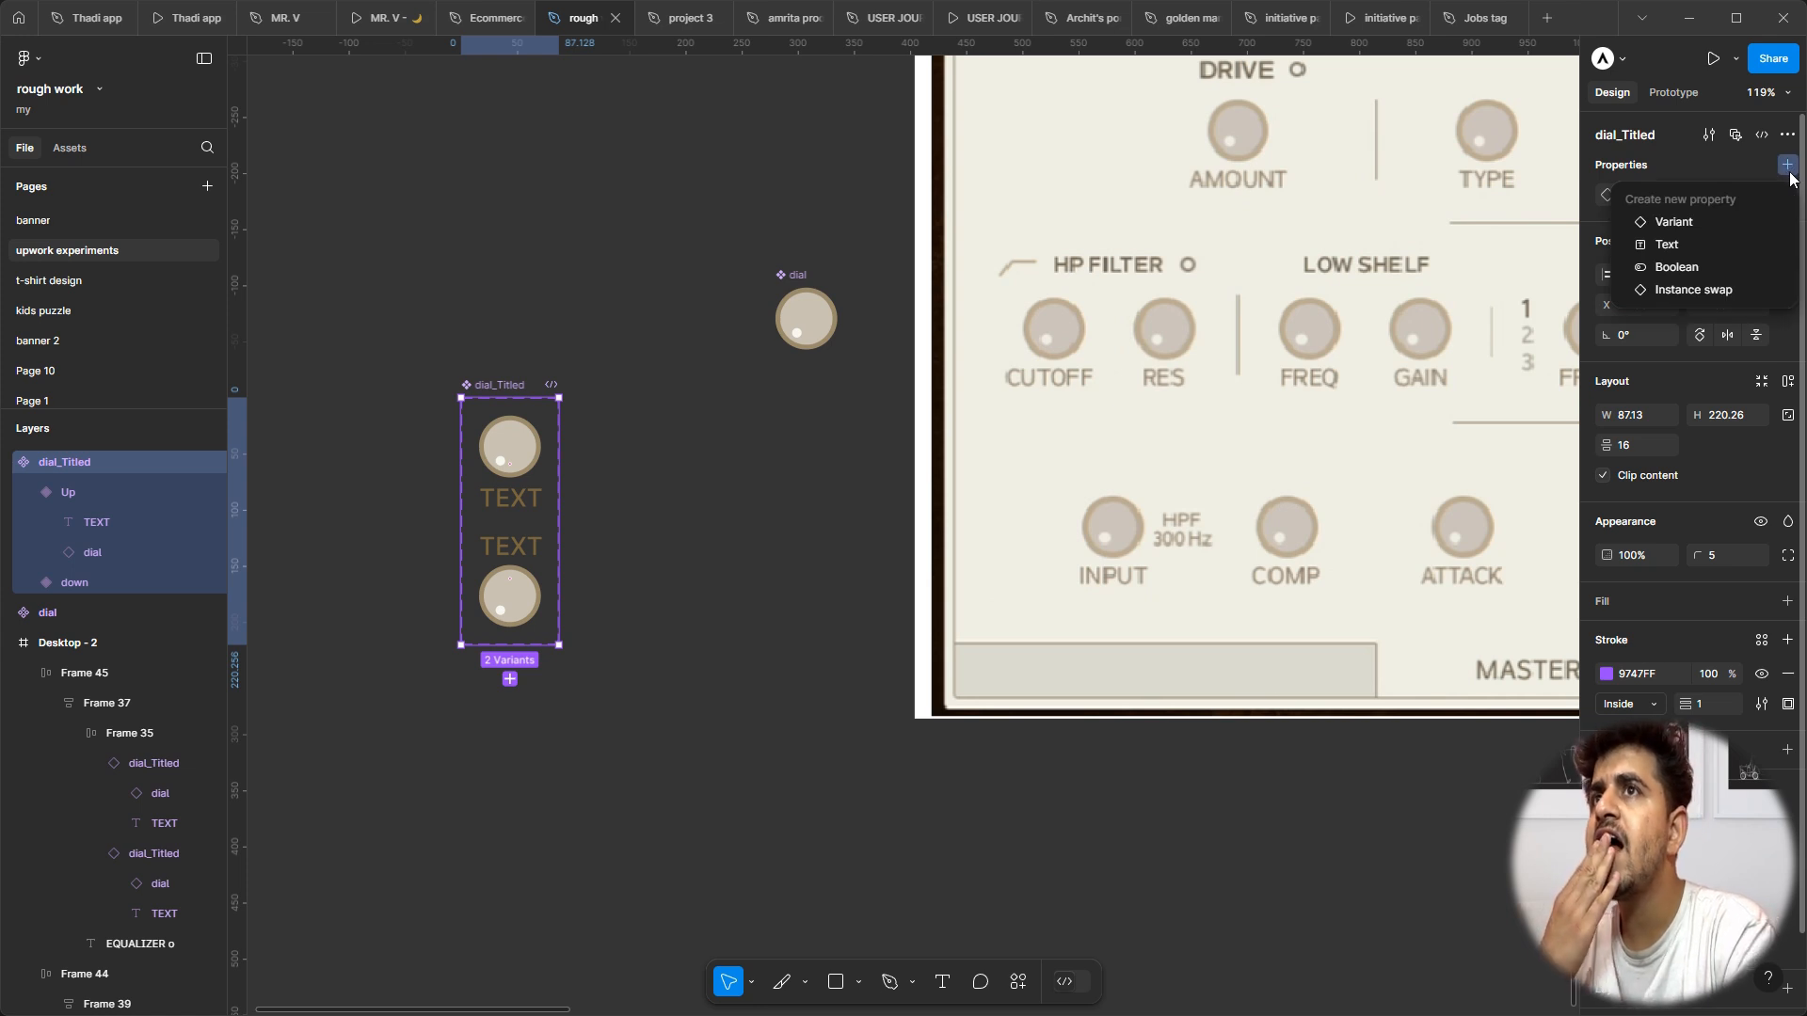
pyautogui.click(1675, 268)
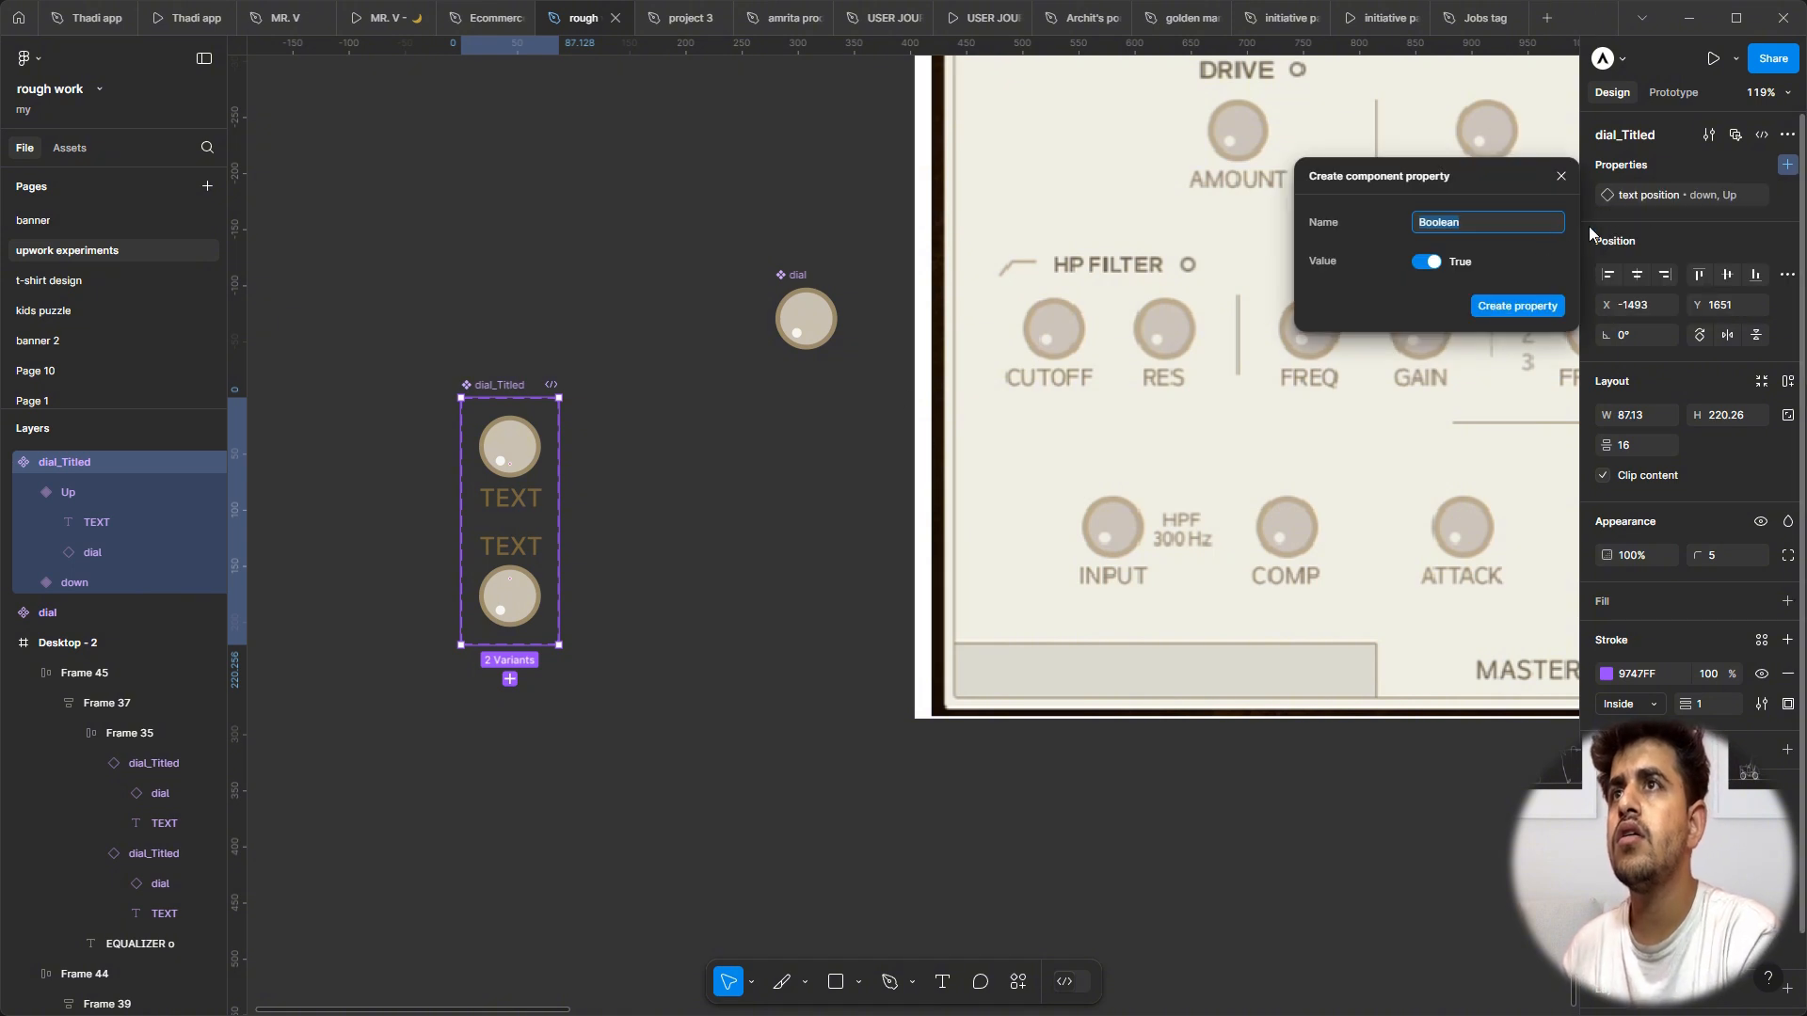
pyautogui.click(1526, 307)
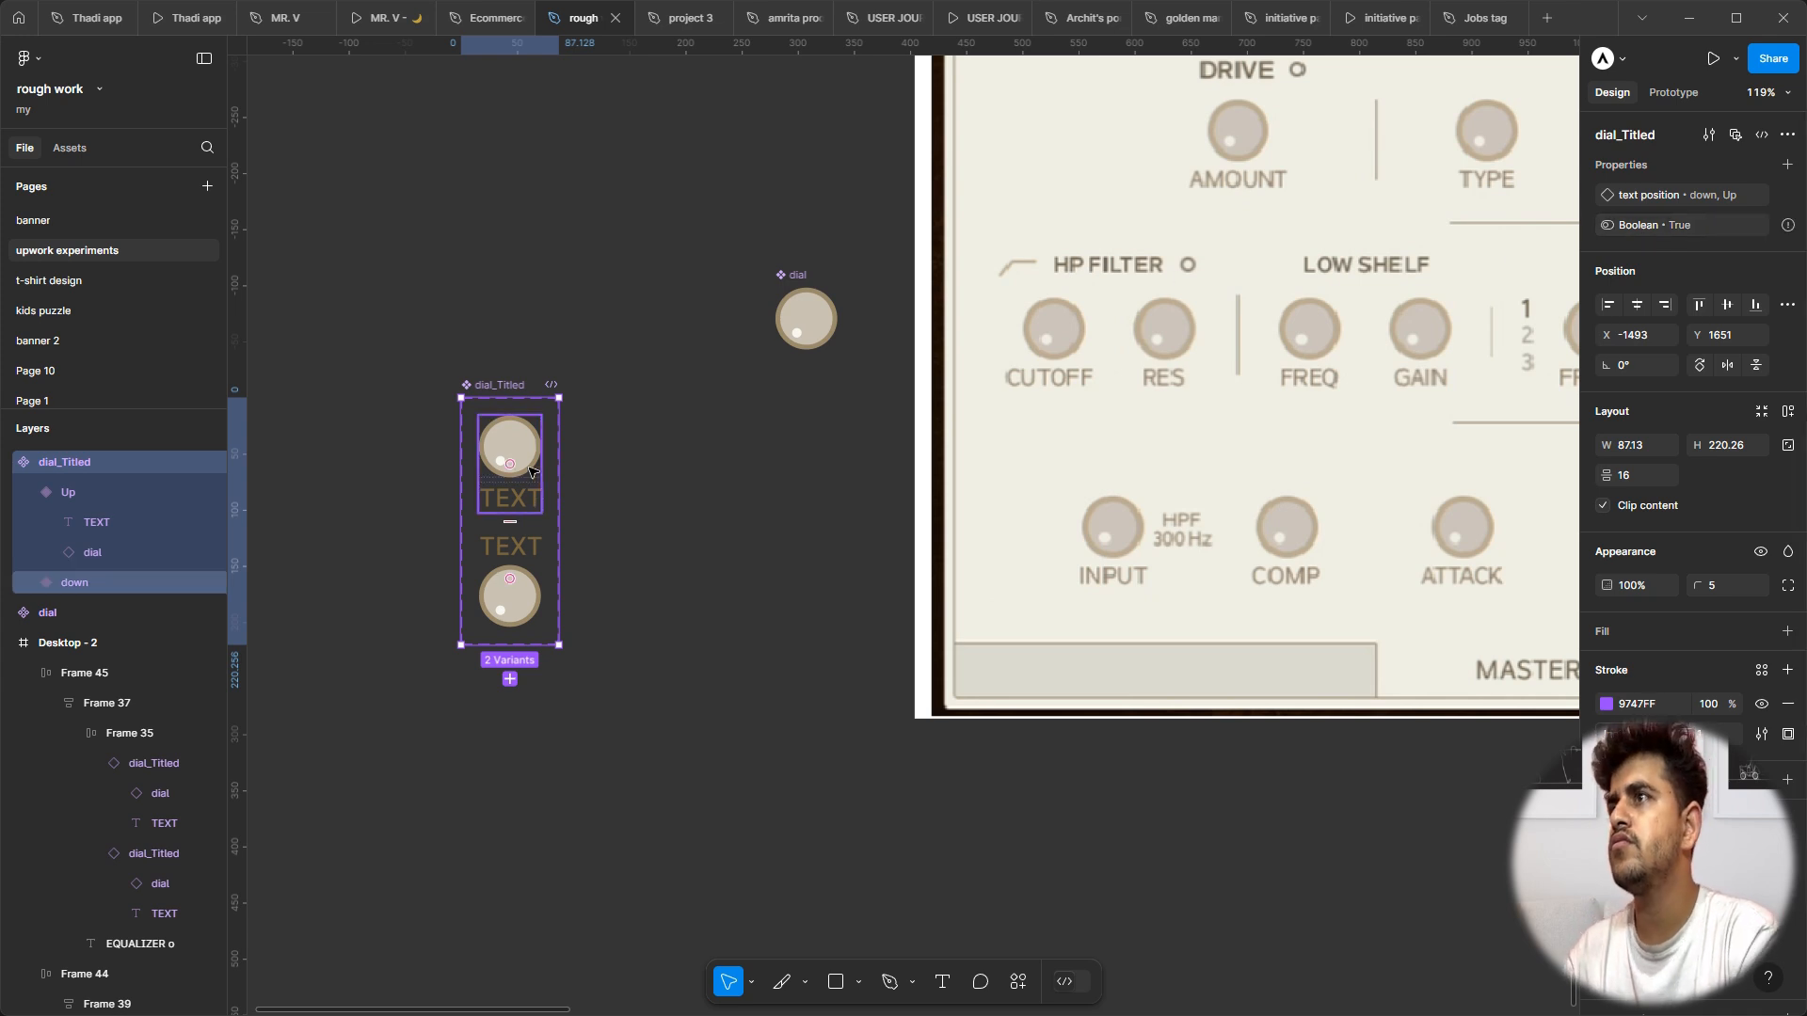
pyautogui.doubleClick(1648, 226)
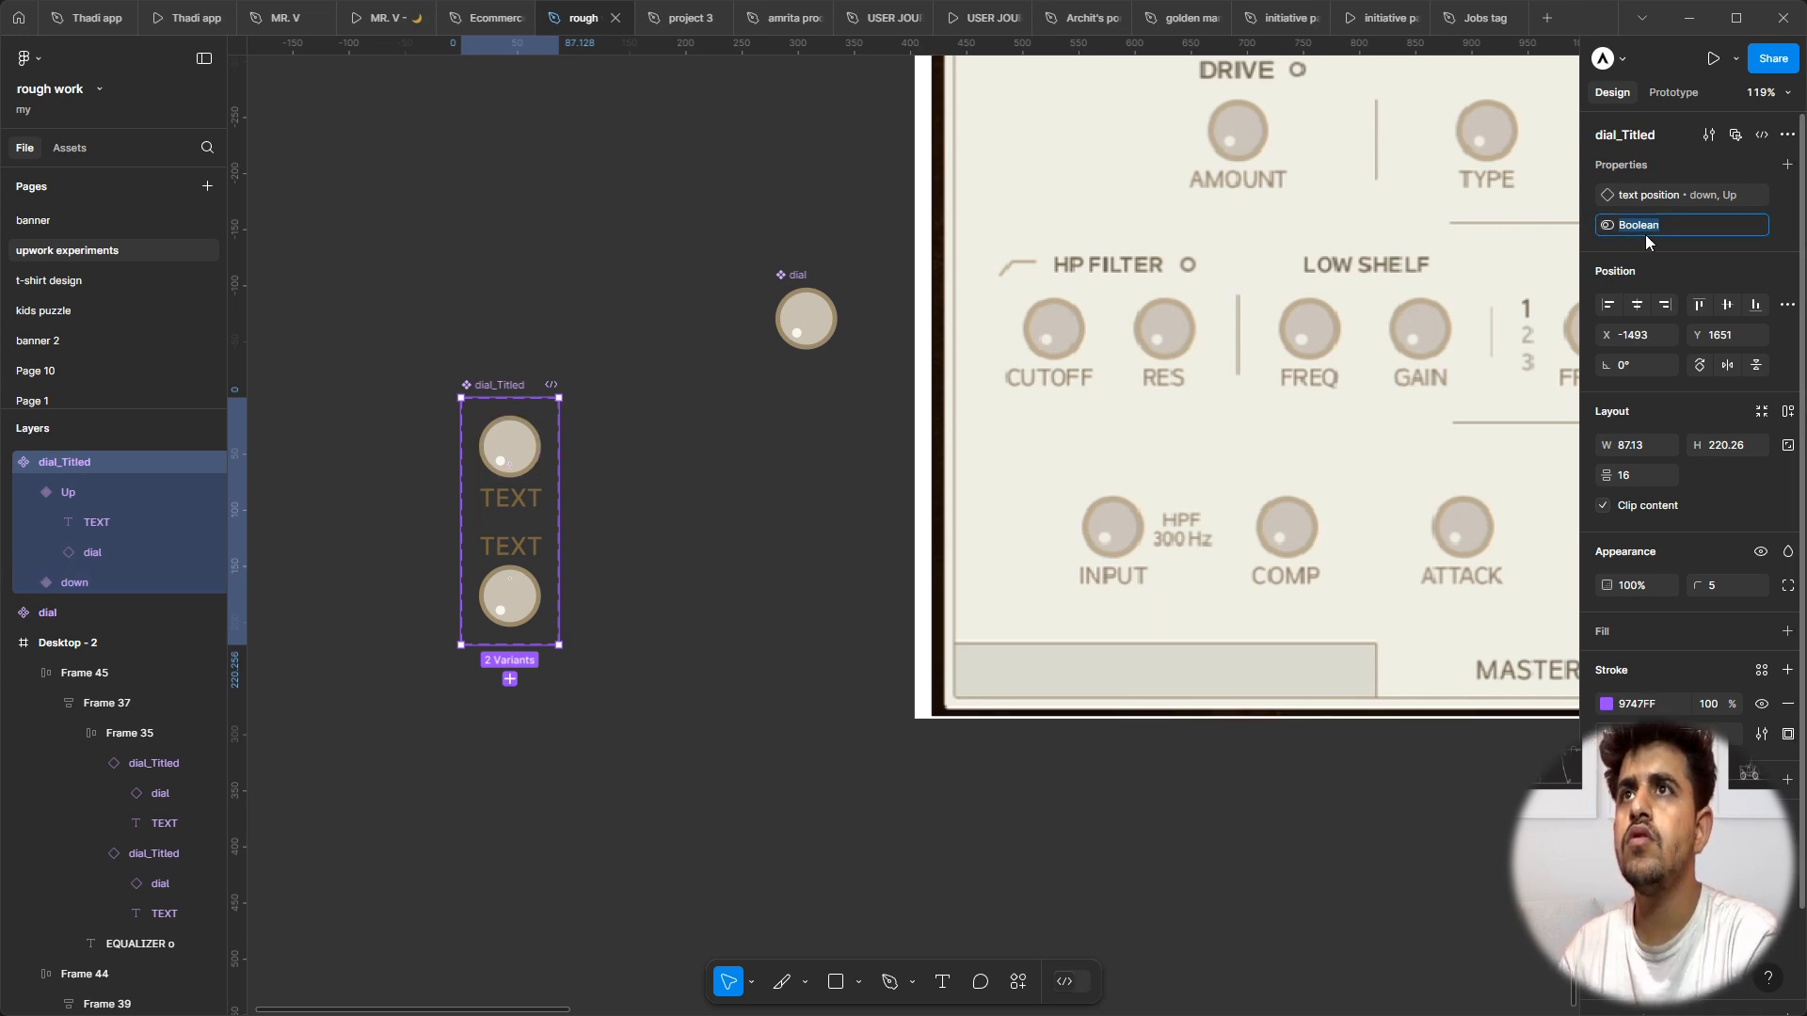
pyautogui.press('Escape')
pyautogui.click(1735, 225)
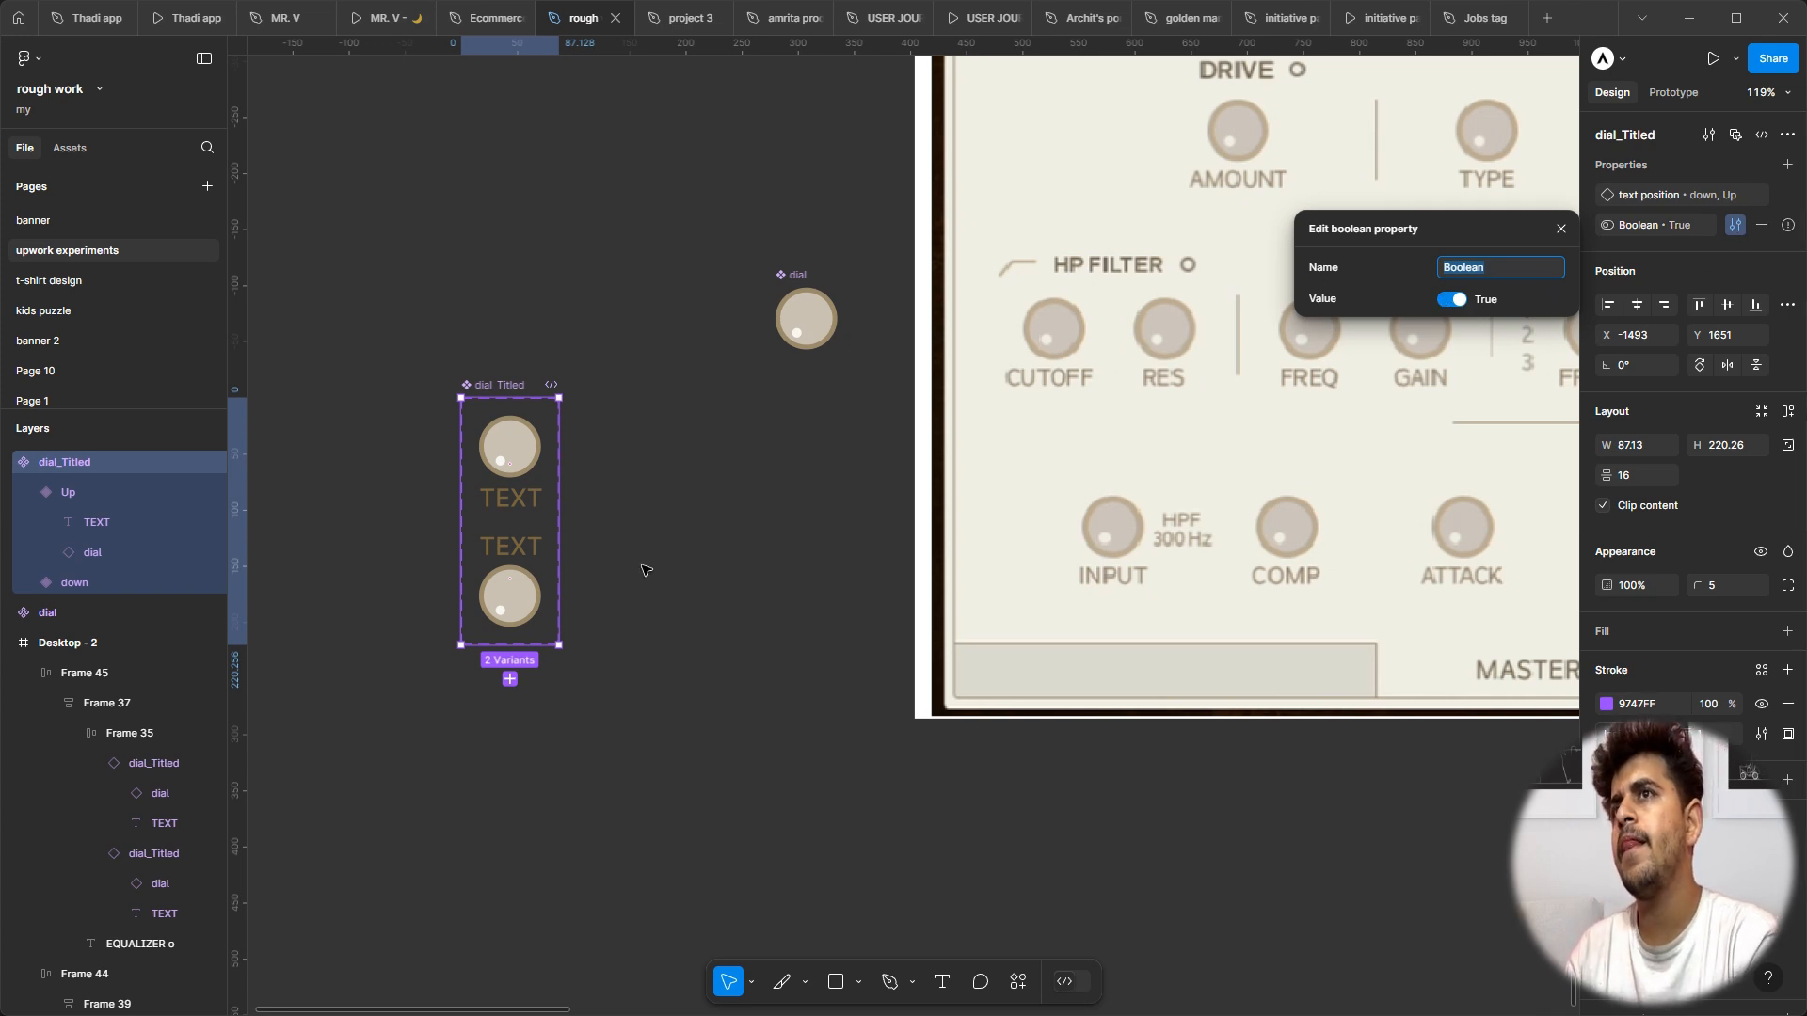
pyautogui.click(727, 574)
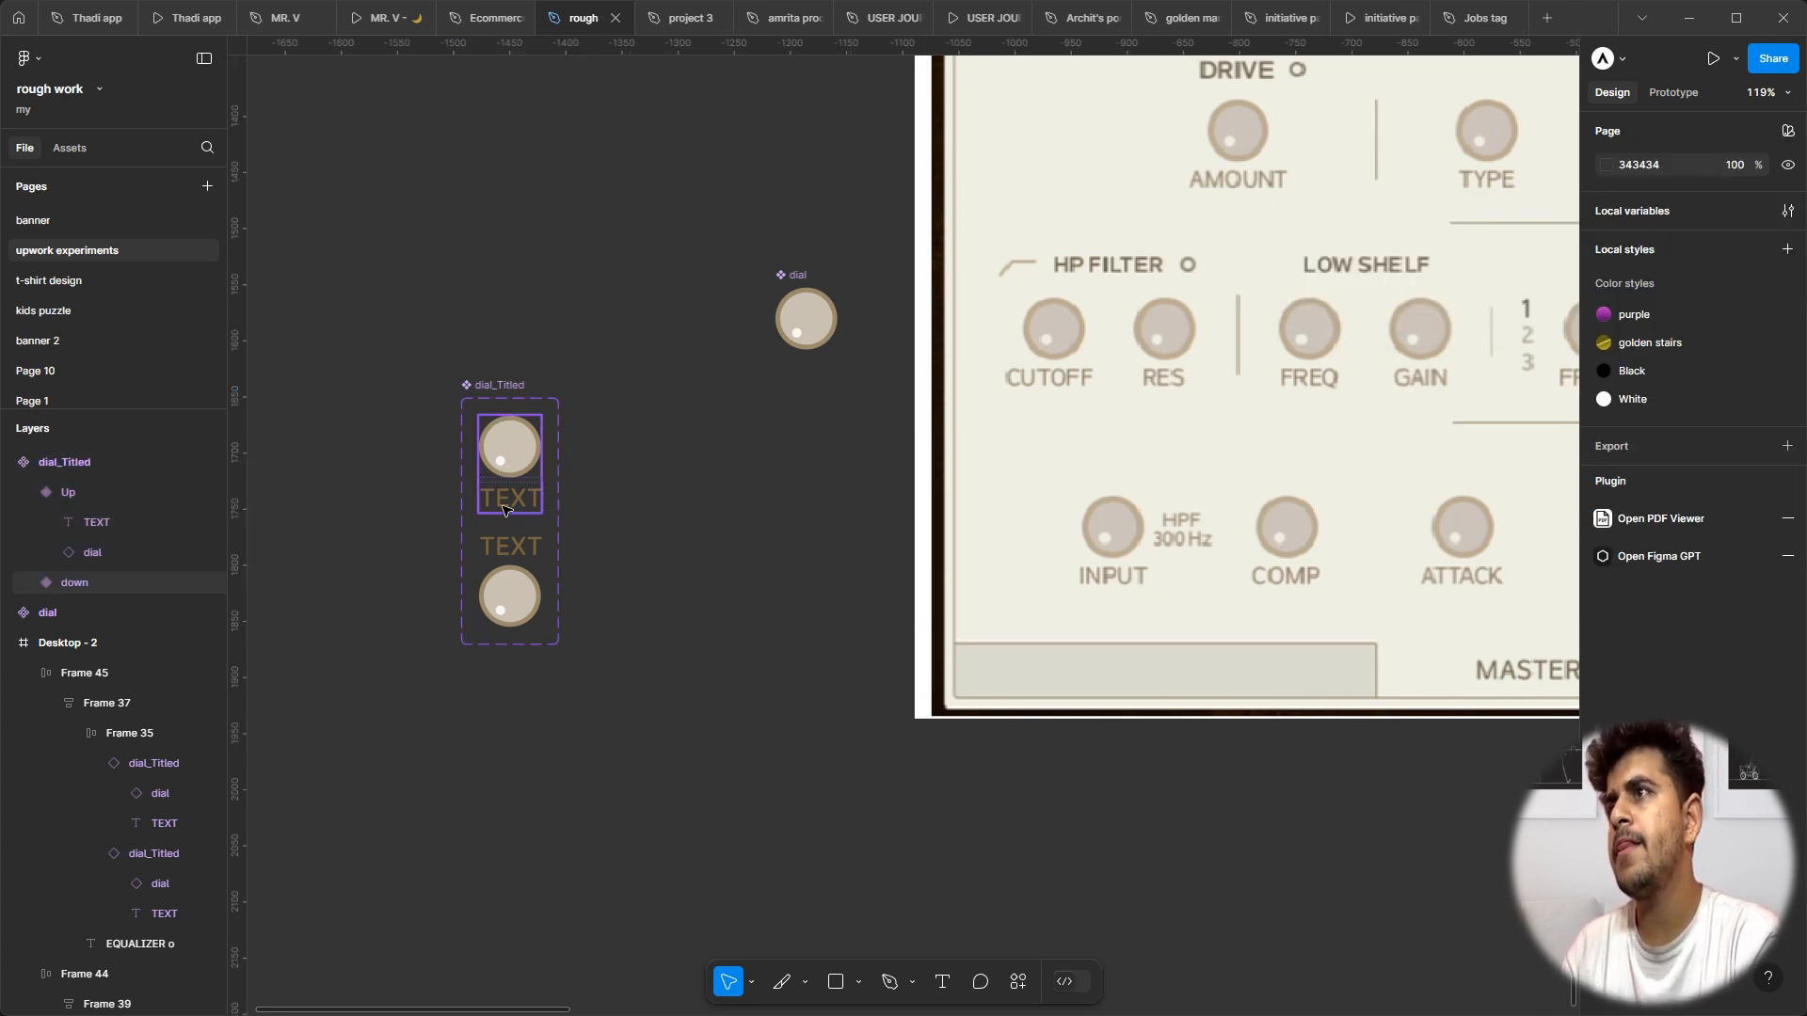
# Step: Link the visibility of the TEXT labels in both the down and Up variants to the Boolean property
pyautogui.click(505, 508)
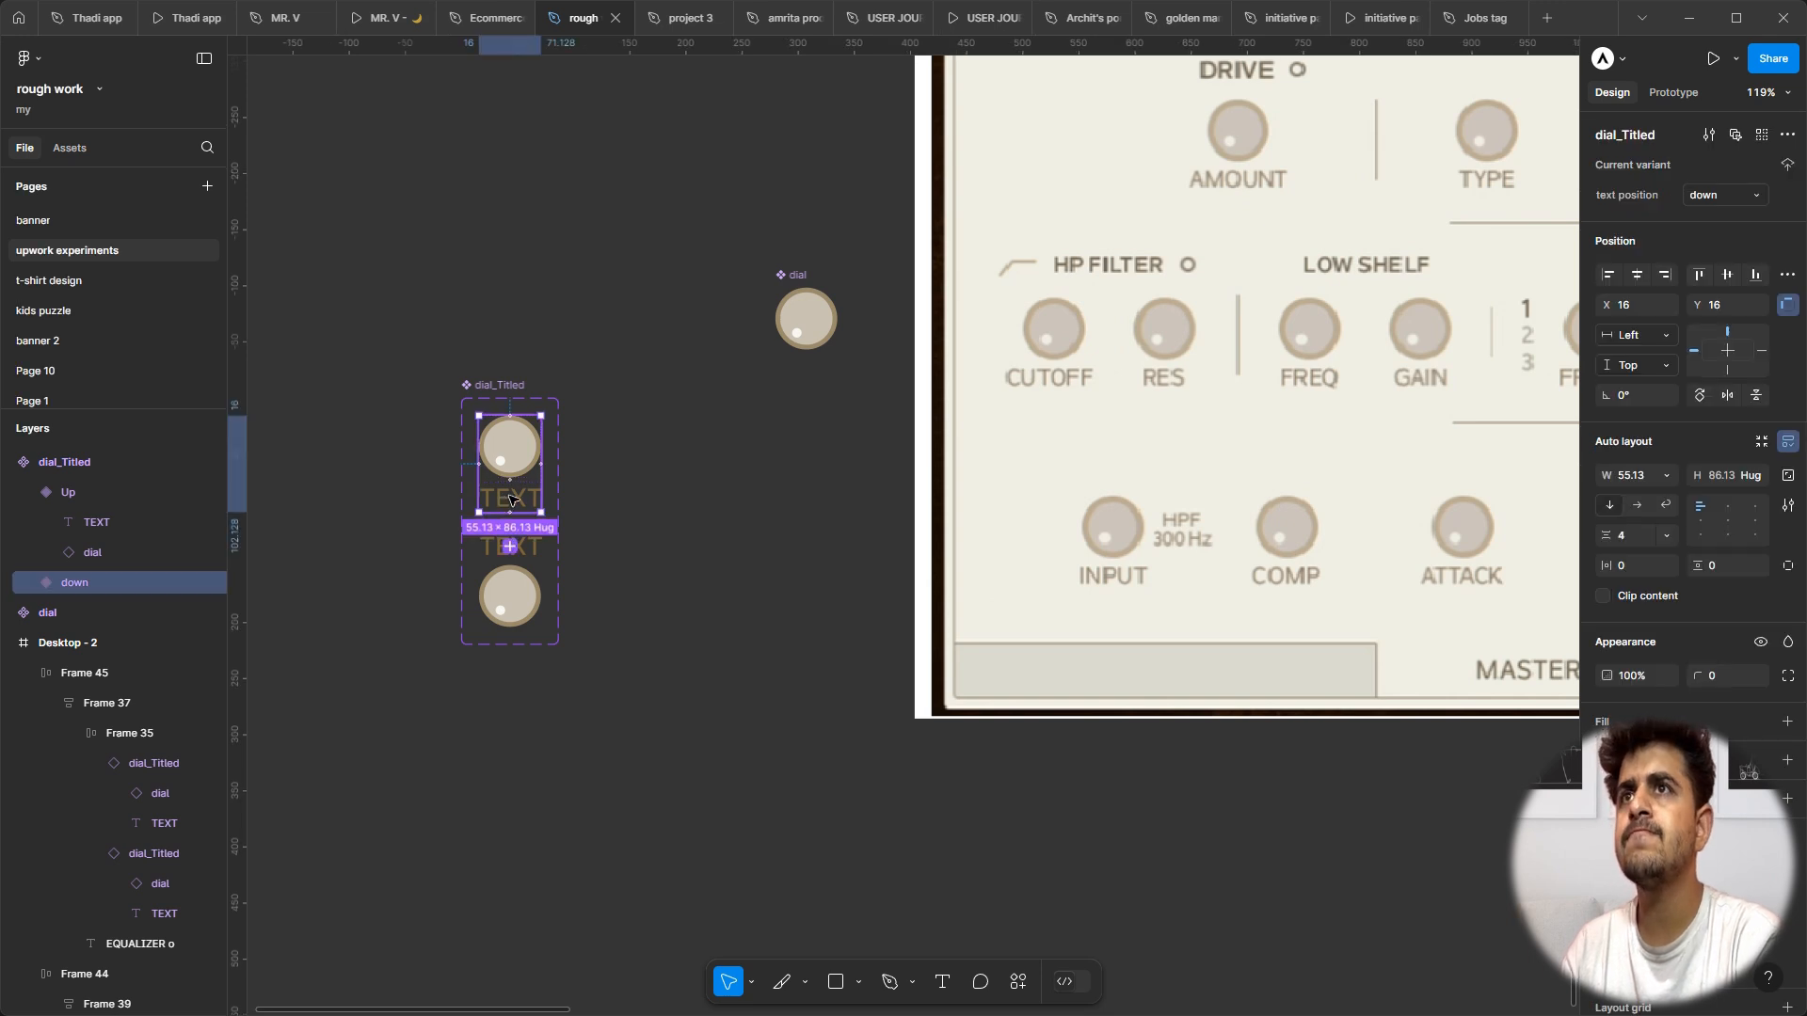
pyautogui.click(511, 499)
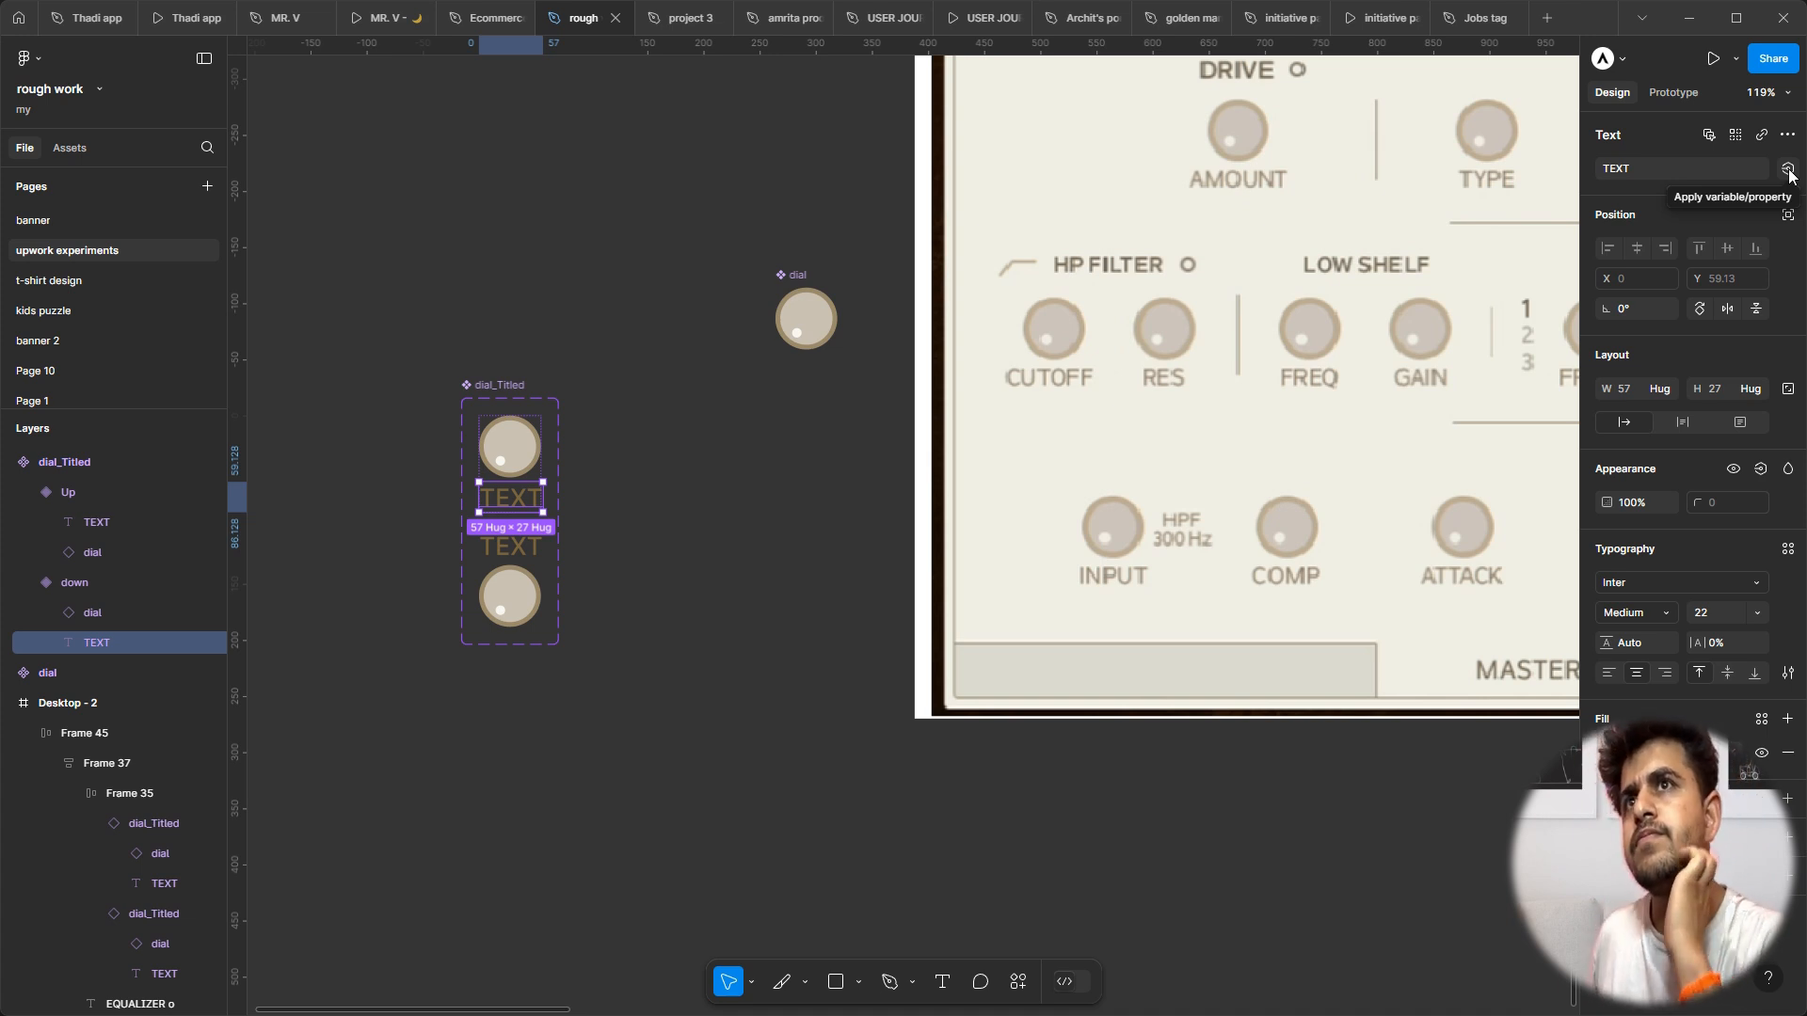
pyautogui.click(1761, 470)
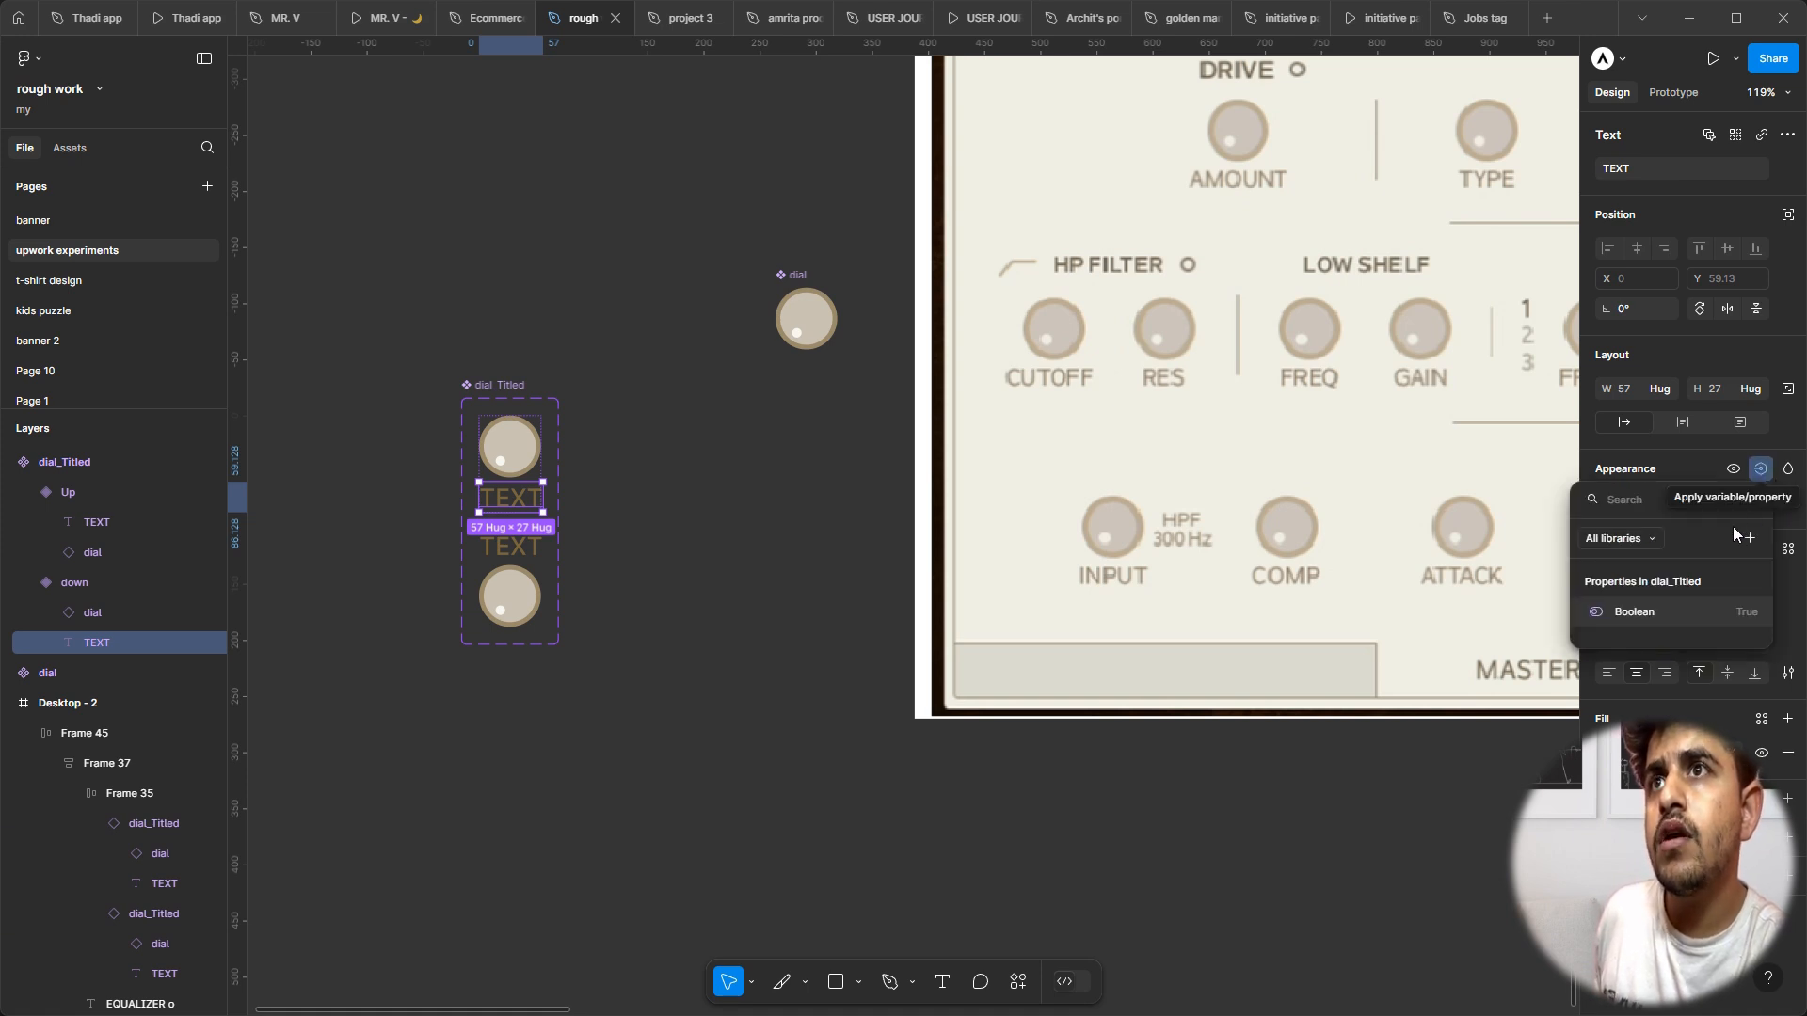
pyautogui.click(1621, 613)
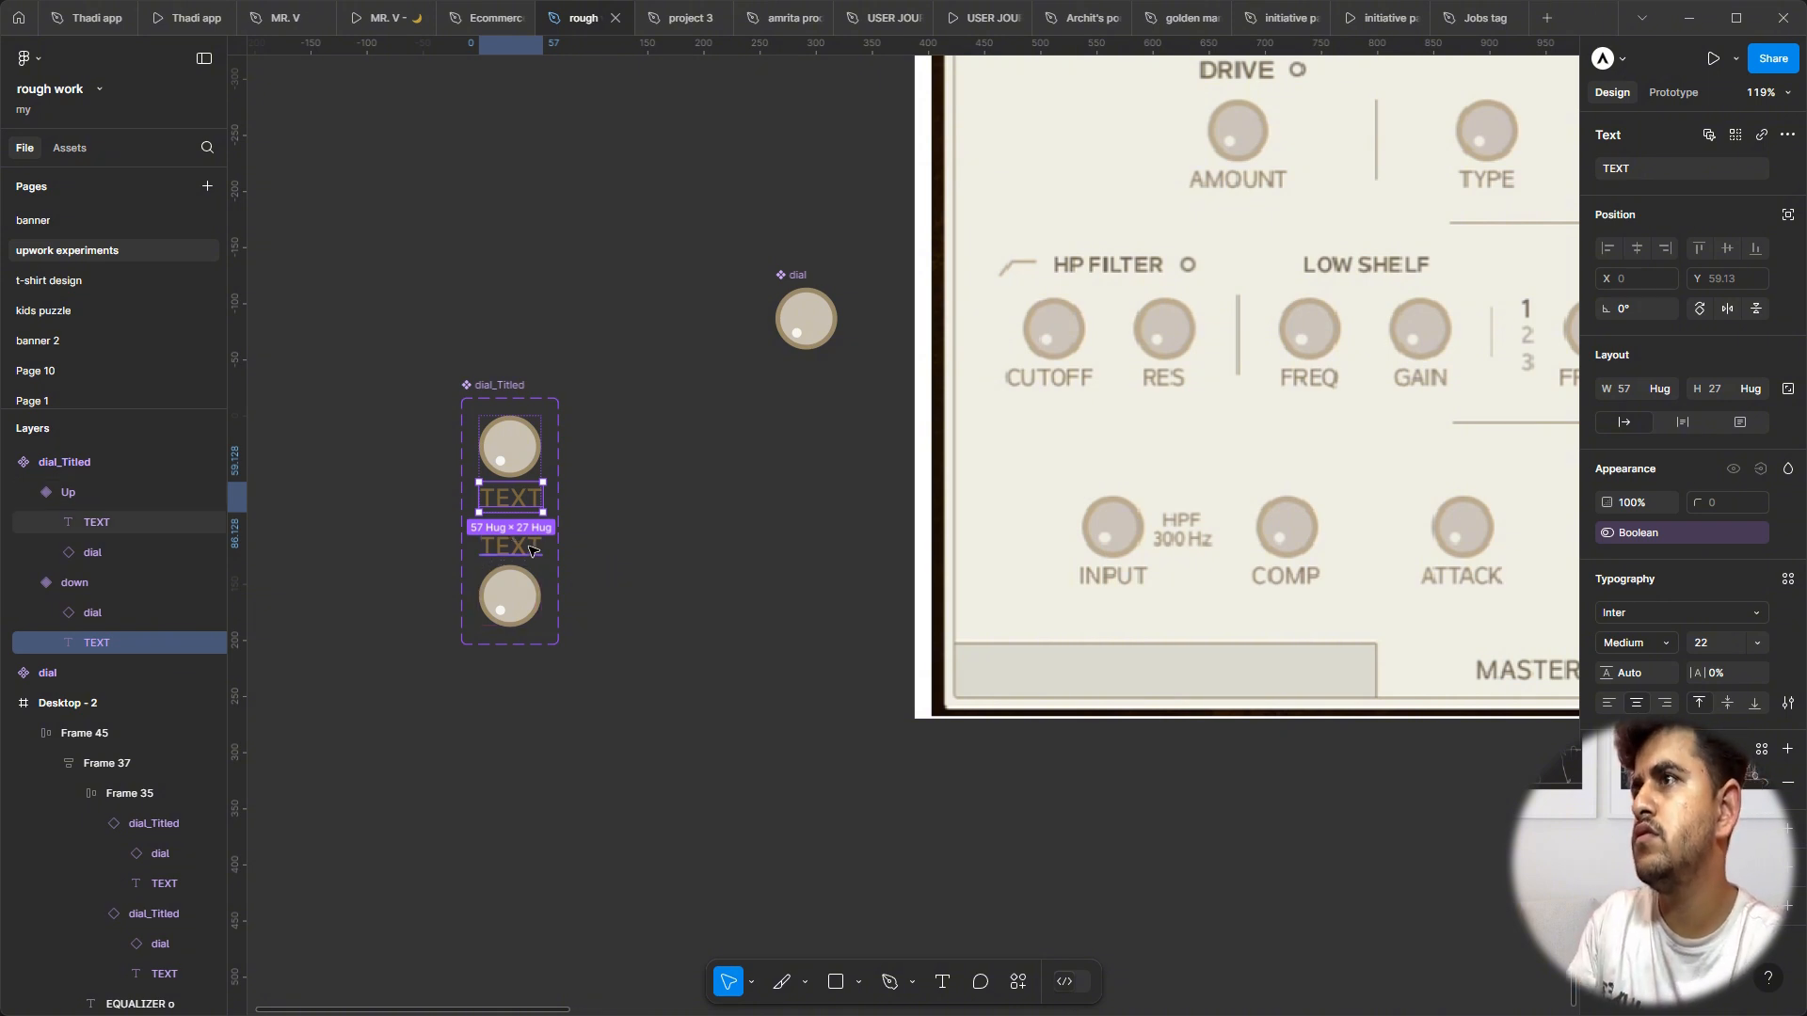
pyautogui.keyDown('shift'); pyautogui.click(511, 497); pyautogui.keyUp('shift')
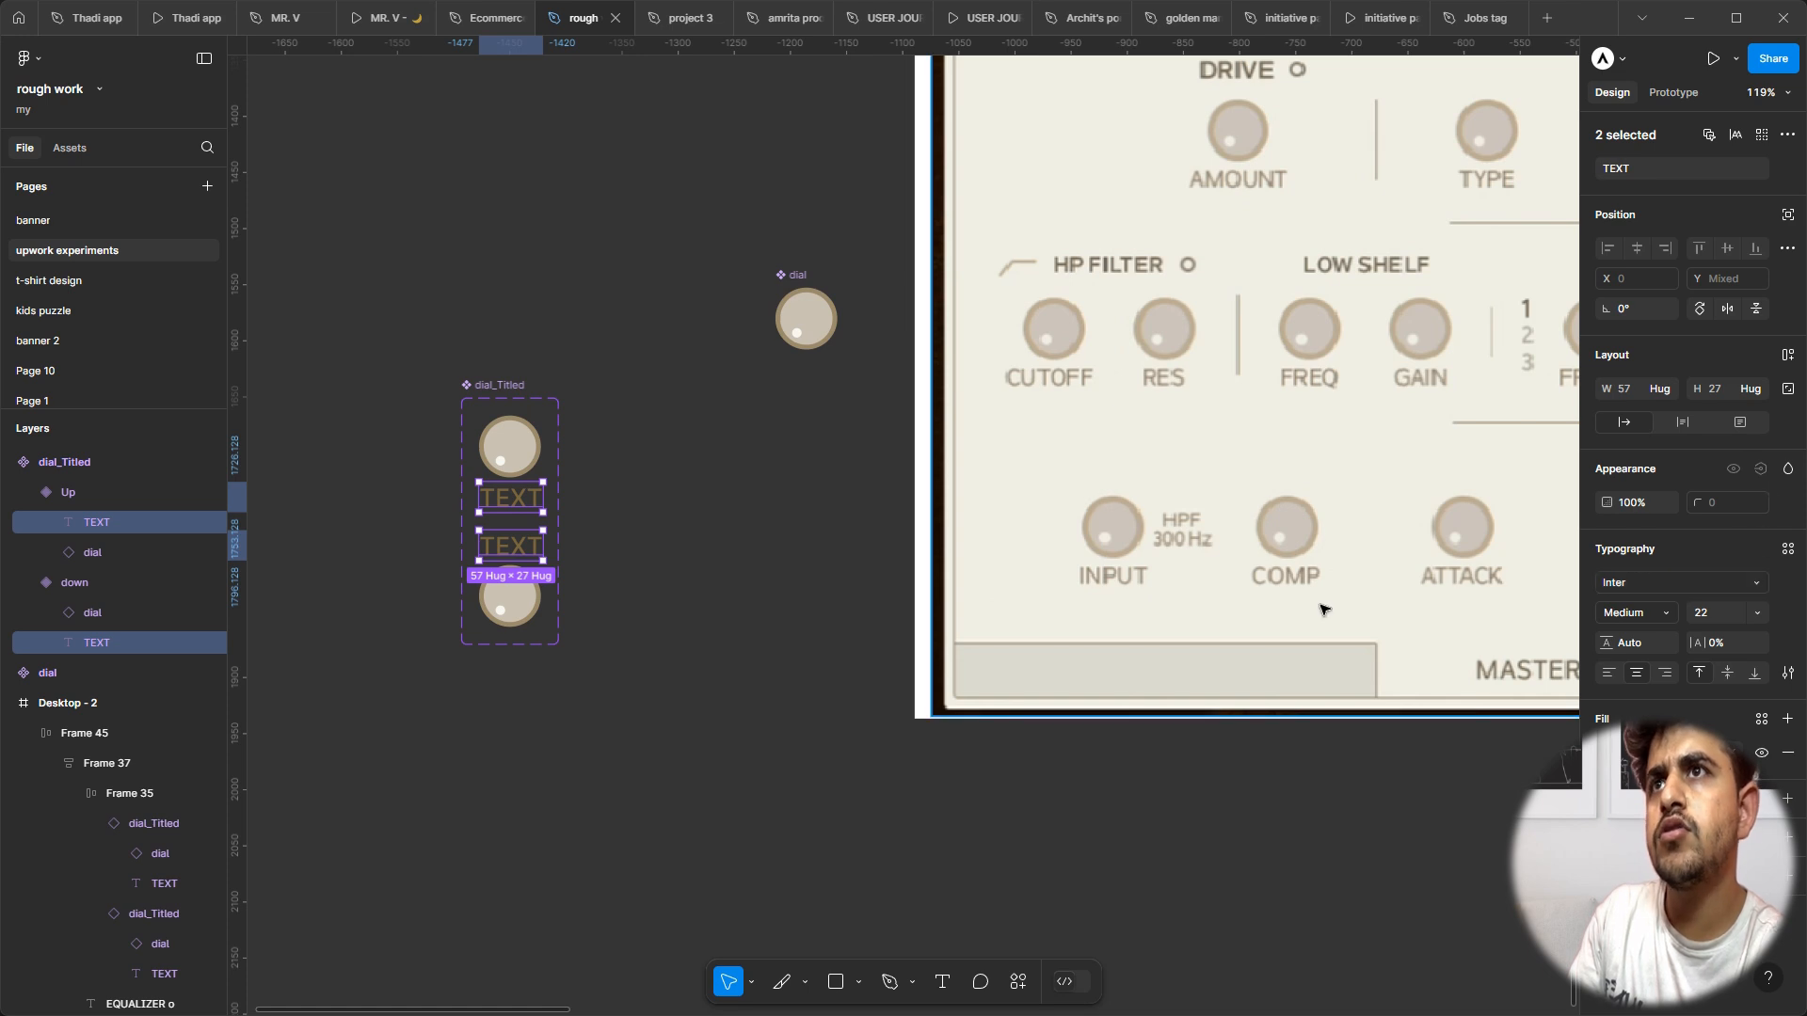
pyautogui.click(661, 598)
pyautogui.click(511, 546)
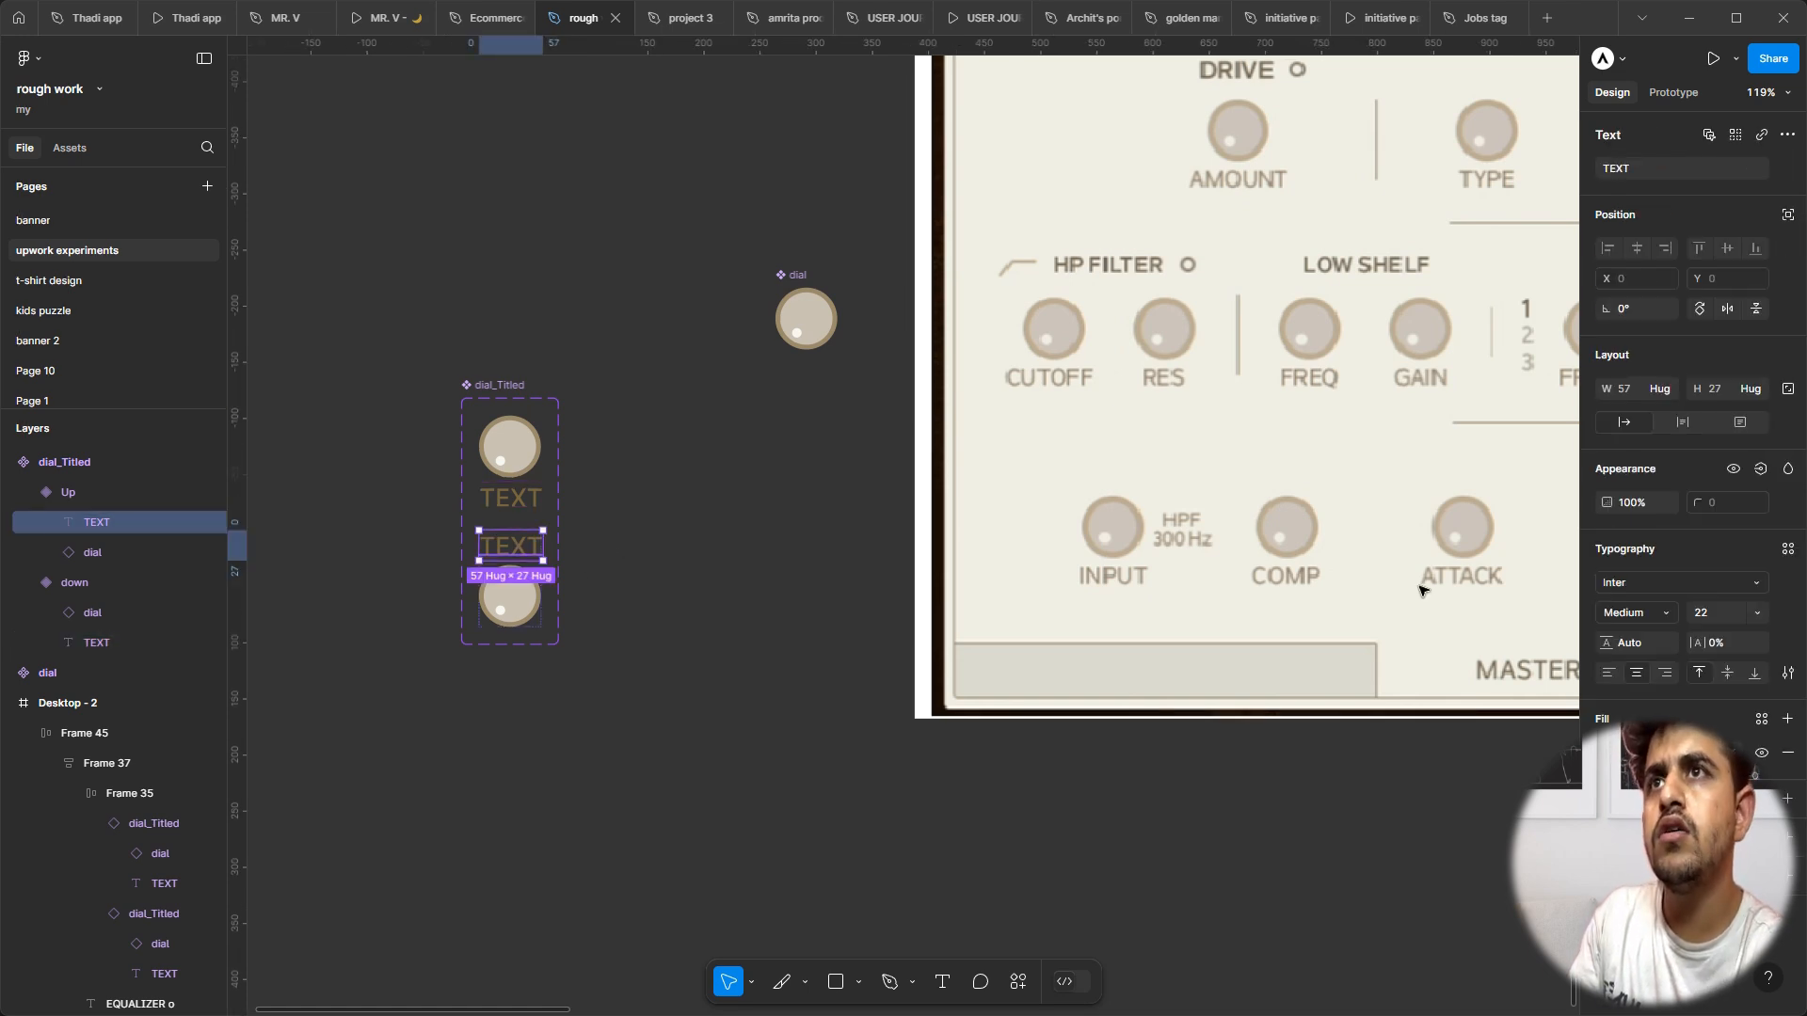
pyautogui.click(1761, 469)
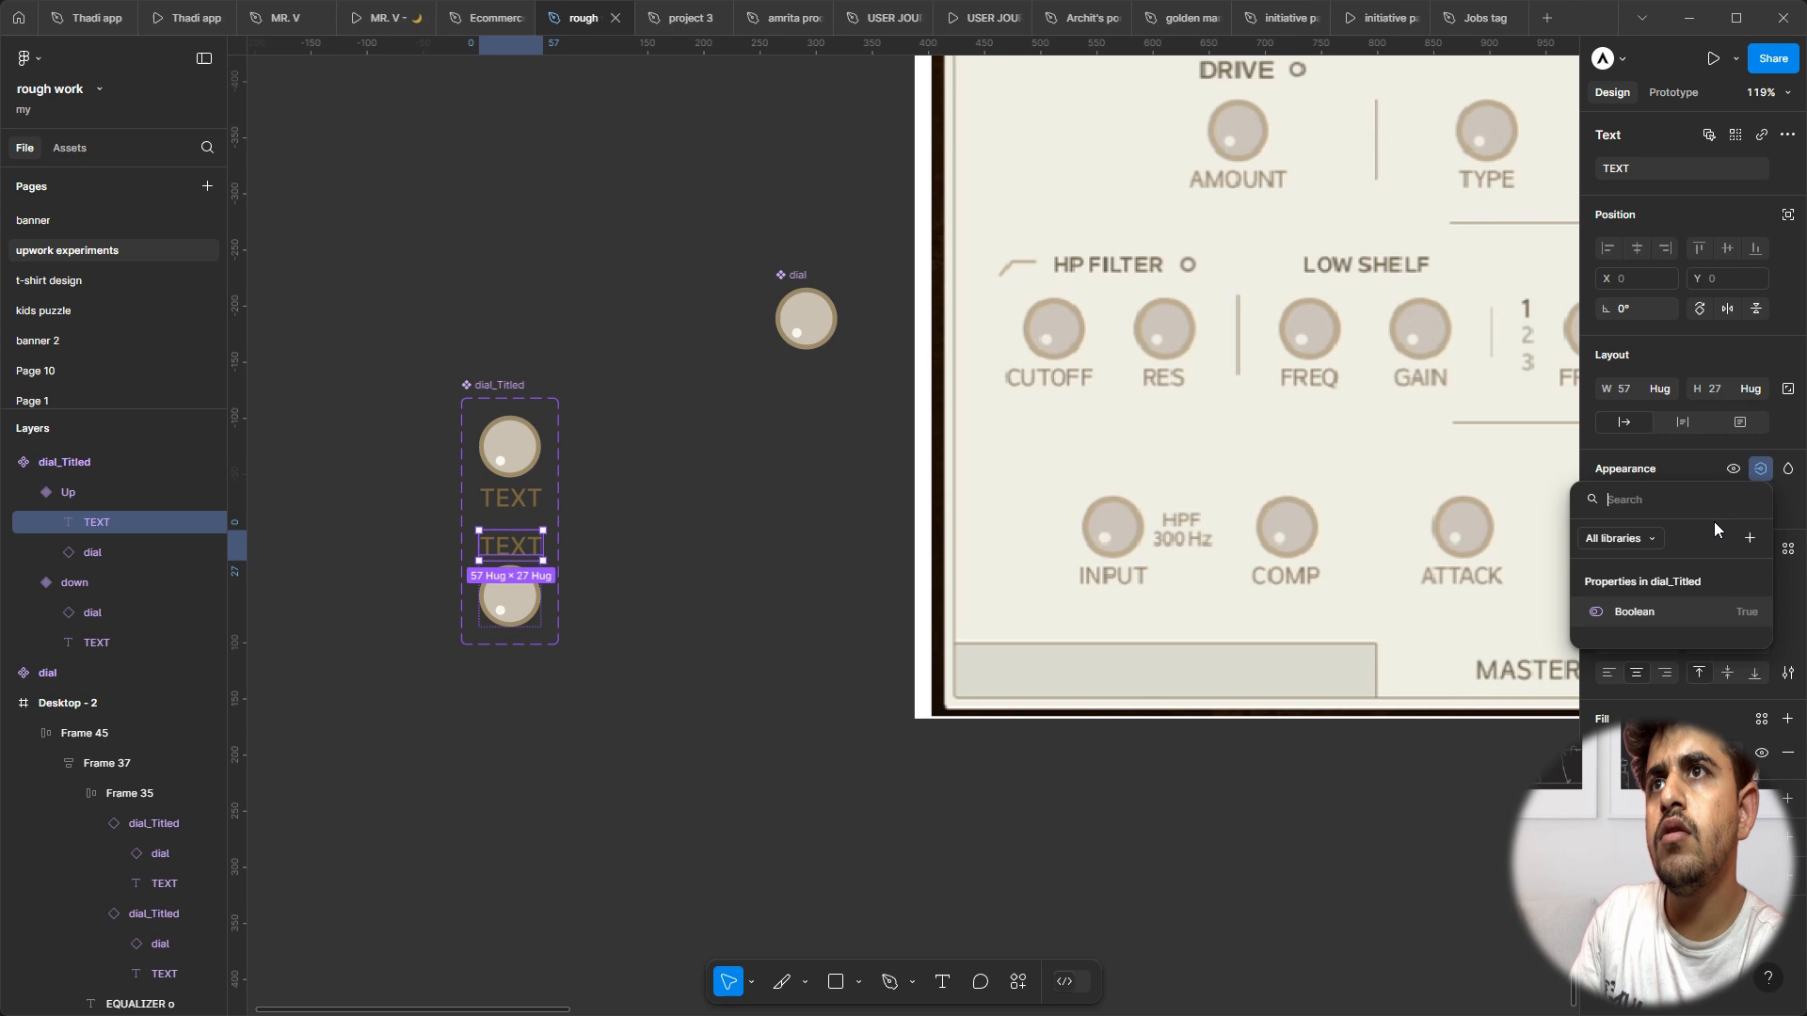
pyautogui.click(1651, 613)
pyautogui.click(767, 613)
# Step: Test the Boolean property on the first dial of Desktop - 2's top row by switching it off and back on
pyautogui.scroll(-5, 767, 614)
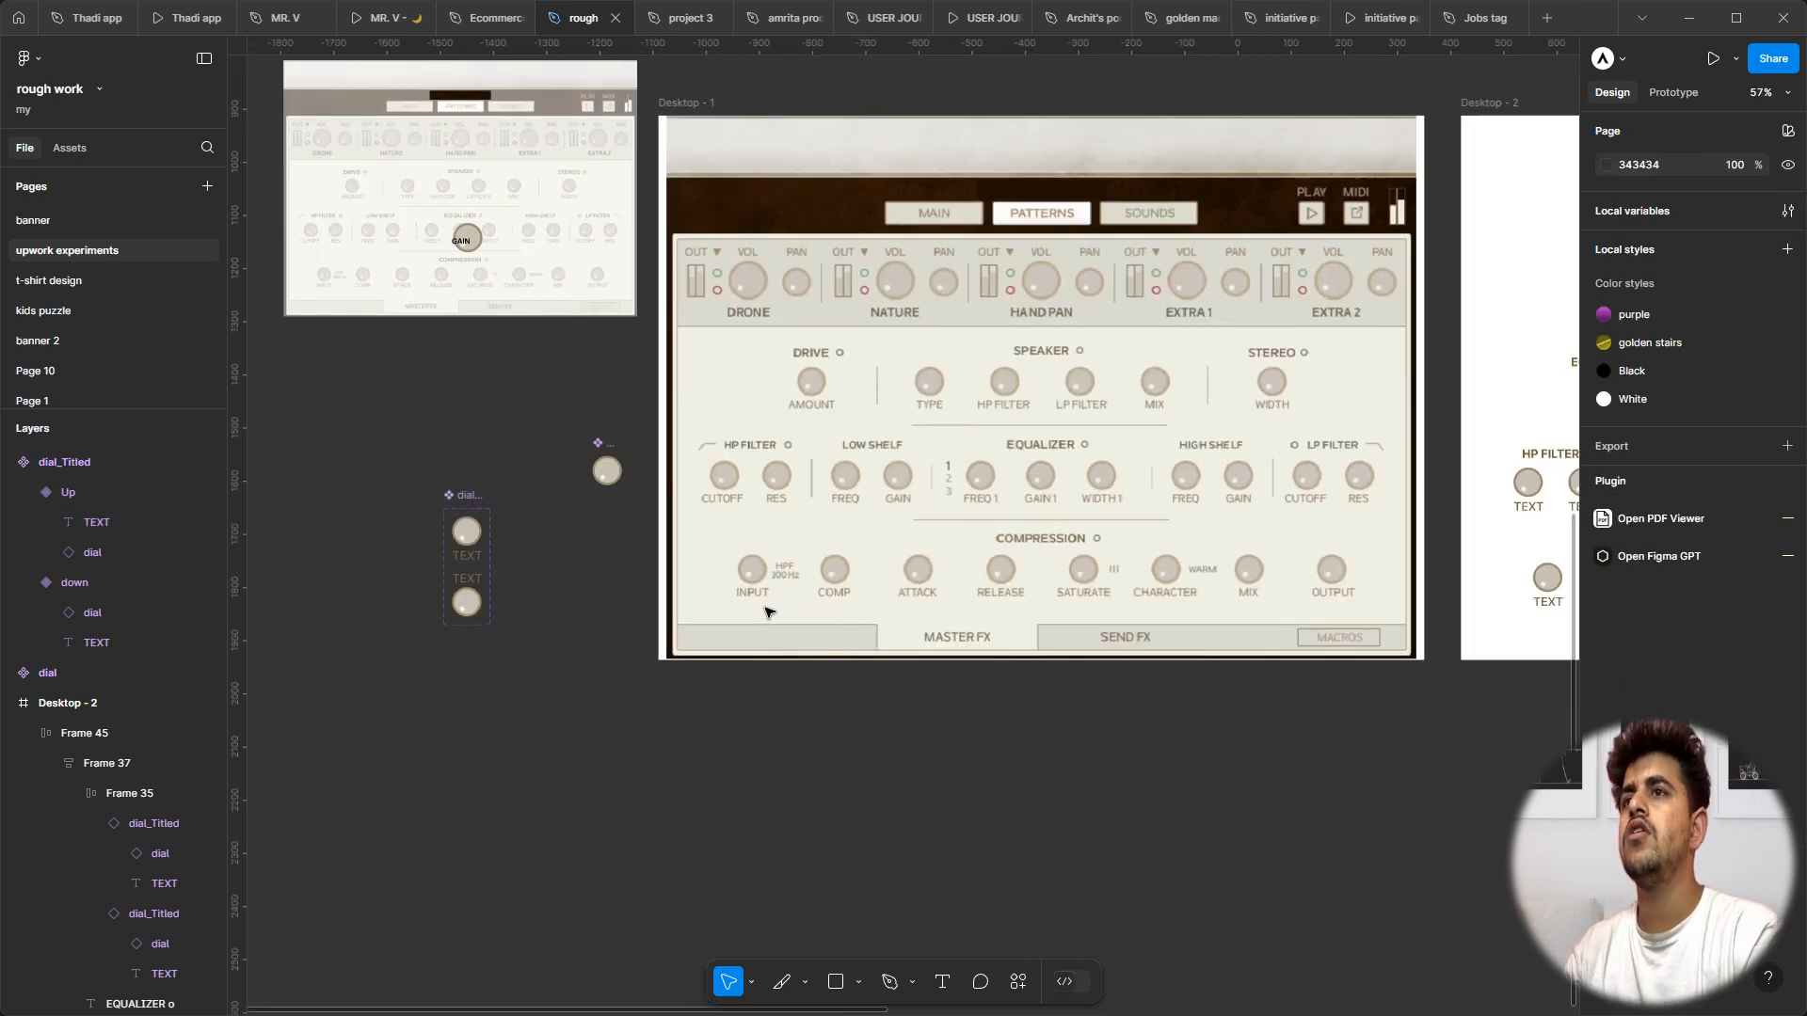
pyautogui.hscroll(5, 766, 613)
pyautogui.hscroll(2, 767, 613)
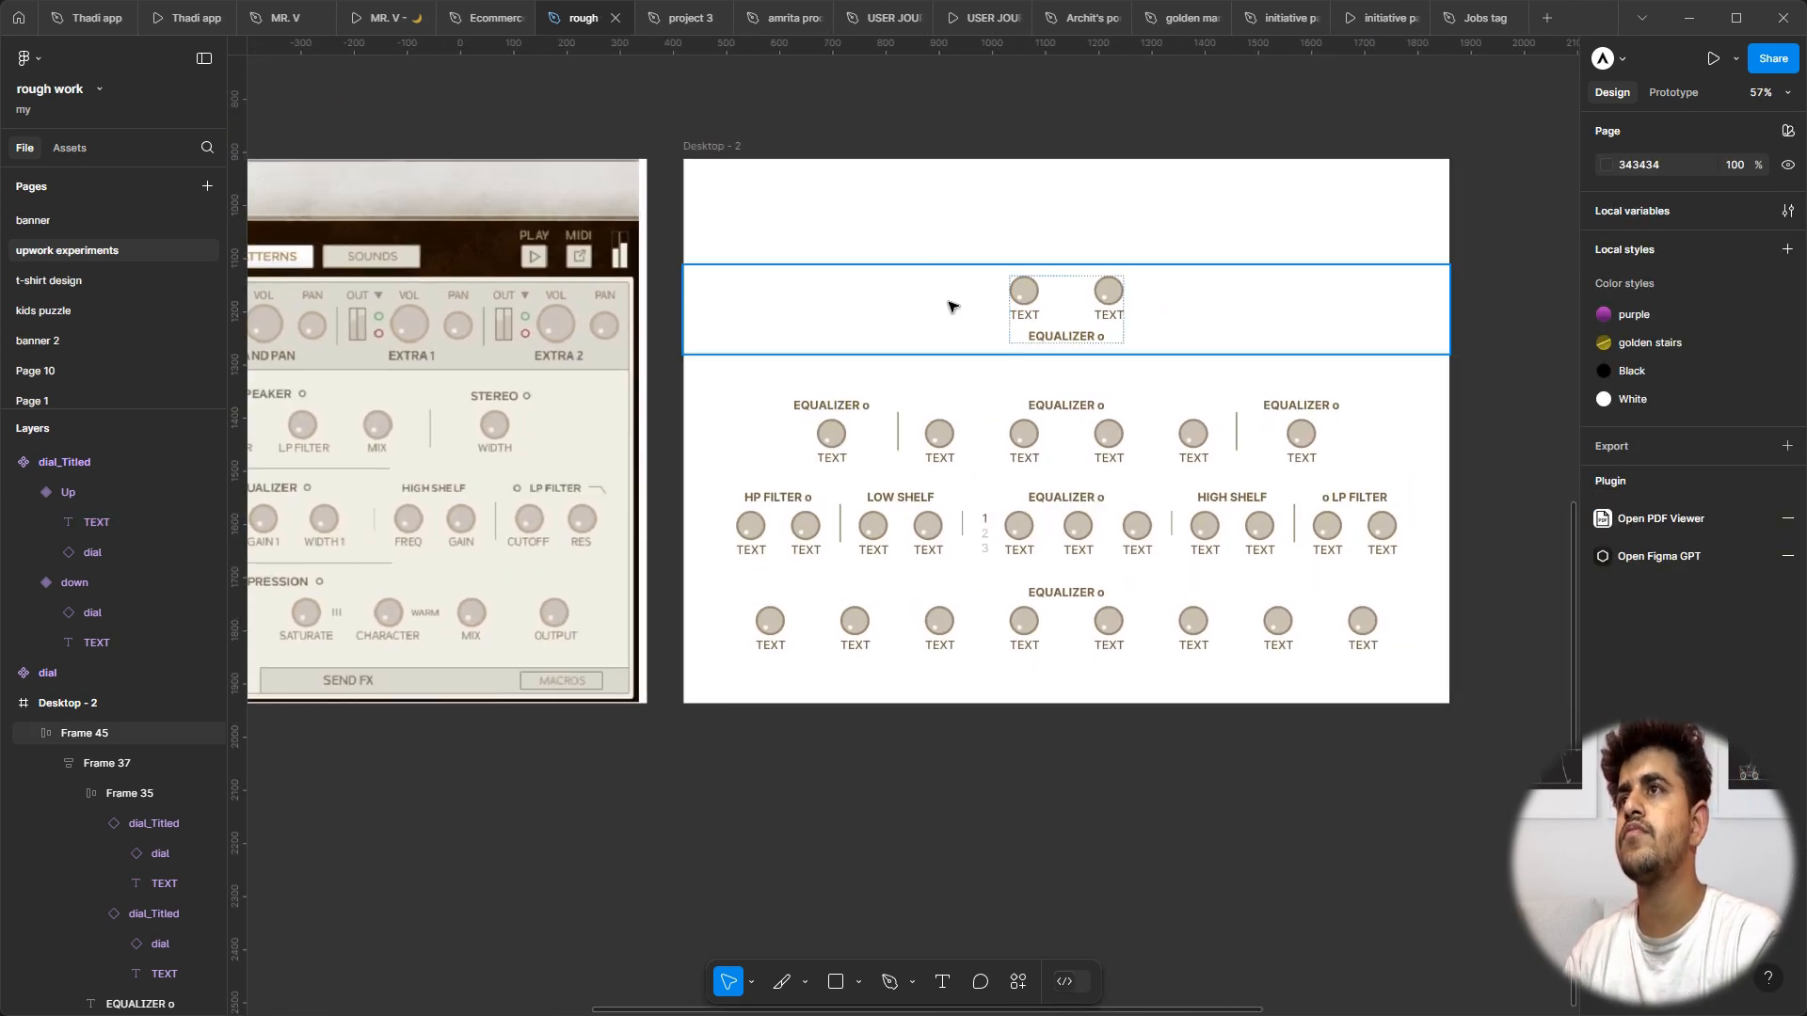
pyautogui.click(1031, 299)
pyautogui.scroll(5, 1030, 299)
pyautogui.click(1030, 299)
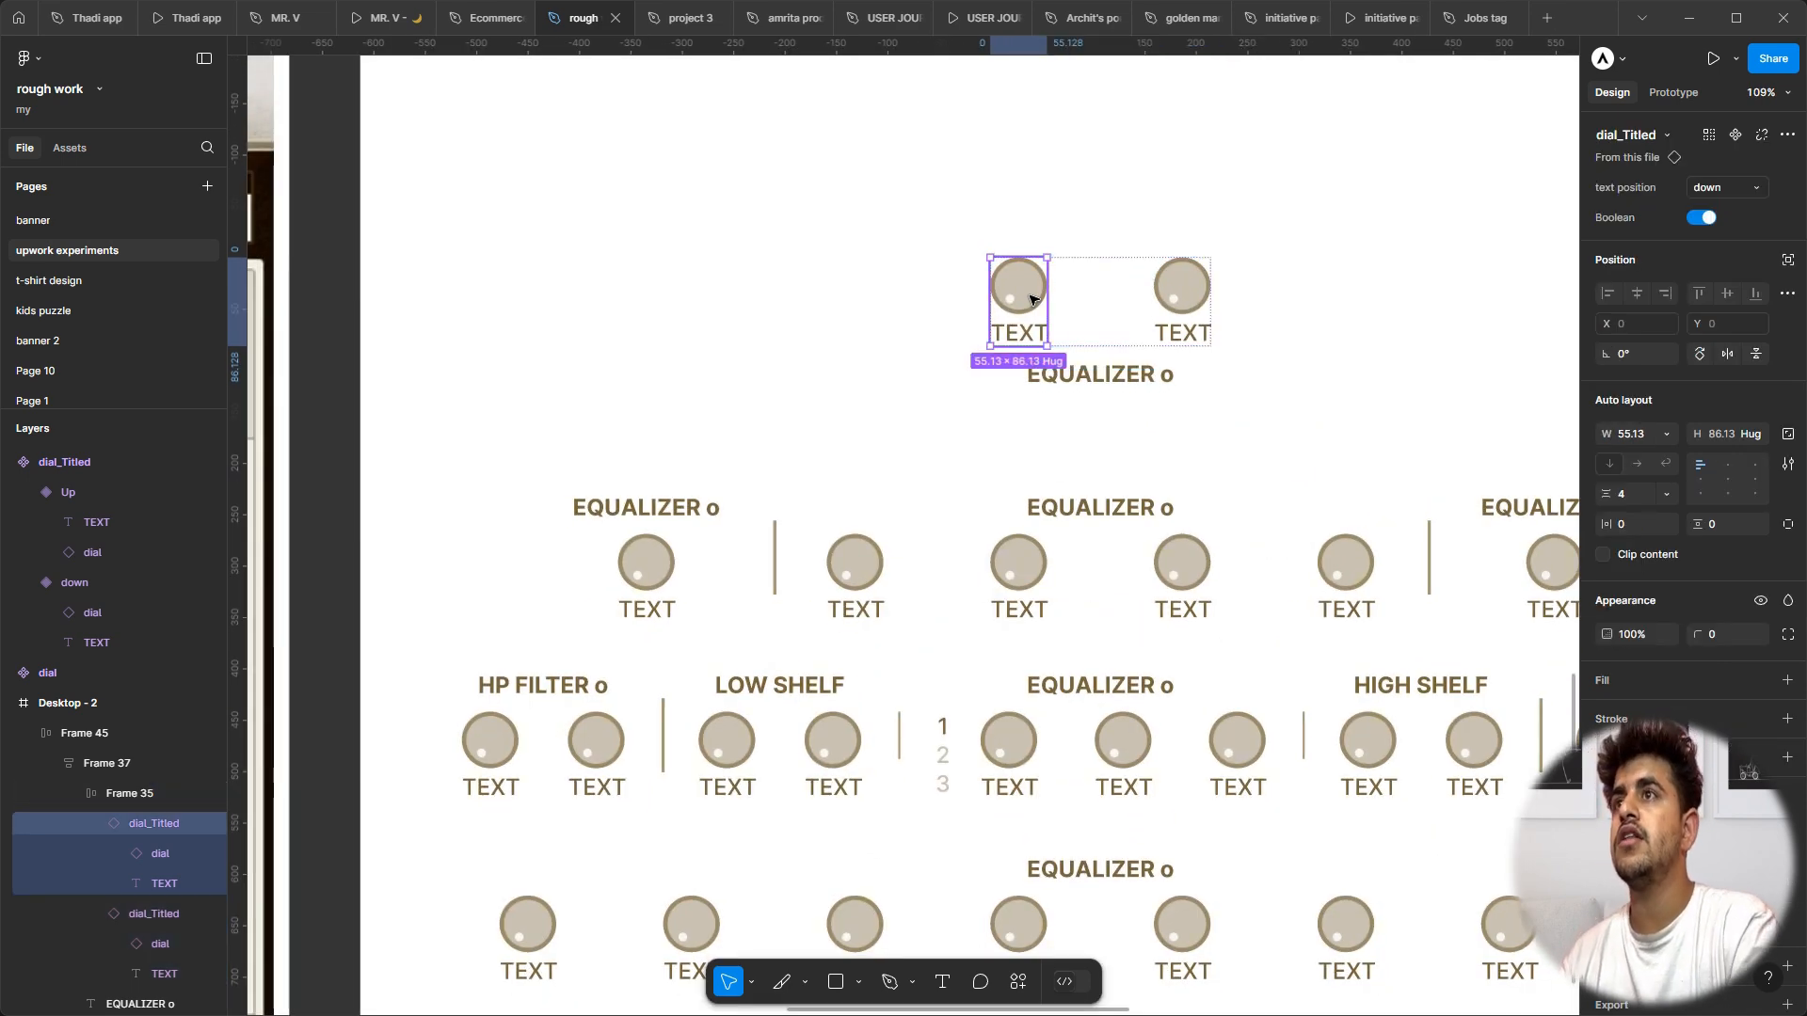
pyautogui.click(1699, 219)
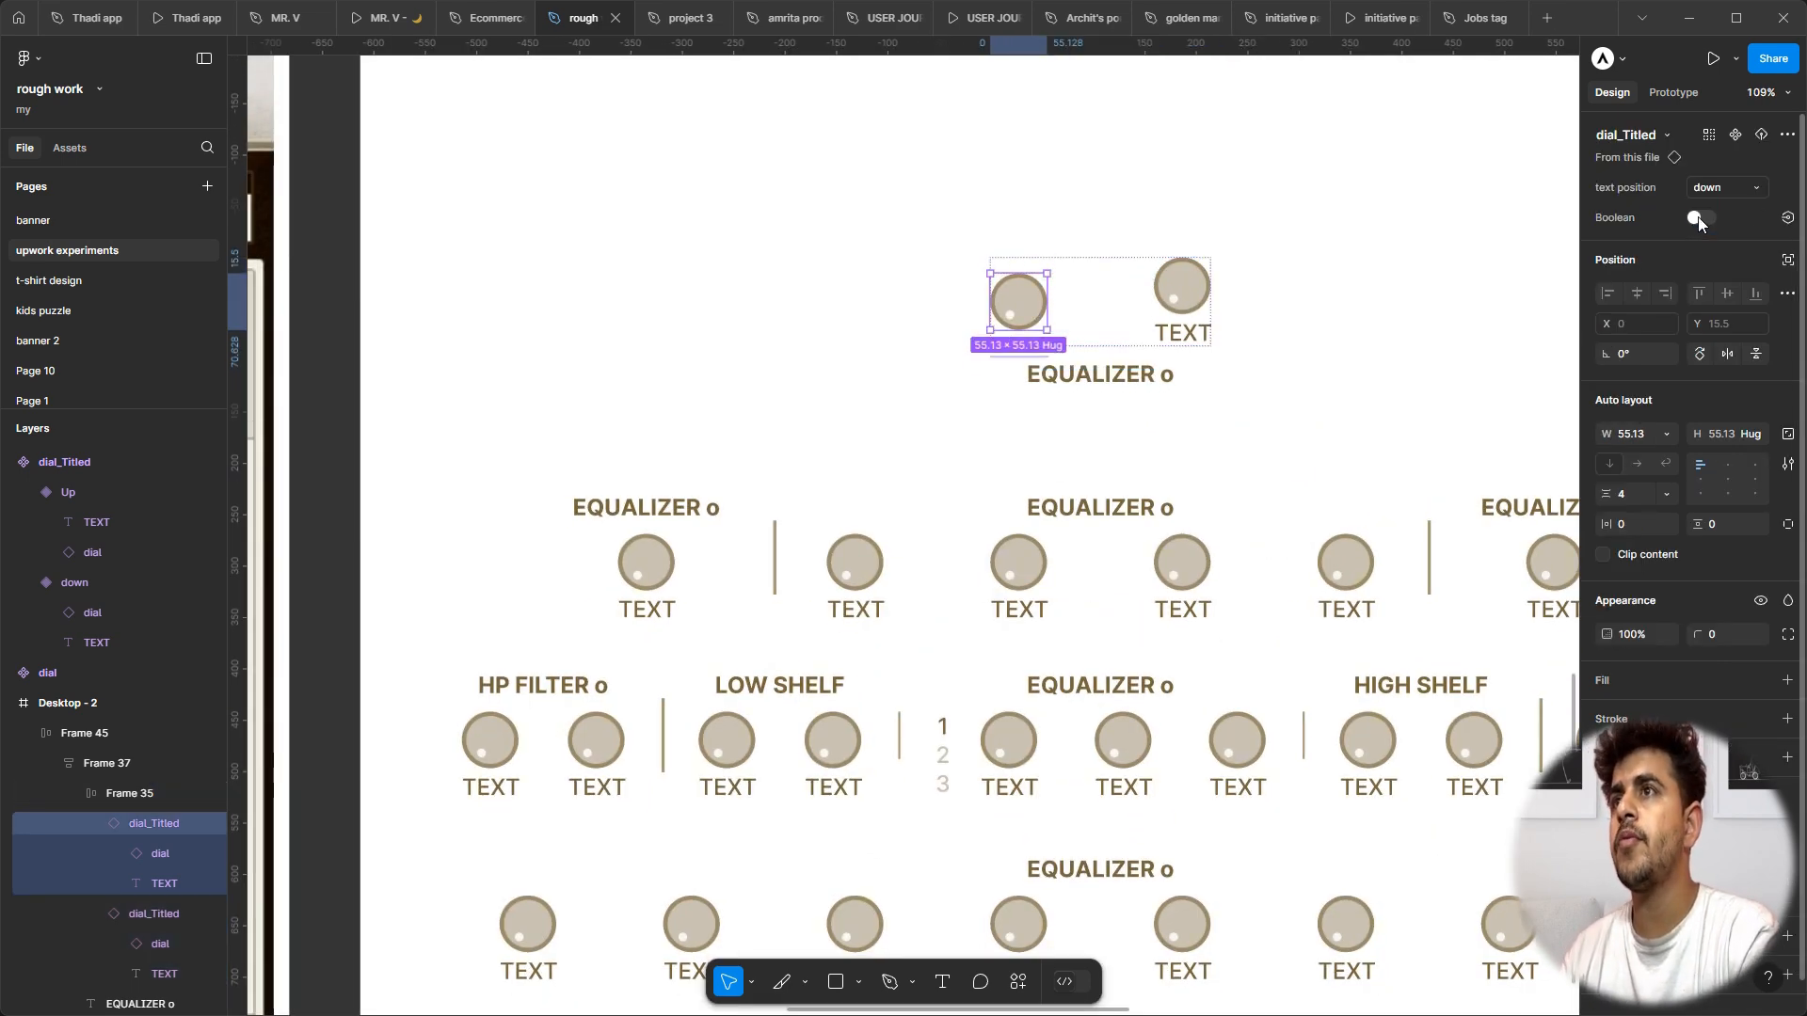
pyautogui.click(1699, 219)
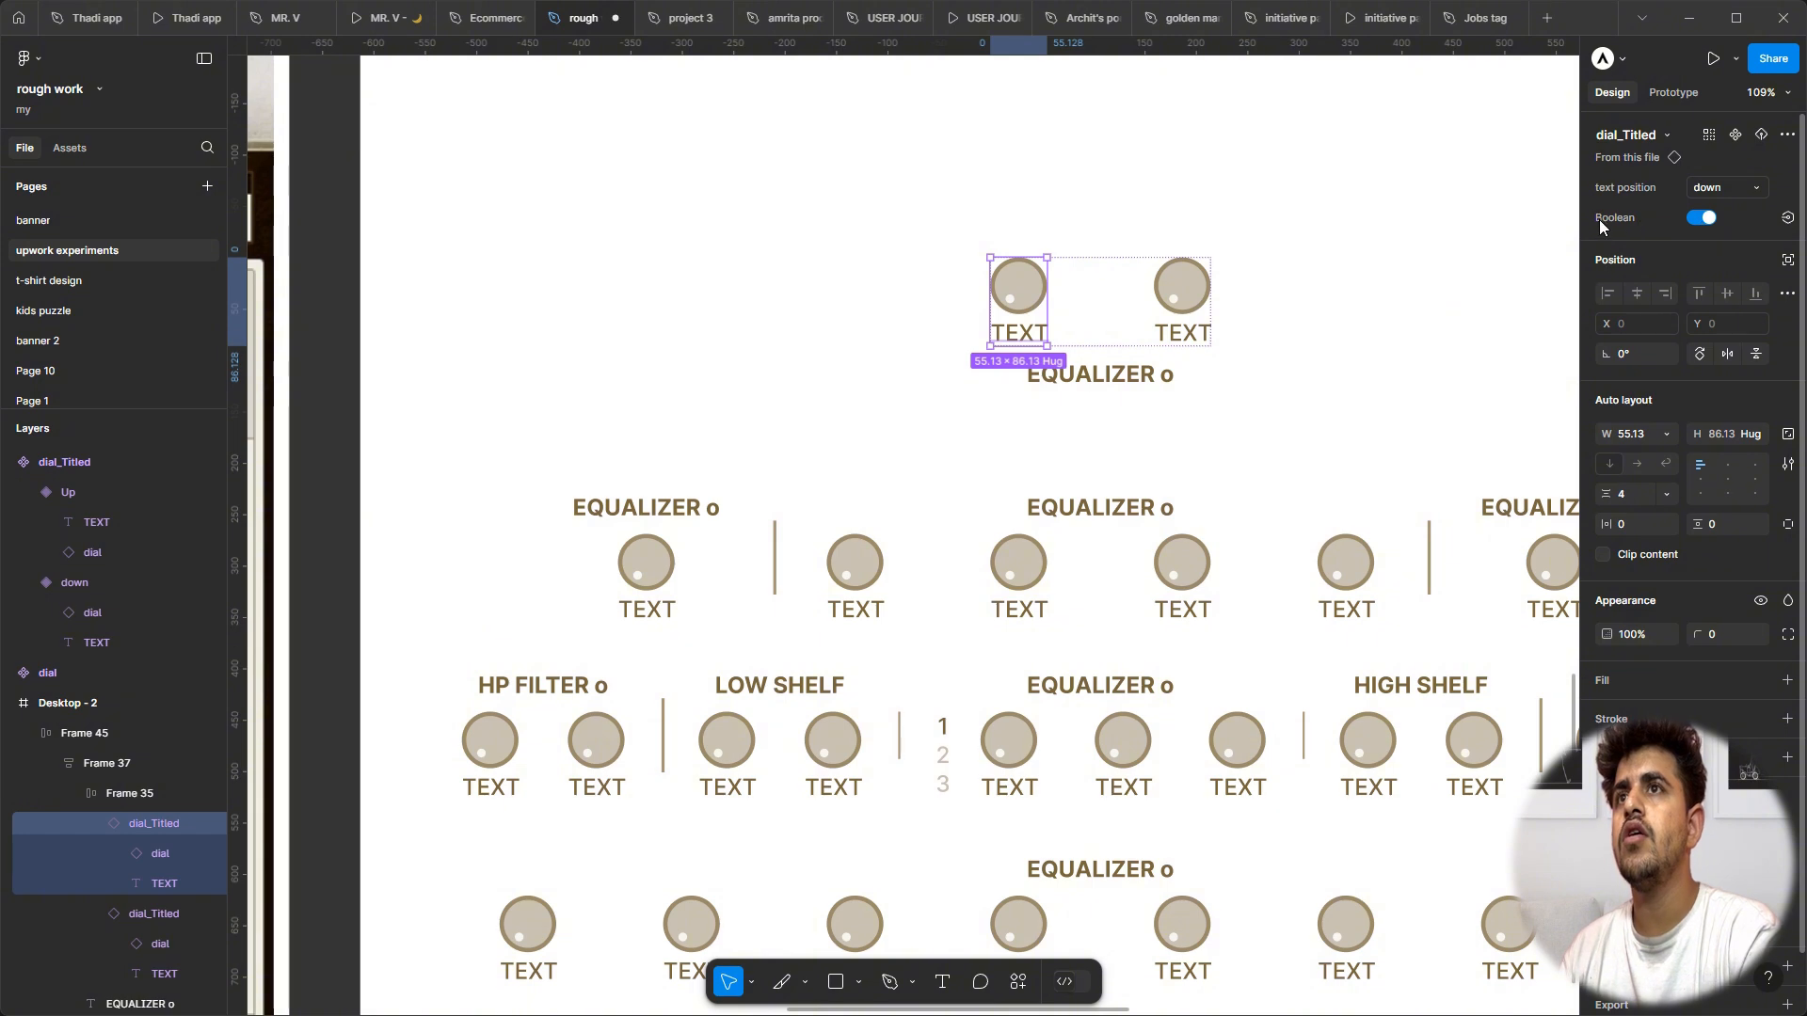
# Step: Rename the dial_Titled component set's Boolean property to "Text visibility"
pyautogui.scroll(-6, 996, 476)
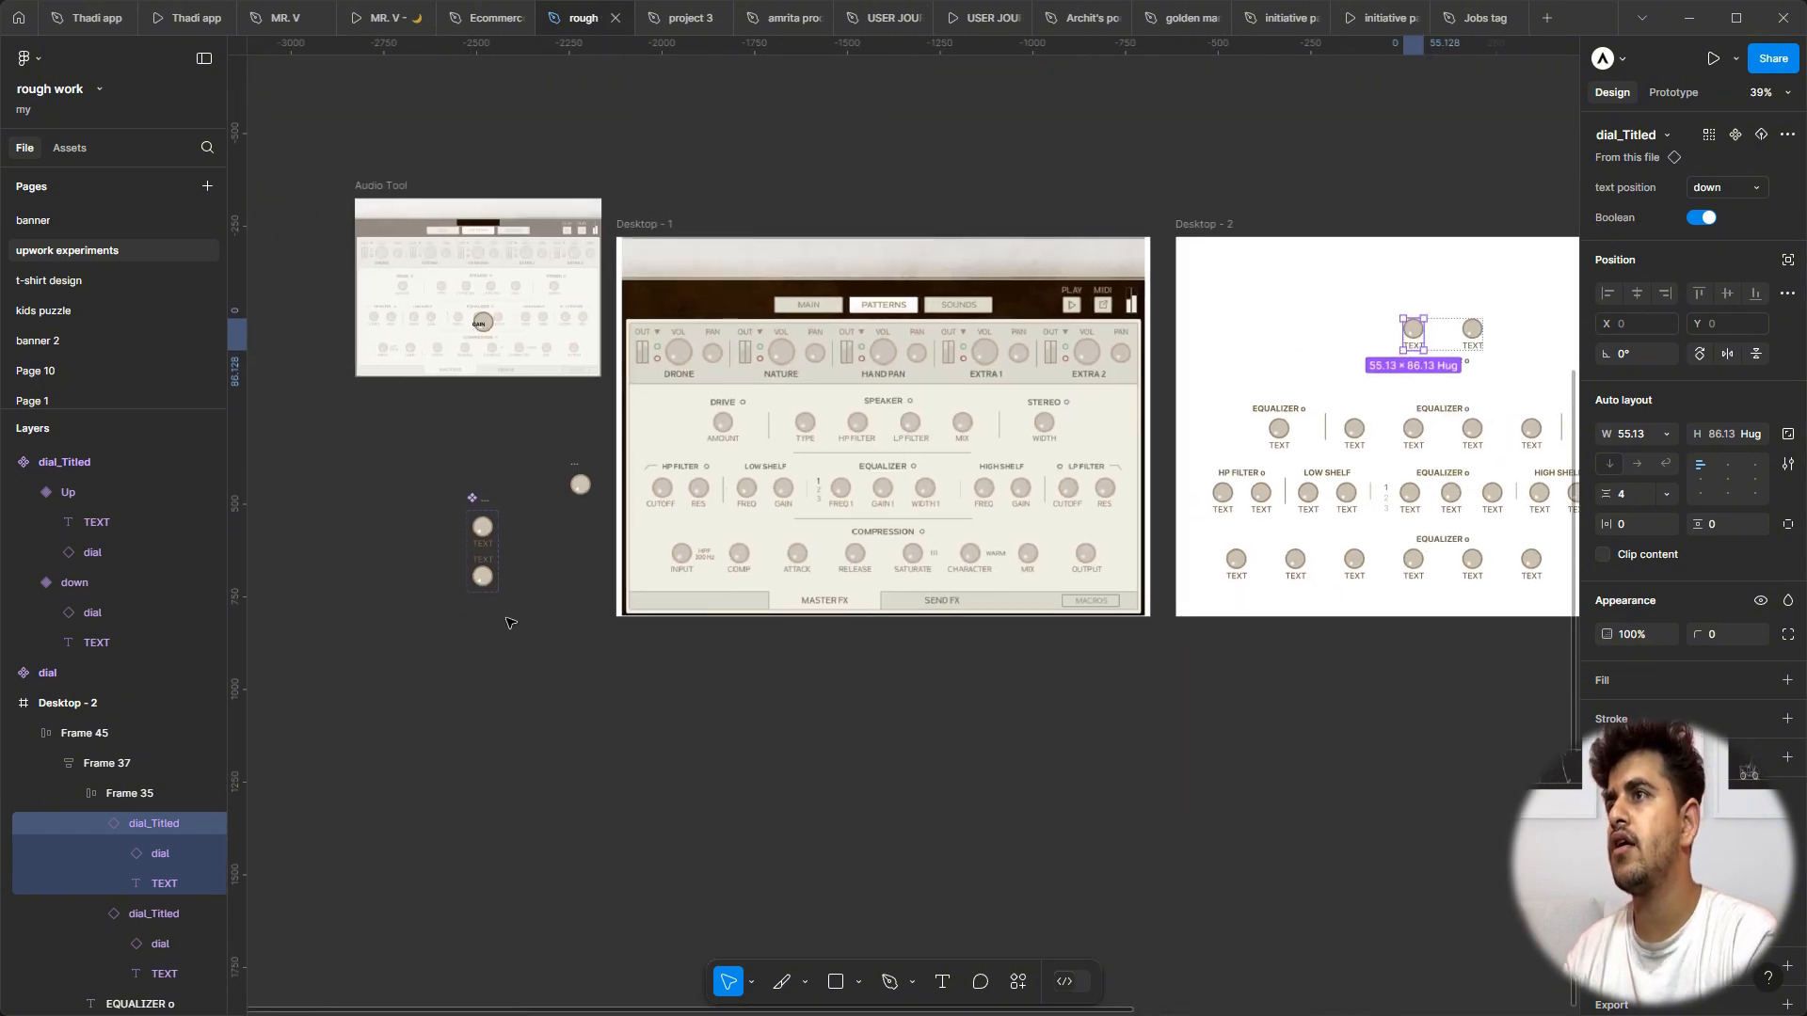
pyautogui.click(477, 620)
pyautogui.click(482, 527)
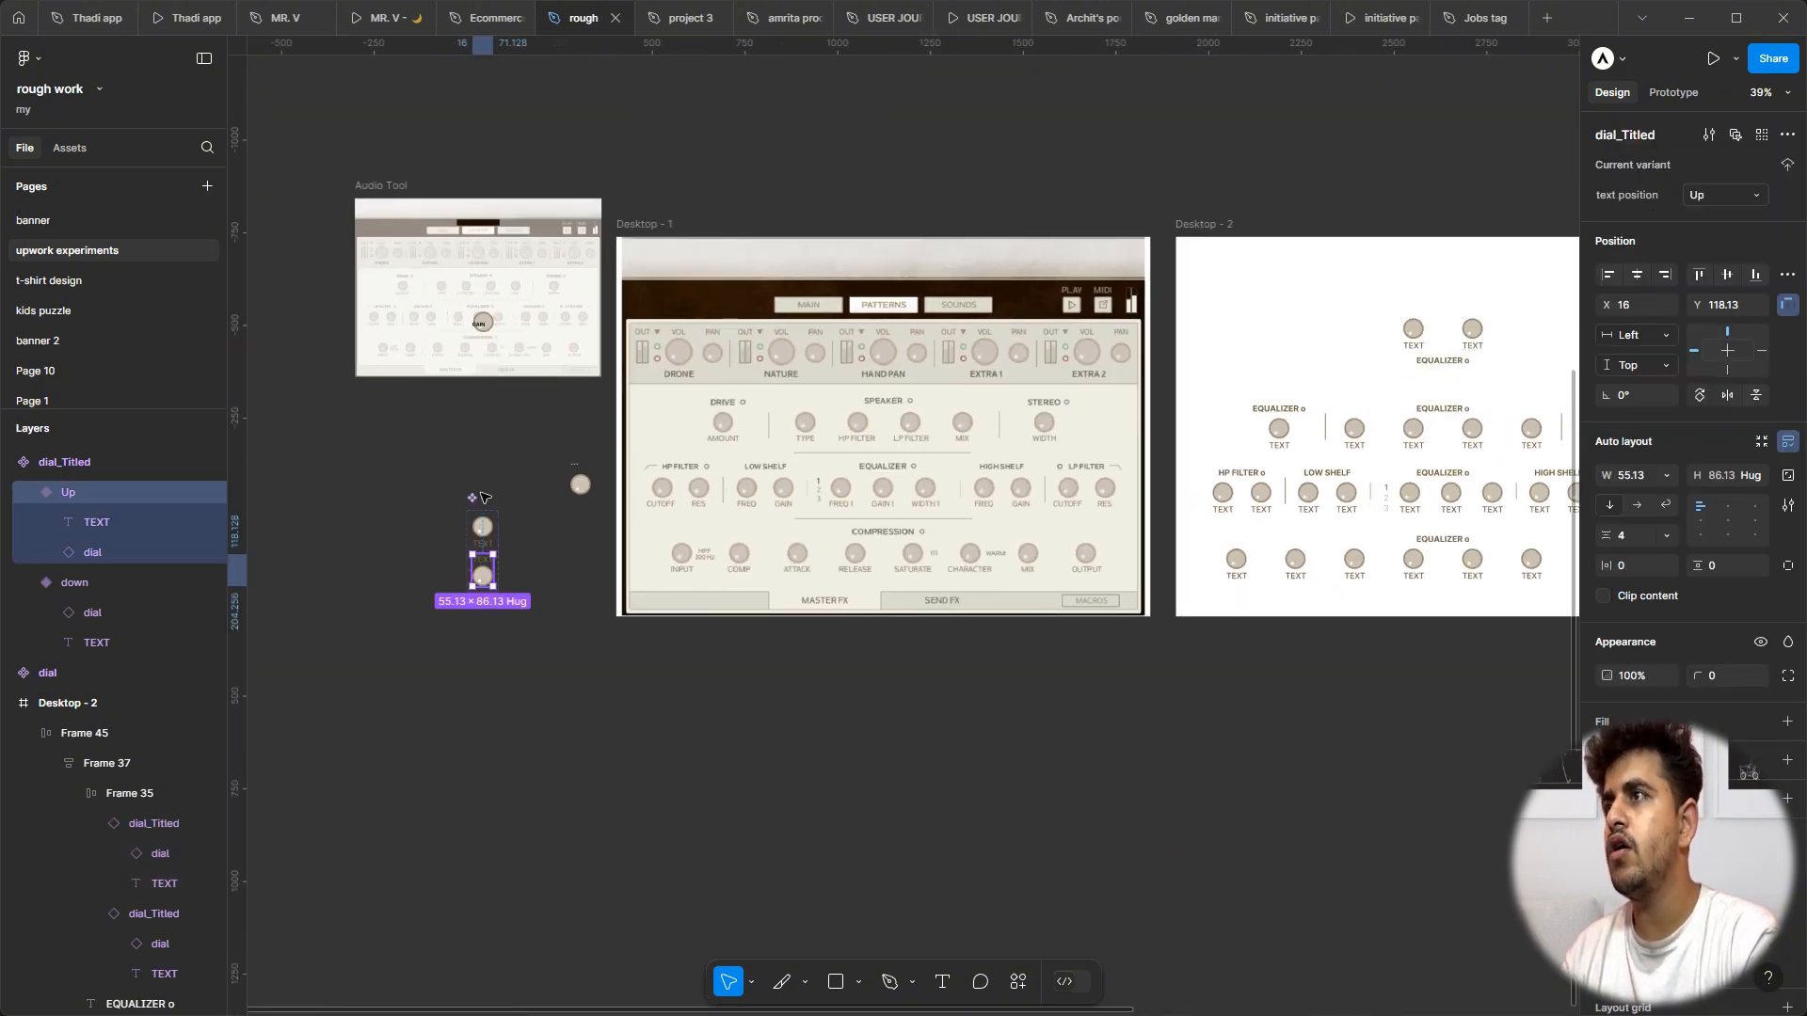
pyautogui.click(480, 499)
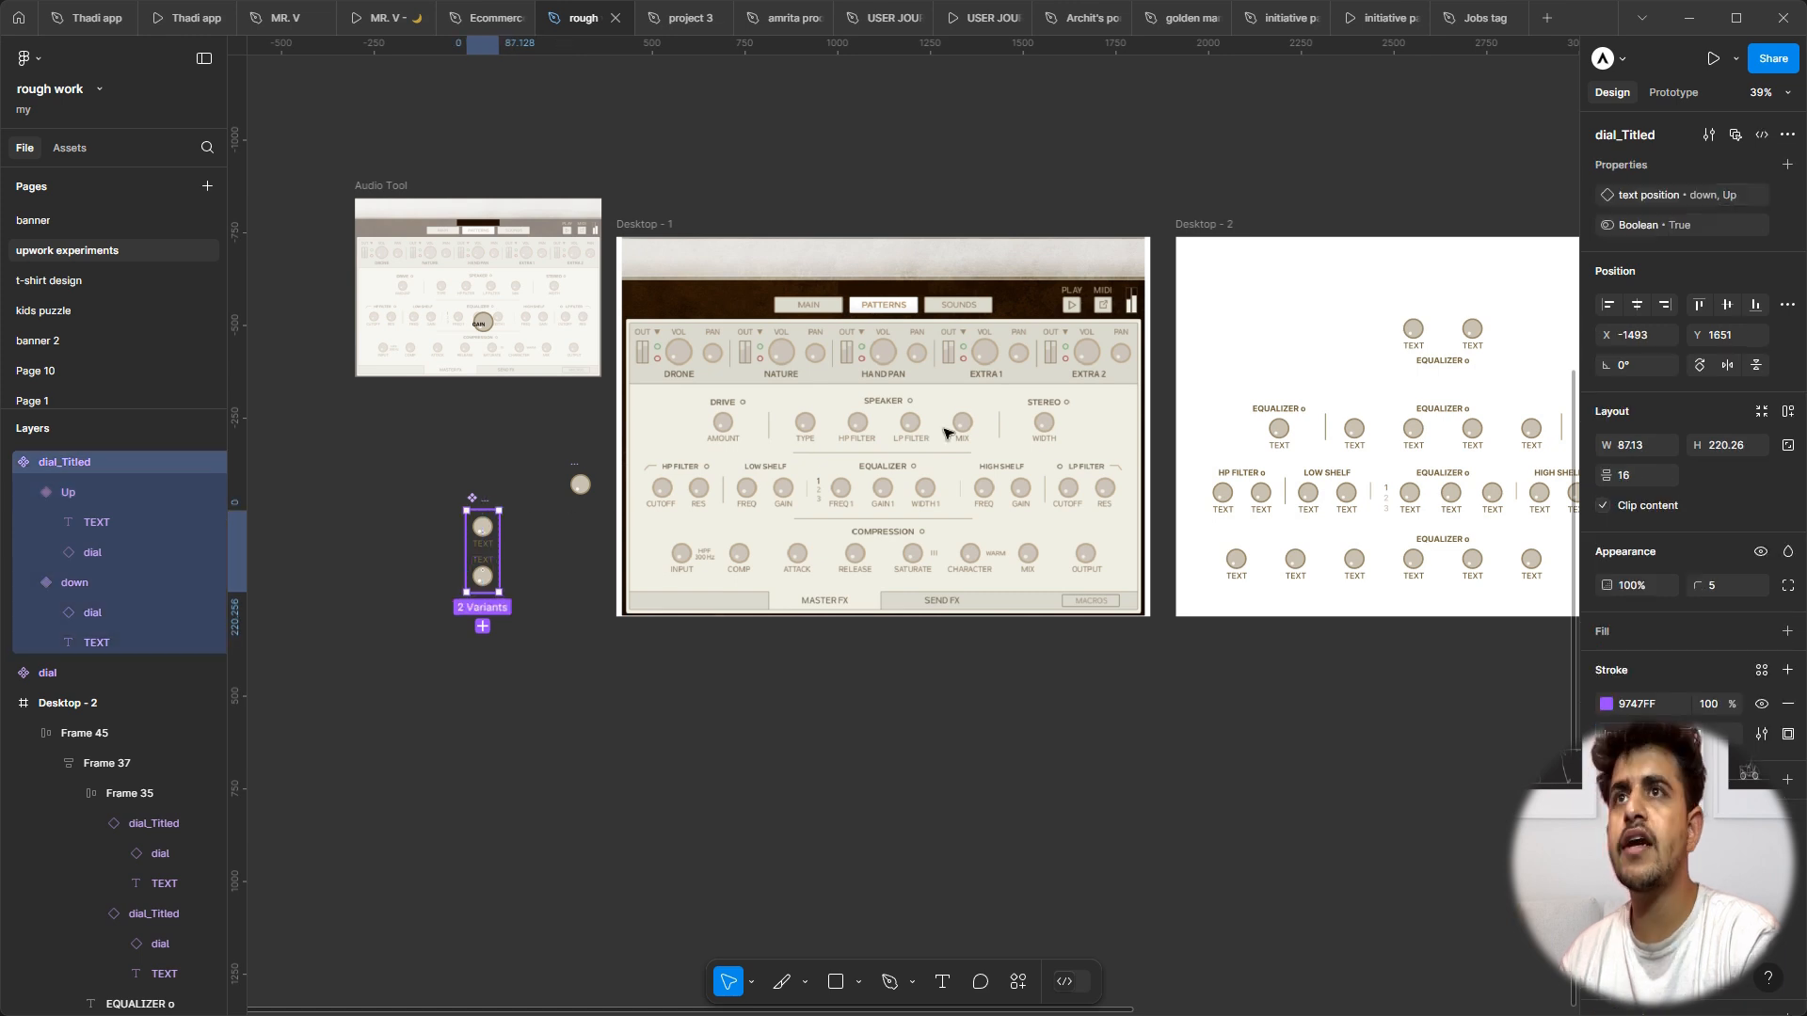
pyautogui.doubleClick(1640, 230)
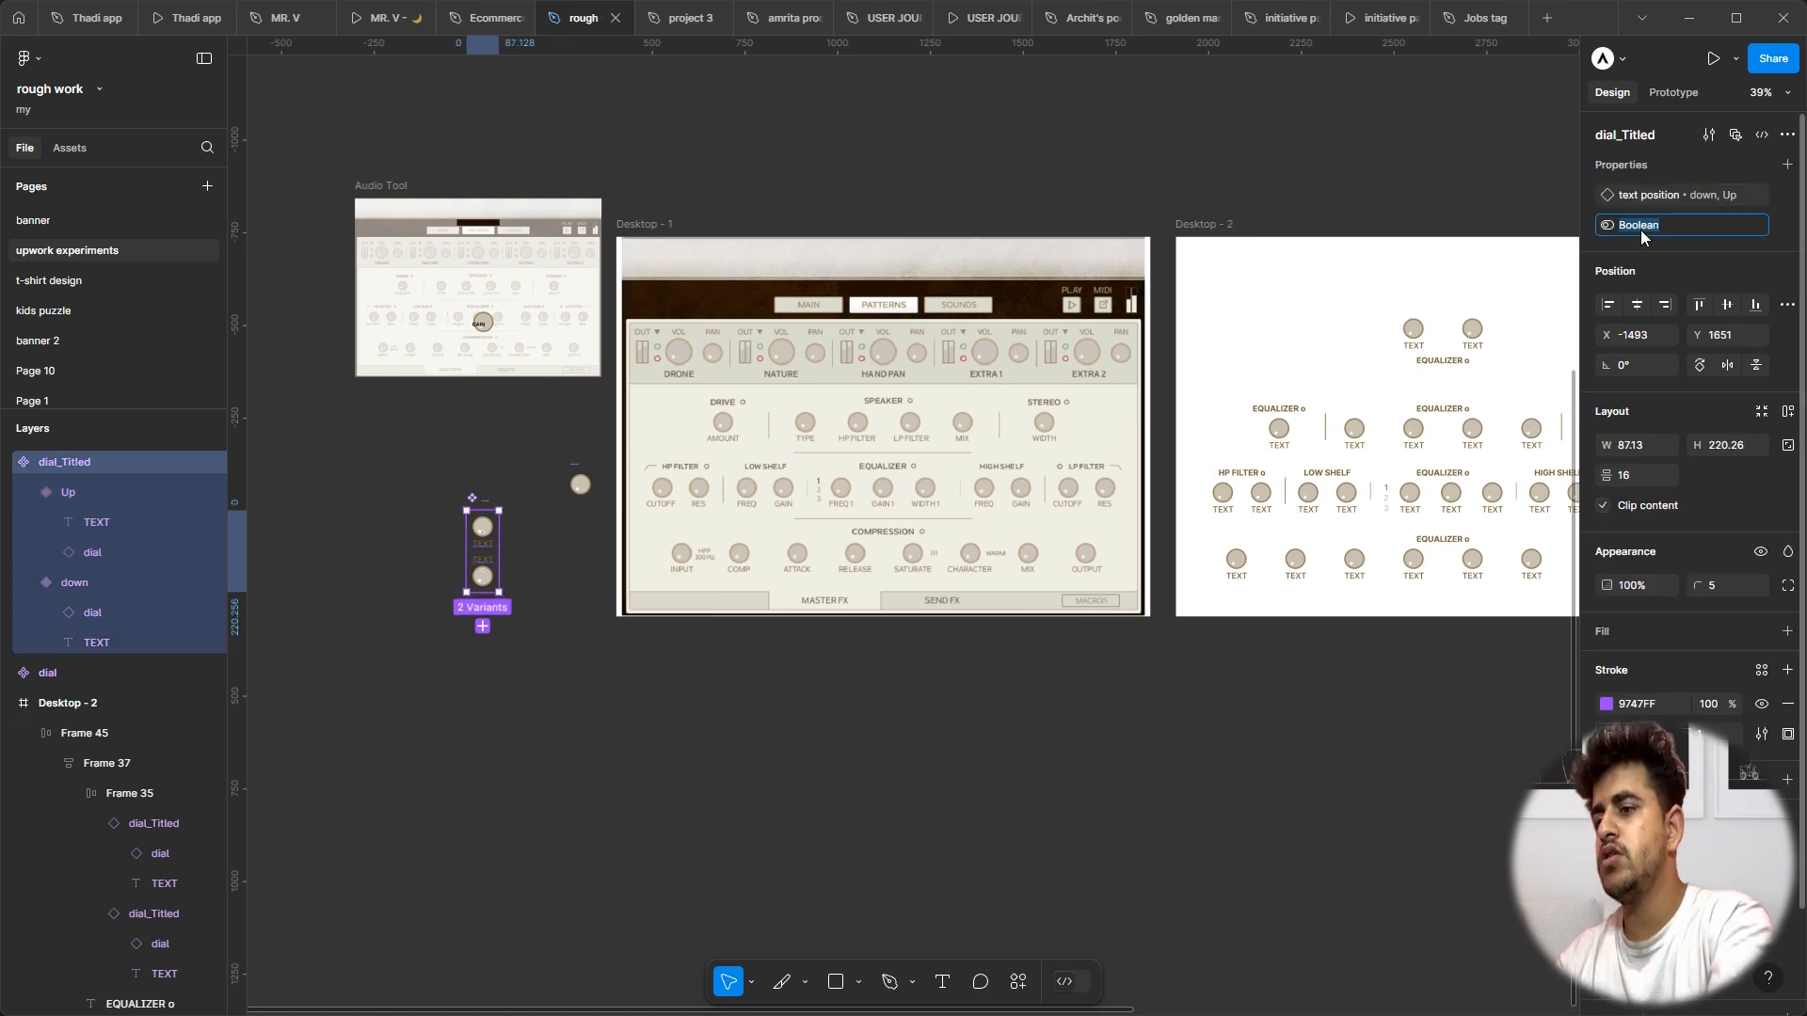
pyautogui.write('Text visibility')
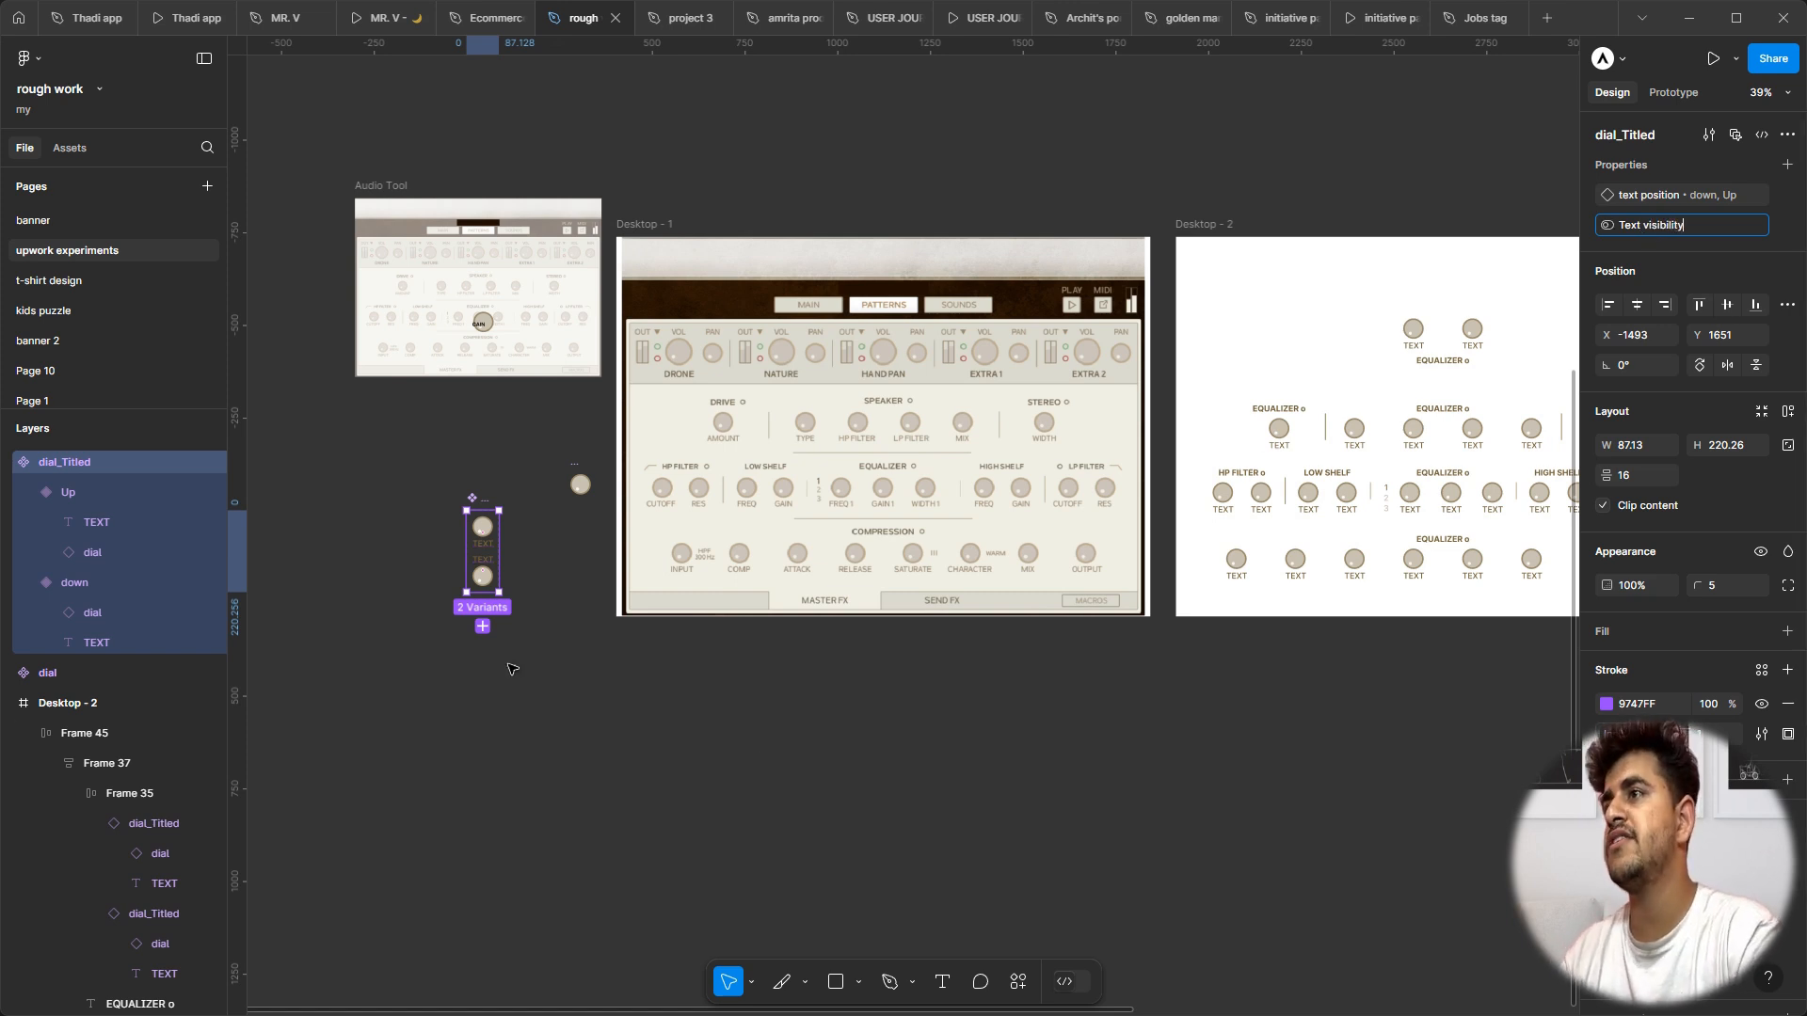
pyautogui.click(519, 586)
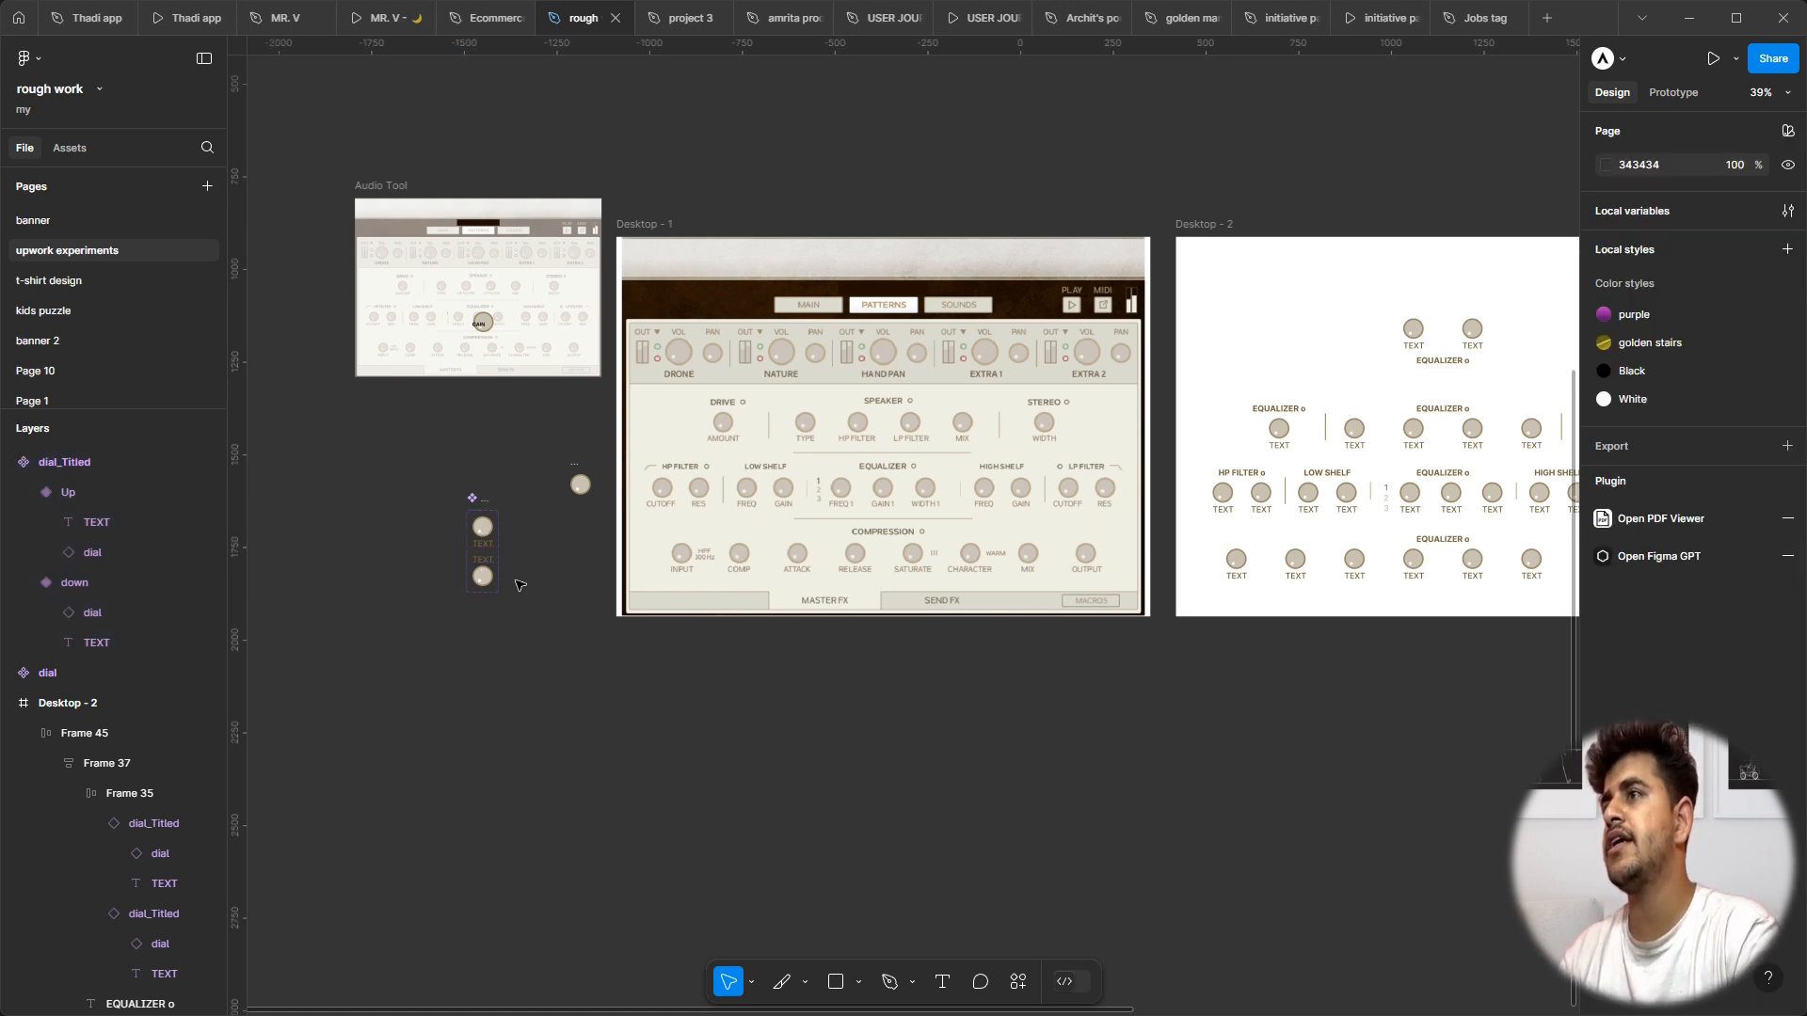
# Step: Move the dial_Titled component set to about X -1213, Y 1680, just below the dial component
pyautogui.scroll(5, 462, 504)
pyautogui.click(481, 508)
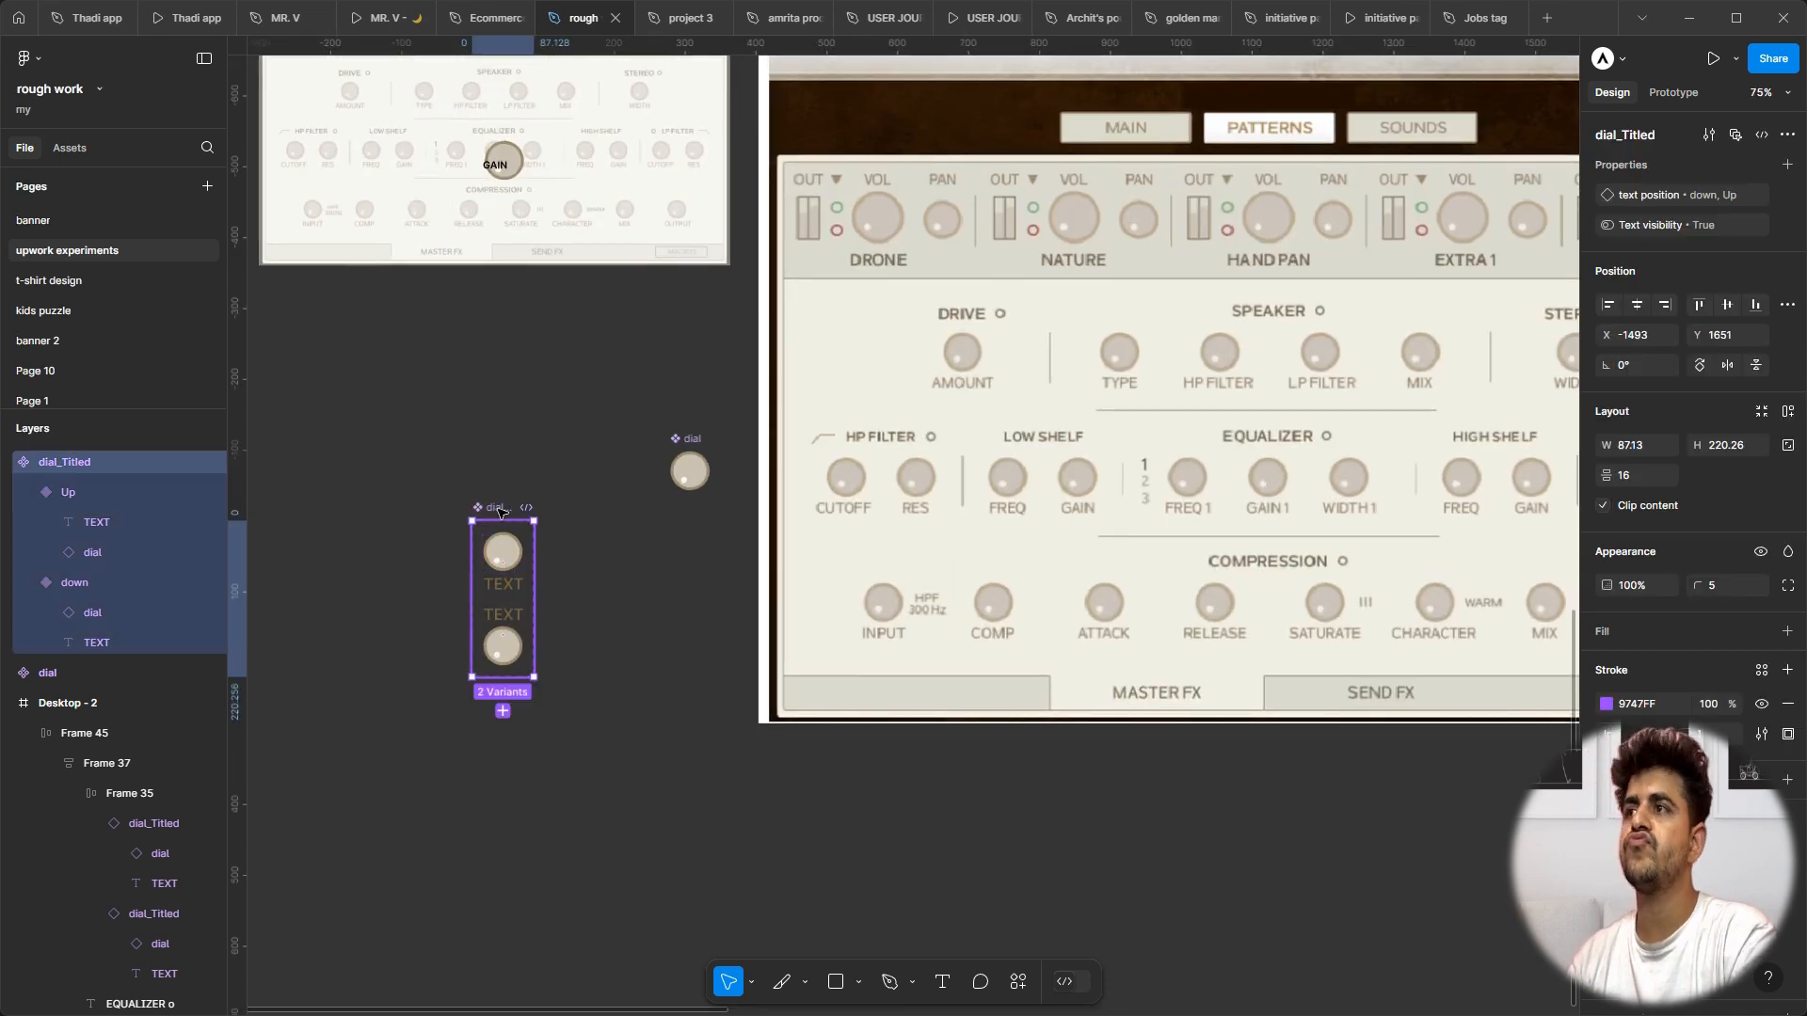
pyautogui.scroll(-5, 499, 511)
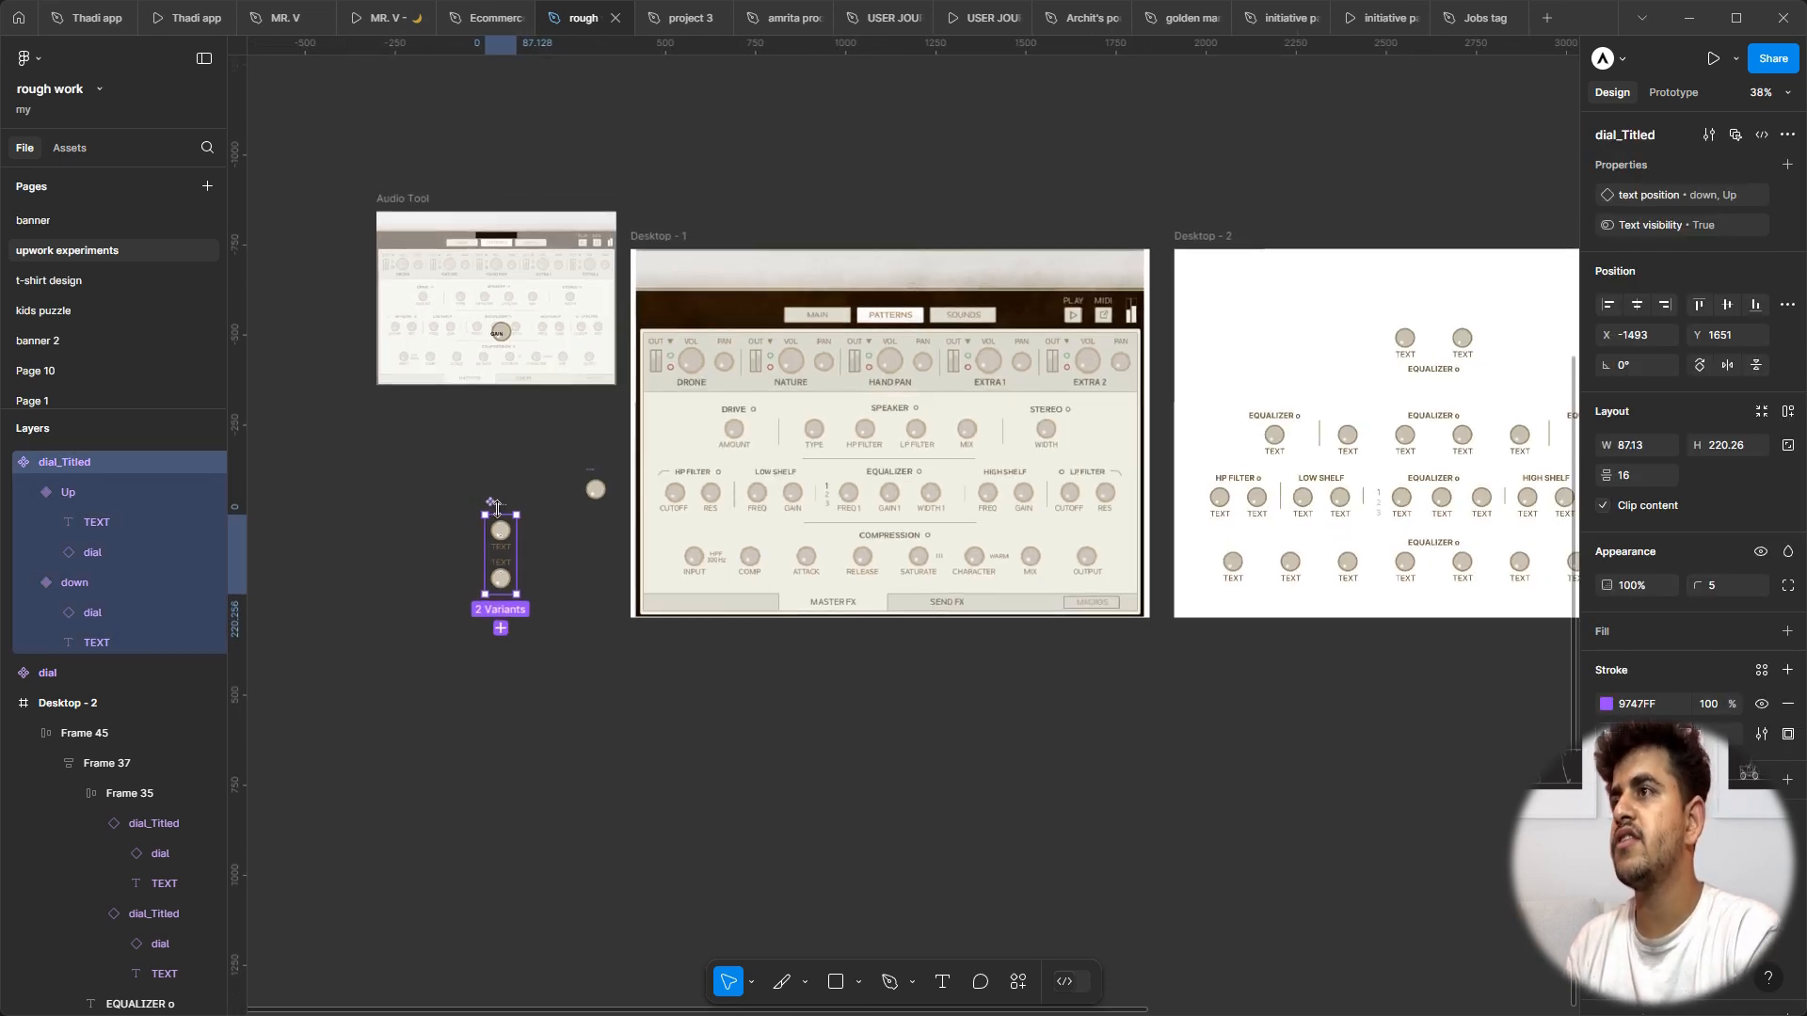
pyautogui.moveTo(499, 511); pyautogui.dragTo(598, 512)
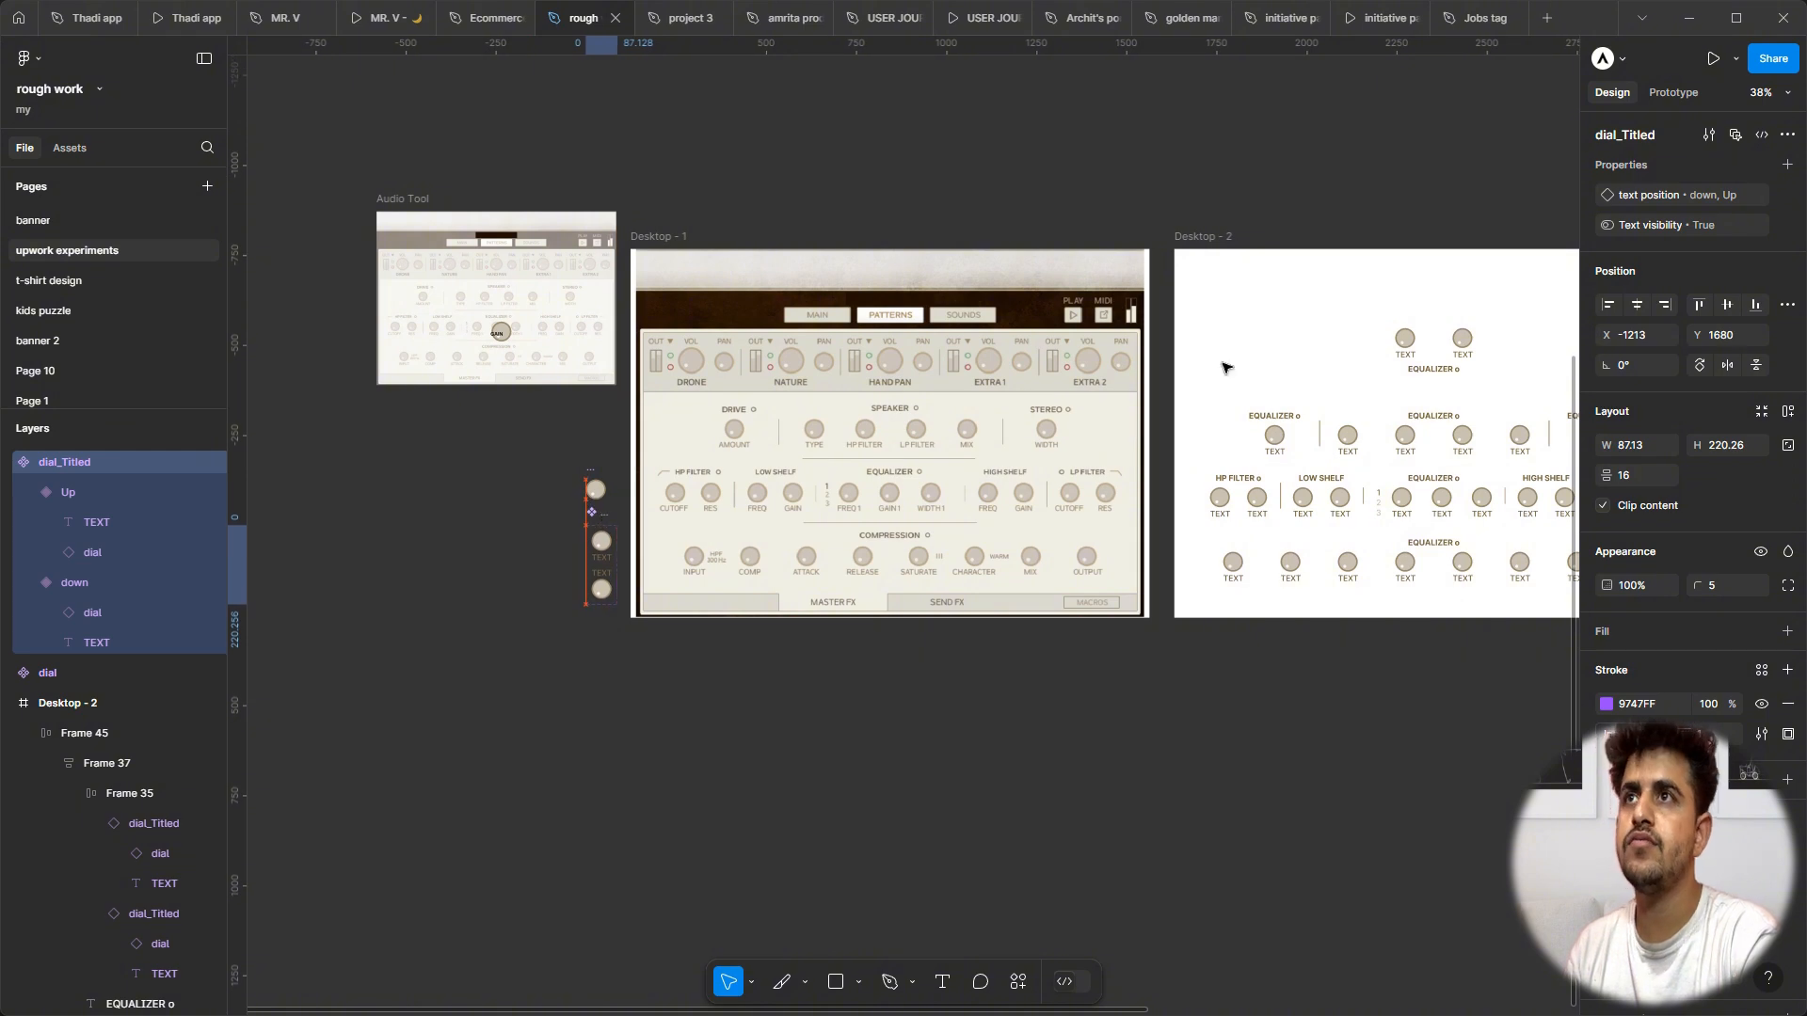
# Step: Set the text position of both dials in Desktop - 2's top row to Up
pyautogui.click(1411, 352)
pyautogui.click(1411, 352)
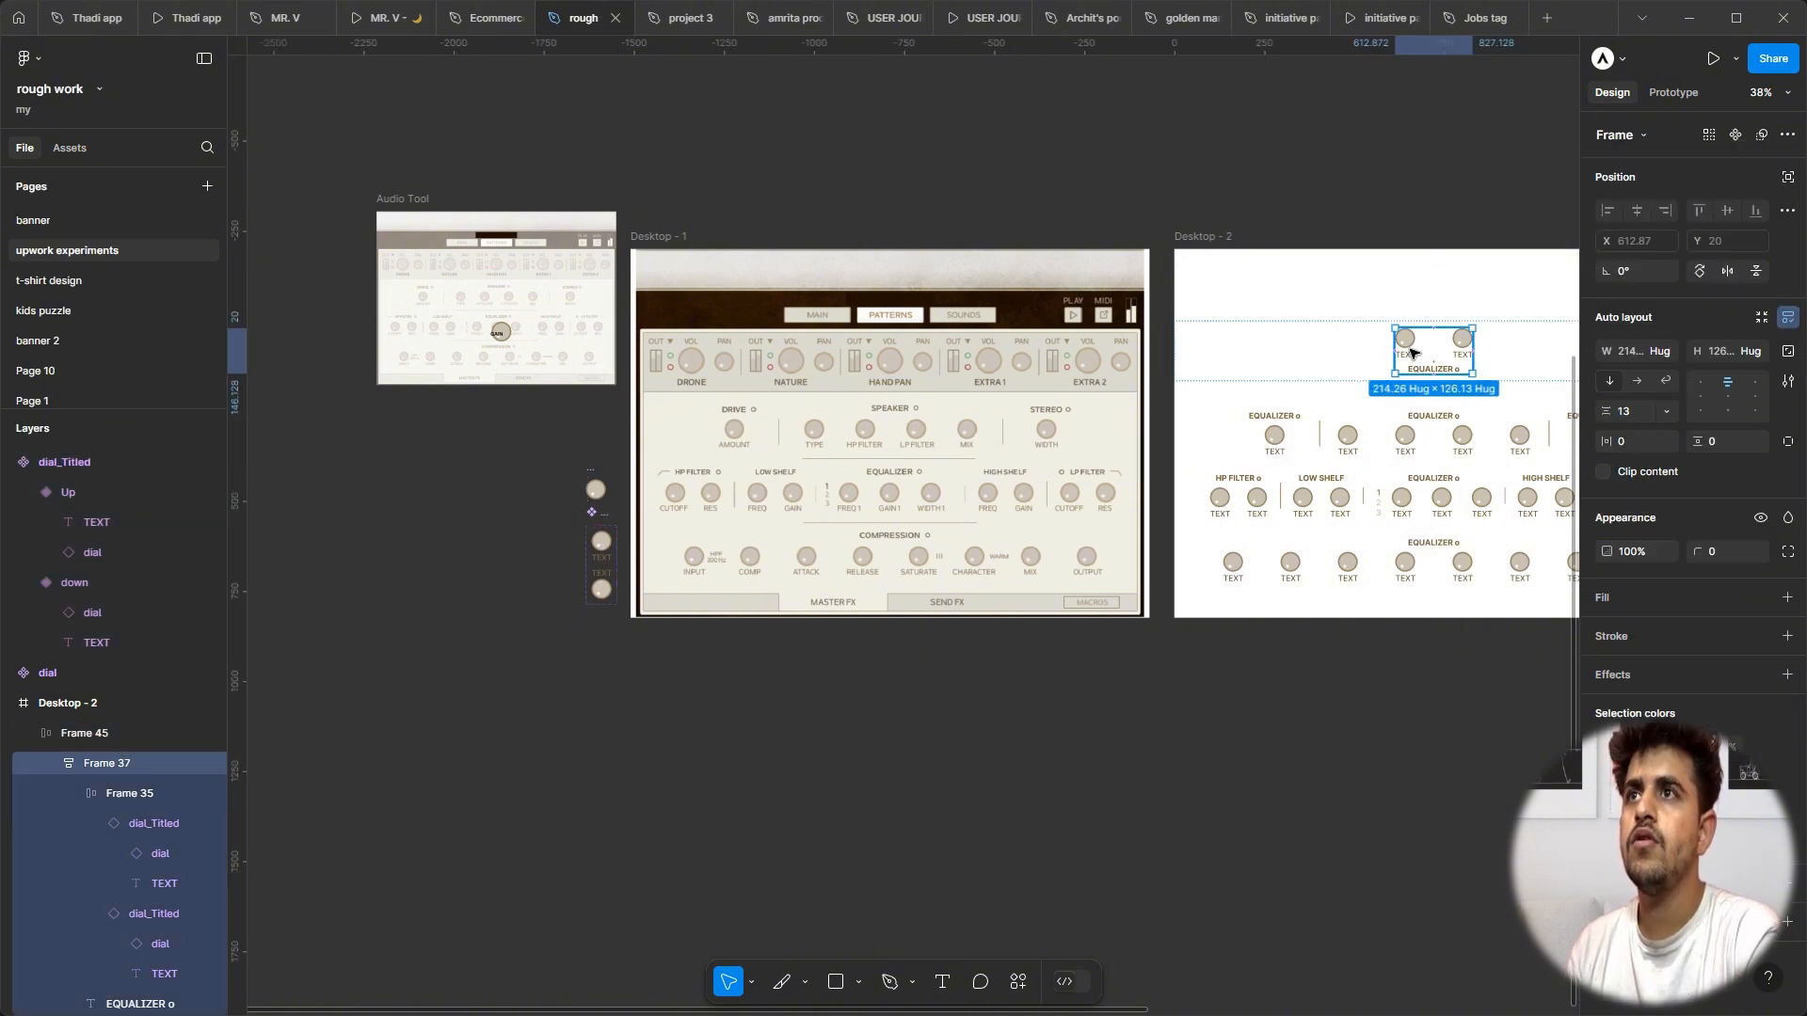
pyautogui.click(1411, 352)
pyautogui.click(1410, 352)
pyautogui.scroll(5, 1410, 352)
pyautogui.hscroll(3, 1383, 348)
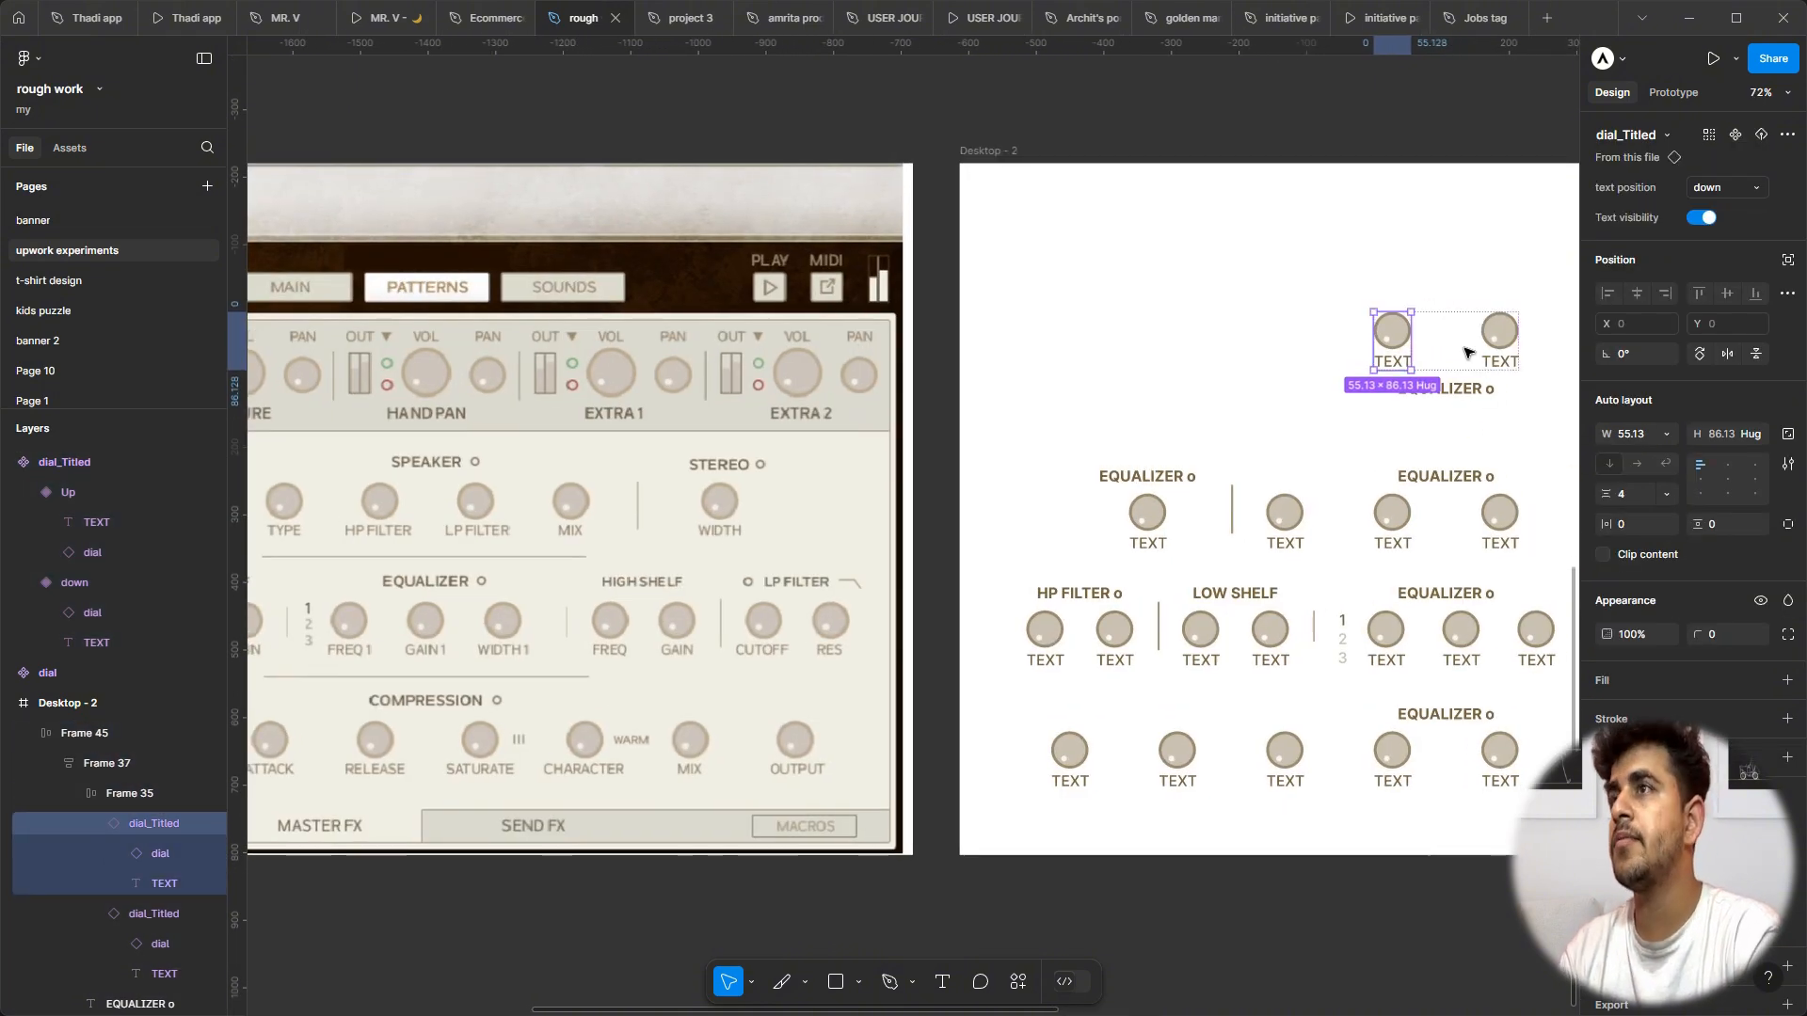
pyautogui.keyDown('shift'); pyautogui.click(1337, 346); pyautogui.keyUp('shift')
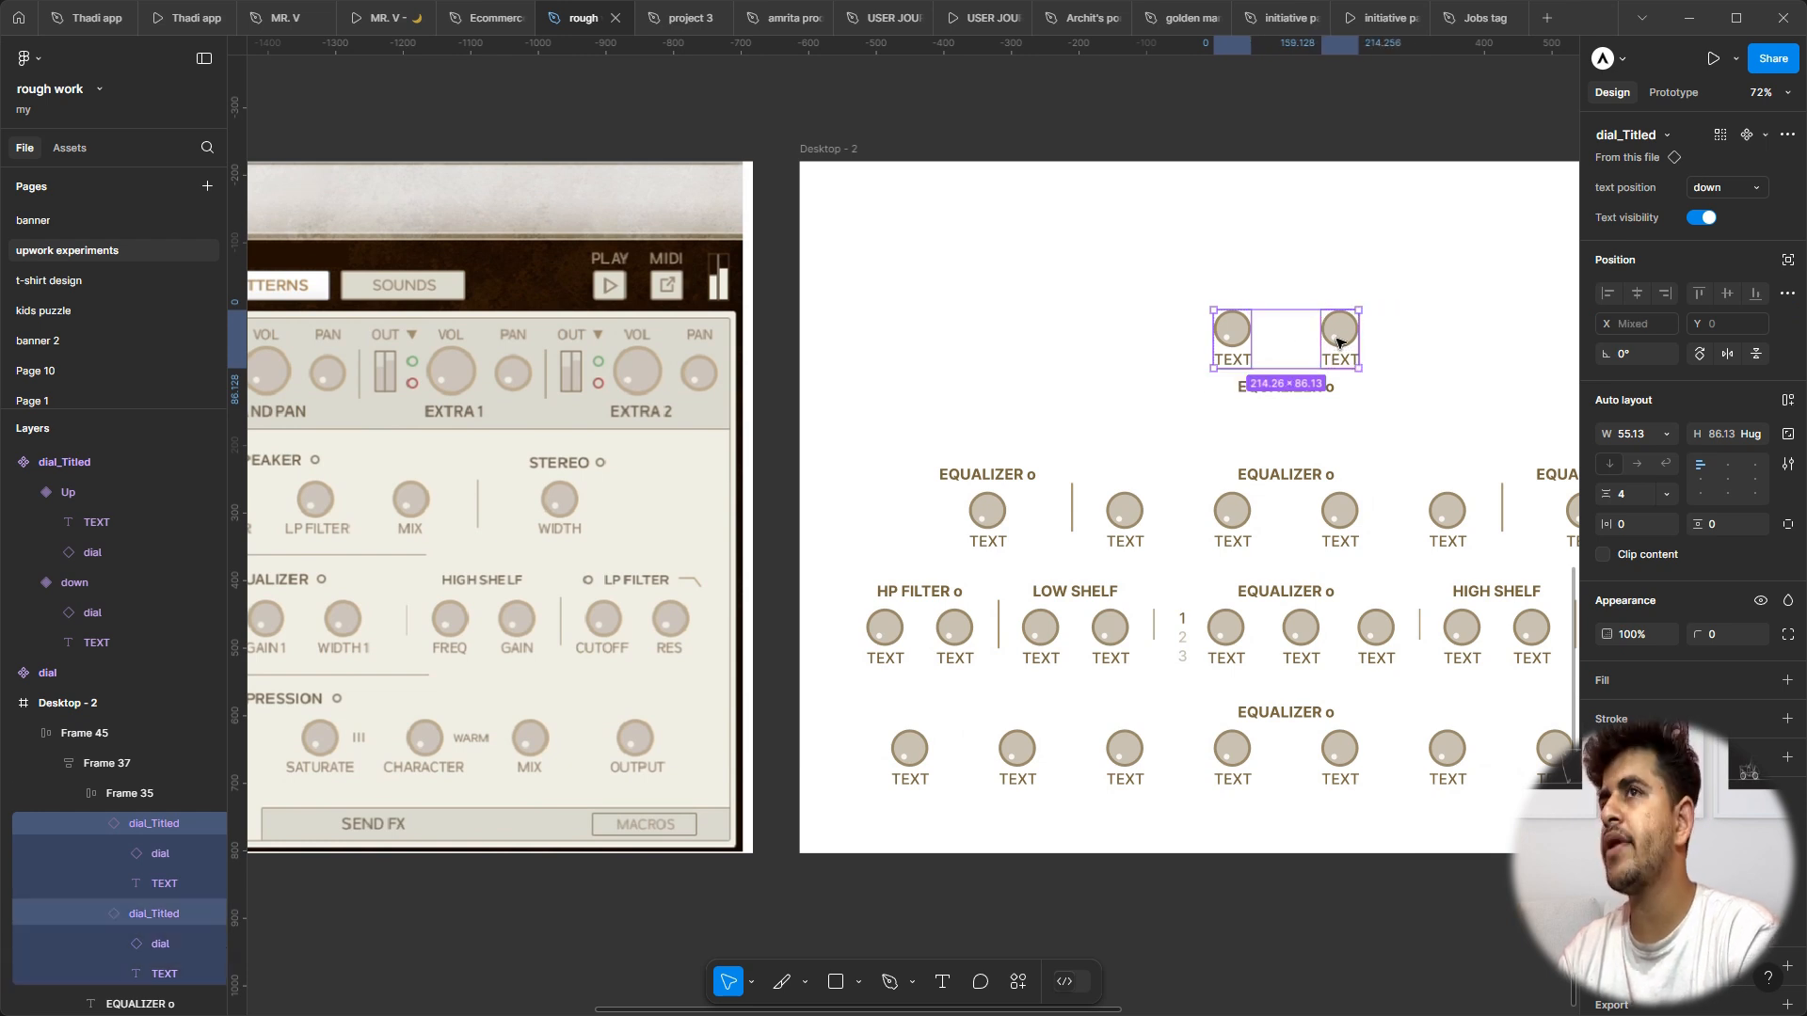
pyautogui.click(1726, 188)
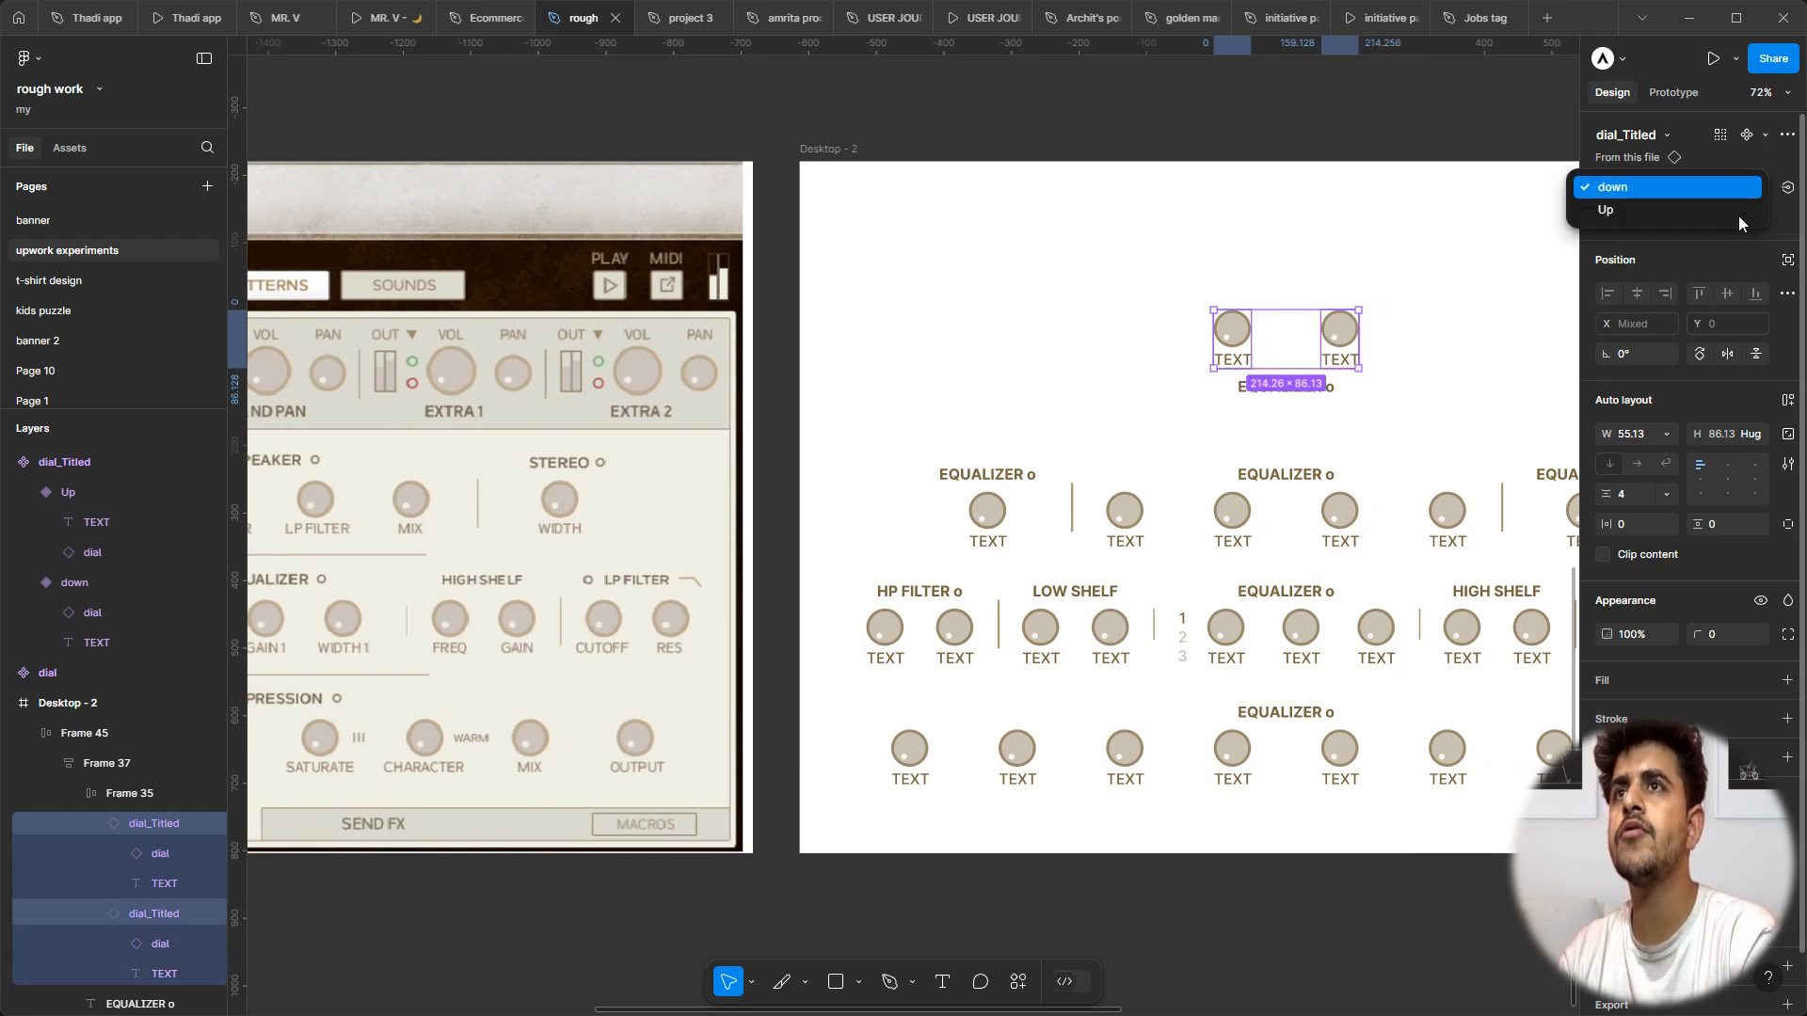
pyautogui.click(1614, 211)
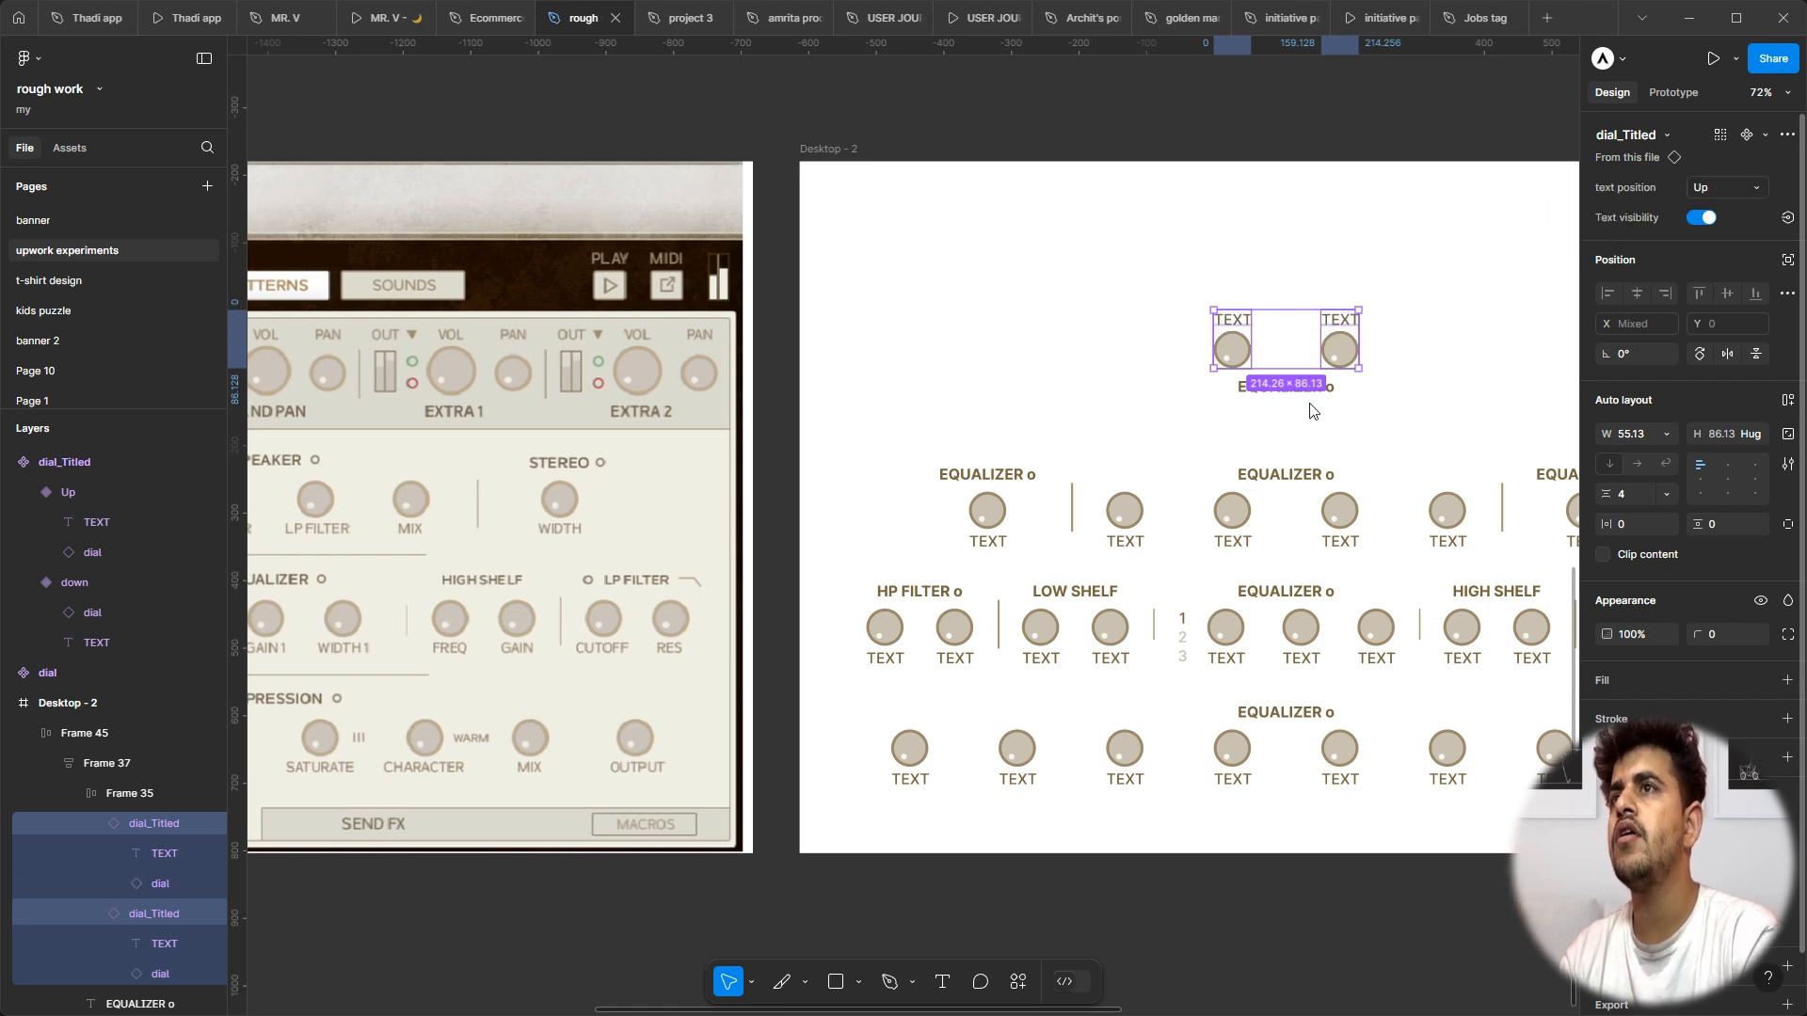
pyautogui.click(1447, 293)
# Step: Change the labels of the two top-row dials in Desktop - 2 to "Vol" and "Pan"
pyautogui.hscroll(-1, 1255, 304)
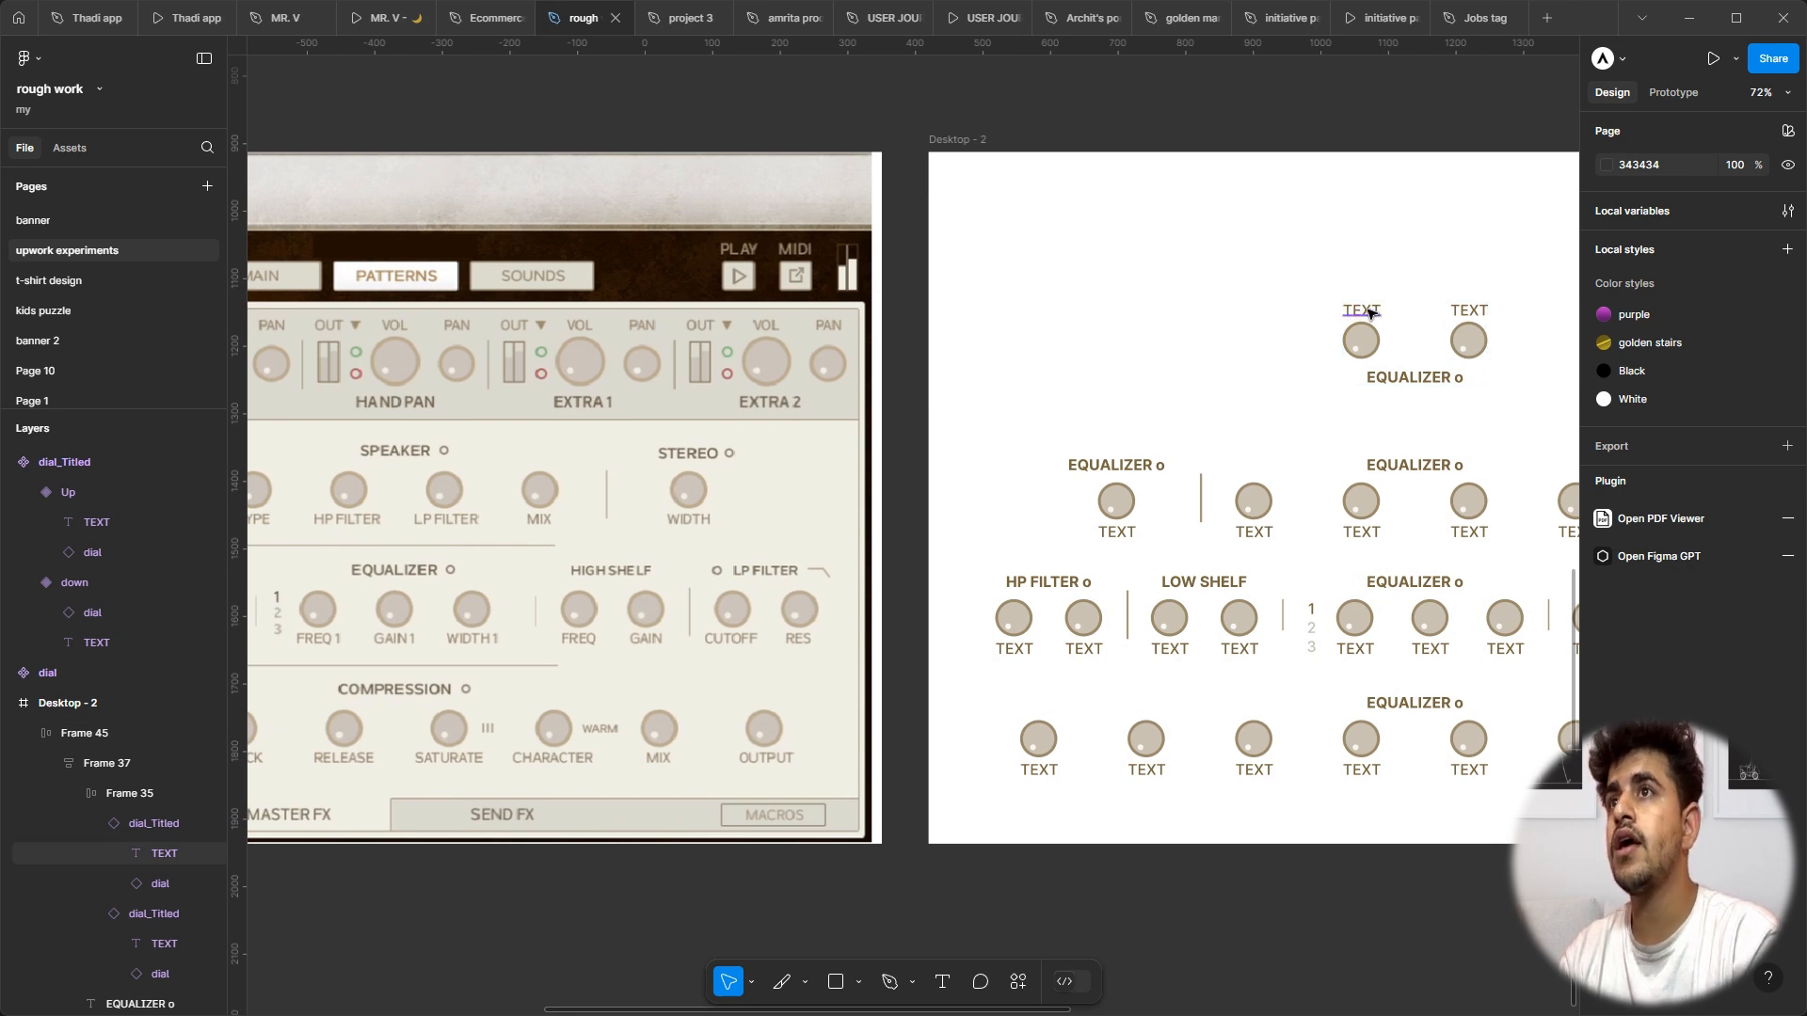
pyautogui.doubleClick(1369, 311)
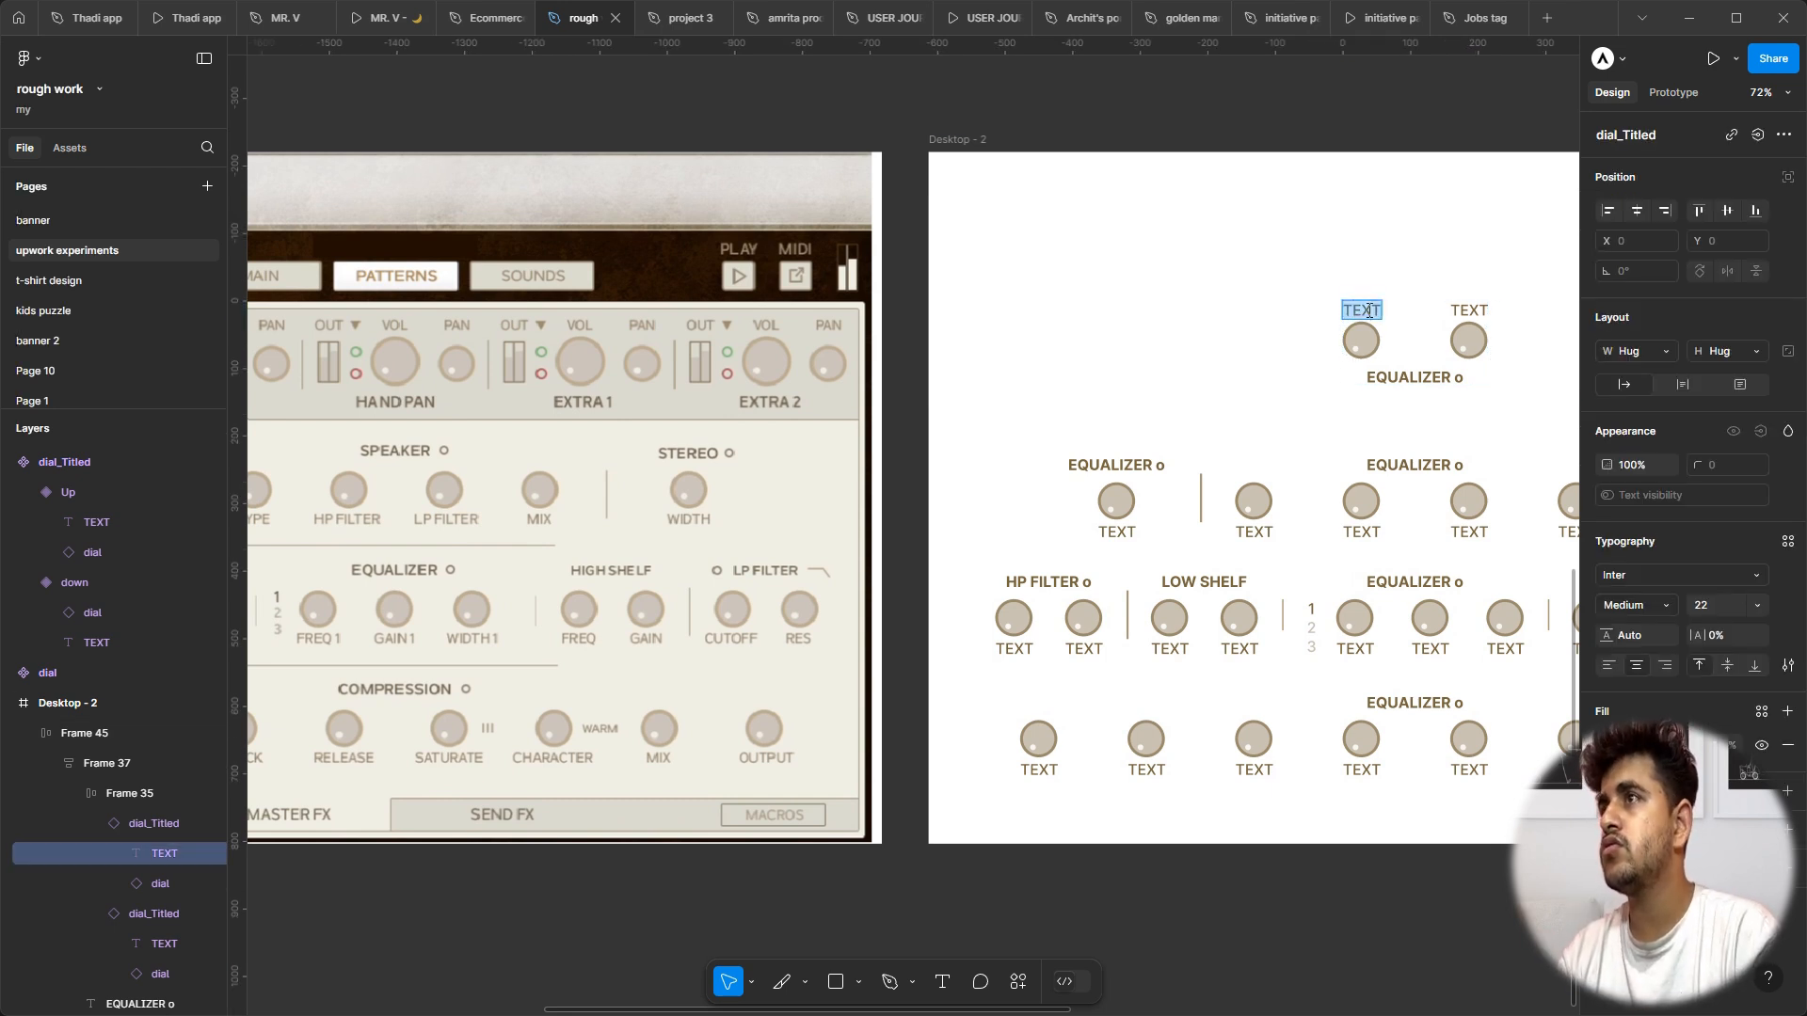
pyautogui.hscroll(-2, 1369, 313)
pyautogui.scroll(-1, 1471, 334)
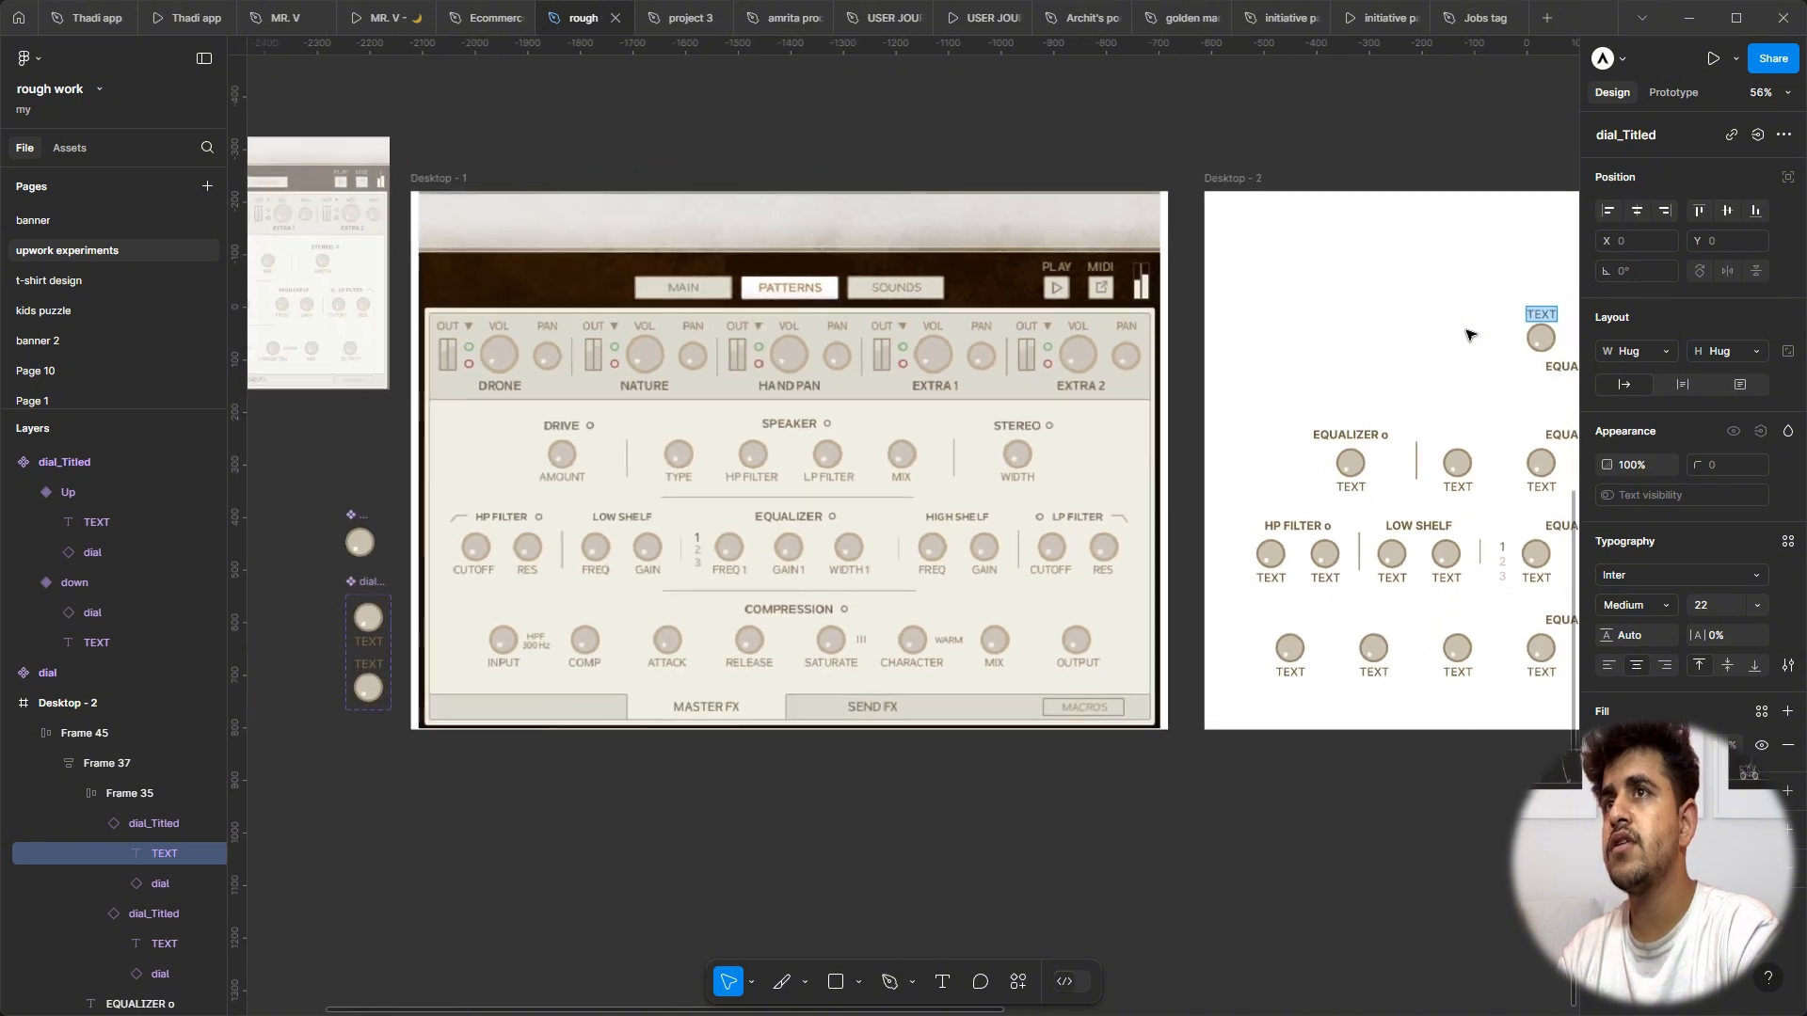
pyautogui.hscroll(2, 1469, 335)
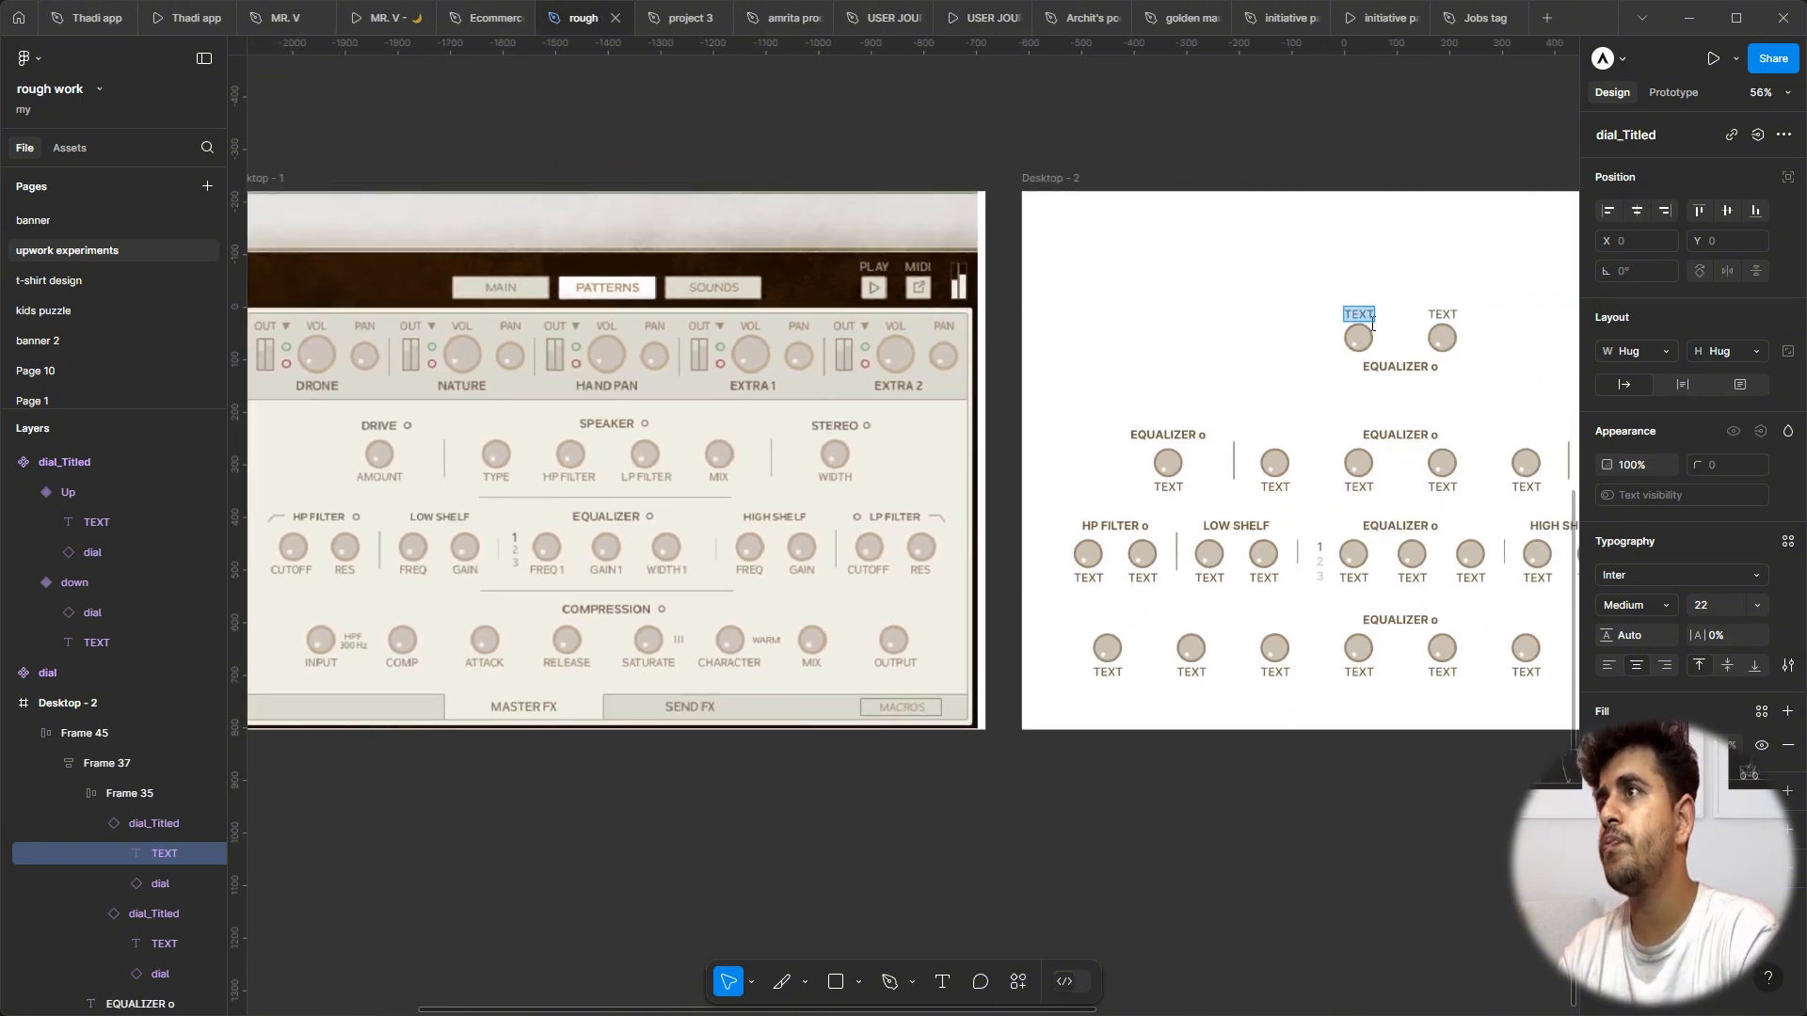
pyautogui.write('Vol')
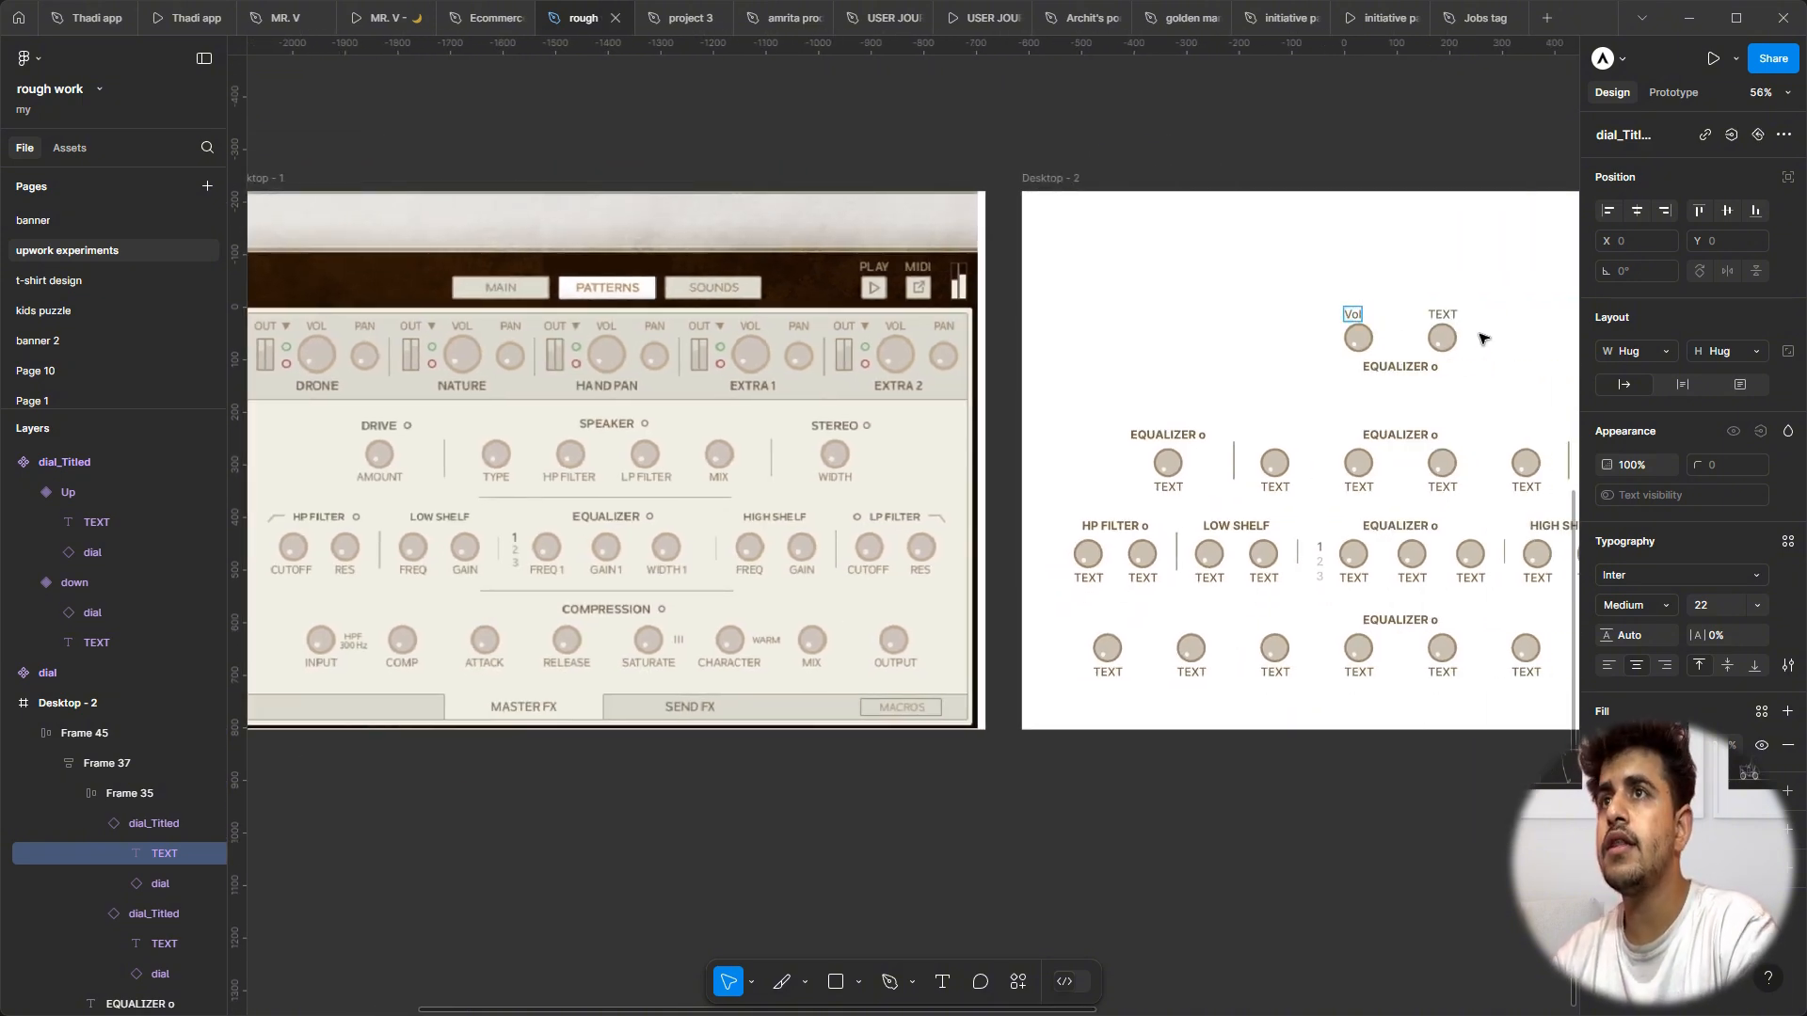
pyautogui.doubleClick(1446, 317)
pyautogui.write('Pan')
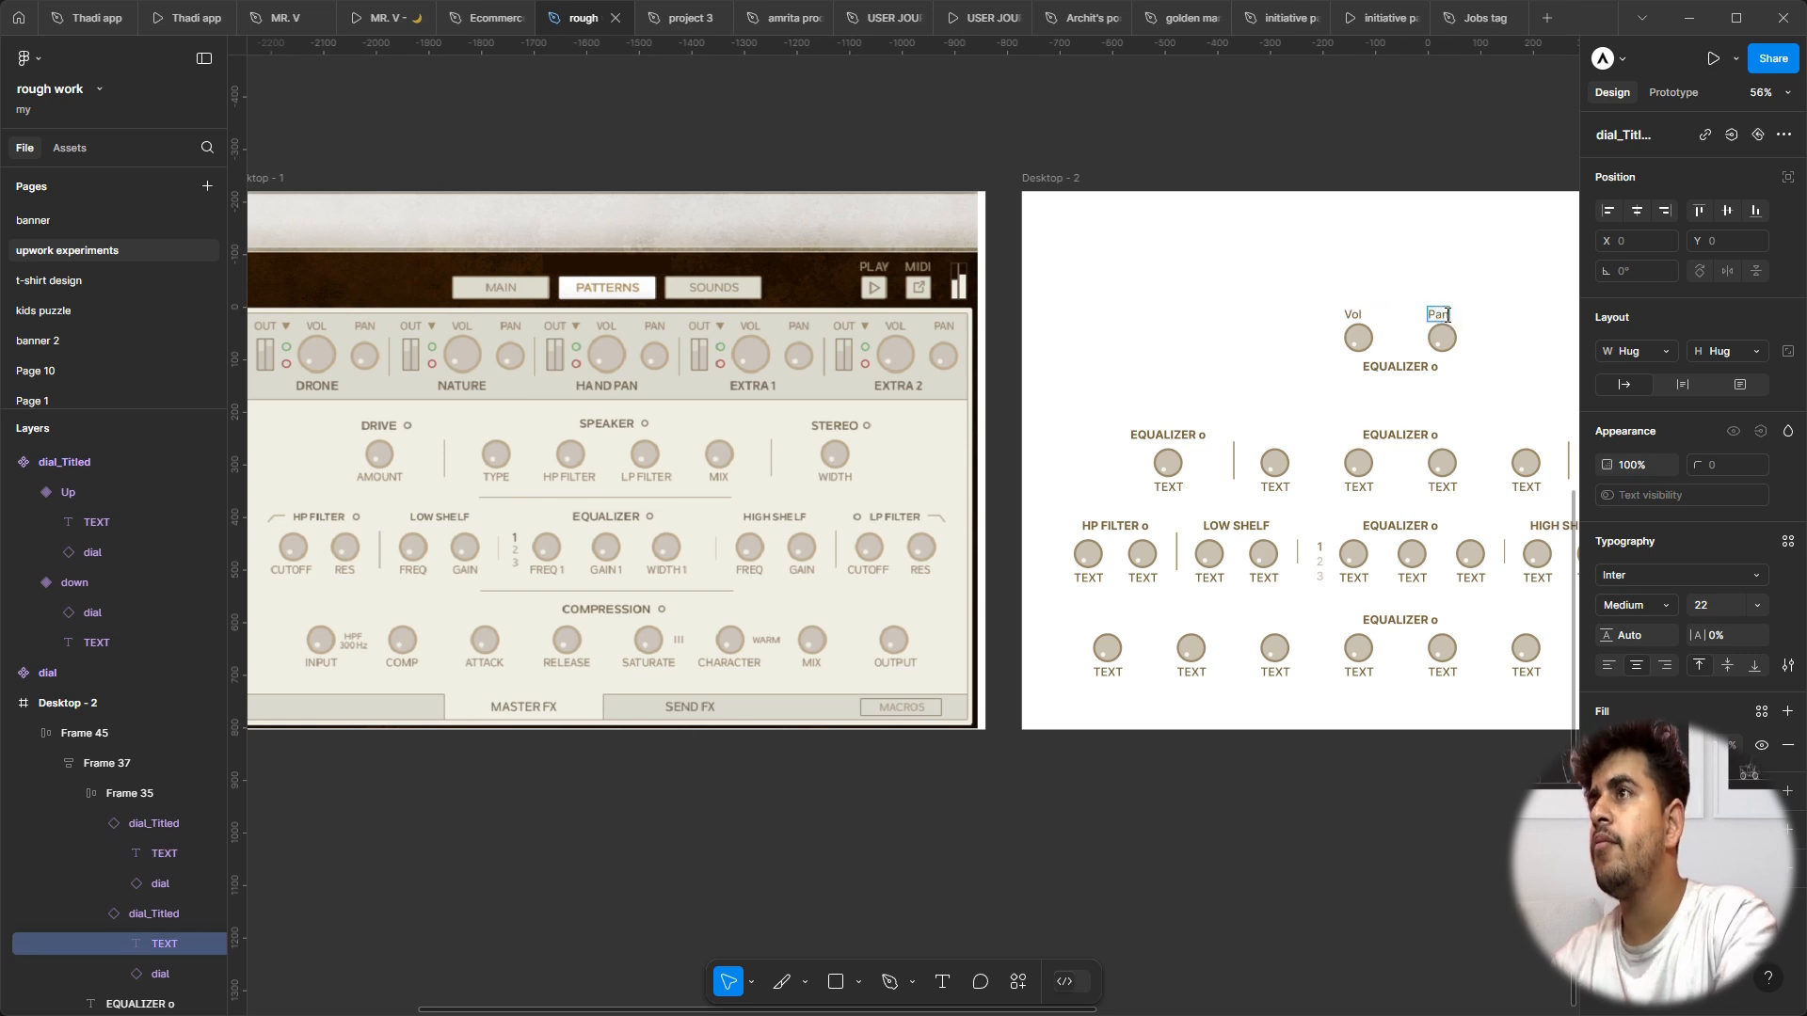
pyautogui.click(1439, 161)
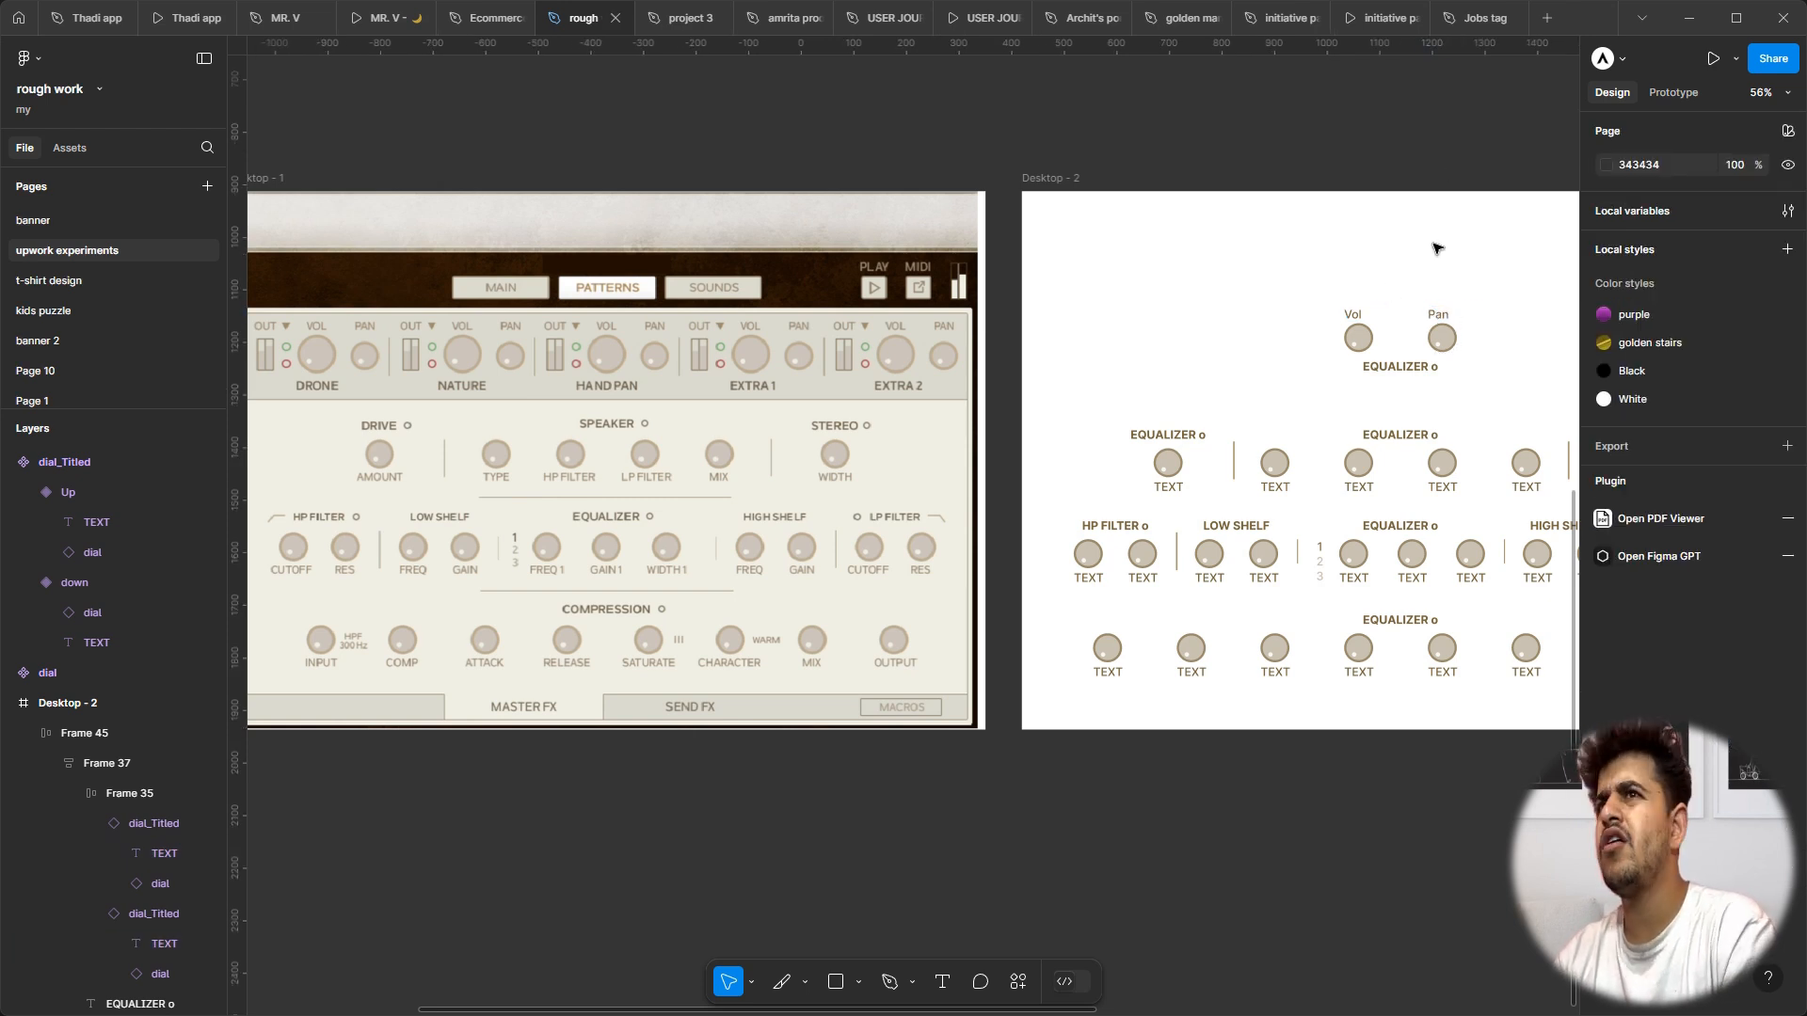
# Step: Set the auto layout alignment of both the down and Up variants of dial_Titled to top center
pyautogui.keyDown('ctrl'); pyautogui.click(1369, 325); pyautogui.keyUp('ctrl')
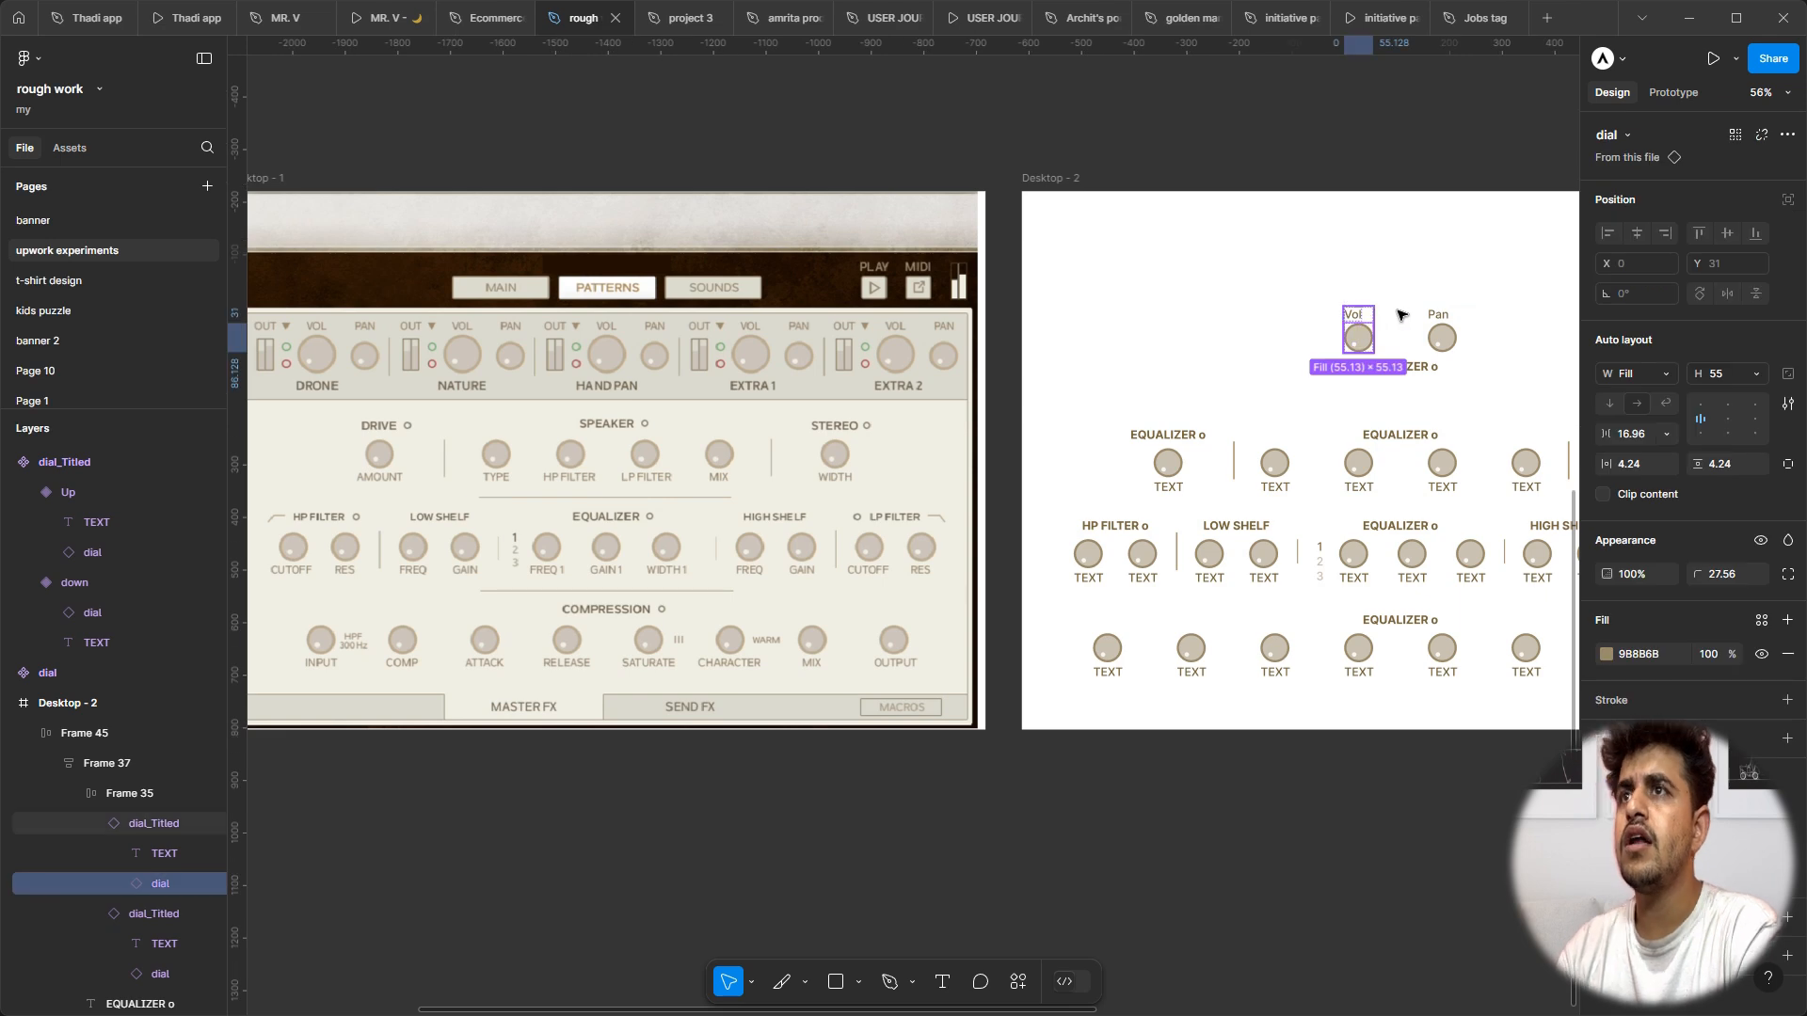
pyautogui.keyDown('ctrl'); pyautogui.click(1402, 318); pyautogui.keyUp('ctrl')
pyautogui.scroll(2, 1425, 284)
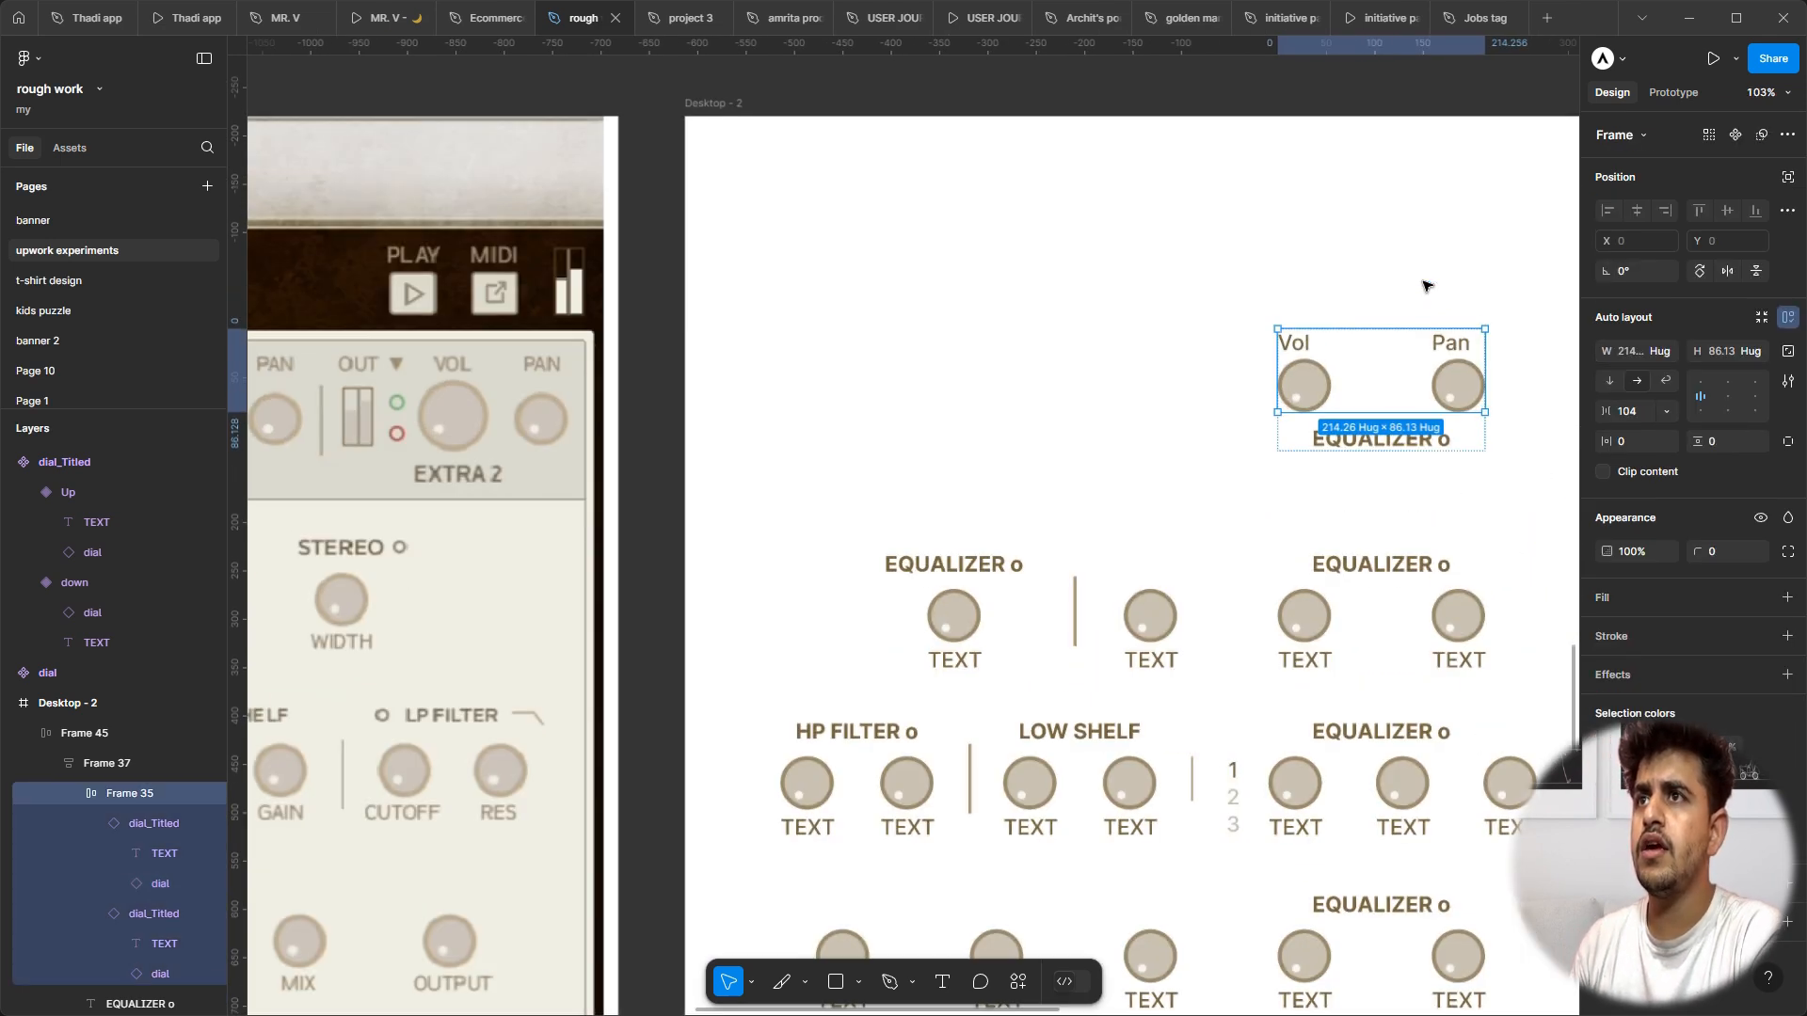
pyautogui.keyDown('ctrl'); pyautogui.click(1305, 662); pyautogui.keyUp('ctrl')
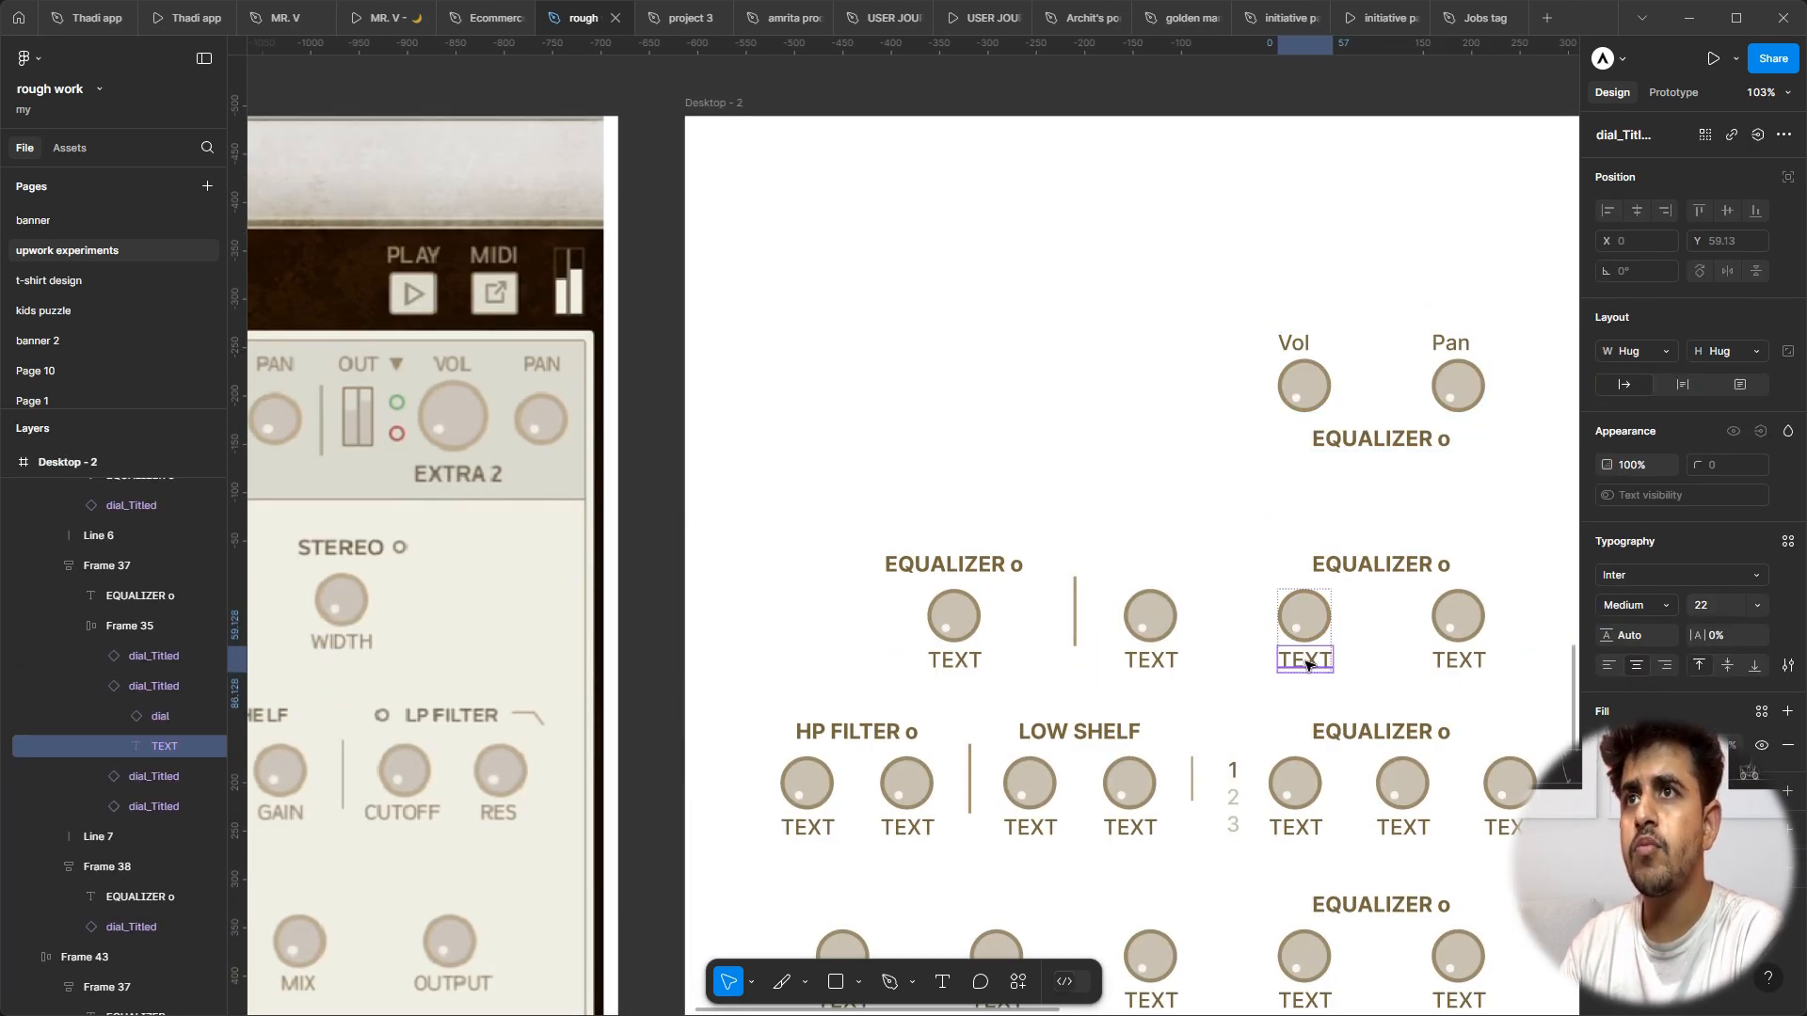
pyautogui.keyDown('ctrl'); pyautogui.click(1291, 343); pyautogui.keyUp('ctrl')
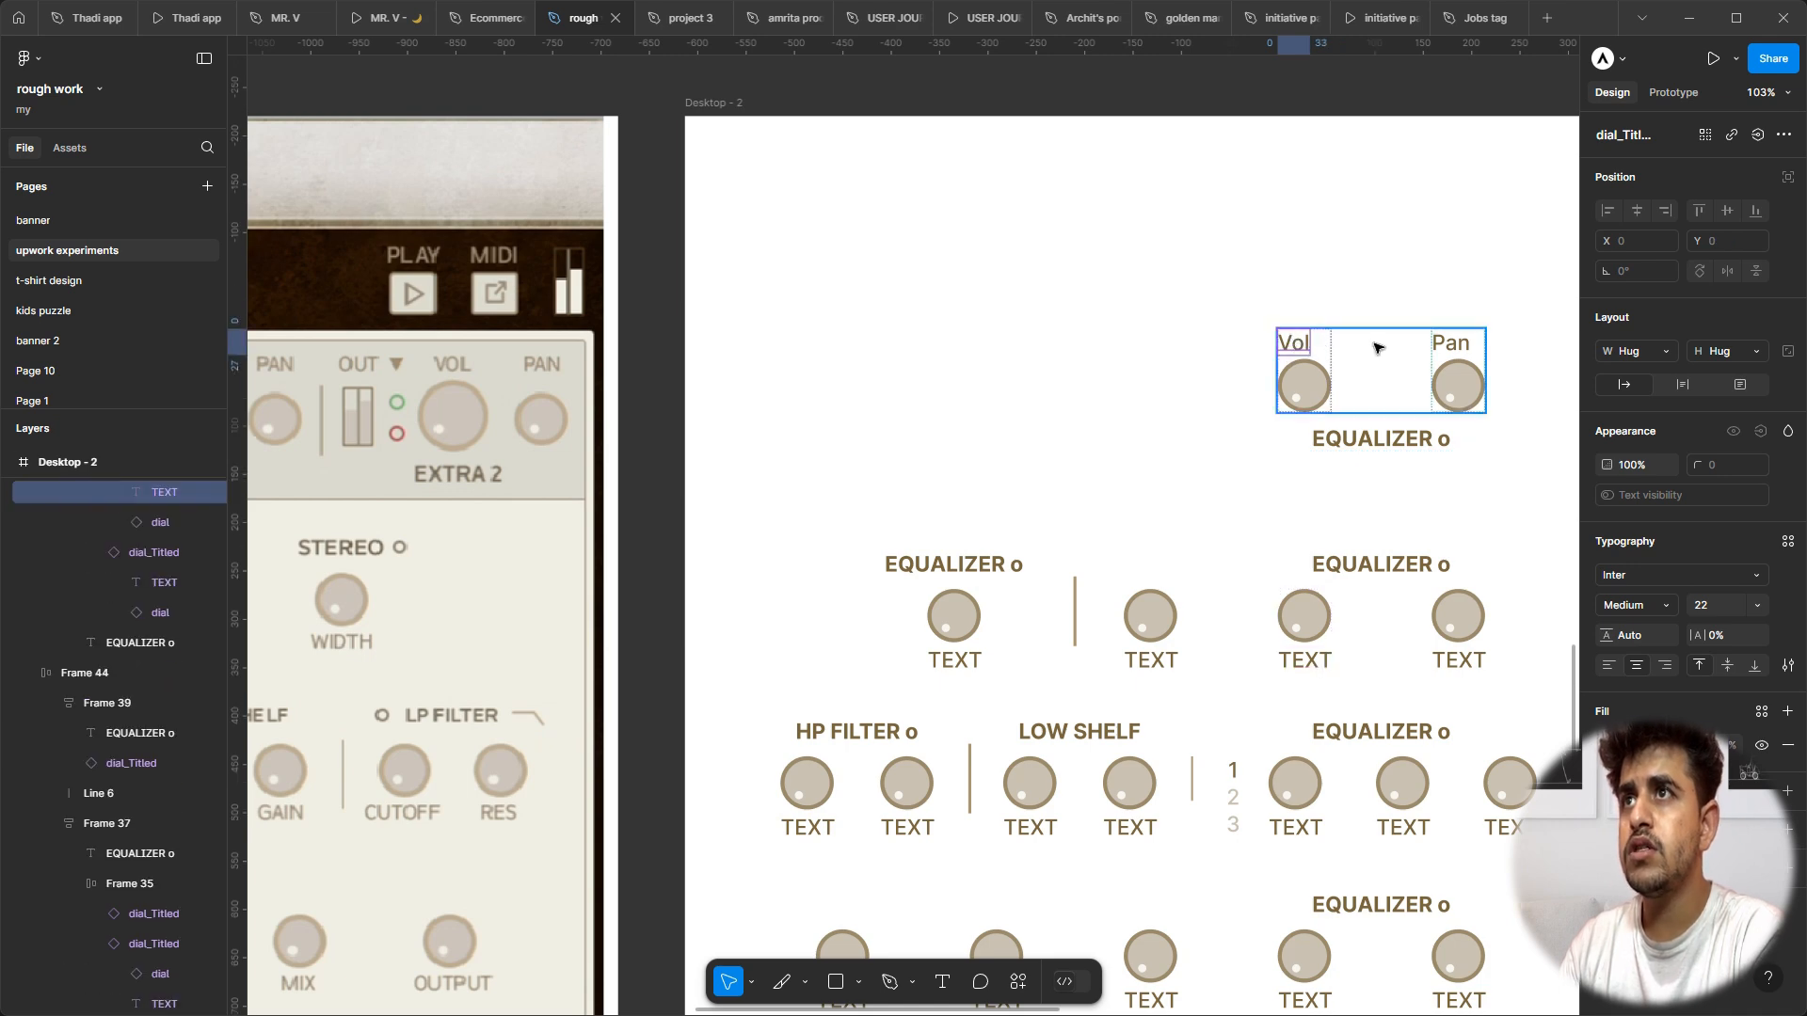
pyautogui.click(1326, 356)
pyautogui.scroll(-5, 1355, 365)
pyautogui.hscroll(-6, 1371, 367)
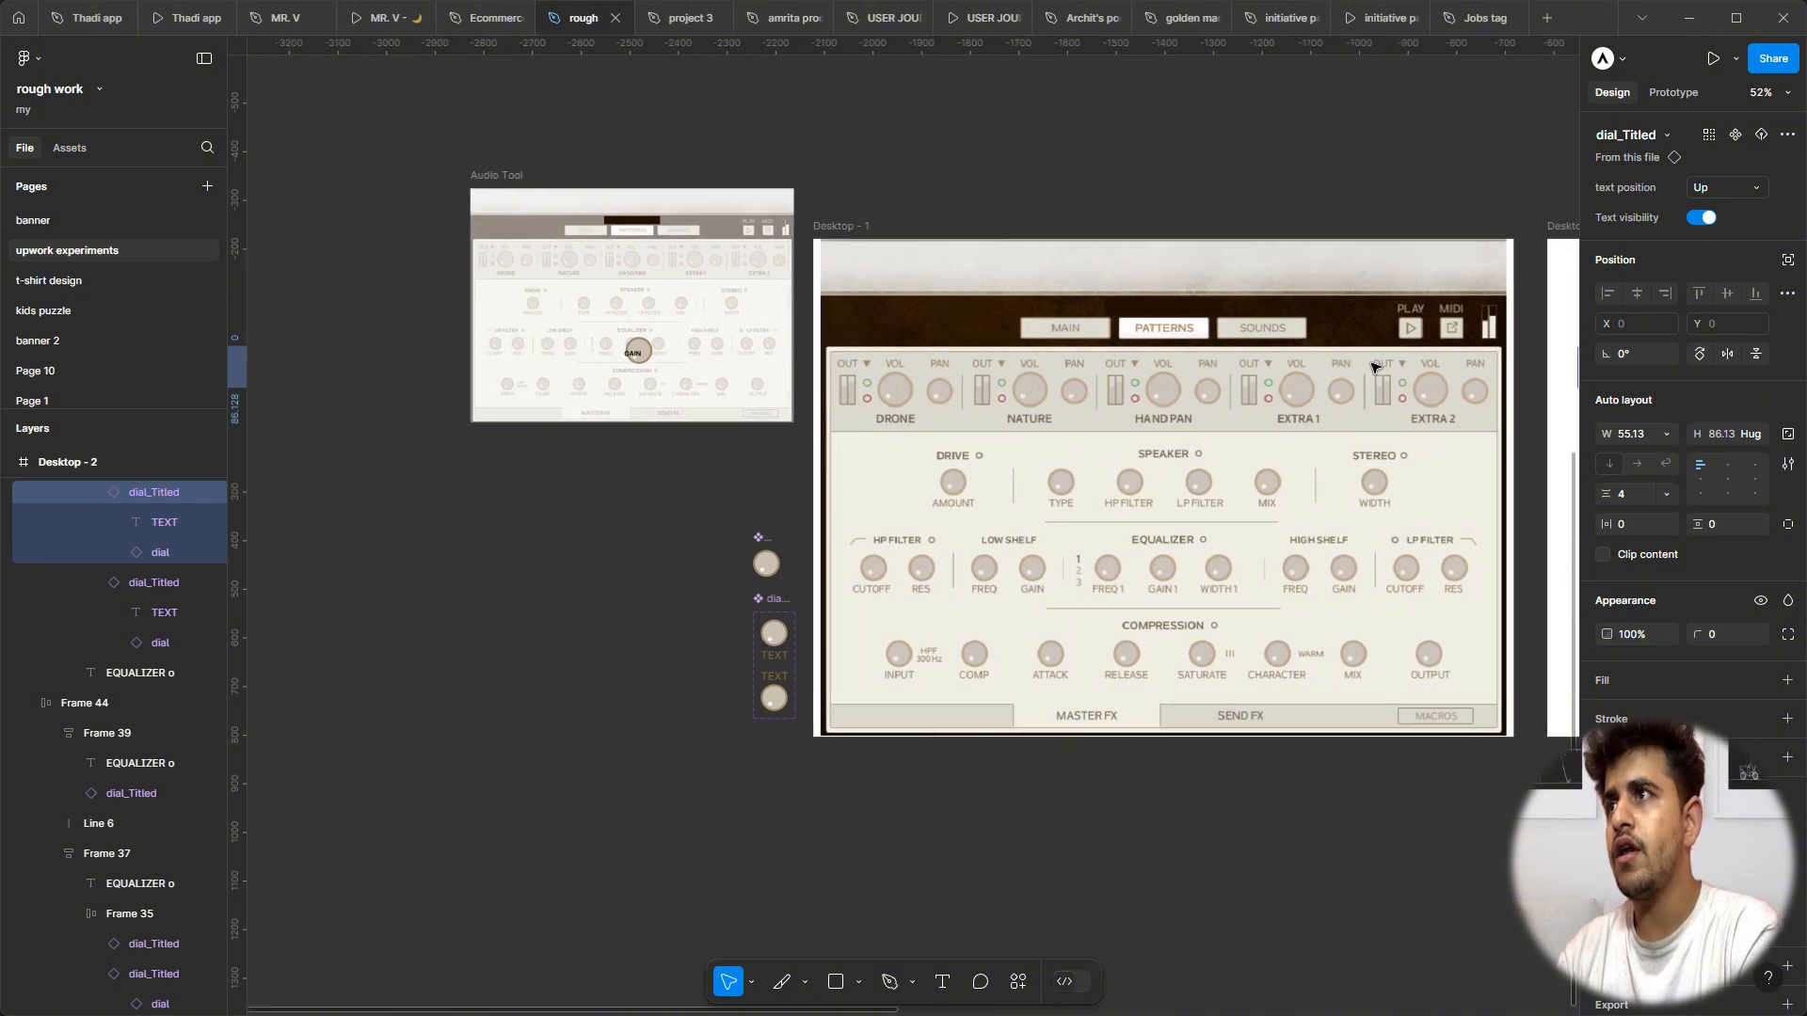
pyautogui.keyDown('ctrl'); pyautogui.scroll(5, 1129, 687); pyautogui.keyUp('ctrl')
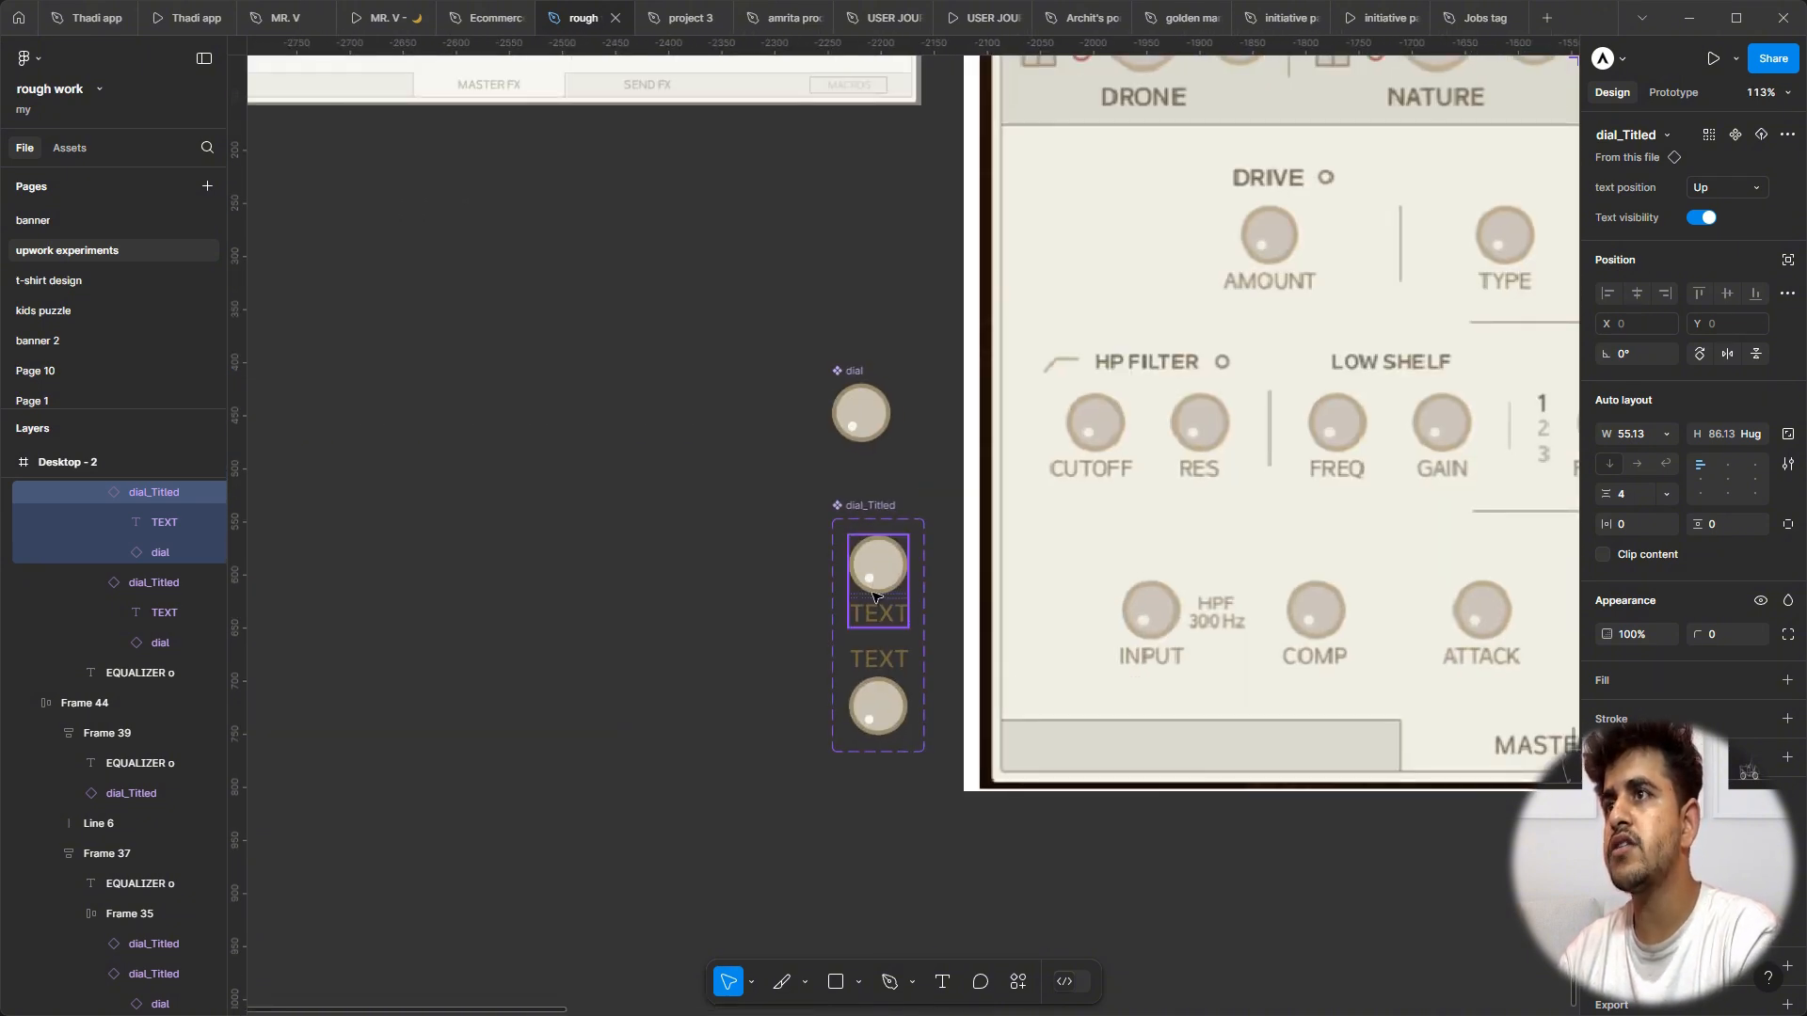
pyautogui.click(871, 590)
pyautogui.keyDown('shift'); pyautogui.click(887, 688); pyautogui.keyUp('shift')
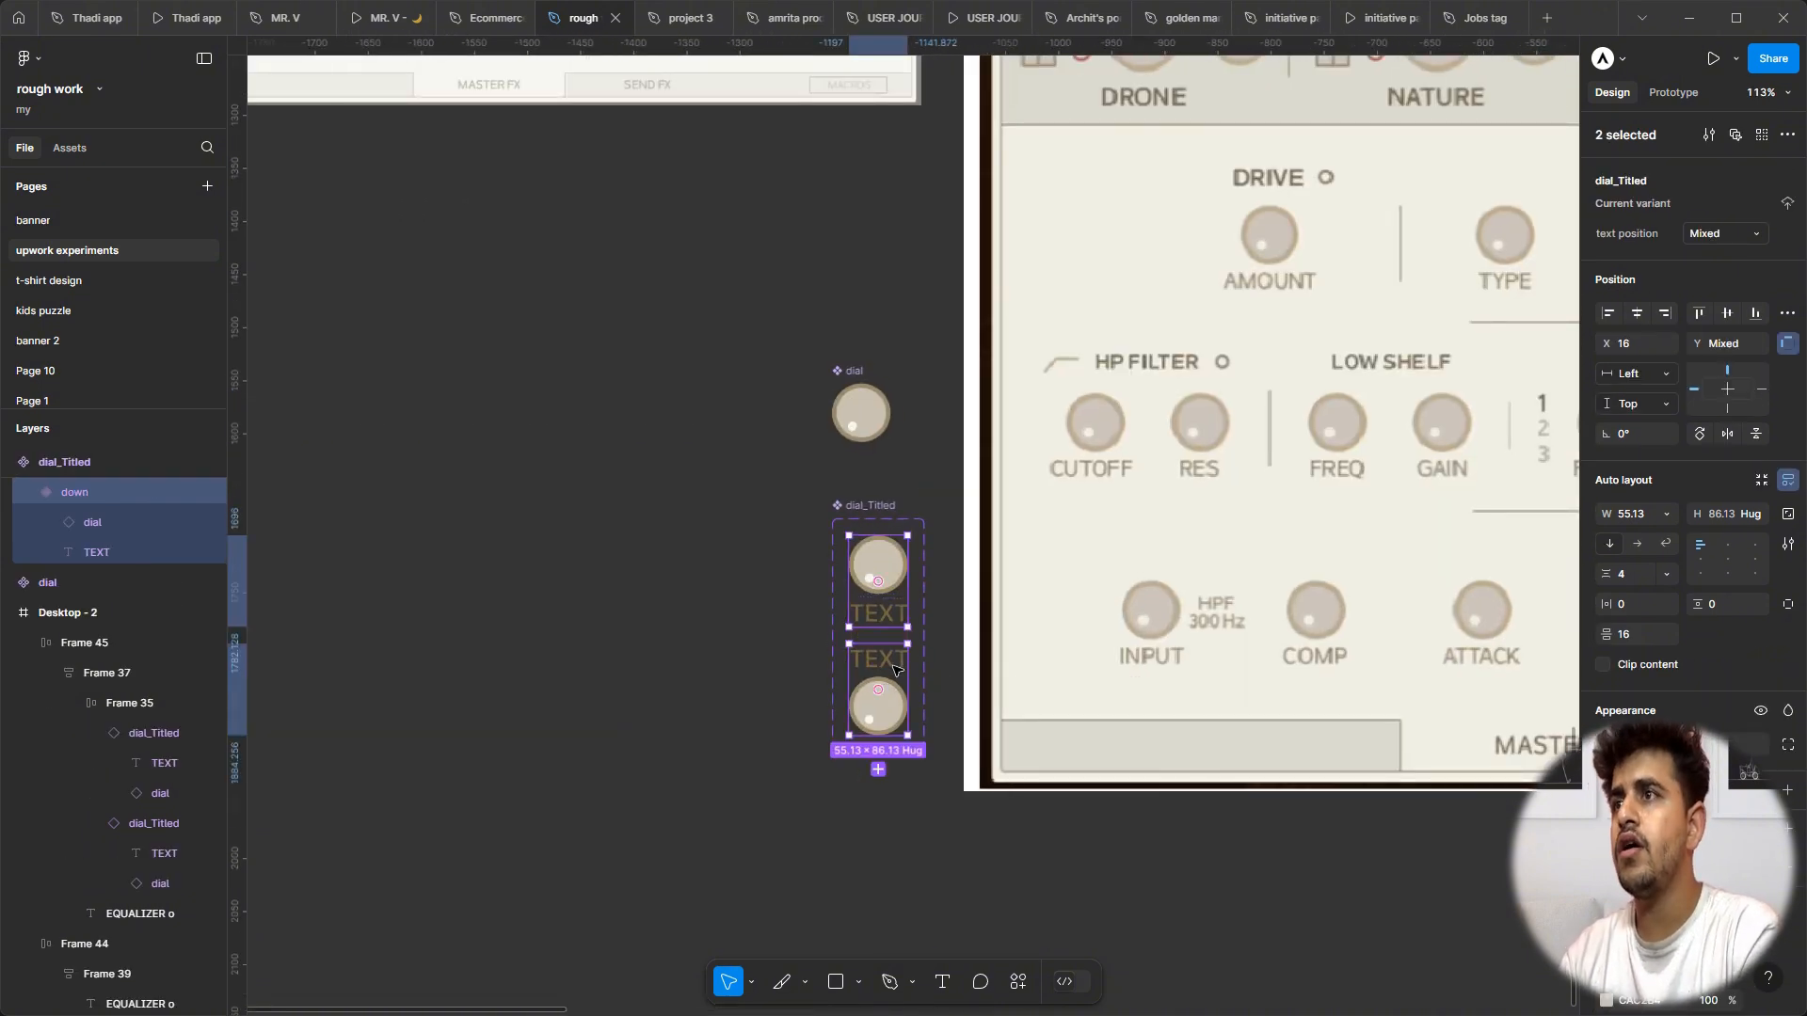
pyautogui.click(1728, 546)
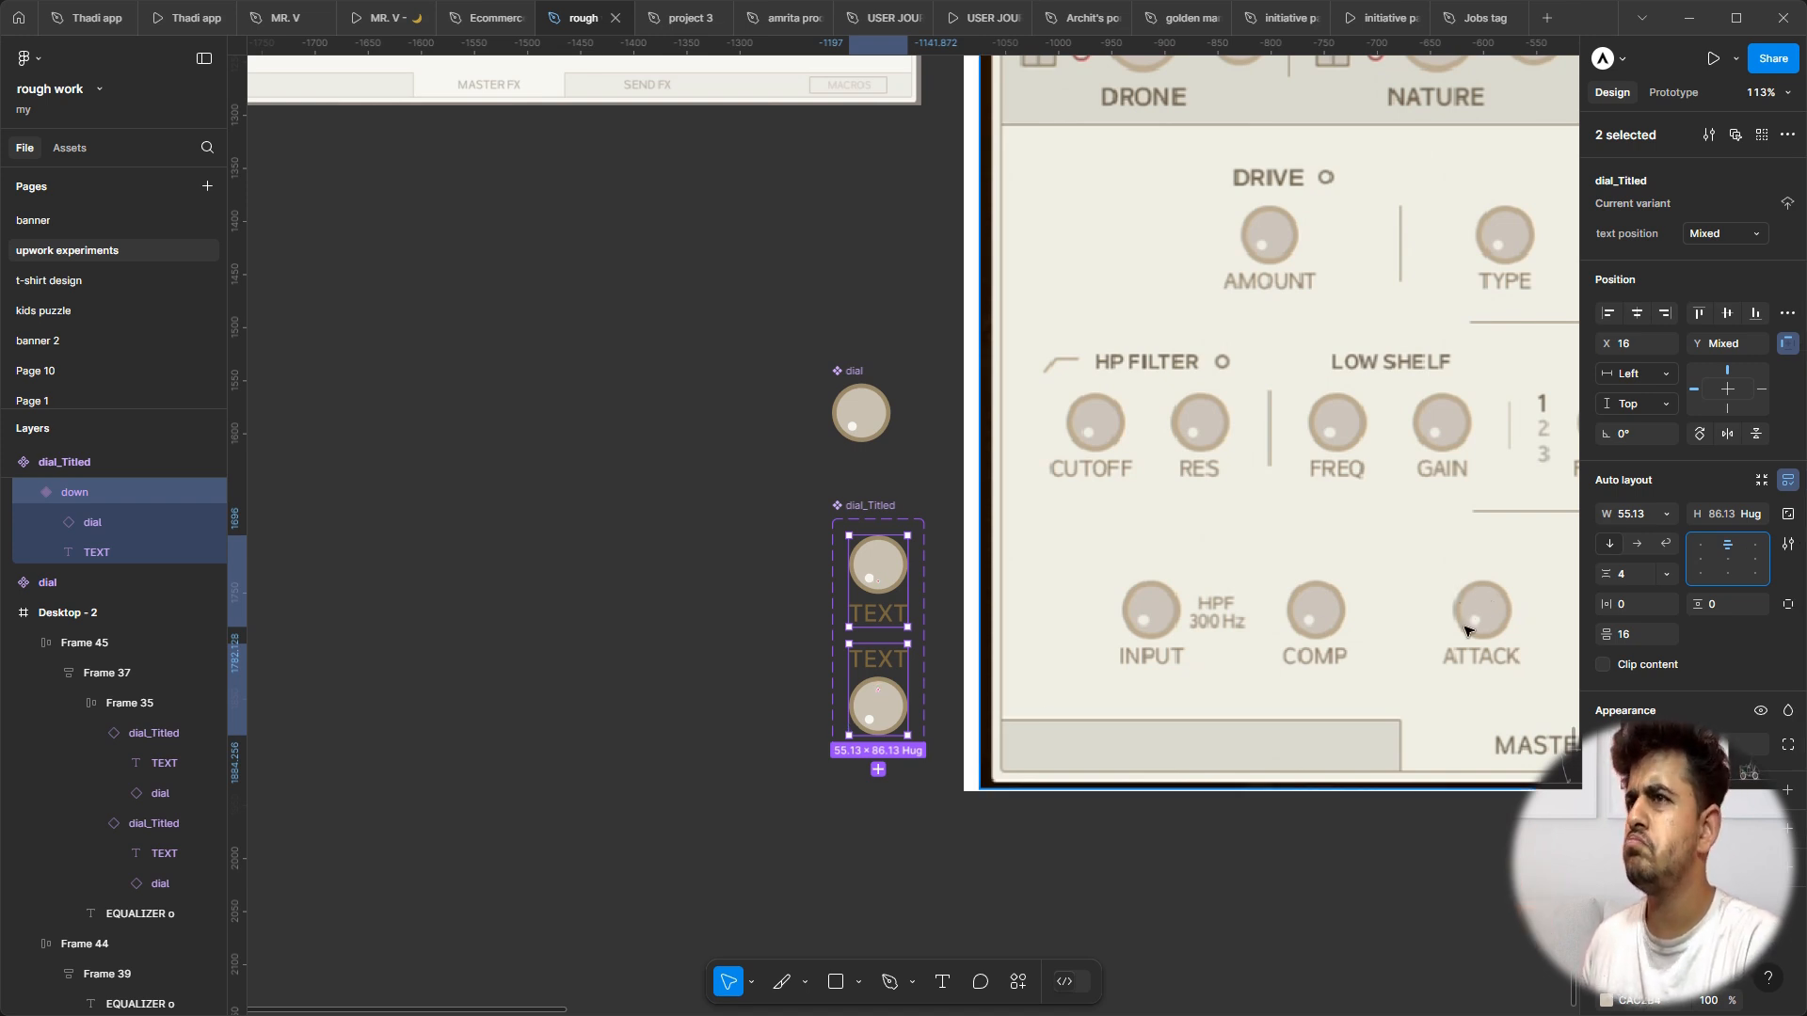
# Step: Compare the Vol and Pan dials in Desktop - 2's top row with the channel strips of the reference interface
pyautogui.scroll(-6, 1483, 613)
pyautogui.scroll(3, 1421, 534)
pyautogui.hscroll(1, 1421, 534)
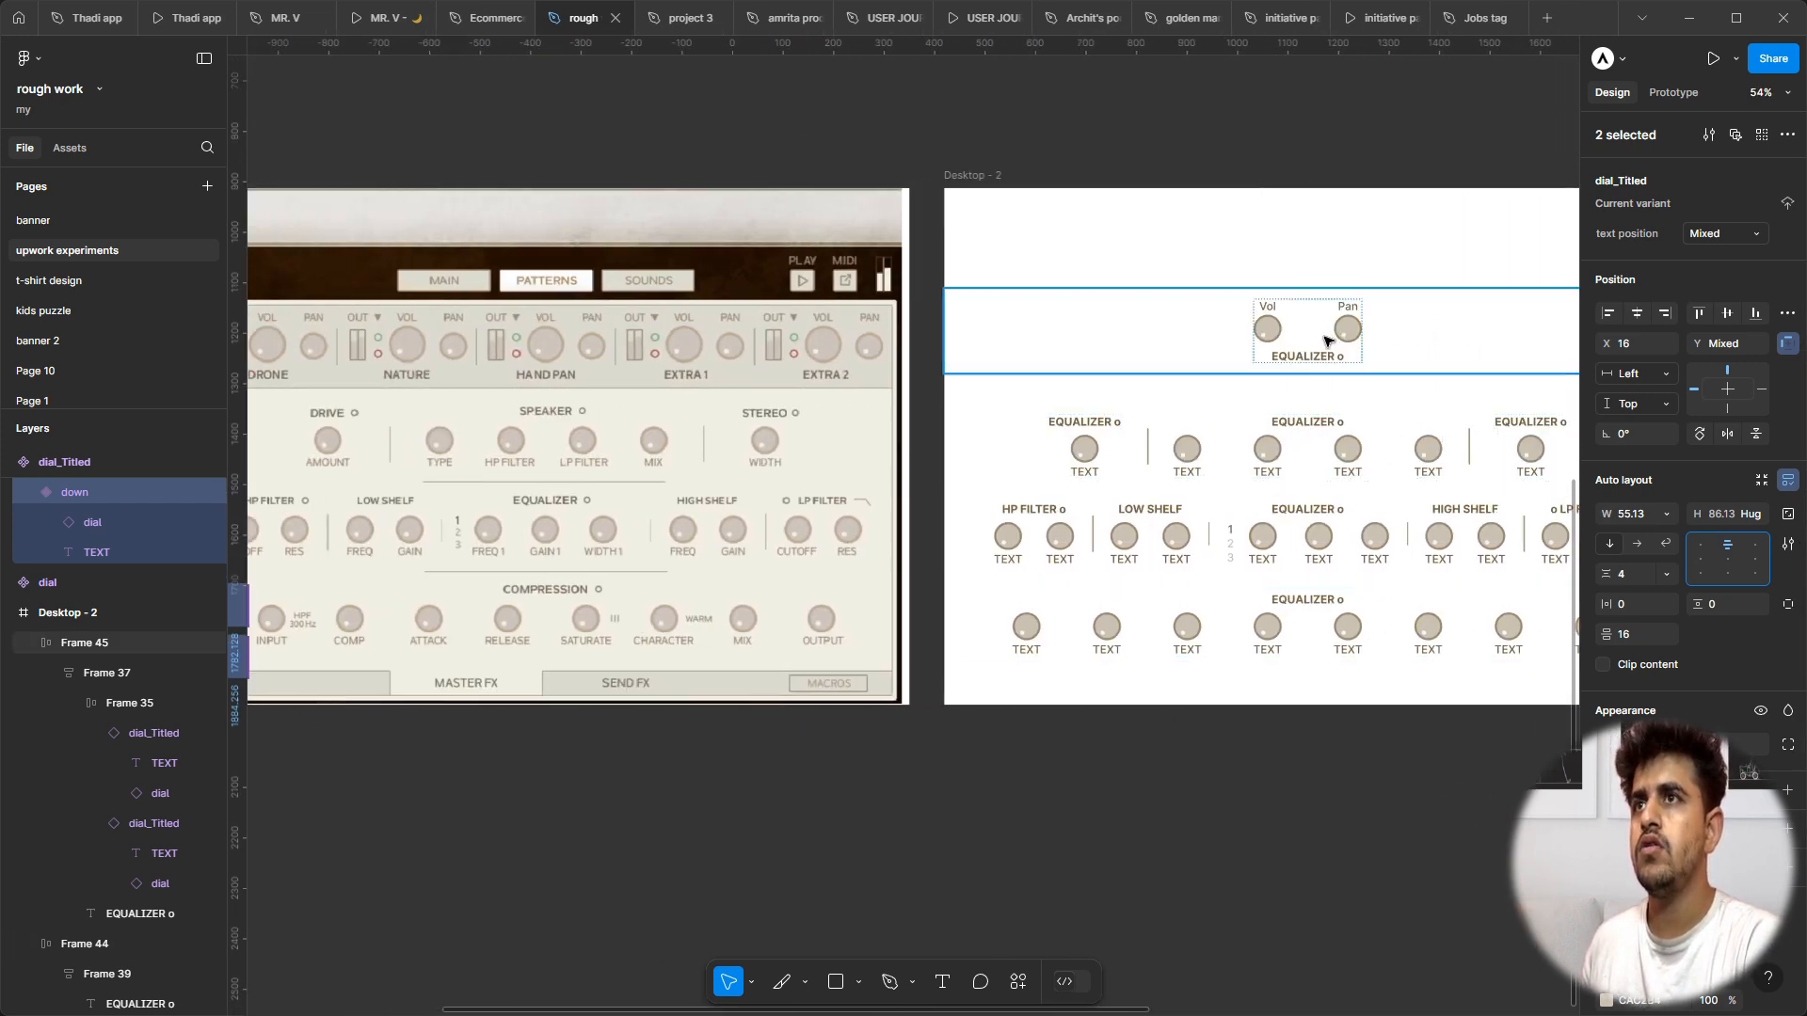
pyautogui.hscroll(-2, 1275, 356)
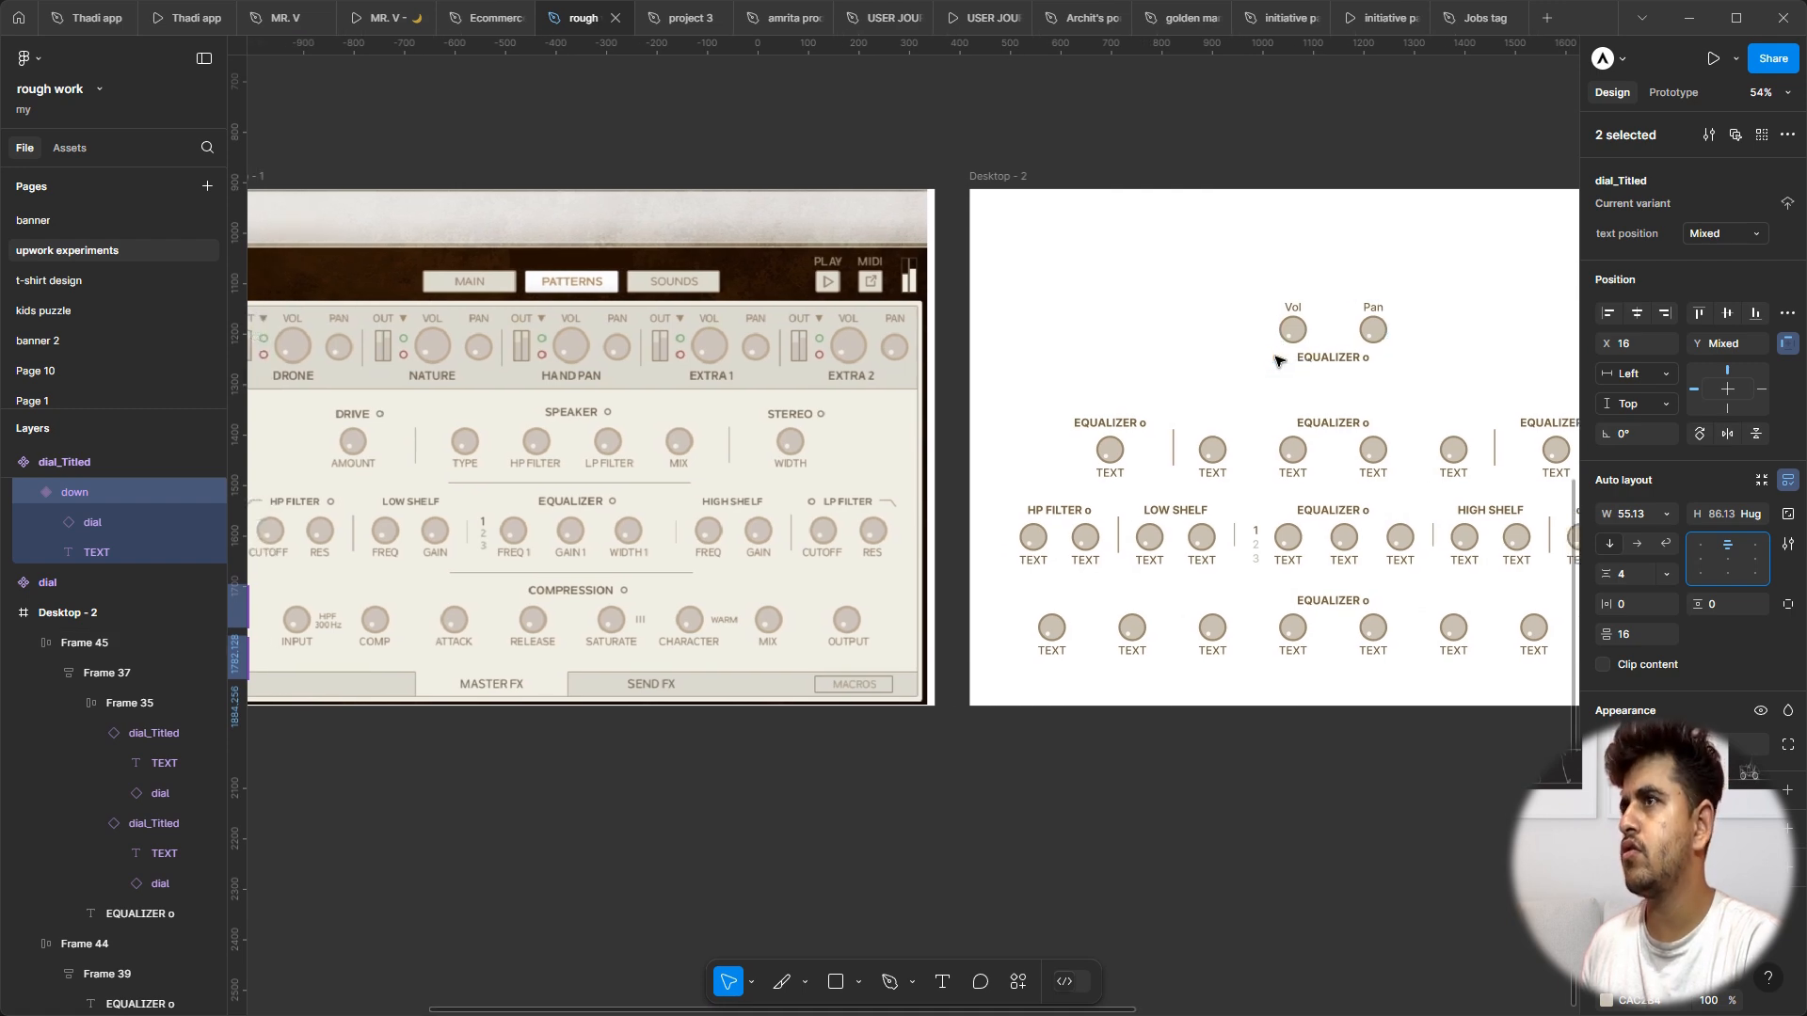
pyautogui.scroll(3, 1280, 320)
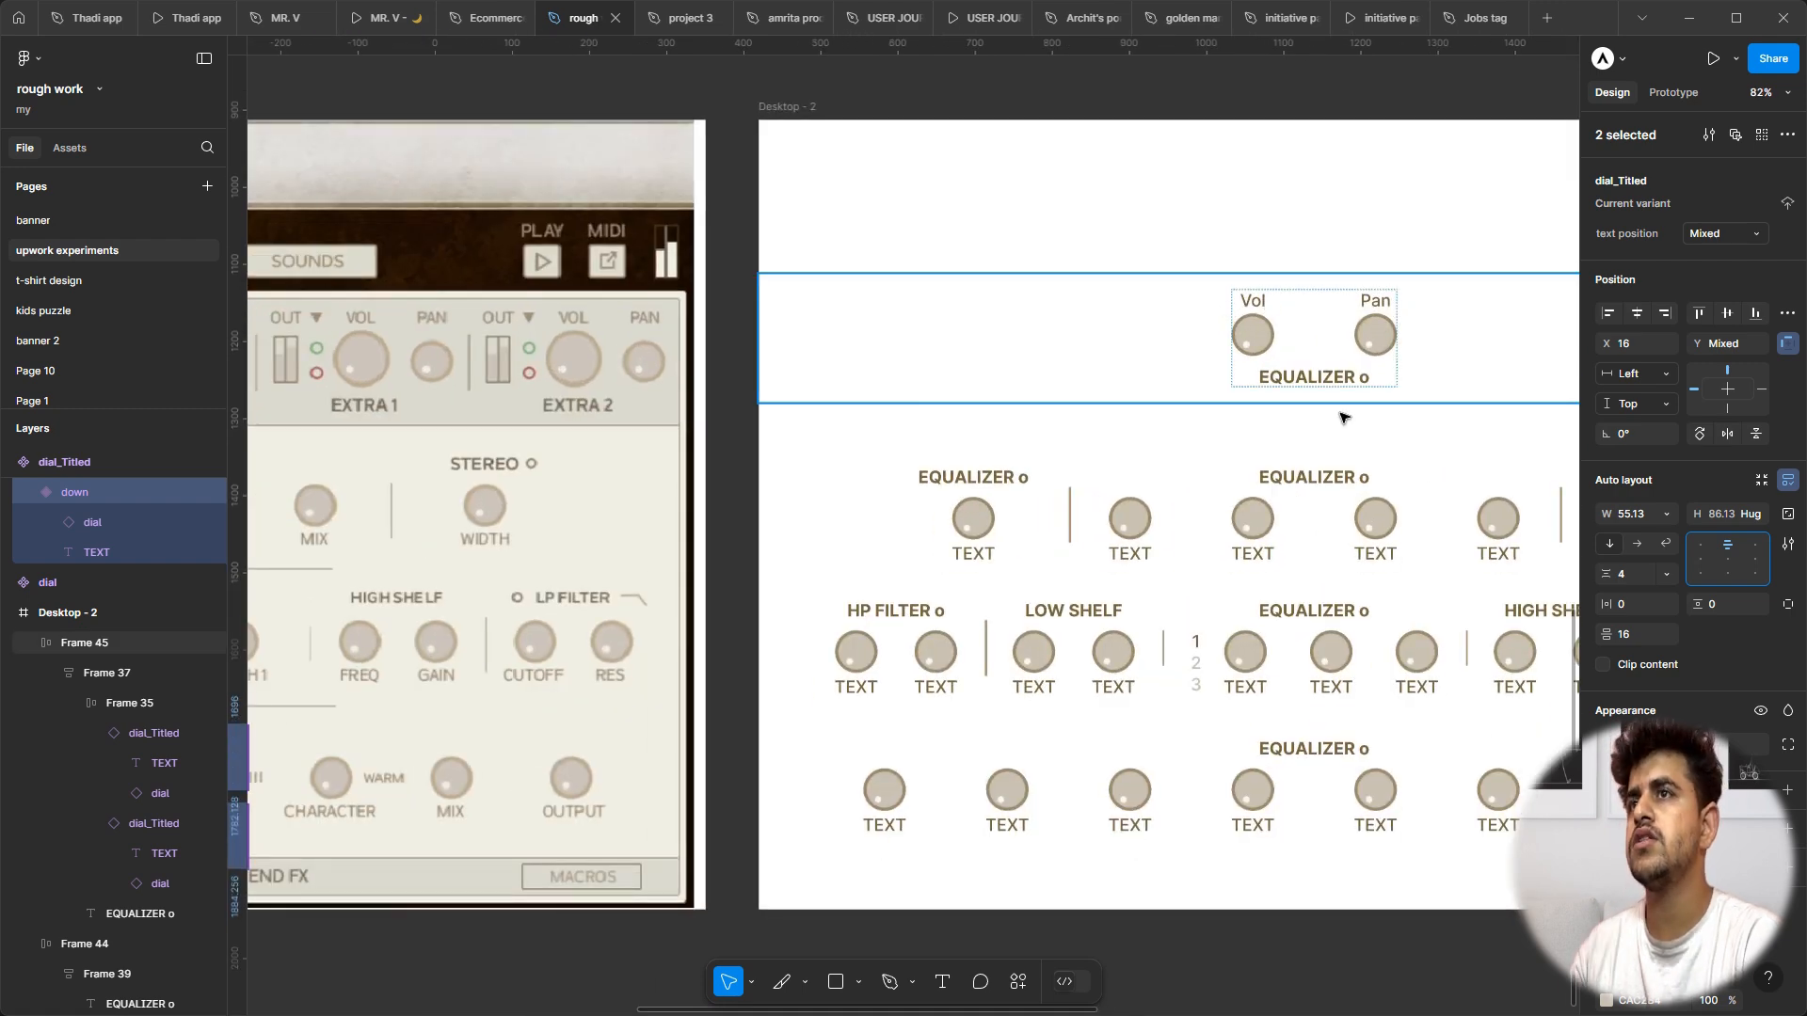
pyautogui.scroll(-4, 1355, 433)
pyautogui.scroll(3, 1351, 439)
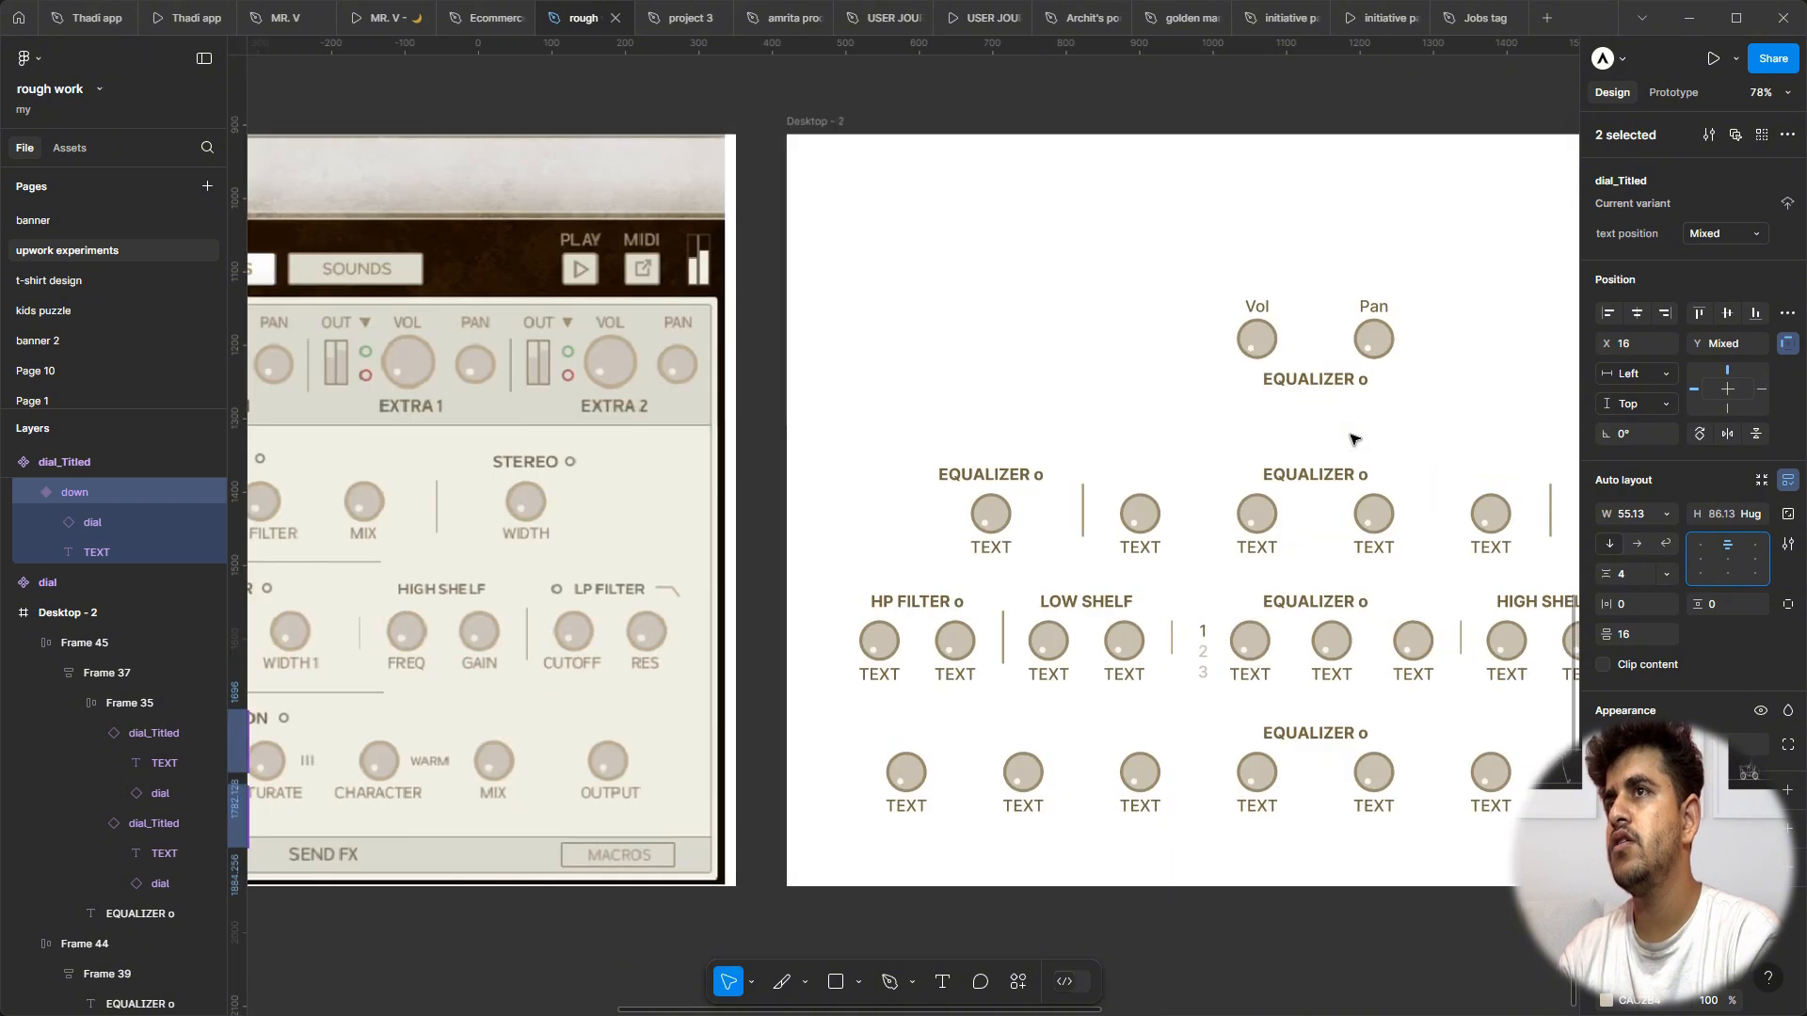
pyautogui.hscroll(-3, 1189, 371)
pyautogui.hscroll(-1, 1191, 377)
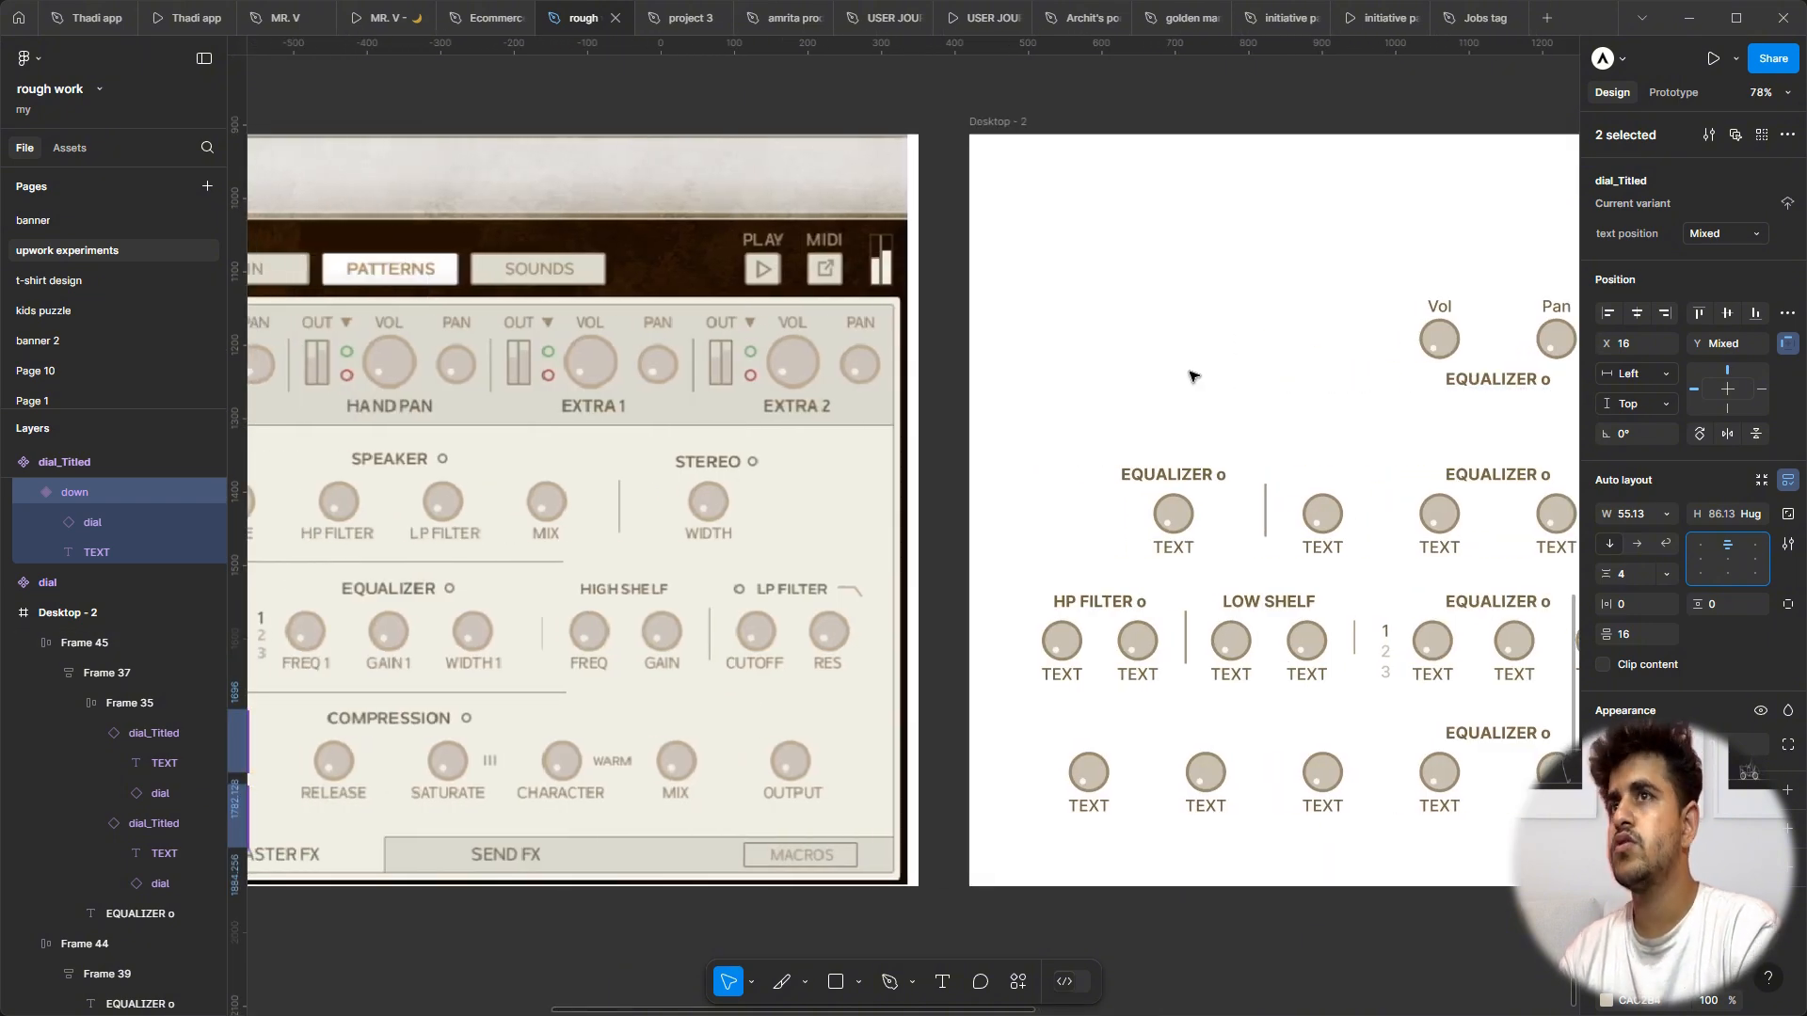
# Step: Duplicate the Vol dial in Desktop - 2's top row and change the copy's label to "Out"
pyautogui.click(1447, 339)
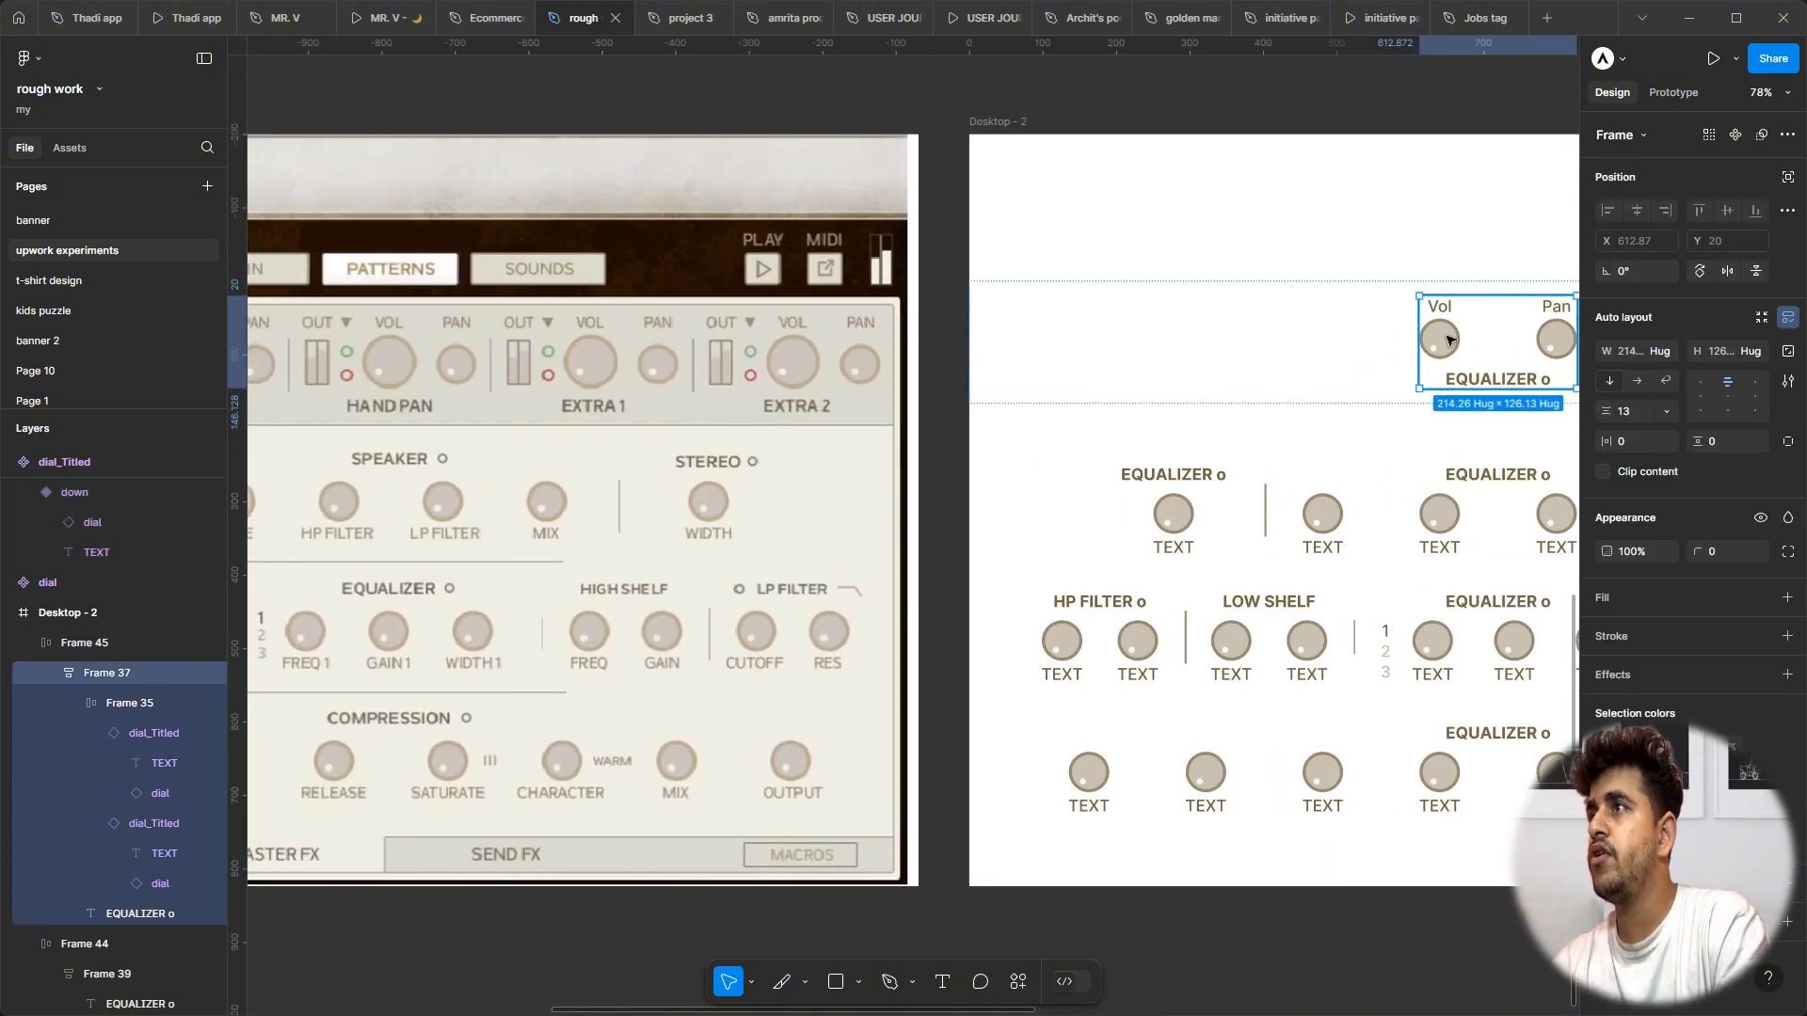
pyautogui.doubleClick(1447, 339)
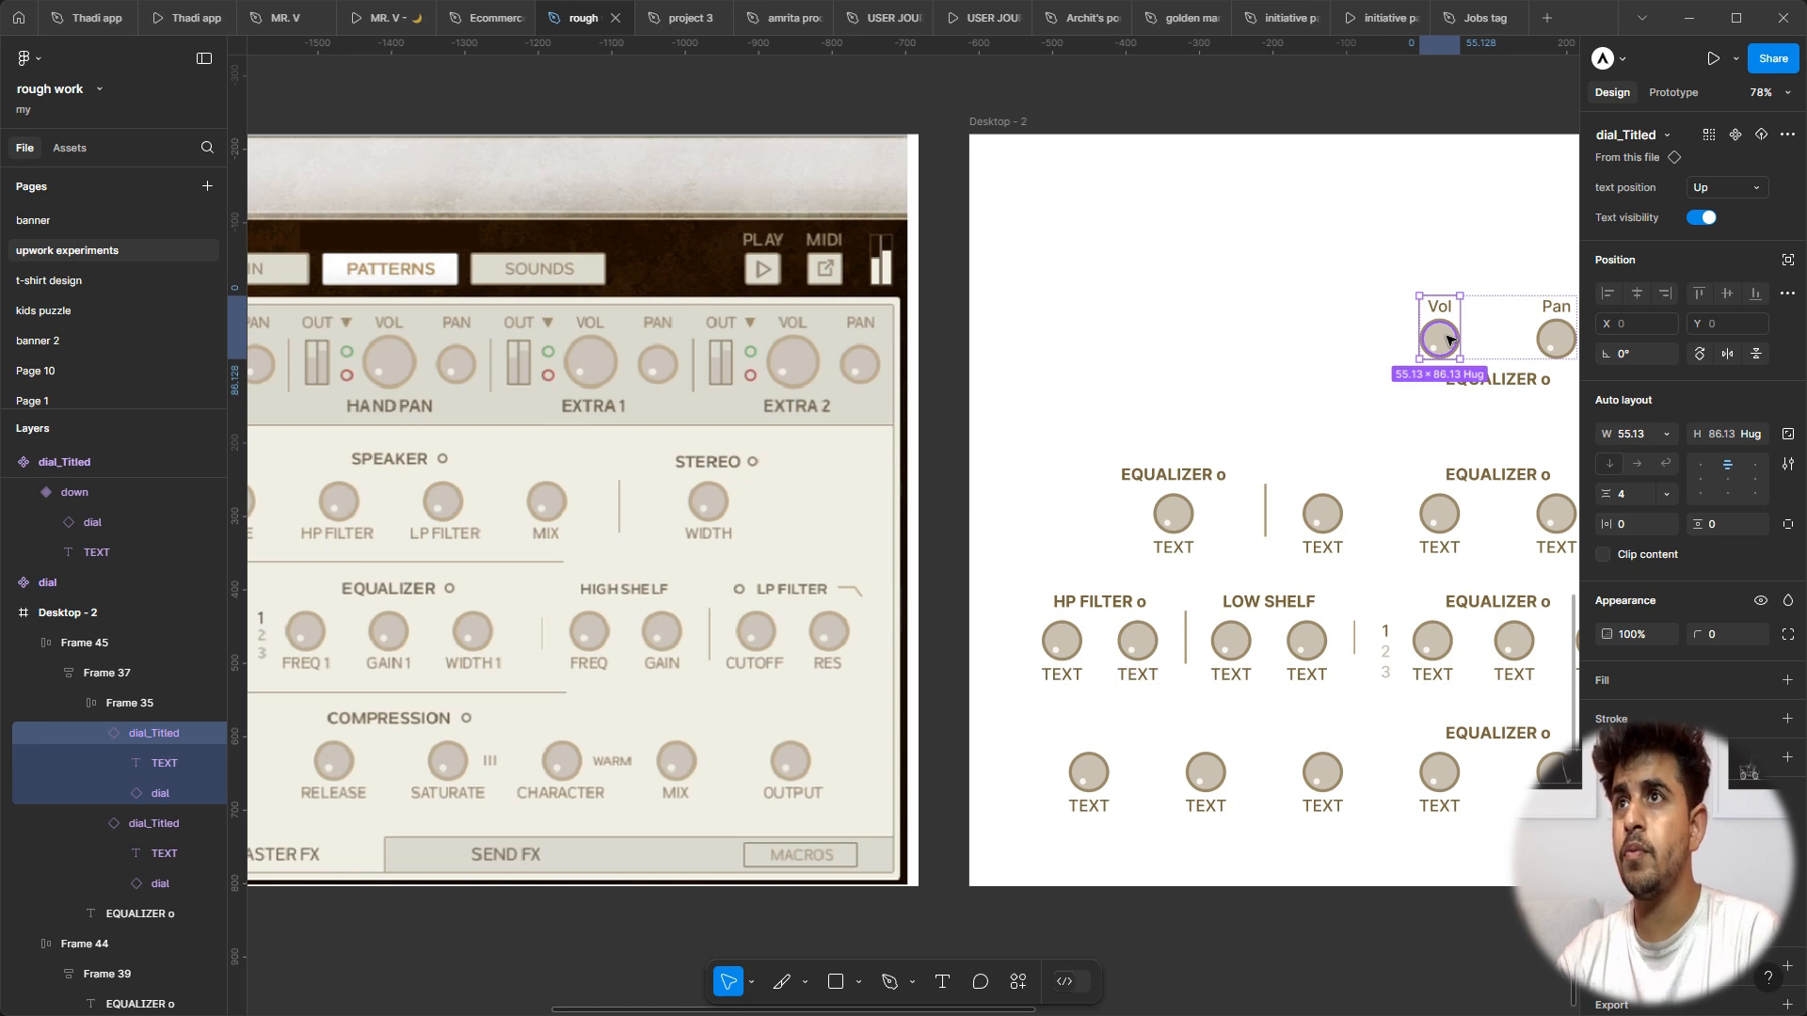
pyautogui.hotkey('ctrl', 'd')
pyautogui.hscroll(1, 1450, 341)
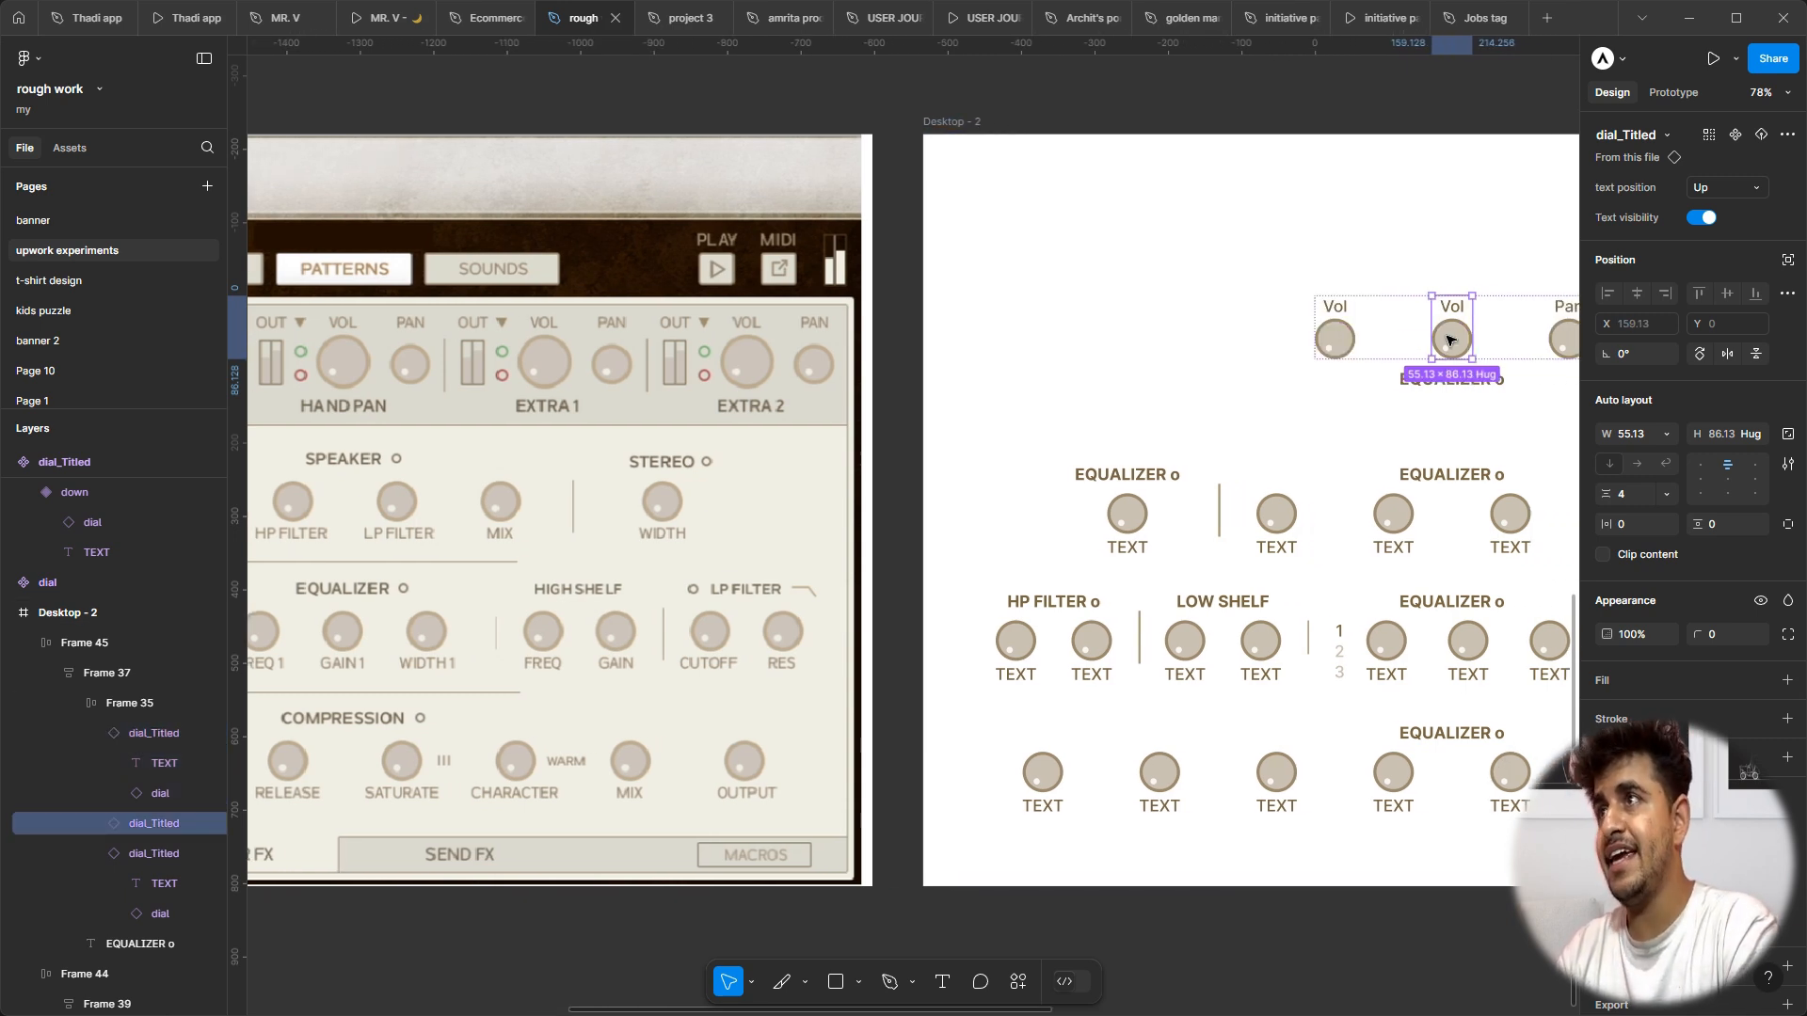
pyautogui.doubleClick(1455, 311)
pyautogui.doubleClick(1456, 312)
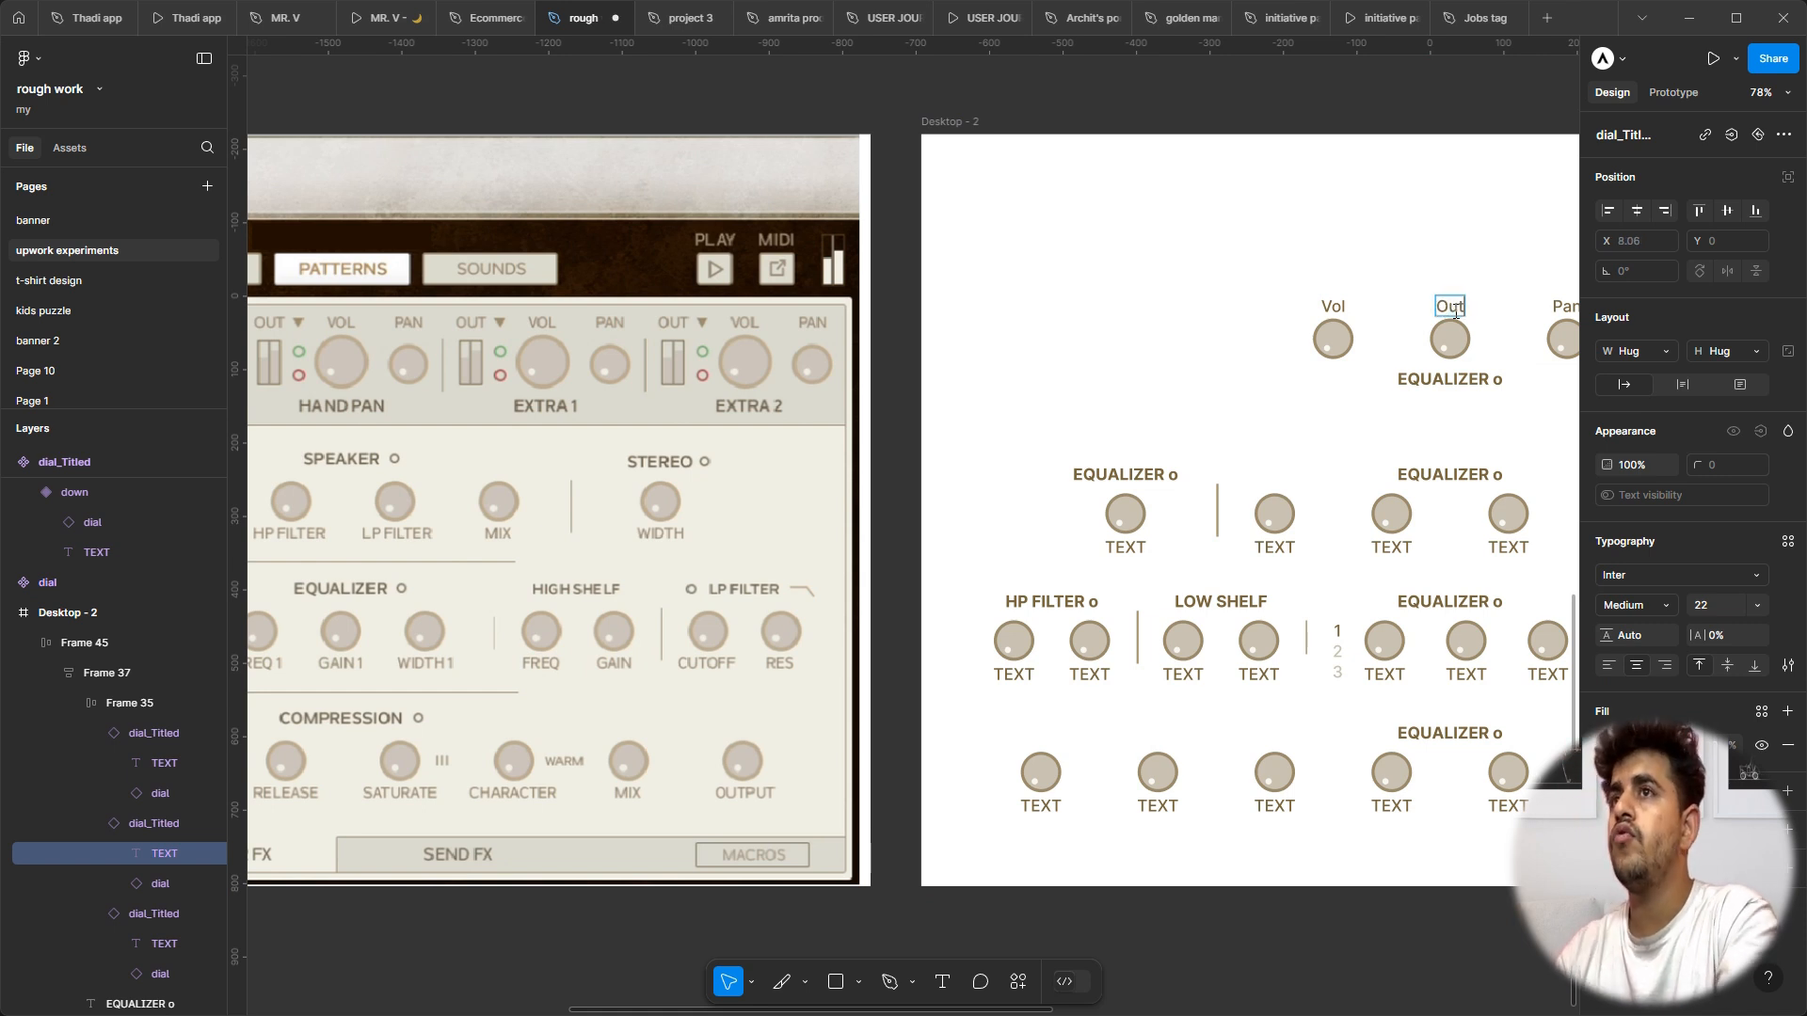
pyautogui.press('Escape')
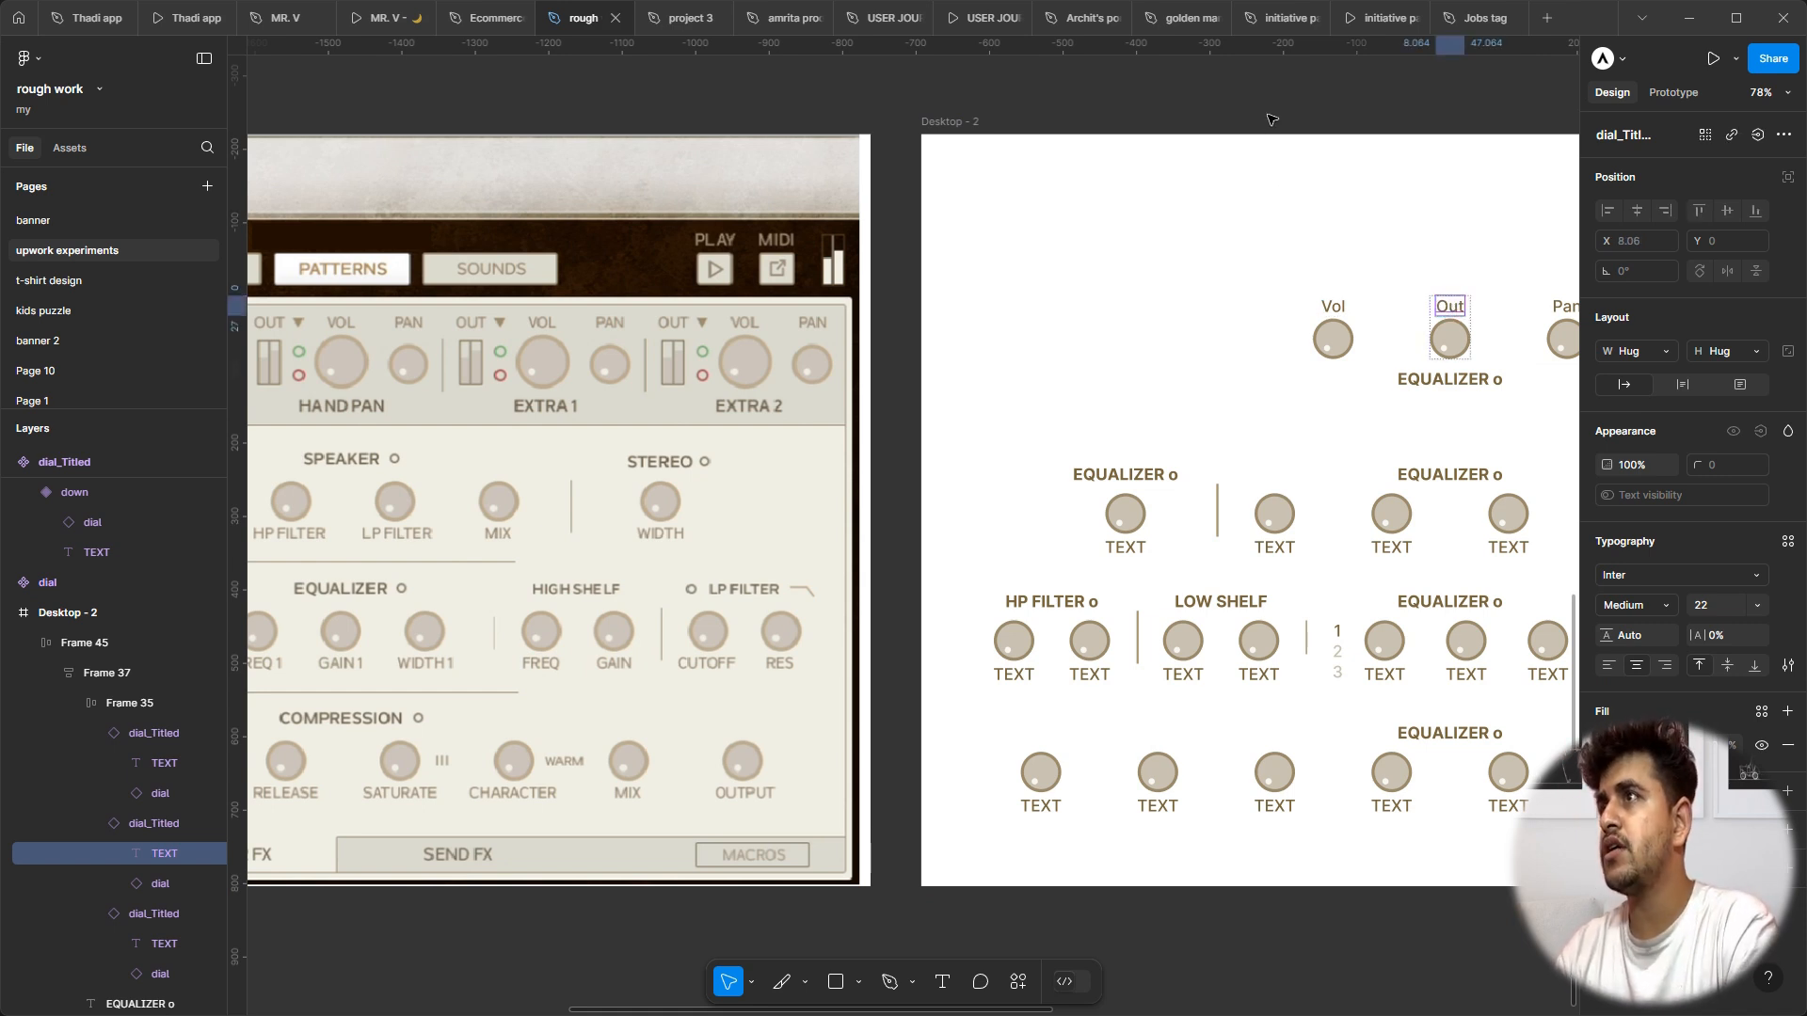
# Step: Examine the Out level meters in the reference interface's channel strips against the top row of Desktop - 2
pyautogui.hscroll(-2, 1271, 119)
pyautogui.hscroll(11, 1271, 119)
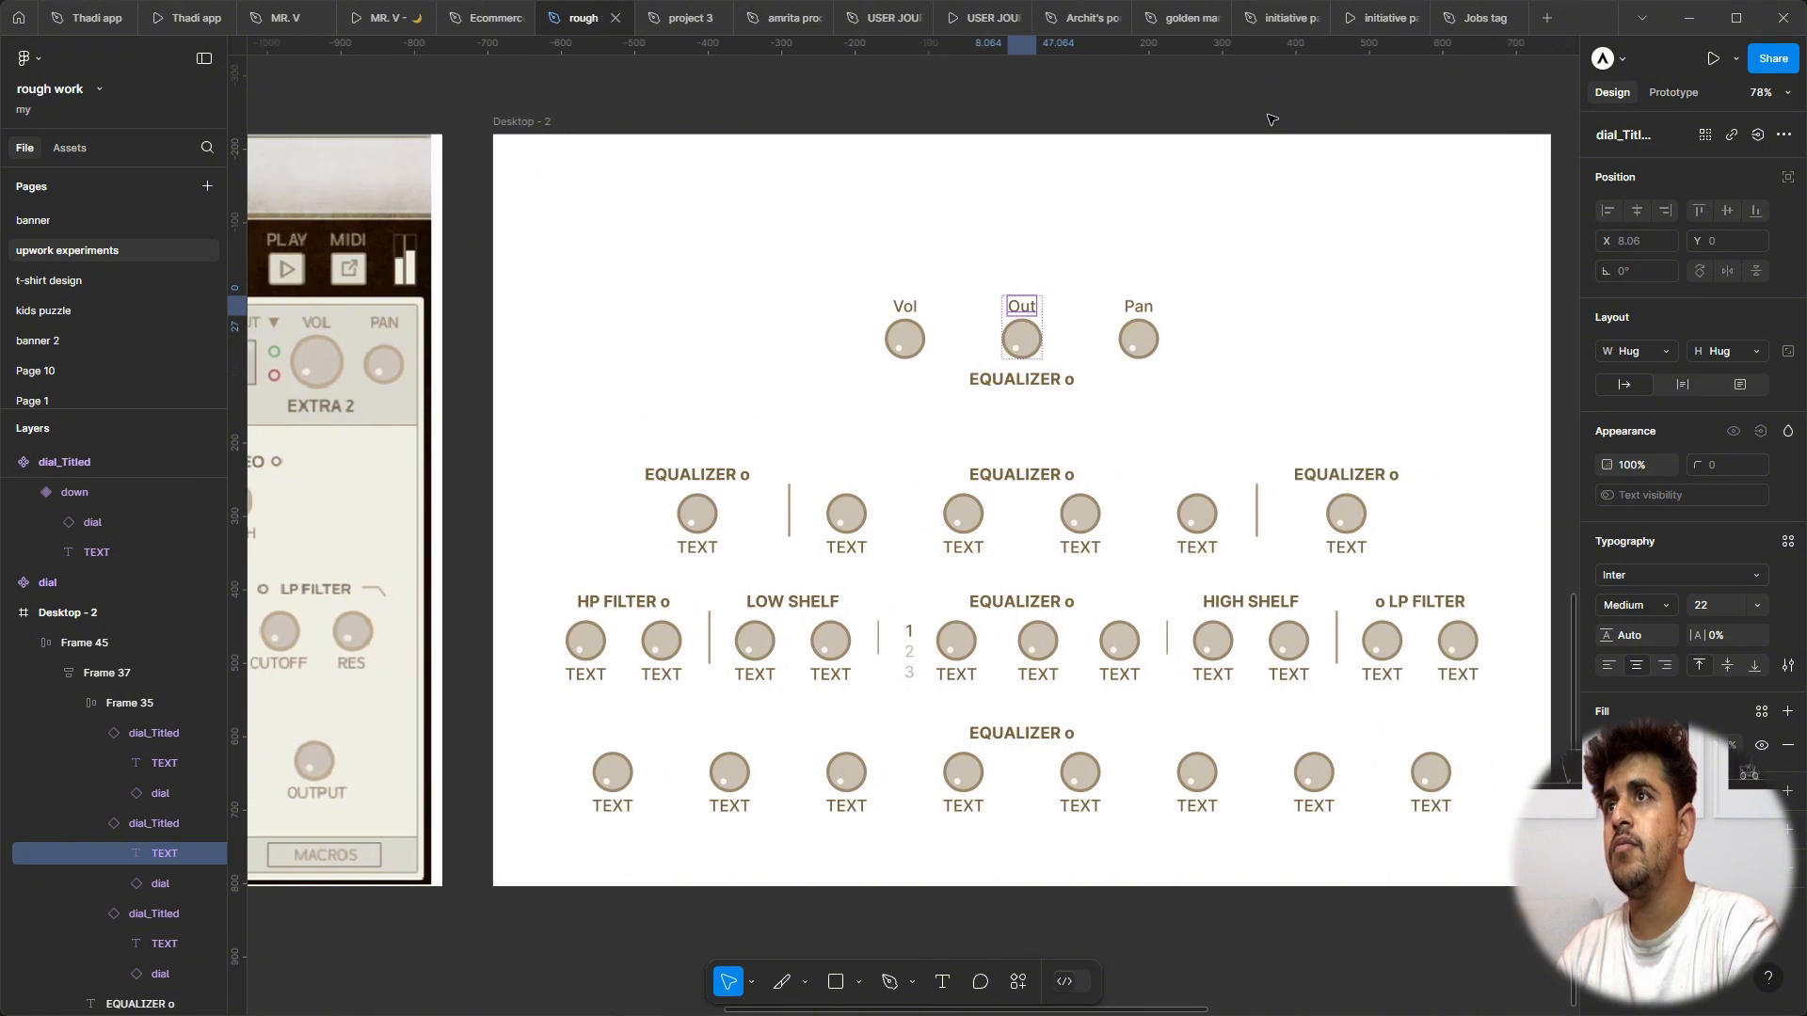
pyautogui.hscroll(6, 1271, 119)
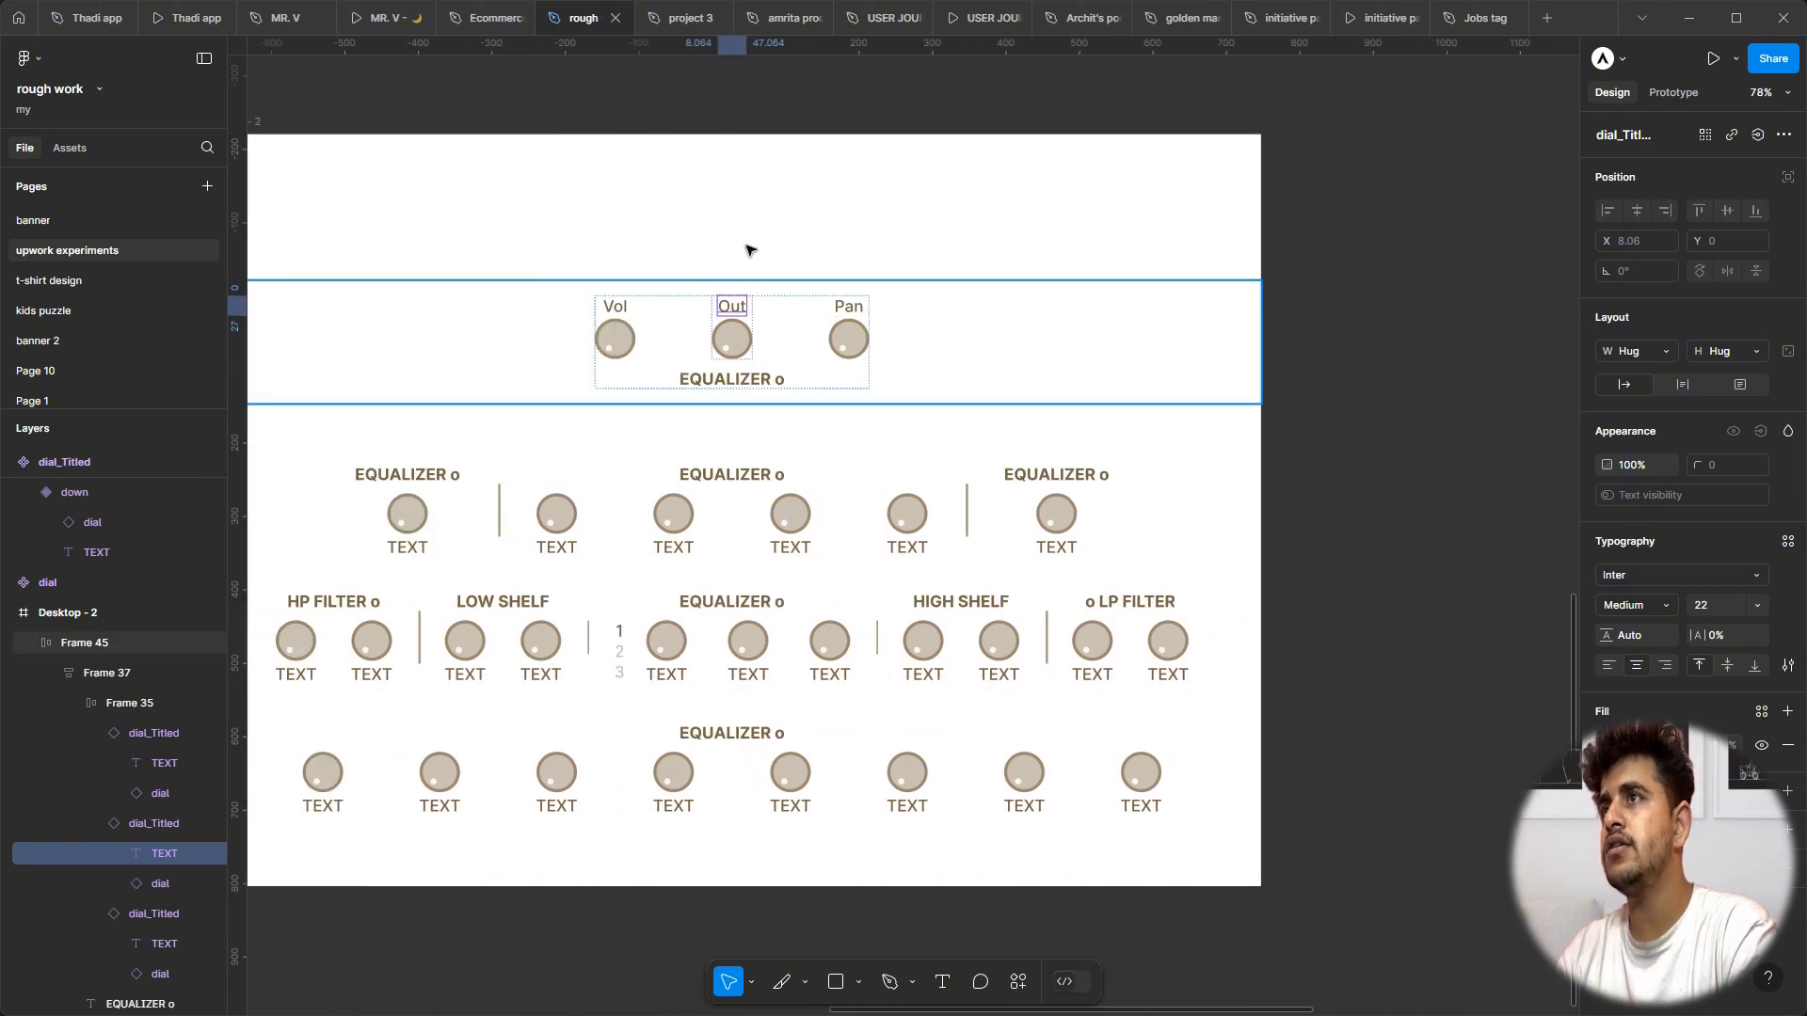
pyautogui.hscroll(-17, 653, 198)
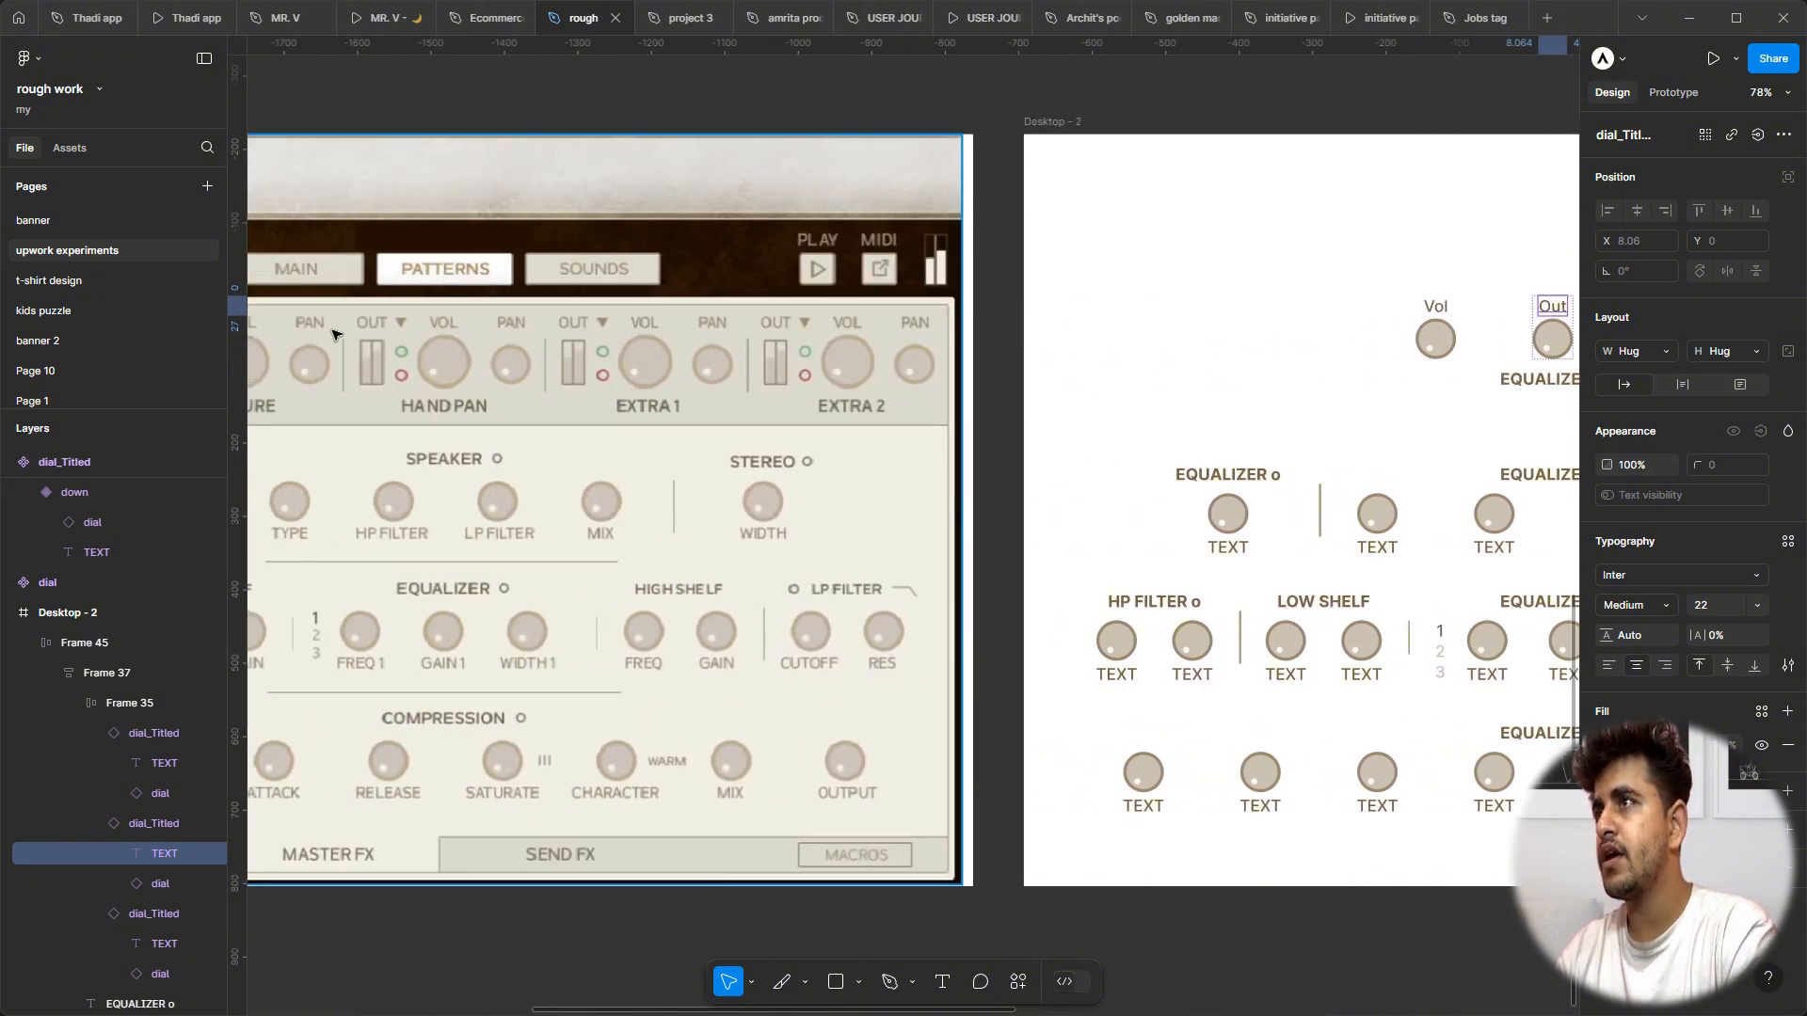
pyautogui.scroll(5, 332, 334)
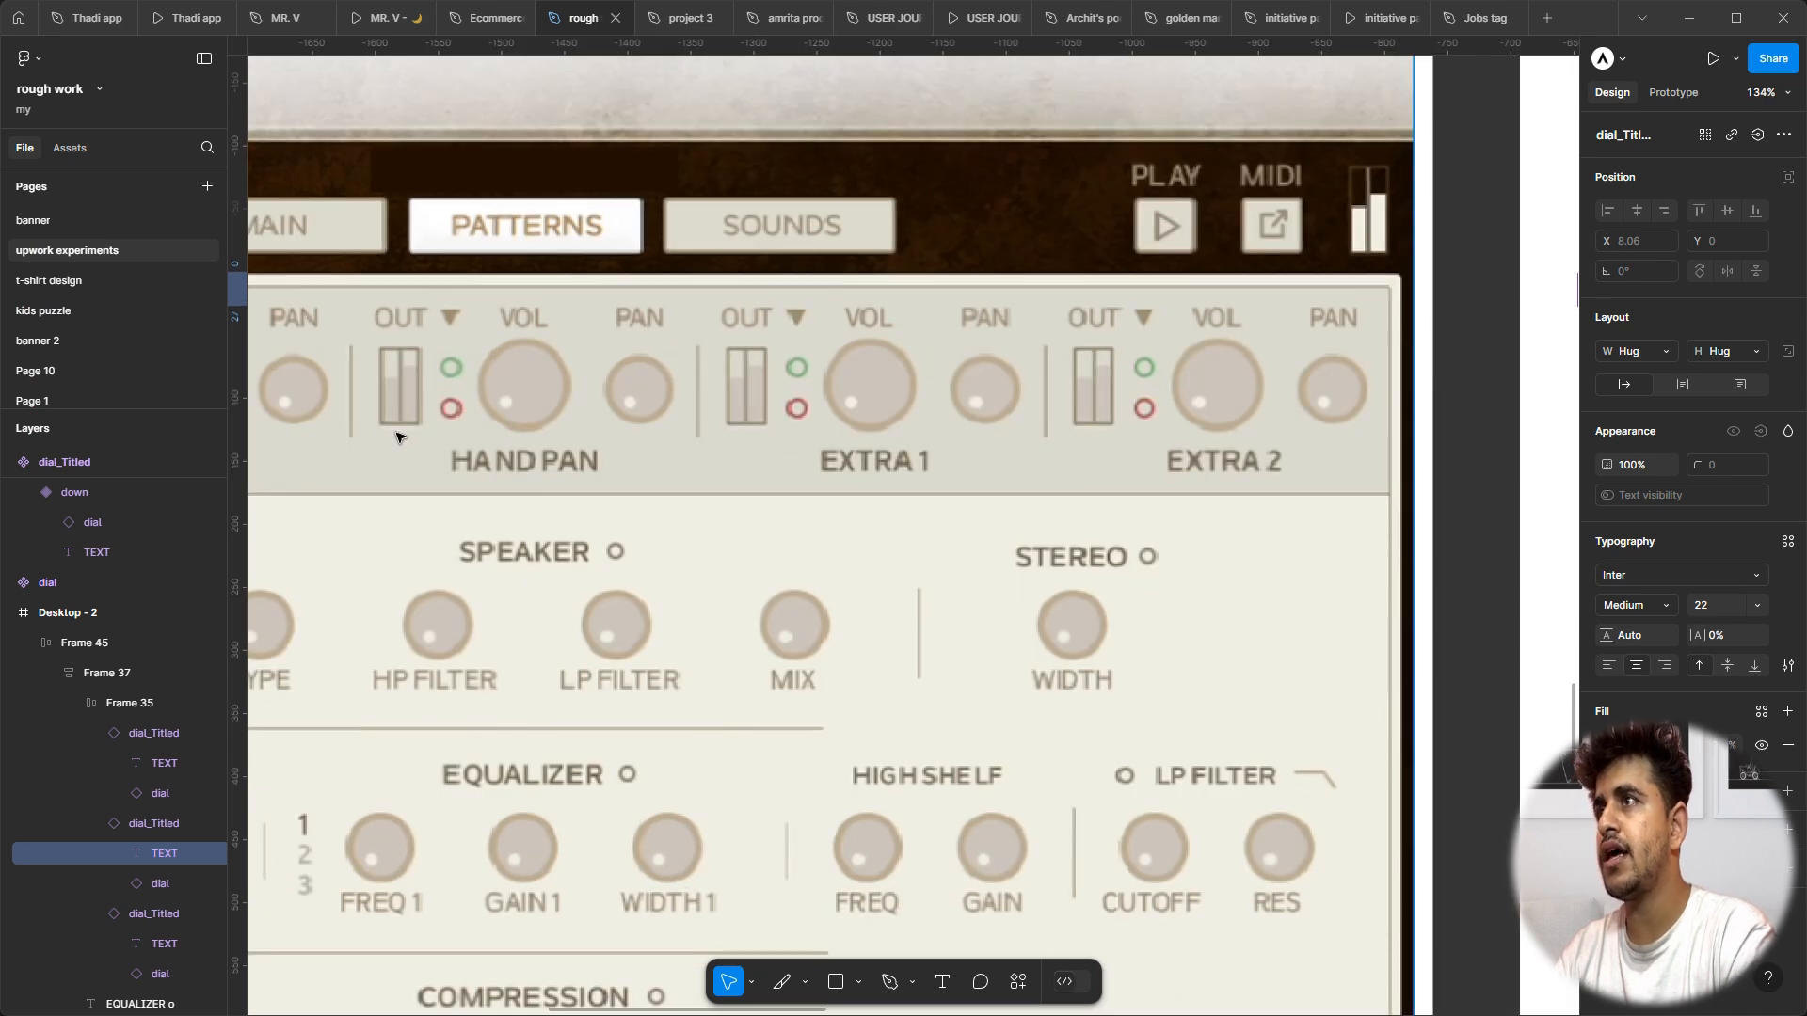
pyautogui.scroll(-8, 409, 391)
pyautogui.scroll(3, 1061, 318)
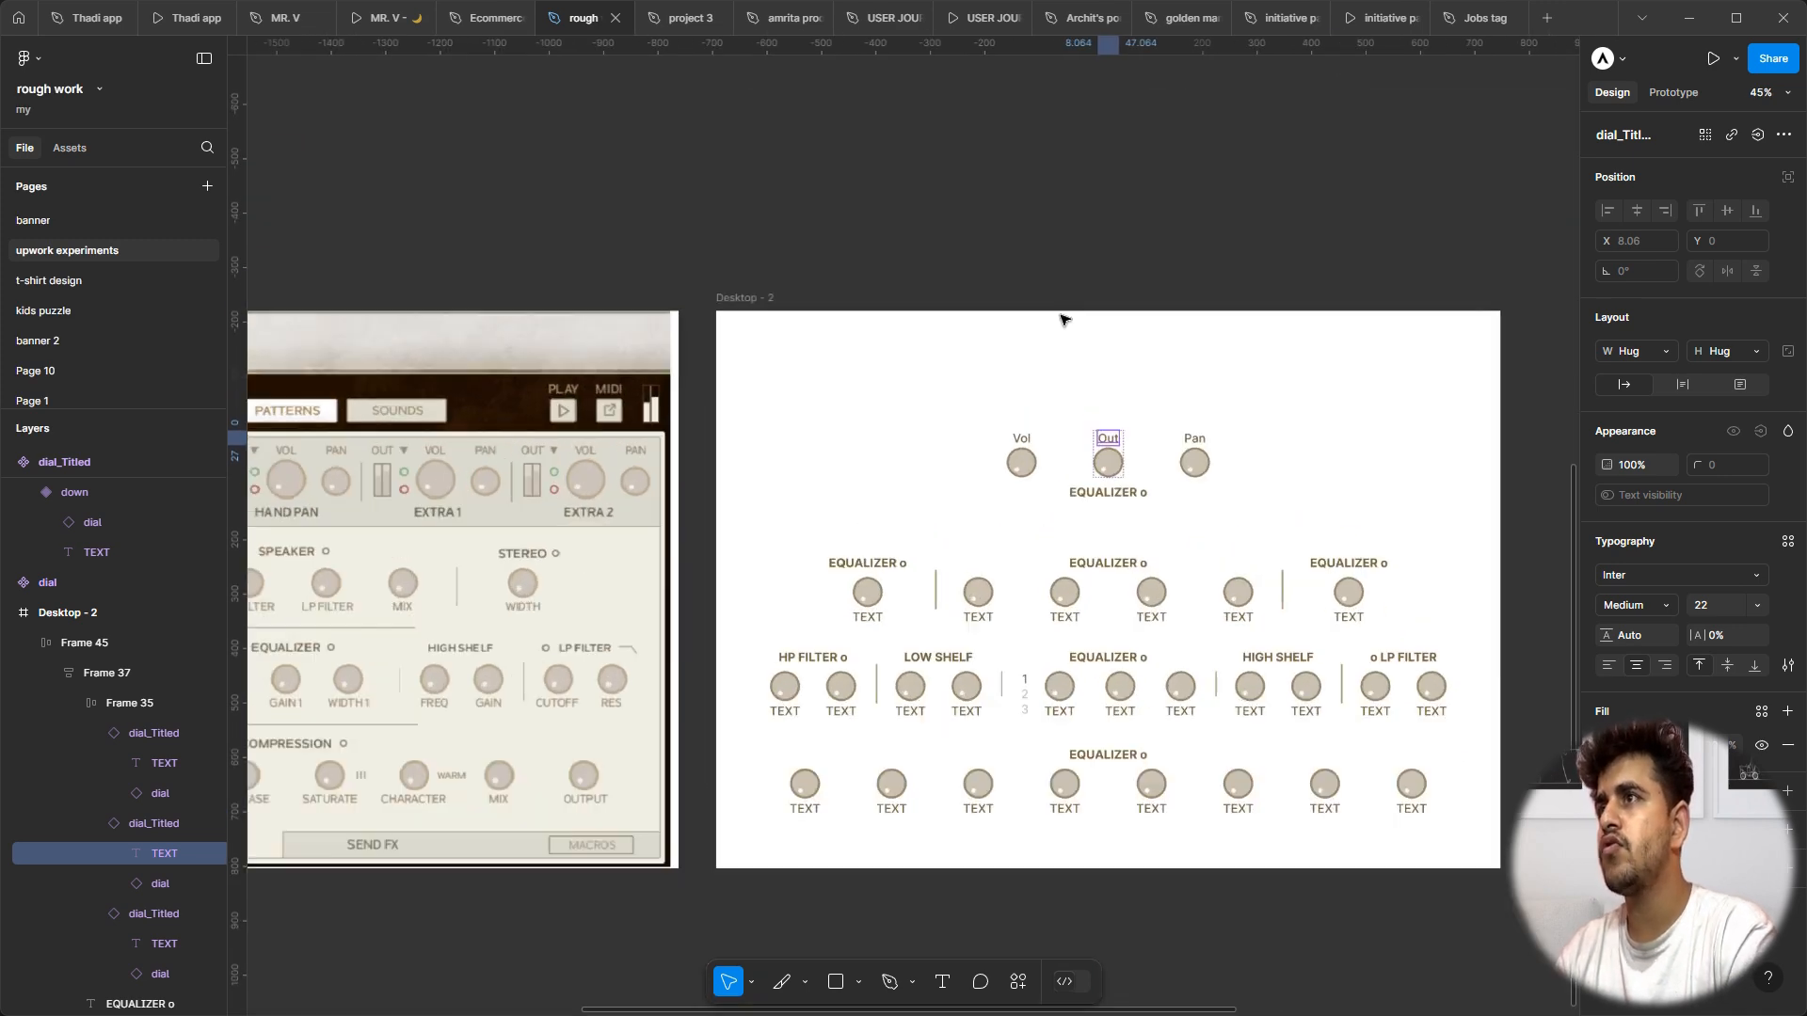
# Step: Draw a rectangle about 25 by 65 above the top-row dials in Desktop - 2 and place a copy directly beside it
pyautogui.scroll(4, 1129, 338)
pyautogui.press('r')
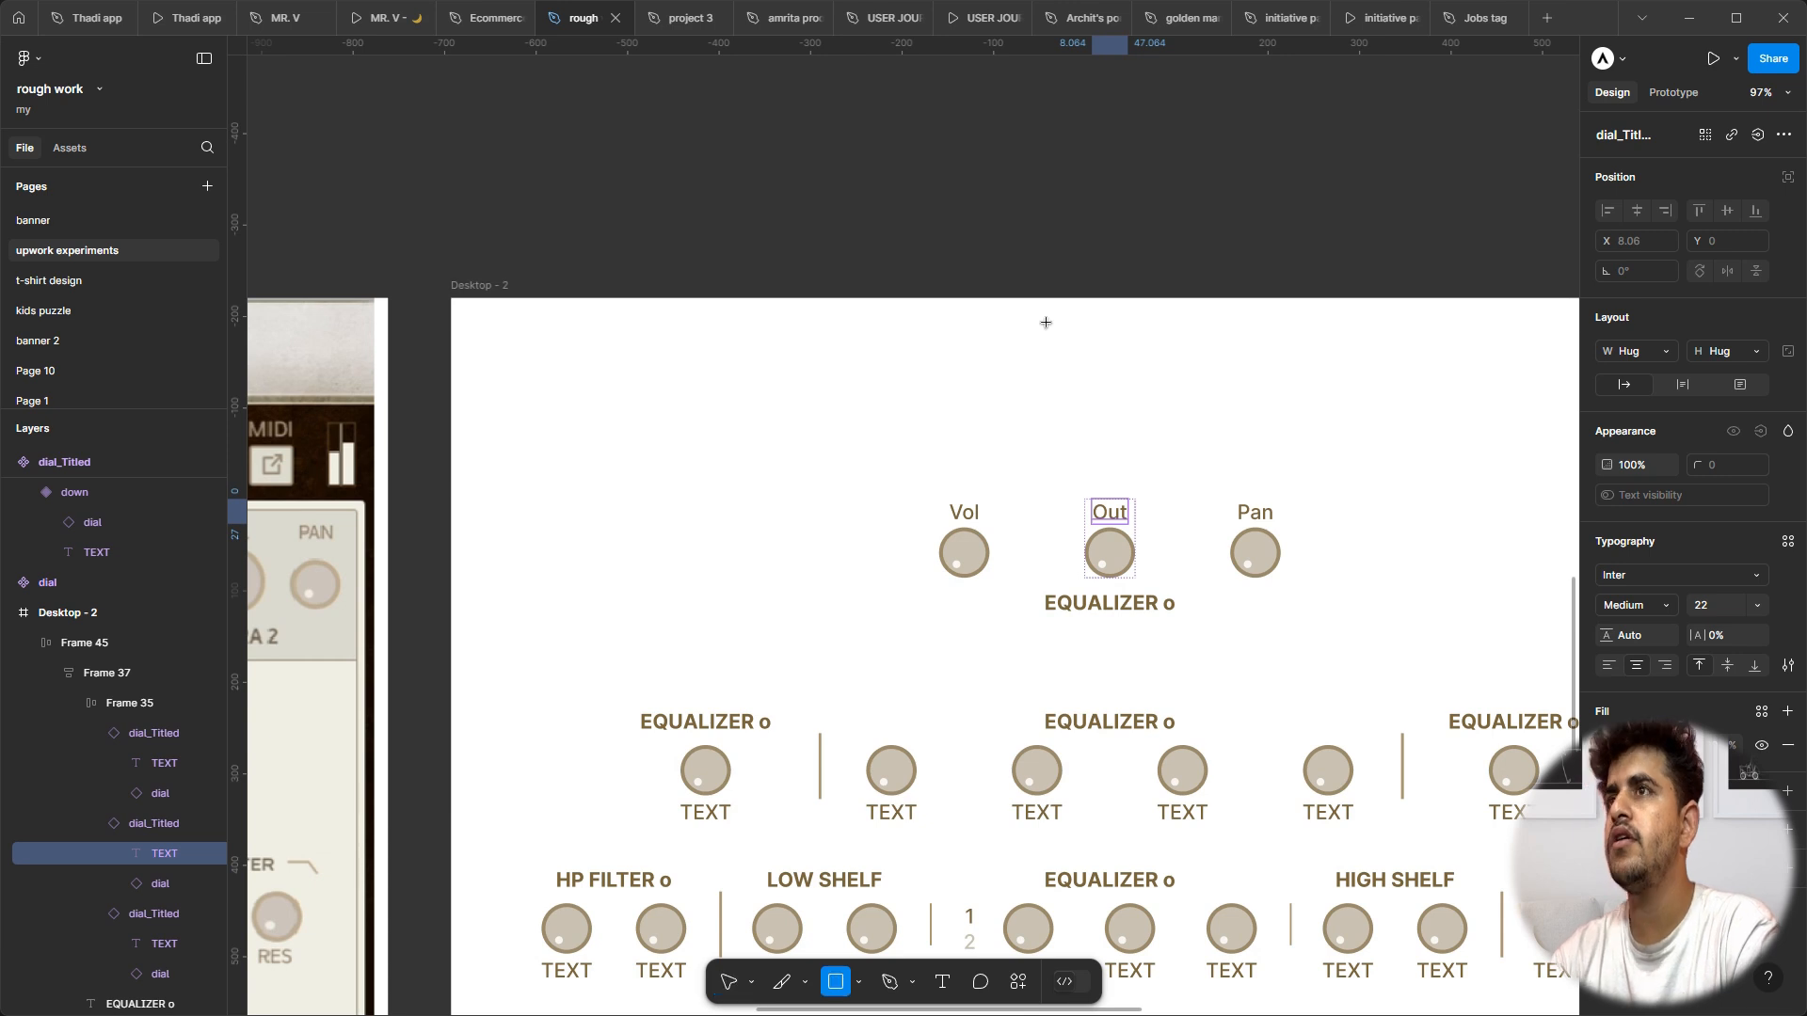
pyautogui.moveTo(1039, 336); pyautogui.dragTo(1080, 367)
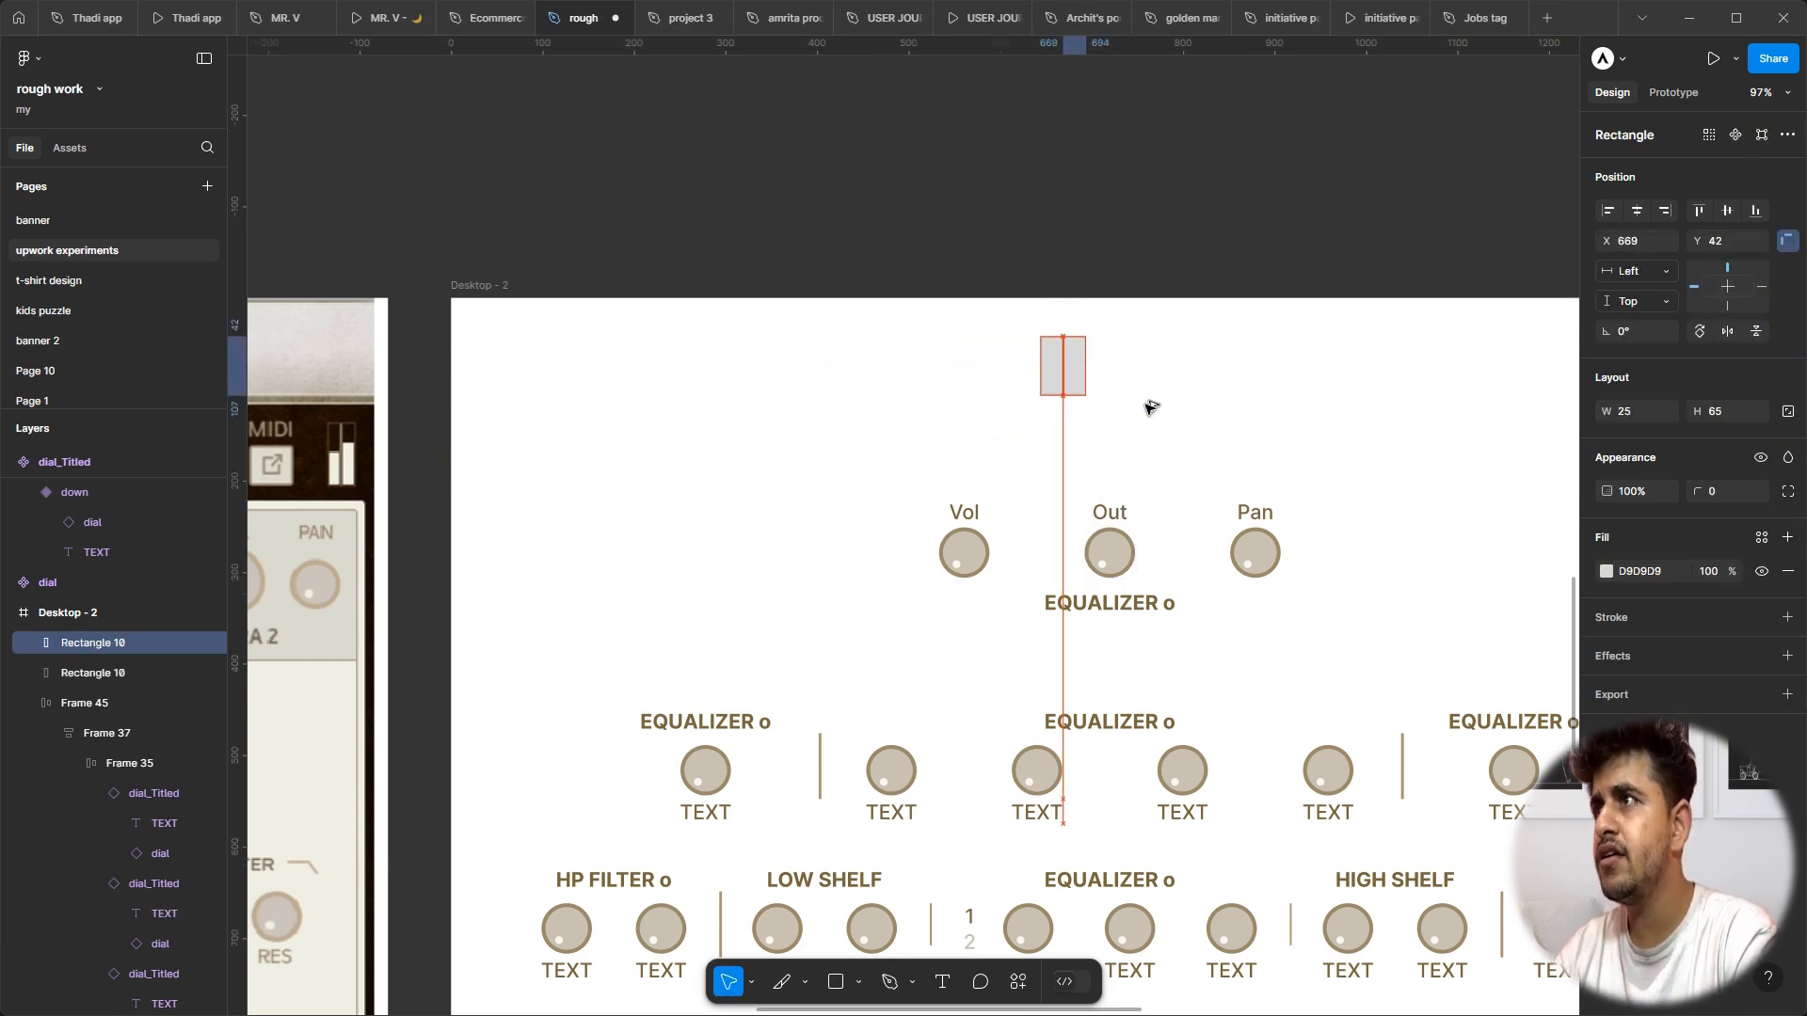
pyautogui.click(1014, 209)
pyautogui.hscroll(-2, 1013, 210)
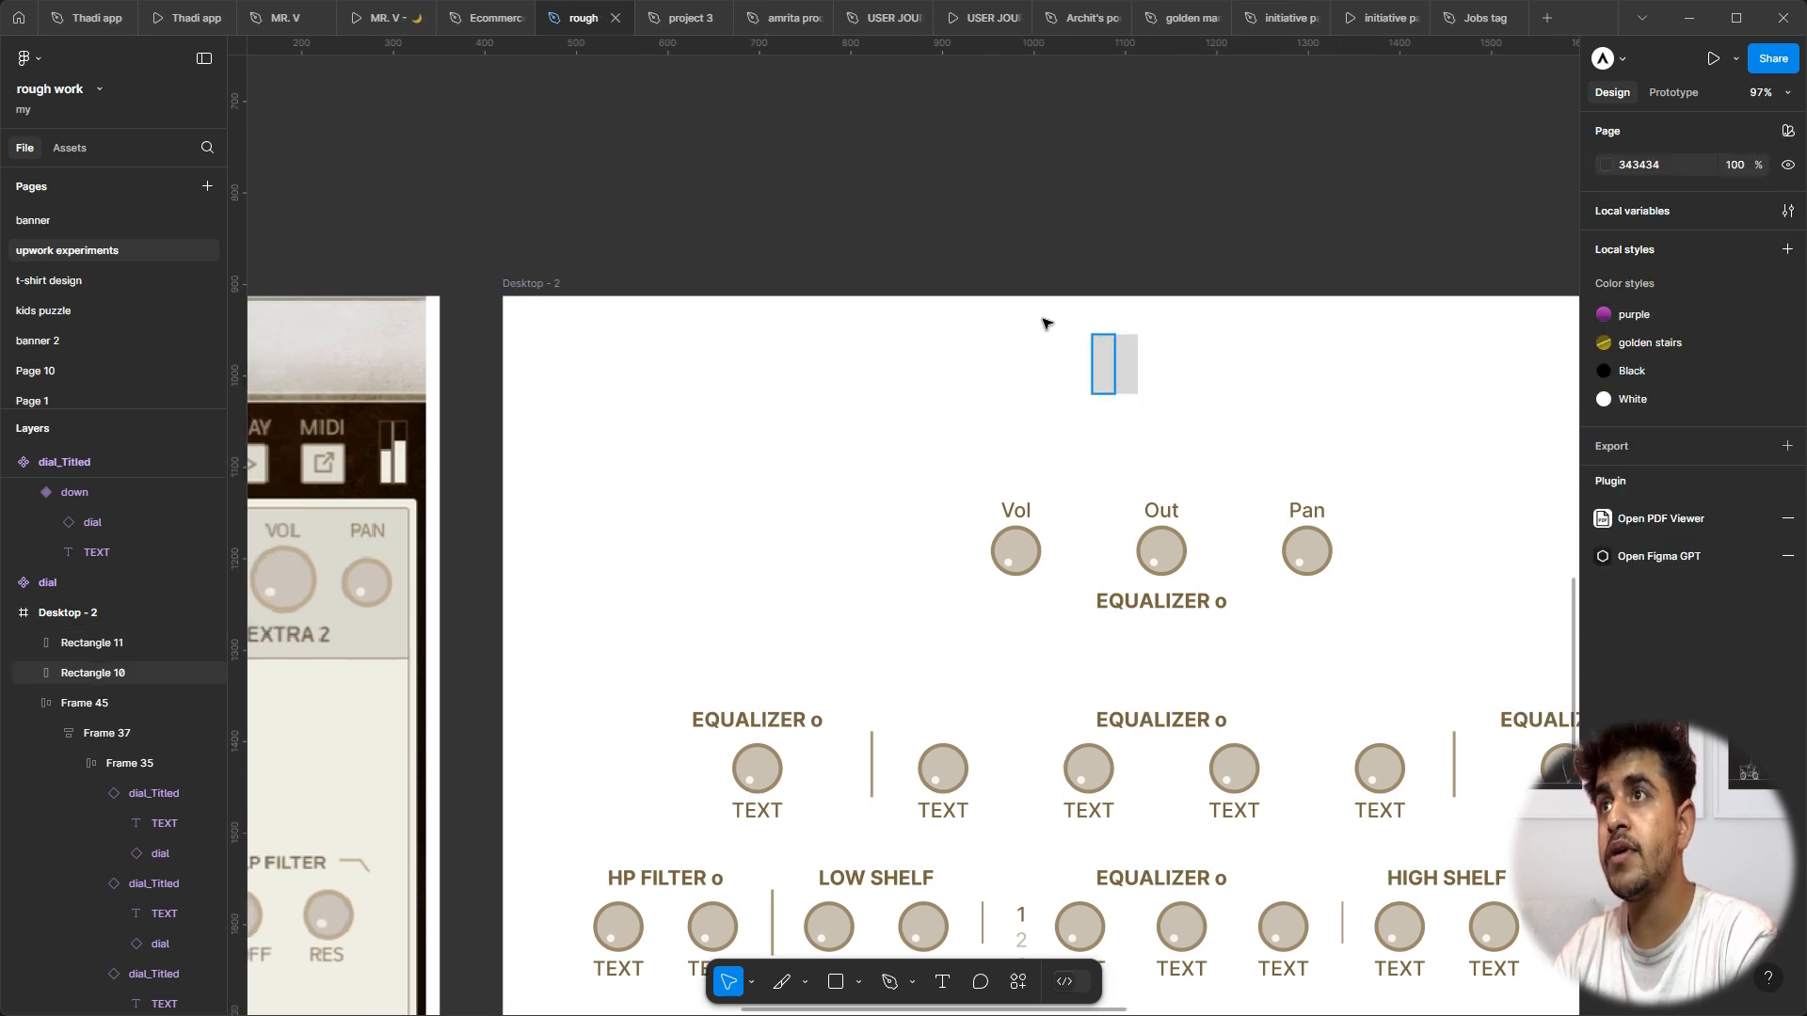
# Step: Swap both rectangles' fills to strokes, sample the stroke color from a dial's outline, and set the stroke weight to 2
pyautogui.keyDown('ctrl'); pyautogui.moveTo(1193, 385); pyautogui.dragTo(1099, 353); pyautogui.keyUp('ctrl')
pyautogui.hotkey('shift', 'x')
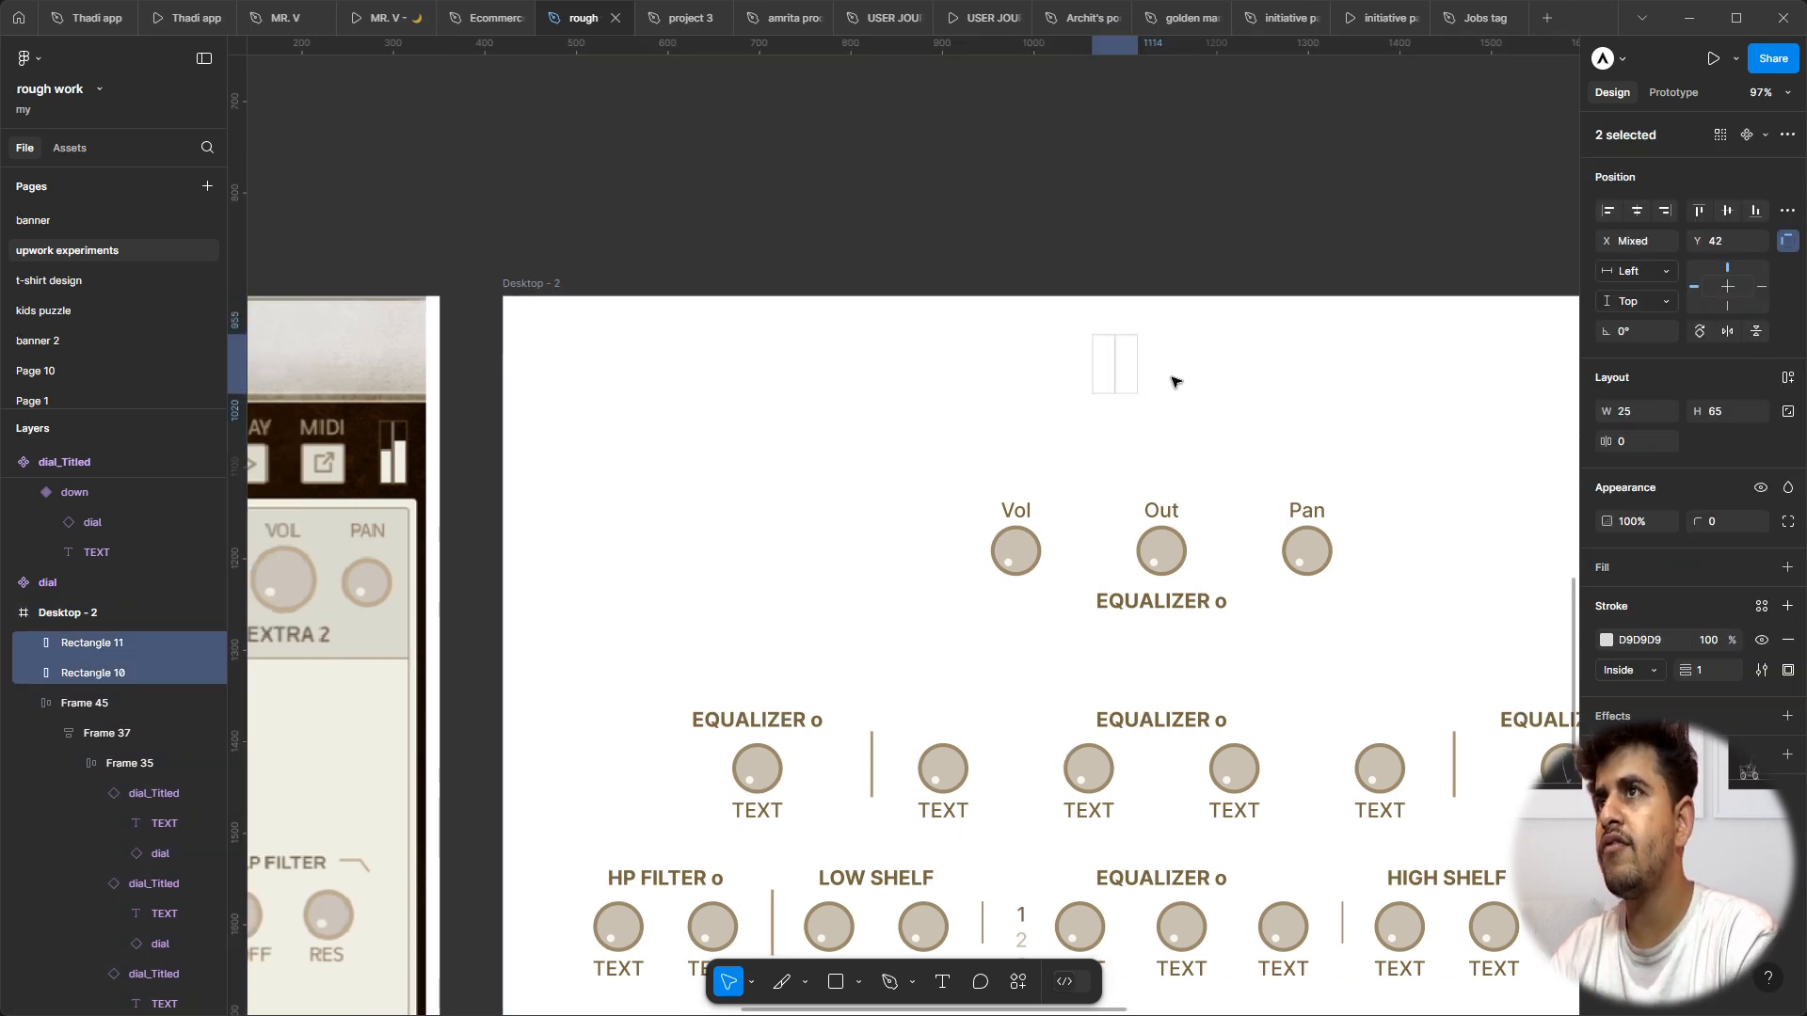
pyautogui.hscroll(-1, 998, 382)
pyautogui.hscroll(-3, 998, 382)
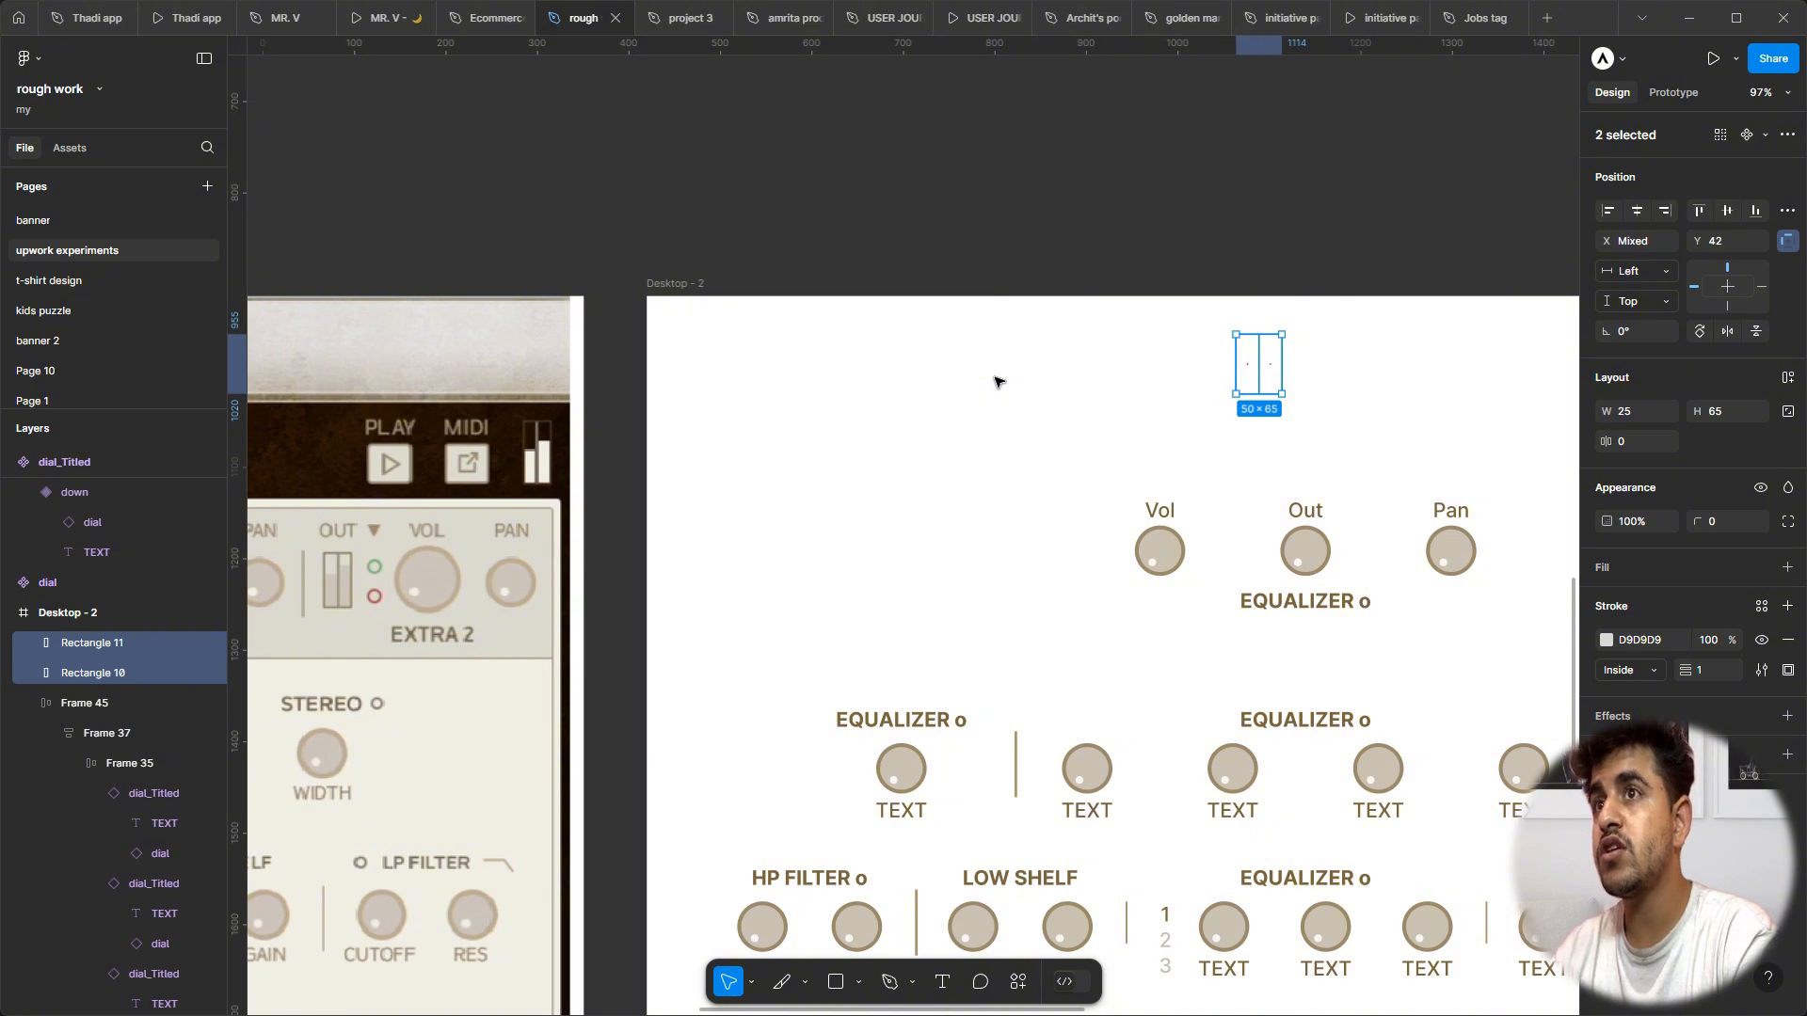
pyautogui.scroll(3, 1182, 478)
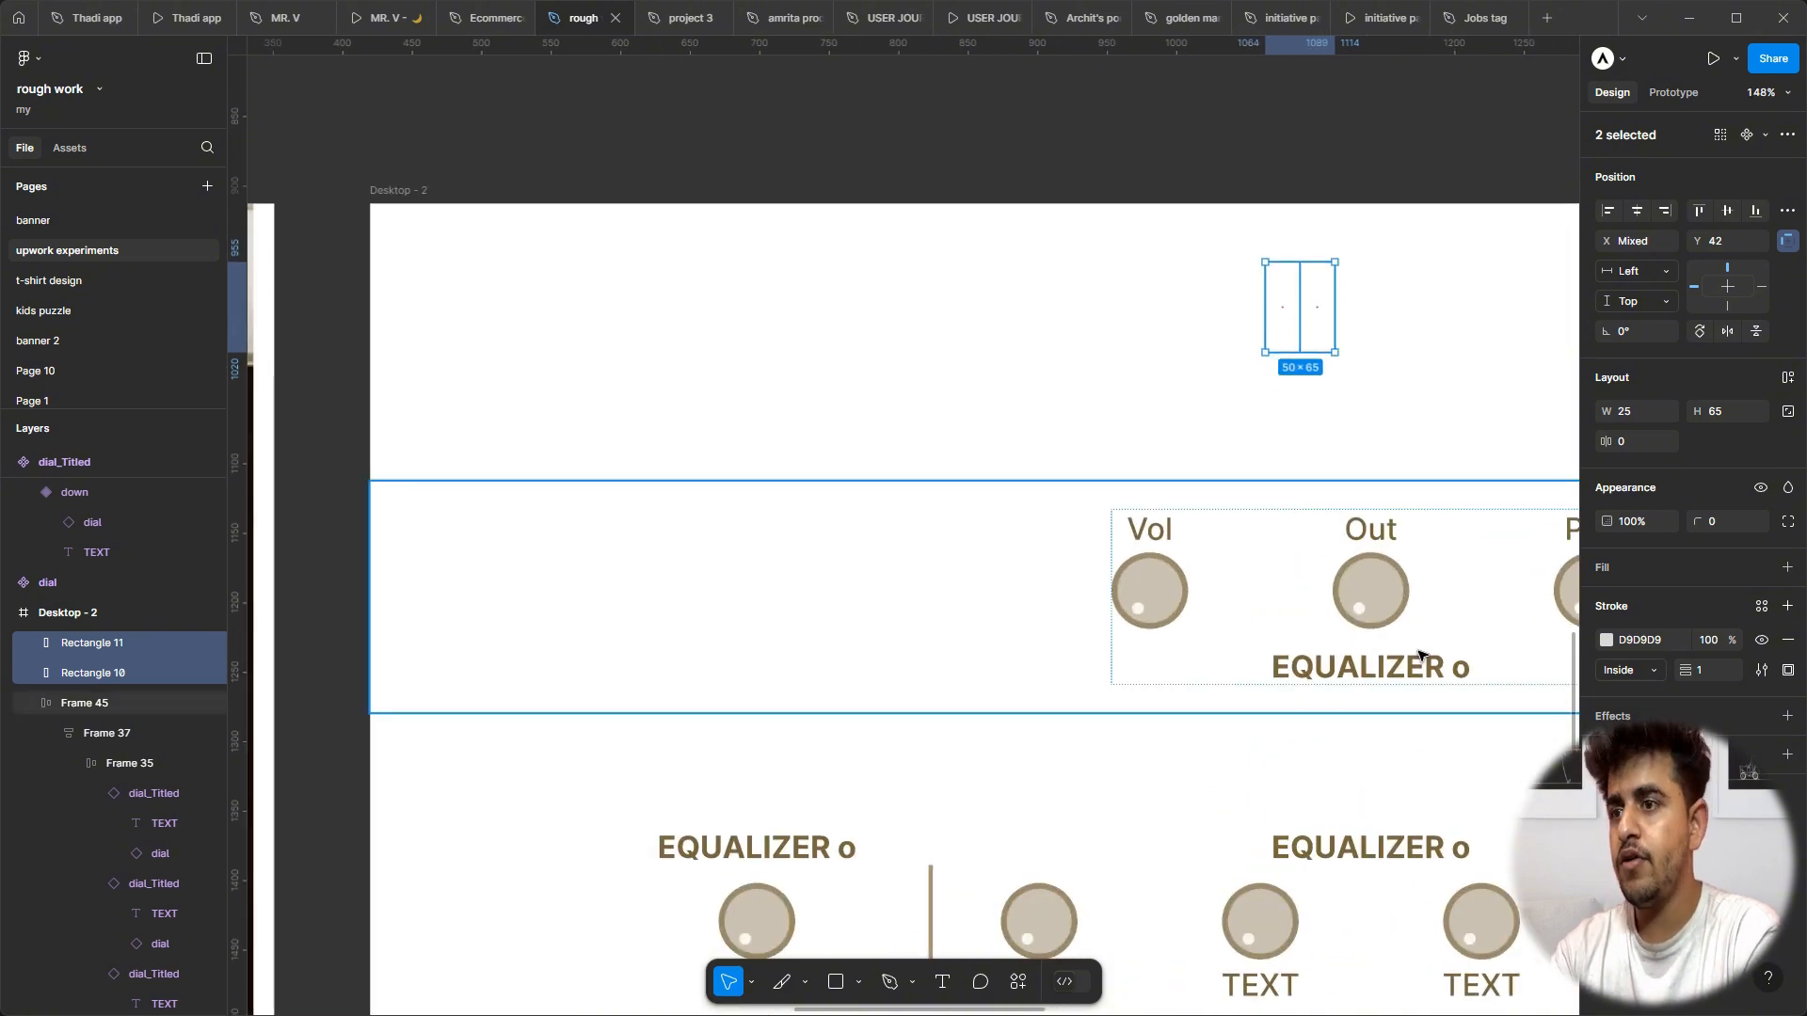
pyautogui.scroll(1, 1421, 653)
pyautogui.press('i')
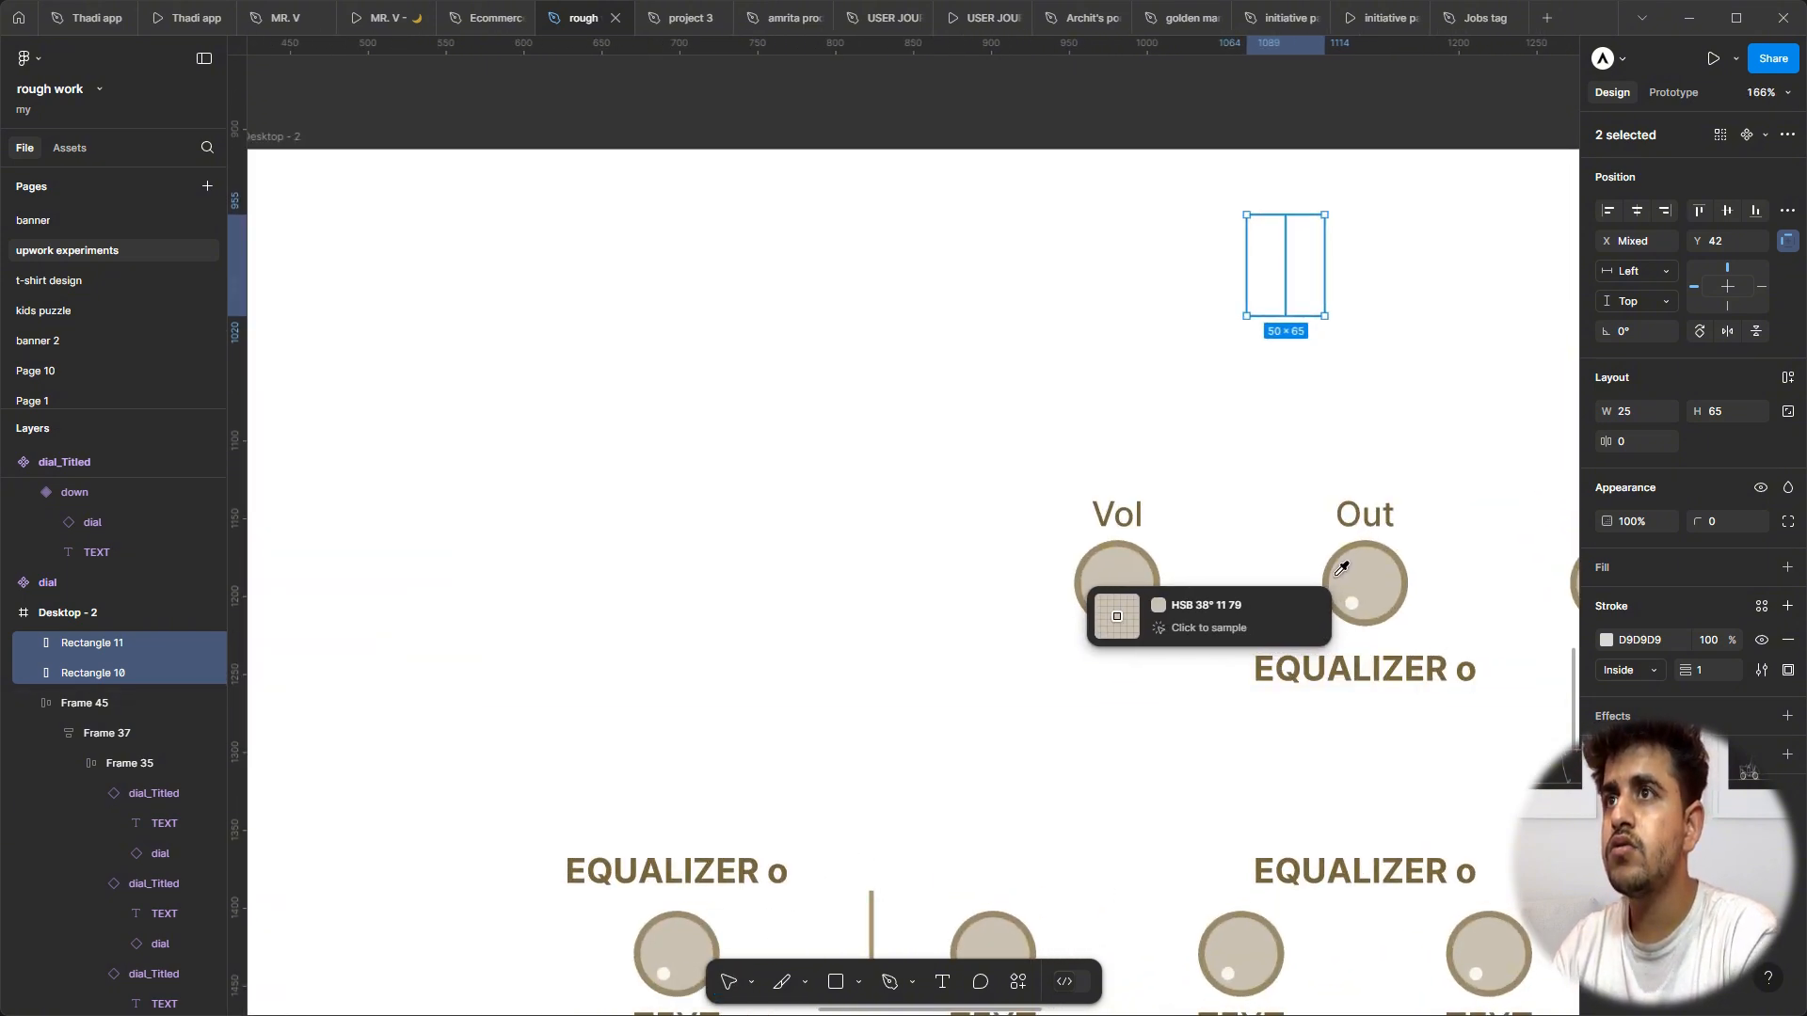
pyautogui.click(1328, 573)
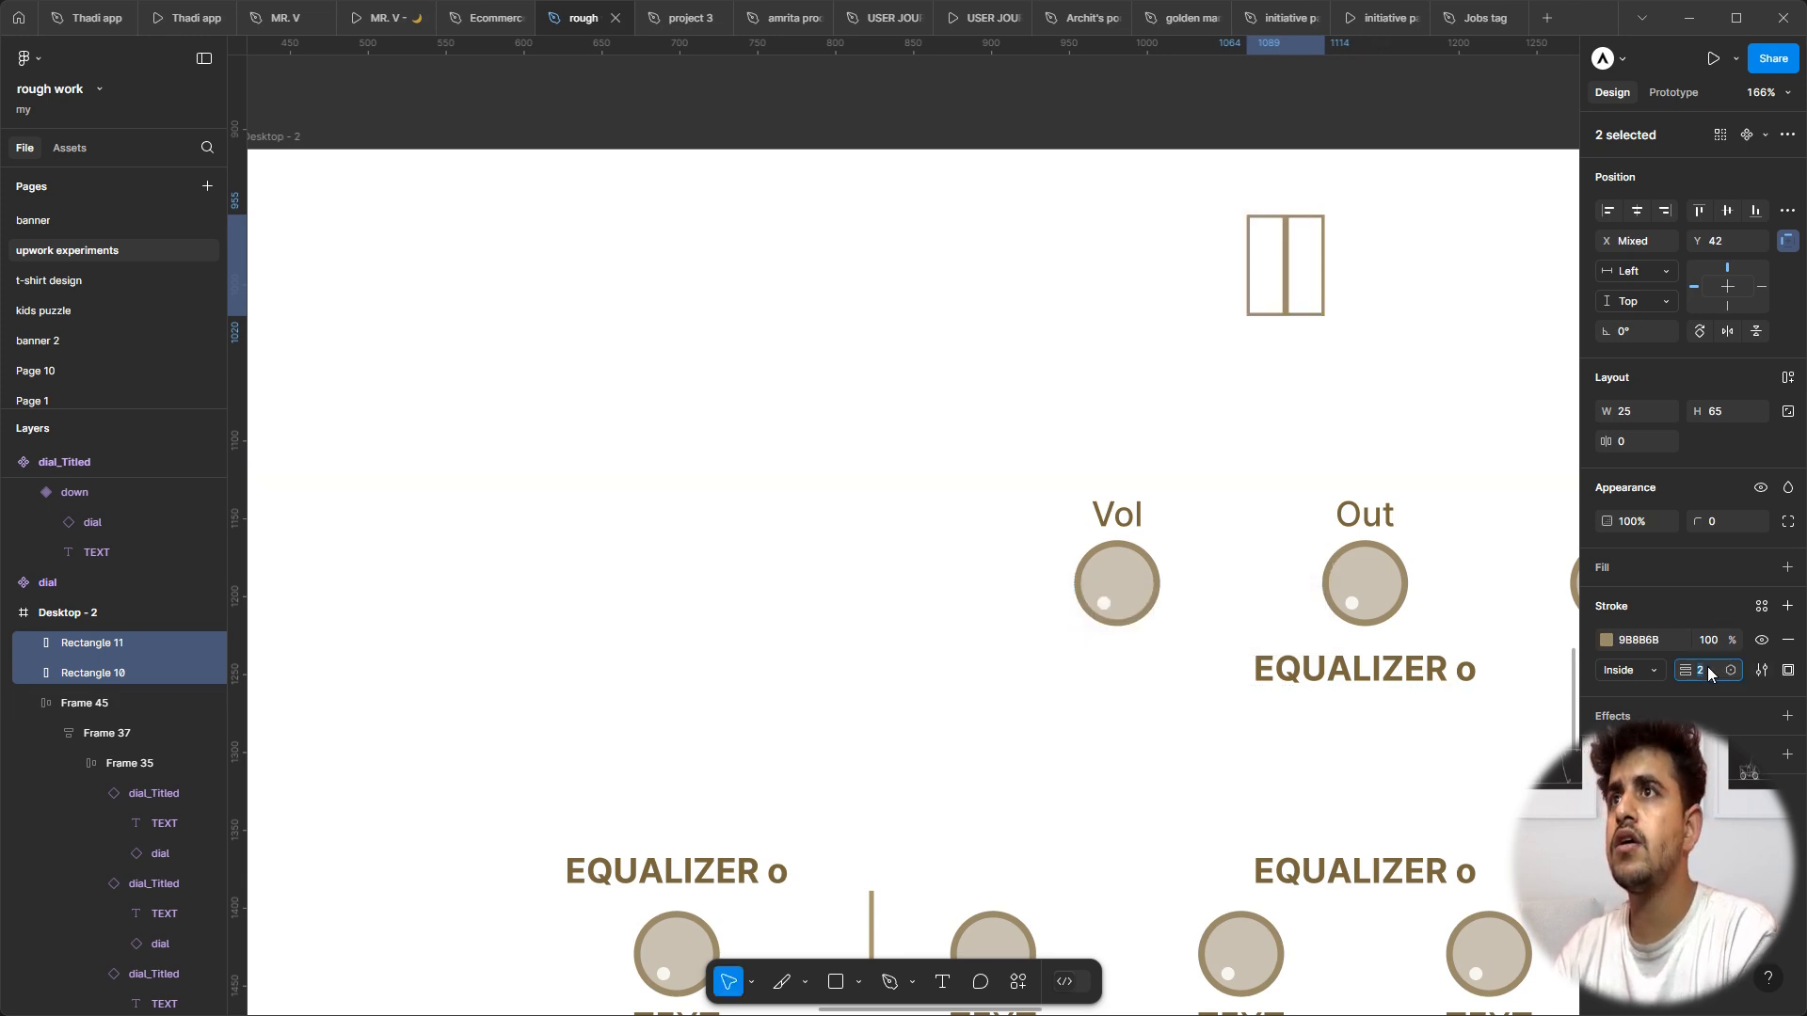
pyautogui.click(1285, 344)
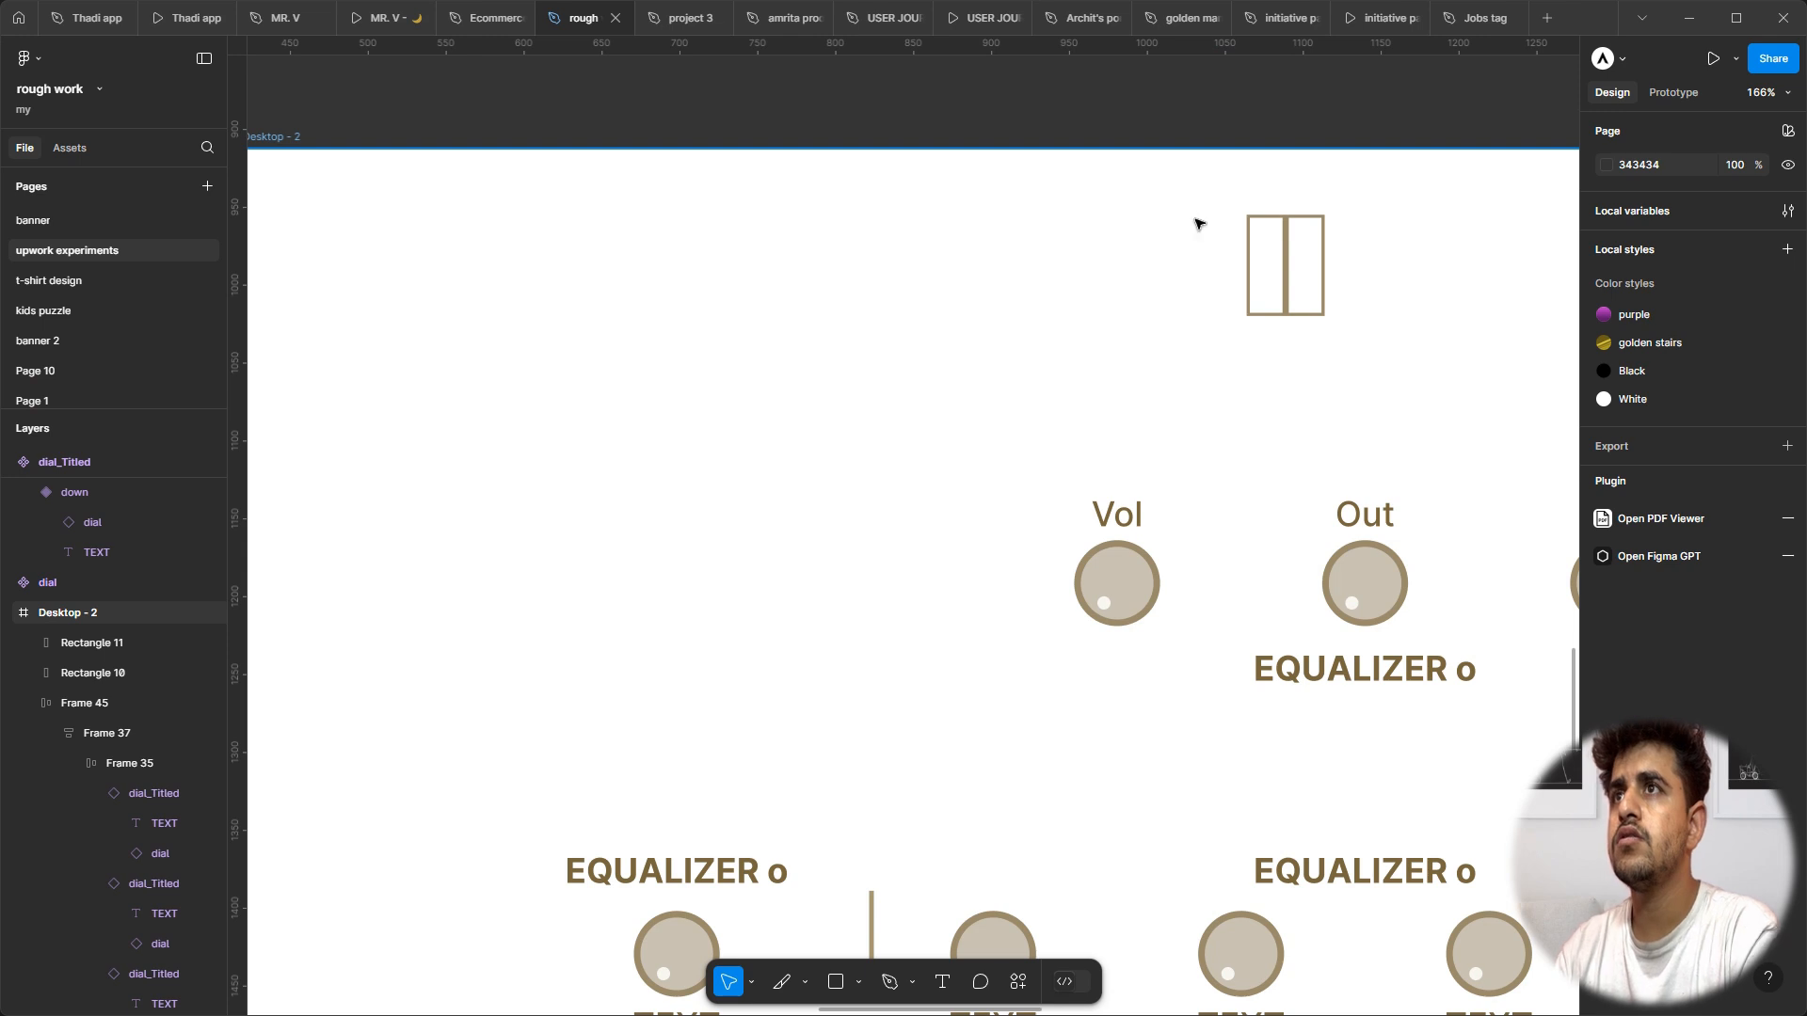
# Step: Set the stroke position of both rectangles to Center and wrap the pair in an auto layout frame
pyautogui.moveTo(1194, 222); pyautogui.dragTo(1339, 286)
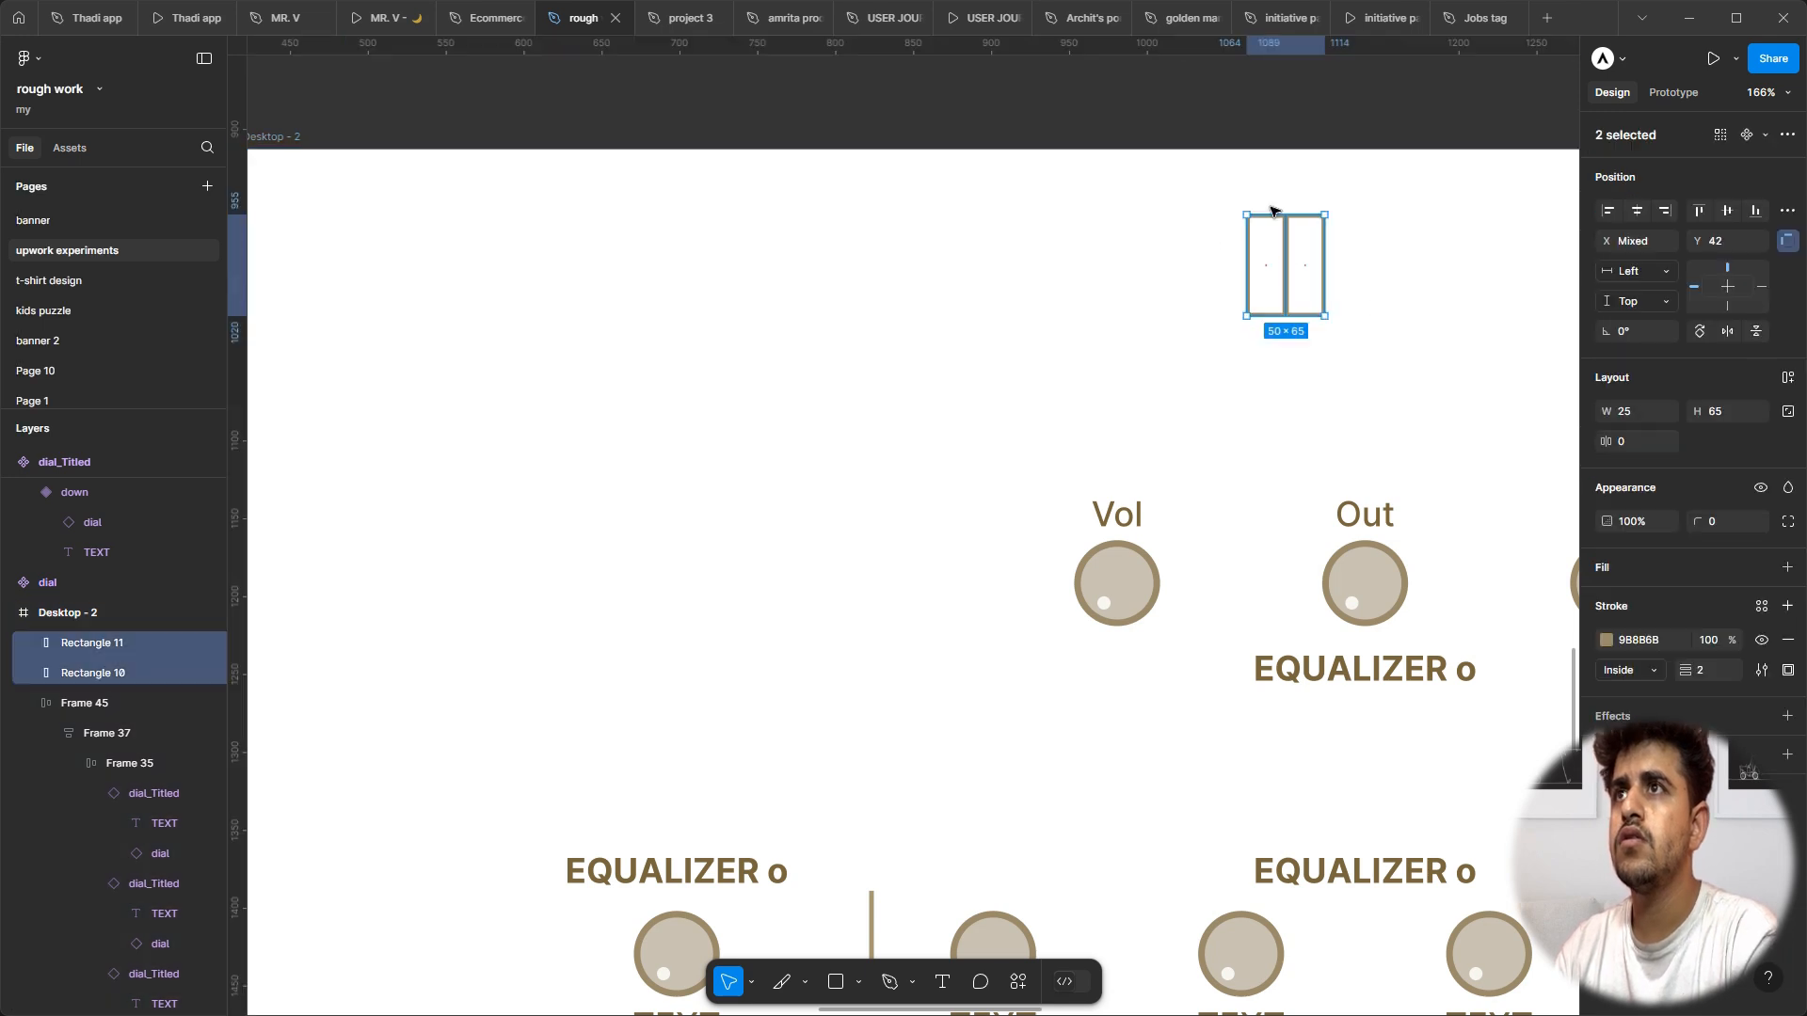
pyautogui.click(1643, 669)
pyautogui.click(1654, 692)
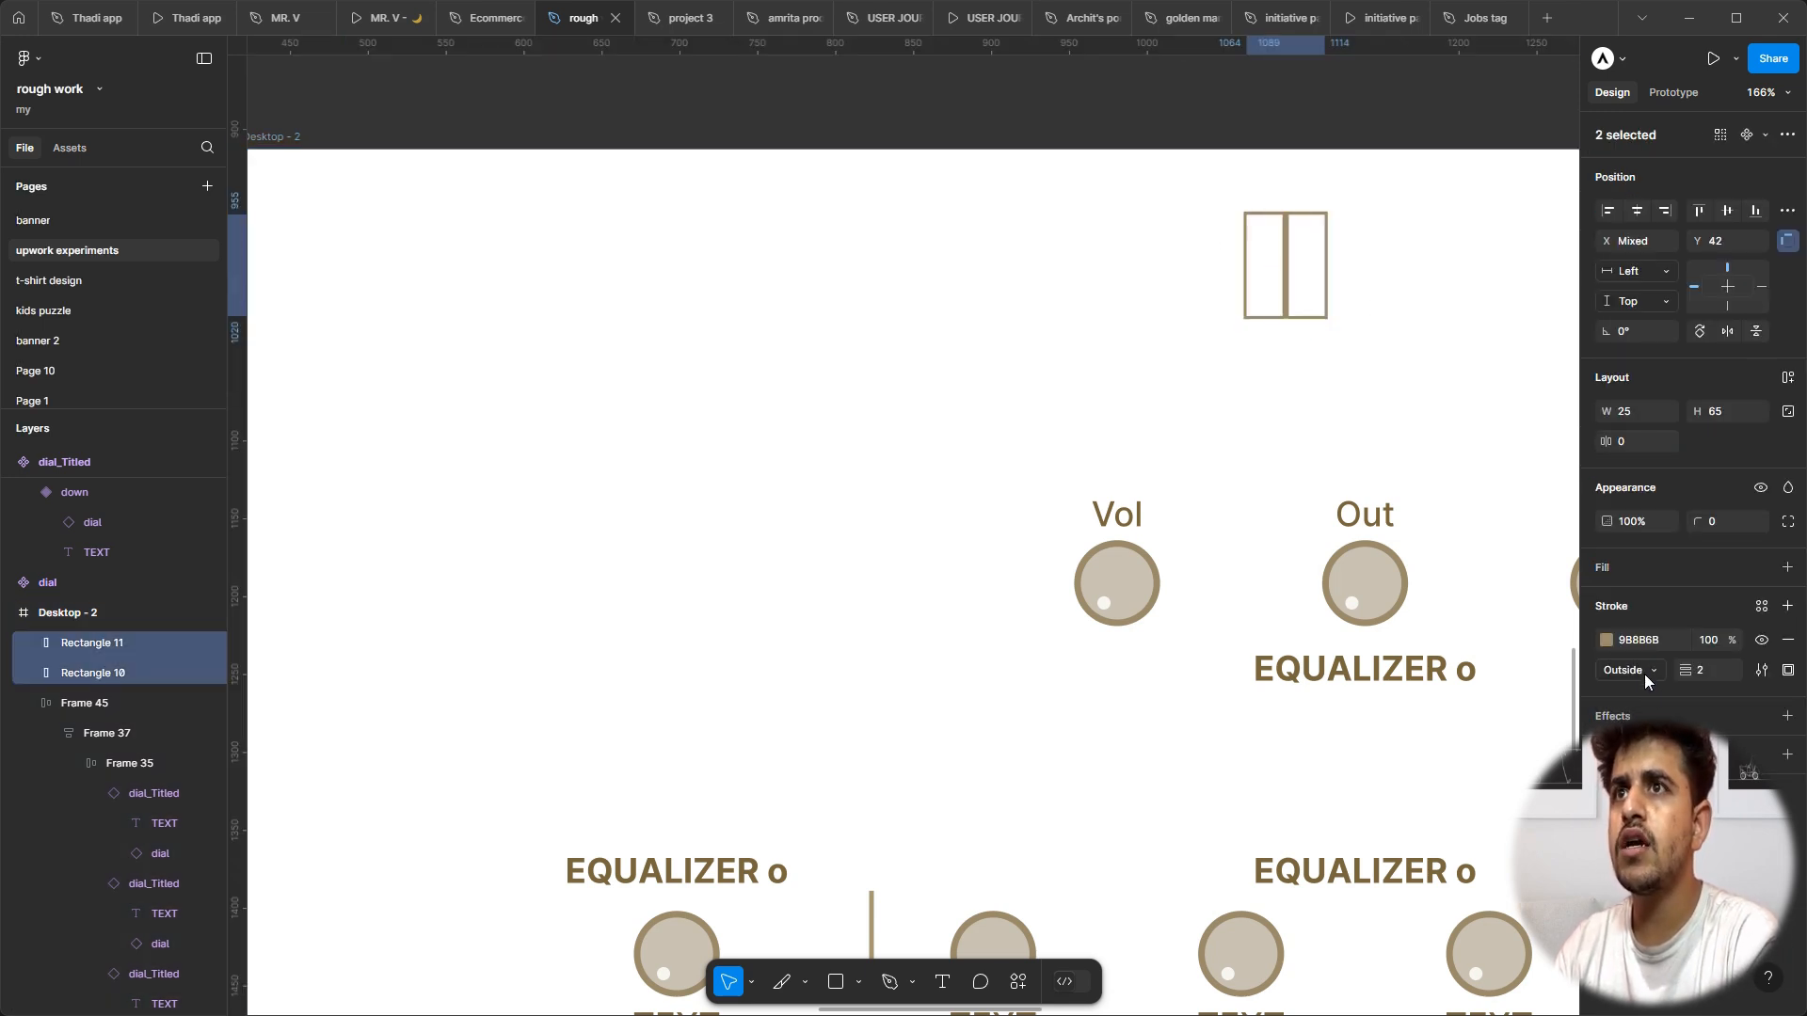
pyautogui.click(1645, 674)
pyautogui.click(1645, 625)
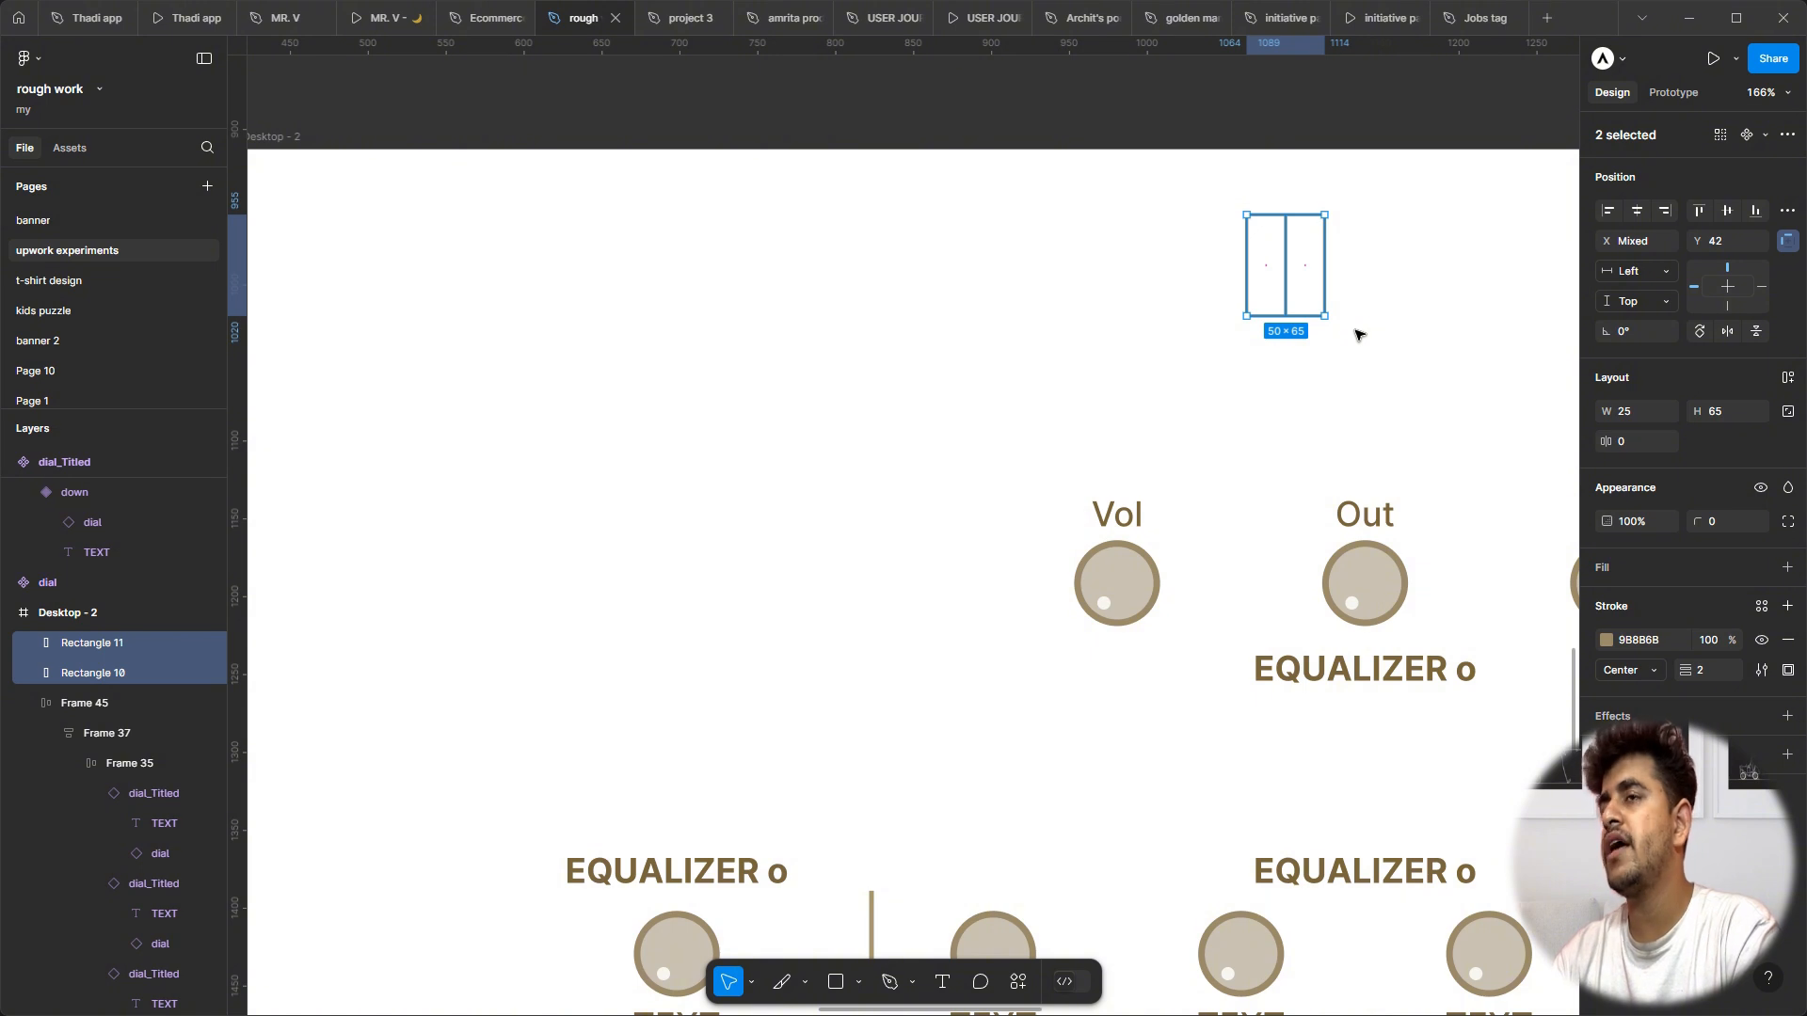
pyautogui.hotkey('shift', 'a')
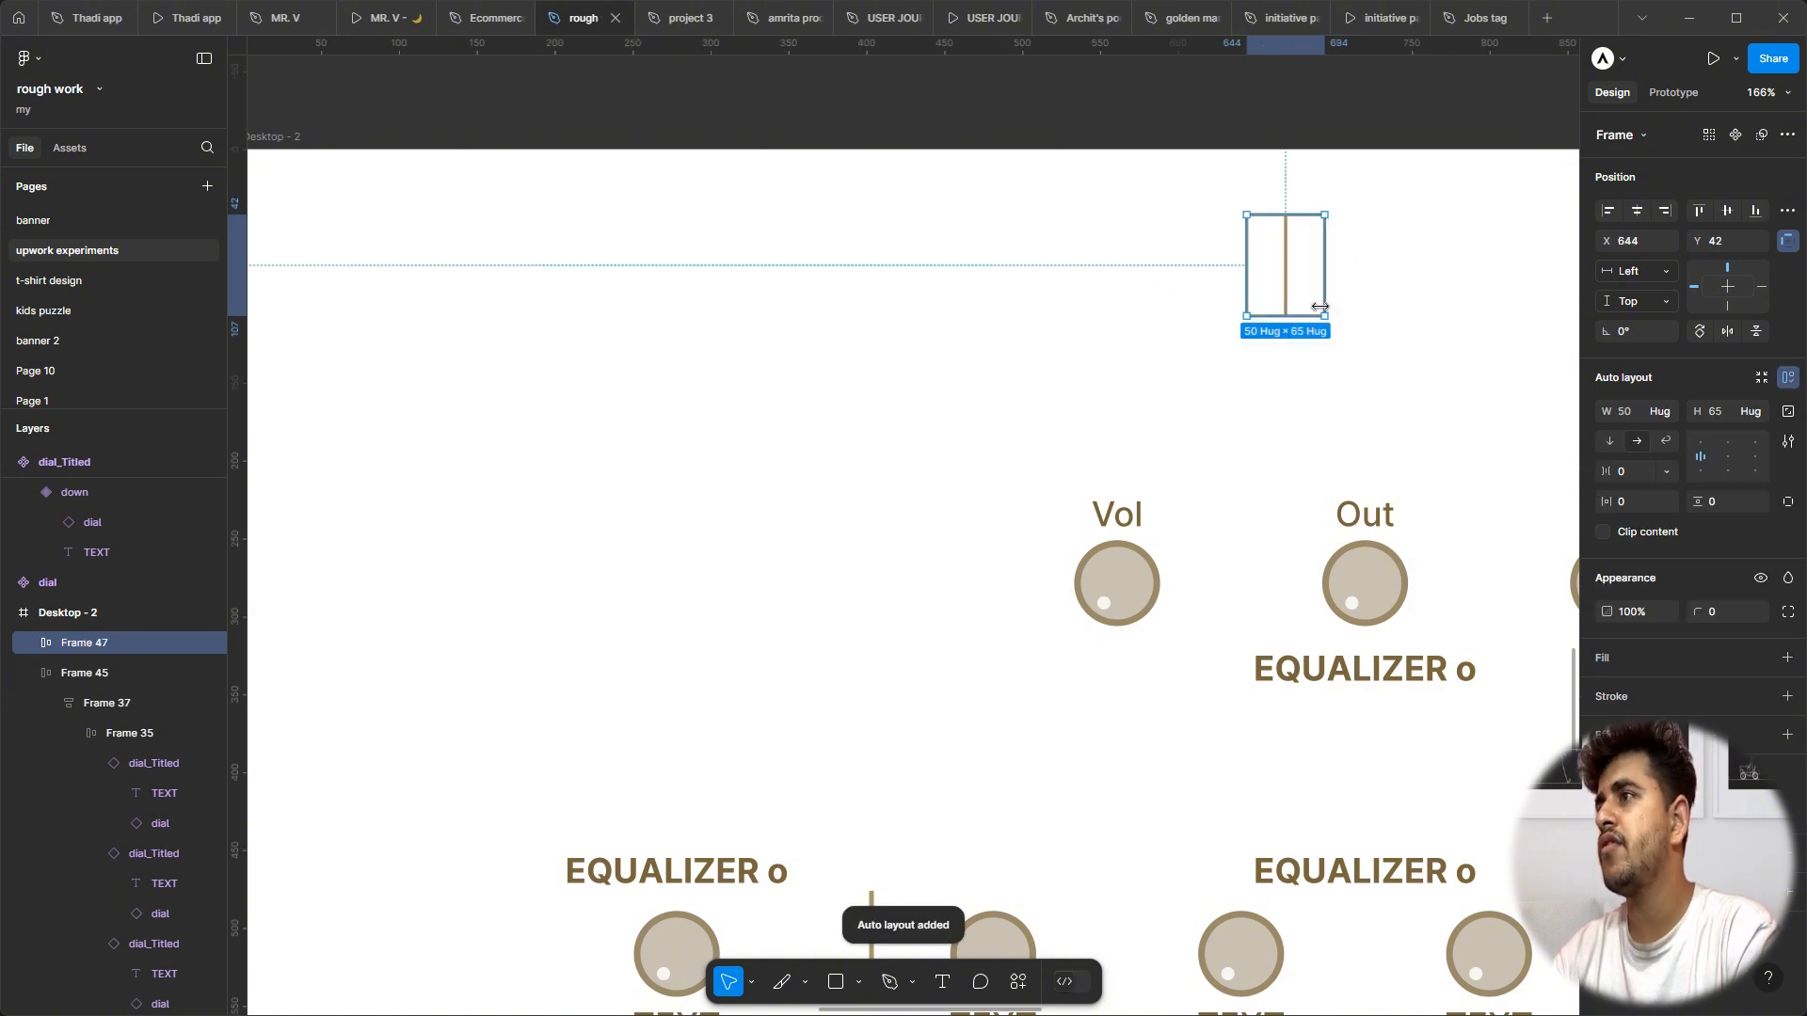
# Step: Try to wrap the meter's right-hand rectangle in a plain frame of its own
pyautogui.scroll(-3, 1286, 274)
pyautogui.scroll(-1, 1286, 274)
pyautogui.hscroll(-3, 1286, 274)
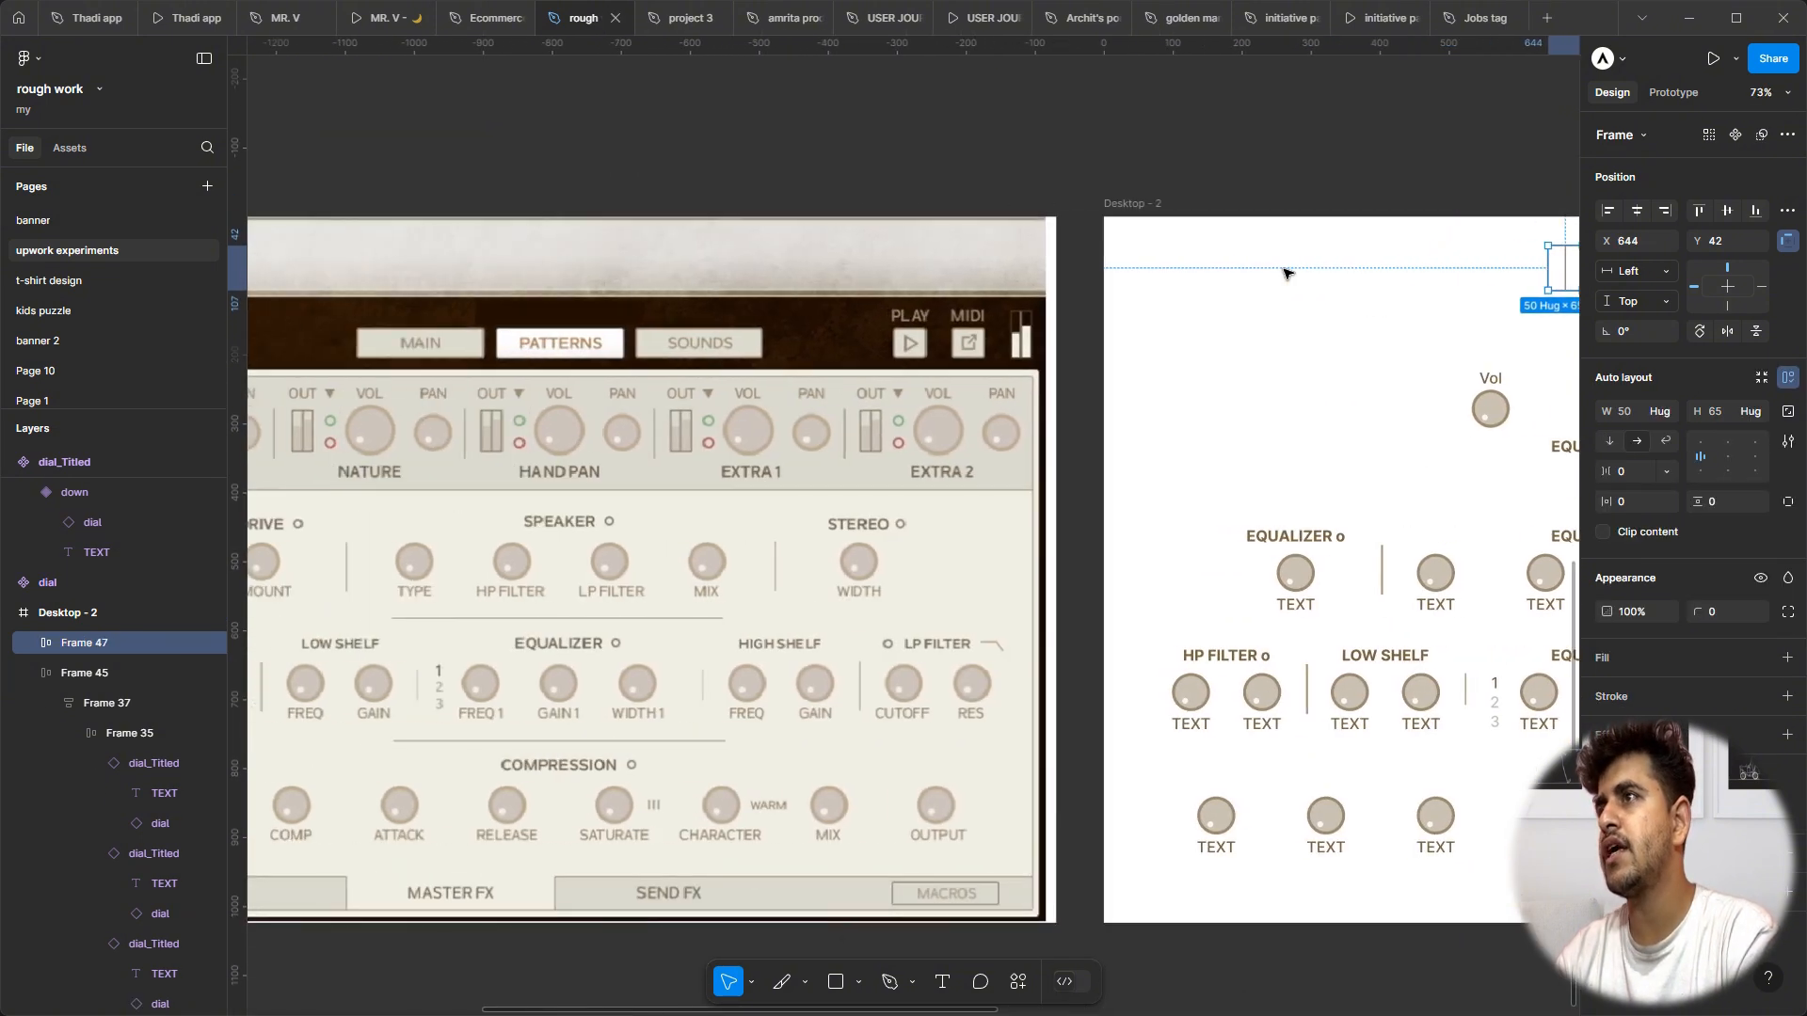
pyautogui.scroll(3, 1543, 272)
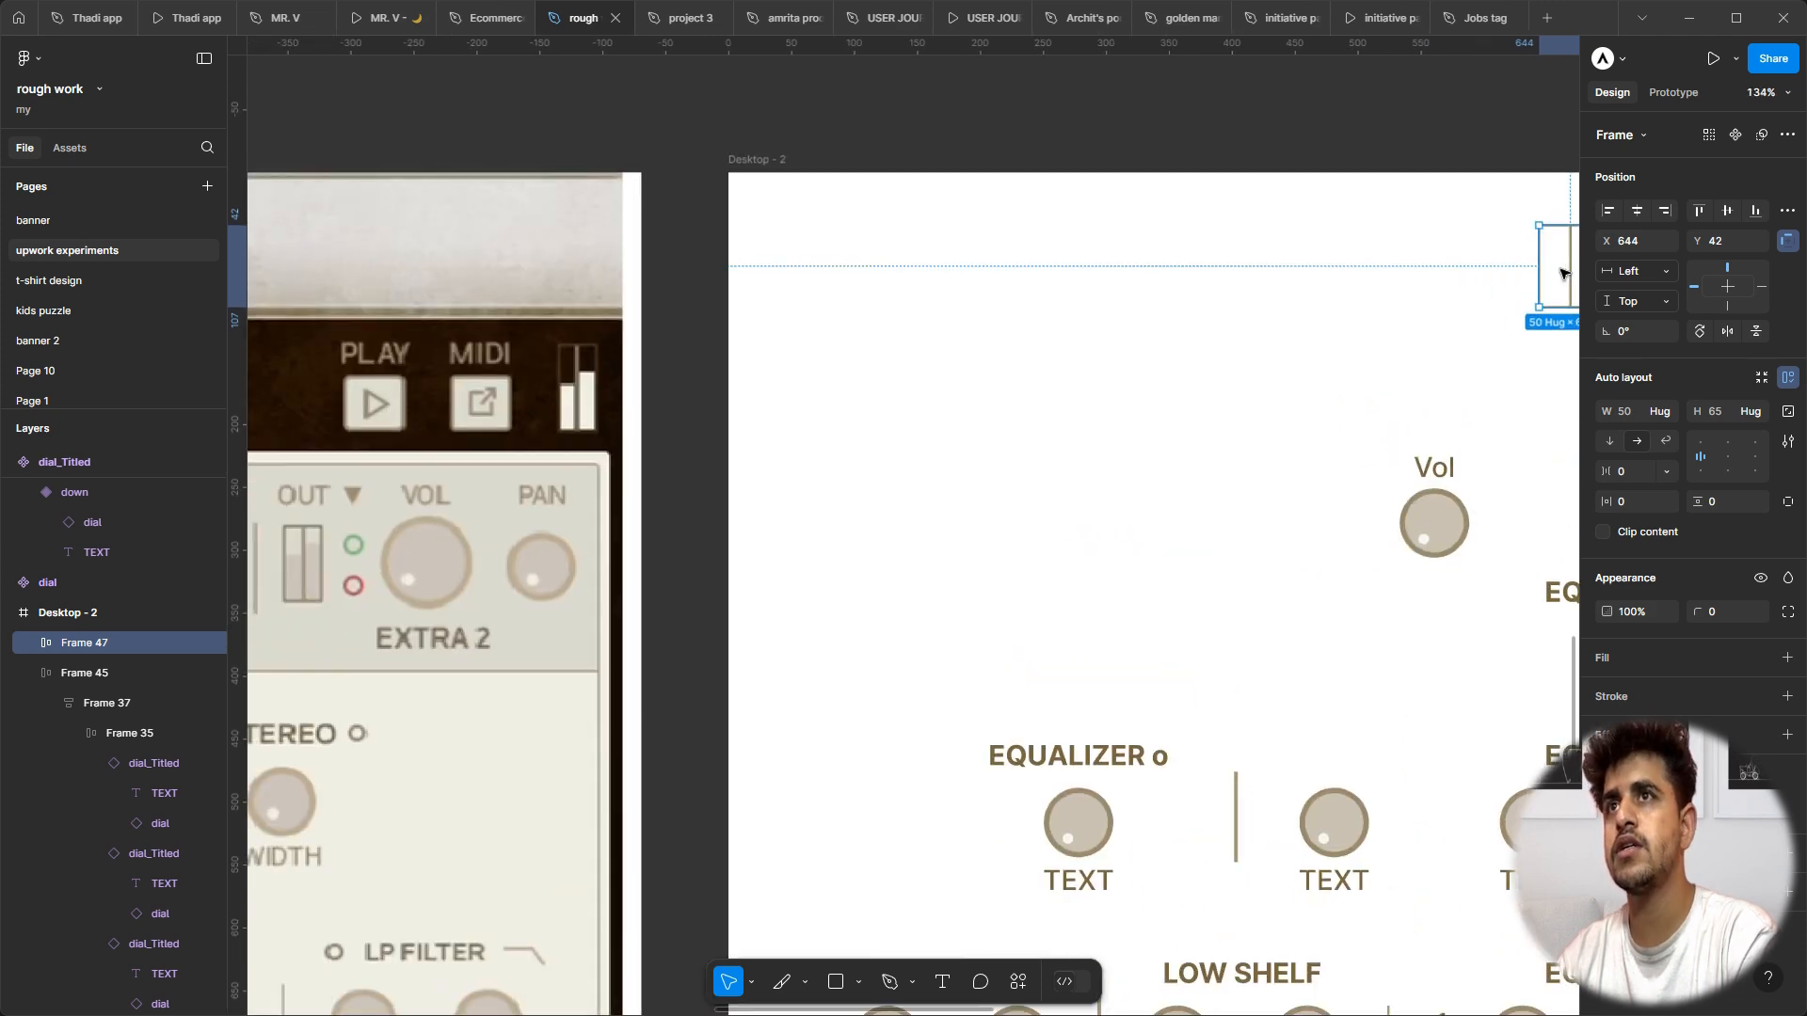
pyautogui.doubleClick(1571, 277)
pyautogui.hscroll(1, 1571, 277)
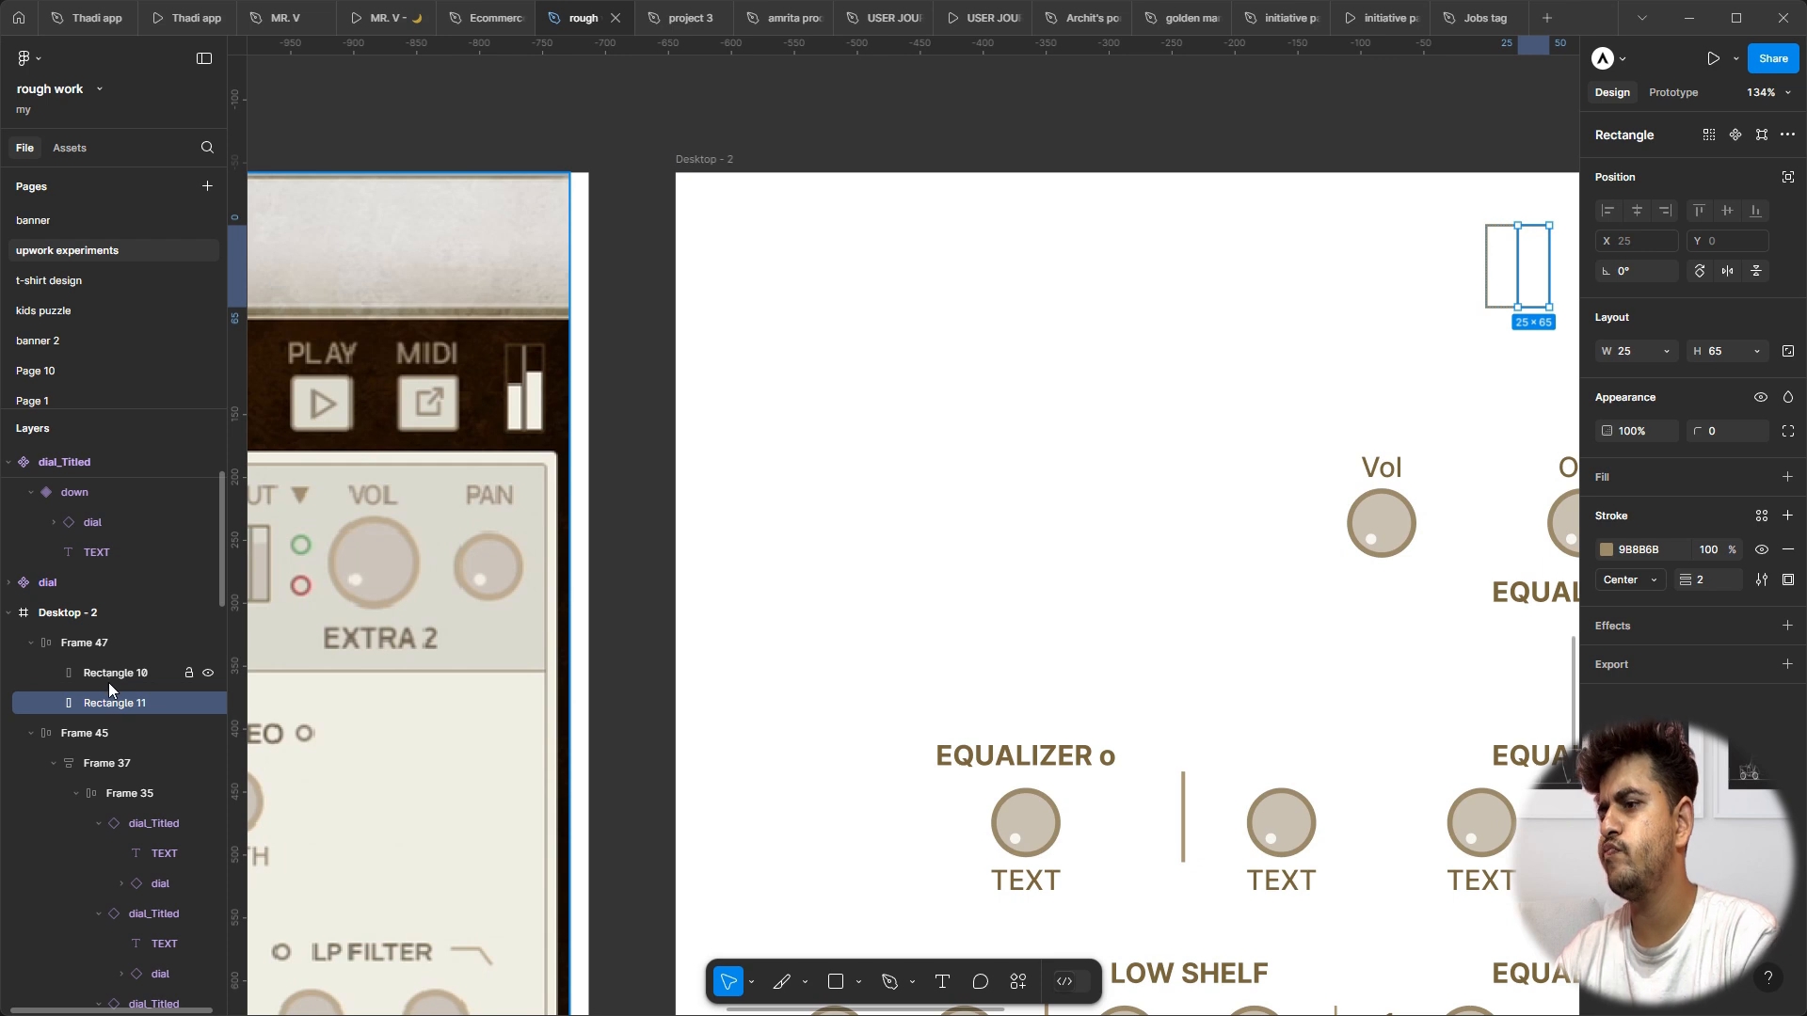
pyautogui.hotkey('ctrl', 'alt', 'g')
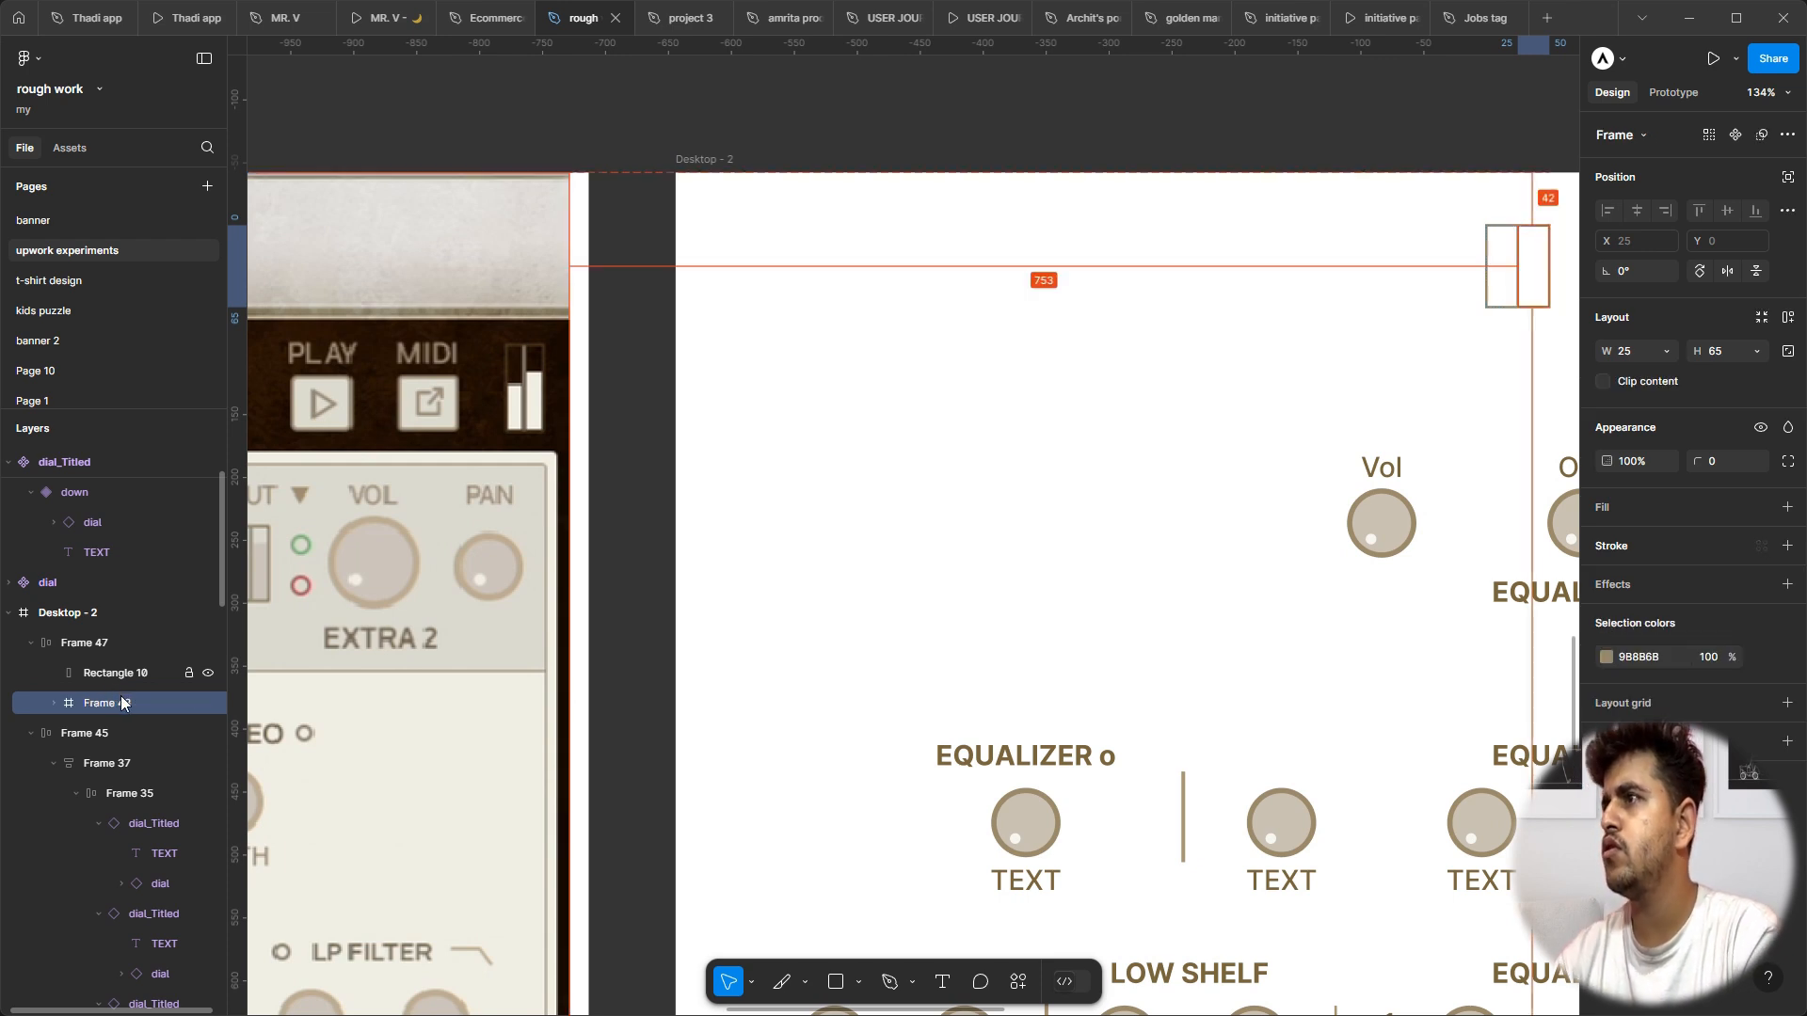
pyautogui.click(54, 703)
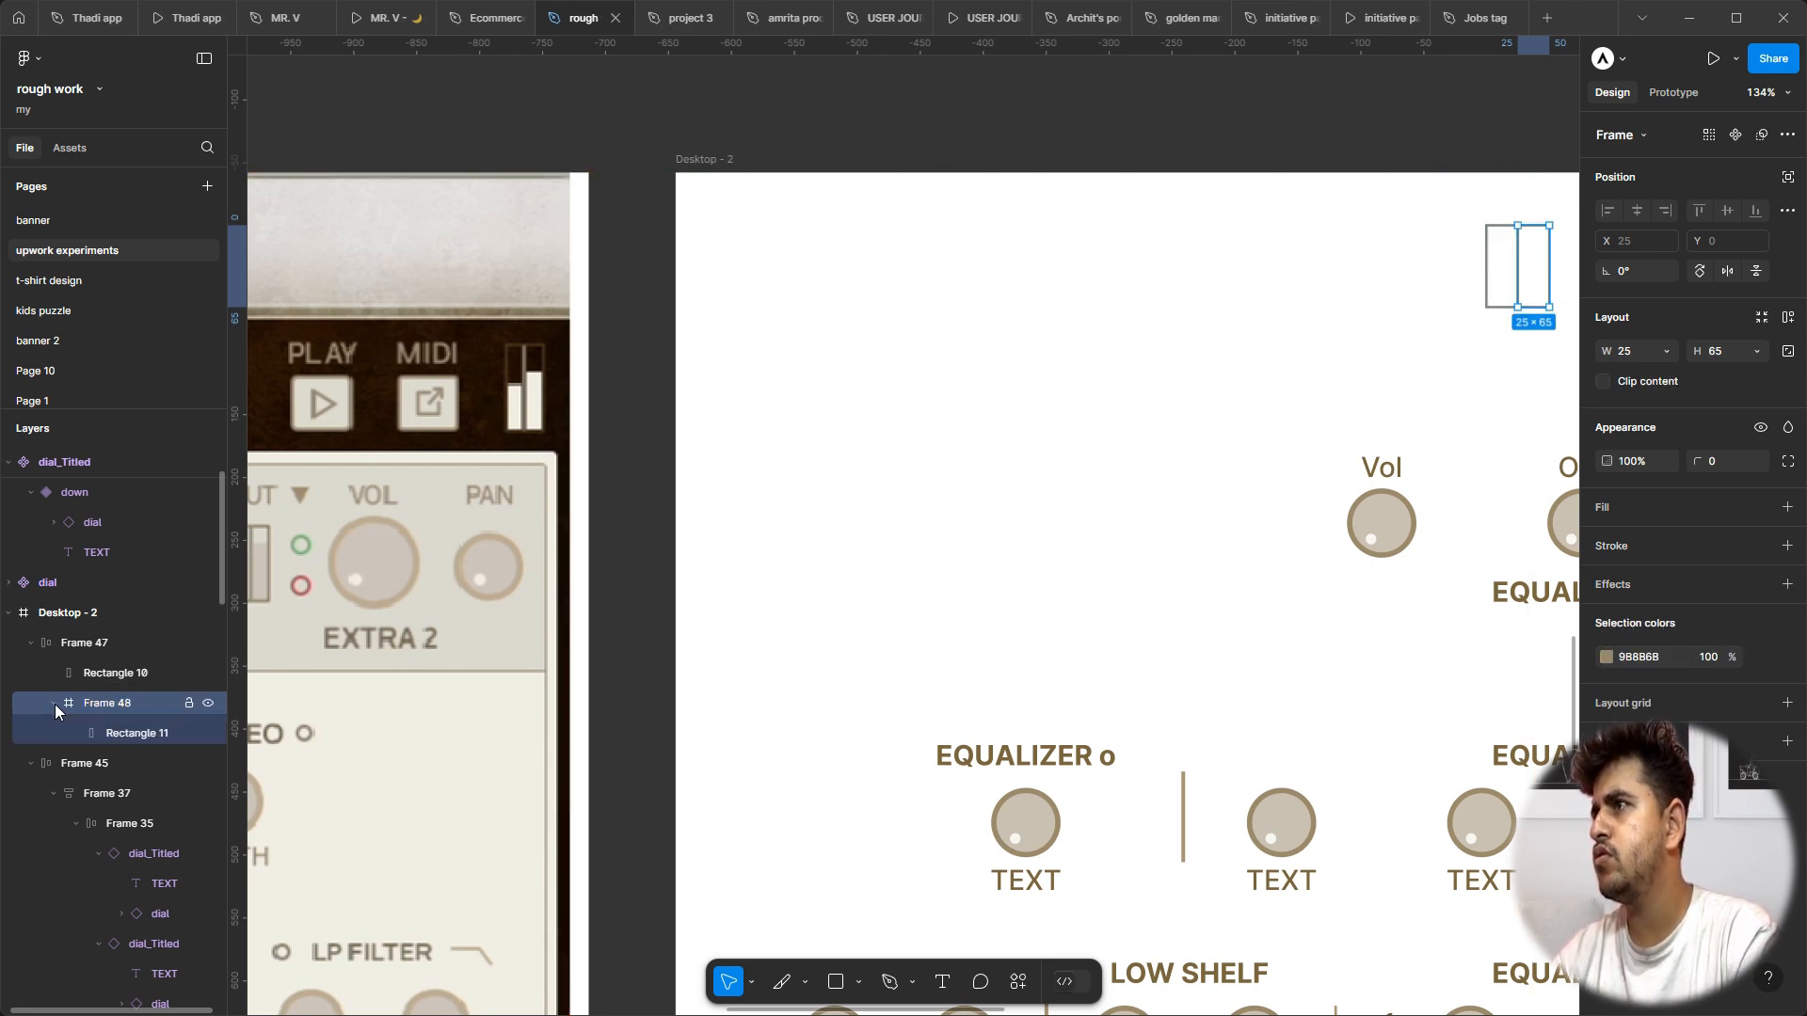
pyautogui.hotkey('ctrl', 'z')
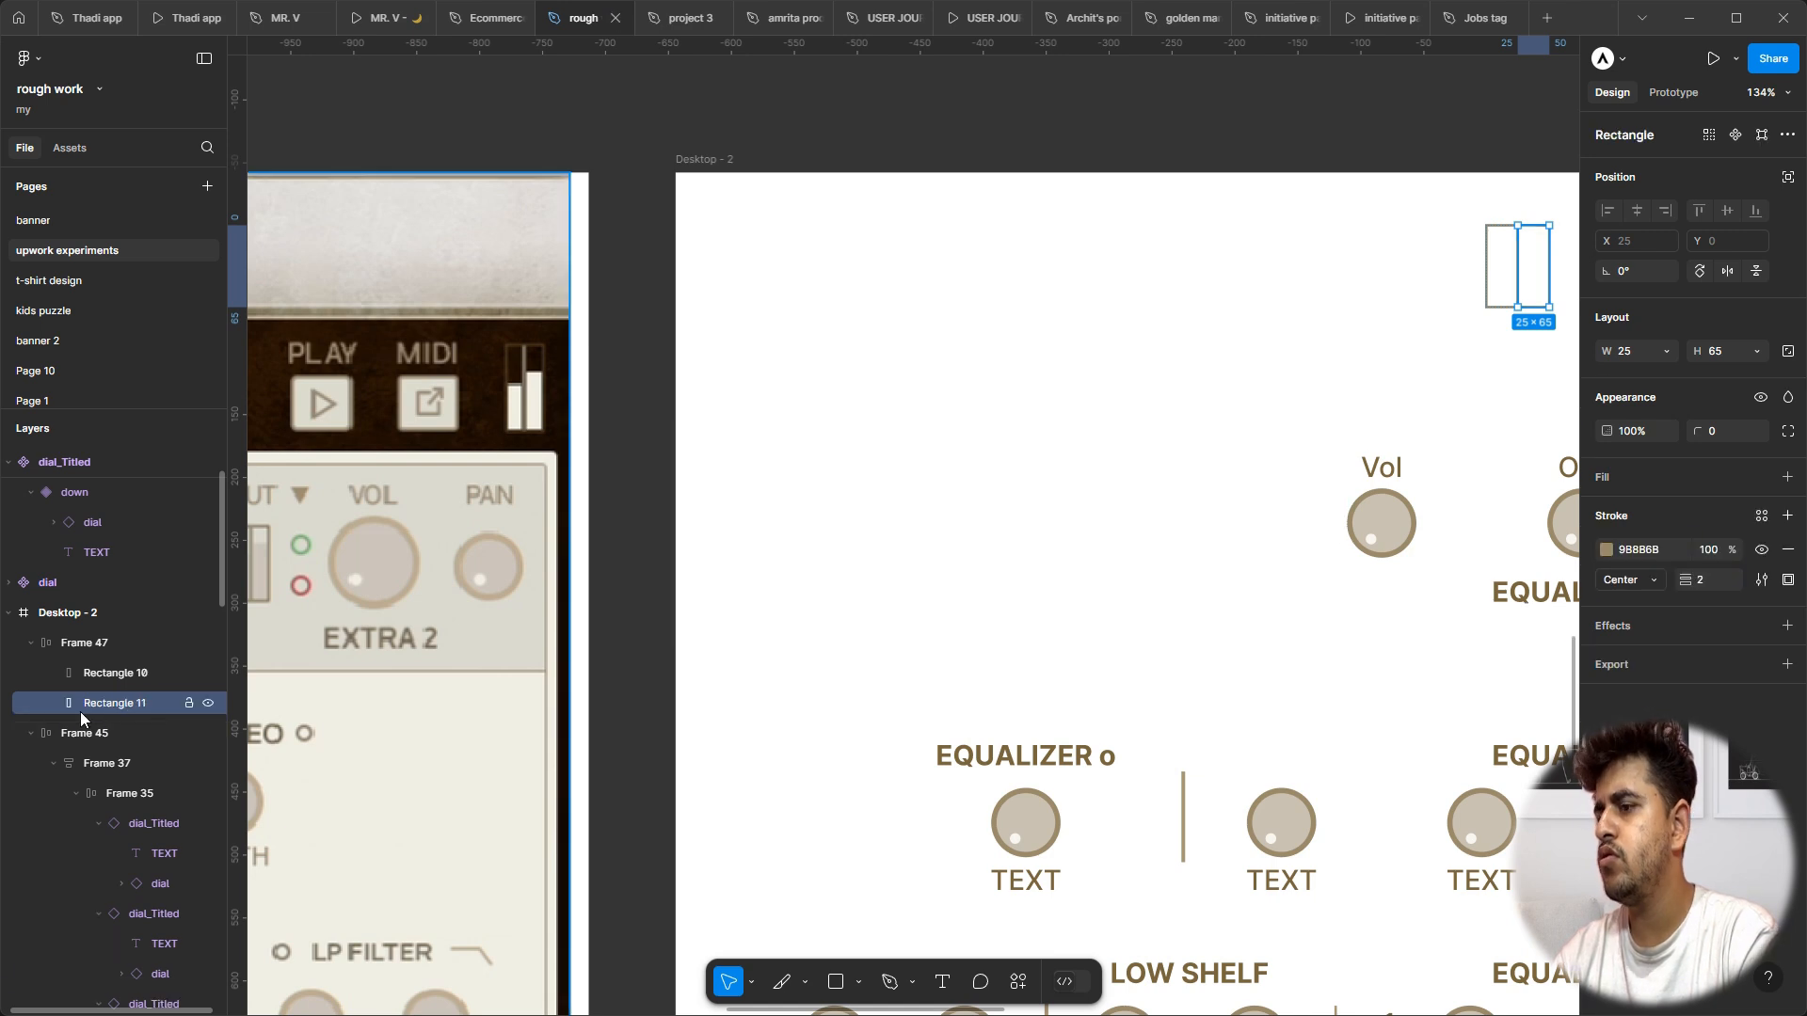
# Step: Wrap the meter's right-hand rectangle in its own auto layout frame and show its nested layer
pyautogui.hotkey('shift', 'a')
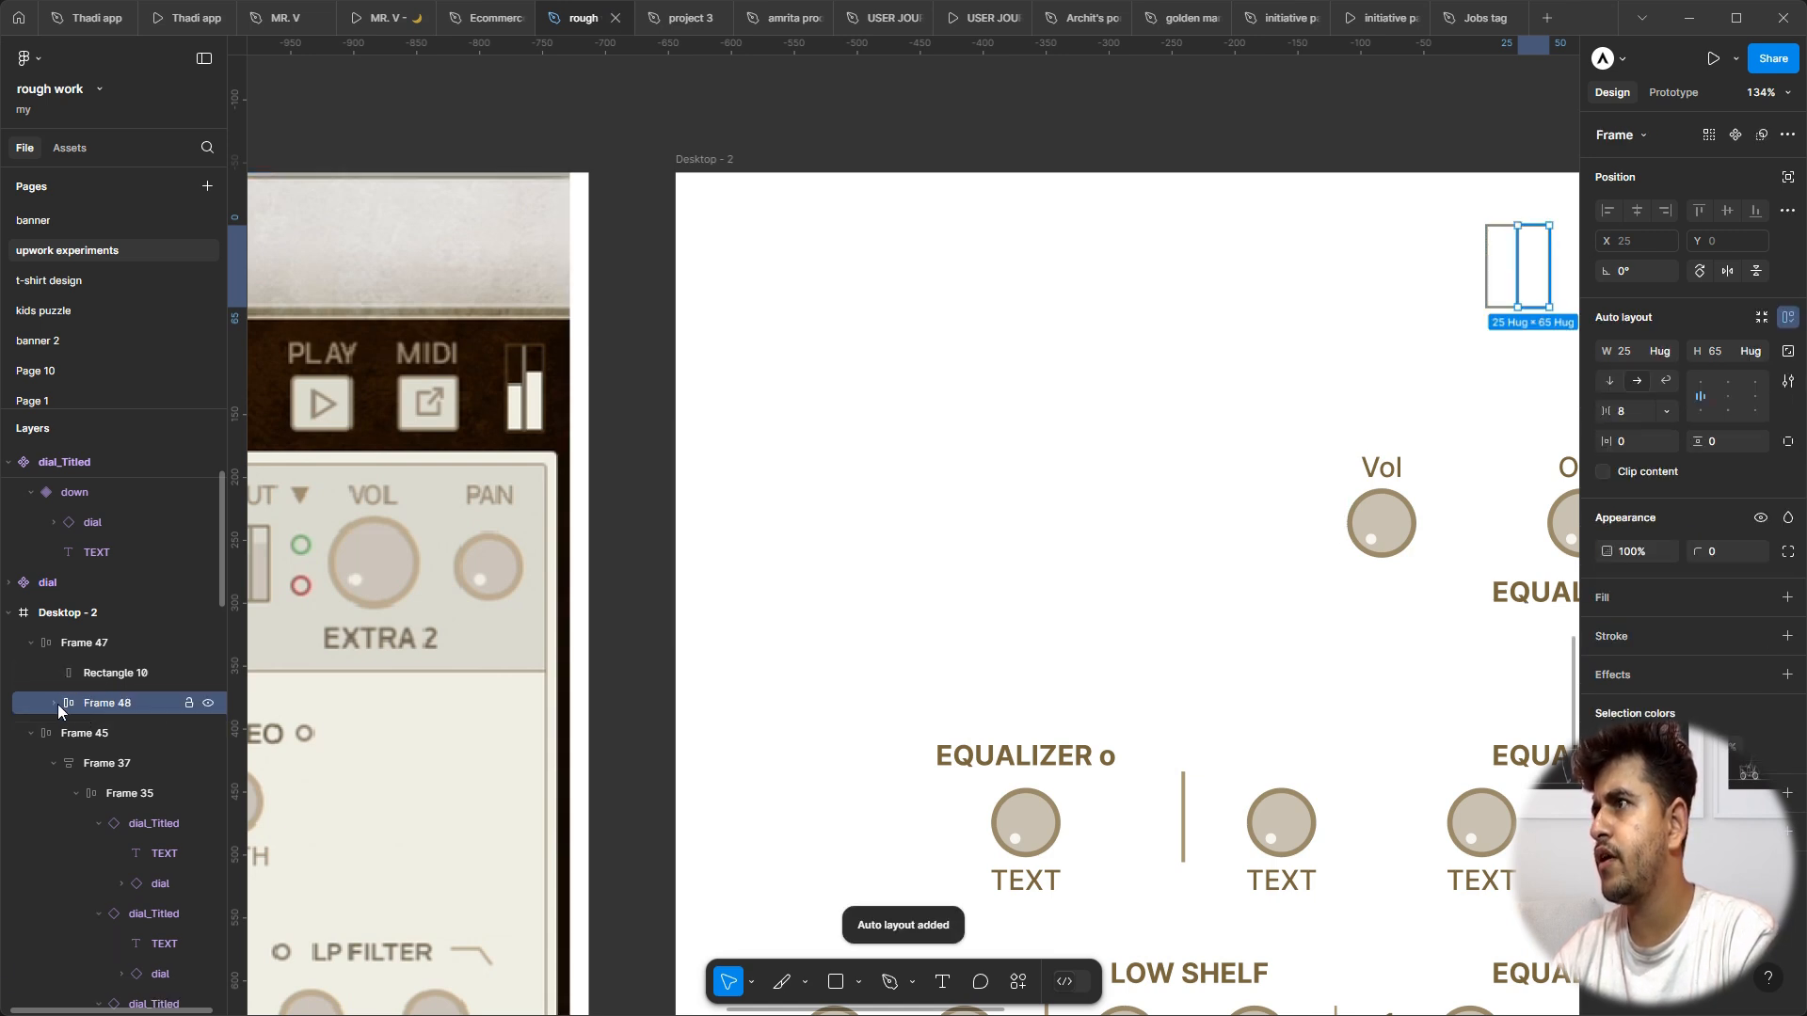
pyautogui.click(59, 703)
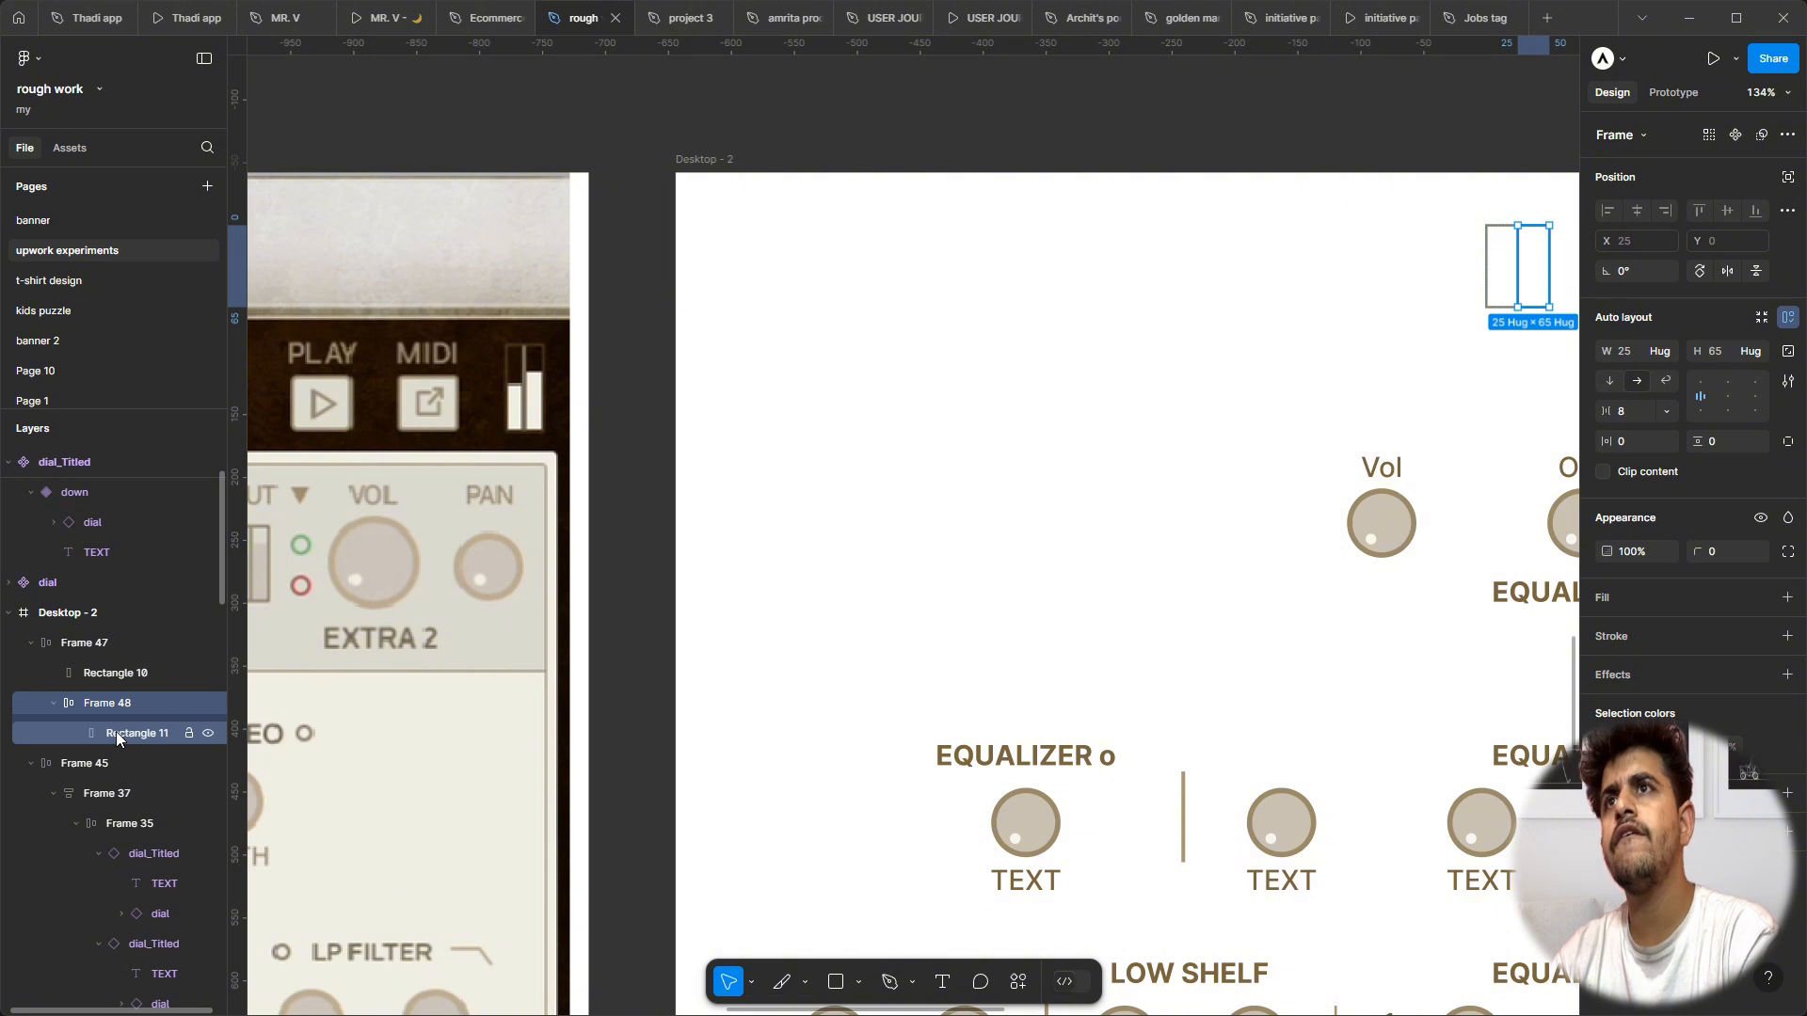
pyautogui.click(116, 739)
# Step: Try to wrap the meter's left-hand rectangle in its own auto layout frame
pyautogui.click(85, 677)
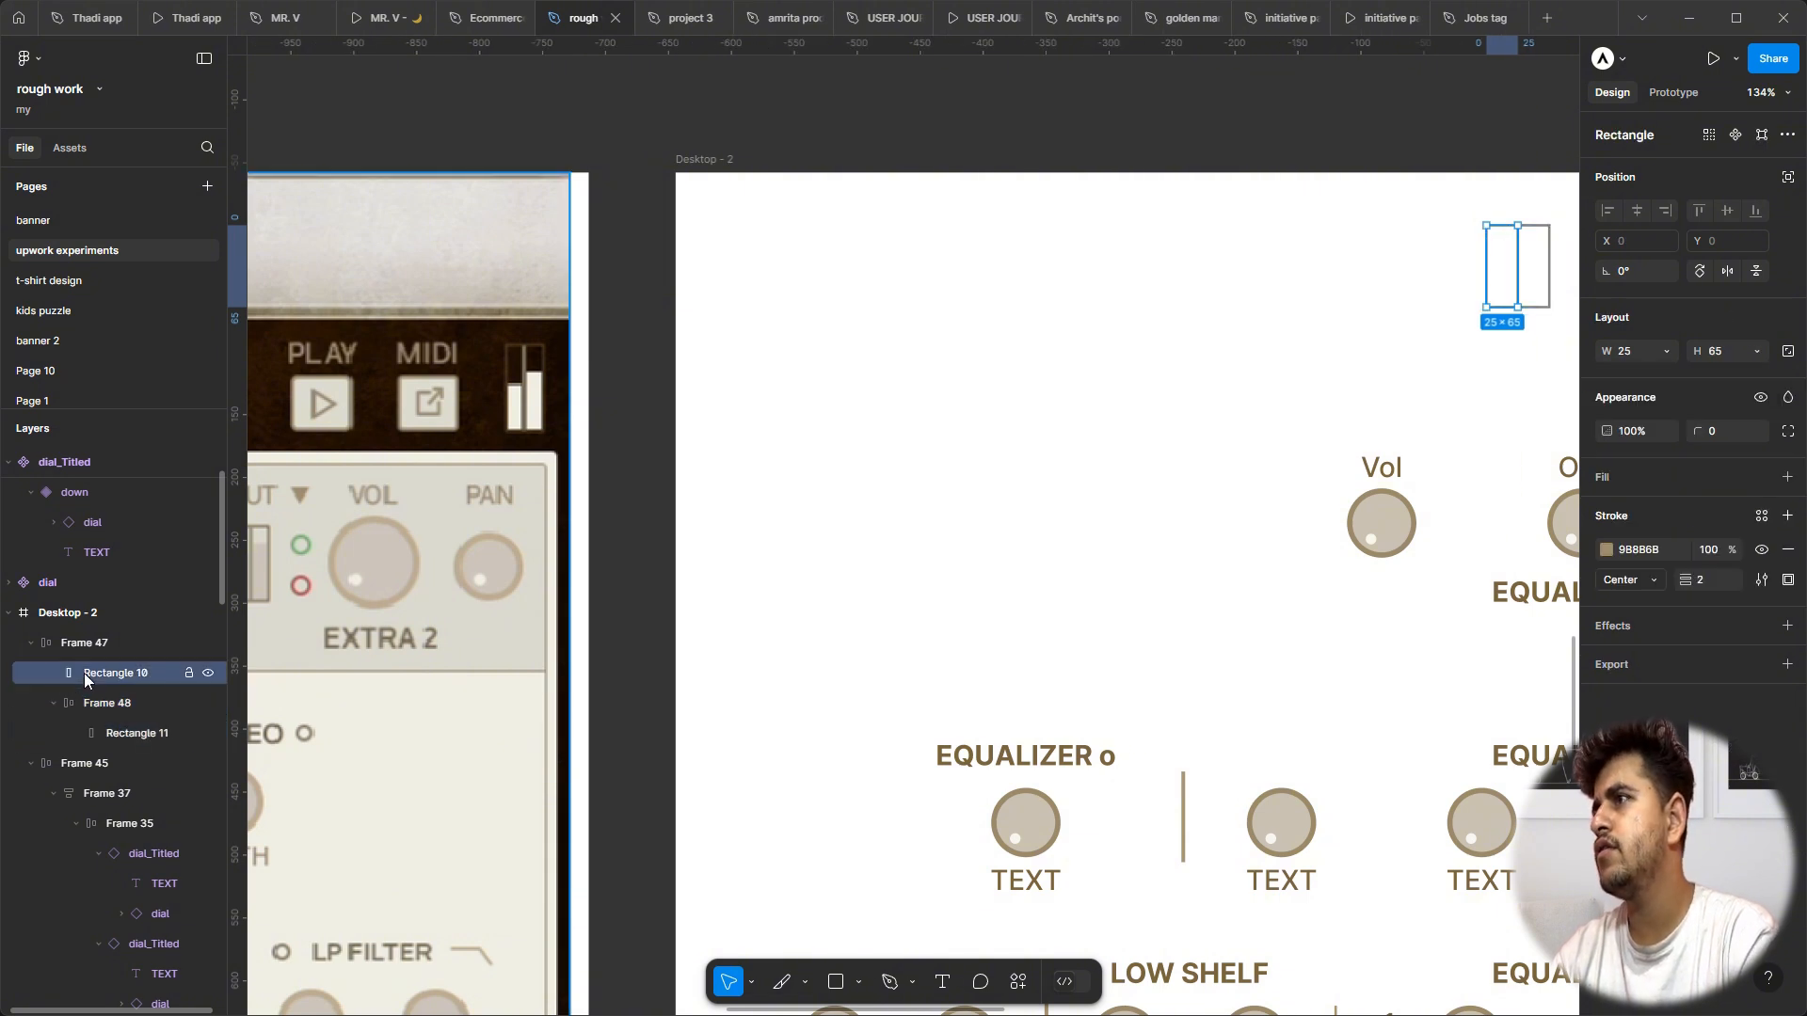
pyautogui.hotkey('shift', 'a')
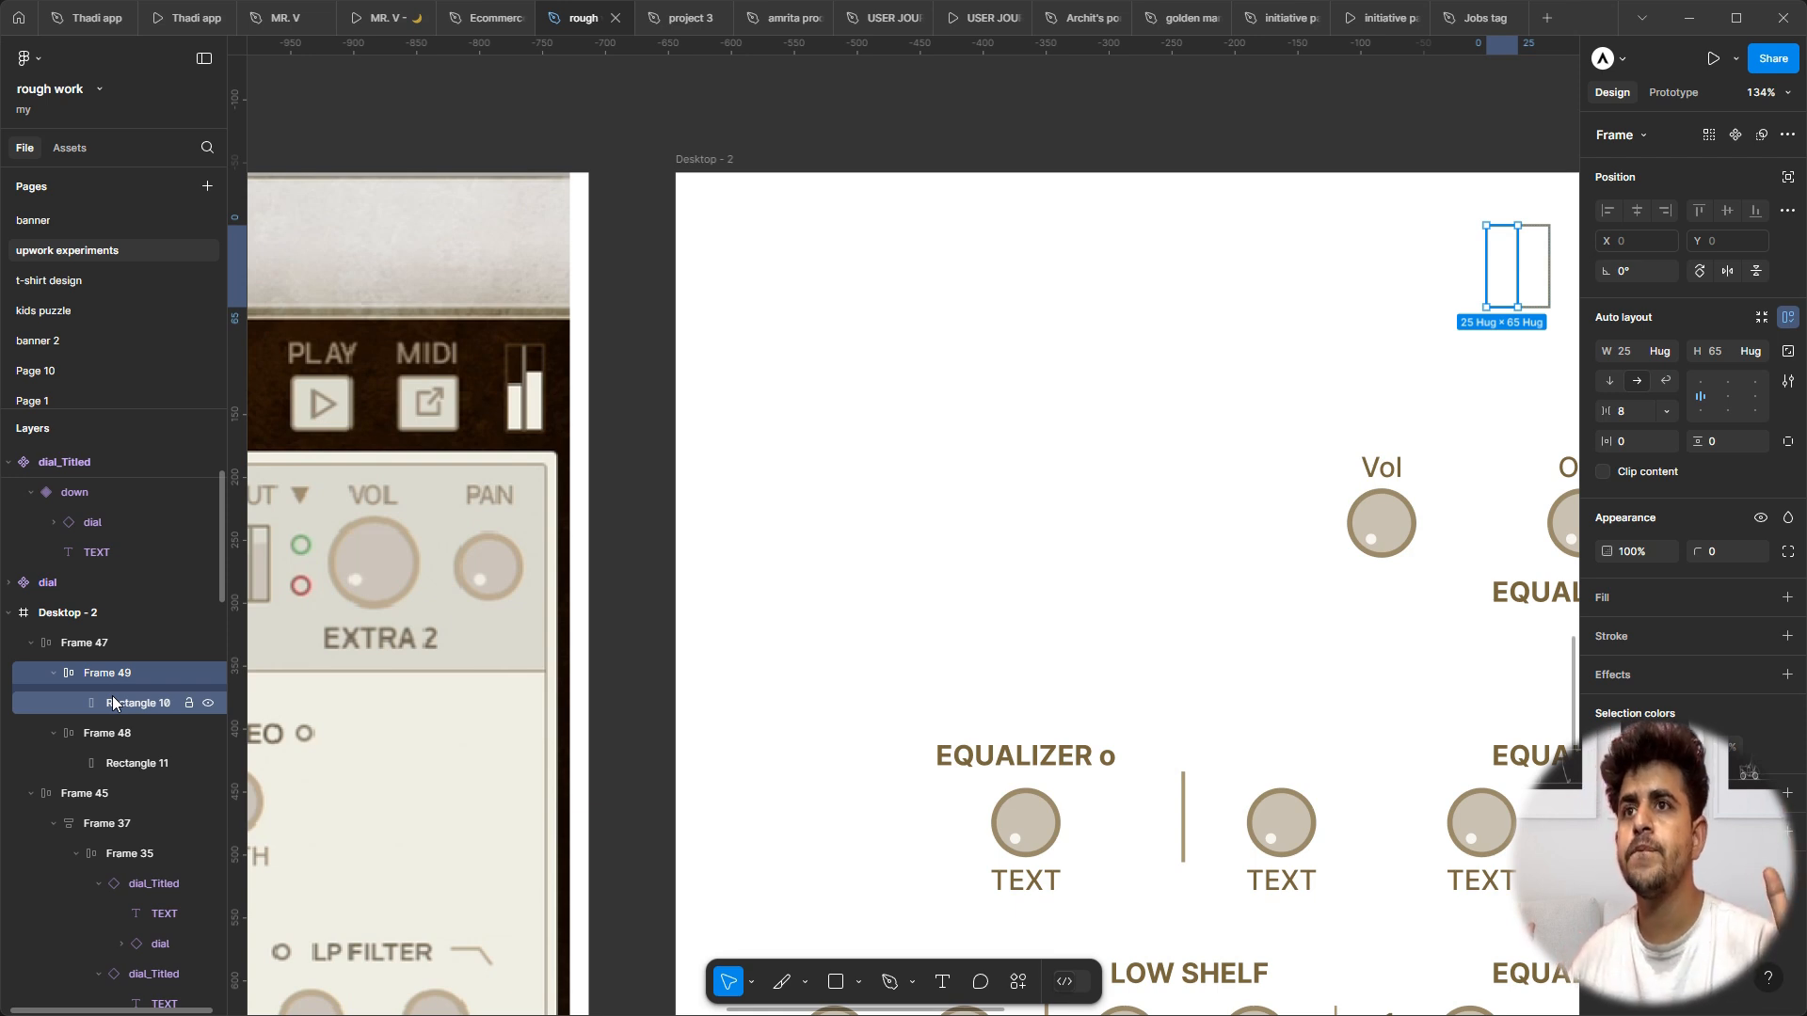
pyautogui.hotkey('ctrl', 'z')
pyautogui.hotkey('ctrl', 'z')
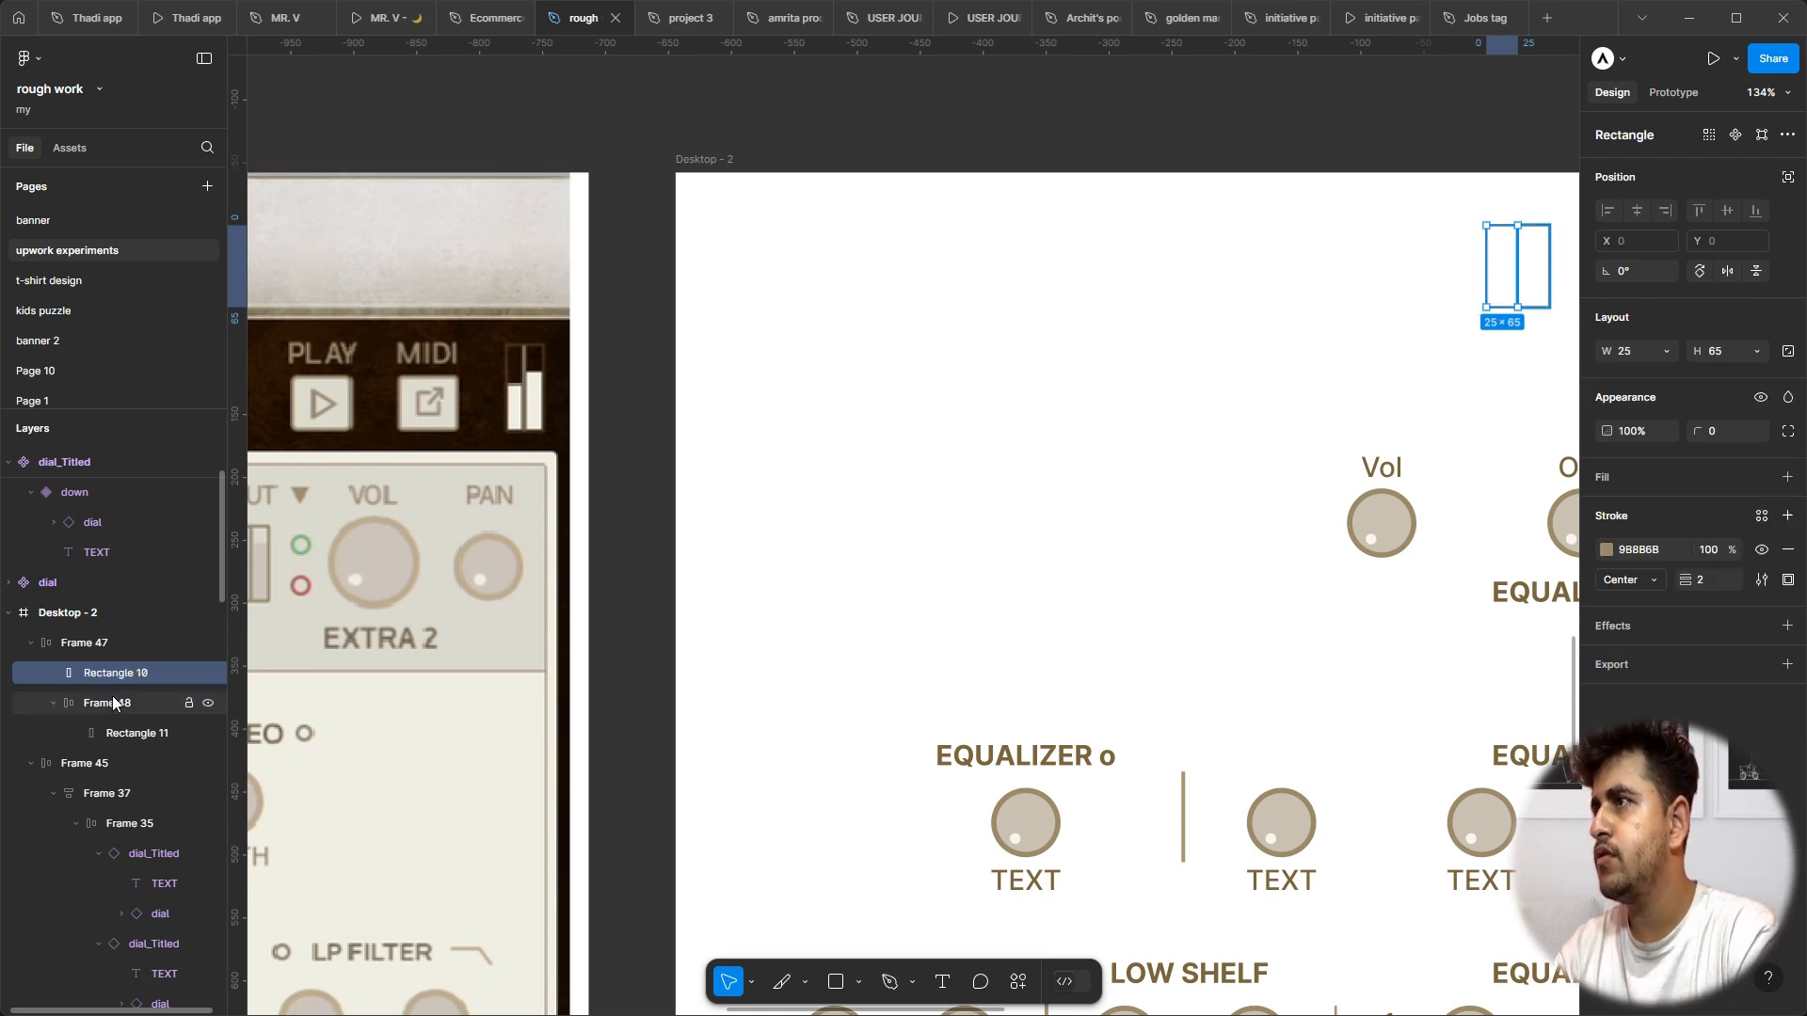
# Step: Remove the auto layout frame around the meter's right-hand rectangle and wrap that rectangle in a plain frame
pyautogui.click(111, 697)
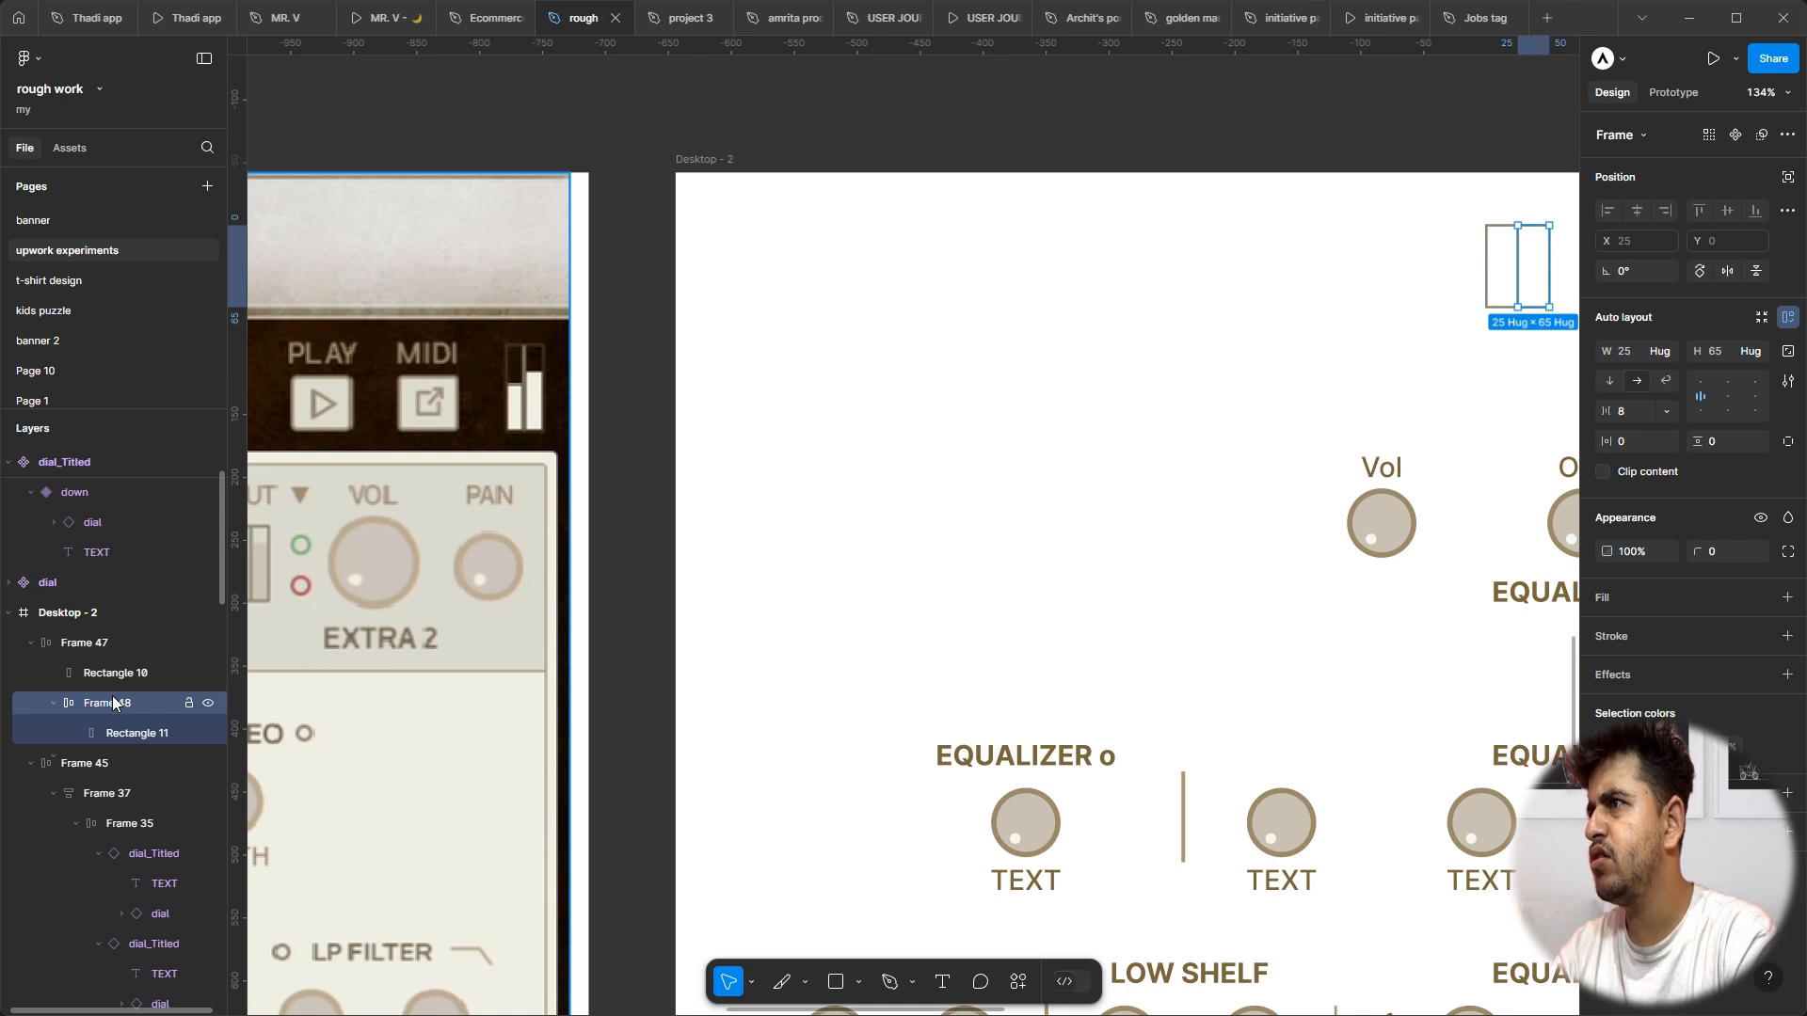
pyautogui.hotkey('ctrl', 'shift', 'g')
pyautogui.press('Escape')
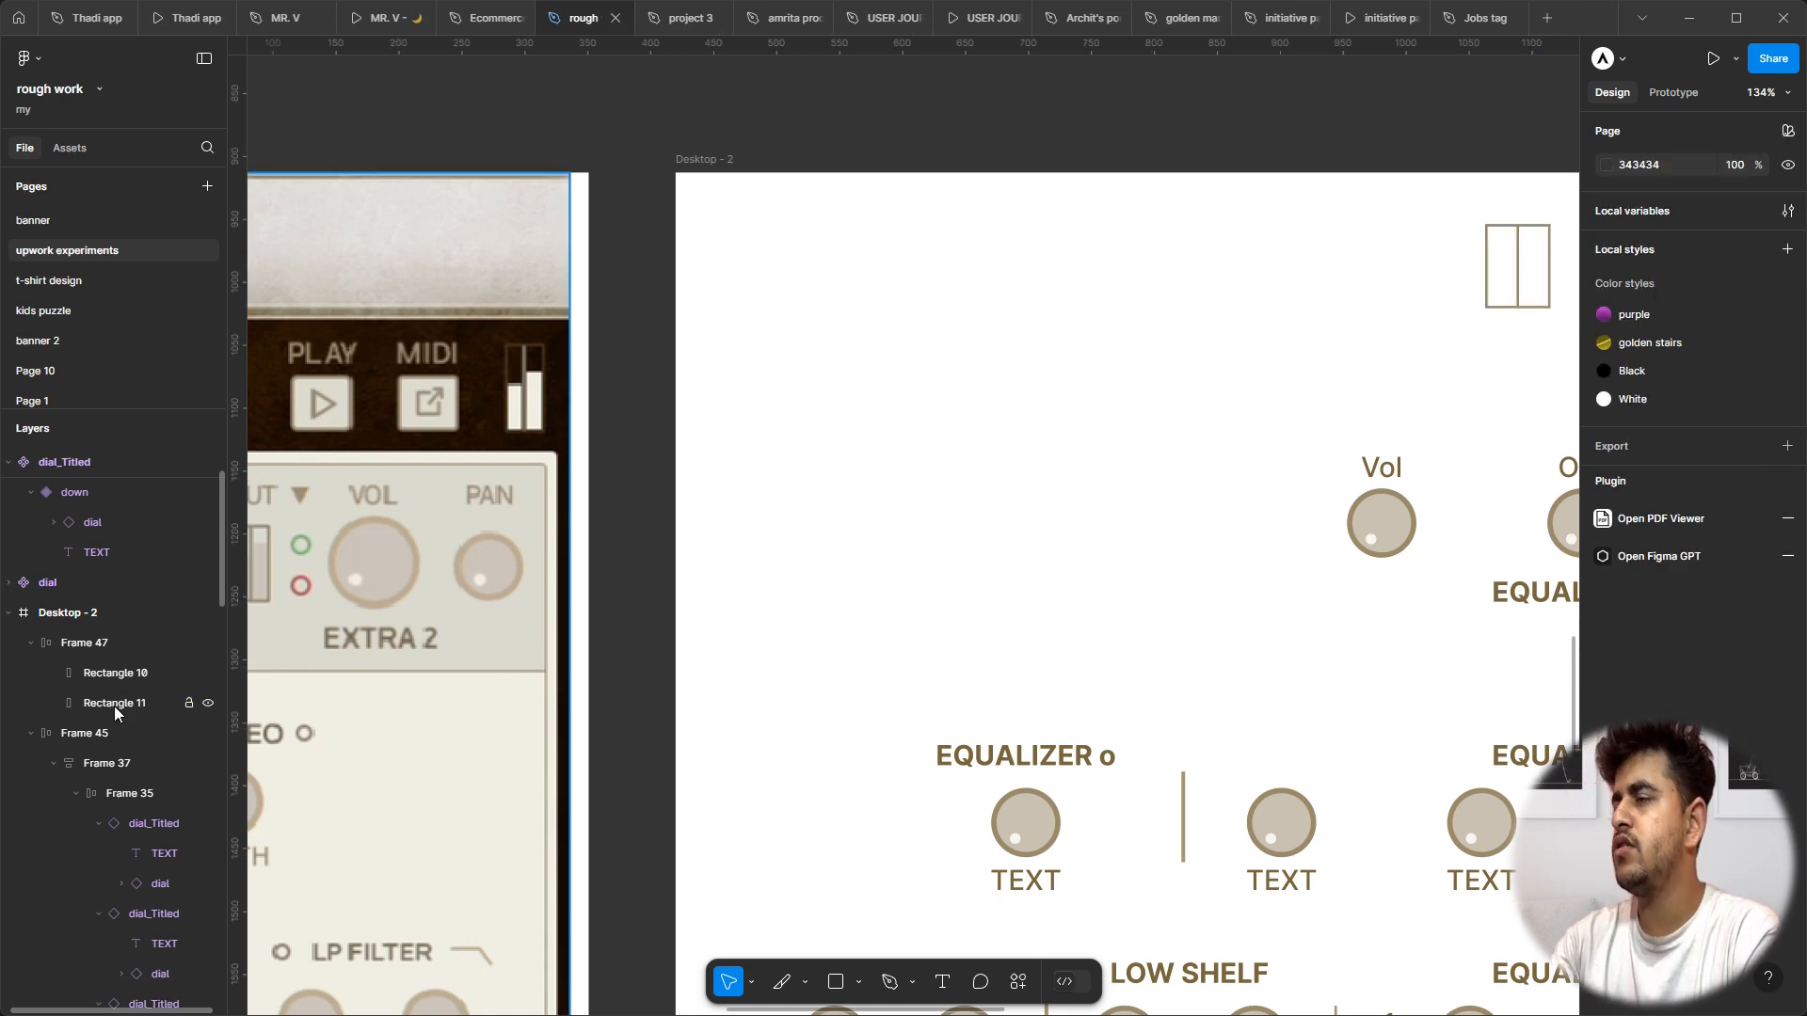
pyautogui.click(133, 703)
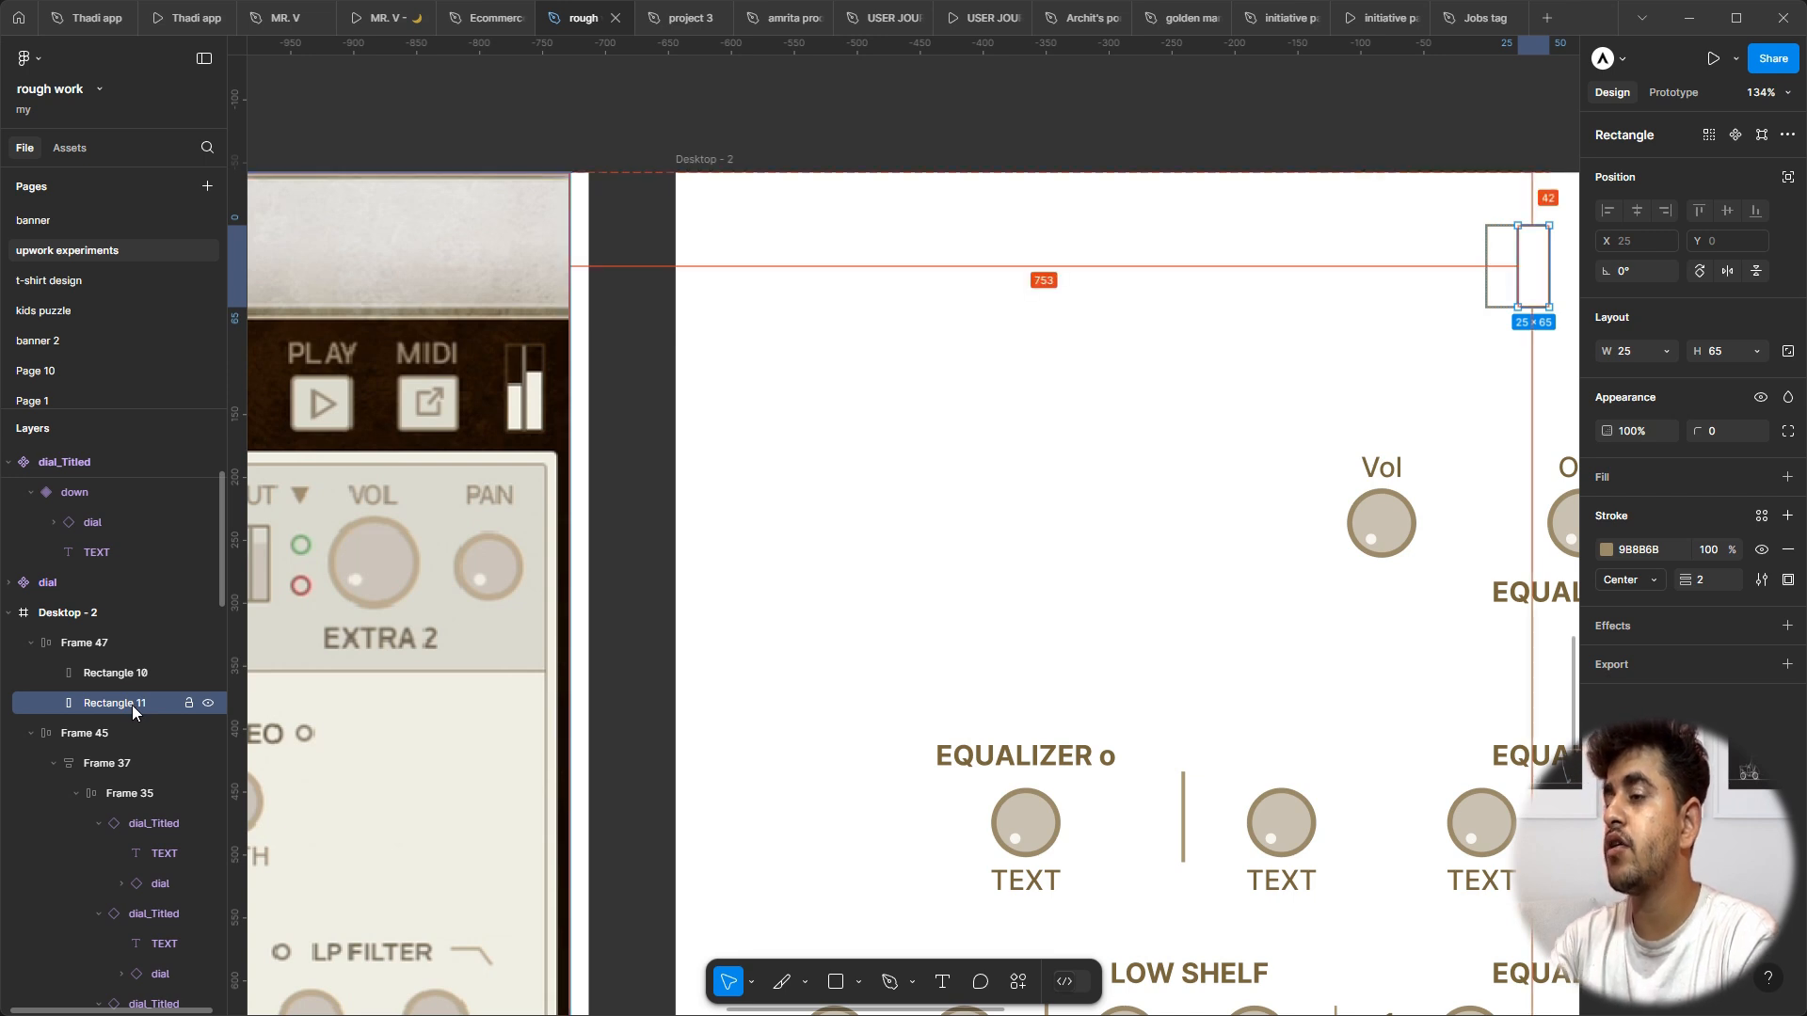
pyautogui.hotkey('ctrl', 'alt', 'g')
# Step: Wrap the meter's left-hand rectangle in a plain frame and swap the rectangle's stroke to a fill
pyautogui.click(111, 670)
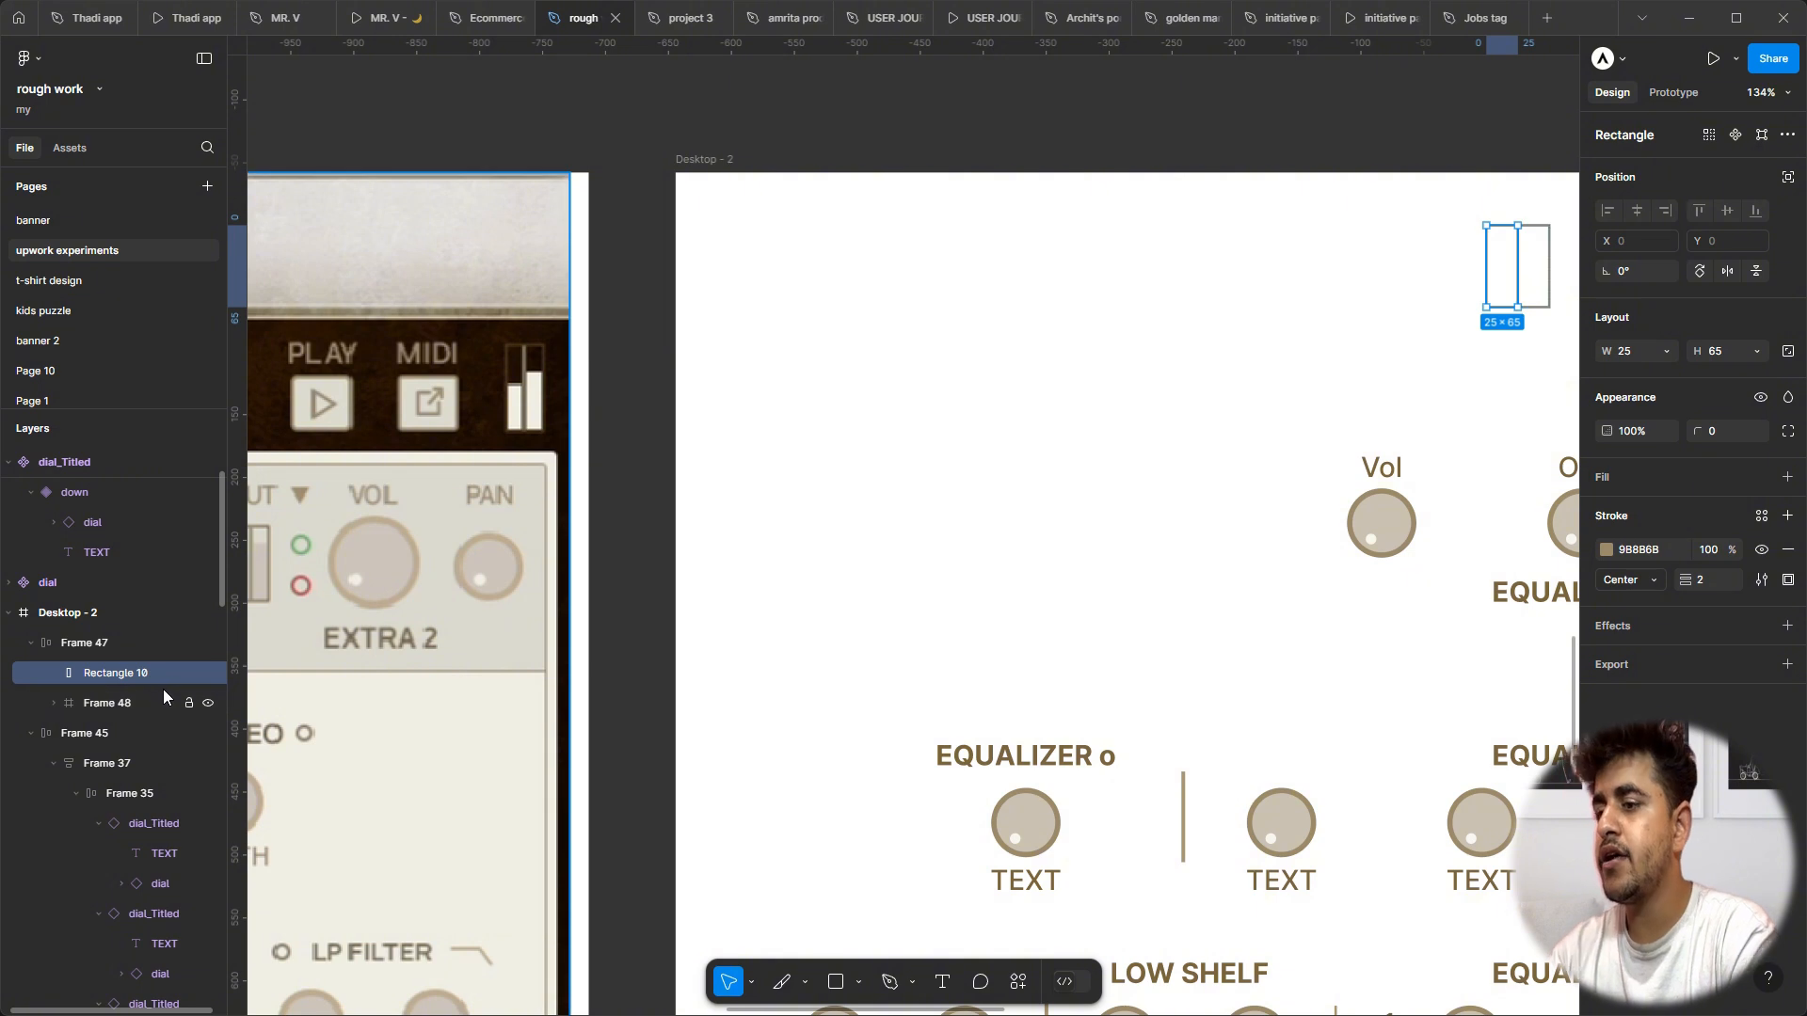
pyautogui.press('alt')
pyautogui.hotkey('ctrl', 'alt', 'g')
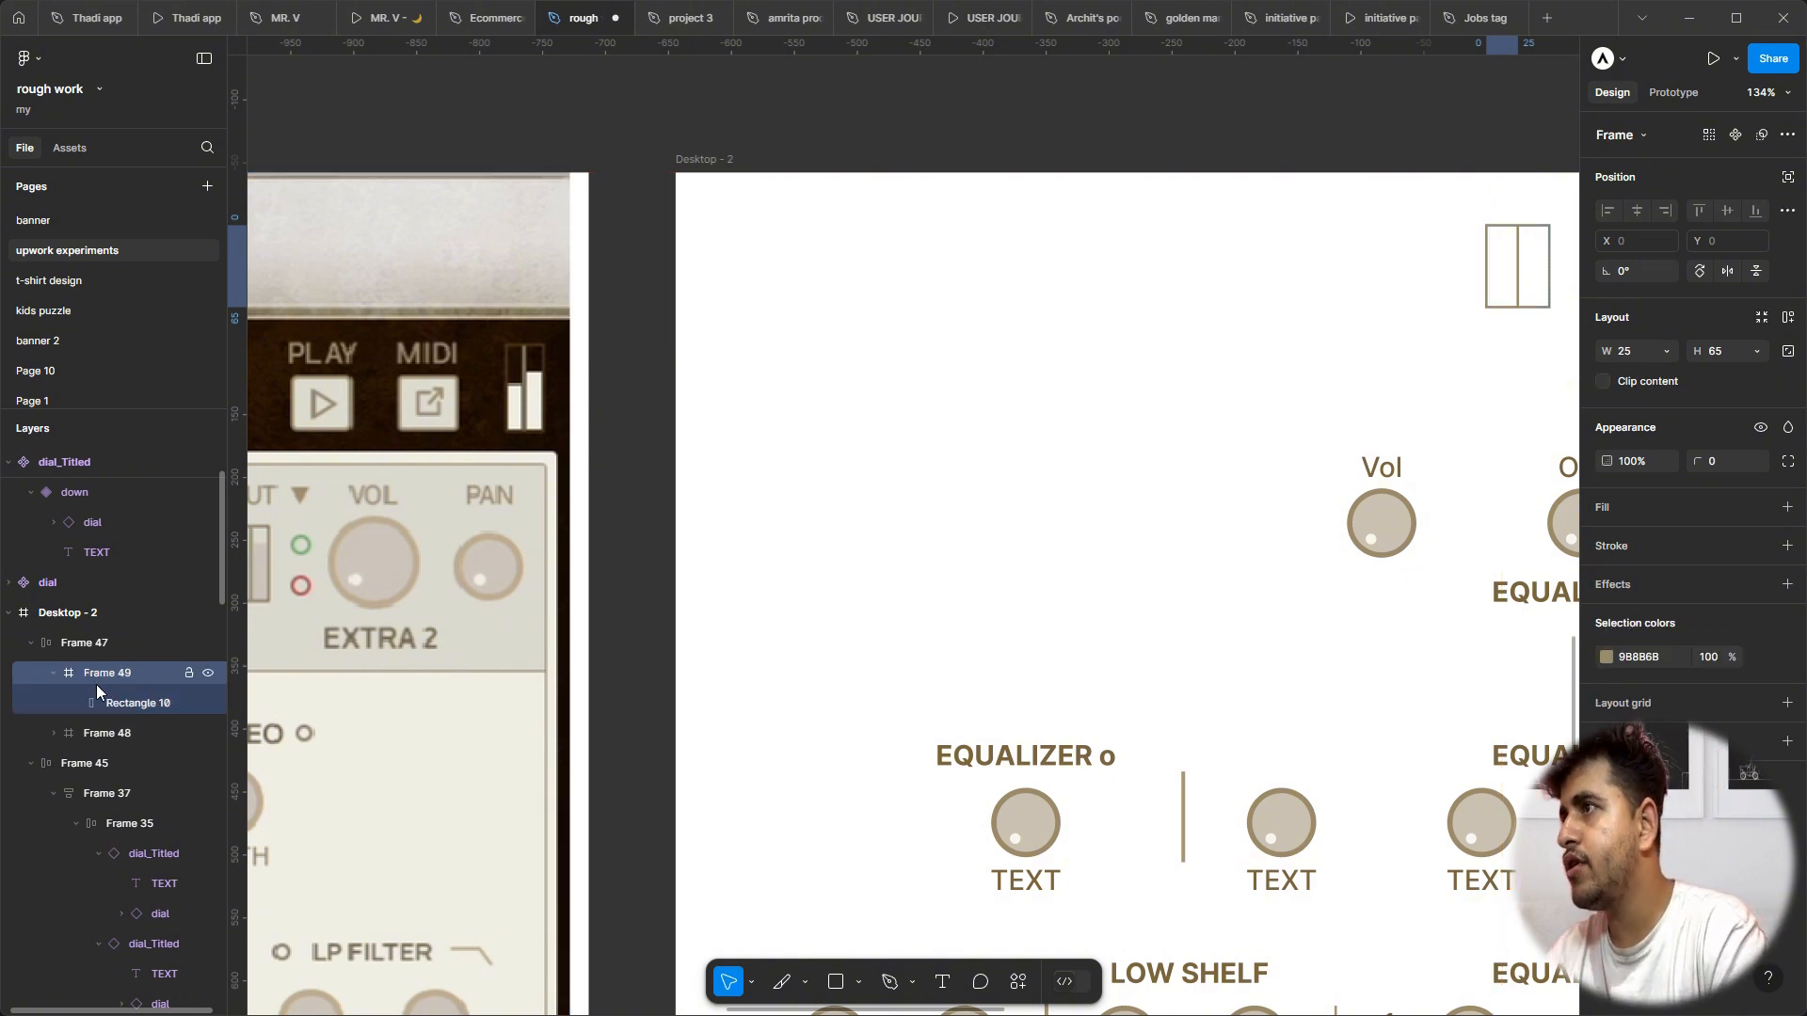
pyautogui.click(124, 704)
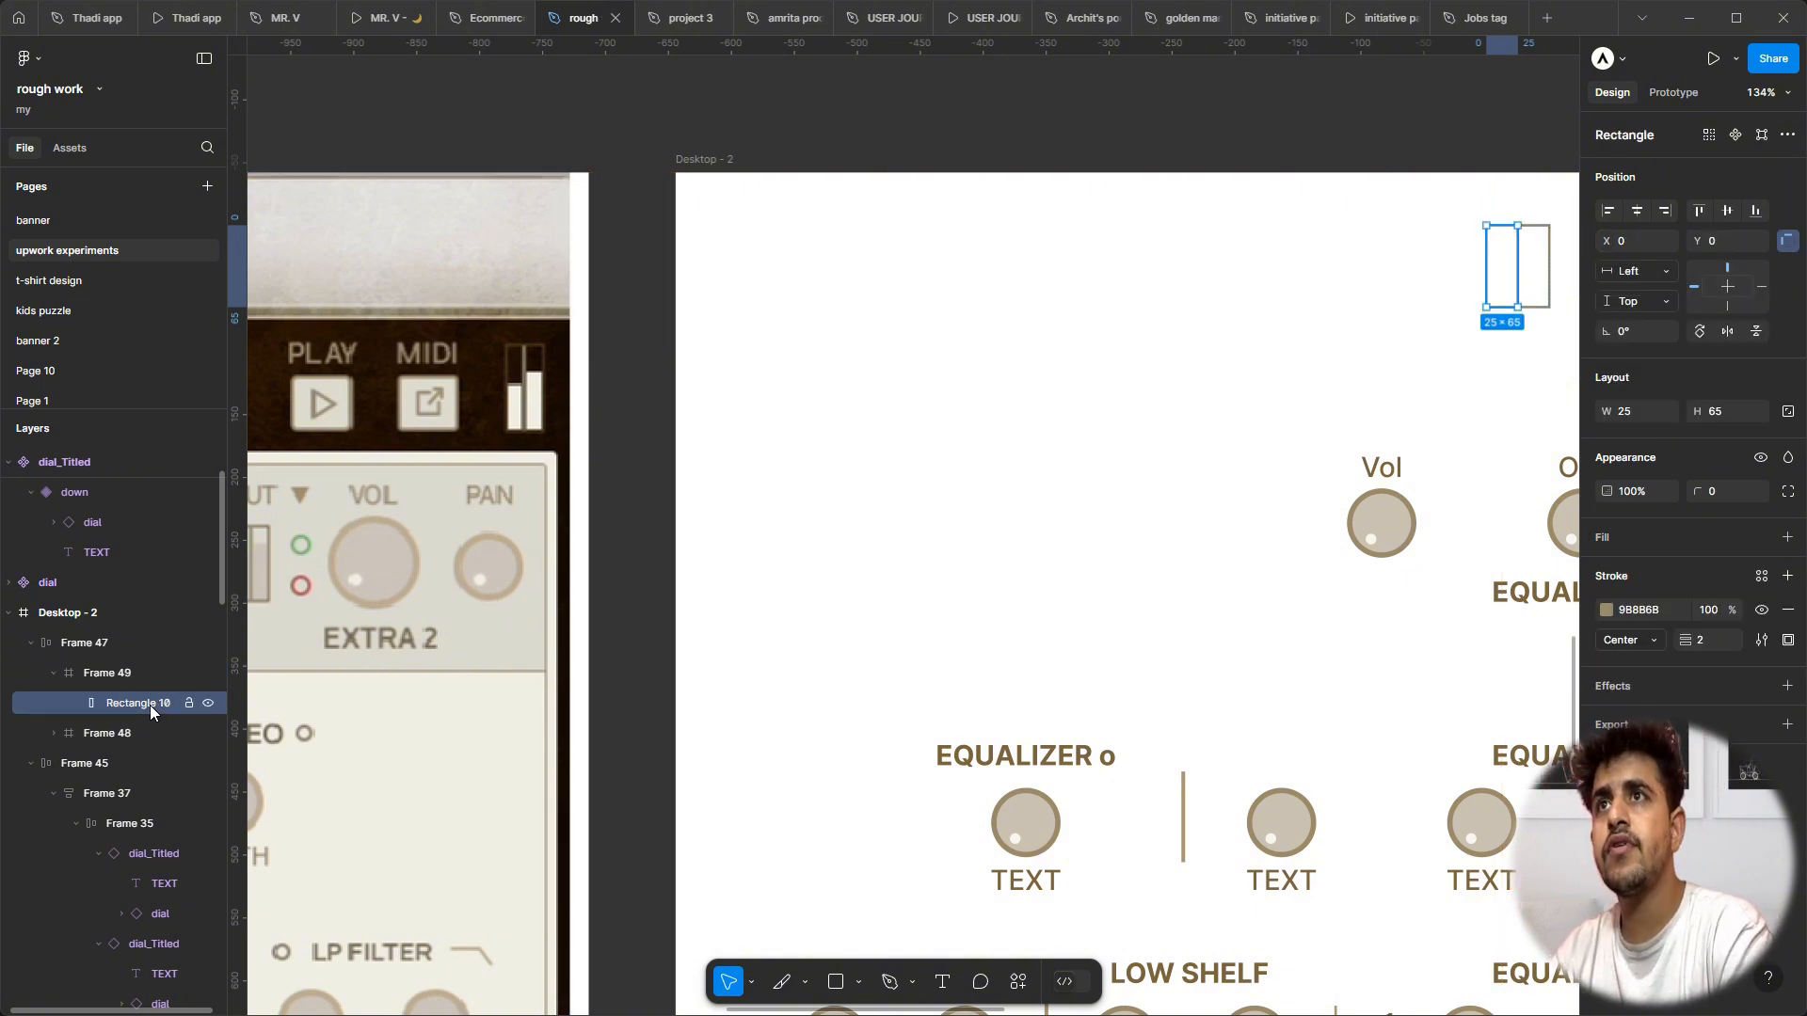
pyautogui.hotkey('shift', 'x')
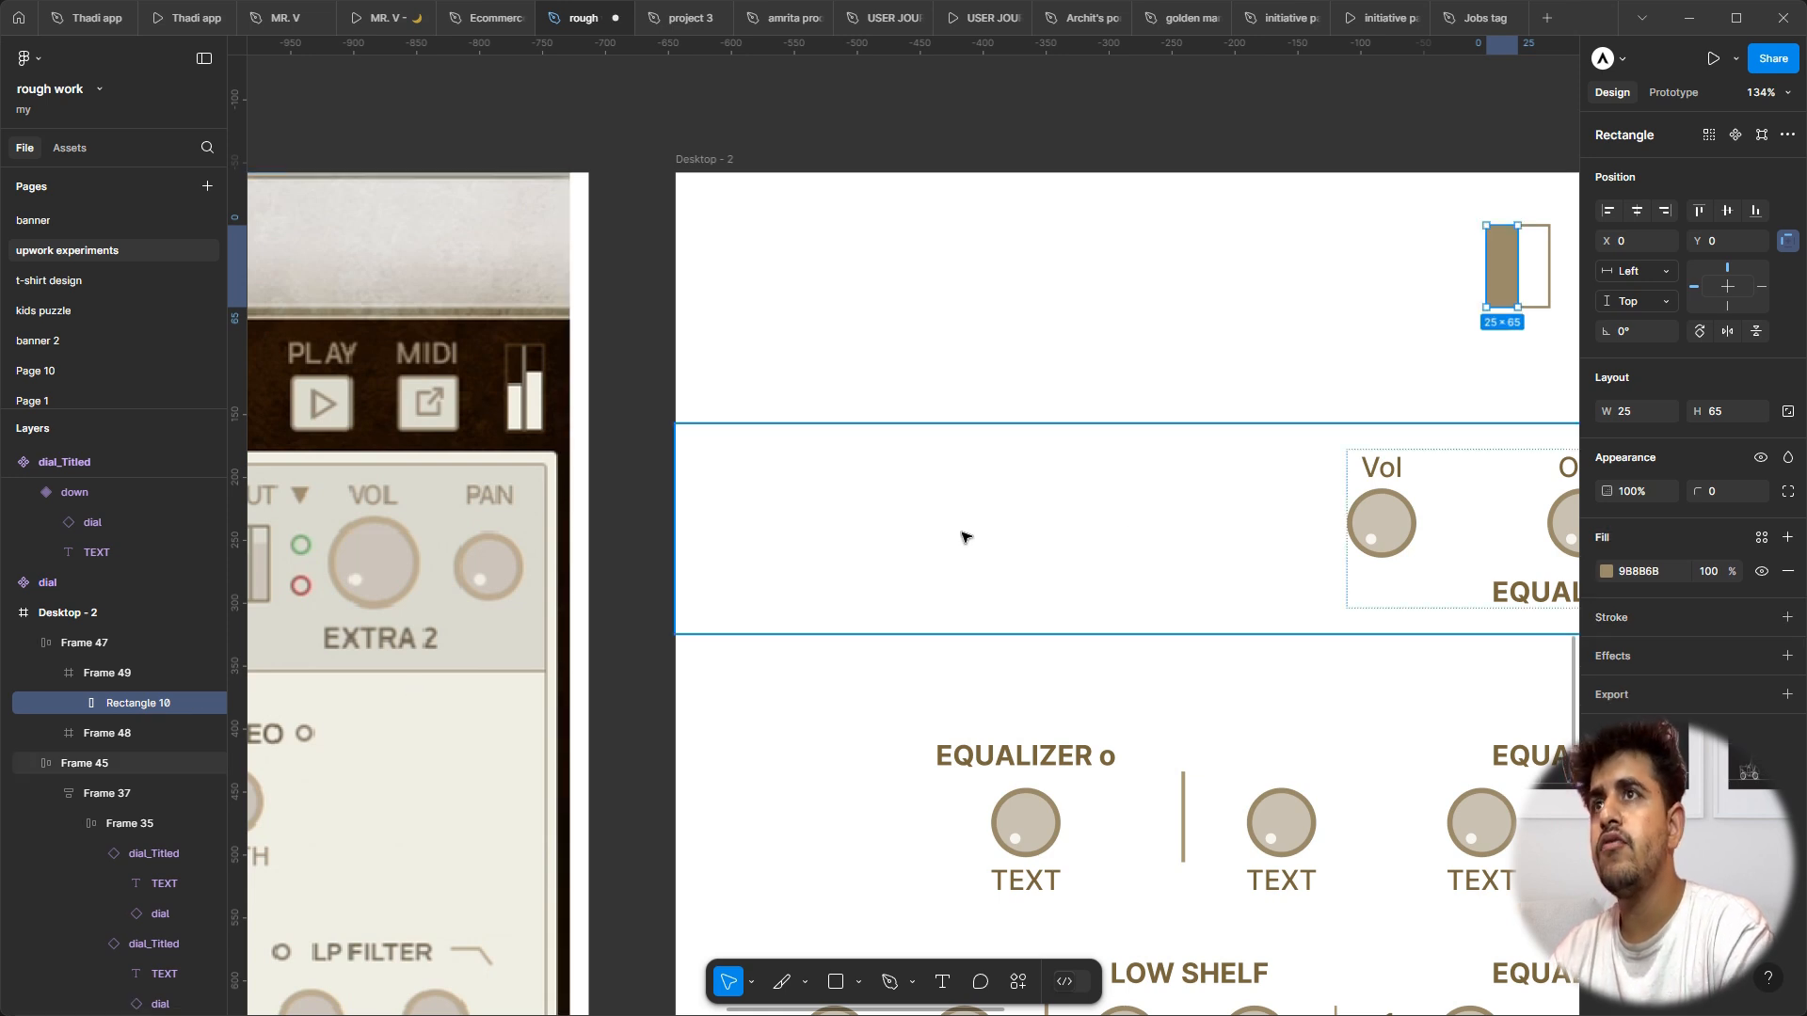
# Step: Copy the right-hand rectangle's centered 2 px stroke onto the plain frames around both meter rectangles
pyautogui.click(51, 731)
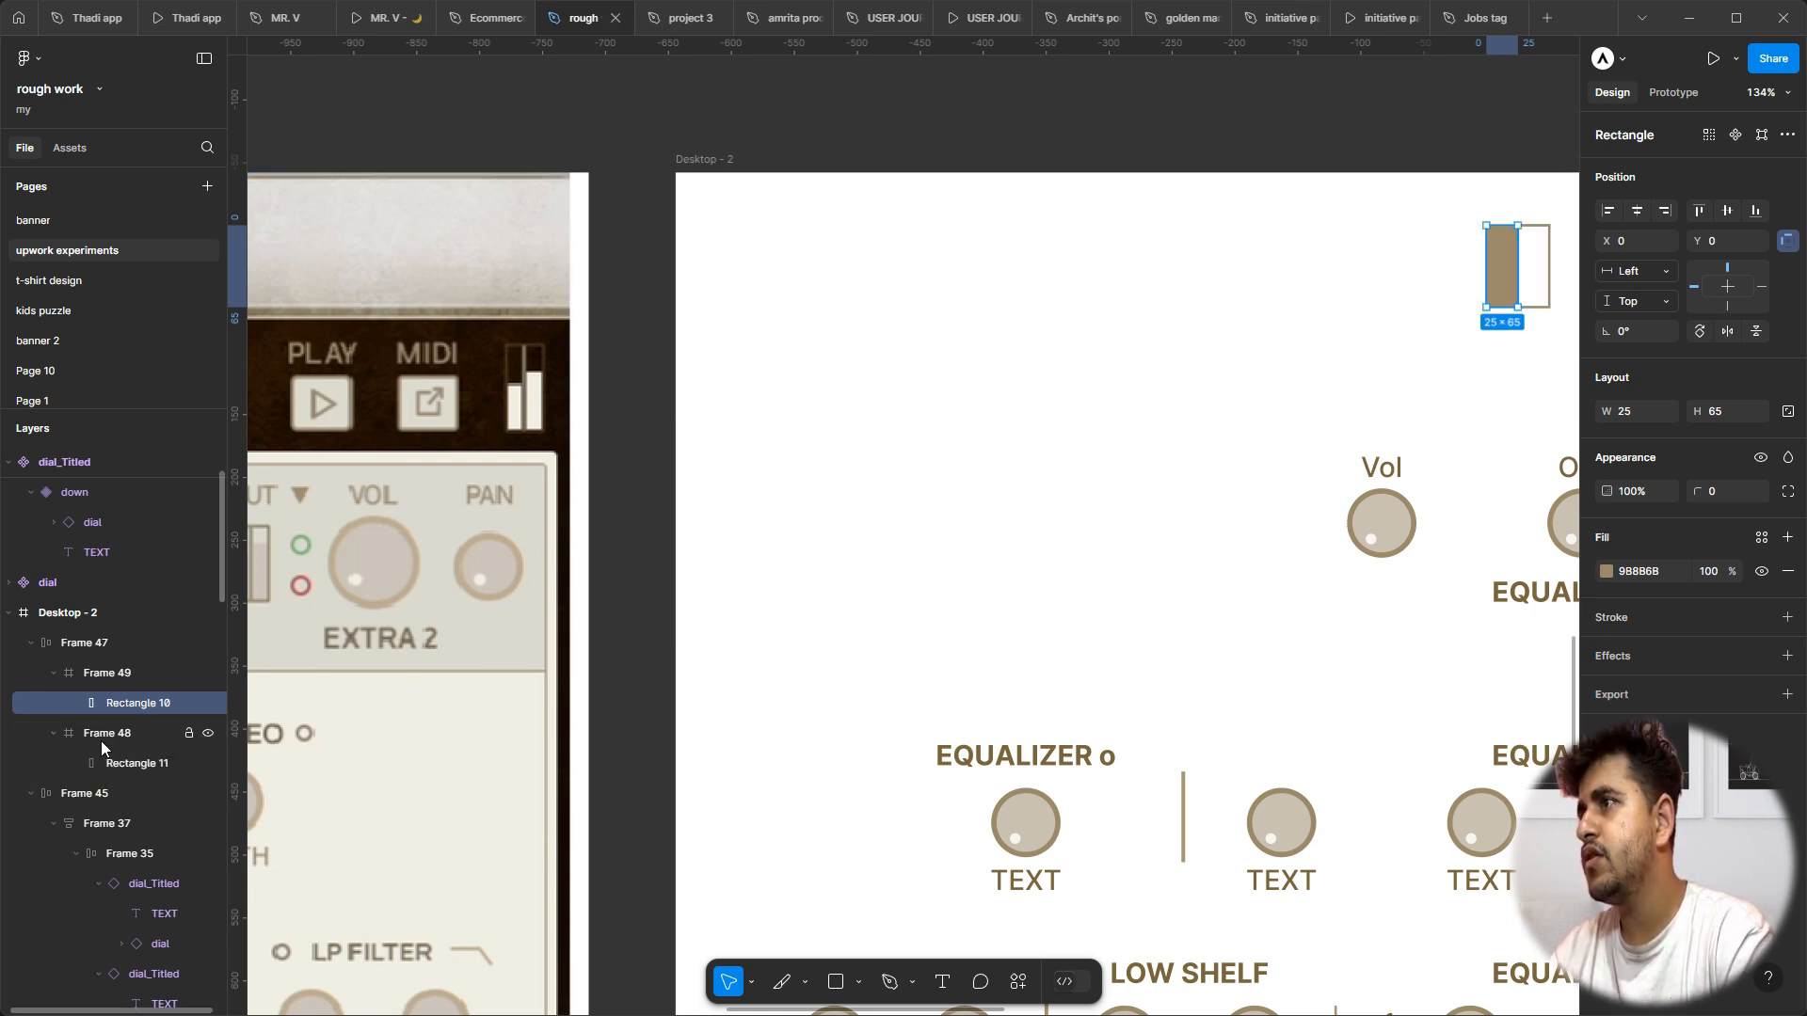
pyautogui.click(130, 760)
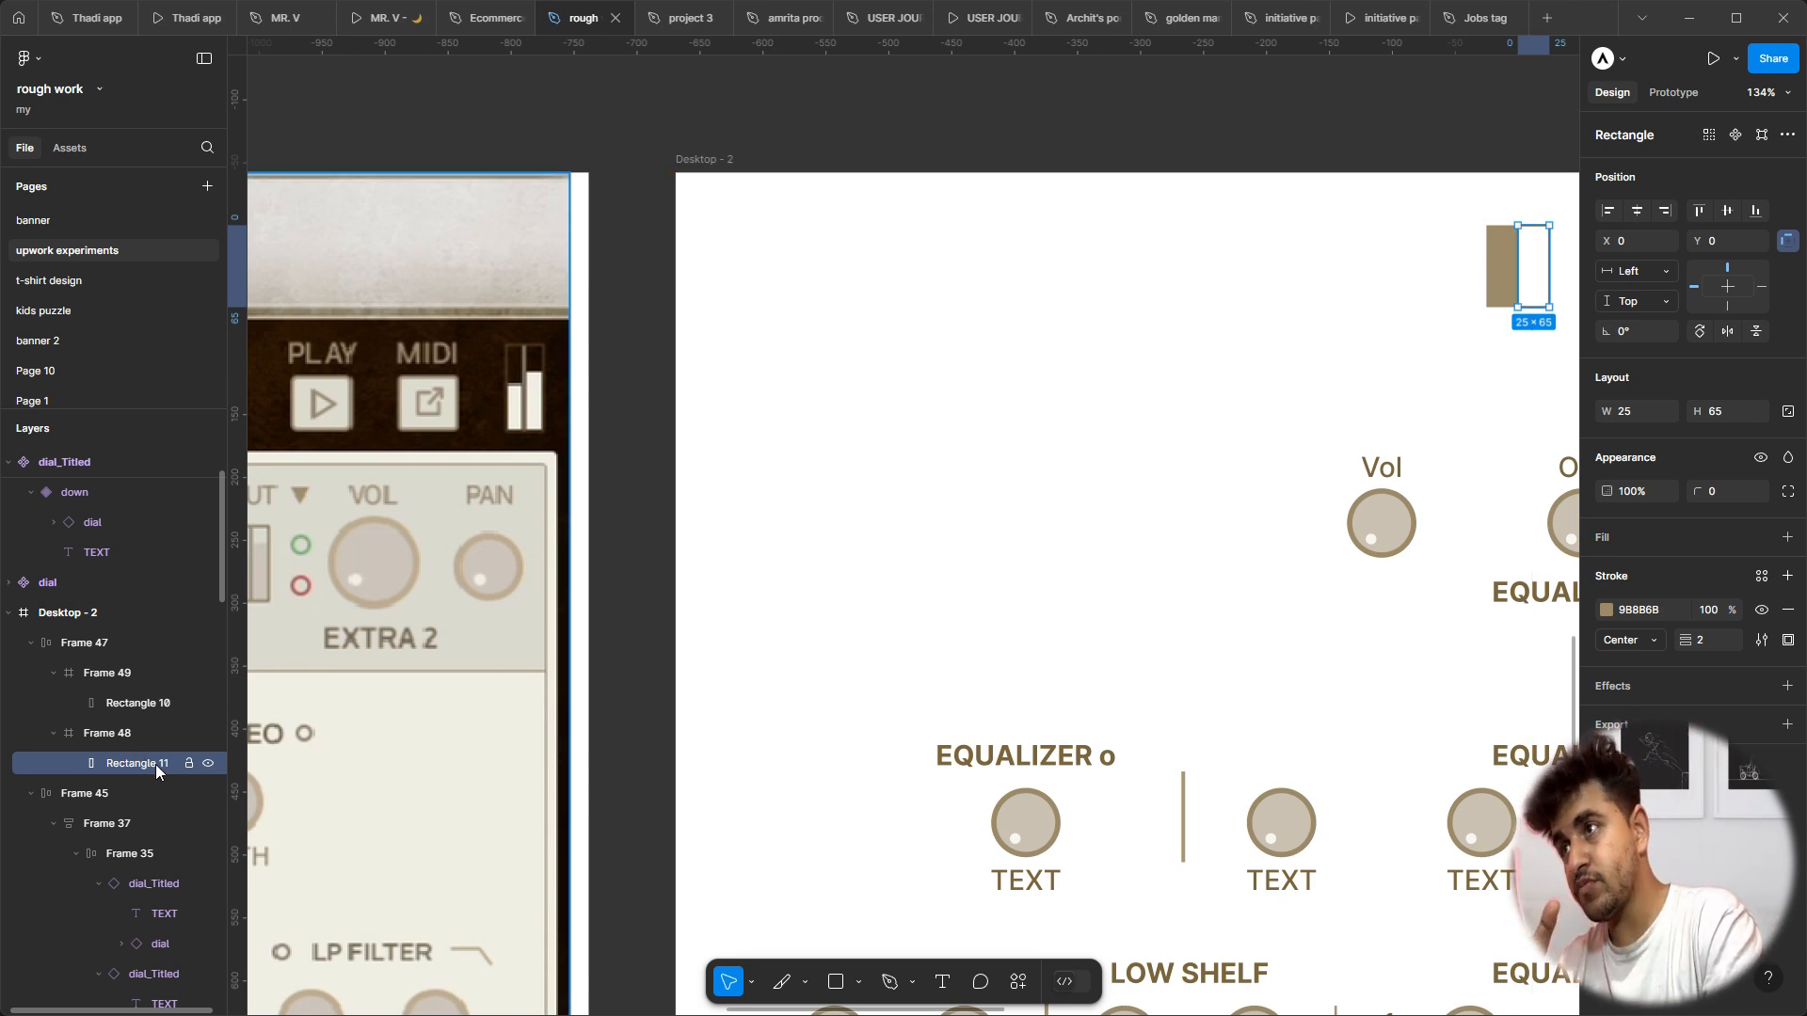
pyautogui.click(112, 740)
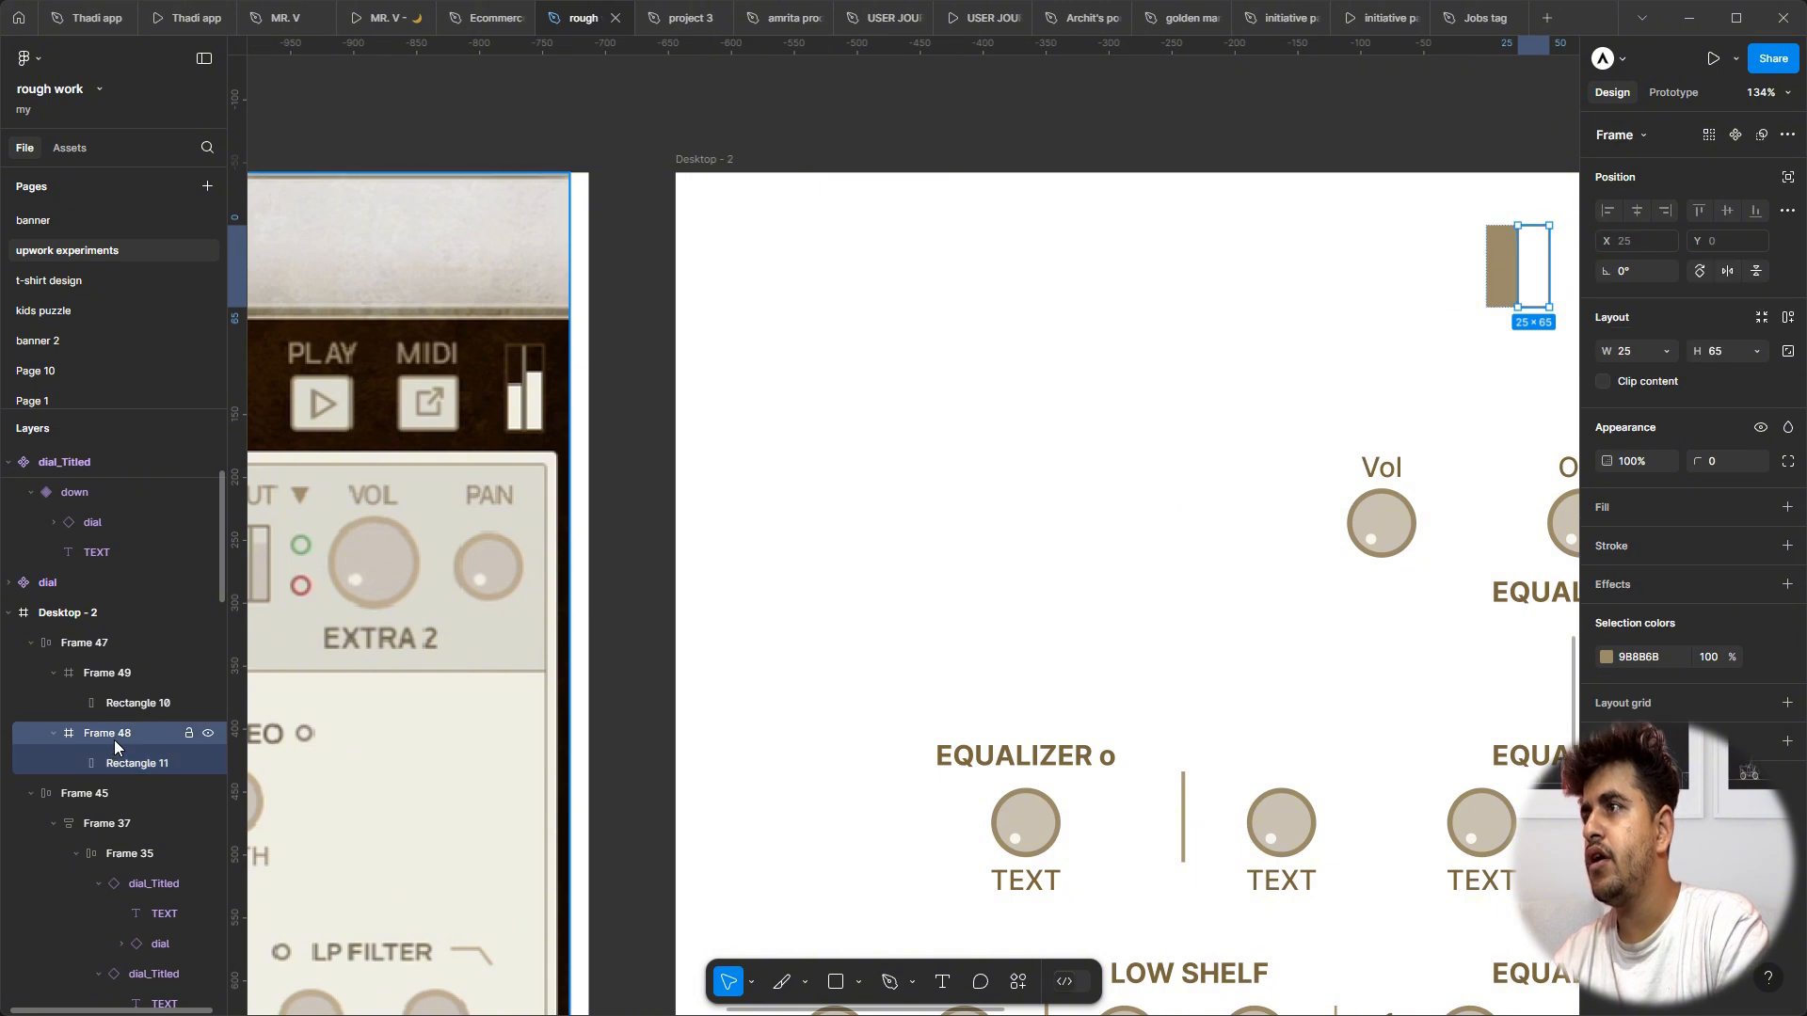
pyautogui.press('alt')
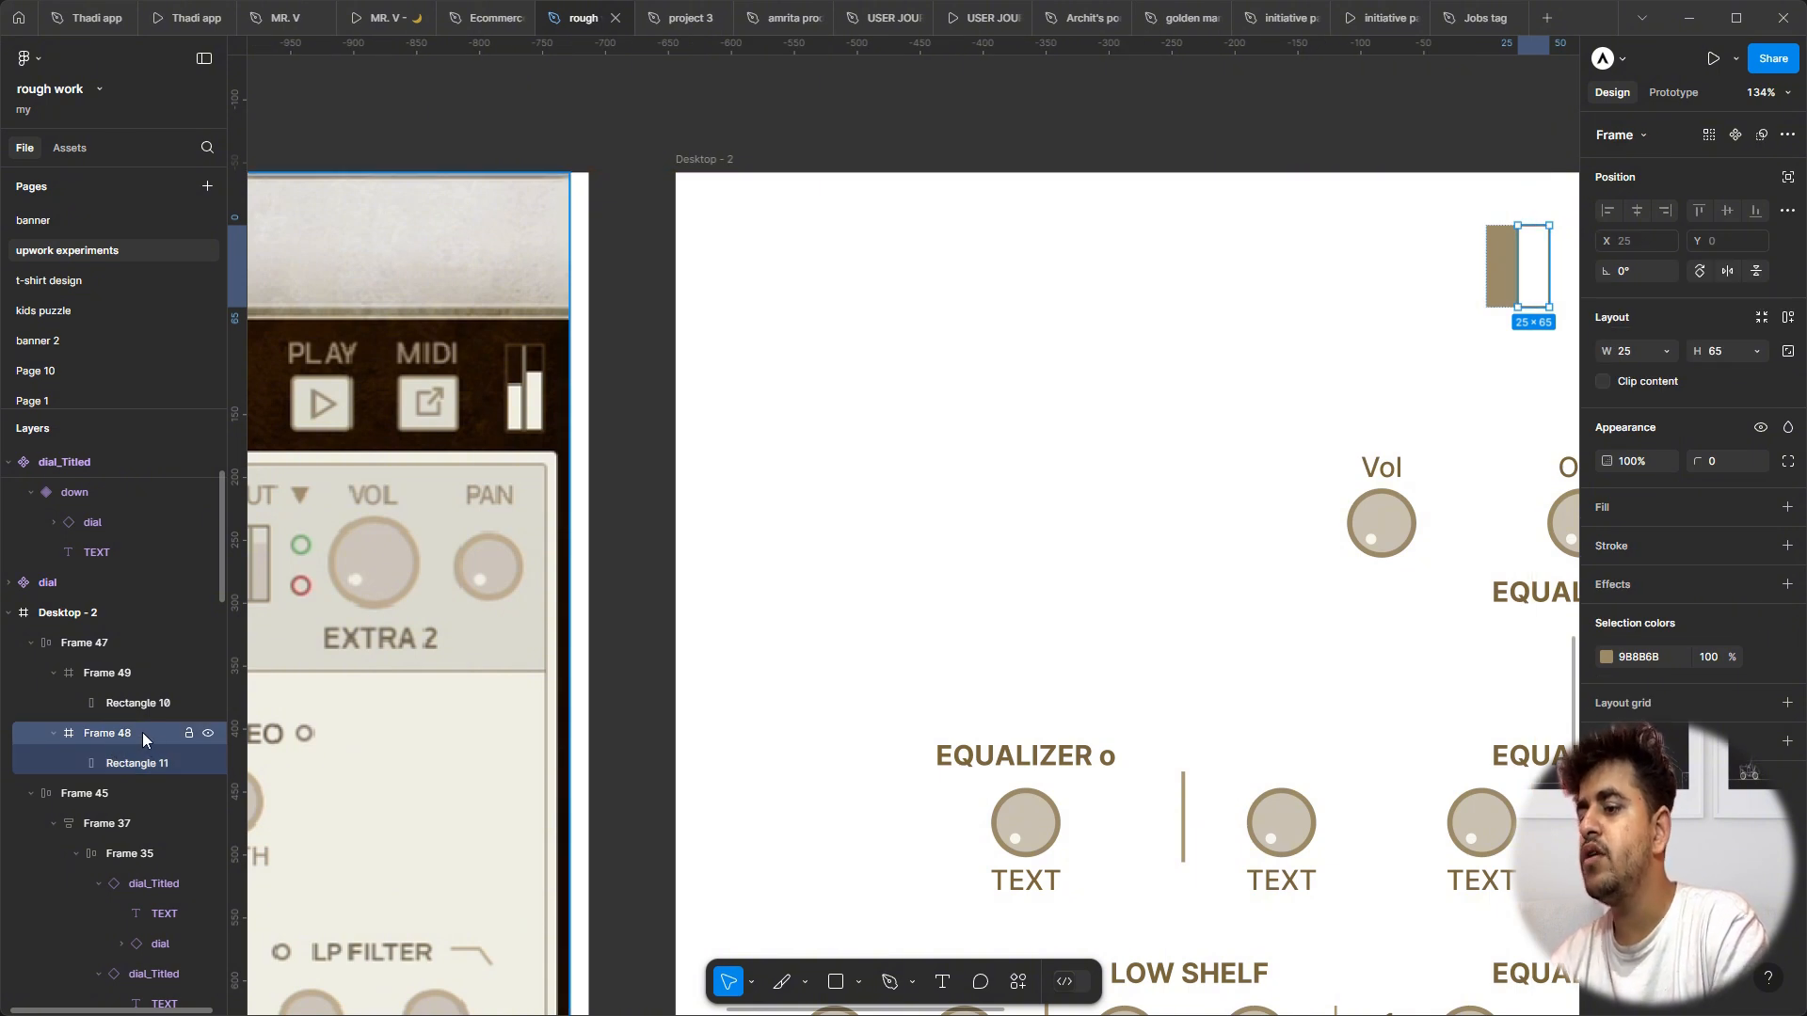
pyautogui.click(103, 673)
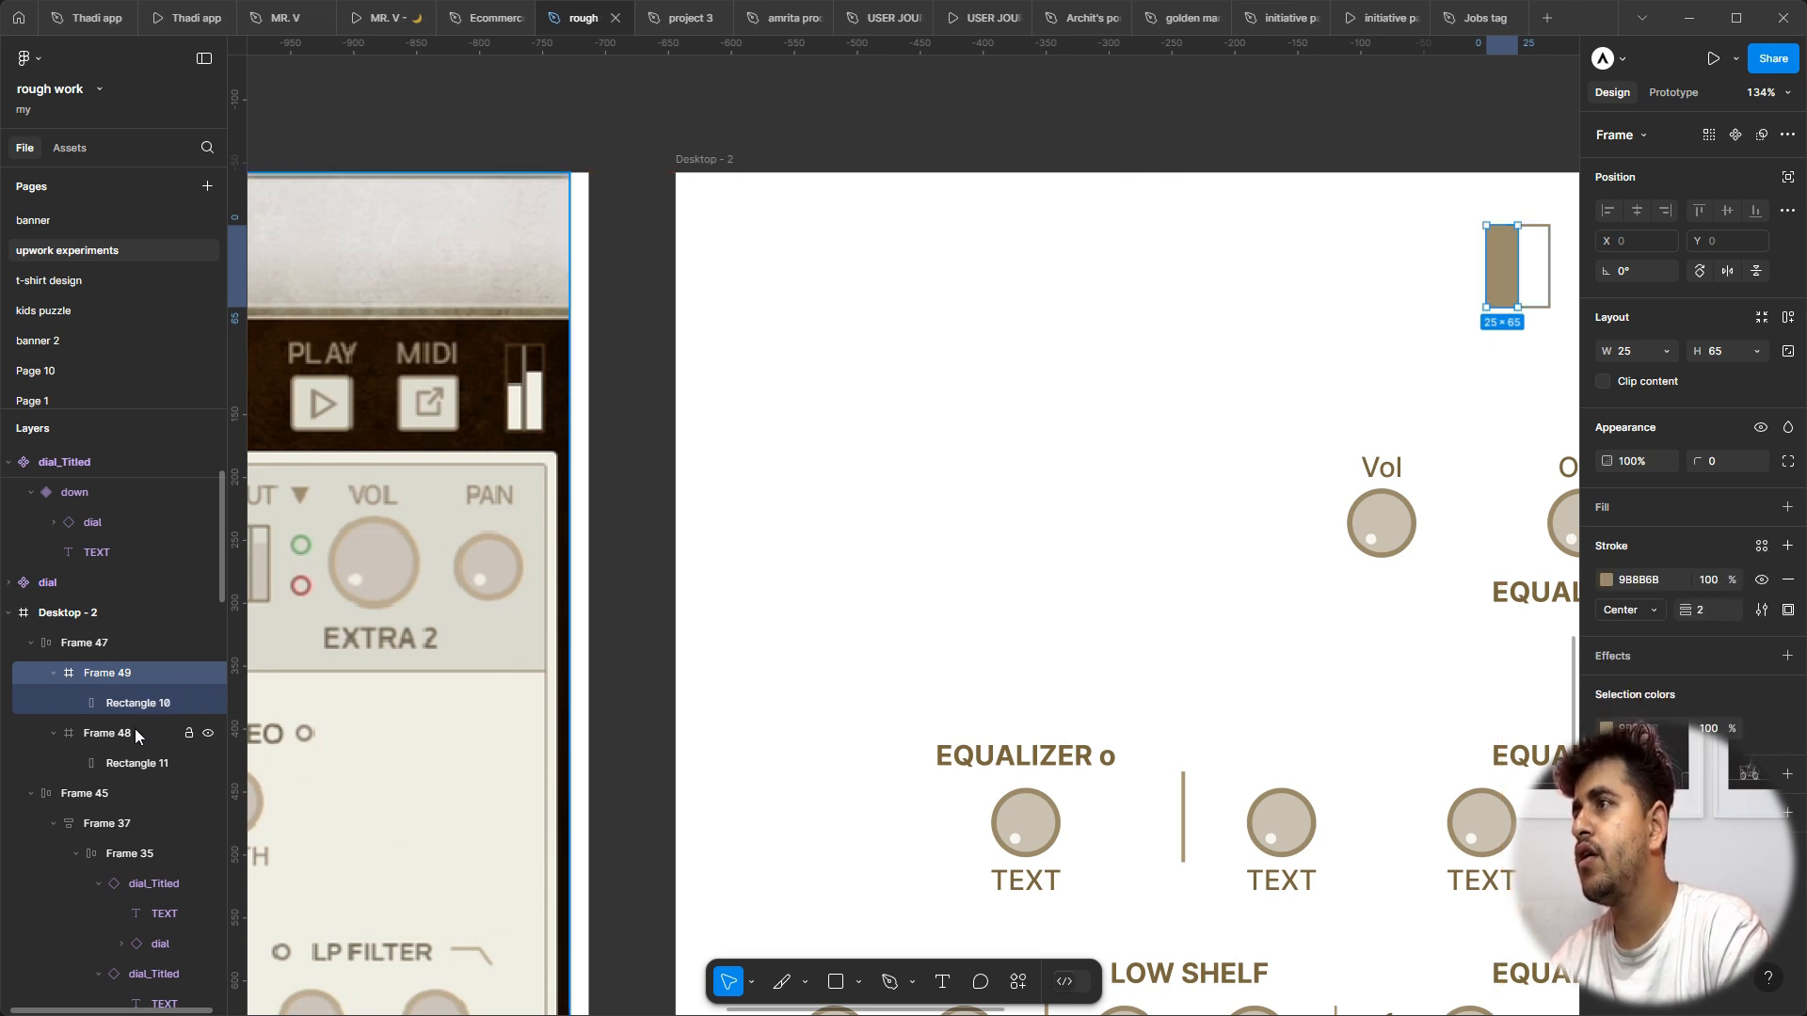
# Step: Swap the stroke of the right-hand rectangle inside its frame to a fill
pyautogui.click(133, 703)
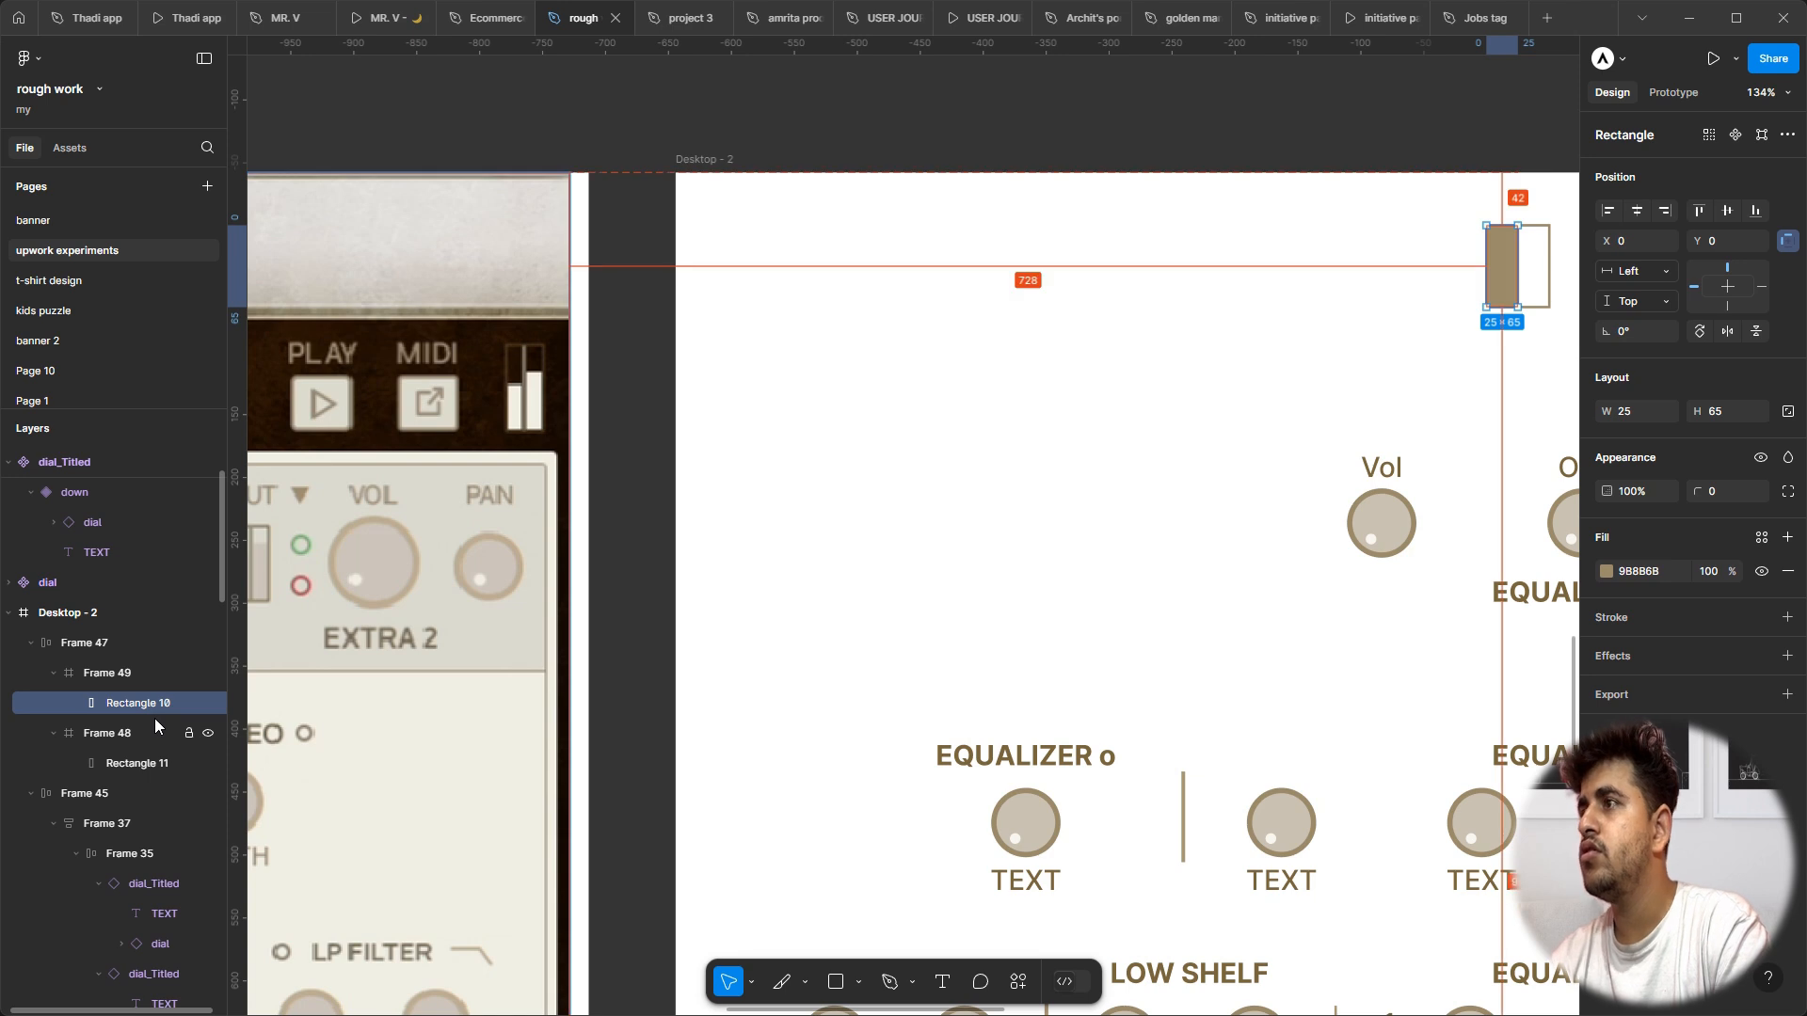
pyautogui.click(119, 765)
pyautogui.hotkey('shift', 'x')
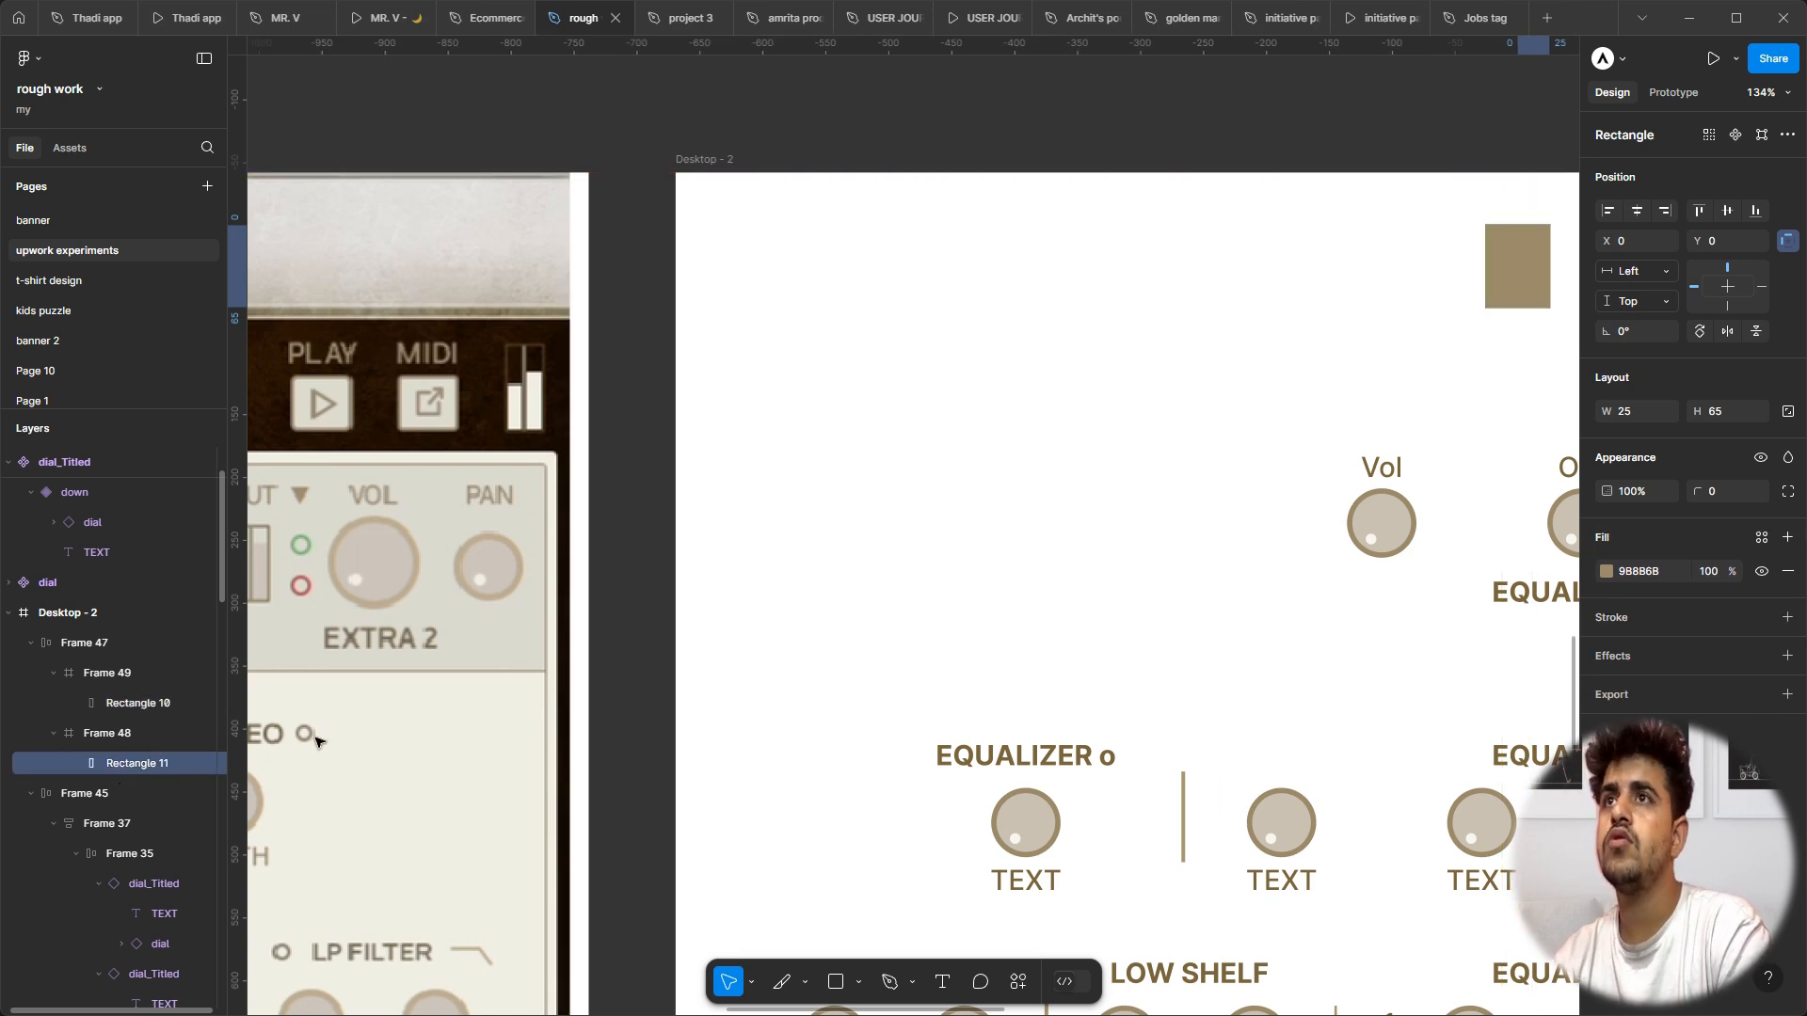
# Step: Shorten both filled meter rectangles from their upper edge to about 28 px high
pyautogui.keyDown('ctrl'); pyautogui.click(136, 702); pyautogui.keyUp('ctrl')
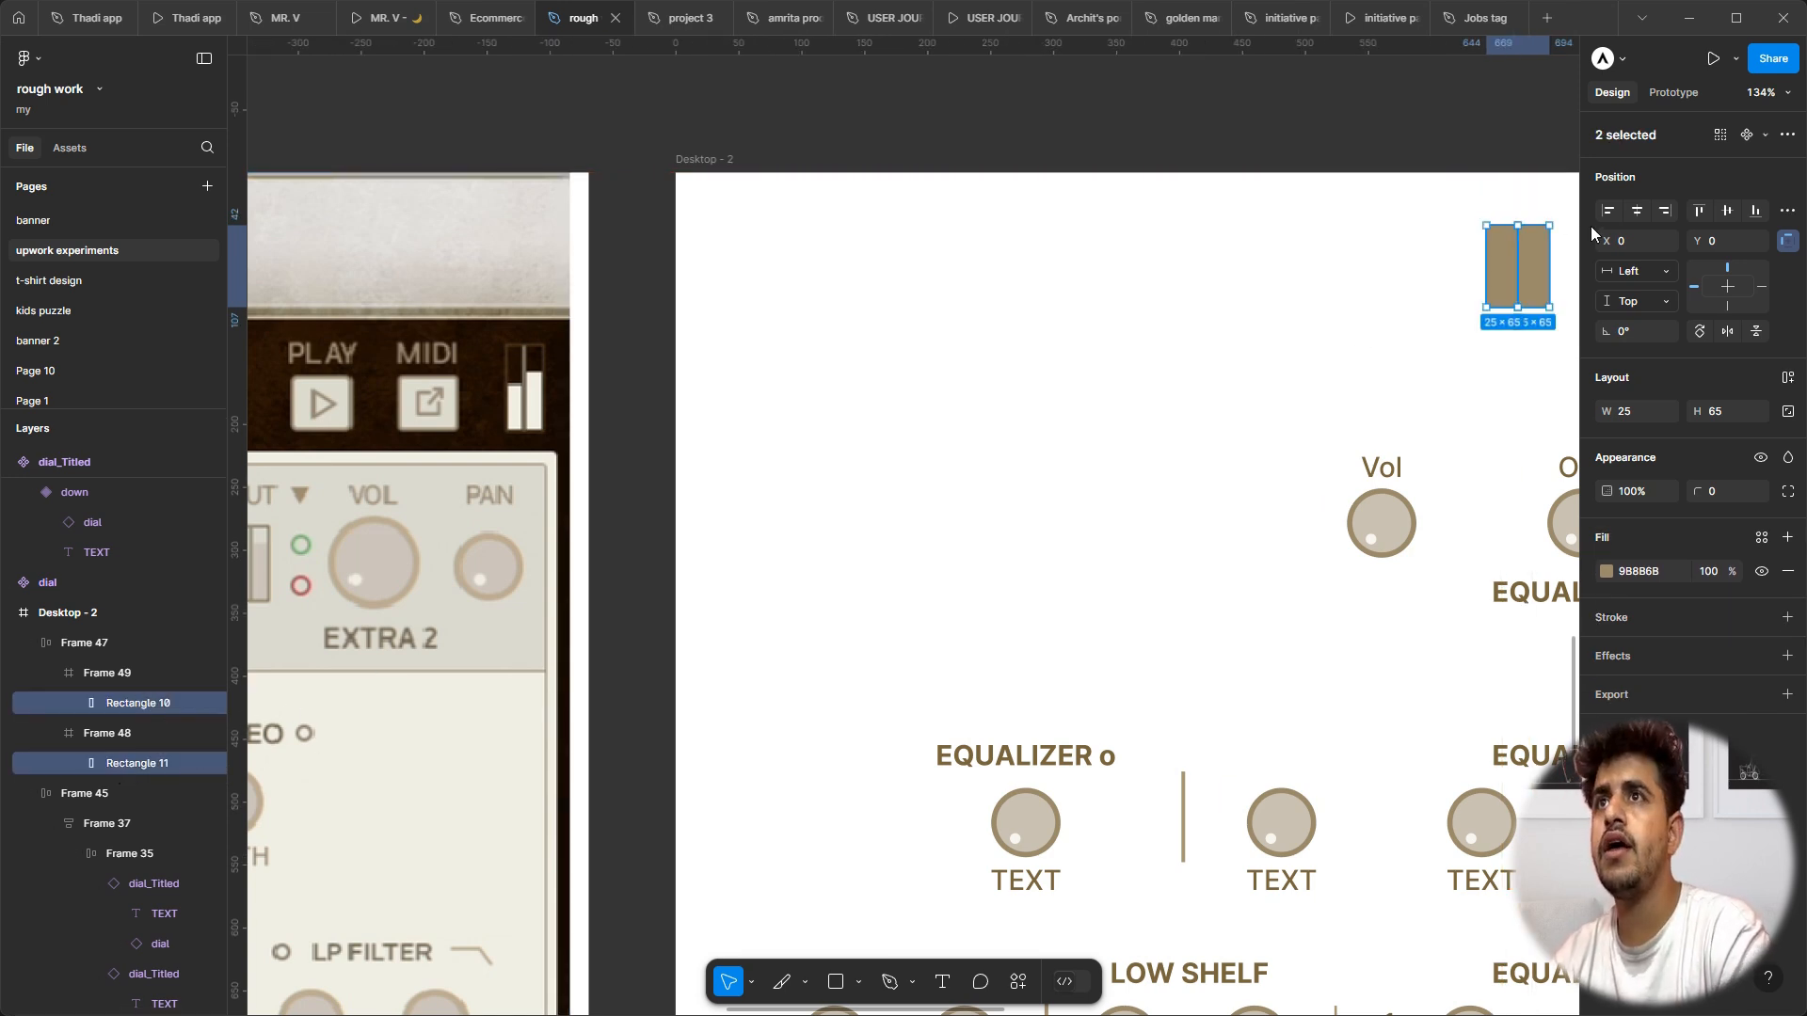
pyautogui.moveTo(1538, 250); pyautogui.dragTo(1540, 264)
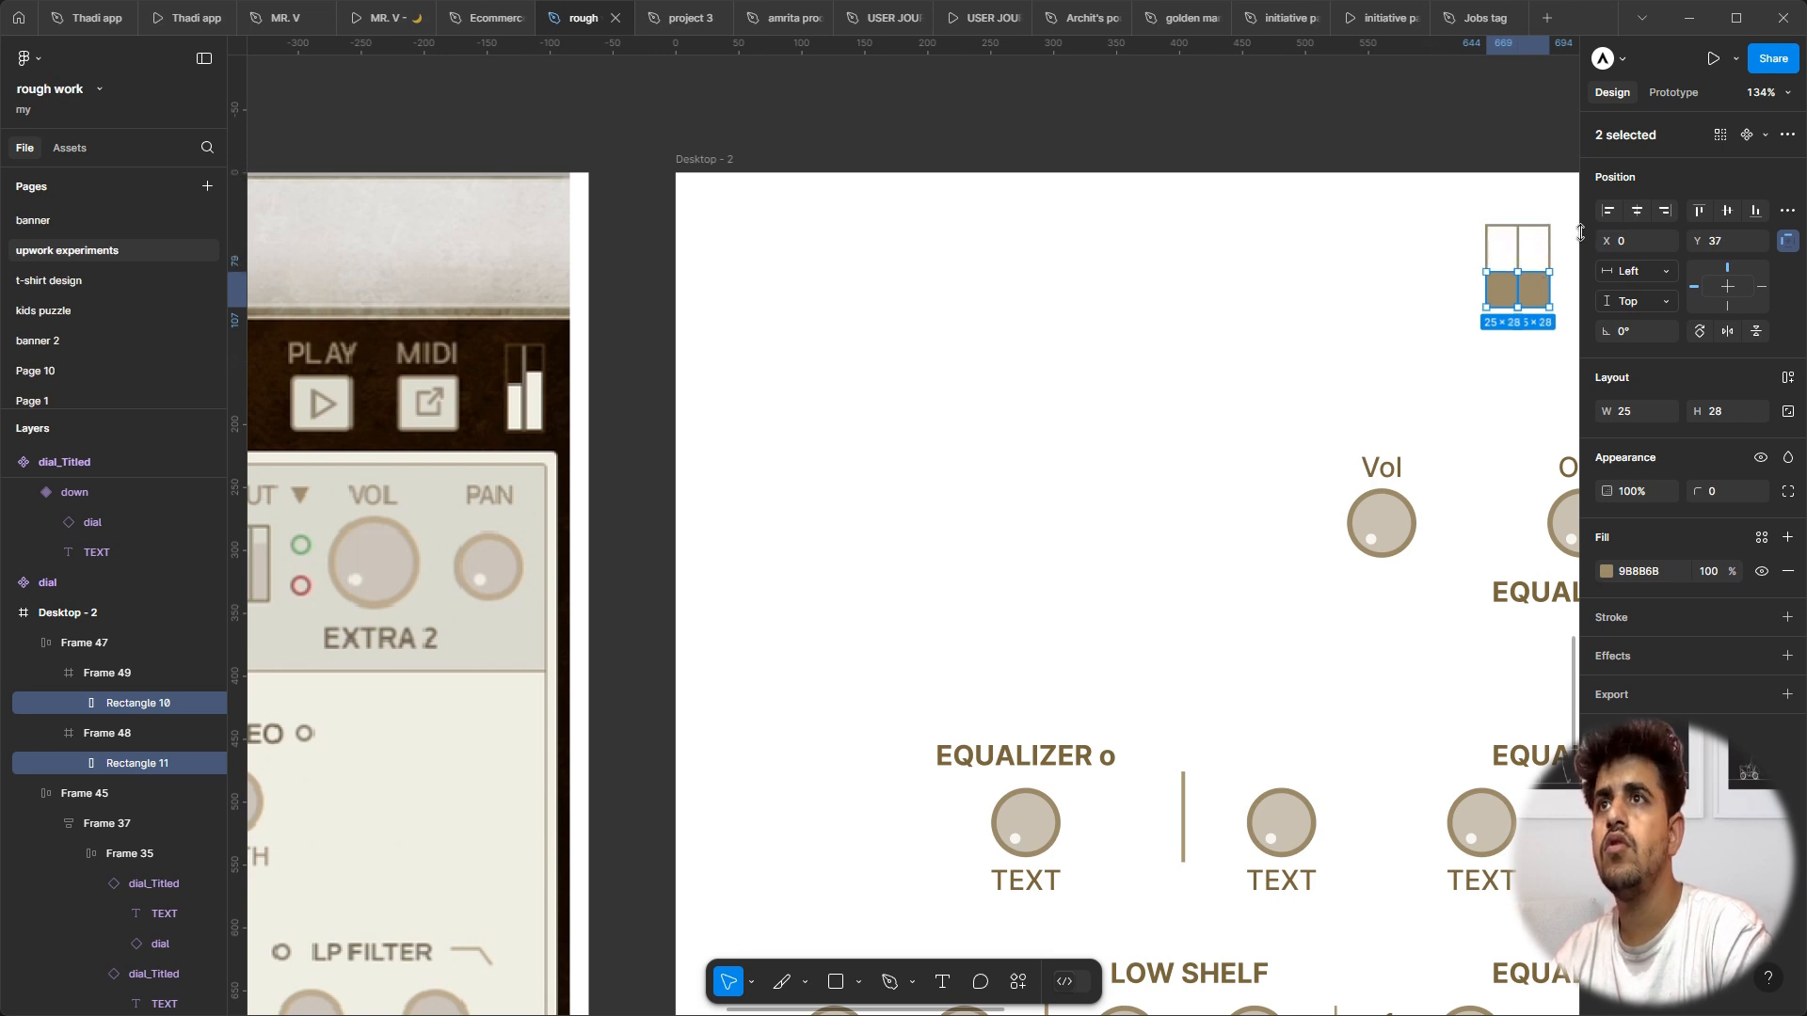
pyautogui.click(1557, 318)
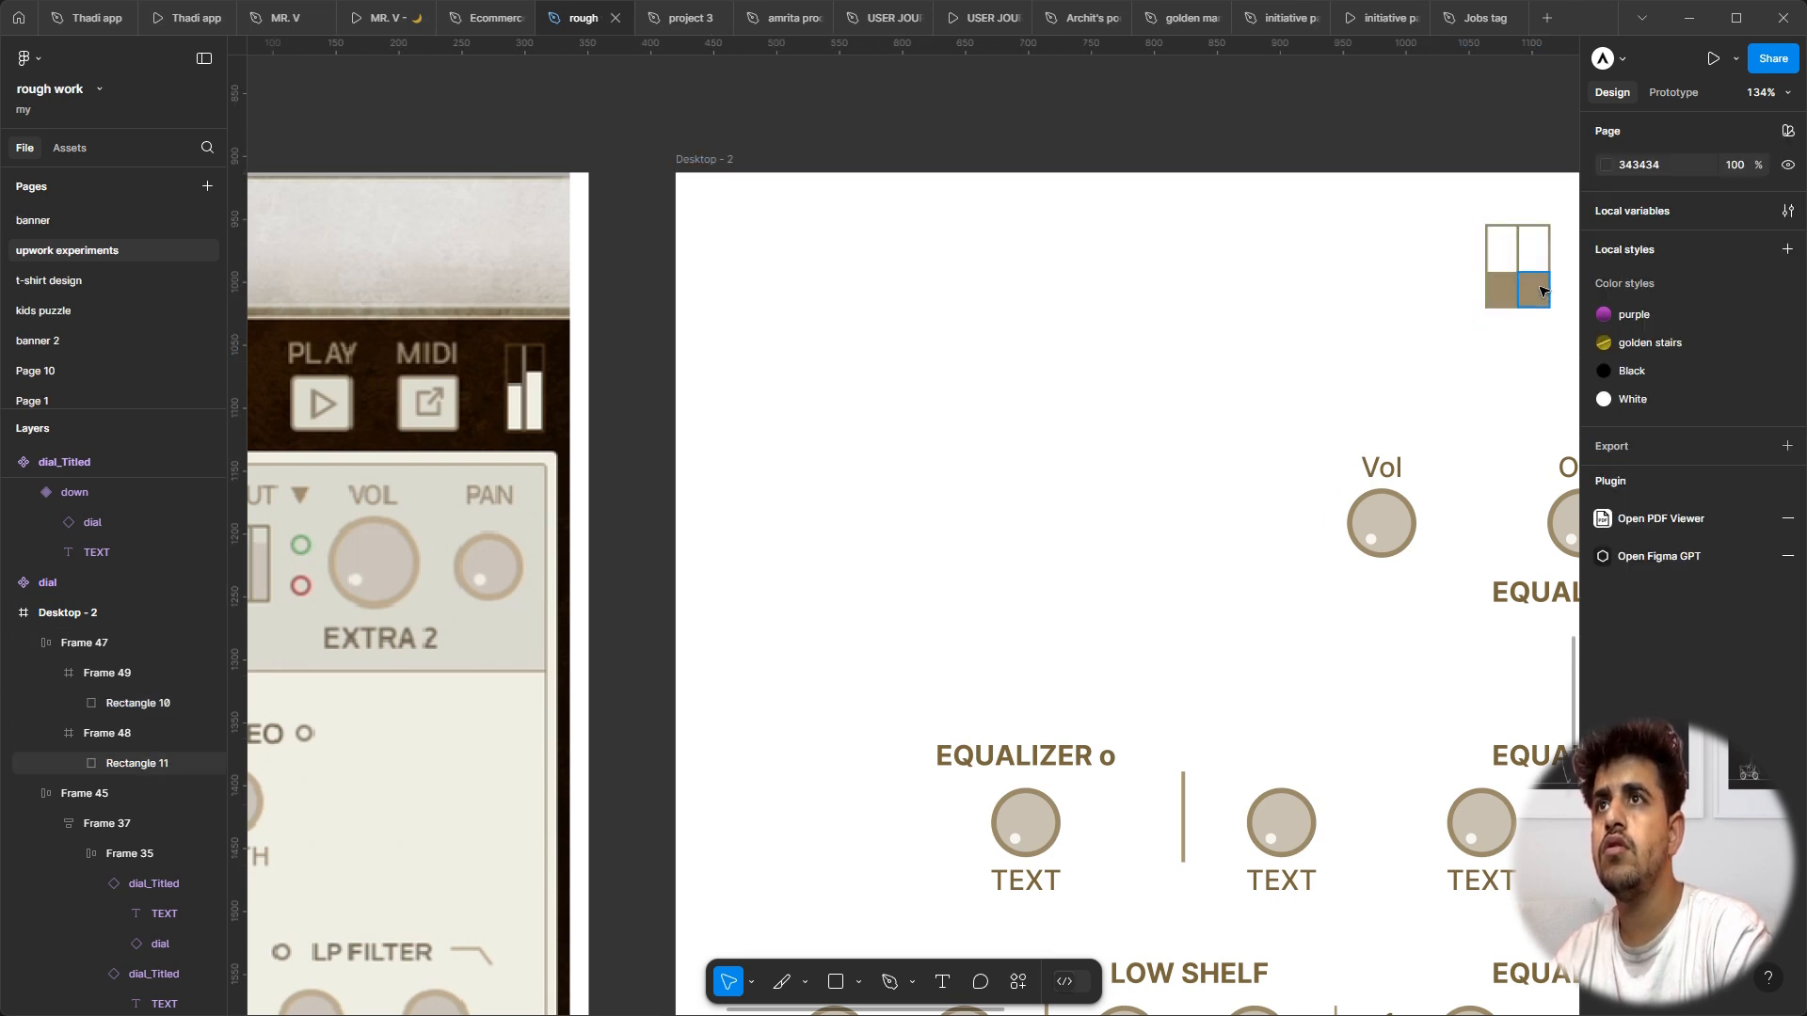
# Step: Raise the upper edge of the right-hand level bar so it is about 43 px high
pyautogui.keyDown('ctrl'); pyautogui.click(1541, 285); pyautogui.keyUp('ctrl')
pyautogui.moveTo(1535, 273); pyautogui.dragTo(1535, 253)
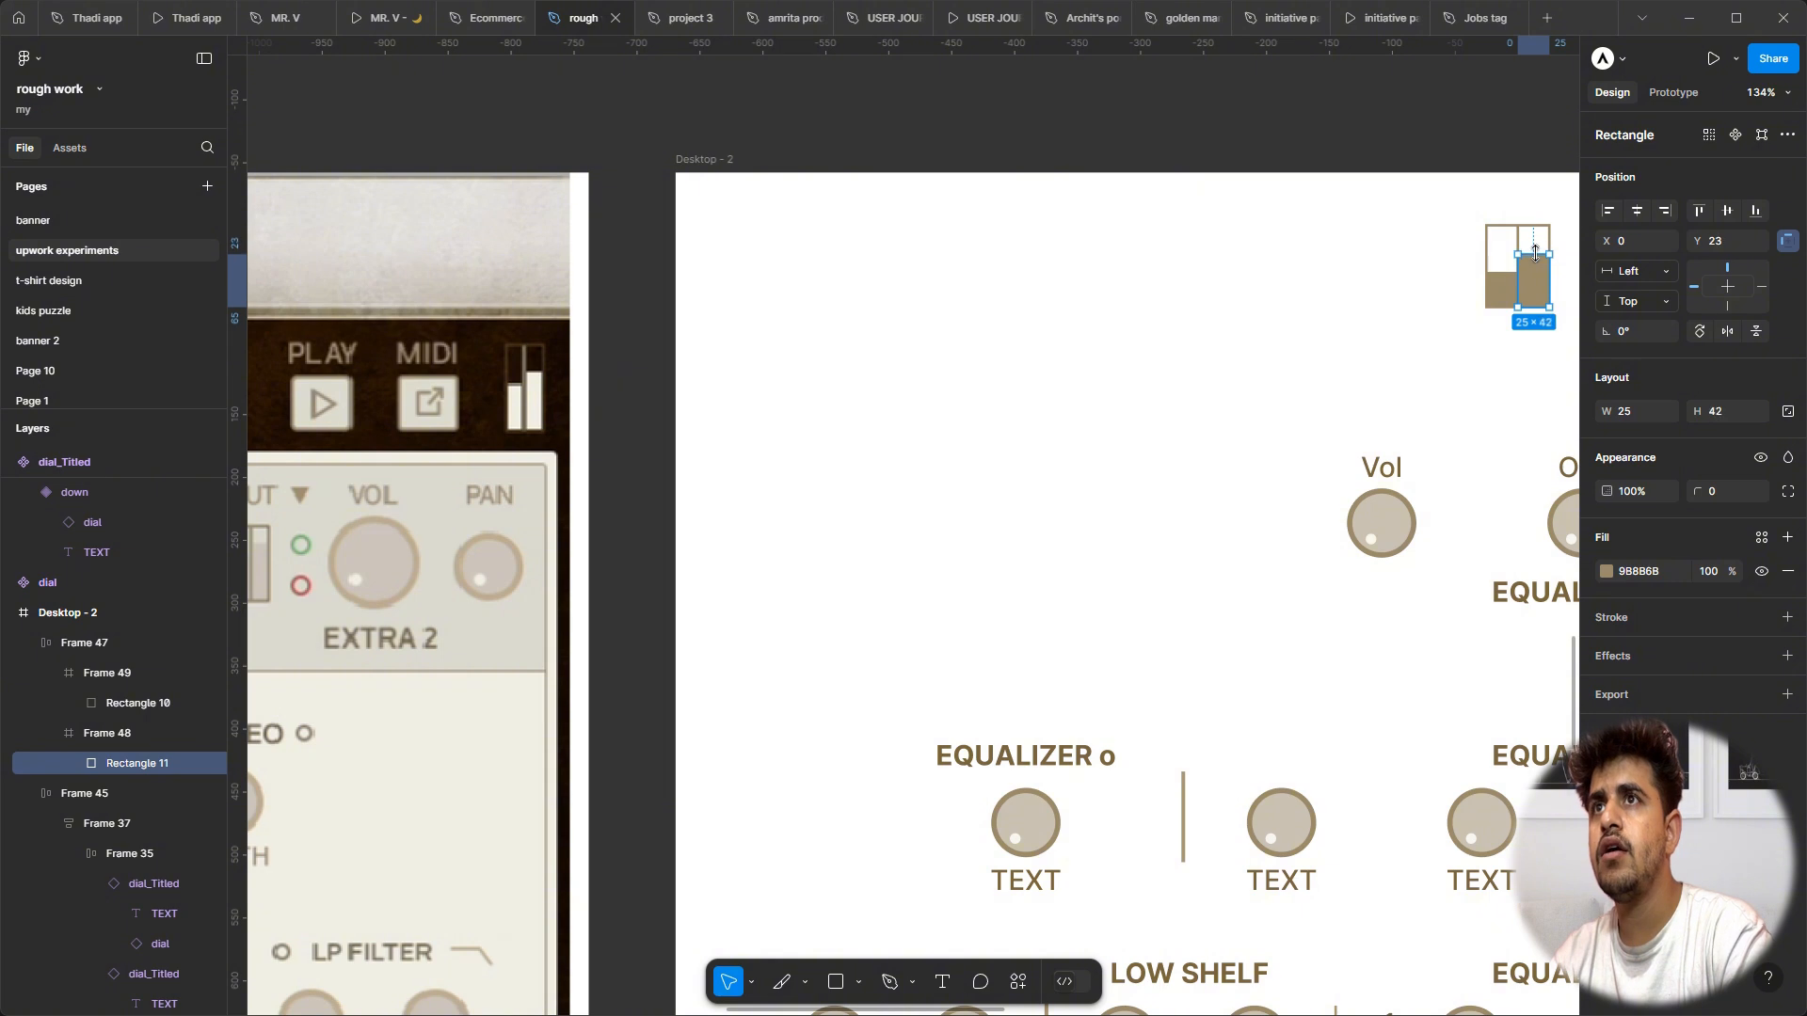
pyautogui.click(1501, 209)
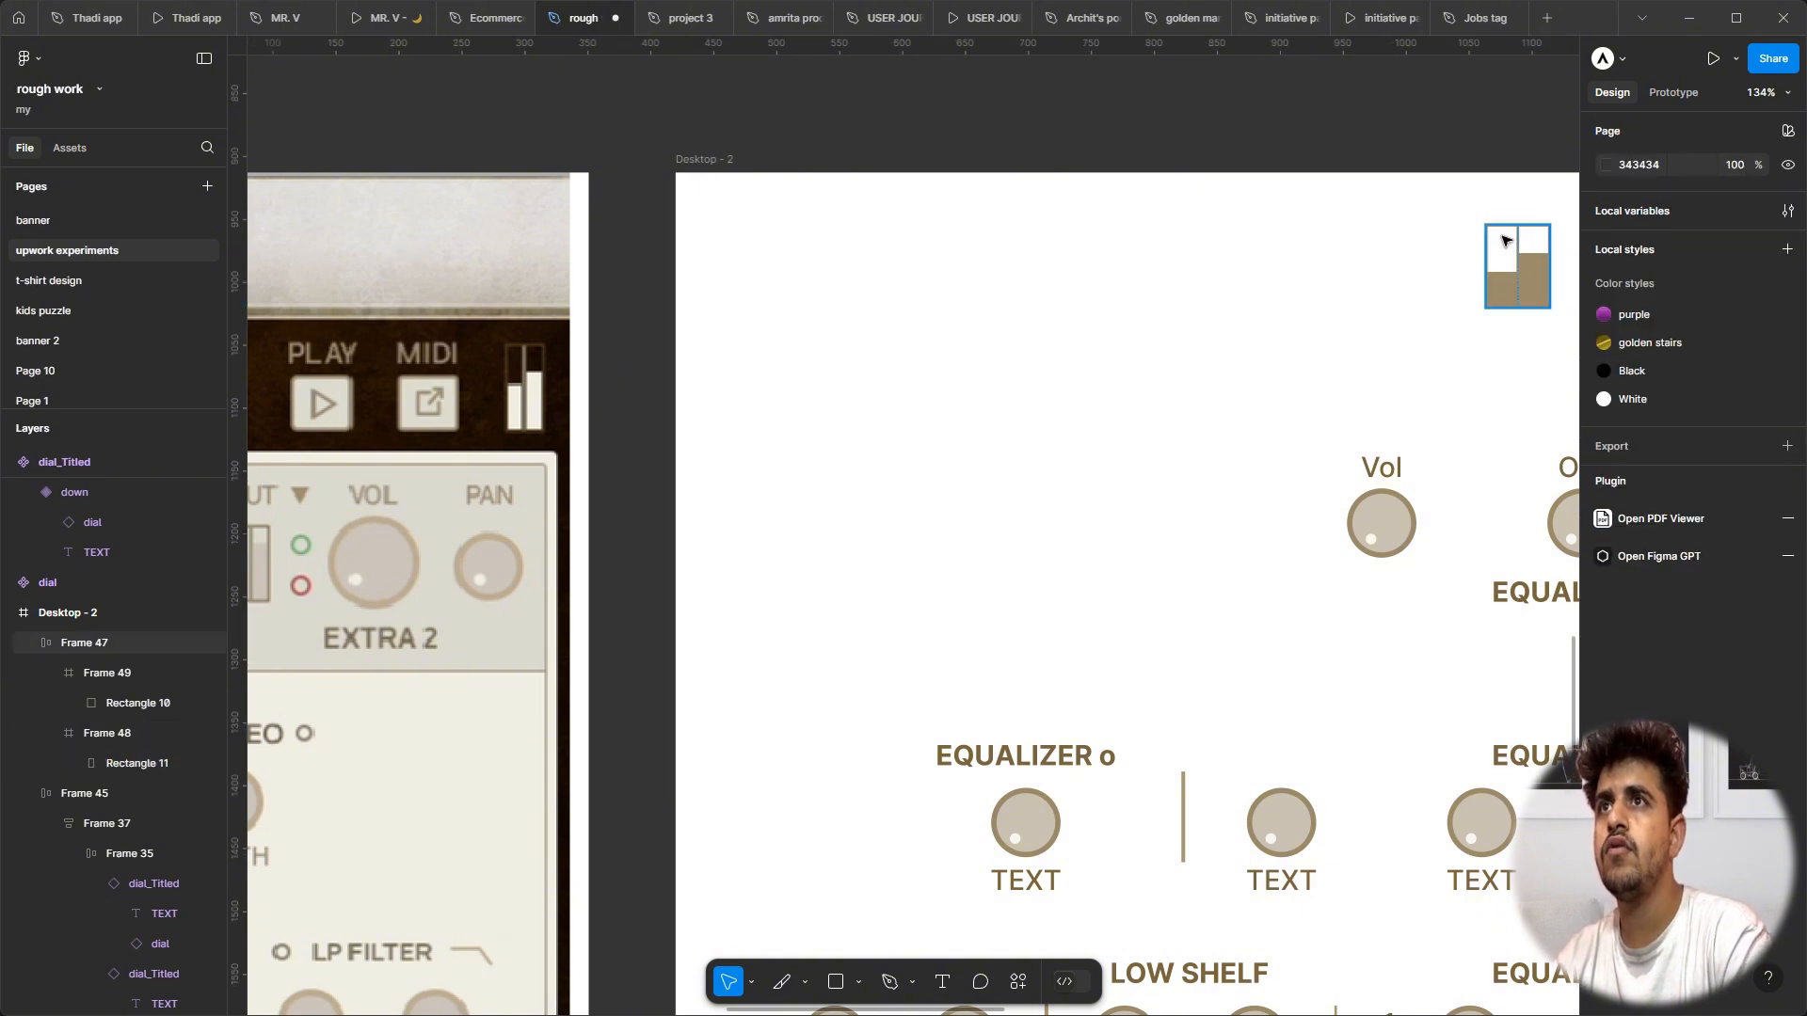
# Step: Add a fill to both meter bar frames and set it to the page colour CCC5BC
pyautogui.click(1510, 238)
pyautogui.keyDown('shift'); pyautogui.click(1538, 241); pyautogui.keyUp('shift')
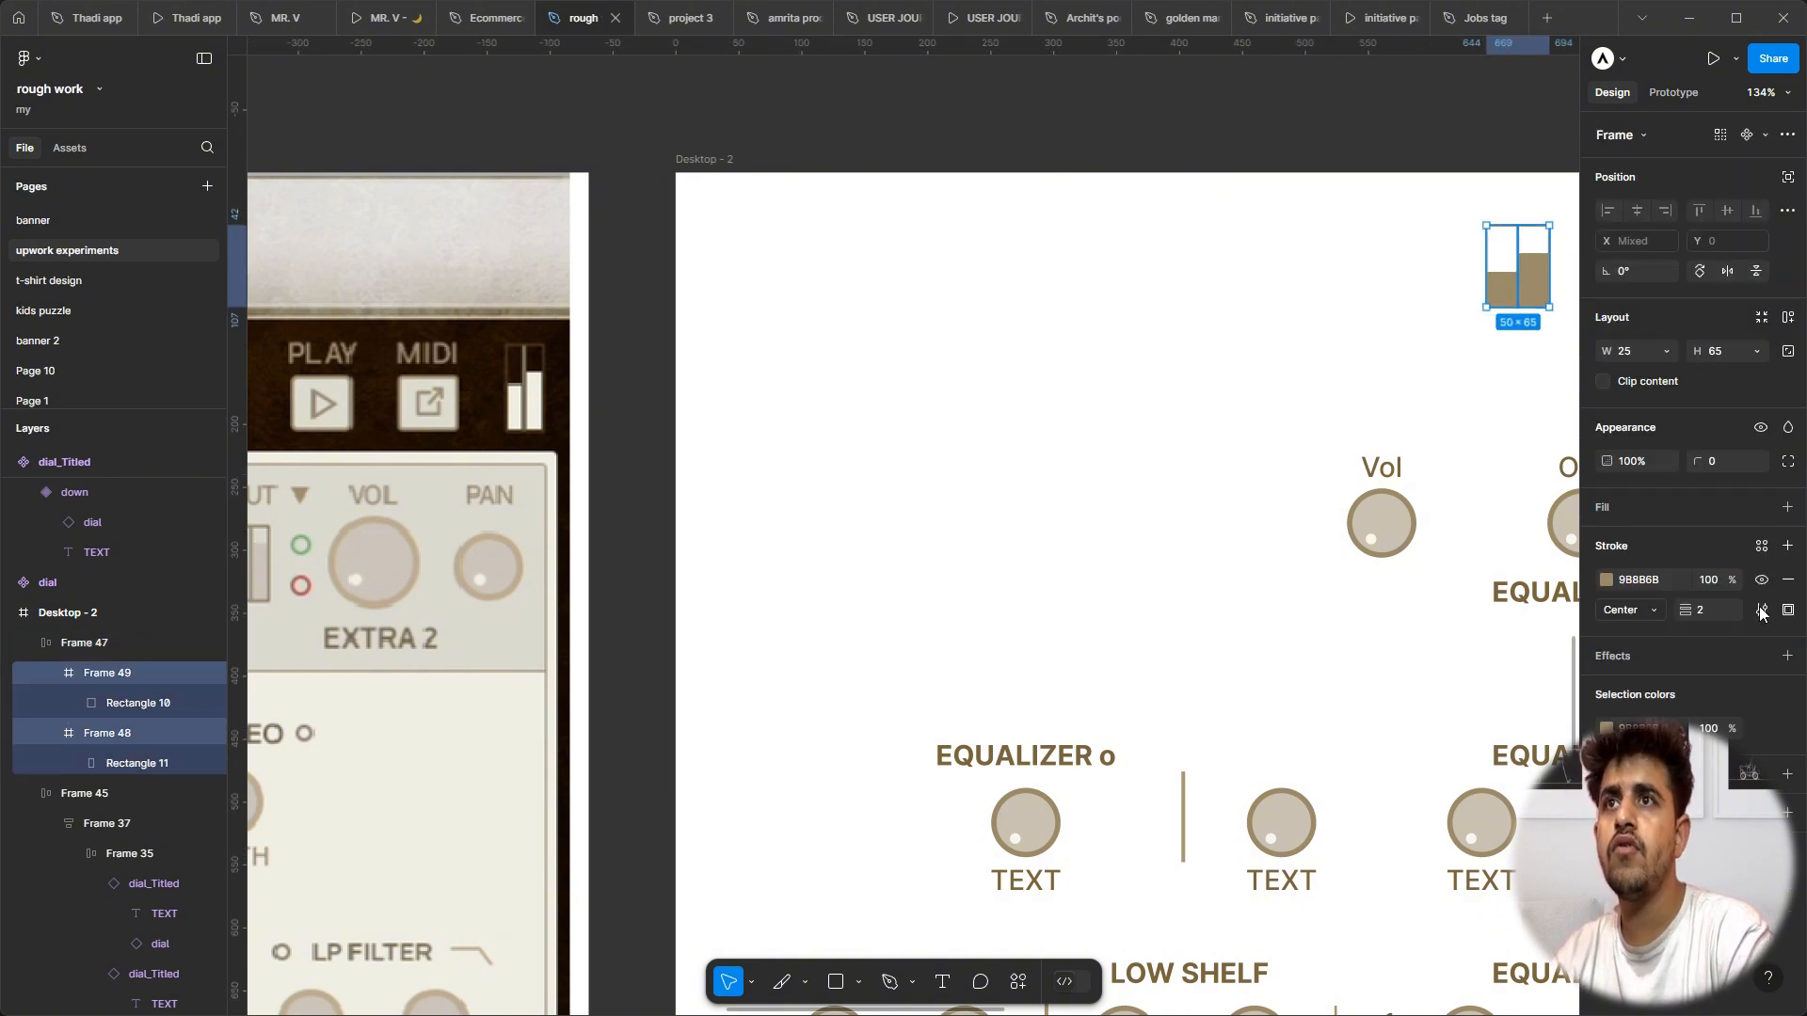
pyautogui.click(1787, 508)
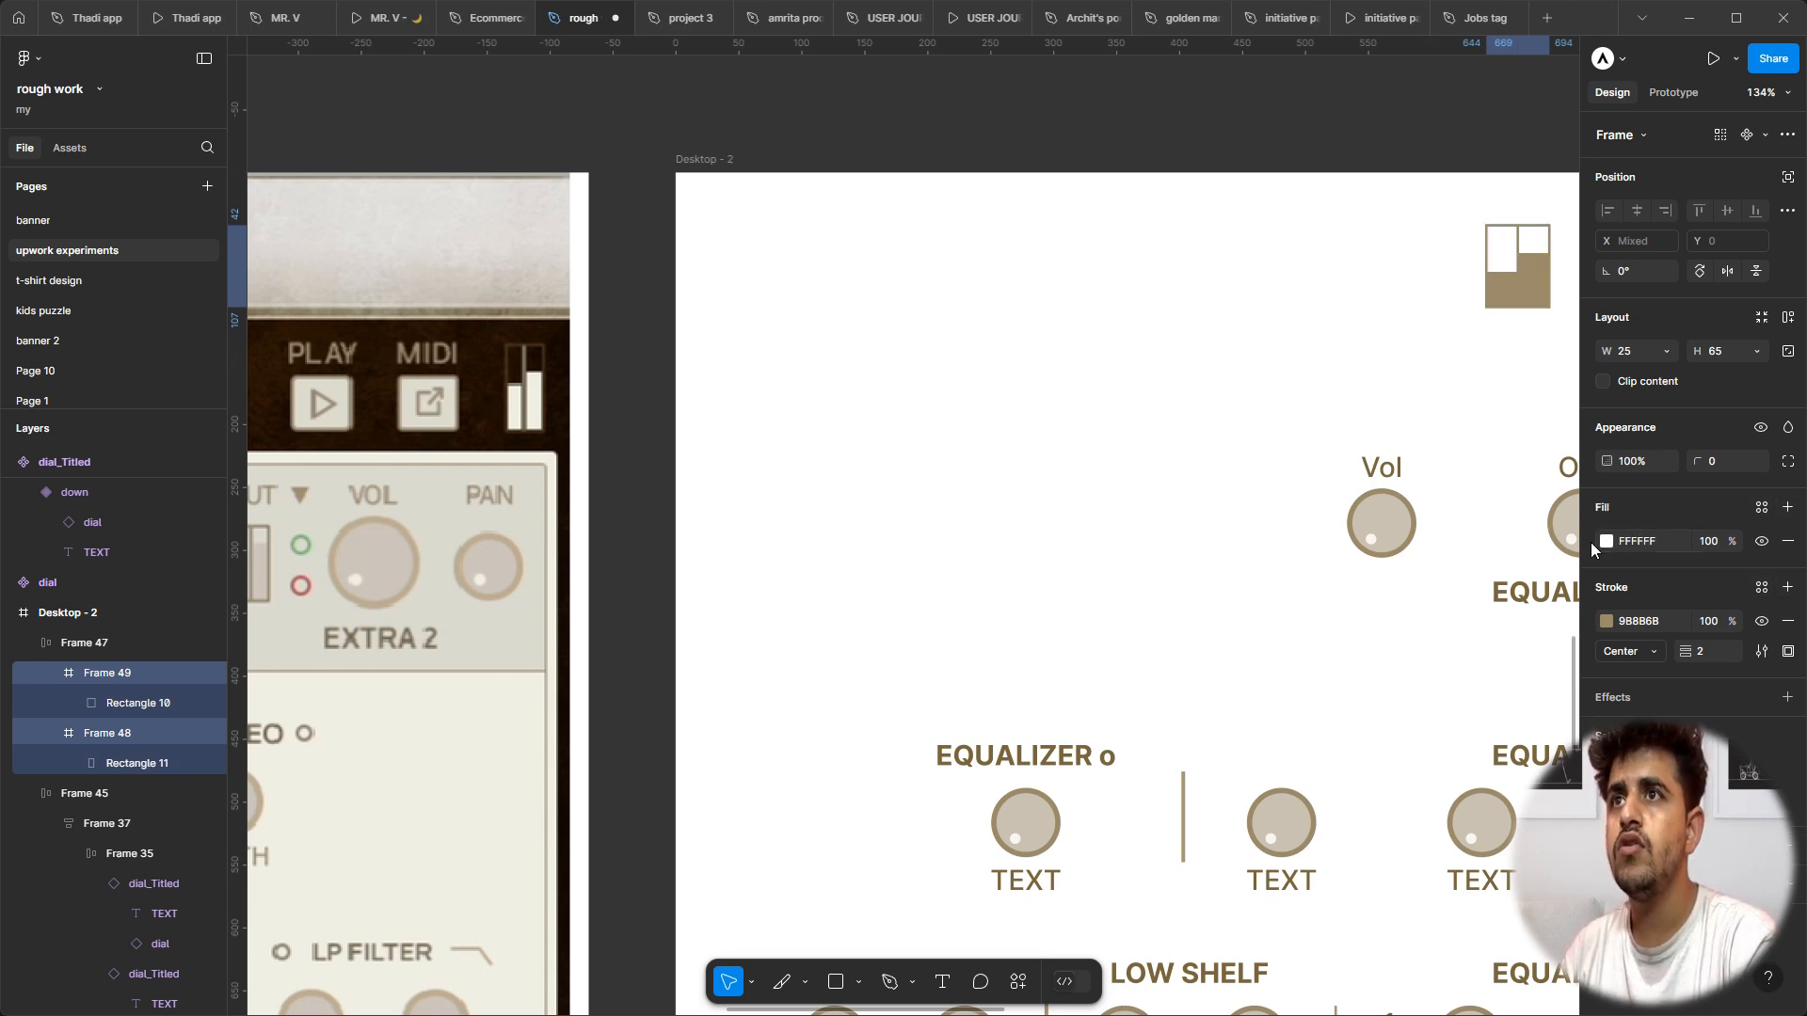
pyautogui.click(1605, 541)
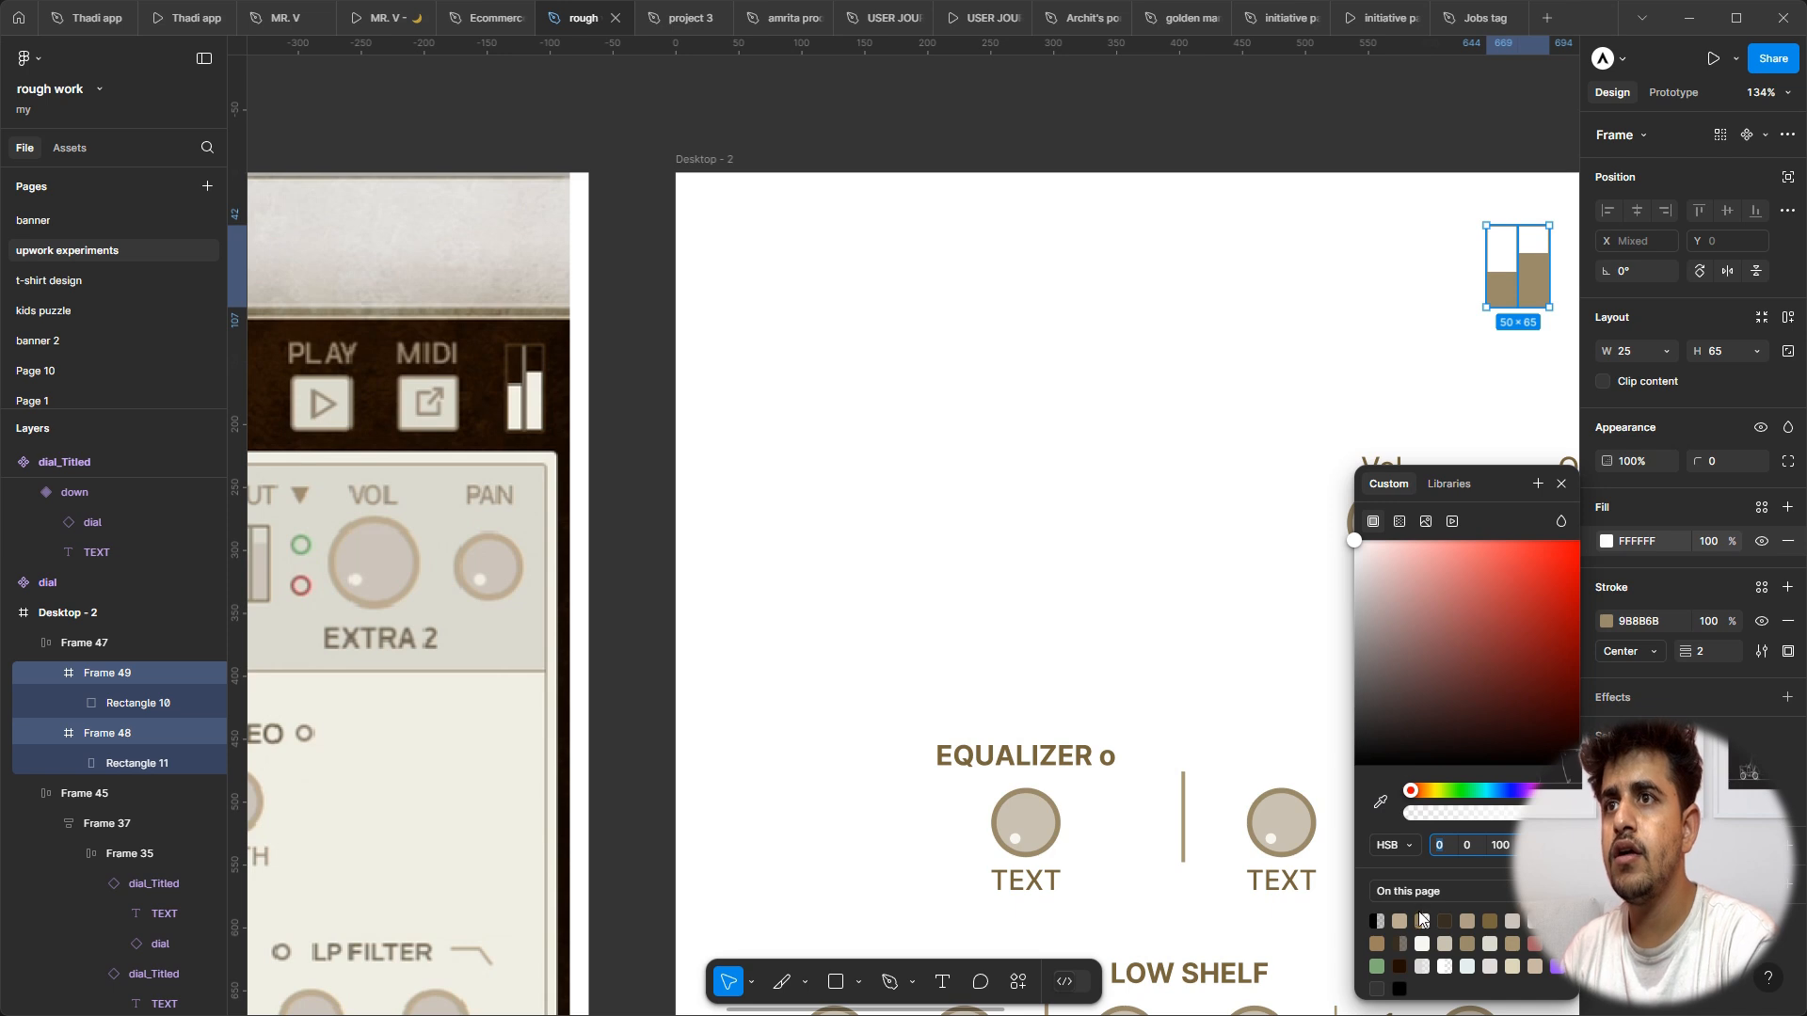
pyautogui.click(1421, 921)
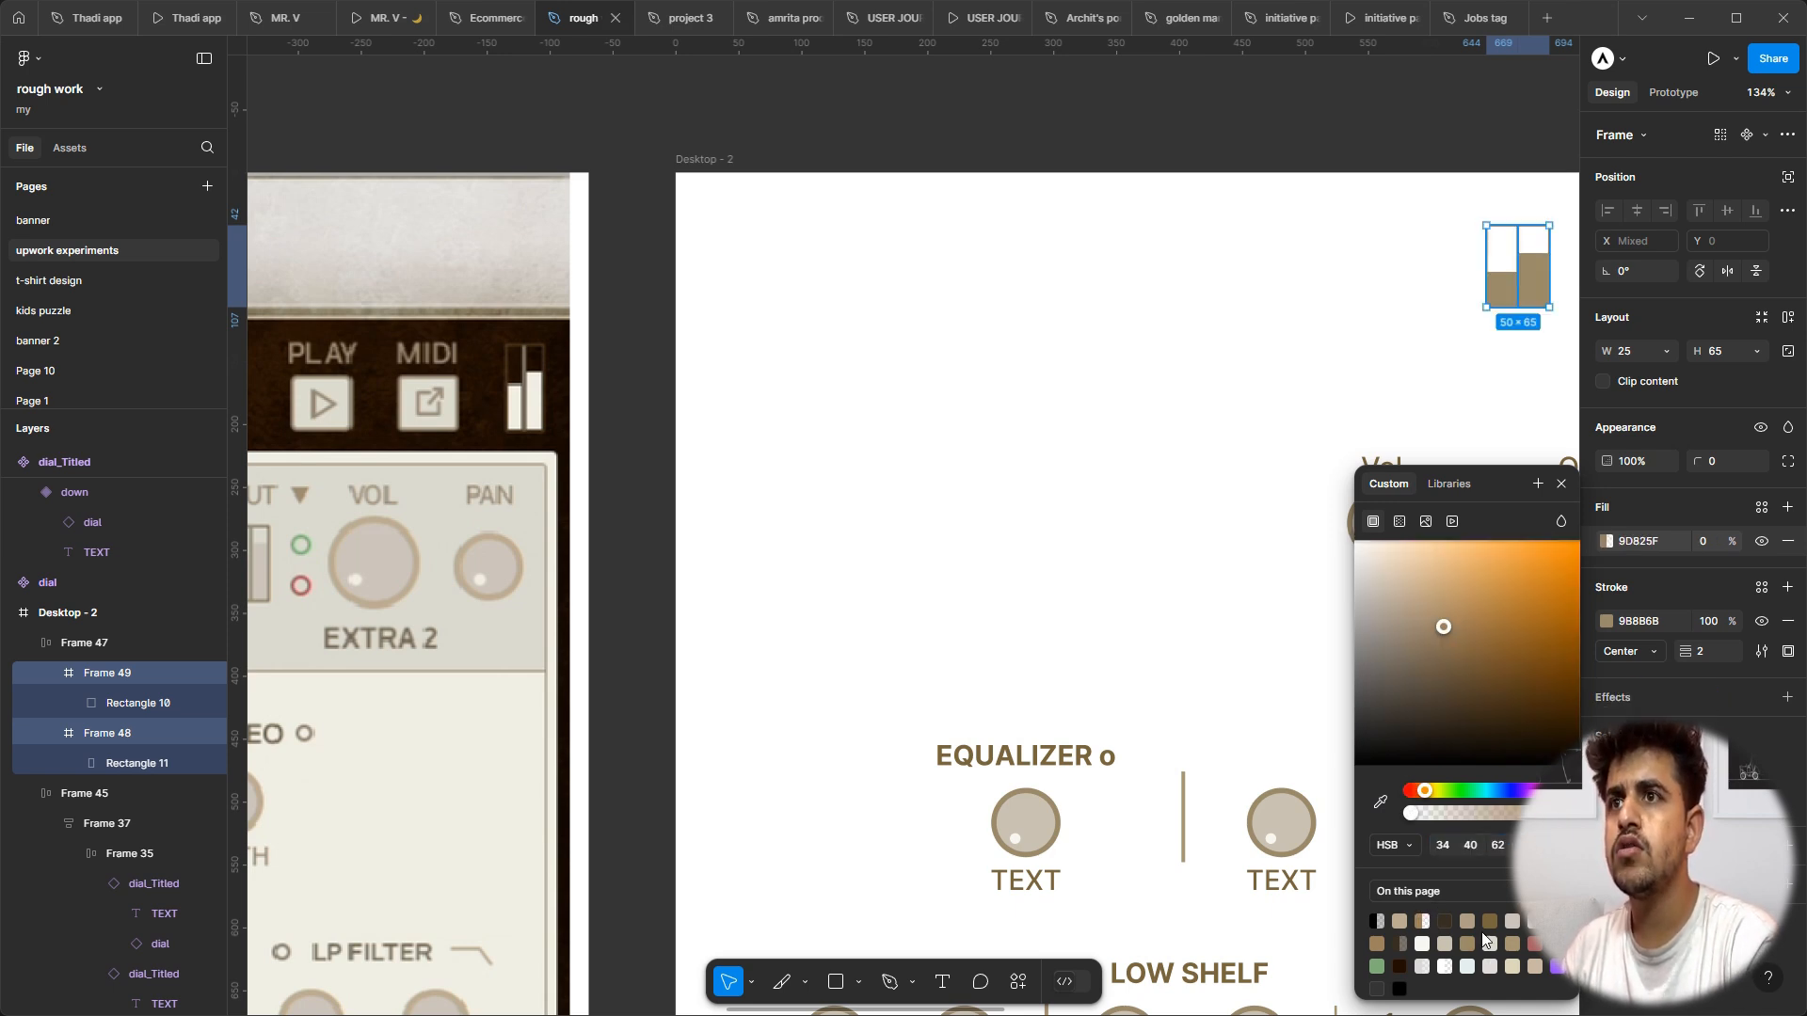
pyautogui.click(1511, 921)
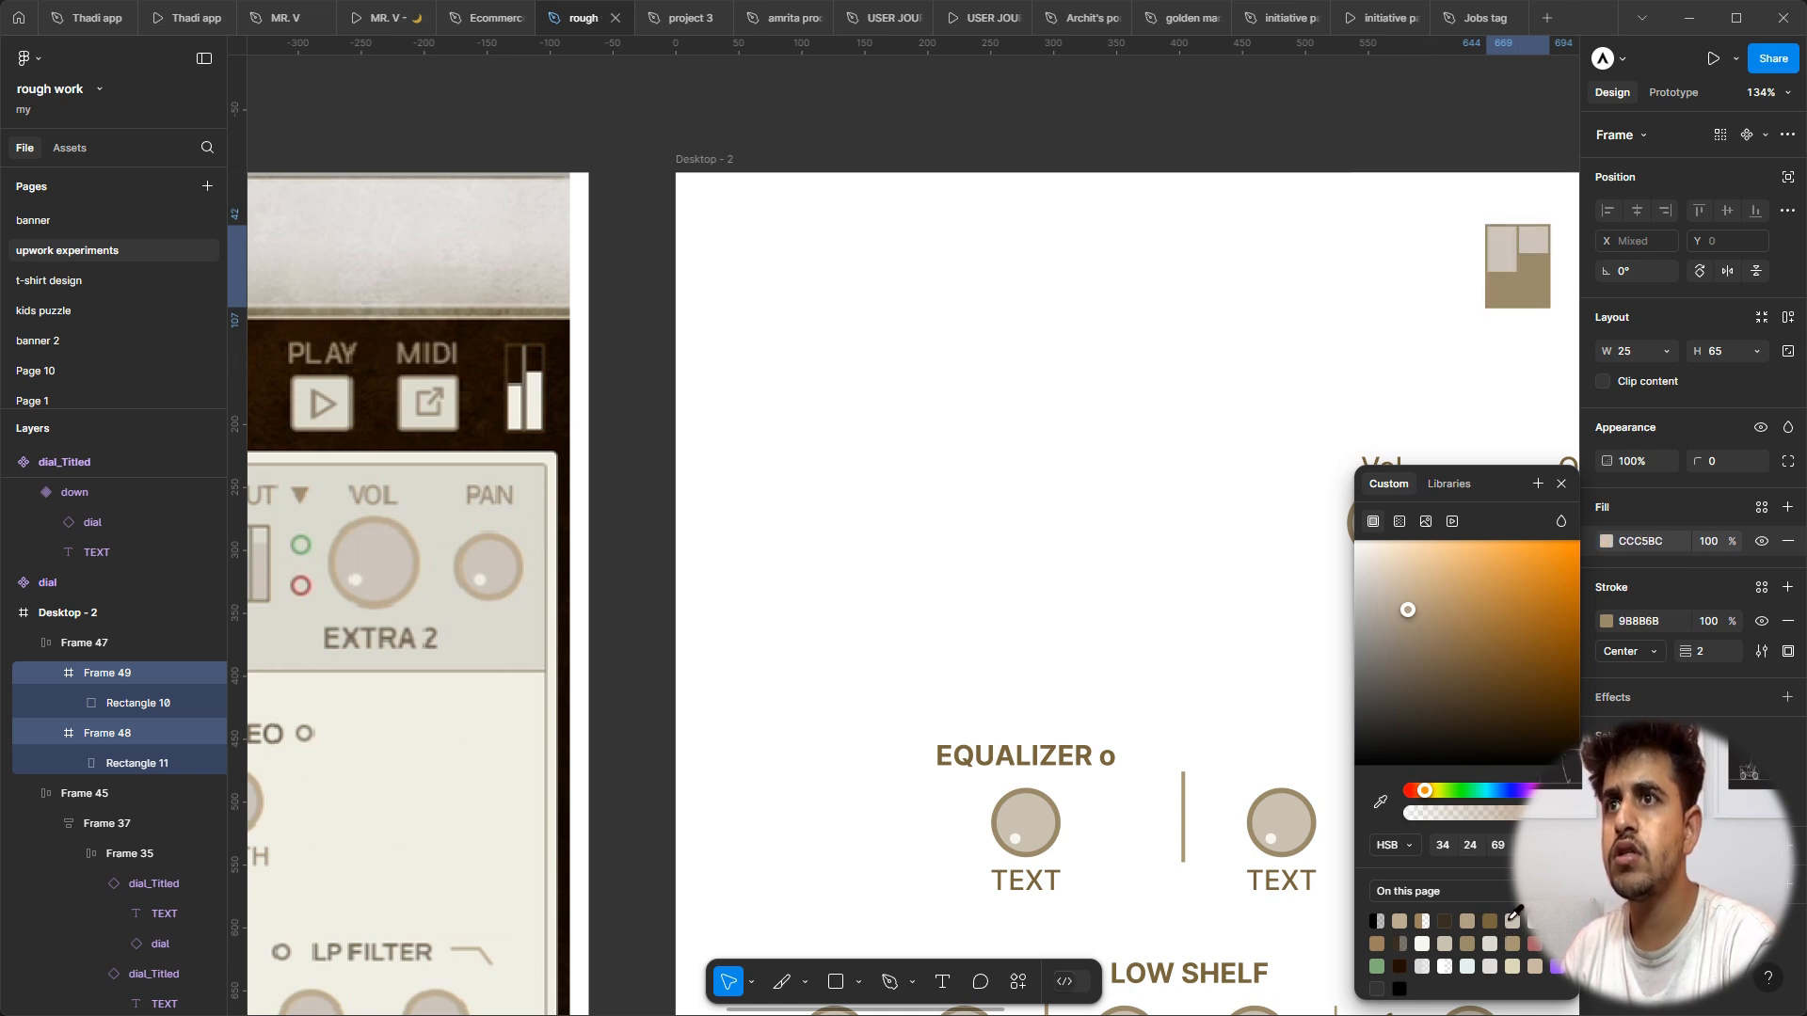
pyautogui.click(1242, 485)
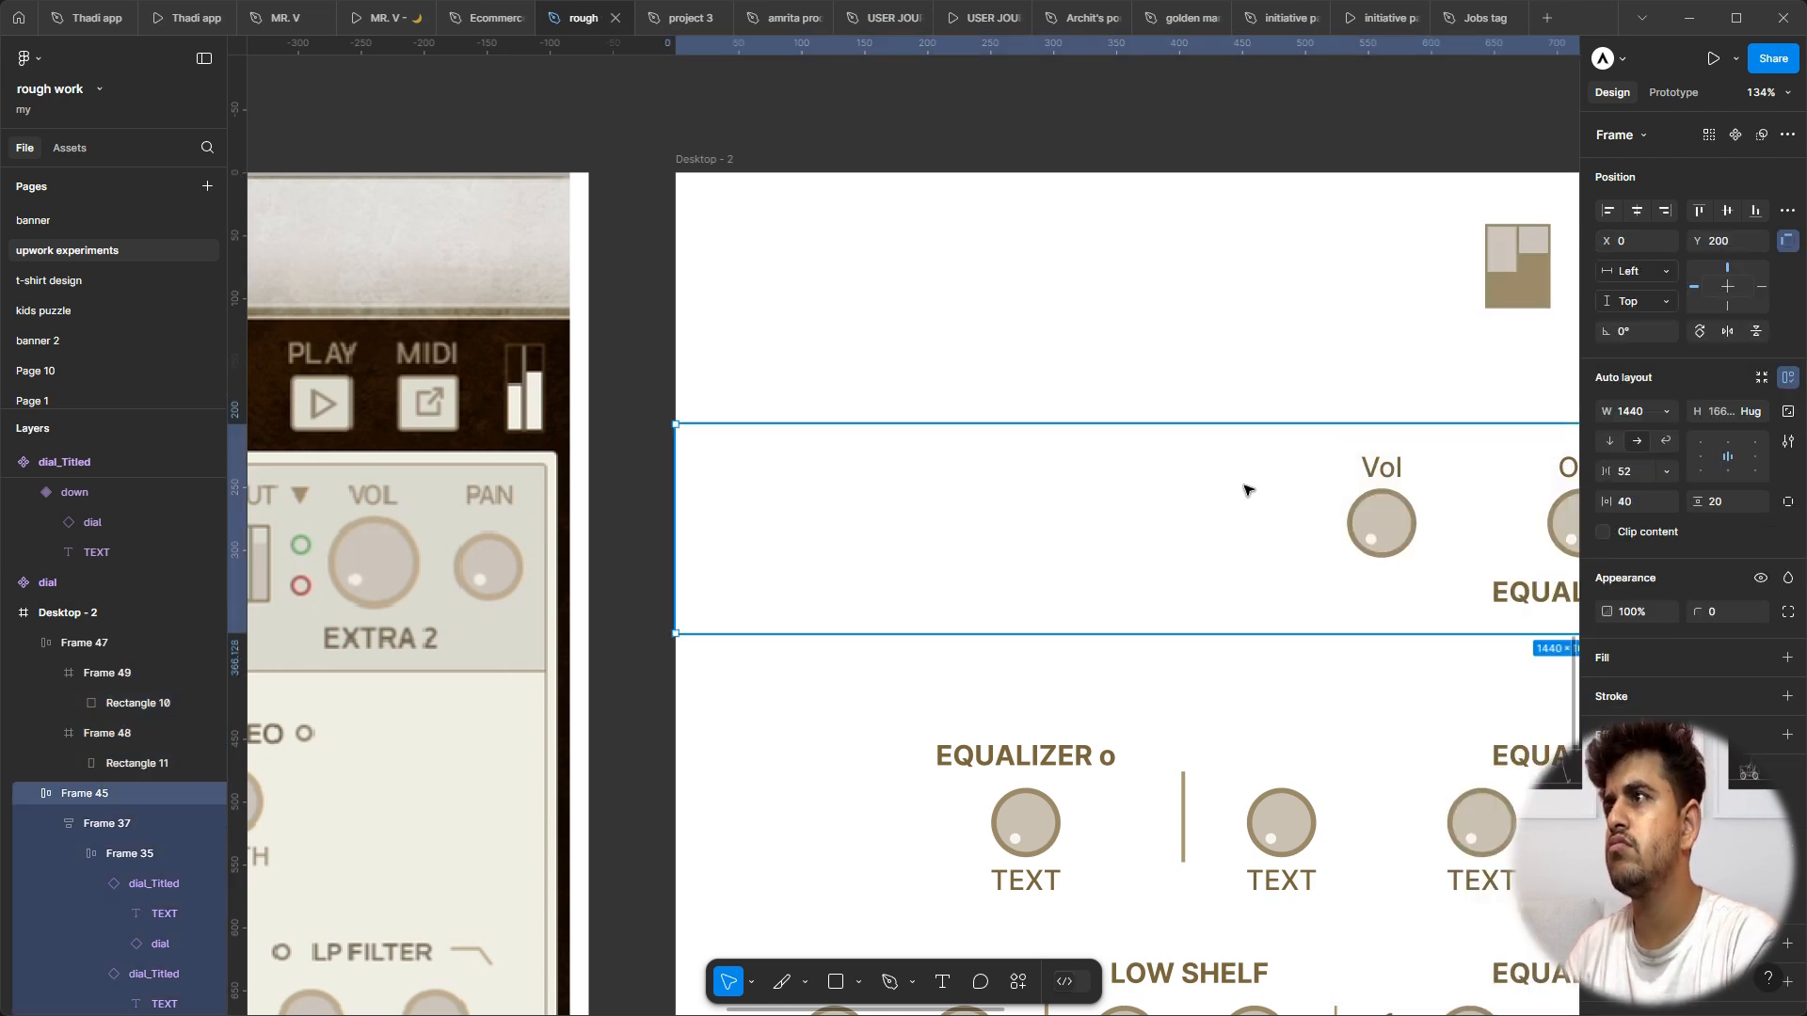
# Step: Recolour the fill of both meter bar frames to DADACE, sampled from the reference interface with the eyedropper
pyautogui.scroll(-5, 1245, 489)
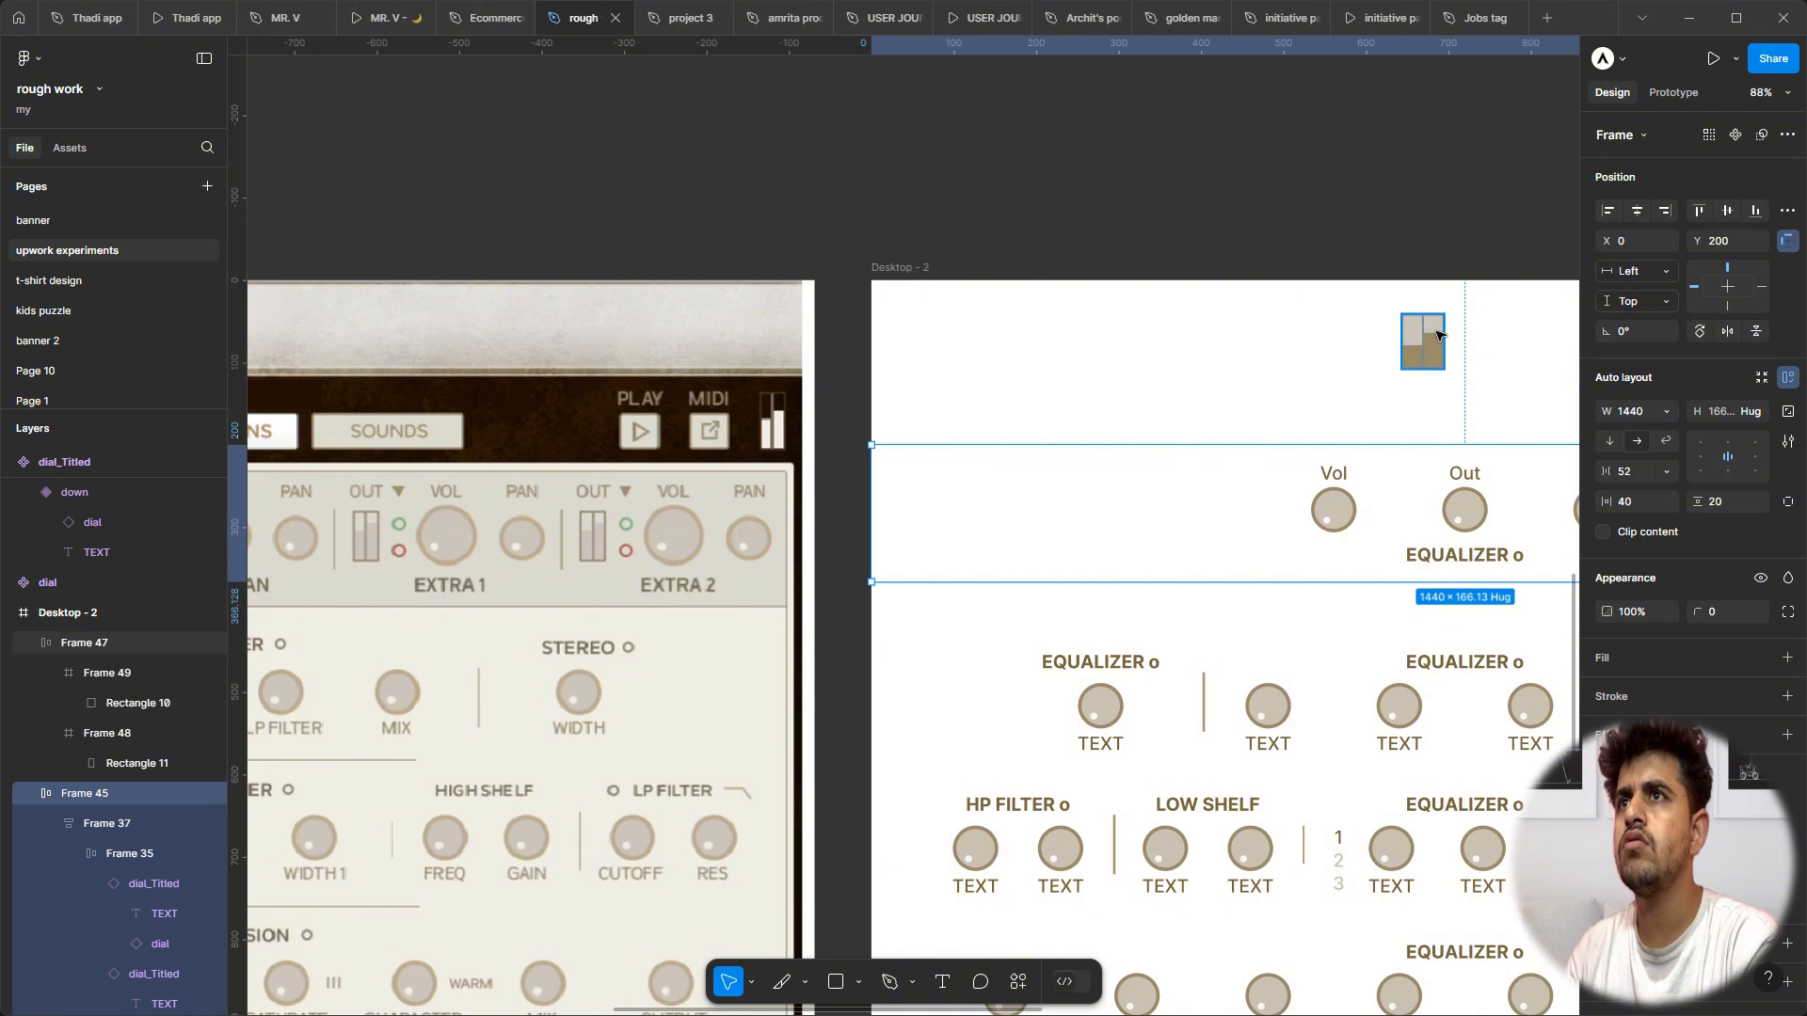
pyautogui.click(1417, 339)
pyautogui.keyDown('shift'); pyautogui.click(1435, 340); pyautogui.keyUp('shift')
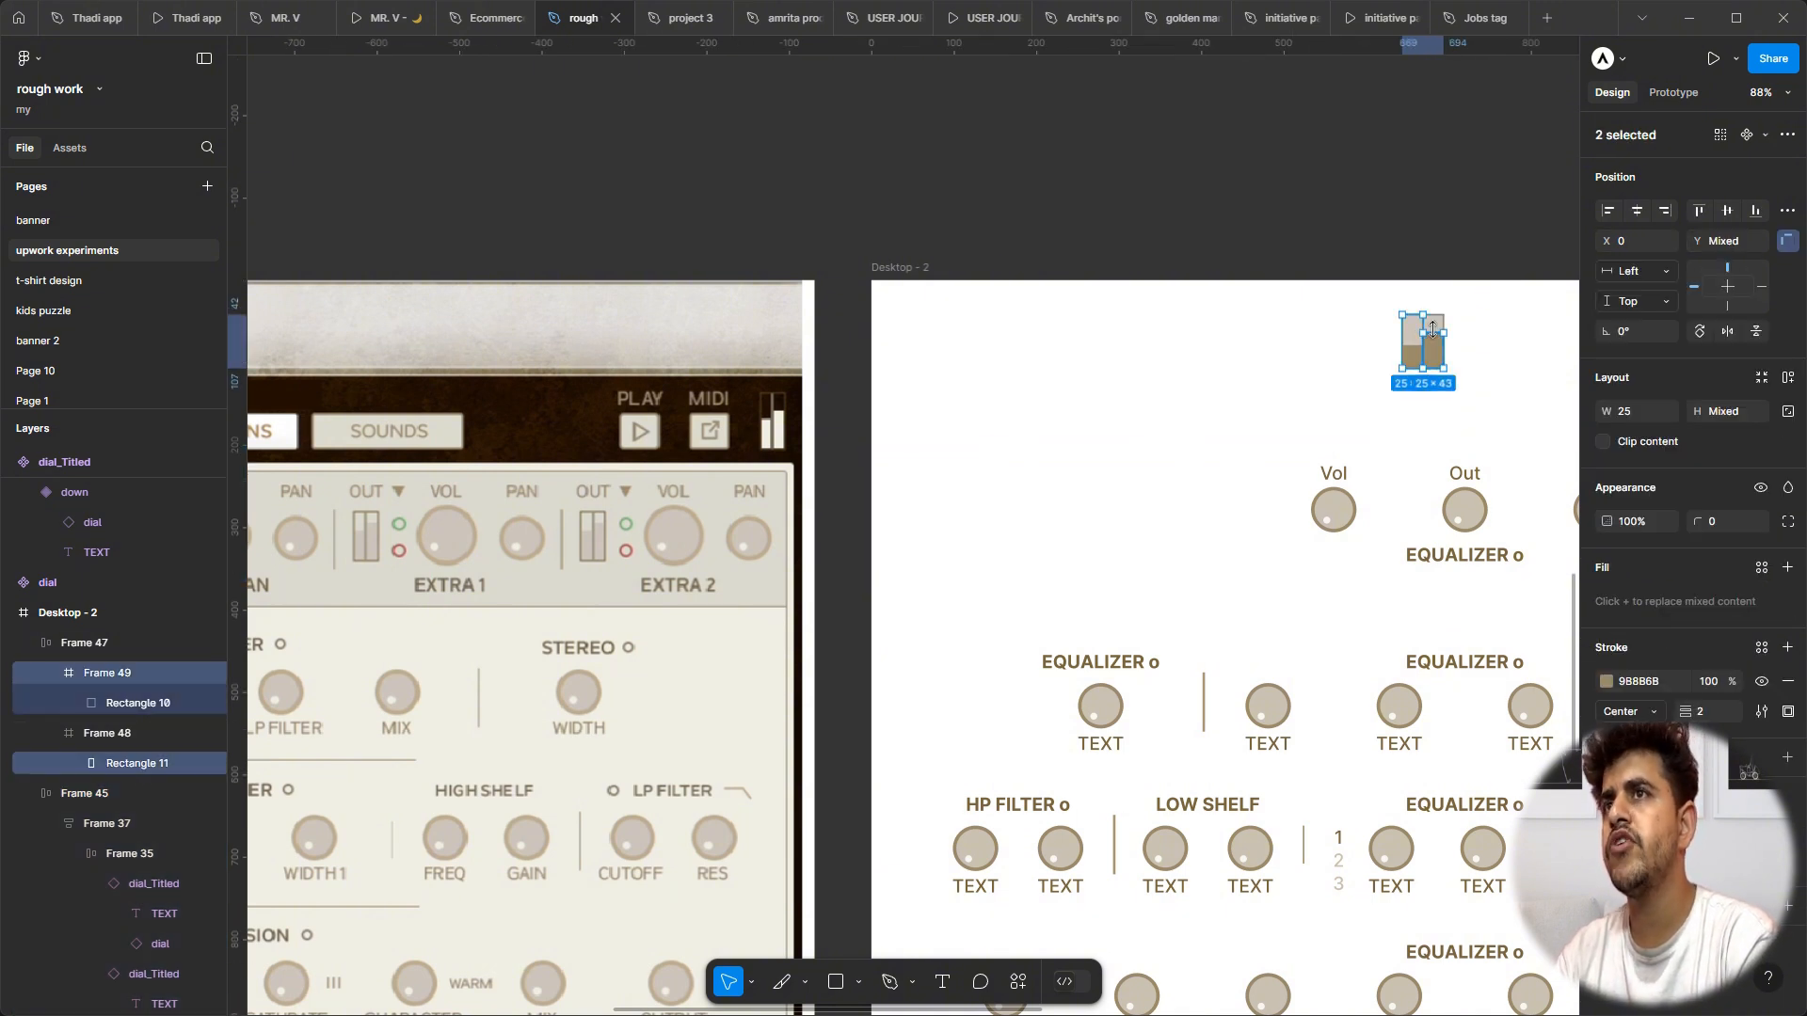
pyautogui.click(1470, 318)
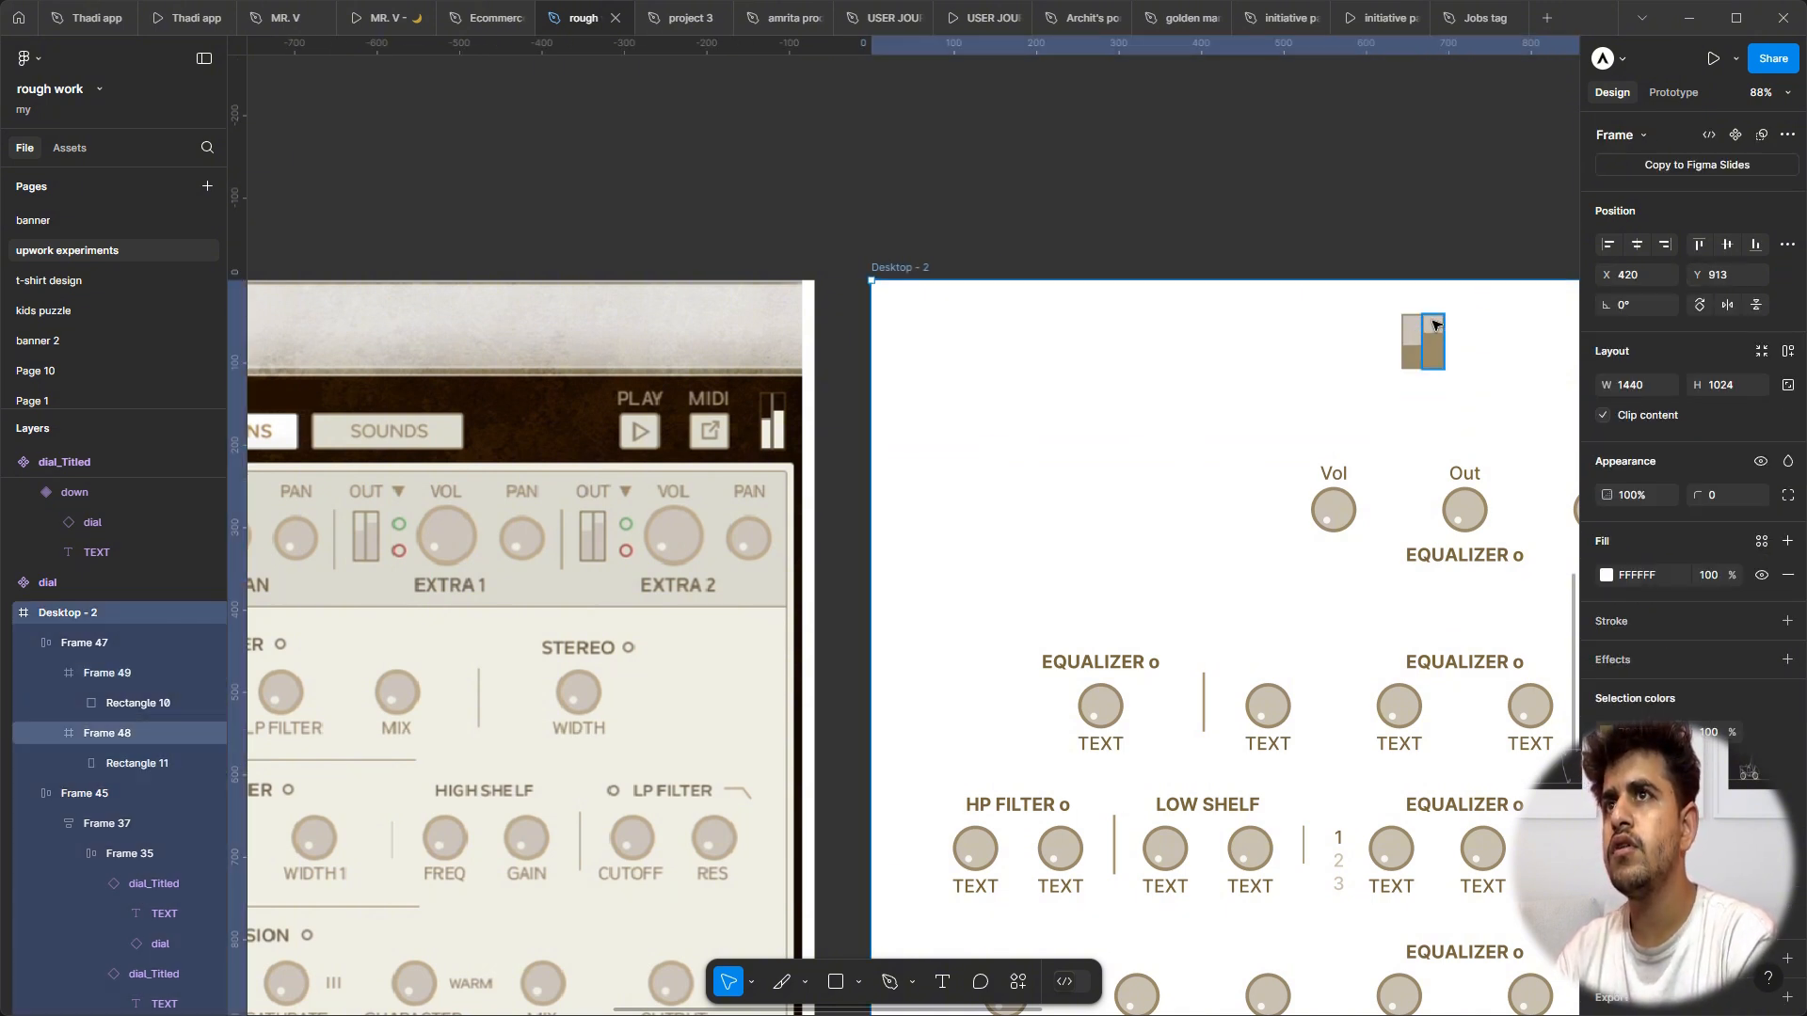
pyautogui.click(1433, 325)
pyautogui.keyDown('shift'); pyautogui.click(1415, 333); pyautogui.keyUp('shift')
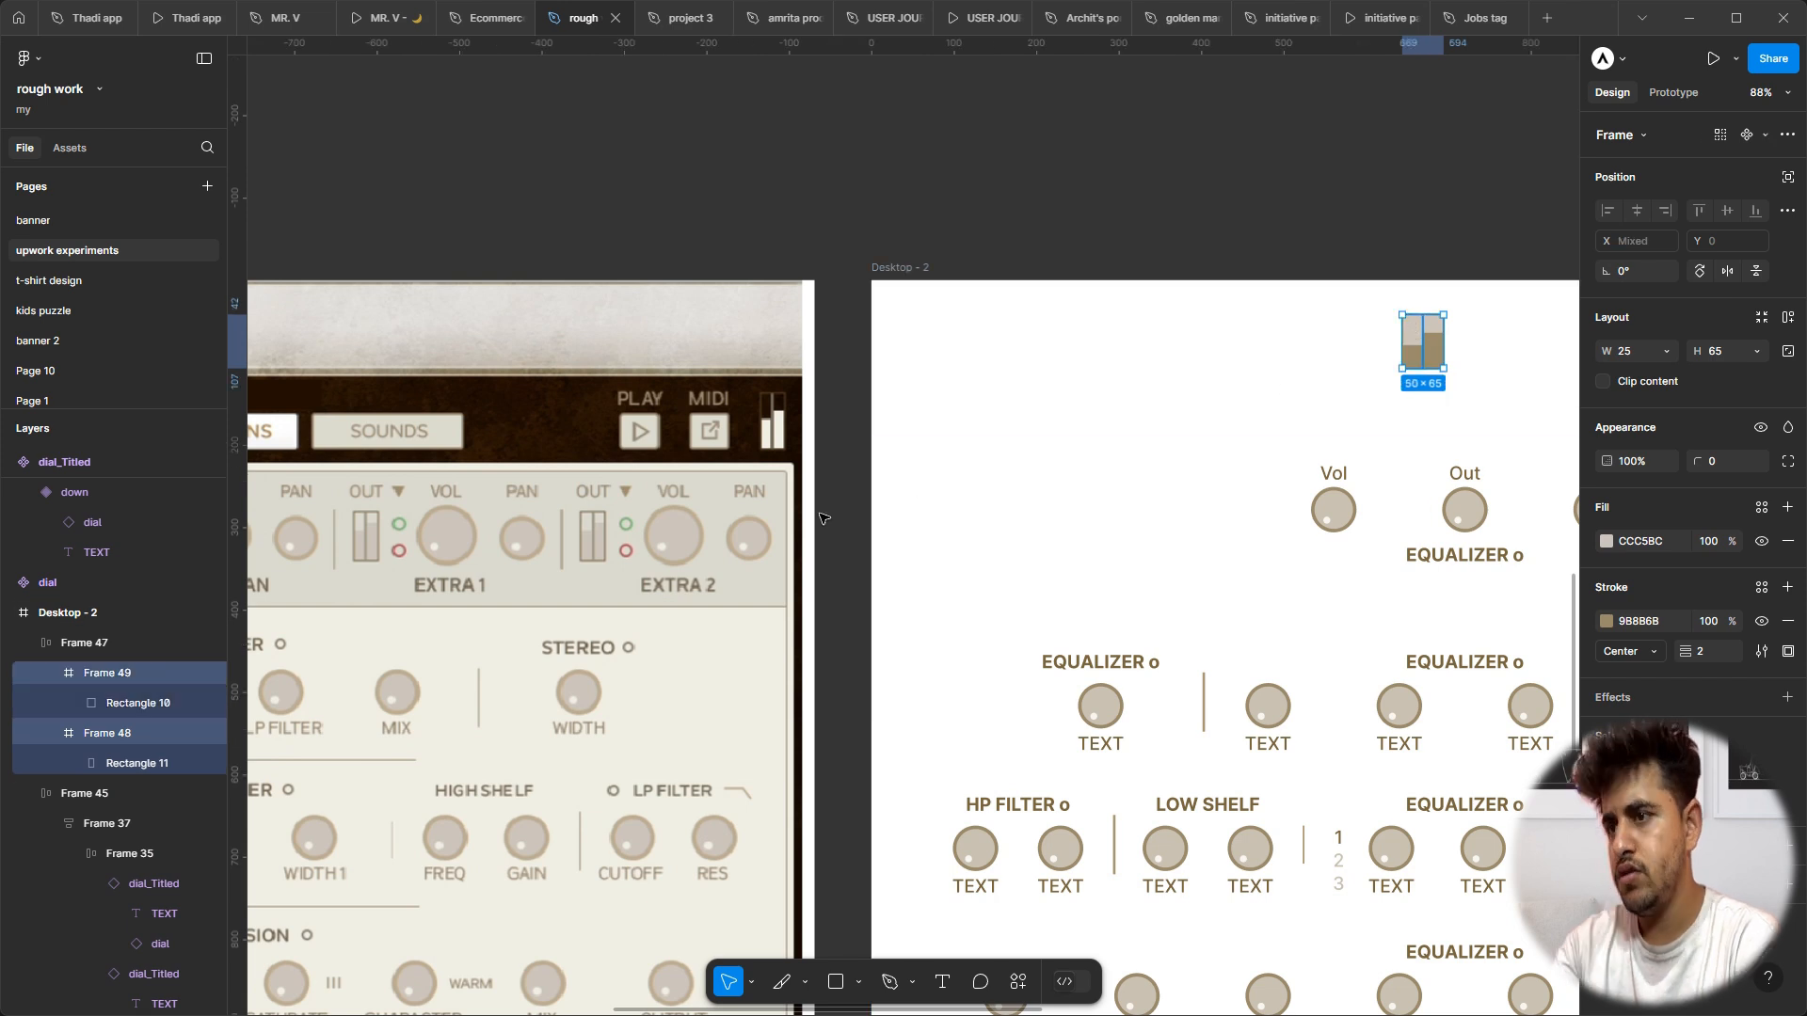
pyautogui.press('i')
pyautogui.press('Escape')
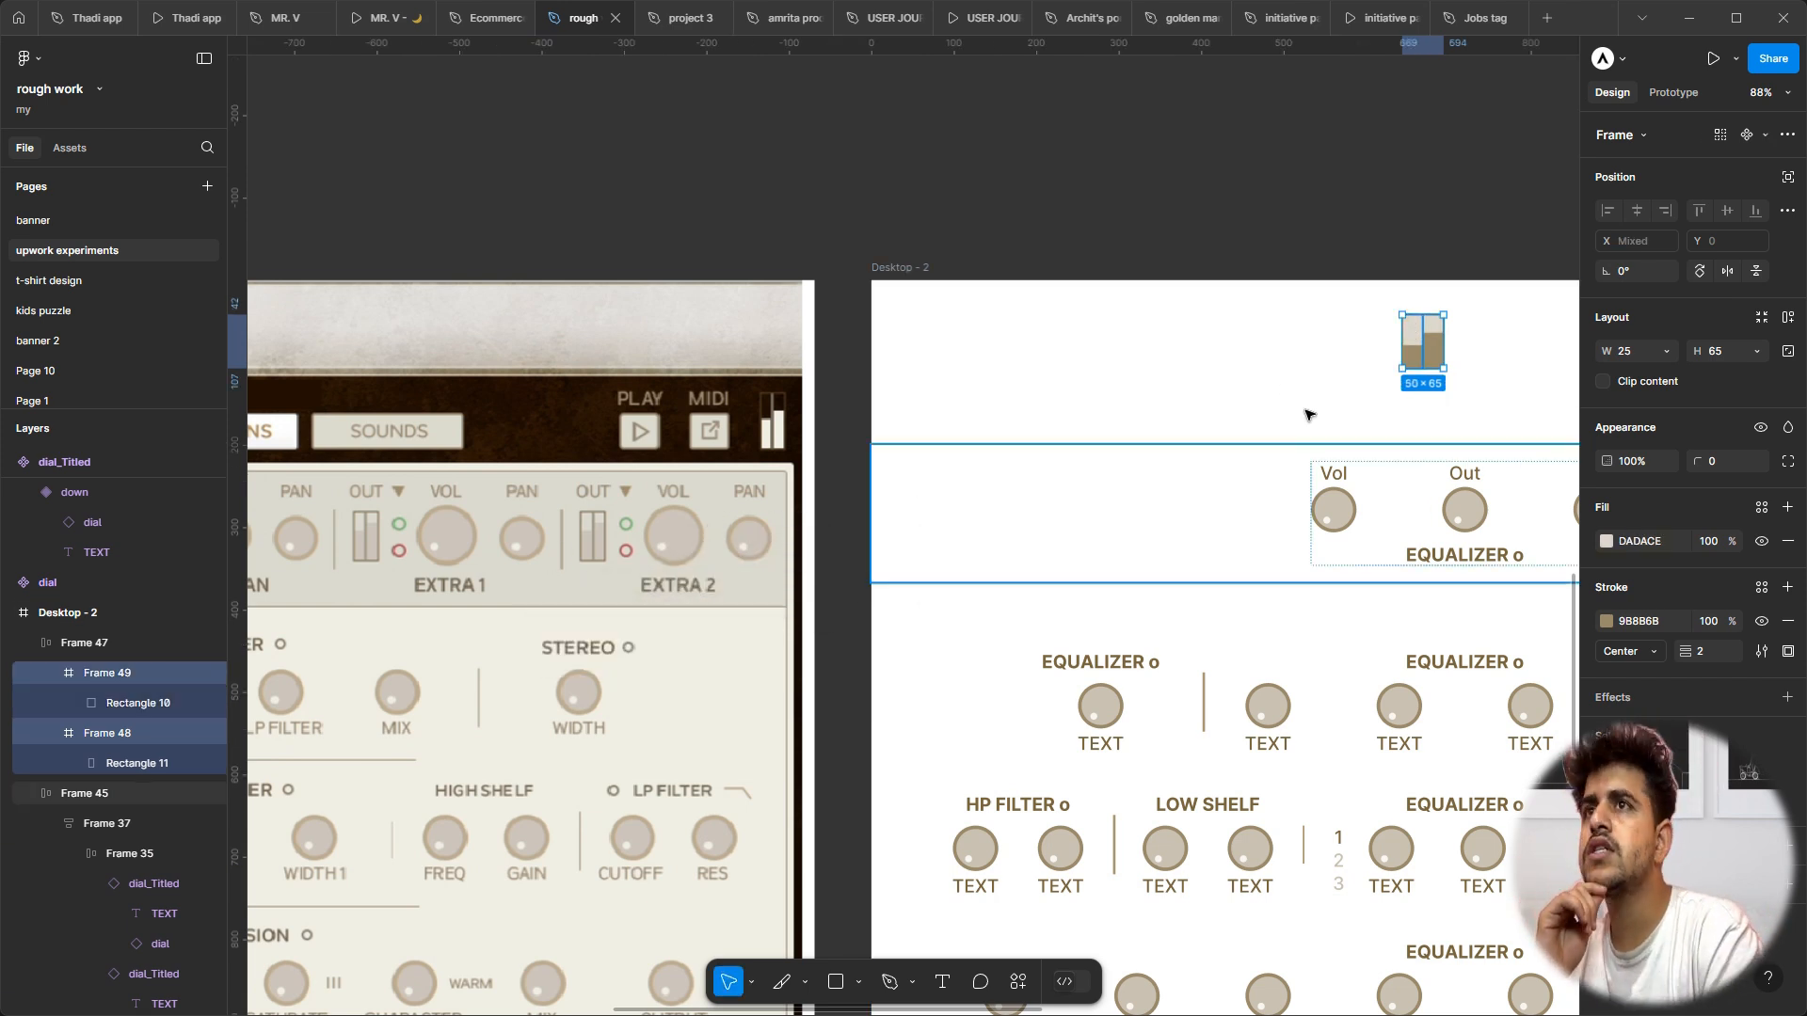
# Step: Recolour both level bars to CCC4BE, sampled from the reference interface's Out meter, and select the whole meter frame
pyautogui.click(1418, 359)
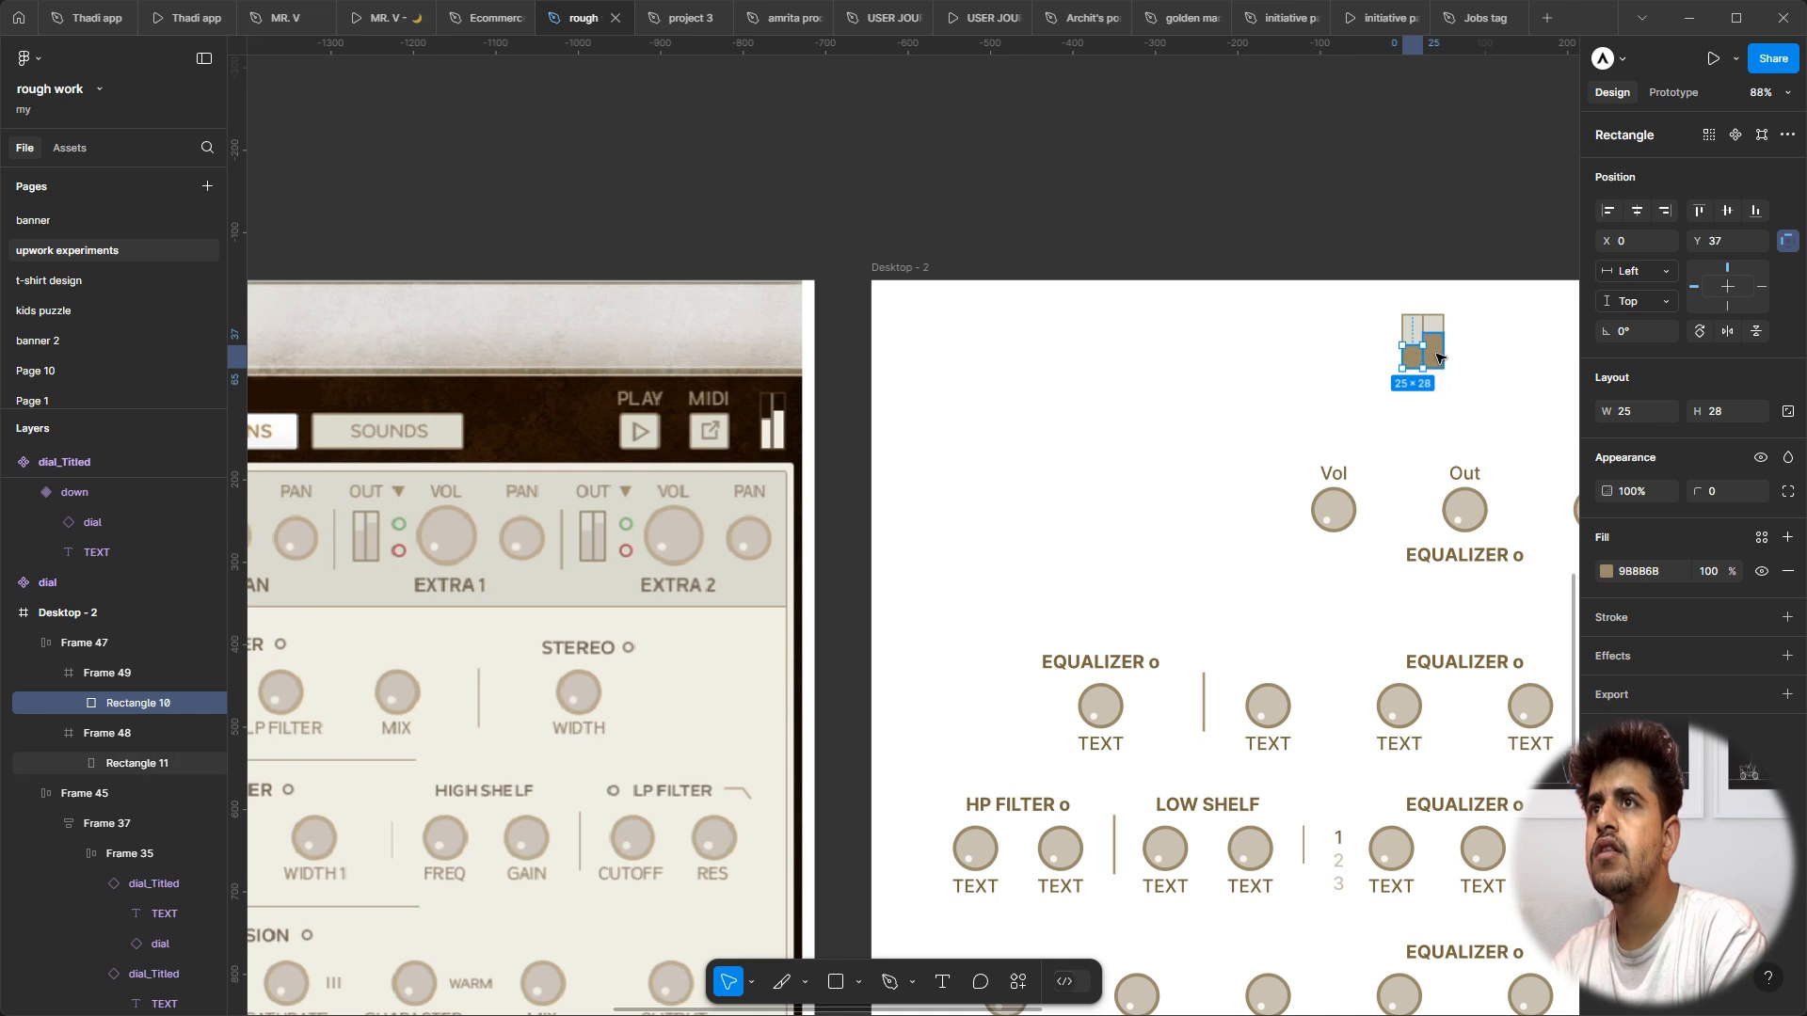
pyautogui.keyDown('shift'); pyautogui.click(1440, 350); pyautogui.keyUp('shift')
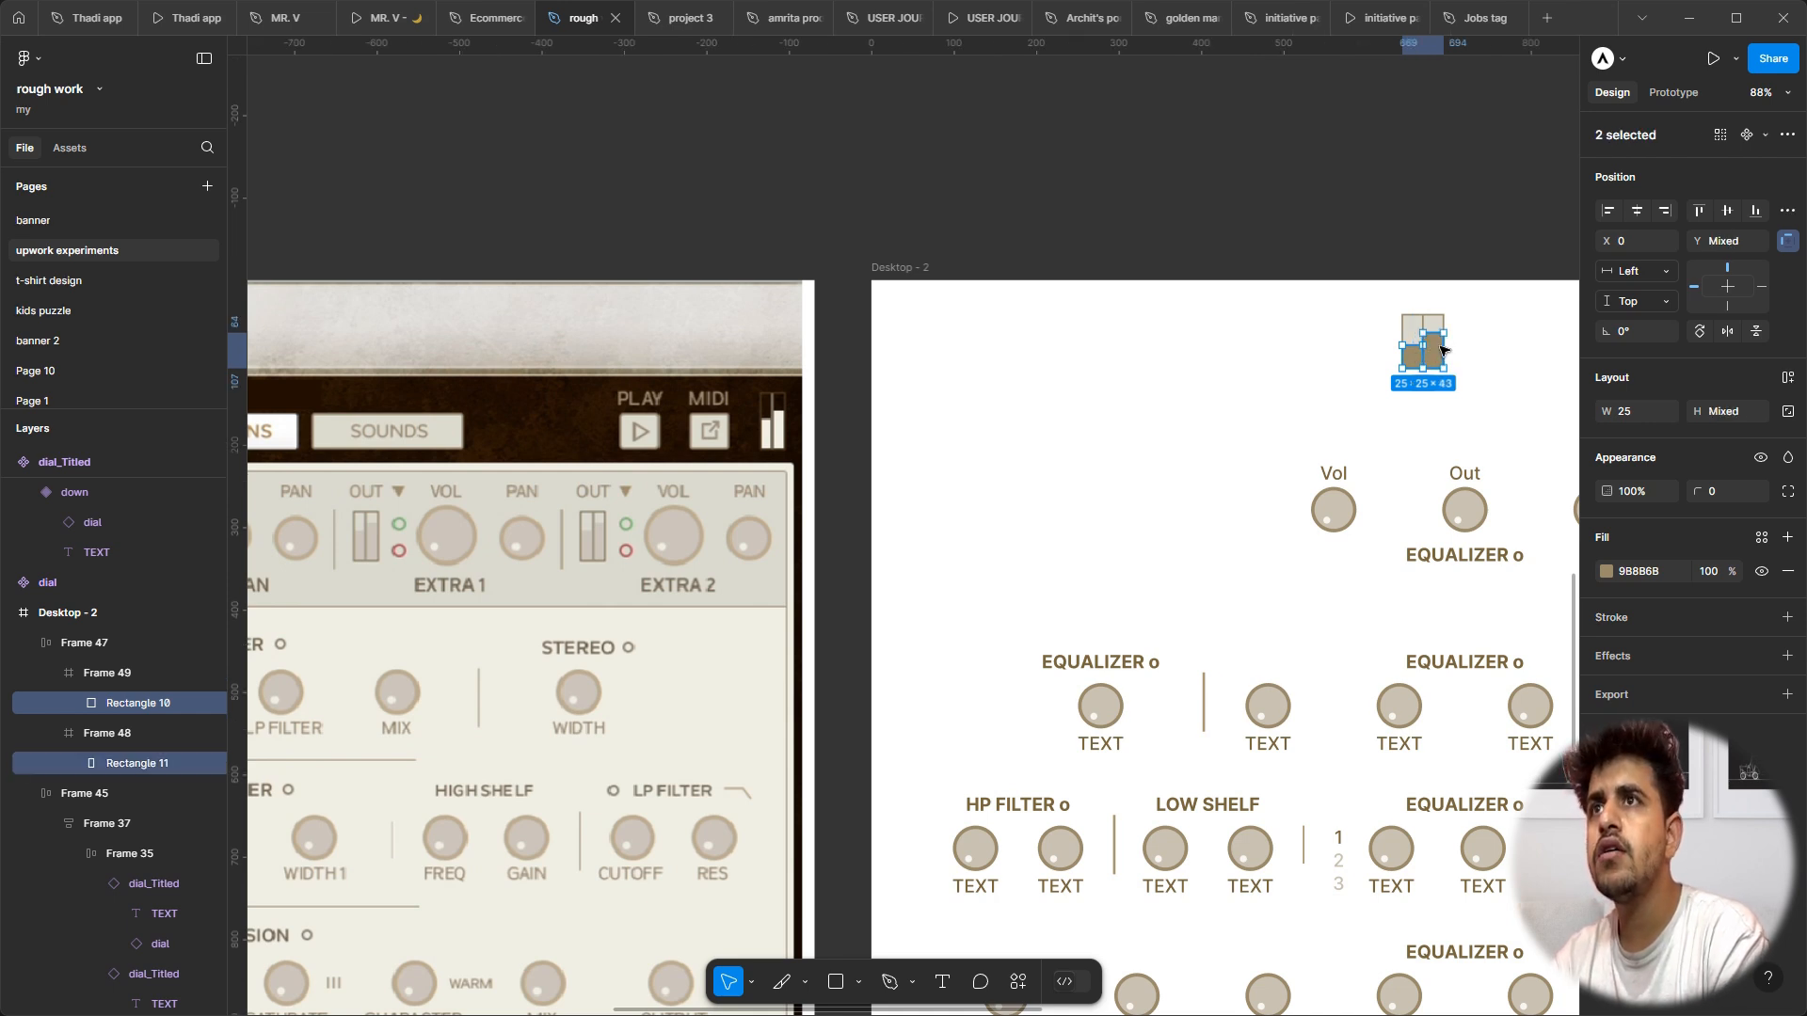
pyautogui.press('i')
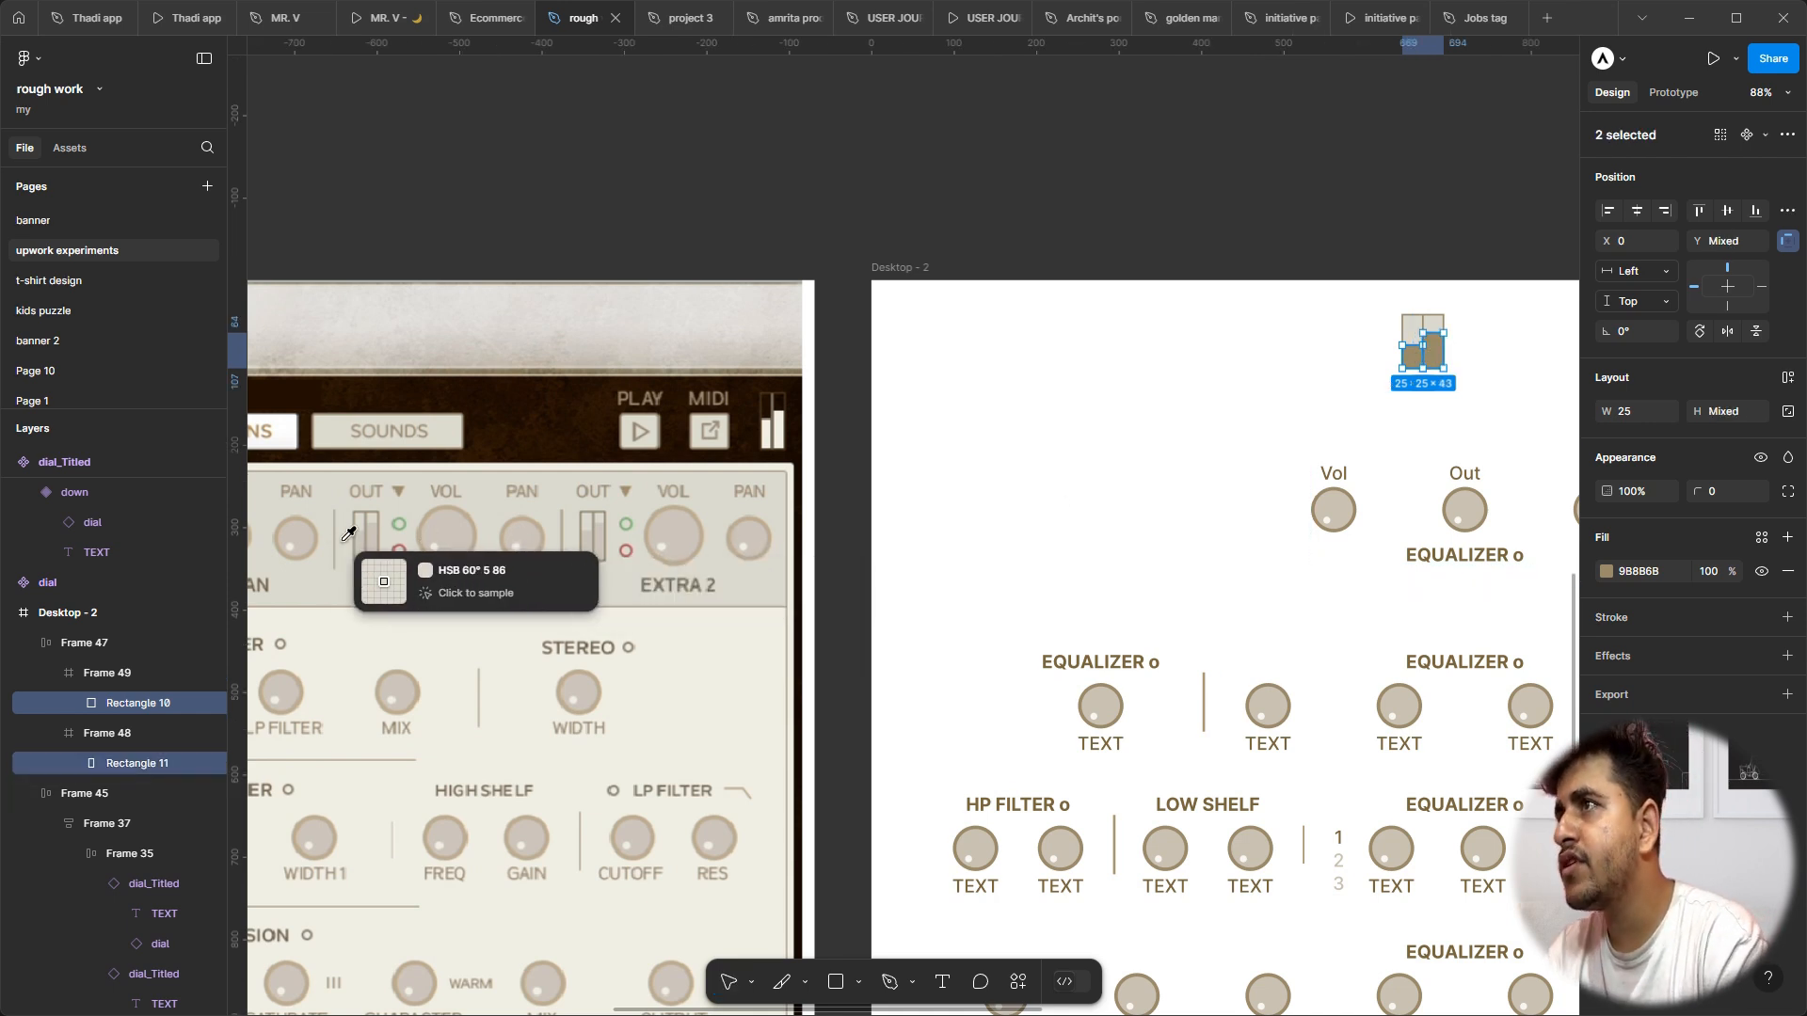
pyautogui.click(374, 541)
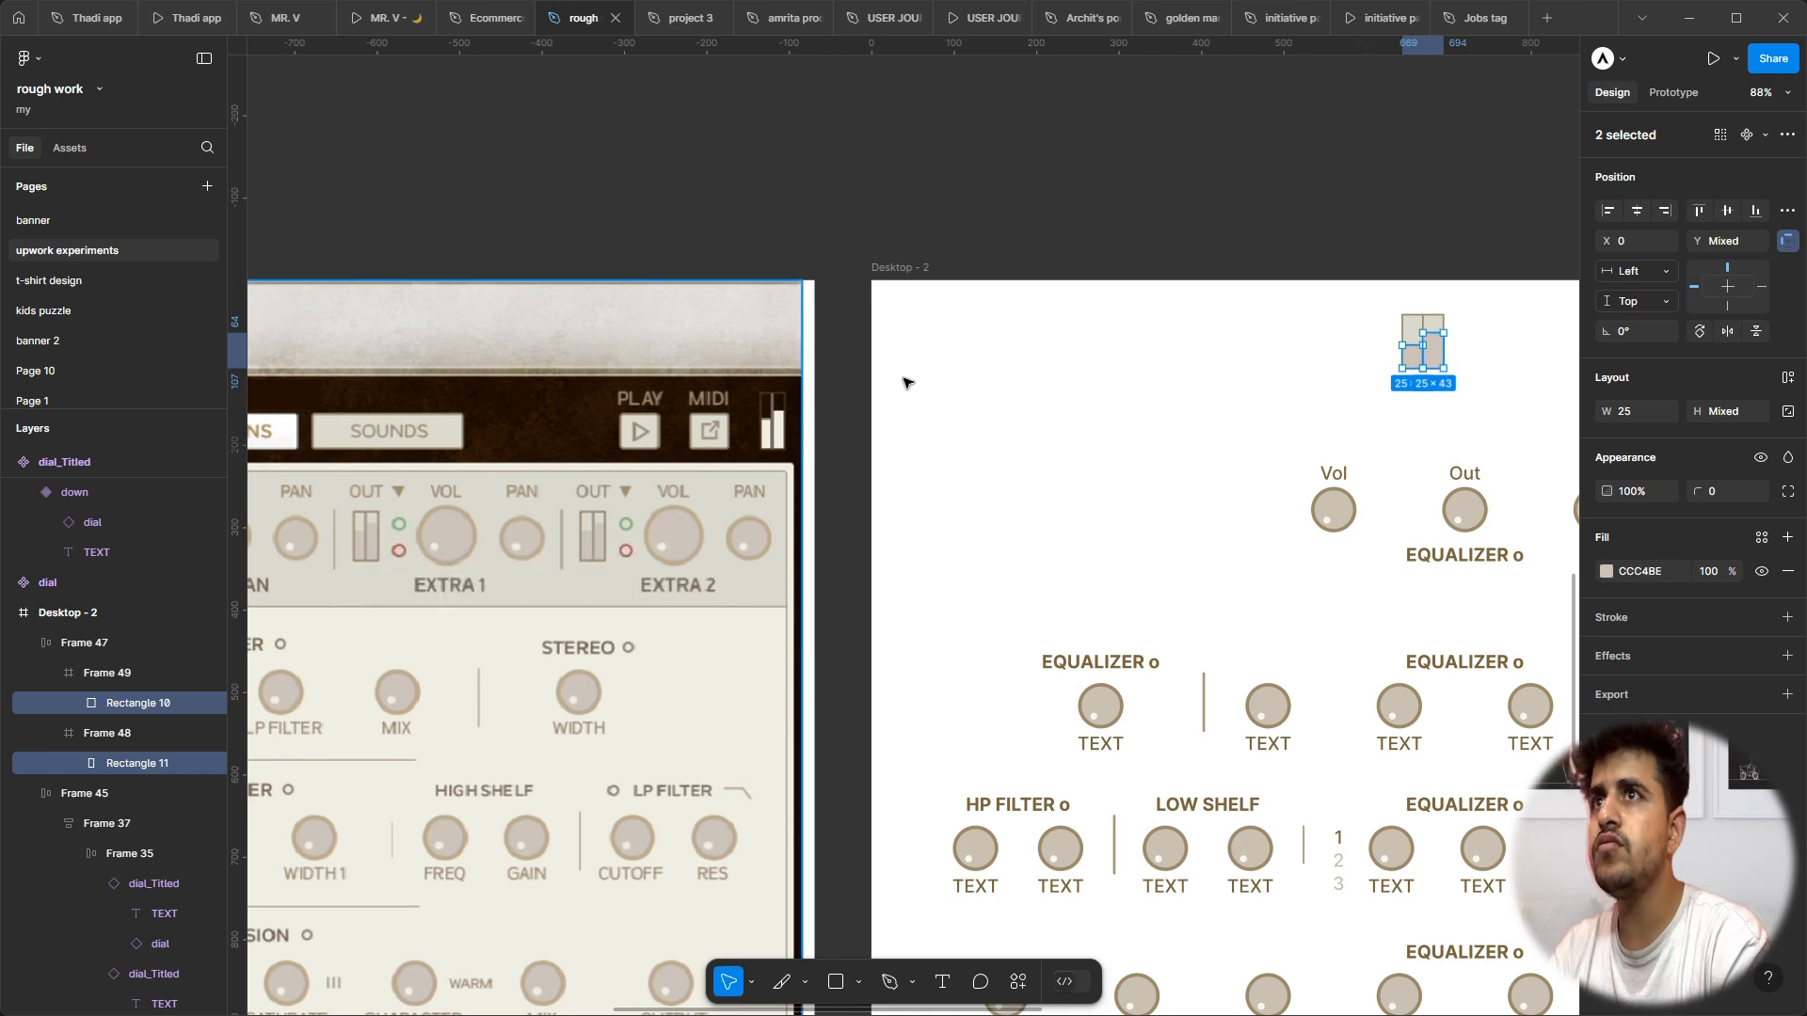
pyautogui.click(1247, 200)
pyautogui.click(1412, 345)
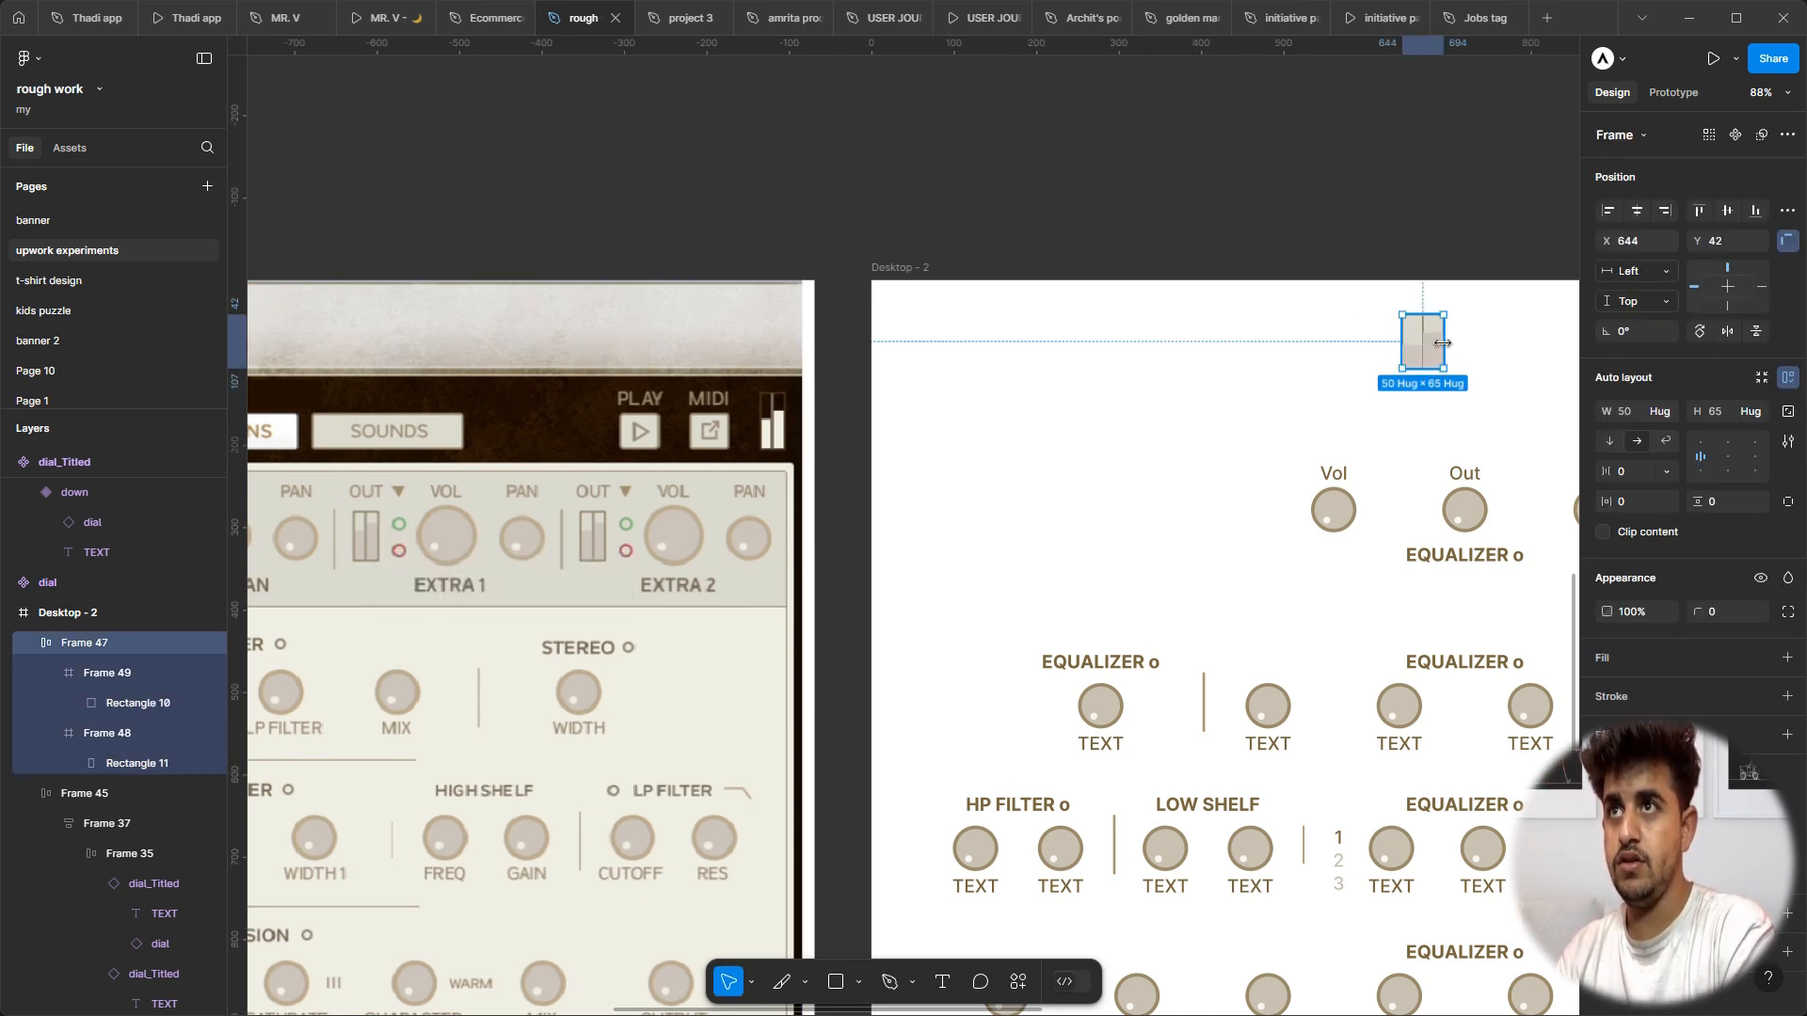
# Step: Set both the horizontal and vertical constraints of the two level bars to Scale
pyautogui.moveTo(1473, 342); pyautogui.dragTo(1496, 344)
pyautogui.hotkey('ctrl', 'z')
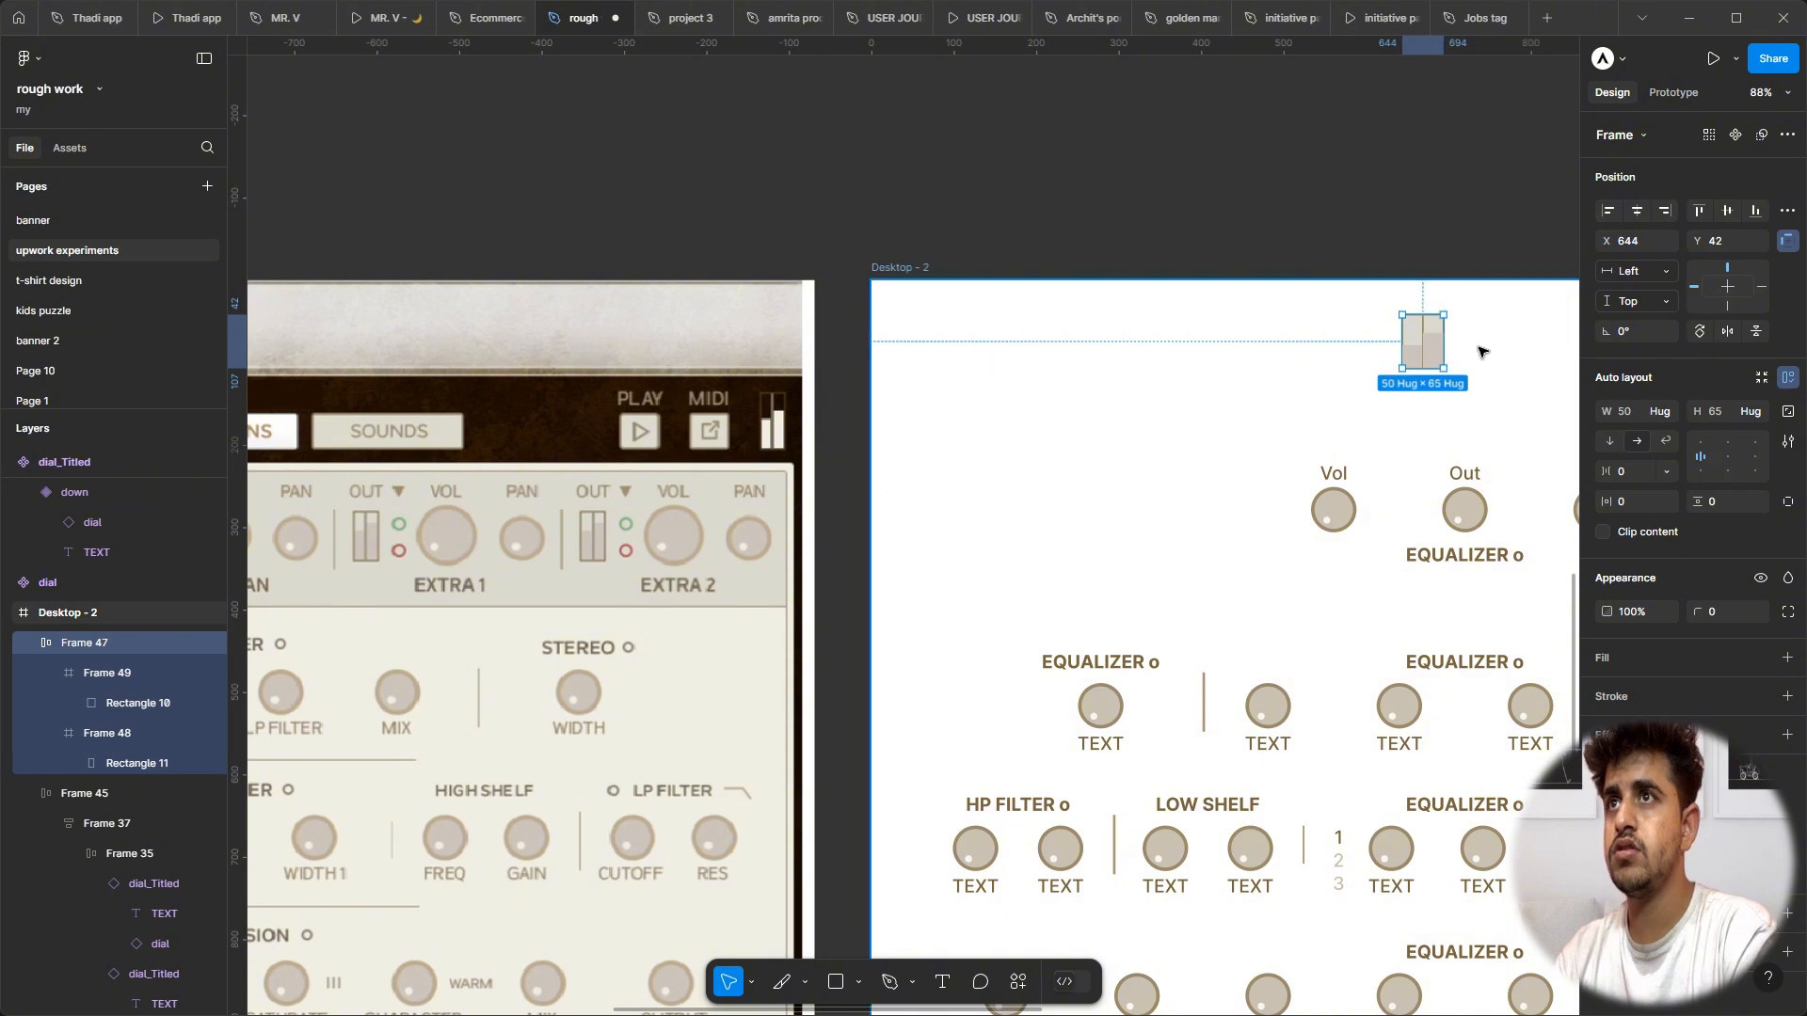
pyautogui.doubleClick(1435, 344)
pyautogui.scroll(4, 1433, 343)
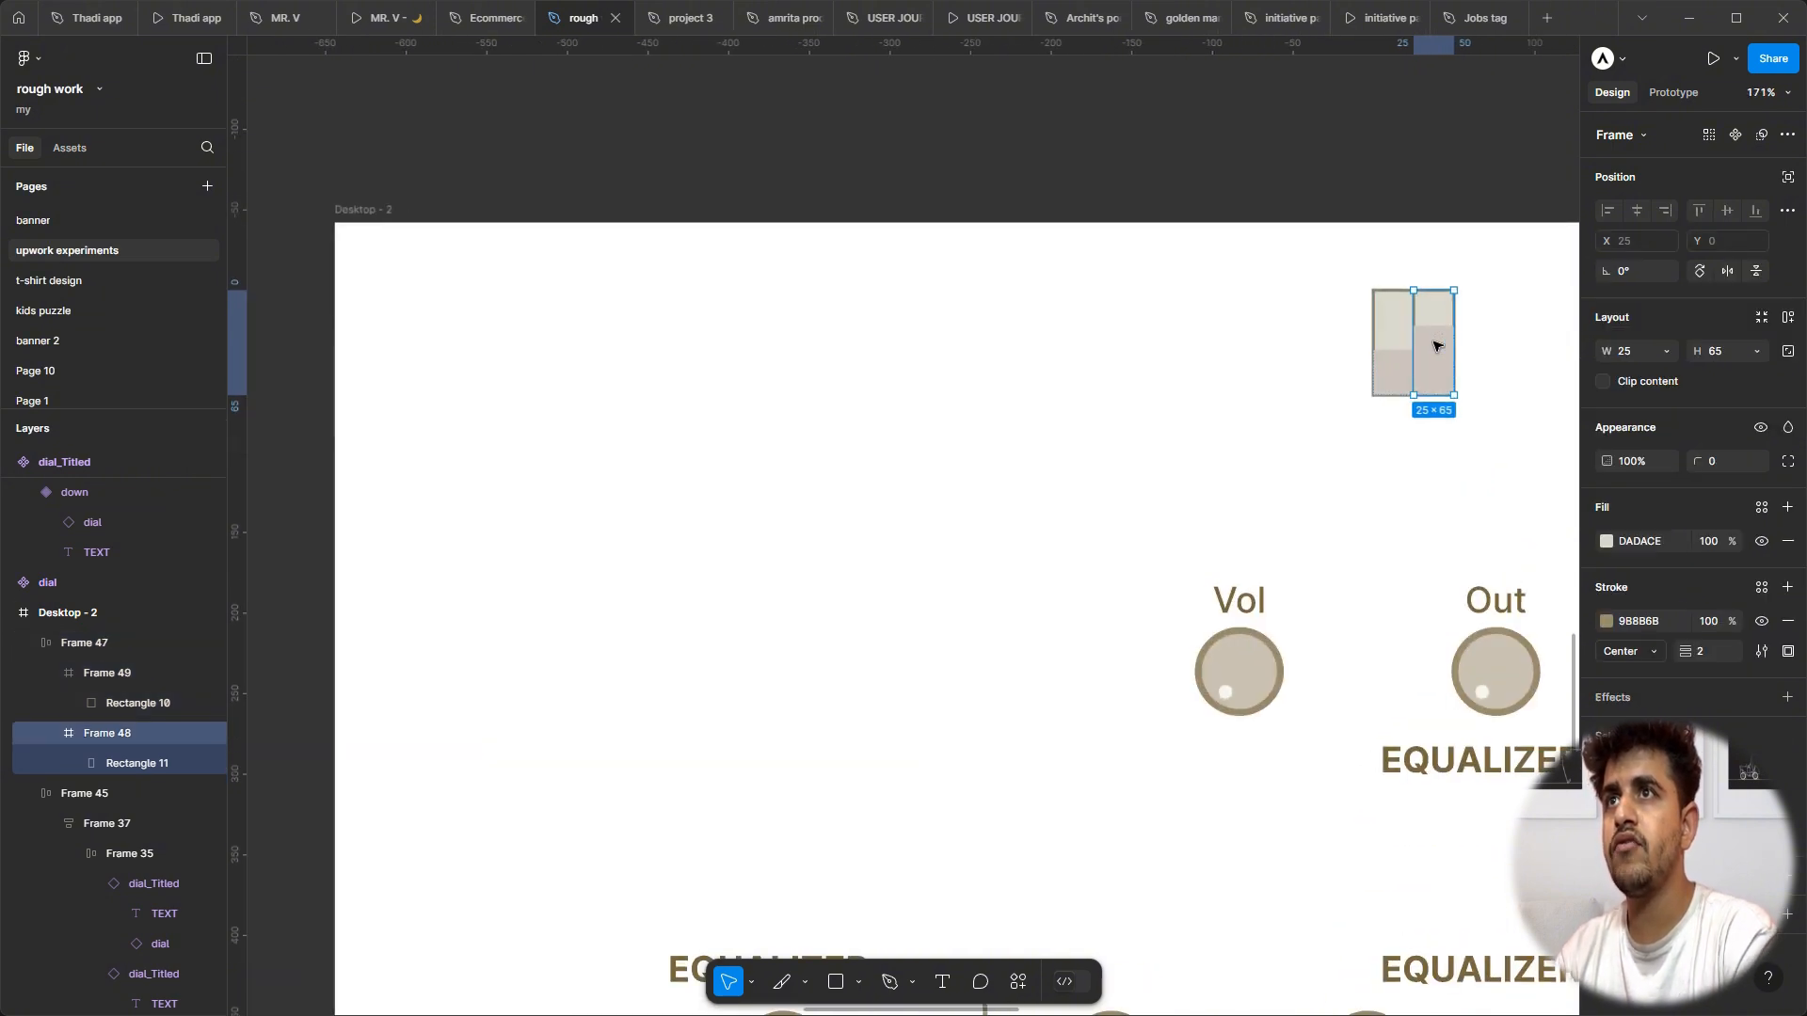
pyautogui.keyDown('ctrl'); pyautogui.click(1436, 349); pyautogui.keyUp('ctrl')
pyautogui.keyDown('shift'); pyautogui.click(1396, 373); pyautogui.keyUp('shift')
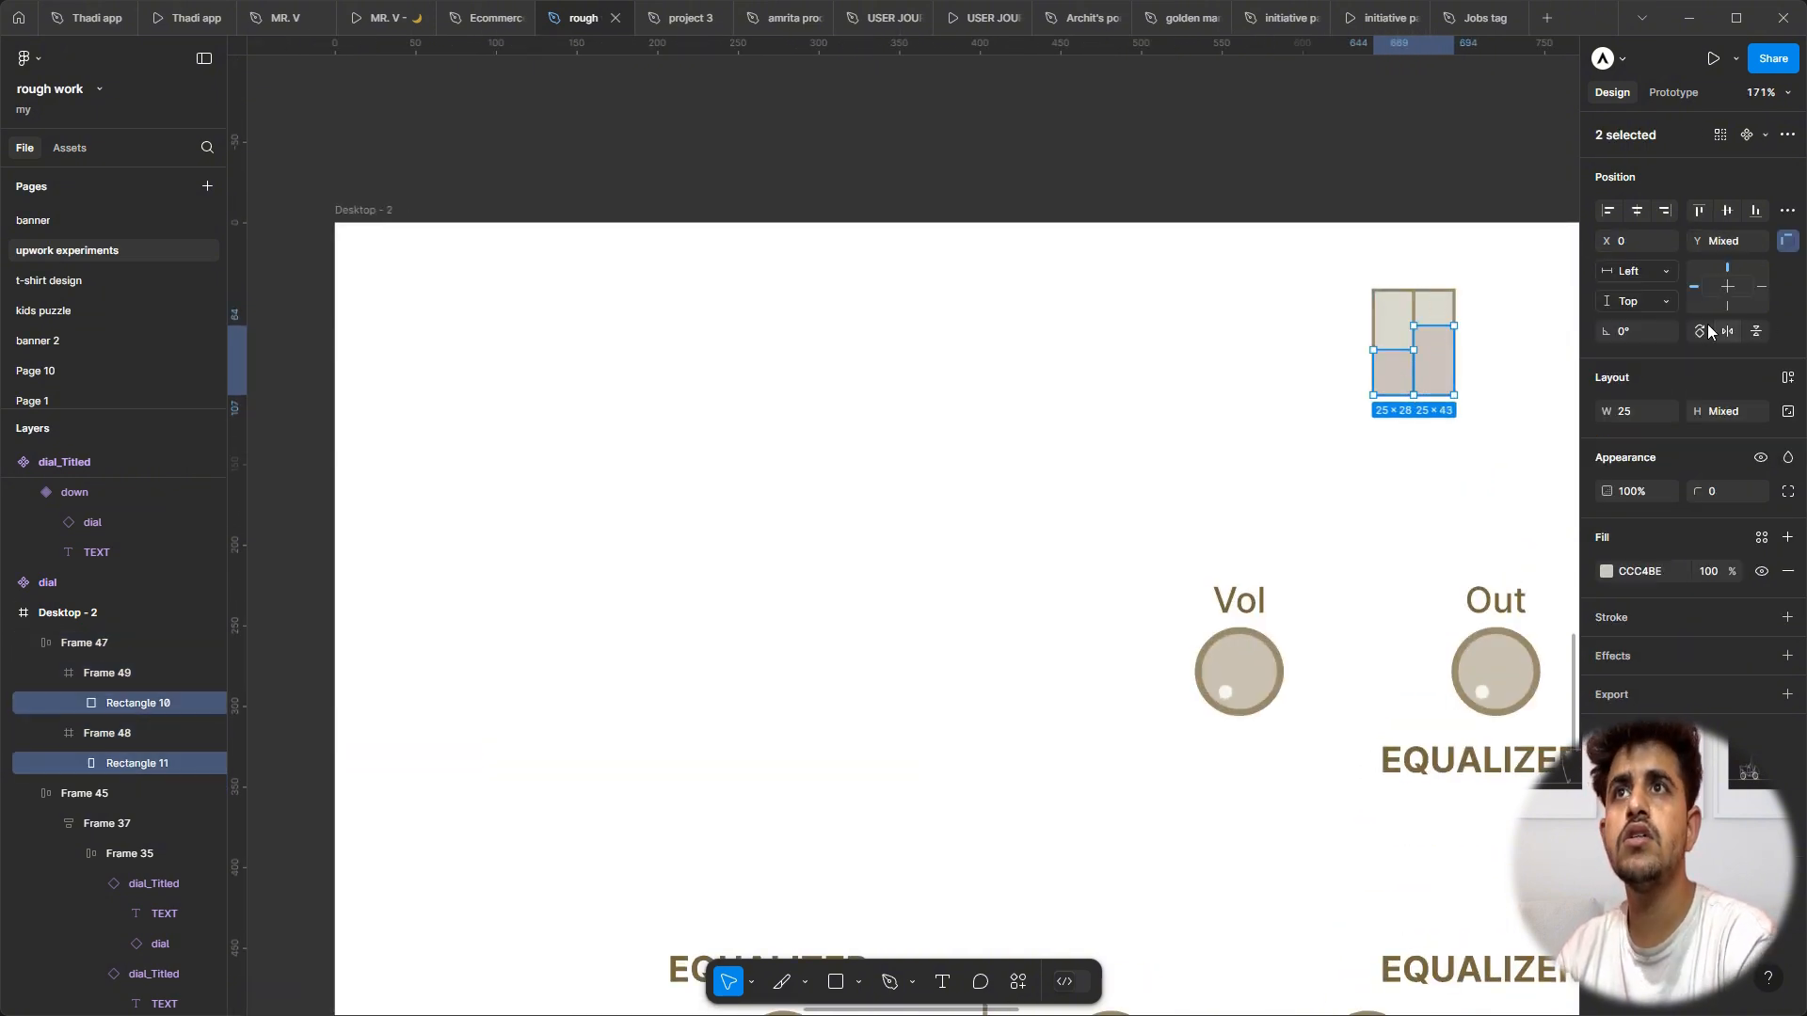
pyautogui.click(1785, 243)
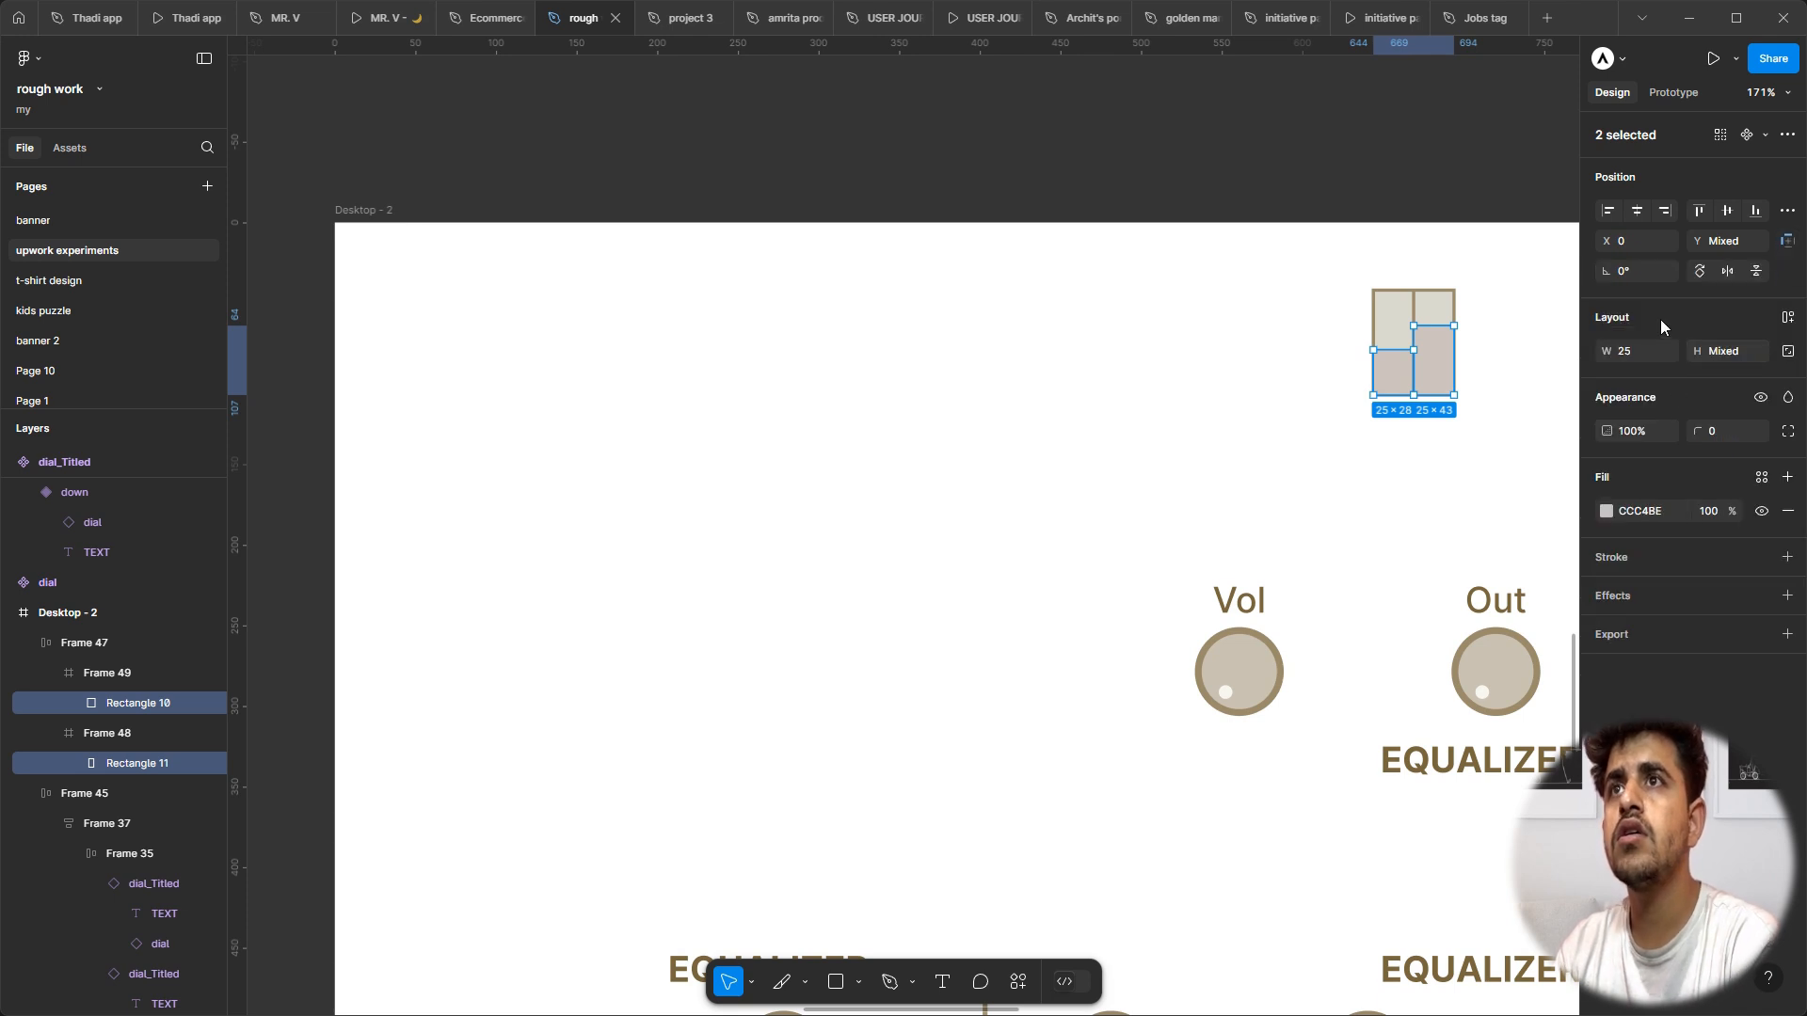
pyautogui.click(1787, 244)
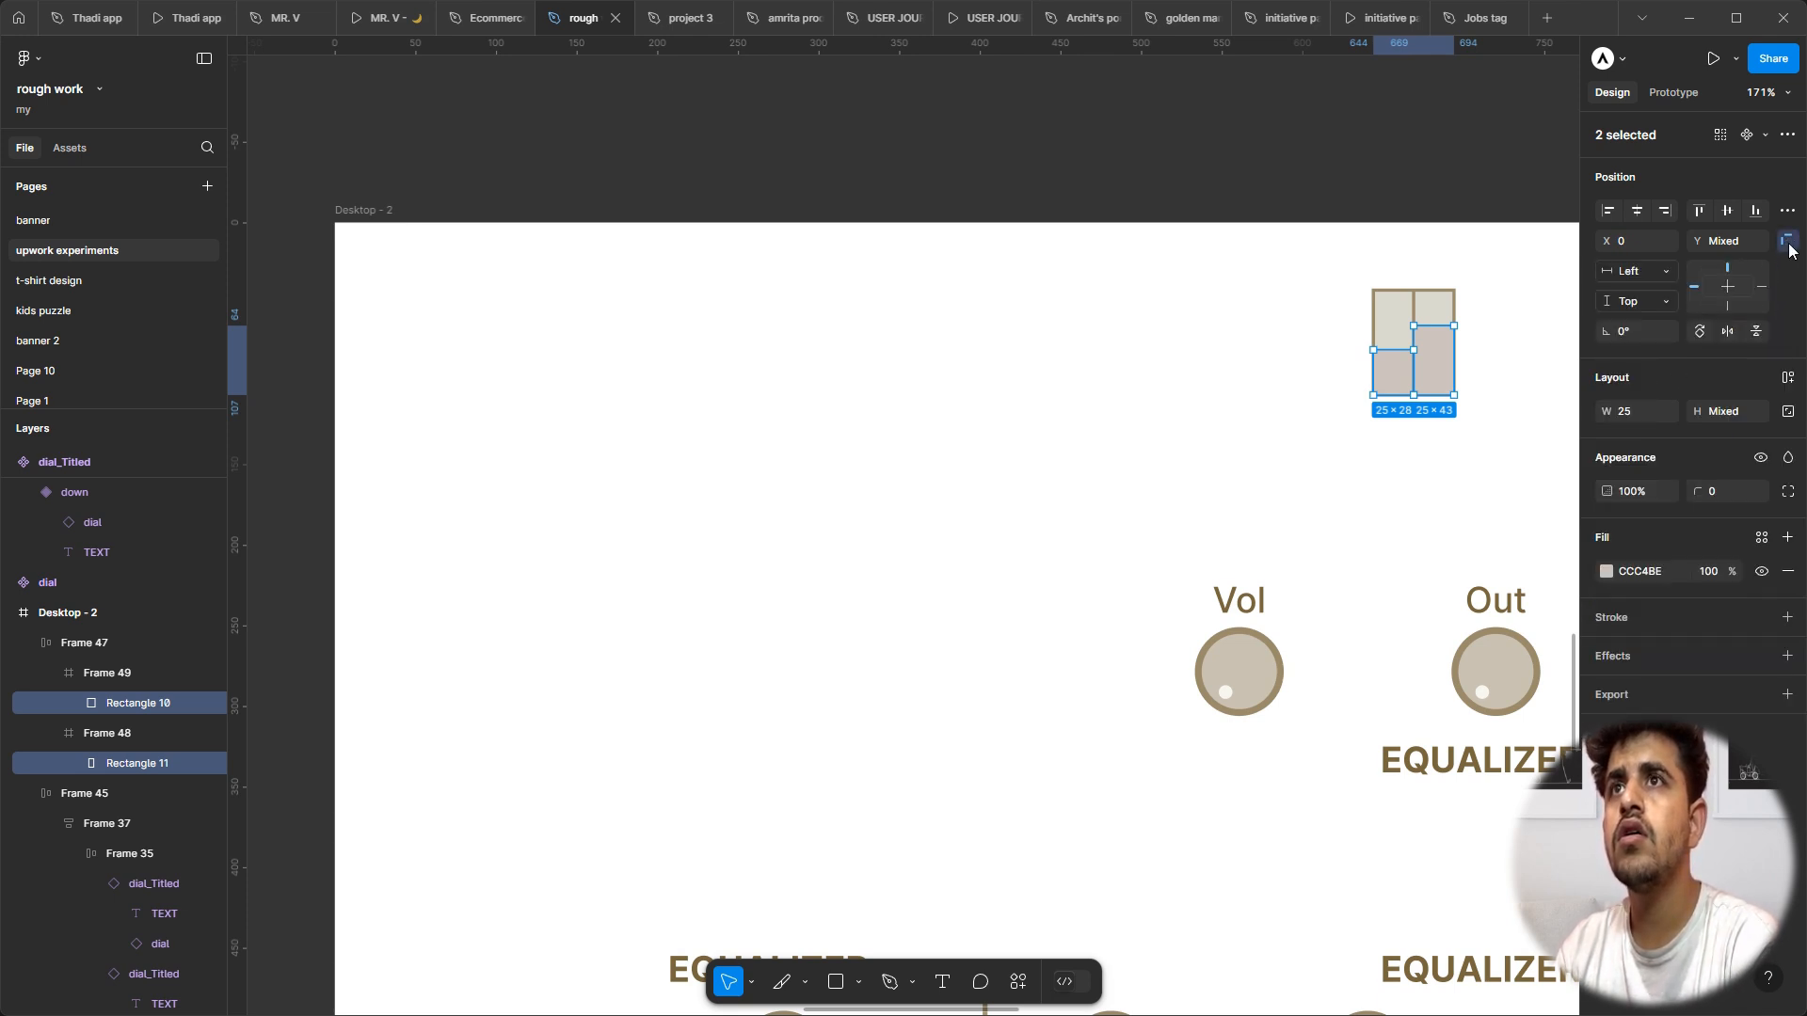
pyautogui.click(1655, 274)
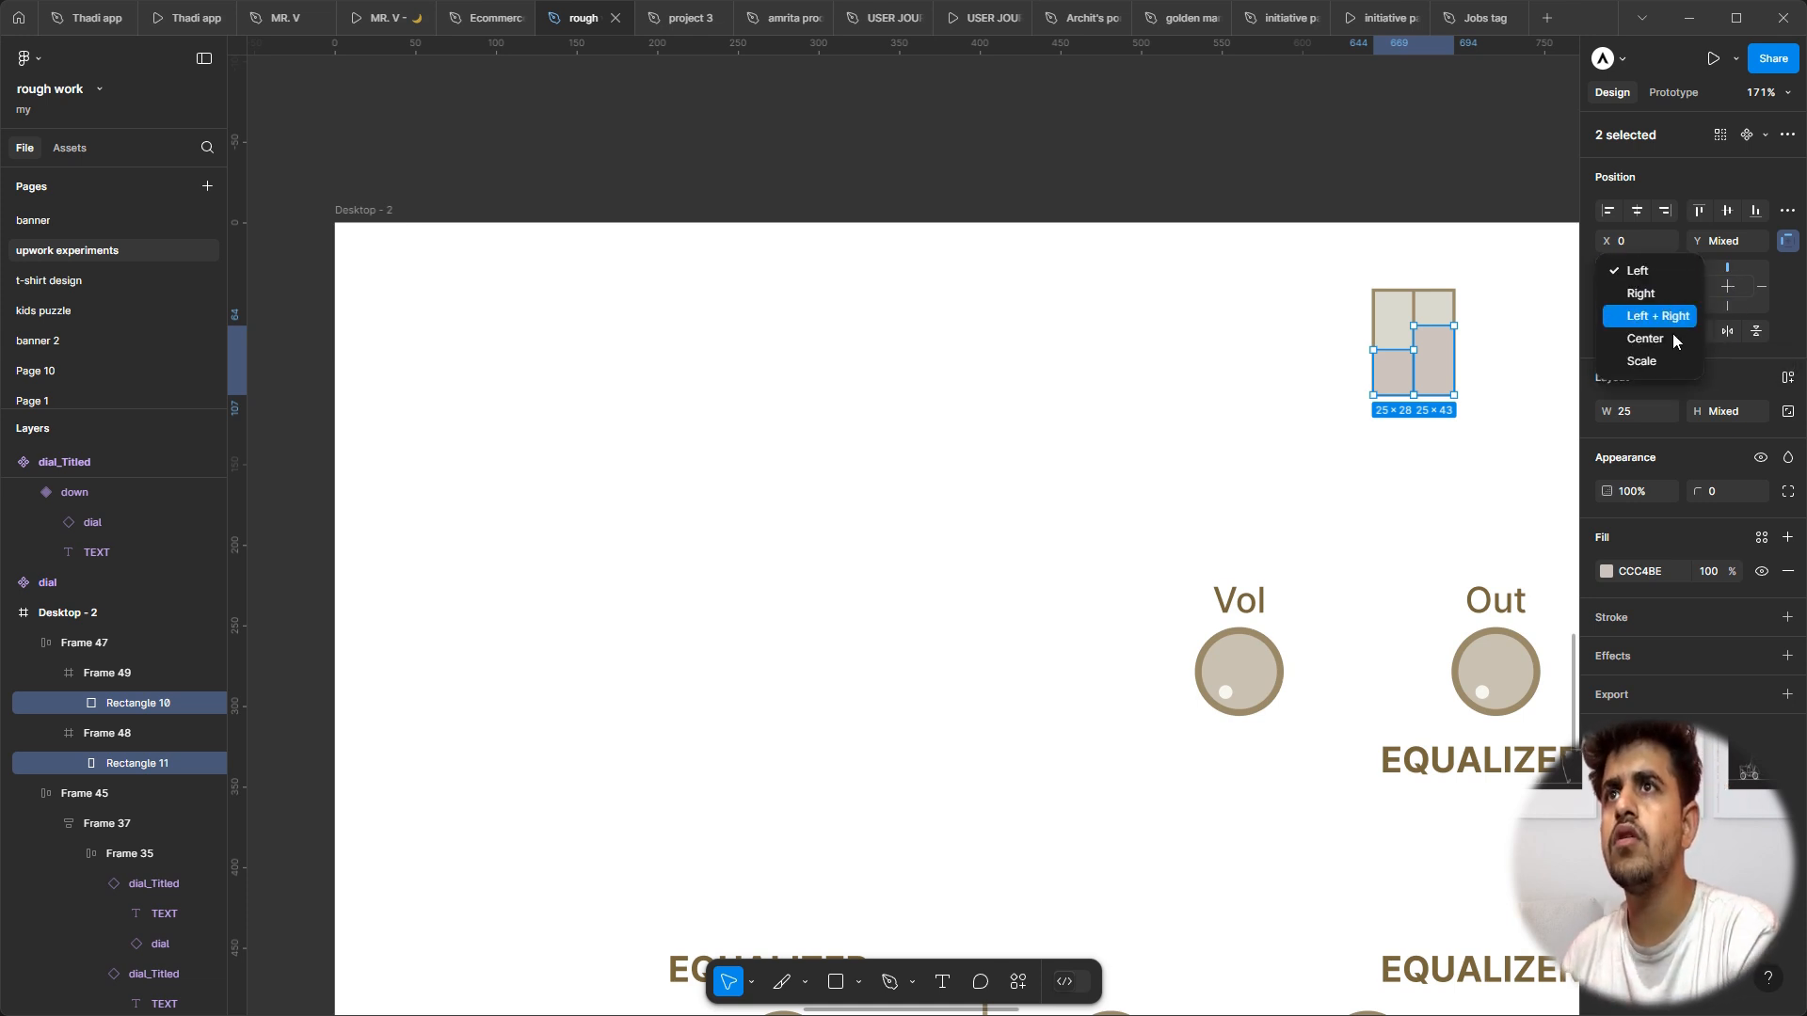
pyautogui.click(1671, 362)
pyautogui.click(1647, 302)
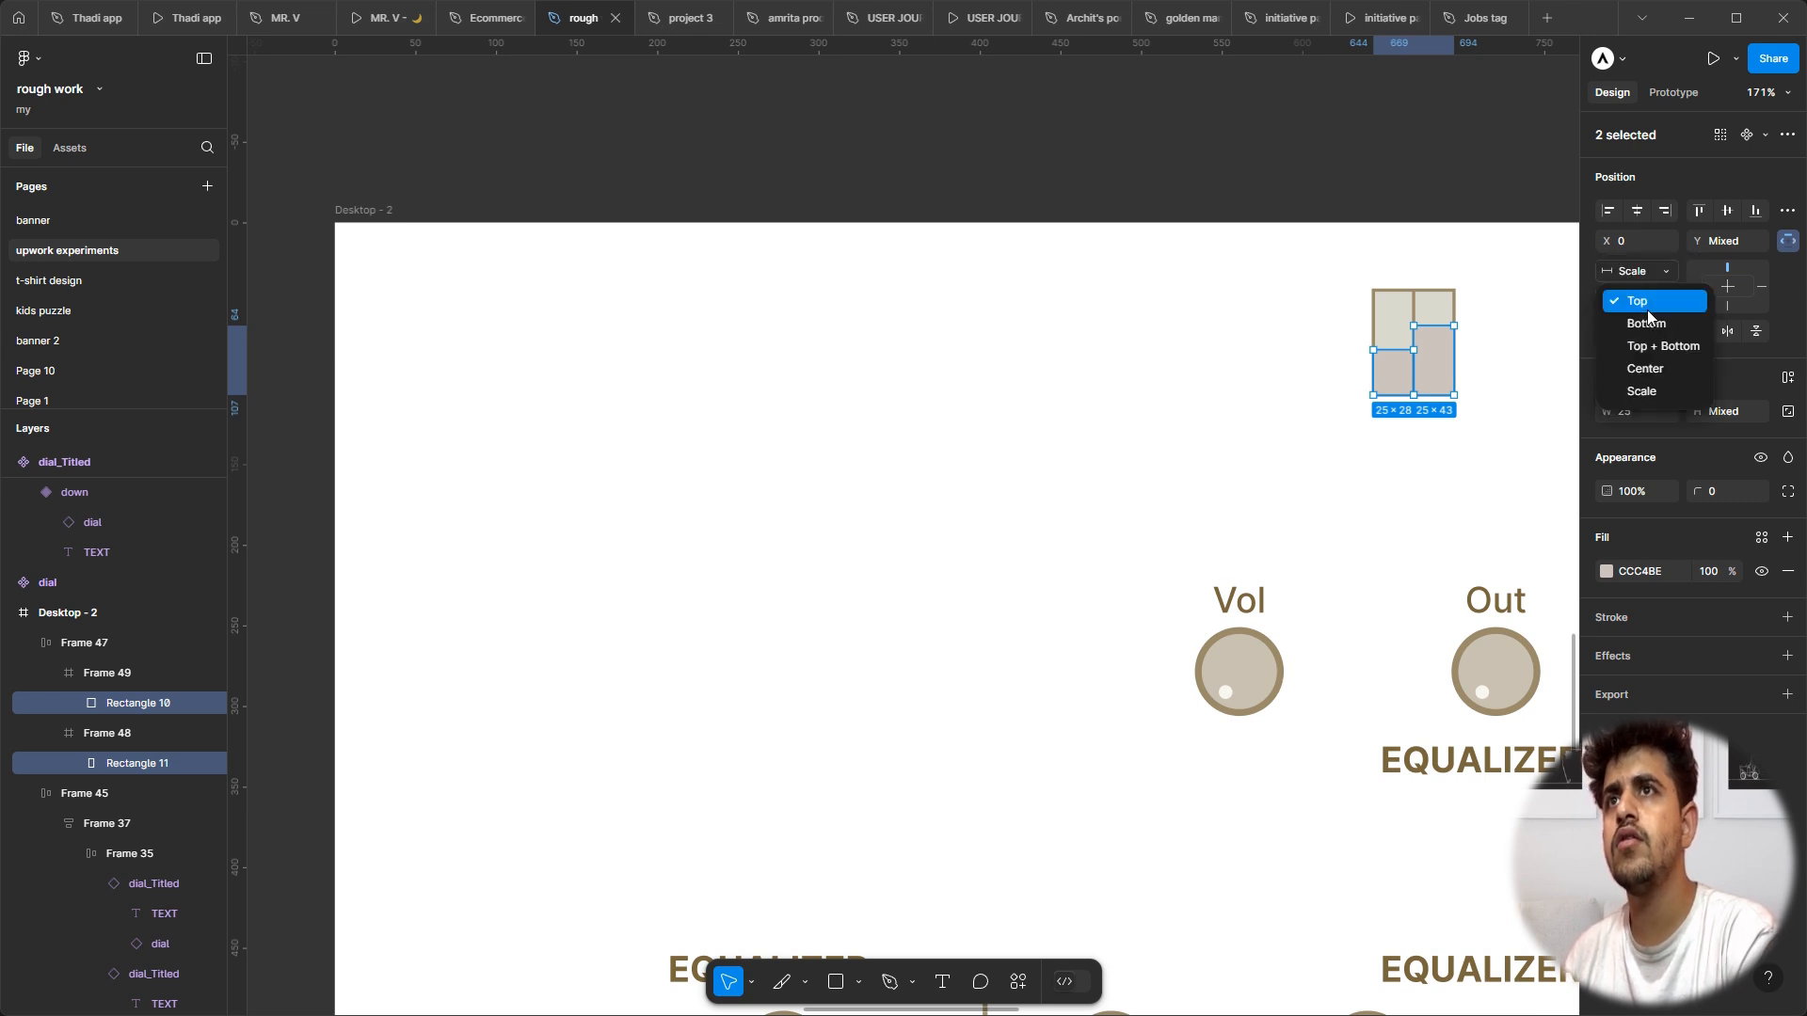
pyautogui.click(1663, 393)
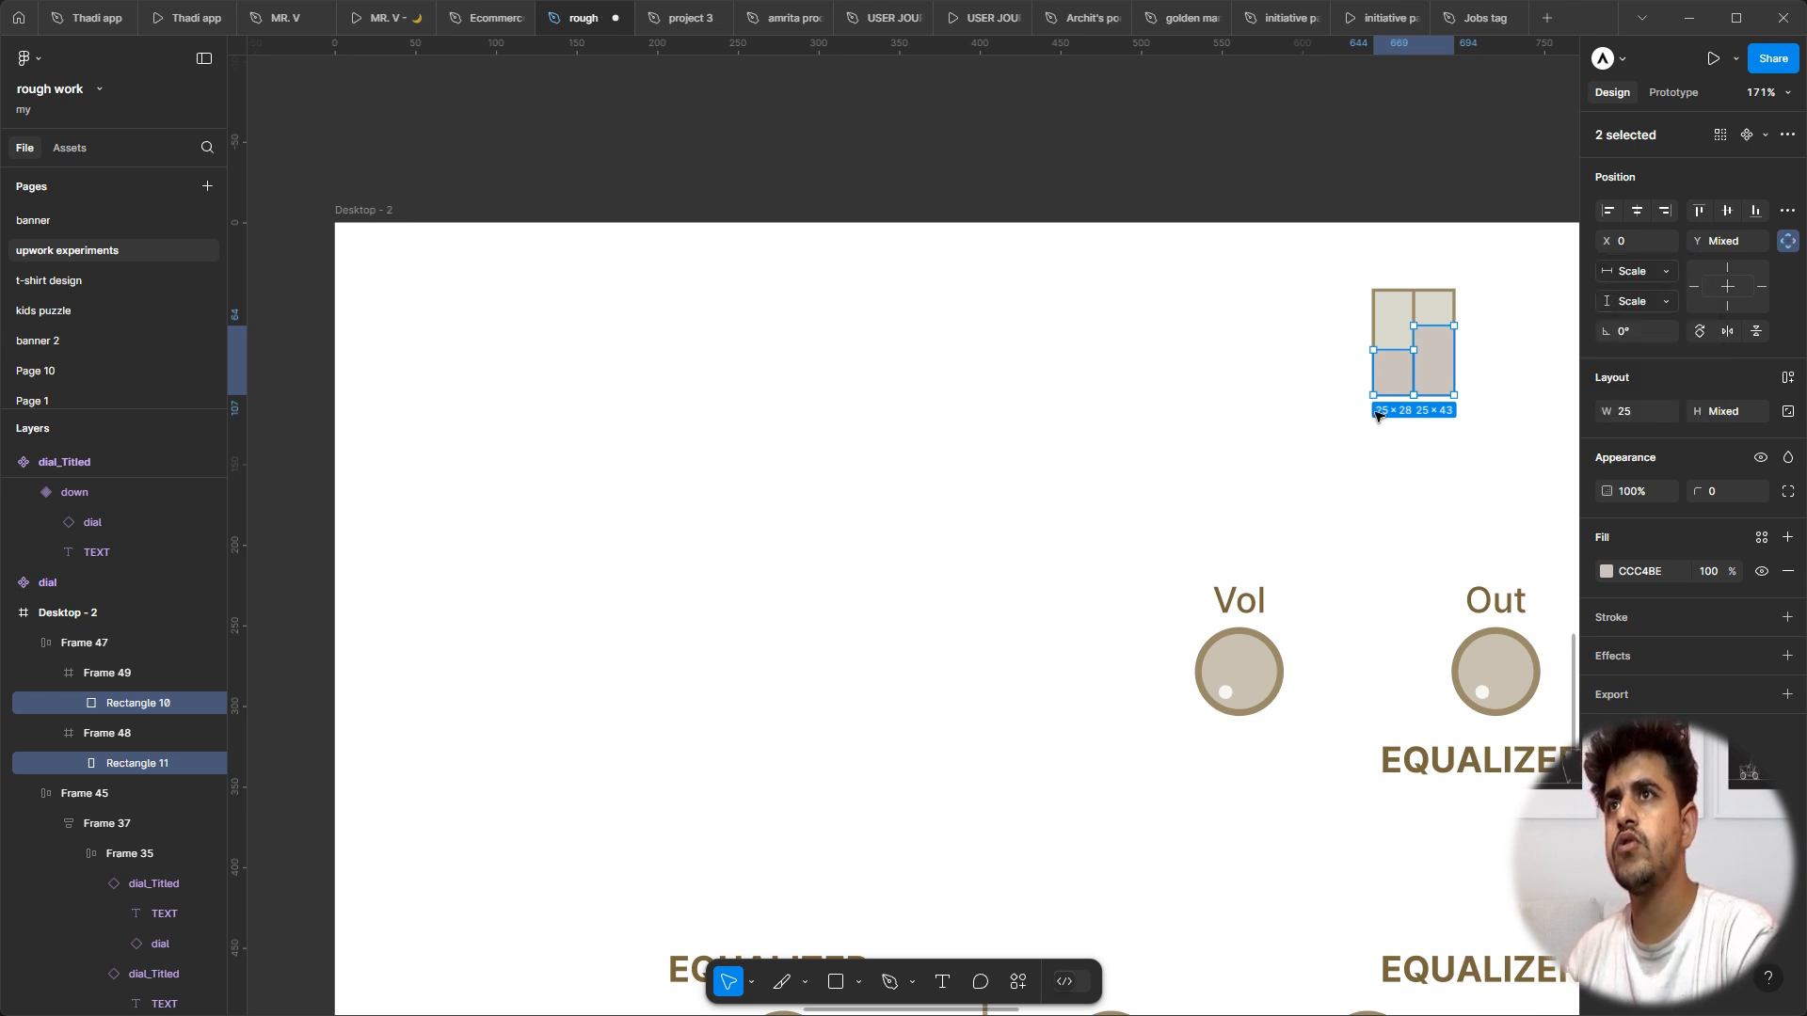
# Step: Set the width and height of both meter bar frames to Fill container
pyautogui.press('Escape')
pyautogui.click(1409, 306)
pyautogui.doubleClick(1407, 306)
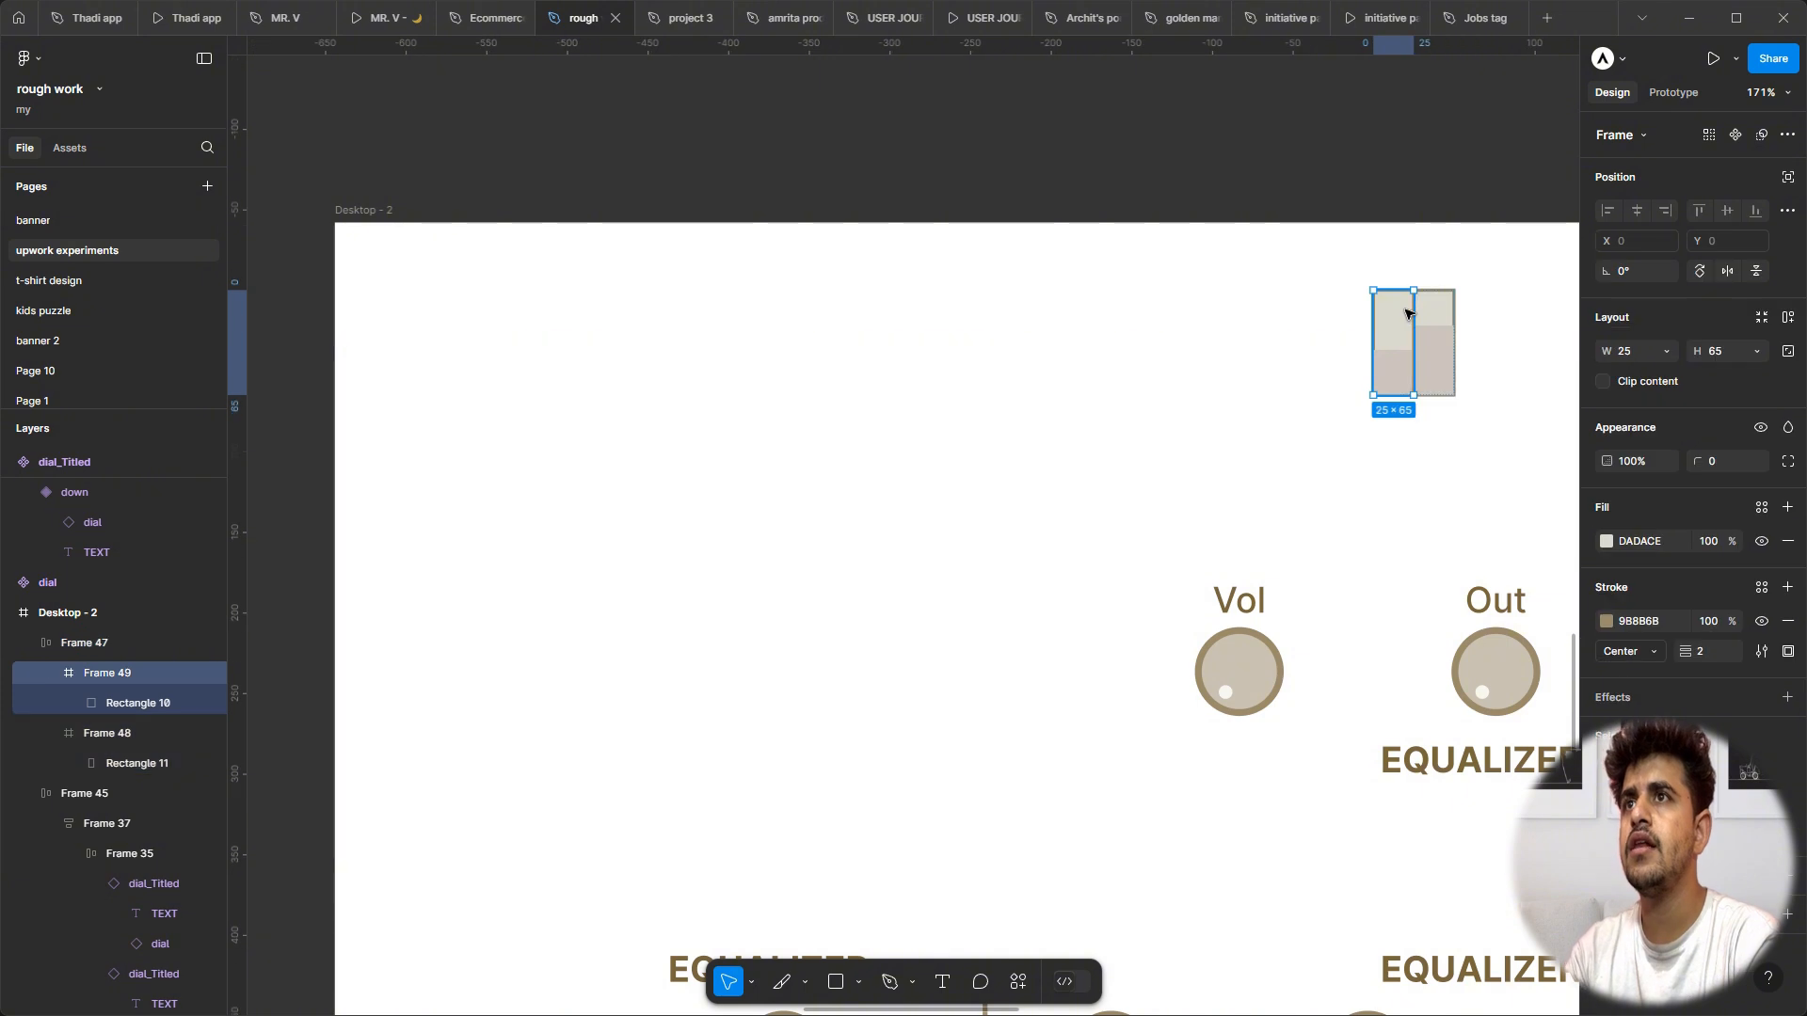
pyautogui.keyDown('shift'); pyautogui.click(1435, 304); pyautogui.keyUp('shift')
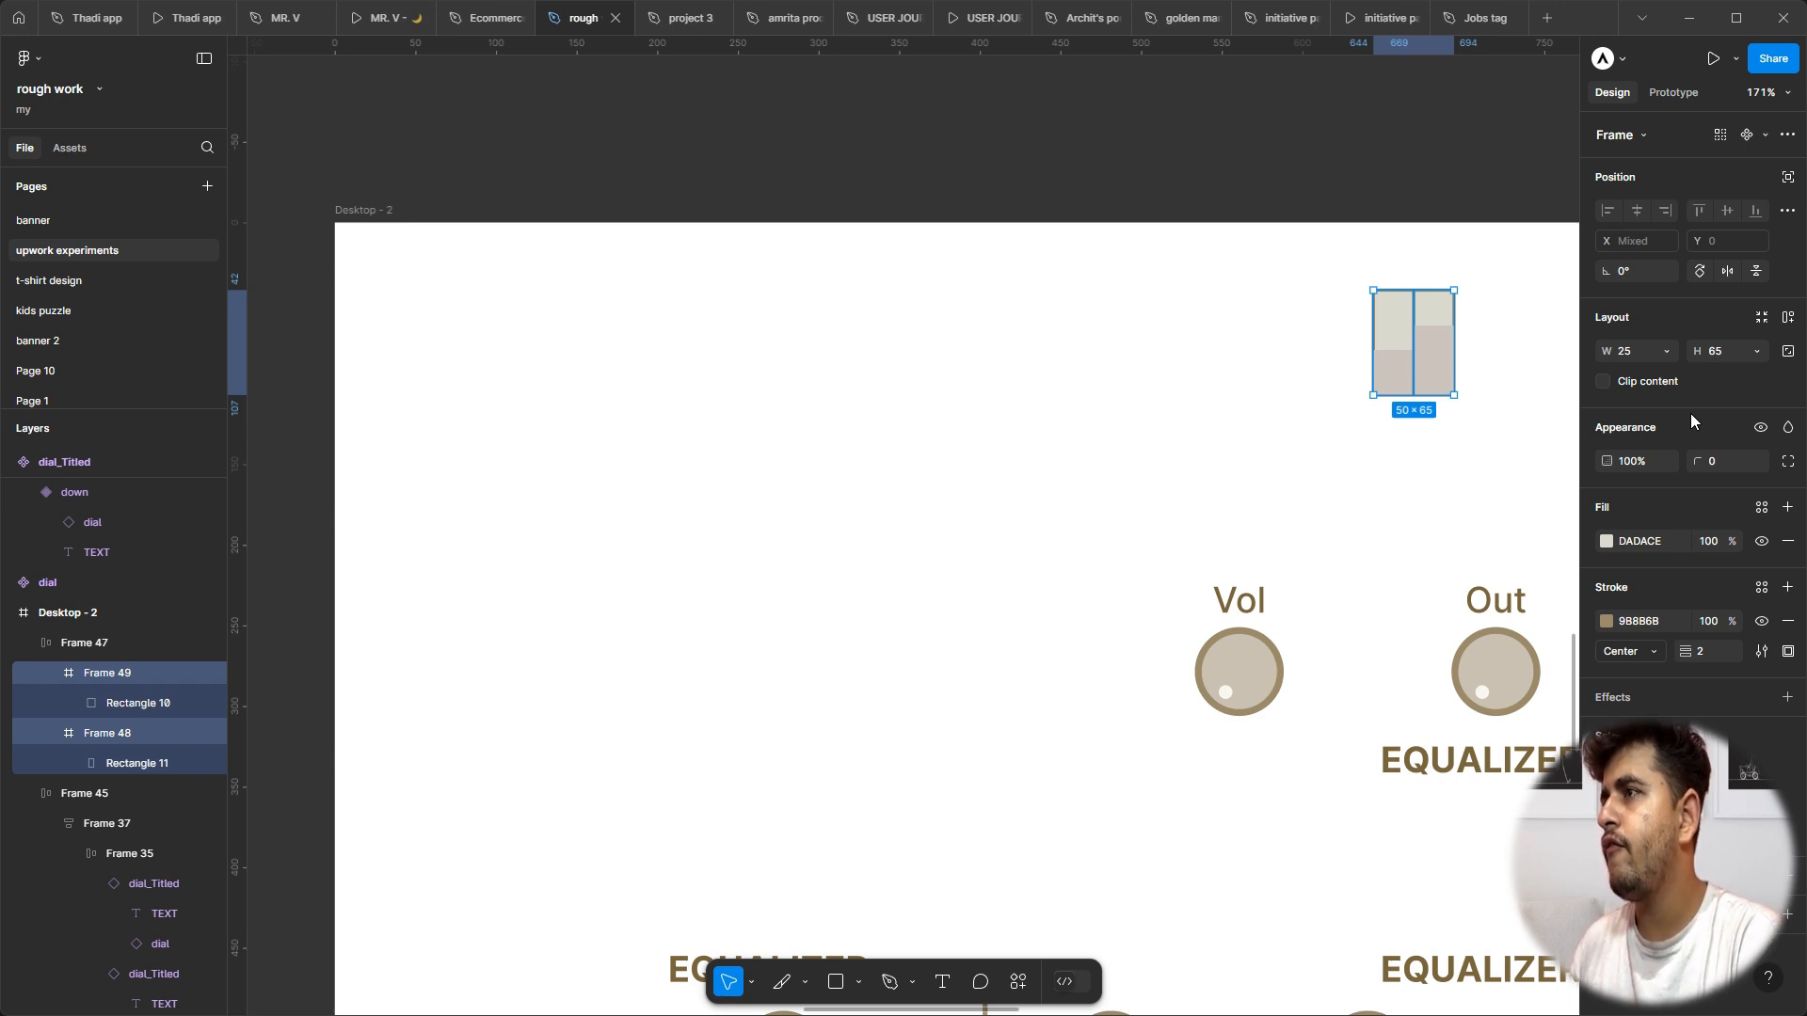
pyautogui.click(1665, 352)
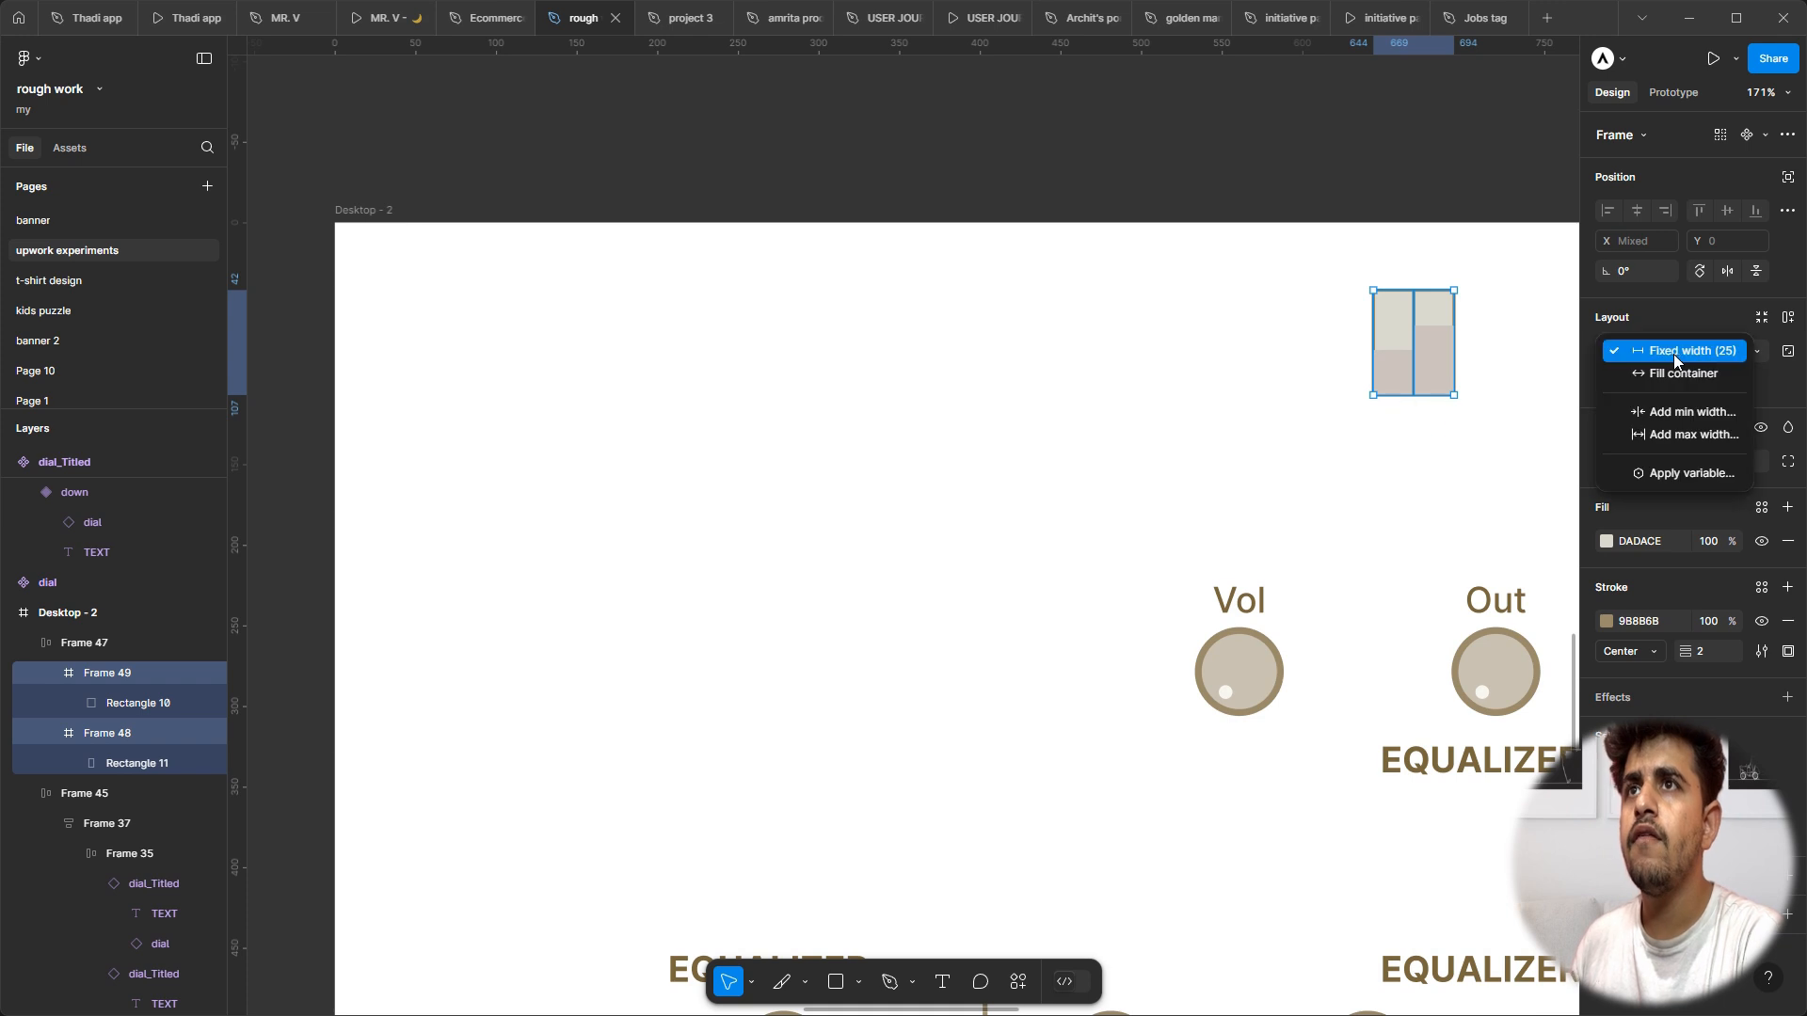
pyautogui.click(1676, 372)
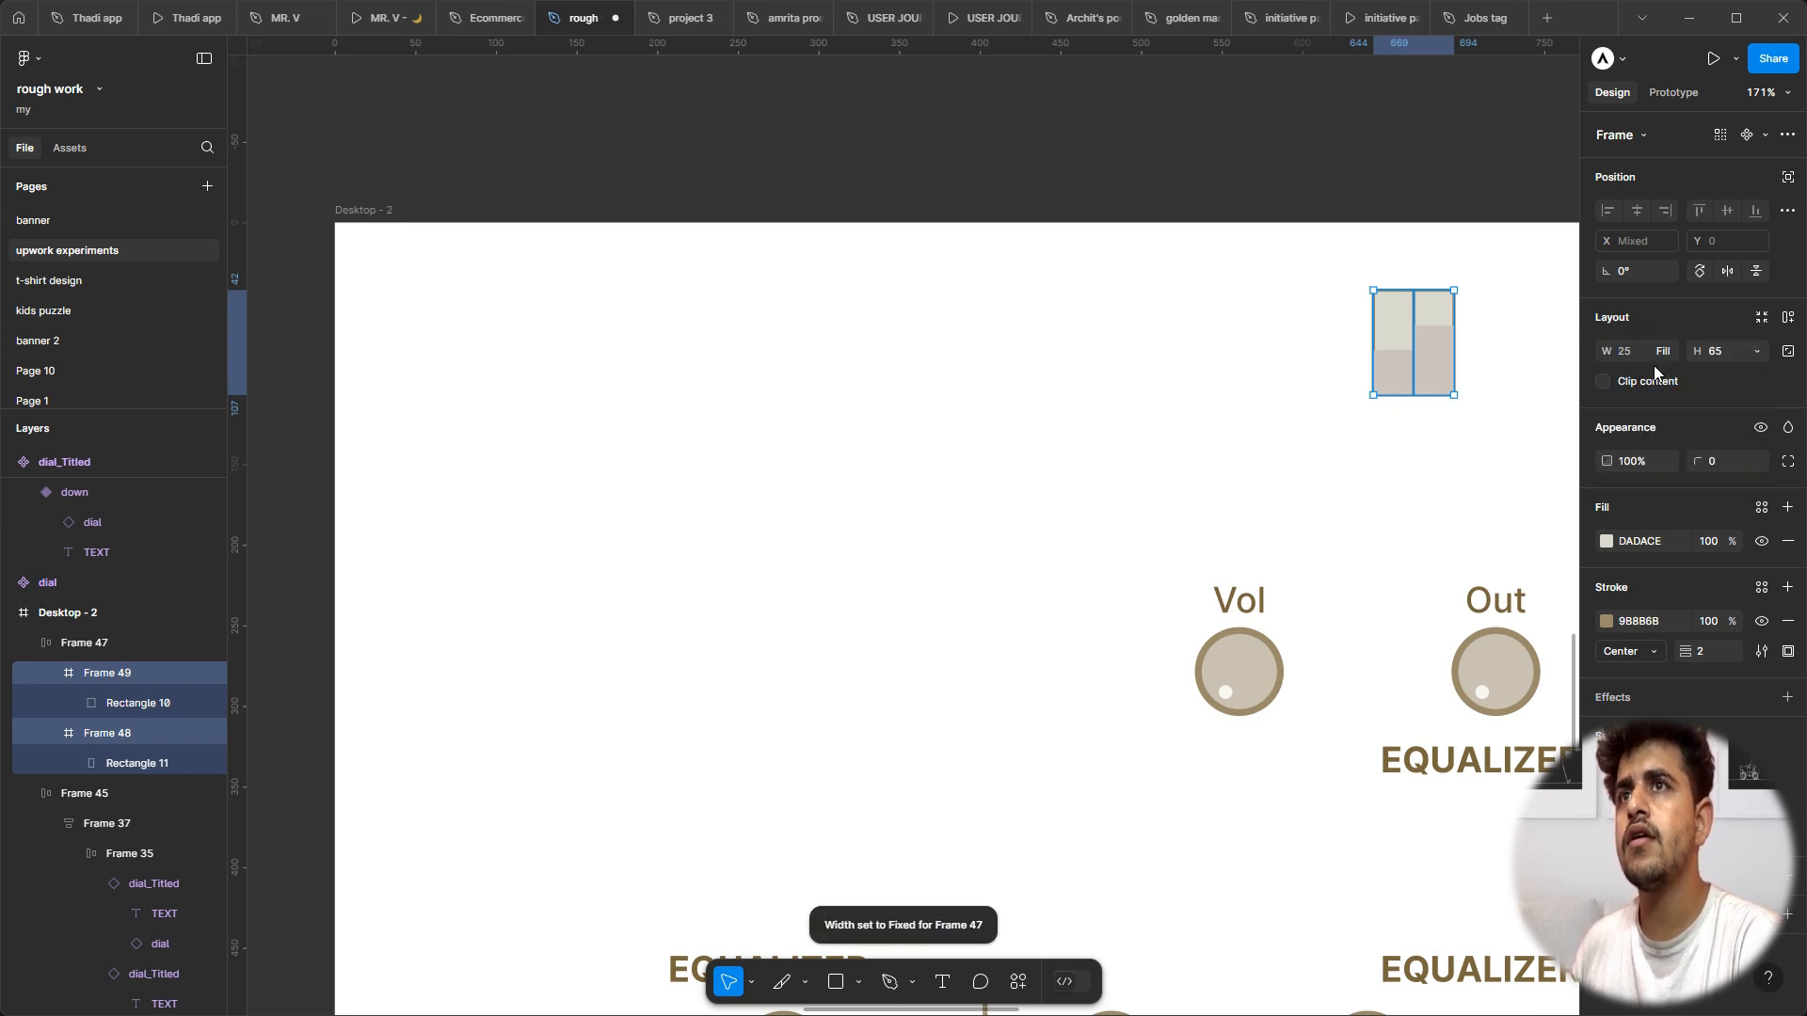
pyautogui.click(1756, 354)
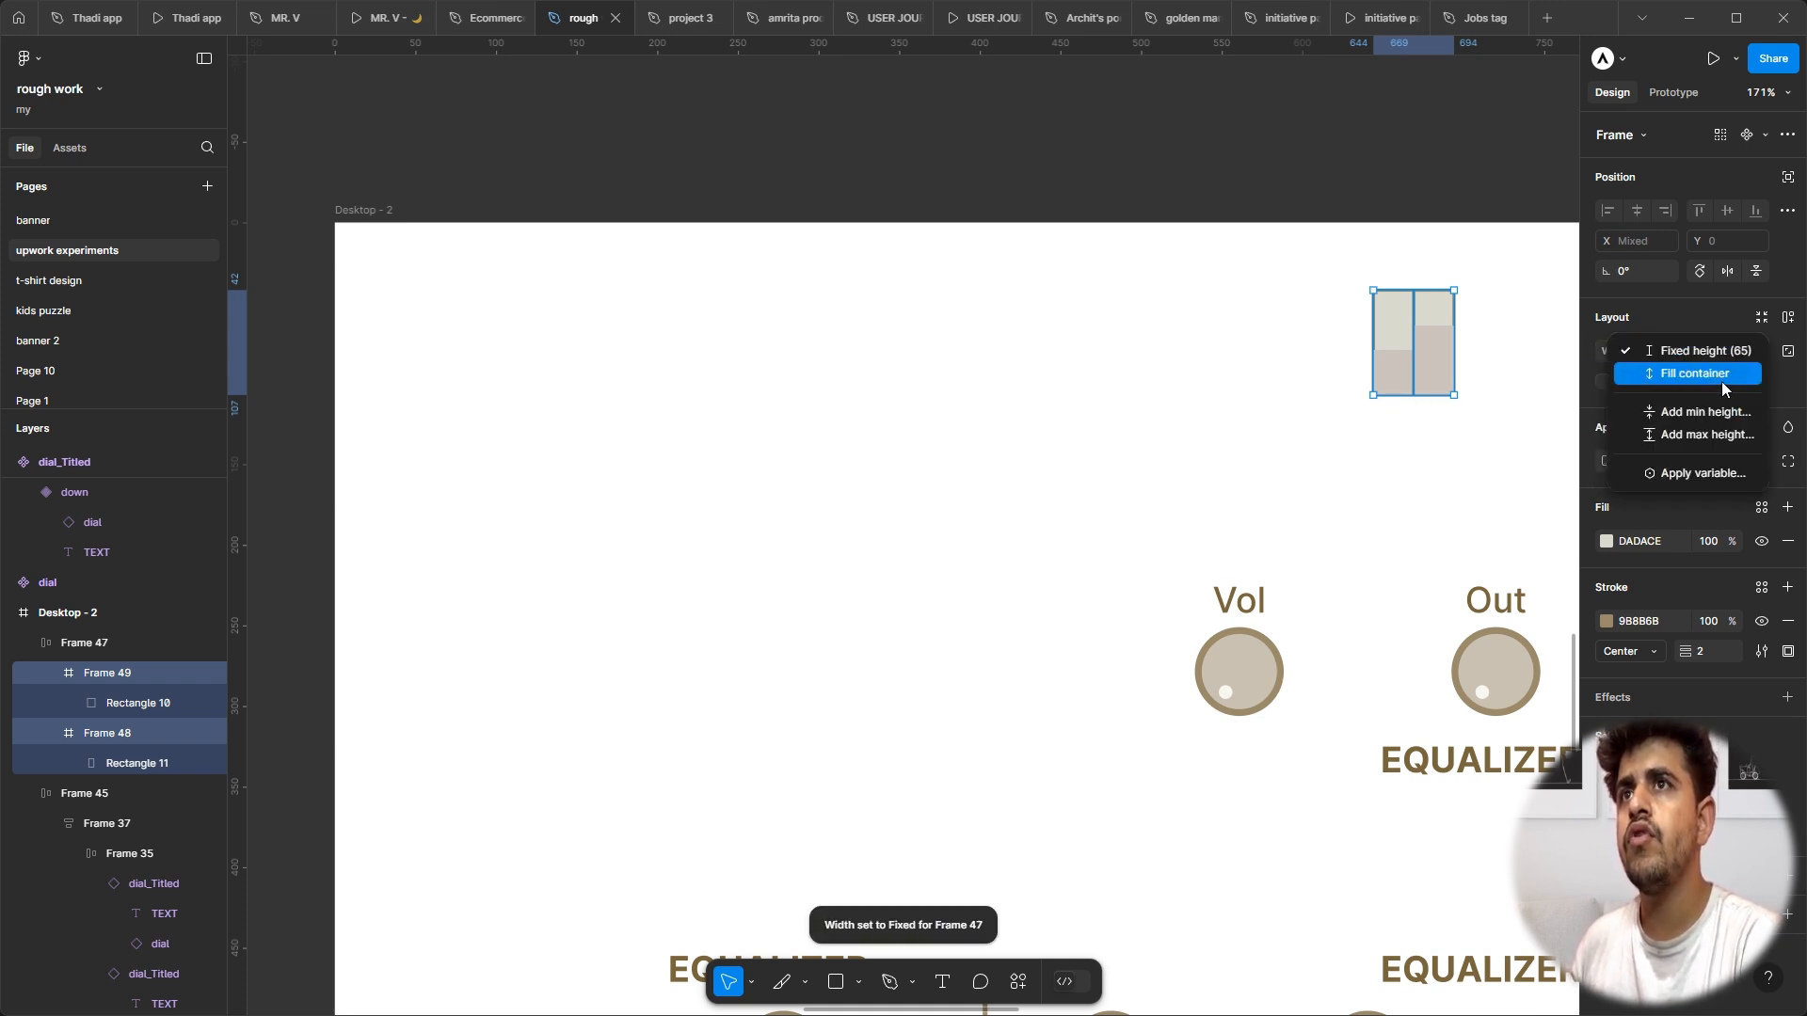
pyautogui.click(1720, 379)
# Step: Try resizing the whole meter frame horizontally to test how its bars scale
pyautogui.click(1515, 364)
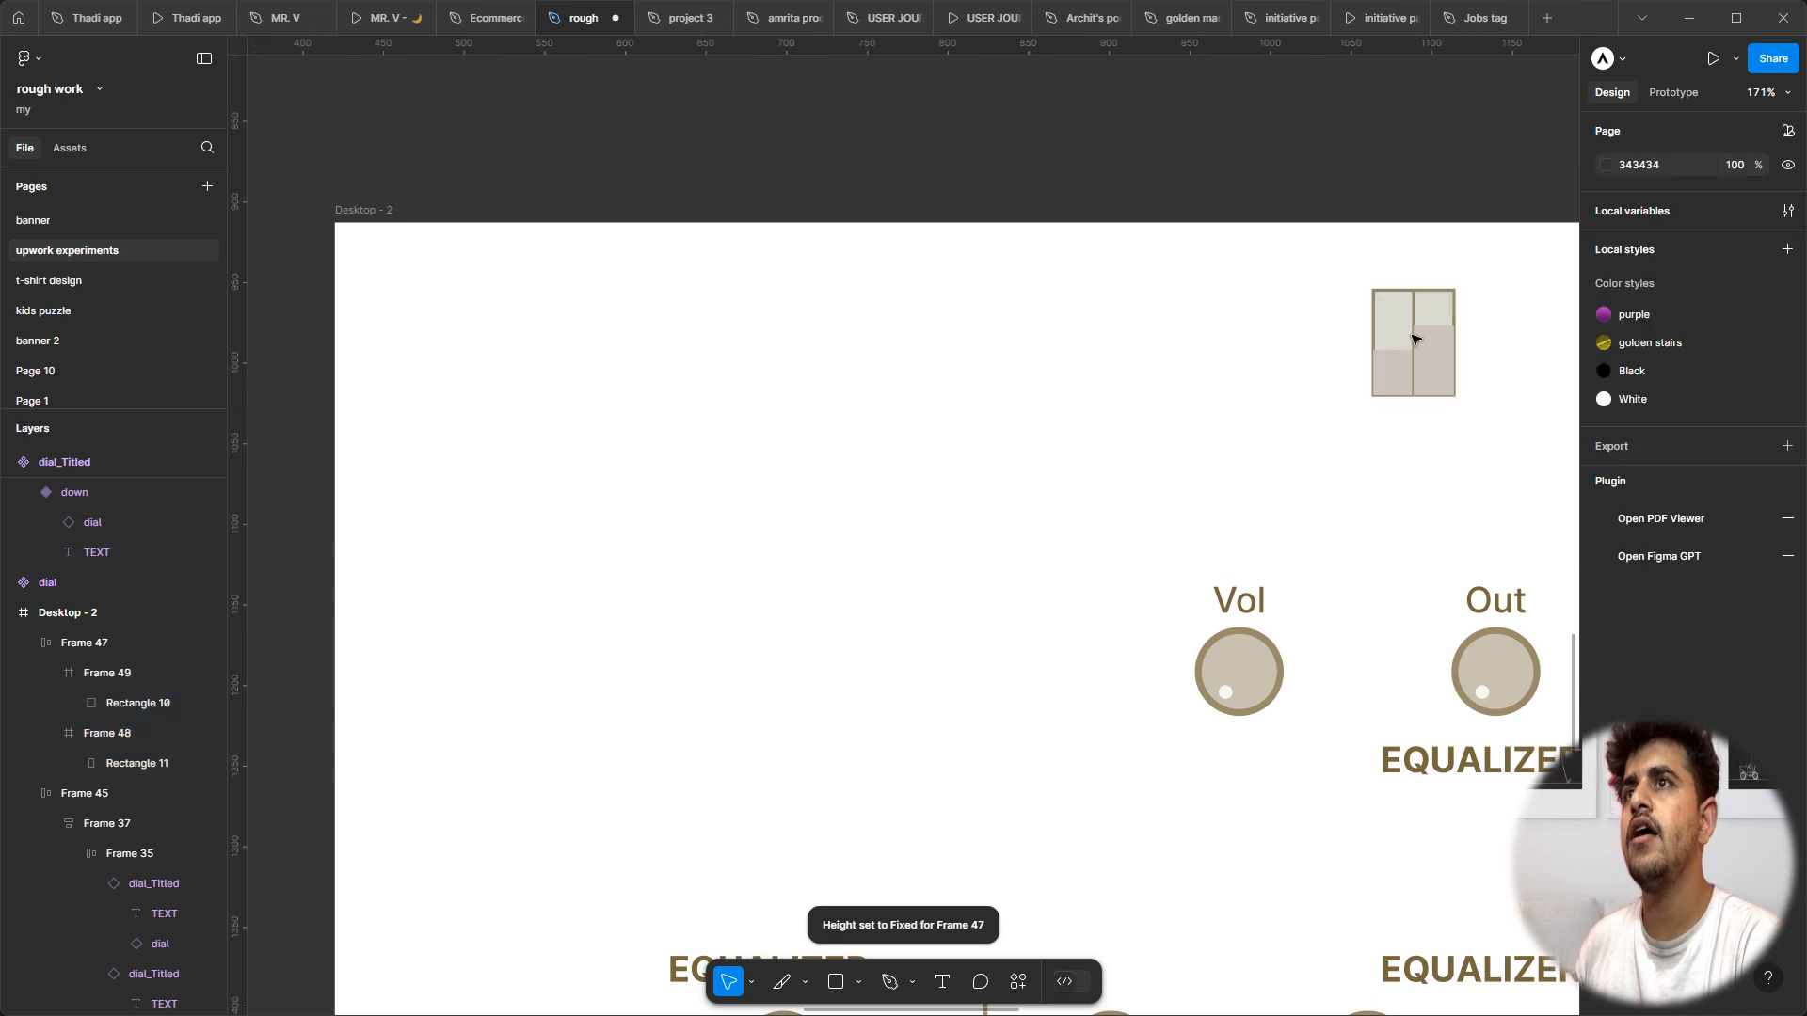
pyautogui.click(1458, 352)
pyautogui.moveTo(1516, 350)
pyautogui.mouseDown()
pyautogui.moveTo(1413, 348)
pyautogui.moveTo(1557, 348)
pyautogui.moveTo(1505, 348)
pyautogui.mouseUp()
pyautogui.moveTo(1364, 349); pyautogui.dragTo(1453, 331)
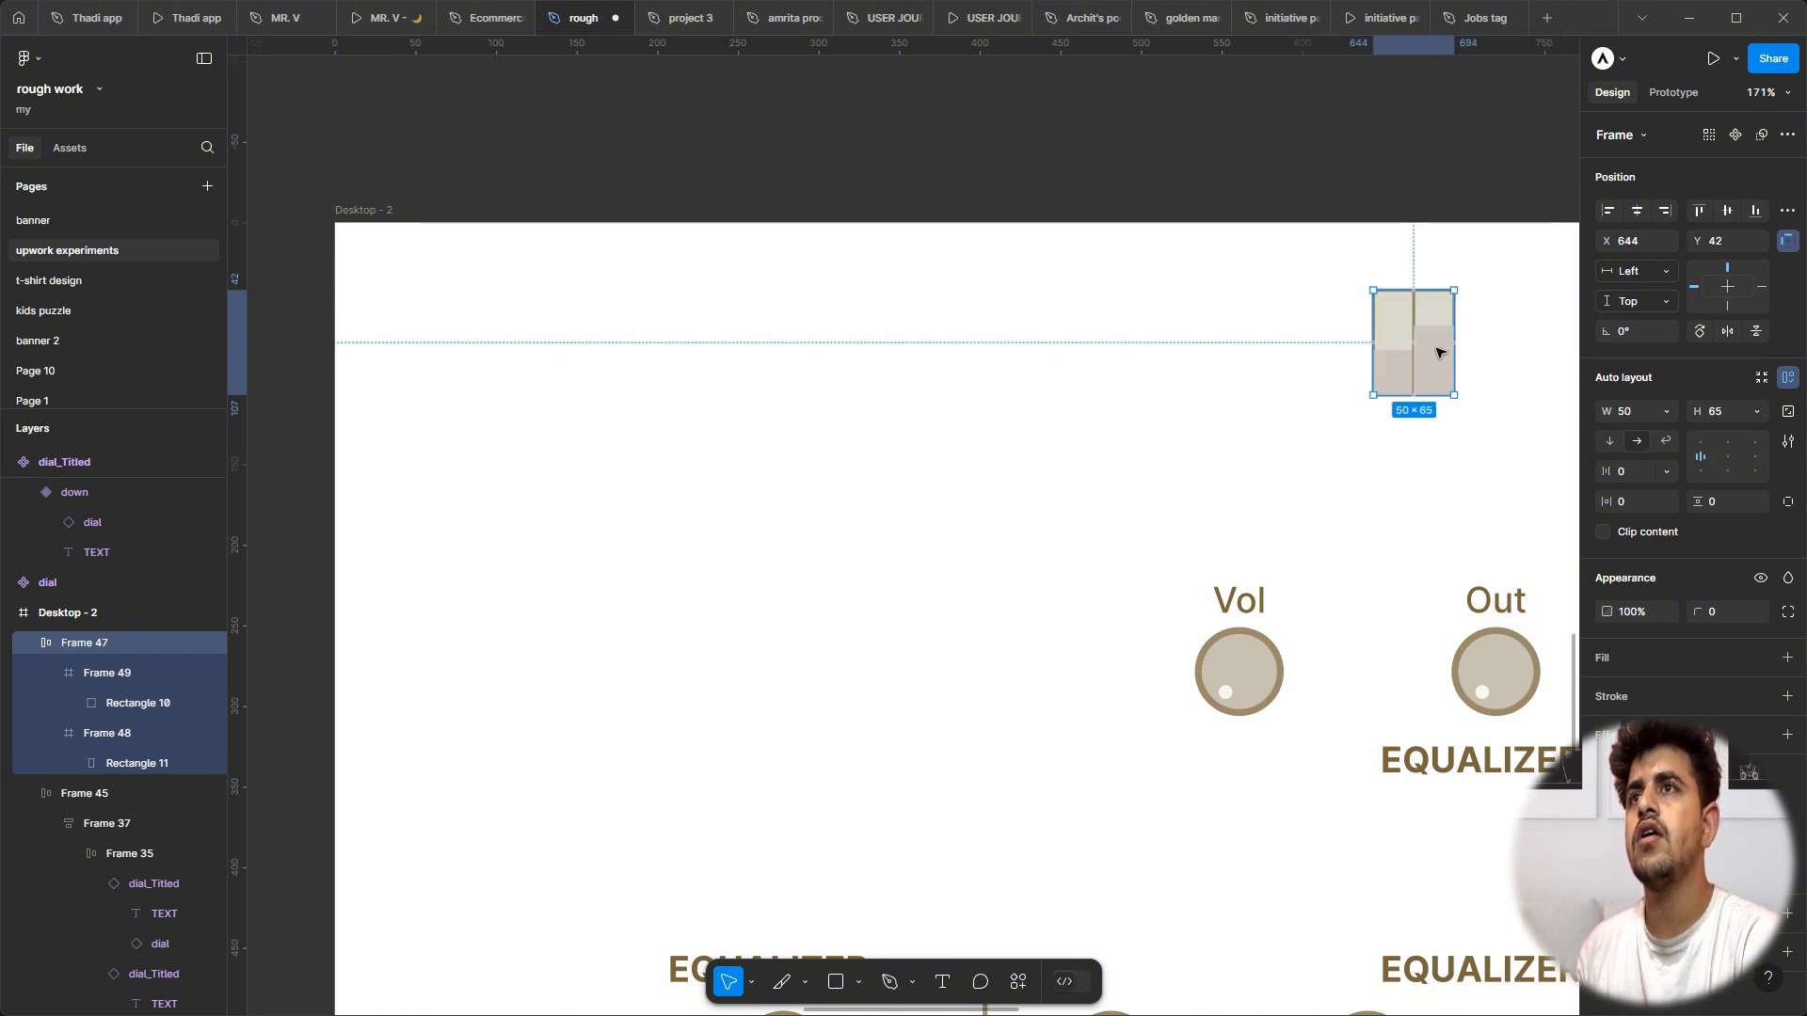
# Step: Narrow both level bars evenly from their sides to 23 px wide so they sit inside the frame strokes
pyautogui.keyDown('ctrl'); pyautogui.click(1440, 353); pyautogui.keyUp('ctrl')
pyautogui.keyDown('ctrl'); pyautogui.keyDown('shift'); pyautogui.click(1407, 368); pyautogui.keyUp('shift'); pyautogui.keyUp('ctrl')
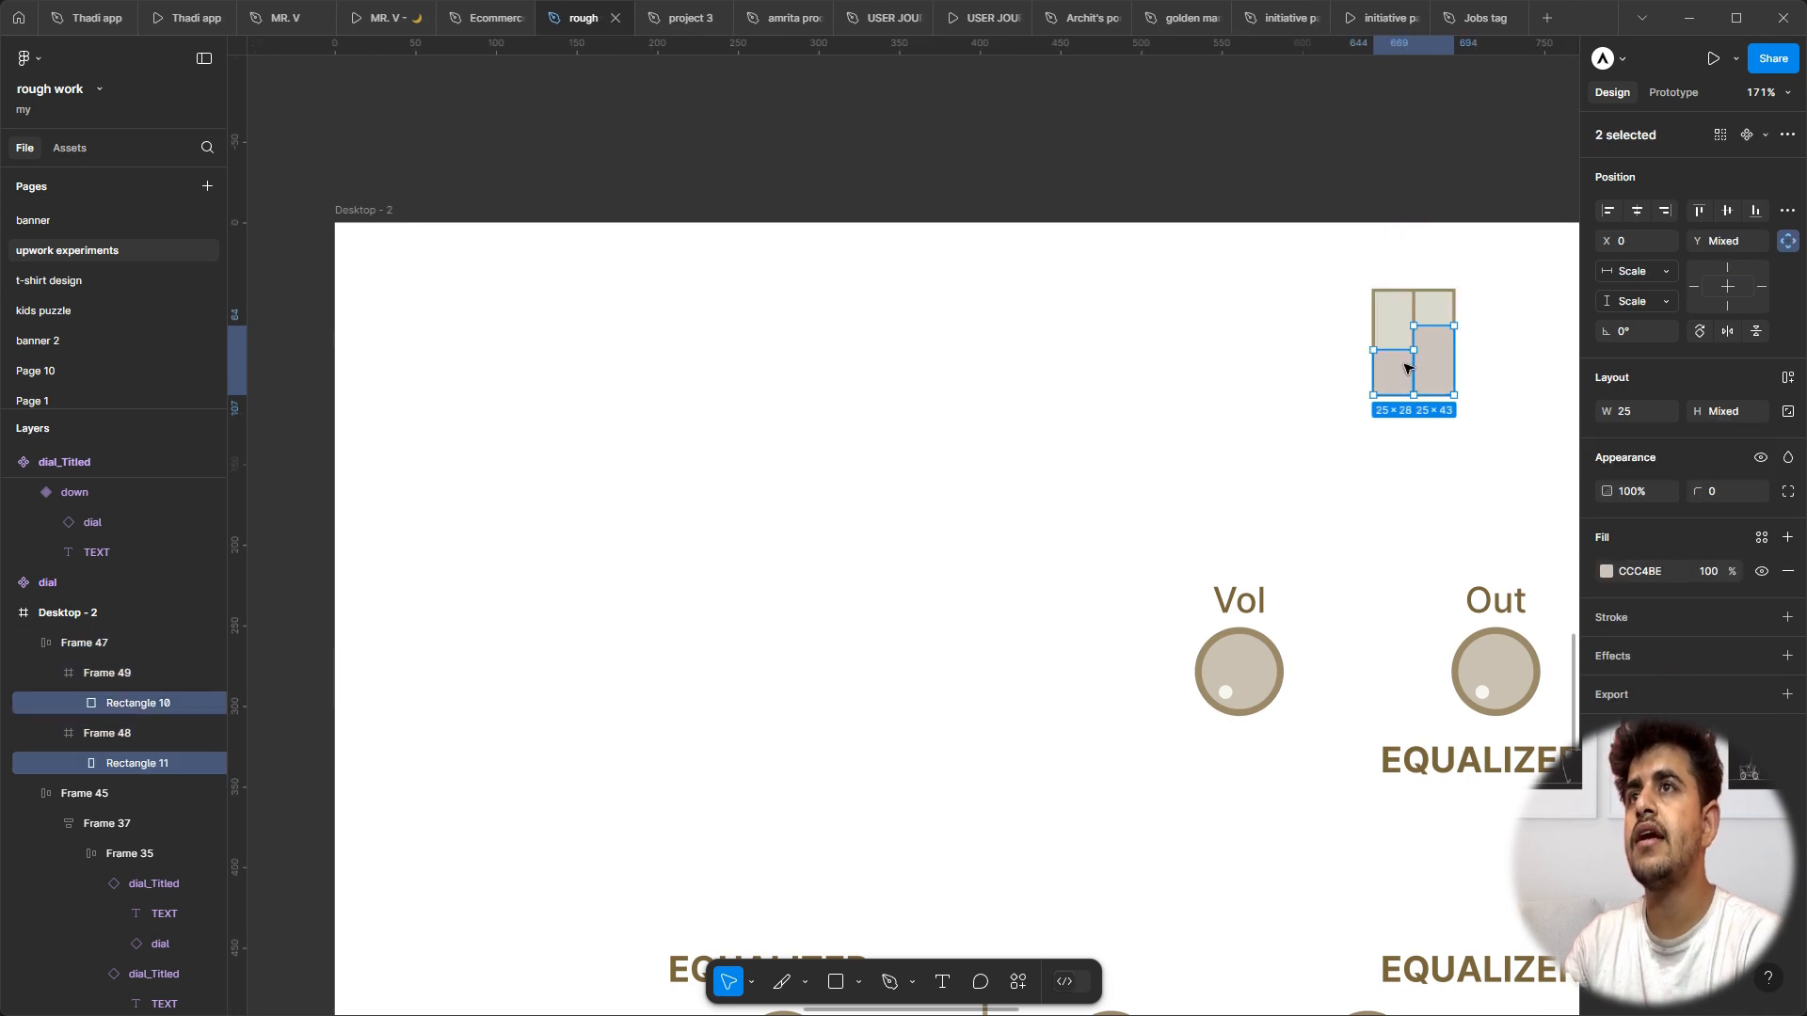
pyautogui.scroll(5, 1406, 368)
pyautogui.scroll(5, 1419, 368)
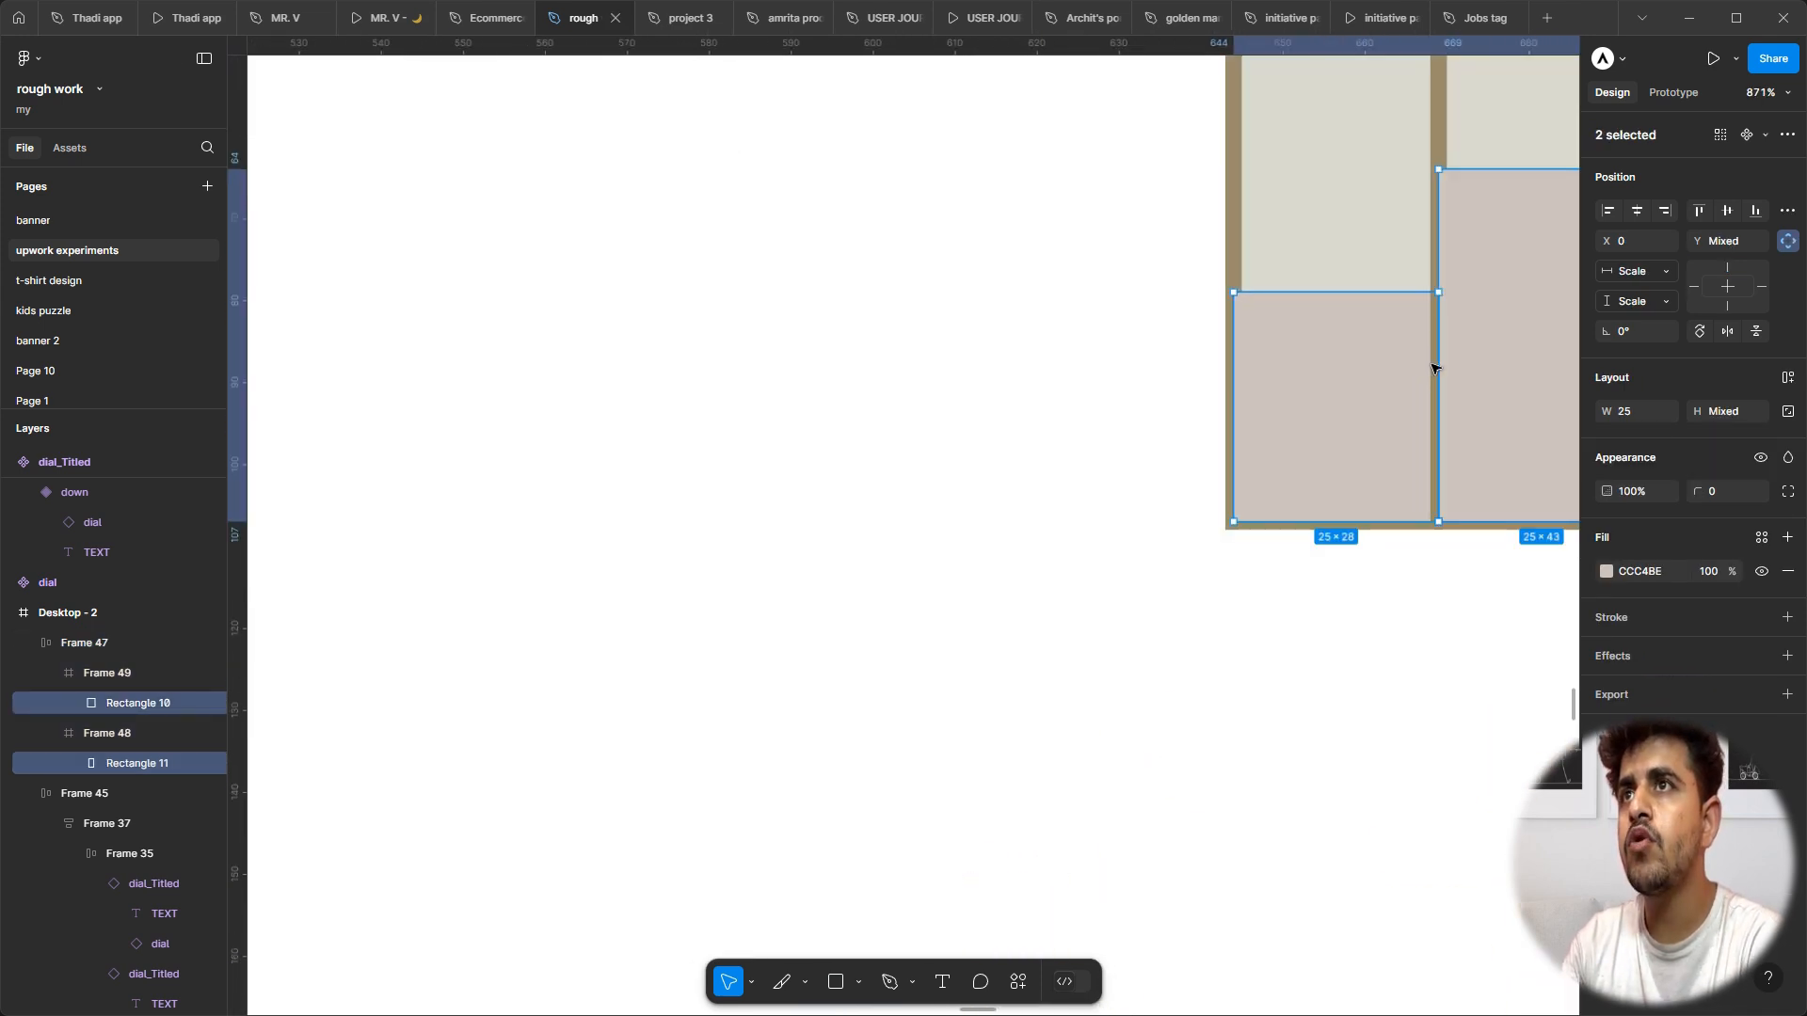
pyautogui.moveTo(1433, 365); pyautogui.dragTo(1447, 367)
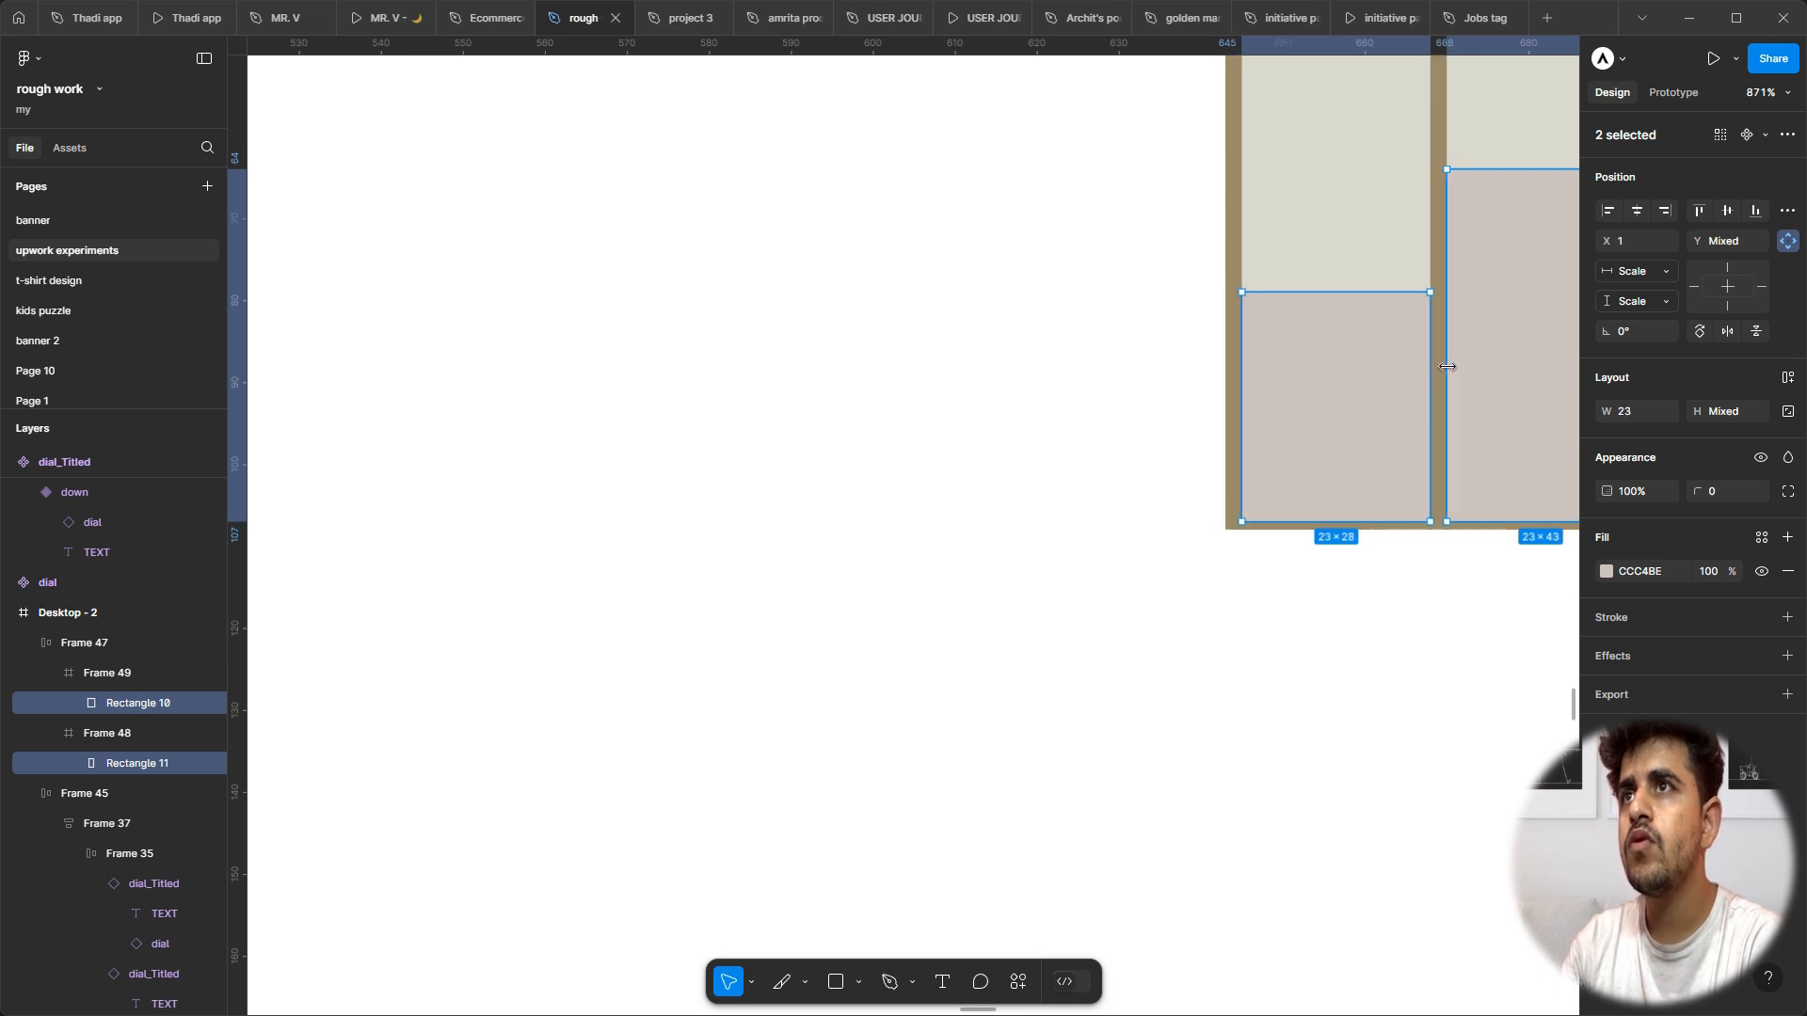
pyautogui.scroll(-5, 1447, 367)
pyautogui.click(1290, 500)
pyautogui.scroll(-3, 1290, 499)
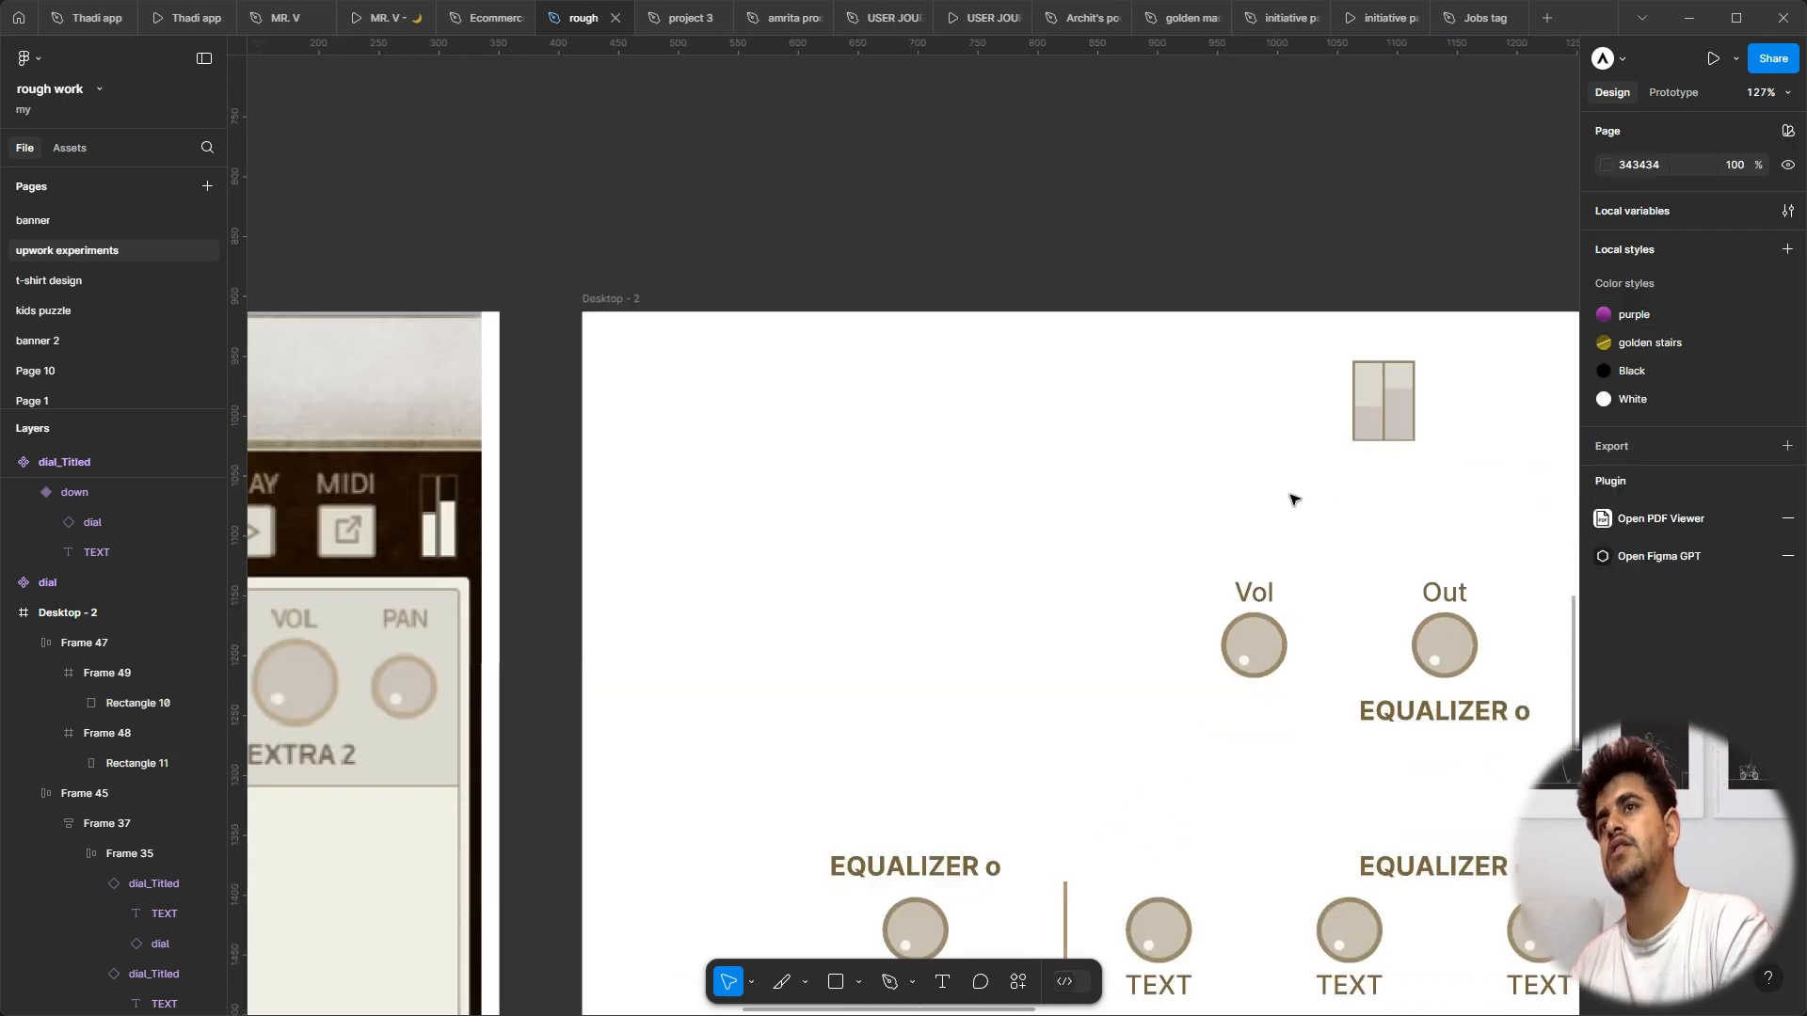
# Step: Raise the lower edge of both level bars by 1 px, making them 27 px and 42 px high
pyautogui.scroll(4, 1347, 458)
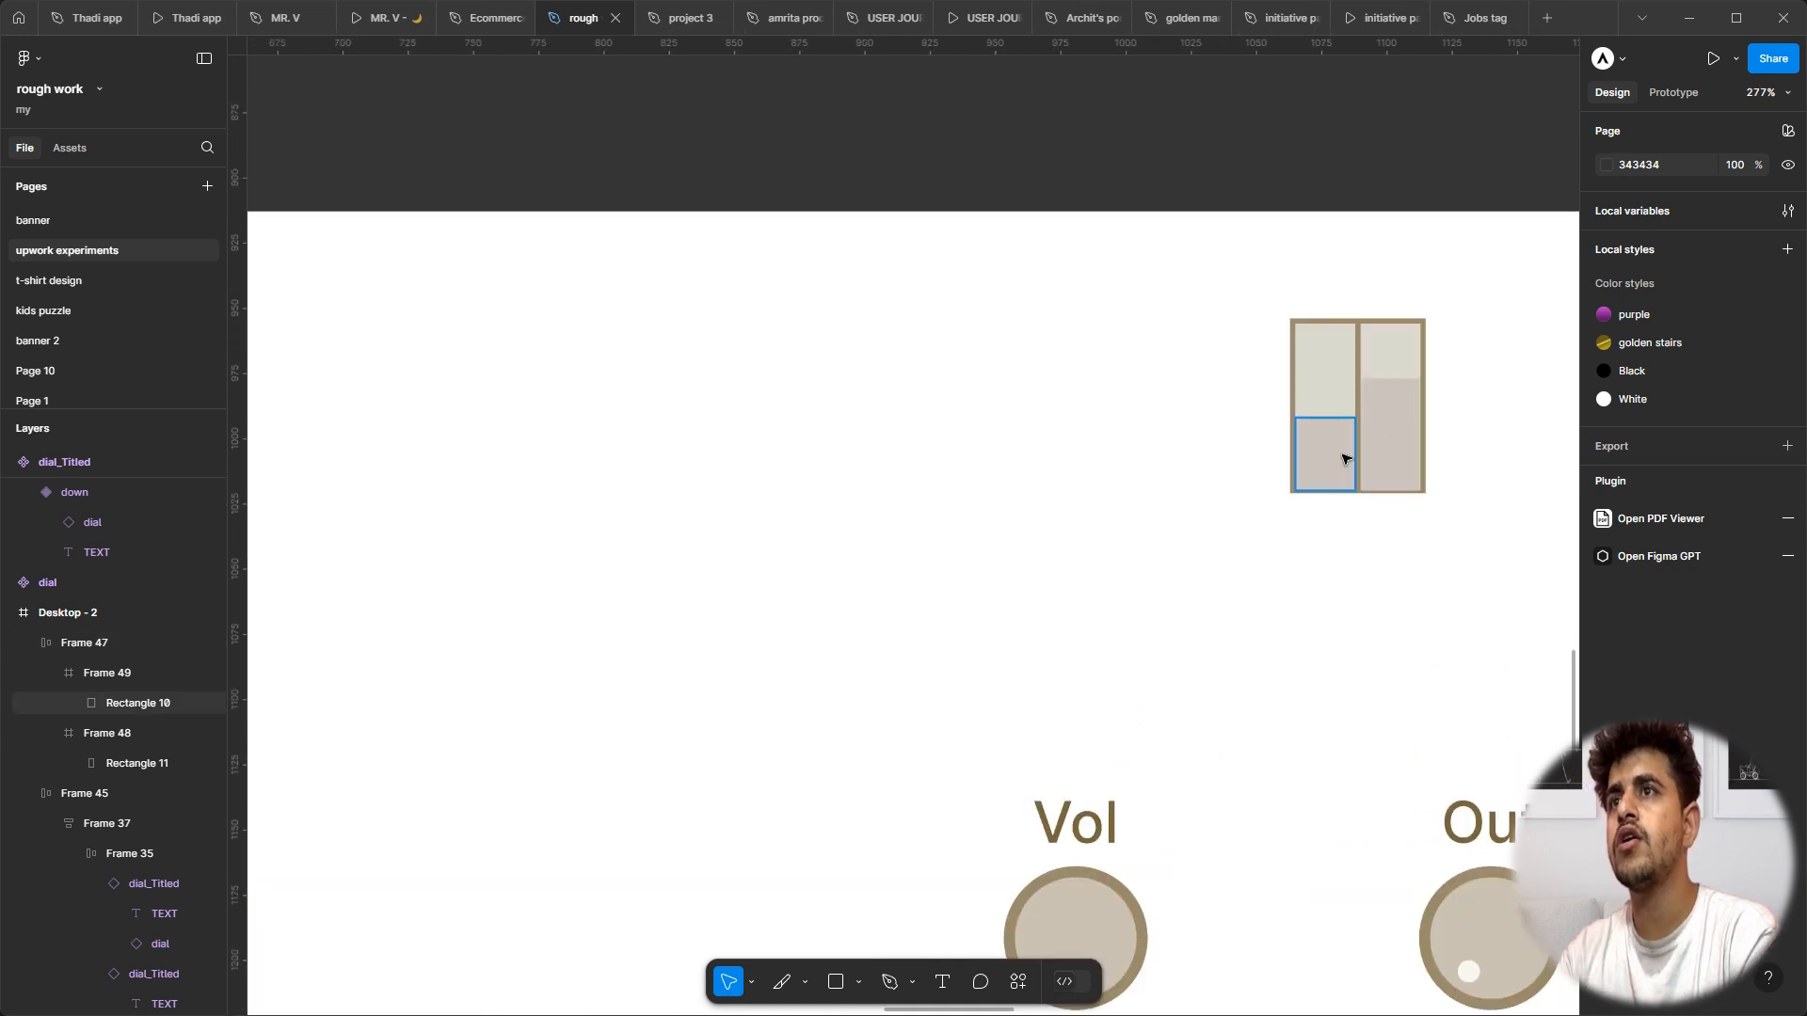
pyautogui.click(1325, 454)
pyautogui.keyDown('shift'); pyautogui.click(1372, 458); pyautogui.keyUp('shift')
pyautogui.scroll(3, 1374, 475)
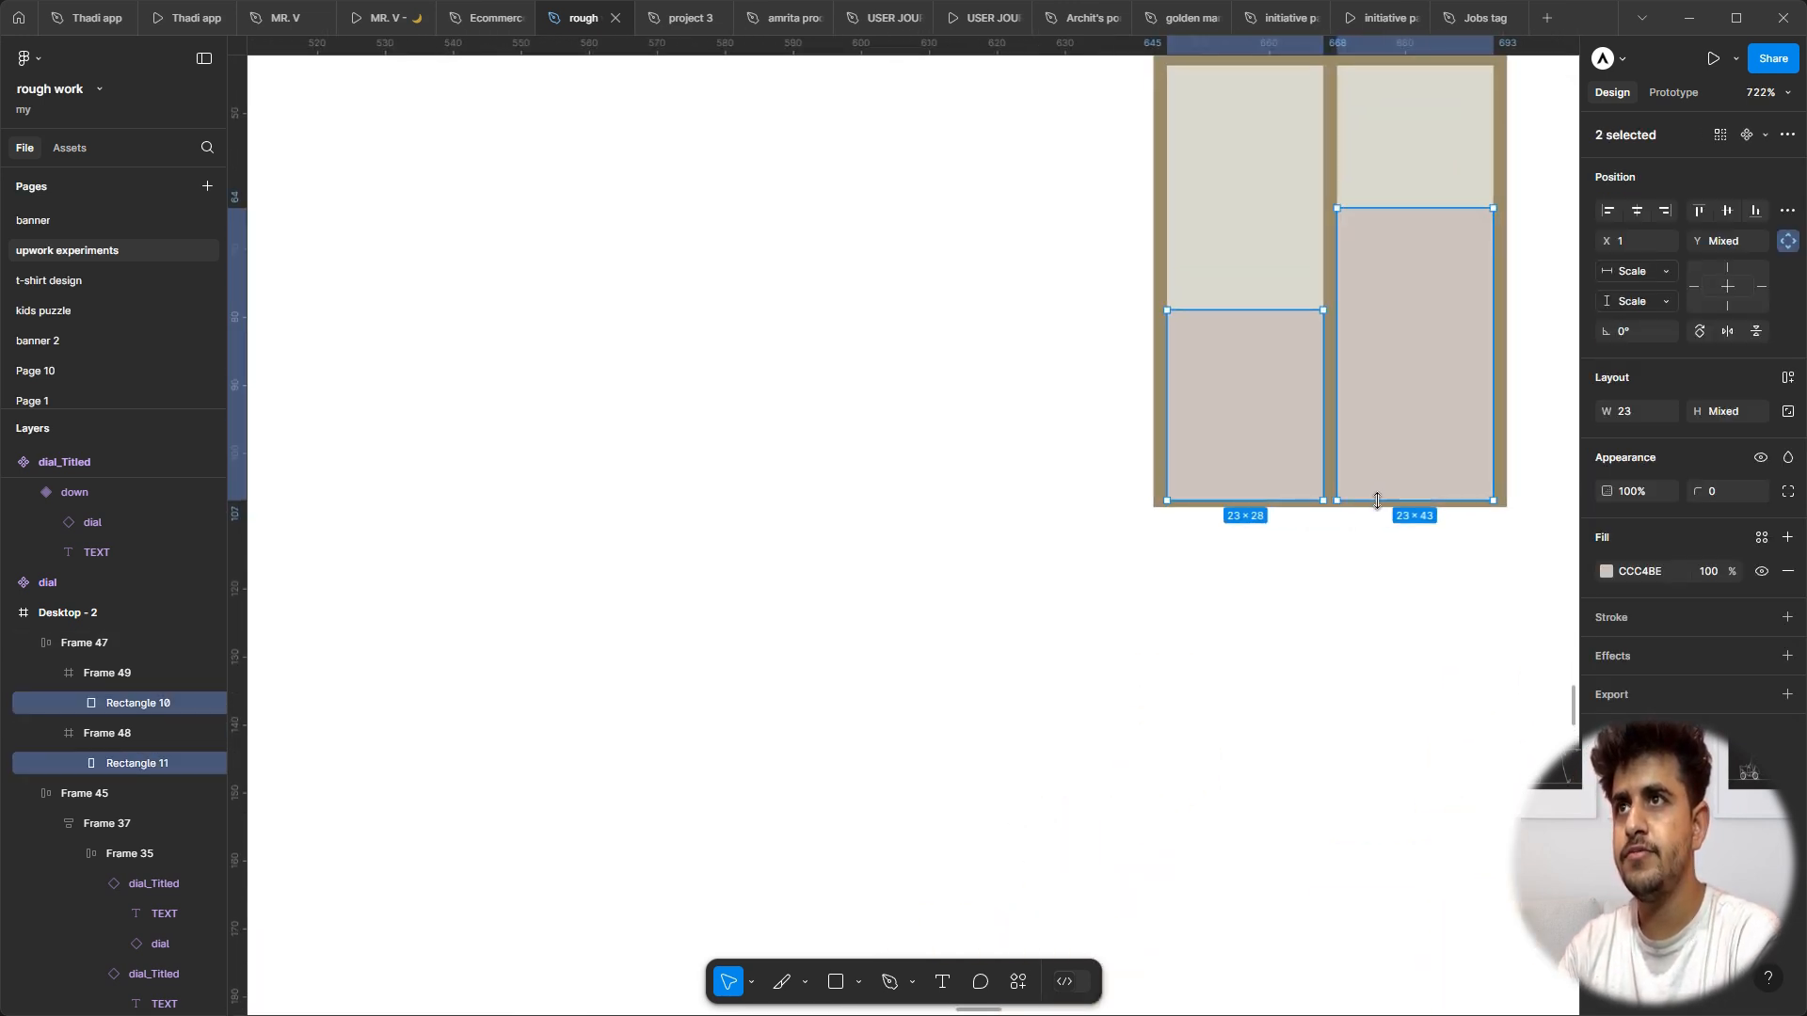
pyautogui.moveTo(1376, 501); pyautogui.dragTo(1379, 491)
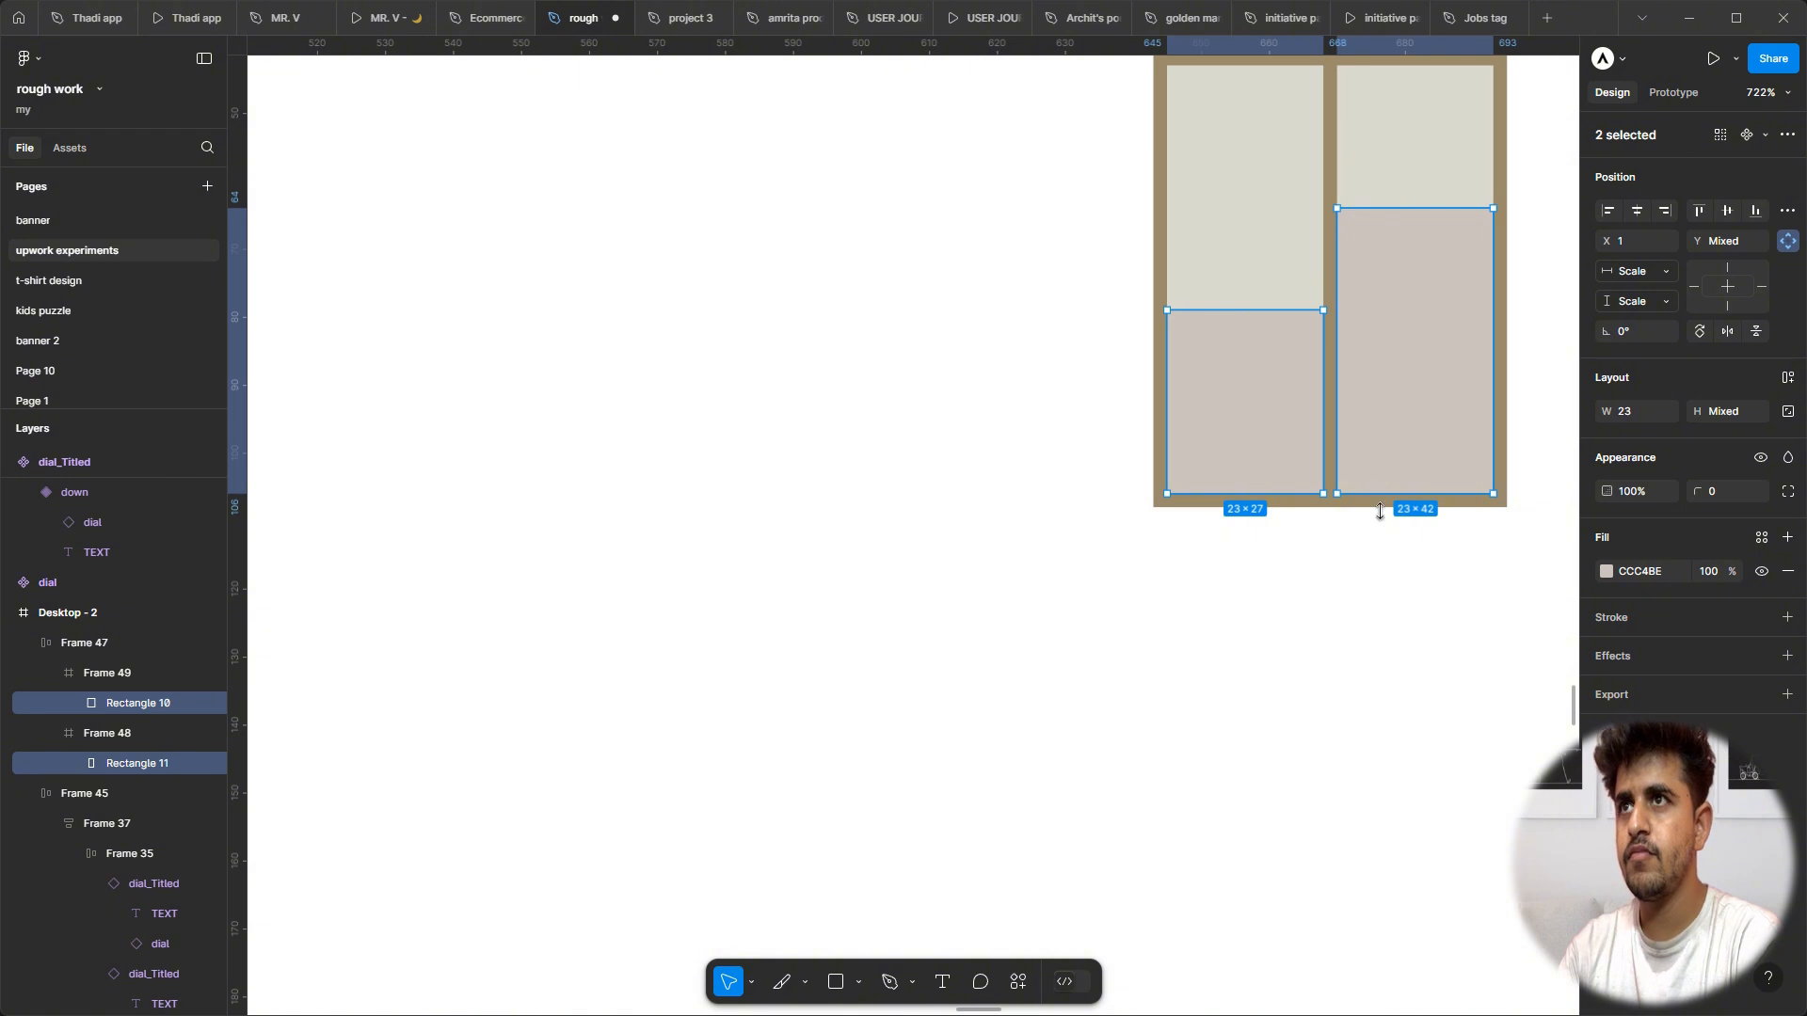
pyautogui.click(1359, 580)
pyautogui.scroll(-10, 1359, 580)
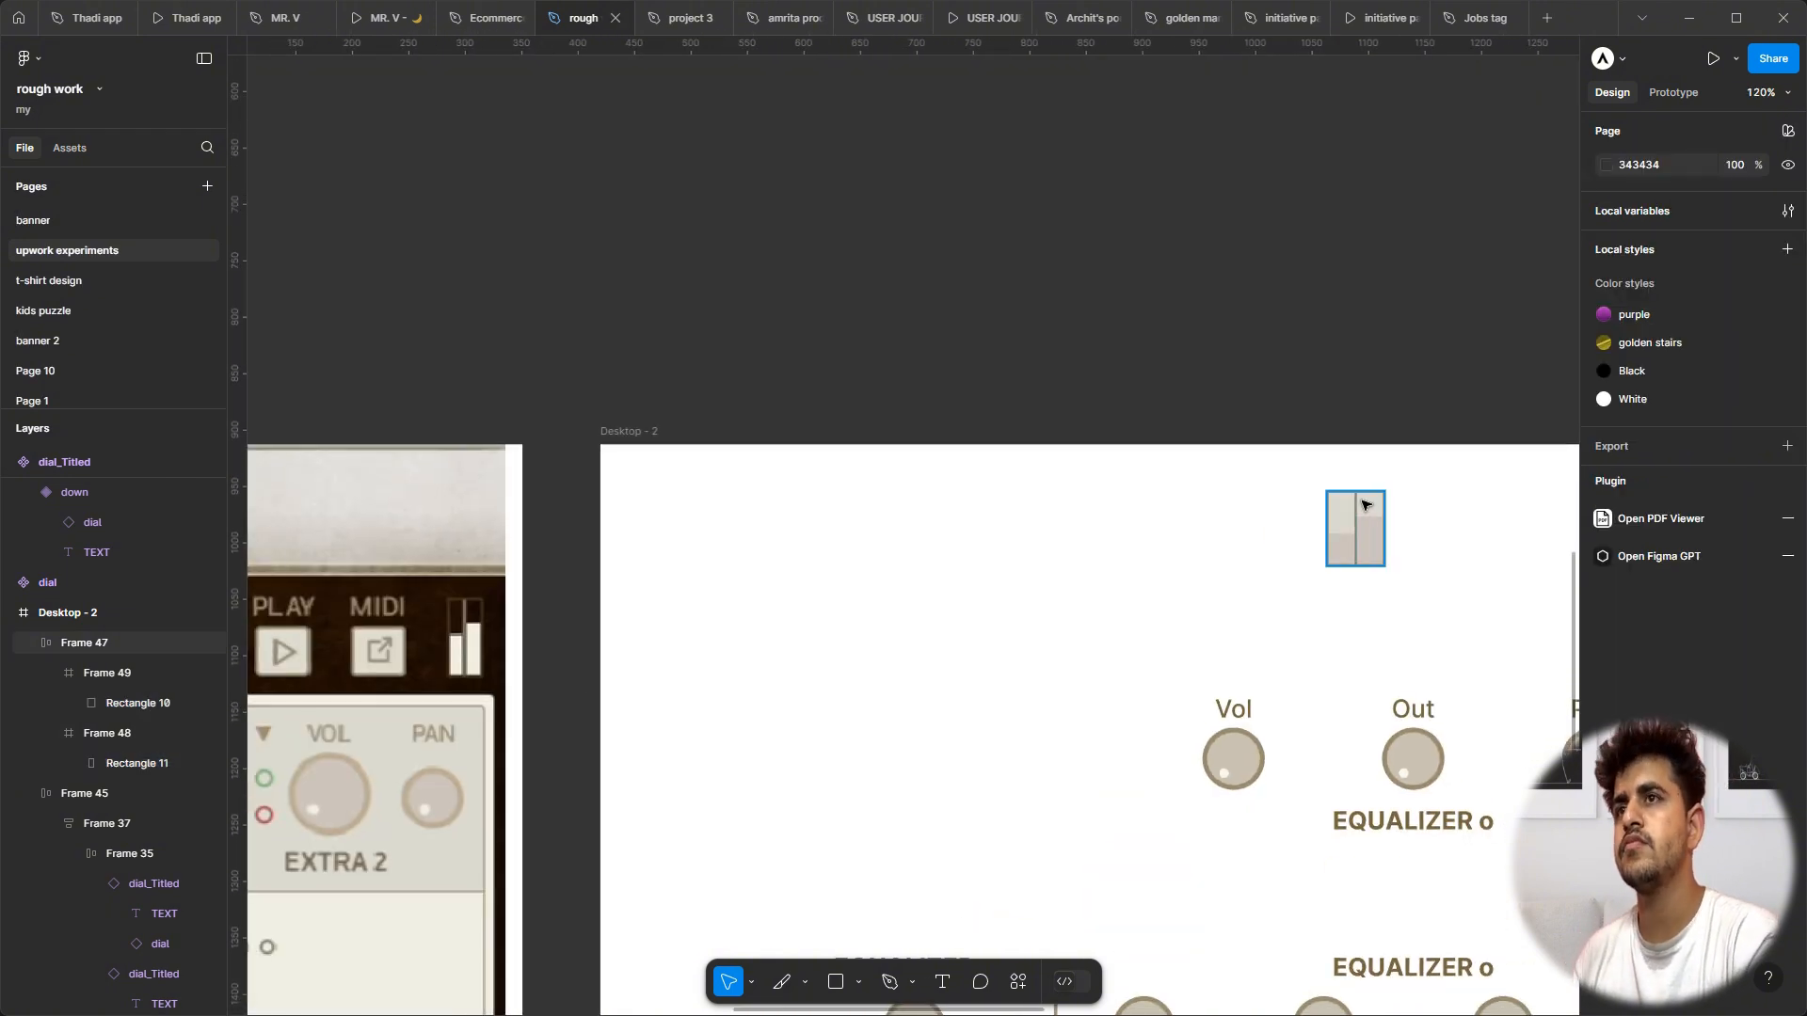
# Step: Cut the whole meter frame from above the channel strip and select the dial inside the Out control
pyautogui.click(1366, 505)
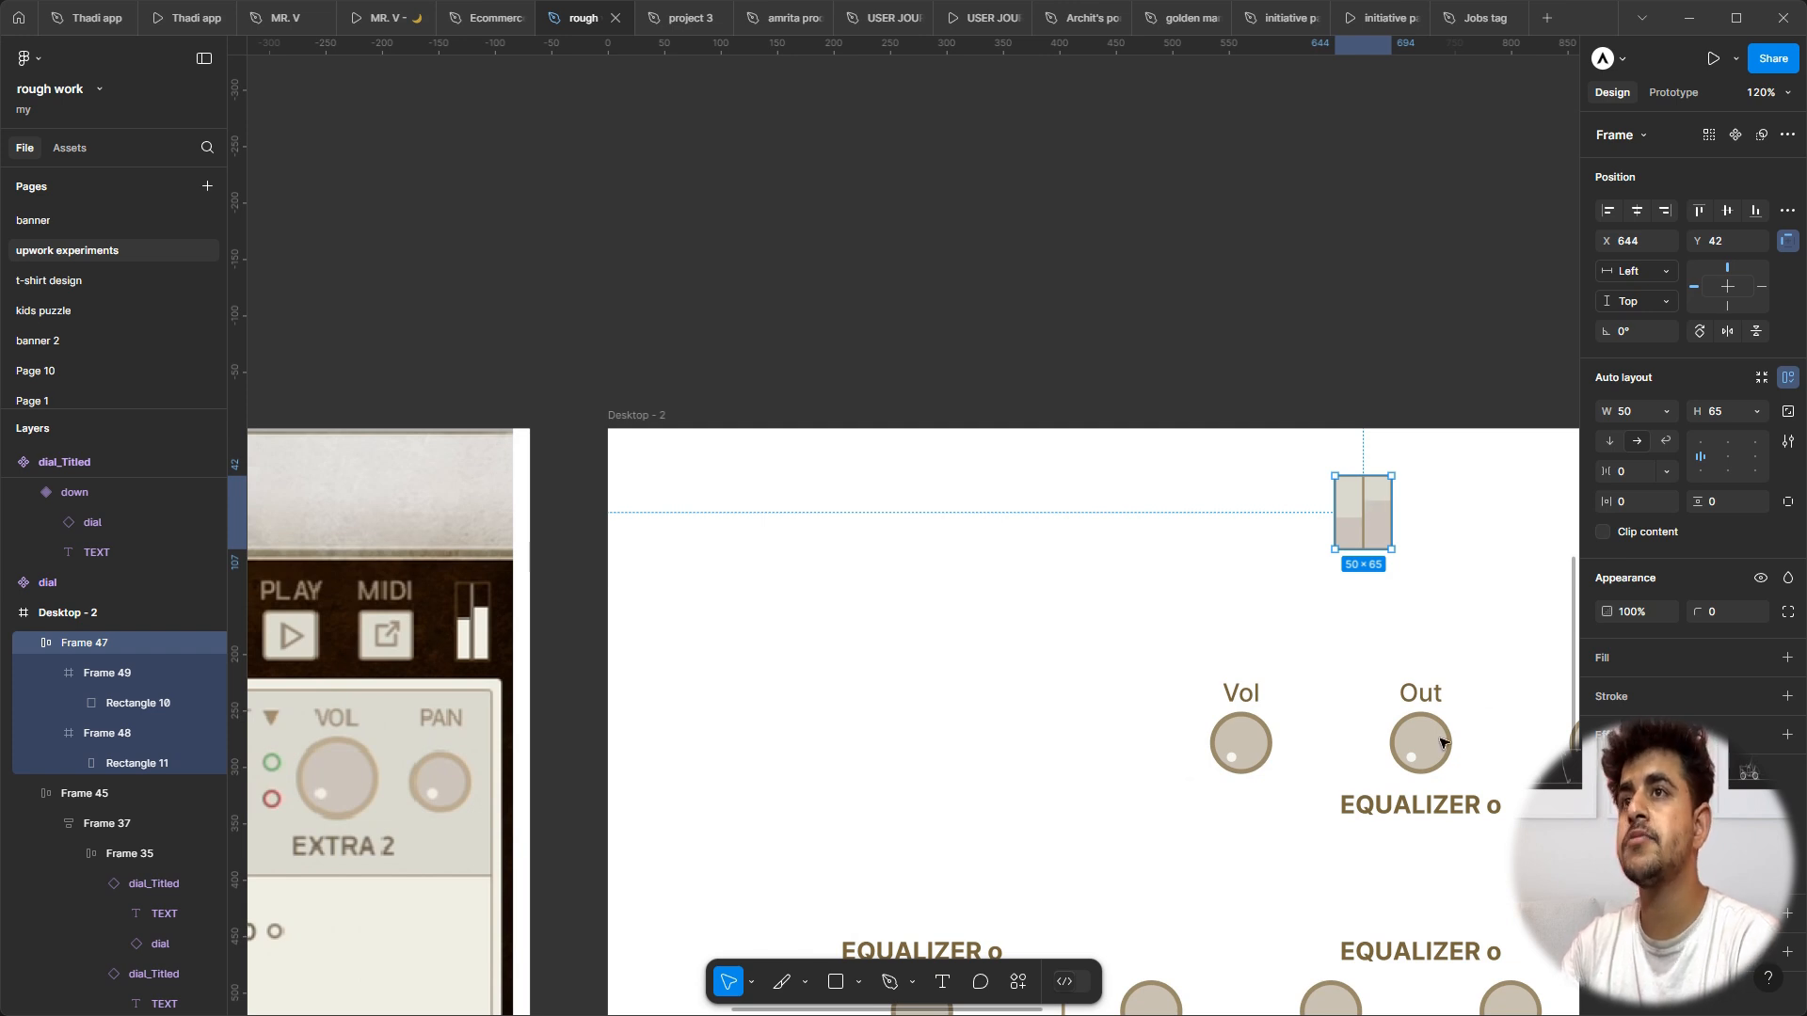
pyautogui.press('Delete')
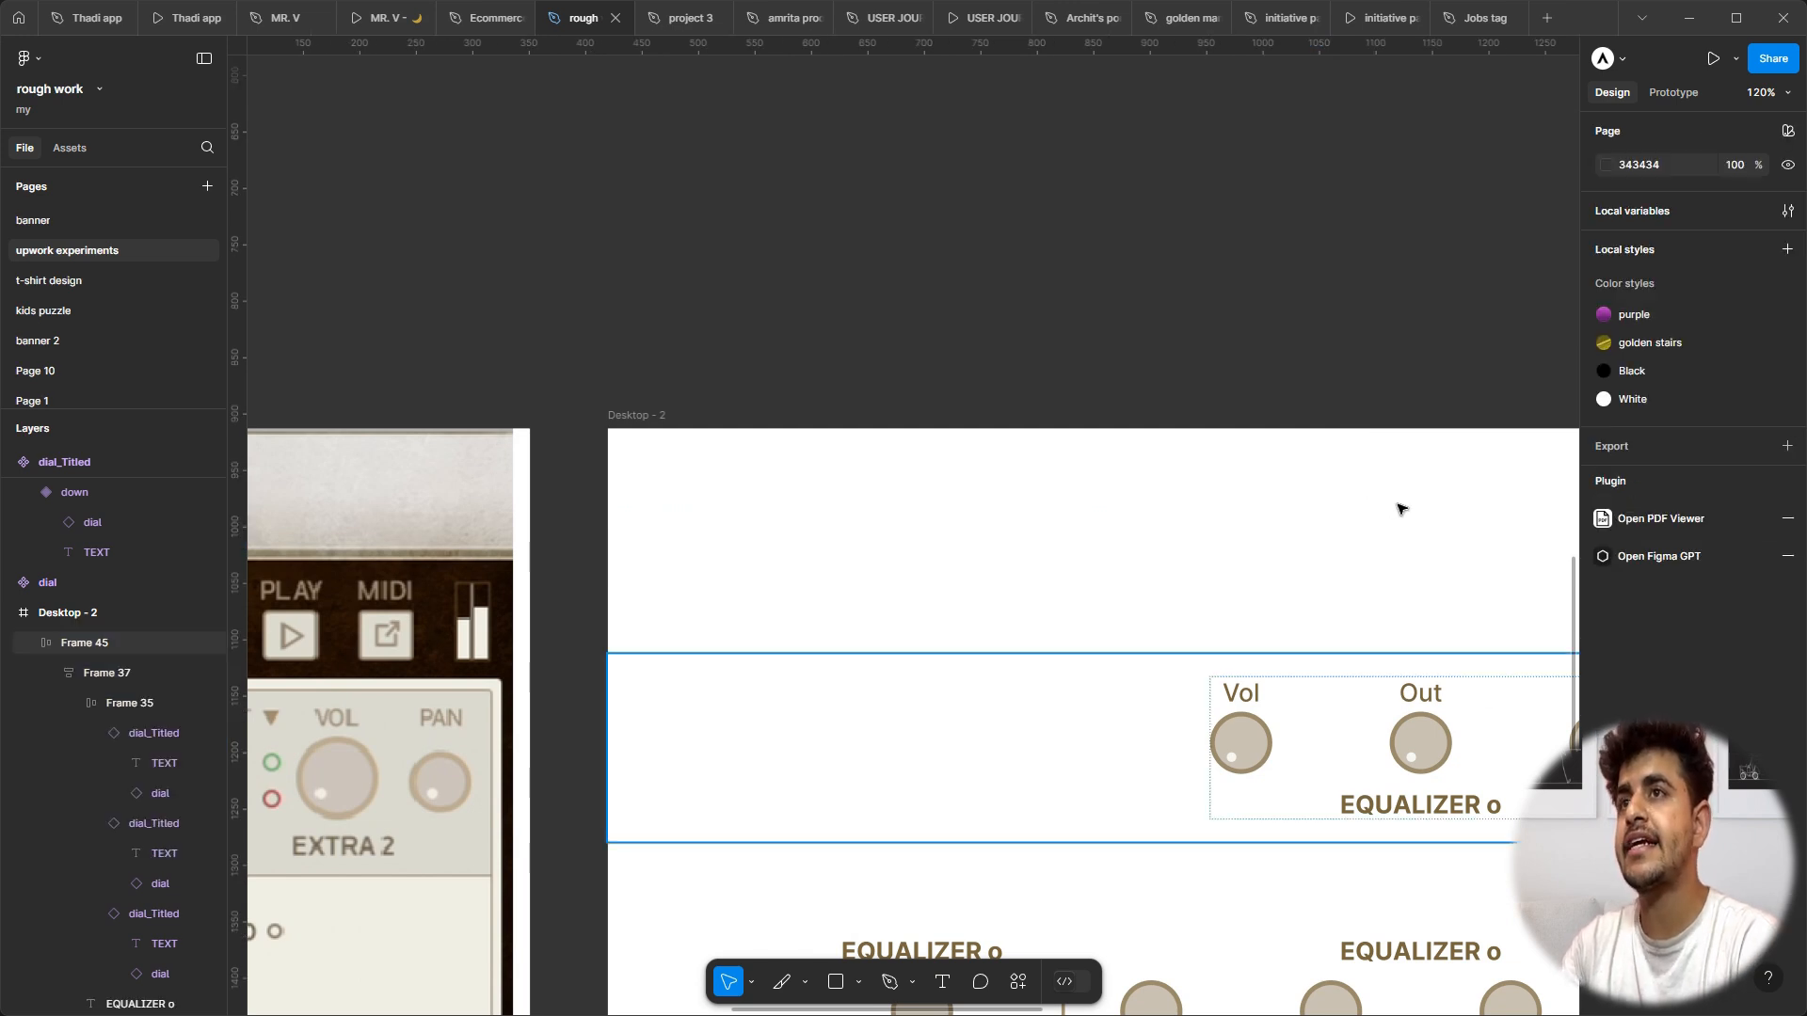
pyautogui.doubleClick(1421, 743)
pyautogui.hscroll(3, 1421, 743)
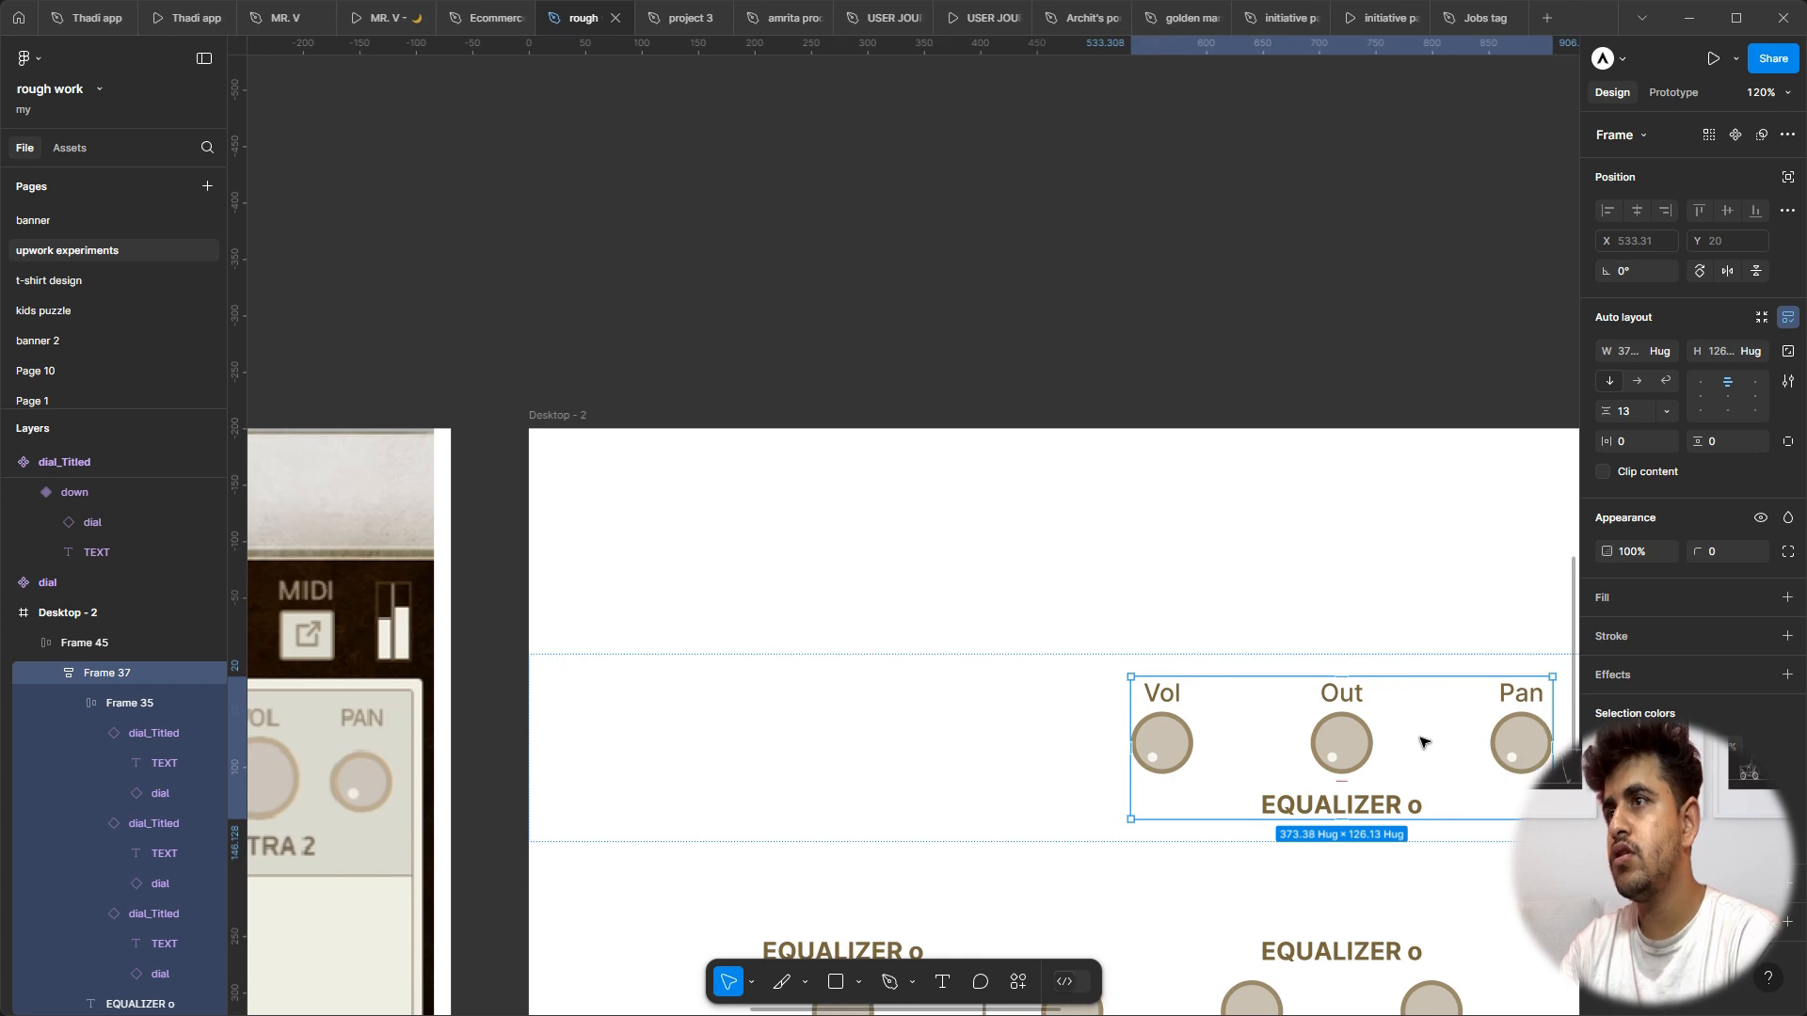
pyautogui.doubleClick(1342, 739)
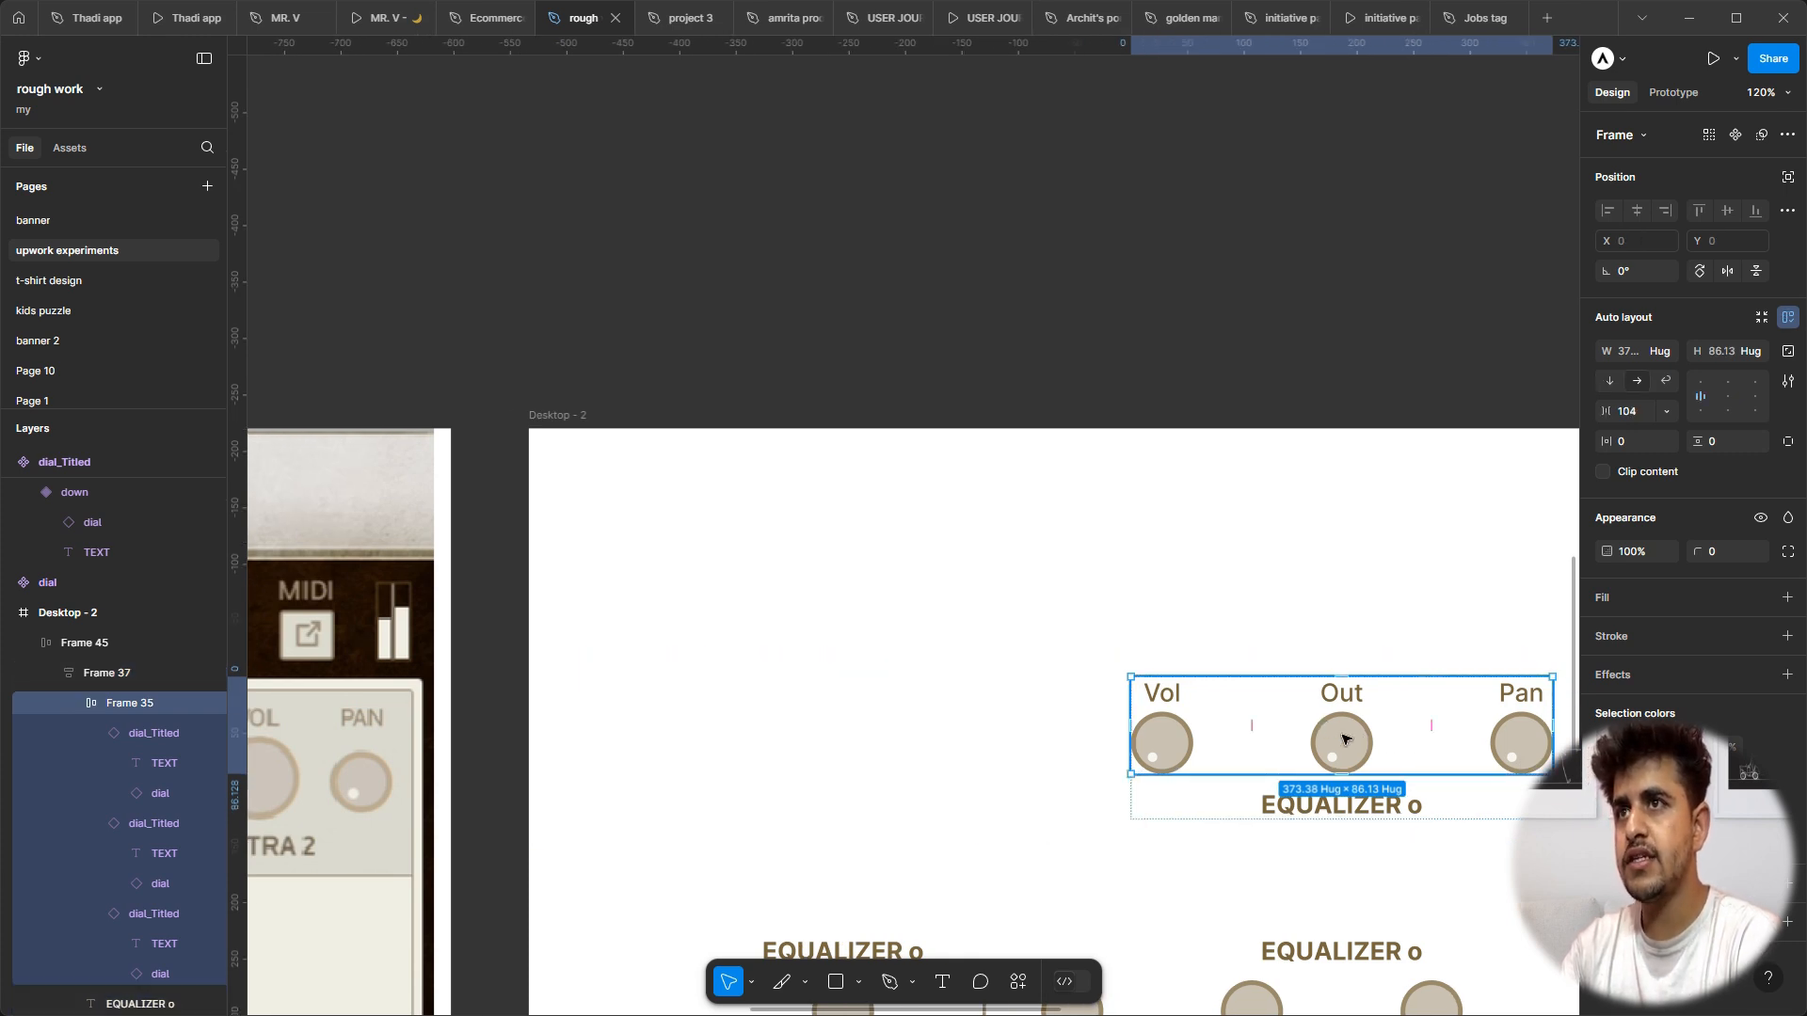
pyautogui.doubleClick(1343, 740)
pyautogui.doubleClick(1343, 740)
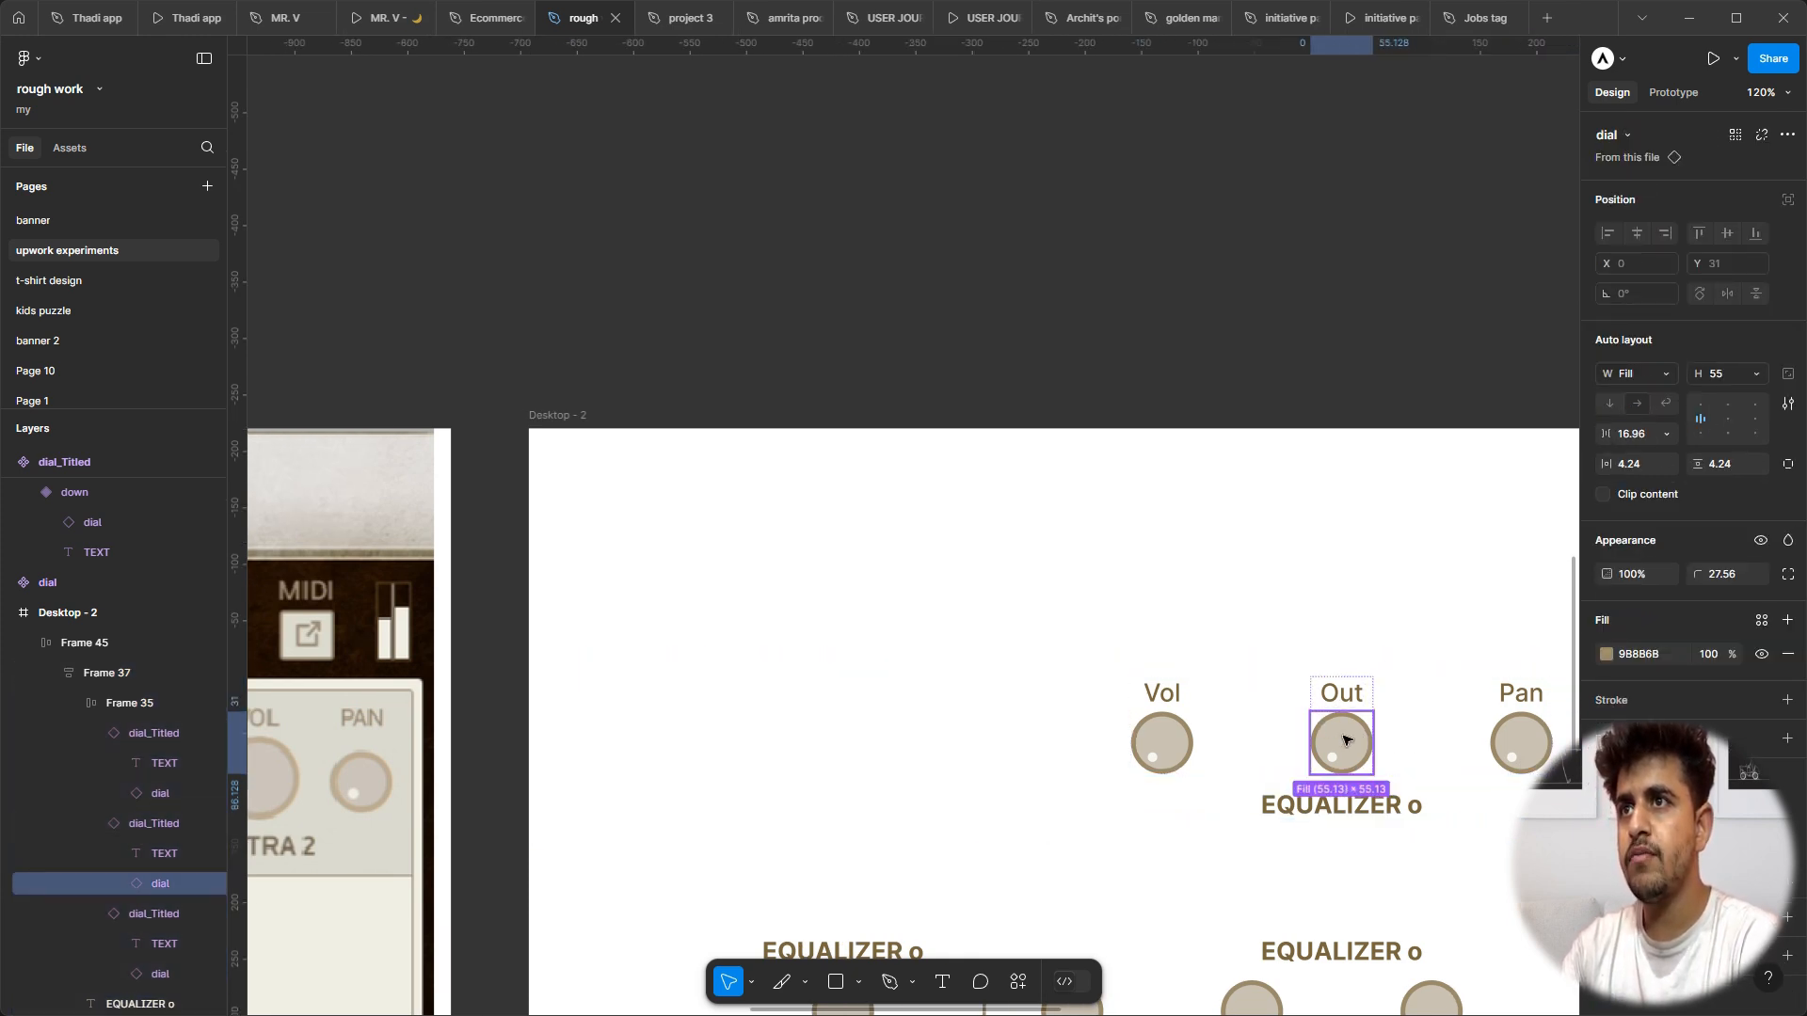
pyautogui.press('Escape')
pyautogui.press('Escape')
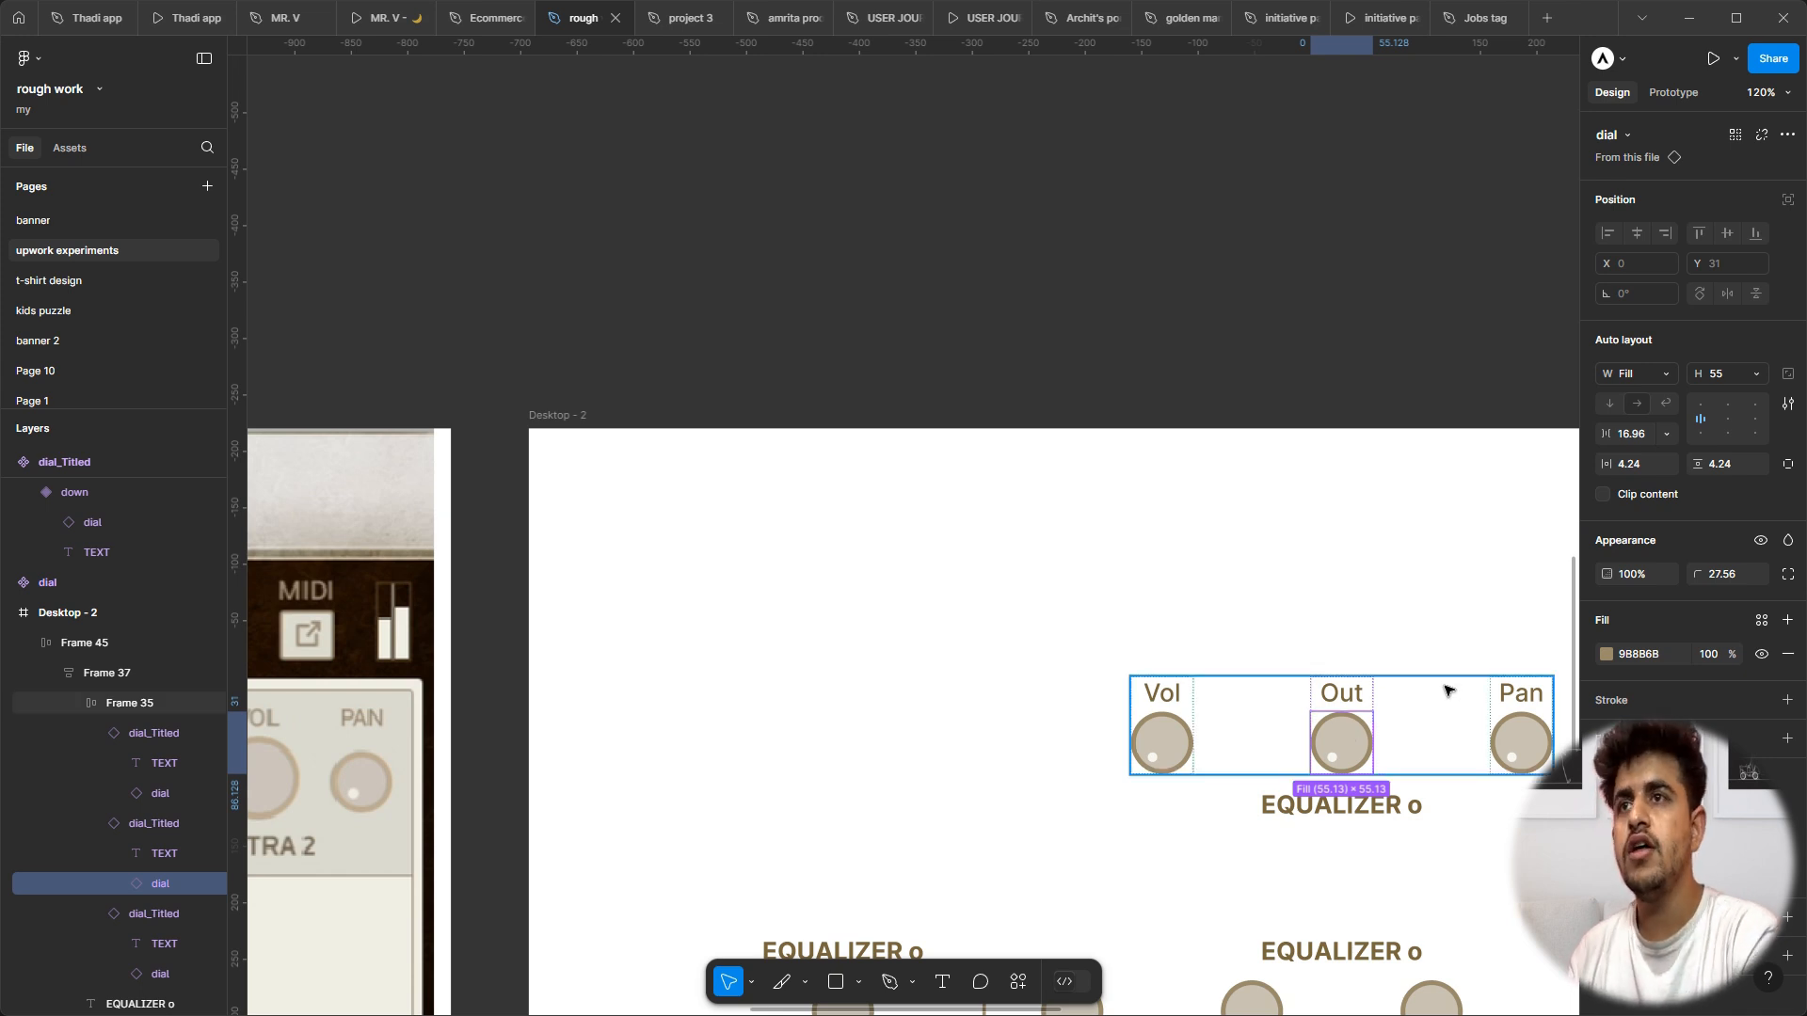
# Step: Detach the Out control from its component and delete its dial, keeping the Out label
pyautogui.doubleClick(1347, 722)
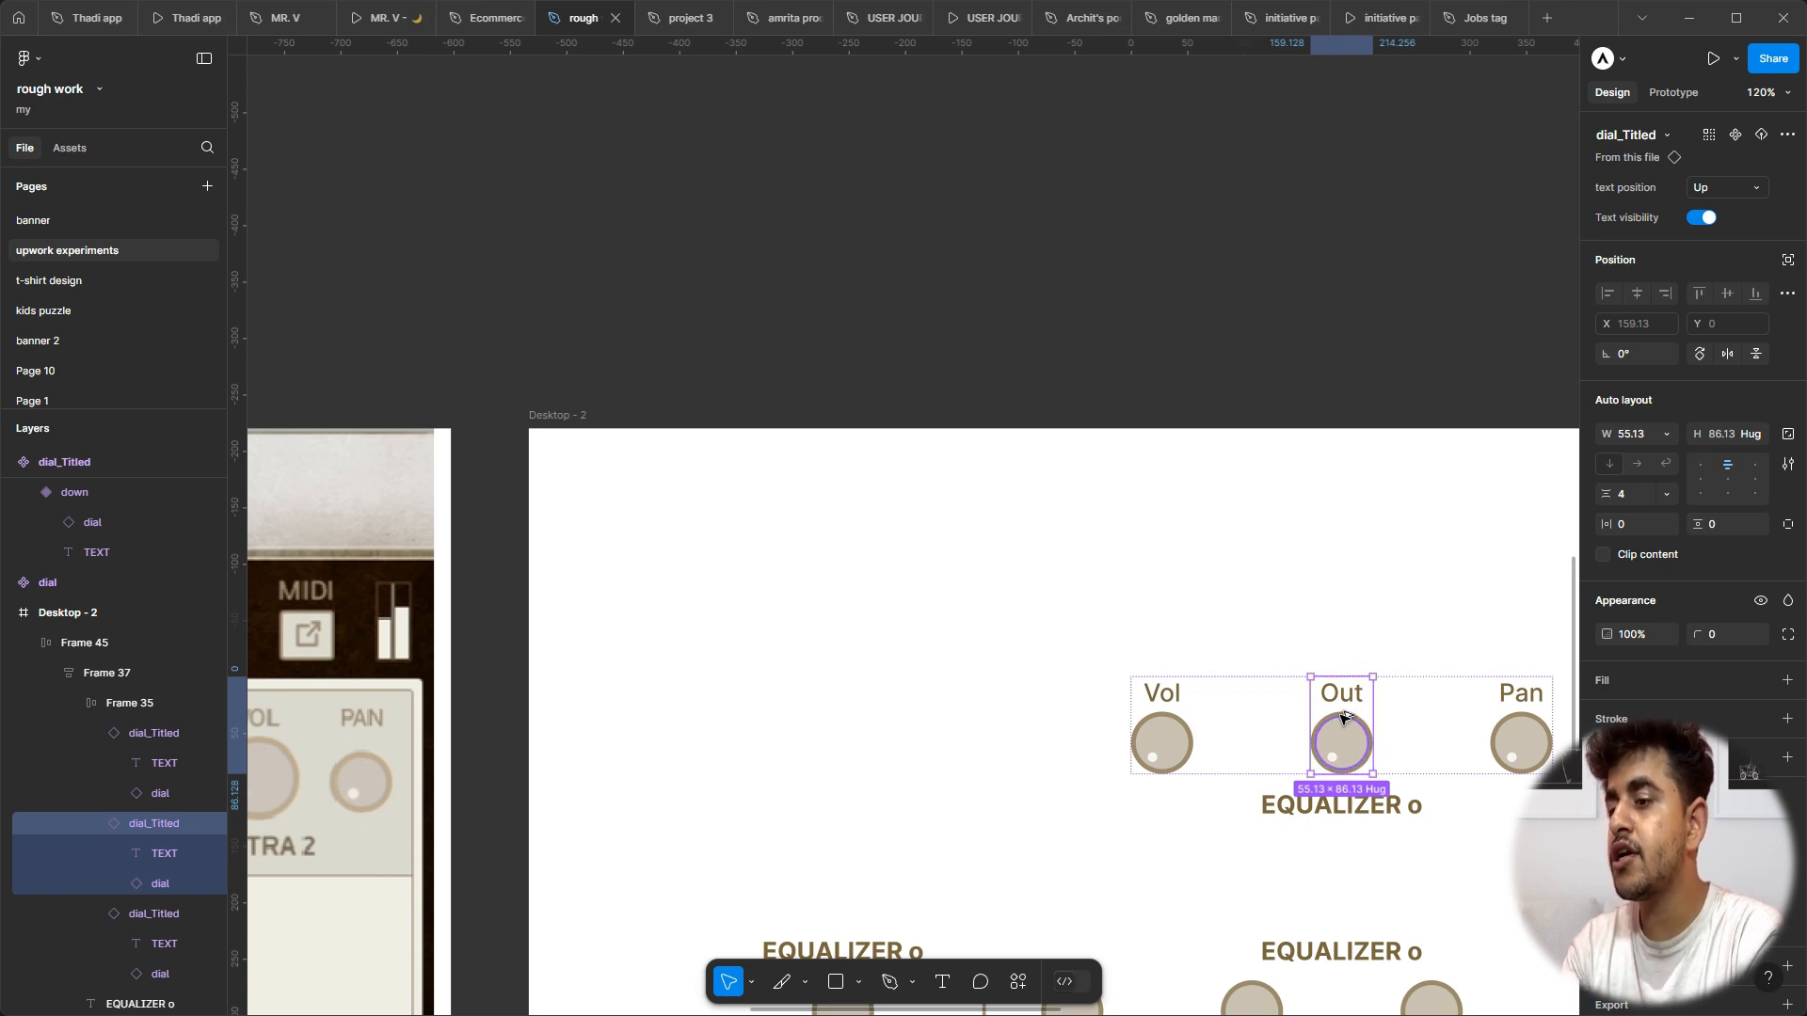
pyautogui.click(1420, 748)
pyautogui.click(1358, 748)
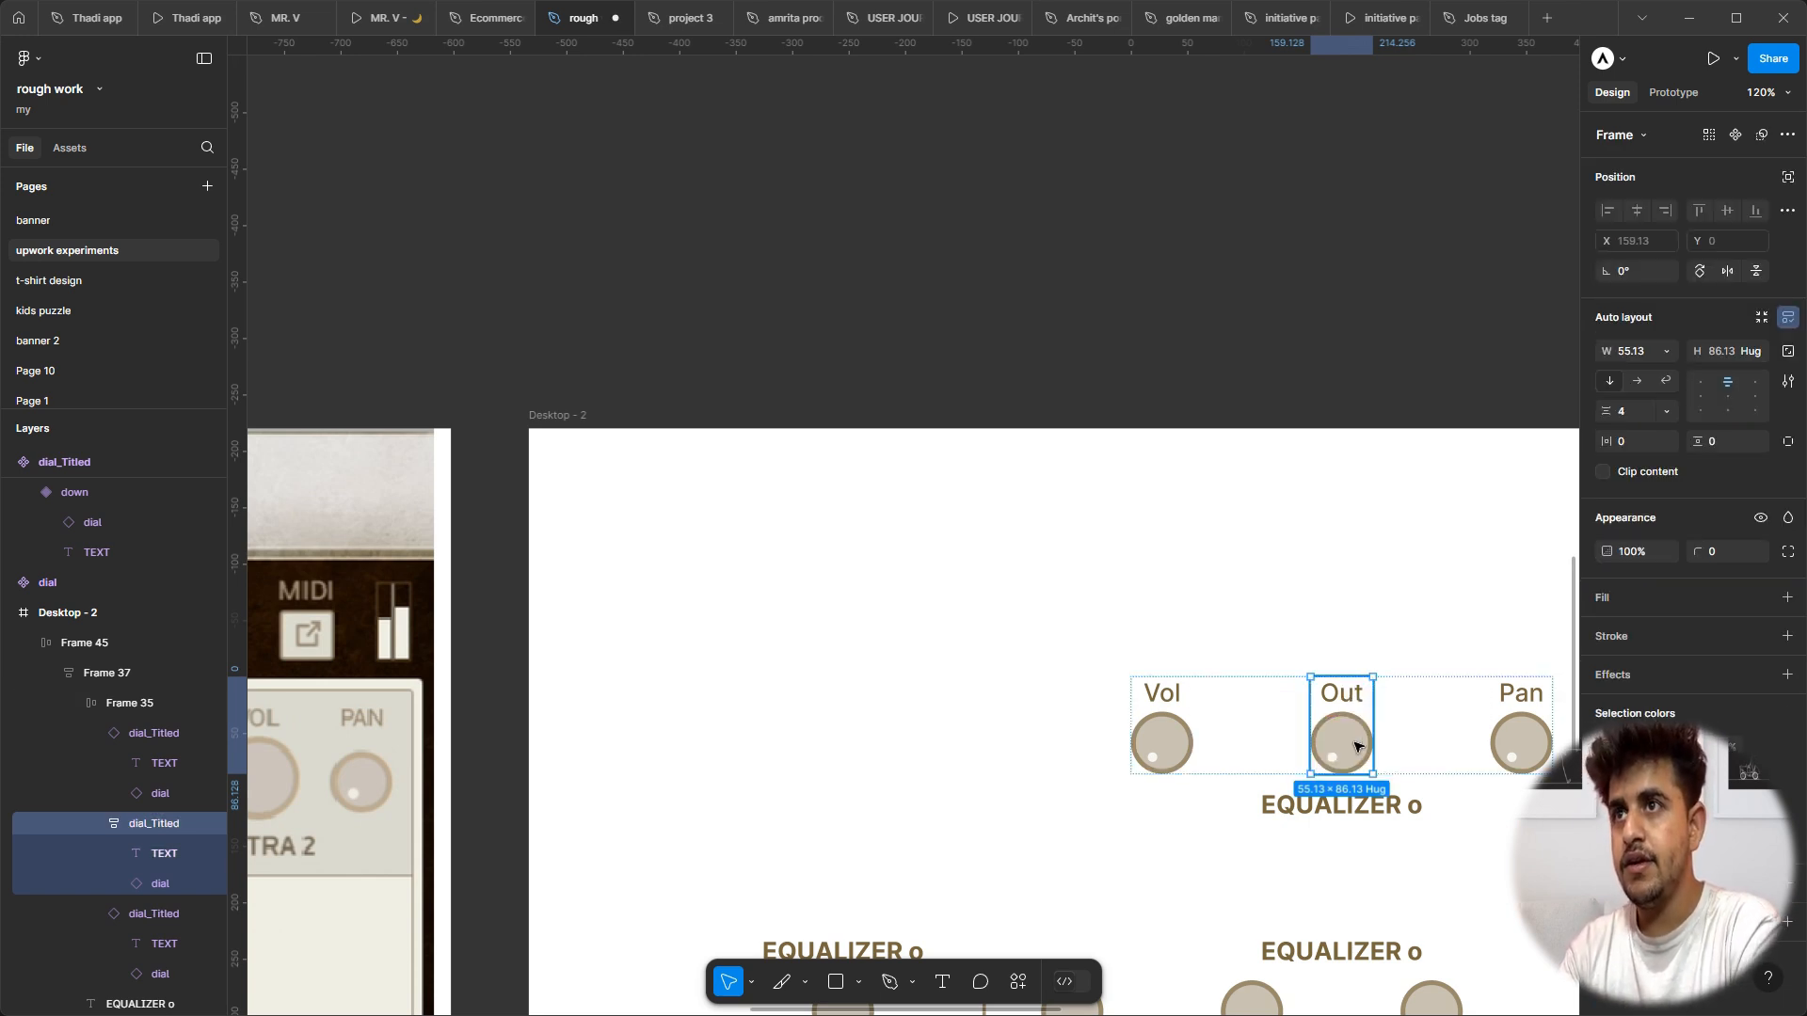
pyautogui.click(1358, 748)
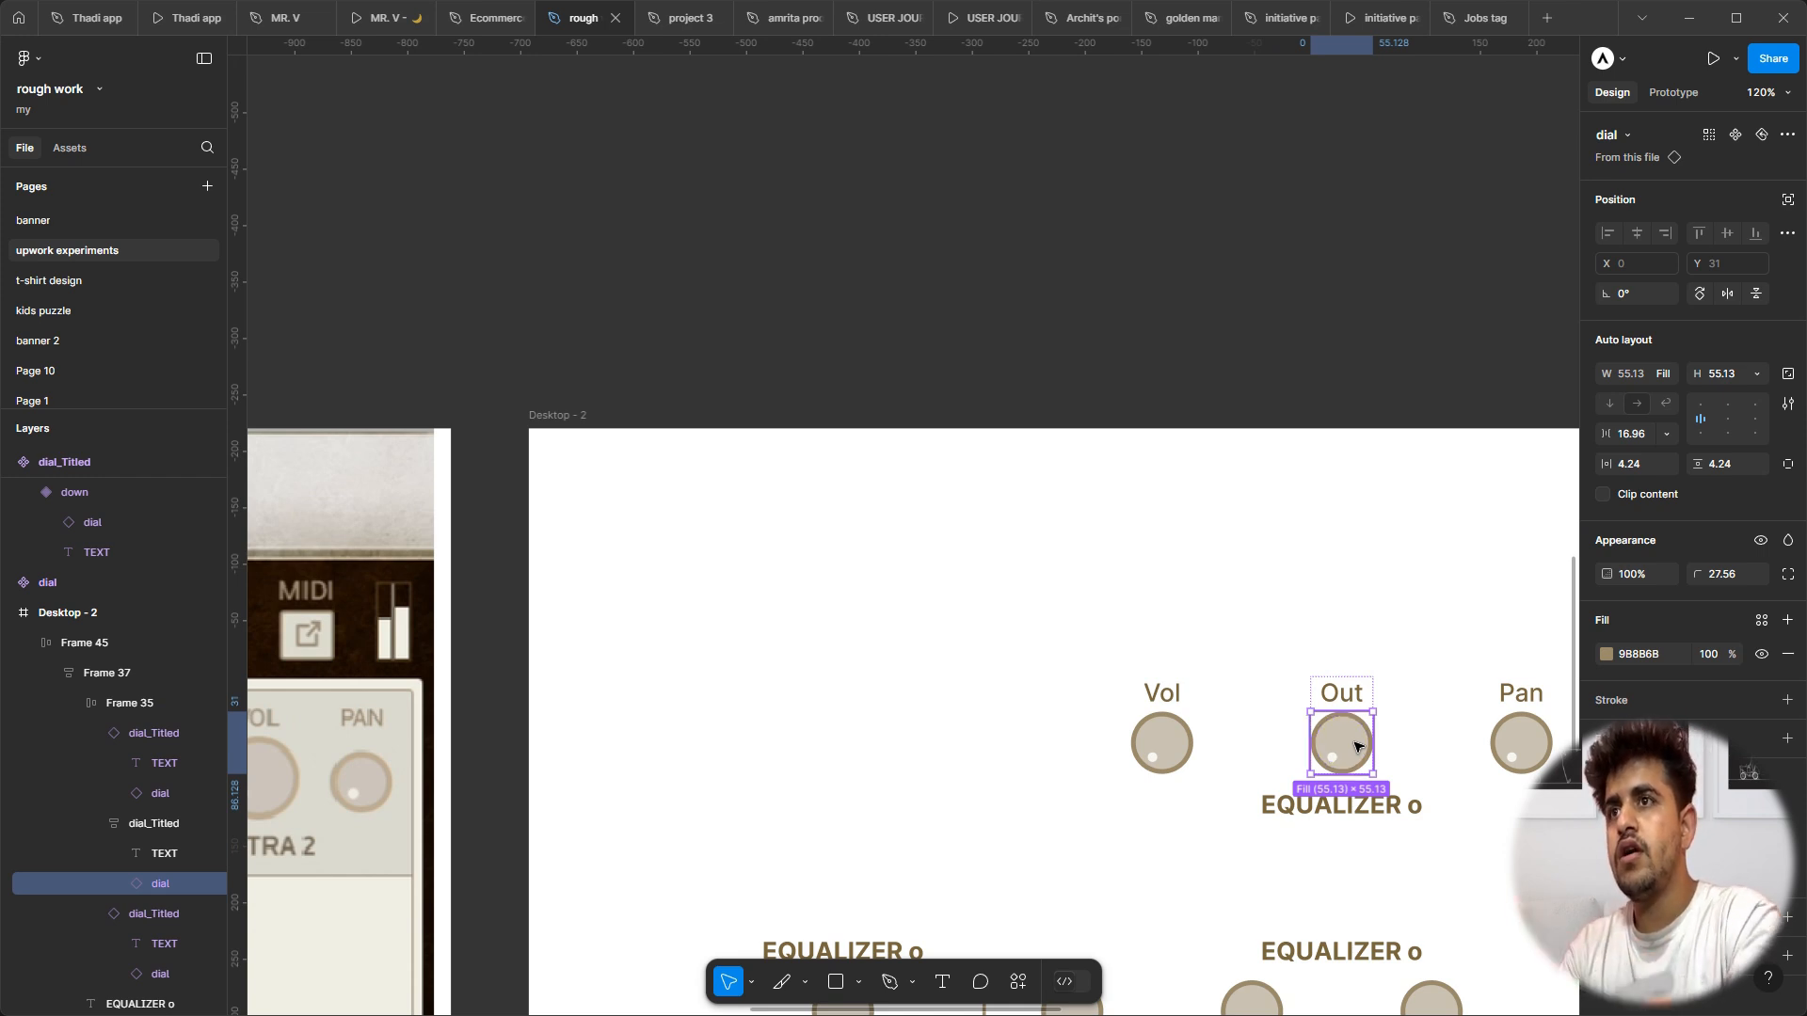
pyautogui.press('Delete')
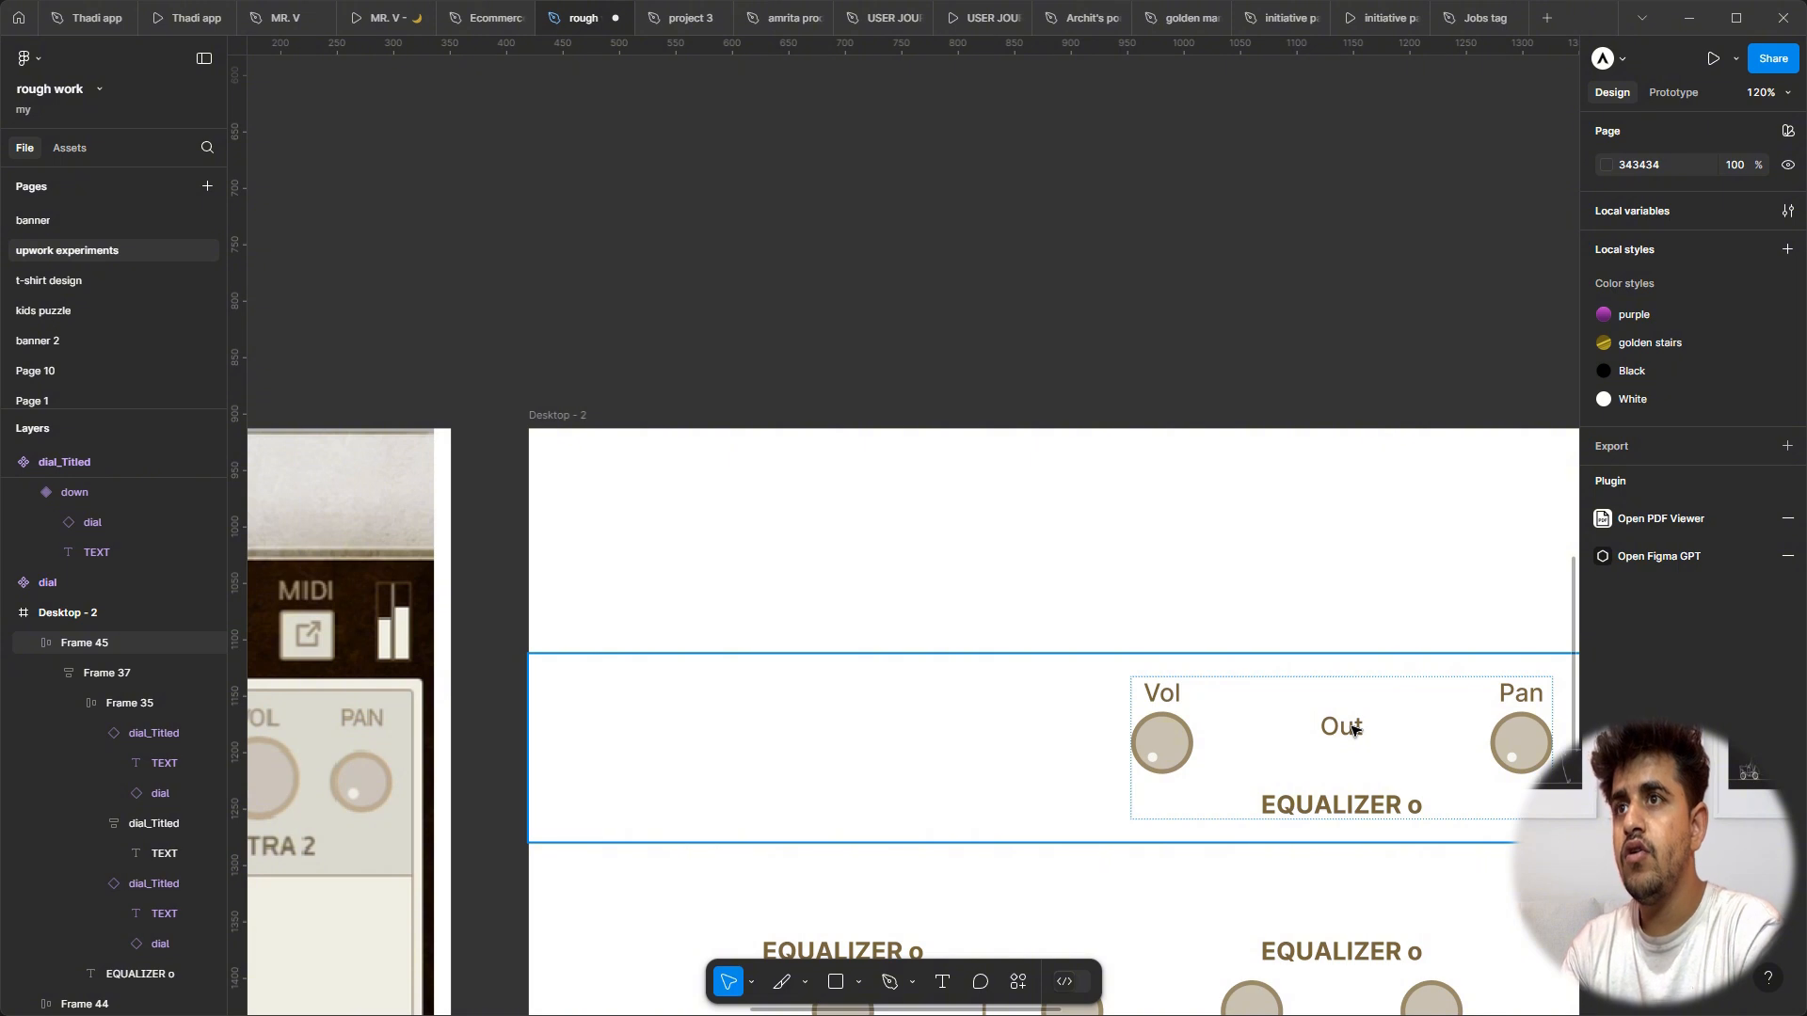
# Step: Paste the two-bar meter frame directly below the Out label inside its control frame
pyautogui.click(1352, 730)
pyautogui.doubleClick(1352, 729)
pyautogui.doubleClick(1353, 730)
pyautogui.doubleClick(1355, 729)
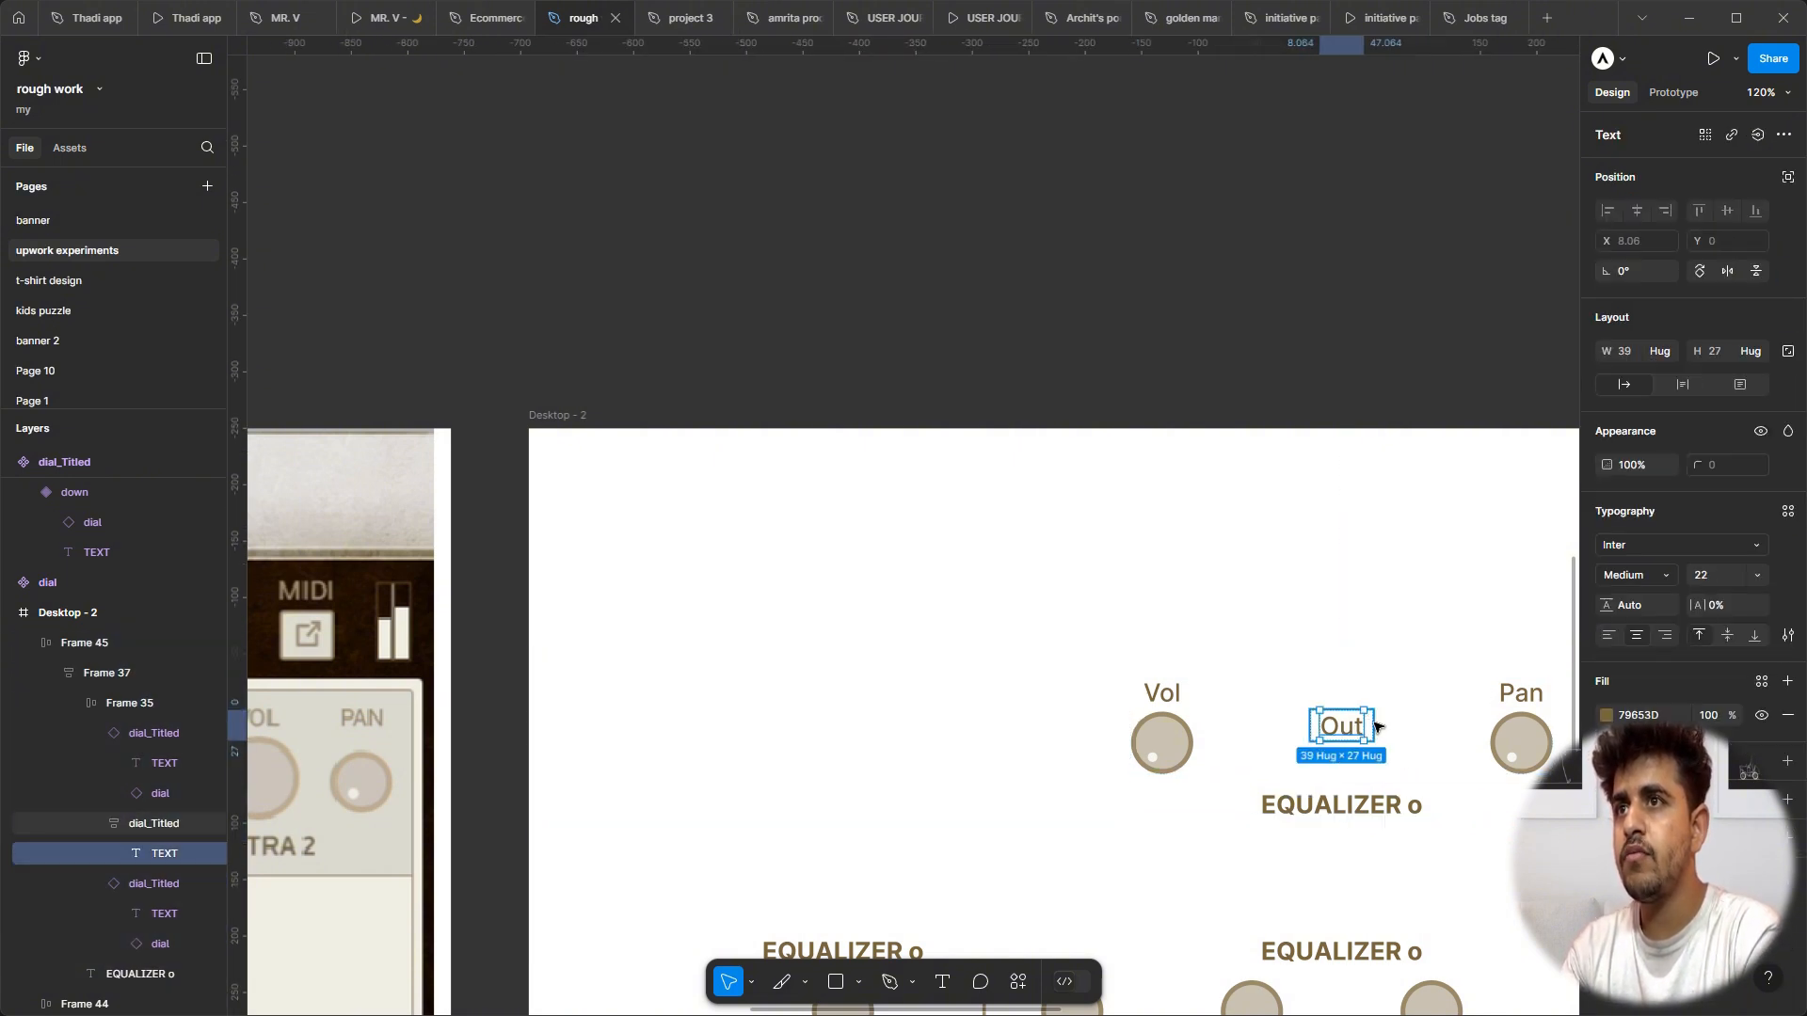
pyautogui.click(1371, 725)
pyautogui.hotkey('ctrl', 'v')
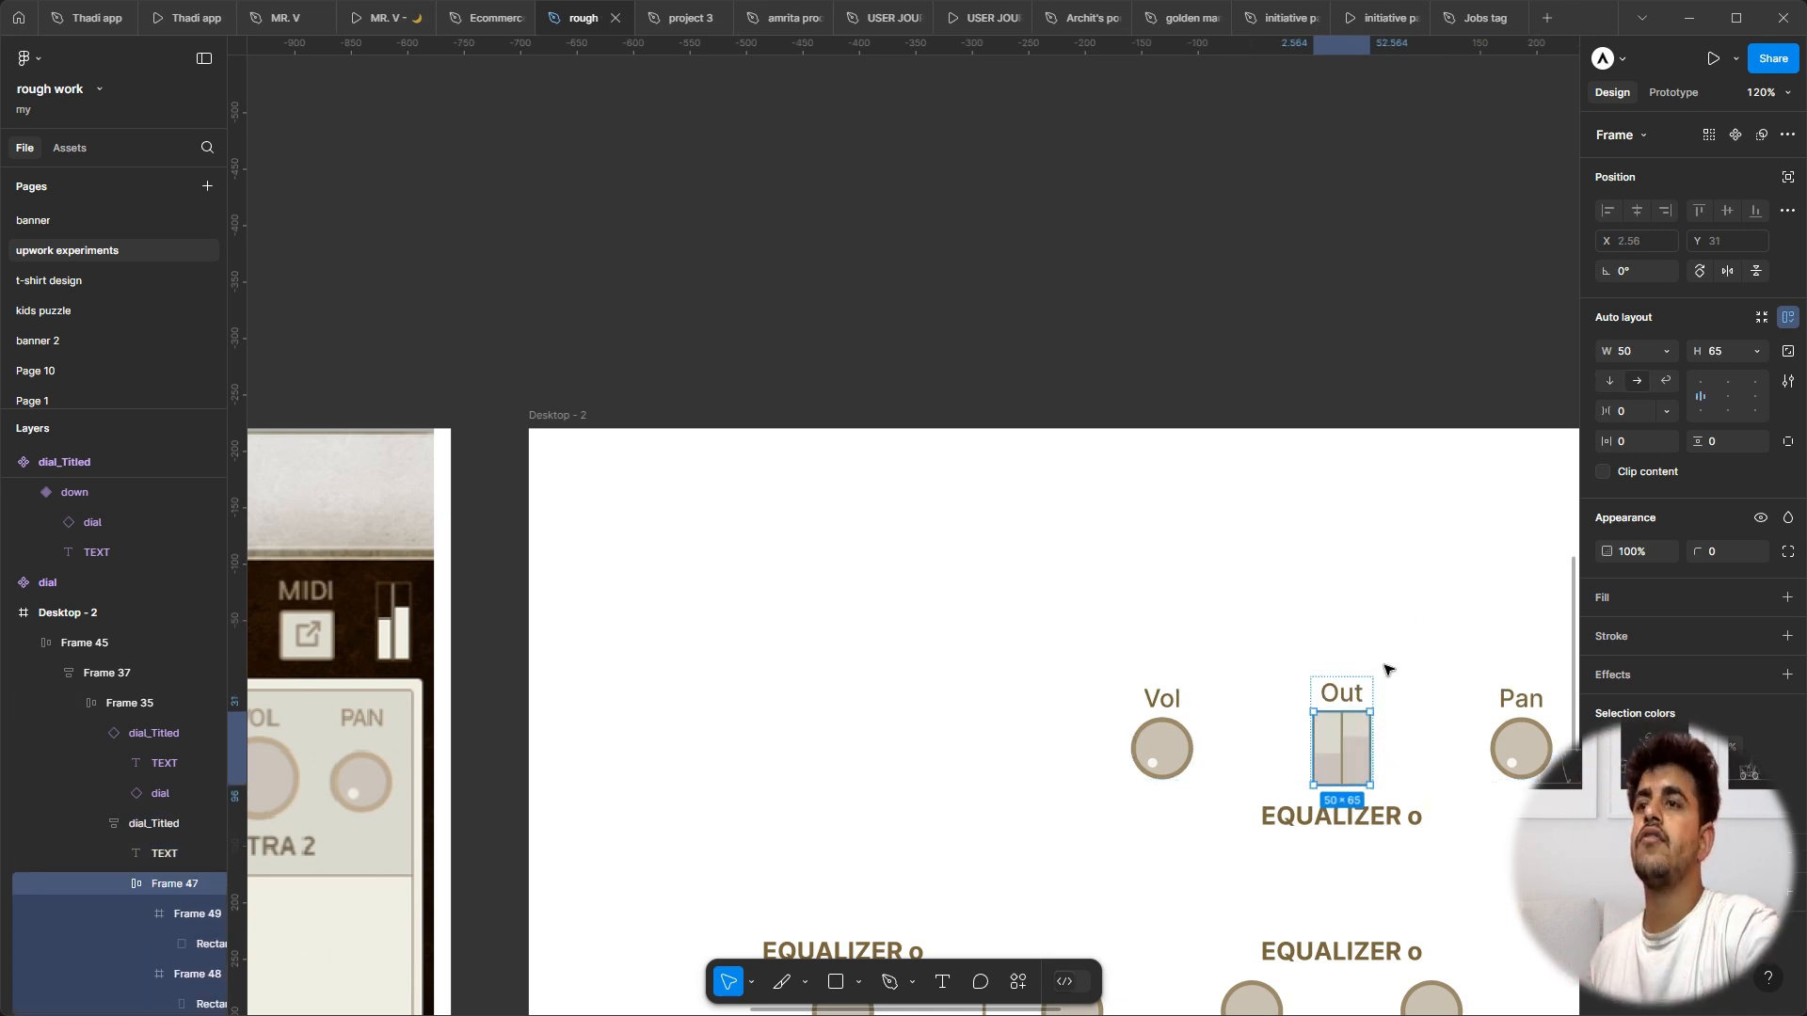
# Step: Narrow the two-bar meter frame below the Out label so its bars are slimmer than the label
pyautogui.press('k')
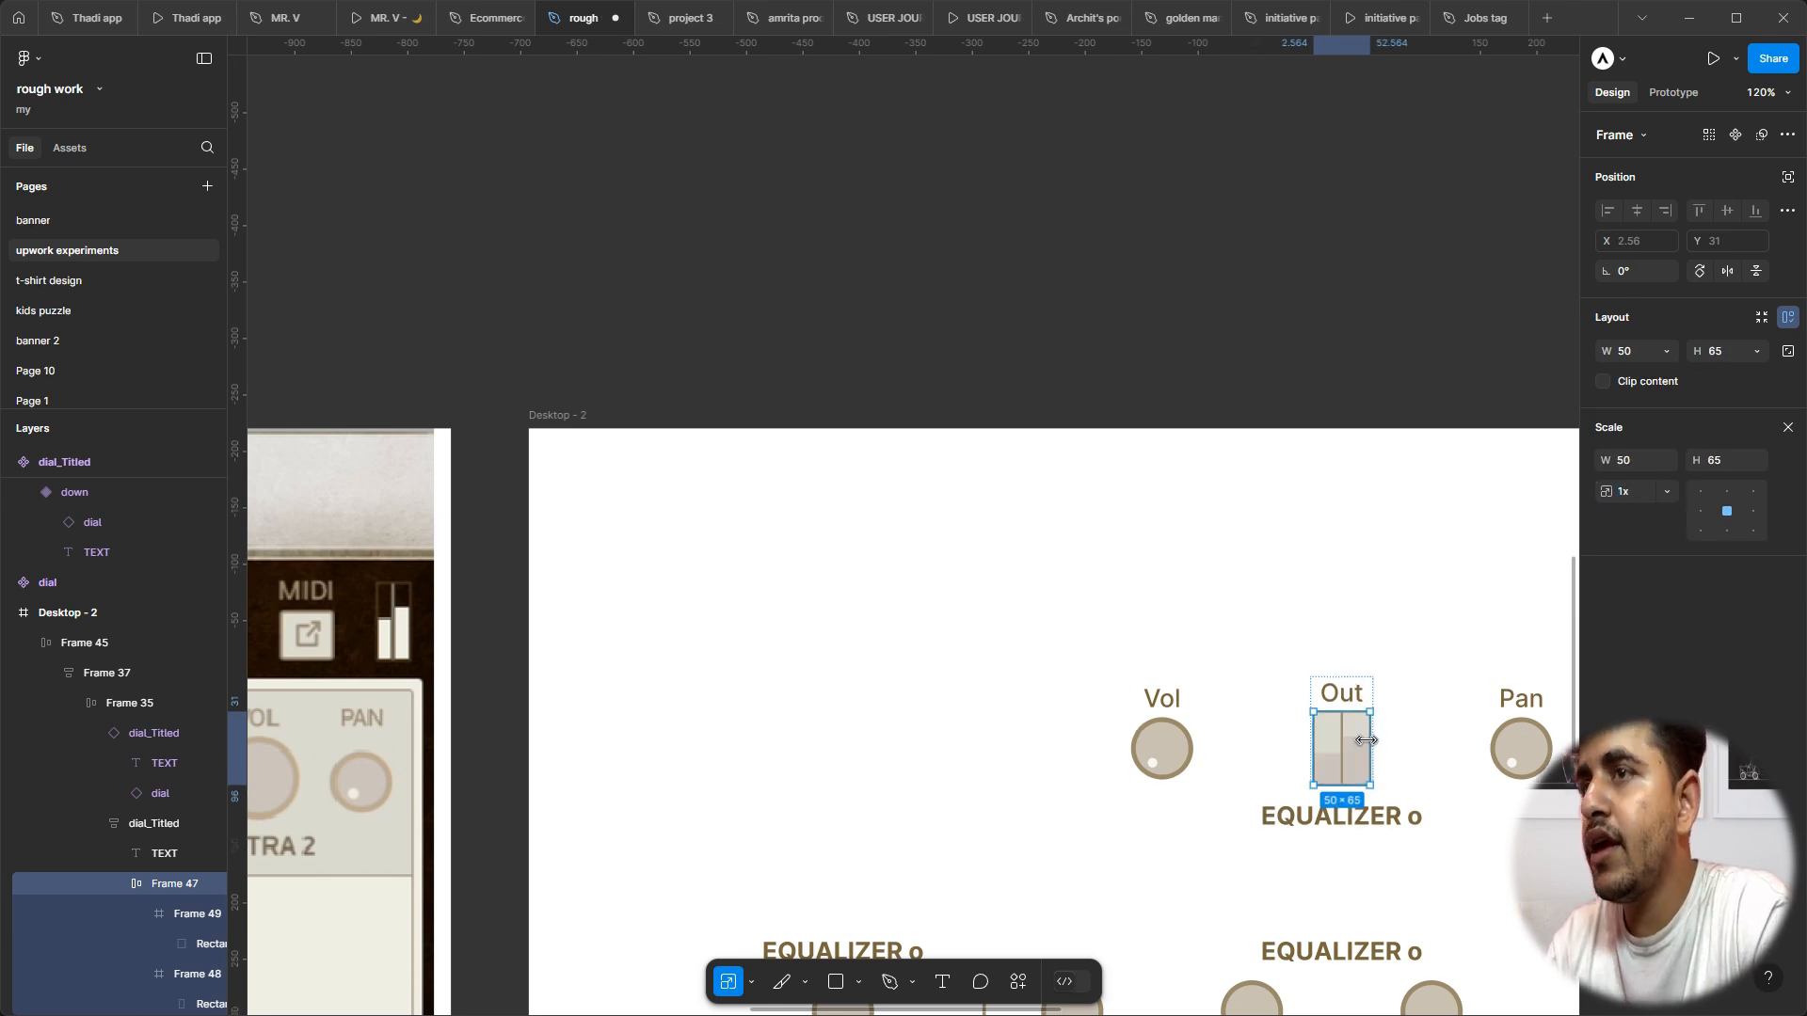
pyautogui.press('v')
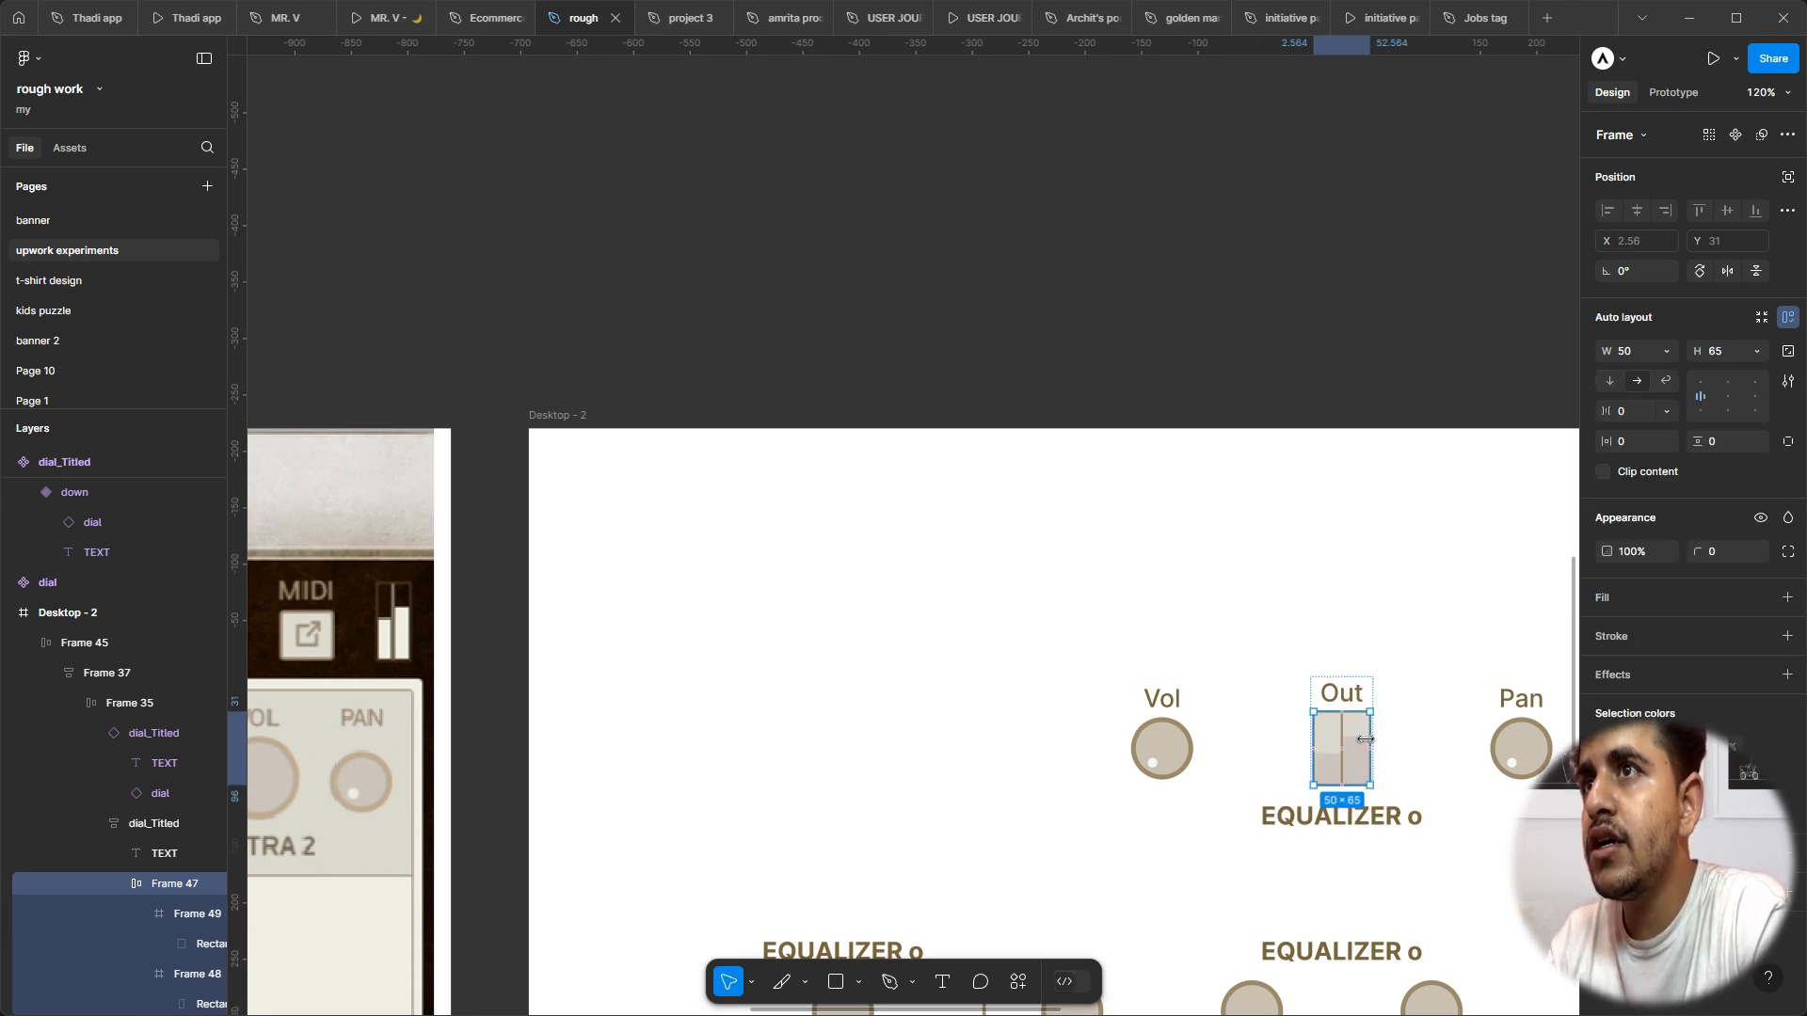
pyautogui.moveTo(1358, 736); pyautogui.dragTo(1360, 735)
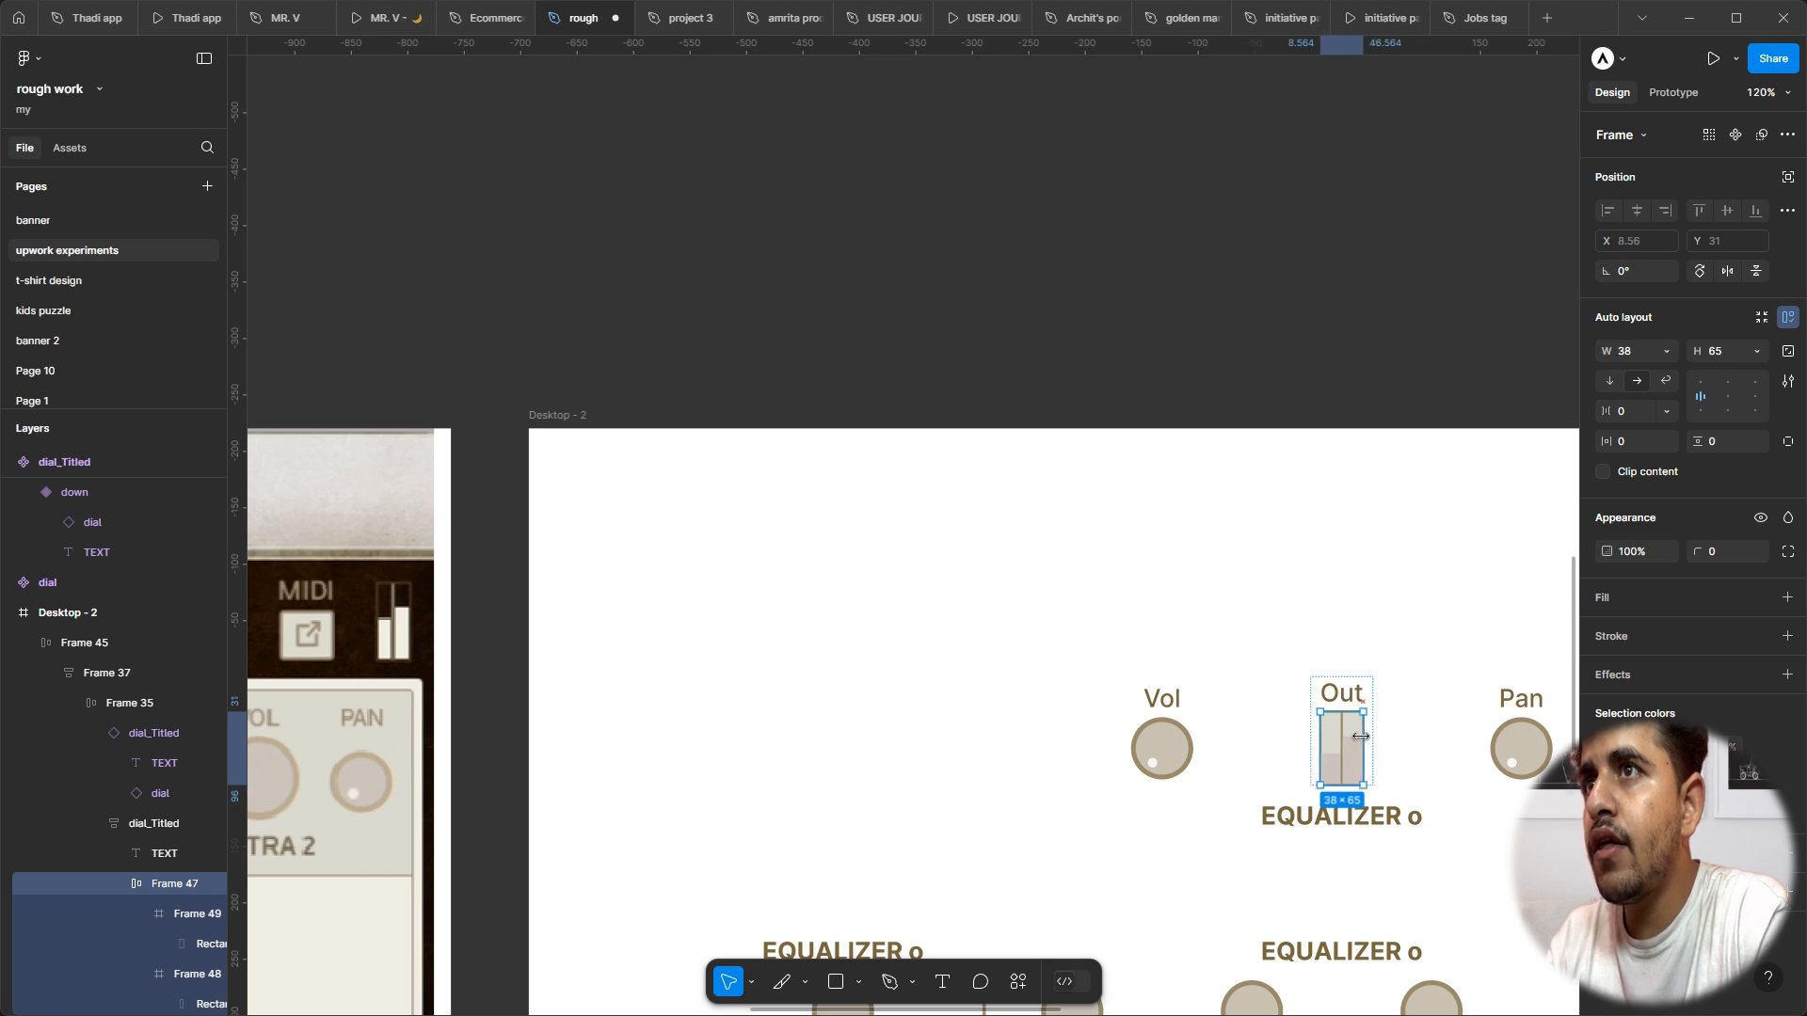
pyautogui.click(1365, 738)
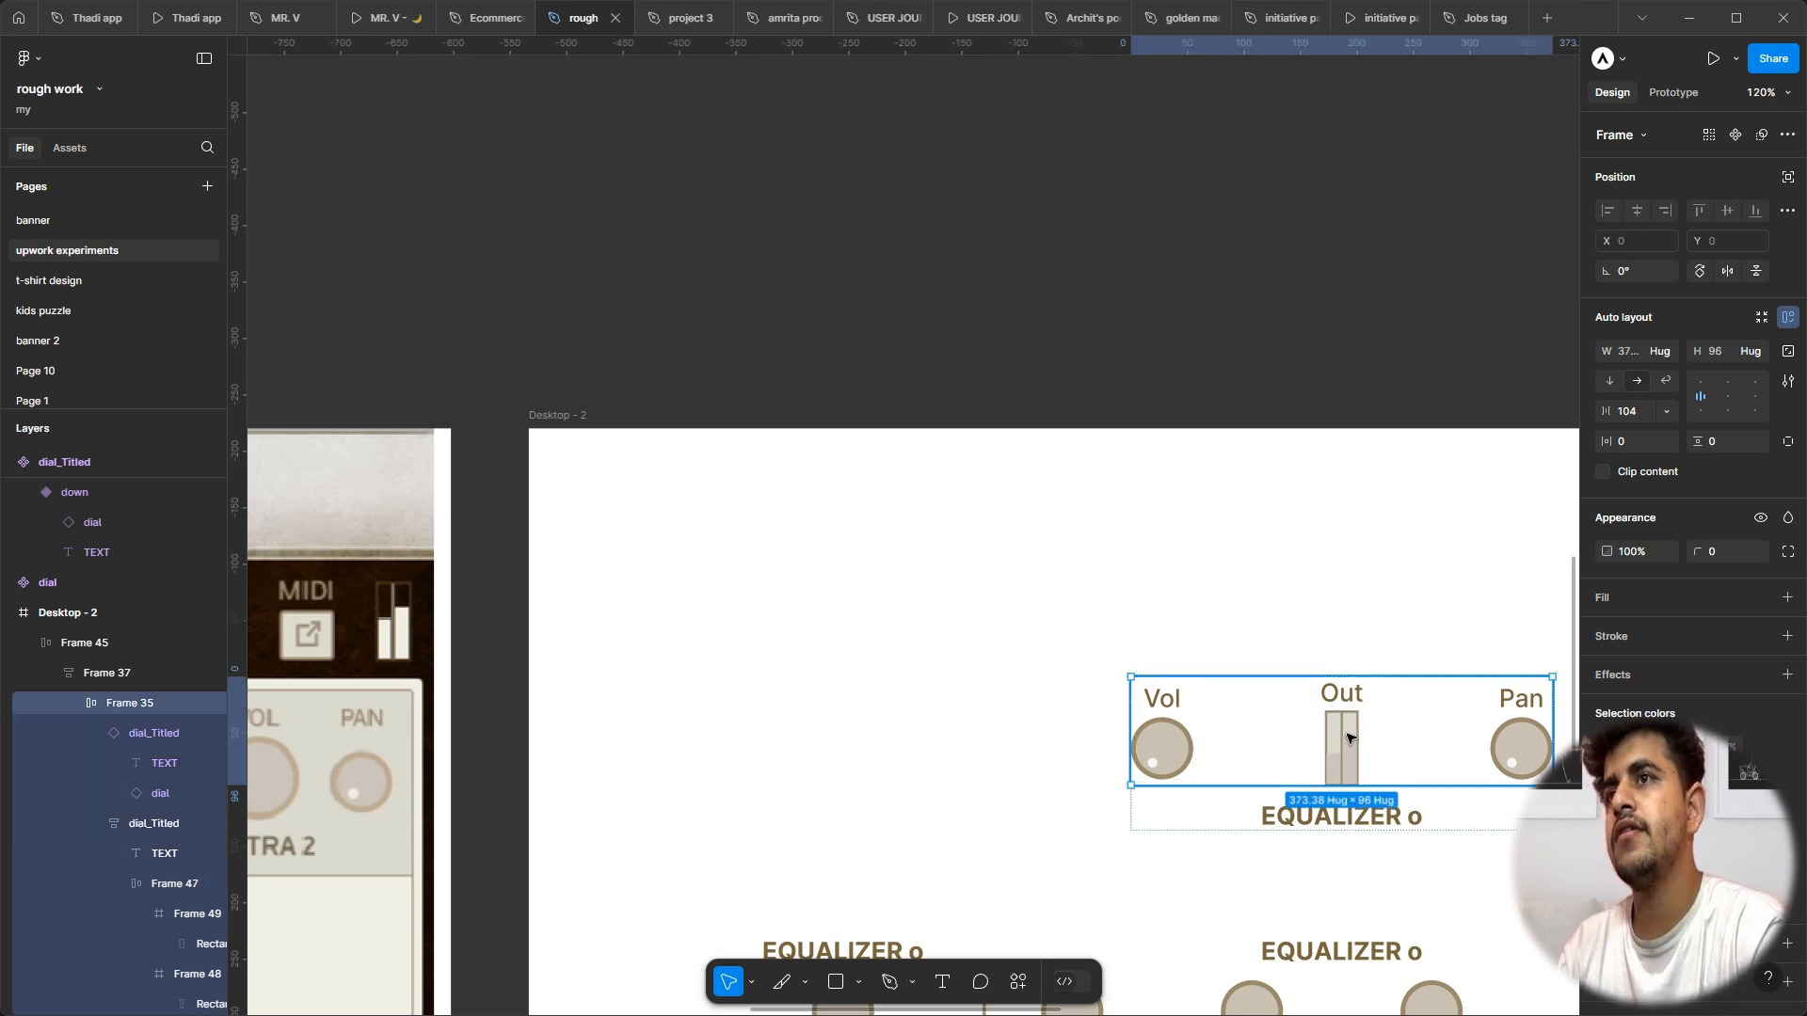
# Step: Move the Out control ahead of the Vol dial in the channel strip row and wrap it in its own auto layout frame
pyautogui.click(1348, 738)
pyautogui.press('Left')
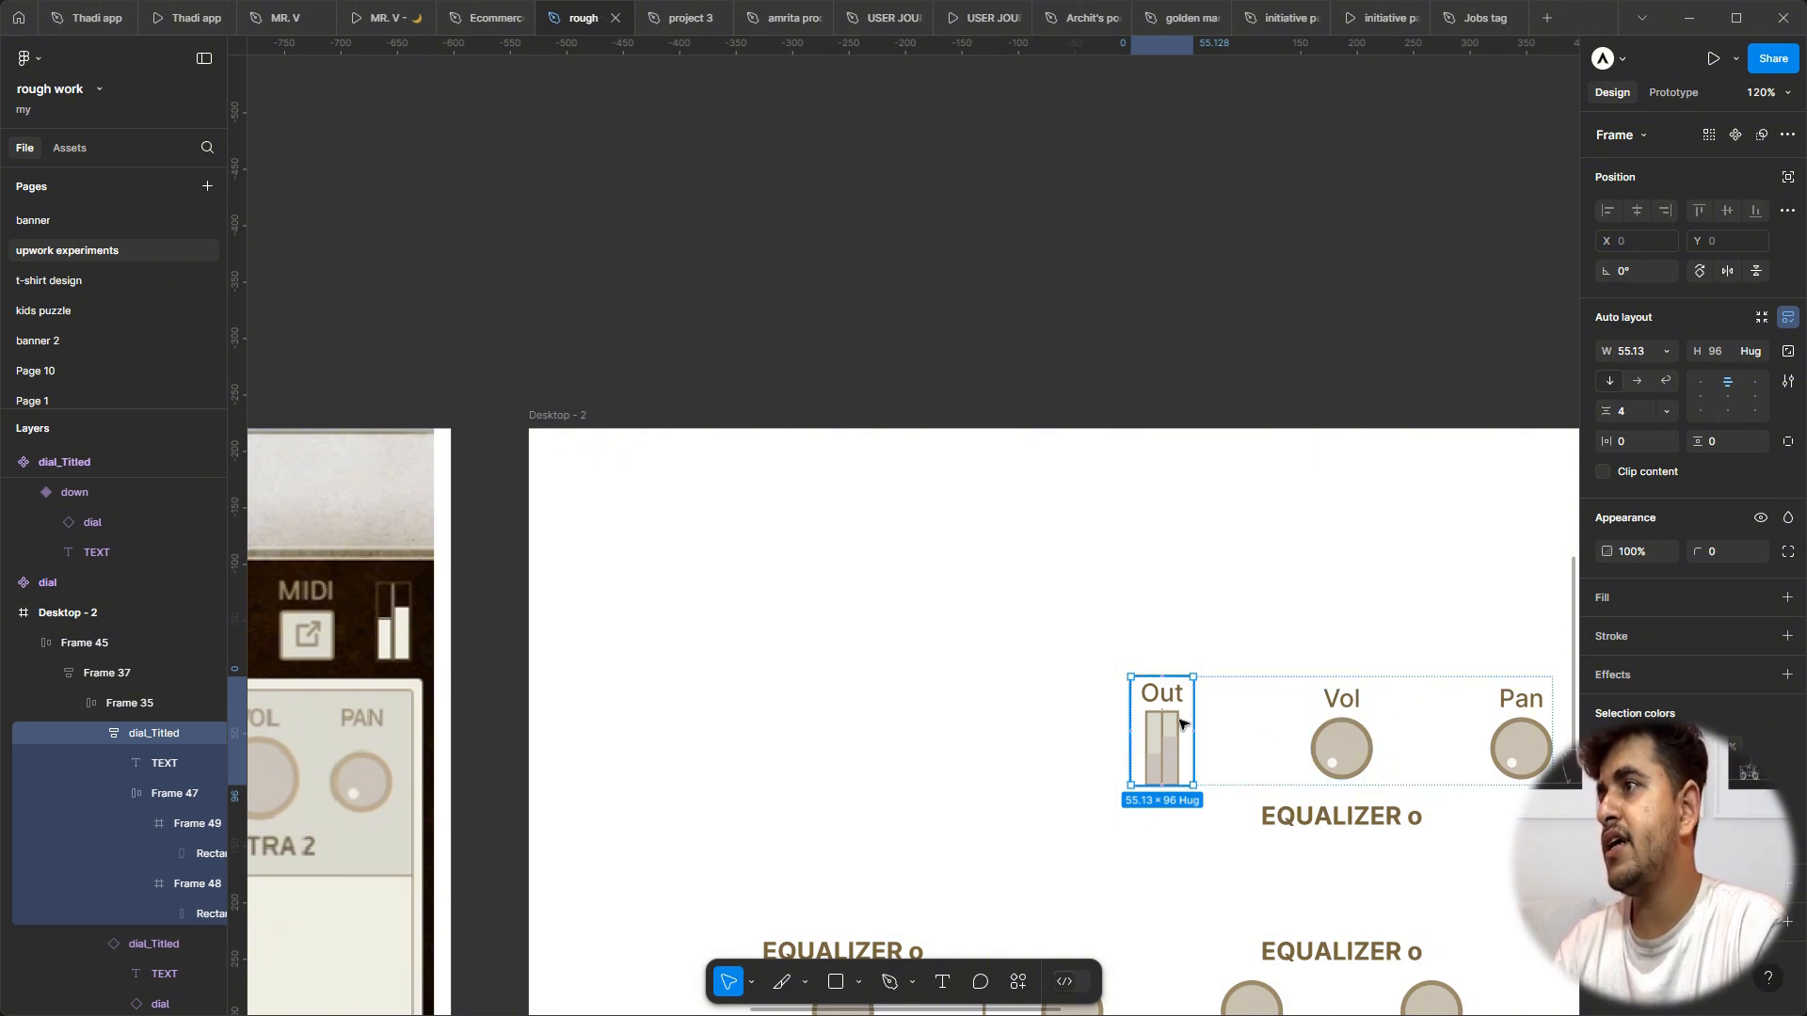
pyautogui.hotkey('shift', 'a')
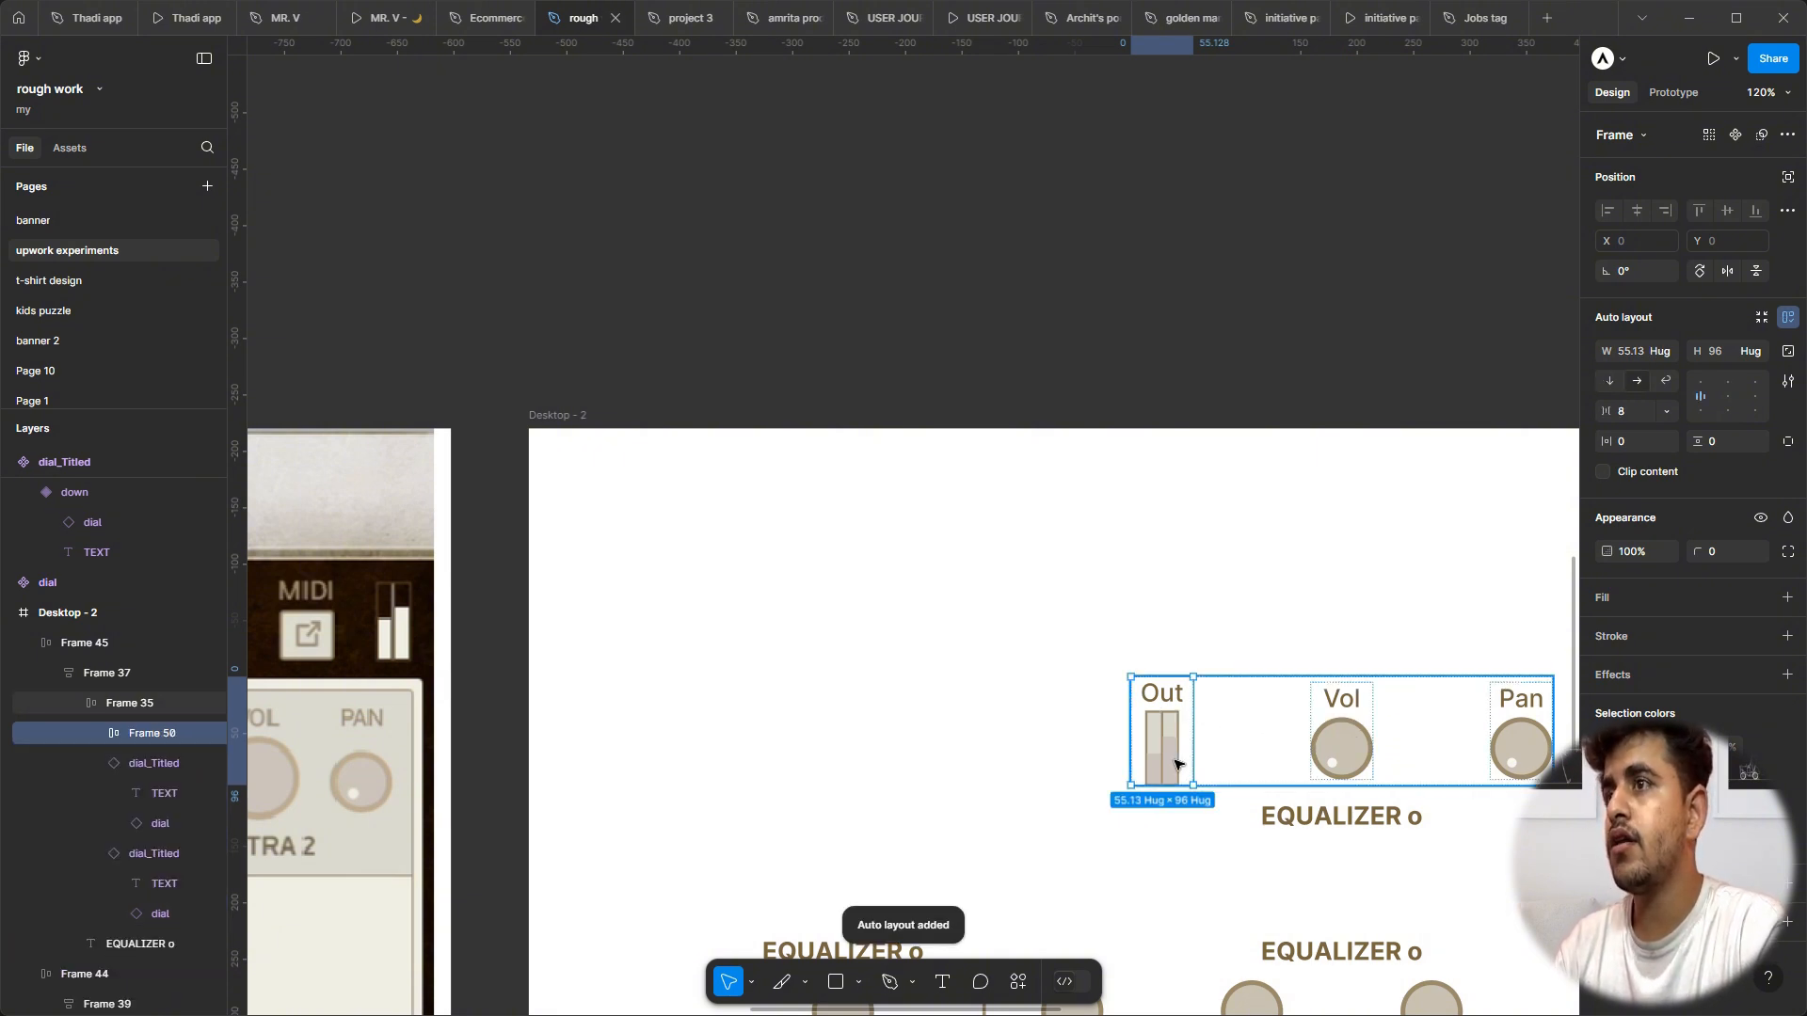
pyautogui.scroll(-3, 1167, 762)
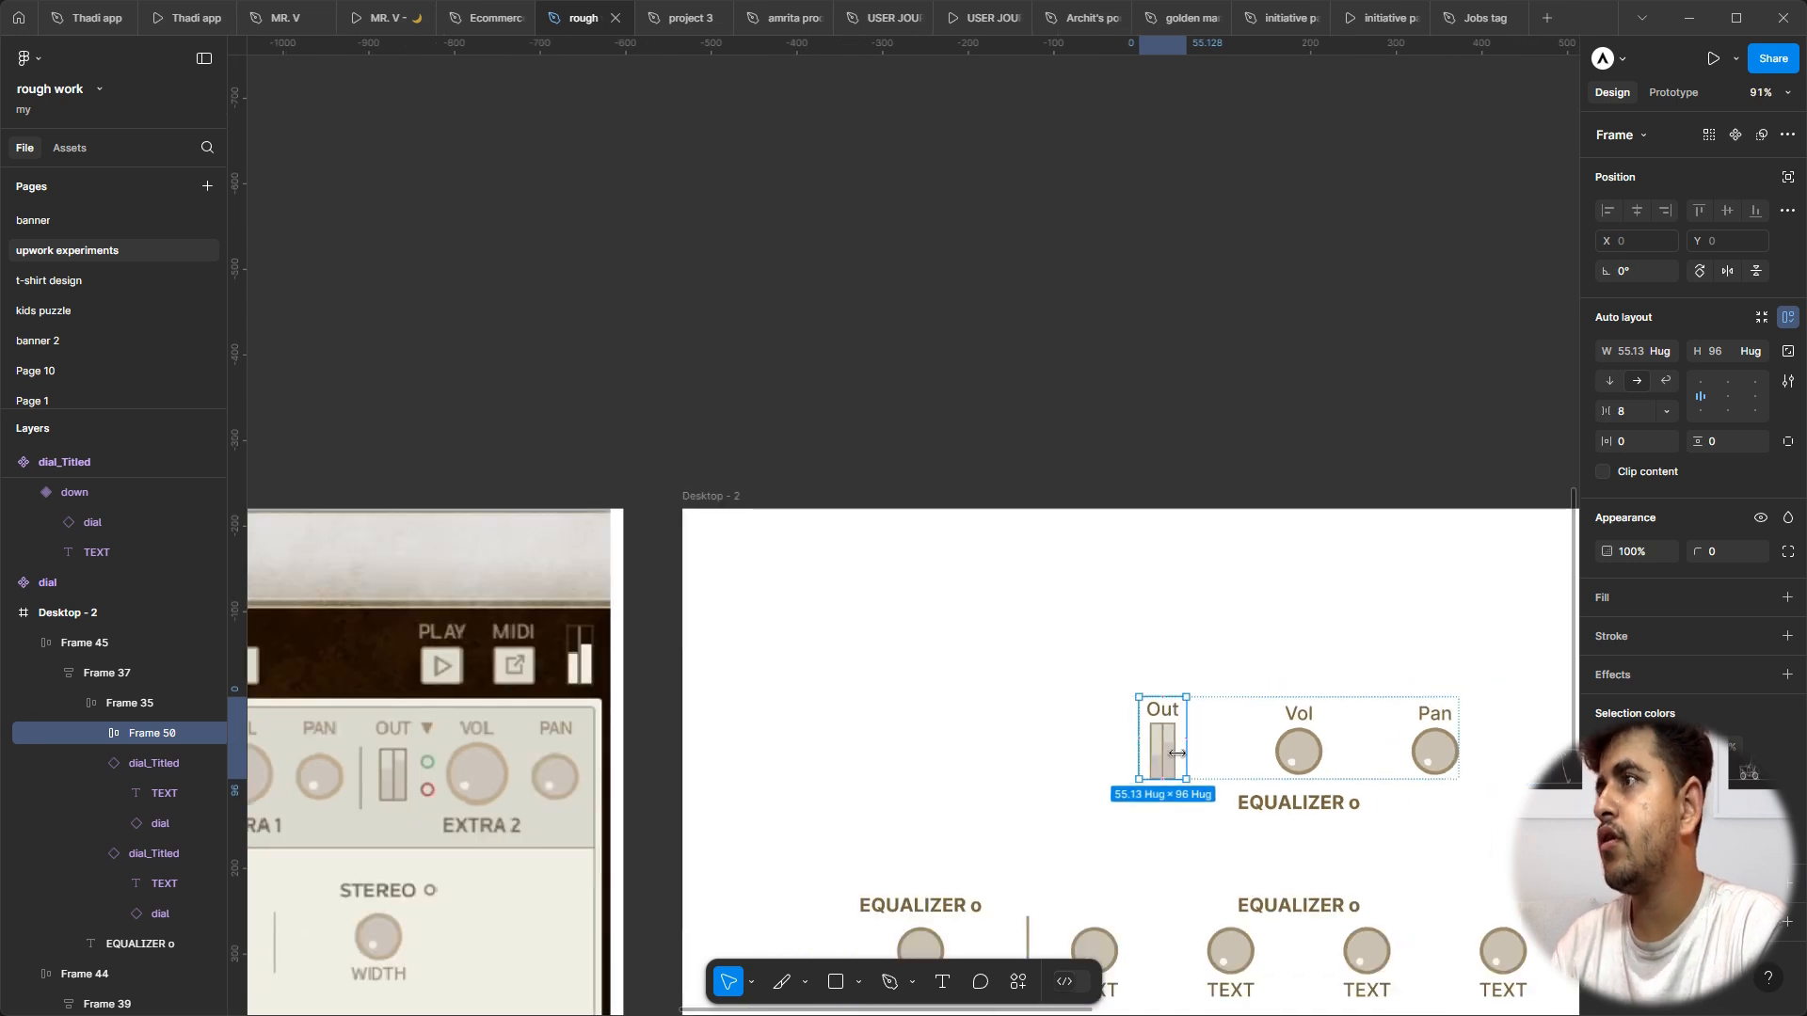
# Step: Draw a triangle about 25 × 25 near the upper-left corner of the Desktop - 2 frame, flip it vertically and nudge it up
pyautogui.hscroll(-5, 1007, 716)
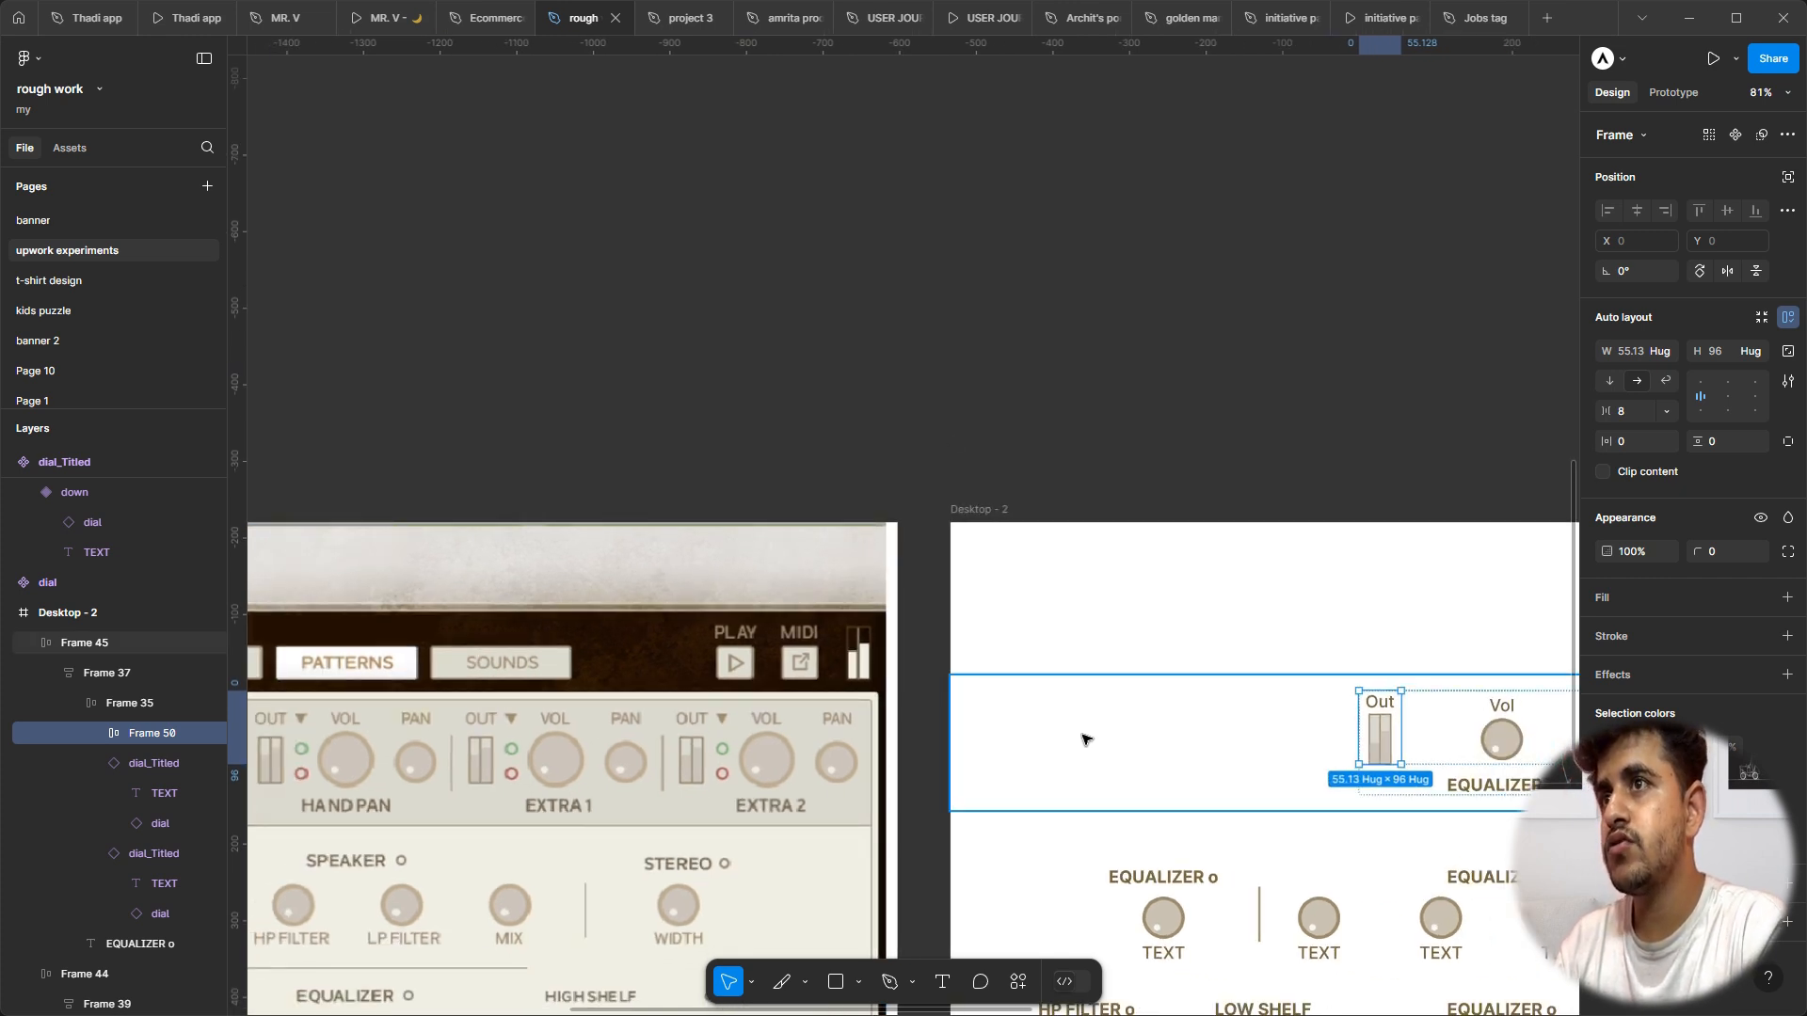
pyautogui.scroll(3, 1081, 738)
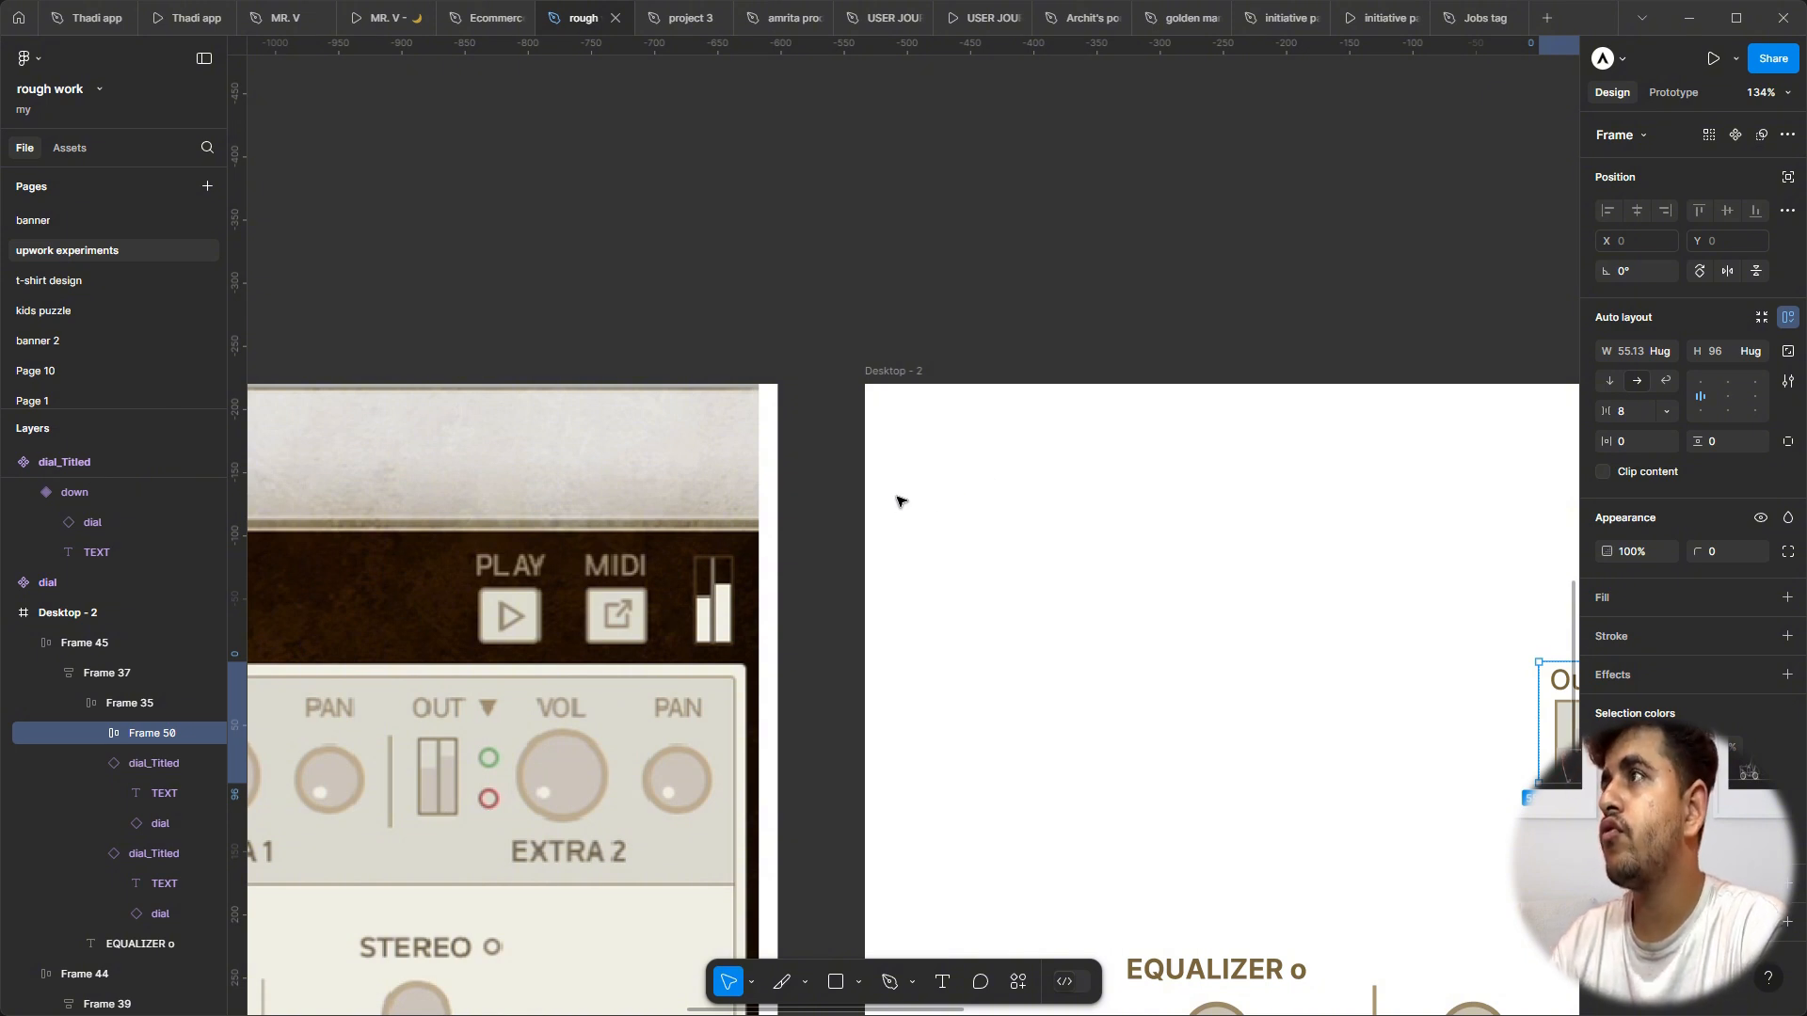
pyautogui.click(859, 982)
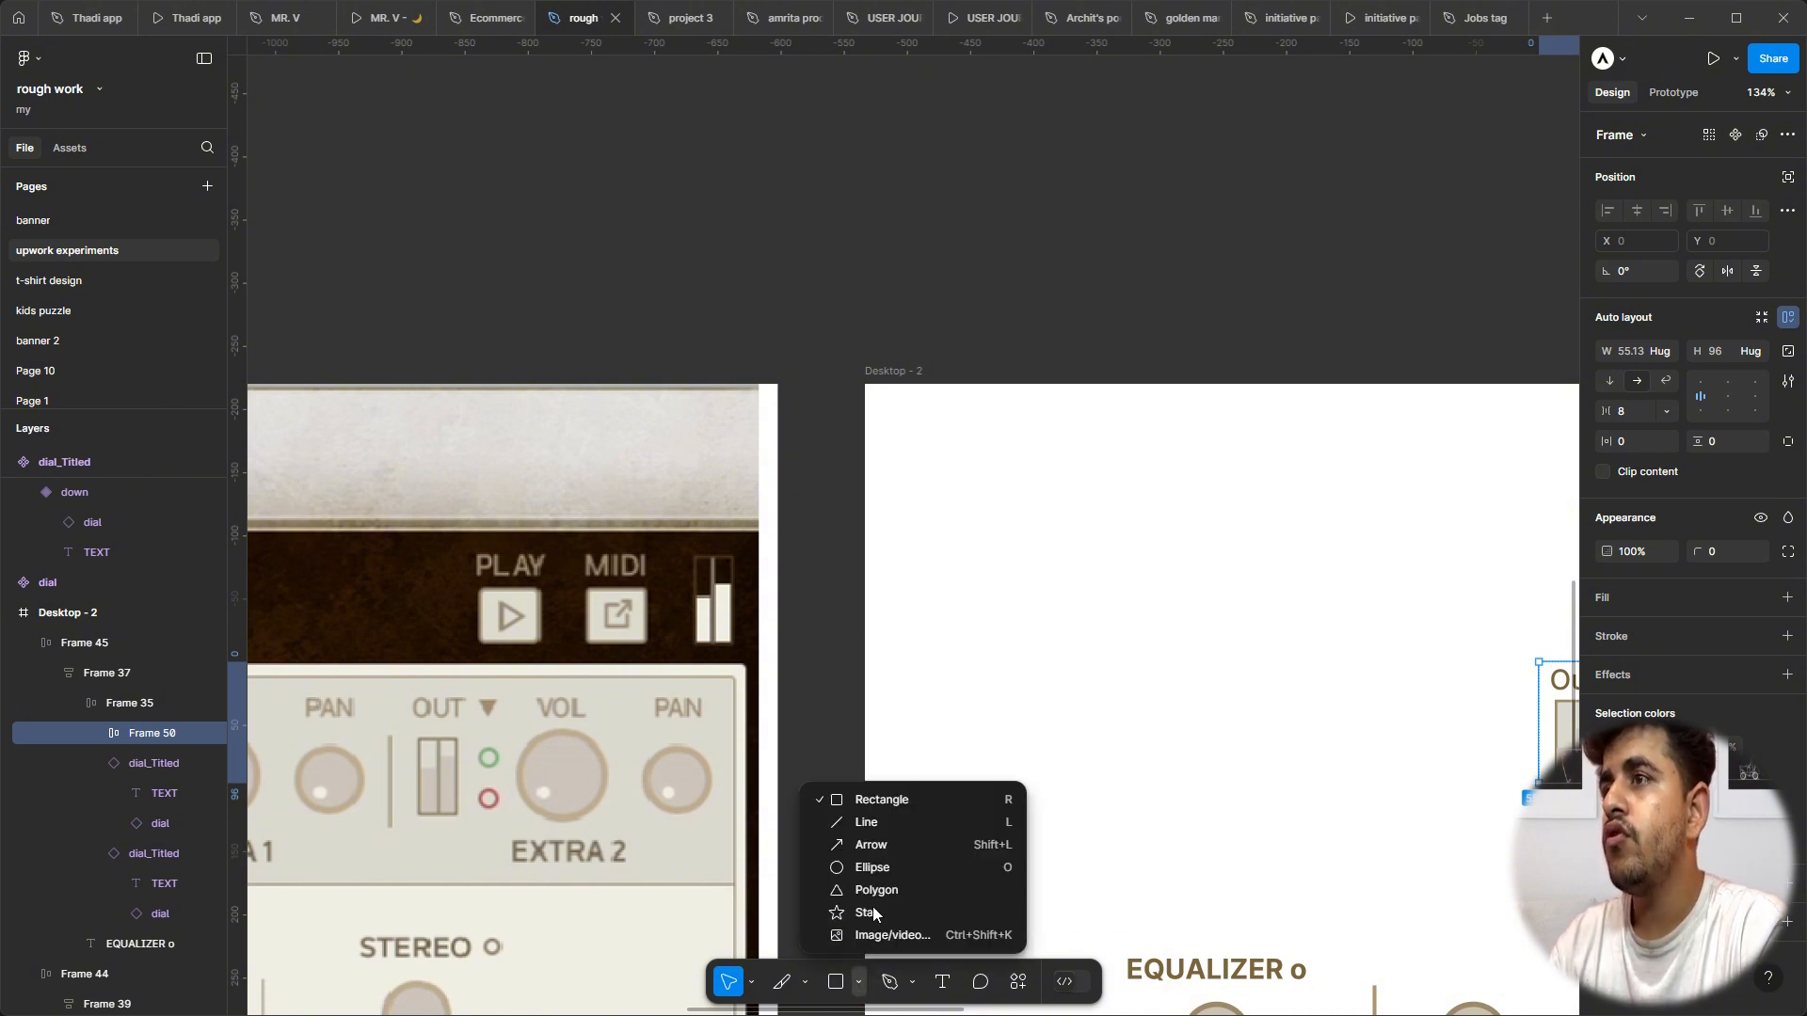
pyautogui.click(871, 888)
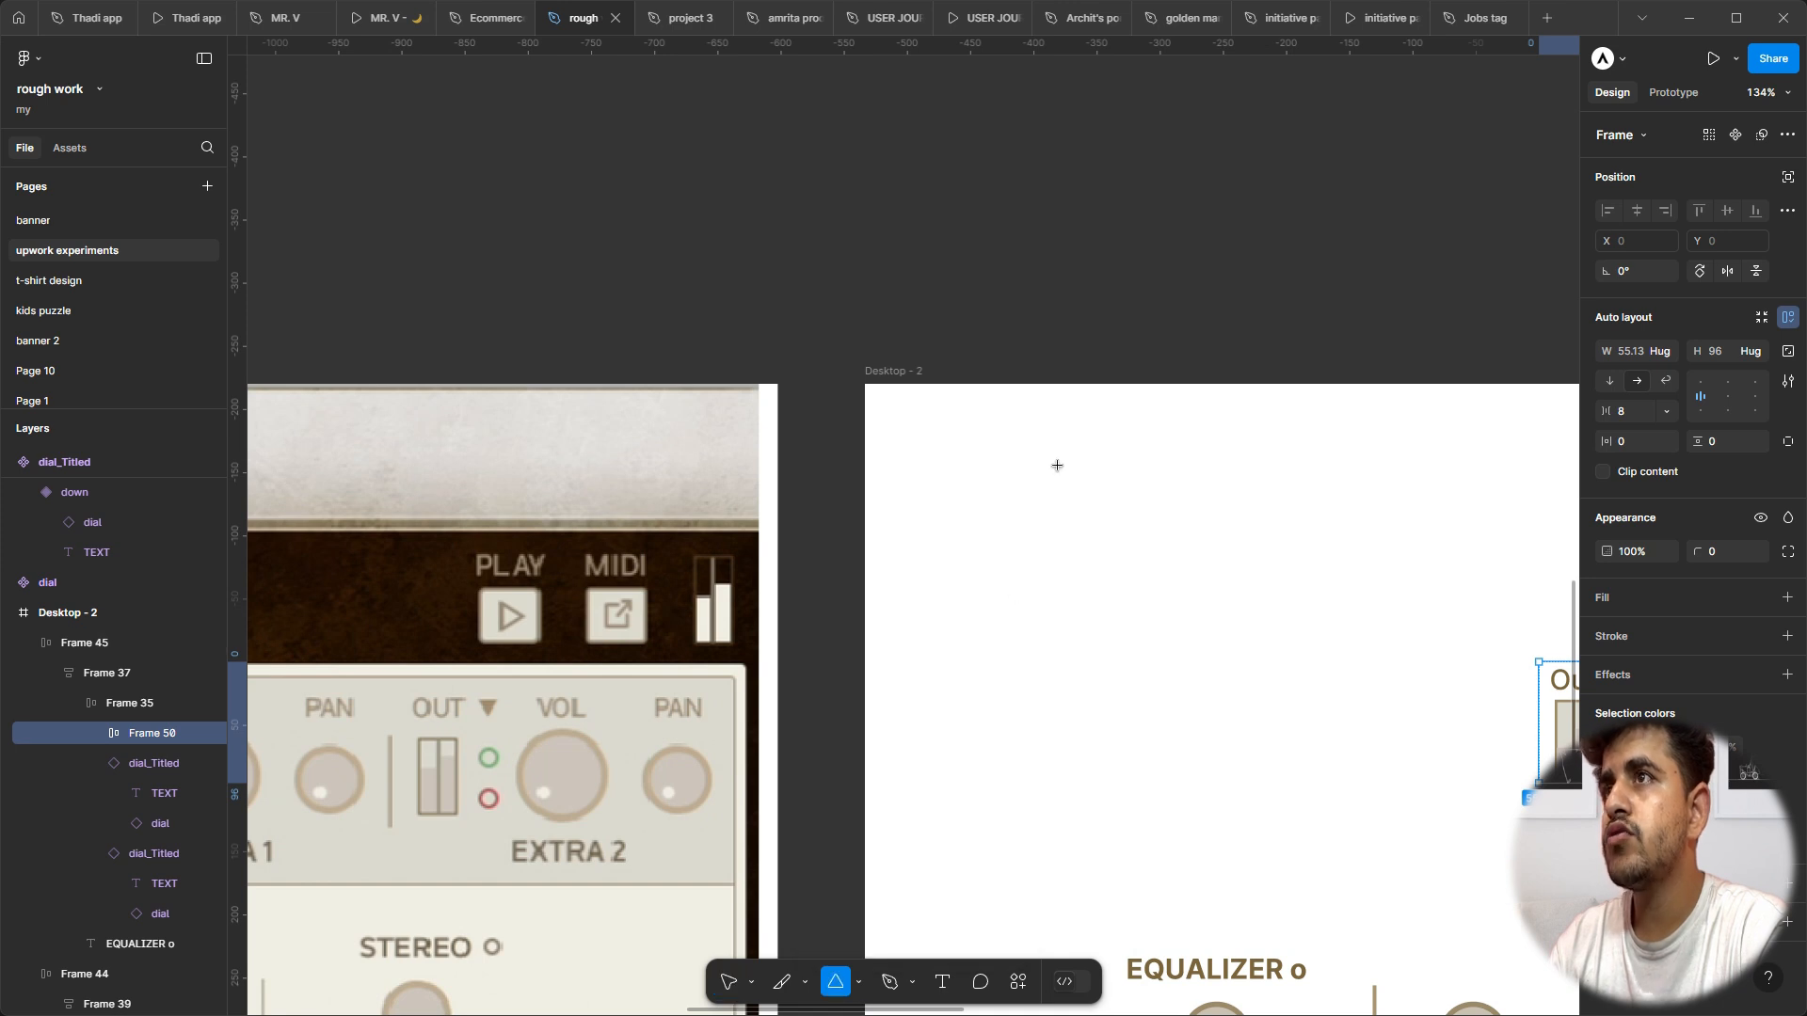
pyautogui.moveTo(1073, 487); pyautogui.dragTo(1087, 496)
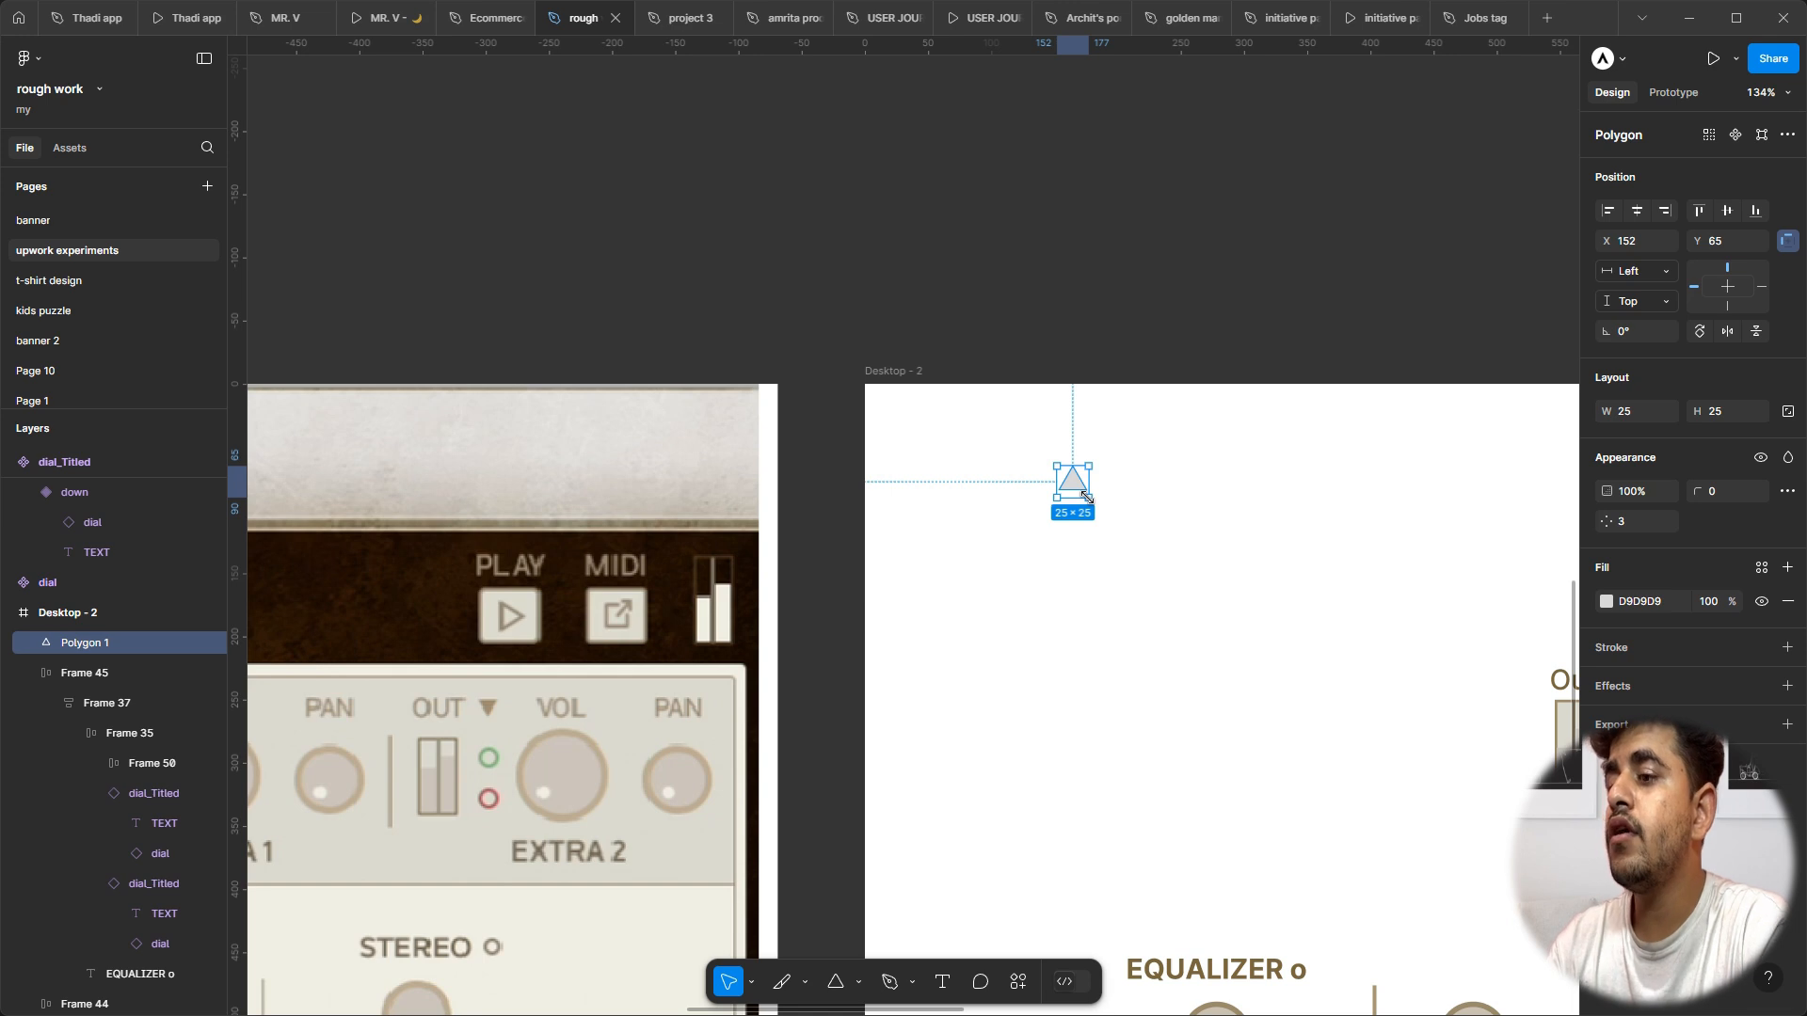
pyautogui.hotkey('shift', 'v')
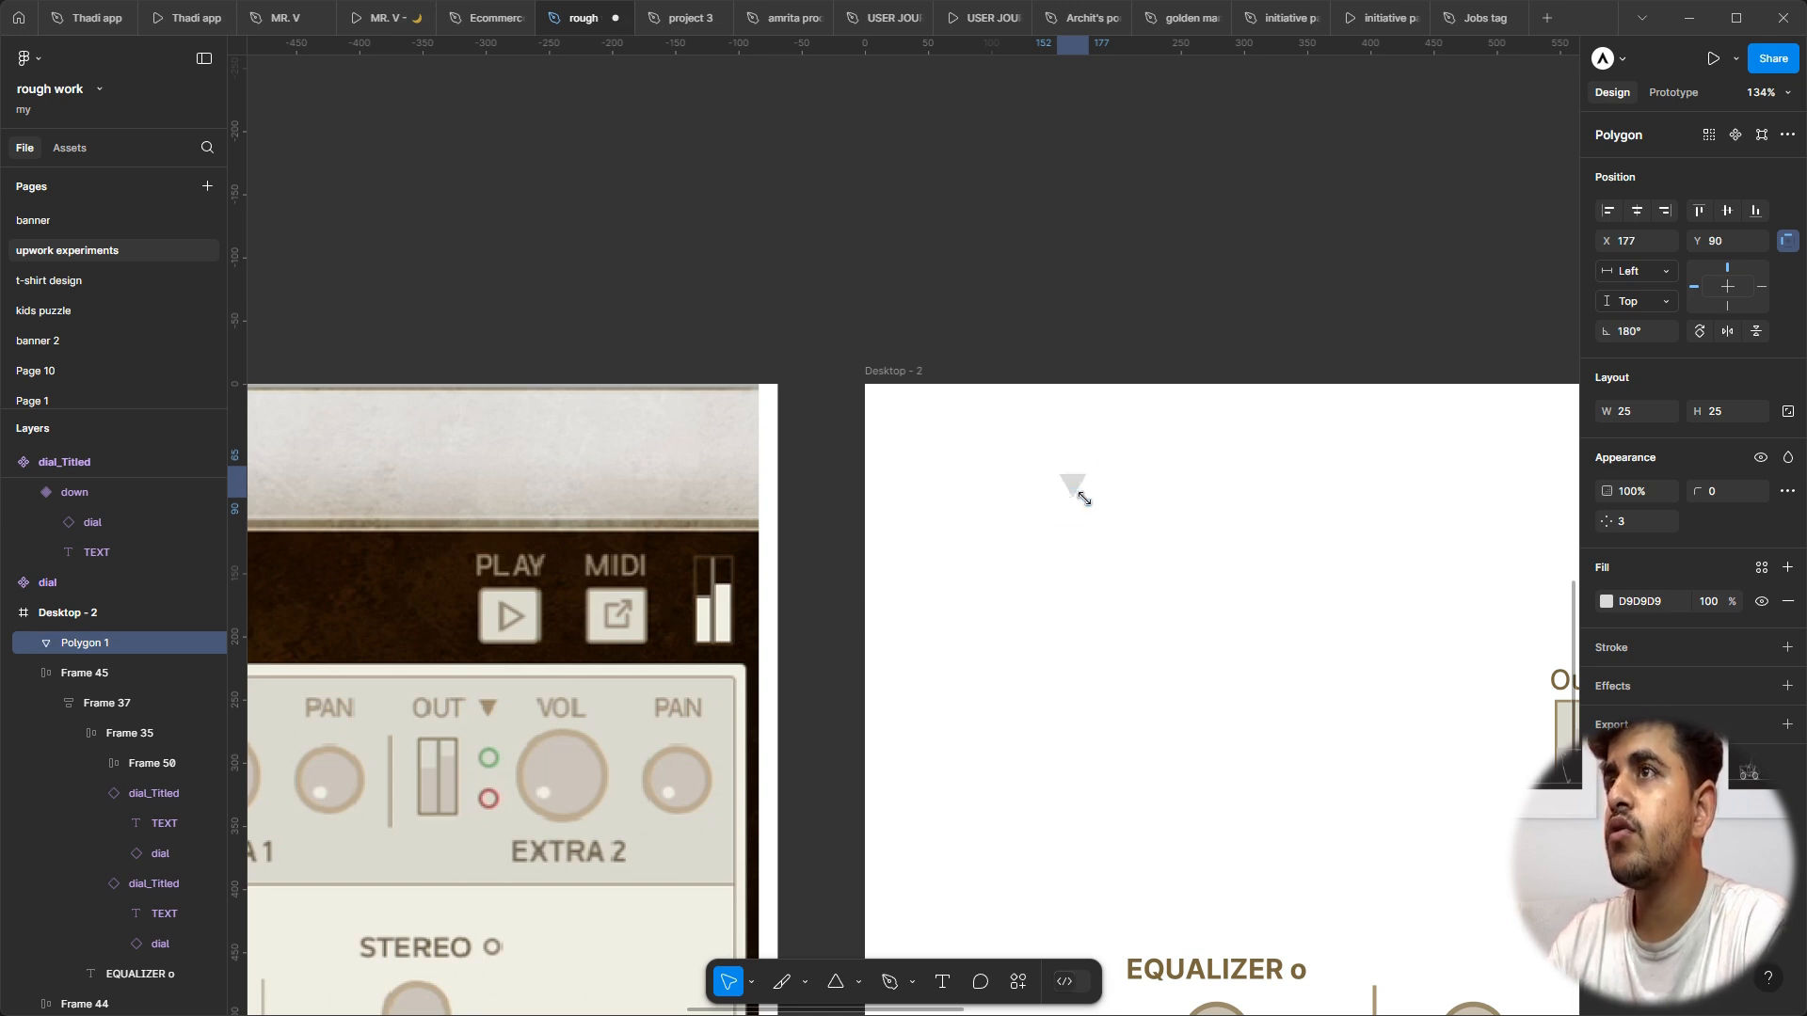
pyautogui.click(1109, 489)
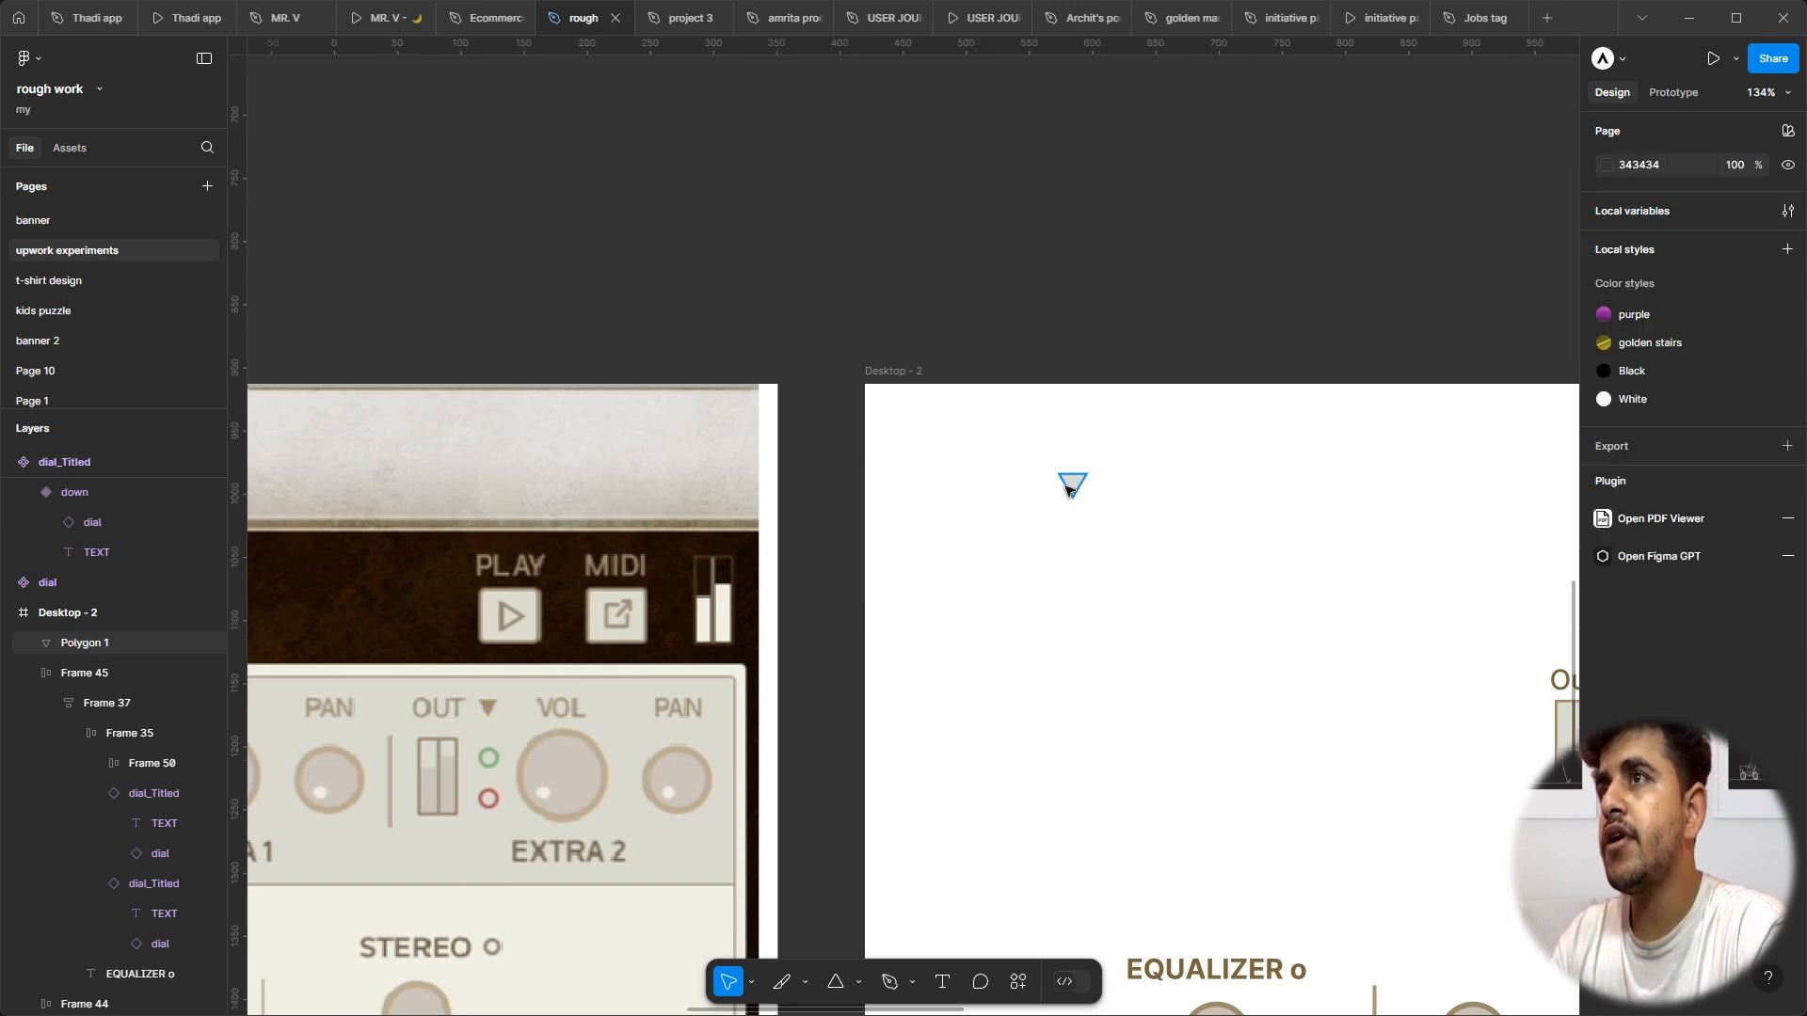
pyautogui.click(1076, 490)
pyautogui.moveTo(1076, 490); pyautogui.dragTo(1085, 477)
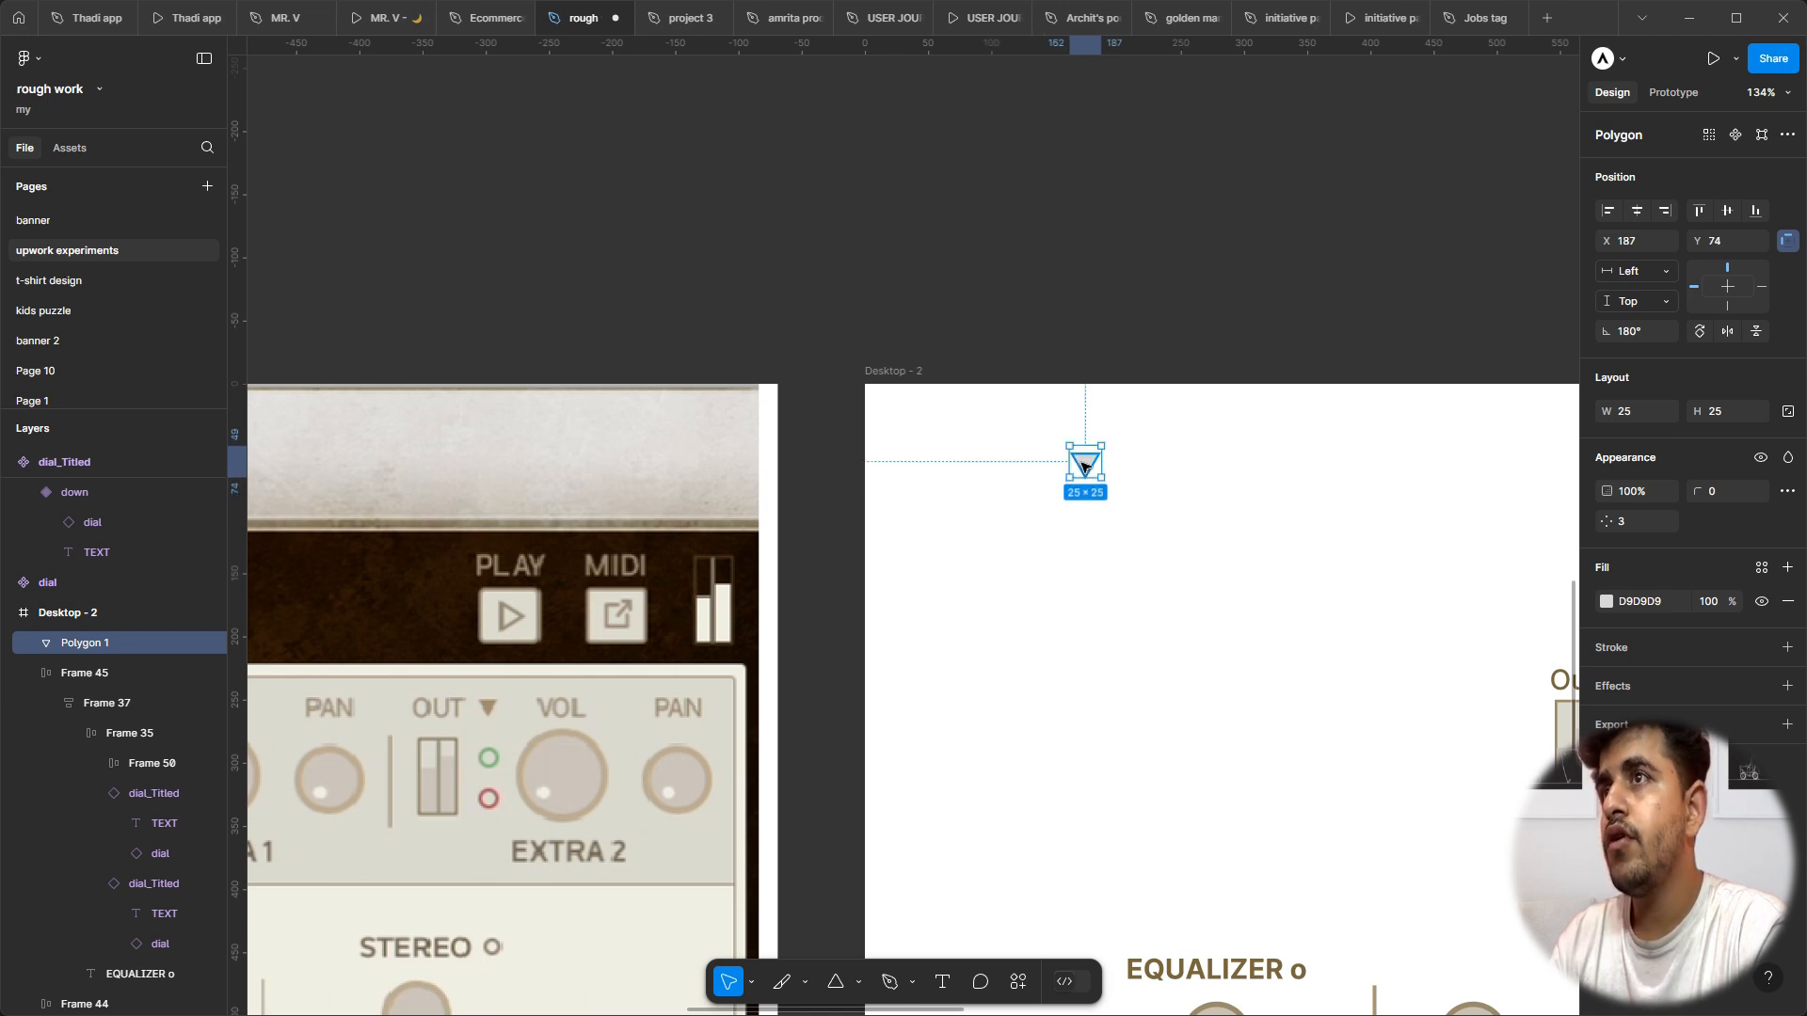
# Step: Draw a circle about 20 × 20 just below the triangle and swap its fill for a stroke
pyautogui.scroll(2, 1085, 477)
pyautogui.press('o')
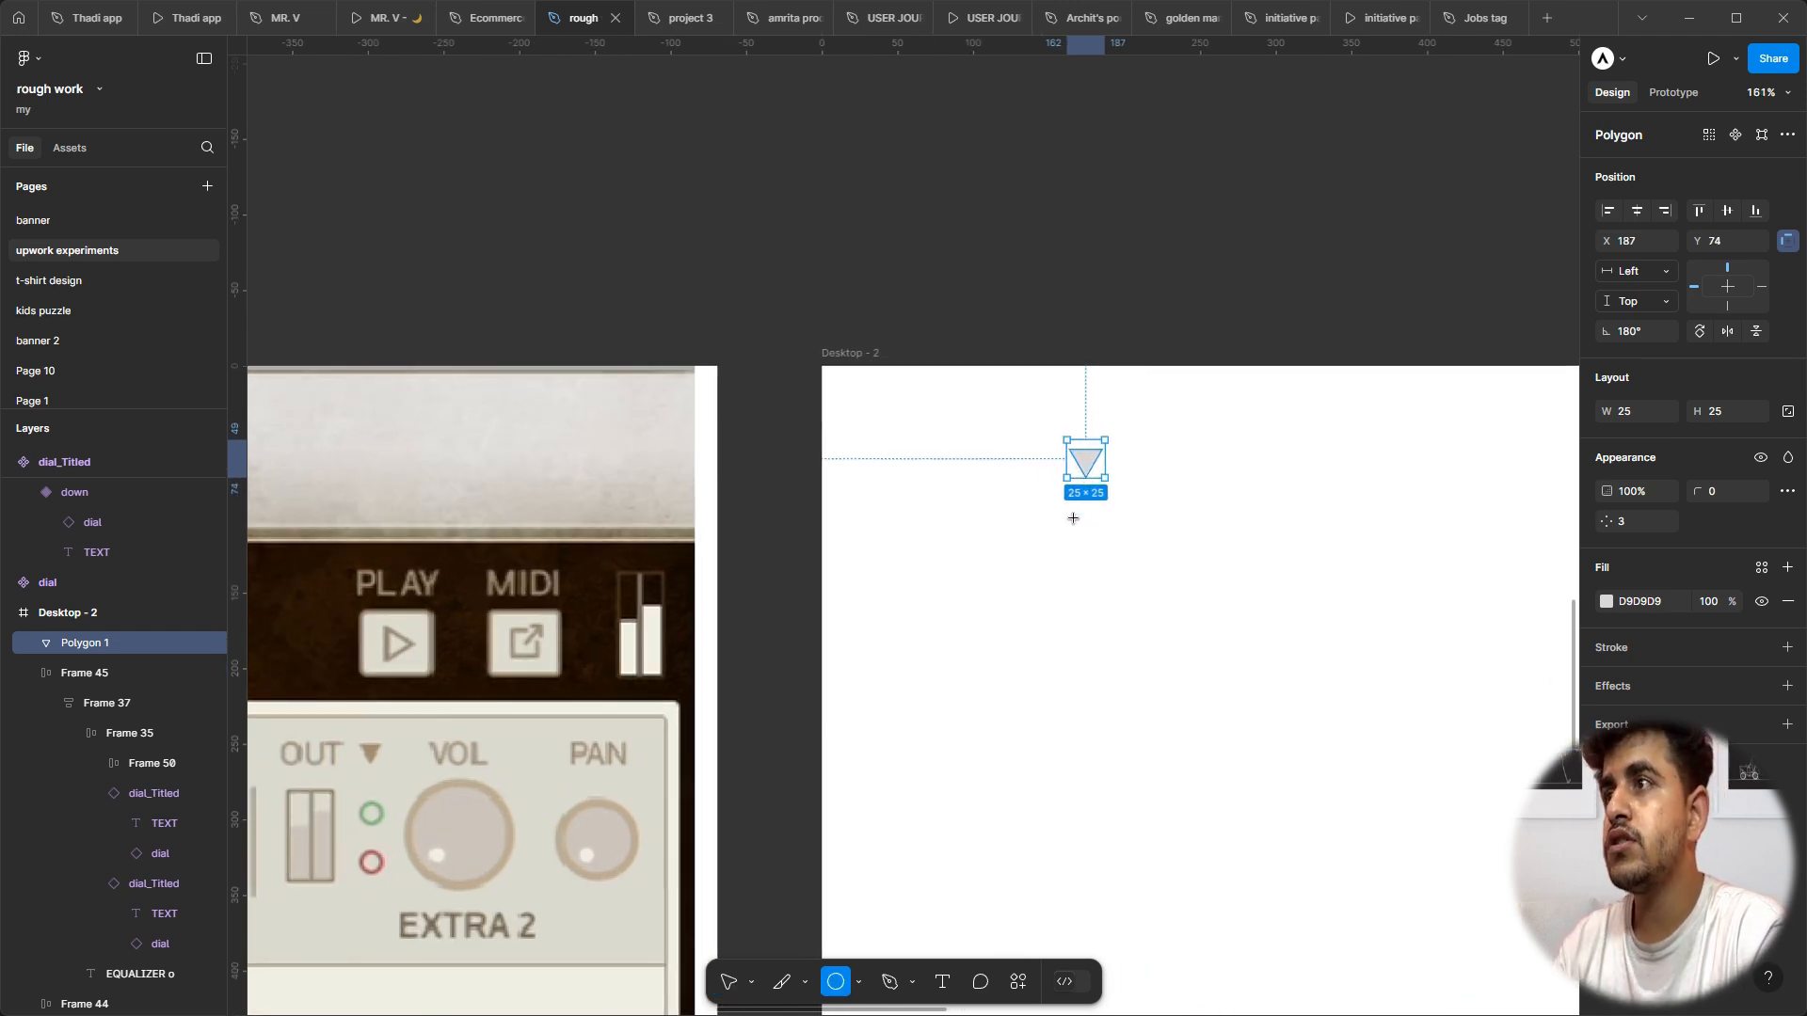
pyautogui.moveTo(1074, 519); pyautogui.dragTo(1102, 541)
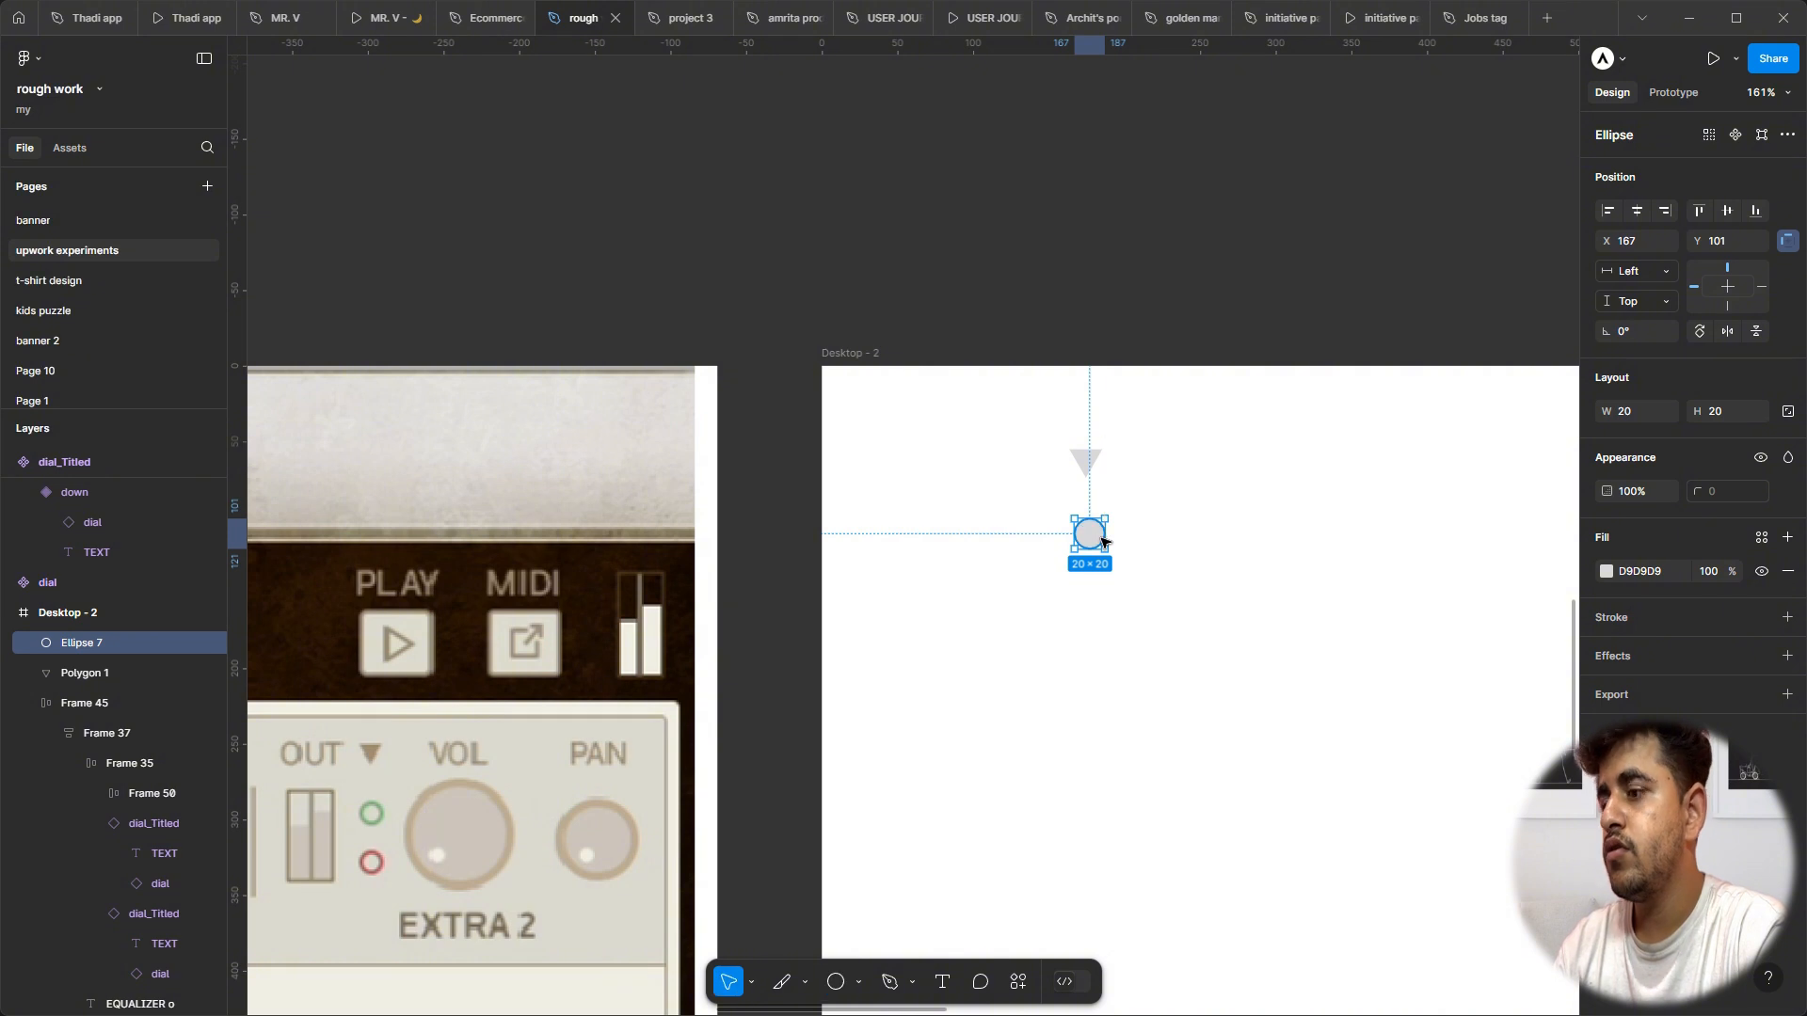
pyautogui.hotkey('shift', 'x')
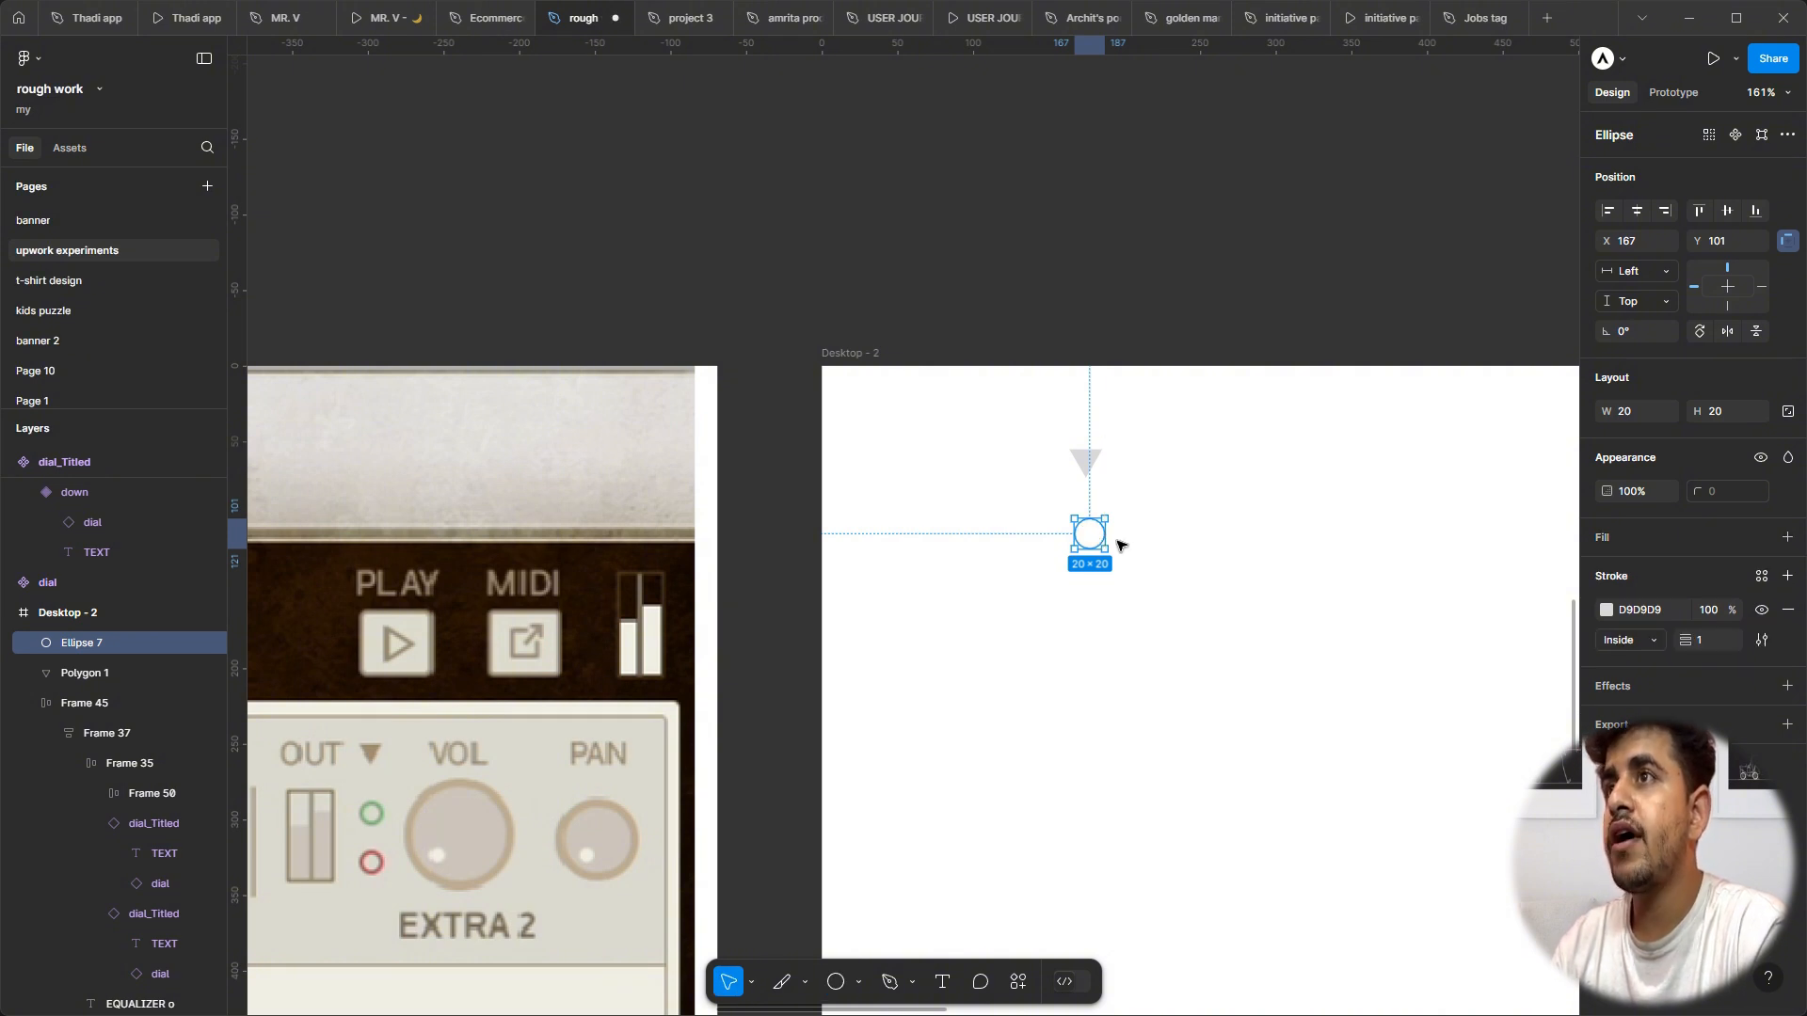
# Step: Set the circle's stroke to Center alignment with a weight of 3
pyautogui.click(1639, 639)
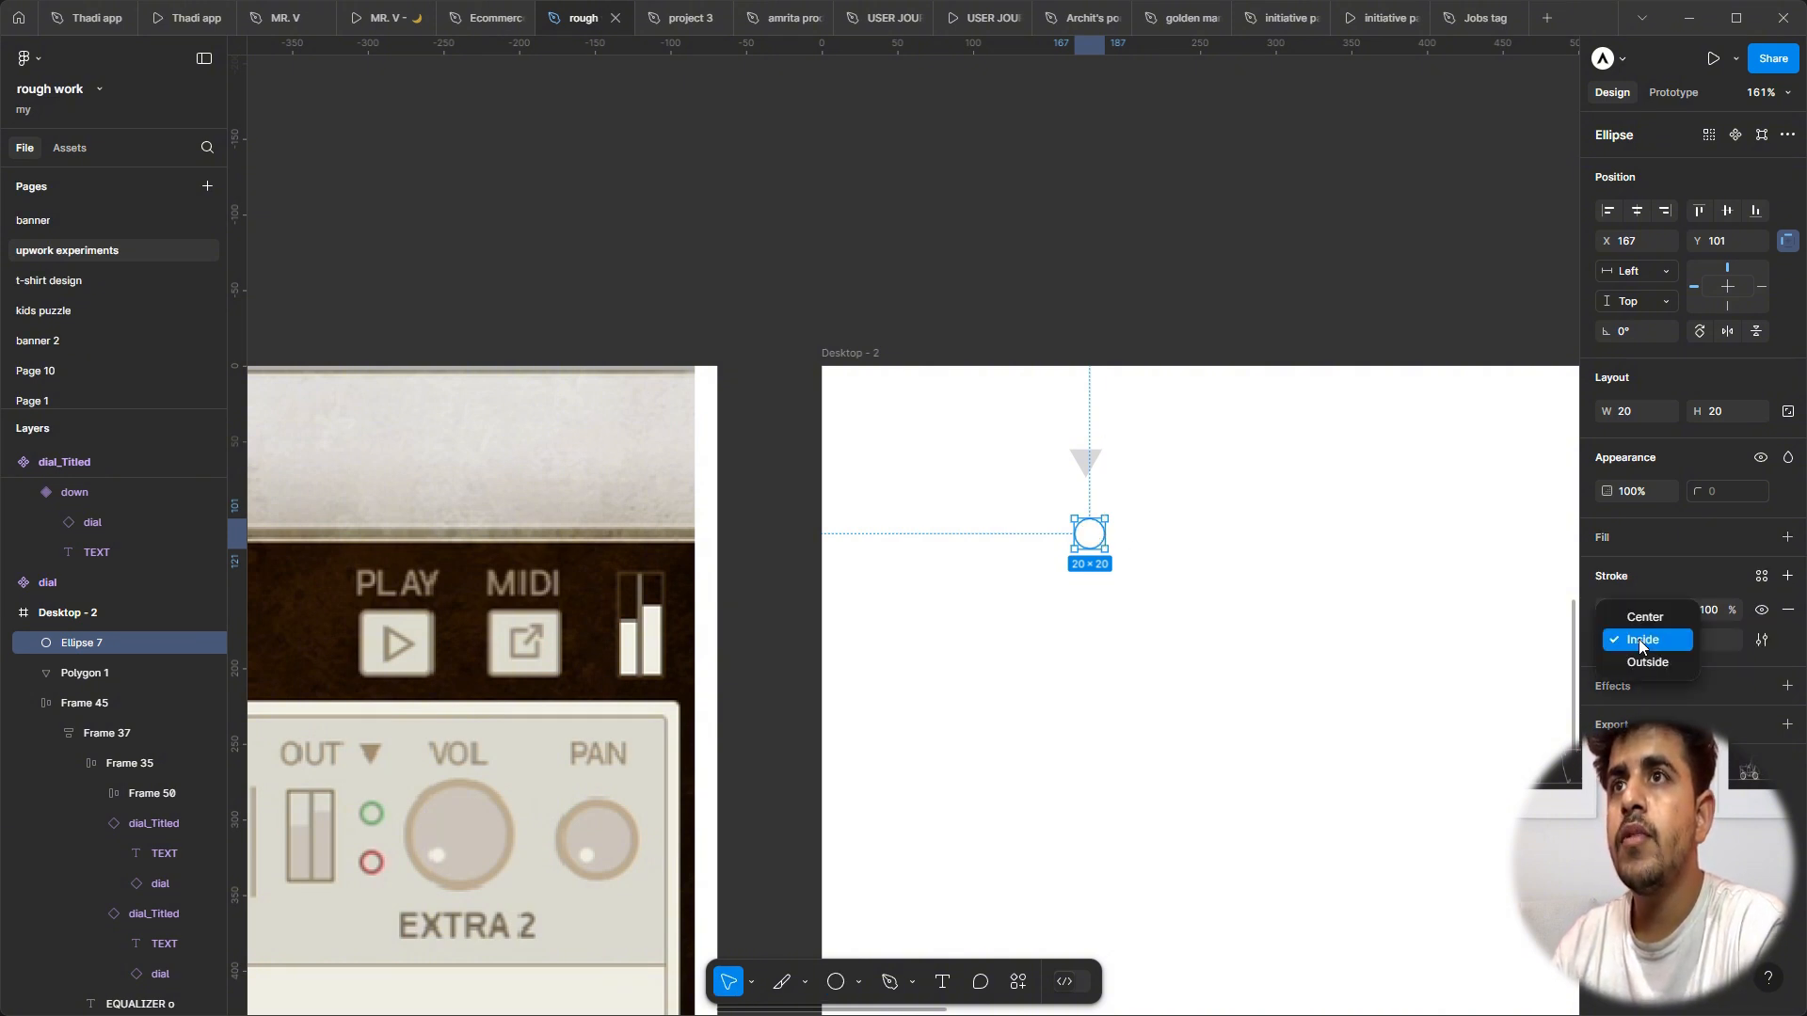
pyautogui.click(1649, 618)
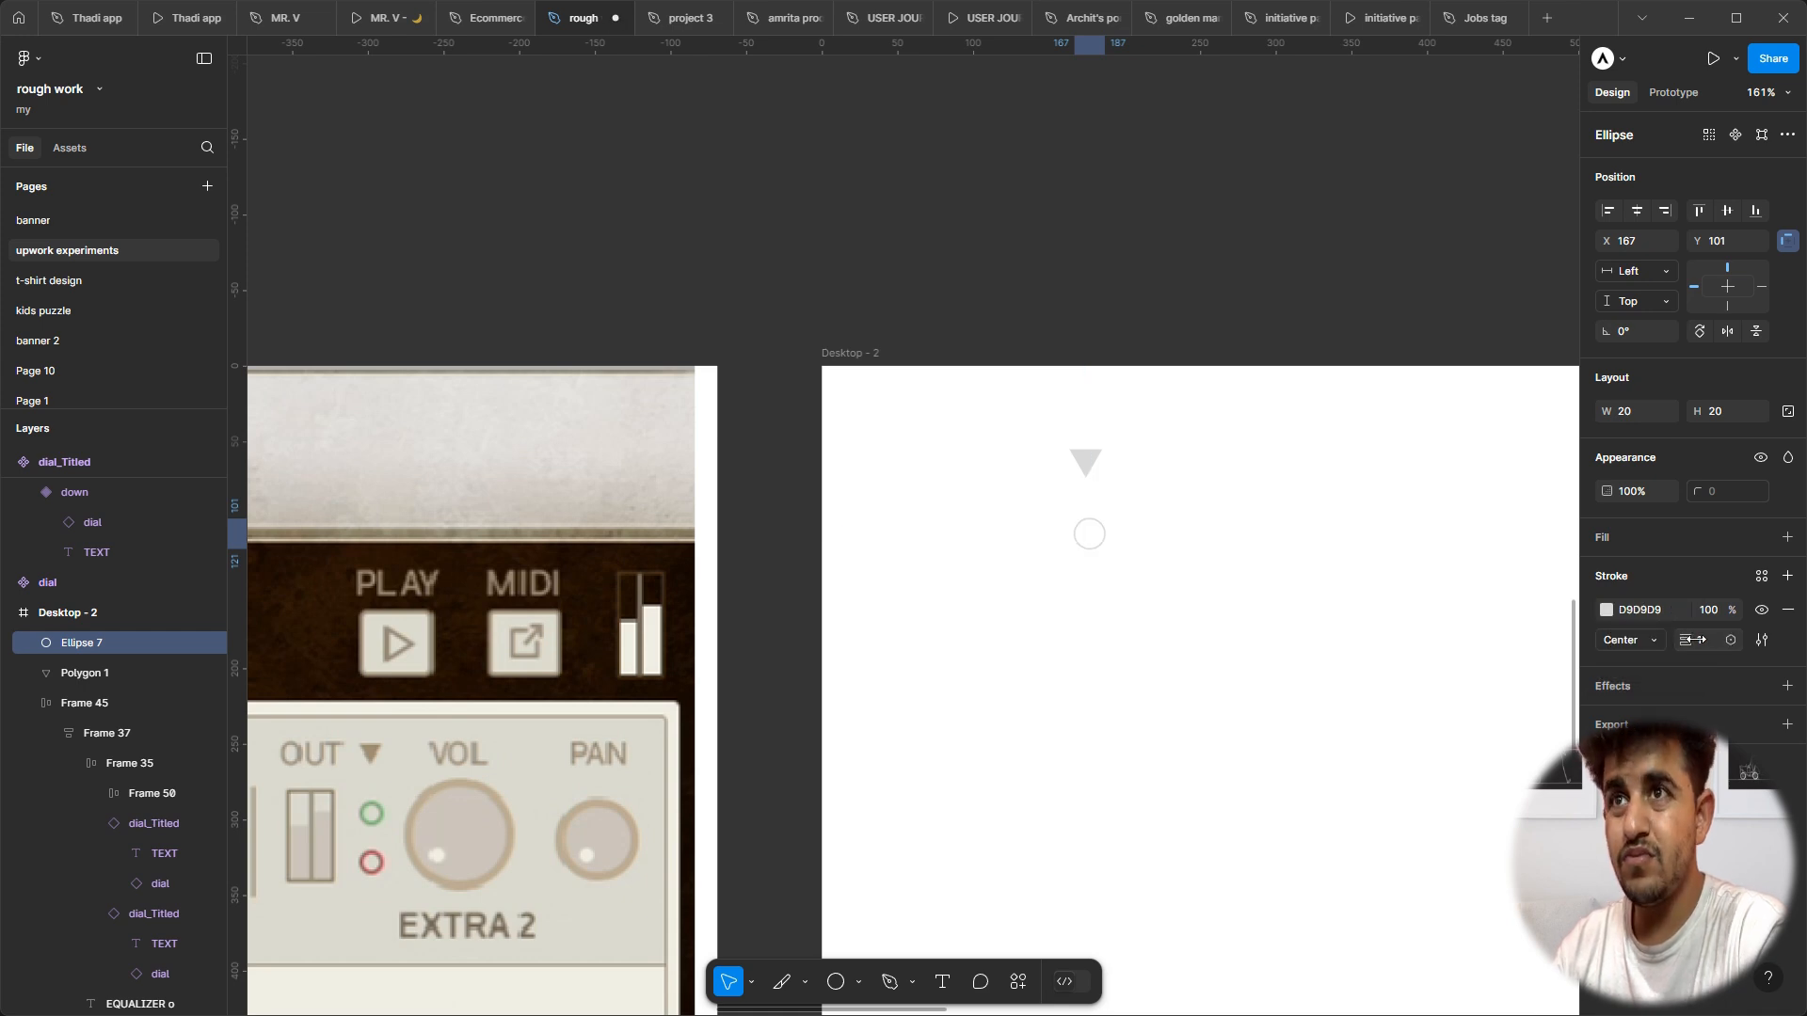
pyautogui.write('3')
pyautogui.press('Return')
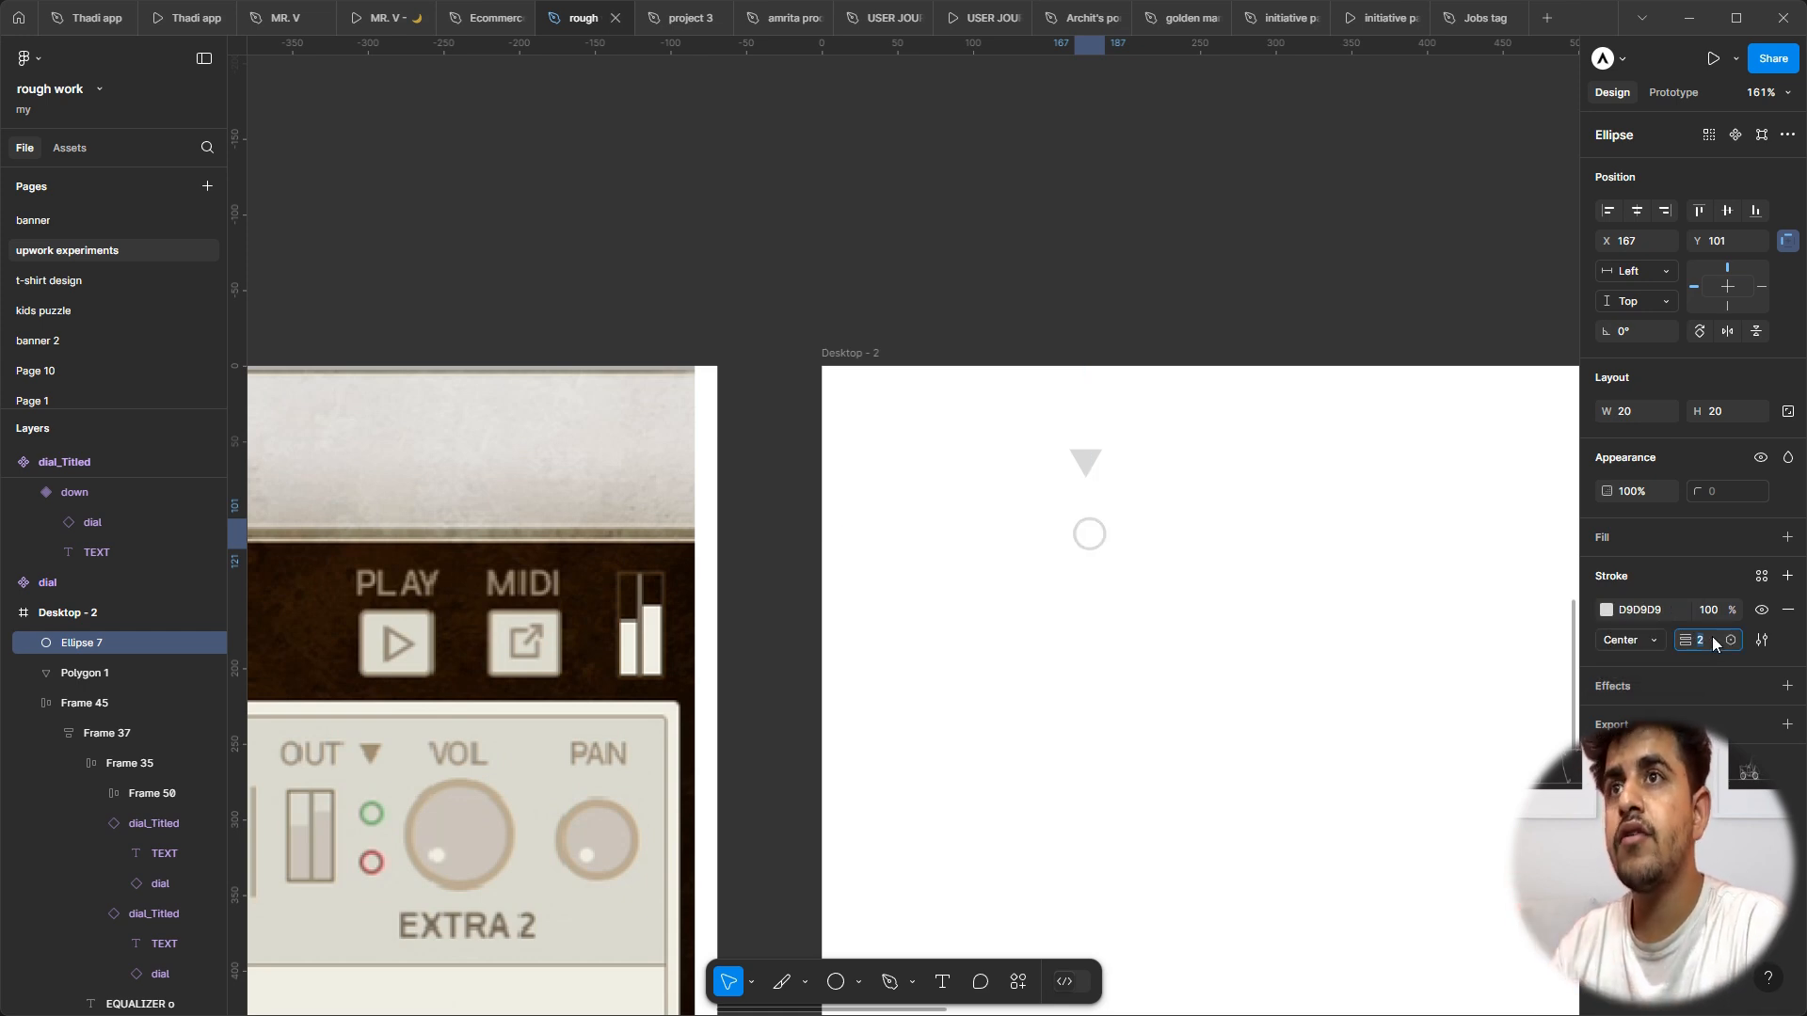
# Step: Colour the circle's stroke with the green sampled from the green ring beside the EXTRA 2 dial in the reference image
pyautogui.hscroll(-2, 1017, 568)
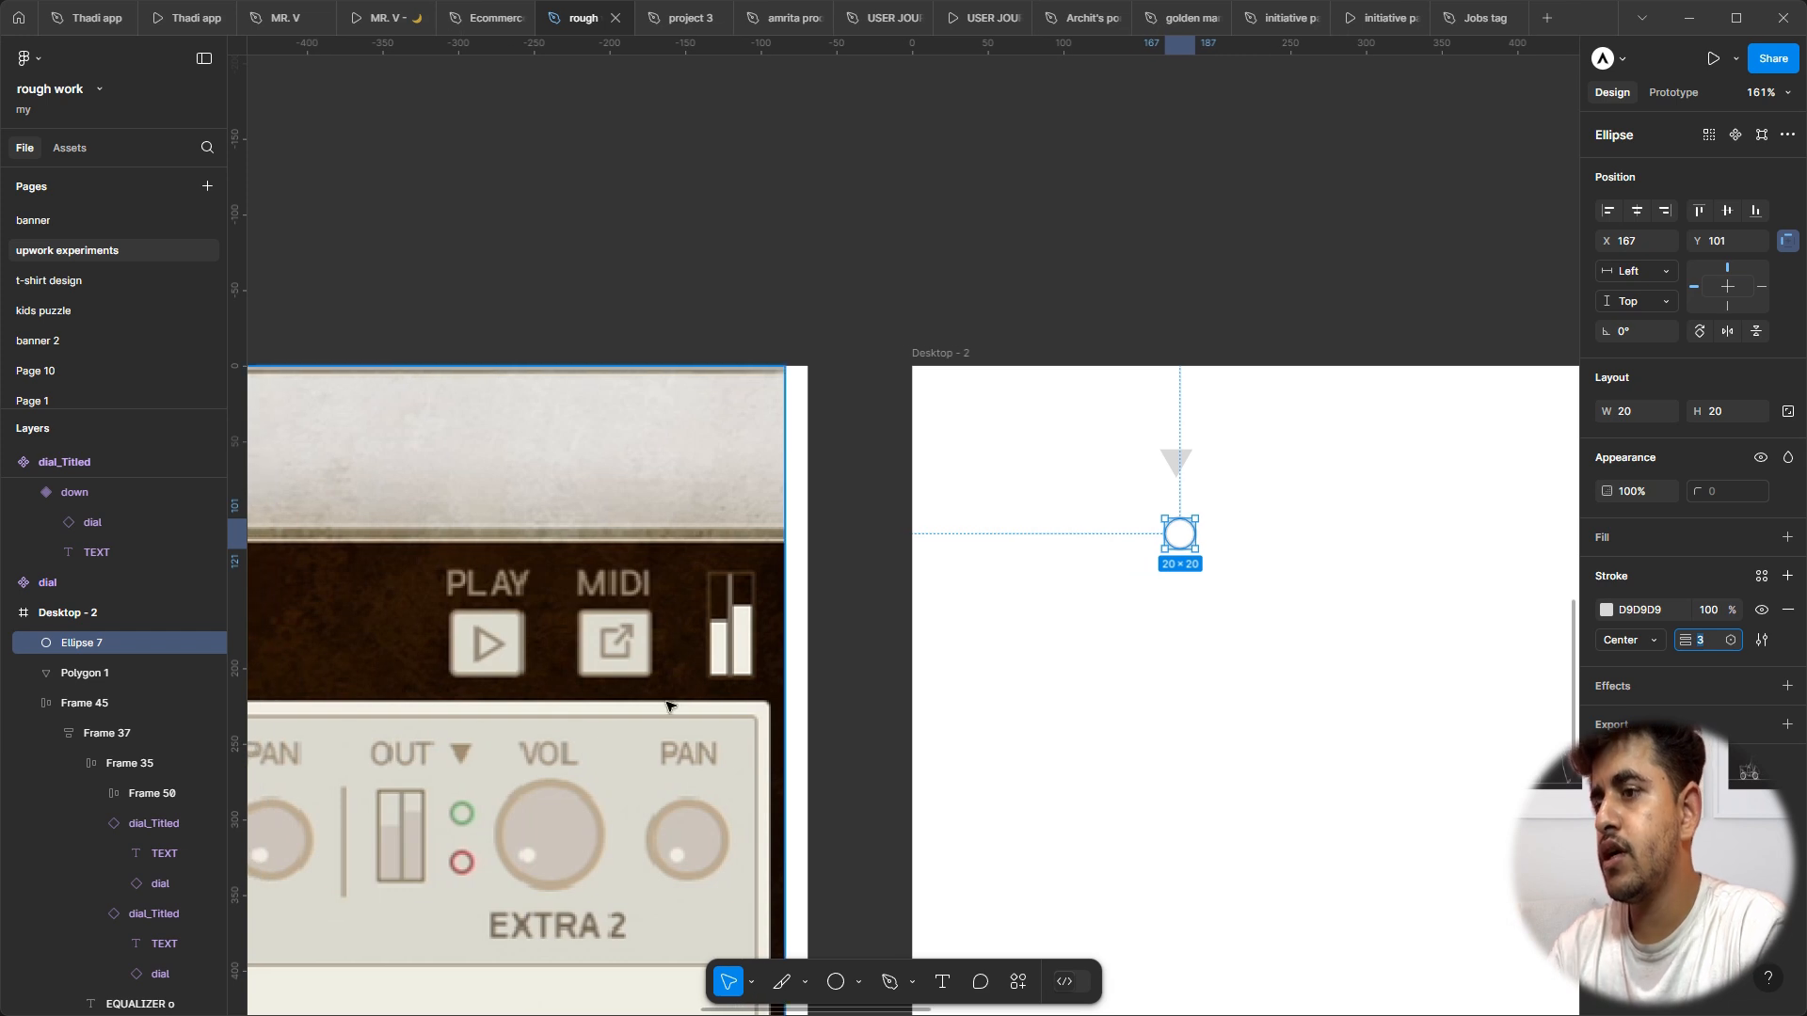
pyautogui.scroll(5, 505, 788)
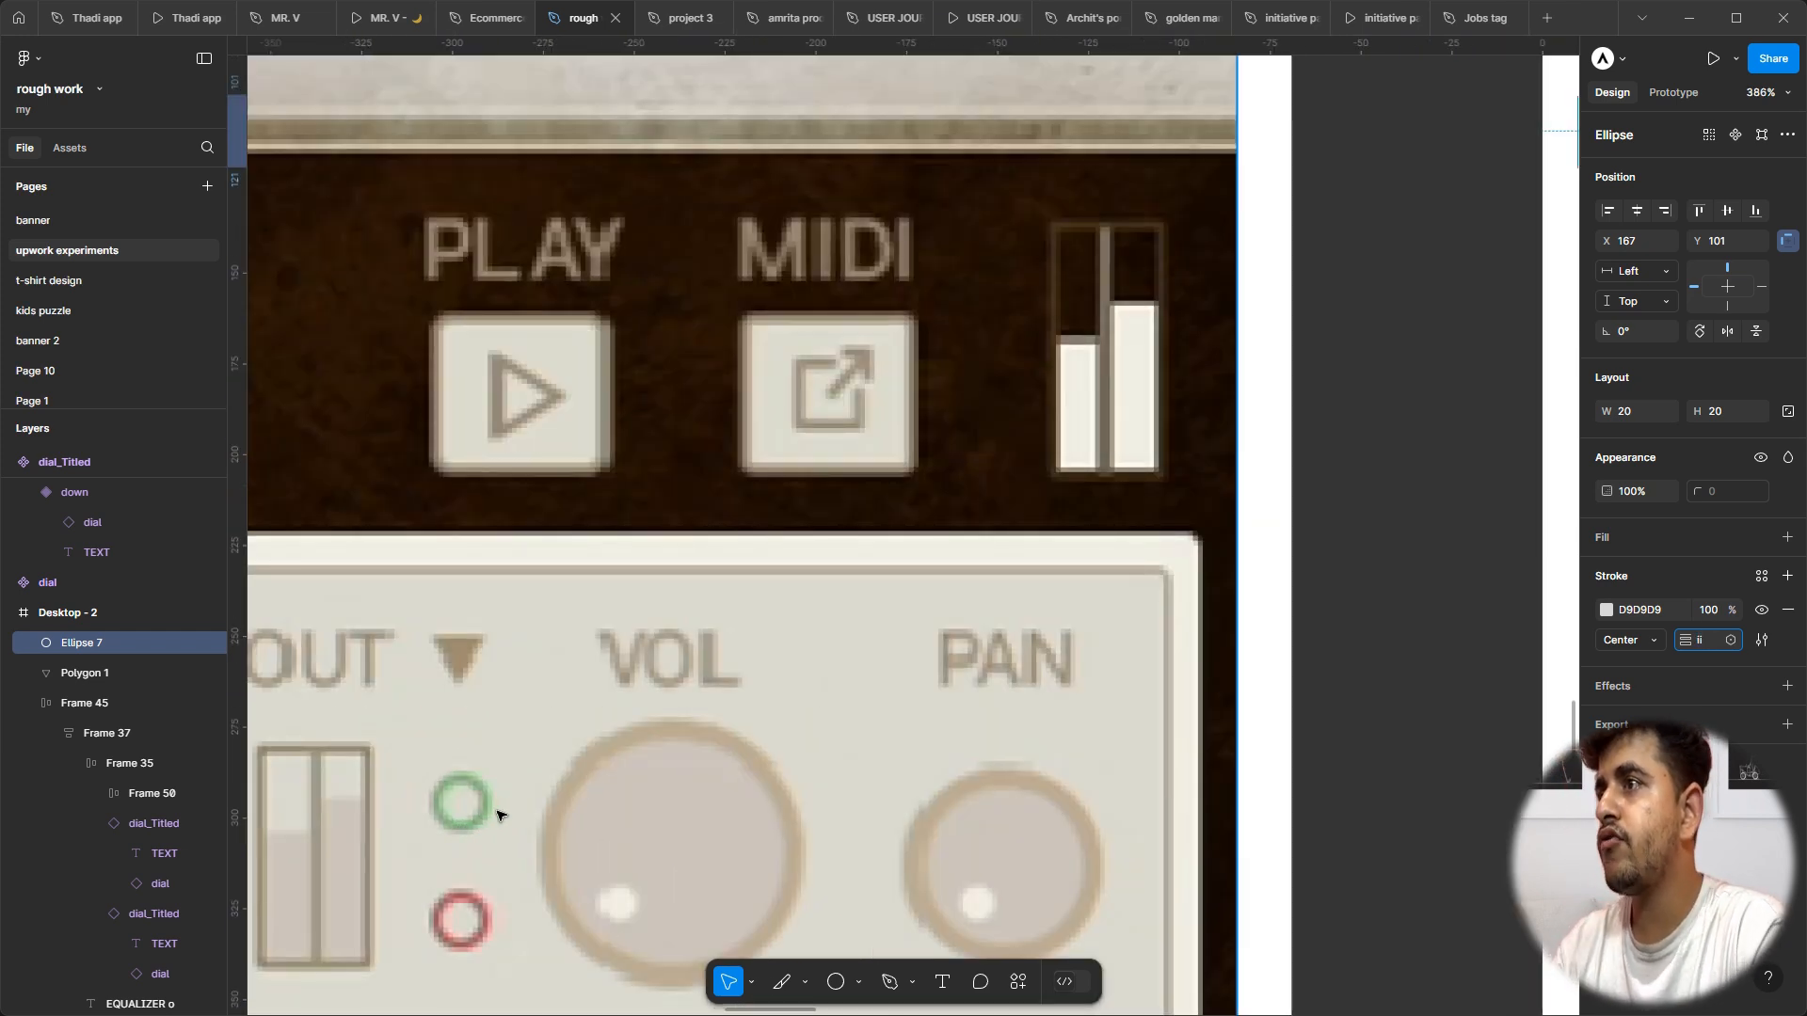
pyautogui.click(496, 815)
pyautogui.scroll(-4, 497, 814)
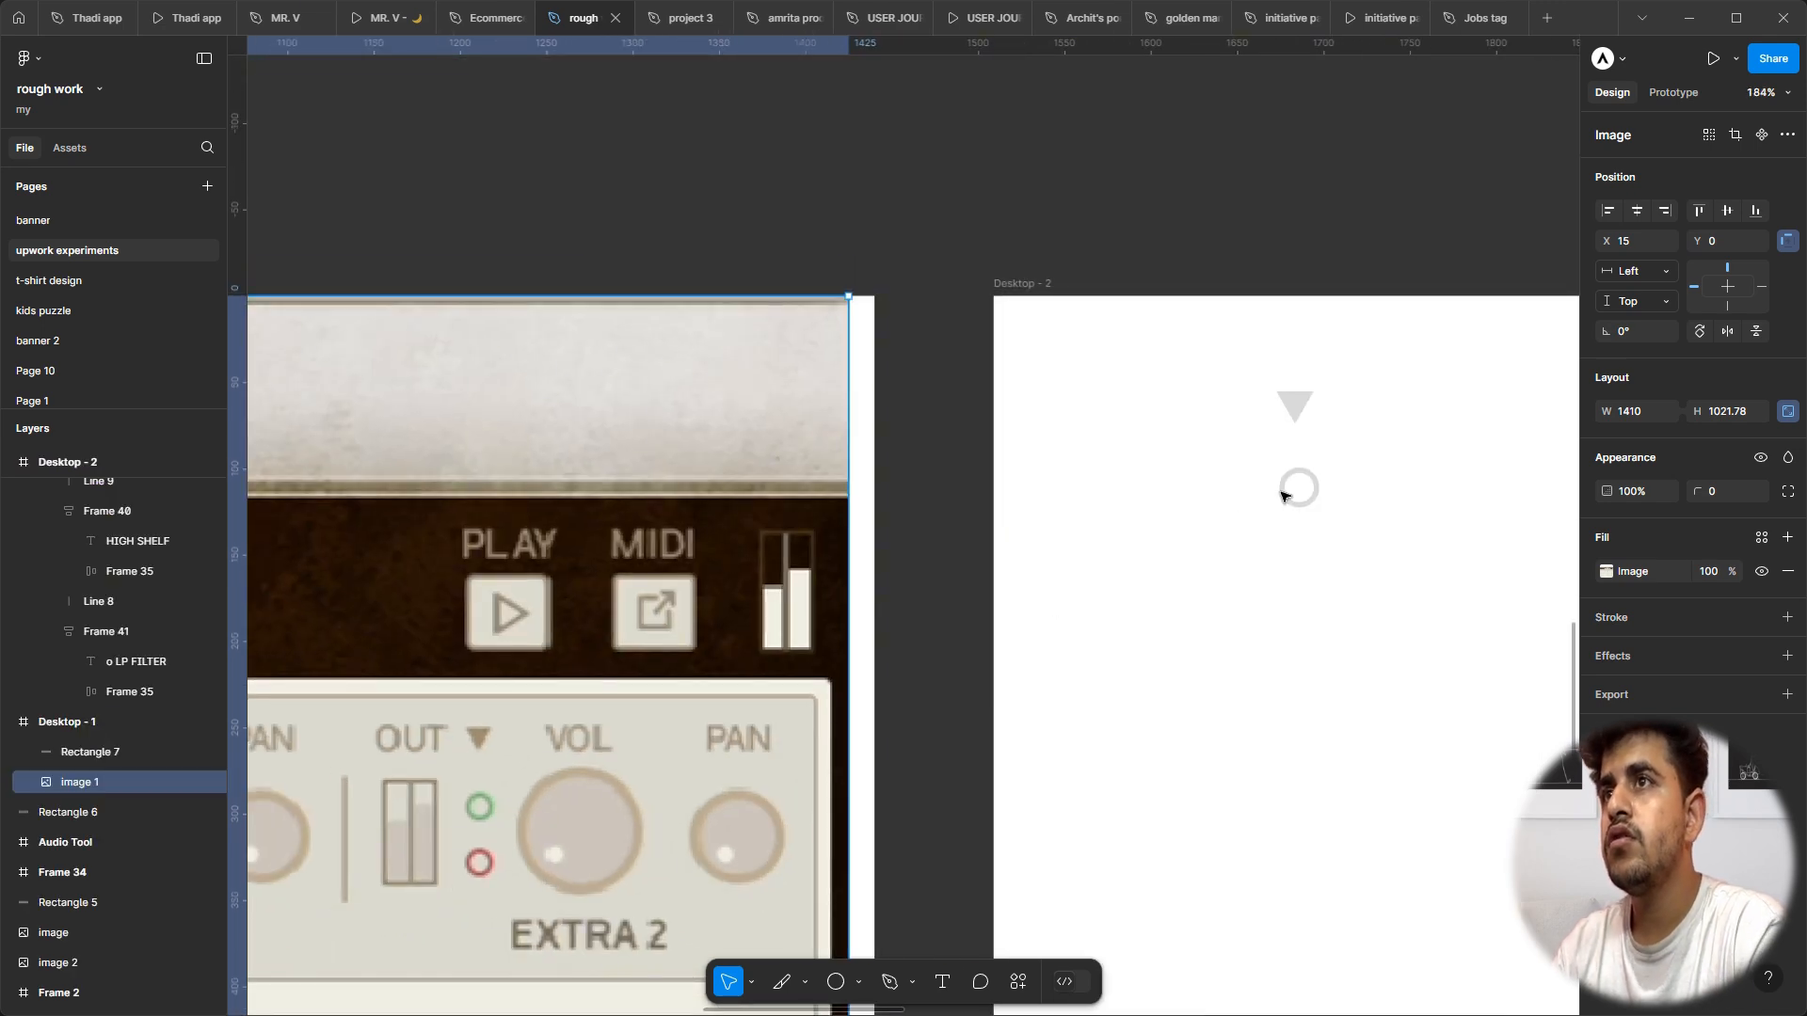
pyautogui.click(1287, 496)
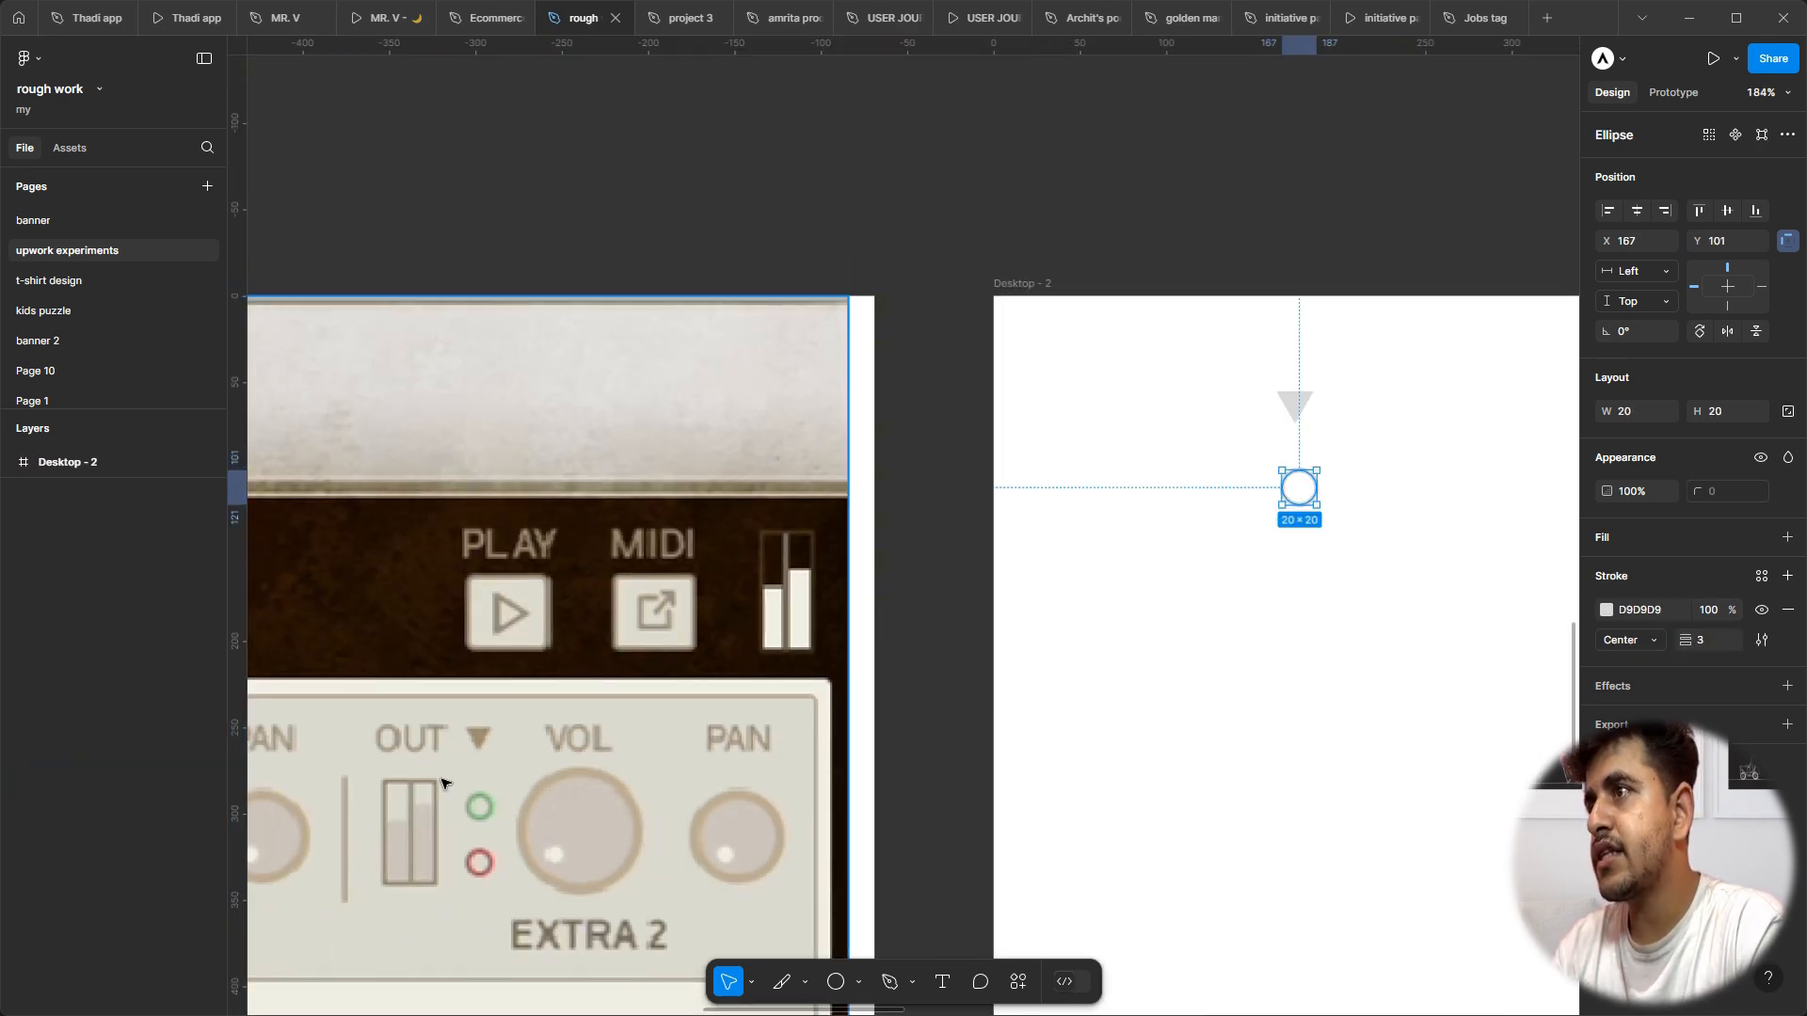
pyautogui.scroll(2, 583, 880)
pyautogui.press('i')
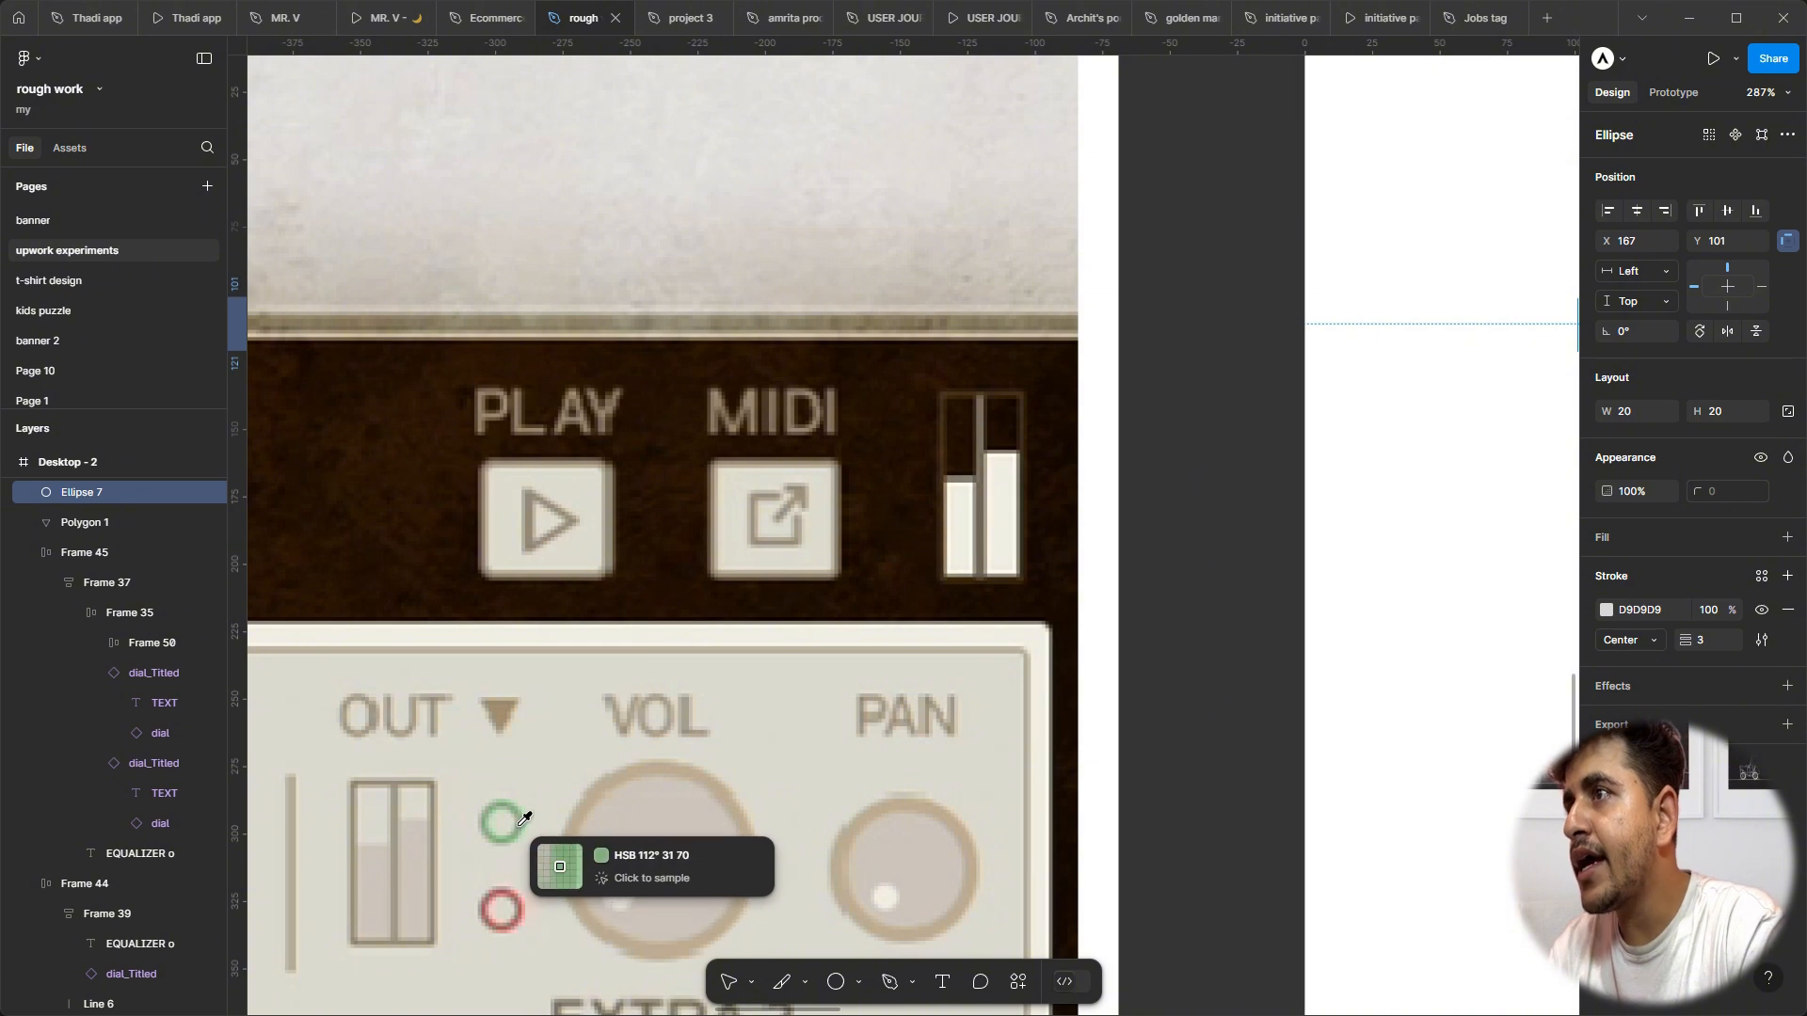
pyautogui.click(522, 822)
# Step: Duplicate the green ring straight down to about Y 134, directly below the original
pyautogui.scroll(-6, 527, 820)
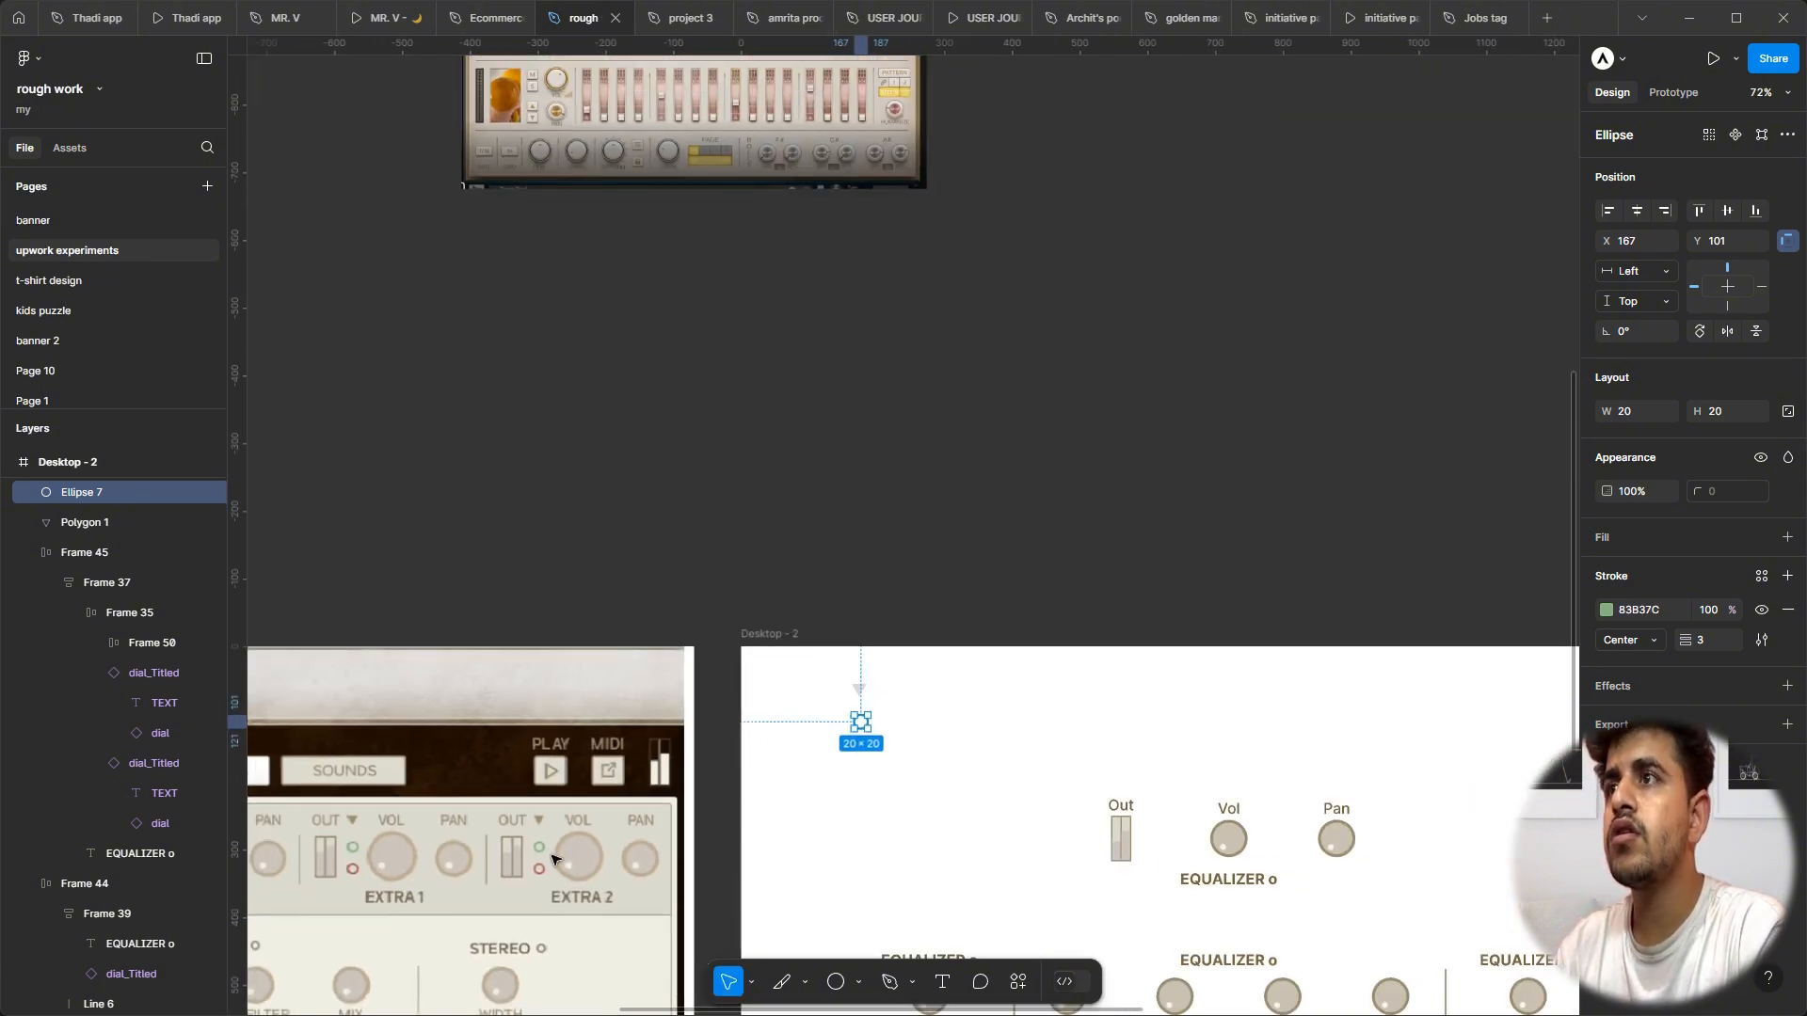
pyautogui.scroll(3, 777, 802)
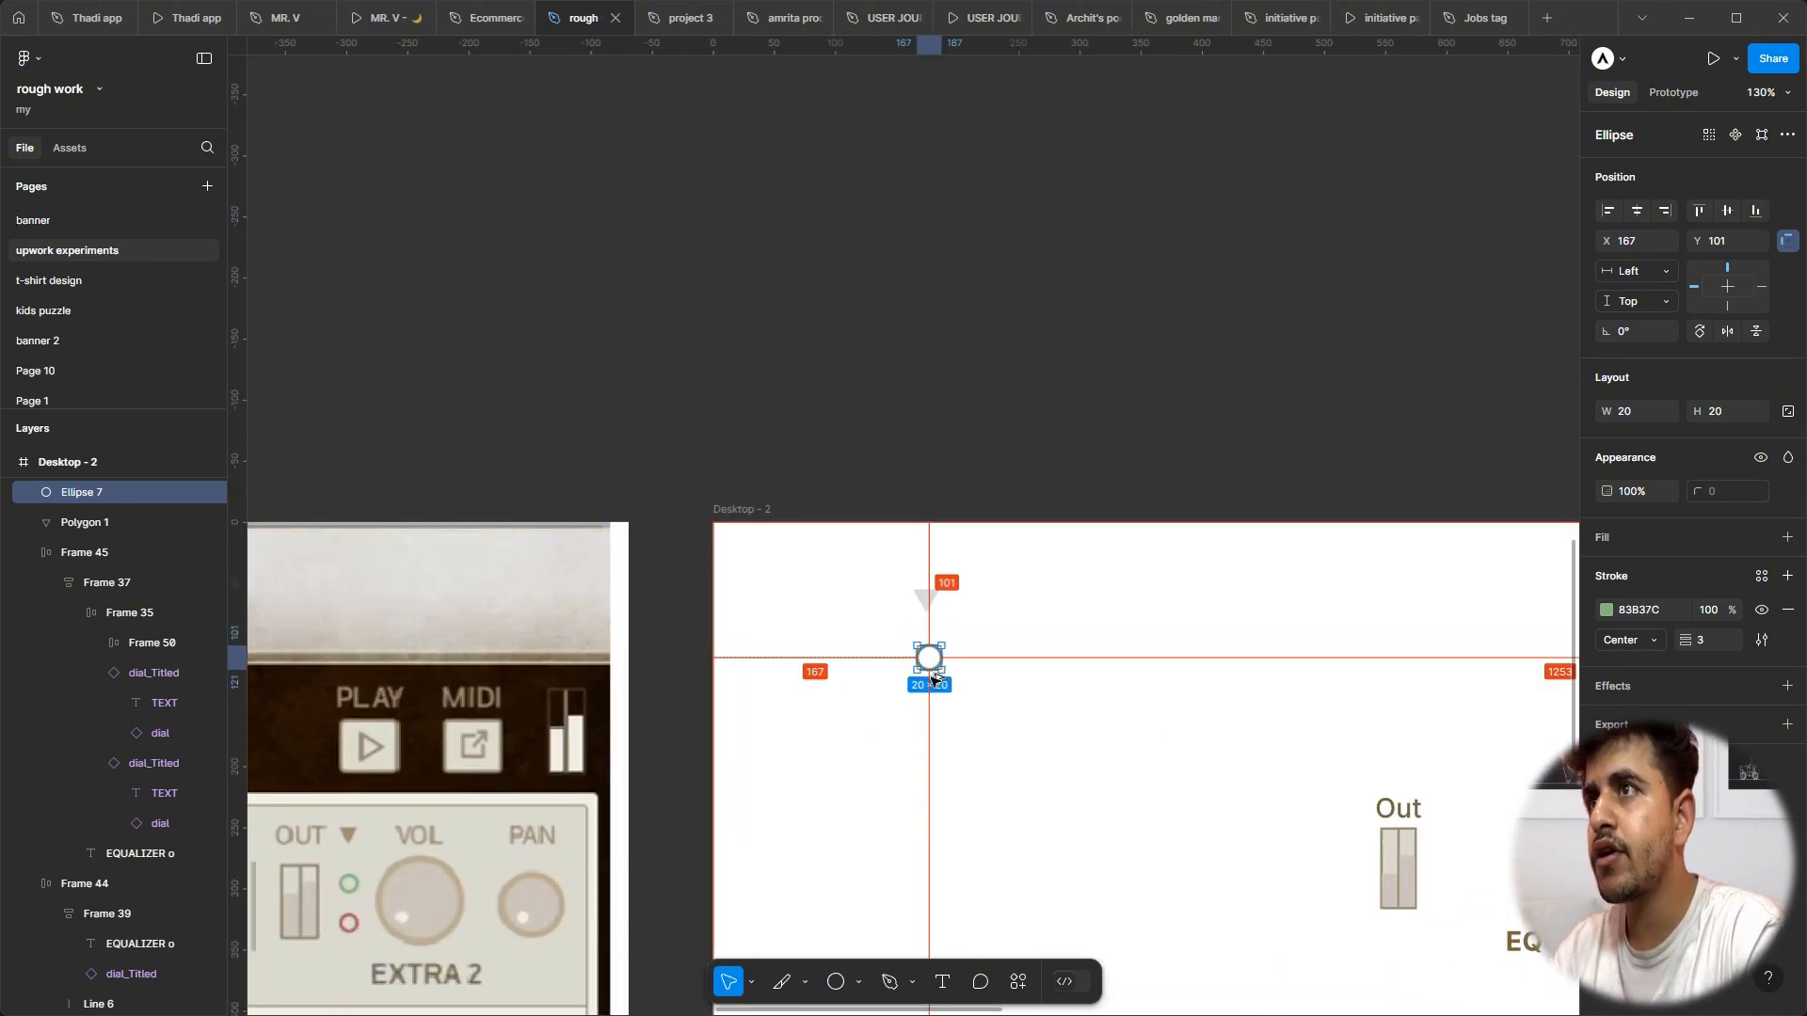
pyautogui.moveTo(934, 661); pyautogui.dragTo(931, 702)
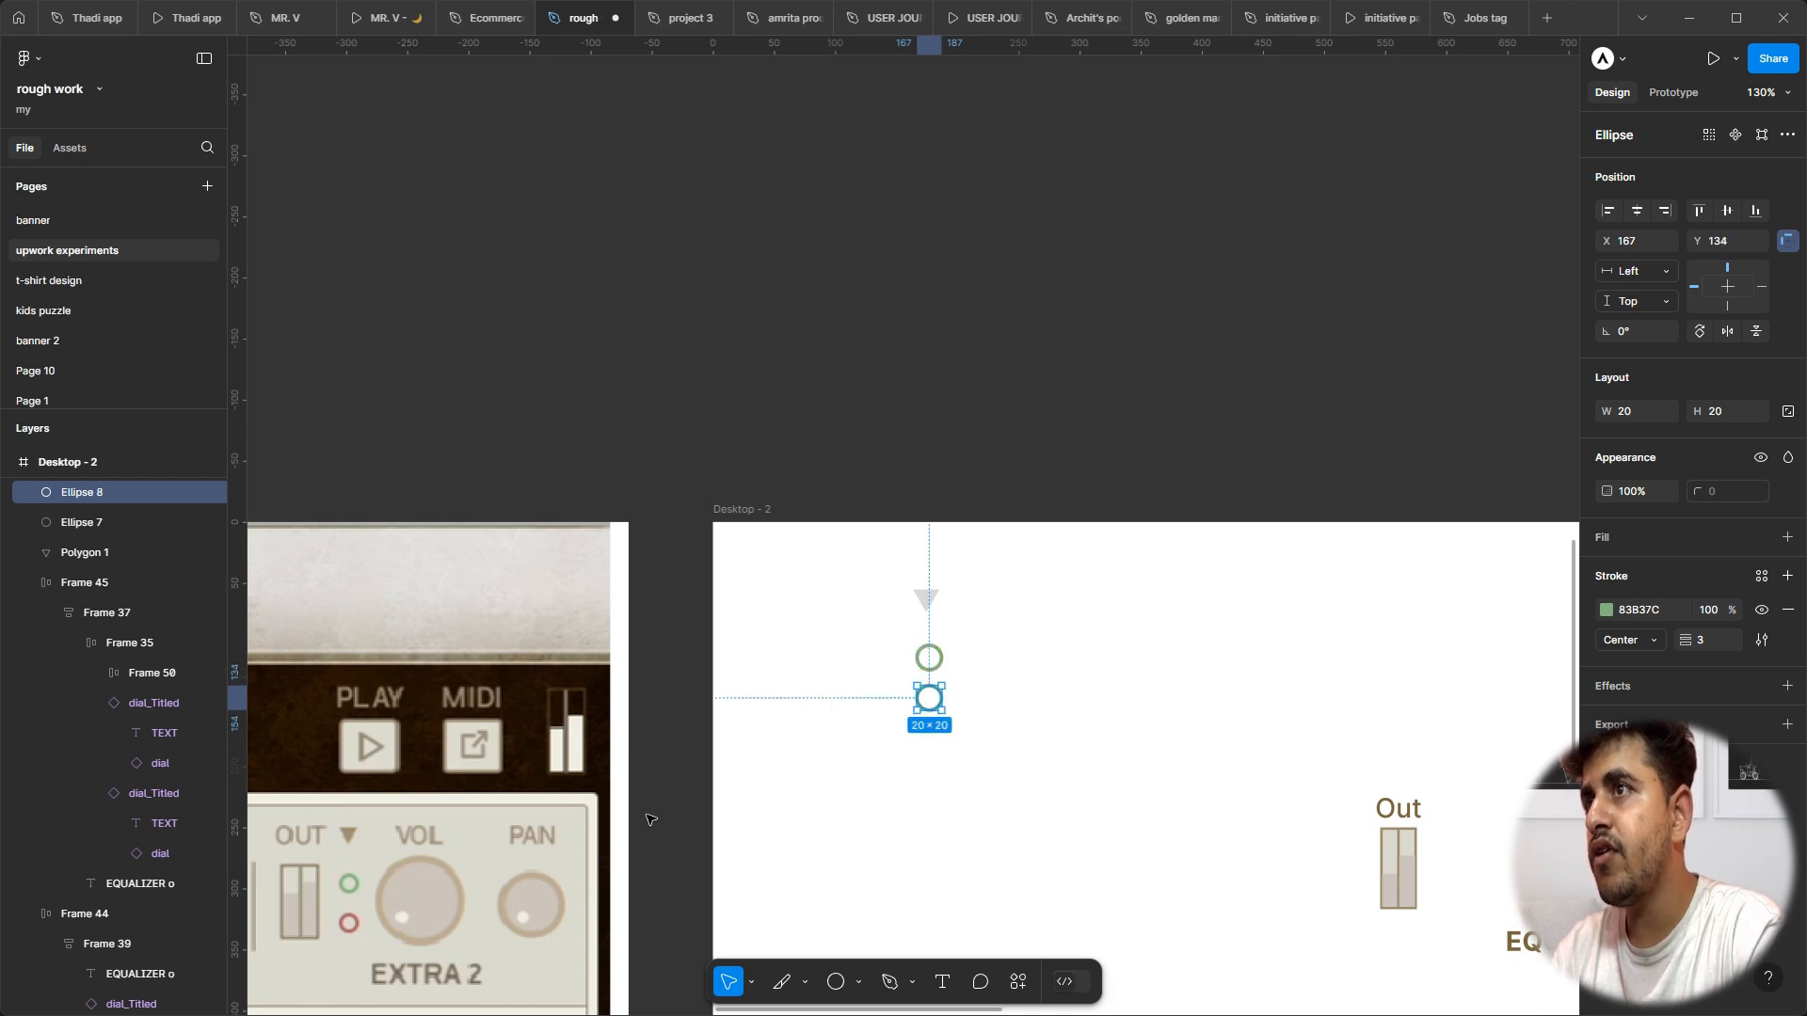
# Step: Recolour the lower ring's stroke with the red sampled from the red ring in the reference image
pyautogui.hscroll(-4, 480, 871)
pyautogui.keyDown('ctrl'); pyautogui.scroll(5, 492, 941); pyautogui.keyUp('ctrl')
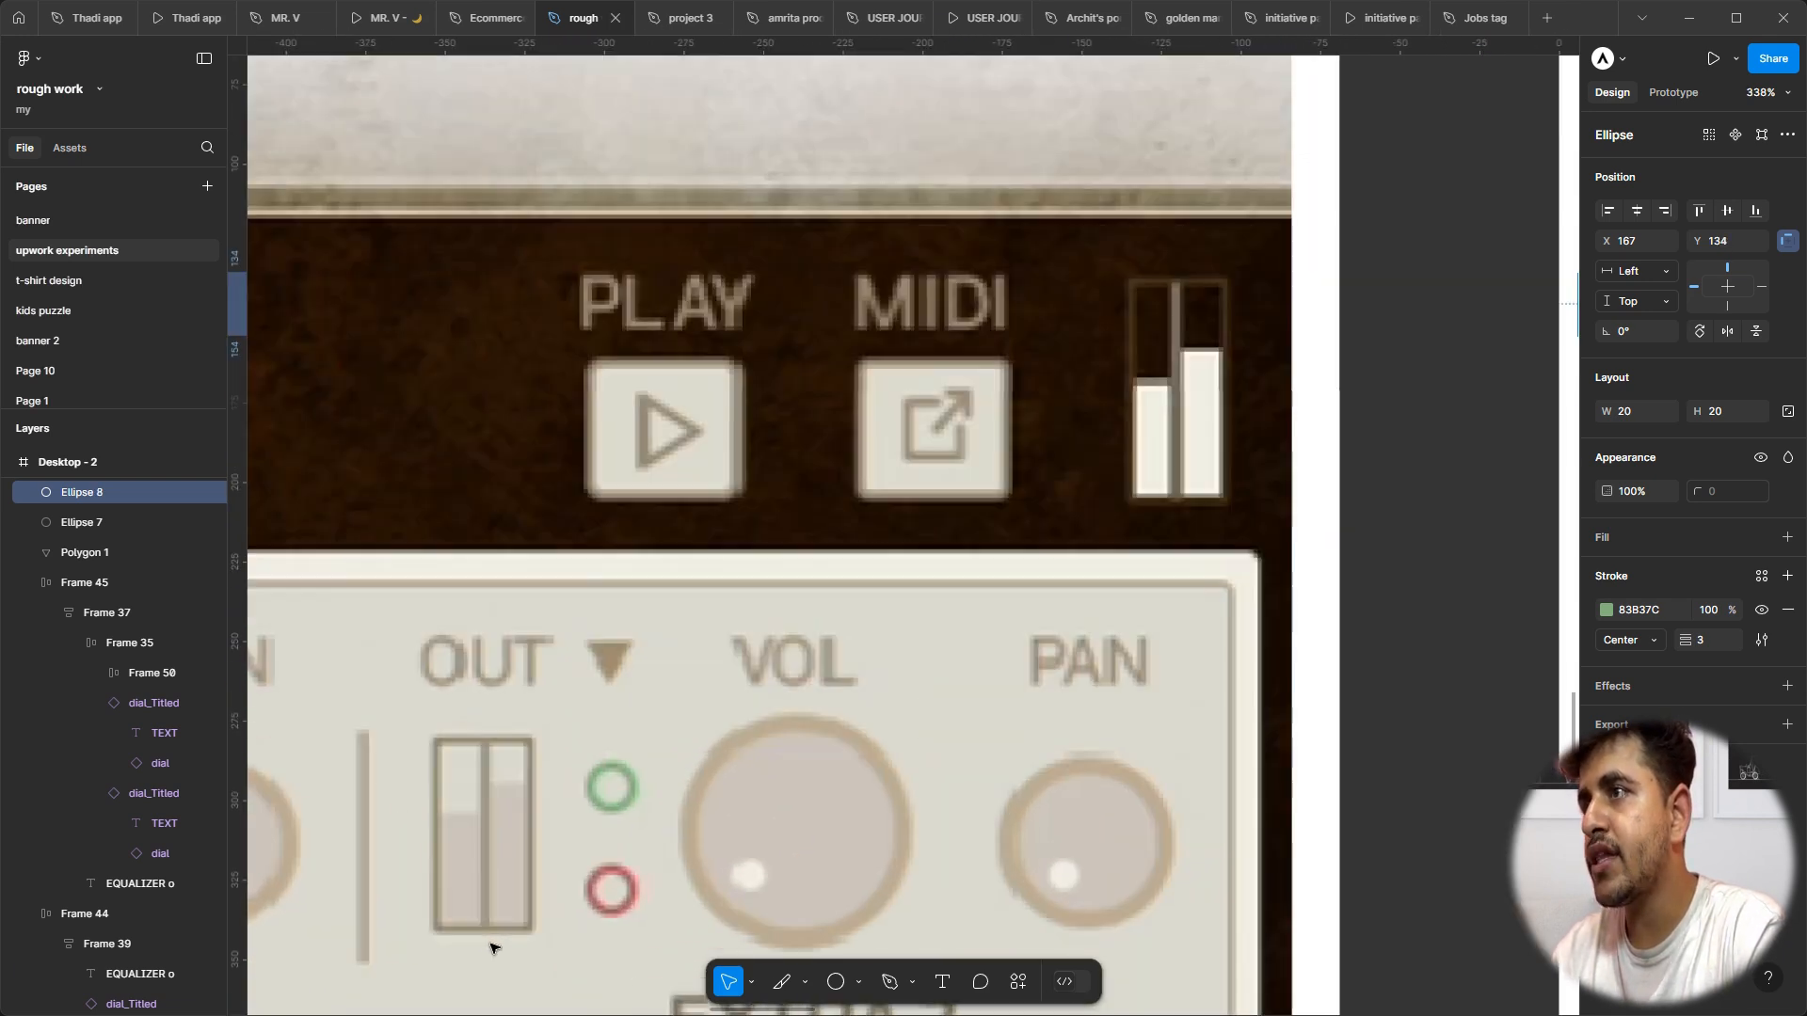
pyautogui.press('i')
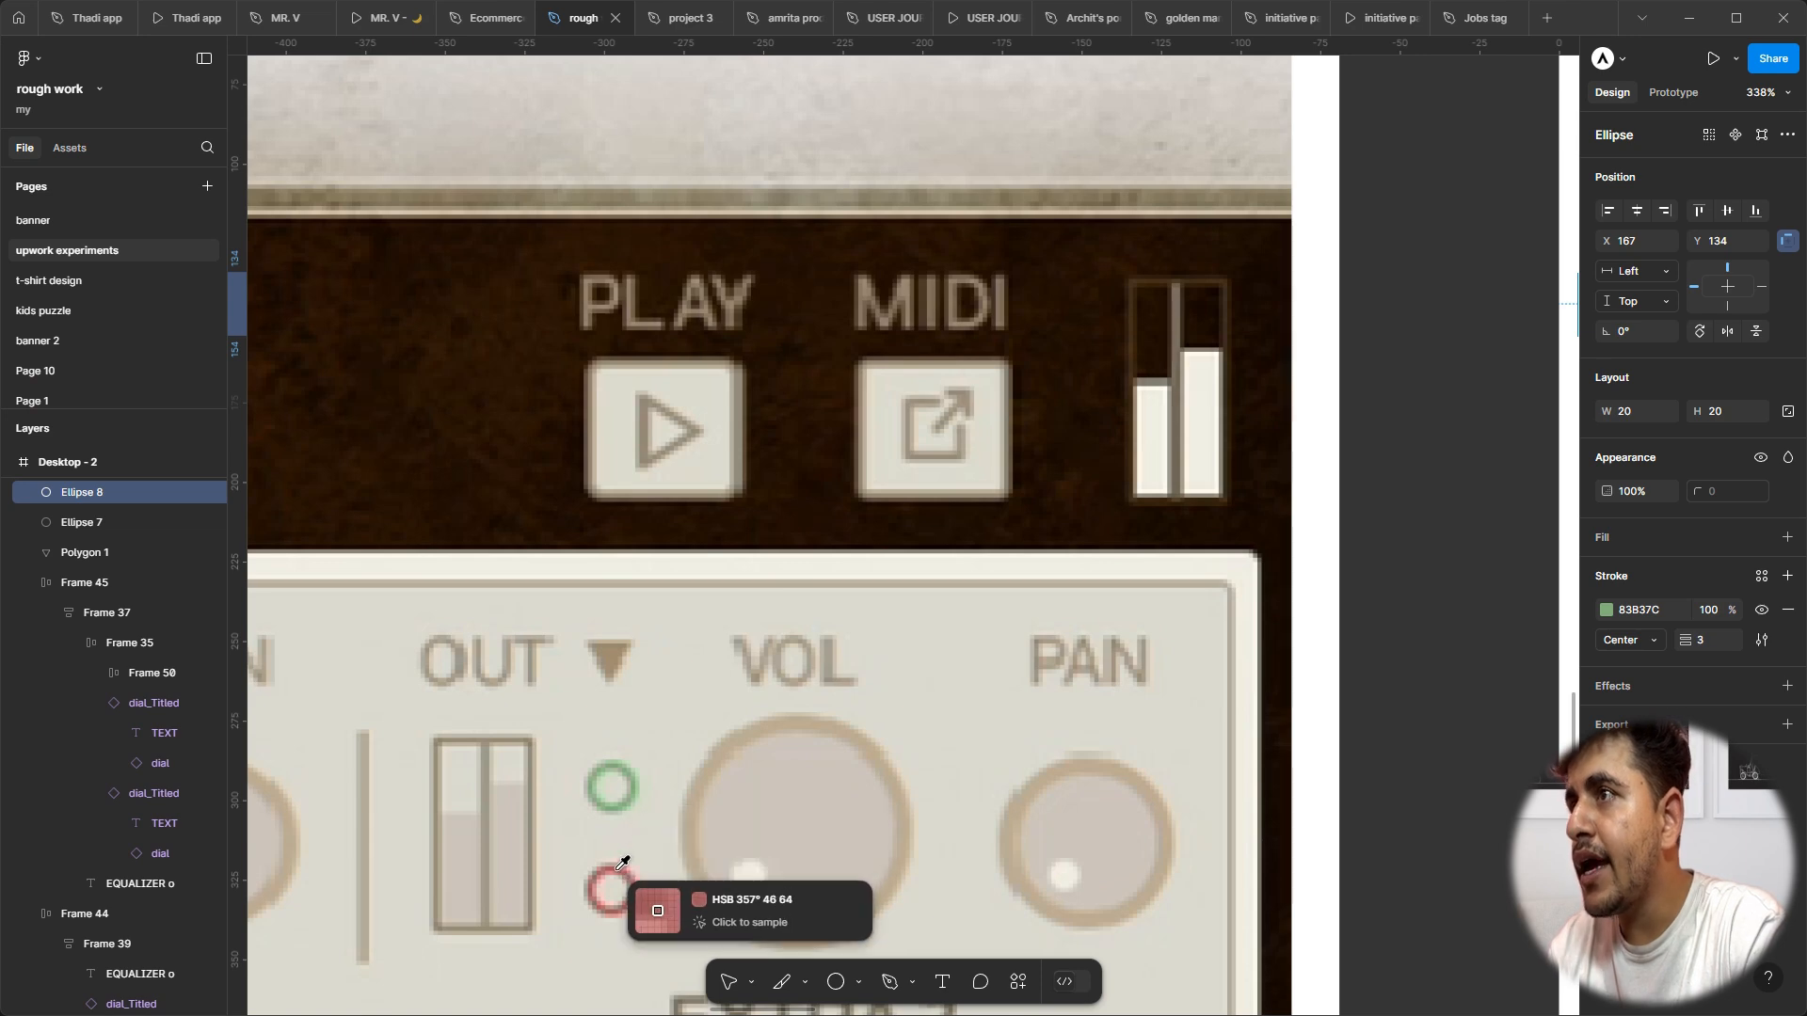
pyautogui.click(621, 861)
# Step: Fill the triangle with the brown sampled from the reference triangle beside OUT, and centre it closer above the two rings
pyautogui.keyDown('ctrl'); pyautogui.scroll(-10, 659, 847); pyautogui.keyUp('ctrl')
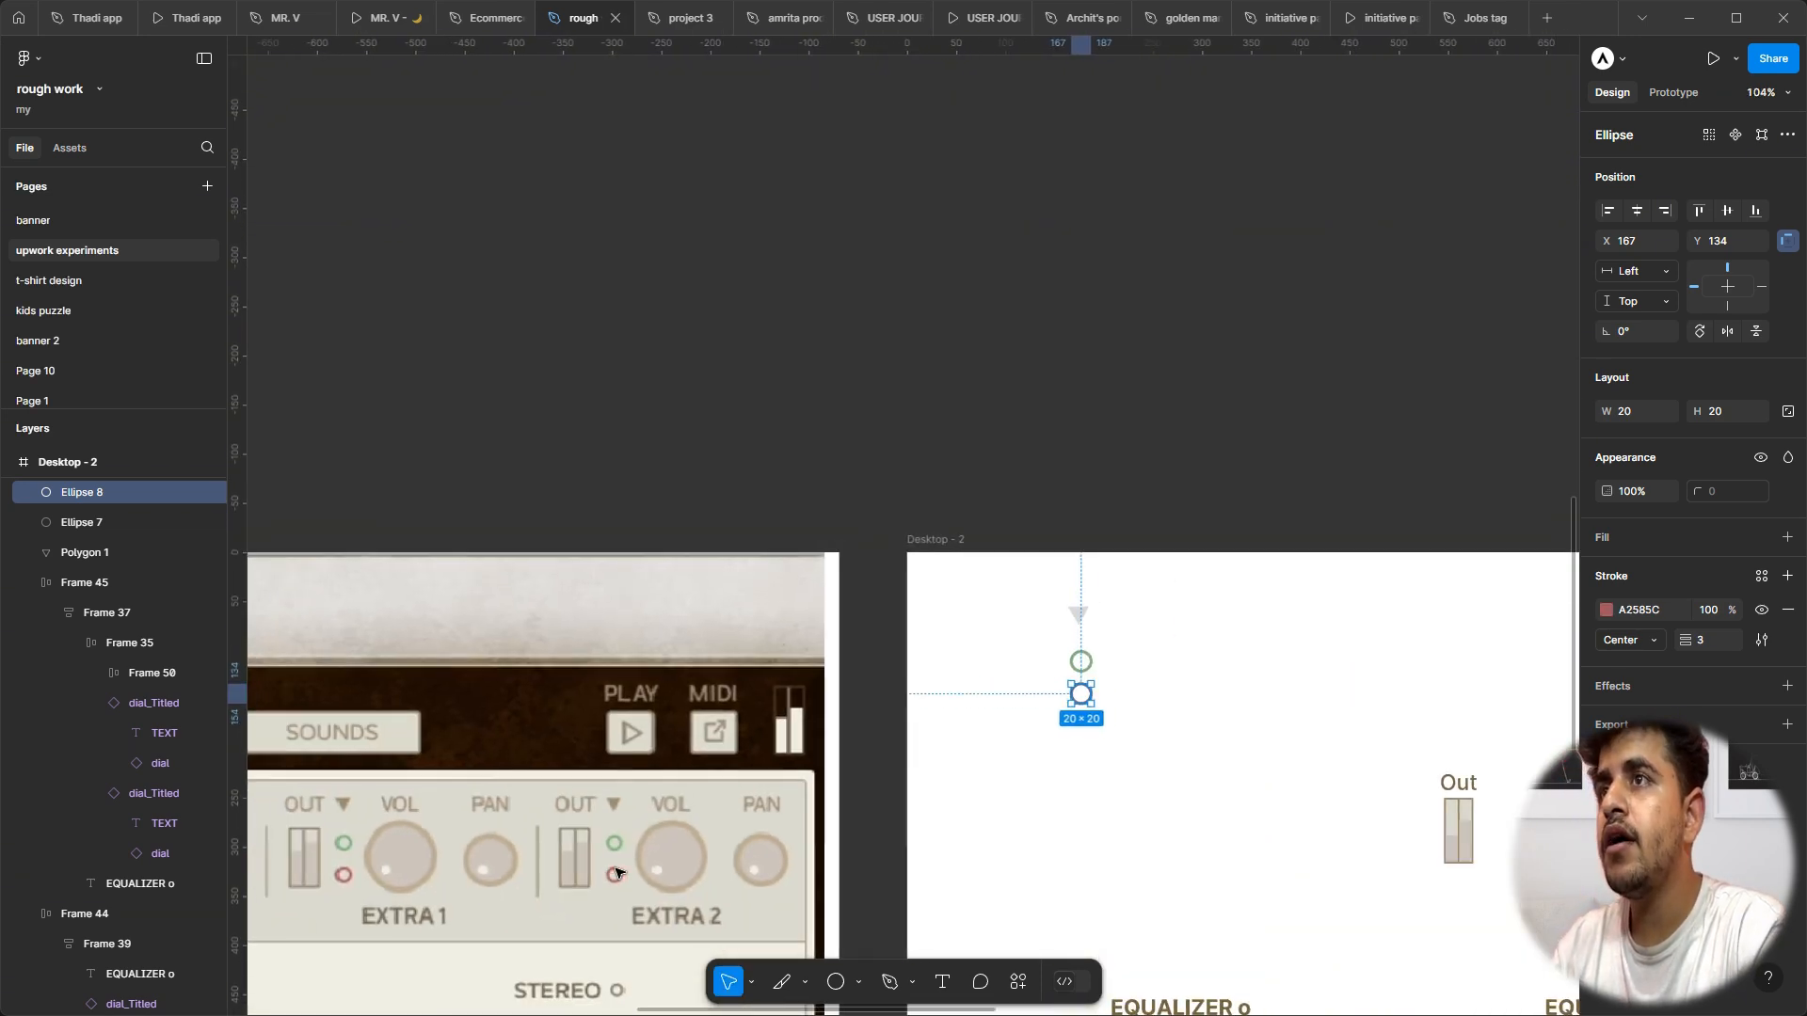
pyautogui.keyDown('ctrl'); pyautogui.scroll(3, 1140, 706); pyautogui.keyUp('ctrl')
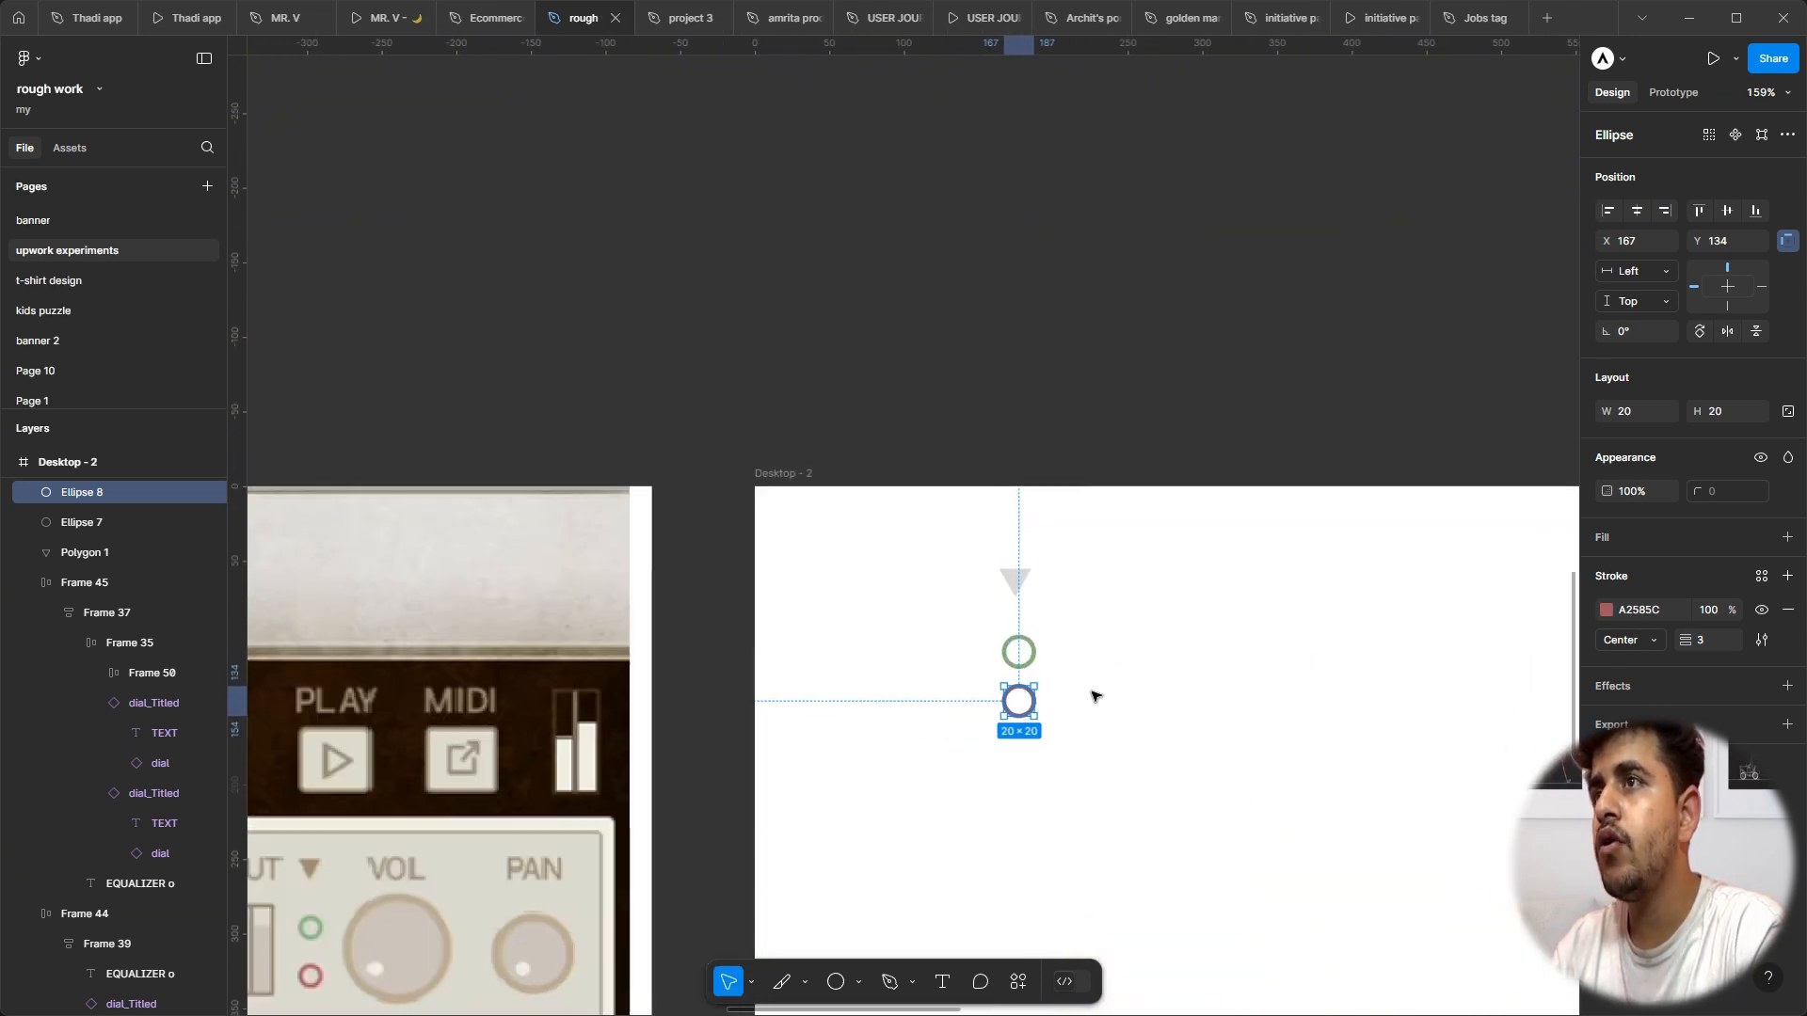
pyautogui.click(1020, 578)
pyautogui.press('i')
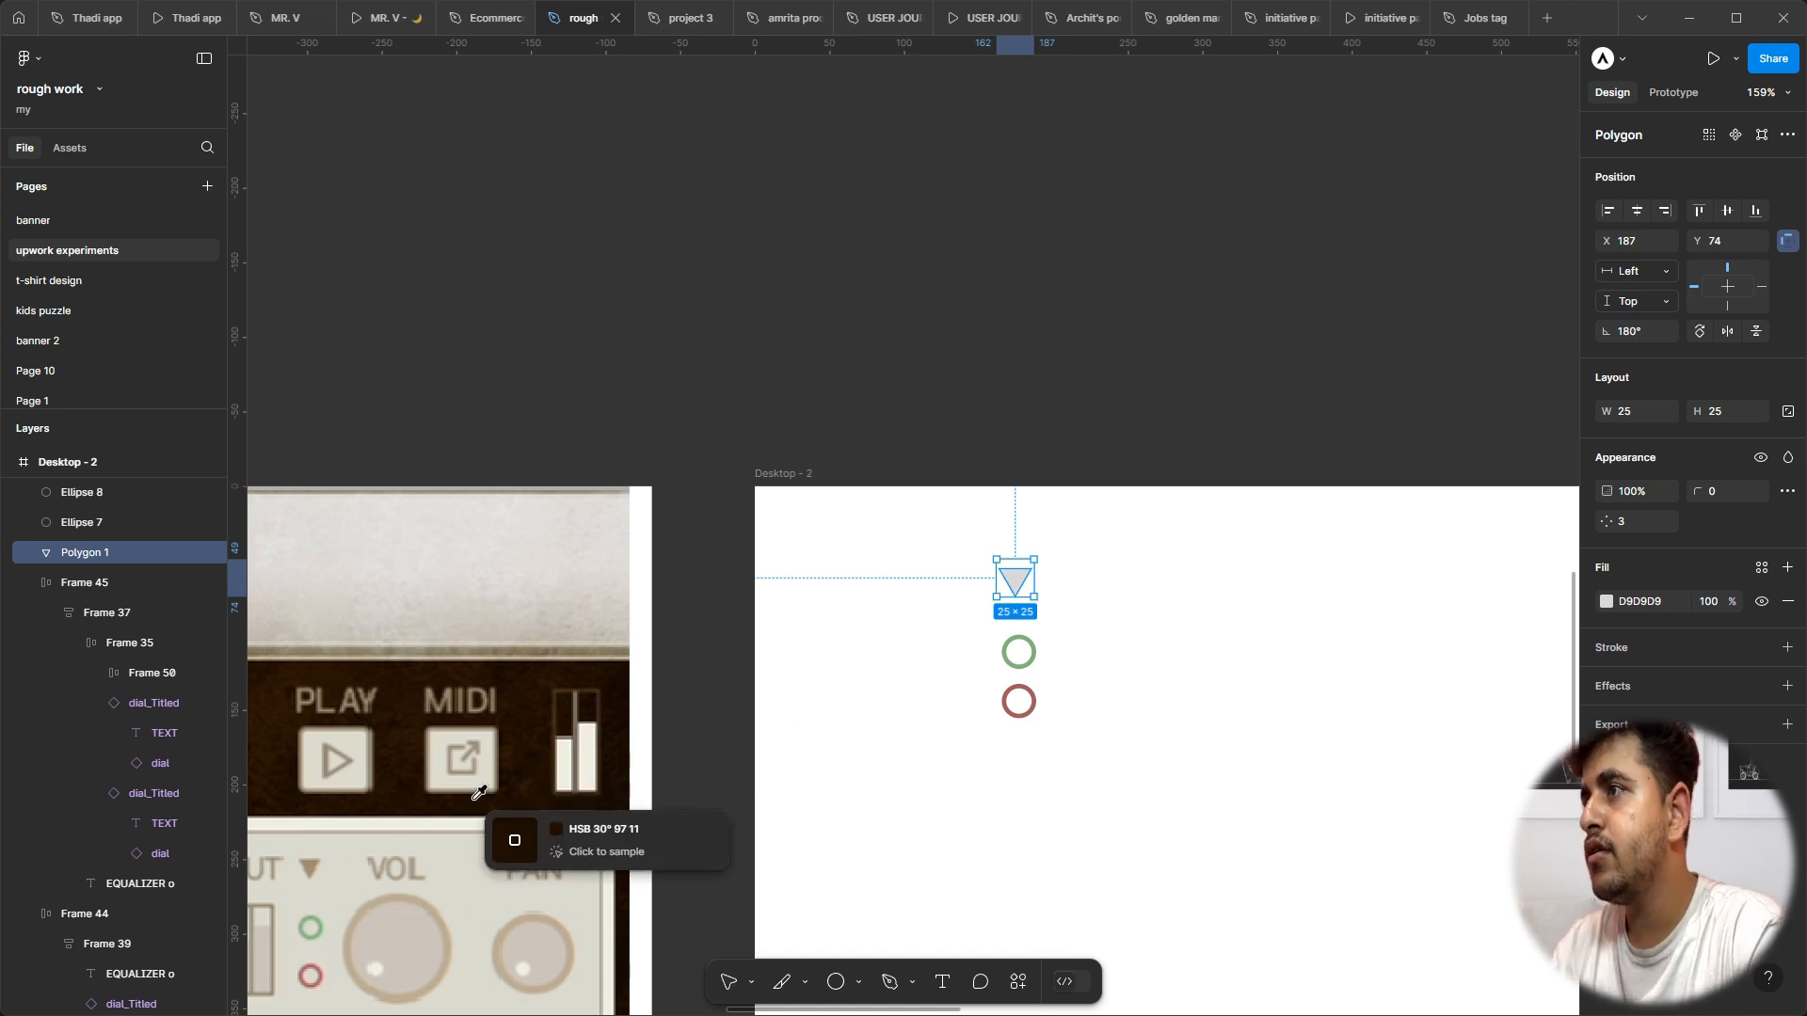
pyautogui.click(316, 861)
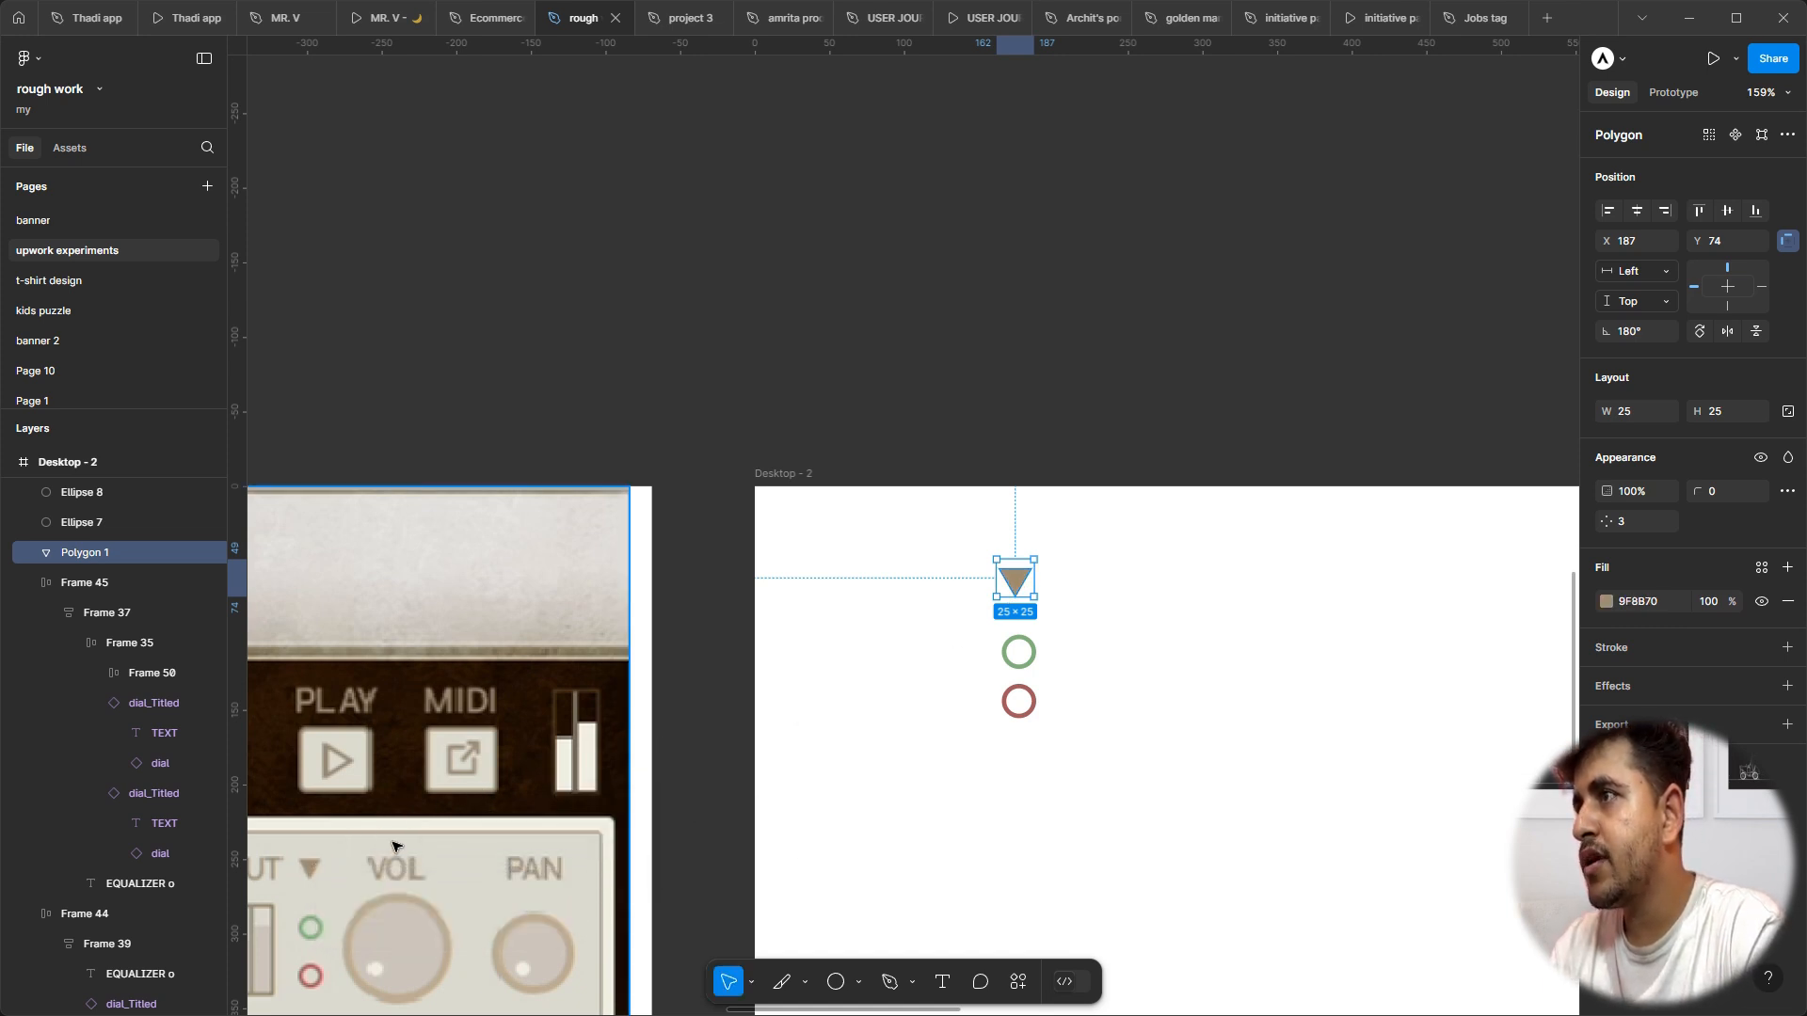
pyautogui.moveTo(1016, 587); pyautogui.dragTo(1050, 738)
# Step: Try to wrap the triangle and both rings together in a single auto layout frame
pyautogui.click(1037, 766)
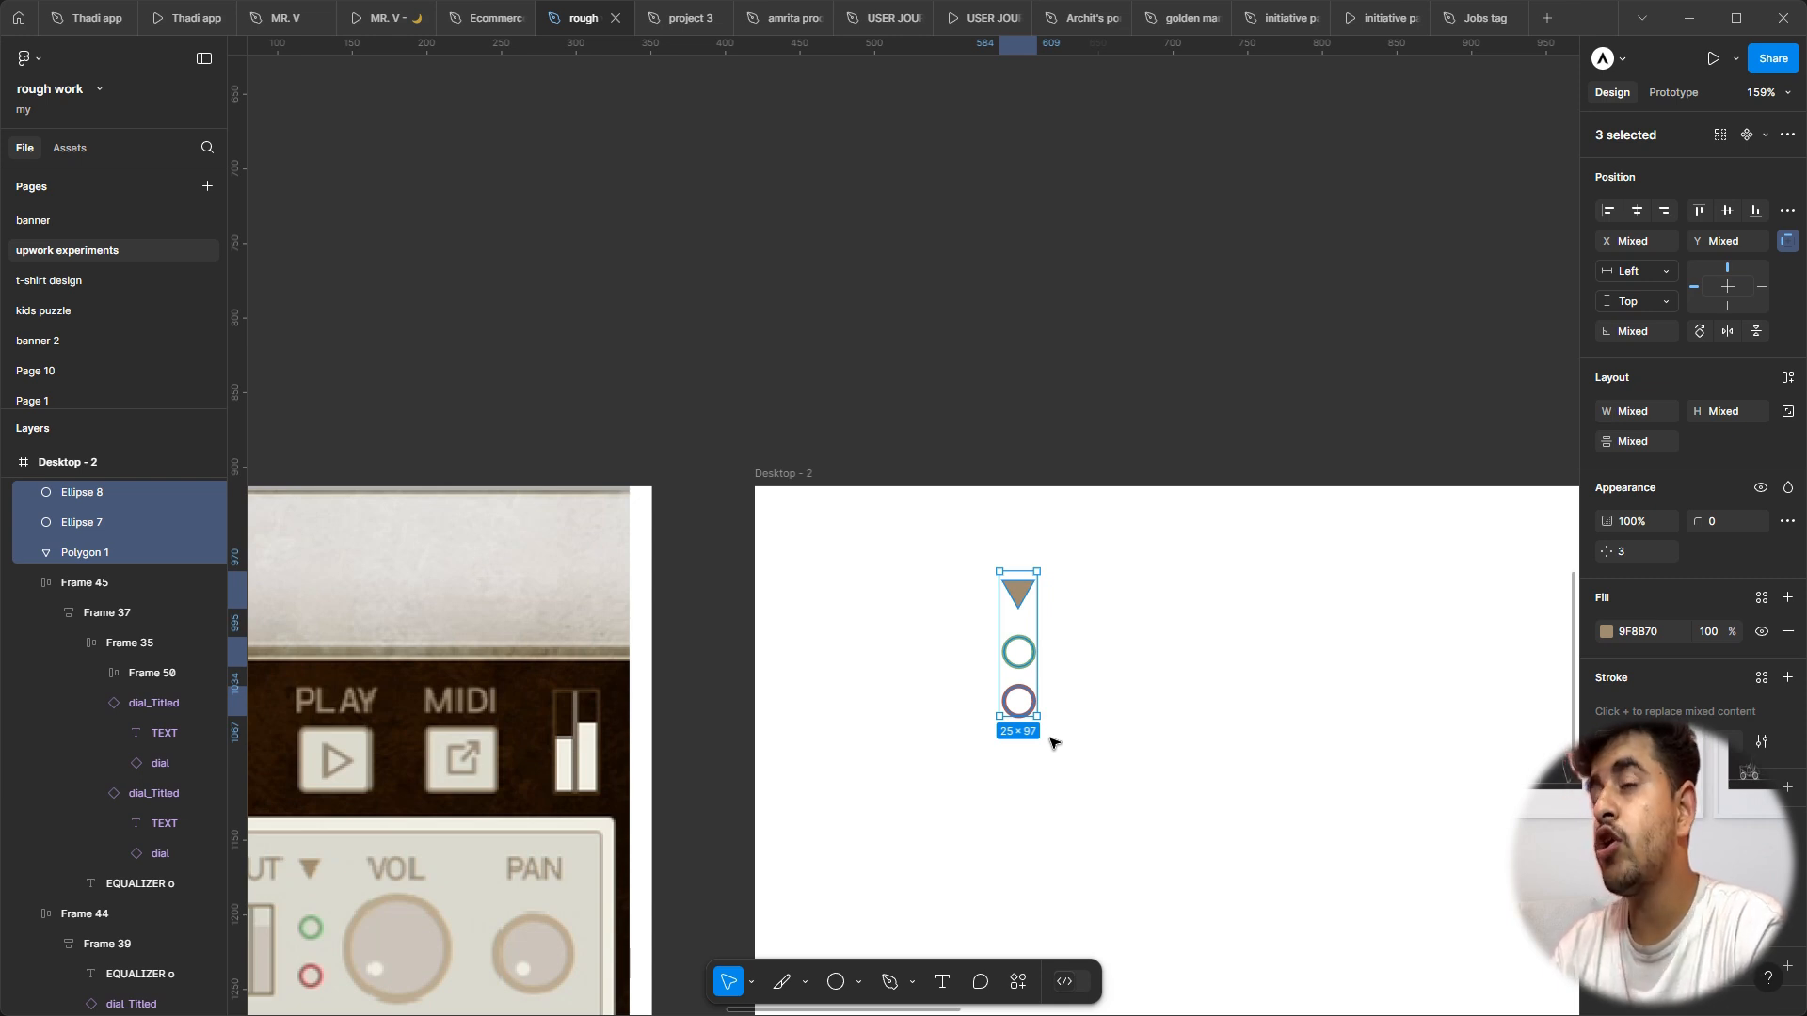
pyautogui.hotkey('shift', 'a')
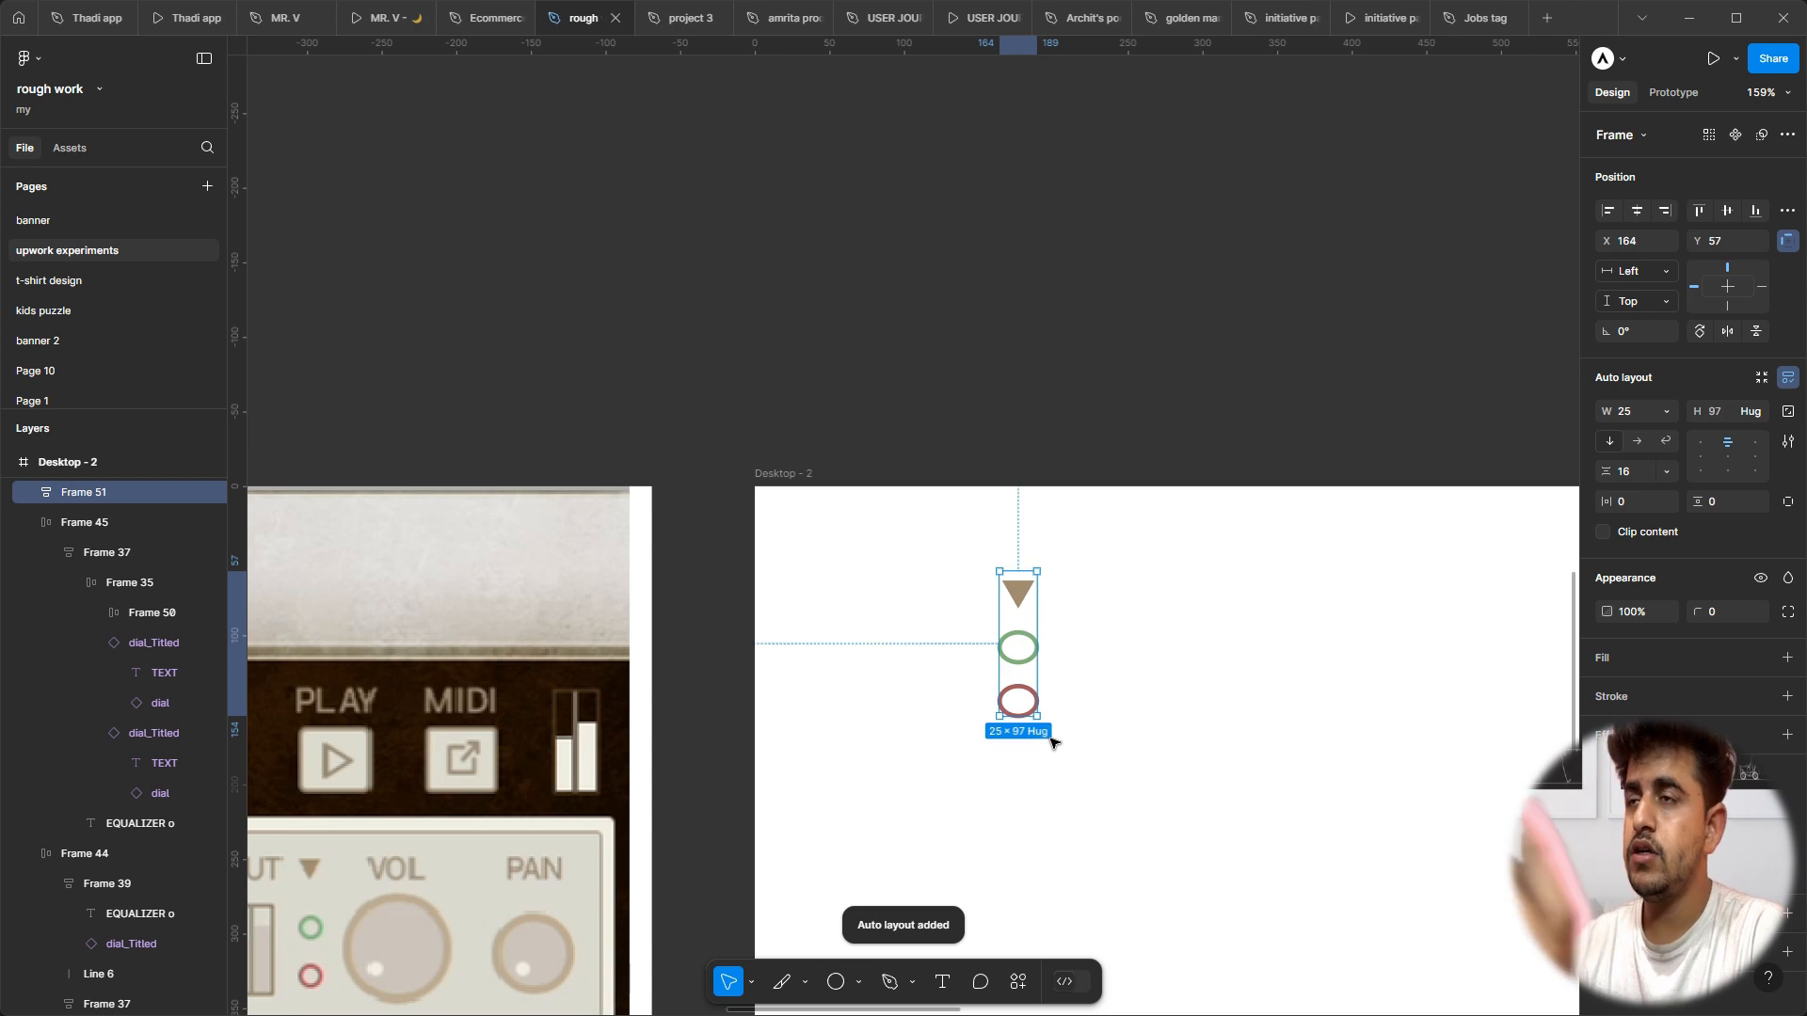
pyautogui.hotkey('ctrl', 'z')
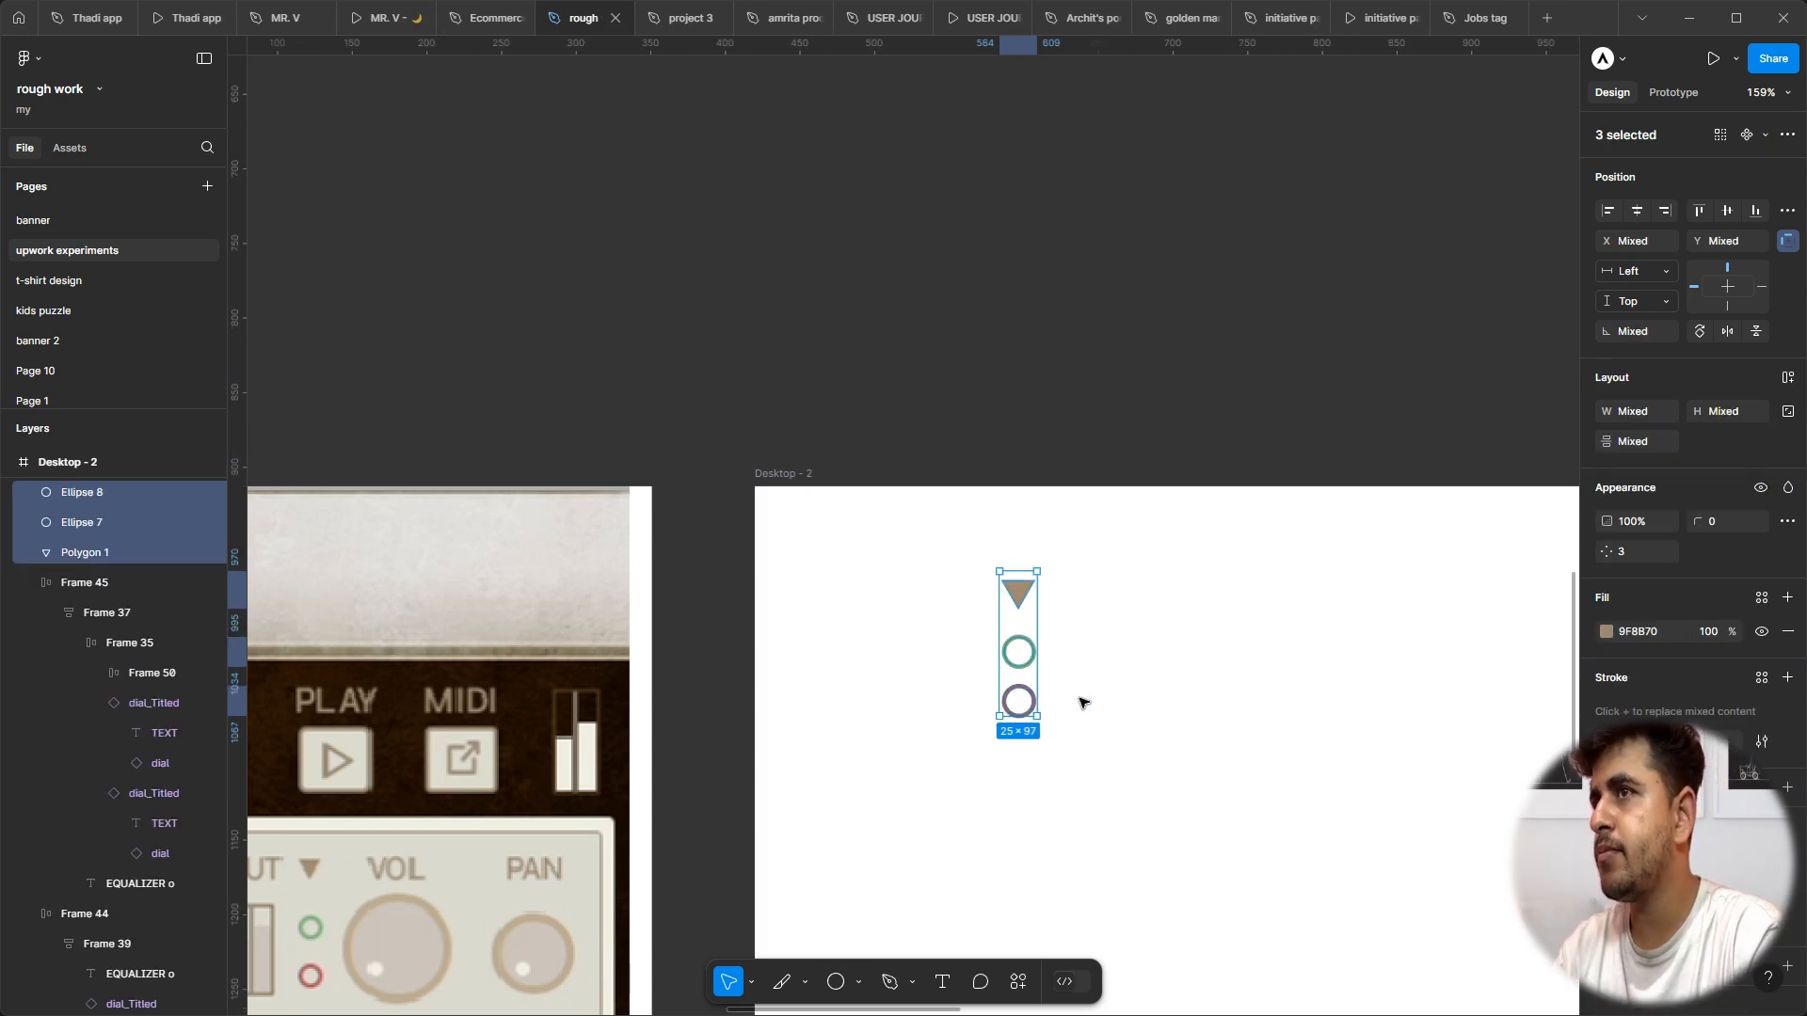
# Step: Wrap only the green and red rings in a vertical auto layout frame
pyautogui.click(1026, 694)
pyautogui.click(1026, 696)
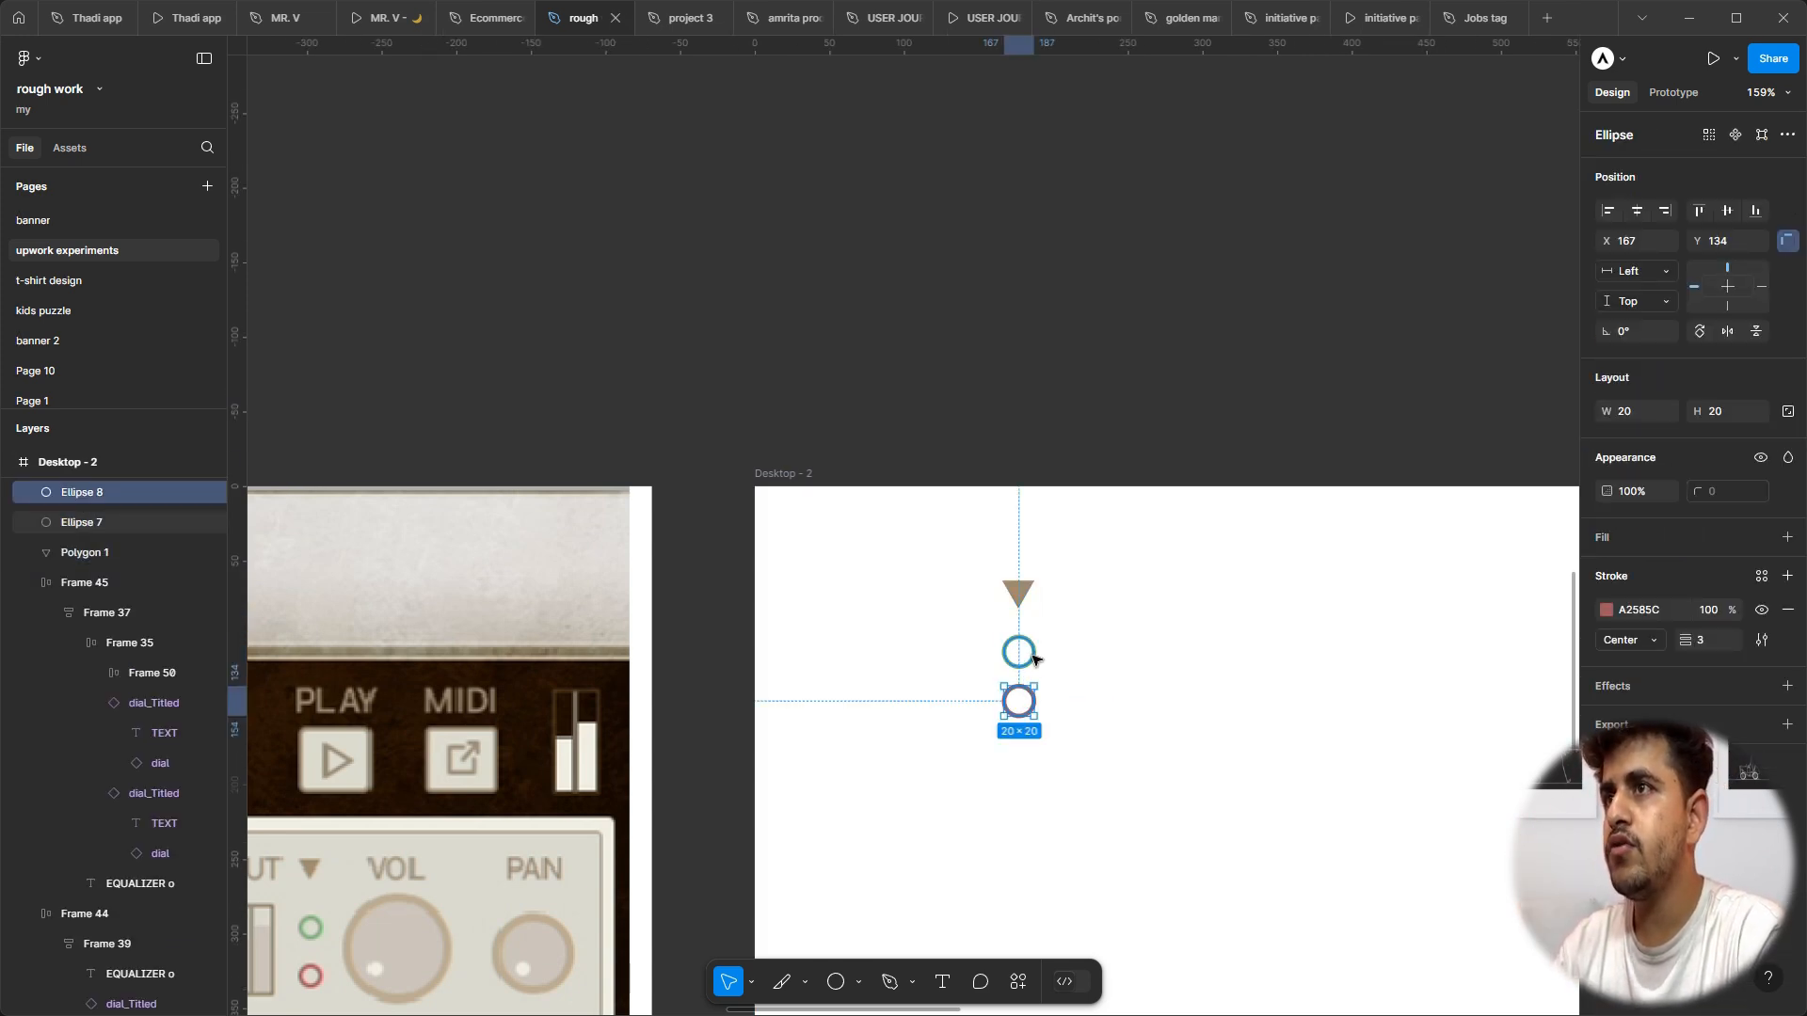
pyautogui.keyDown('shift'); pyautogui.click(1023, 653); pyautogui.keyUp('shift')
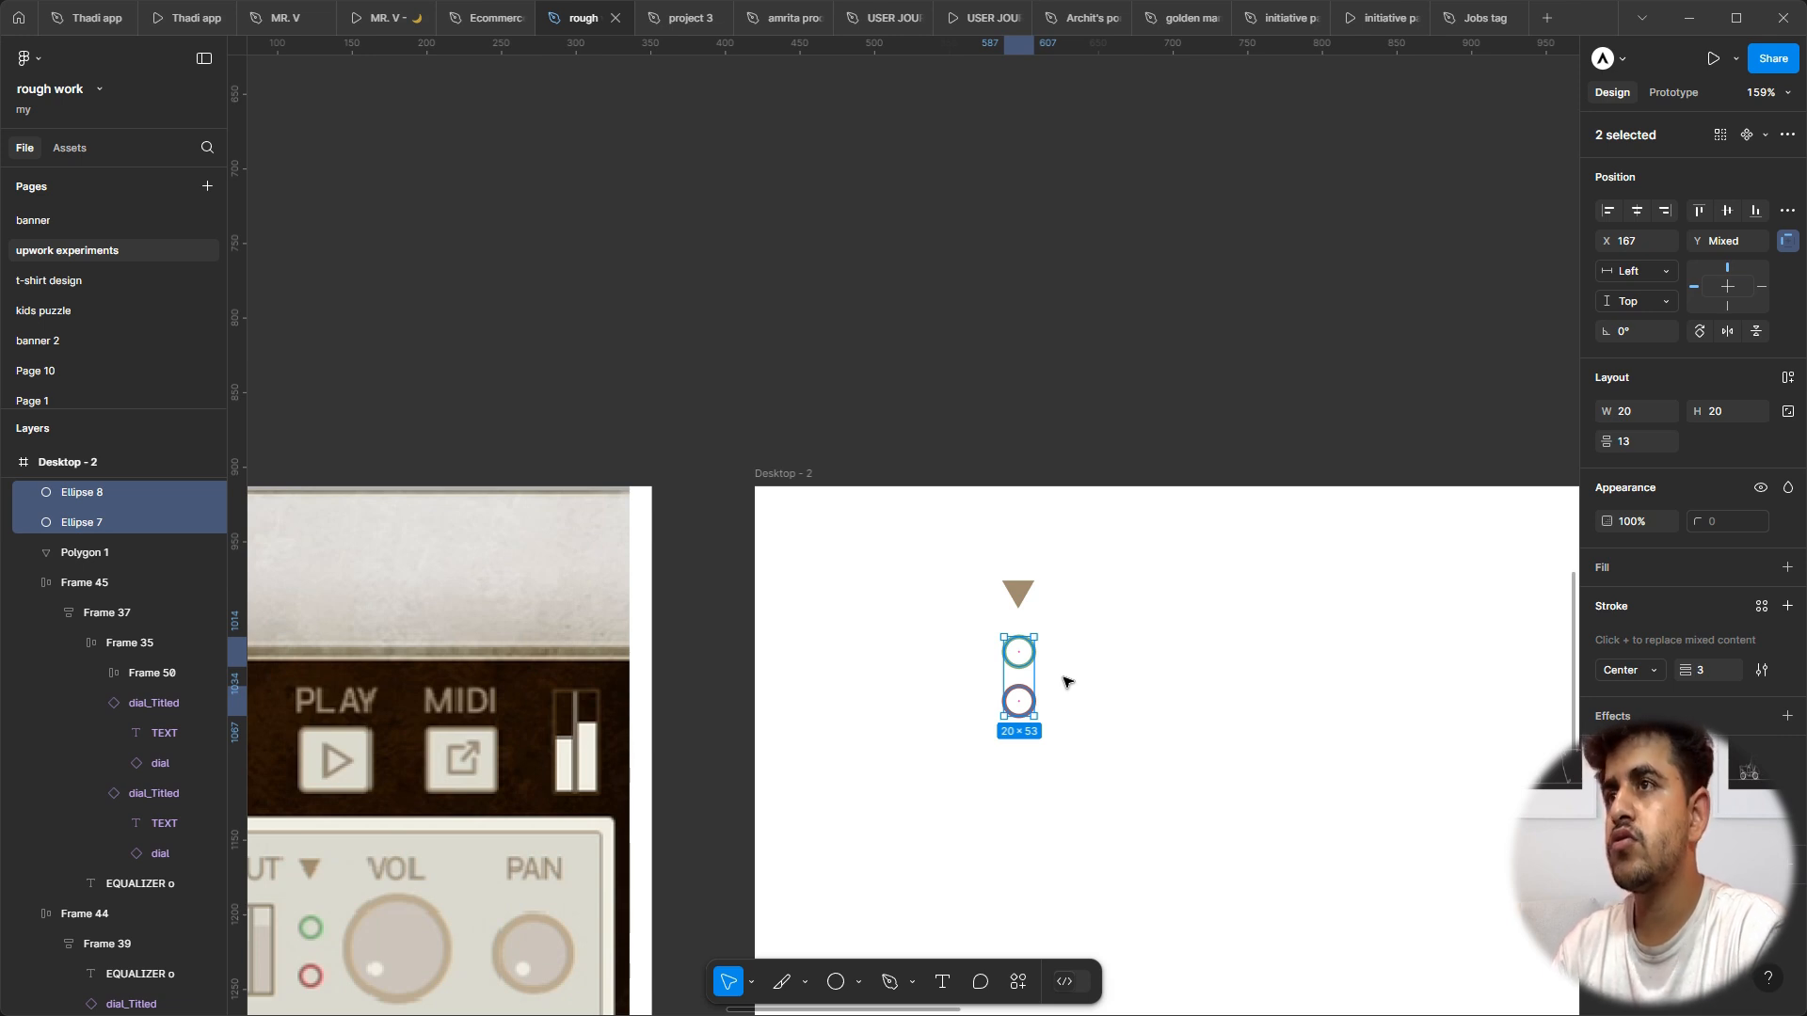
pyautogui.hotkey('shift', 'a')
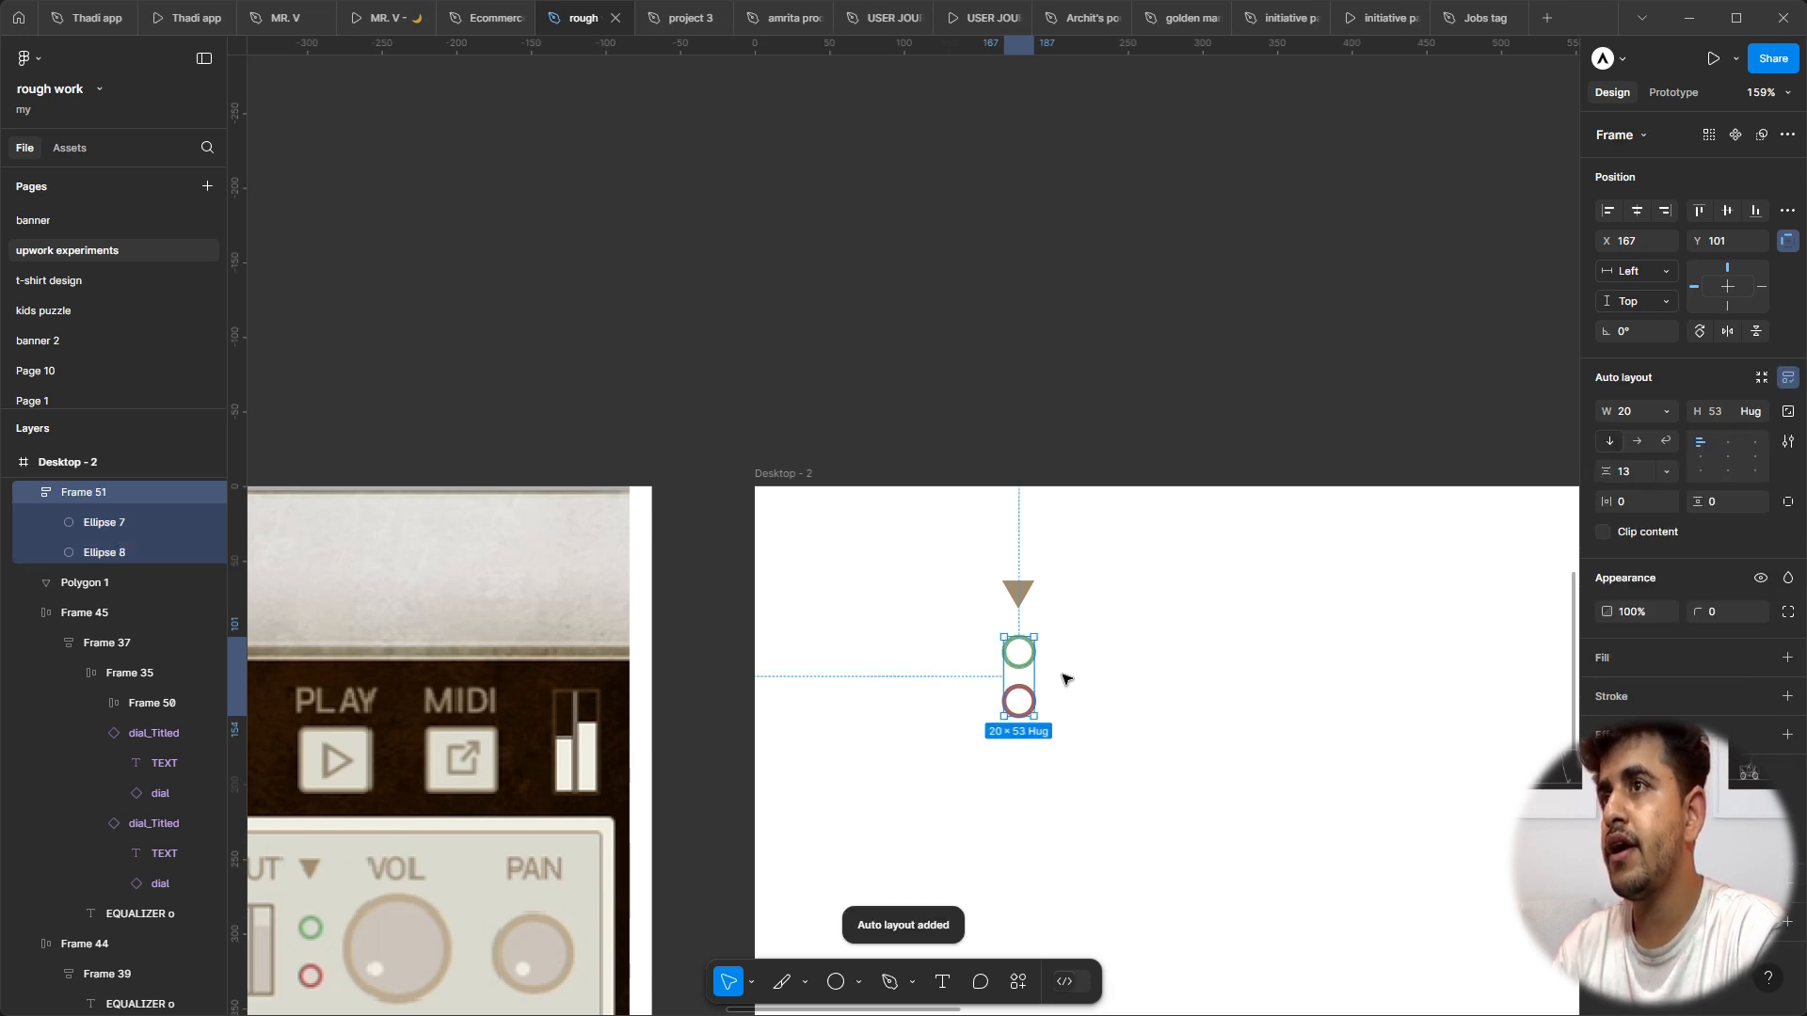
# Step: Wrap the triangle and the frame with the two rings together in one vertical auto layout frame
pyautogui.keyDown('shift'); pyautogui.click(1025, 603); pyautogui.keyUp('shift')
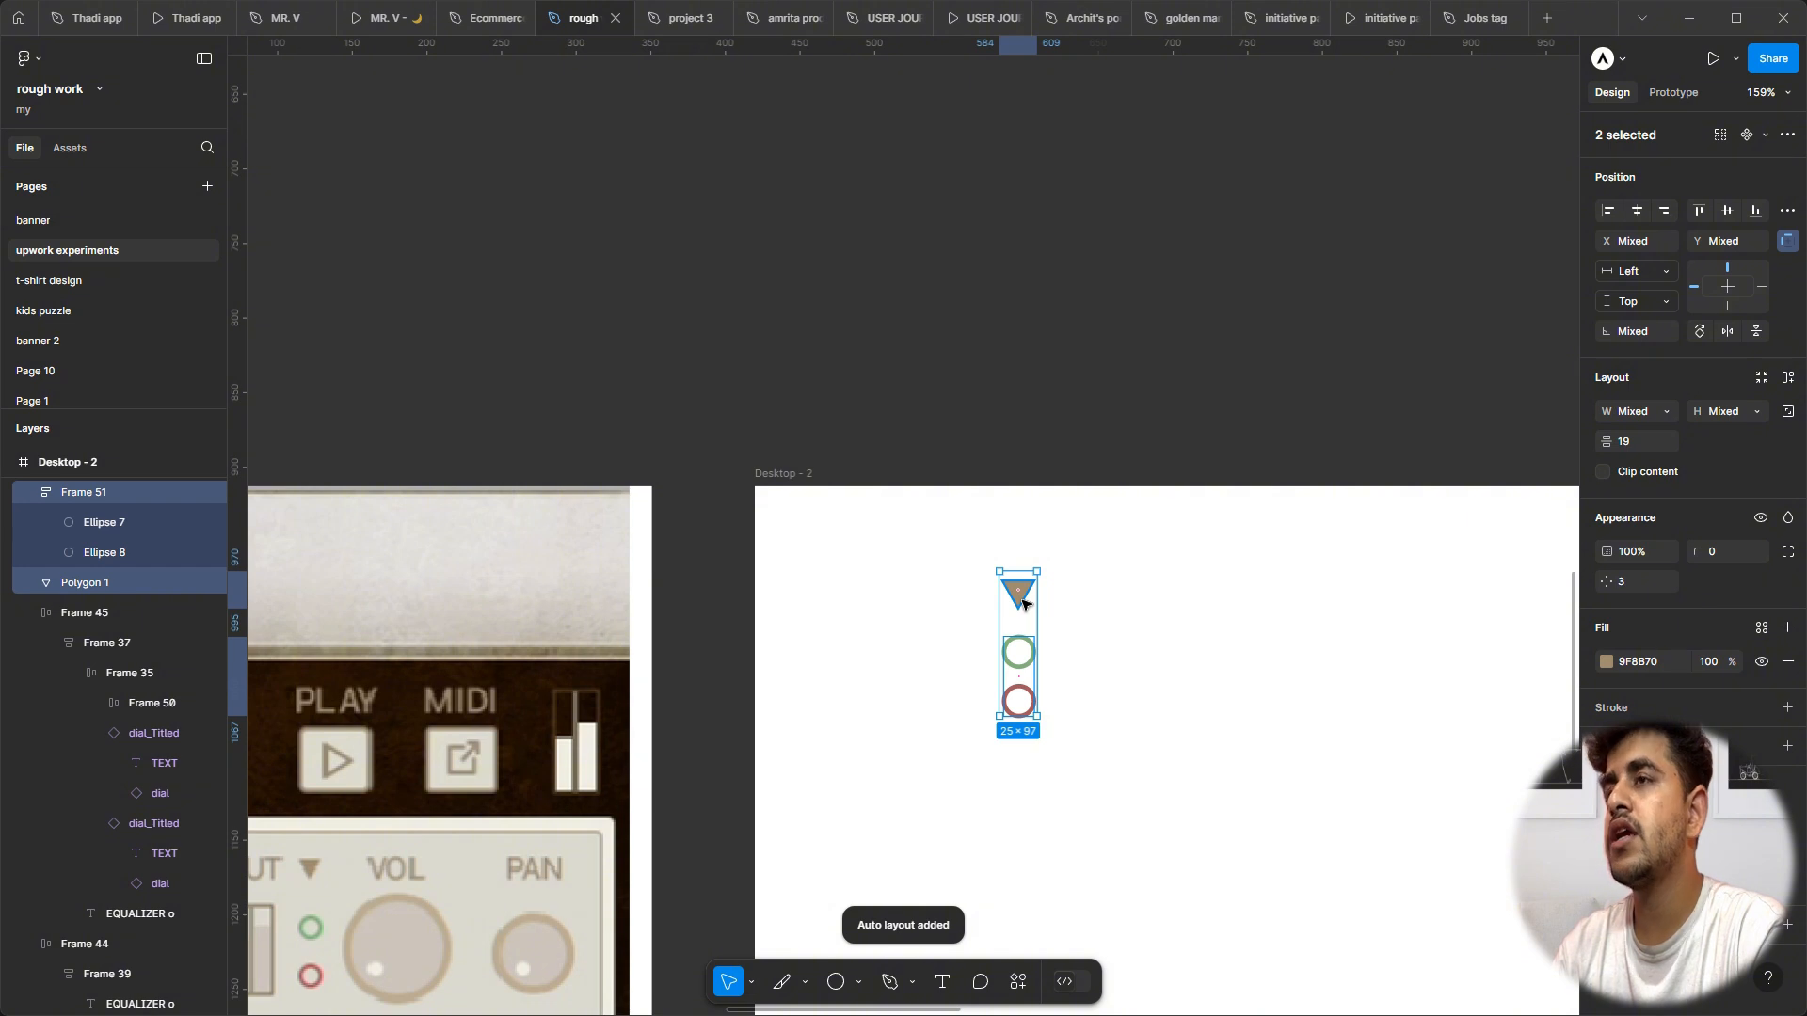
pyautogui.hotkey('shift', 'a')
pyautogui.scroll(-1, 1026, 603)
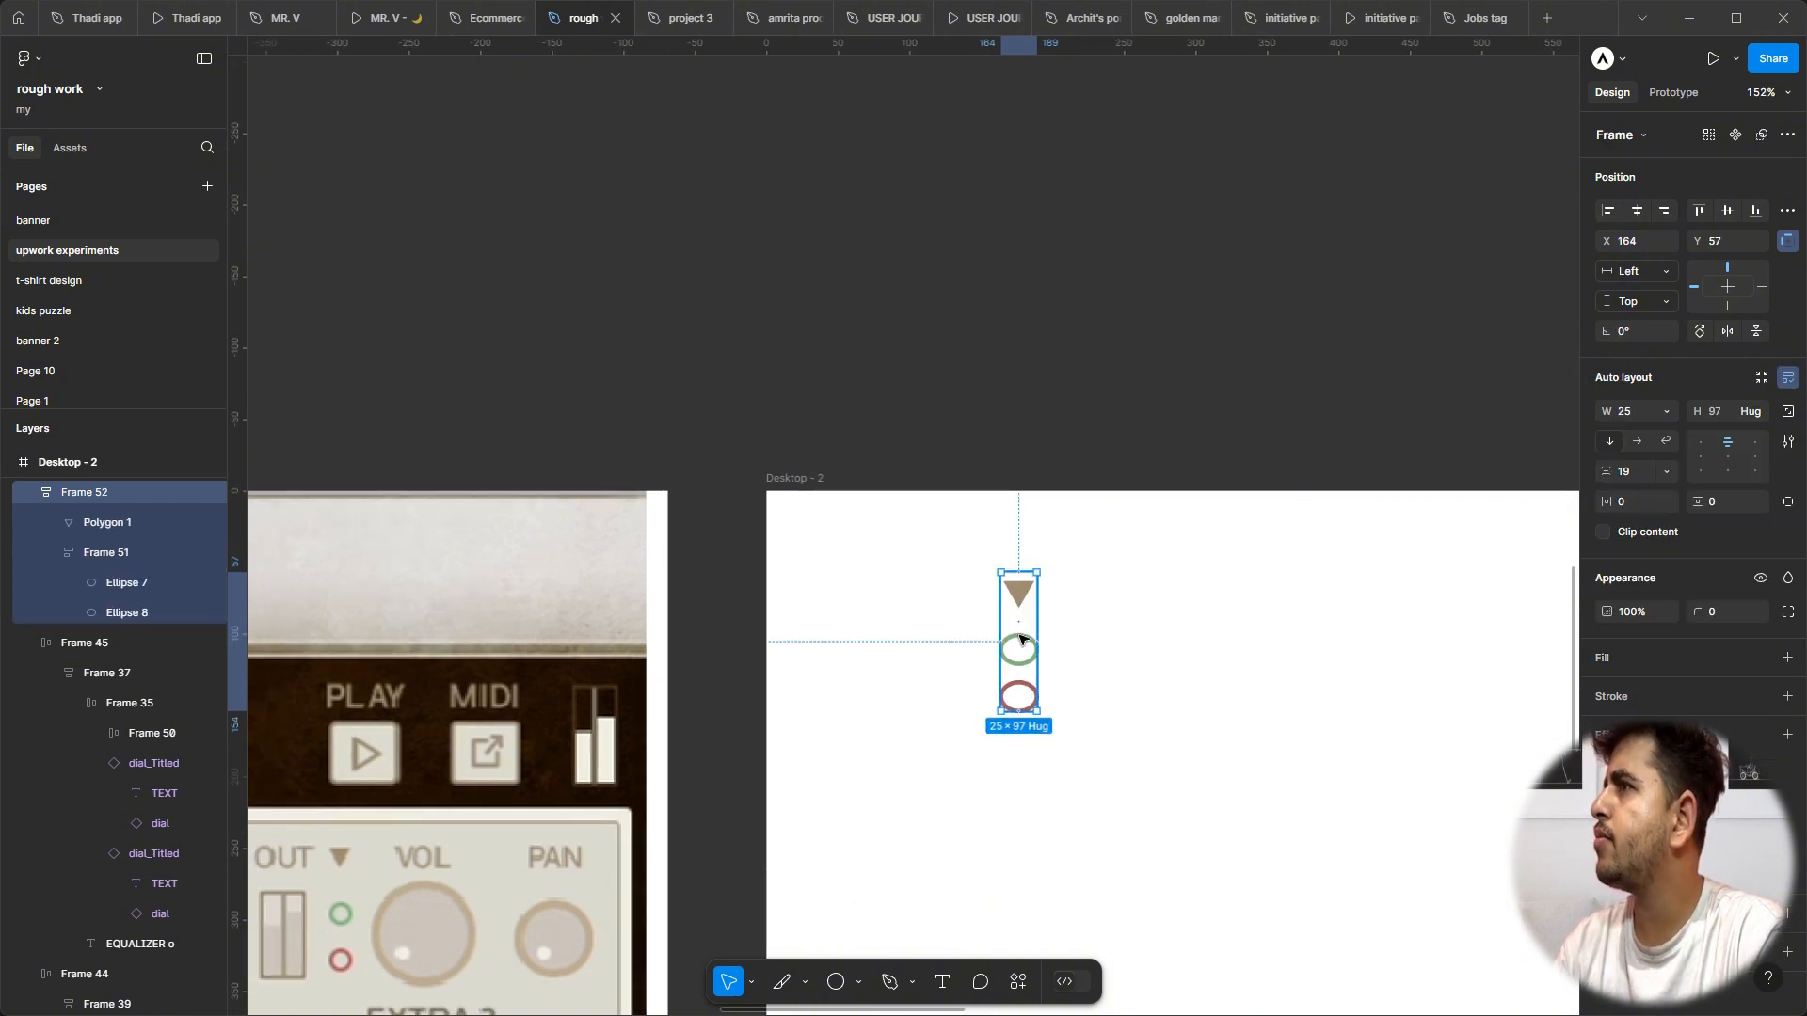
# Step: Set the width of both the green and red rings to 20 and centre them horizontally within their own frame
pyautogui.click(122, 548)
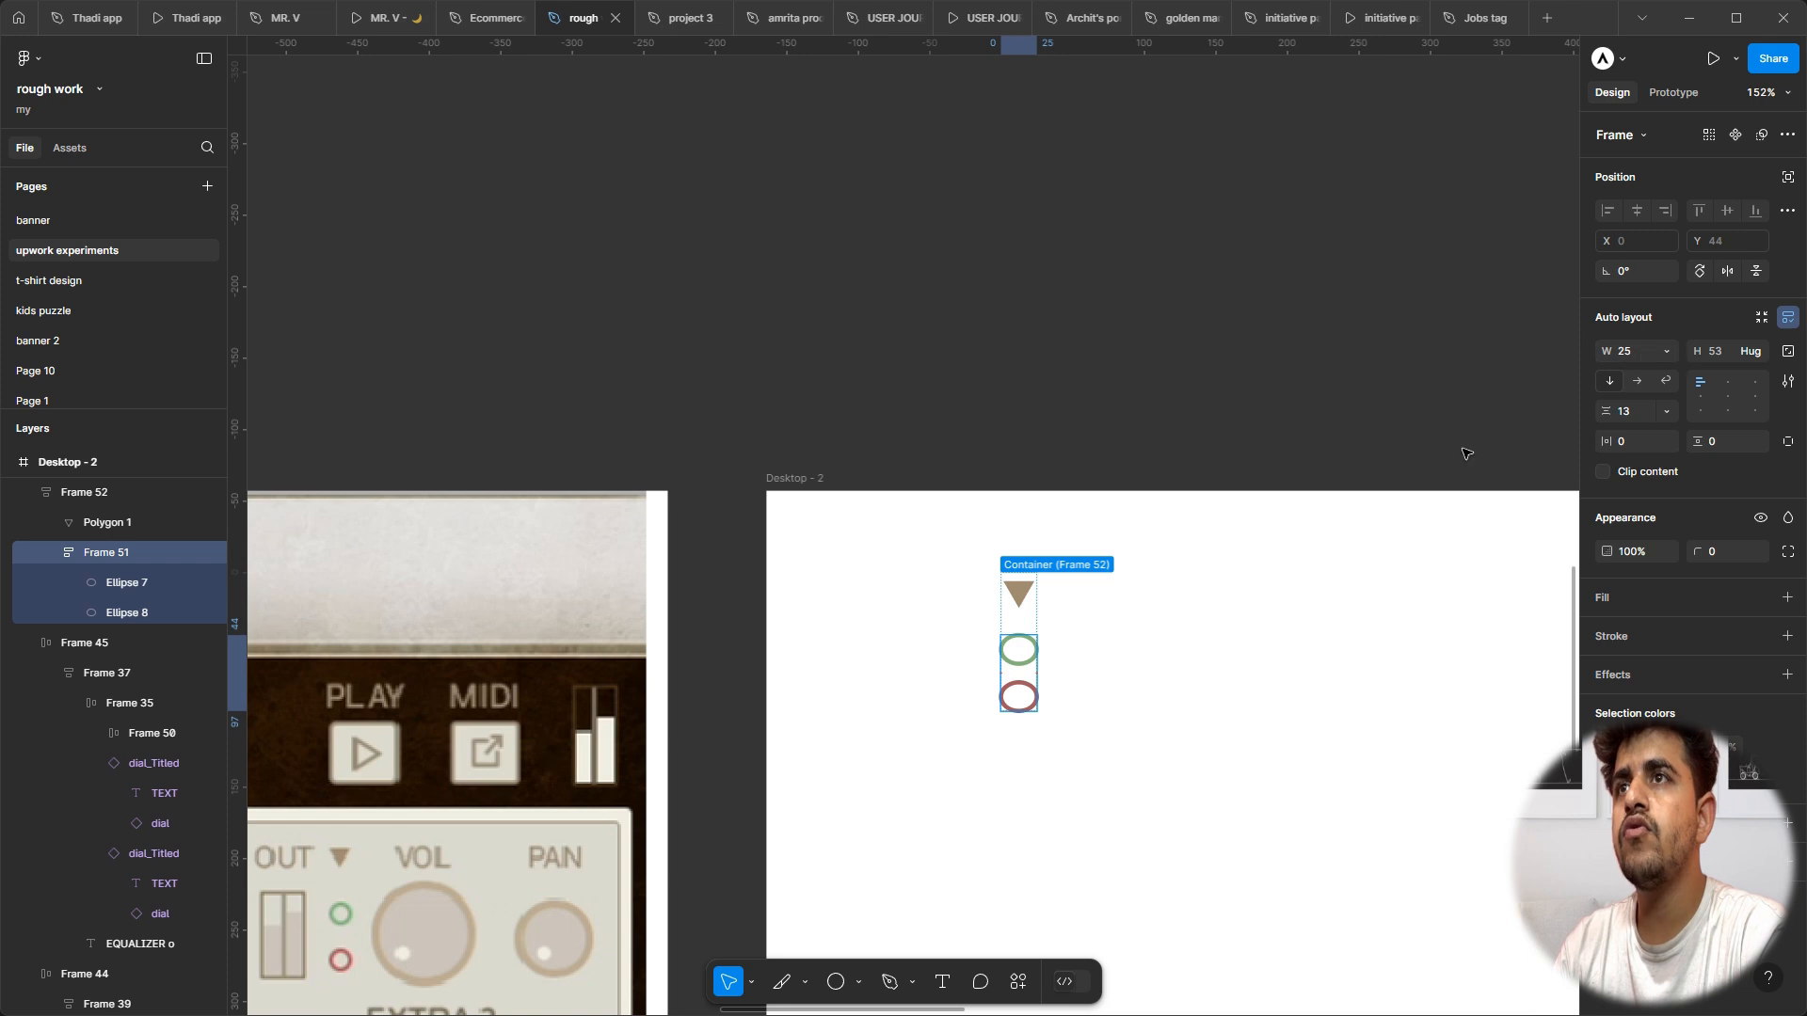
pyautogui.click(1022, 664)
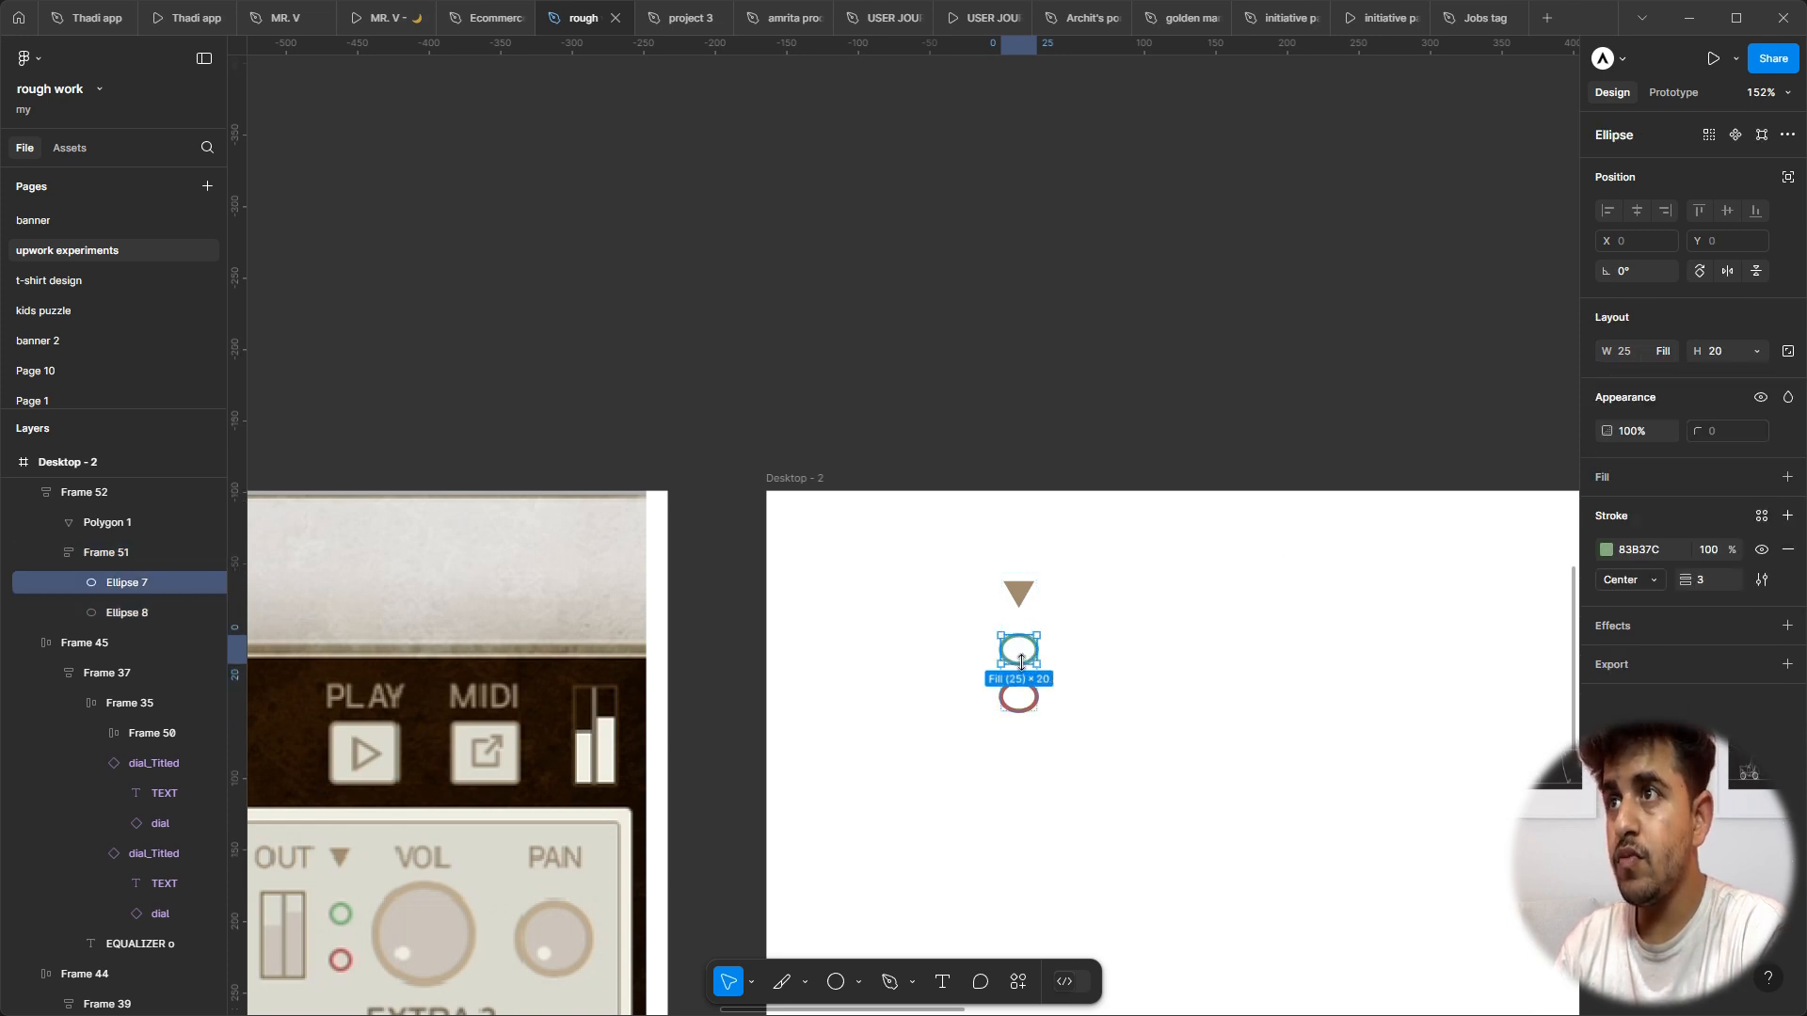
pyautogui.keyDown('shift'); pyautogui.click(1032, 696); pyautogui.keyUp('shift')
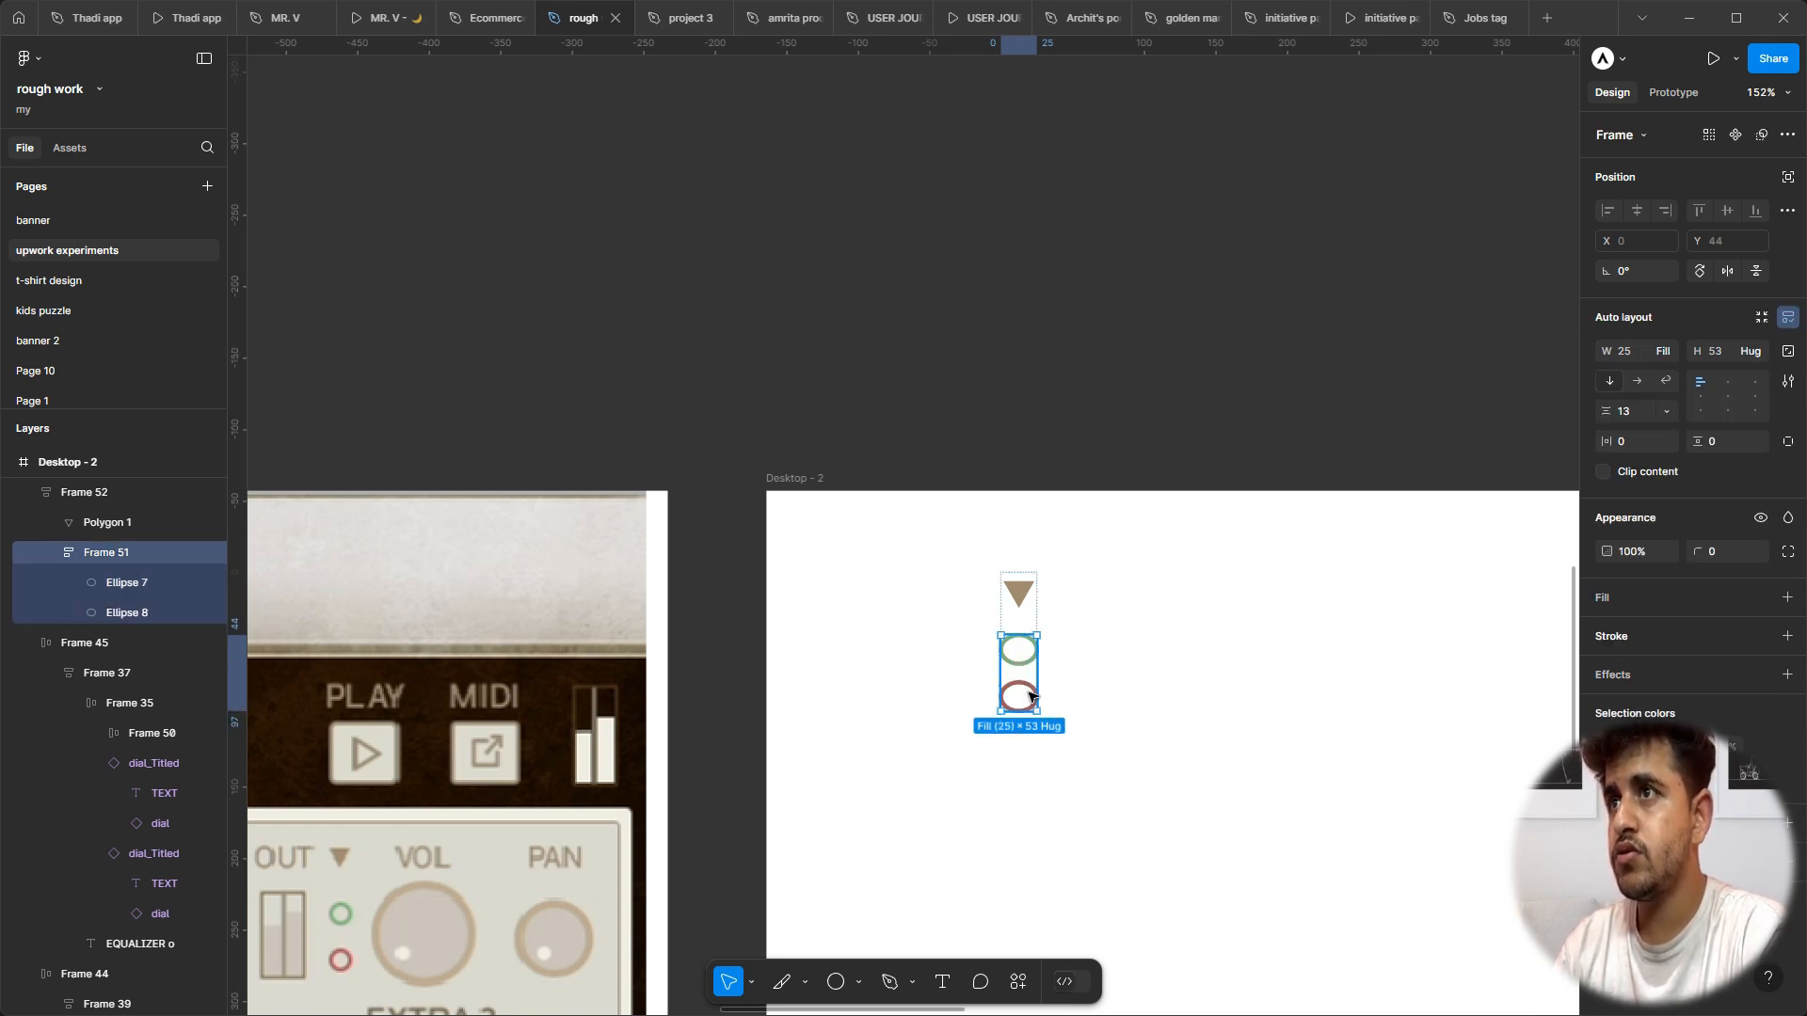
pyautogui.press('Escape')
pyautogui.click(1023, 684)
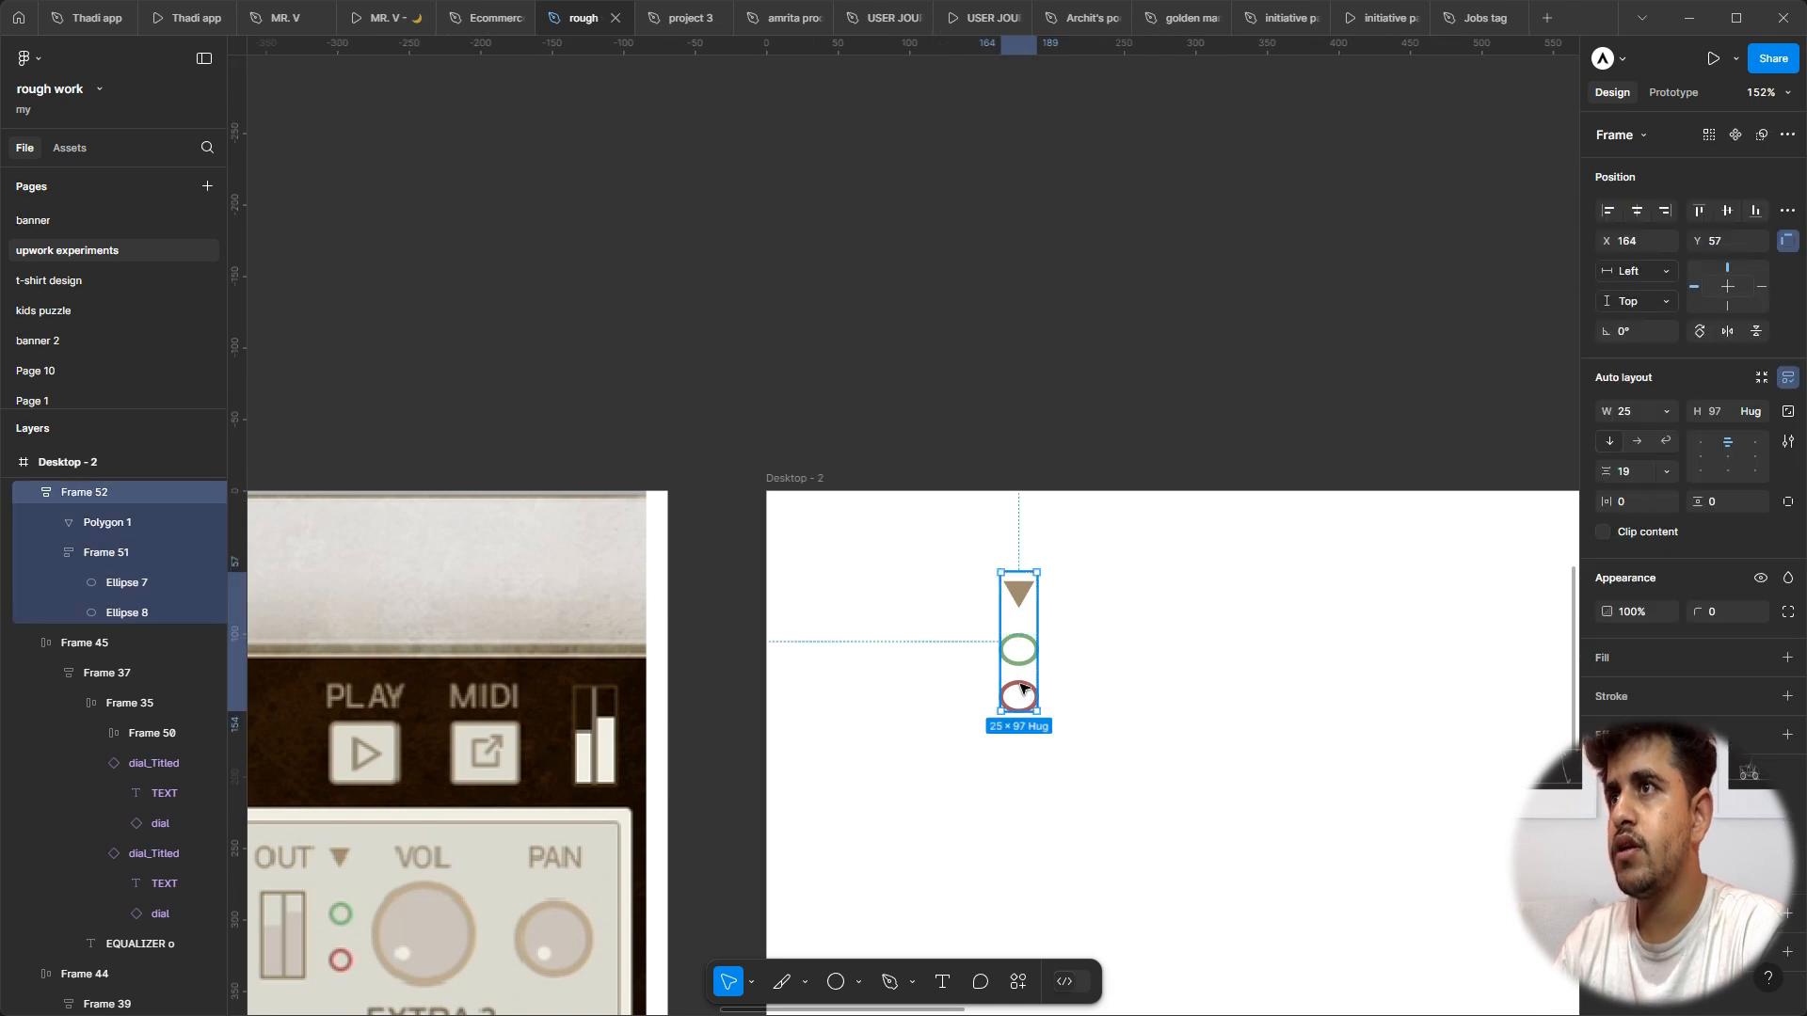
pyautogui.doubleClick(1023, 695)
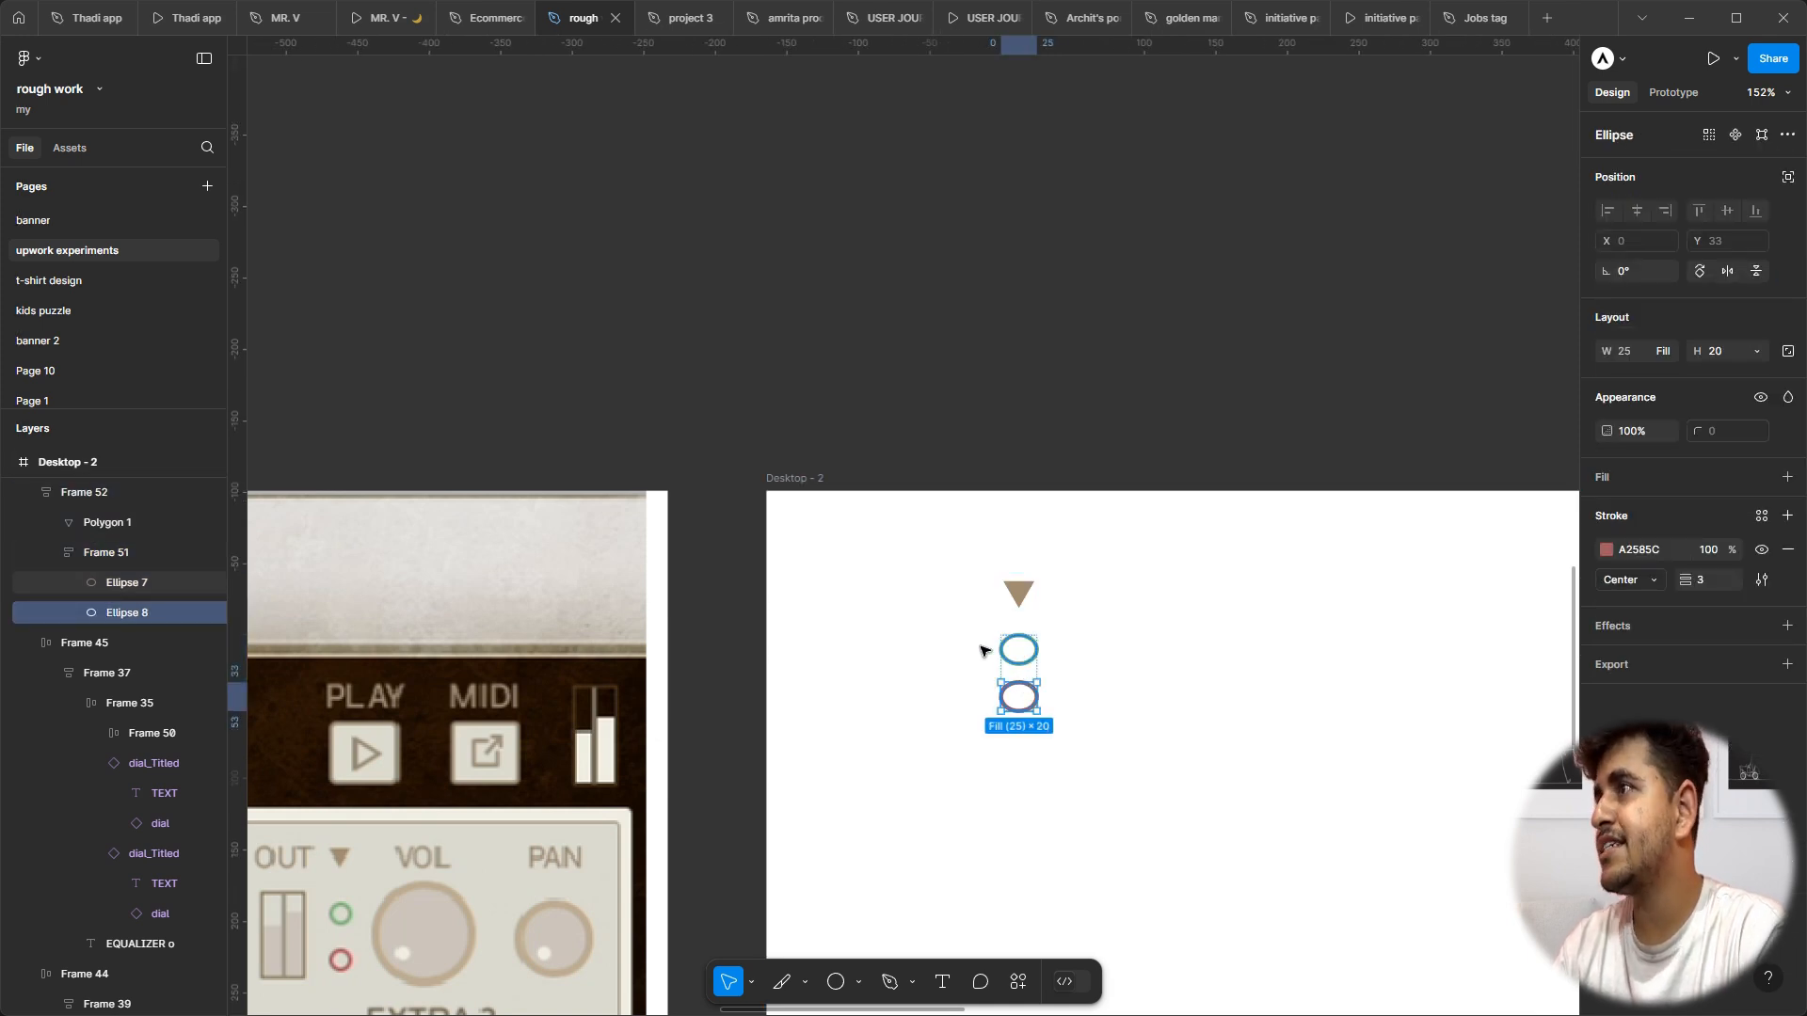
pyautogui.keyDown('shift'); pyautogui.click(124, 584); pyautogui.keyUp('shift')
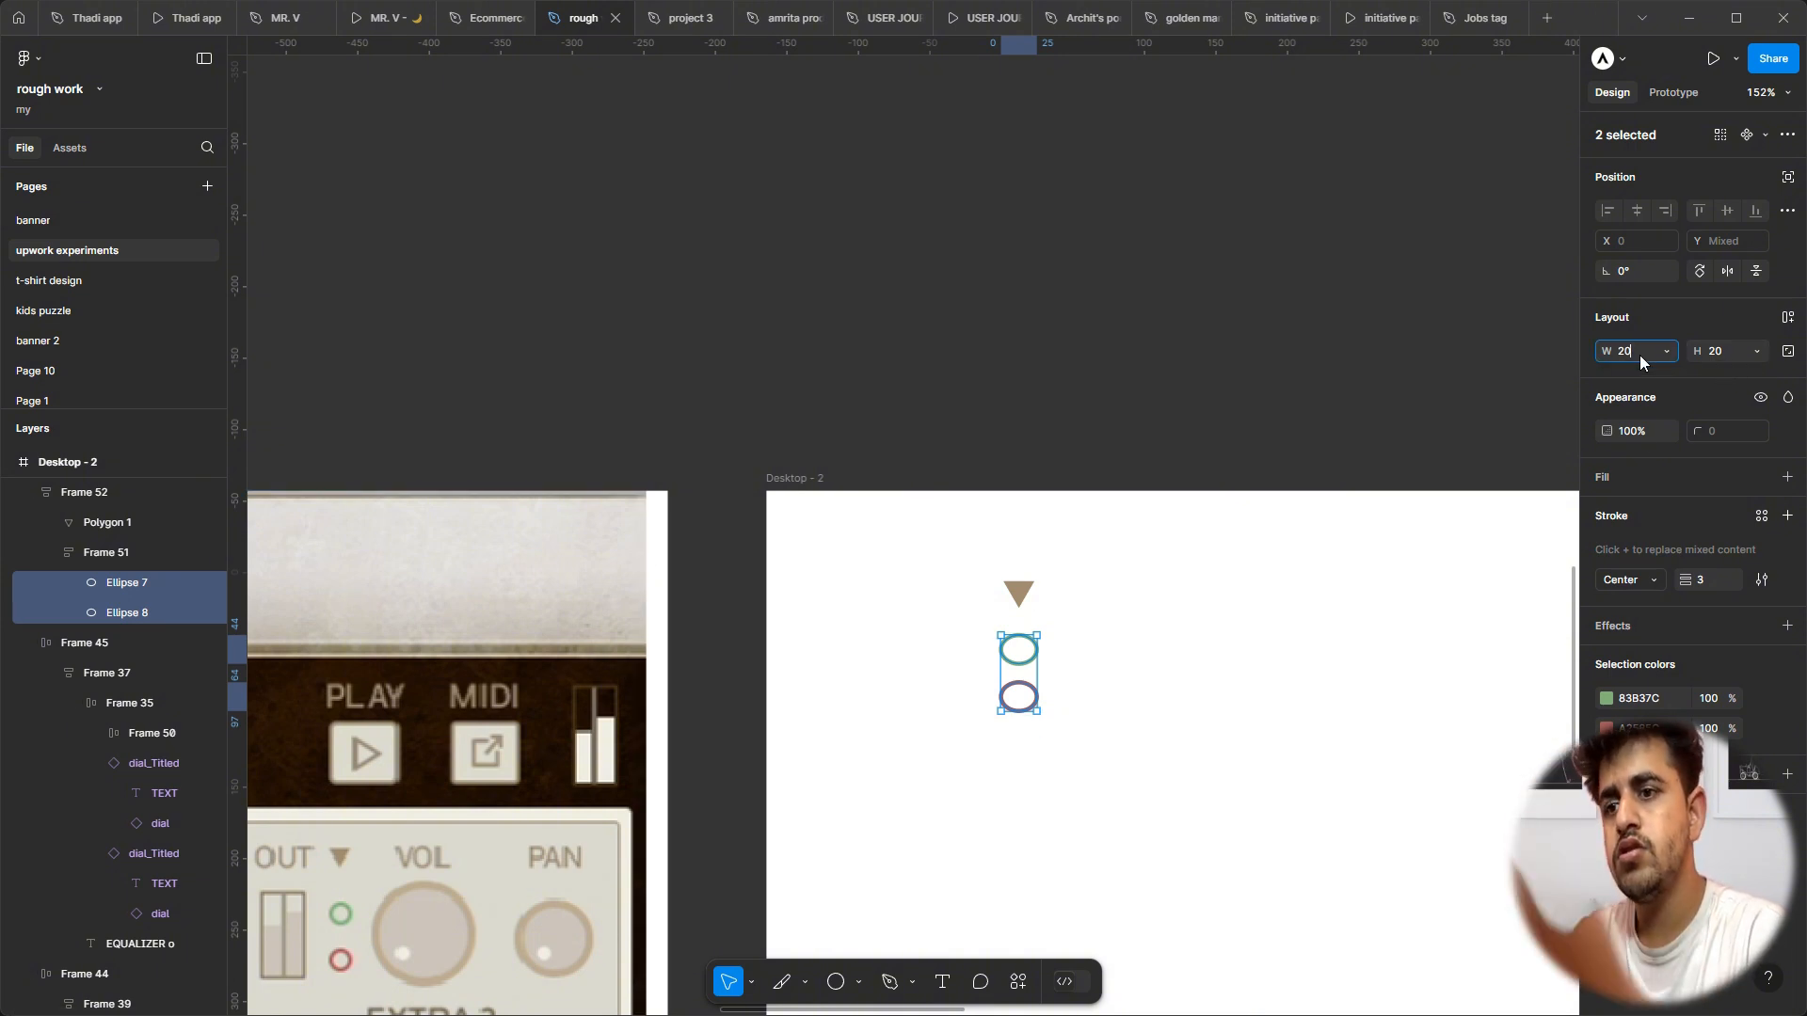
pyautogui.write('20')
pyautogui.press('Return')
pyautogui.click(1080, 214)
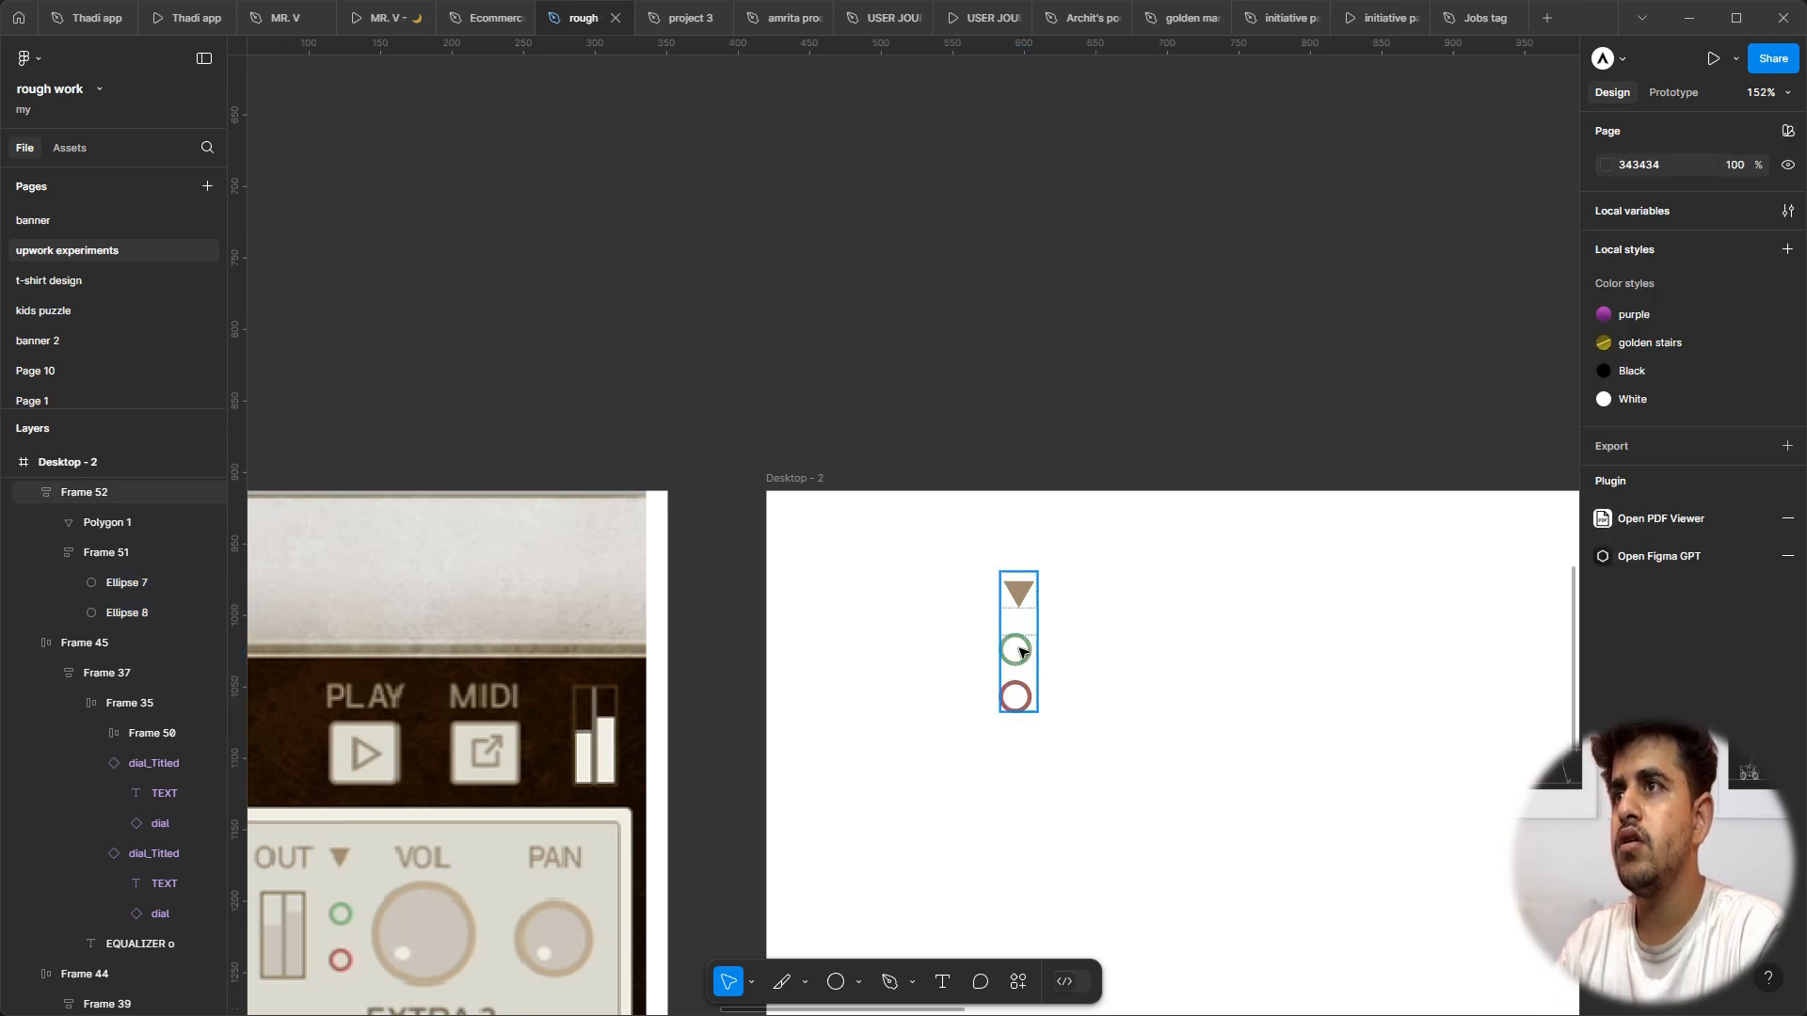
pyautogui.doubleClick(1021, 659)
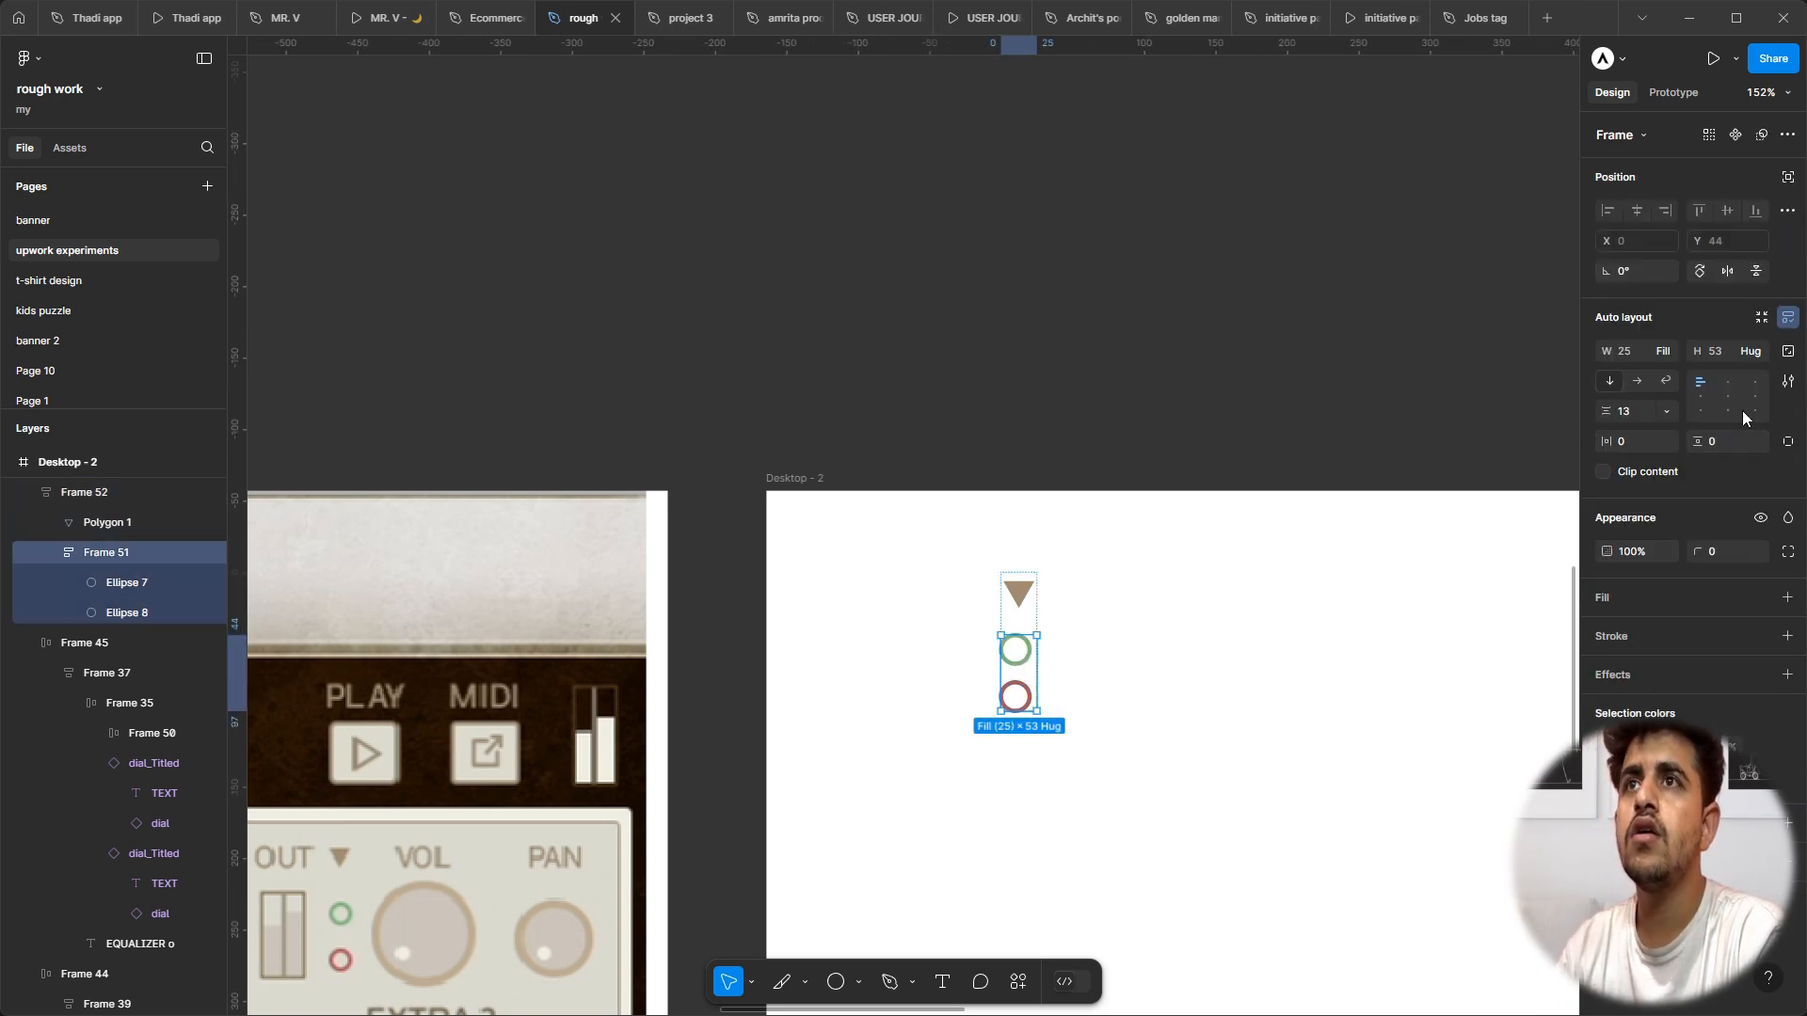
pyautogui.click(1169, 407)
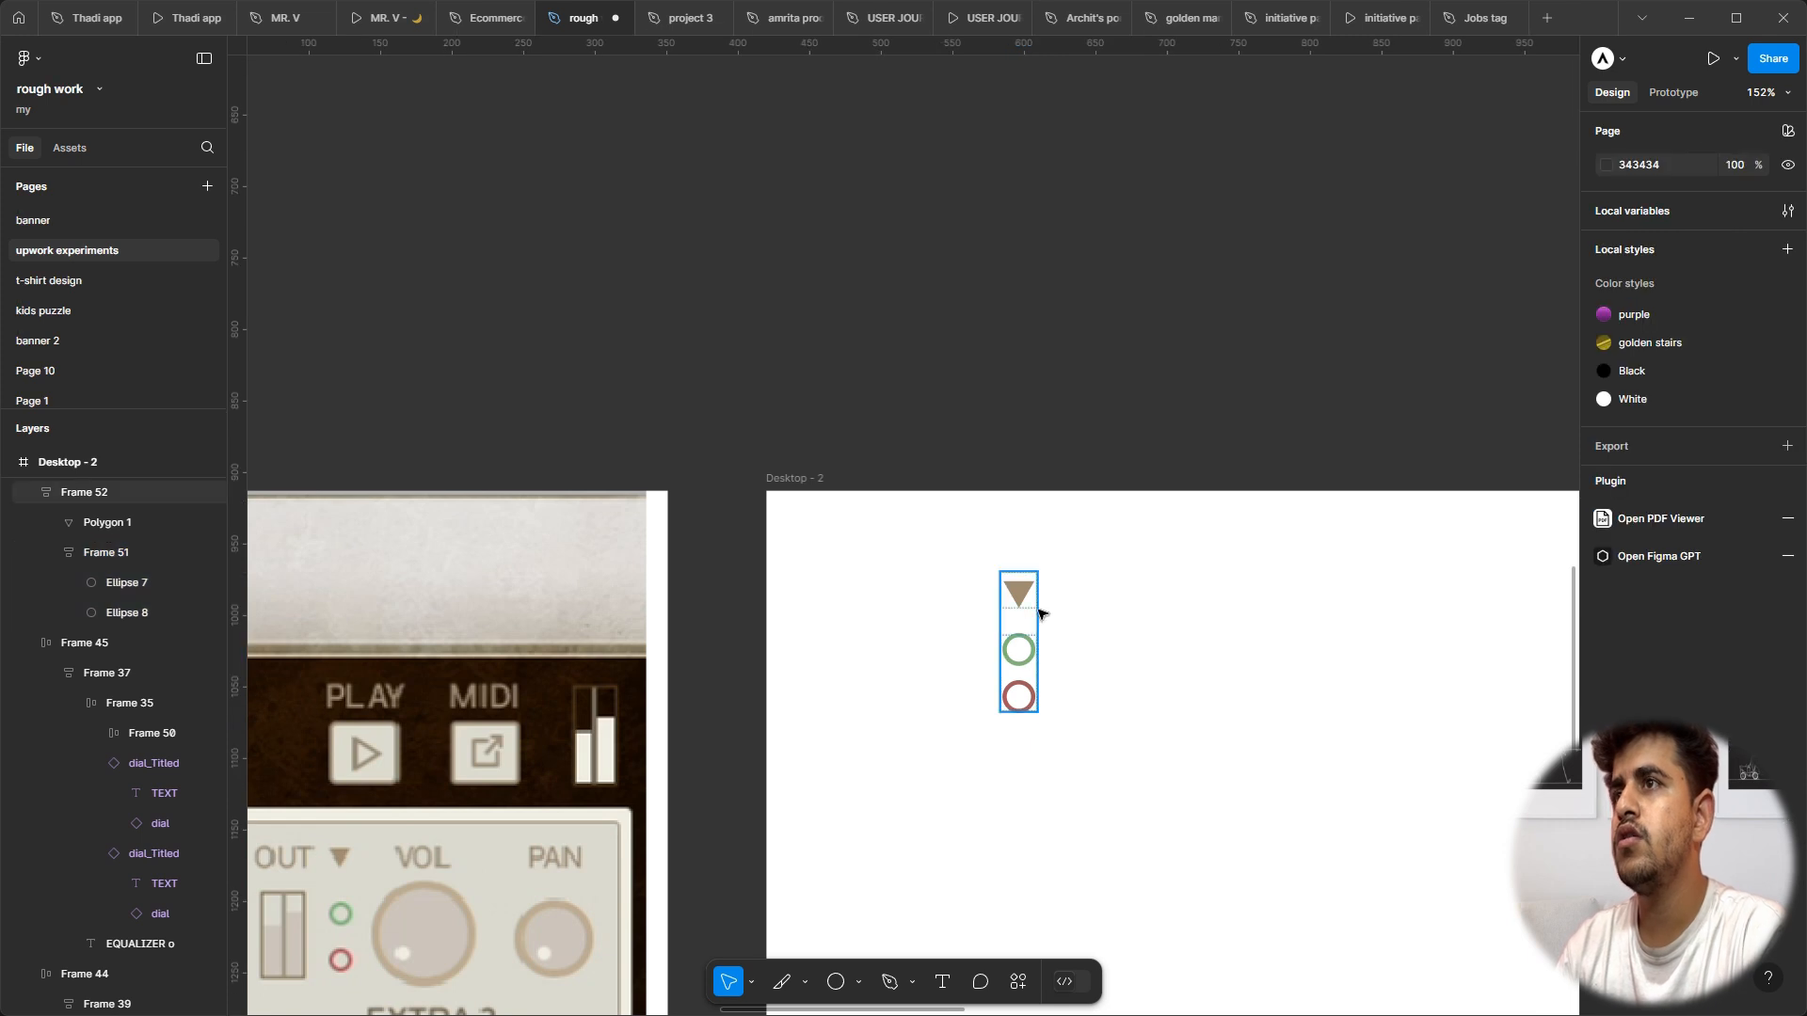
# Step: Move the triangle-and-rings frame out of the empty canvas area into Frame 50, directly beside the Out meter
pyautogui.click(1028, 625)
pyautogui.press('Delete')
pyautogui.keyDown('ctrl'); pyautogui.scroll(-3, 1028, 625); pyautogui.keyUp('ctrl')
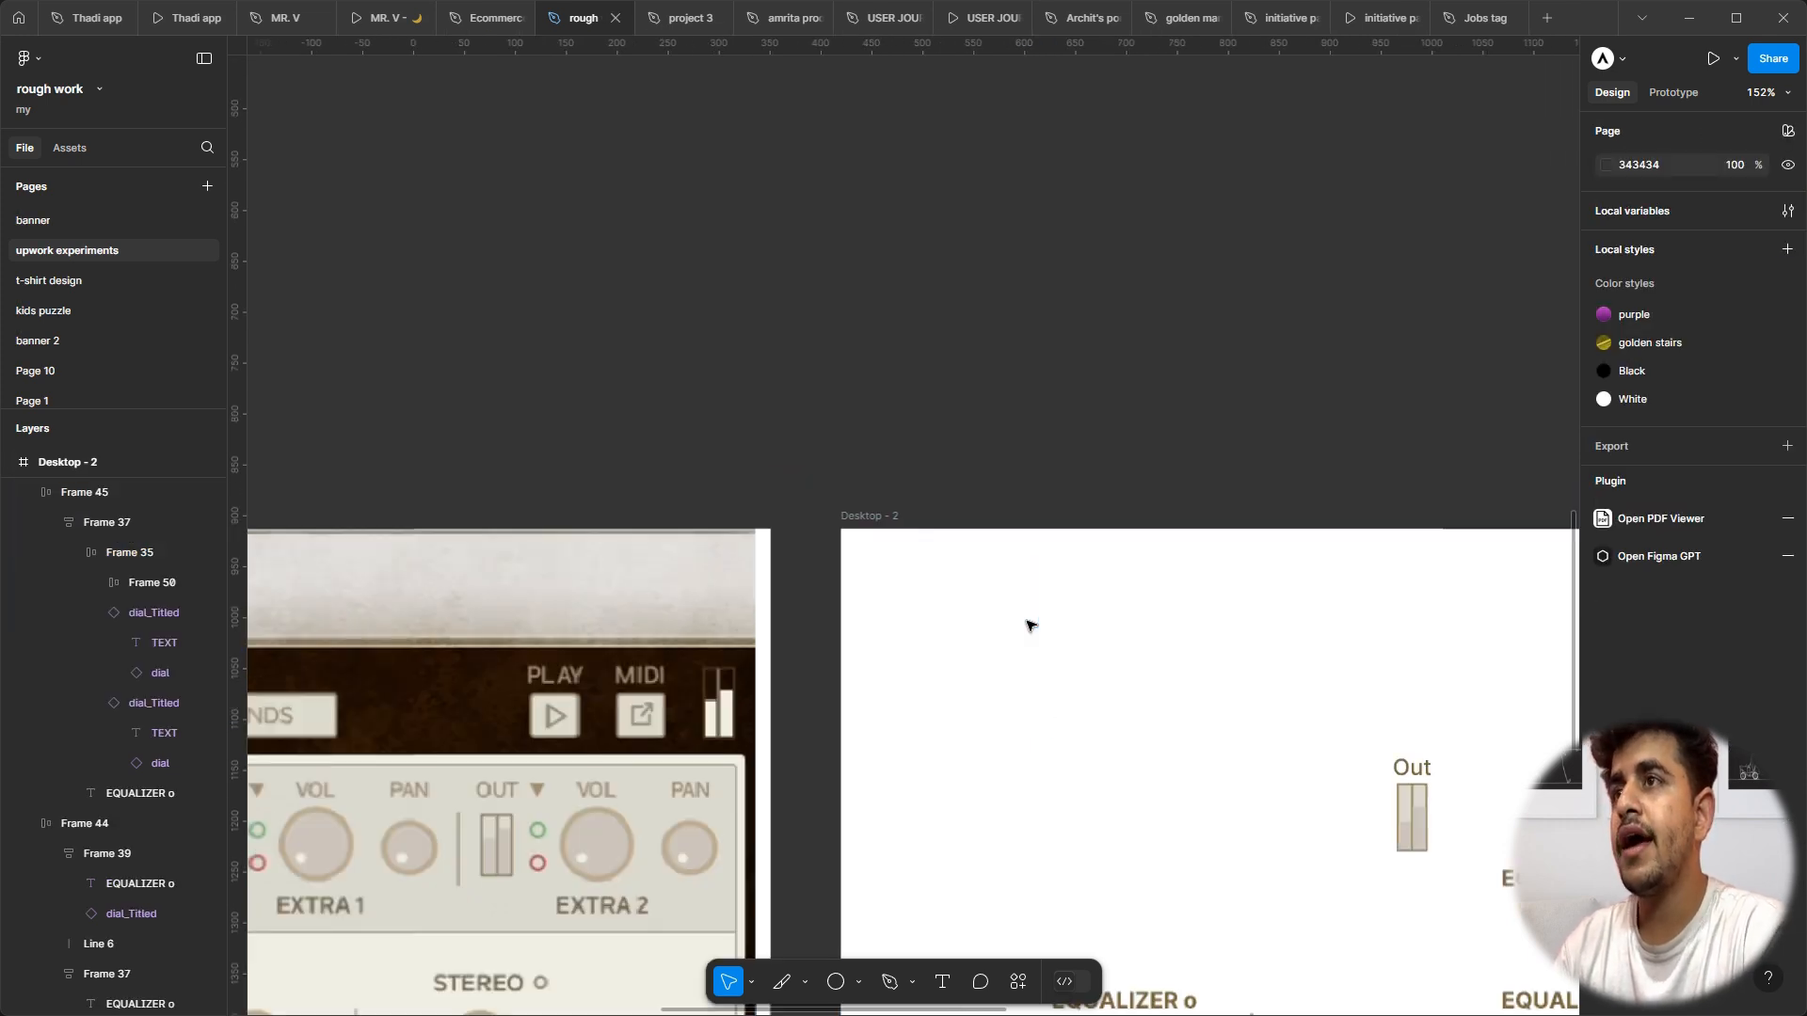
pyautogui.scroll(-1, 1030, 626)
pyautogui.hscroll(5, 1029, 625)
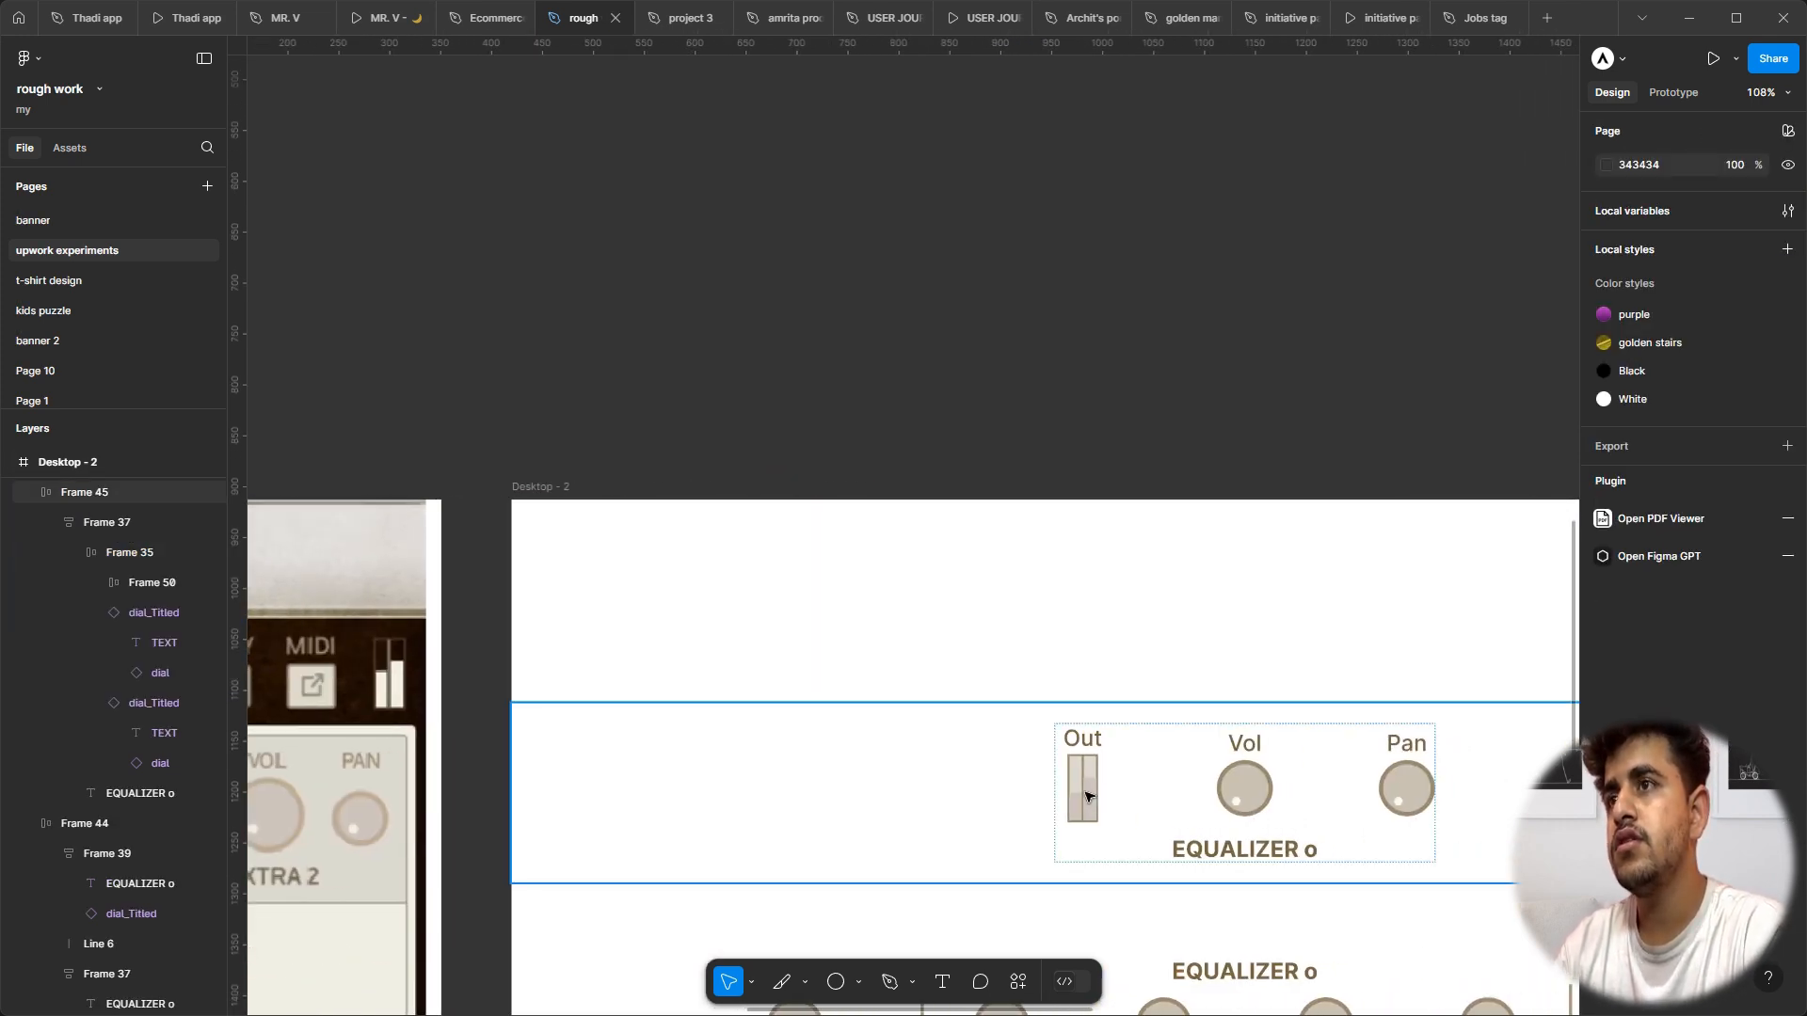
pyautogui.doubleClick(1085, 796)
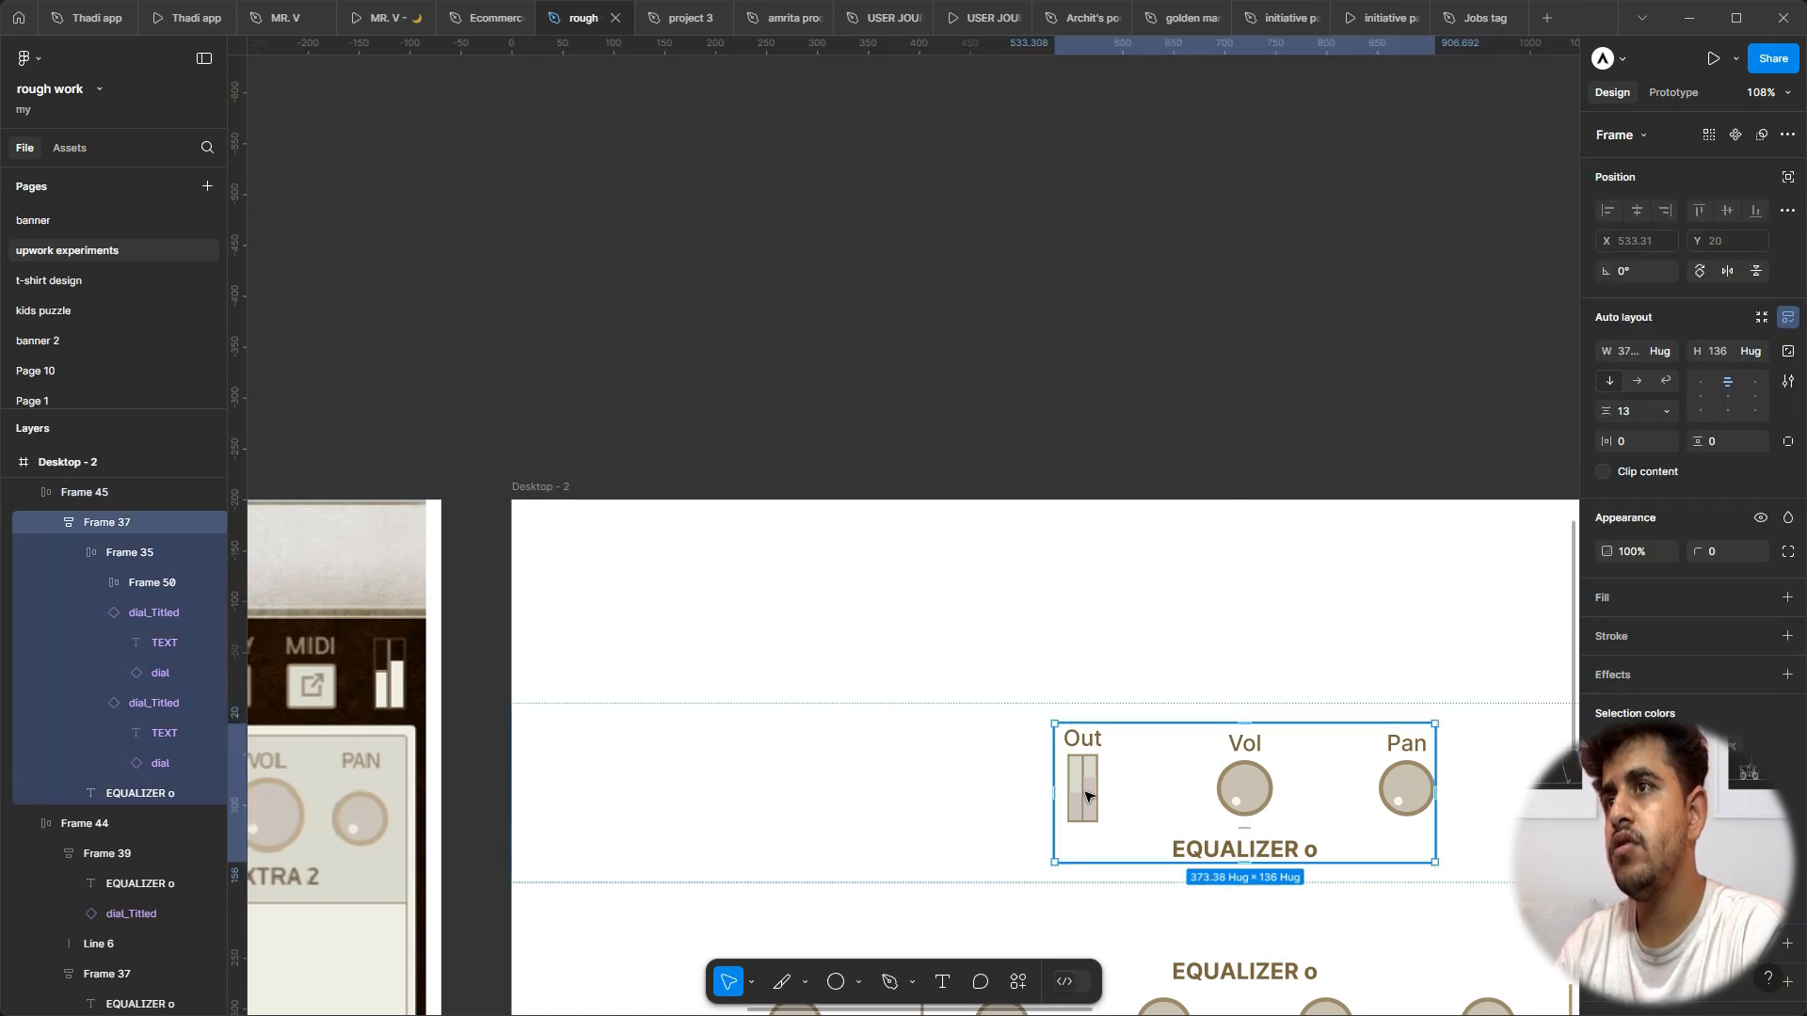
pyautogui.doubleClick(1085, 797)
pyautogui.doubleClick(1085, 797)
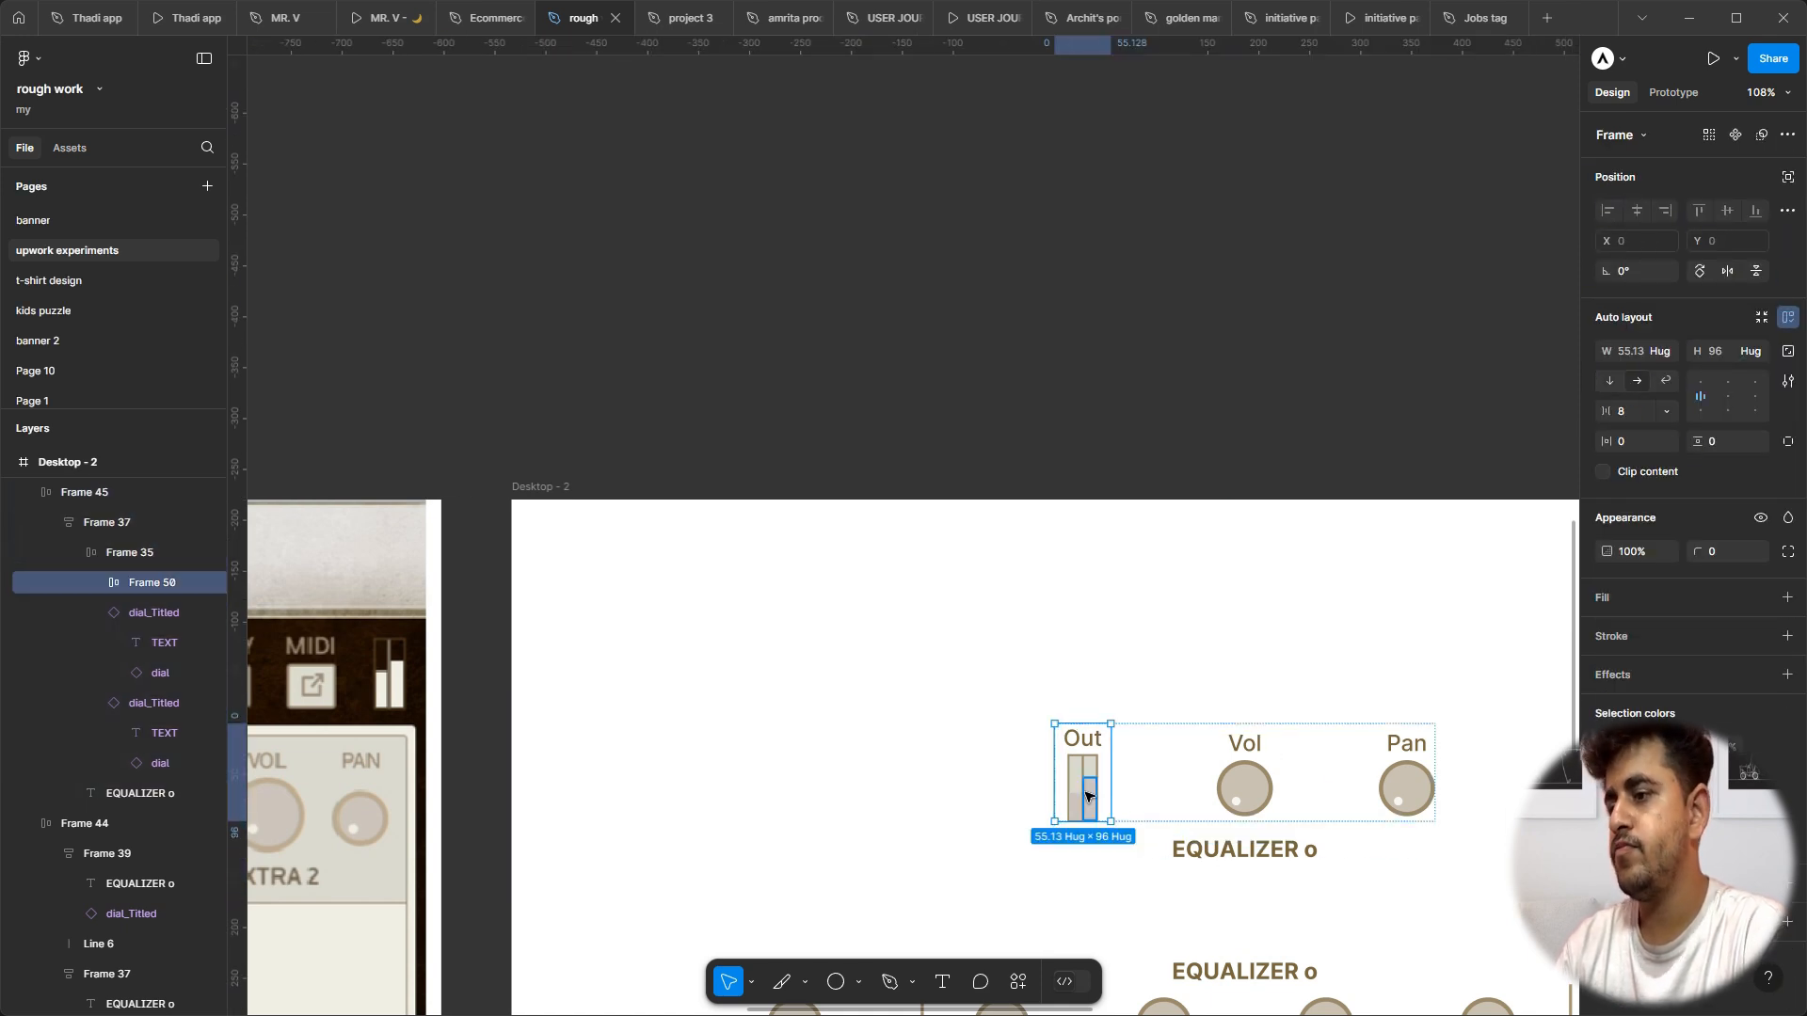
pyautogui.hotkey('ctrl', 'v')
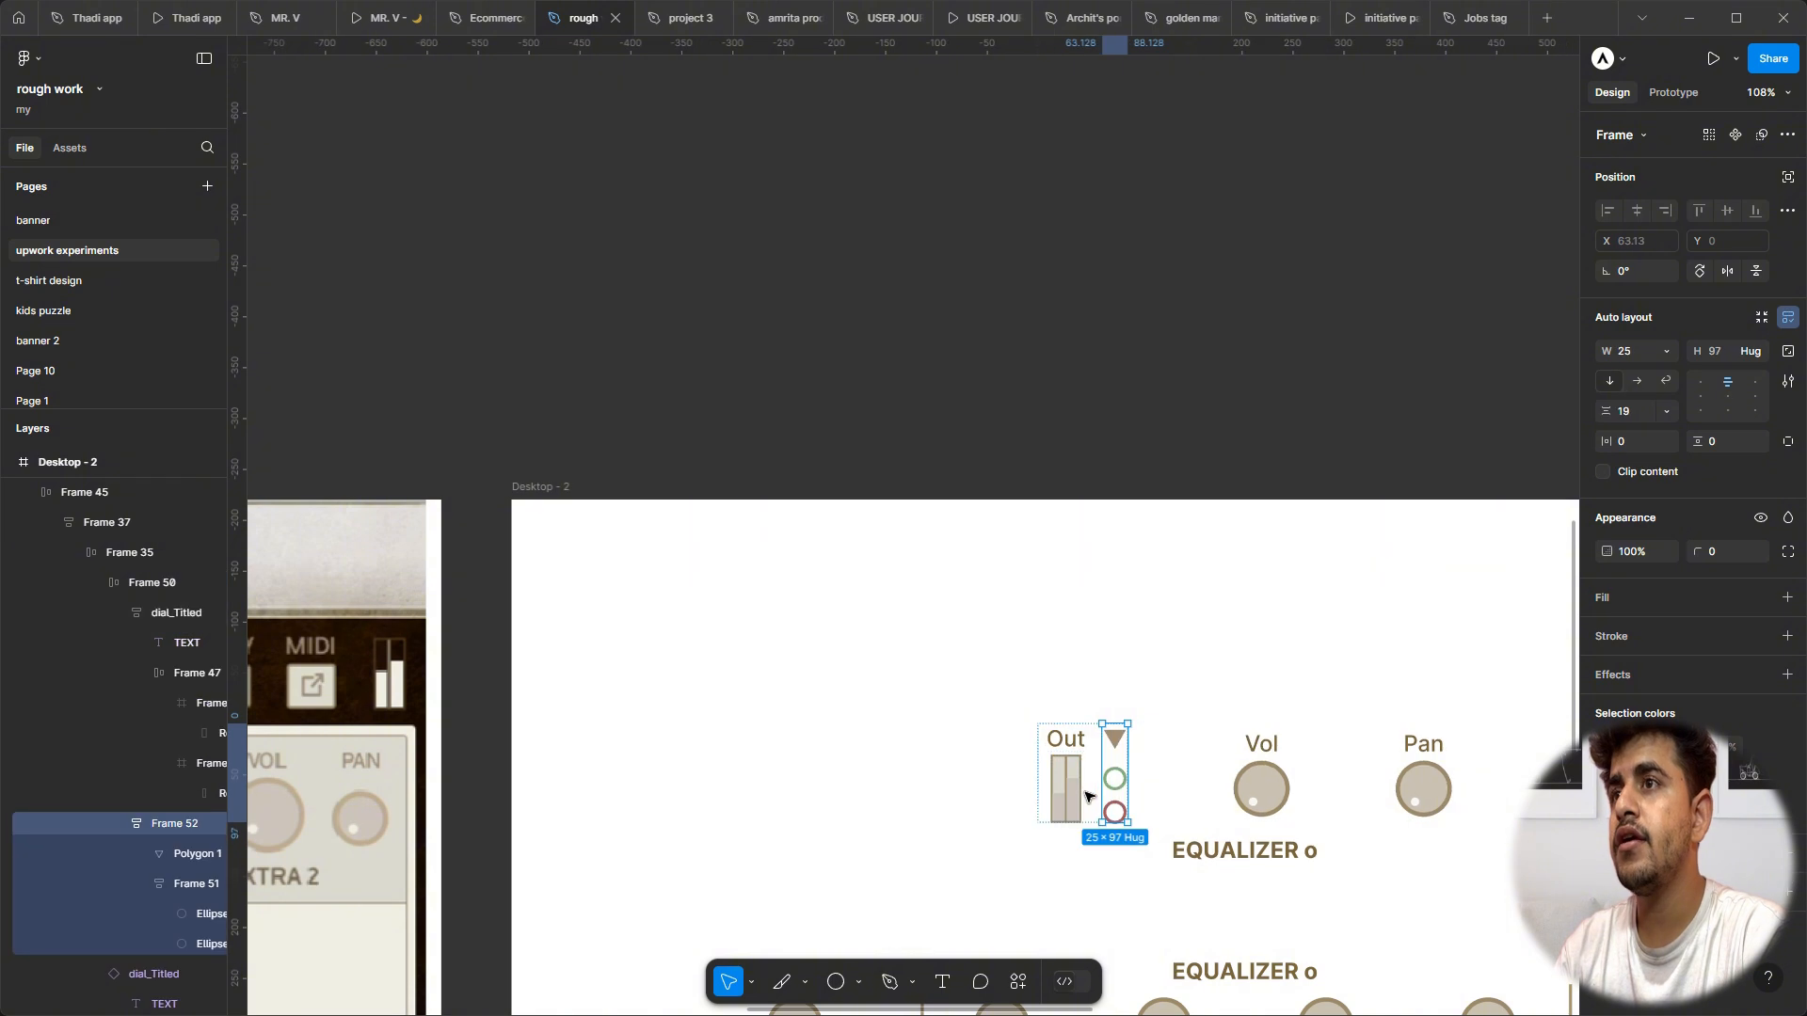
# Step: Rename the frame holding the Out, Vol and Pan controls as "uper main componet"
pyautogui.scroll(-5, 1198, 466)
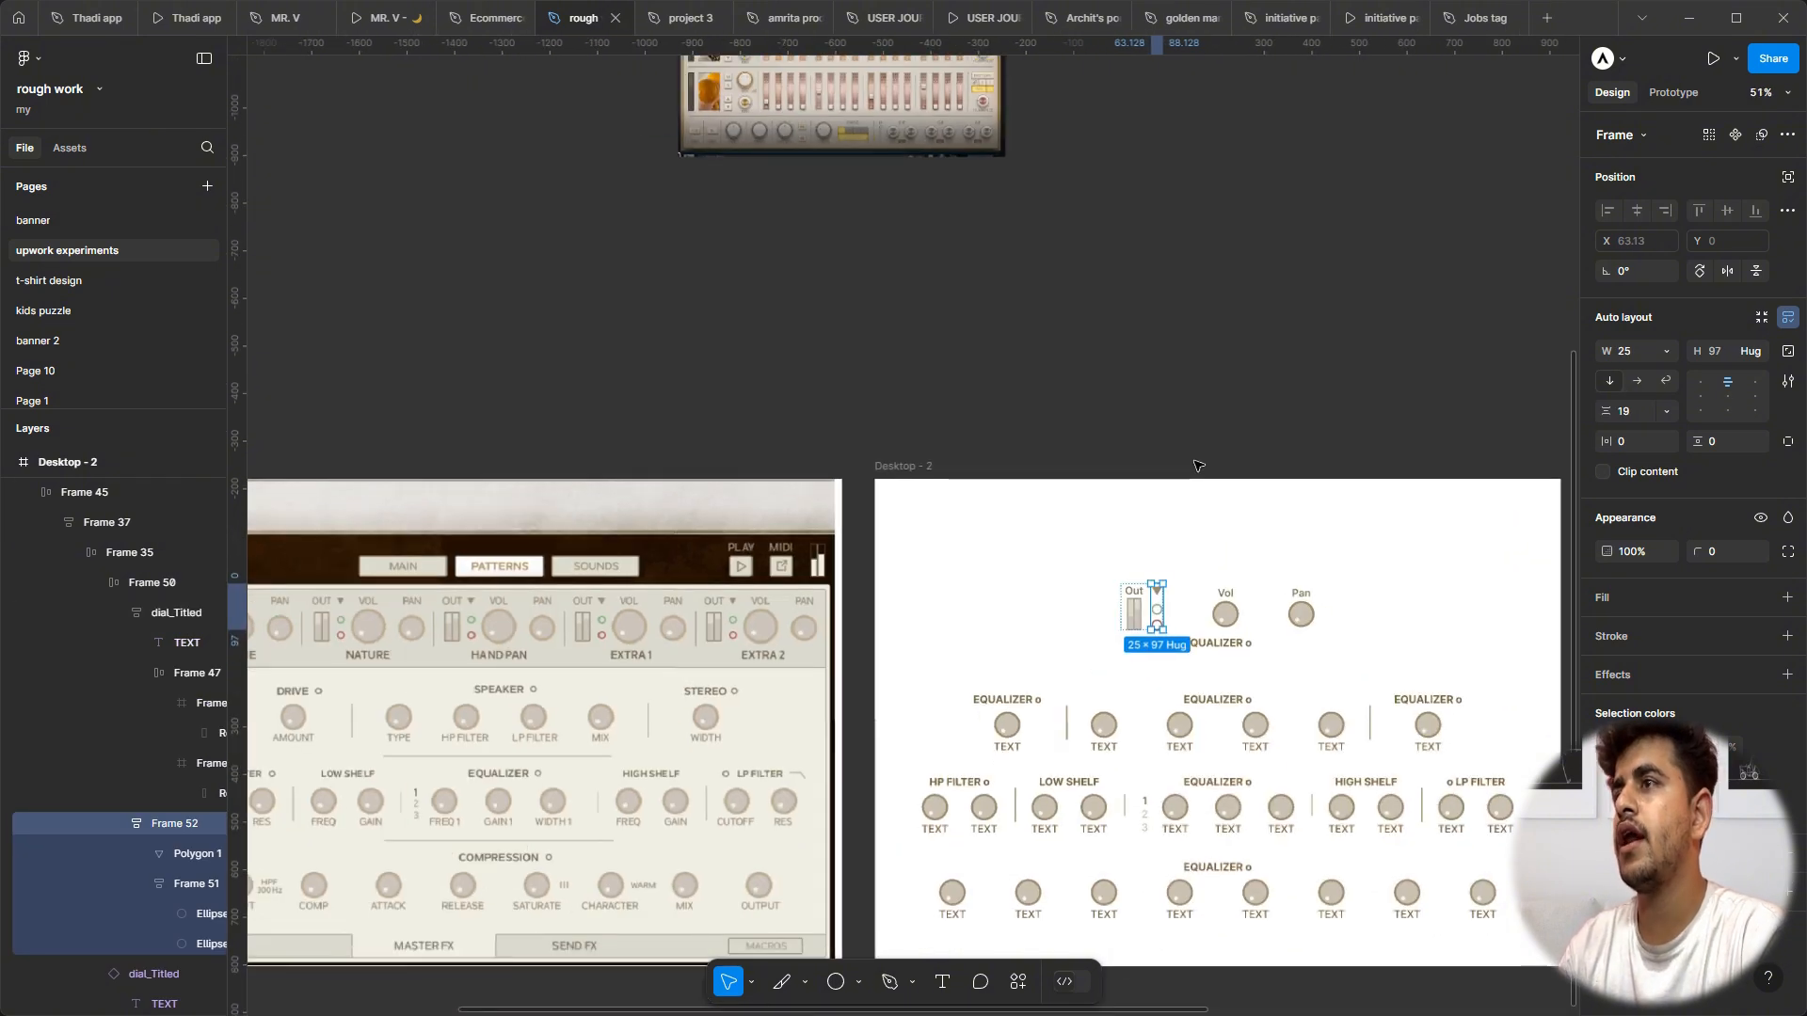
pyautogui.click(1192, 618)
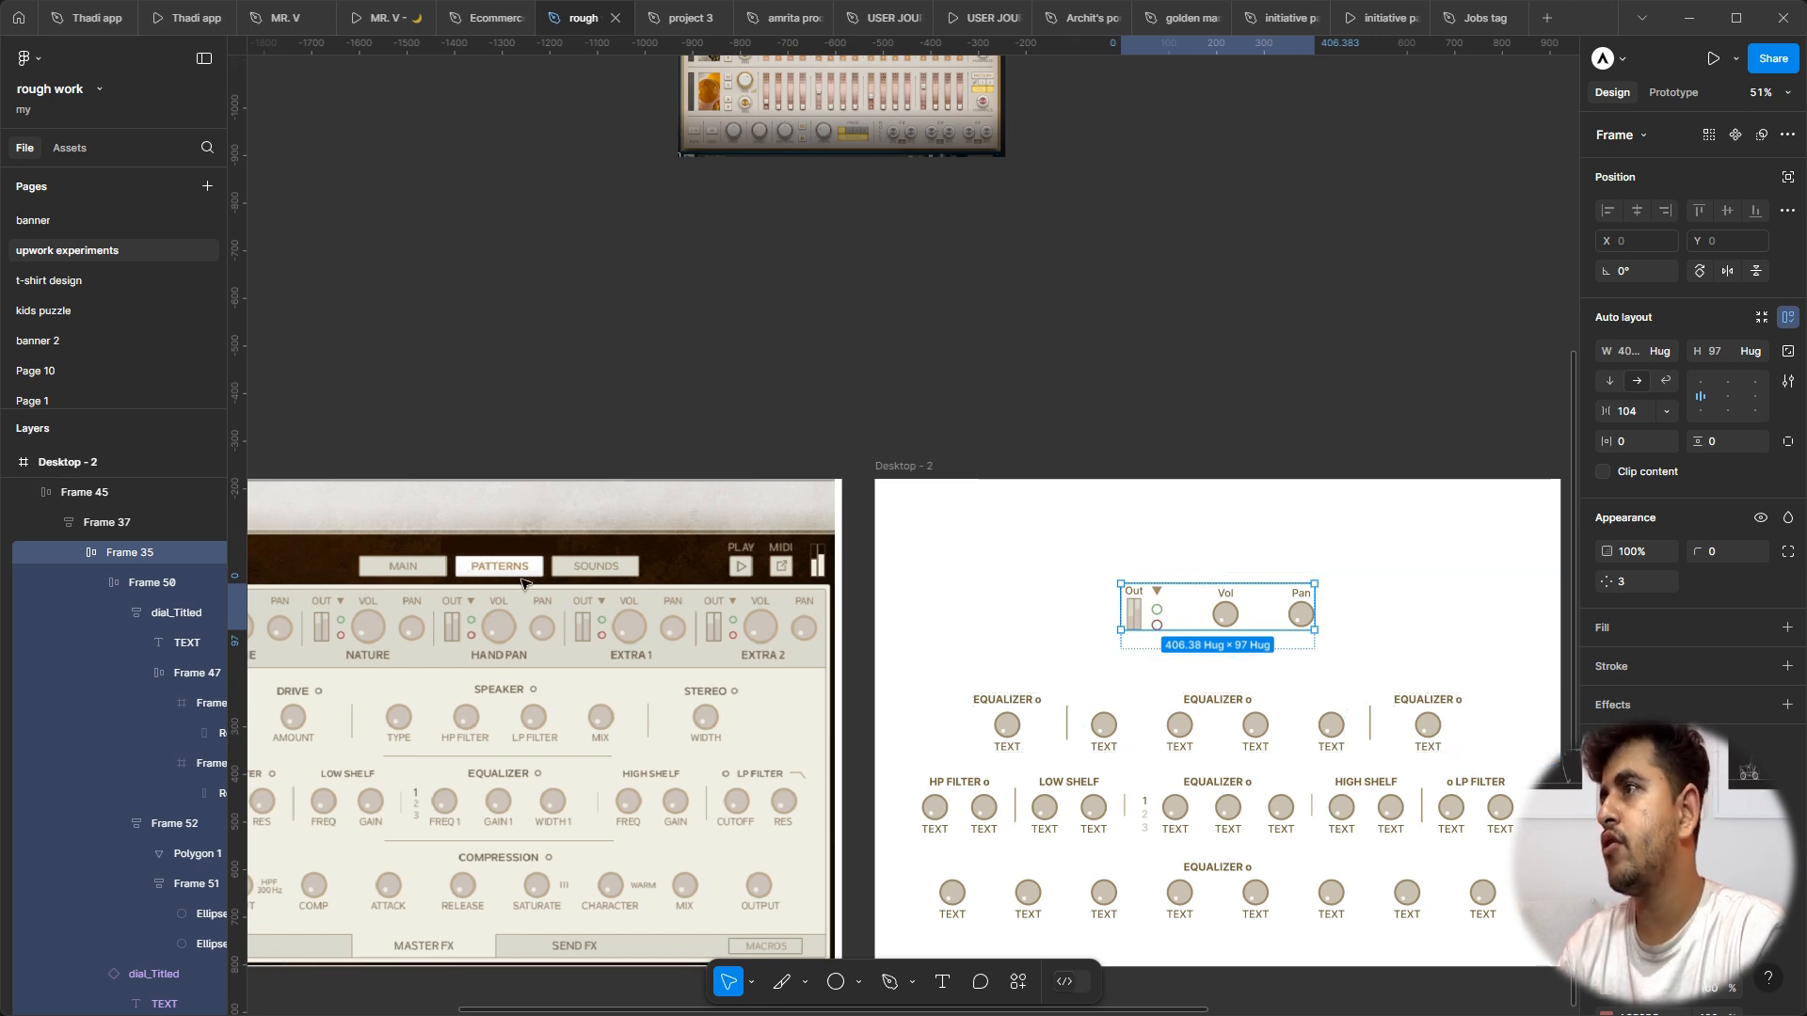
pyautogui.doubleClick(127, 555)
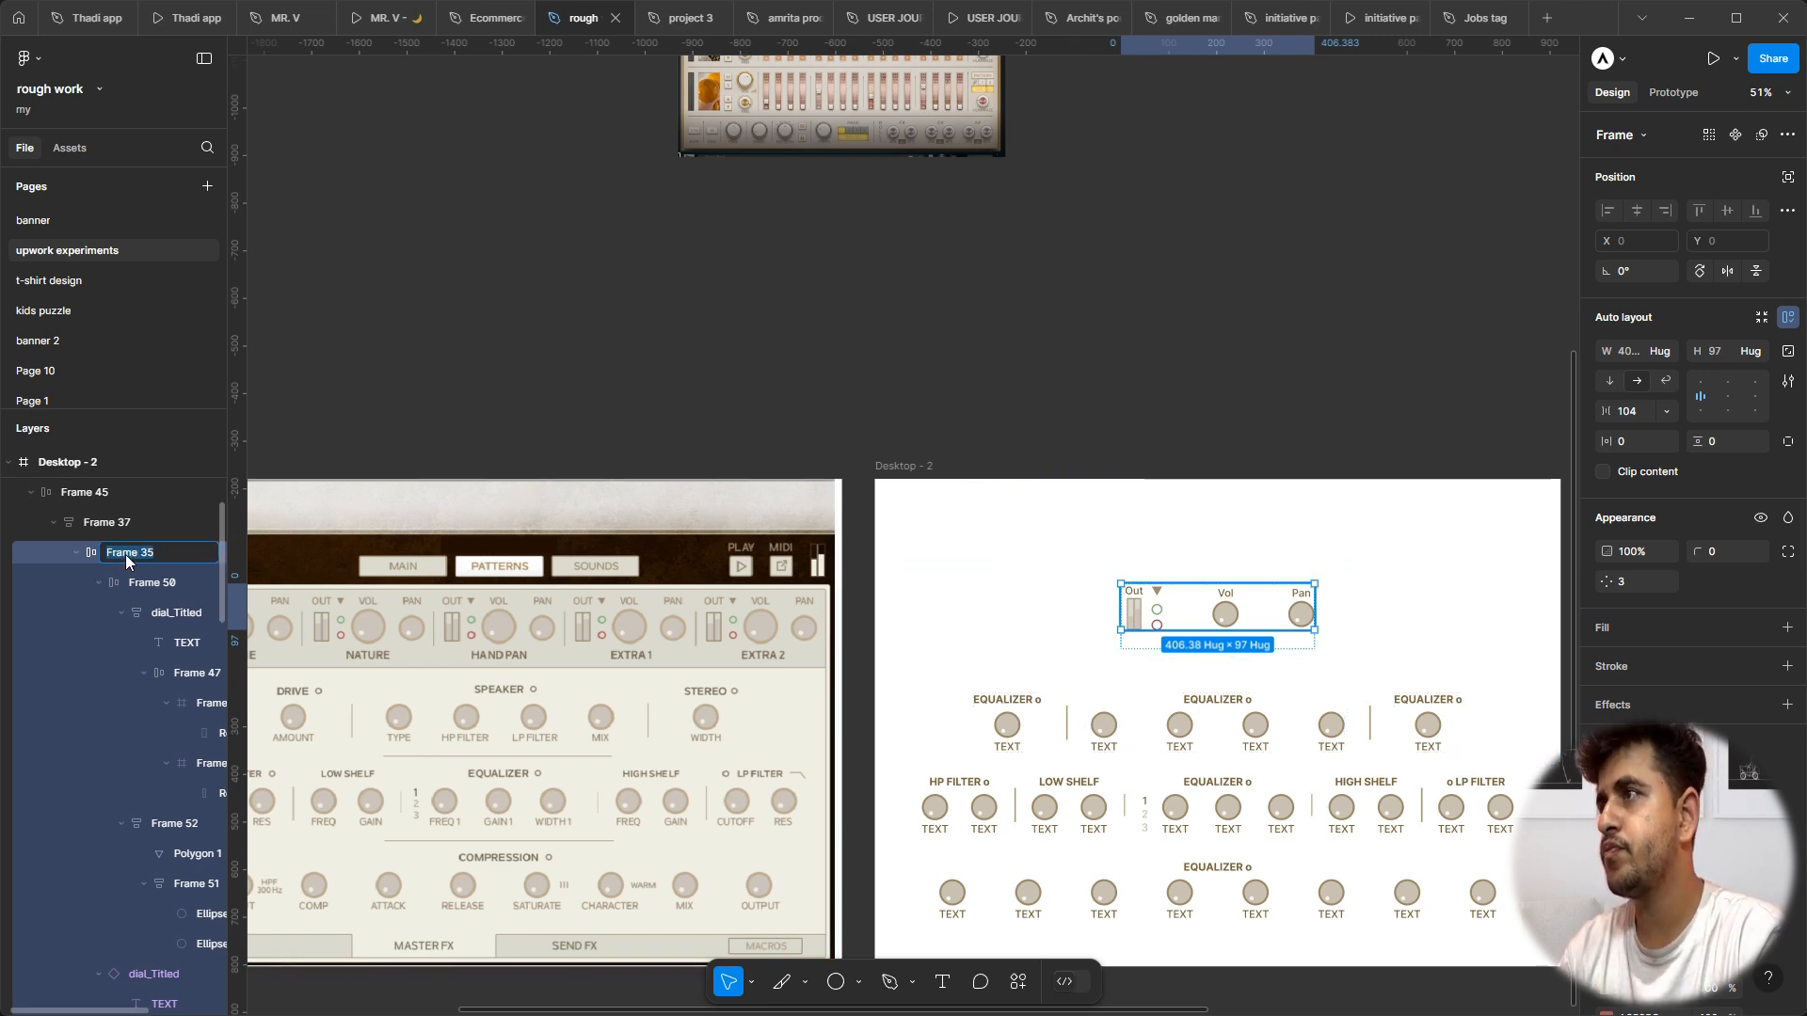
pyautogui.write('upe')
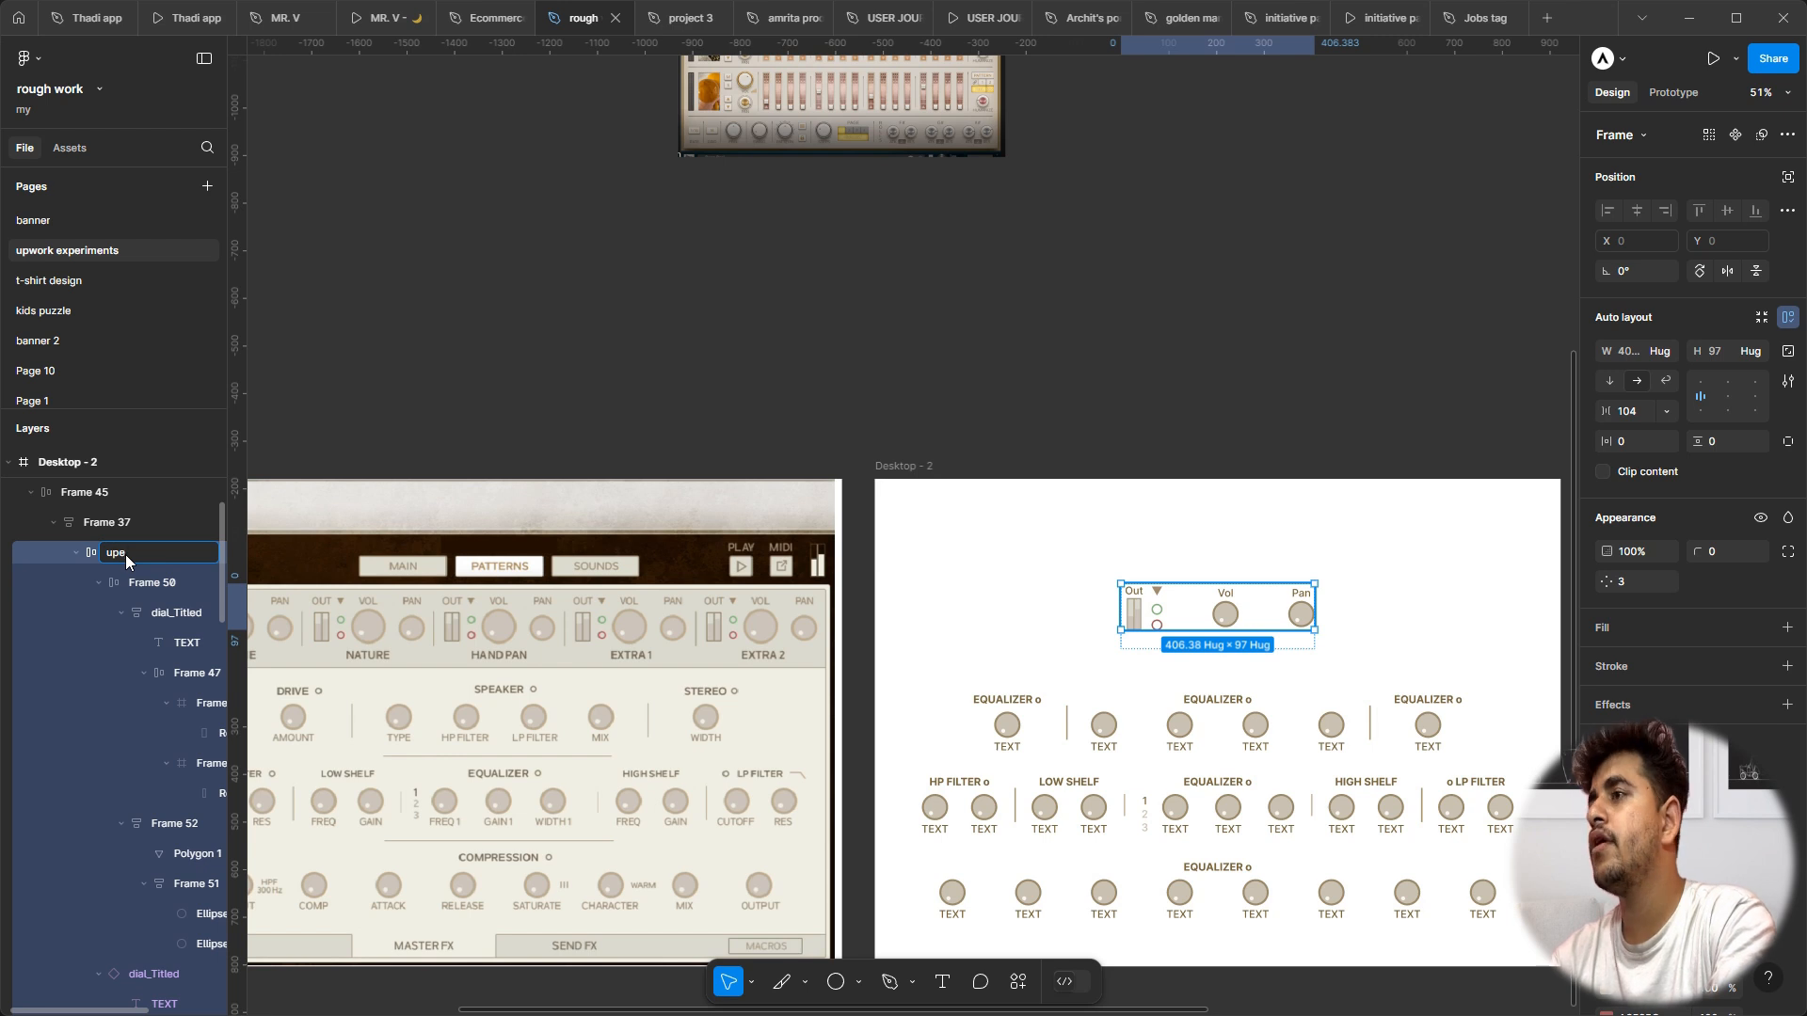
pyautogui.write('r main com')
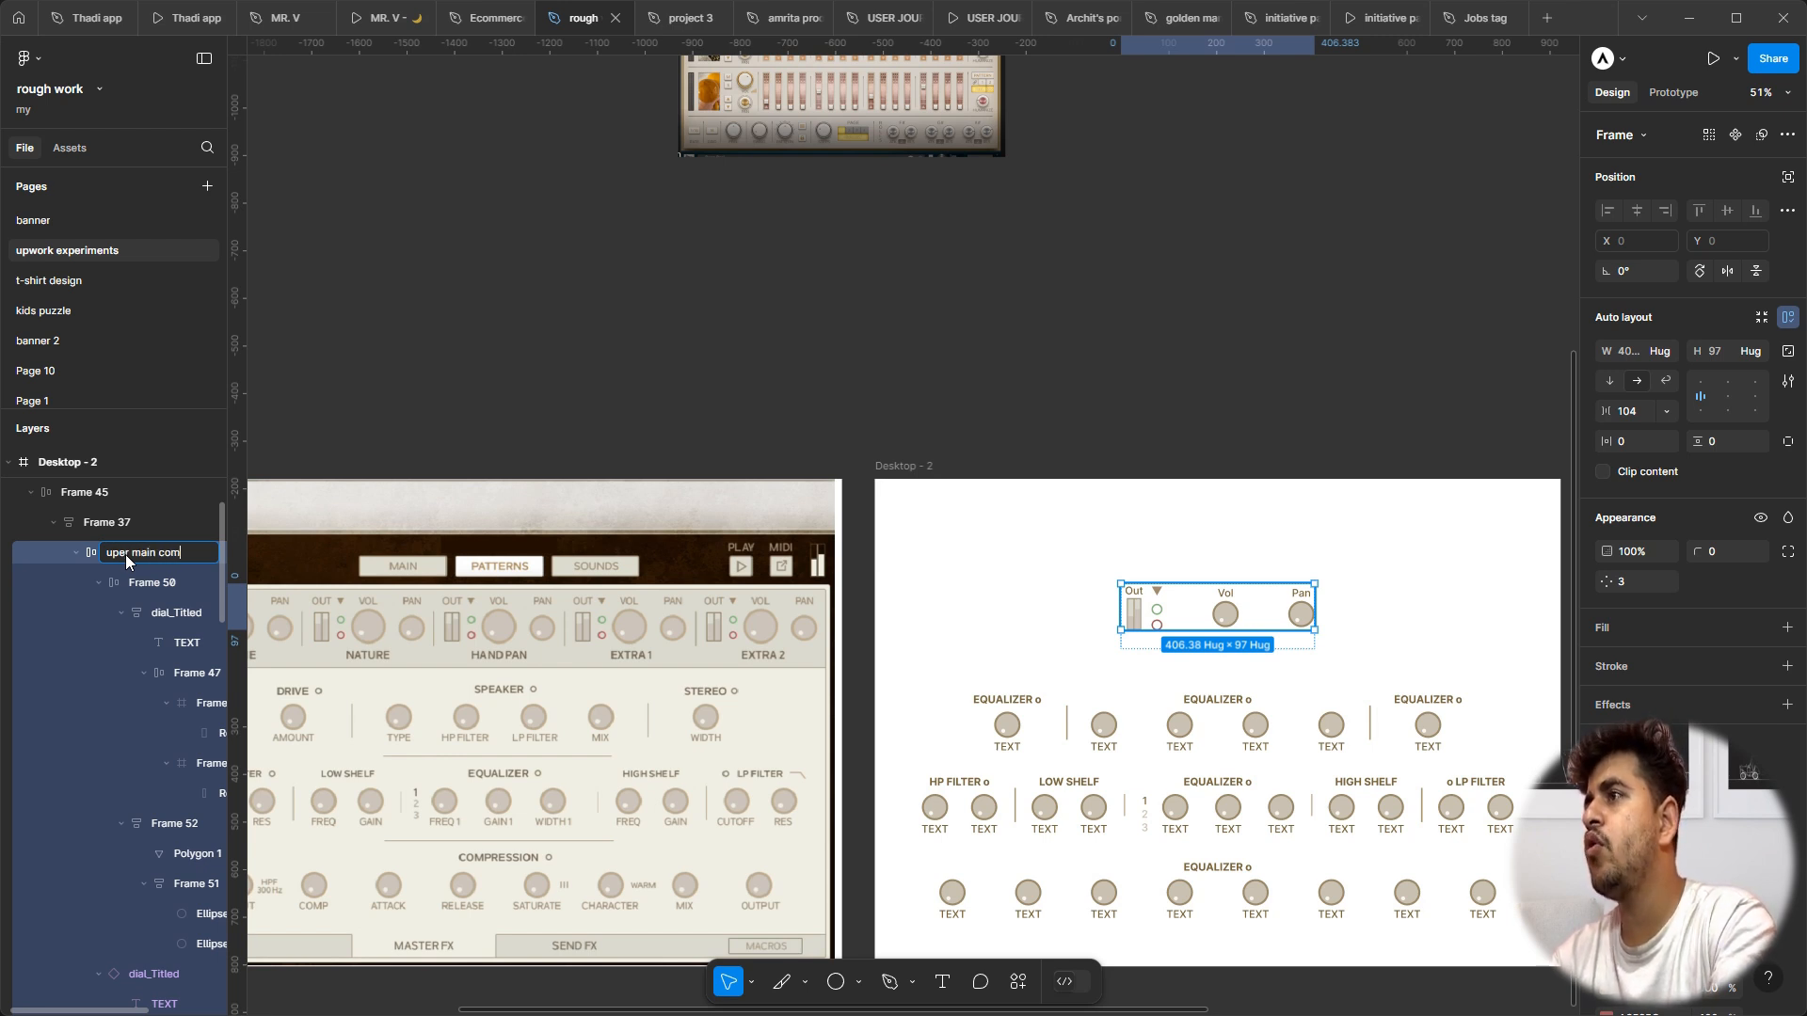
pyautogui.write('ponet')
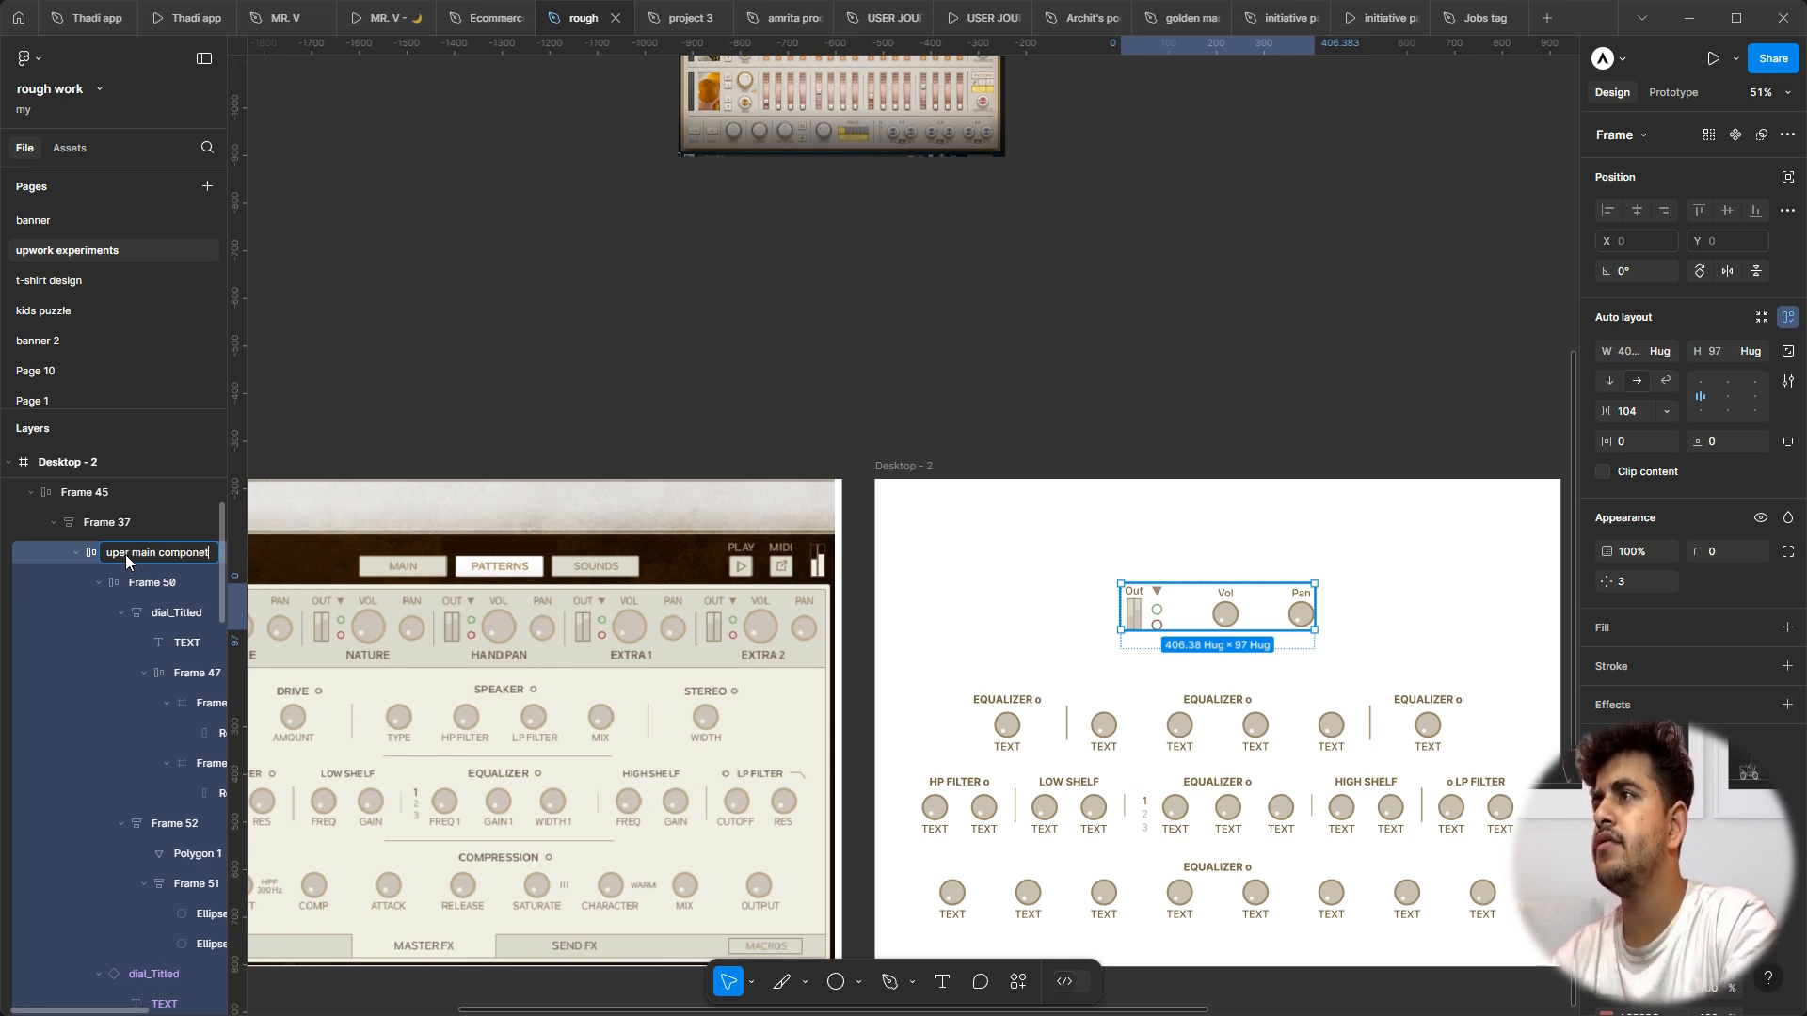
pyautogui.click(1161, 331)
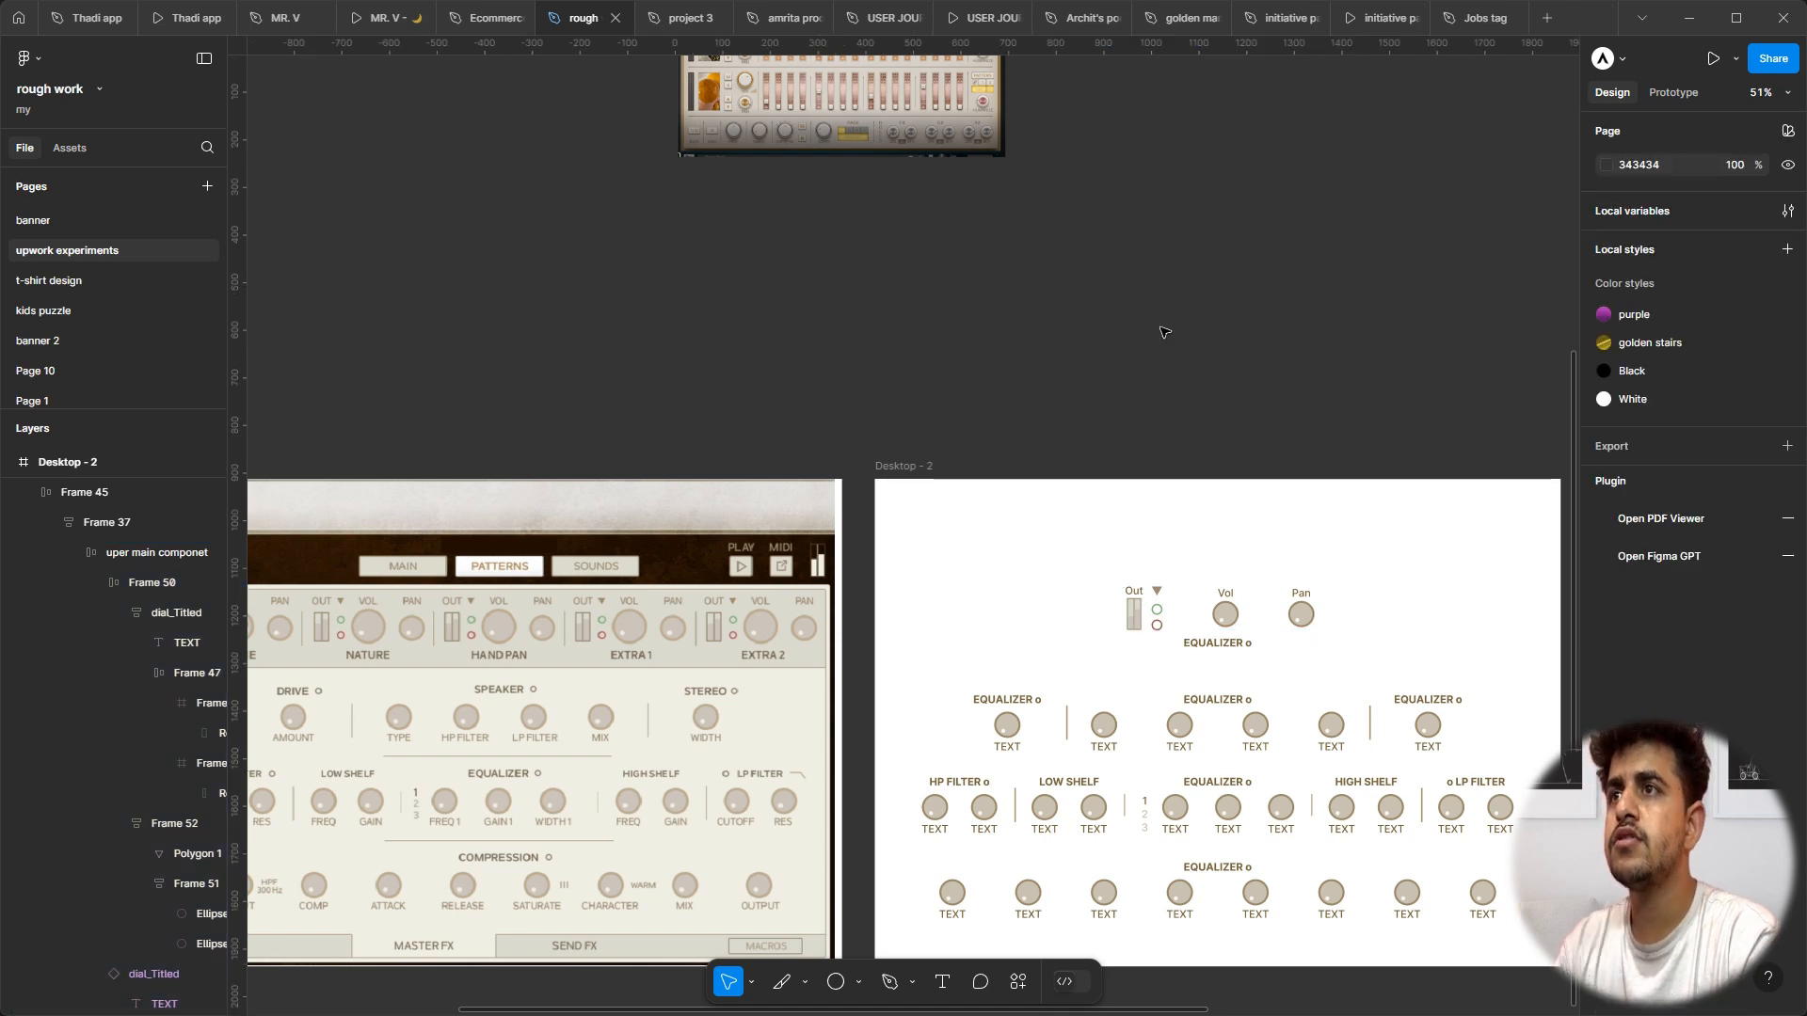
# Step: Reduce the horizontal gap between the Out, Vol and Pan items in the "uper main componet" frame to 32
pyautogui.click(1184, 620)
pyautogui.doubleClick(1182, 616)
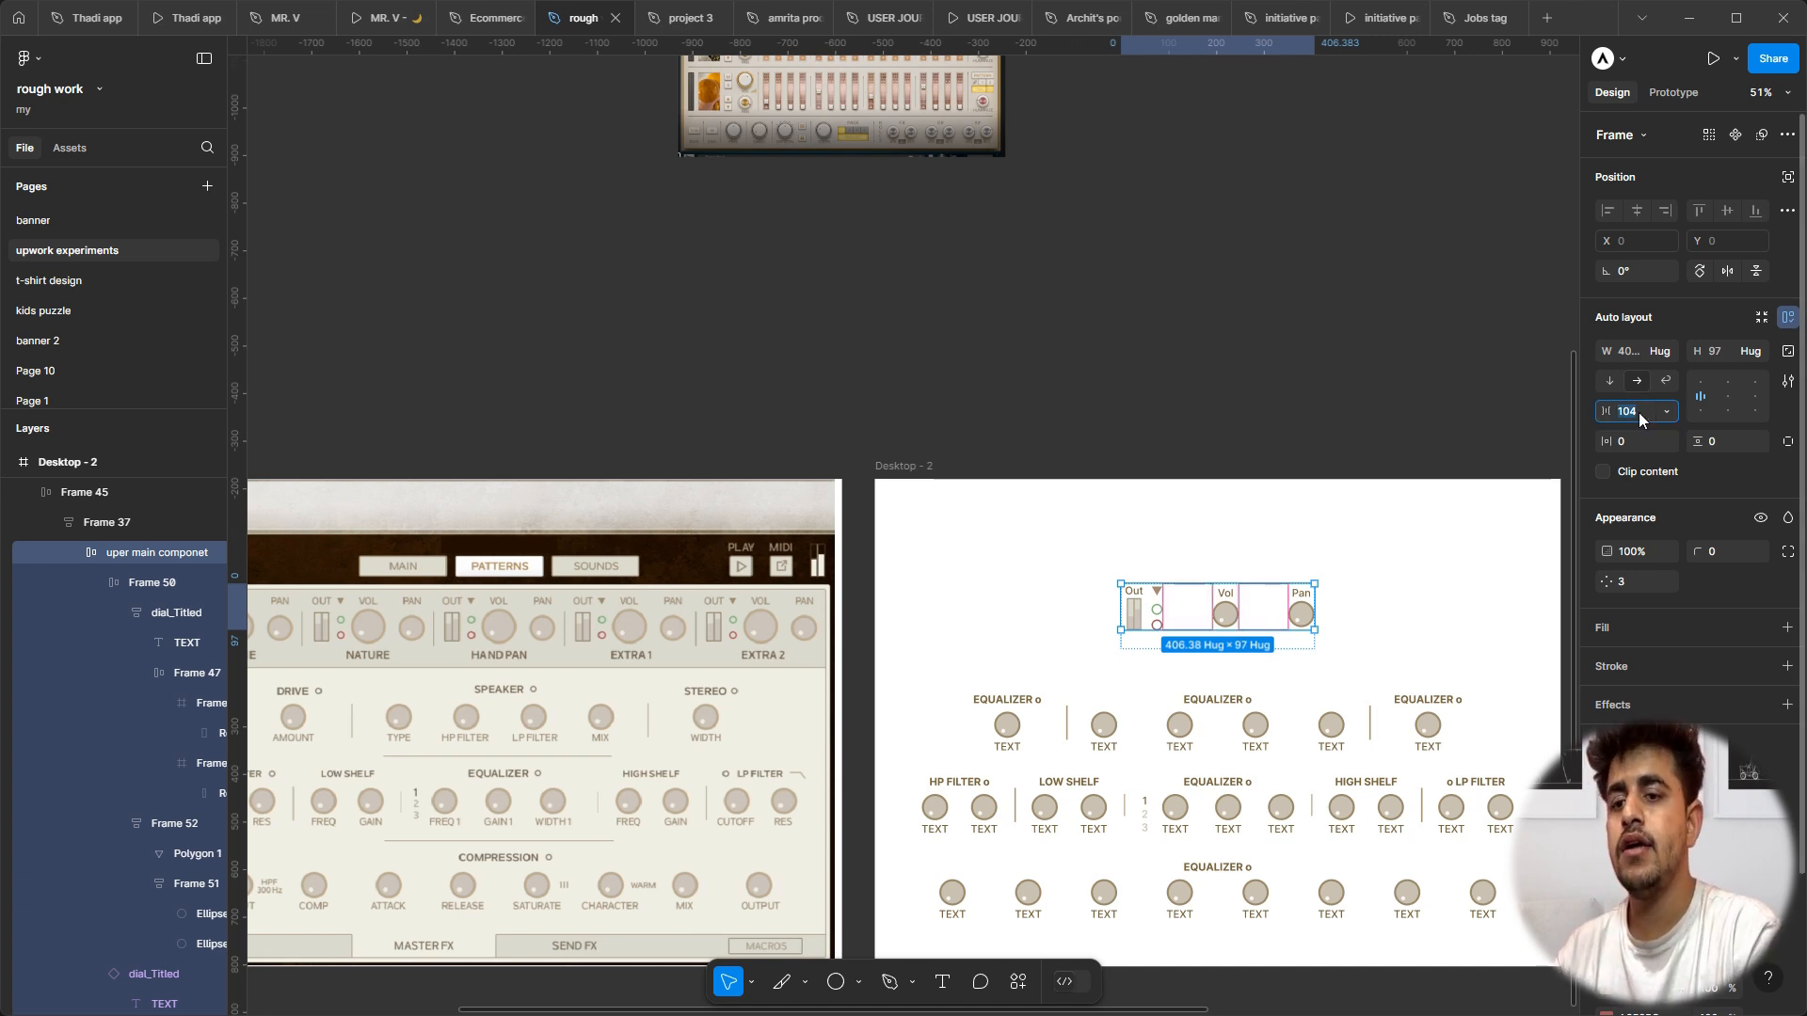
pyautogui.write('80')
pyautogui.press('Return')
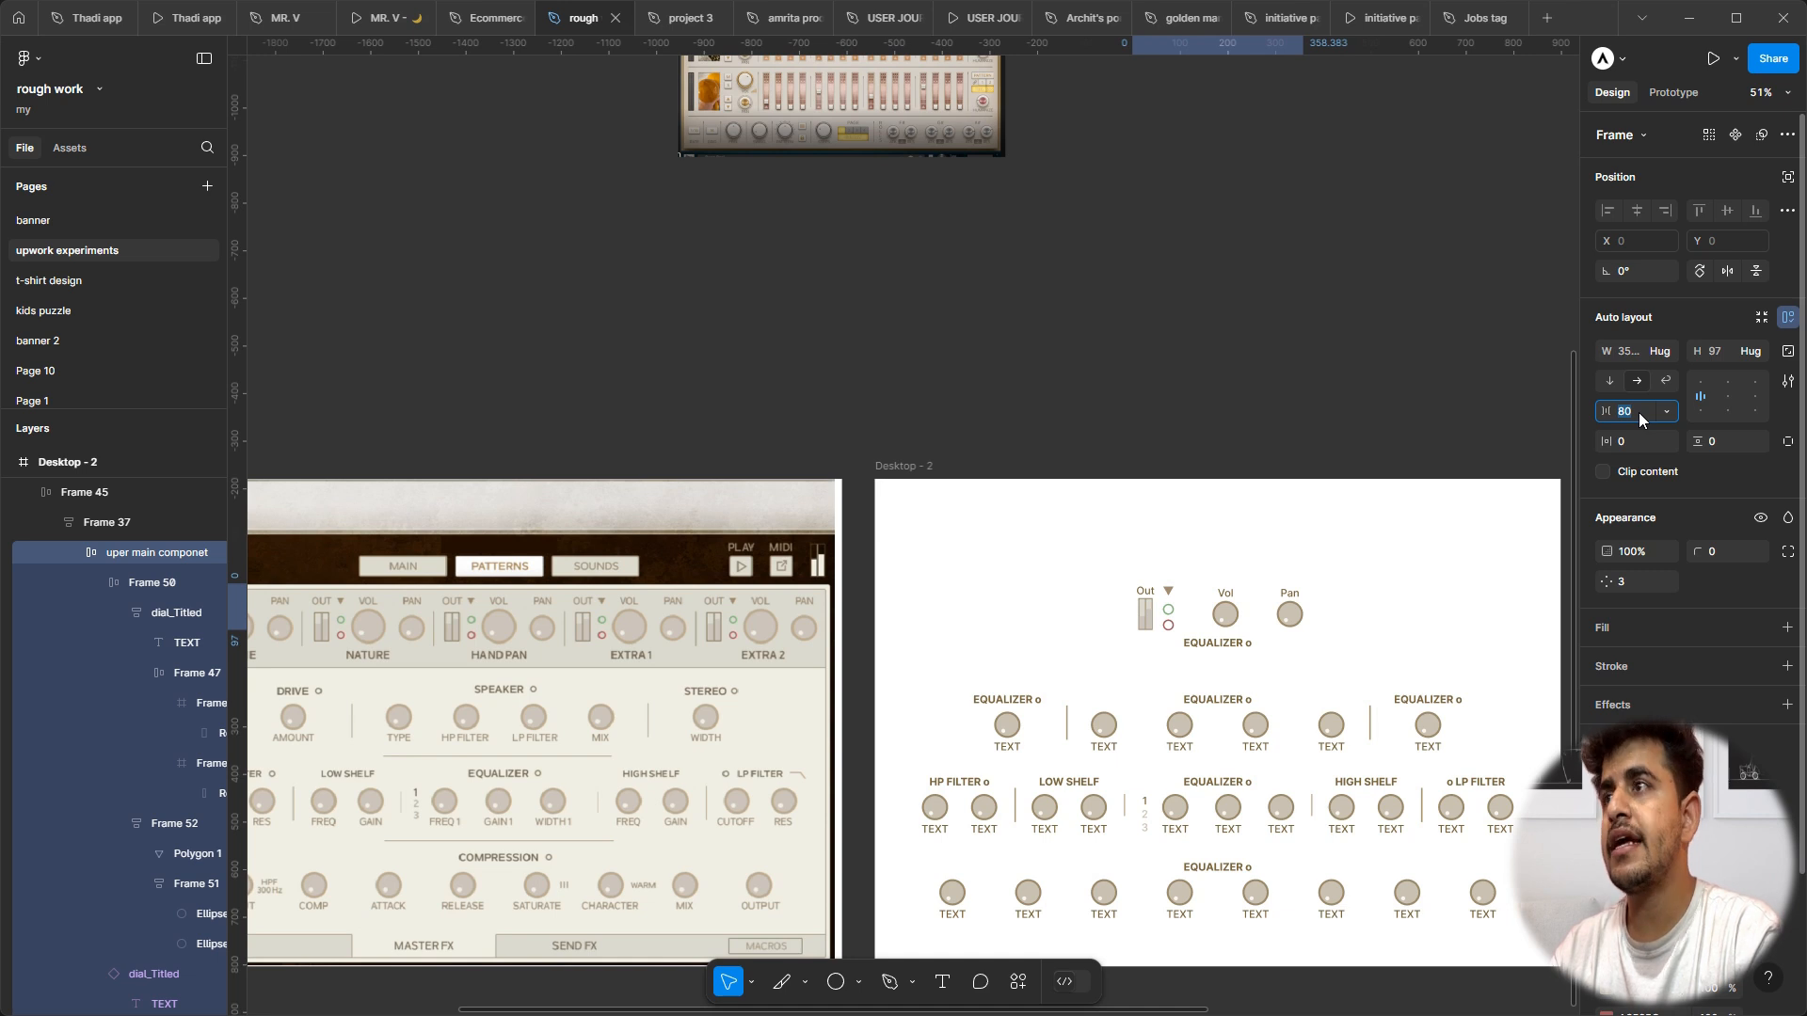
pyautogui.hotkey('shift', 'Down')
pyautogui.hotkey('shift', 'Down')
pyautogui.hotkey('shift', 'Down')
pyautogui.hotkey('shift', 'Down')
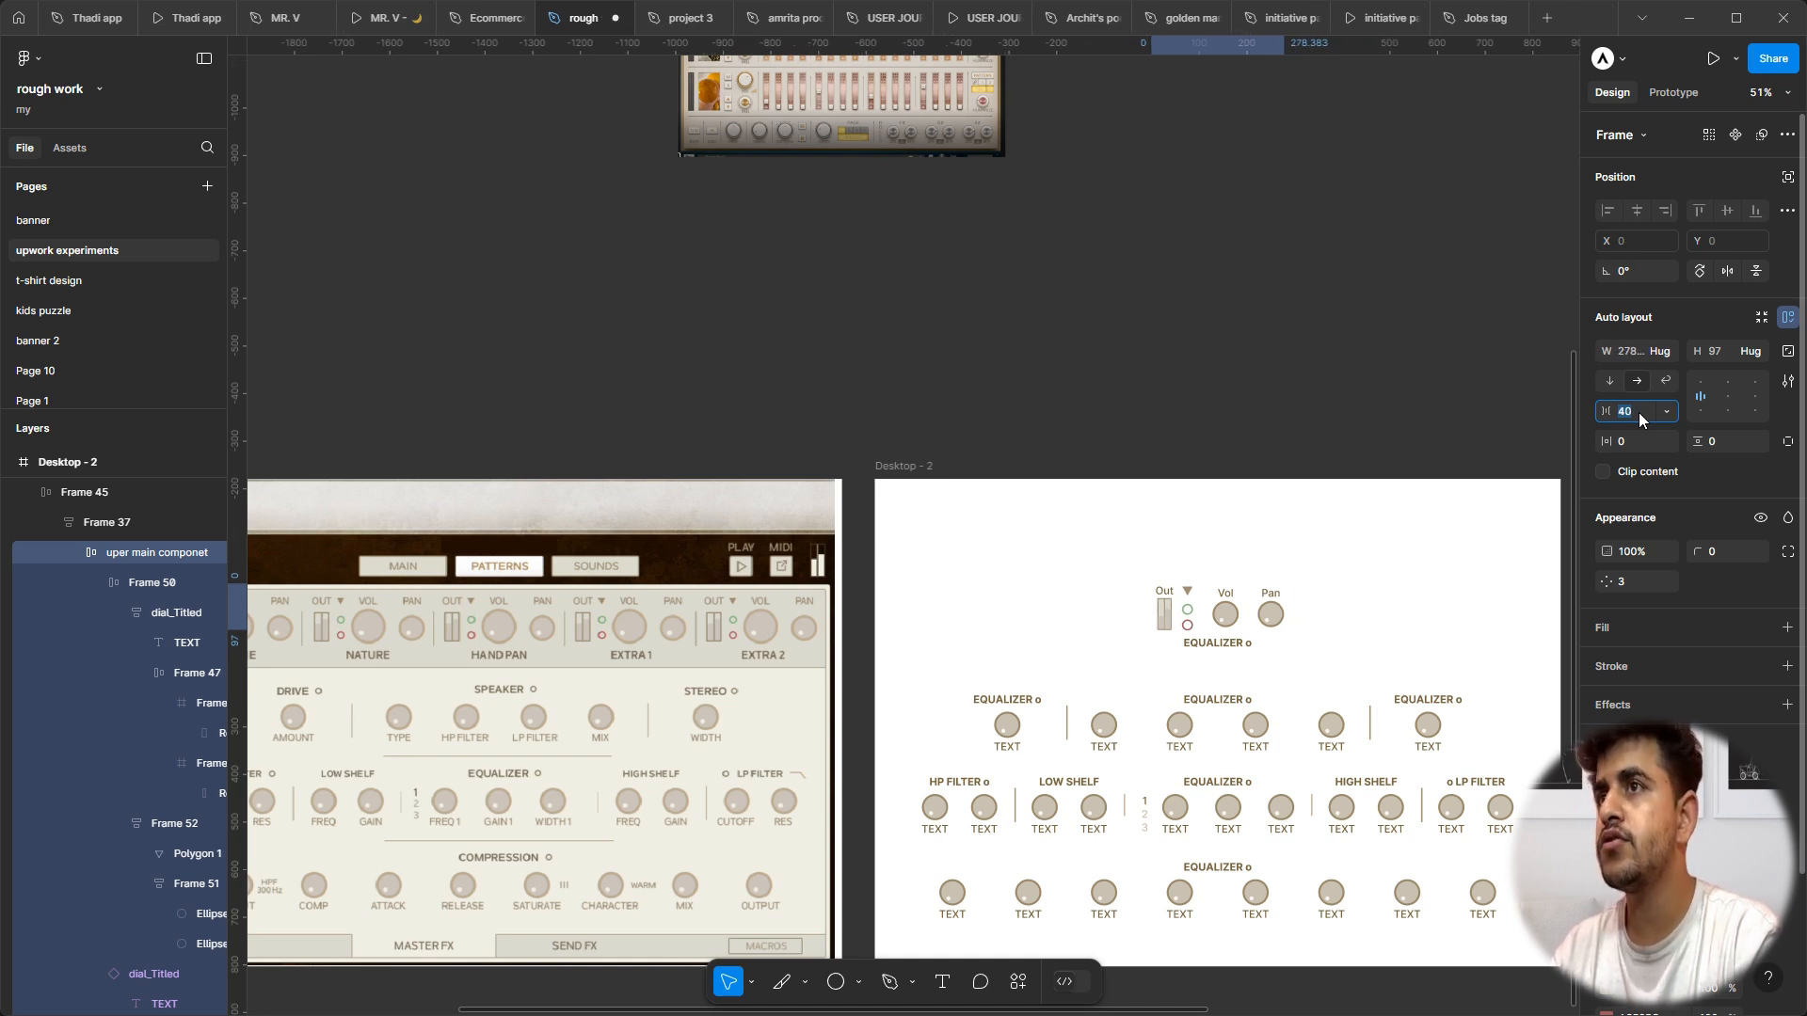
pyautogui.write('24')
pyautogui.press('Return')
pyautogui.write('32')
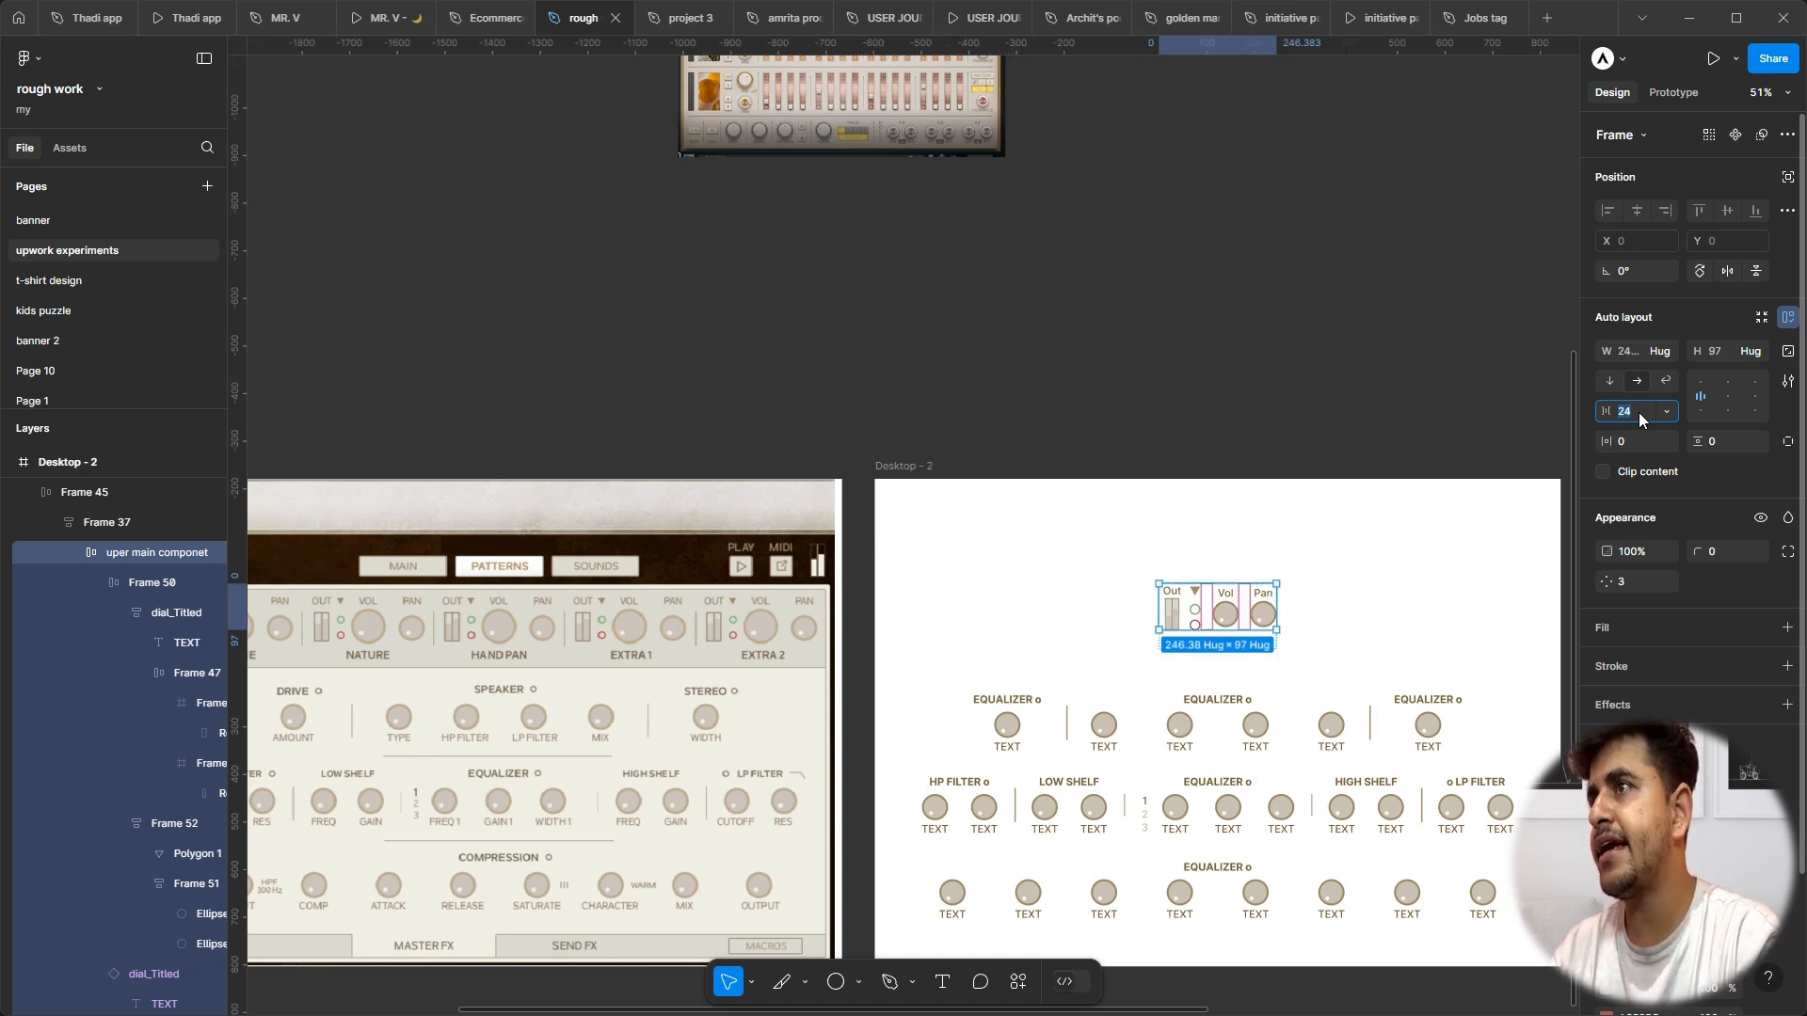
pyautogui.press('Return')
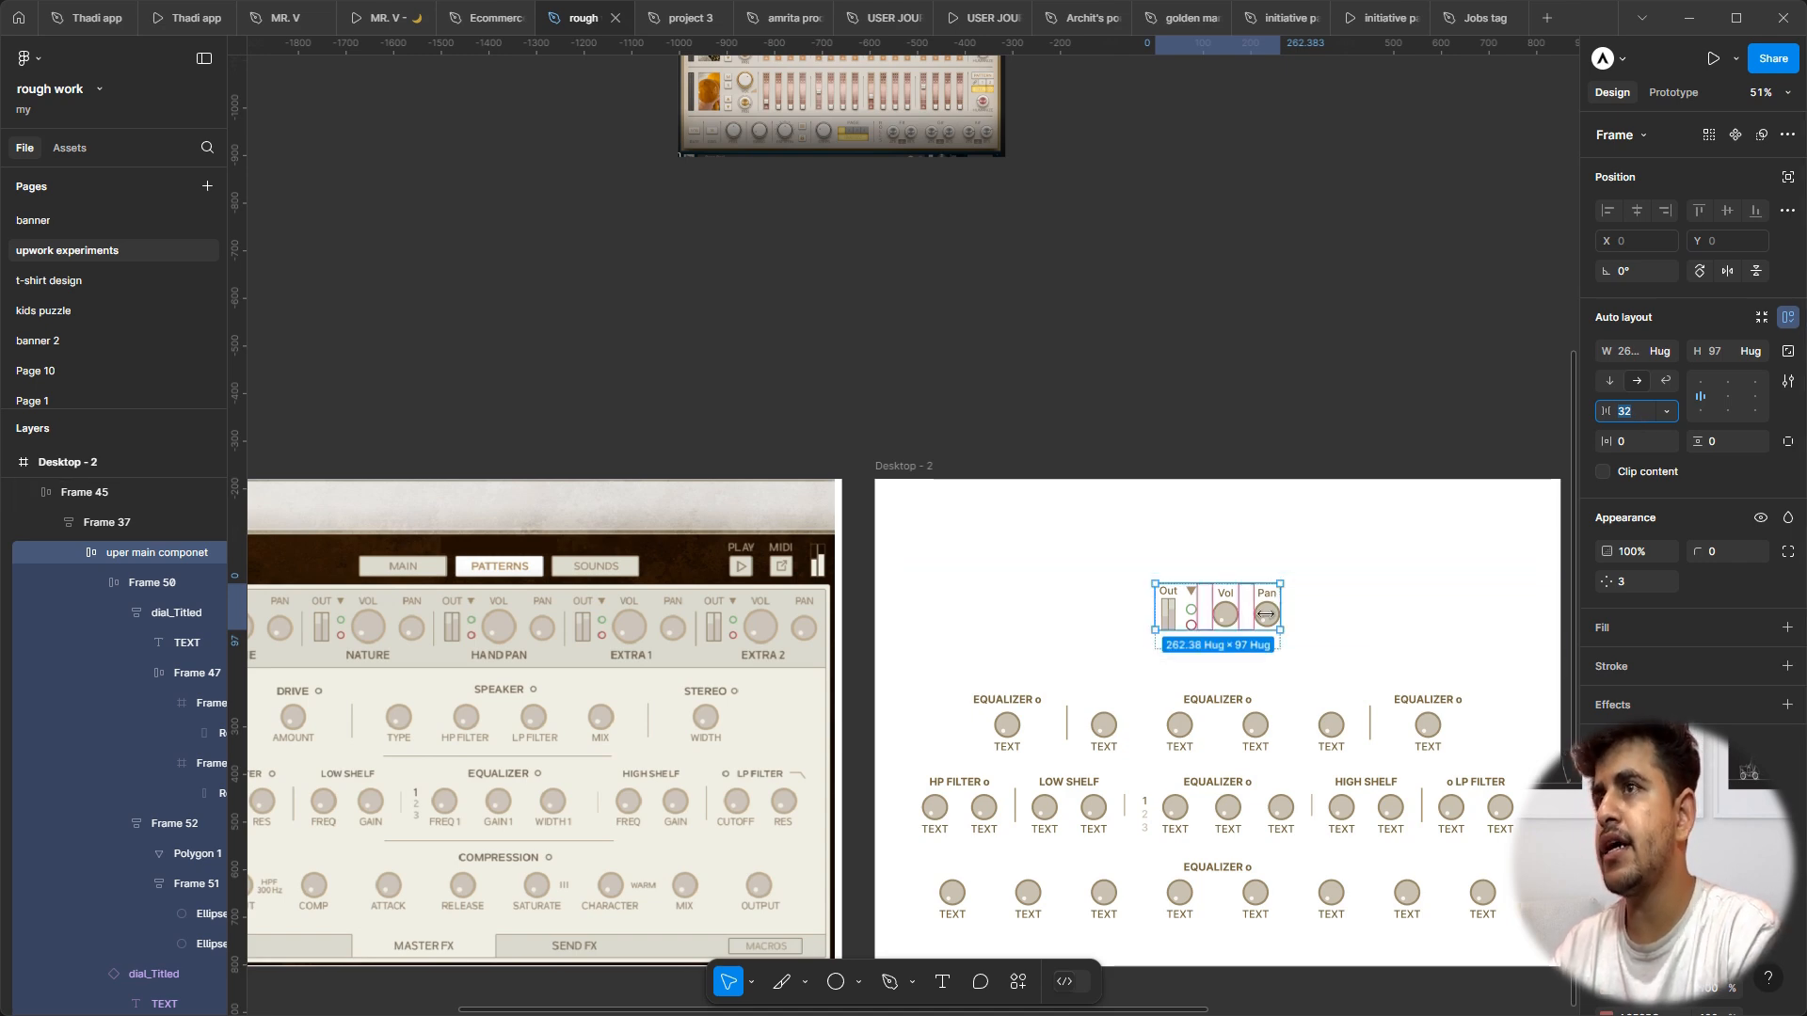
# Step: Compare the dial sizes and spacing of the Out, Vol and Pan row with the channel strips in the Desktop - 1 reference
pyautogui.keyDown('ctrl'); pyautogui.scroll(5, 1267, 617); pyautogui.keyUp('ctrl')
pyautogui.keyDown('ctrl'); pyautogui.scroll(-5, 1168, 628); pyautogui.keyUp('ctrl')
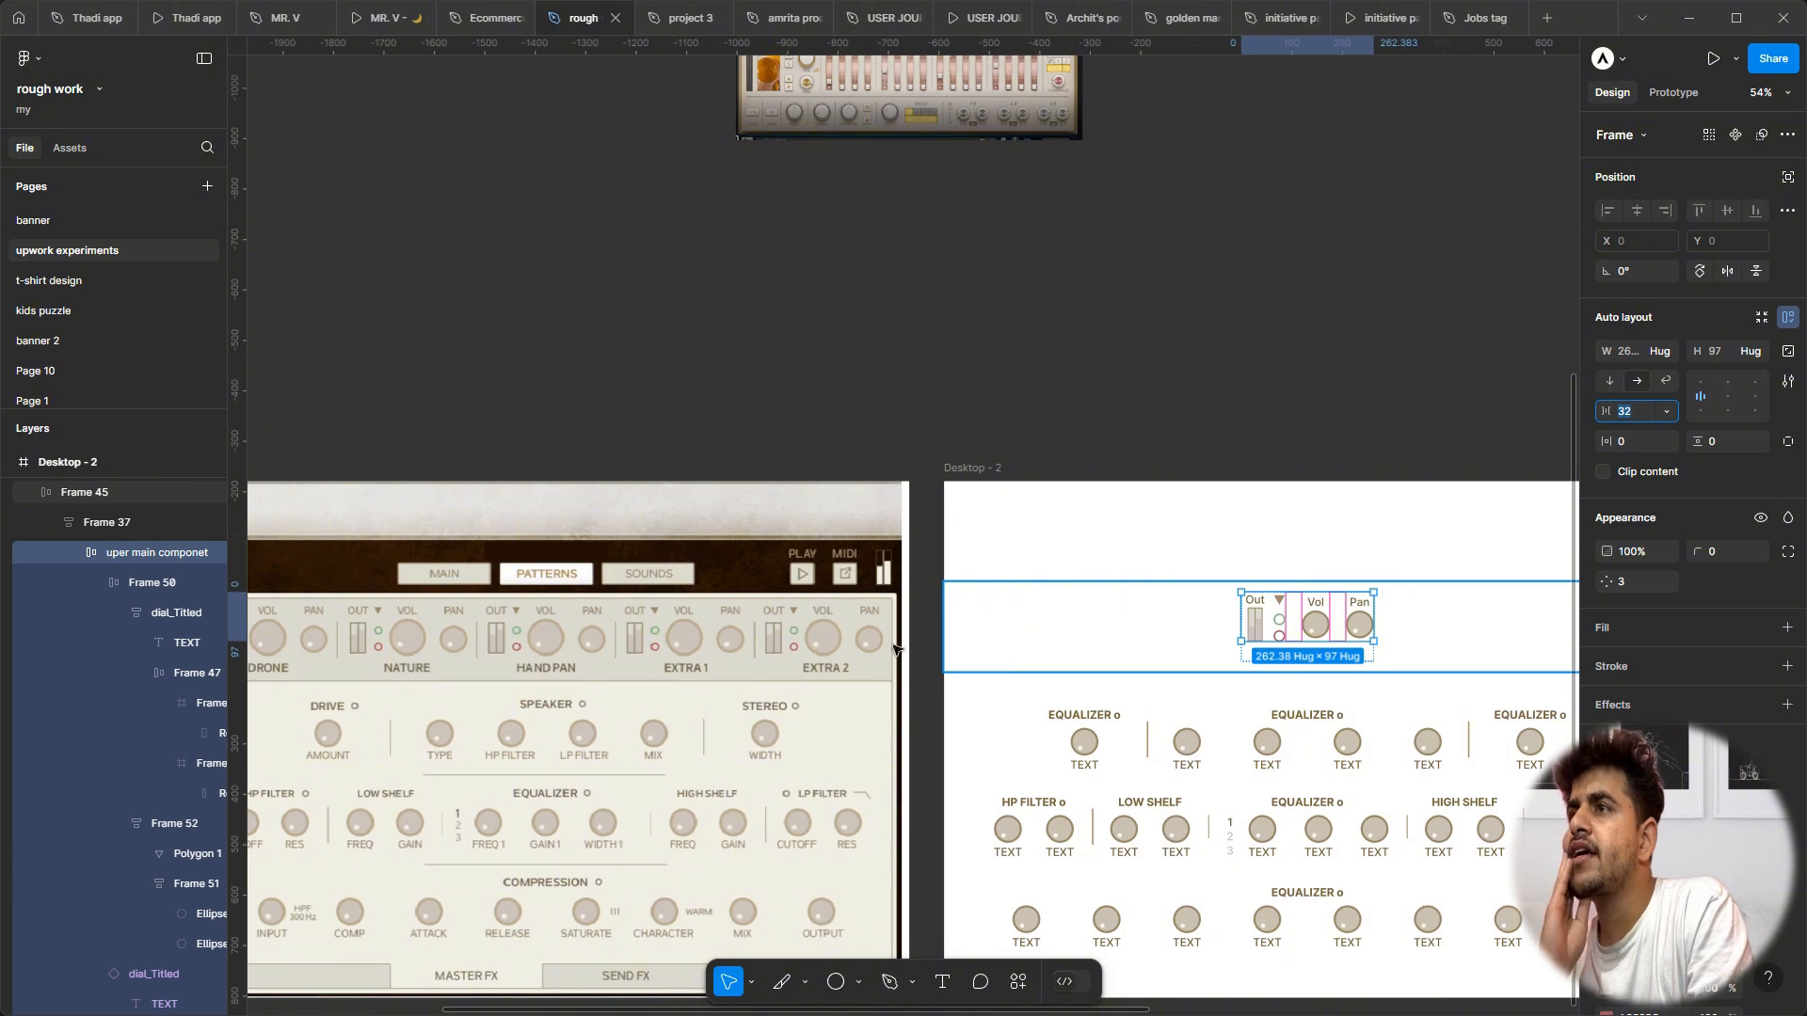
pyautogui.keyDown('ctrl'); pyautogui.scroll(-4, 870, 647); pyautogui.keyUp('ctrl')
pyautogui.keyDown('ctrl'); pyautogui.scroll(4, 1183, 643); pyautogui.keyUp('ctrl')
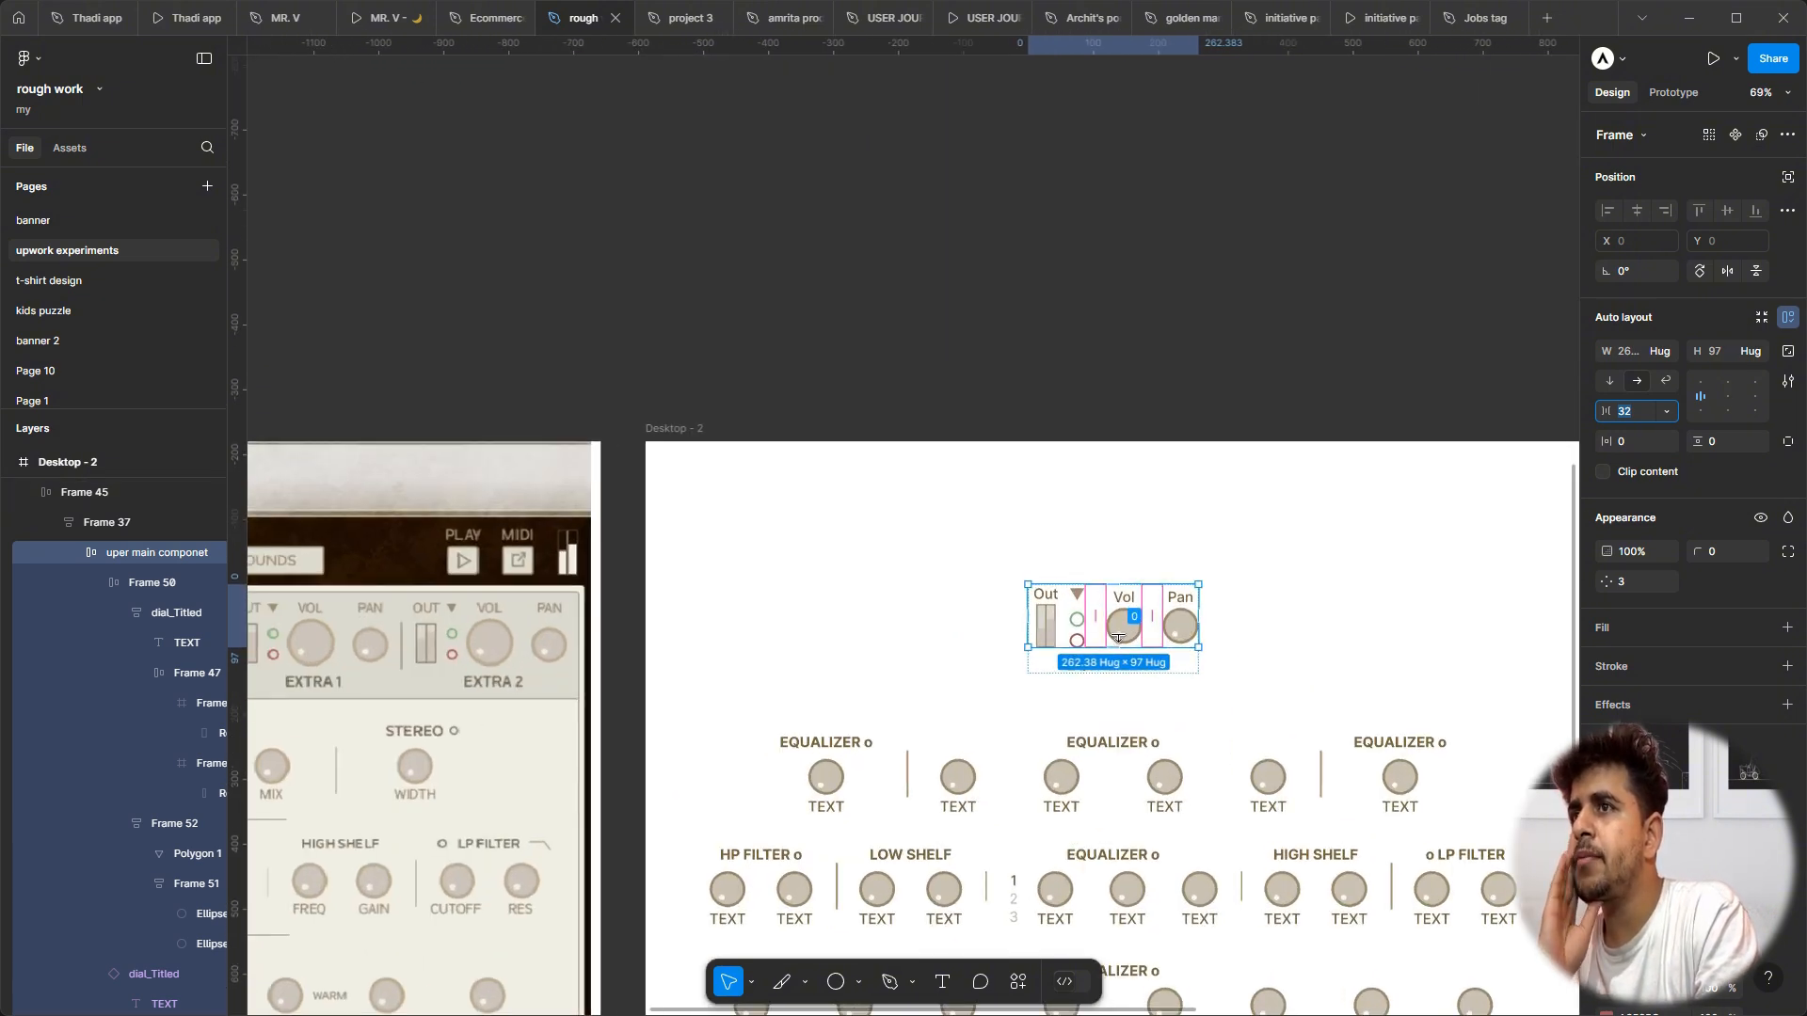
pyautogui.keyDown('ctrl'); pyautogui.scroll(-5, 1132, 647); pyautogui.keyUp('ctrl')
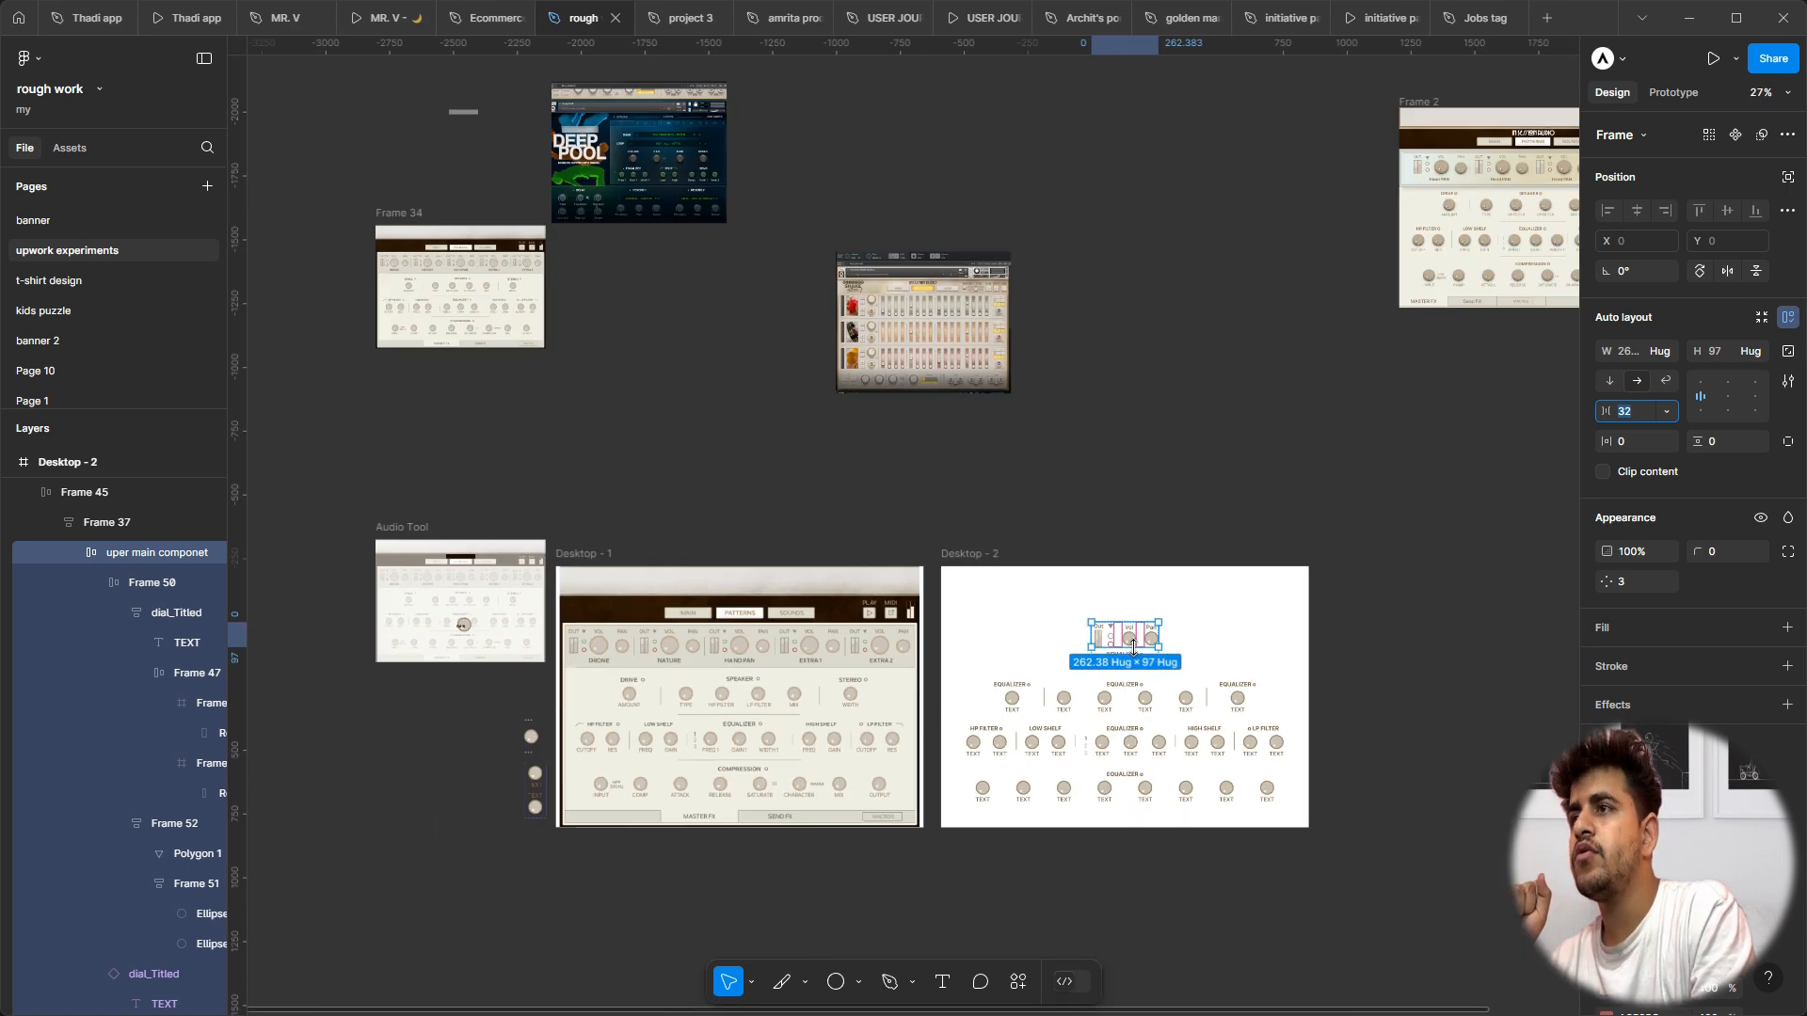
pyautogui.hscroll(-2, 1136, 648)
pyautogui.keyDown('ctrl'); pyautogui.scroll(3, 729, 650); pyautogui.keyUp('ctrl')
pyautogui.keyDown('ctrl'); pyautogui.scroll(3, 728, 650); pyautogui.keyUp('ctrl')
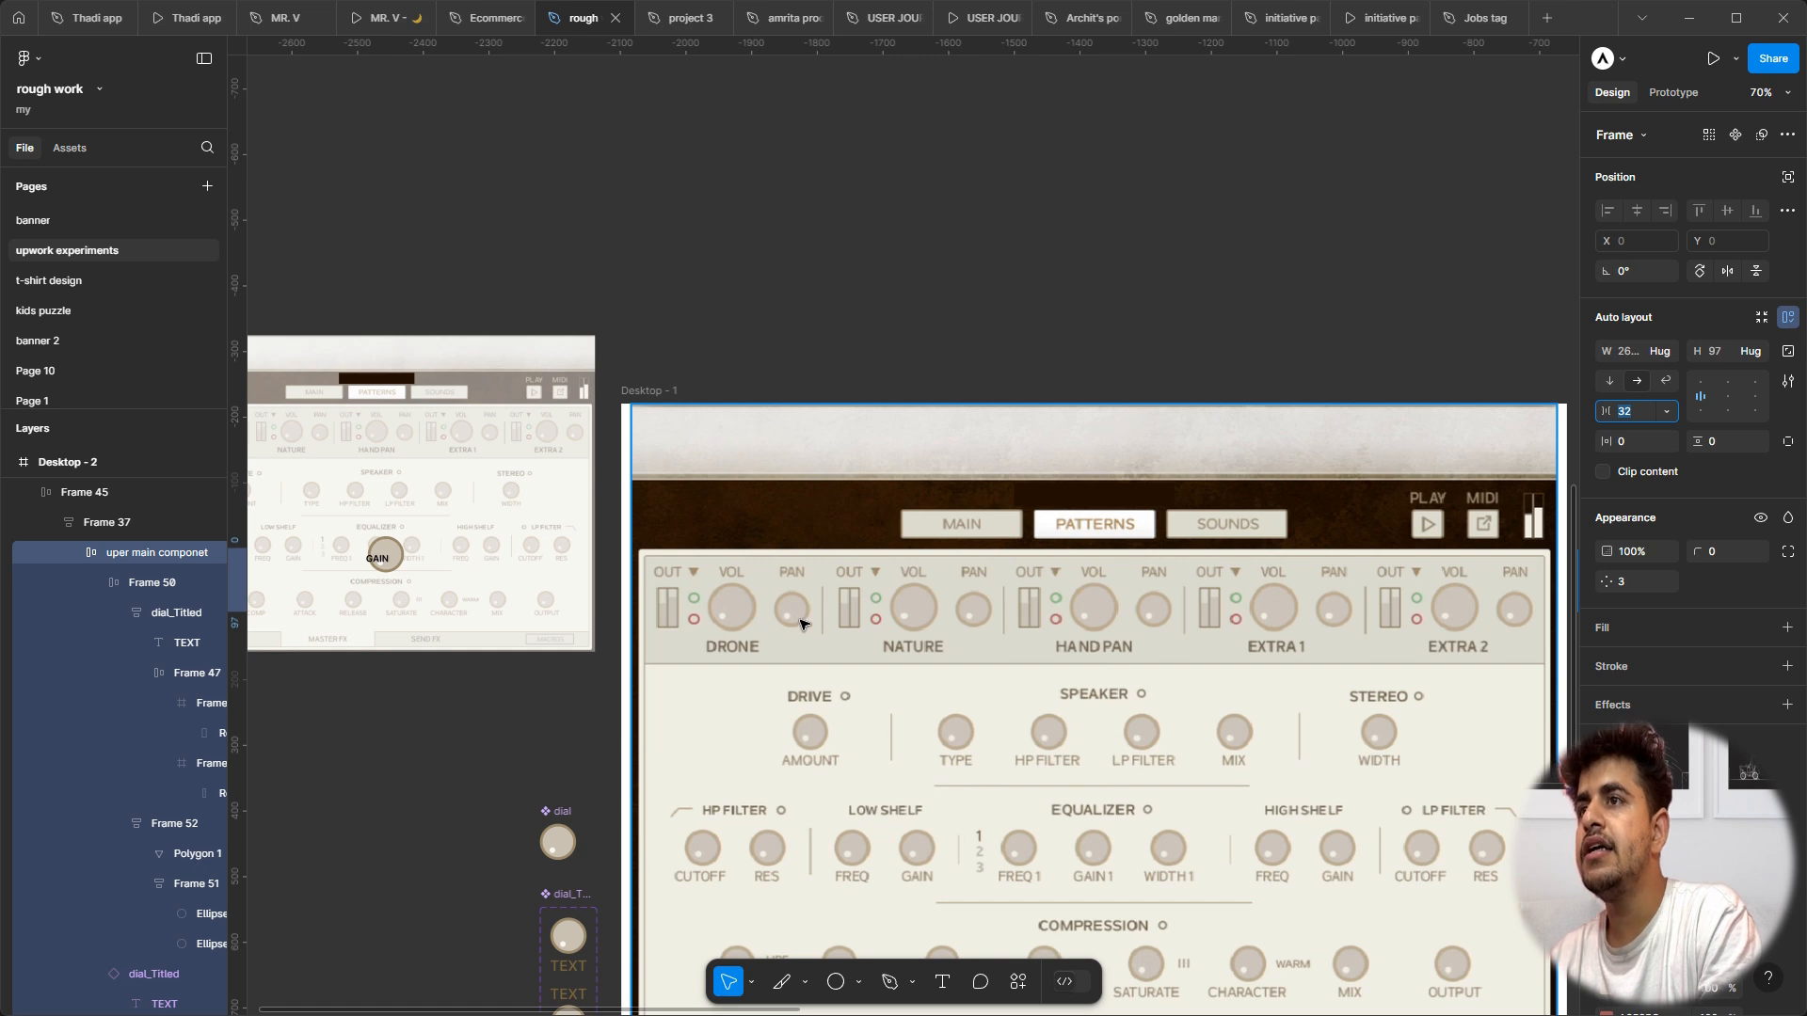
# Step: Move the main dial component farther away from Desktop - 1 and the titled dial set, and add a second variant to it
pyautogui.scroll(-5, 718, 815)
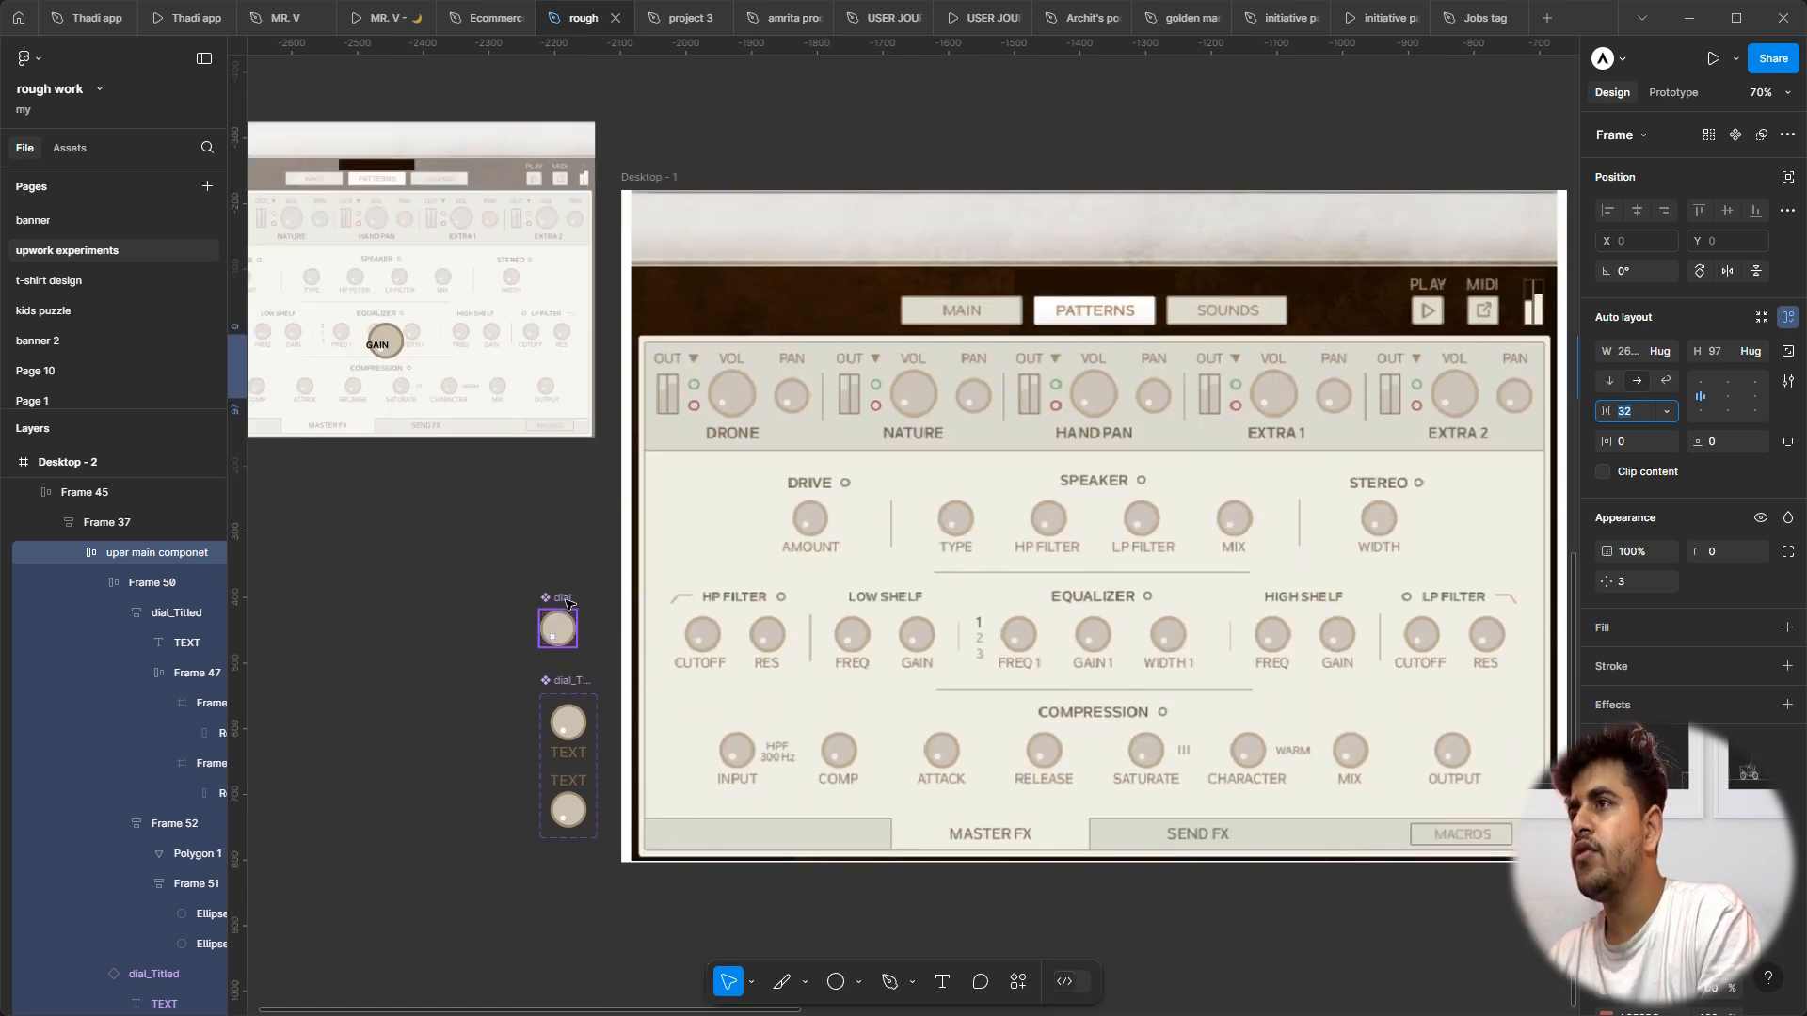
pyautogui.moveTo(564, 599); pyautogui.dragTo(481, 541)
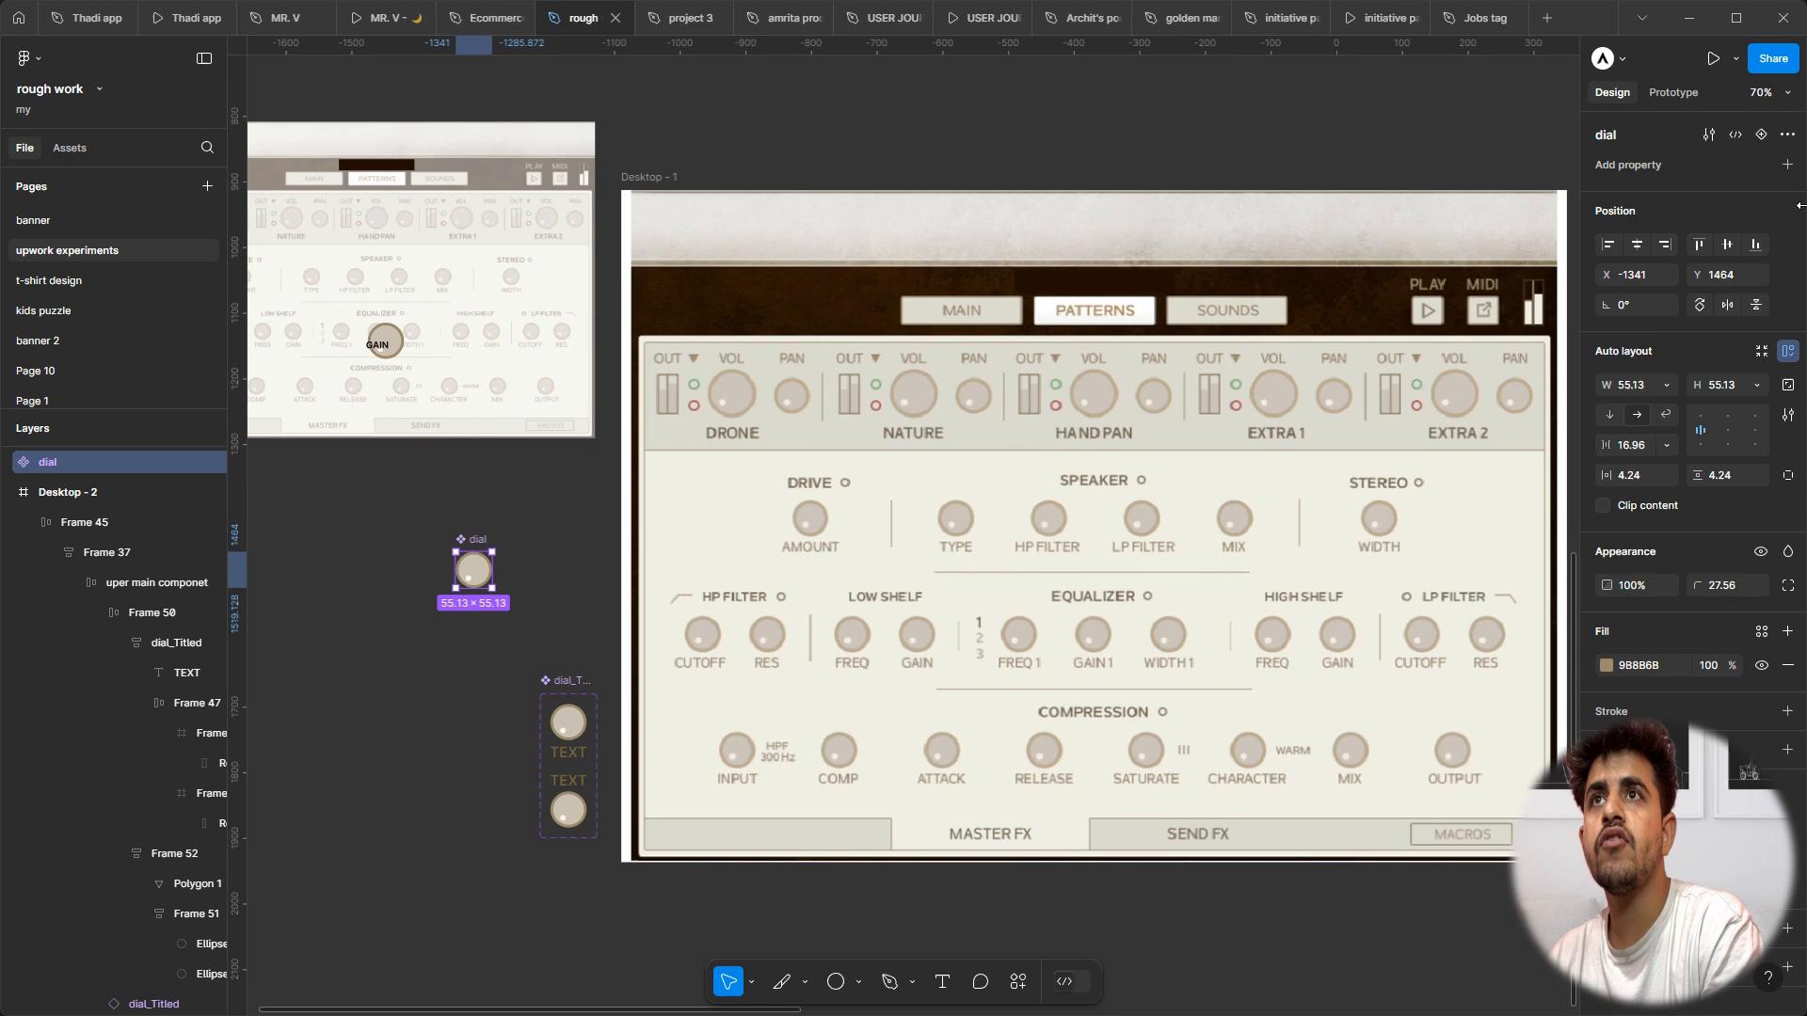
pyautogui.click(1762, 138)
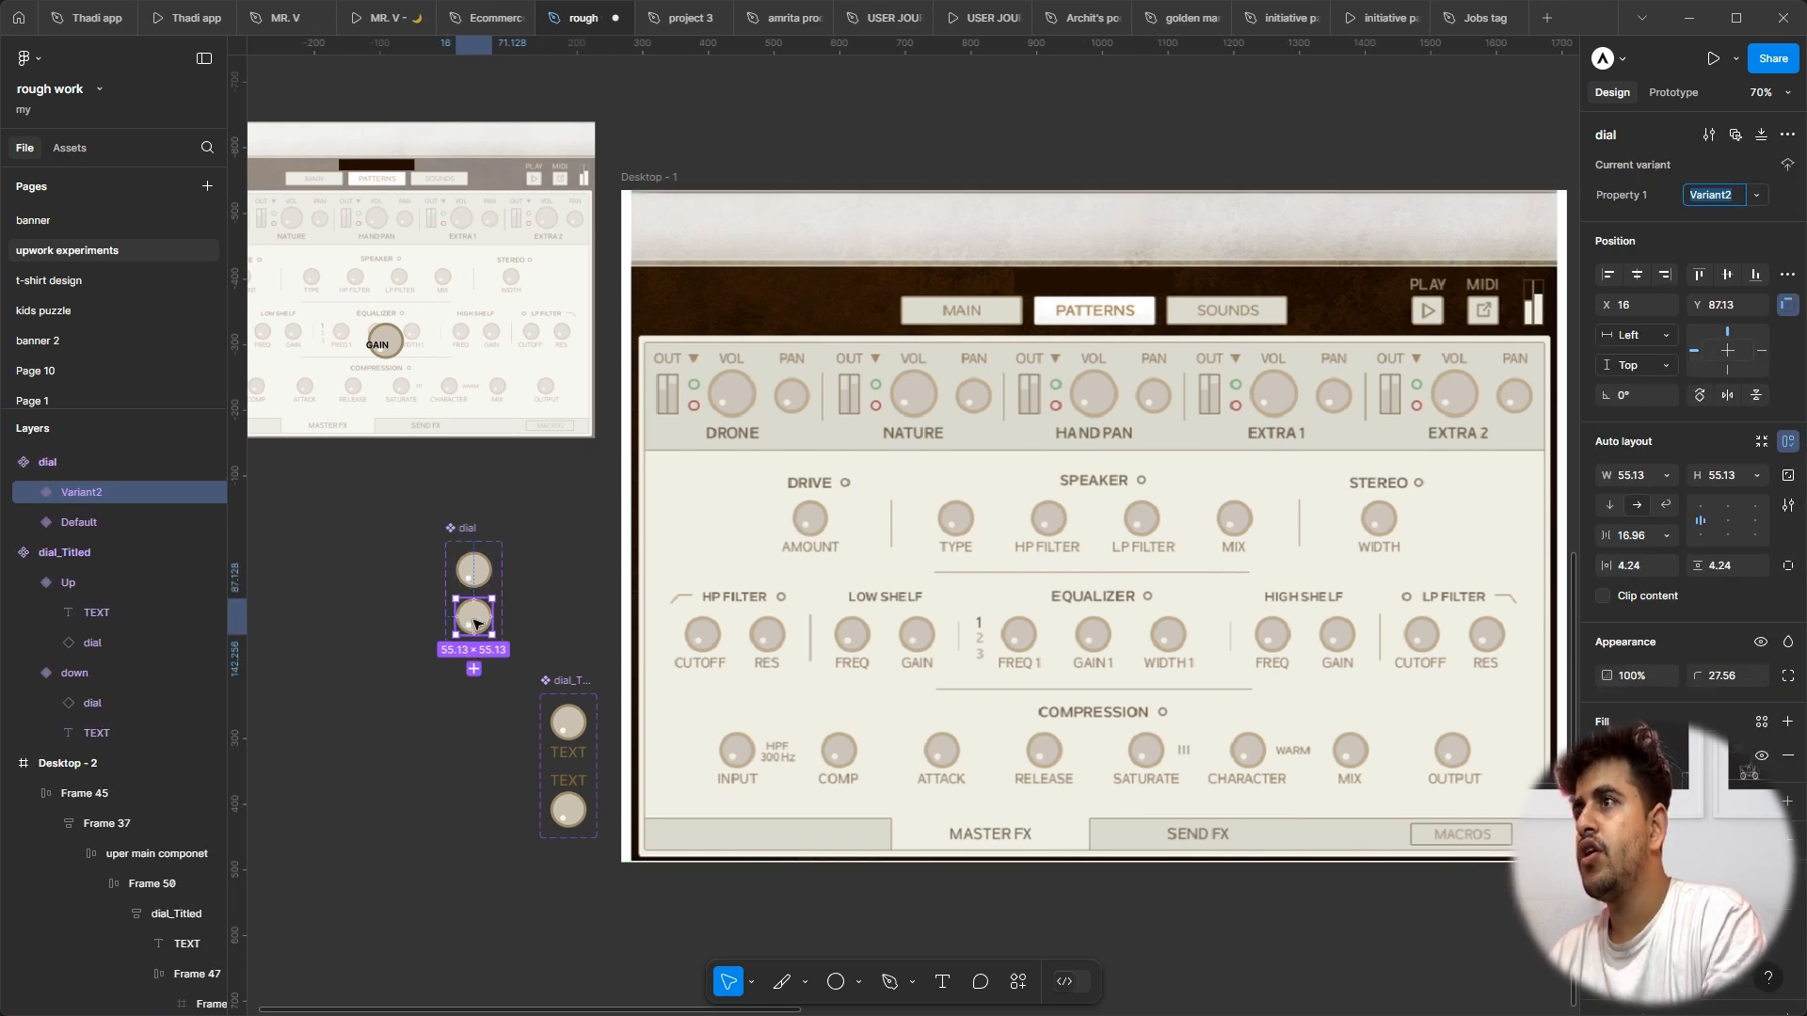
# Step: Scale the second variant of the dial component proportionally to about 75 × 75
pyautogui.scroll(5, 476, 622)
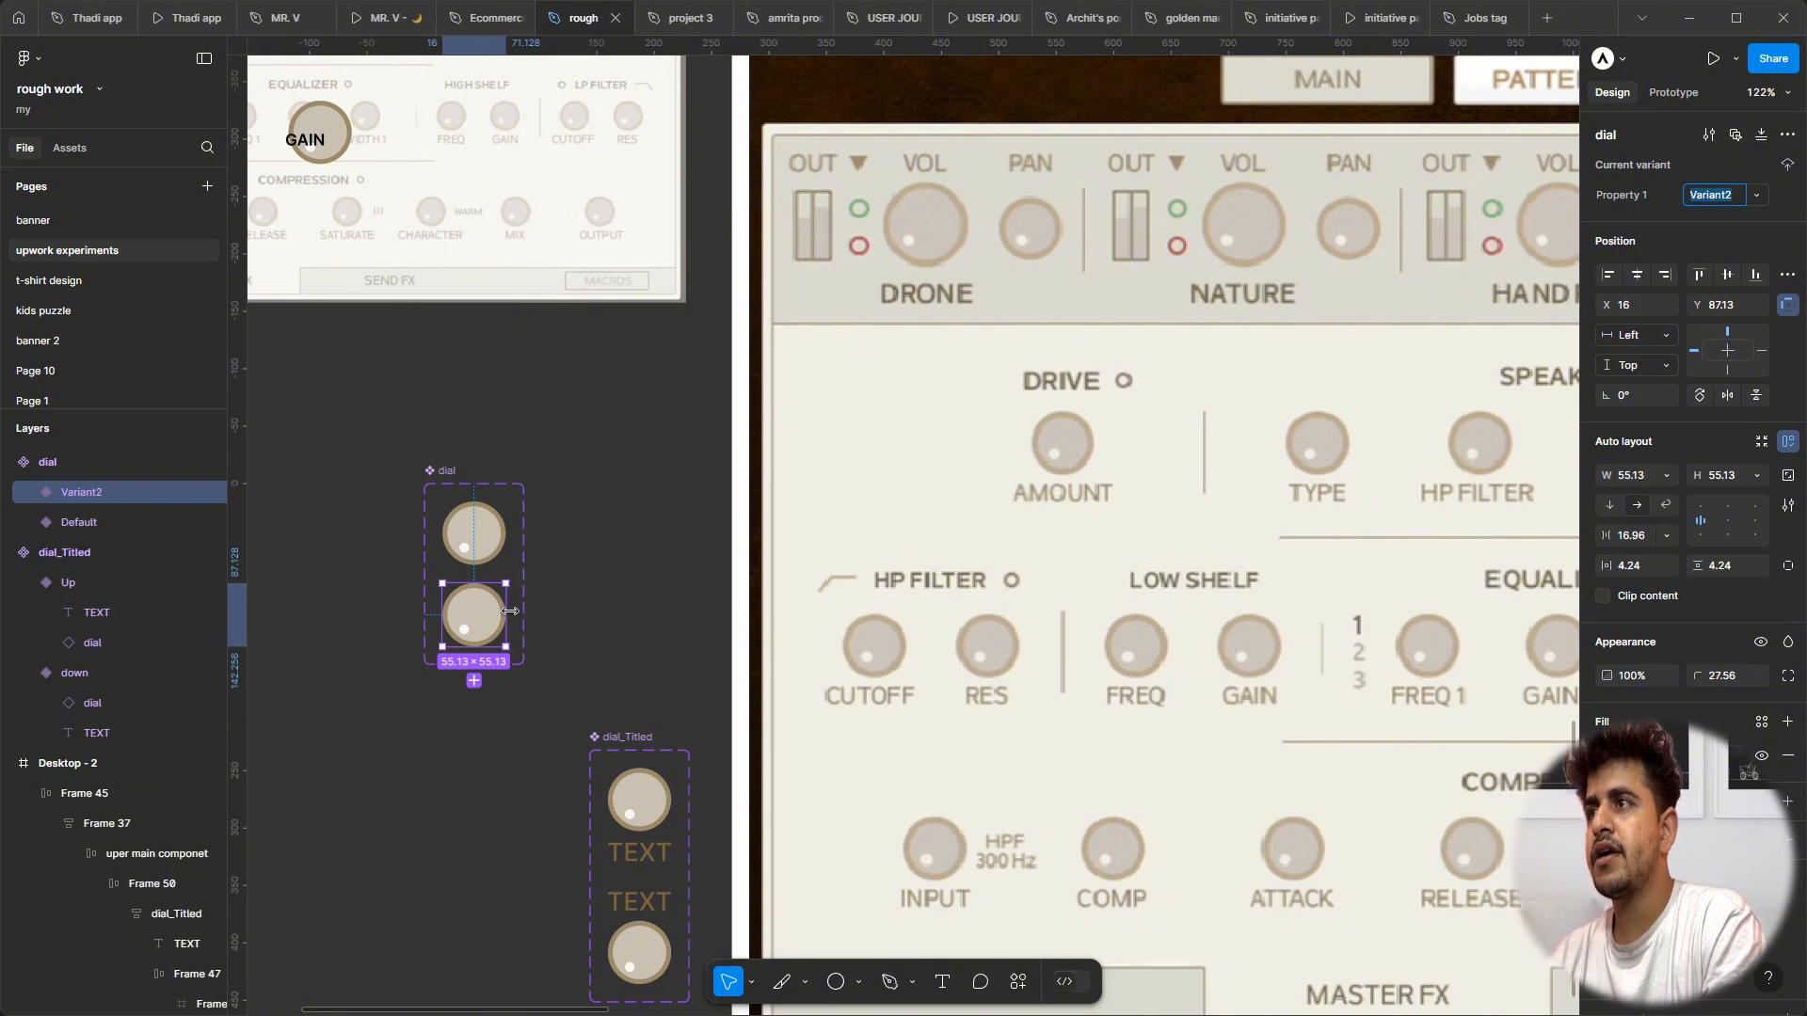
pyautogui.scroll(10, 510, 611)
pyautogui.moveTo(508, 609); pyautogui.dragTo(537, 608)
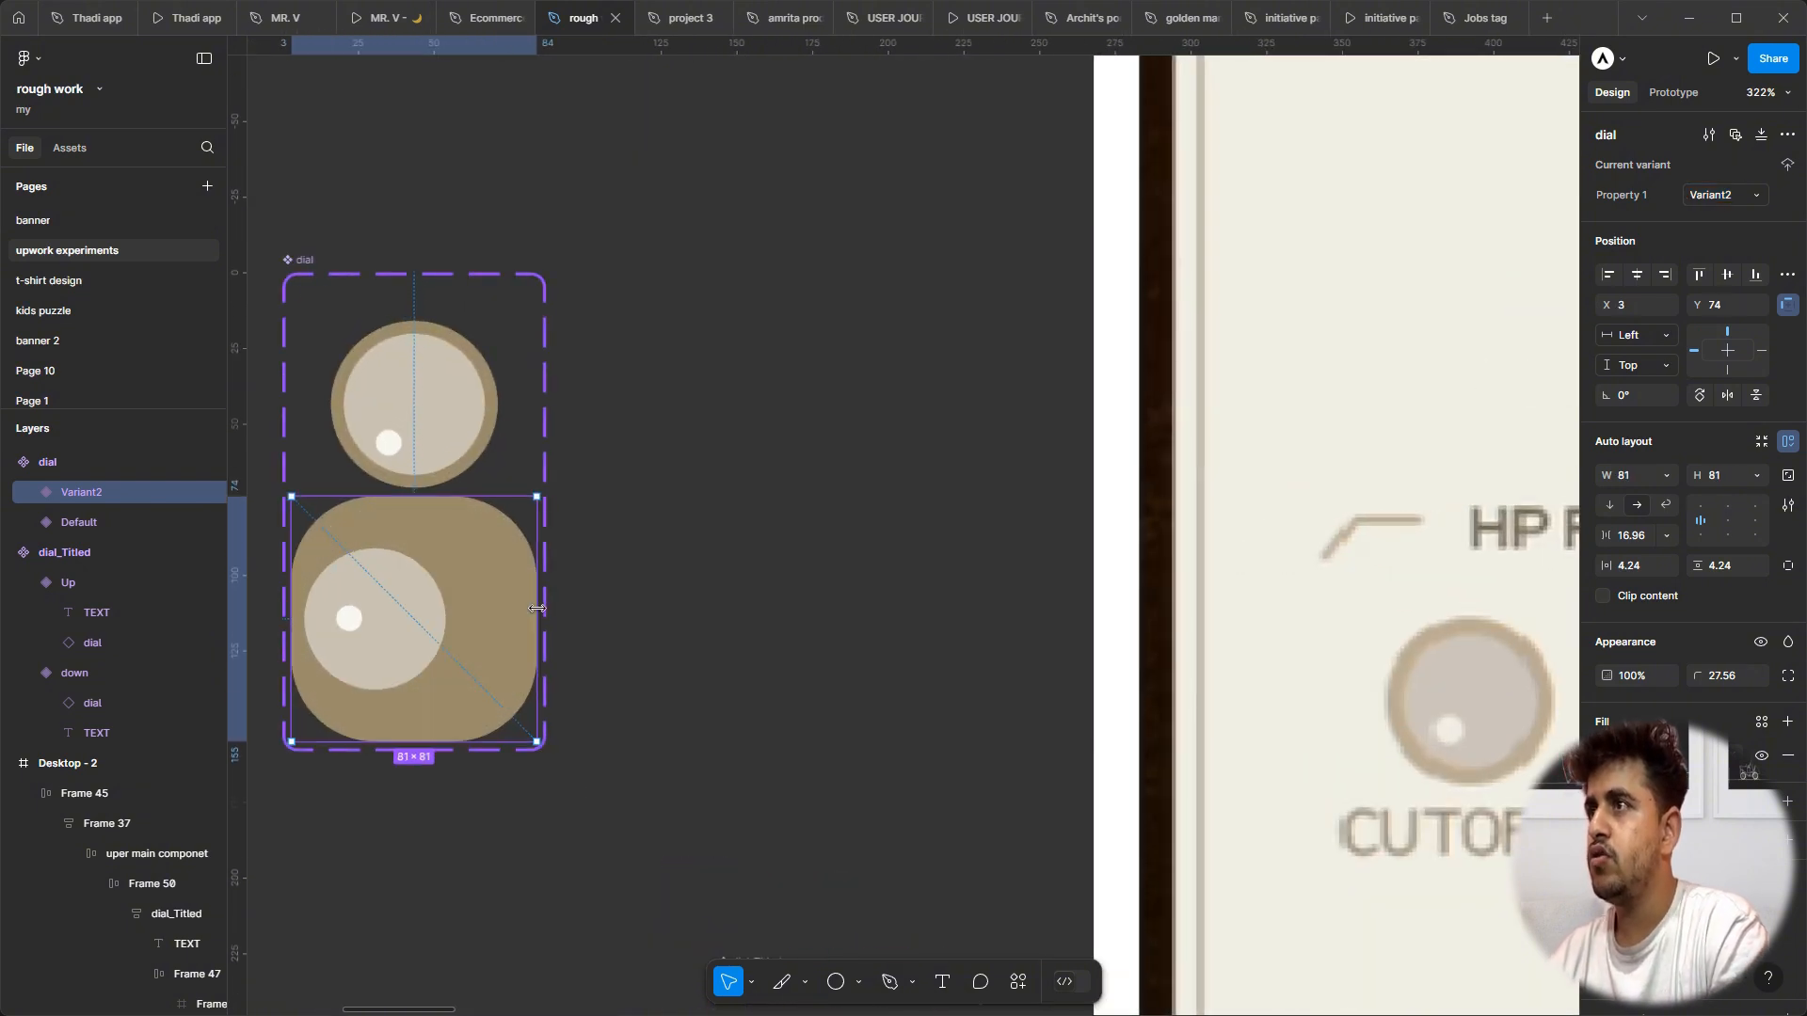
pyautogui.hotkey('ctrl', 'z')
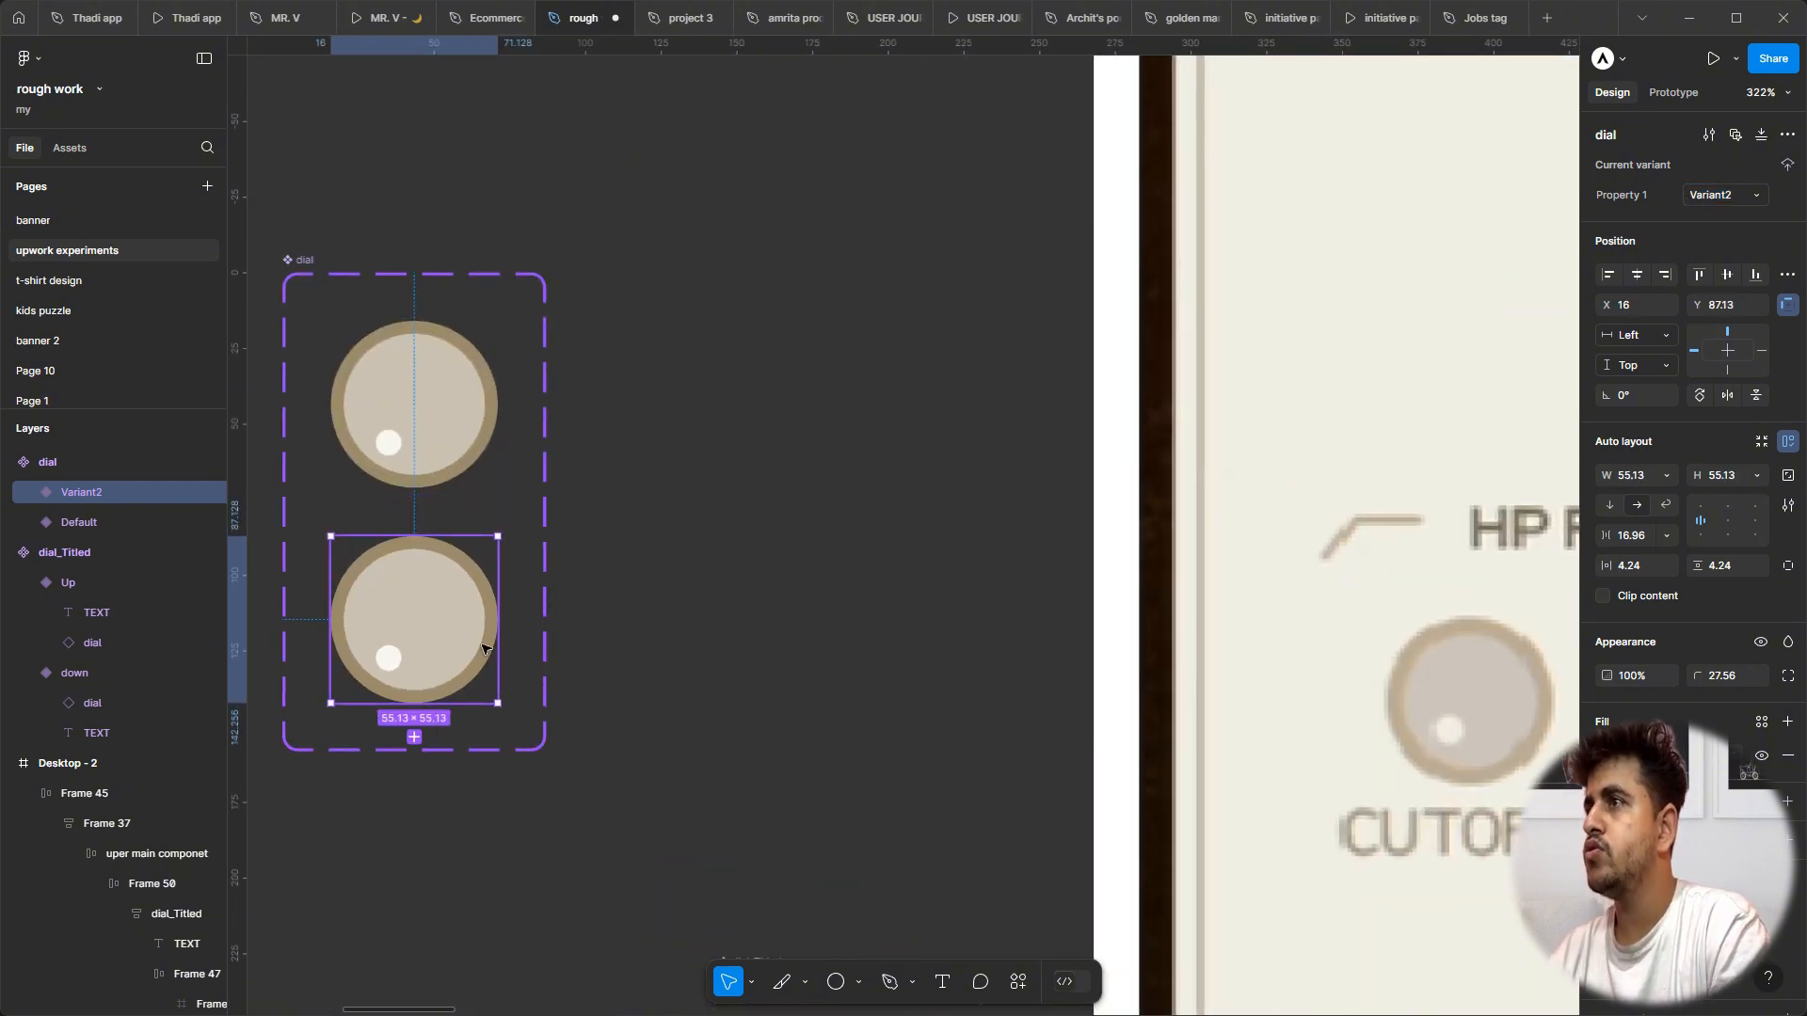
pyautogui.press('k')
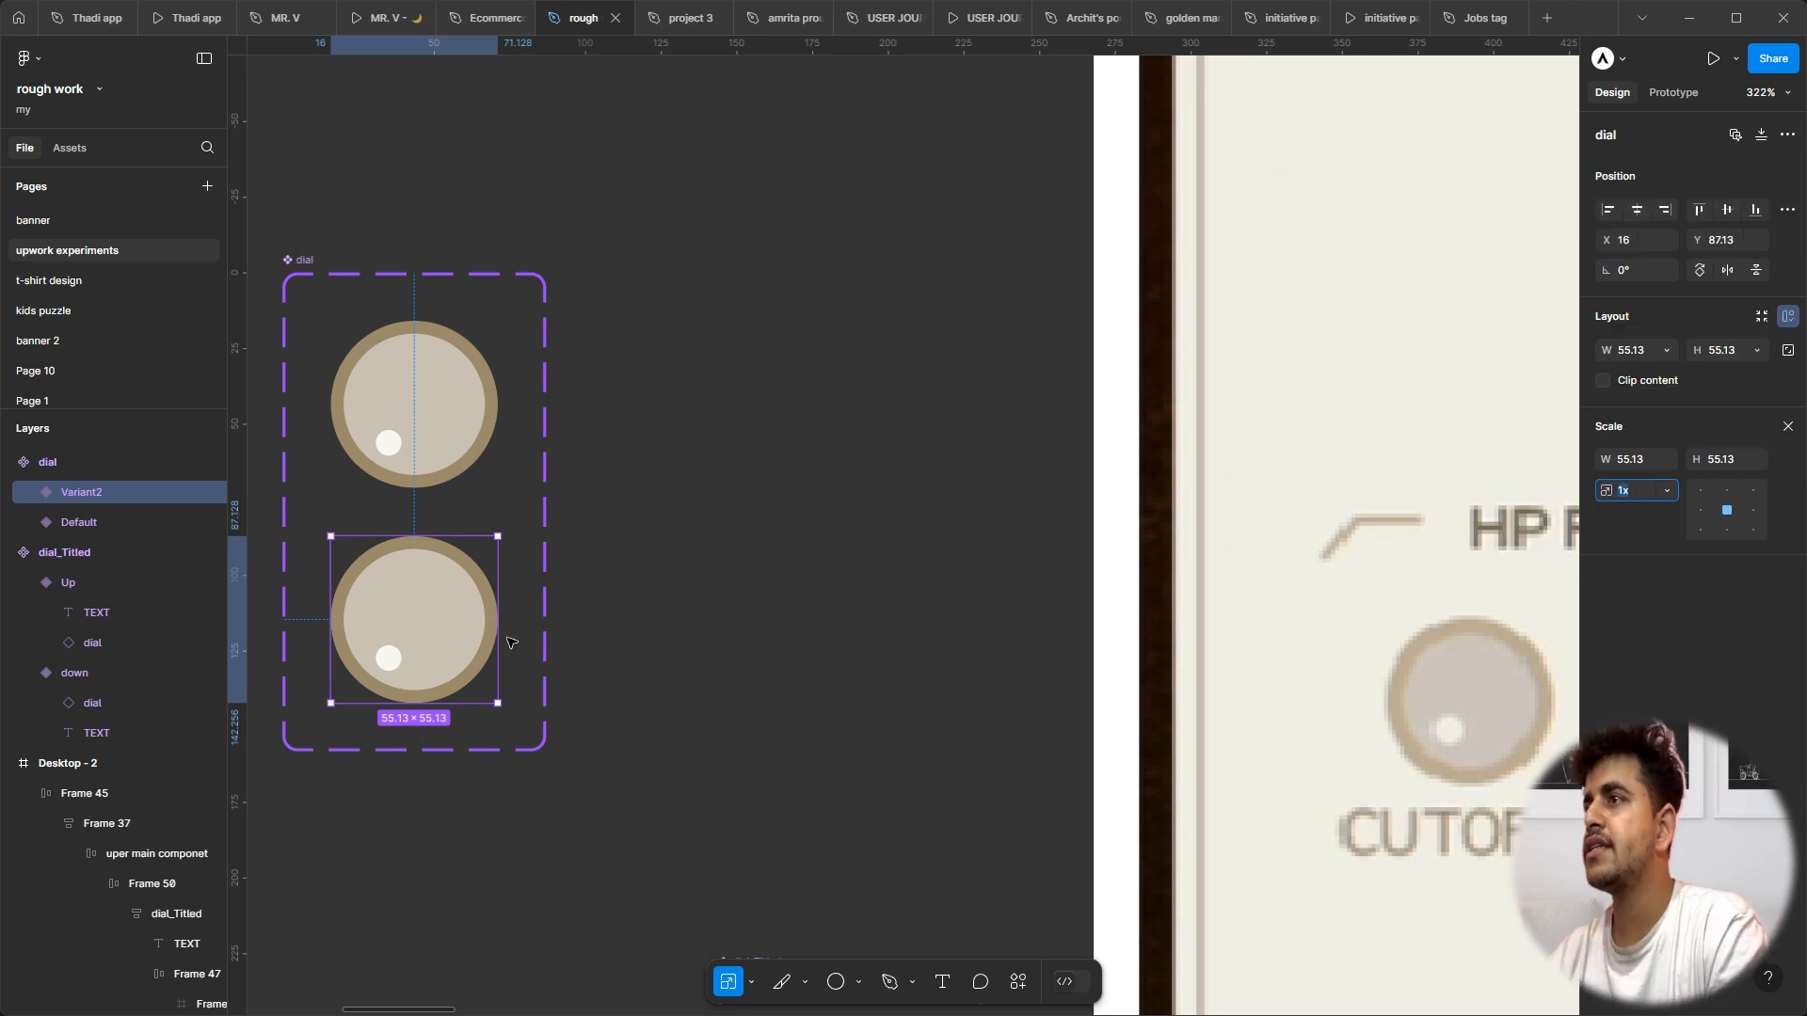
pyautogui.moveTo(444, 703); pyautogui.dragTo(443, 761)
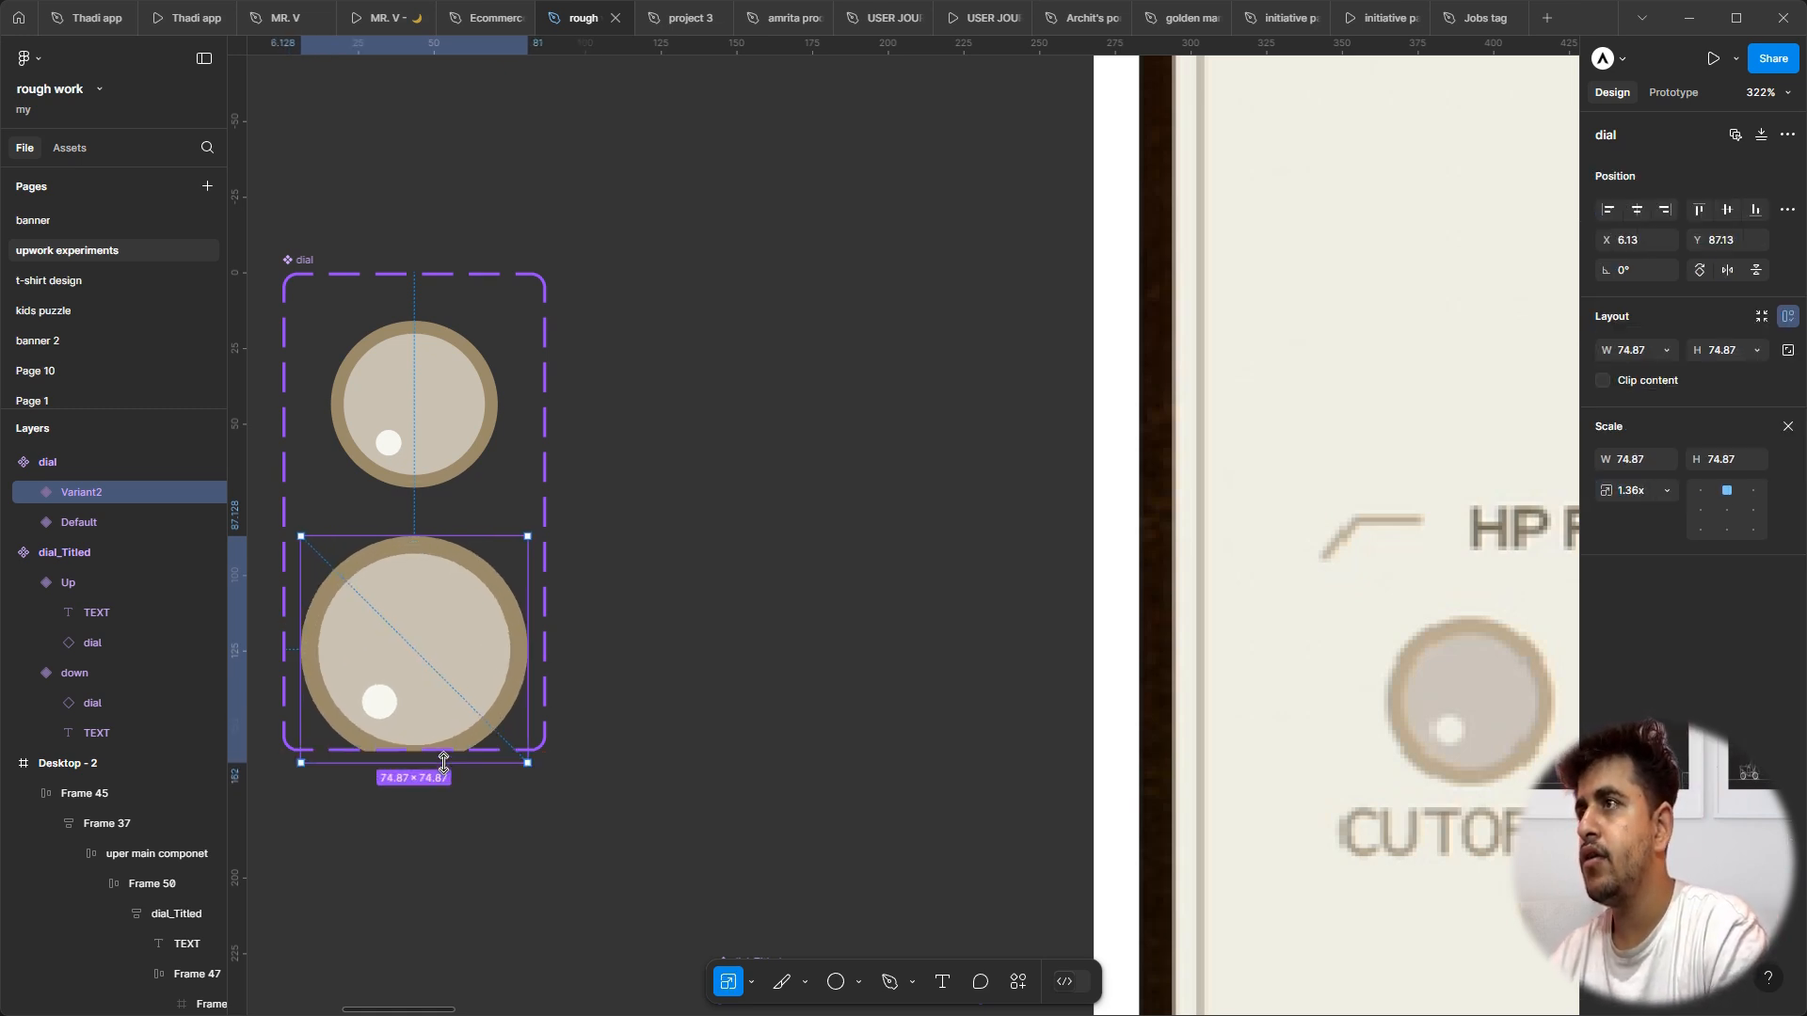
# Step: Extend the dial component set's lower edge to a height of 170 so it encloses the enlarged variant
pyautogui.click(455, 645)
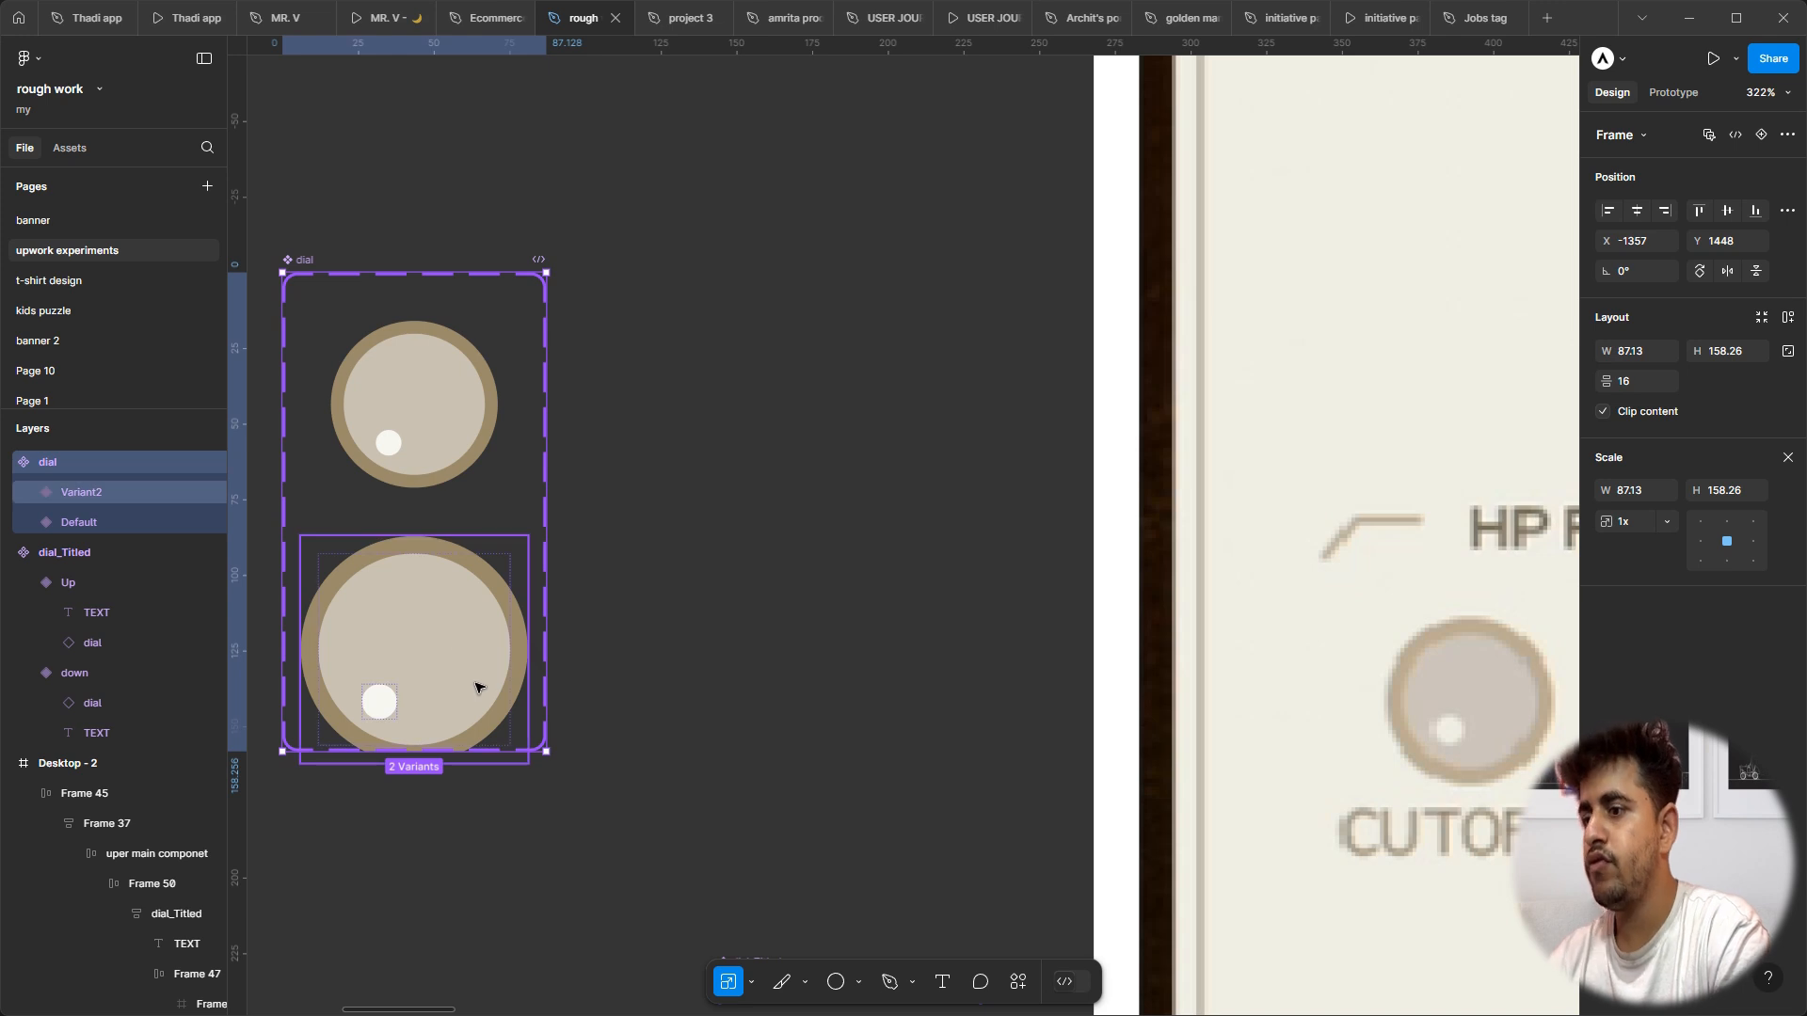
pyautogui.press('v')
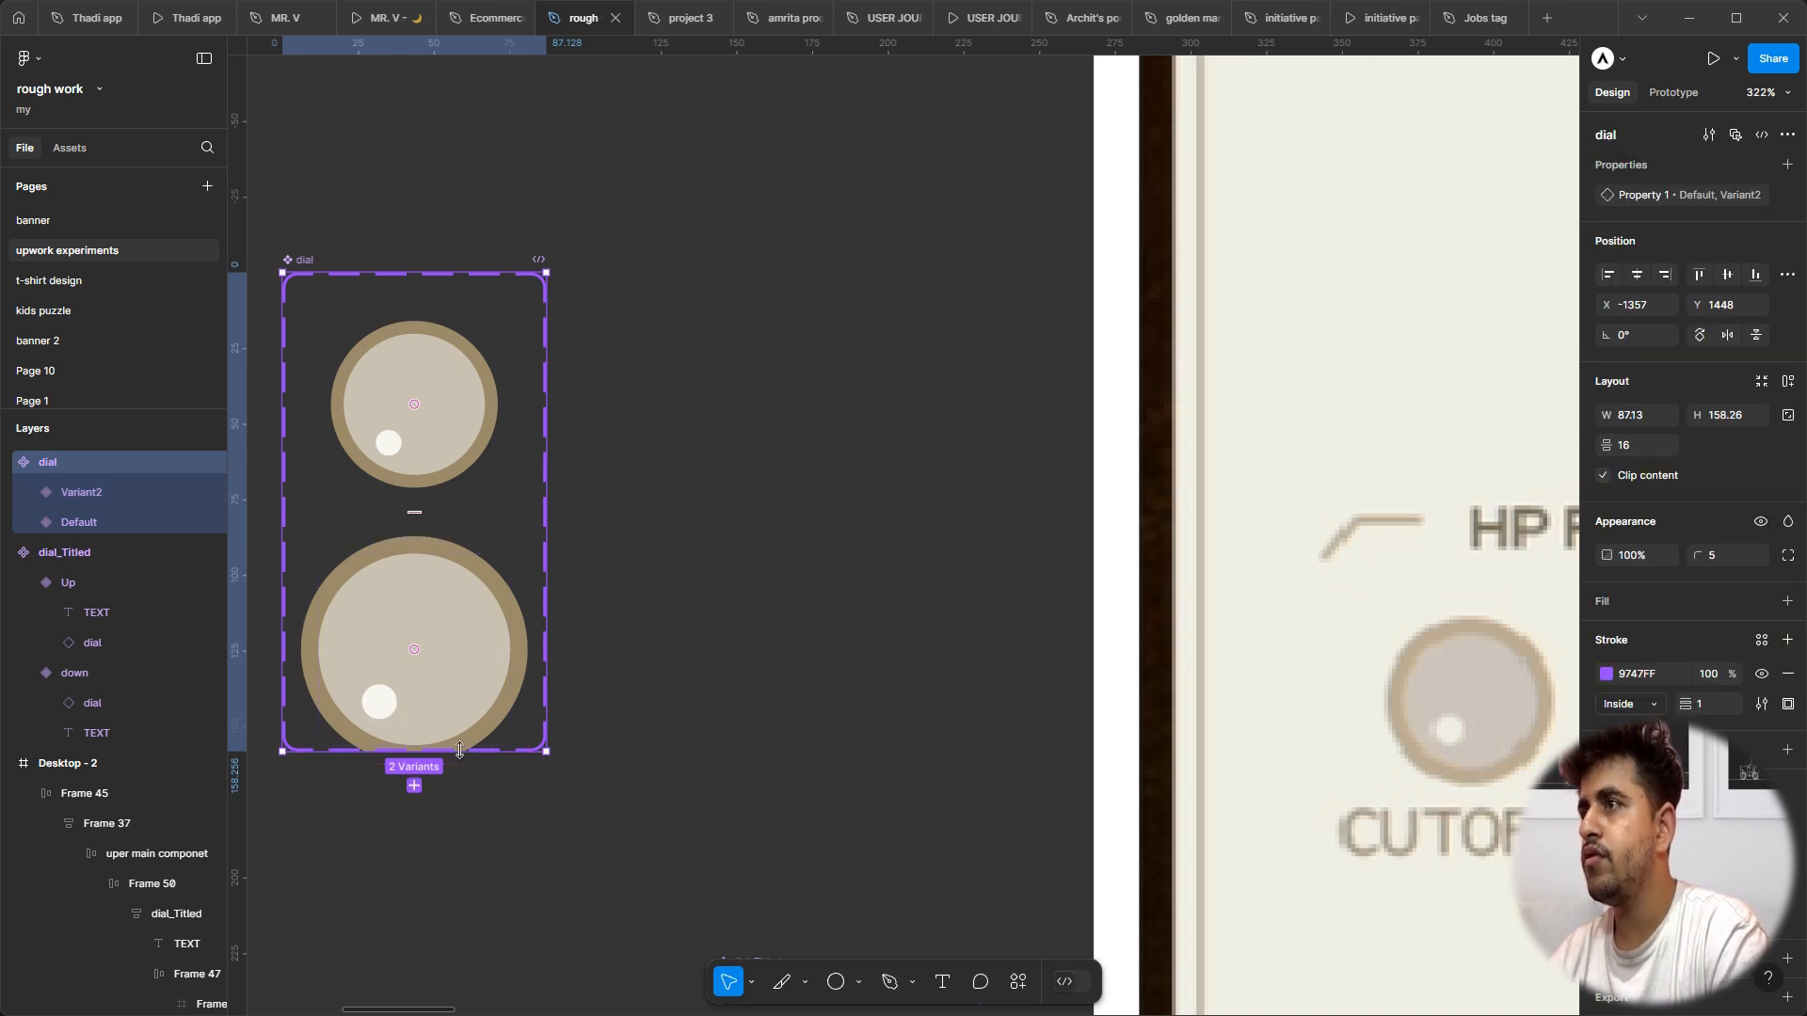
pyautogui.moveTo(461, 810); pyautogui.dragTo(460, 787)
pyautogui.click(641, 714)
# Step: Set the enlarged variant's Property 1 value to "big dial"
pyautogui.click(455, 653)
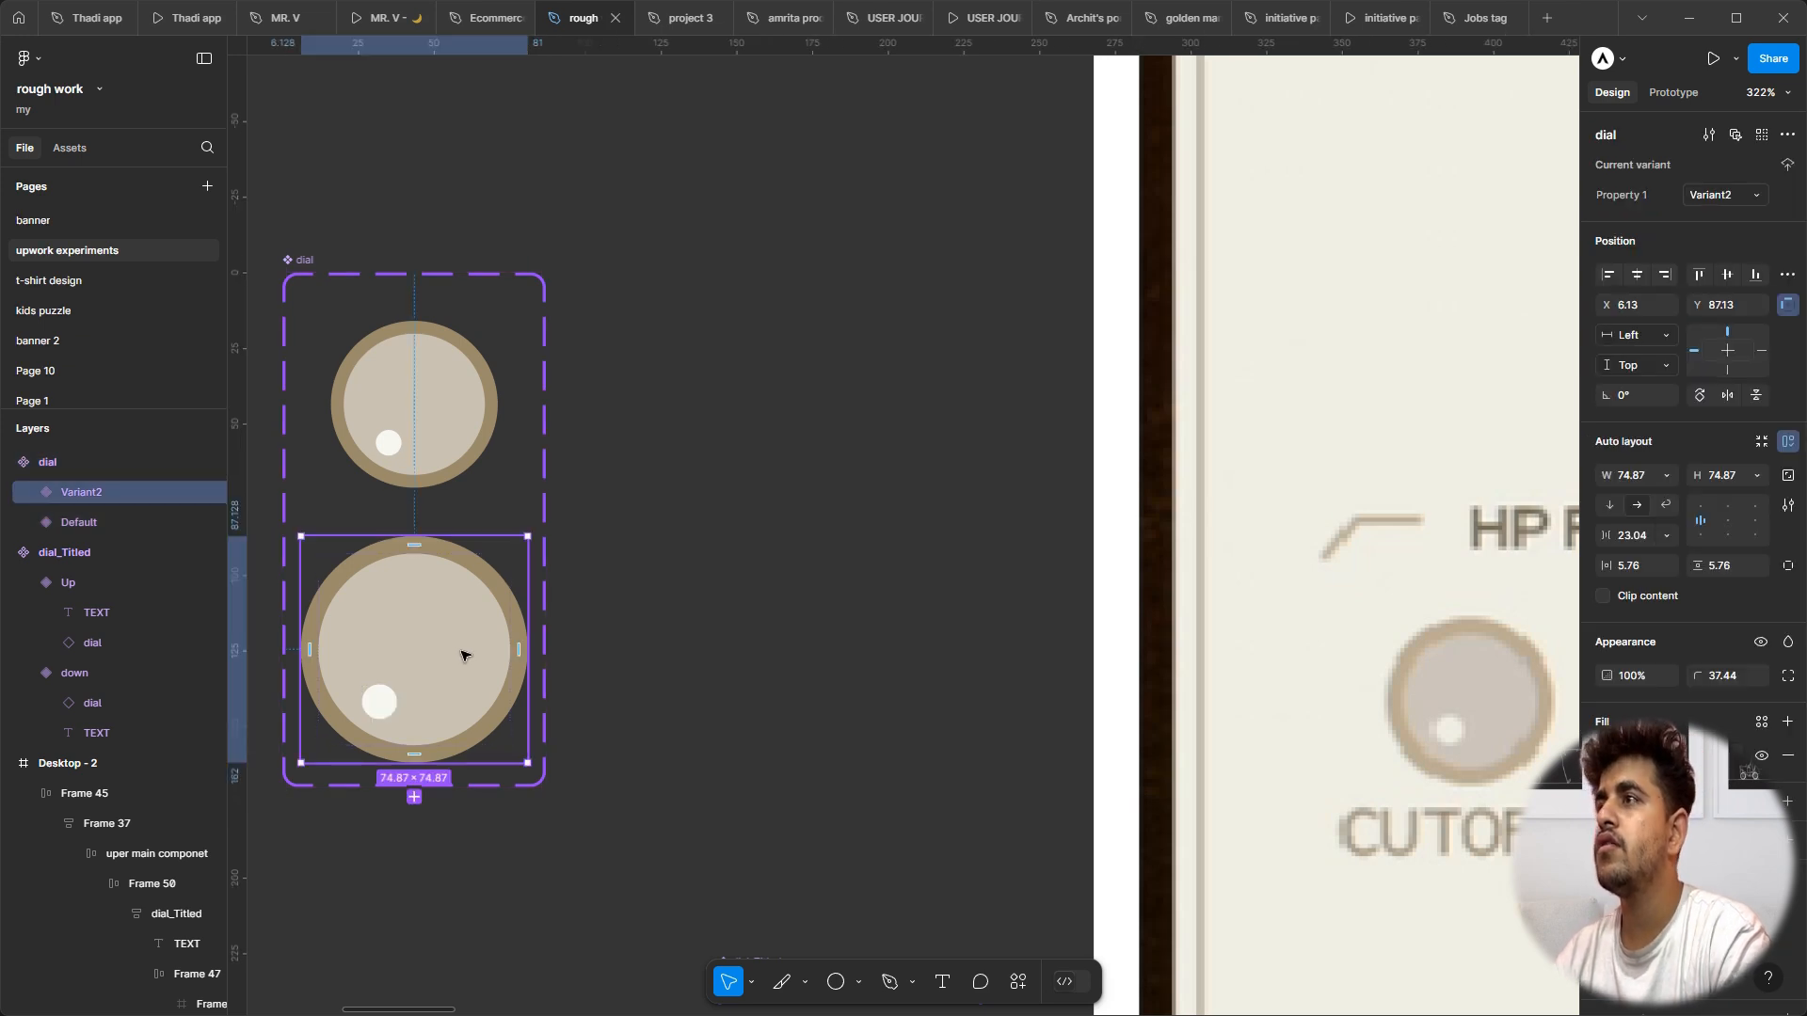
pyautogui.click(1721, 196)
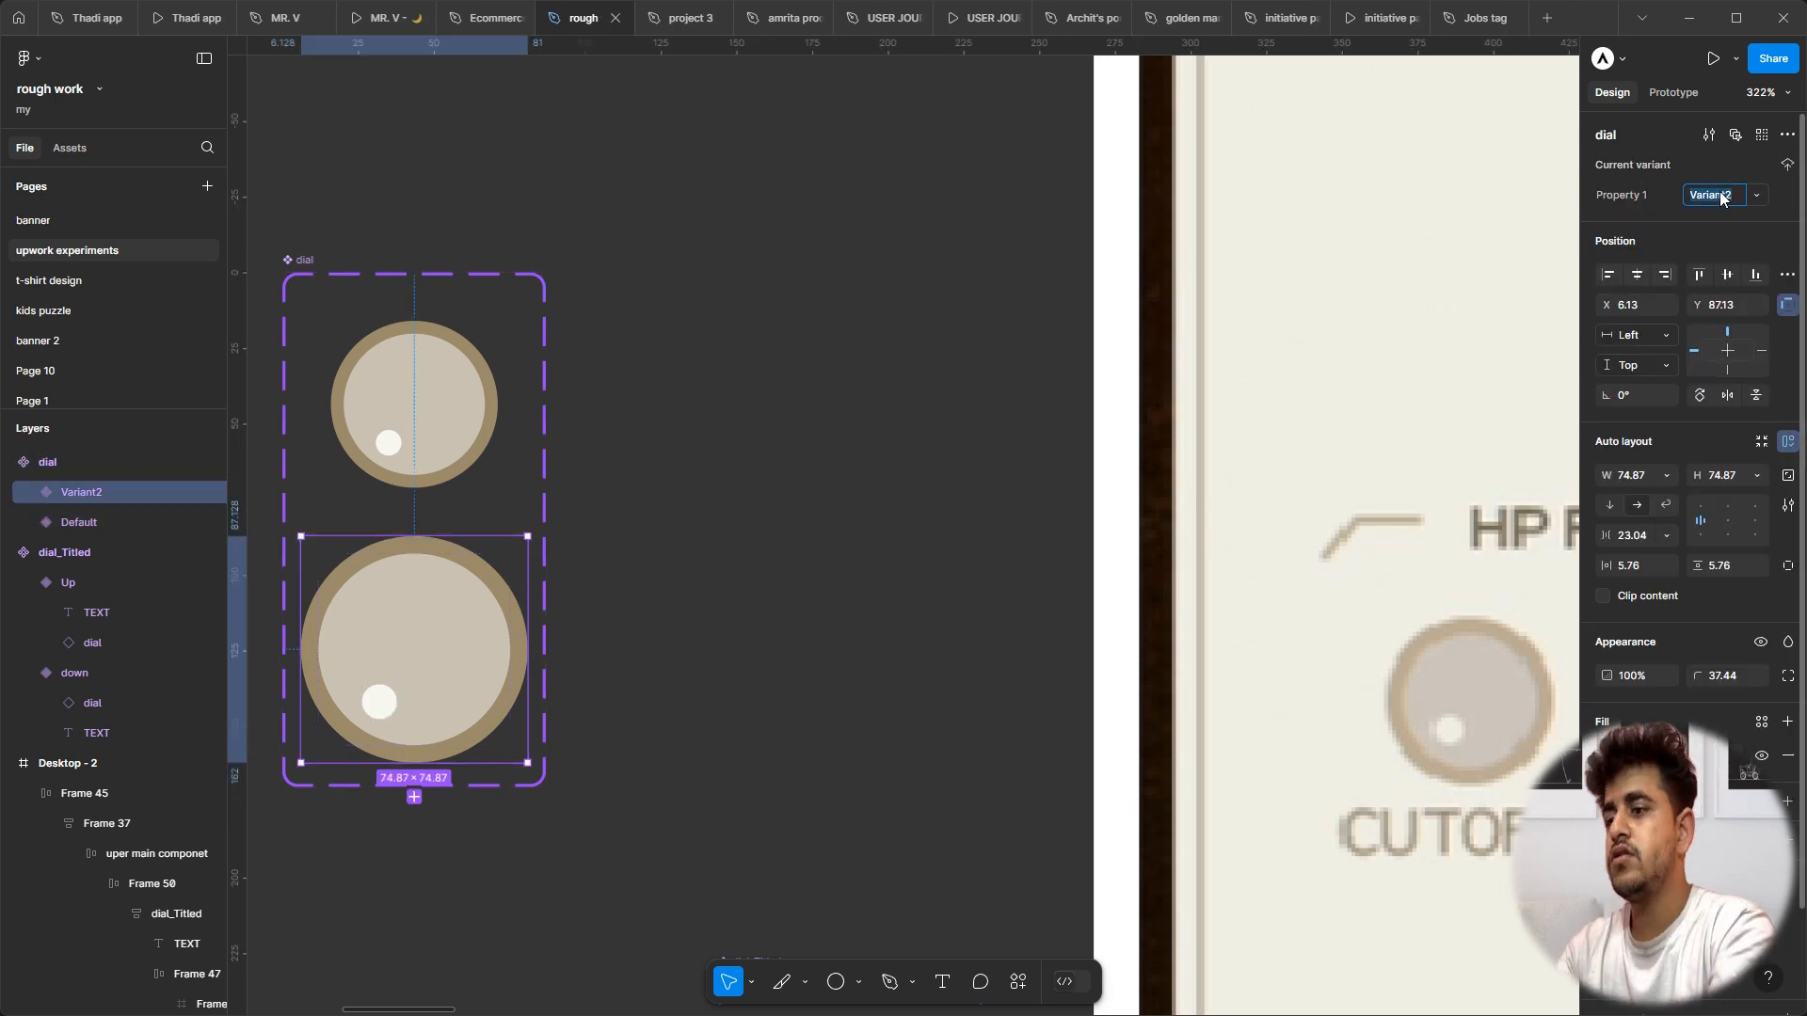
pyautogui.write('bi')
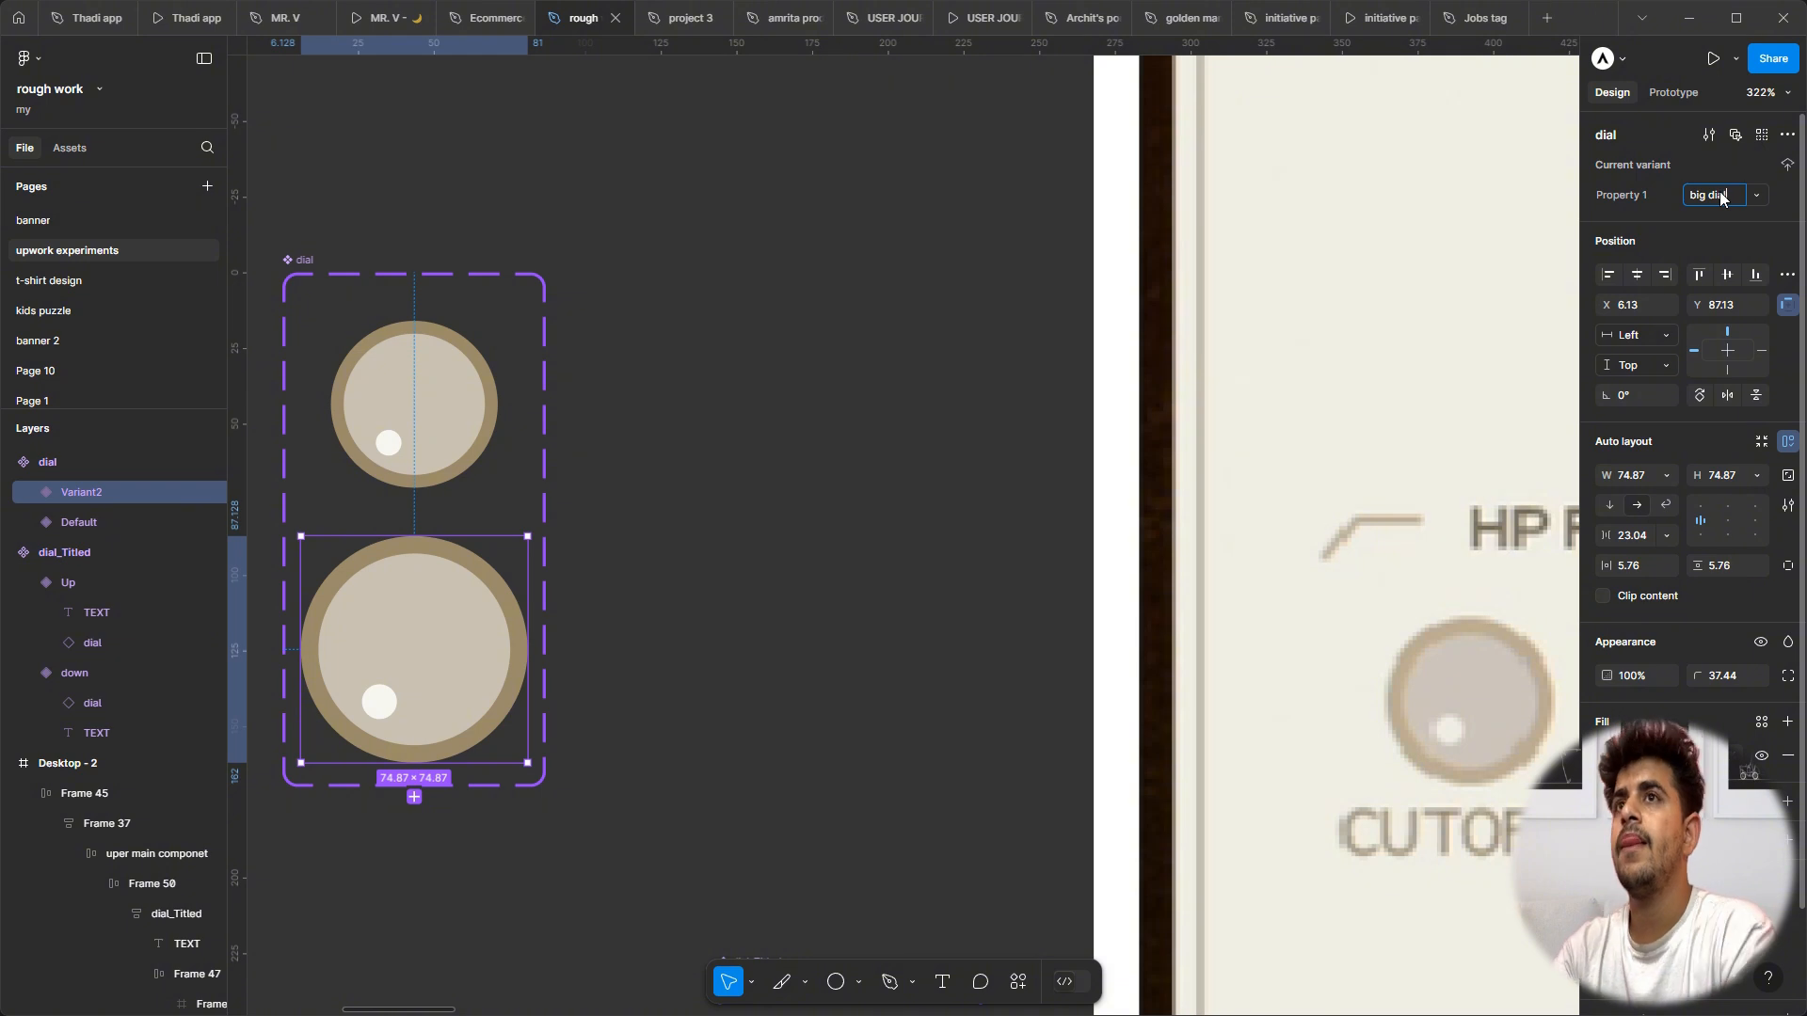
pyautogui.write('g dial')
# Step: Set the smaller default variant's Property 1 value to "Dial" and clear the selection
pyautogui.click(461, 376)
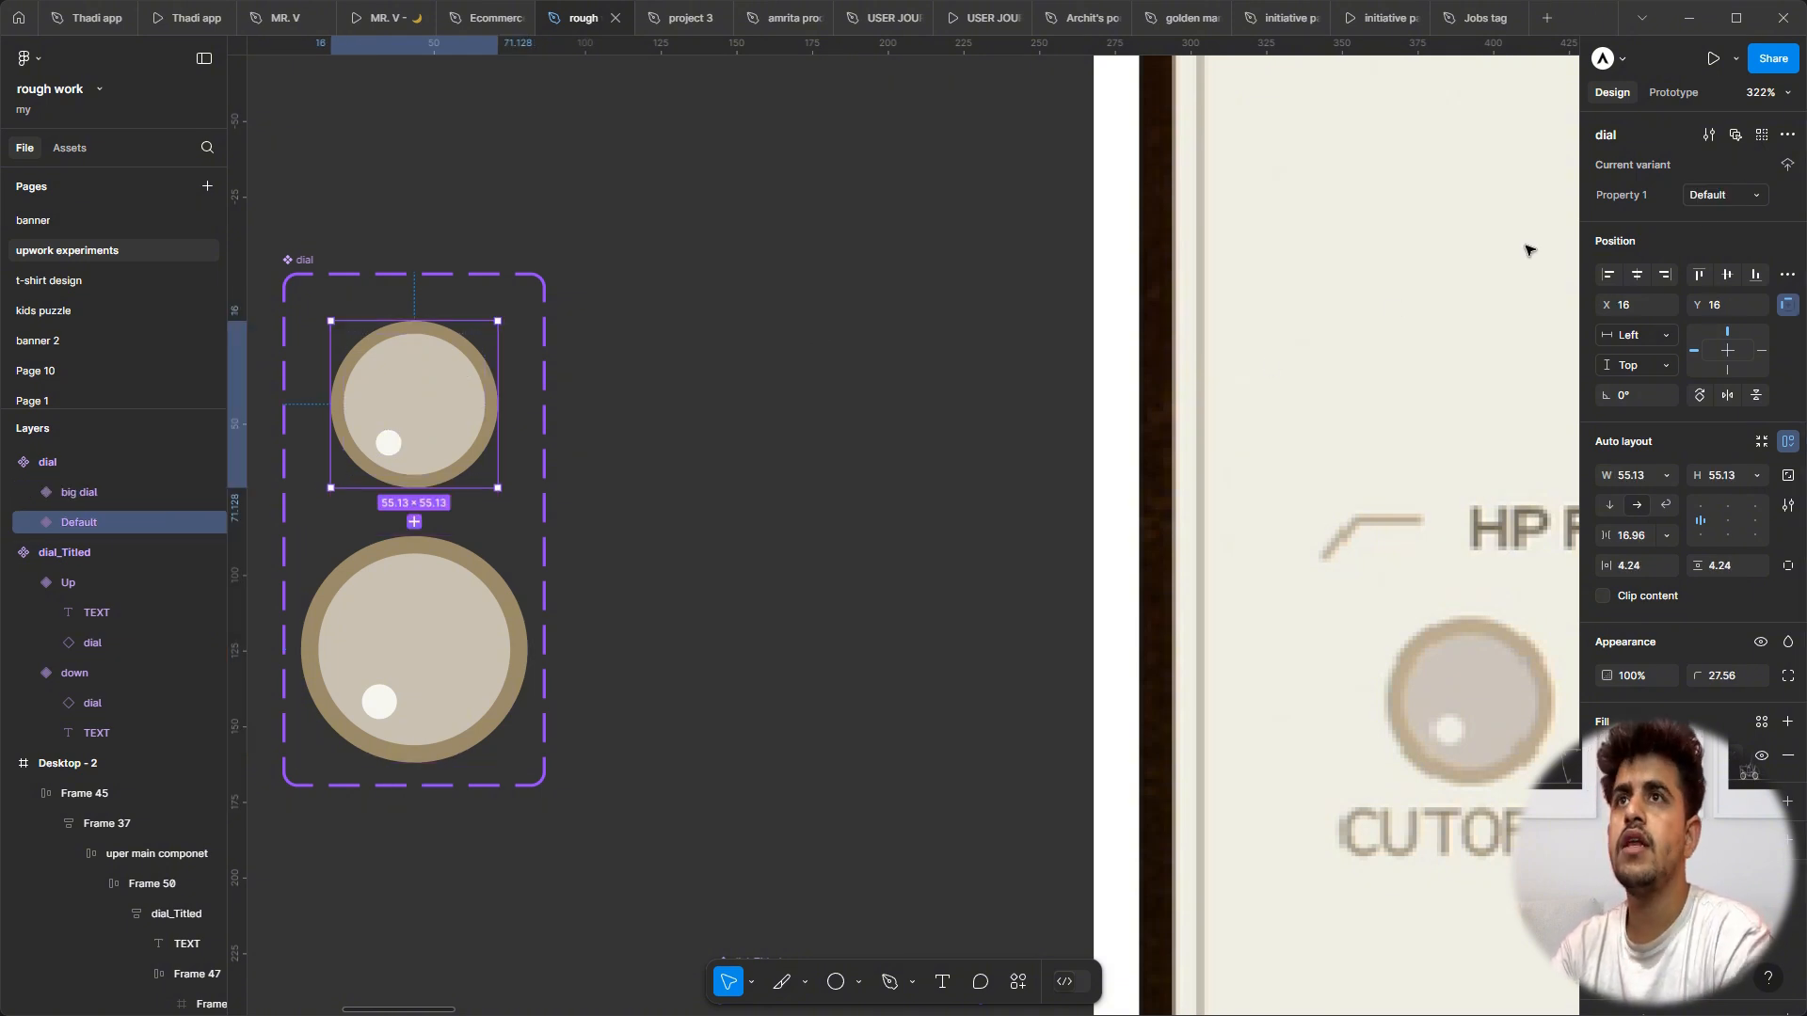
pyautogui.click(1722, 200)
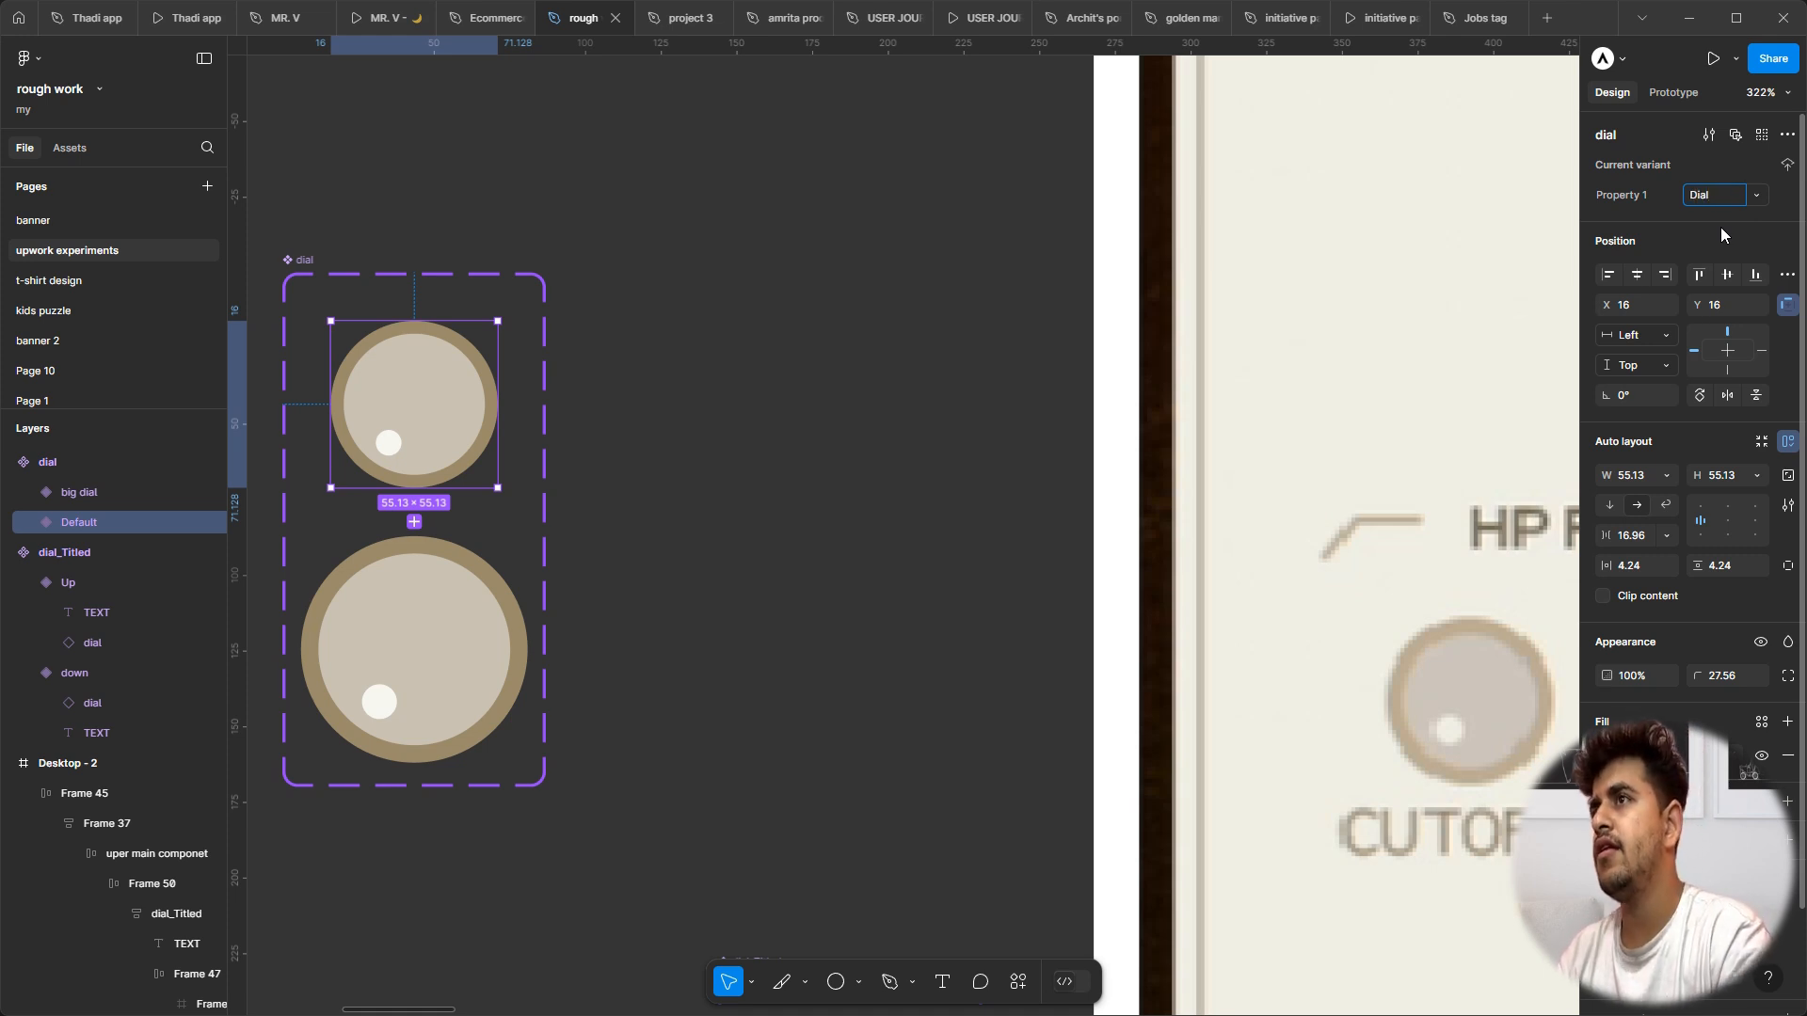
pyautogui.click(1490, 226)
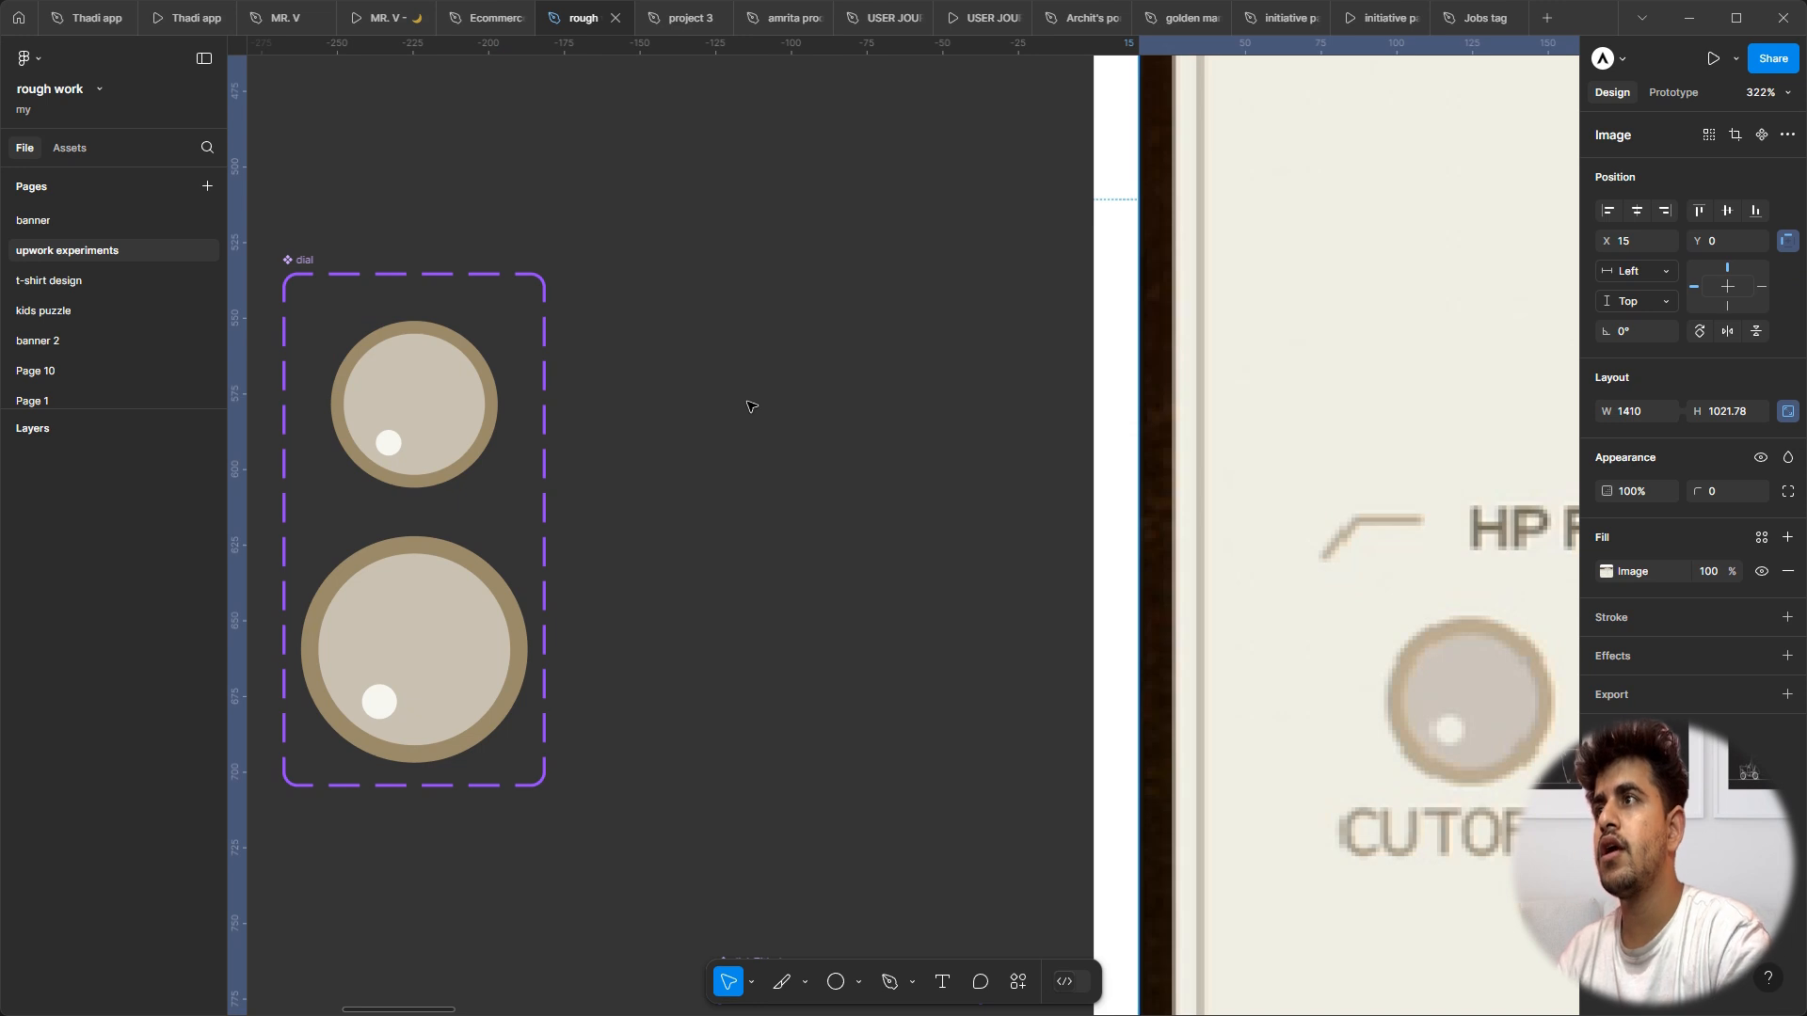
pyautogui.click(749, 407)
# Step: Select the nested dial instance under Vol in Desktop - 2 and go to its main component
pyautogui.scroll(-5, 750, 407)
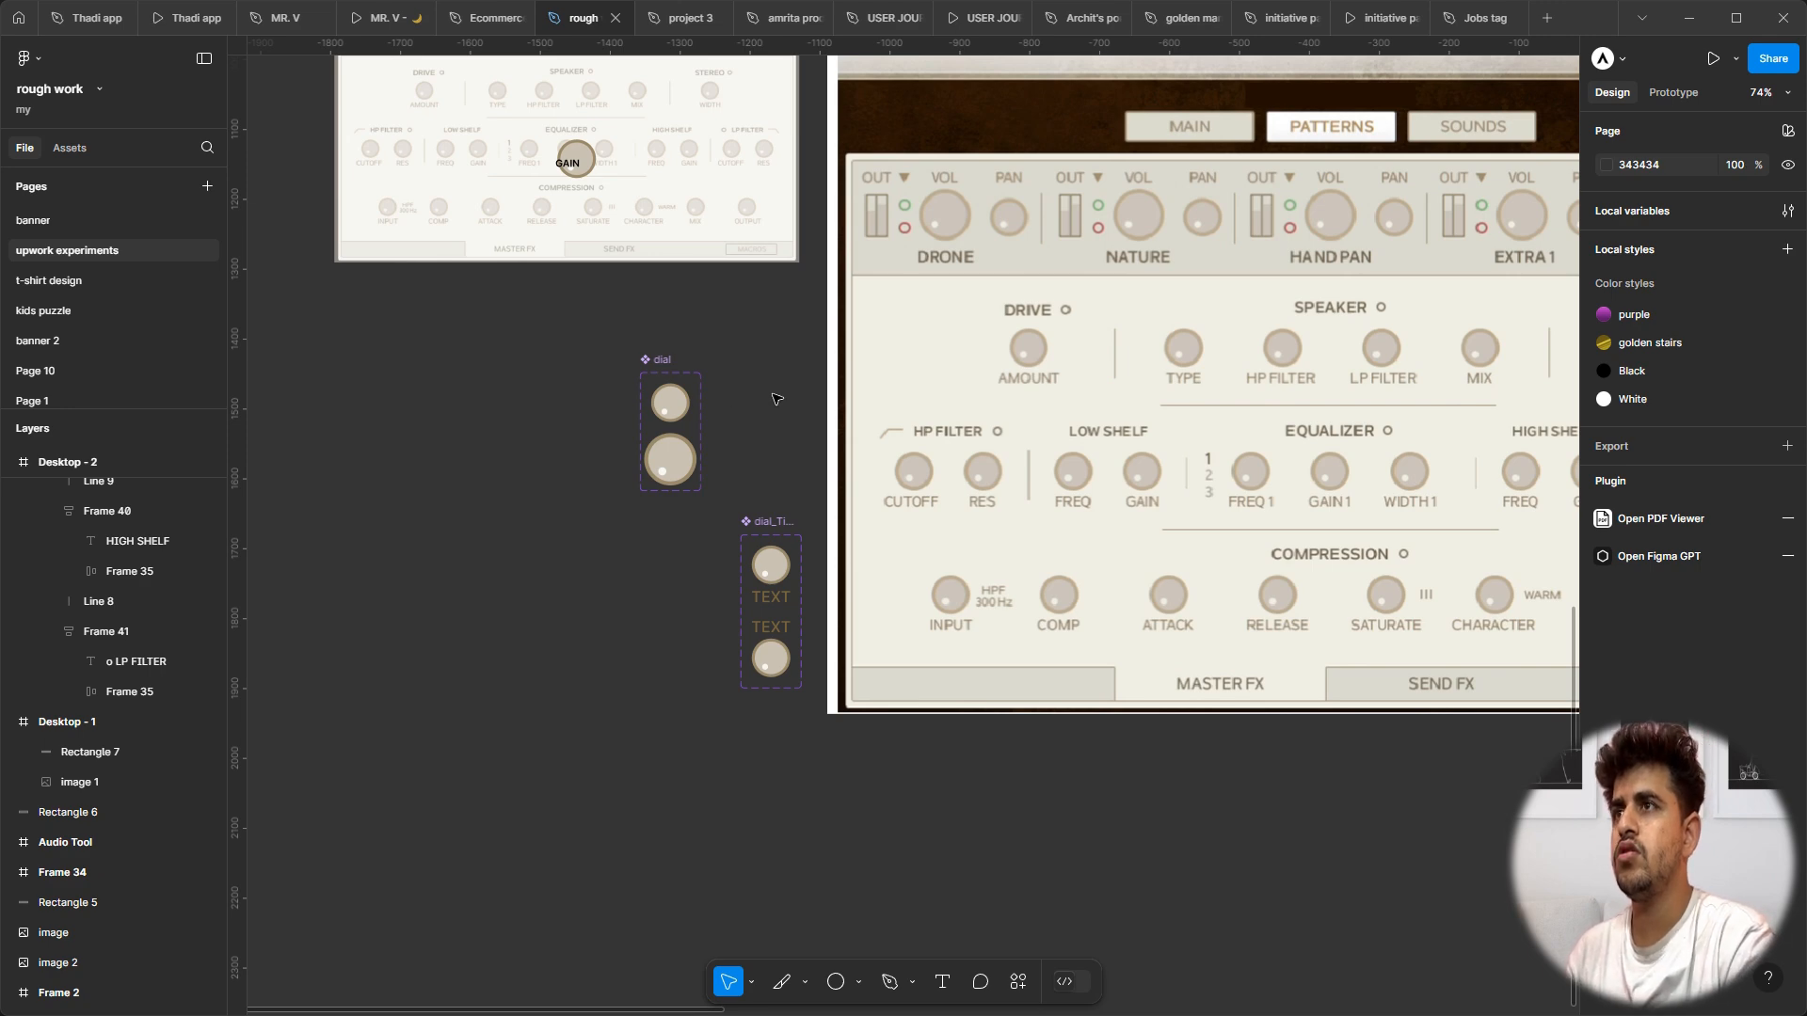
pyautogui.hscroll(4, 1214, 377)
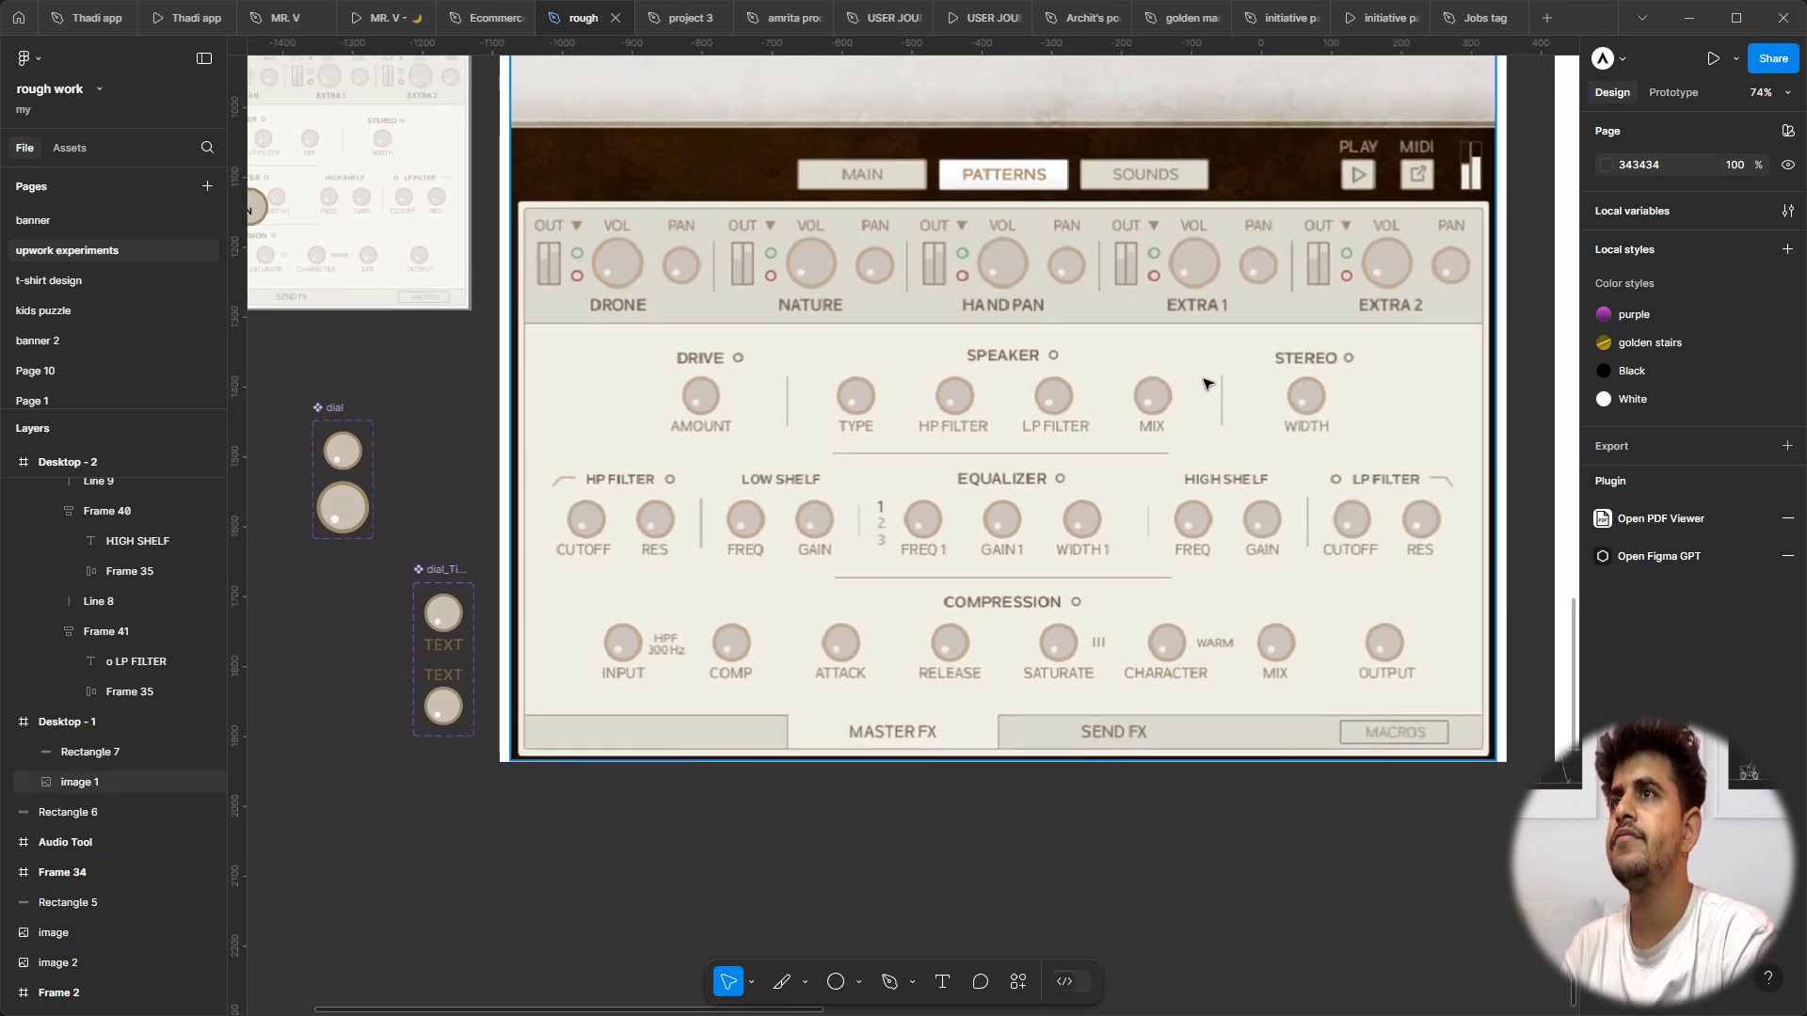
pyautogui.scroll(-3, 1449, 334)
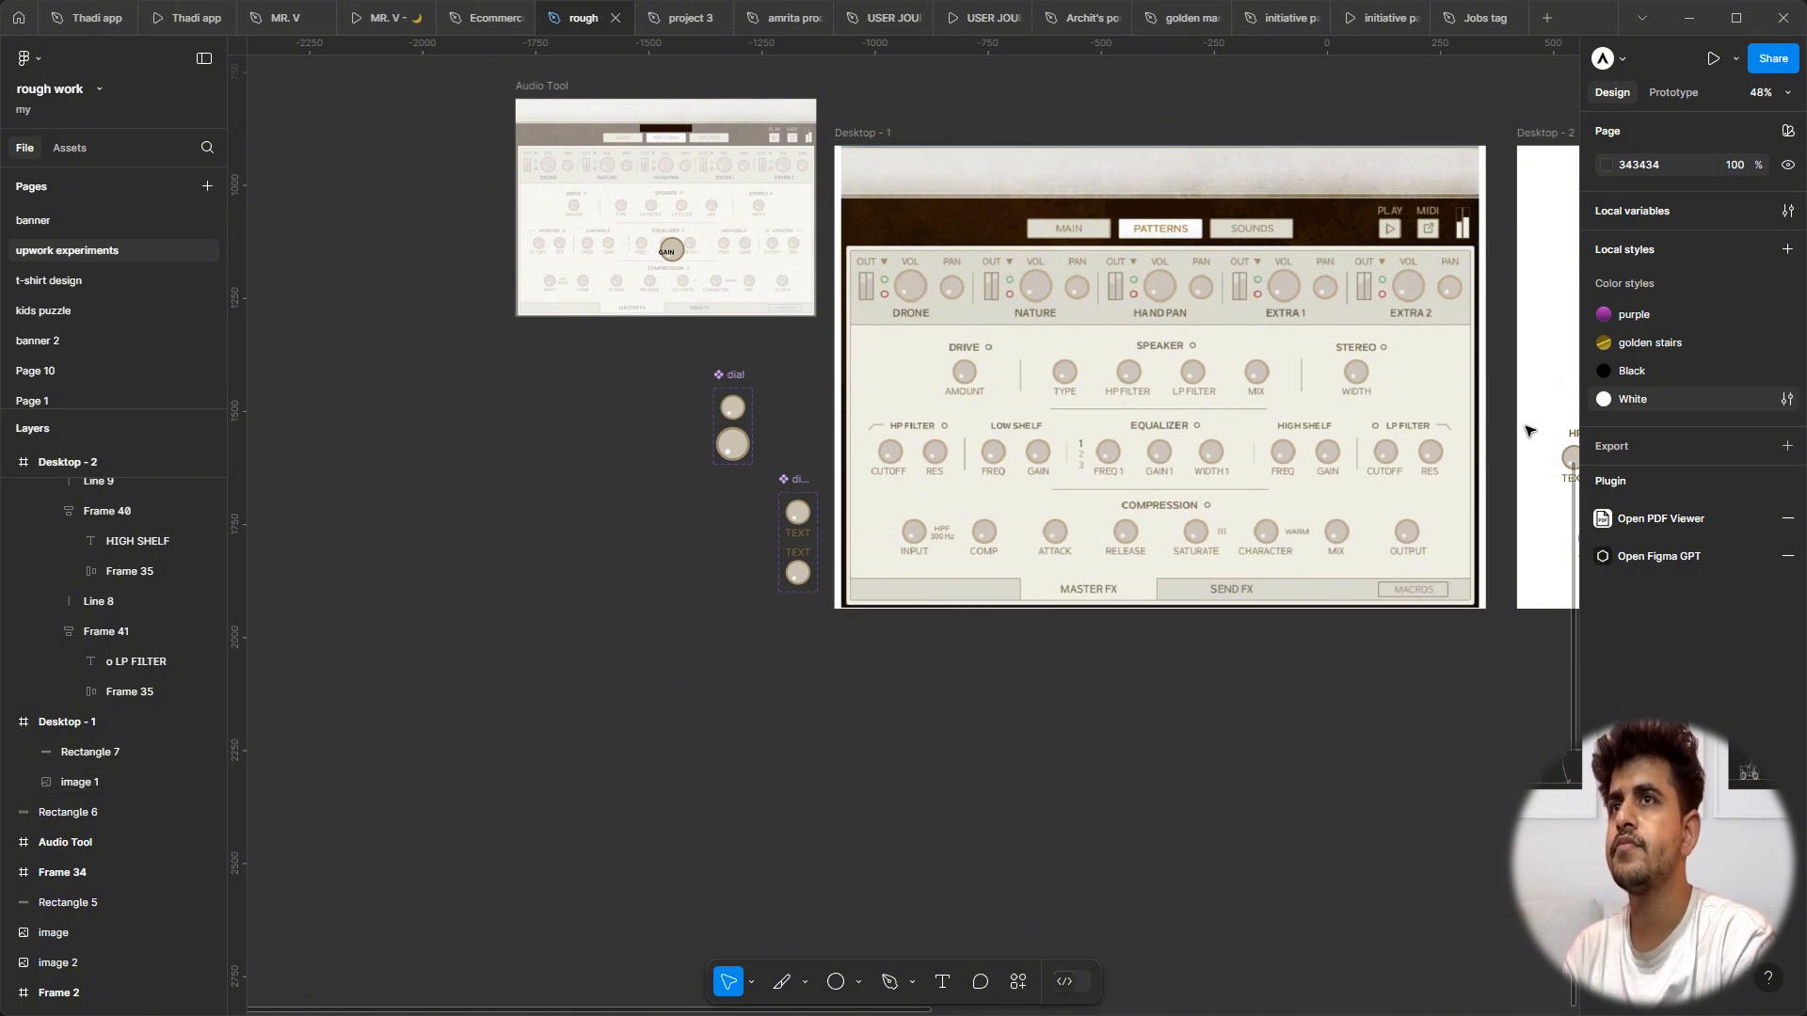
pyautogui.hscroll(6, 1500, 584)
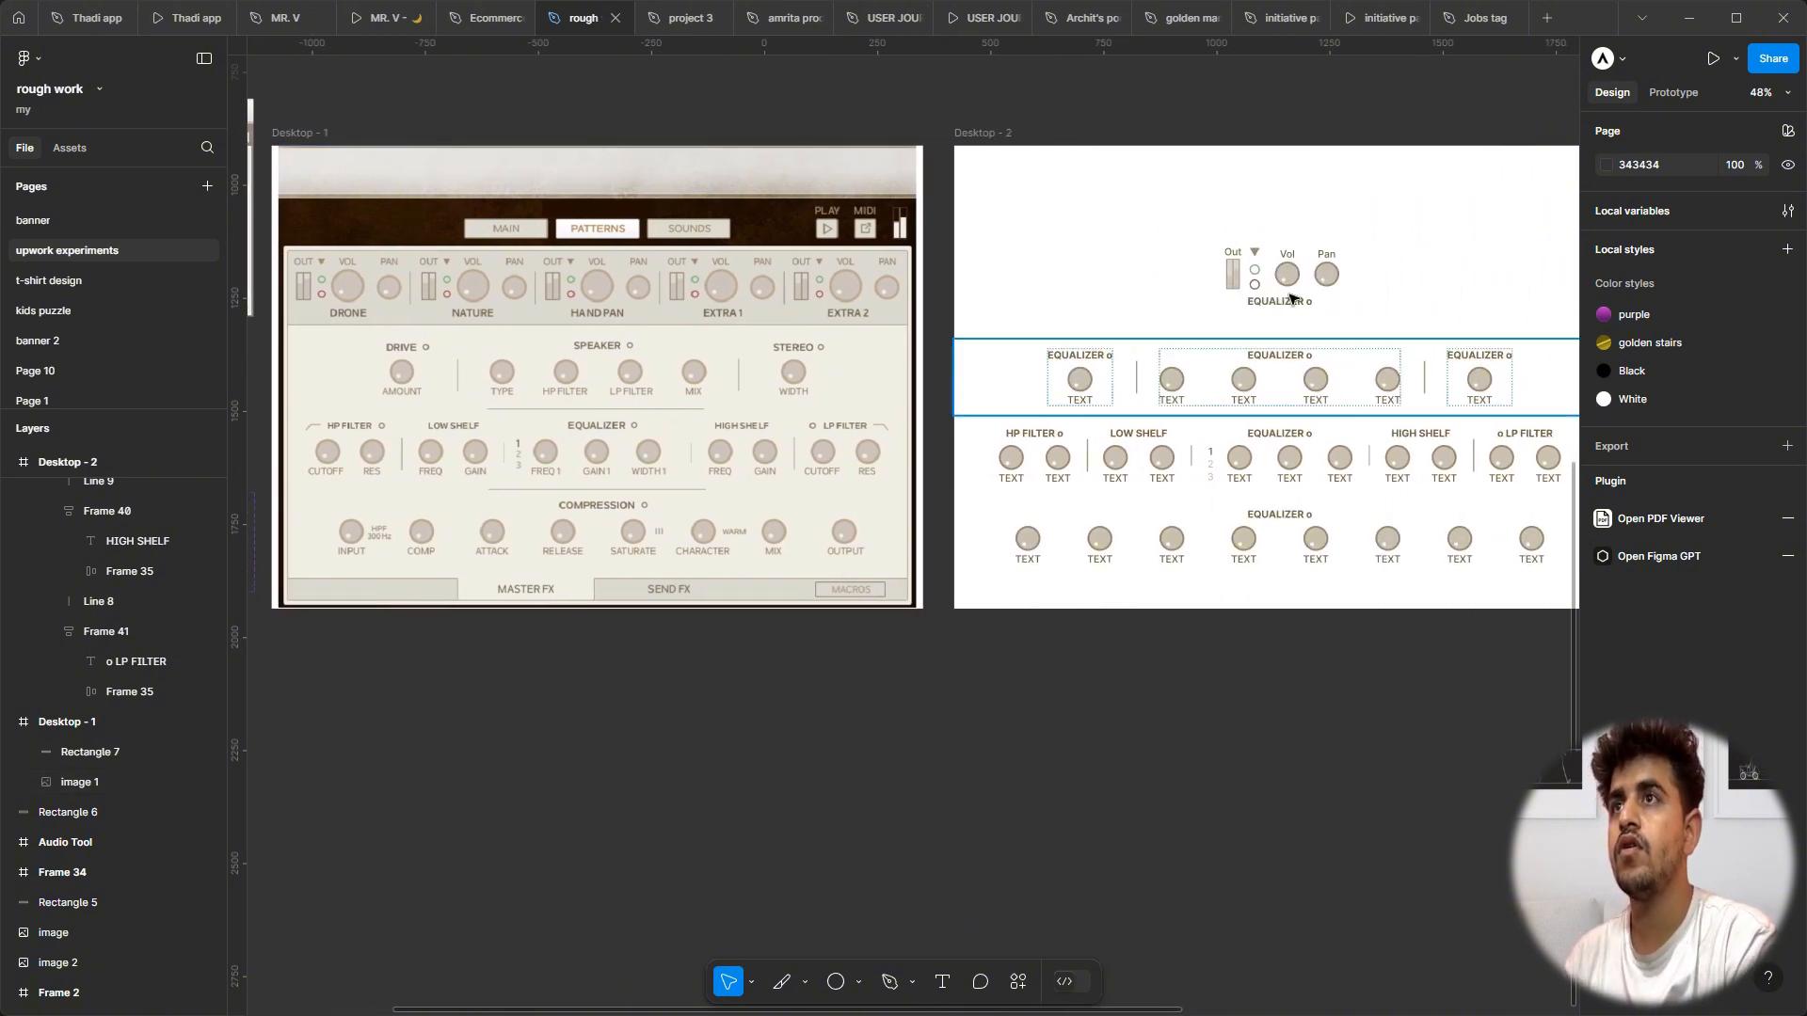
pyautogui.scroll(5, 1289, 283)
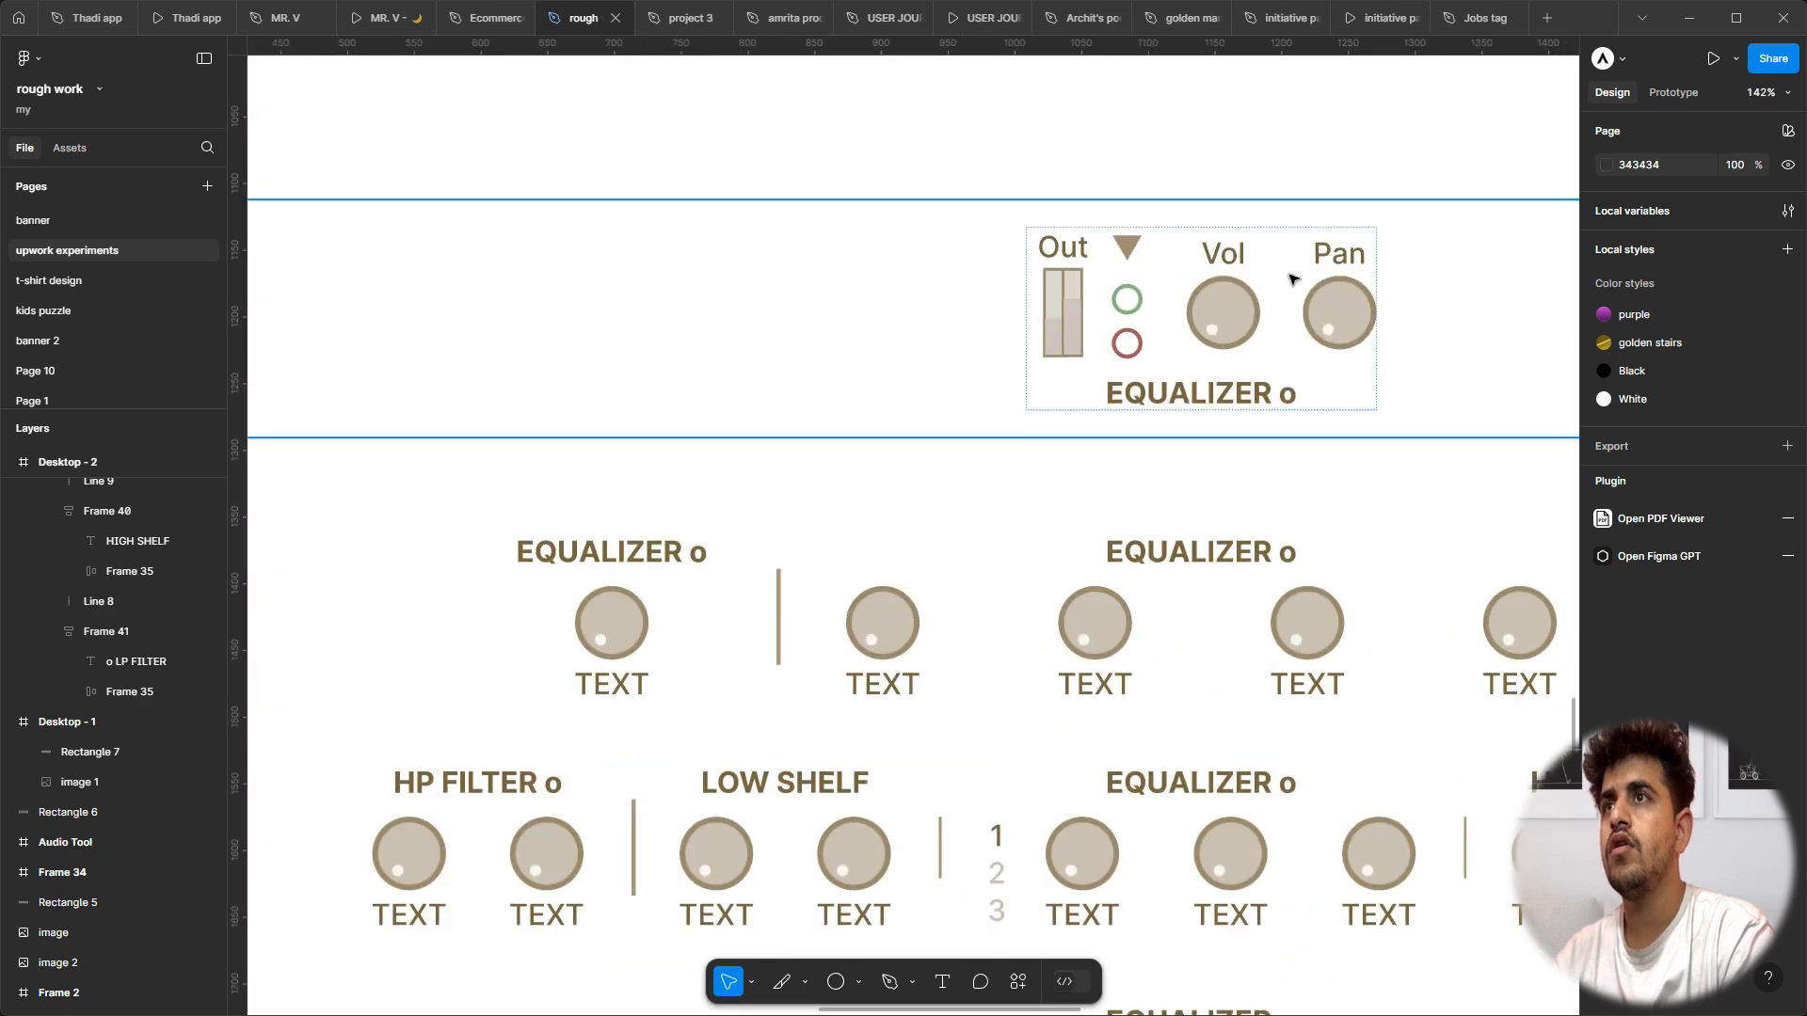
pyautogui.doubleClick(1239, 323)
pyautogui.doubleClick(1238, 324)
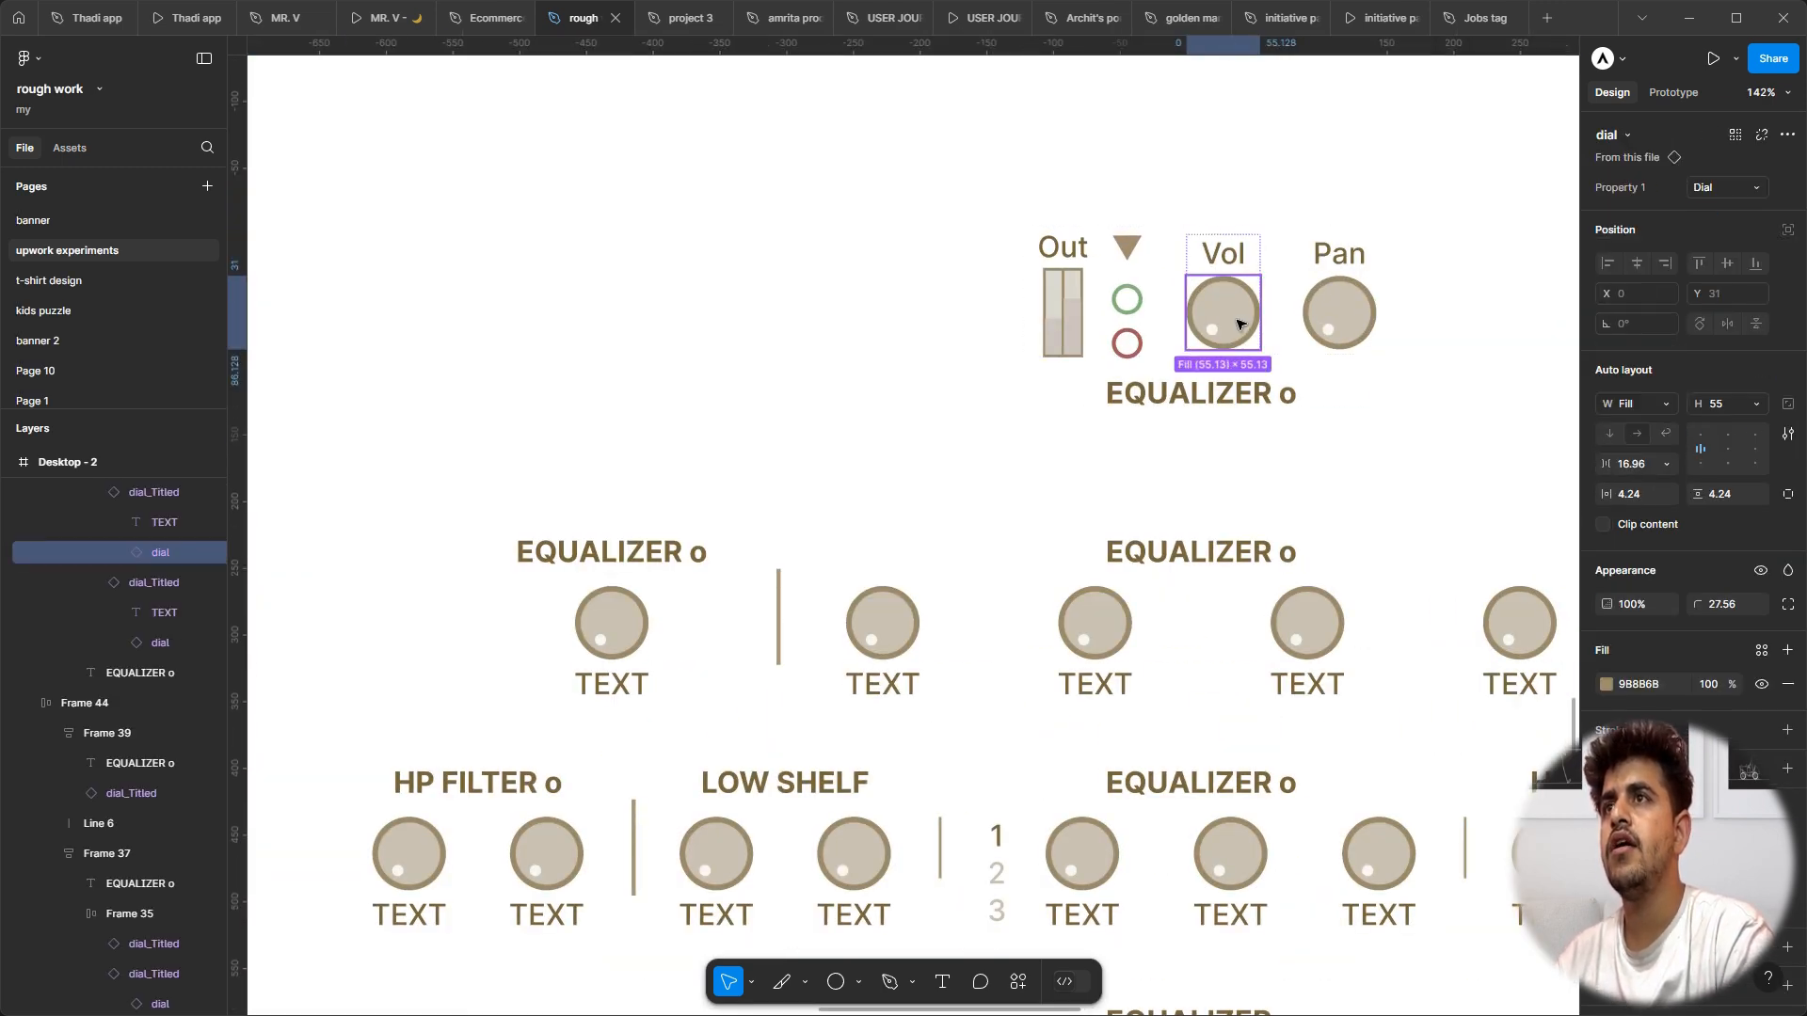
pyautogui.doubleClick(1234, 303)
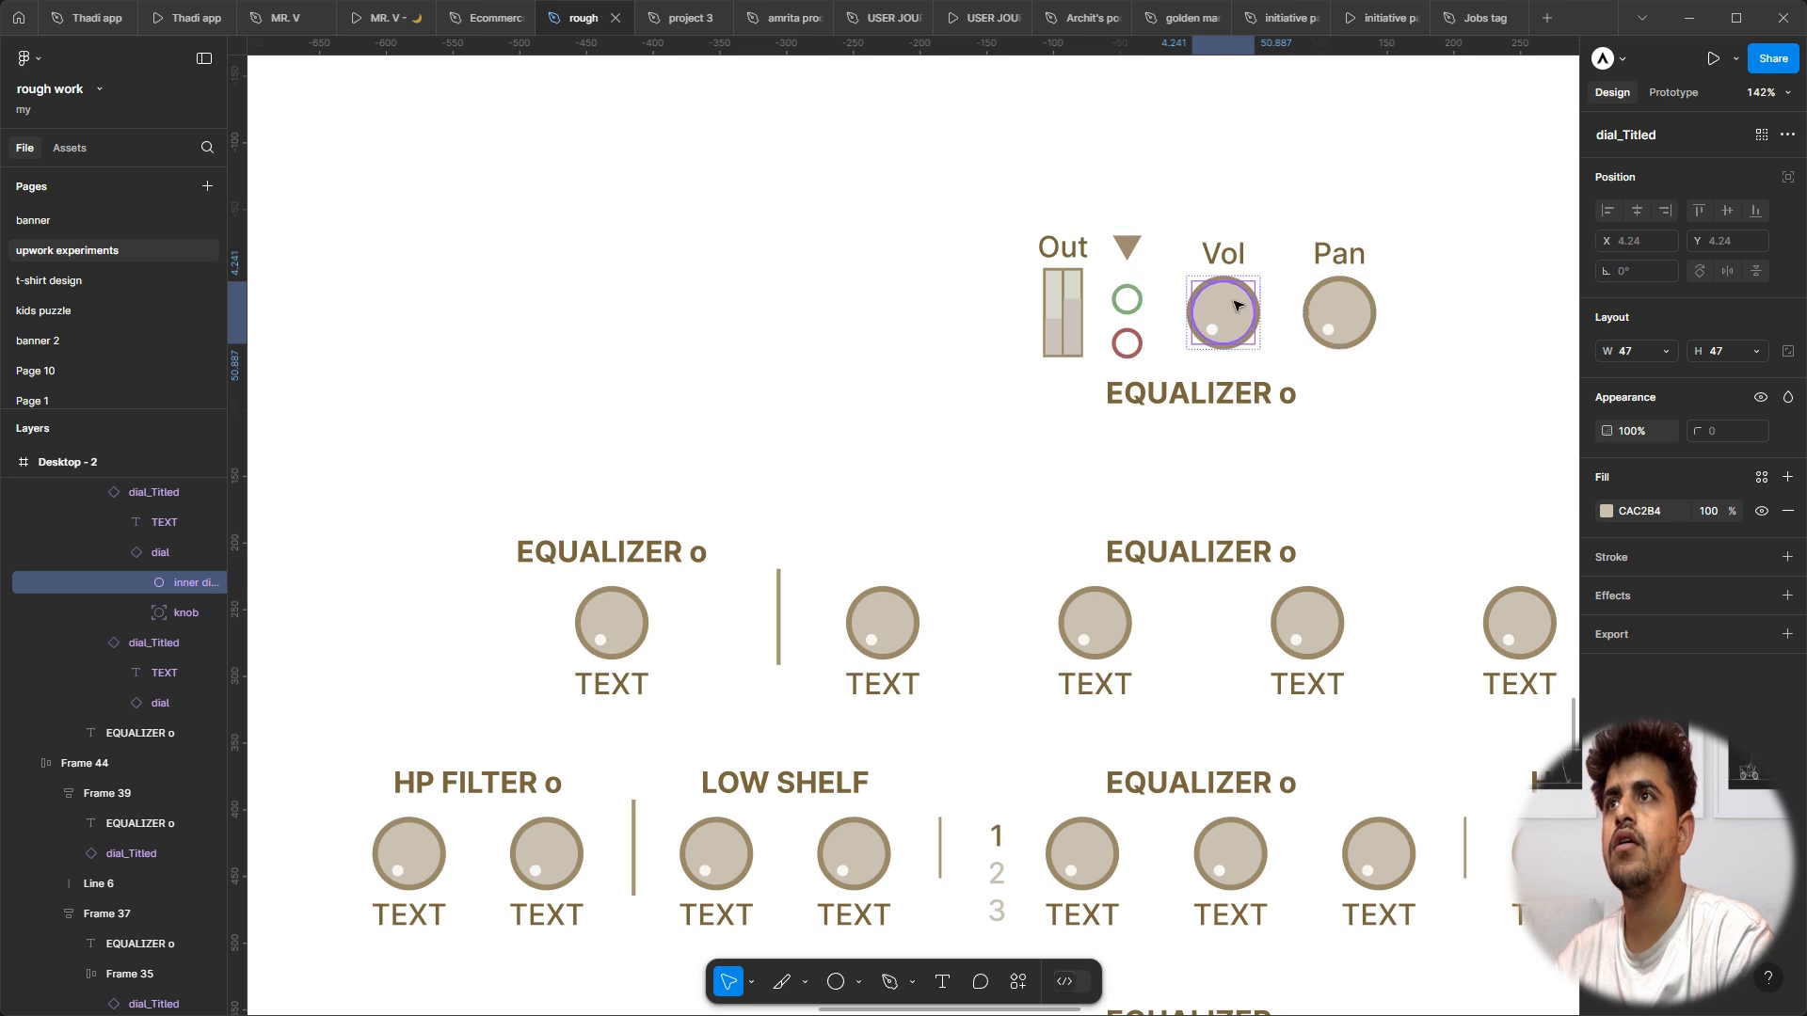
pyautogui.click(155, 556)
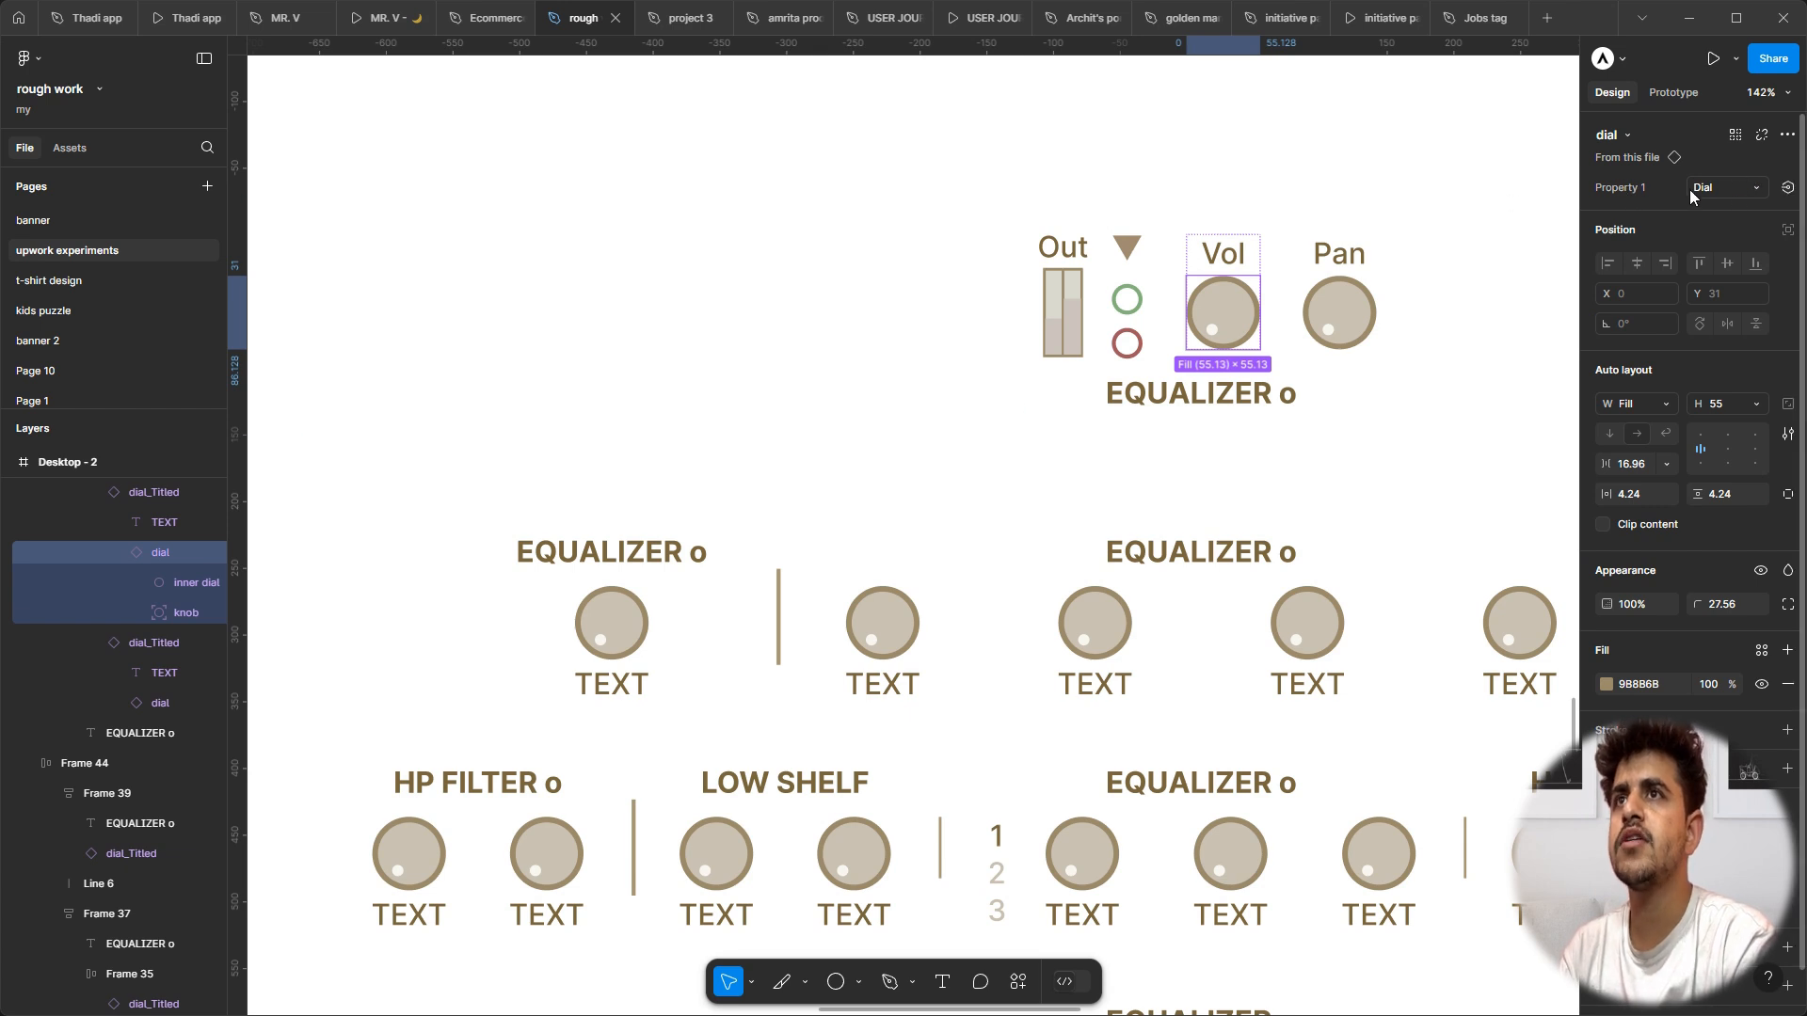
pyautogui.click(1627, 170)
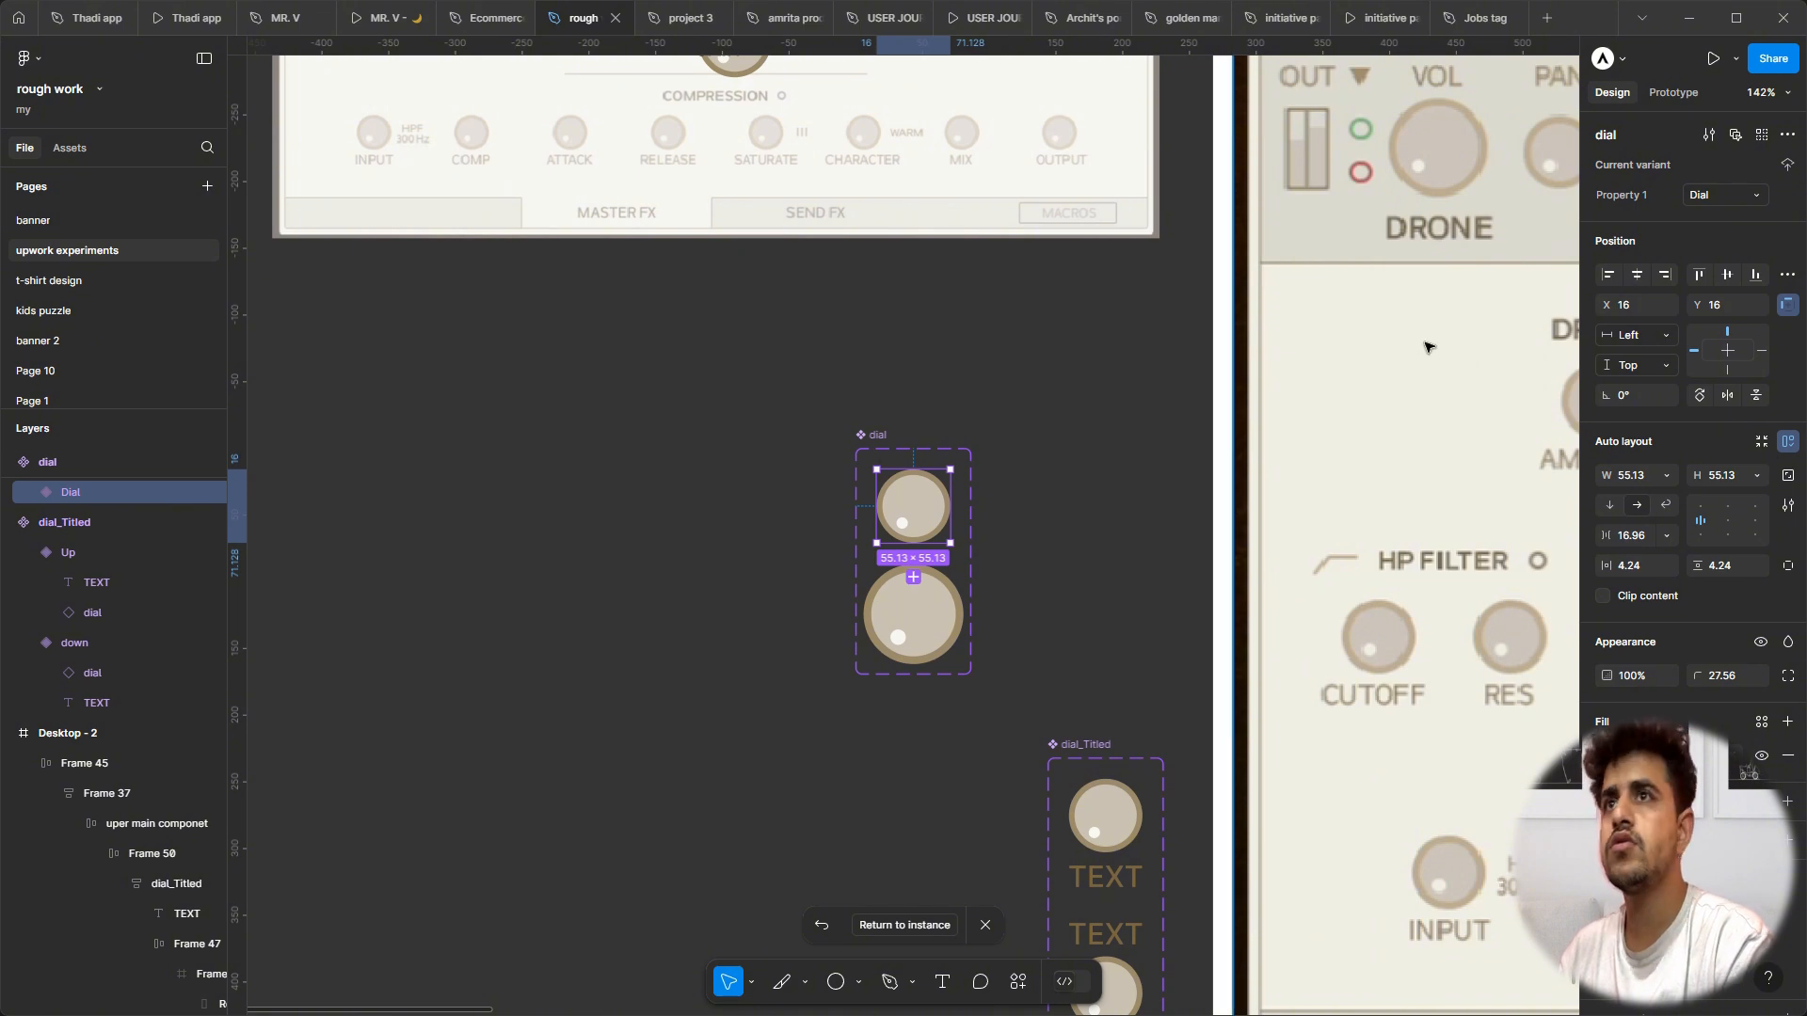
pyautogui.moveTo(1427, 342); pyautogui.dragTo(455, 448)
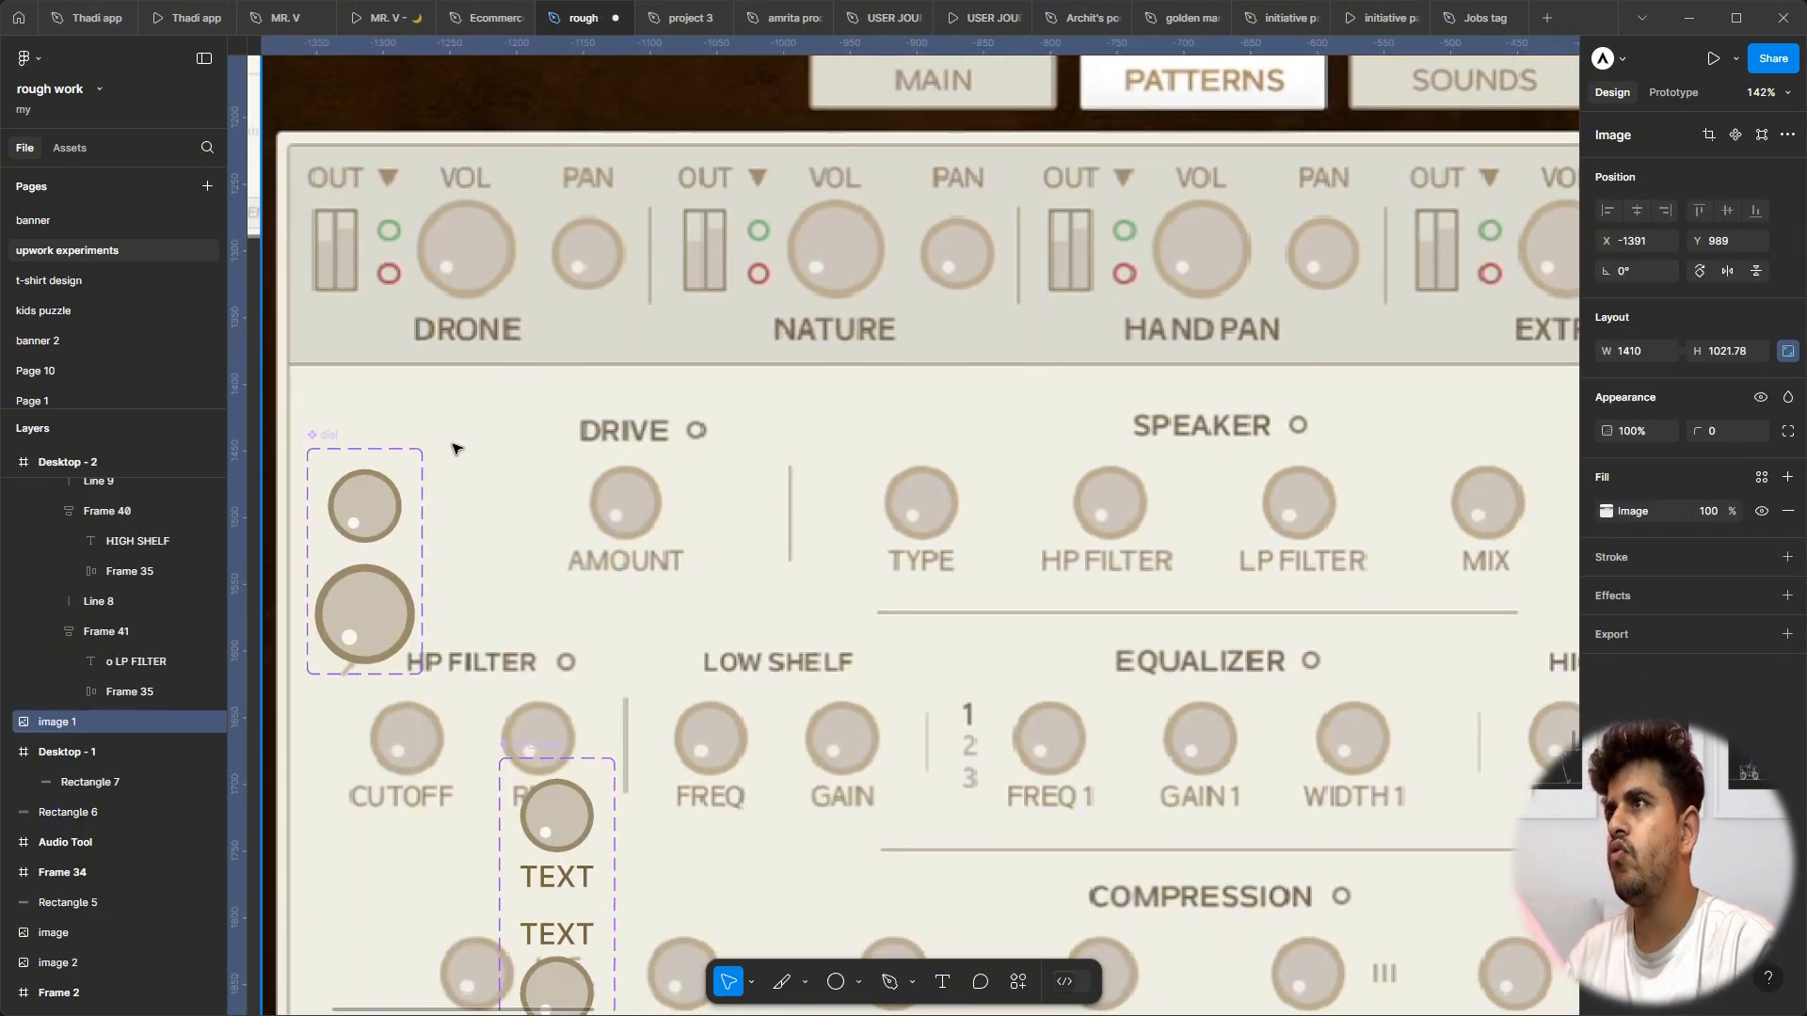
pyautogui.scroll(-5, 455, 449)
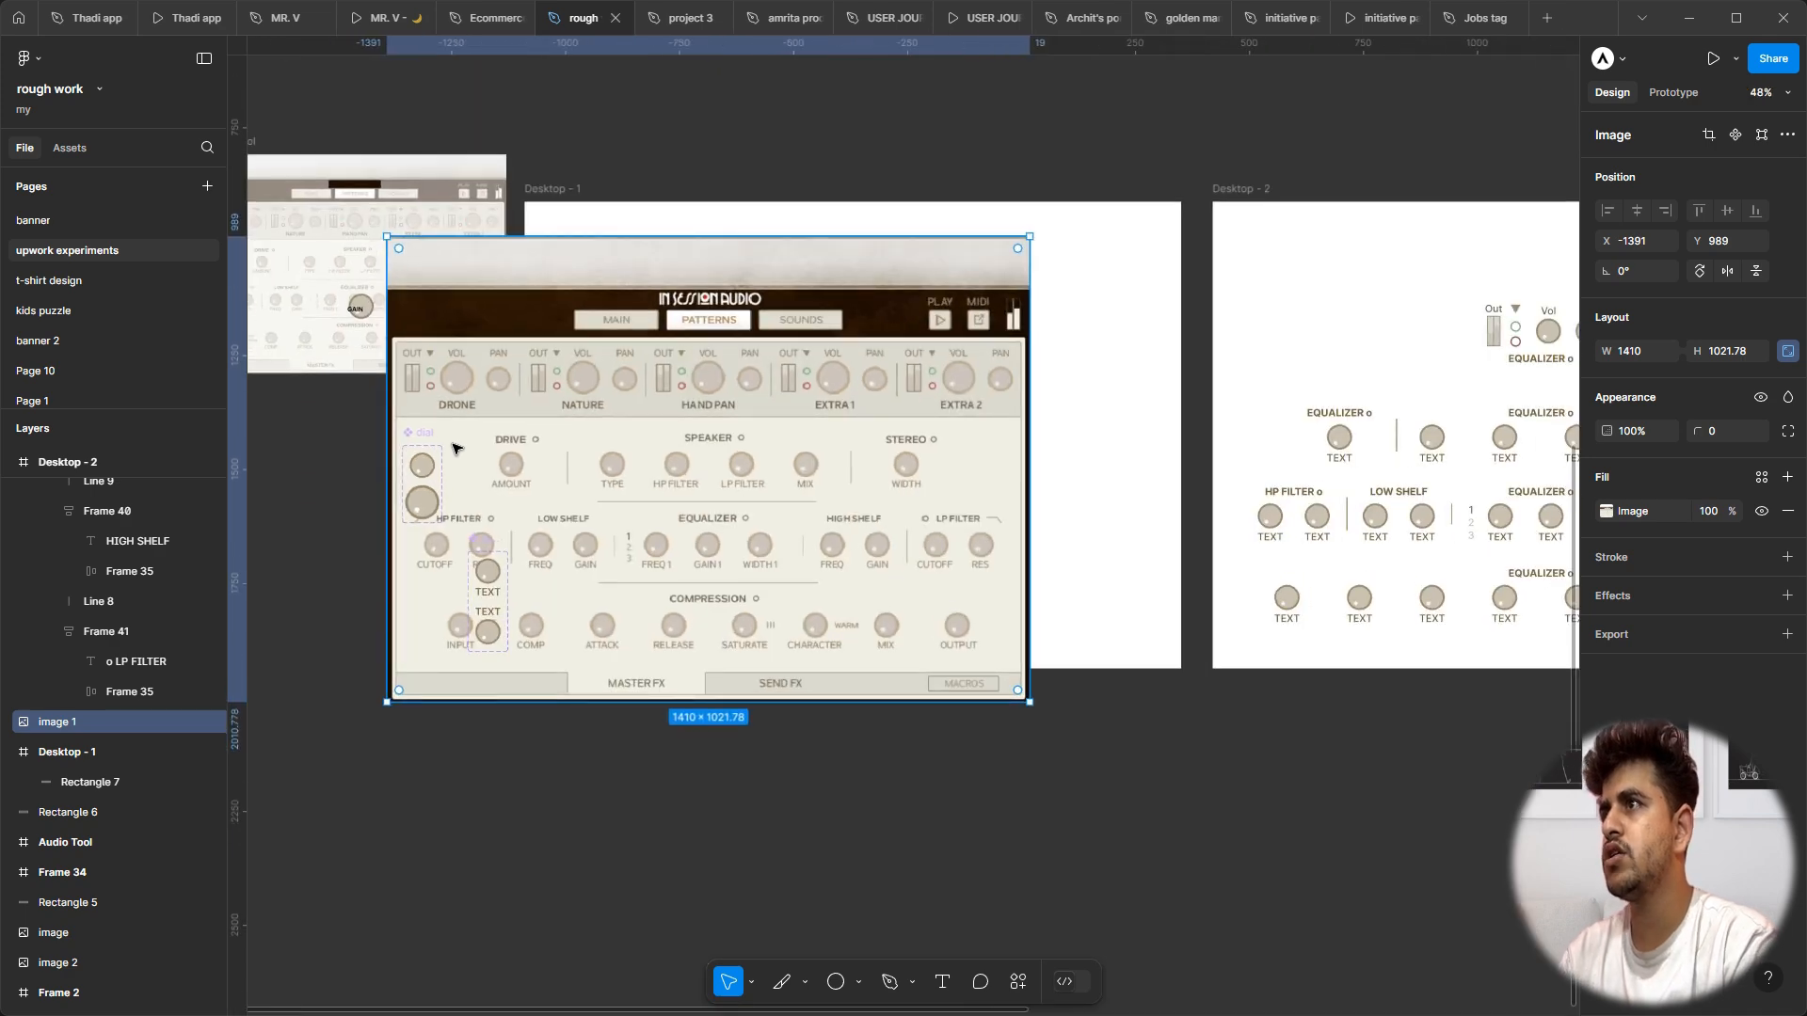
pyautogui.hotkey('ctrl', 'z')
# Step: Rename the dial component set's variant property as "size"
pyautogui.click(432, 436)
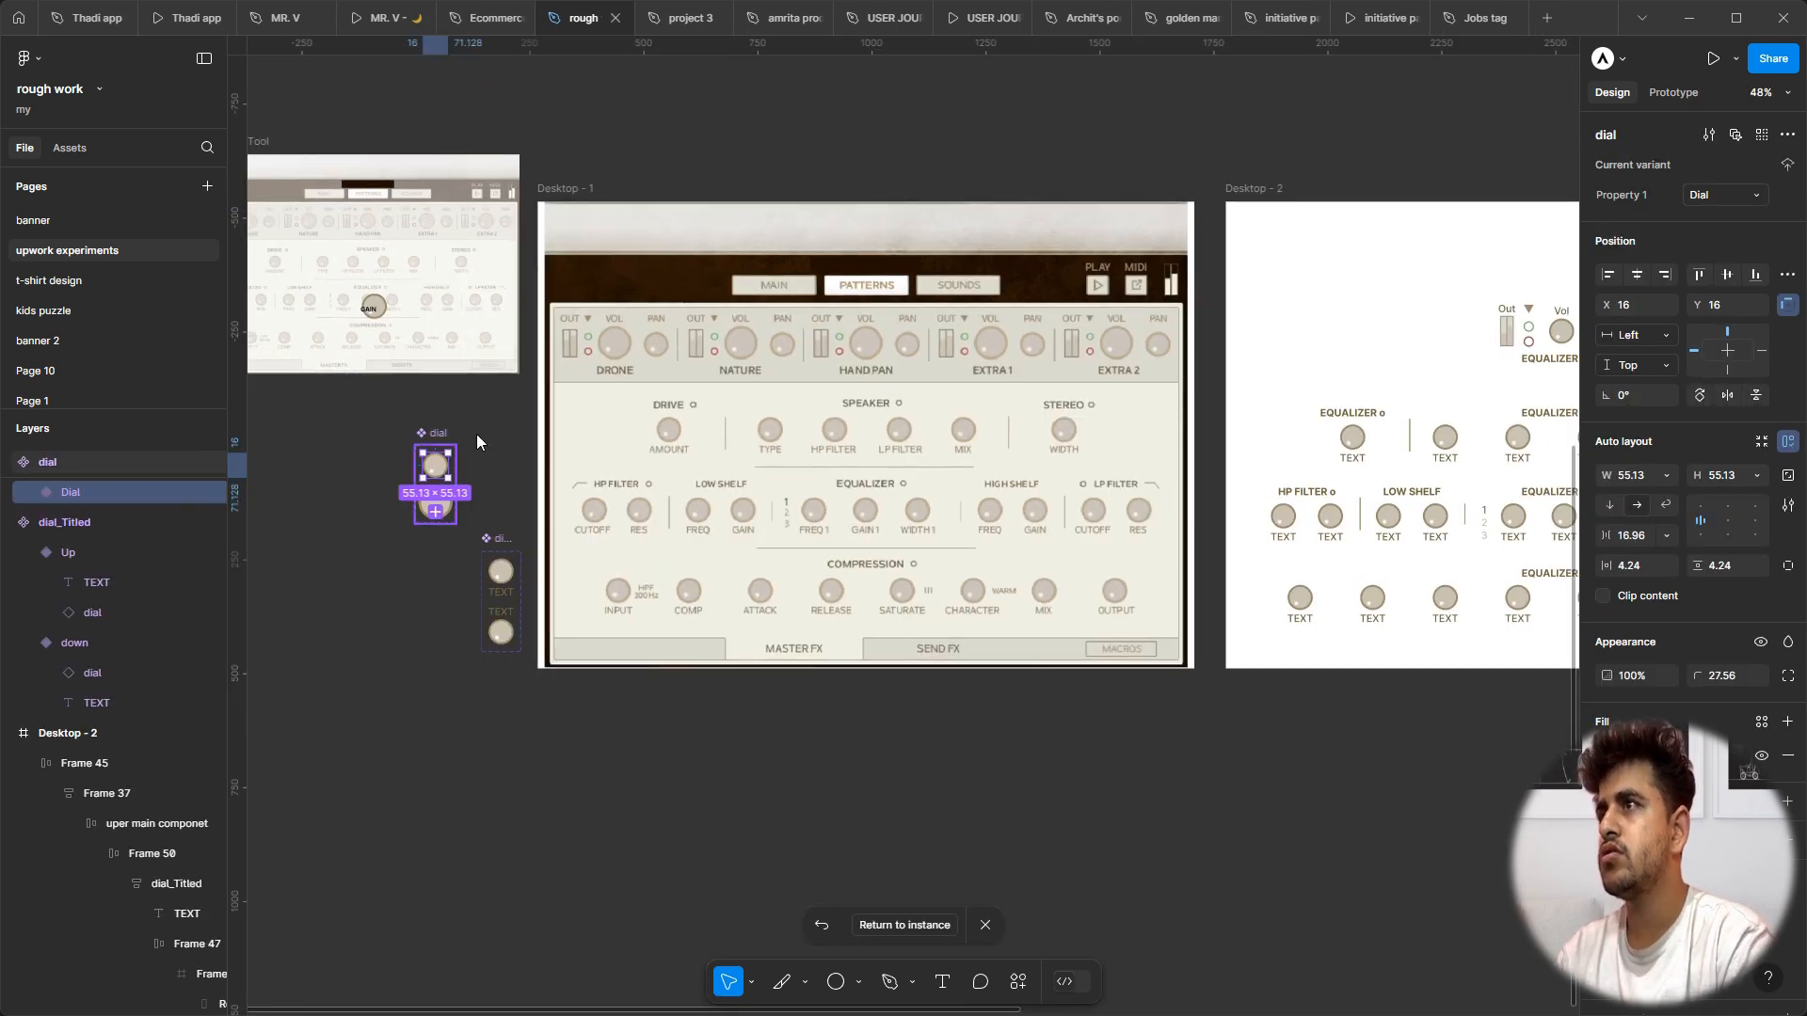
pyautogui.doubleClick(1652, 196)
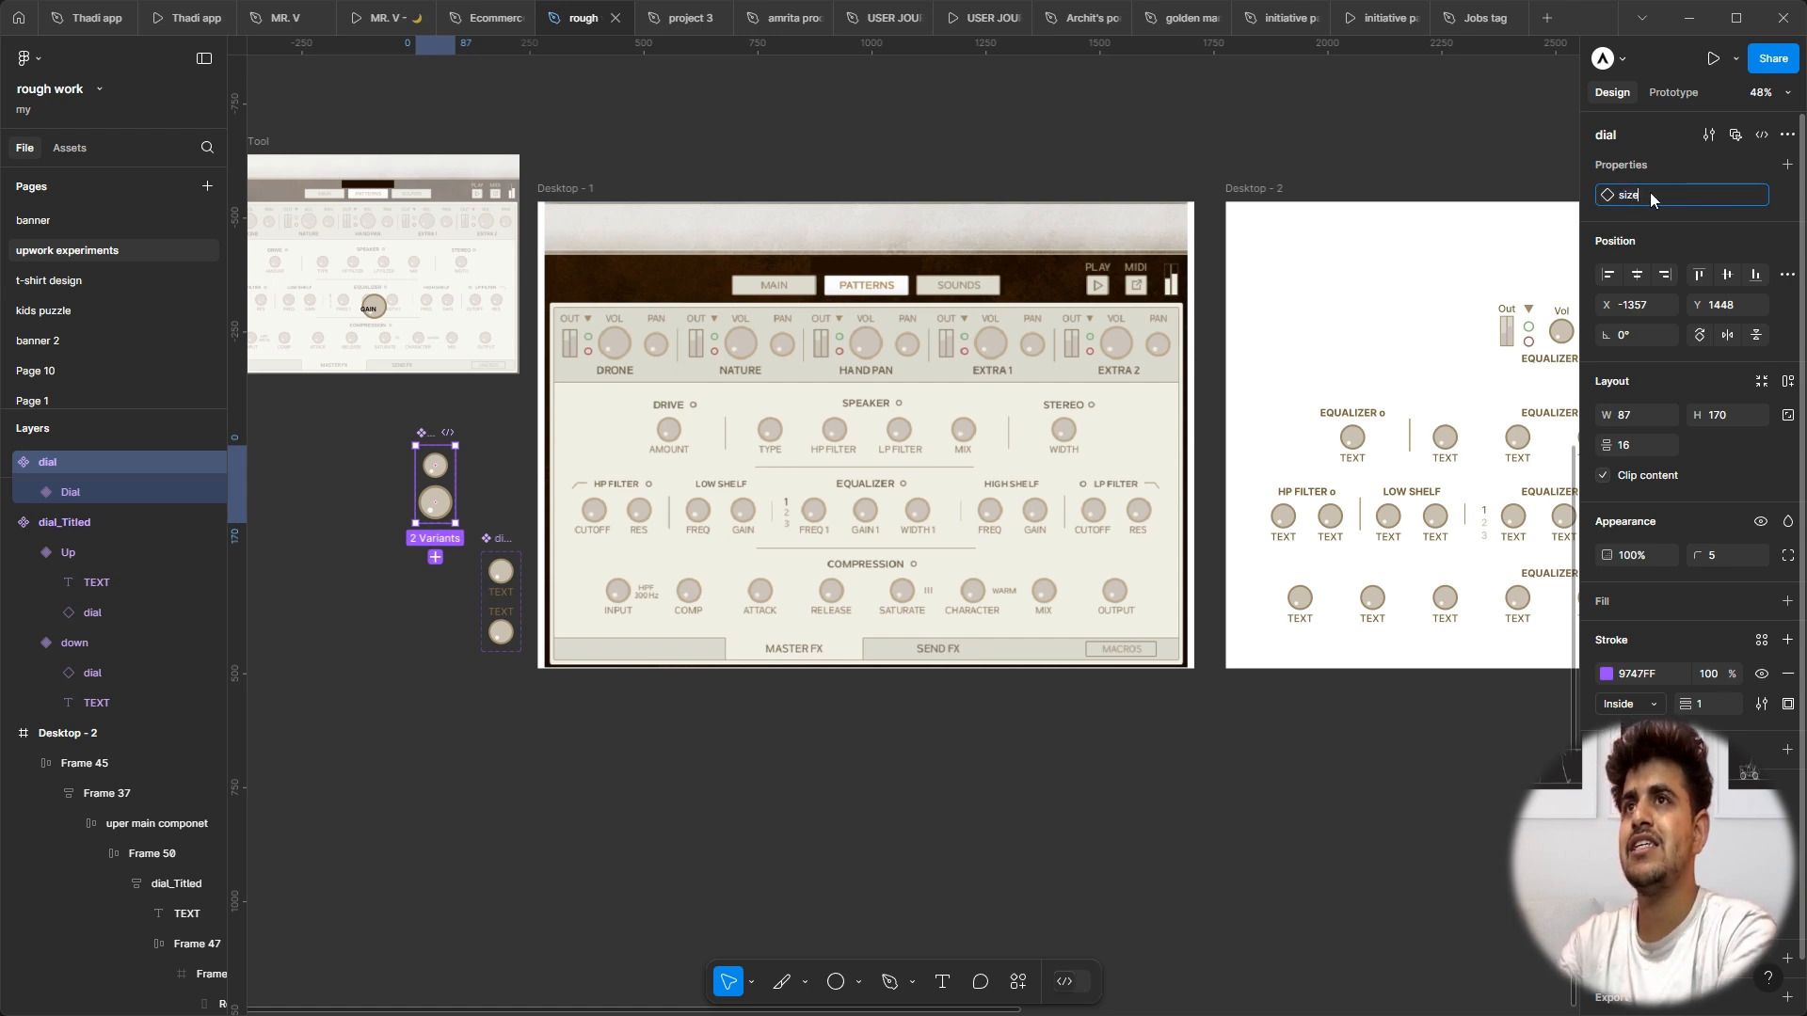
pyautogui.click(1191, 867)
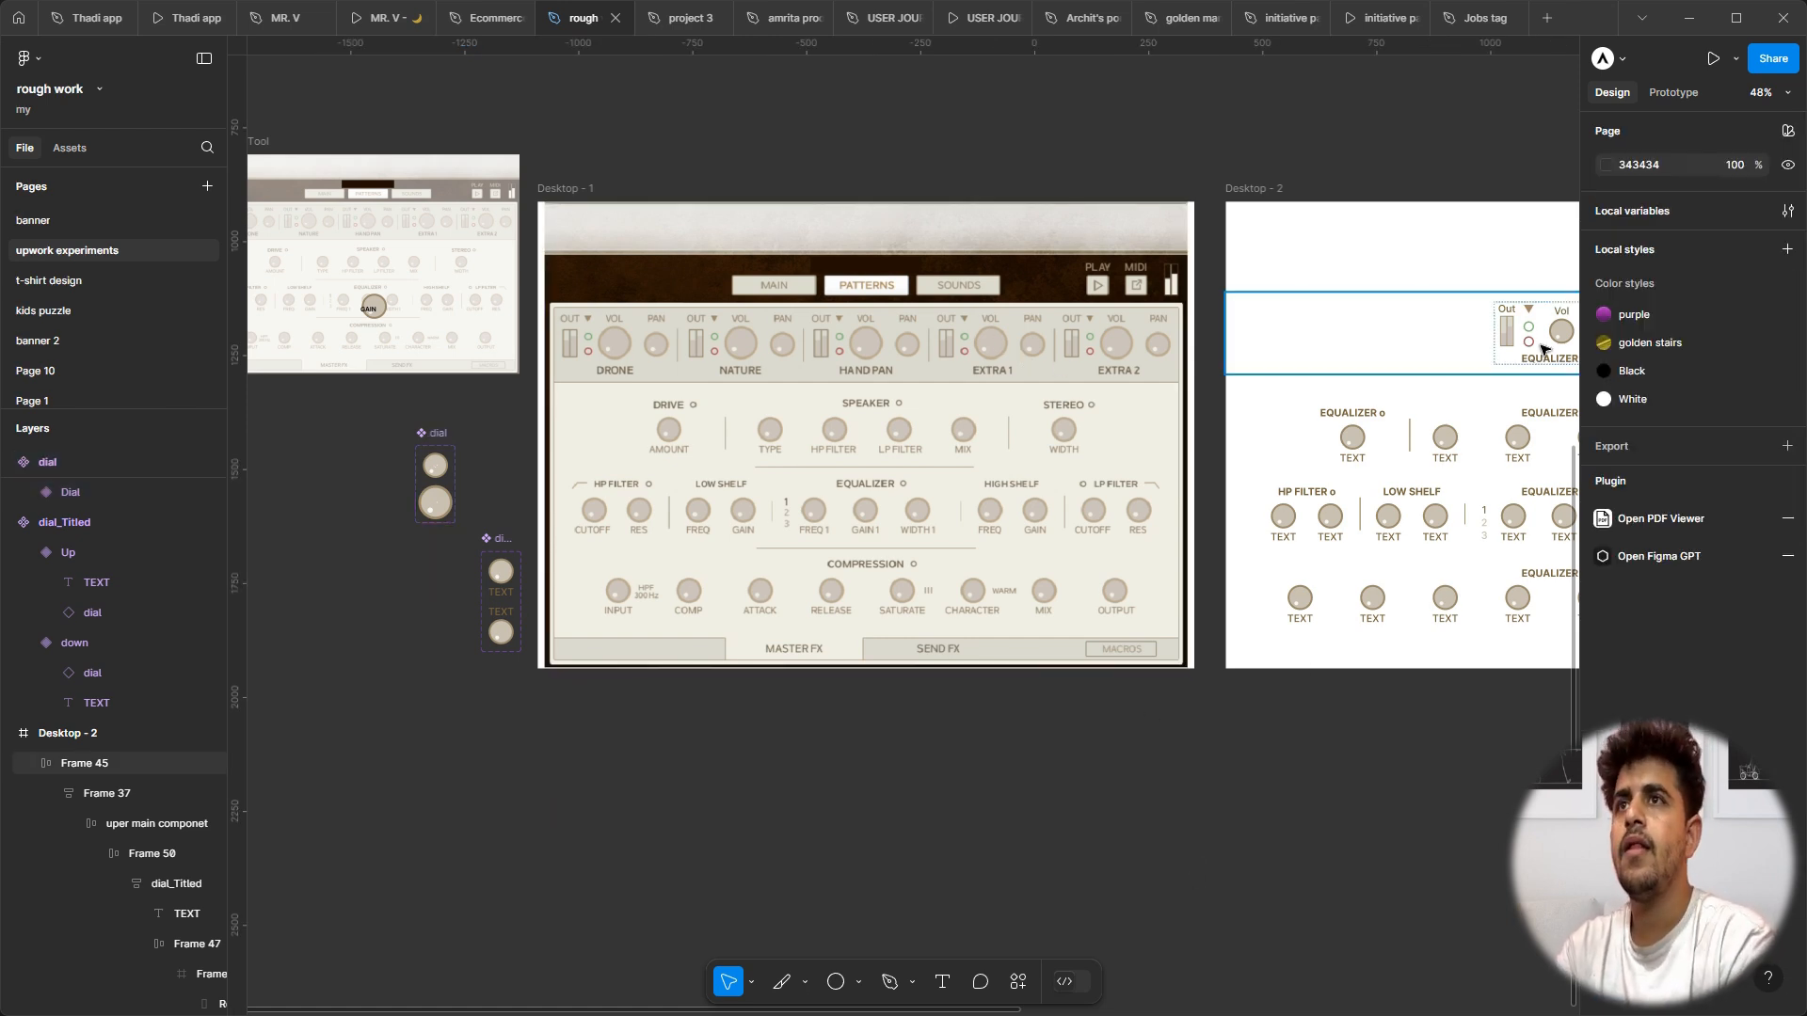
# Step: Switch the nested dial under Vol in the Desktop - 2 channel row to the "big dial" size
pyautogui.hscroll(3, 1543, 348)
pyautogui.scroll(5, 1429, 329)
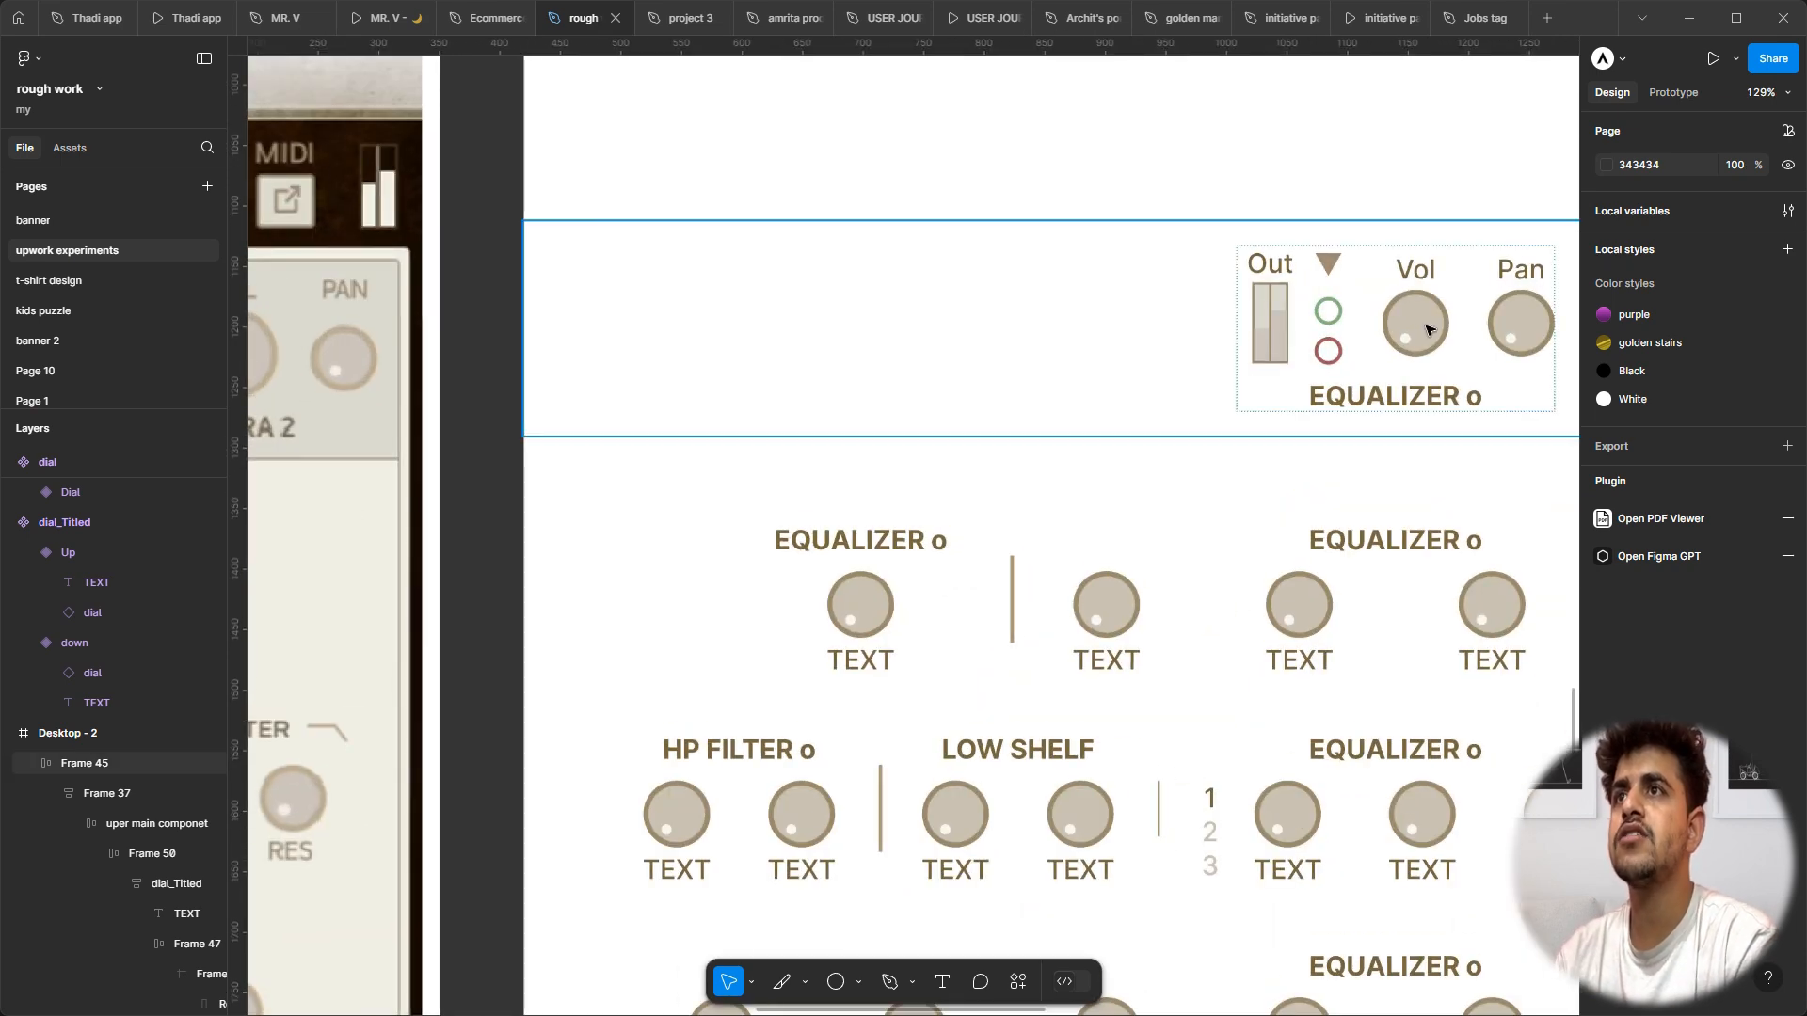
pyautogui.click(1420, 329)
pyautogui.doubleClick(1421, 329)
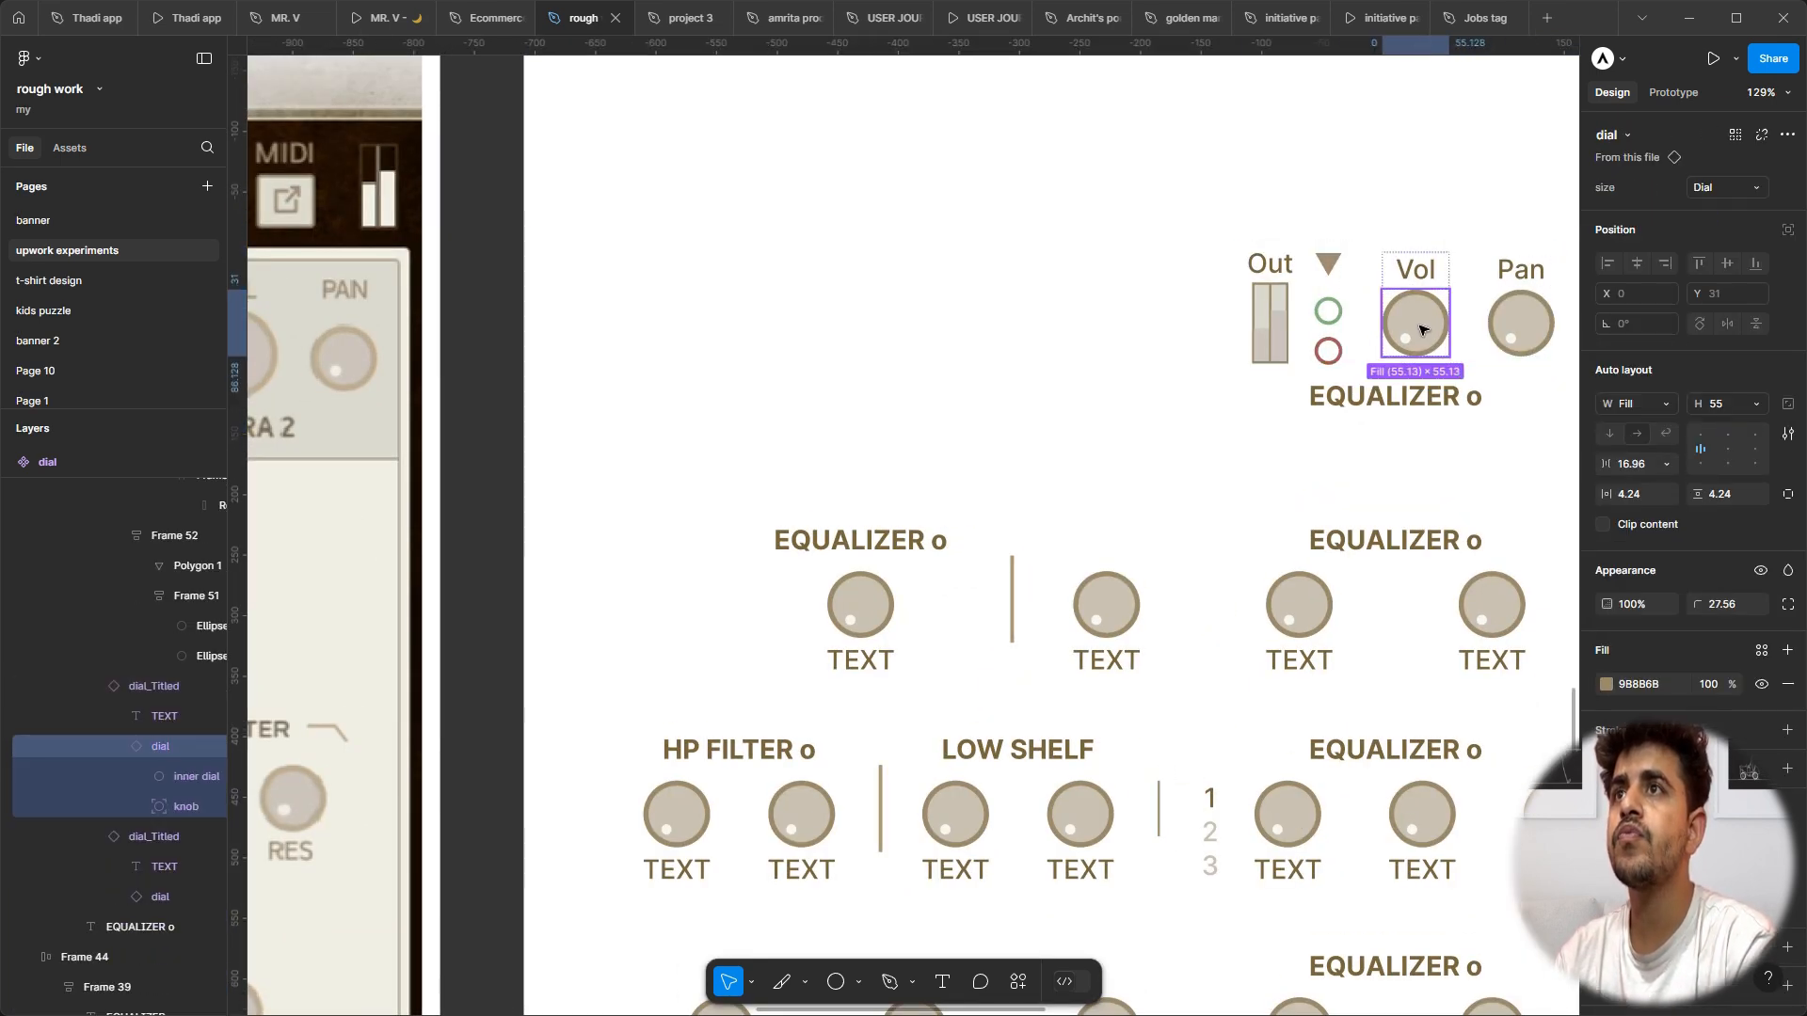
pyautogui.click(1726, 188)
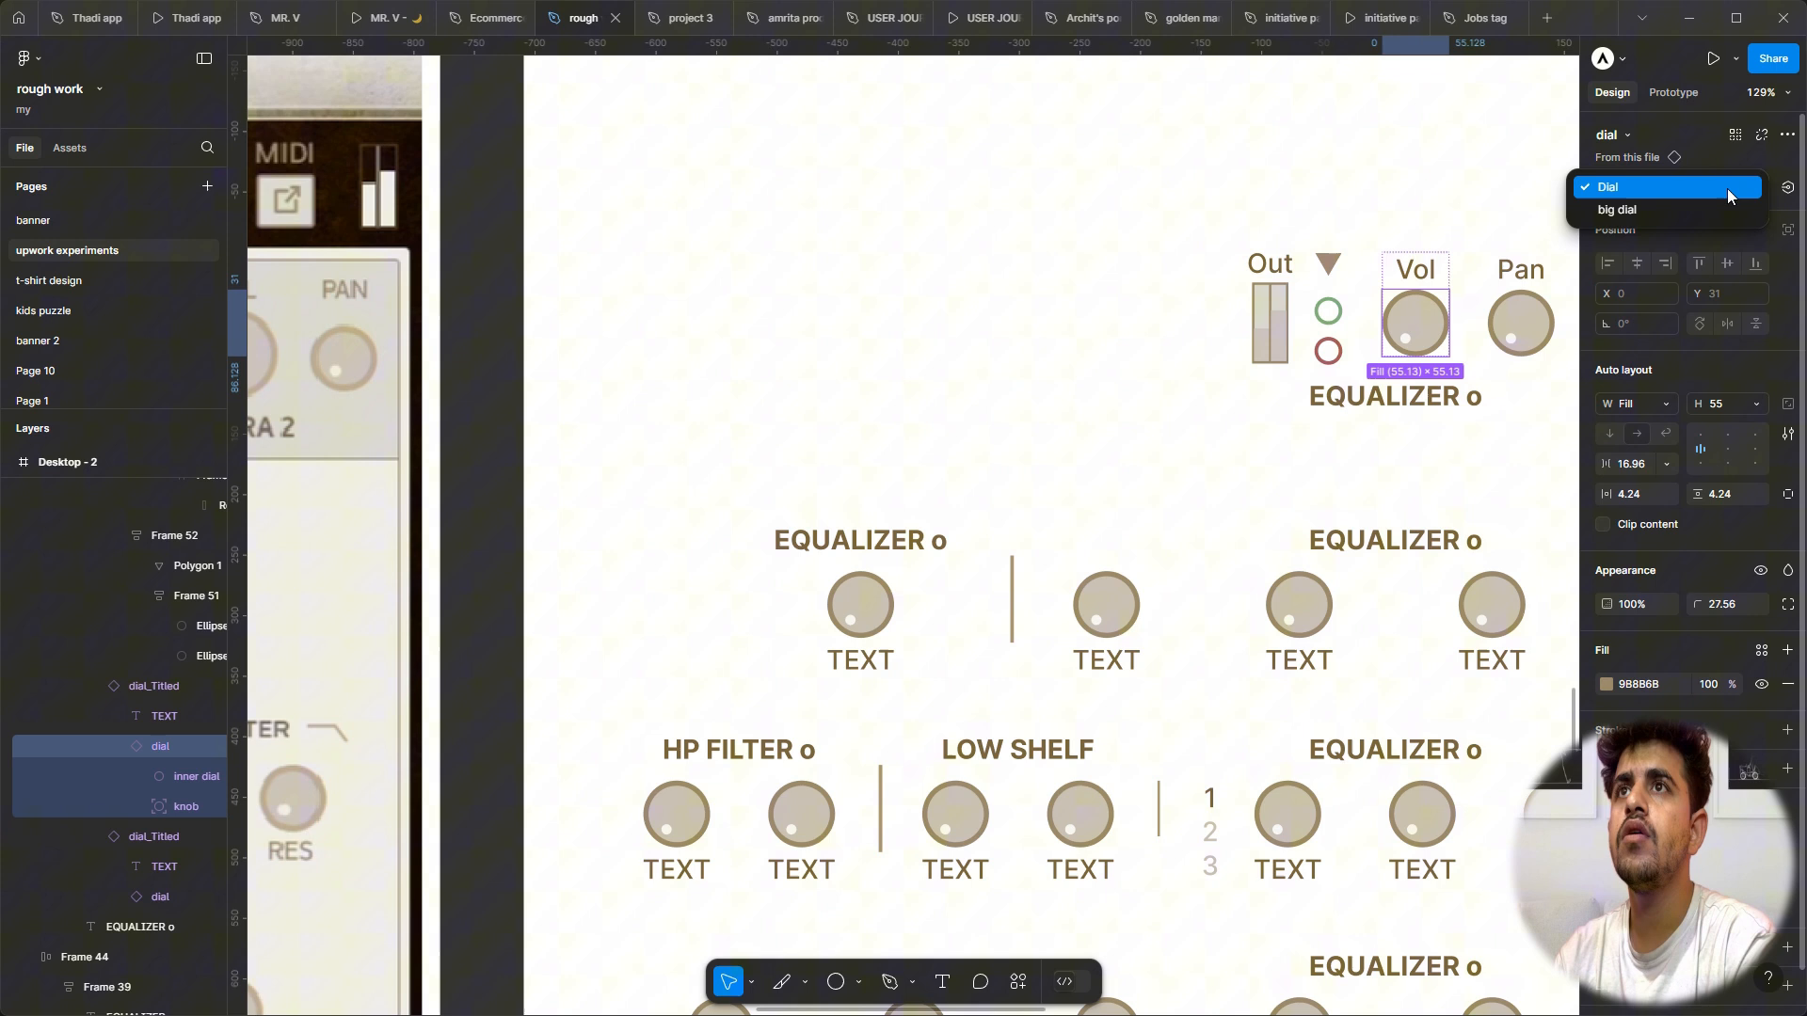
pyautogui.click(1667, 207)
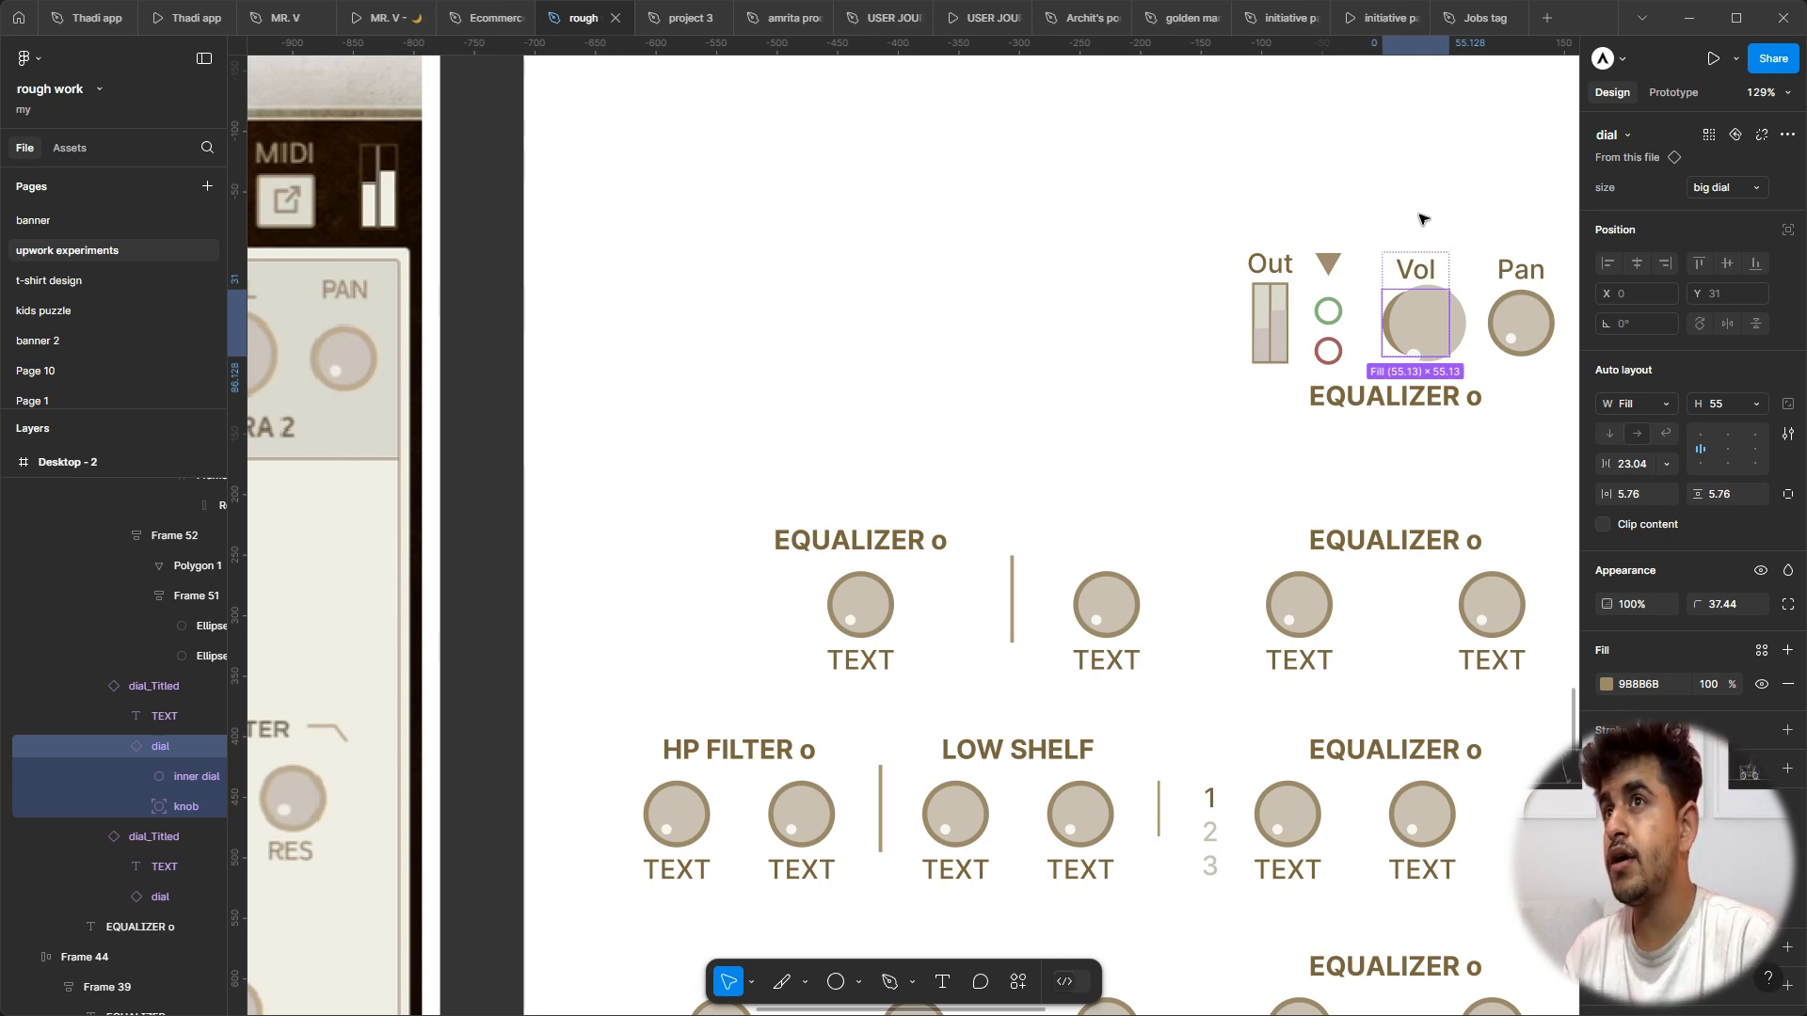
# Step: Move the white knob inside the big dial variant of the dial component to about X 18.87, Y 46.87
pyautogui.scroll(-5, 1419, 219)
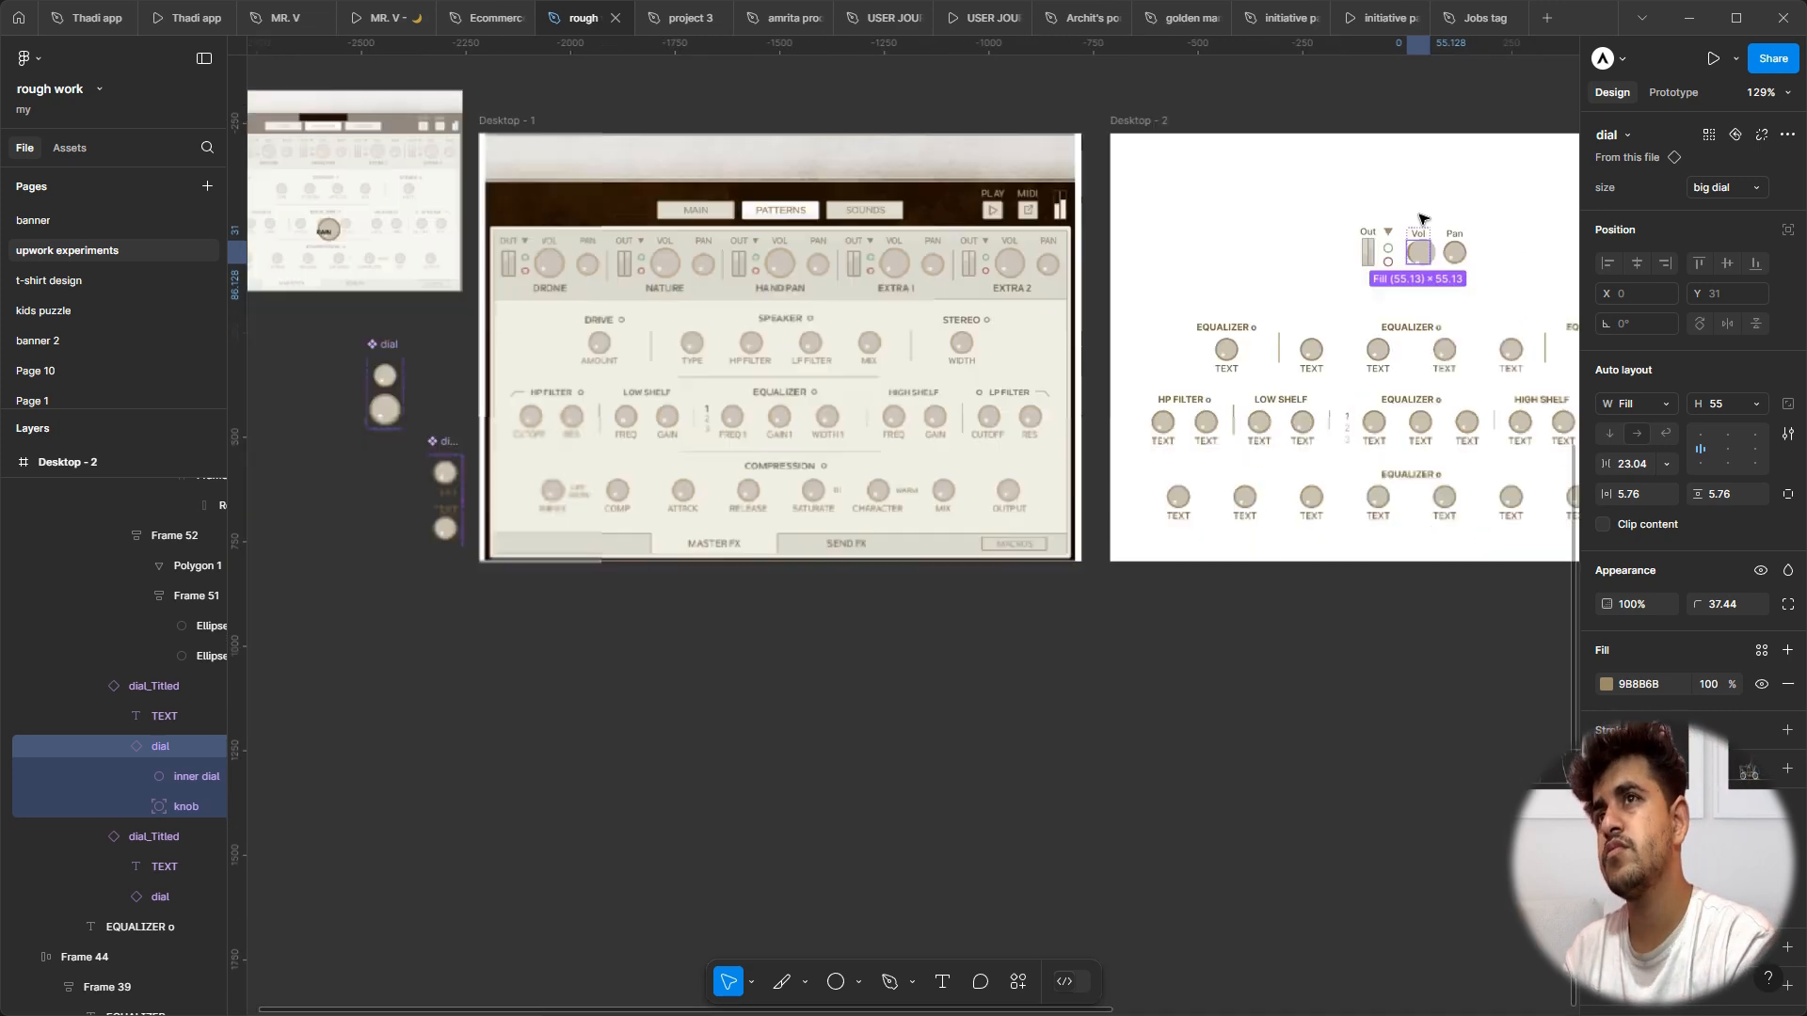
pyautogui.hscroll(-5, 1418, 230)
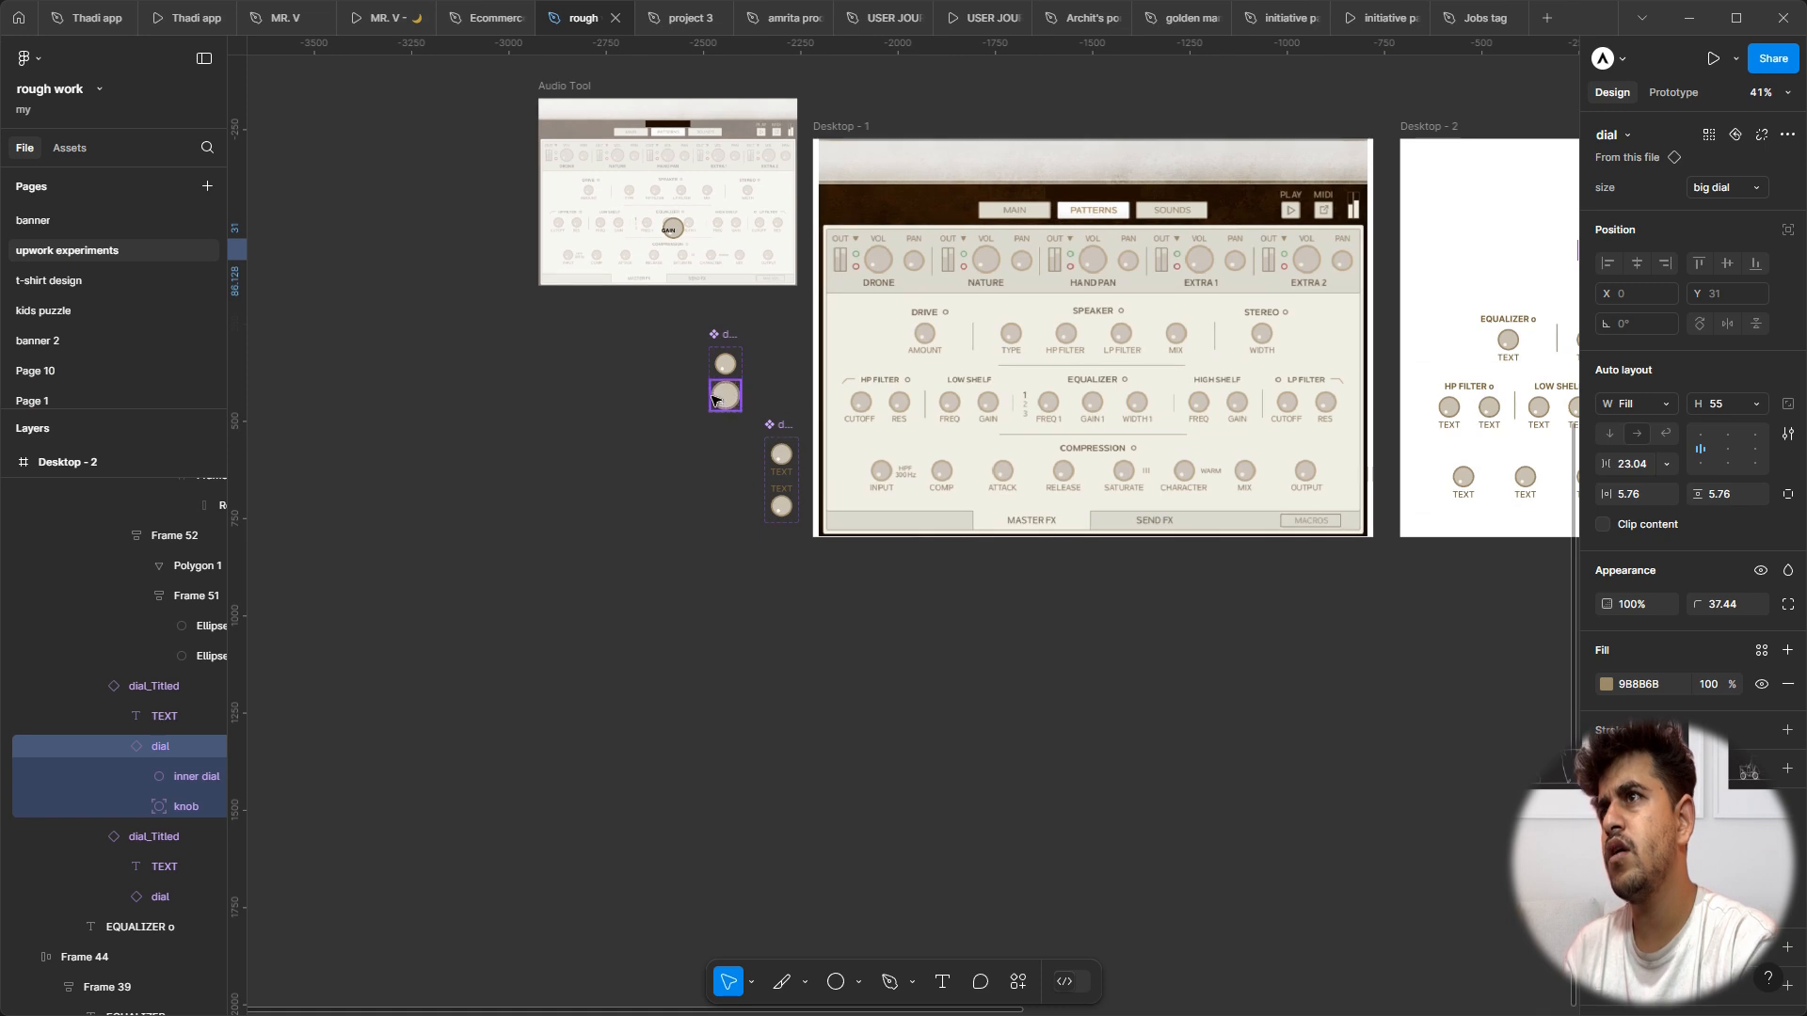
pyautogui.scroll(5, 725, 391)
pyautogui.scroll(3, 737, 379)
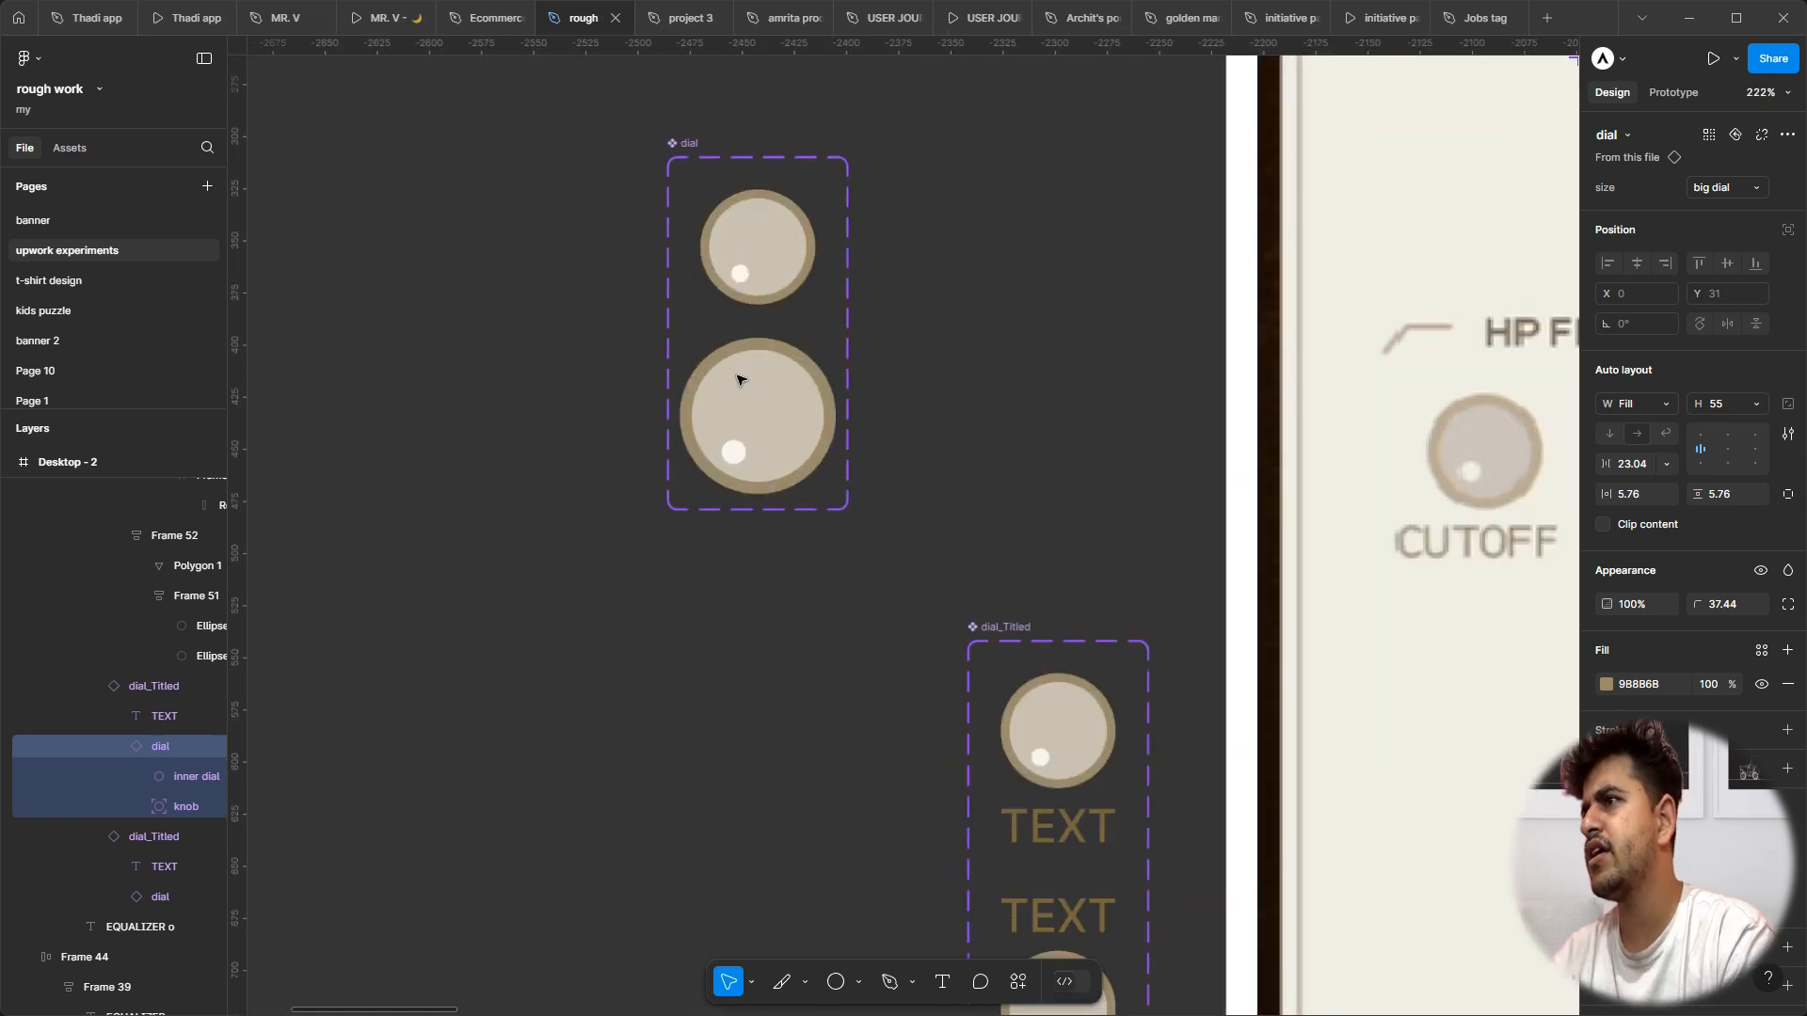
pyautogui.click(795, 362)
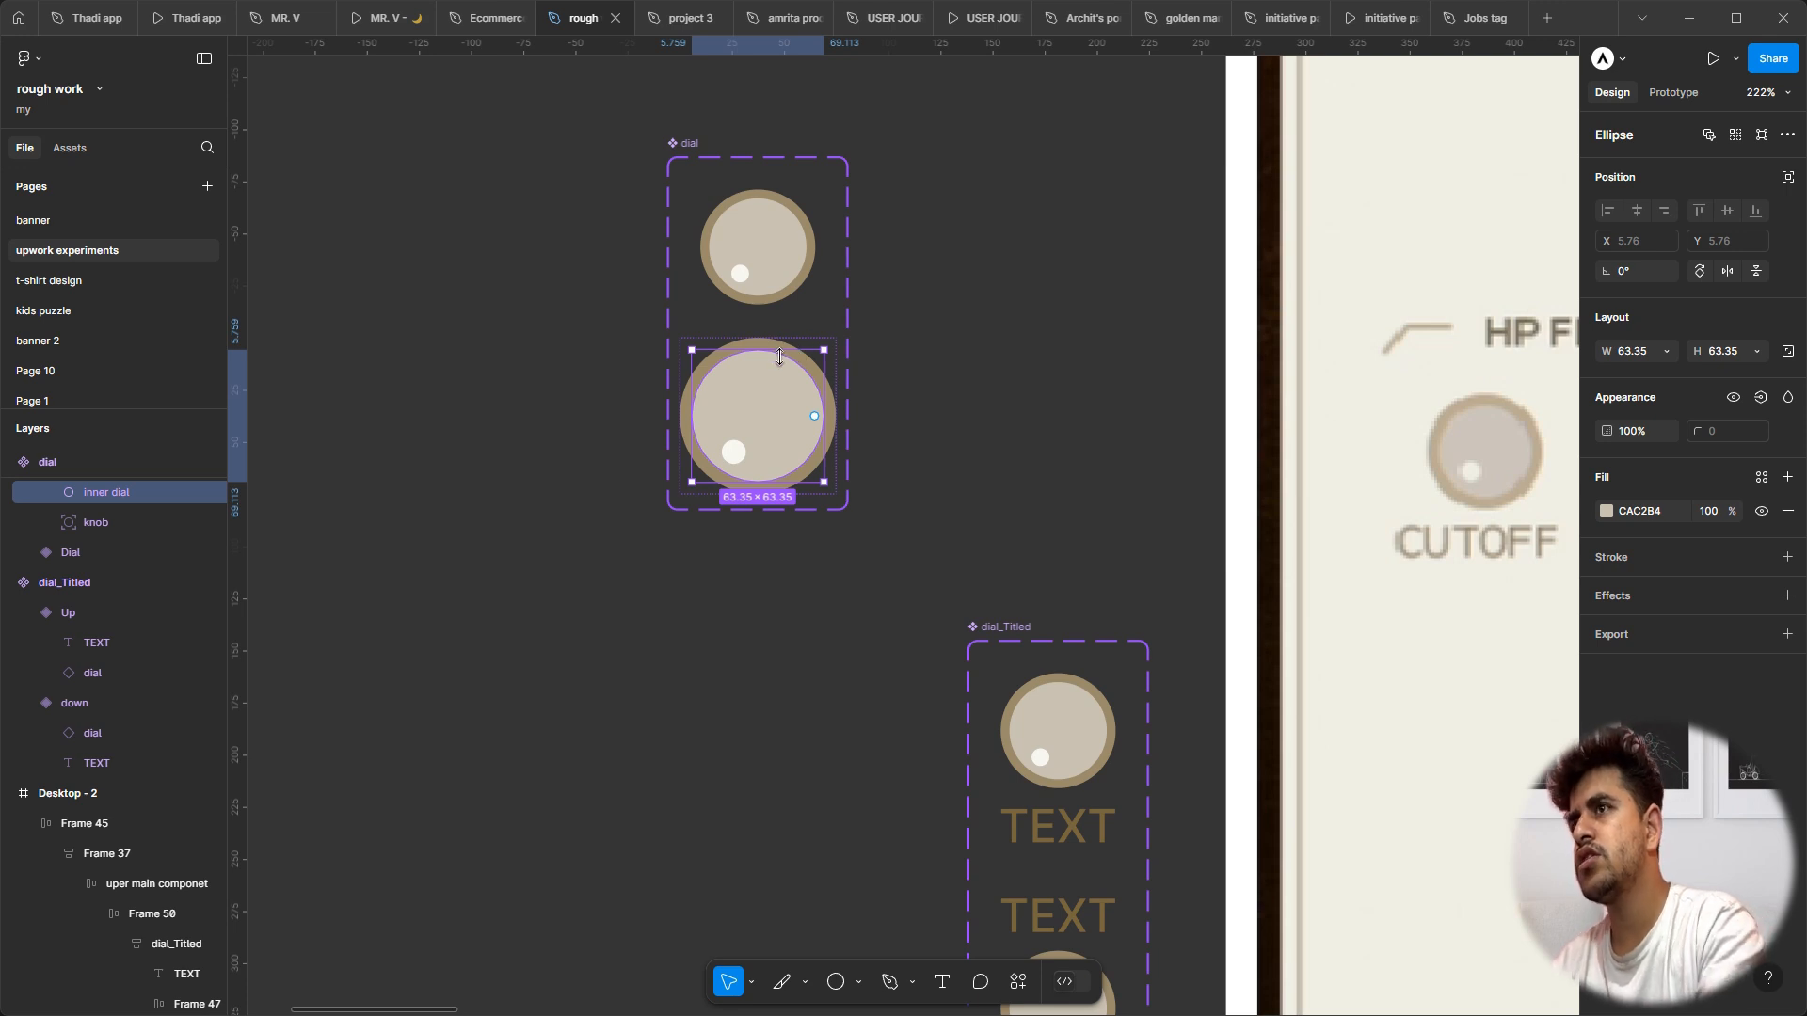
pyautogui.click(735, 454)
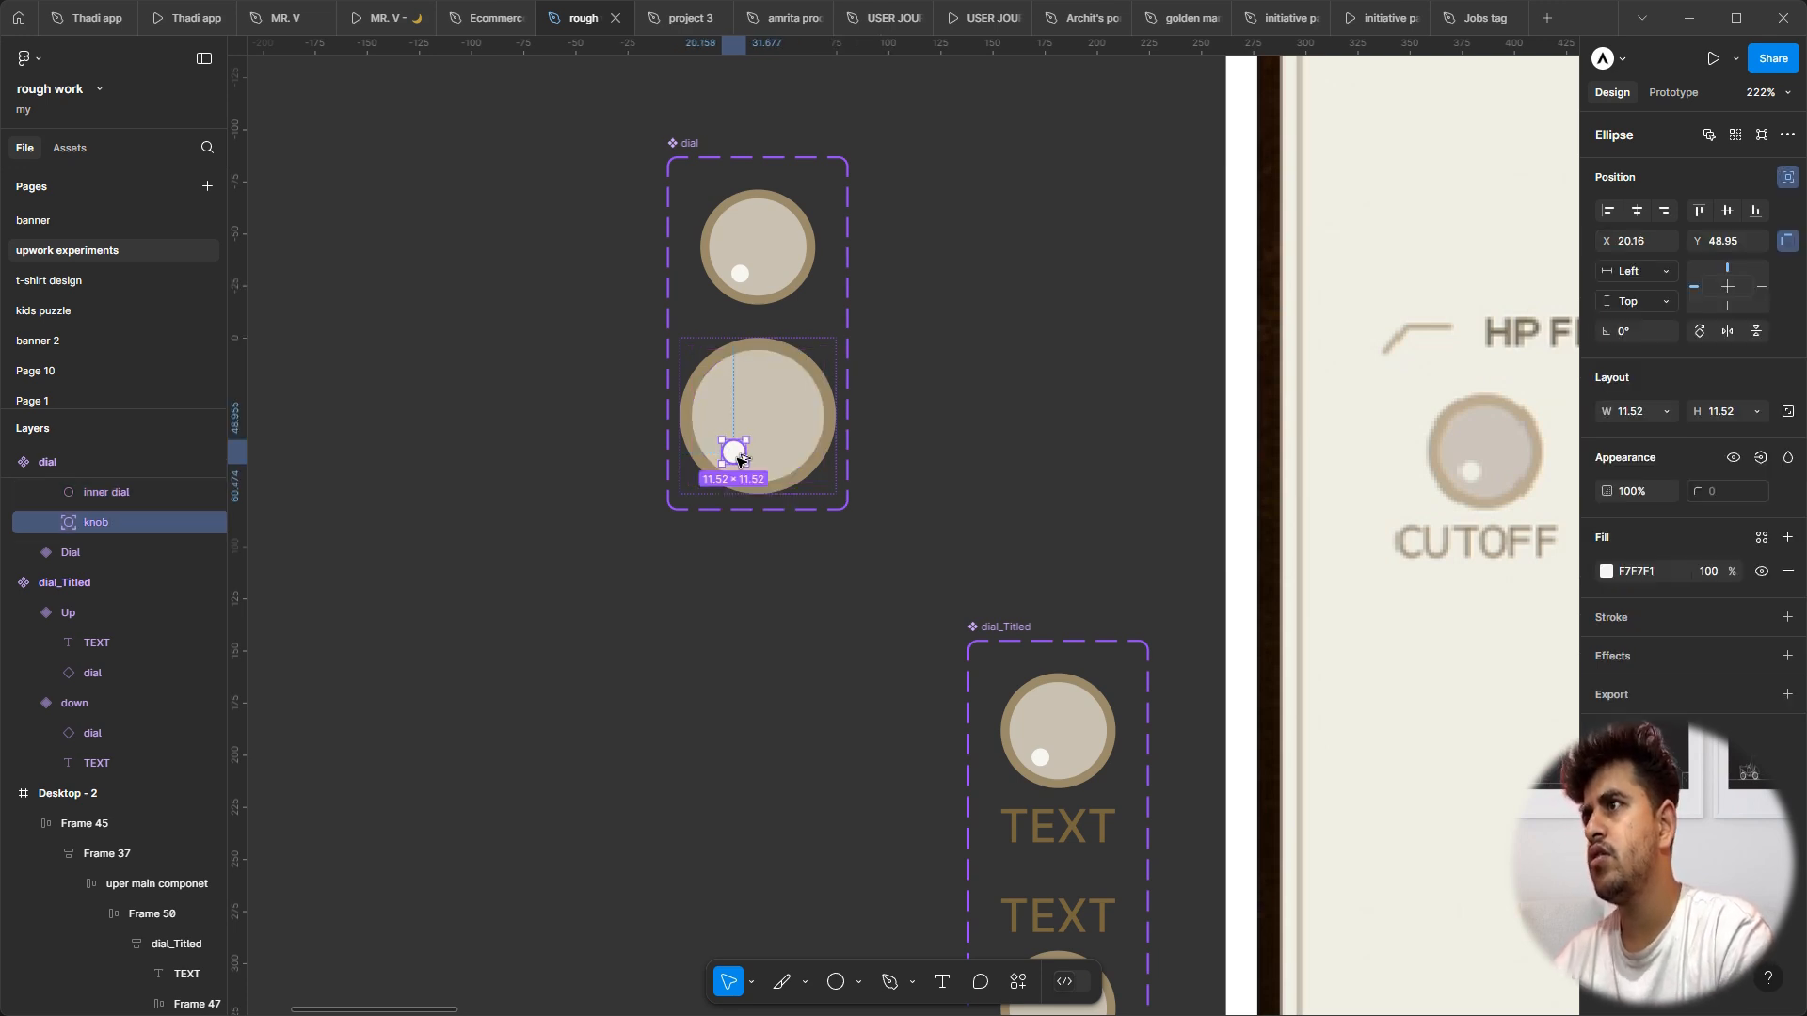
pyautogui.moveTo(740, 459); pyautogui.dragTo(696, 470)
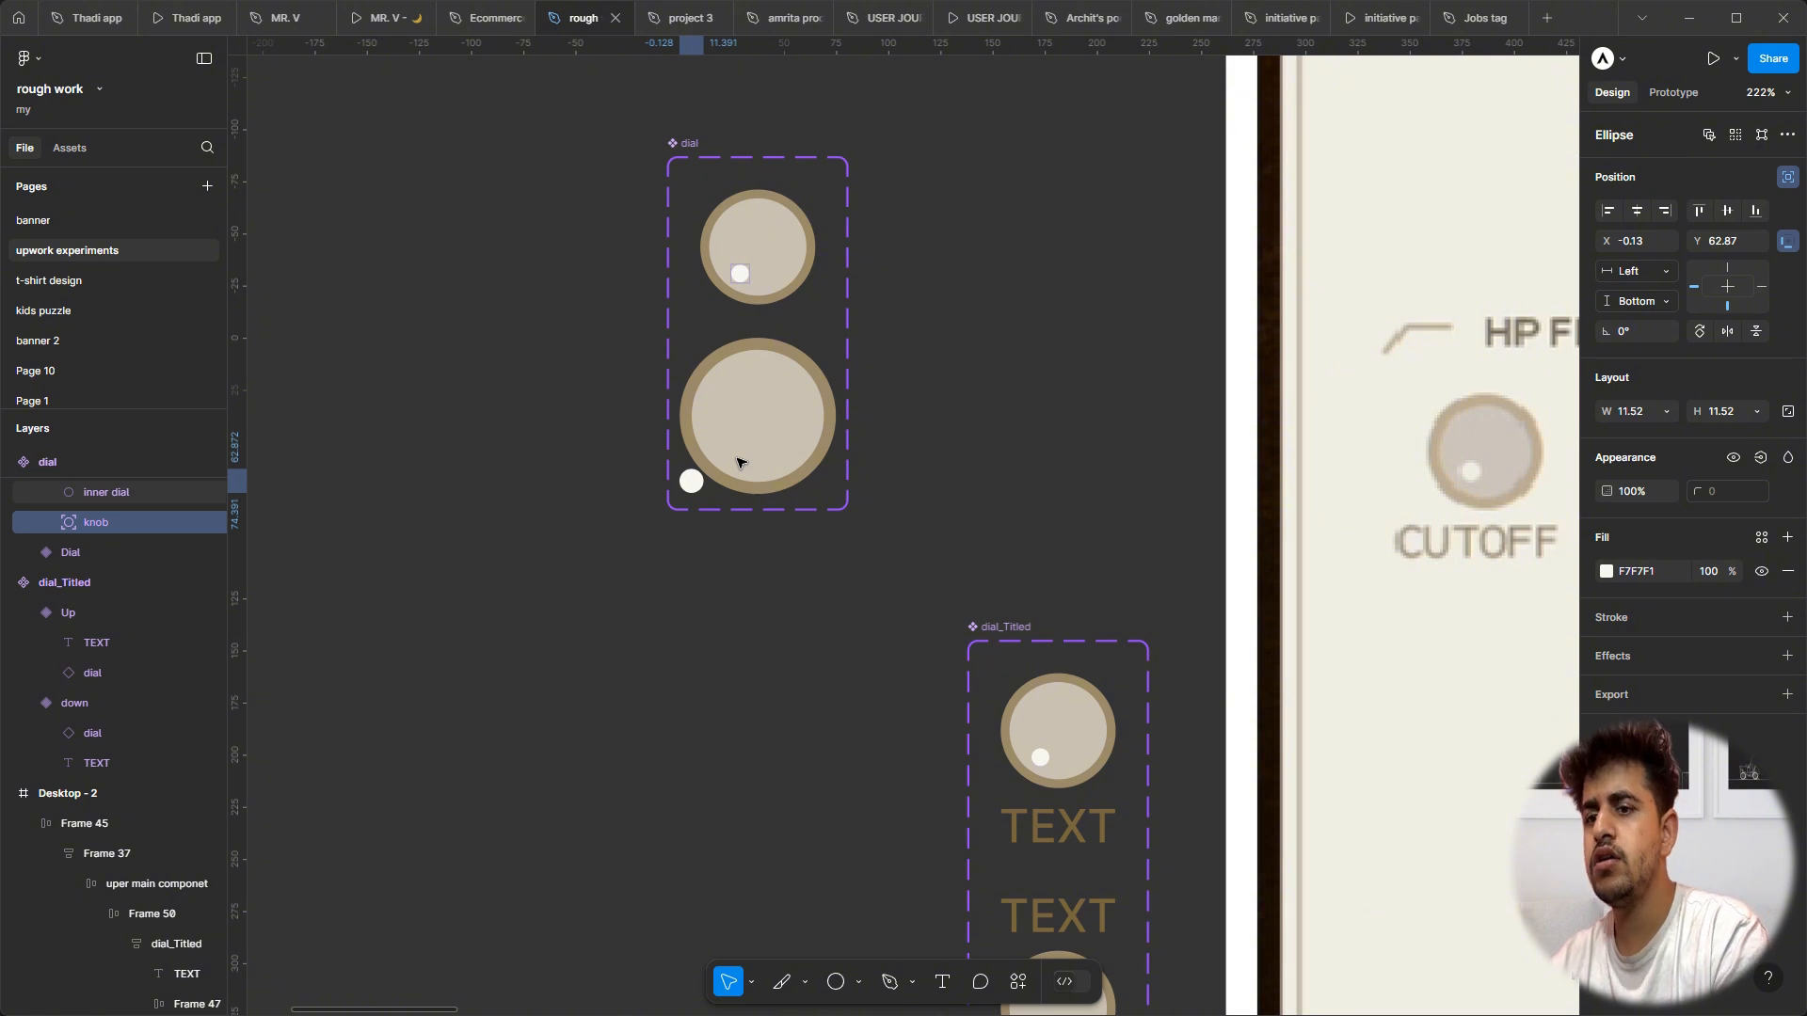
pyautogui.hotkey('shift', 'Up')
pyautogui.hotkey('shift', 'Right')
pyautogui.hotkey('shift', 'Right')
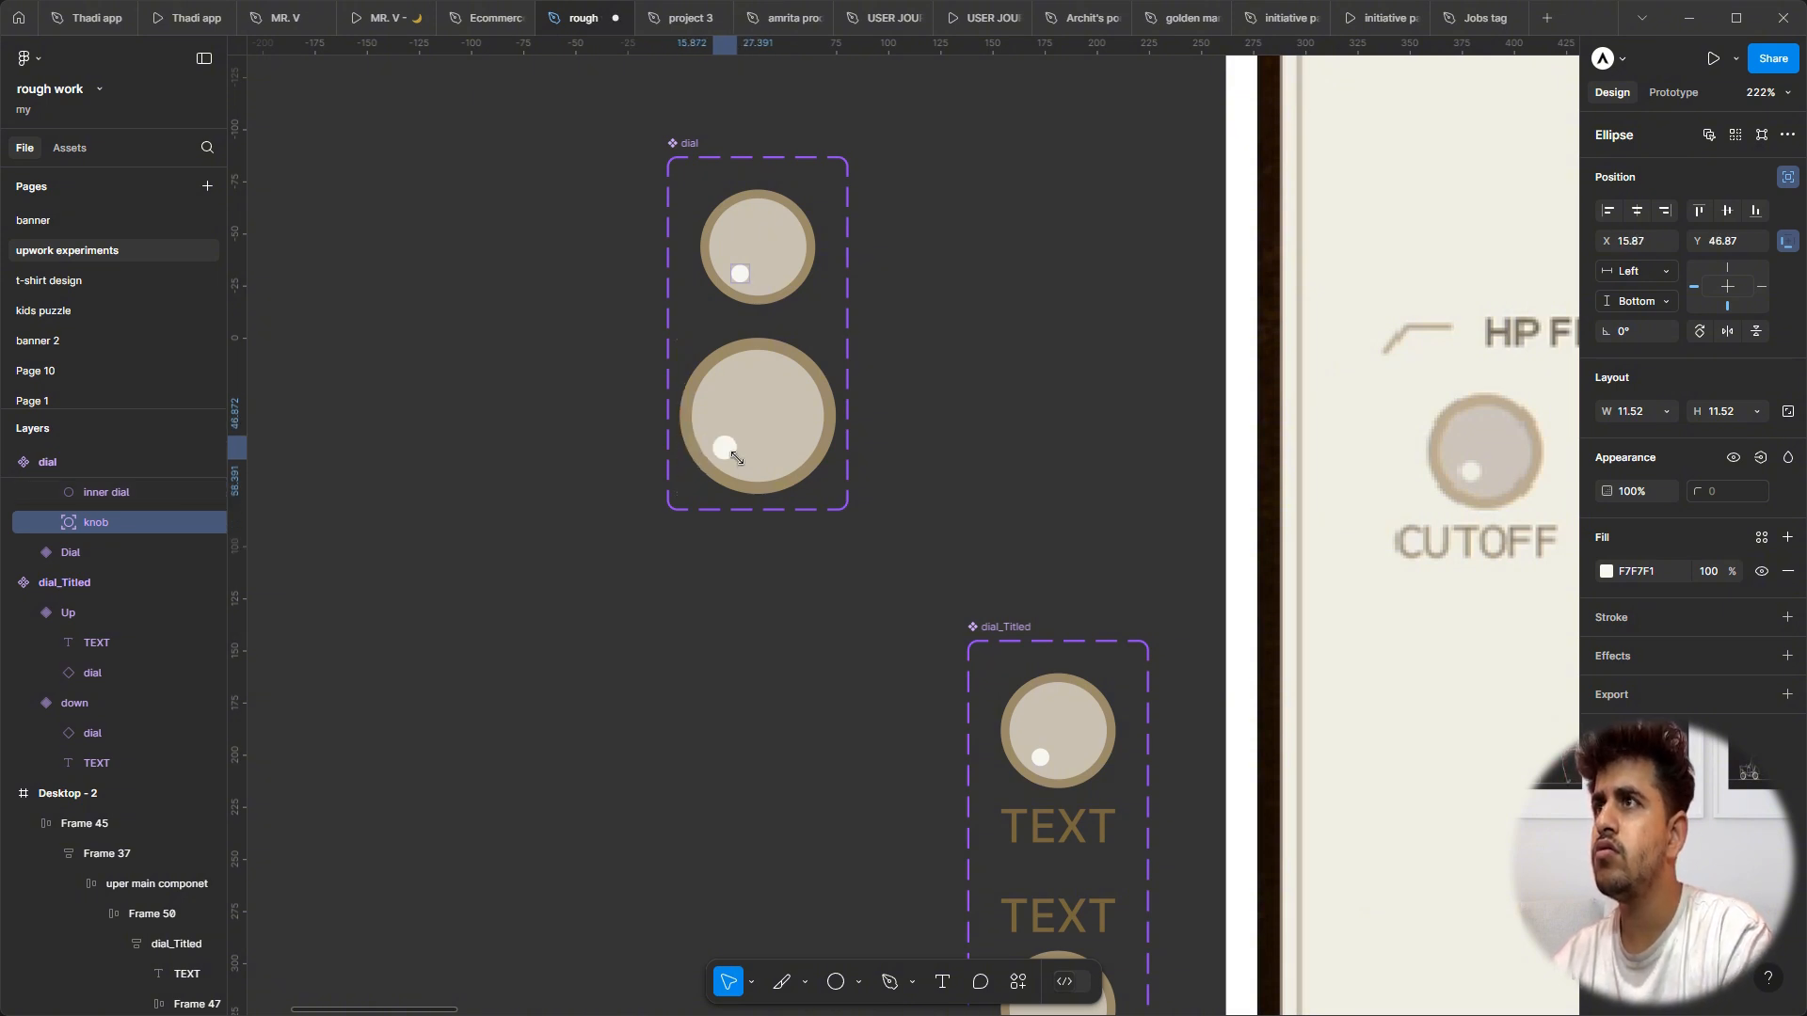
pyautogui.hotkey('shift', 'Right')
pyautogui.press('Left')
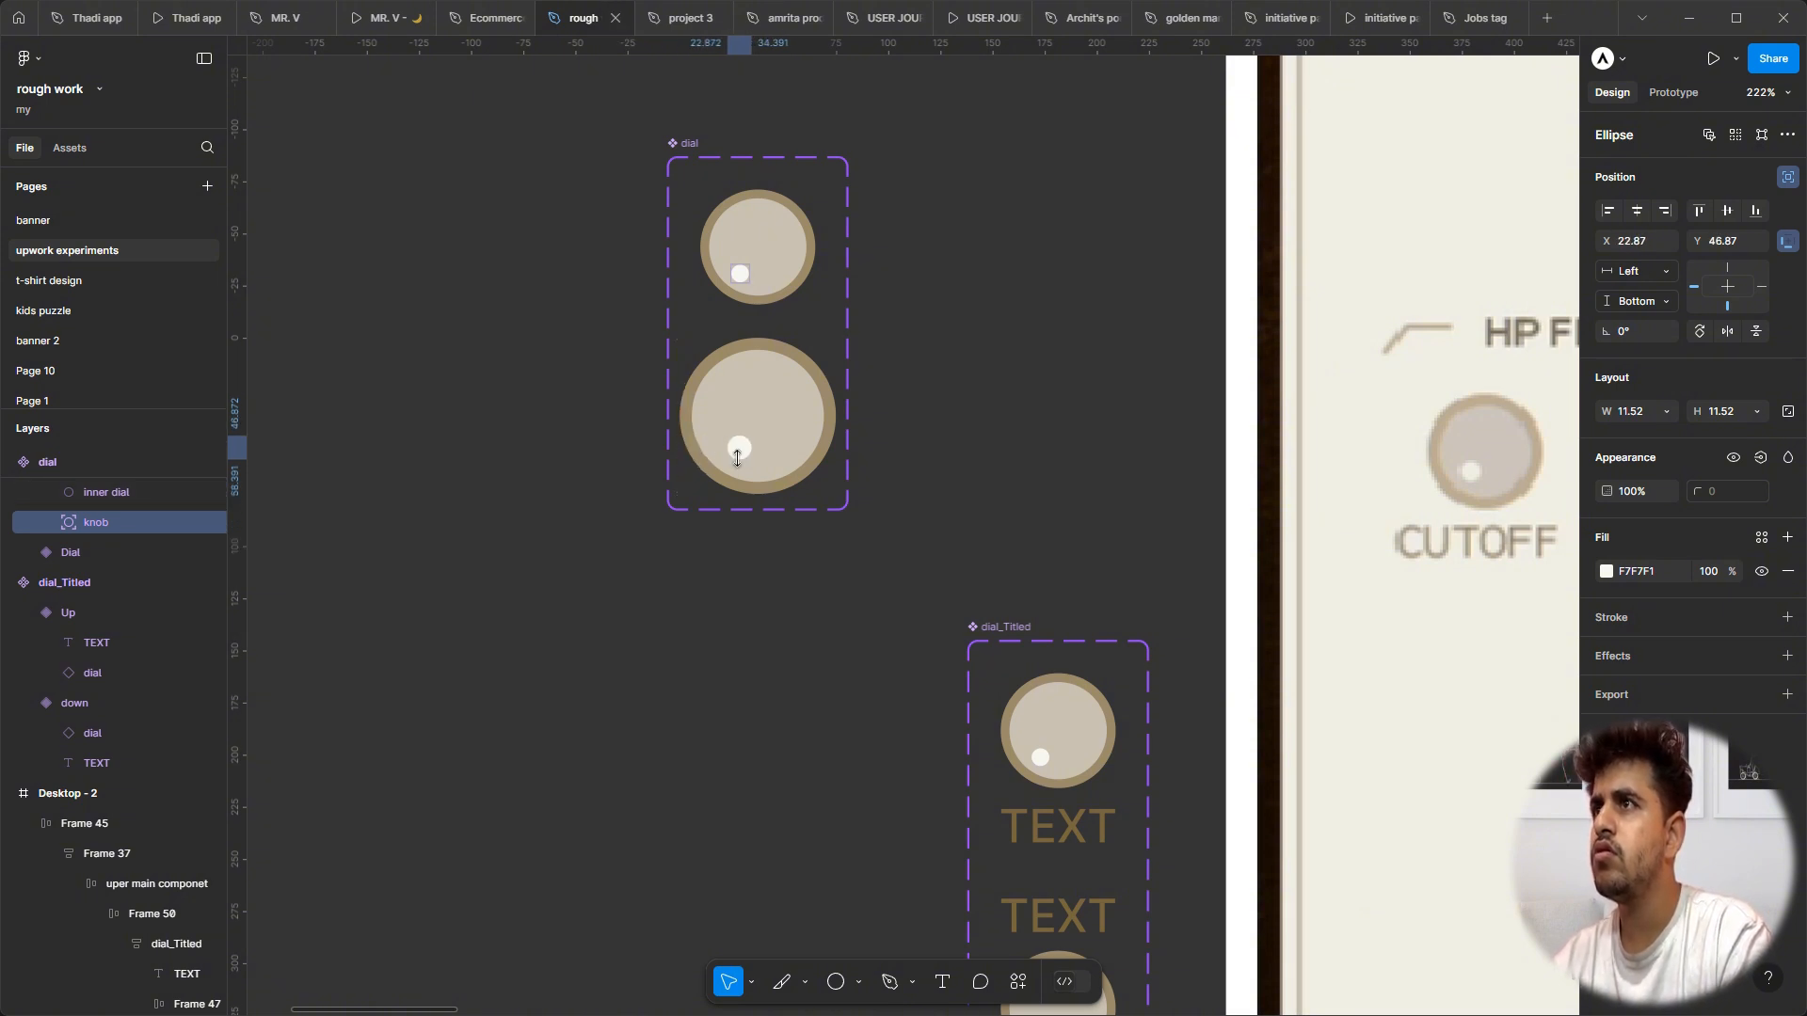
pyautogui.press('Left')
pyautogui.hotkey('shift', 'Left')
pyautogui.press('Right')
pyautogui.press('Right')
pyautogui.press('Right')
pyautogui.press('Right')
pyautogui.press('Right')
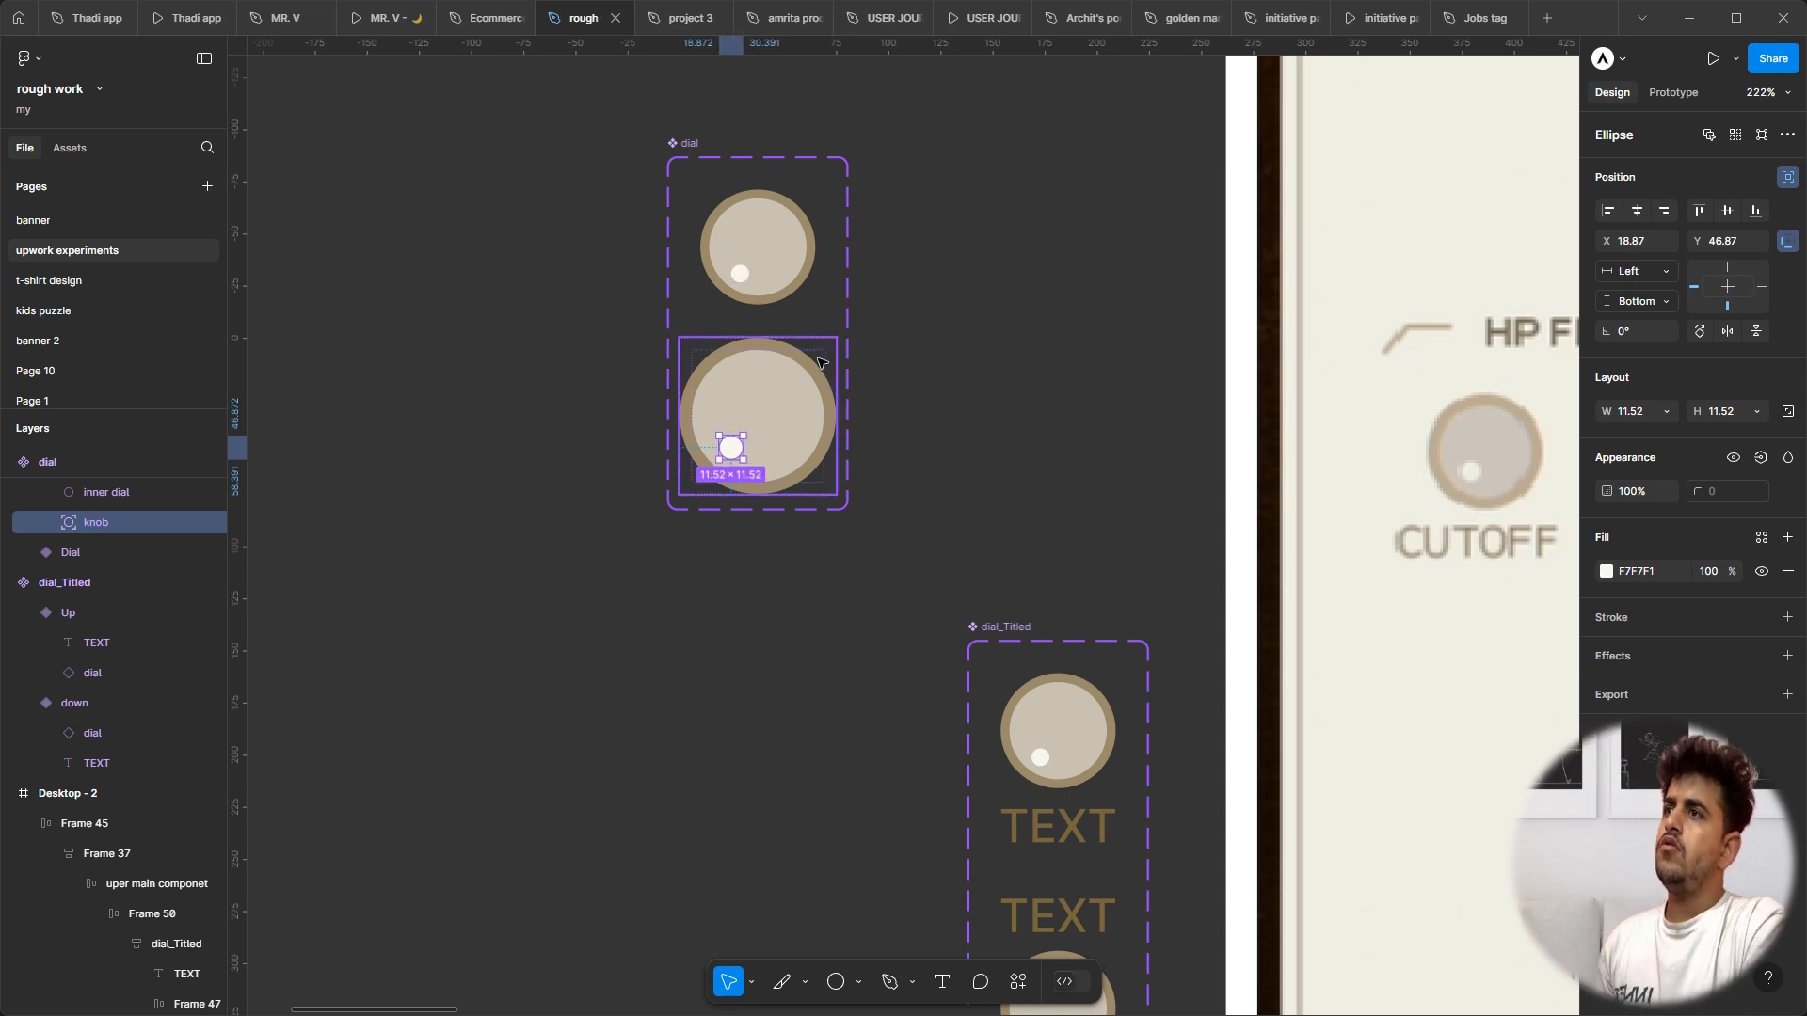
# Step: Compare the dials in Desktop - 2 with the reference and select the big dial variant to check its dimensions
pyautogui.scroll(-5, 884, 396)
pyautogui.hscroll(5, 885, 393)
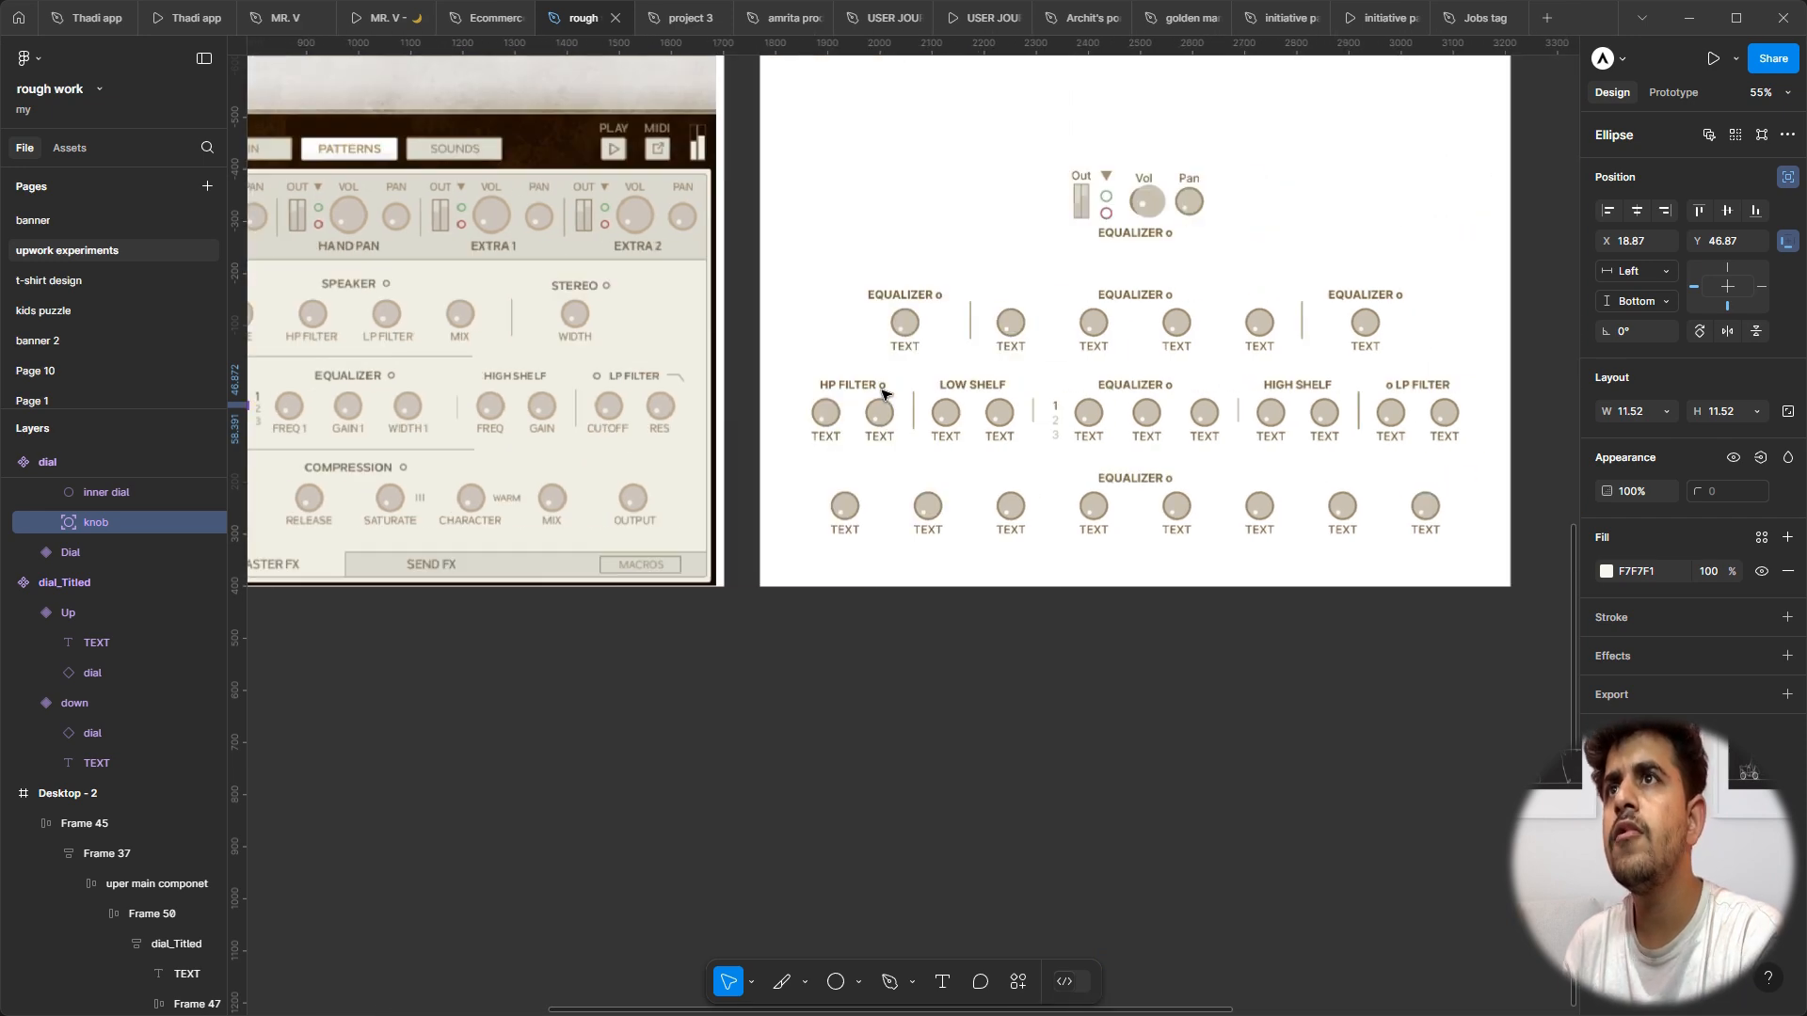
pyautogui.hscroll(-6, 723, 452)
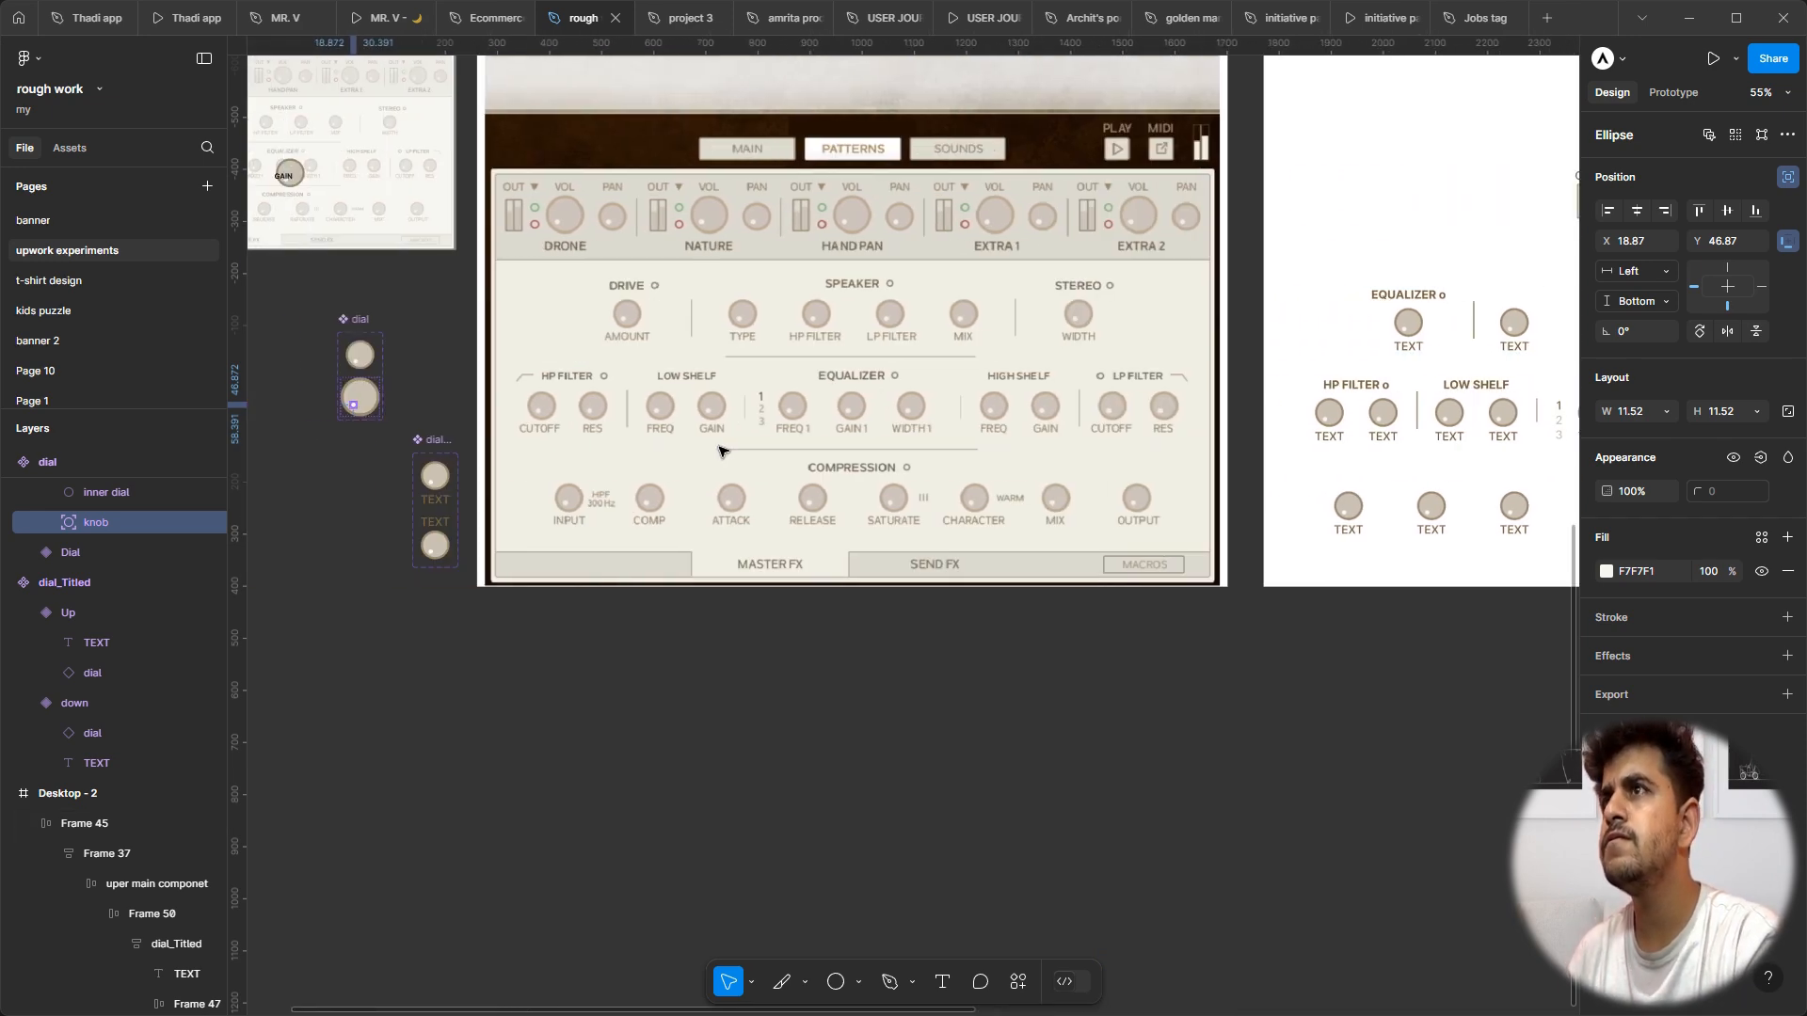
pyautogui.scroll(5, 385, 403)
pyautogui.click(384, 393)
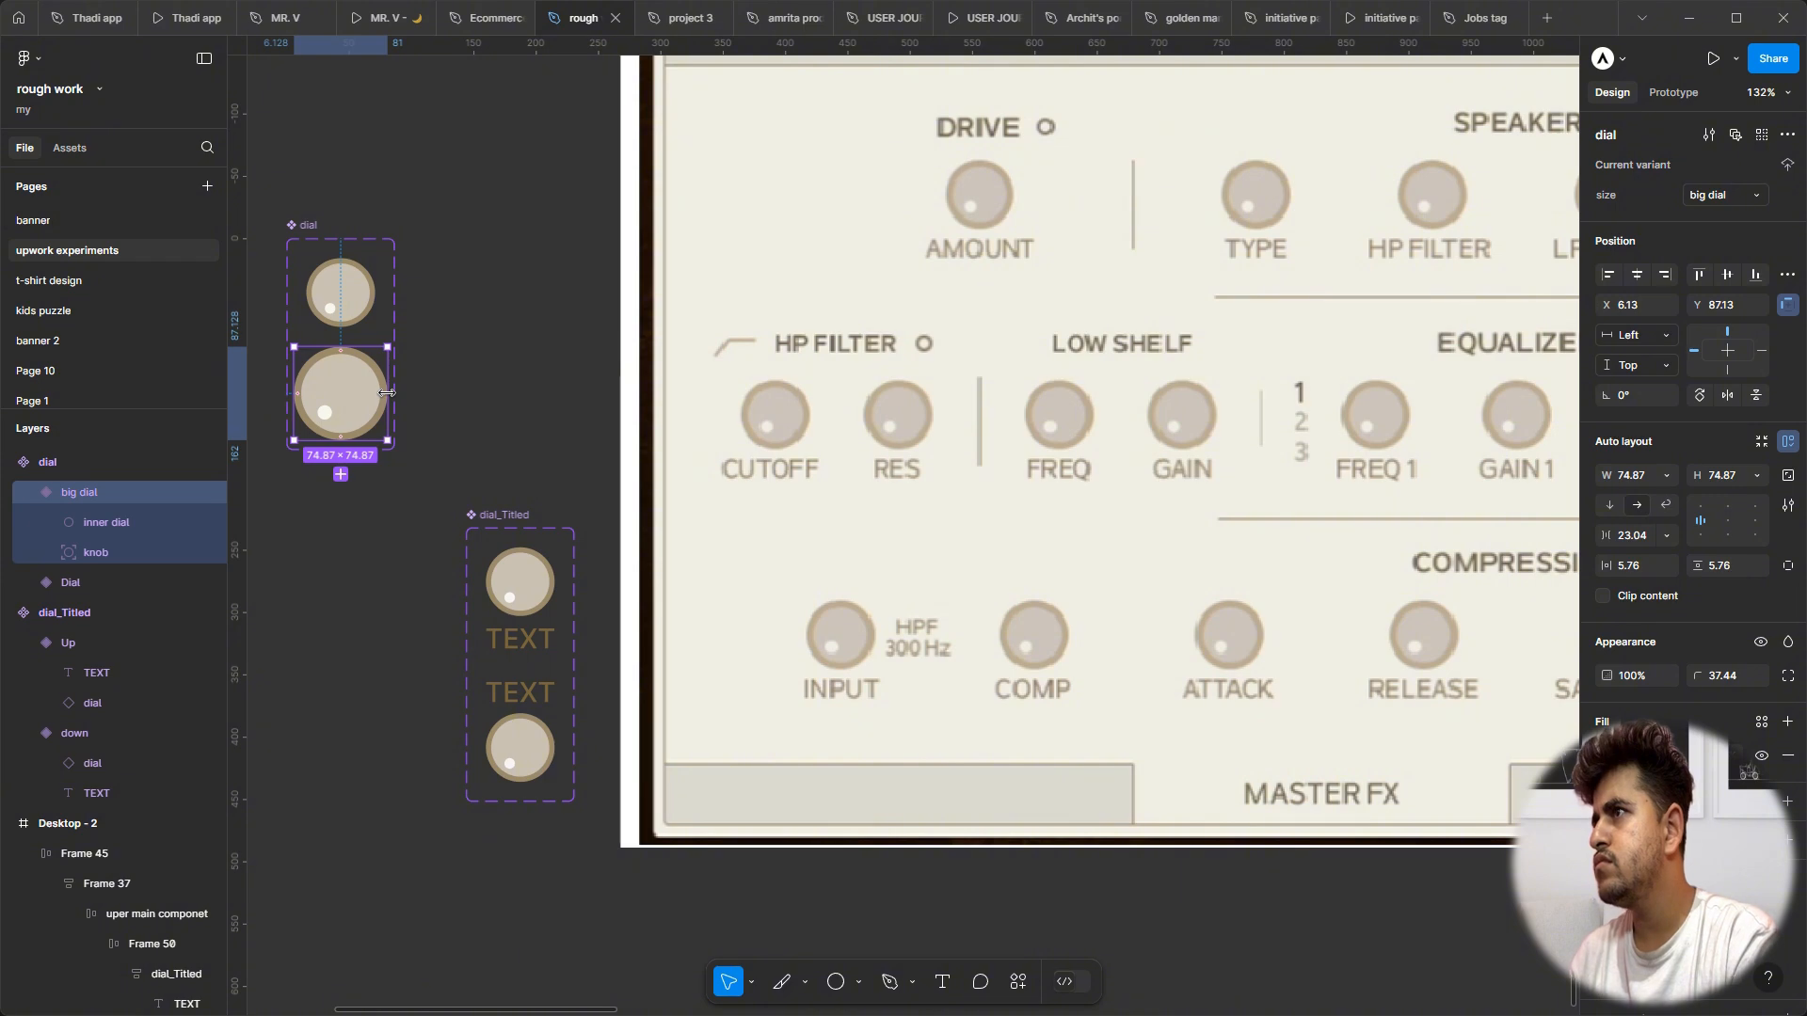
# Step: Set both the width and height of the nested dial under Vol in Desktop - 2 to Hug contents
pyautogui.scroll(-6, 889, 306)
pyautogui.hscroll(6, 890, 307)
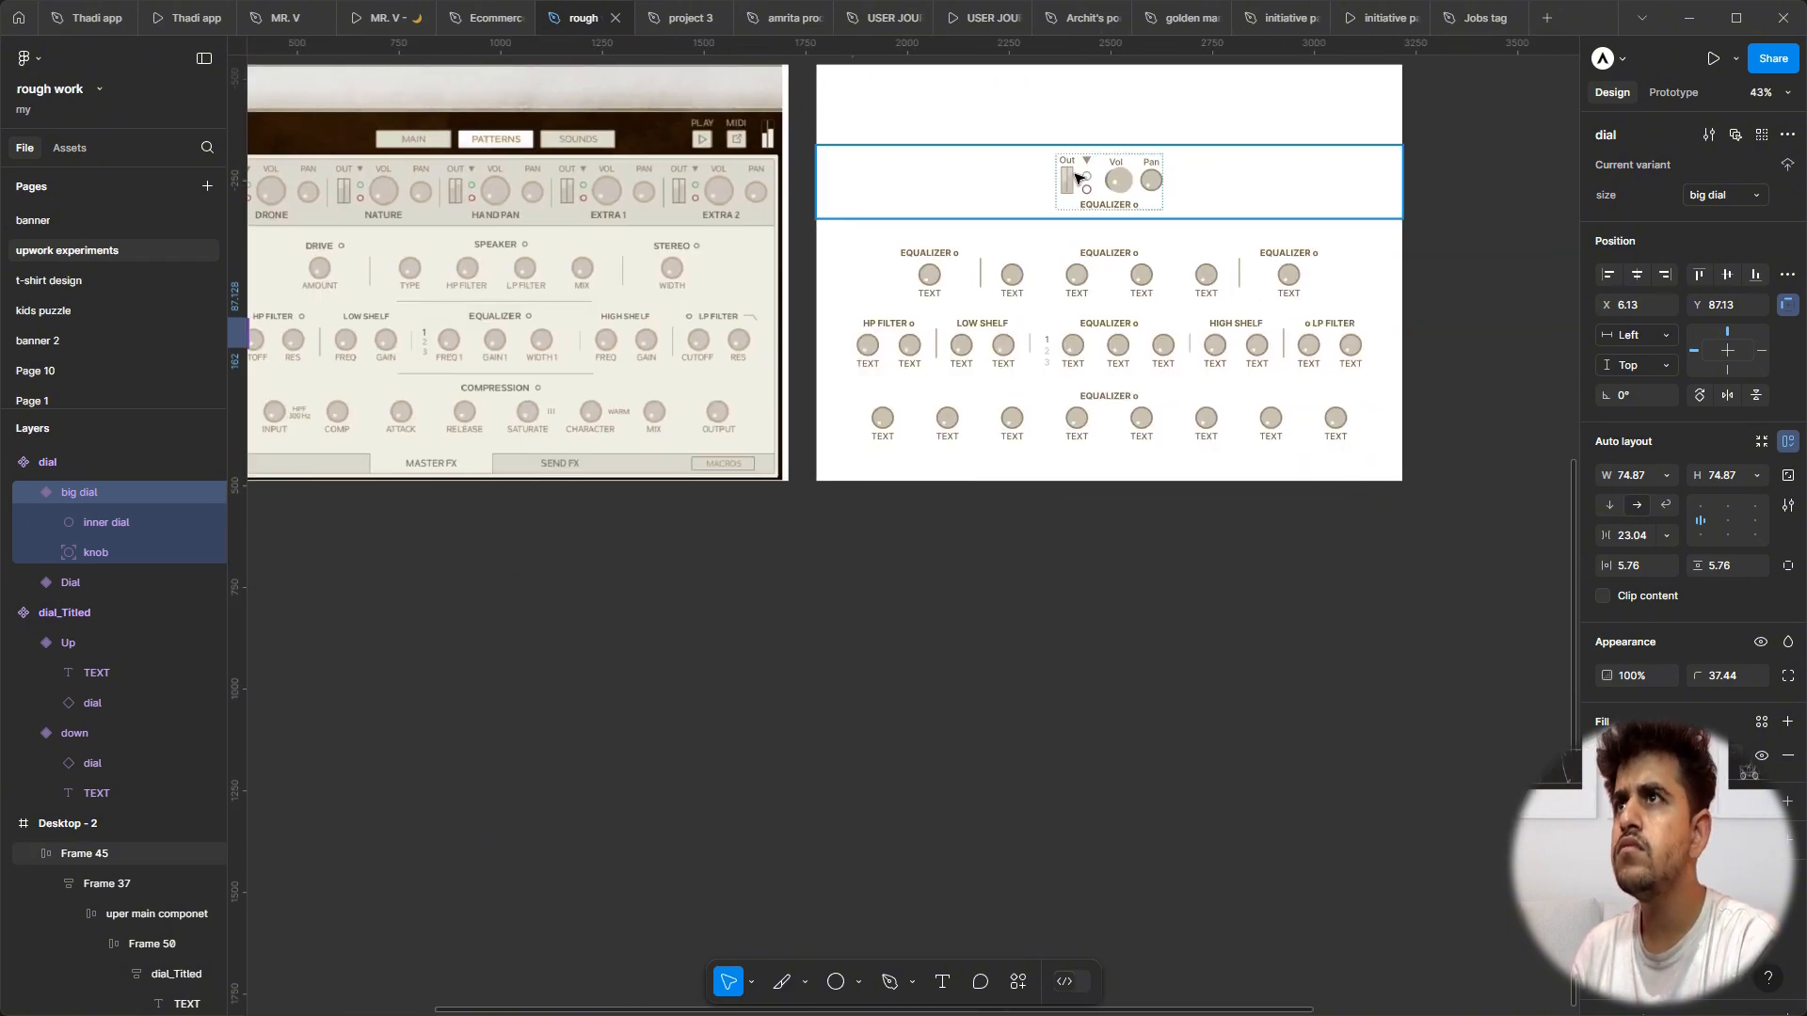
pyautogui.scroll(3, 1075, 177)
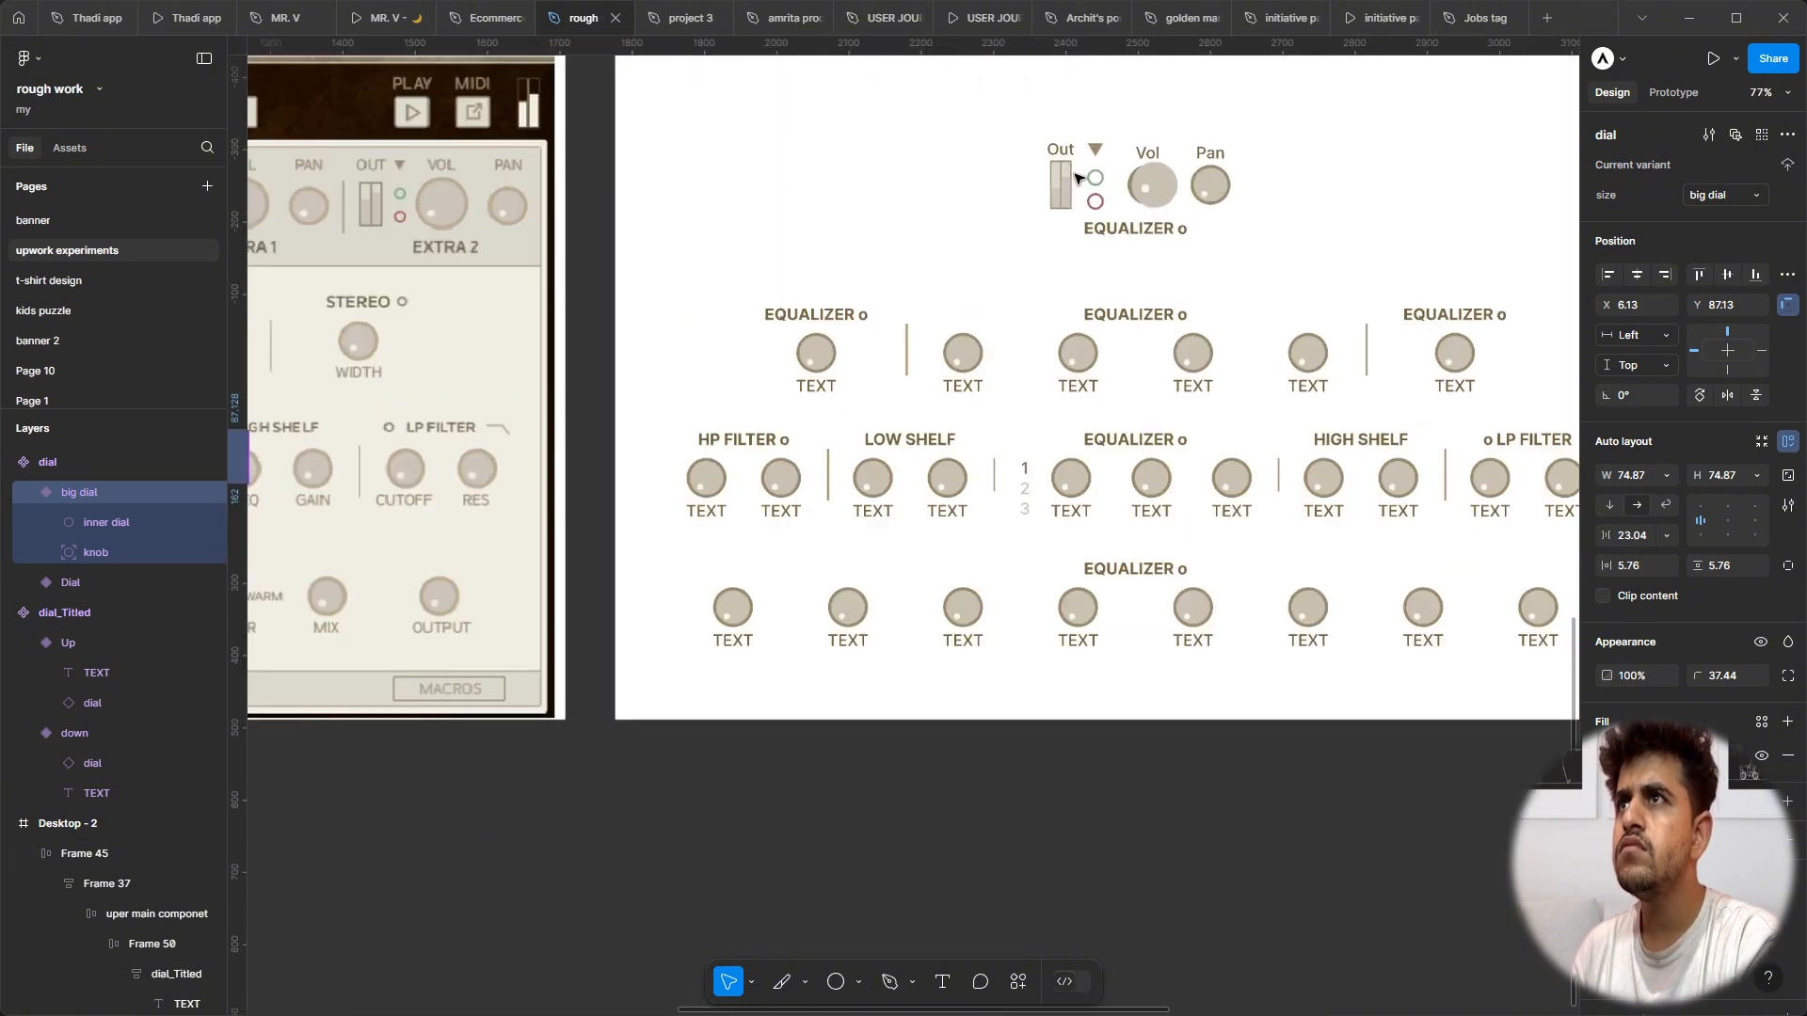
pyautogui.click(1142, 193)
pyautogui.doubleClick(1142, 192)
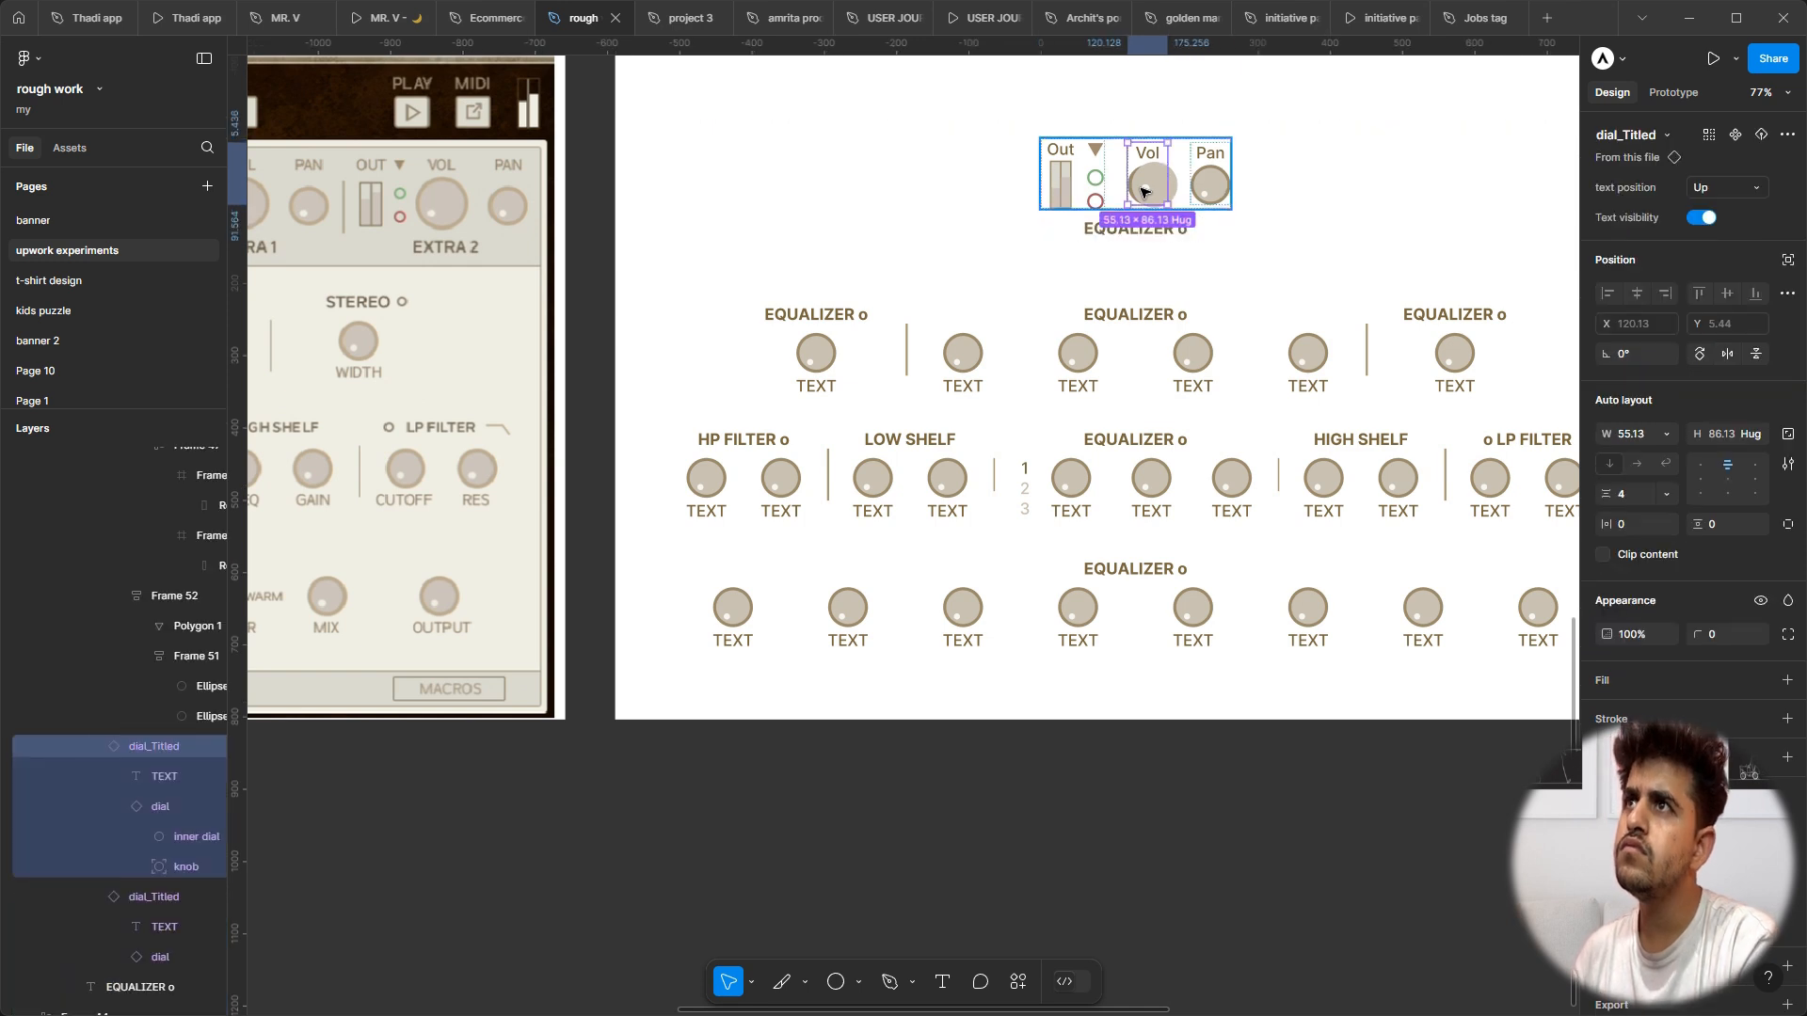
pyautogui.doubleClick(1142, 192)
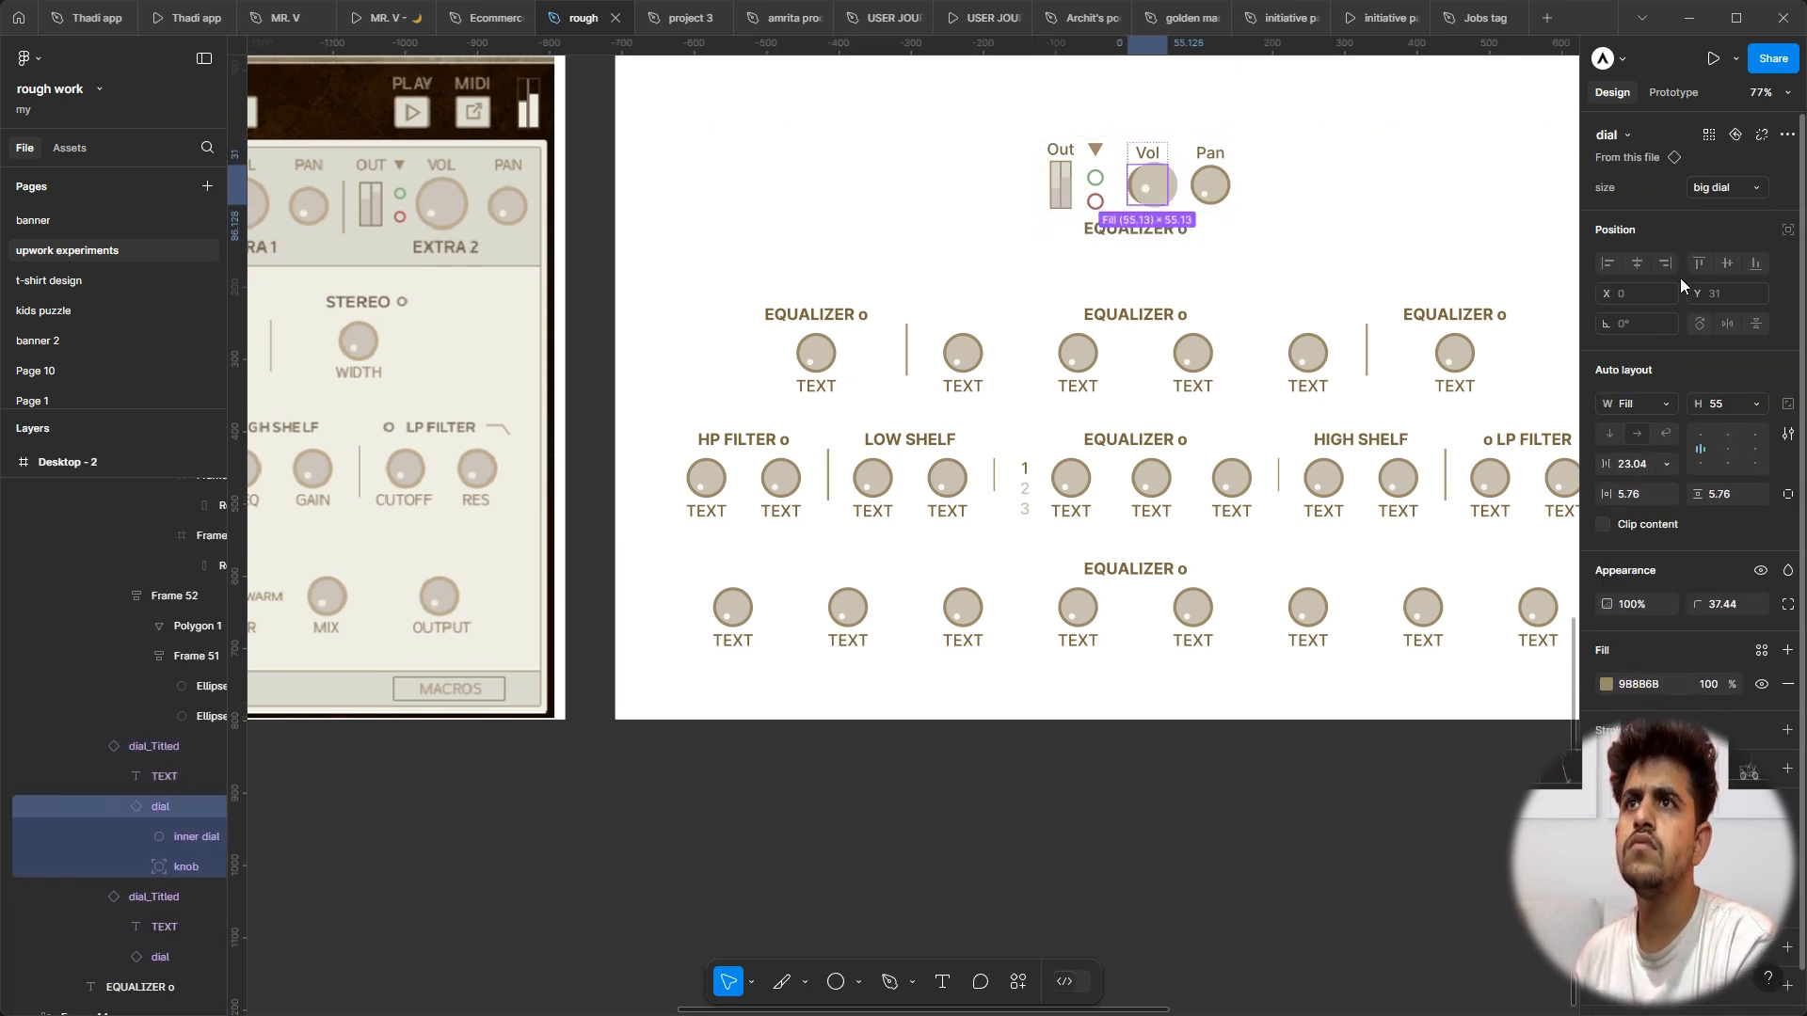
pyautogui.click(1673, 402)
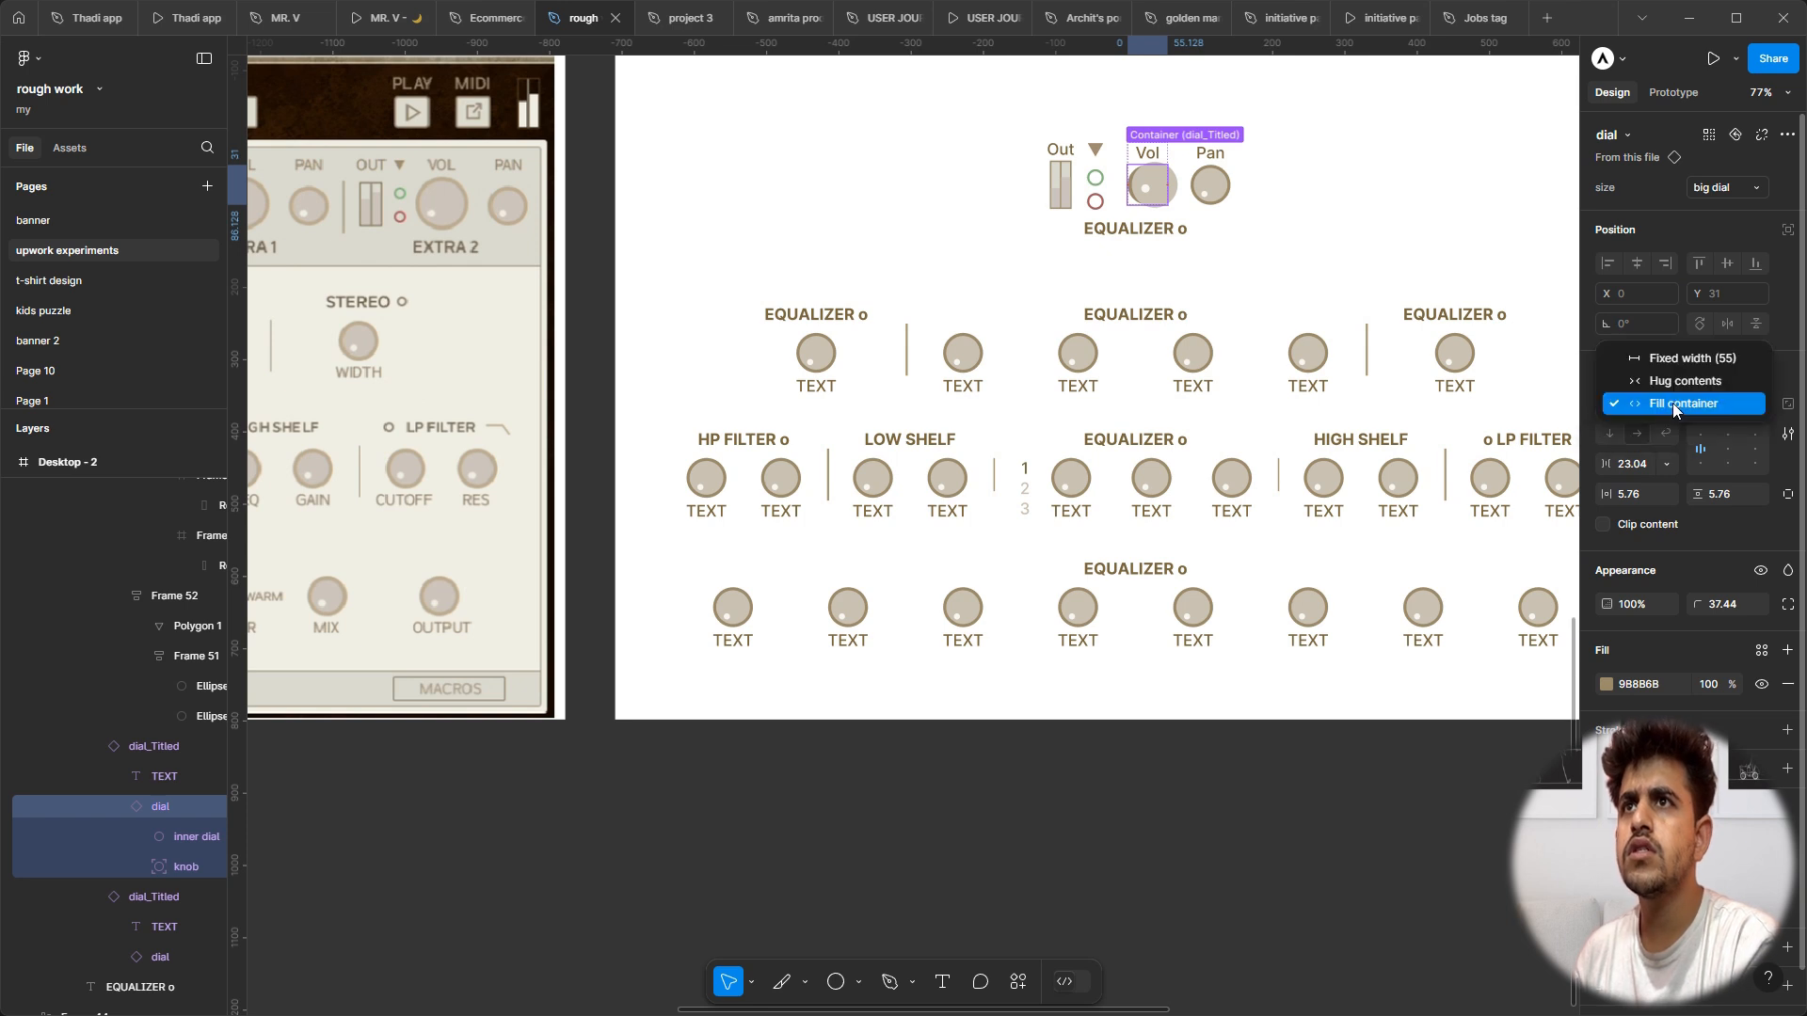
pyautogui.click(1699, 359)
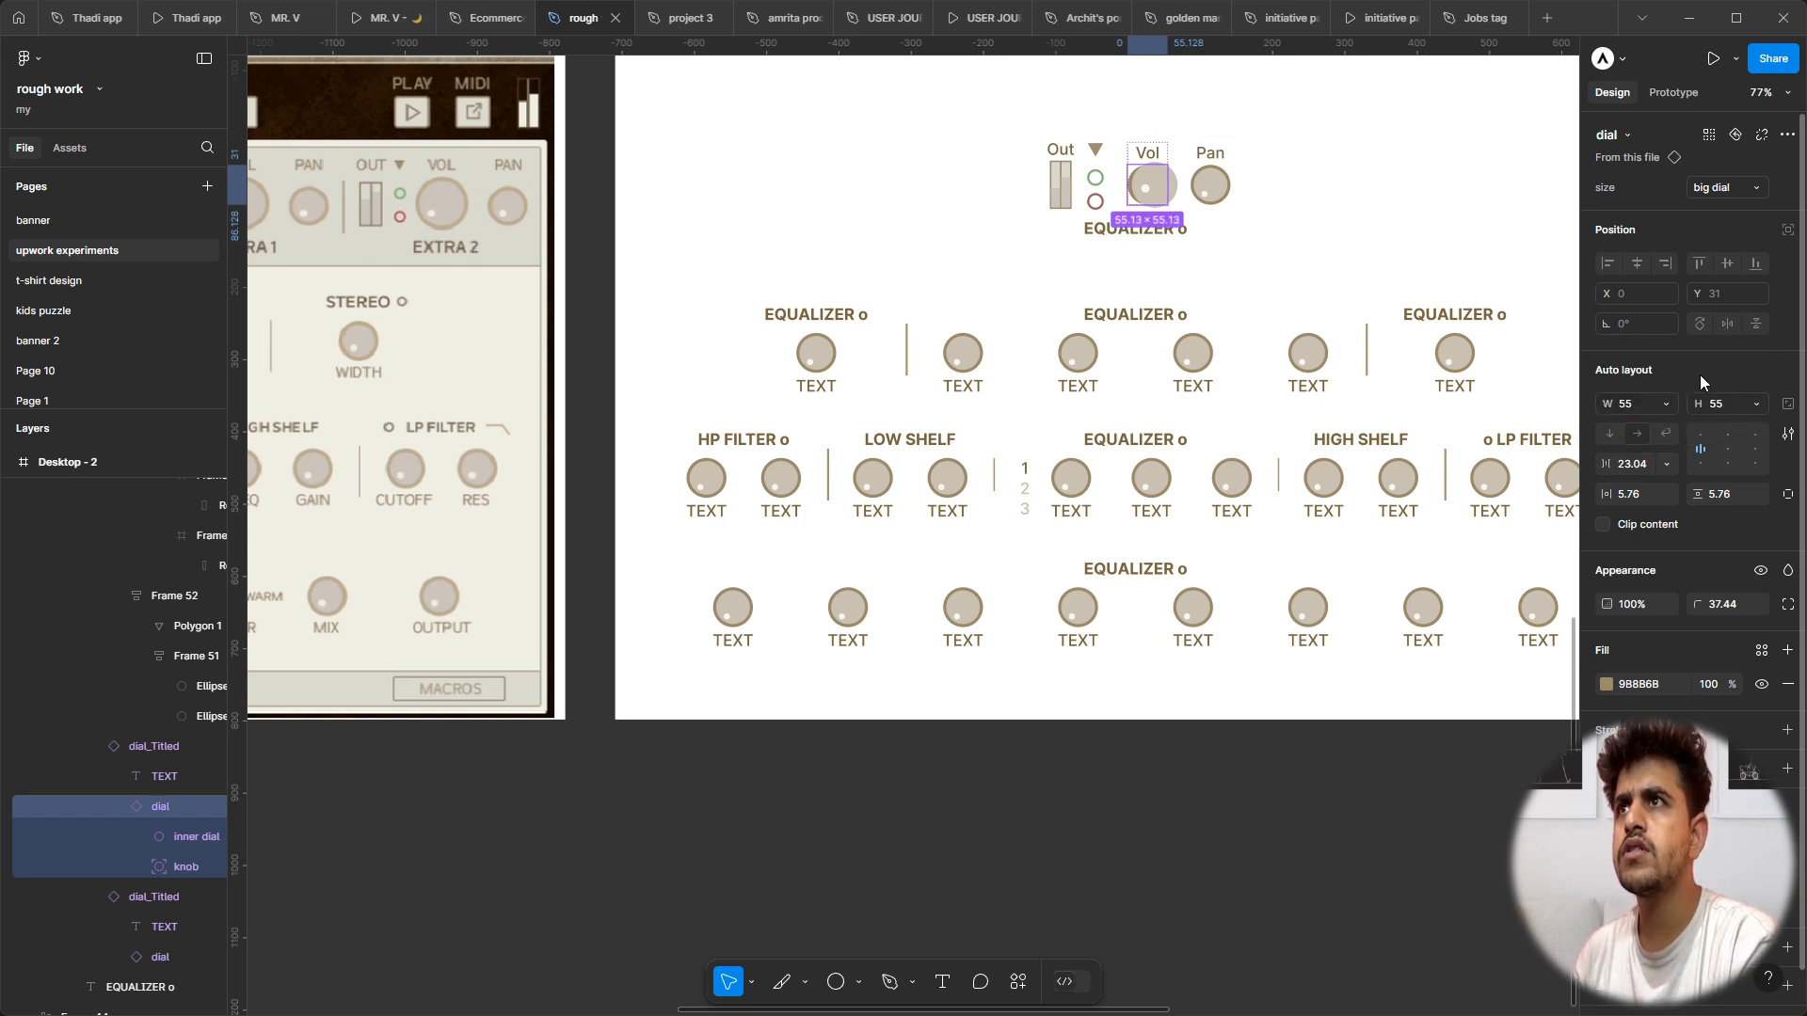
pyautogui.click(1662, 409)
pyautogui.click(1665, 423)
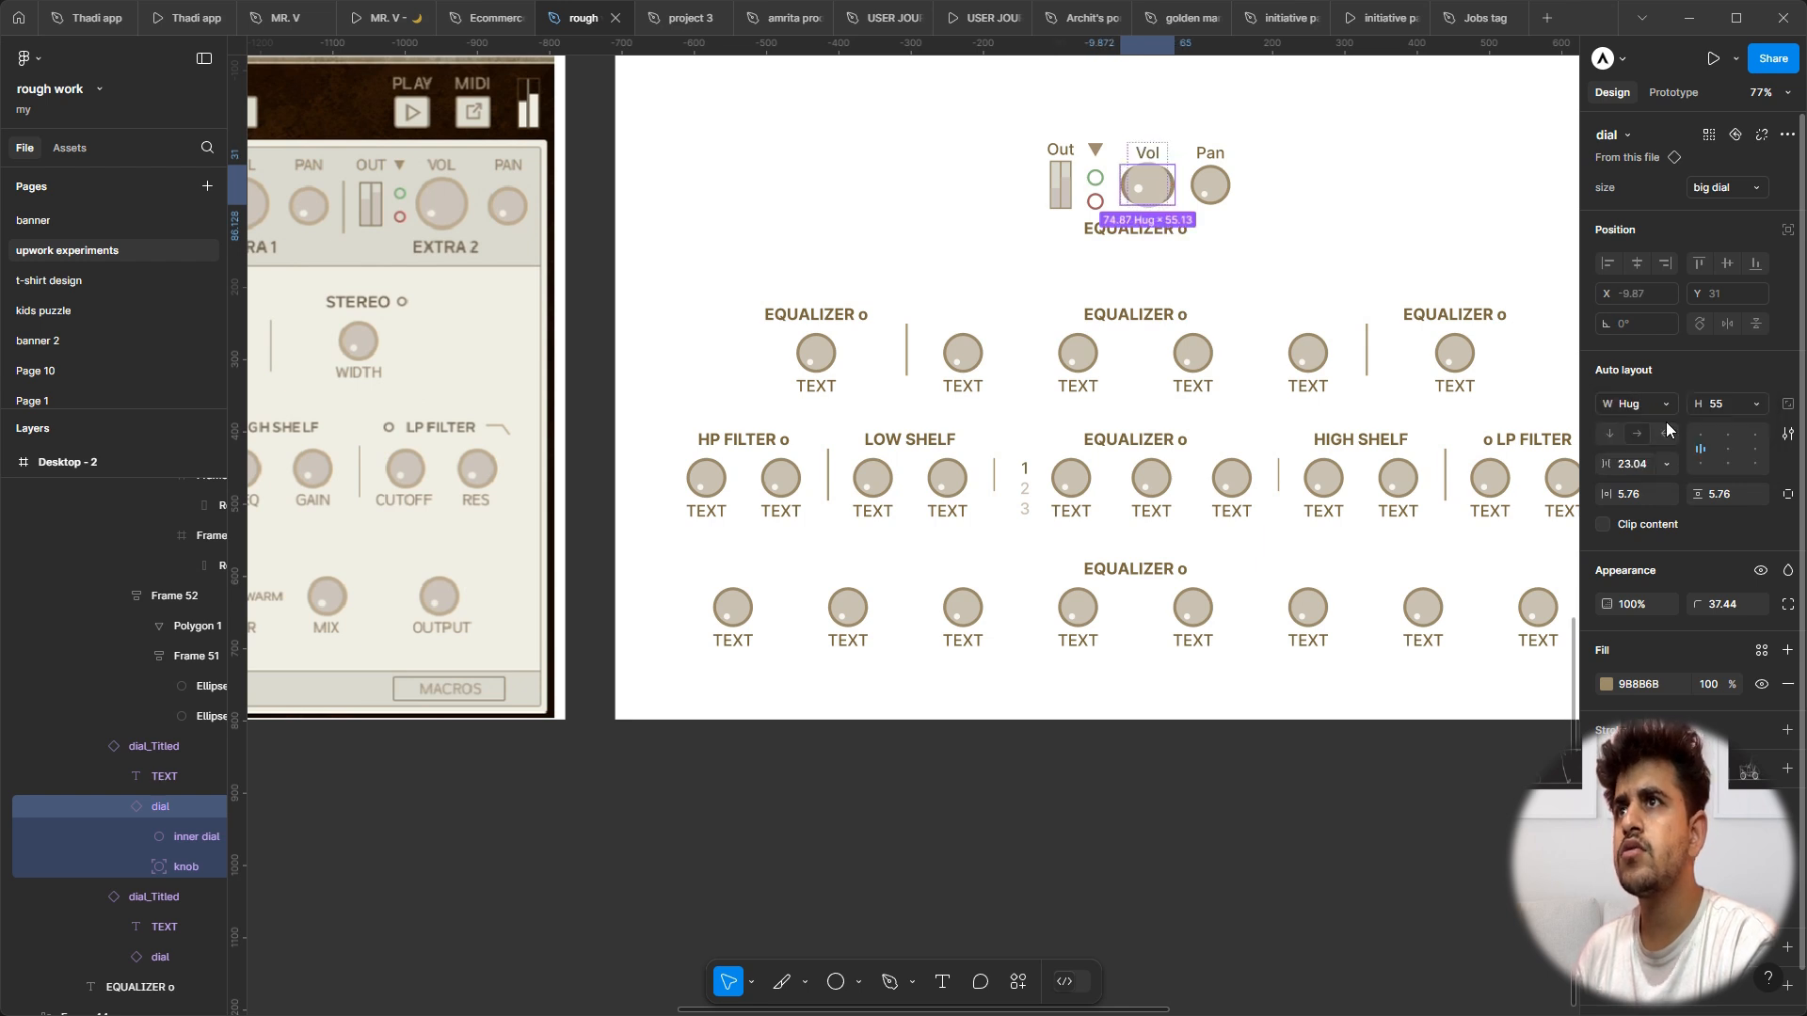
pyautogui.click(1737, 406)
pyautogui.click(1725, 428)
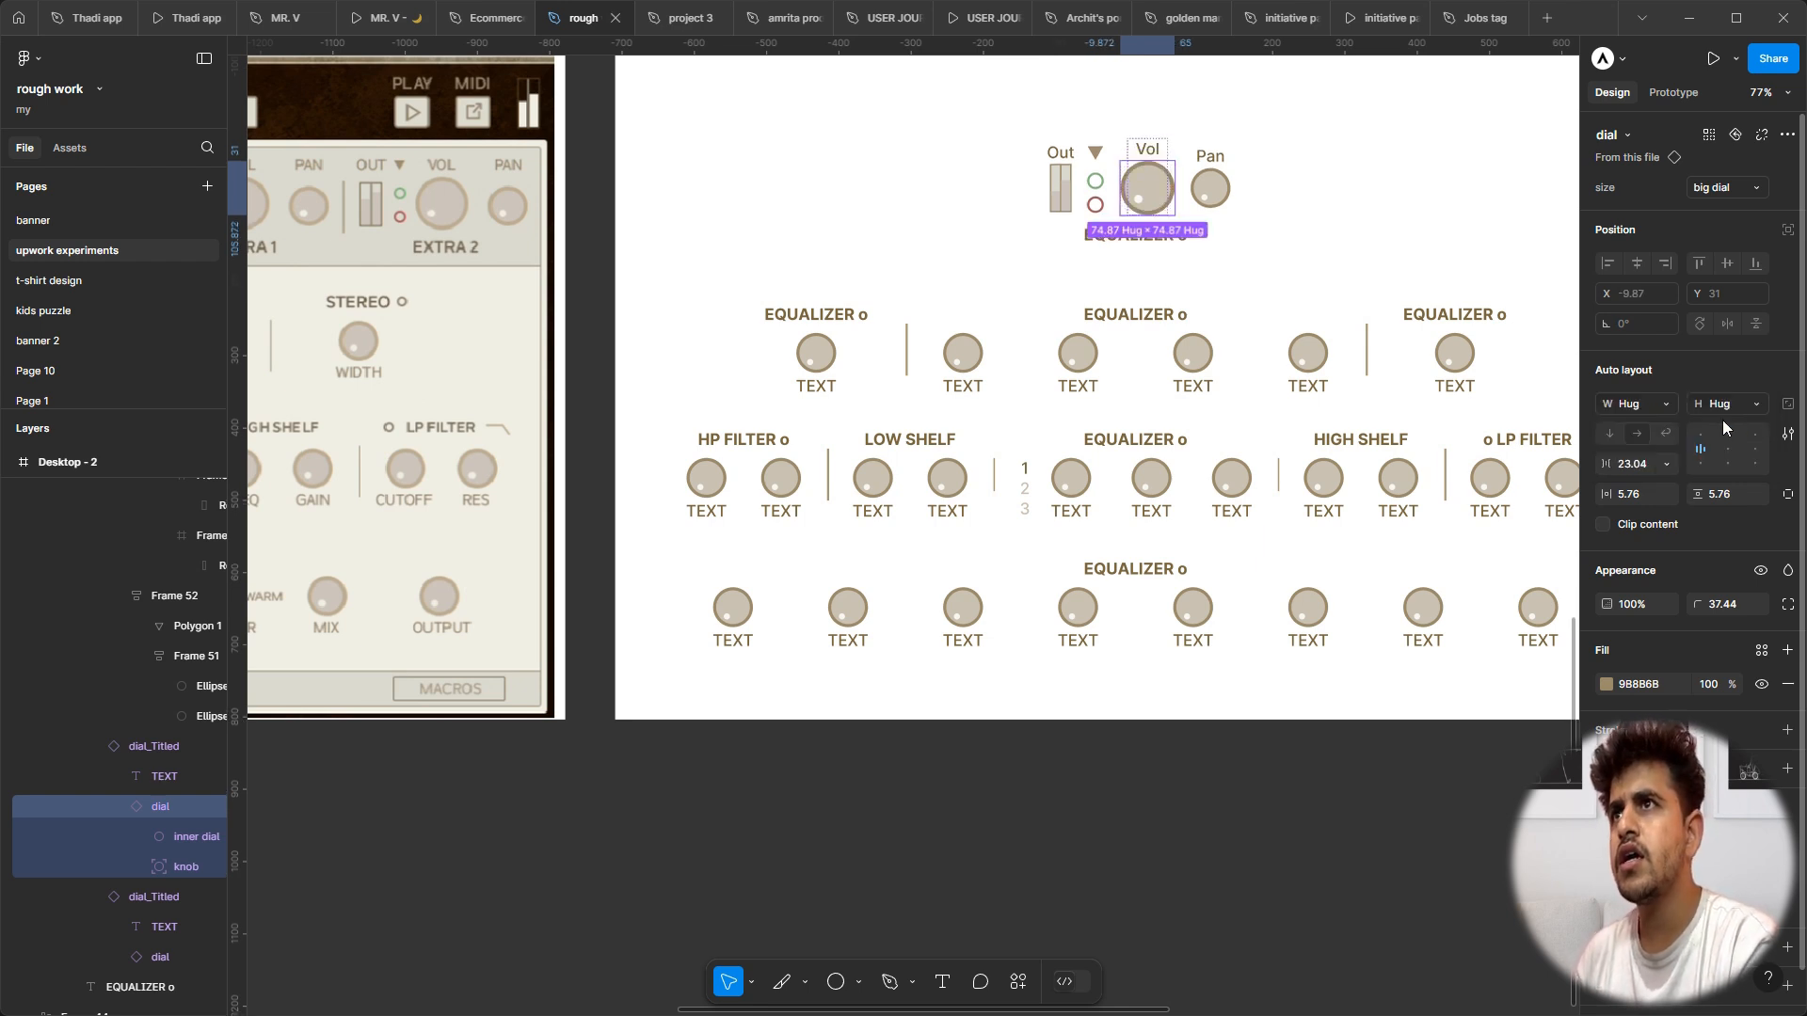
pyautogui.click(1488, 269)
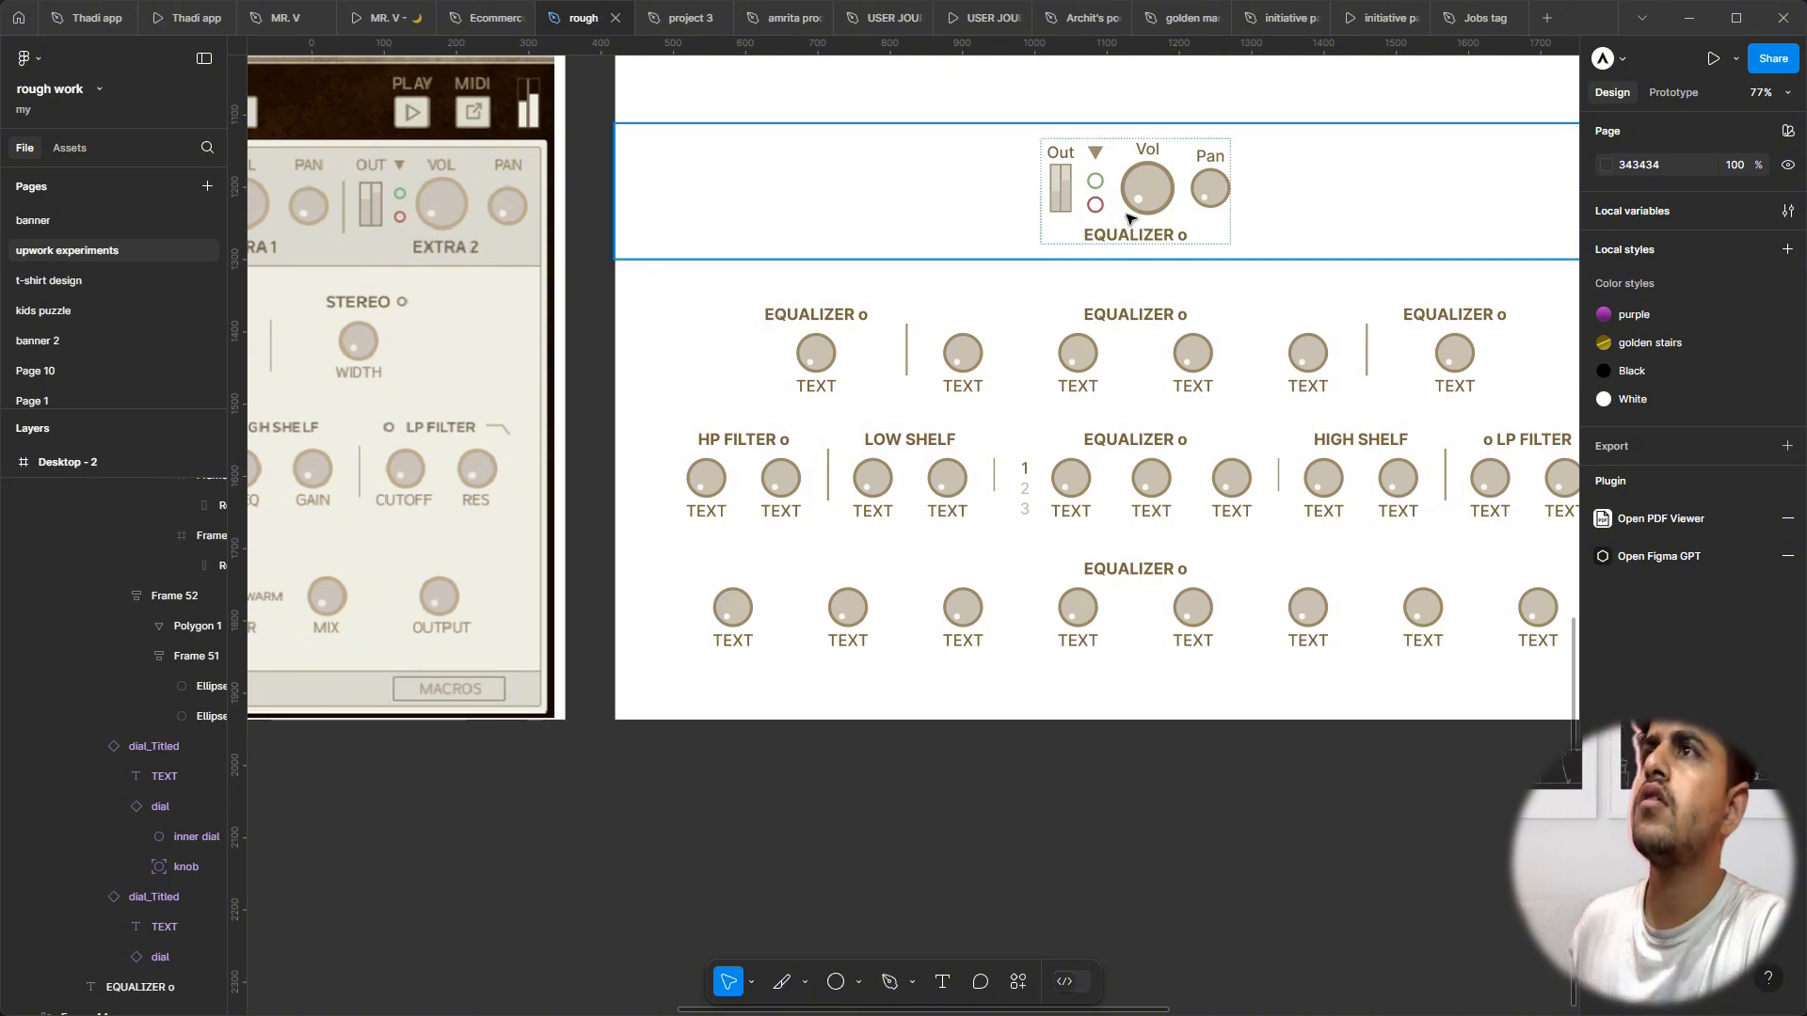
# Step: Change the title text below the Out, Vol and Pan controls in Desktop - 2 to "HAND PAN"
pyautogui.scroll(5, 1295, 149)
pyautogui.scroll(-5, 1131, 220)
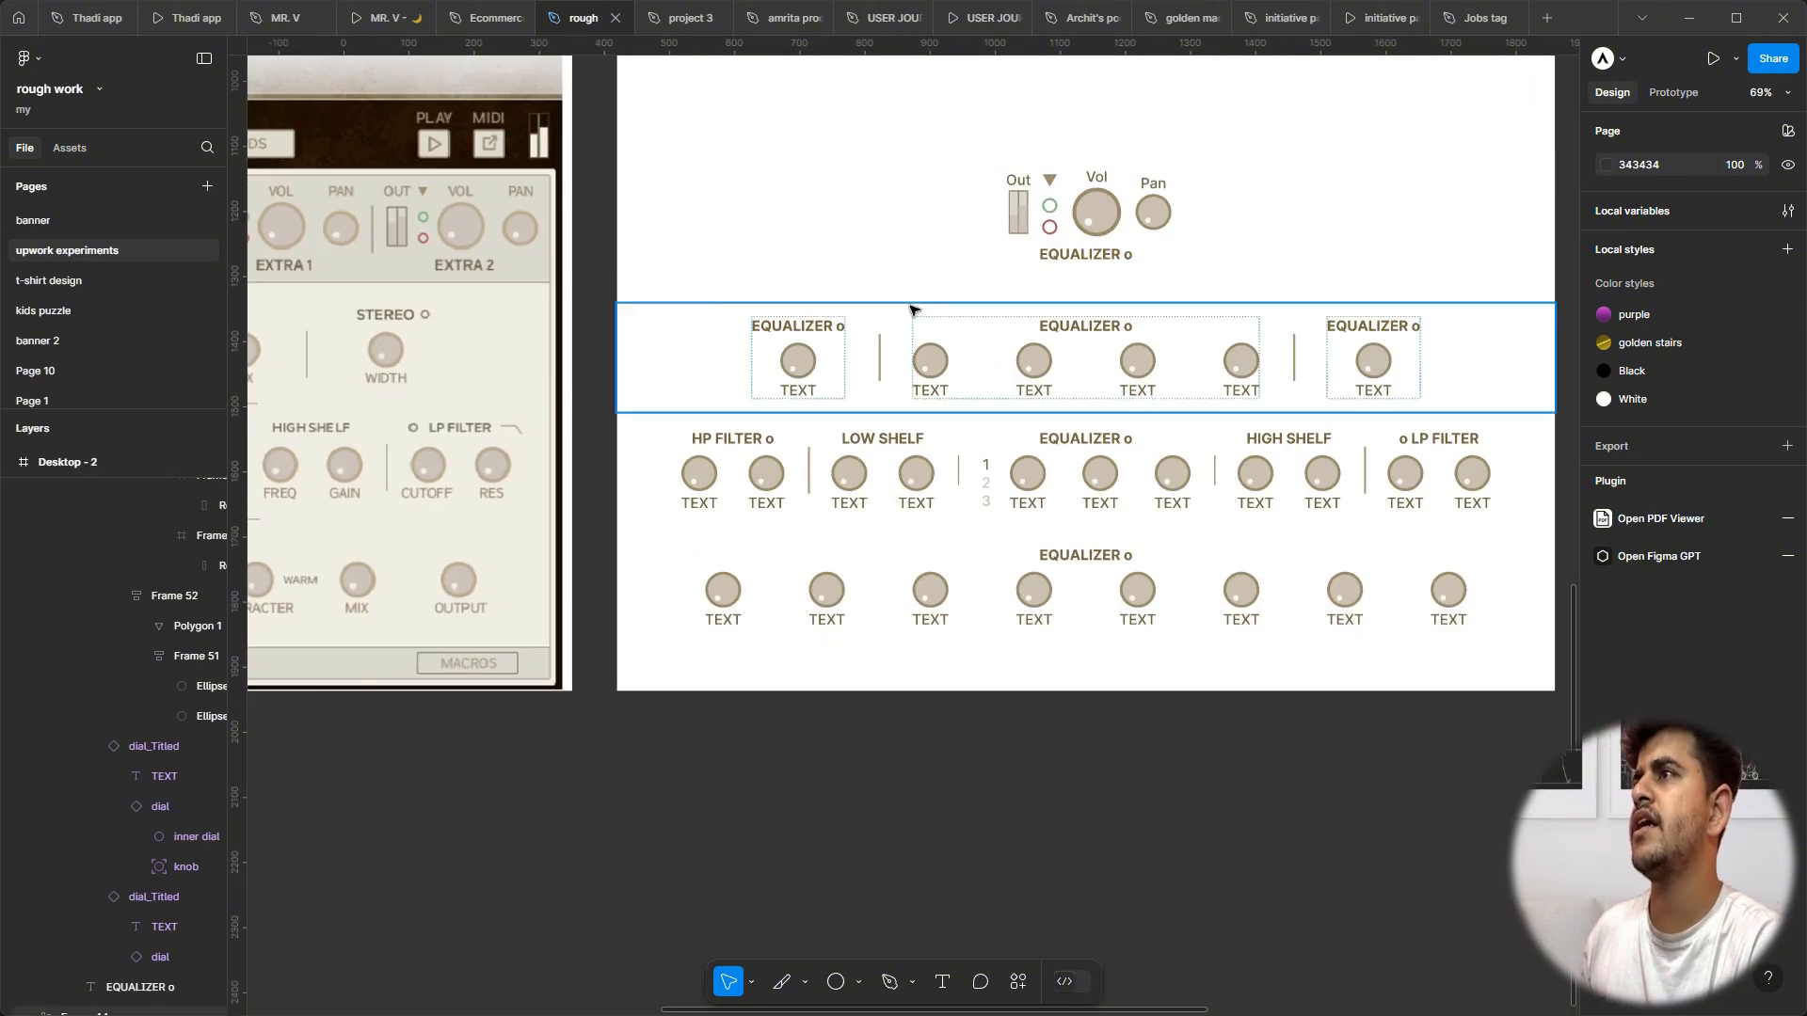
pyautogui.hscroll(-10, 915, 302)
pyautogui.hscroll(-5, 473, 232)
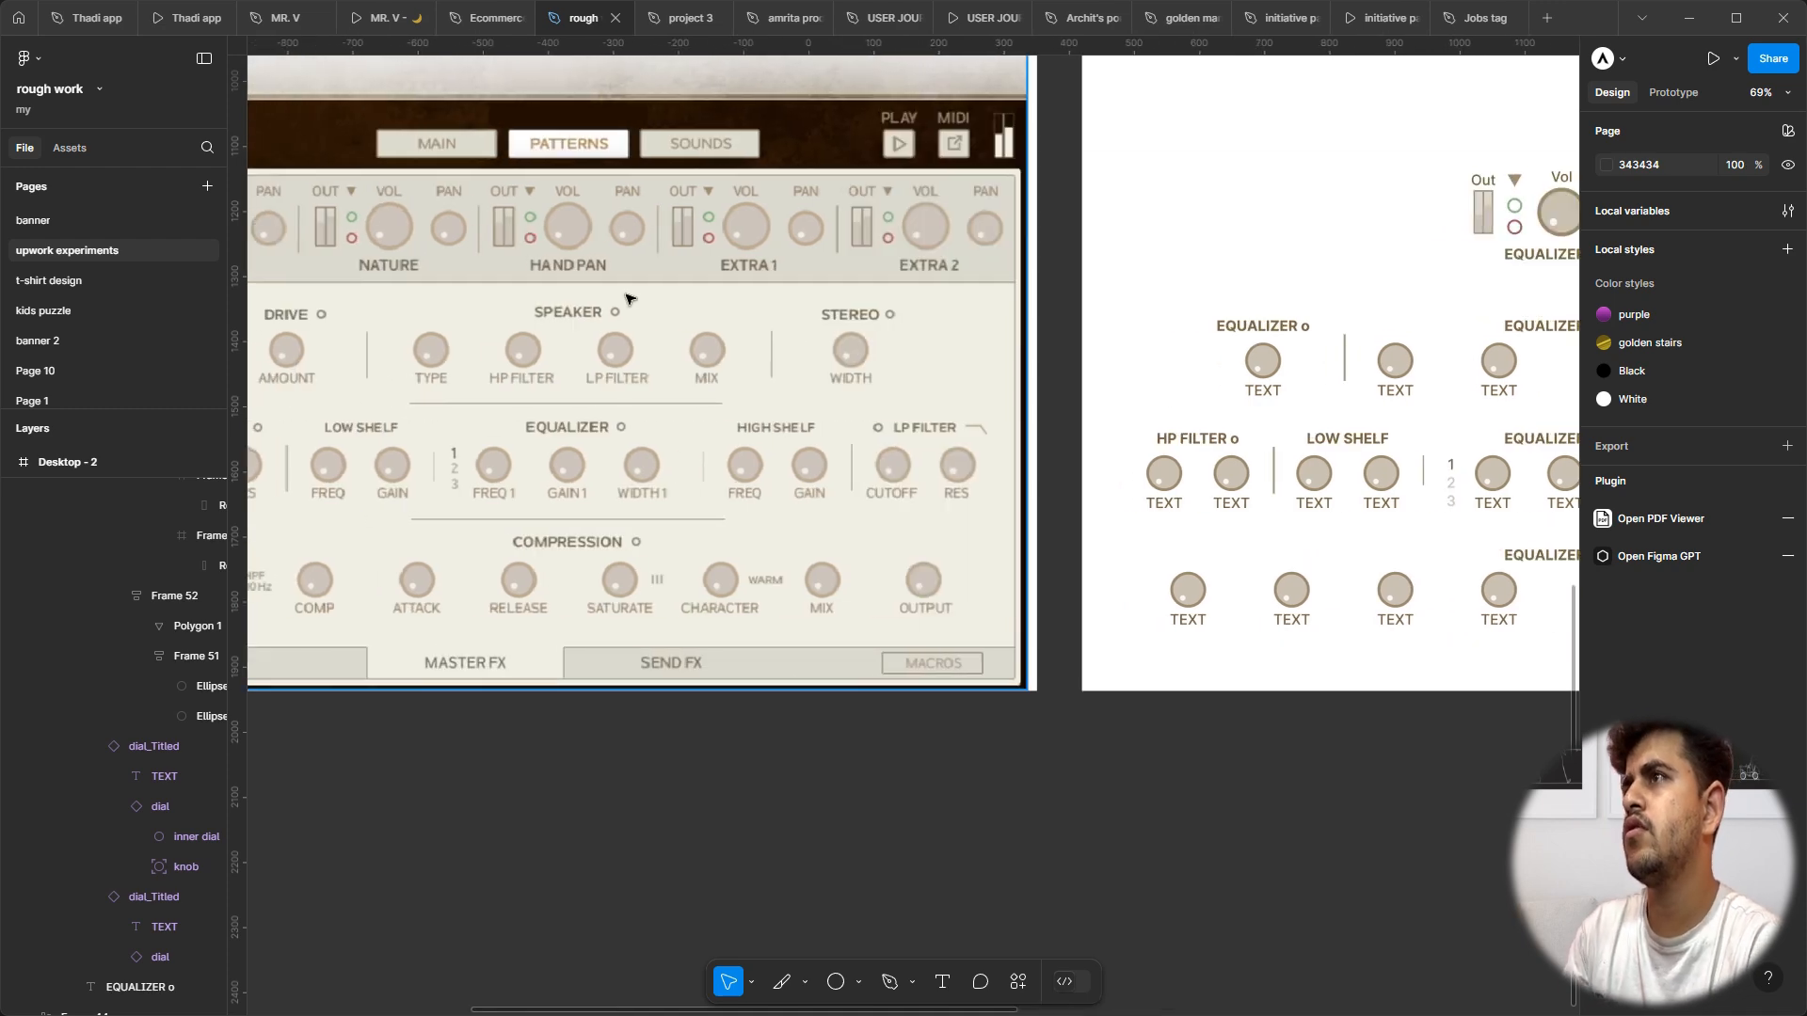
pyautogui.scroll(-4, 844, 292)
pyautogui.scroll(8, 1399, 205)
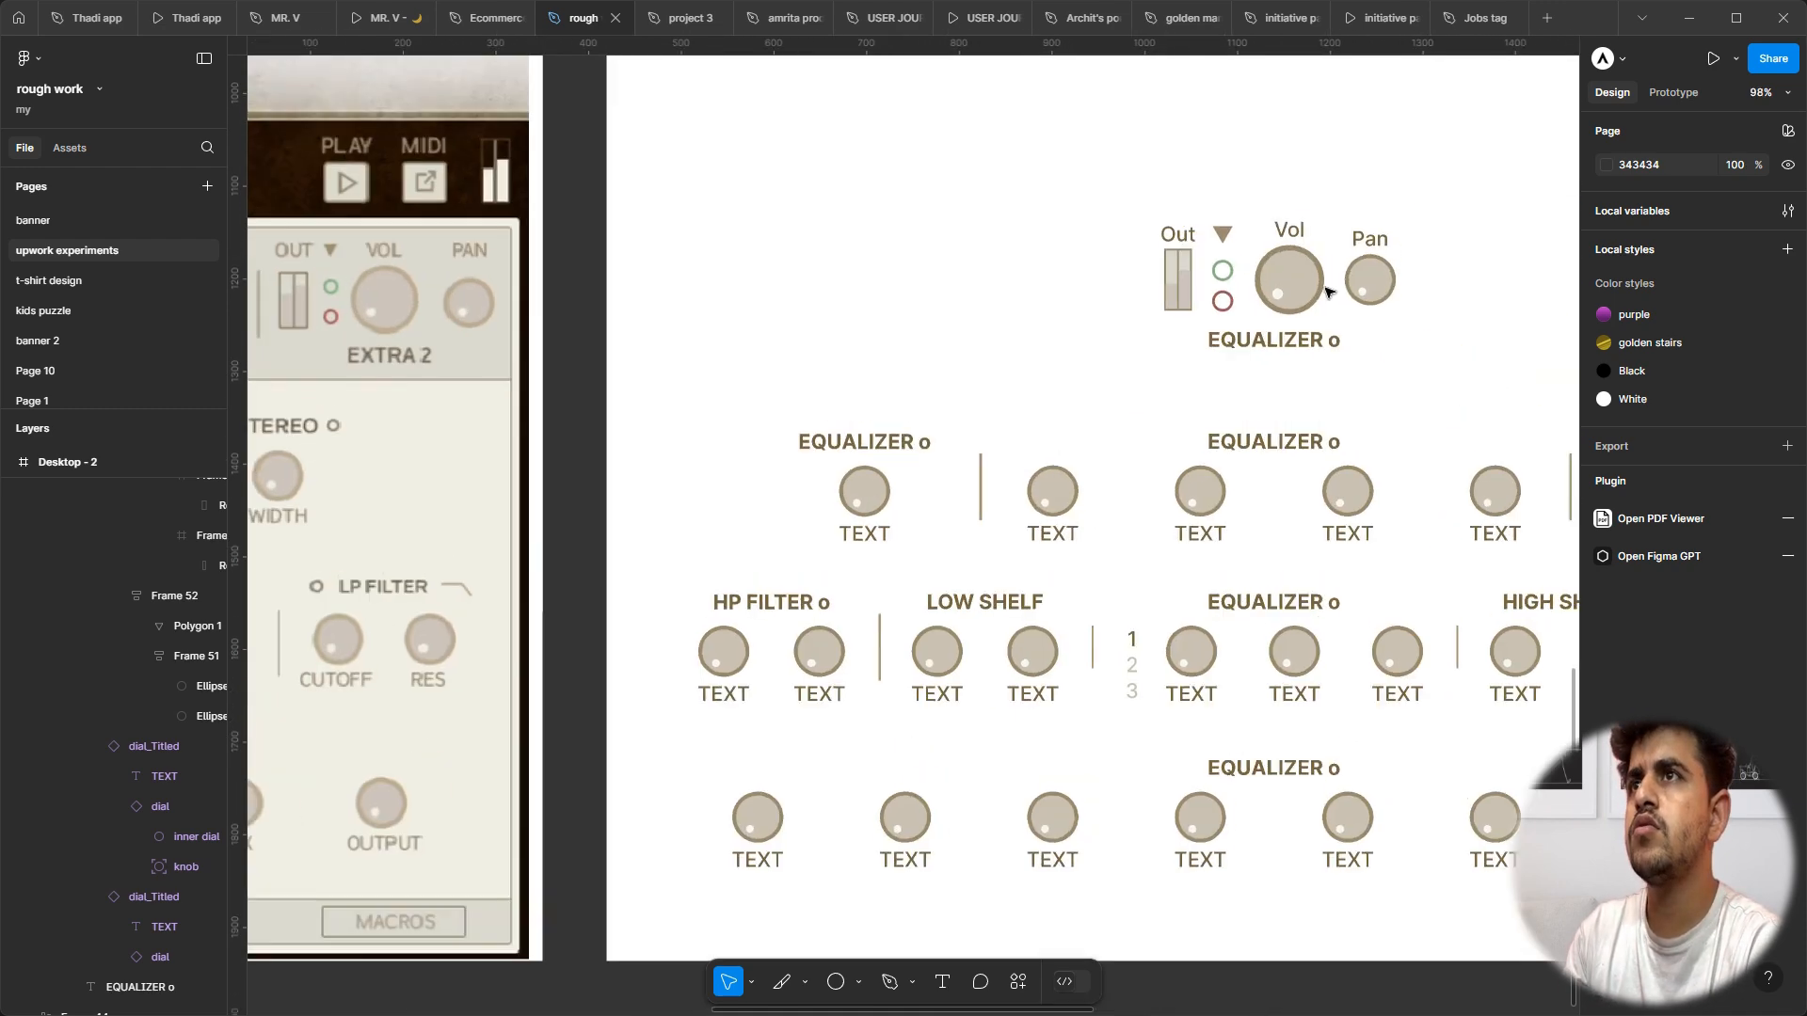
pyautogui.doubleClick(1285, 341)
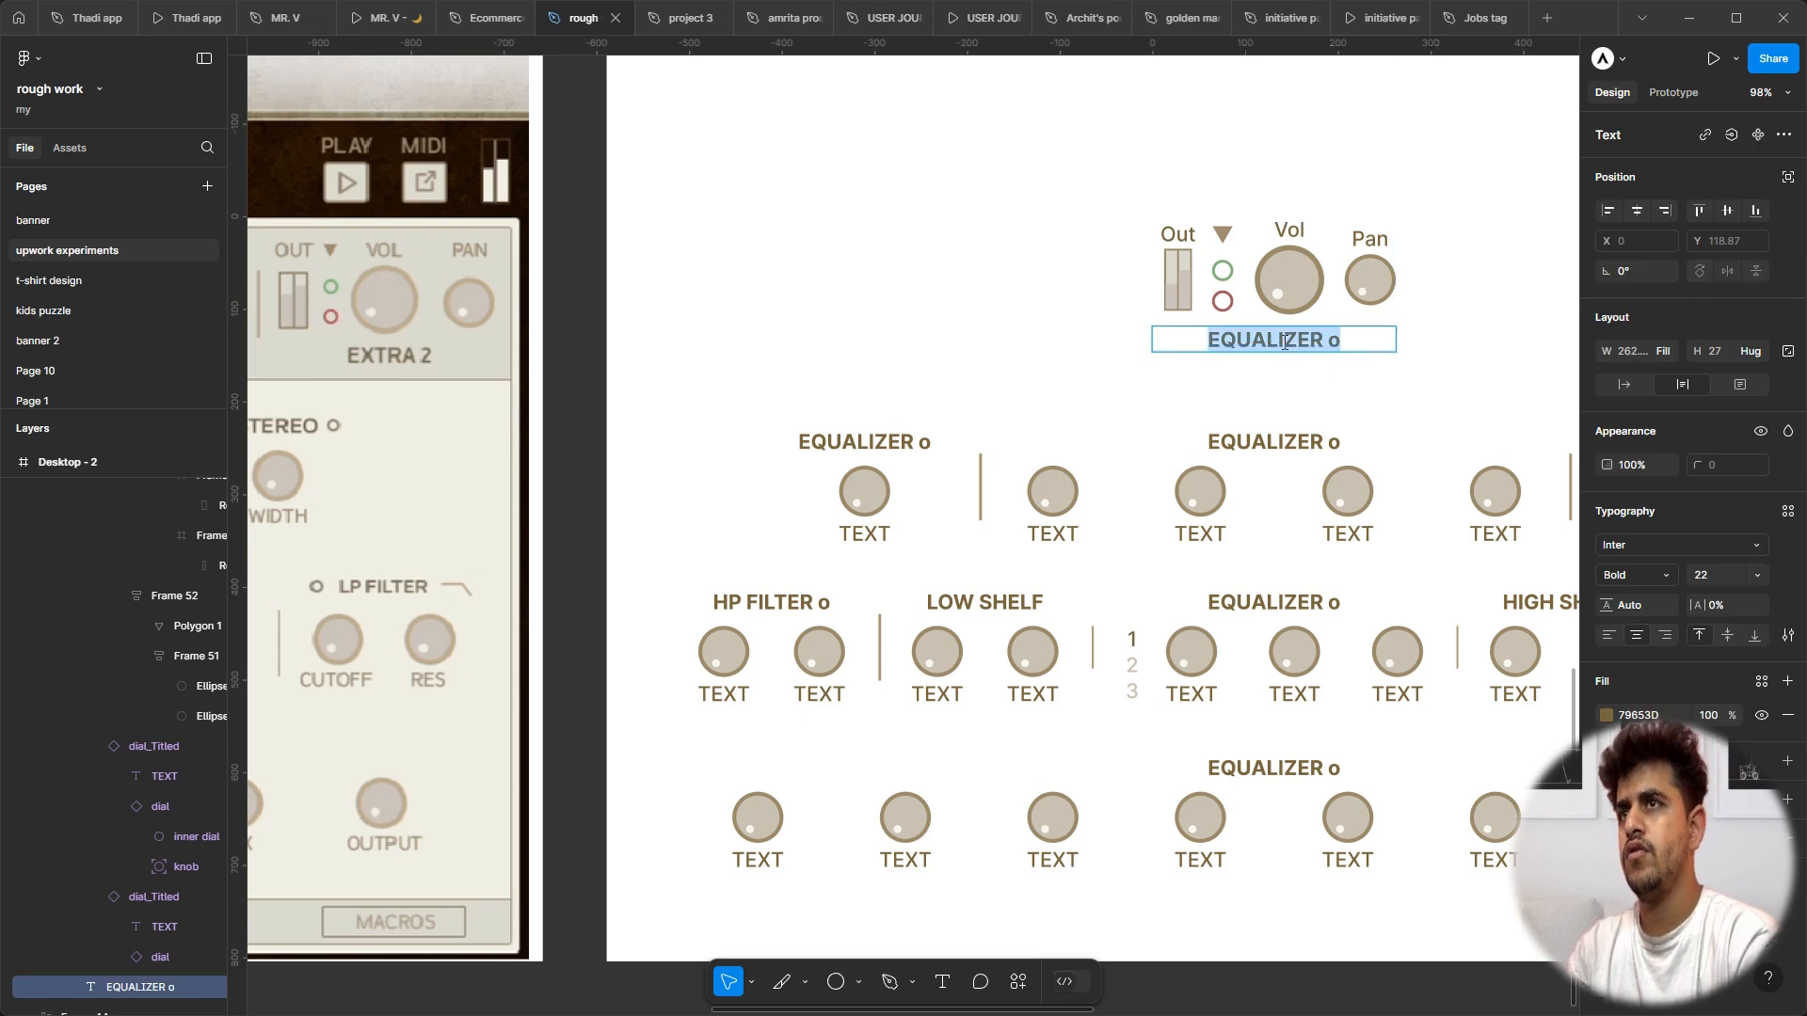
pyautogui.write('HAND PAN')
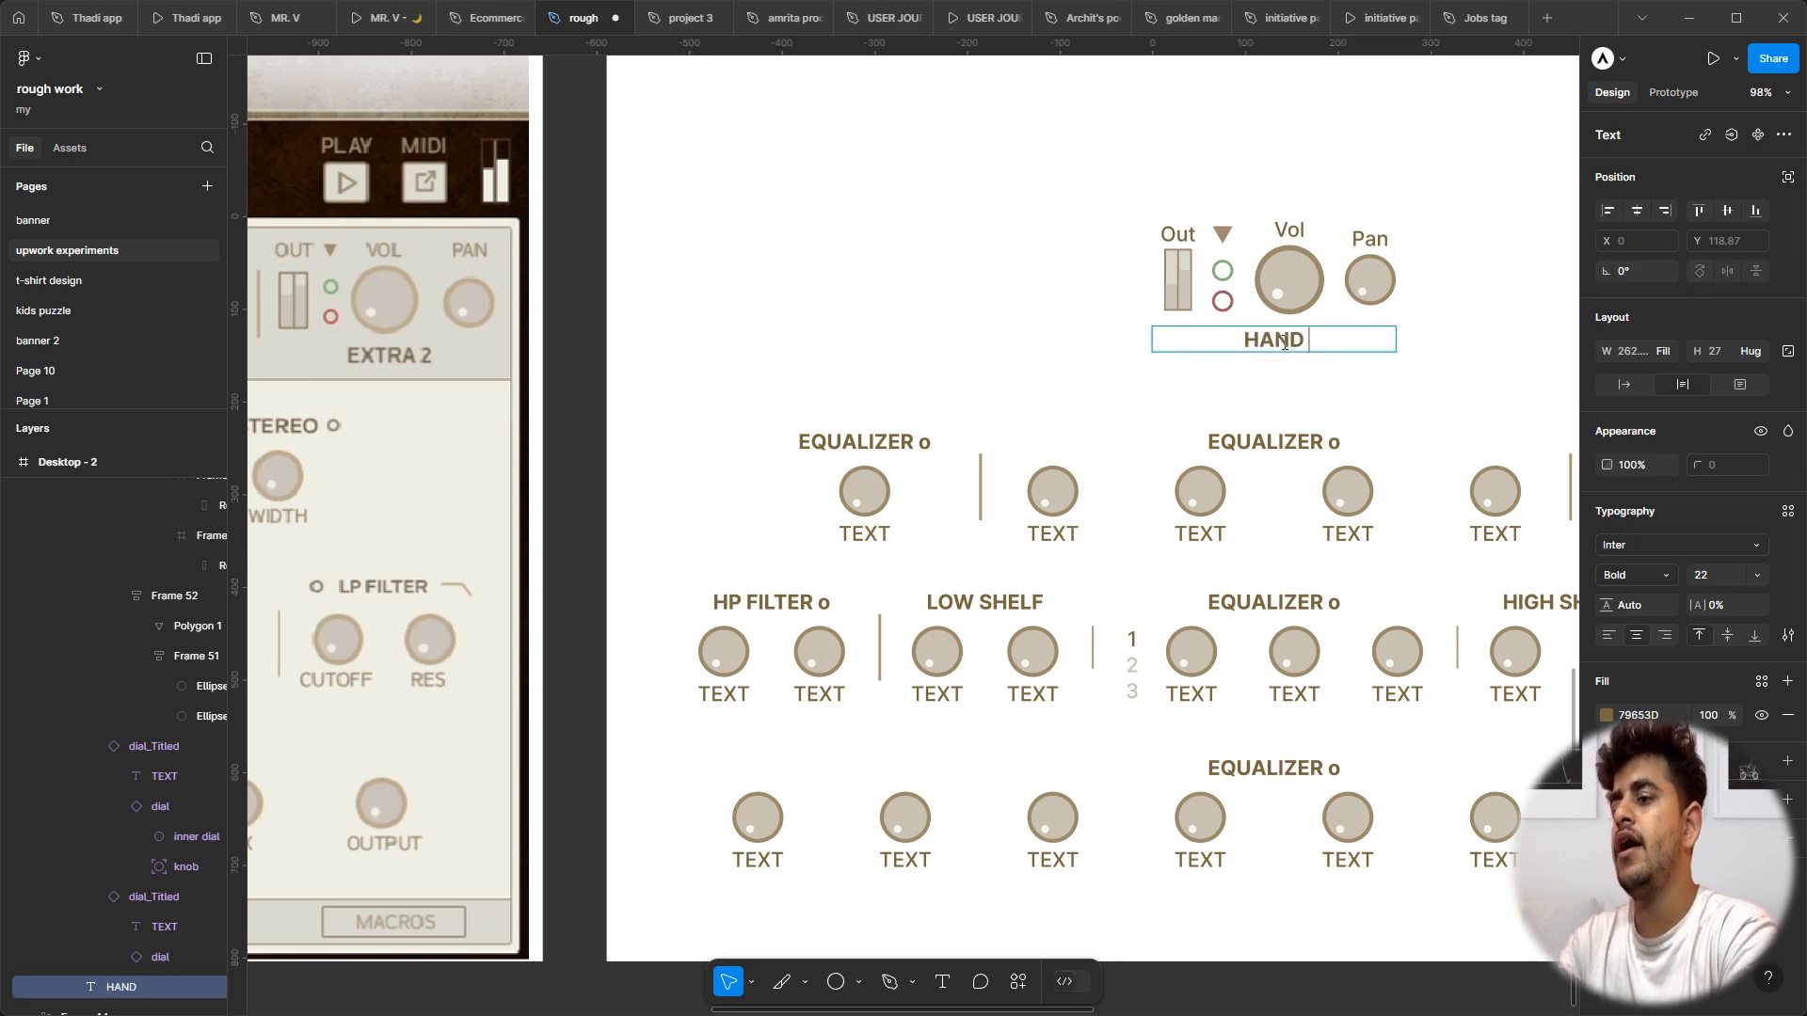
pyautogui.click(1518, 319)
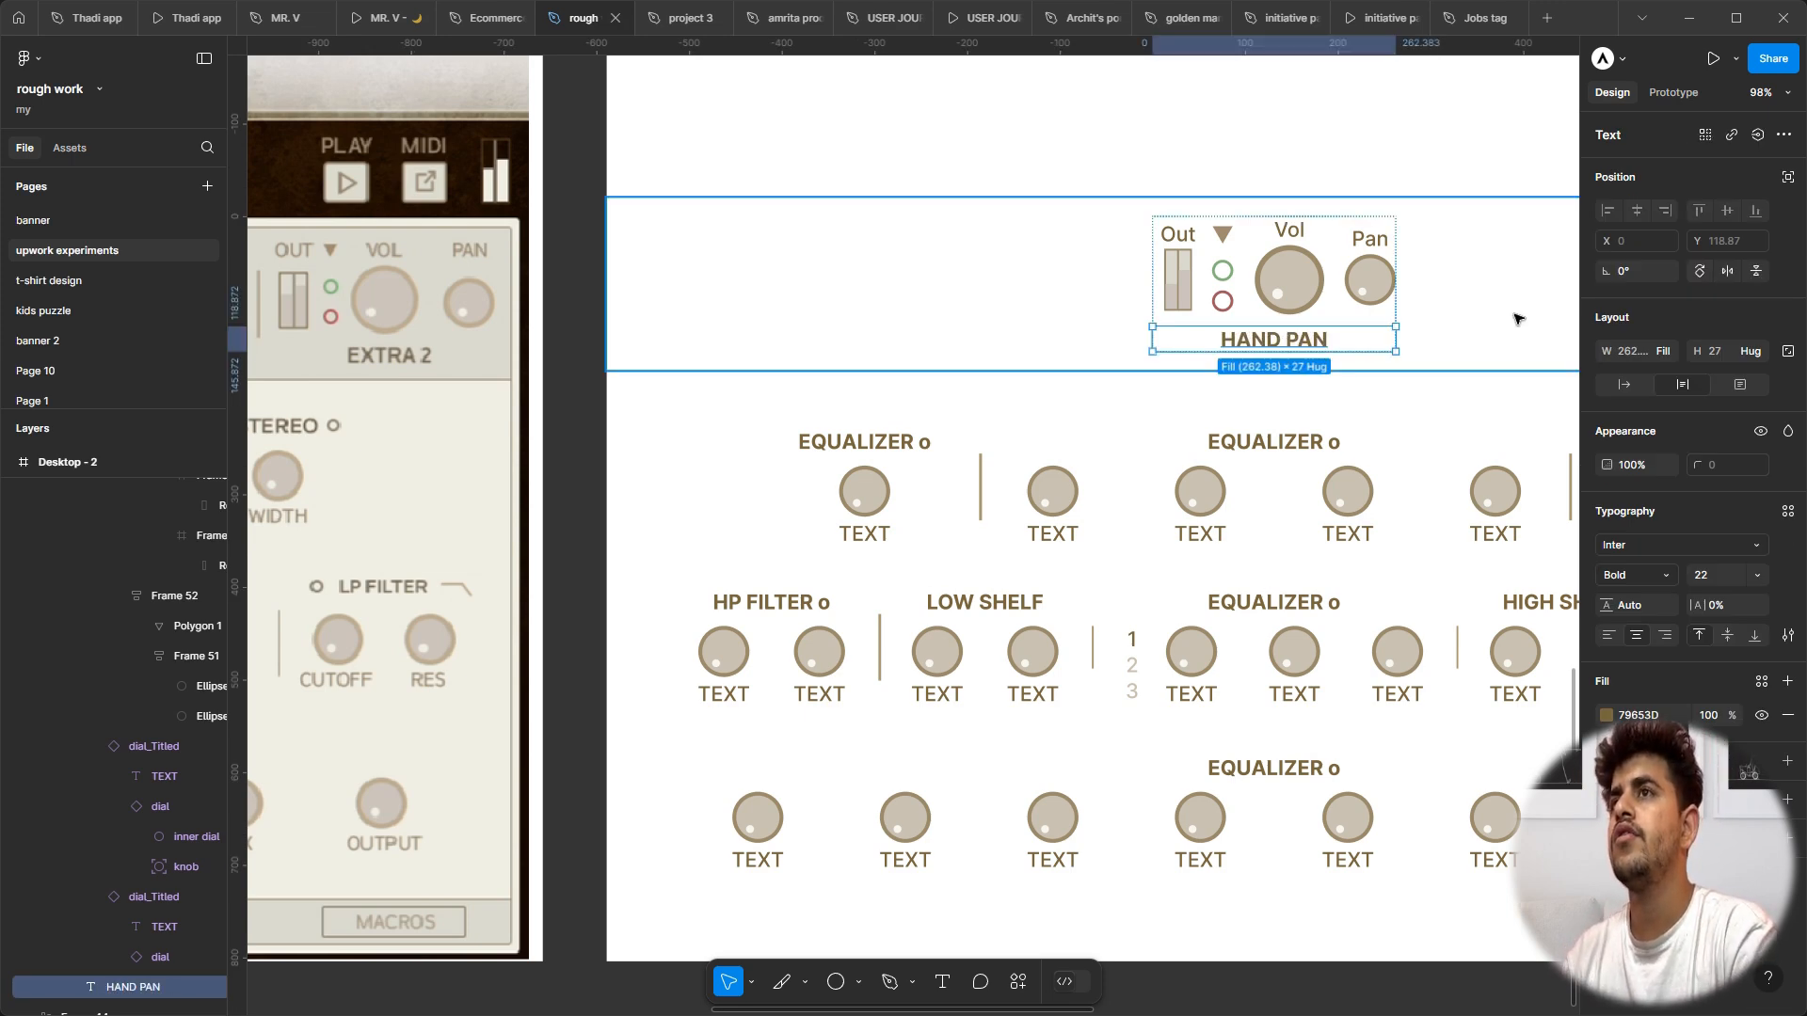
pyautogui.click(1518, 319)
# Step: Copy the first vertical divider line from the row below into the channel row, just after the HAND PAN block
pyautogui.scroll(-3, 1518, 319)
pyautogui.doubleClick(1397, 304)
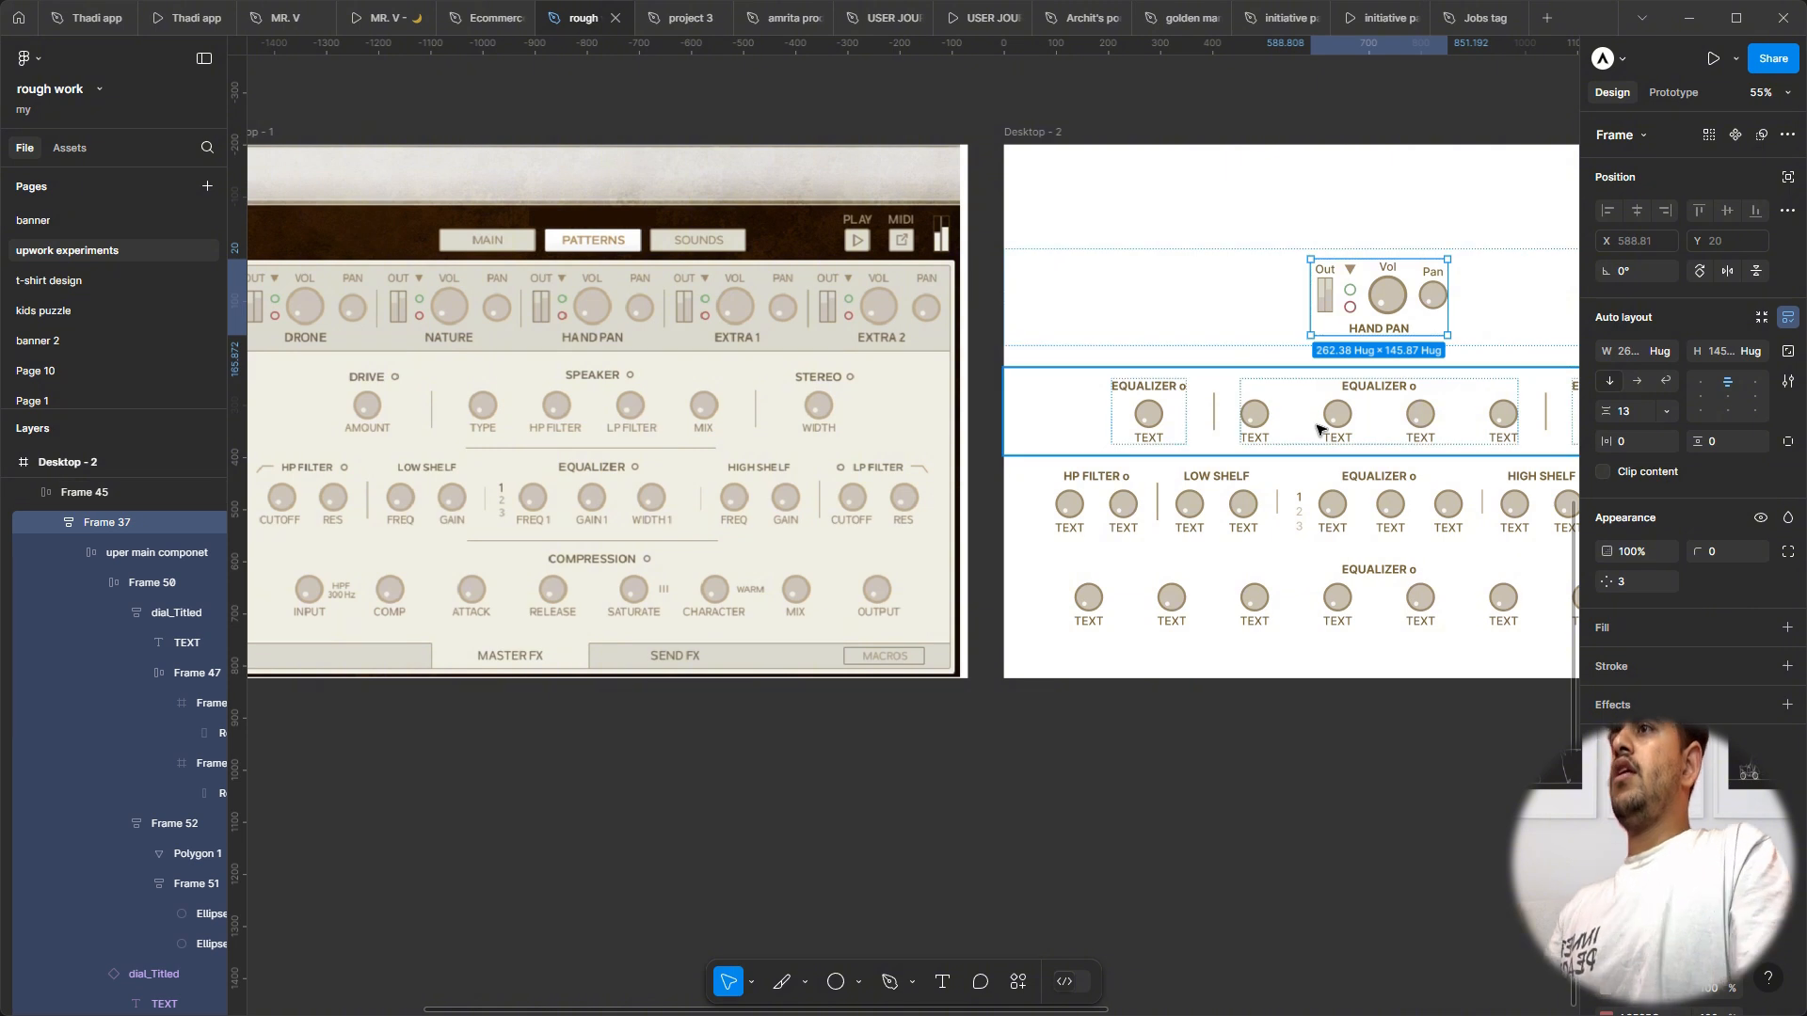
pyautogui.click(1215, 421)
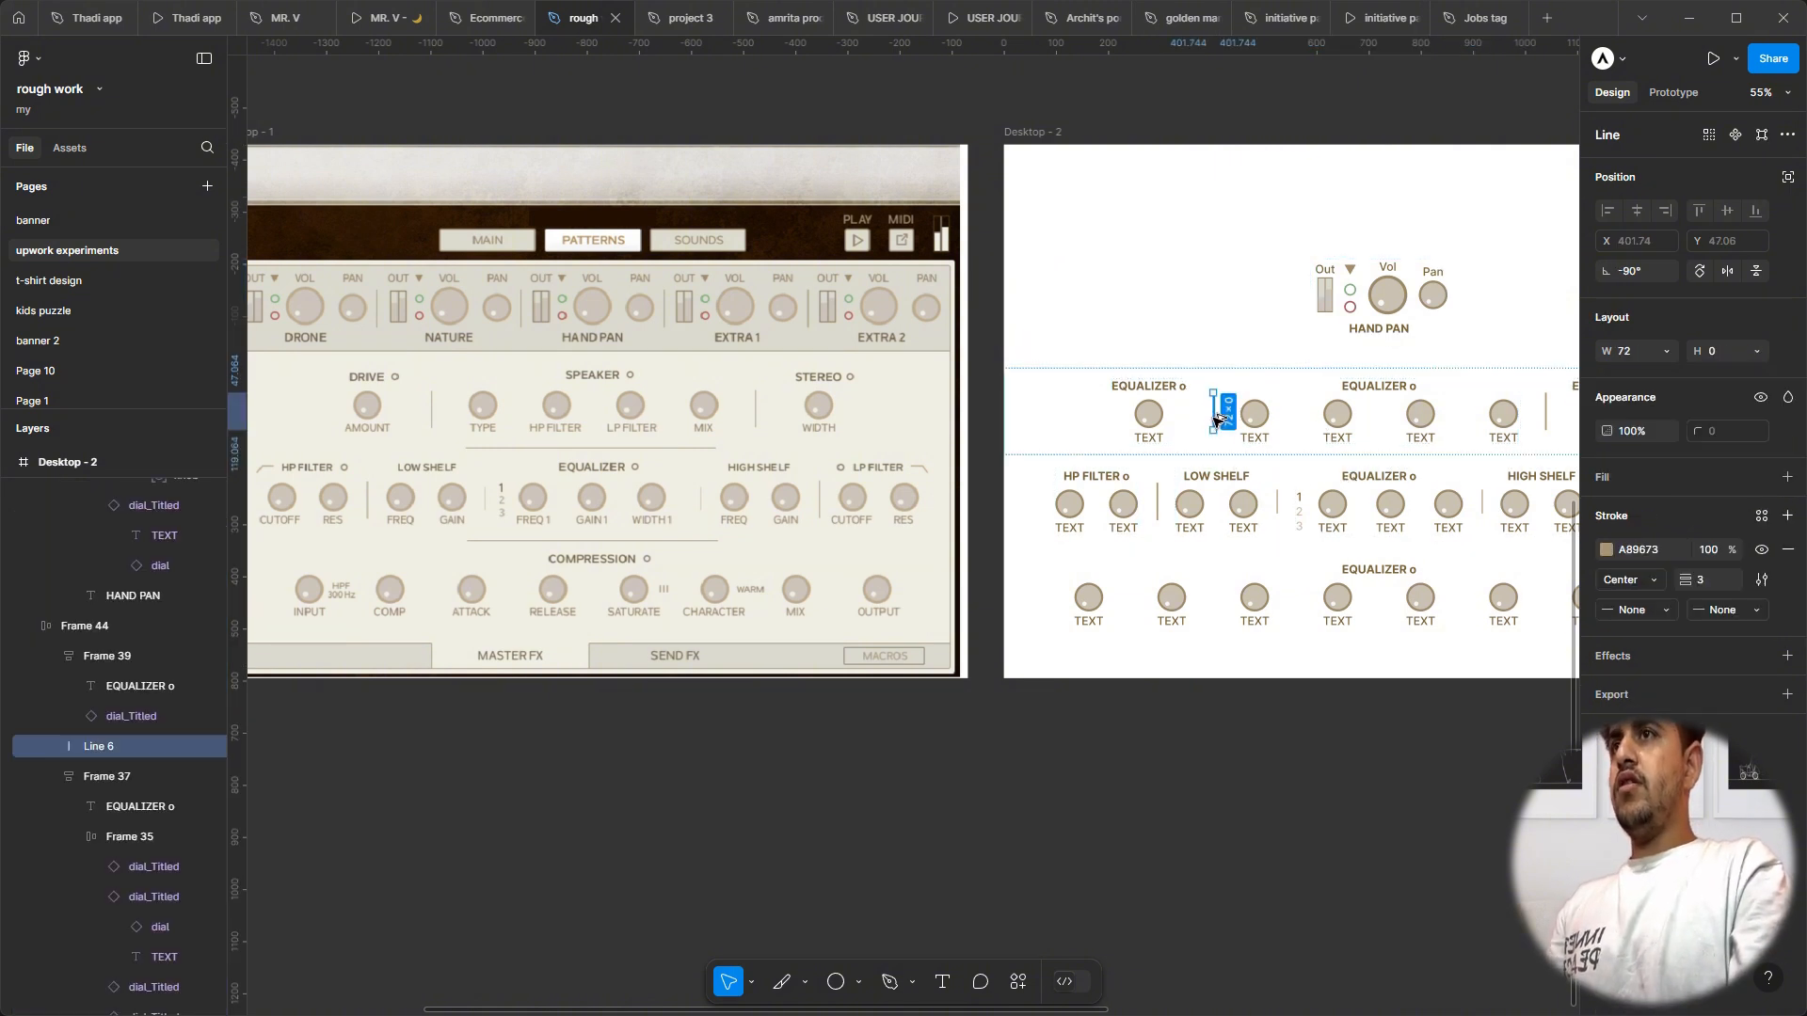
pyautogui.moveTo(1216, 416); pyautogui.dragTo(1476, 303)
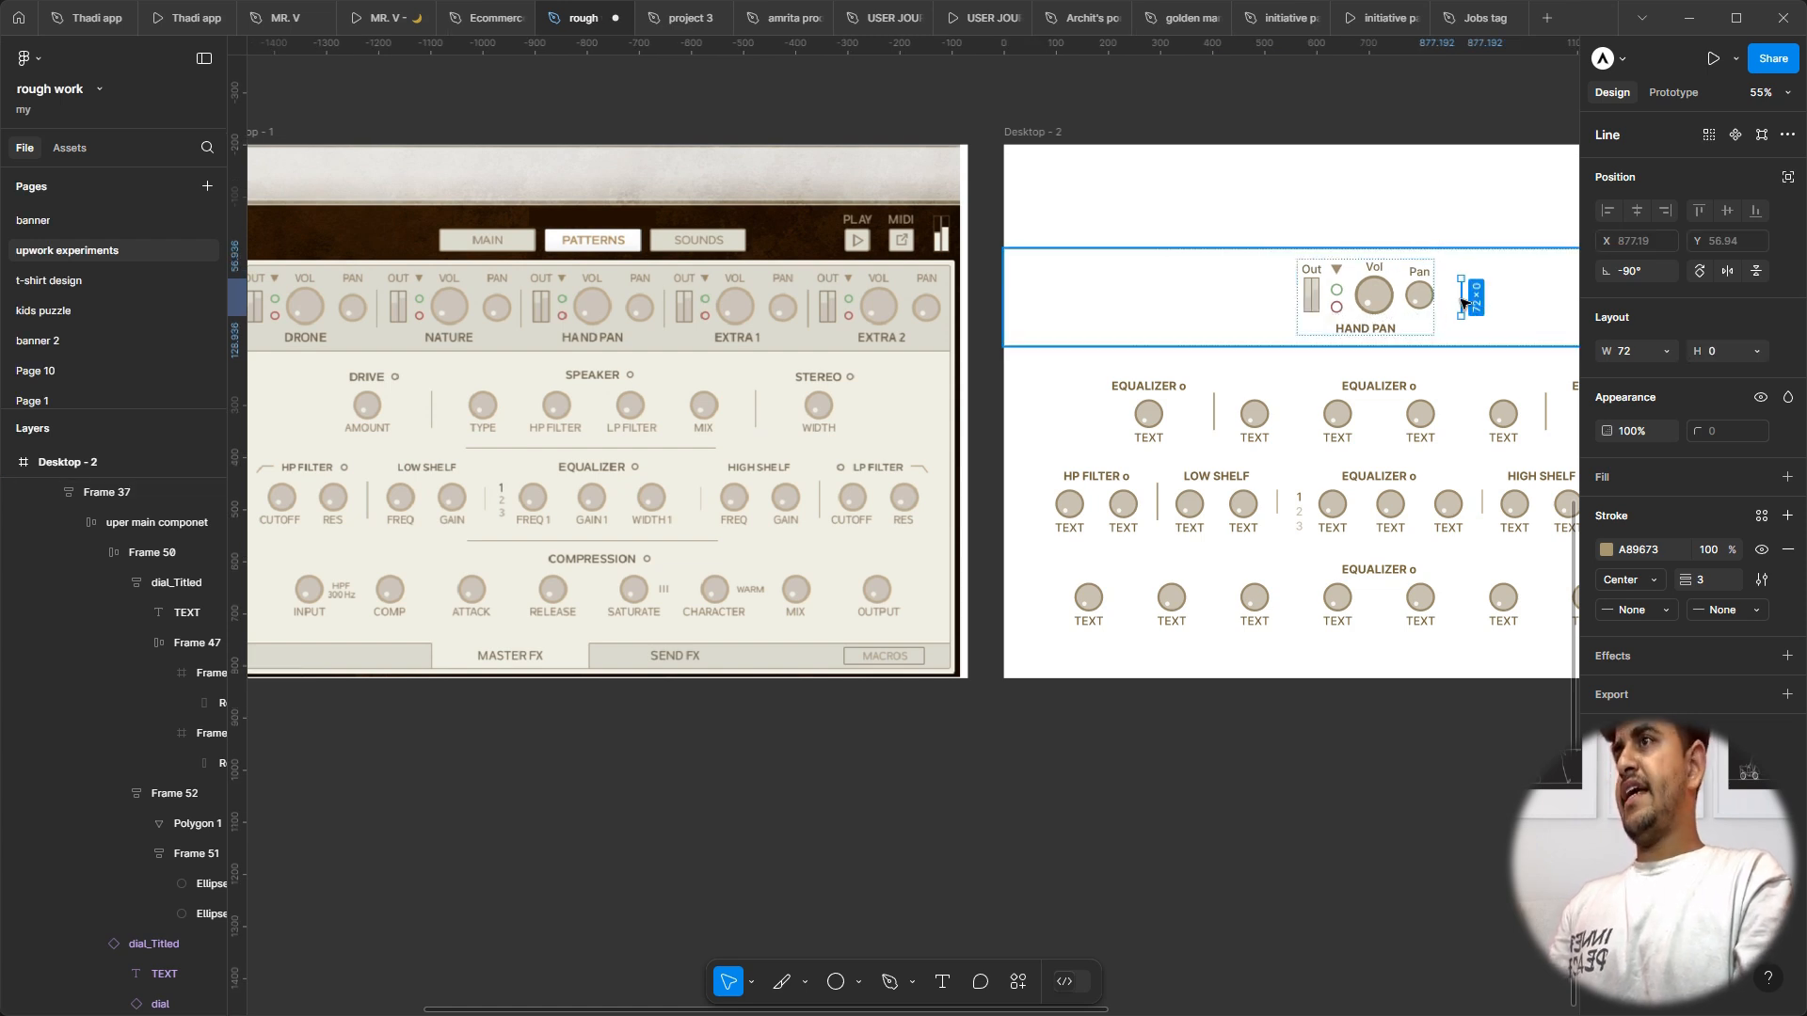
# Step: Duplicate the HAND PAN channel block together with its divider line four times and clear the selection
pyautogui.keyDown('shift'); pyautogui.click(1402, 298); pyautogui.keyUp('shift')
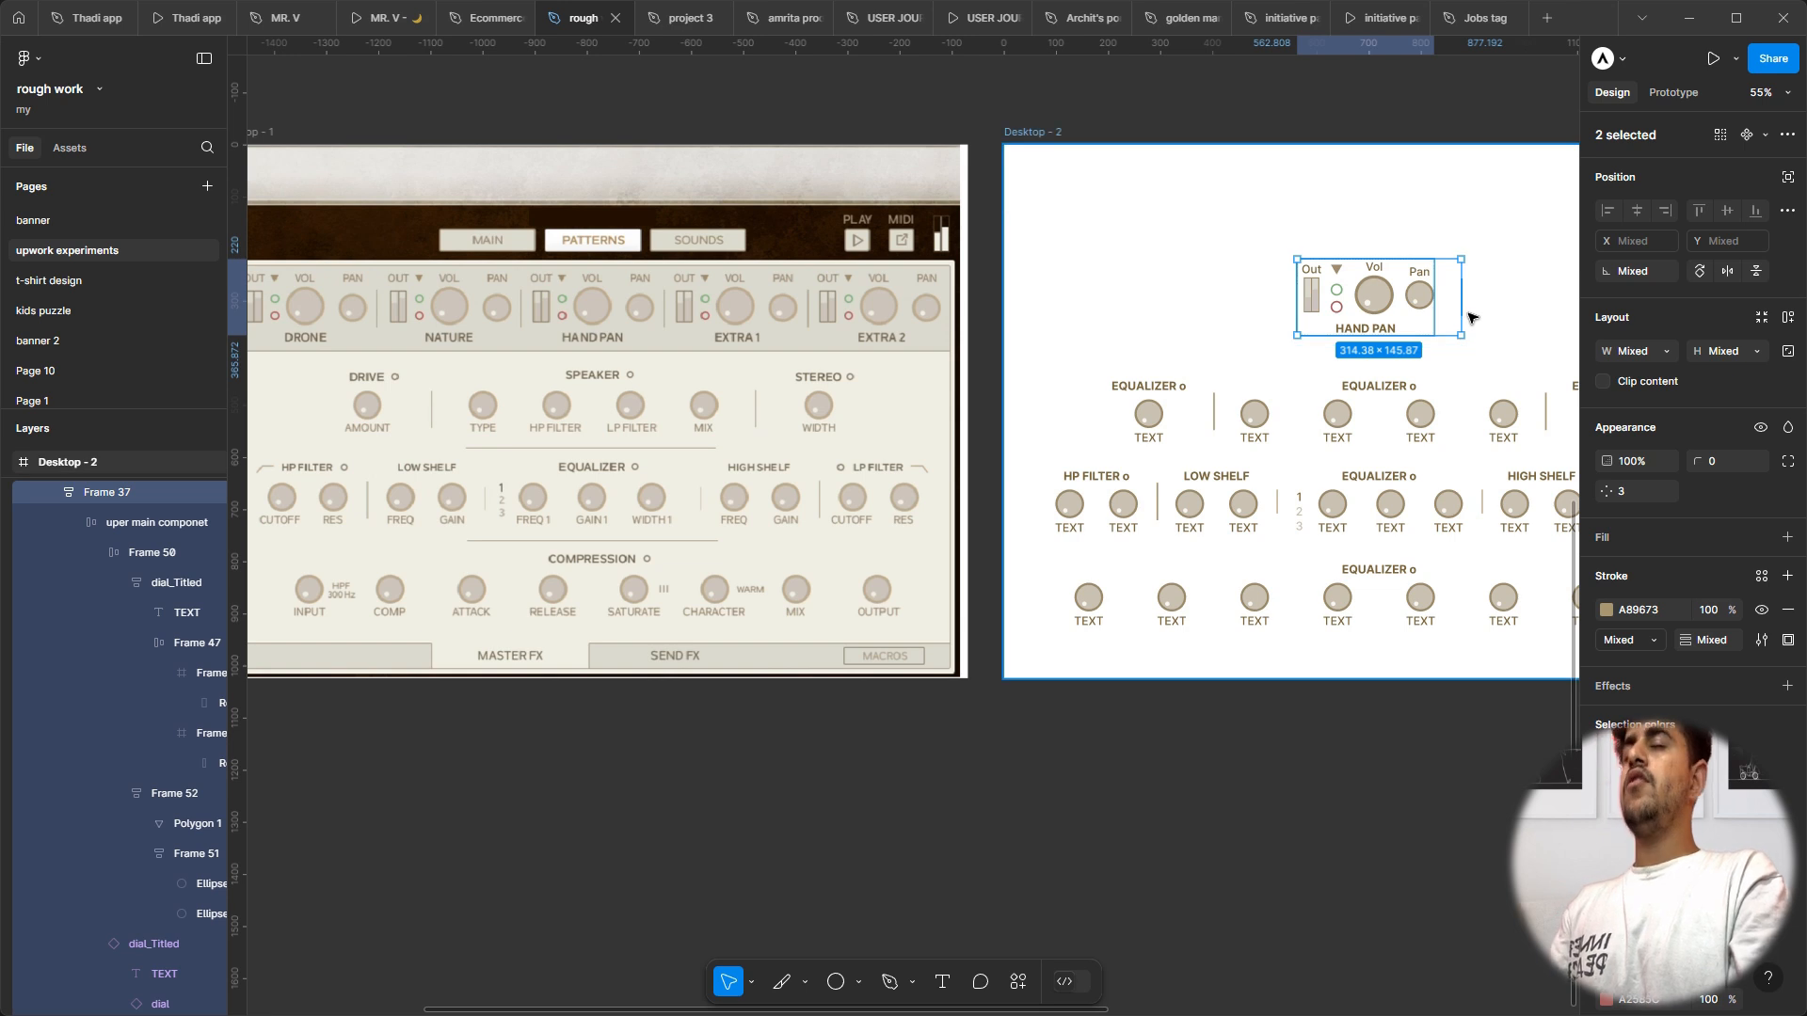
pyautogui.hotkey('ctrl', 'd')
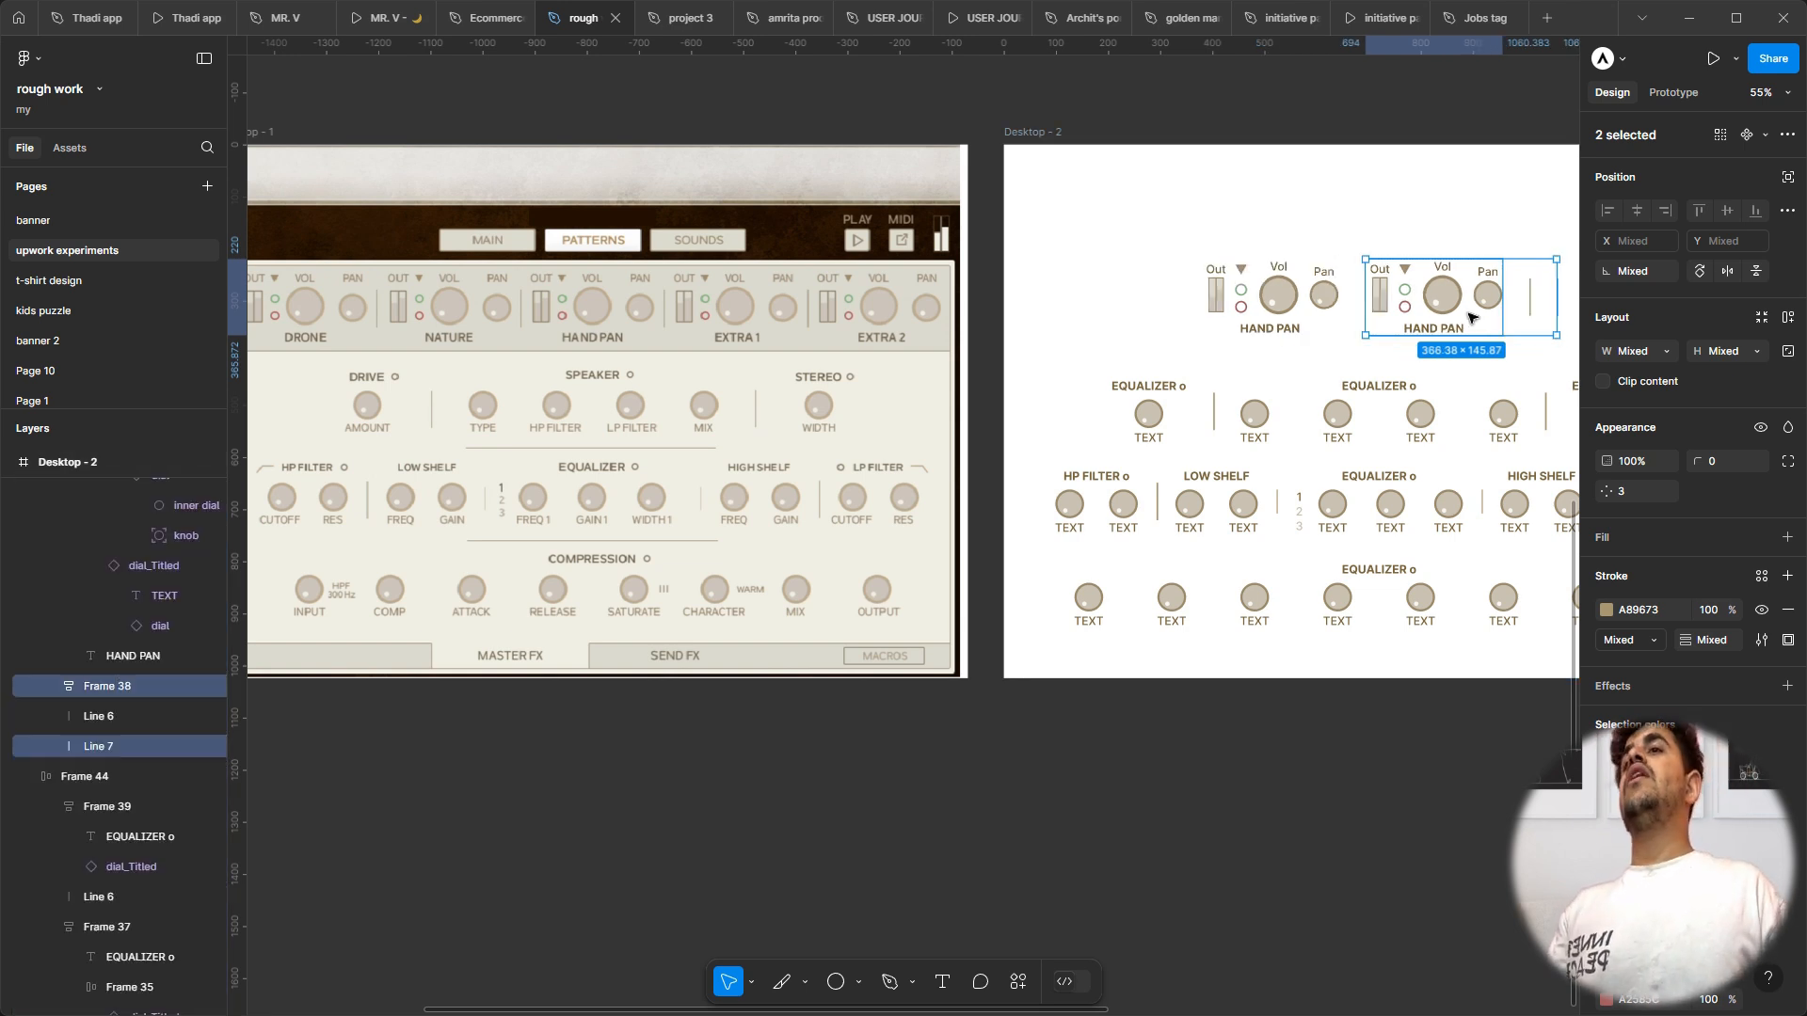
pyautogui.hotkey('ctrl', 'd')
pyautogui.hotkey('ctrl', 'd')
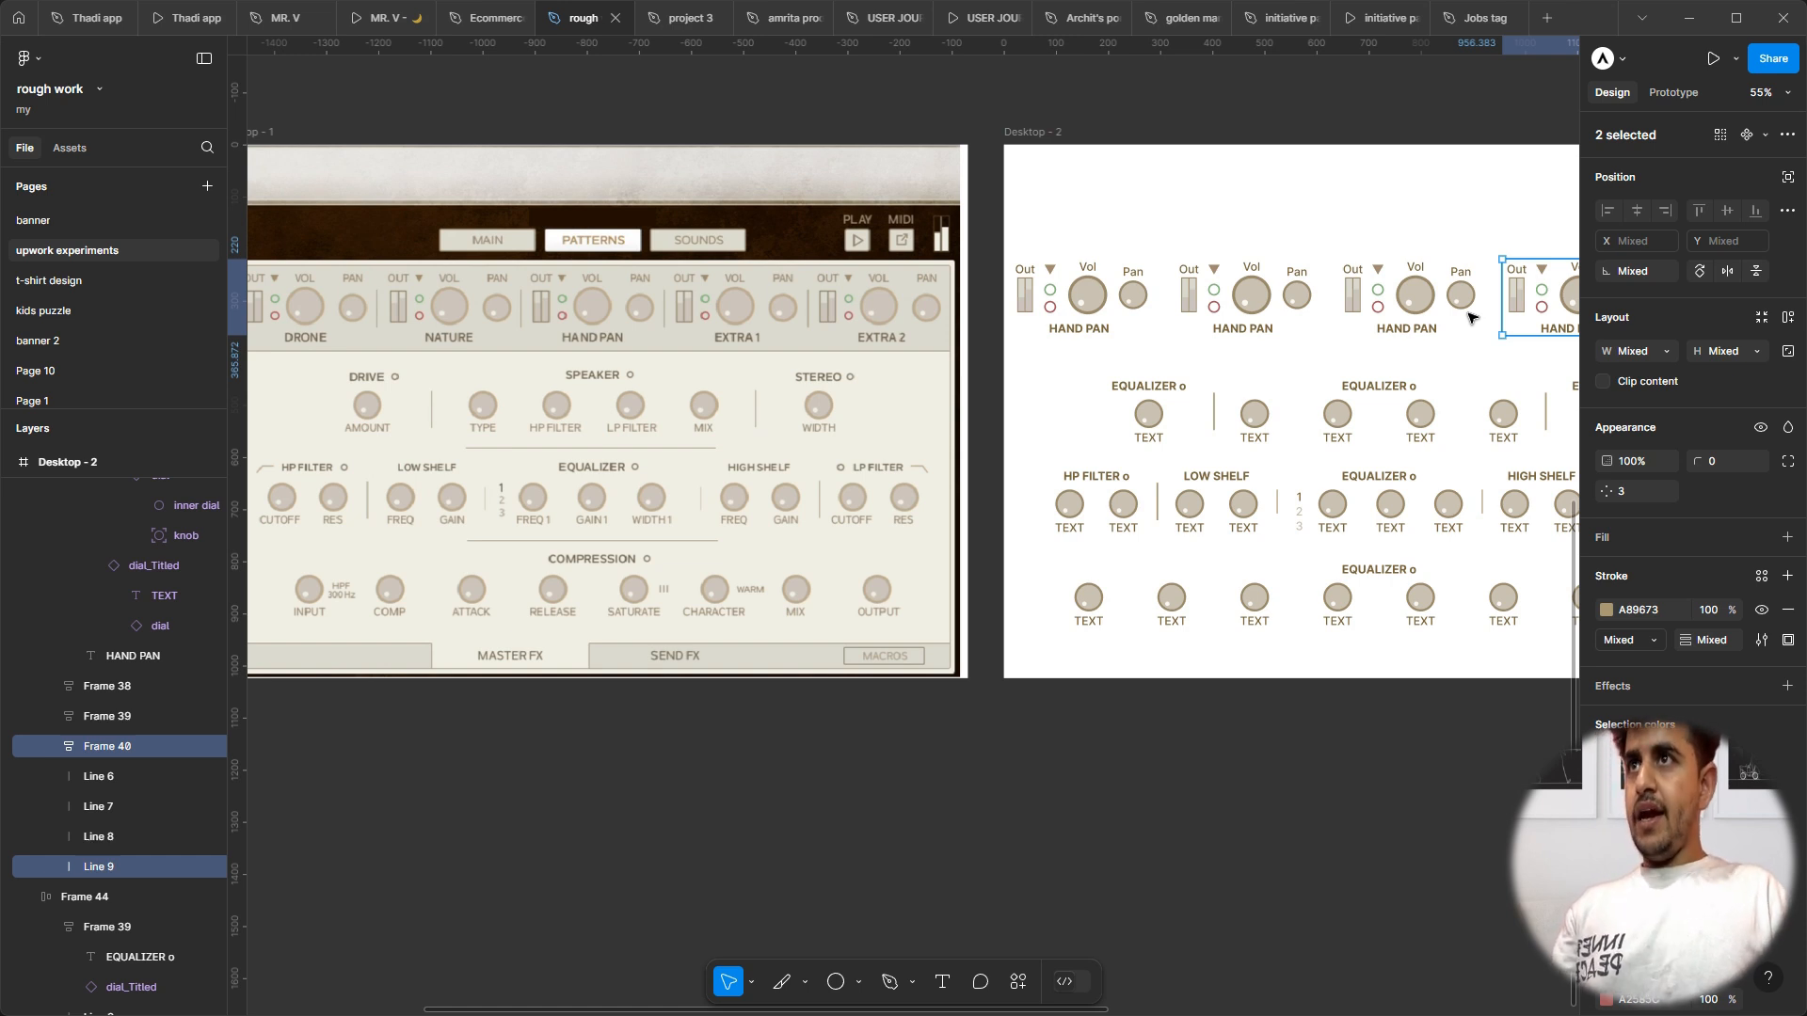
pyautogui.hotkey('ctrl', 'd')
pyautogui.hscroll(5, 1473, 317)
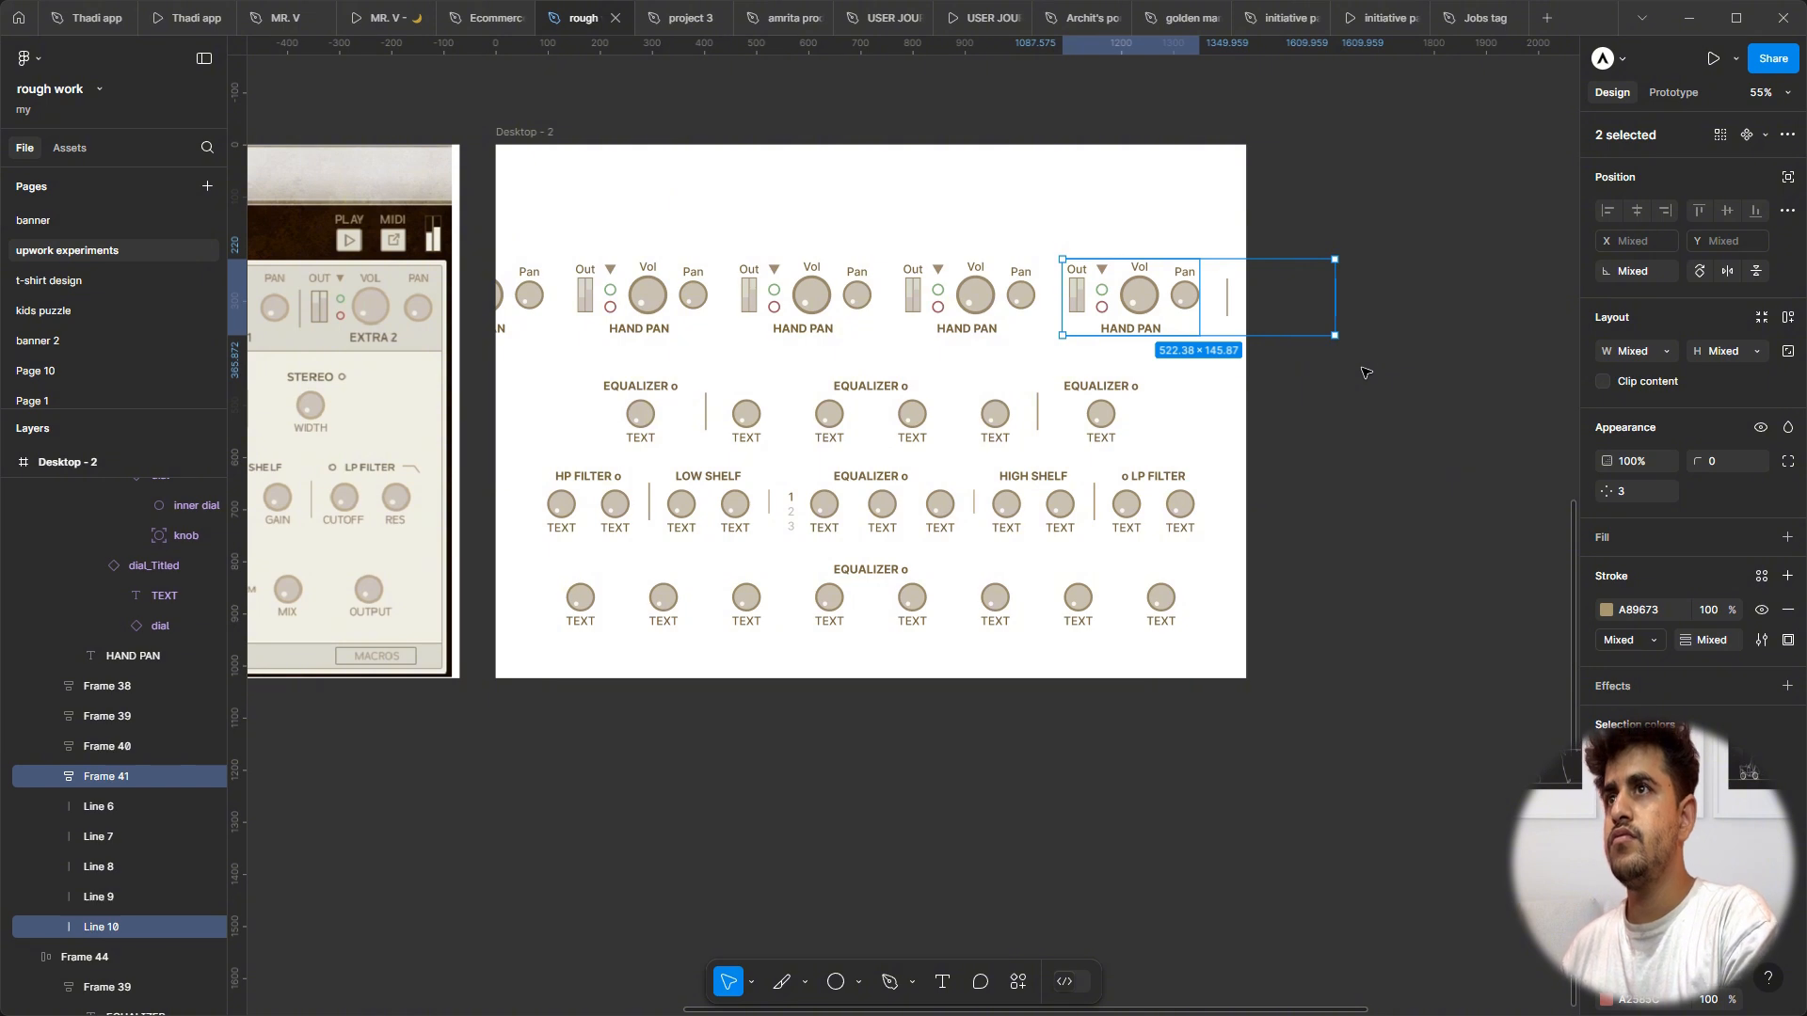
pyautogui.click(1364, 373)
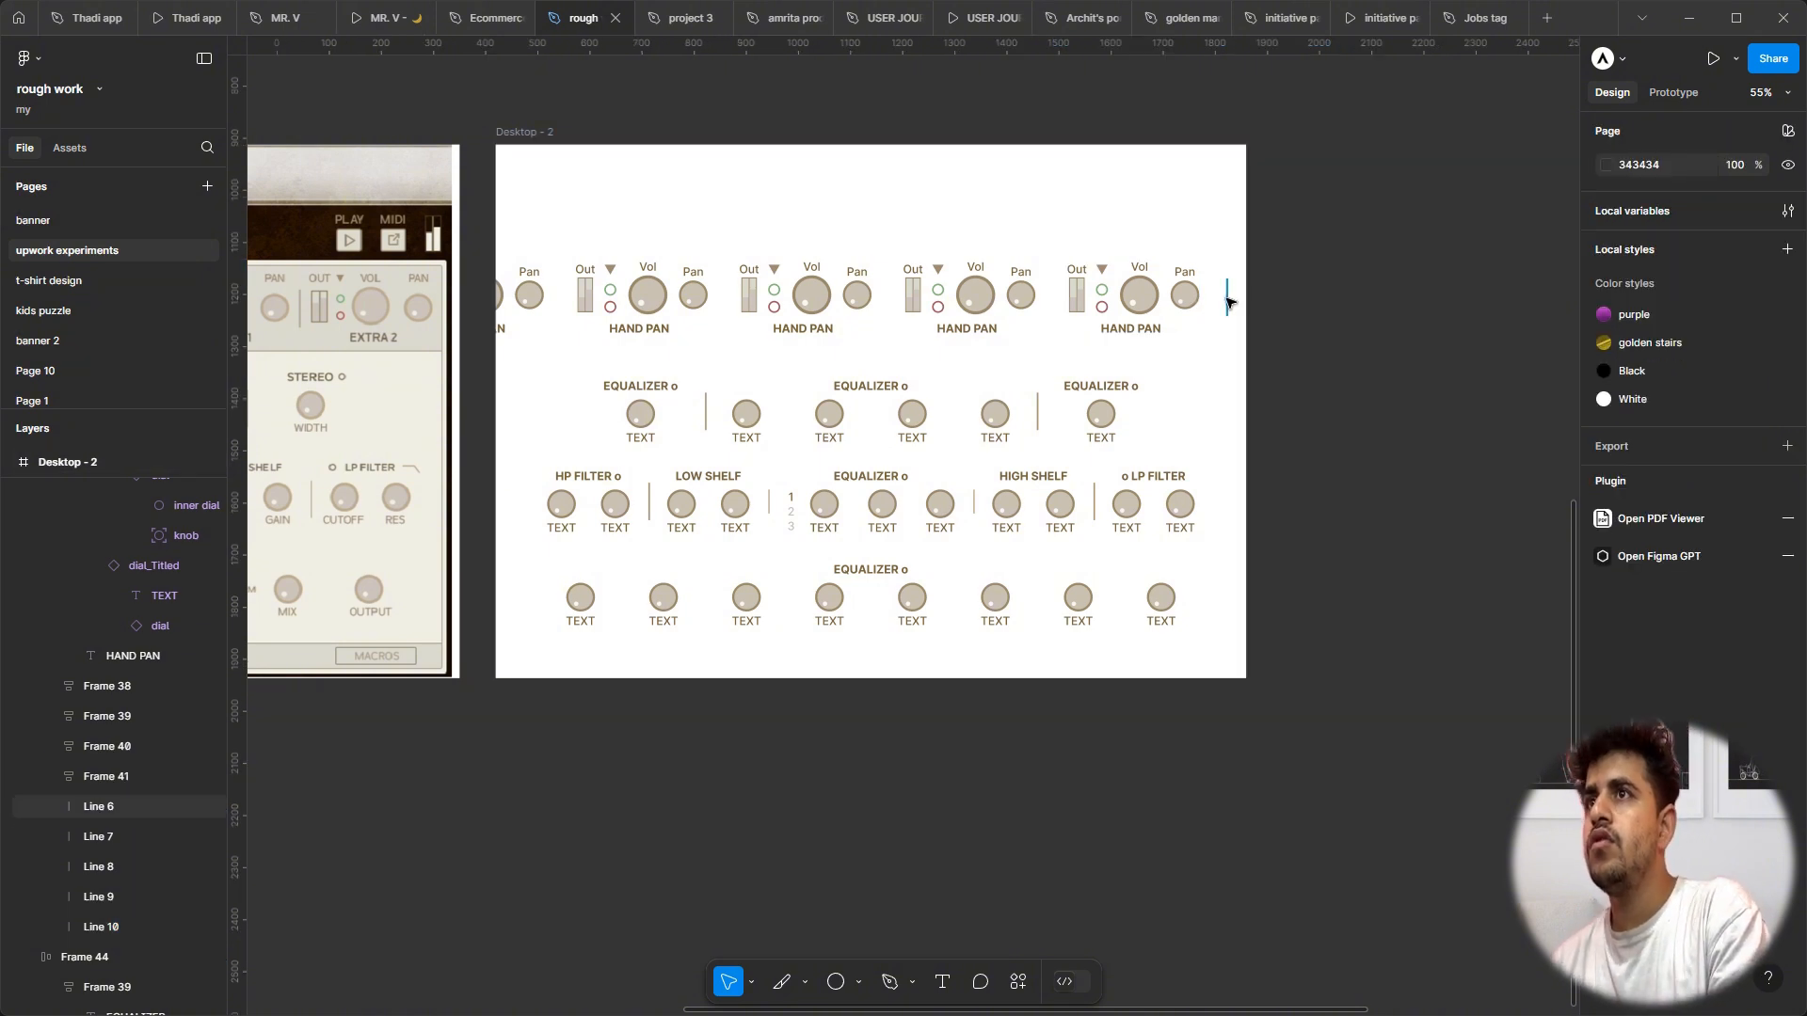
# Step: Move the divider line at the end of the channel row to sit between the first and second HAND PAN blocks
pyautogui.click(1227, 301)
pyautogui.press('Left')
pyautogui.press('Left')
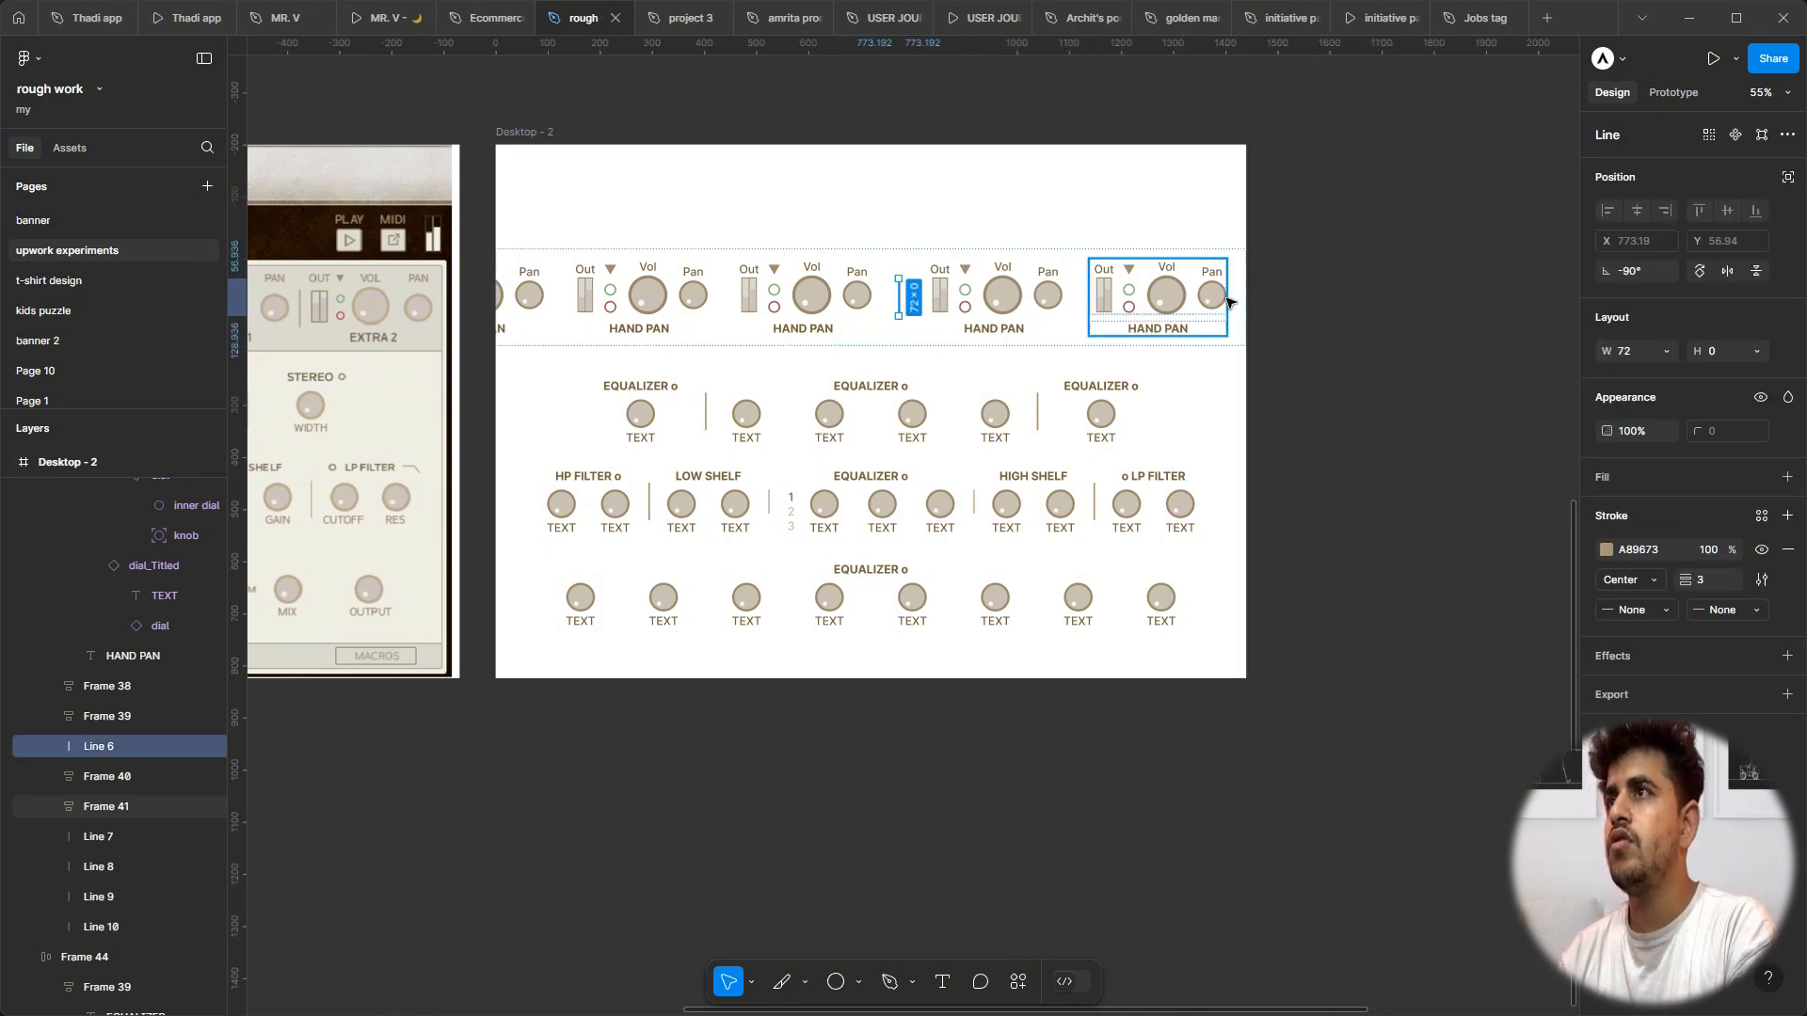
pyautogui.press('Left')
pyautogui.press('Left')
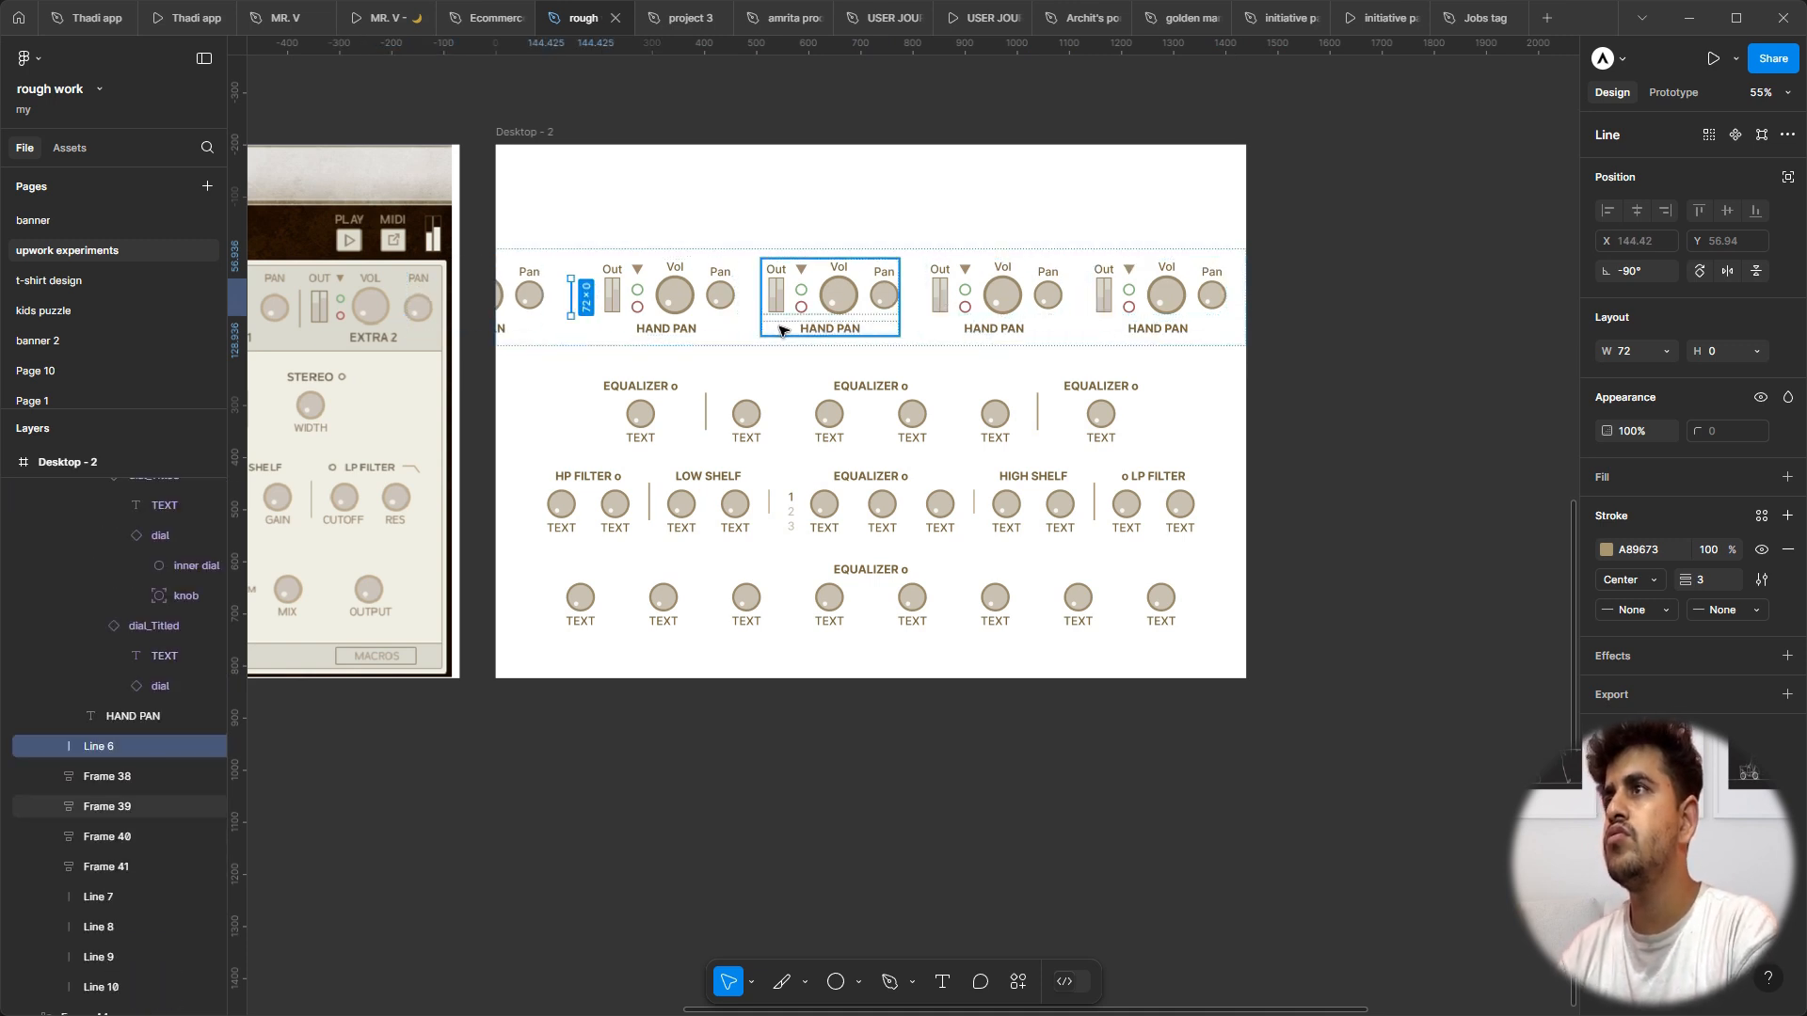
# Step: Duplicate the divider line three times, placing one copy in each remaining gap between the HAND PAN channel blocks
pyautogui.hotkey('ctrl', 'd')
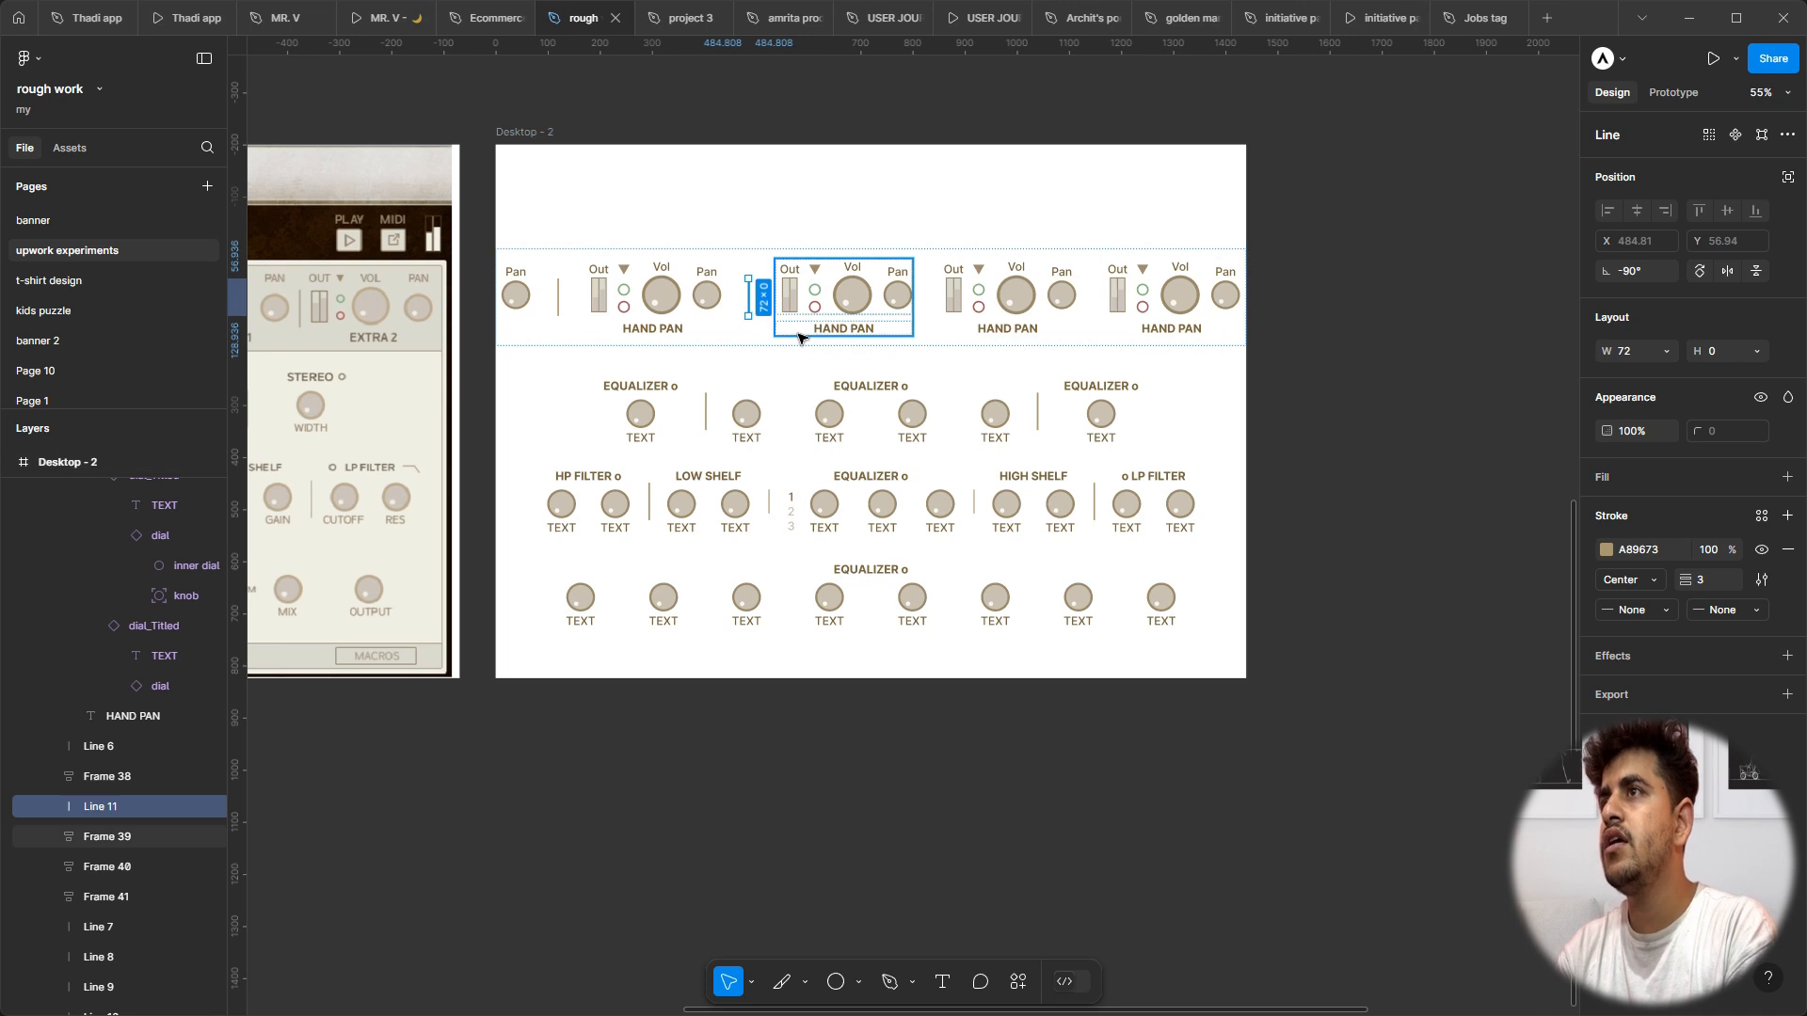
pyautogui.hotkey('ctrl', 'd')
pyautogui.press('Right')
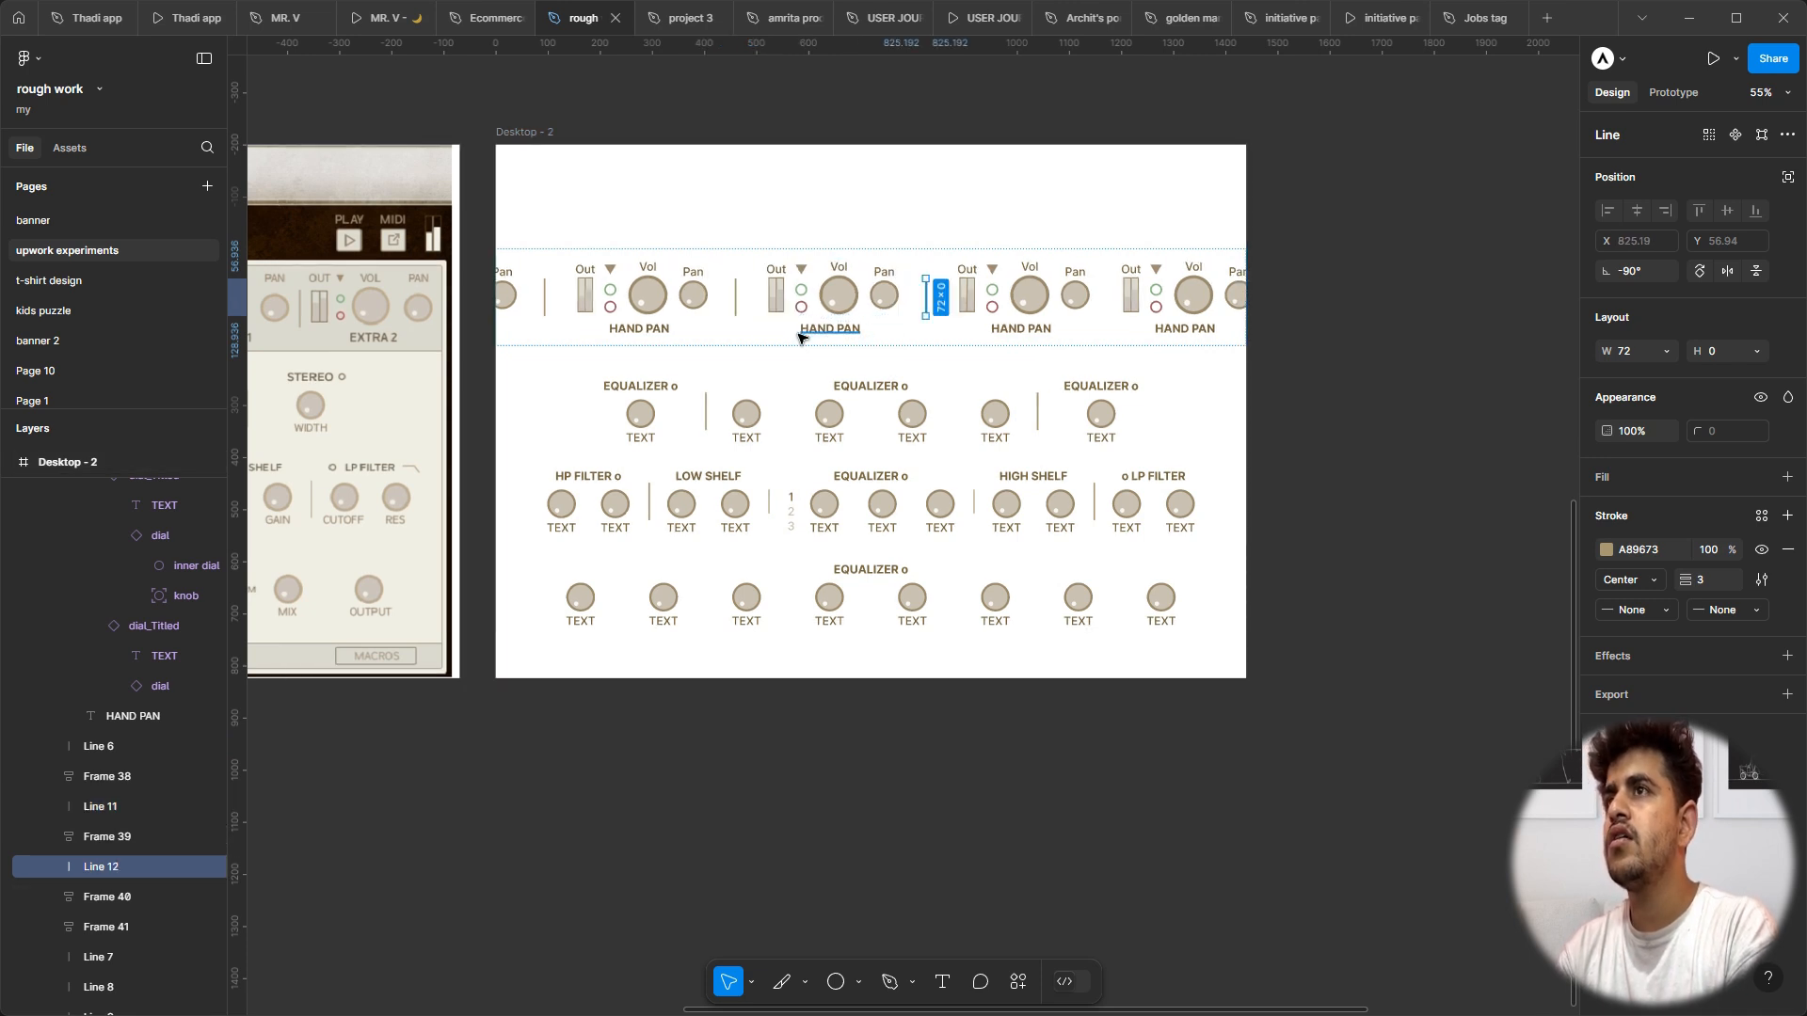
pyautogui.hotkey('ctrl', 'd')
pyautogui.press('Right')
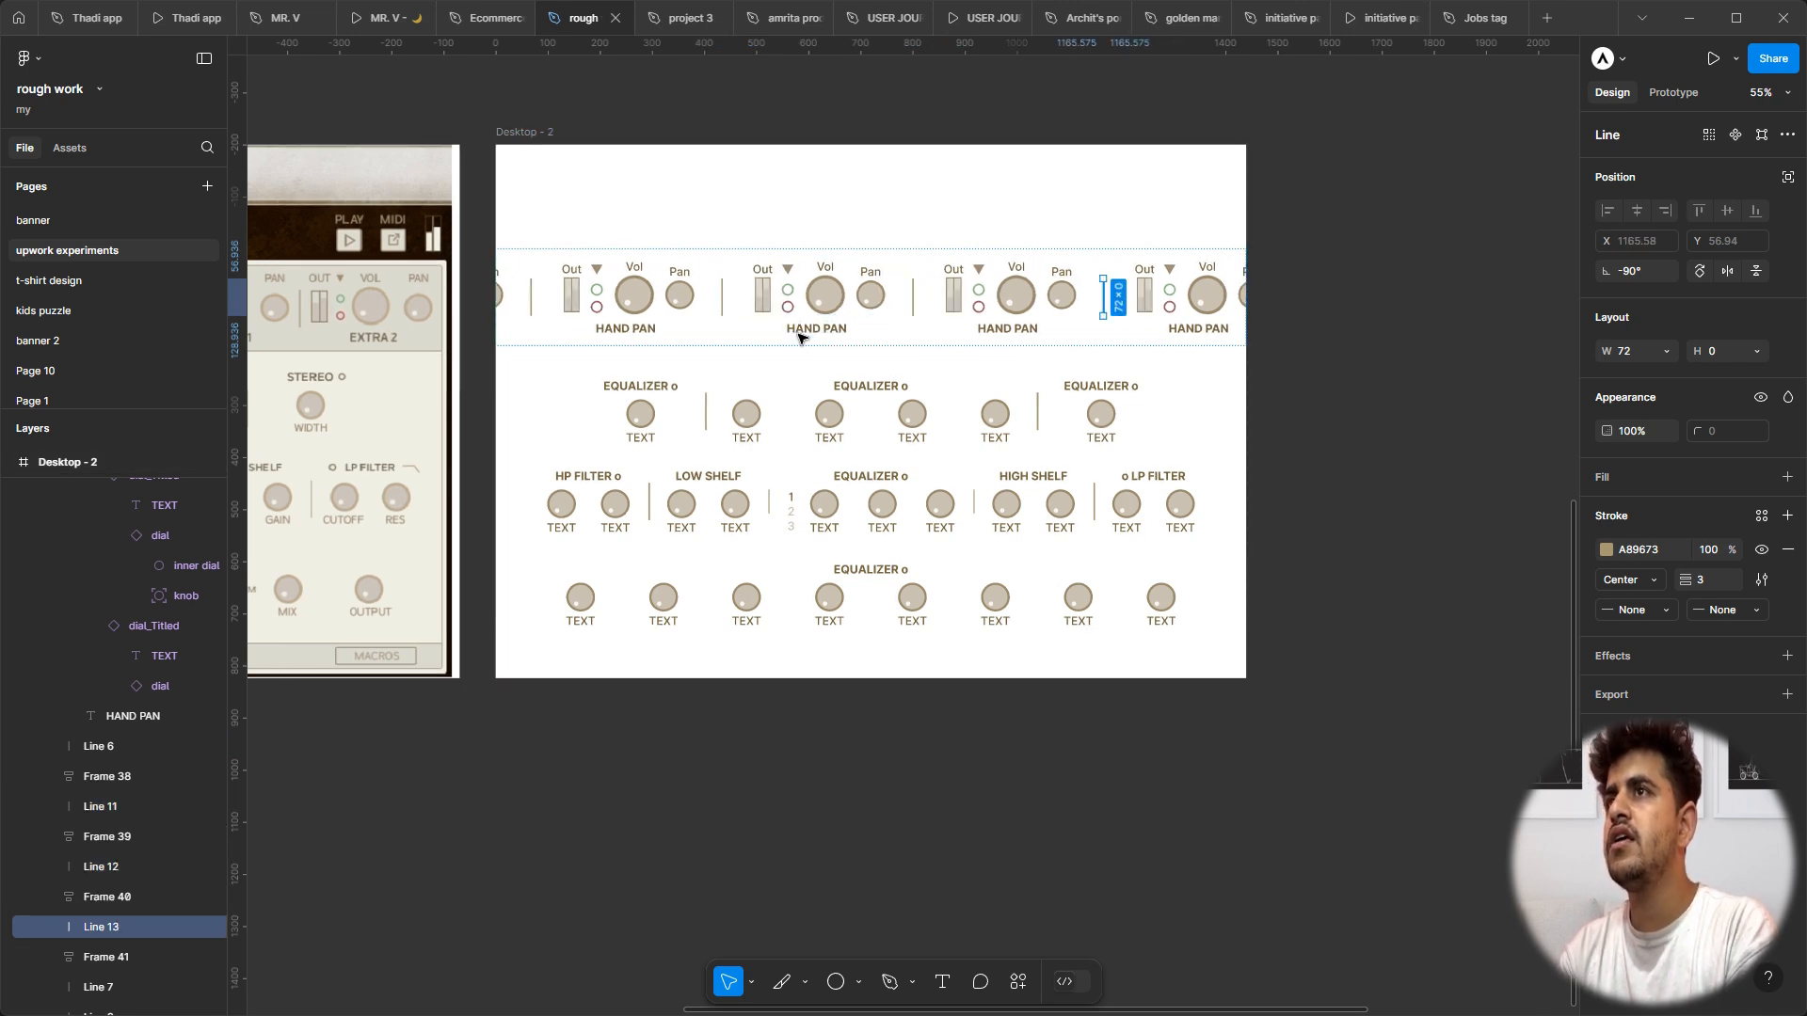
pyautogui.click(1345, 444)
# Step: Set the horizontal gap between items in the HAND PAN channel row's auto layout to 20
pyautogui.hscroll(-10, 1346, 444)
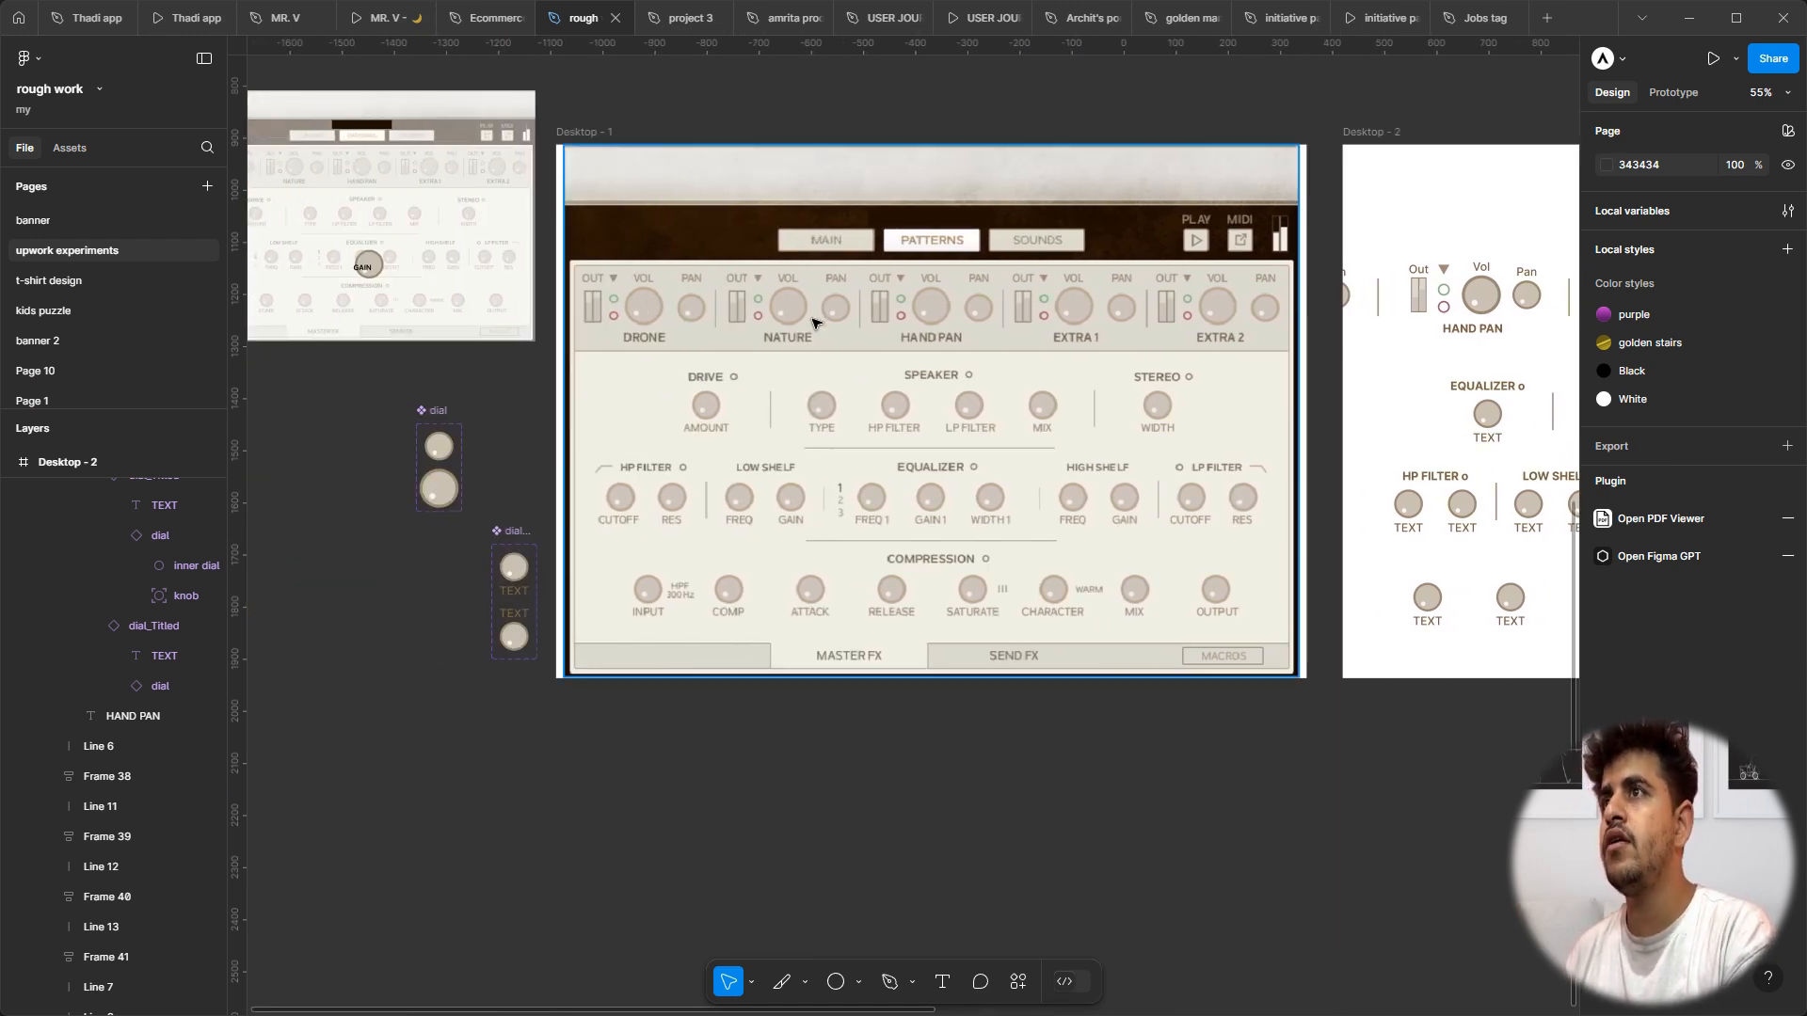
pyautogui.hscroll(5, 1082, 306)
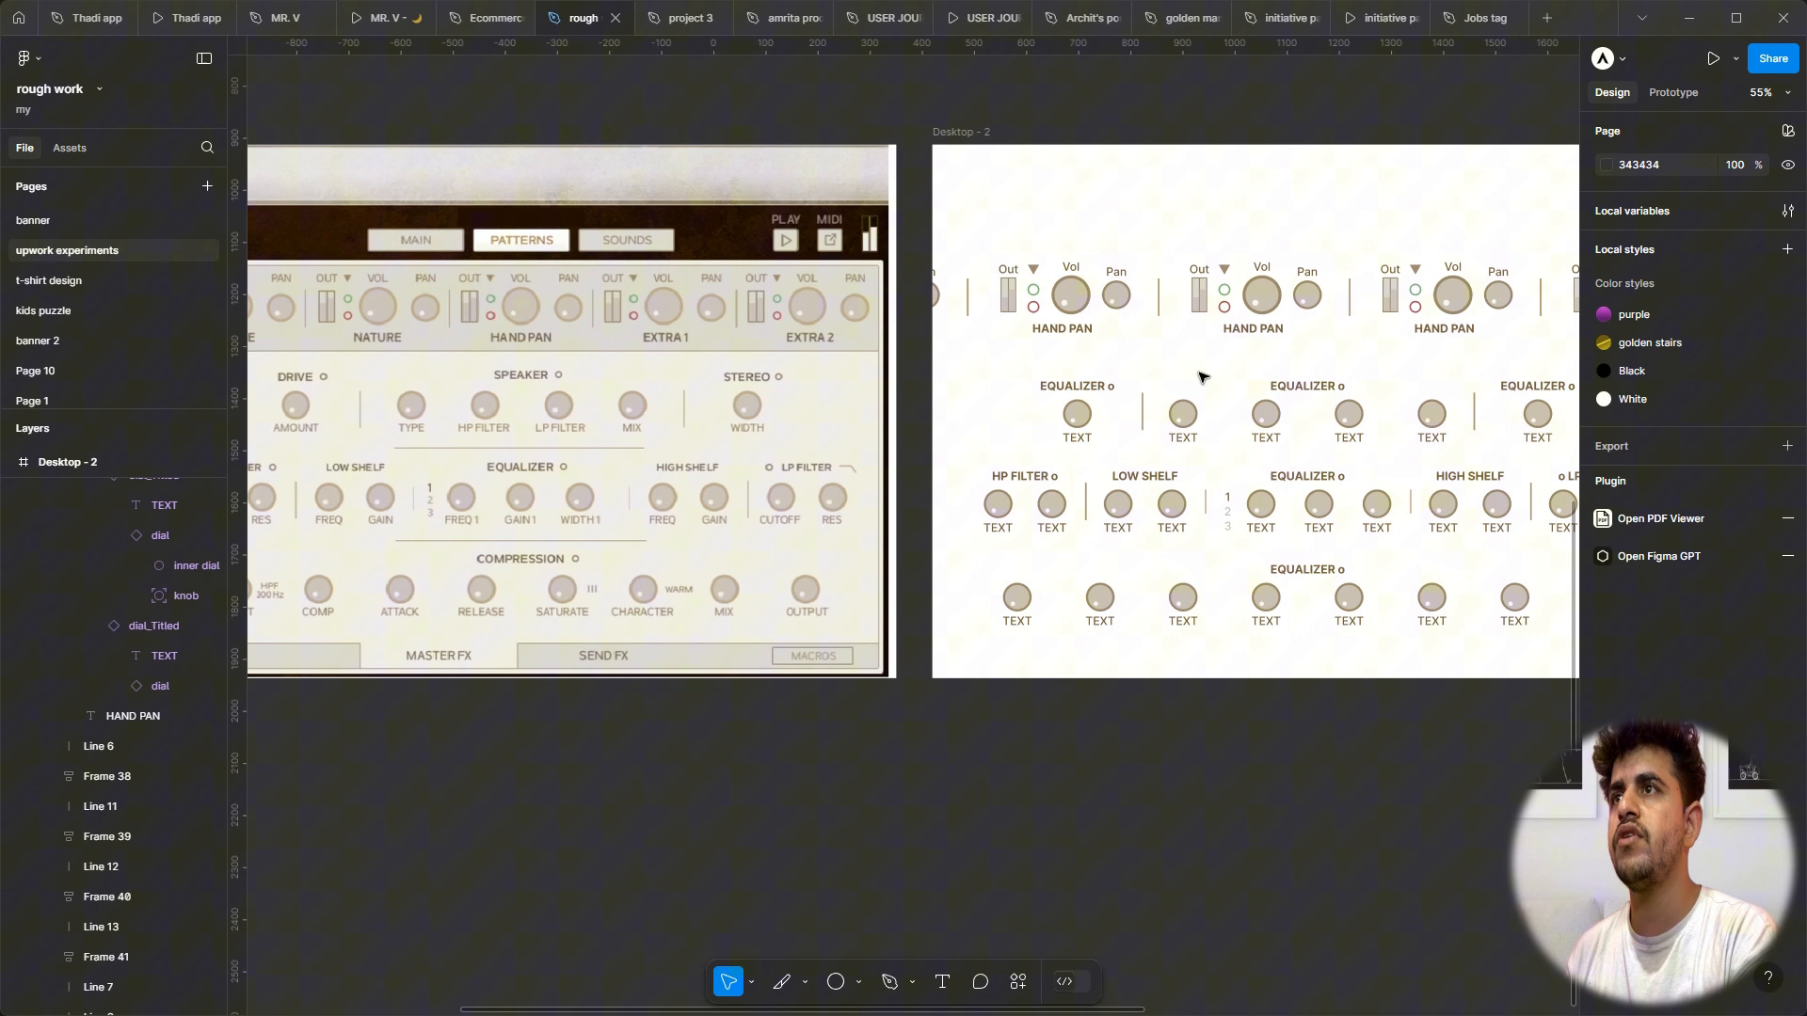
pyautogui.click(1143, 301)
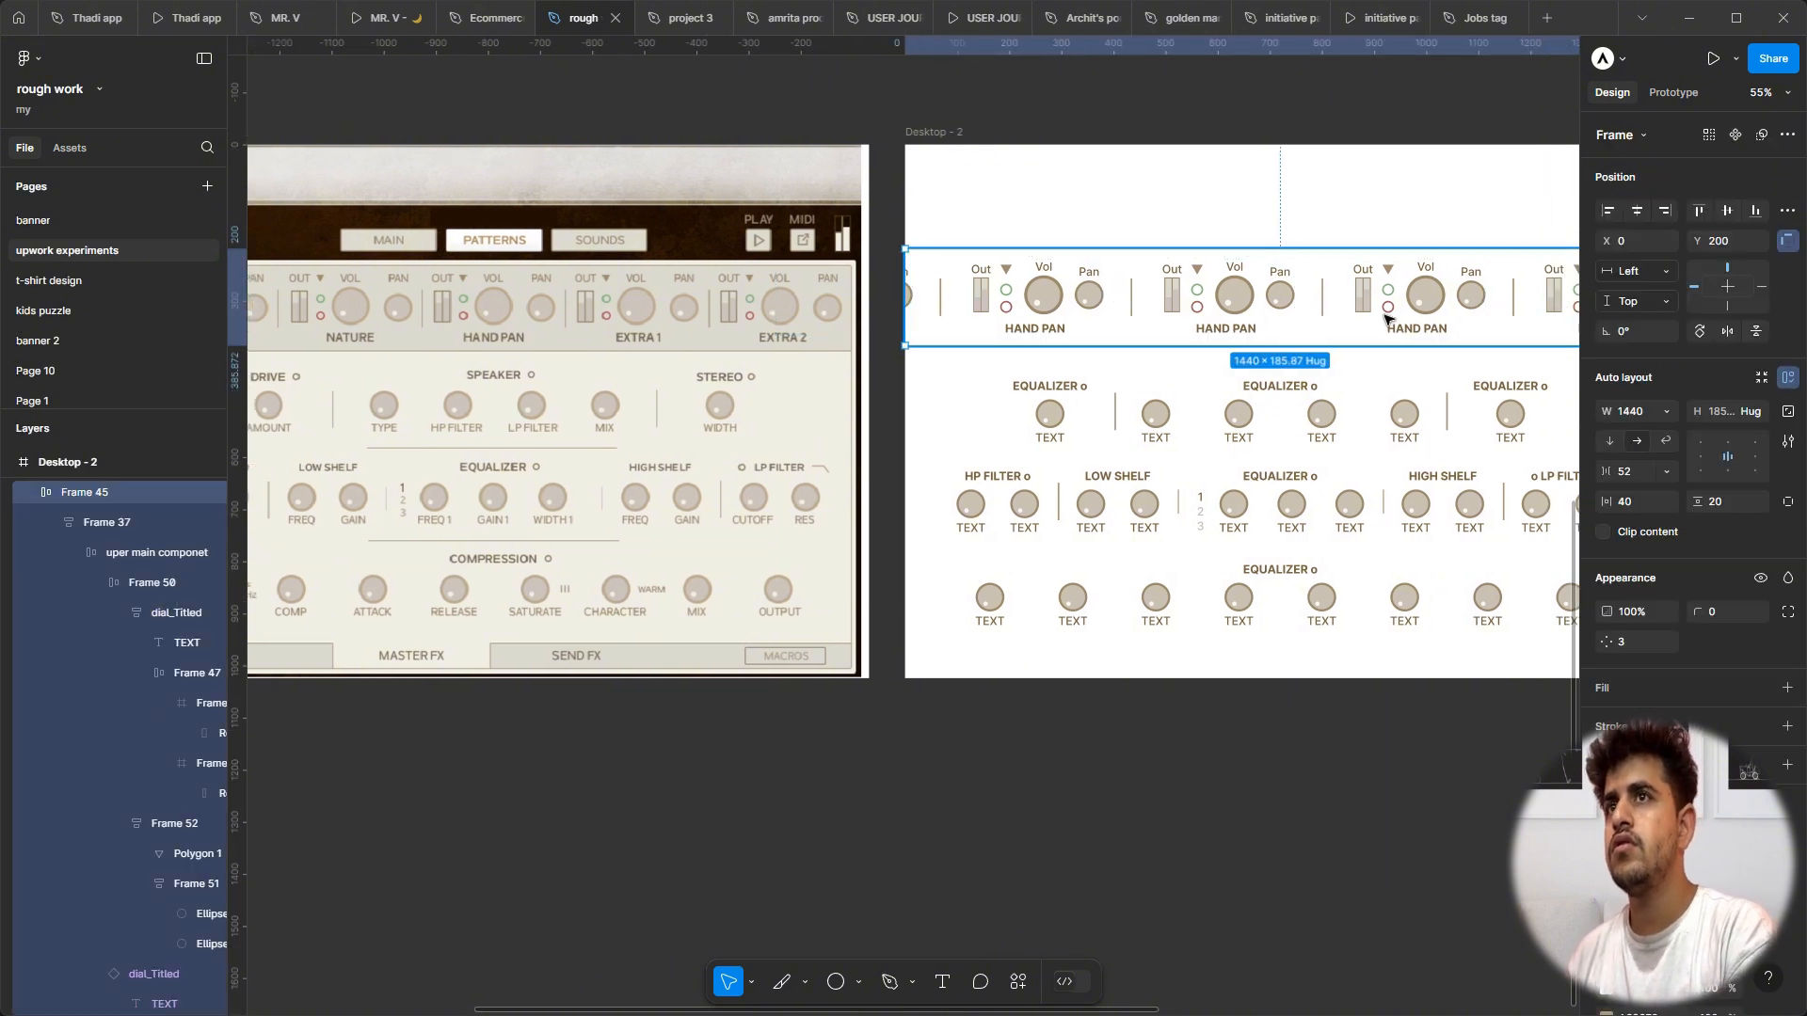
pyautogui.click(1636, 483)
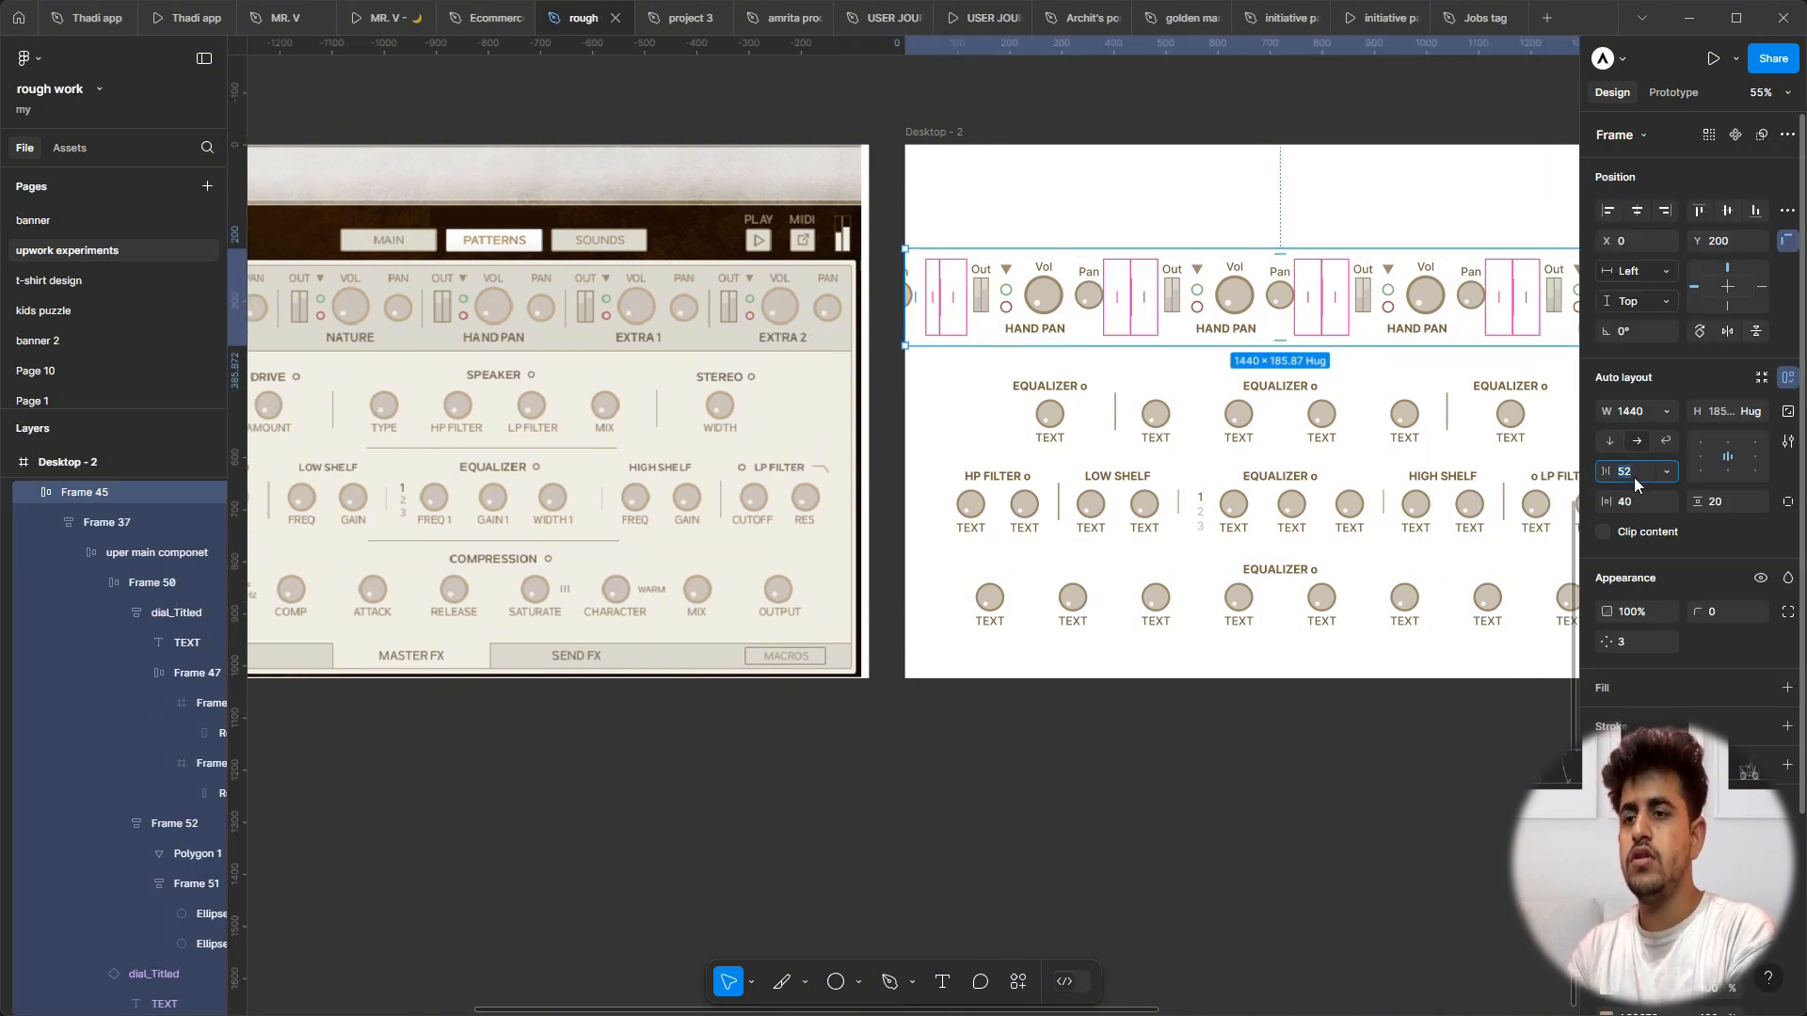
pyautogui.write('20')
pyautogui.press('Return')
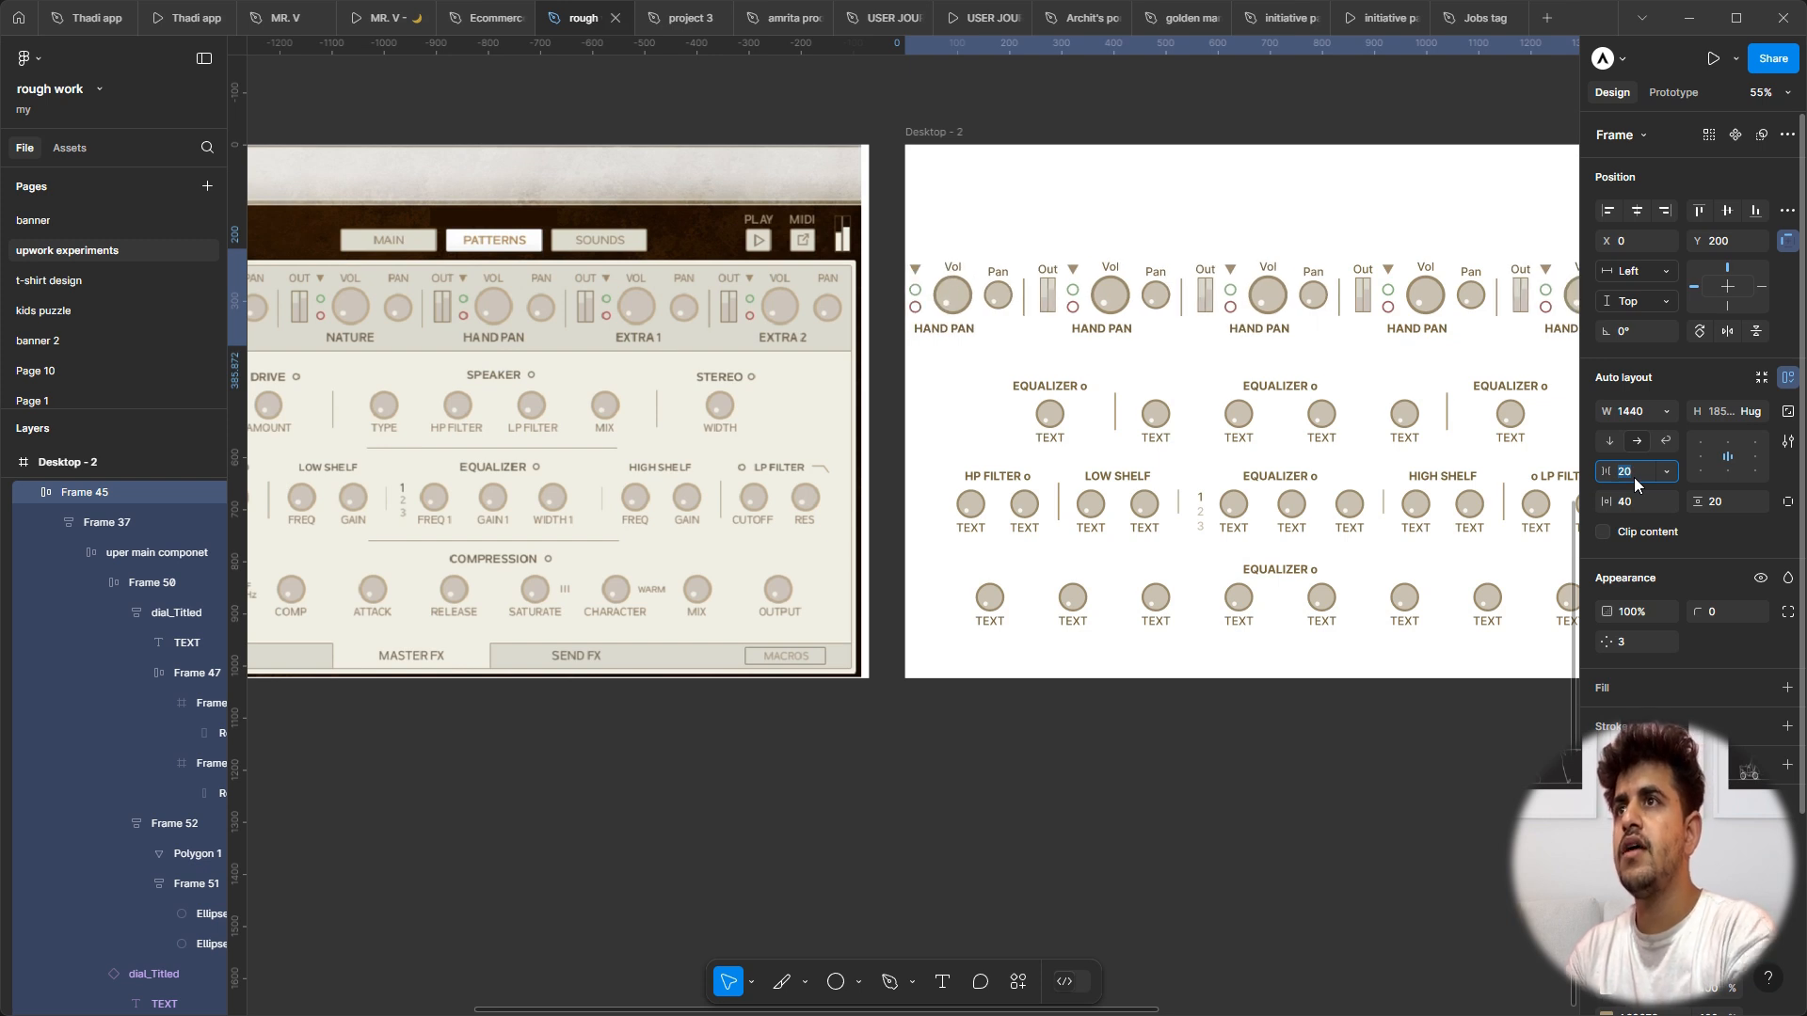
pyautogui.hscroll(5, 1234, 476)
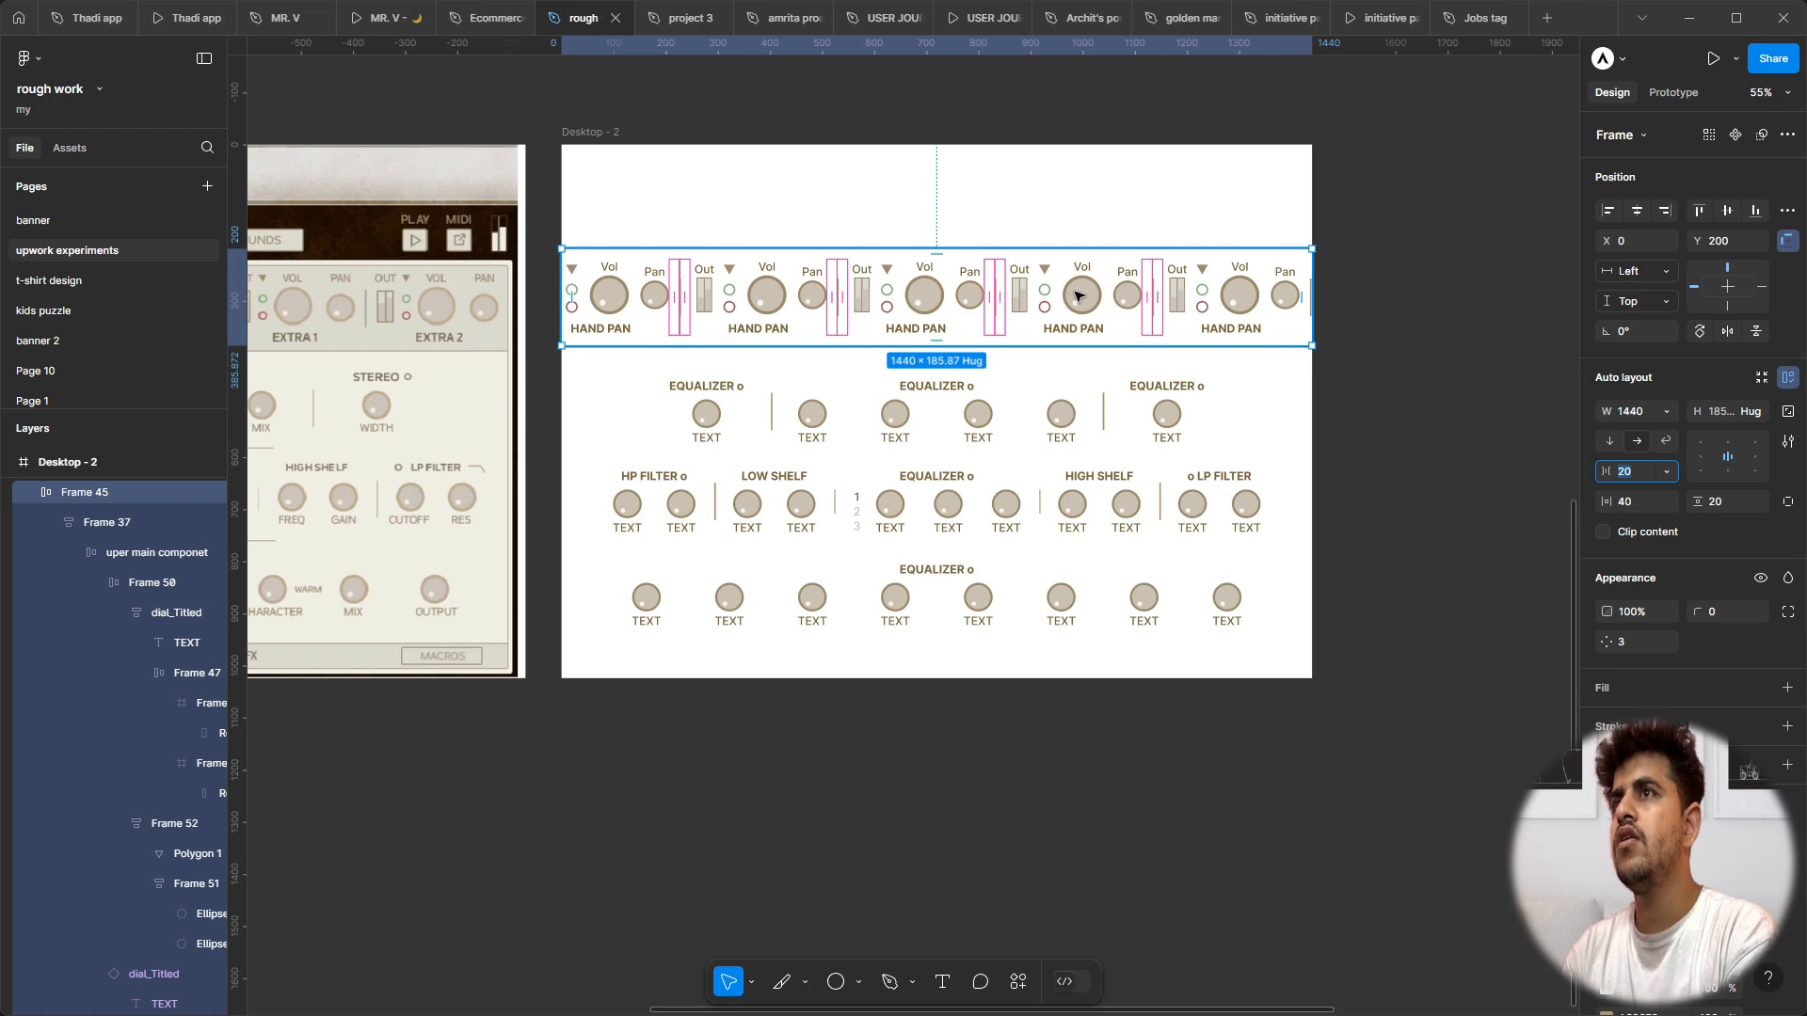
# Step: Delete the four leftover divider lines, Line 7 to Line 10, at the end of the channel row
pyautogui.click(1355, 313)
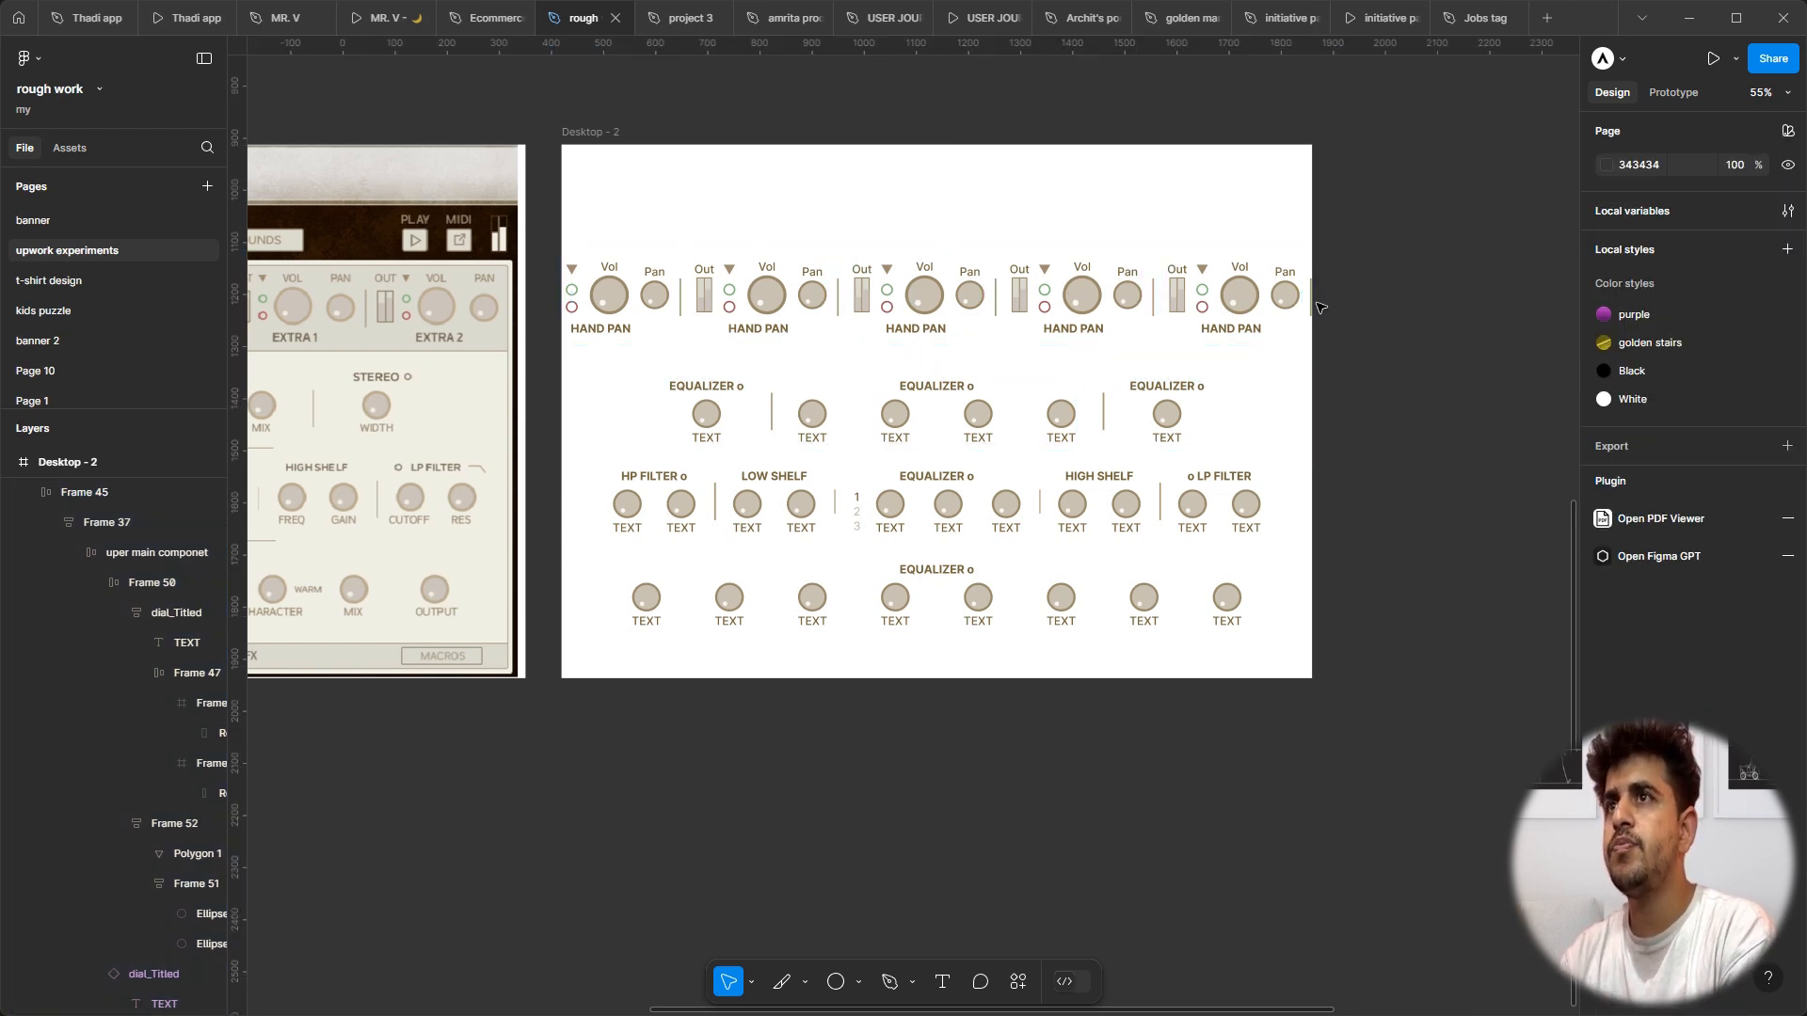
pyautogui.click(1314, 307)
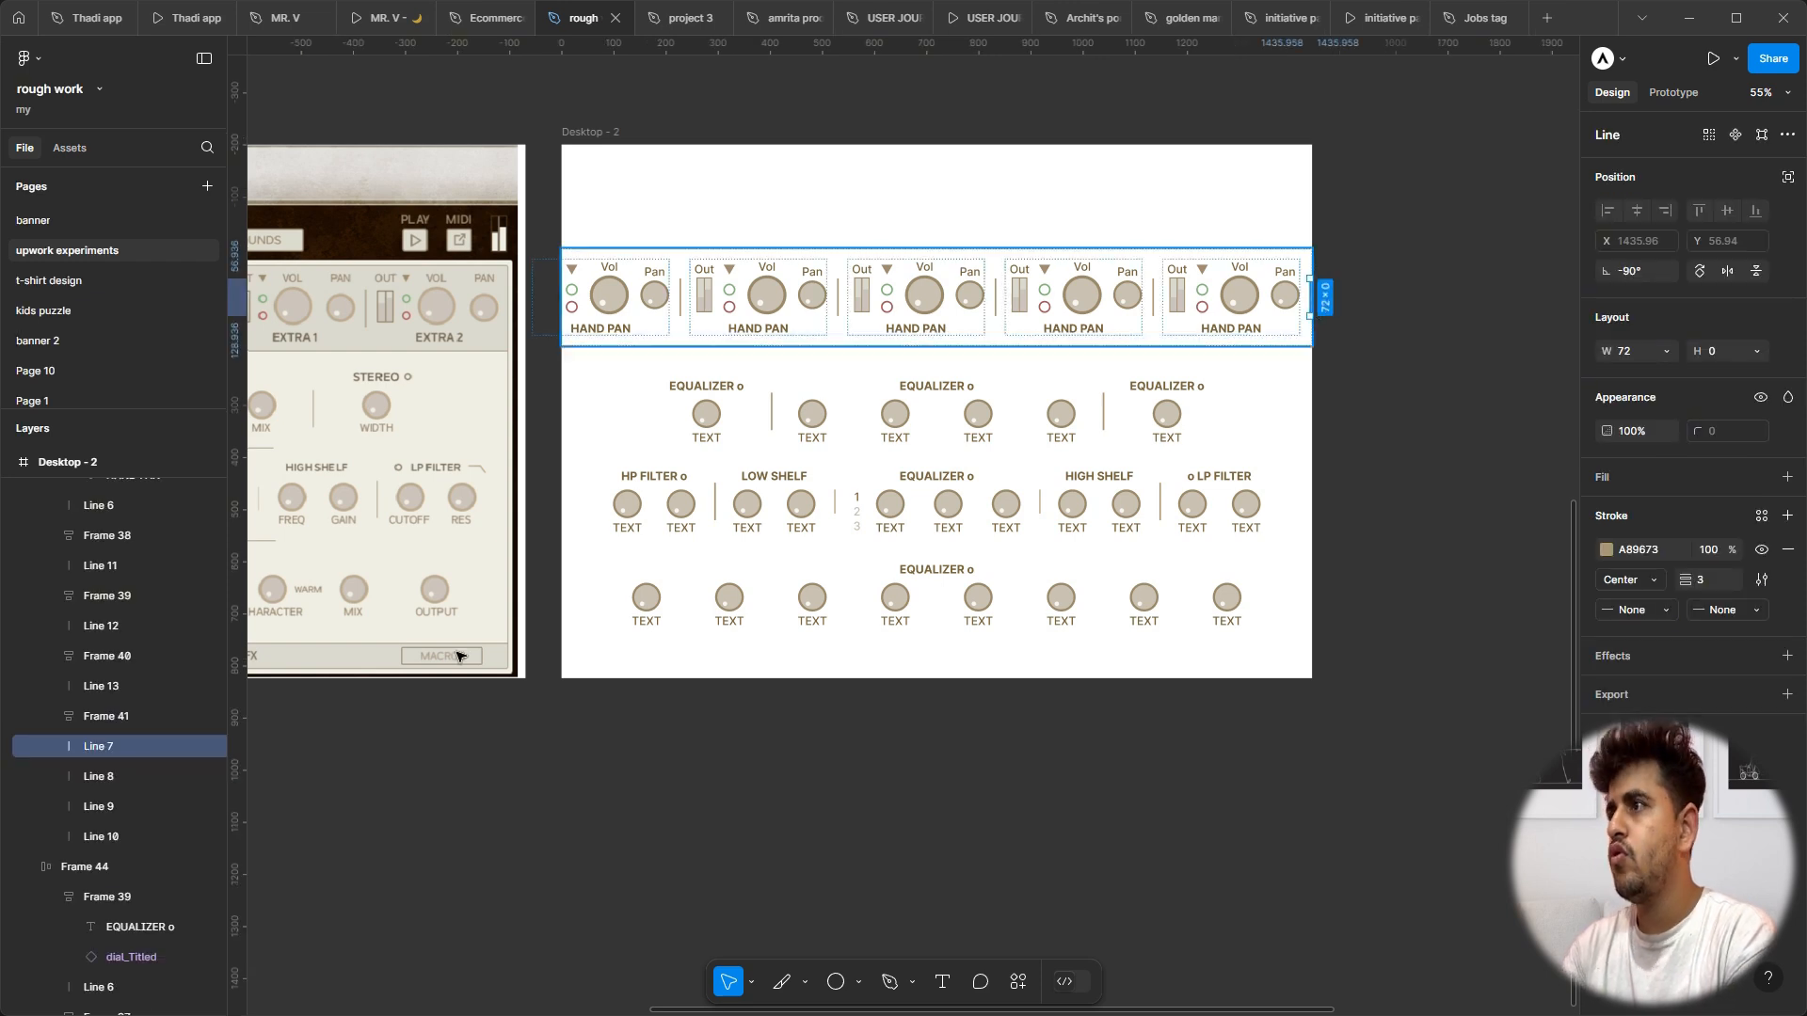
pyautogui.keyDown('shift'); pyautogui.click(116, 835); pyautogui.keyUp('shift')
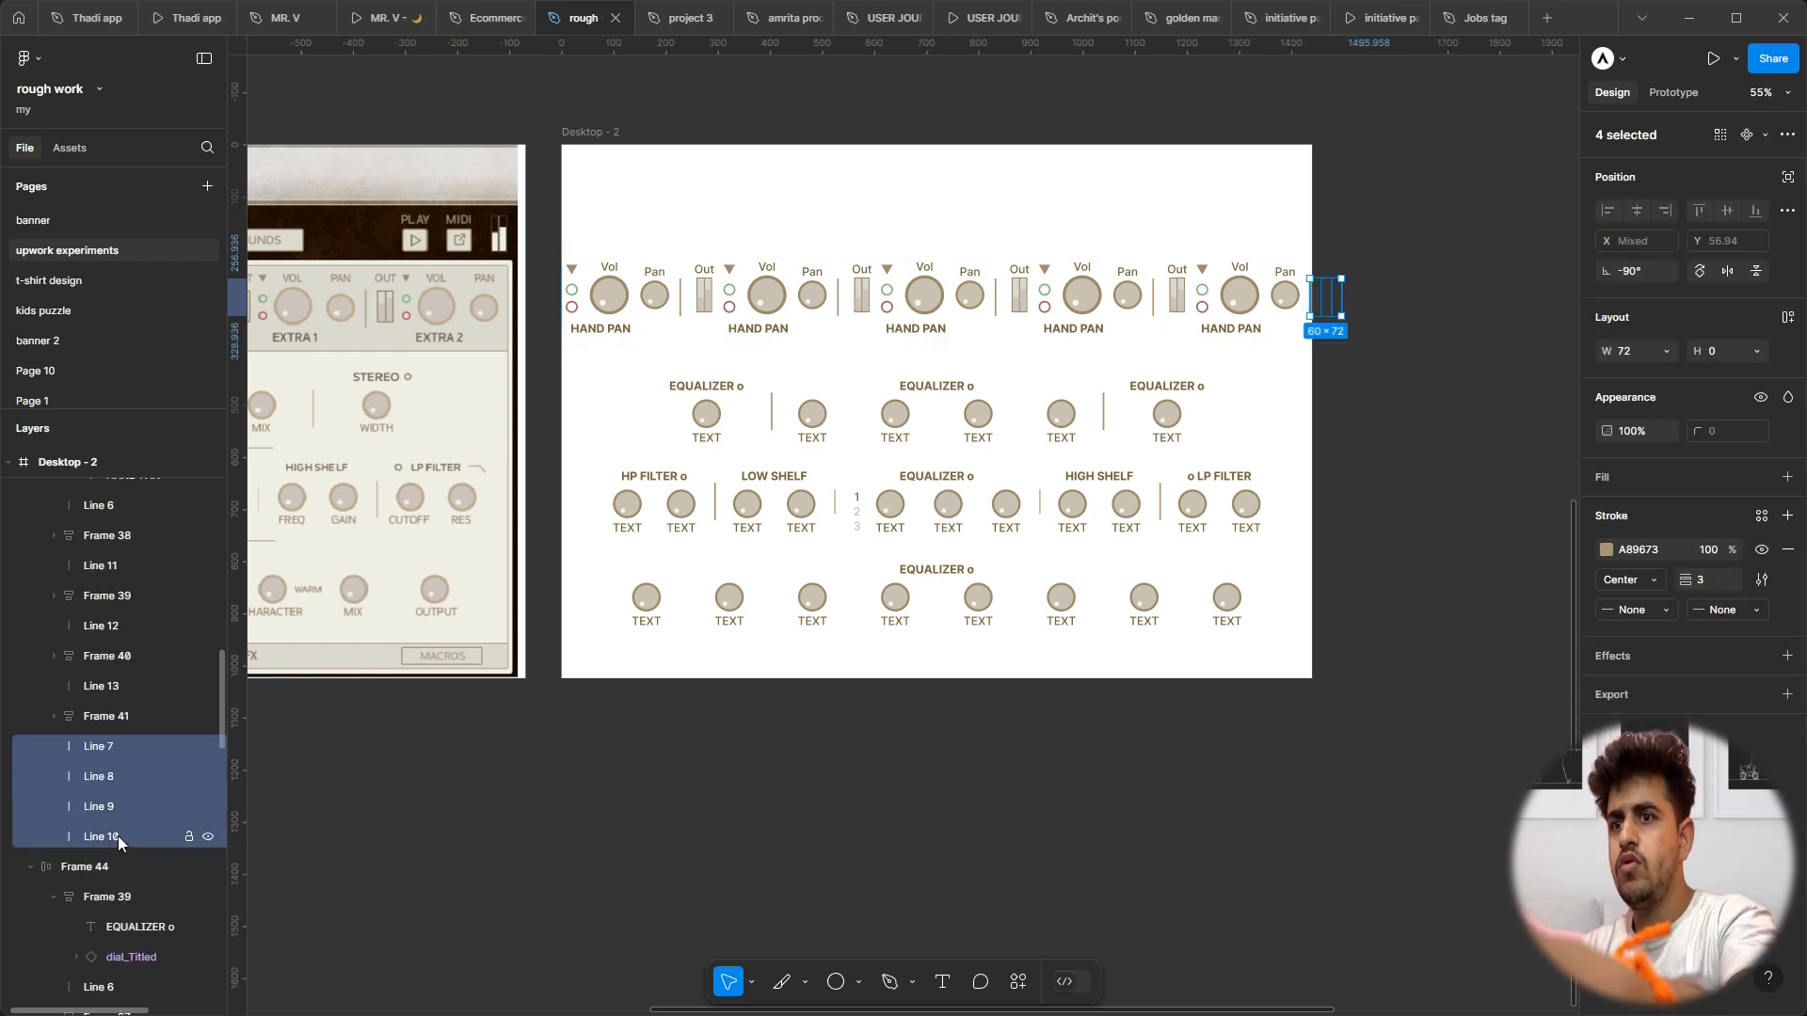
pyautogui.press('Delete')
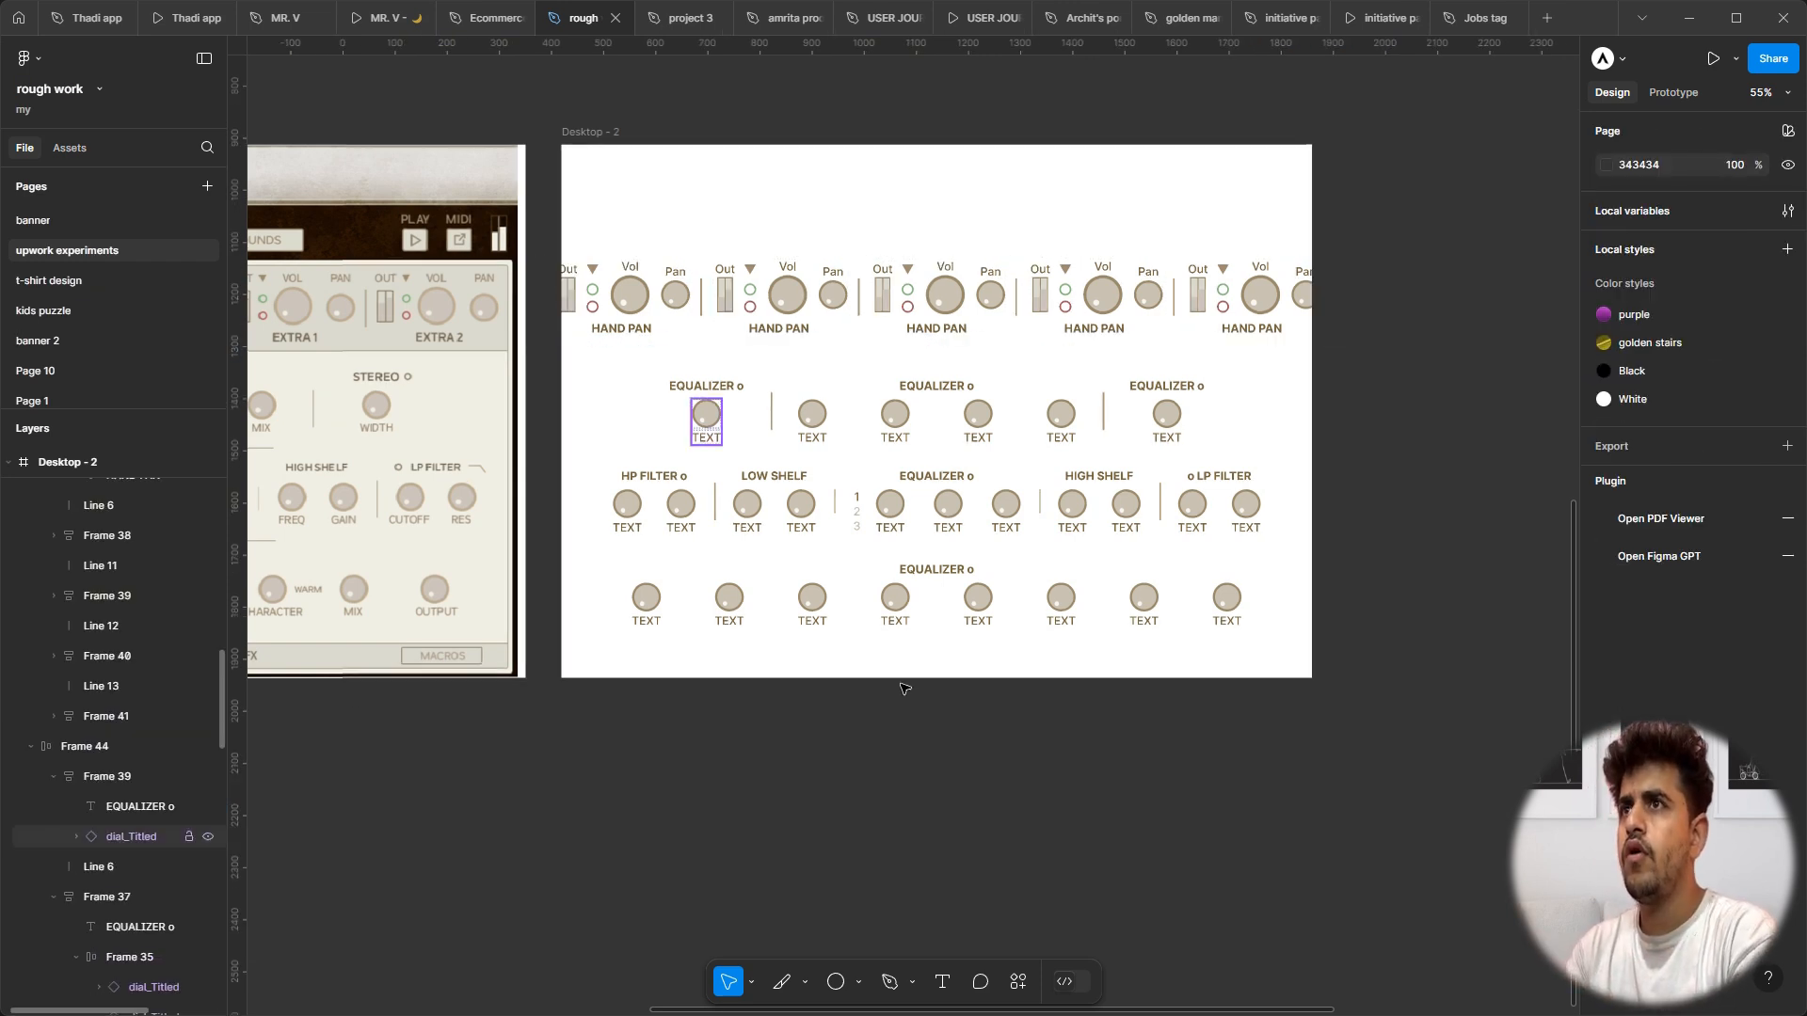
# Step: Try to select all matching layers from the Out switch groups in the second and third channel blocks
pyautogui.click(753, 297)
pyautogui.hscroll(-1, 754, 298)
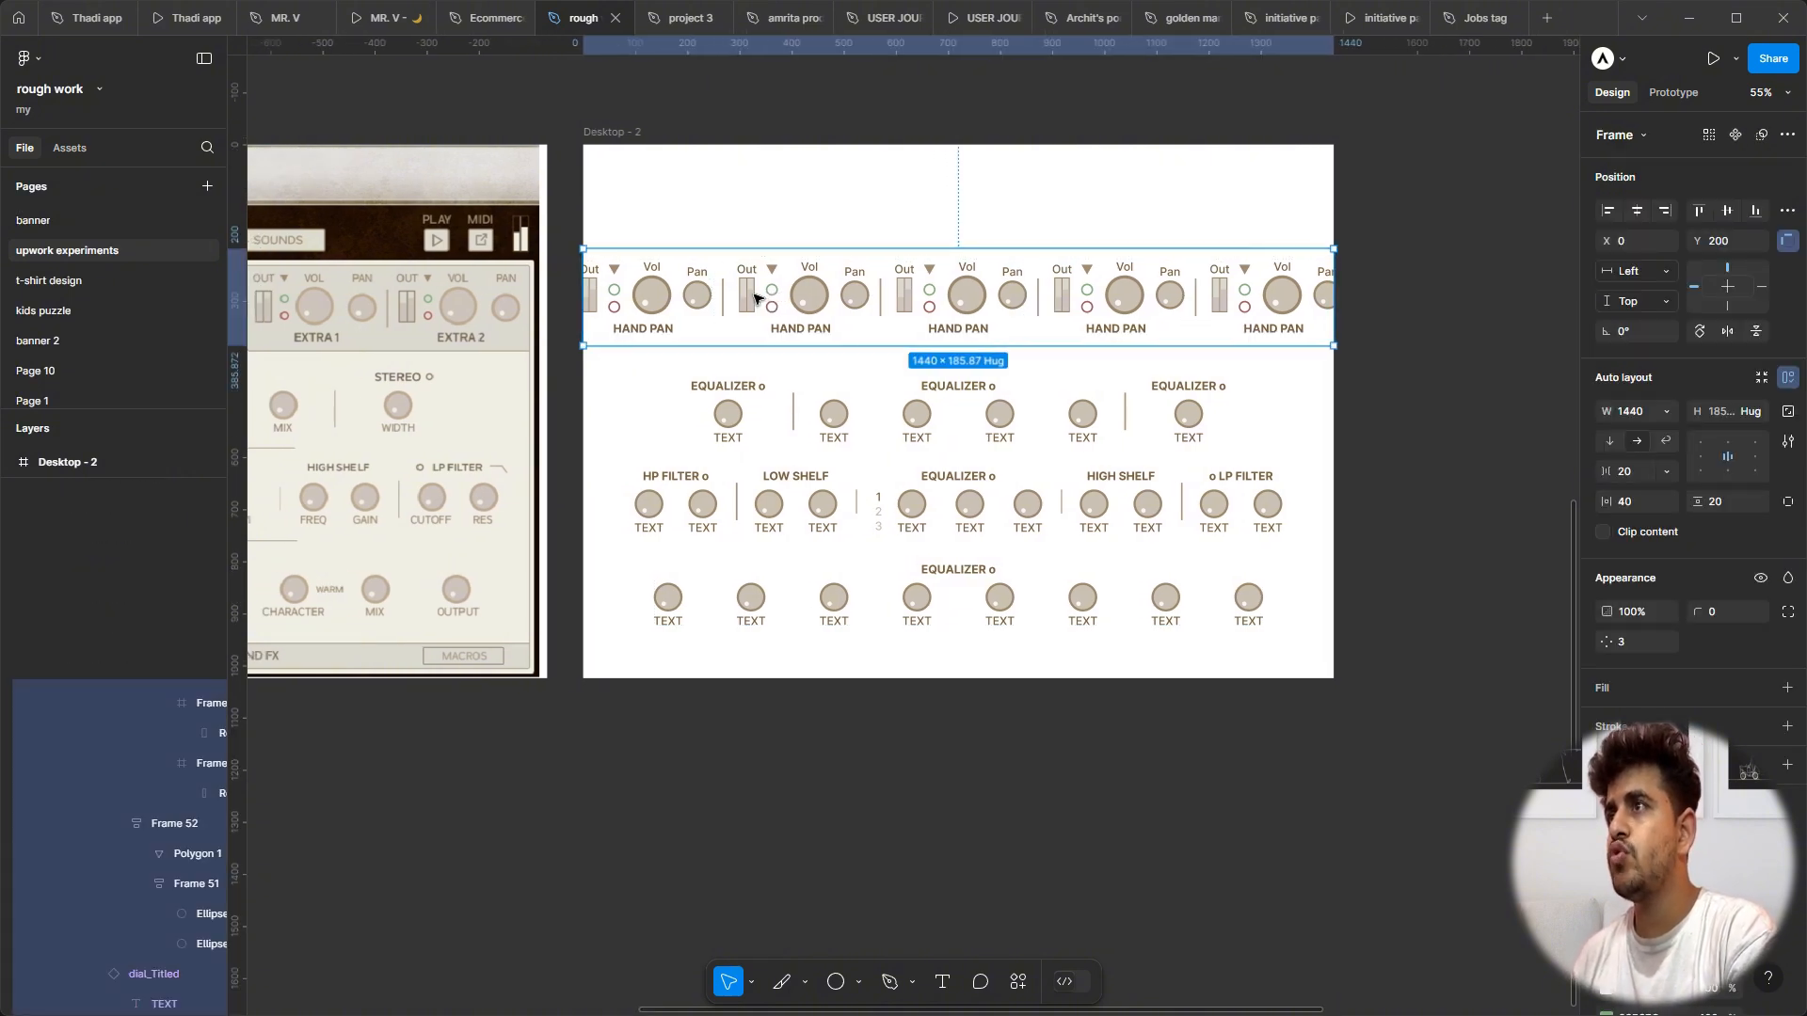
pyautogui.scroll(-2, 754, 297)
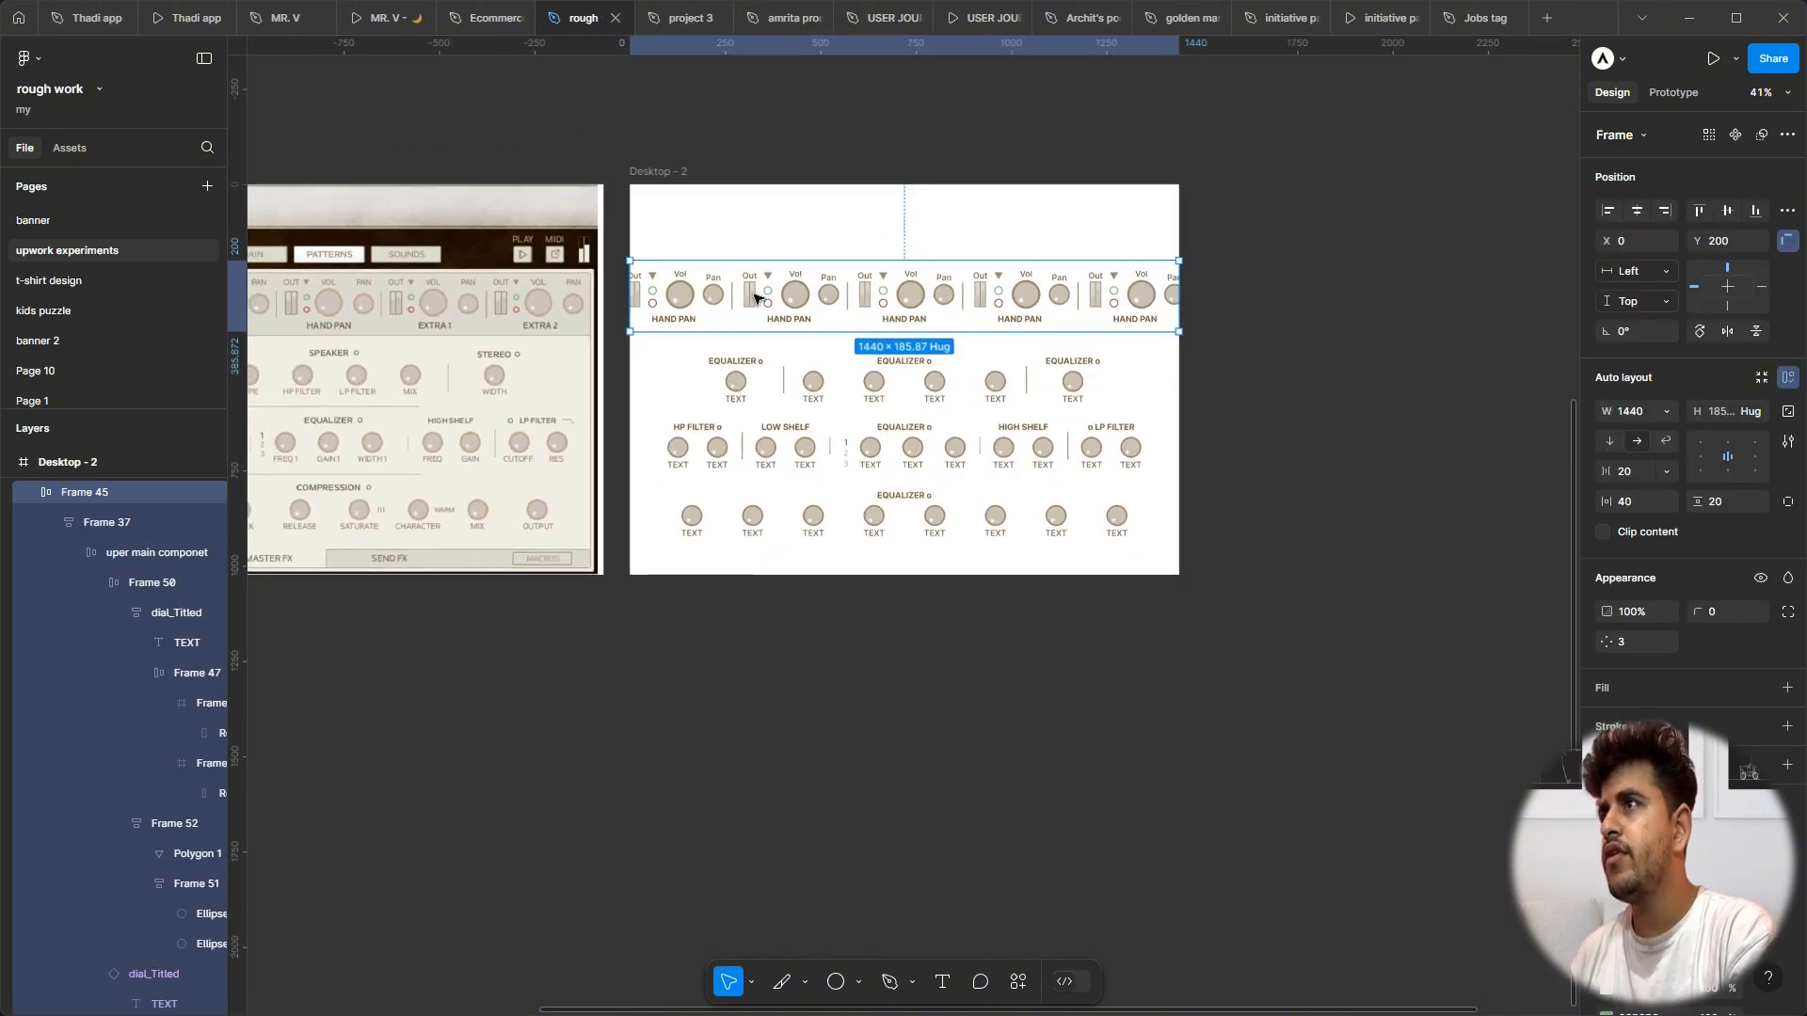
pyautogui.hscroll(-1, 754, 297)
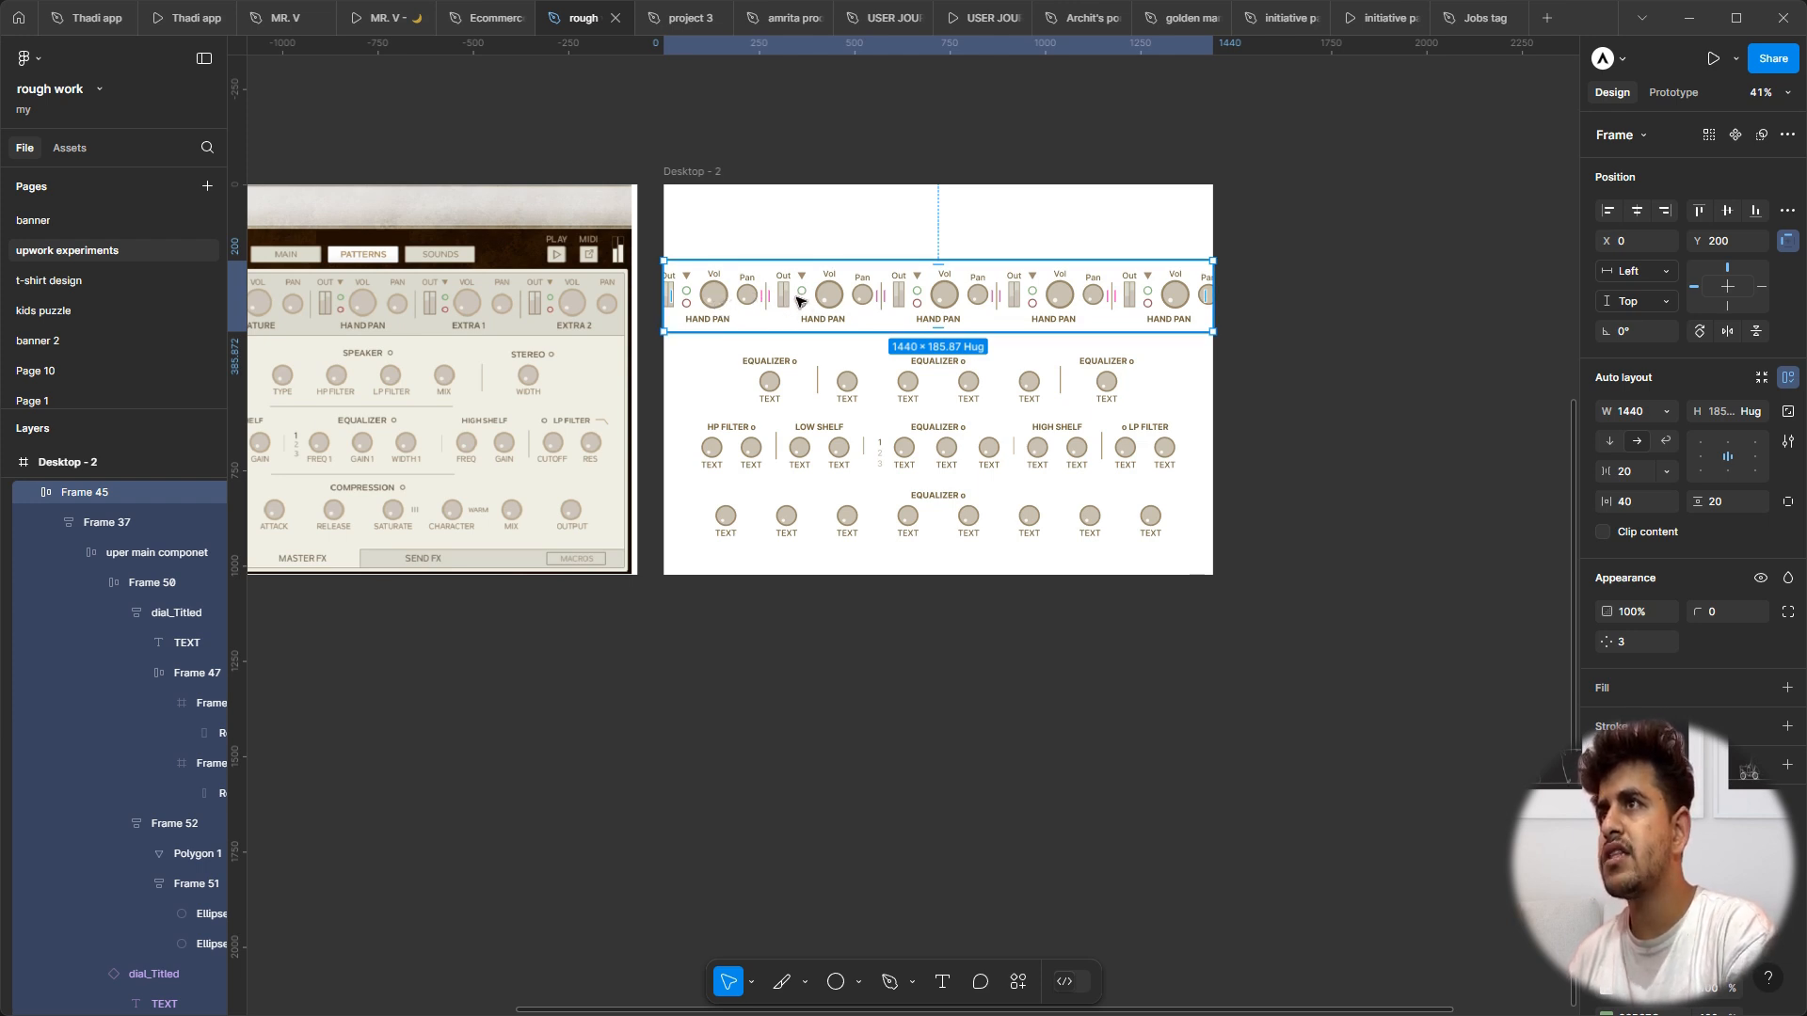
pyautogui.doubleClick(799, 301)
pyautogui.doubleClick(799, 301)
pyautogui.doubleClick(799, 301)
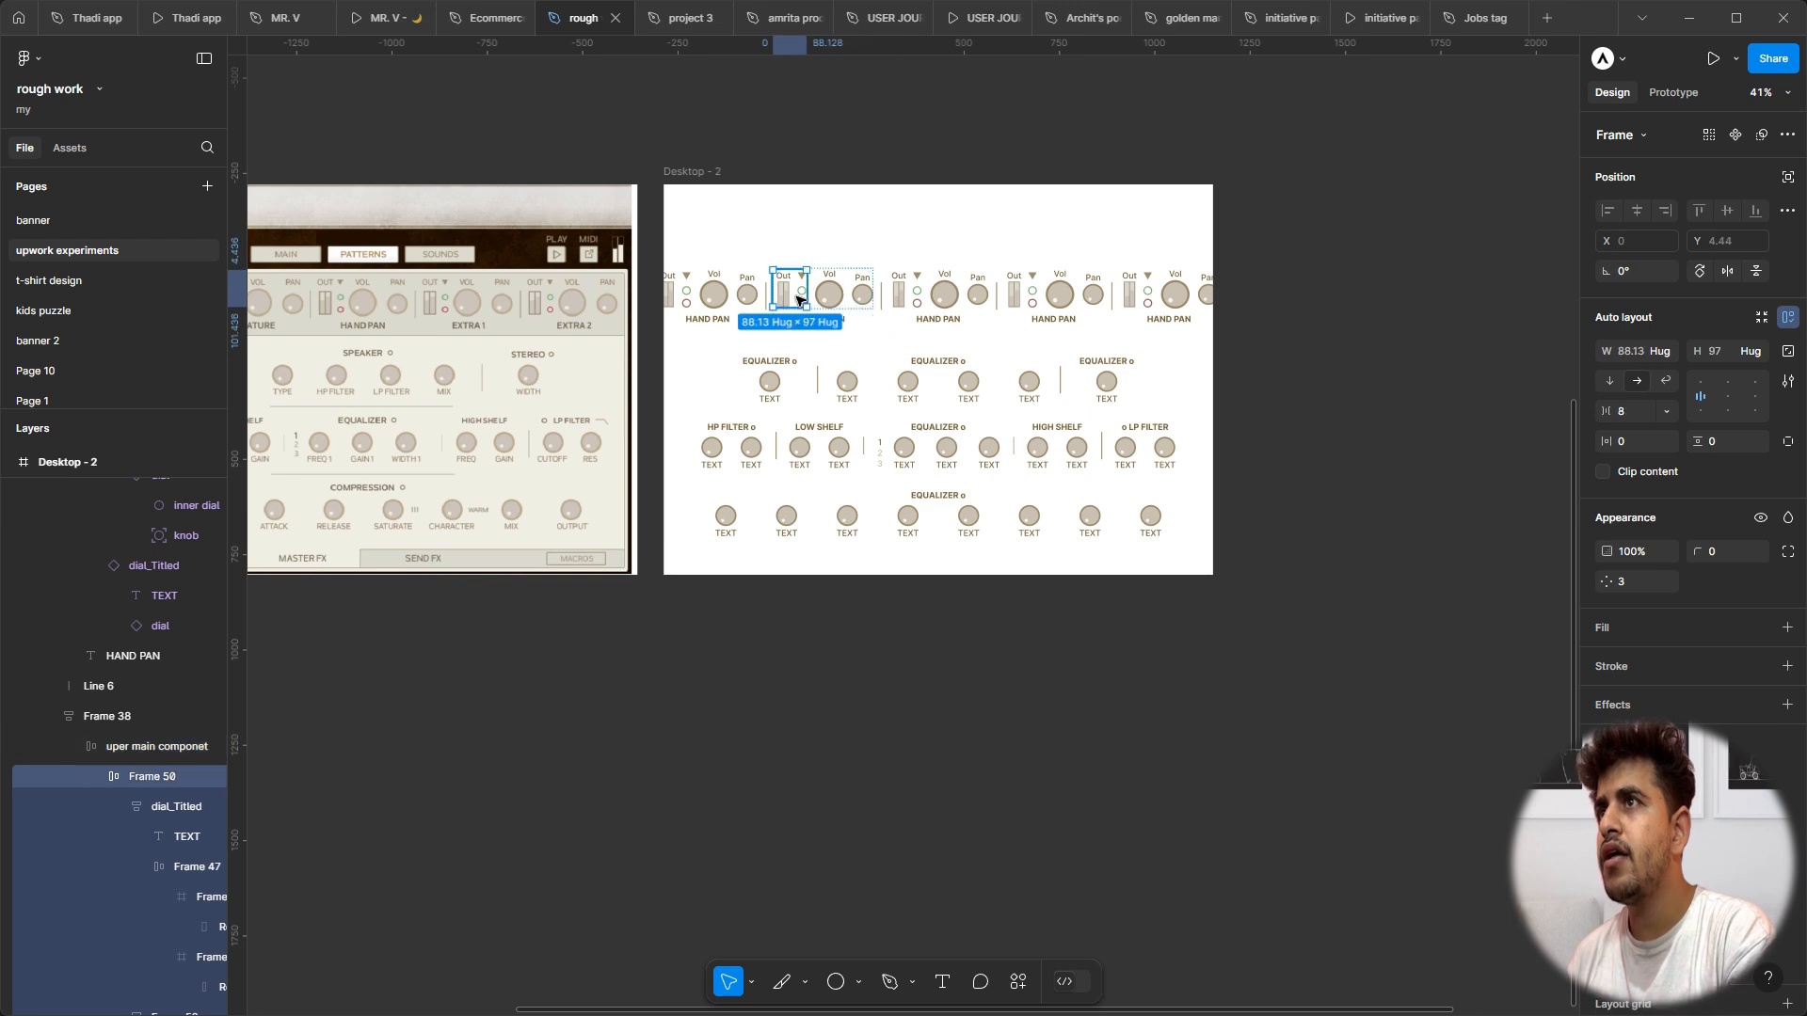
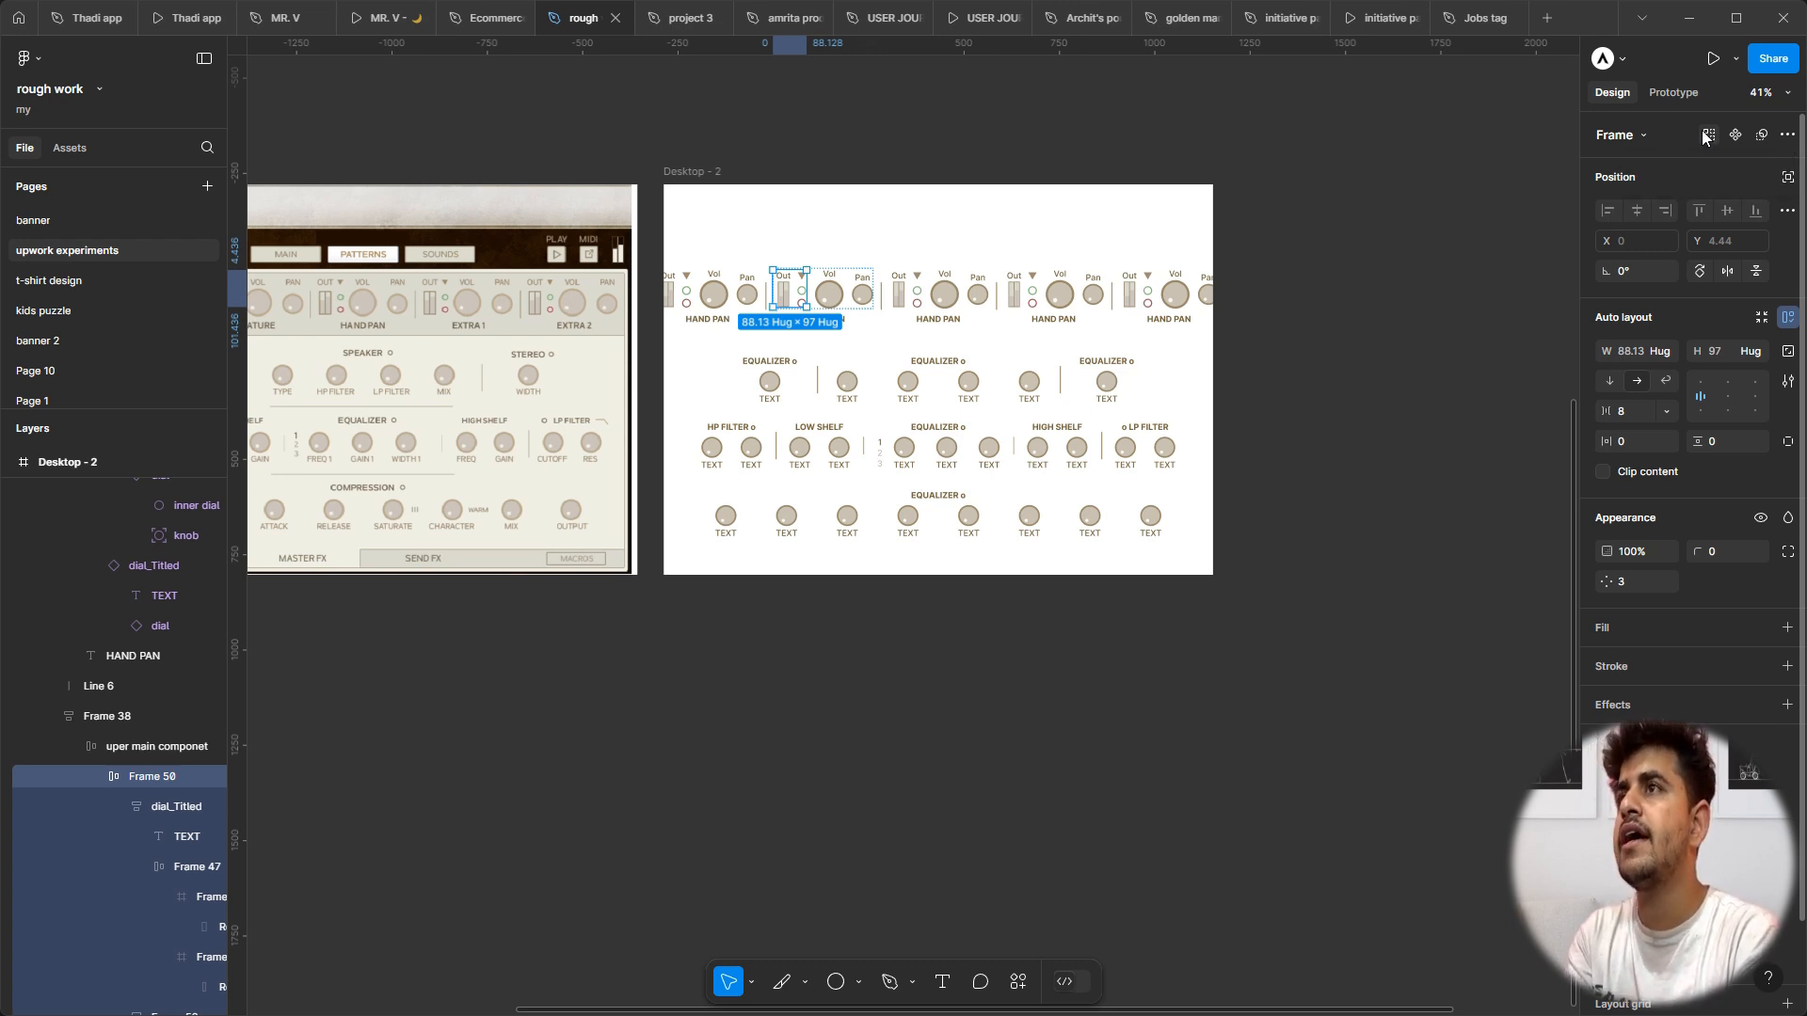
pyautogui.click(1706, 136)
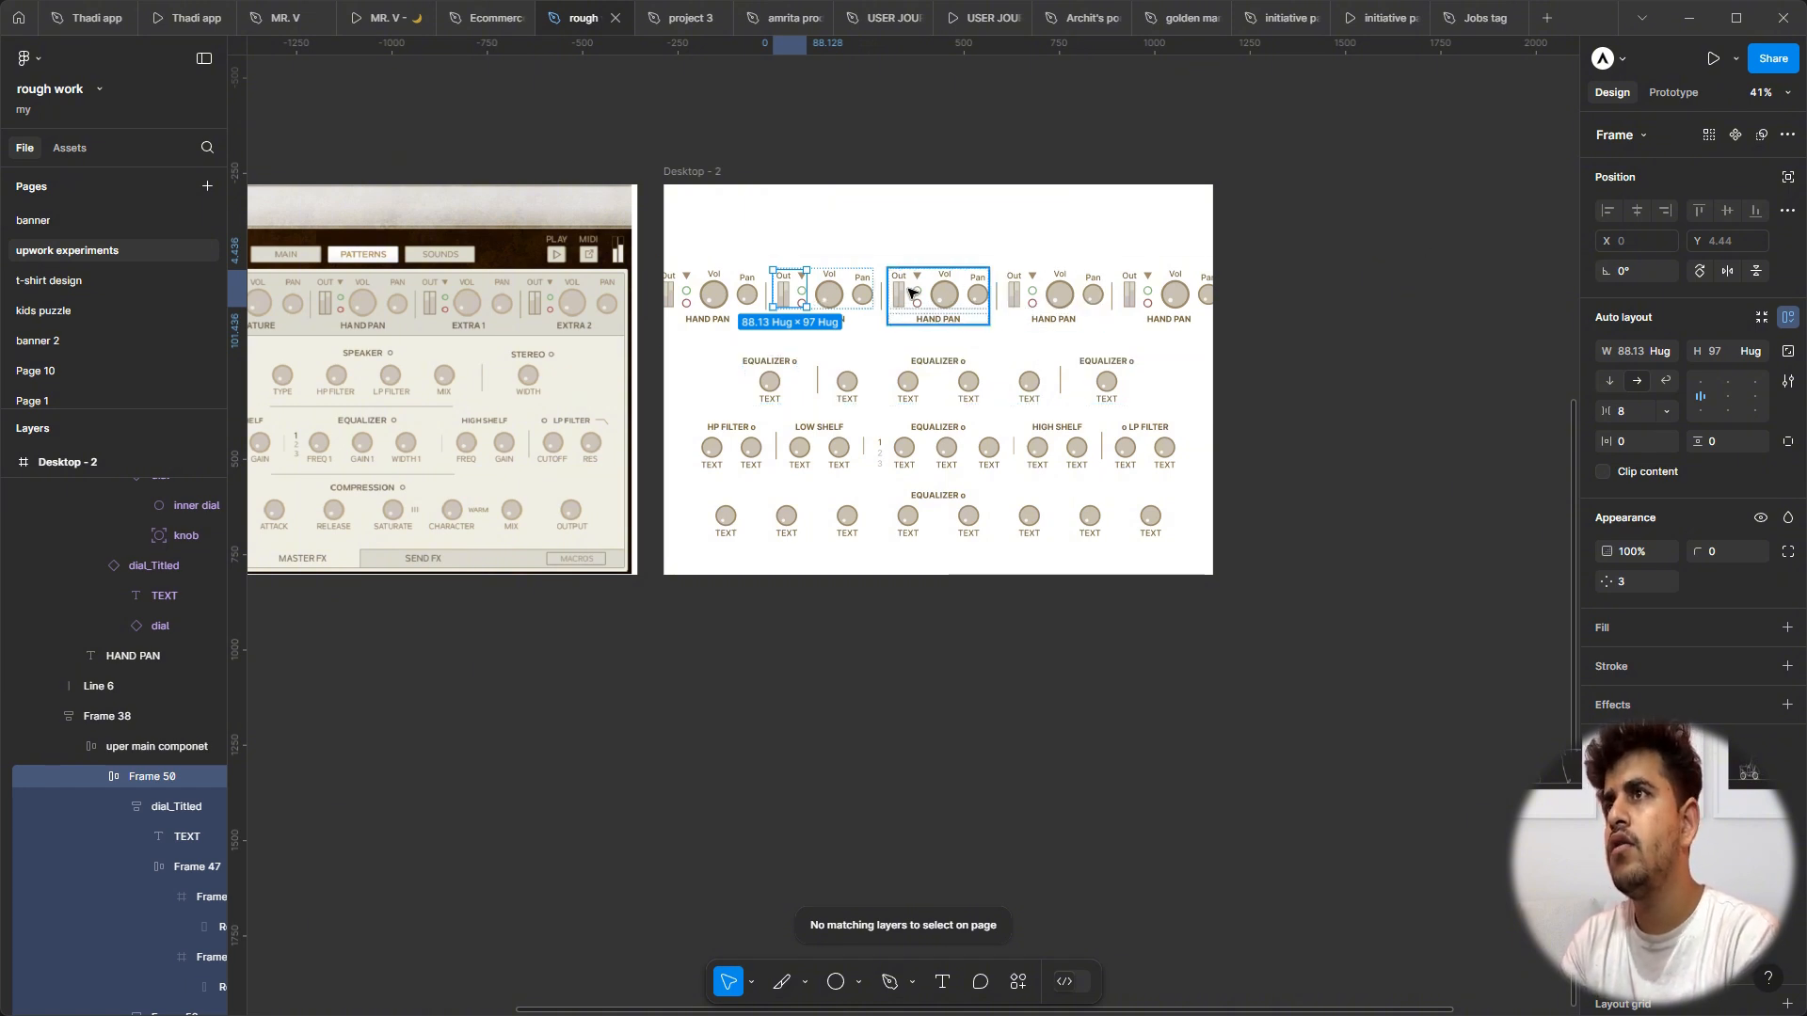
pyautogui.keyDown('shift'); pyautogui.click(906, 293); pyautogui.keyUp('shift')
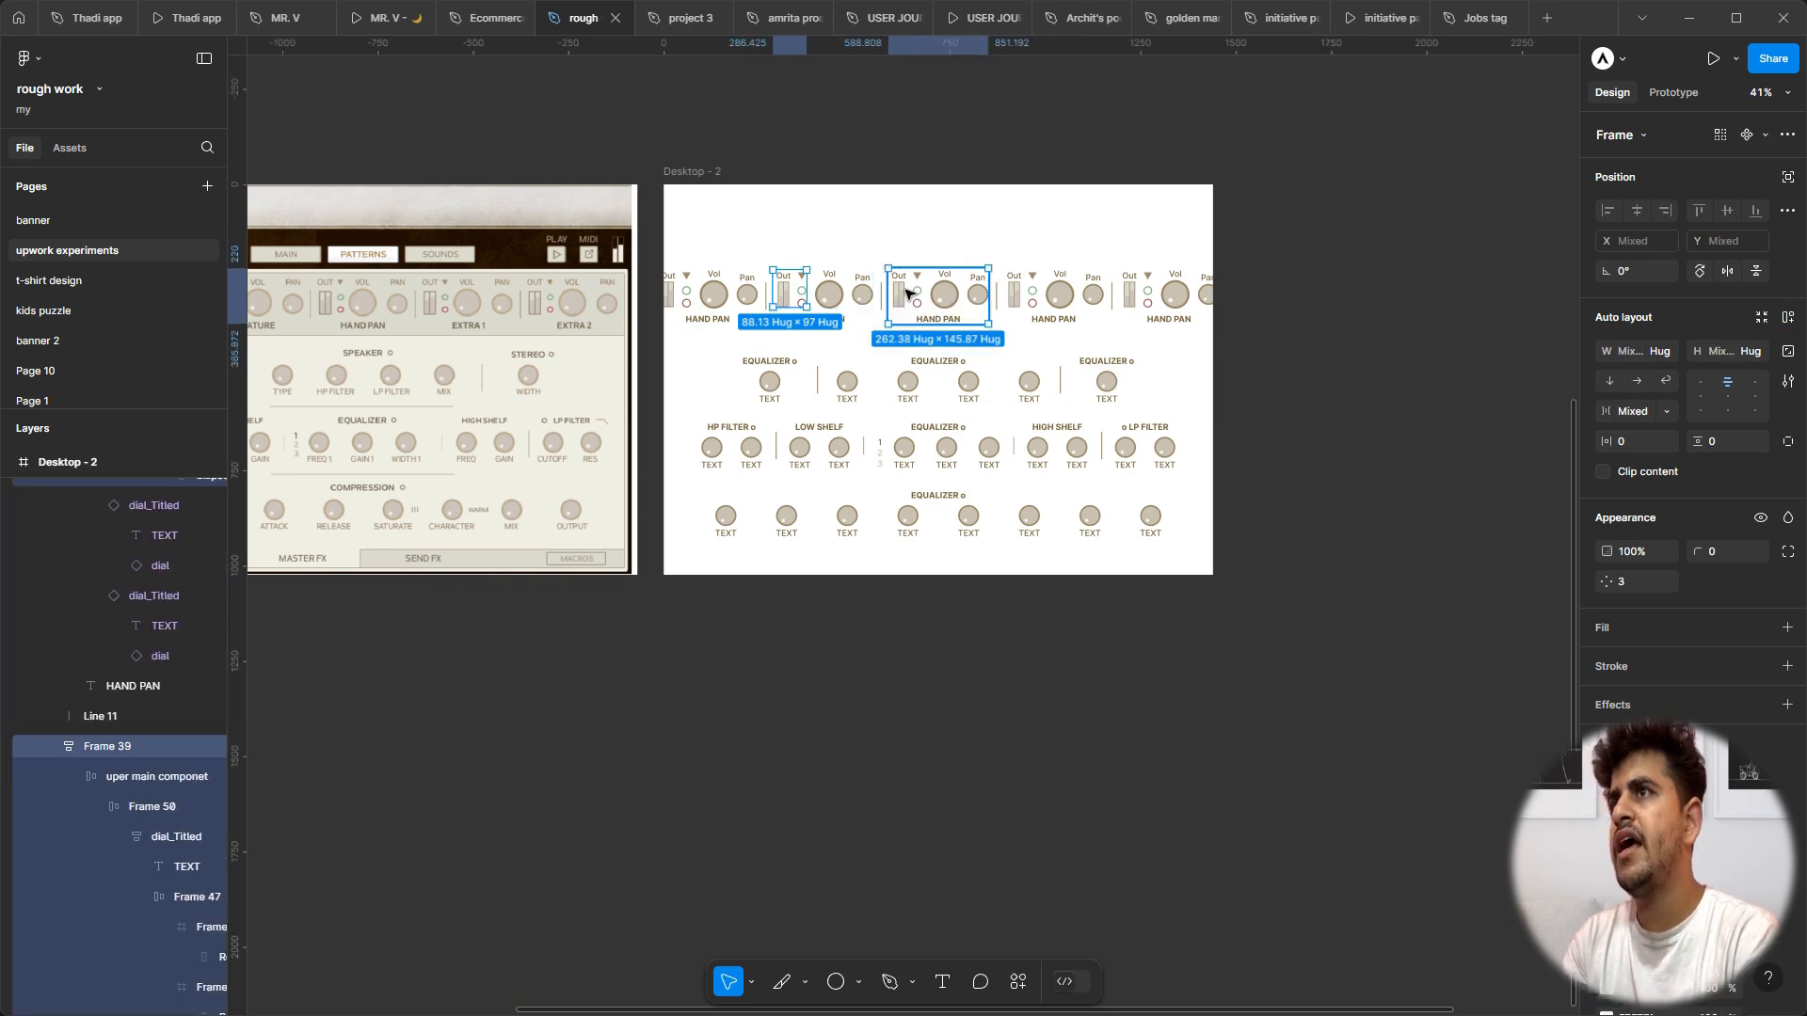
pyautogui.keyDown('shift'); pyautogui.doubleClick(906, 294); pyautogui.keyUp('shift')
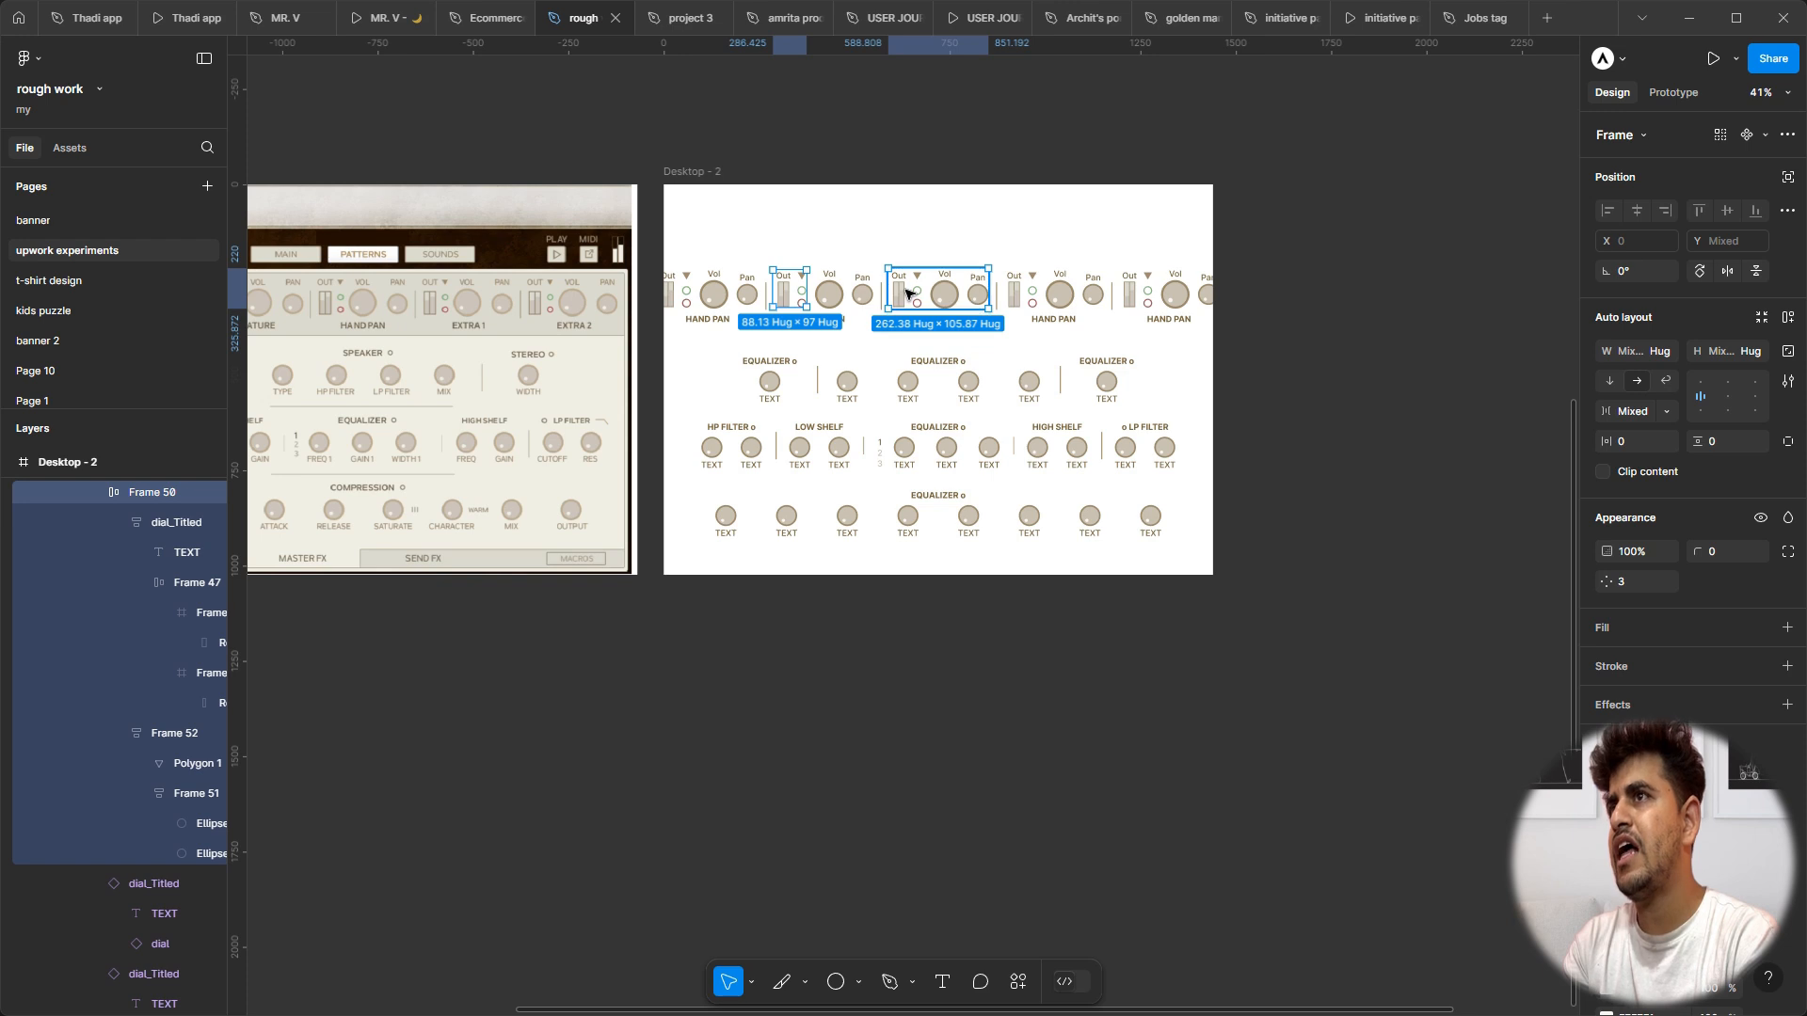
pyautogui.click(1719, 134)
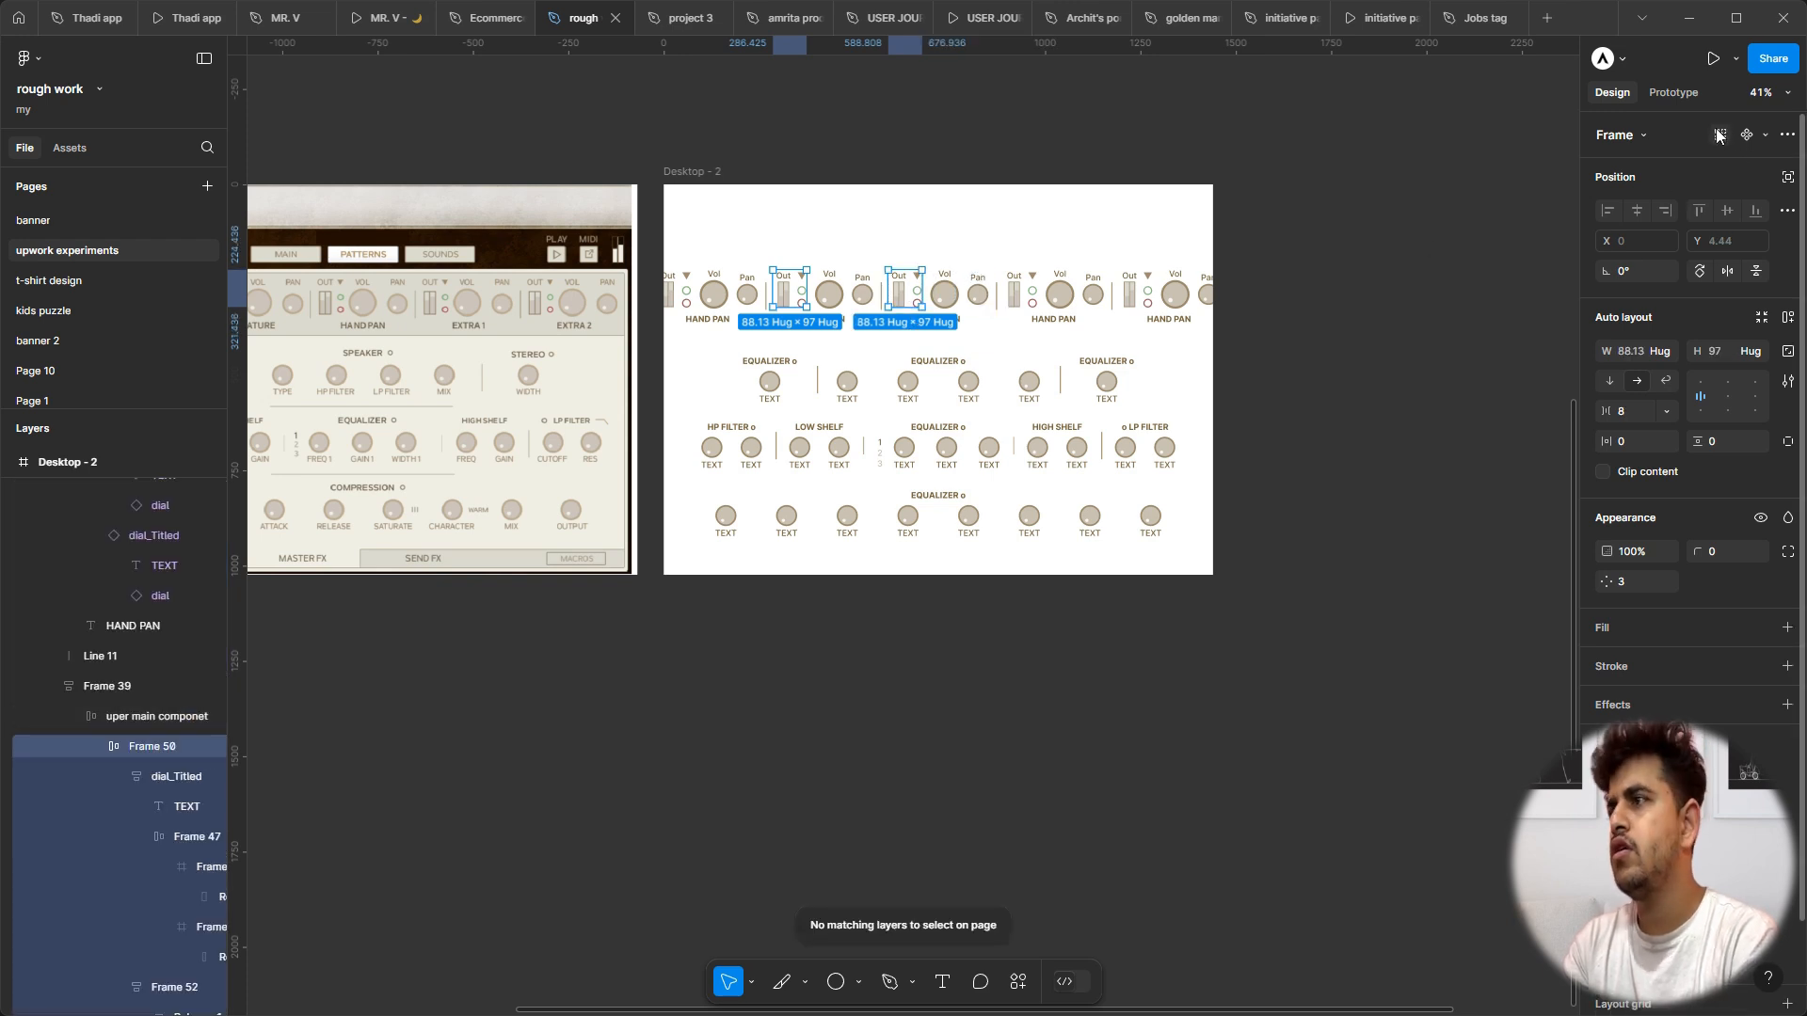
pyautogui.keyDown('shift'); pyautogui.click(1017, 298); pyautogui.keyUp('shift')
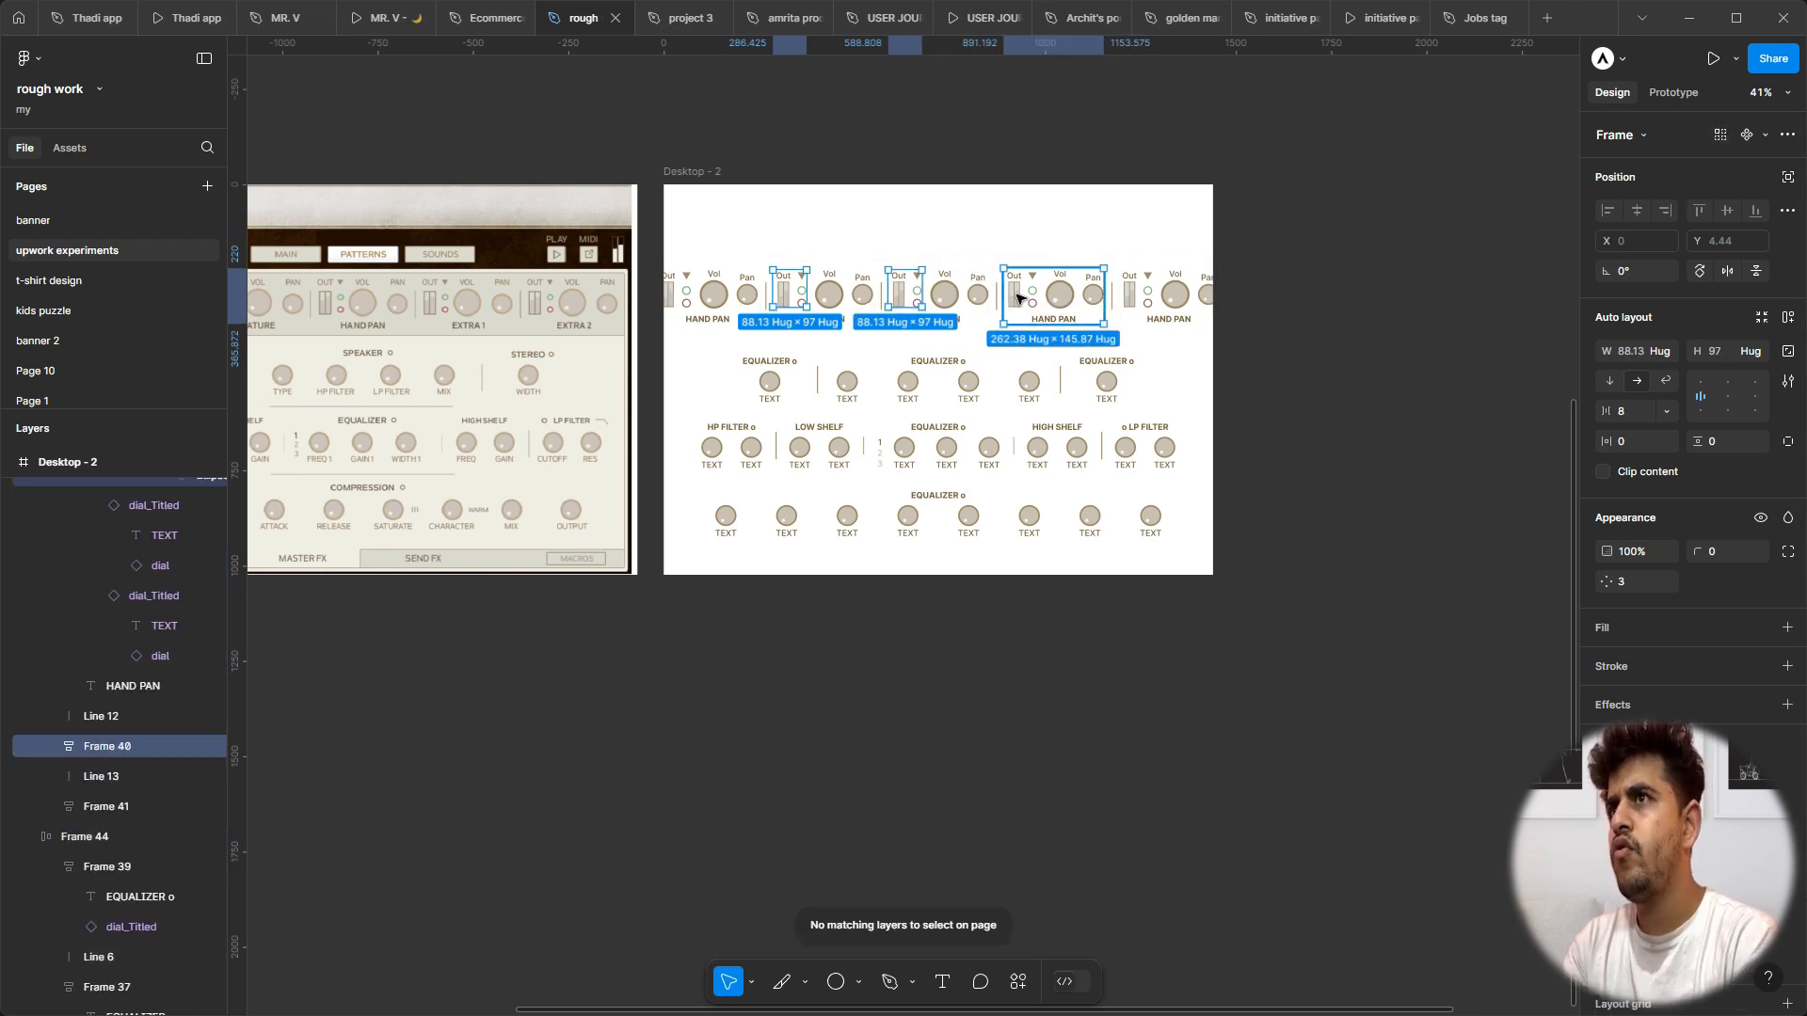
pyautogui.keyDown('shift'); pyautogui.doubleClick(1017, 297); pyautogui.keyUp('shift')
pyautogui.keyDown('shift'); pyautogui.doubleClick(1018, 298); pyautogui.keyUp('shift')
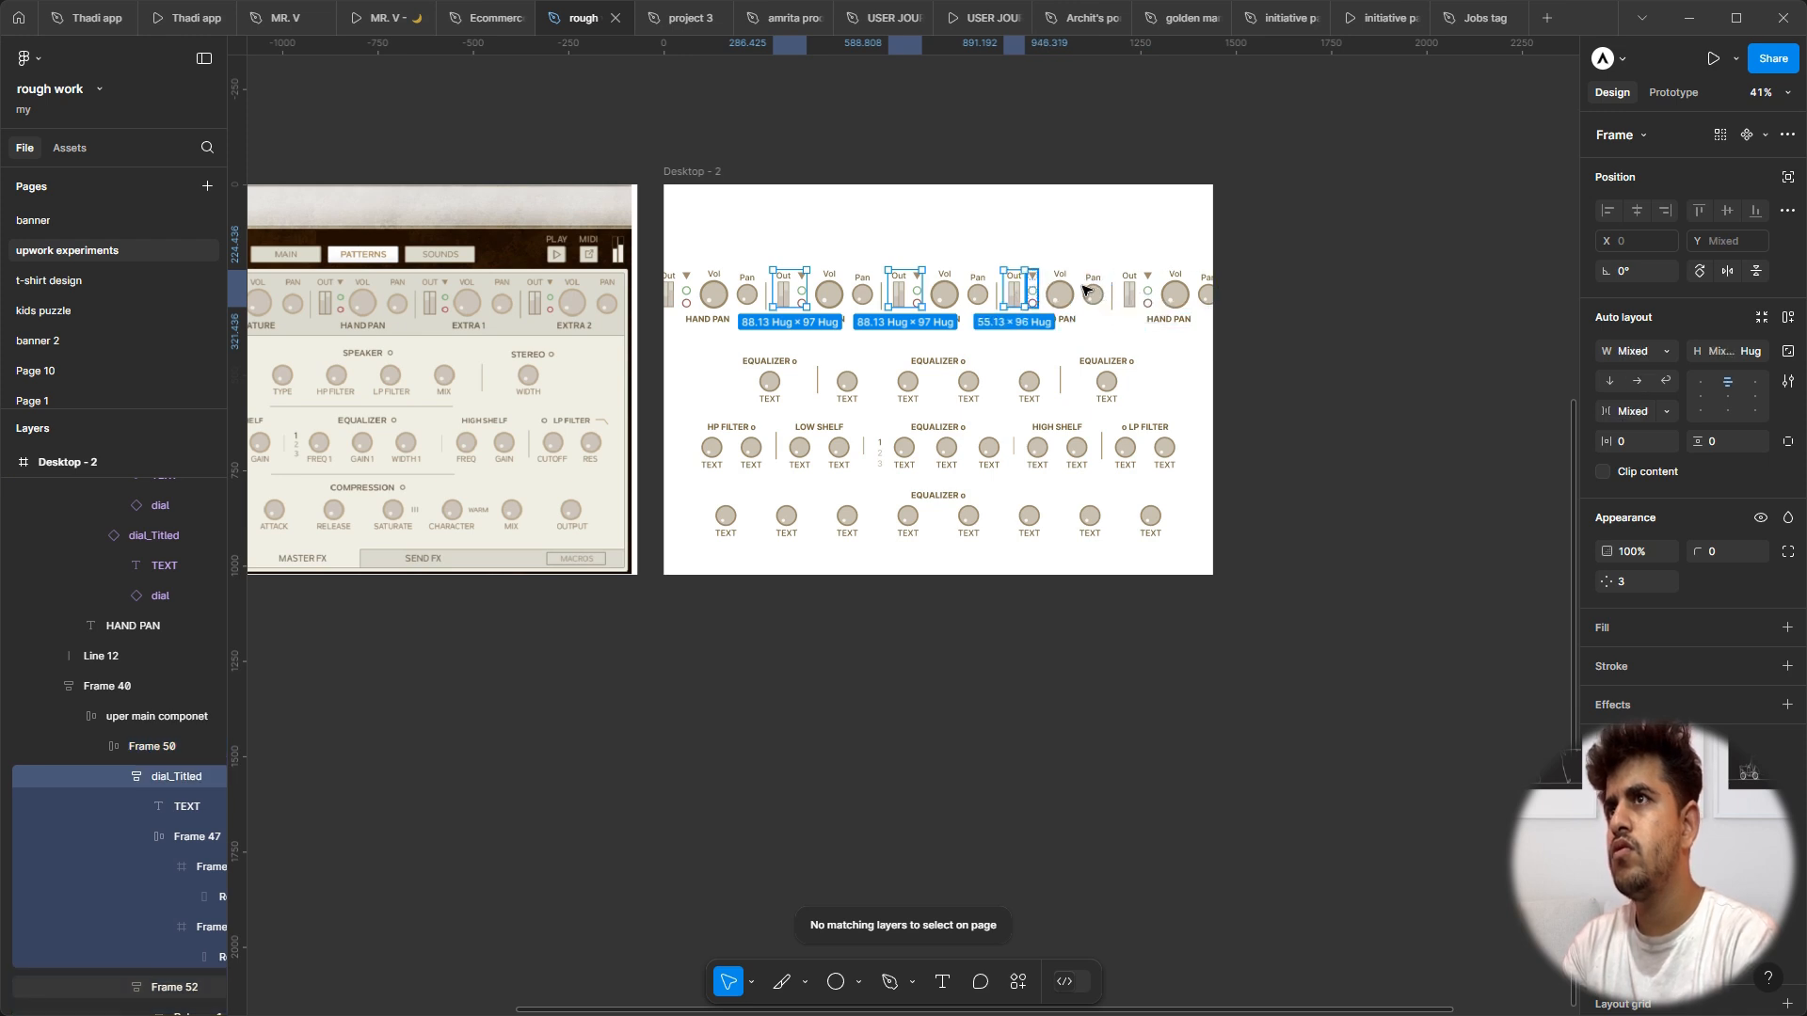
pyautogui.keyDown('shift'); pyautogui.click(1147, 300); pyautogui.keyUp('shift')
pyautogui.keyDown('shift'); pyautogui.doubleClick(1147, 300); pyautogui.keyUp('shift')
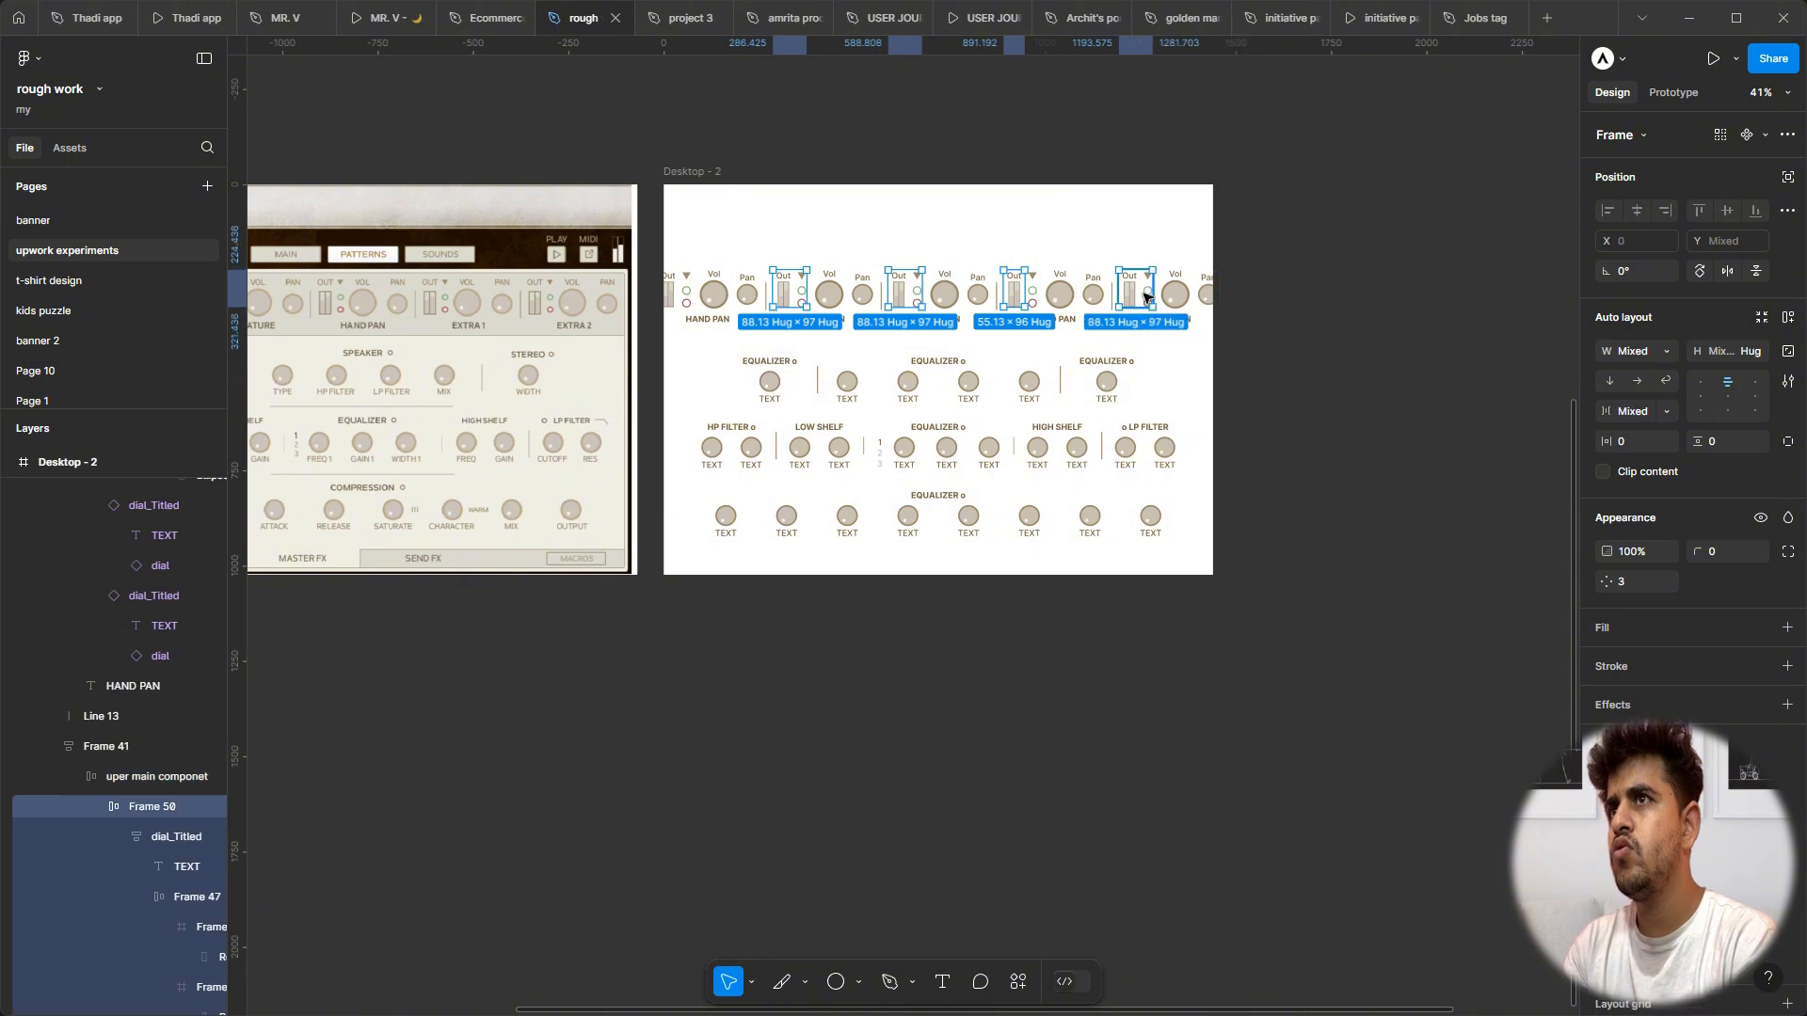
pyautogui.click(1356, 238)
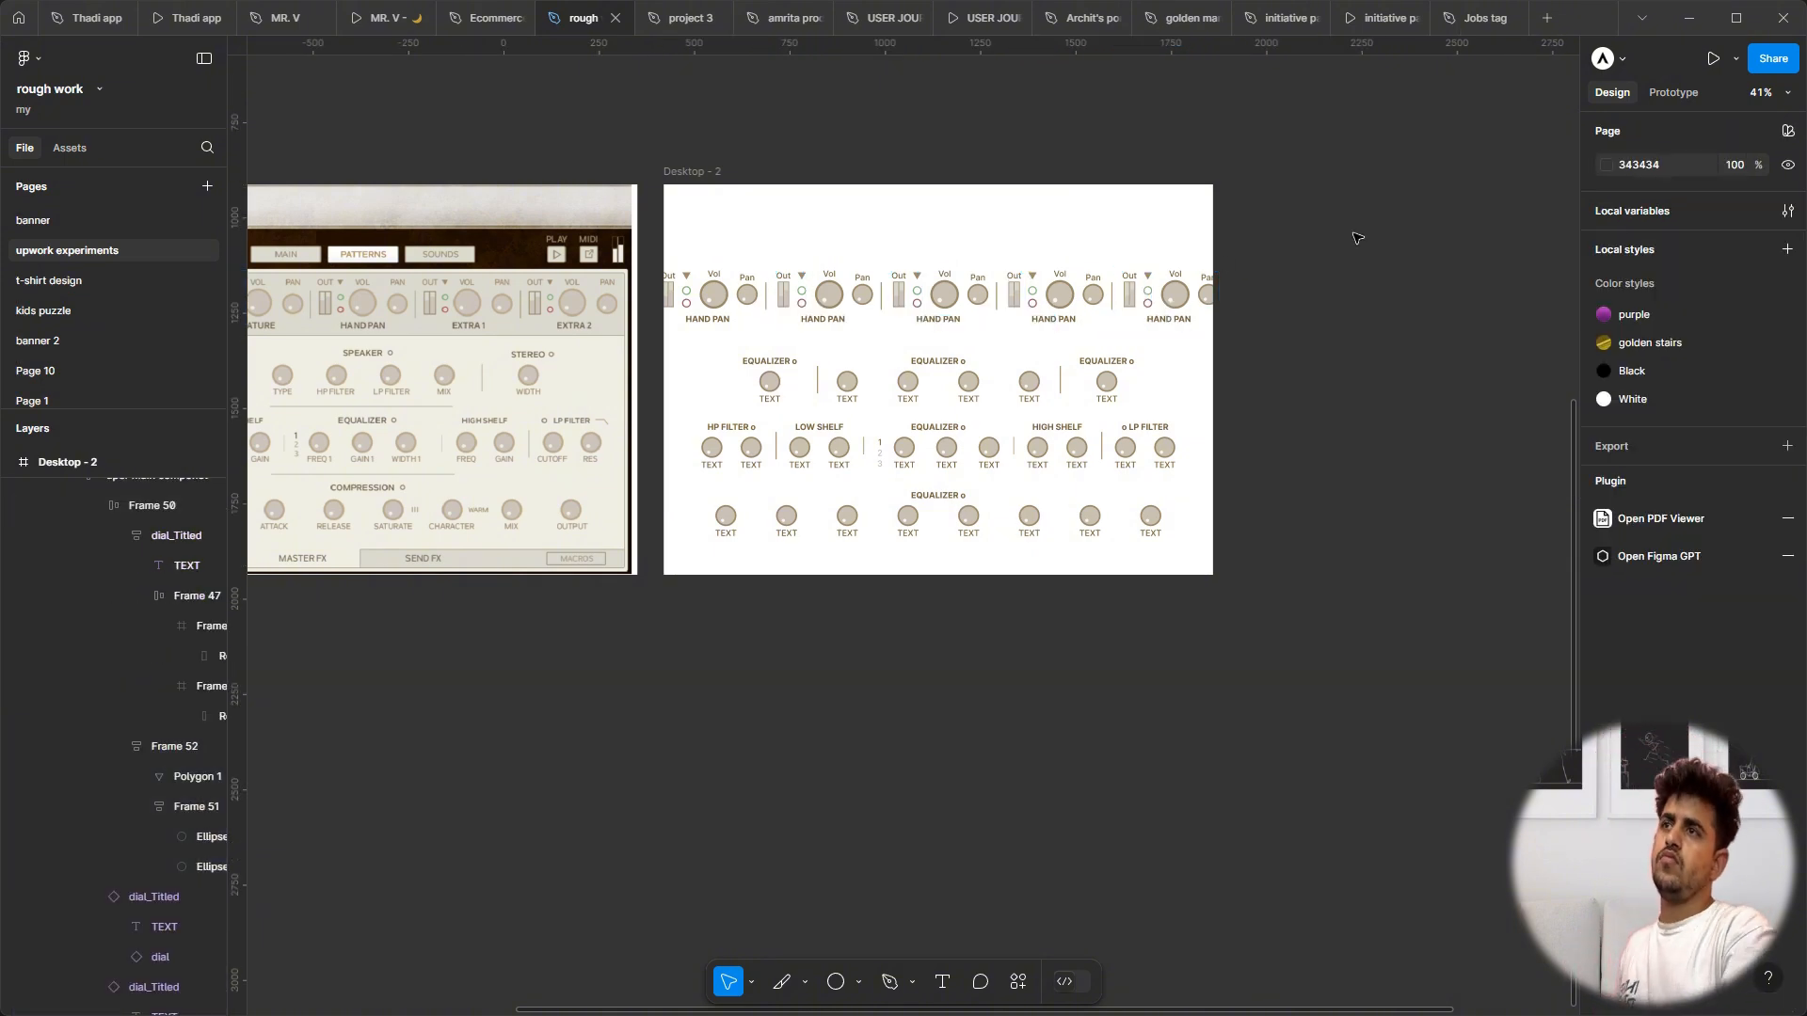
# Step: Set the horizontal gap to 0 inside the Out switch groups of all five HAND PAN channel blocks
pyautogui.scroll(5, 1129, 339)
pyautogui.hscroll(-3, 1129, 339)
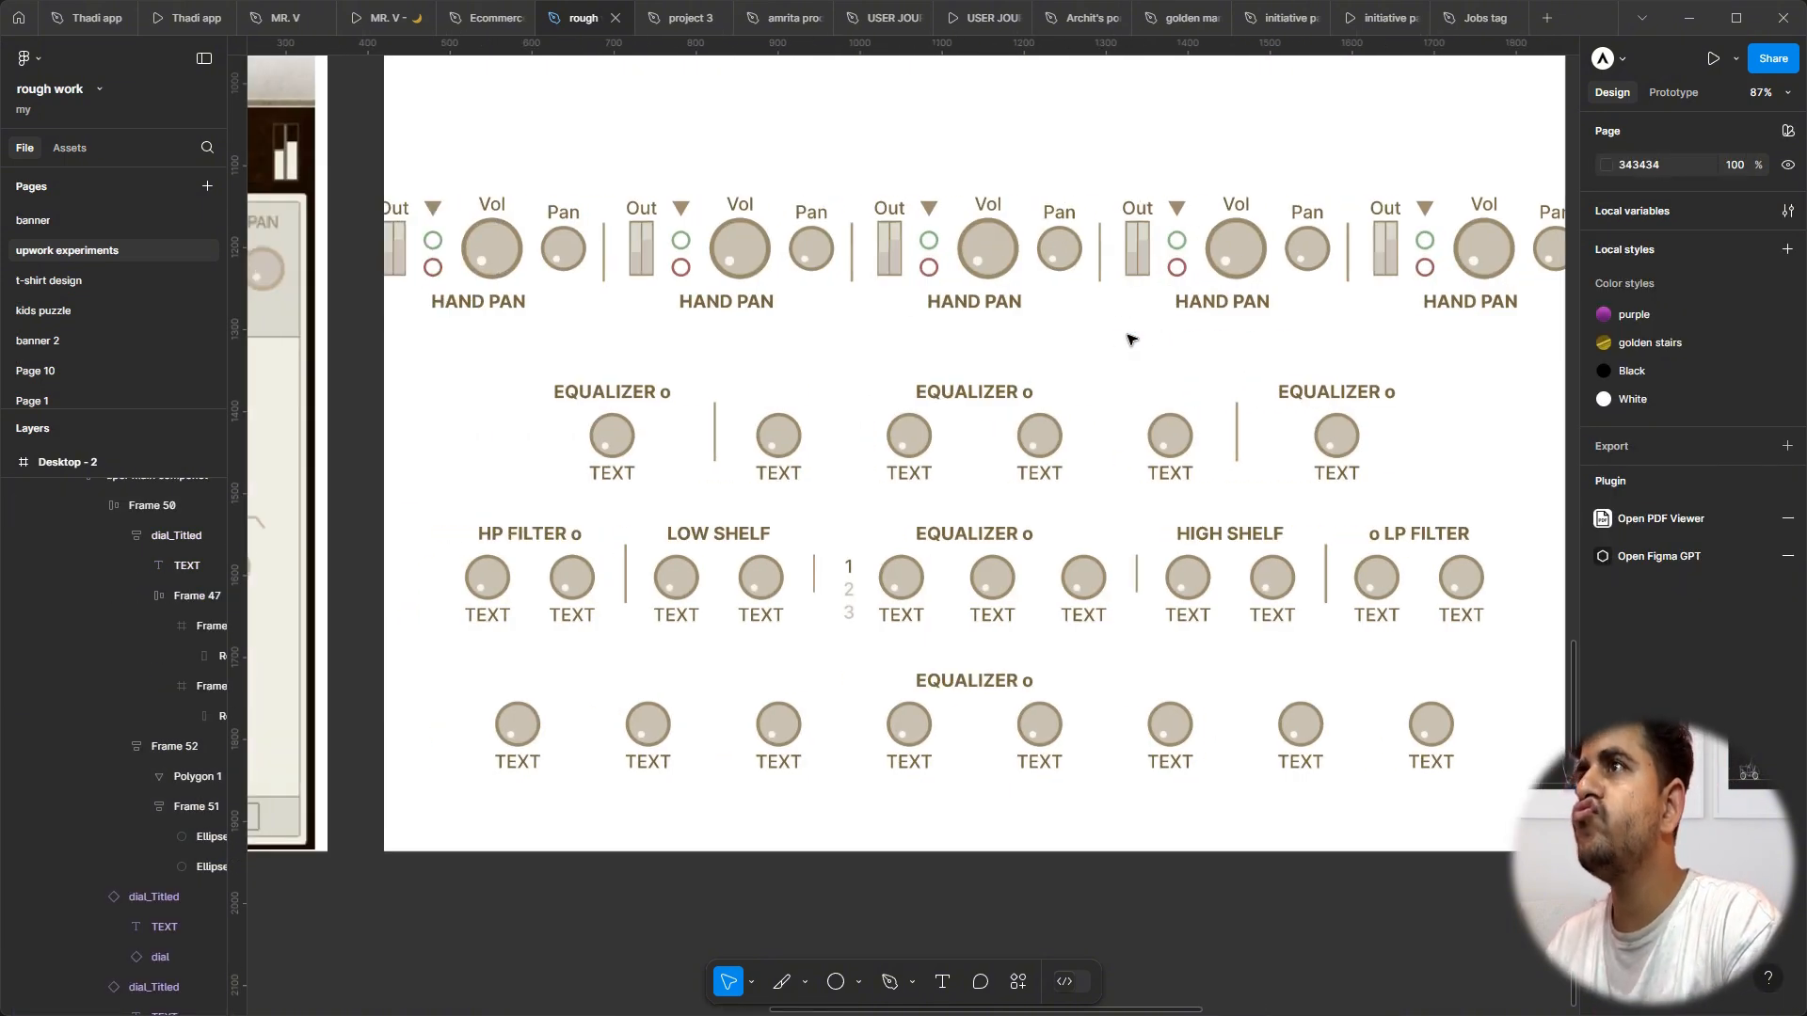
pyautogui.click(900, 226)
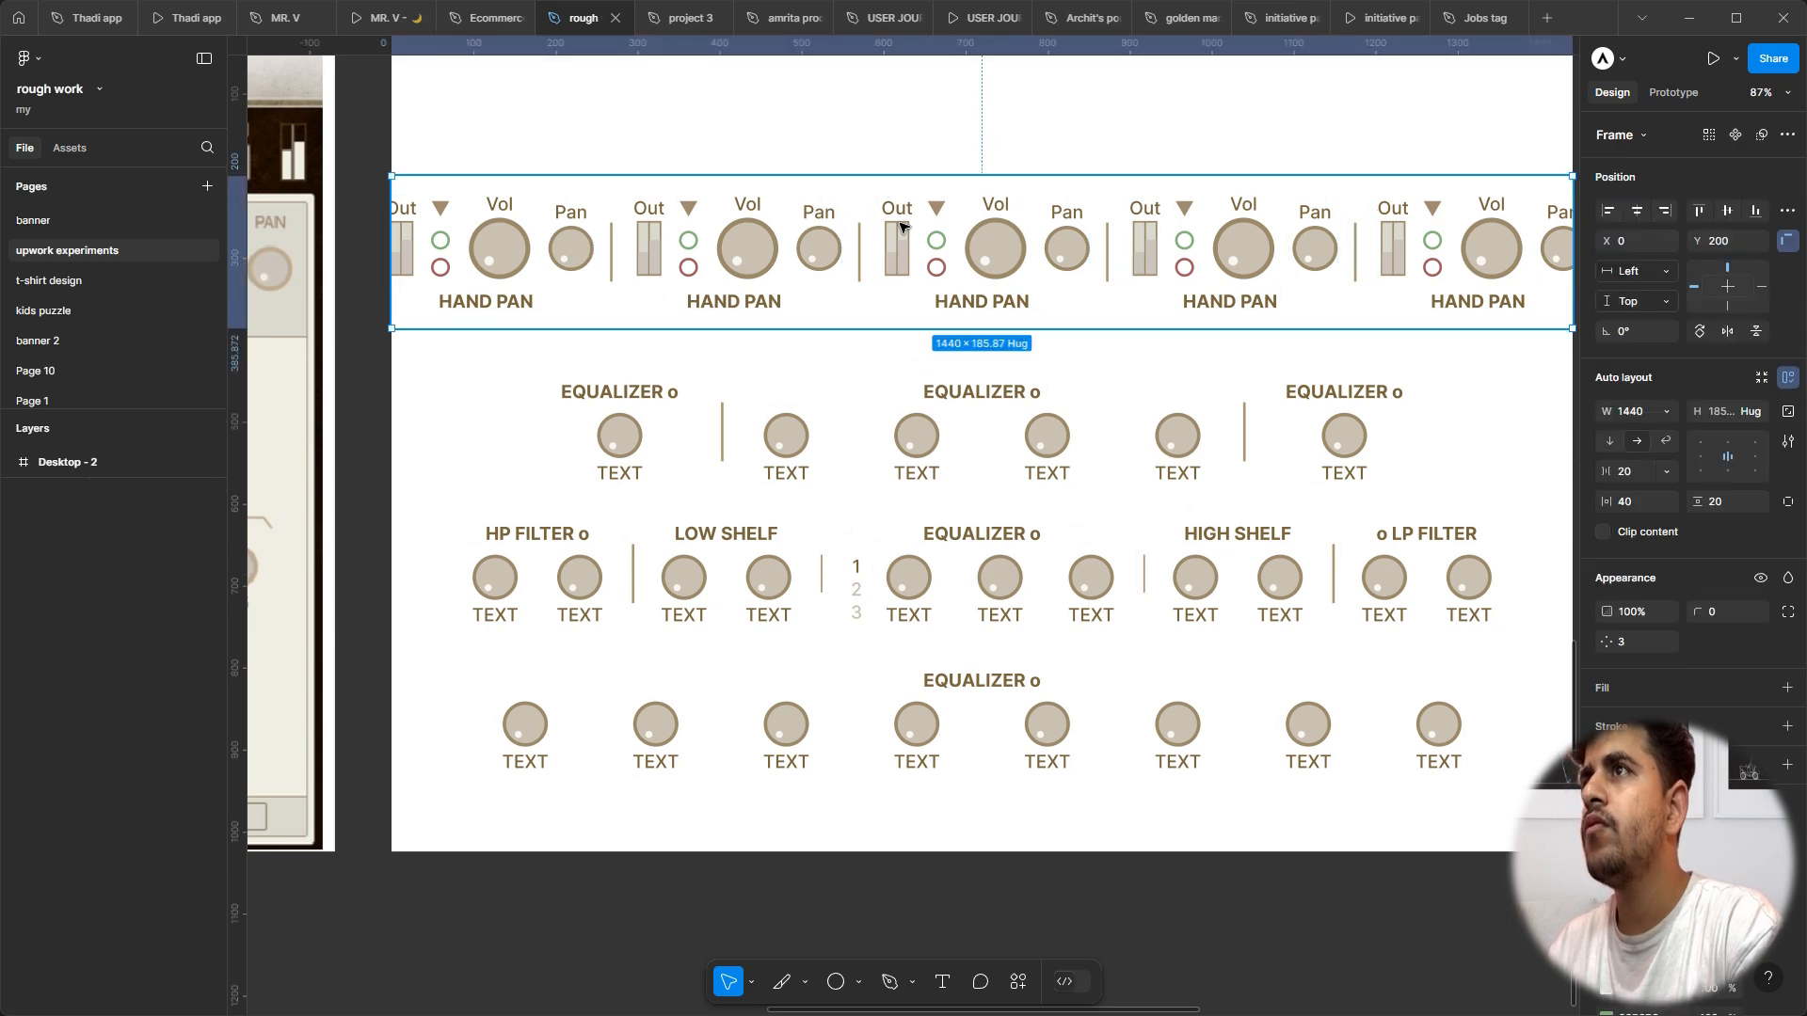
pyautogui.doubleClick(900, 226)
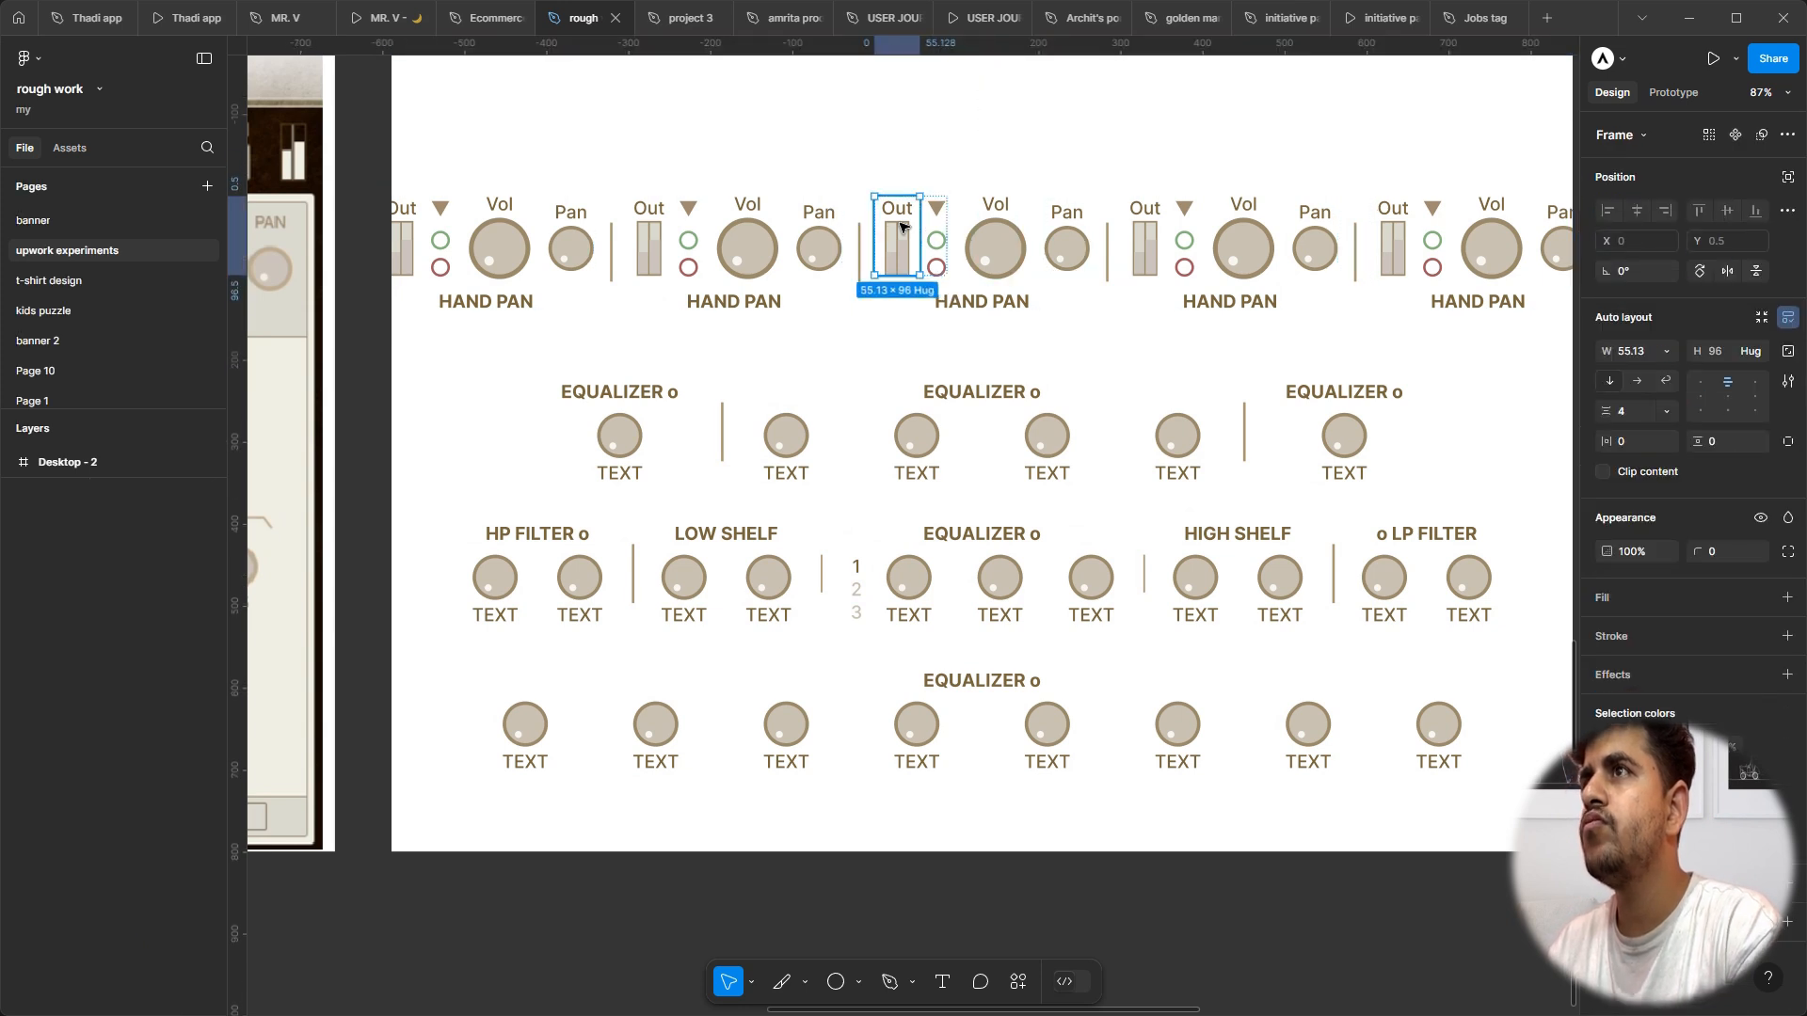
pyautogui.click(1165, 234)
pyautogui.click(1165, 234)
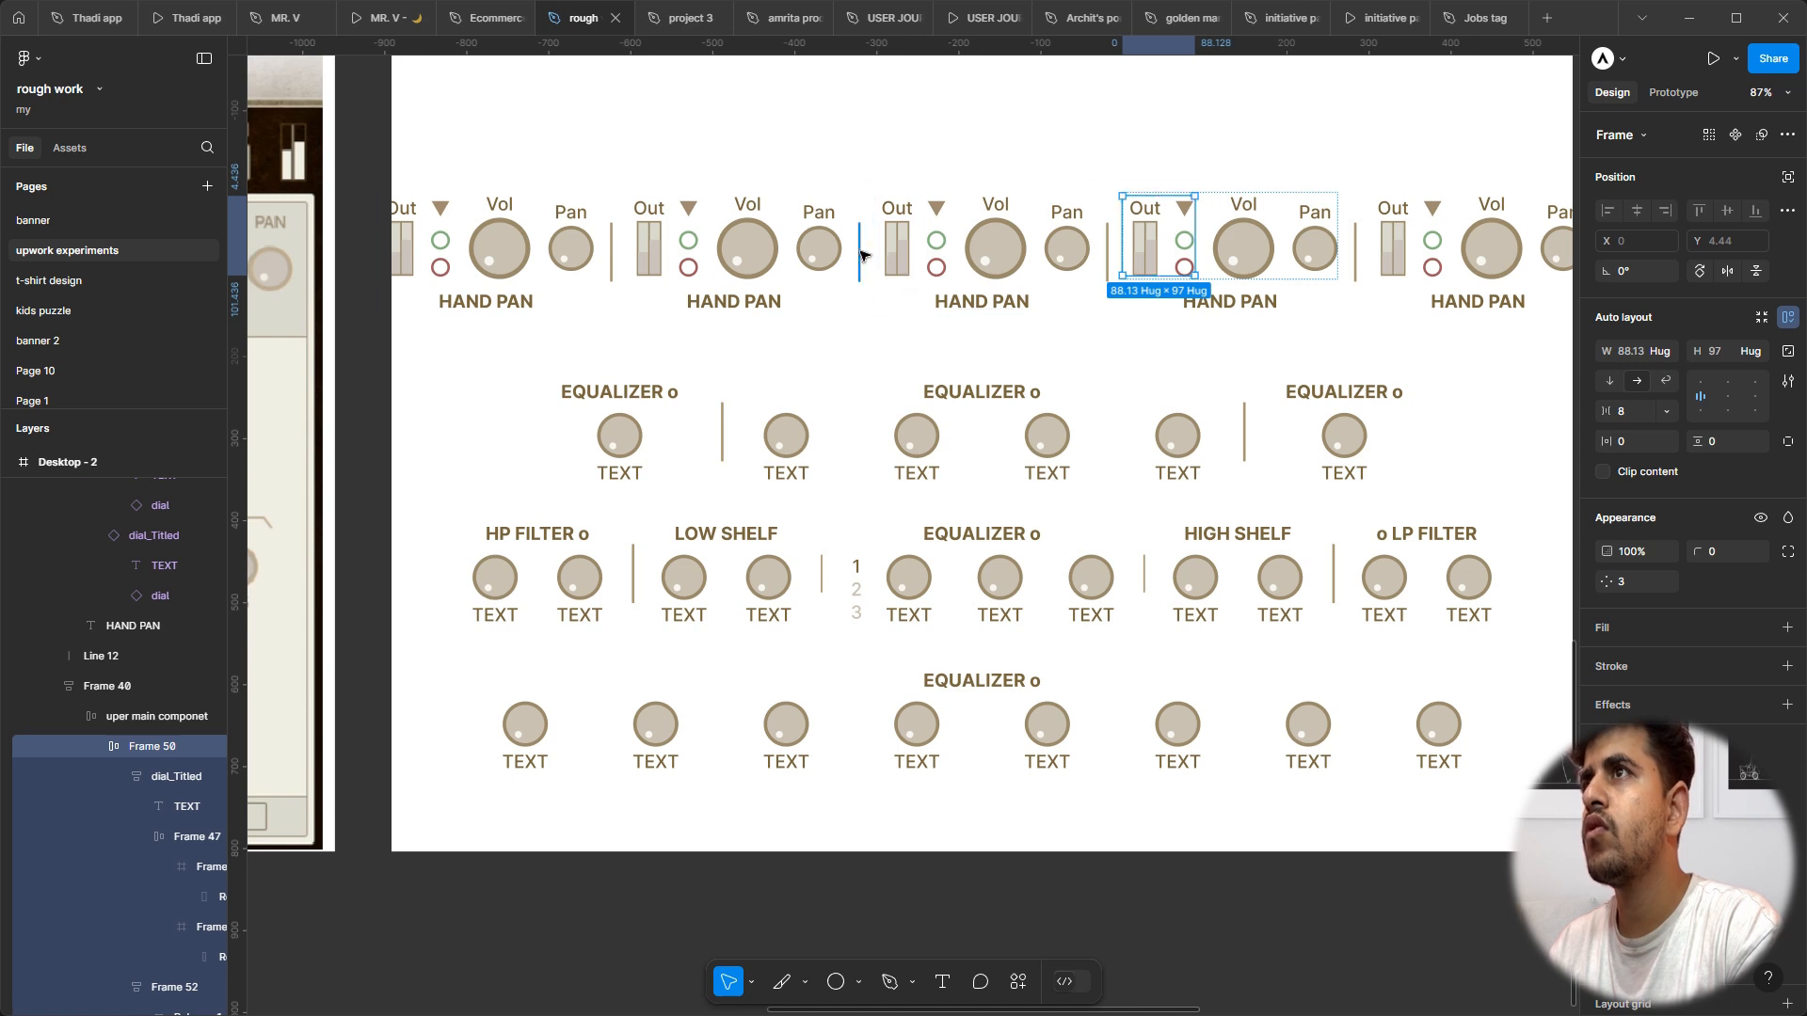
pyautogui.keyDown('shift'); pyautogui.click(908, 245); pyautogui.keyUp('shift')
pyautogui.doubleClick(908, 245)
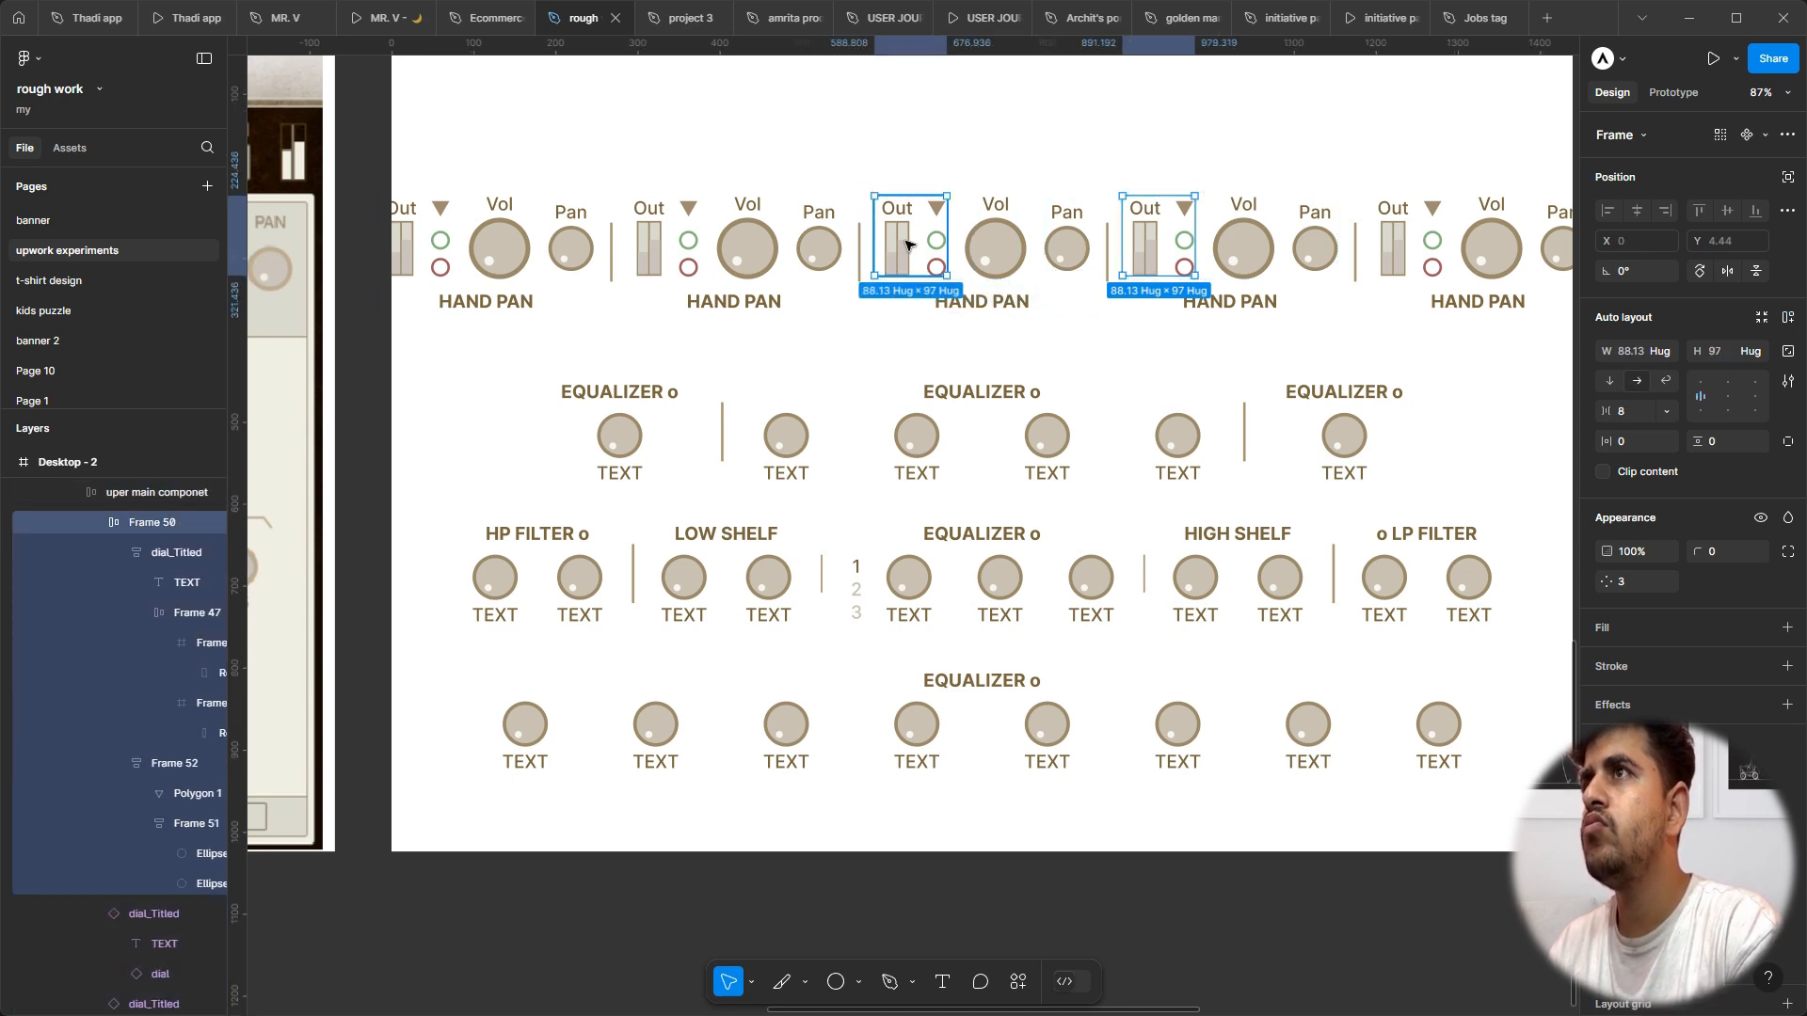
pyautogui.keyDown('shift'); pyautogui.click(656, 238); pyautogui.keyUp('shift')
pyautogui.doubleClick(656, 238)
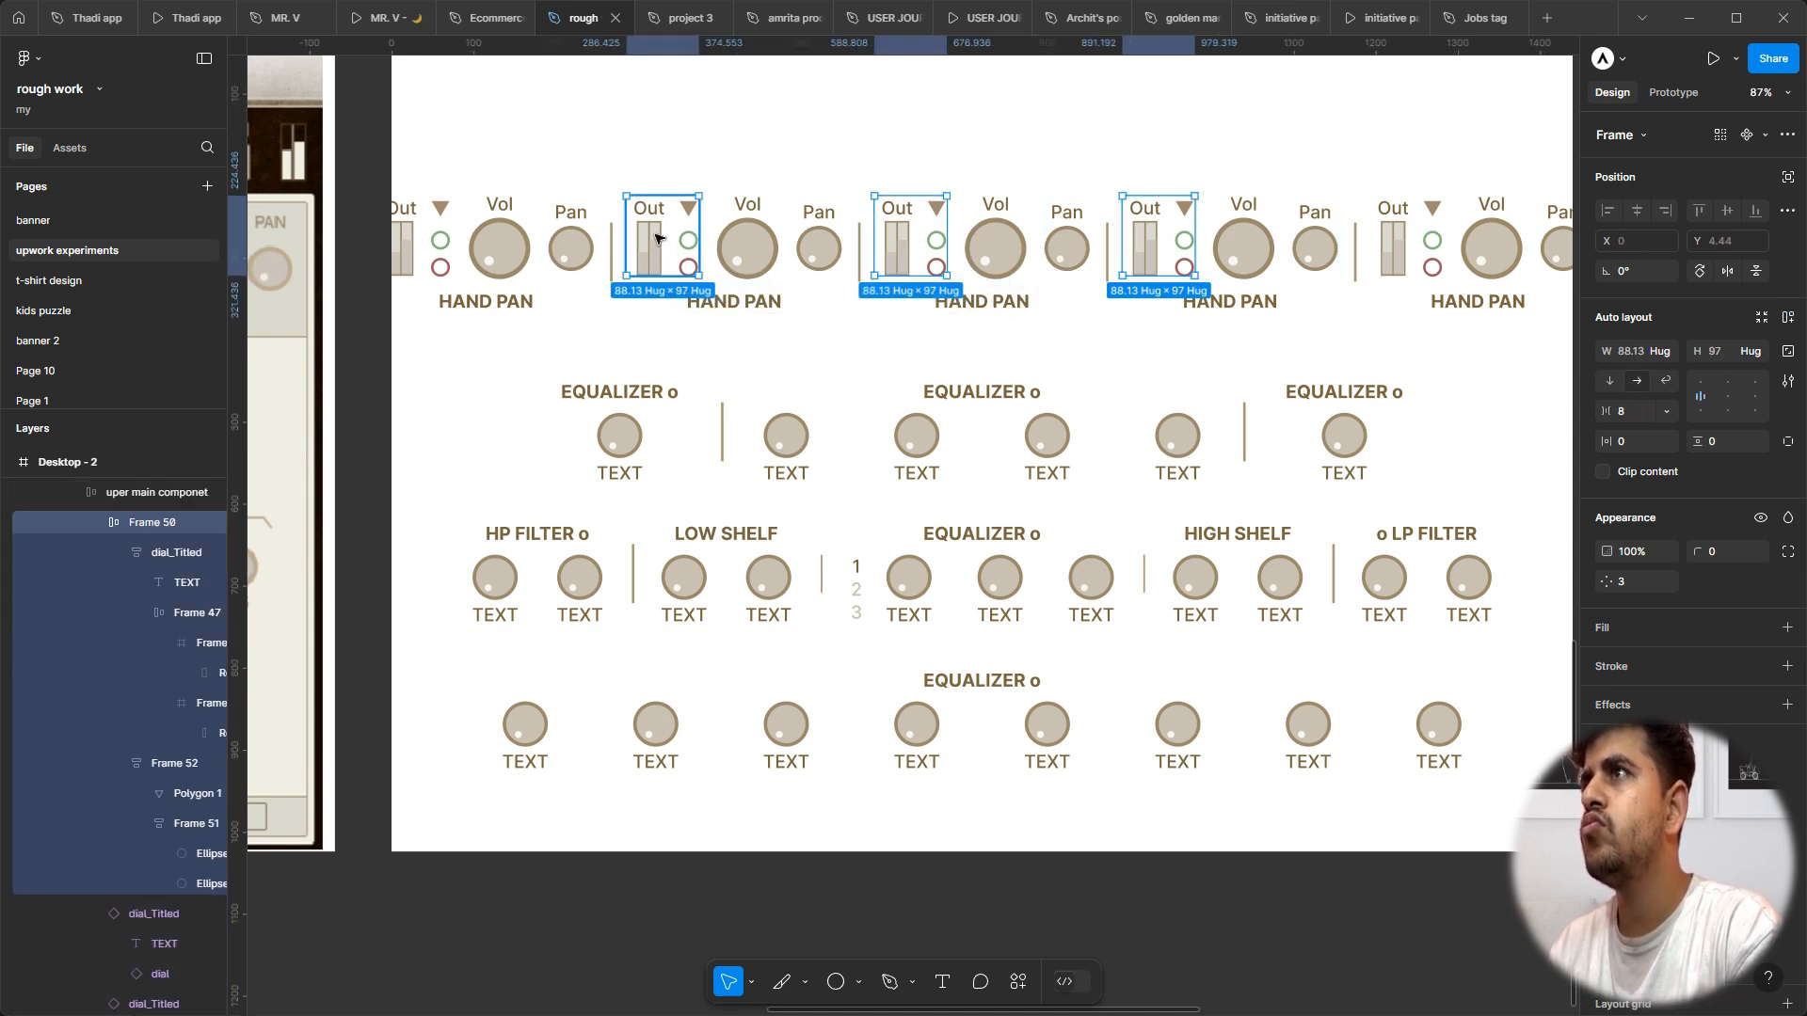
pyautogui.keyDown('shift'); pyautogui.click(439, 265); pyautogui.keyUp('shift')
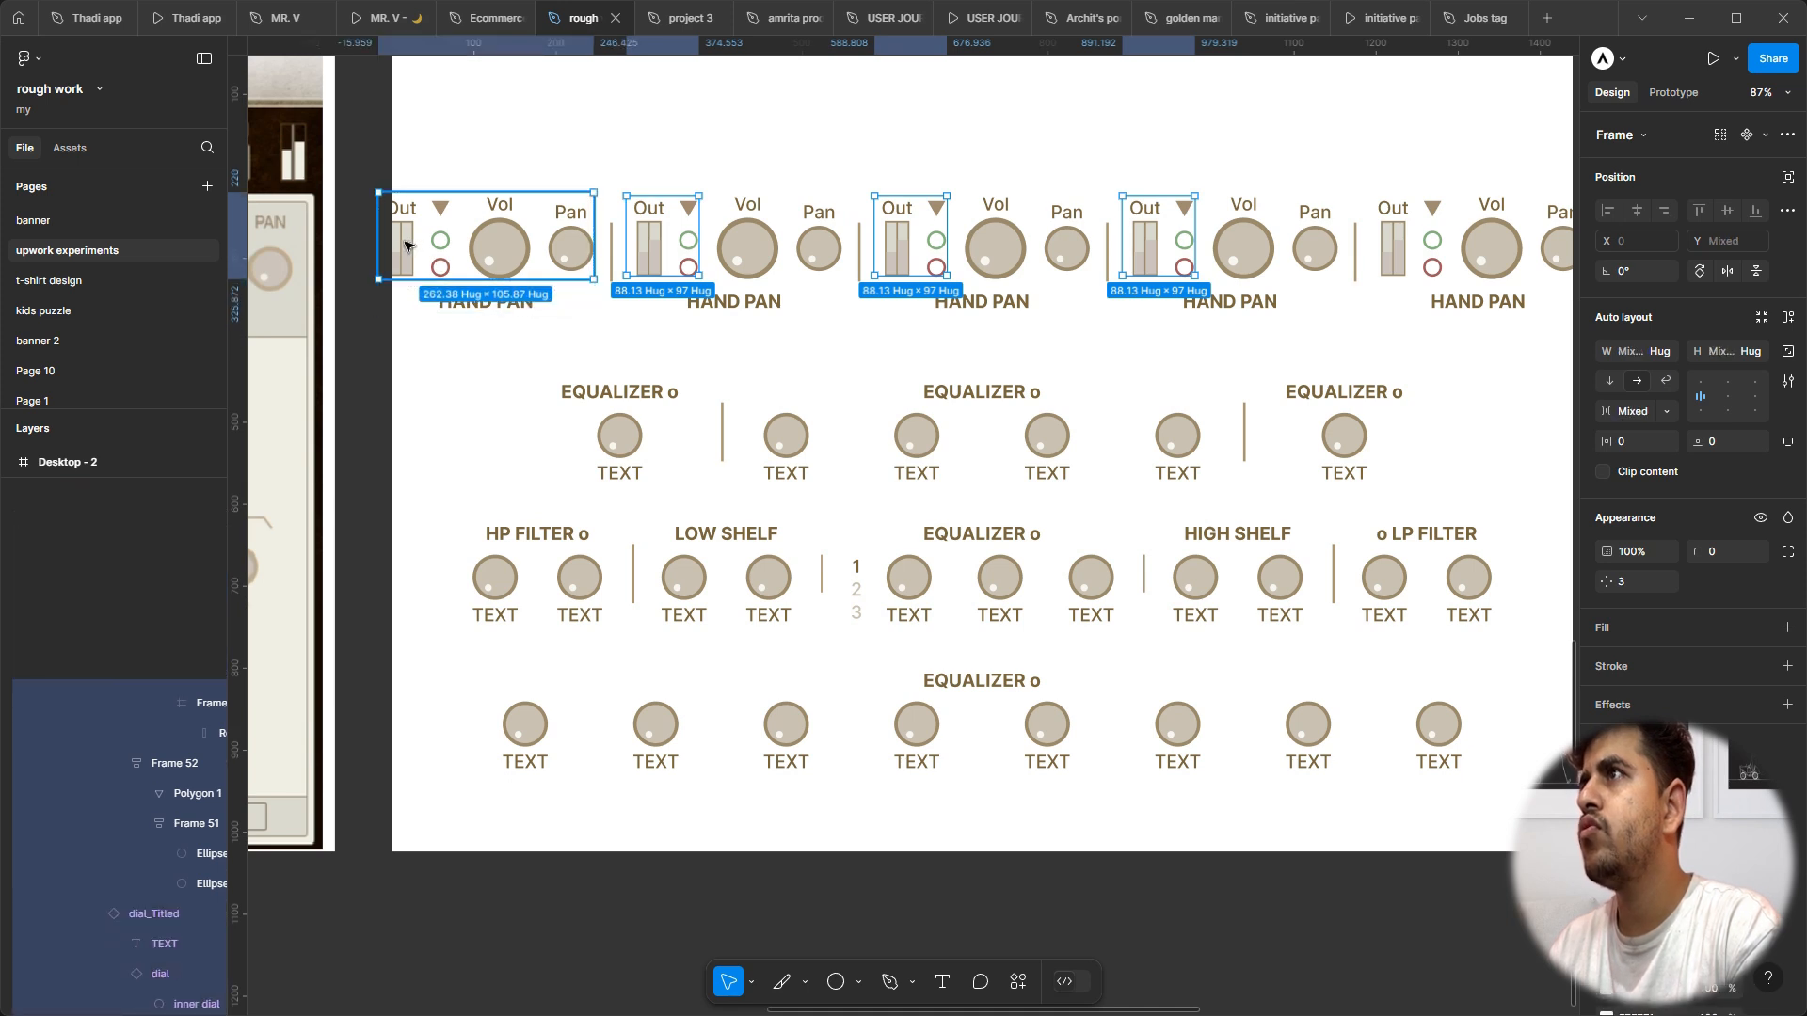
pyautogui.doubleClick(407, 246)
pyautogui.keyDown('shift'); pyautogui.click(1432, 237); pyautogui.keyUp('shift')
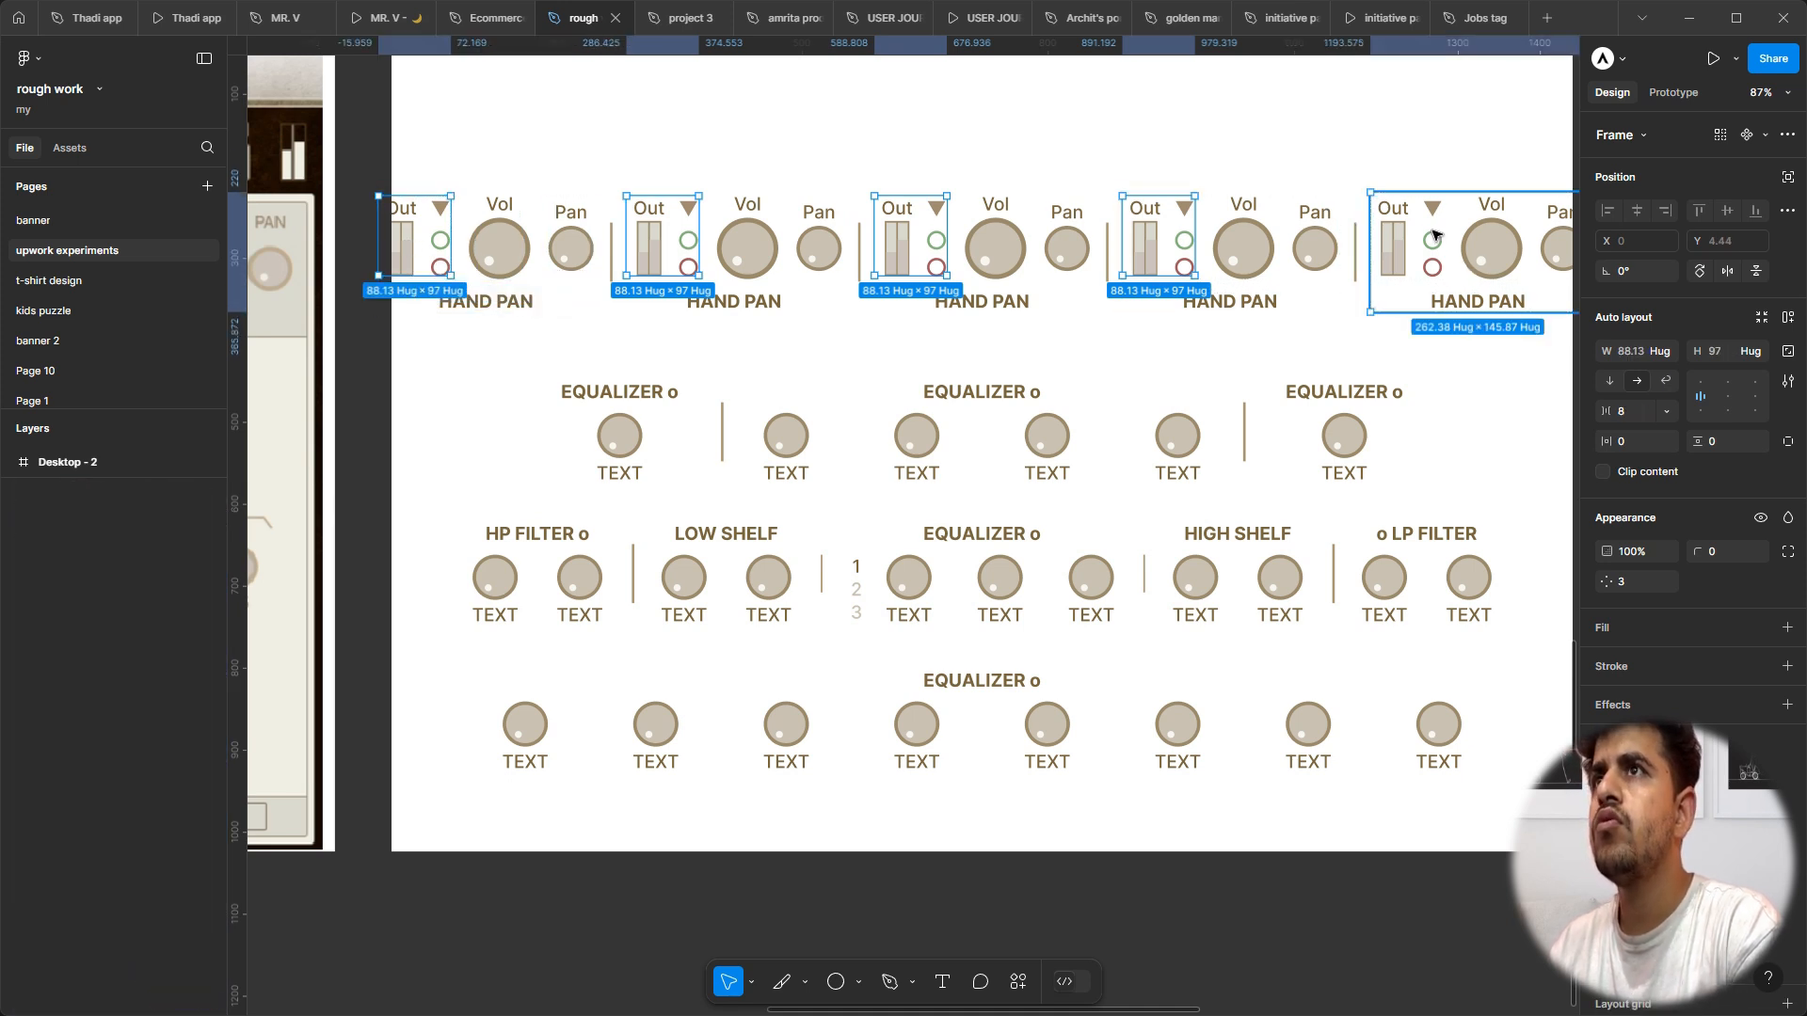
pyautogui.doubleClick(1432, 237)
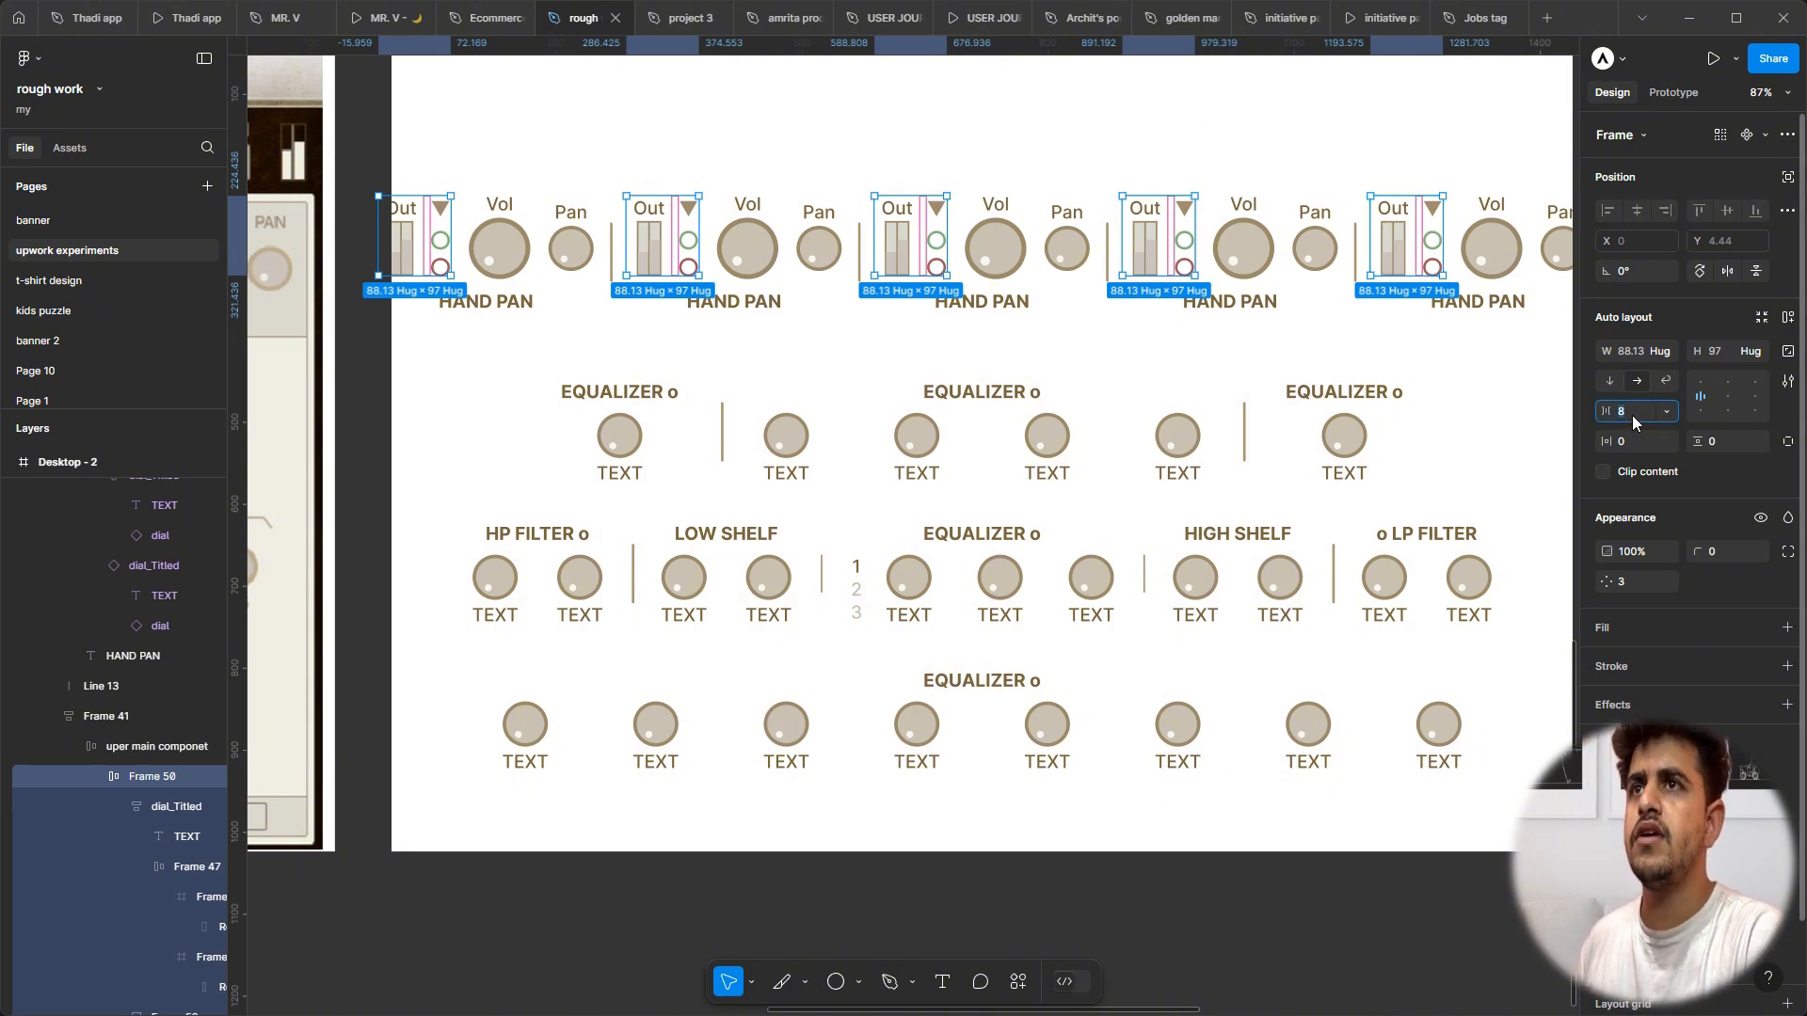
pyautogui.write('0')
pyautogui.press('Return')
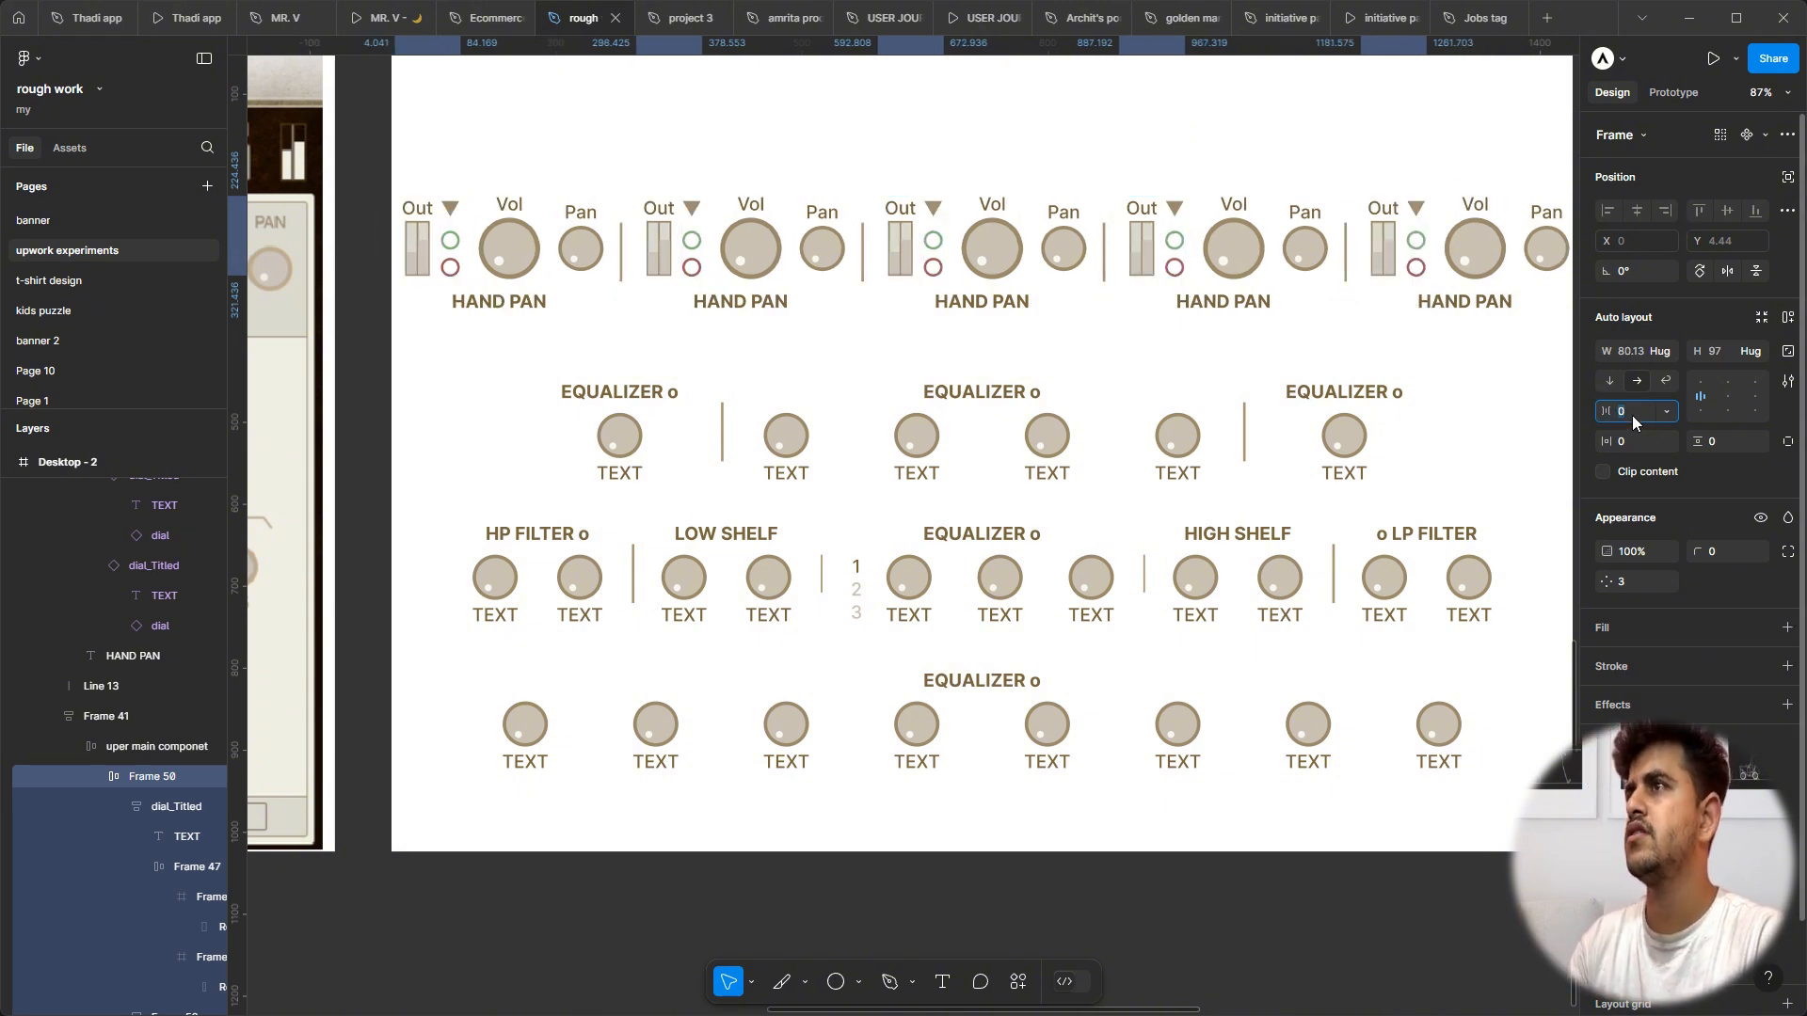
pyautogui.scroll(-2, 815, 351)
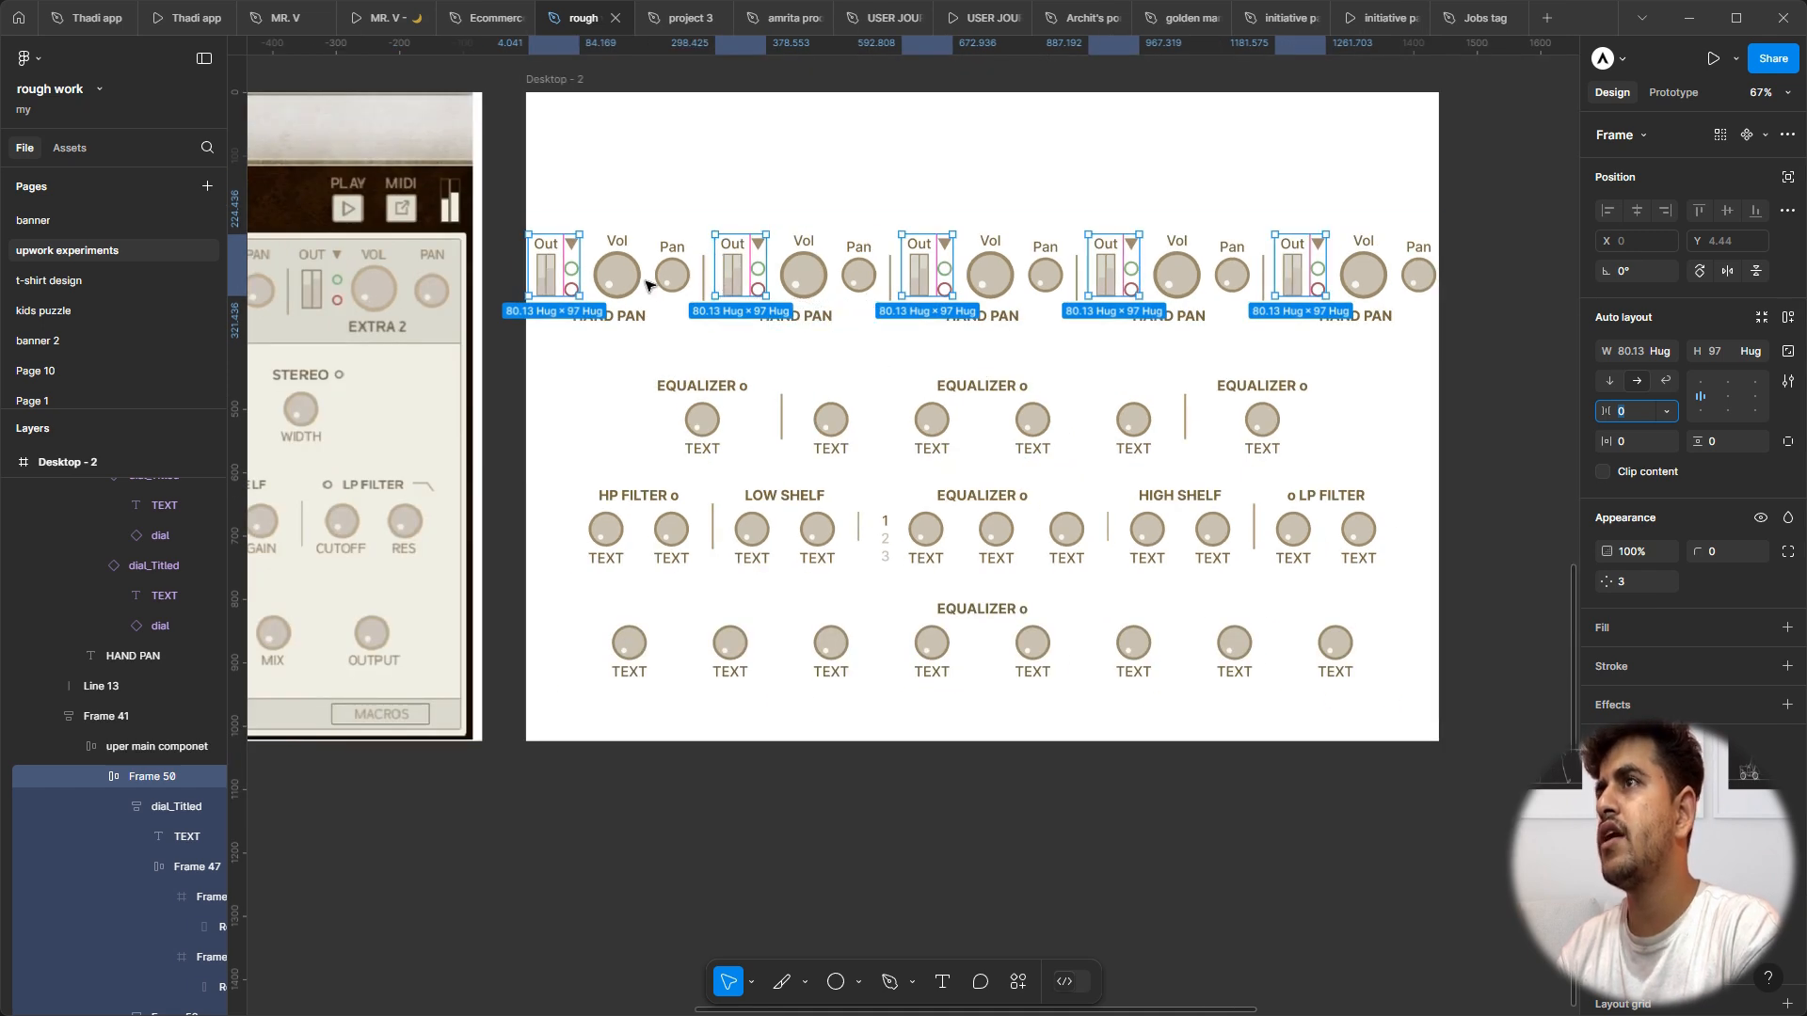
pyautogui.hscroll(-3, 648, 285)
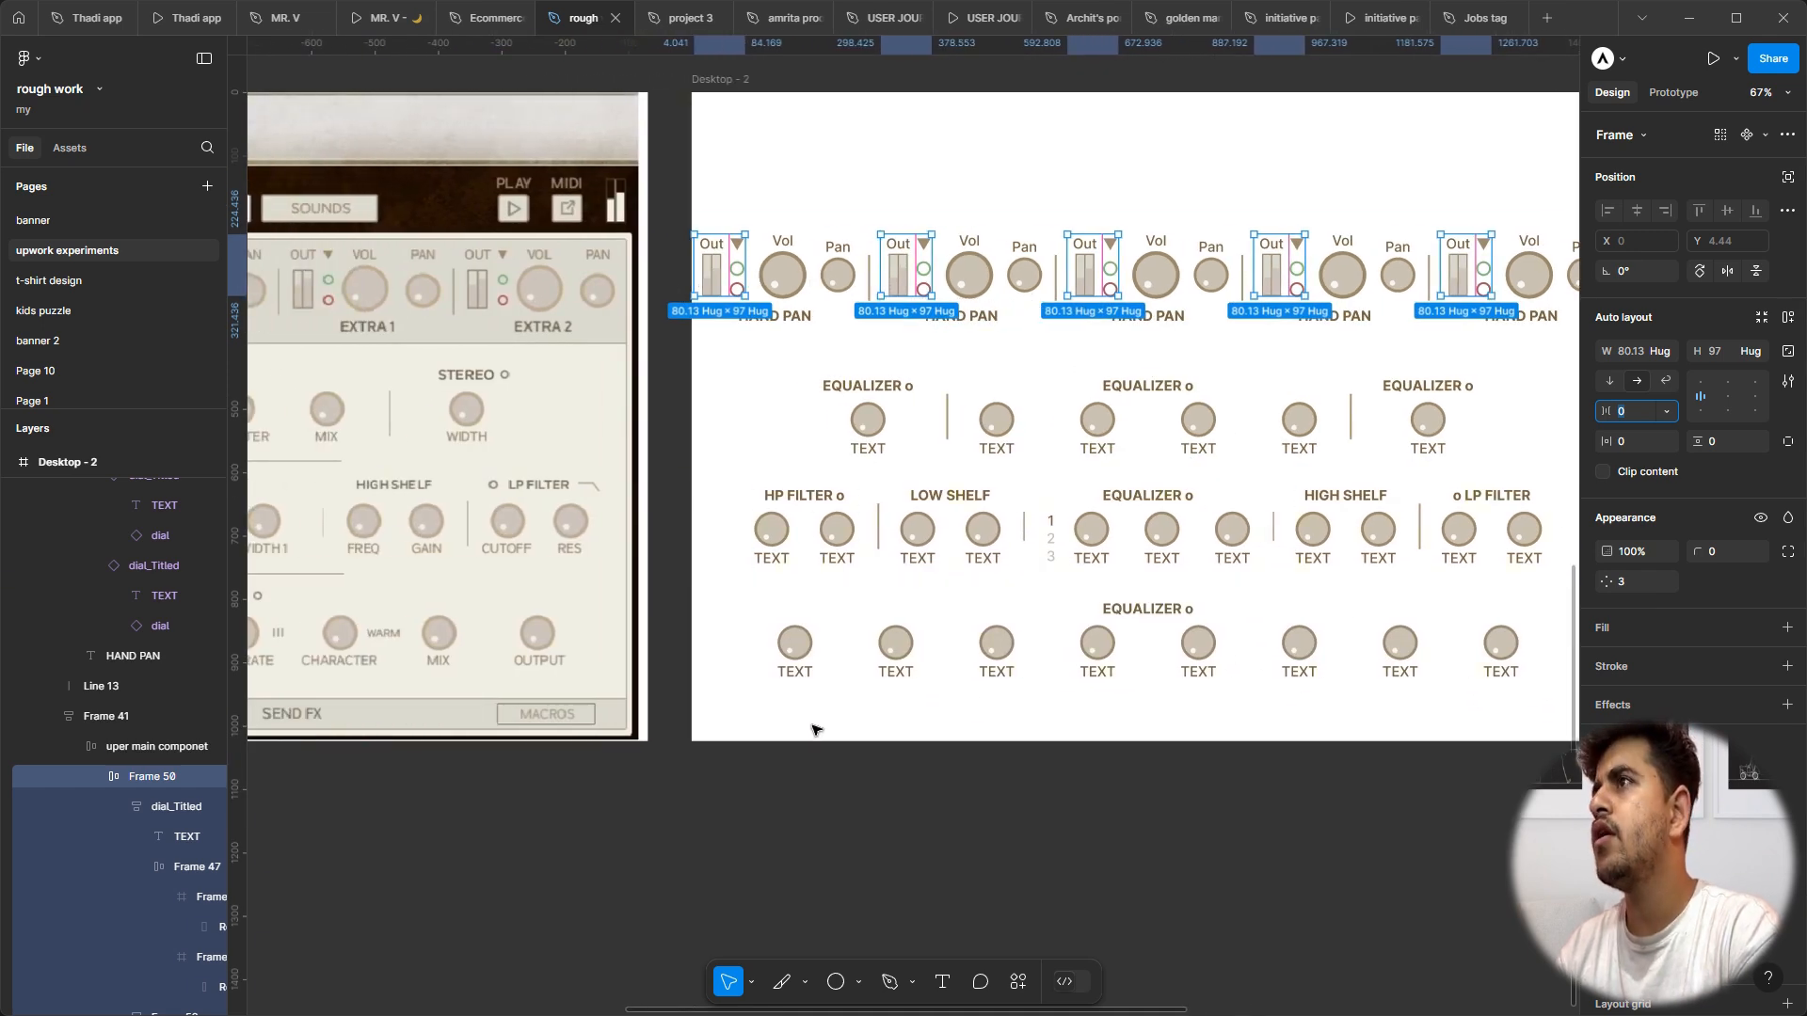
pyautogui.click(880, 802)
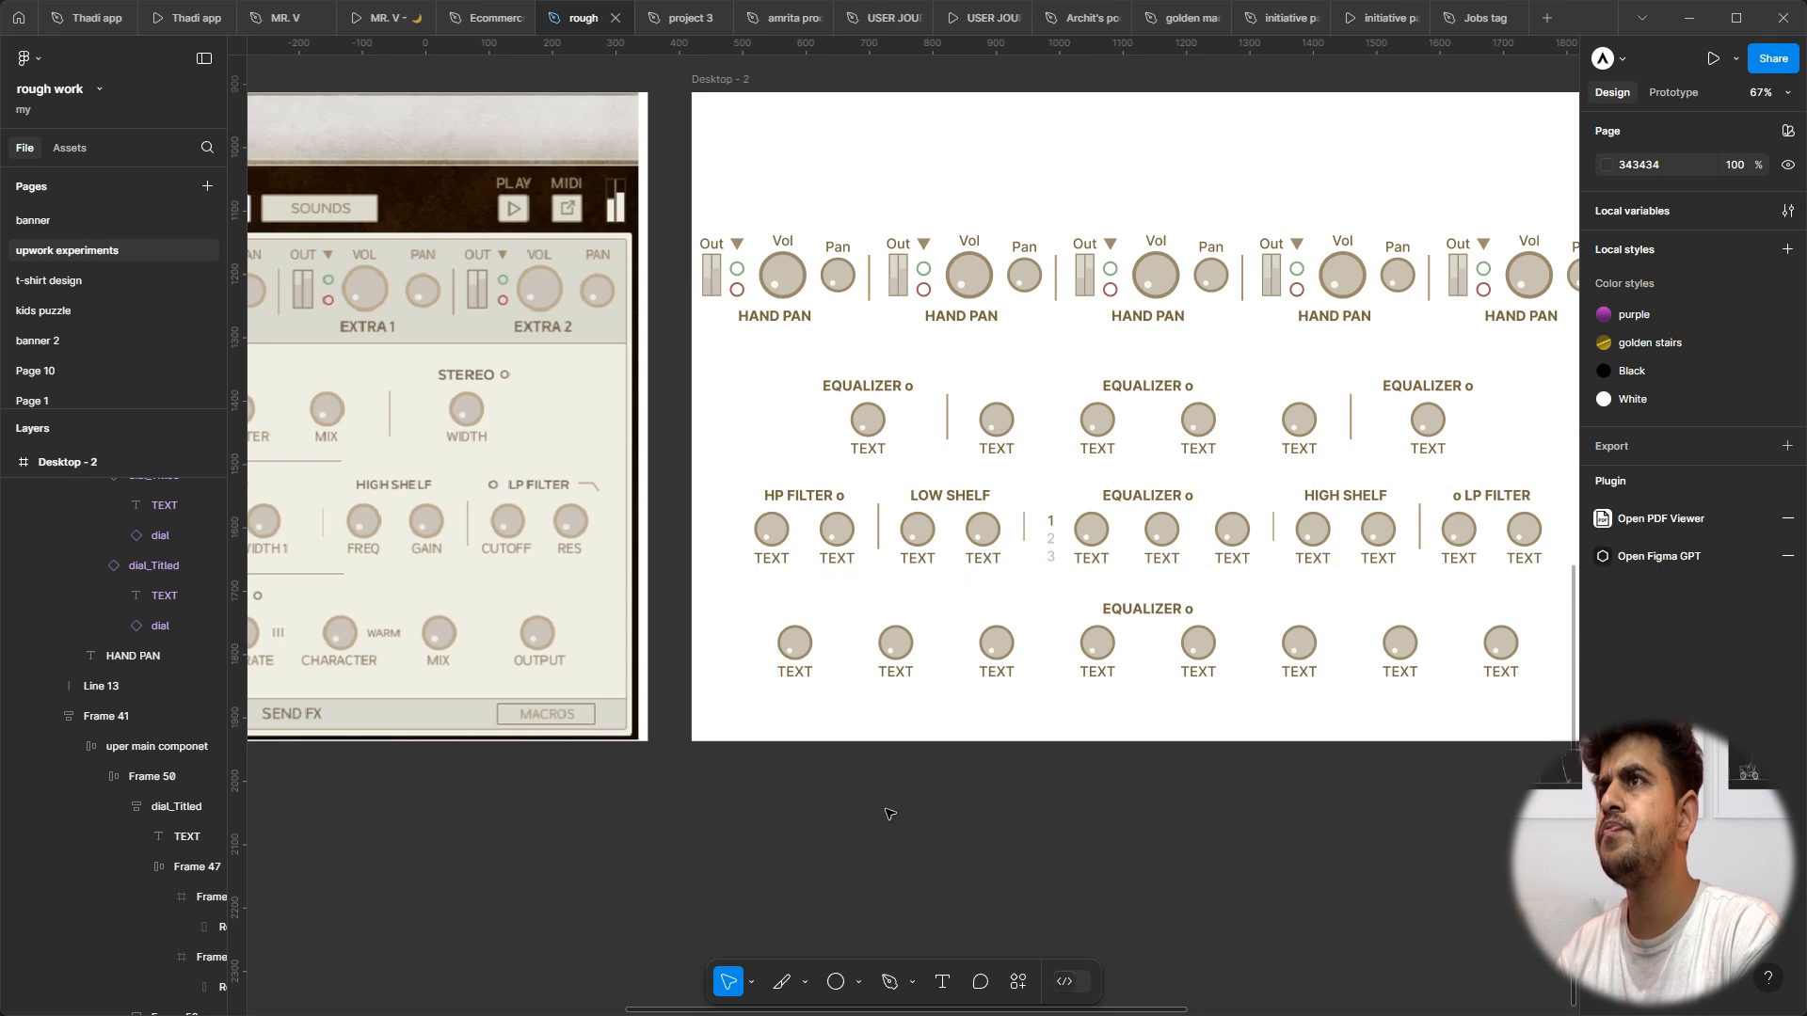
# Step: Reduce the horizontal gap between items in the HAND PAN channel row's auto layout to 12
pyautogui.hscroll(-3, 885, 804)
pyautogui.scroll(-5, 887, 800)
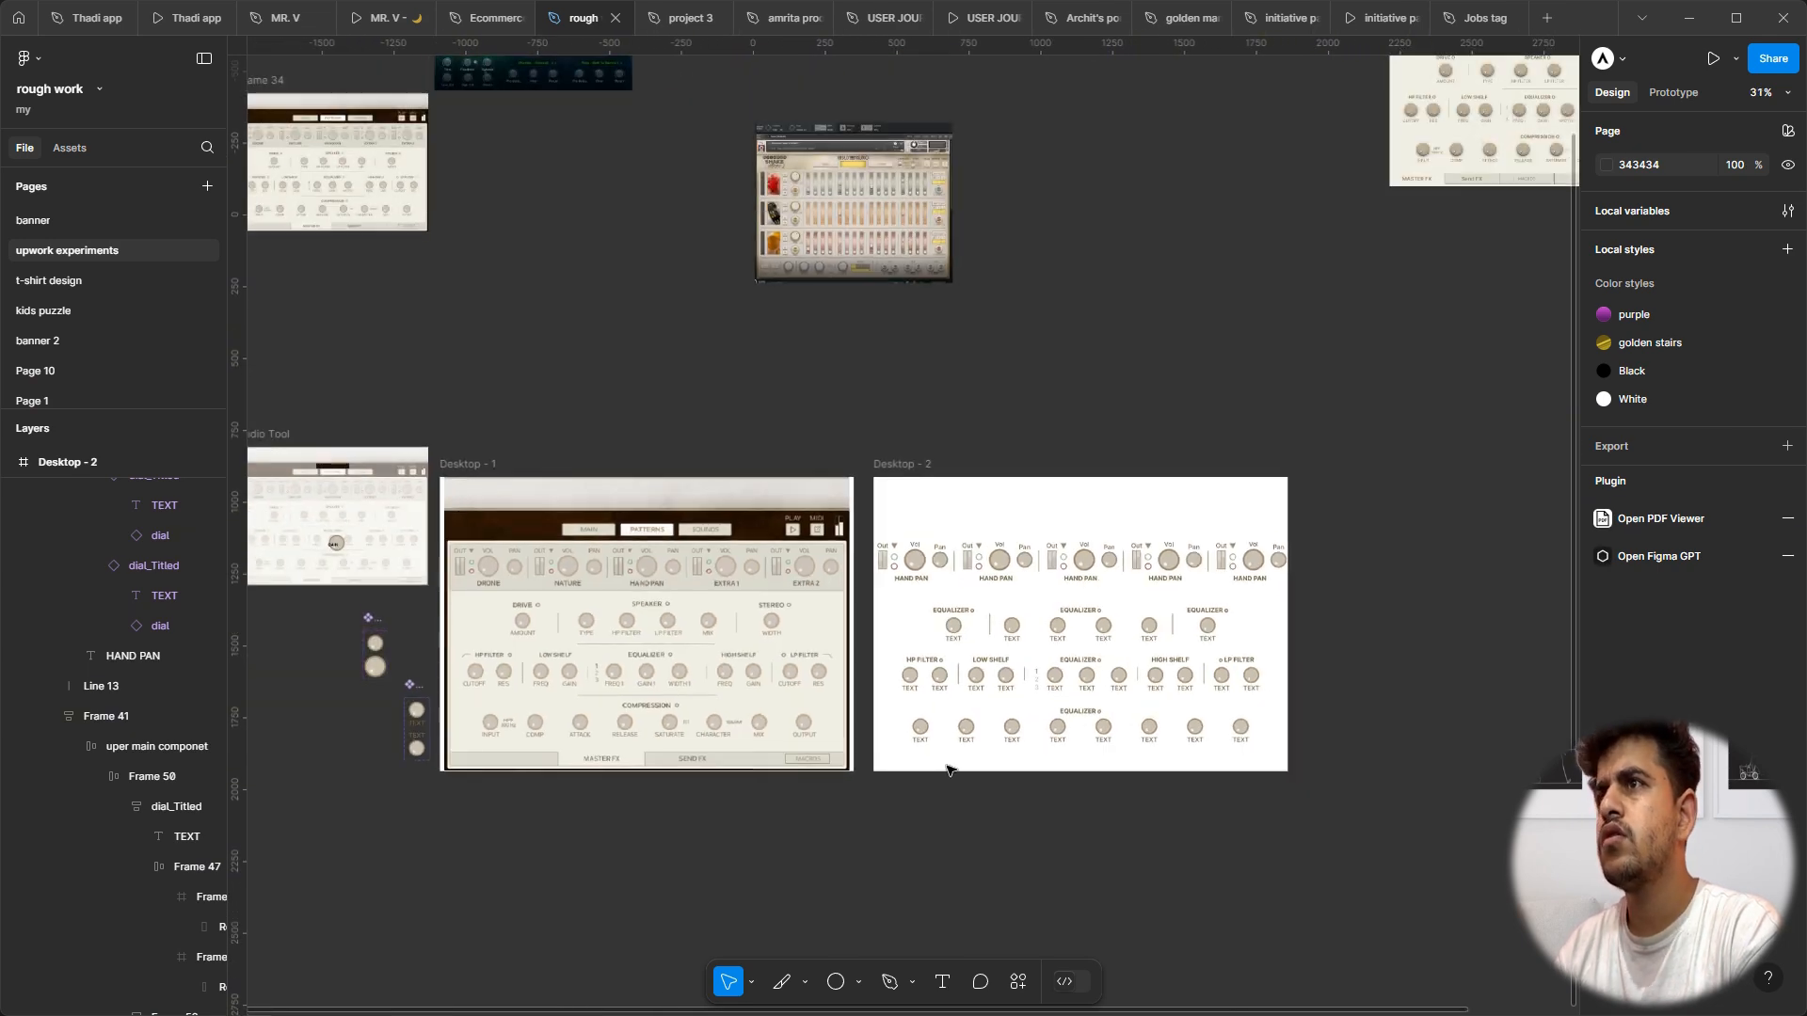
pyautogui.scroll(3, 1152, 569)
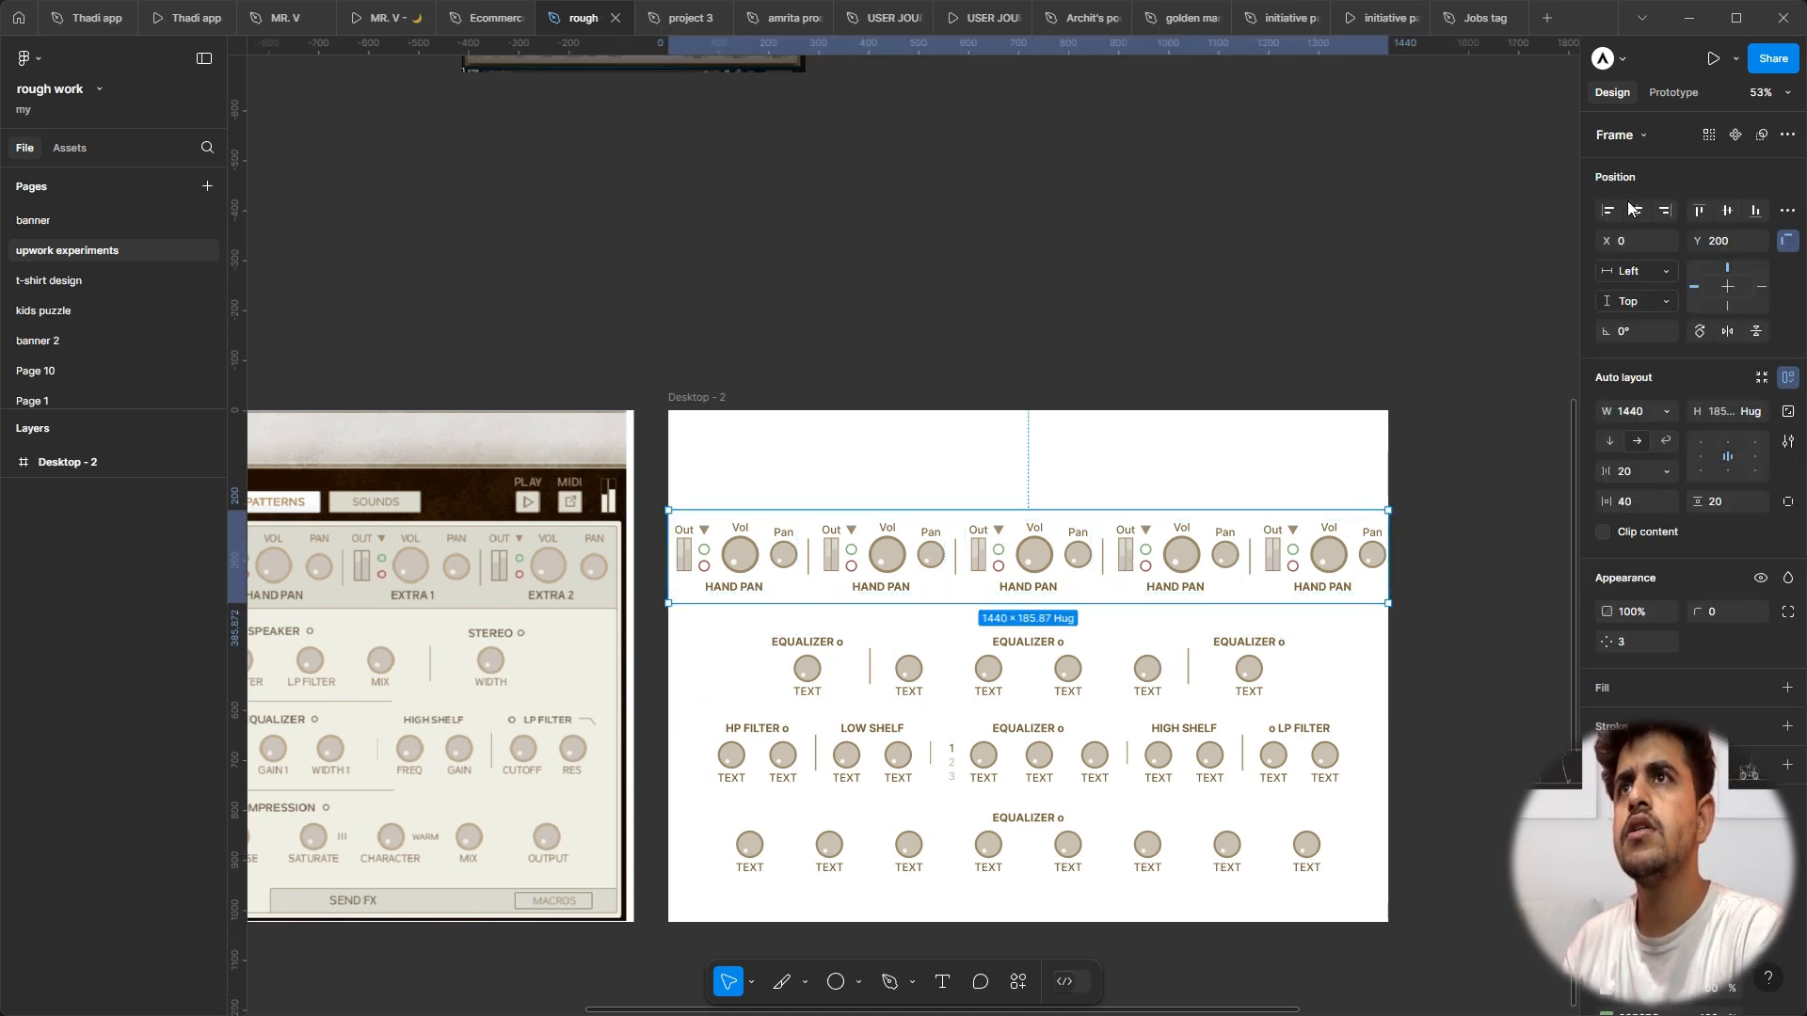
pyautogui.click(1633, 473)
pyautogui.press('Down')
pyautogui.press('Down')
pyautogui.press('Down')
pyautogui.press('Down')
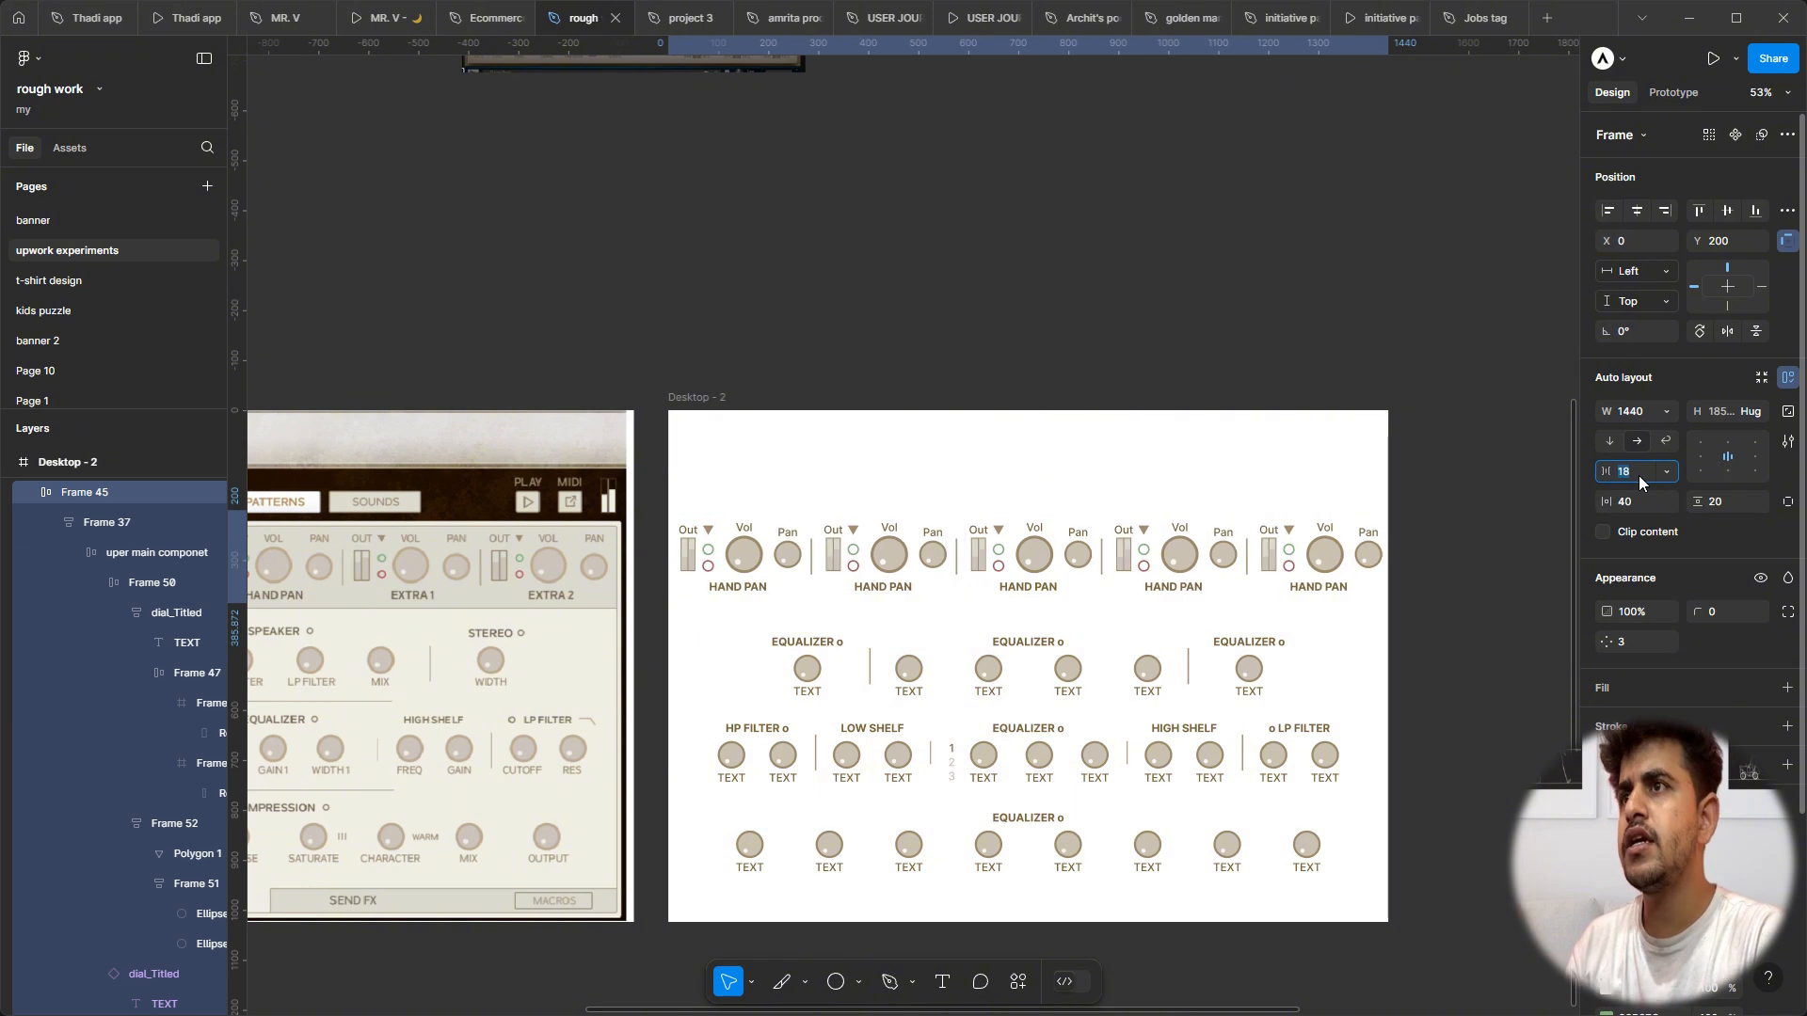
pyautogui.press('Down')
pyautogui.press('Down')
pyautogui.press('Down')
pyautogui.press('Down')
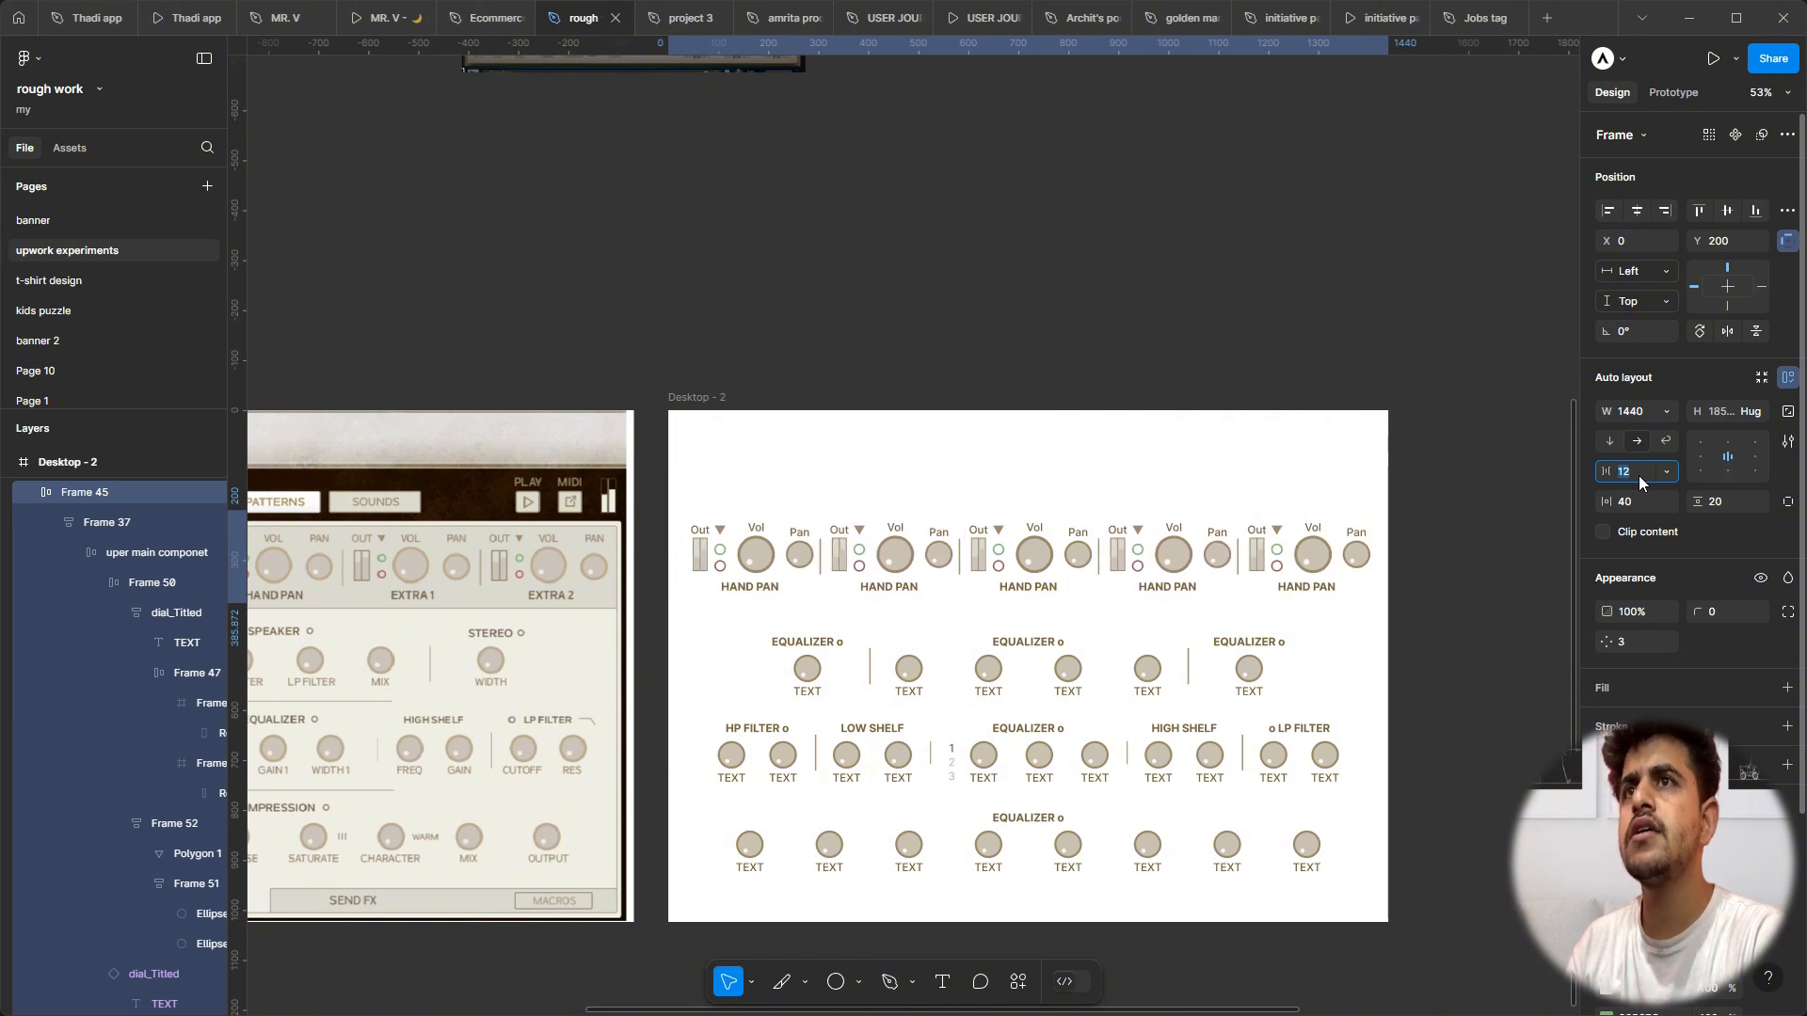
pyautogui.click(1297, 320)
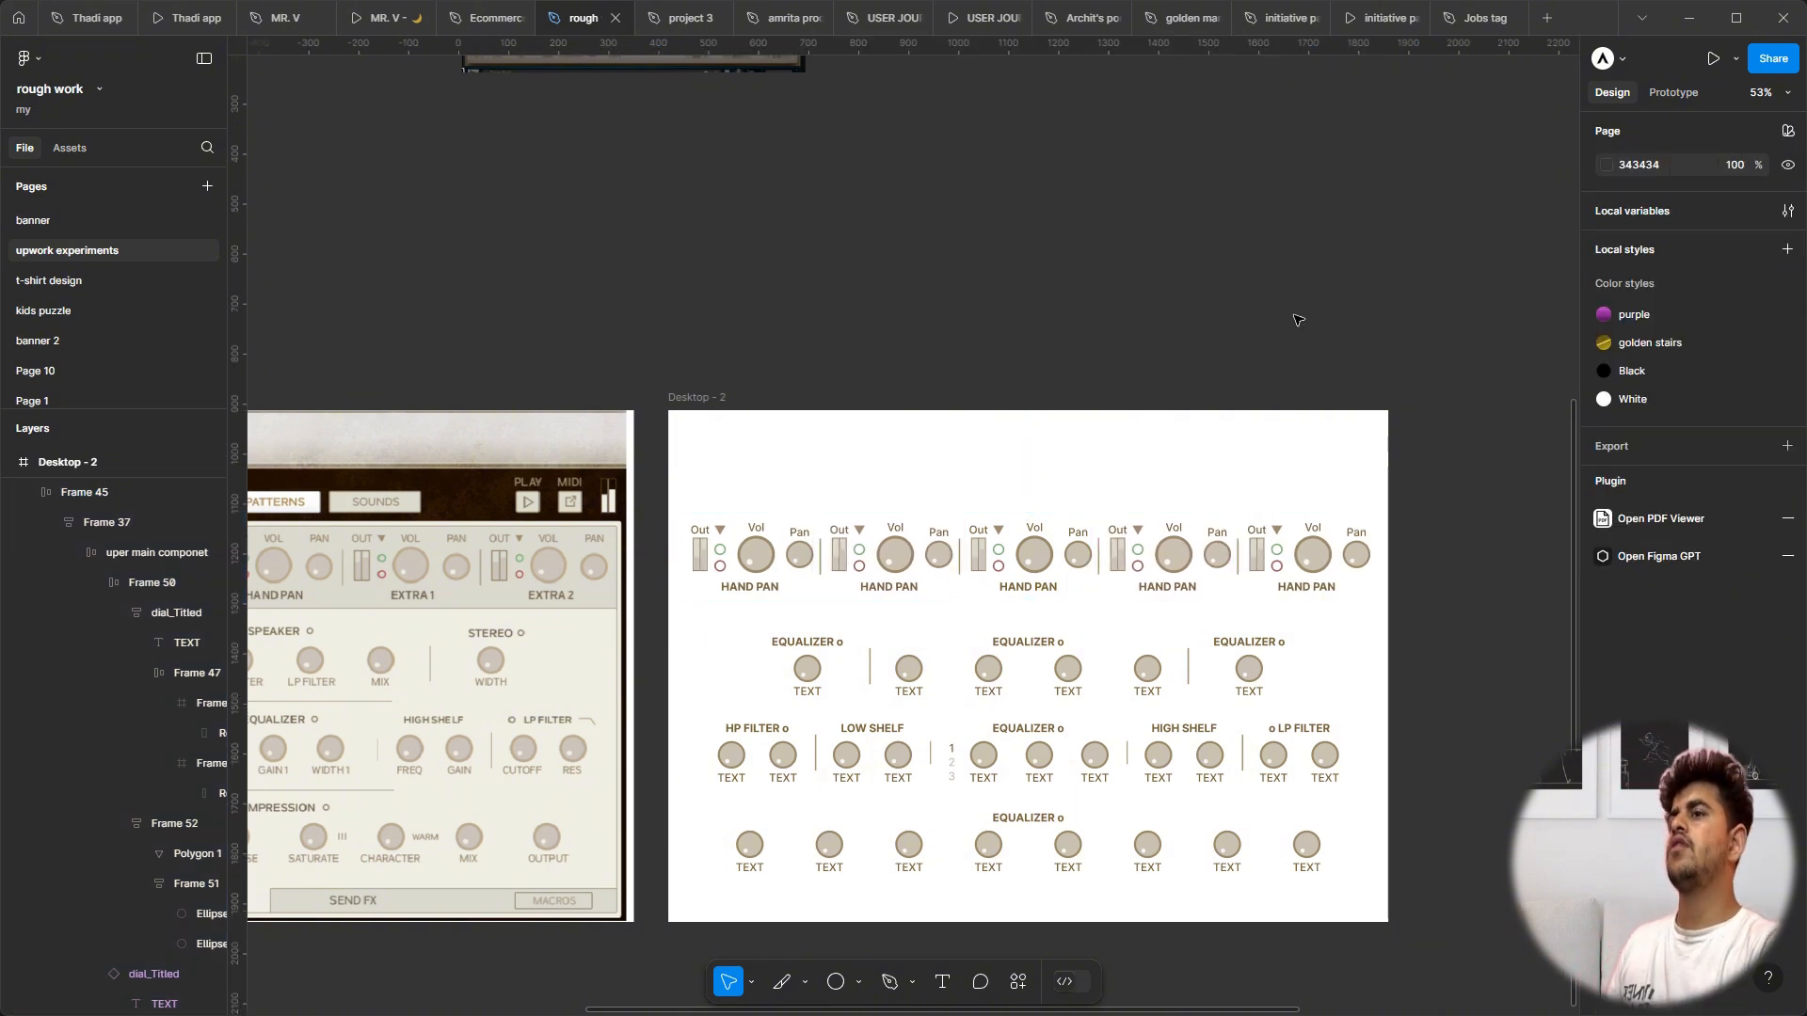
# Step: Fill the Desktop - 2 frame with the light cream F0F0E5 sampled from the reference plugin's main background
pyautogui.hscroll(-5, 1296, 319)
pyautogui.scroll(-2, 1297, 320)
pyautogui.click(1141, 462)
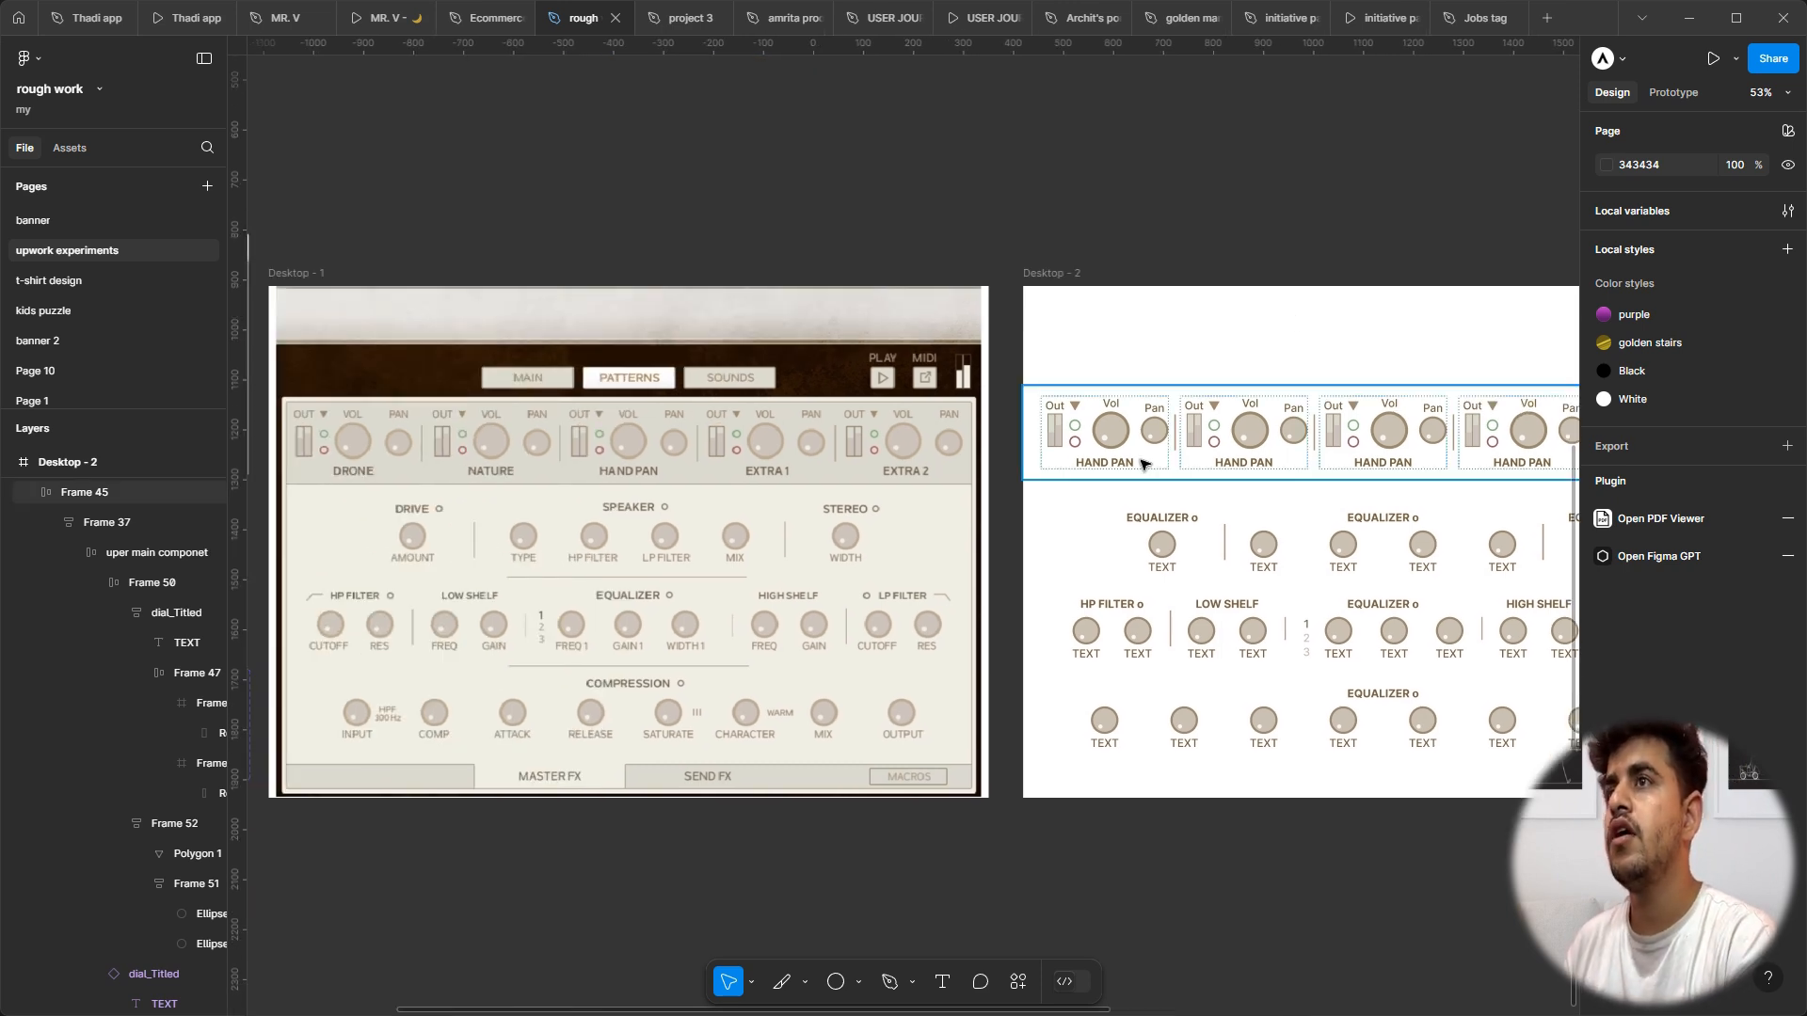
pyautogui.click(1047, 280)
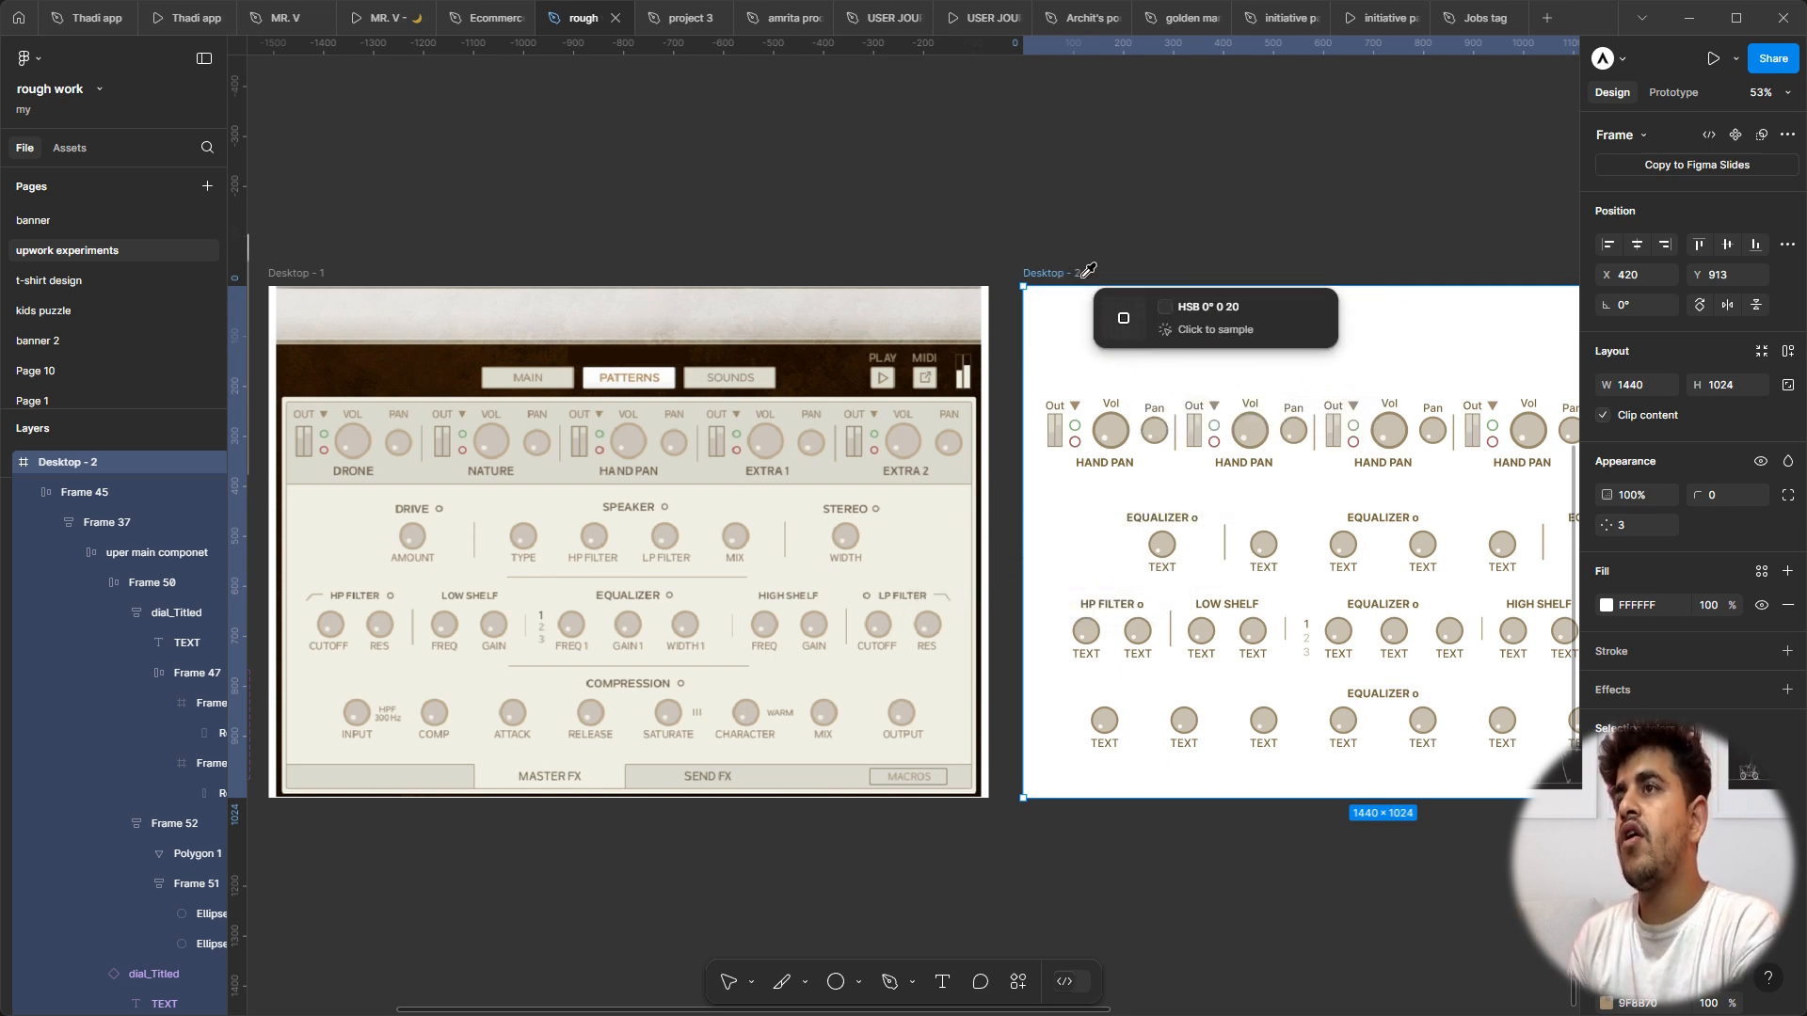
pyautogui.click(934, 513)
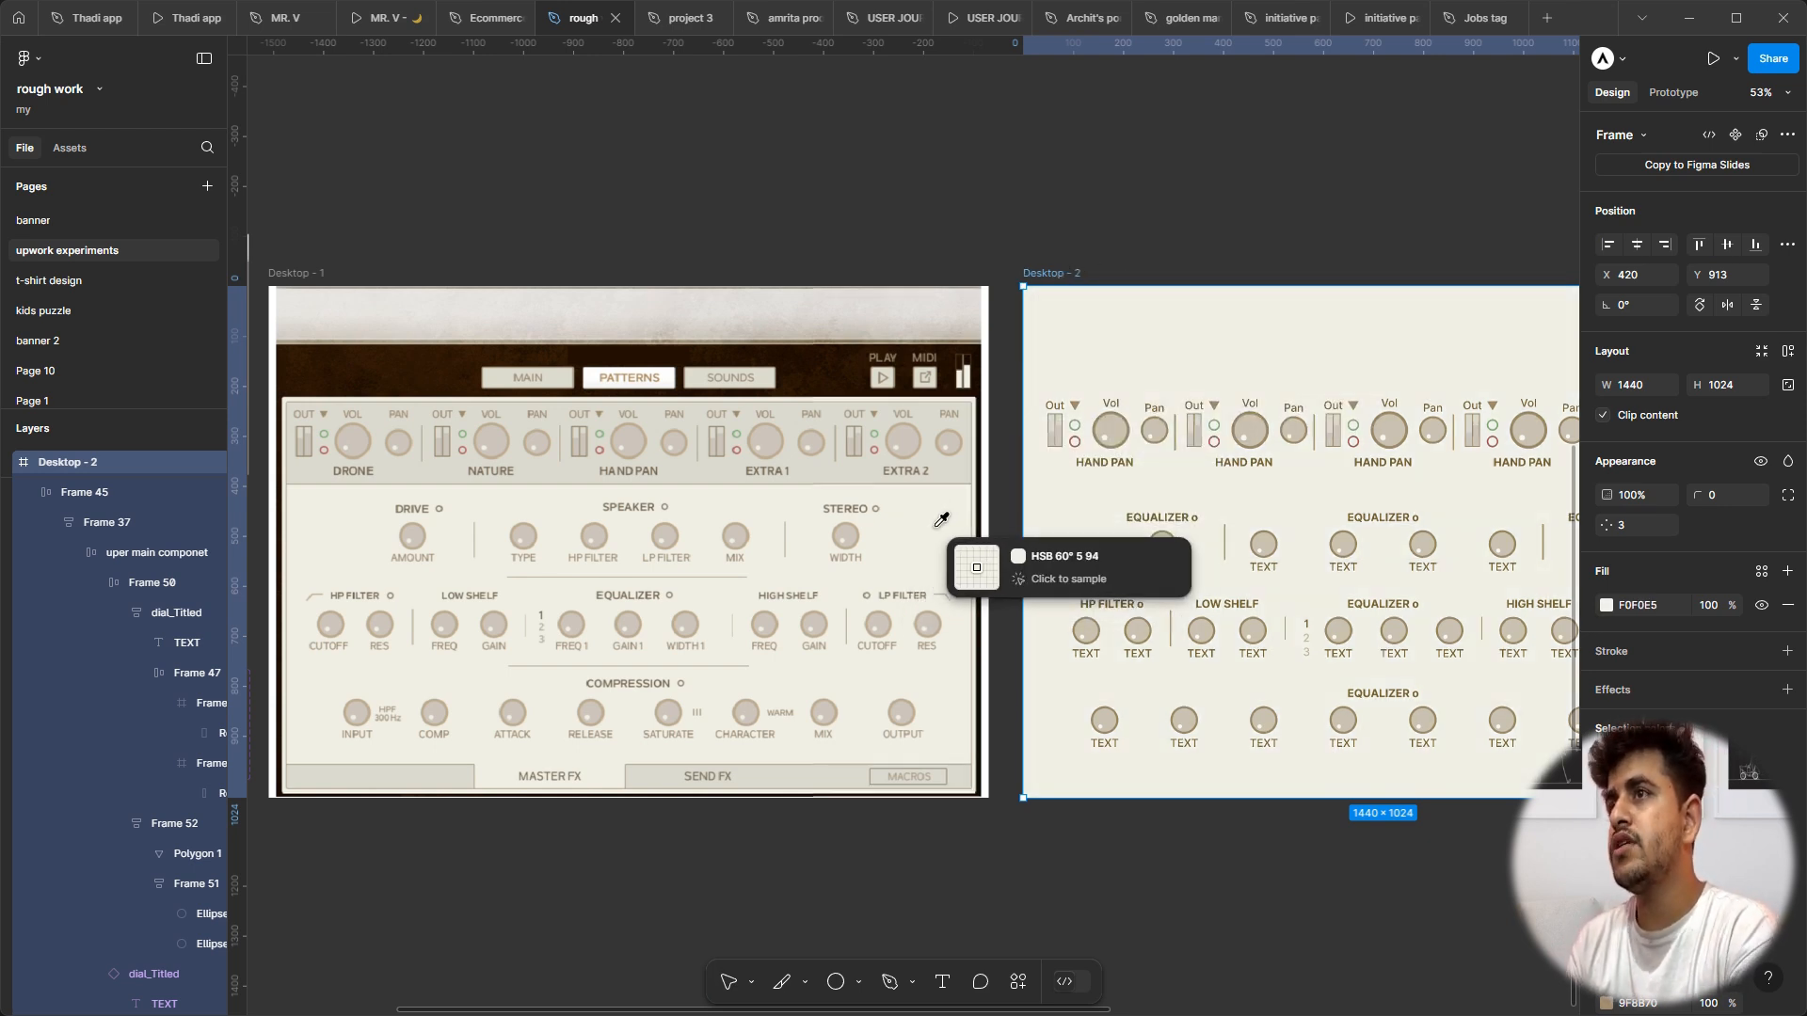
# Step: Rename the Desktop - 2 frame to Audio Visualizer
pyautogui.click(1100, 268)
pyautogui.click(1072, 273)
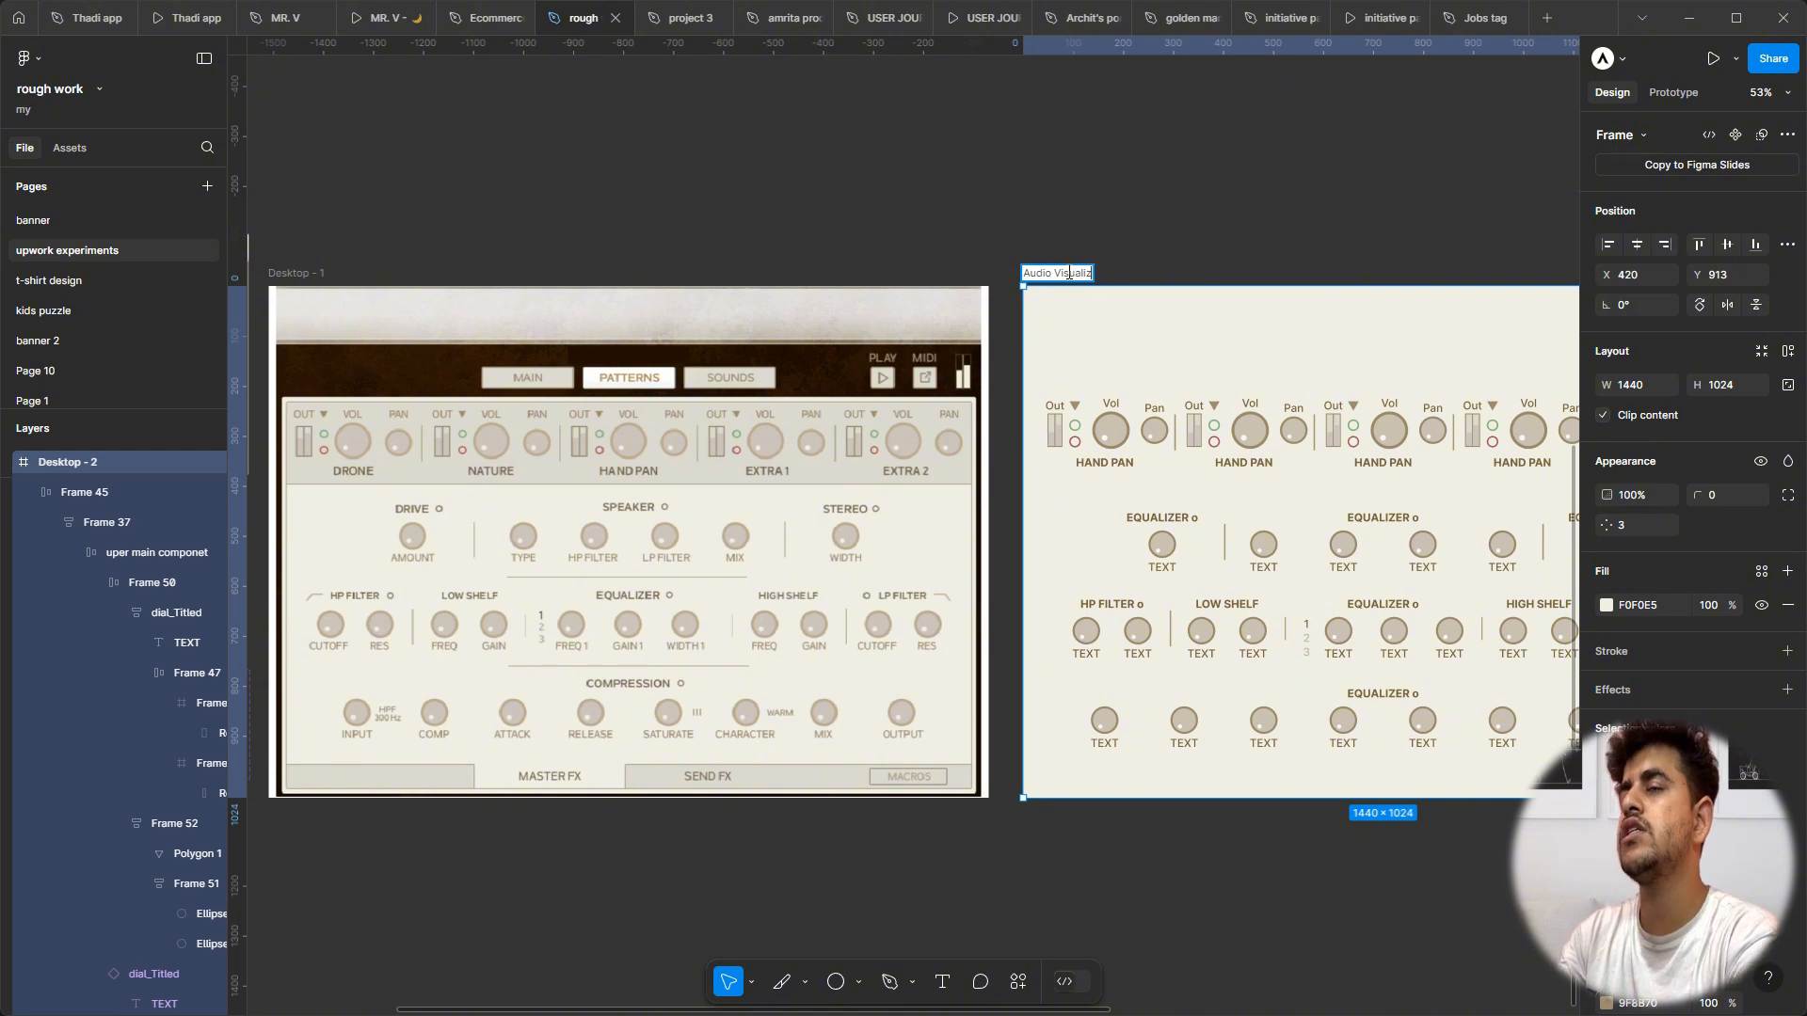
pyautogui.click(1187, 274)
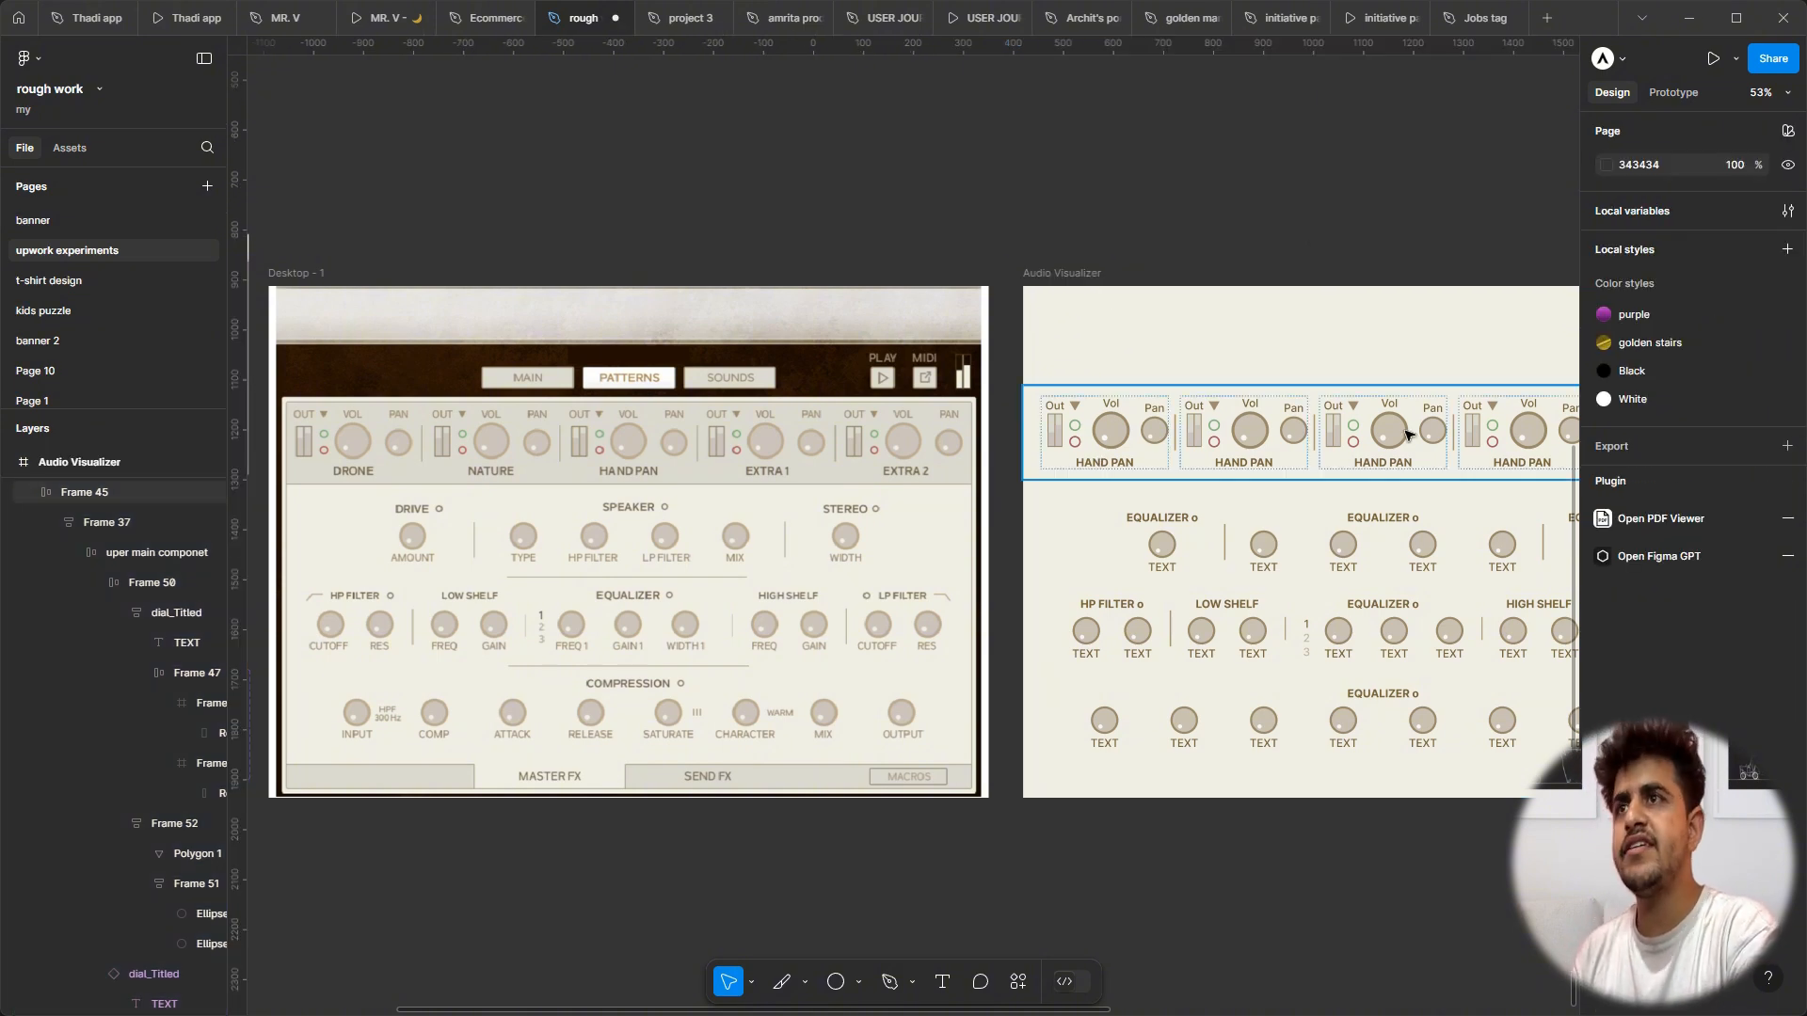
# Step: Fill the HAND PAN channel row with the grey-beige DBDBD0 sampled from the reference plugin's channel strip background
pyautogui.click(1096, 459)
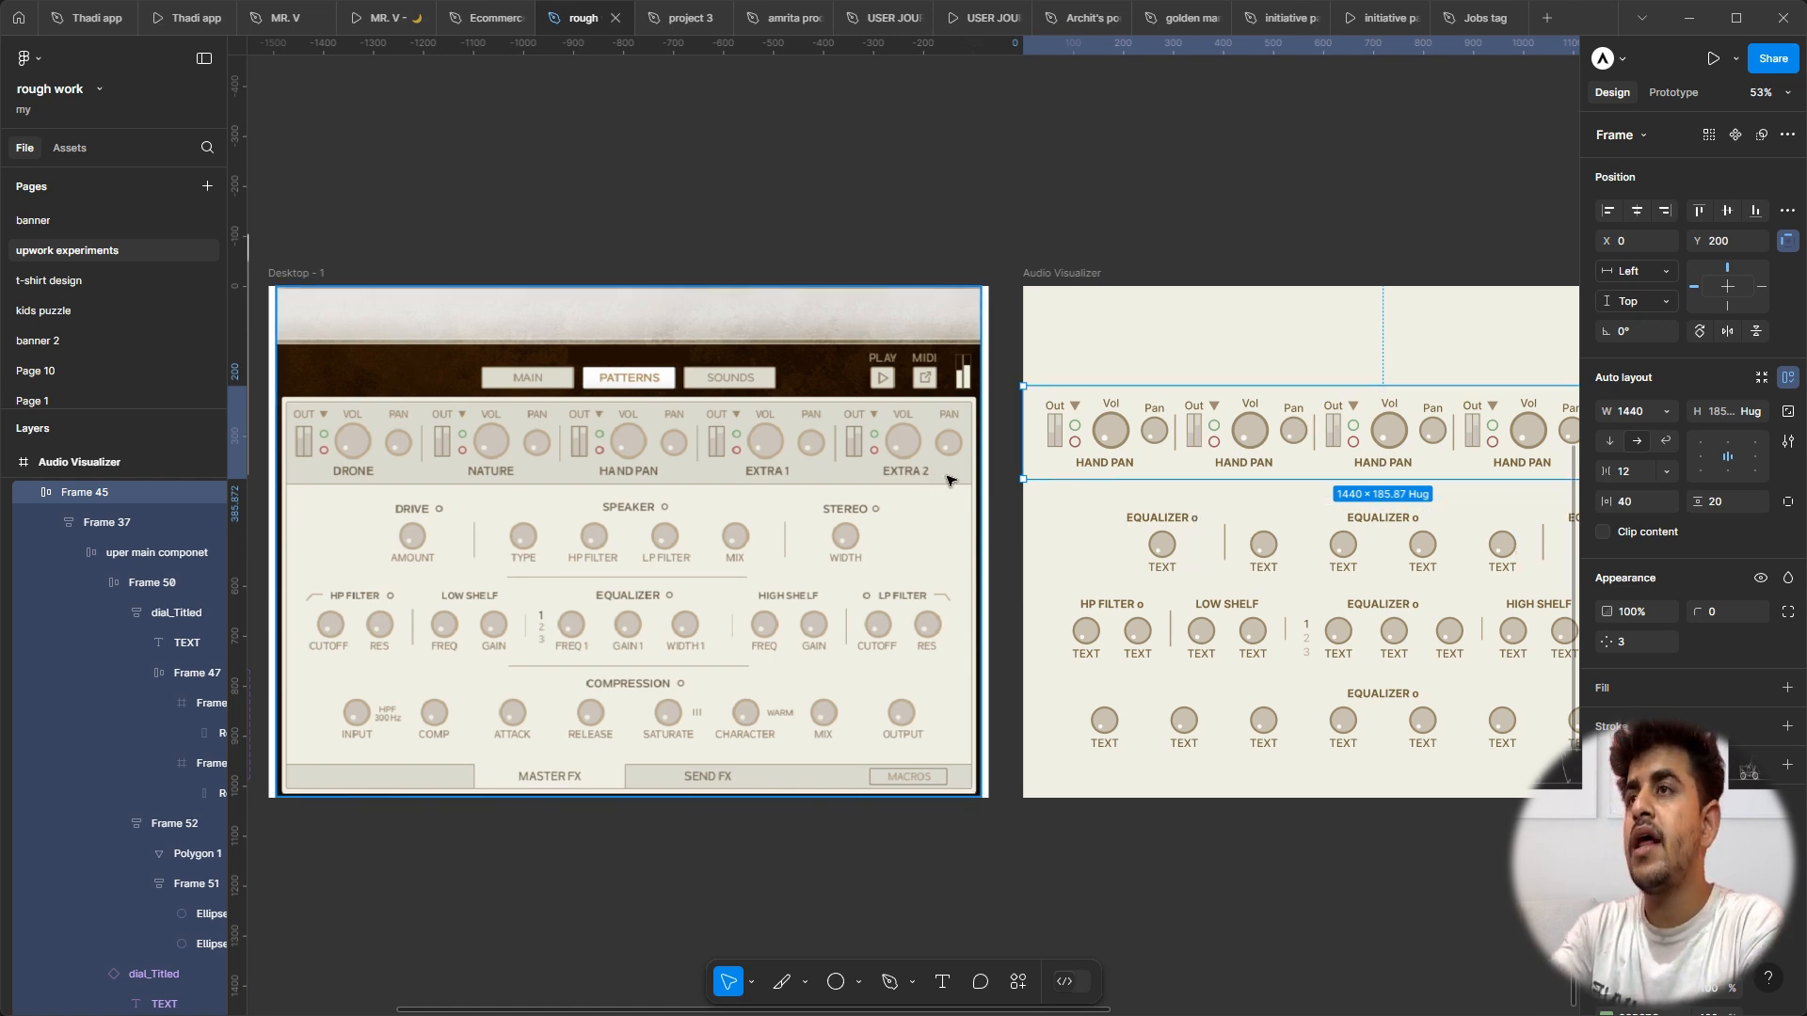
pyautogui.press('i')
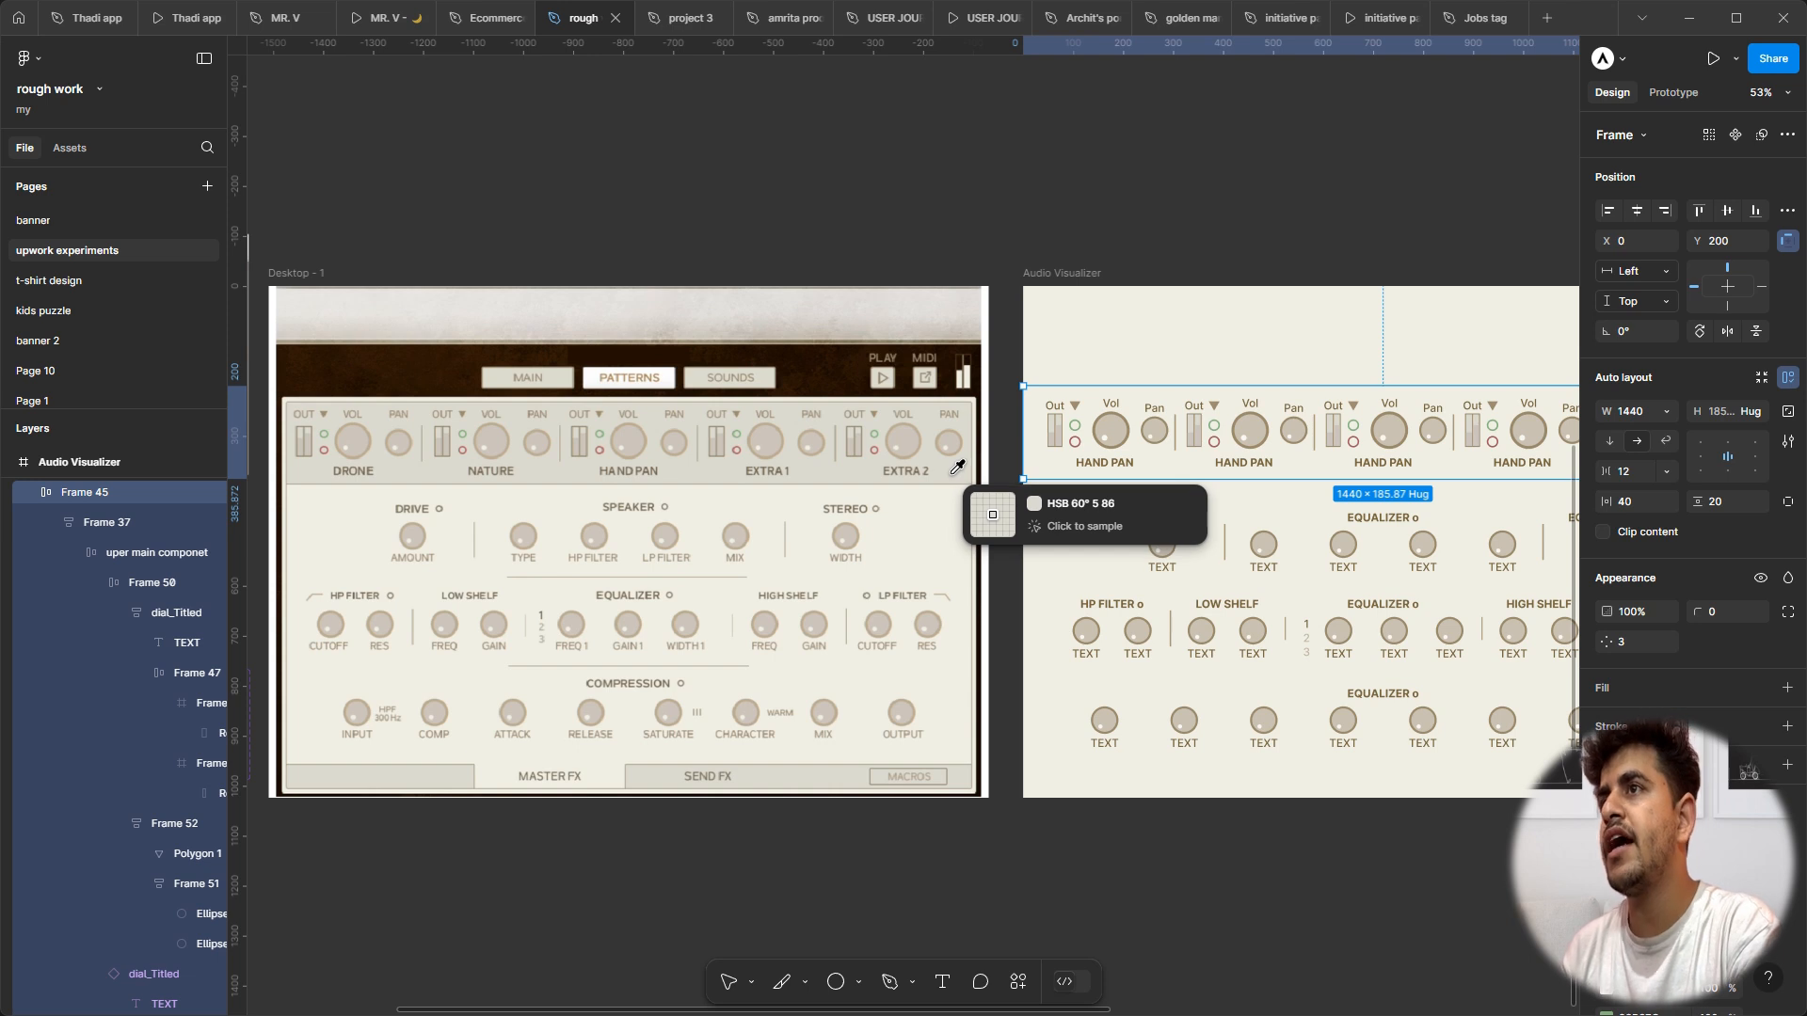
pyautogui.click(956, 467)
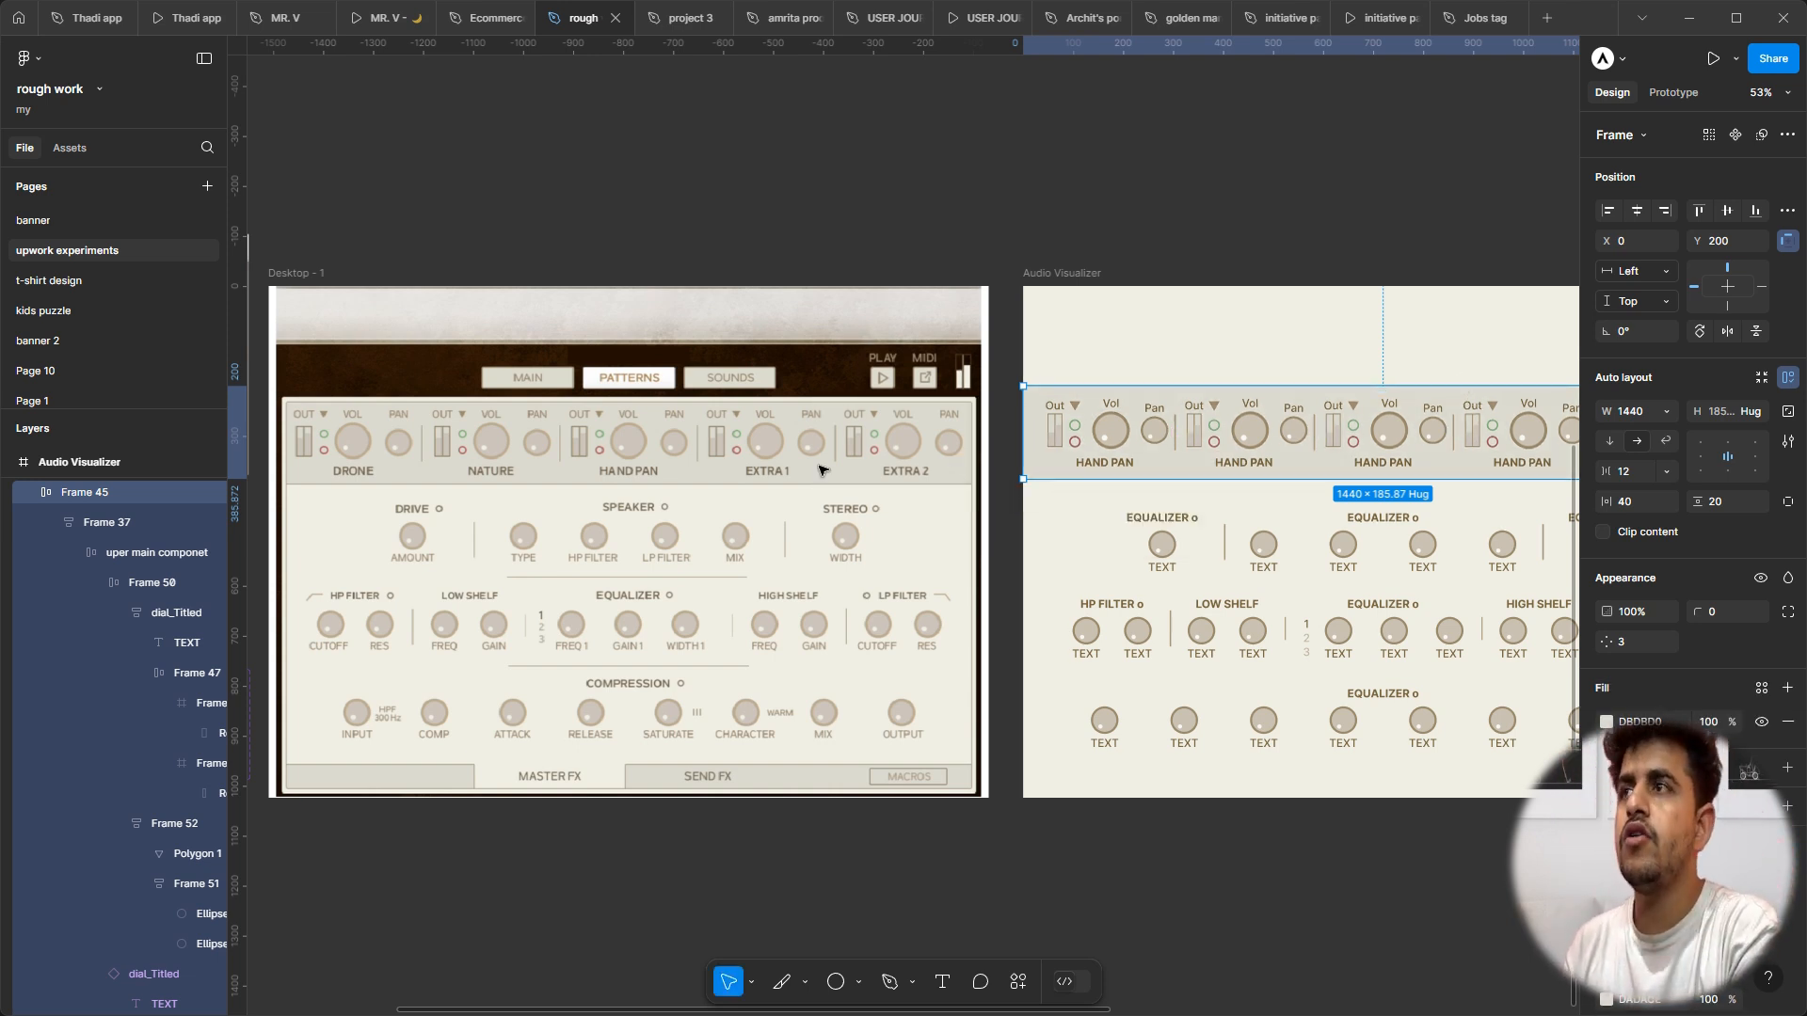
# Step: Add a 1 px inside stroke to the HAND PAN channel row, coloured B1AD9E sampled from the line beneath the reference's channel strip
pyautogui.scroll(5, 899, 480)
pyautogui.scroll(8, 898, 480)
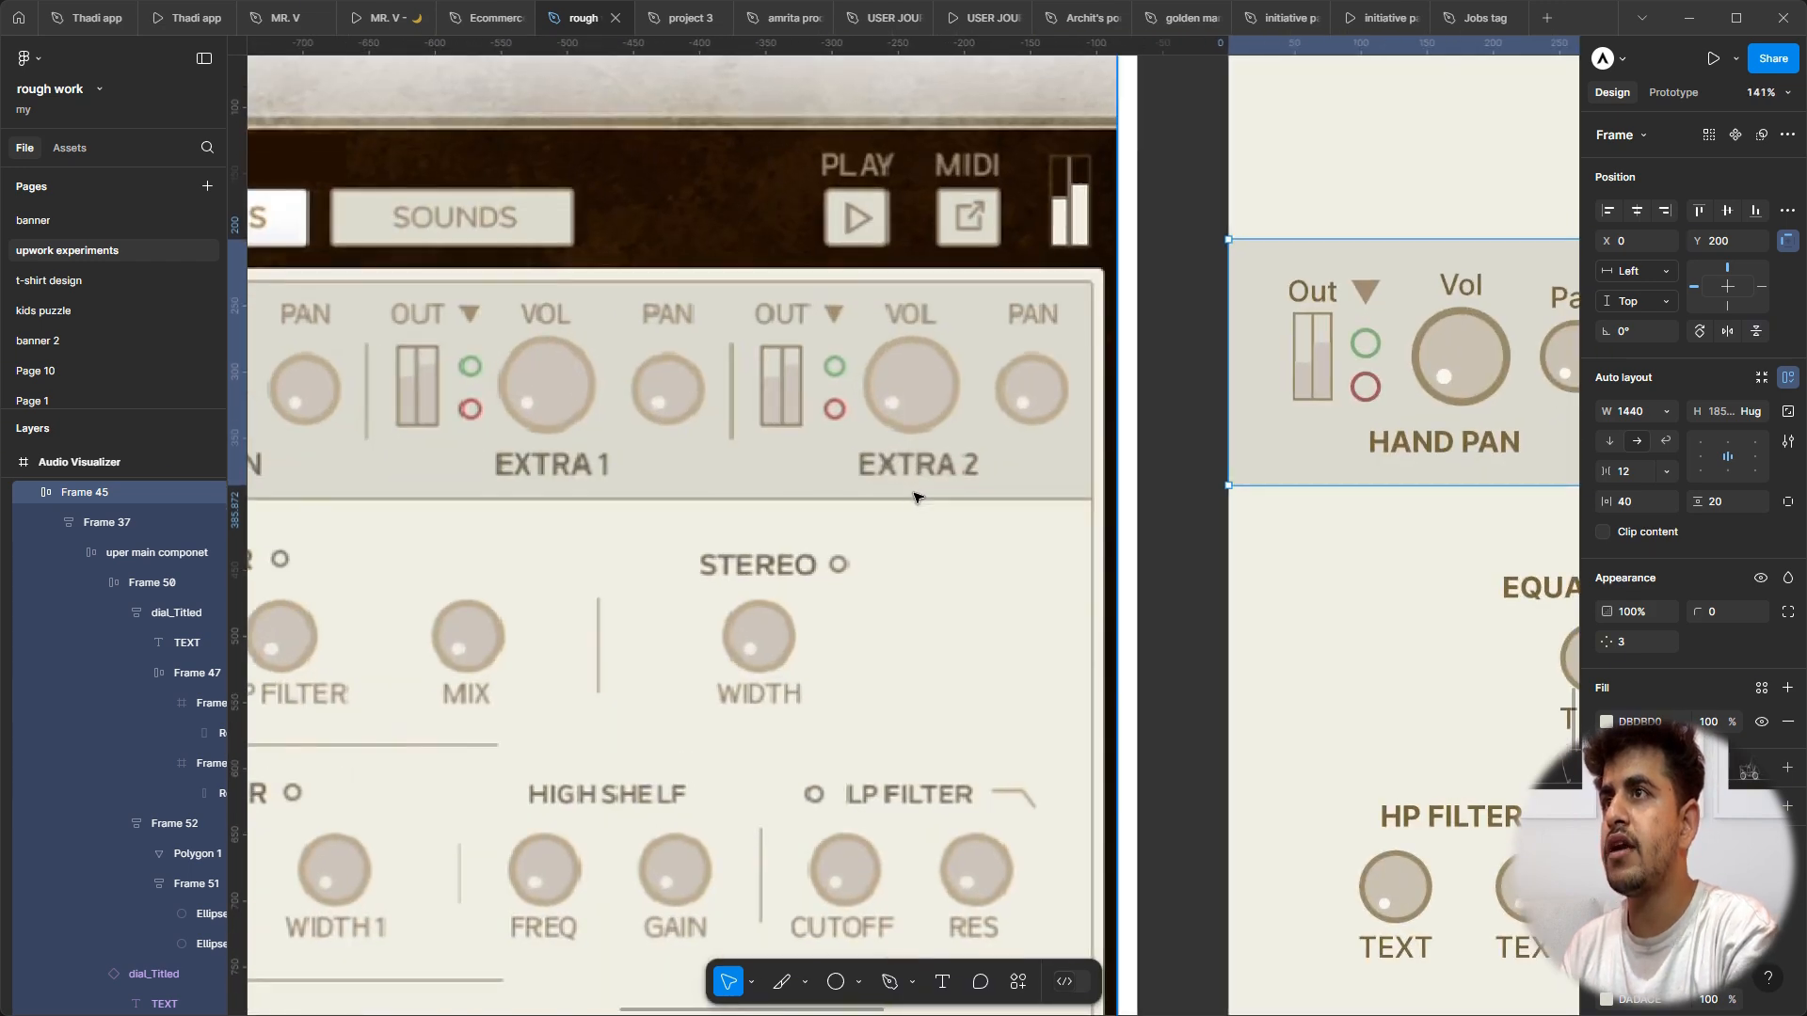
pyautogui.scroll(-3, 1787, 705)
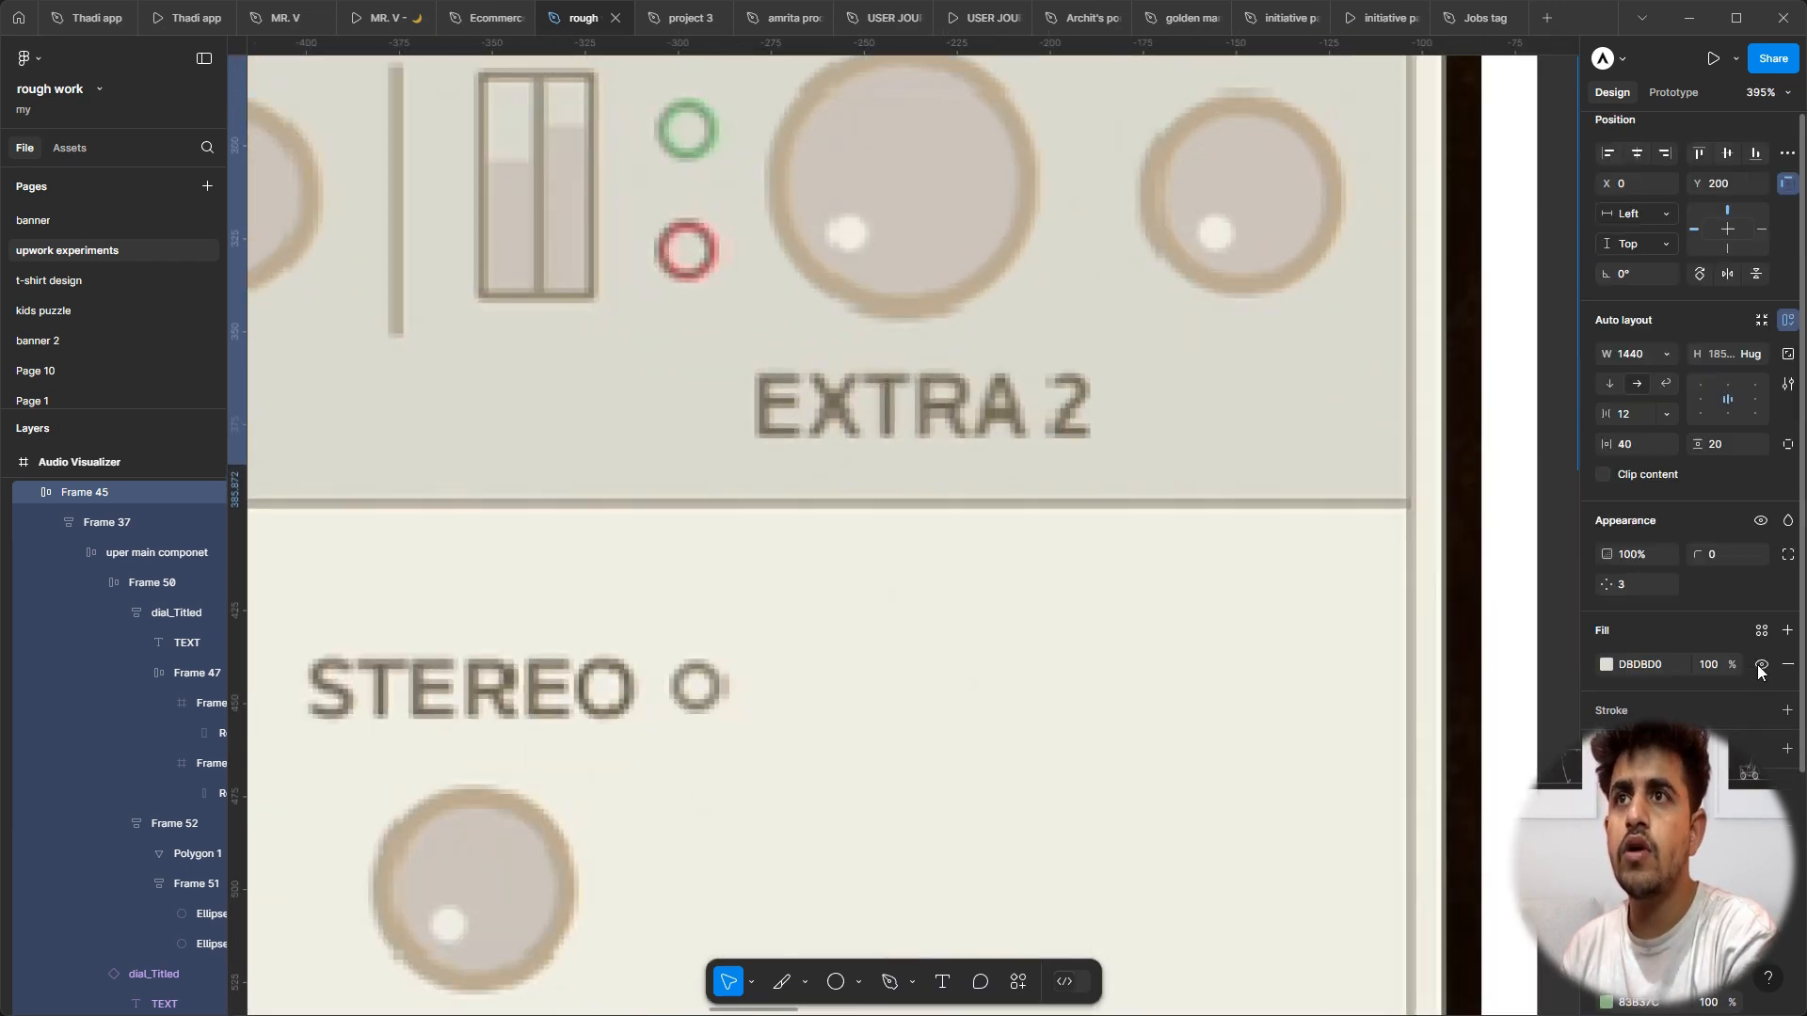
pyautogui.click(1786, 646)
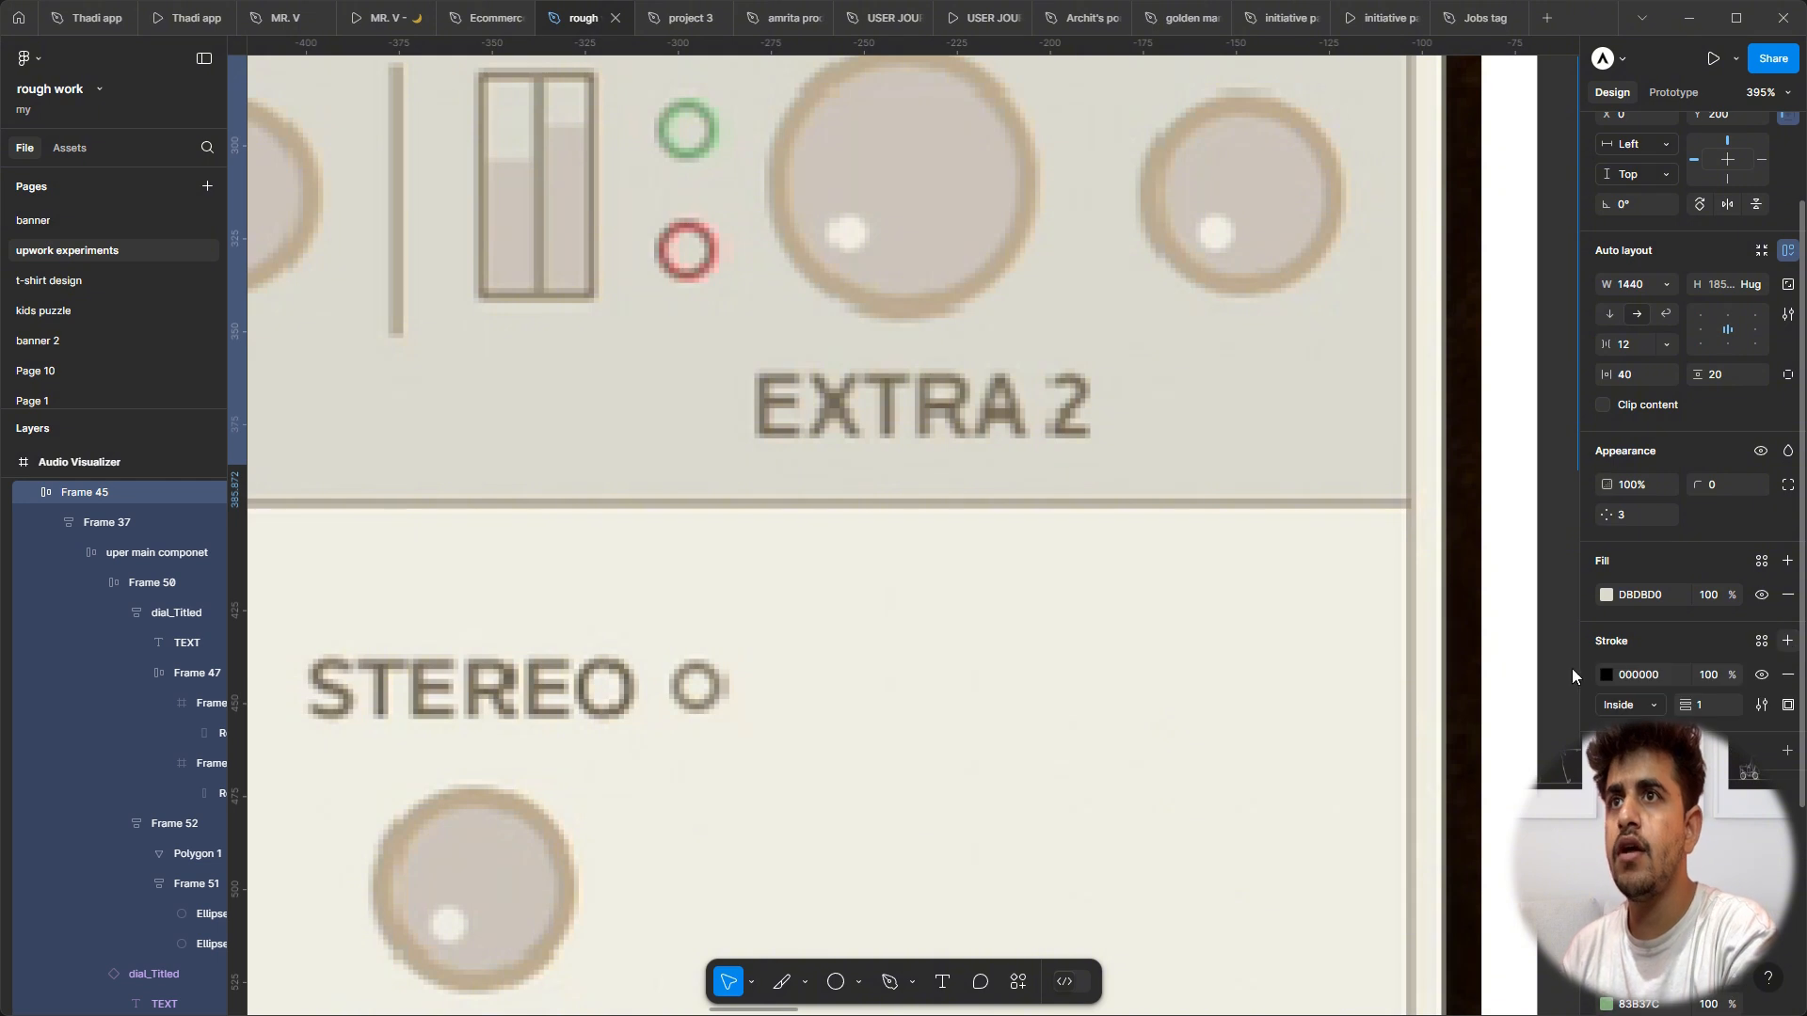
pyautogui.click(1607, 676)
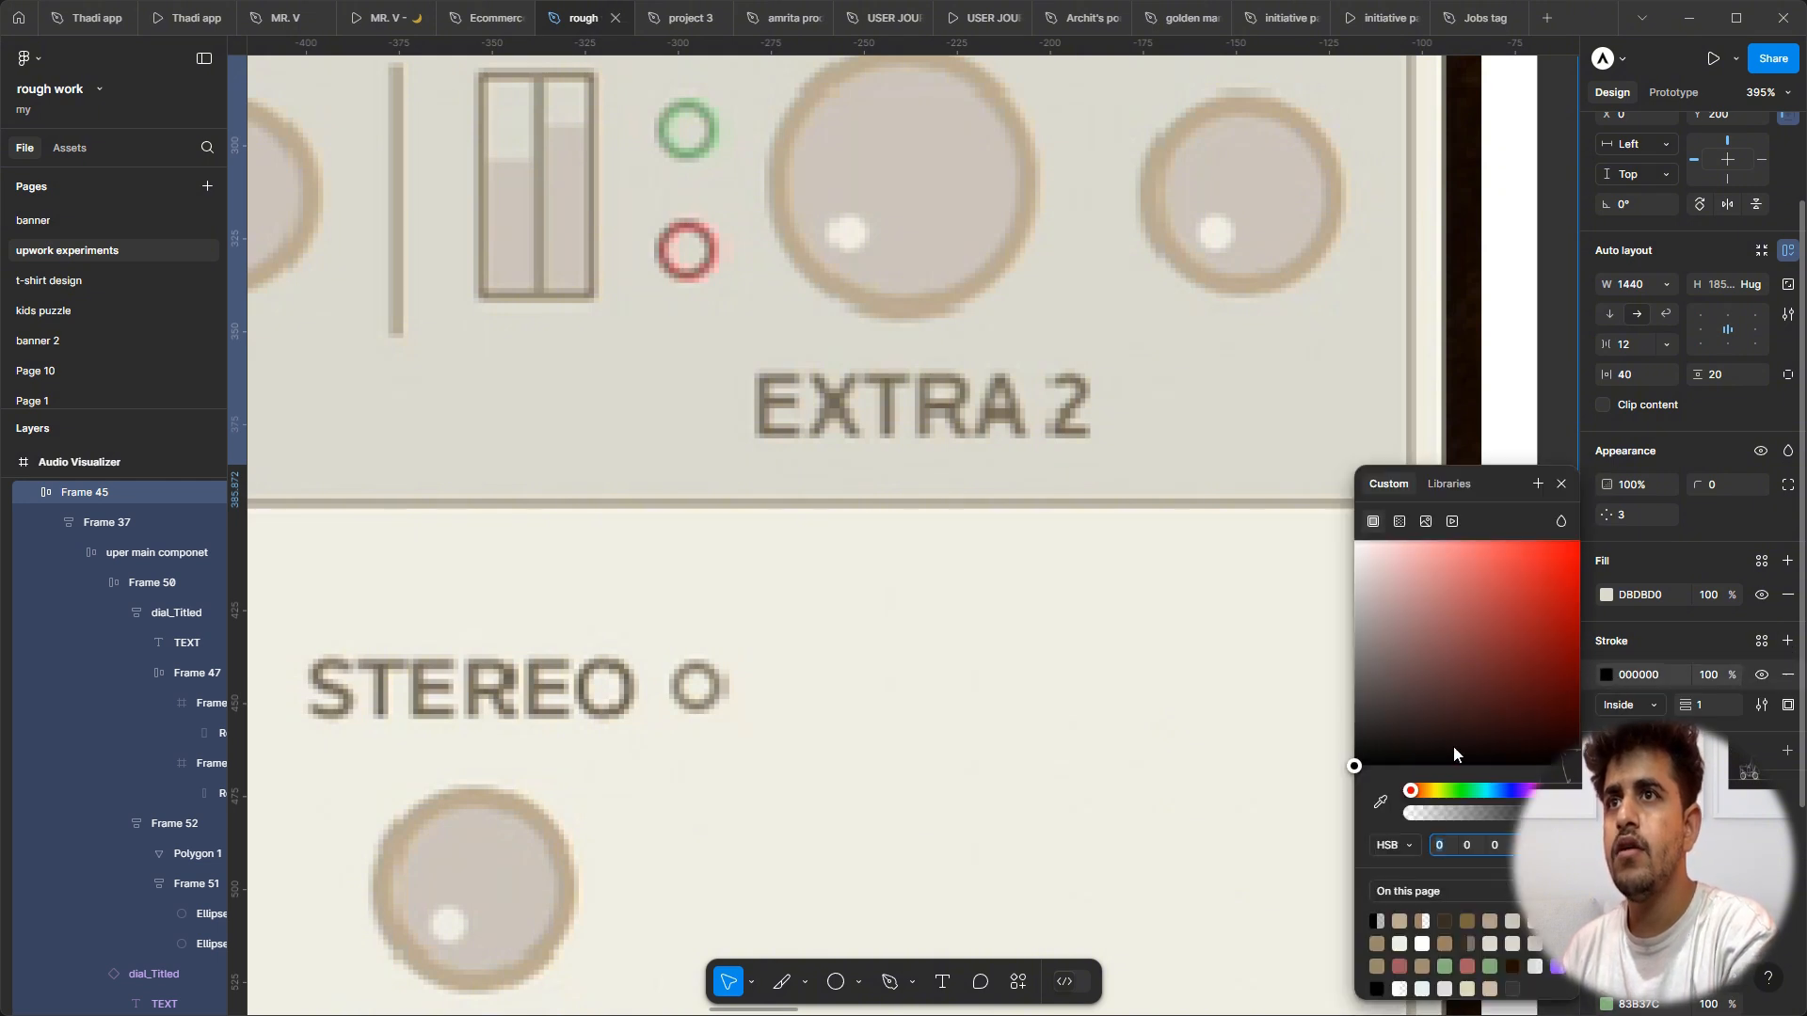
pyautogui.click(1380, 802)
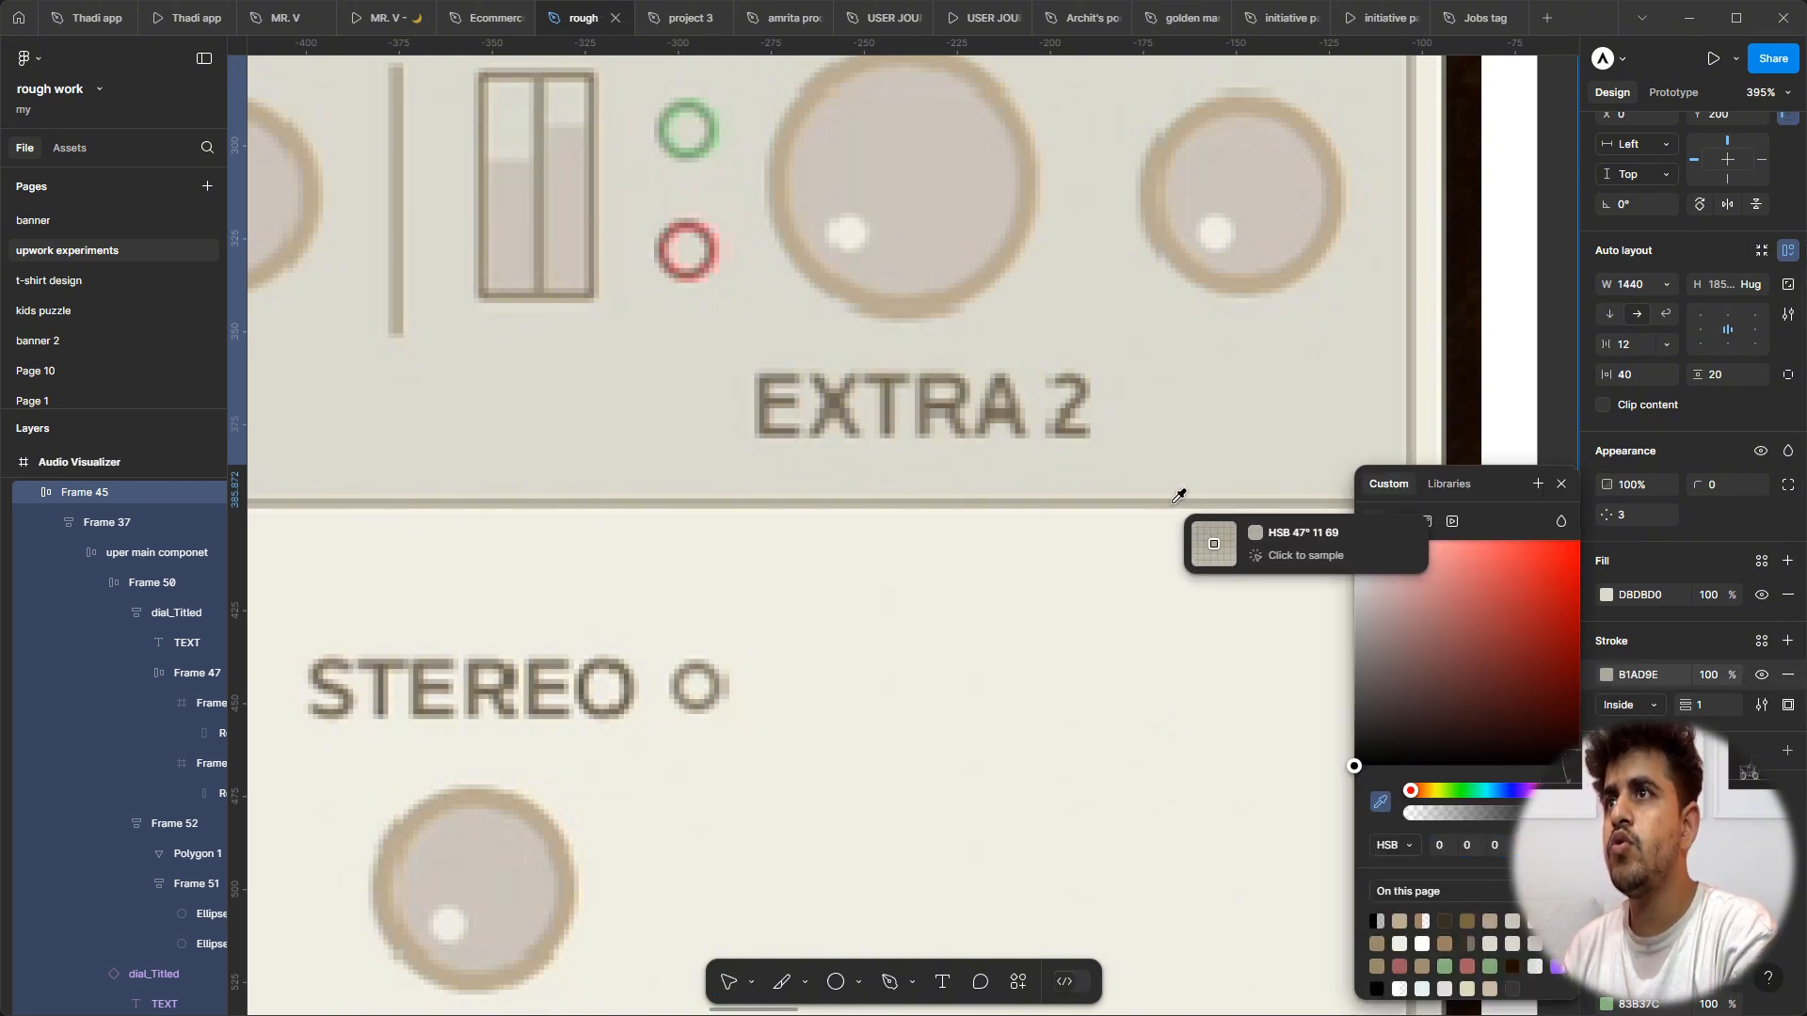
pyautogui.click(1179, 496)
pyautogui.scroll(-10, 1176, 502)
pyautogui.hscroll(5, 1173, 506)
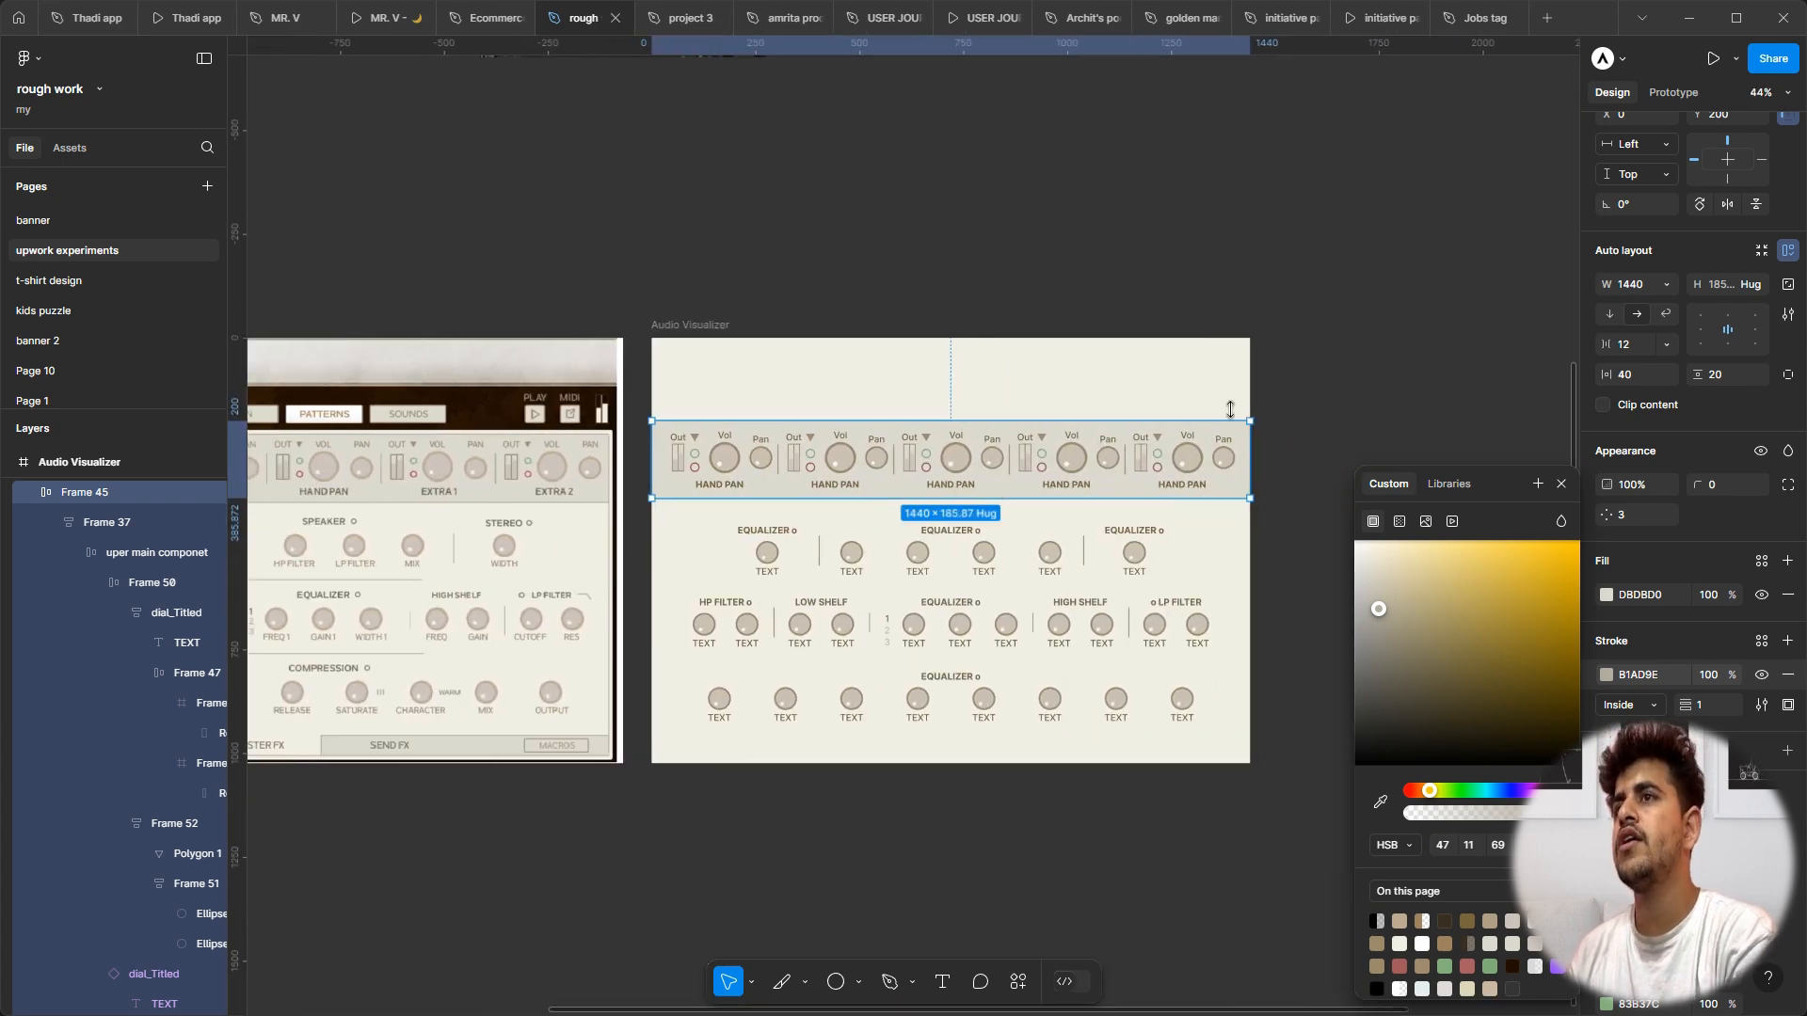
pyautogui.click(1324, 366)
# Step: Set the inside stroke of the HAND PAN channel row to 4 px
pyautogui.hscroll(-1, 1355, 395)
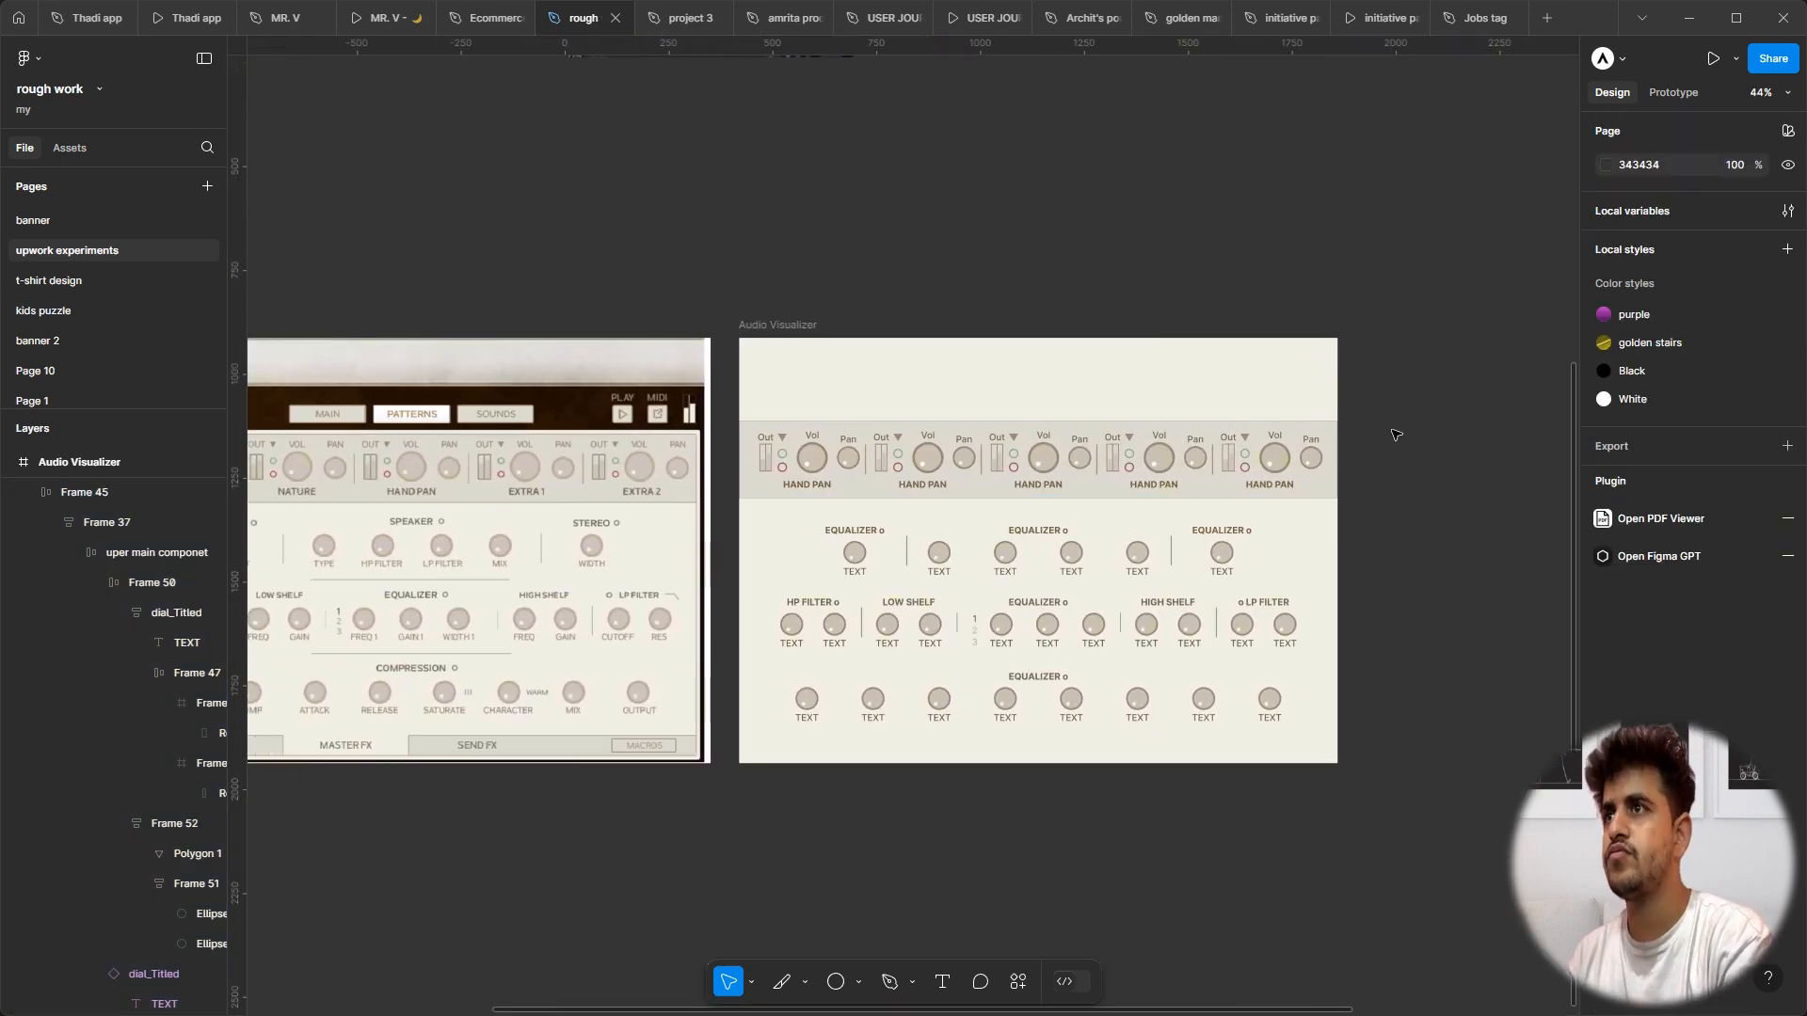
pyautogui.scroll(6, 1350, 459)
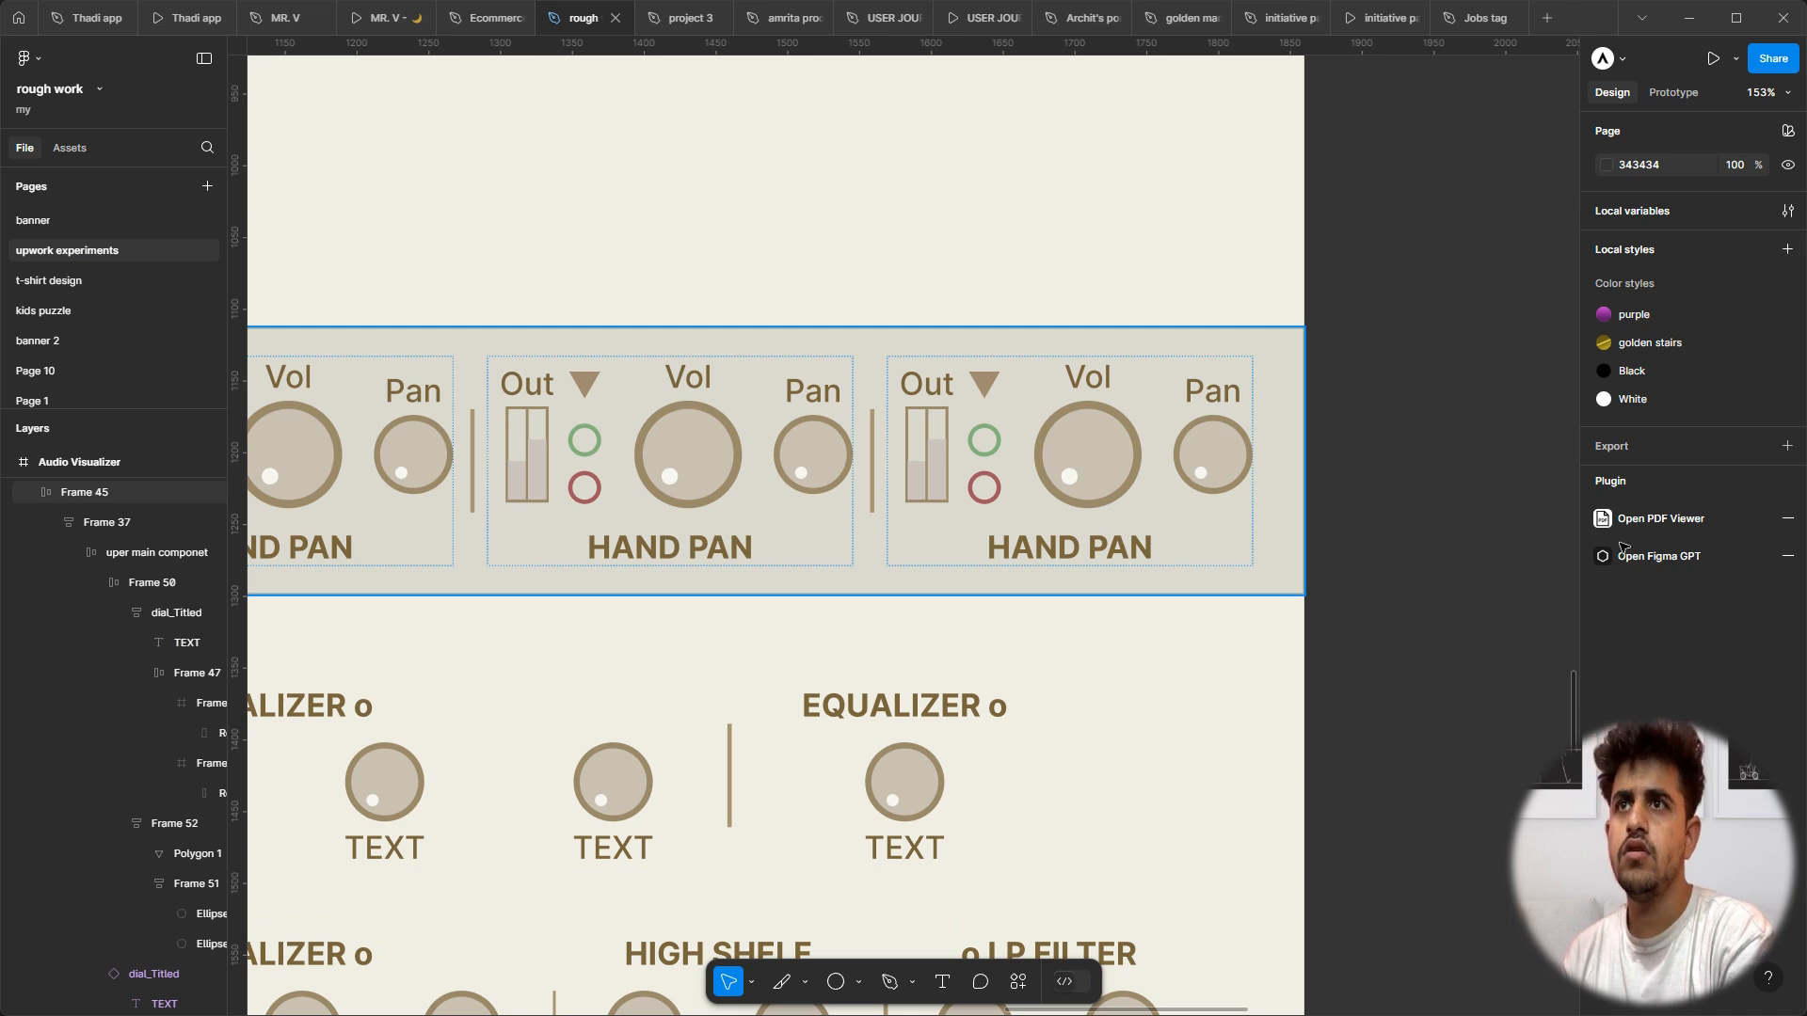
pyautogui.click(1252, 538)
pyautogui.scroll(-3, 1736, 696)
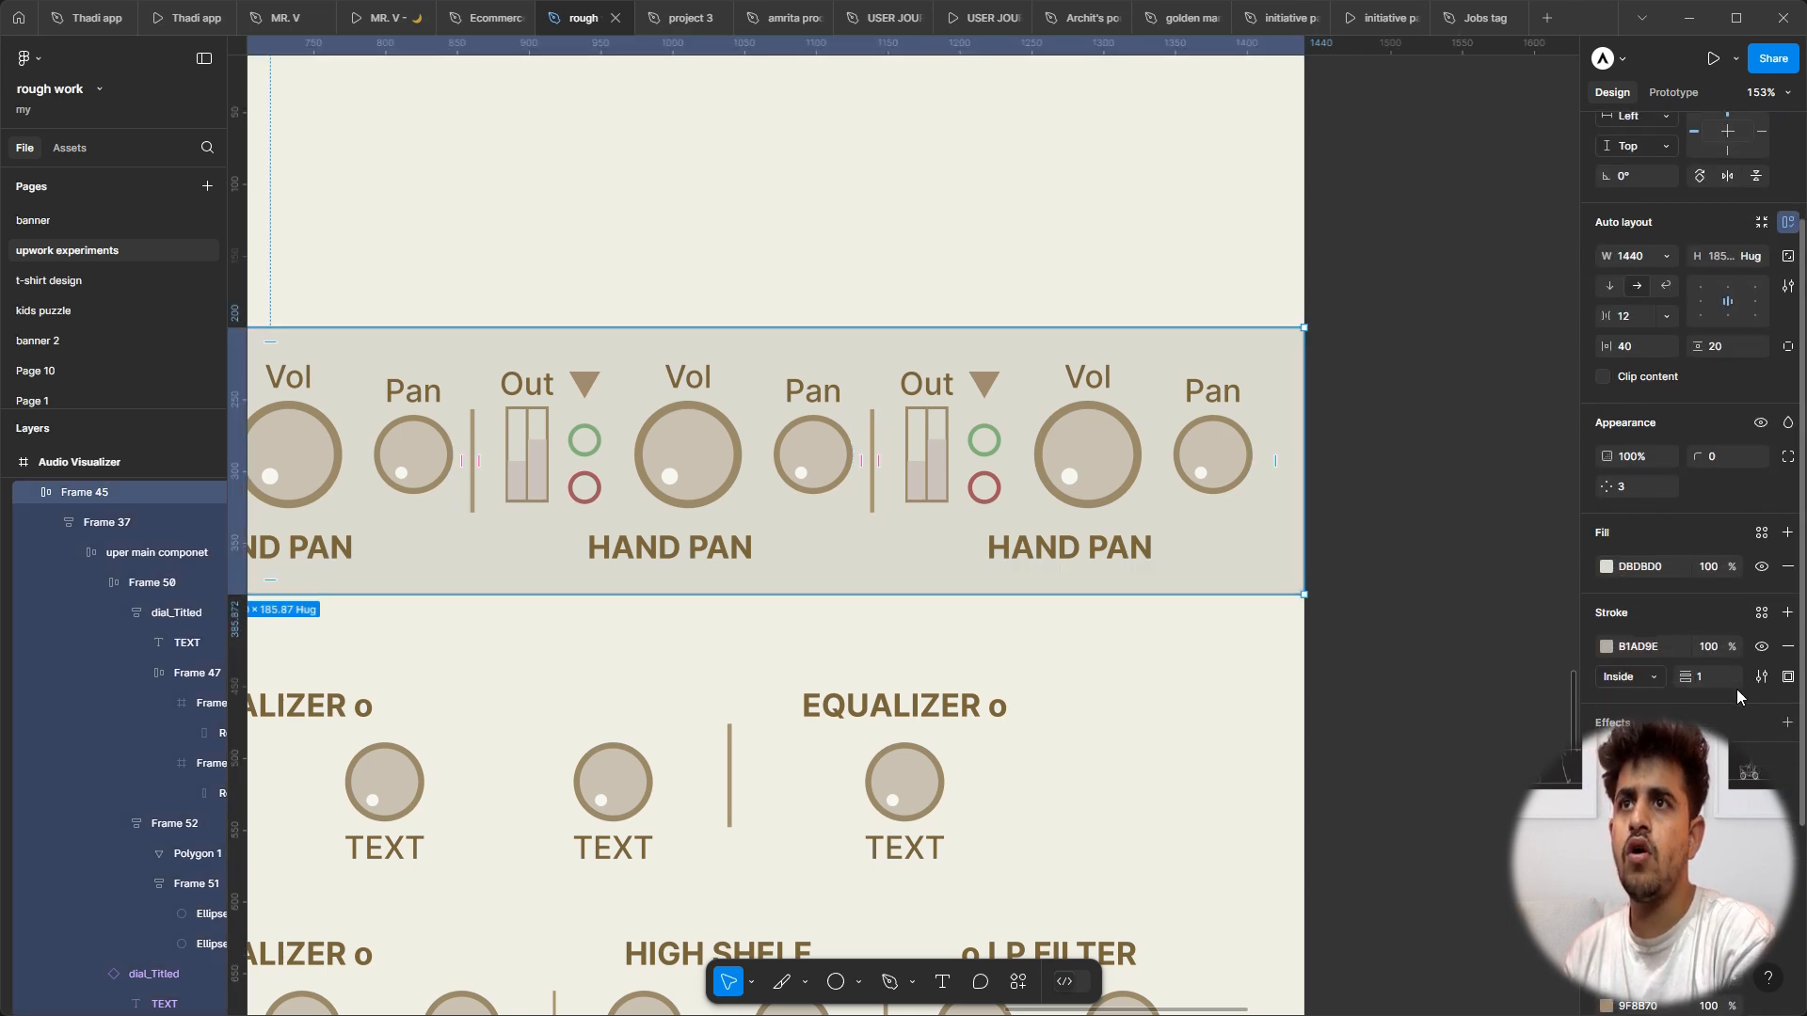
pyautogui.write('4')
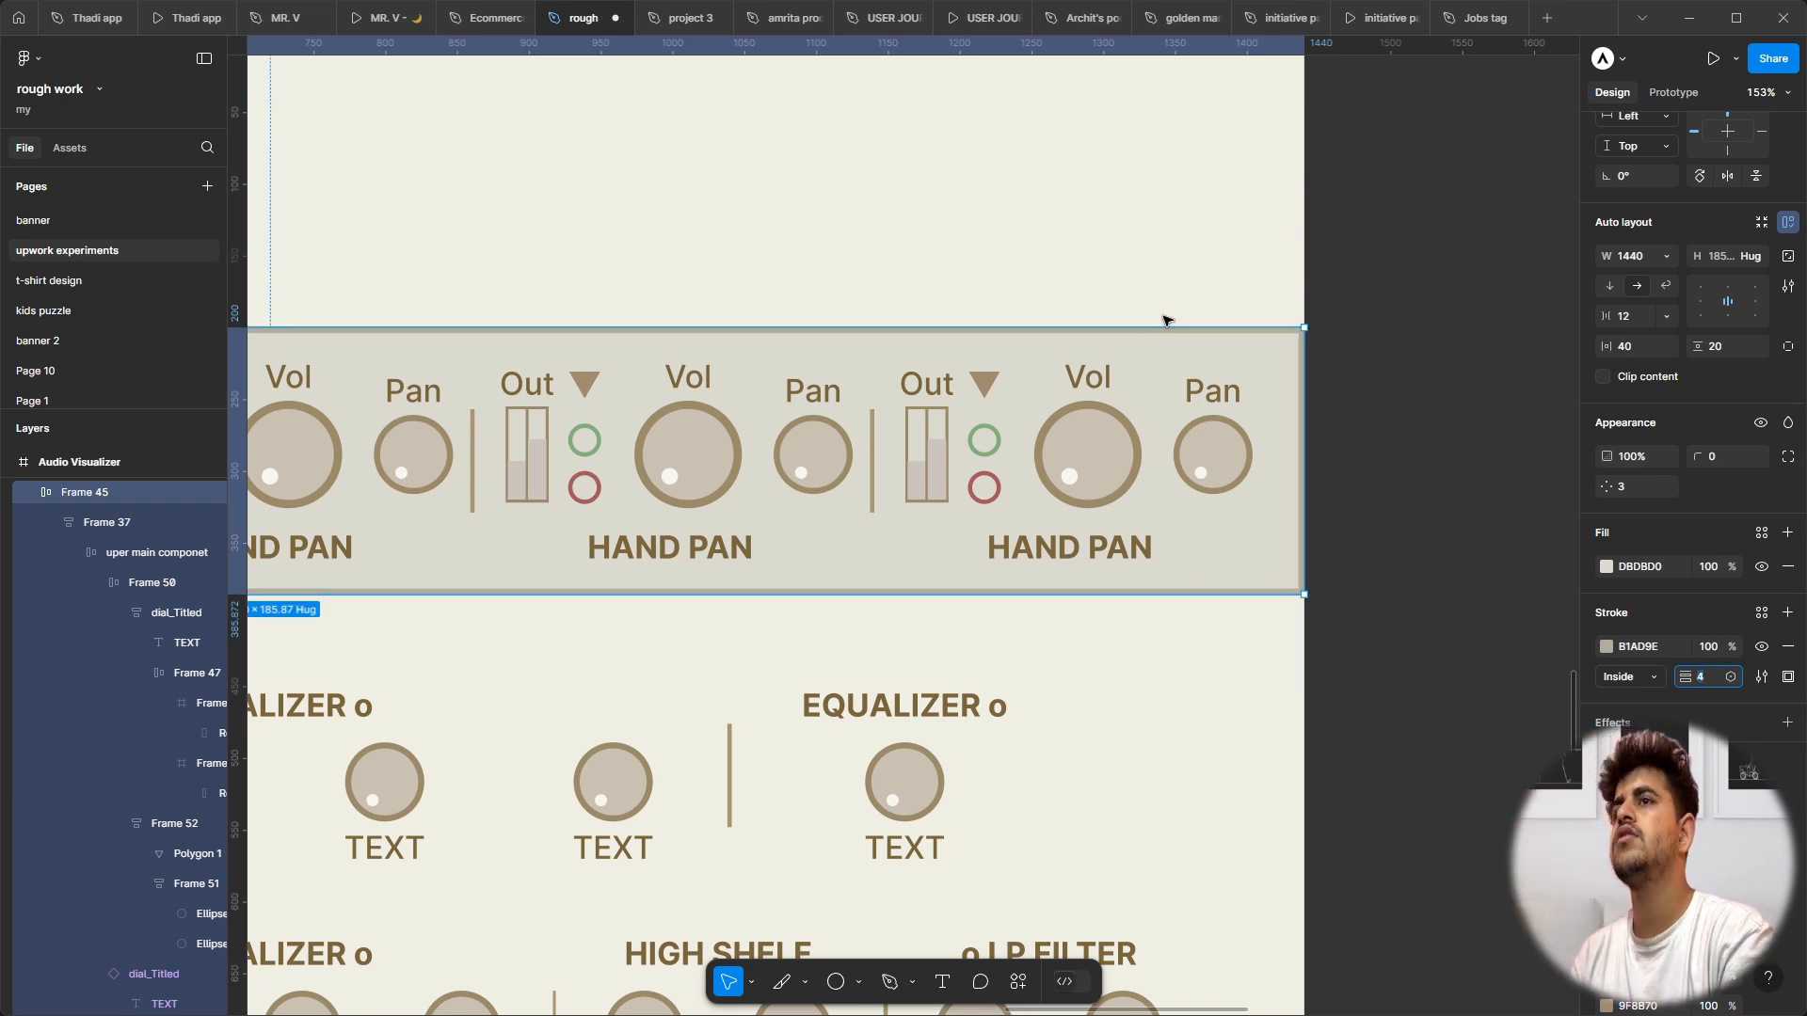
pyautogui.click(1384, 347)
# Step: Draw a 1440 × 100 px header frame spanning the Audio Visualizer frame directly above the HAND PAN channel row
pyautogui.scroll(-2, 1384, 347)
pyautogui.scroll(-6, 1384, 347)
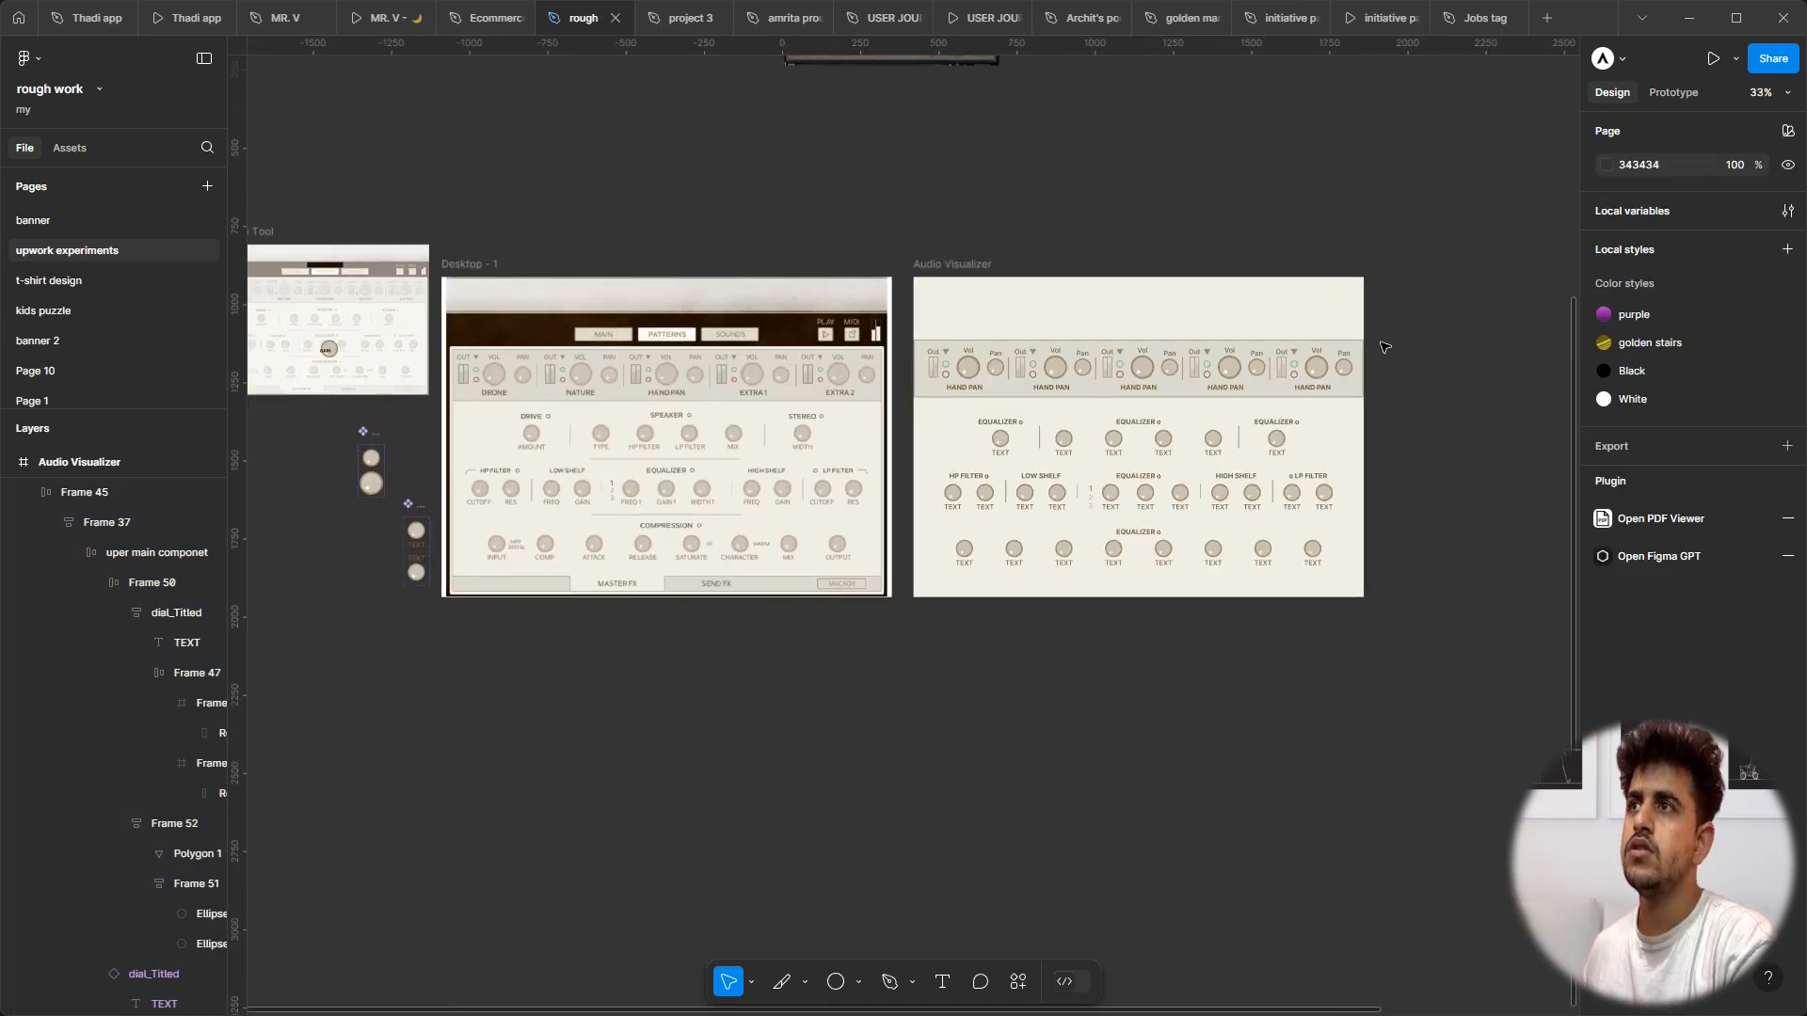
pyautogui.hscroll(-1, 1384, 347)
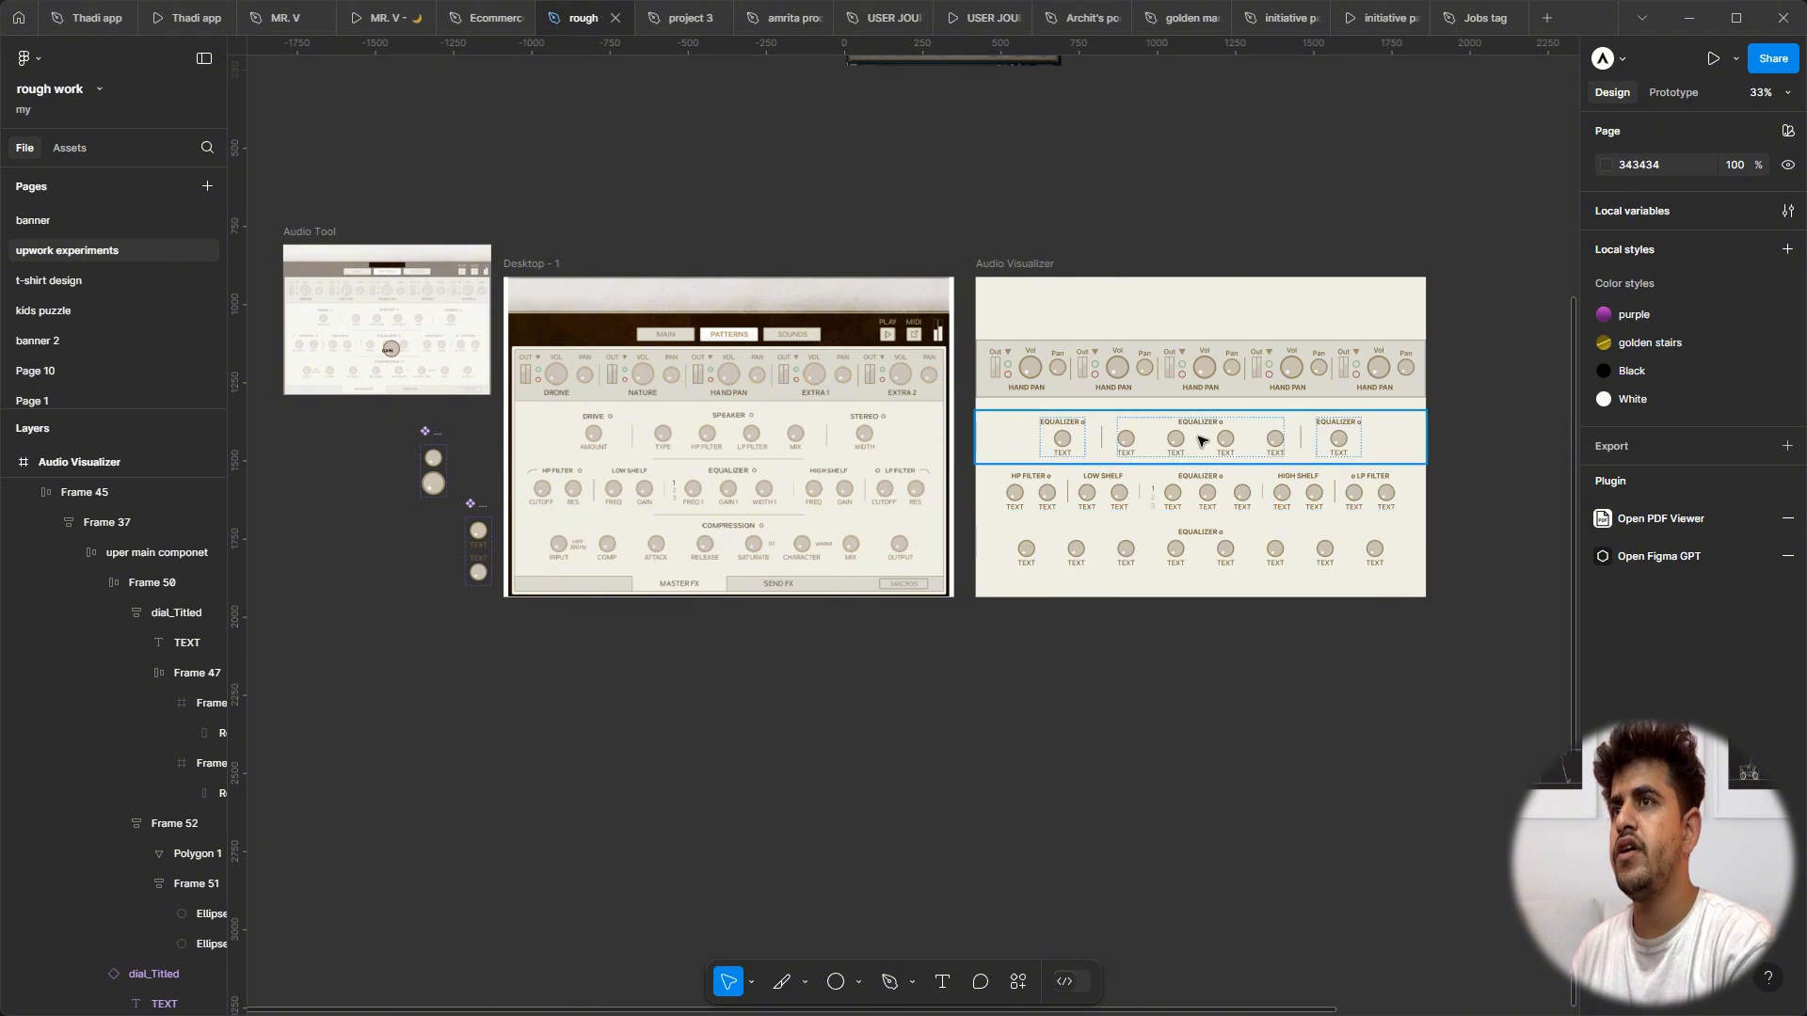
pyautogui.scroll(3, 1198, 440)
pyautogui.scroll(-3, 1200, 440)
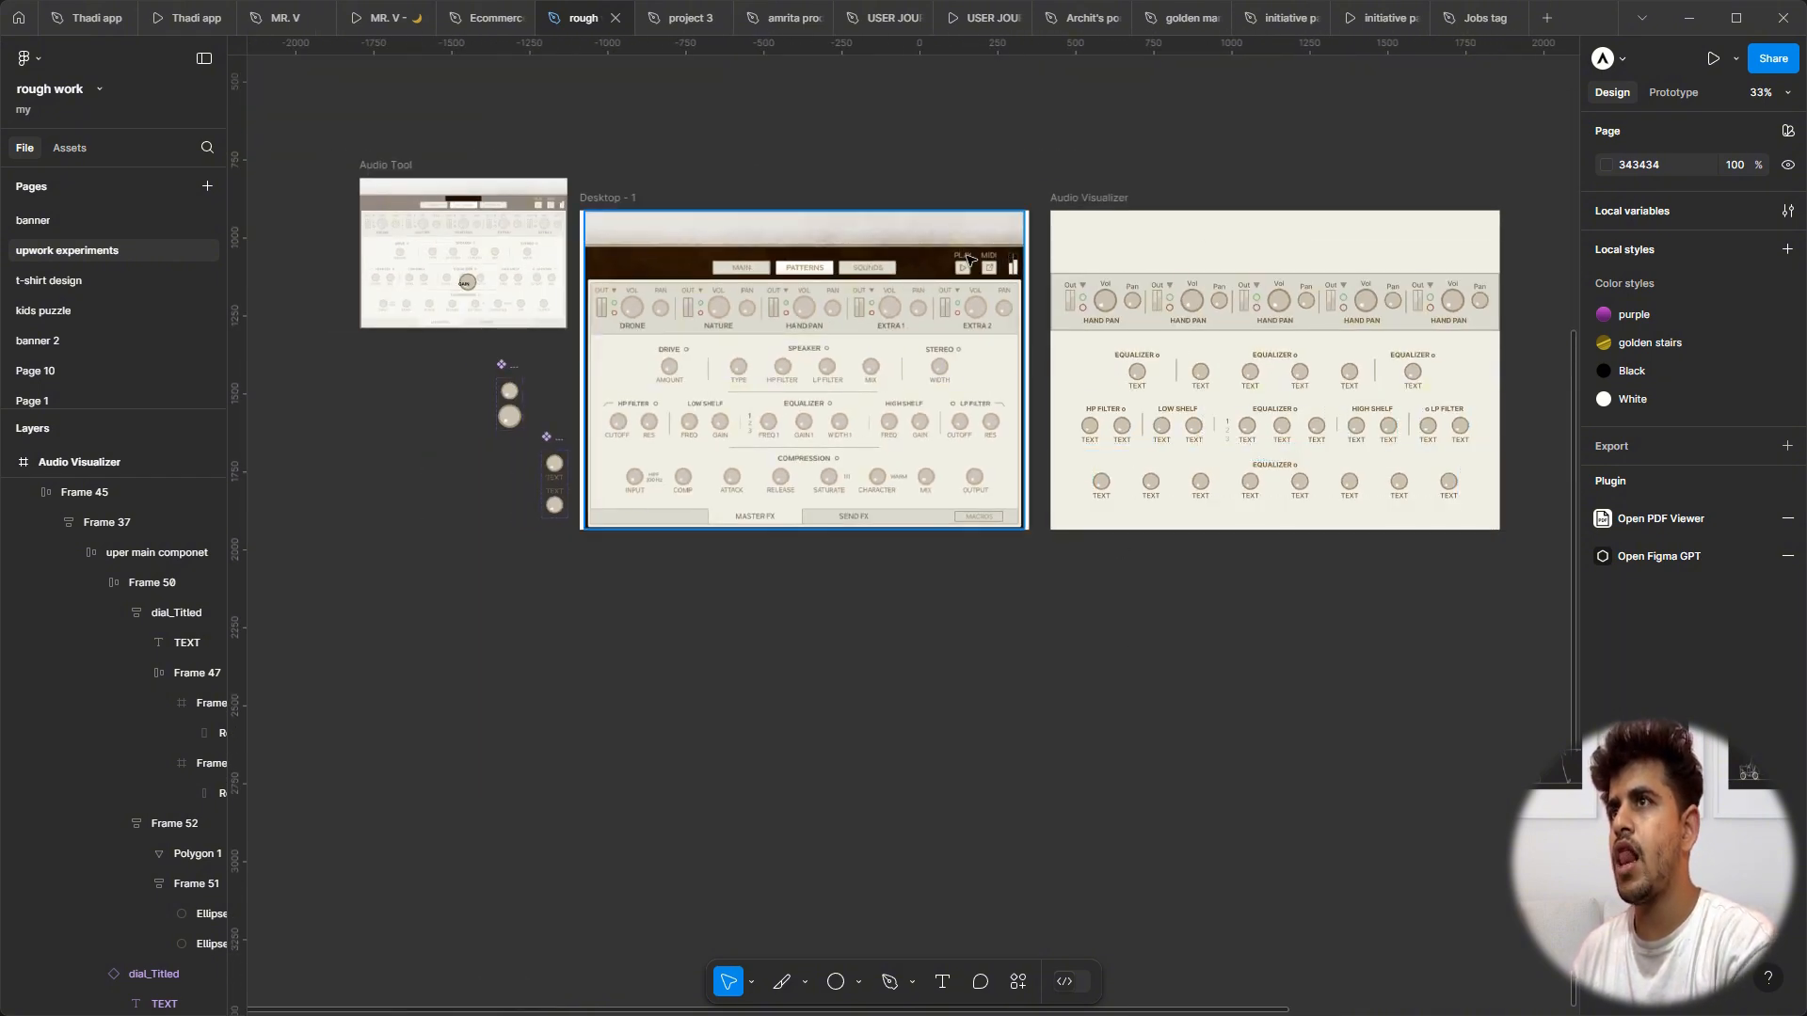
pyautogui.scroll(3, 677, 268)
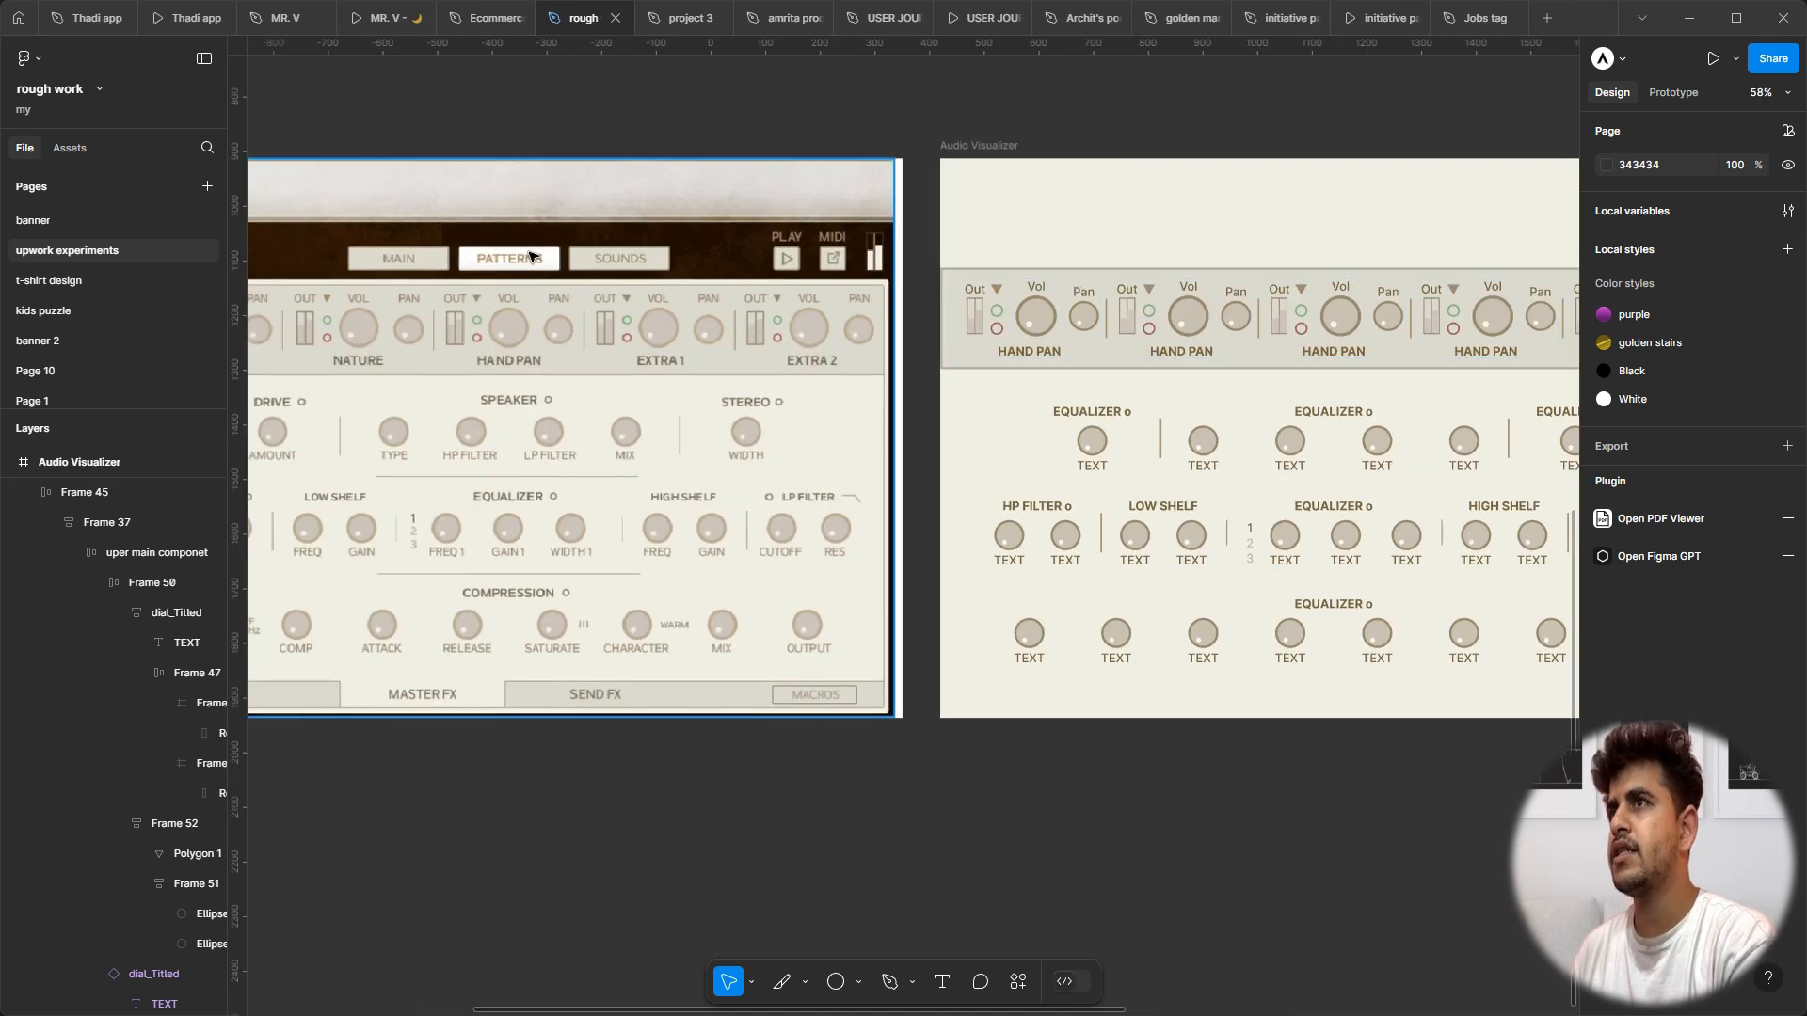
pyautogui.hscroll(-2, 708, 257)
pyautogui.scroll(-2, 707, 257)
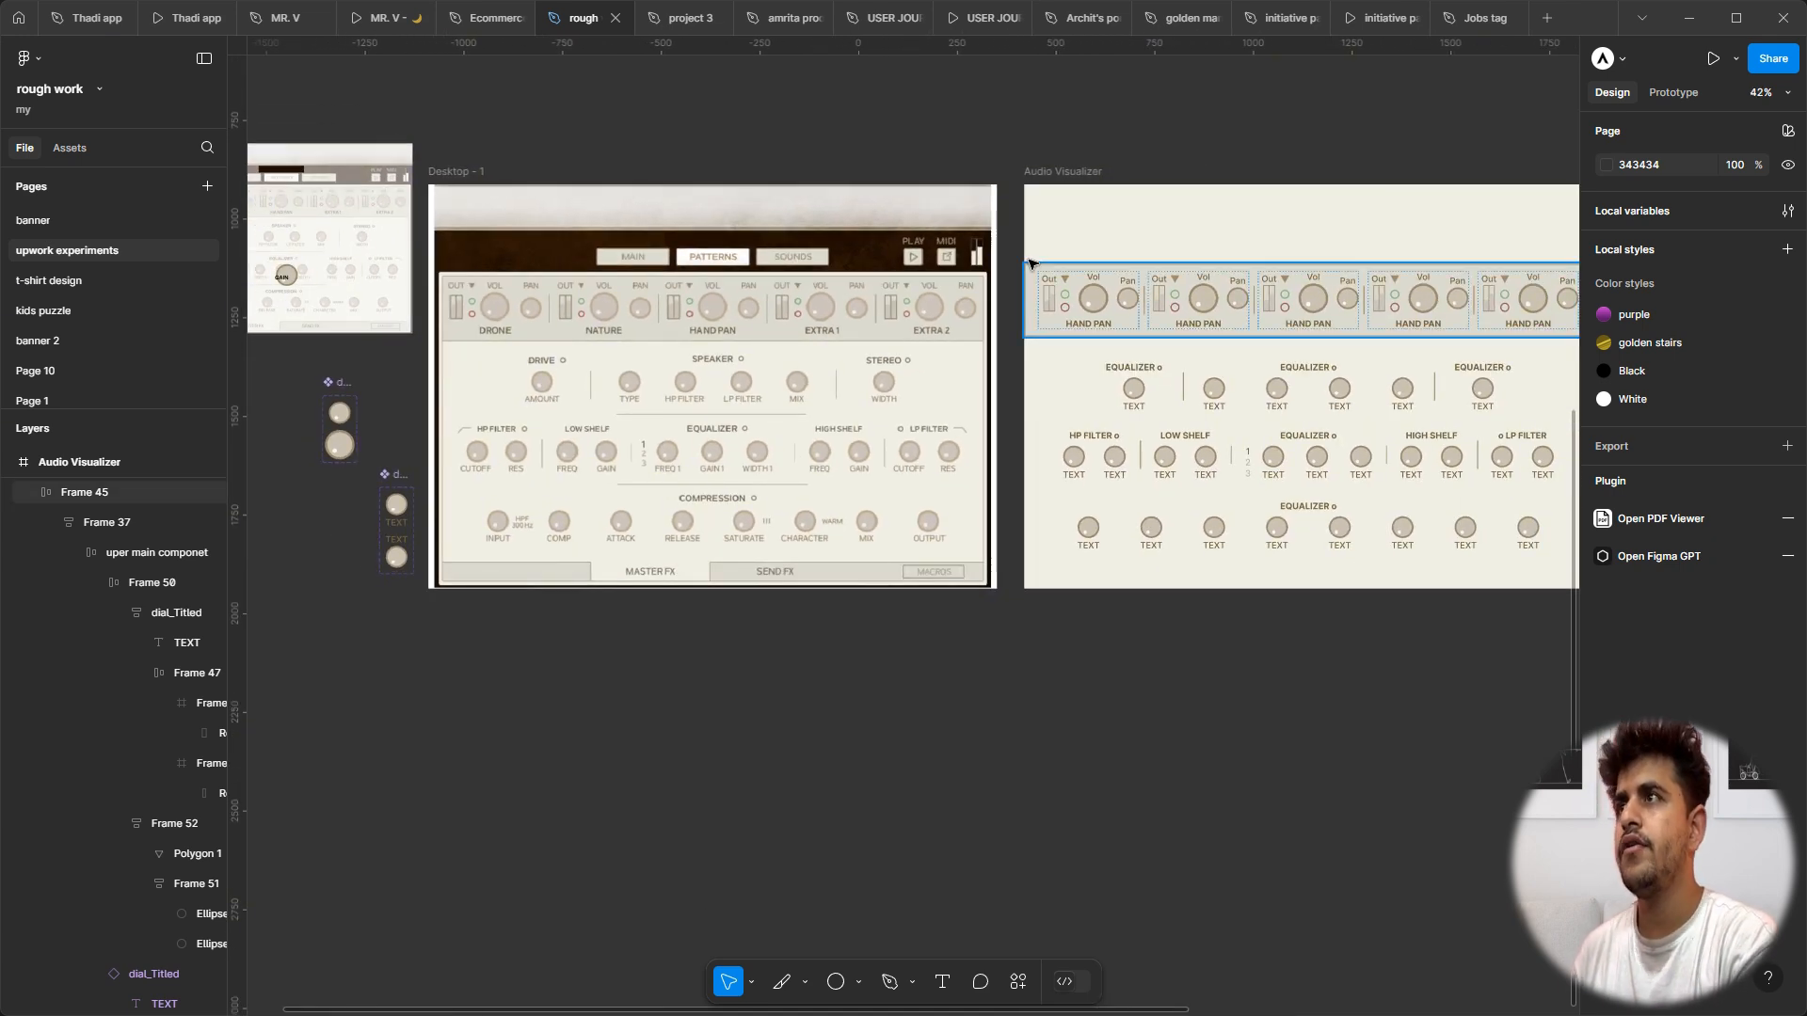
pyautogui.press('f')
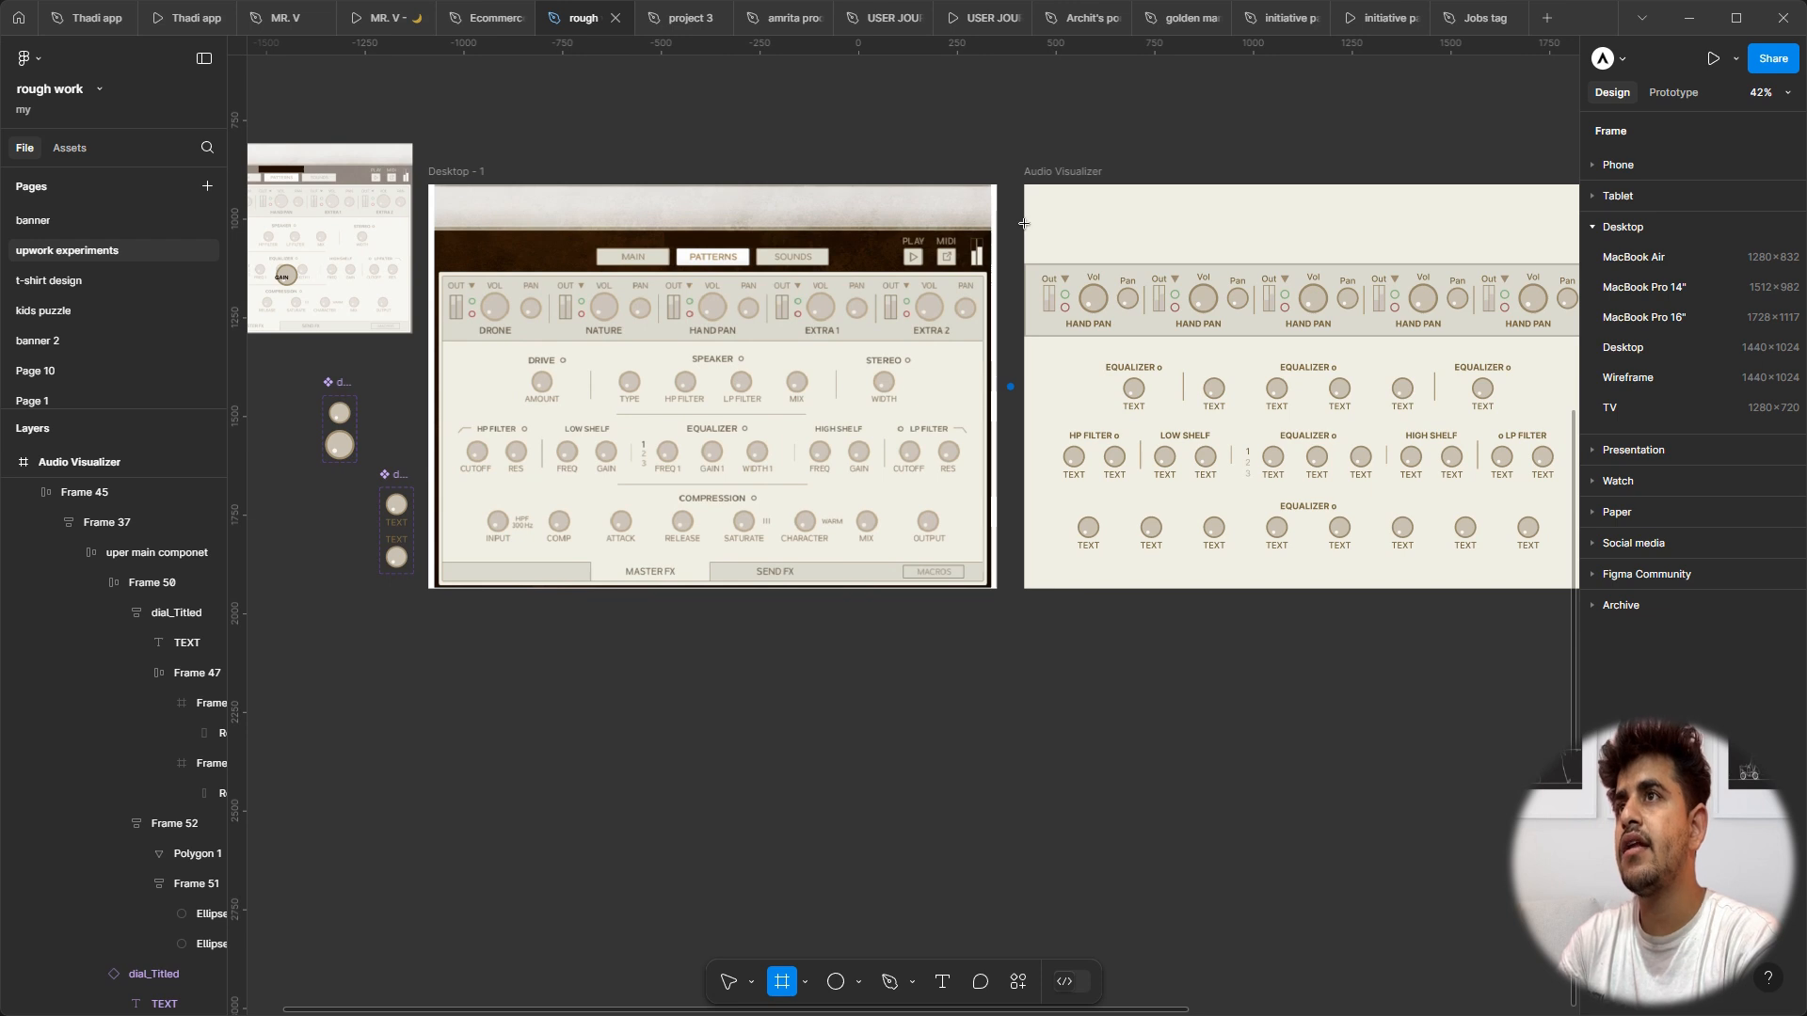
pyautogui.moveTo(1023, 224); pyautogui.dragTo(1551, 265)
# Step: Fill the header frame with dark brown 311804 sampled from the reference and extend its top edge to Y 79, making it 121 px high
pyautogui.press('i')
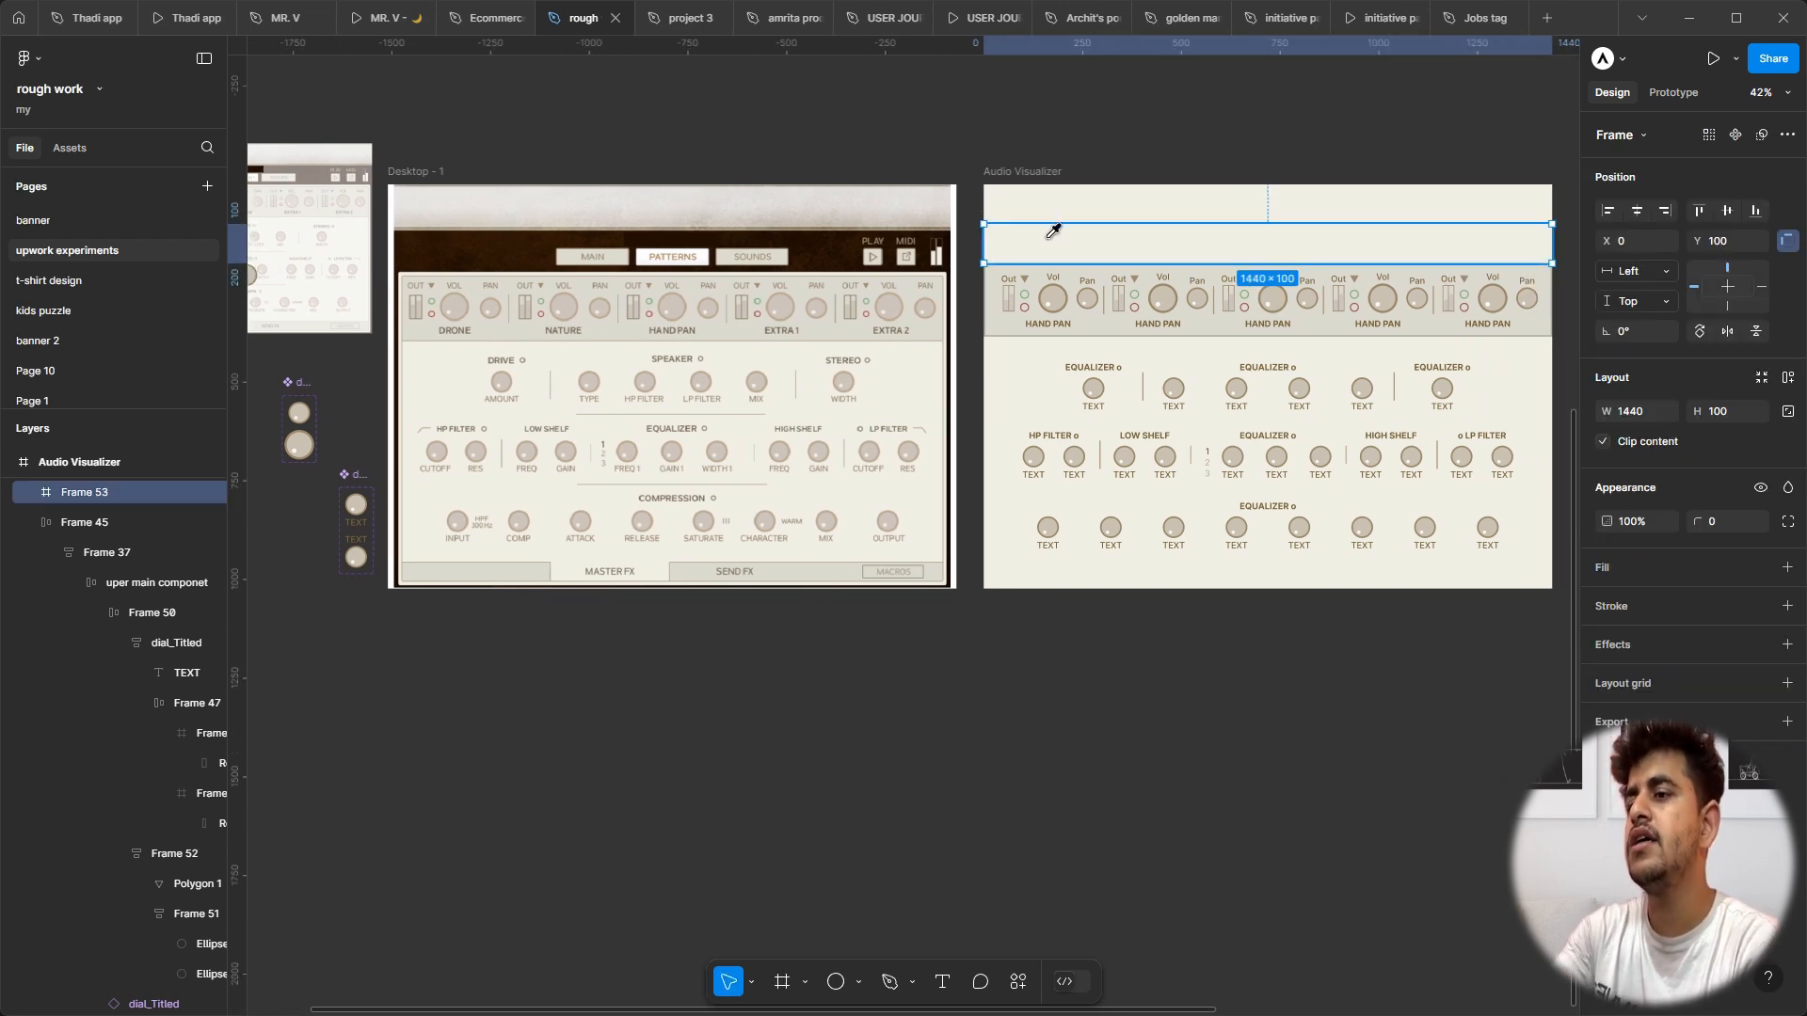
pyautogui.click(467, 237)
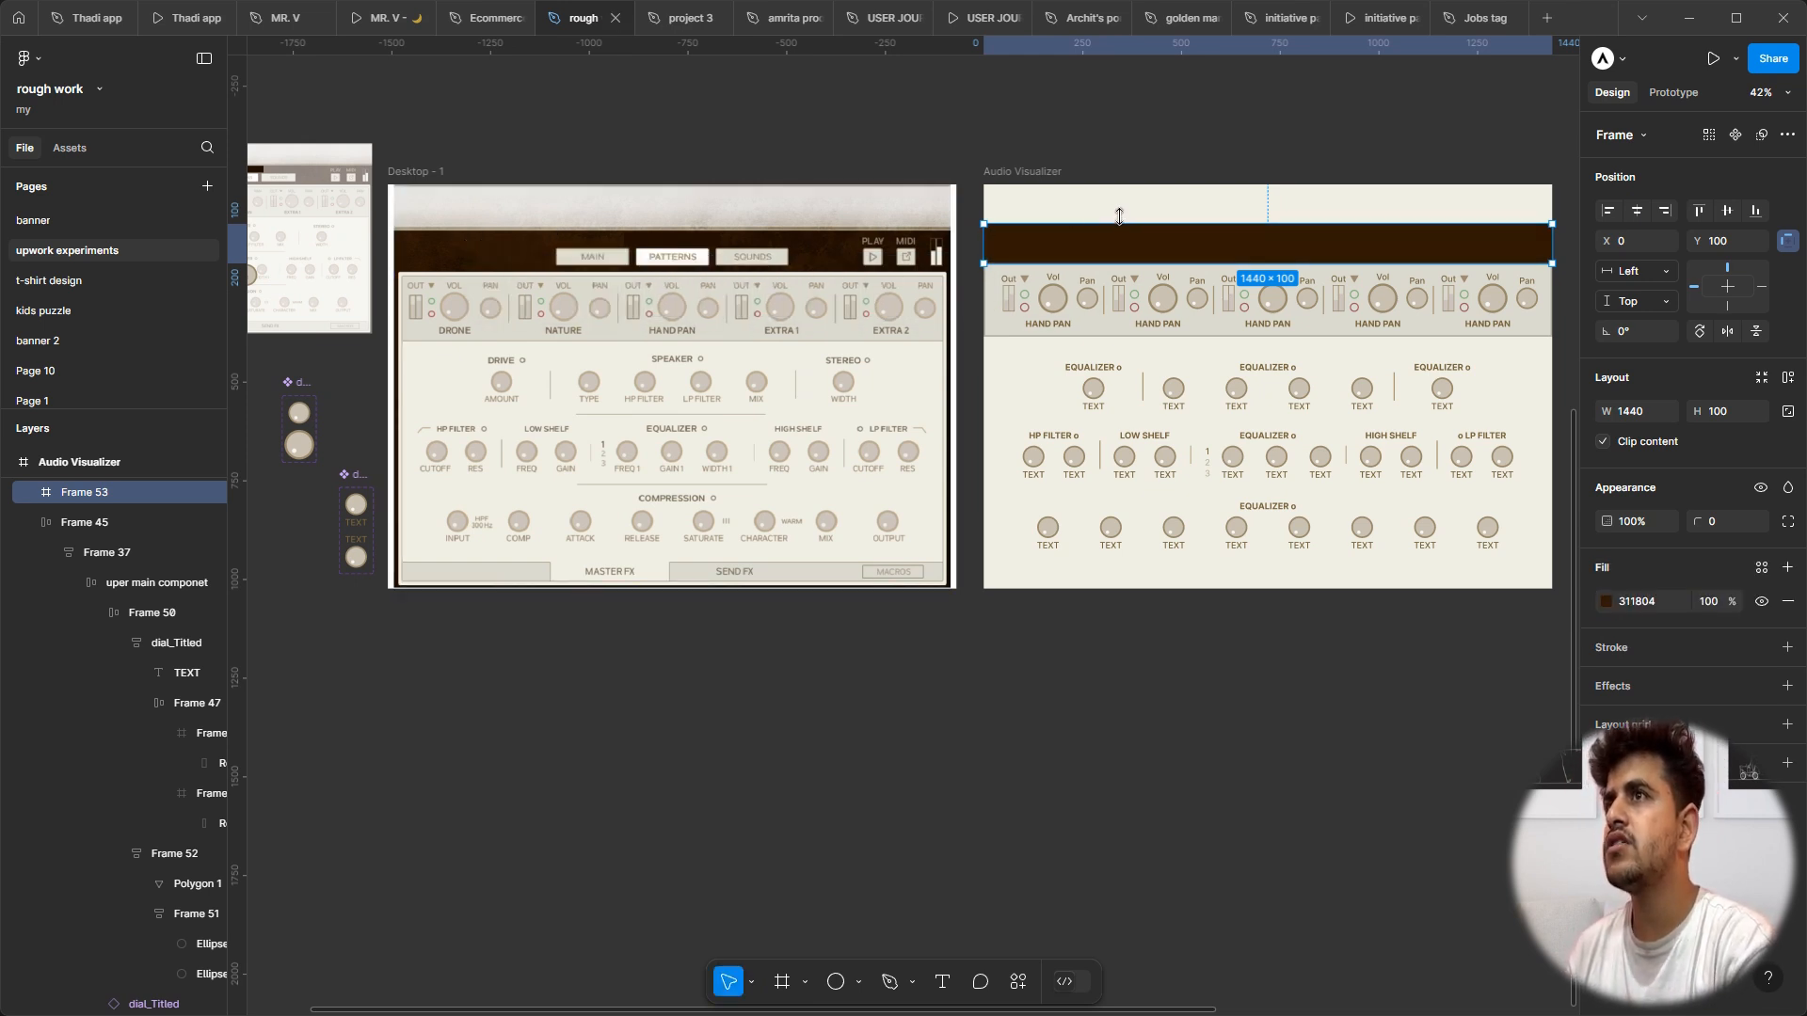
pyautogui.moveTo(1119, 216); pyautogui.dragTo(1119, 208)
# Step: Examine the reference plugin's dark header with its MAIN, PATTERNS and SOUNDS buttons and its PLAY and MIDI controls
pyautogui.scroll(5, 617, 222)
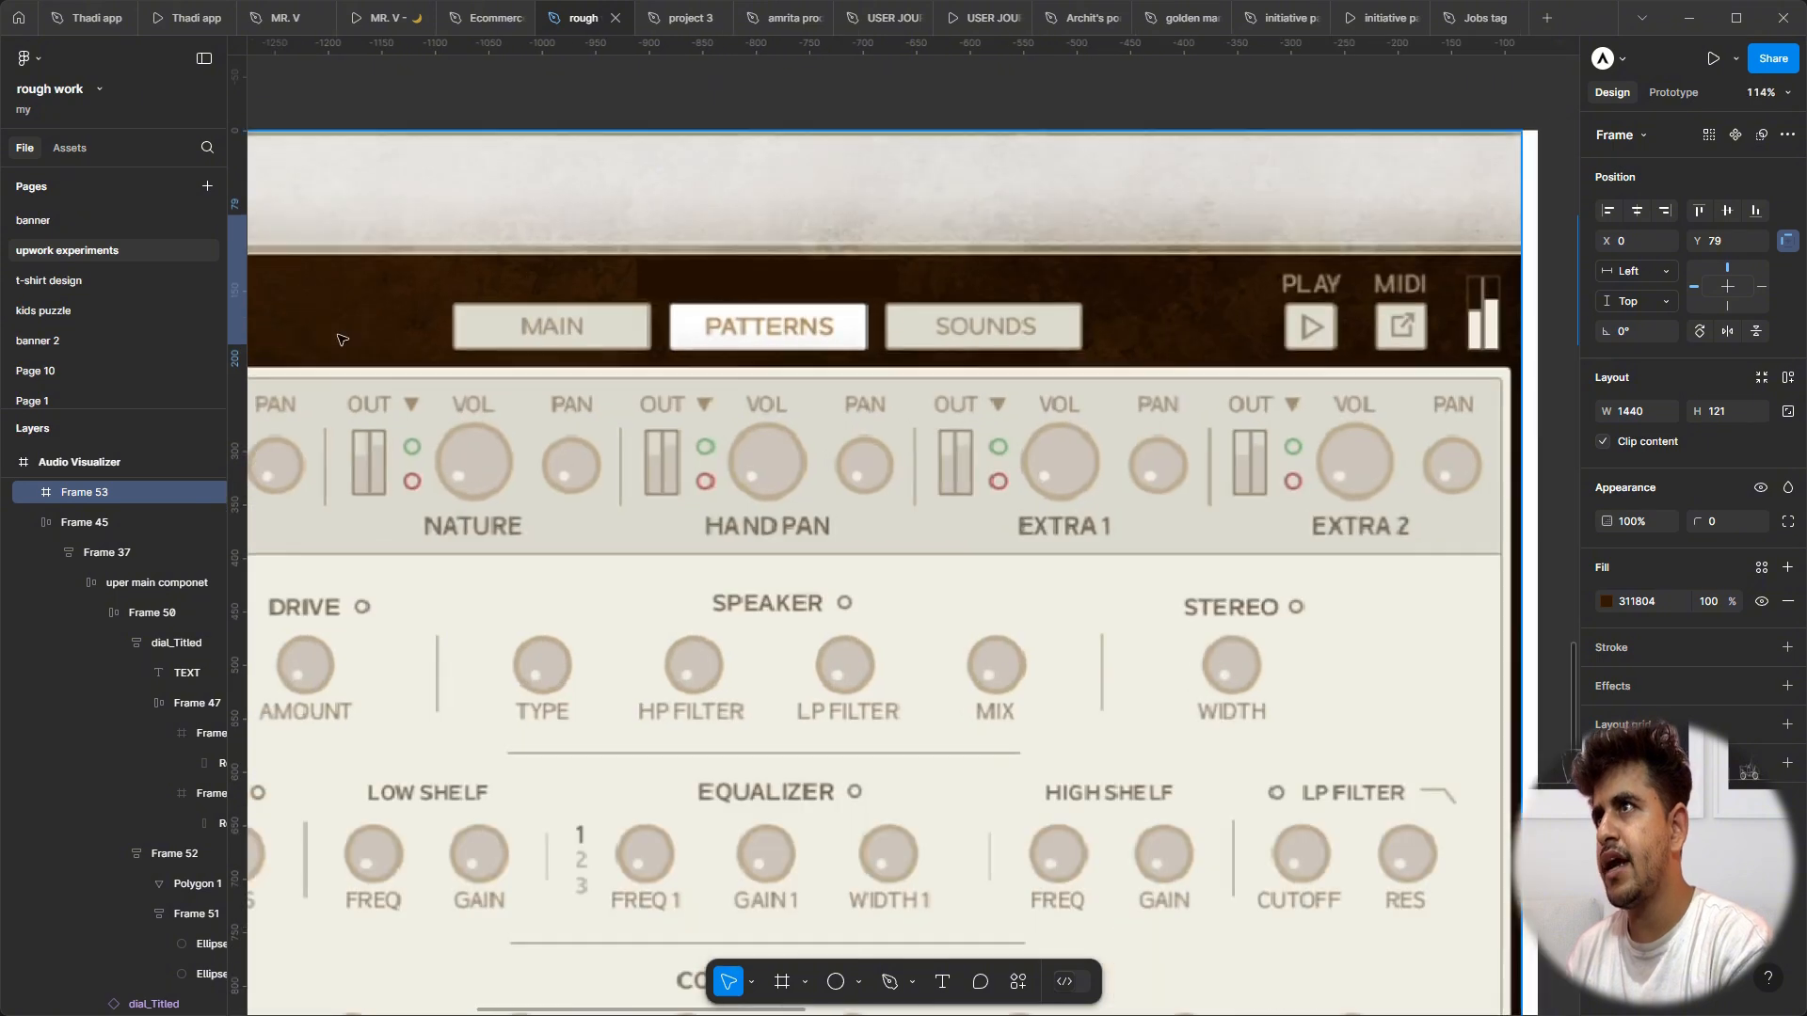
pyautogui.scroll(5, 342, 339)
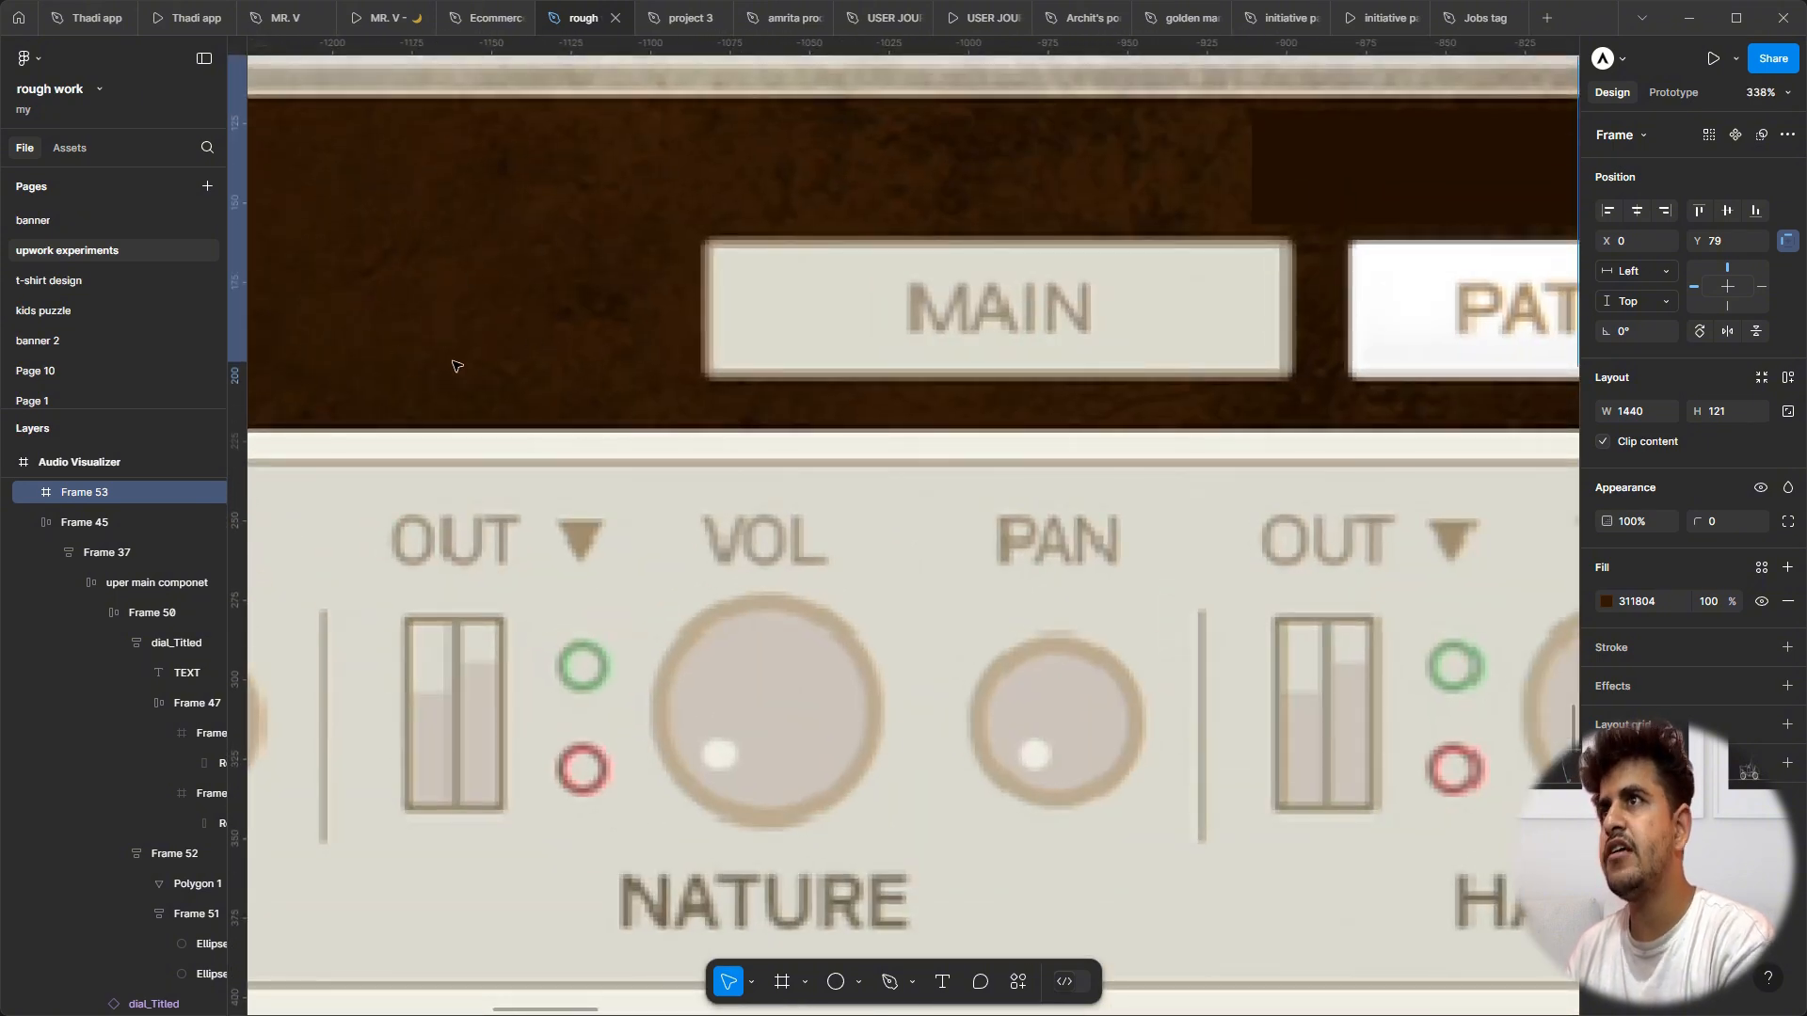
pyautogui.scroll(-5, 830, 353)
pyautogui.scroll(-3, 830, 356)
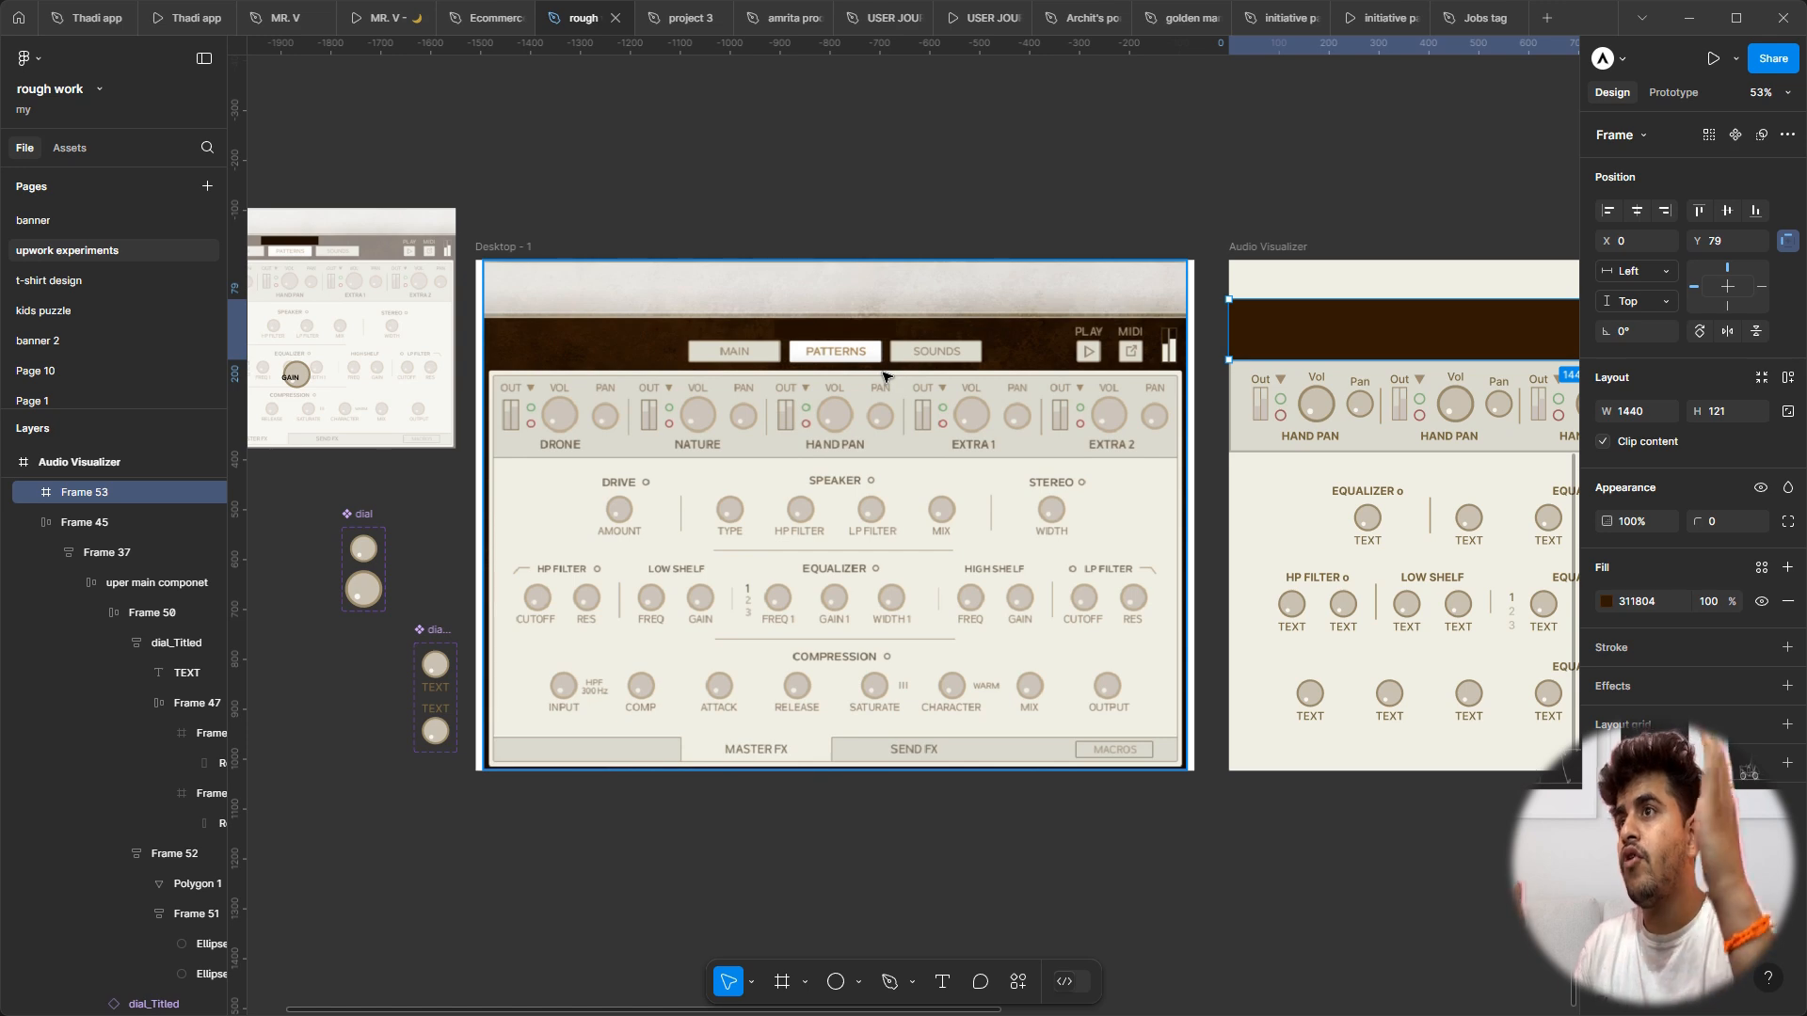
pyautogui.scroll(3, 1103, 266)
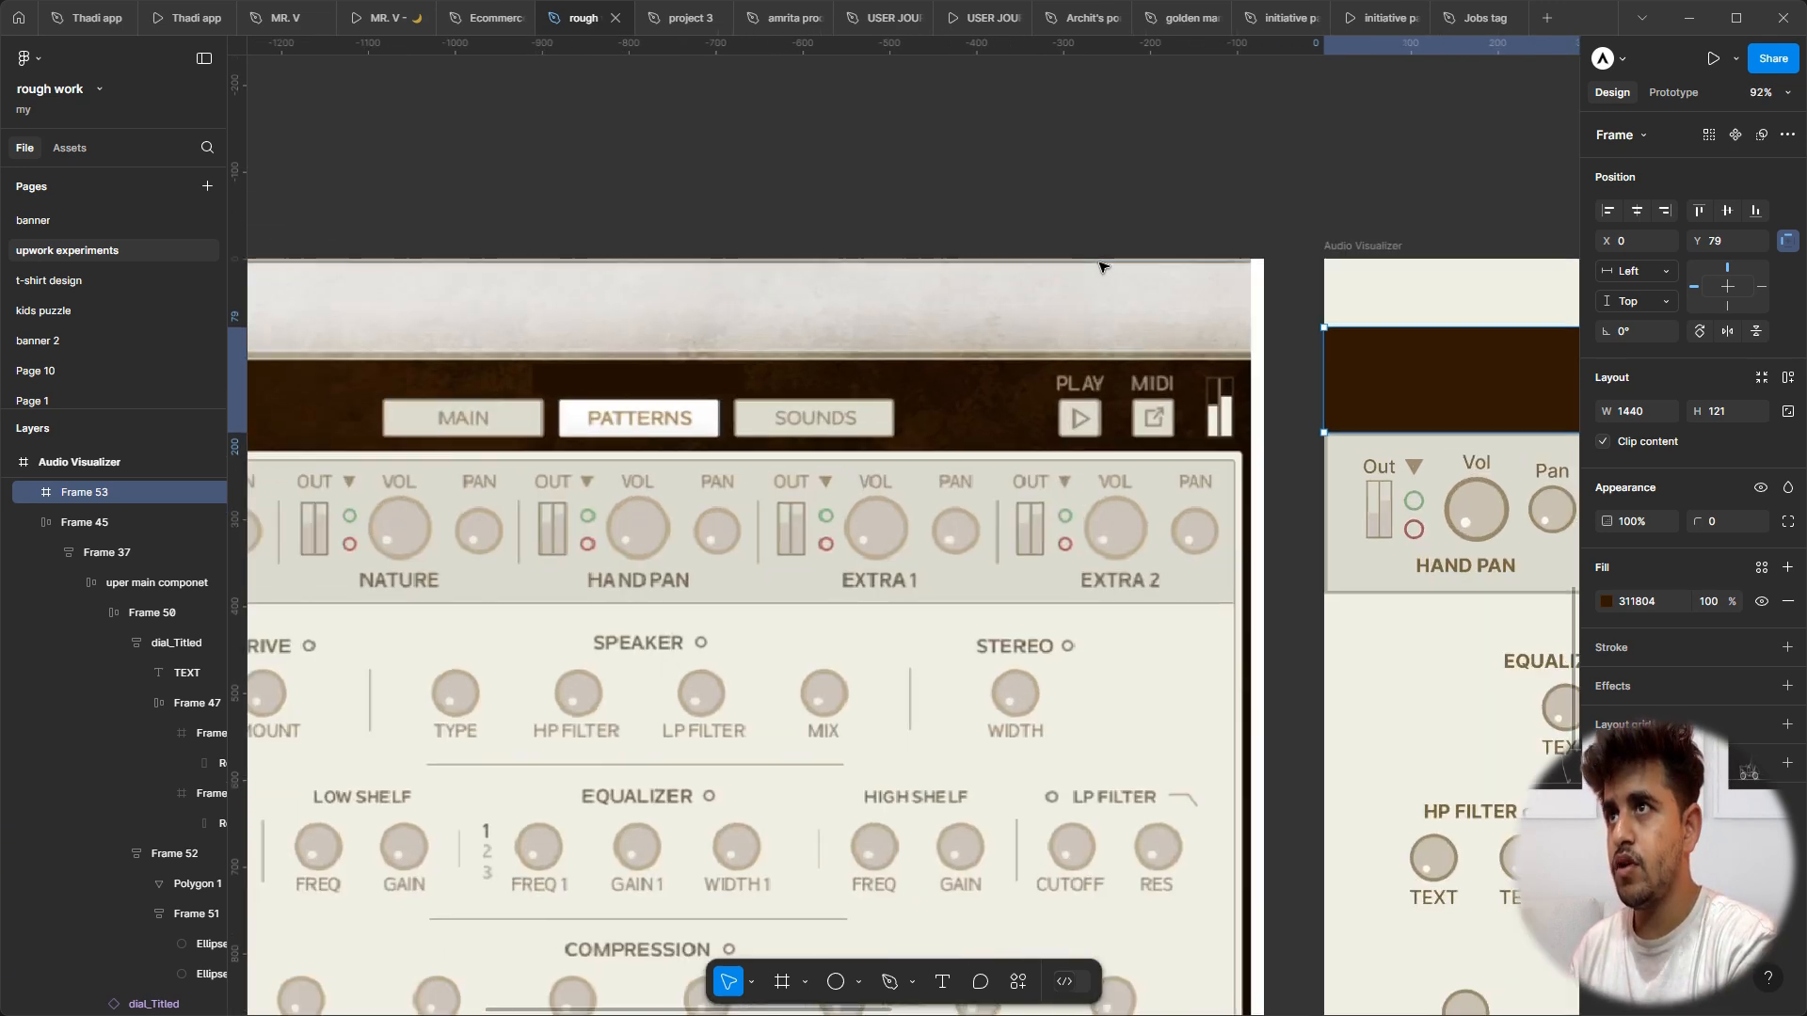
pyautogui.scroll(-3, 1103, 267)
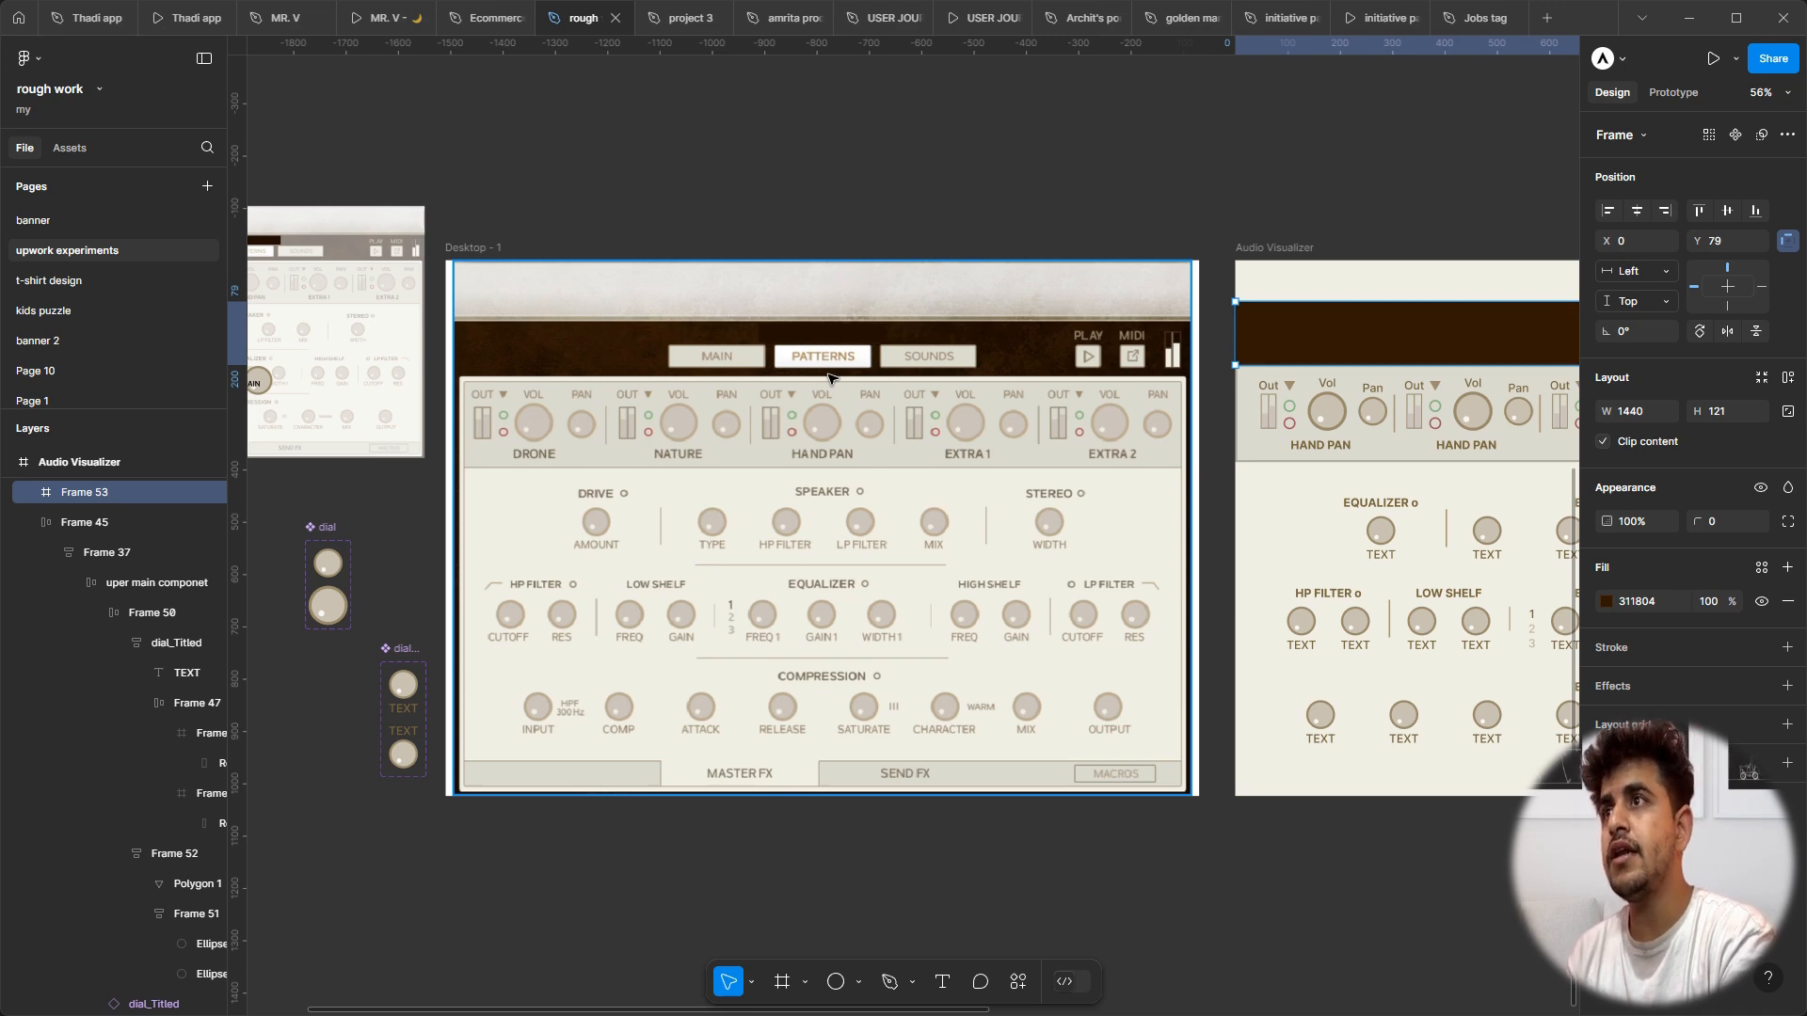
pyautogui.scroll(3, 777, 360)
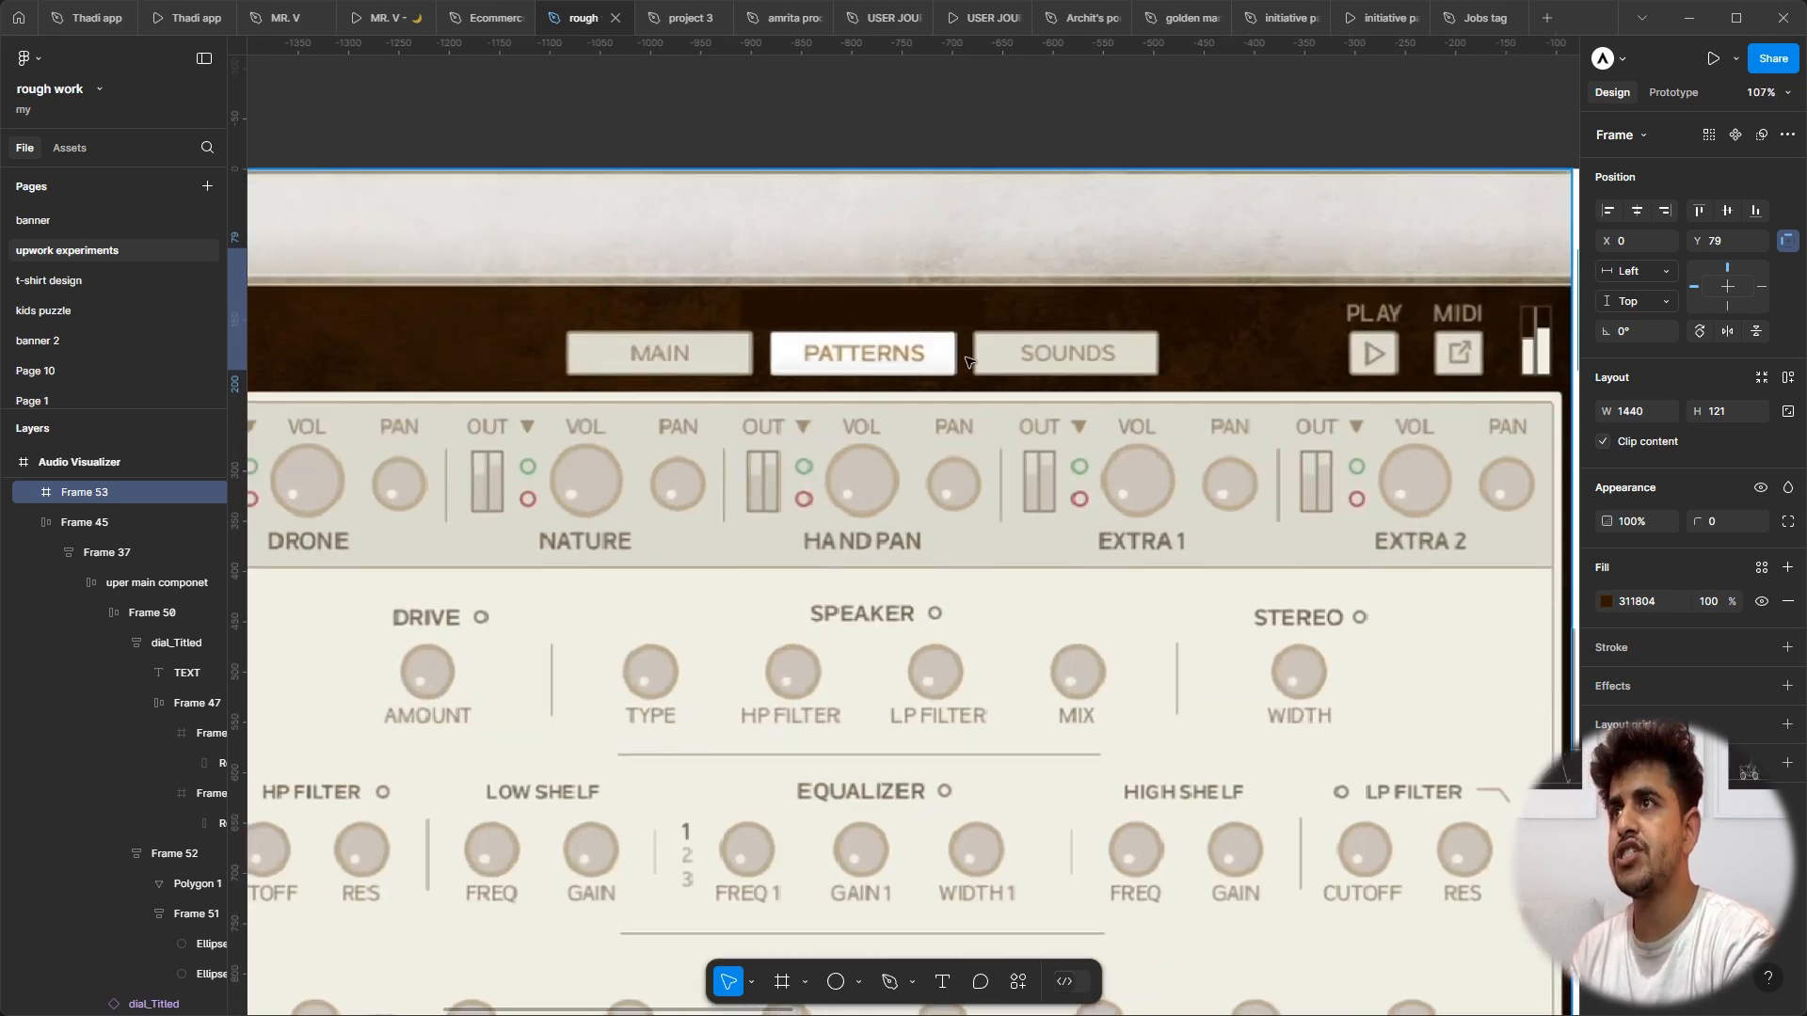
pyautogui.scroll(-3, 964, 363)
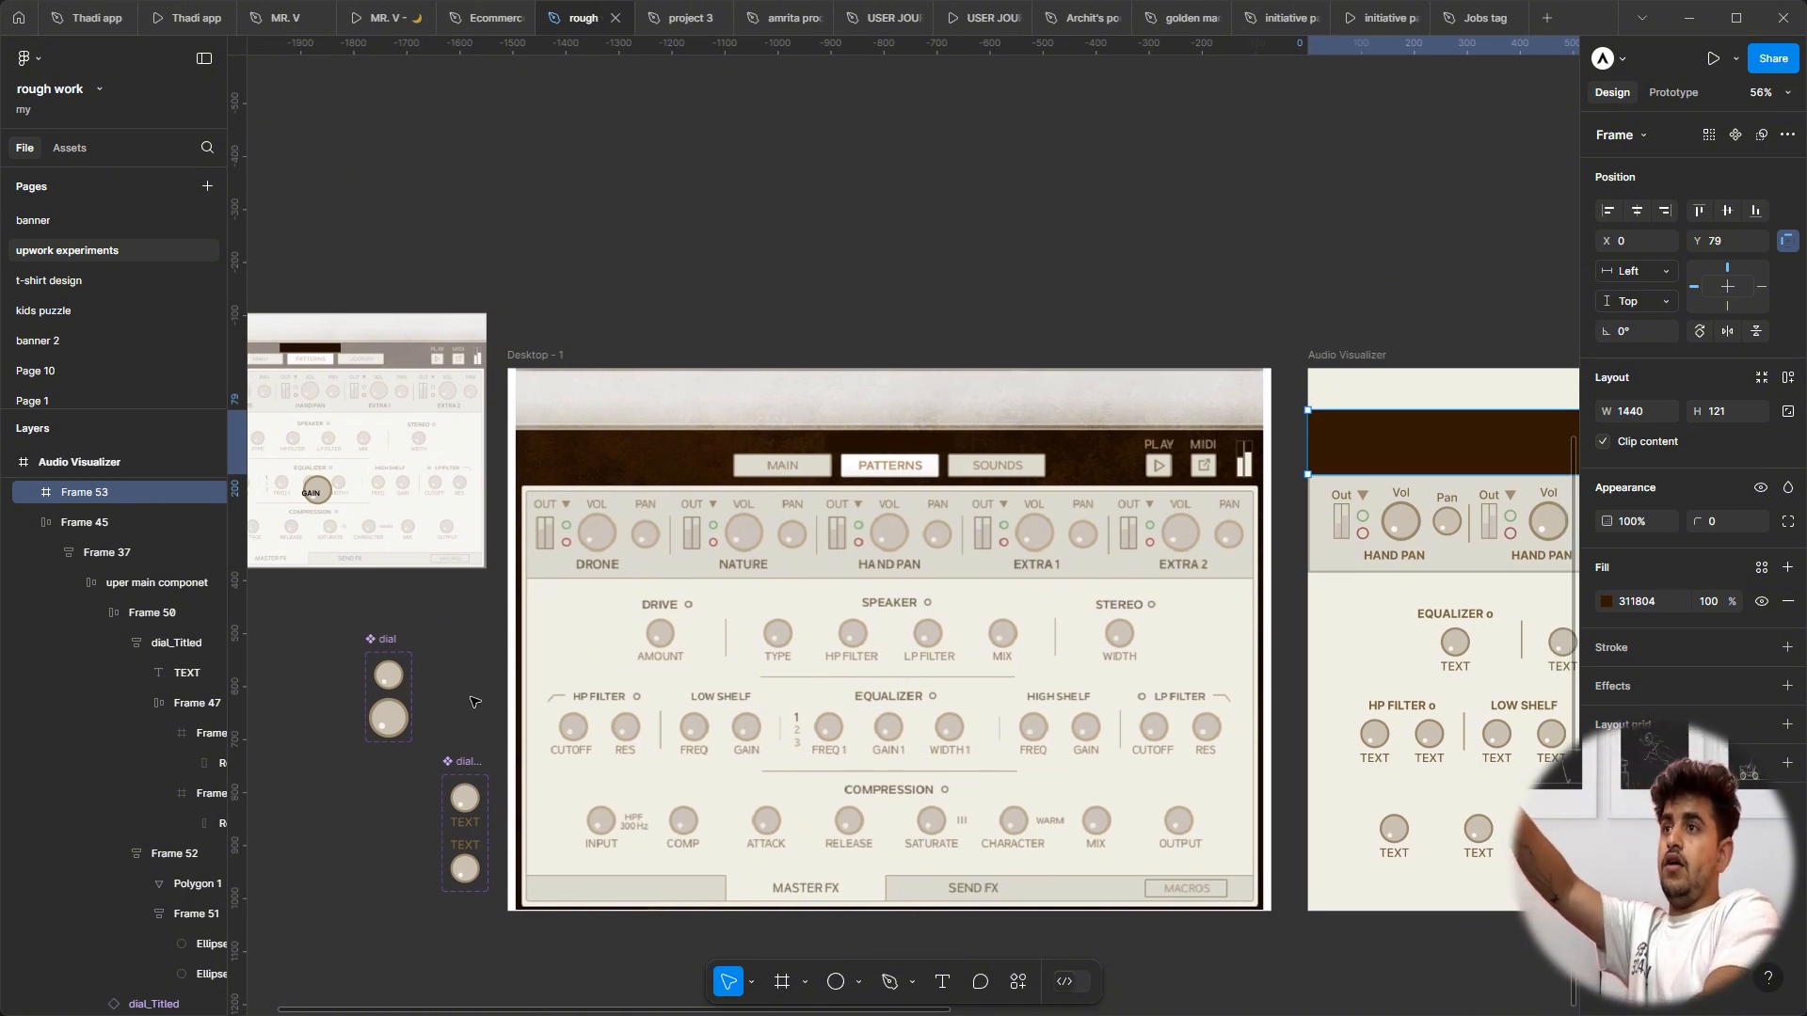
# Step: Create a 181 × 42 px frame above Desktop - 1, sized from the reference's MAIN button, and fill it with the button's beige DCDCCF
pyautogui.scroll(2, 720, 377)
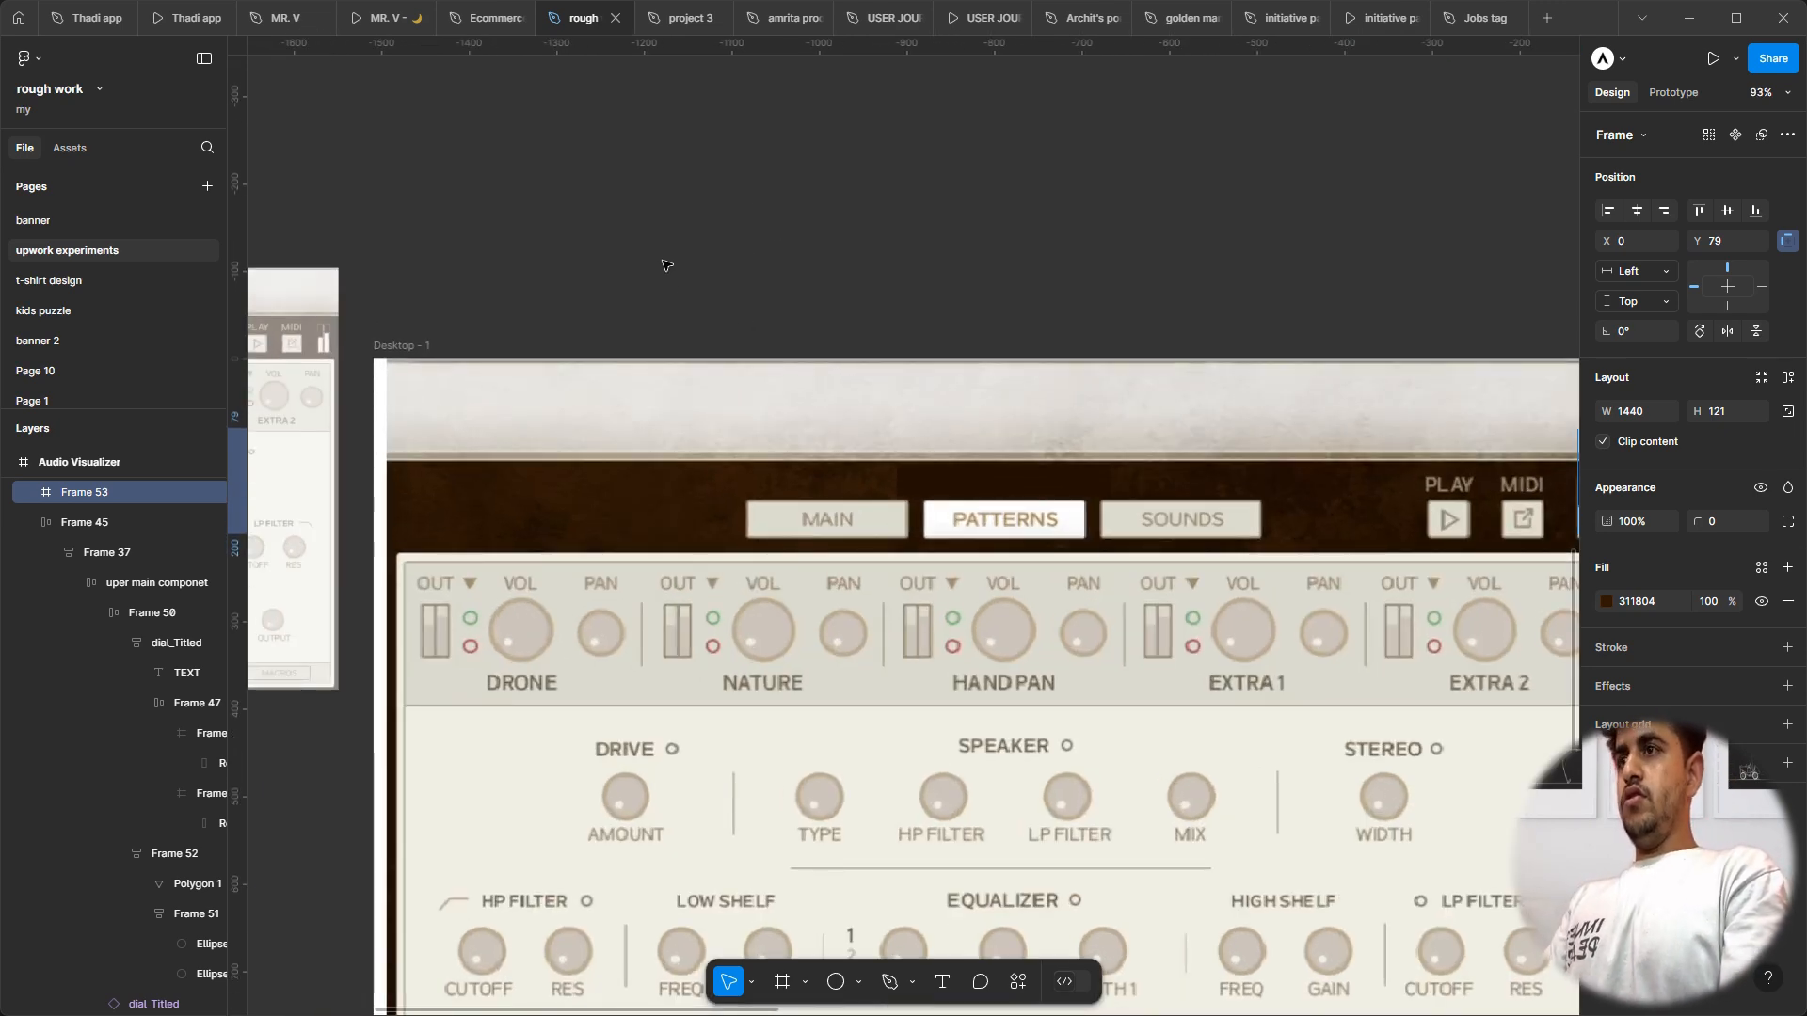
pyautogui.press('f')
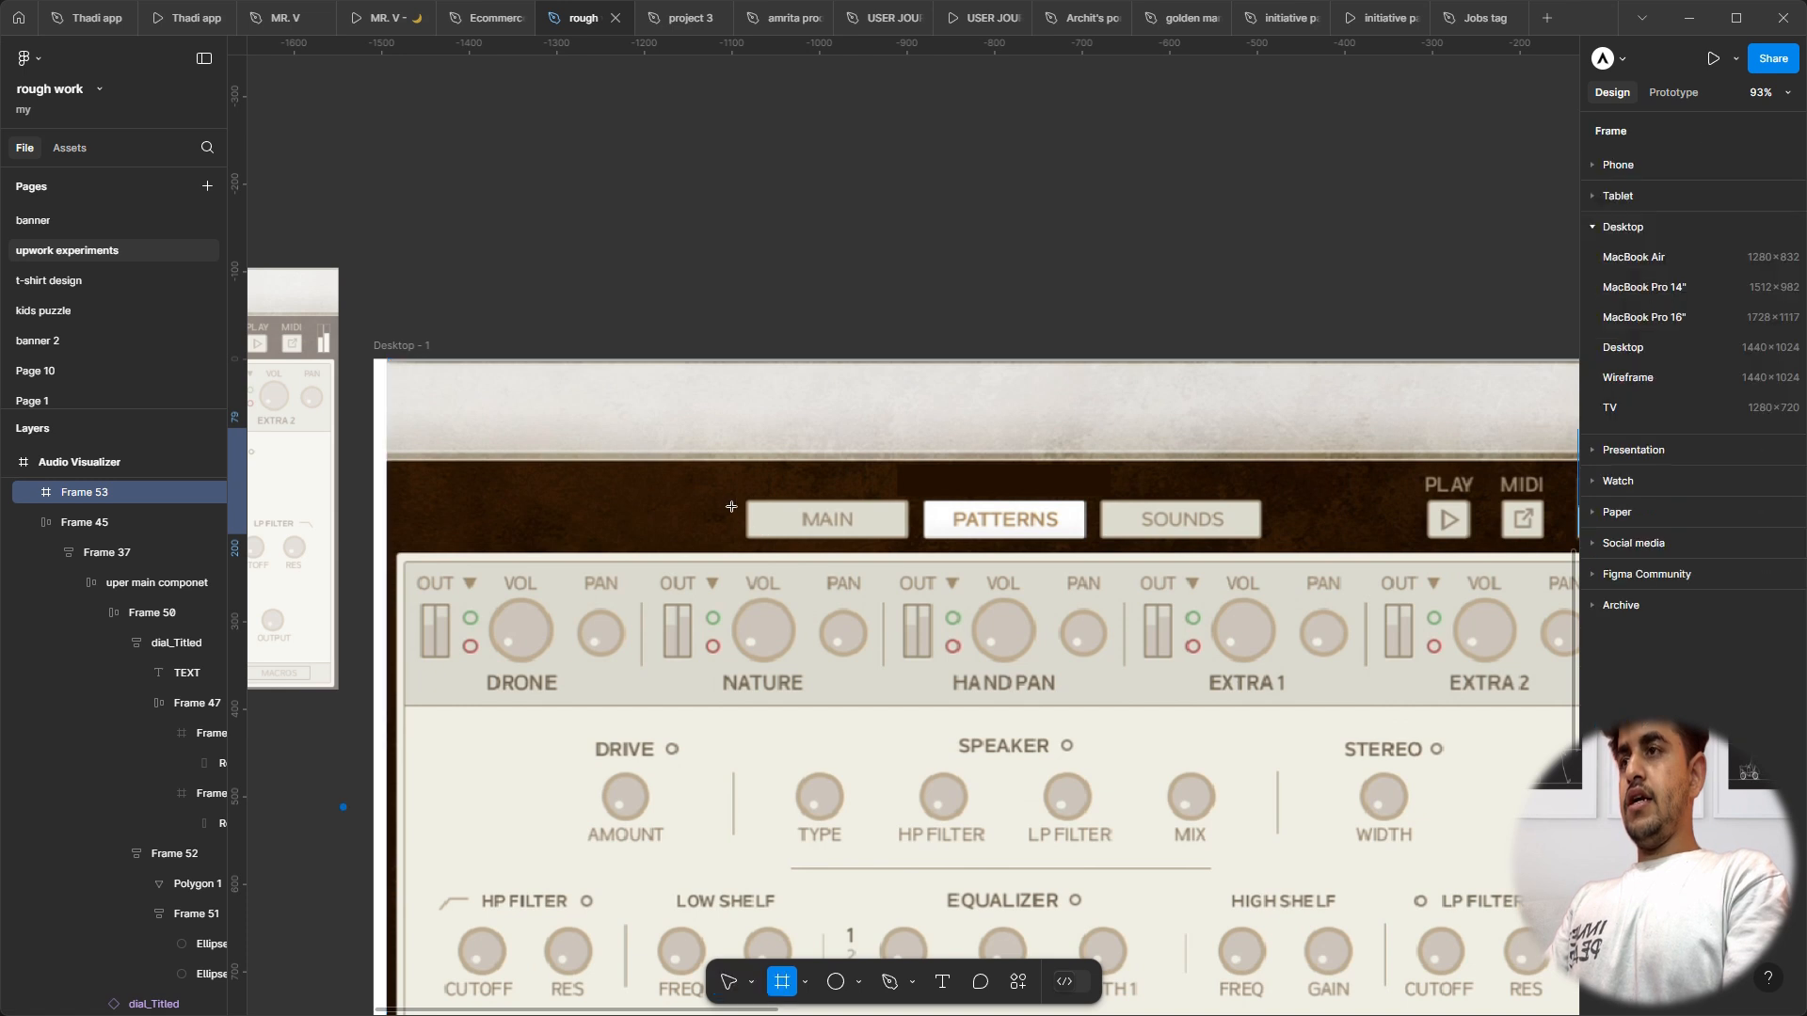
pyautogui.moveTo(748, 500)
pyautogui.mouseDown()
pyautogui.moveTo(908, 540)
pyautogui.moveTo(880, 242)
pyautogui.mouseUp()
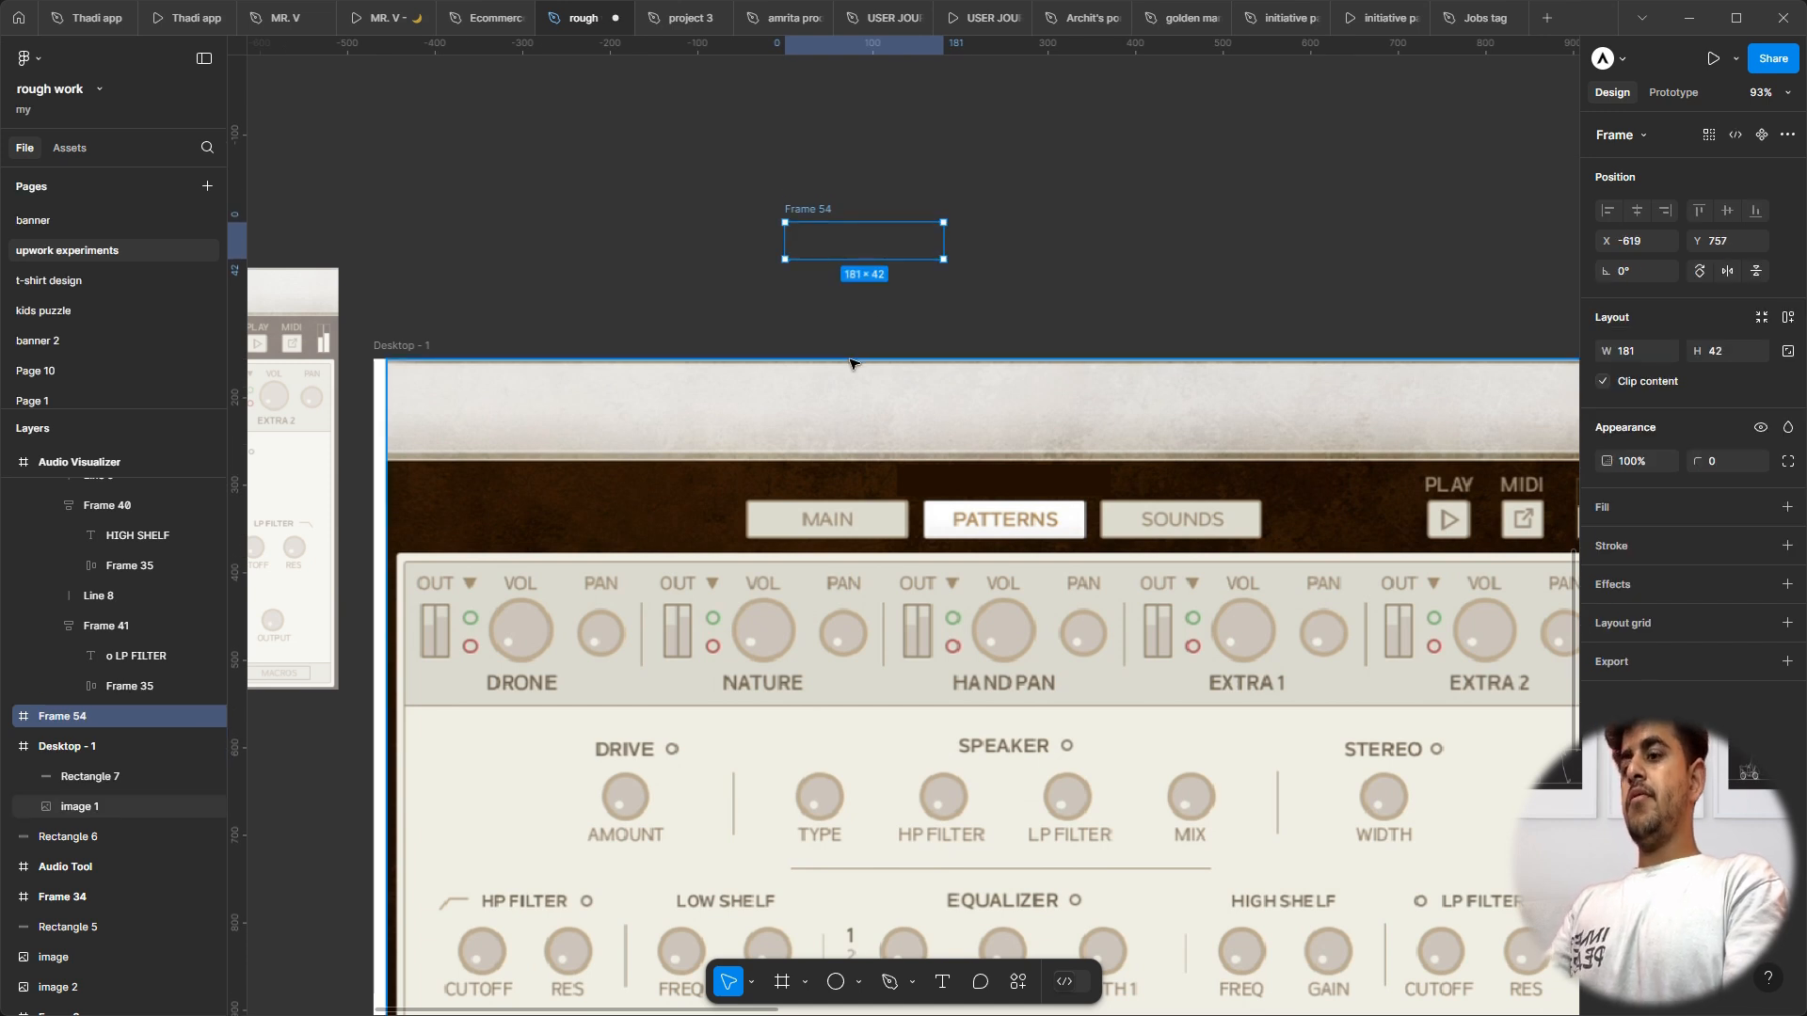
pyautogui.press('i')
pyautogui.click(771, 521)
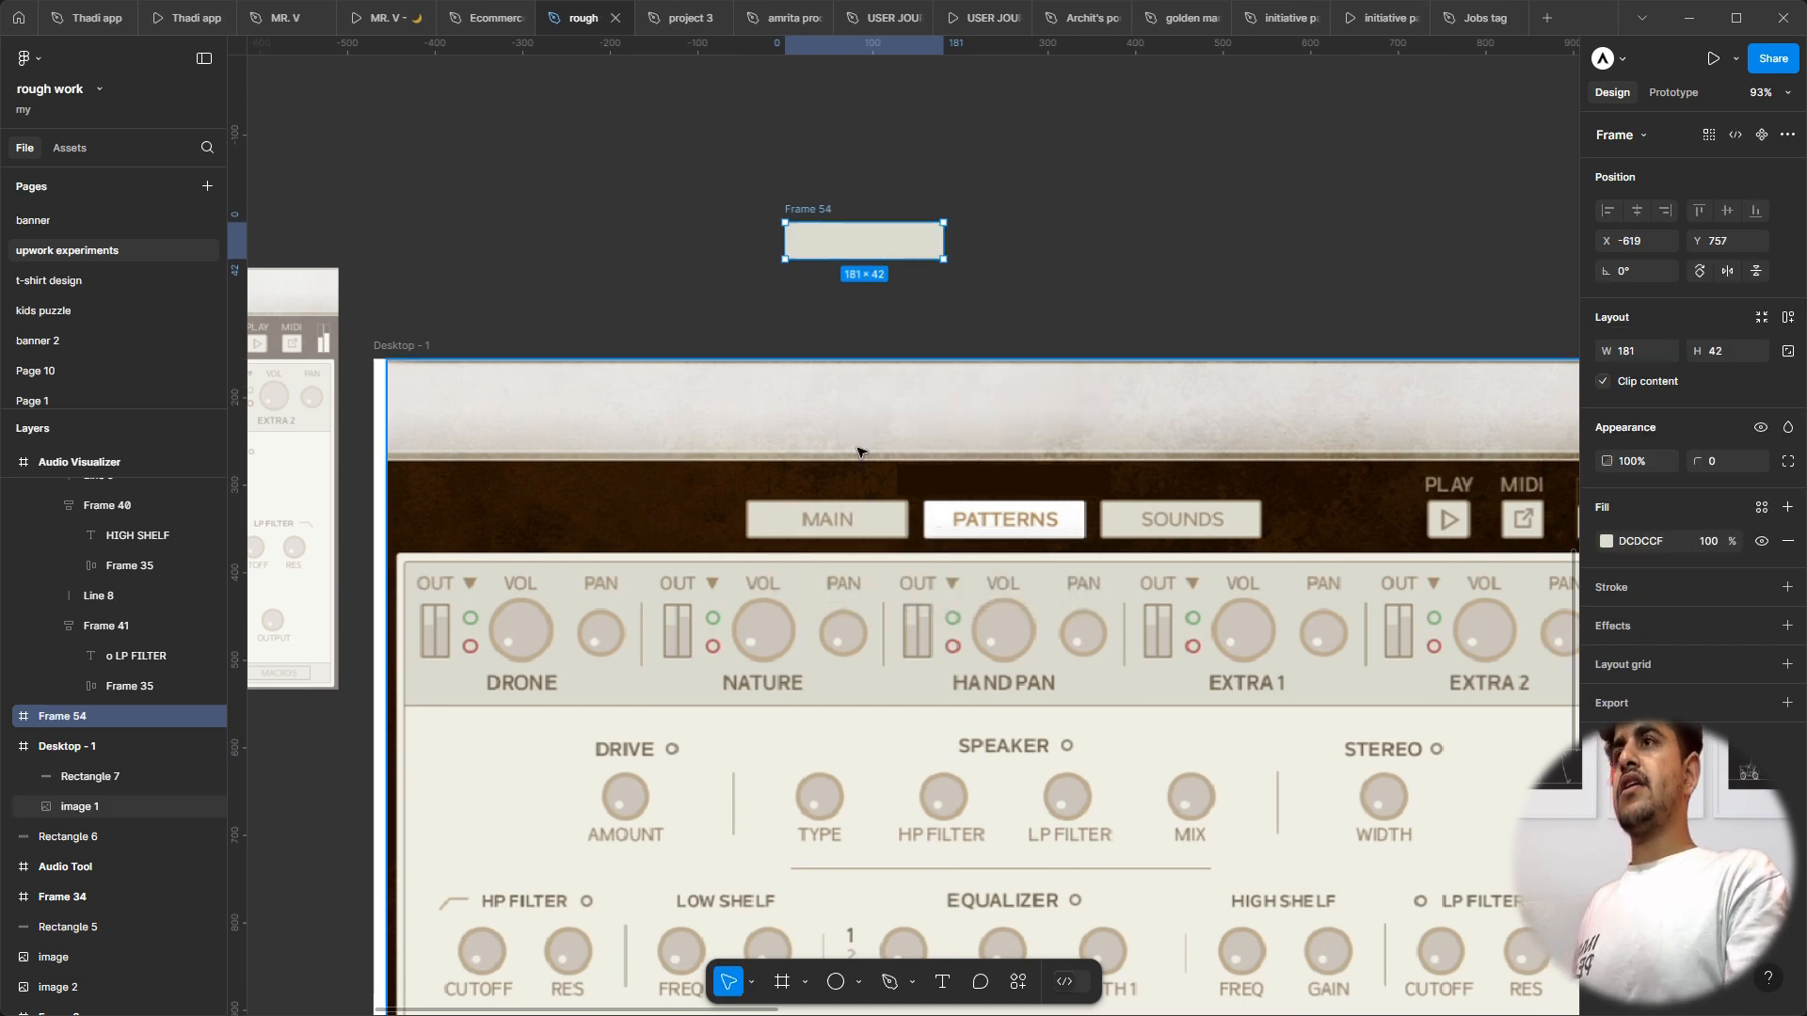
# Step: Add a 2 px inside stroke to the button frame, coloured BBAD94 sampled from the outline of the reference's PAN knob
pyautogui.click(1787, 588)
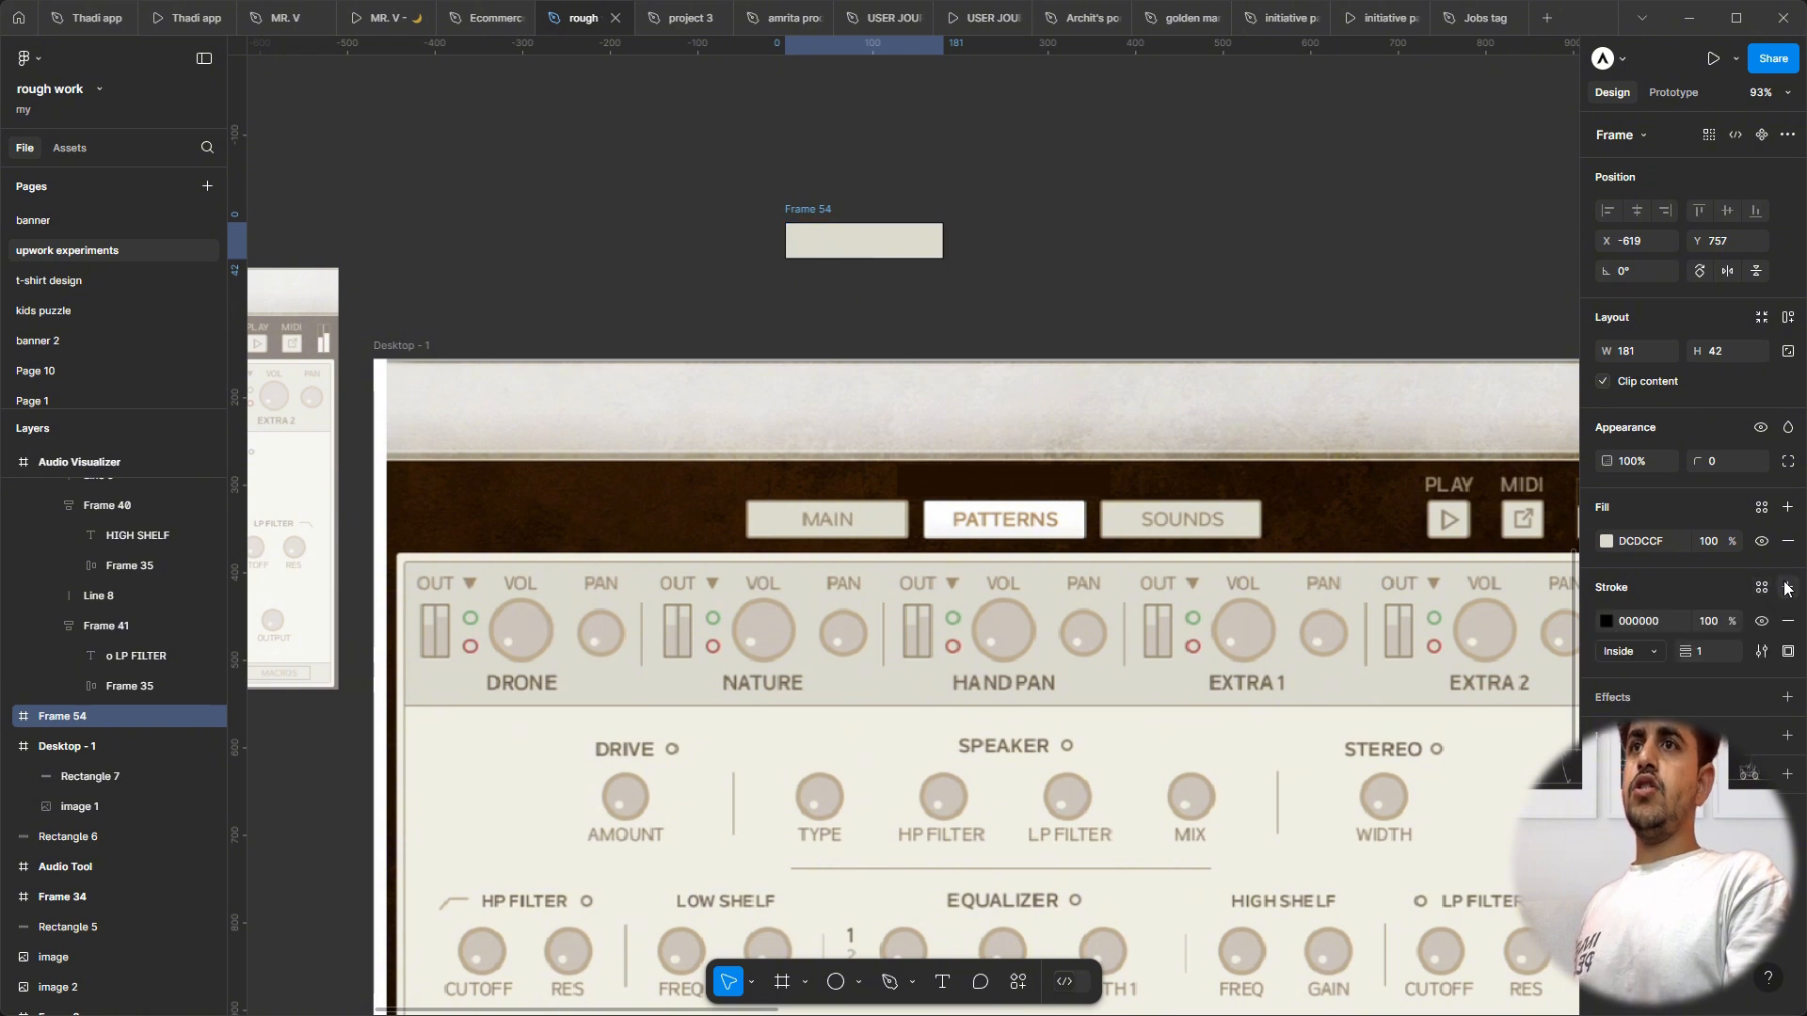
pyautogui.click(1603, 622)
pyautogui.click(1385, 804)
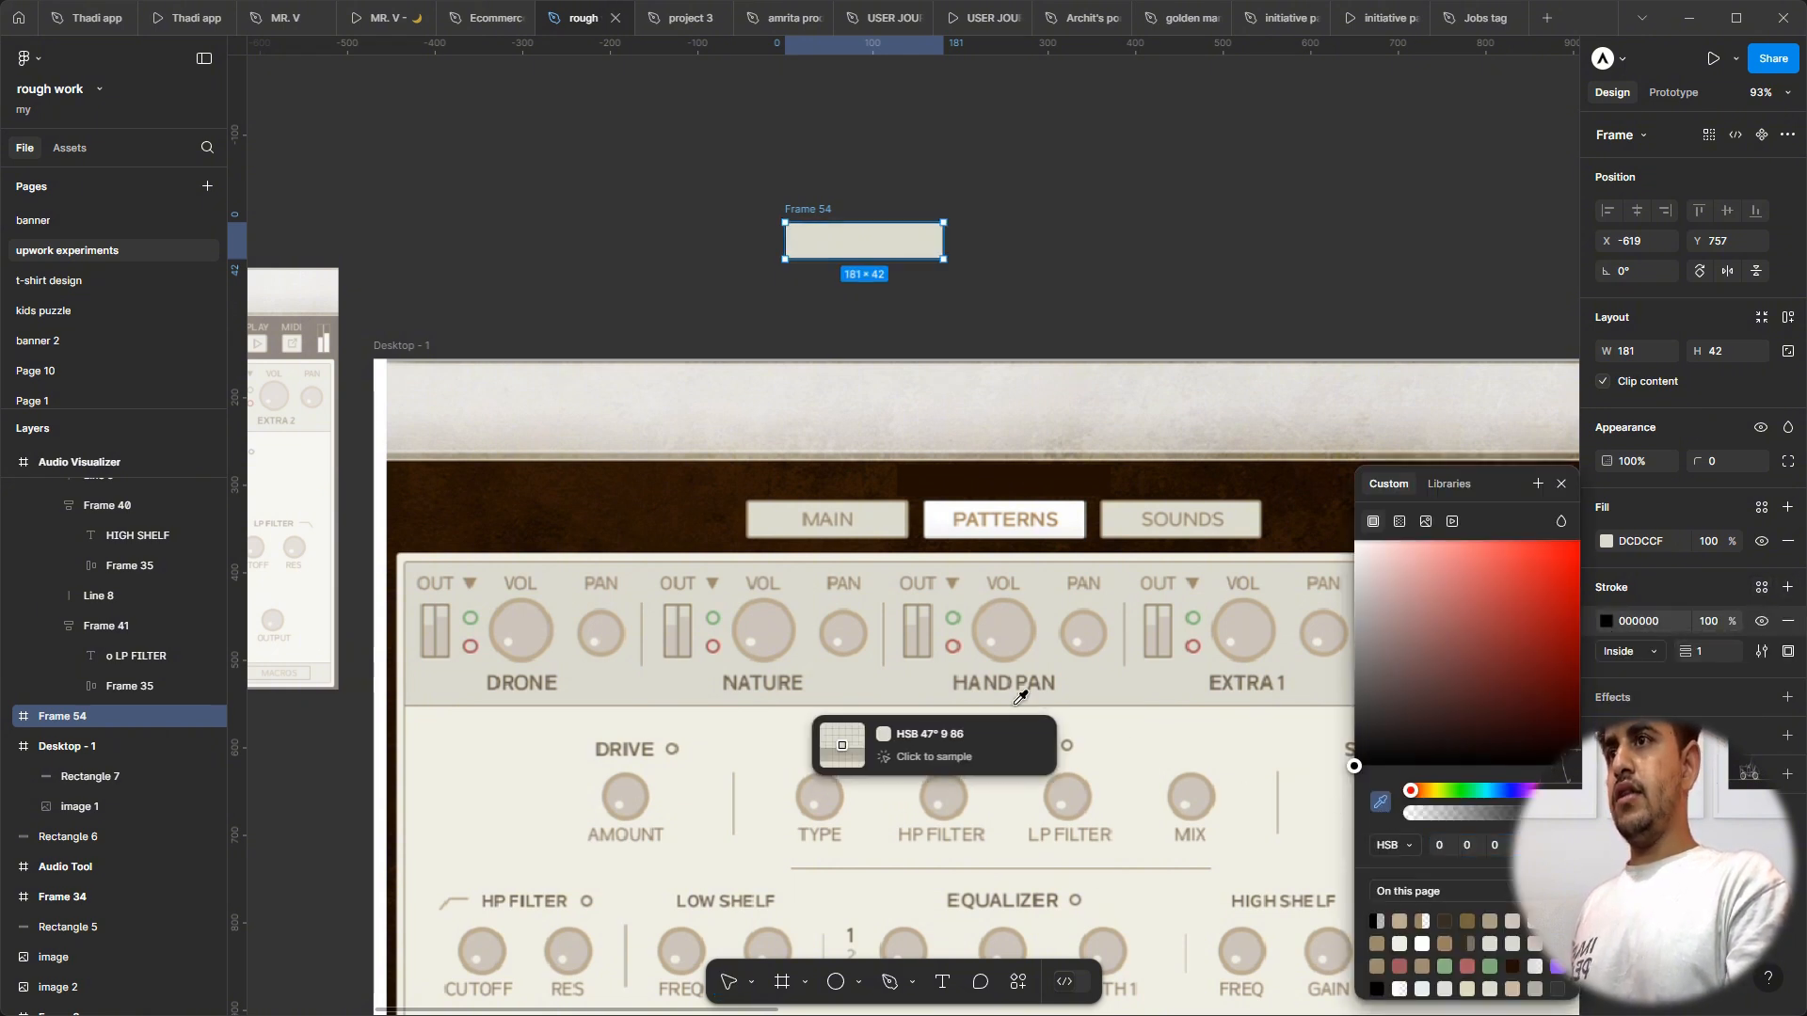
pyautogui.scroll(3, 828, 629)
pyautogui.scroll(3, 826, 626)
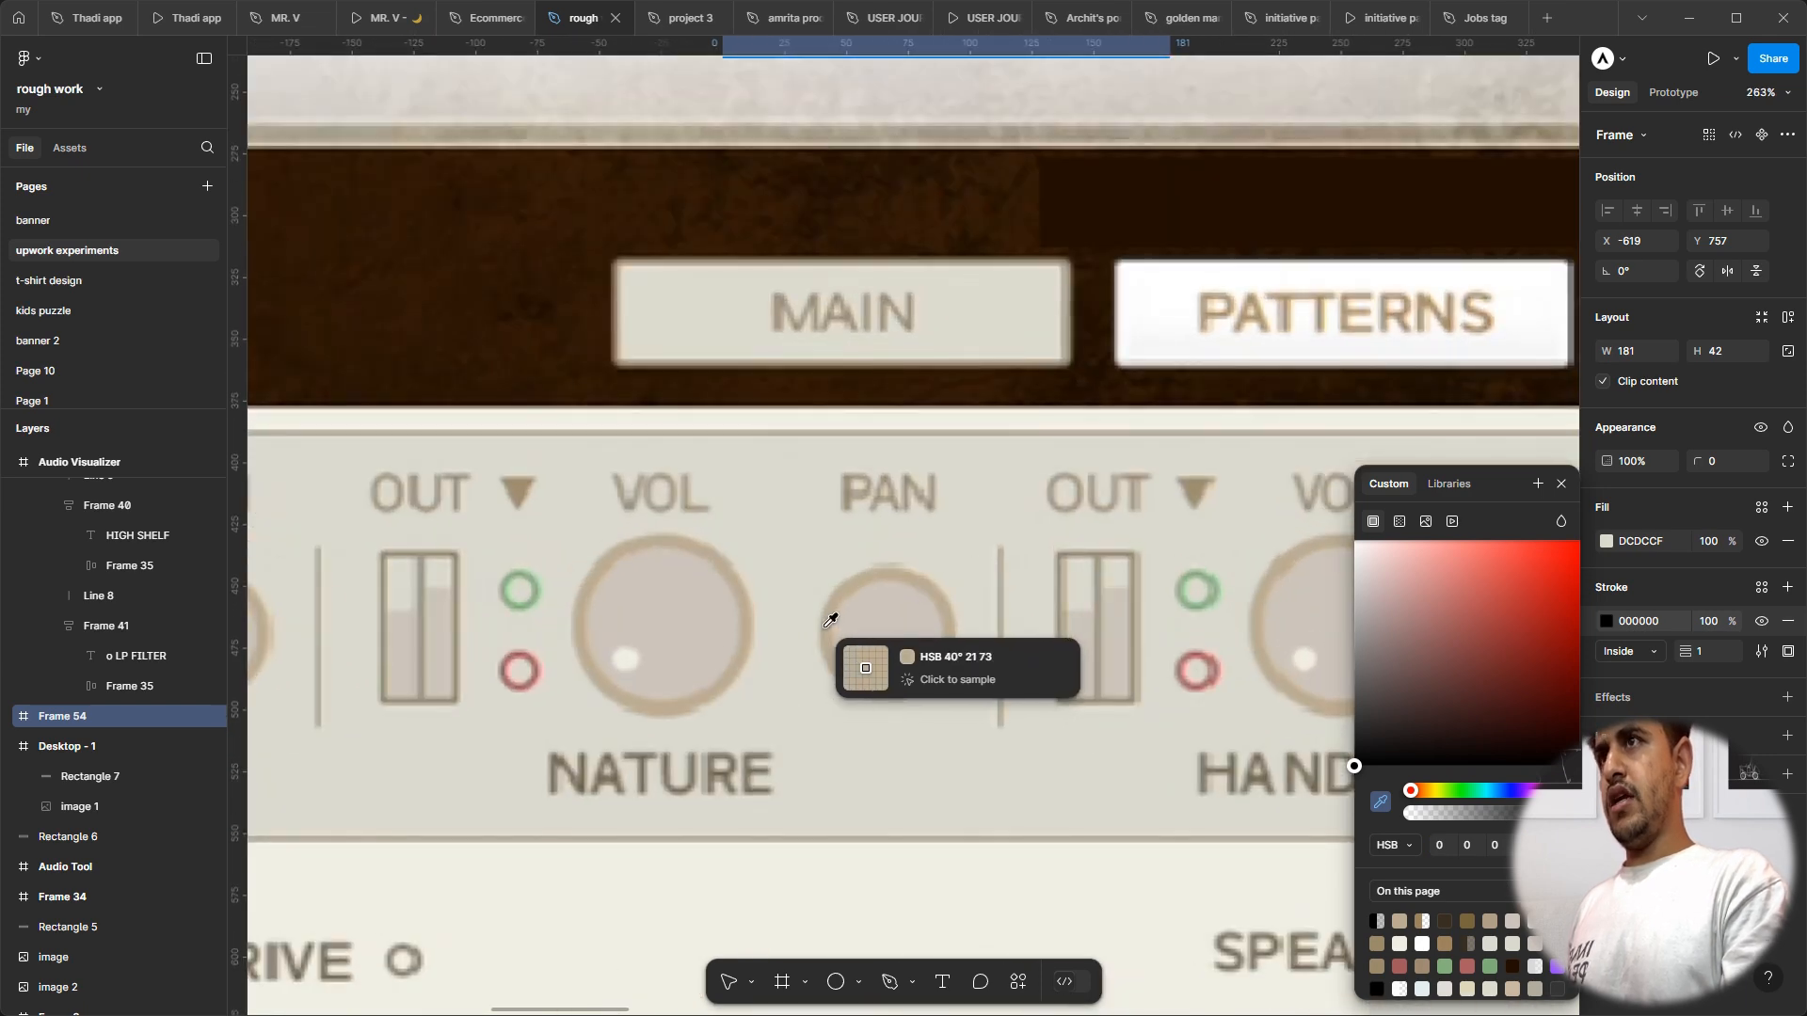
pyautogui.click(827, 622)
pyautogui.scroll(-6, 828, 623)
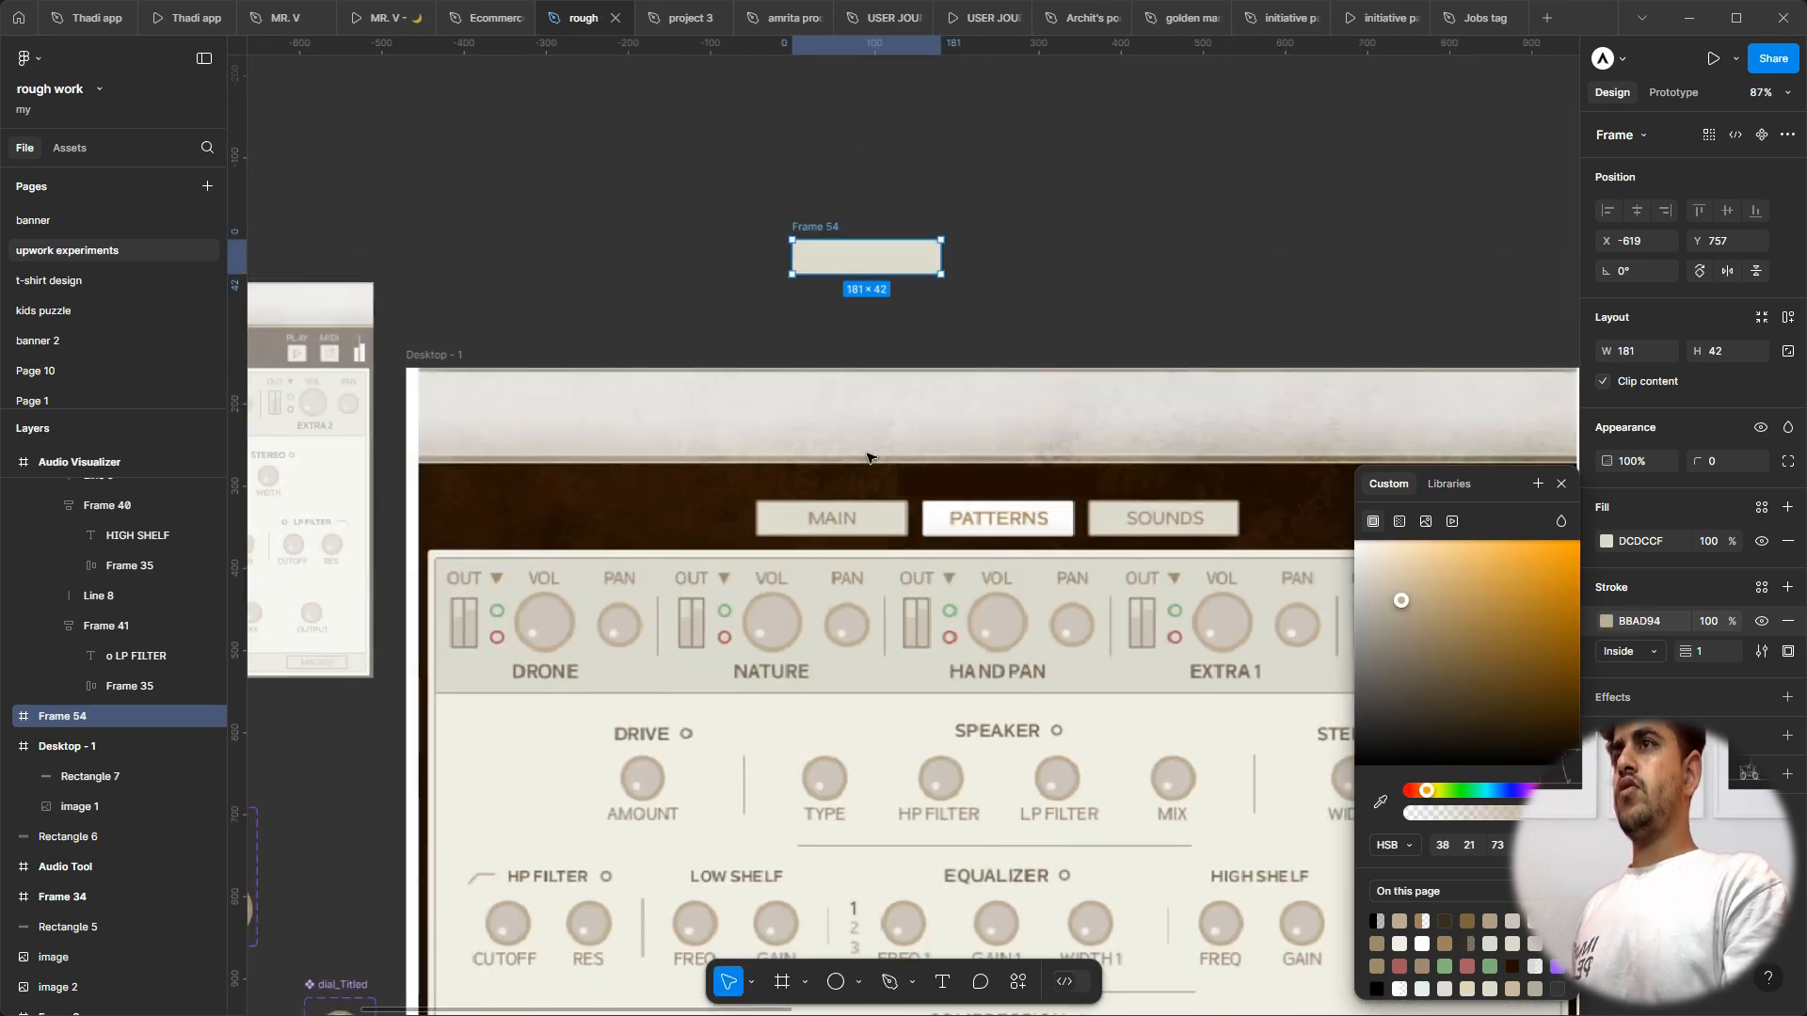
pyautogui.click(875, 219)
pyautogui.click(814, 231)
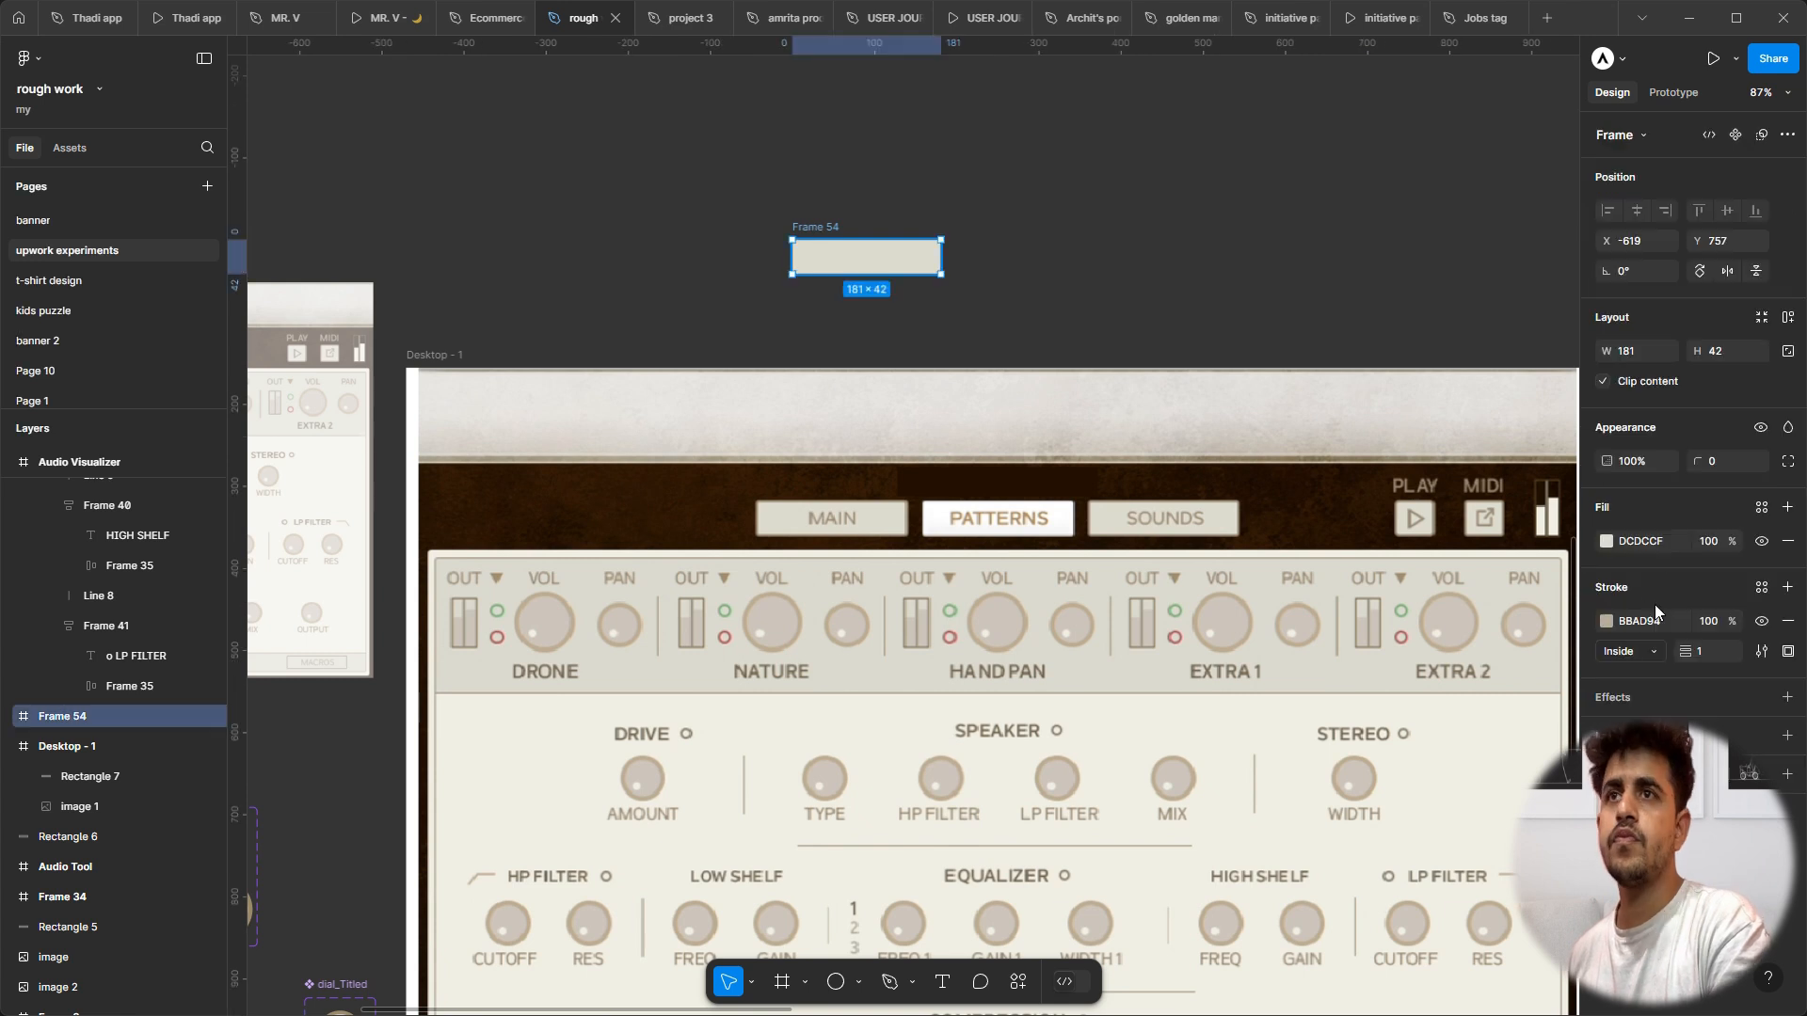
pyautogui.click(1711, 652)
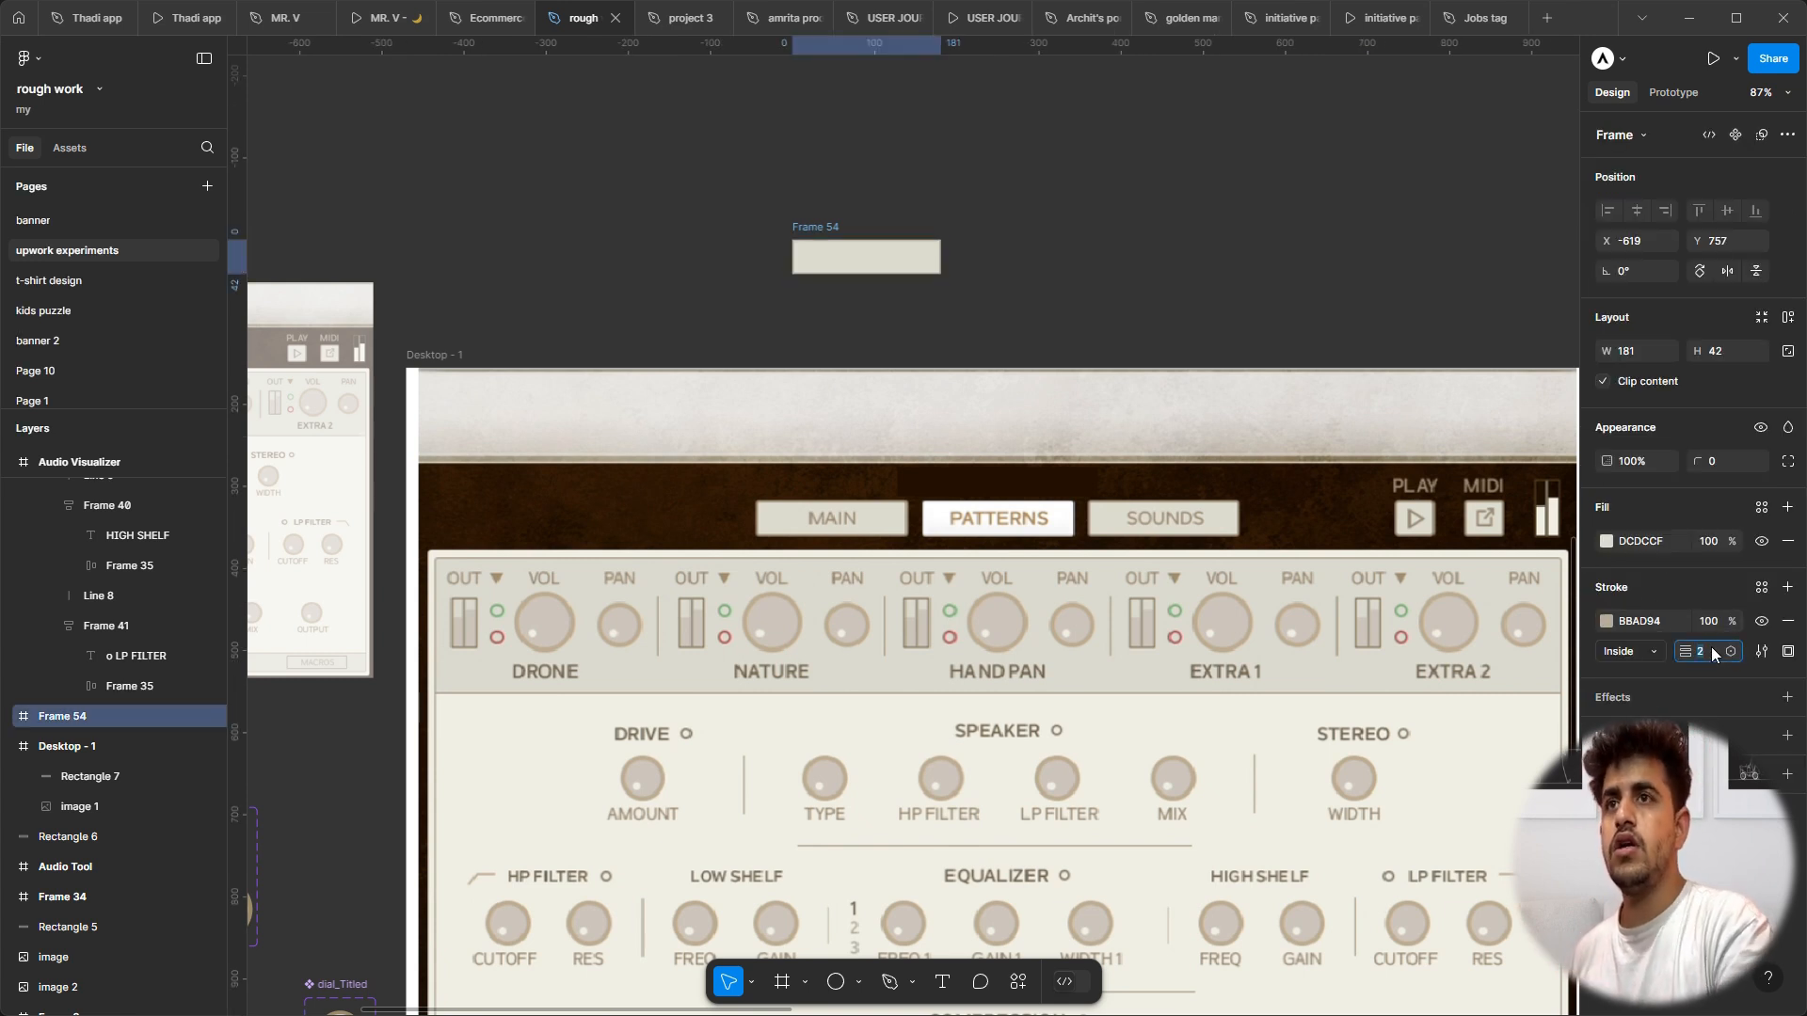
pyautogui.click(1101, 300)
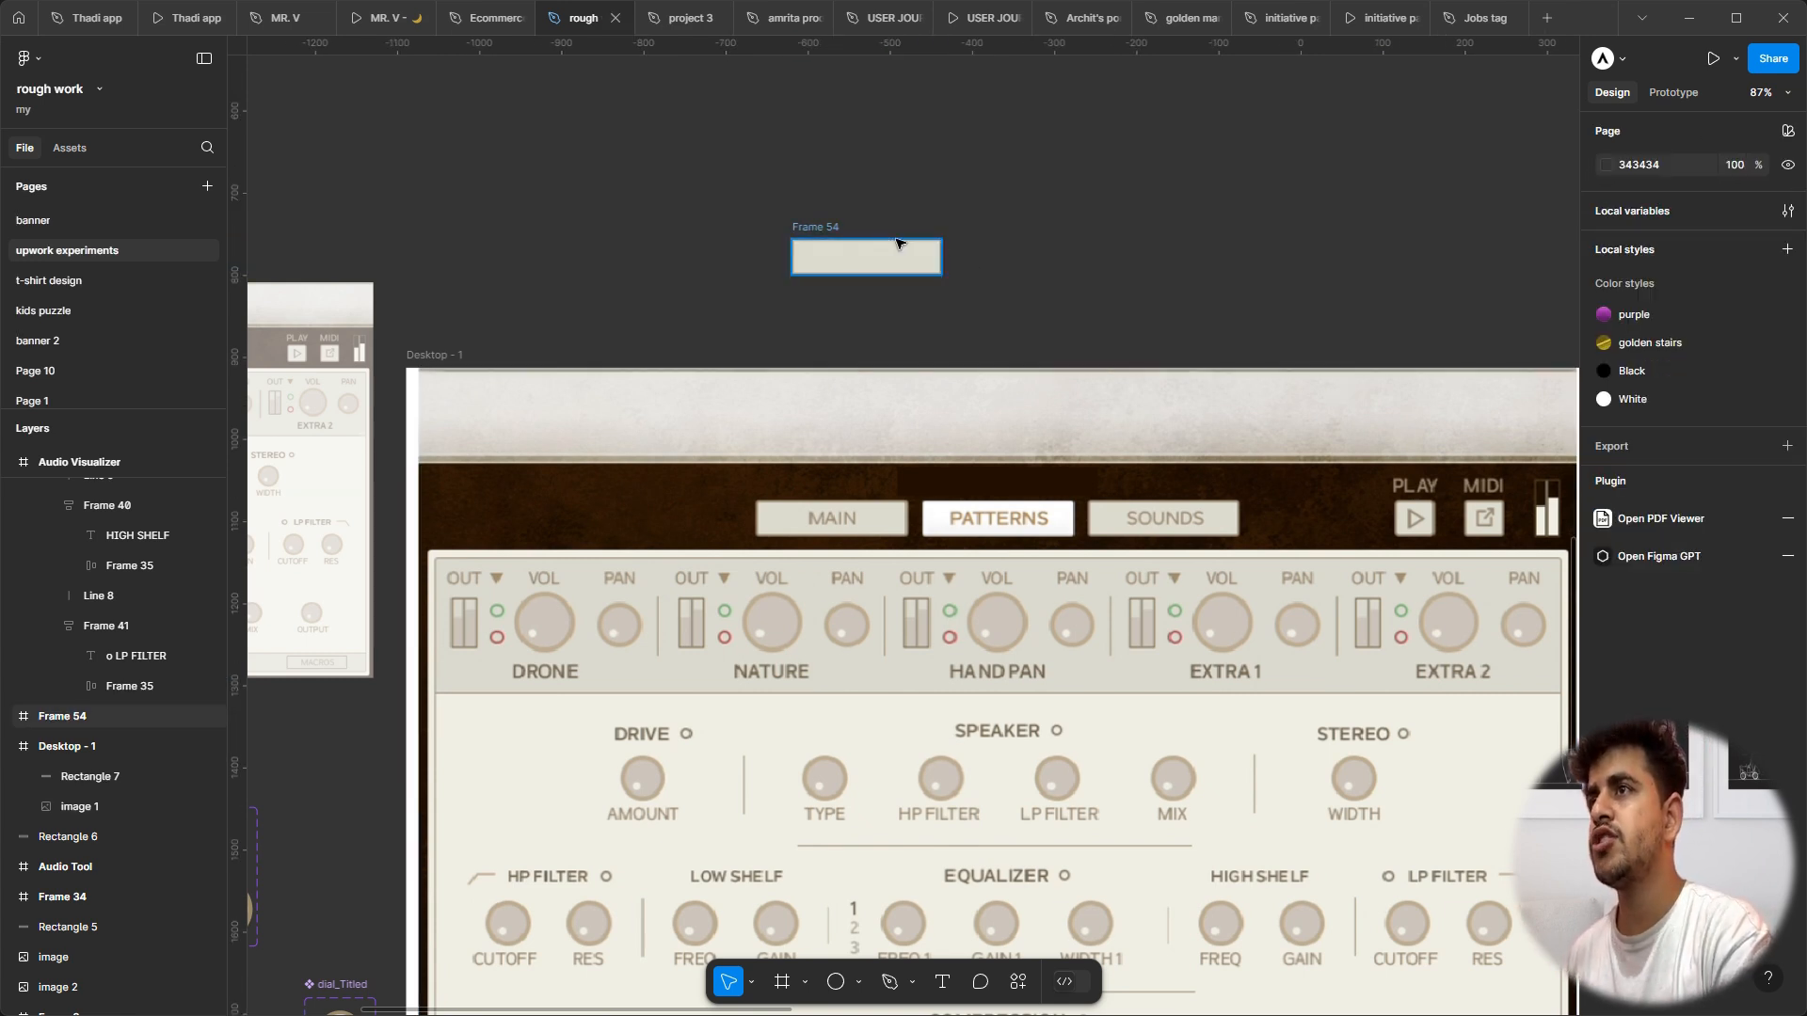
# Step: Add the centred text MAIN inside the button frame and shrink its text box to fit the word
pyautogui.press('t')
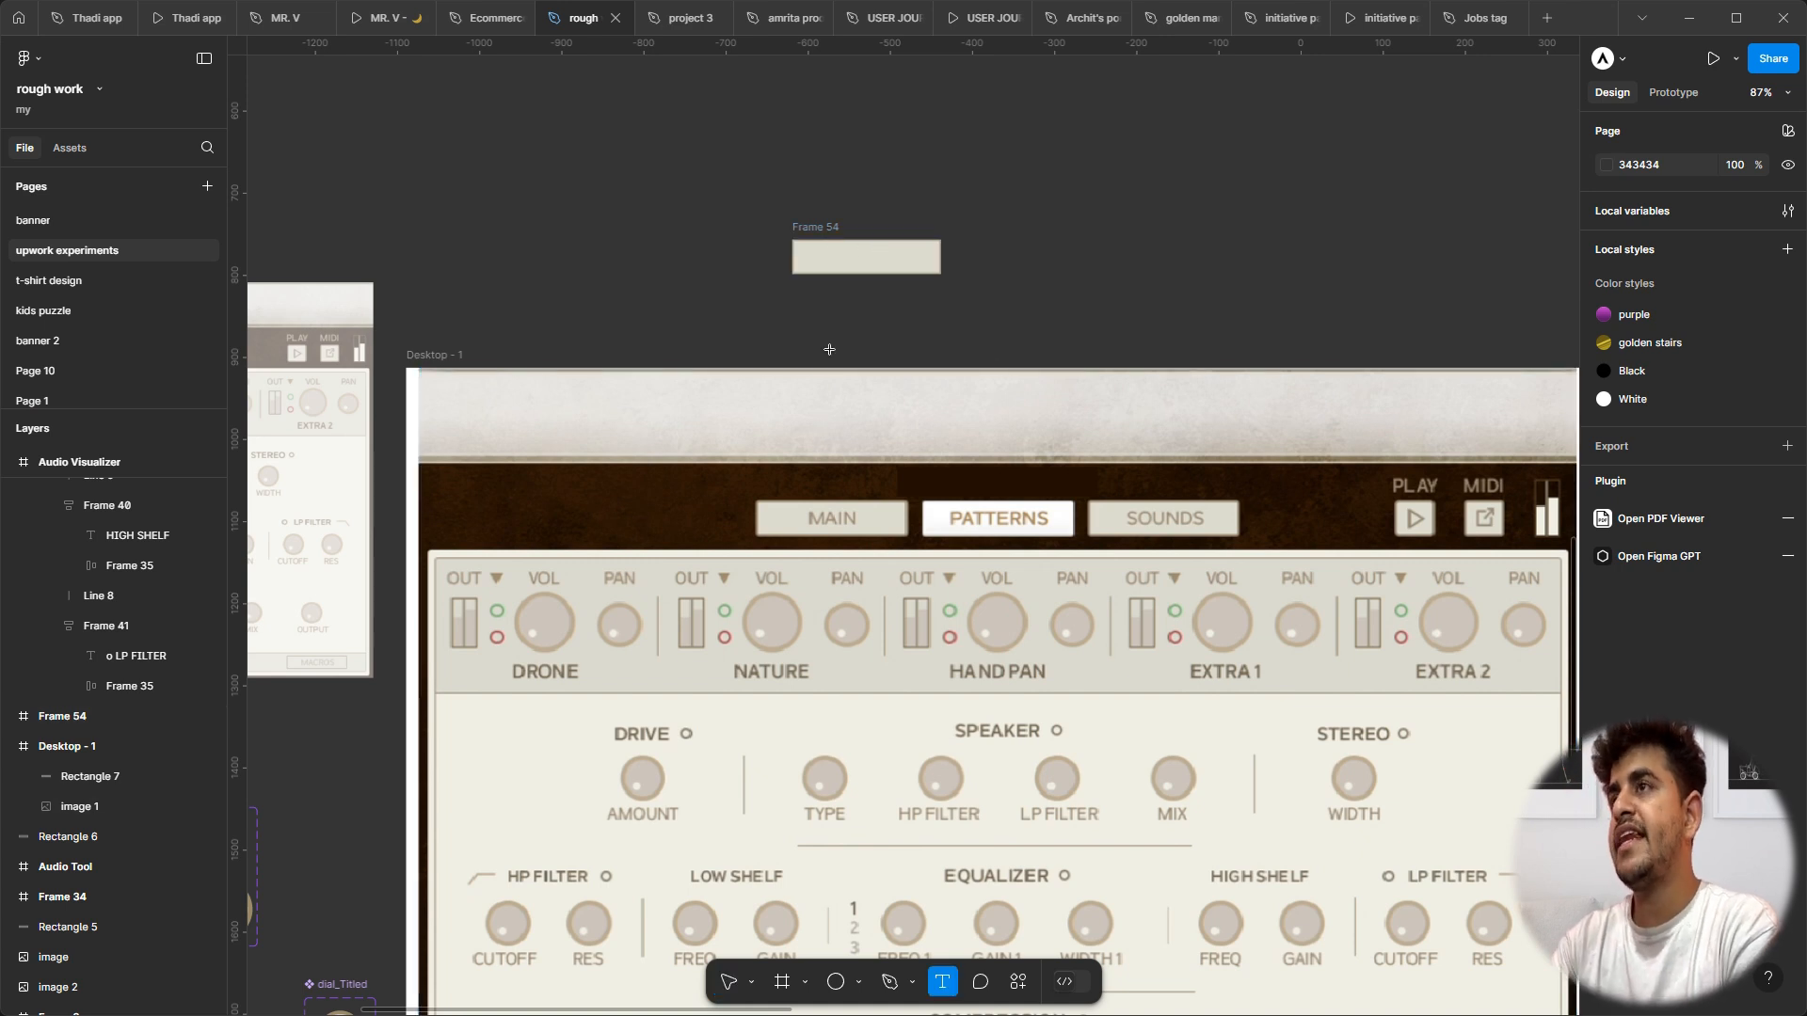
pyautogui.moveTo(820, 241); pyautogui.dragTo(894, 266)
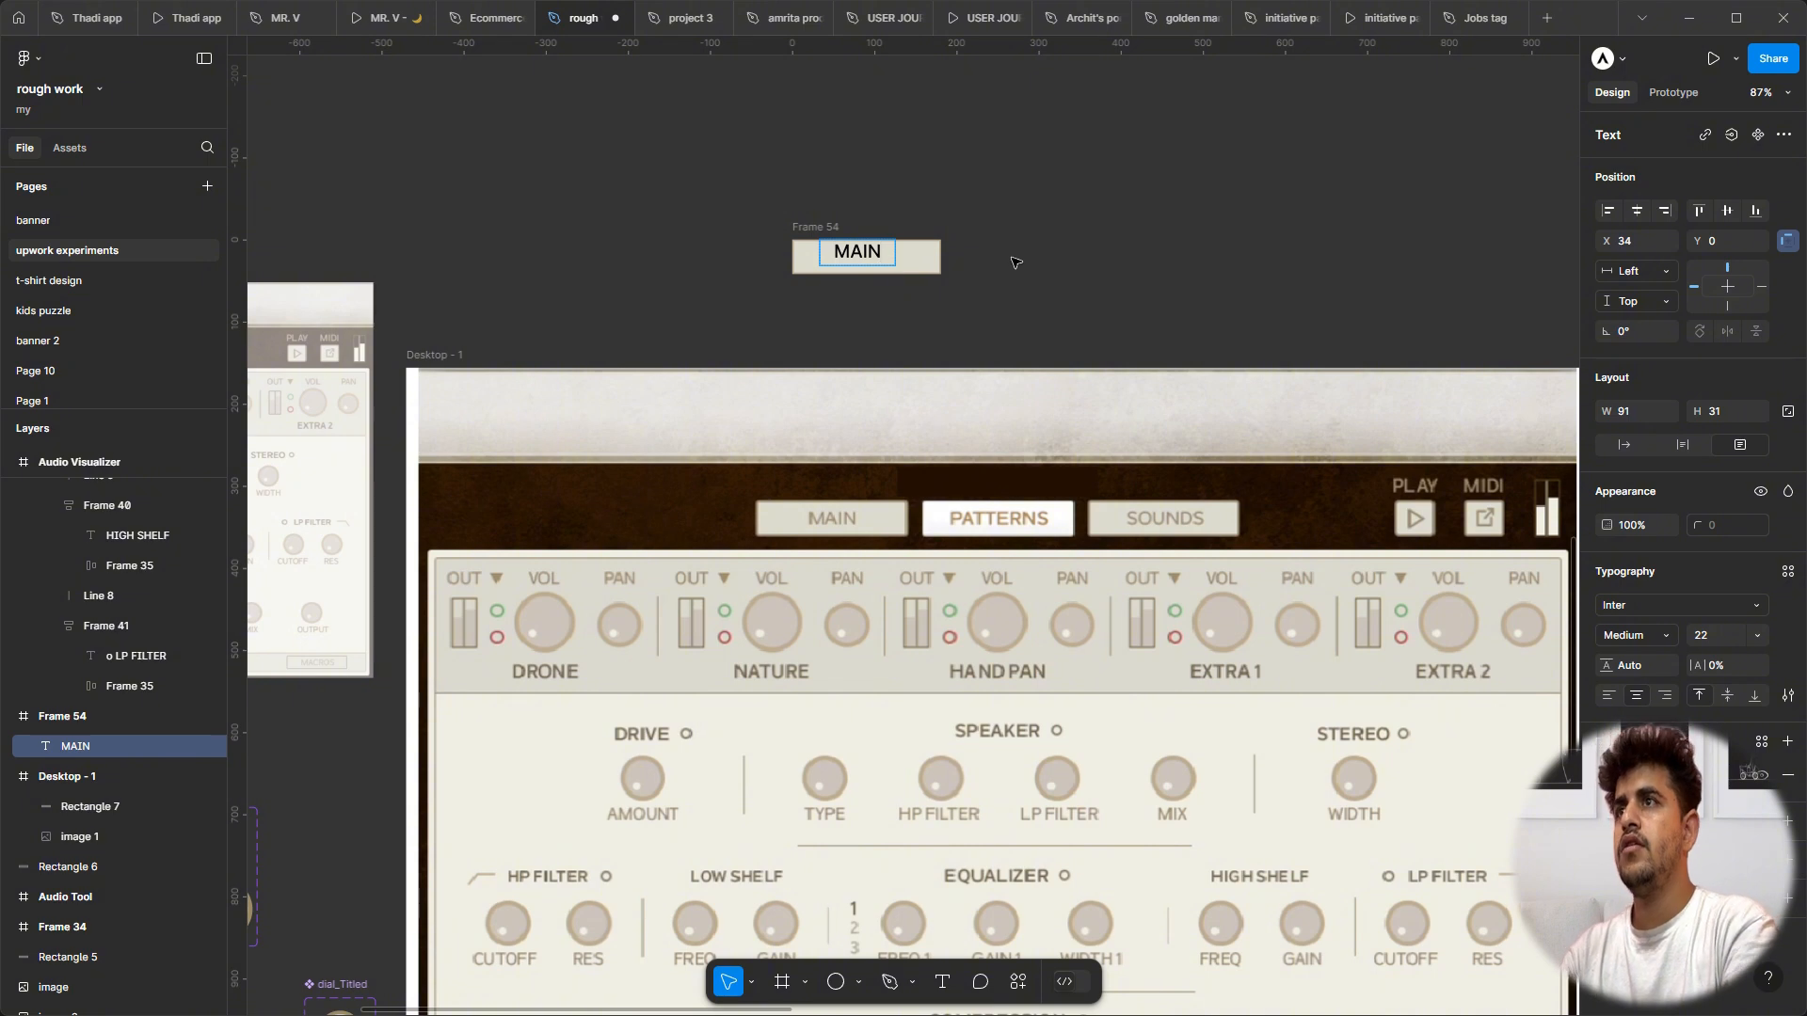
pyautogui.press('Escape')
pyautogui.doubleClick(896, 254)
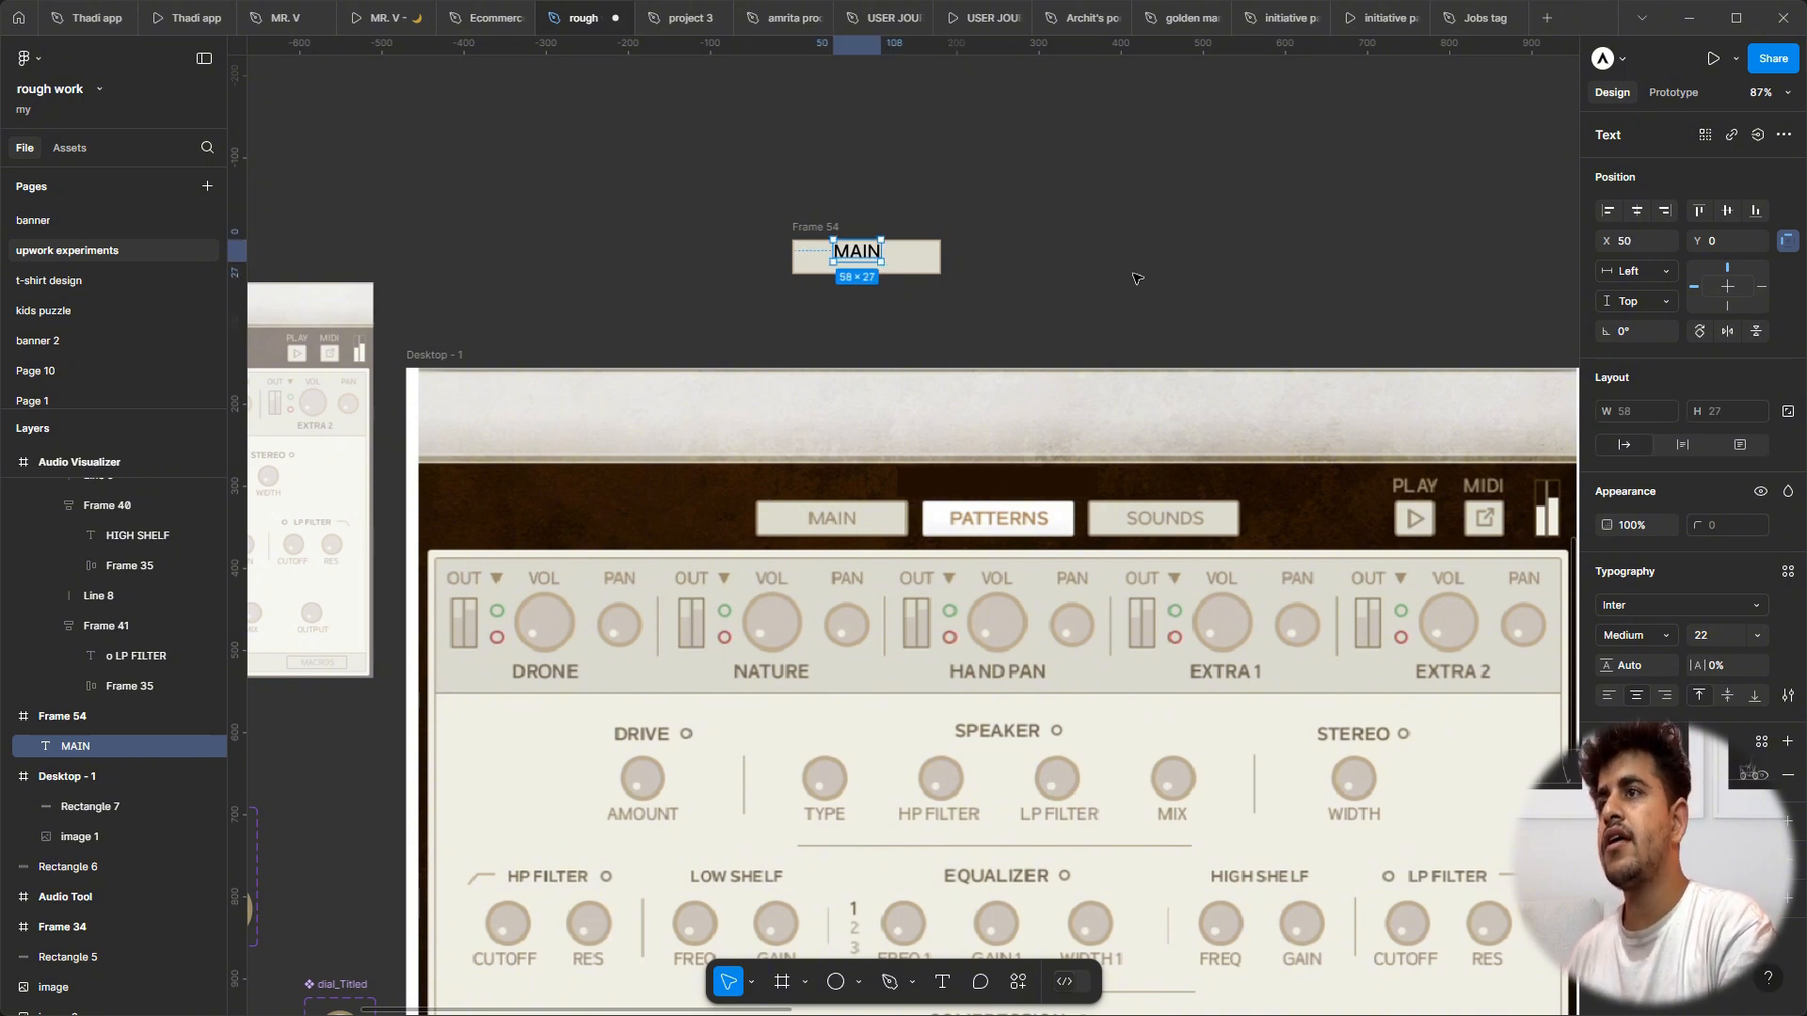
# Step: Copy the text style of a knob's TEXT label in Audio Visualizer onto the MAIN text, giving it the brown 79653D
pyautogui.scroll(-3, 1138, 278)
pyautogui.hscroll(3, 1137, 282)
pyautogui.scroll(2, 1145, 461)
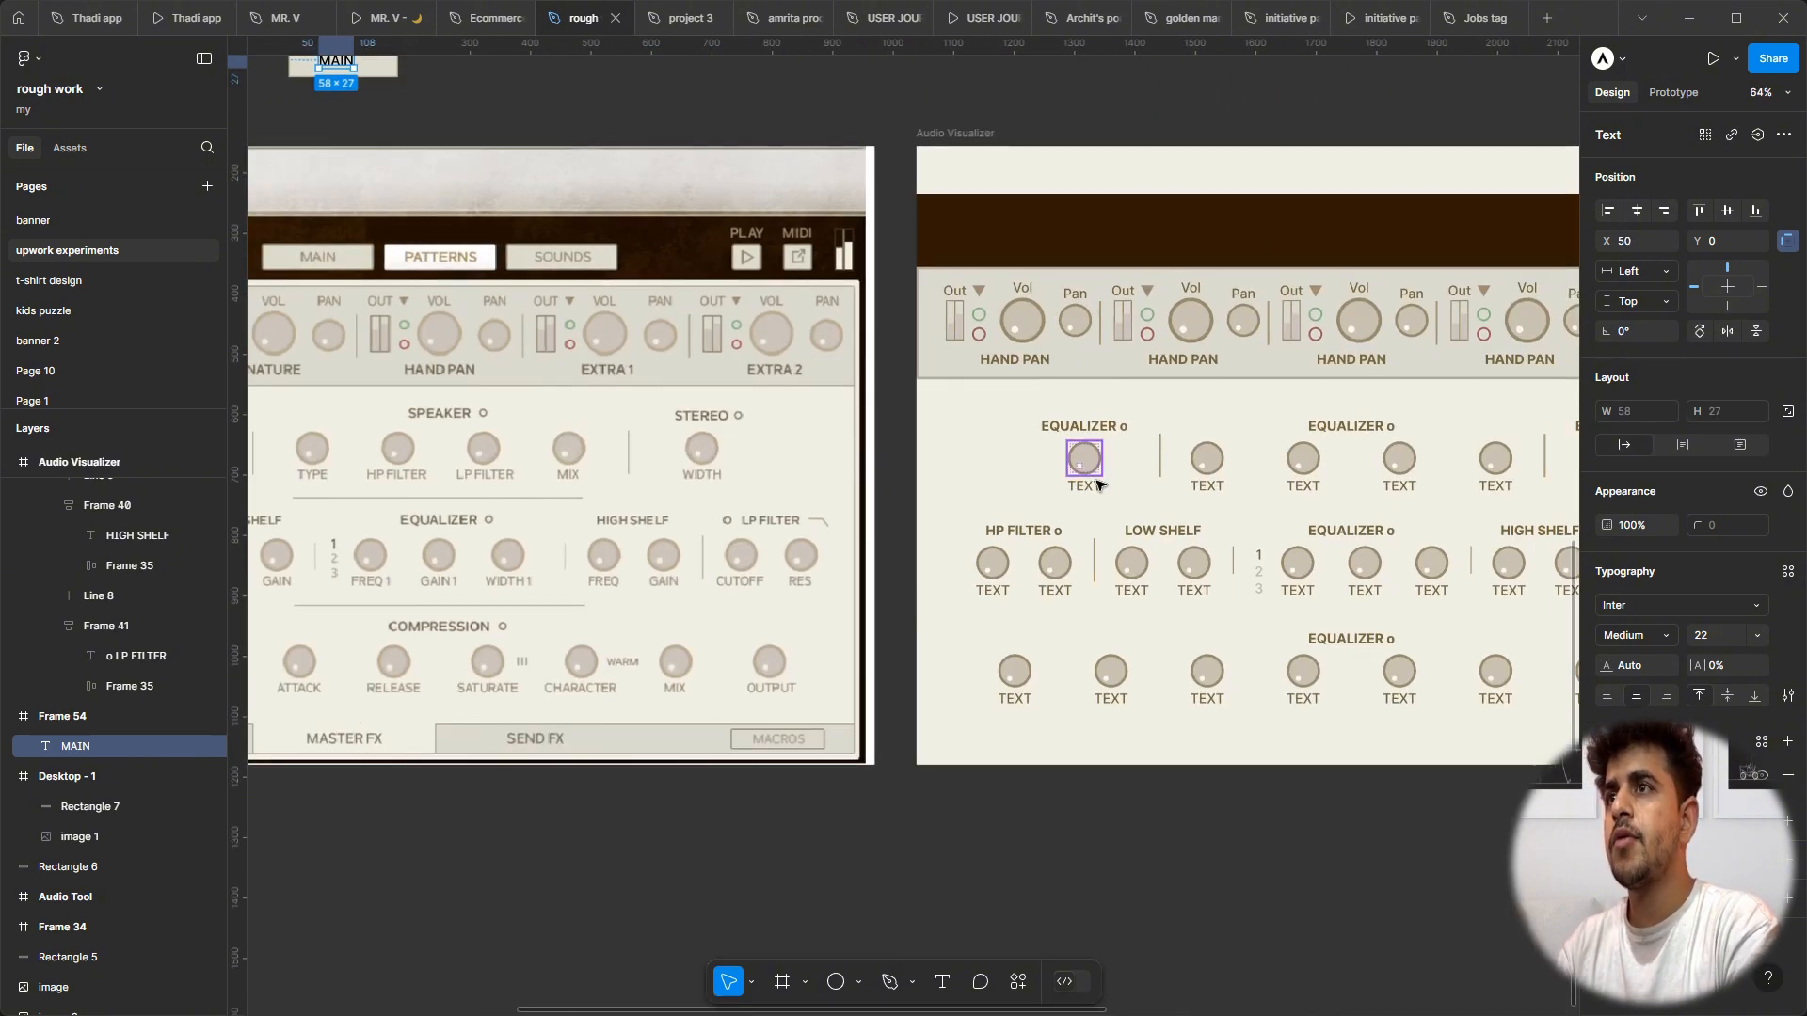
pyautogui.click(1087, 491)
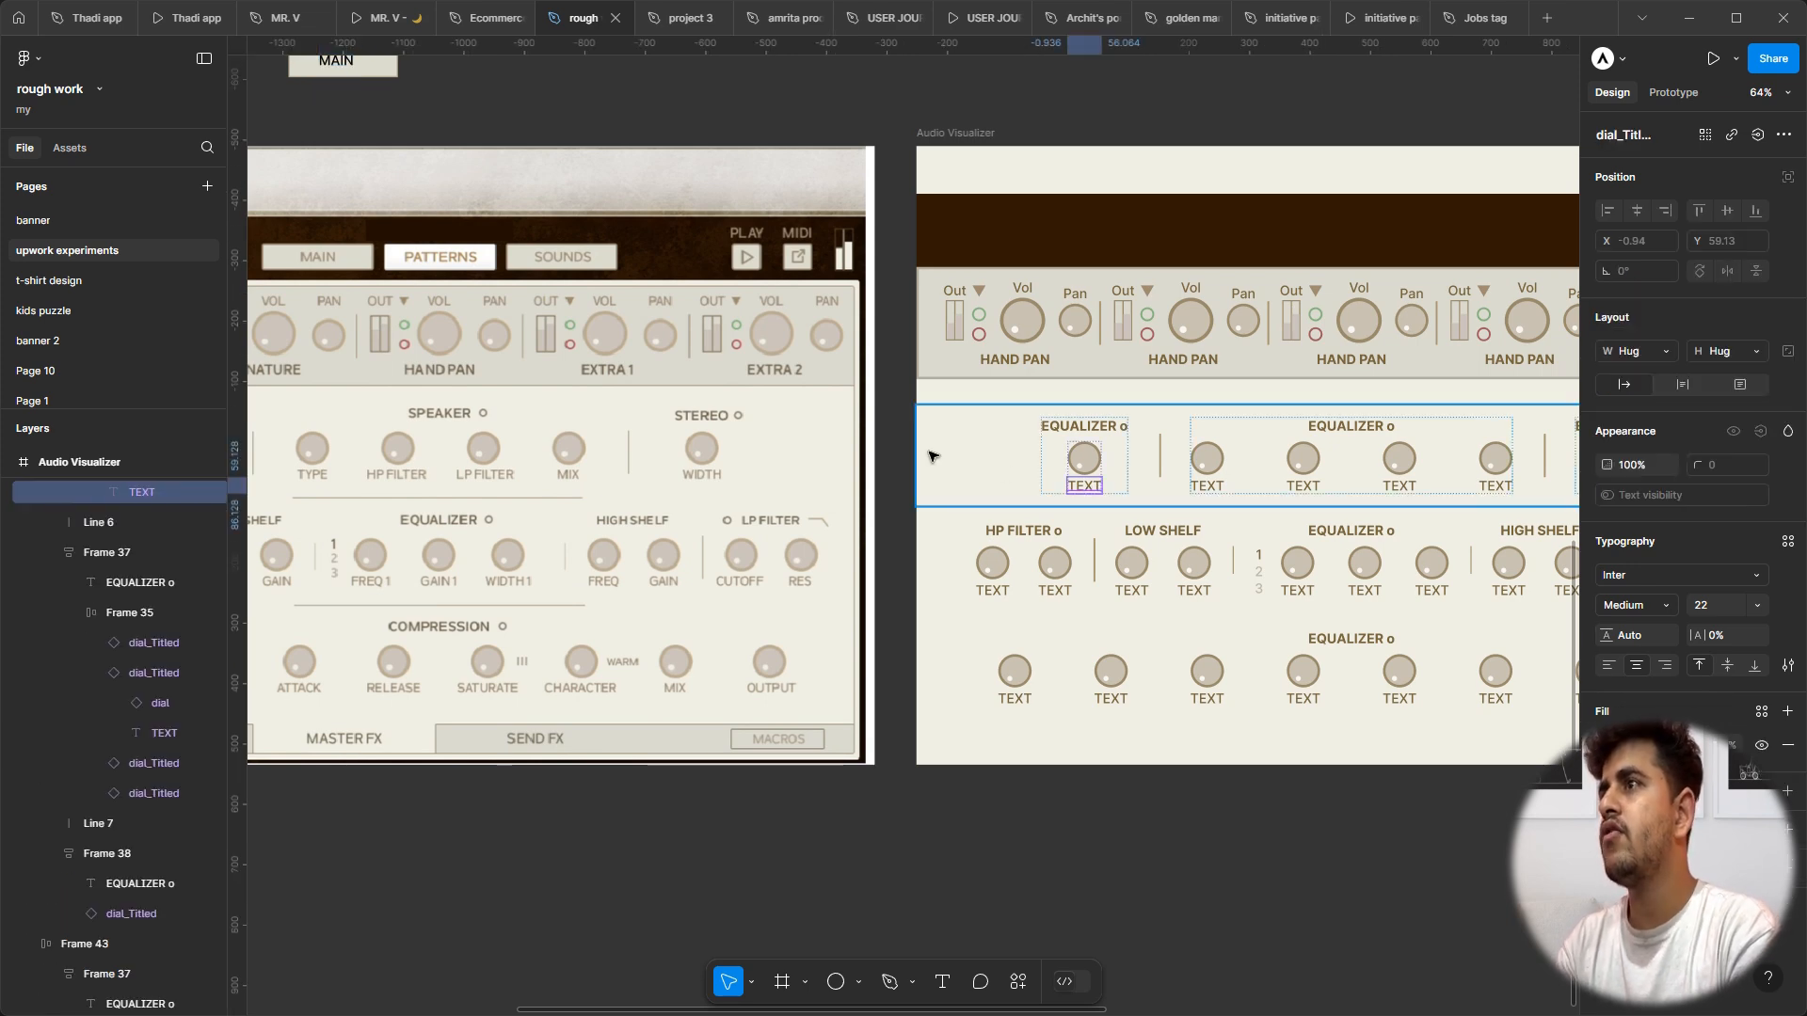
pyautogui.scroll(4, 699, 438)
pyautogui.hscroll(-3, 698, 439)
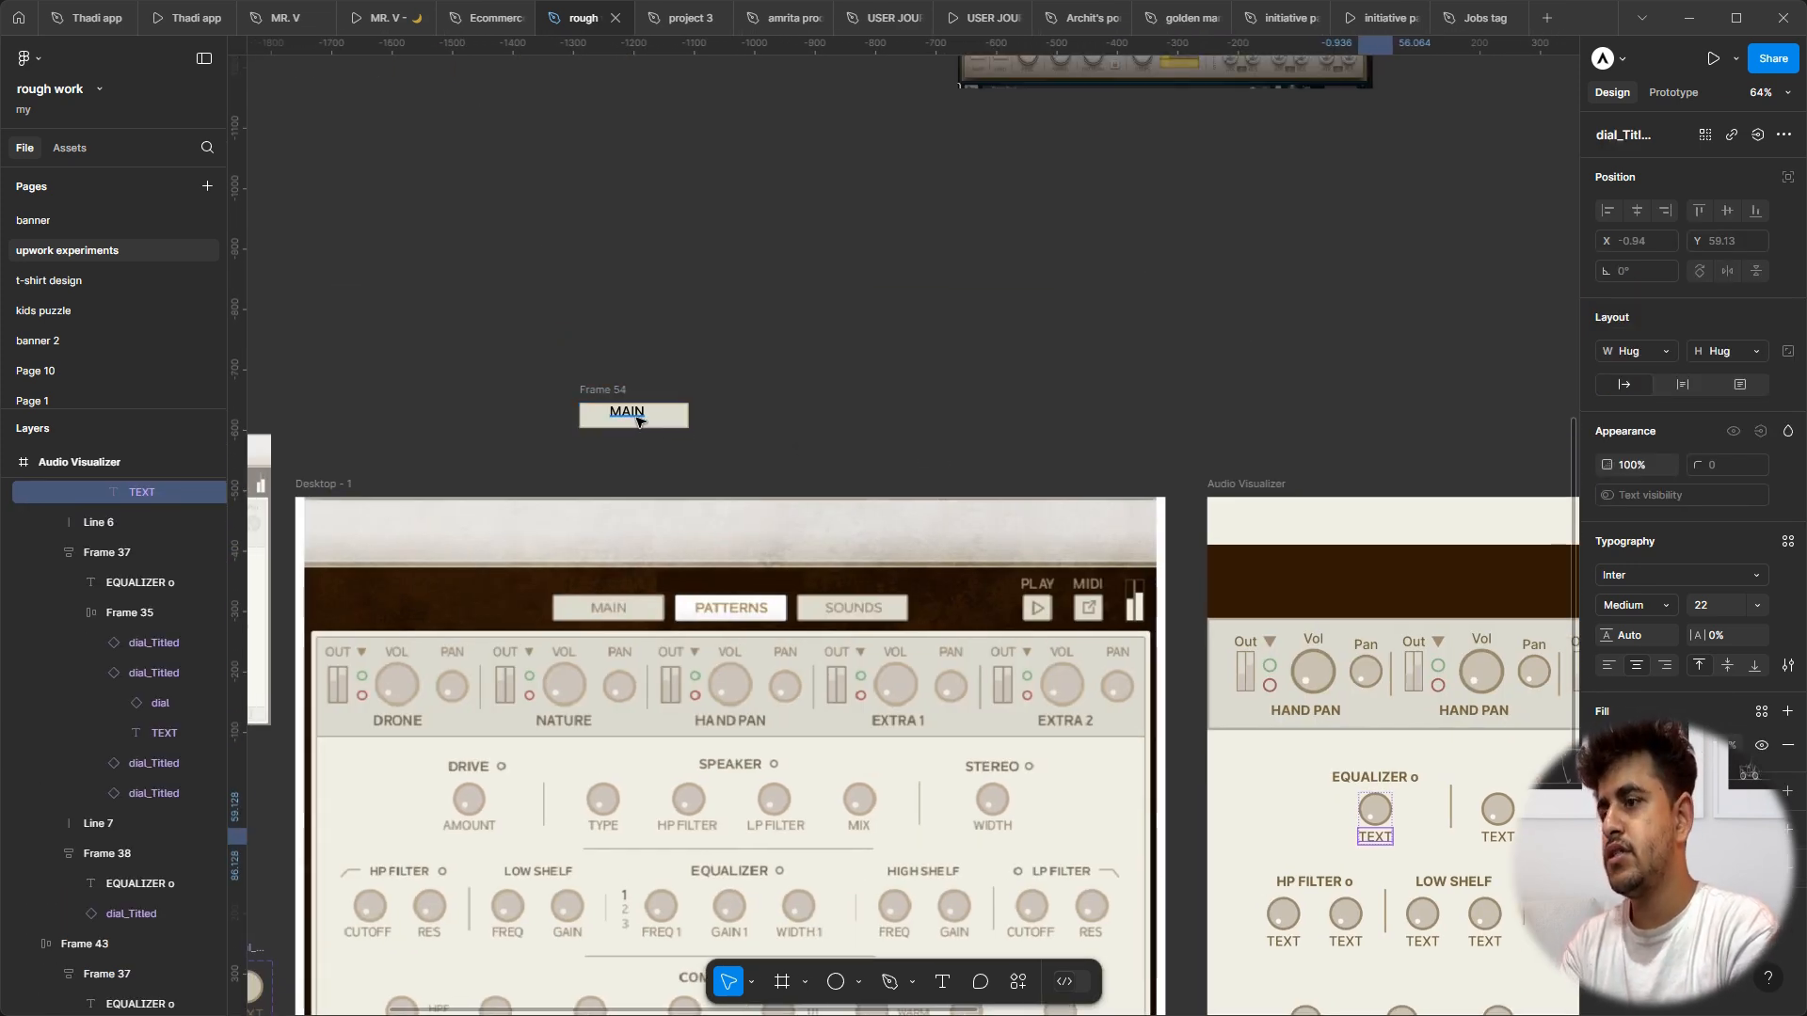
pyautogui.click(637, 420)
pyautogui.click(732, 364)
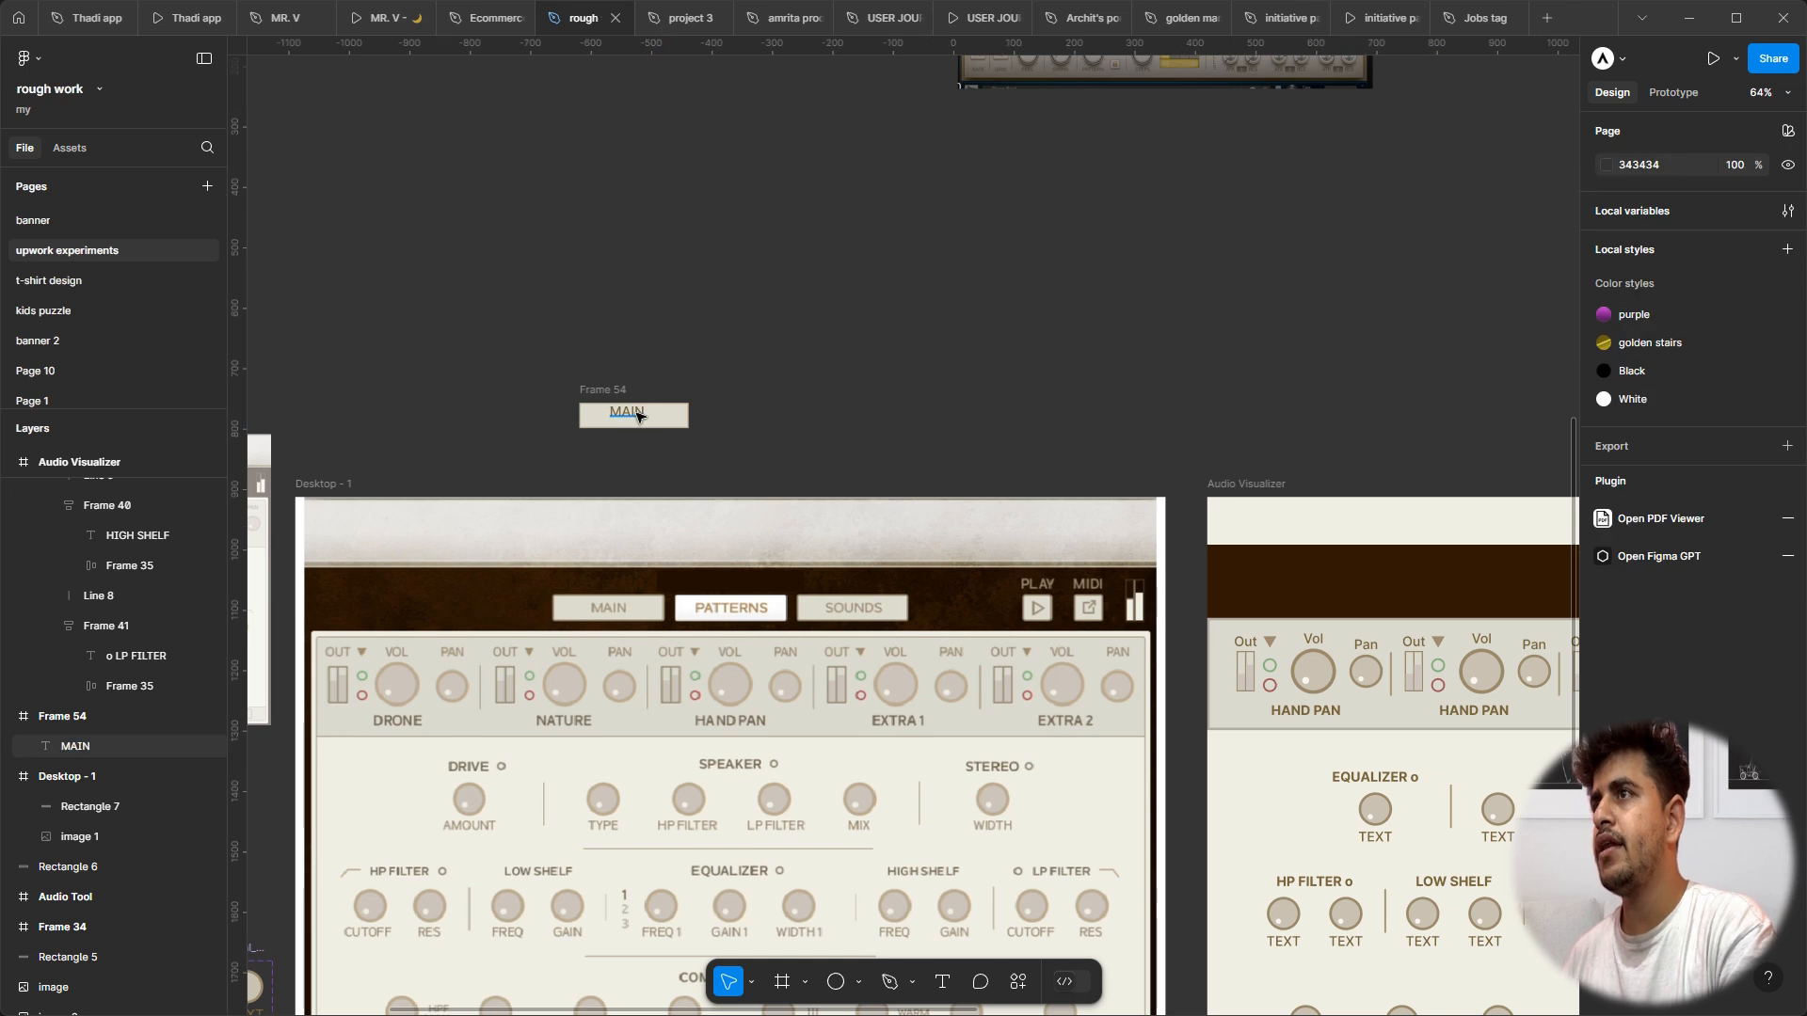
# Step: Centre the MAIN text horizontally and vertically inside its frame and rename the frame Button
pyautogui.click(637, 421)
pyautogui.moveTo(641, 426); pyautogui.dragTo(648, 429)
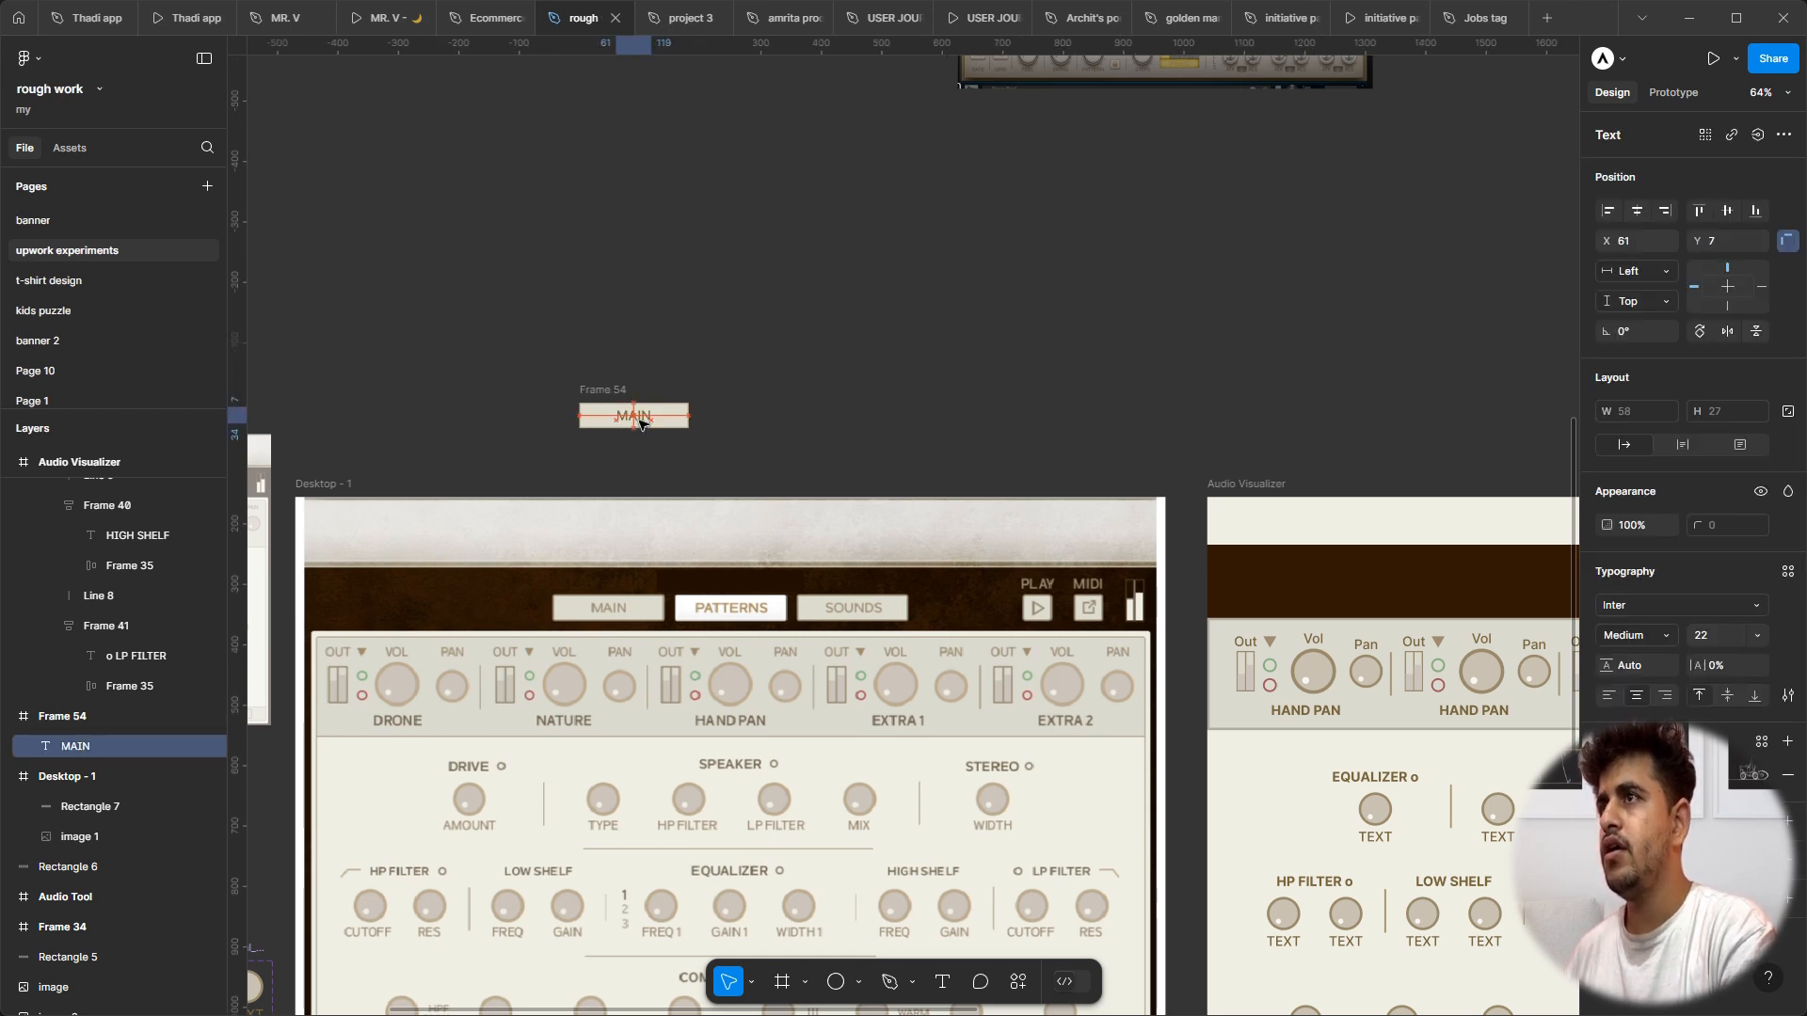
pyautogui.doubleClick(611, 386)
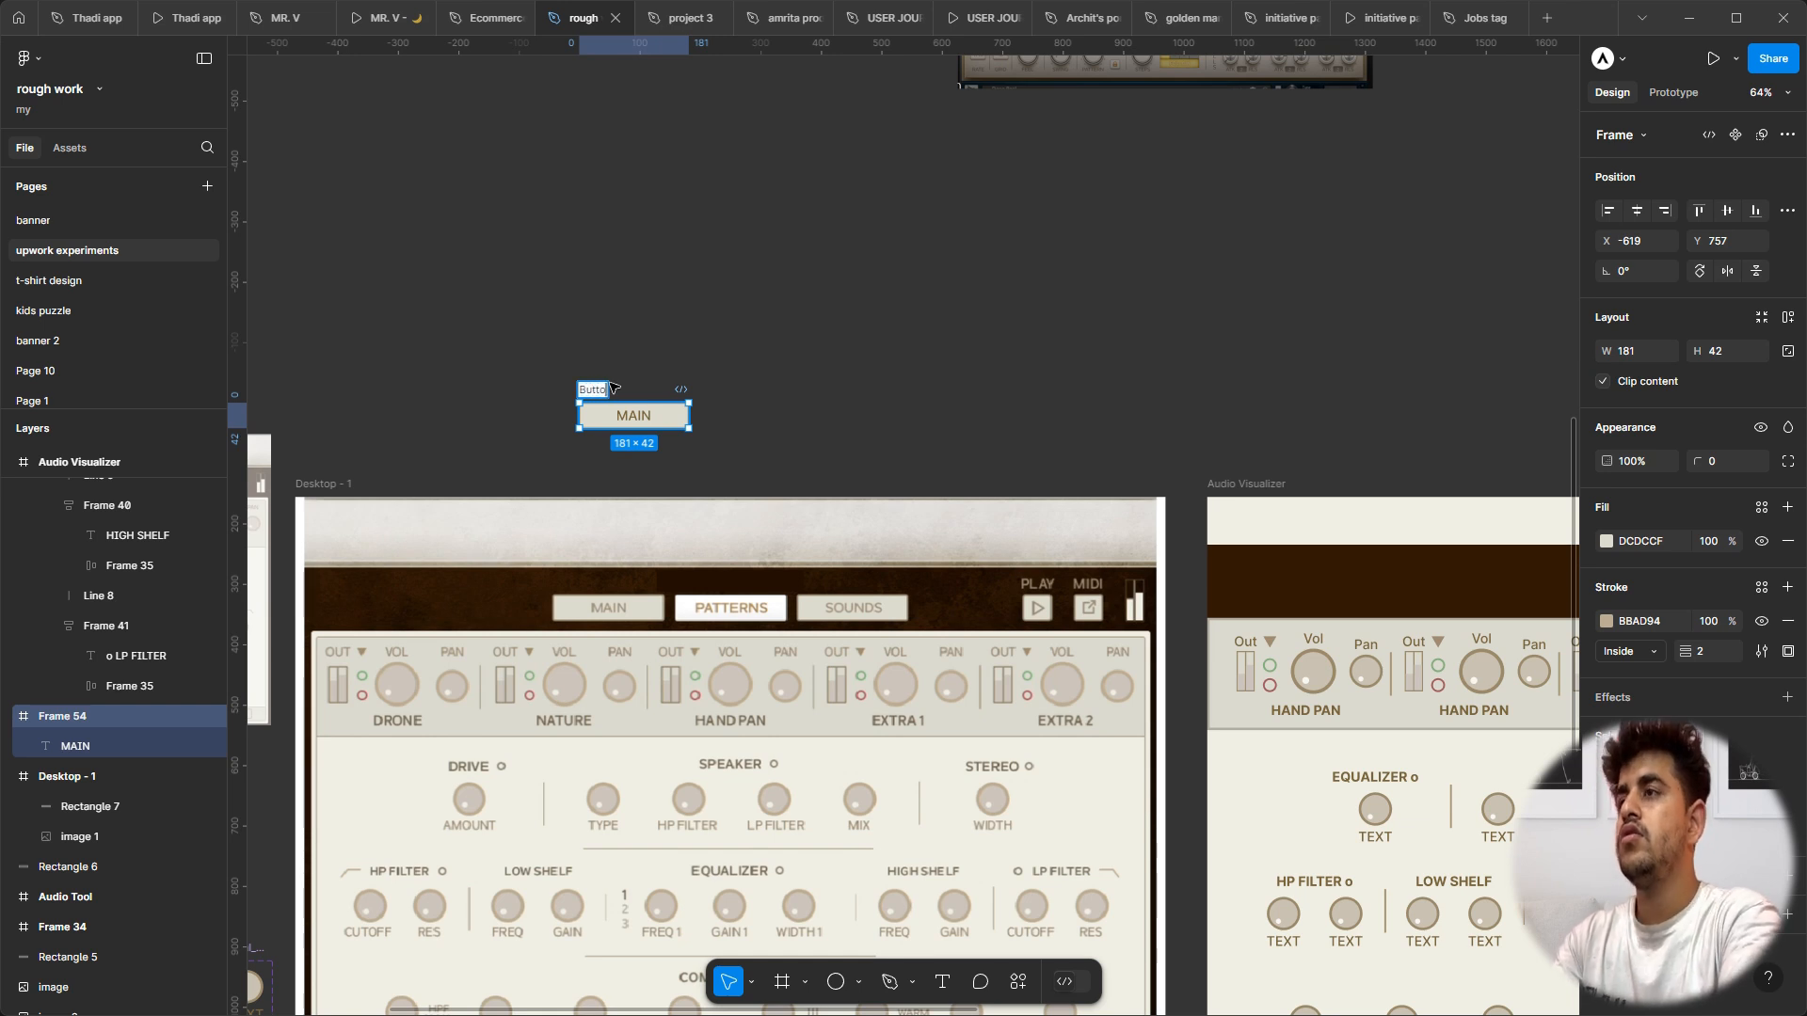
pyautogui.press('Return')
# Step: Replace the MAIN text with the generic label Button and apply auto layout to the Button frame
pyautogui.doubleClick(640, 415)
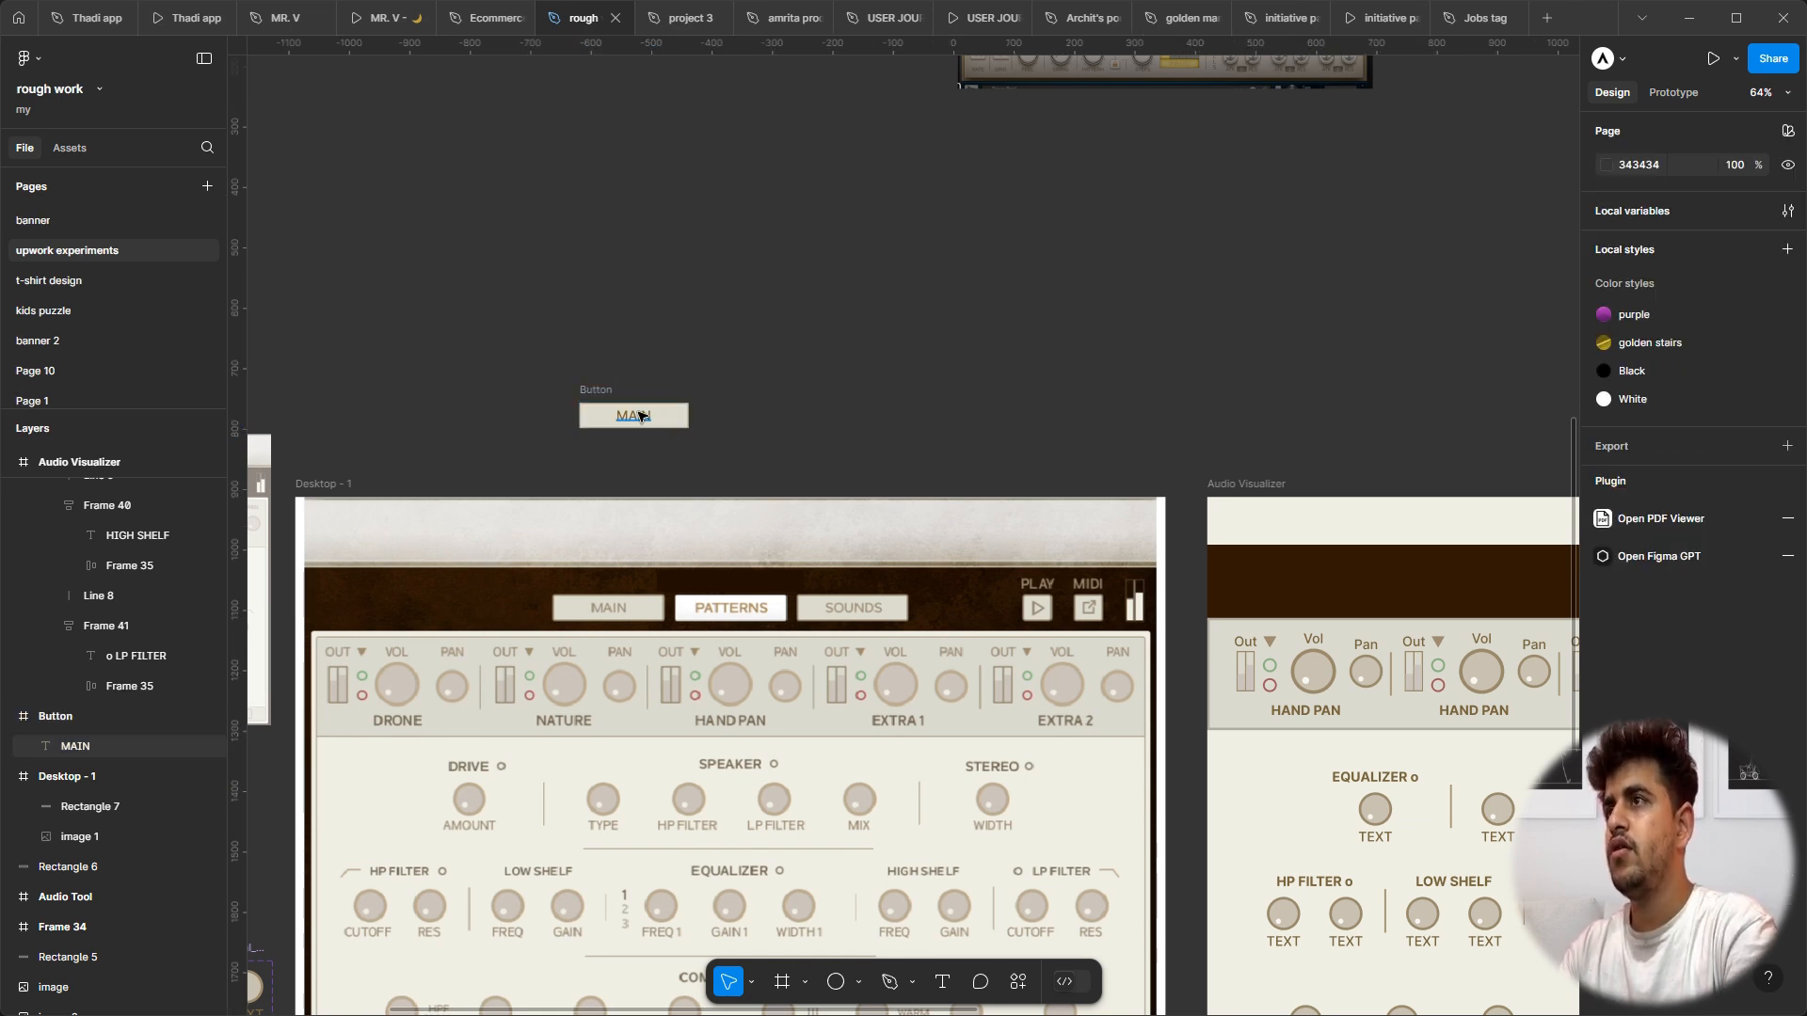
pyautogui.doubleClick(640, 415)
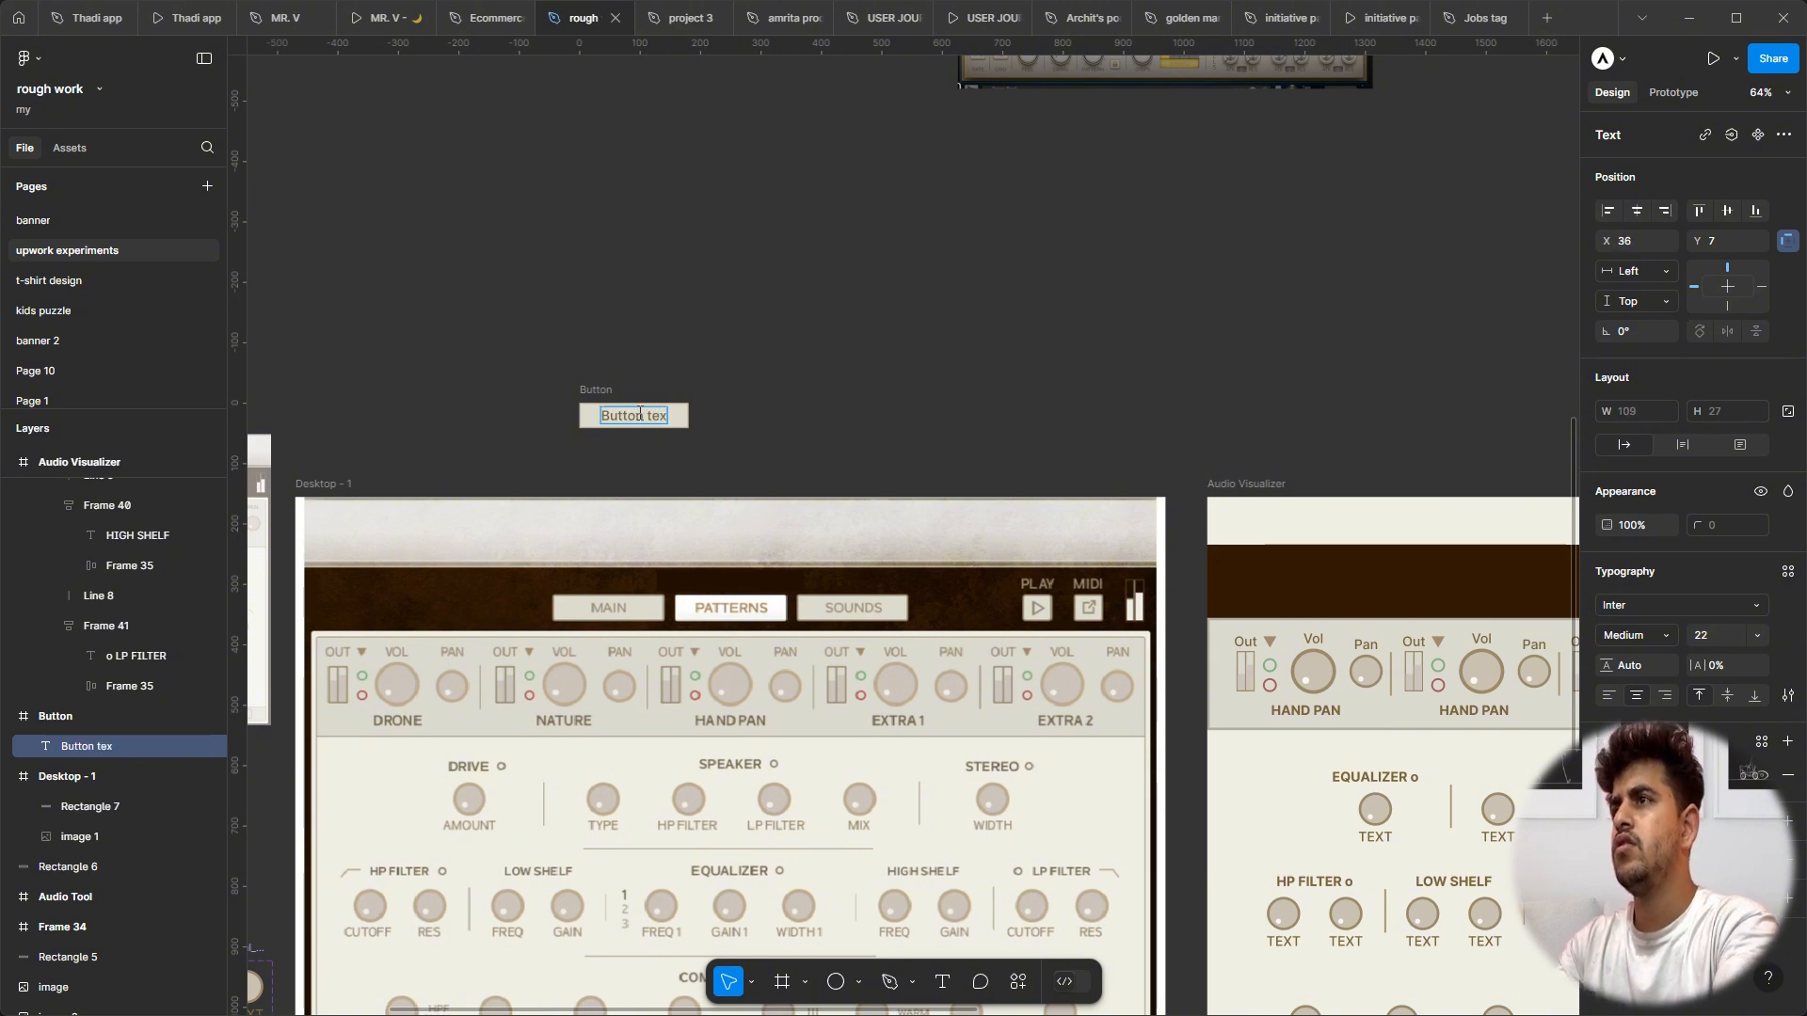
pyautogui.click(823, 377)
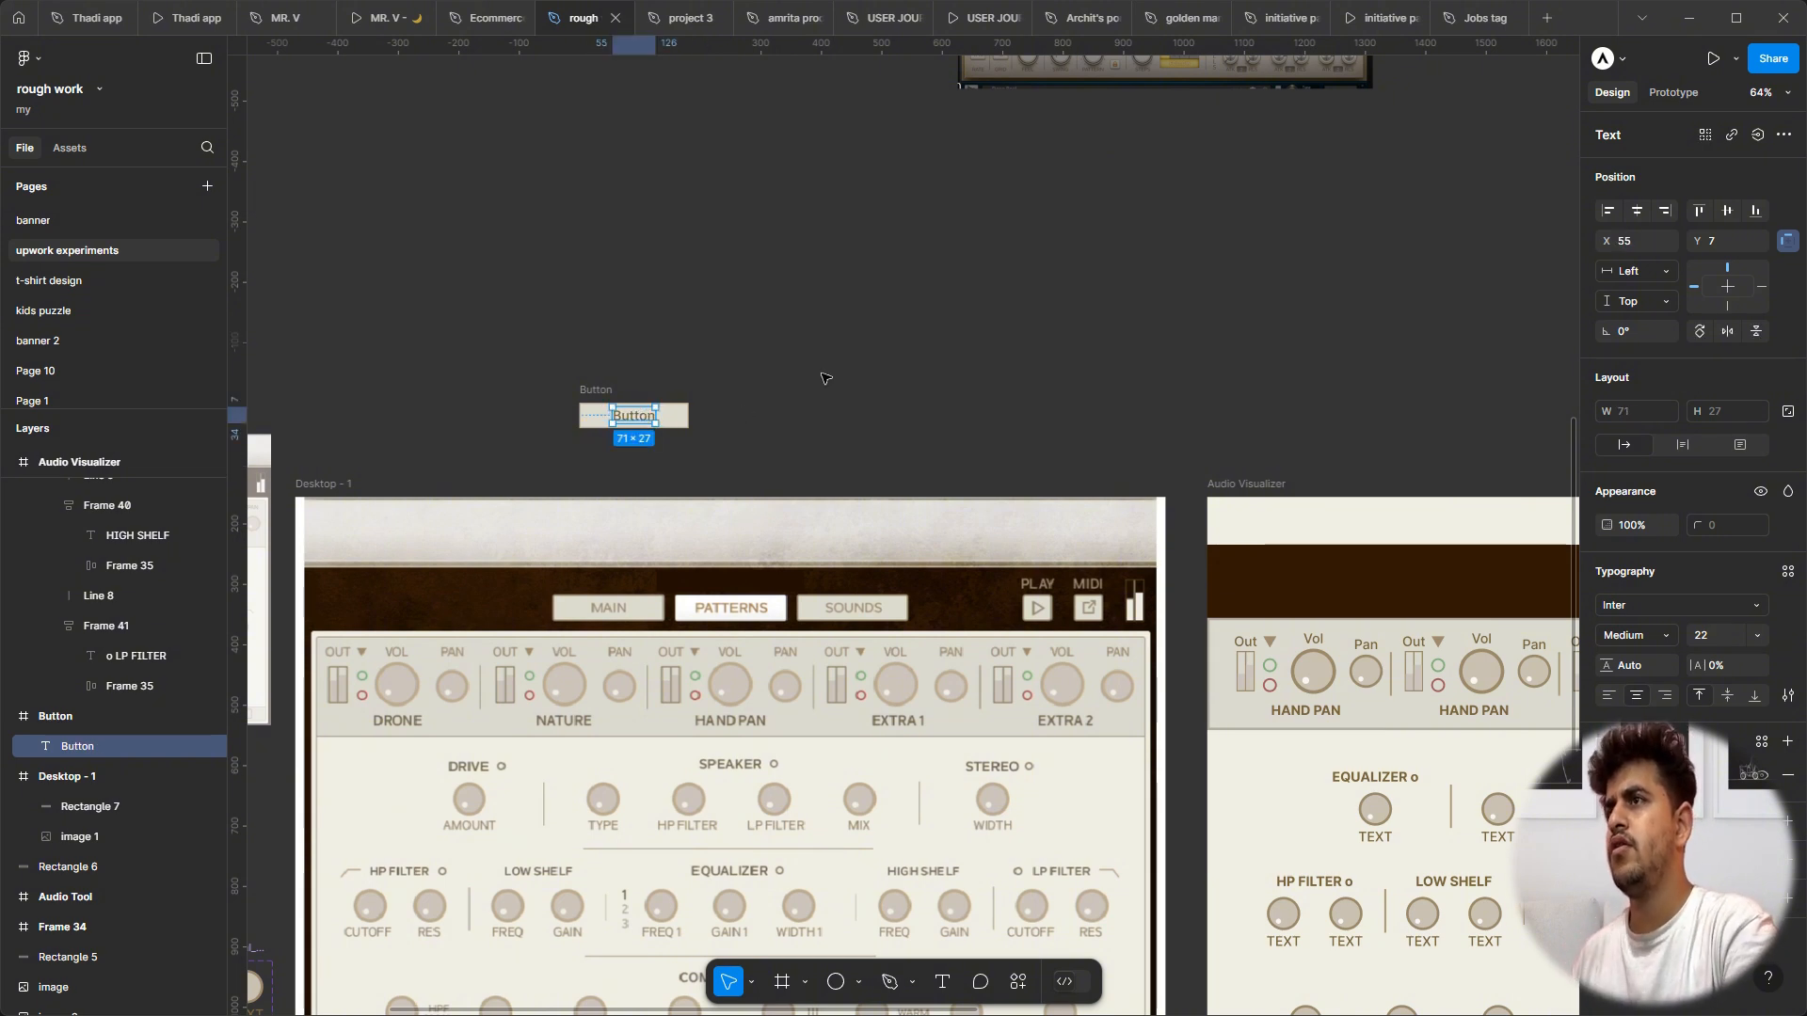
pyautogui.click(824, 377)
pyautogui.click(609, 419)
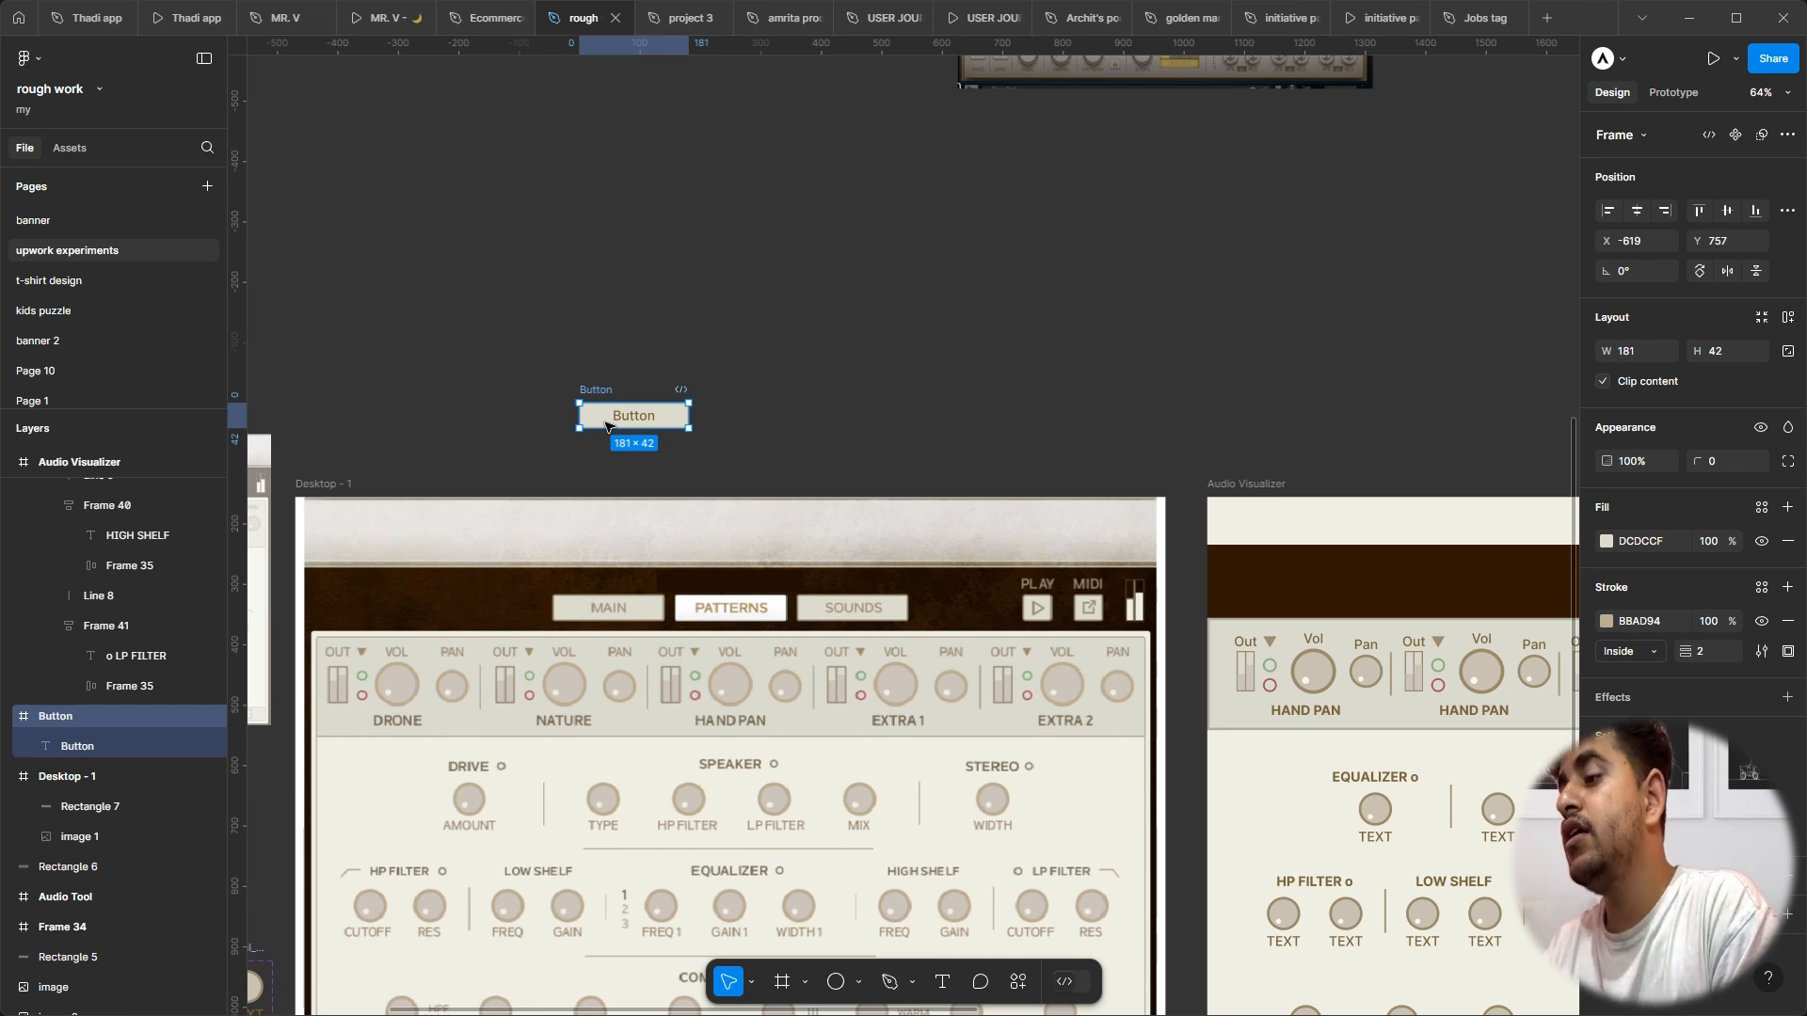
pyautogui.hotkey('shift', 'a')
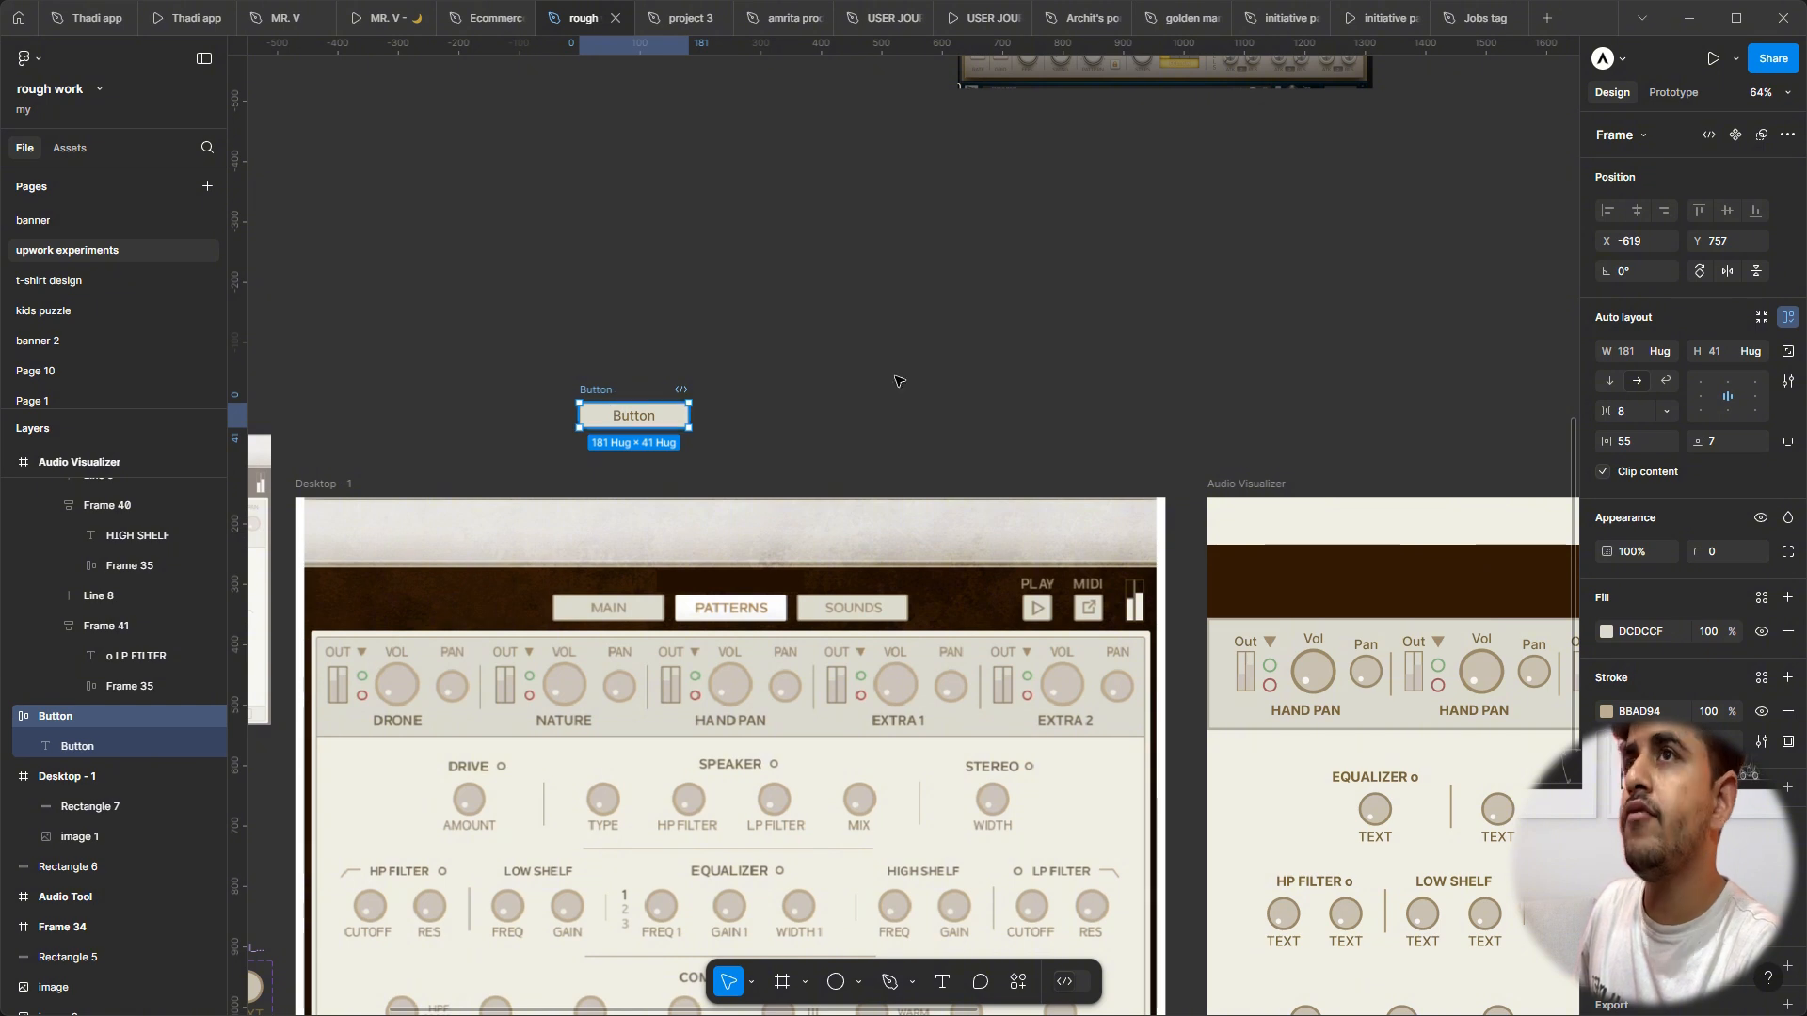
# Step: Try a long random string as the button's label to test the auto layout's resizing, and undo it
pyautogui.doubleClick(637, 416)
pyautogui.doubleClick(637, 416)
pyautogui.write('c')
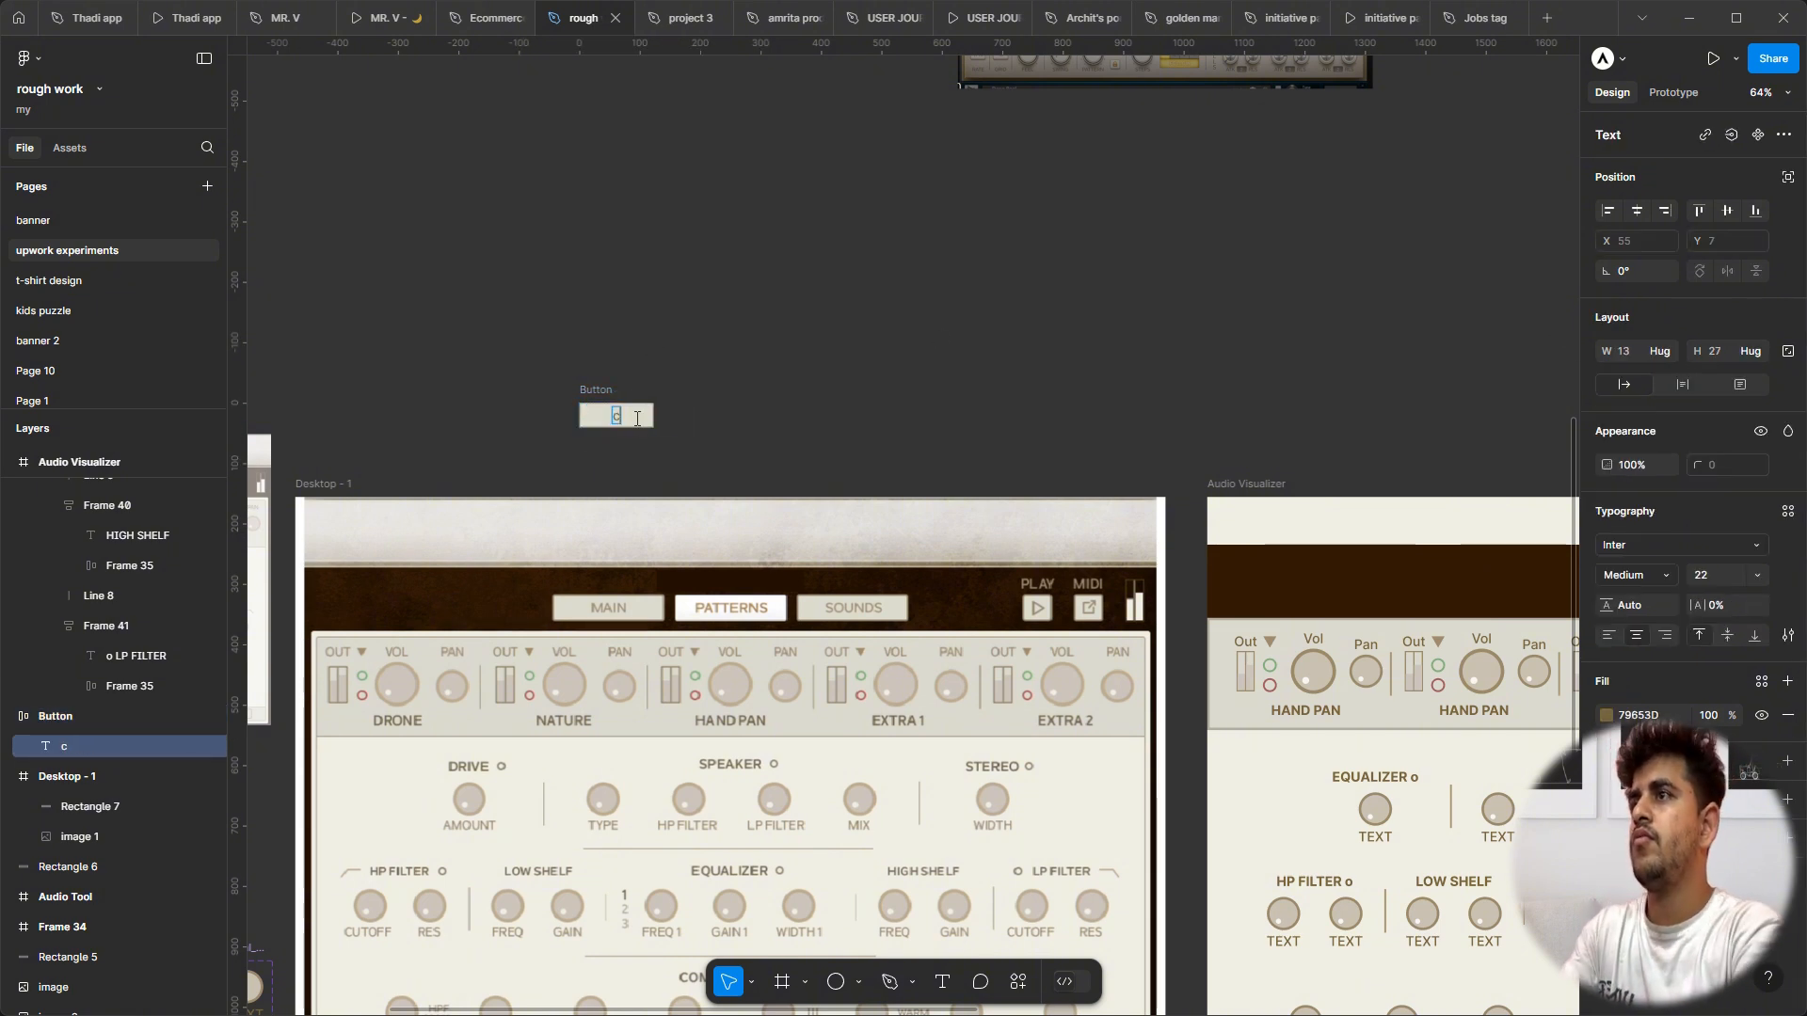
pyautogui.write('adjkghlkjasdhglkjasdhgkjlasdhglkjashdkg')
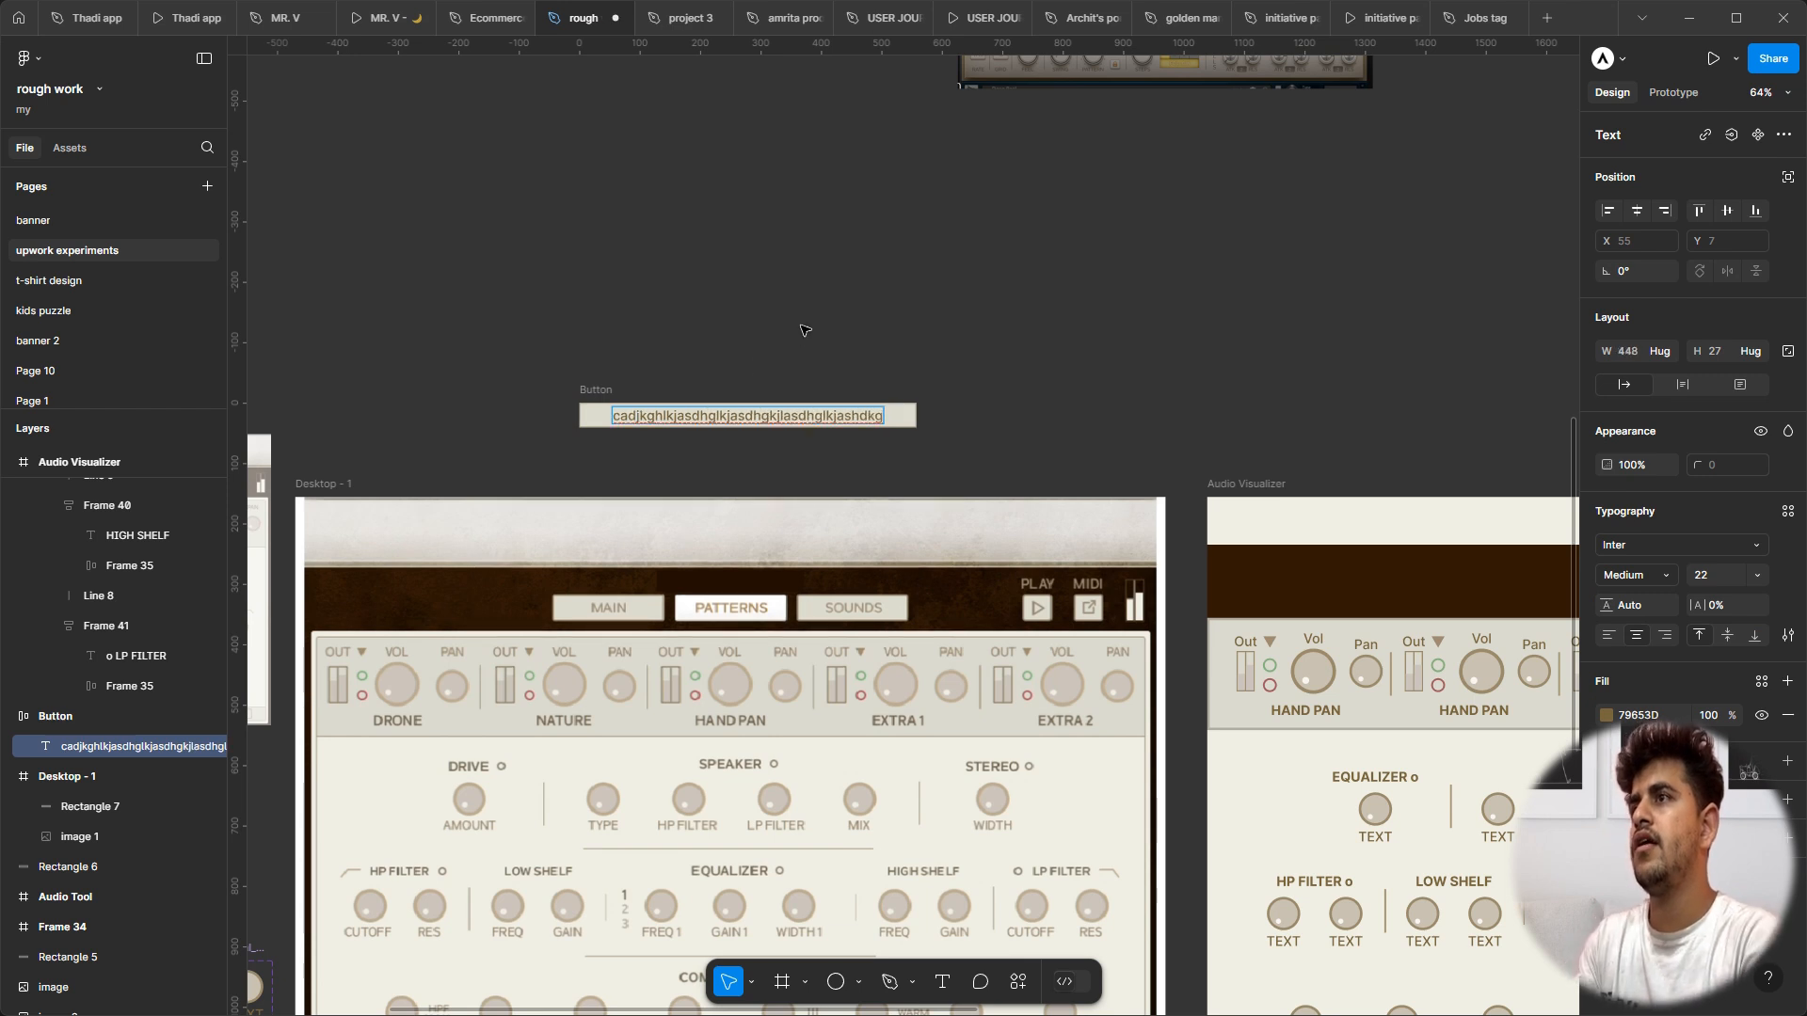
pyautogui.press('Escape')
pyautogui.press('Return')
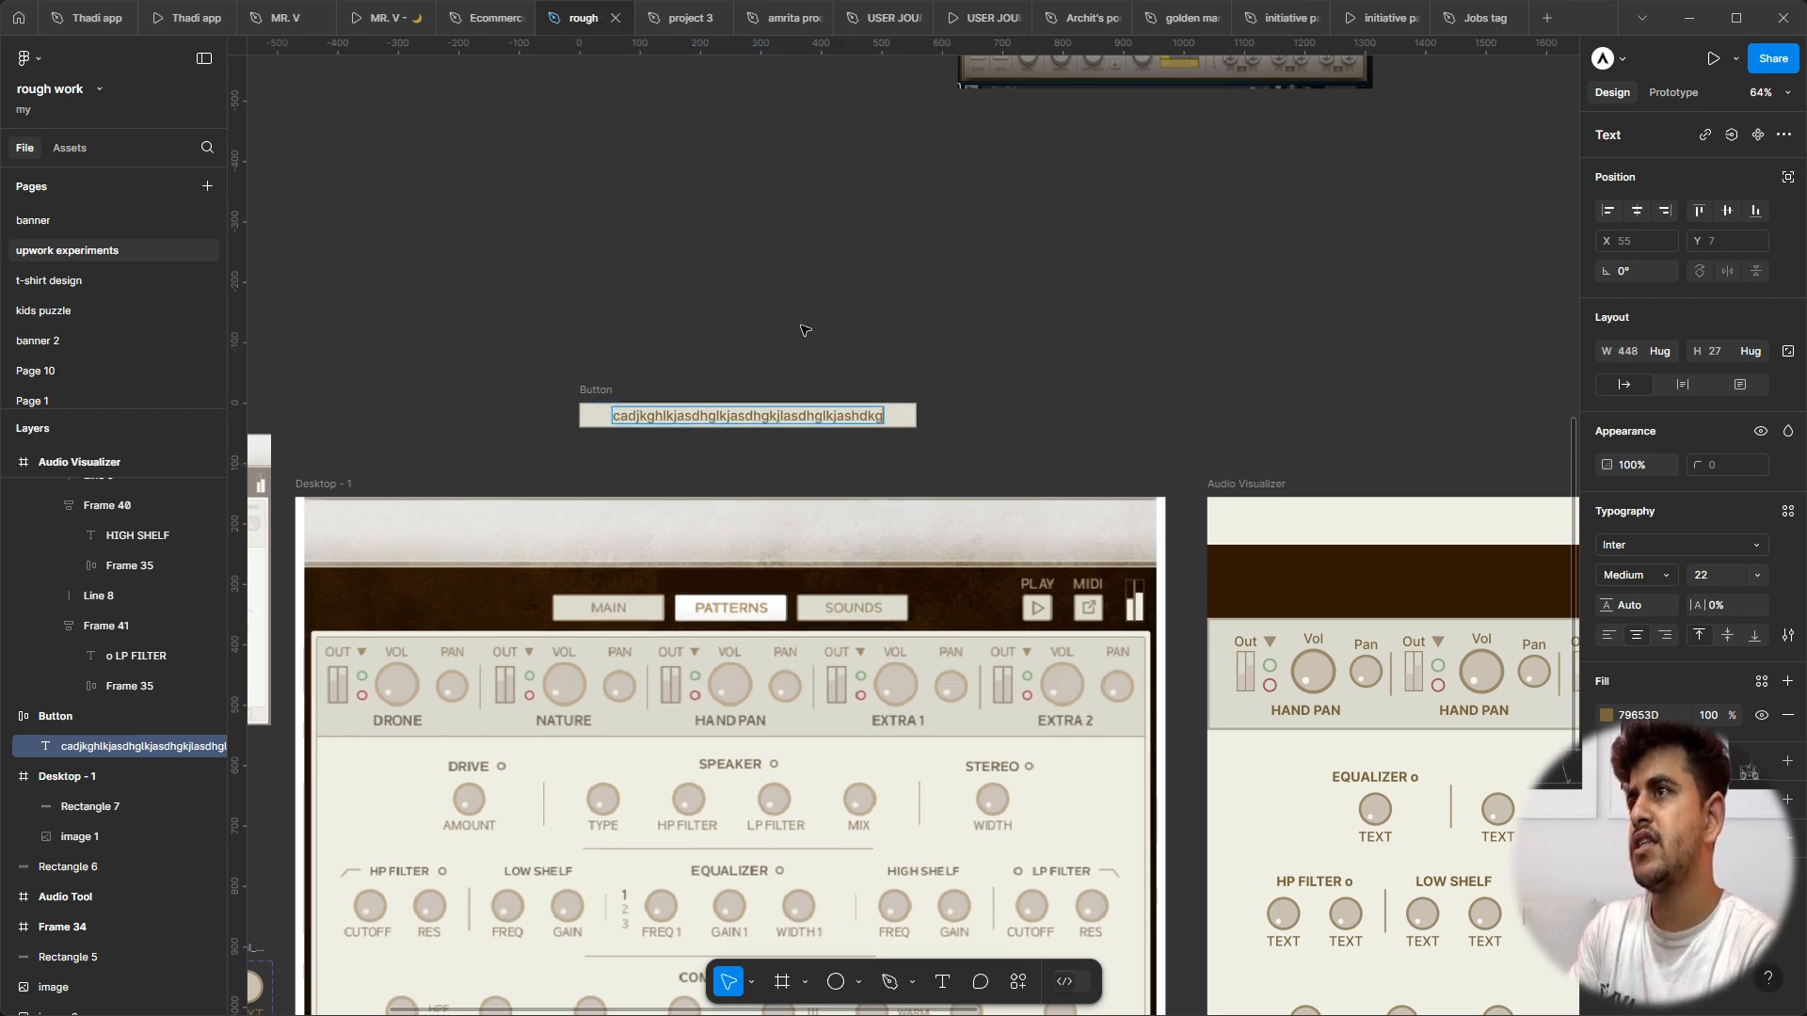
pyautogui.hotkey('ctrl', 'z')
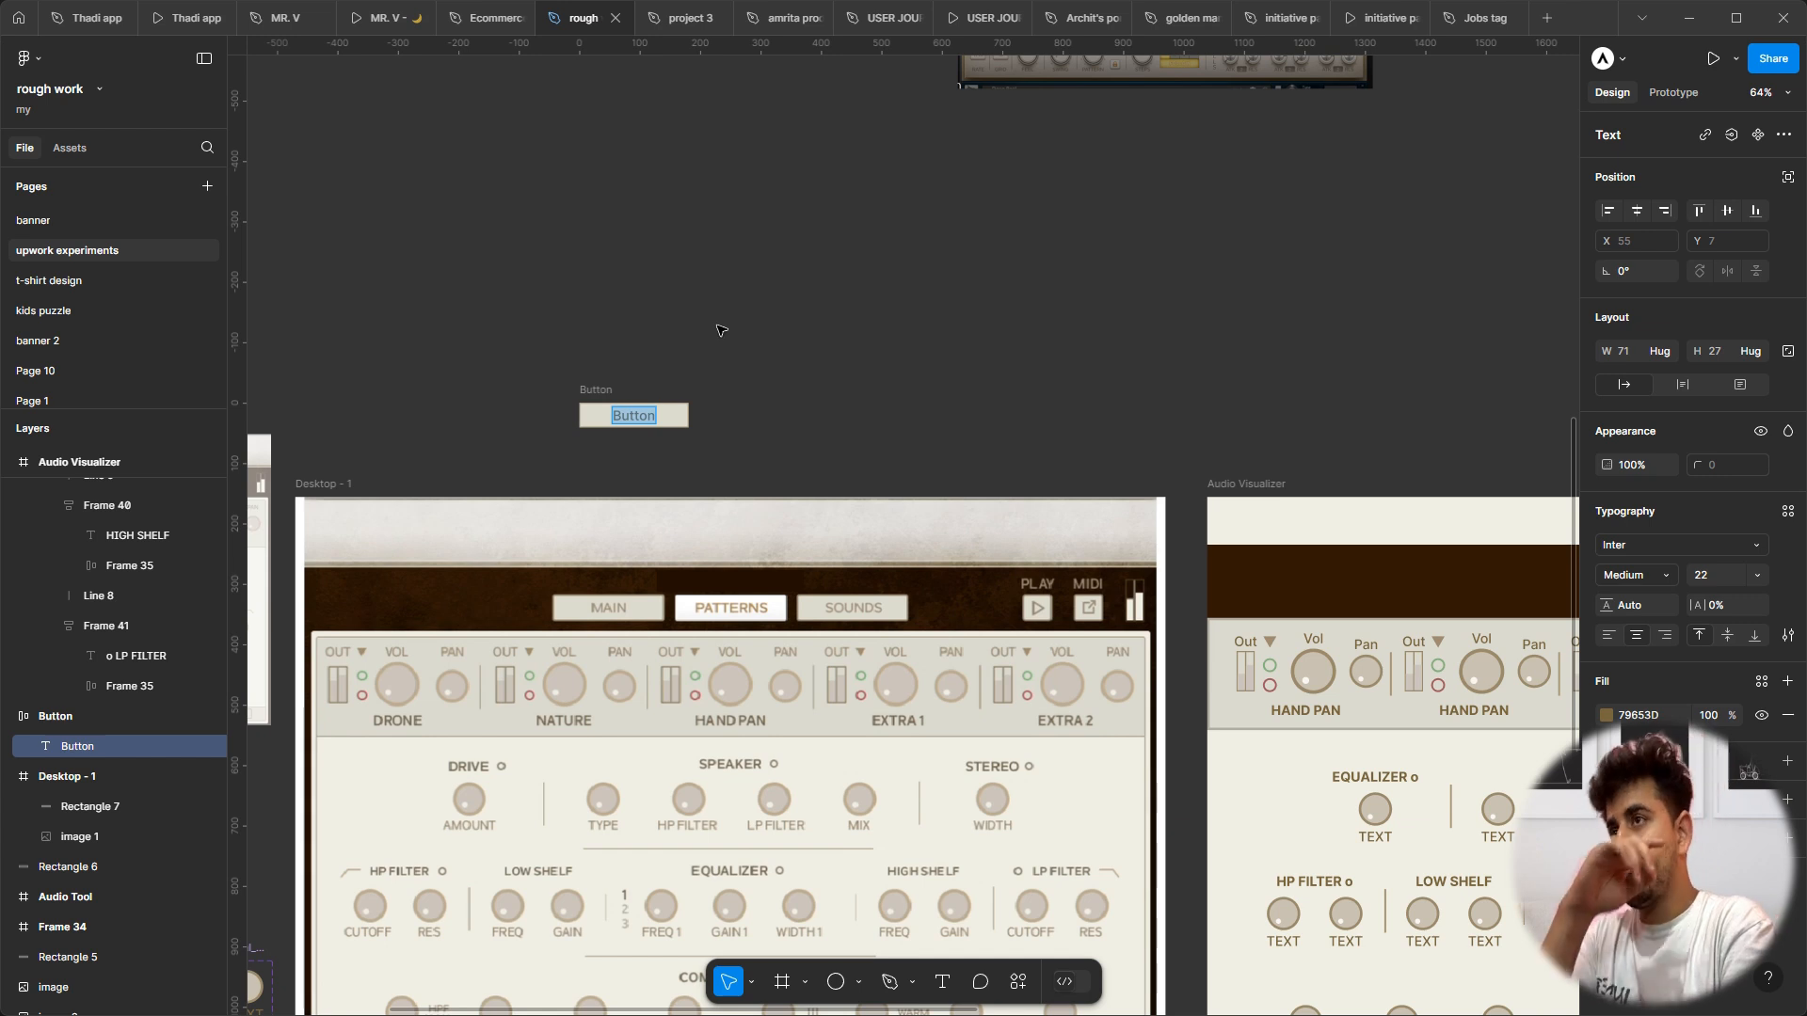
pyautogui.press('Escape')
# Step: Give the Button frame a fixed width of 180 px
pyautogui.click(592, 378)
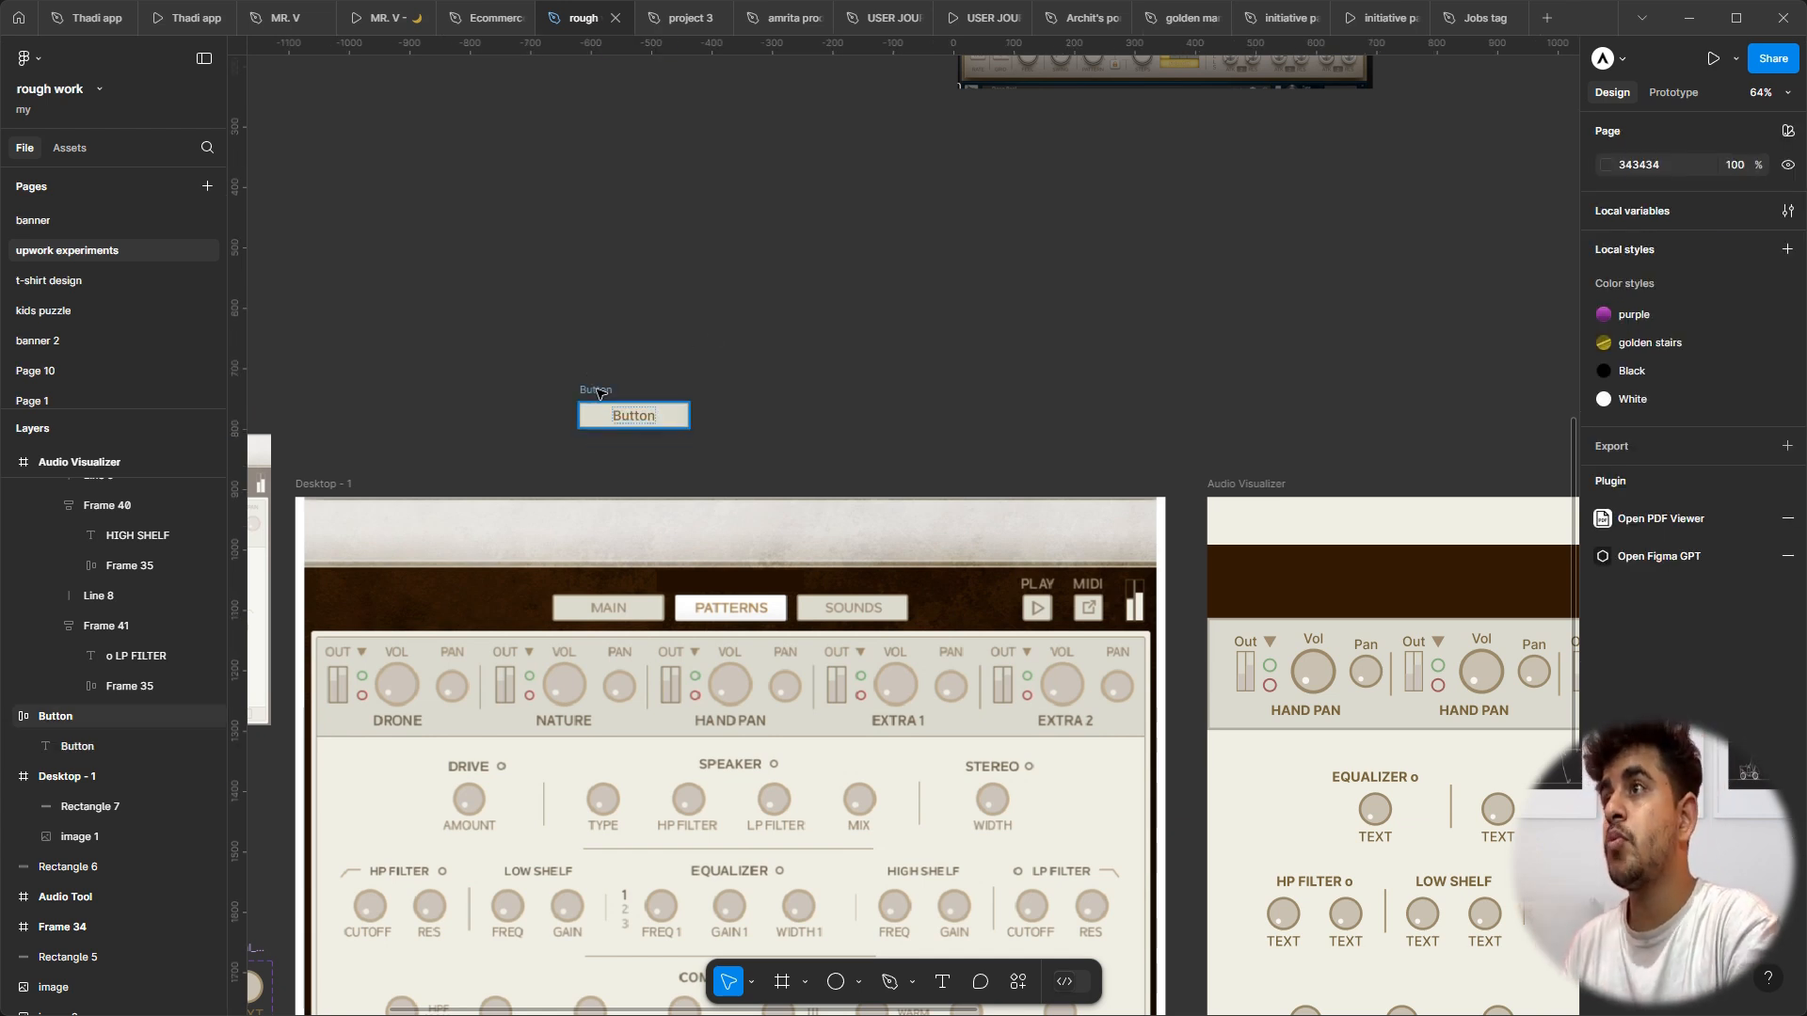
pyautogui.click(598, 394)
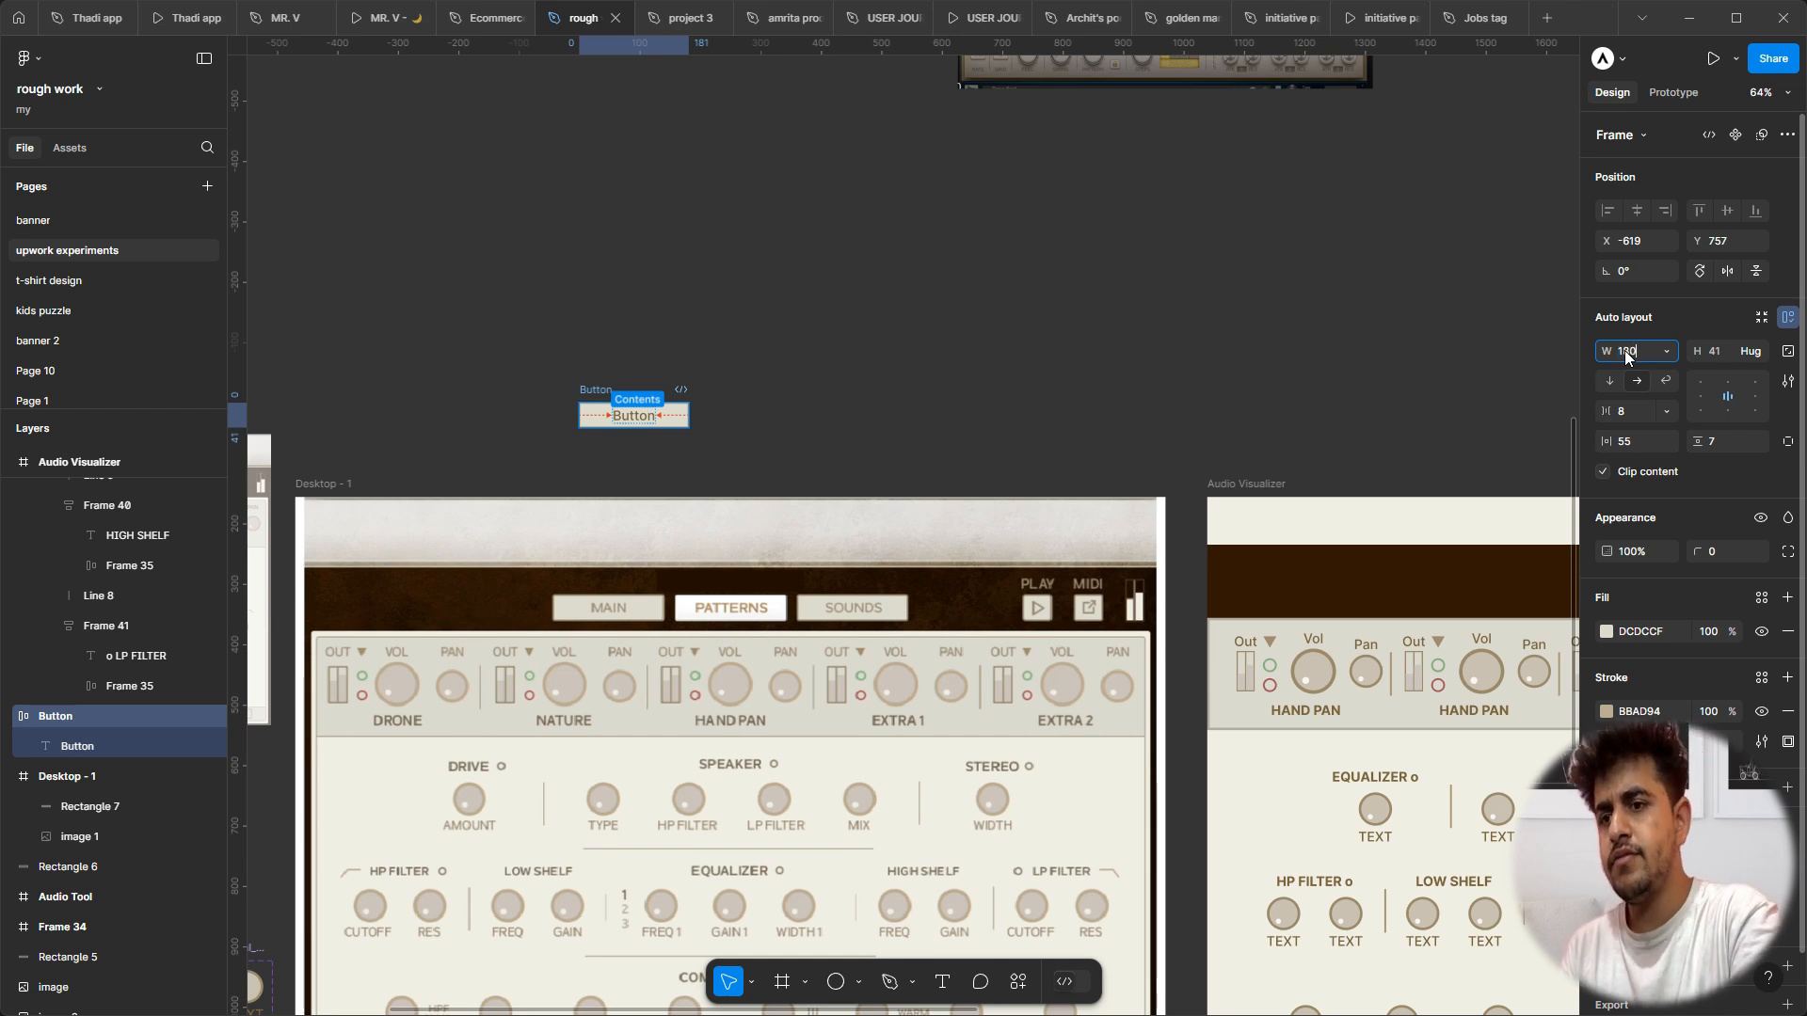
pyautogui.press('Return')
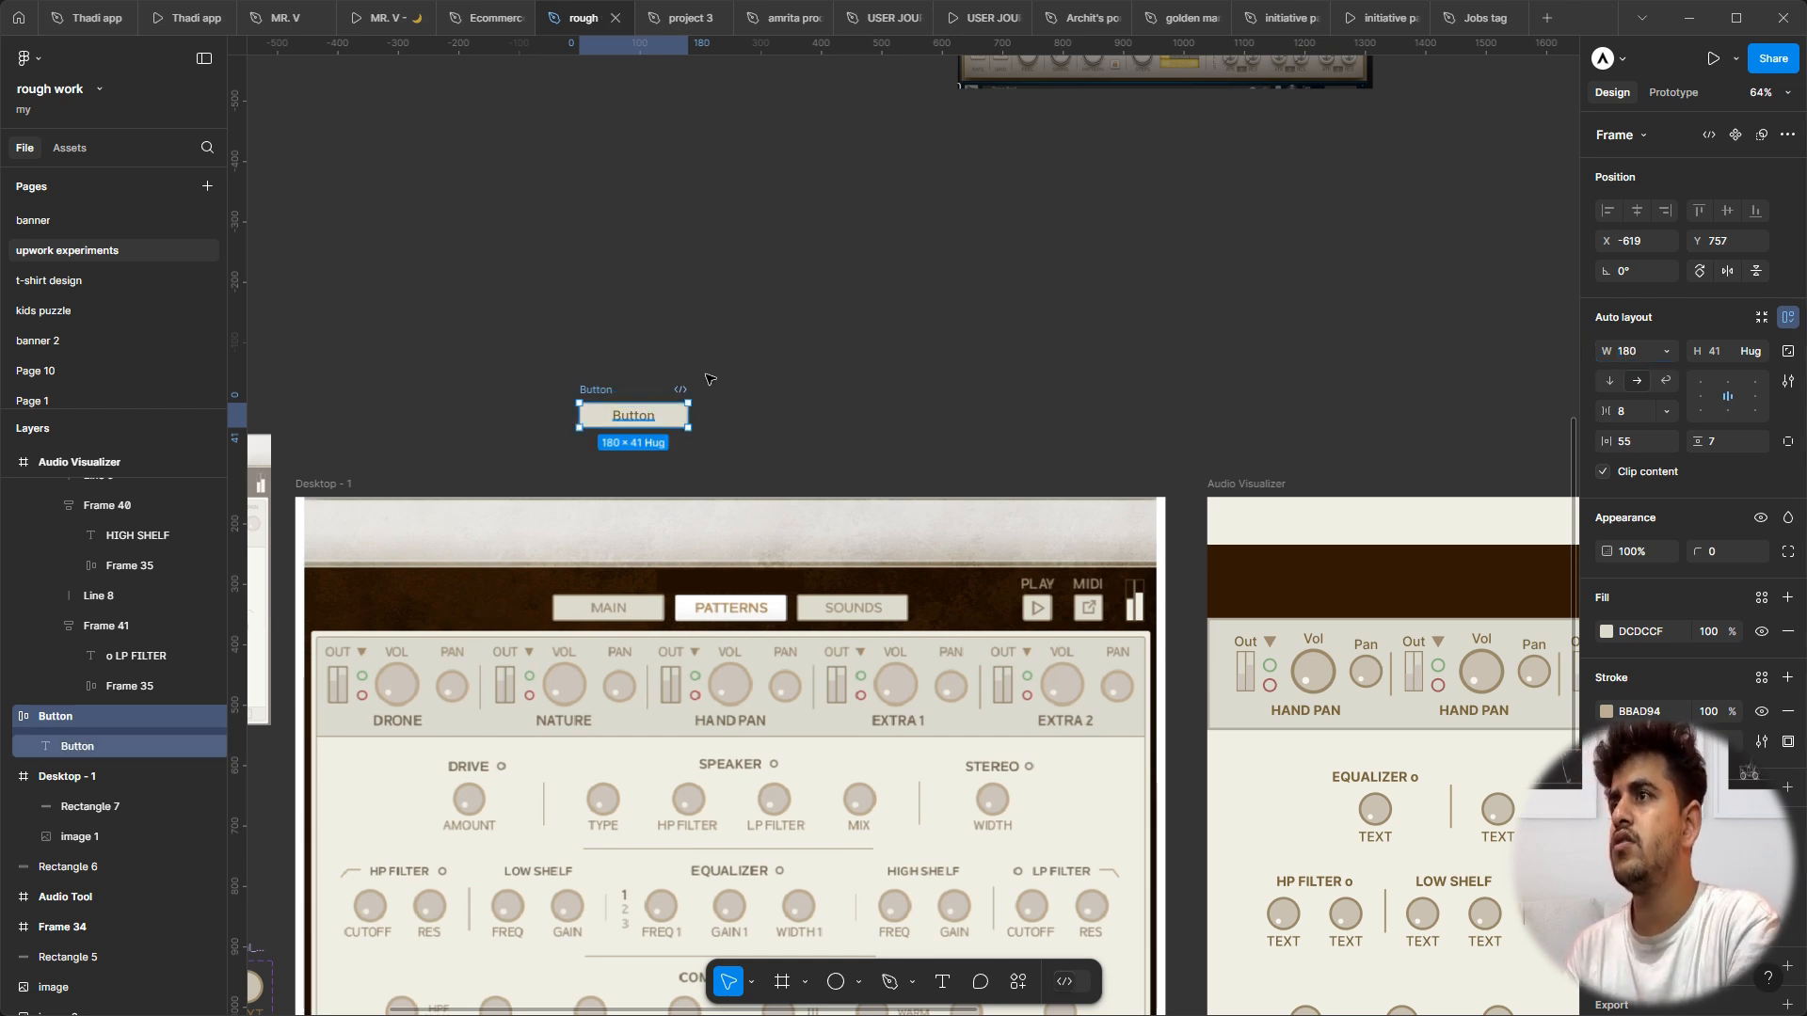
pyautogui.press('Escape')
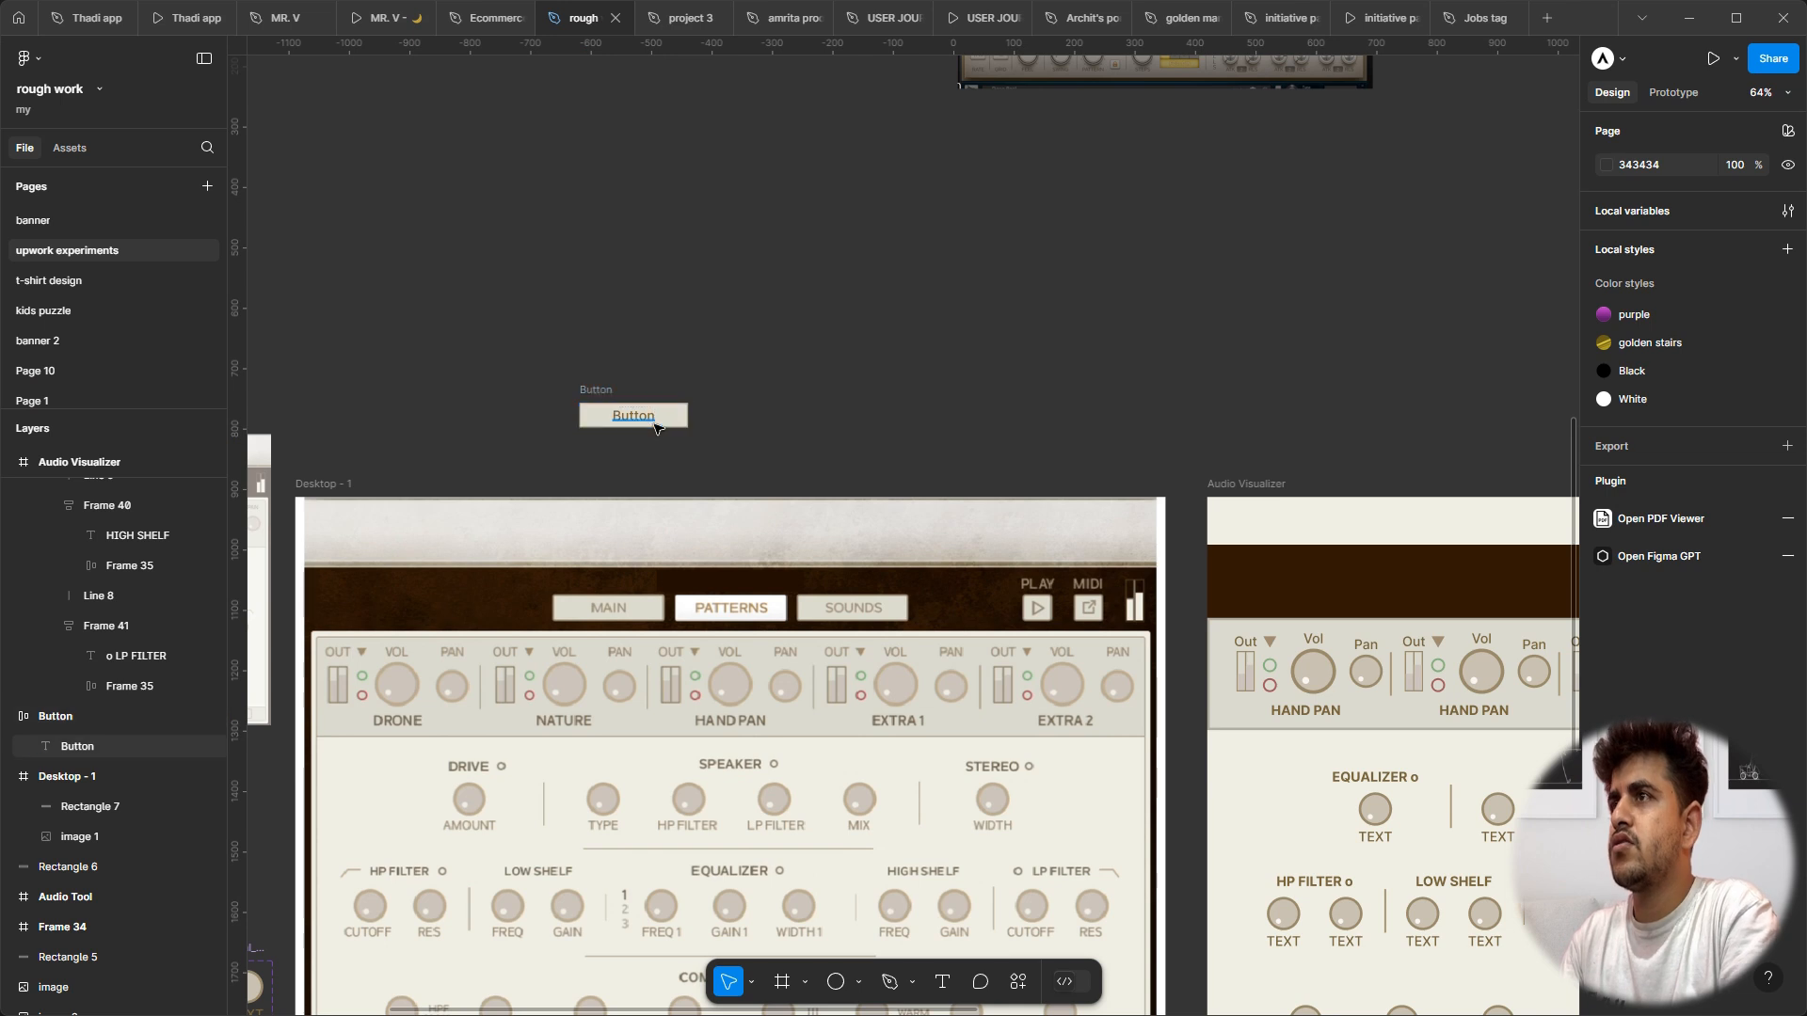
# Step: Set the button label's letter case to uppercase
pyautogui.click(652, 421)
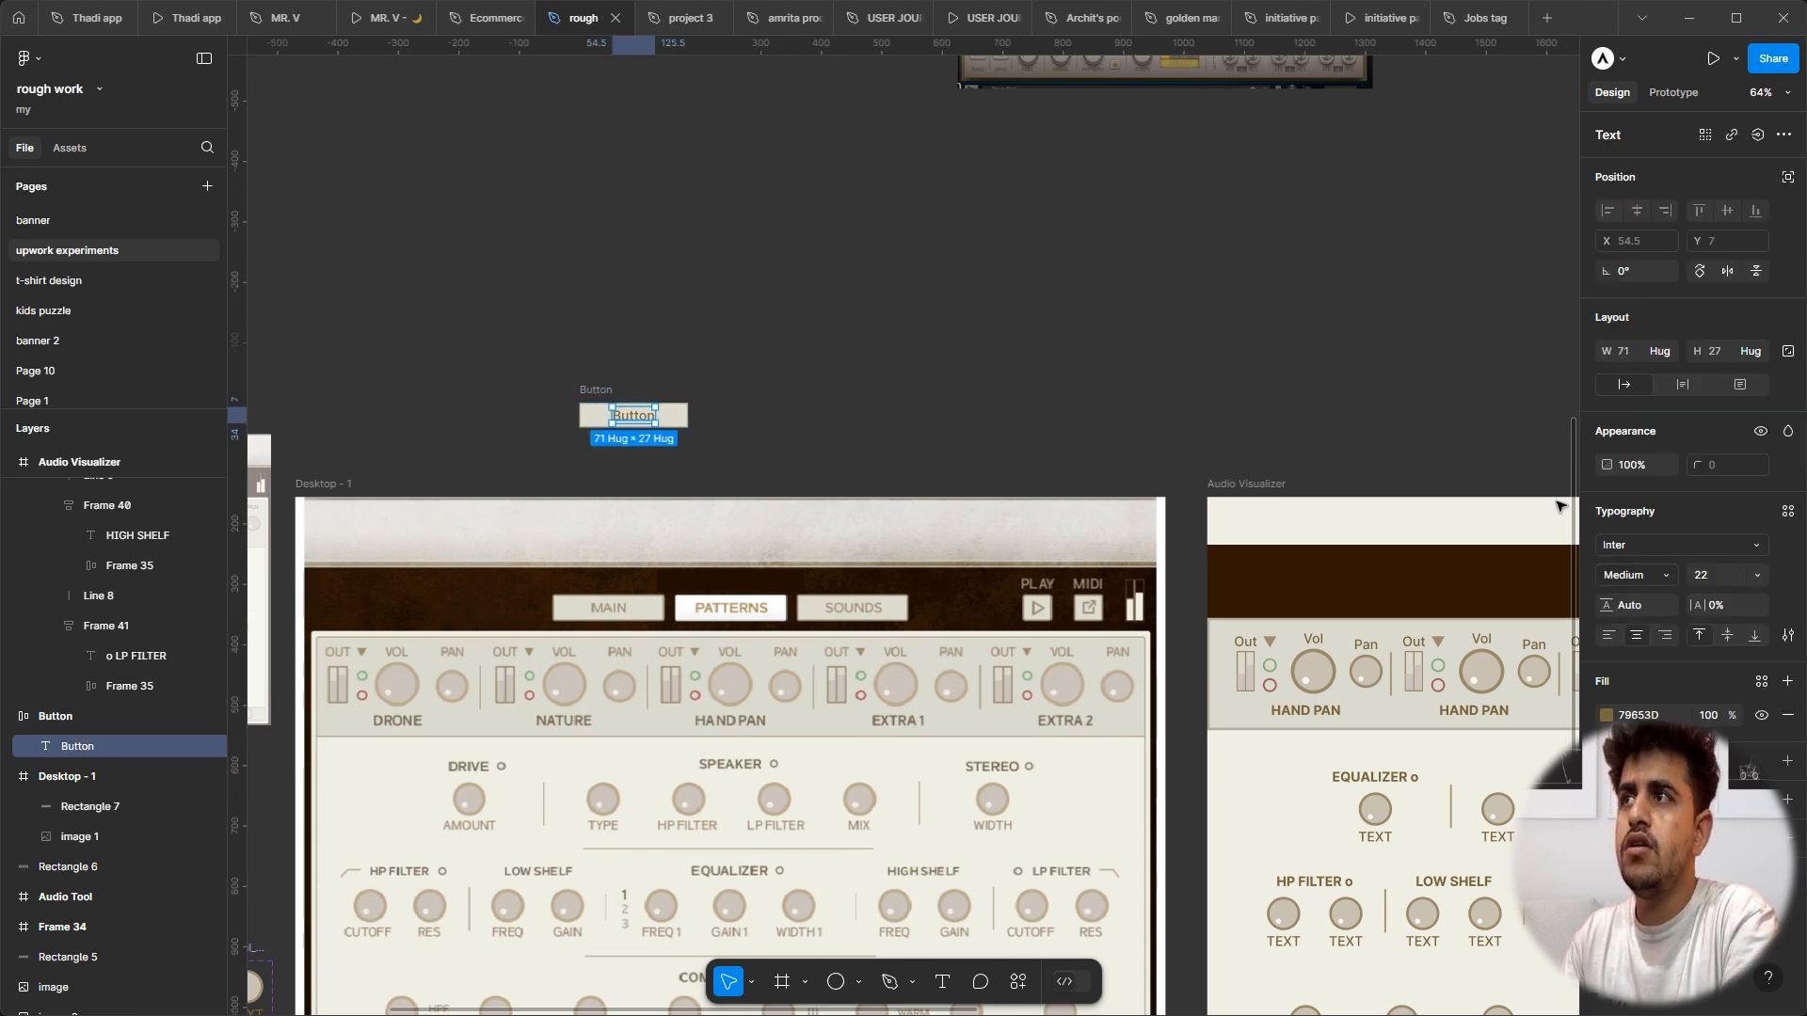
pyautogui.click(1788, 635)
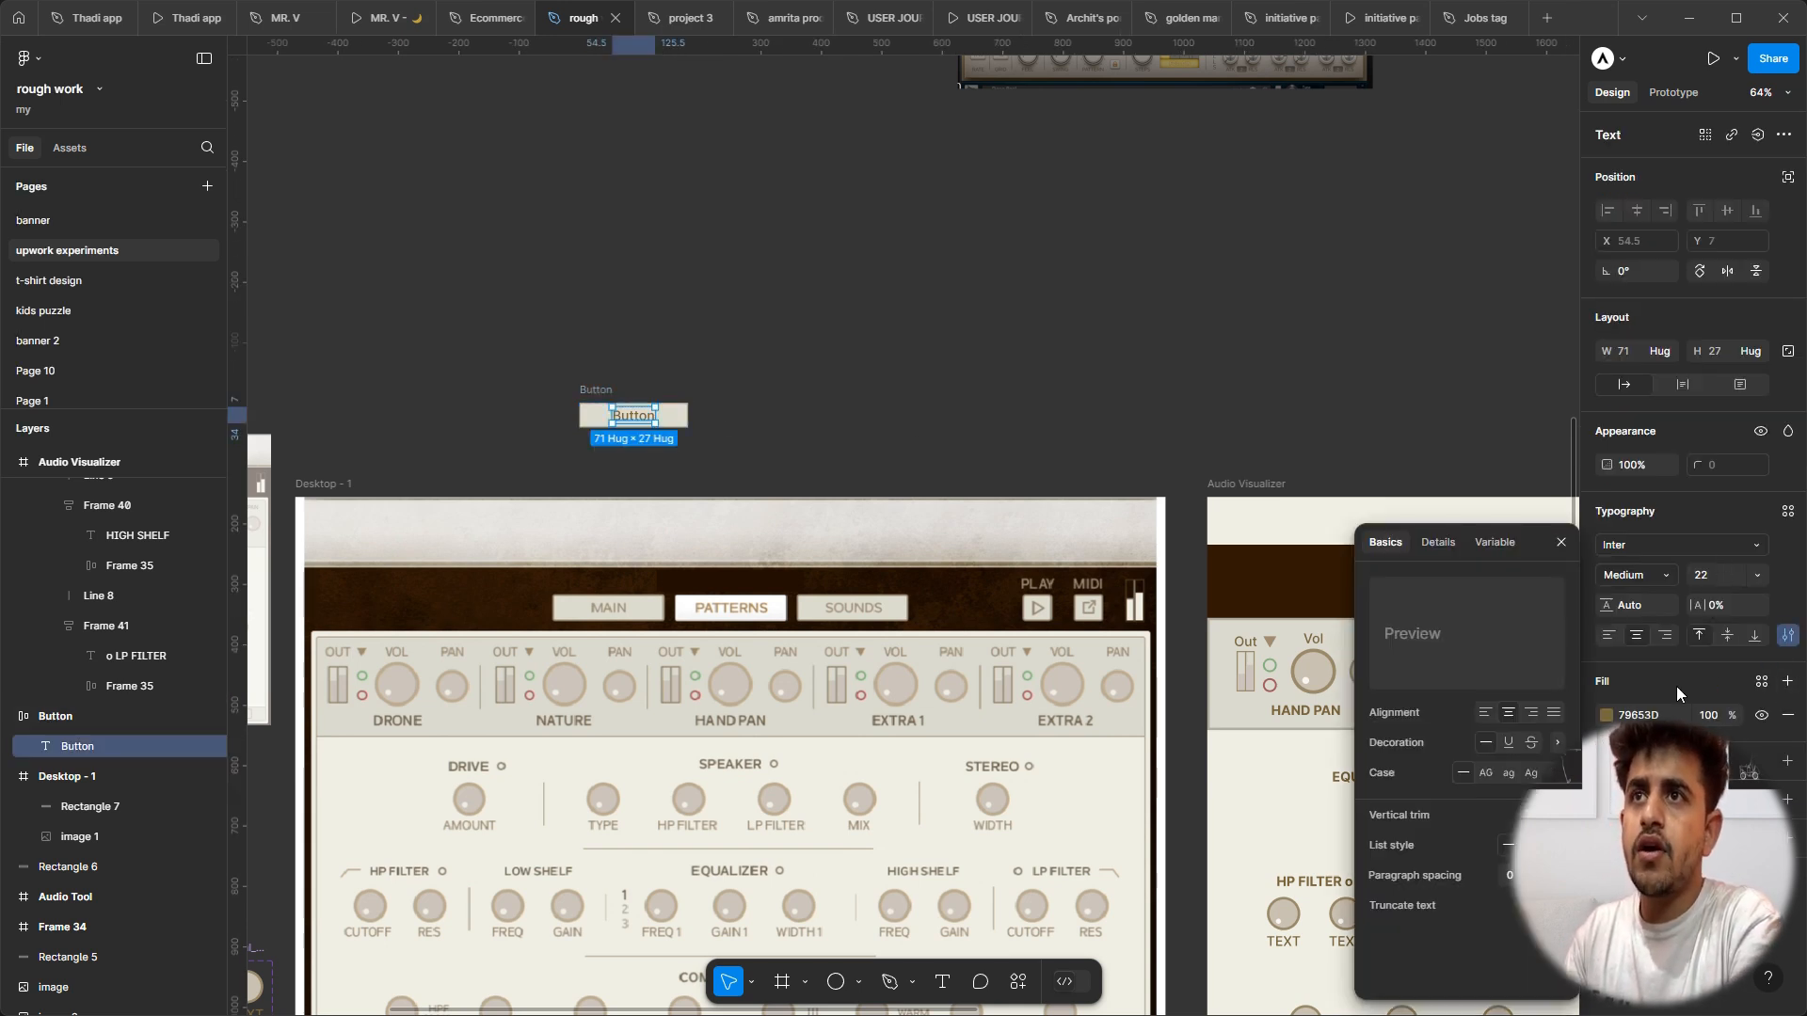
pyautogui.click(1483, 774)
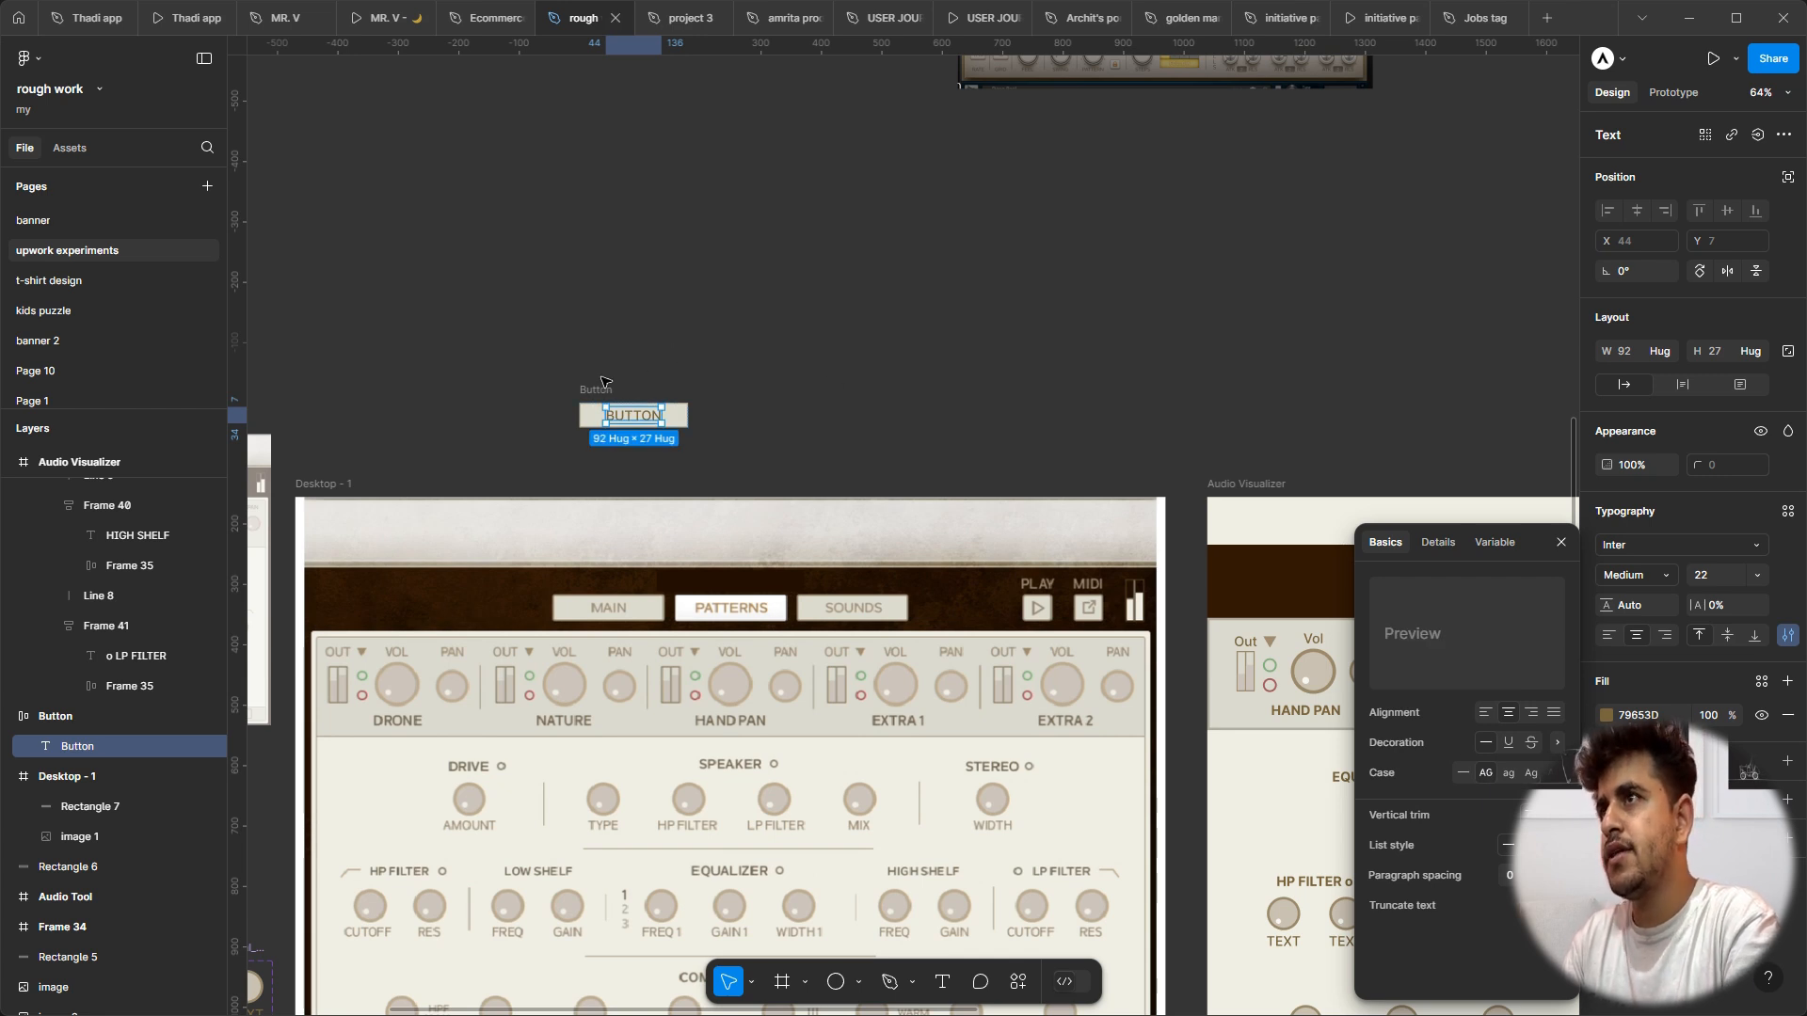
pyautogui.press('Escape')
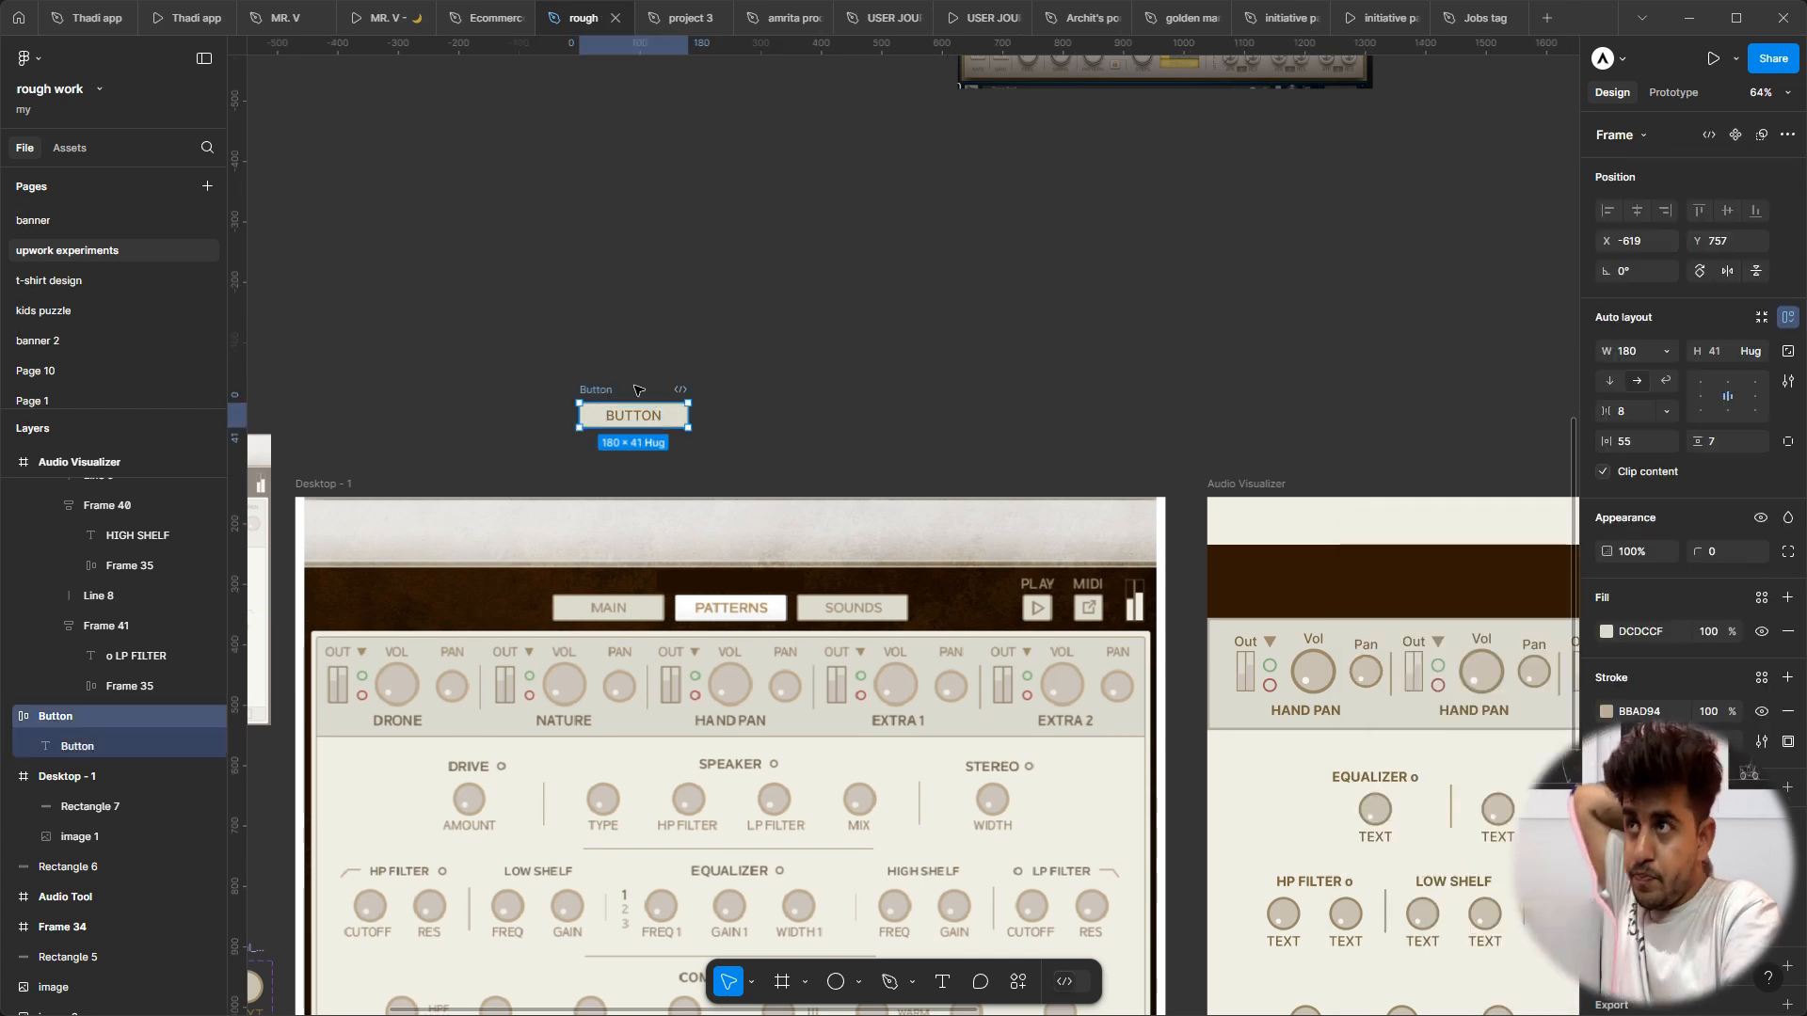
# Step: Turn the Button frame into a component and add a second variant with the Property 1 value ii
pyautogui.click(1739, 136)
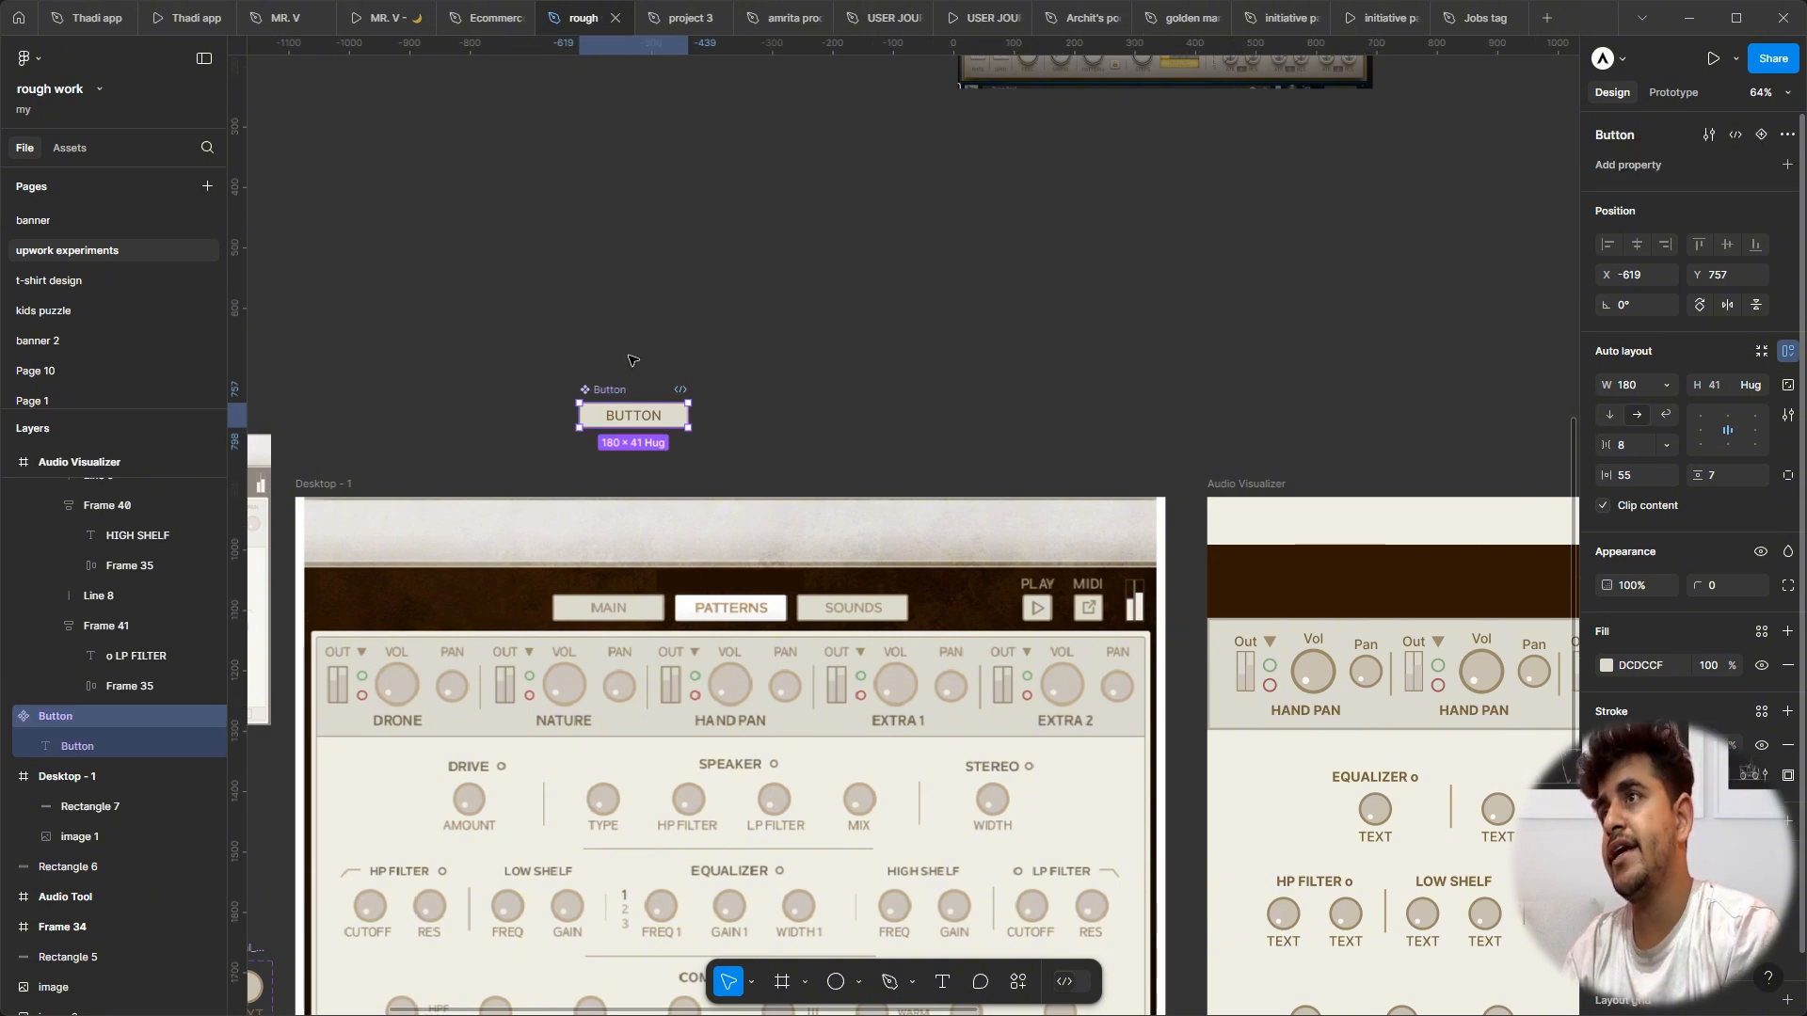
pyautogui.click(1761, 135)
pyautogui.scroll(3, 662, 460)
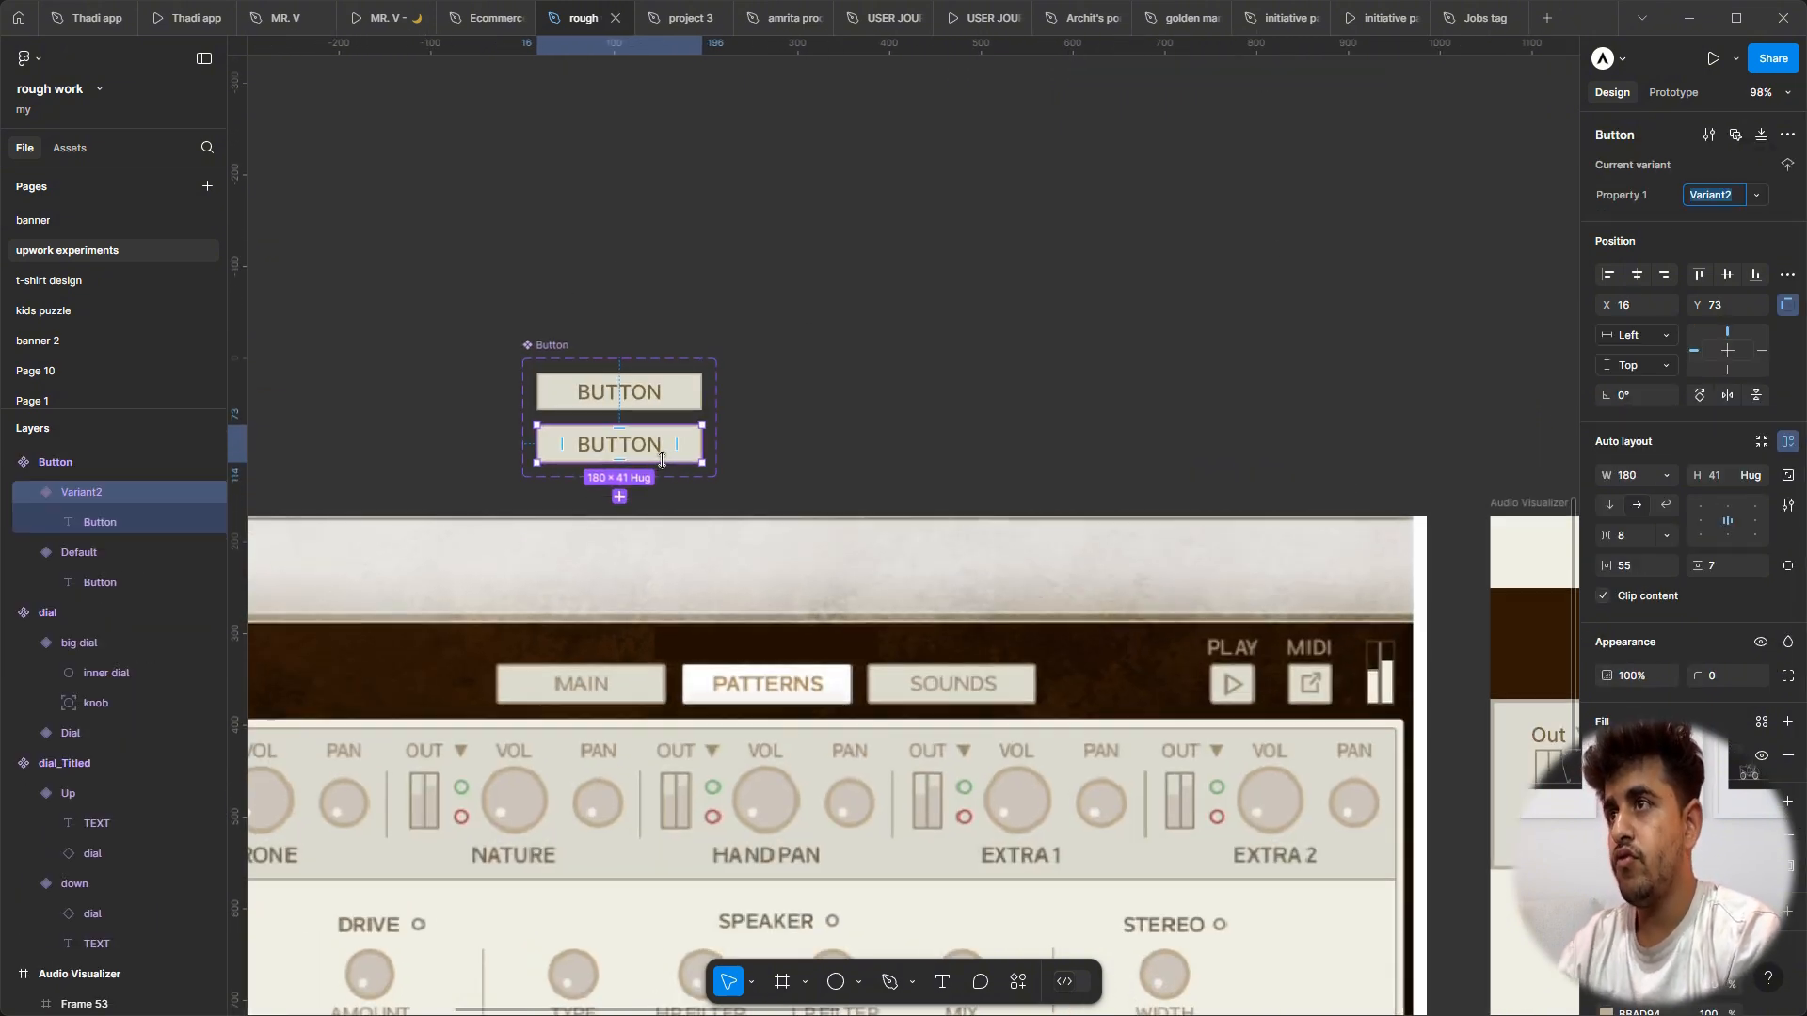
pyautogui.write('i')
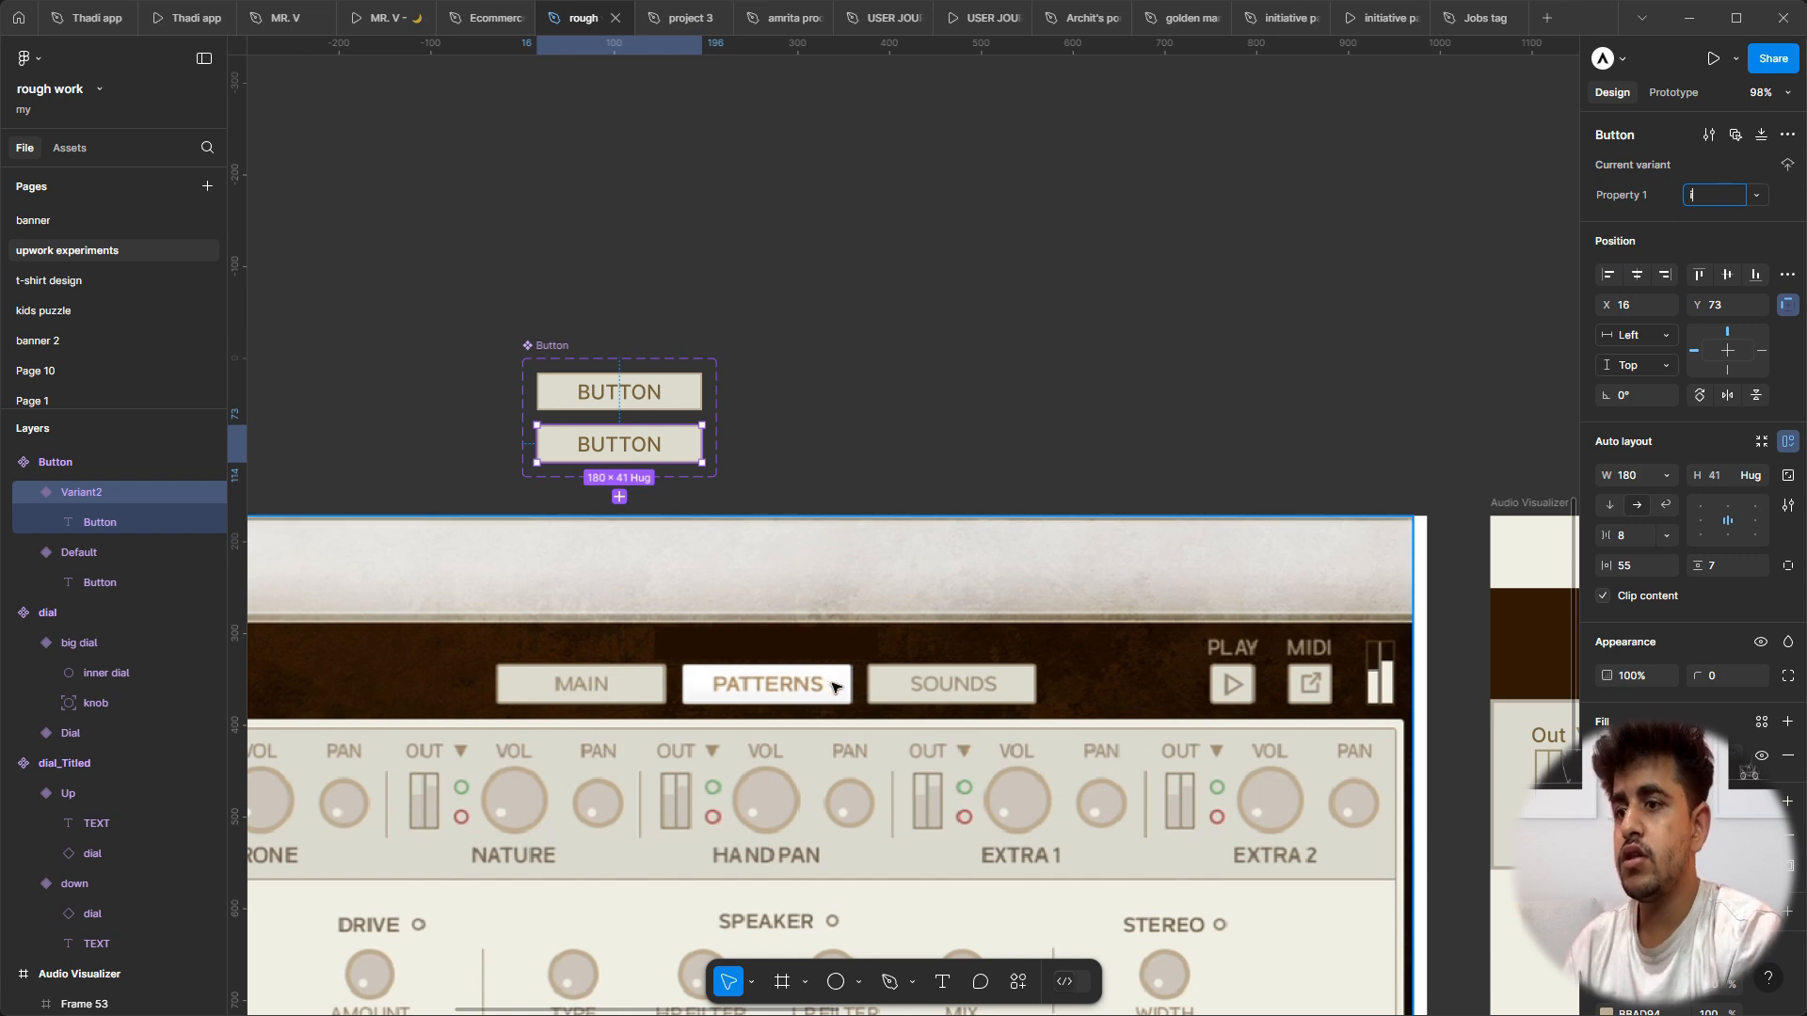
pyautogui.write('i')
pyautogui.press('Return')
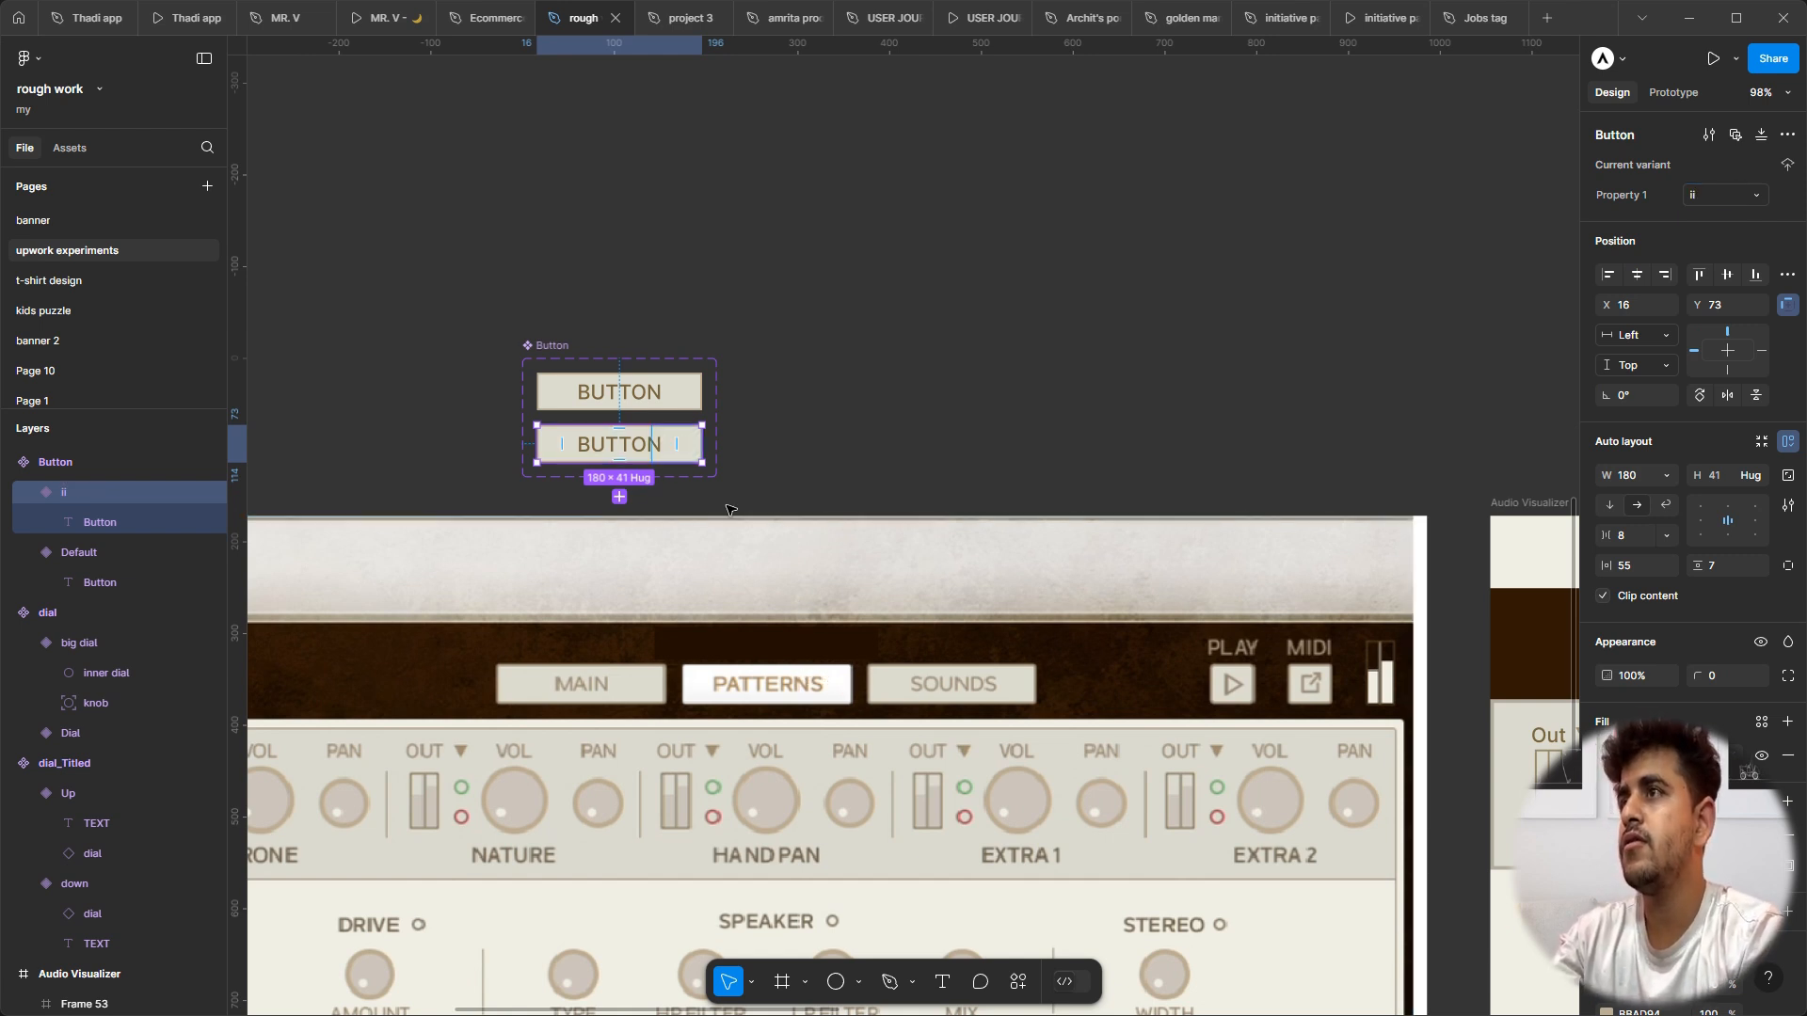
# Step: Fill the ii variant of the button with the white sampled from the reference's PATTERNS button
pyautogui.click(847, 444)
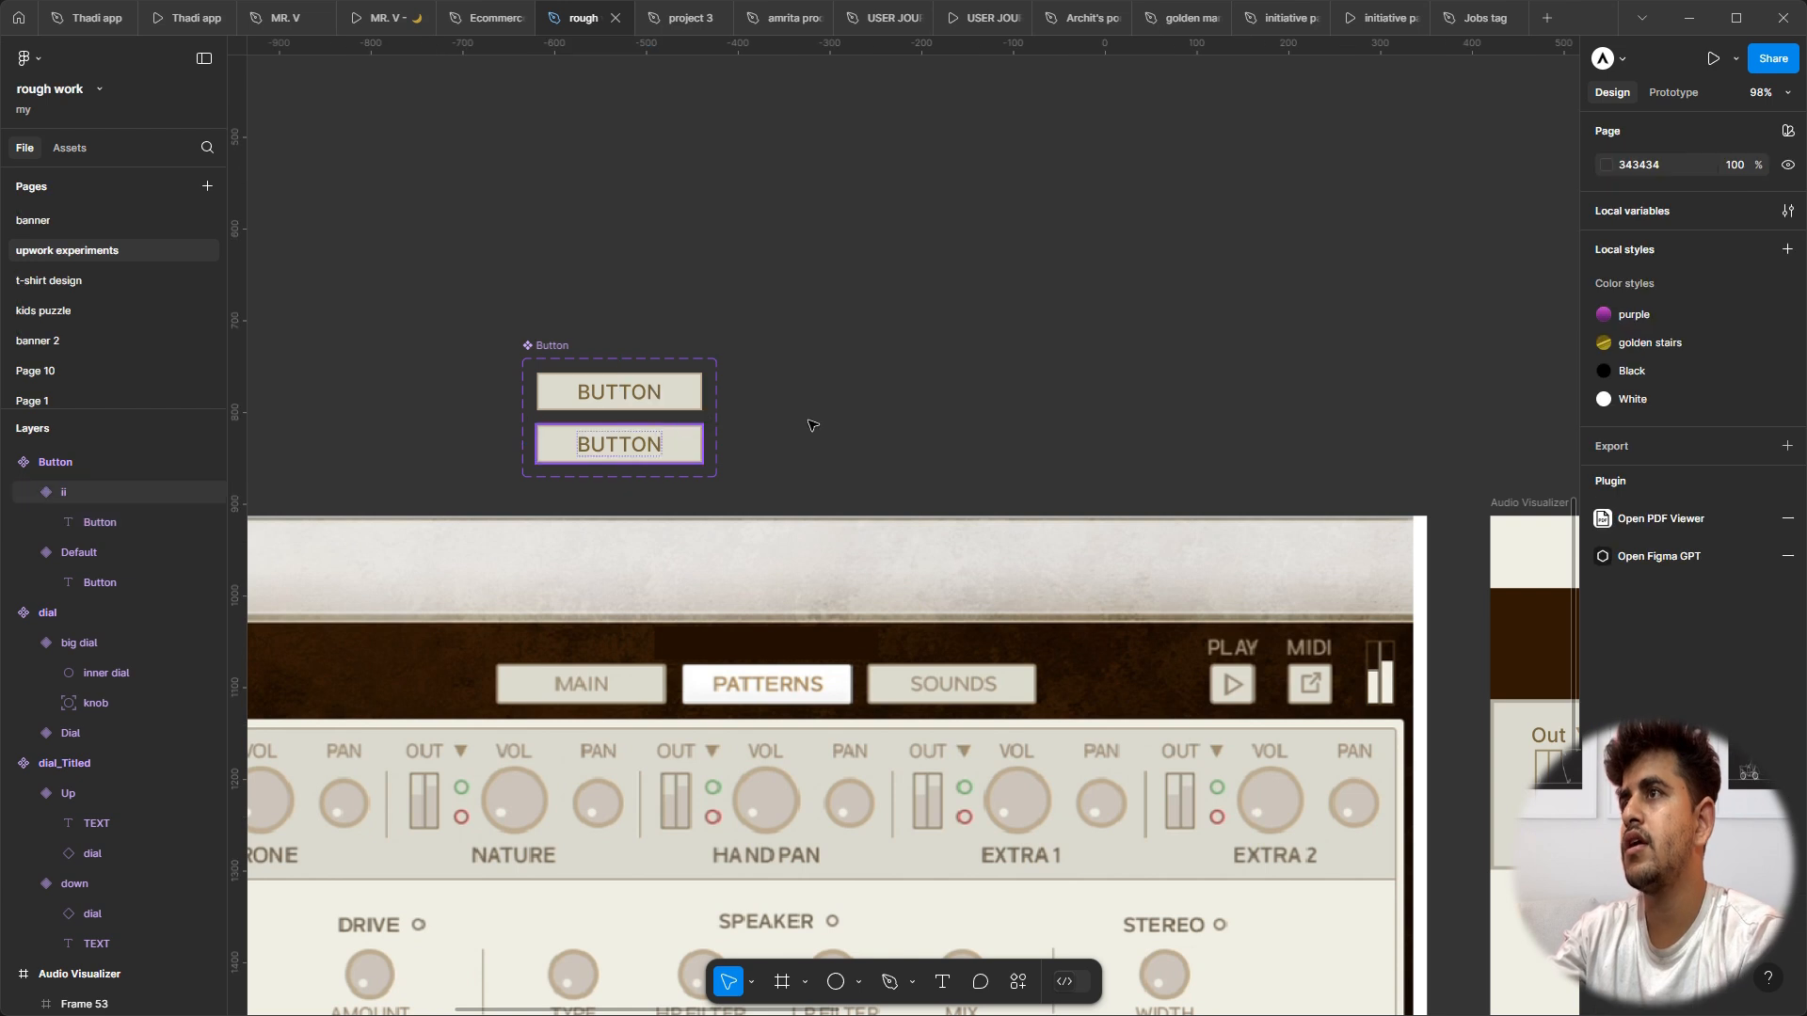
pyautogui.click(679, 449)
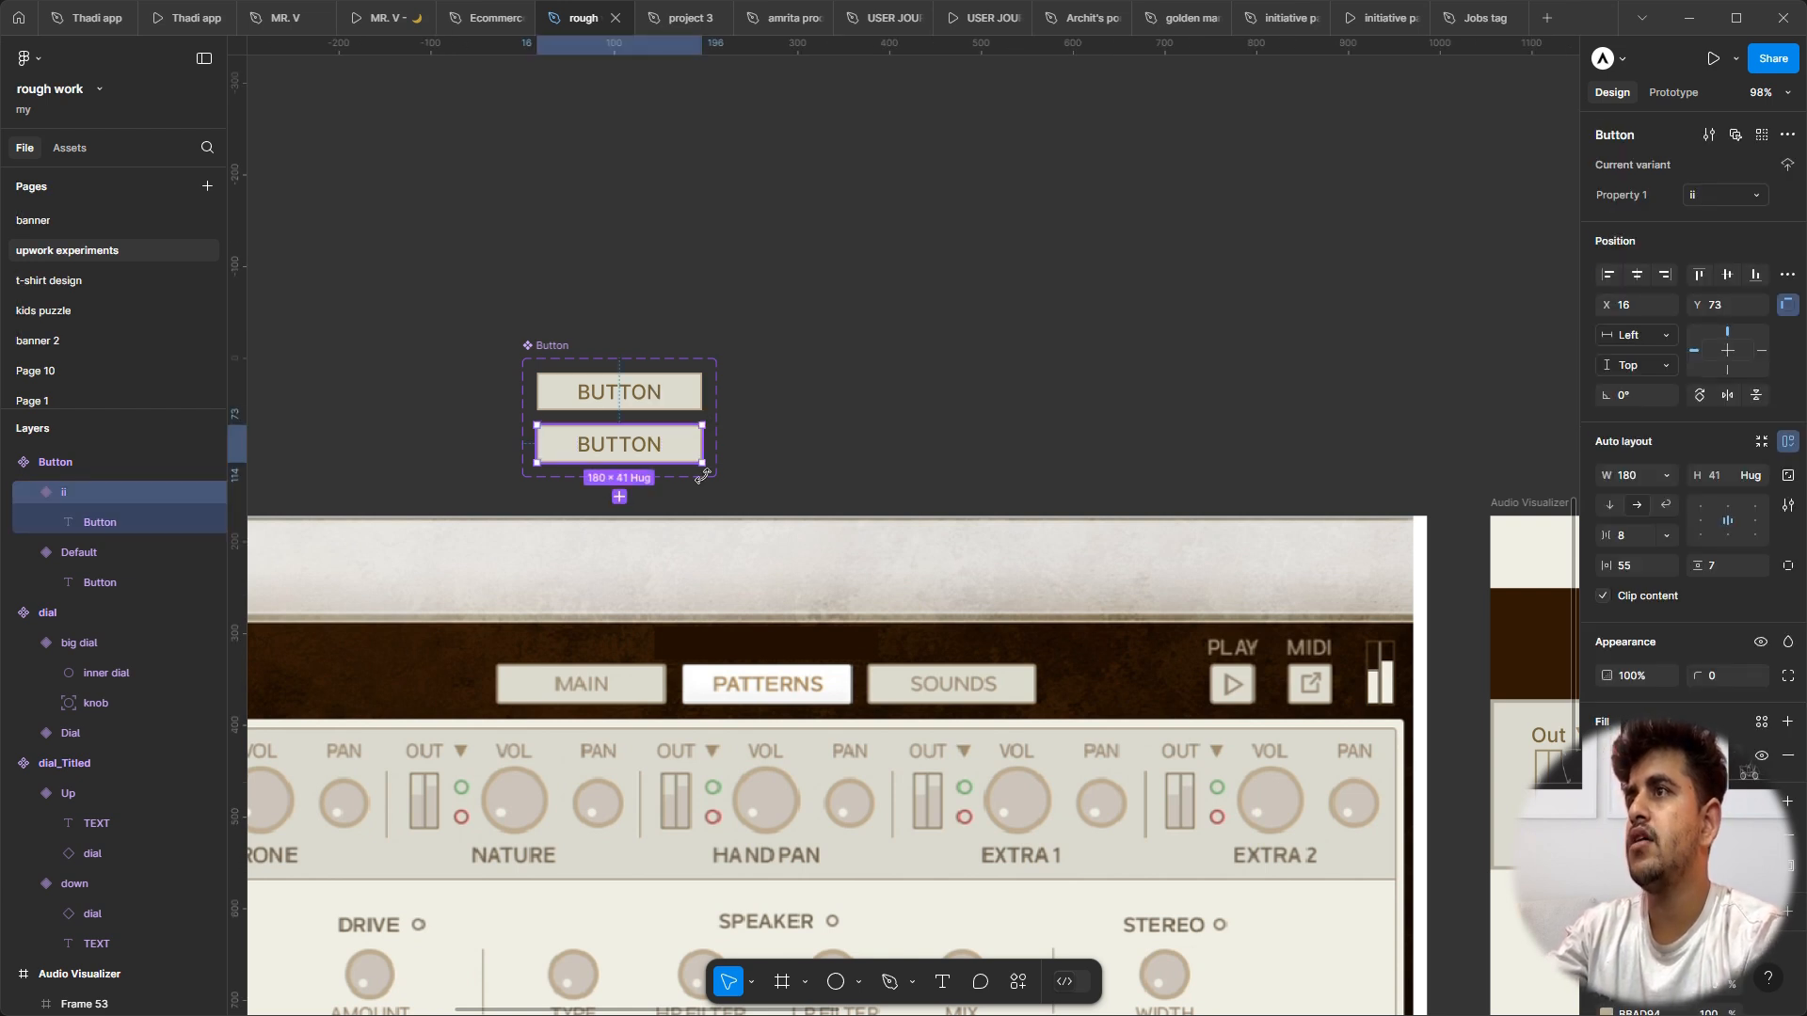
pyautogui.press('i')
pyautogui.click(844, 684)
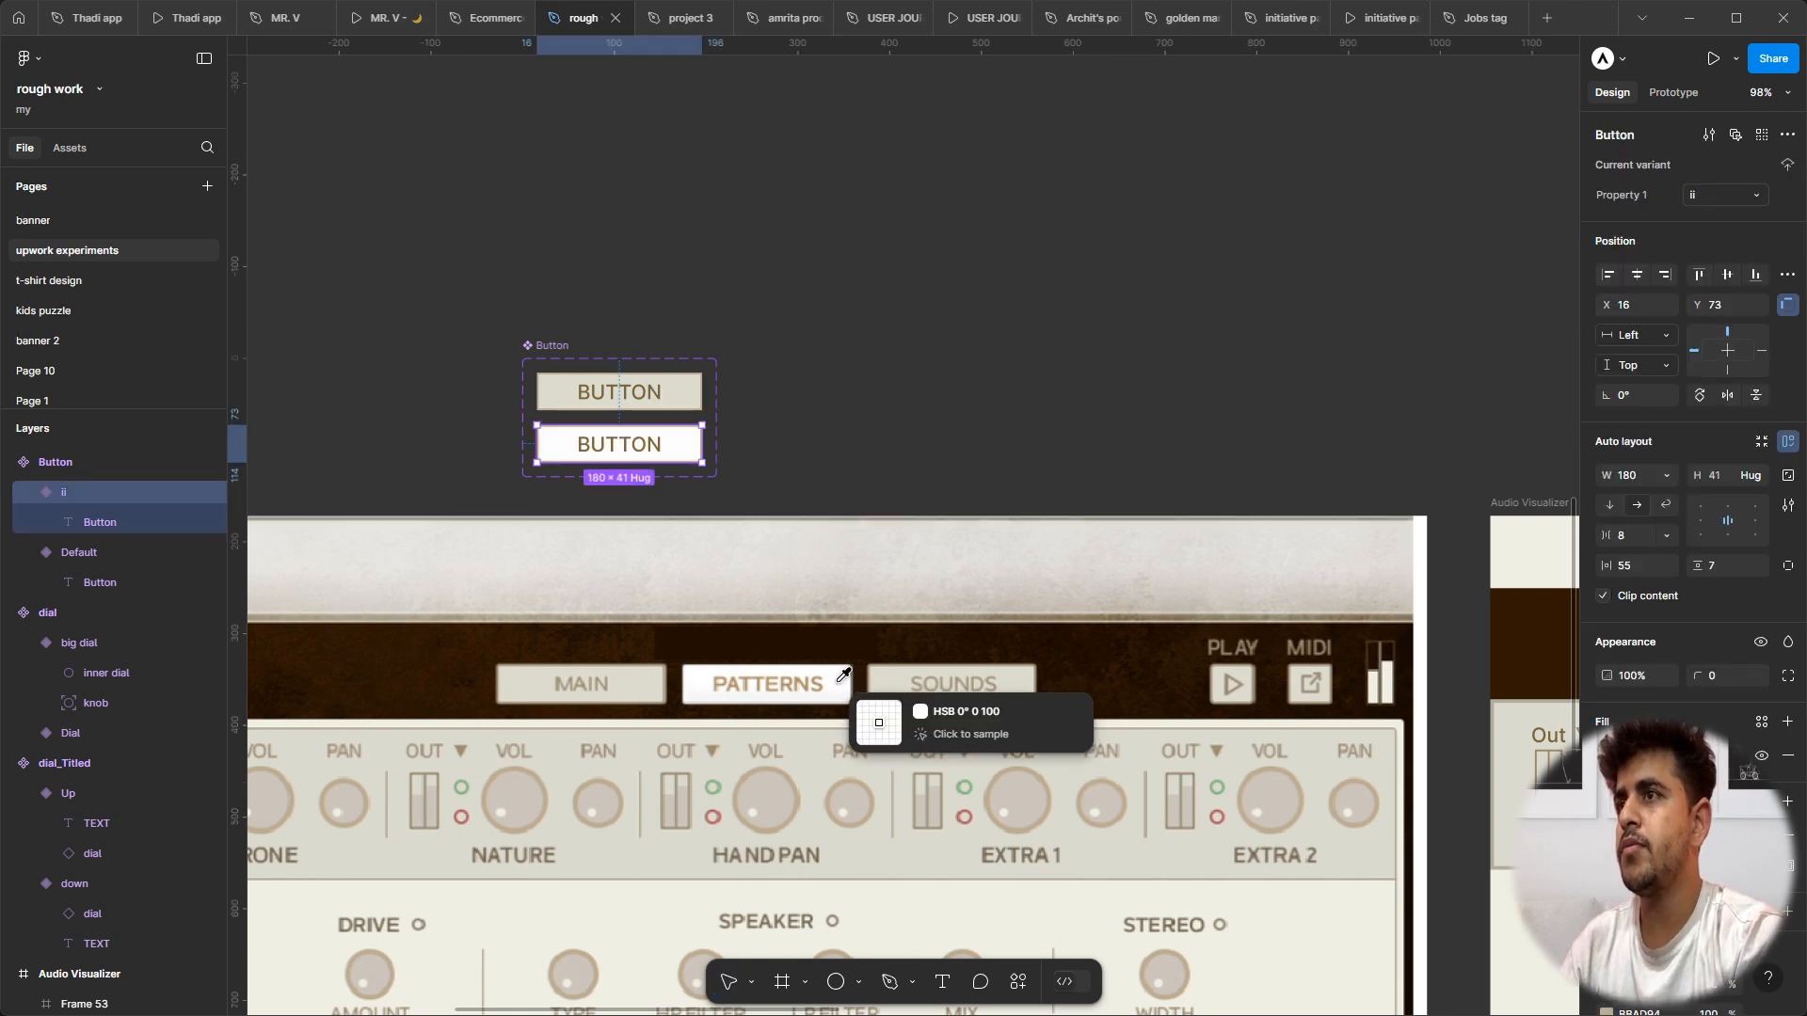
pyautogui.click(885, 327)
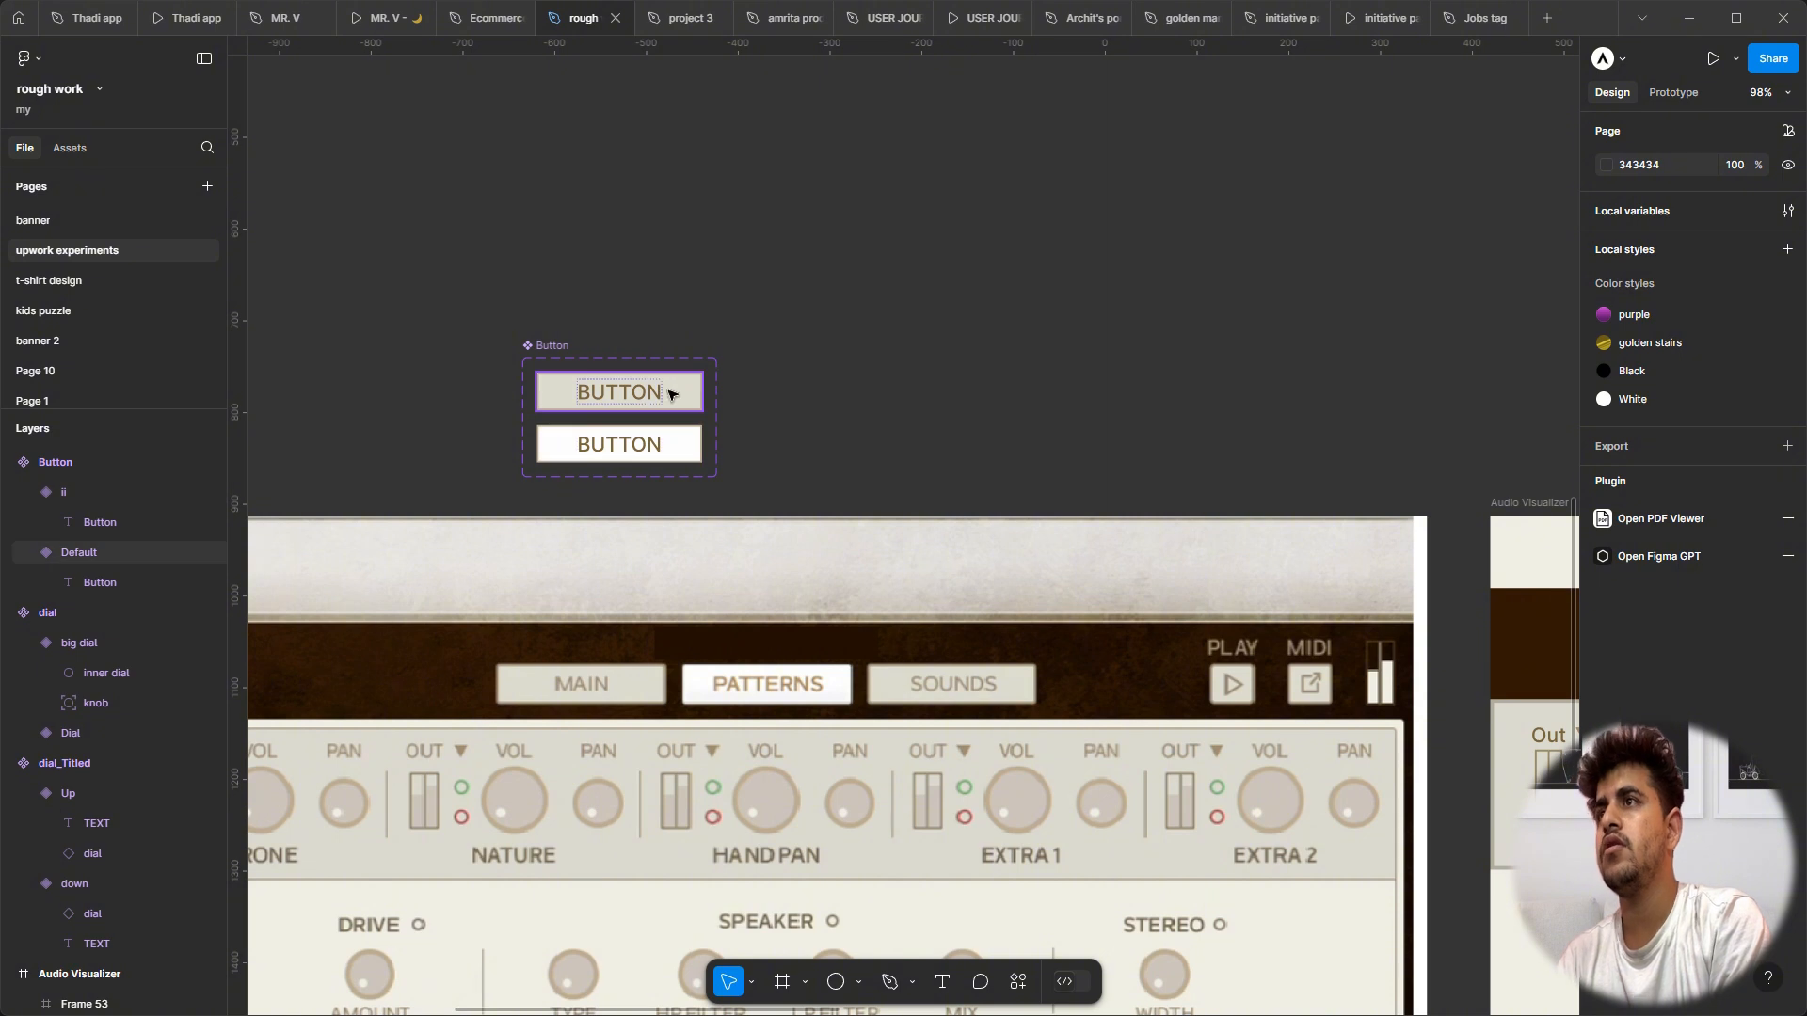
# Step: Add an on-click Change to interaction from the Default button variant to the ii variant, using a Dissolve animation
pyautogui.click(640, 392)
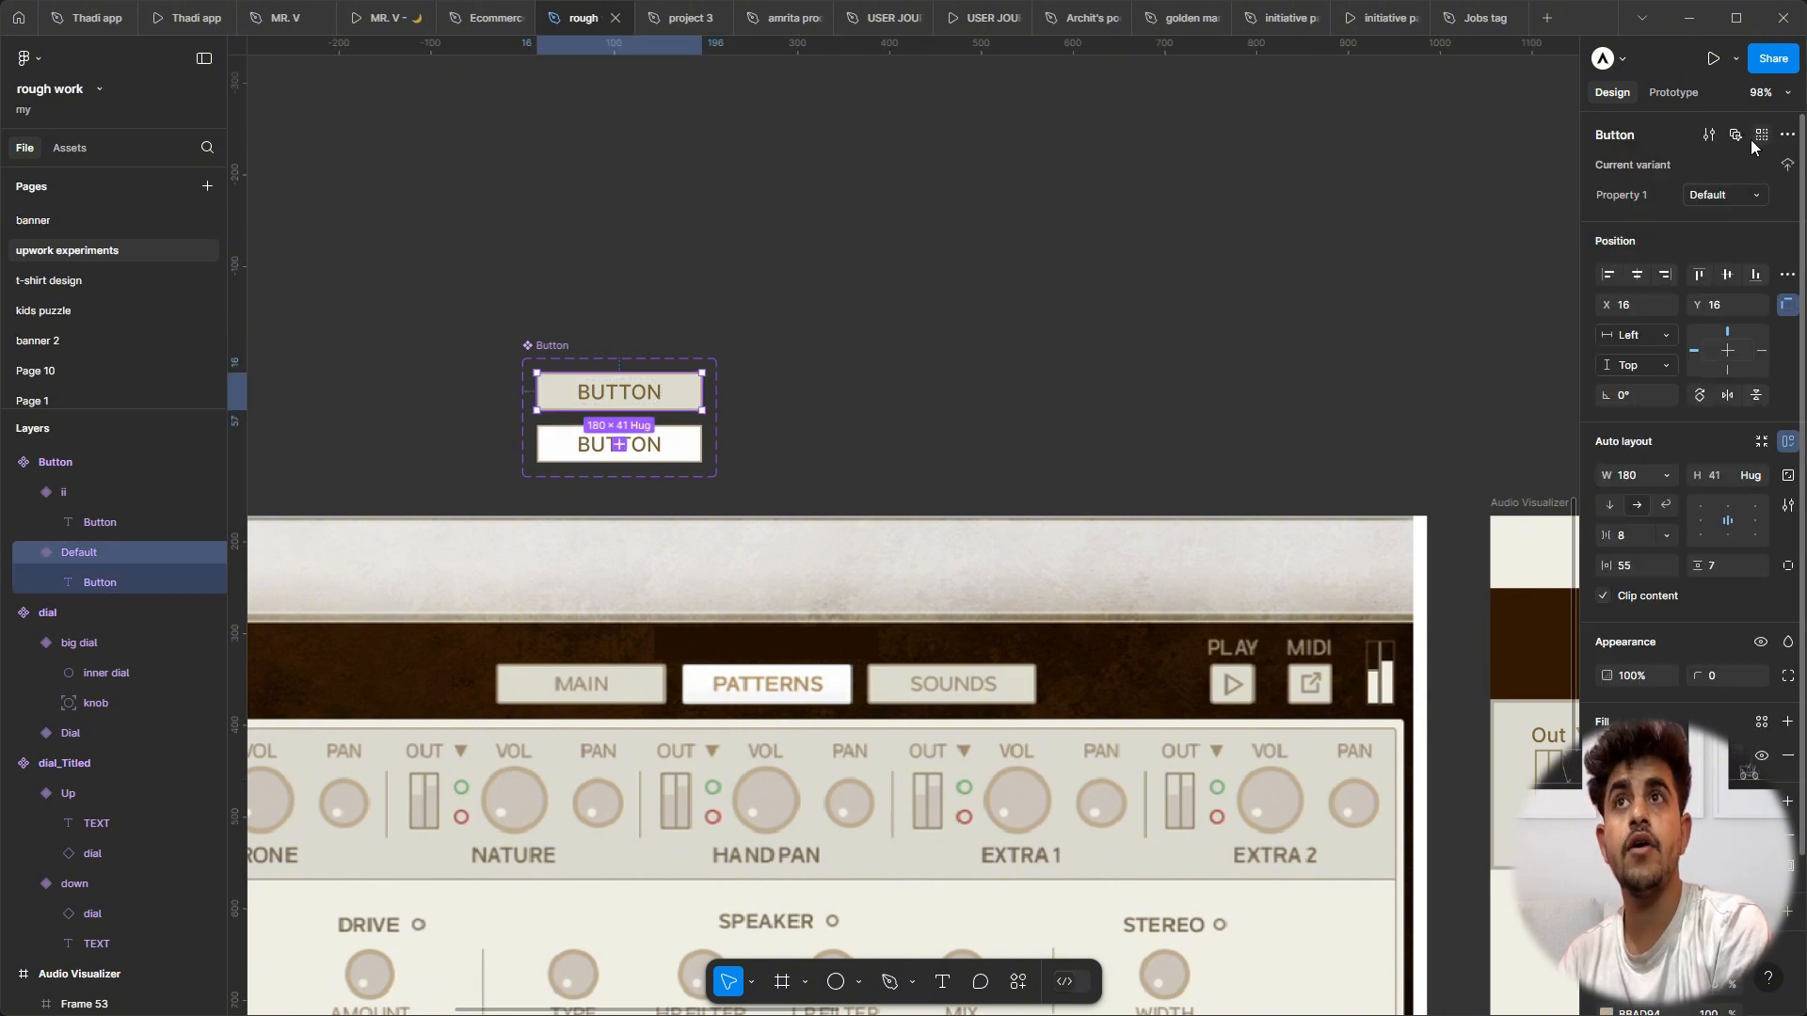
pyautogui.click(1675, 93)
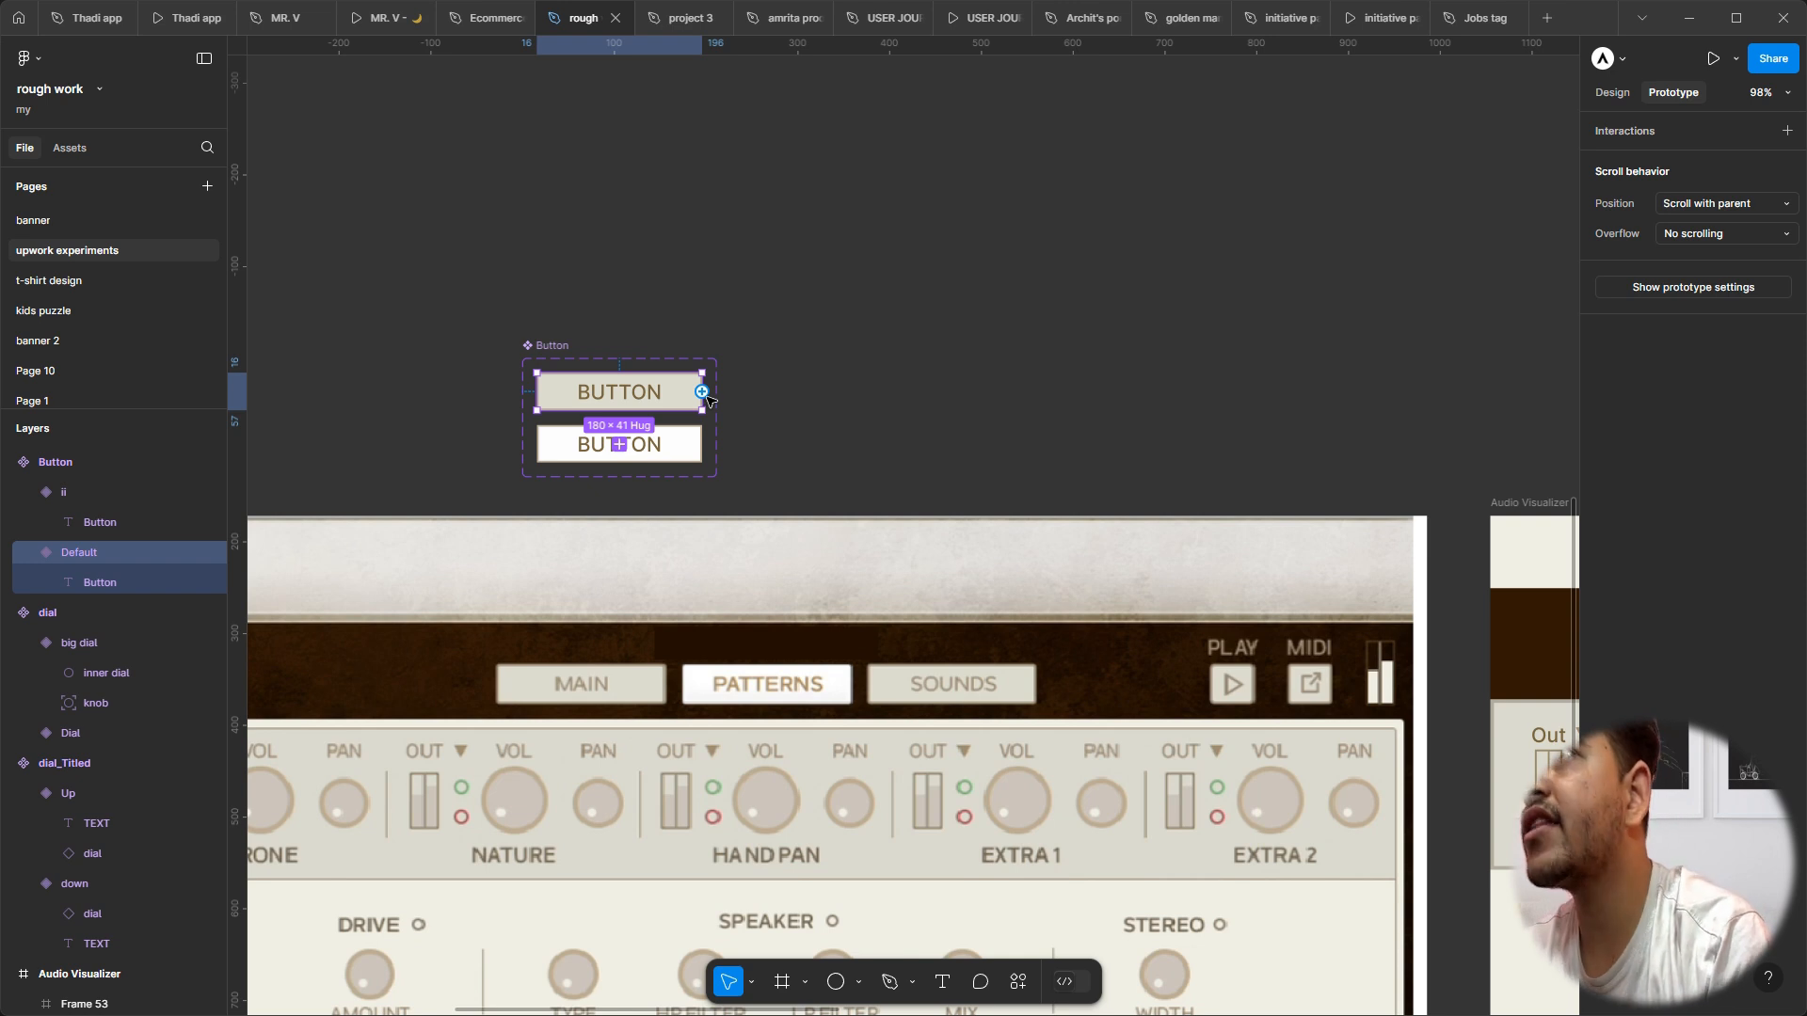
pyautogui.moveTo(703, 392); pyautogui.dragTo(616, 448)
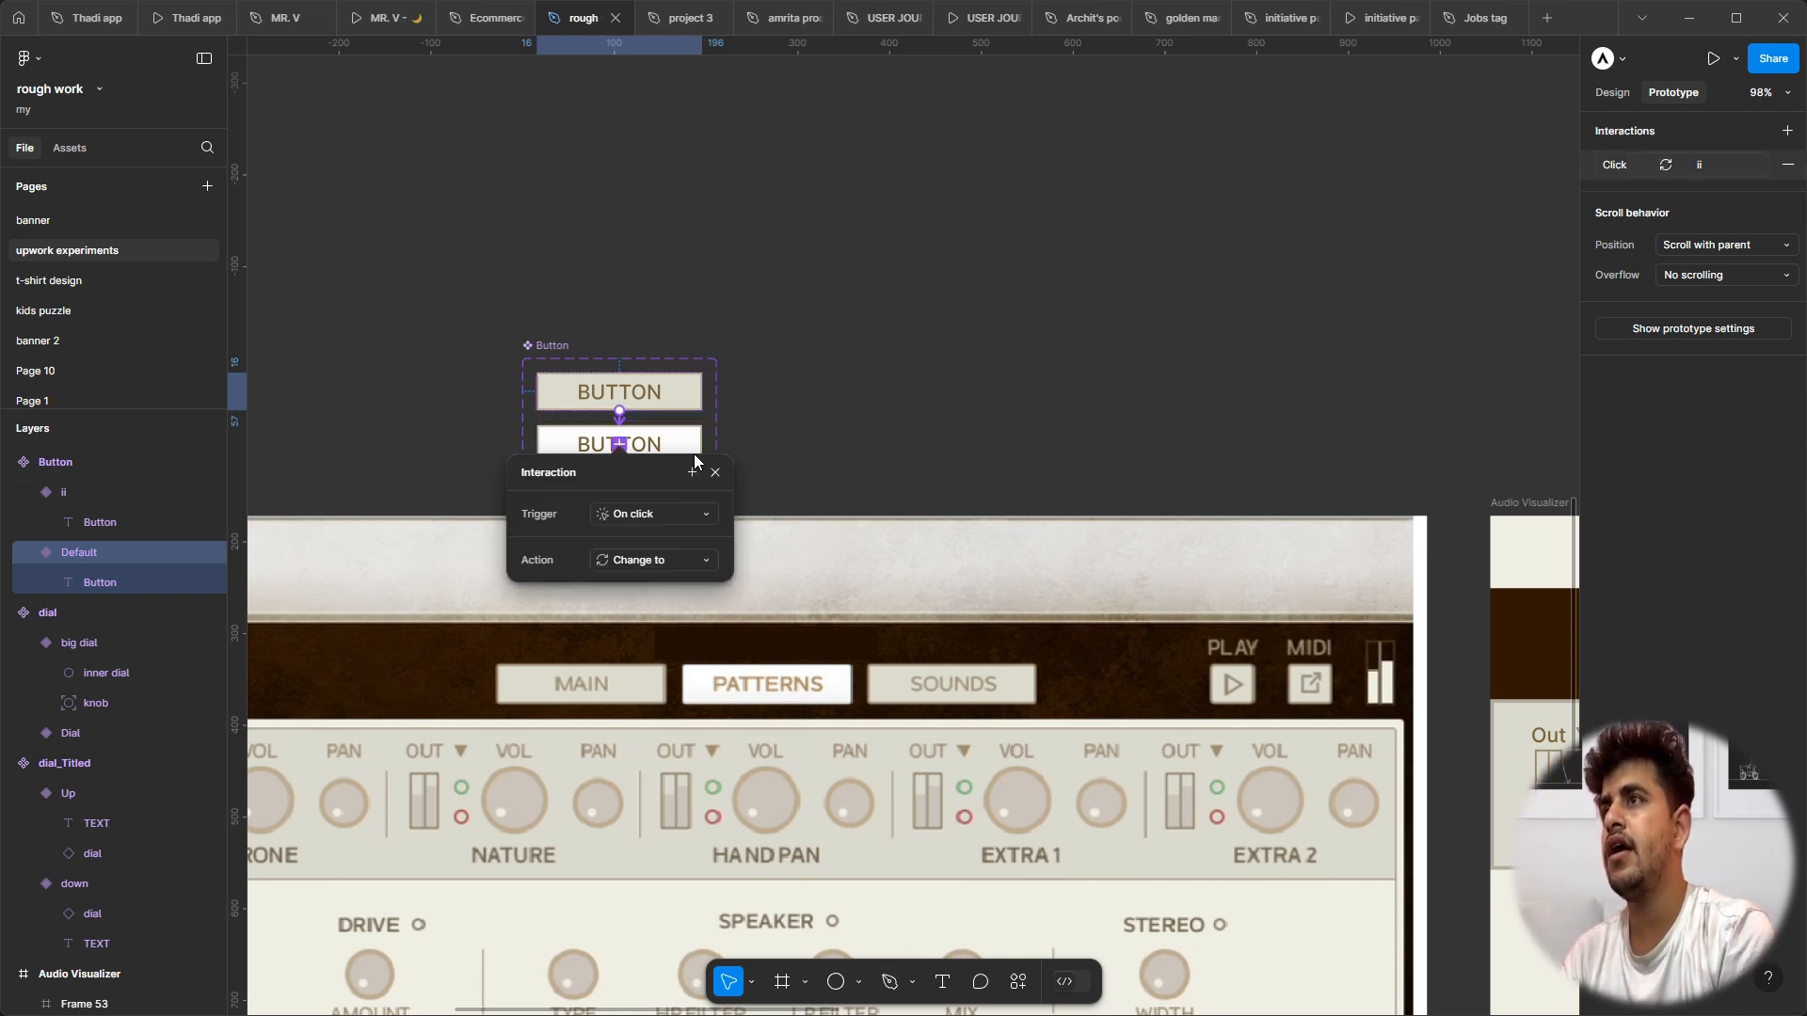
pyautogui.scroll(5, 663, 442)
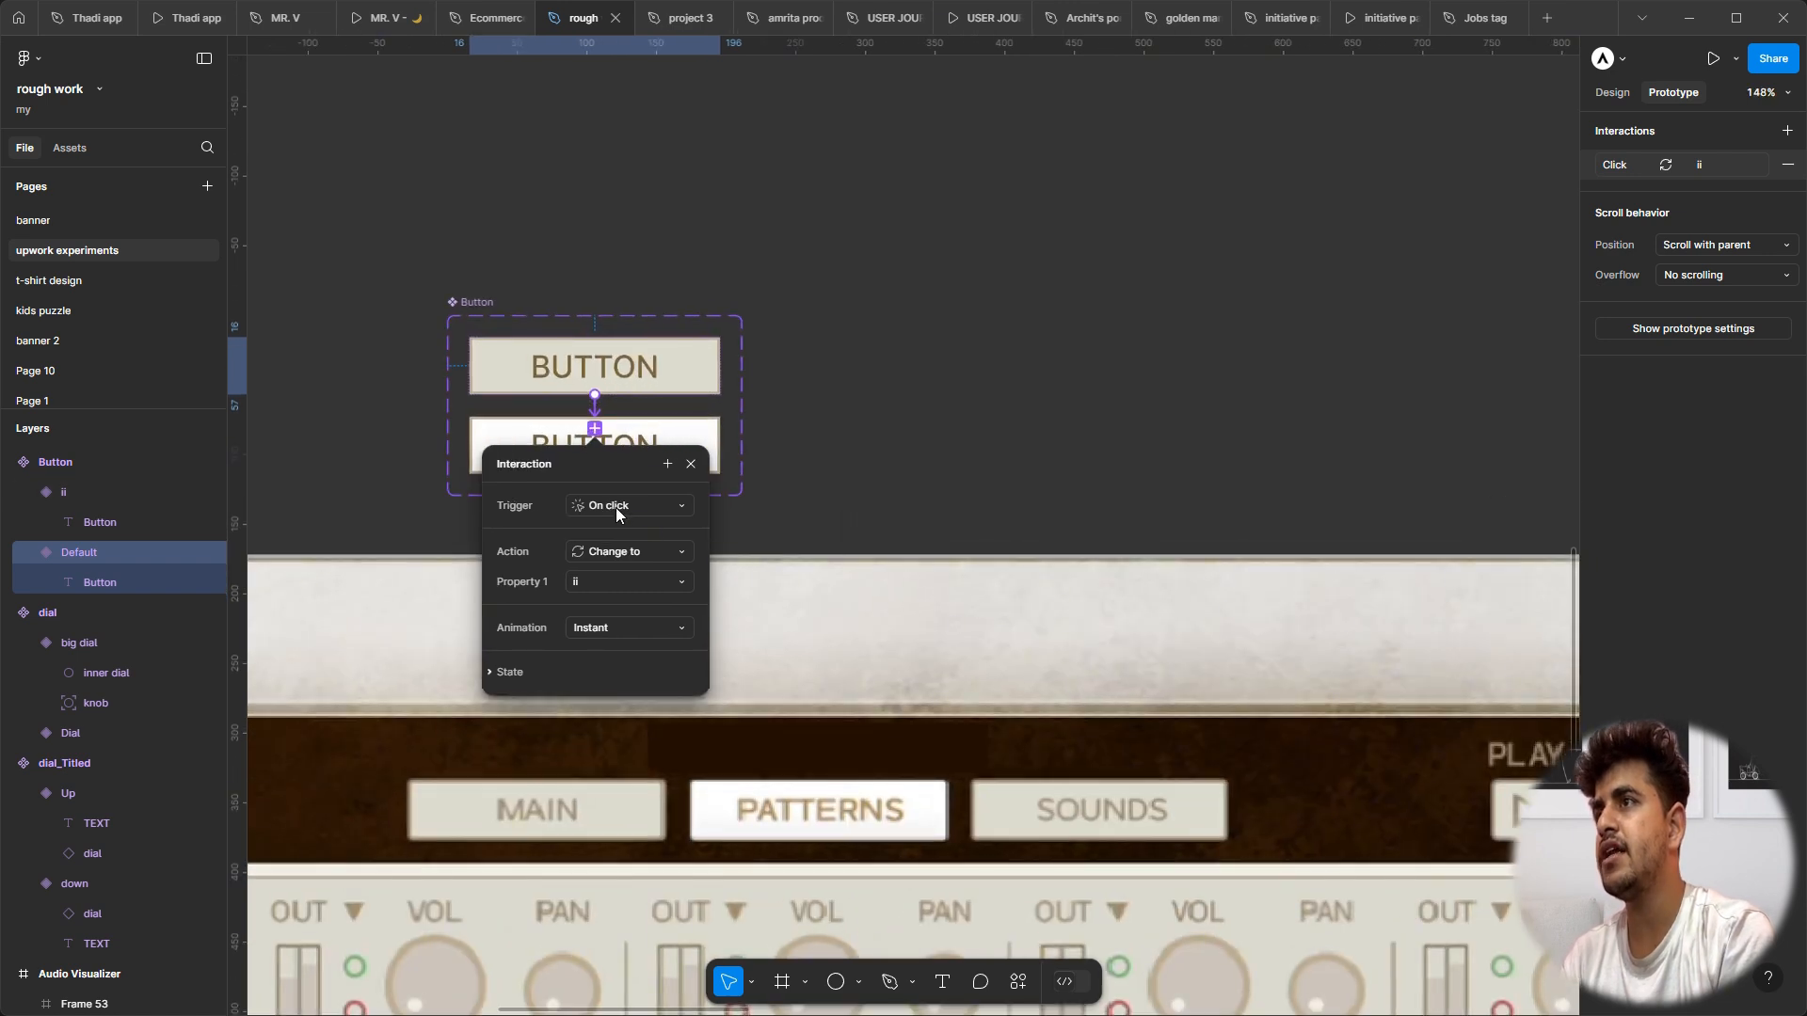
pyautogui.click(628, 632)
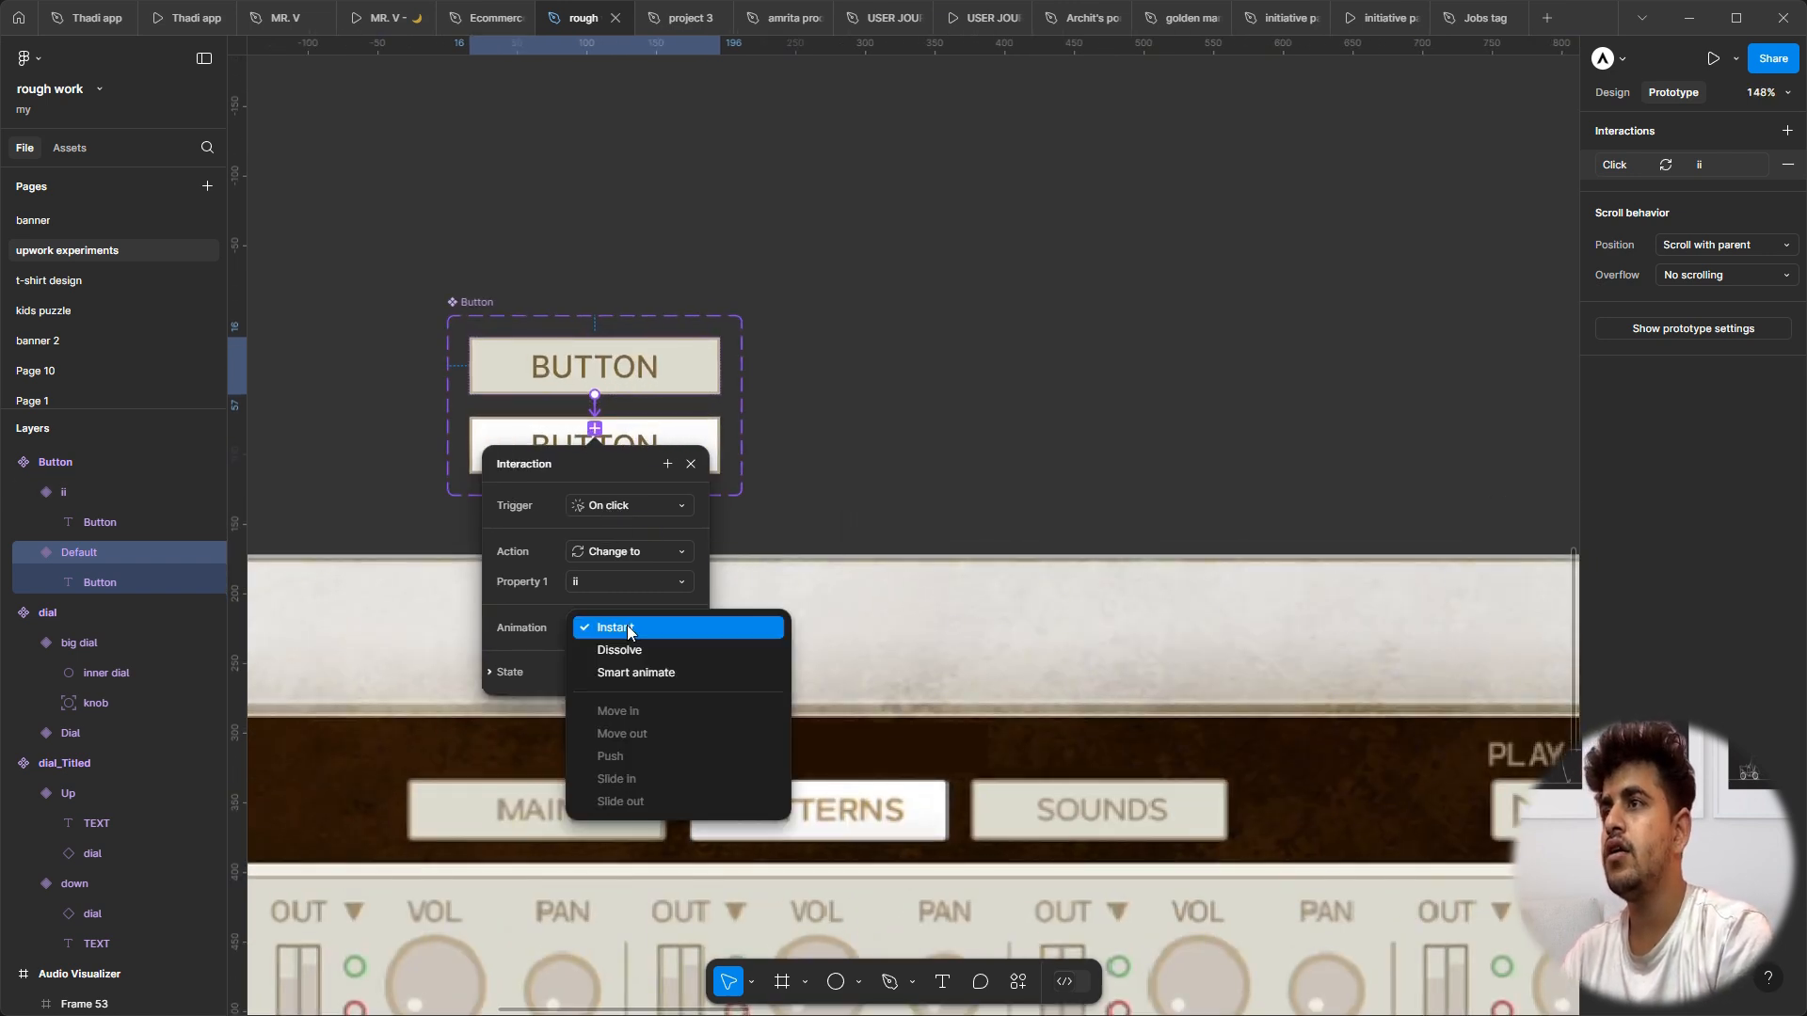
pyautogui.click(632, 653)
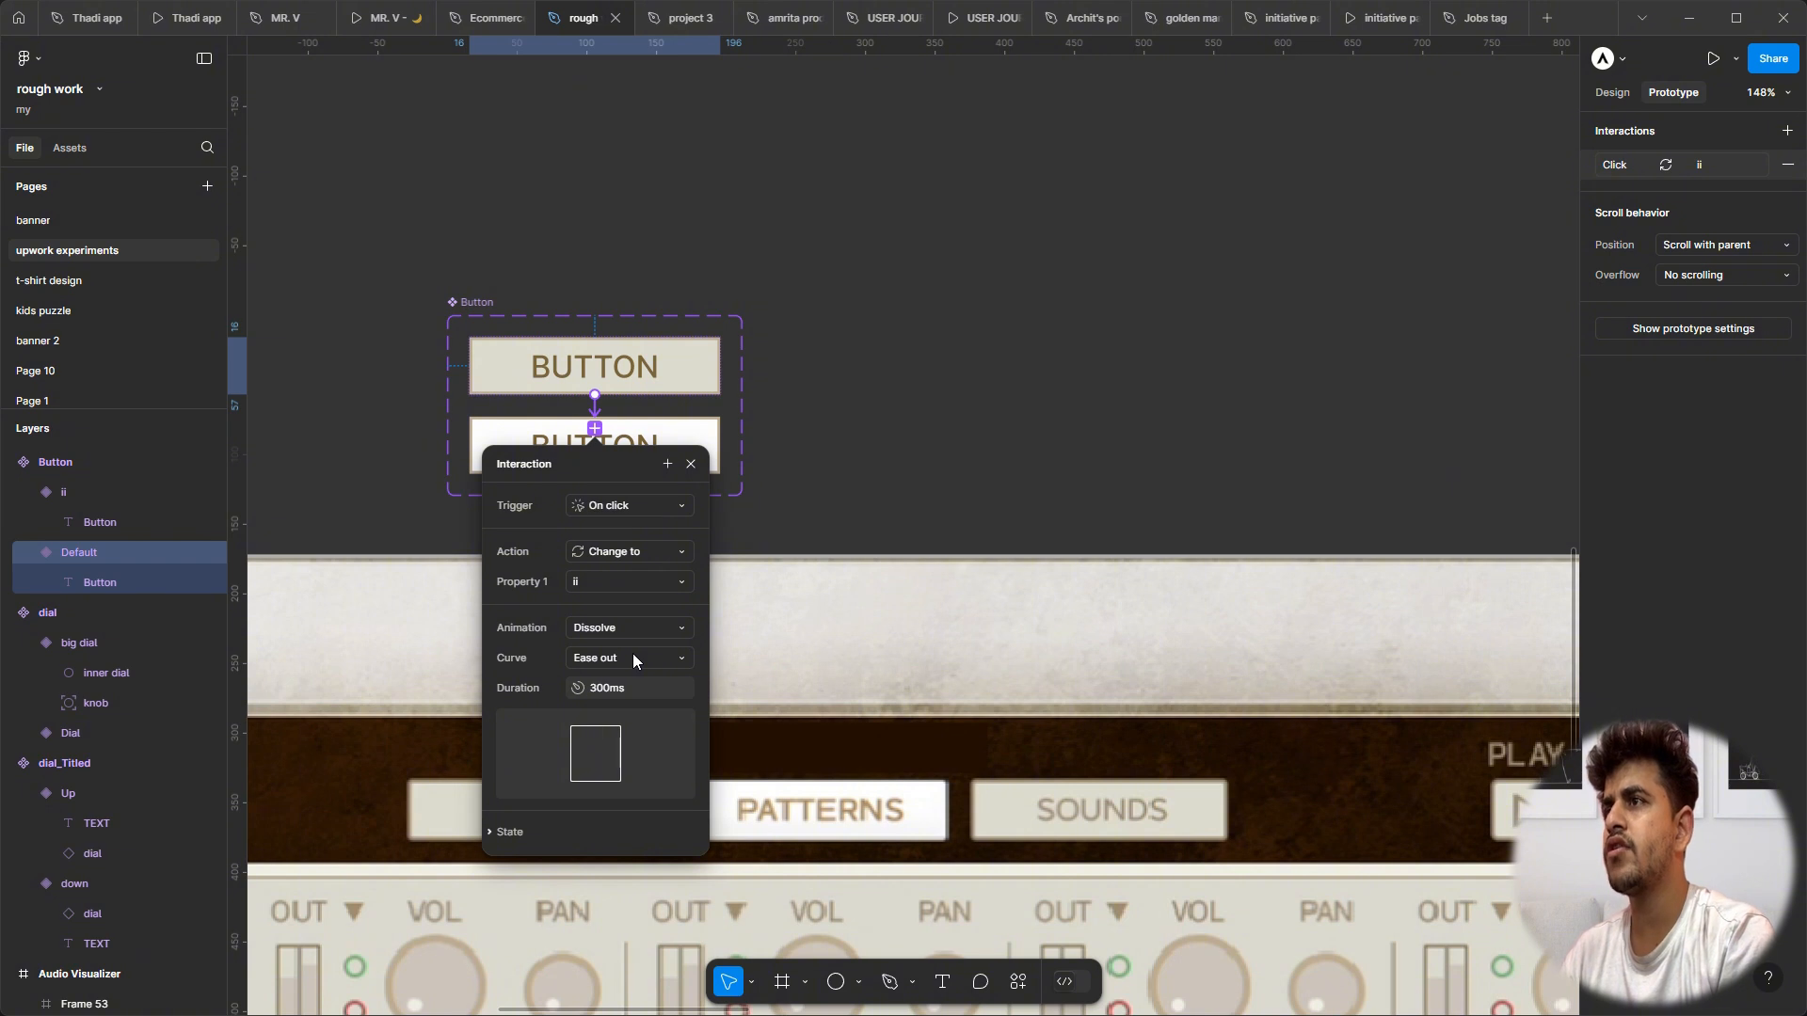
pyautogui.click(621, 583)
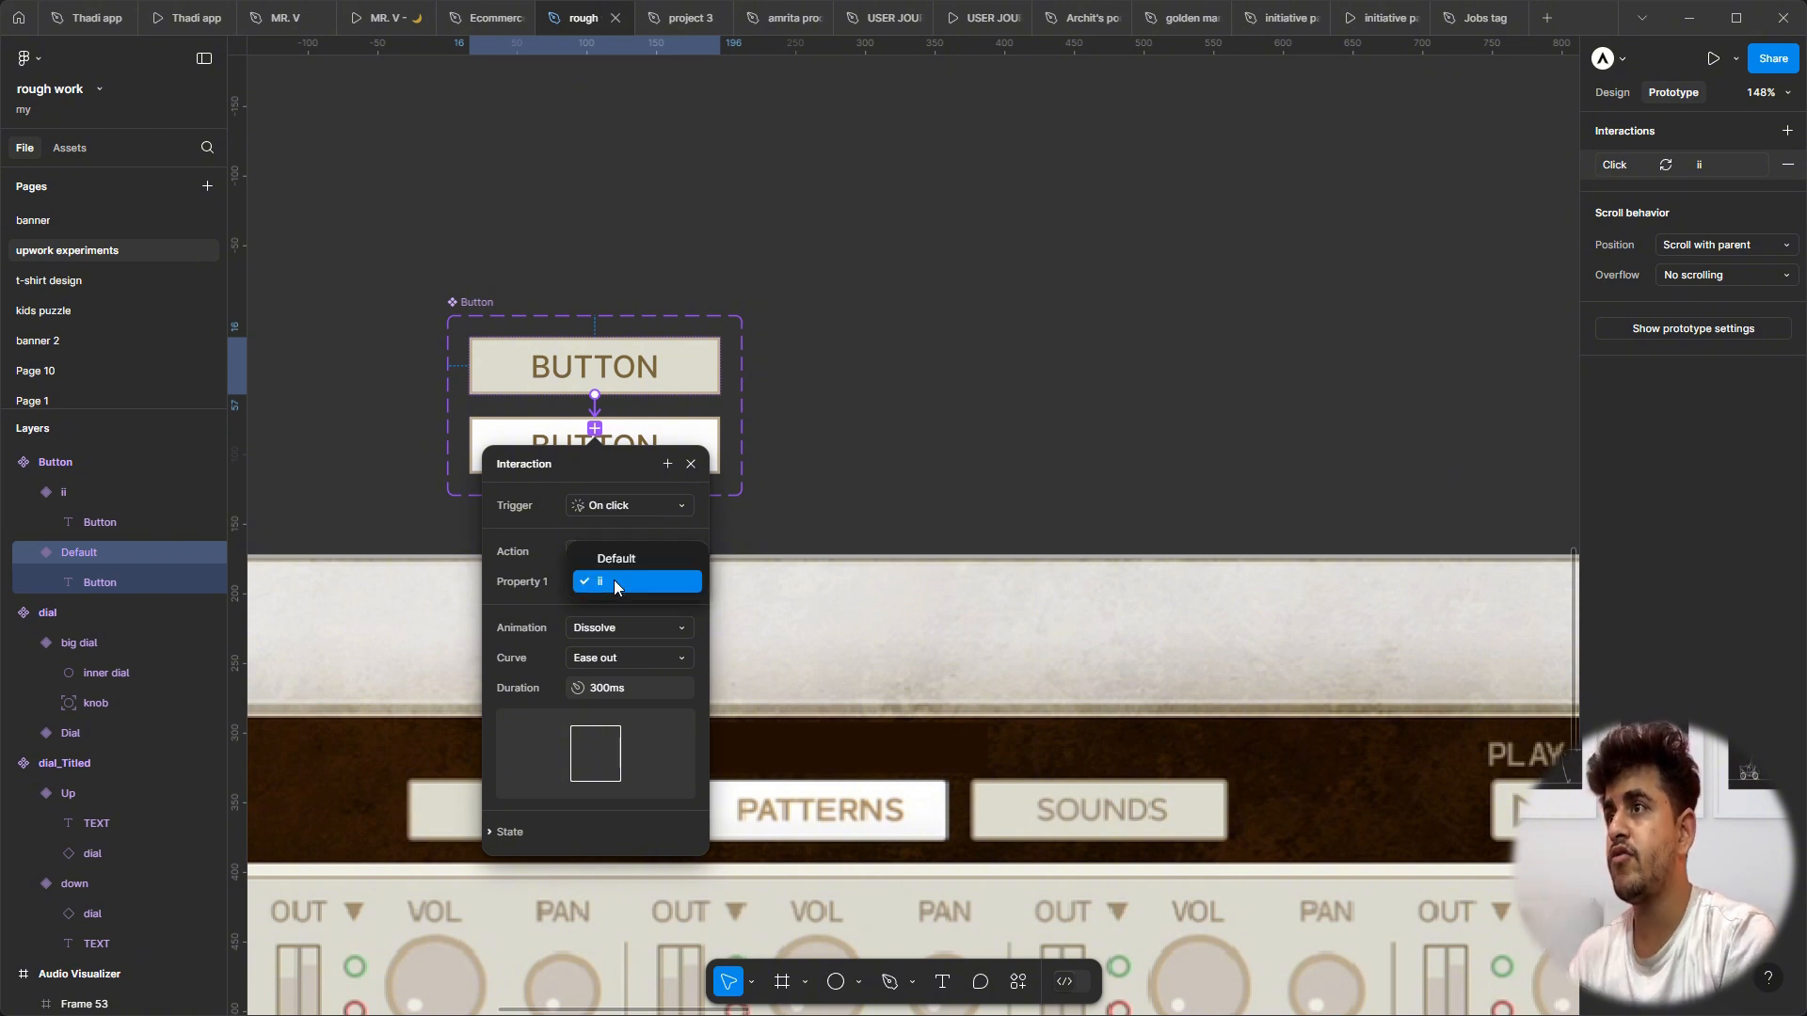
pyautogui.click(611, 584)
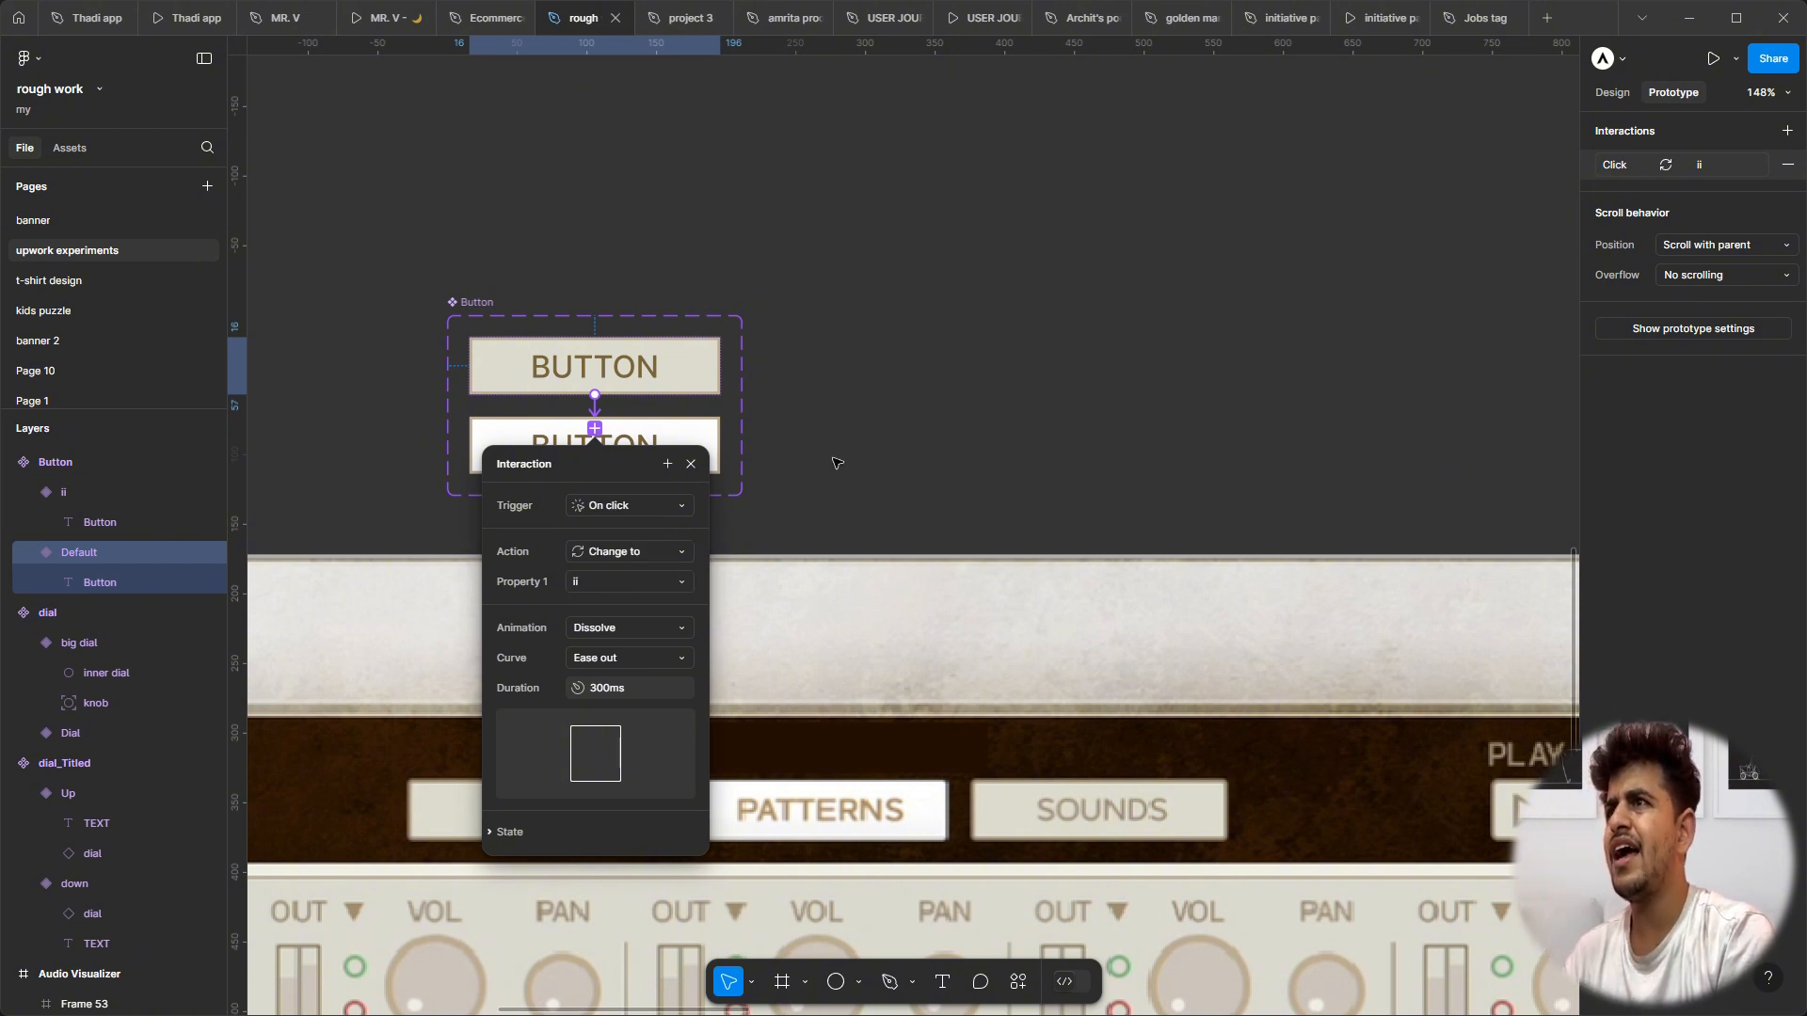
pyautogui.click(834, 464)
# Step: Rename the Button component's variant property to state and set the white variant's value to selected
pyautogui.click(686, 439)
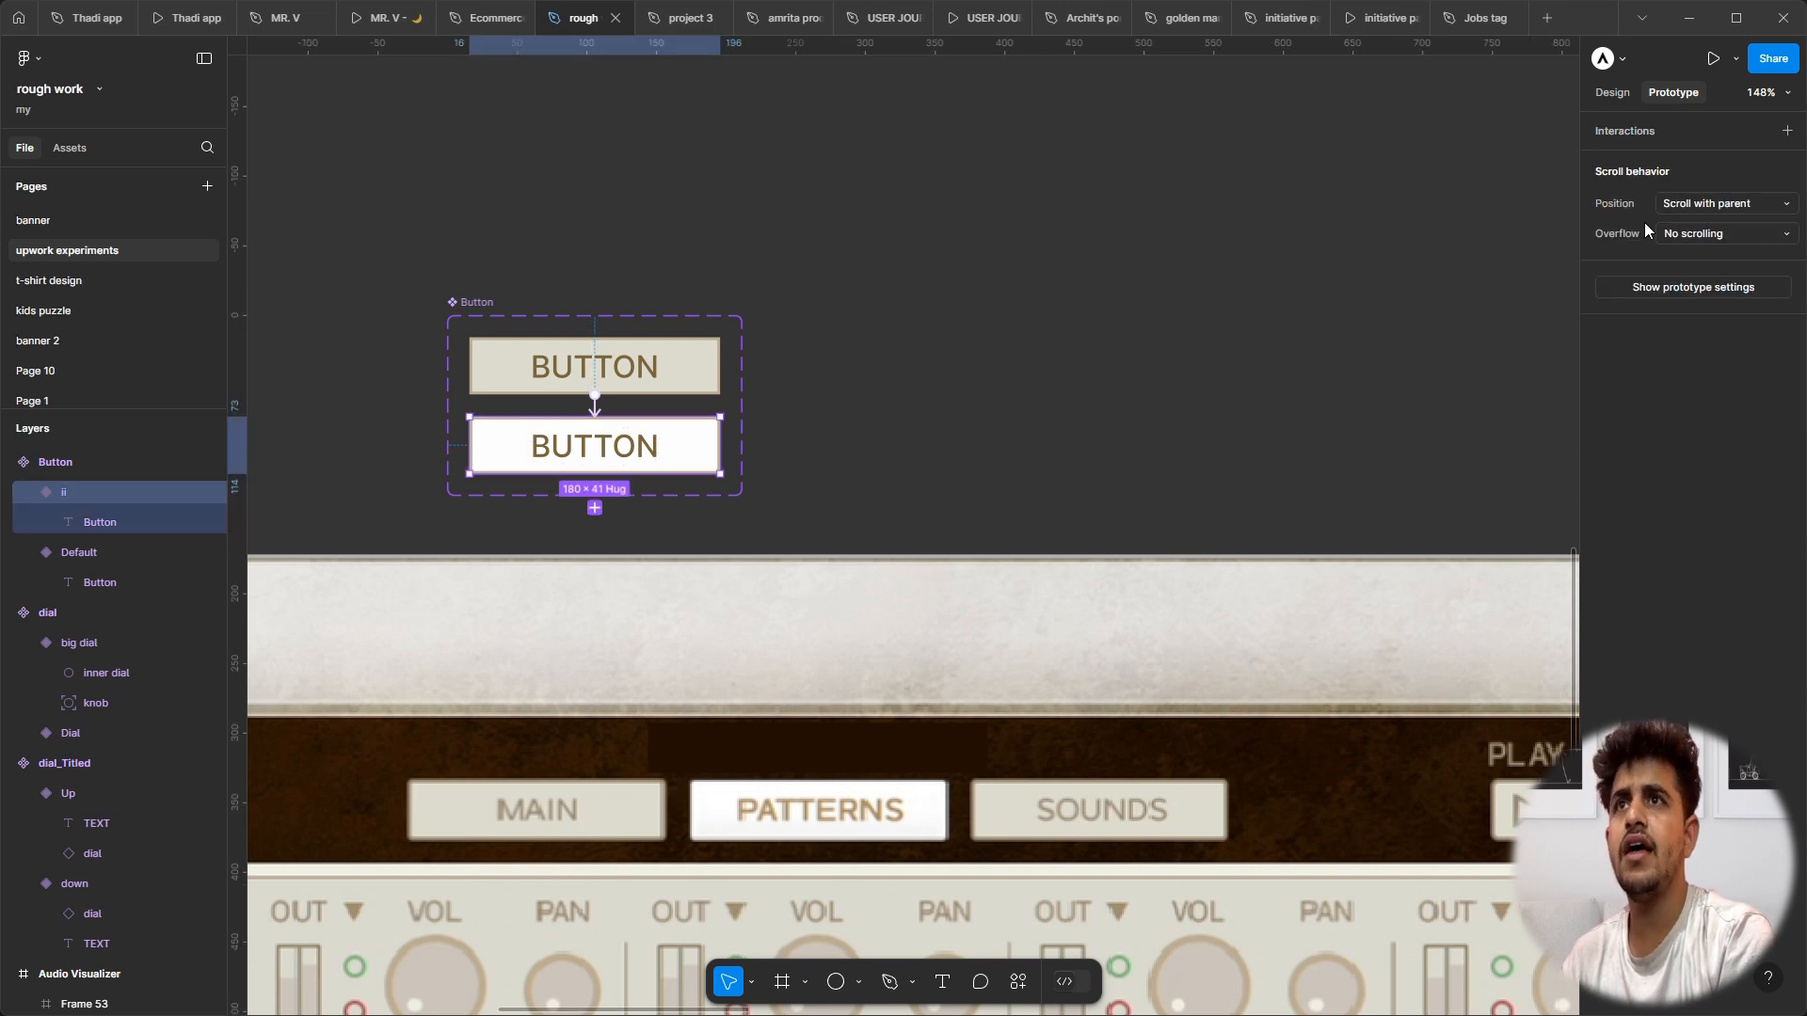
pyautogui.click(1612, 92)
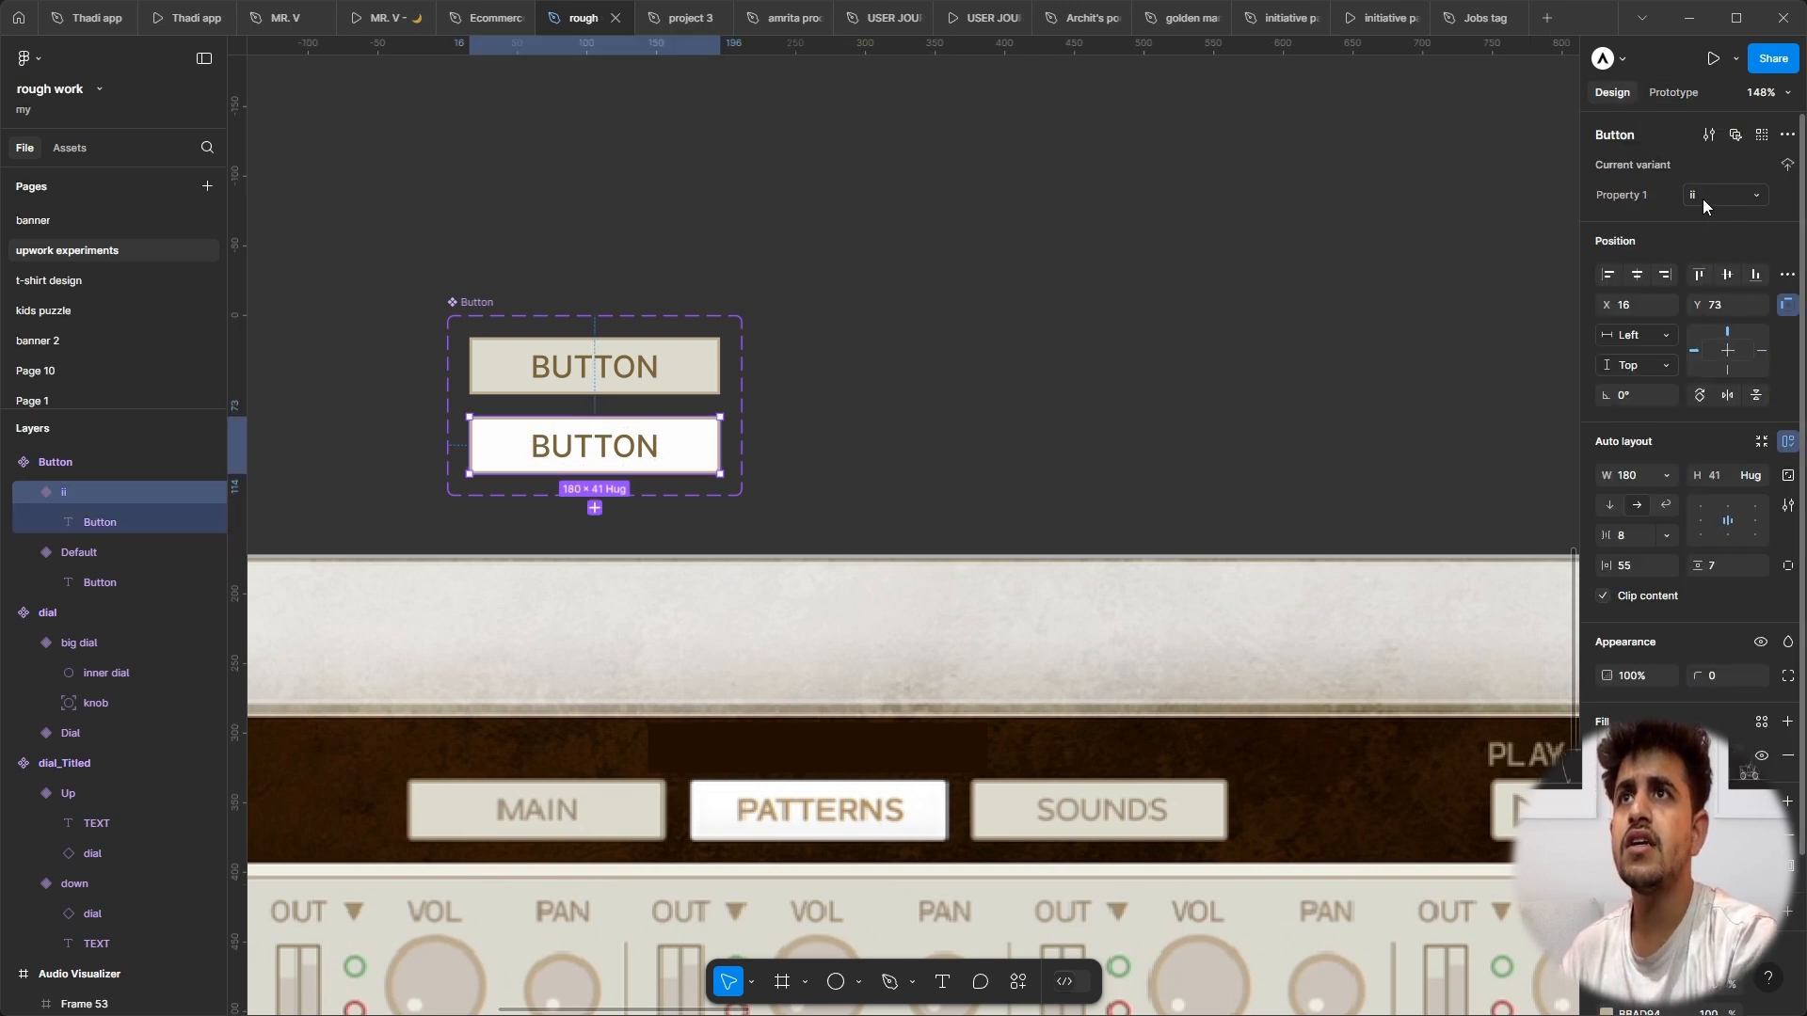
pyautogui.click(1696, 201)
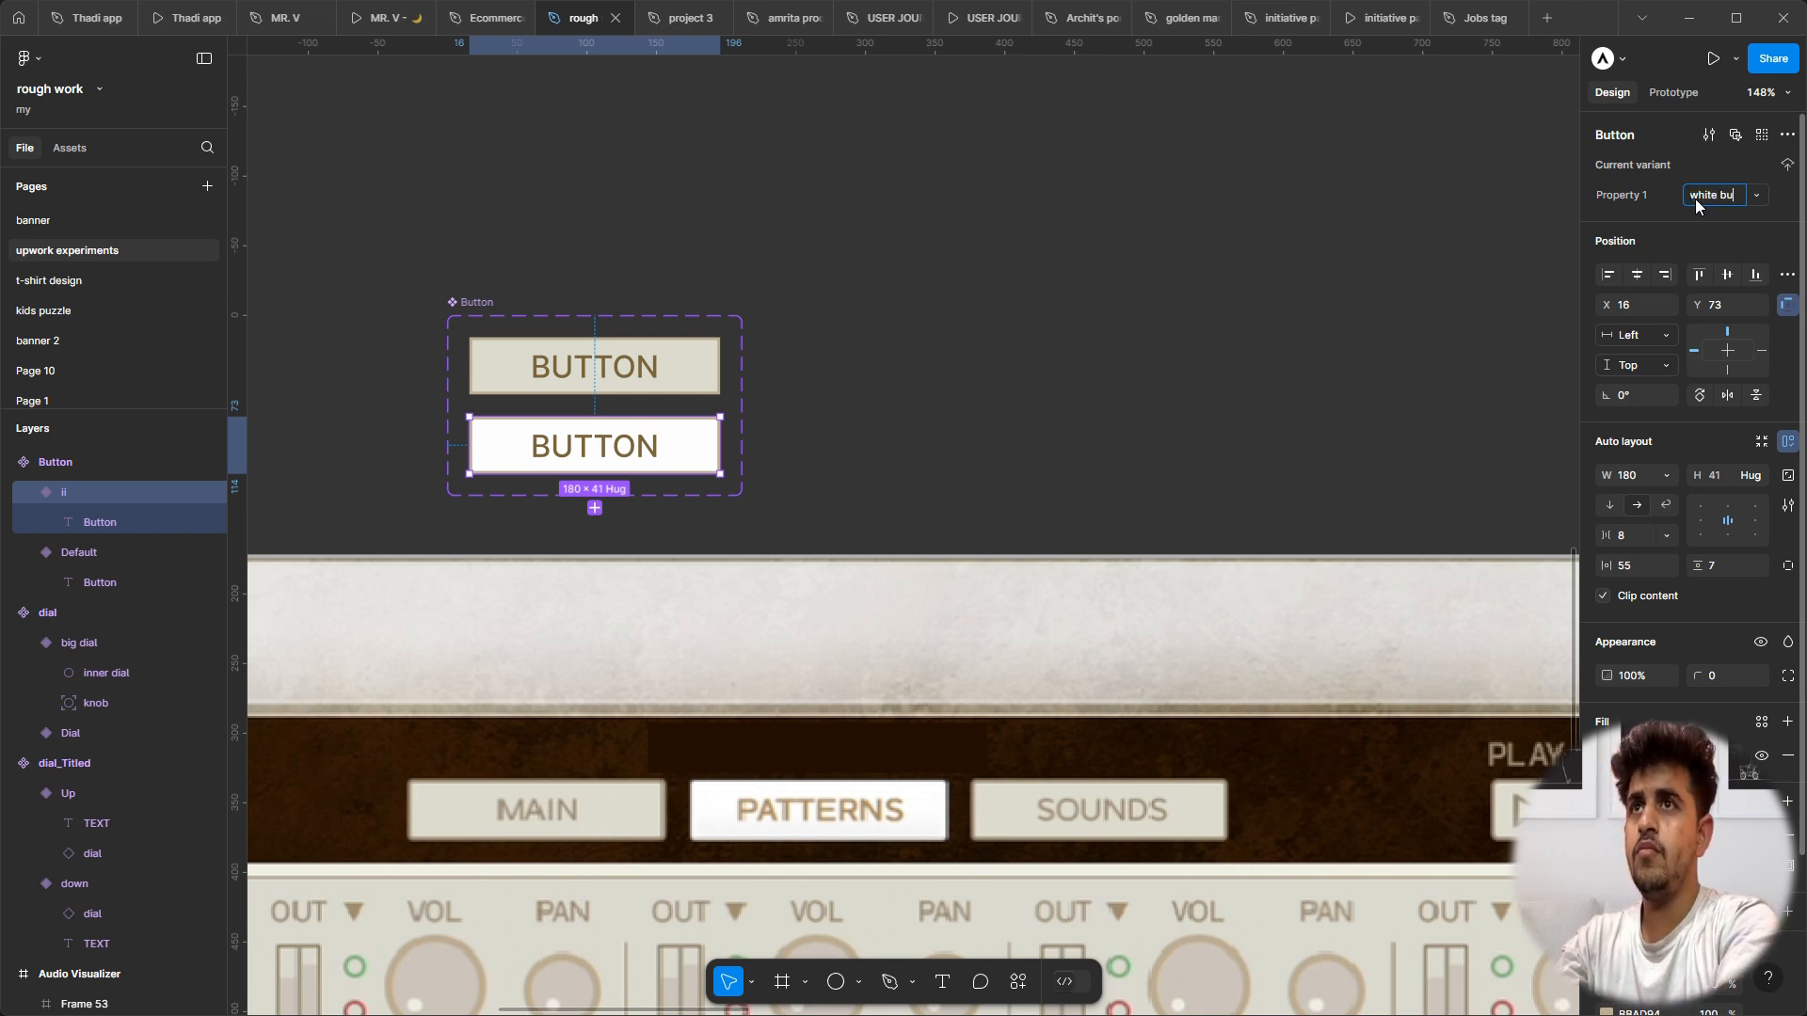
pyautogui.click(1624, 196)
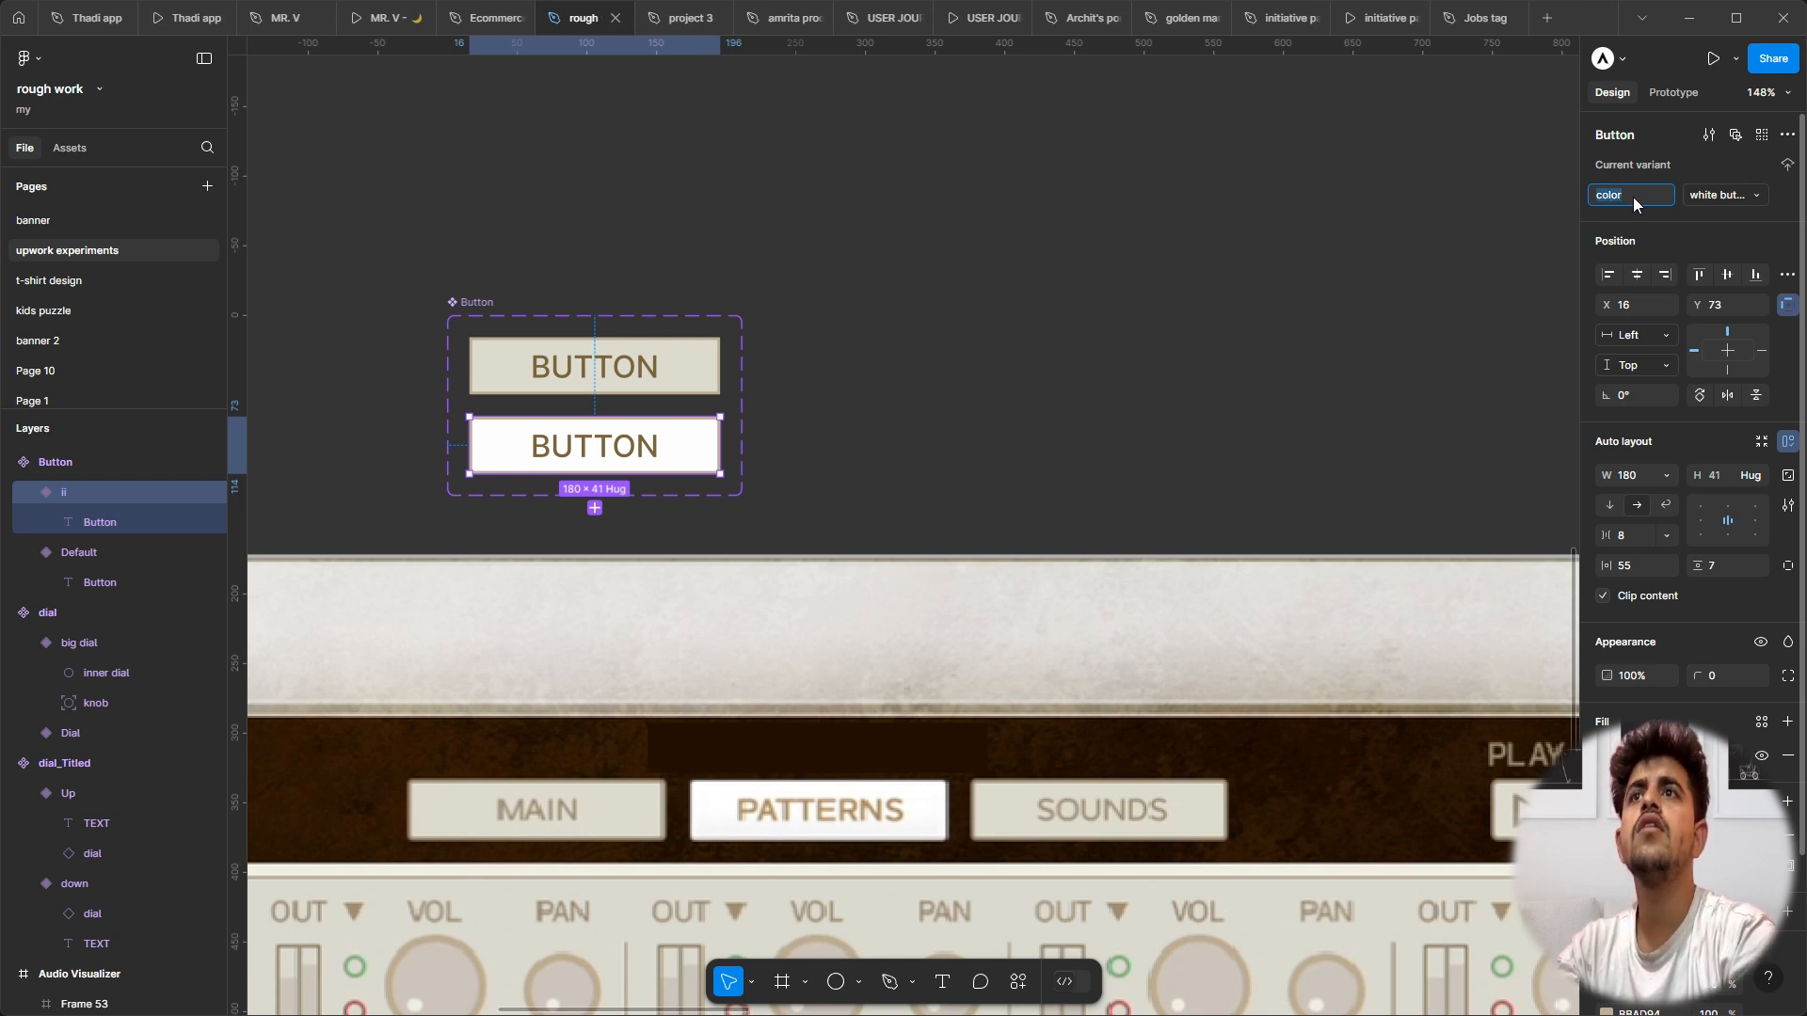
pyautogui.press('Return')
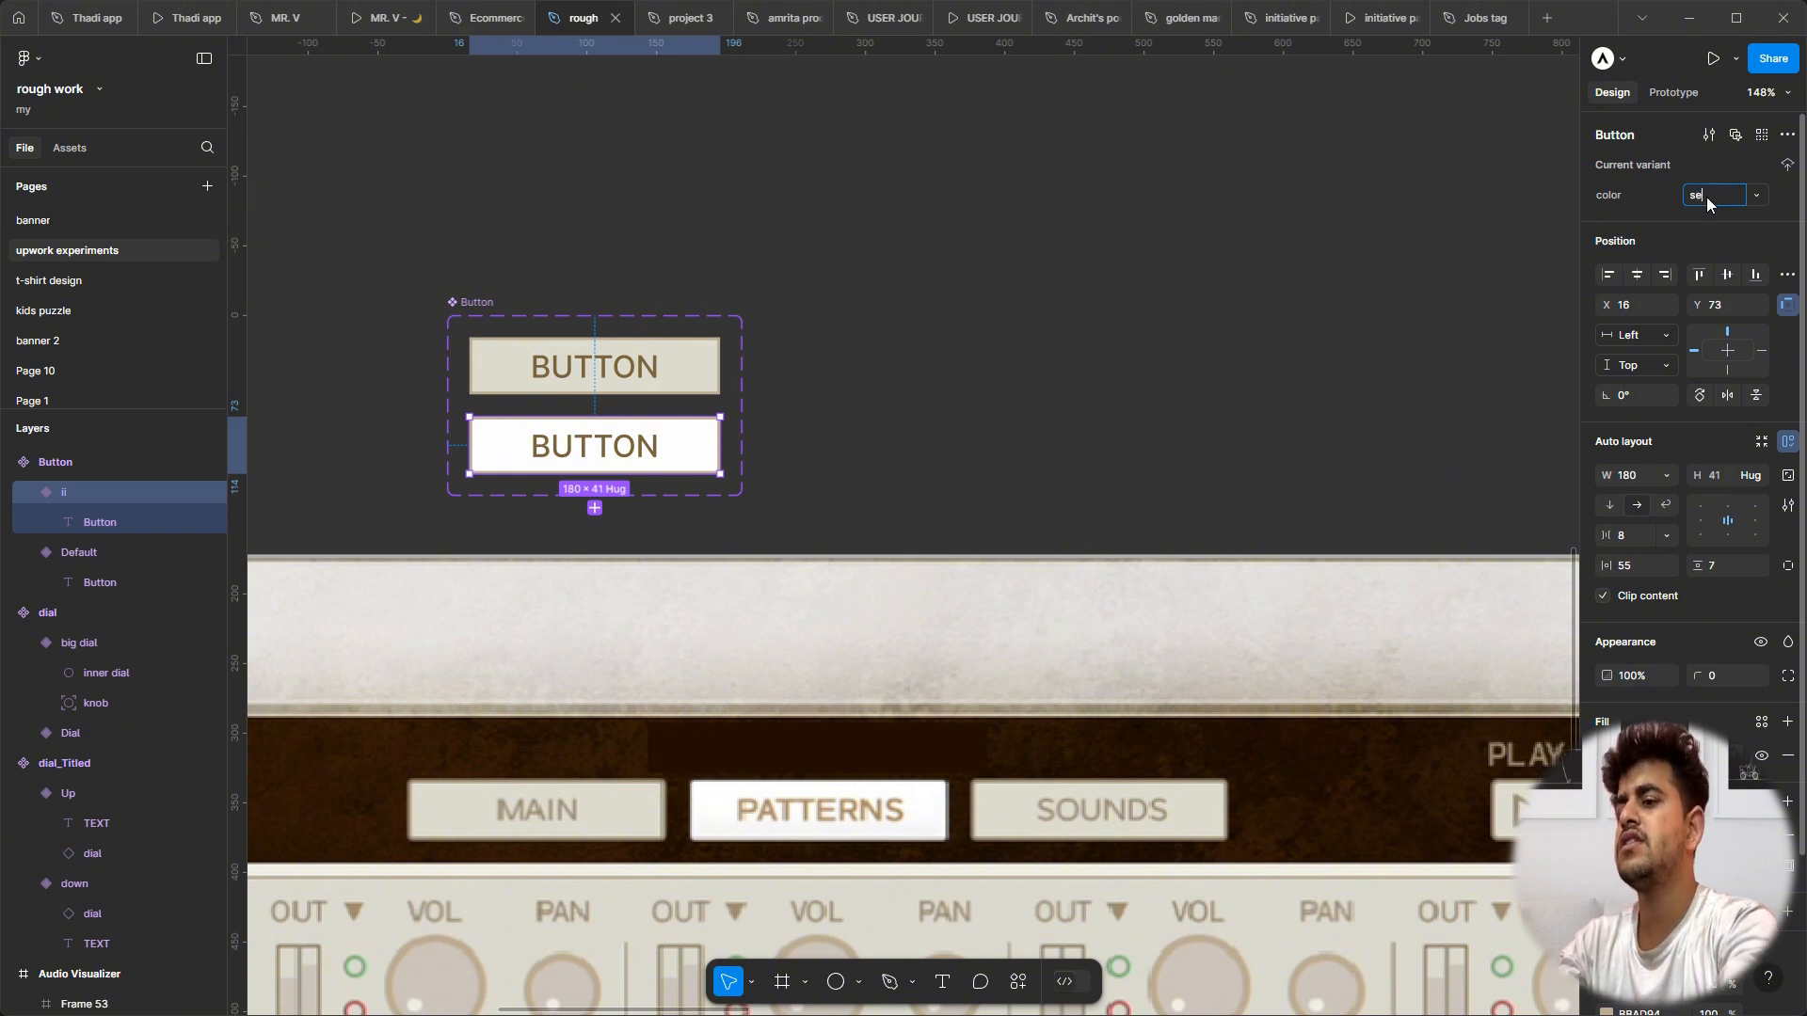
pyautogui.doubleClick(1611, 199)
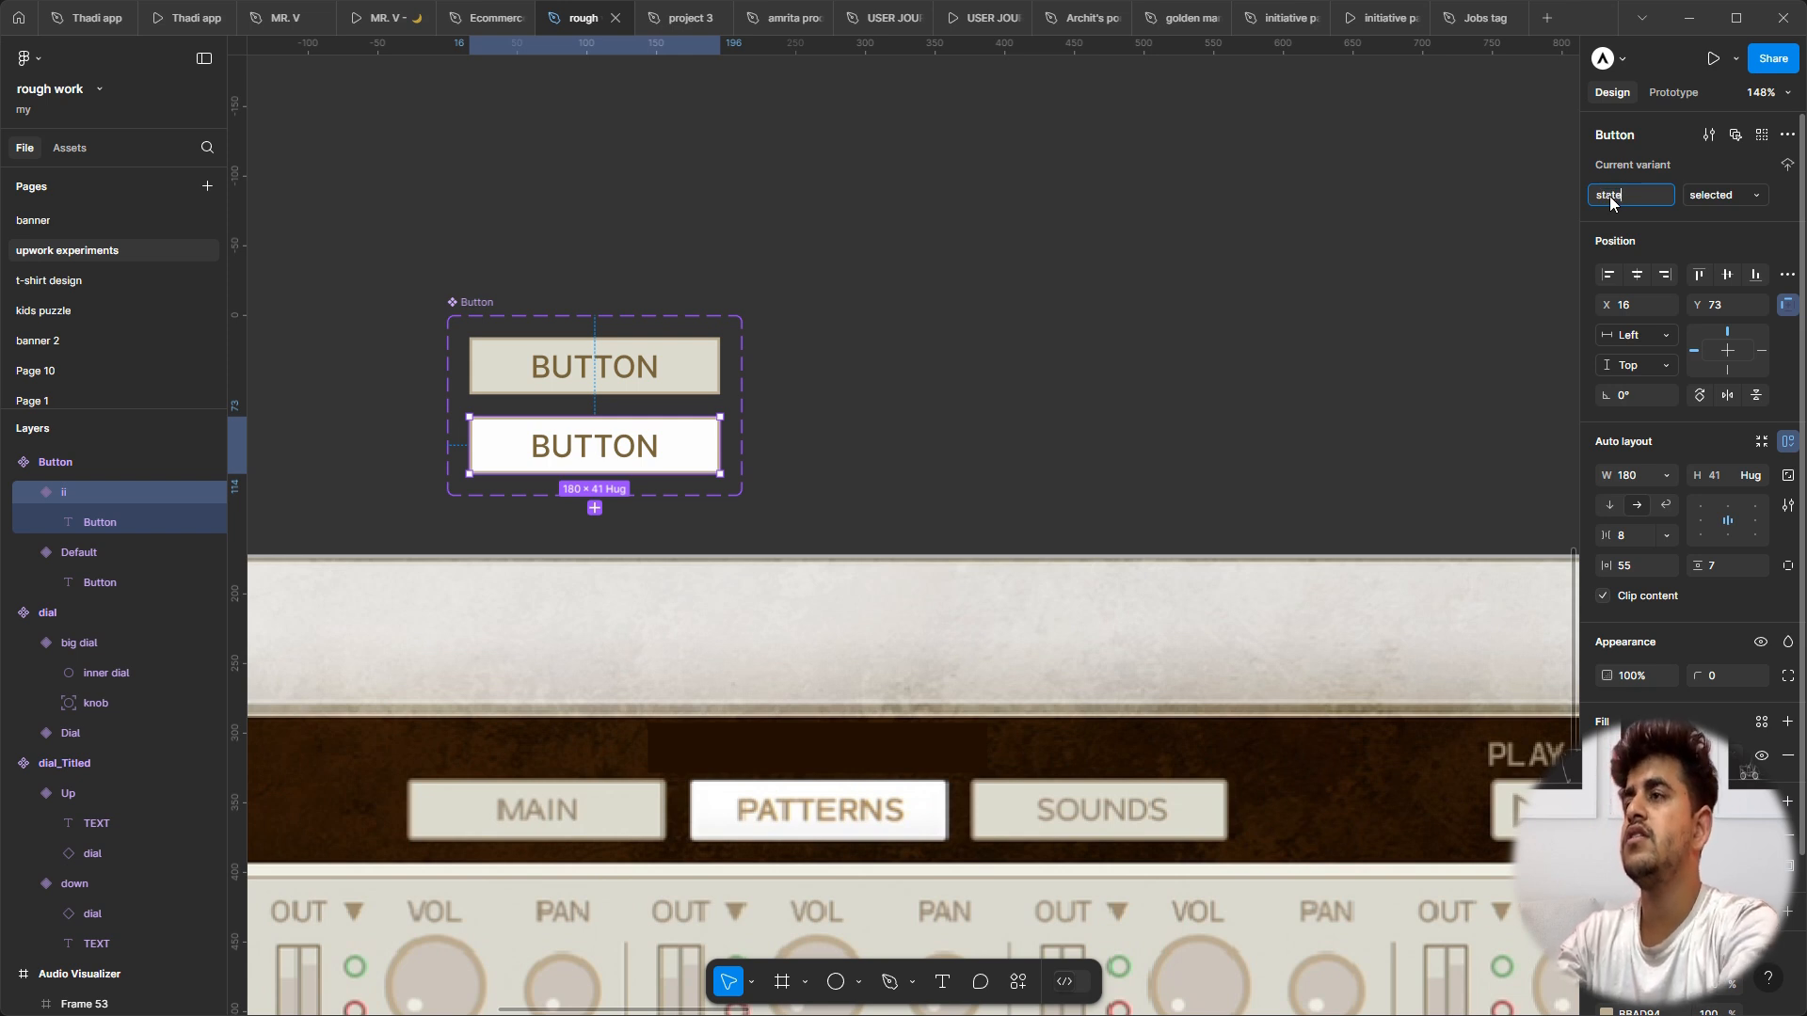
pyautogui.click(1025, 405)
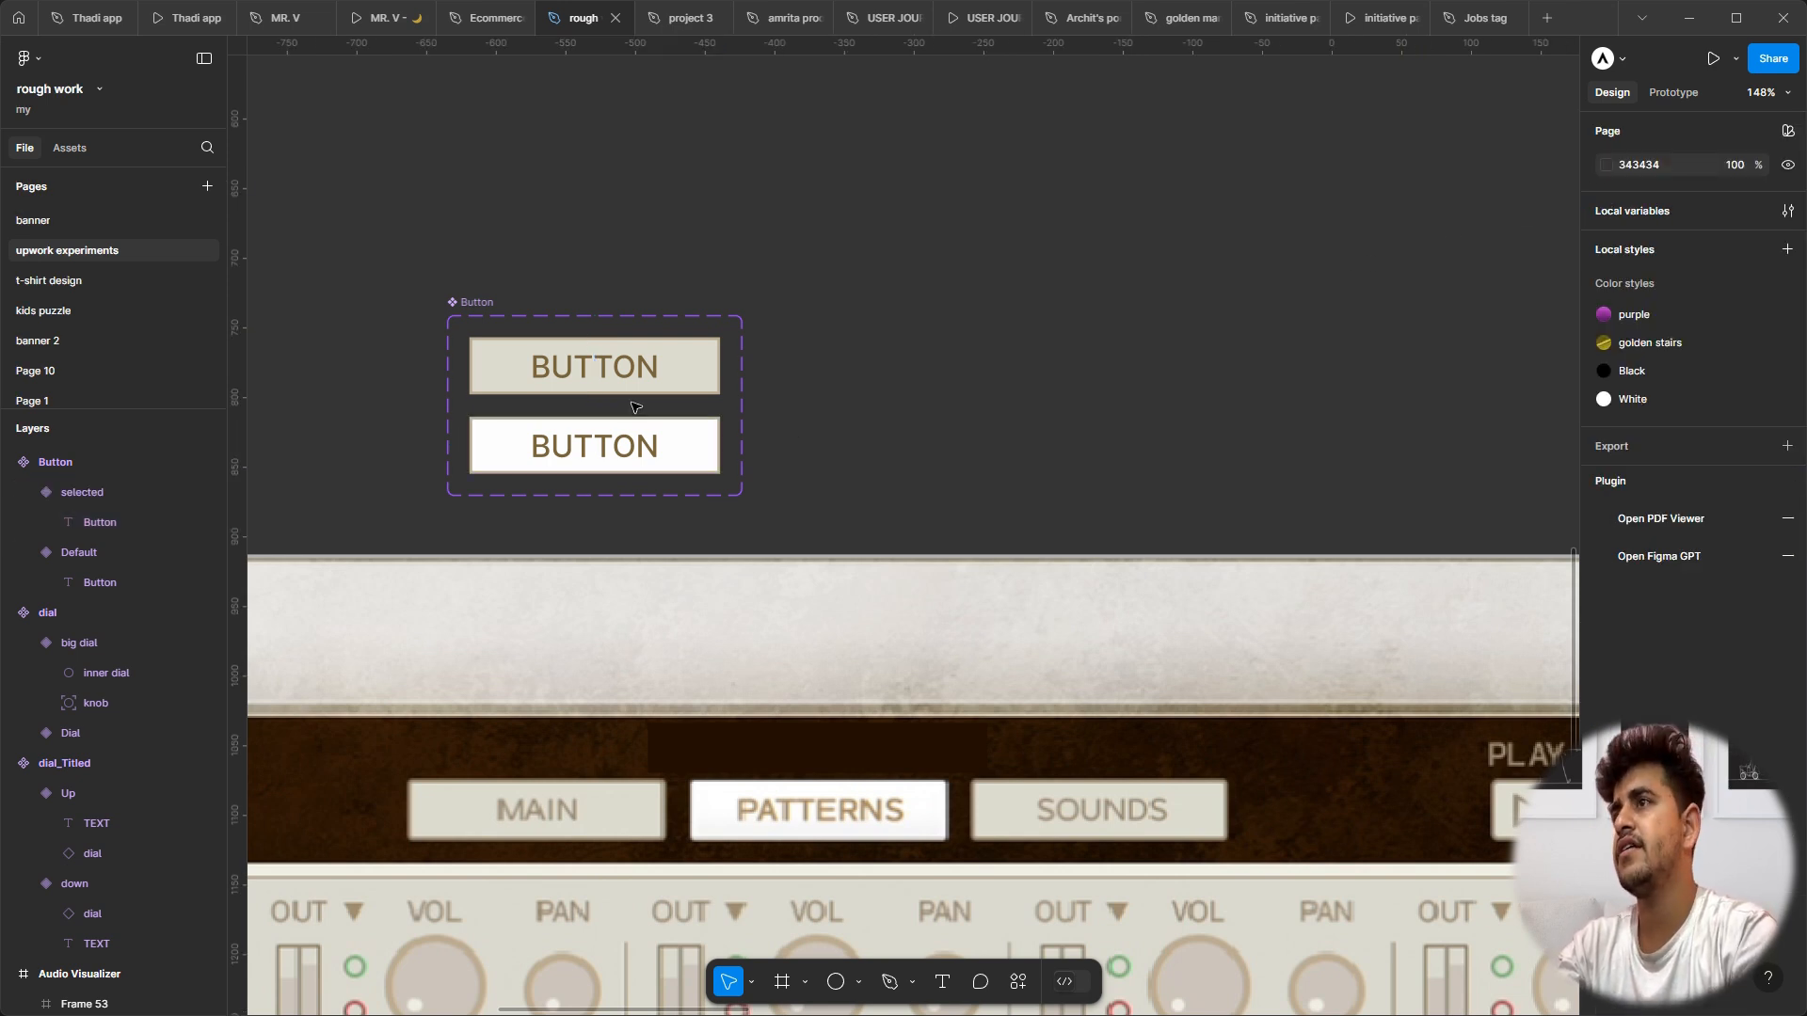
# Step: Rename the beige Default variant's state value to unselected
pyautogui.click(629, 376)
pyautogui.click(1715, 199)
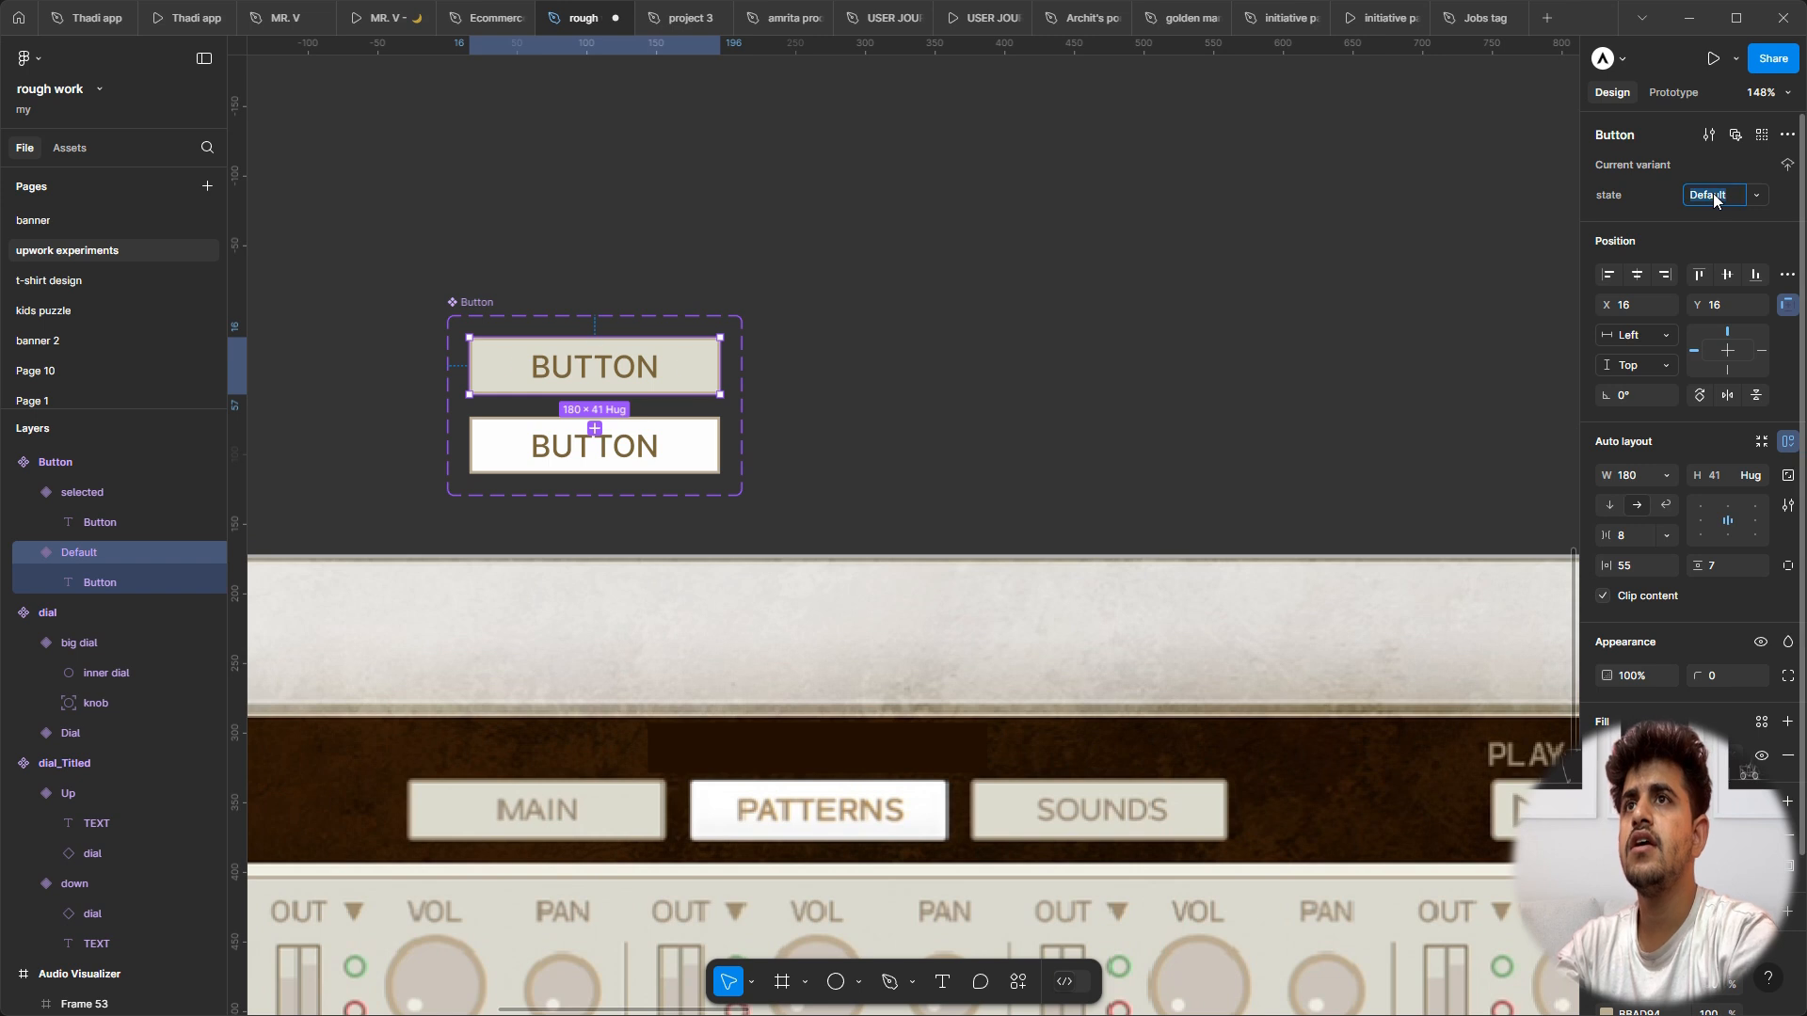
pyautogui.write('unsele')
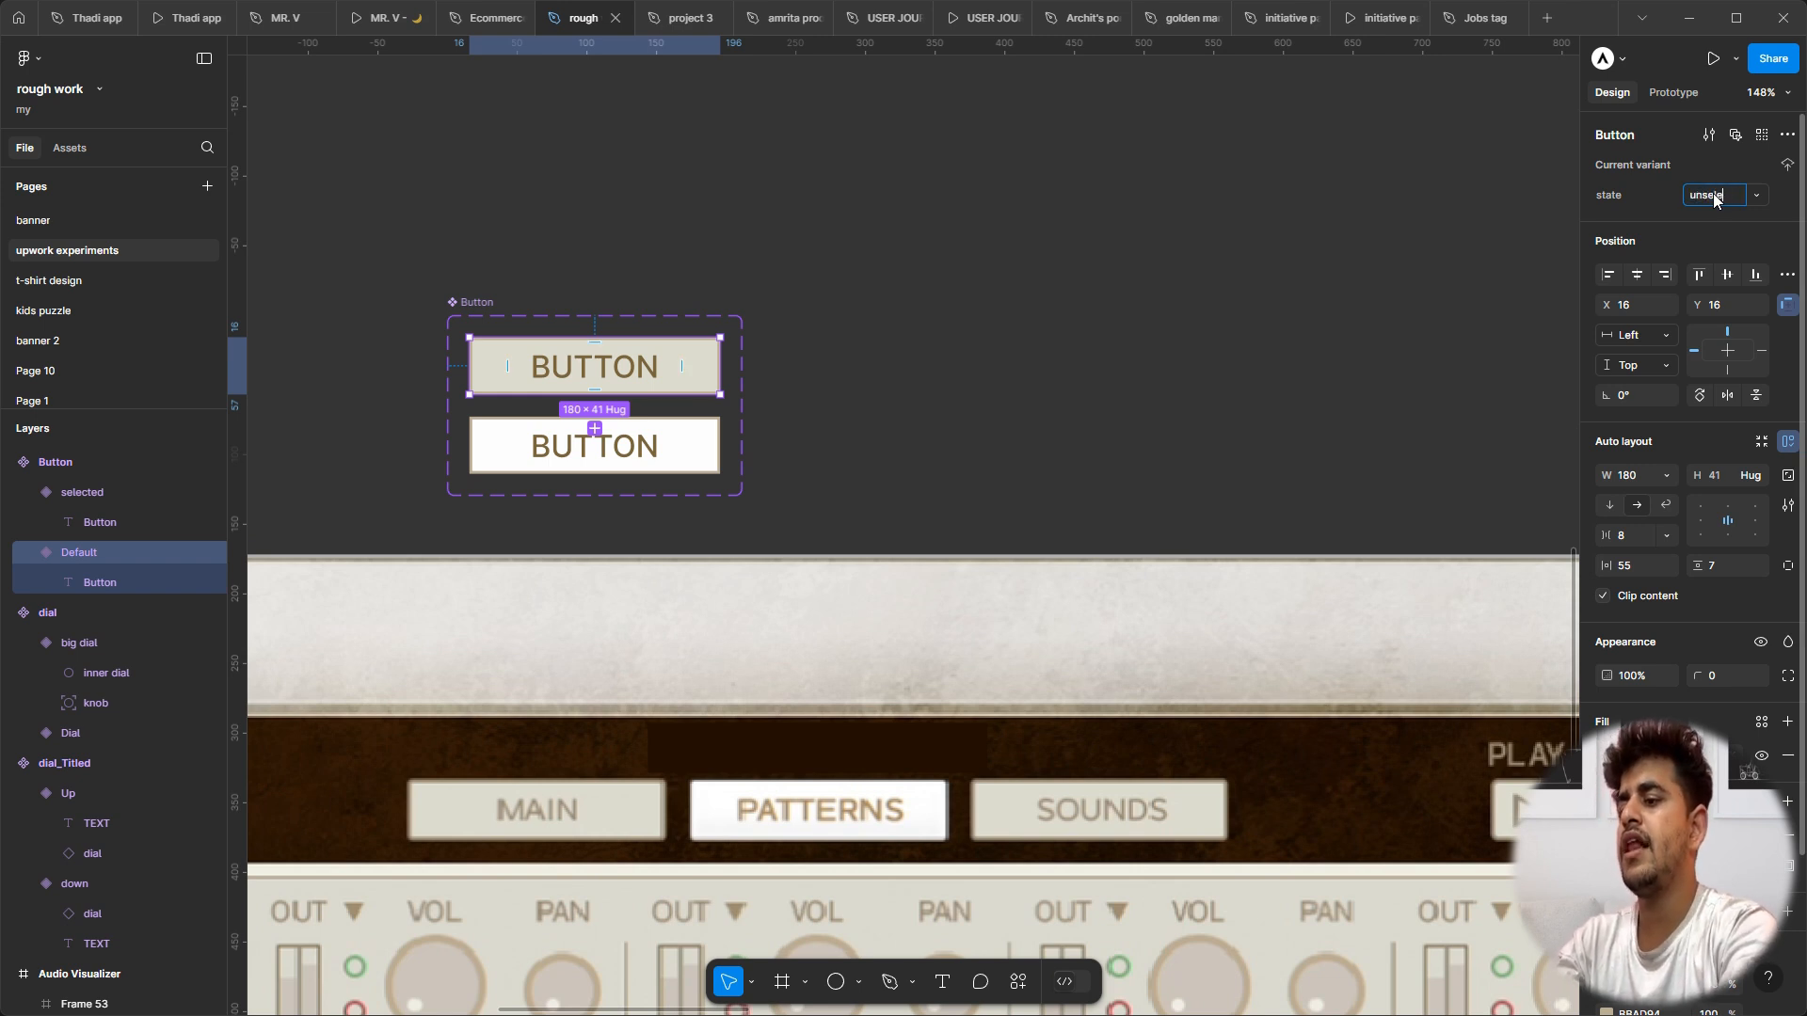
pyautogui.write('cted')
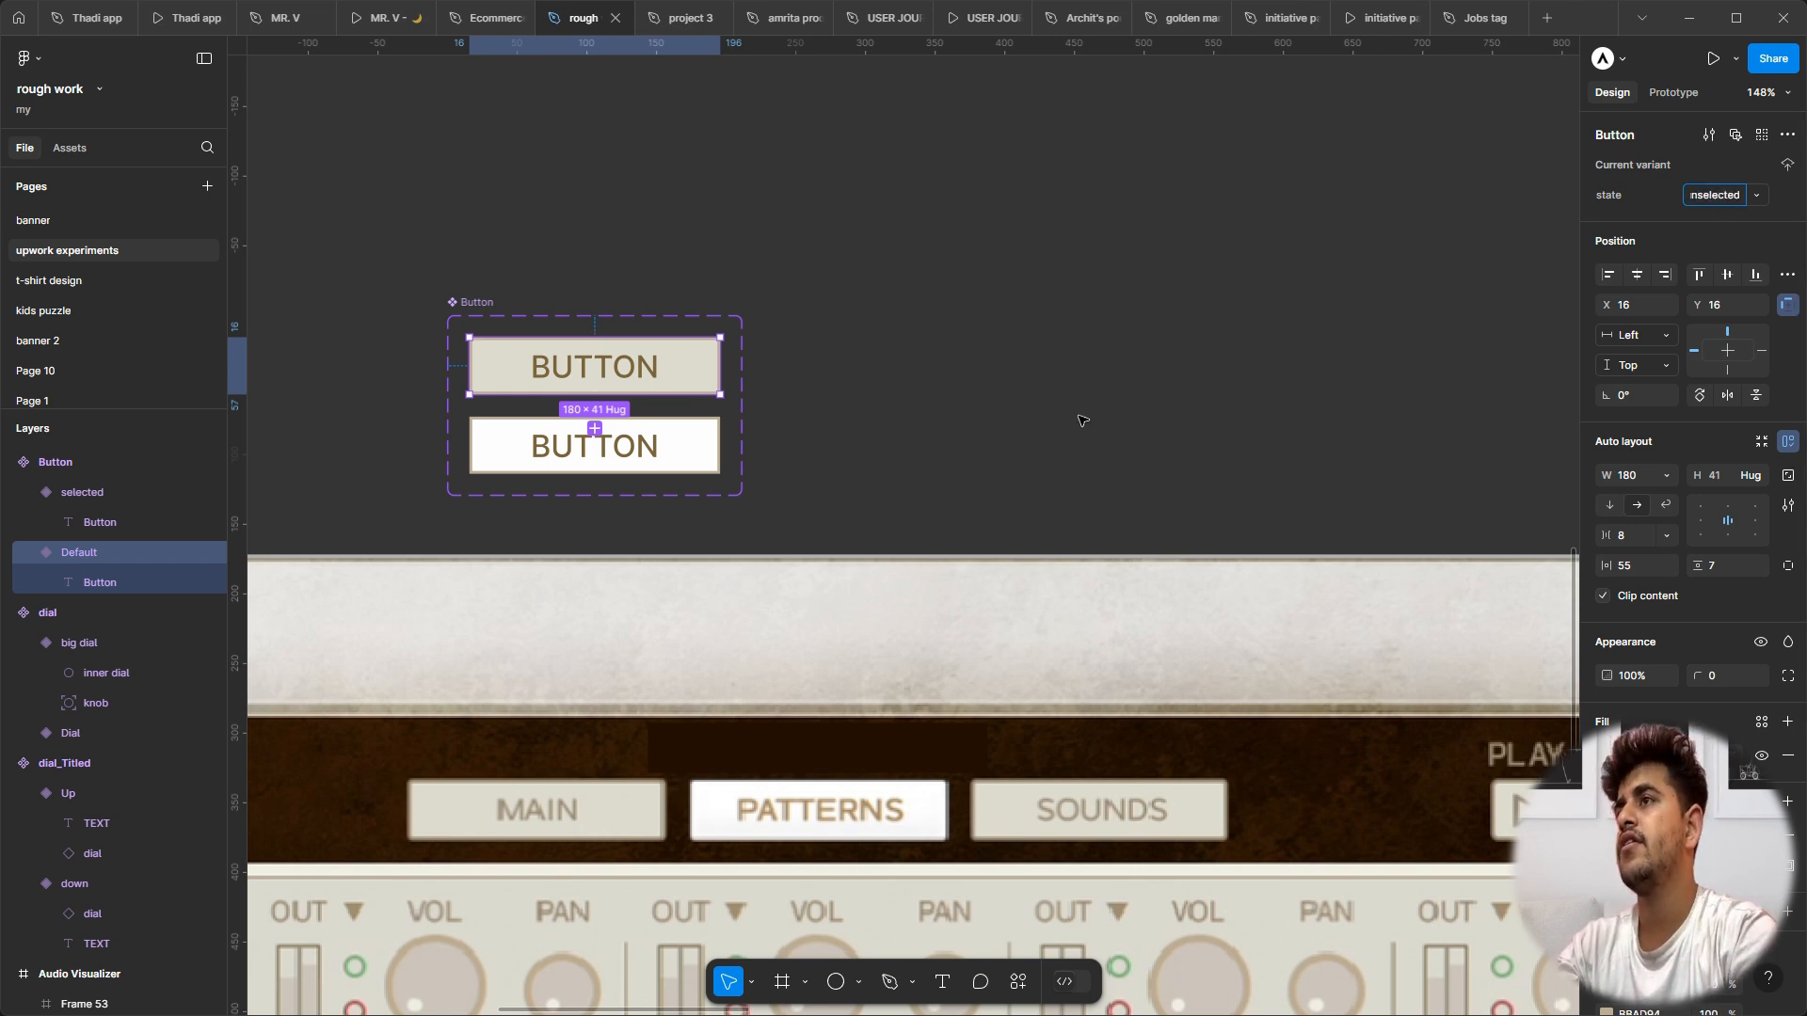
pyautogui.click(1082, 420)
# Step: Add a prototype interaction from the selected button variant back to the unselected variant
pyautogui.click(634, 455)
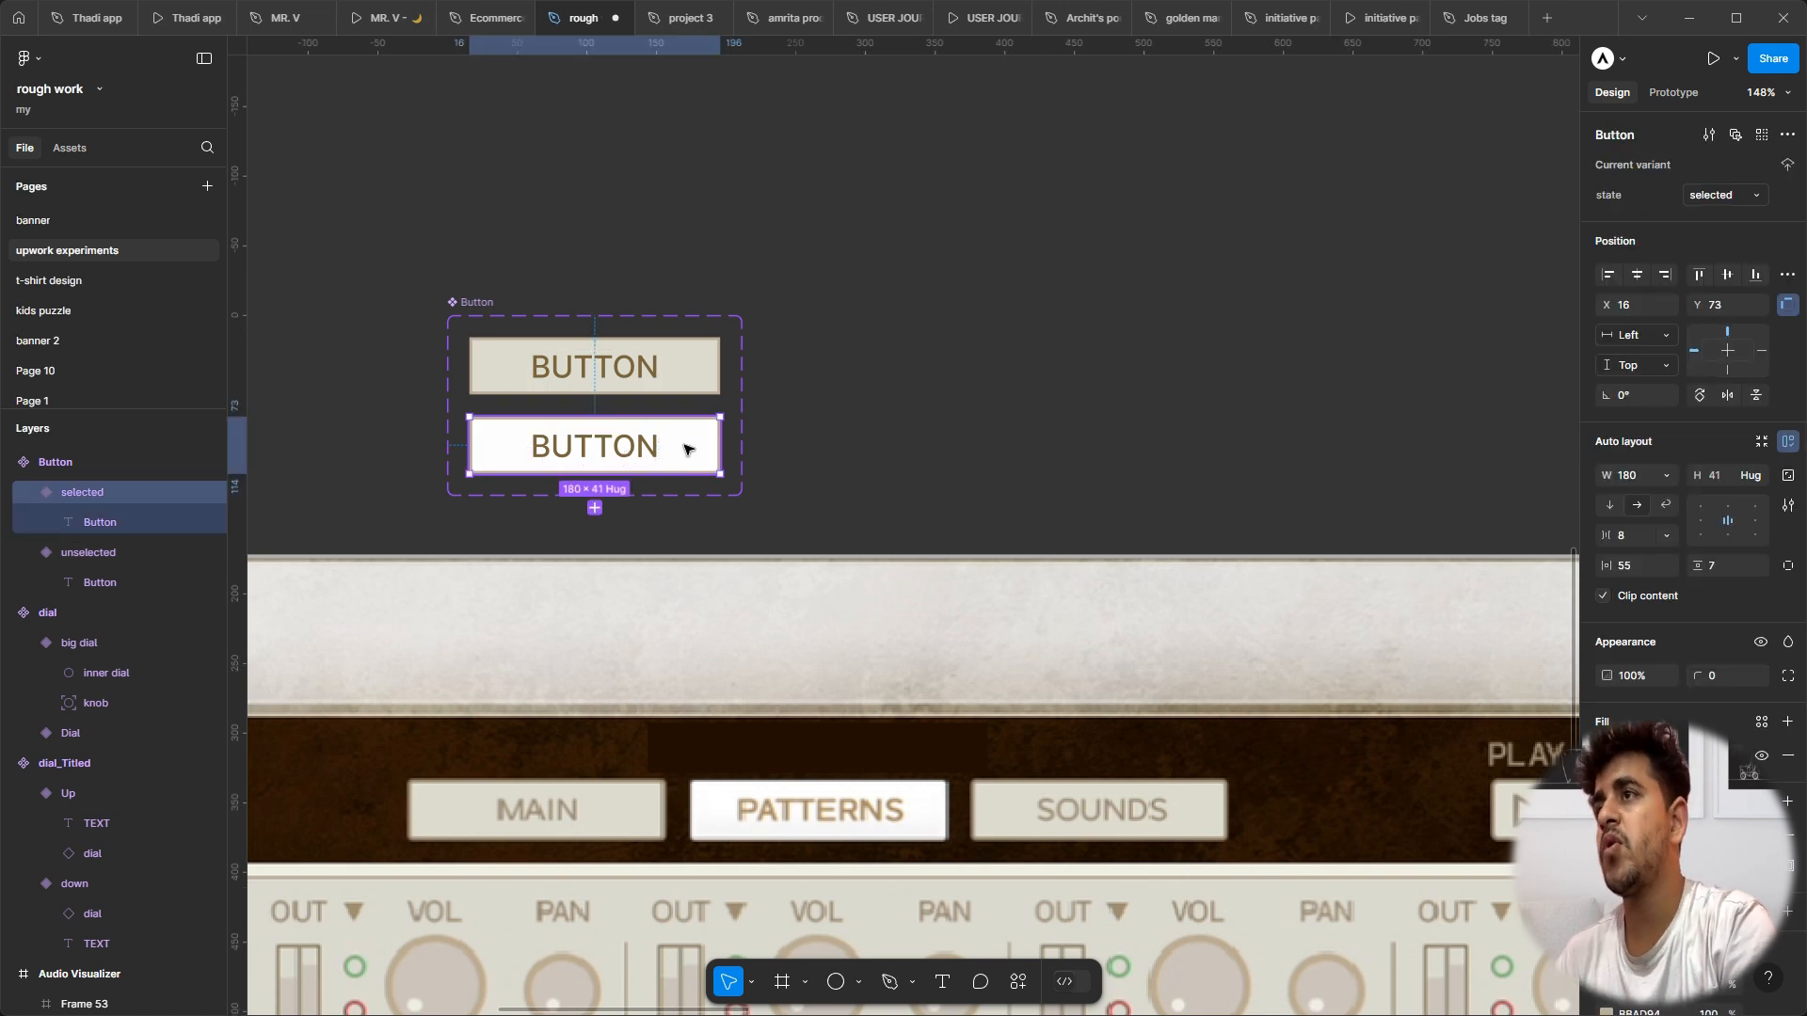
pyautogui.click(1680, 97)
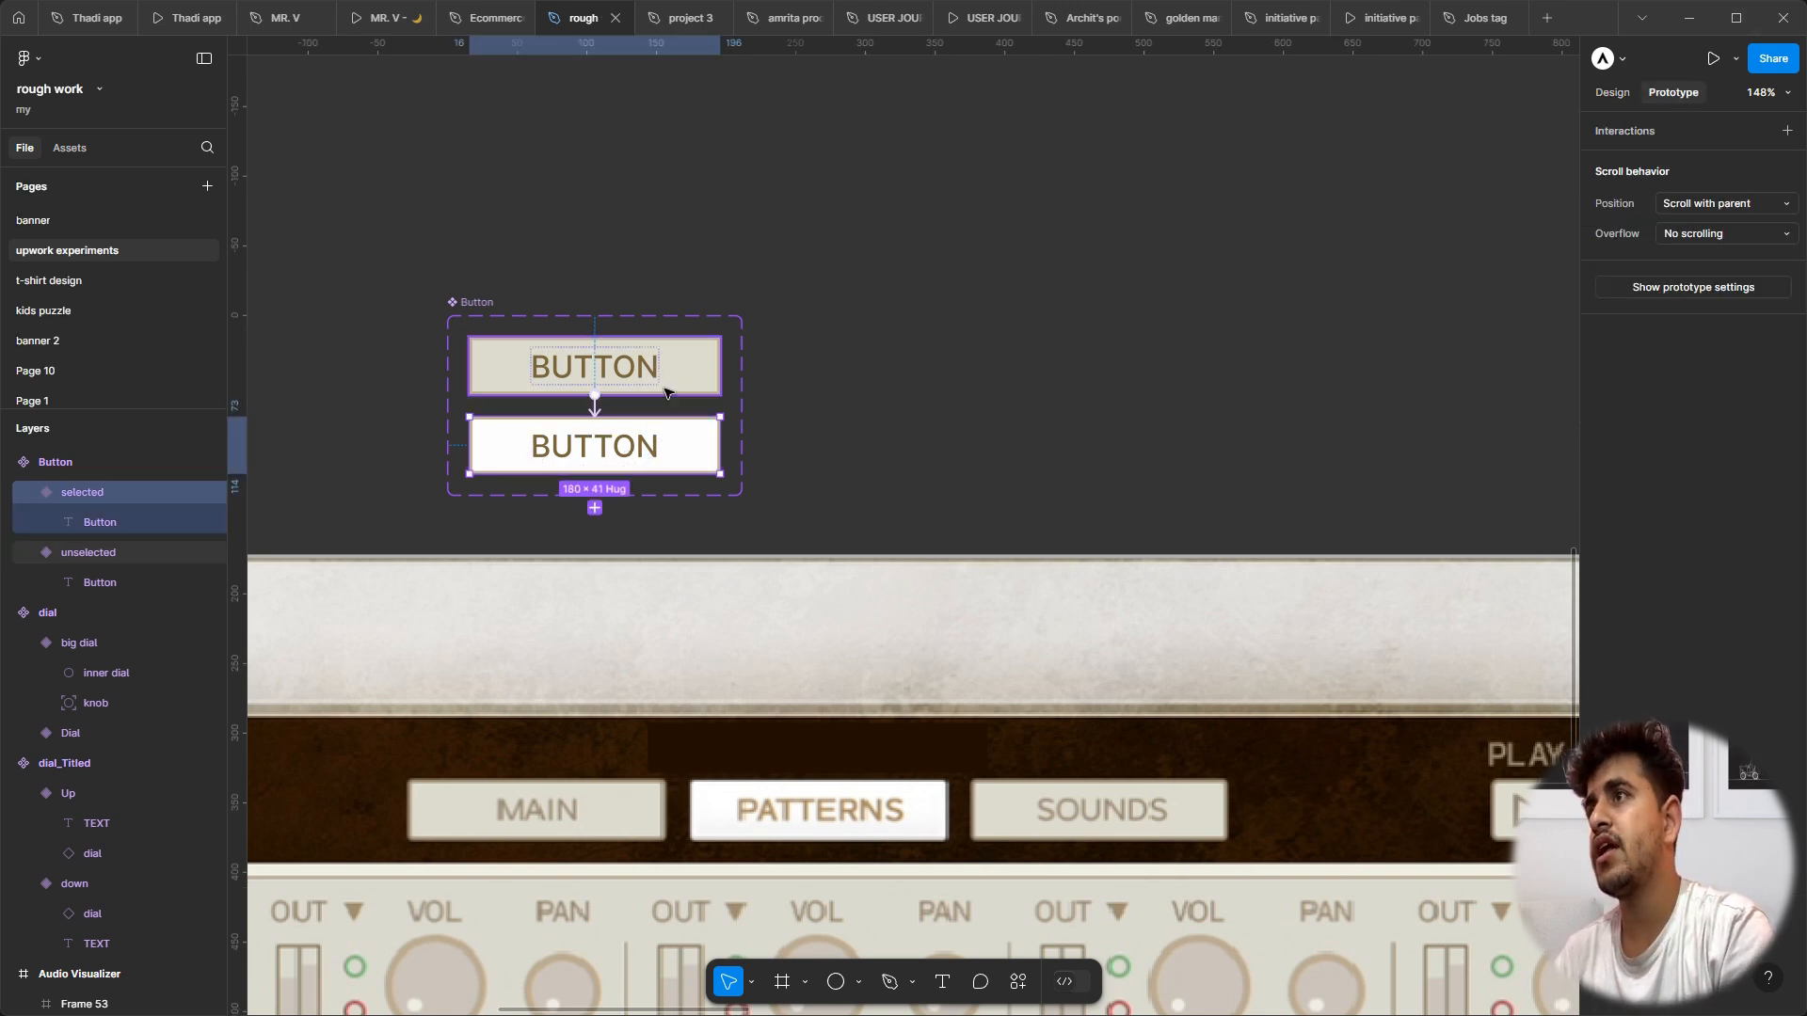
pyautogui.click(602, 412)
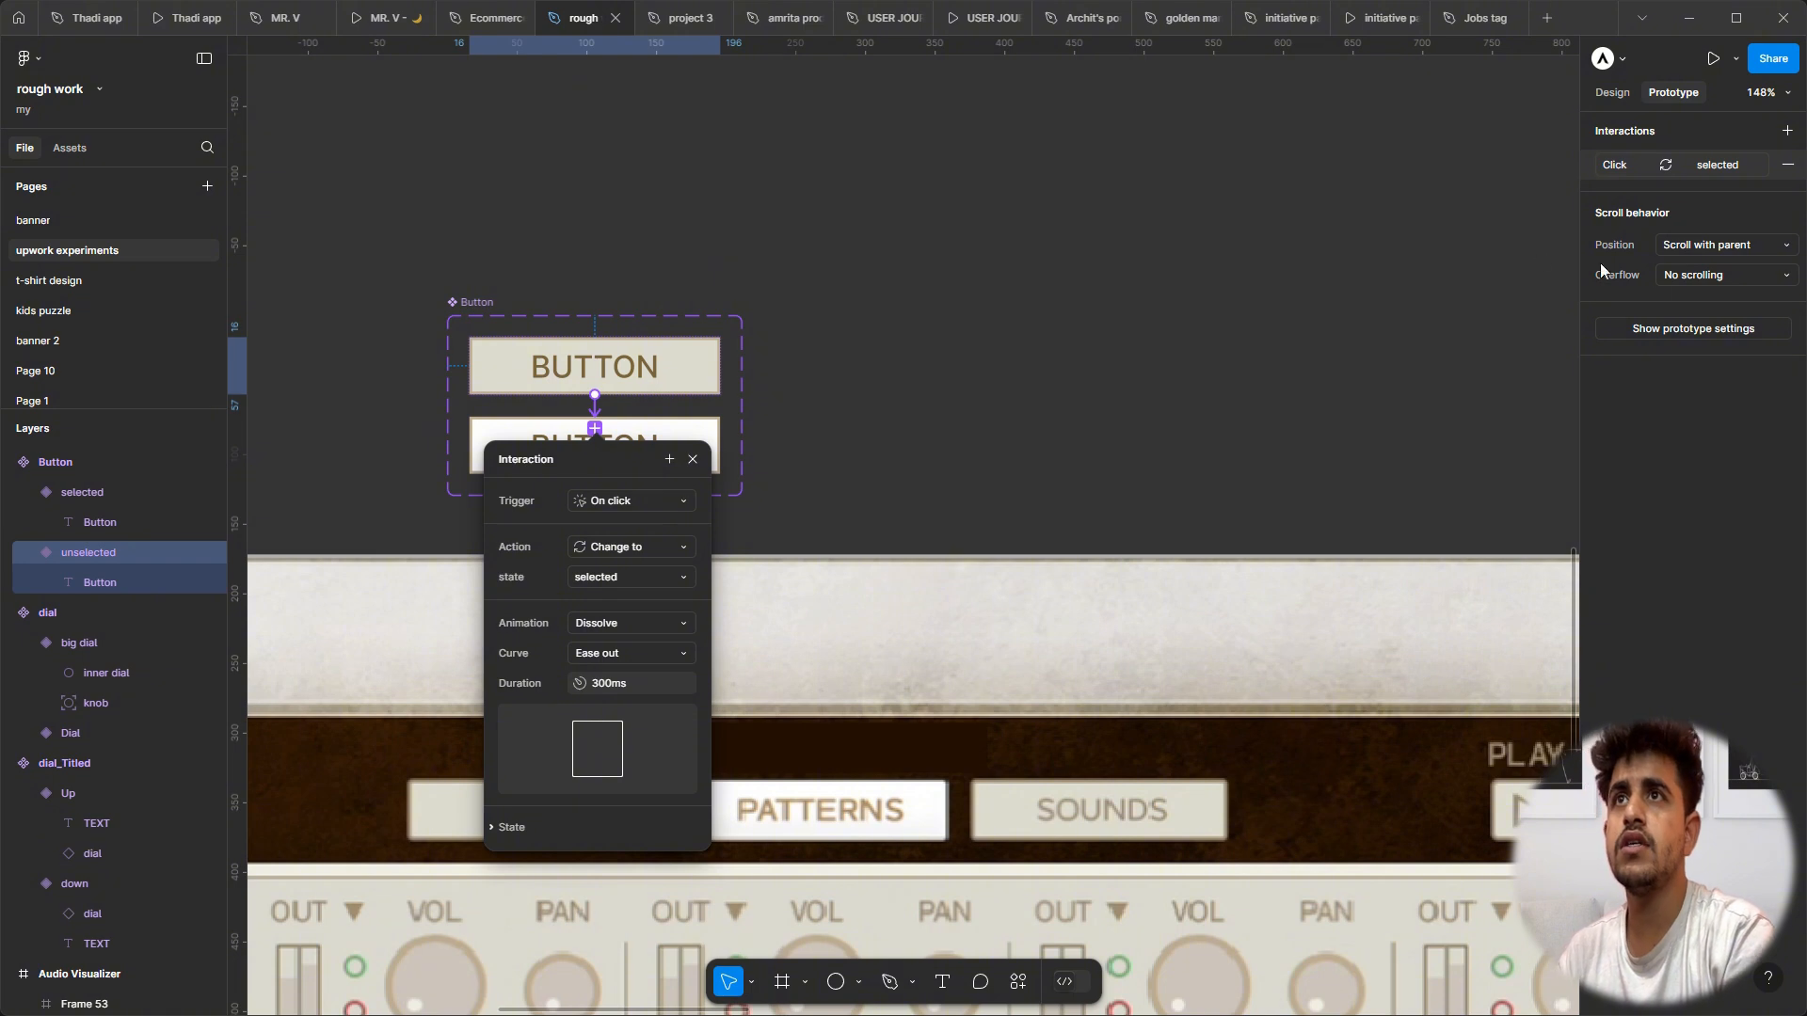
pyautogui.click(723, 448)
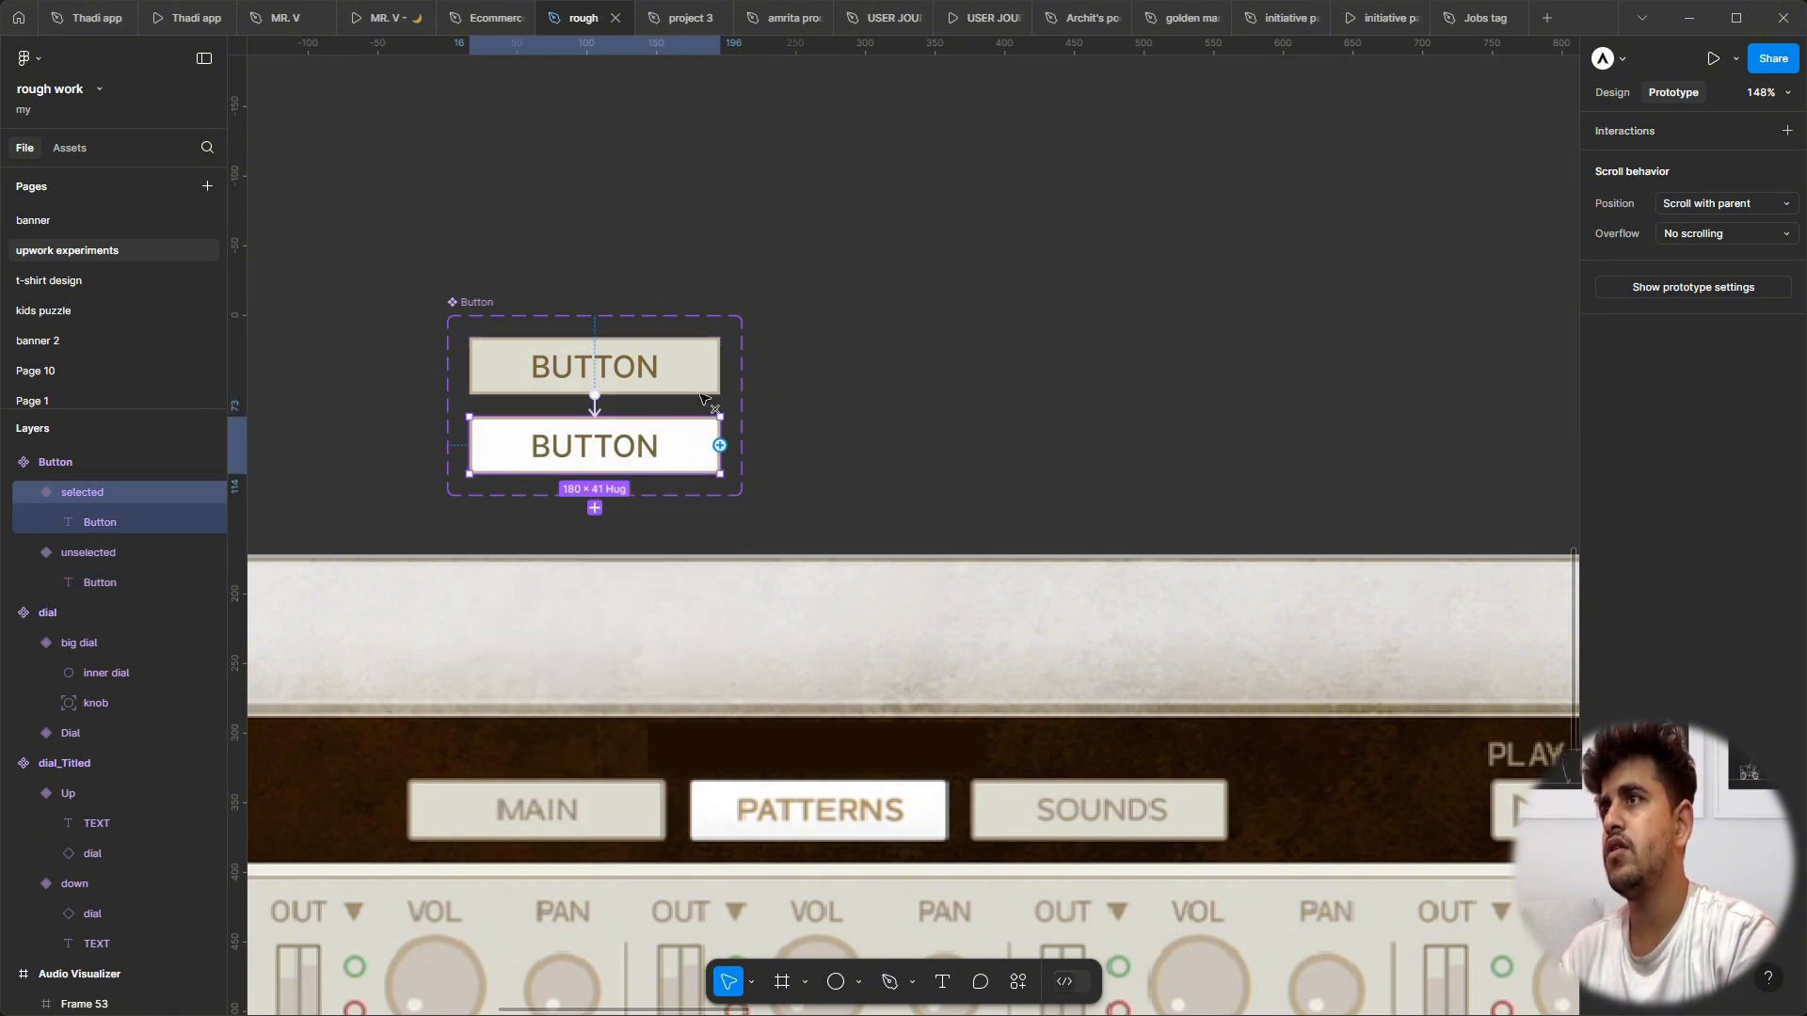
pyautogui.click(596, 406)
pyautogui.click(1064, 440)
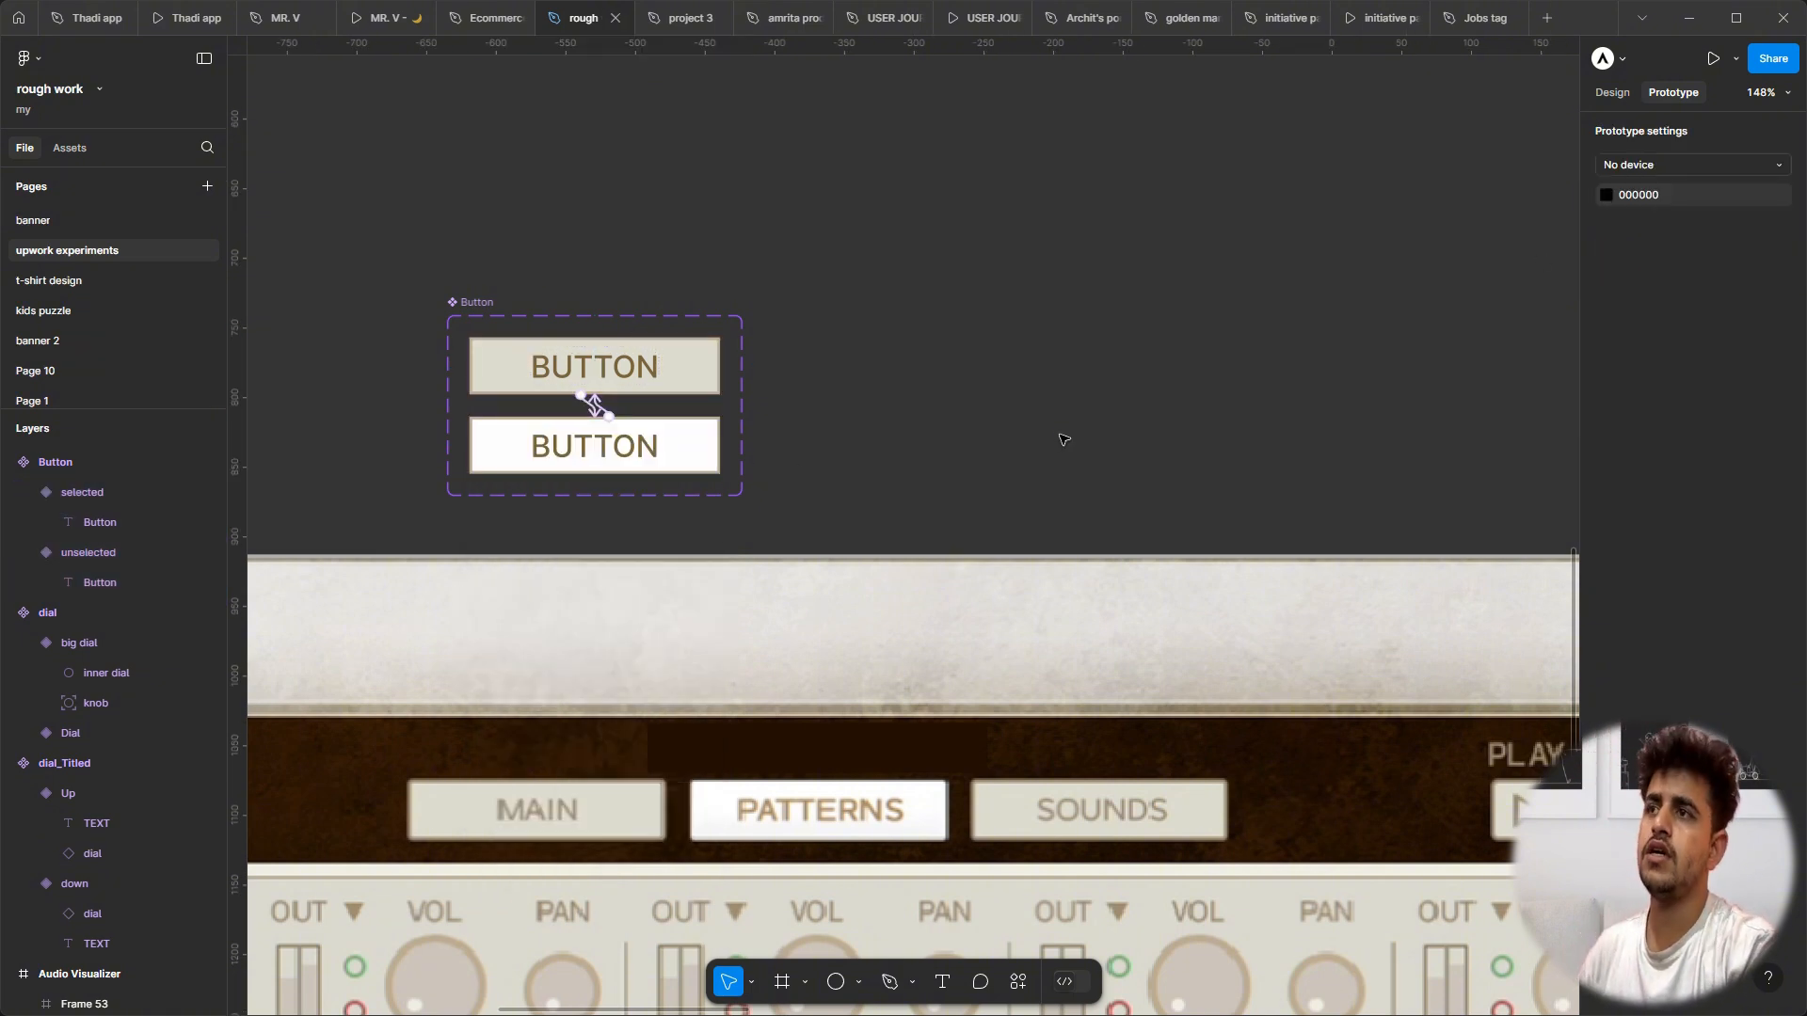
# Step: Place an instance of the unselected button in the dark brown header bar of the Audio Visualizer frame
pyautogui.scroll(-10, 1063, 439)
pyautogui.hscroll(5, 1061, 435)
pyautogui.scroll(1, 631, 422)
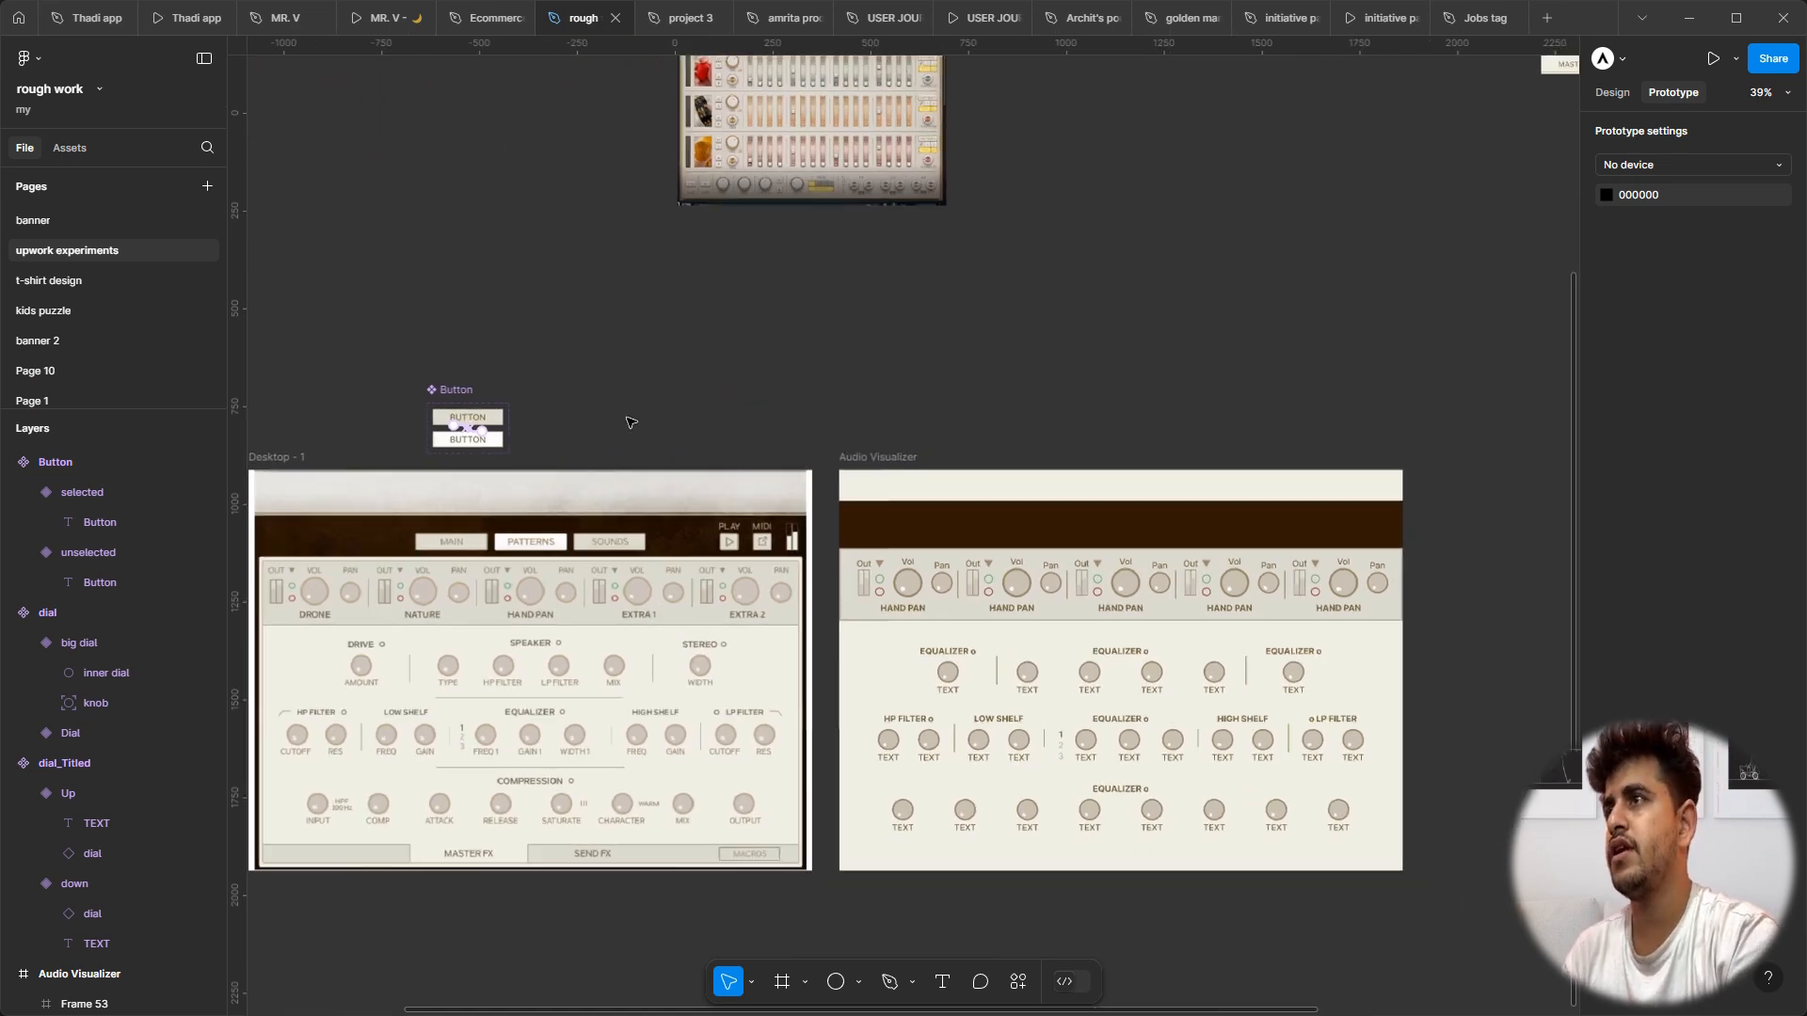
pyautogui.scroll(3, 630, 422)
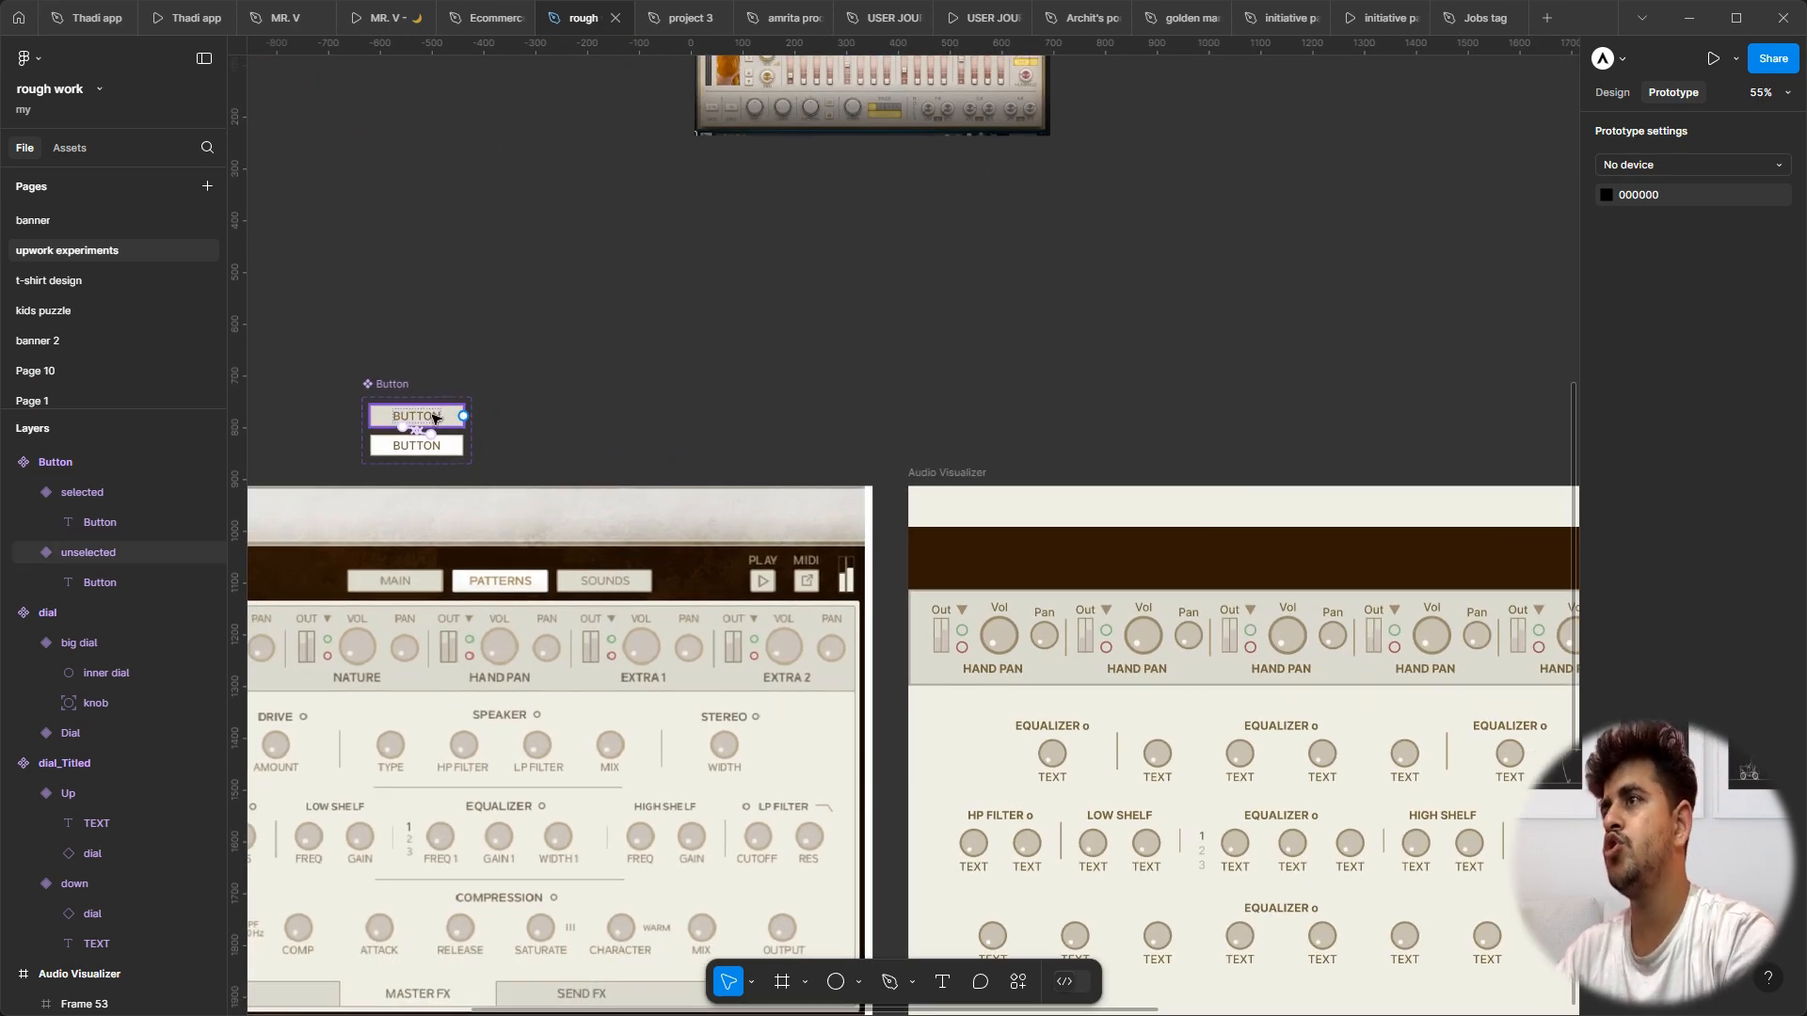
pyautogui.click(451, 421)
pyautogui.moveTo(435, 420); pyautogui.dragTo(1192, 559)
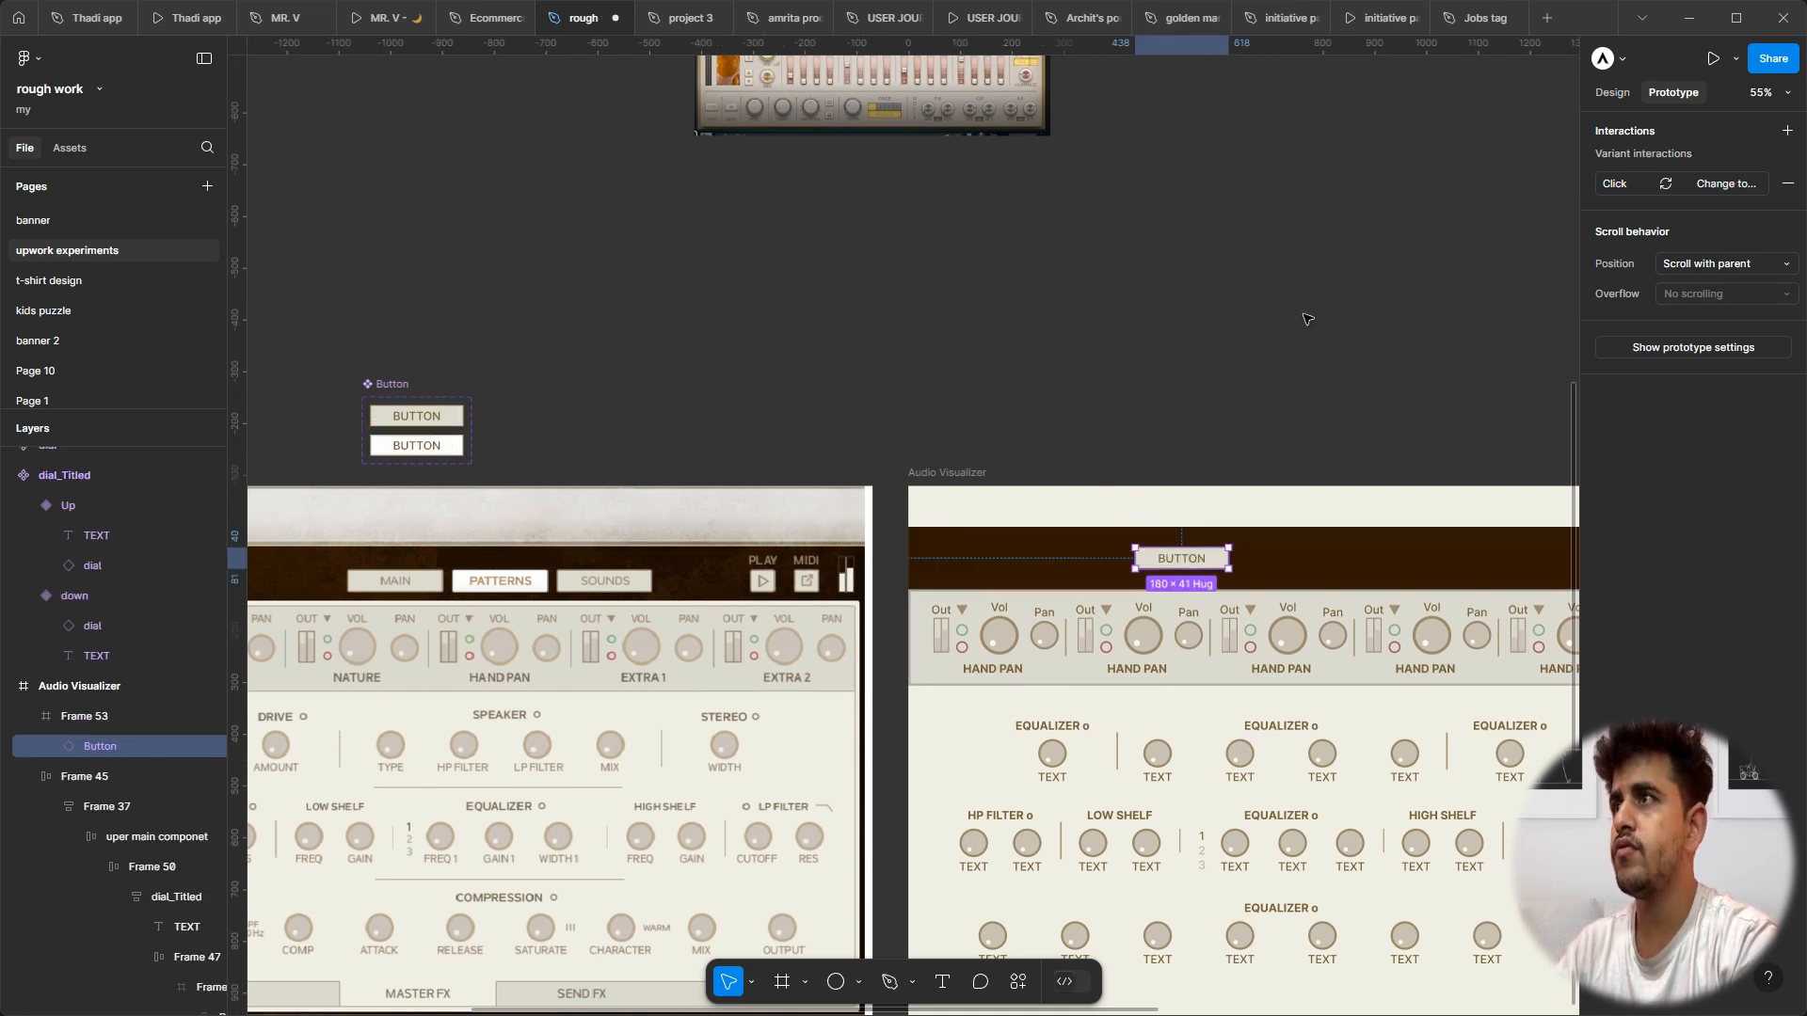
pyautogui.click(884, 442)
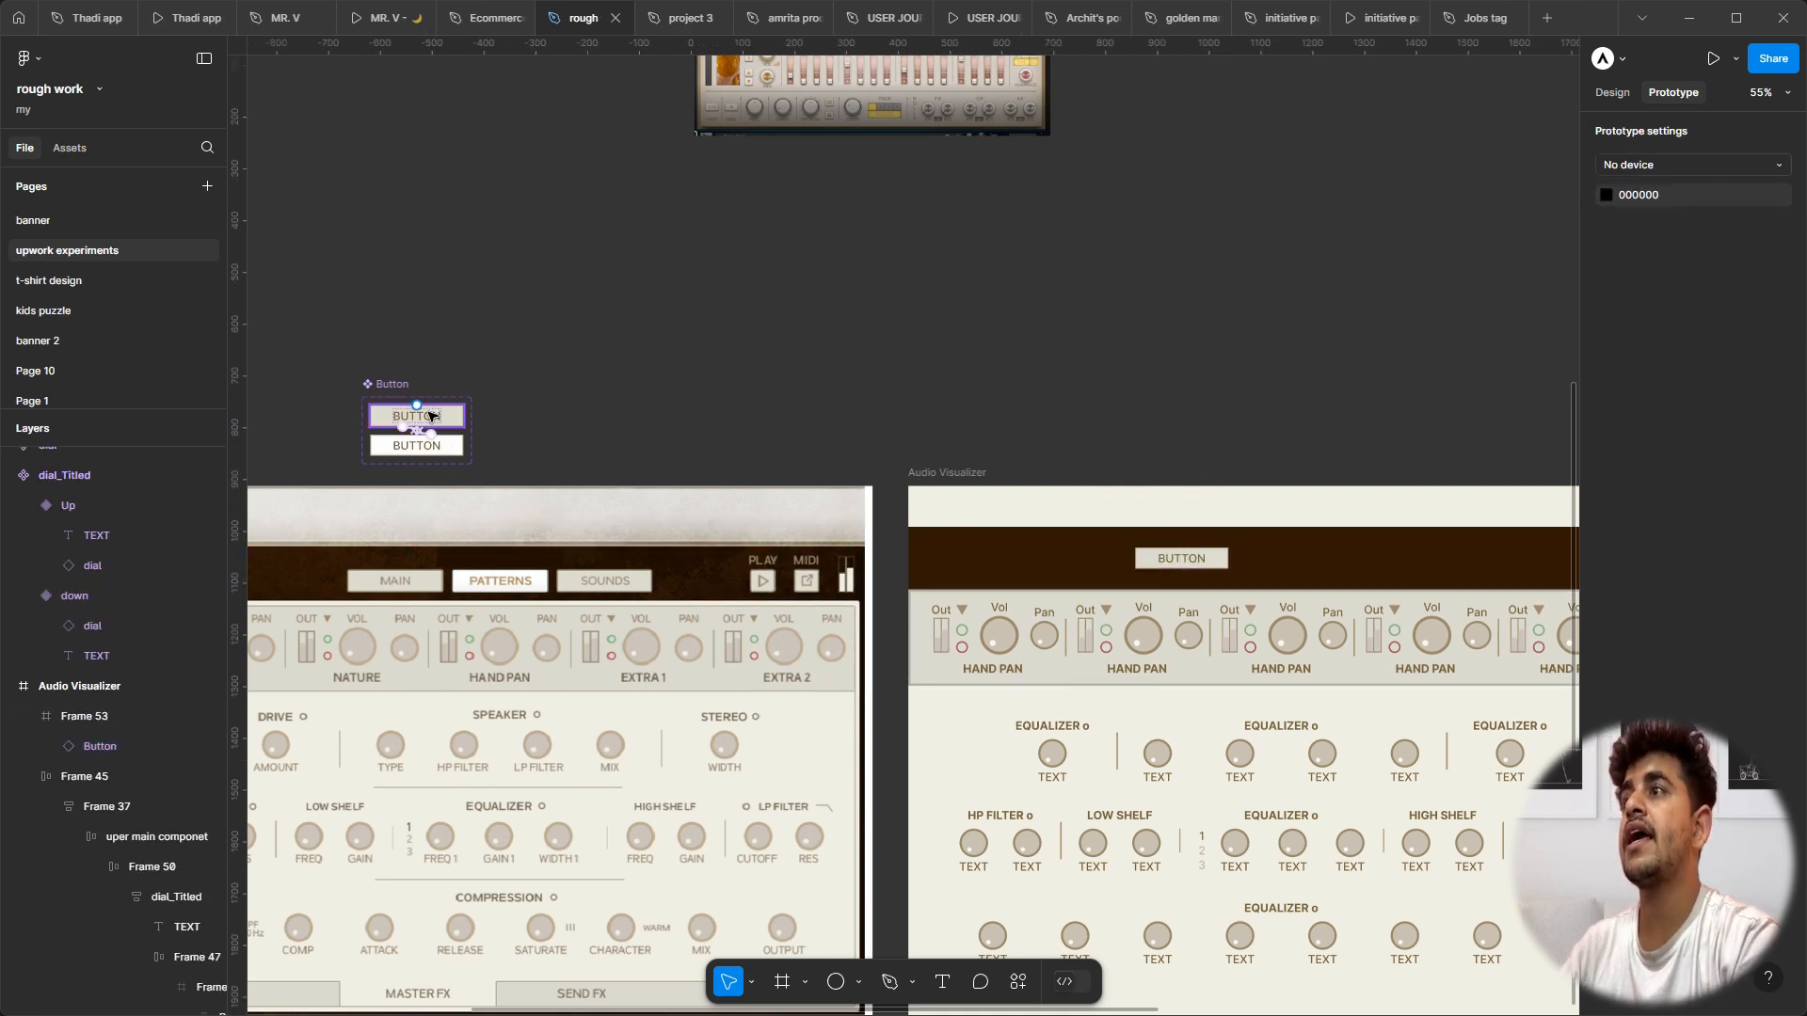
pyautogui.scroll(5, 436, 420)
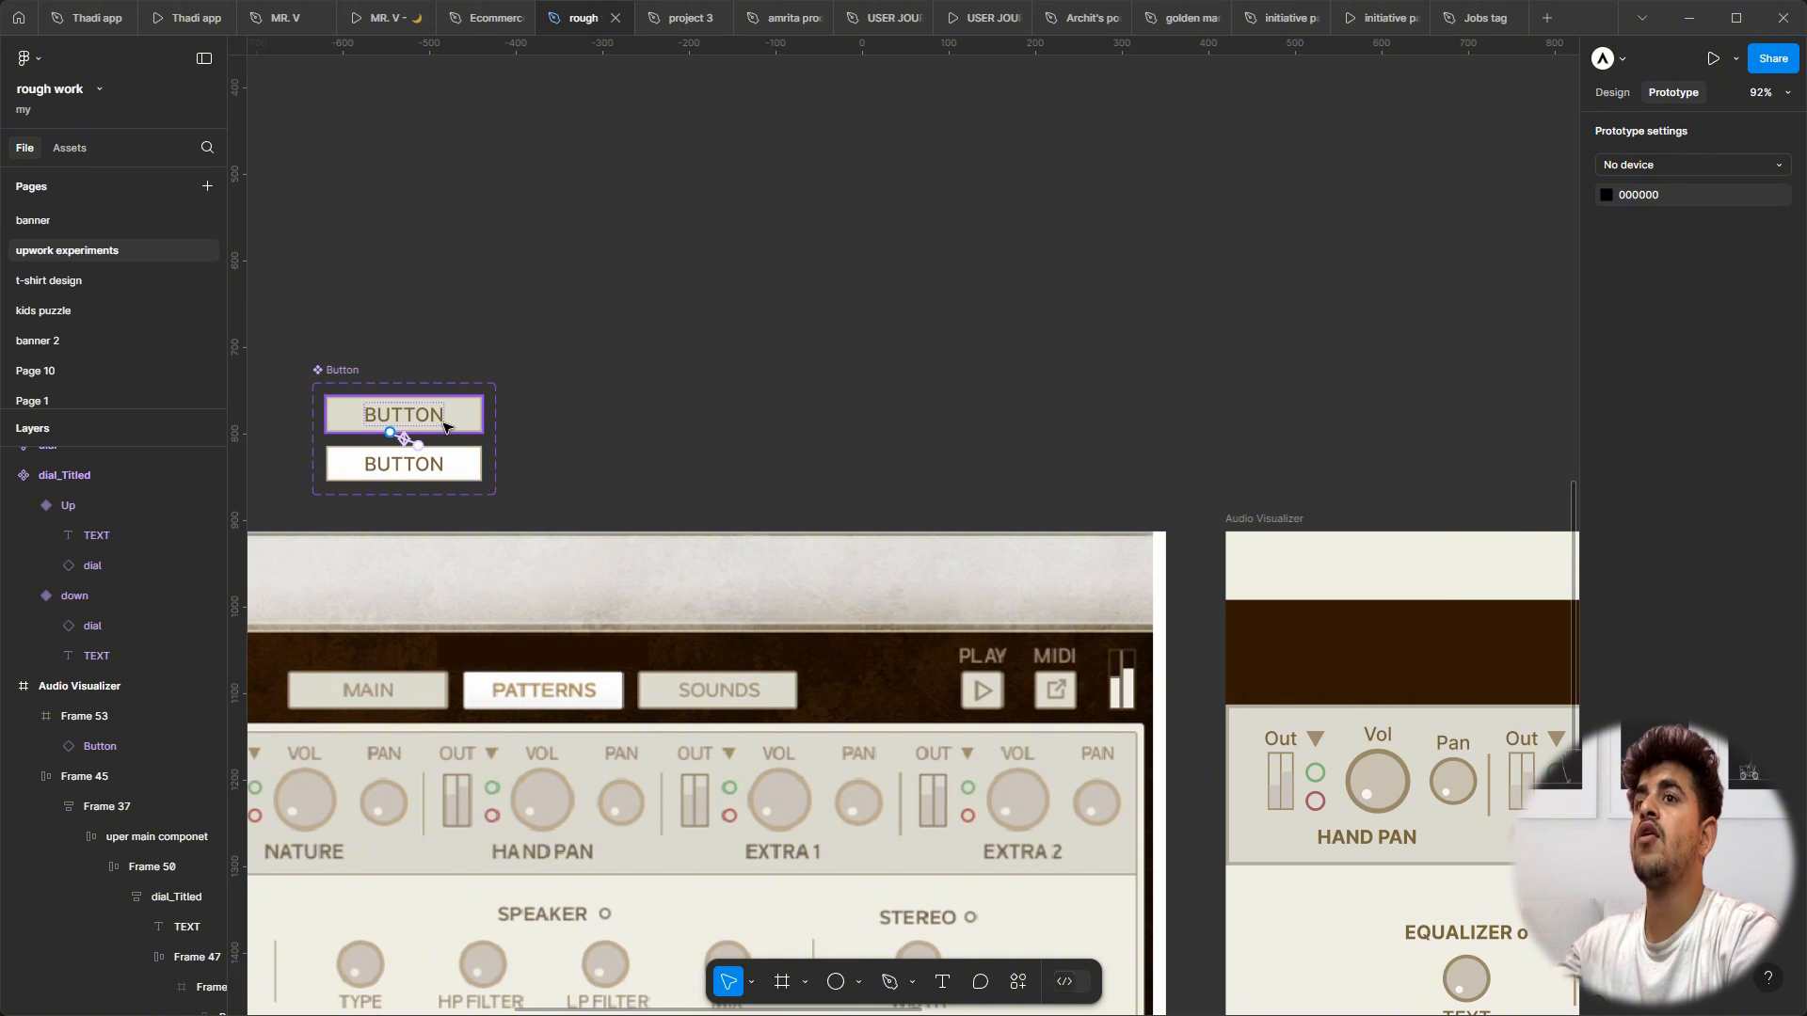
pyautogui.hscroll(5, 1110, 454)
pyautogui.hscroll(5, 1110, 455)
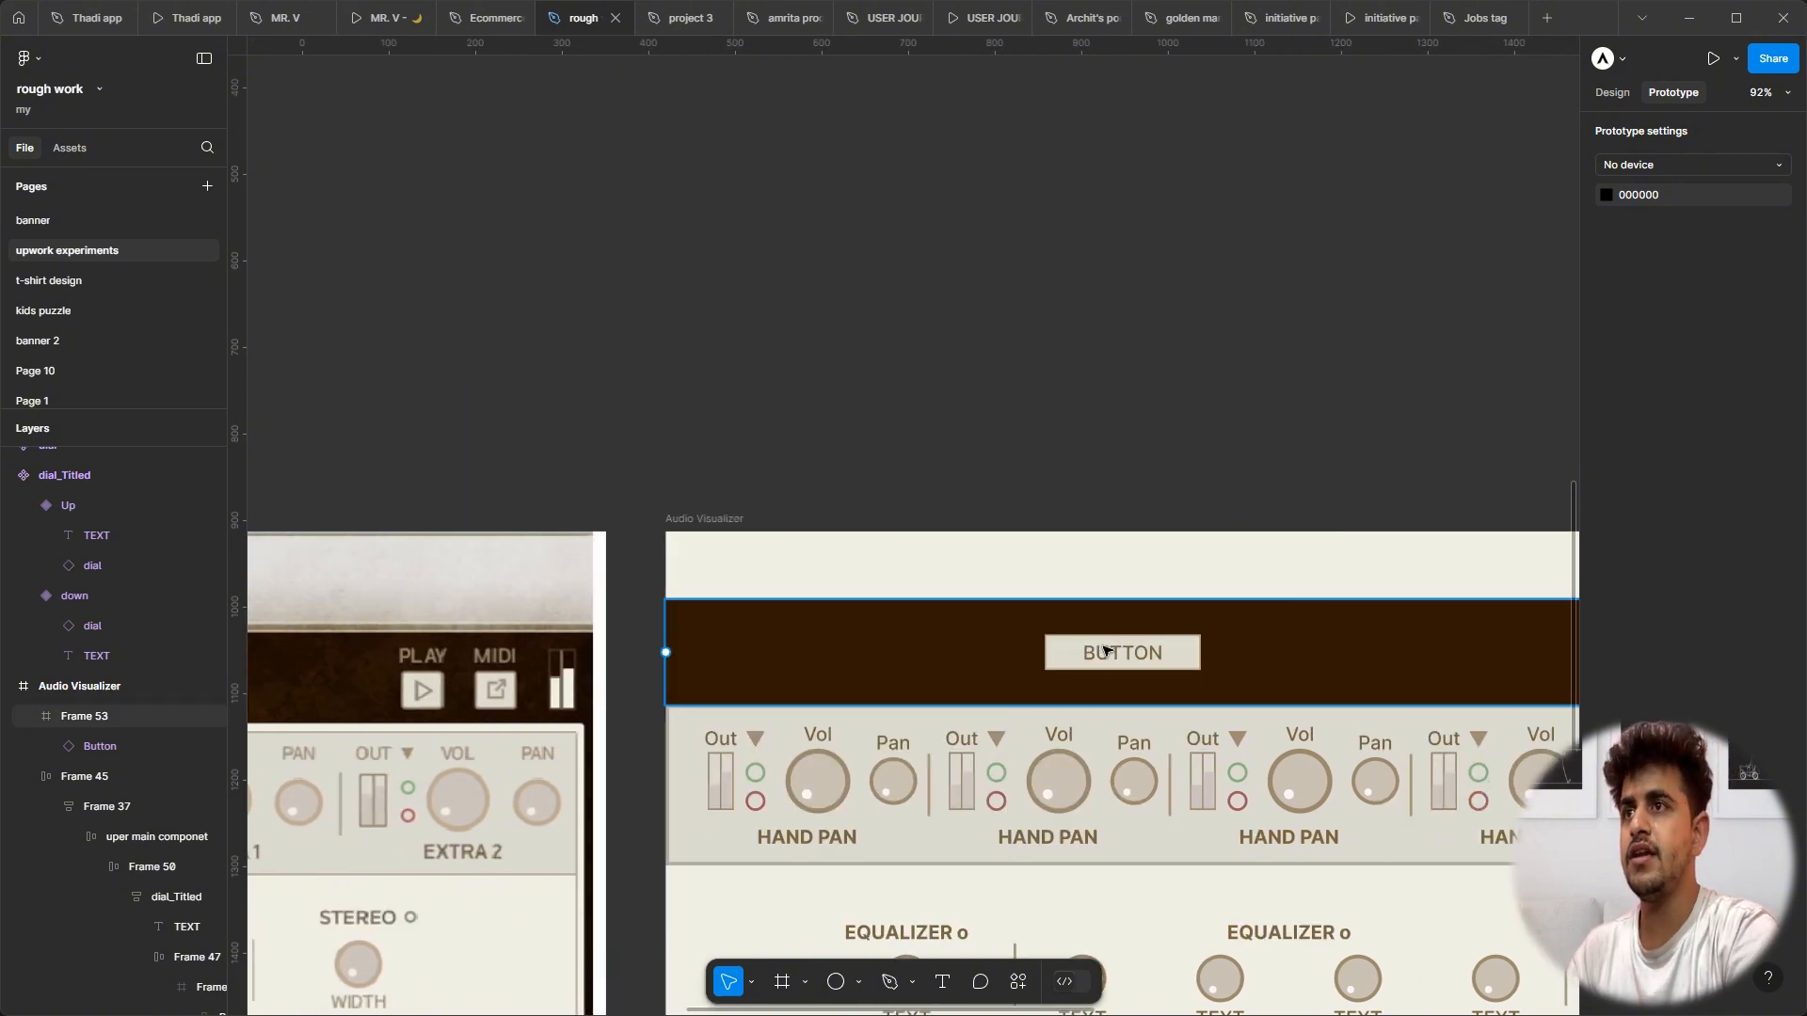
pyautogui.doubleClick(1107, 649)
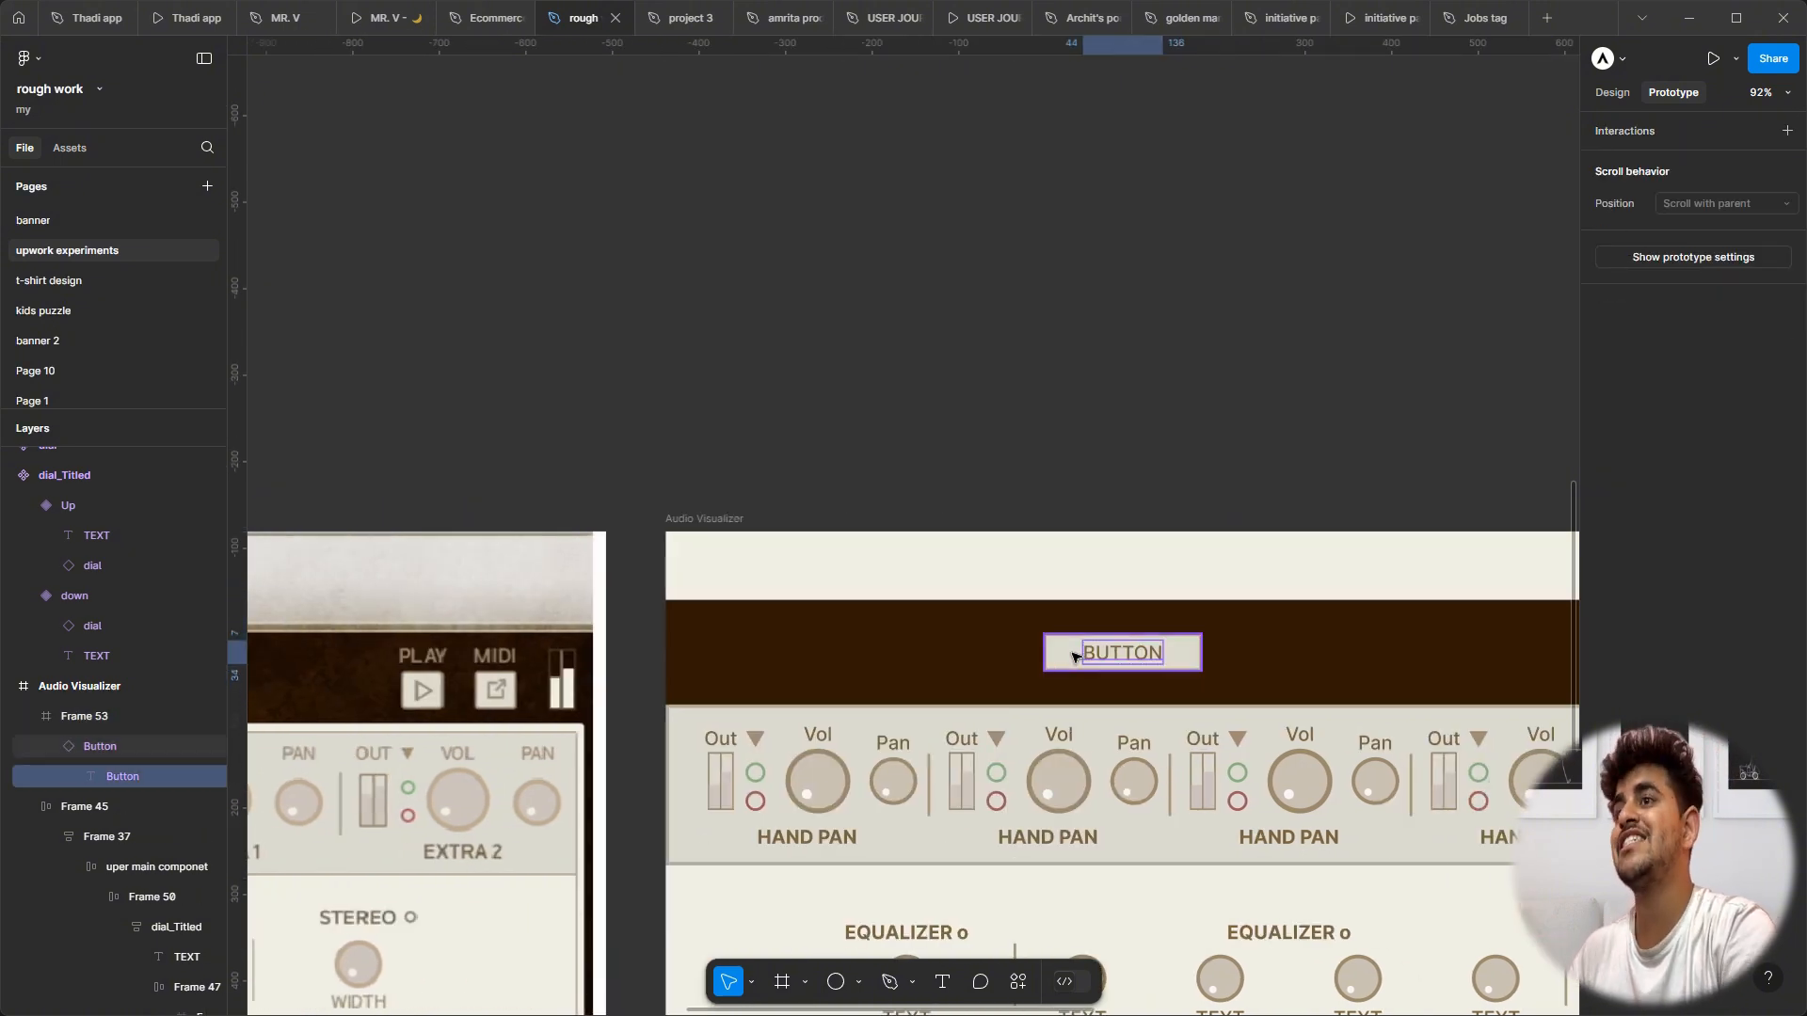
pyautogui.hscroll(-9, 659, 471)
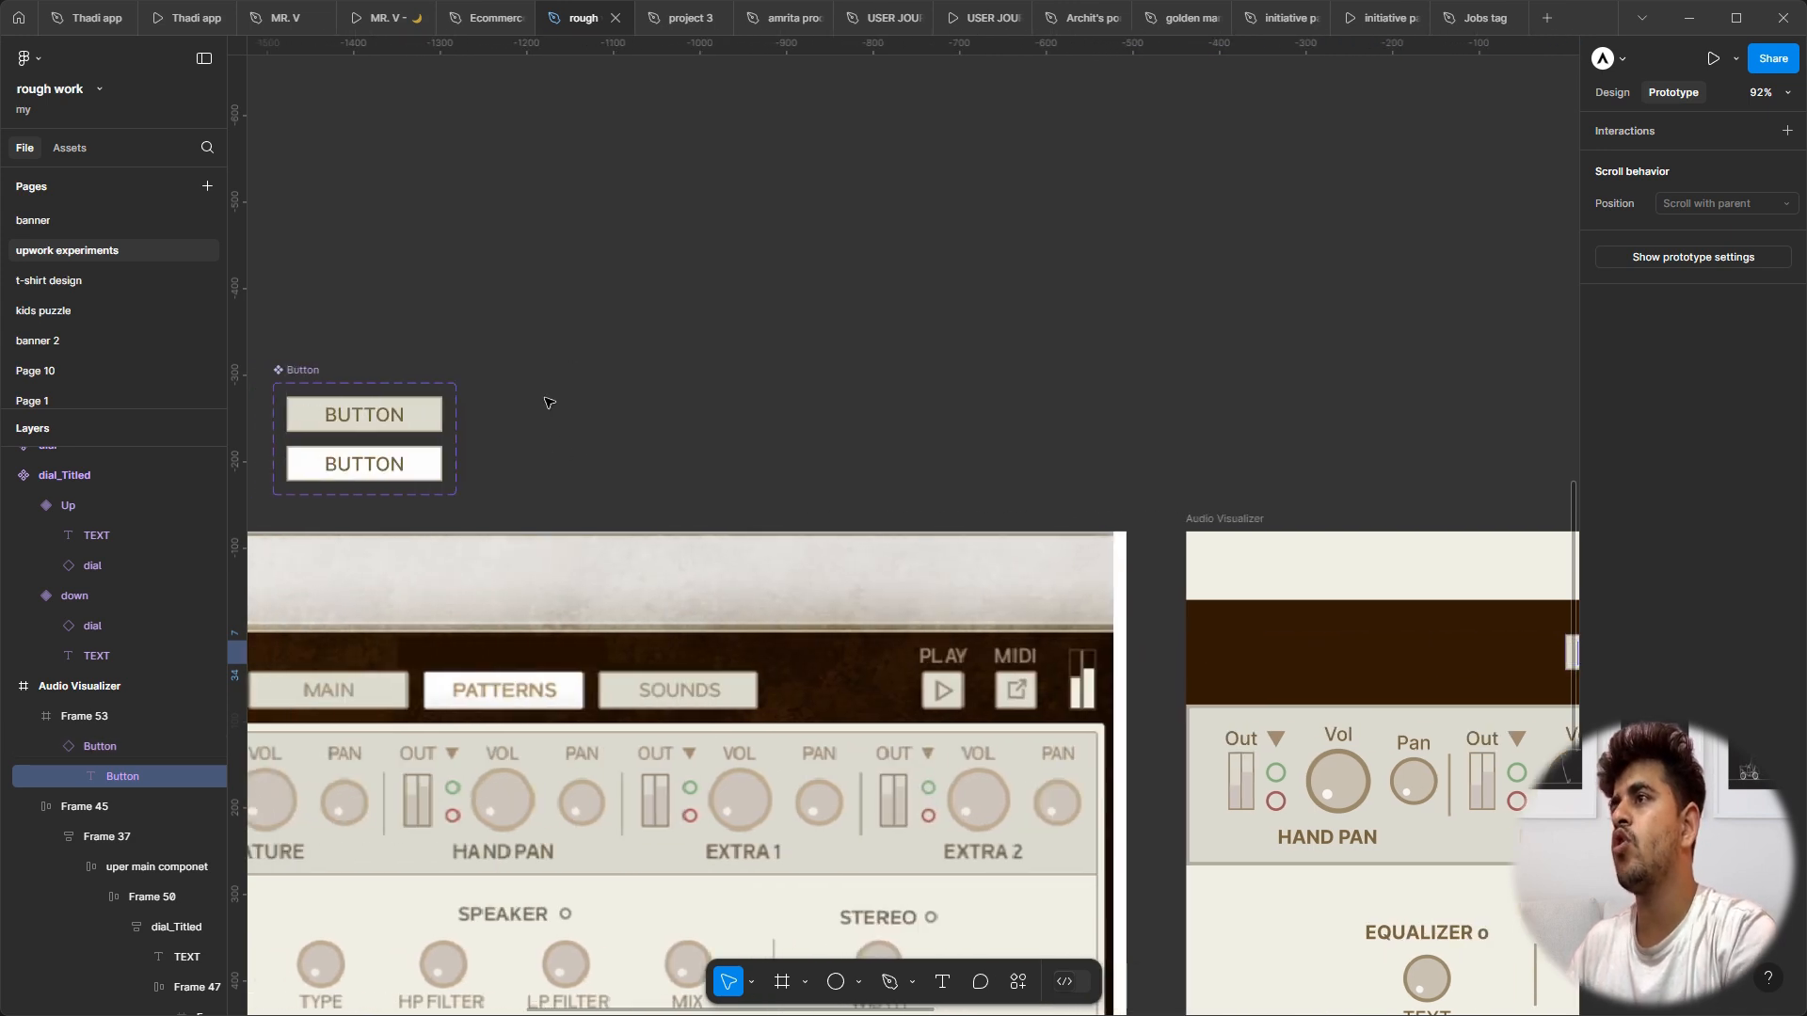
pyautogui.hscroll(3, 725, 558)
# Step: Switch the header bar button instance's state to selected and back to unselected to test both variants
pyautogui.click(1456, 658)
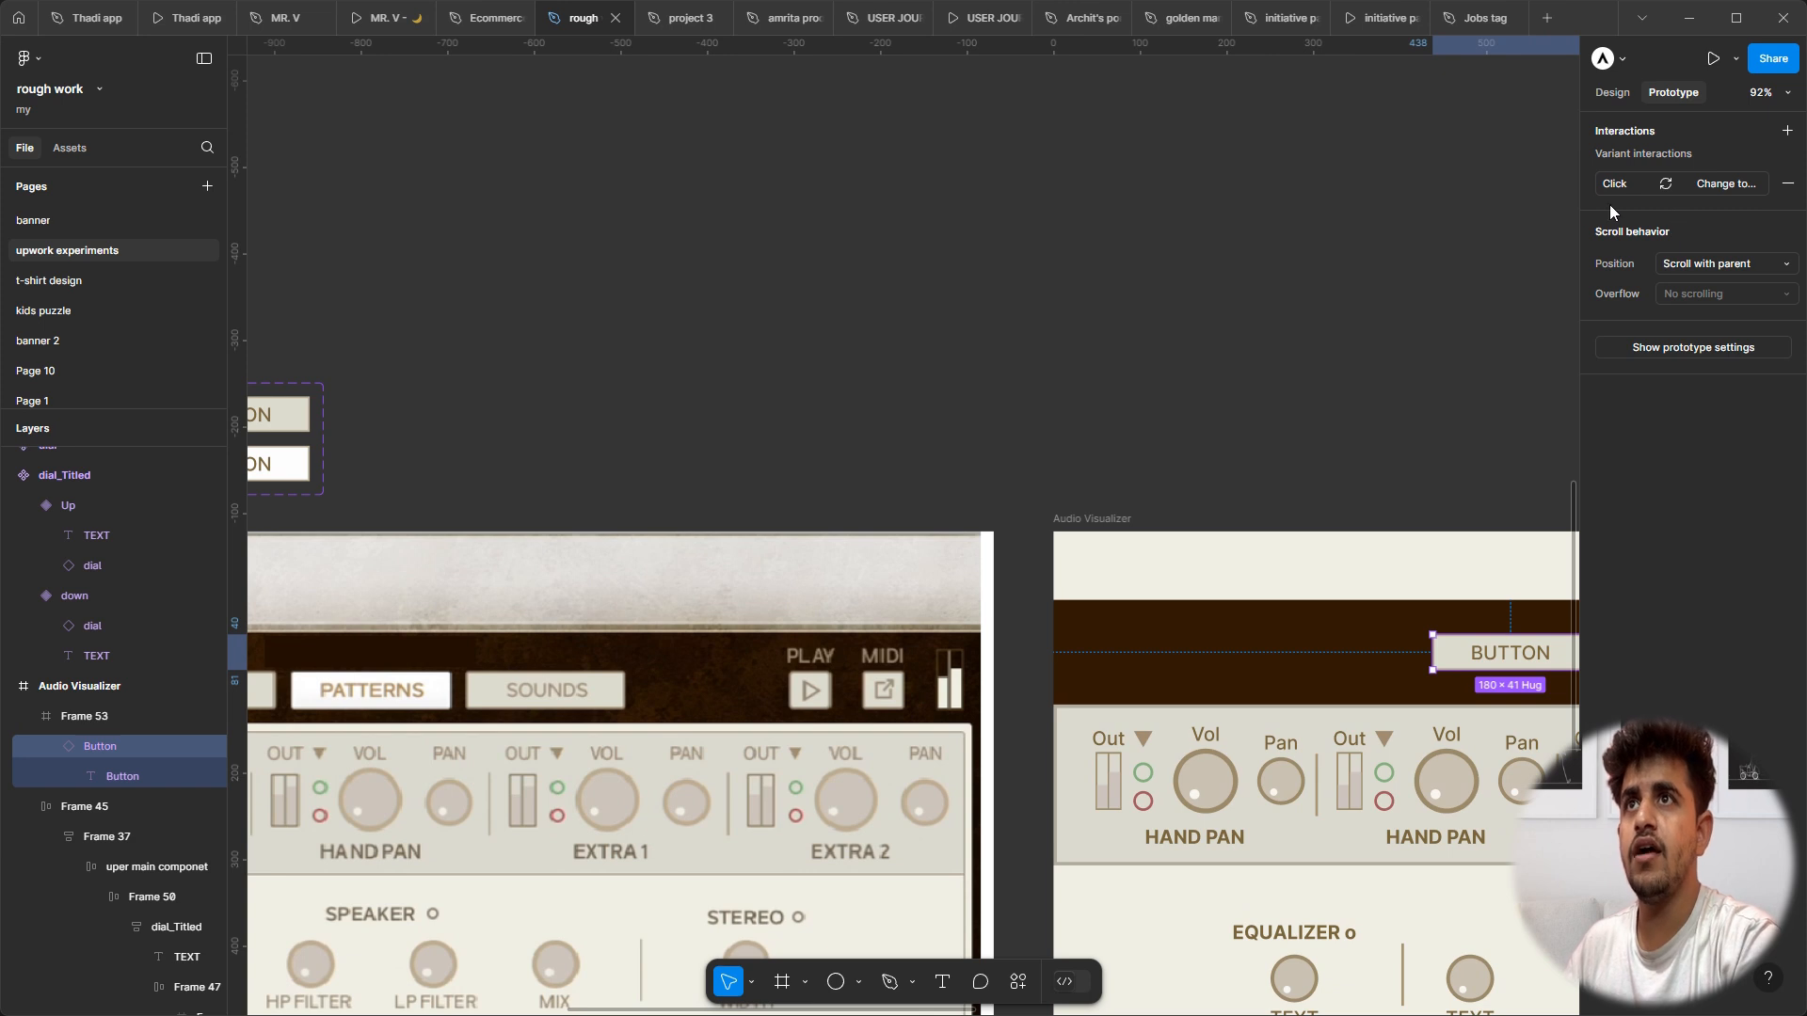
pyautogui.hscroll(4, 1562, 197)
pyautogui.click(1611, 92)
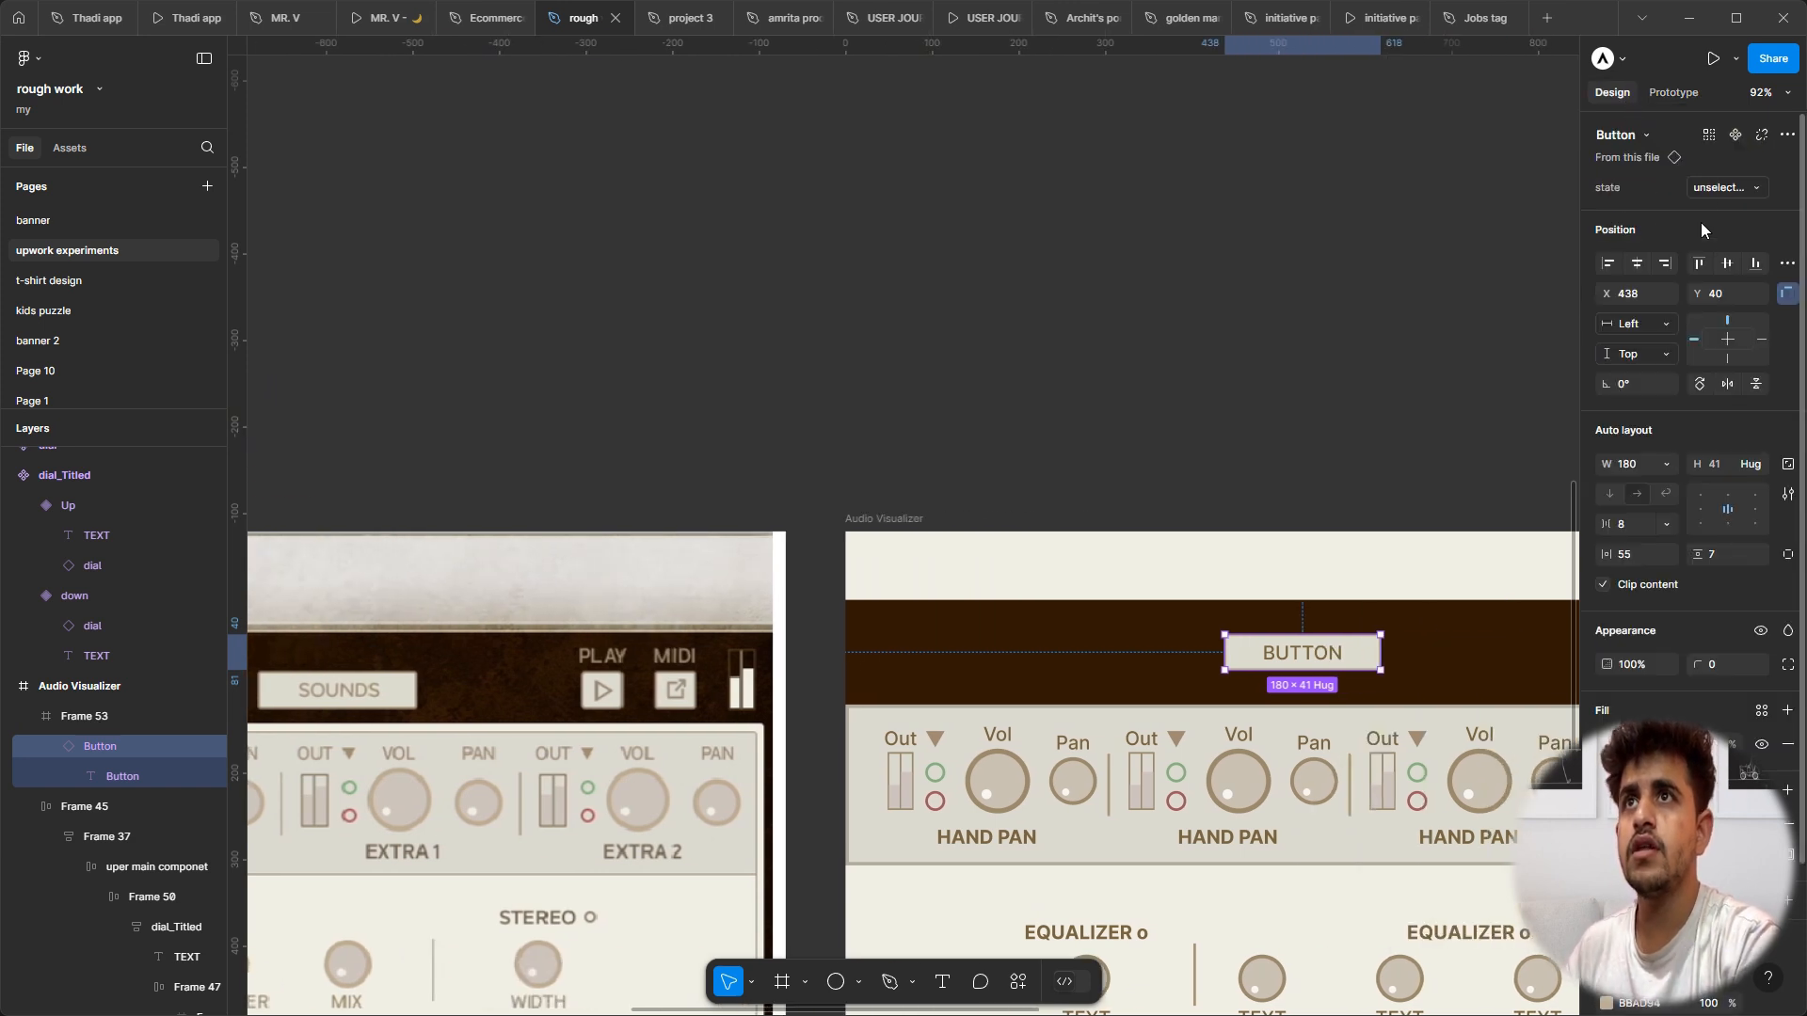
pyautogui.click(1719, 188)
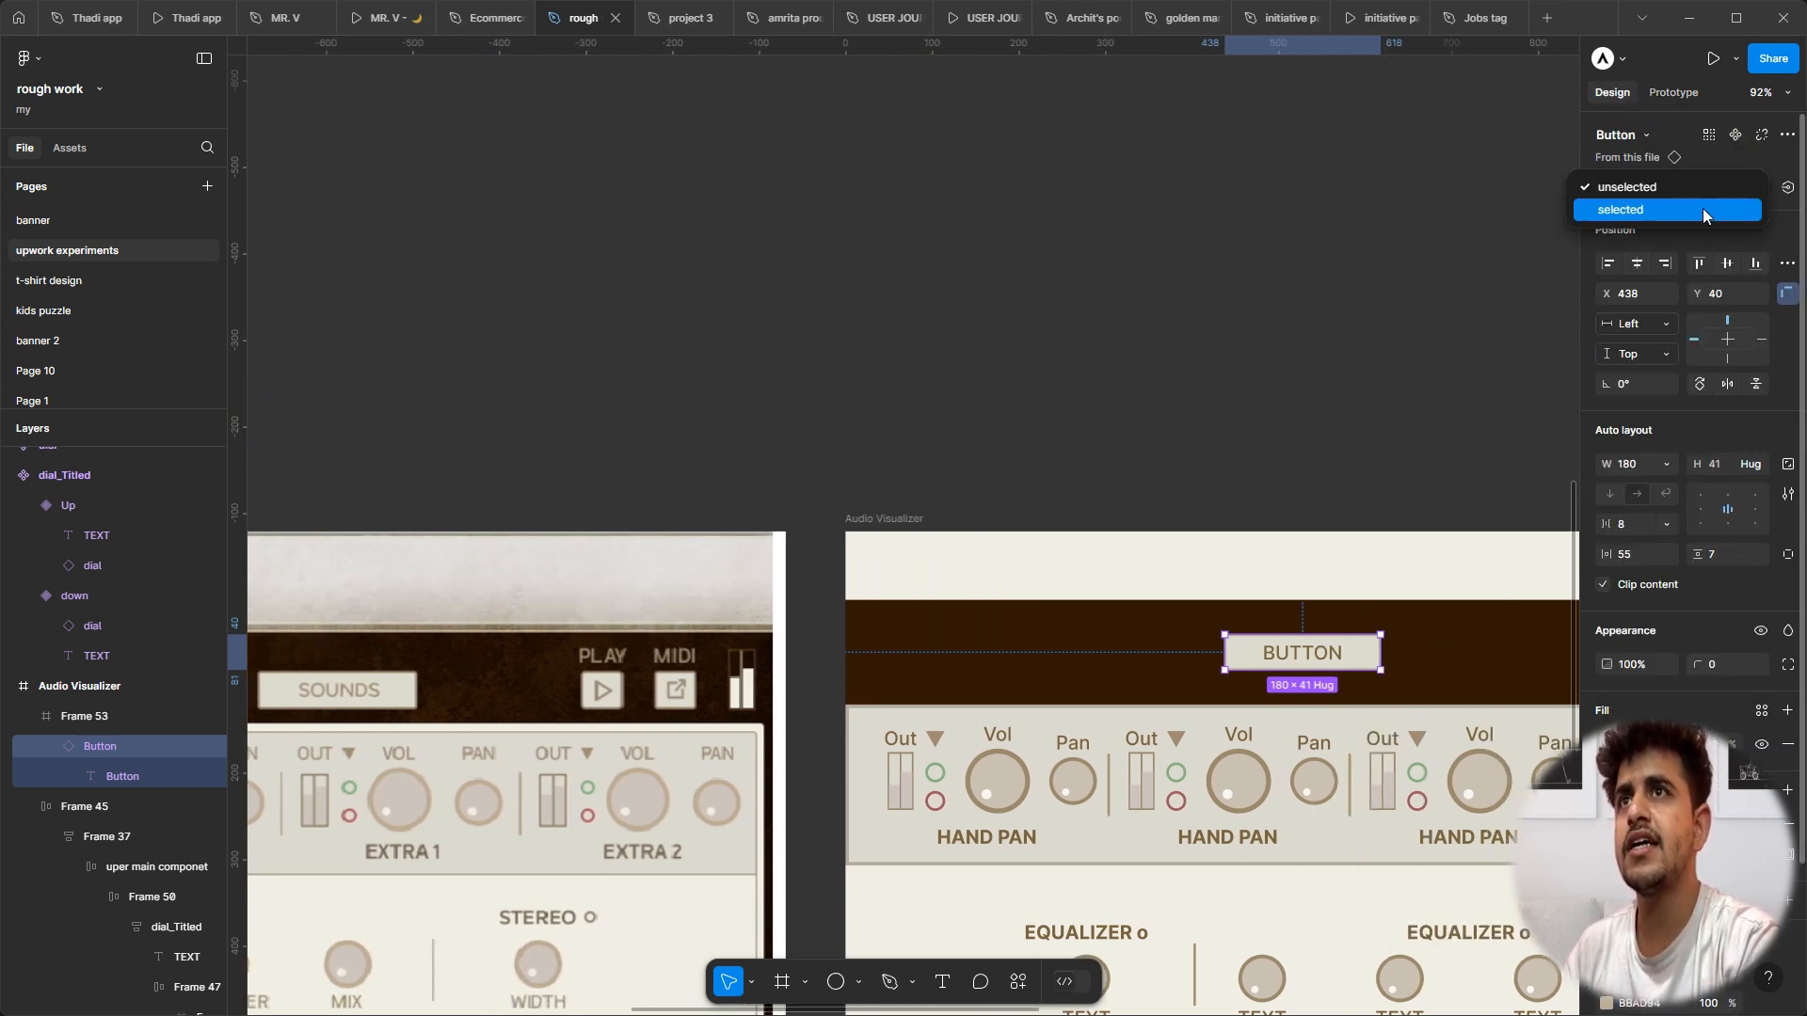
pyautogui.click(1702, 208)
pyautogui.click(1724, 188)
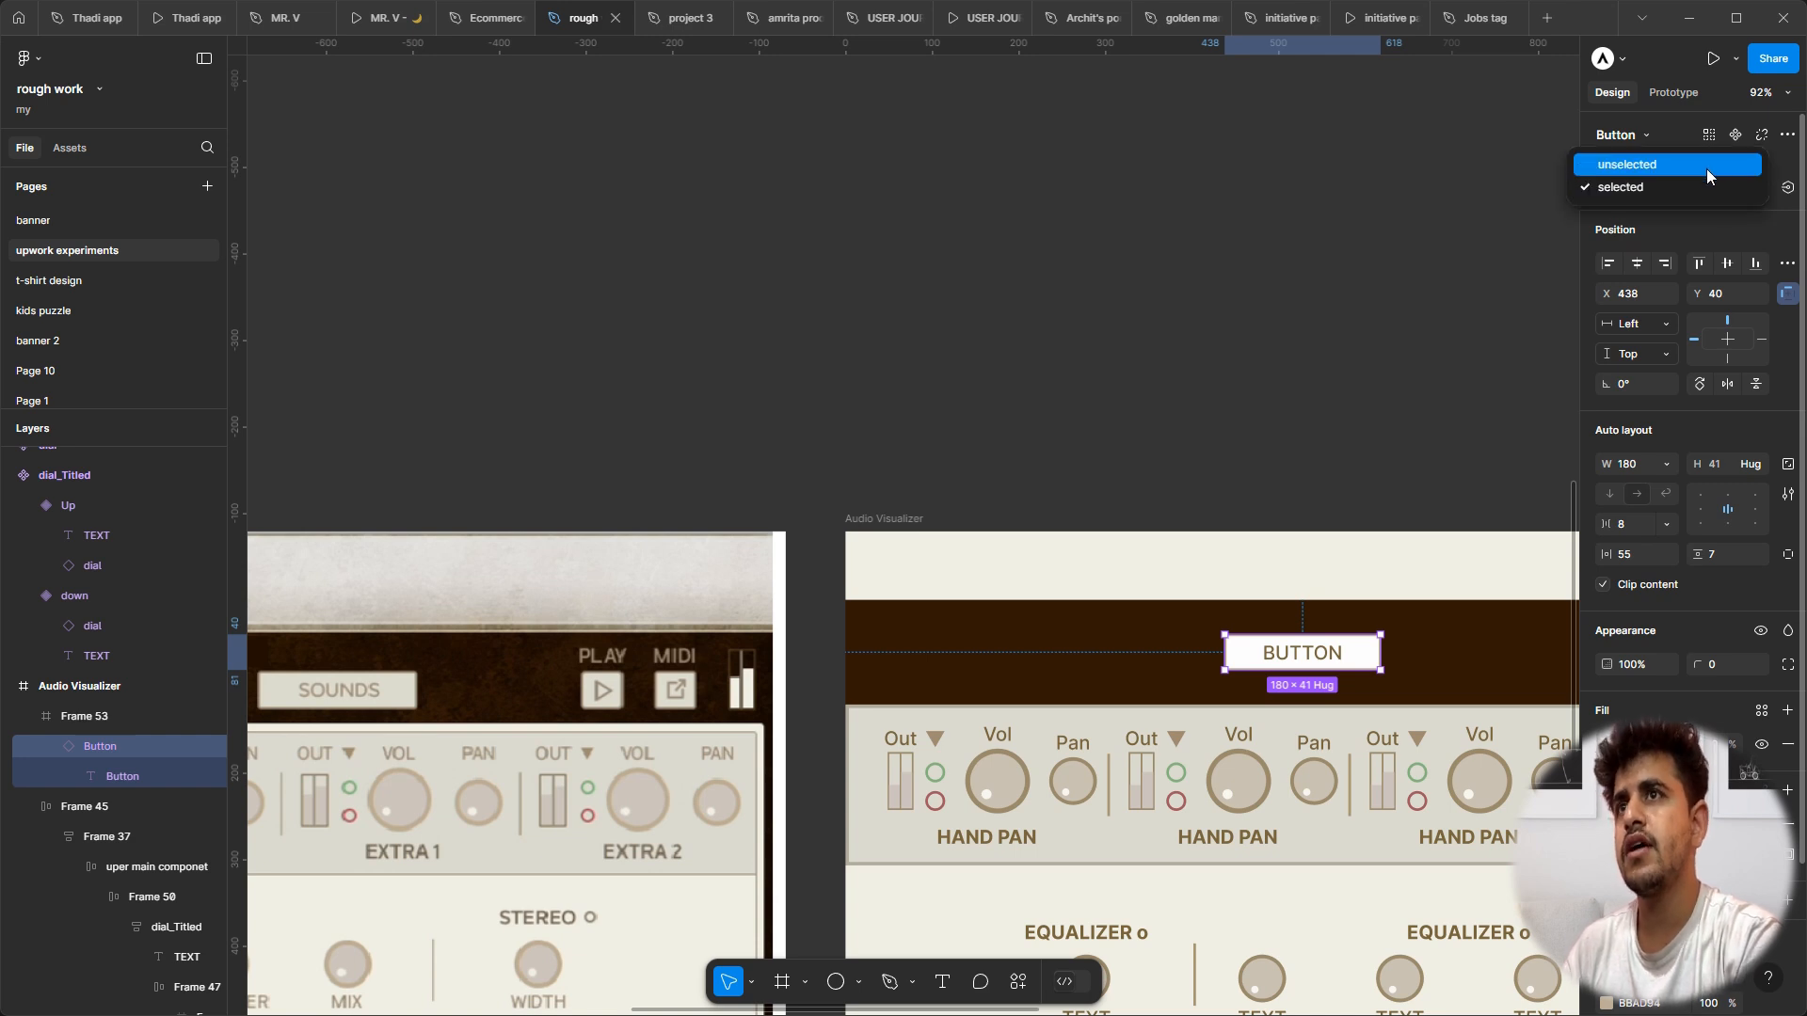
pyautogui.click(1707, 167)
pyautogui.click(1241, 368)
# Step: Duplicate the header button twice in the dark brown bar to form a horizontal row of three with 24 px gaps
pyautogui.scroll(-2, 1240, 368)
pyautogui.hscroll(3, 1240, 368)
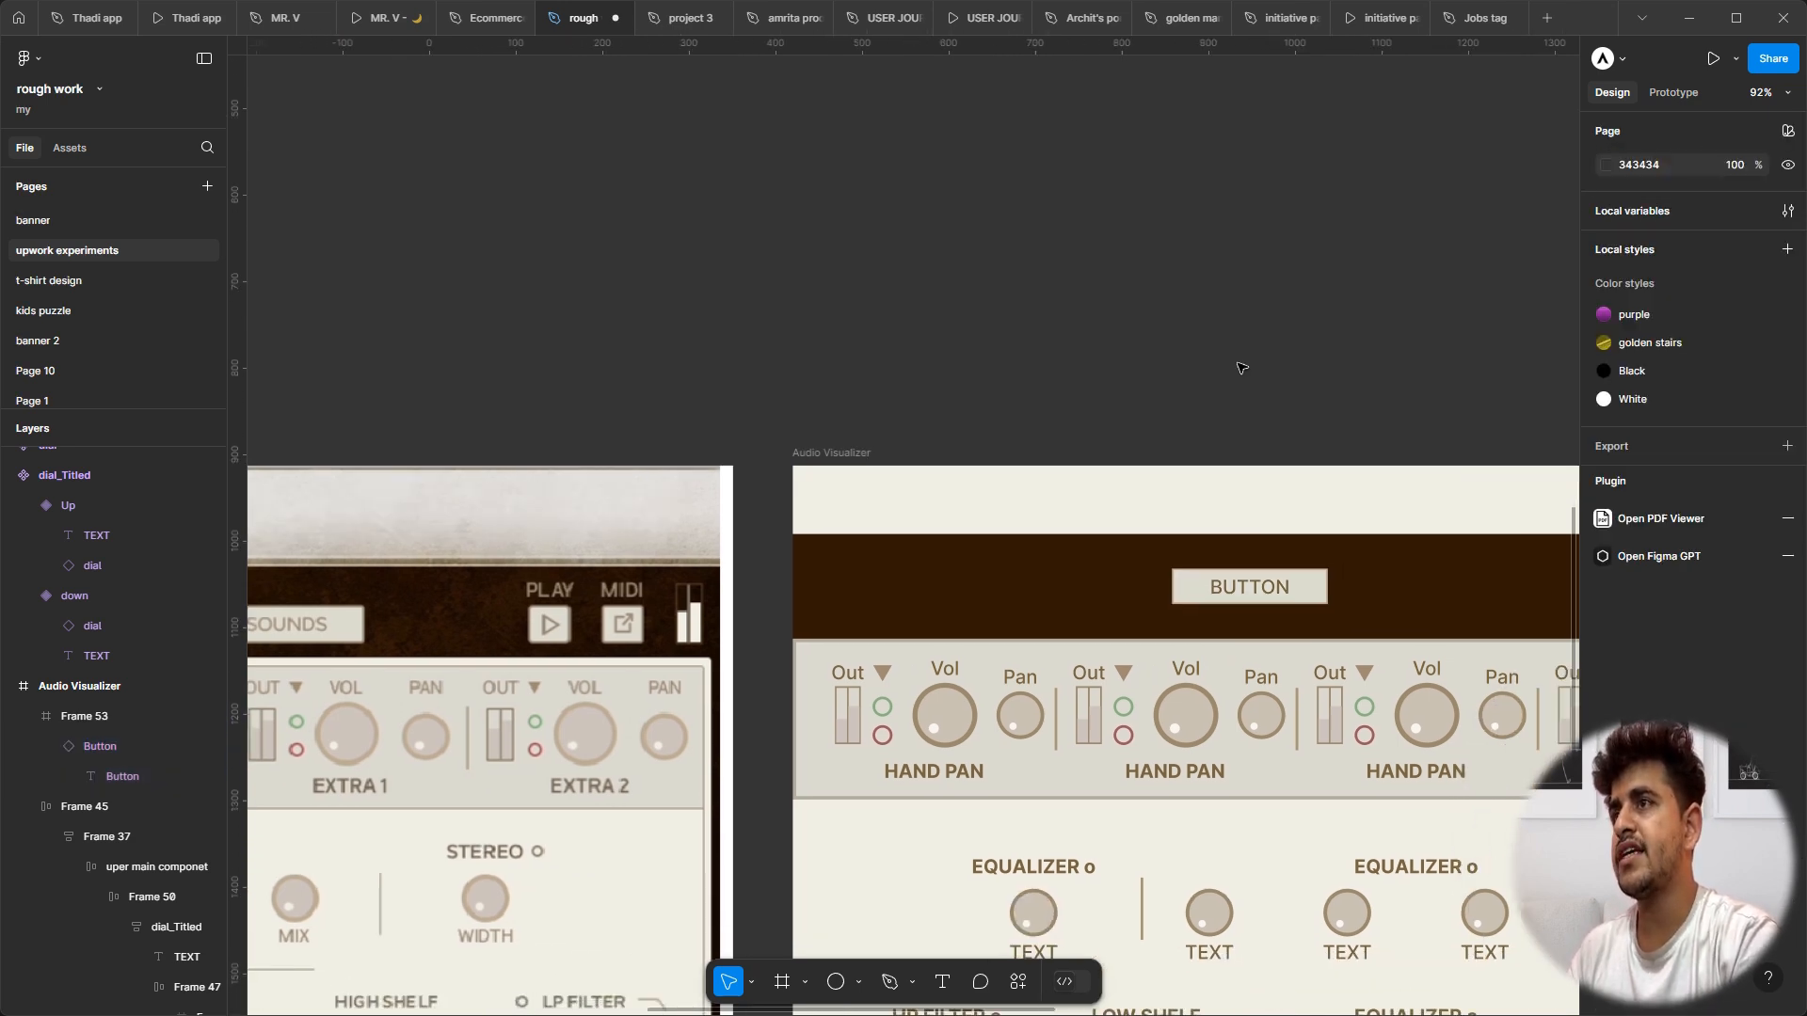
pyautogui.scroll(-2, 1240, 368)
pyautogui.click(1148, 433)
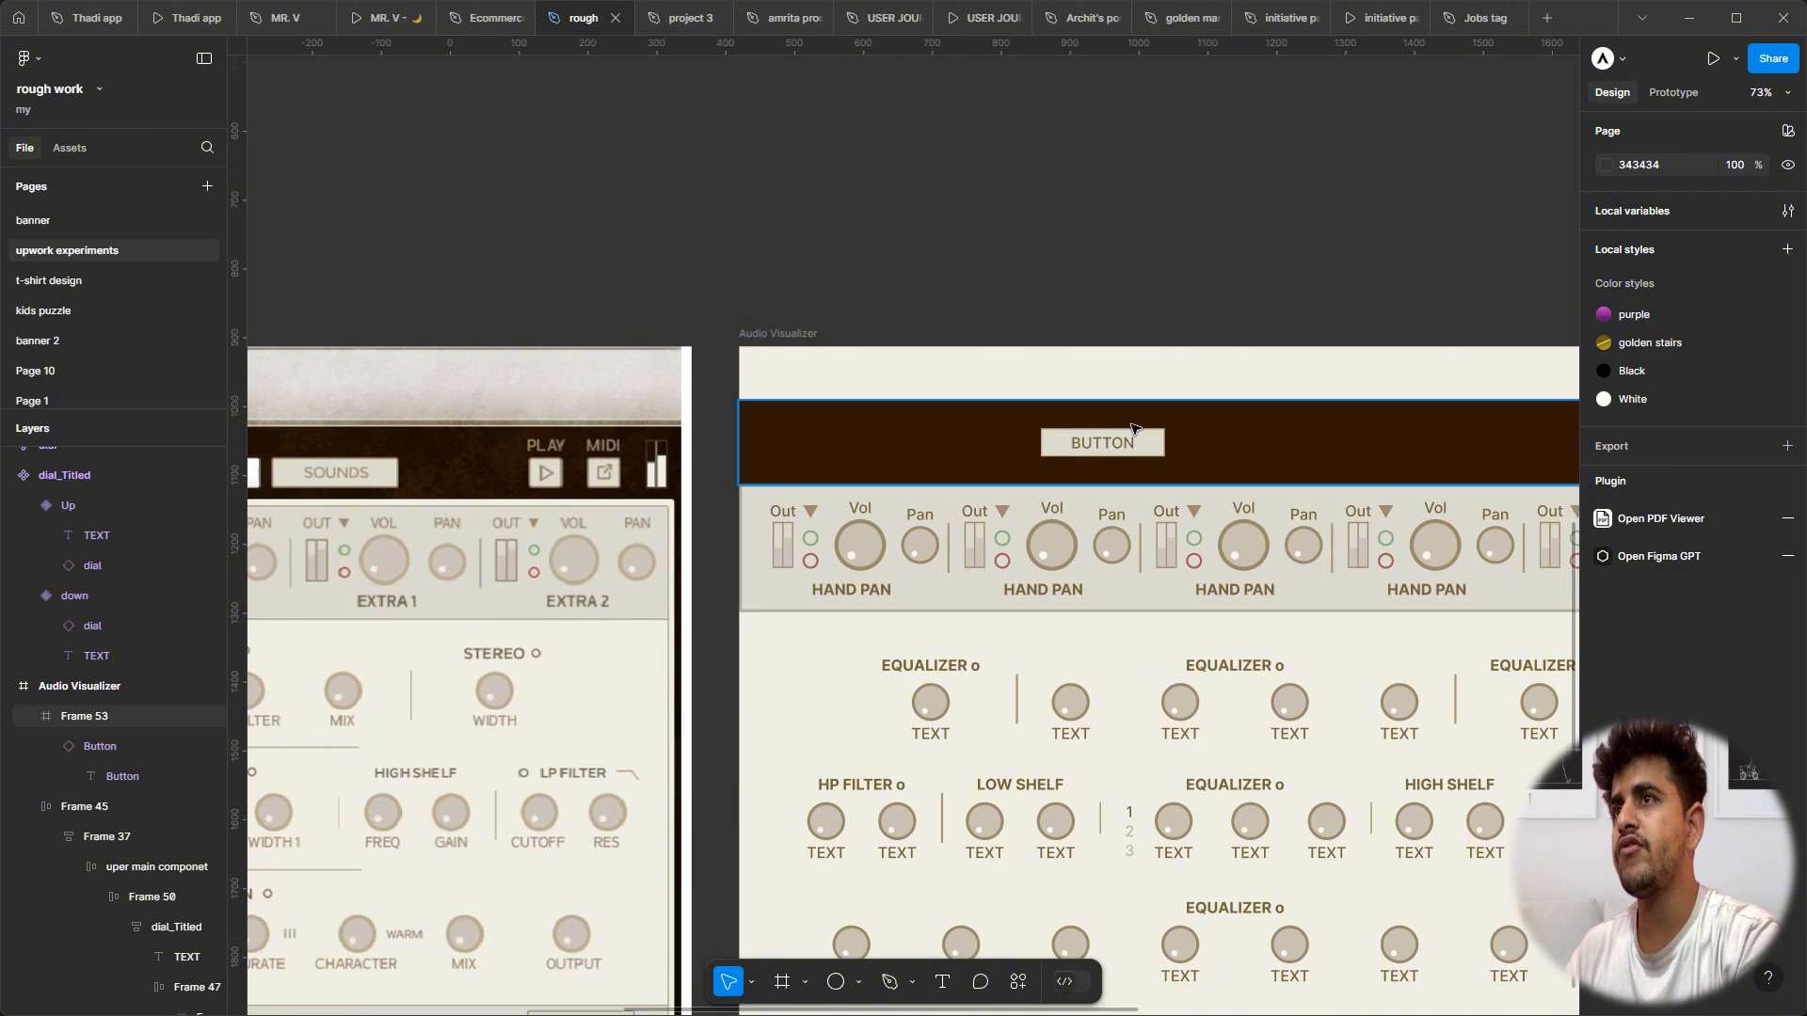
pyautogui.scroll(4, 1162, 438)
pyautogui.click(1078, 468)
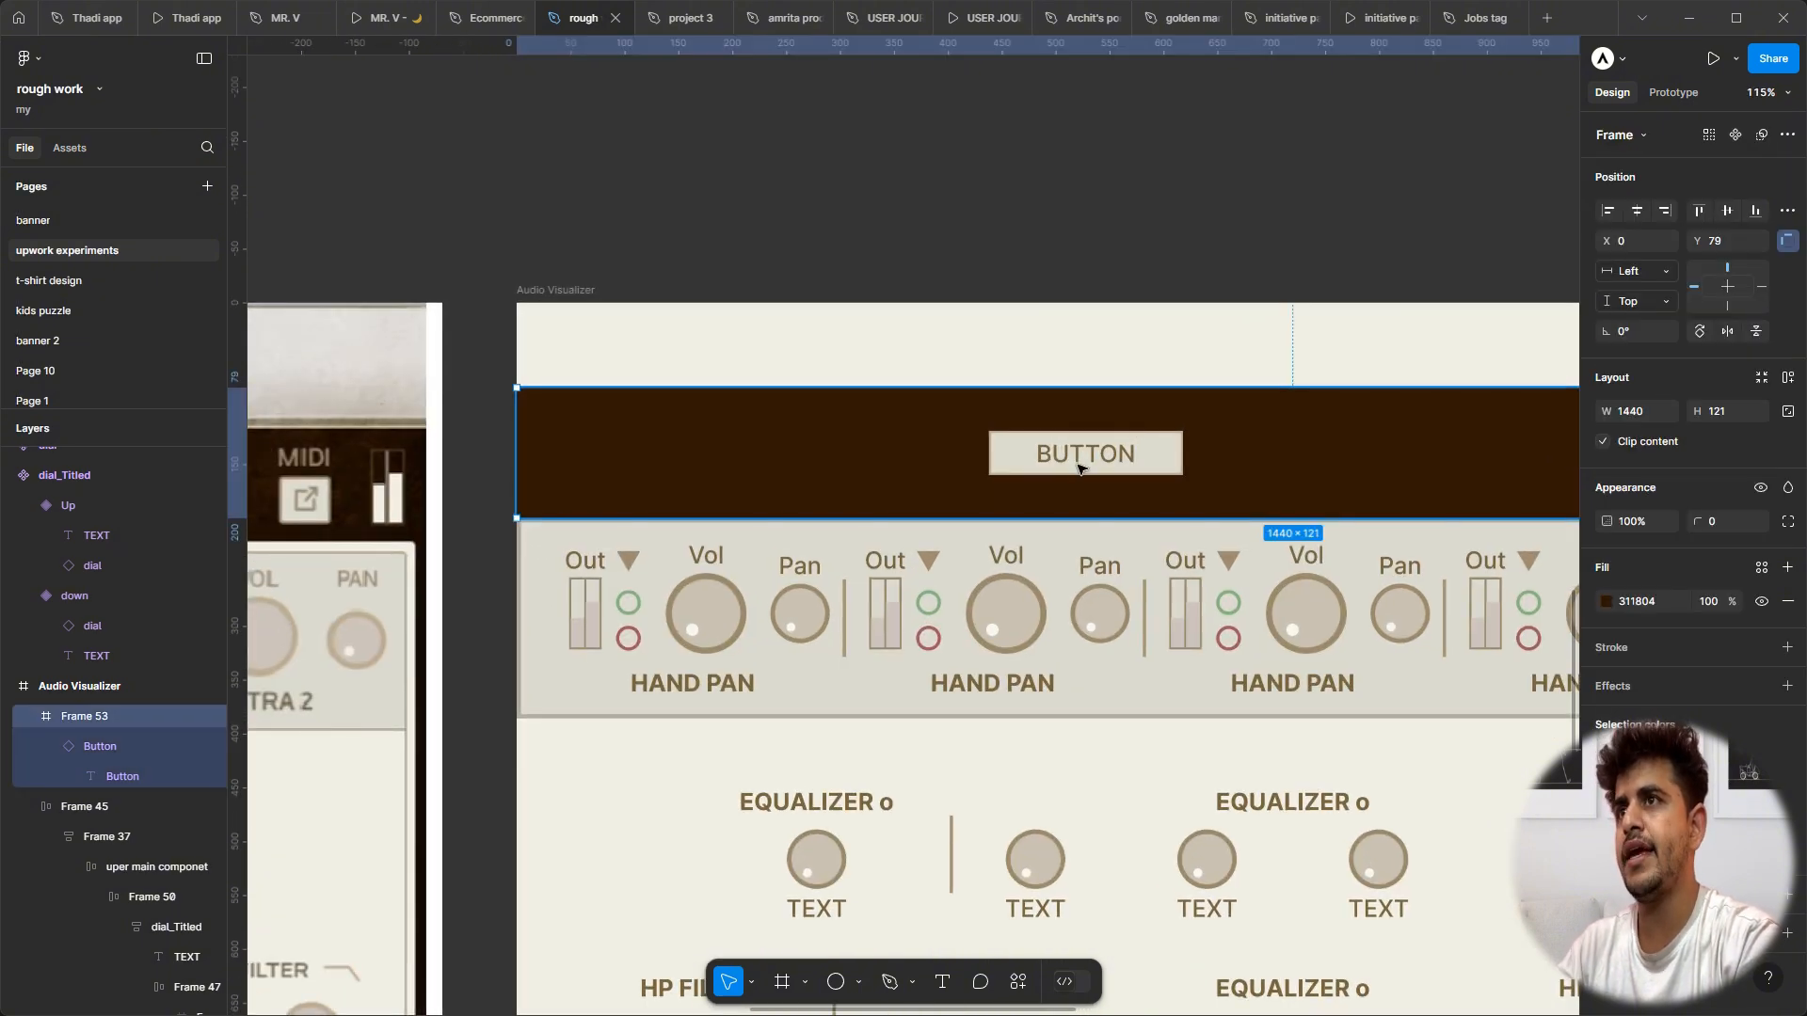
pyautogui.click(1078, 469)
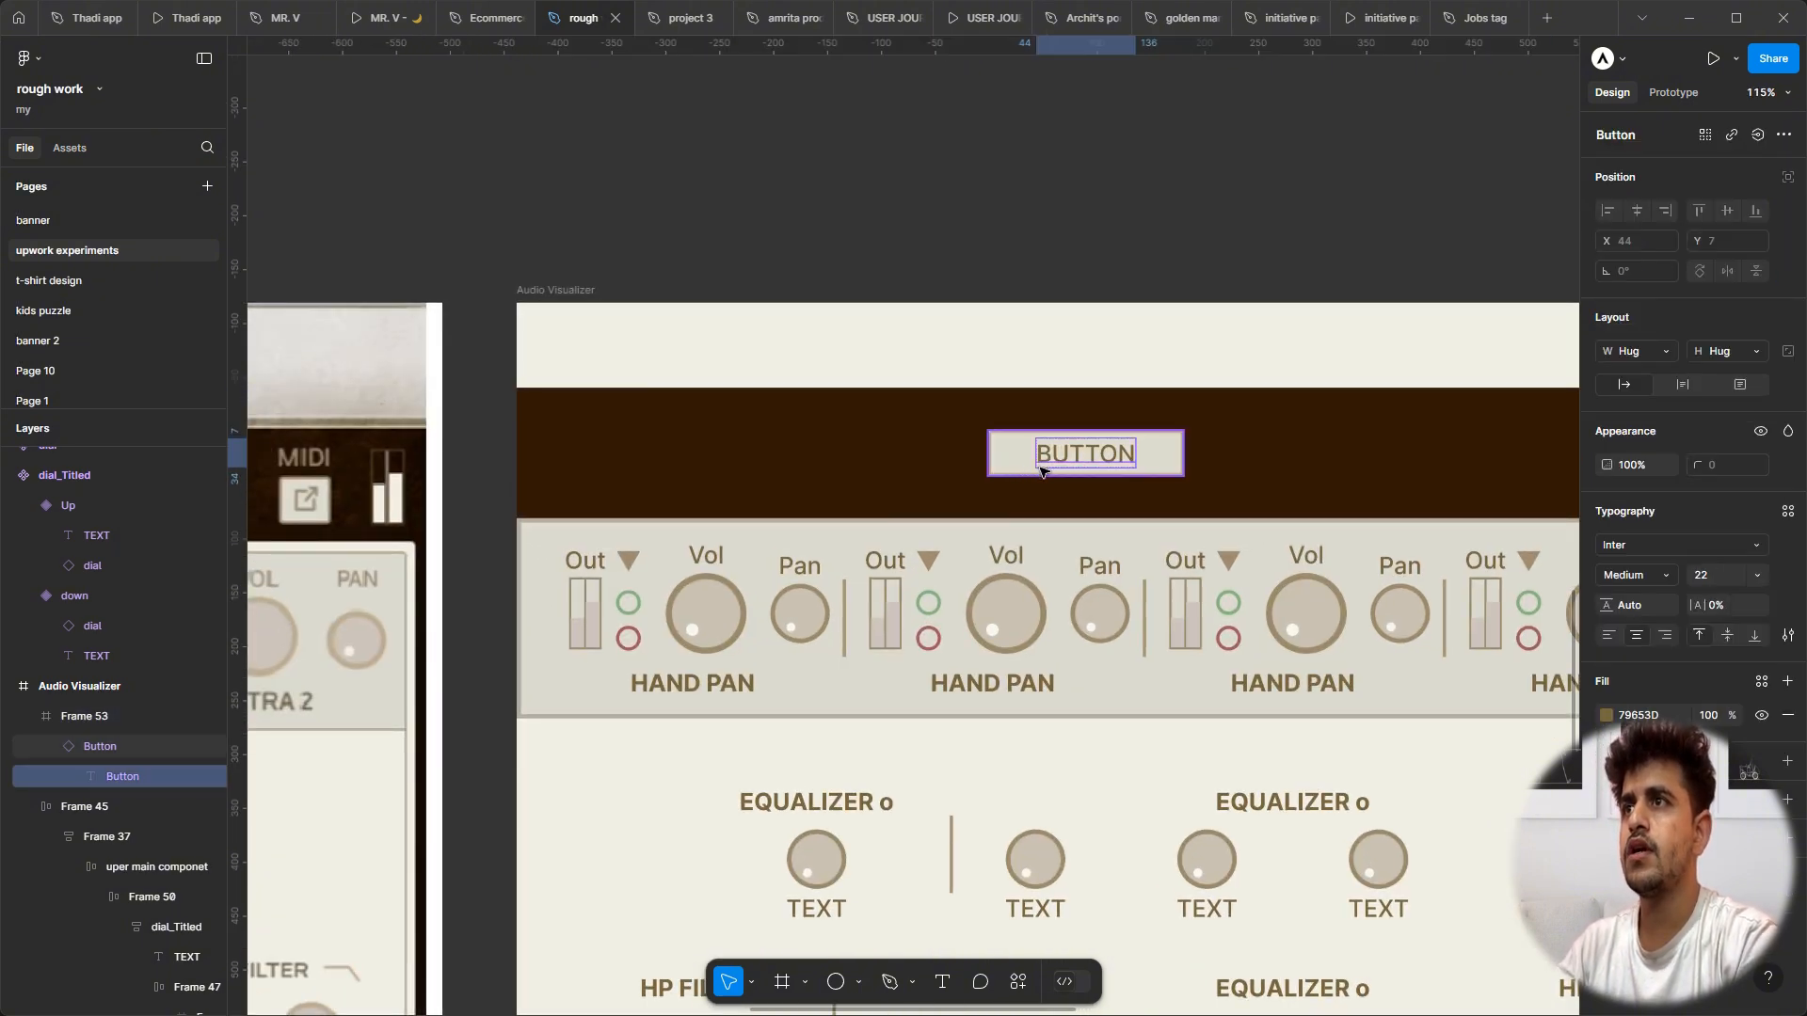
pyautogui.click(1035, 468)
pyautogui.moveTo(1025, 462); pyautogui.dragTo(1243, 462)
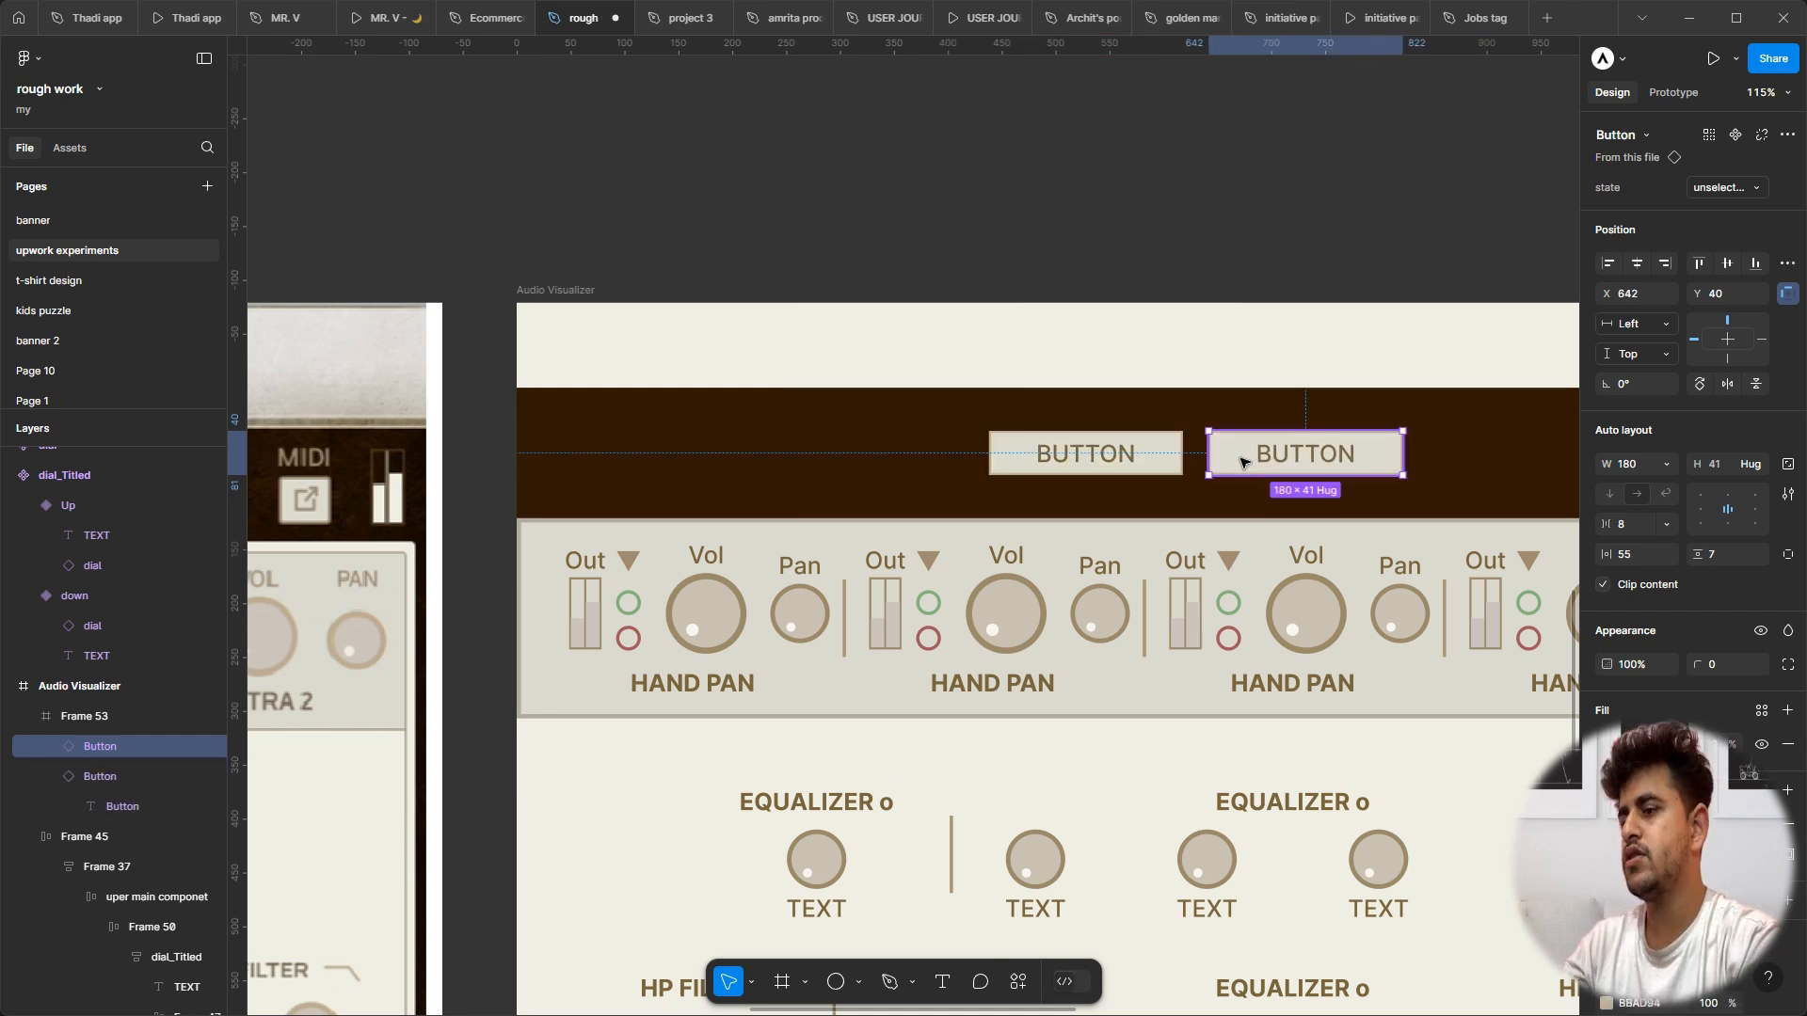
pyautogui.hotkey('ctrl', 'd')
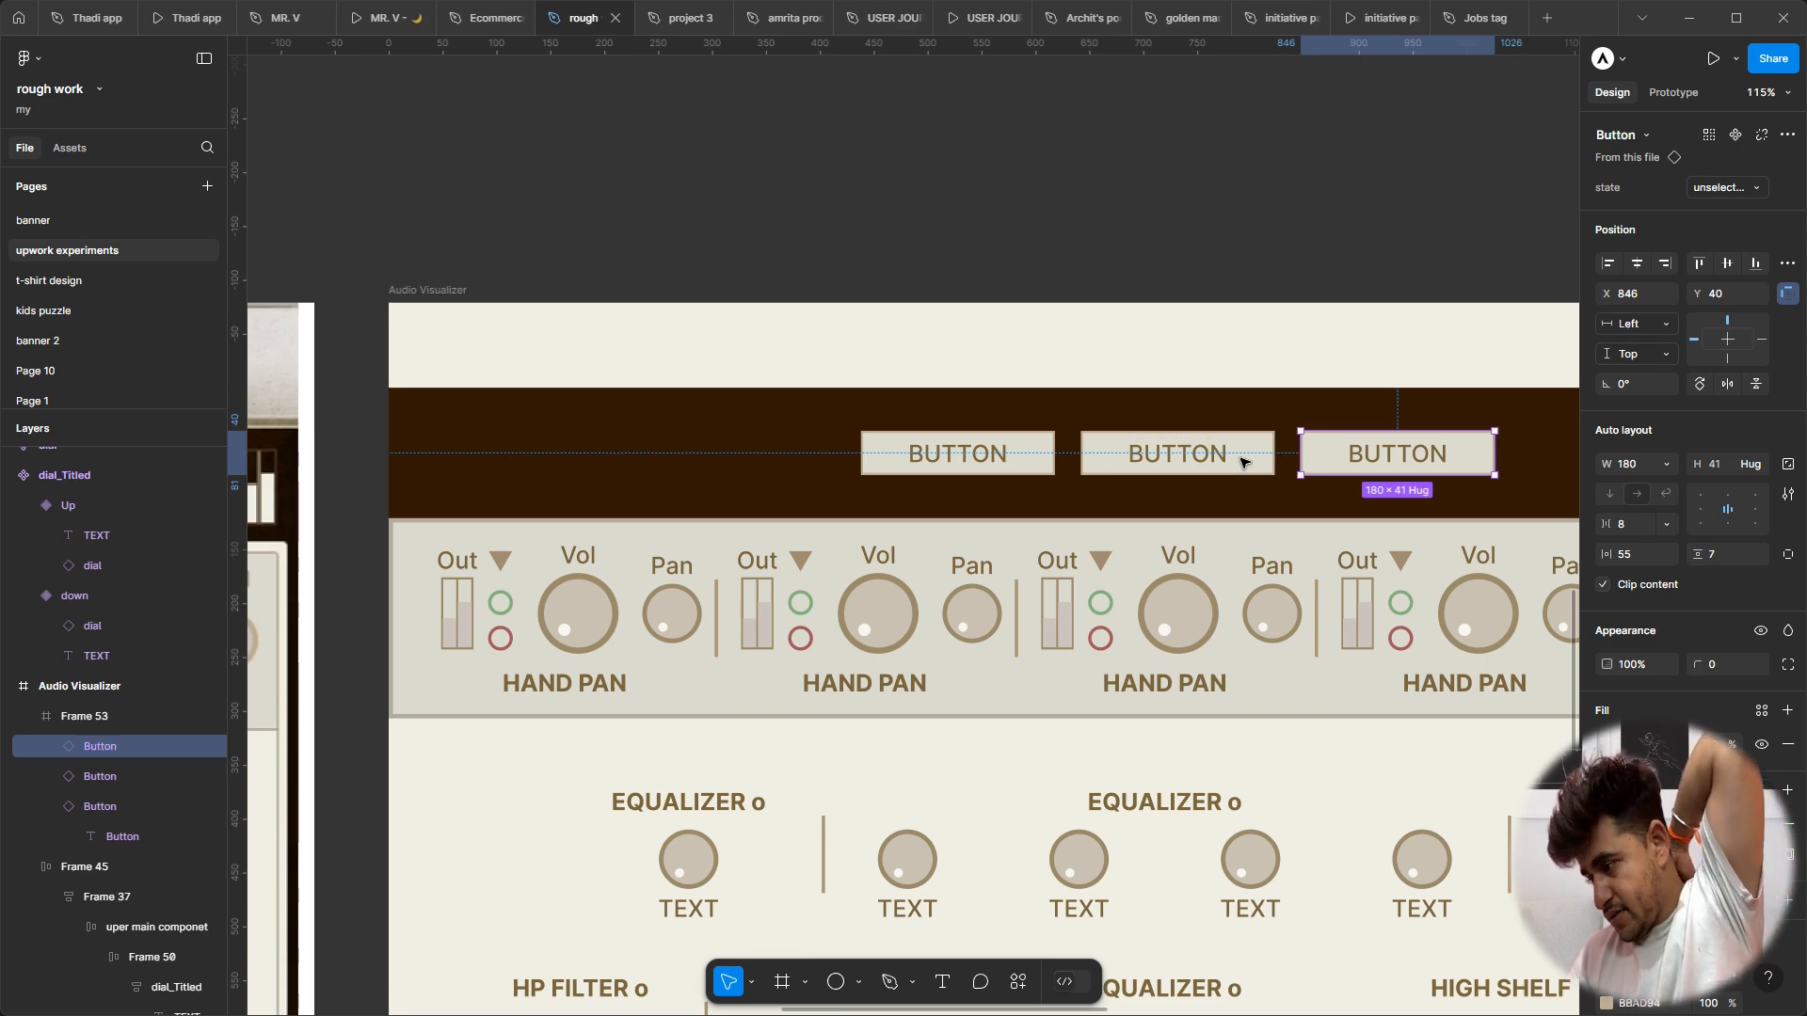
# Step: Fill the middle header button with the white sampled from the reference design's PATTERNS button
pyautogui.scroll(-1, 1243, 463)
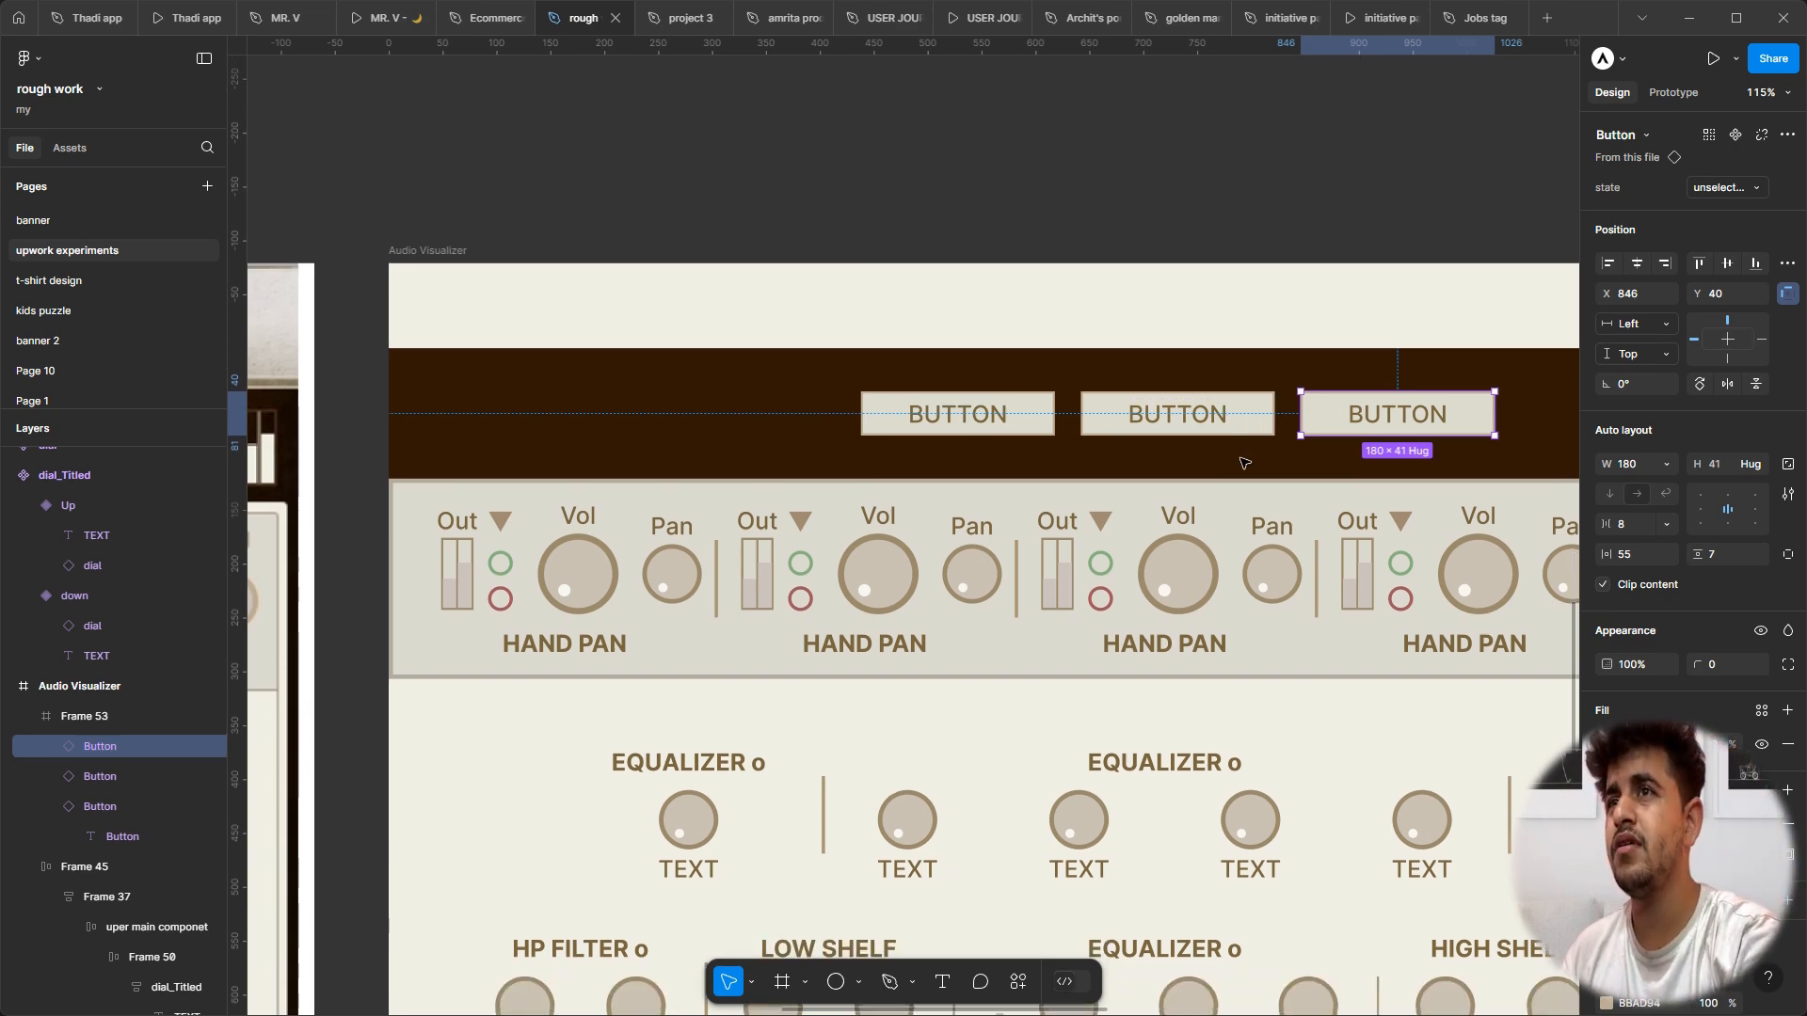
pyautogui.scroll(-5, 1244, 463)
pyautogui.click(1230, 452)
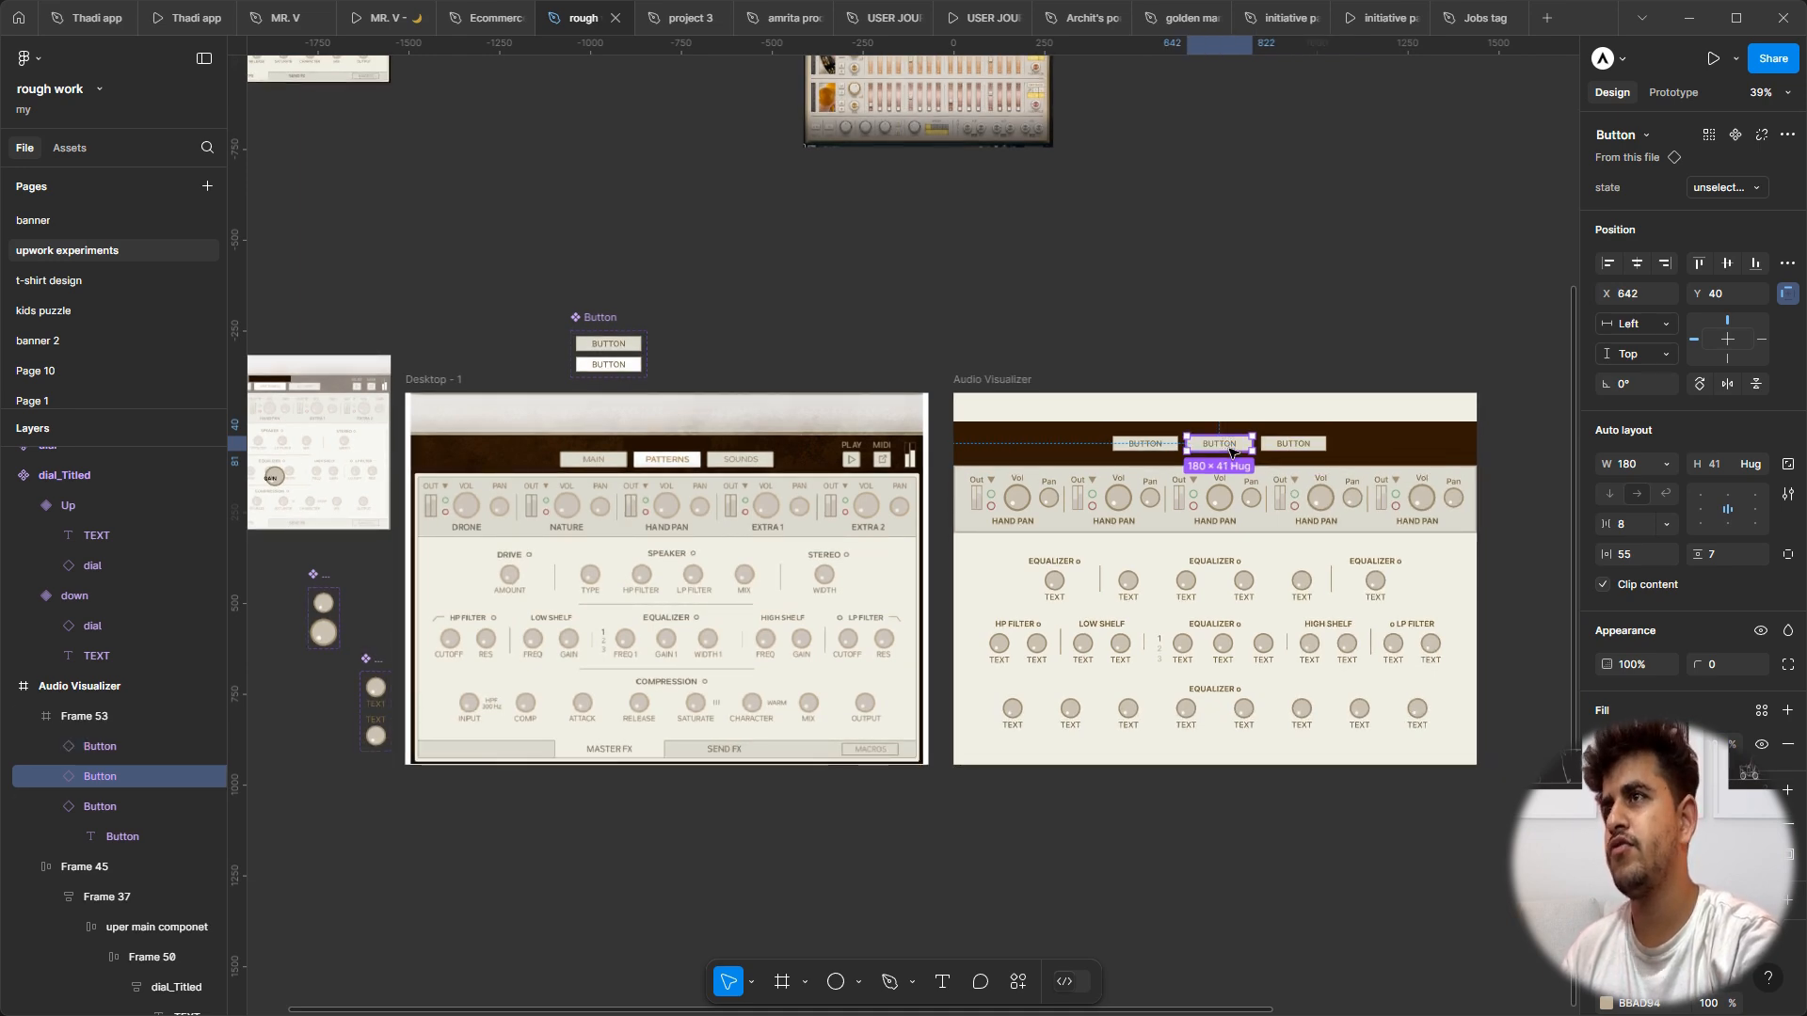
pyautogui.scroll(3, 652, 464)
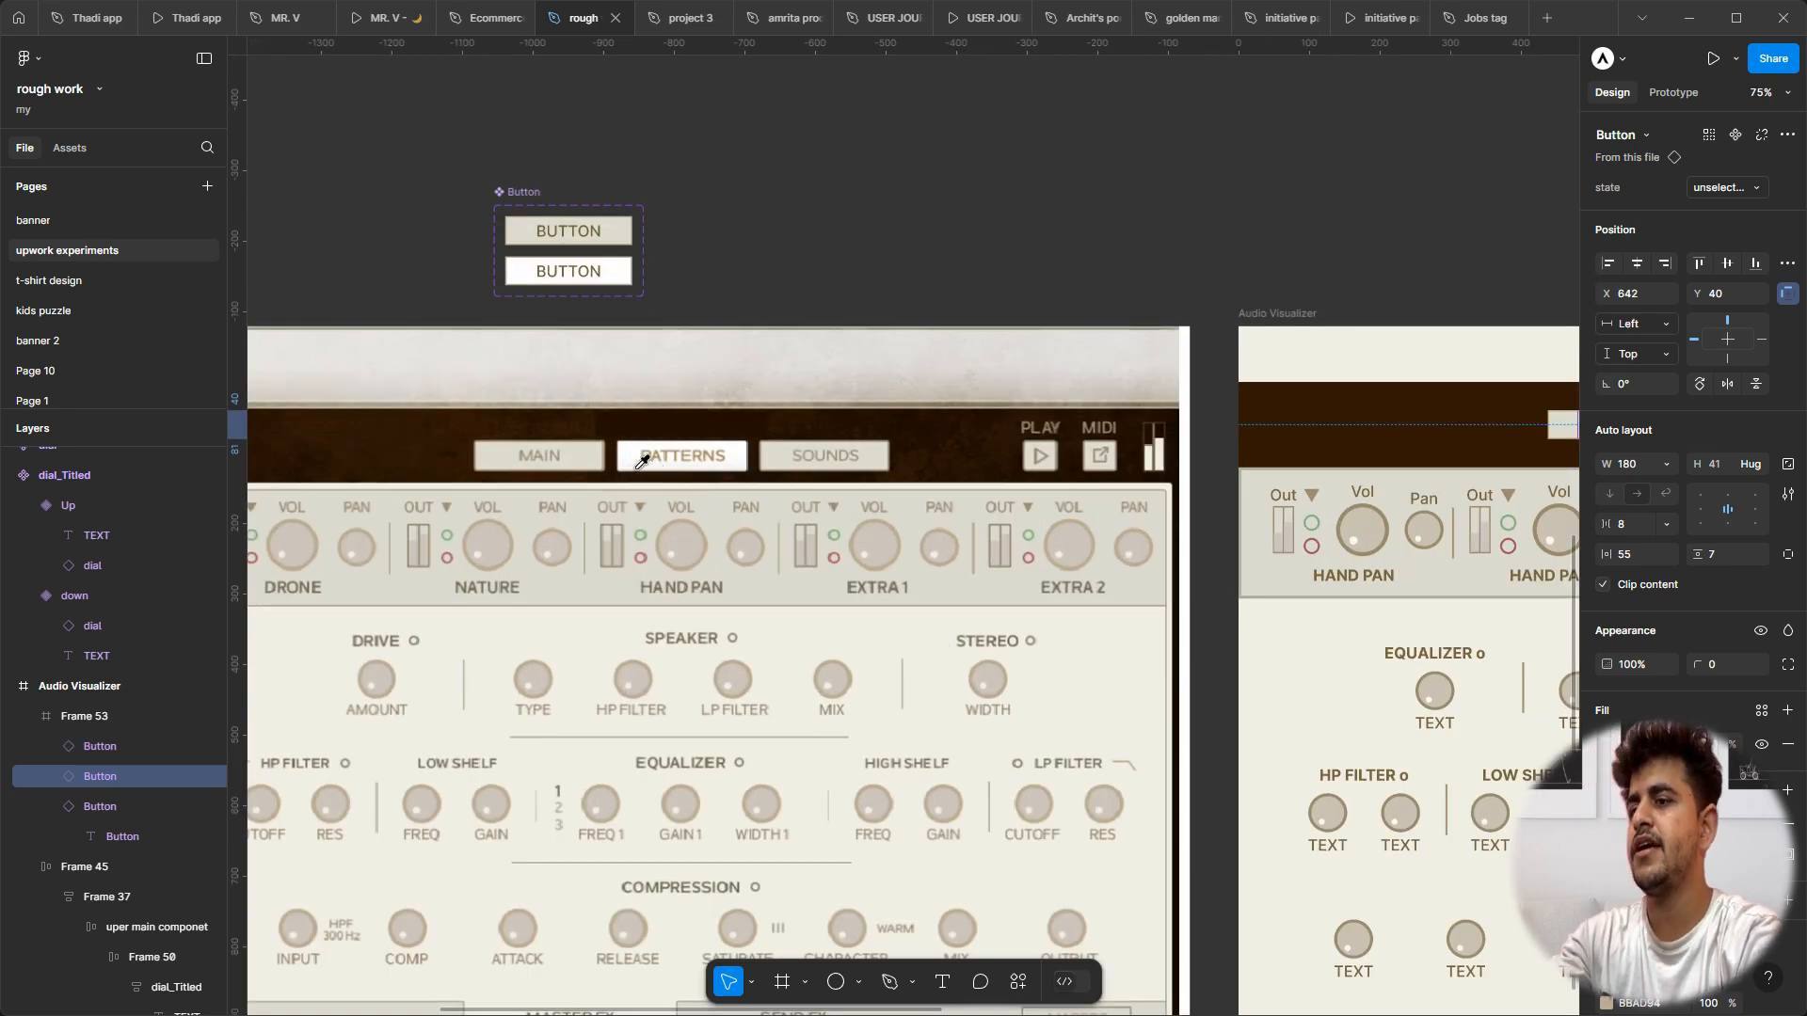
pyautogui.press('i')
pyautogui.press('Escape')
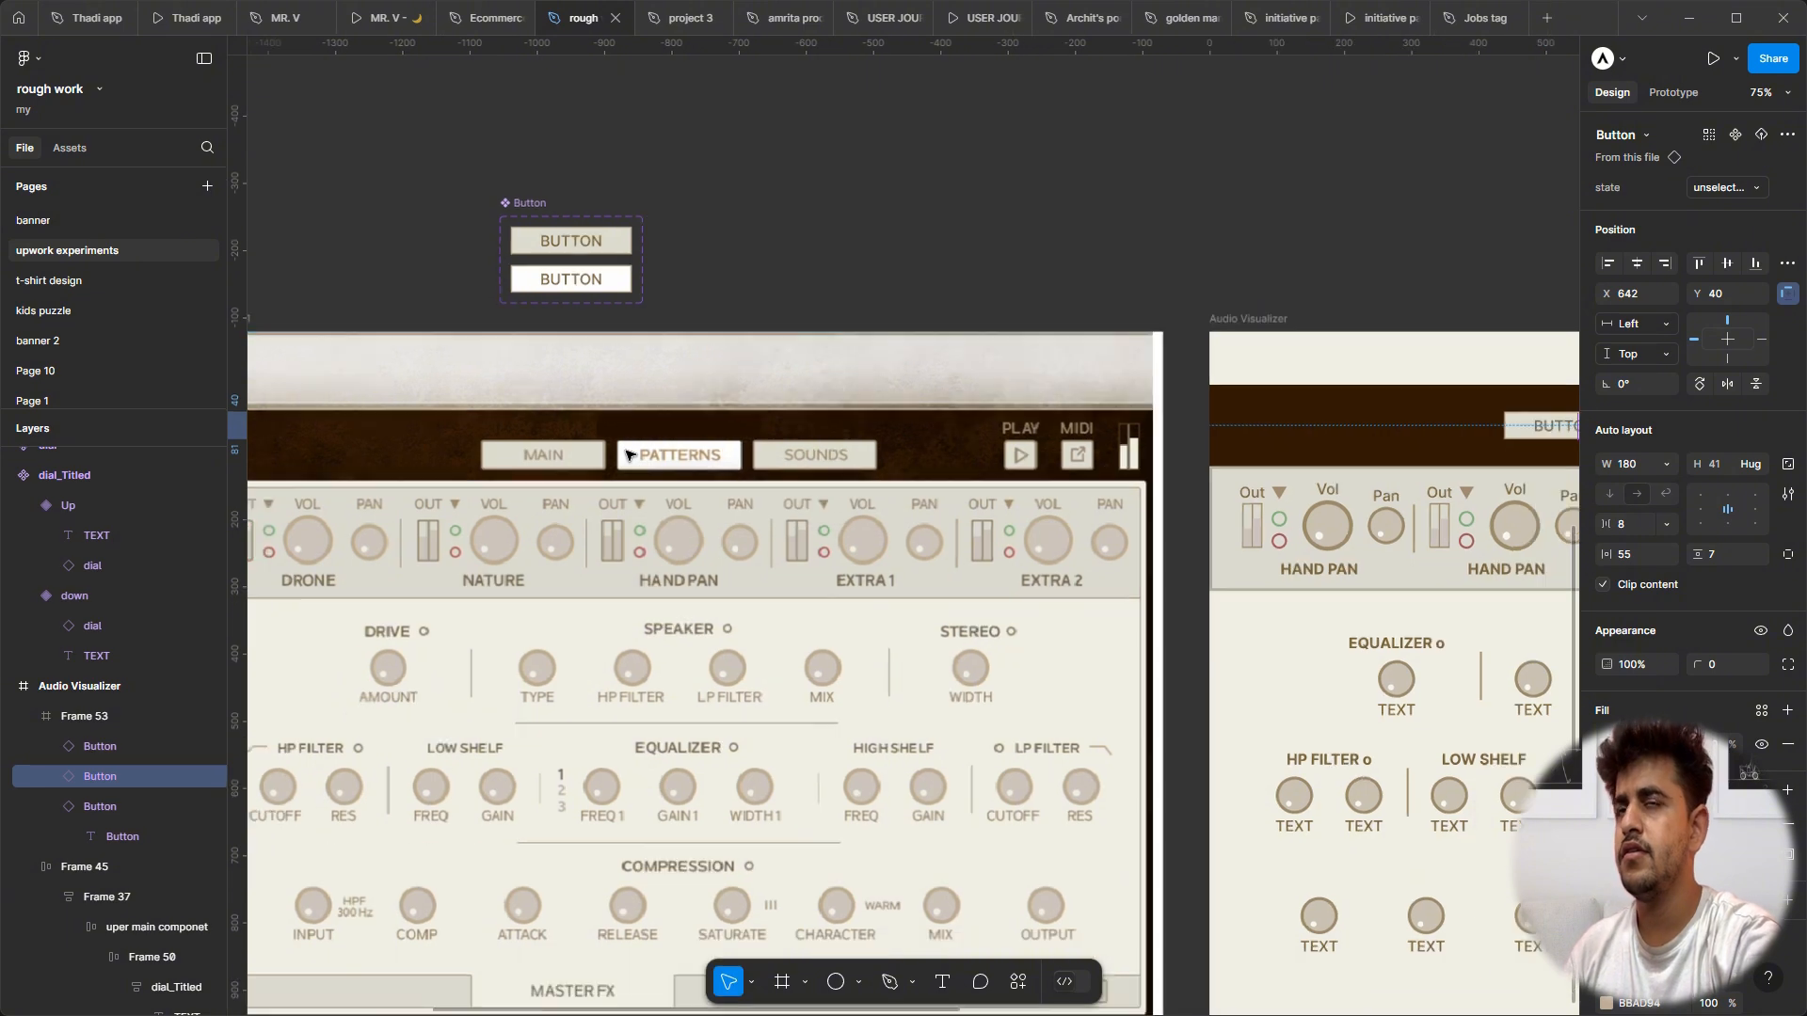
pyautogui.scroll(-4, 961, 423)
pyautogui.scroll(2, 979, 435)
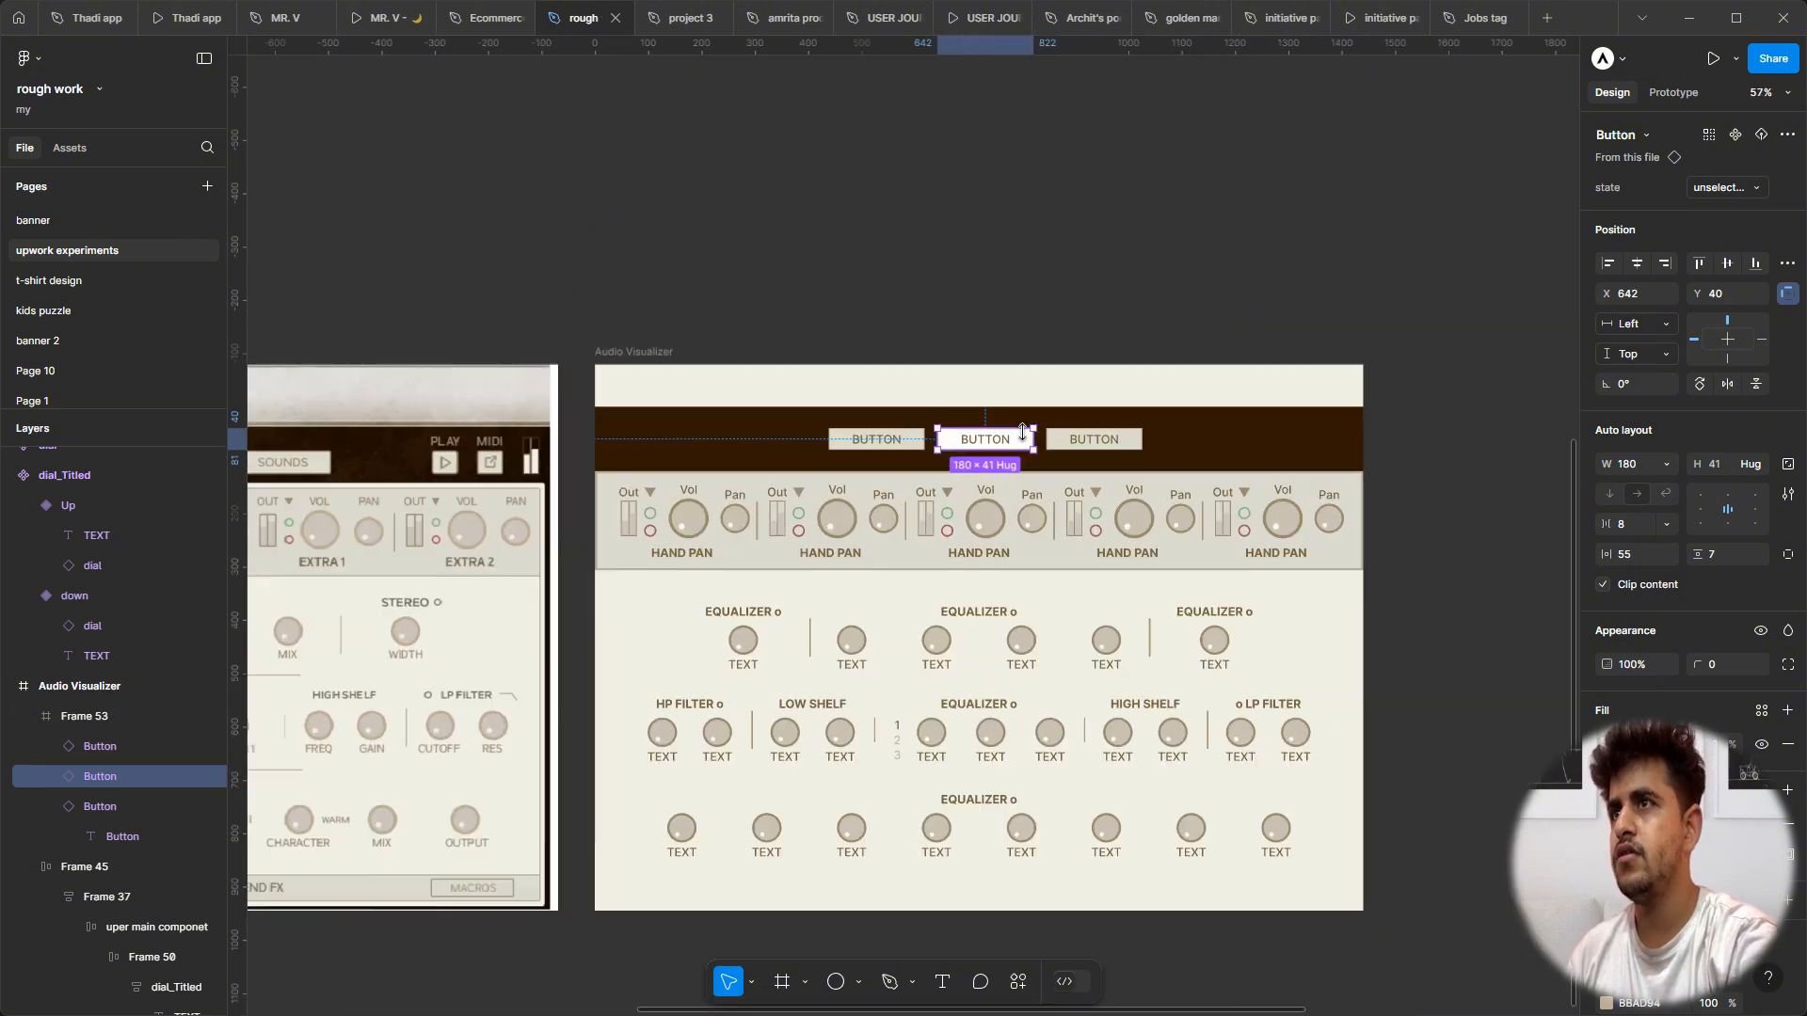
# Step: Relabel the three header buttons, in order, as MAIN, PATTERNS and SOUNDS
pyautogui.hscroll(-5, 1012, 447)
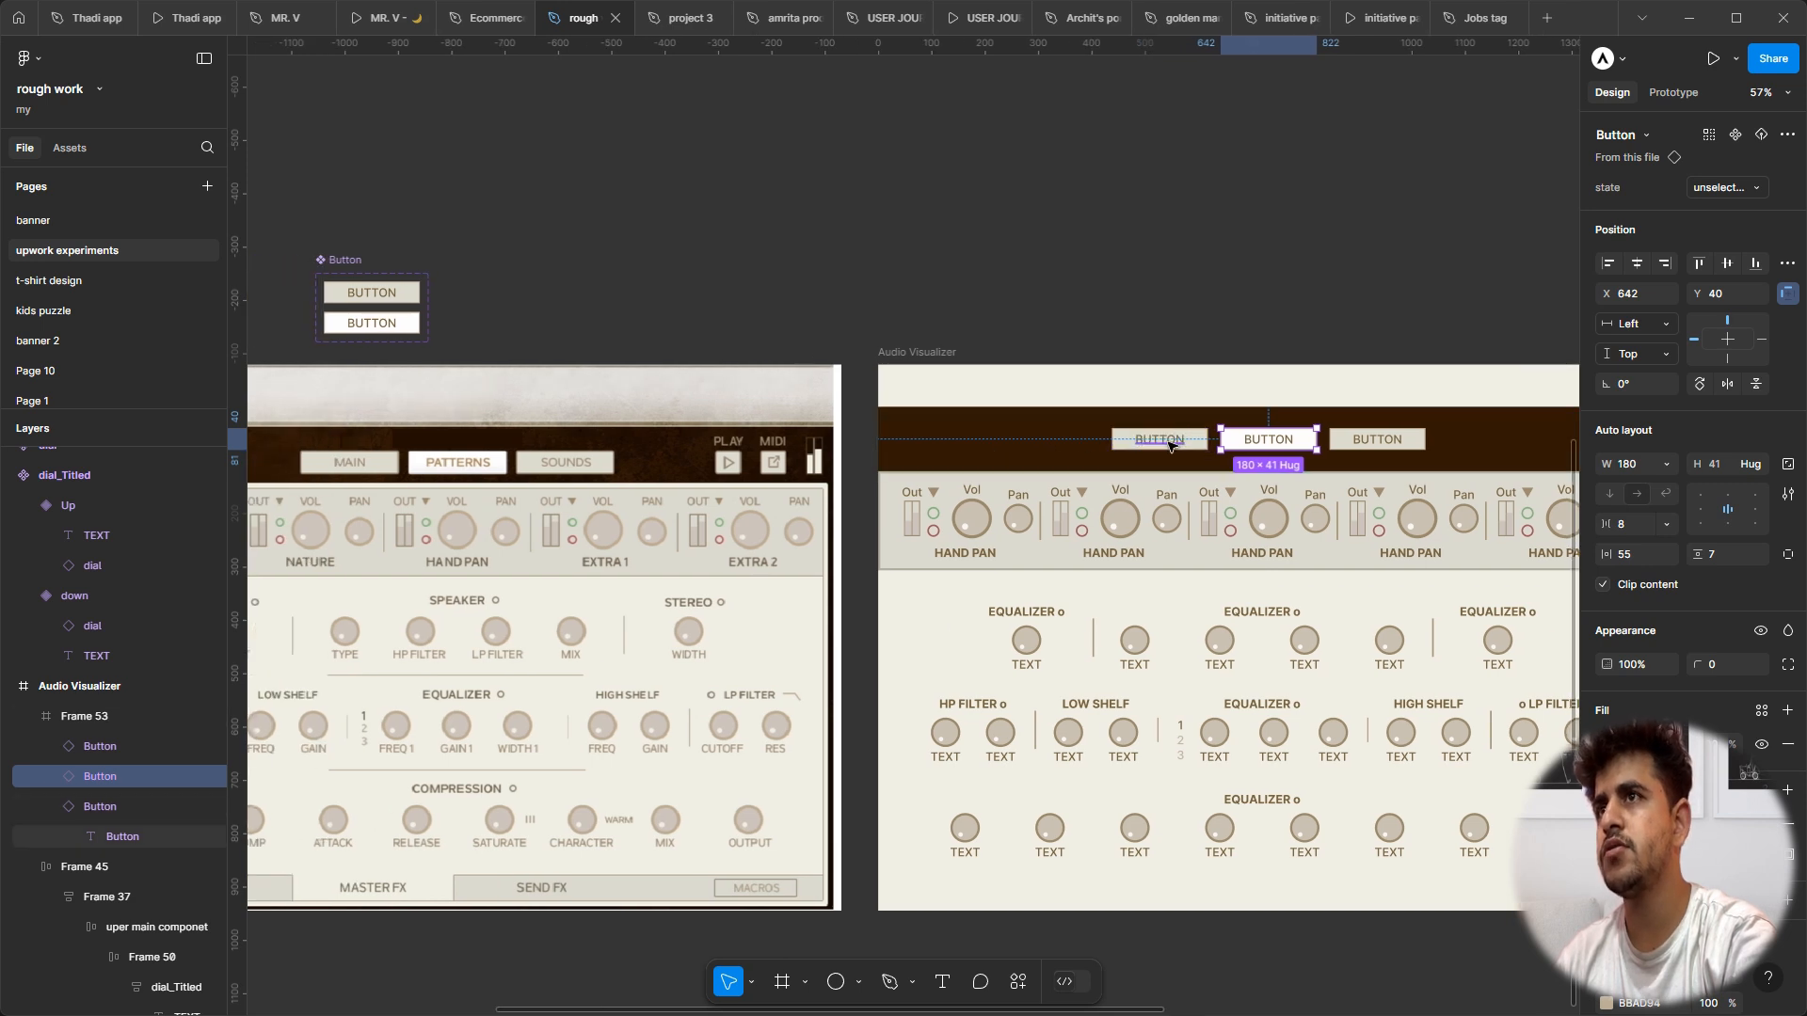
pyautogui.doubleClick(1167, 439)
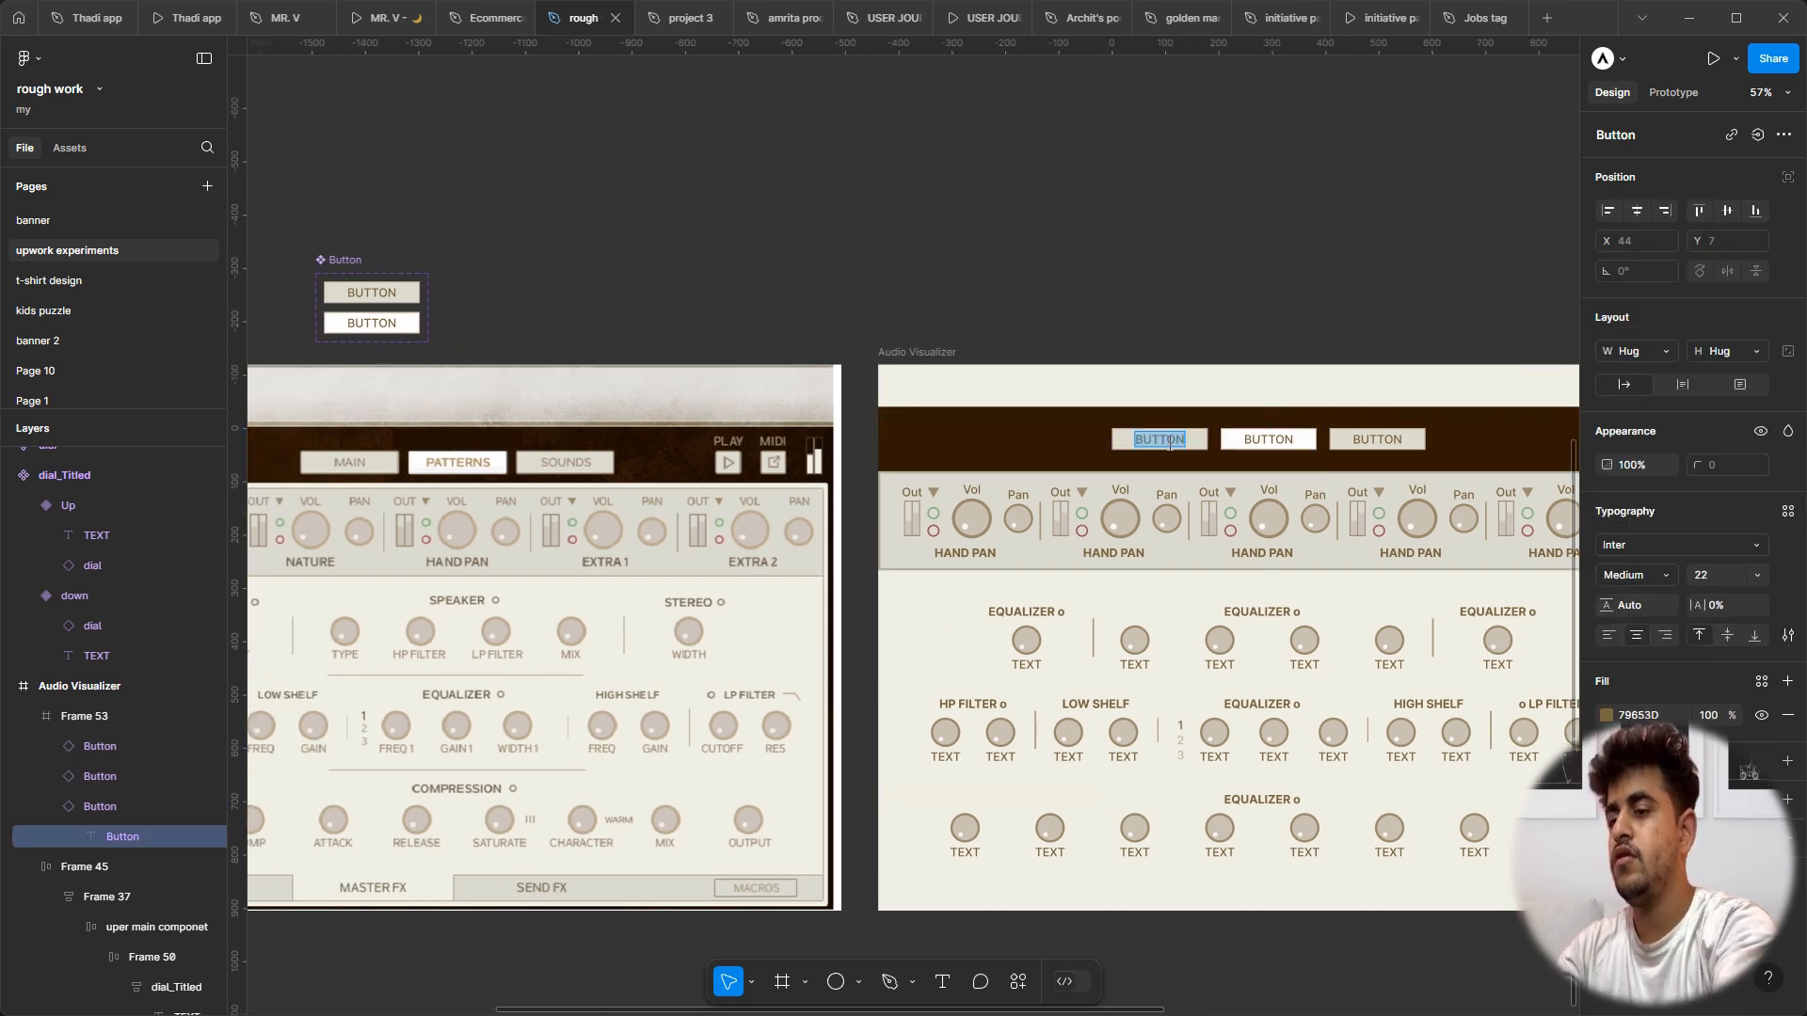
pyautogui.write('MAIN')
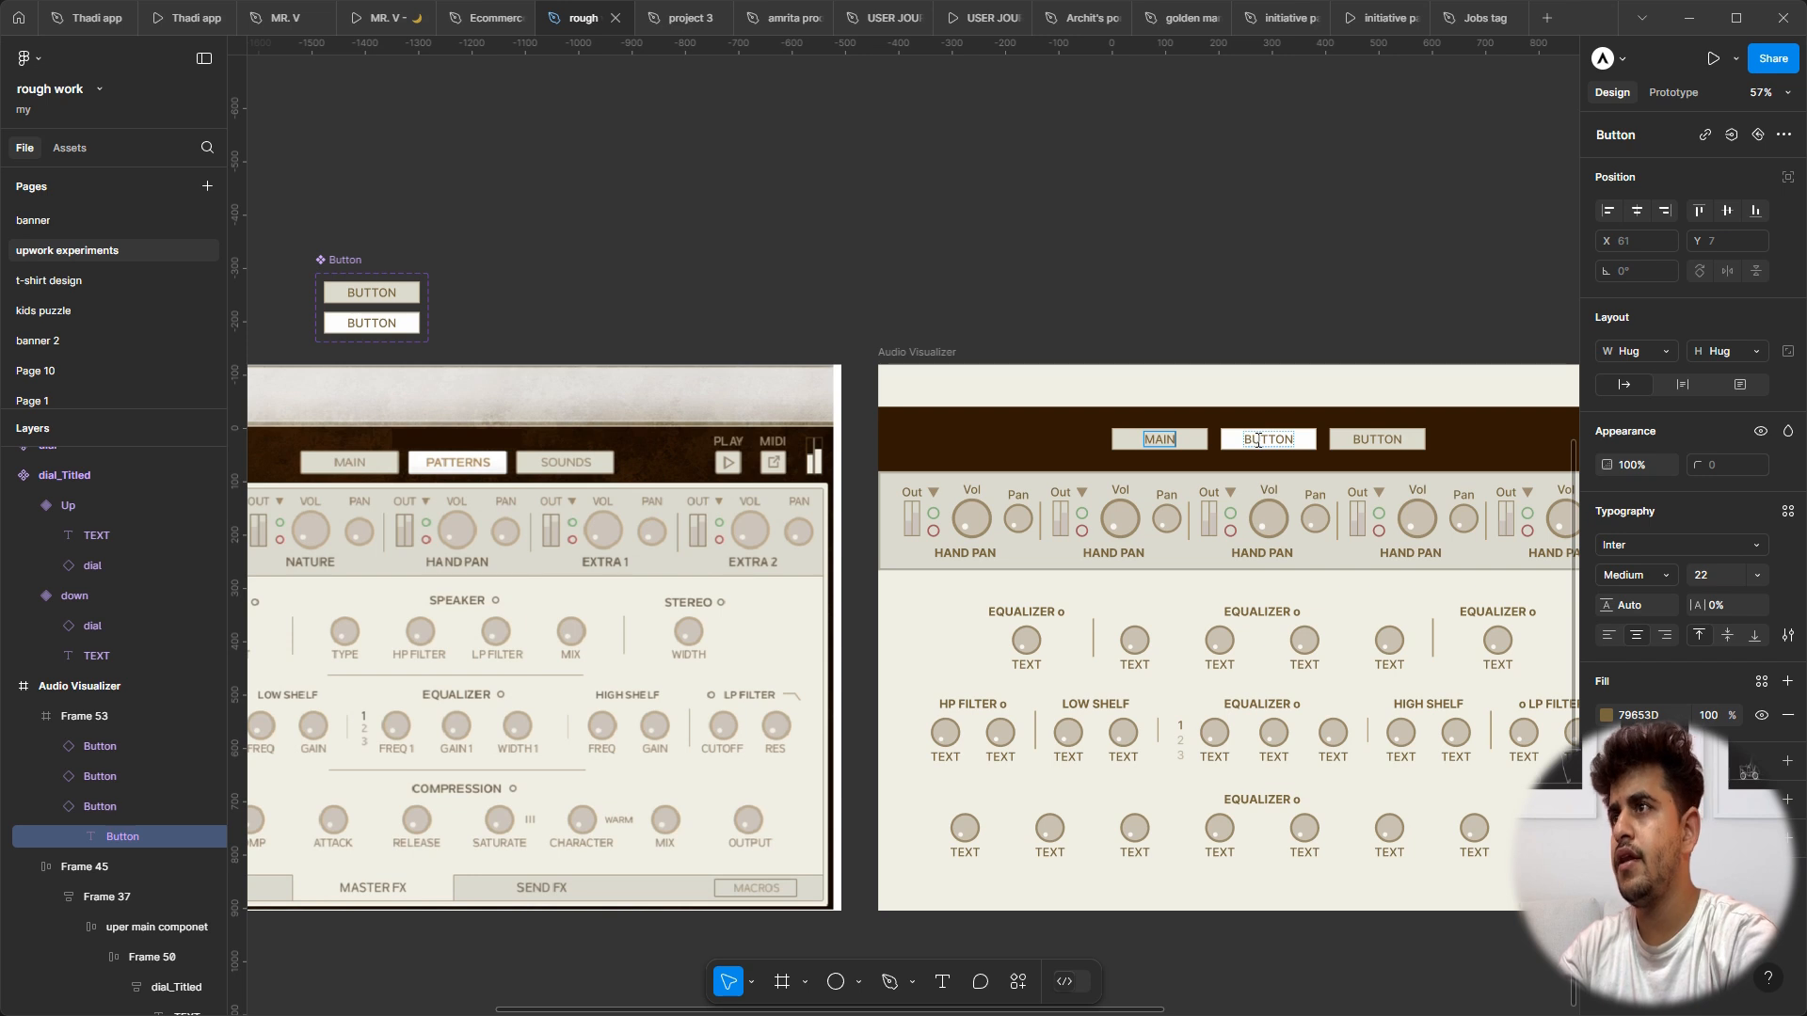
pyautogui.doubleClick(1259, 441)
pyautogui.write('PATTERNS')
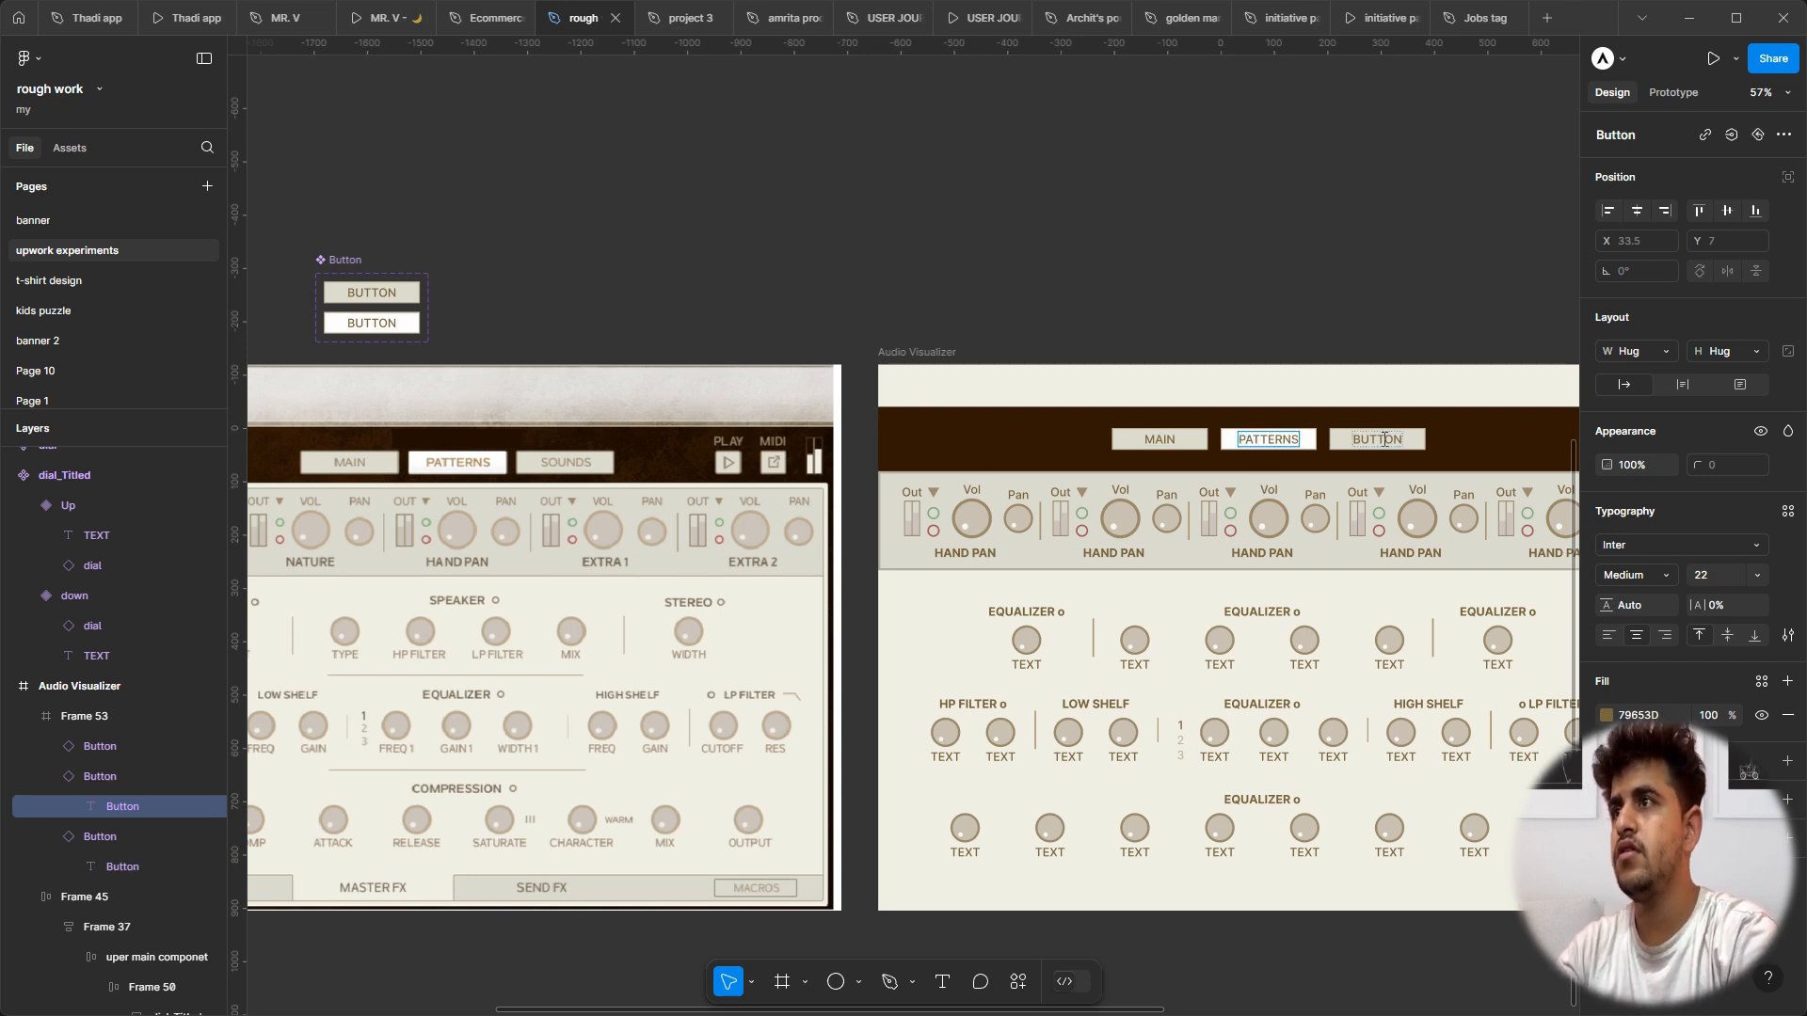
pyautogui.doubleClick(1383, 441)
pyautogui.write('SOUNDS')
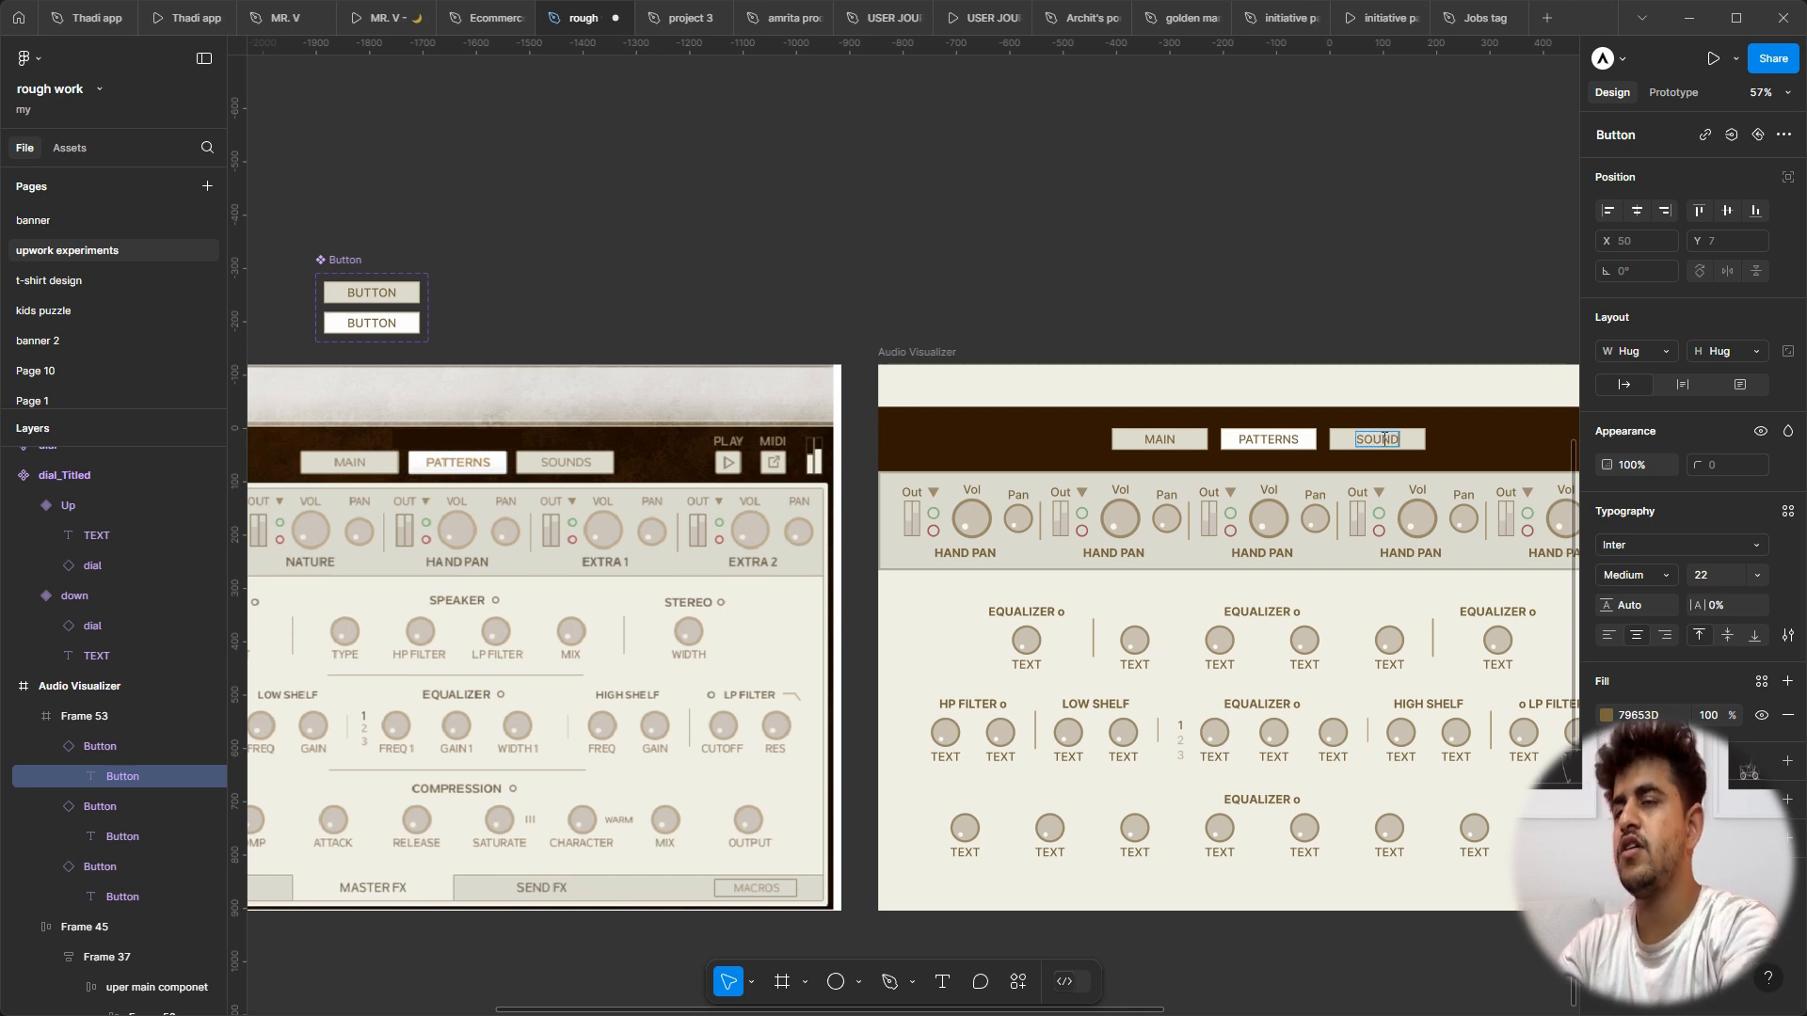
pyautogui.click(1396, 307)
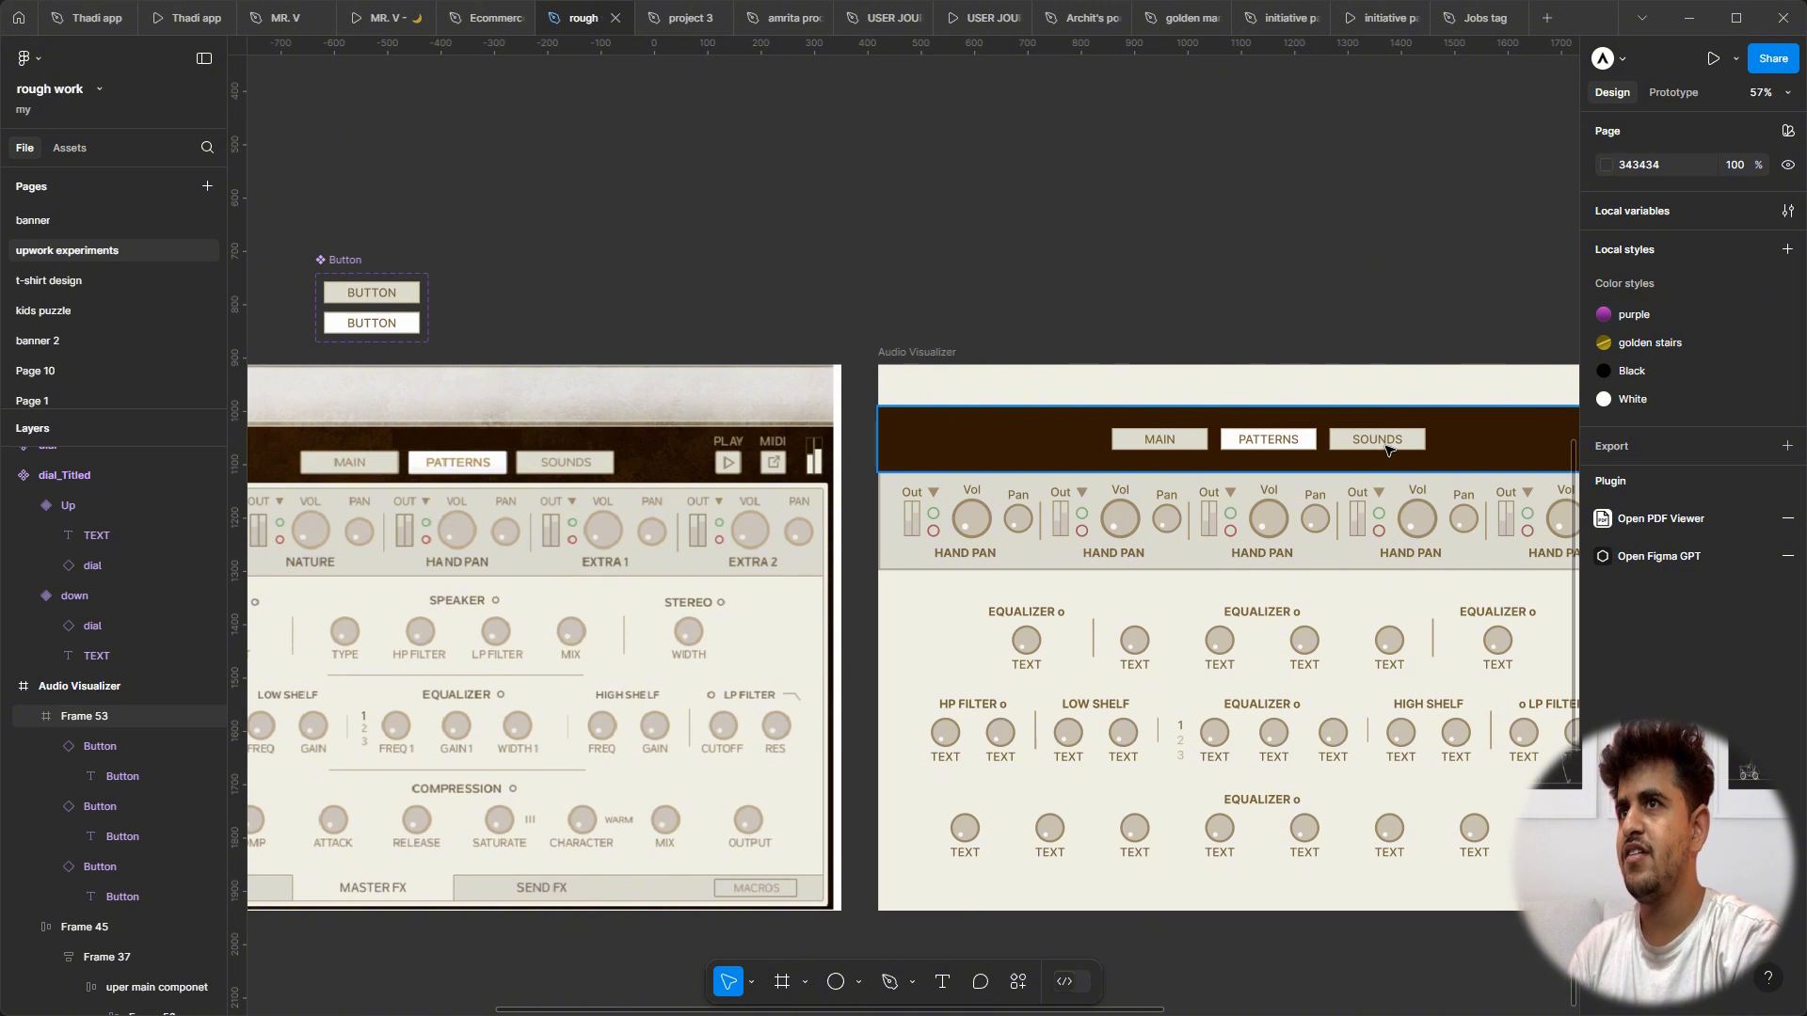
# Step: Wrap the three header buttons in an auto layout row and move it lower in the dark bar to X 464, Y 61
pyautogui.click(1386, 451)
pyautogui.click(1386, 451)
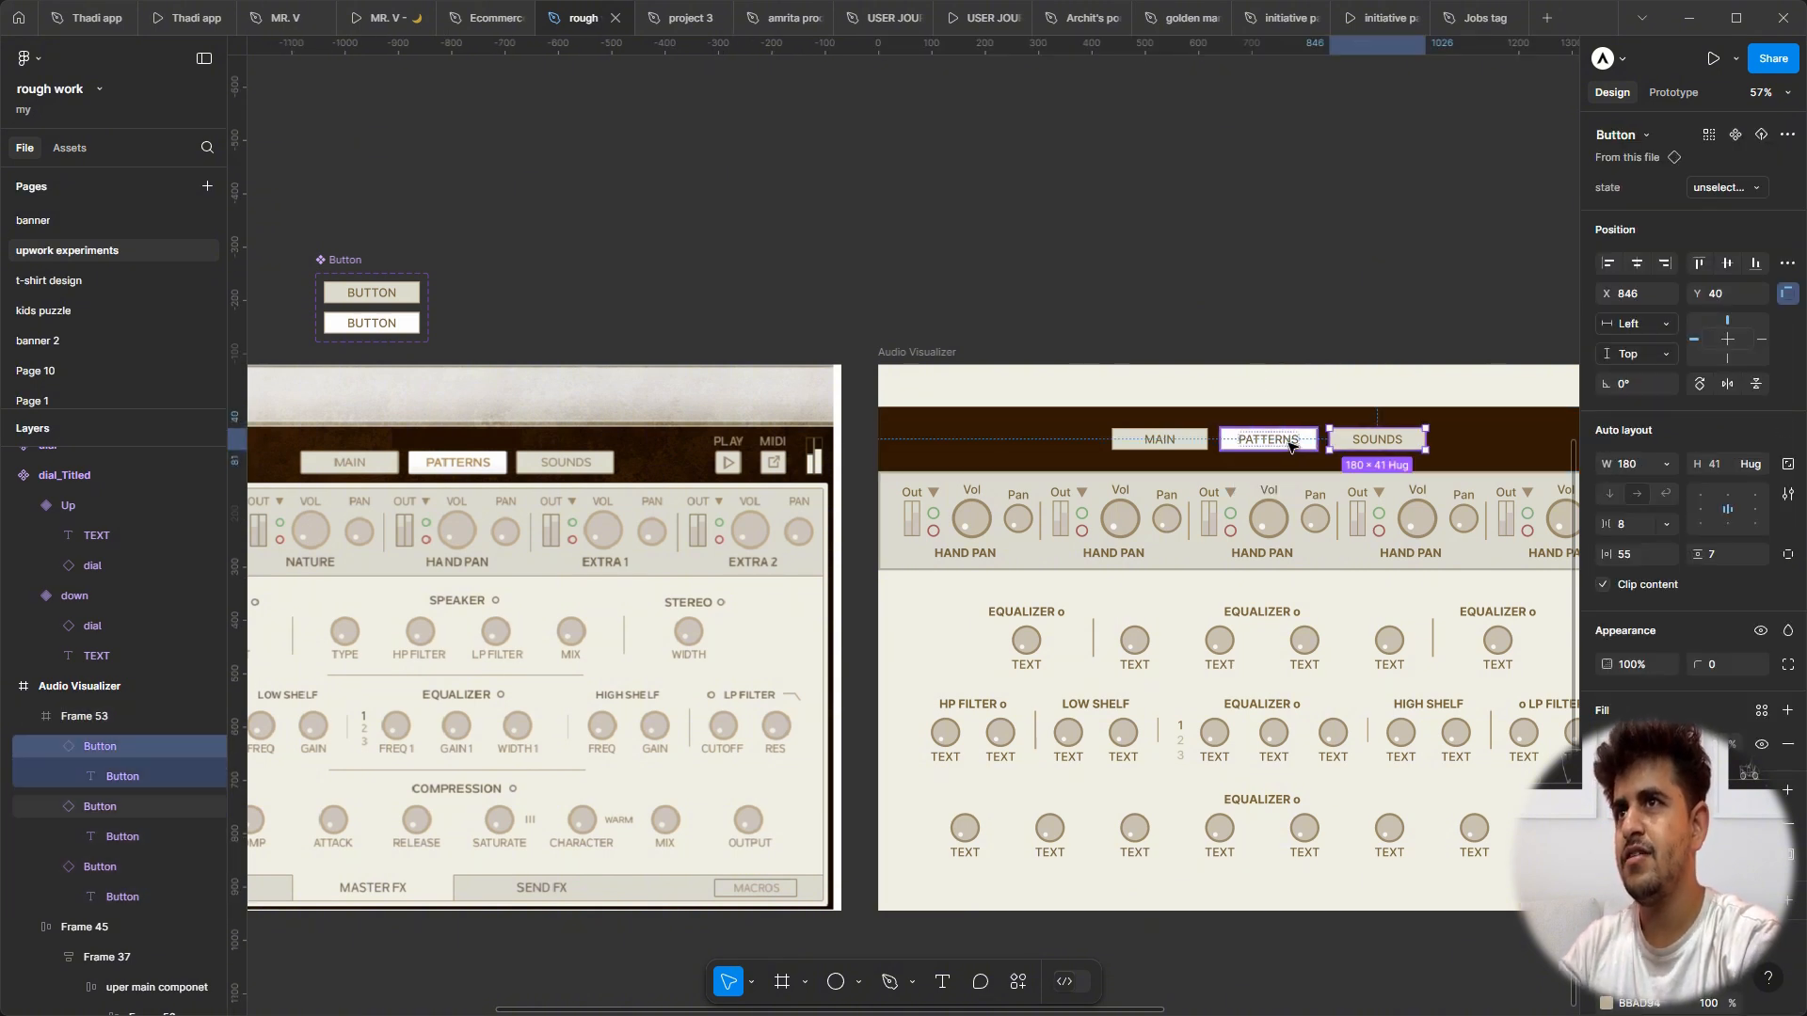
pyautogui.keyDown('shift'); pyautogui.click(1289, 446); pyautogui.keyUp('shift')
pyautogui.keyDown('shift'); pyautogui.click(1150, 443); pyautogui.keyUp('shift')
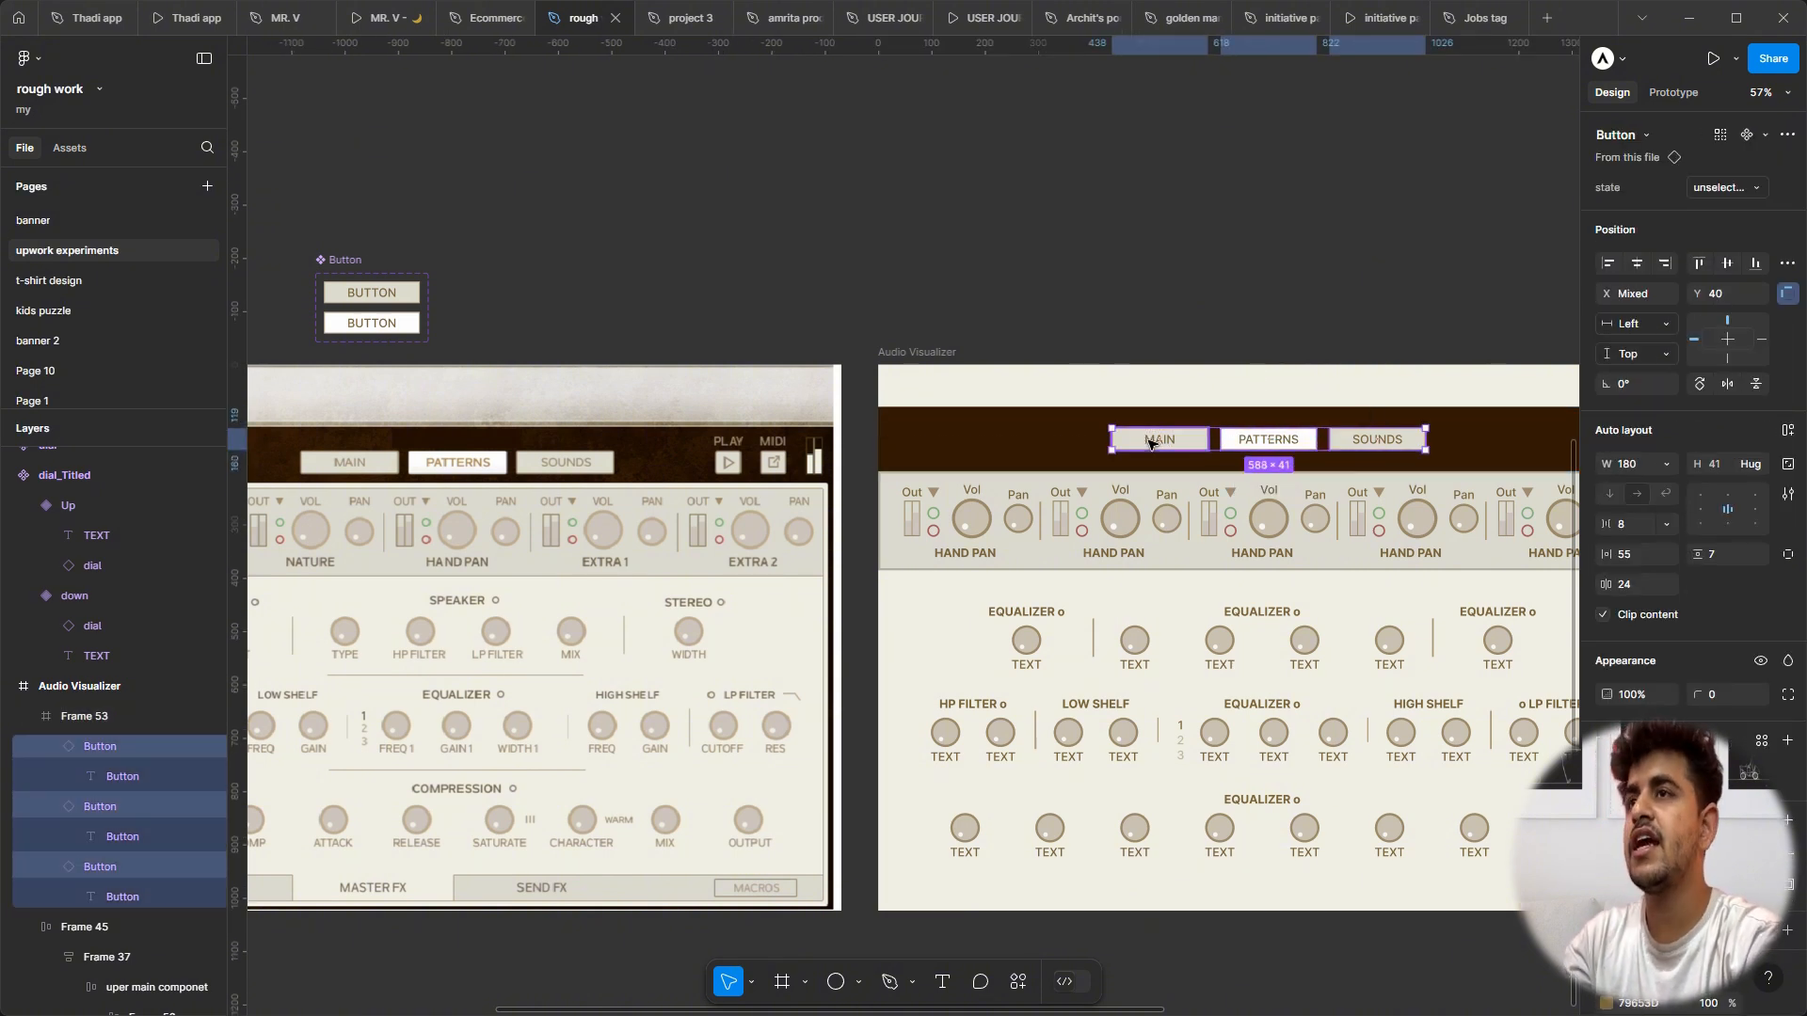
pyautogui.hotkey('shift', 'a')
pyautogui.moveTo(1213, 443); pyautogui.dragTo(1227, 456)
pyautogui.hscroll(1, 1227, 456)
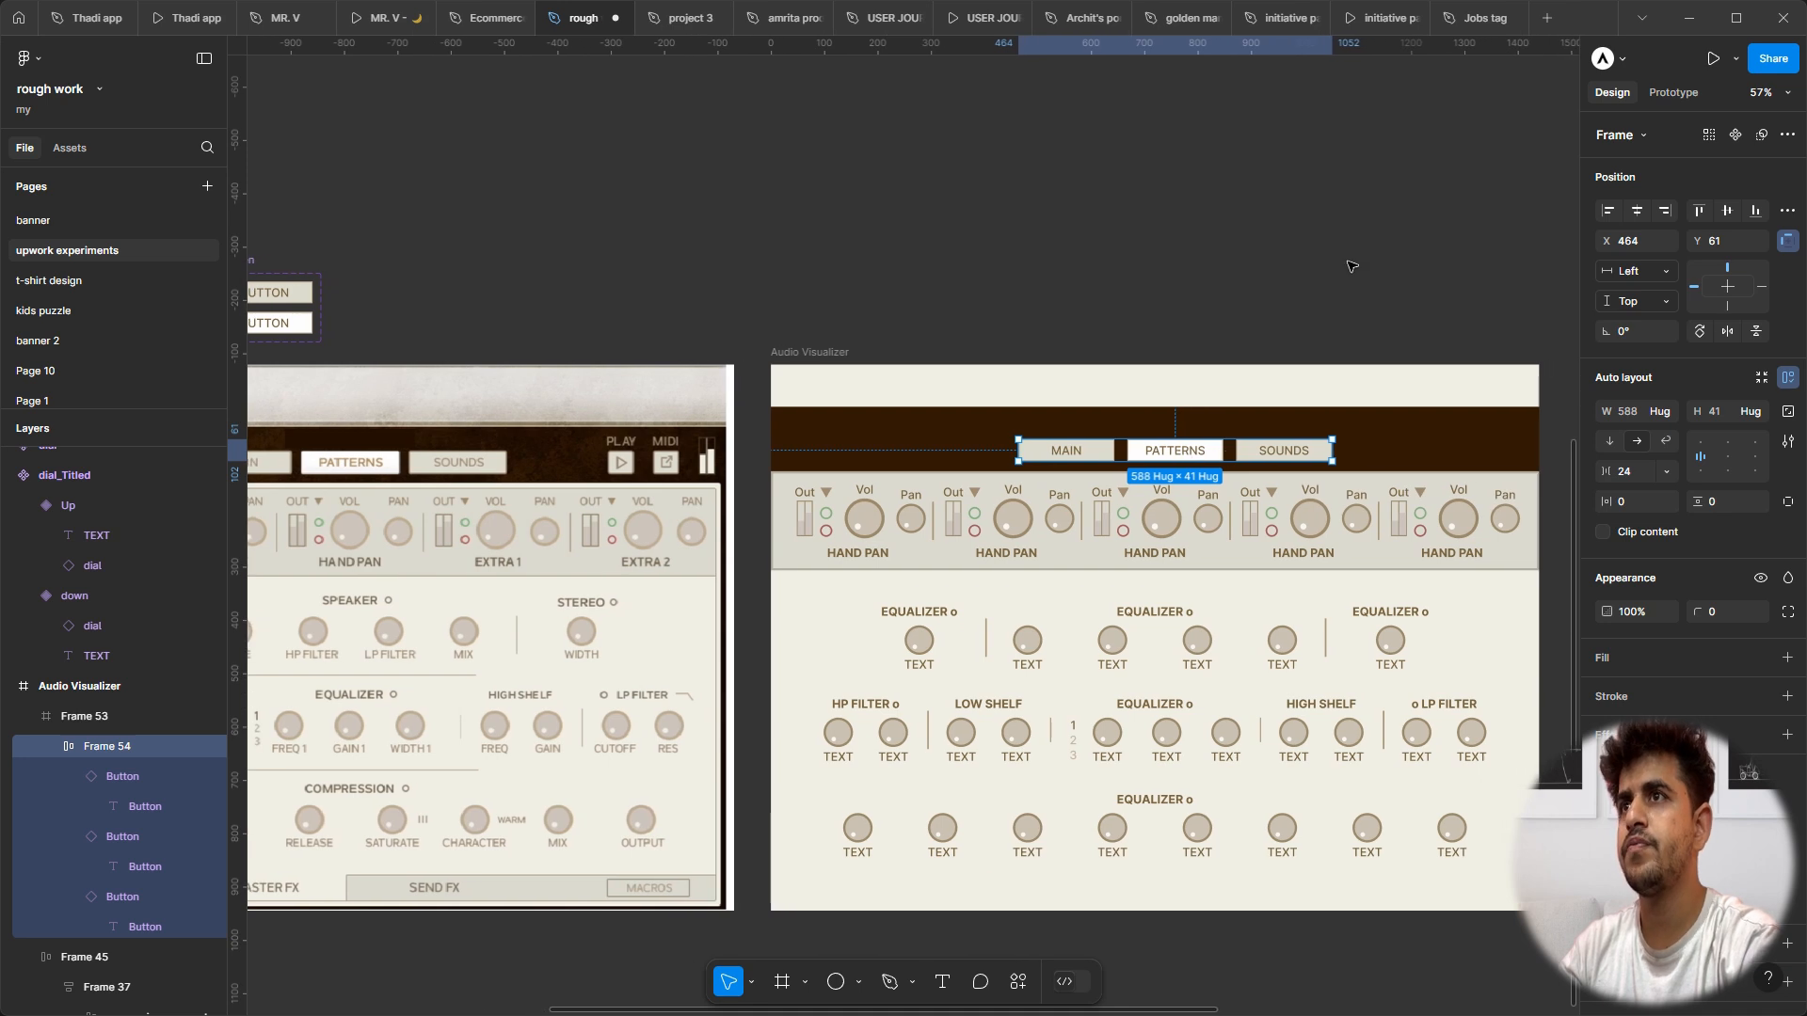
pyautogui.click(1351, 265)
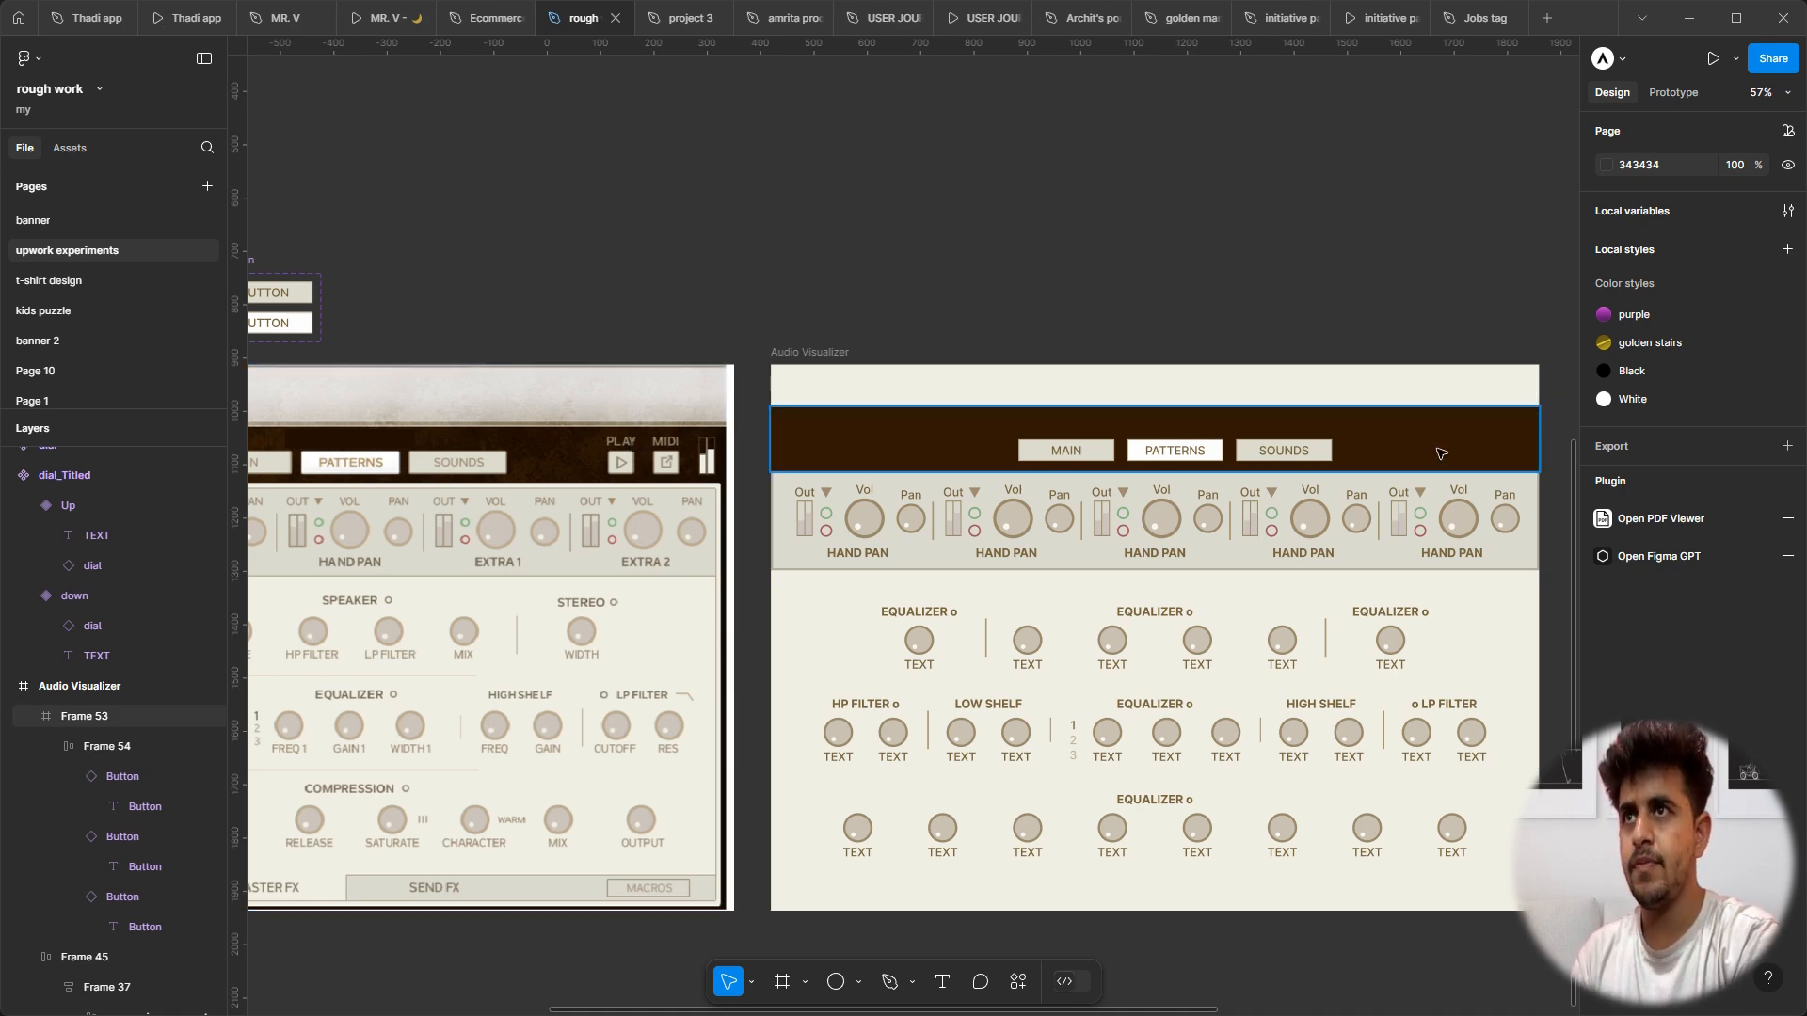
pyautogui.scroll(3, 1440, 454)
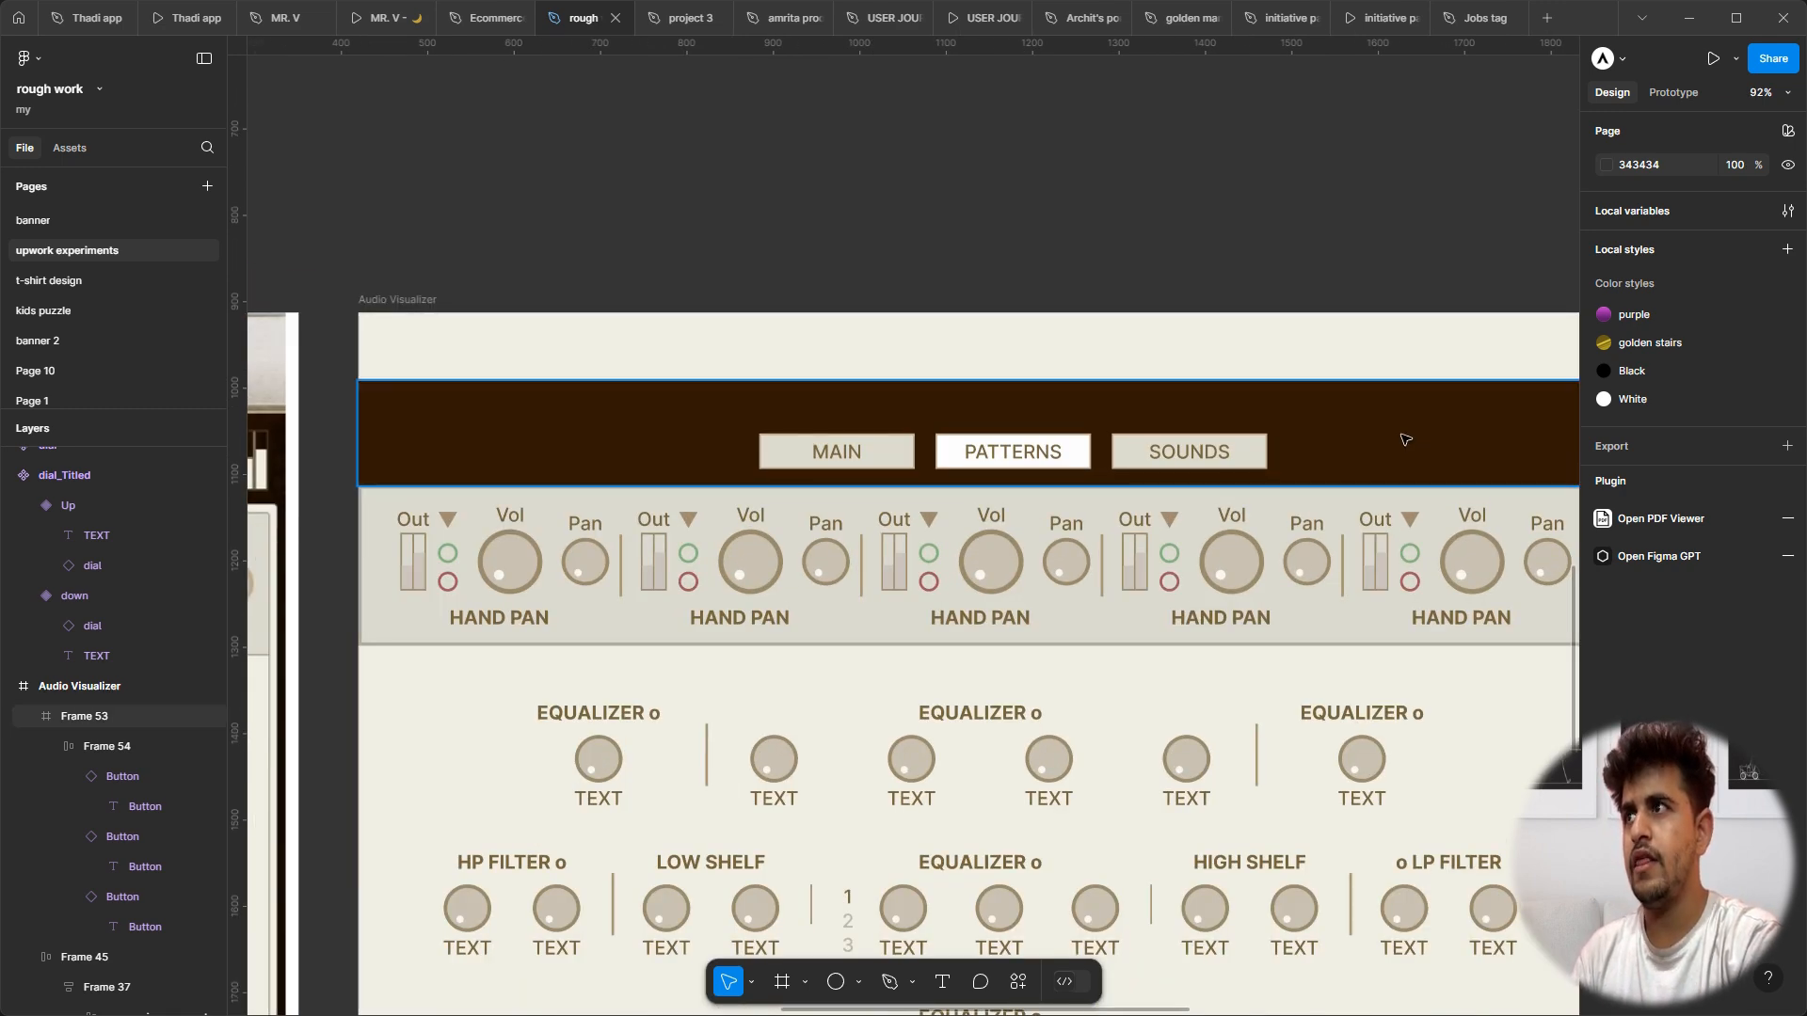
# Step: Draw a square frame about 47 × 47 in the dark brown header, right of the SOUNDS button
pyautogui.scroll(-2, 1404, 439)
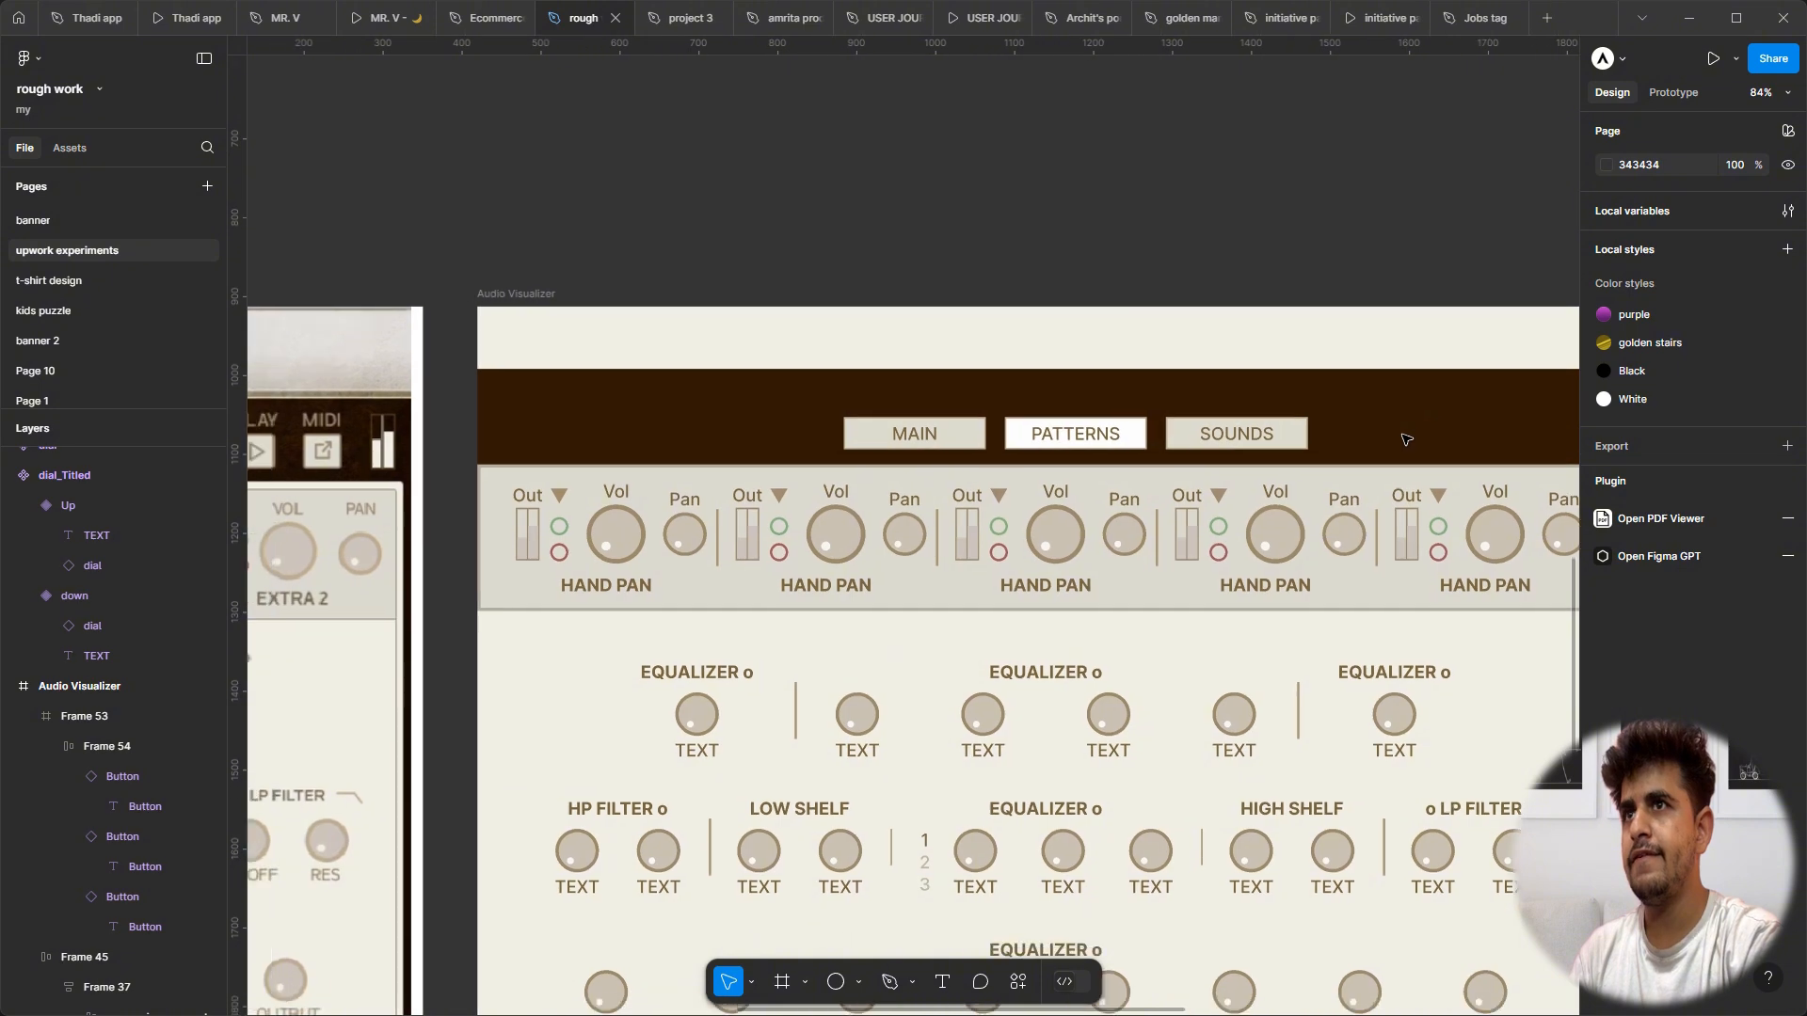
pyautogui.scroll(-3, 1405, 439)
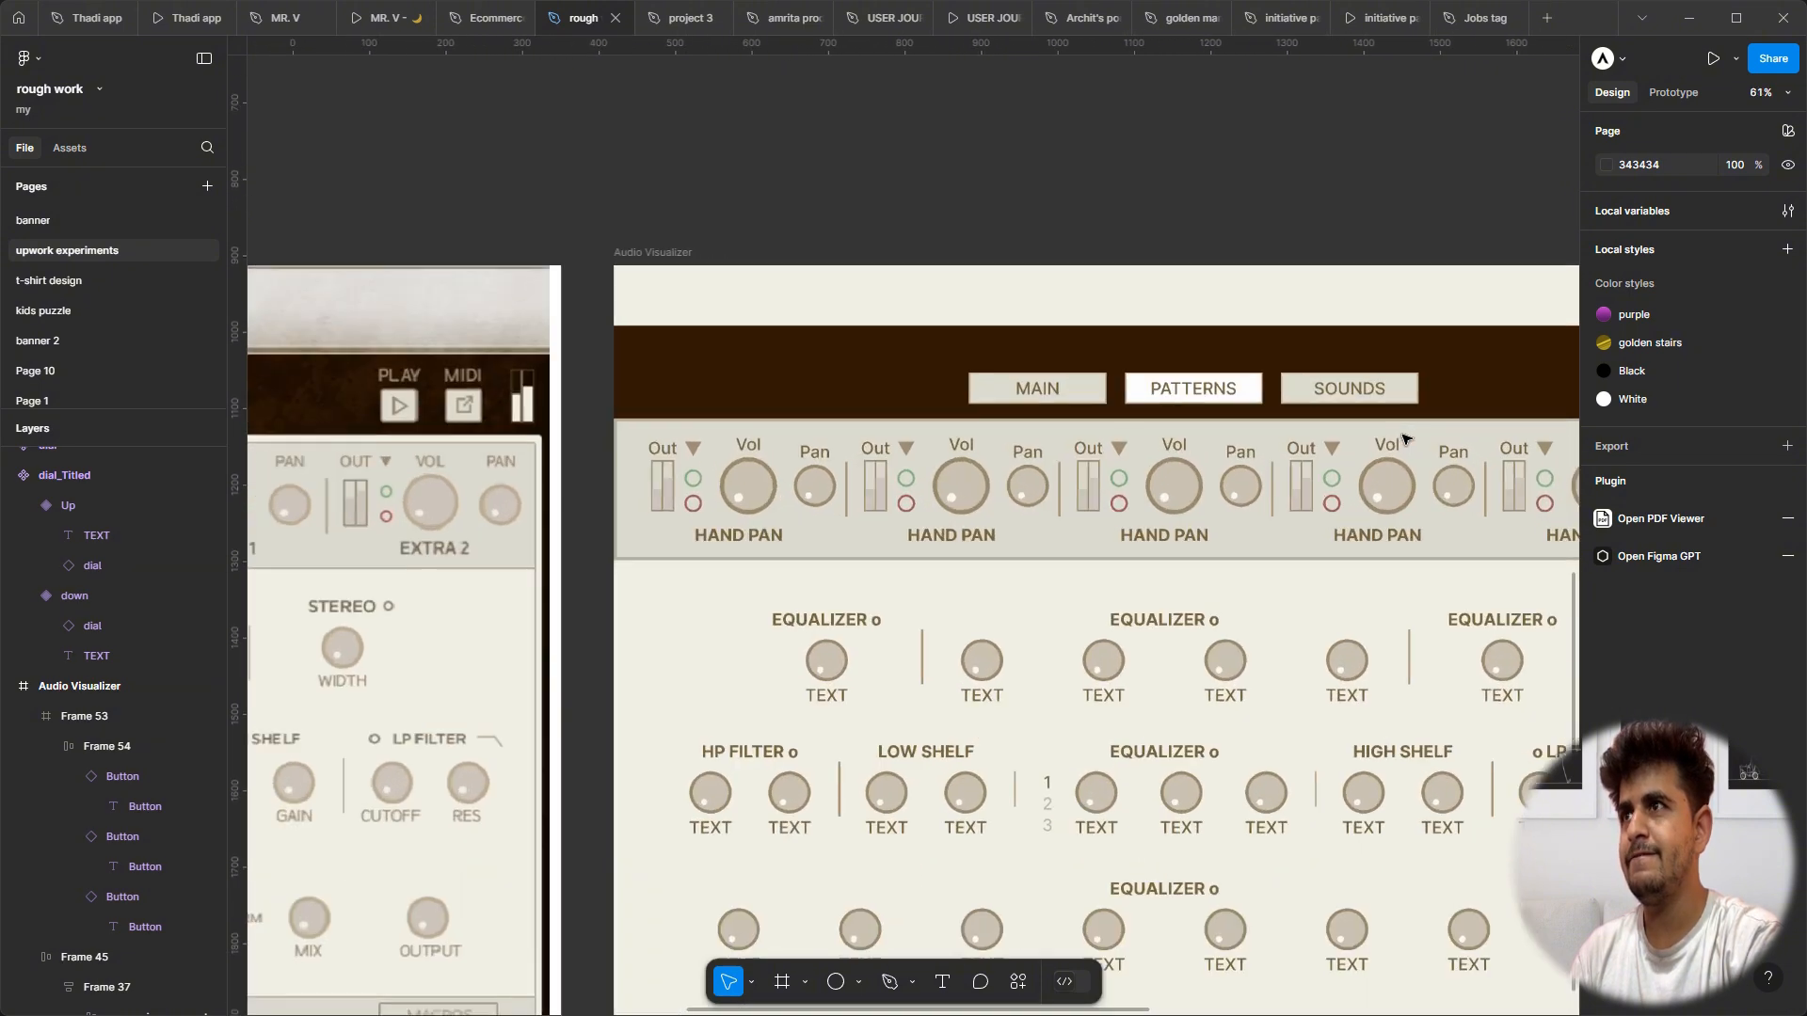
pyautogui.scroll(-2, 1405, 439)
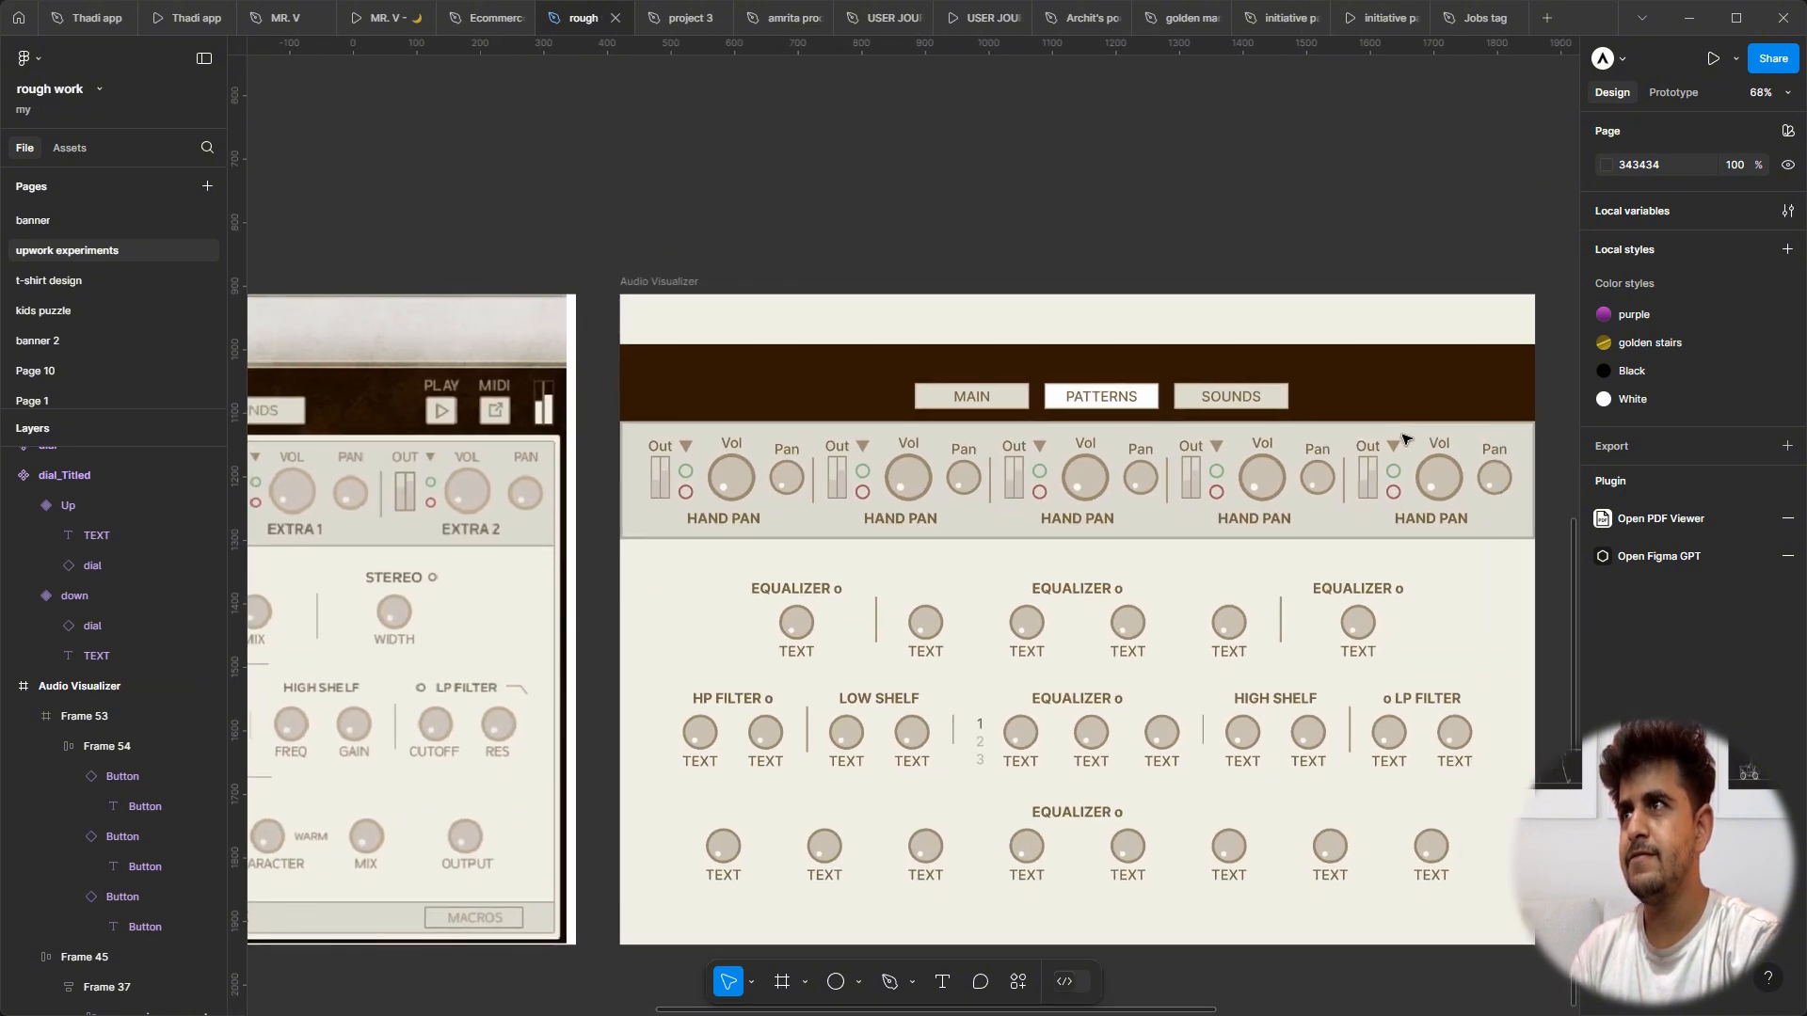
pyautogui.press('f')
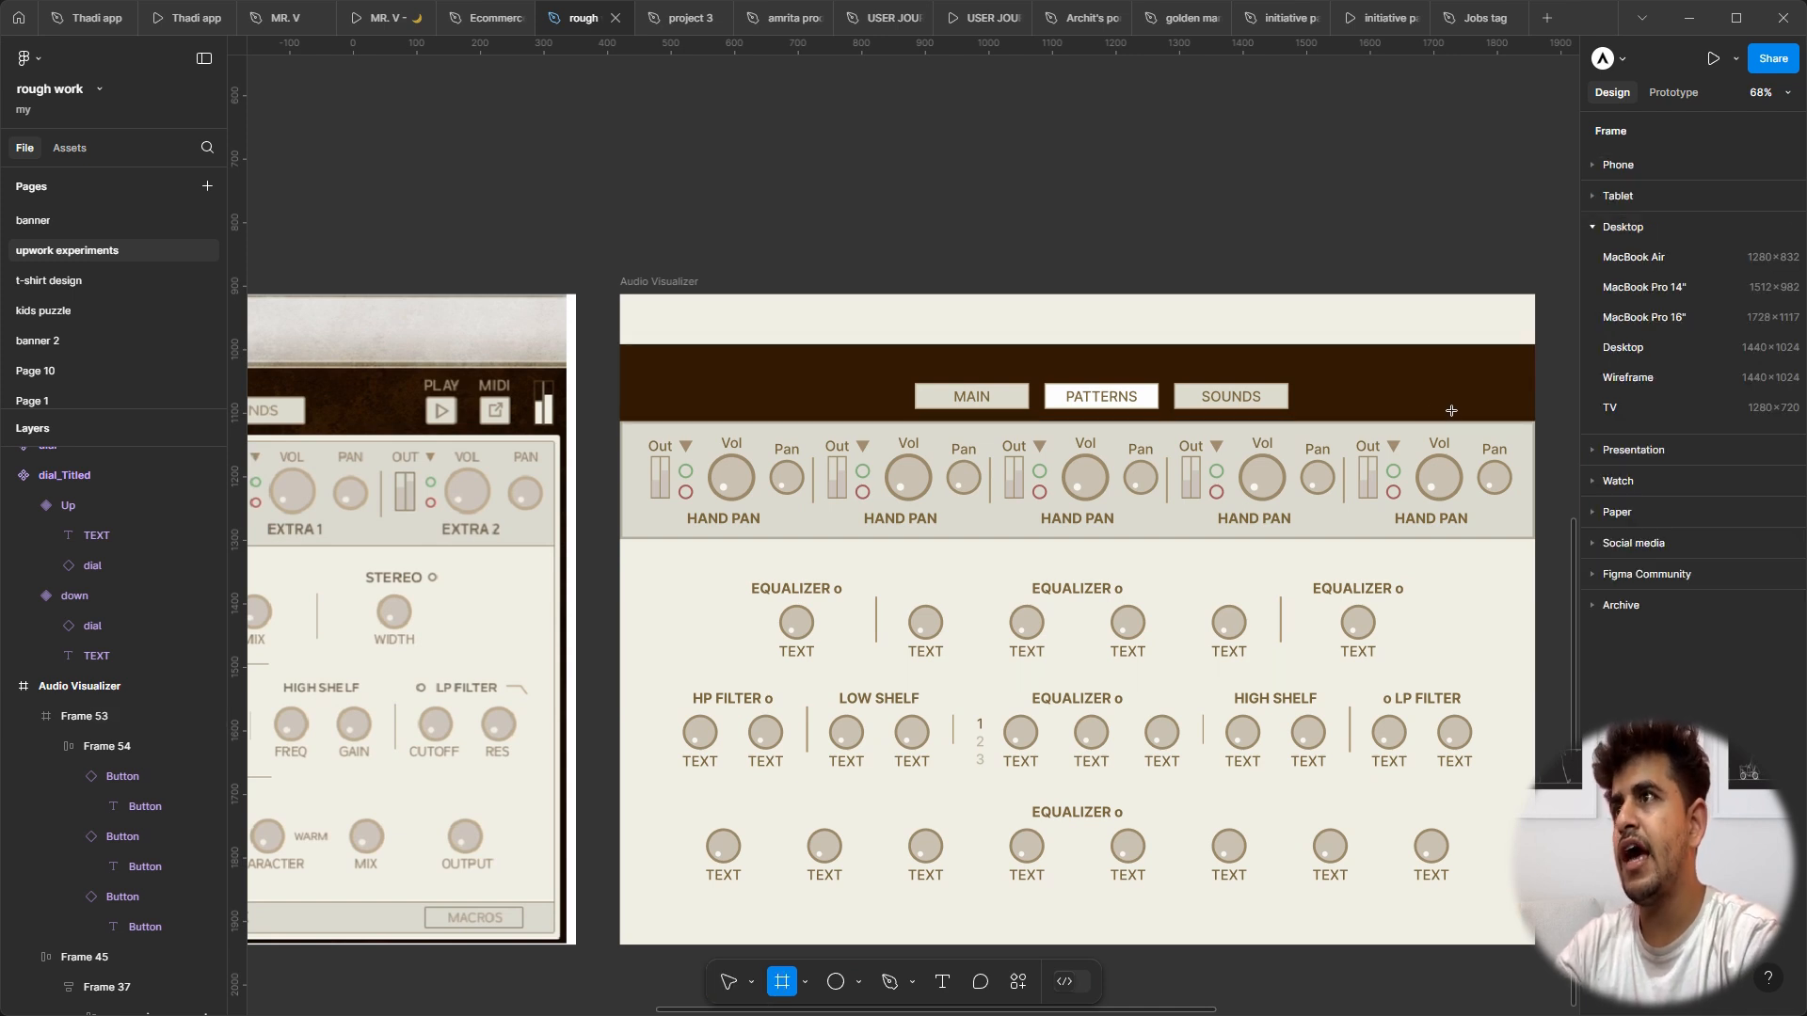
pyautogui.moveTo(1403, 381); pyautogui.dragTo(1432, 411)
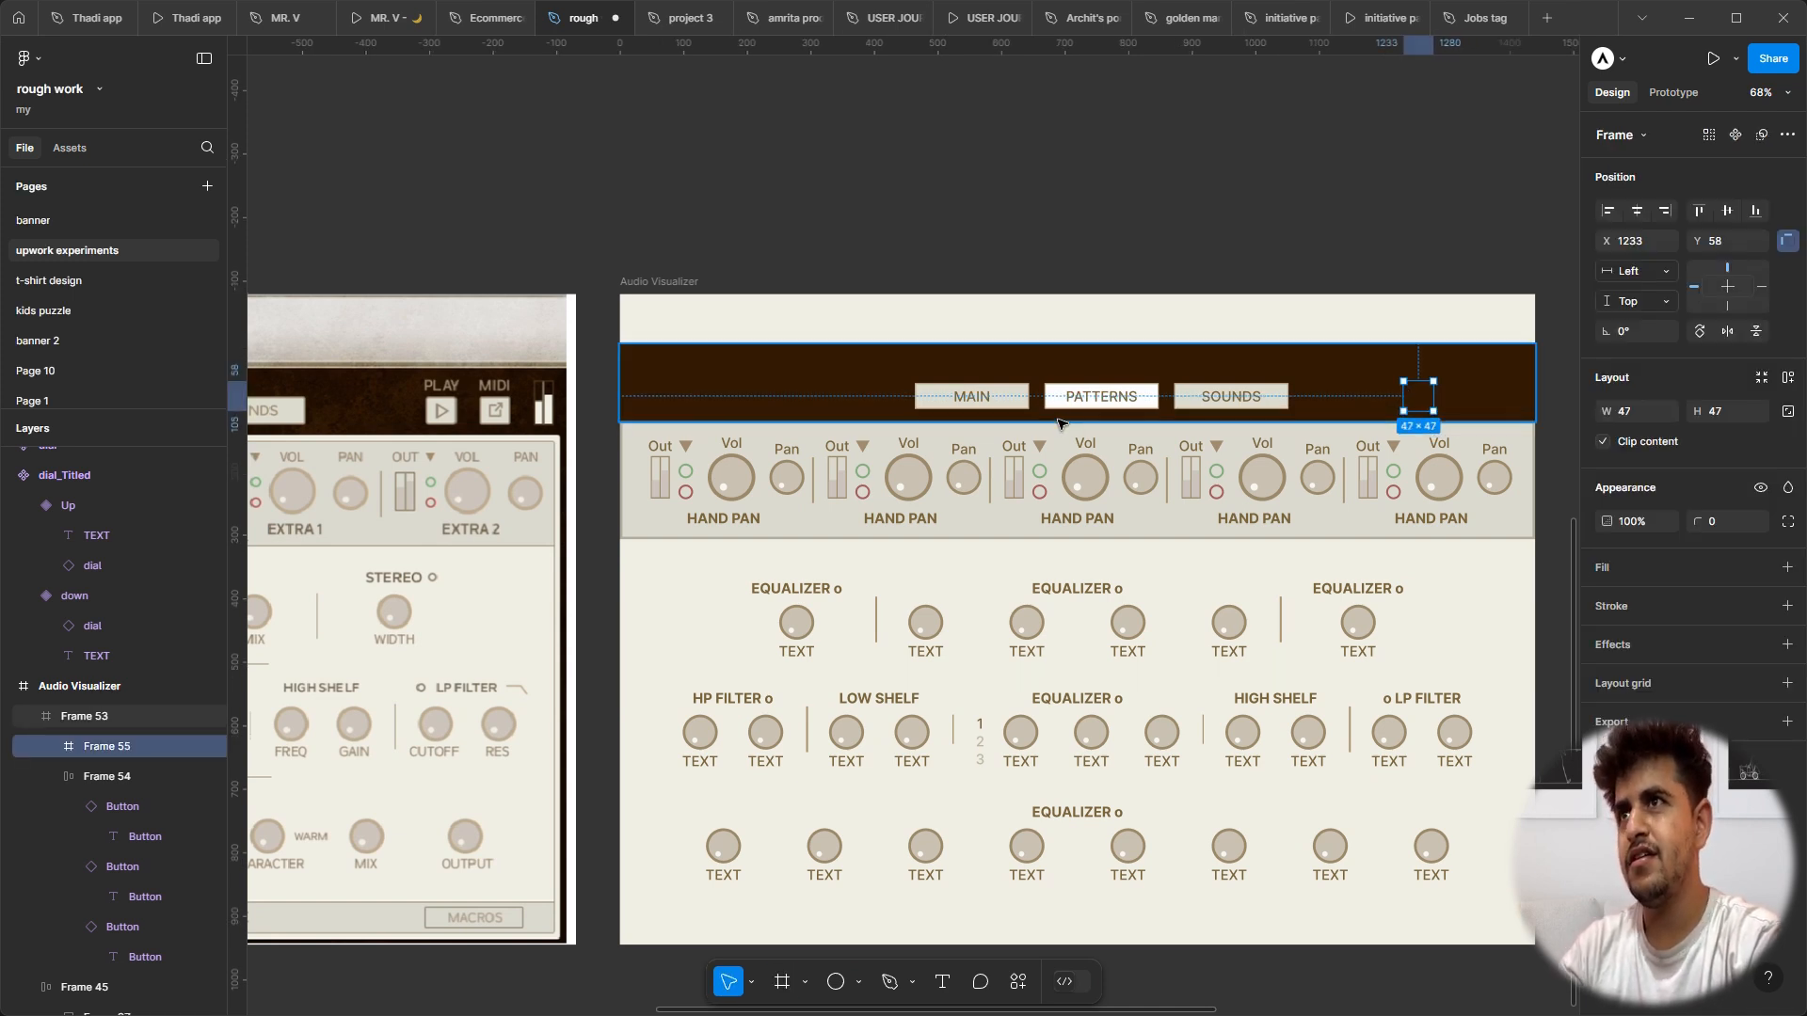
# Step: Copy the MAIN button's fill and stroke properties onto the new square frame in the header
pyautogui.doubleClick(1002, 401)
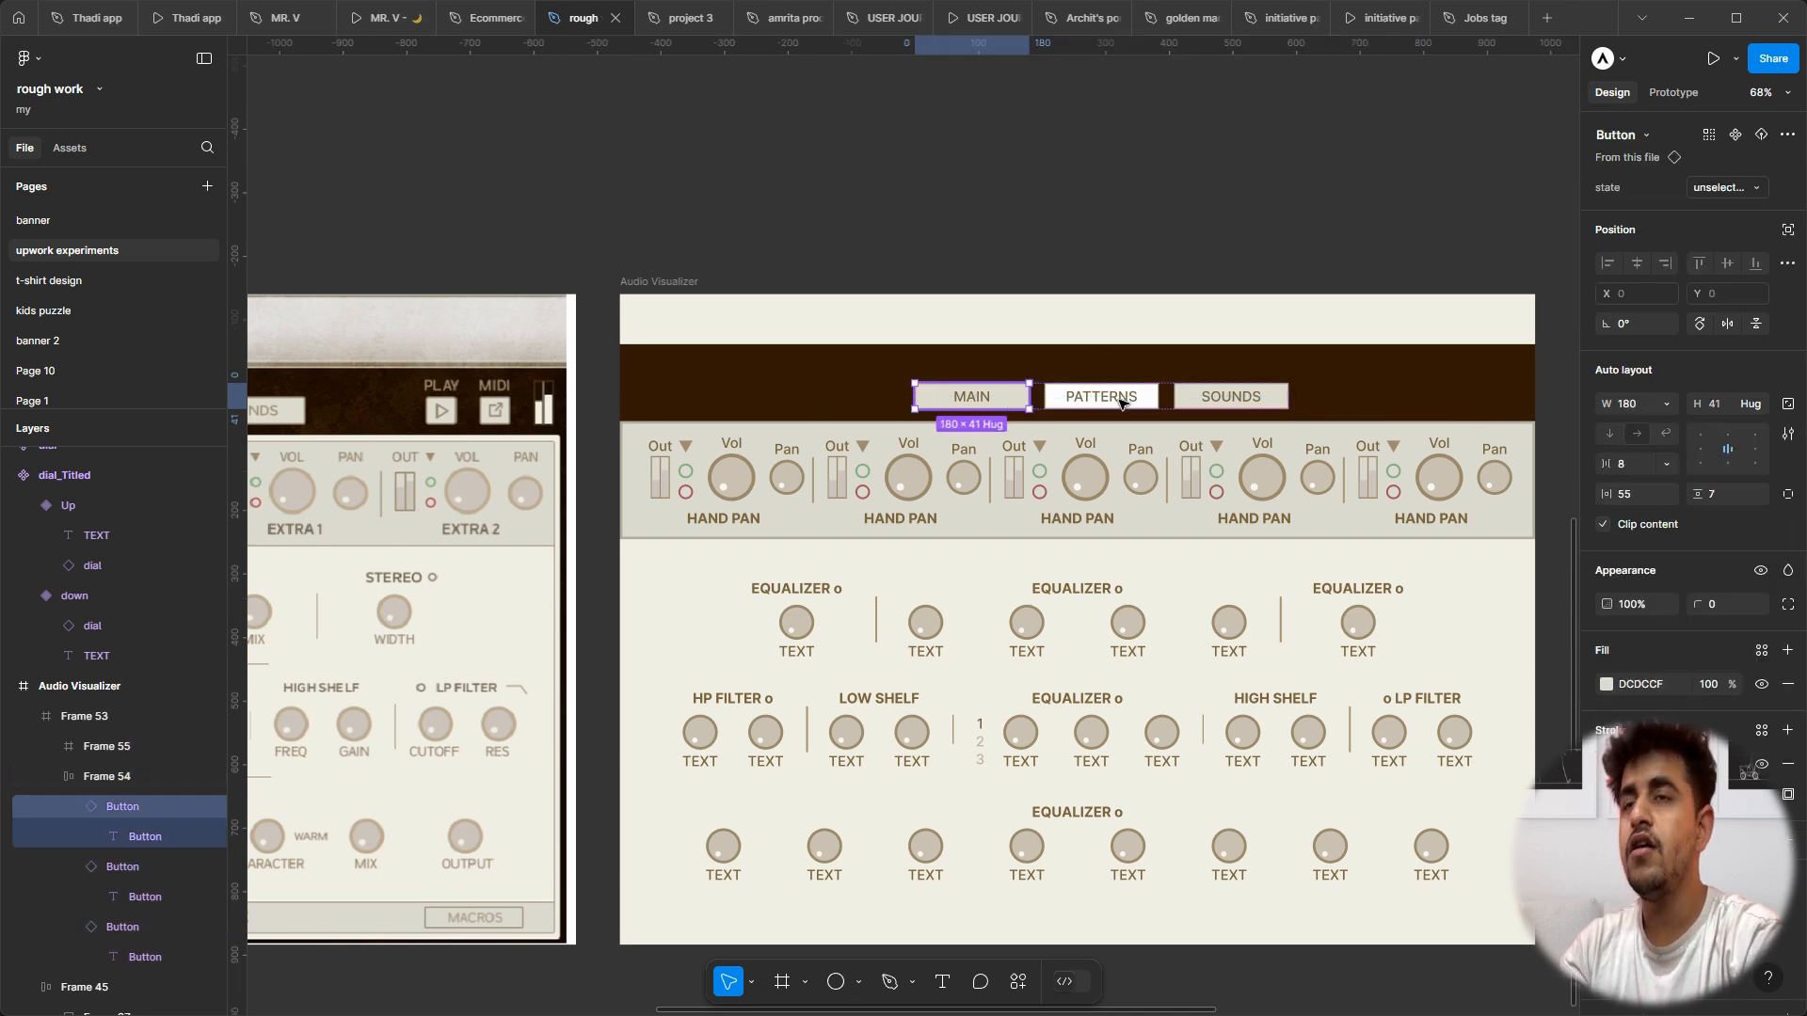
pyautogui.click(1419, 406)
pyautogui.hotkey('ctrl', 'alt', 'v')
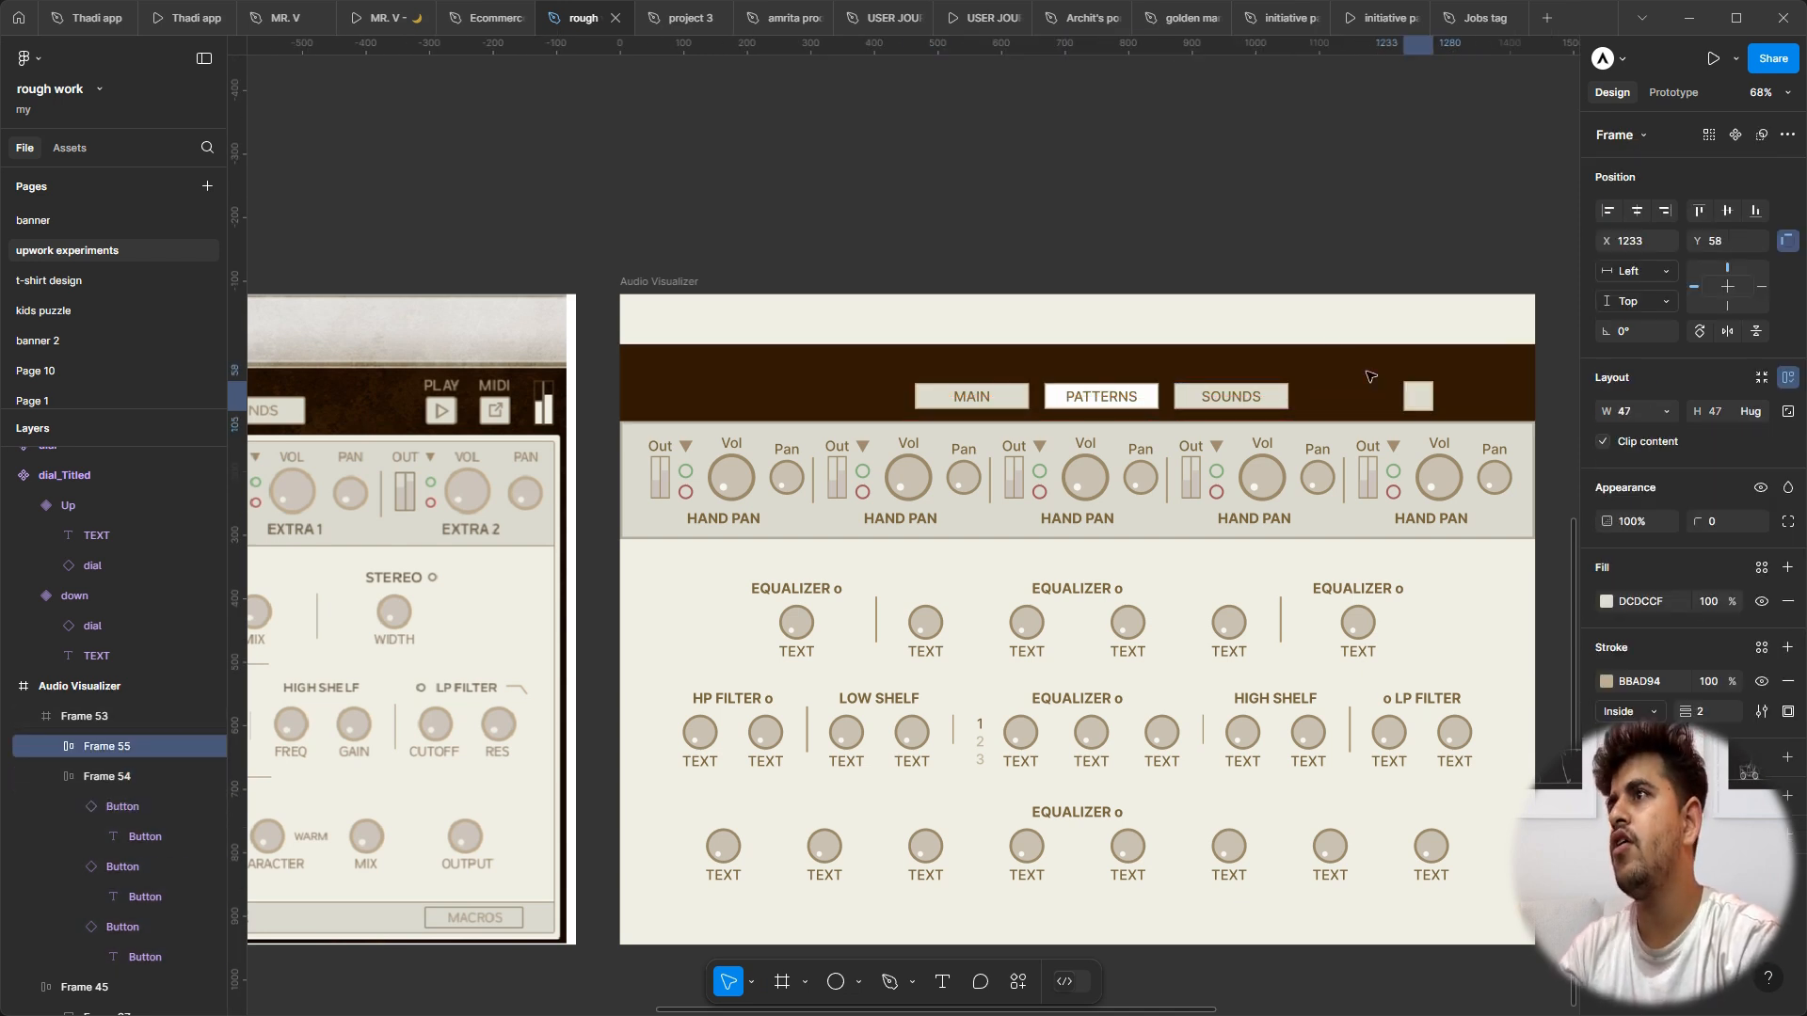
pyautogui.click(1238, 210)
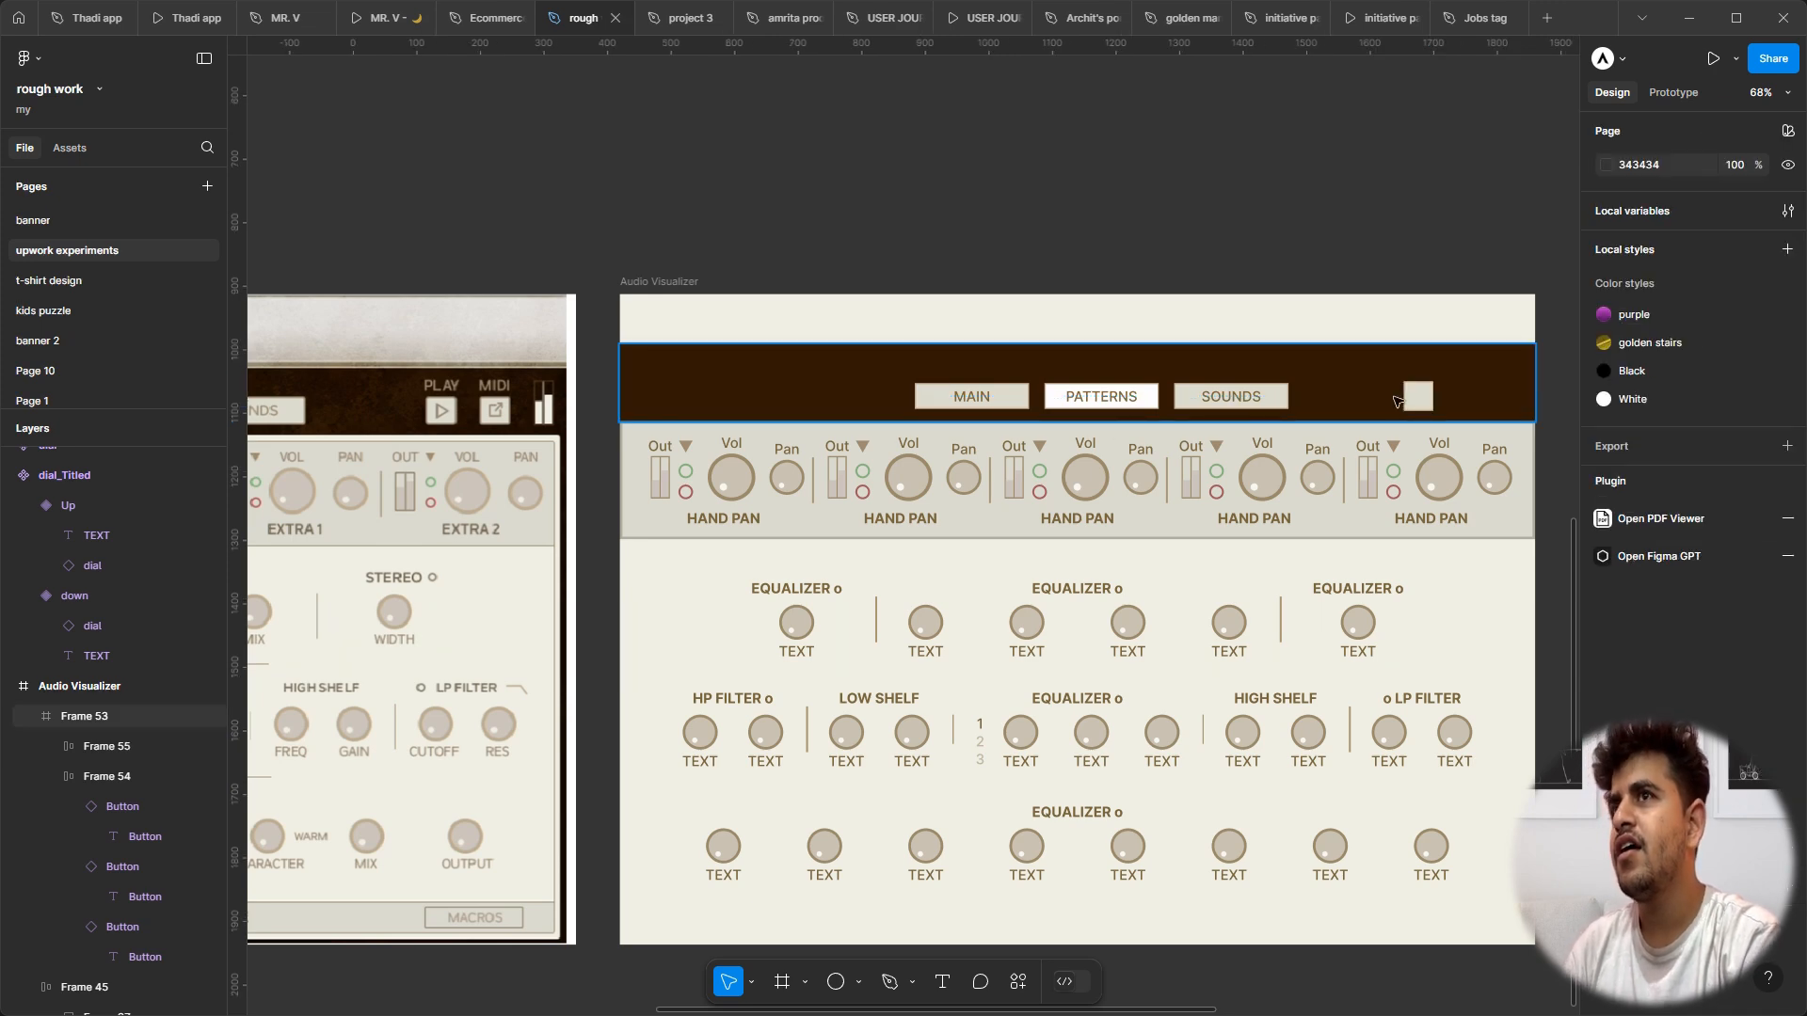
# Step: Compare the Audio Visualizer frame with the Desktop - 1 reference, examining the MASTER FX / SEND FX bar along its lower edge
pyautogui.scroll(3, 1425, 393)
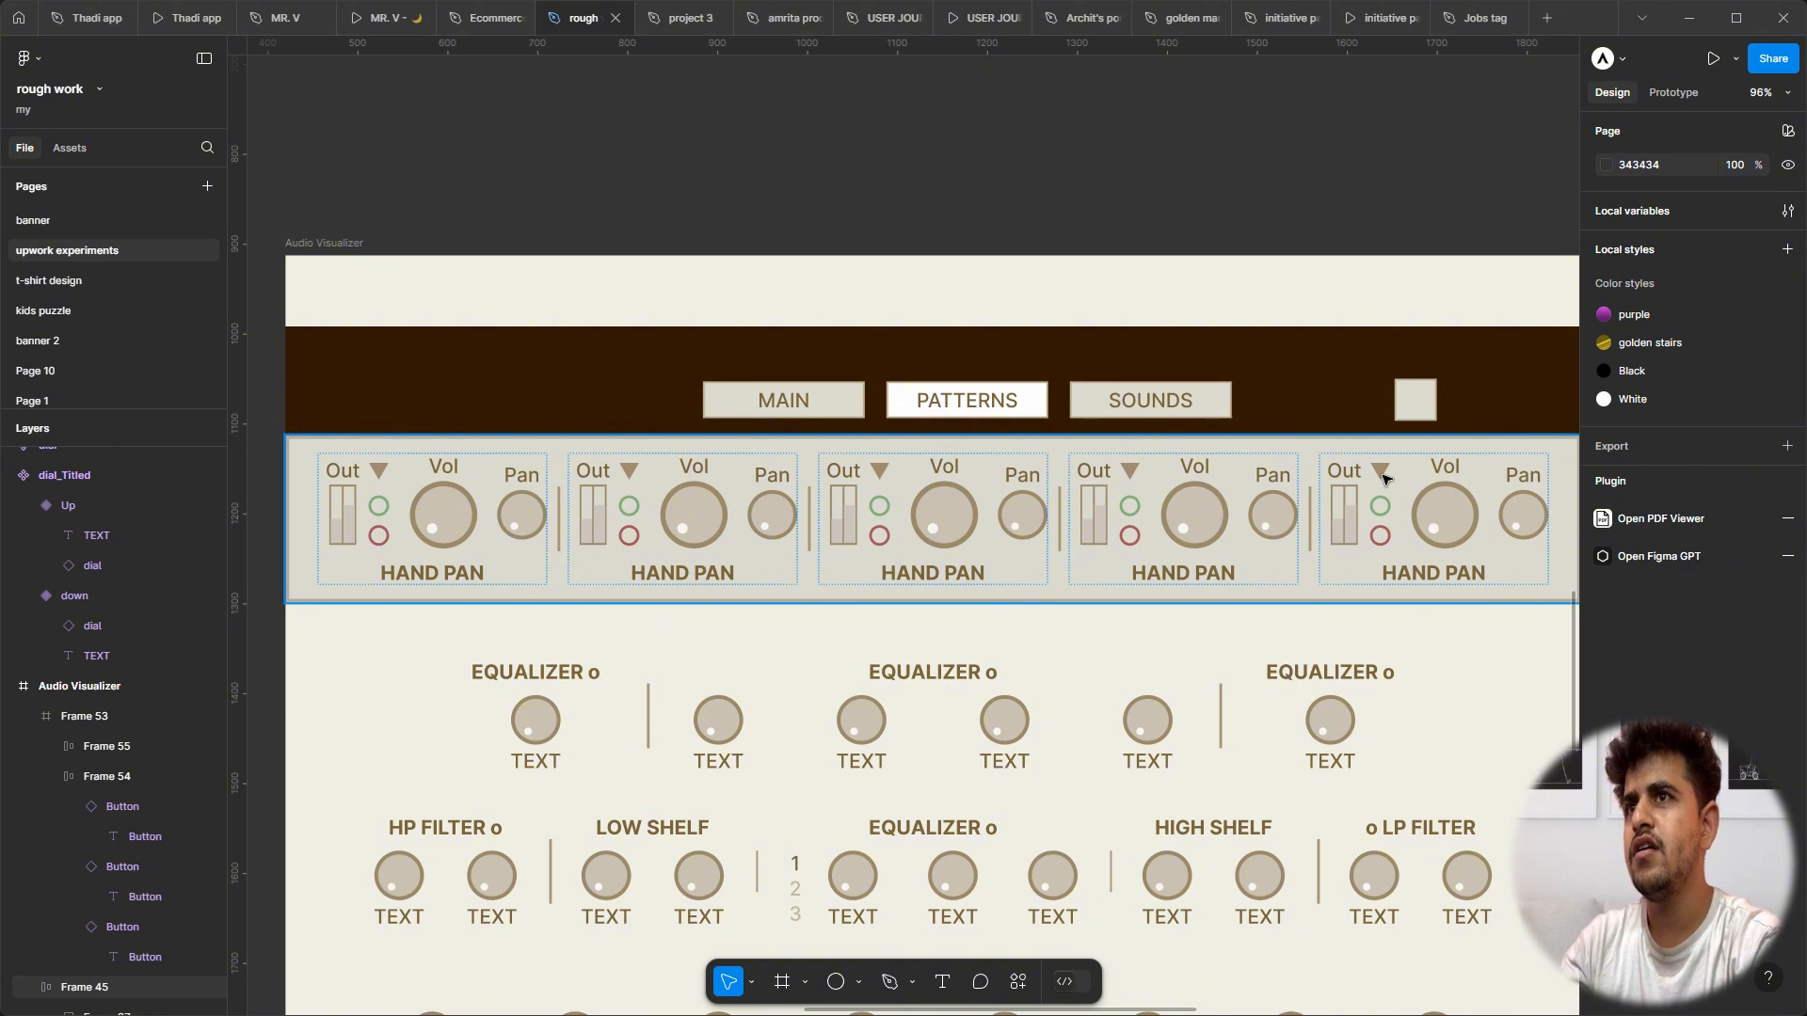
pyautogui.scroll(-5, 1220, 311)
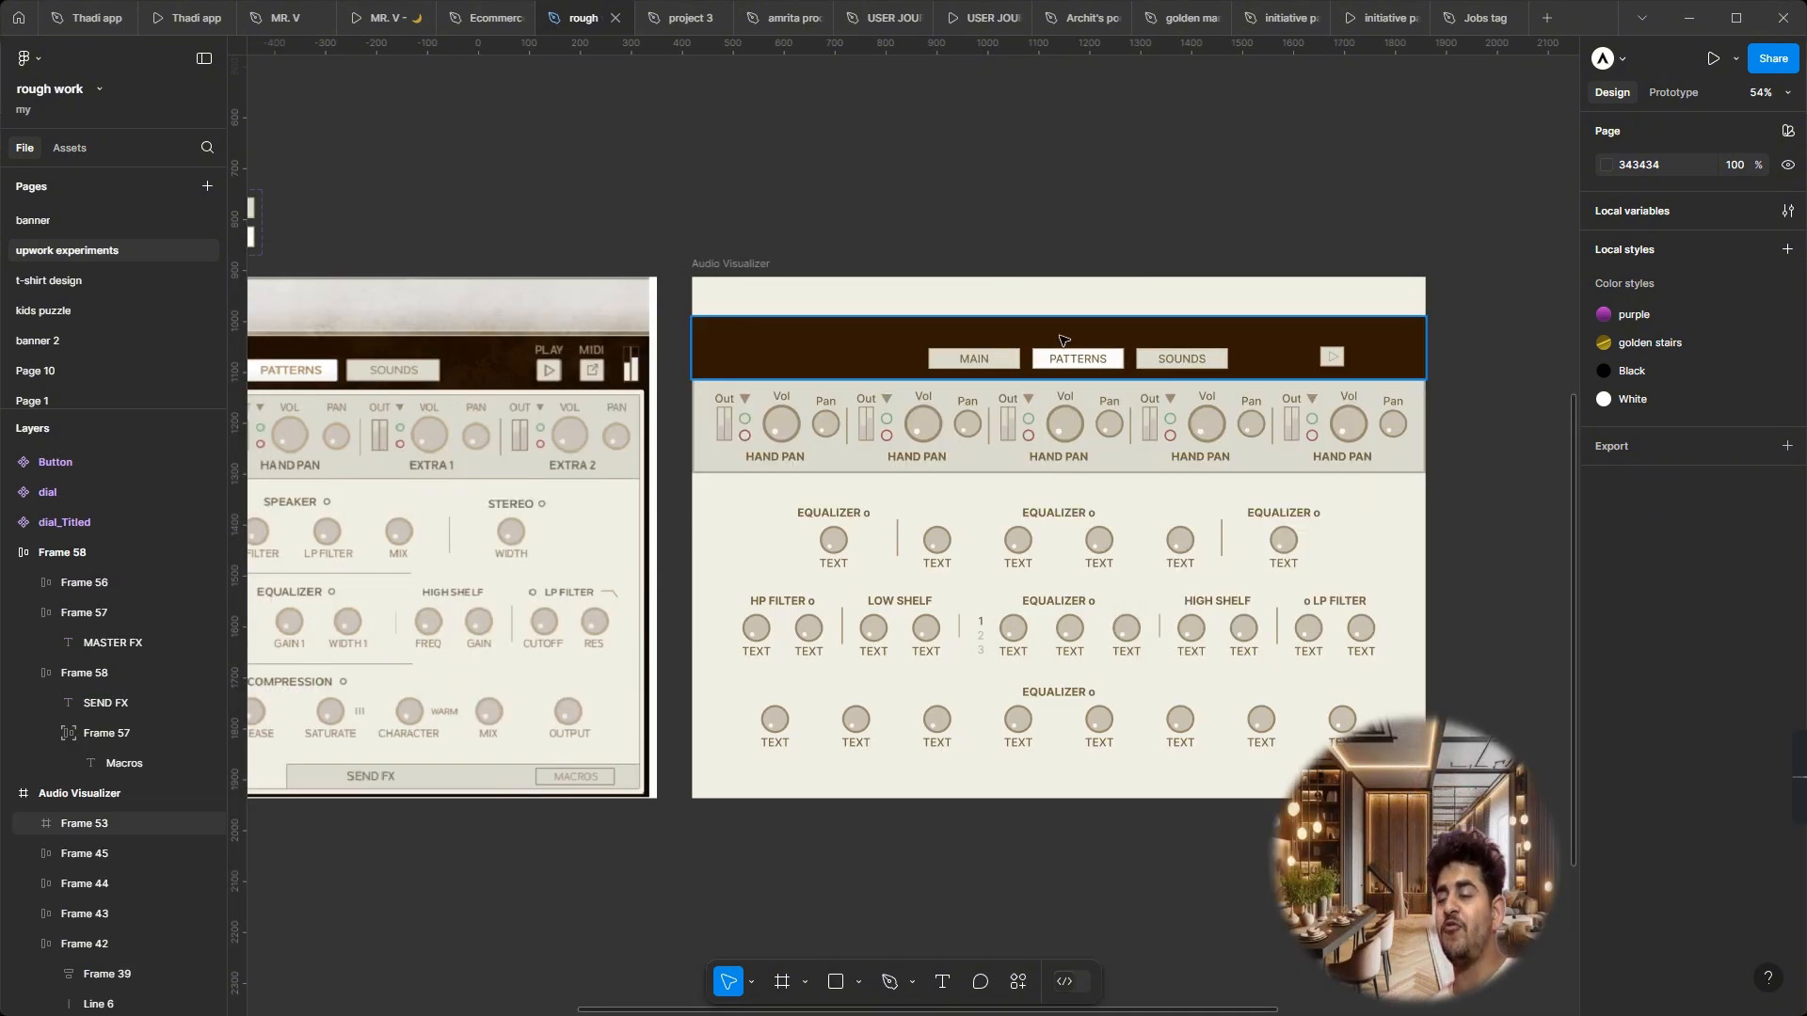
pyautogui.scroll(-3, 1063, 340)
pyautogui.hscroll(2, 1063, 340)
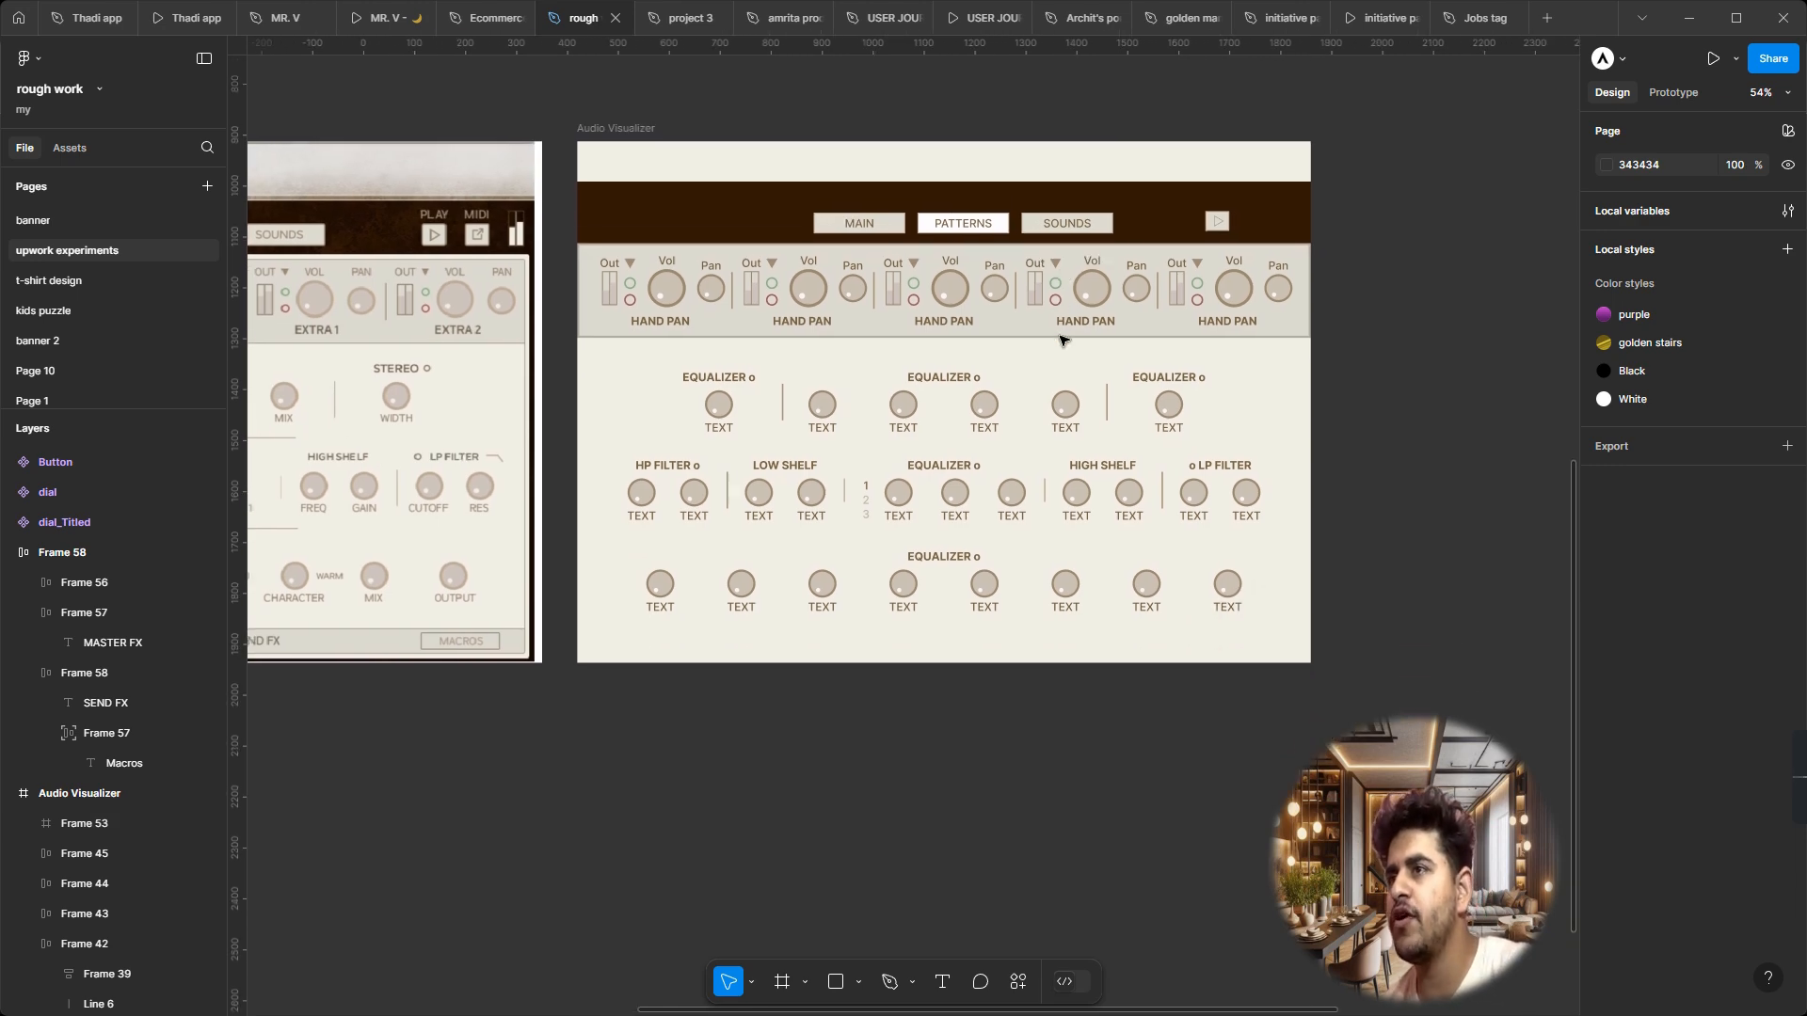
pyautogui.hscroll(-3, 706, 450)
pyautogui.scroll(-4, 706, 424)
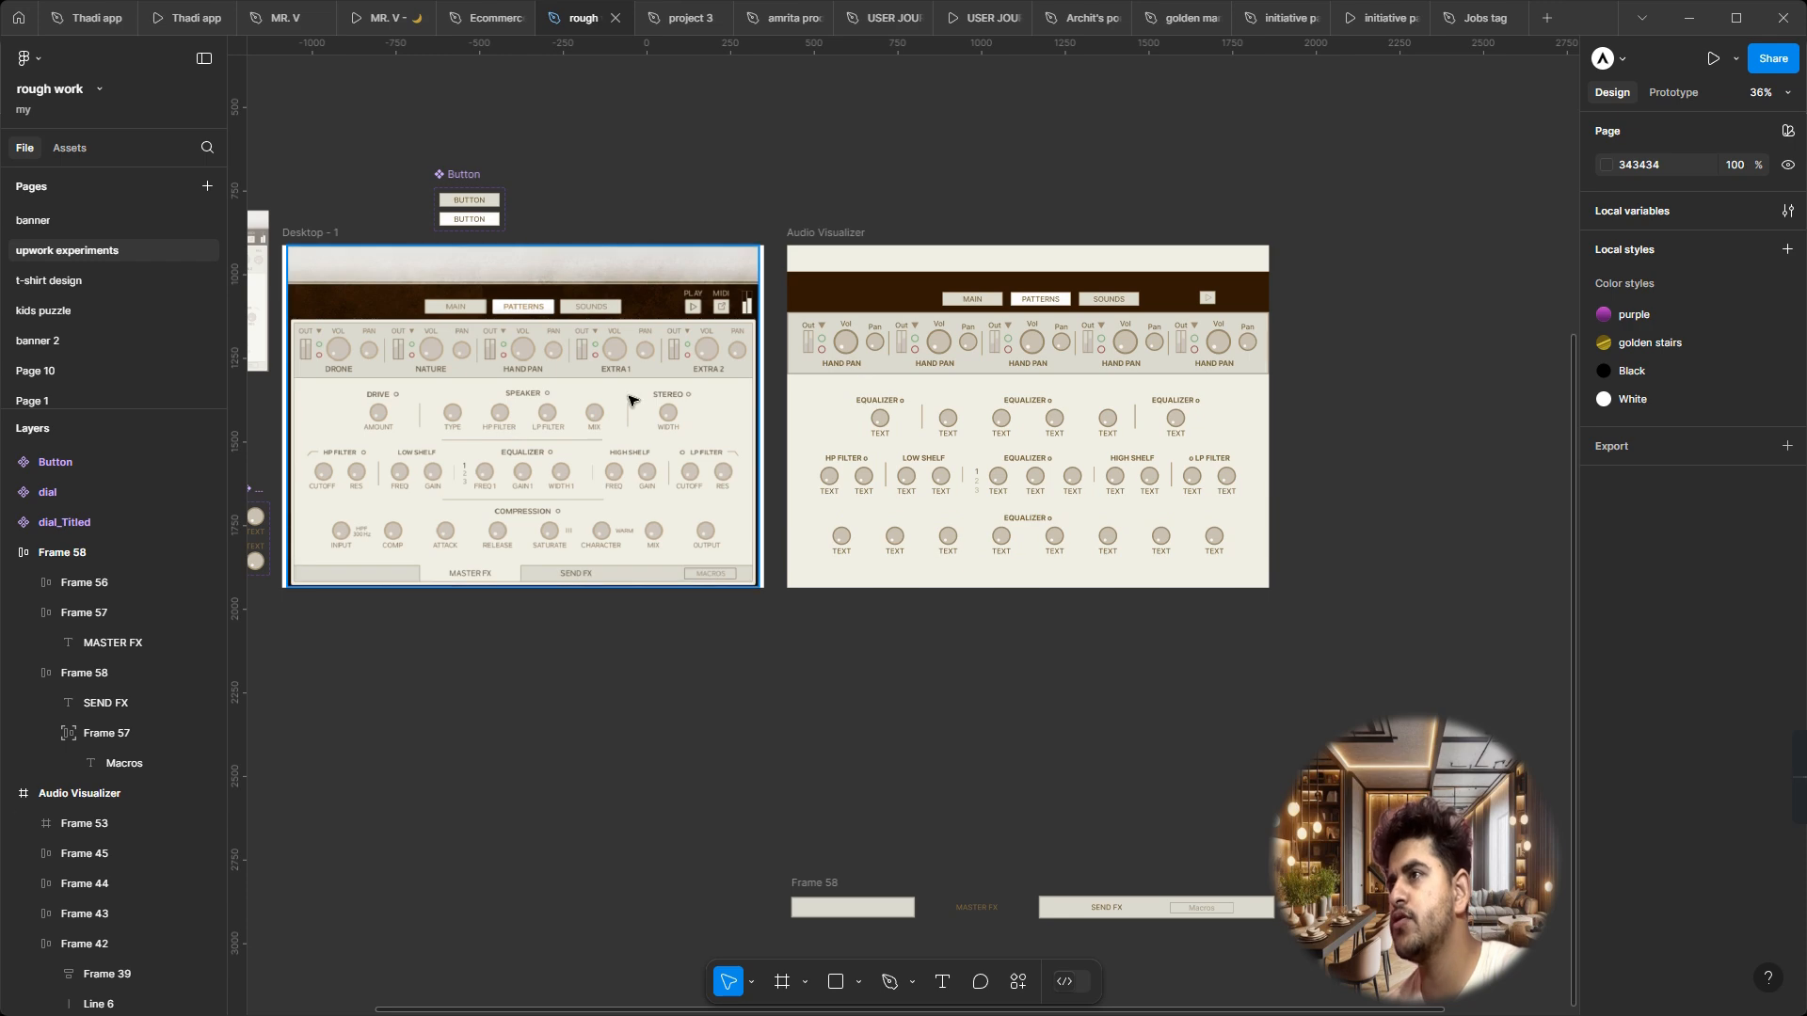
pyautogui.scroll(4, 631, 397)
pyautogui.hscroll(-5, 584, 353)
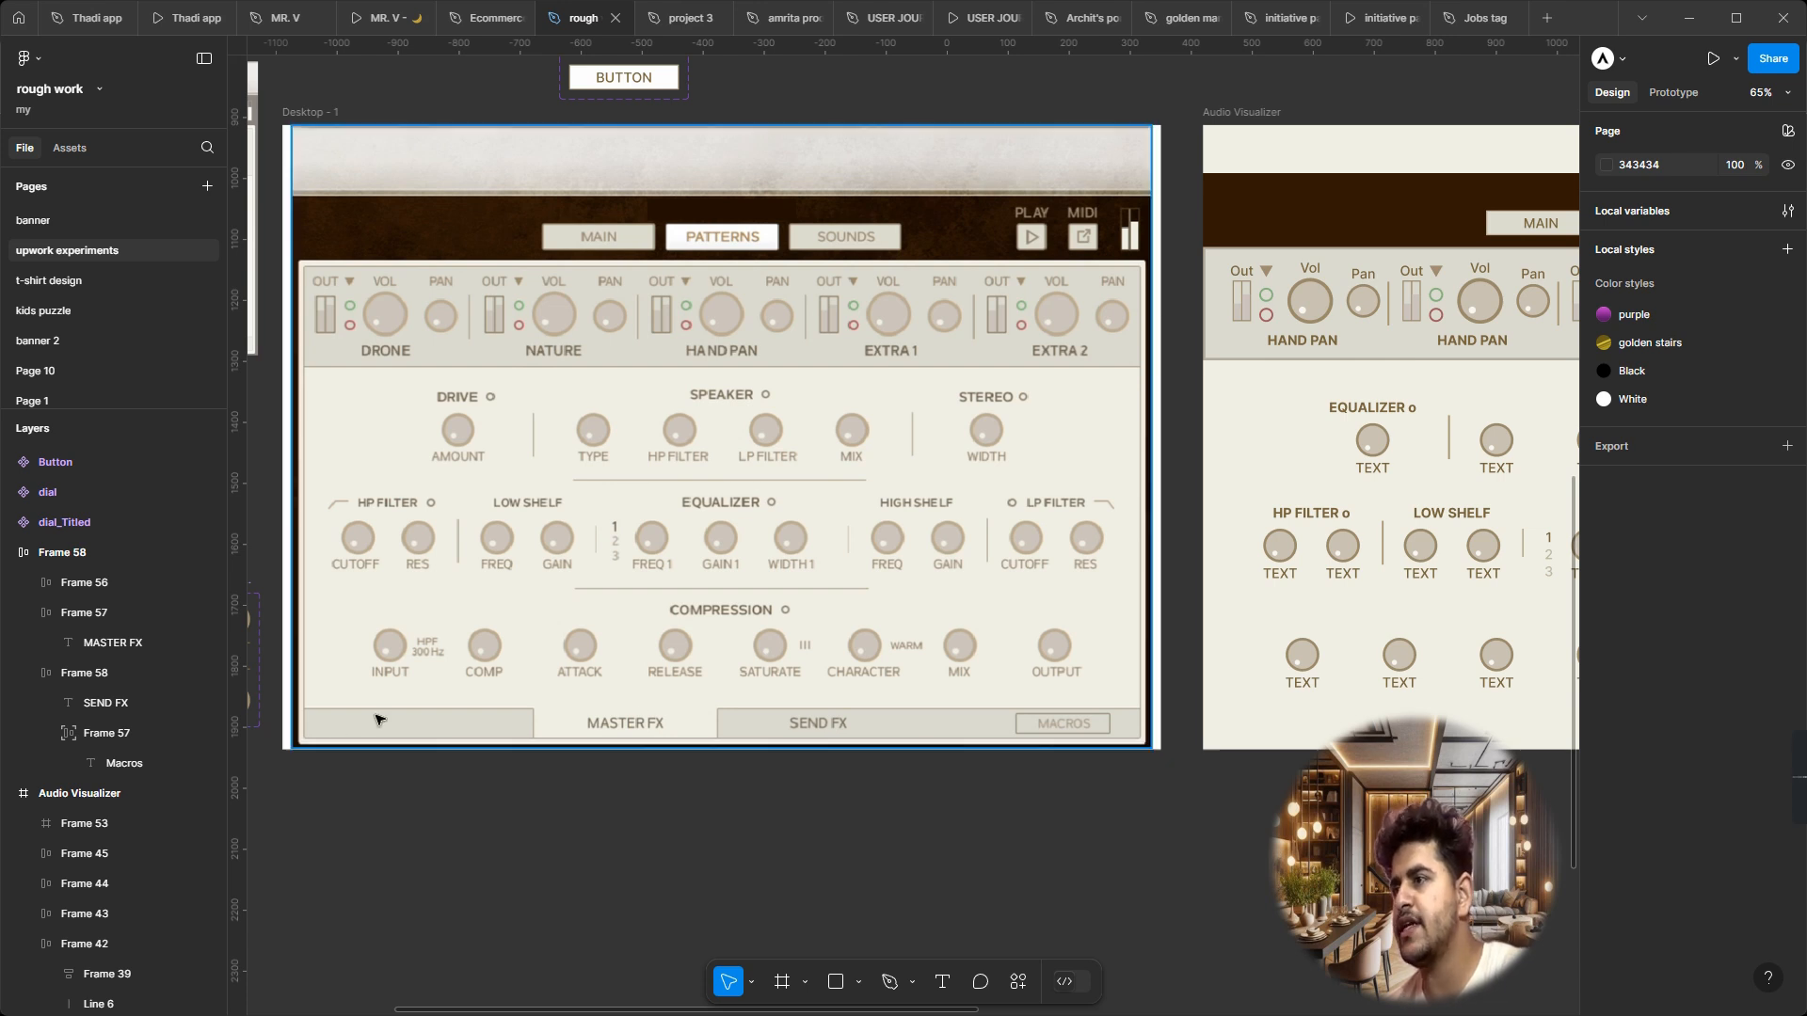
pyautogui.hscroll(3, 578, 729)
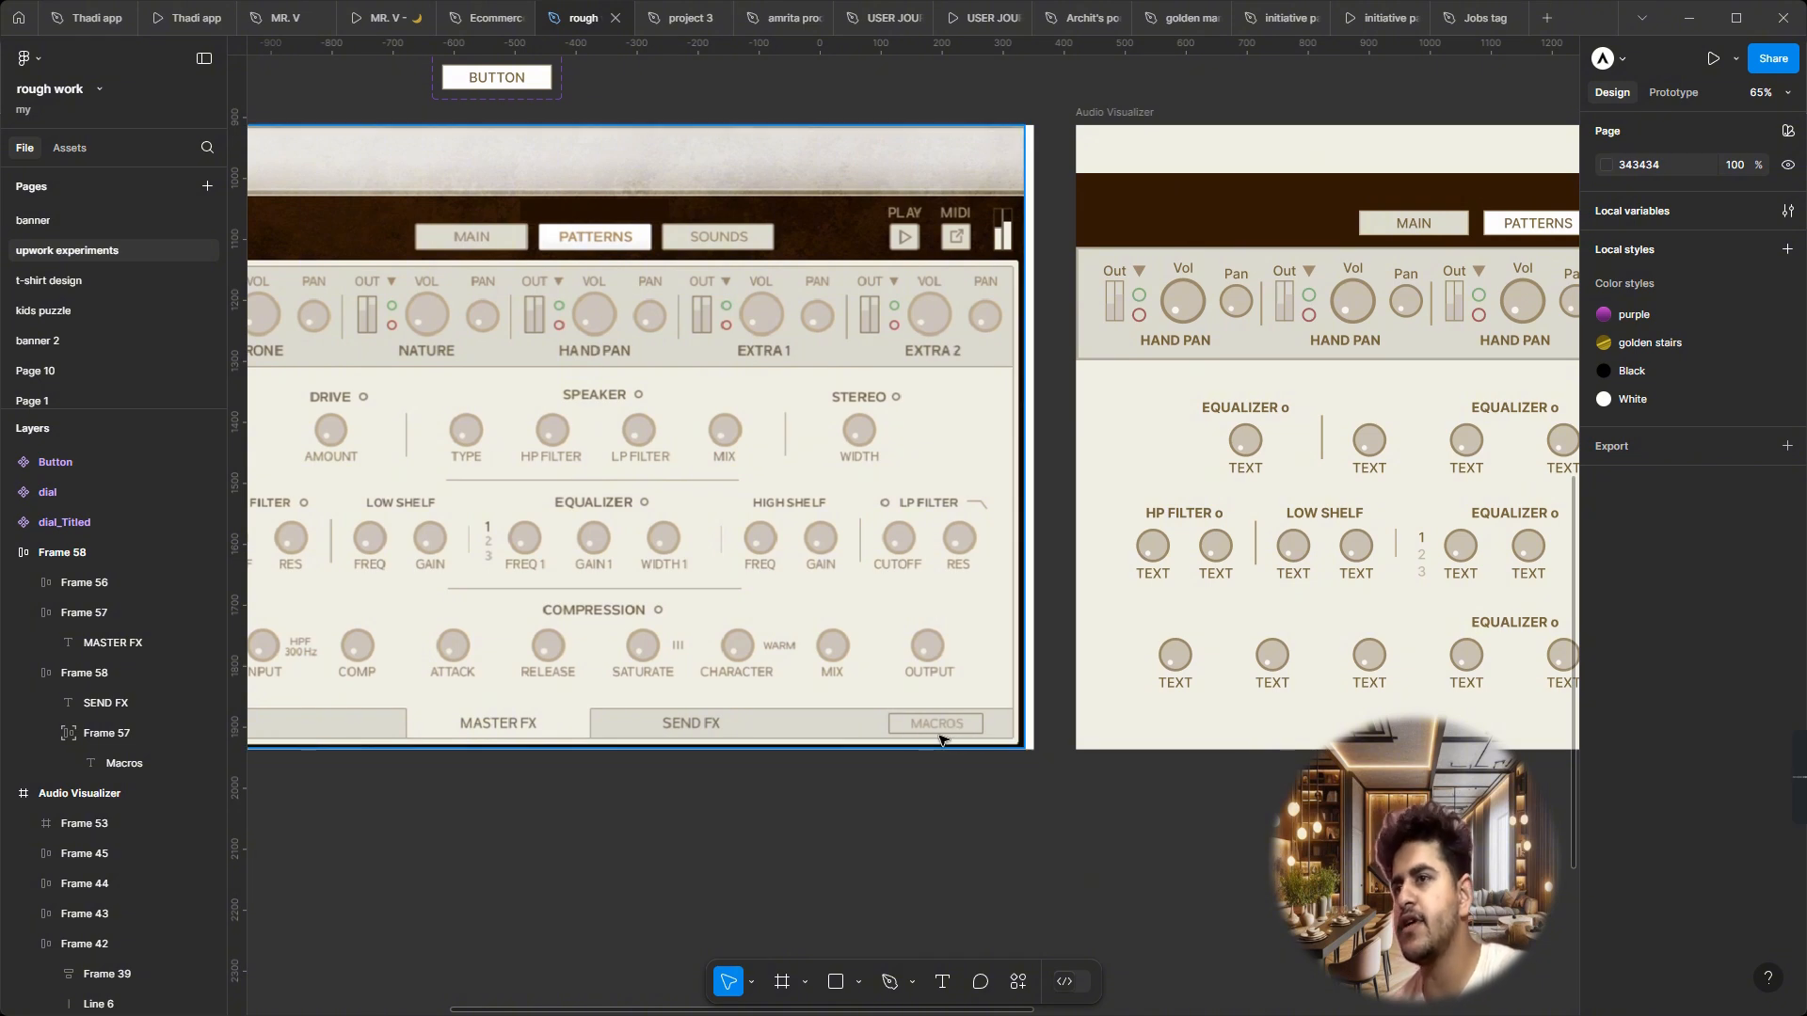
pyautogui.hscroll(3, 940, 739)
pyautogui.keyDown('ctrl'); pyautogui.scroll(-5, 940, 740); pyautogui.keyUp('ctrl')
pyautogui.keyDown('ctrl'); pyautogui.scroll(5, 941, 739); pyautogui.keyUp('ctrl')
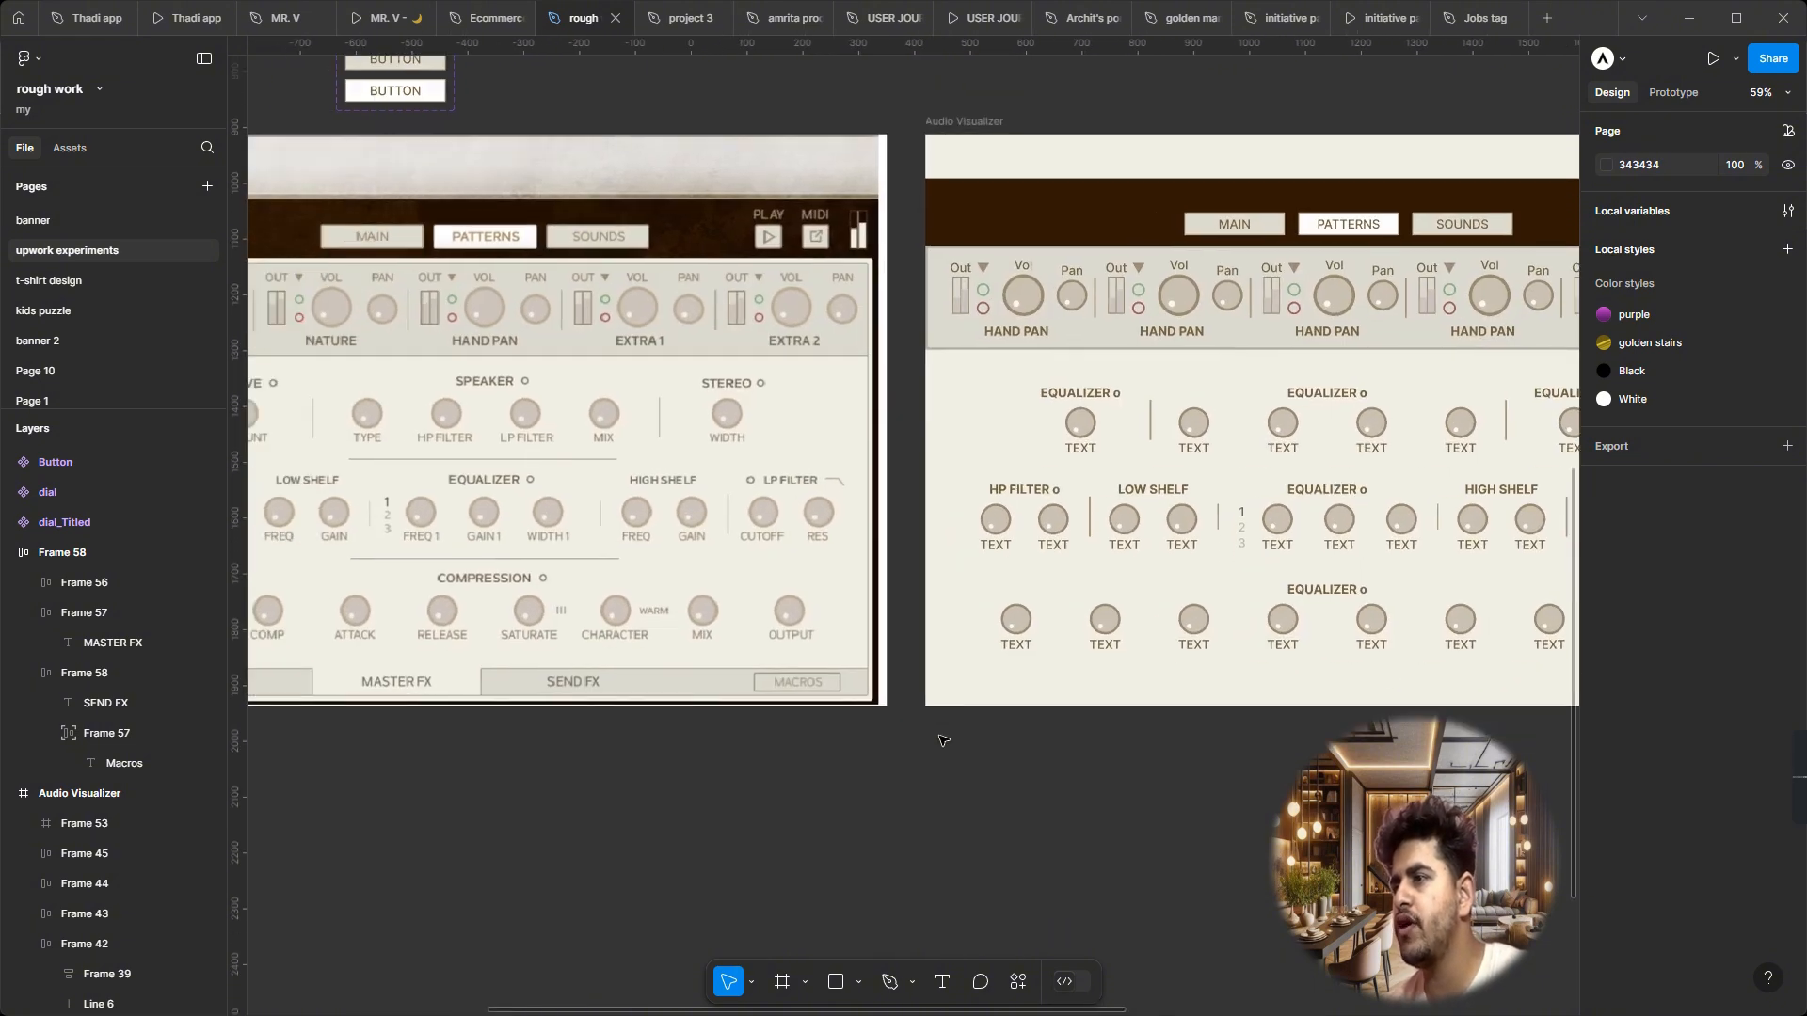
pyautogui.hscroll(-6, 940, 738)
pyautogui.hscroll(3, 840, 656)
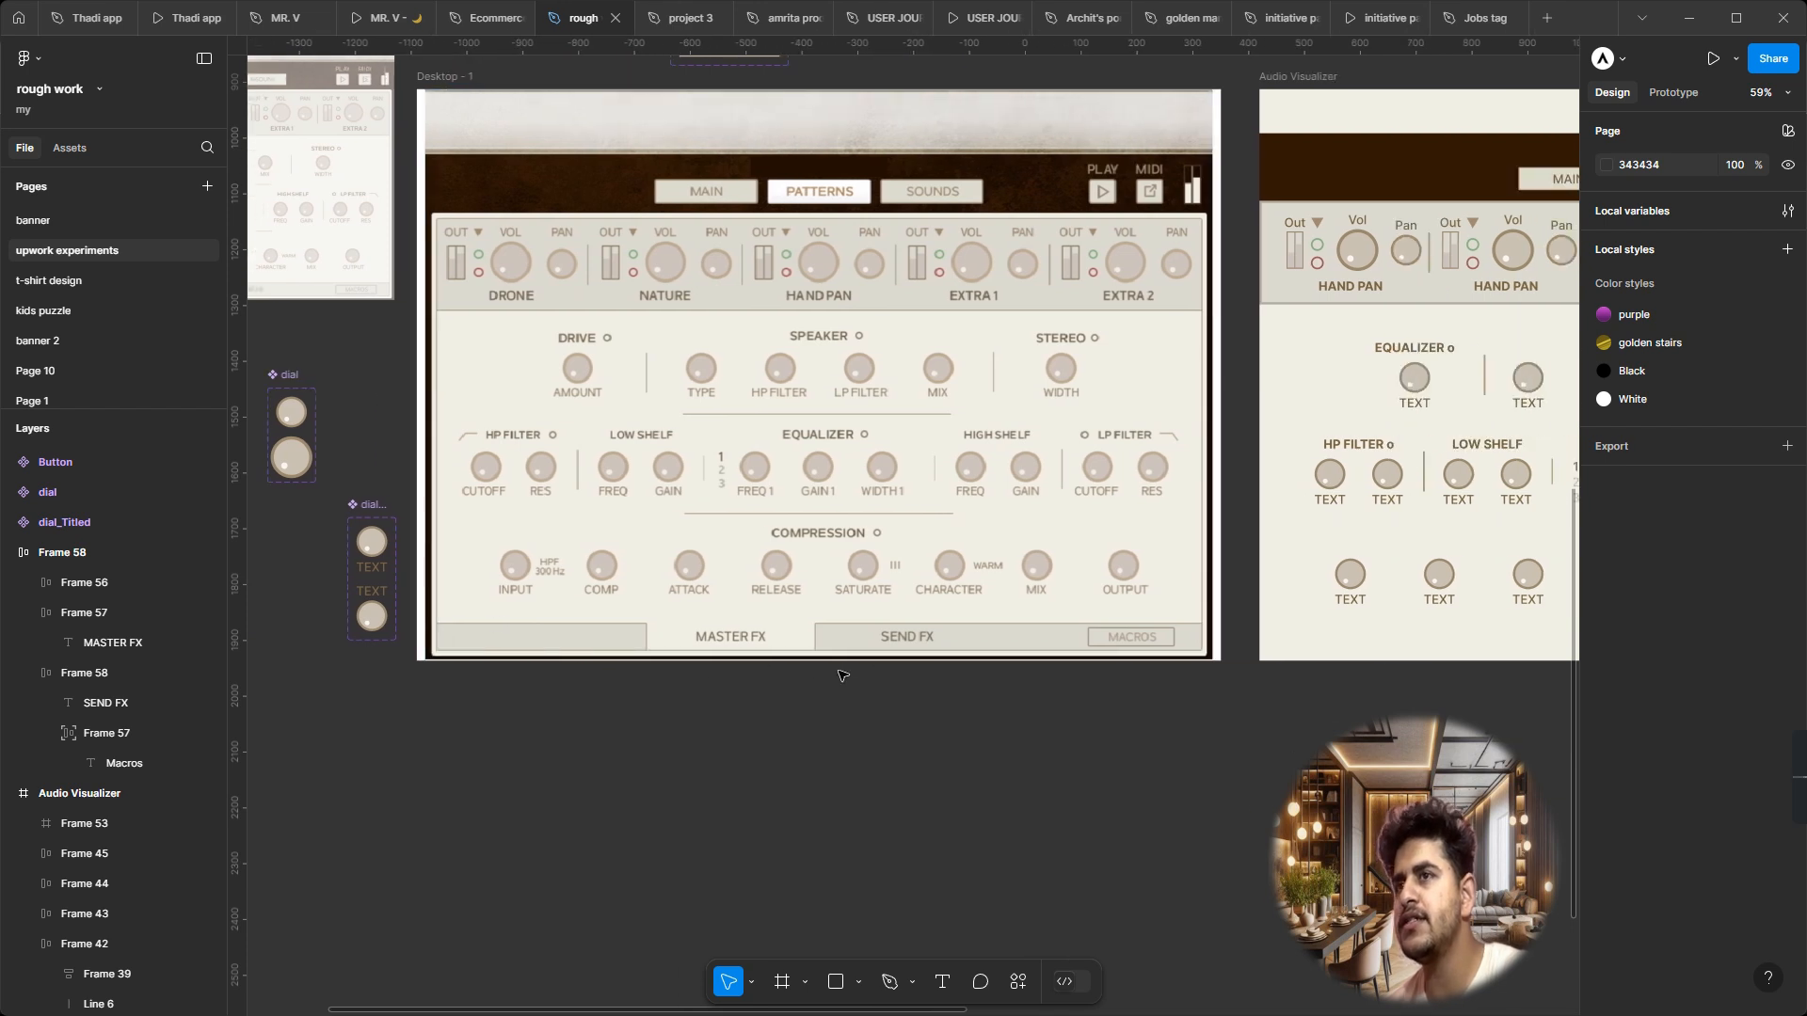
# Step: Draw a rectangle about 1374 × 65 below the reference and fill it with the colour sampled from the blank part of its tab bar
pyautogui.press('r')
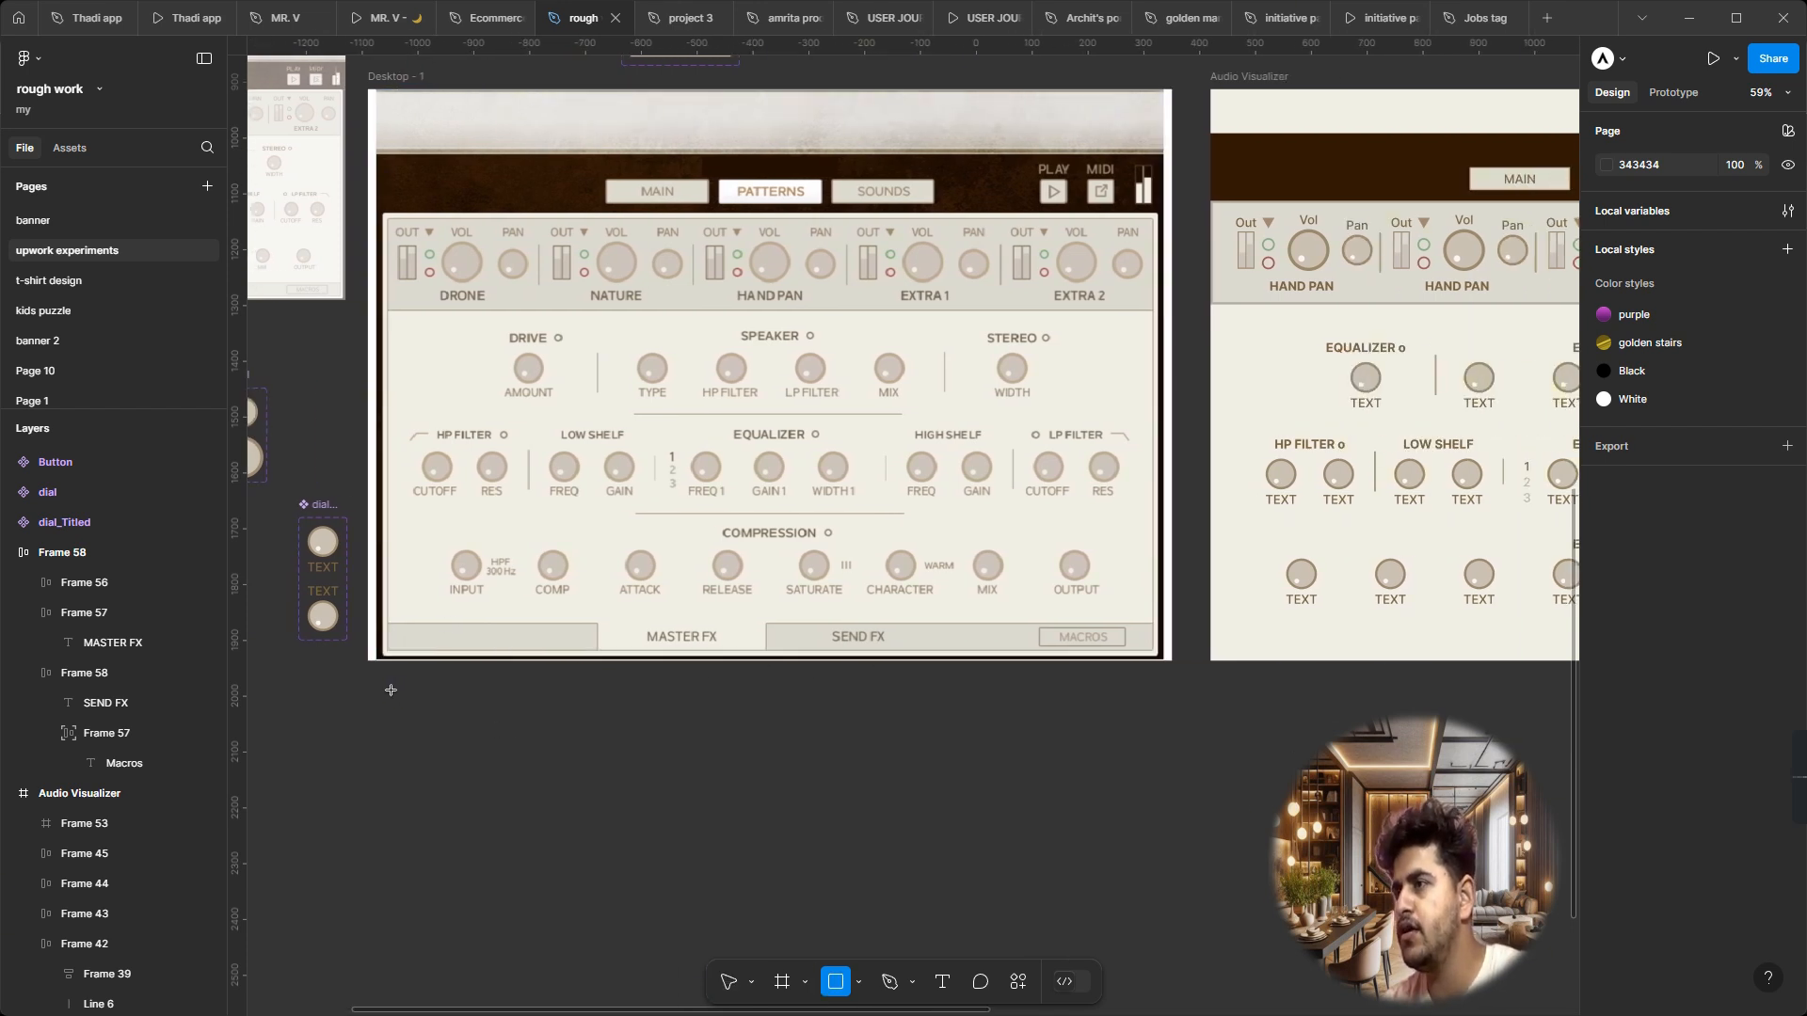
pyautogui.moveTo(389, 691); pyautogui.dragTo(1155, 726)
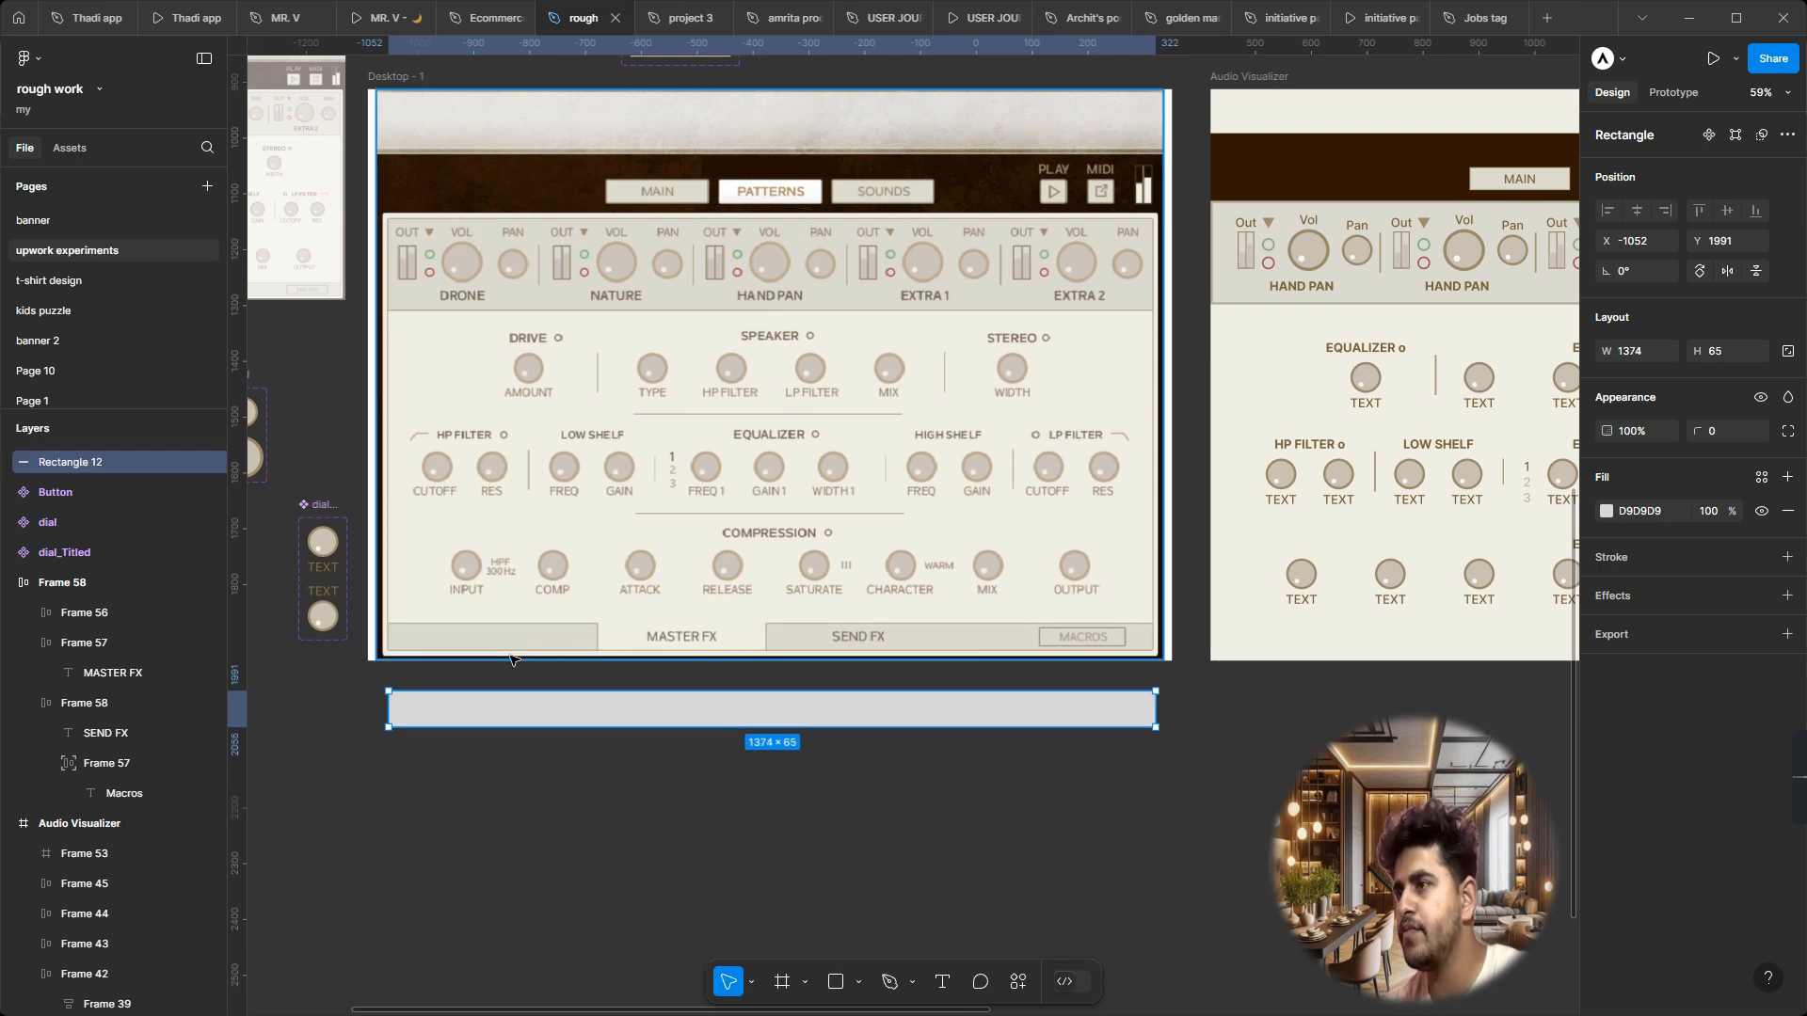
pyautogui.press('i')
pyautogui.click(533, 631)
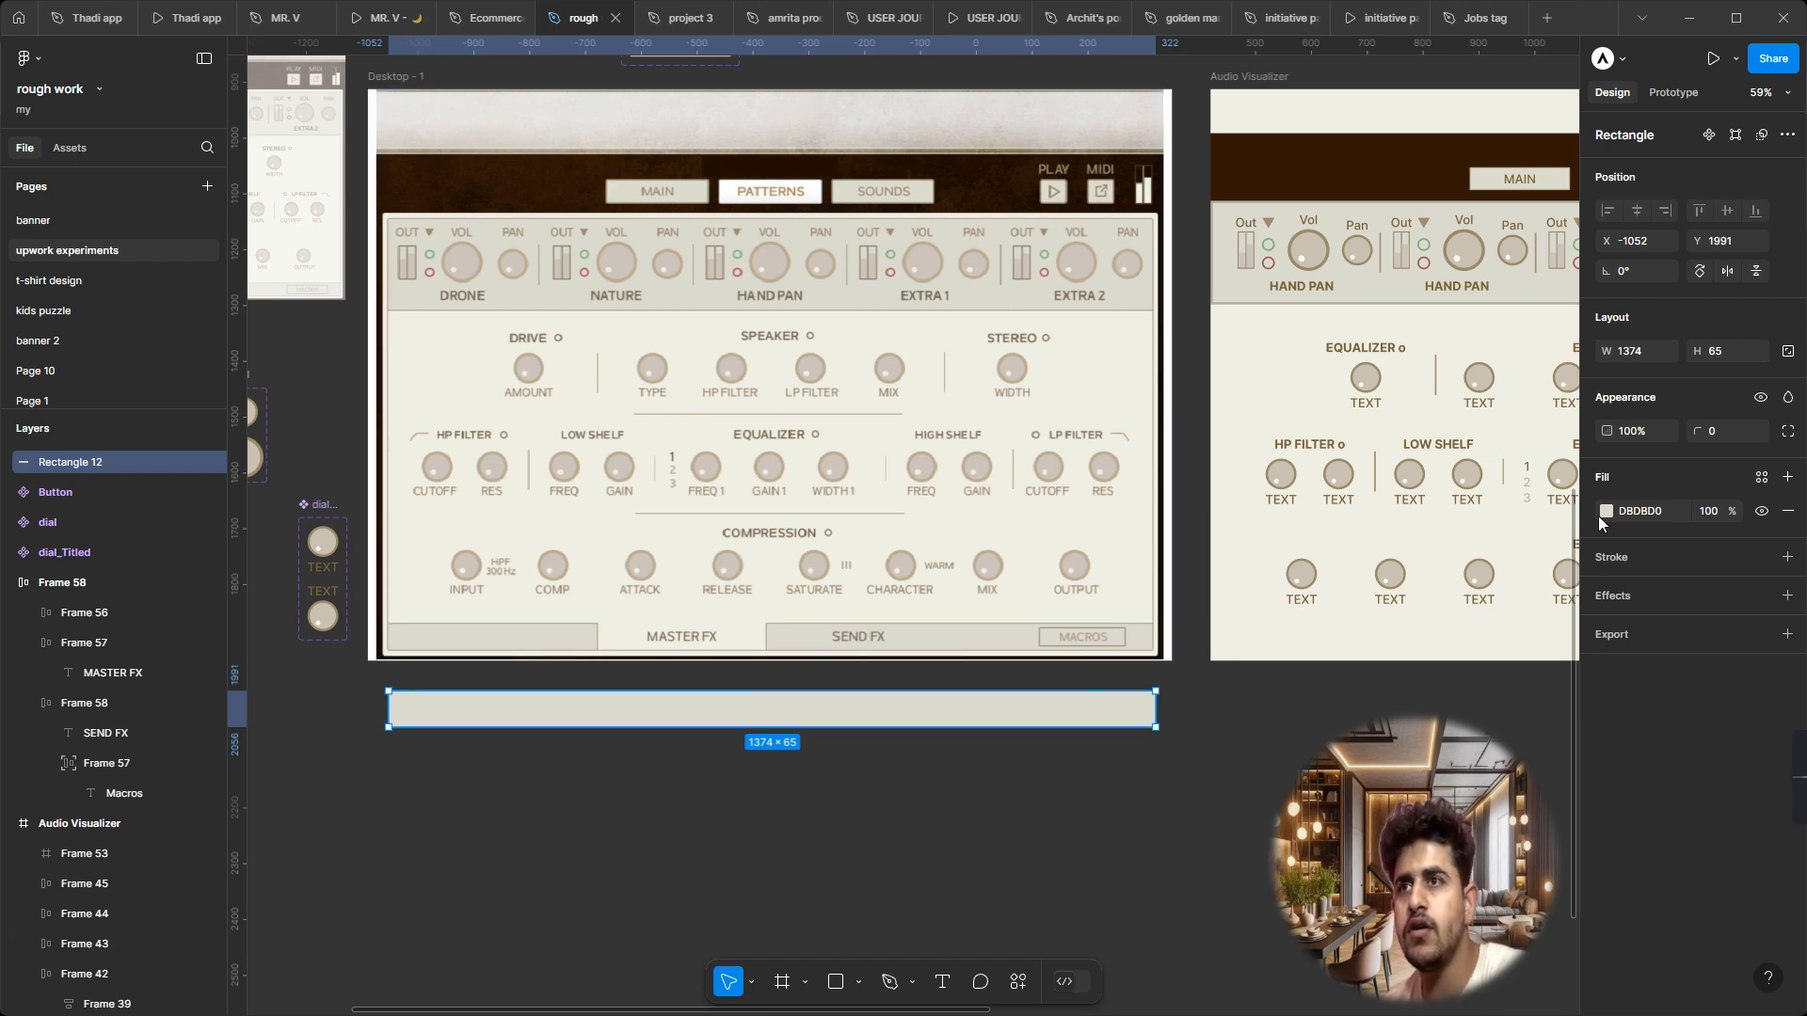
# Step: Add a stroke to the rectangle and paste onto it the properties of the Audio Visualizer's HAND PAN strip
pyautogui.click(1786, 557)
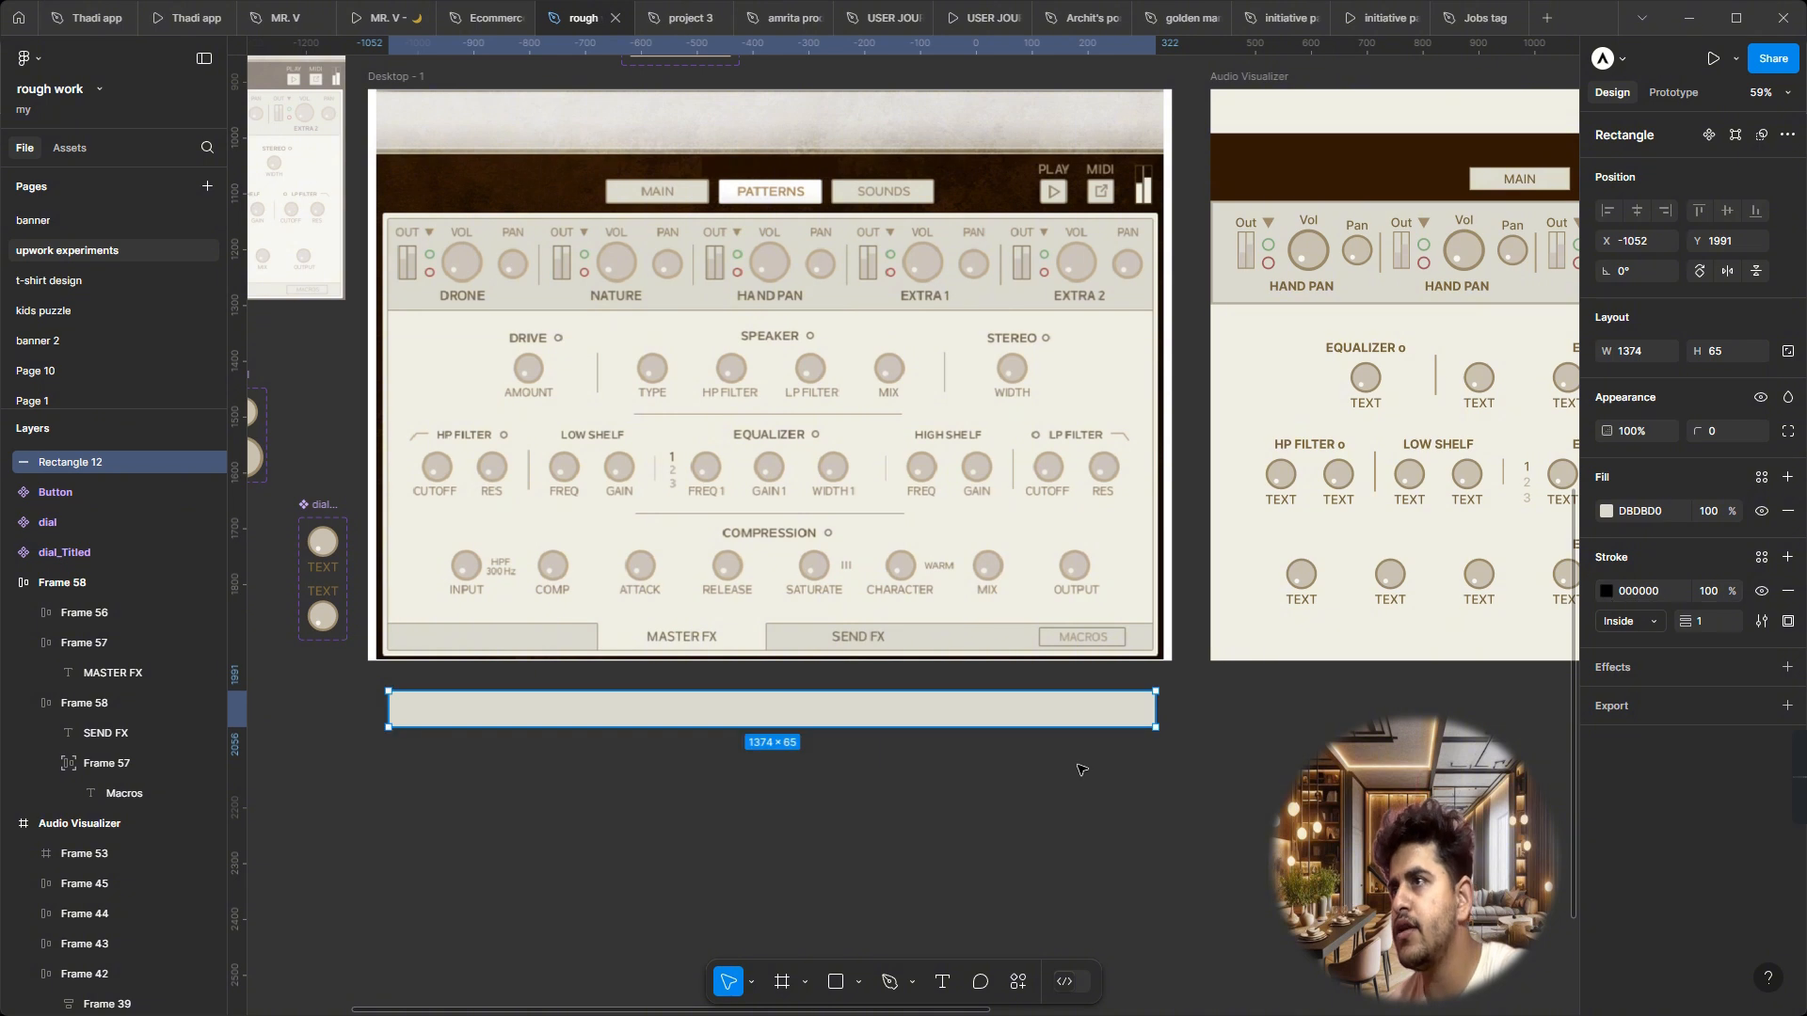
pyautogui.click(862, 802)
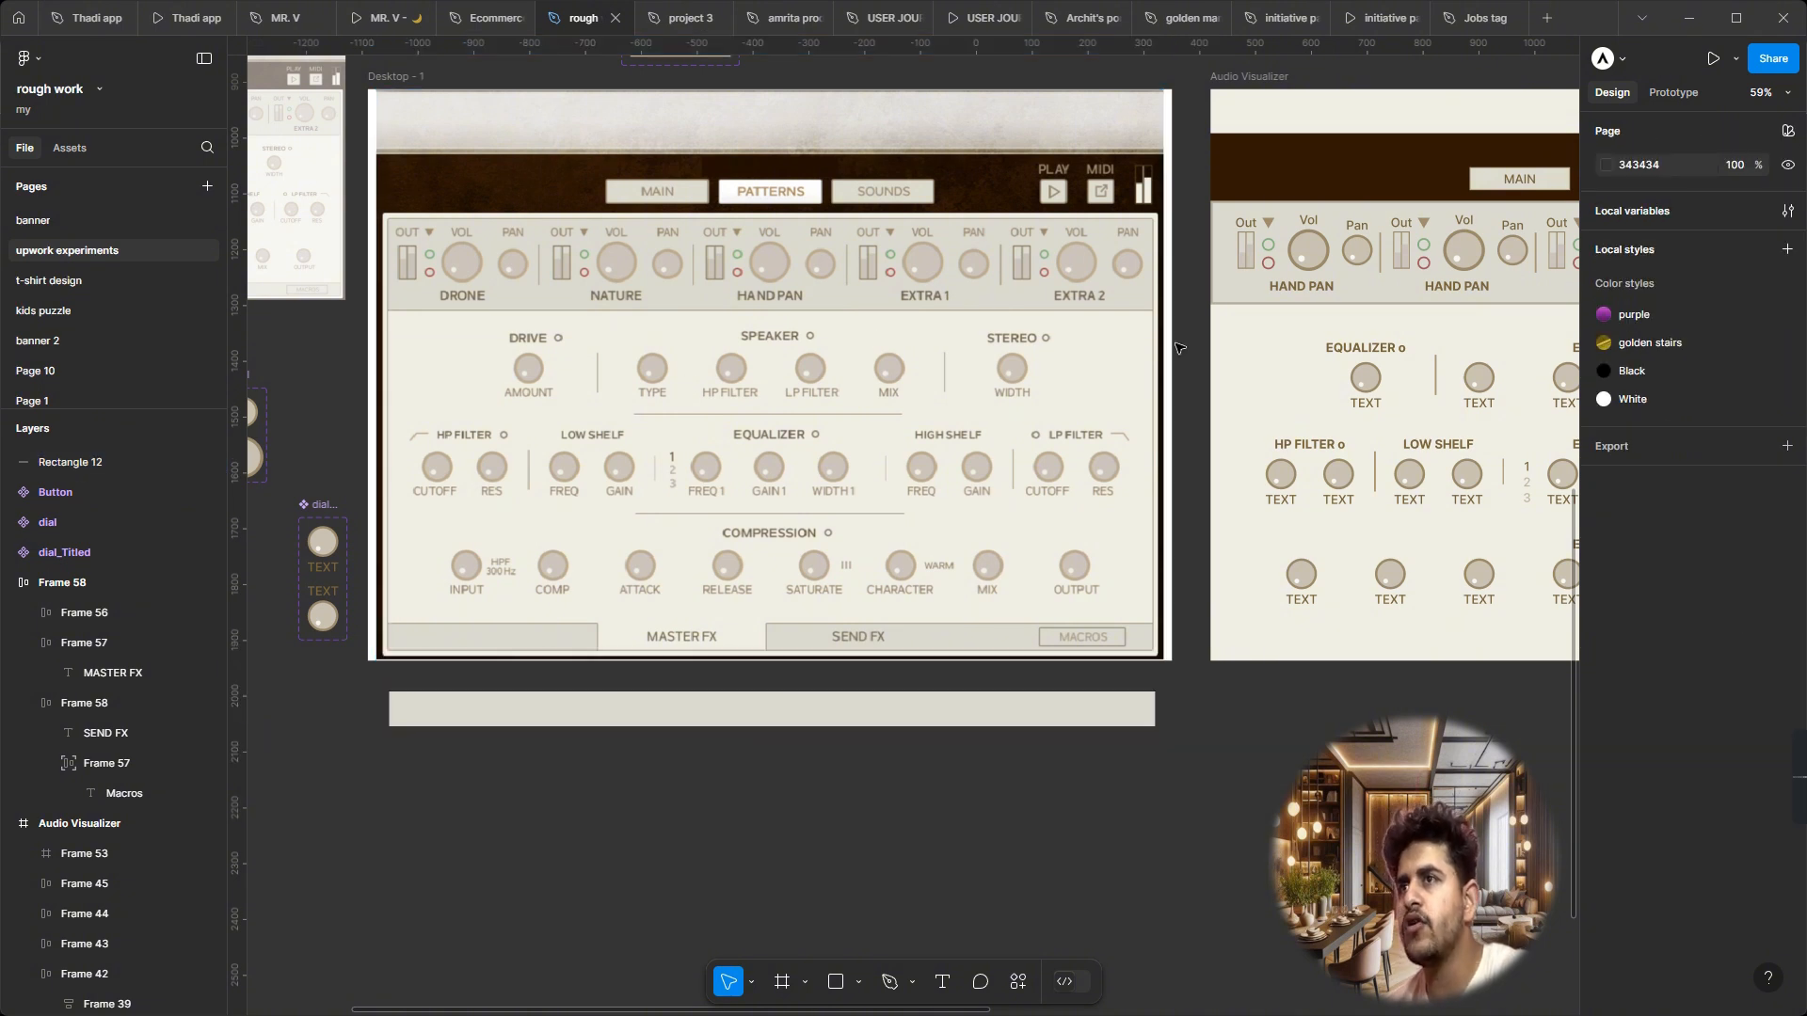
pyautogui.click(1232, 273)
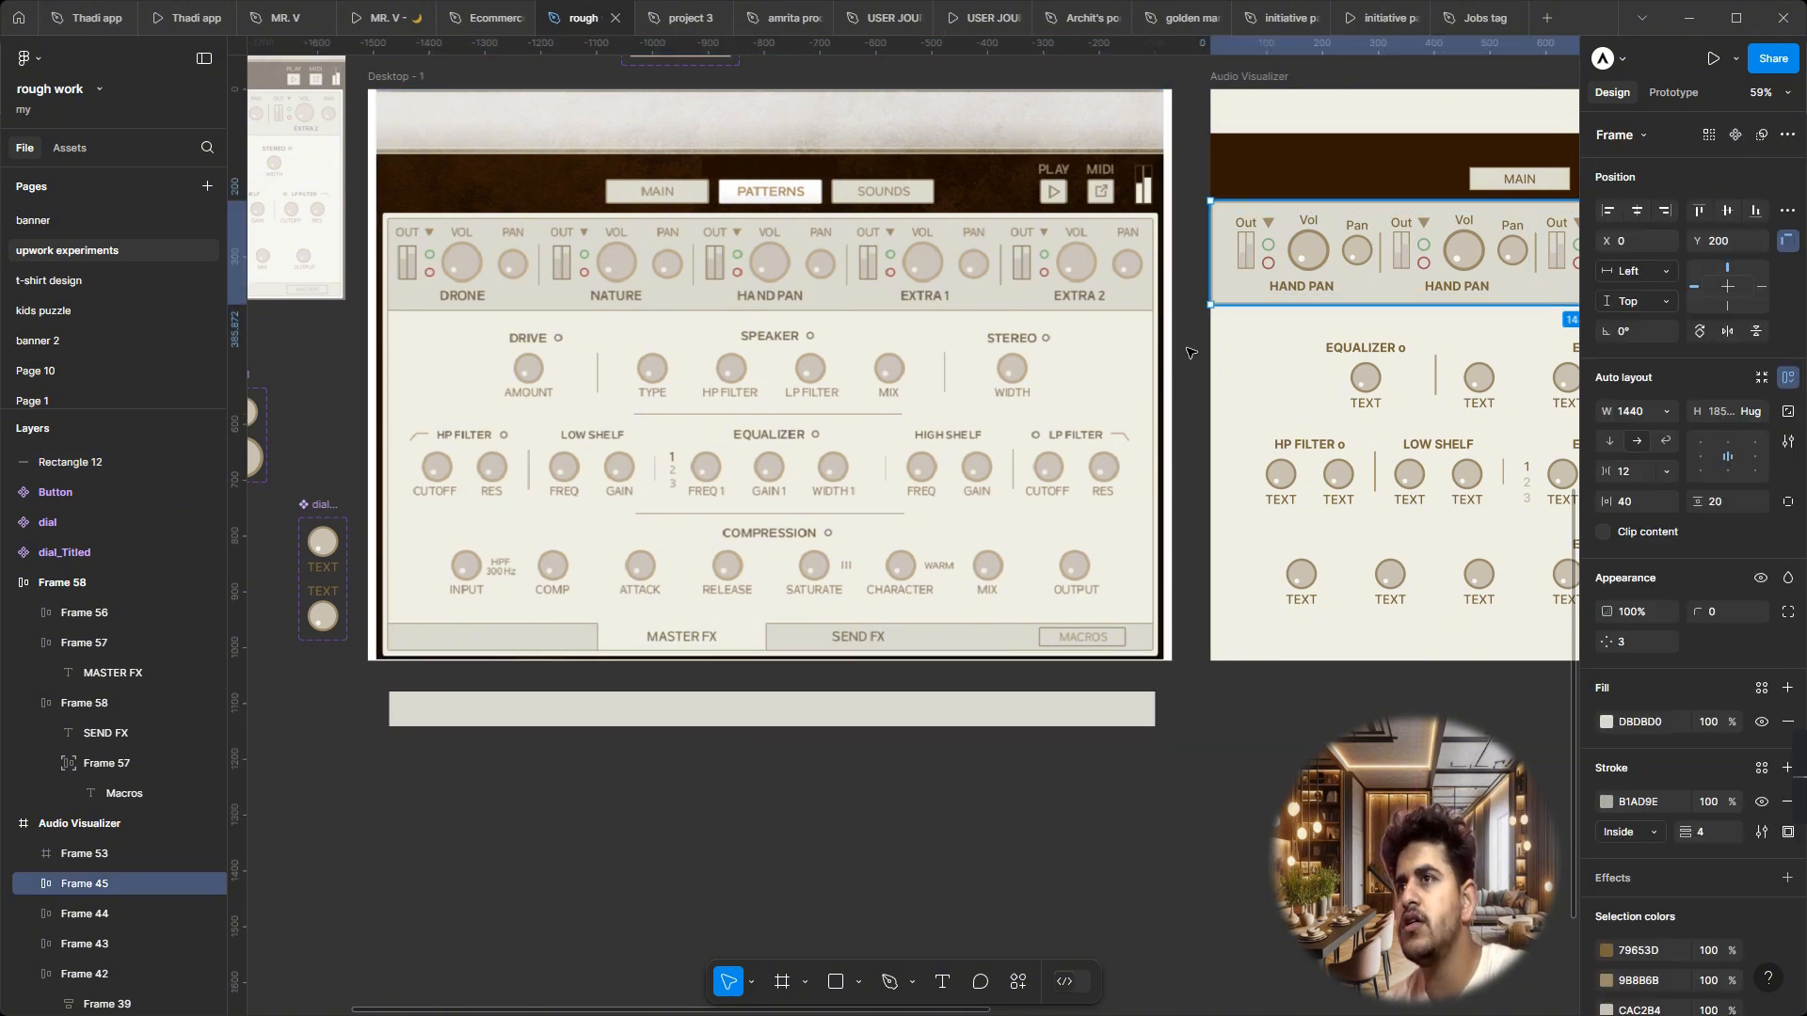
pyautogui.hscroll(5, 1294, 252)
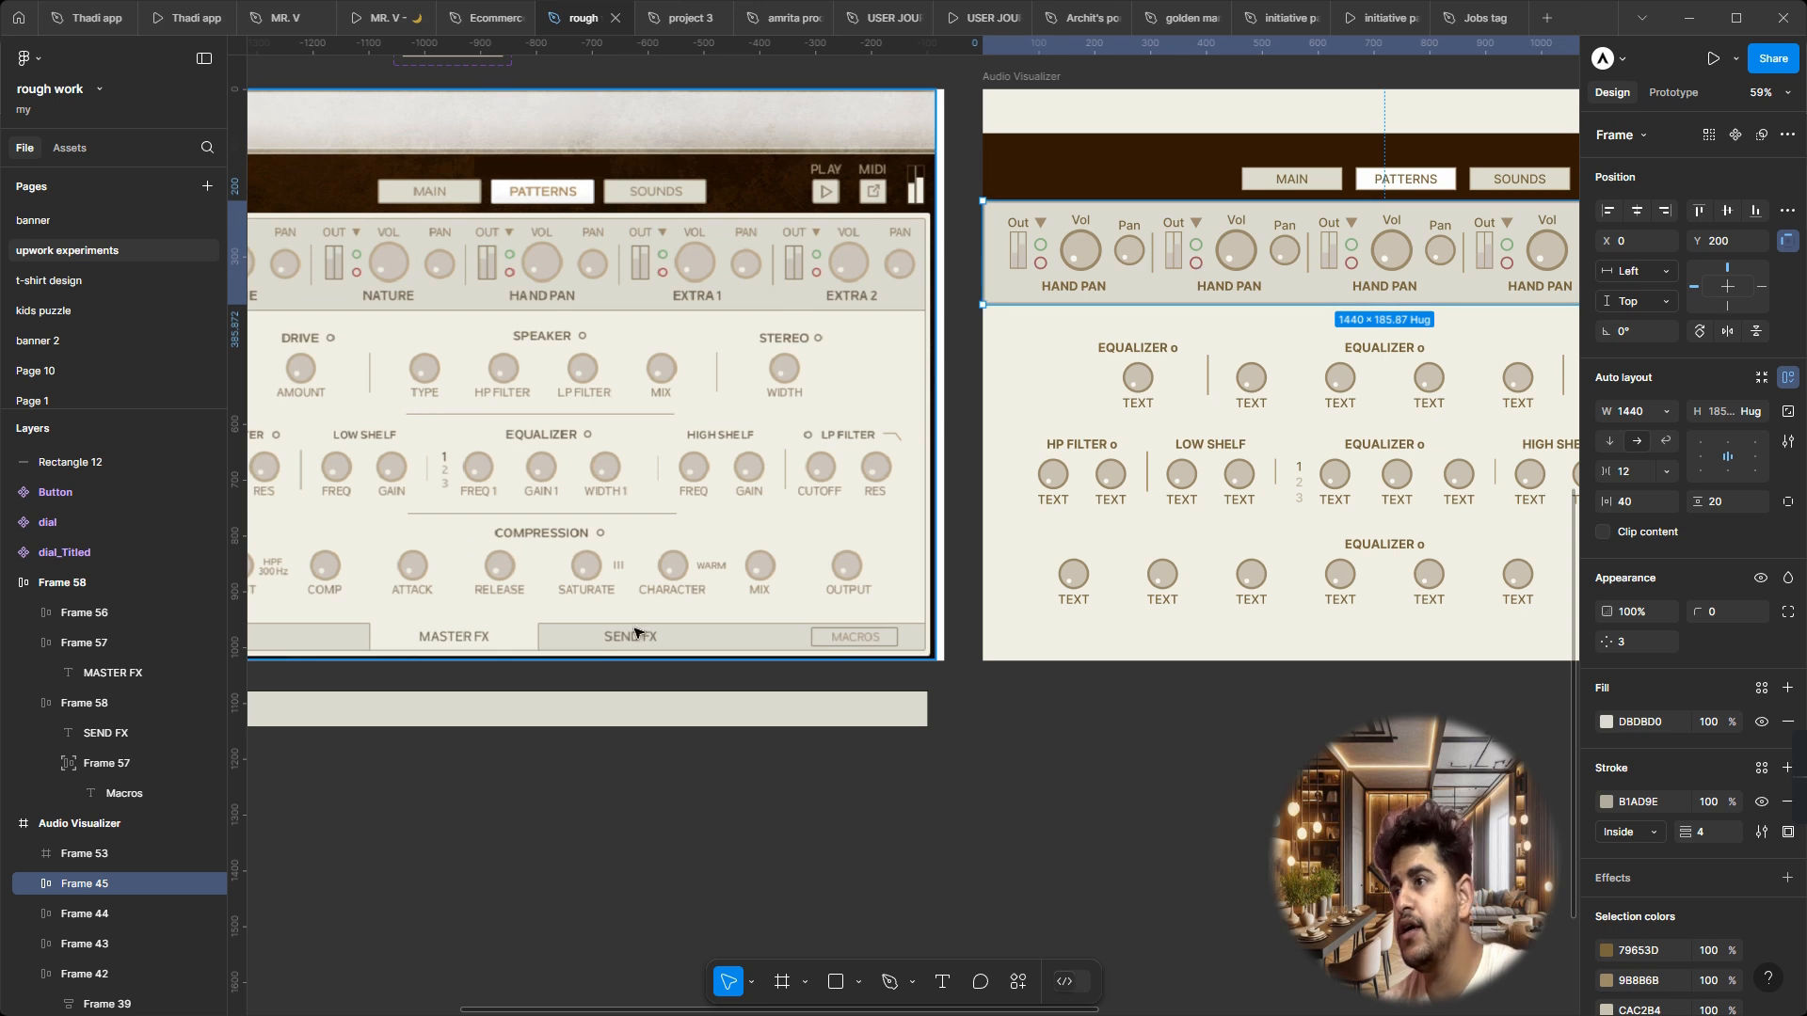
pyautogui.click(627, 707)
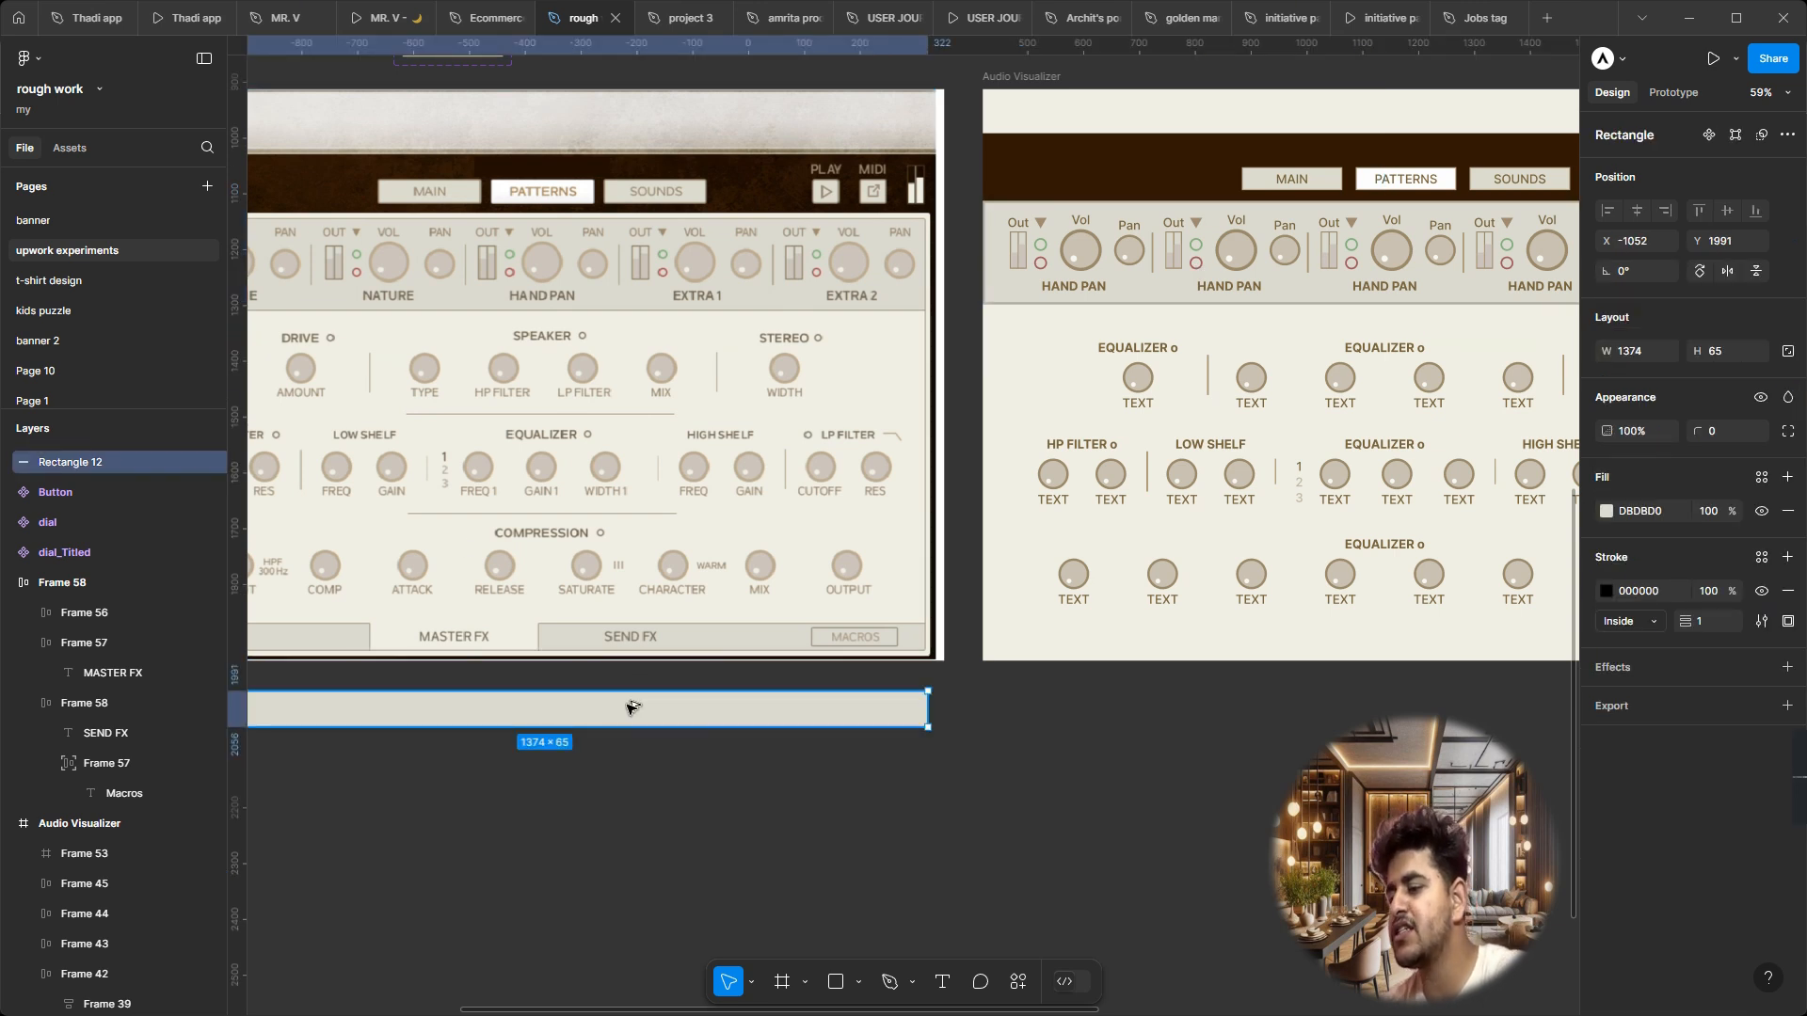
pyautogui.hotkey('ctrl', 'alt', 'v')
pyautogui.click(775, 807)
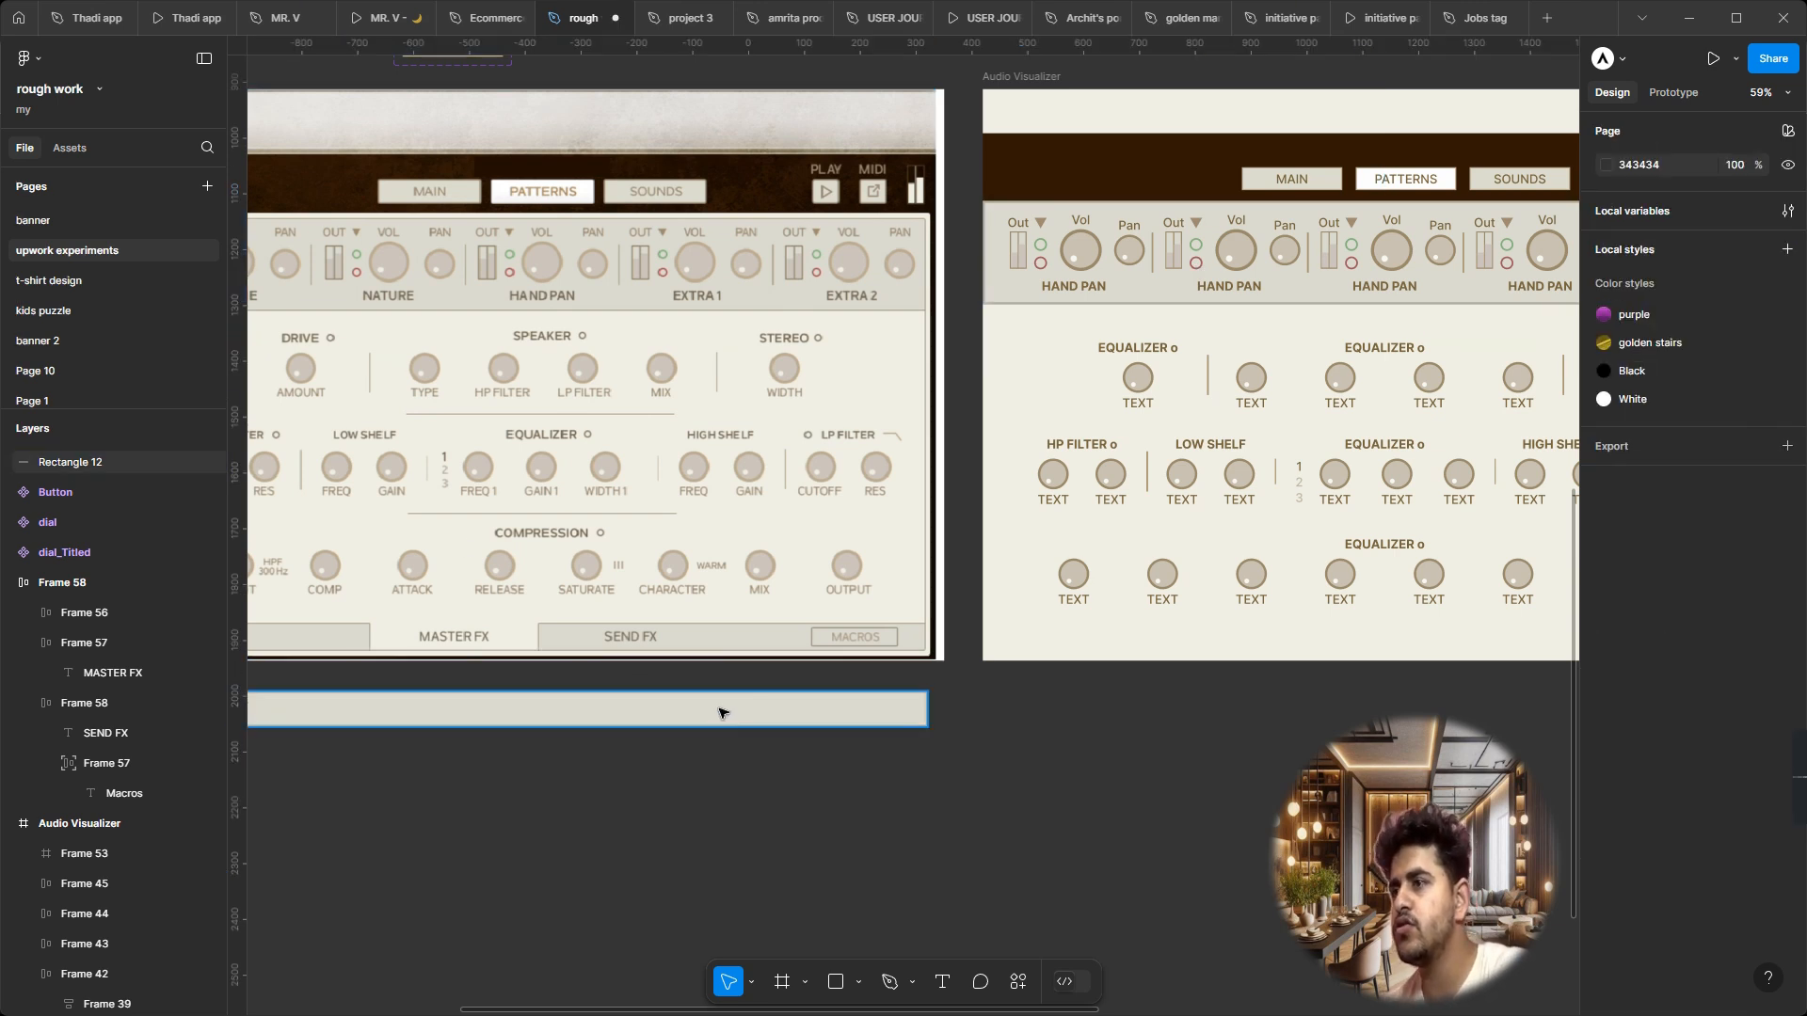
# Step: Narrow the rectangle to about 371 wide to match the blank section before MASTER FX in the reference
pyautogui.click(721, 712)
pyautogui.hscroll(-1, 934, 720)
pyautogui.hscroll(-5, 914, 733)
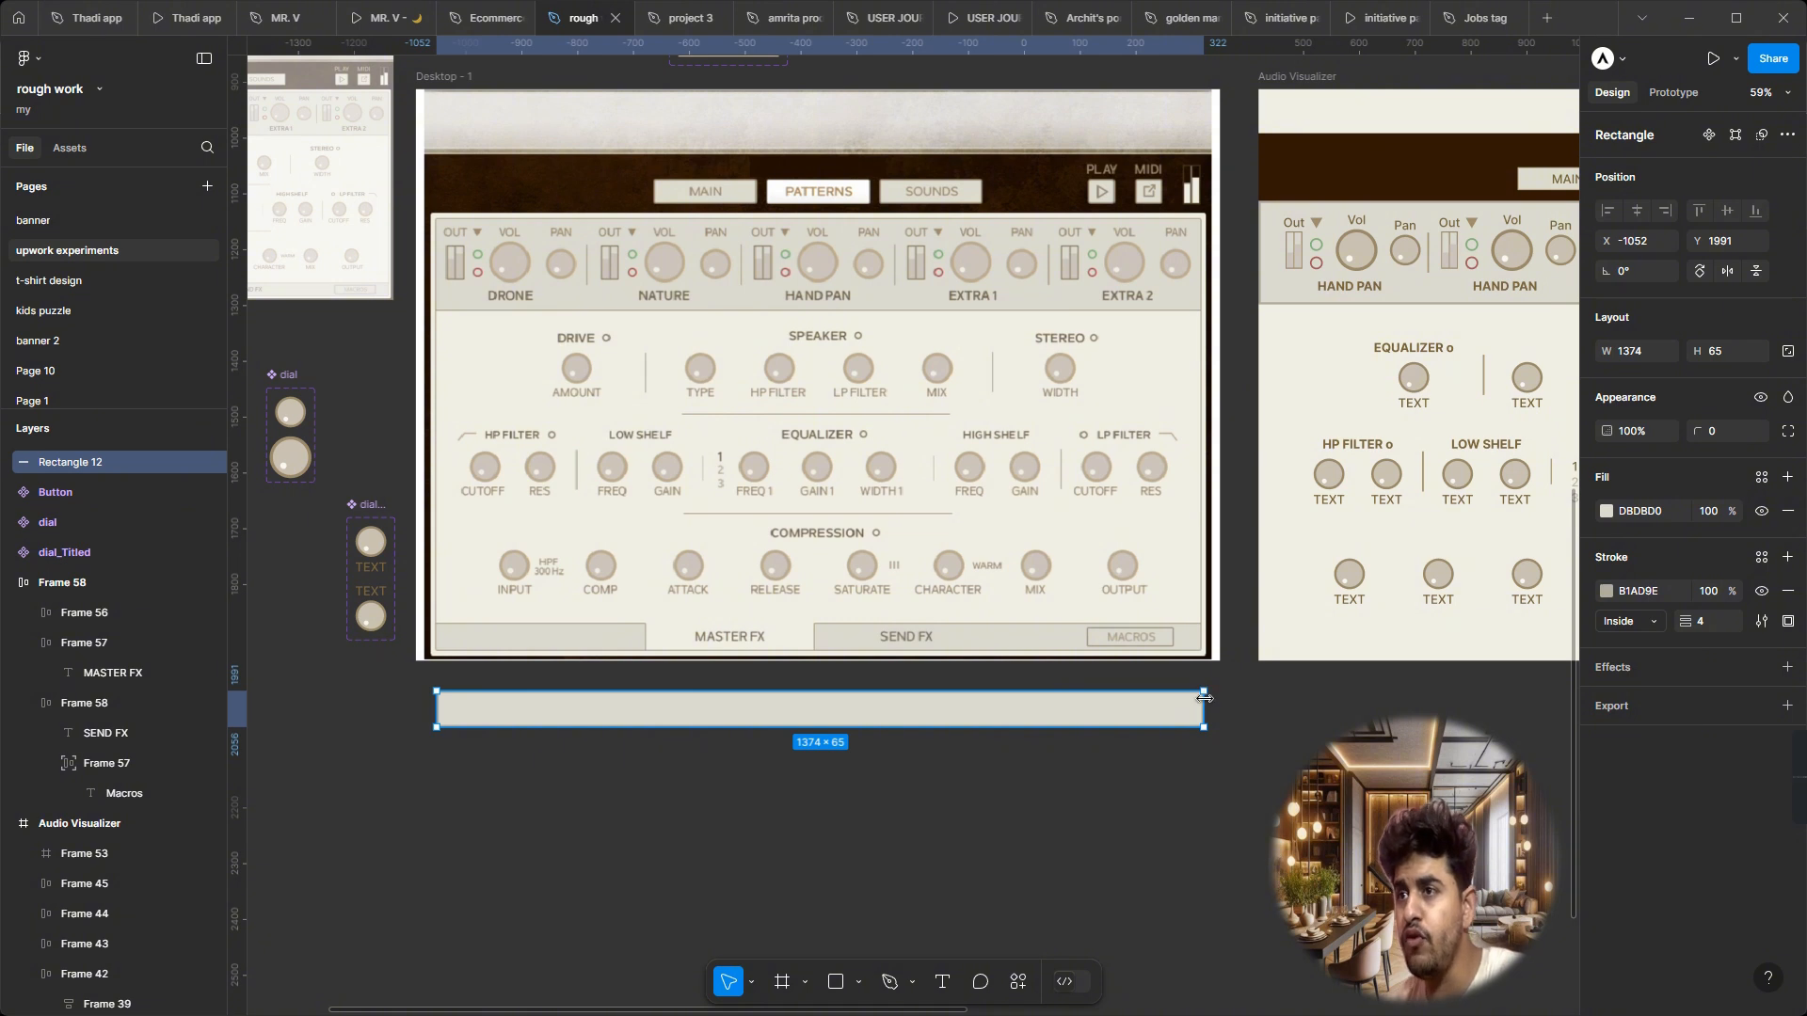
pyautogui.moveTo(978, 705); pyautogui.dragTo(643, 703)
# Step: Duplicate the rectangle, place the copy flush against the first one's right edge, and narrow it to about 312 wide
pyautogui.hotkey('ctrl', 'd')
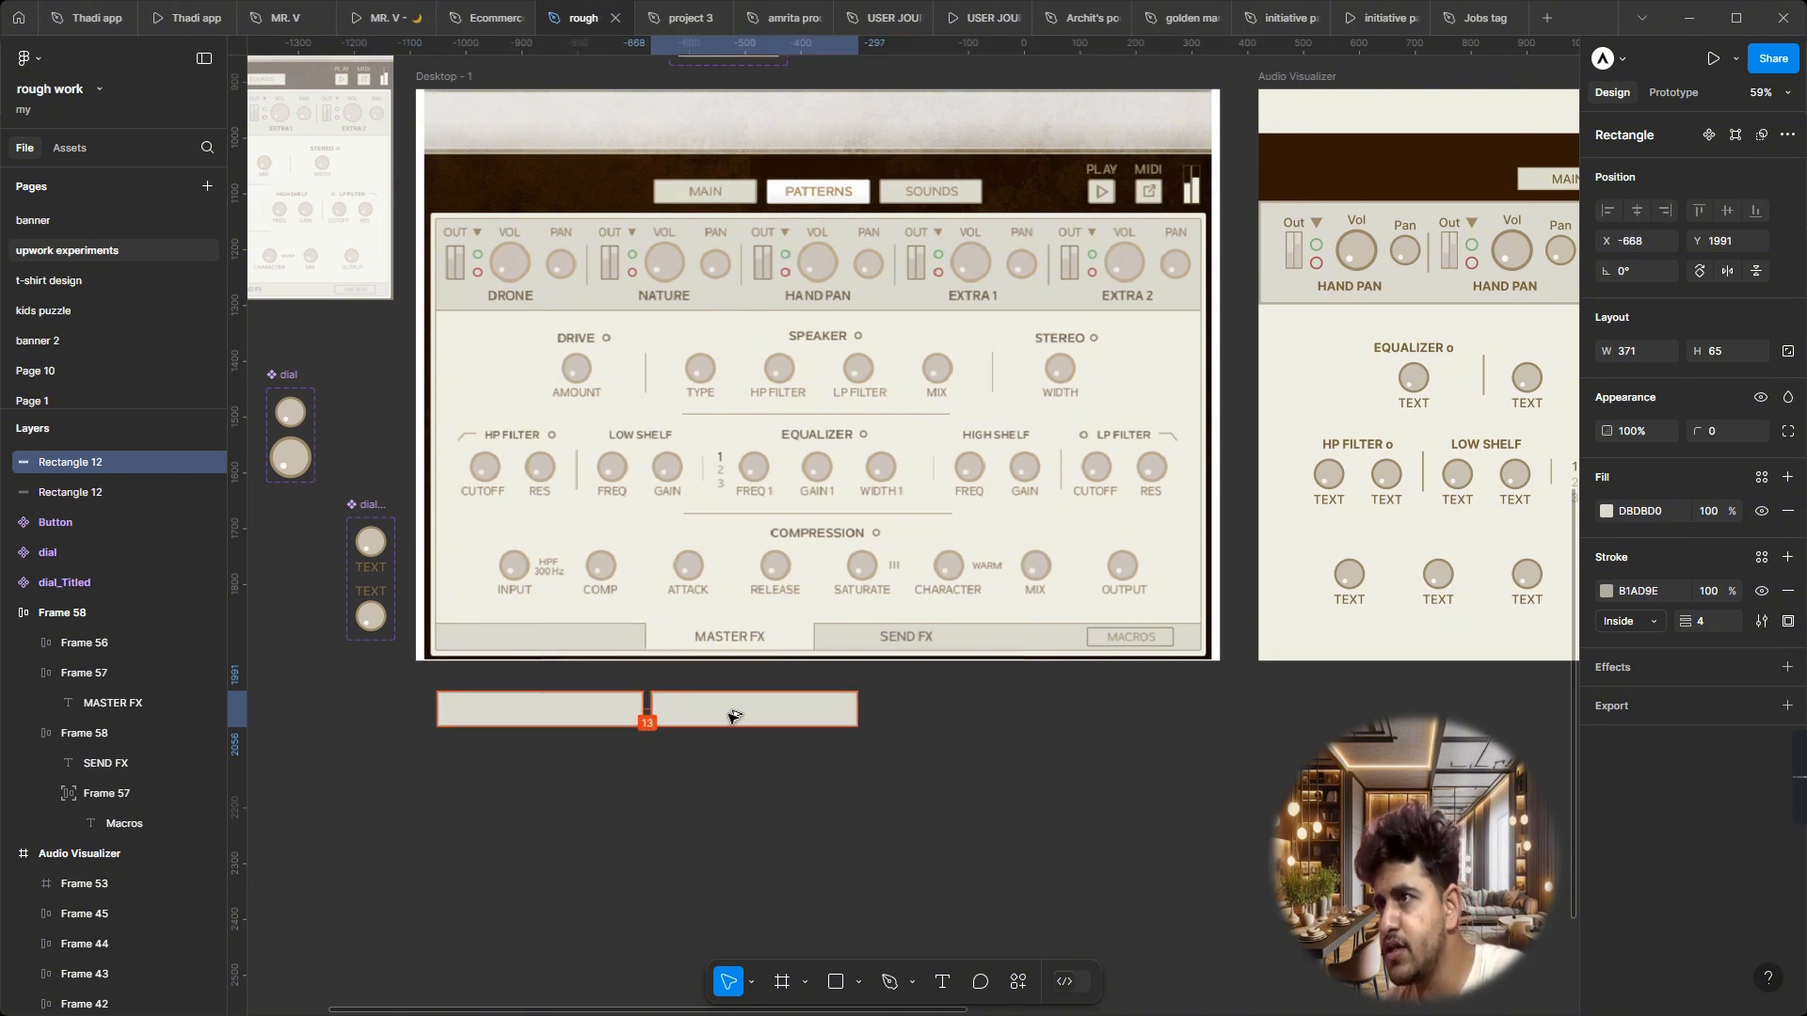
pyautogui.moveTo(718, 711); pyautogui.dragTo(719, 711)
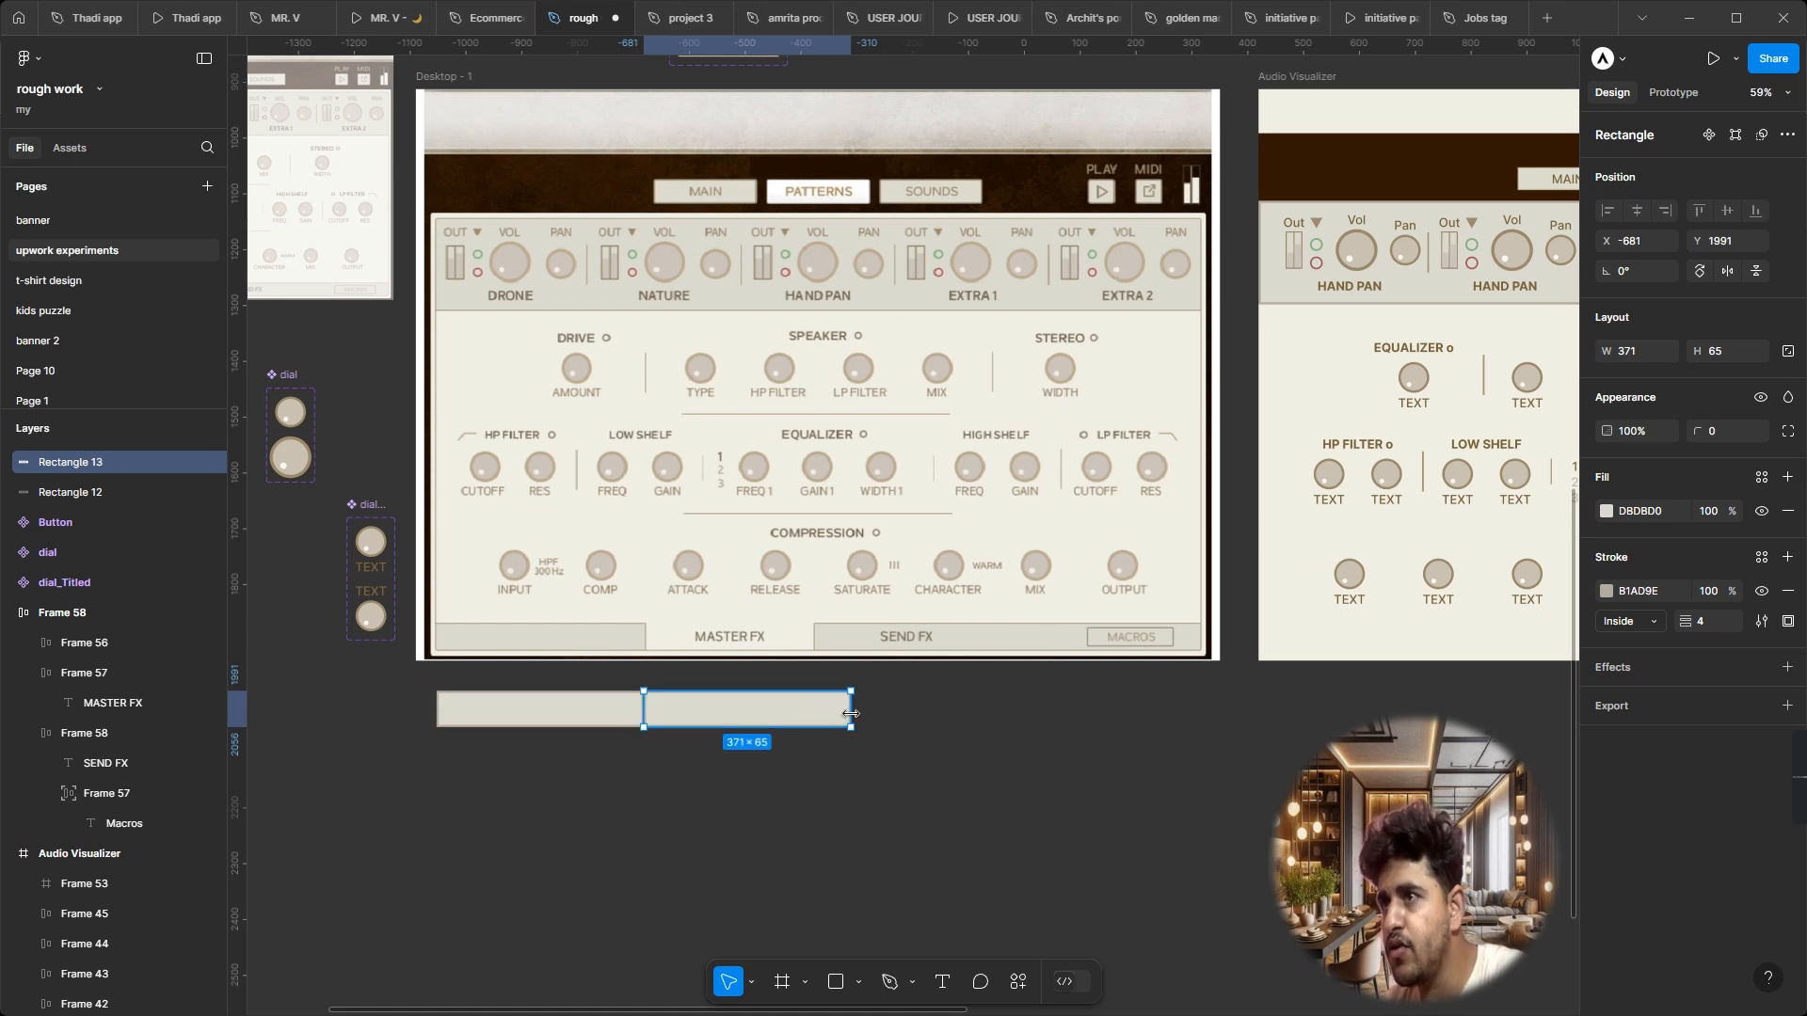
pyautogui.moveTo(851, 714); pyautogui.dragTo(818, 715)
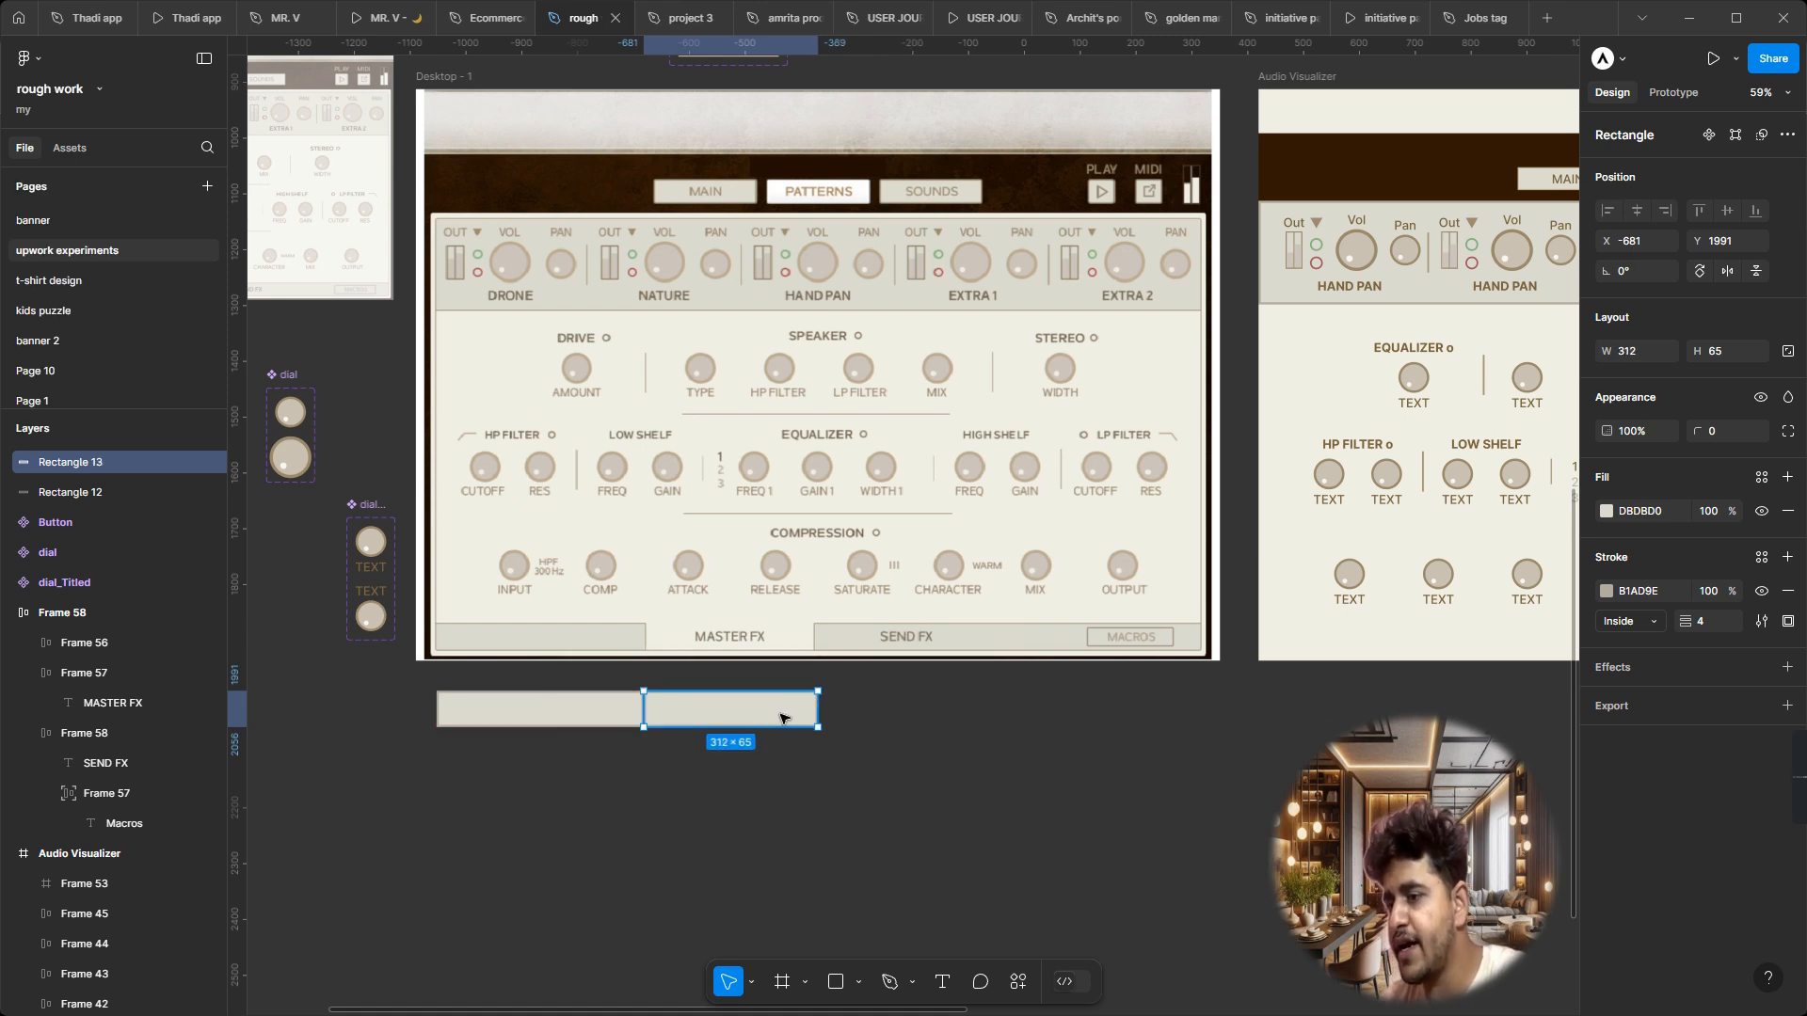
# Step: Add a text box about 184 × 10 reading "MASTER FX" over the second rectangle
pyautogui.press('t')
pyautogui.moveTo(693, 705); pyautogui.dragTo(798, 717)
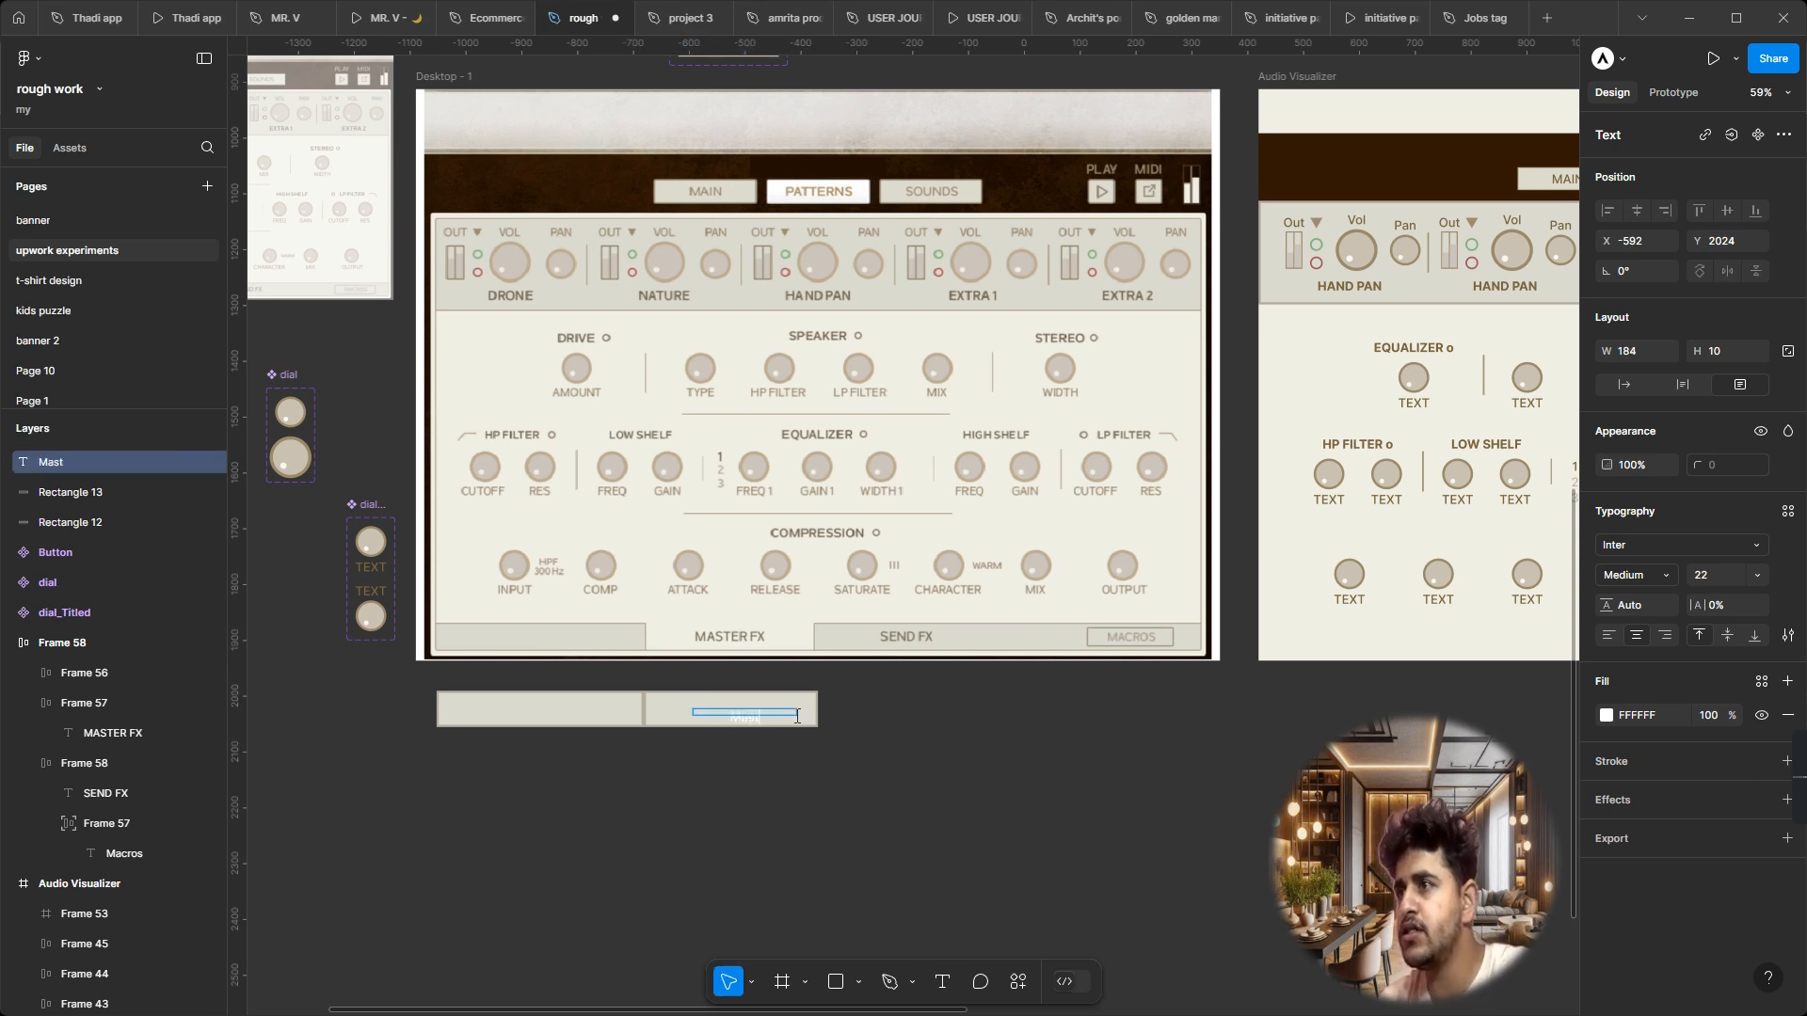
pyautogui.press('BackSpace')
pyautogui.press('BackSpace')
pyautogui.press('BackSpace')
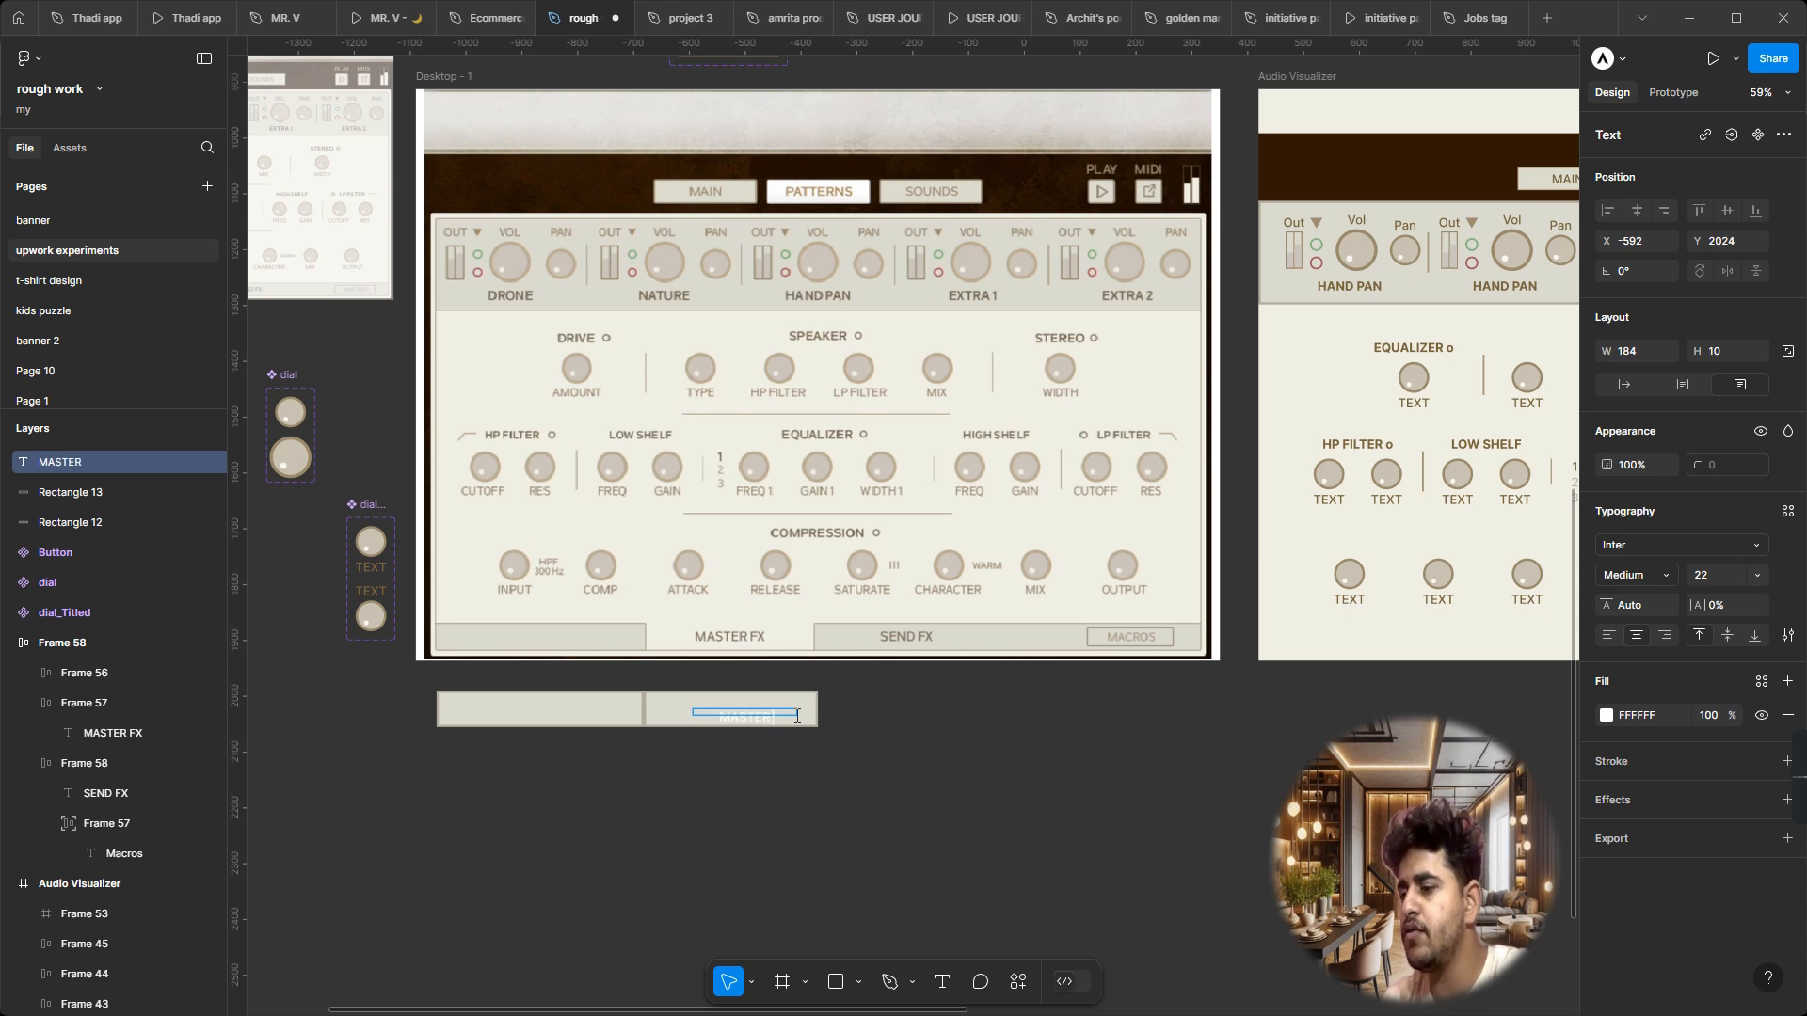
pyautogui.press('Escape')
pyautogui.rightClick(945, 752)
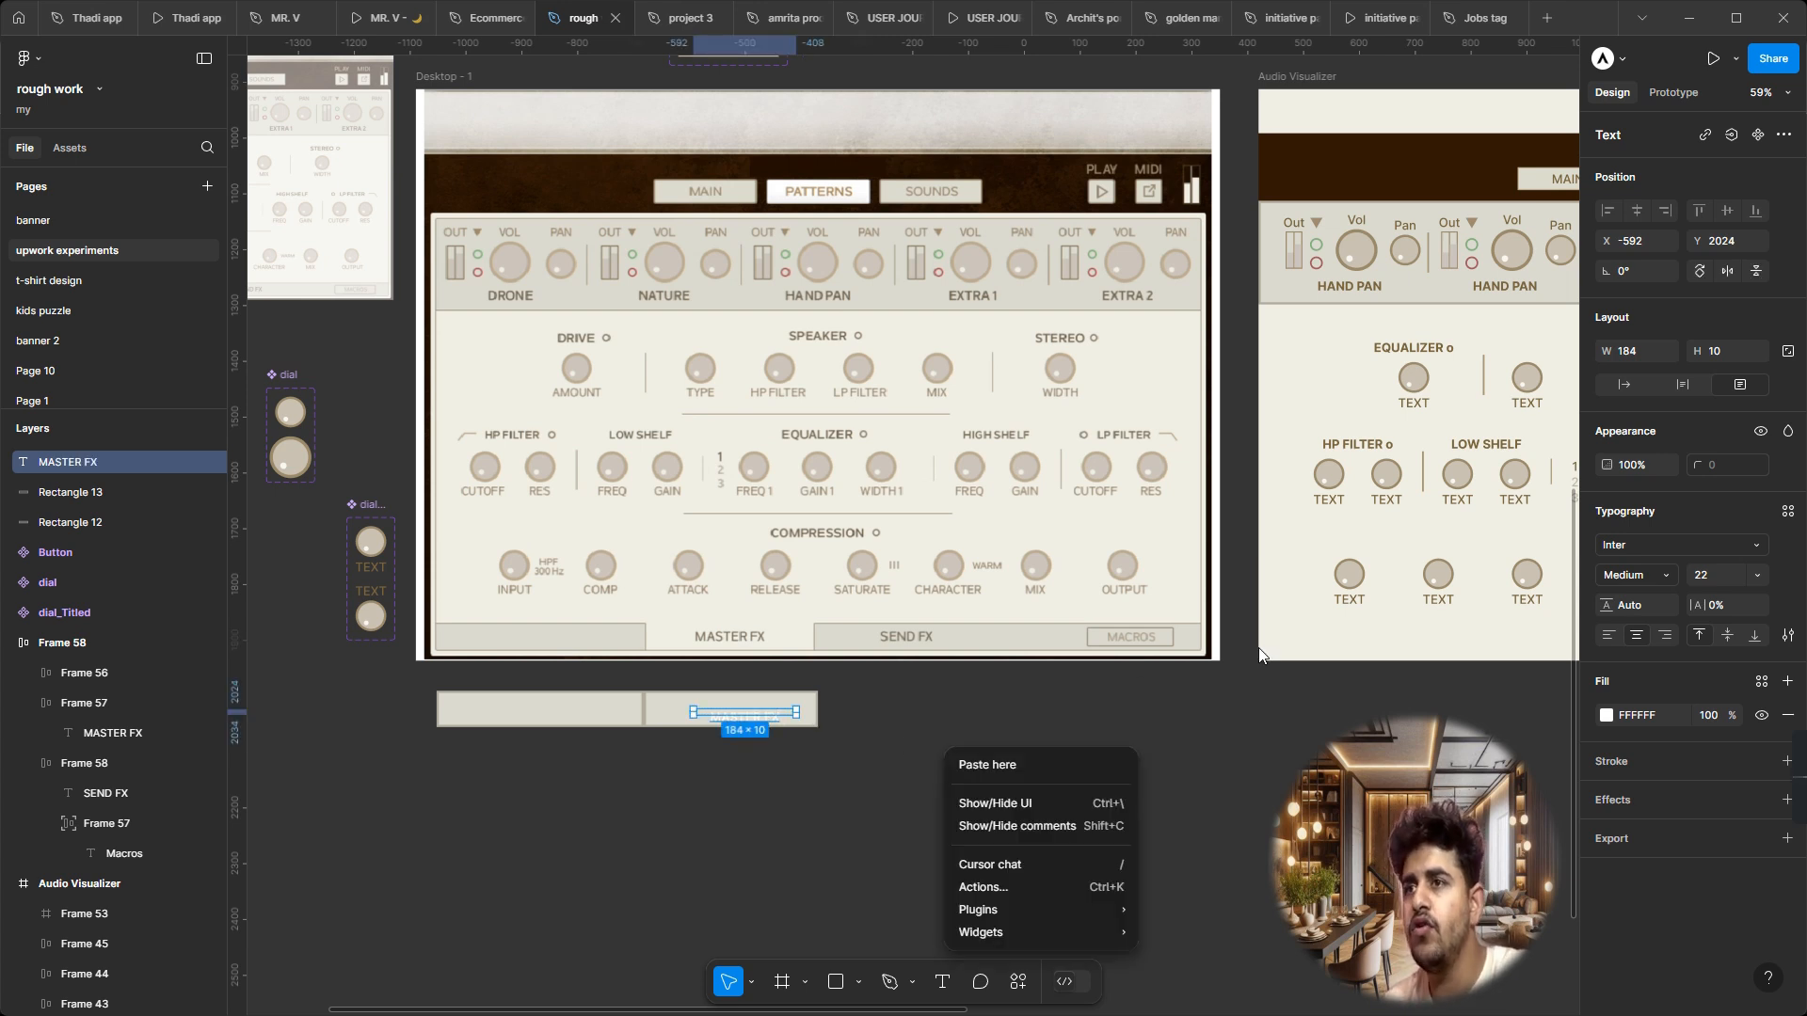
pyautogui.press('Escape')
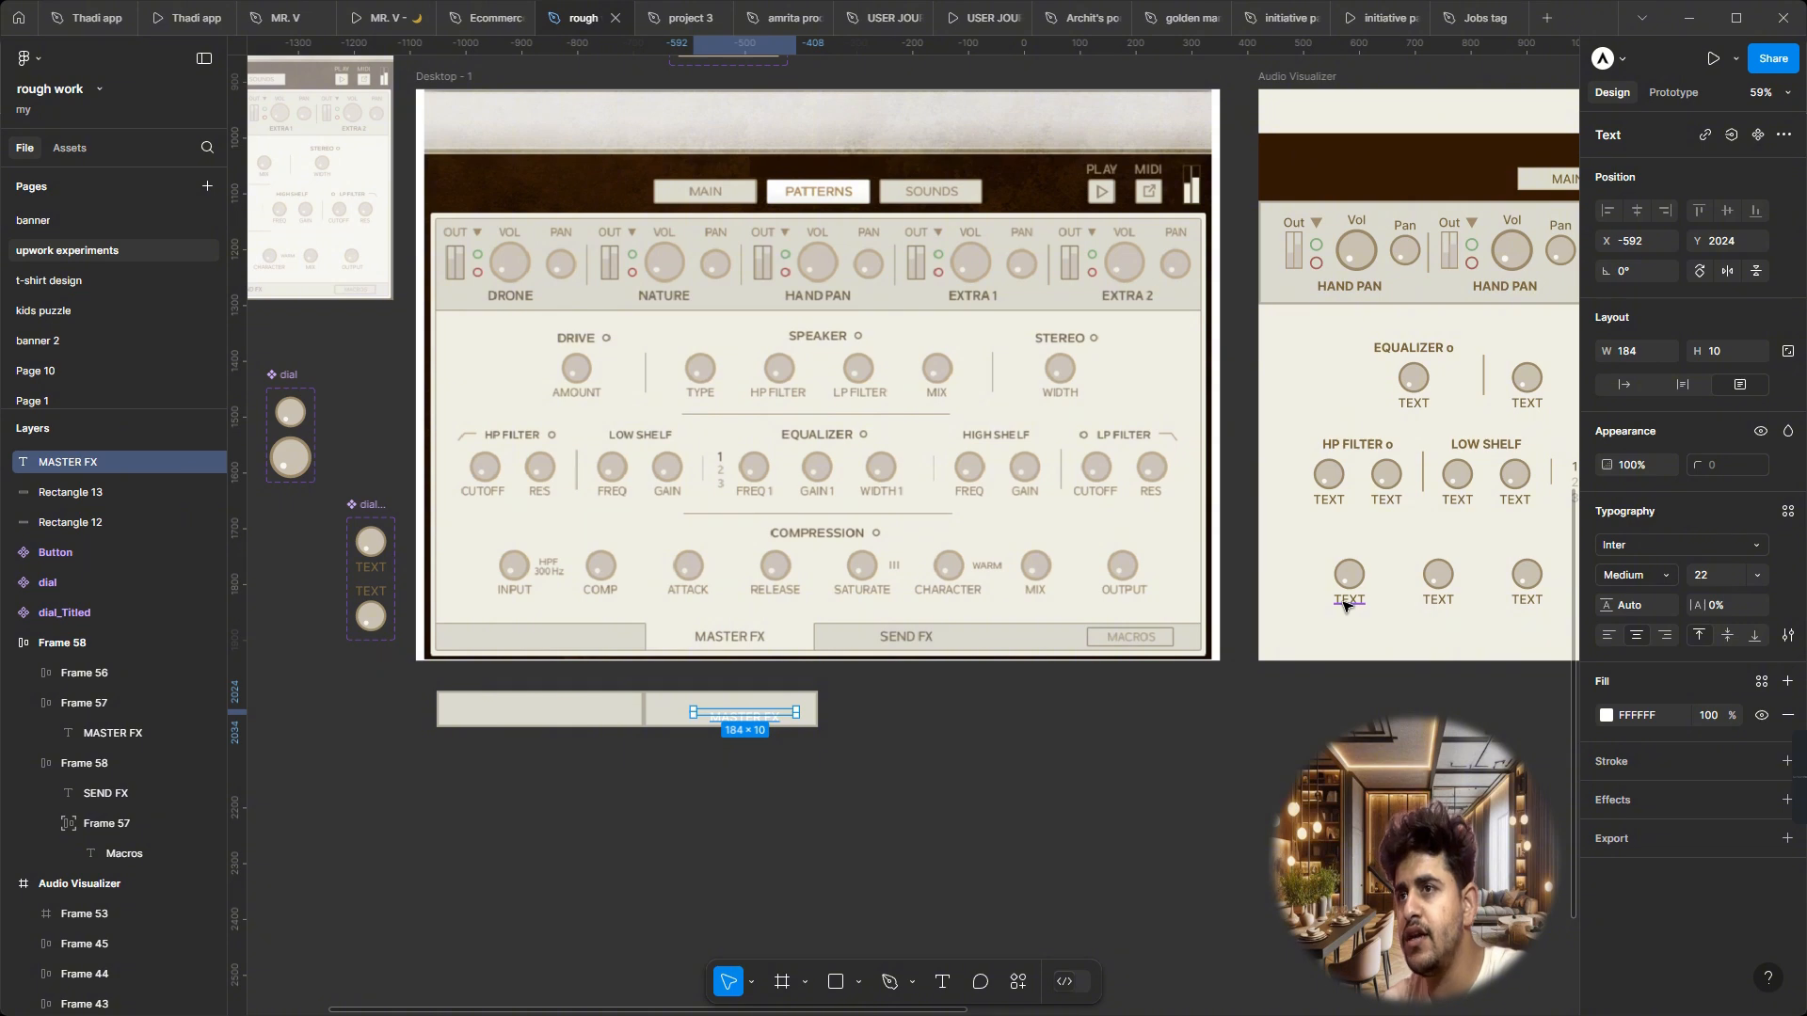
# Step: Apply the brown text style of the Audio Visualizer's dial label to the MASTER FX text
pyautogui.keyDown('ctrl'); pyautogui.click(1346, 600); pyautogui.keyUp('ctrl')
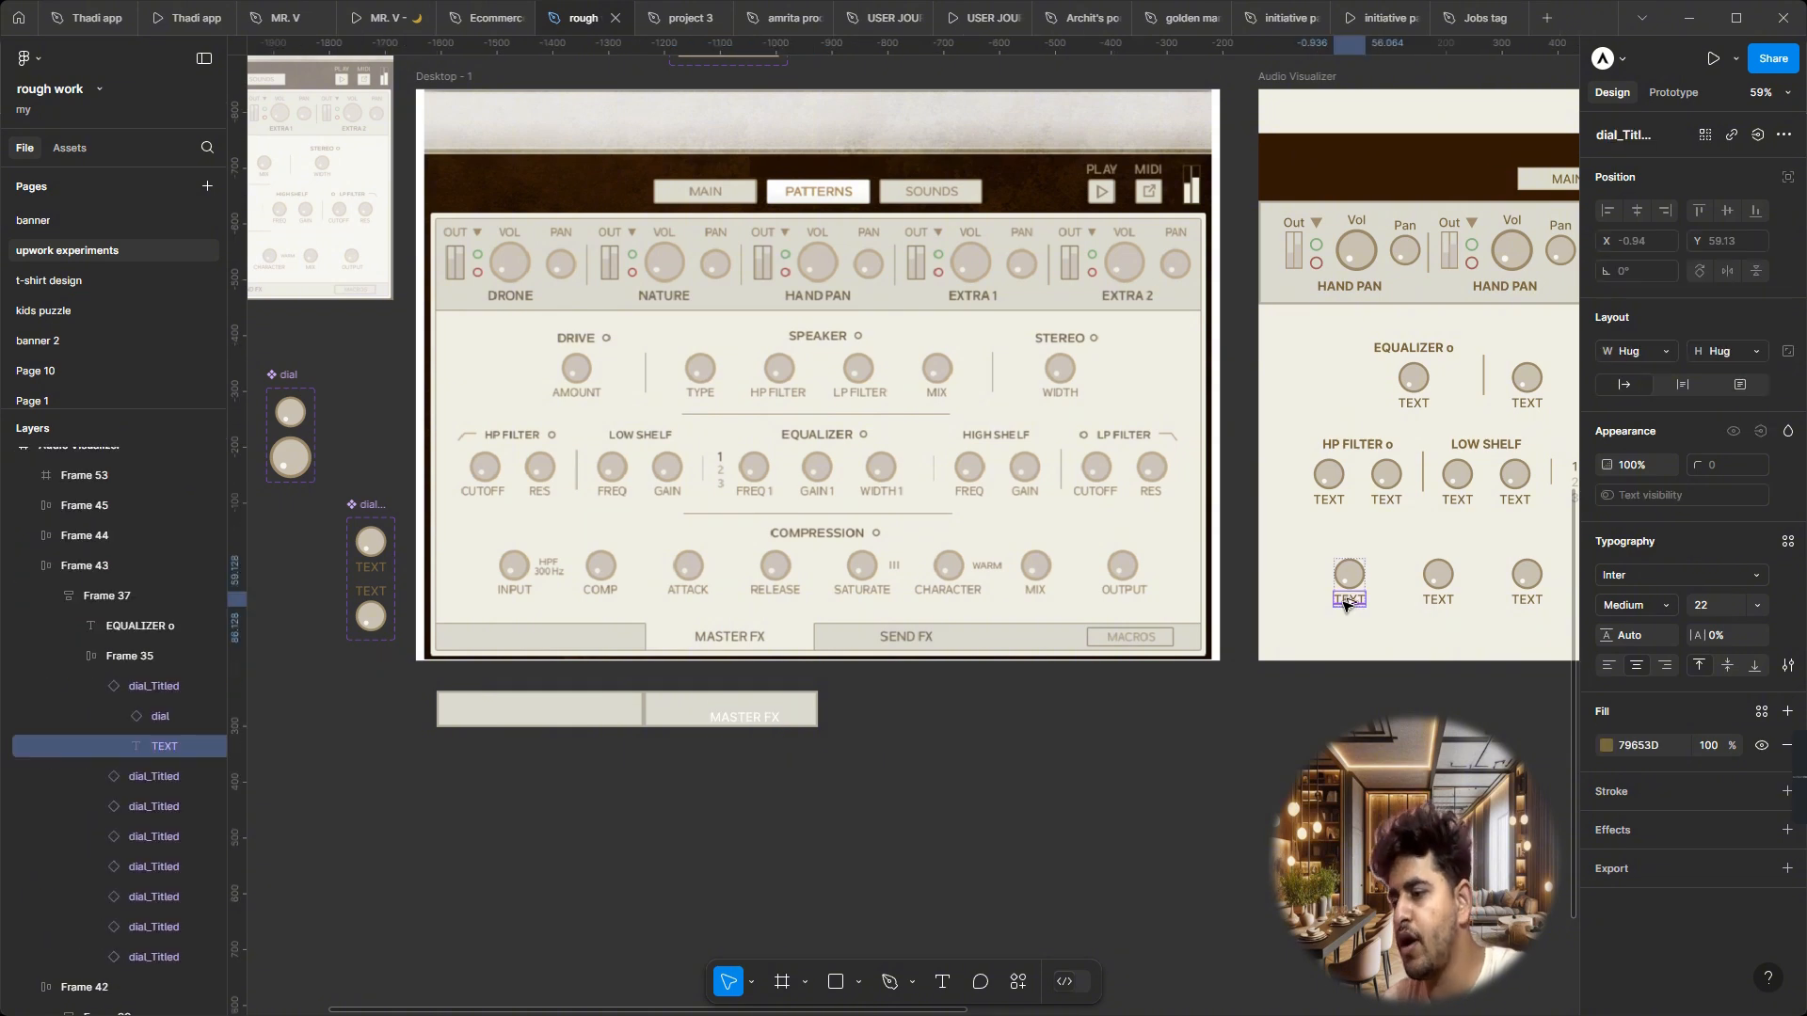
pyautogui.click(723, 721)
pyautogui.click(797, 774)
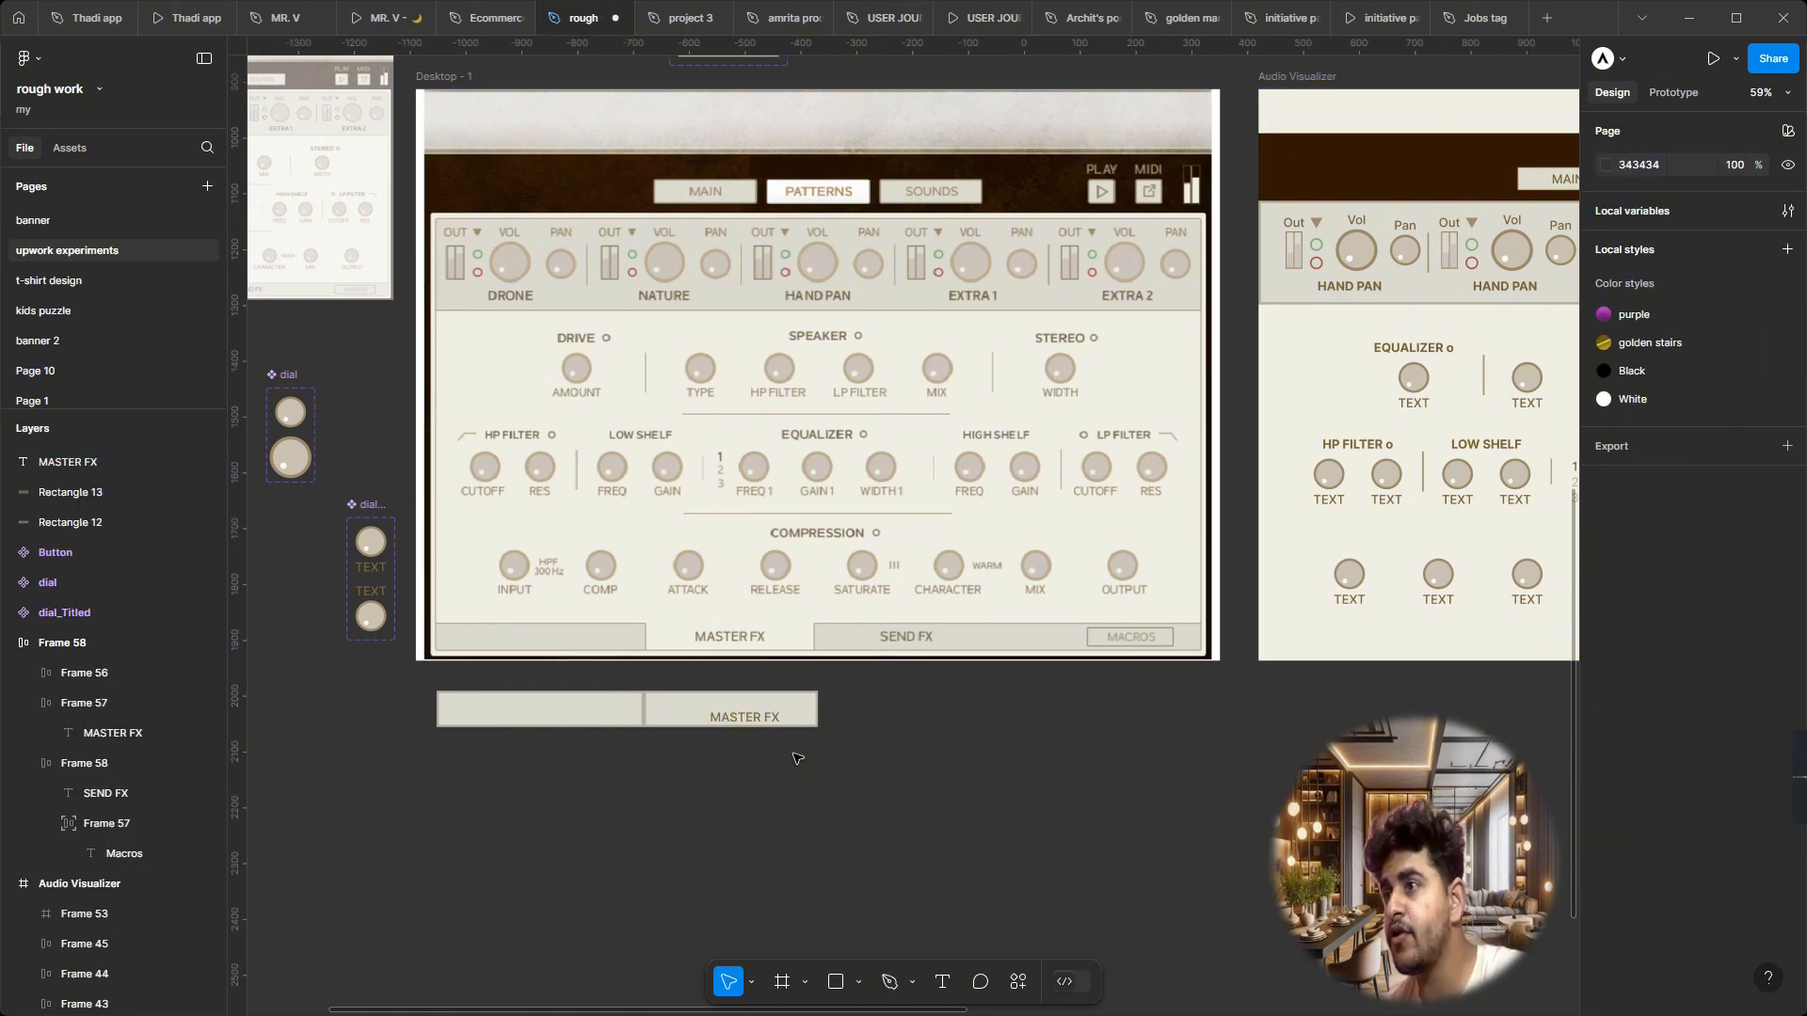
# Step: Set the MASTER FX text to auto width and centre it inside the second rectangle
pyautogui.click(751, 717)
pyautogui.click(1685, 382)
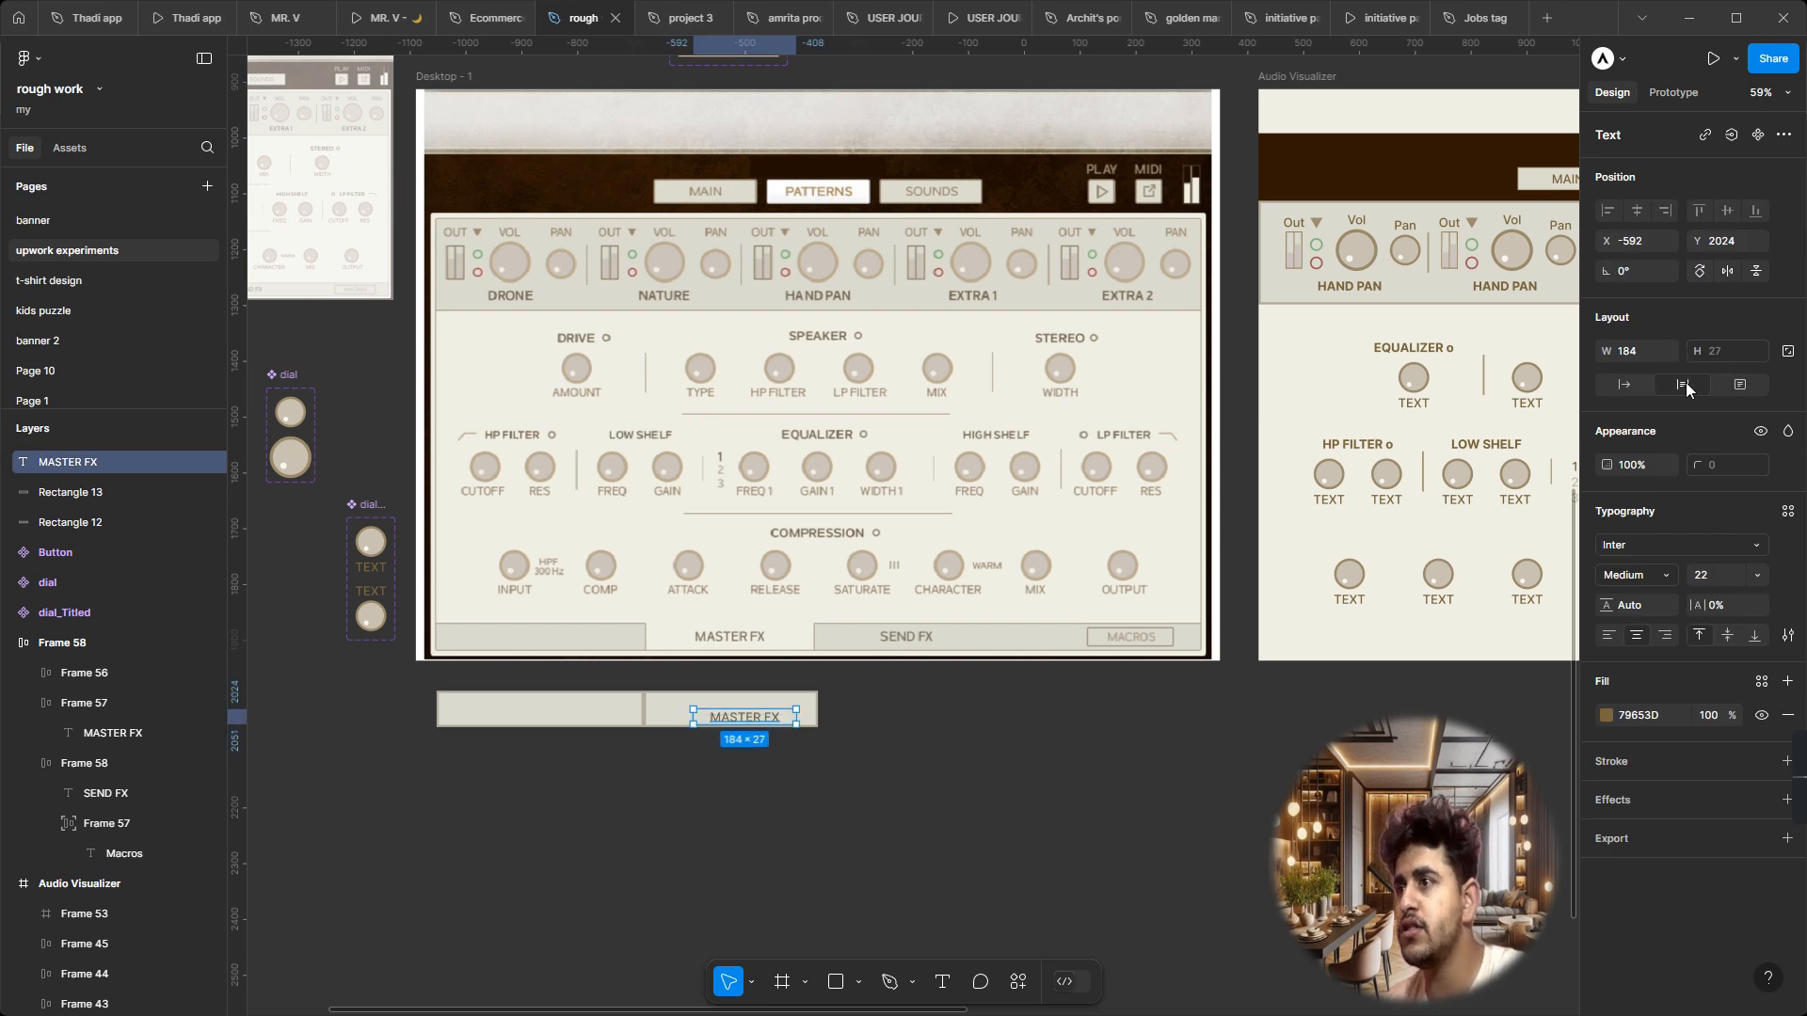
pyautogui.click(1623, 384)
pyautogui.click(959, 798)
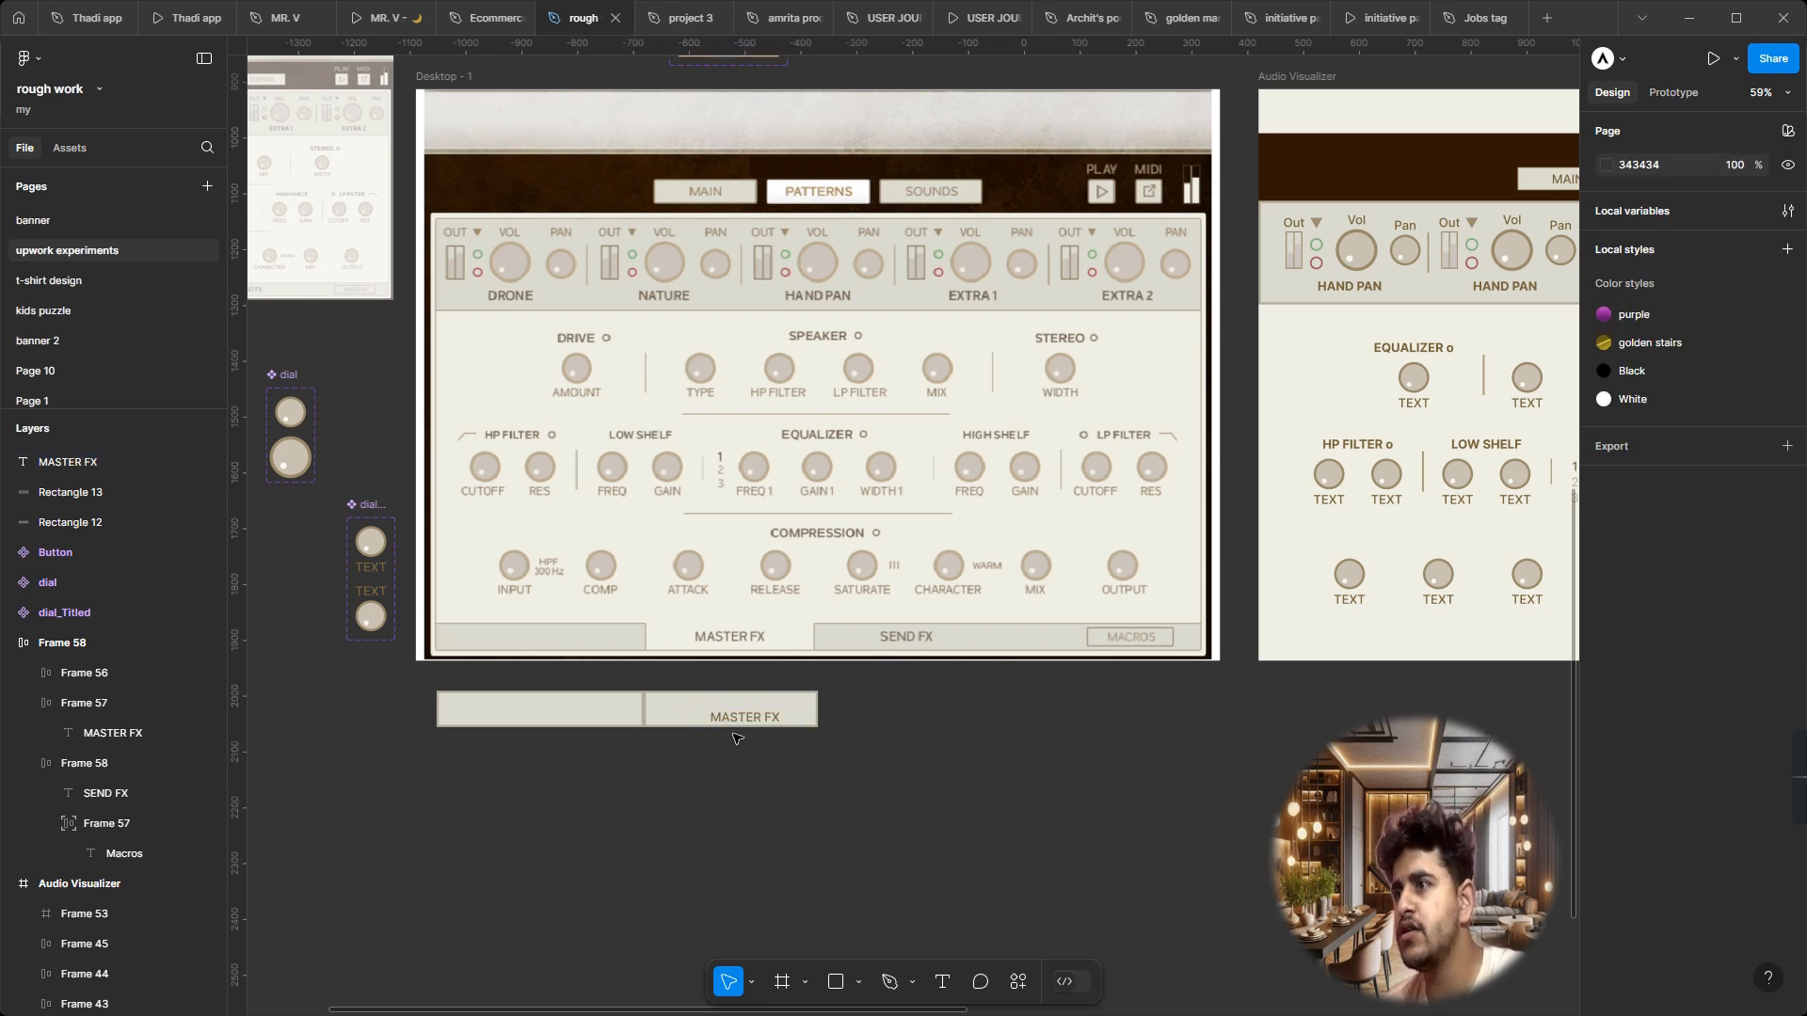
pyautogui.click(744, 723)
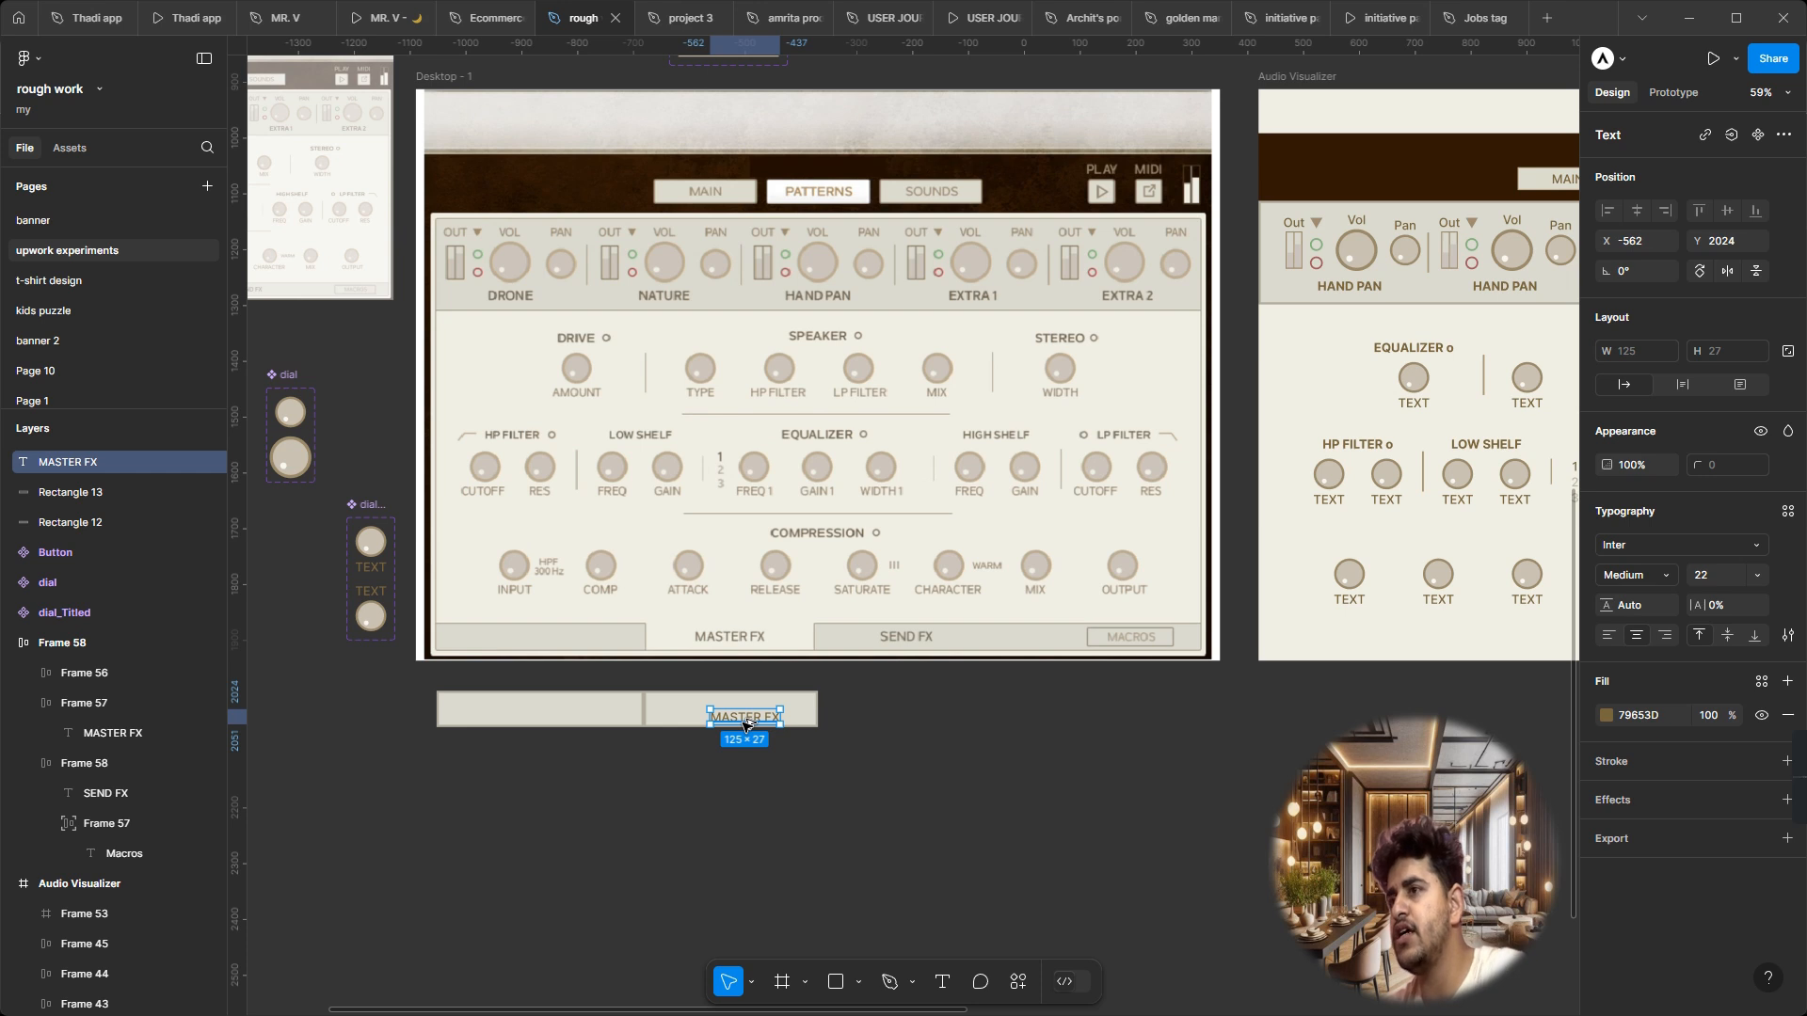
pyautogui.moveTo(743, 722)
pyautogui.mouseDown()
pyautogui.moveTo(786, 715)
pyautogui.moveTo(729, 717)
pyautogui.mouseUp()
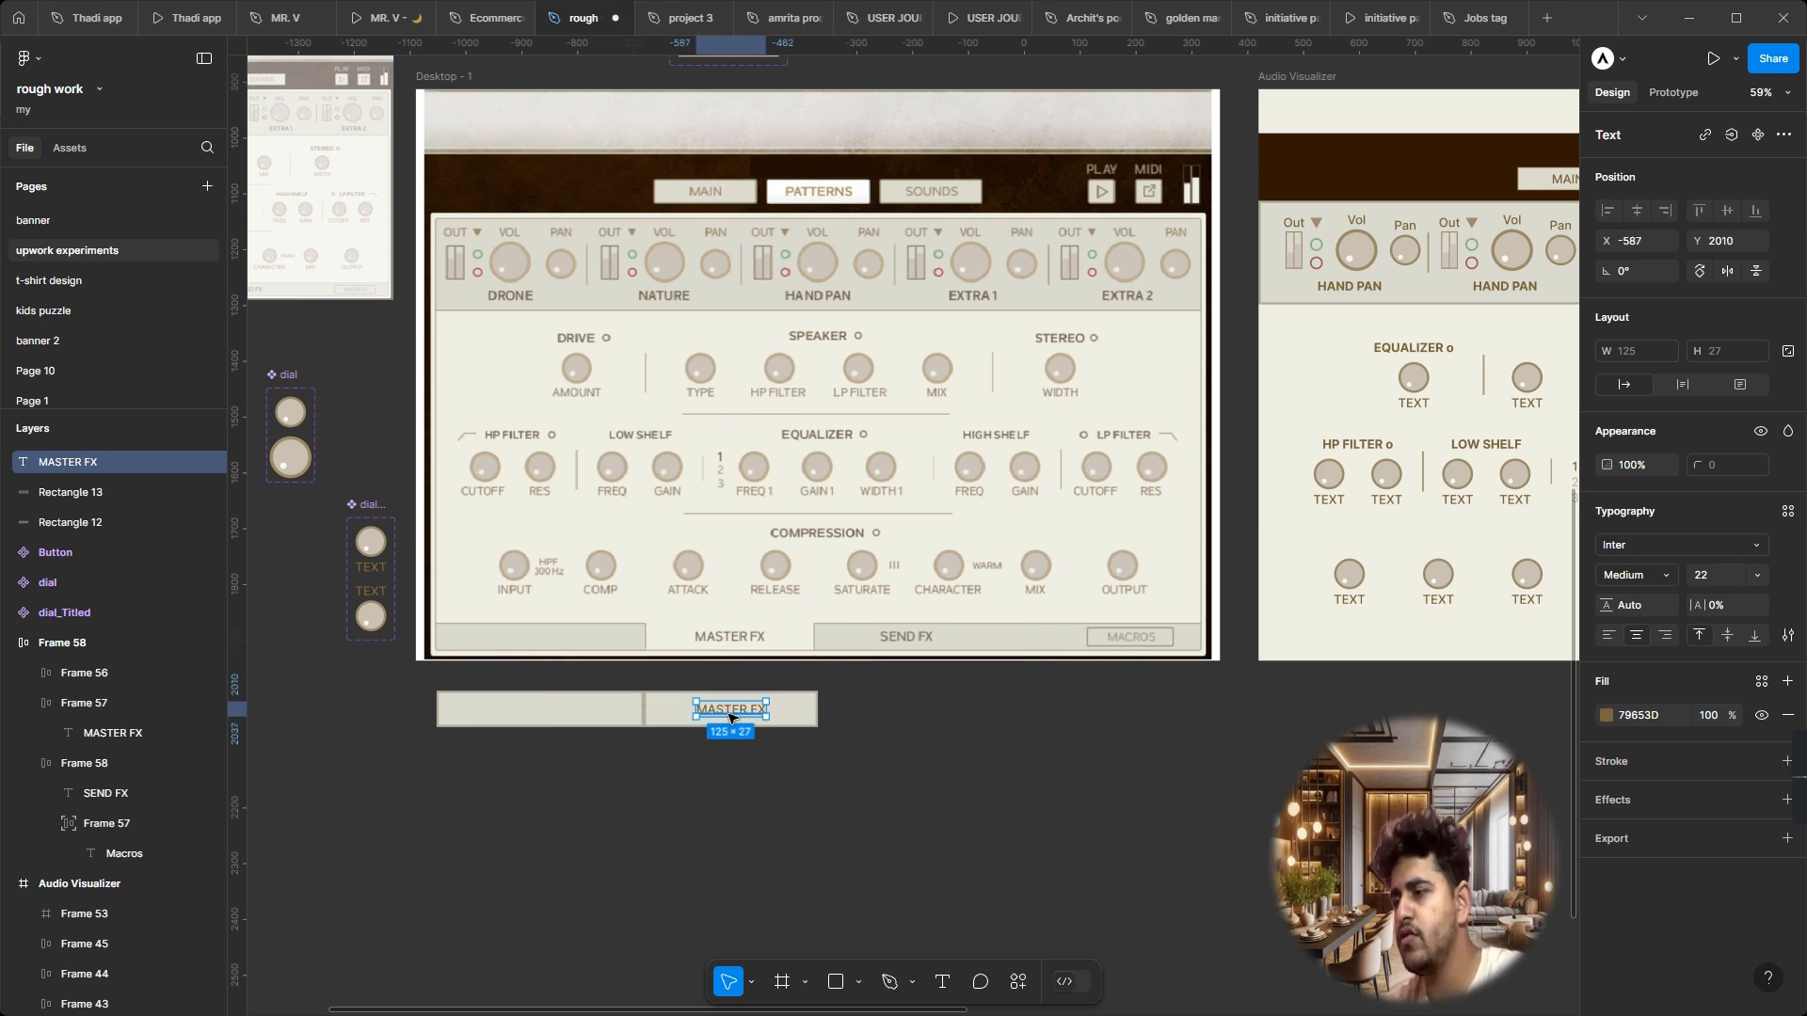
# Step: Cut and re-paste the MASTER FX text centred on the second rectangle, and wrap both in an auto layout frame
pyautogui.hotkey('ctrl', 'x')
pyautogui.click(731, 715)
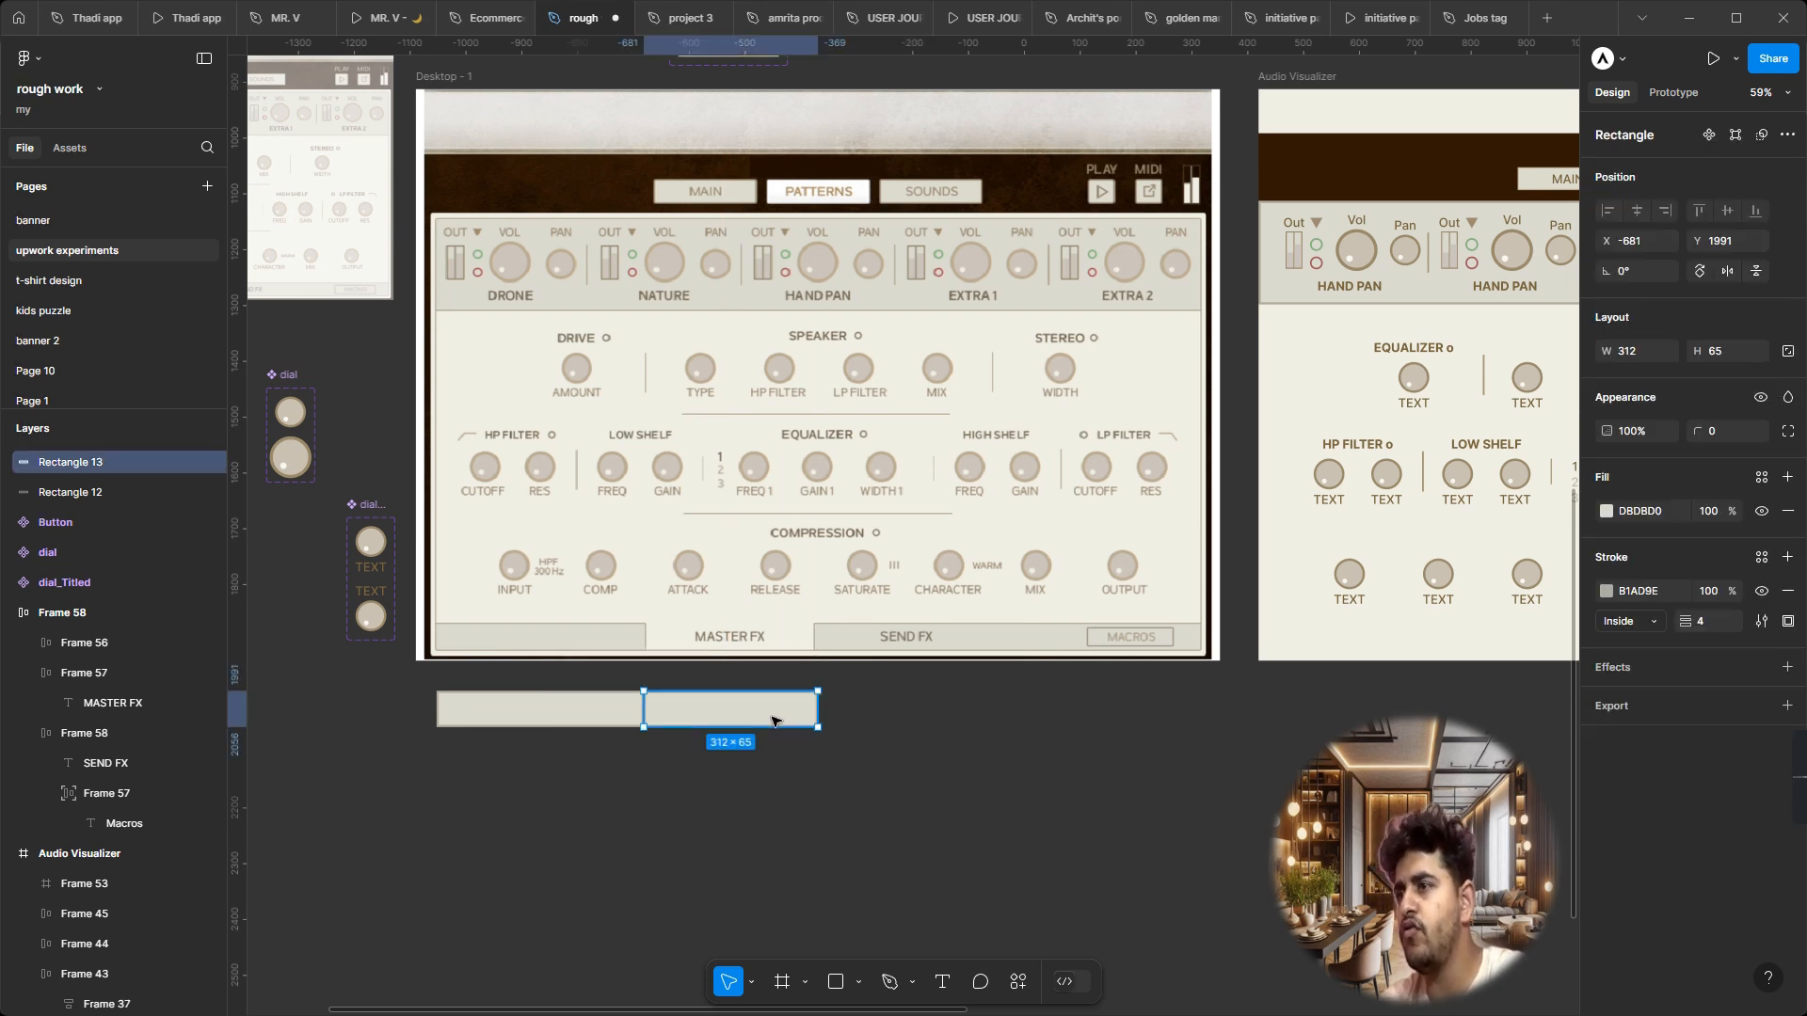
pyautogui.hotkey('ctrl', 'v')
pyautogui.click(796, 725)
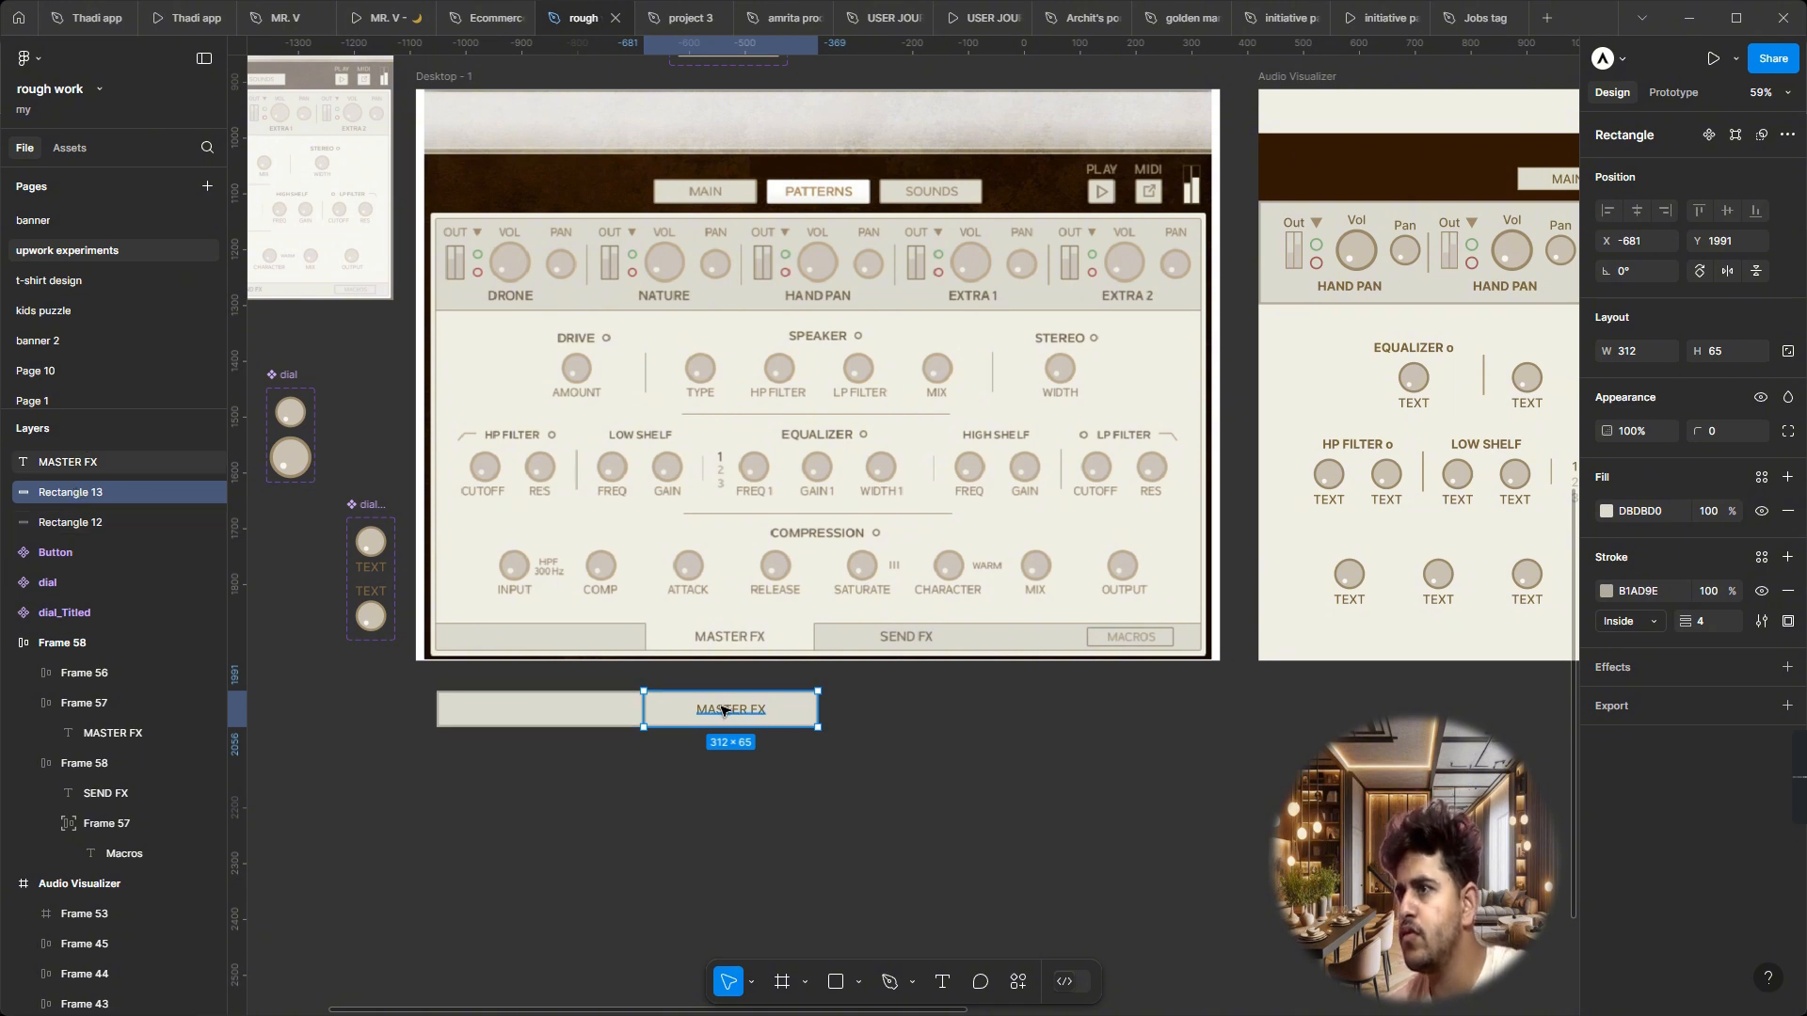
pyautogui.moveTo(726, 710); pyautogui.dragTo(824, 777)
pyautogui.hotkey('ctrl', 'z')
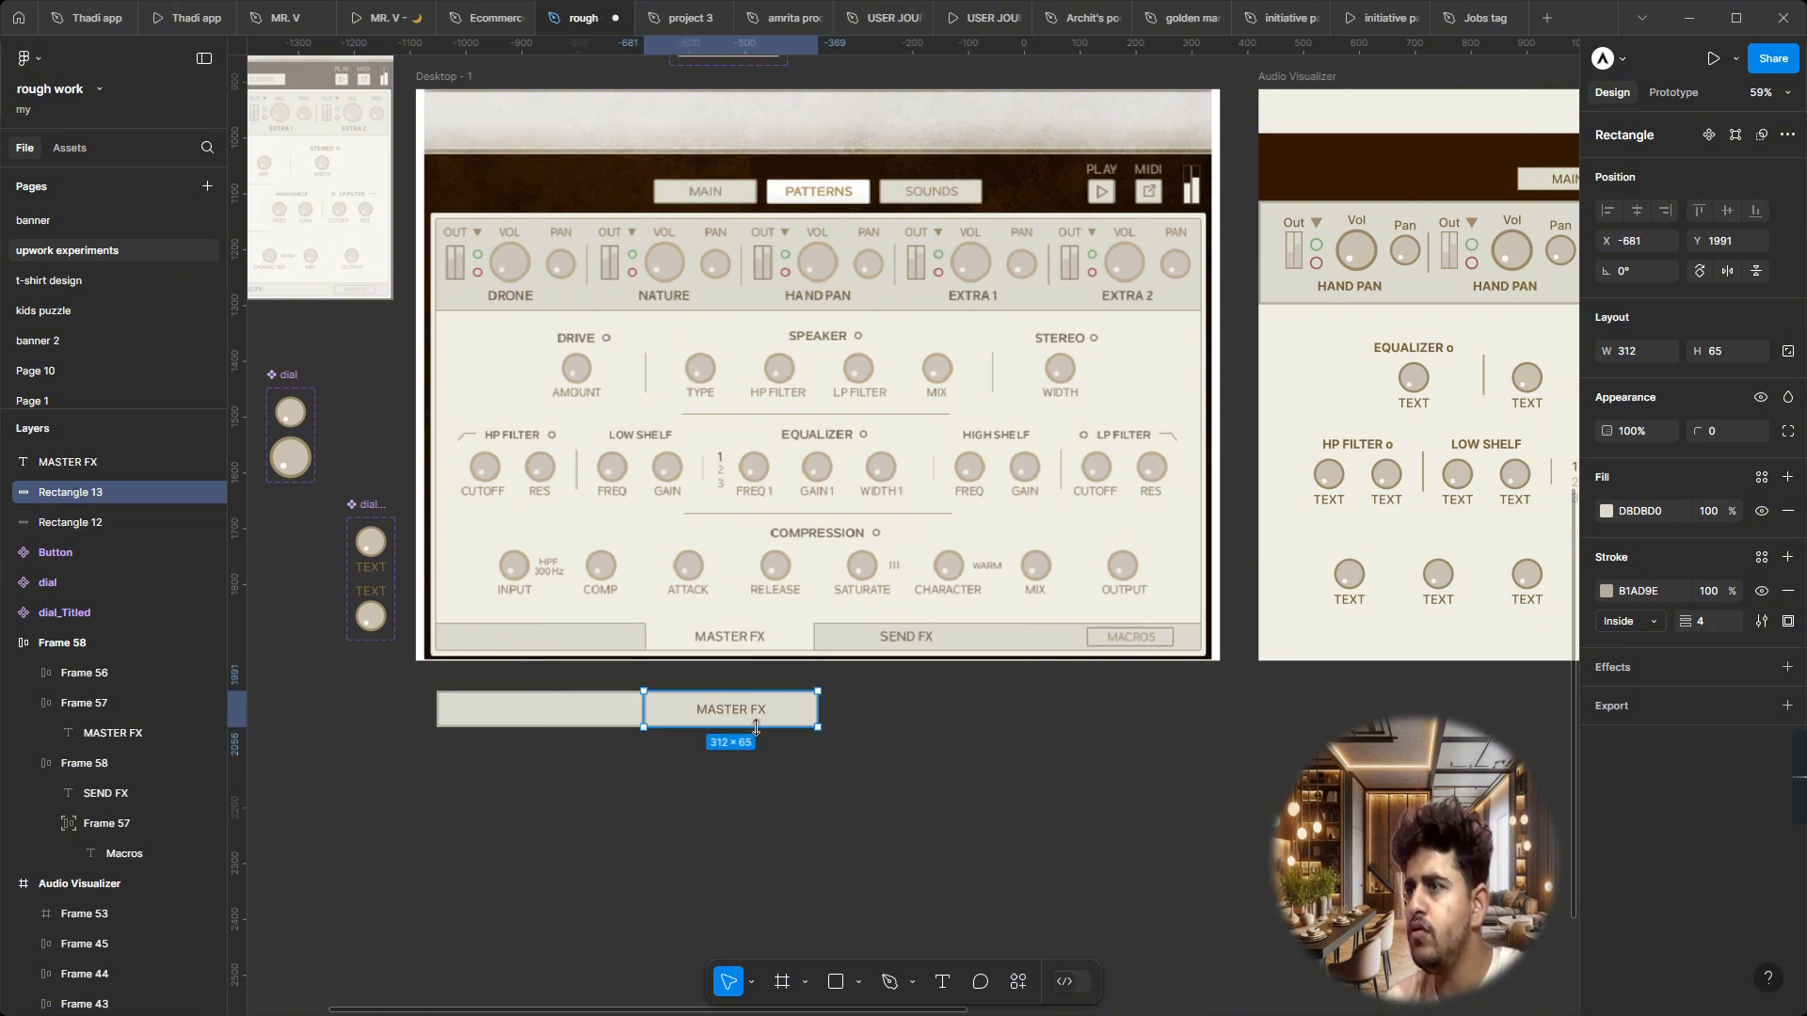
pyautogui.keyDown('shift'); pyautogui.click(750, 715); pyautogui.keyUp('shift')
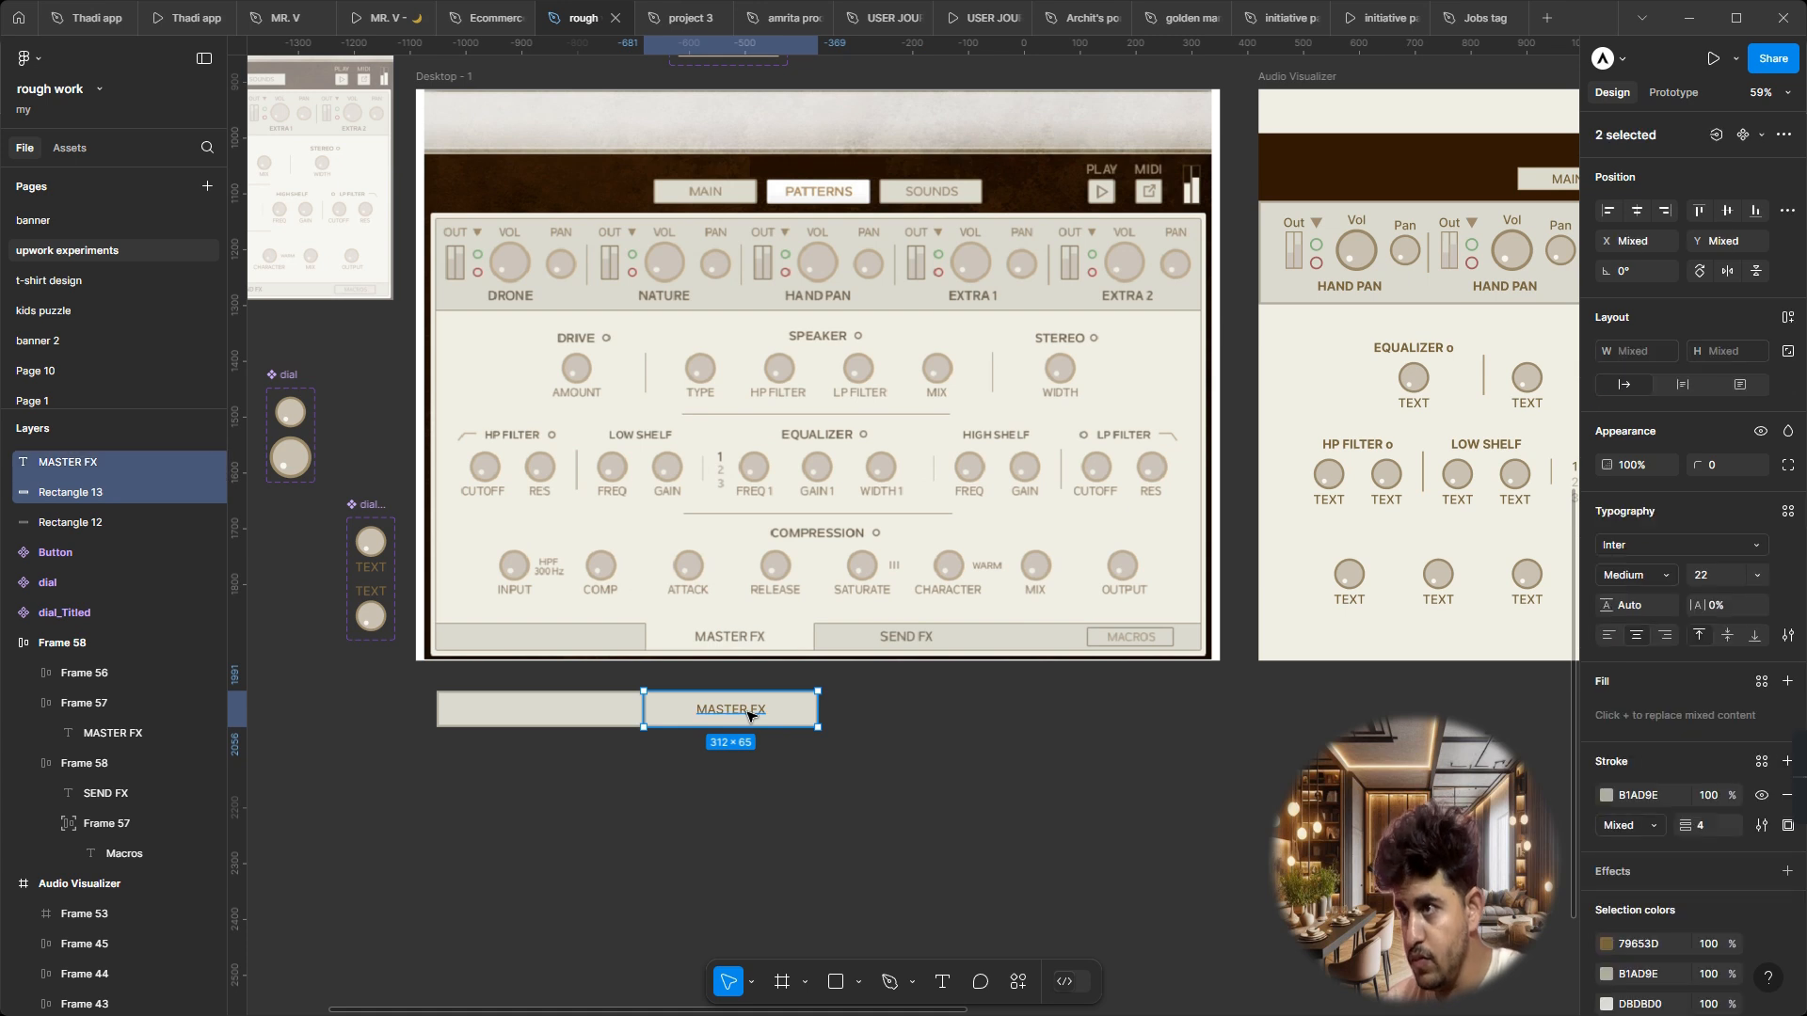
pyautogui.hotkey('shift', 'a')
pyautogui.click(584, 716)
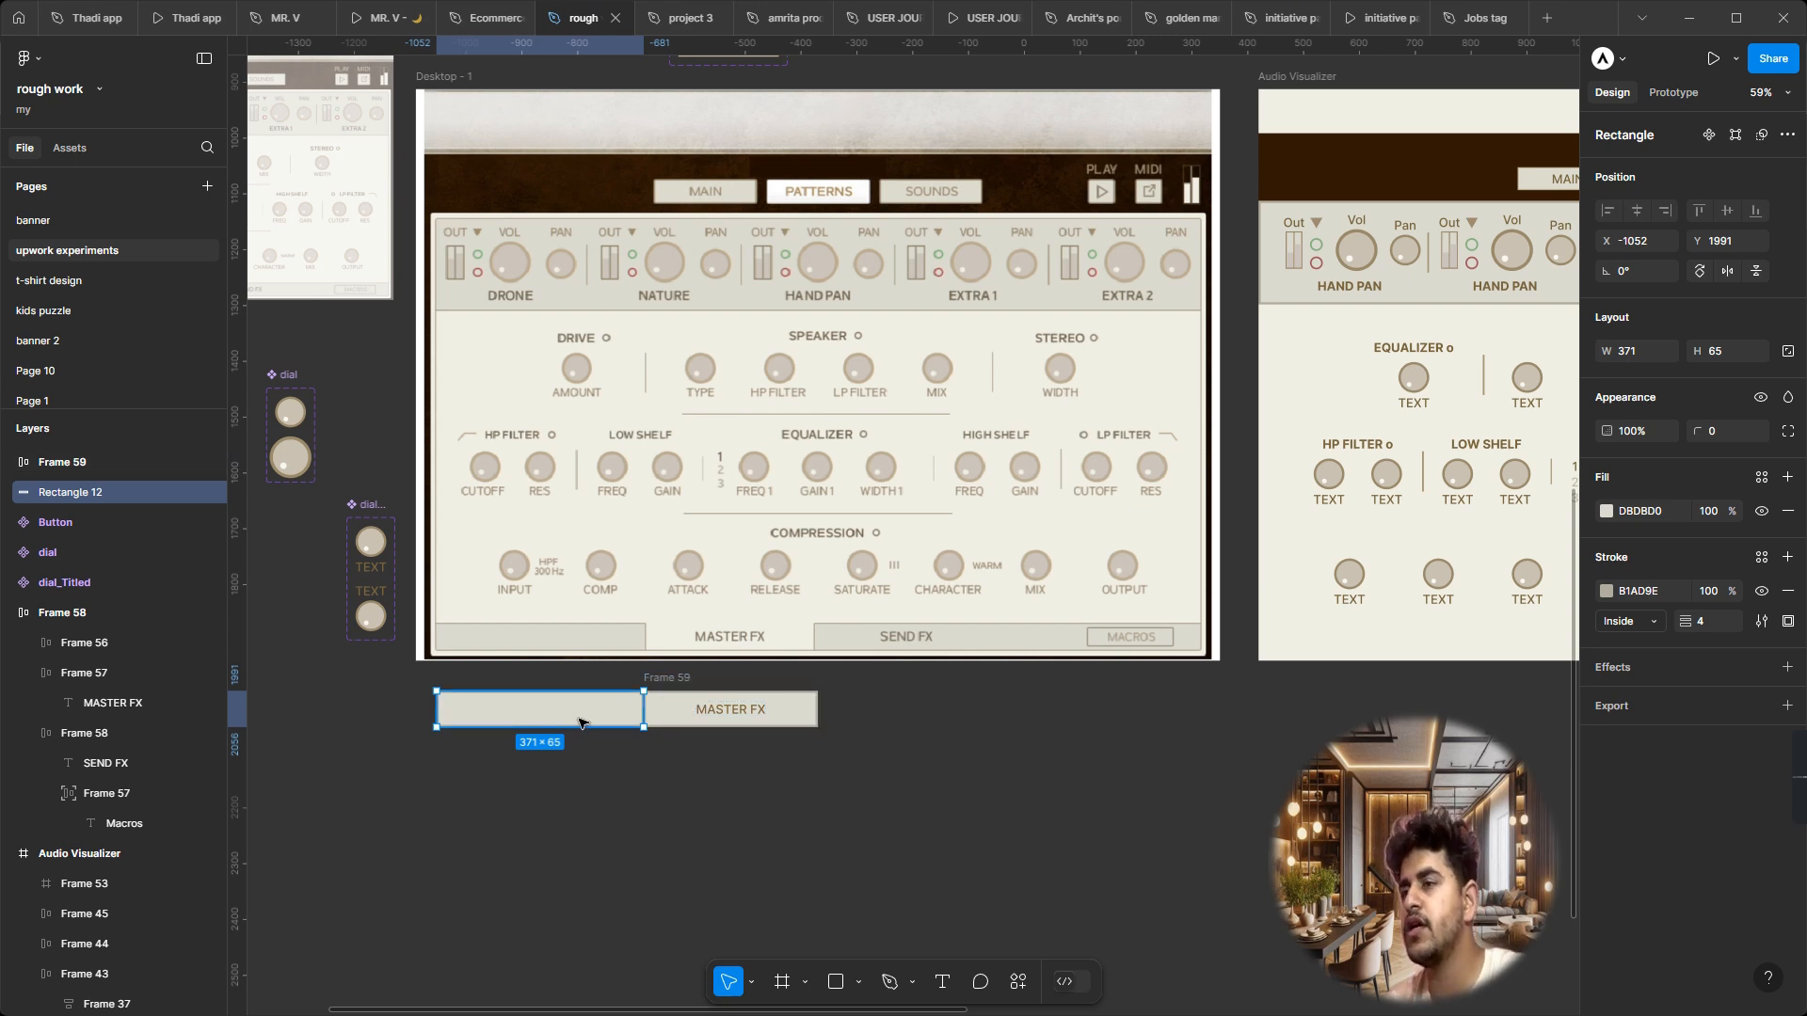
# Step: Duplicate the MASTER FX frame flush against its right edge and change the copy's text to "SEND FX"
pyautogui.click(847, 682)
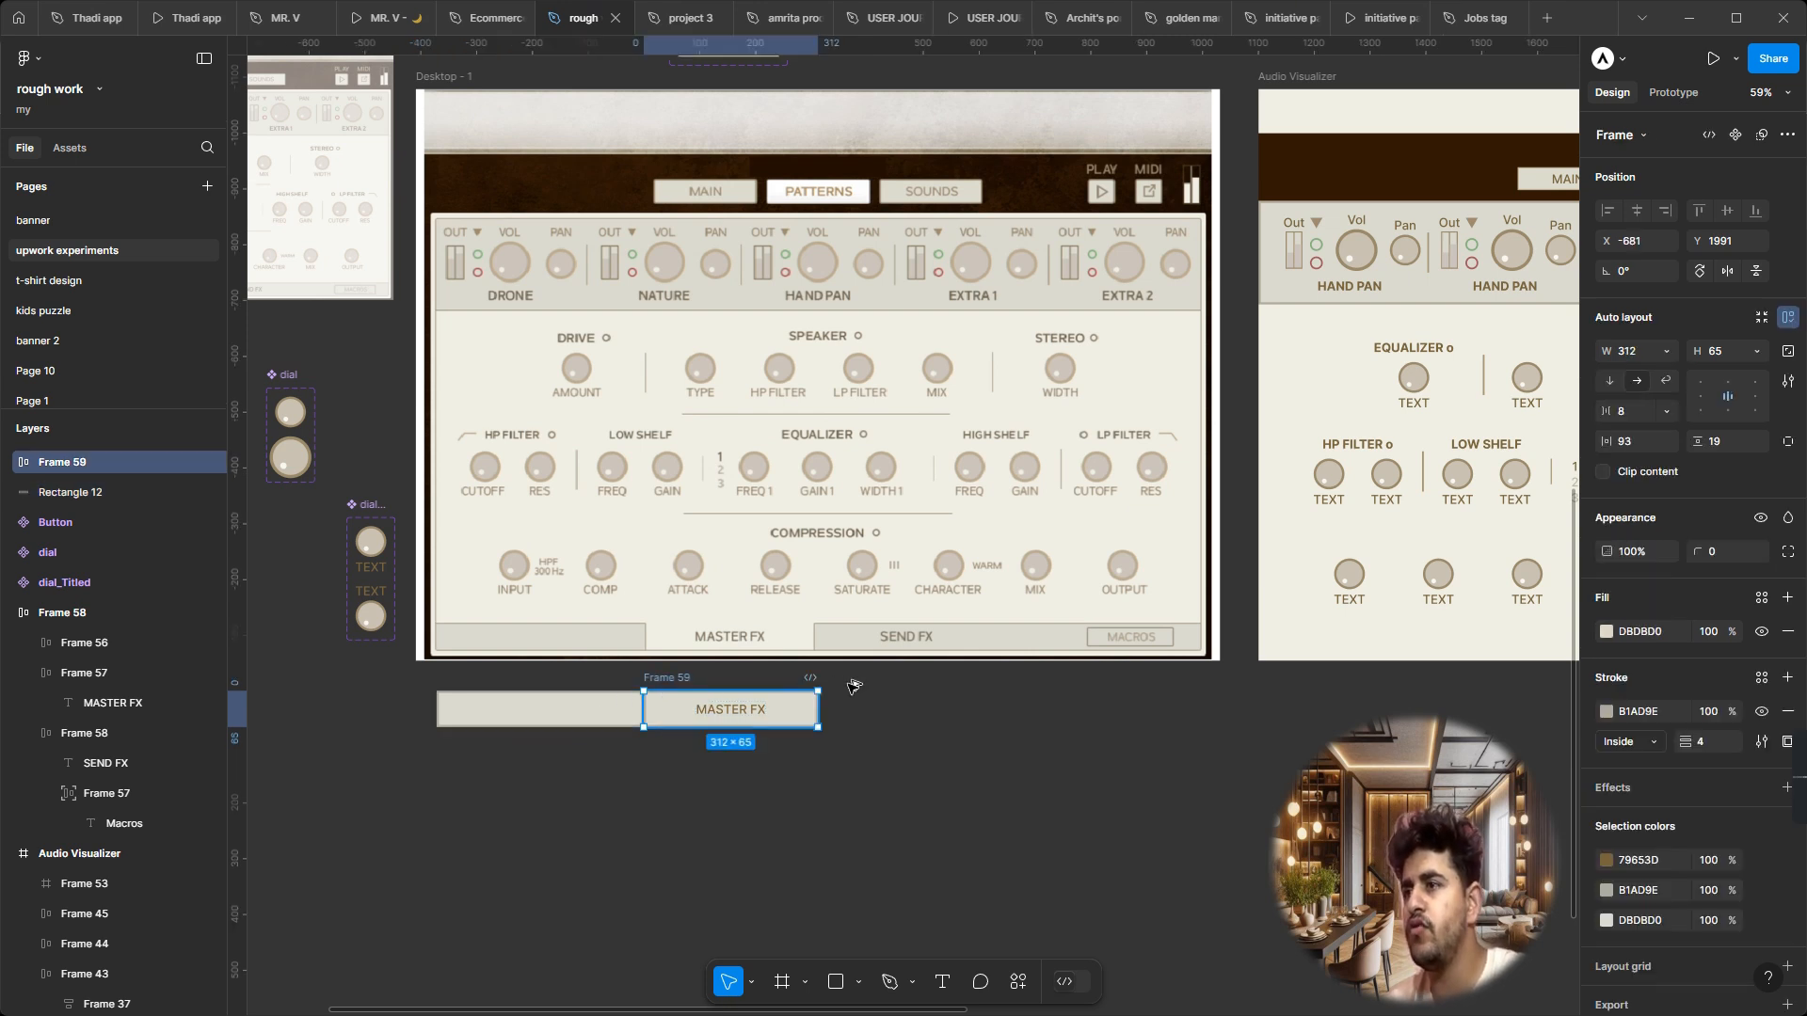
pyautogui.hotkey('ctrl', 'd')
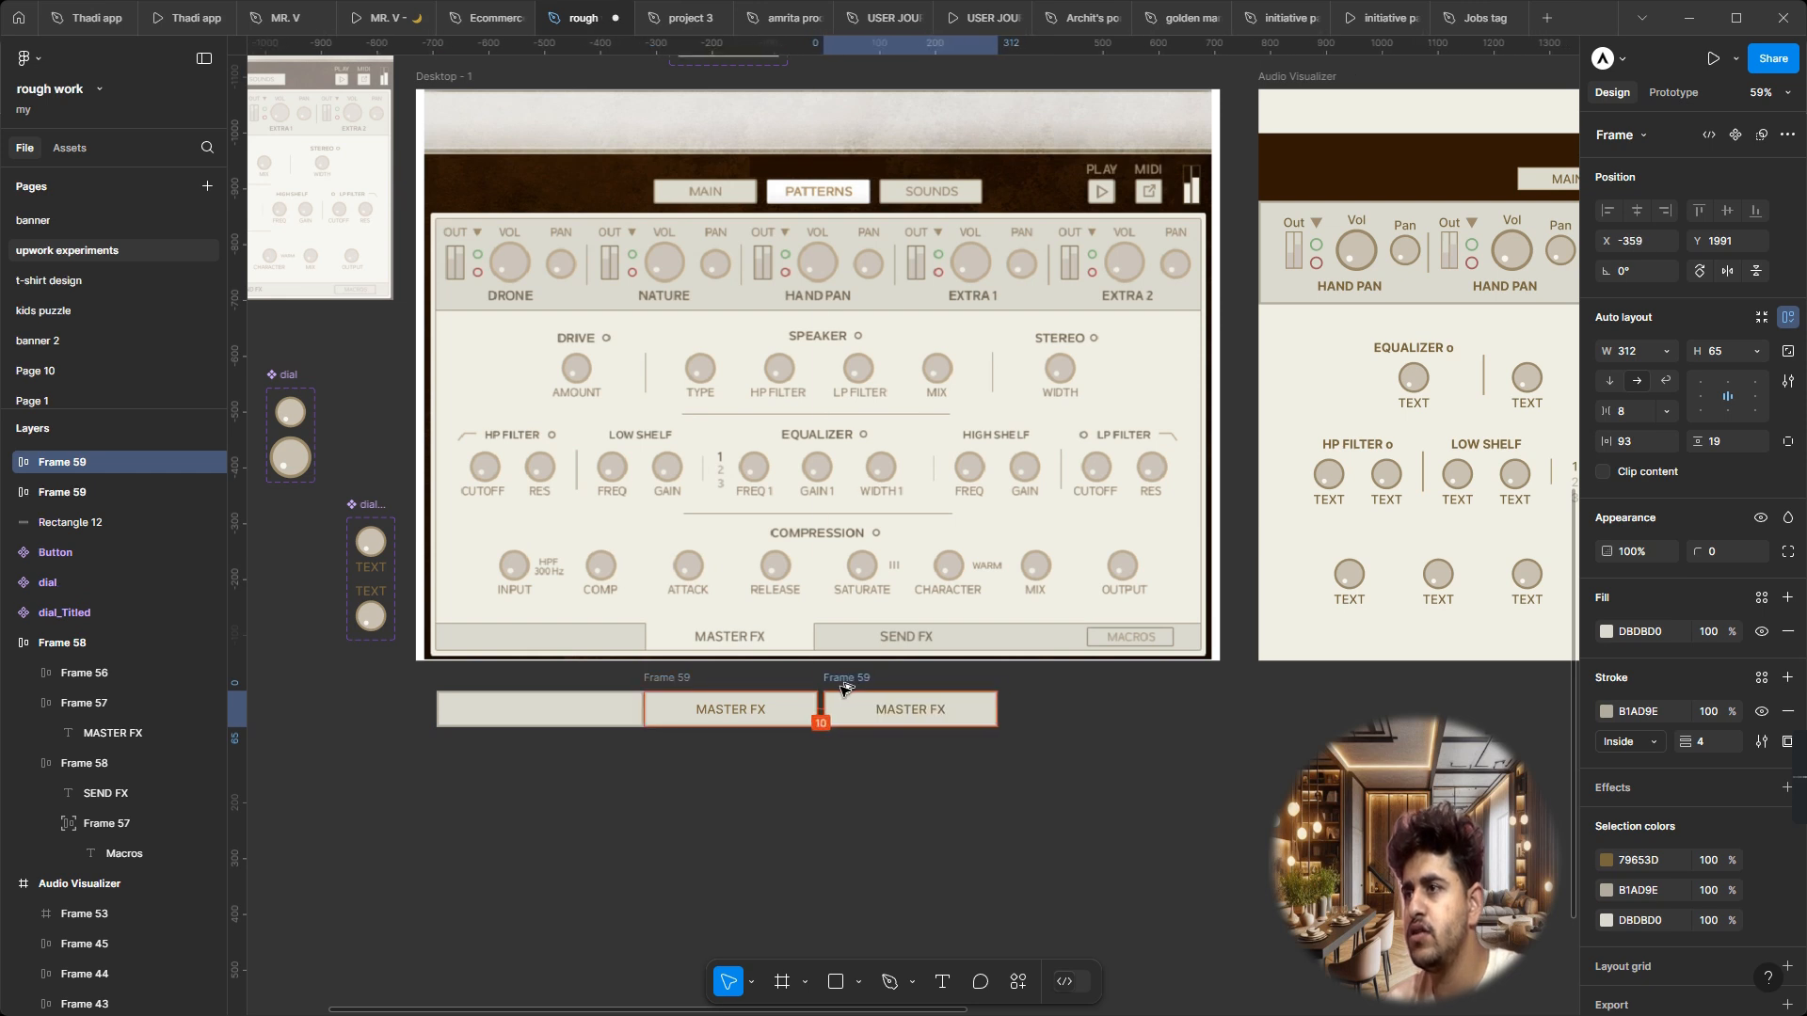
pyautogui.doubleClick(921, 711)
pyautogui.doubleClick(924, 709)
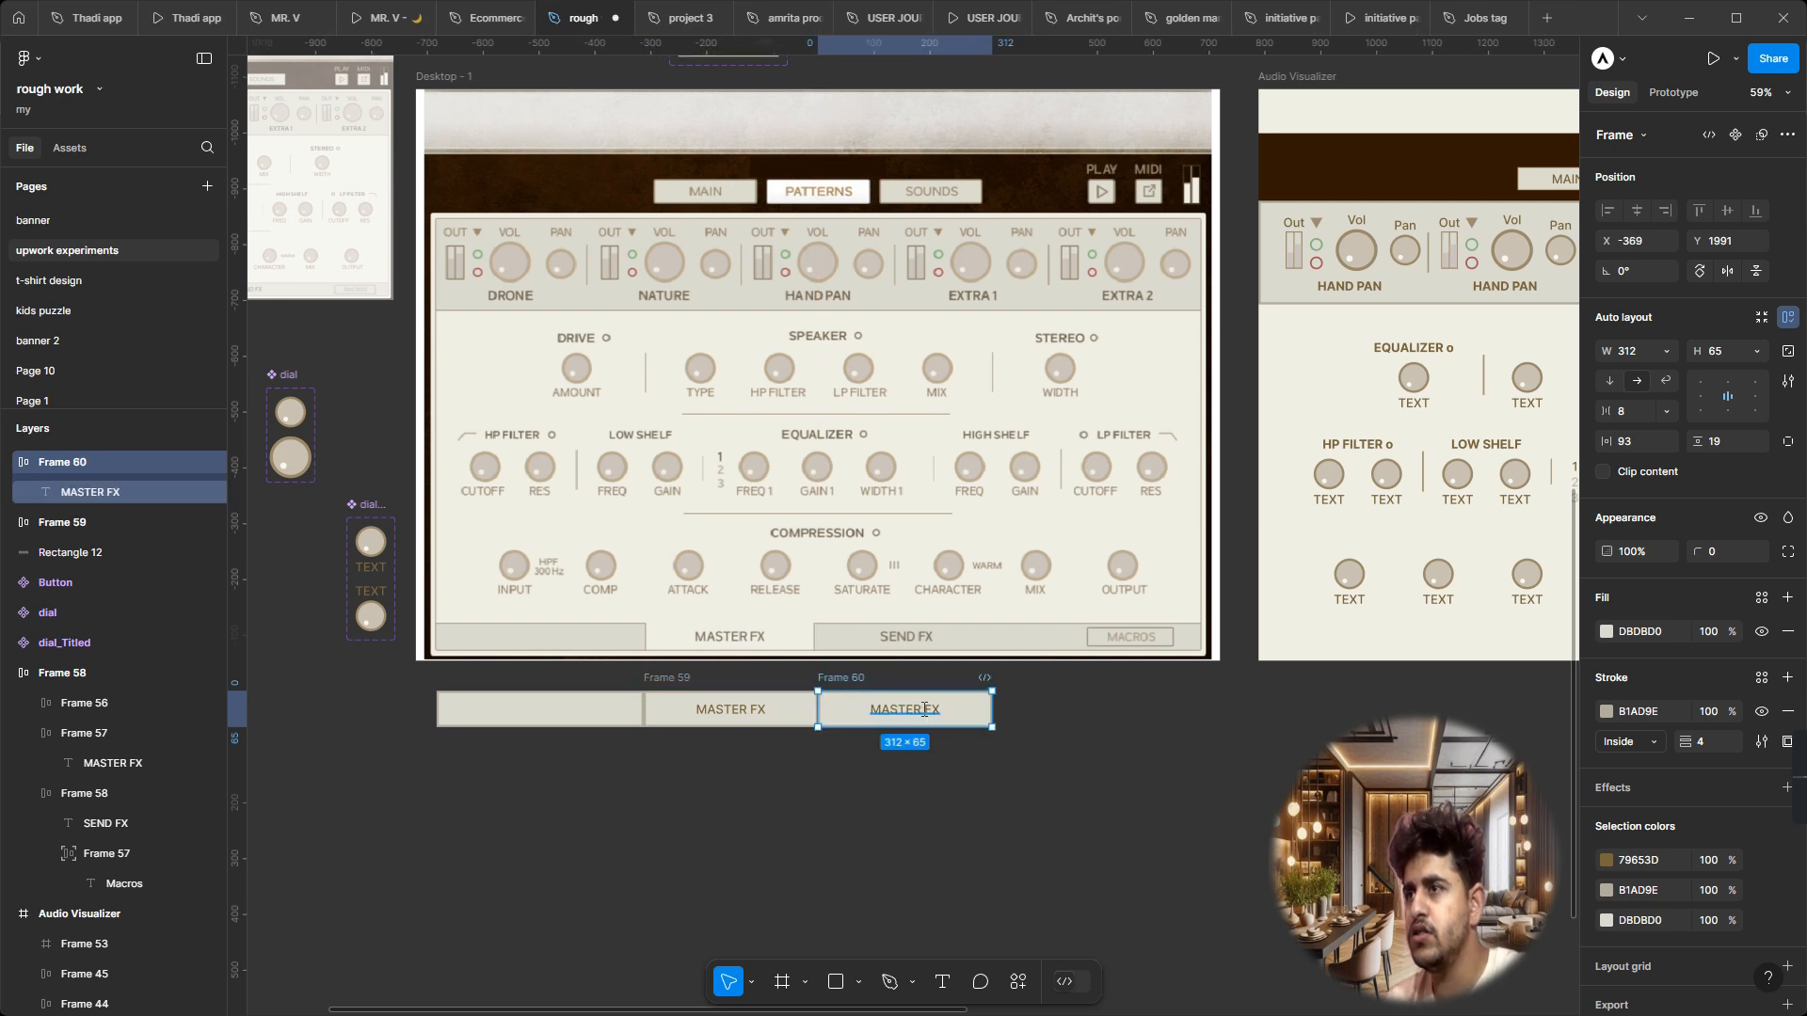
pyautogui.write('SEND GX')
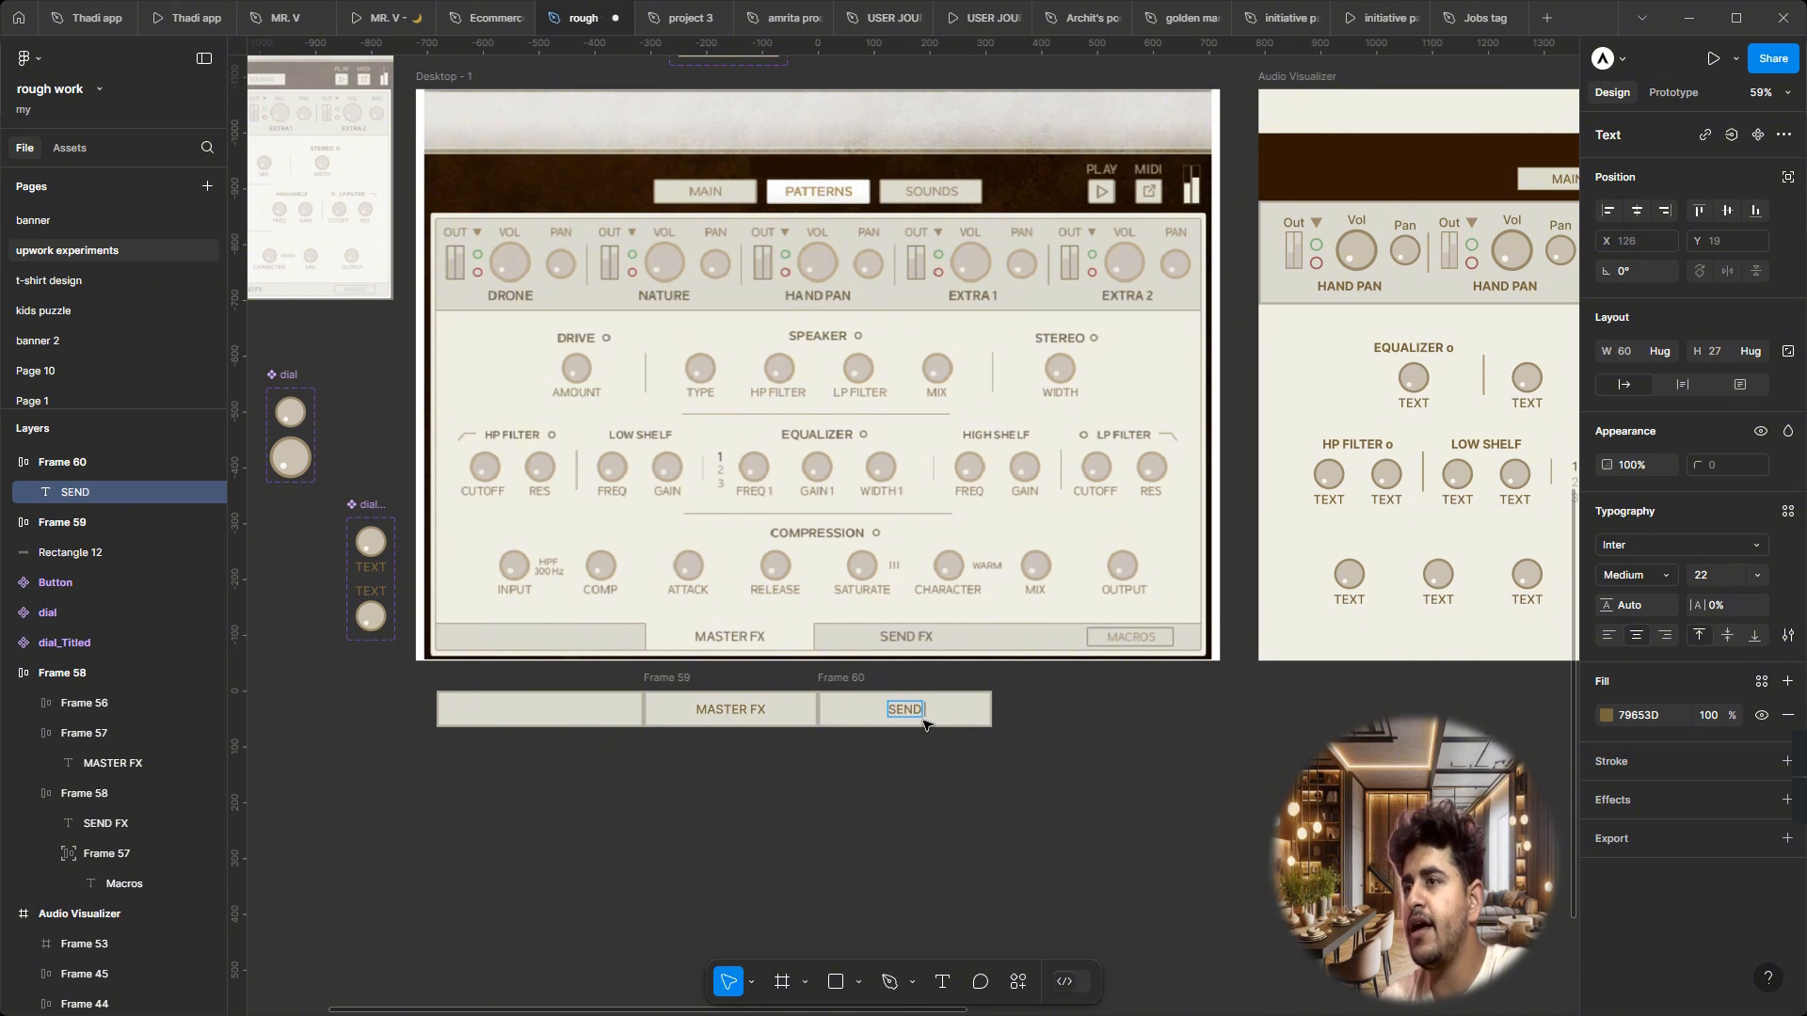
pyautogui.press('BackSpace')
pyautogui.press('BackSpace')
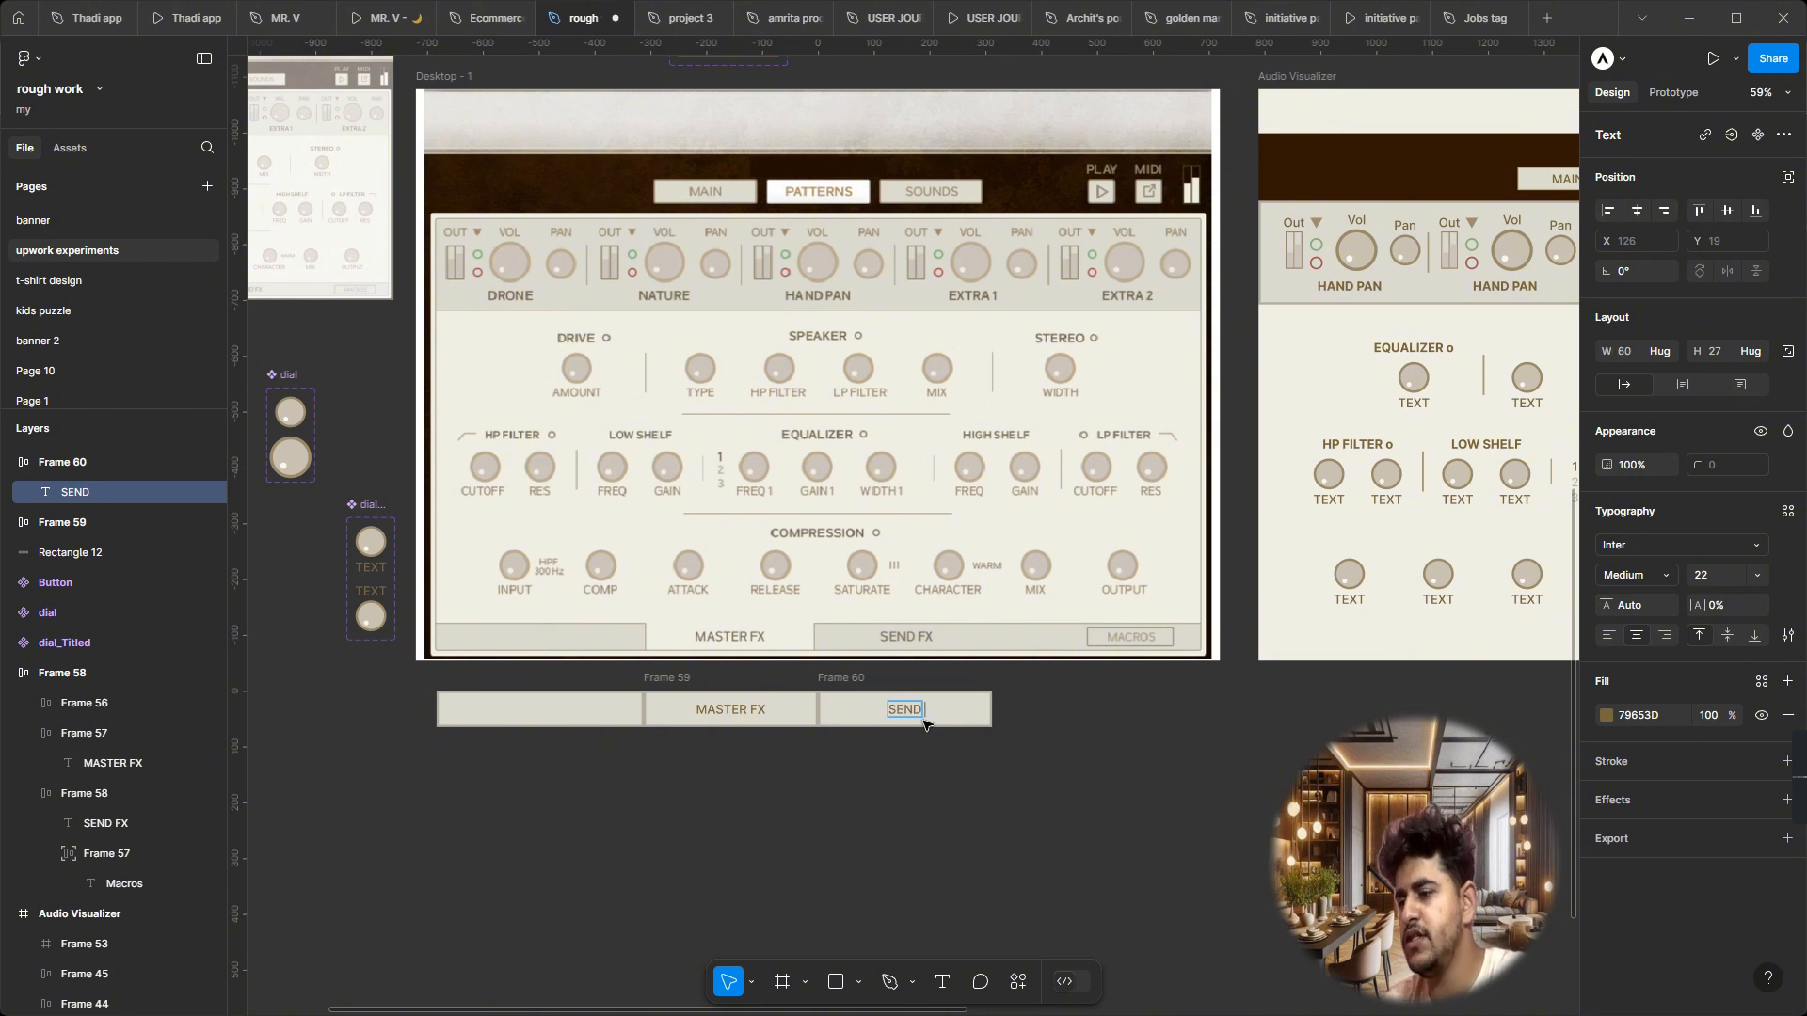
pyautogui.write('FX')
pyautogui.press('Escape')
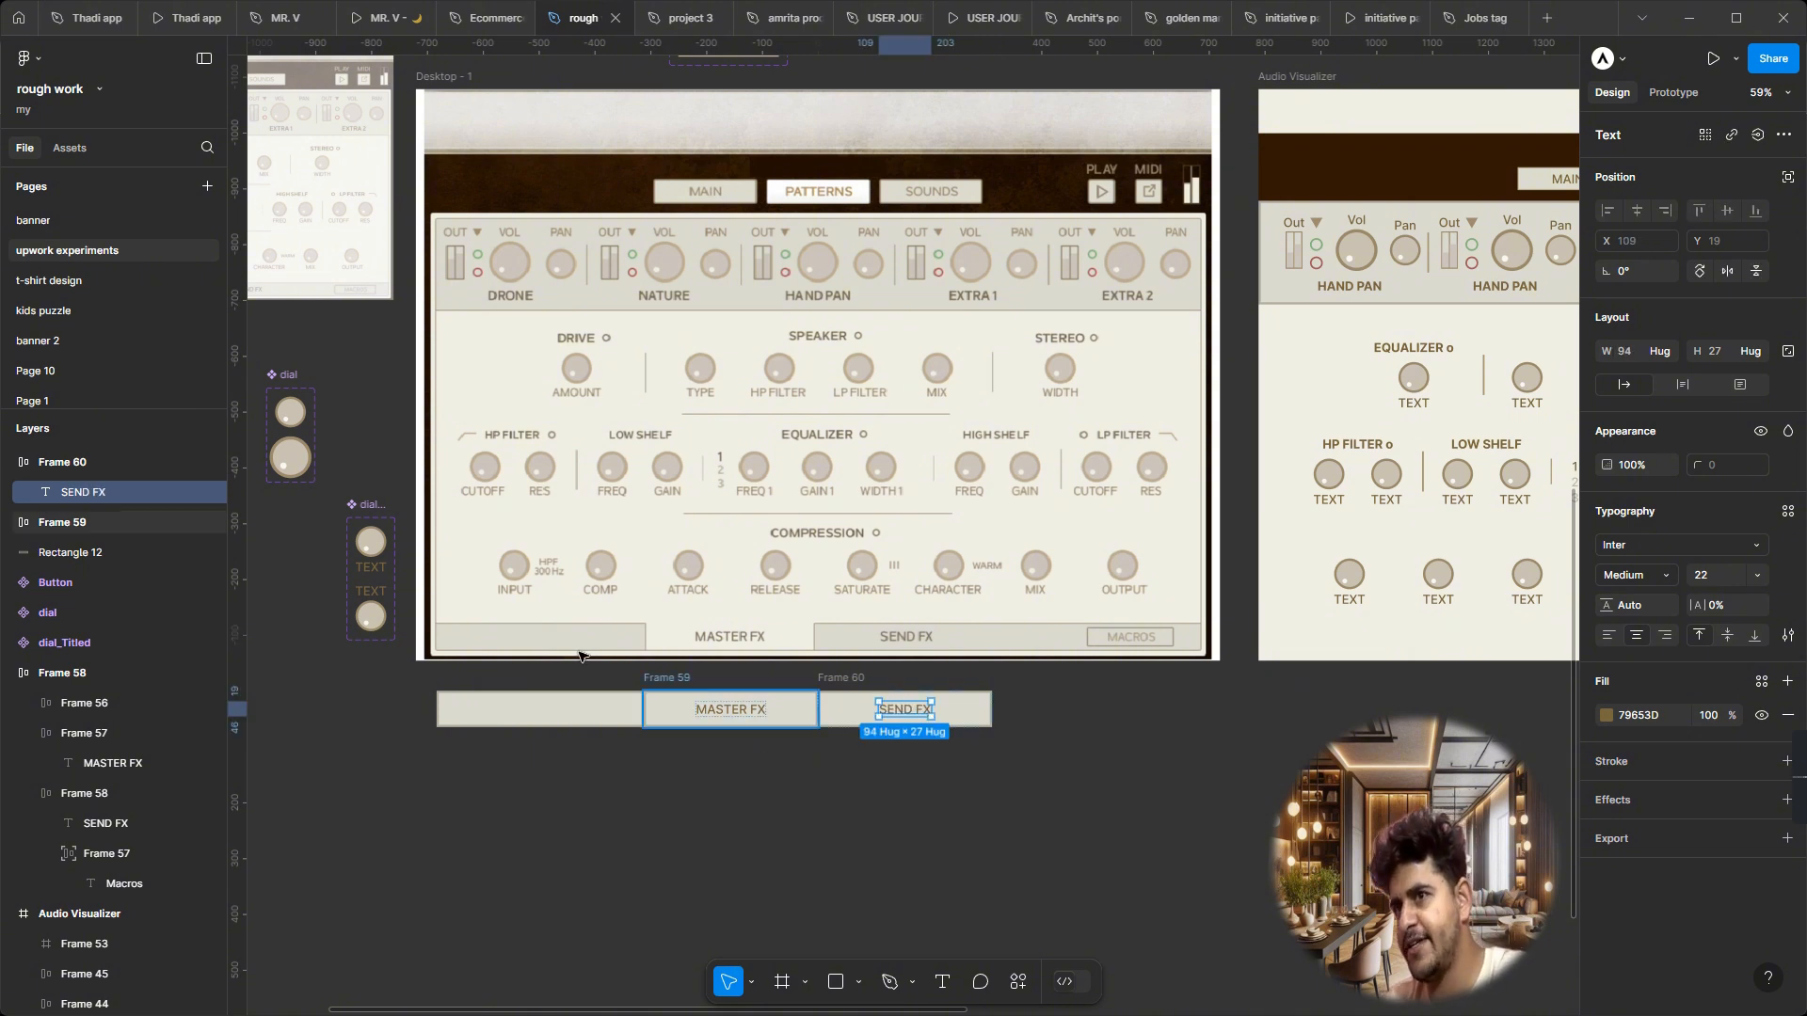
# Step: Replace the blank rectangle with a copy of the SEND FX frame placed flush against the left edge of MASTER FX
pyautogui.click(575, 715)
pyautogui.press('Delete')
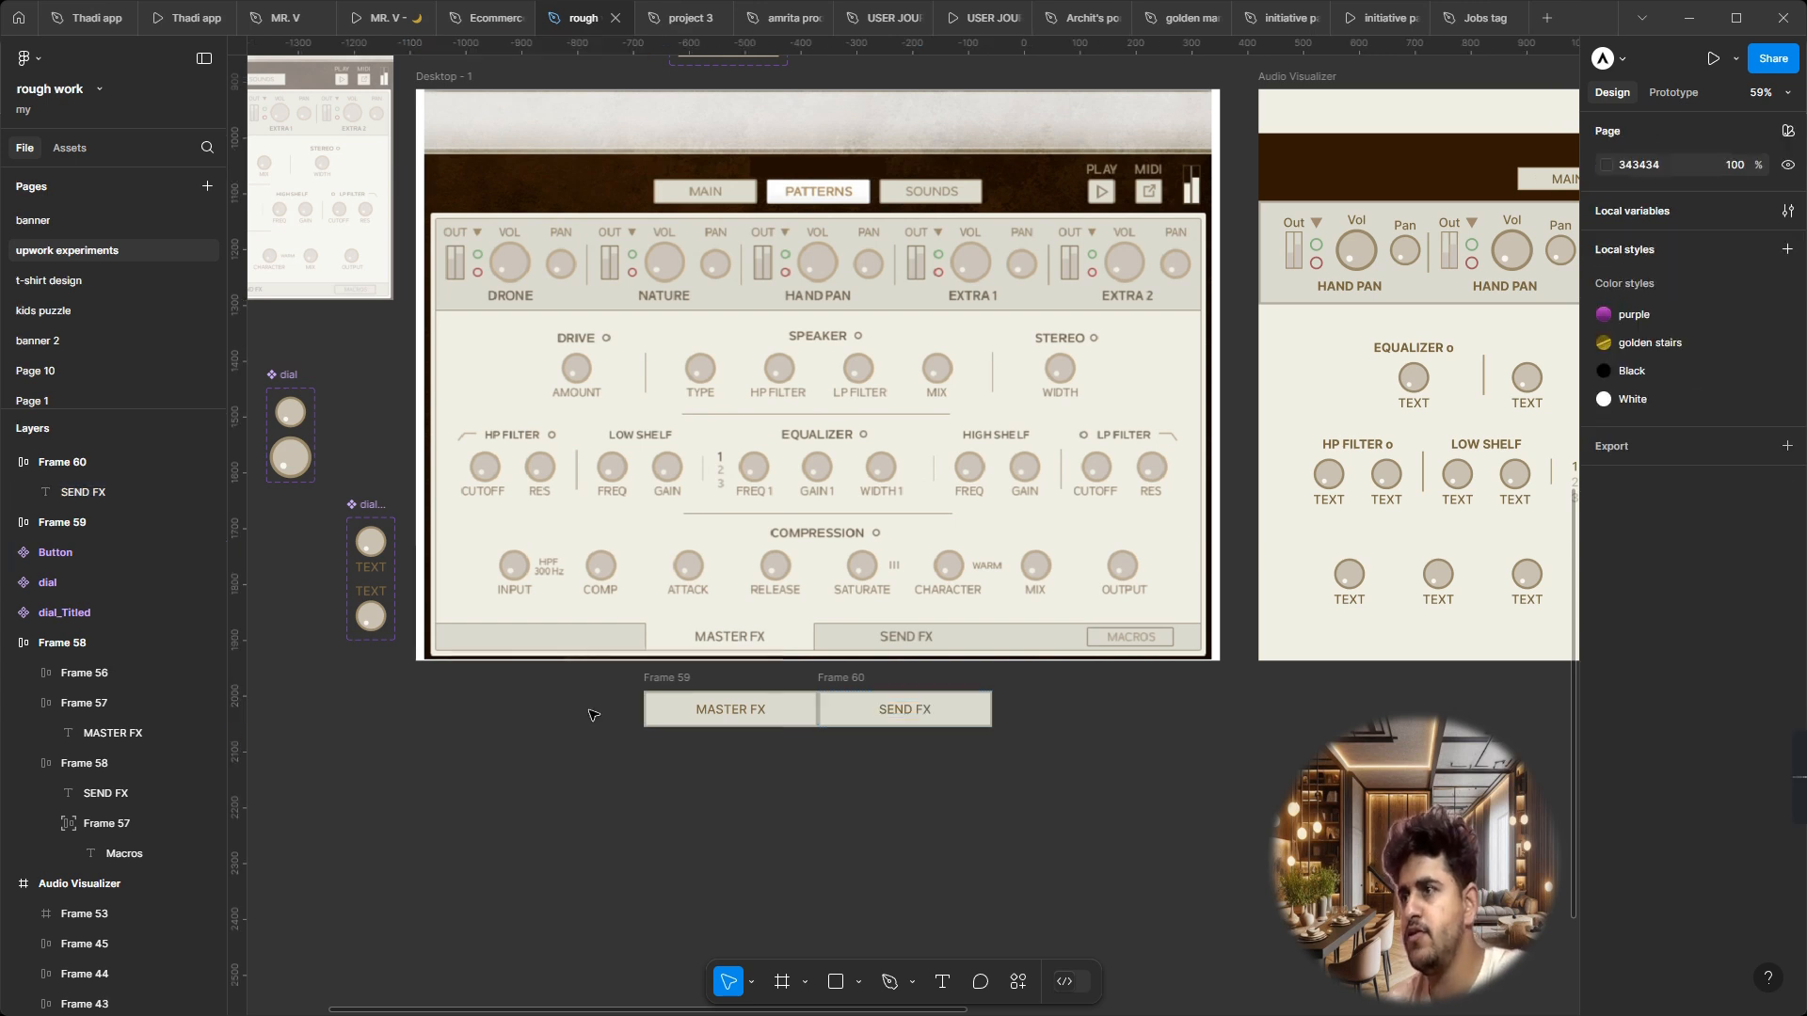
pyautogui.moveTo(848, 682); pyautogui.dragTo(557, 712)
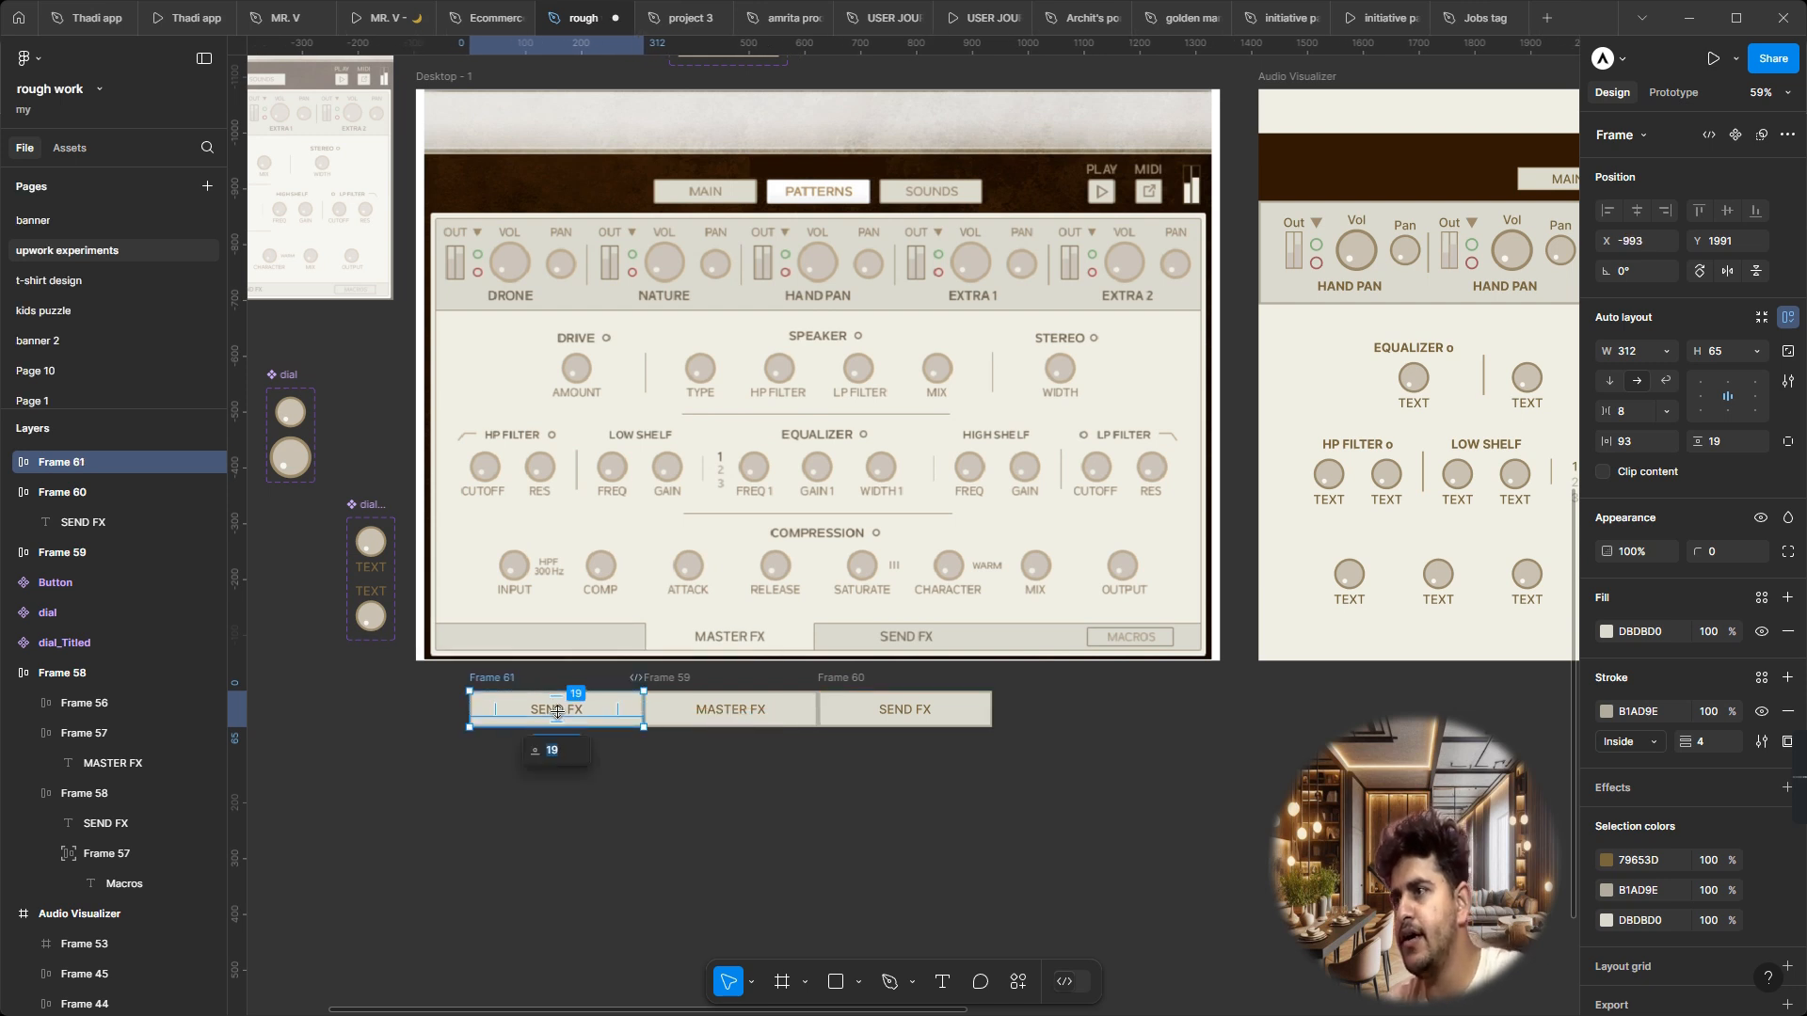
# Step: Delete the text inside the leftmost frame and extend the frame leftward to about 386 wide
pyautogui.doubleClick(569, 712)
pyautogui.press('Delete')
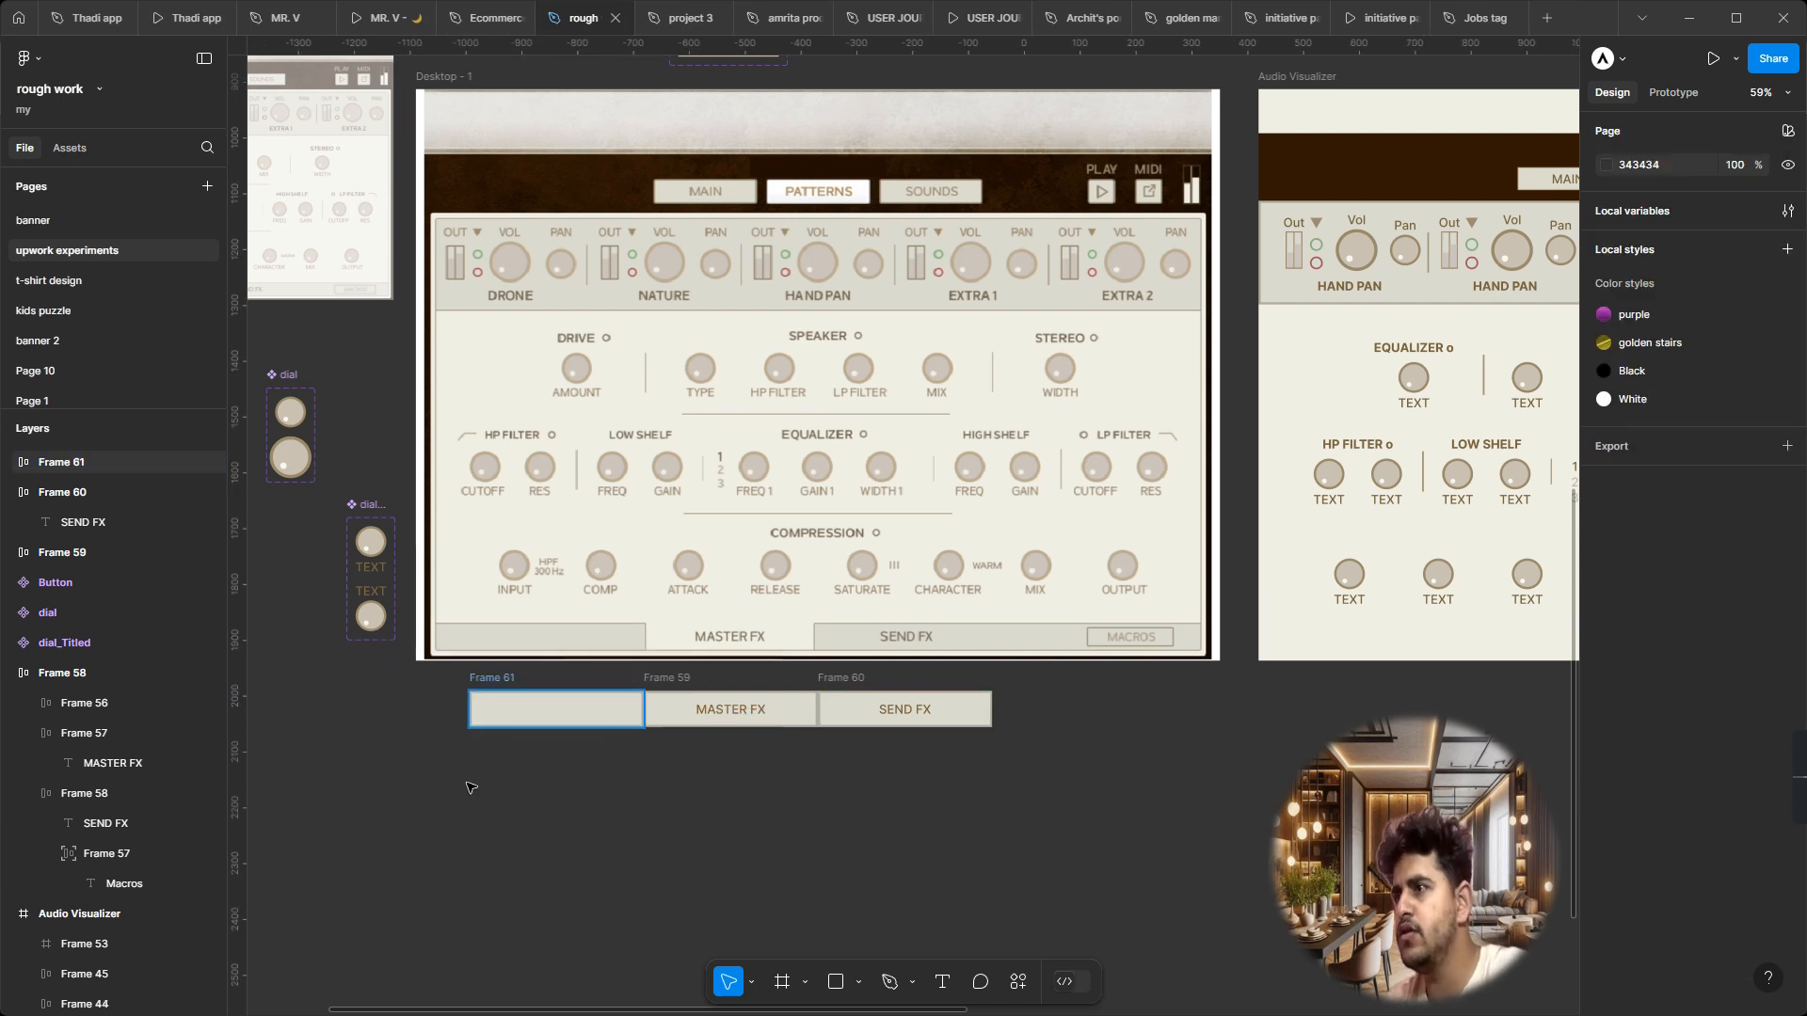
pyautogui.moveTo(466, 706); pyautogui.dragTo(428, 707)
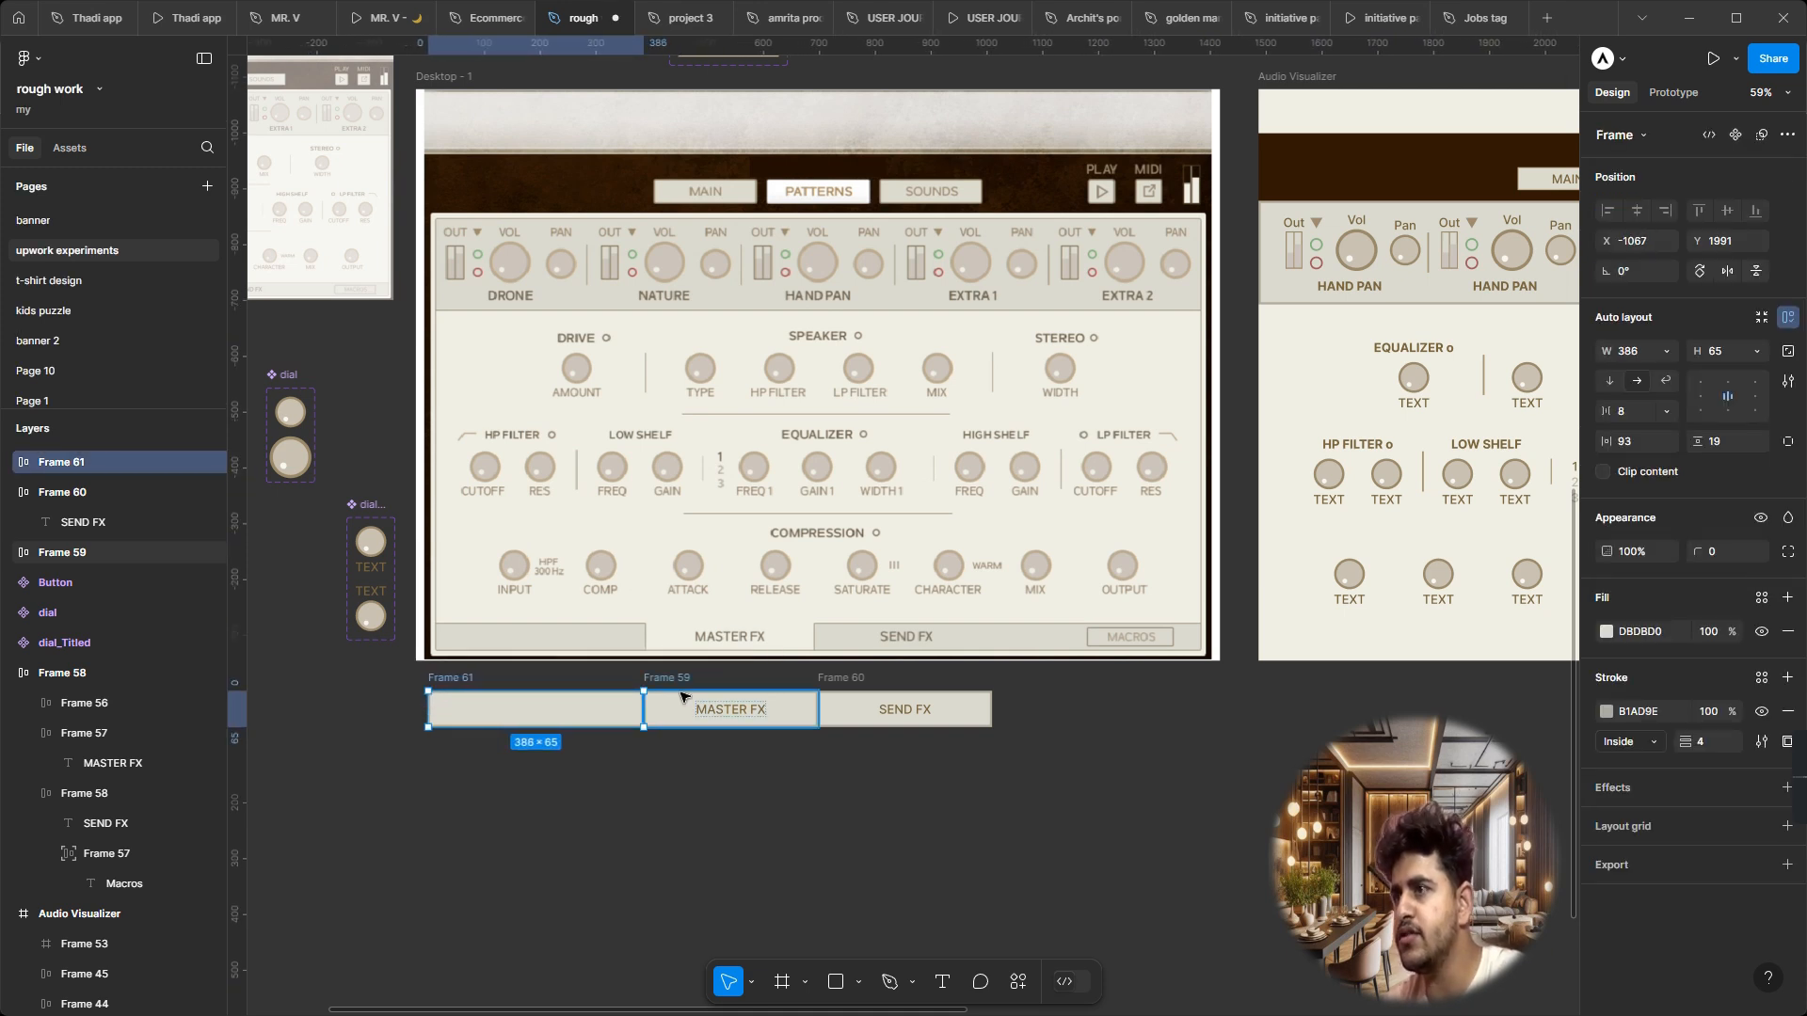
# Step: Fill the MASTER FX frame with F0F0E5 sampled from the reference's MASTER FX tab and remove its stroke
pyautogui.click(684, 698)
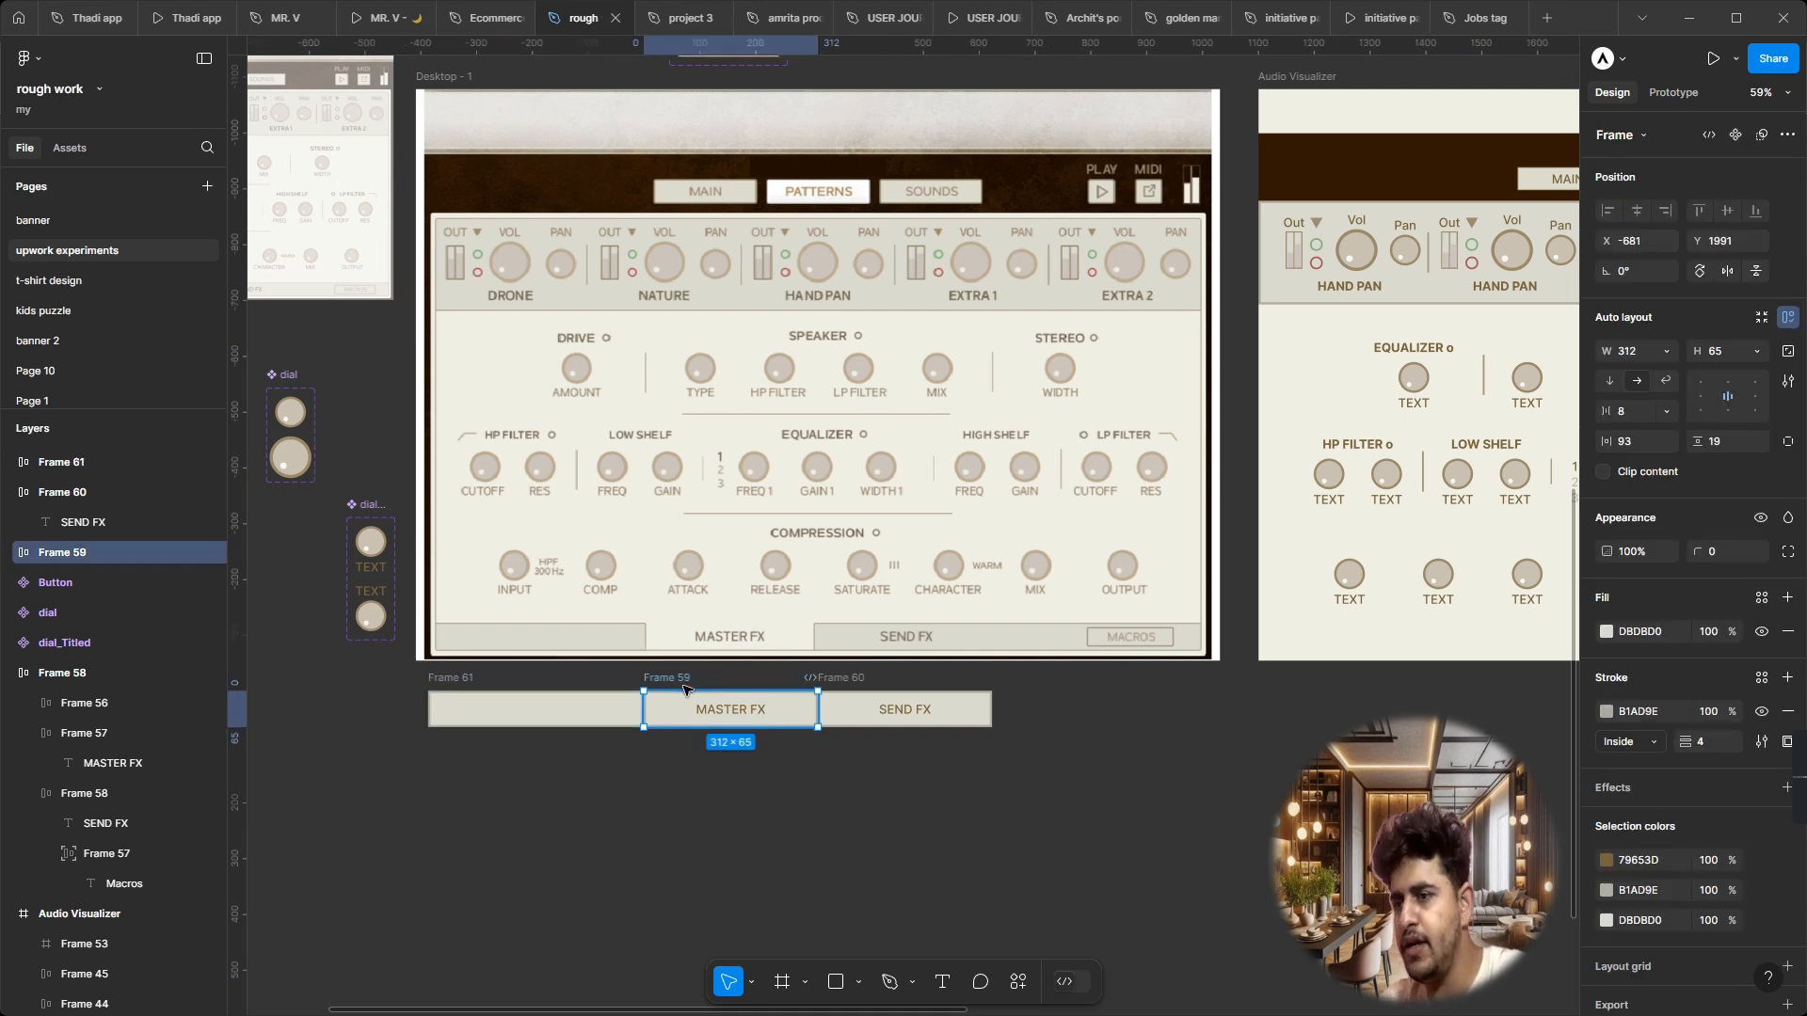
pyautogui.click(666, 639)
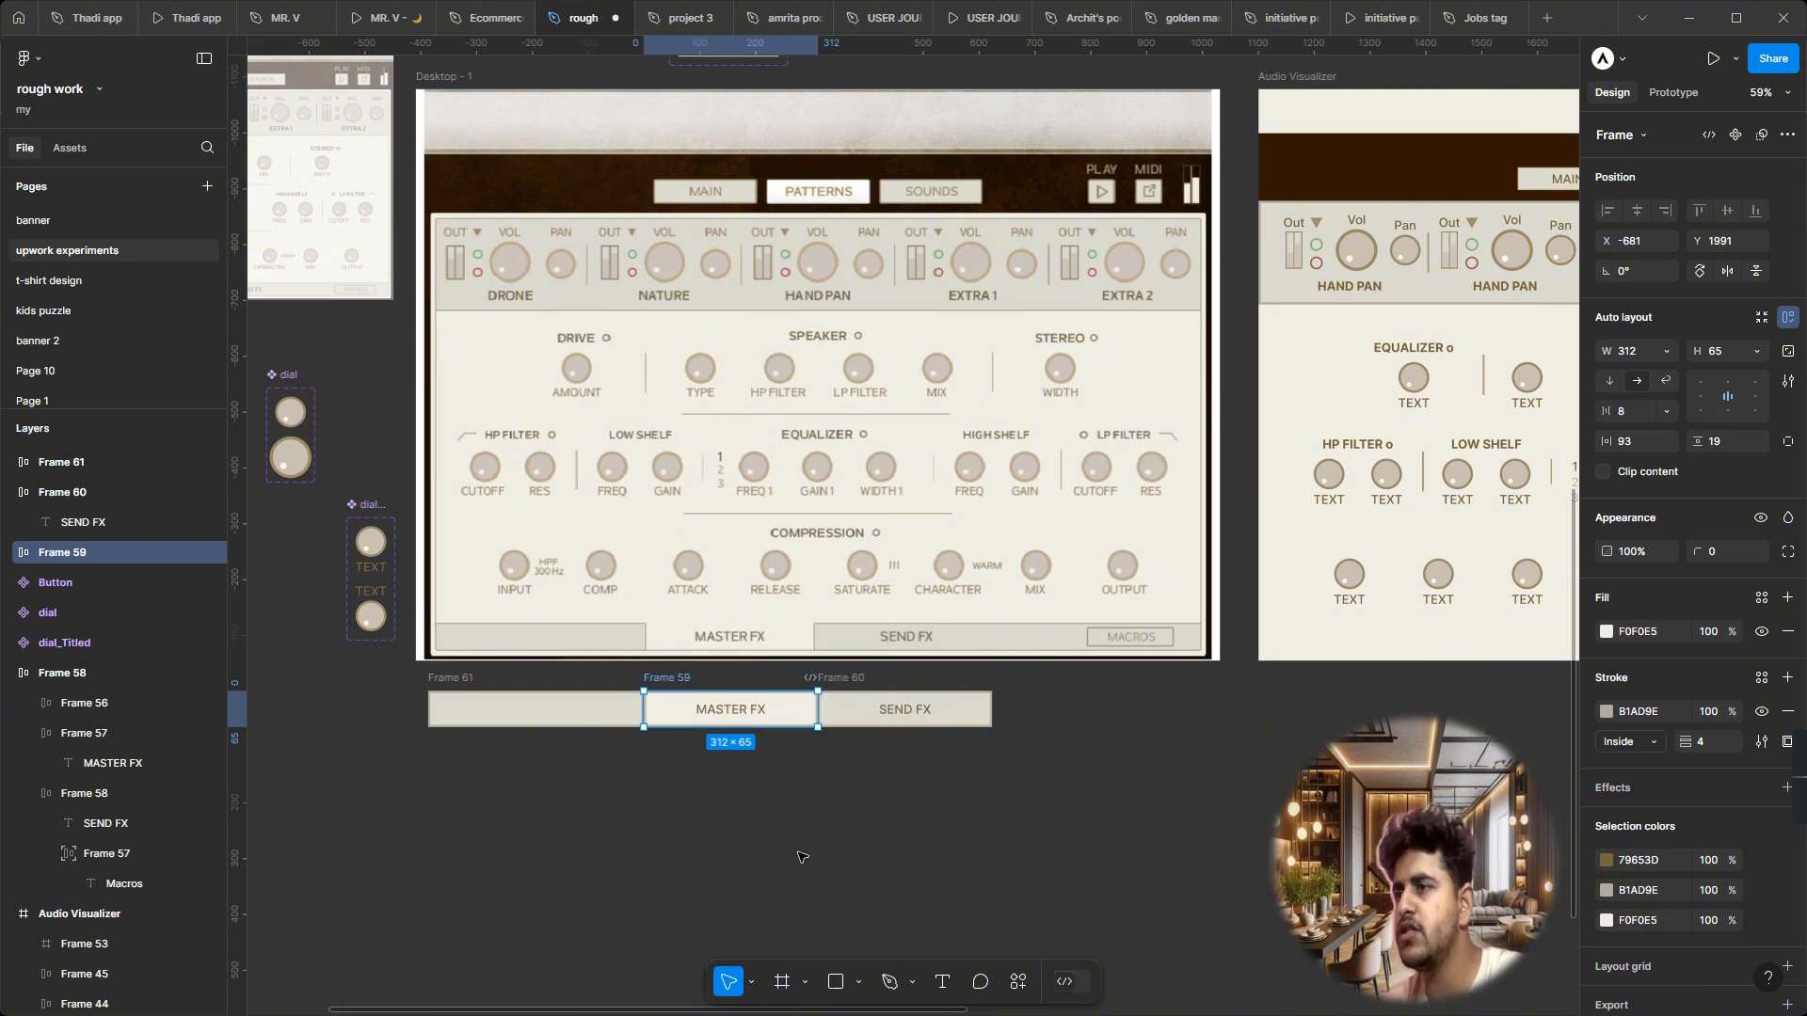
pyautogui.press('Escape')
pyautogui.click(684, 712)
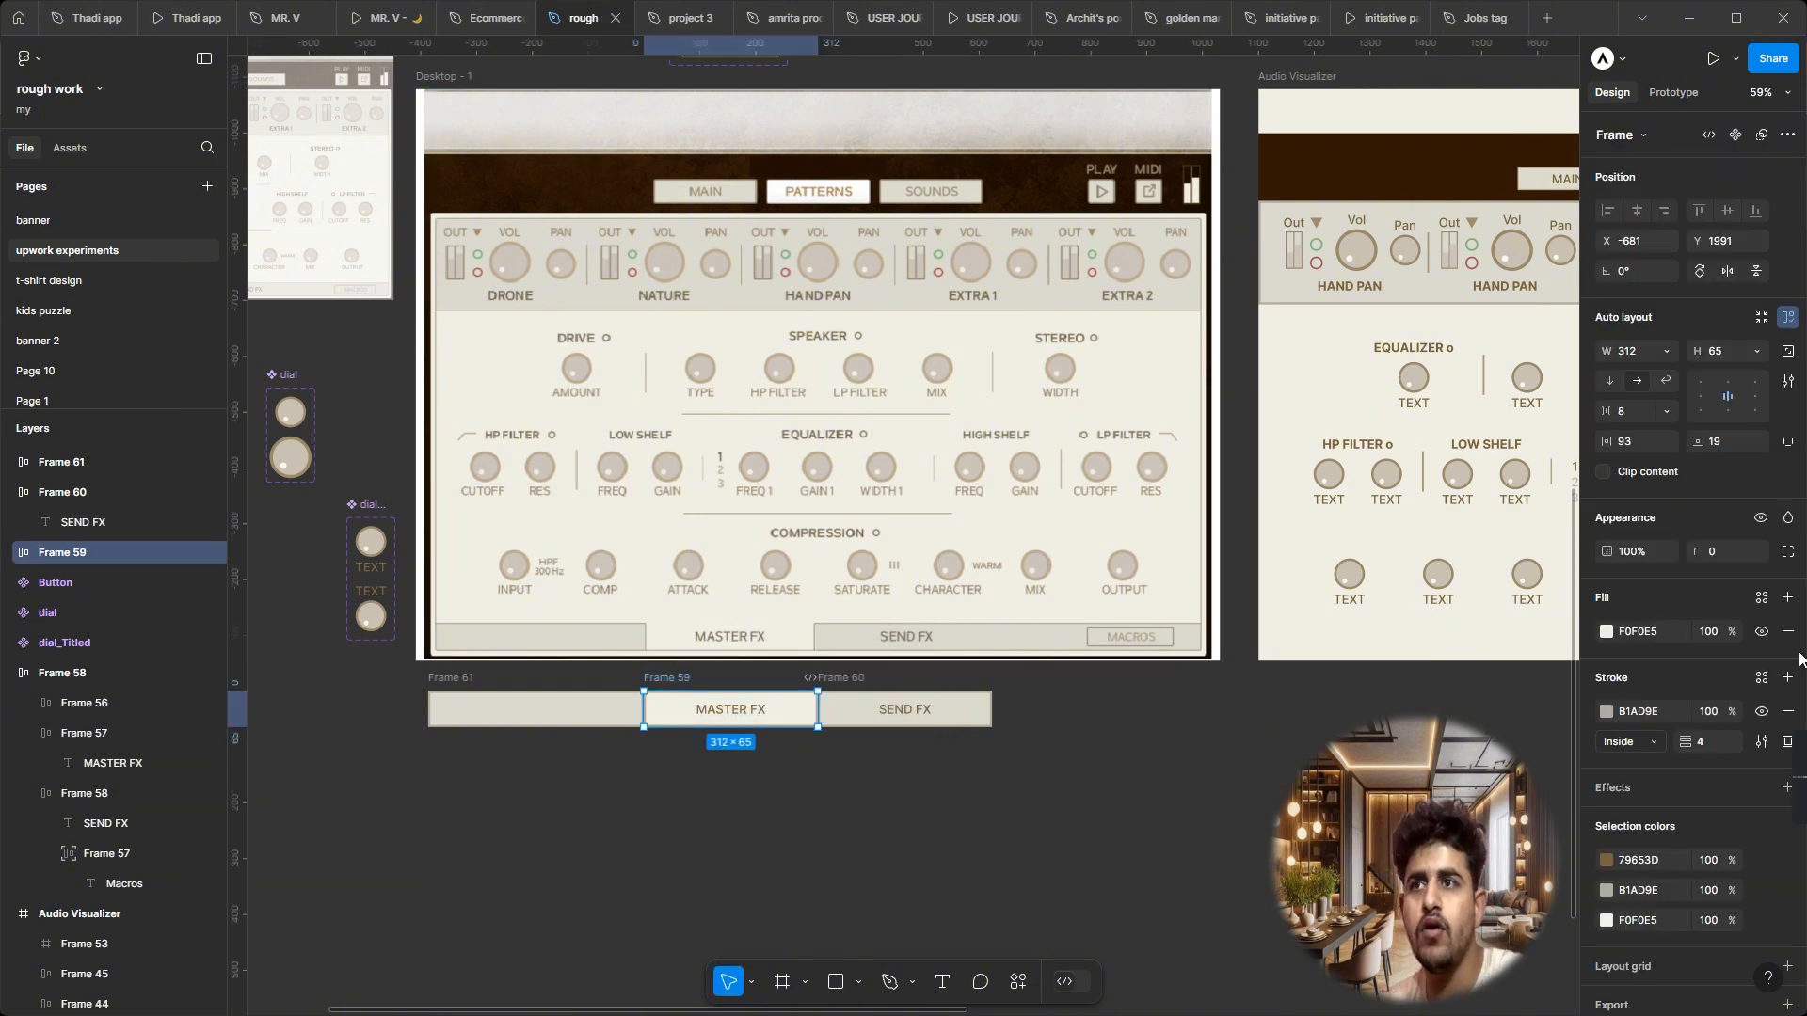
pyautogui.click(1786, 713)
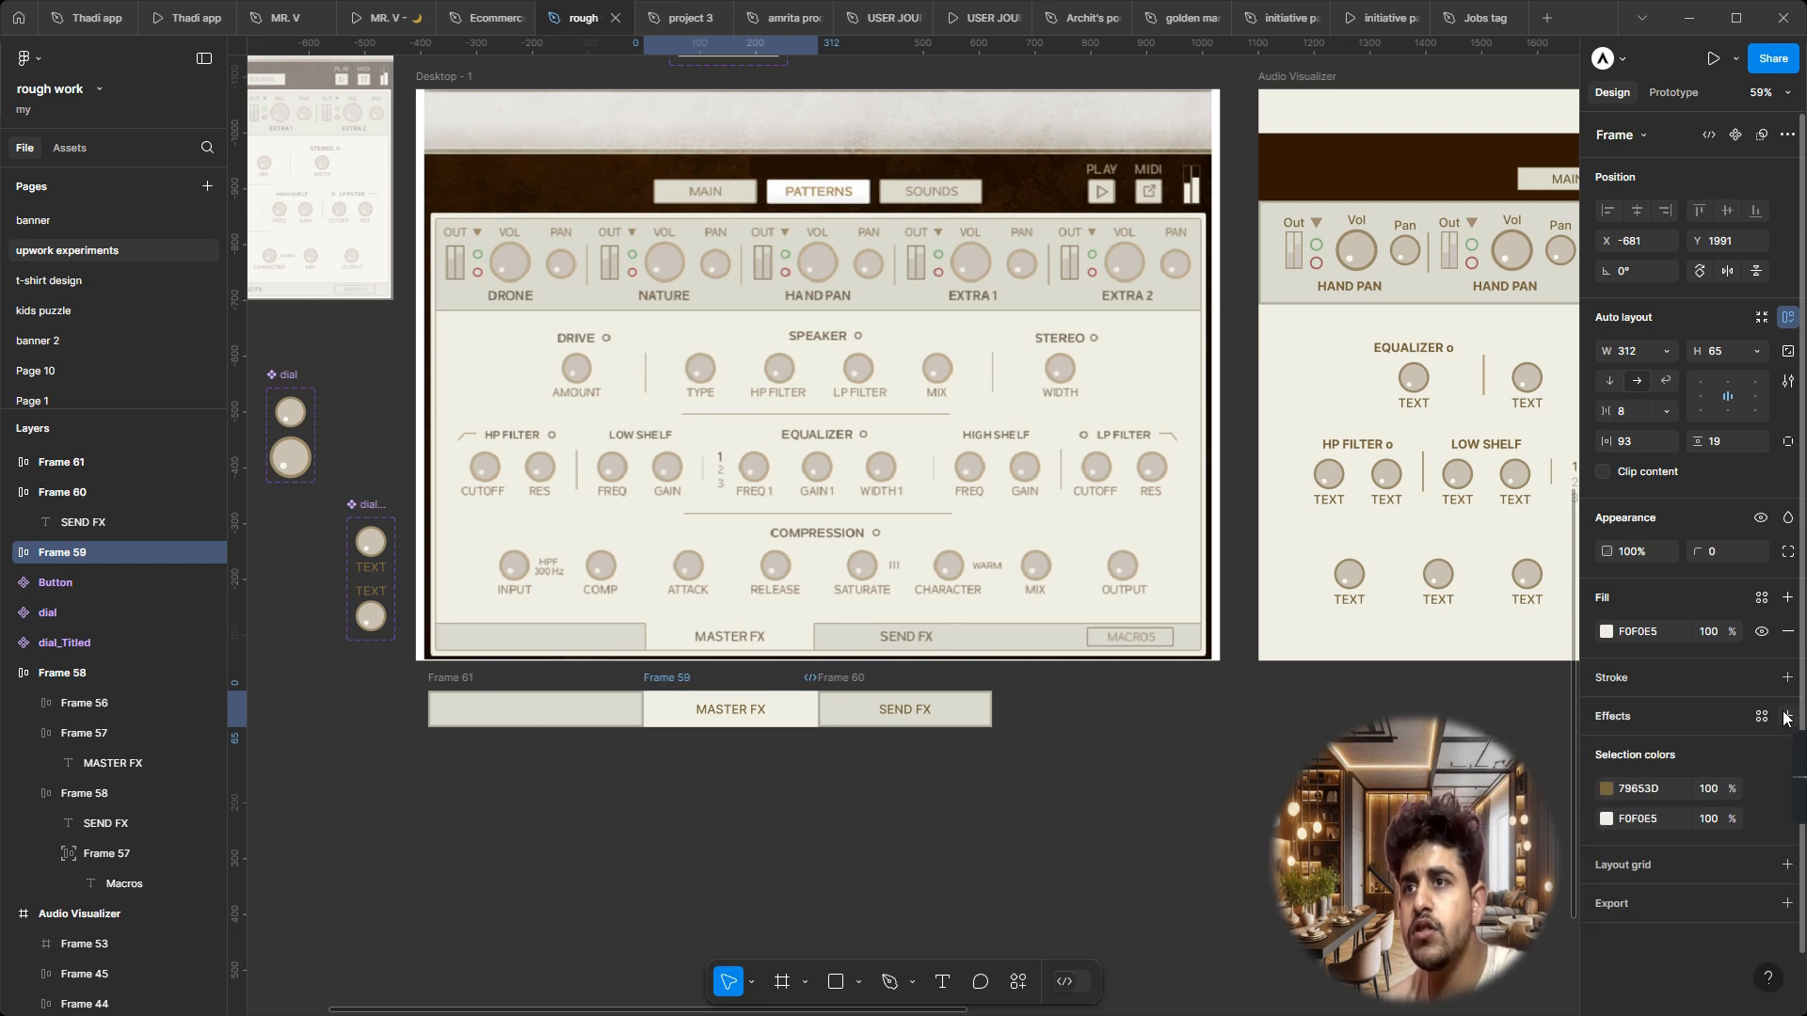
pyautogui.press('Escape')
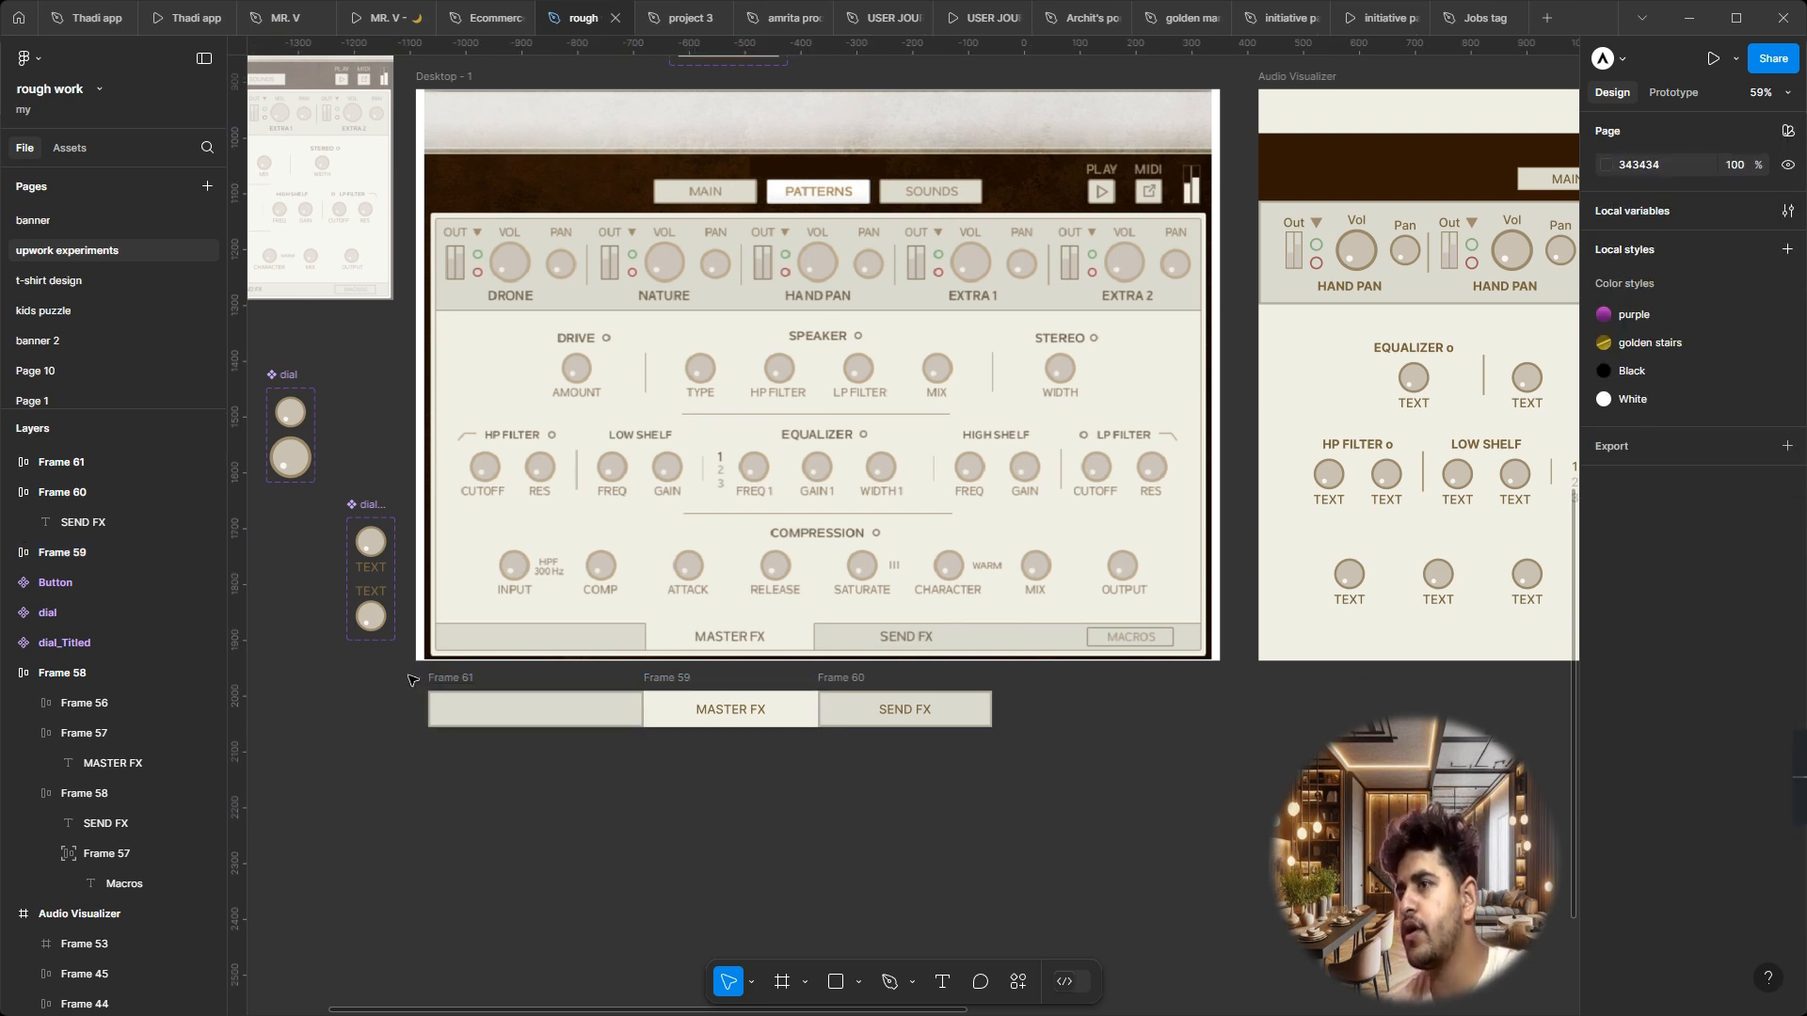
# Step: Widen the SEND FX frame to about 682 to match the reference bar and left-align its content
pyautogui.click(991, 708)
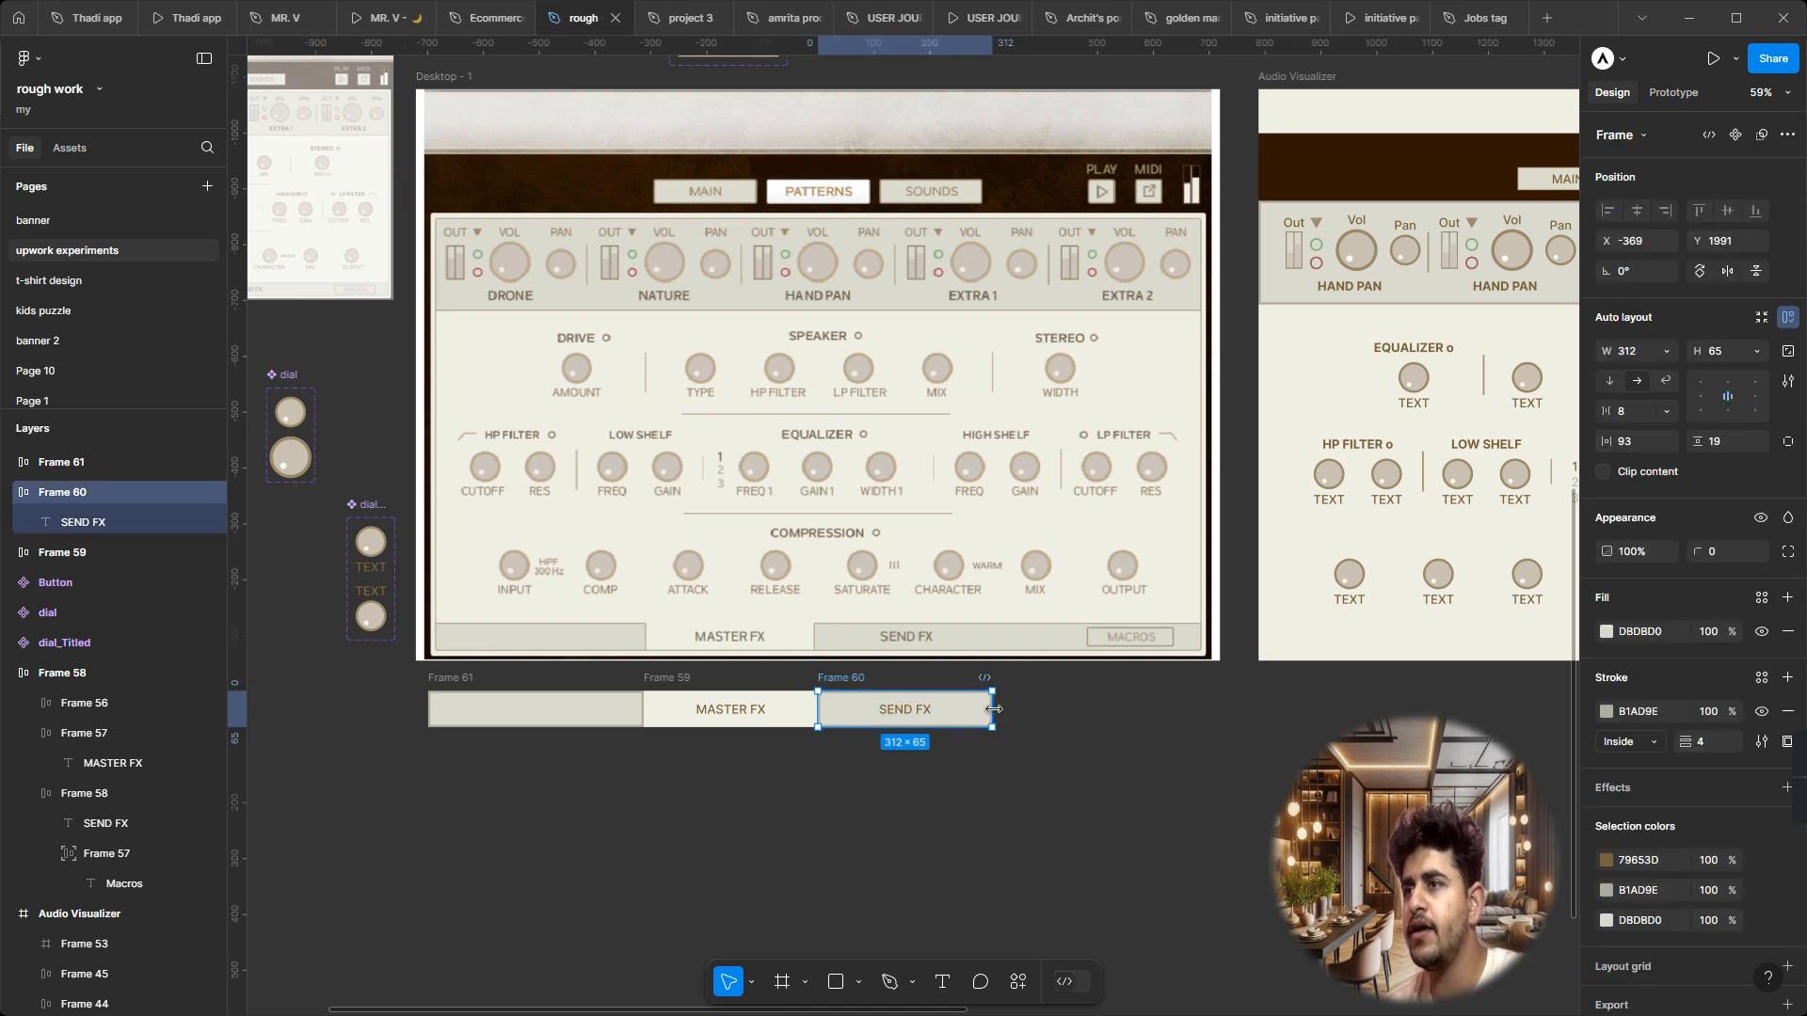
pyautogui.moveTo(1266, 725); pyautogui.dragTo(1199, 716)
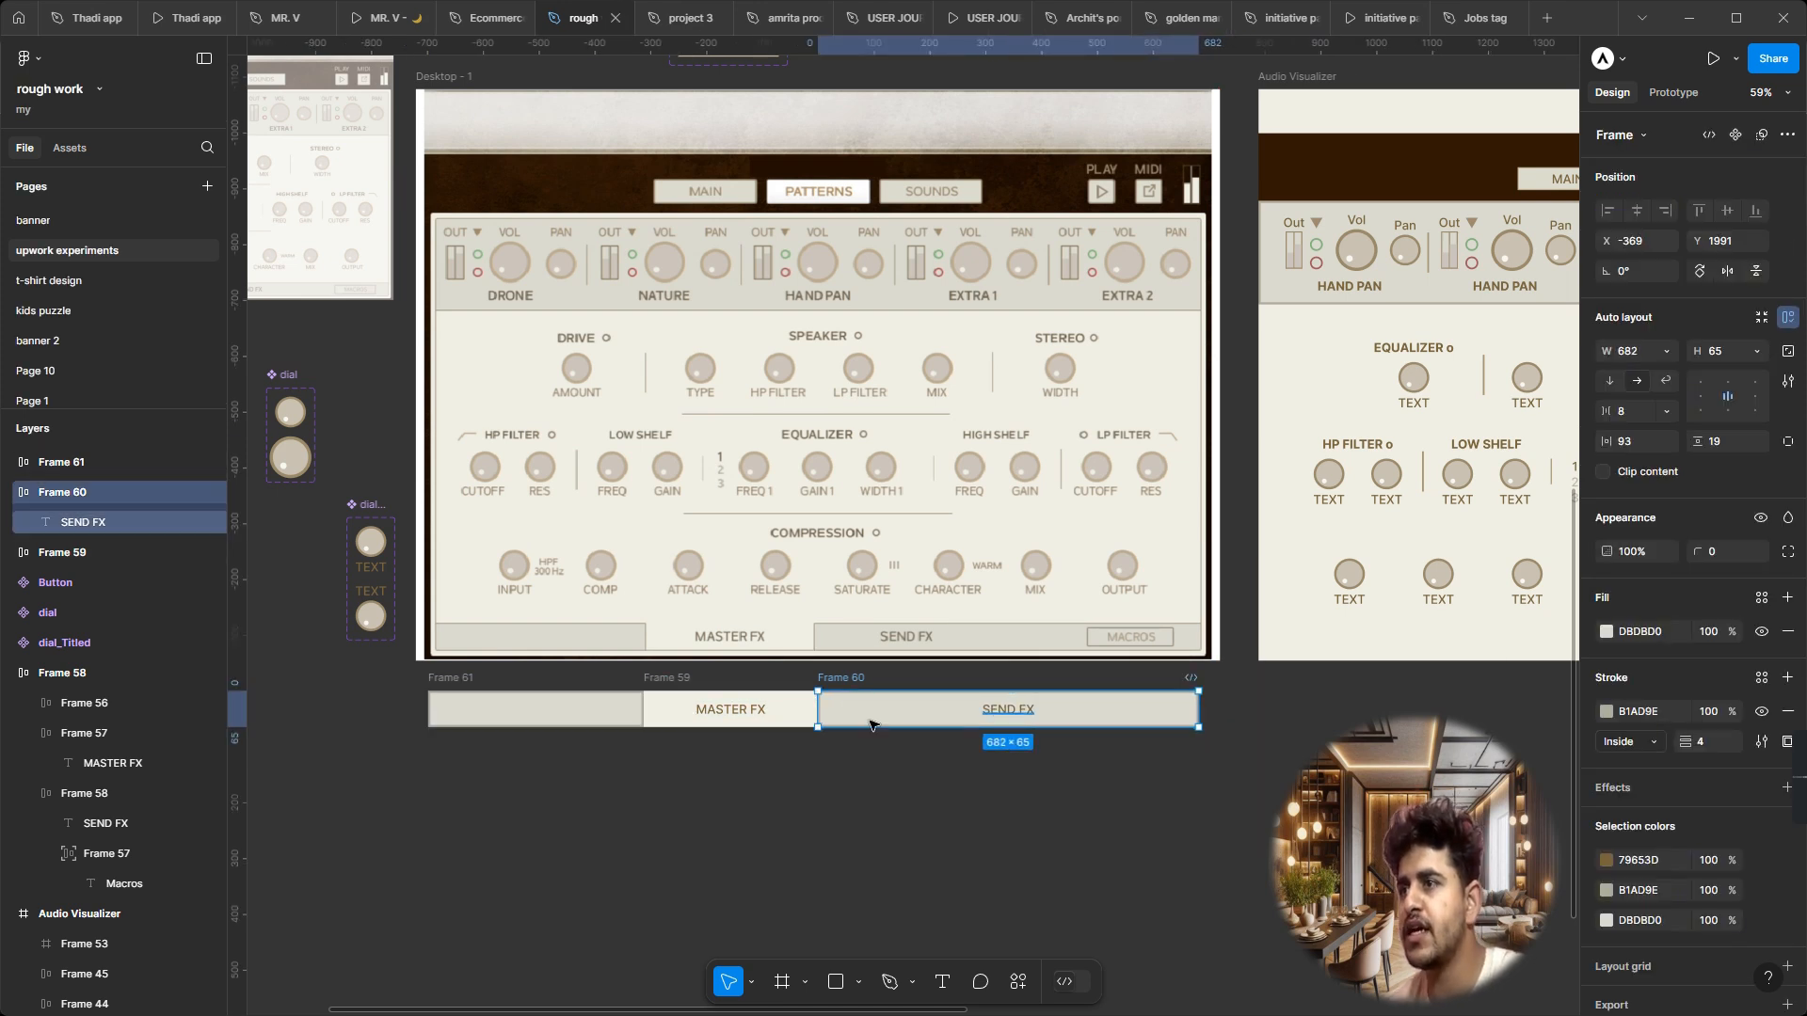
pyautogui.click(1699, 396)
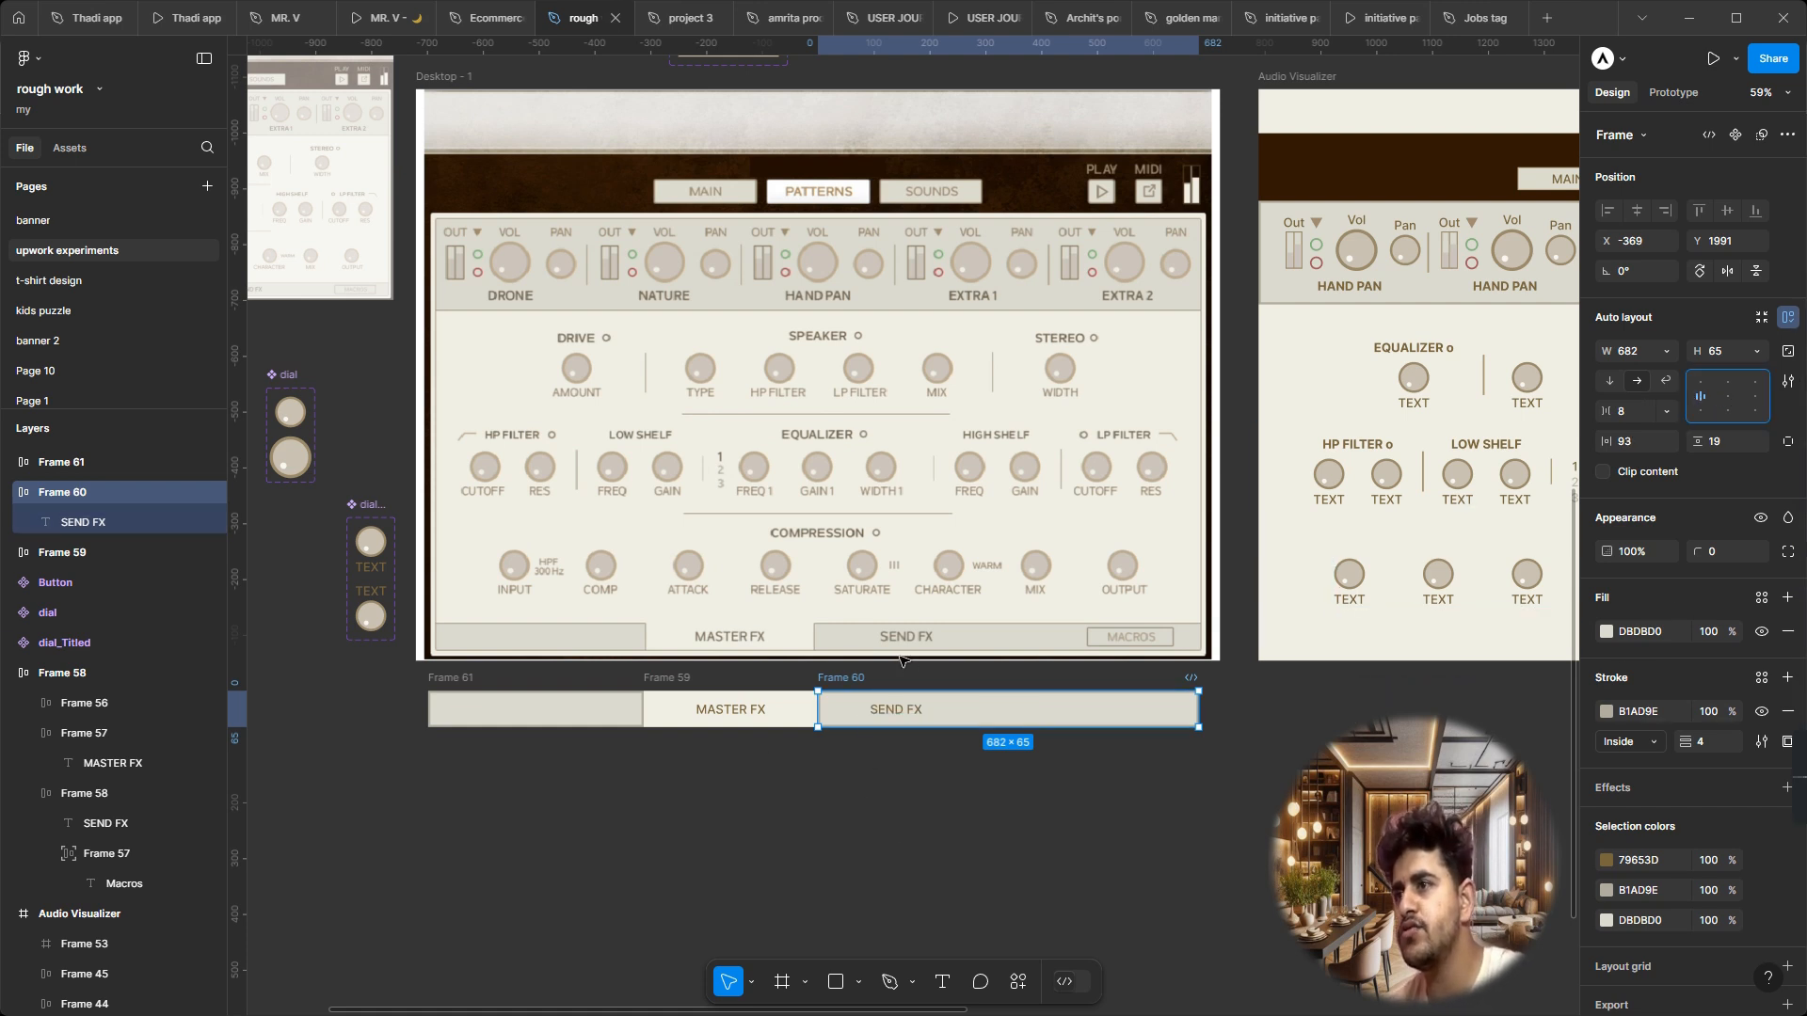
pyautogui.click(1164, 764)
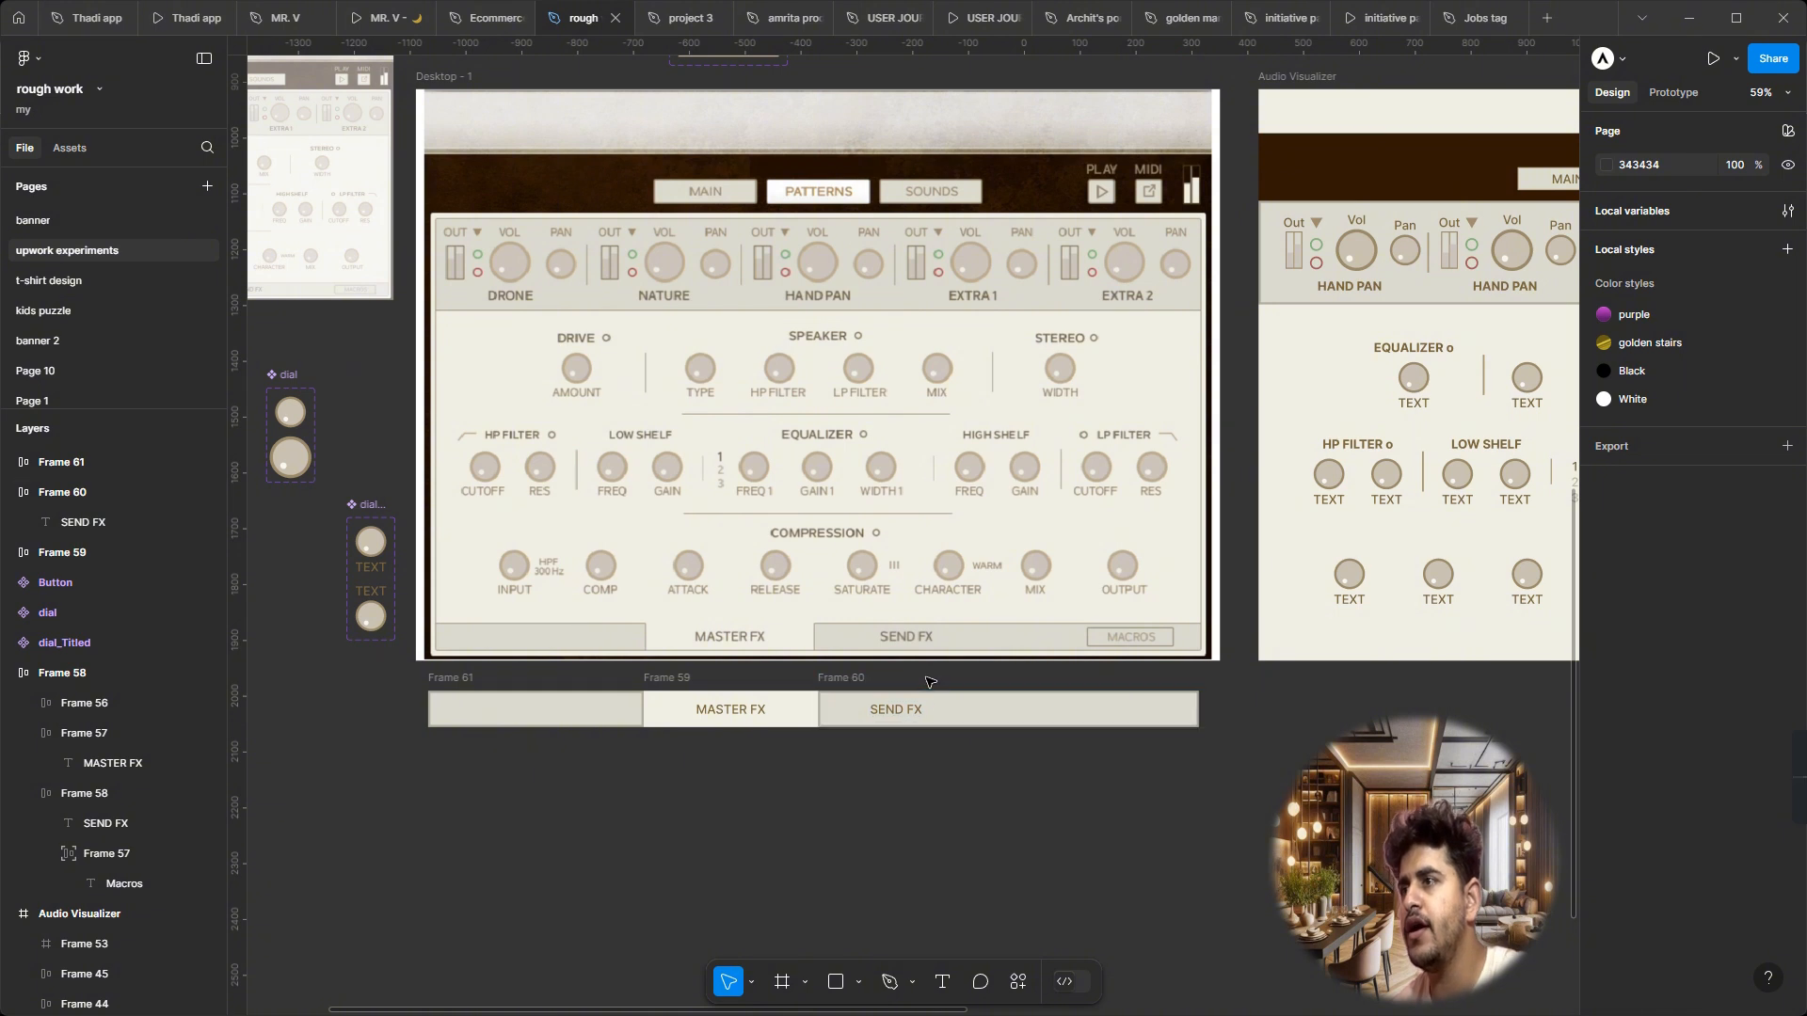
# Step: Copy the MAIN button from the Audio Visualizer header into the SEND FX frame, beside the text
pyautogui.hscroll(2, 1163, 650)
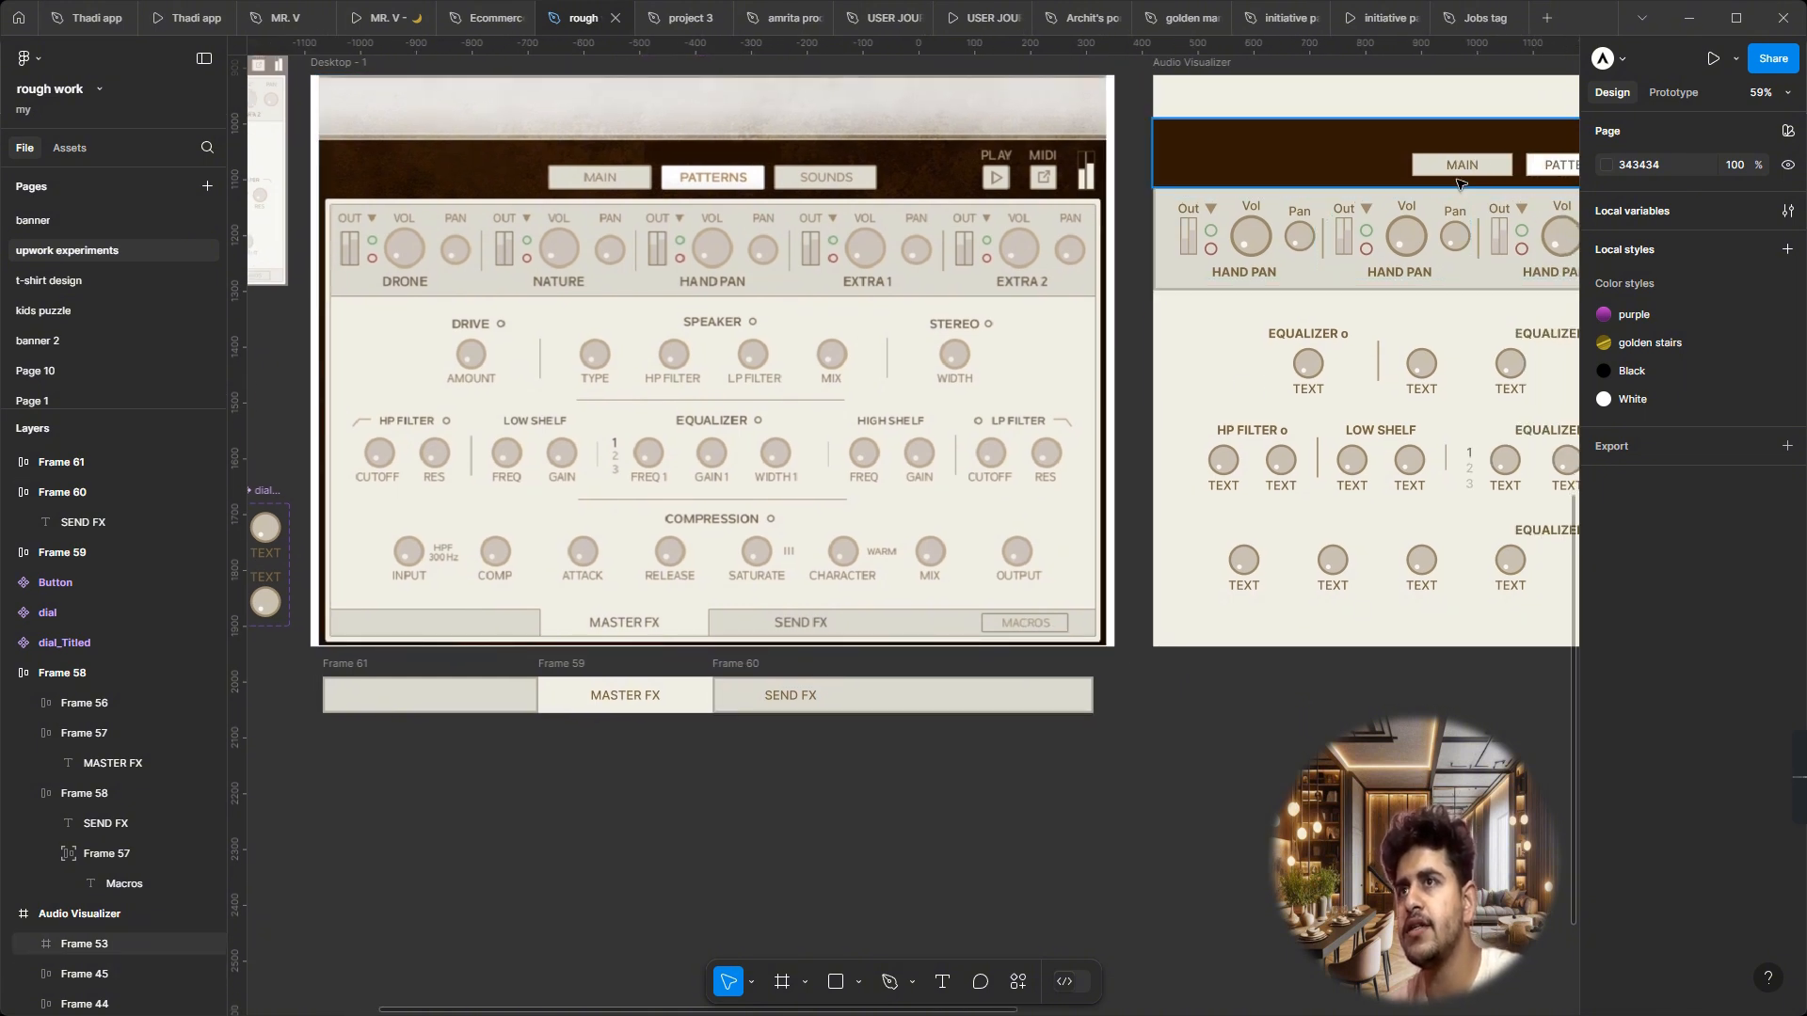
pyautogui.click(1477, 161)
pyautogui.click(1484, 165)
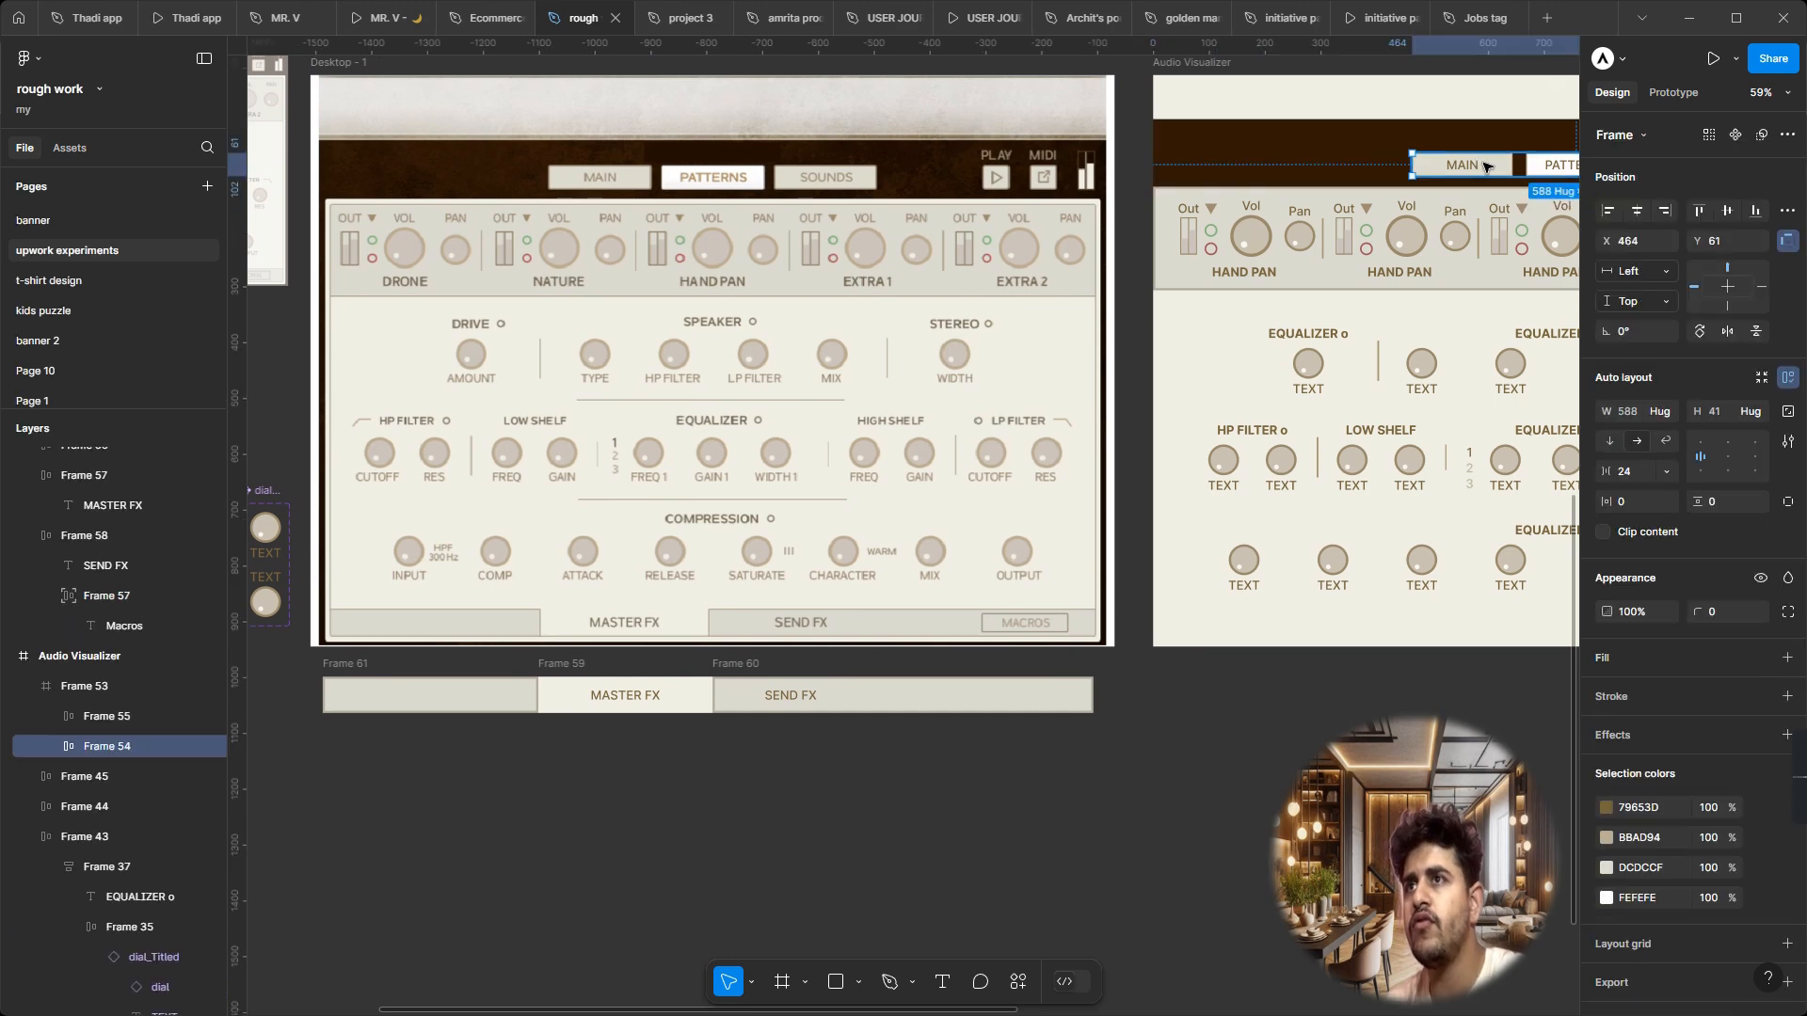
pyautogui.click(1484, 166)
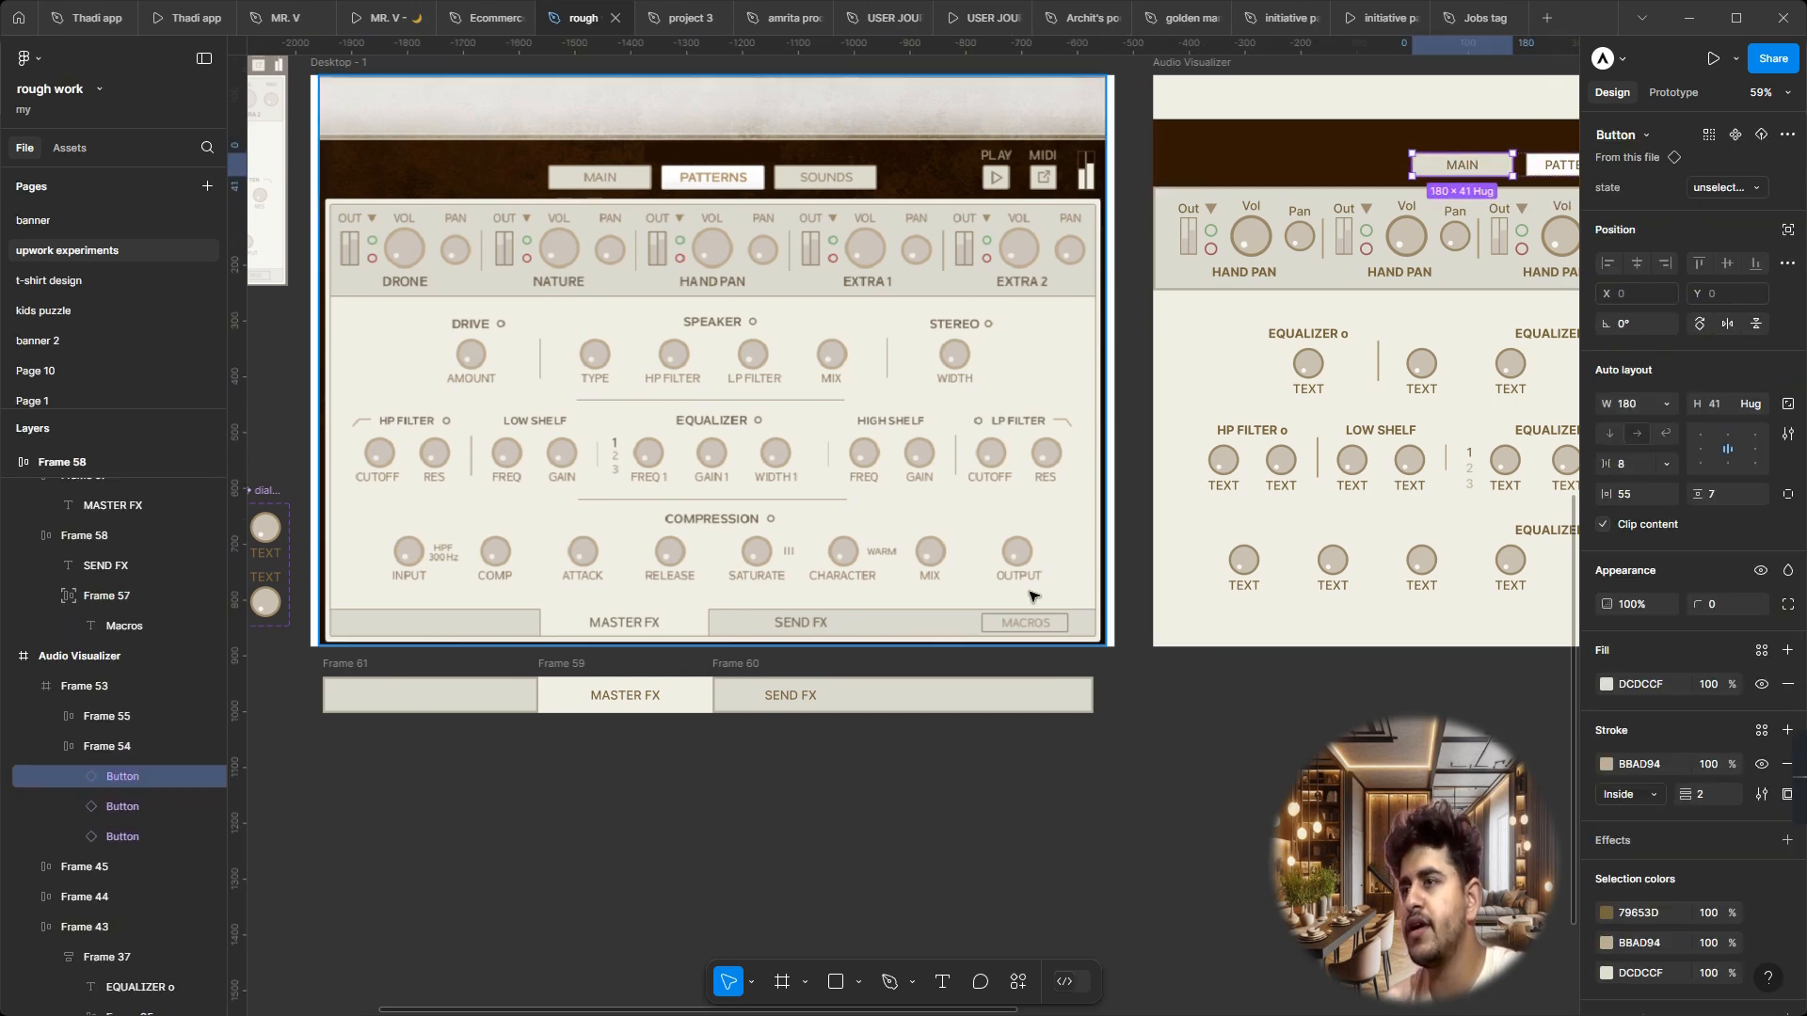
pyautogui.click(998, 710)
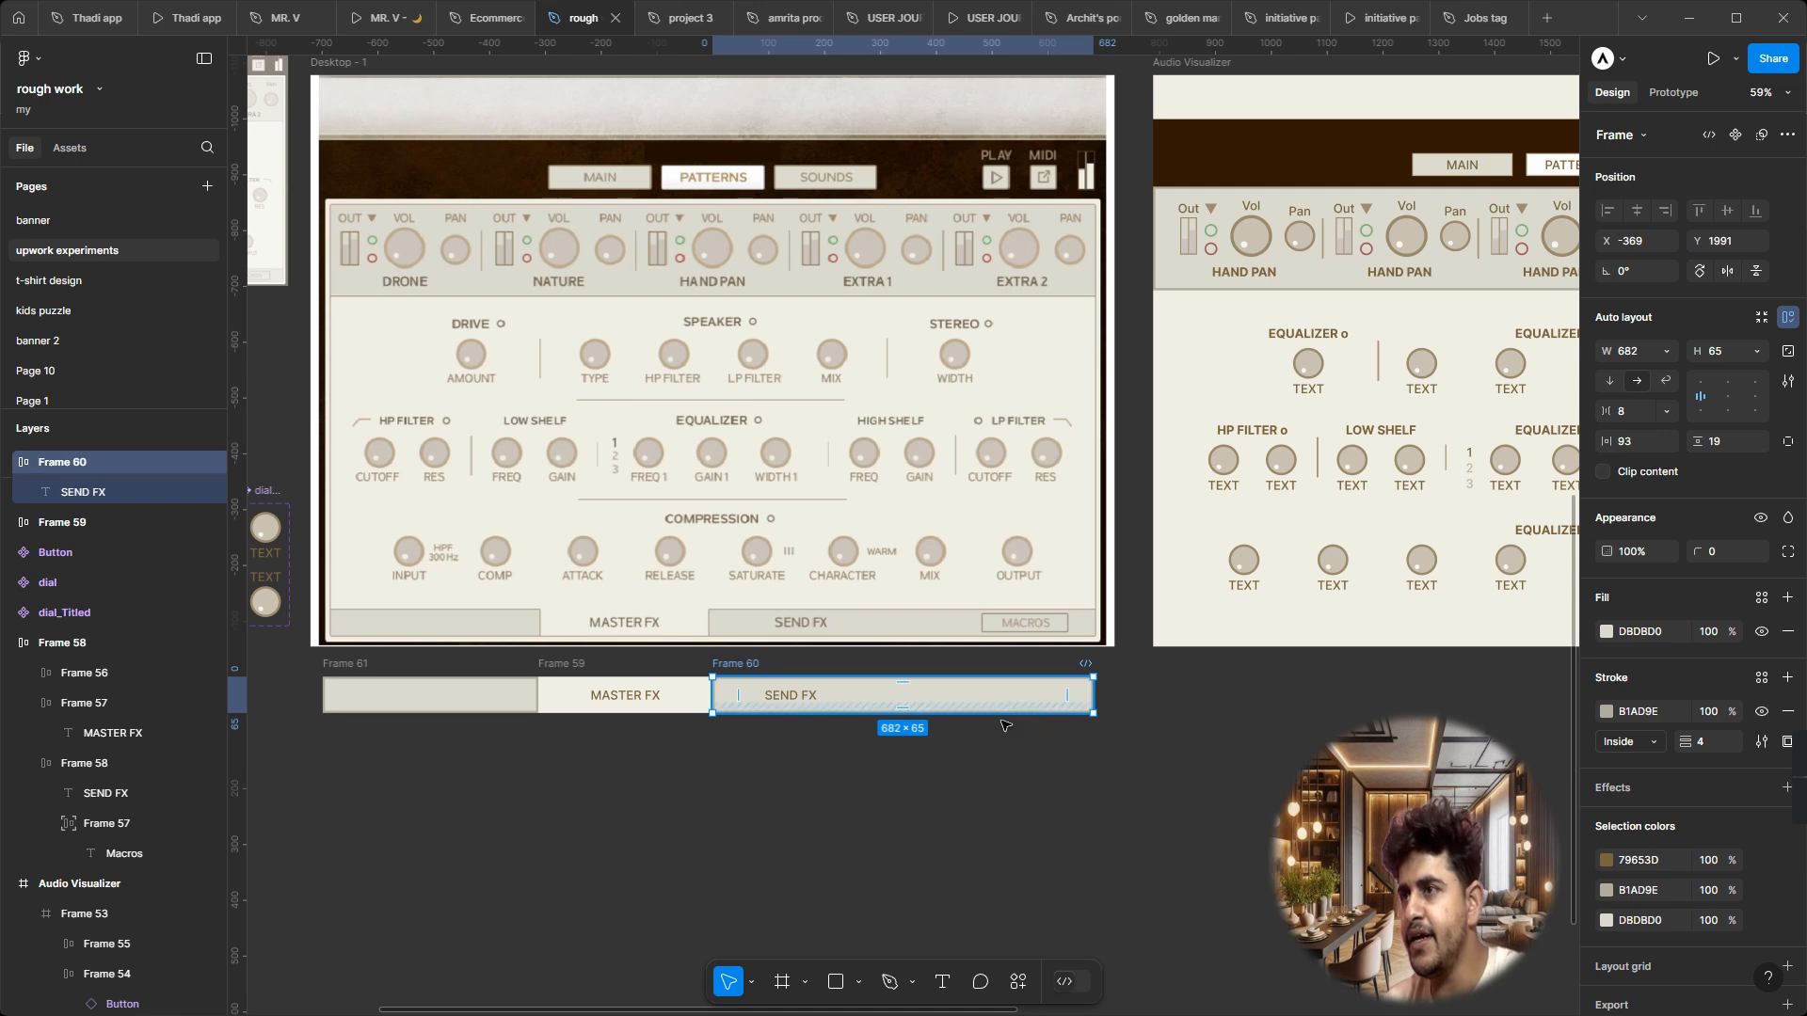
pyautogui.hotkey('ctrl', 'v')
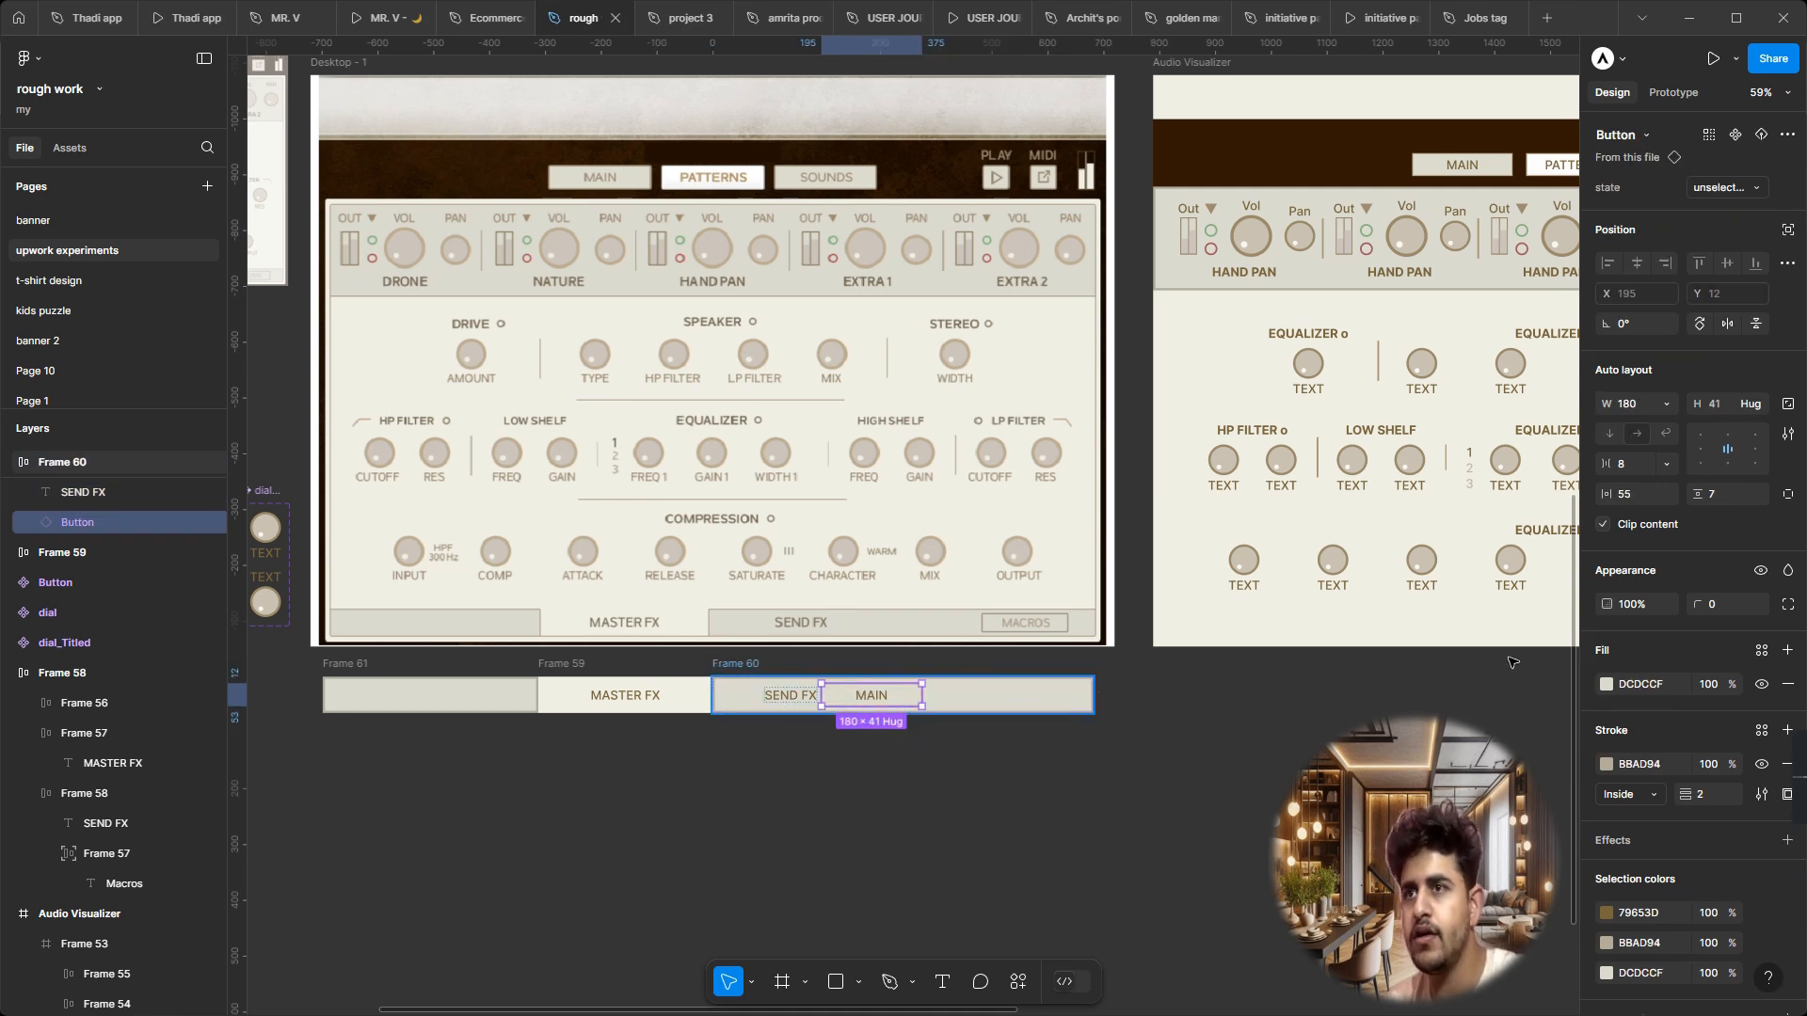
# Step: Set the SEND FX frame's item spacing to Auto so its text and button spread apart
pyautogui.doubleClick(1739, 454)
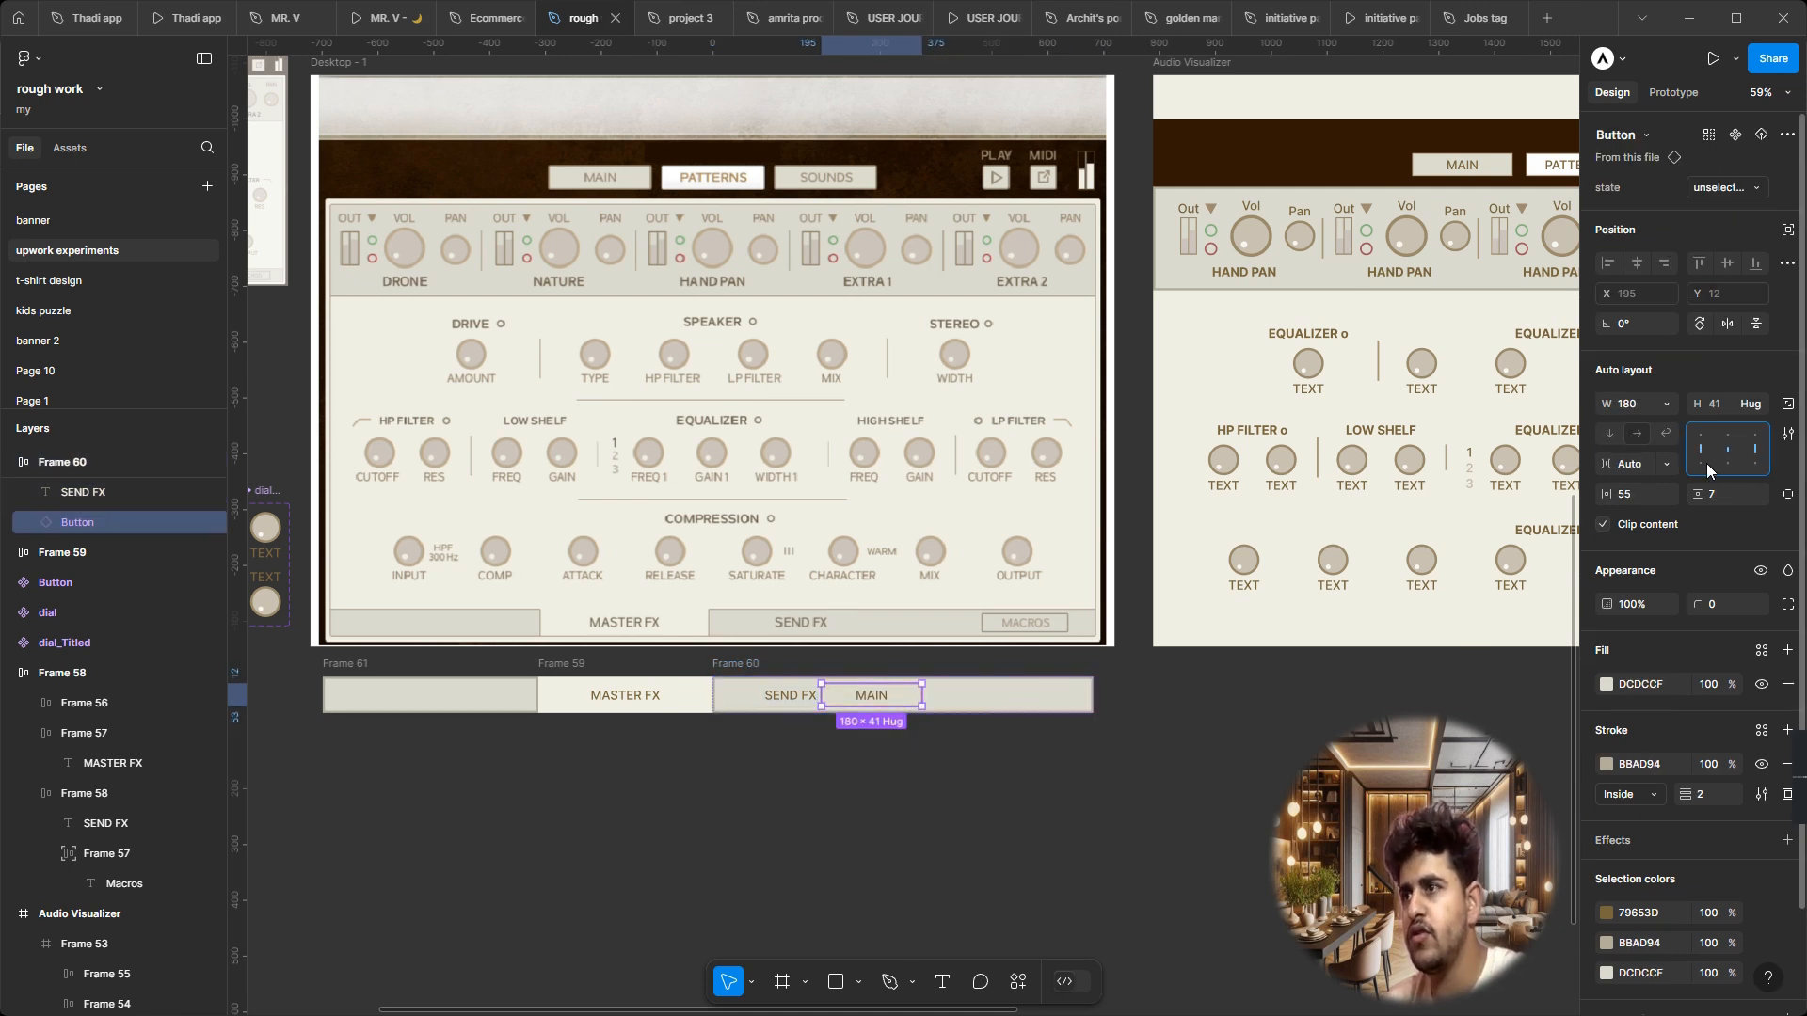
pyautogui.click(993, 712)
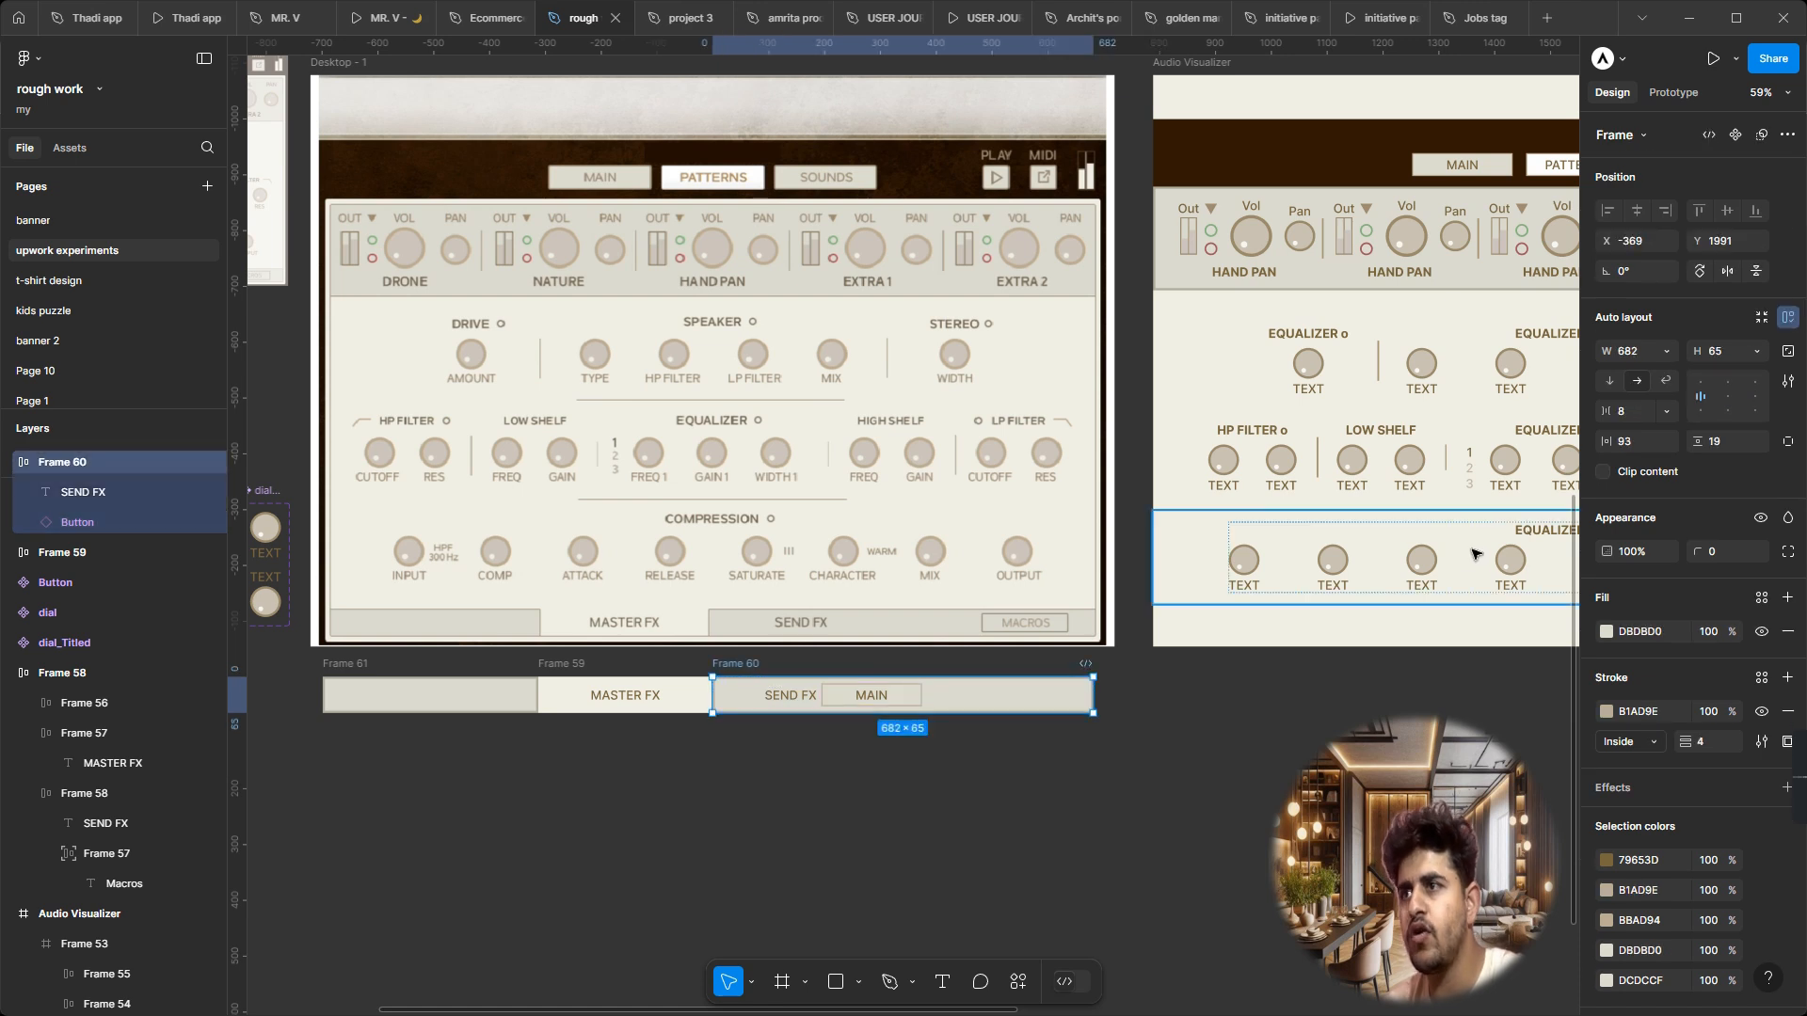
pyautogui.doubleClick(1732, 400)
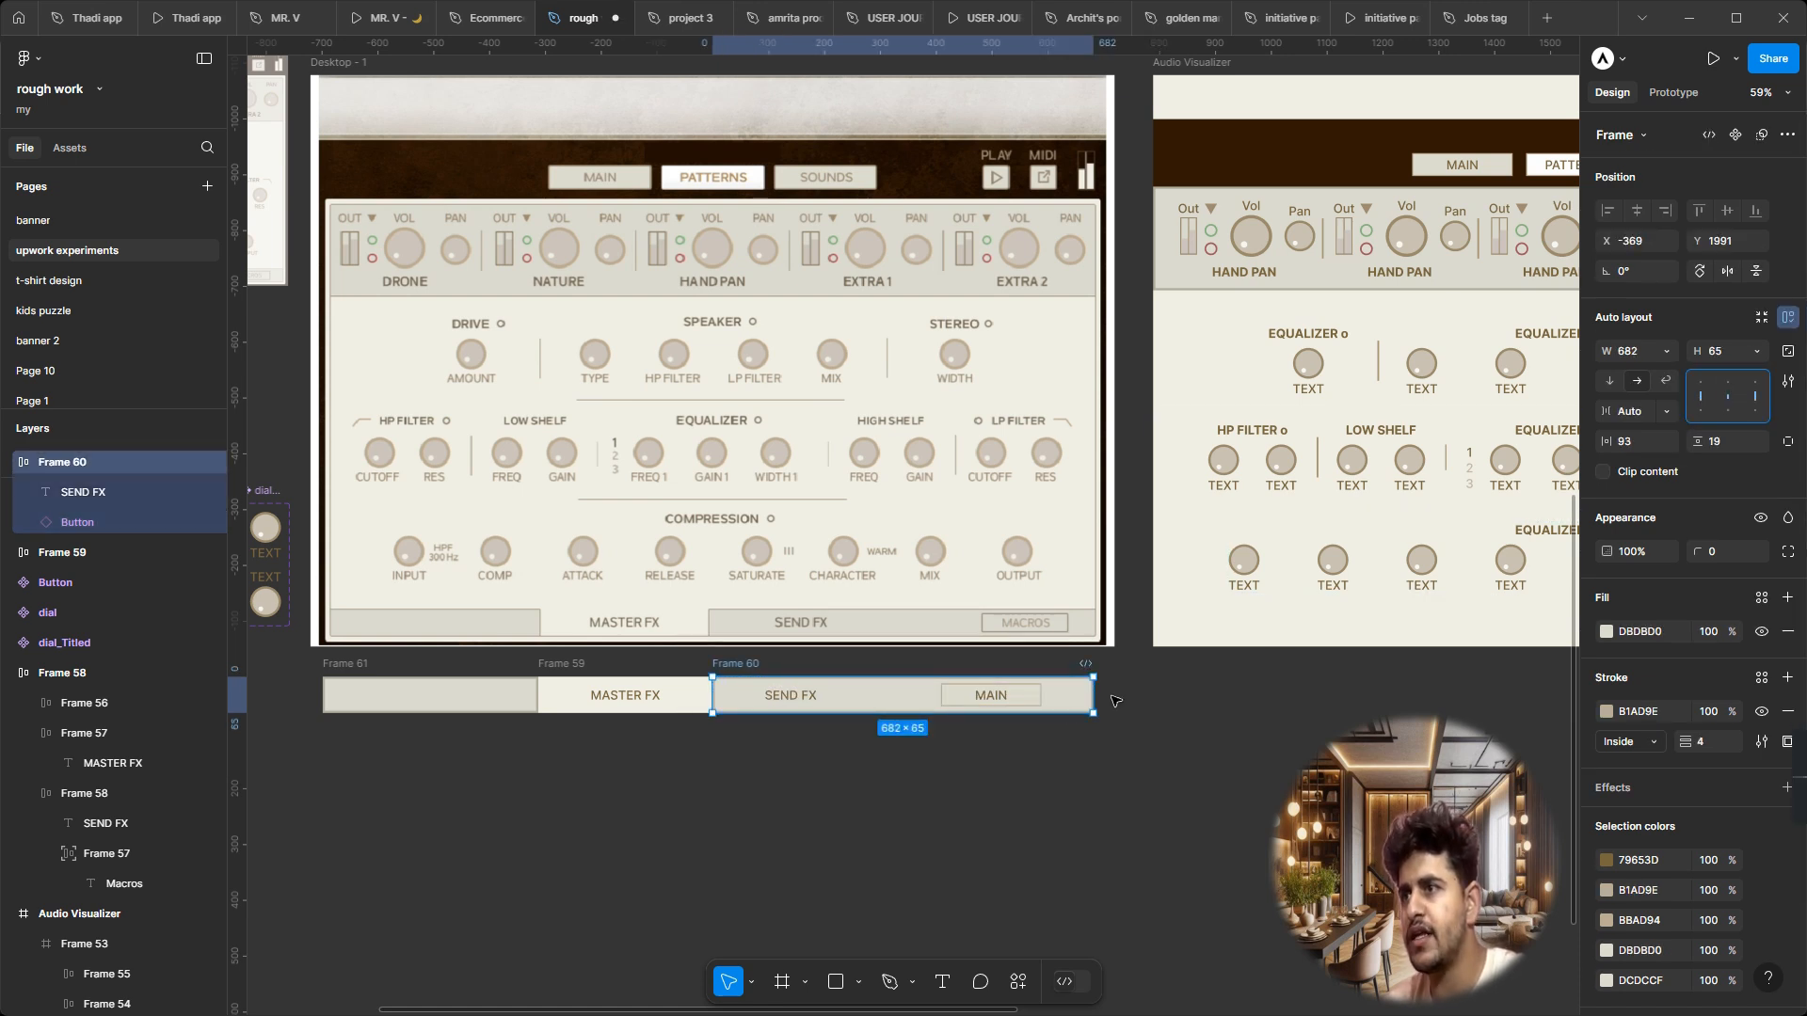
# Step: Change the label of the button in the SEND FX frame to MACROS
pyautogui.click(1014, 702)
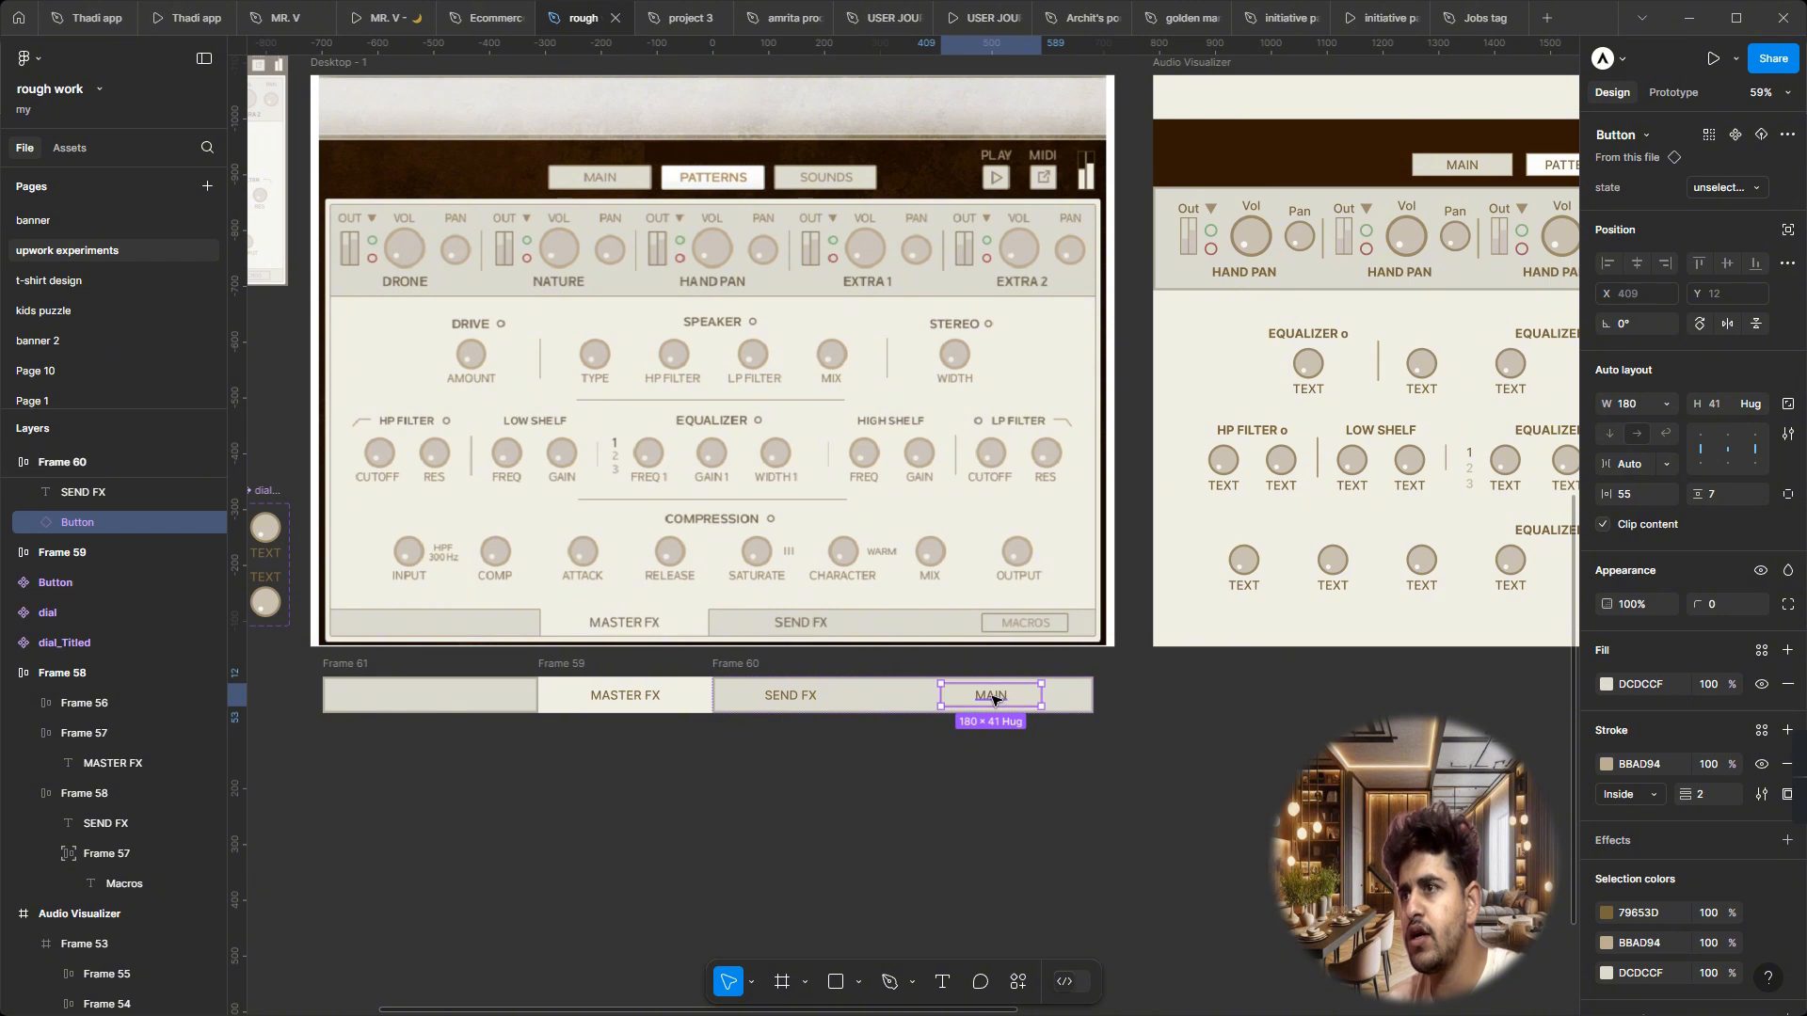
pyautogui.doubleClick(993, 697)
pyautogui.write('MACROS')
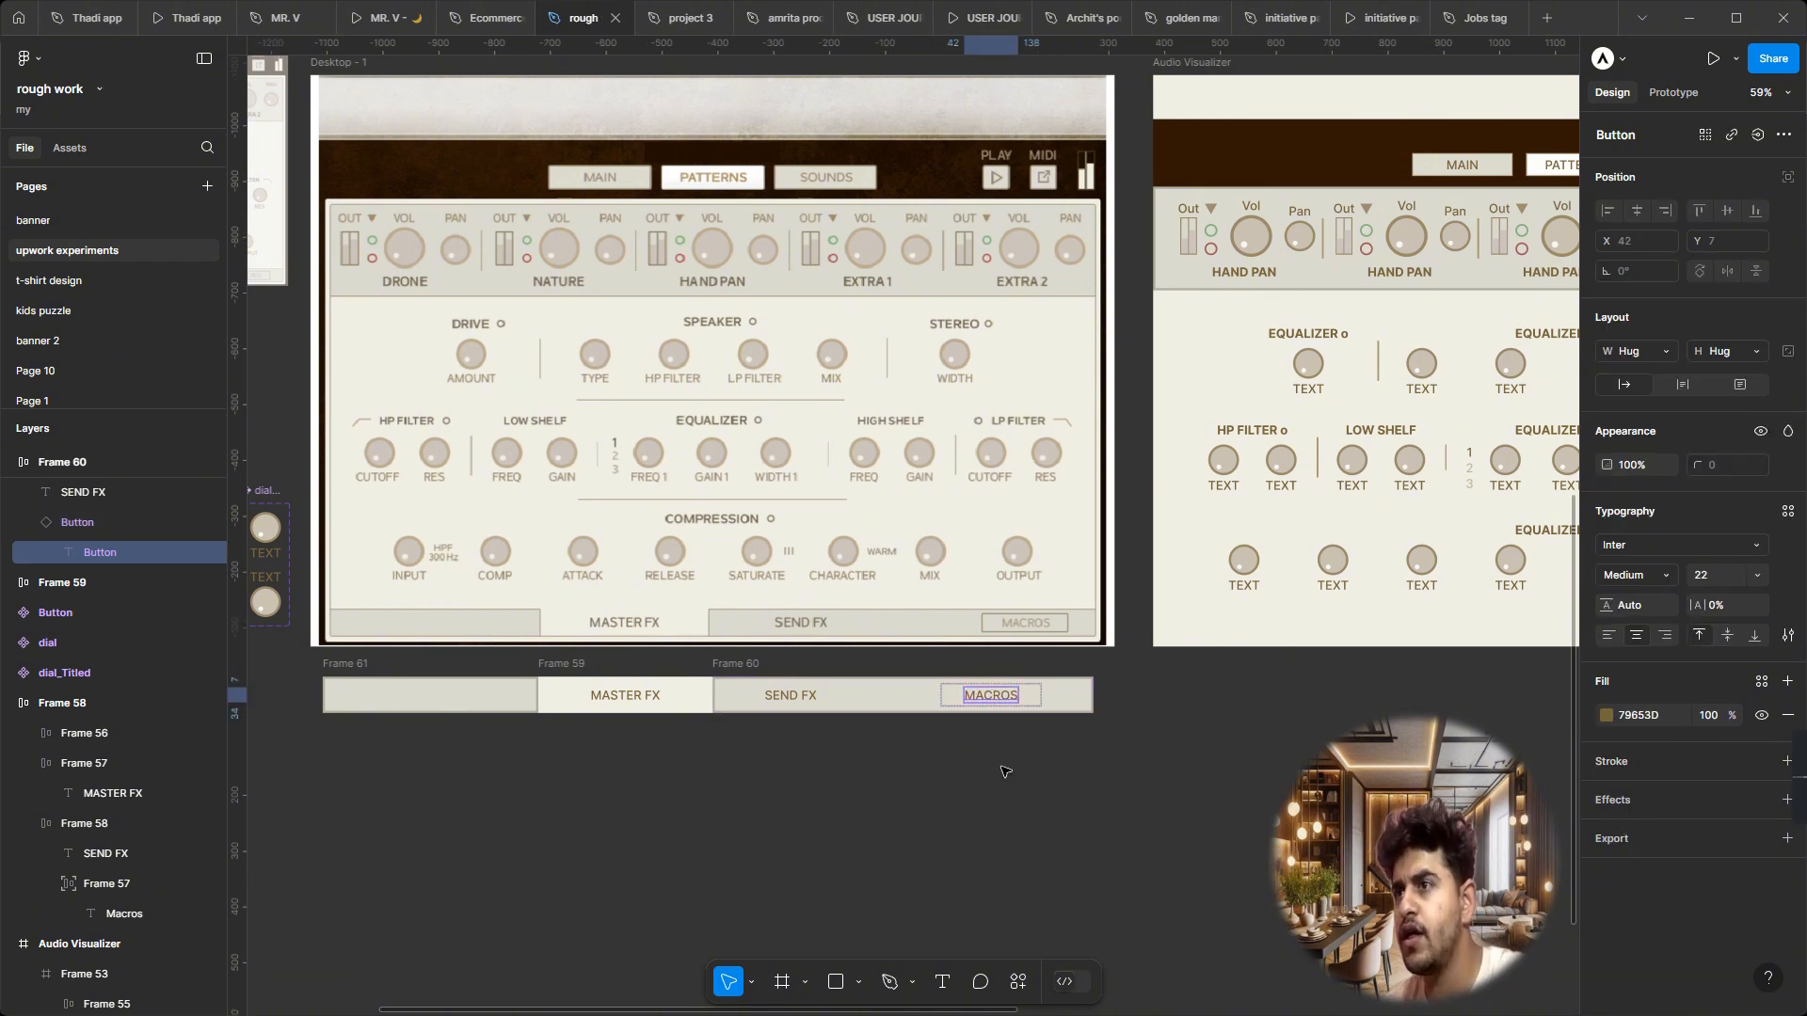
pyautogui.click(1122, 757)
# Step: Combine the blank, MASTER FX and SEND FX frames into one horizontal auto layout frame
pyautogui.scroll(-5, 659, 837)
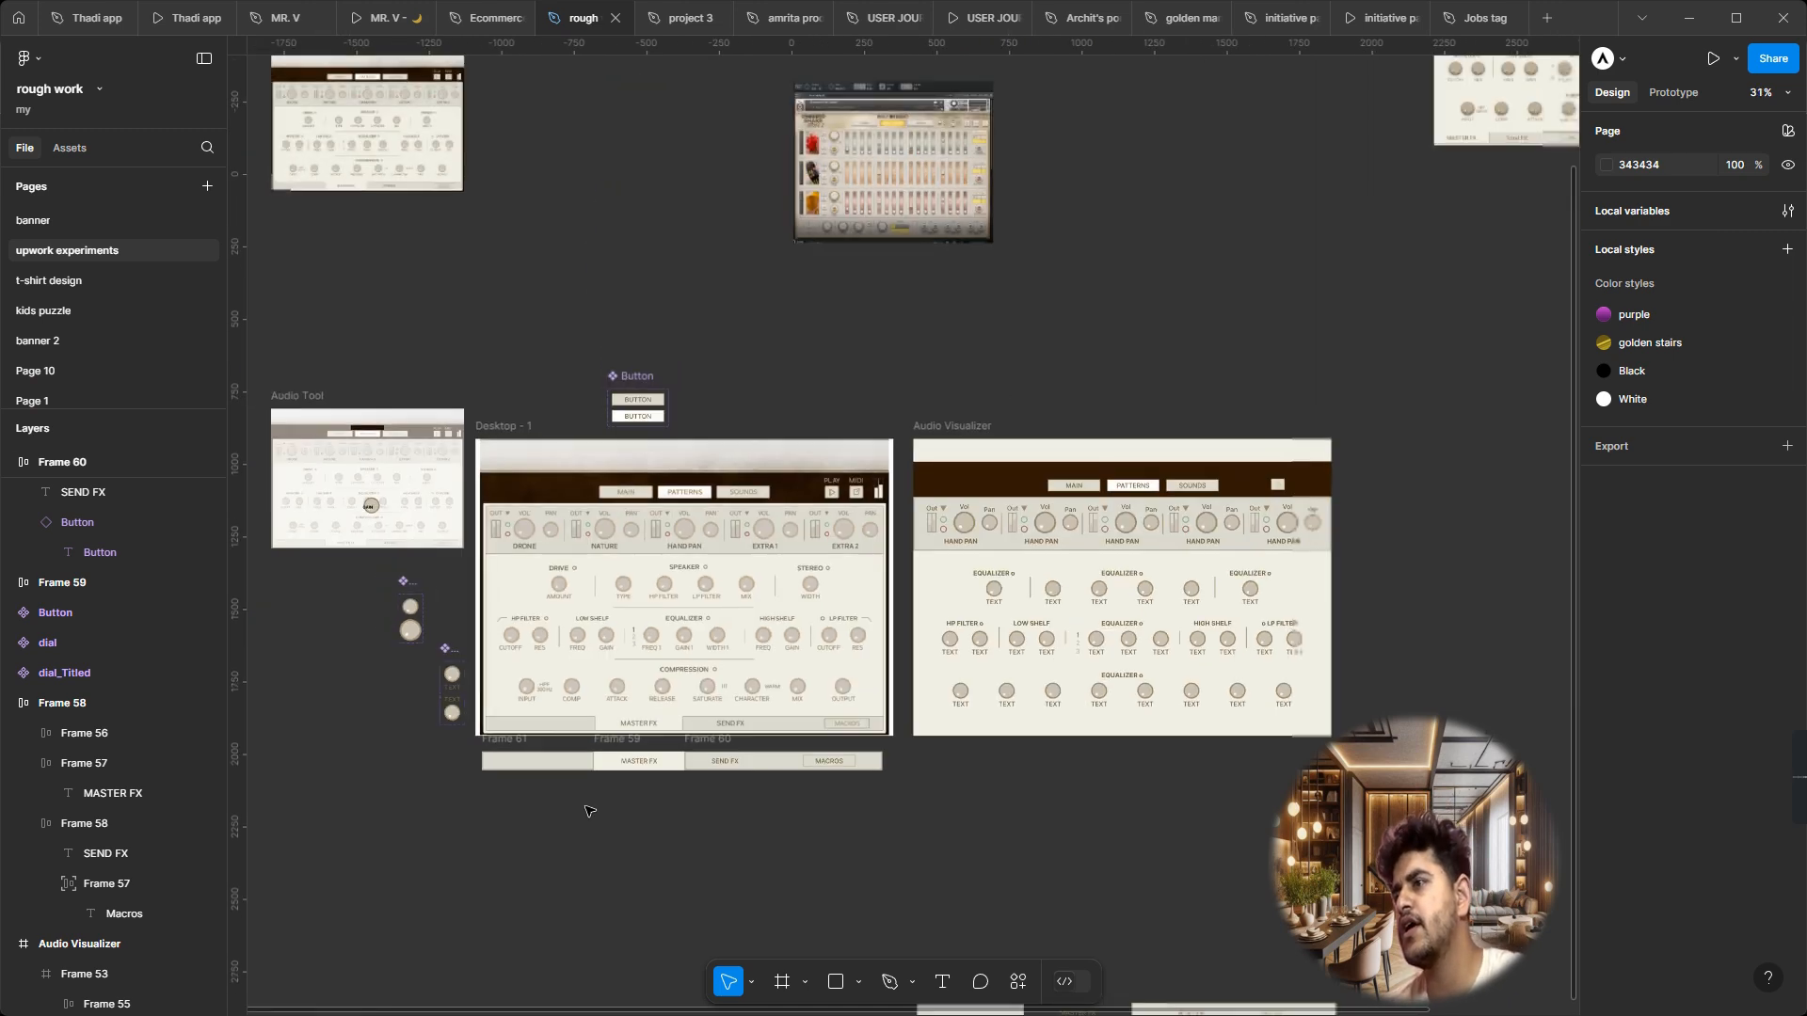
pyautogui.click(586, 760)
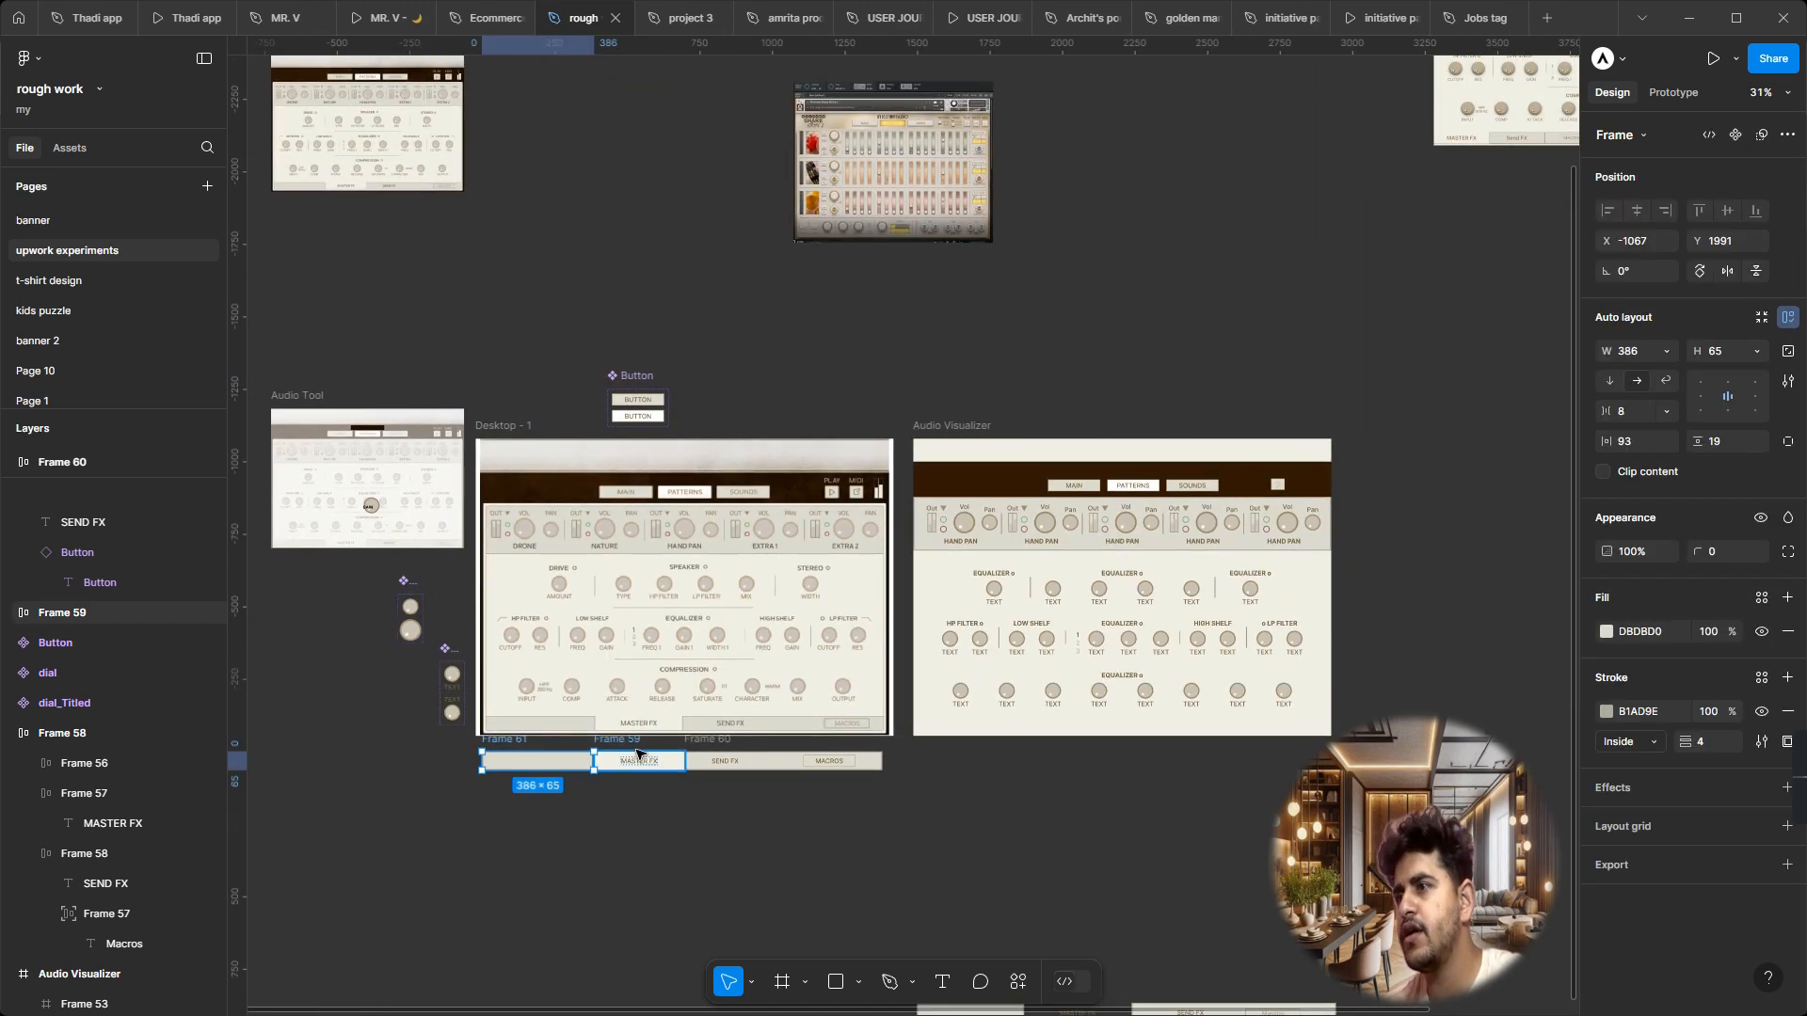
pyautogui.keyDown('shift'); pyautogui.click(618, 742); pyautogui.keyUp('shift')
pyautogui.keyDown('shift'); pyautogui.click(708, 744); pyautogui.keyUp('shift')
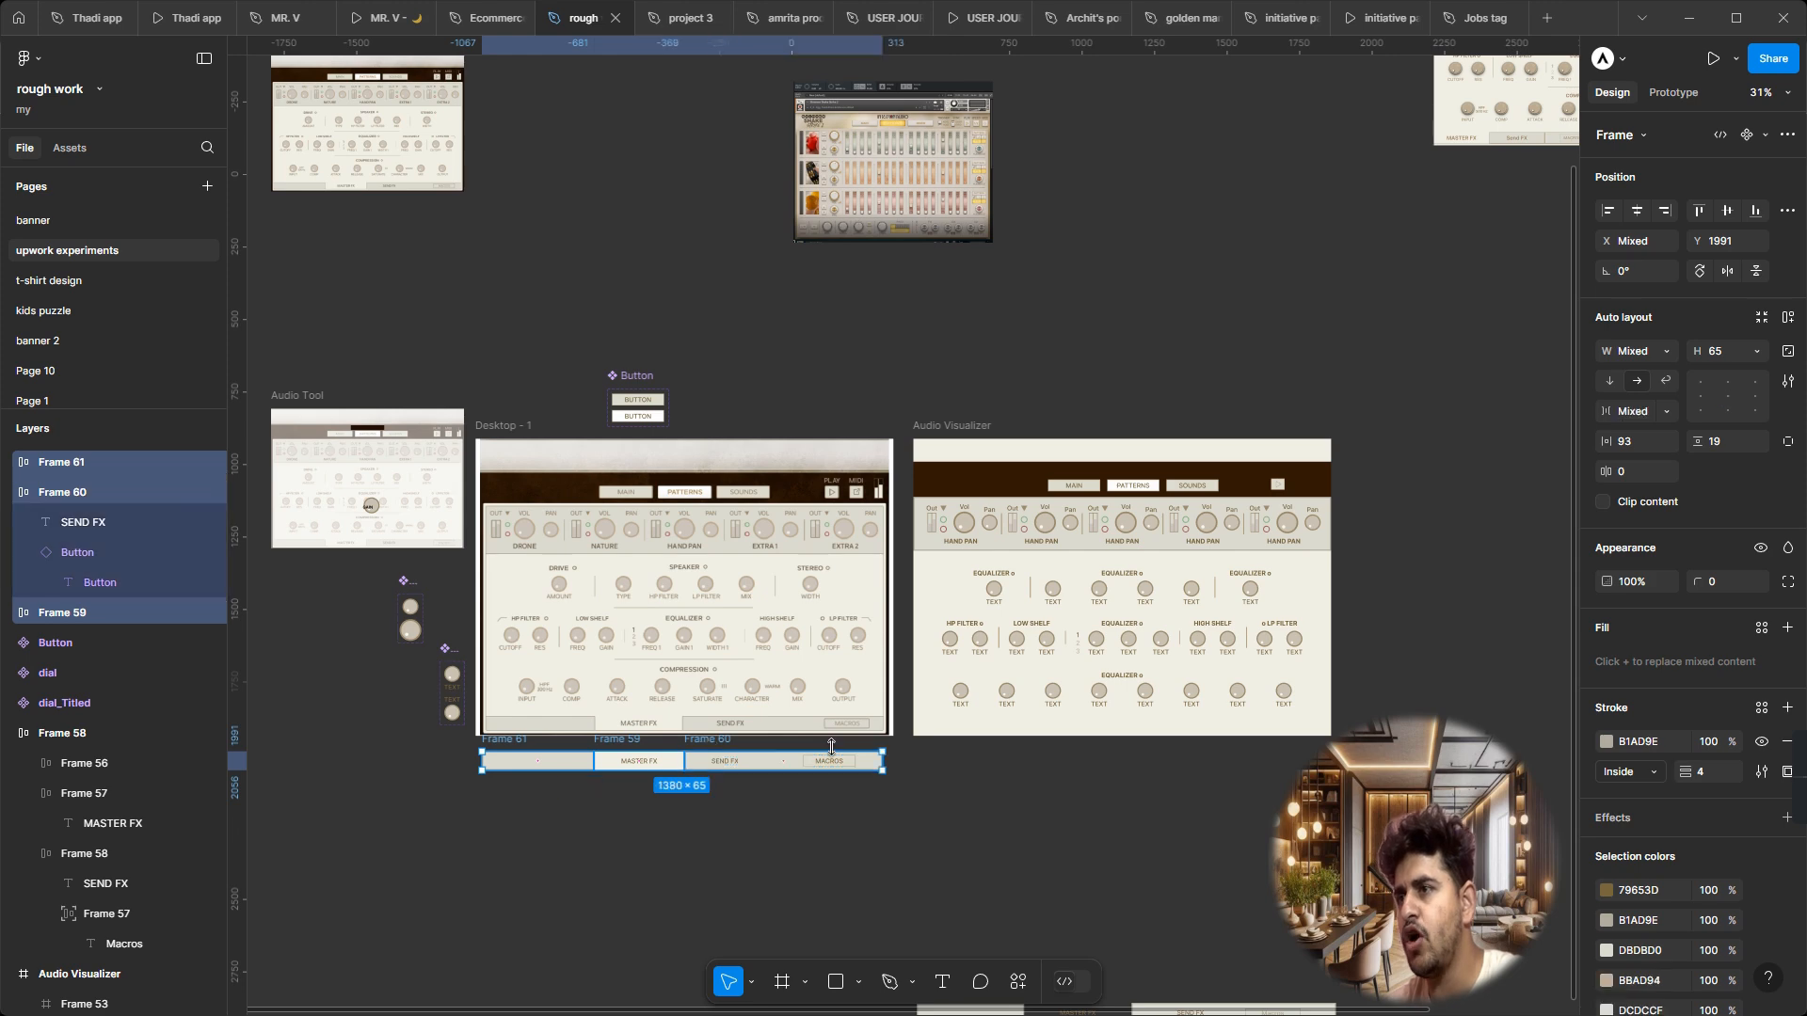
pyautogui.hotkey('shift', 'a')
# Step: Rename the combined auto layout frame as Bottom Bar
pyautogui.scroll(3, 577, 774)
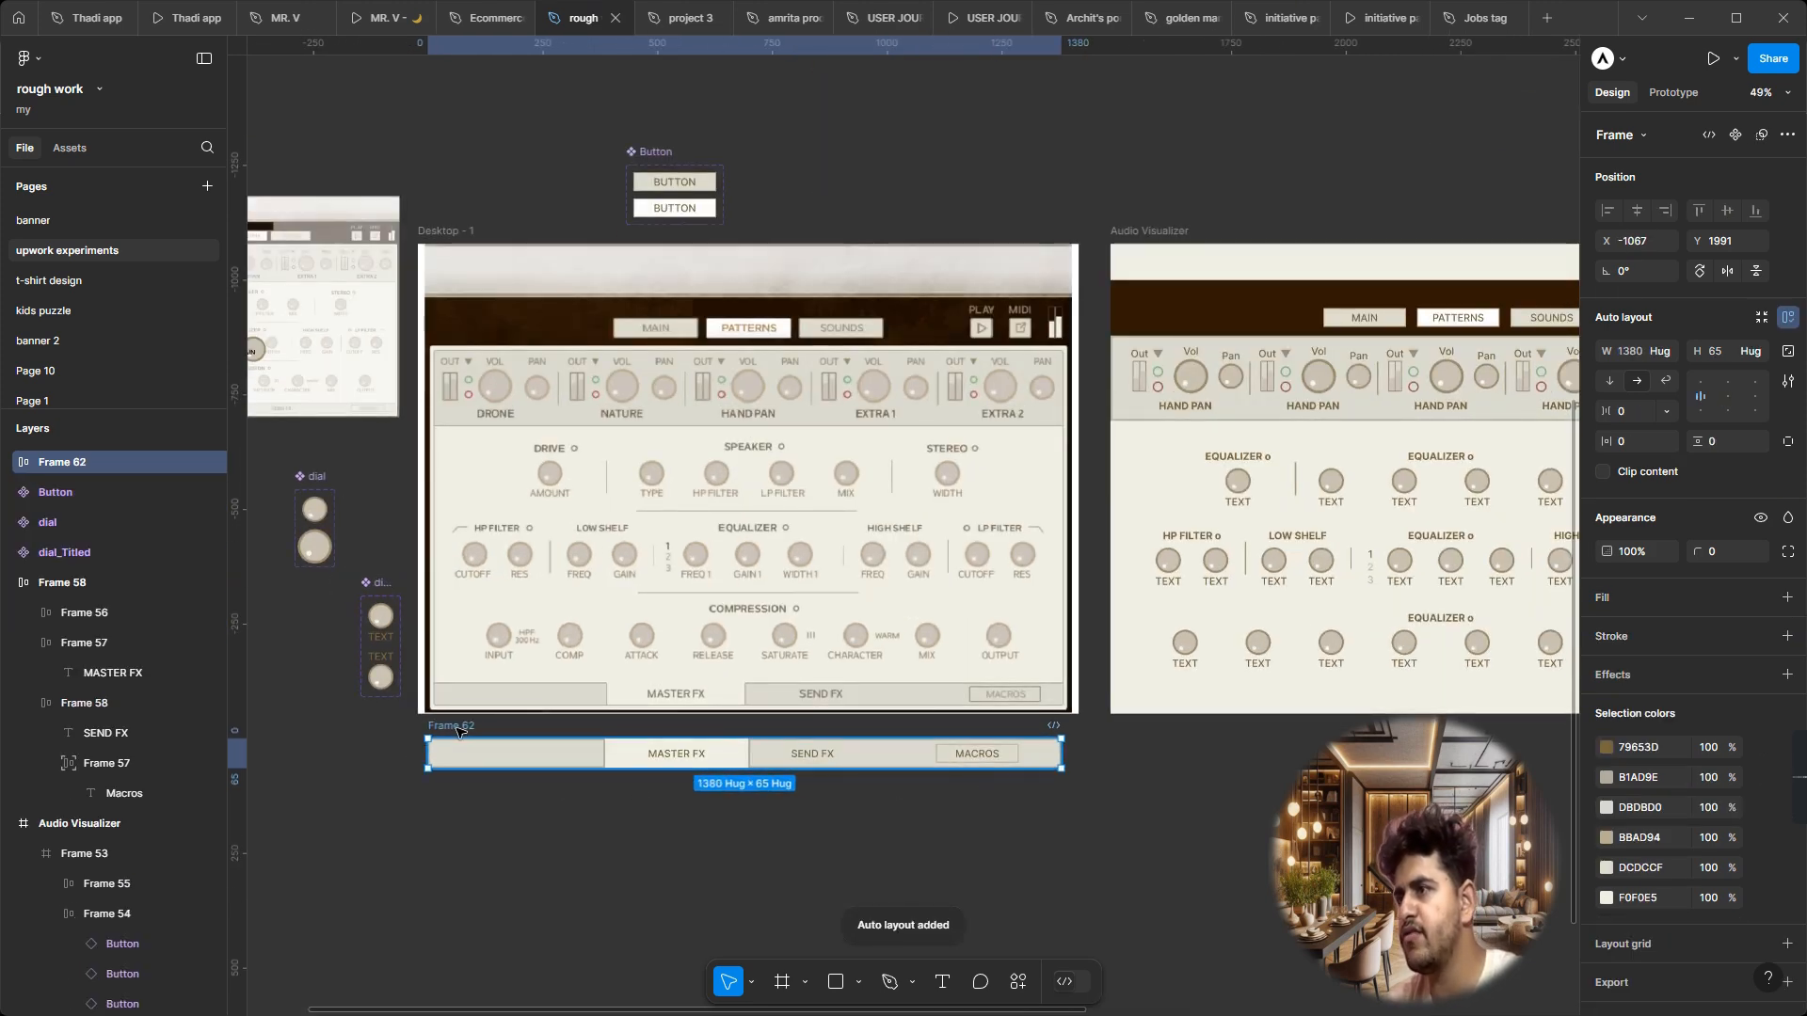
pyautogui.scroll(4, 466, 732)
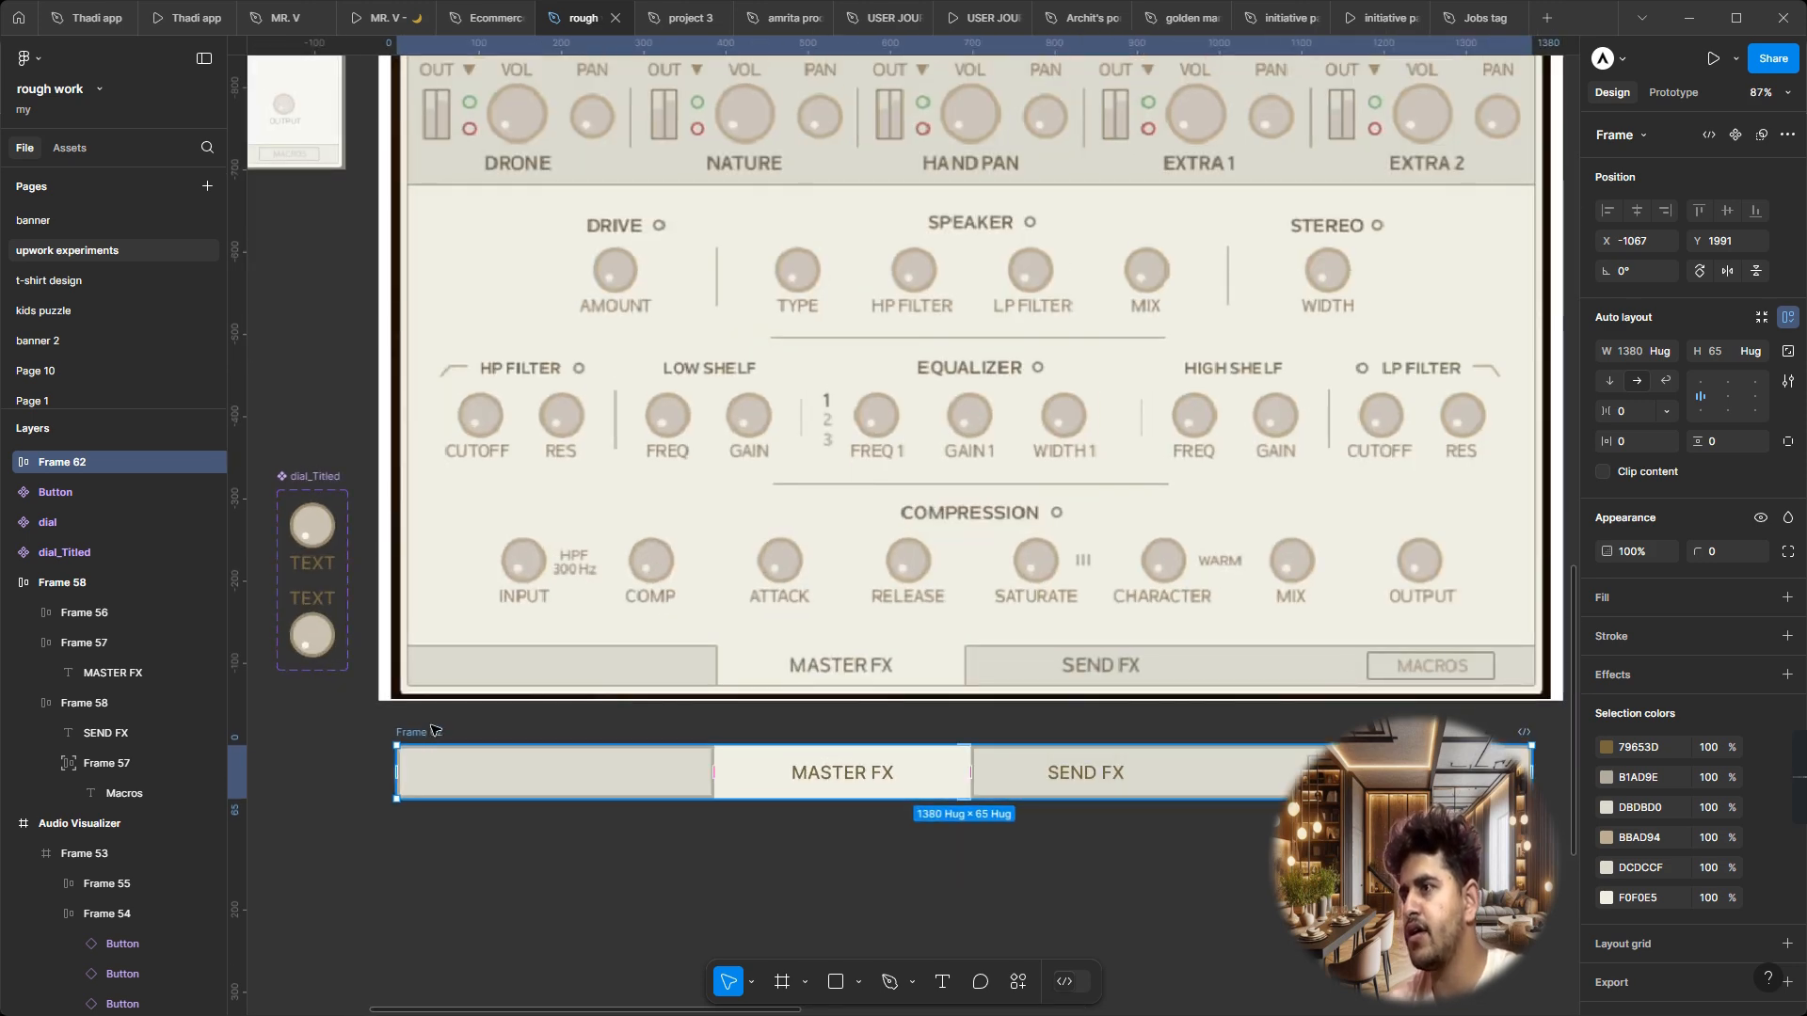
pyautogui.doubleClick(431, 731)
pyautogui.write('BG')
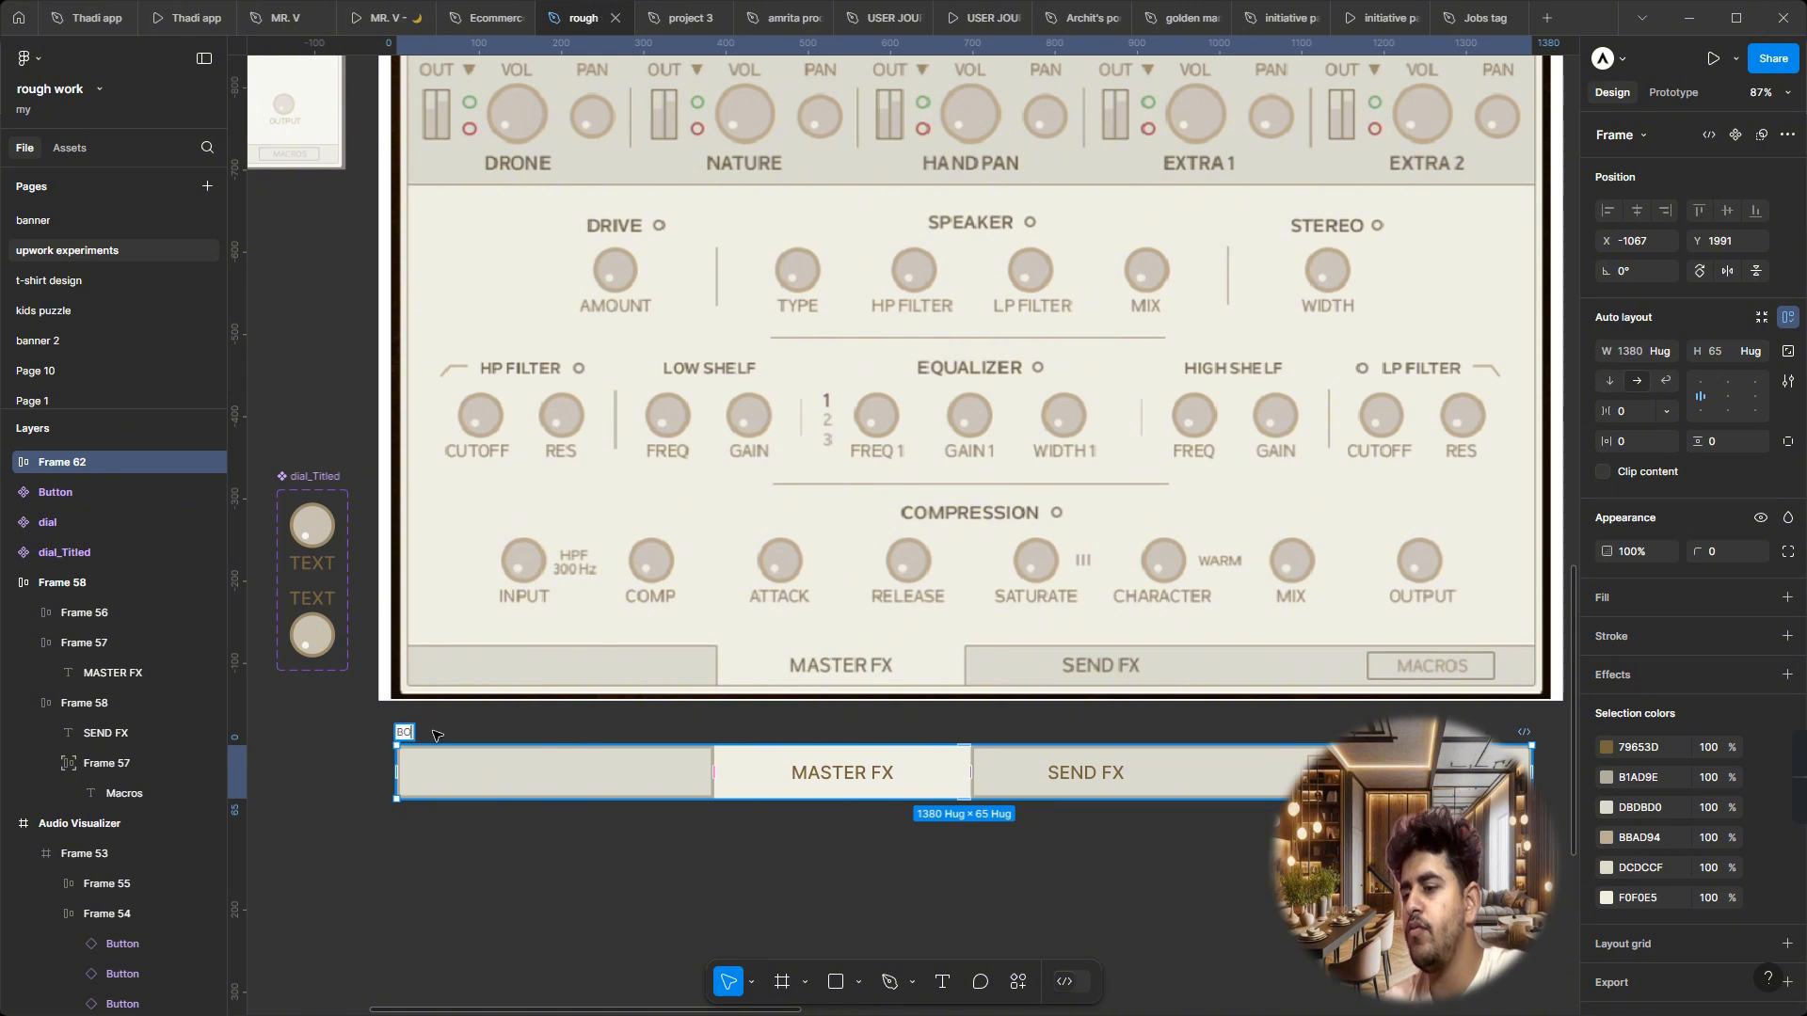
pyautogui.write('ttom Bar')
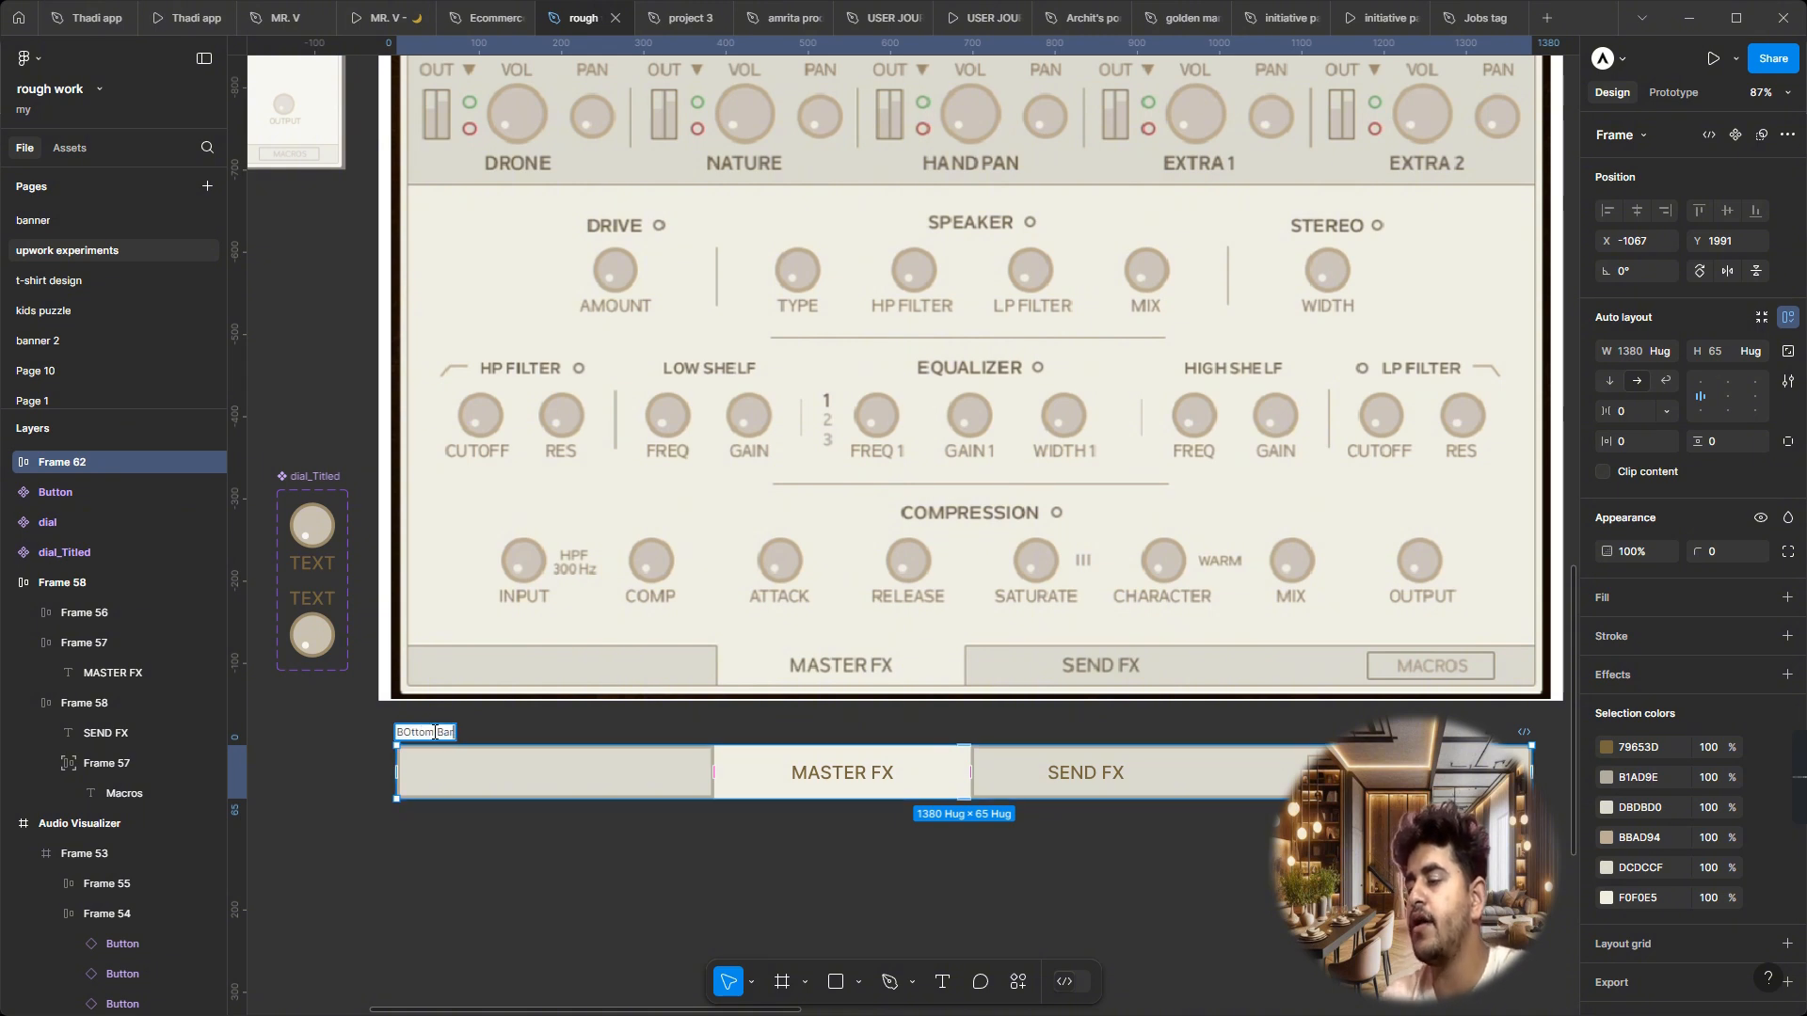
pyautogui.click(419, 868)
# Step: Move the Bottom Bar into the Audio Visualizer frame and align it to the frame's bottom and left edges
pyautogui.click(420, 735)
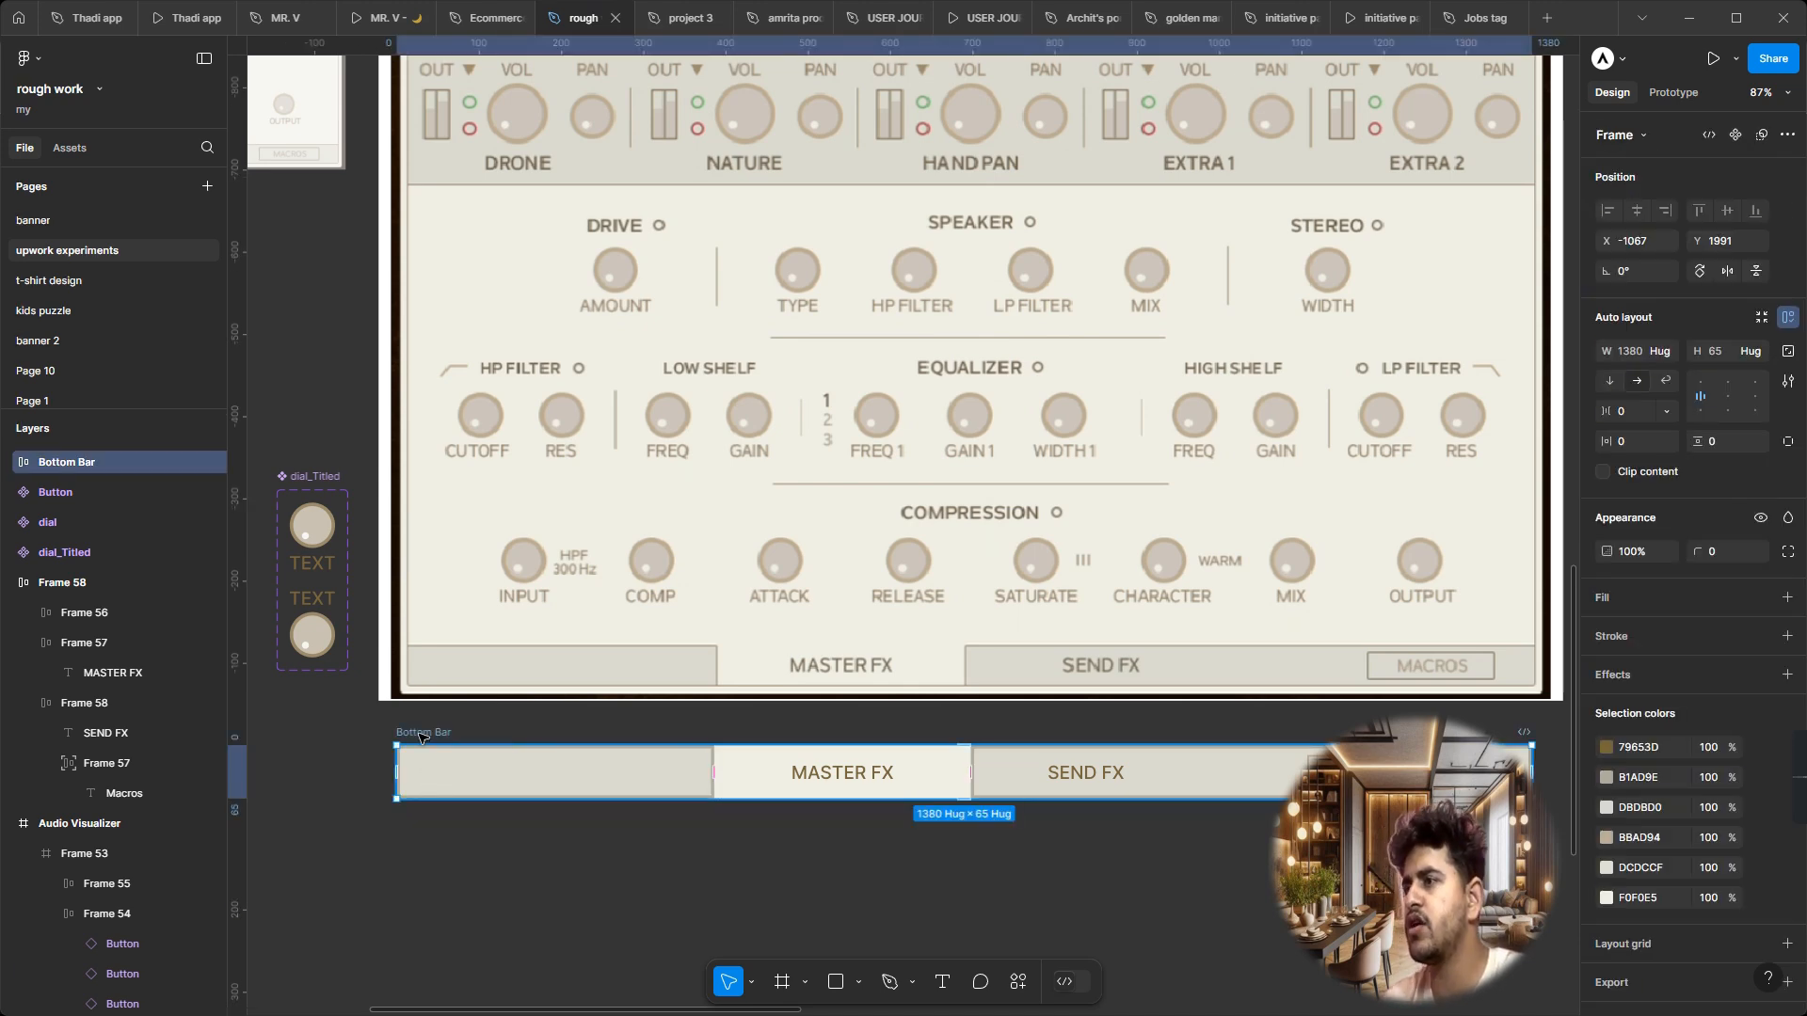
pyautogui.press('Delete')
pyautogui.scroll(-3, 420, 735)
pyautogui.hscroll(5, 813, 93)
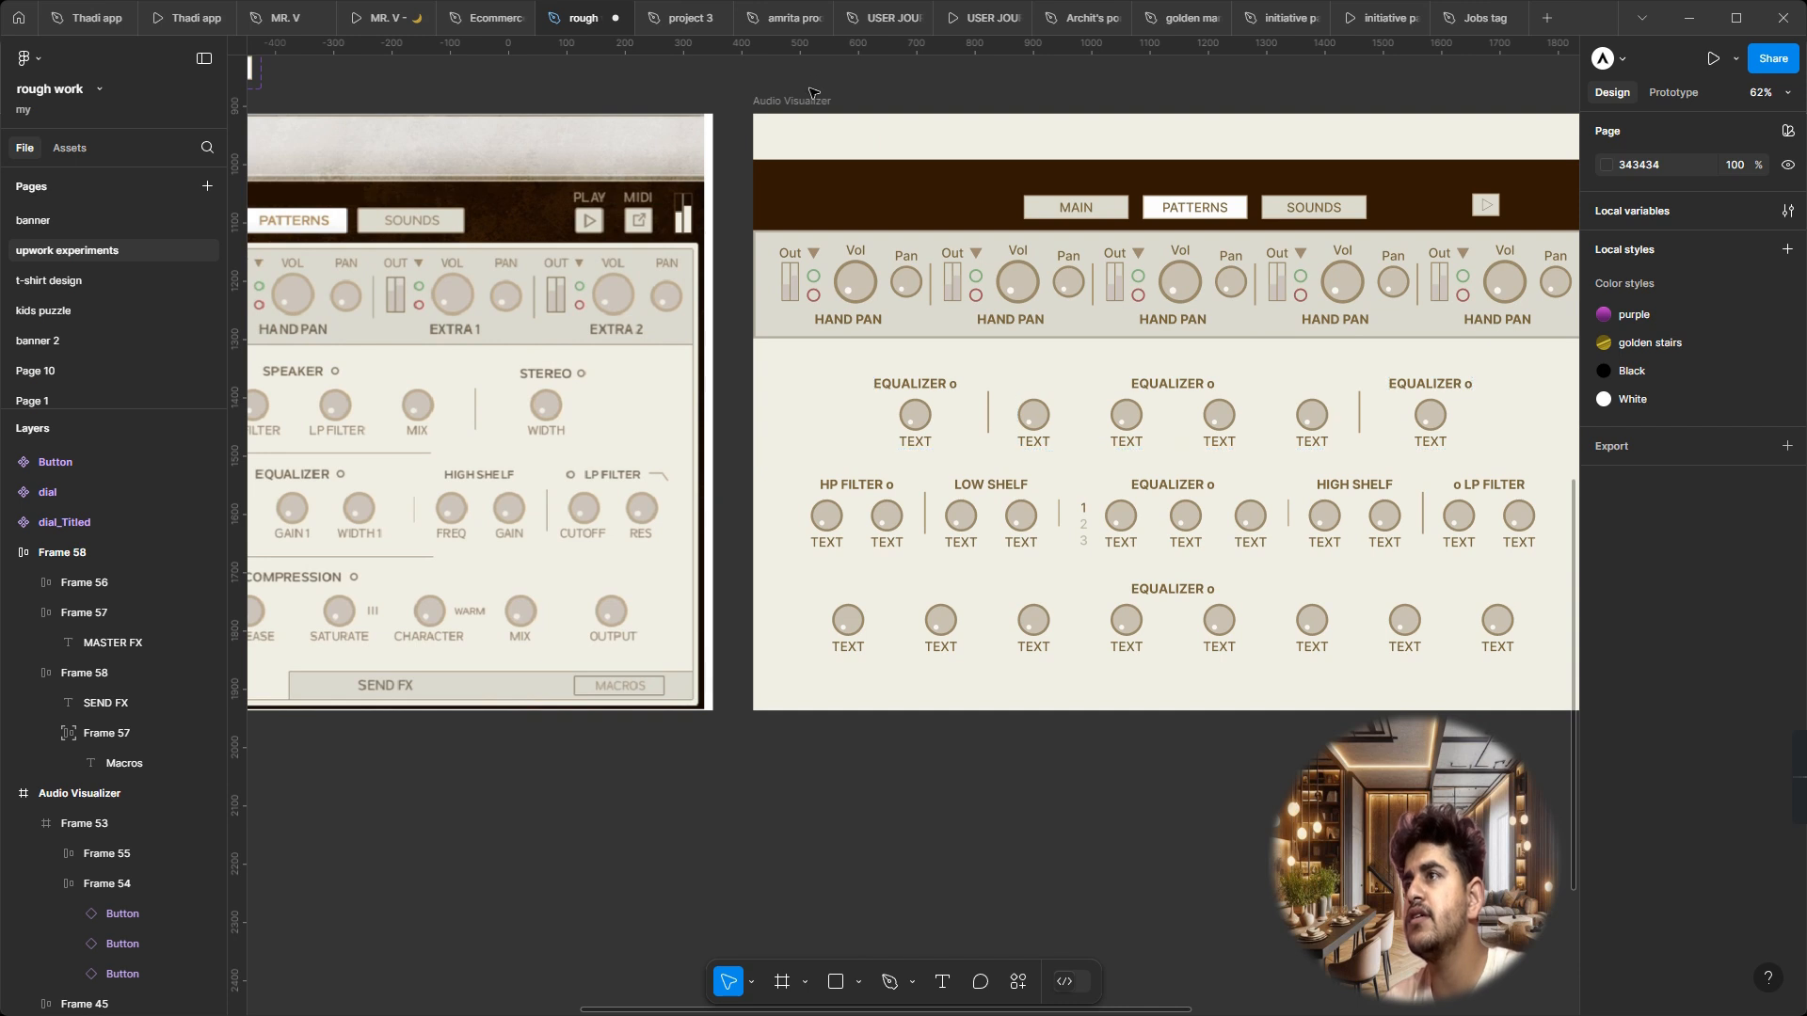
pyautogui.click(807, 99)
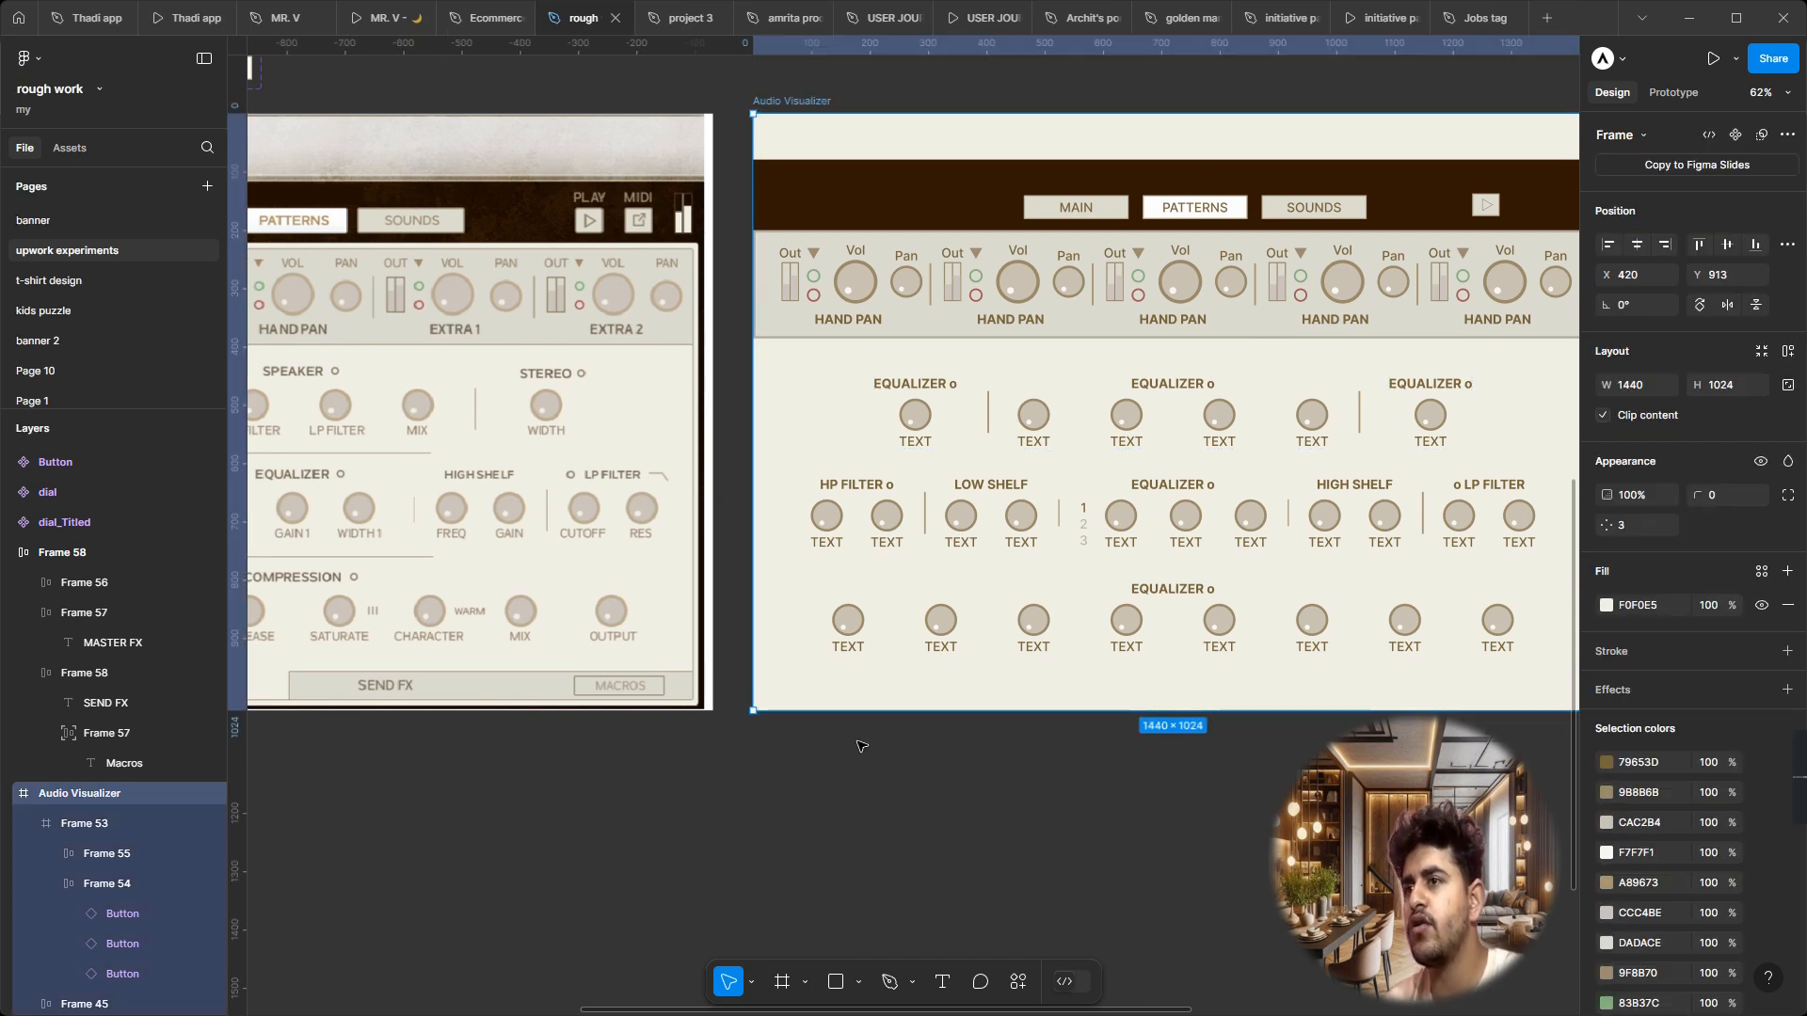
pyautogui.hotkey('ctrl', 'v')
pyautogui.hotkey('alt', 's')
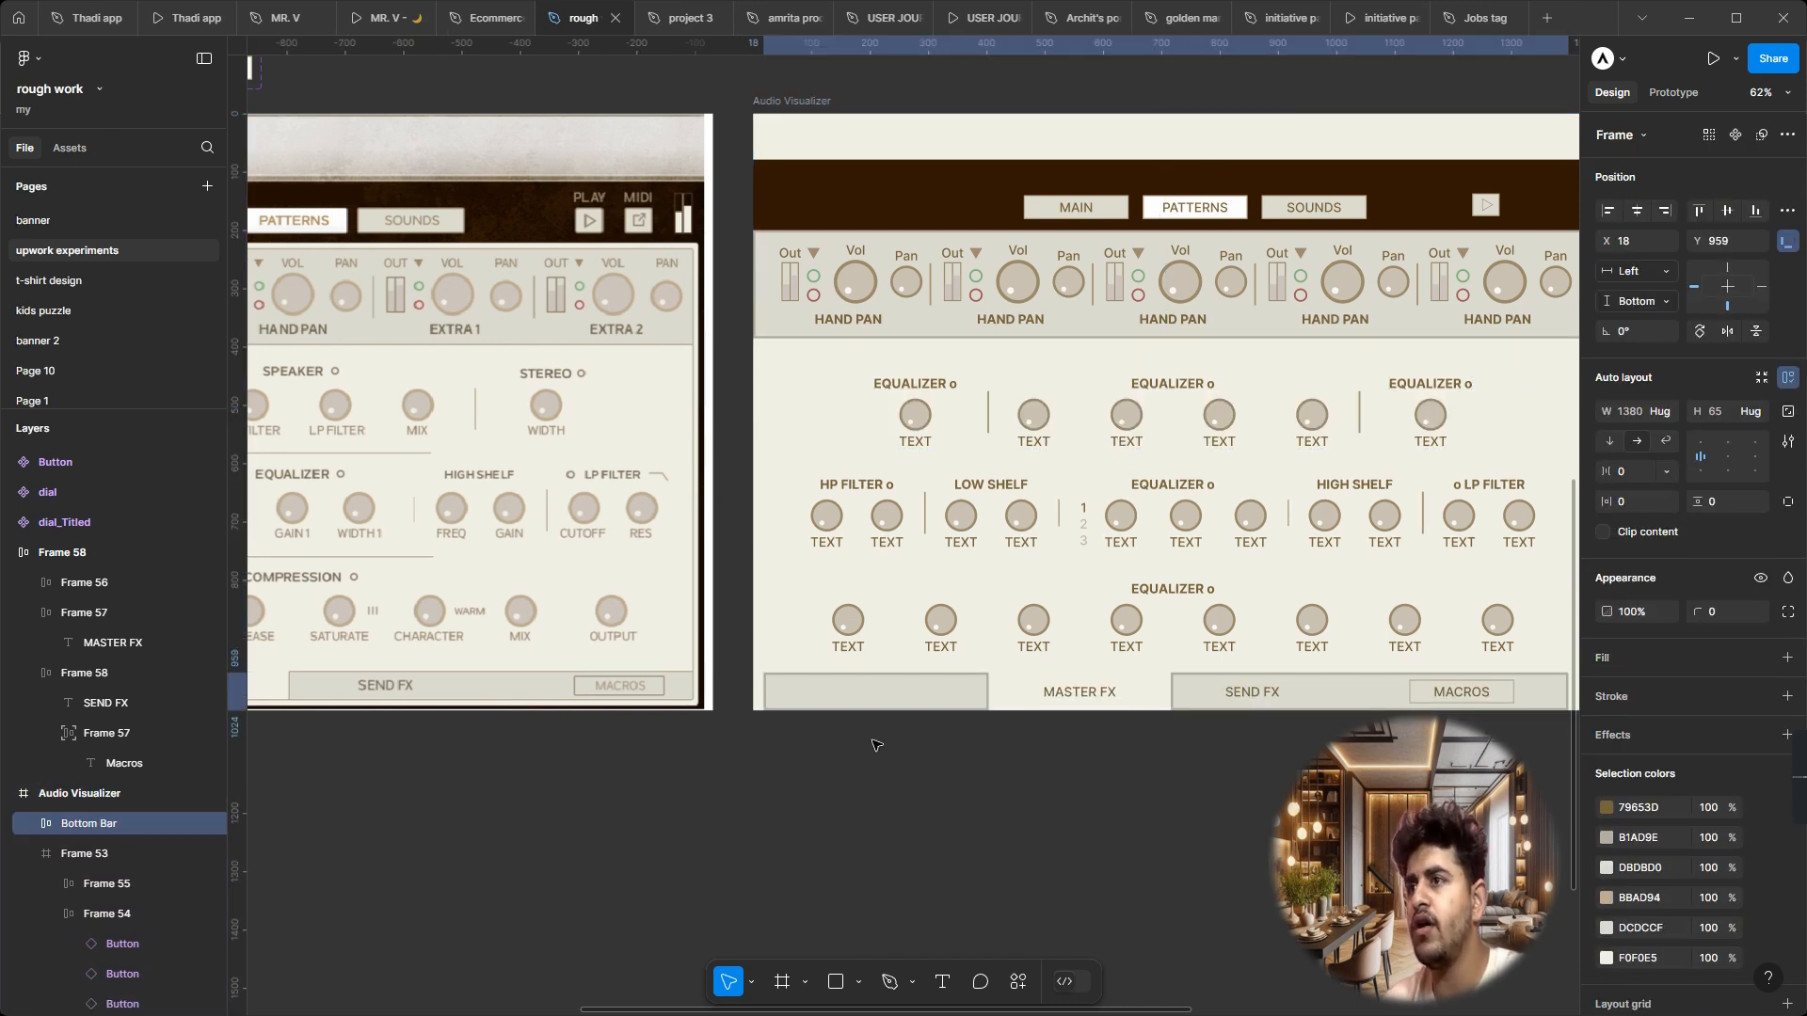
pyautogui.hotkey('alt', 'a')
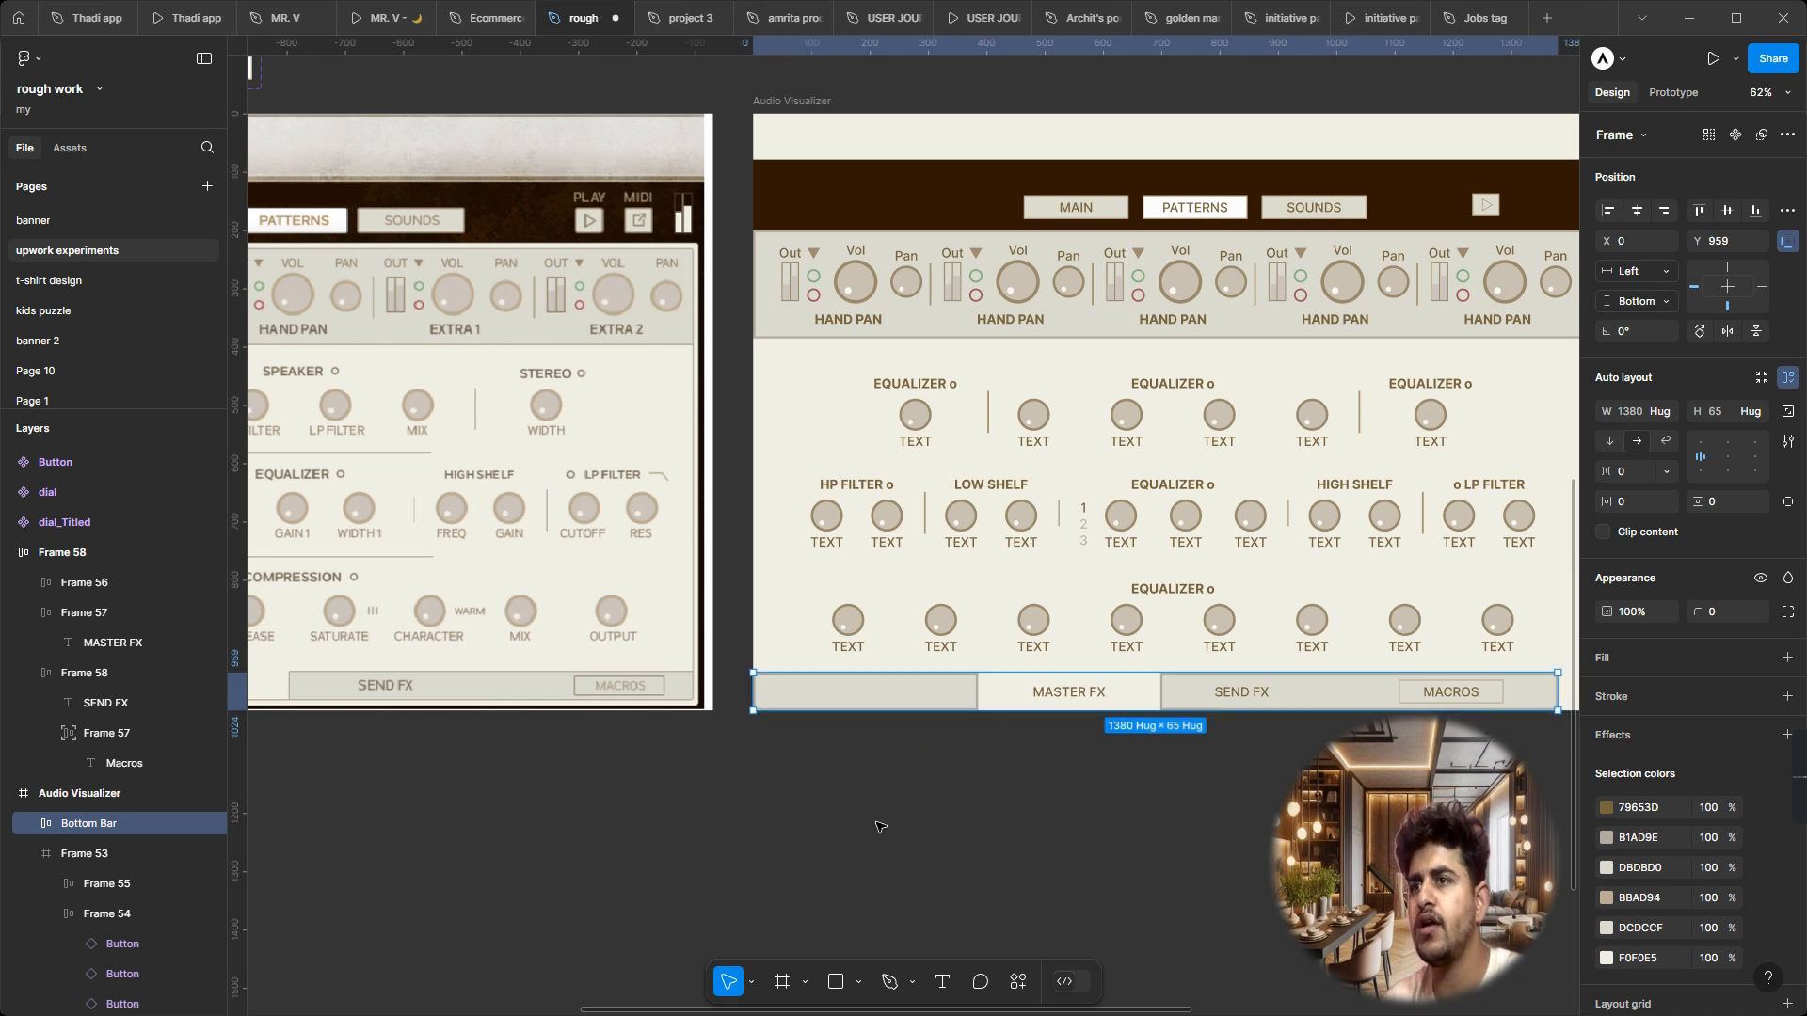
pyautogui.click(879, 826)
# Step: Widen the Bottom Bar to 1440 and set its blank leftmost frame's width to fill the container
pyautogui.hscroll(2, 884, 823)
pyautogui.click(1203, 698)
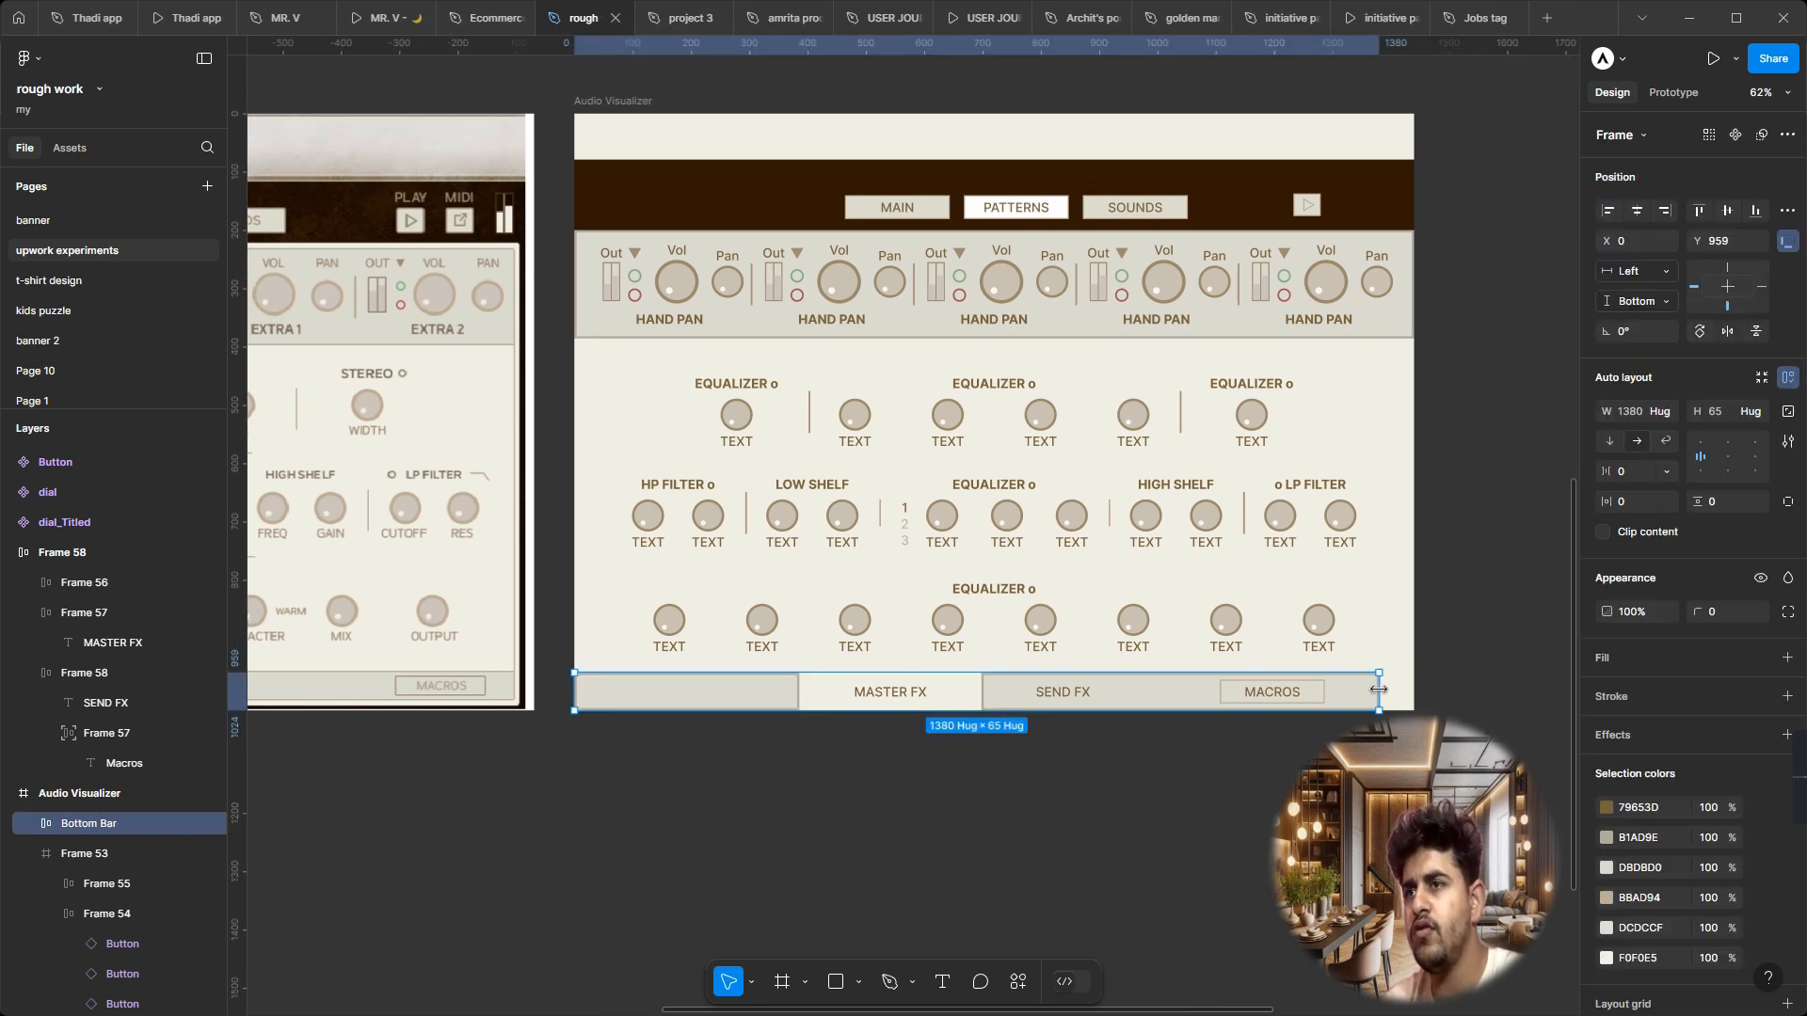
pyautogui.moveTo(1380, 692); pyautogui.dragTo(1417, 693)
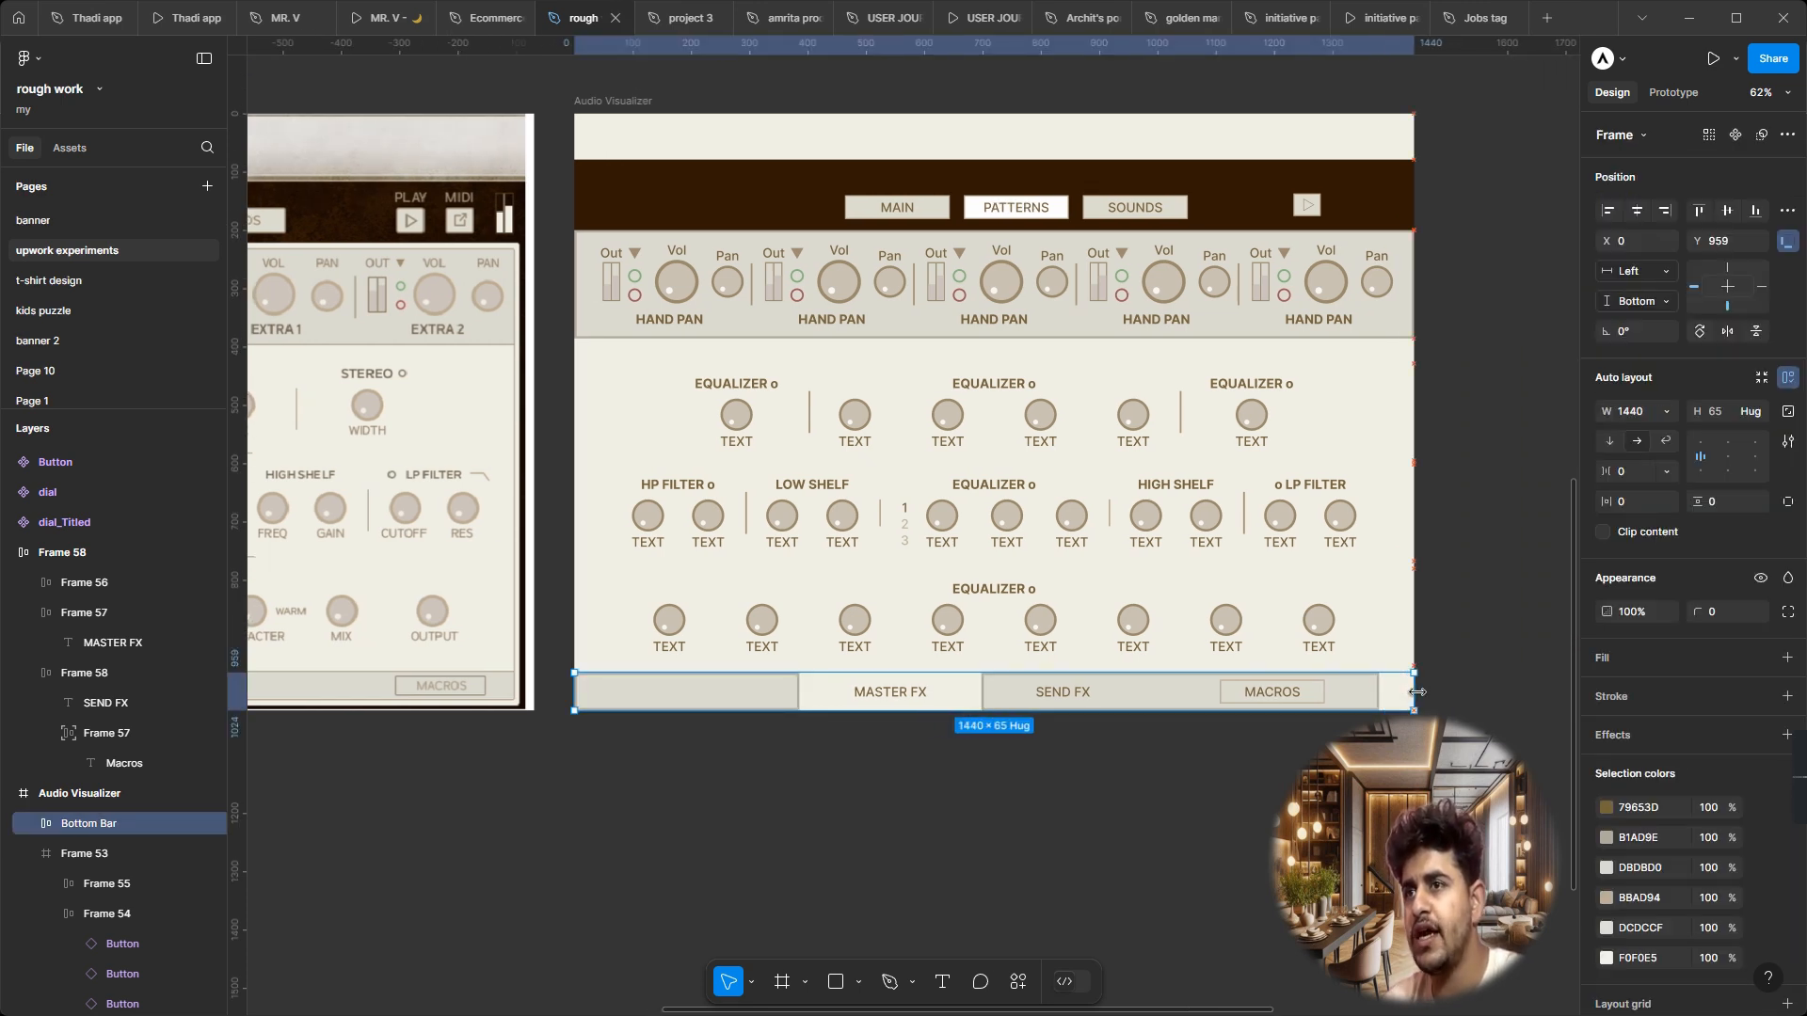
pyautogui.doubleClick(681, 703)
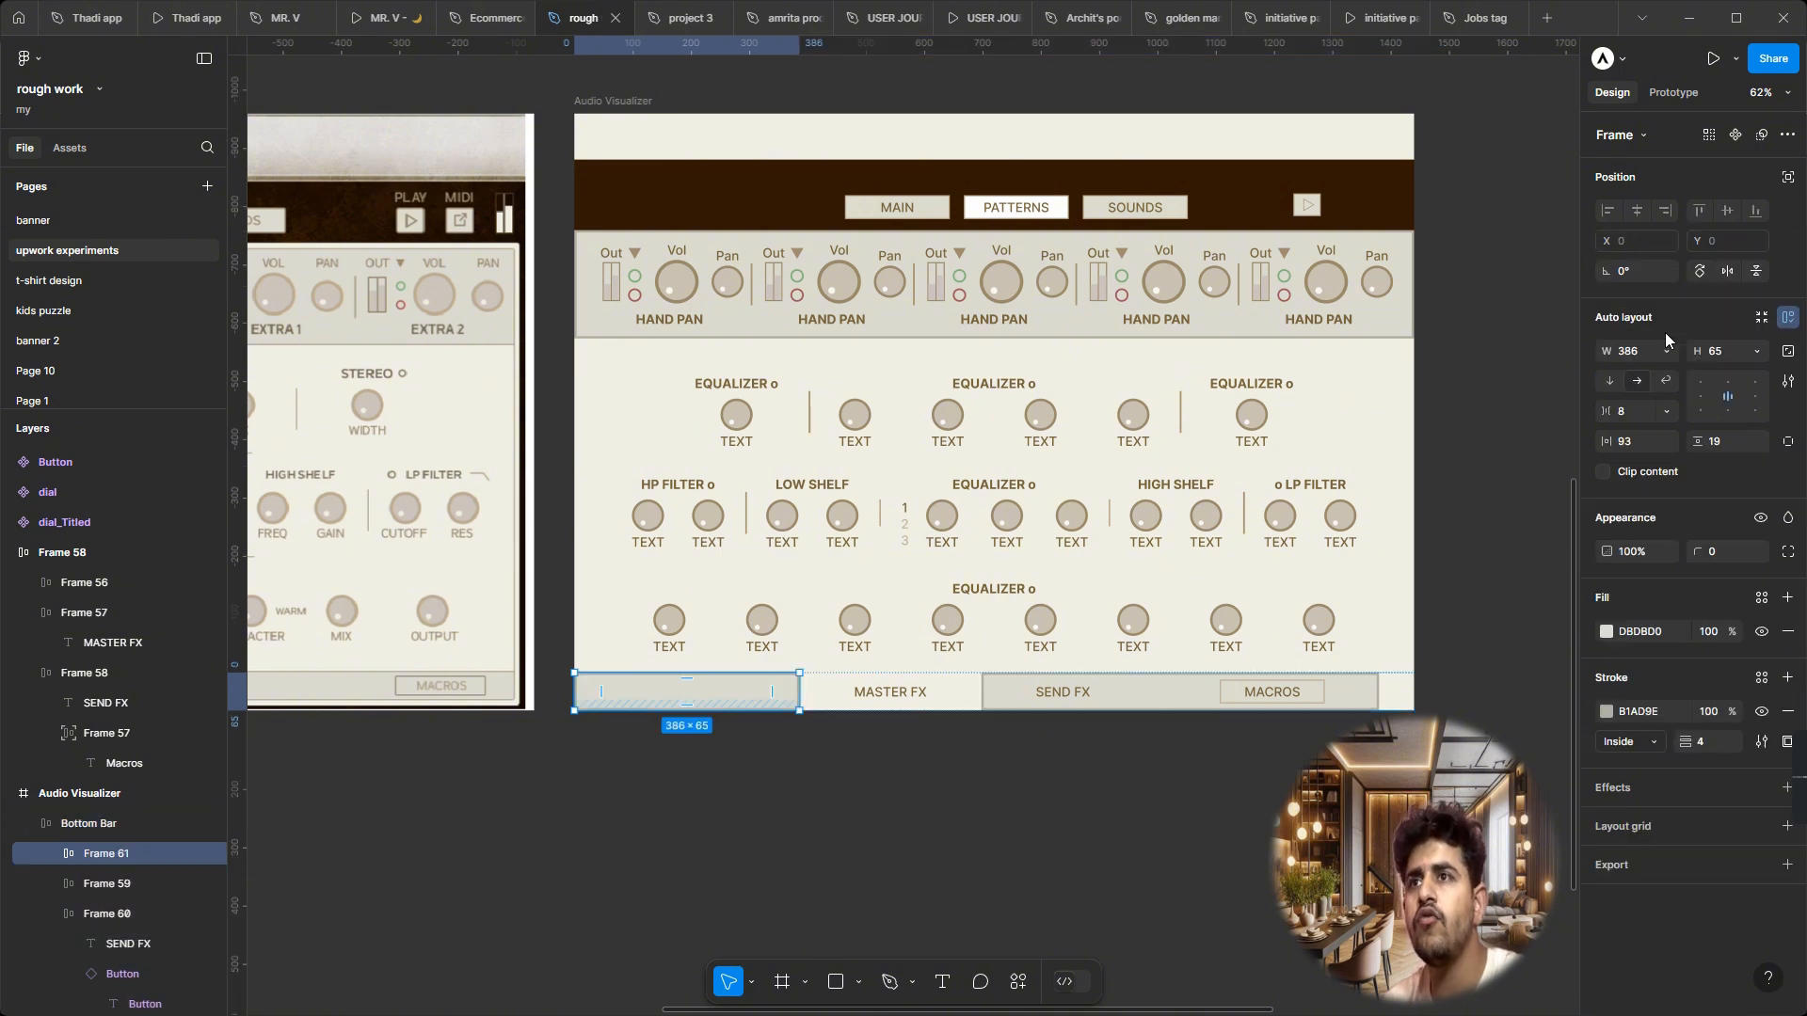
pyautogui.click(1666, 350)
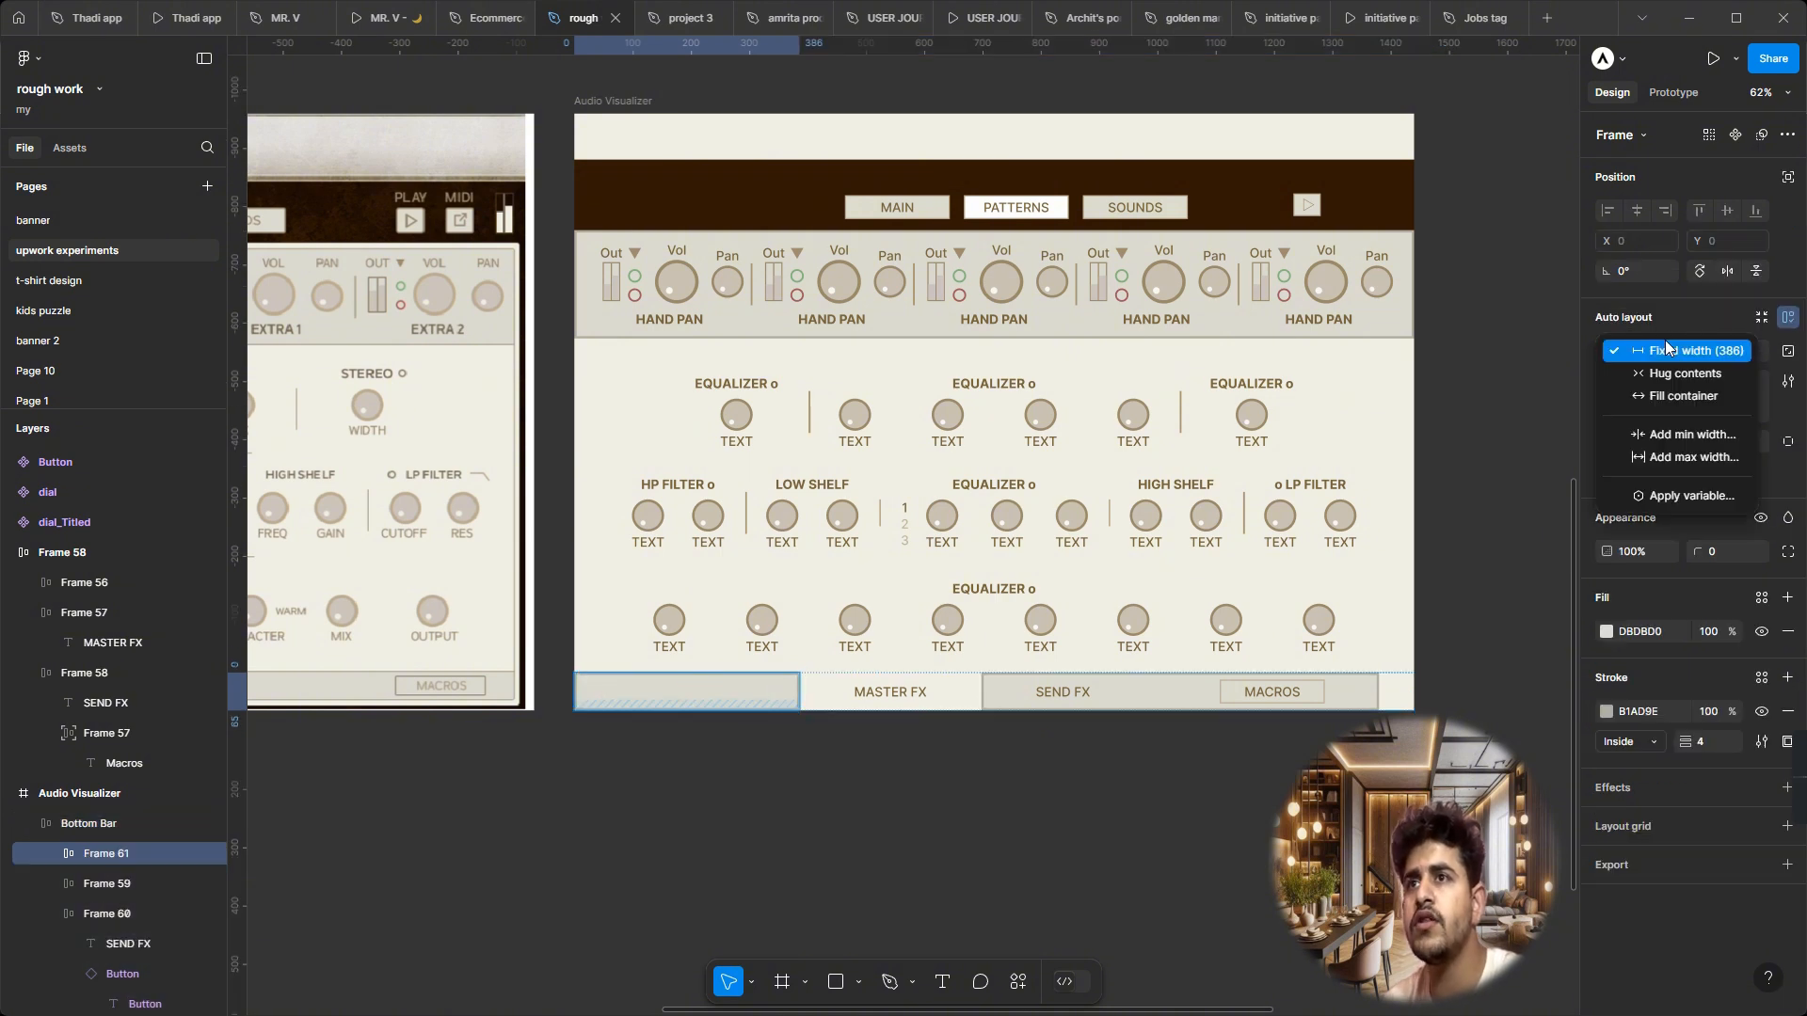
pyautogui.click(1684, 396)
pyautogui.click(956, 739)
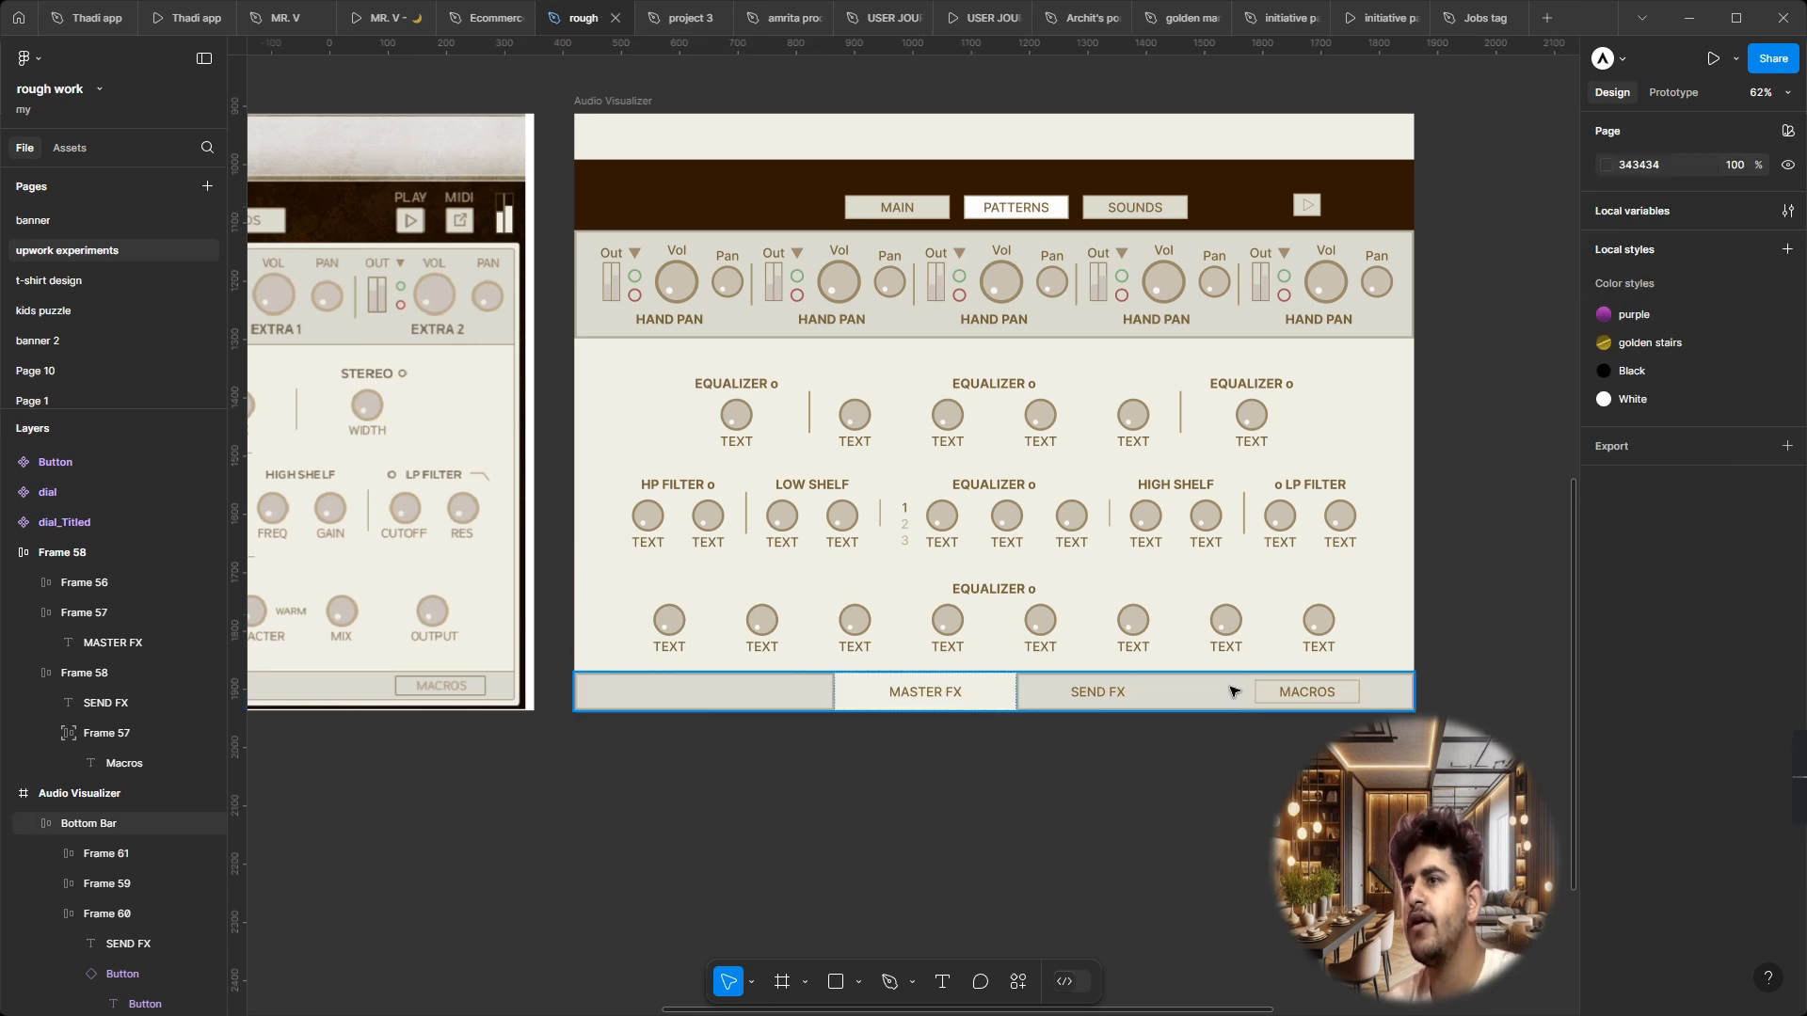
# Step: Test the Bottom Bar's resizing by narrowing it and stretching it back to 1440 wide
pyautogui.click(1409, 695)
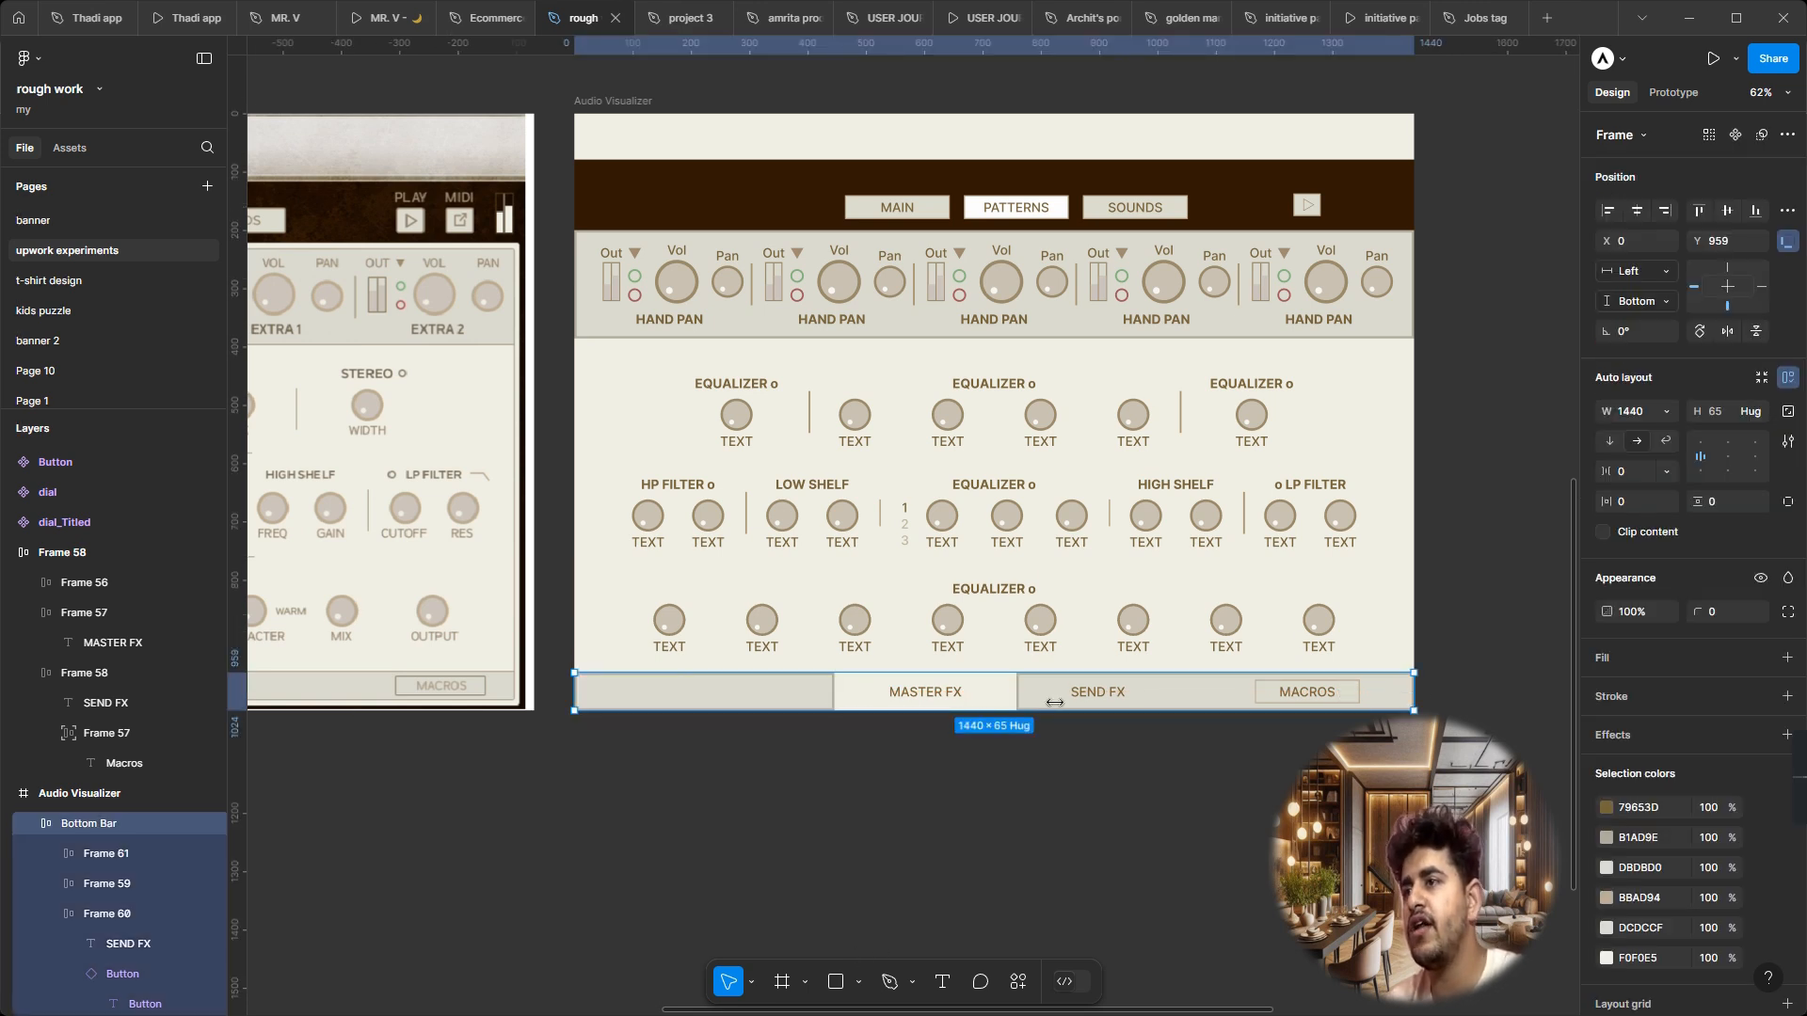
pyautogui.moveTo(1054, 702); pyautogui.dragTo(1412, 691)
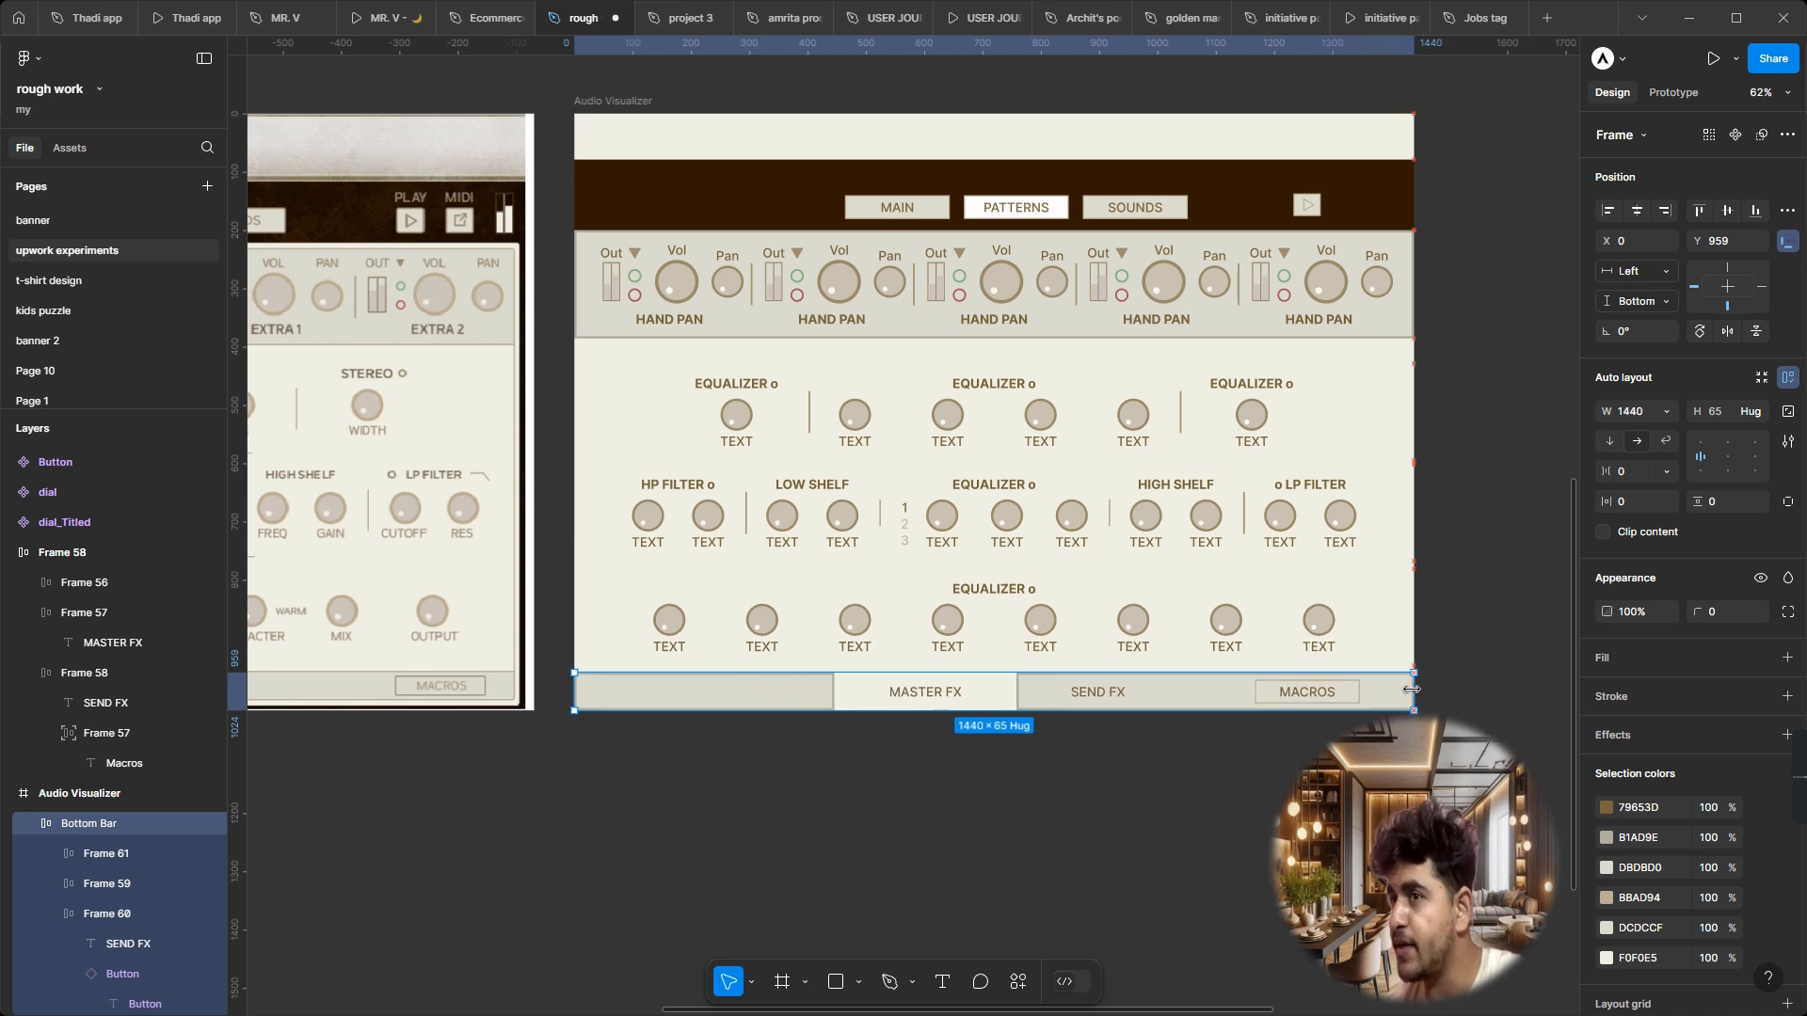
pyautogui.click(942, 826)
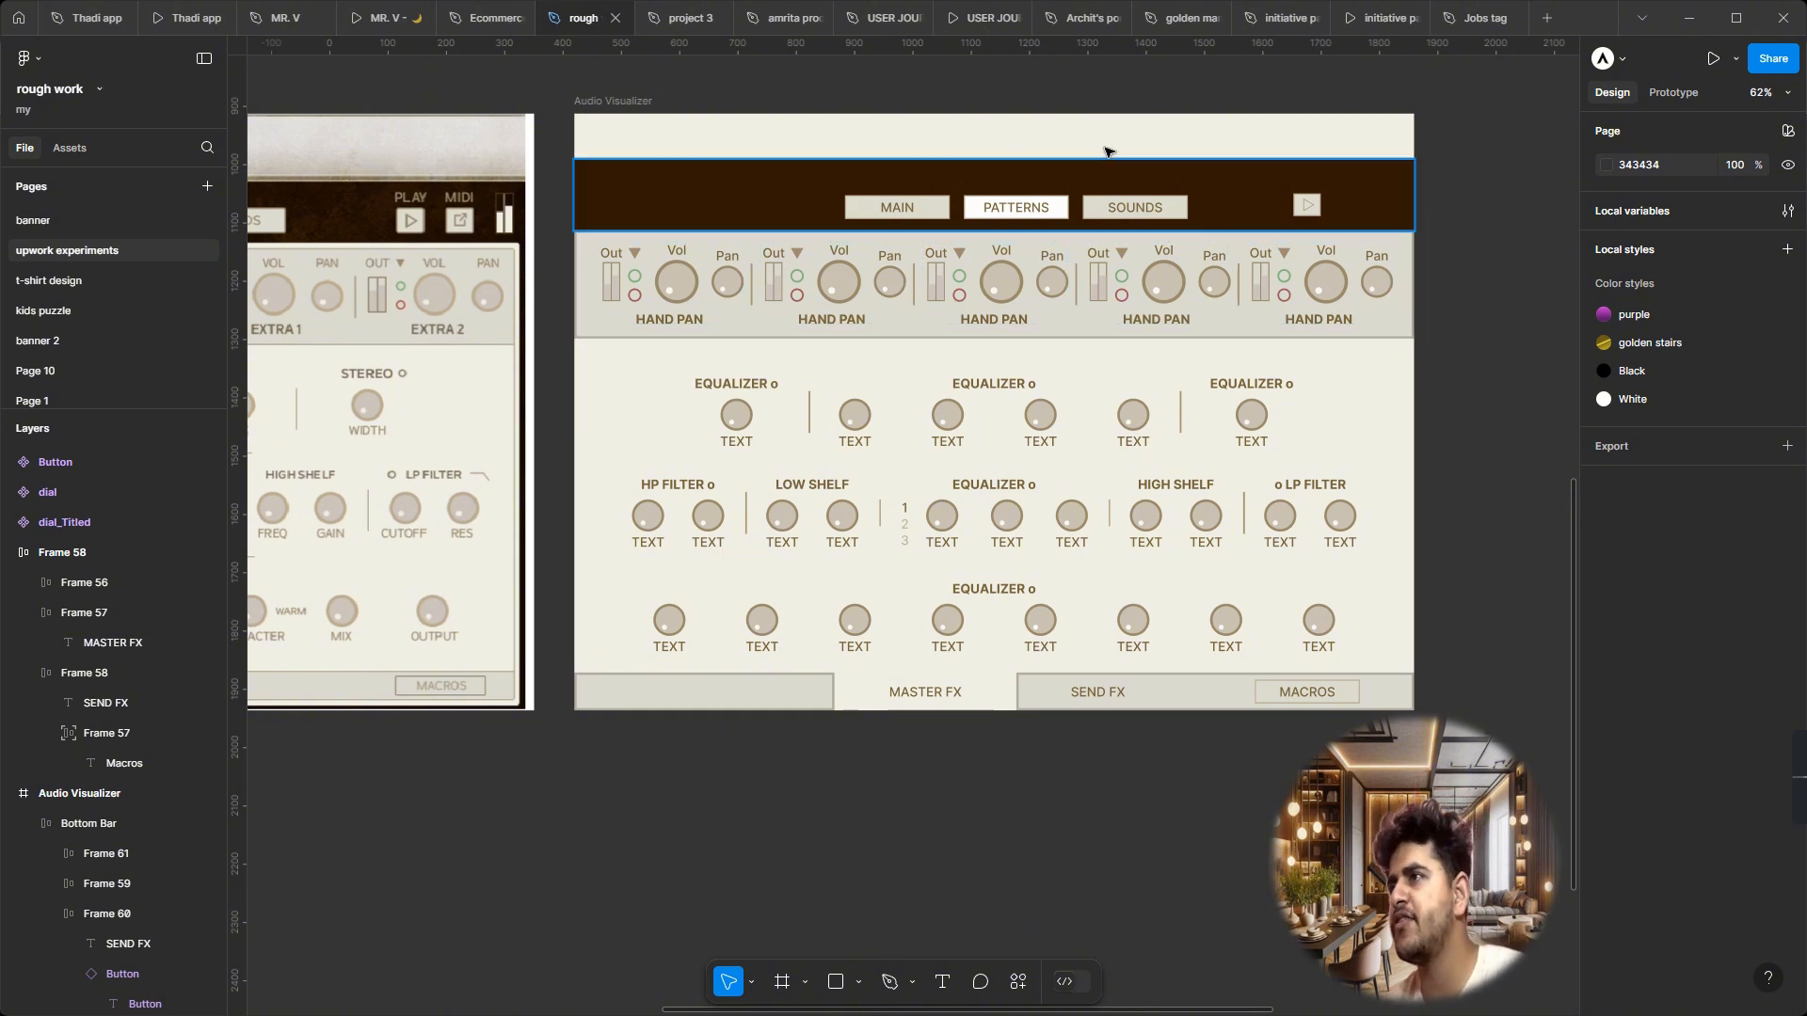
# Step: Increase the height of the play button in the Audio Visualizer header to 44
pyautogui.hscroll(-5, 1322, 199)
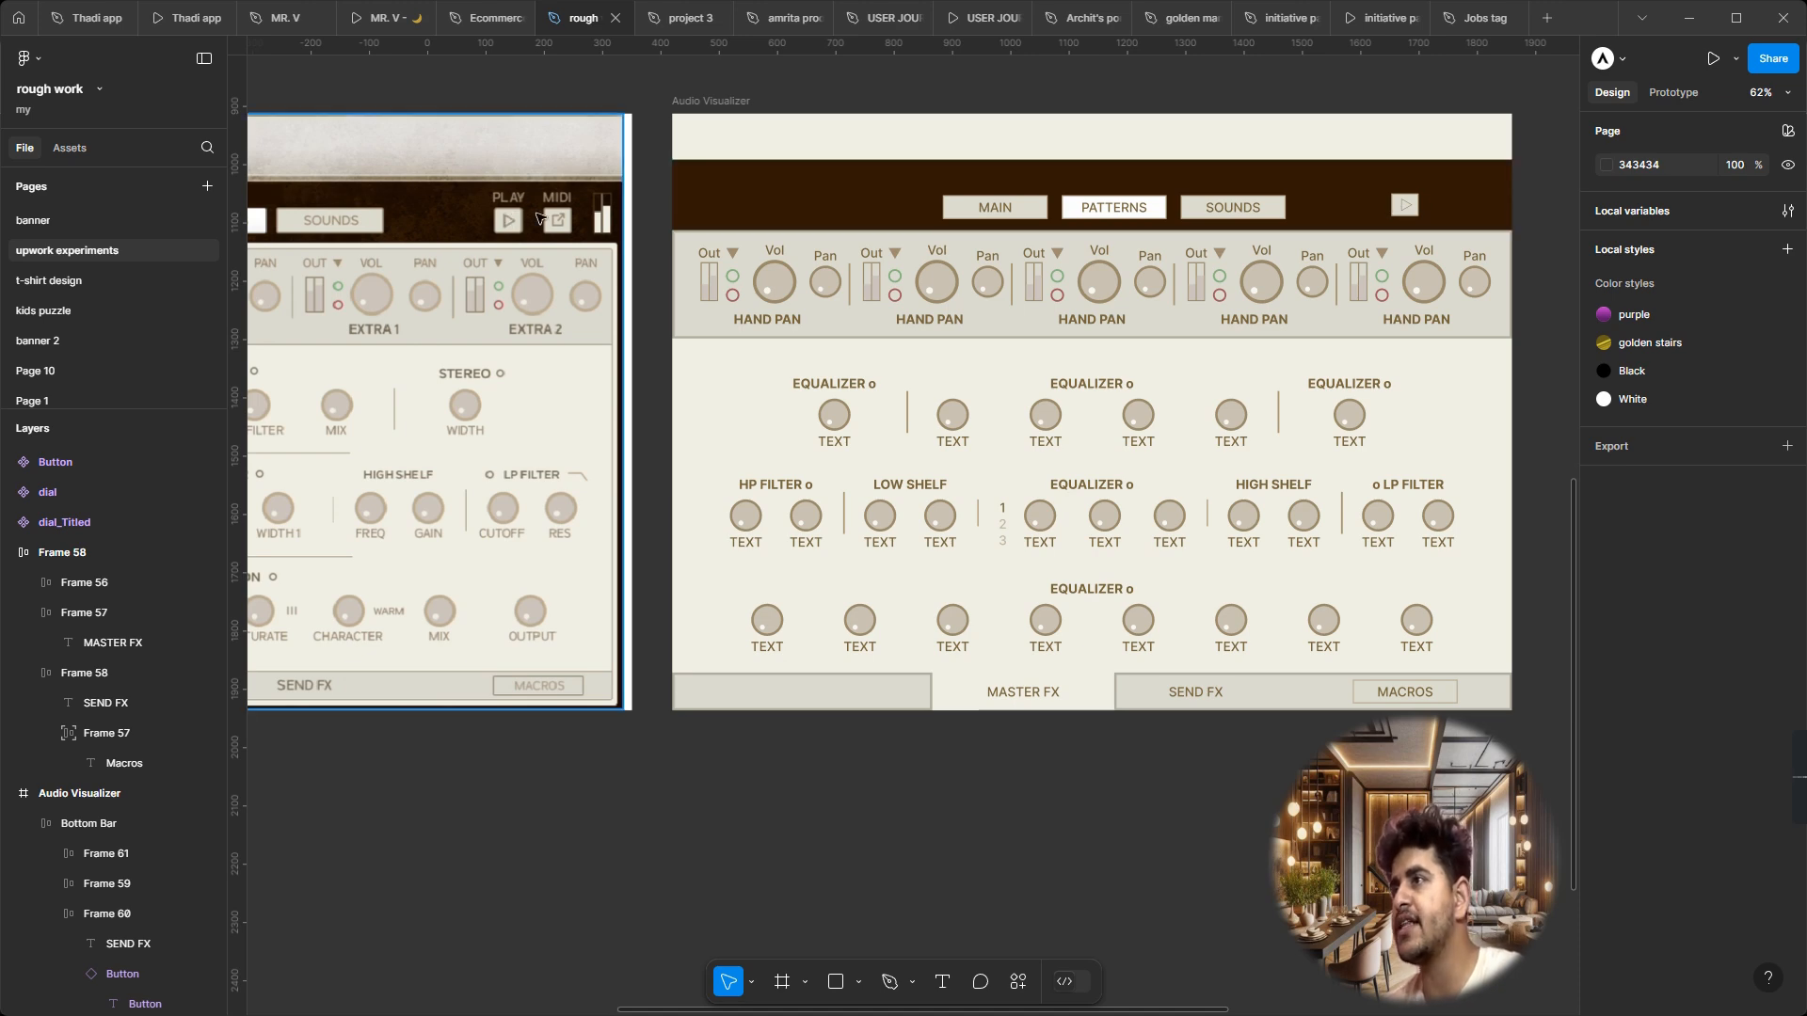
pyautogui.scroll(5, 1401, 177)
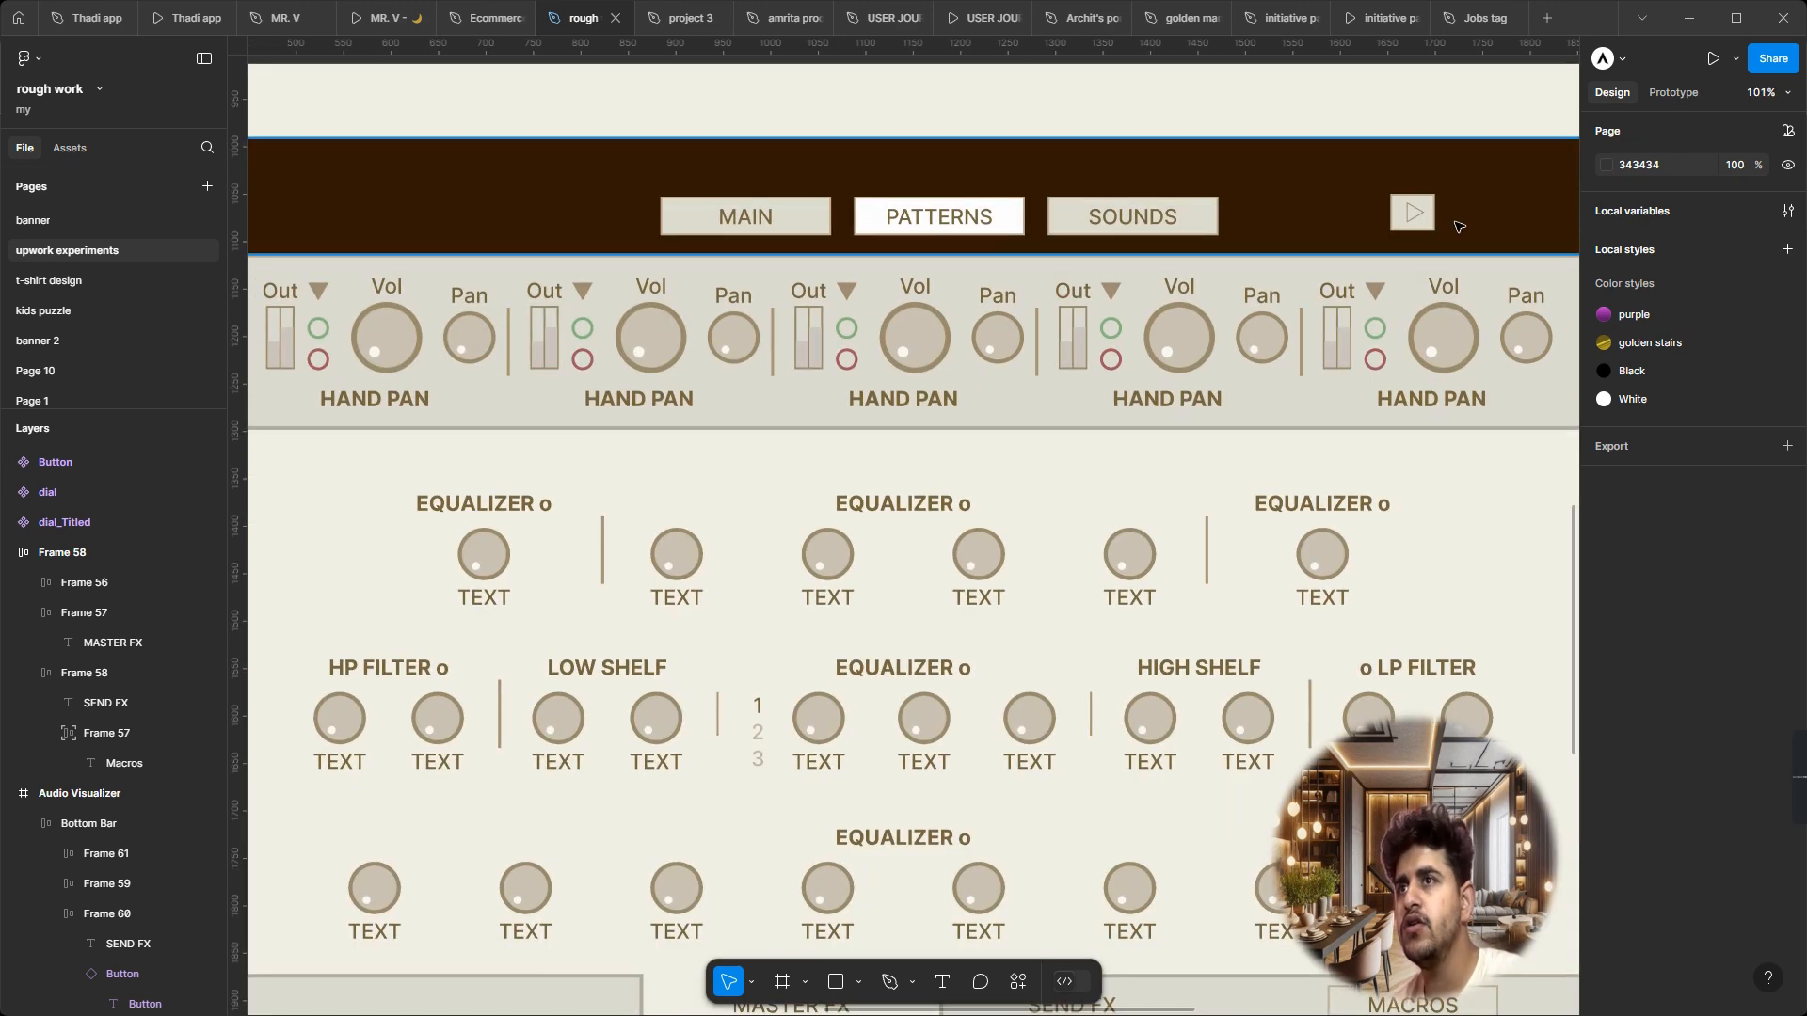
pyautogui.click(1414, 215)
pyautogui.scroll(3, 1421, 226)
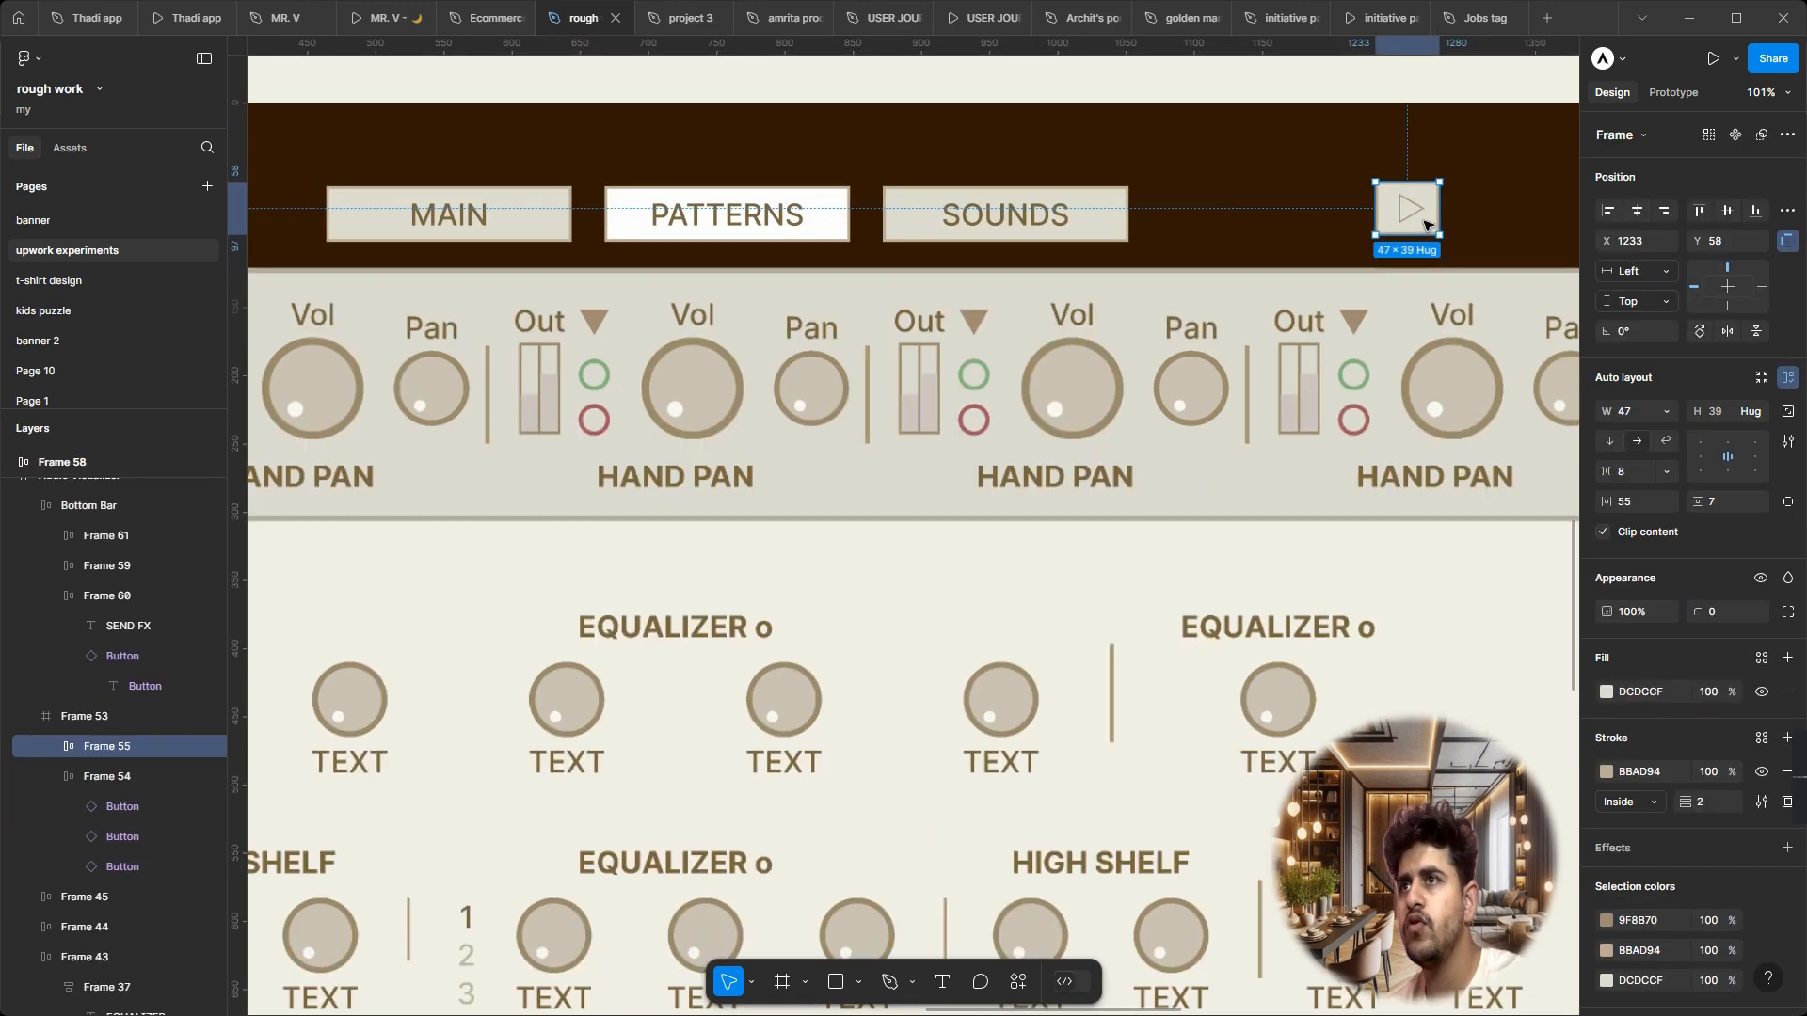
pyautogui.scroll(2, 1418, 228)
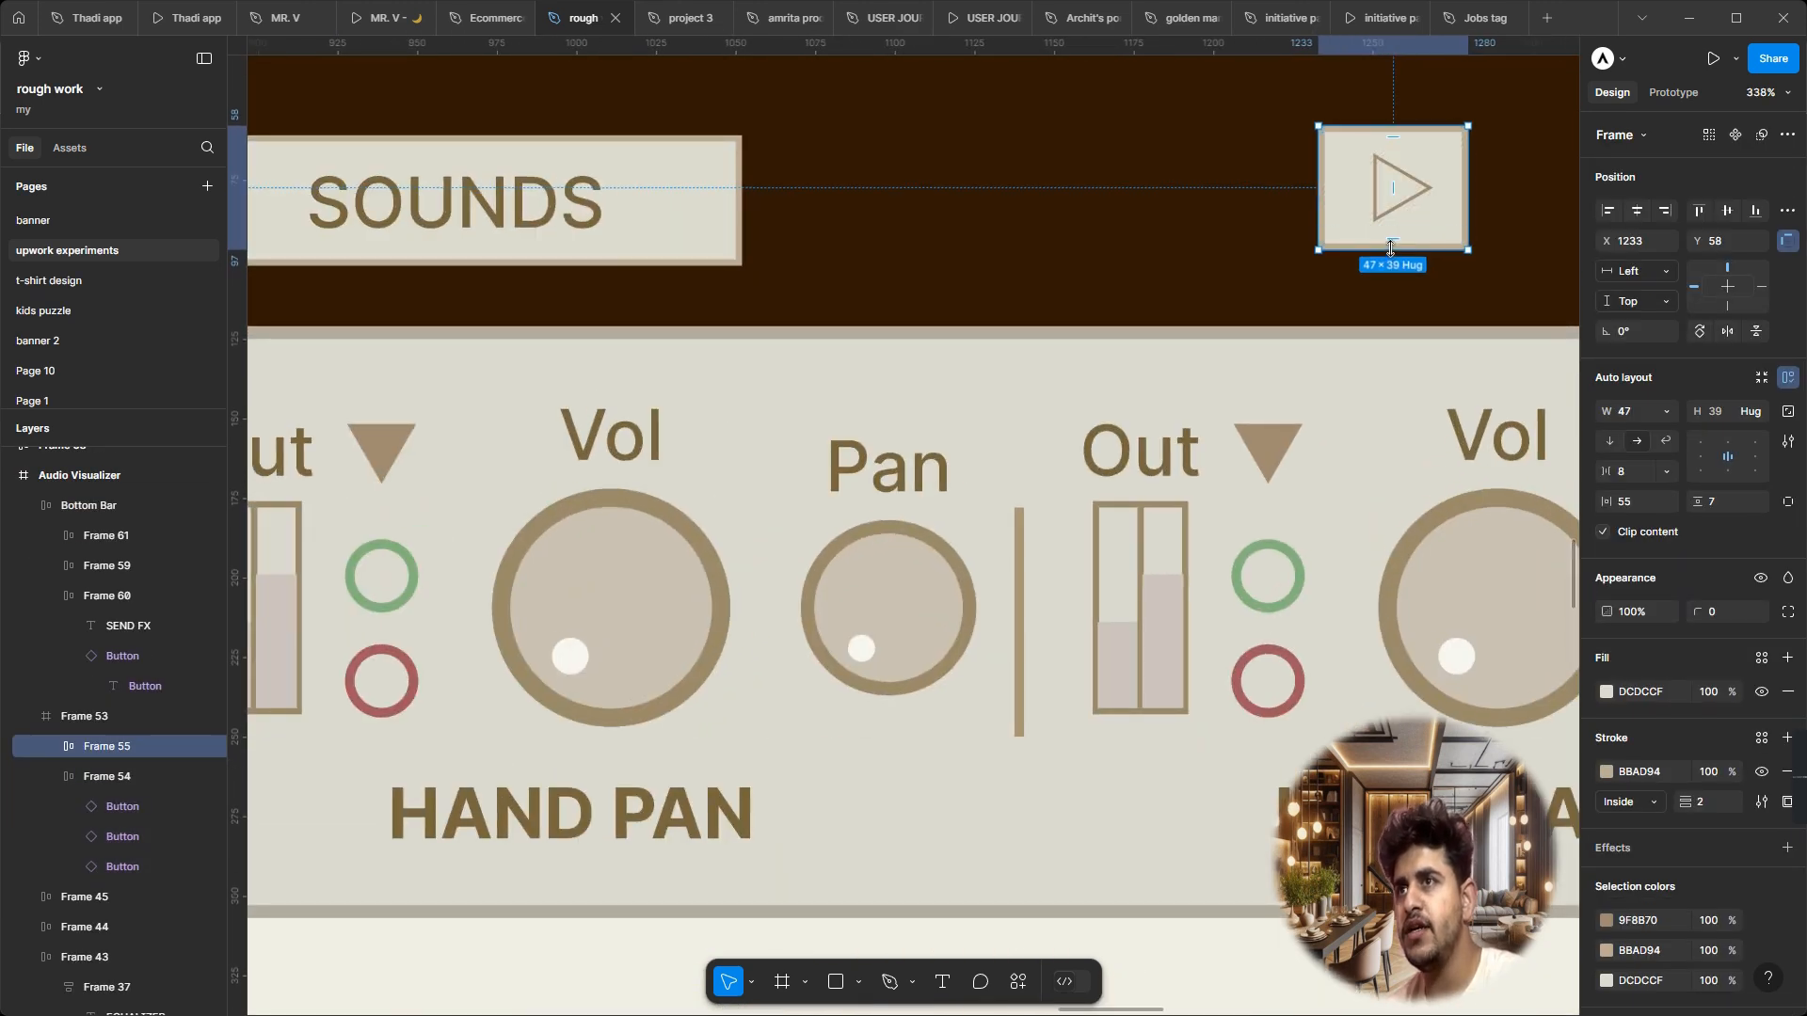
pyautogui.moveTo(1397, 266); pyautogui.dragTo(1400, 264)
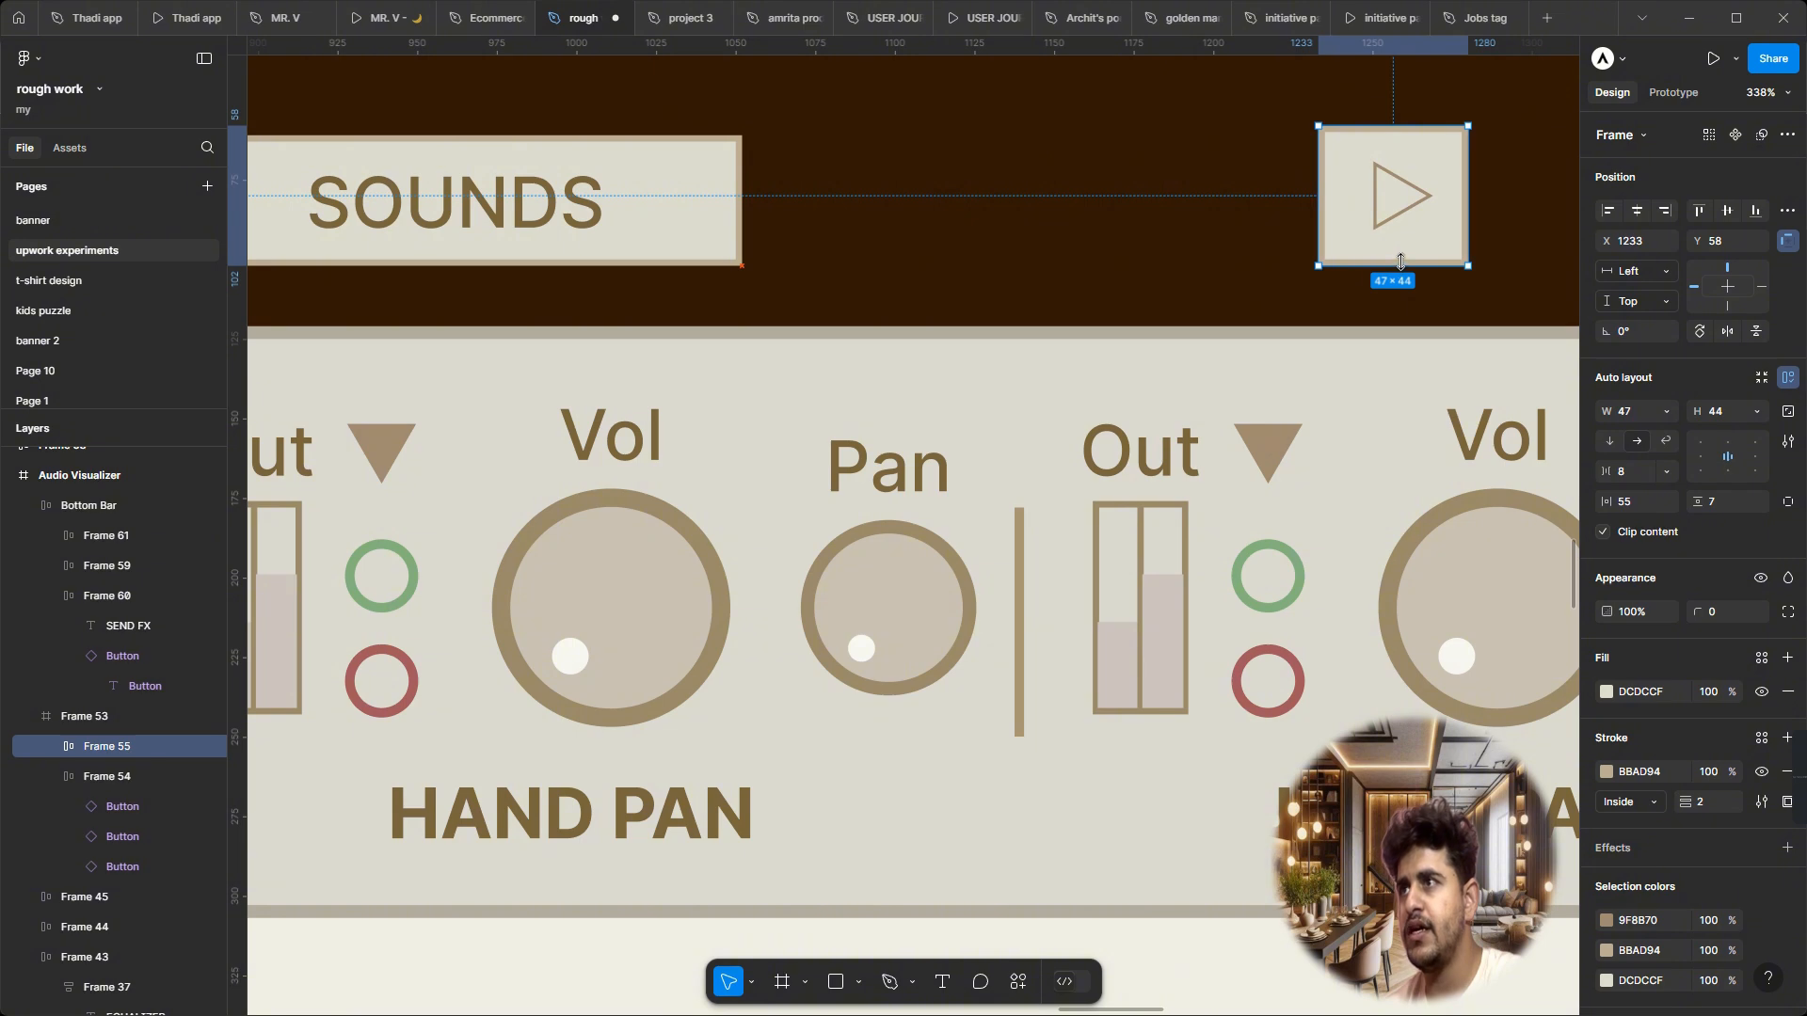
# Step: Copy a Vol label from a dial and place it above the header's play button at X 1240, Y 25
pyautogui.scroll(-5, 1400, 262)
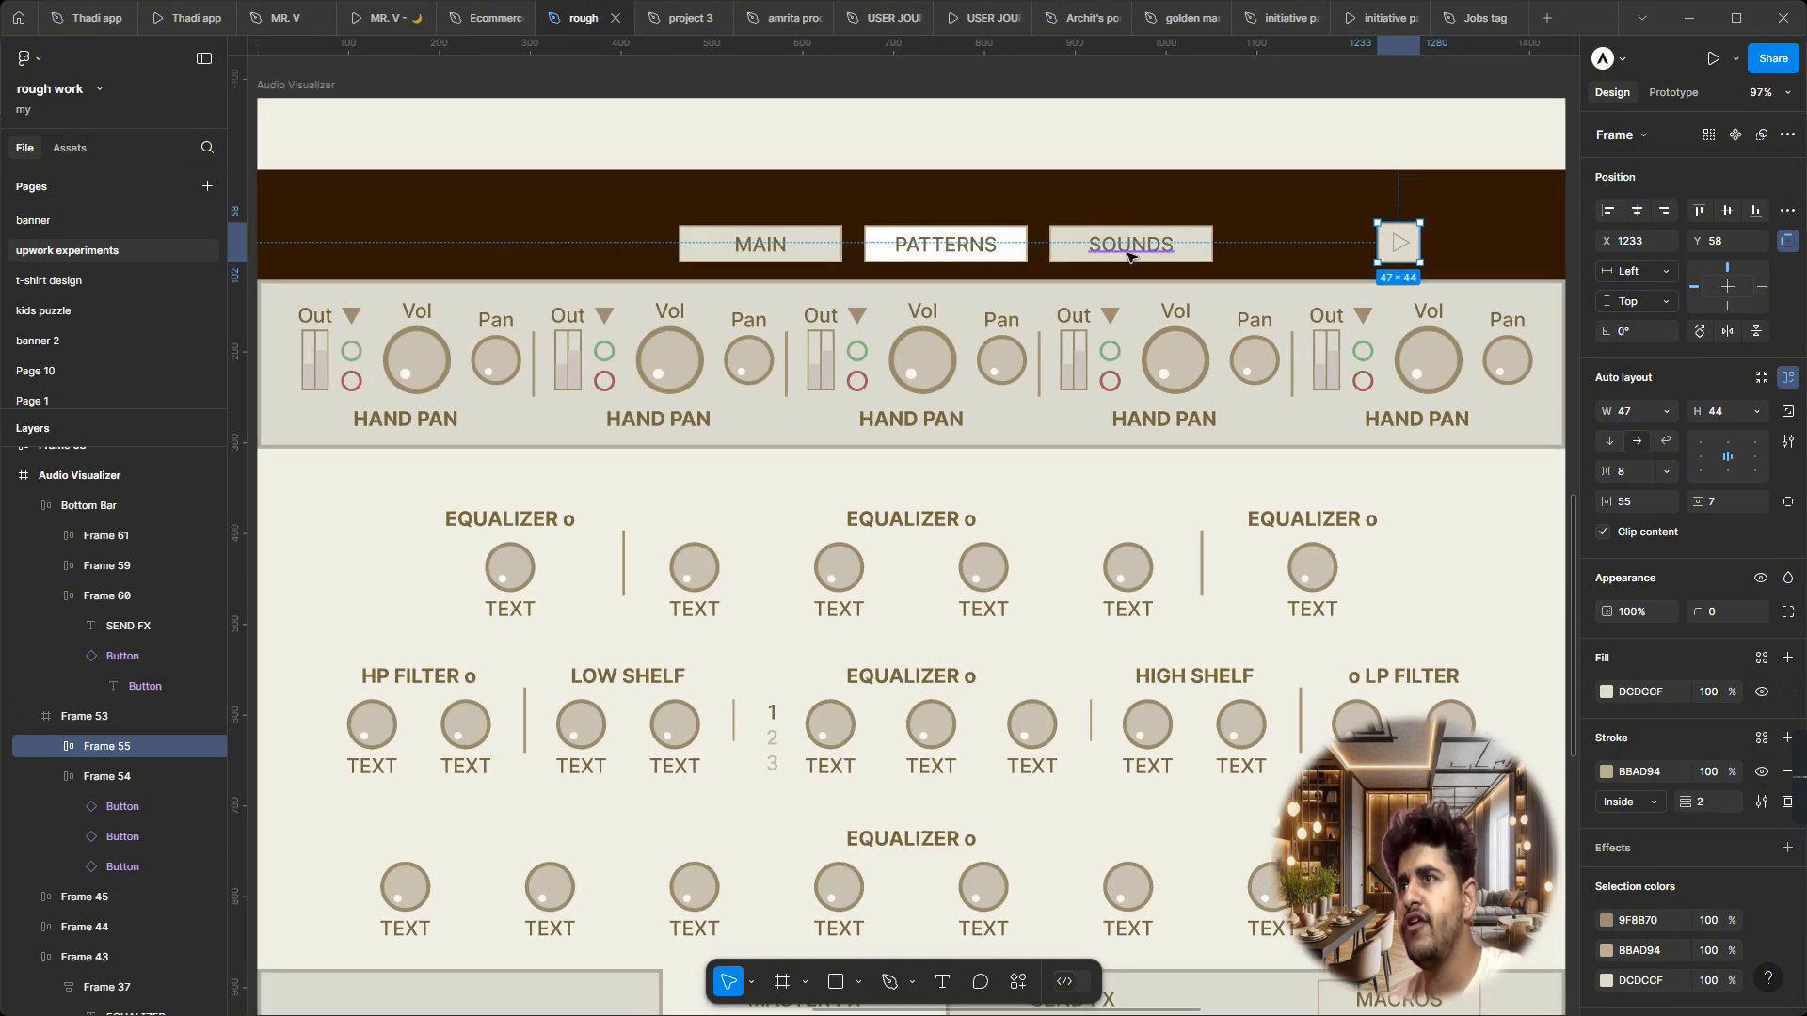
pyautogui.keyDown('ctrl'); pyautogui.click(1122, 251); pyautogui.keyUp('ctrl')
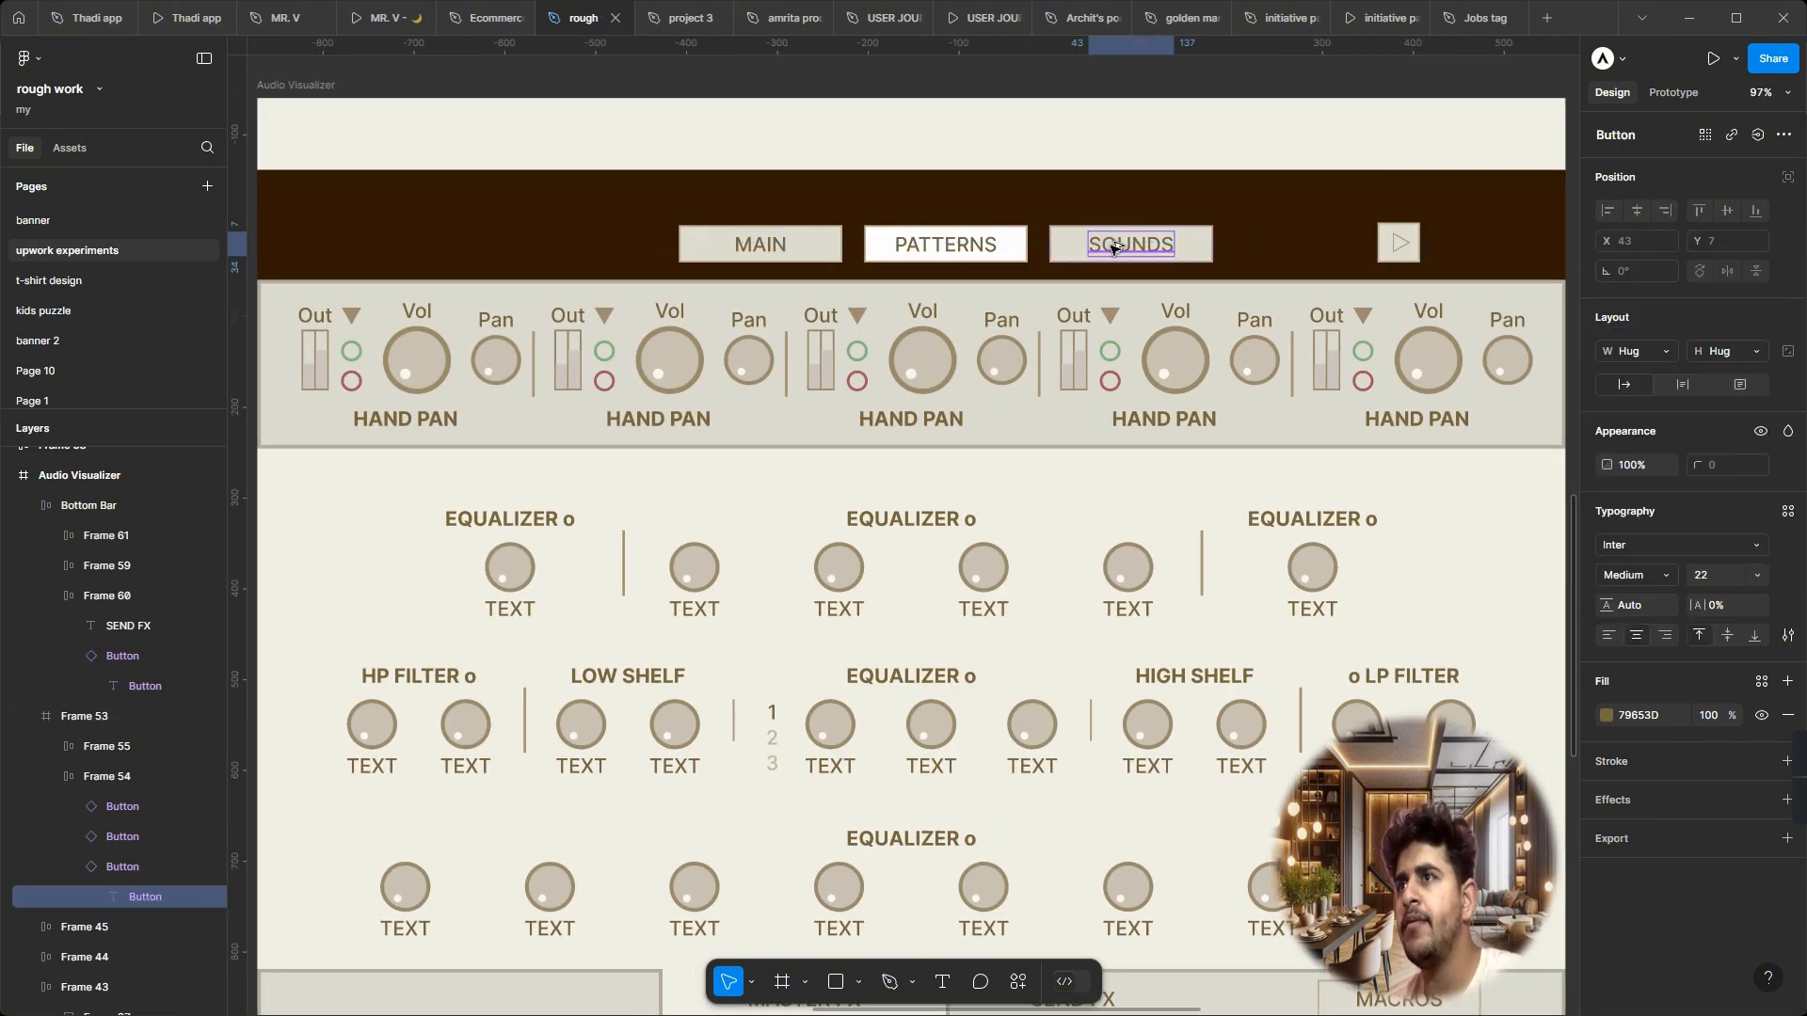
pyautogui.keyDown('ctrl'); pyautogui.click(1177, 314); pyautogui.keyUp('ctrl')
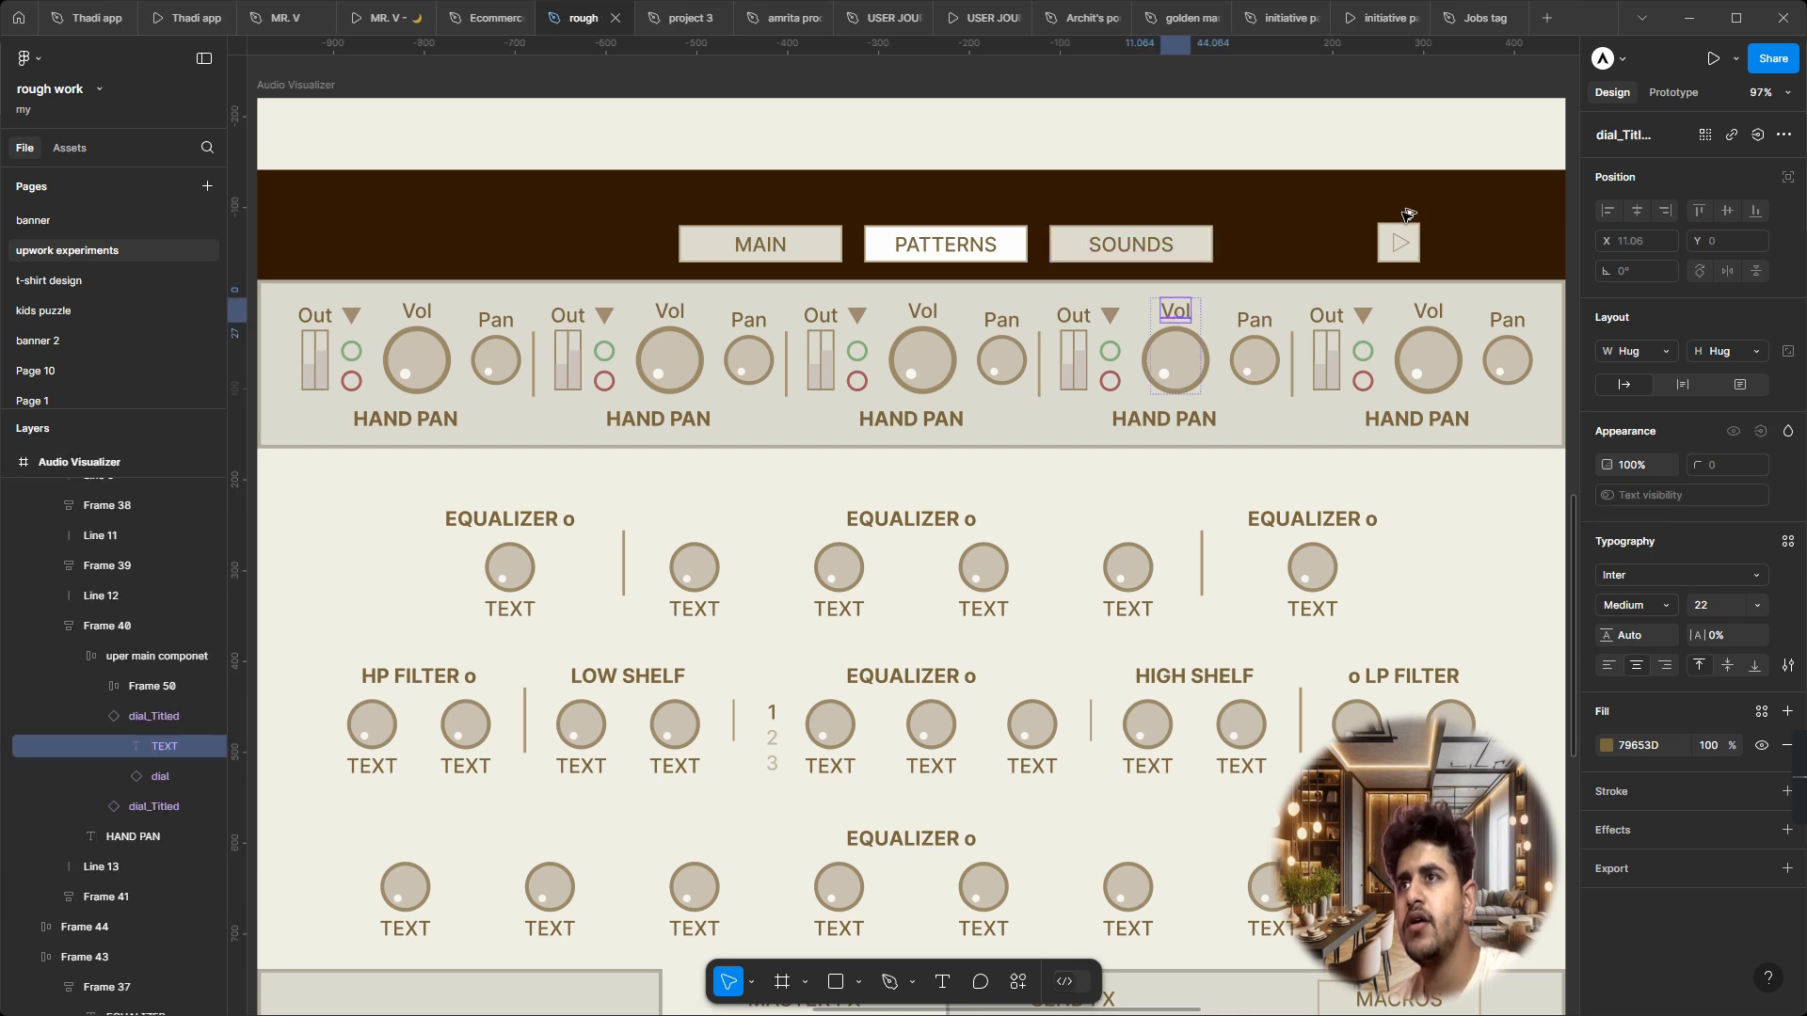
pyautogui.moveTo(1406, 211); pyautogui.dragTo(1401, 214)
pyautogui.scroll(-3, 1400, 215)
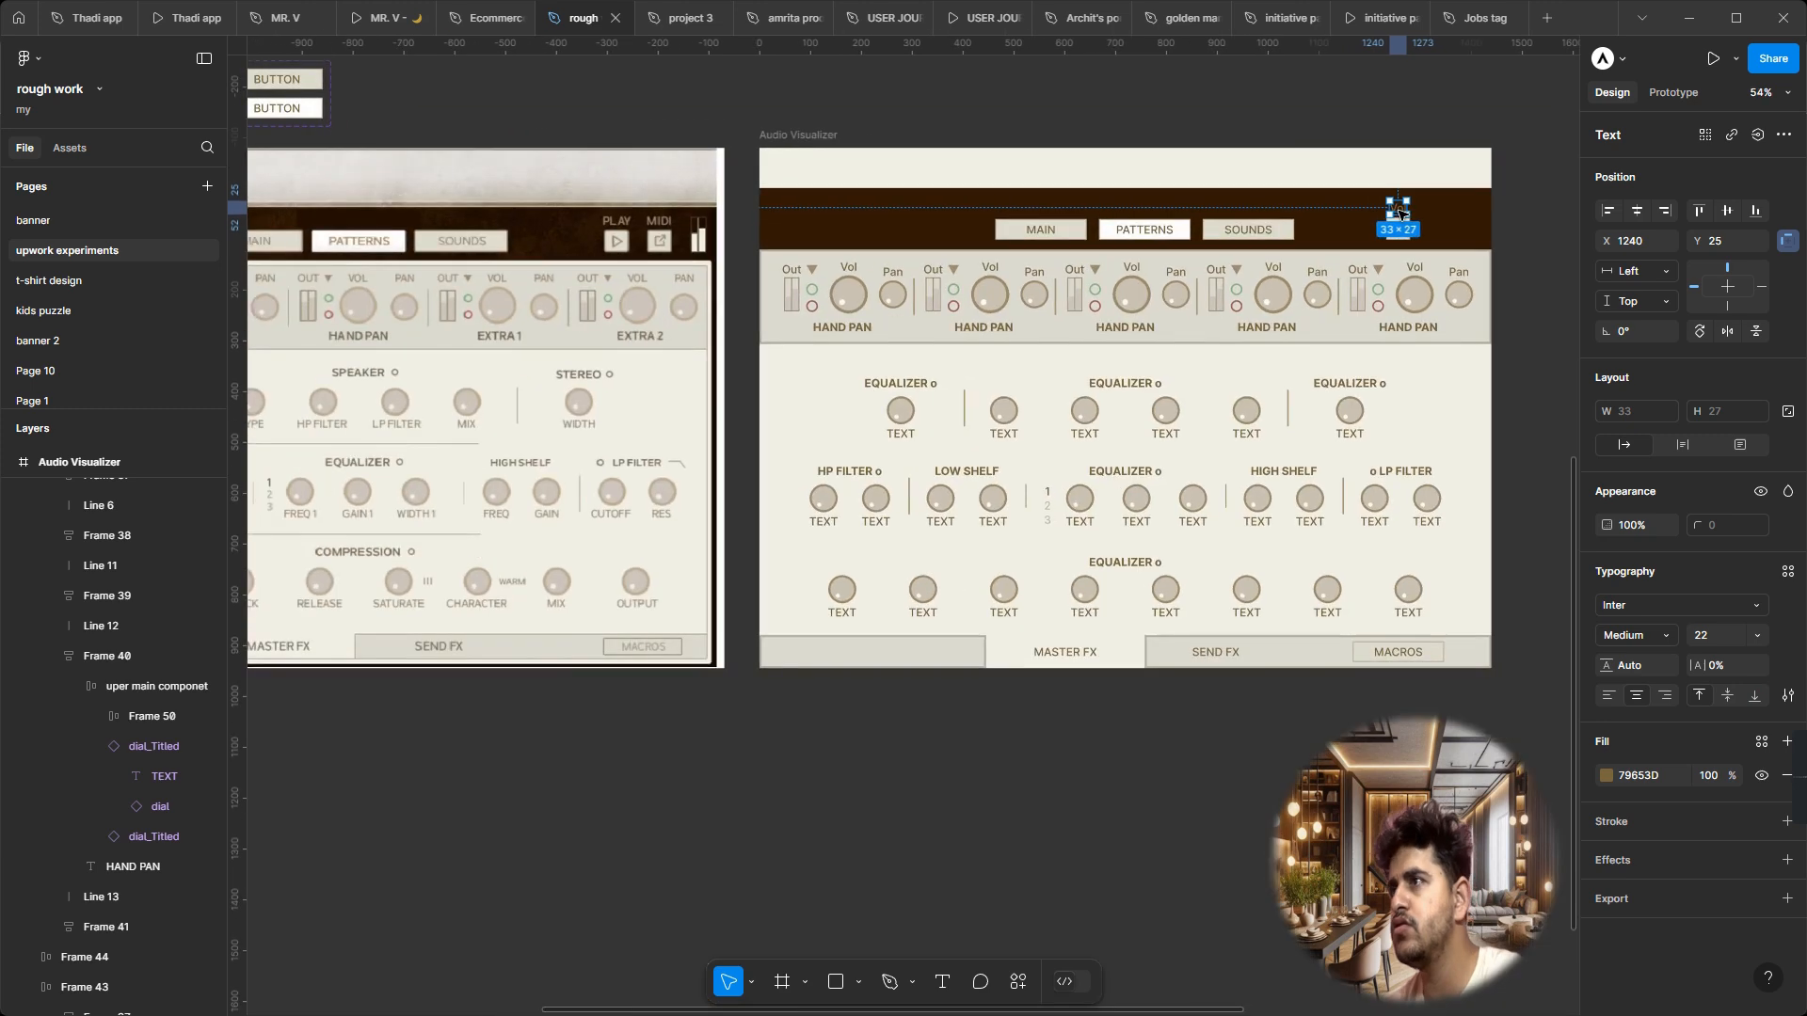
pyautogui.scroll(1, 1400, 214)
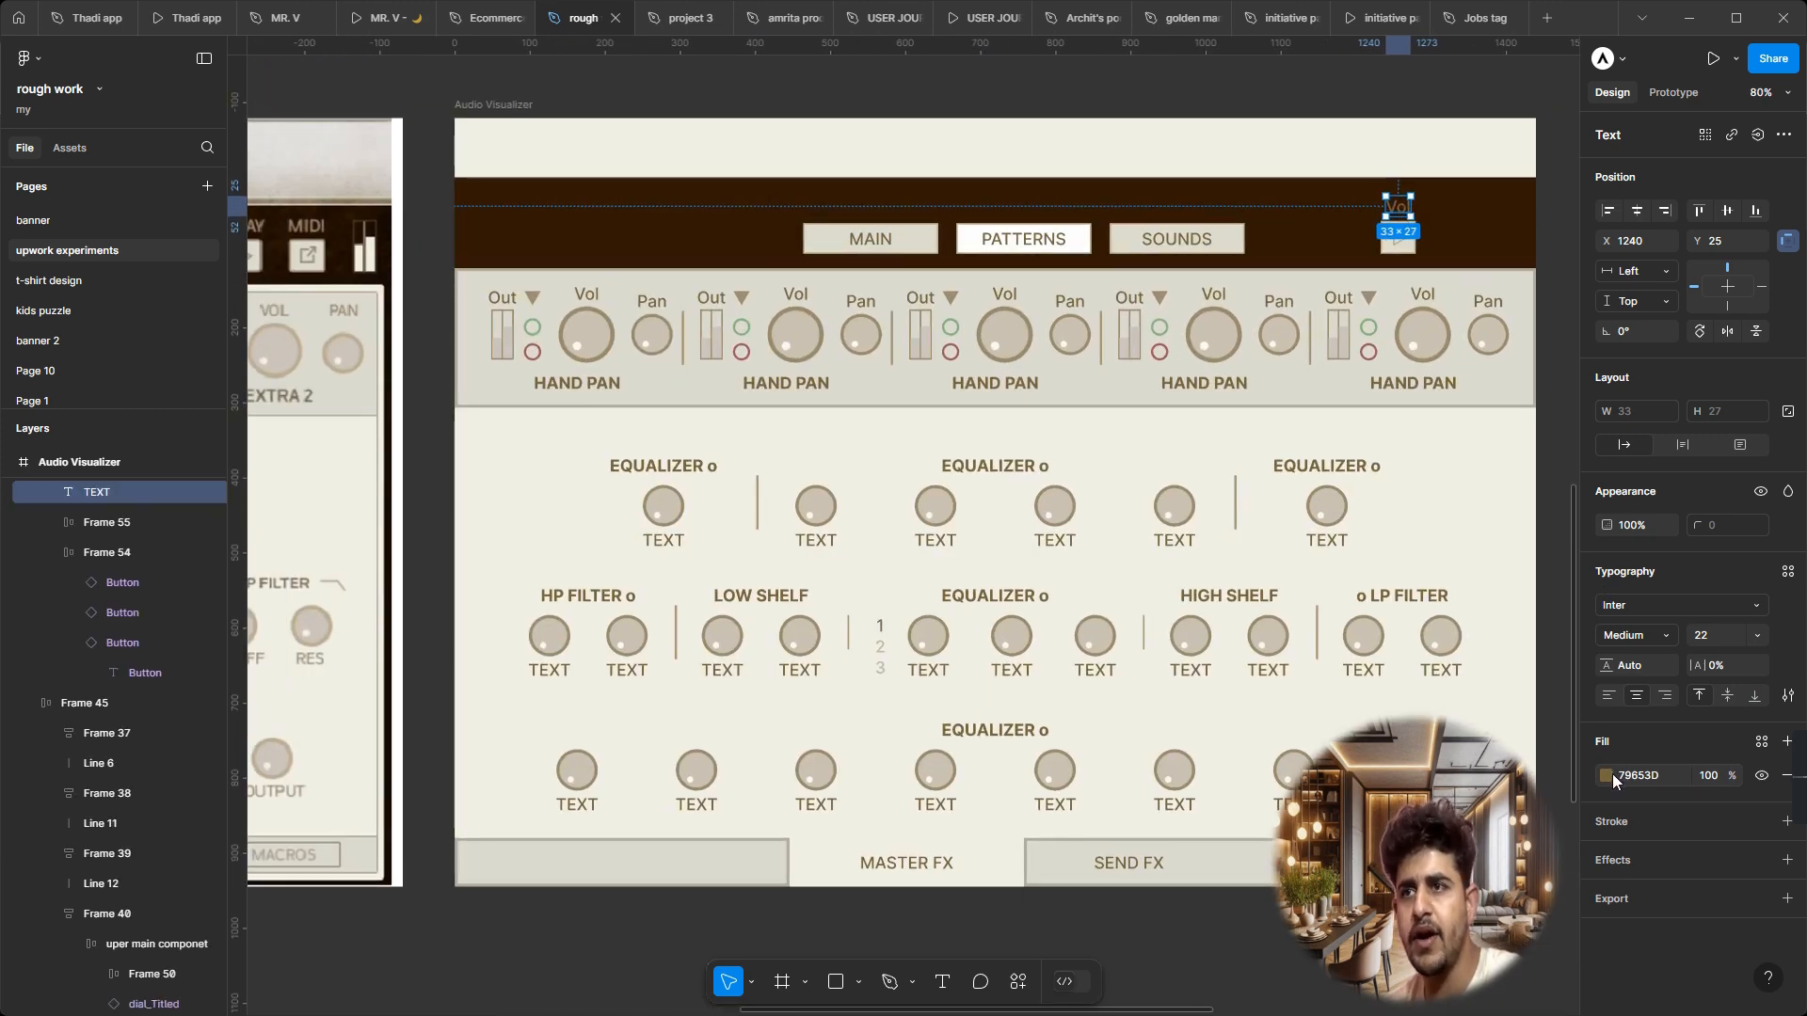
# Step: Recolour the Vol label above the header's play button to F0F0E5 and change its text to PLAY
pyautogui.press('i')
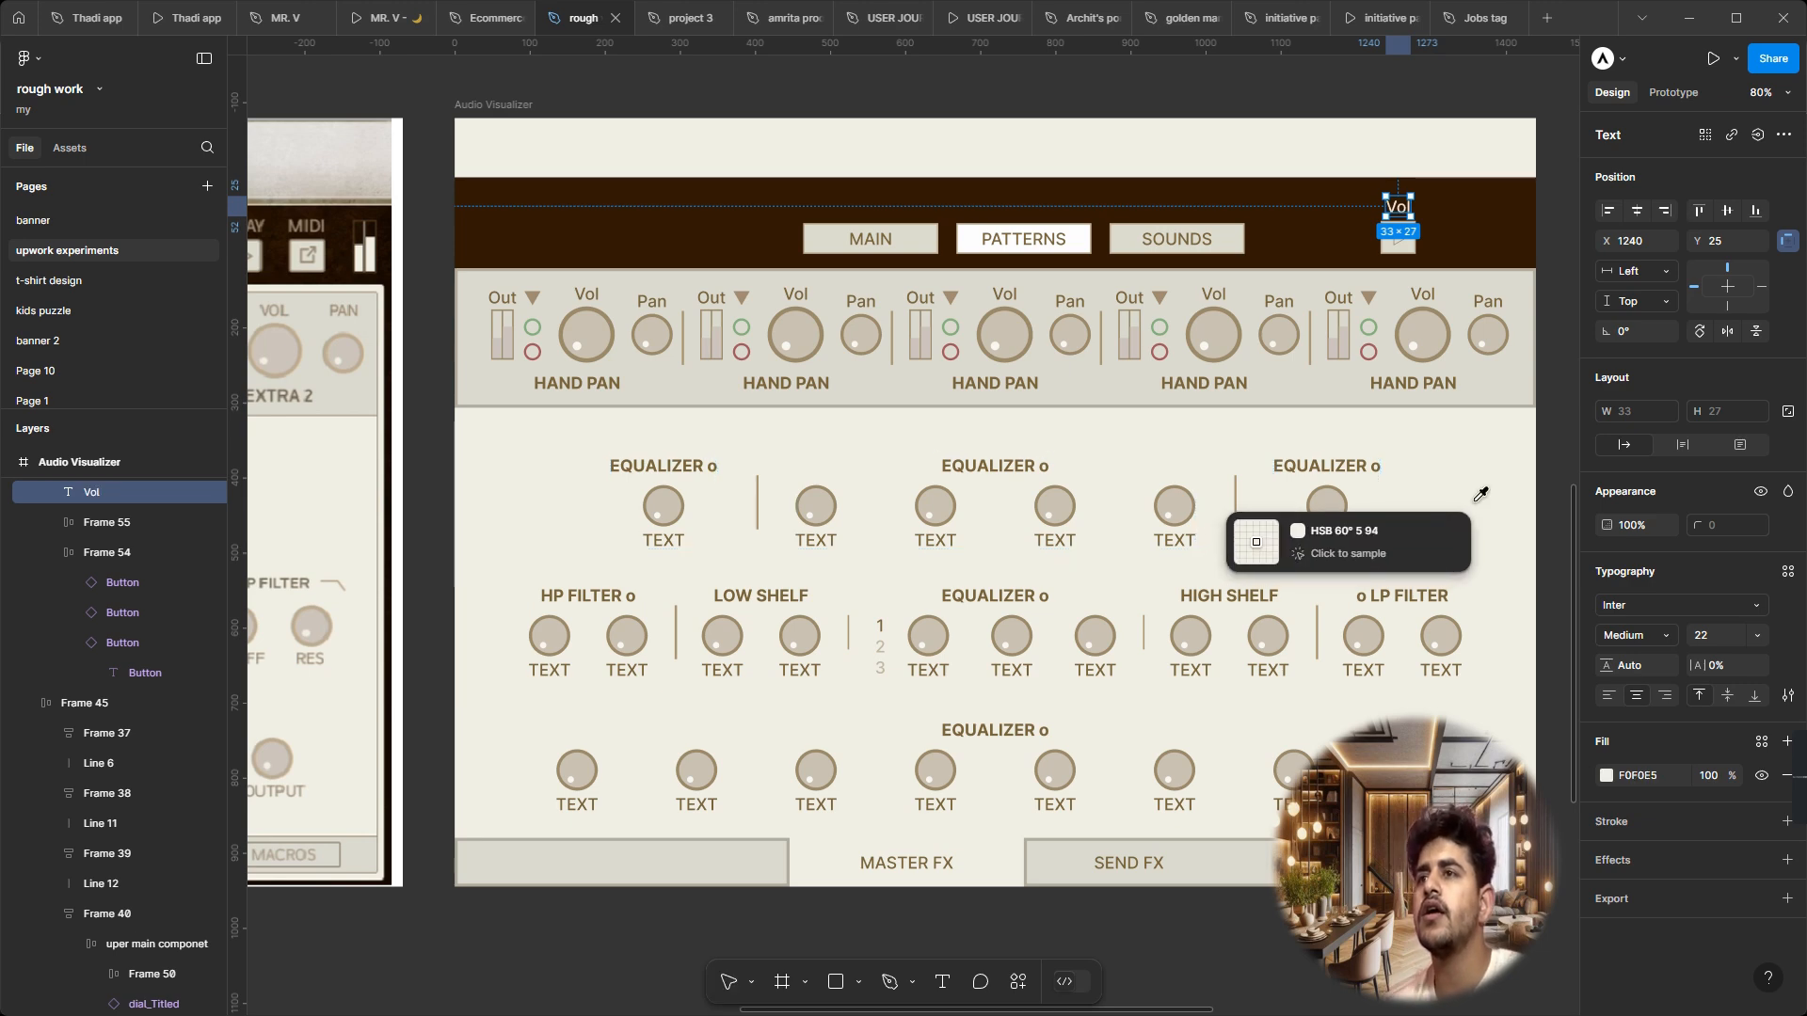
pyautogui.click(1248, 545)
pyautogui.scroll(-5, 1397, 207)
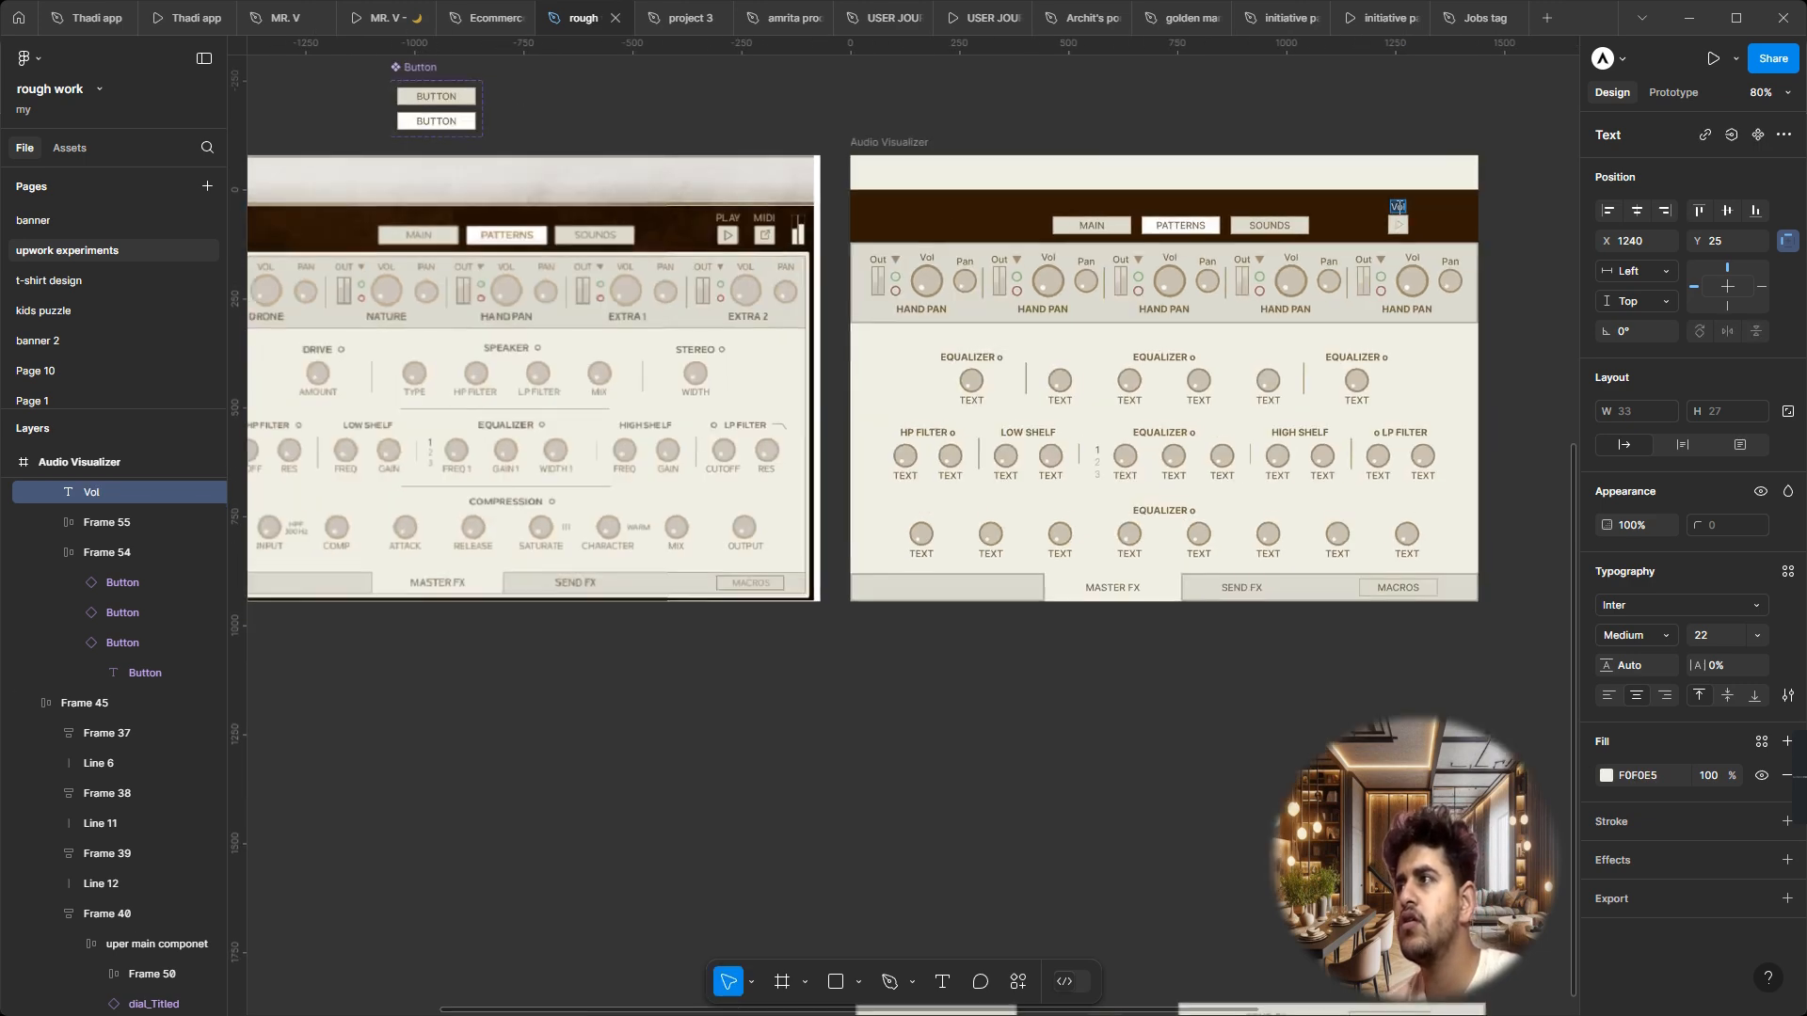
pyautogui.scroll(4, 1396, 207)
pyautogui.write('PLay')
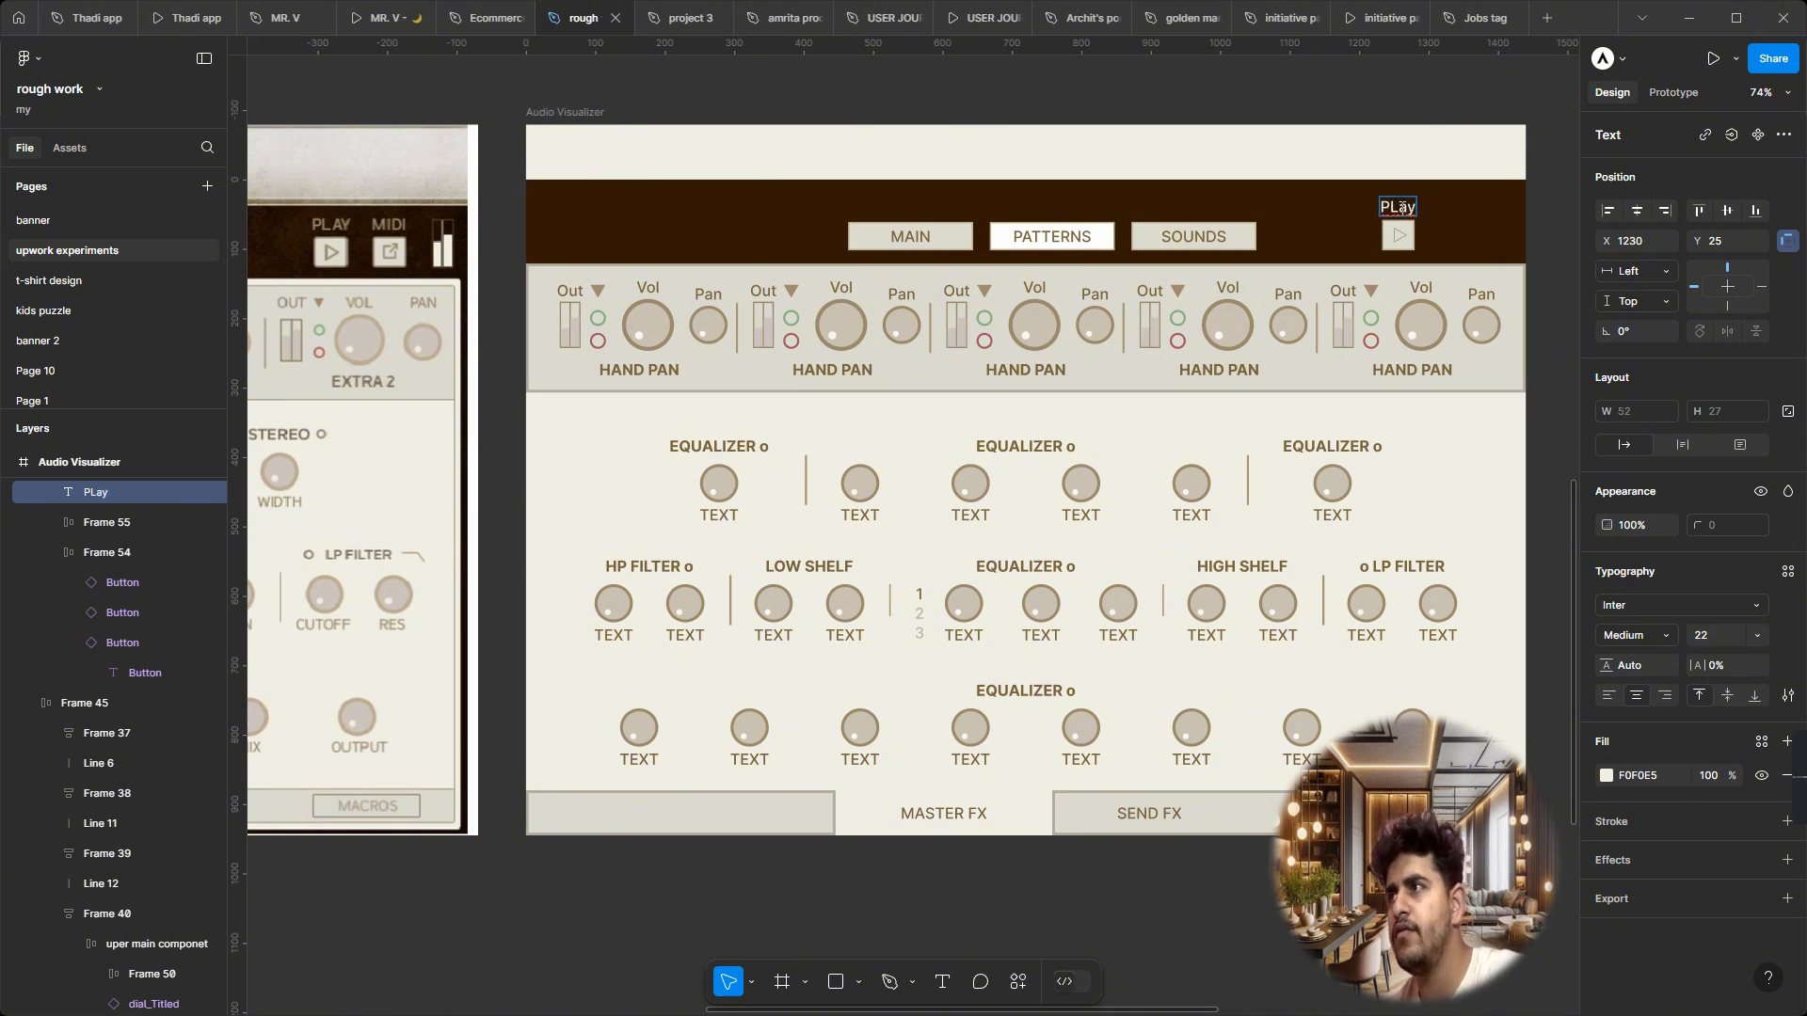
pyautogui.press('BackSpace')
pyautogui.press('BackSpace')
pyautogui.write('AY')
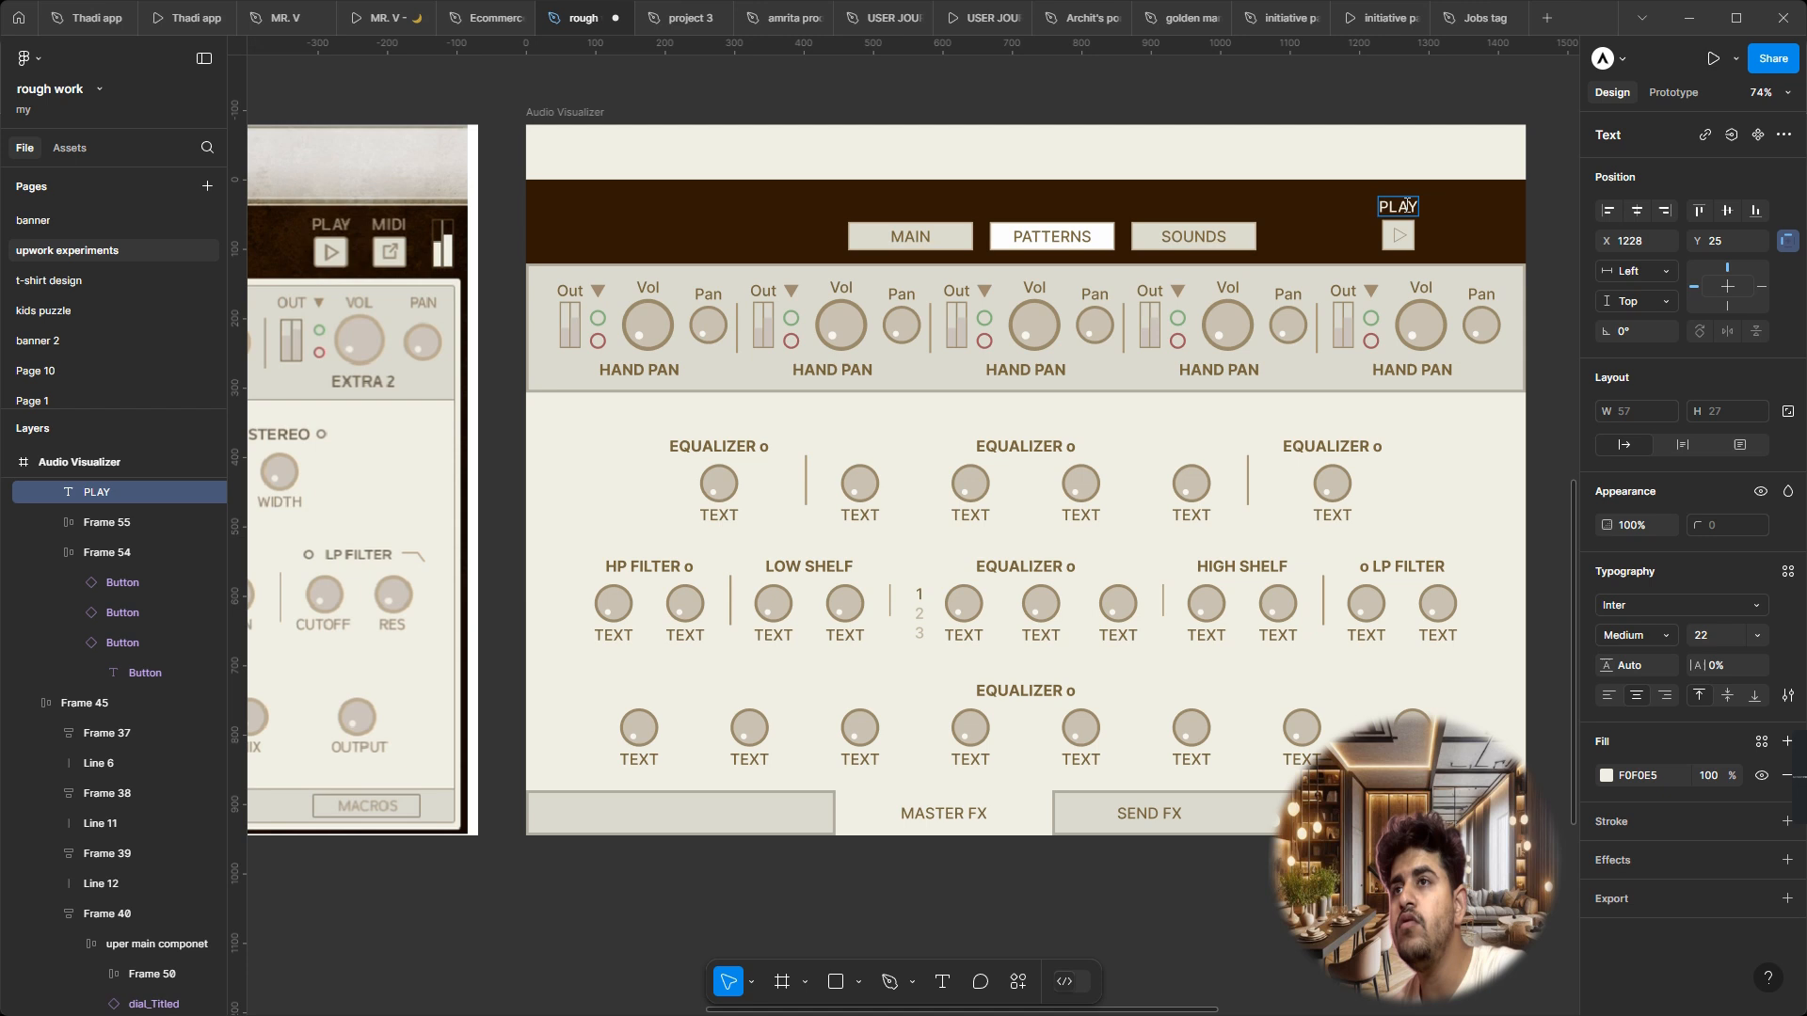
pyautogui.press('Escape')
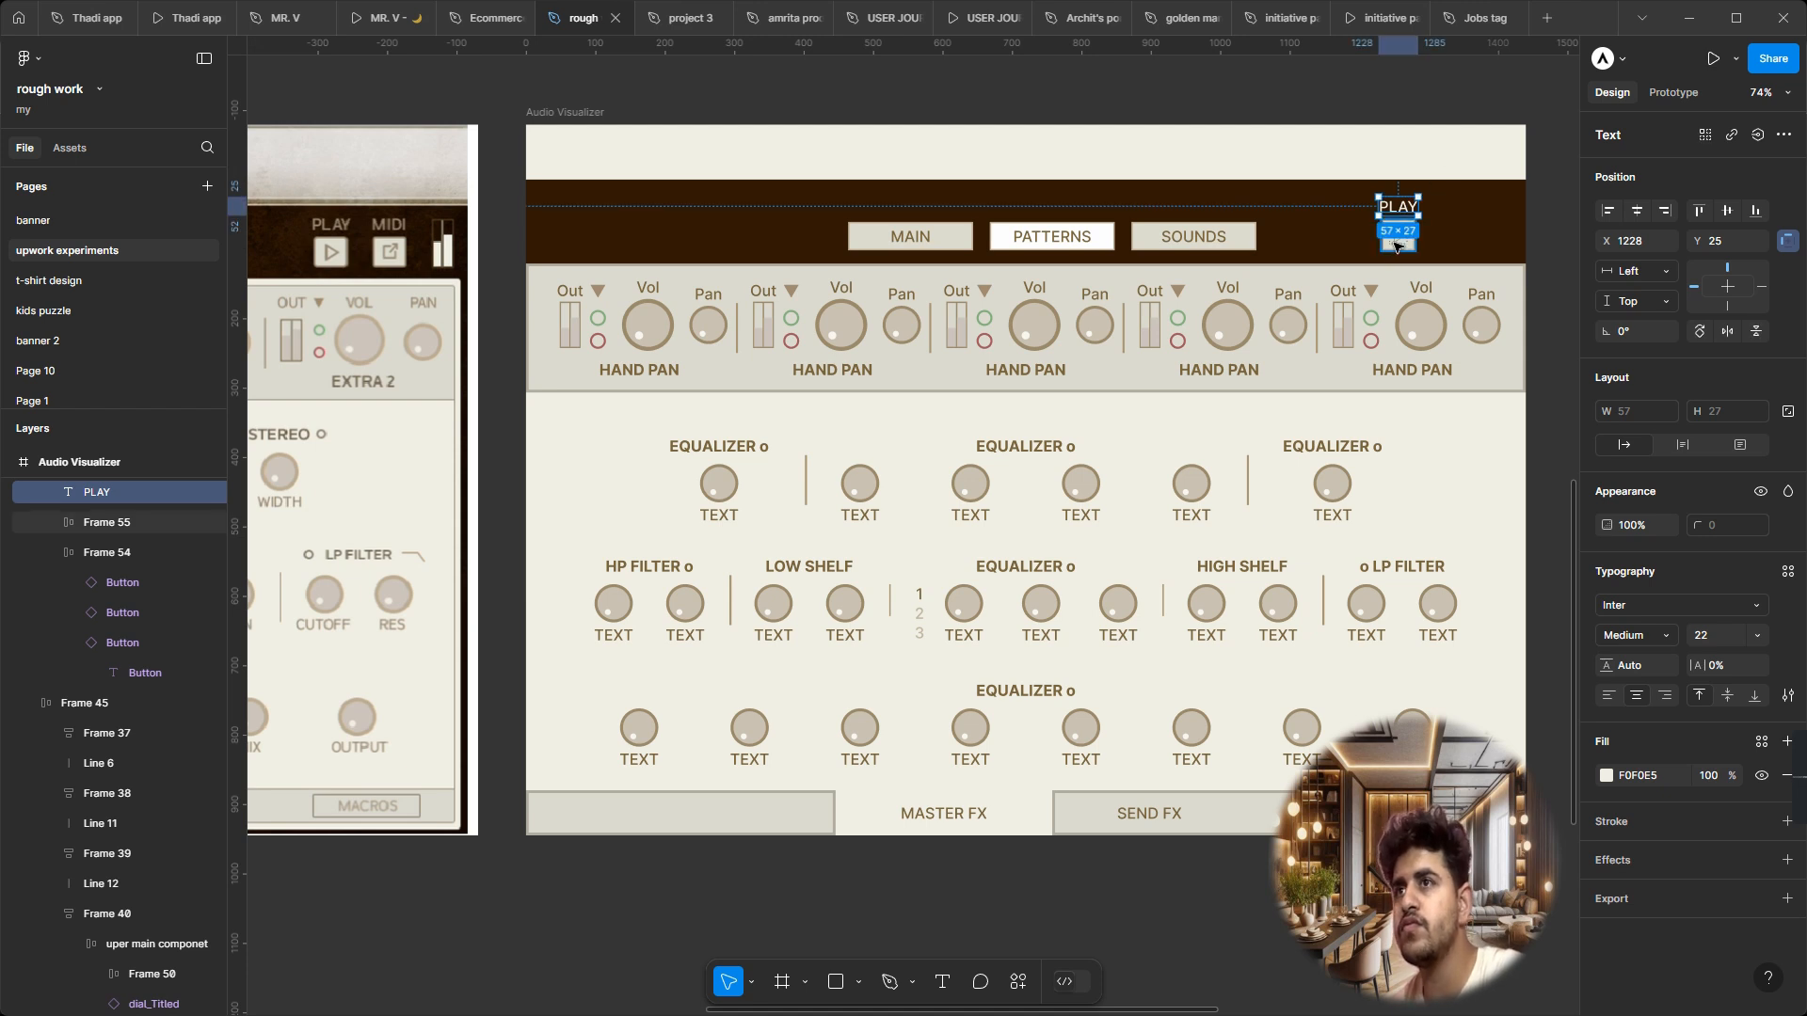
# Step: Group the PLAY label and its play button in a vertical auto layout with a spacing of 4
pyautogui.keyDown('shift'); pyautogui.click(1395, 246); pyautogui.keyUp('shift')
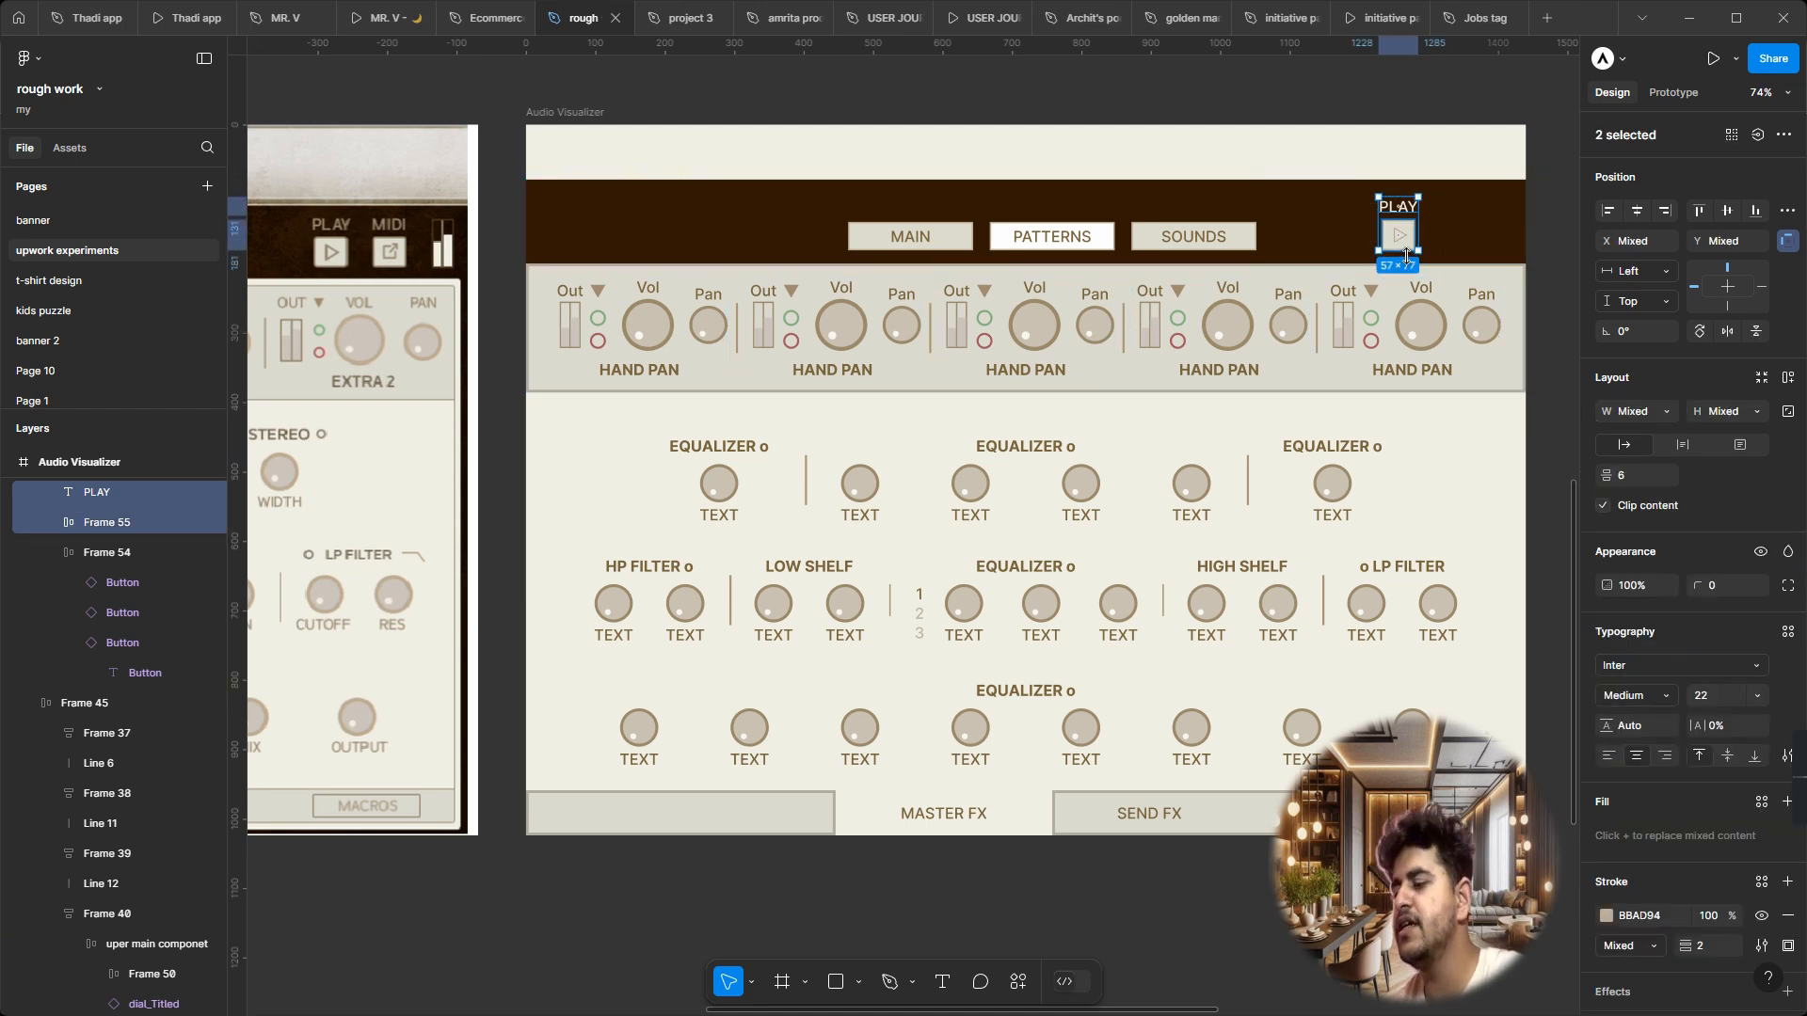
pyautogui.hotkey('shift', 'a')
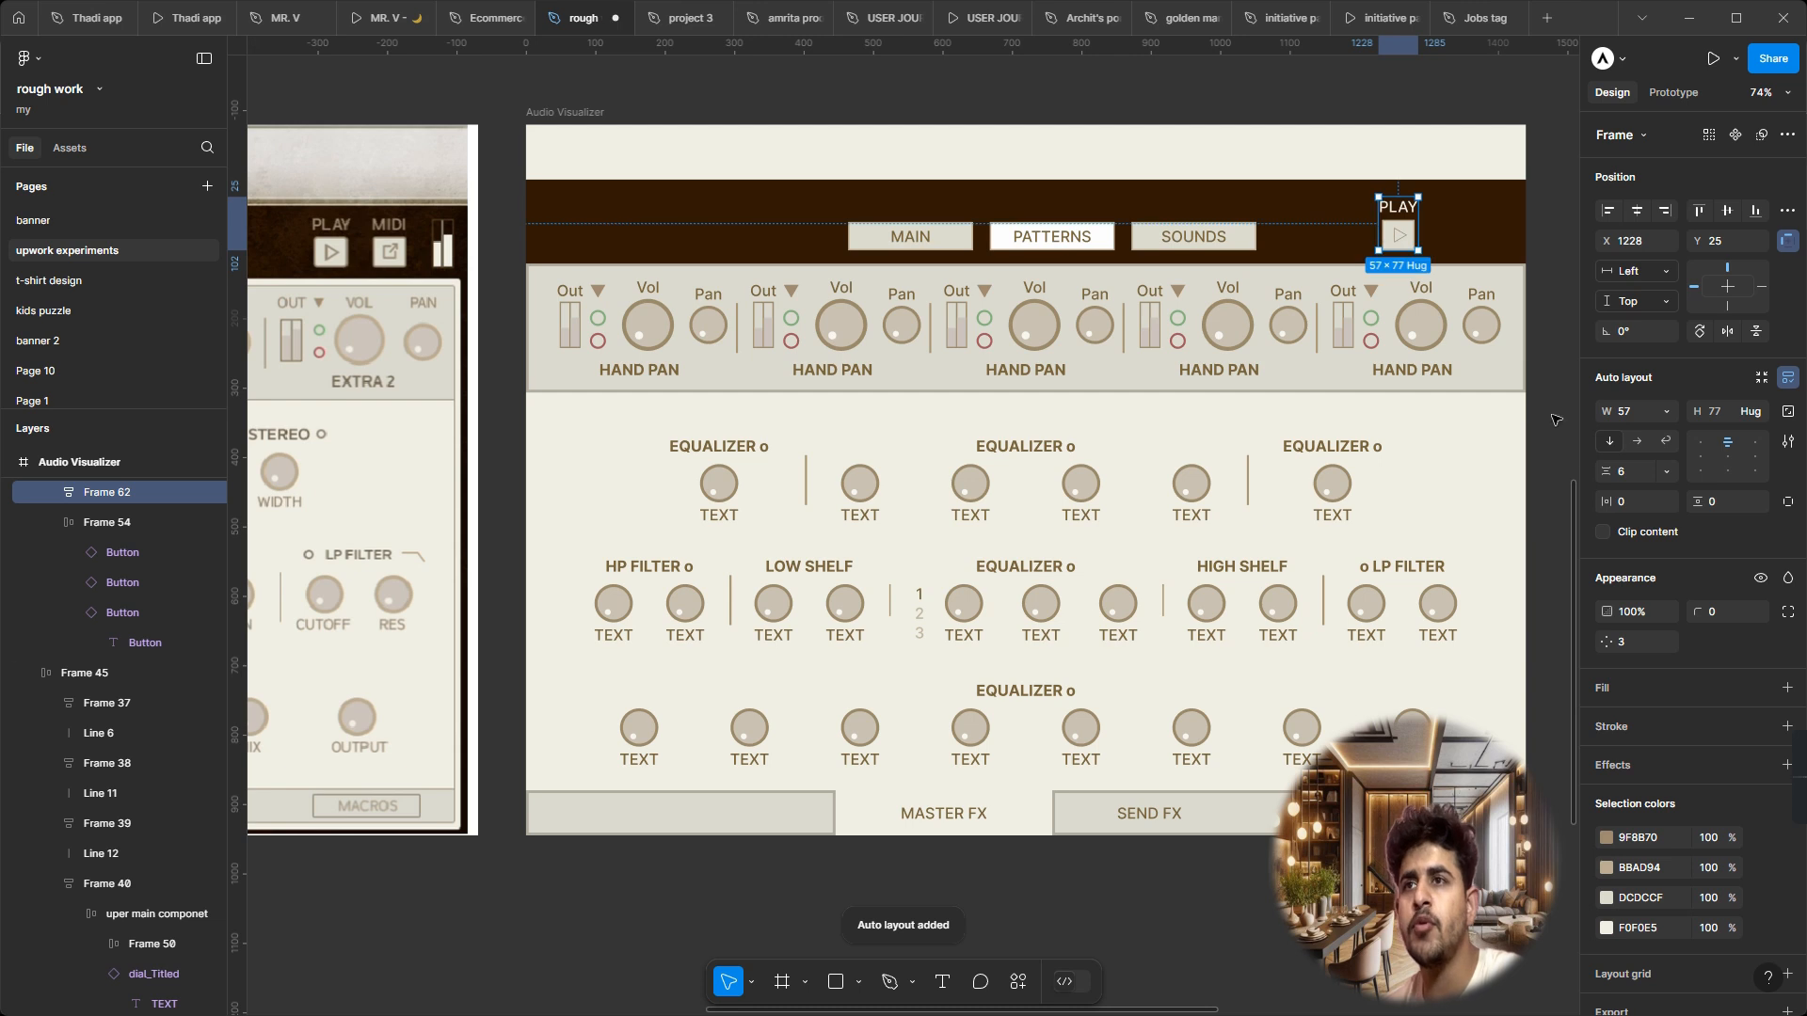
pyautogui.click(1629, 469)
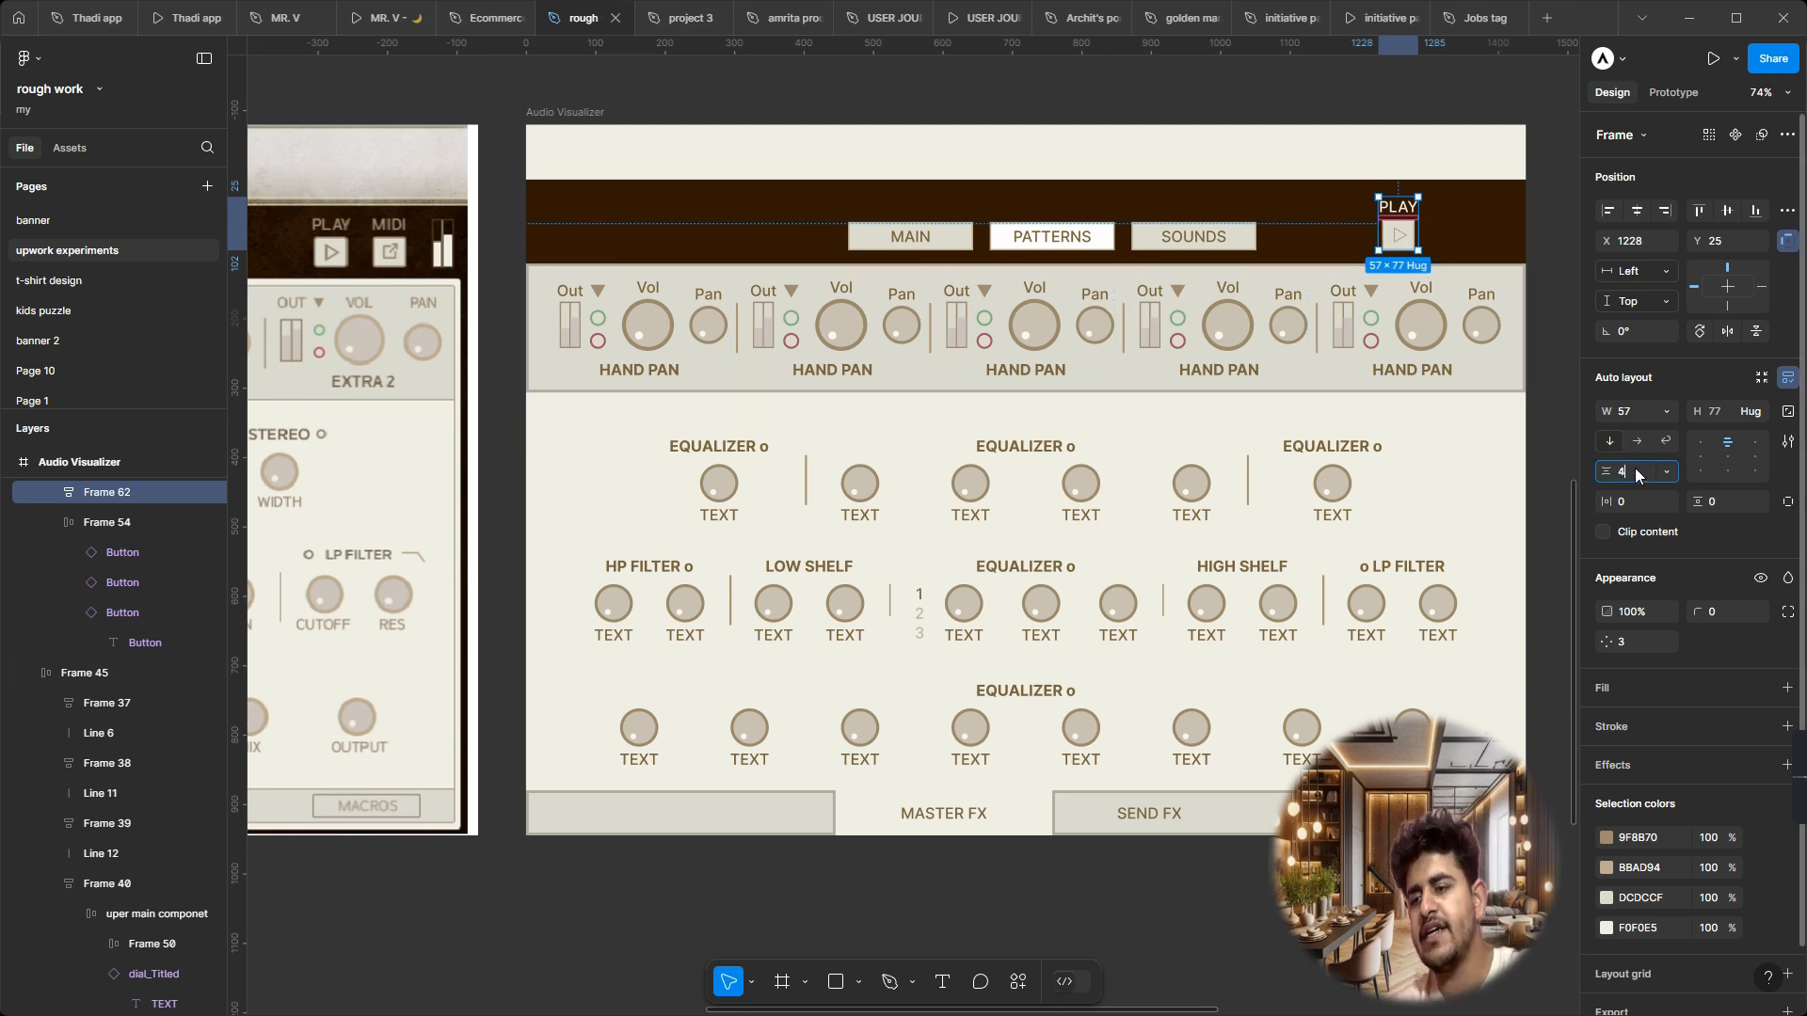
pyautogui.write('4')
pyautogui.press('Return')
pyautogui.click(1465, 250)
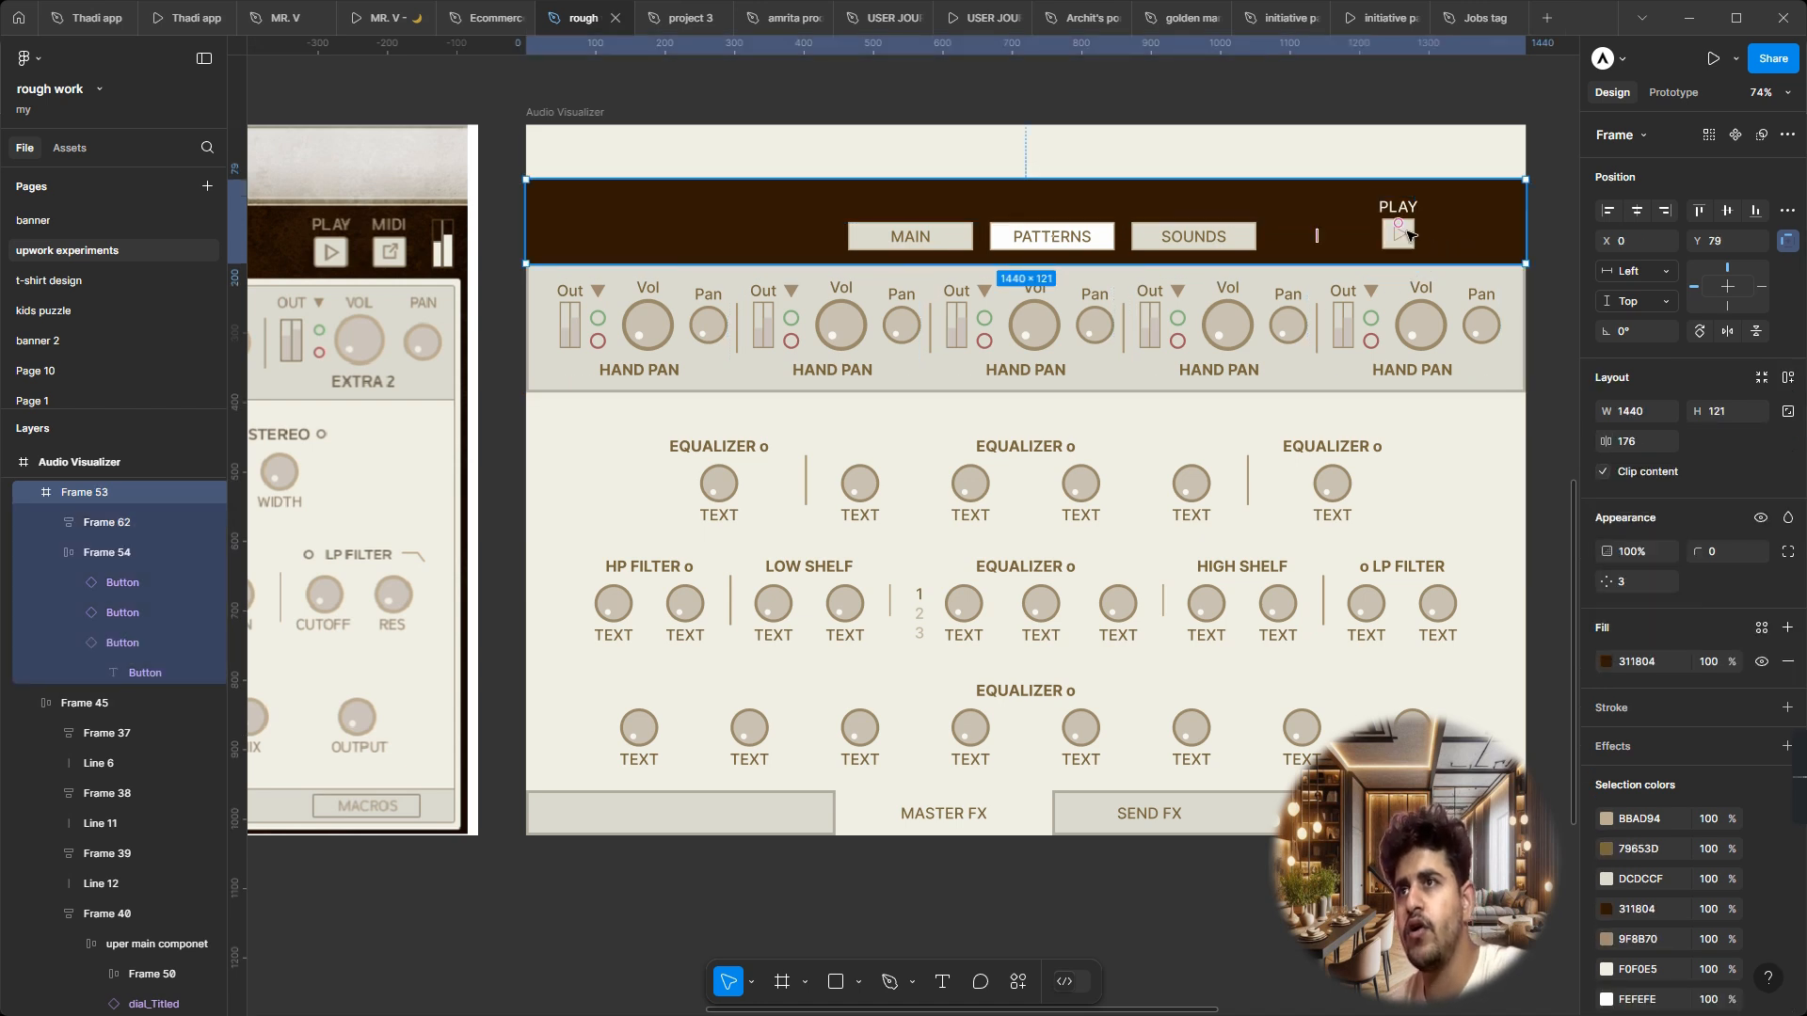
# Step: Shift the PLAY group slightly left, duplicate it beside itself at X 1283, Y 27, and relabel the copy MIDI
pyautogui.moveTo(1408, 234); pyautogui.dragTo(1399, 237)
pyautogui.keyDown('alt'); pyautogui.moveTo(1398, 236); pyautogui.dragTo(1444, 233); pyautogui.keyUp('alt')
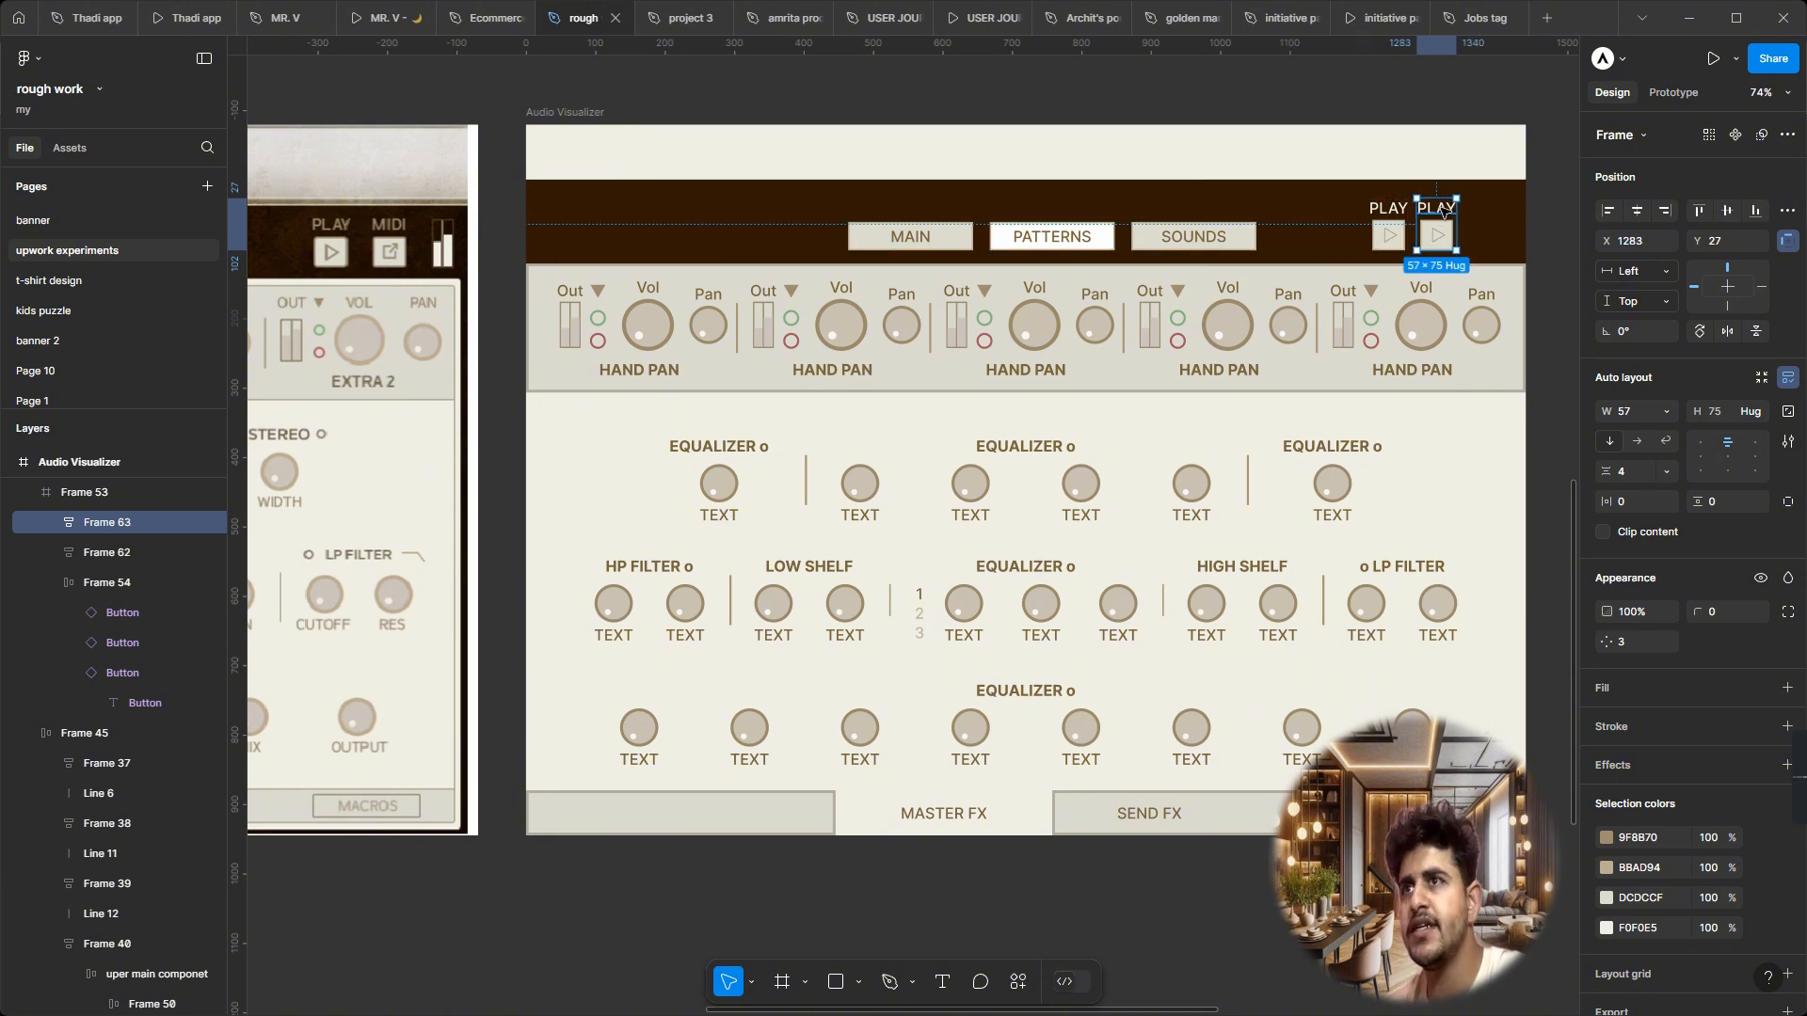
pyautogui.doubleClick(1440, 211)
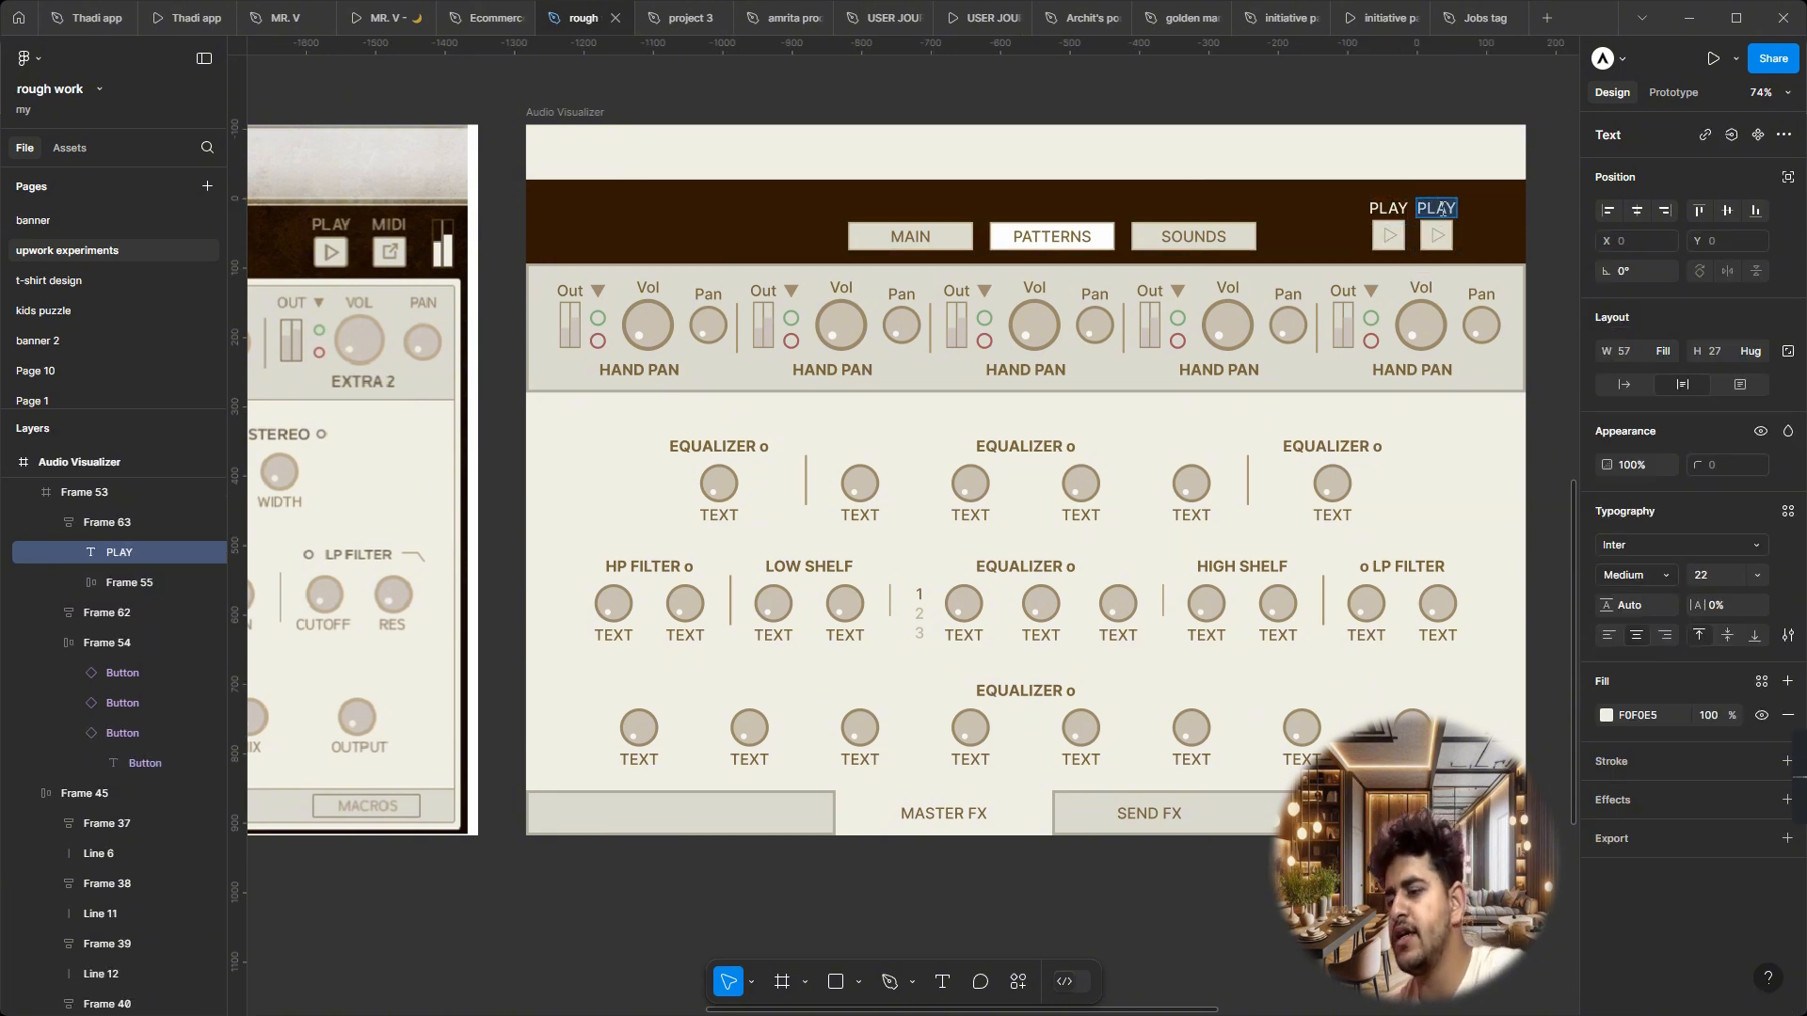
pyautogui.write('MIDI')
pyautogui.press('Escape')
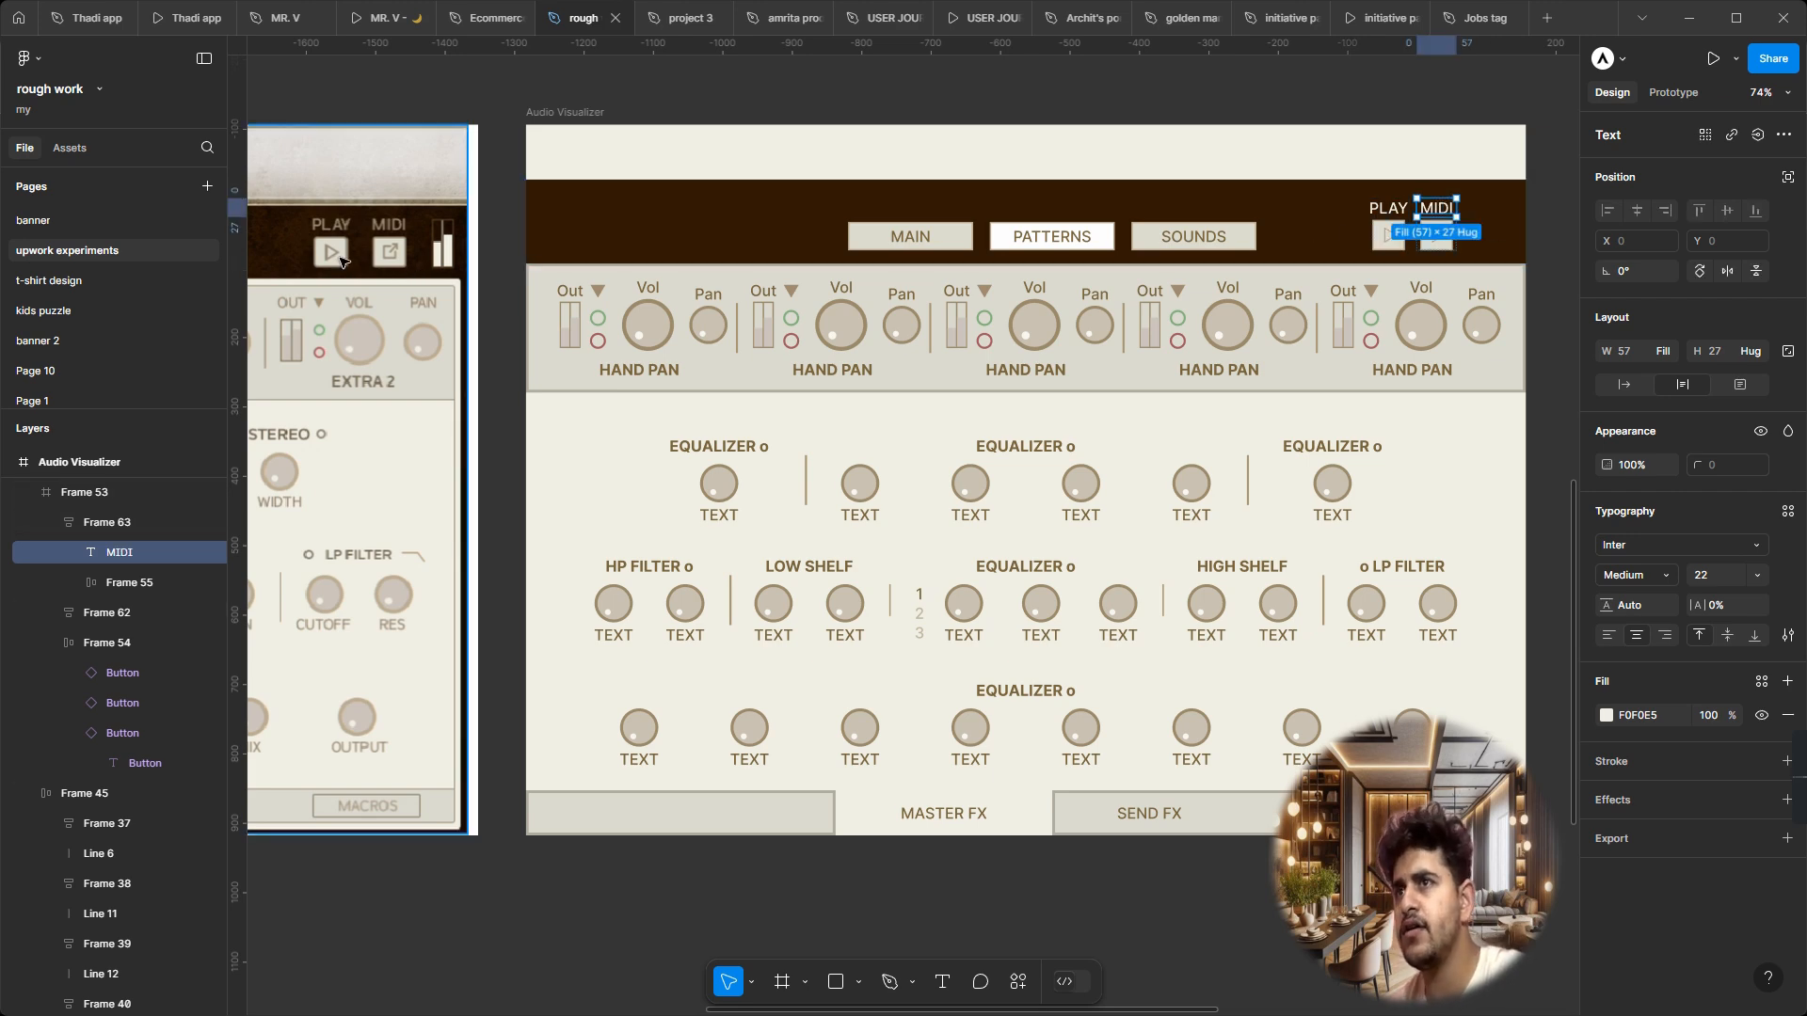
# Step: Examine the reference's MIDI icon and browse the UI kits in the library manager for a matching icon
pyautogui.keyDown('ctrl'); pyautogui.scroll(5, 340, 261); pyautogui.keyUp('ctrl')
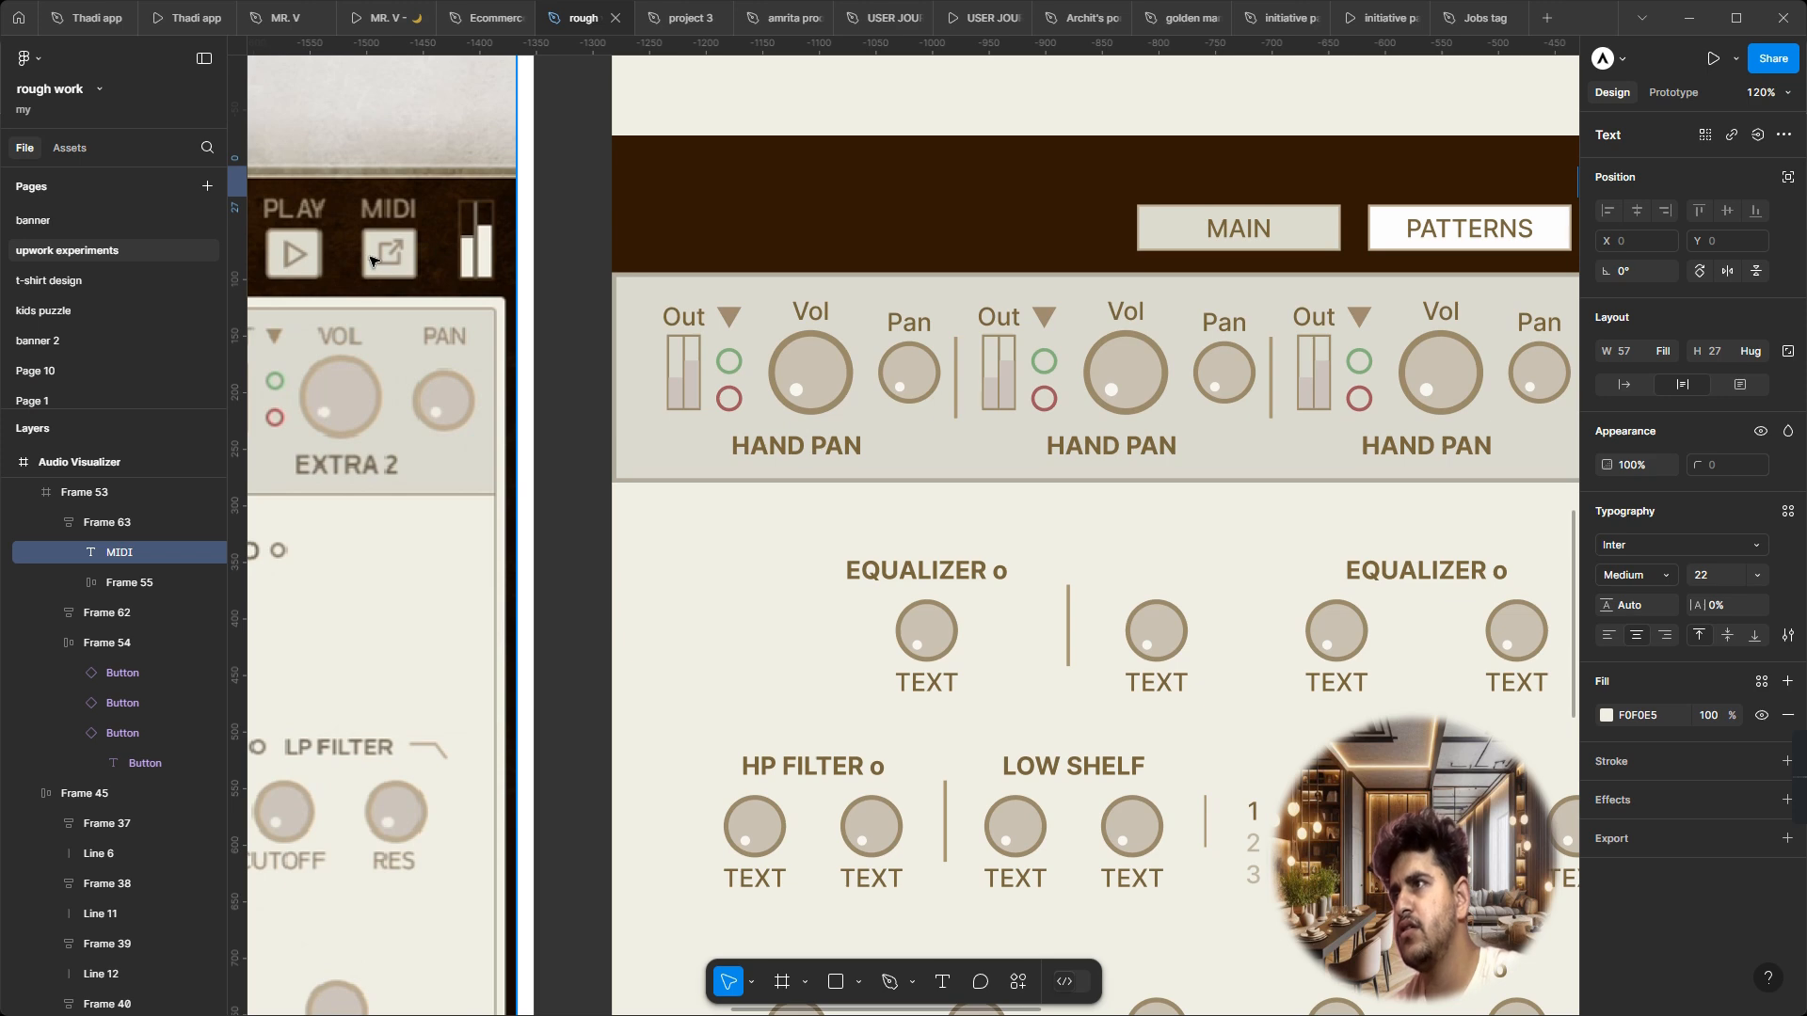
pyautogui.keyDown('ctrl'); pyautogui.scroll(-5, 371, 262); pyautogui.keyUp('ctrl')
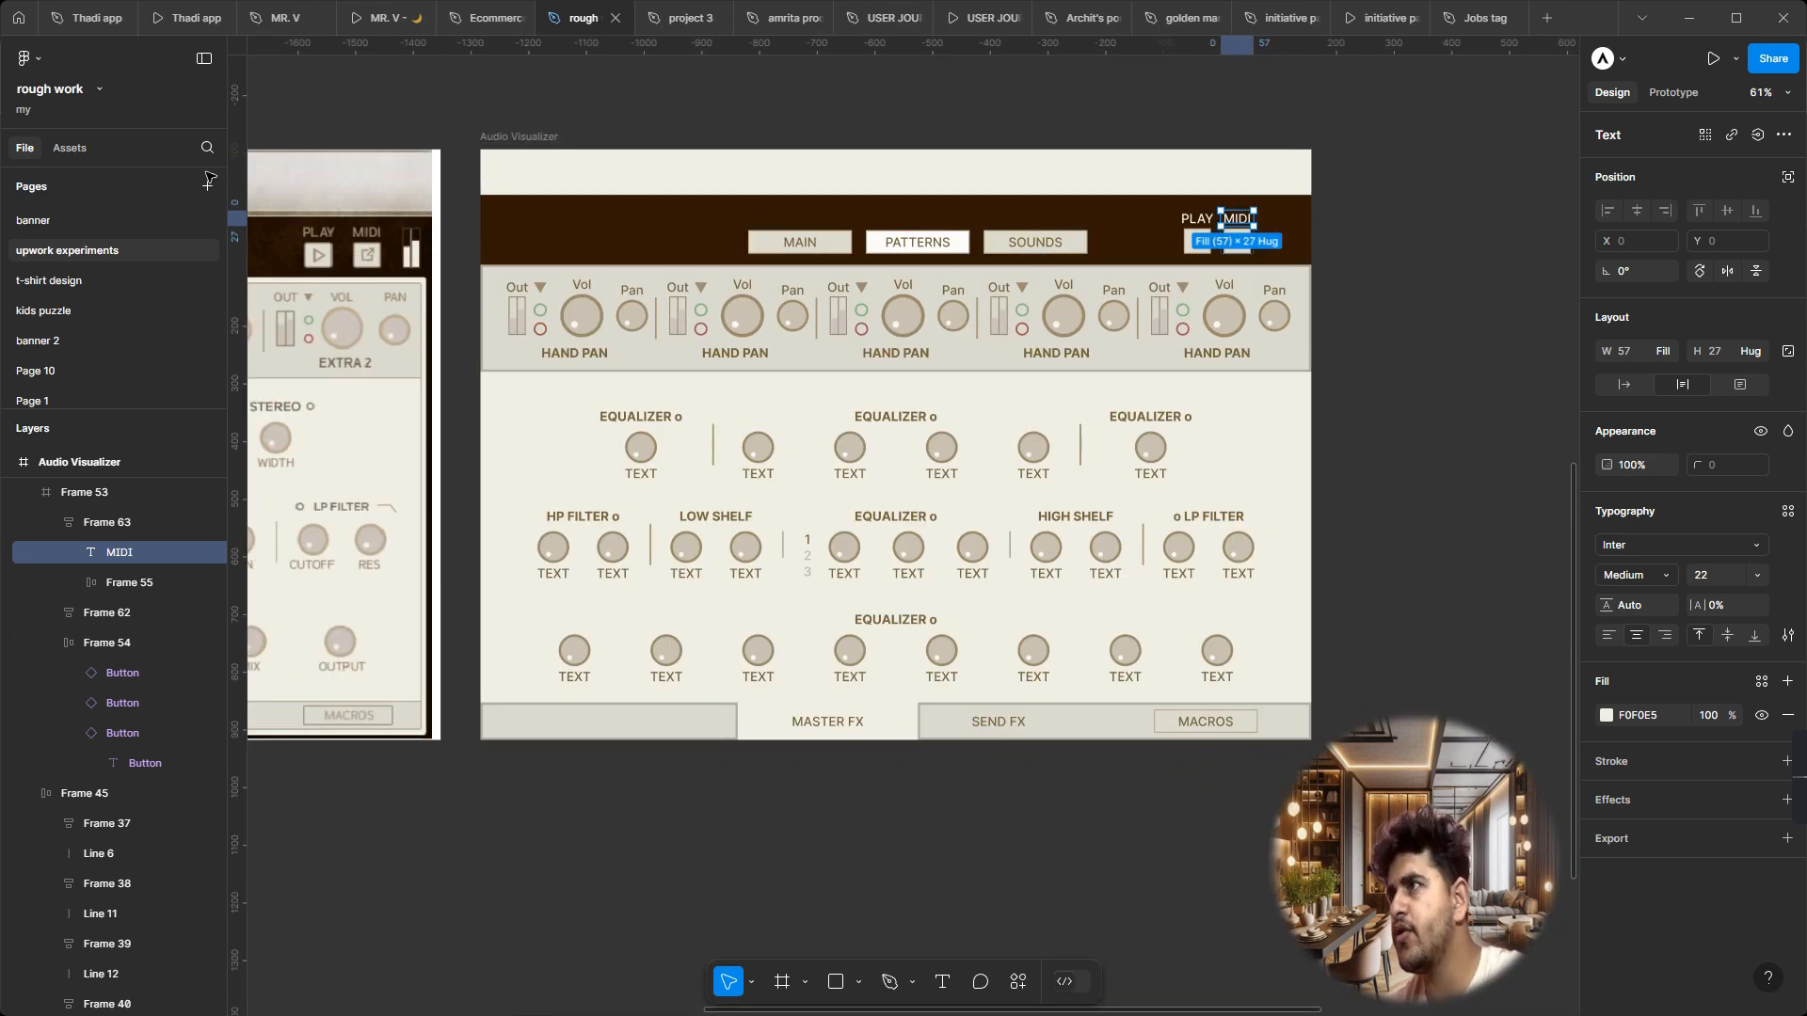
pyautogui.click(77, 151)
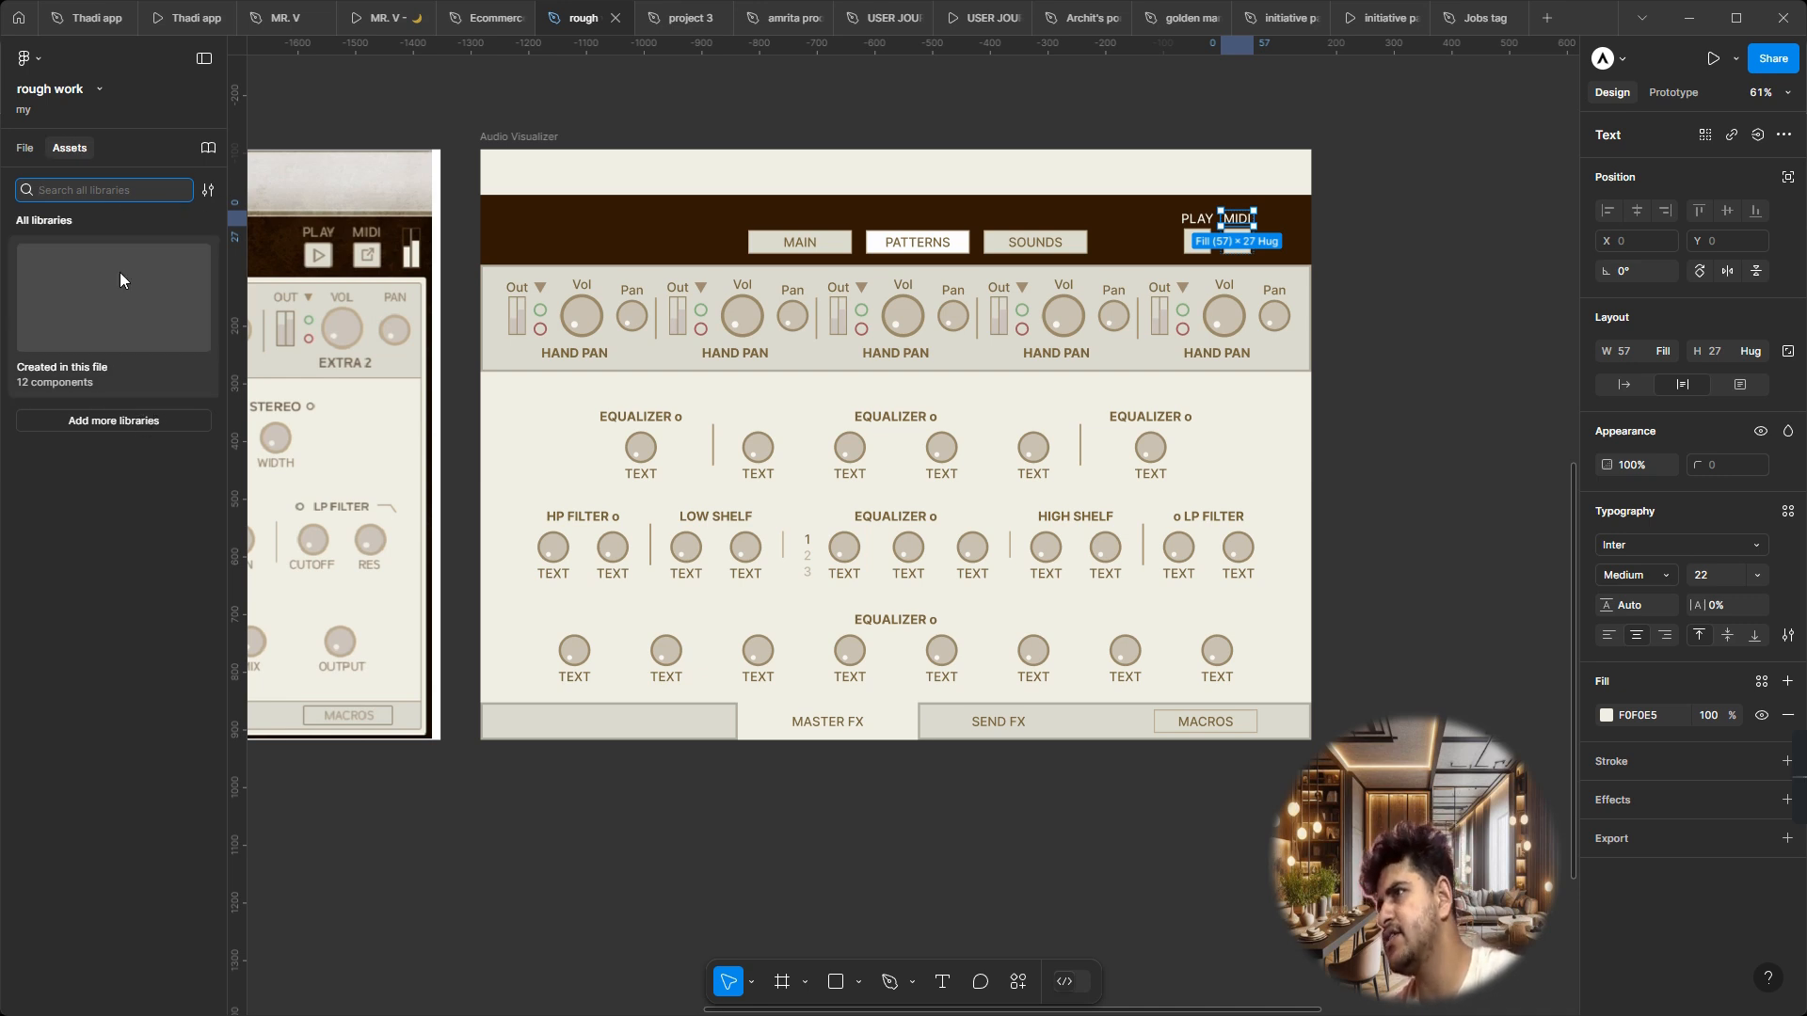
pyautogui.click(212, 151)
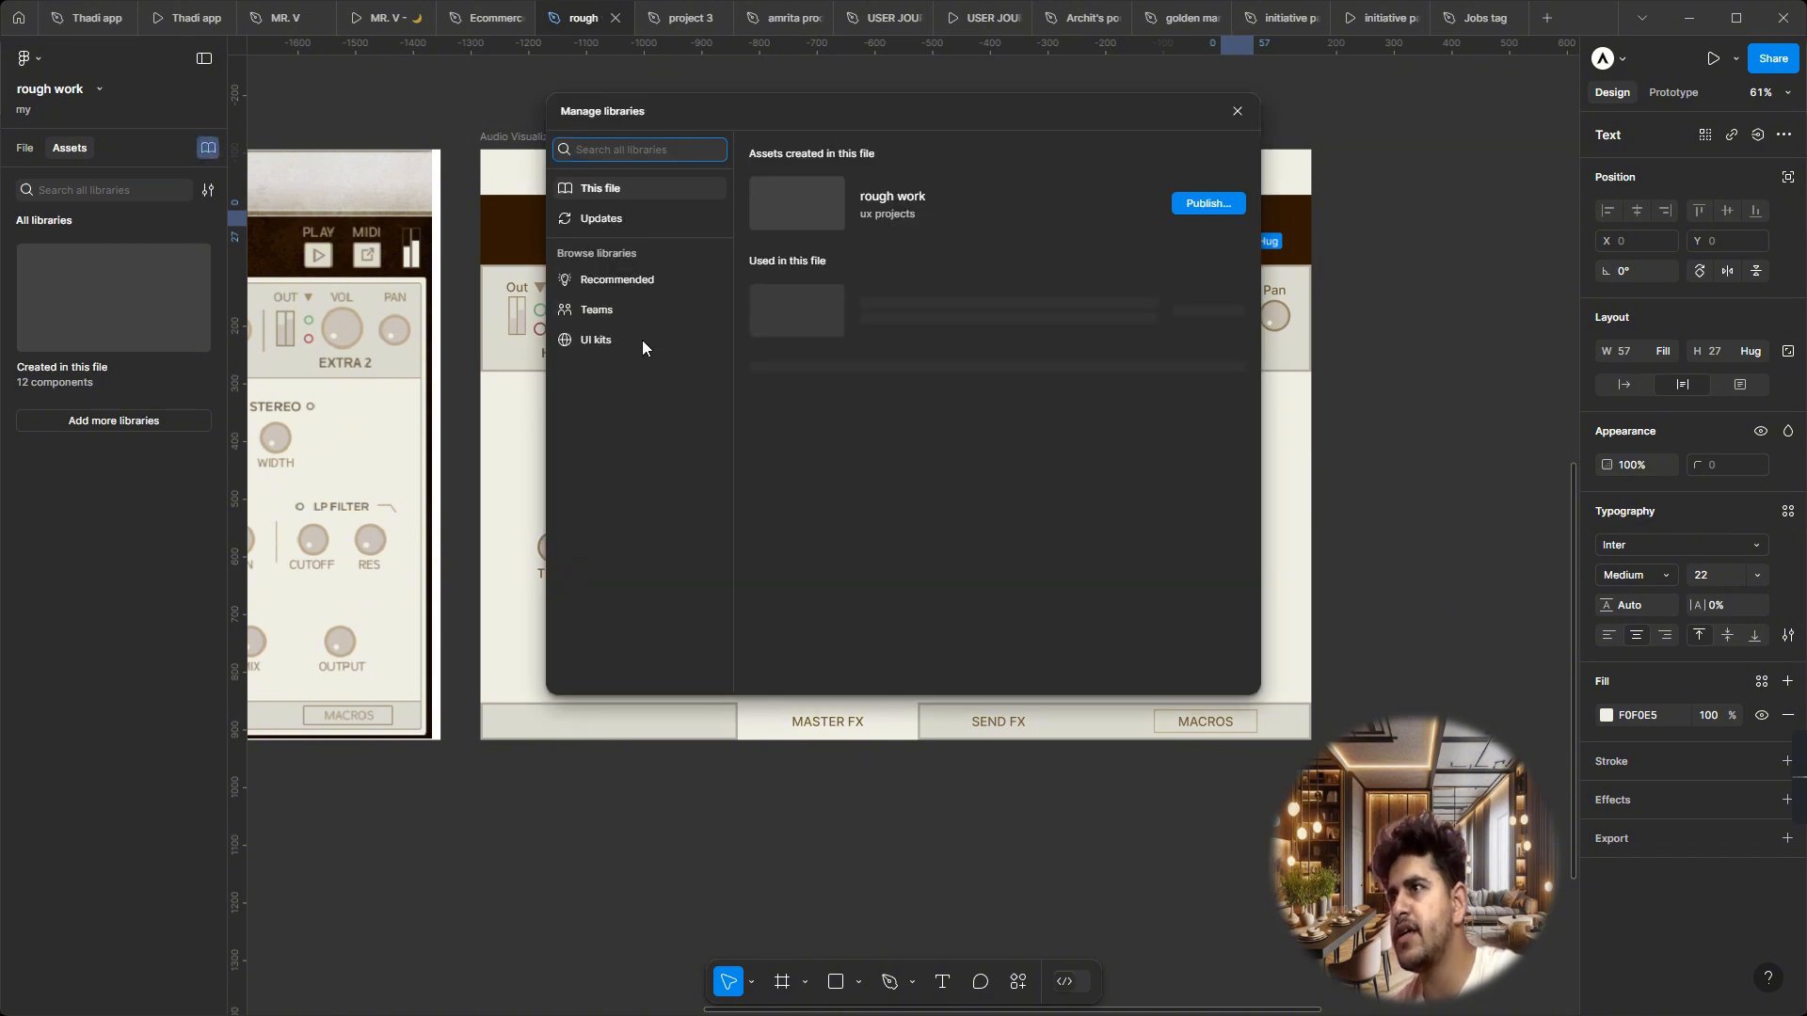
pyautogui.click(631, 339)
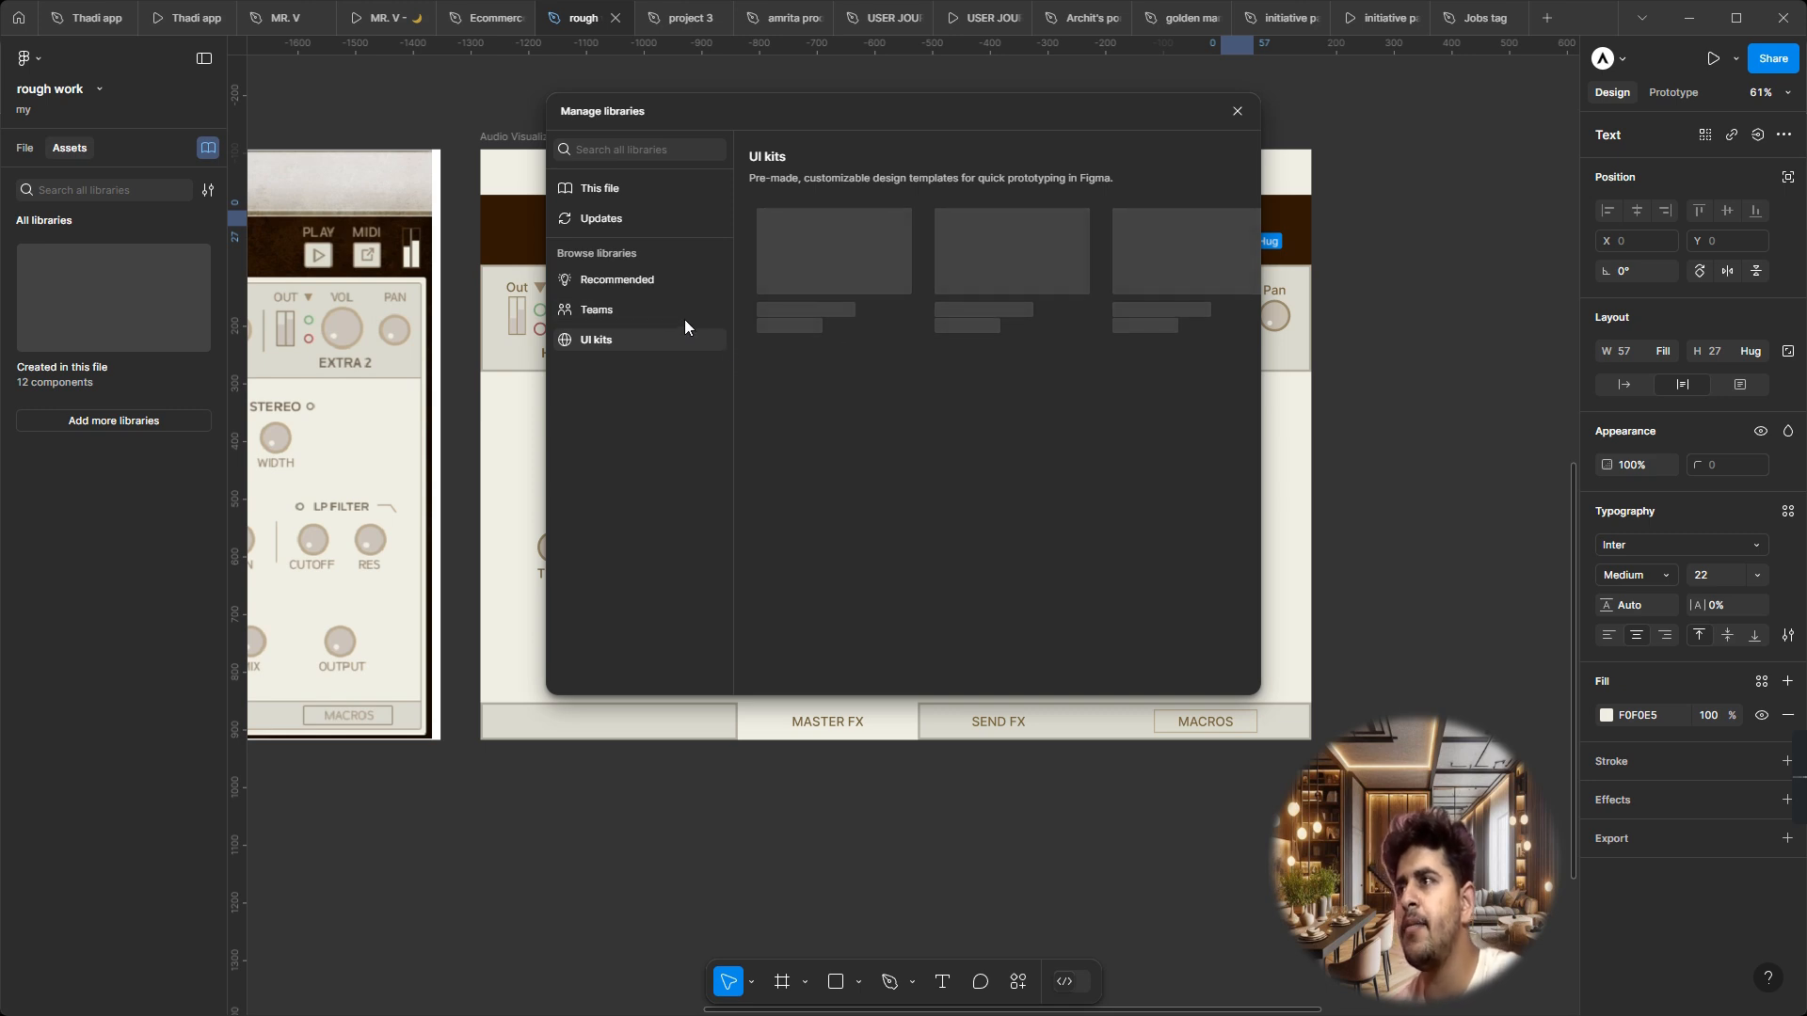
pyautogui.click(1236, 112)
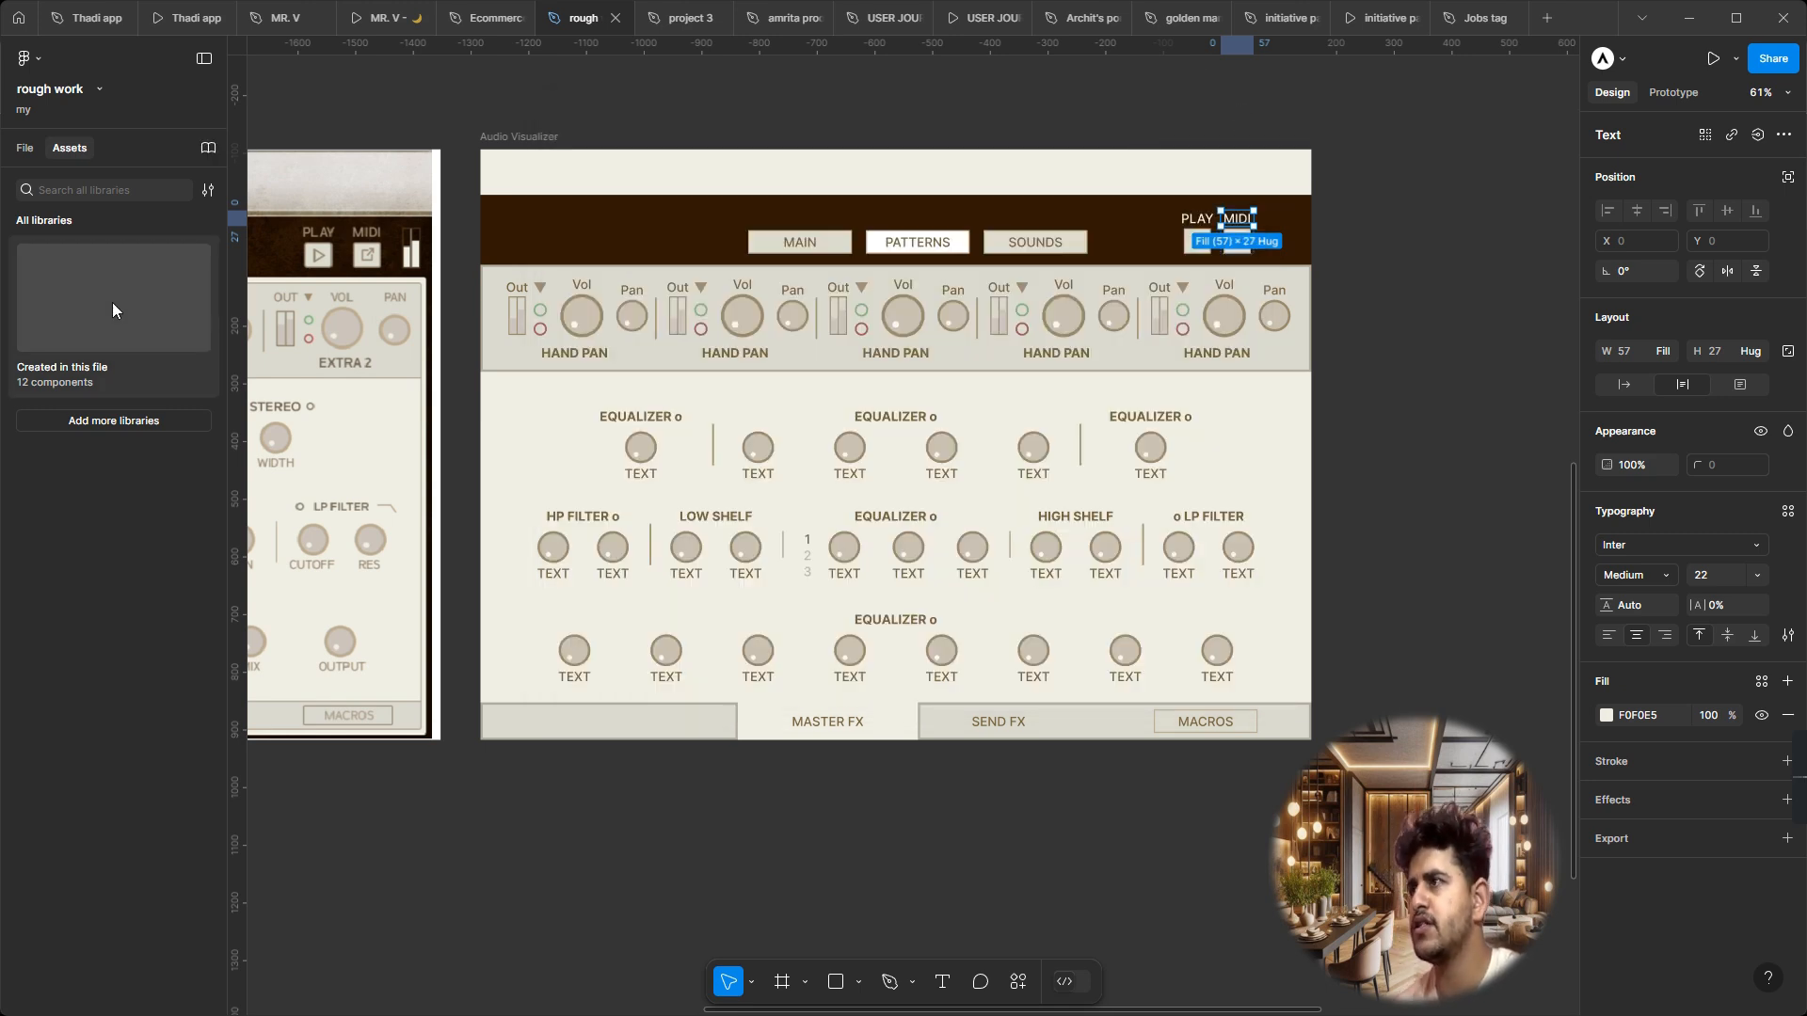
# Step: Search the asset libraries for "share" and for "open" to find the MIDI button's icon
pyautogui.click(63, 191)
pyautogui.write('share')
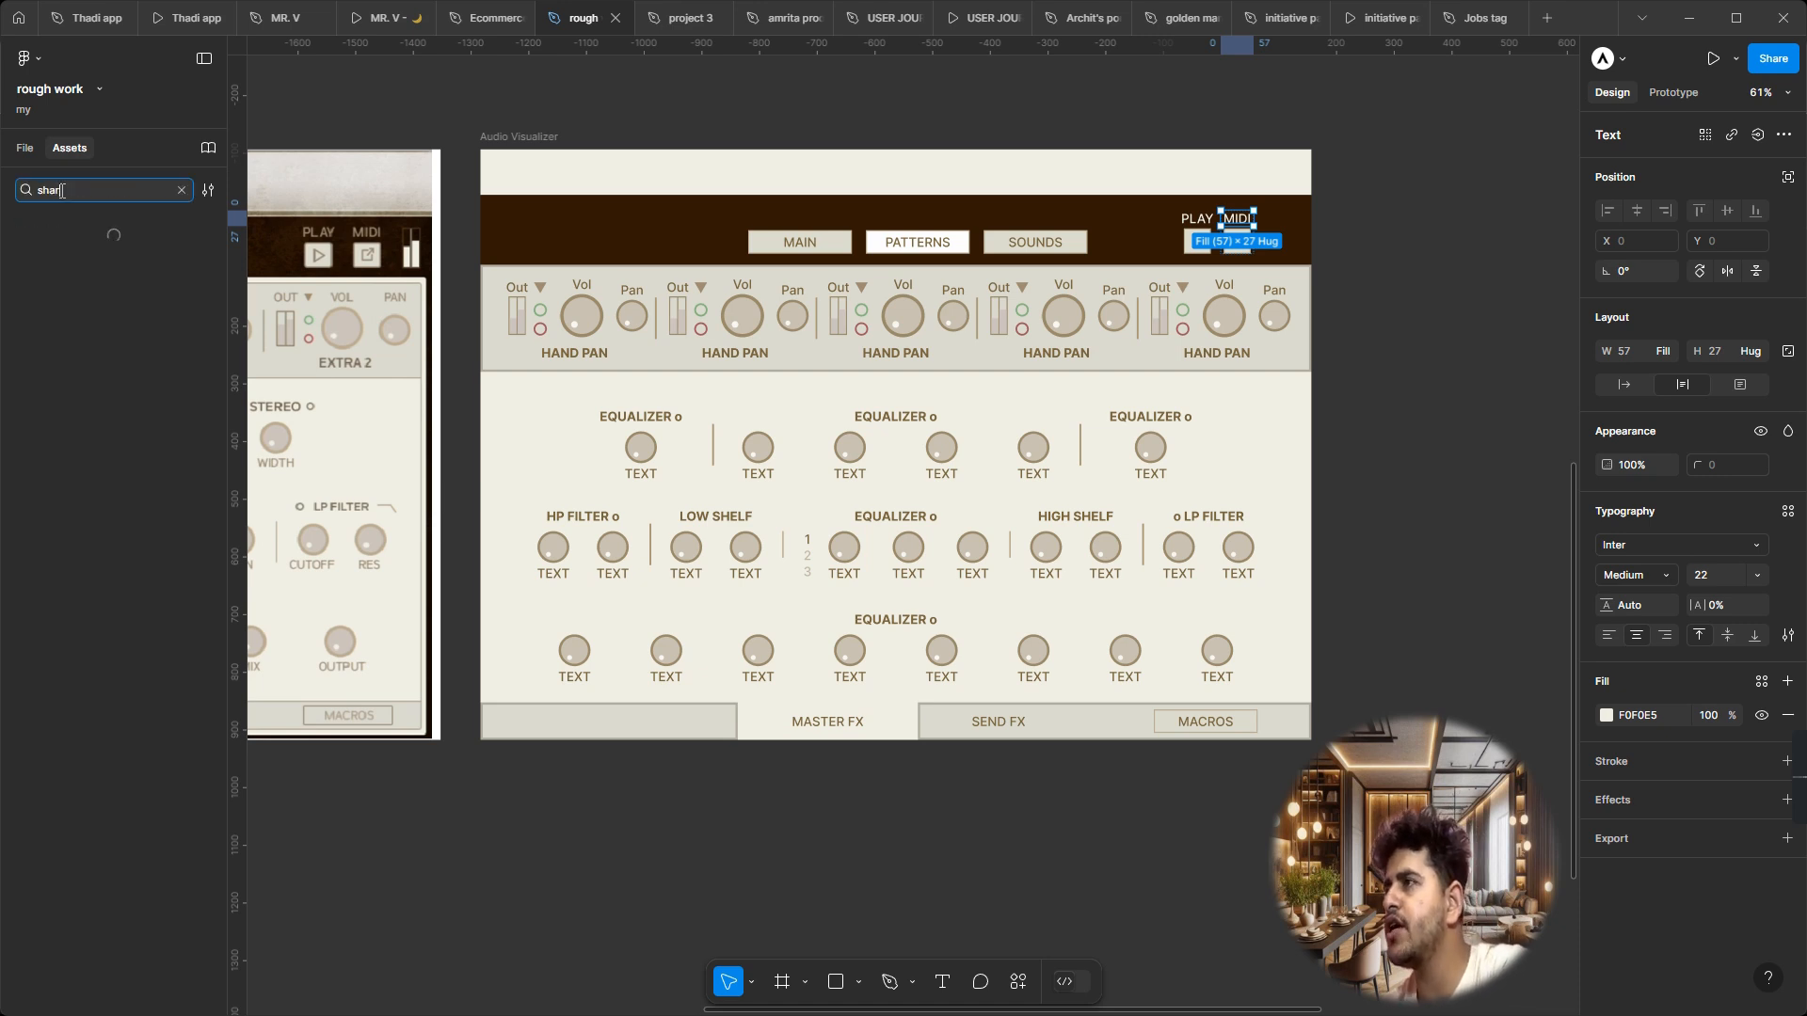
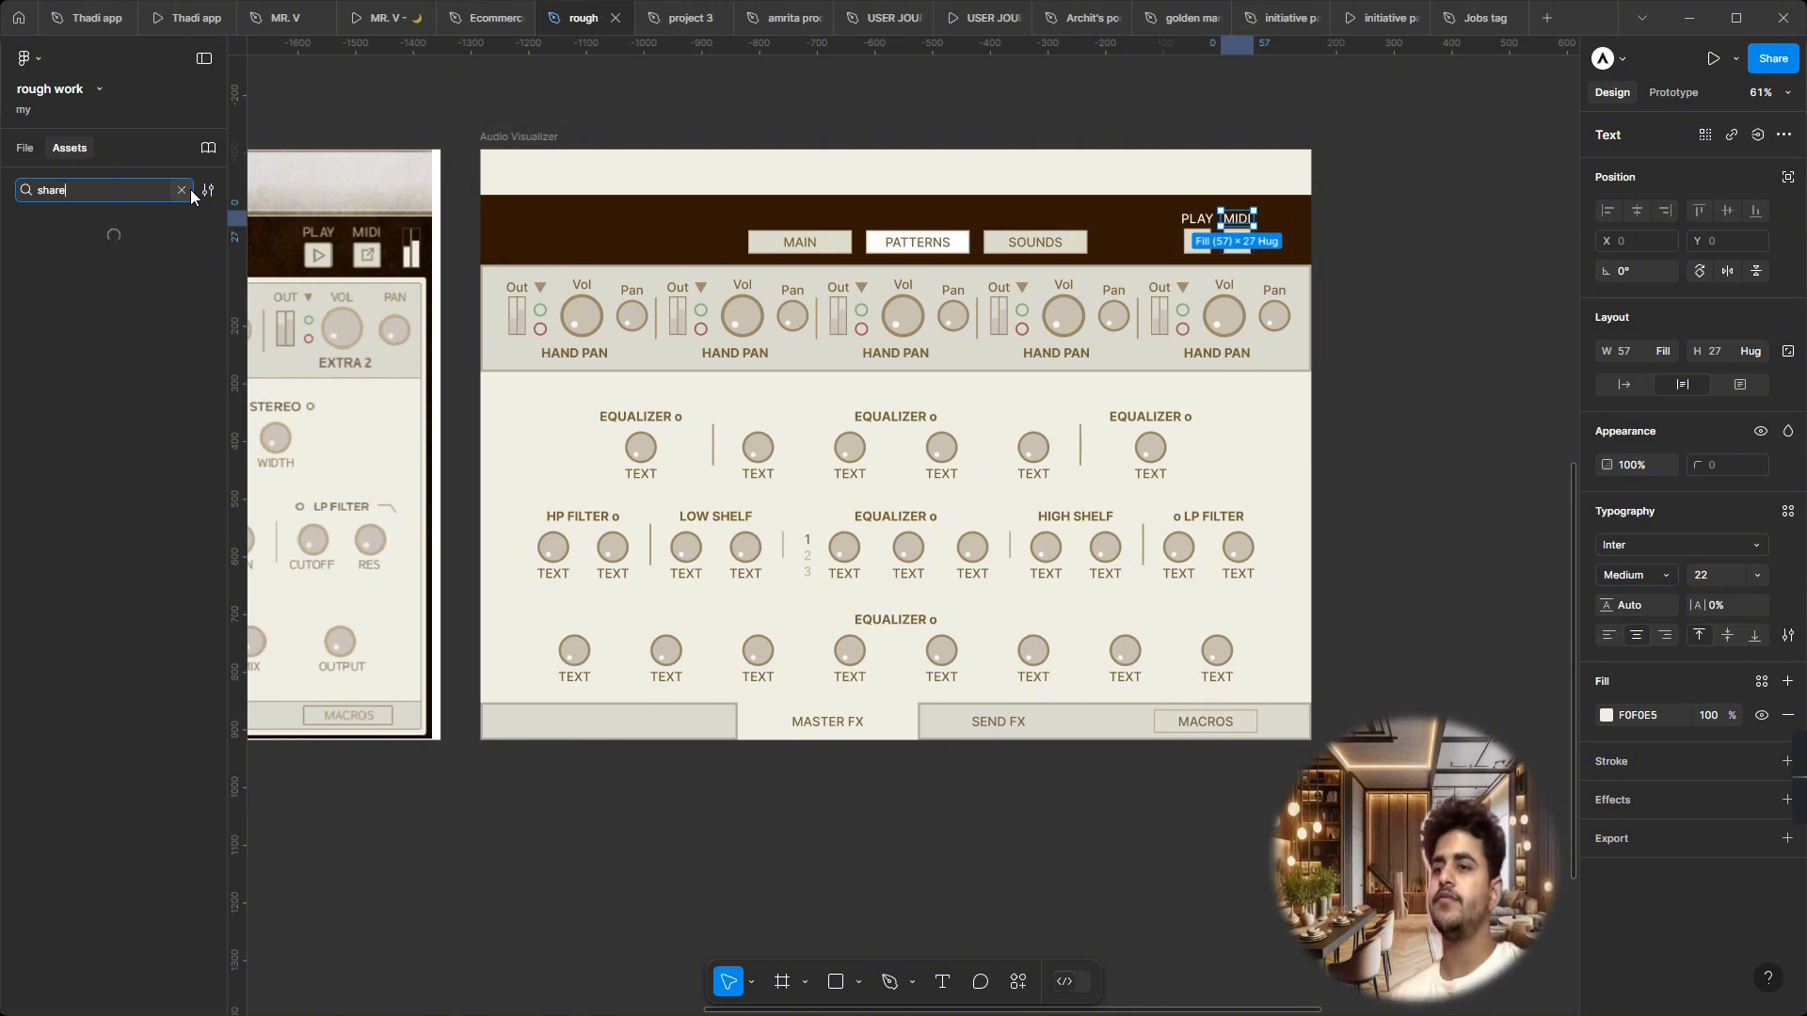
pyautogui.click(183, 190)
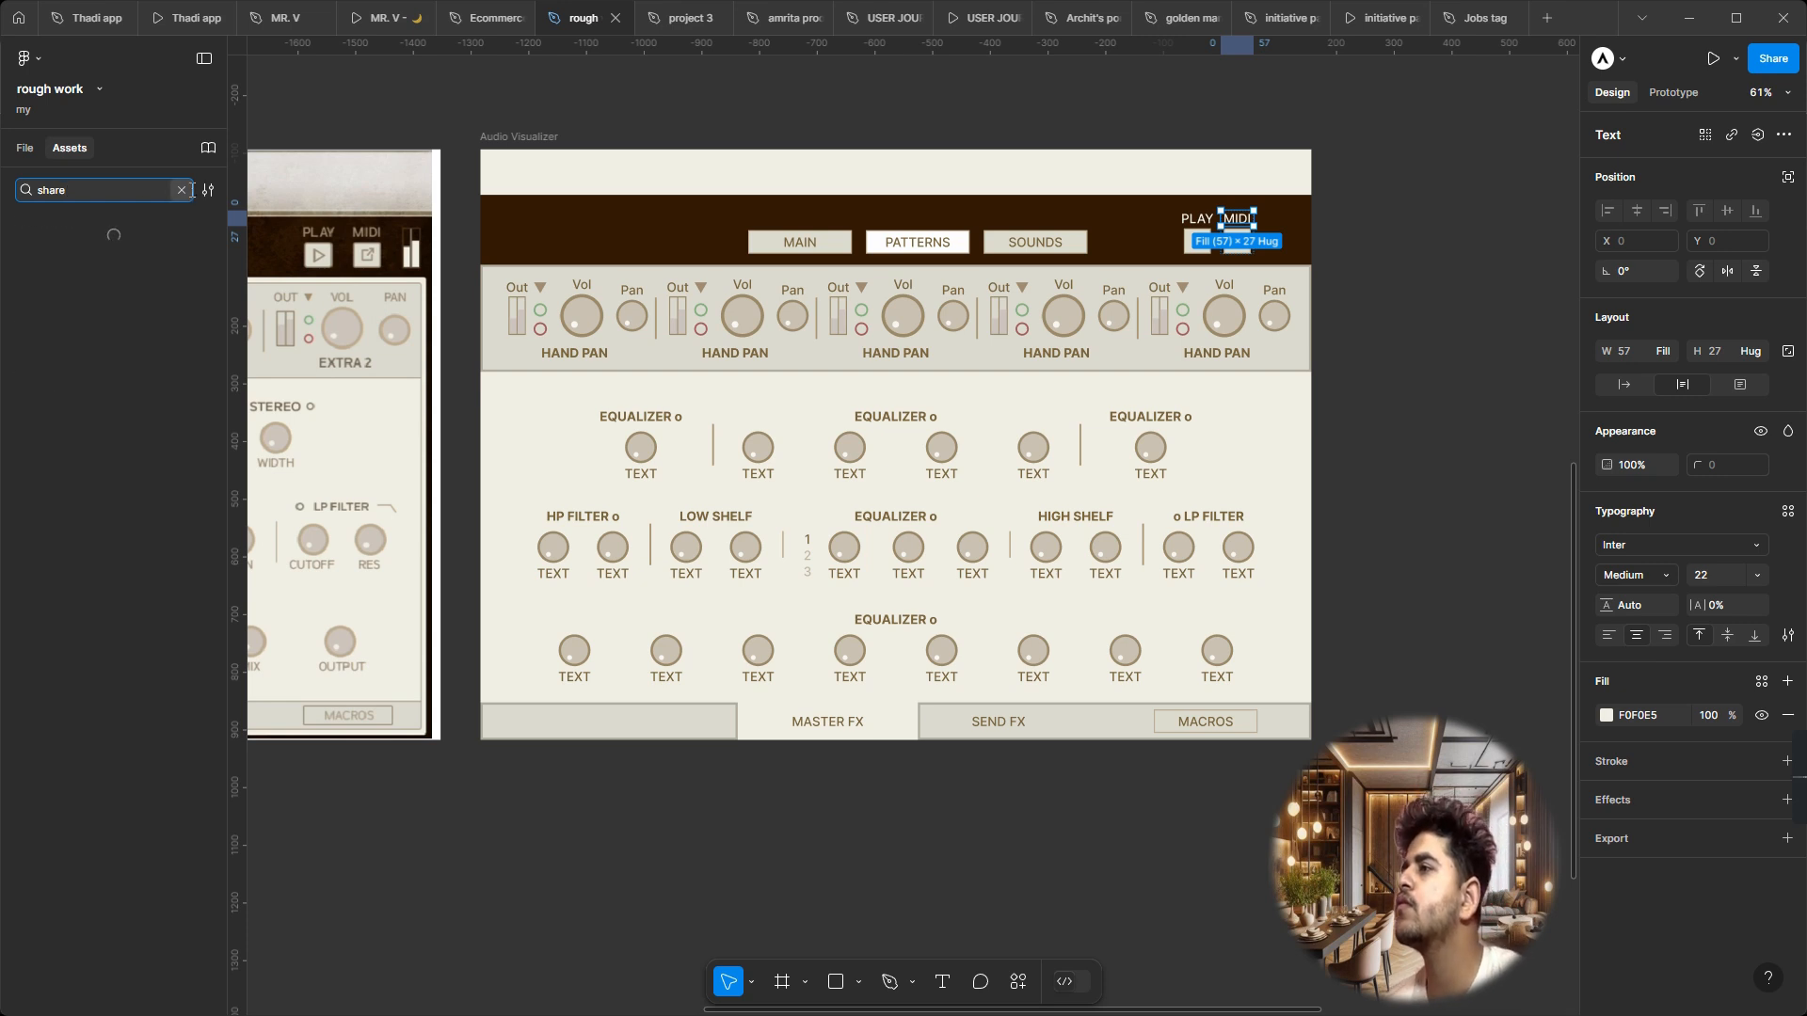
pyautogui.write('open')
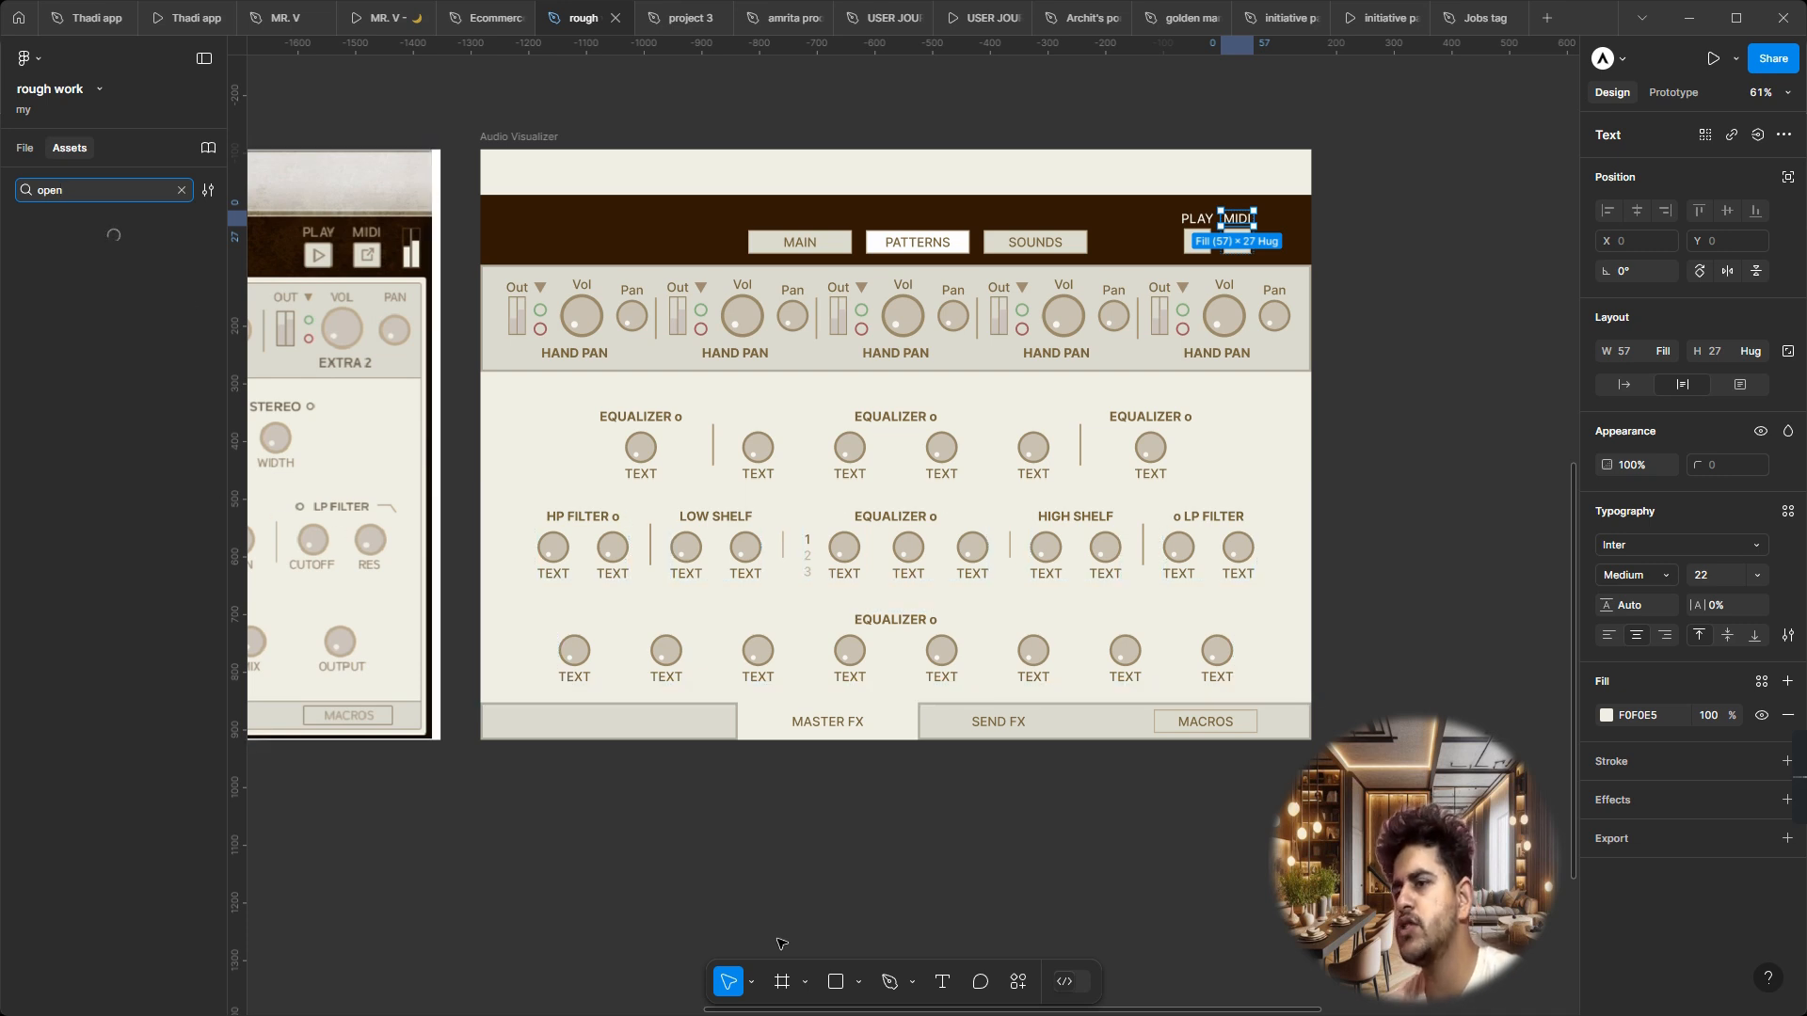
# Step: Switch to Windows Settings and check the Ethernet connection details, including those of the connected phone, then return to the design
pyautogui.press('super')
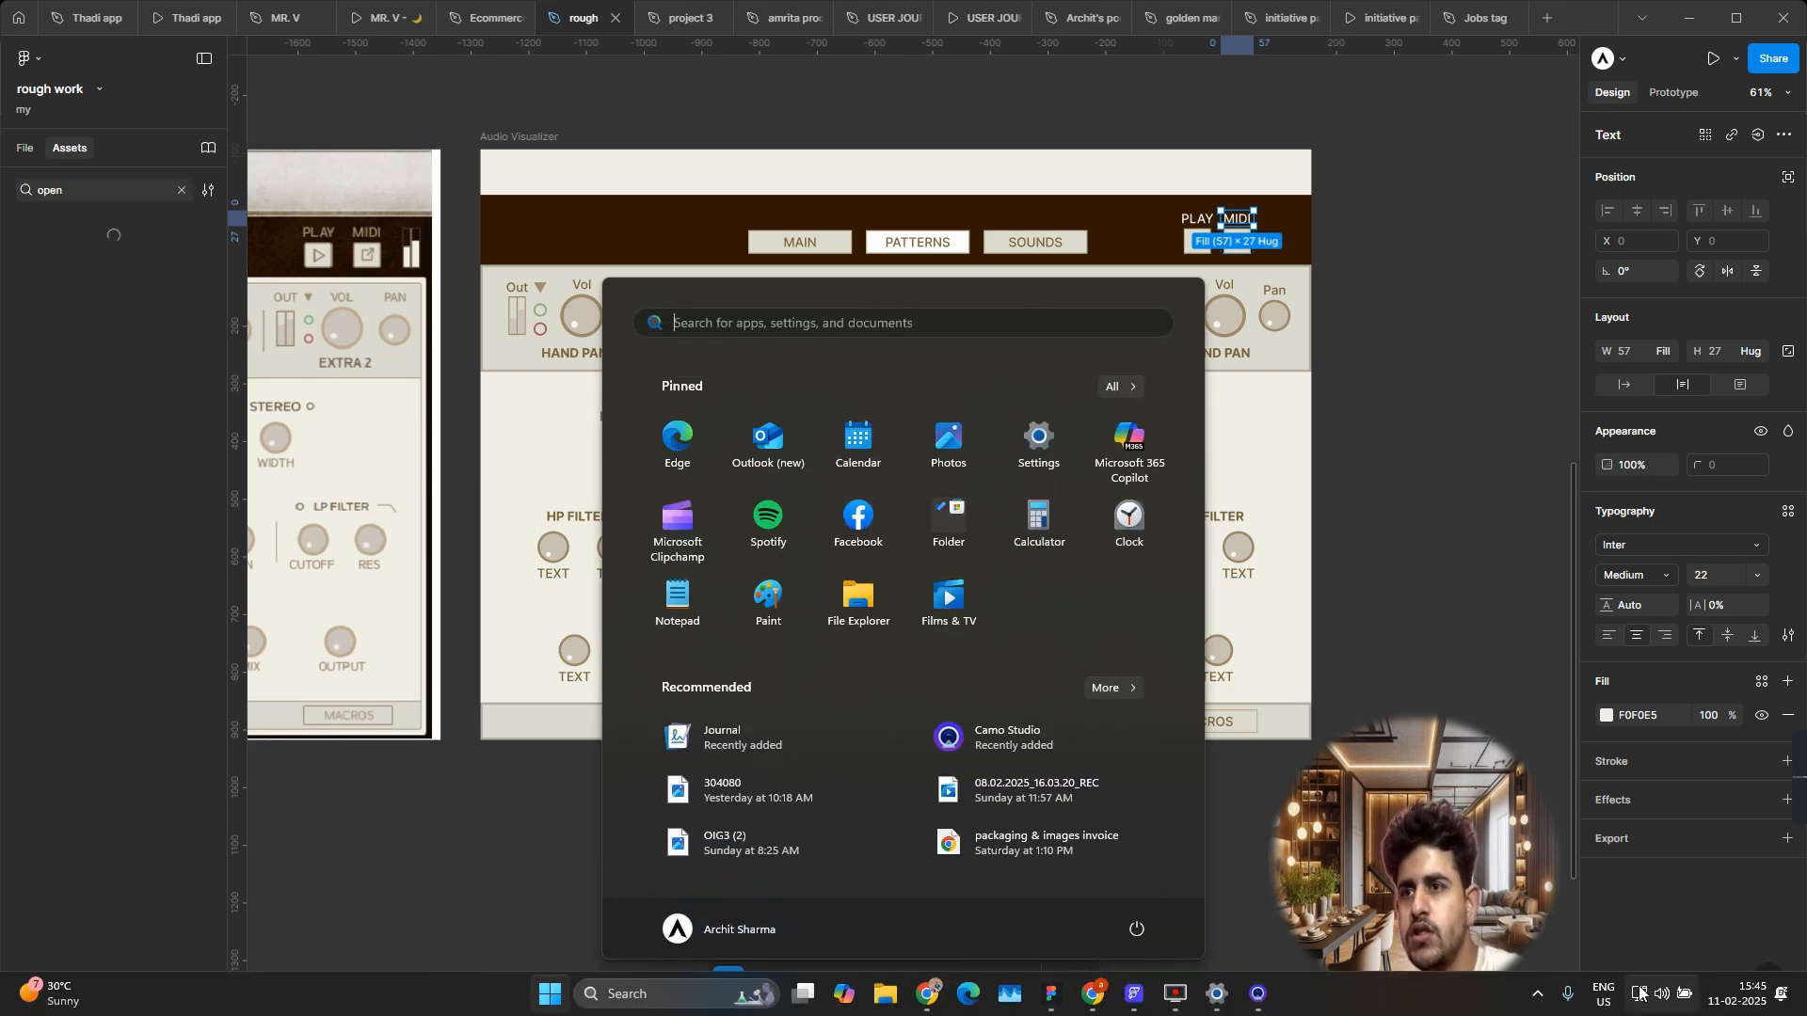
pyautogui.click(1639, 993)
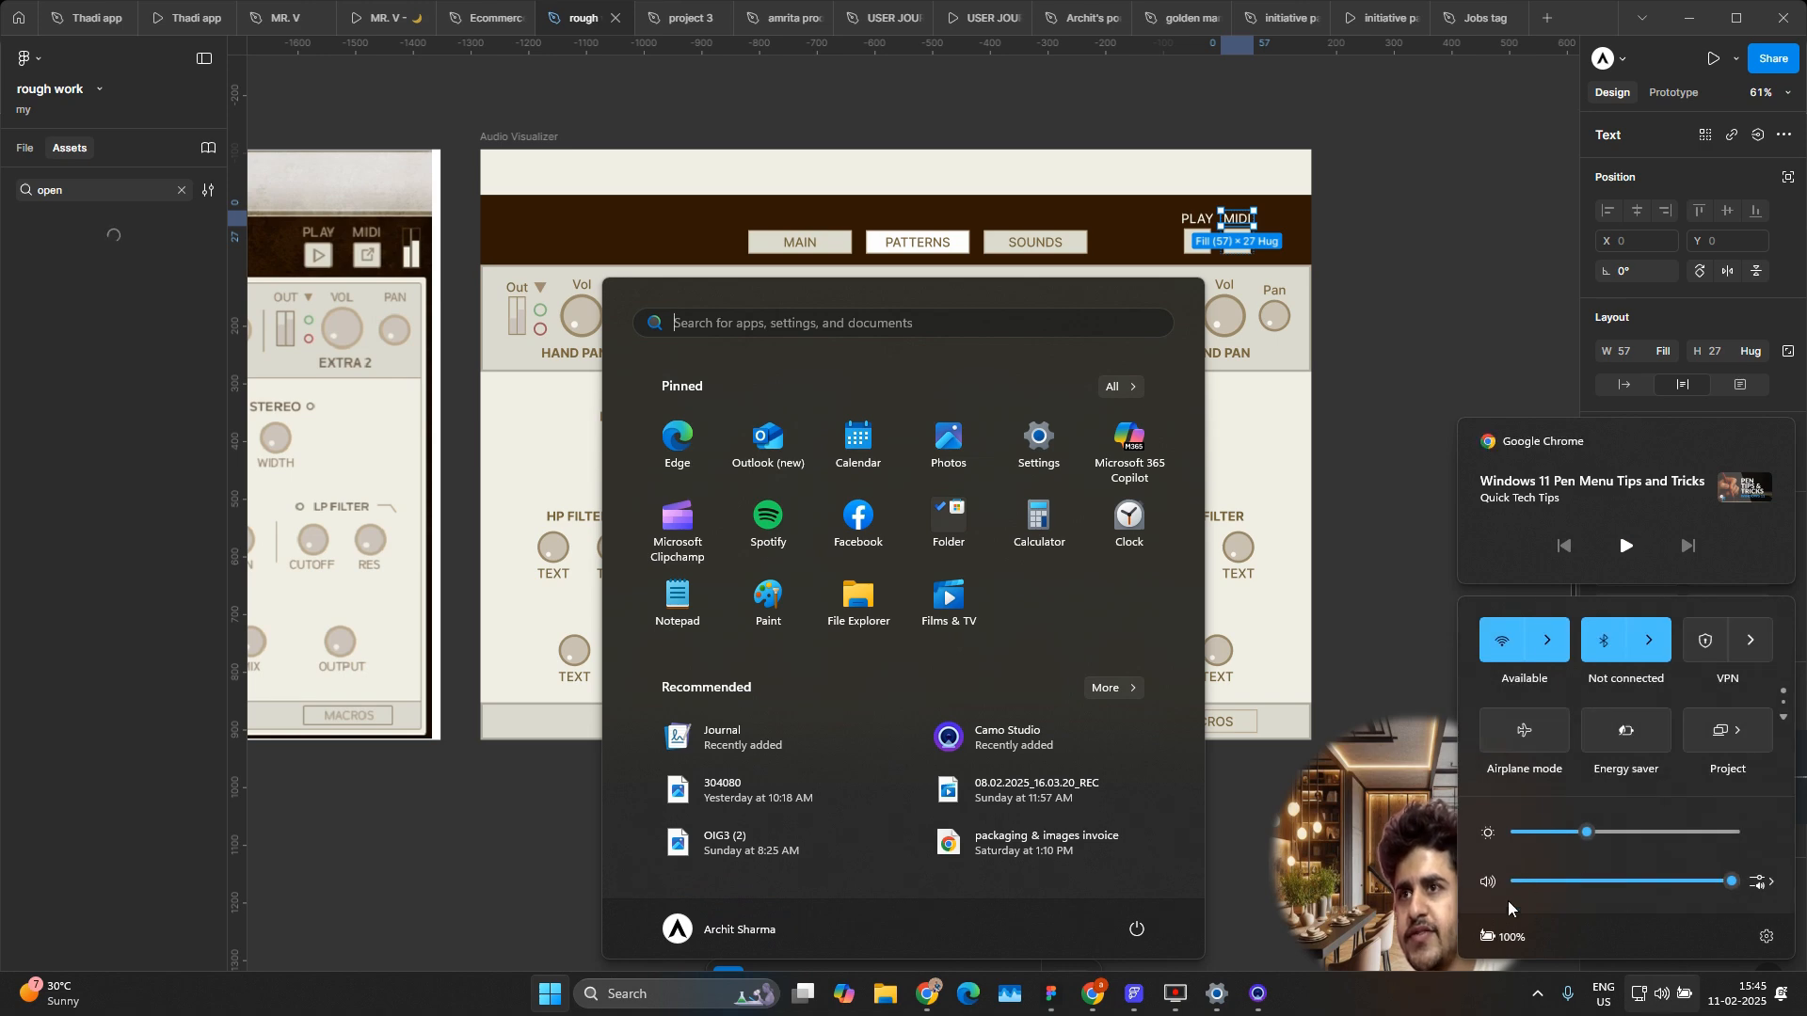
pyautogui.click(1766, 936)
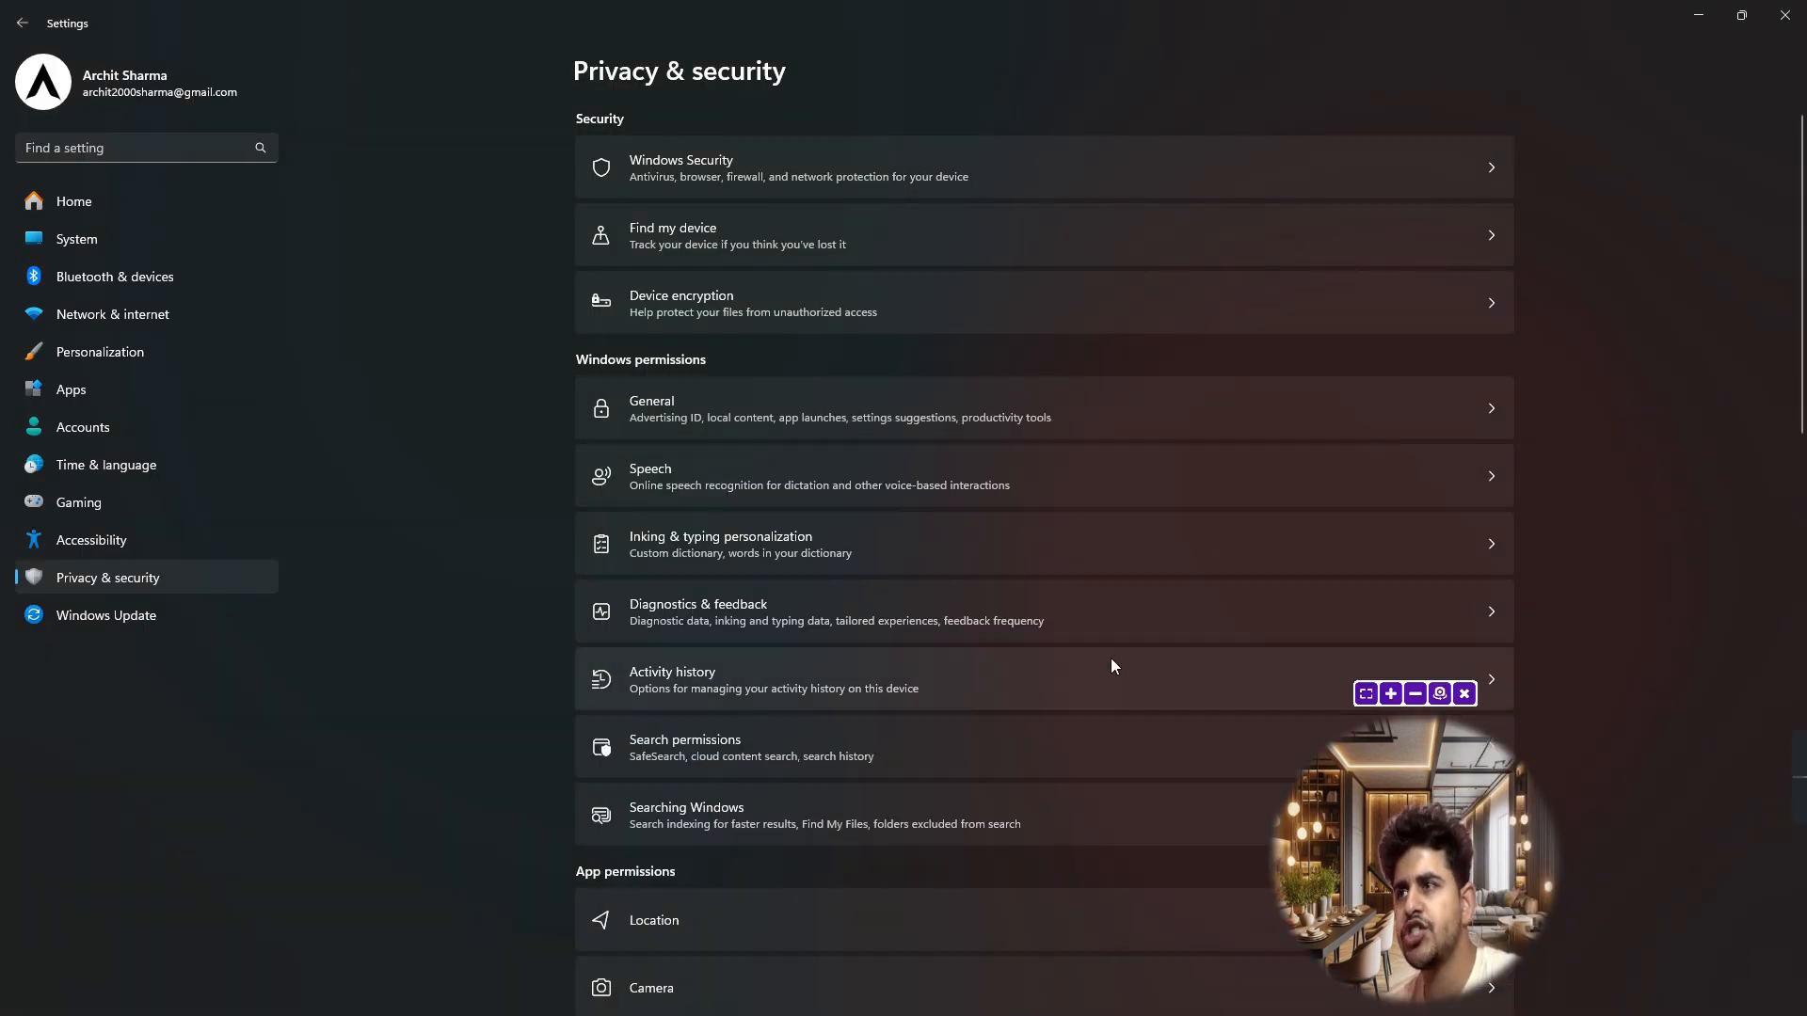
pyautogui.click(104, 313)
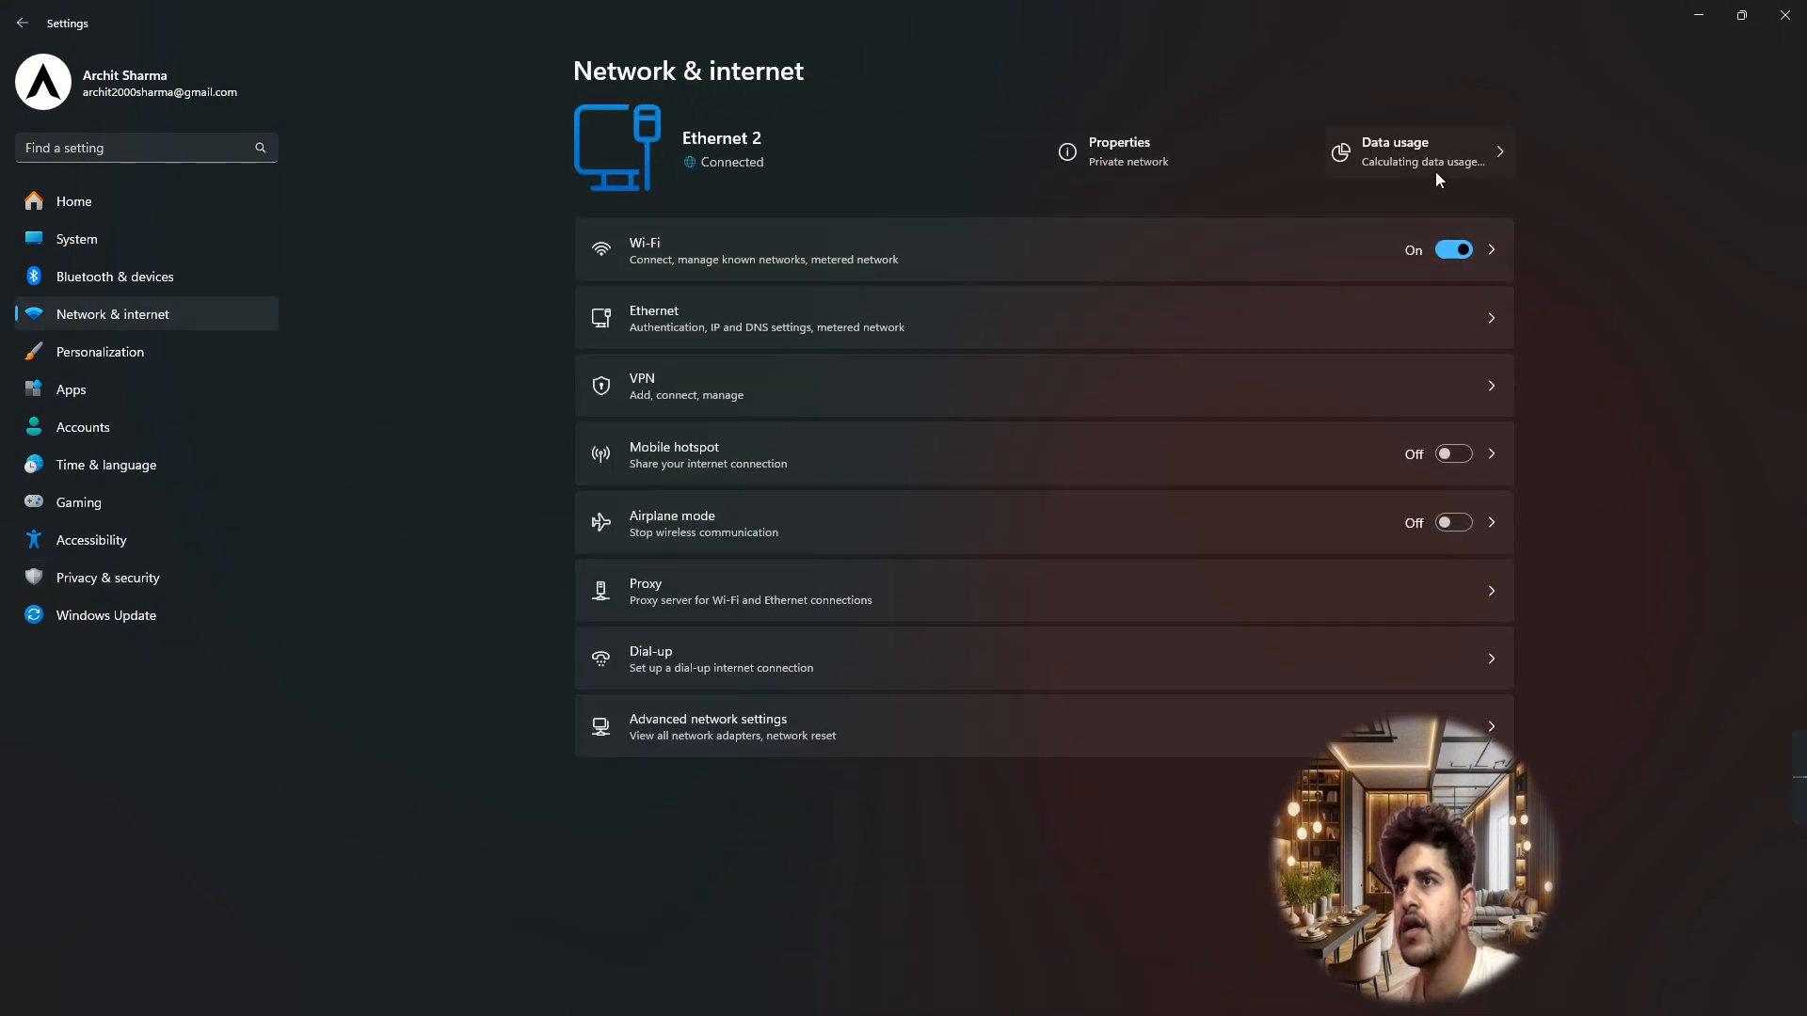
pyautogui.click(1235, 316)
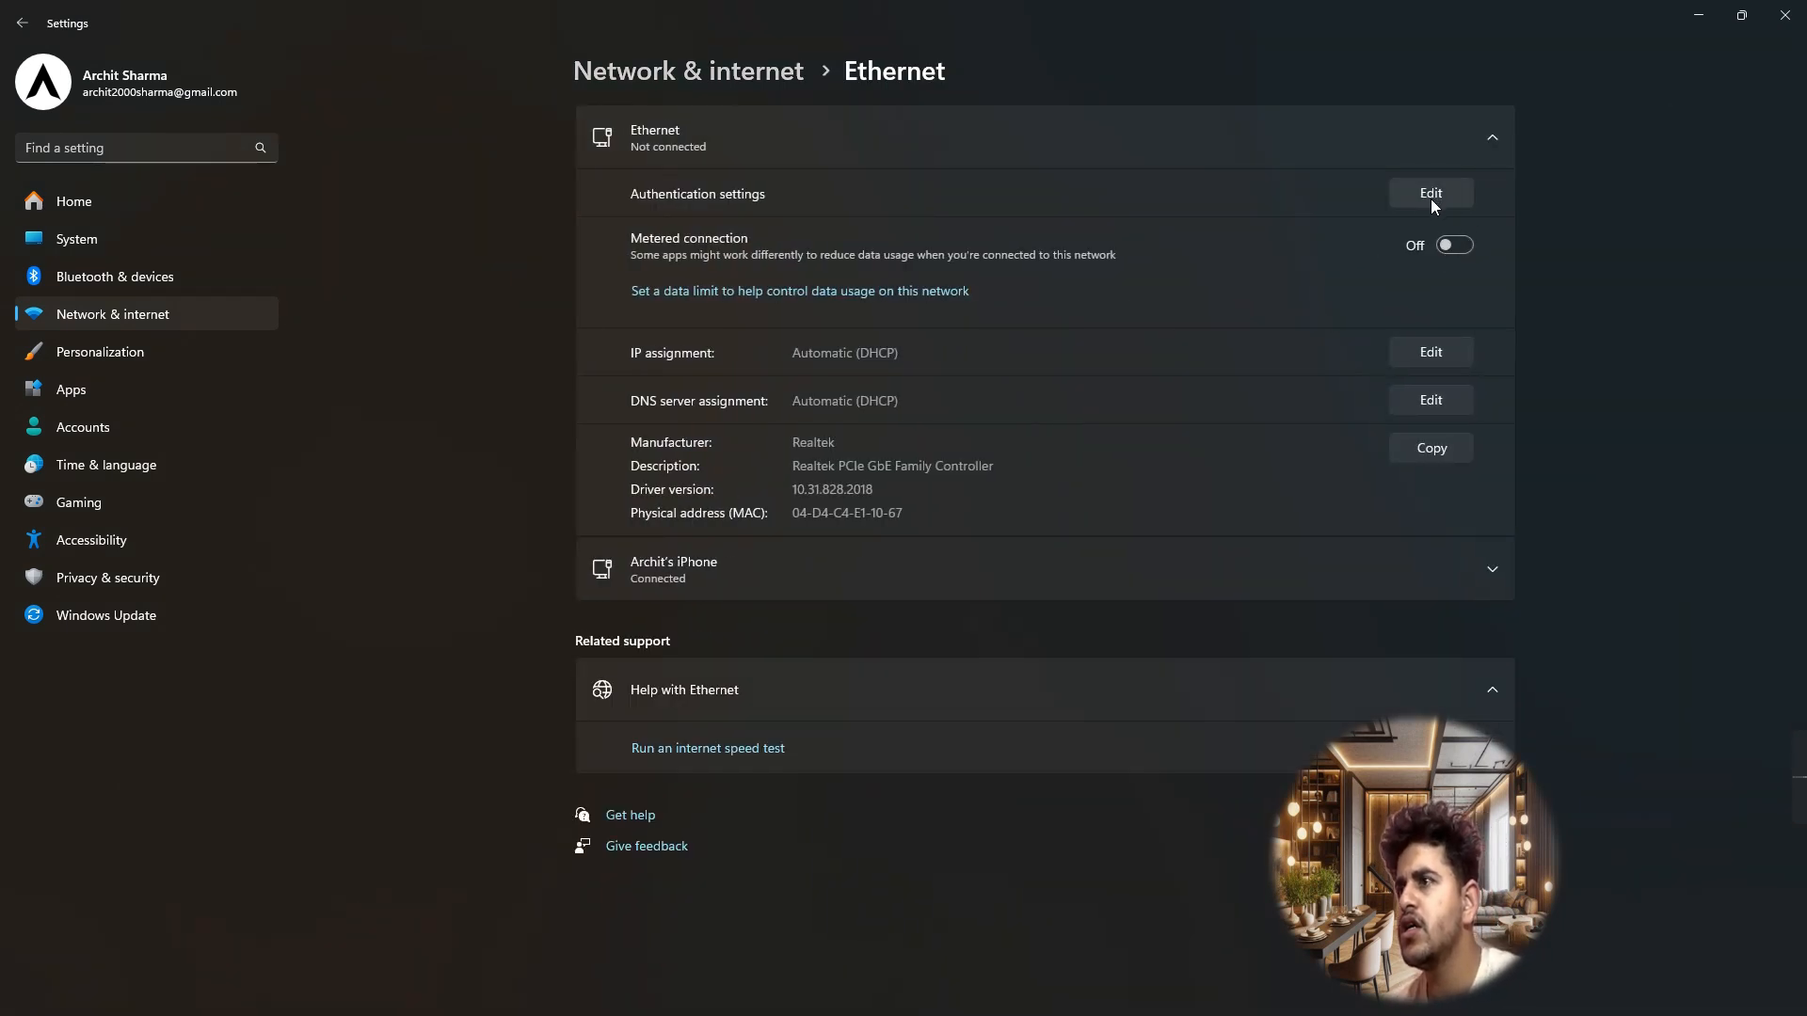
pyautogui.click(1305, 562)
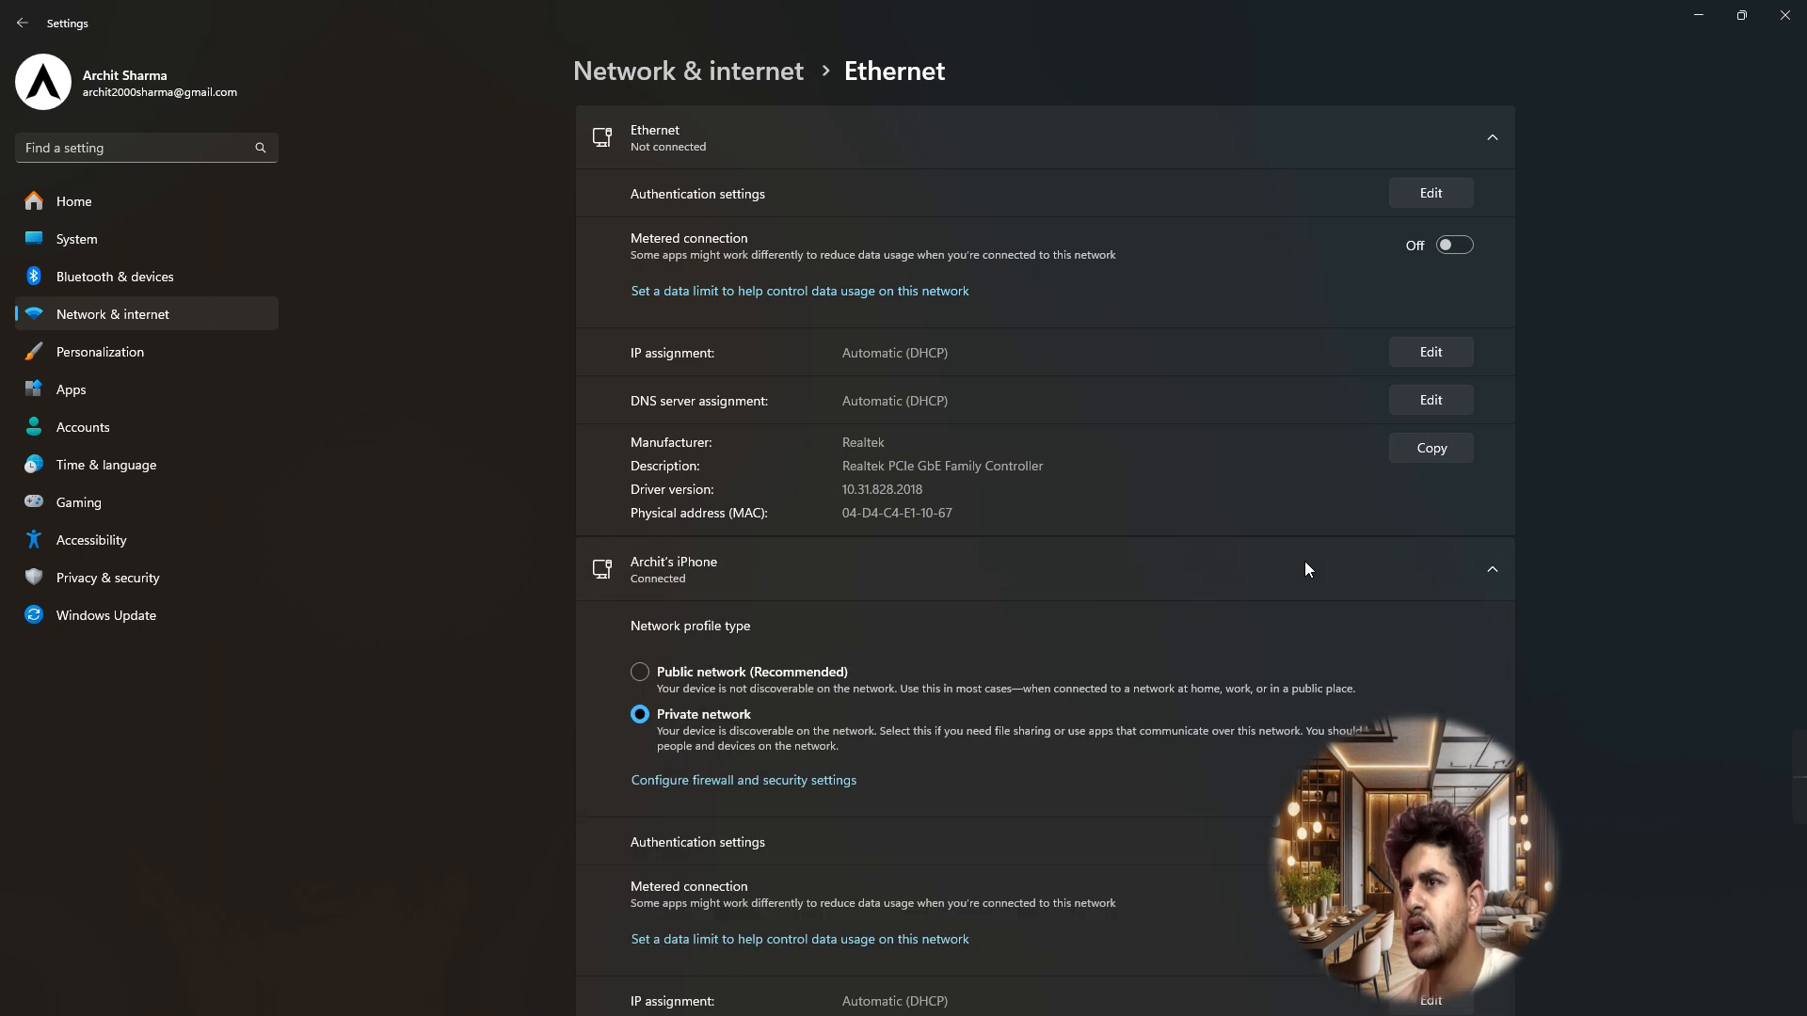
pyautogui.scroll(-2, 1304, 561)
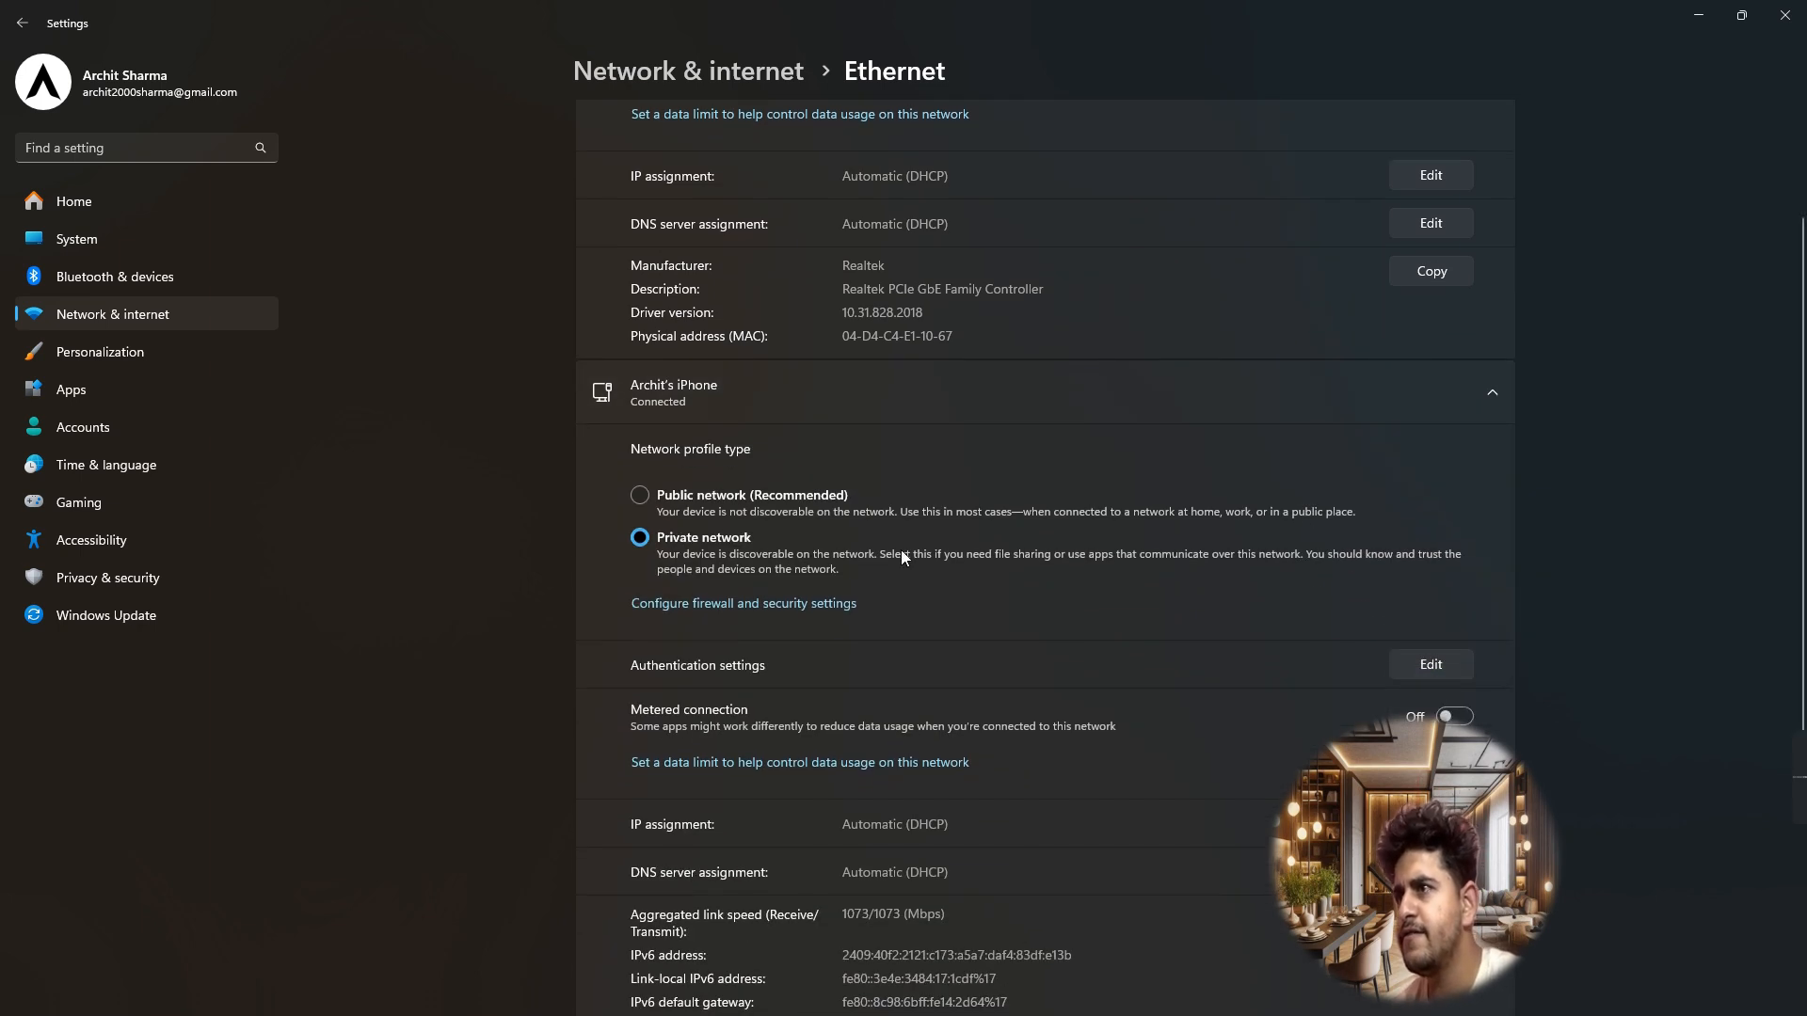
pyautogui.scroll(-6, 766, 567)
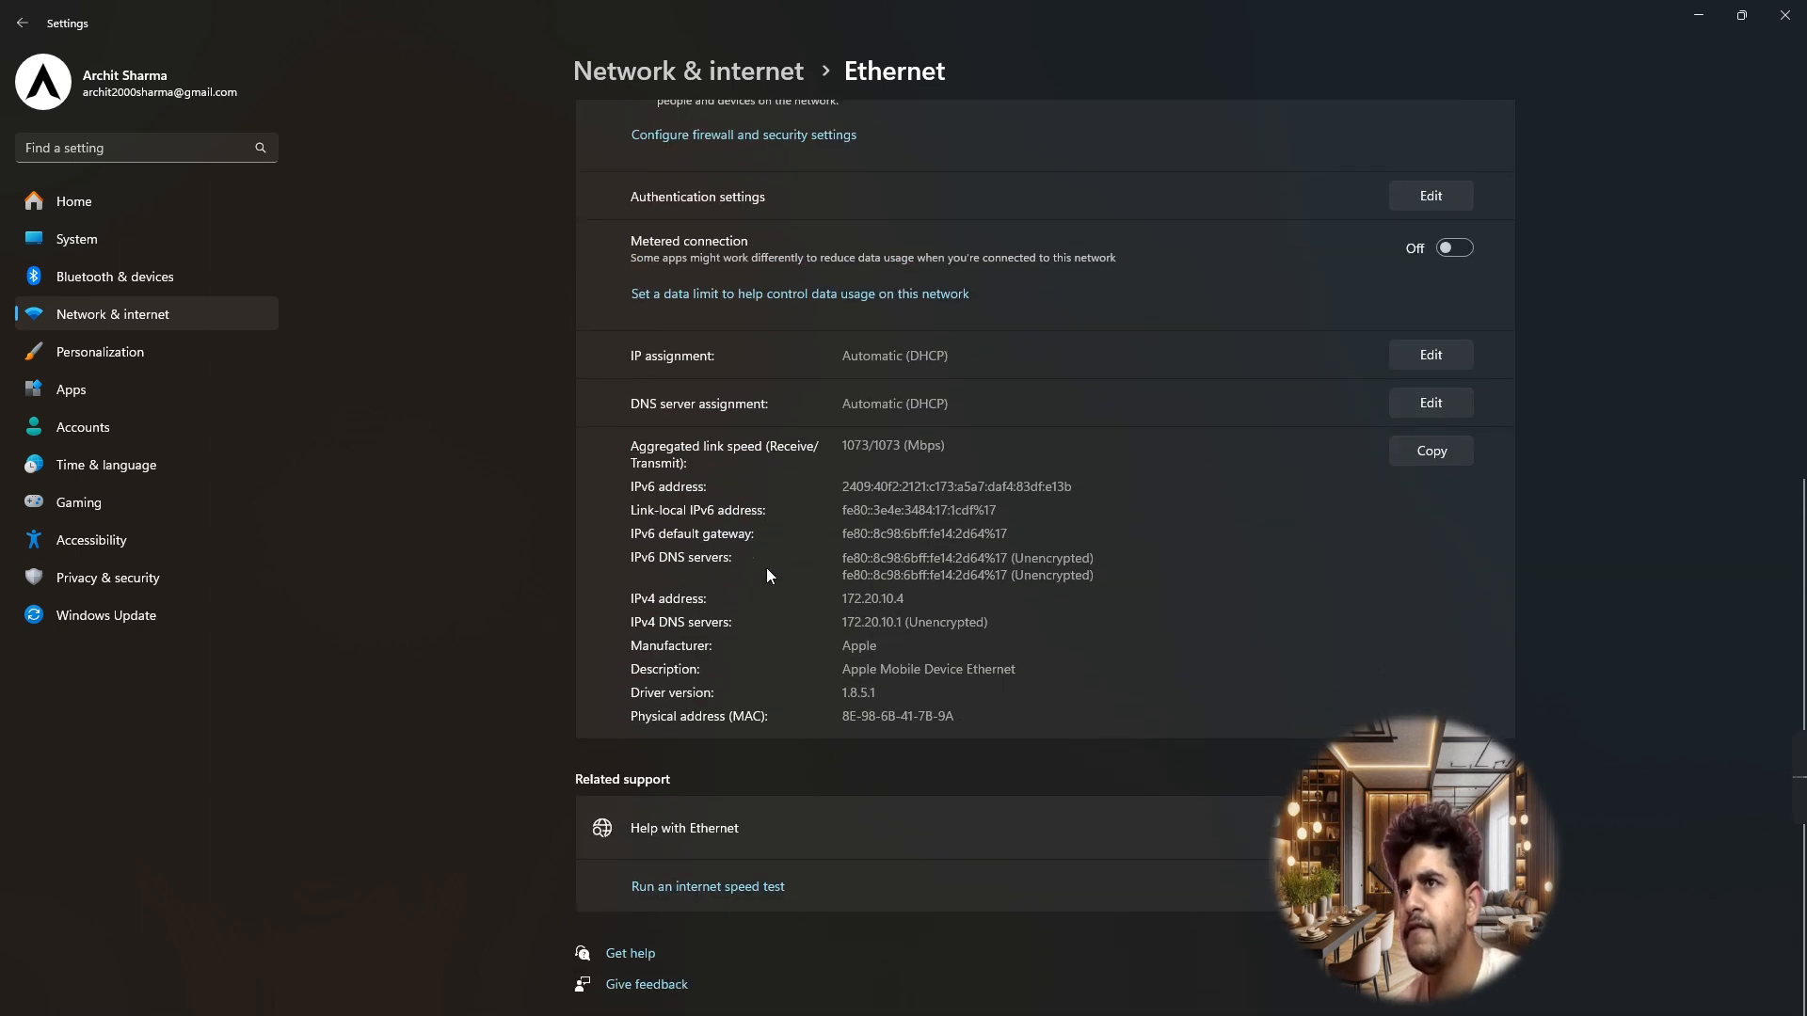
pyautogui.scroll(8, 766, 567)
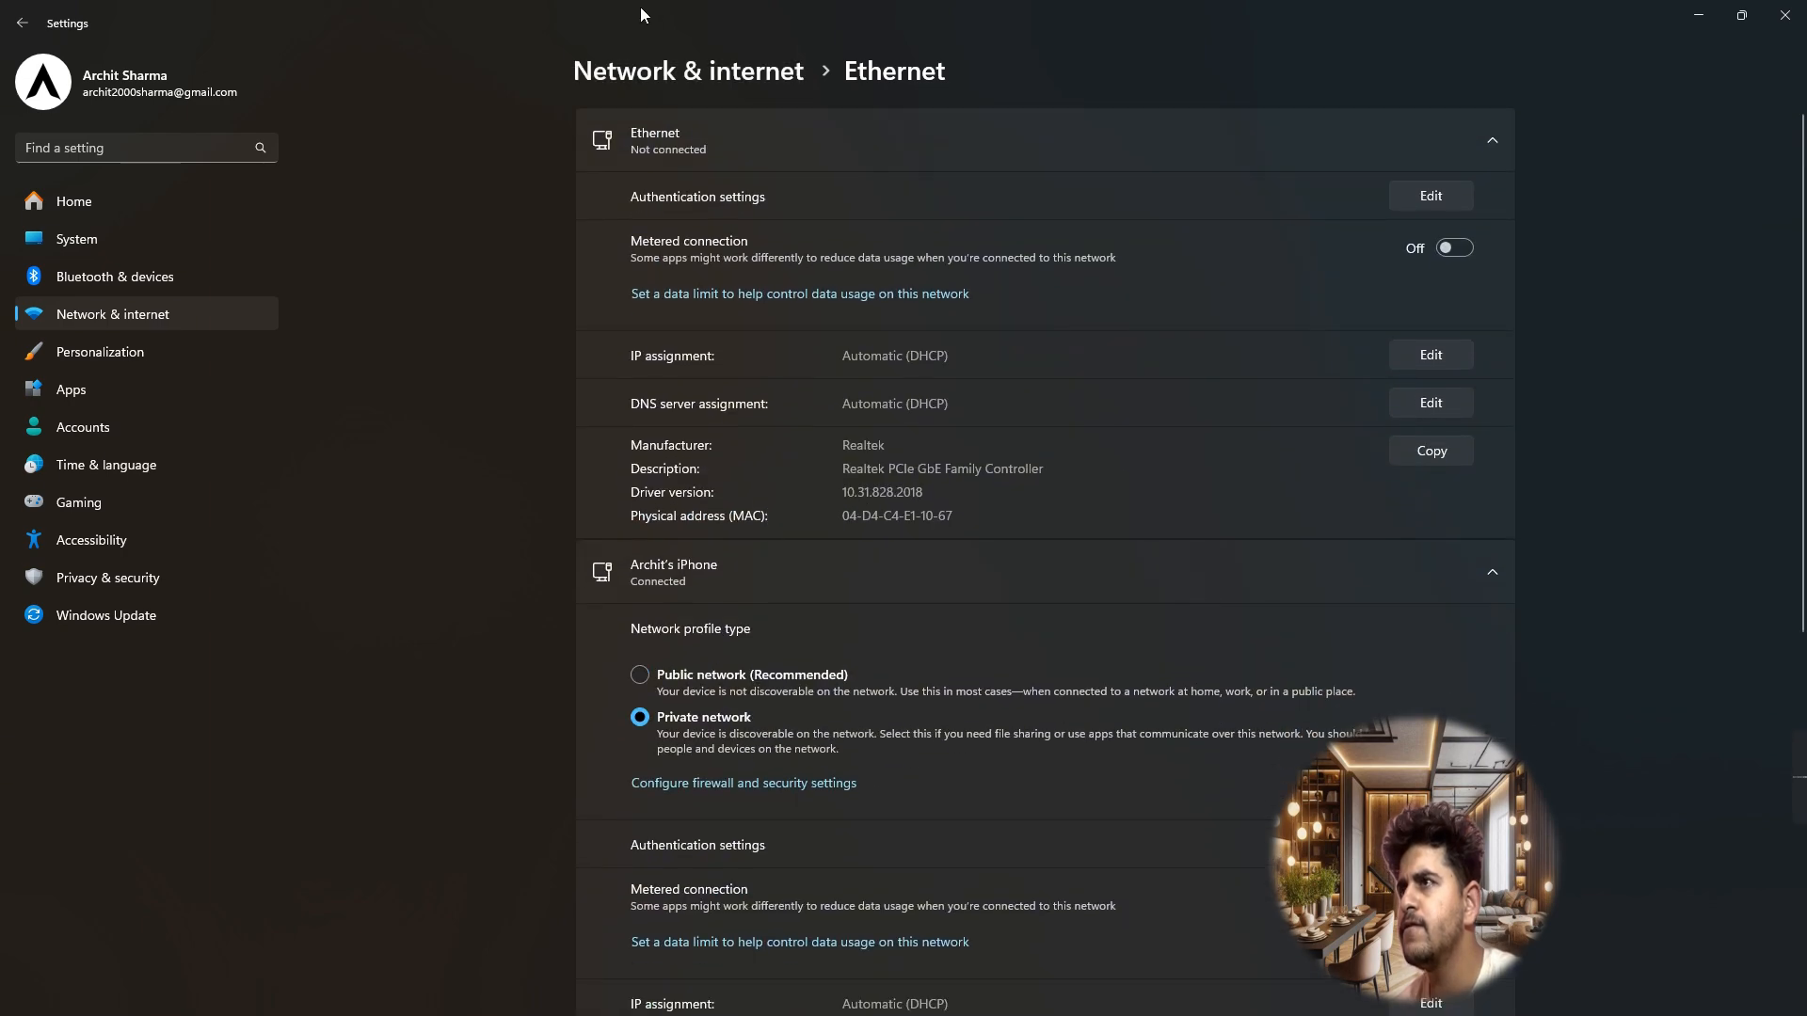
pyautogui.click(1699, 15)
# Step: Duplicate the 28 × 65 level meter from the third HAND PAN channel into the header beside MIDI, at X 1371, Y 37
pyautogui.click(1468, 435)
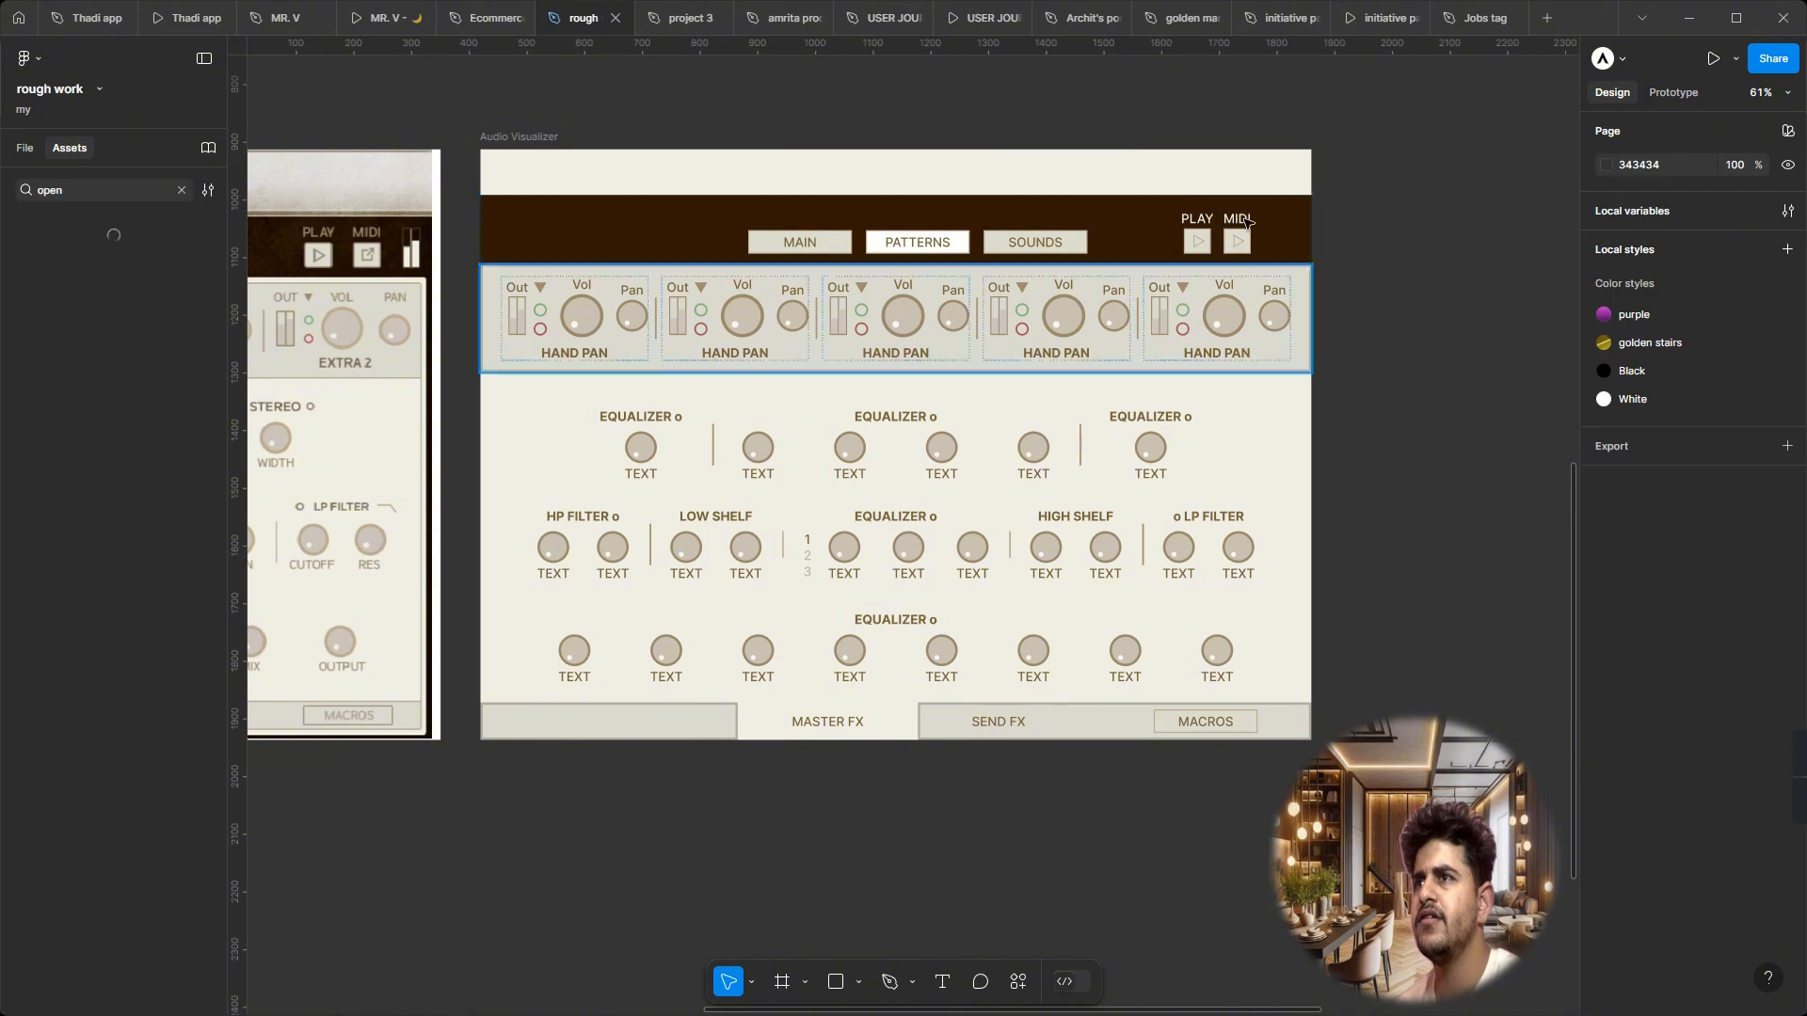
pyautogui.scroll(3, 1246, 220)
pyautogui.hscroll(-7, 940, 391)
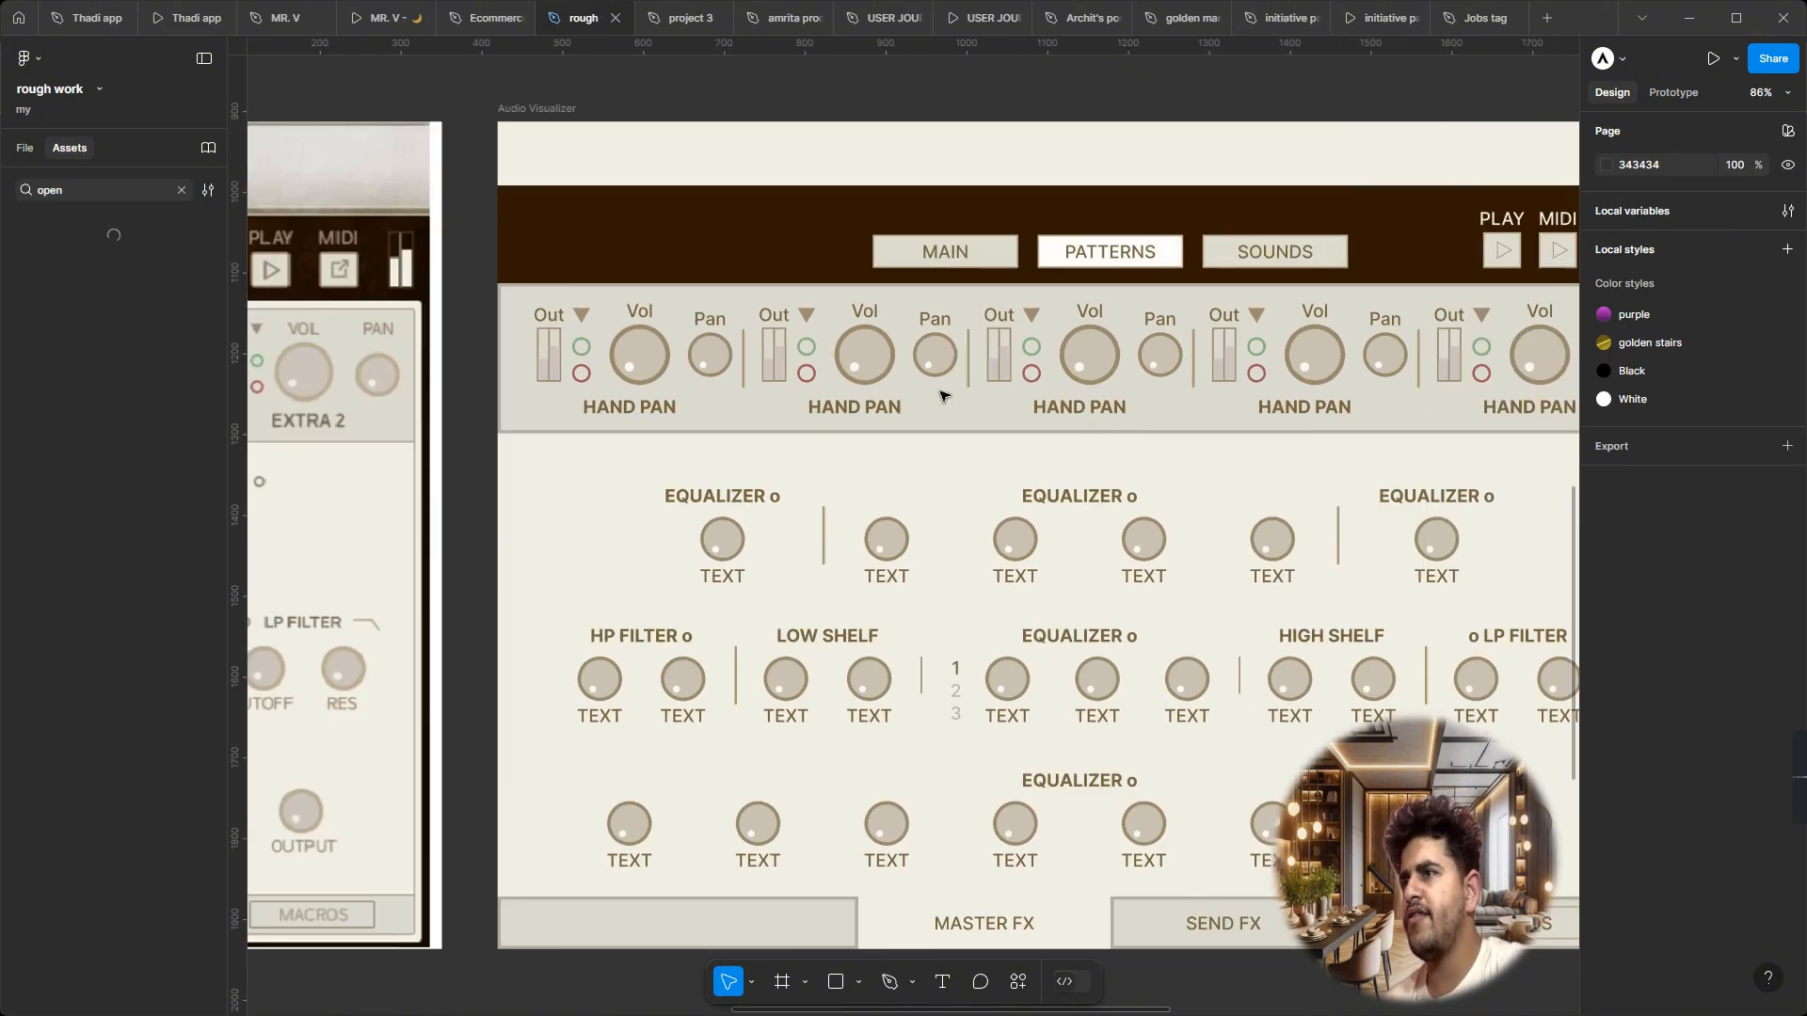
pyautogui.scroll(-5, 942, 396)
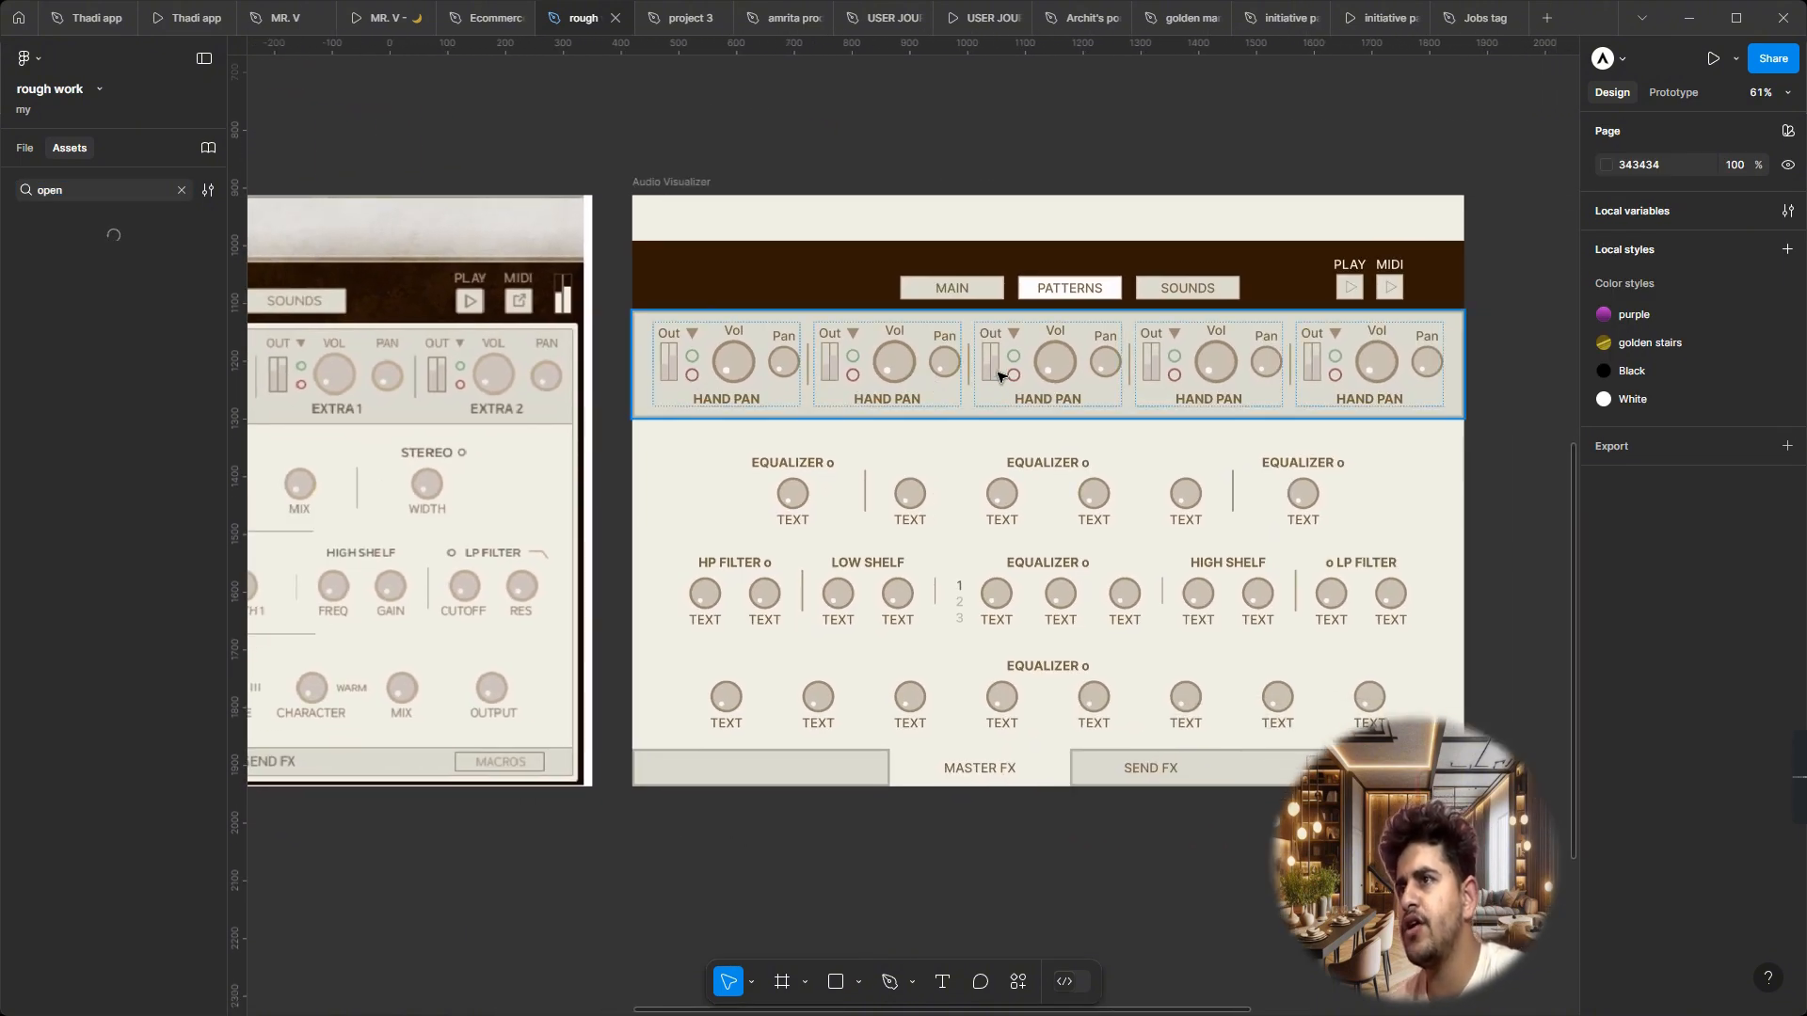
pyautogui.keyDown('ctrl'); pyautogui.click(1000, 376); pyautogui.keyUp('ctrl')
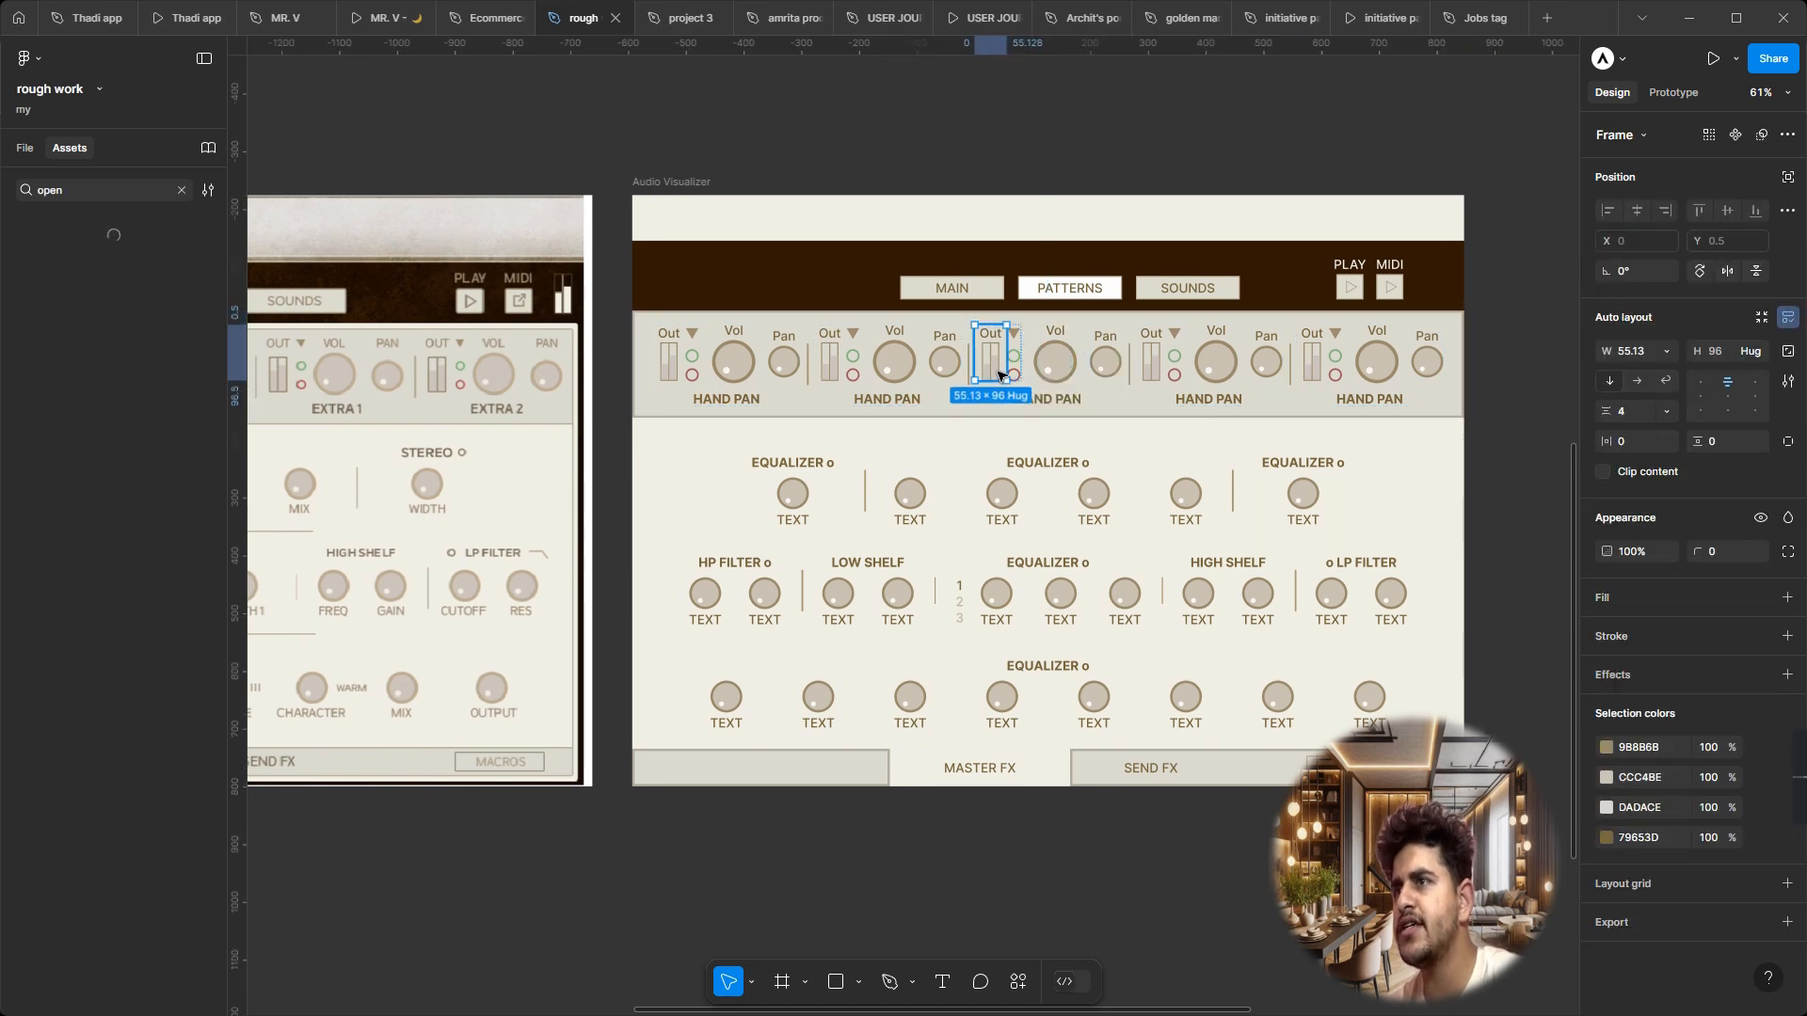
pyautogui.doubleClick(998, 371)
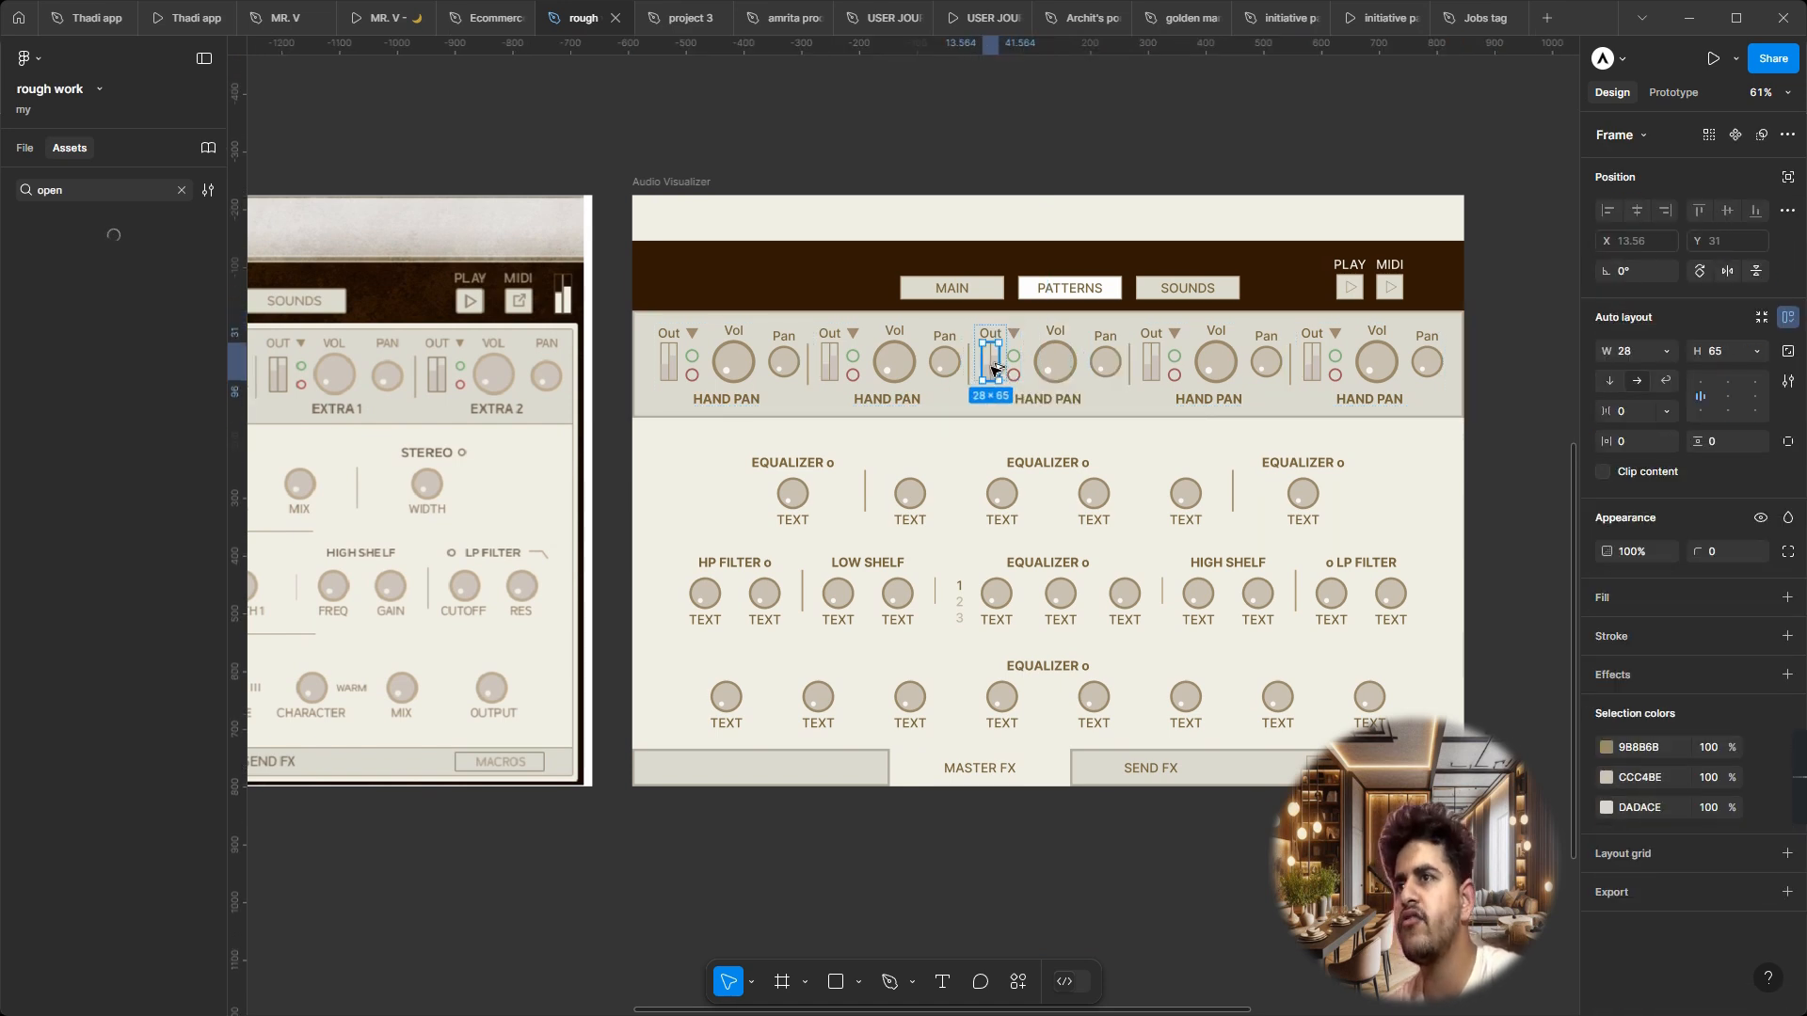
pyautogui.moveTo(994, 369); pyautogui.dragTo(1439, 280)
pyautogui.moveTo(1445, 282); pyautogui.dragTo(1437, 291)
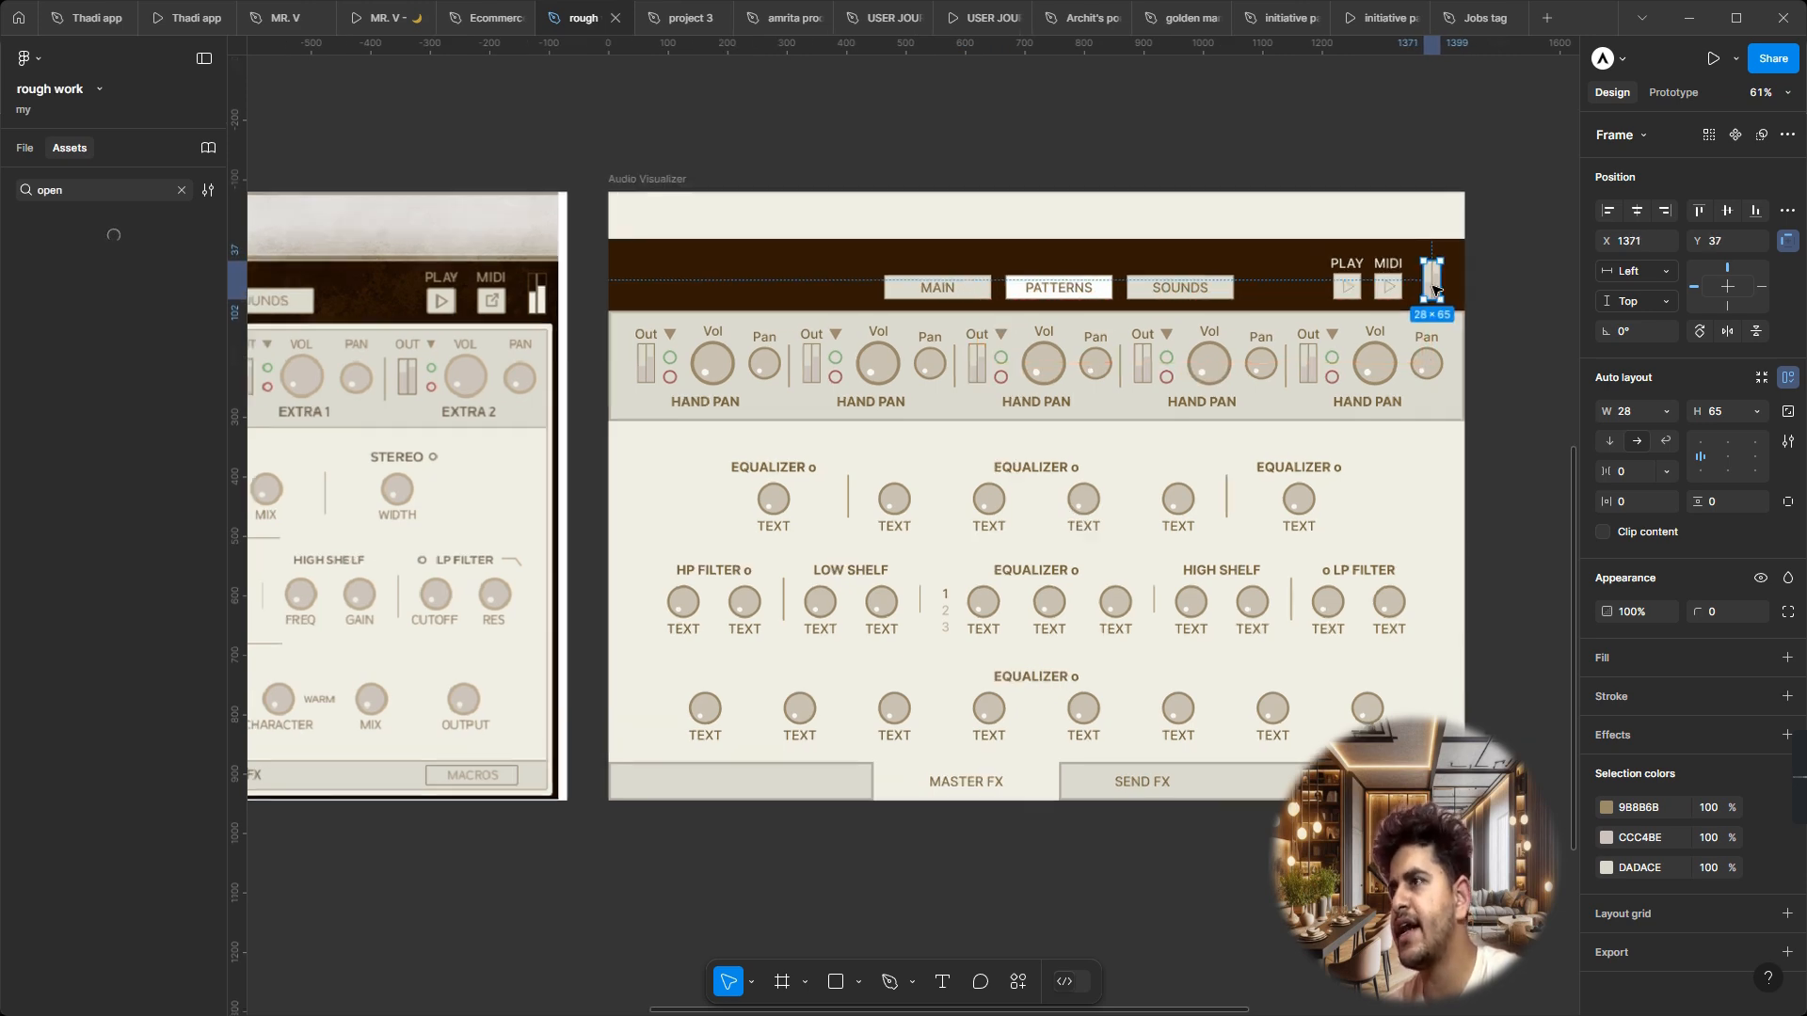
pyautogui.scroll(5, 1436, 290)
pyautogui.scroll(-5, 1437, 291)
pyautogui.scroll(5, 1437, 291)
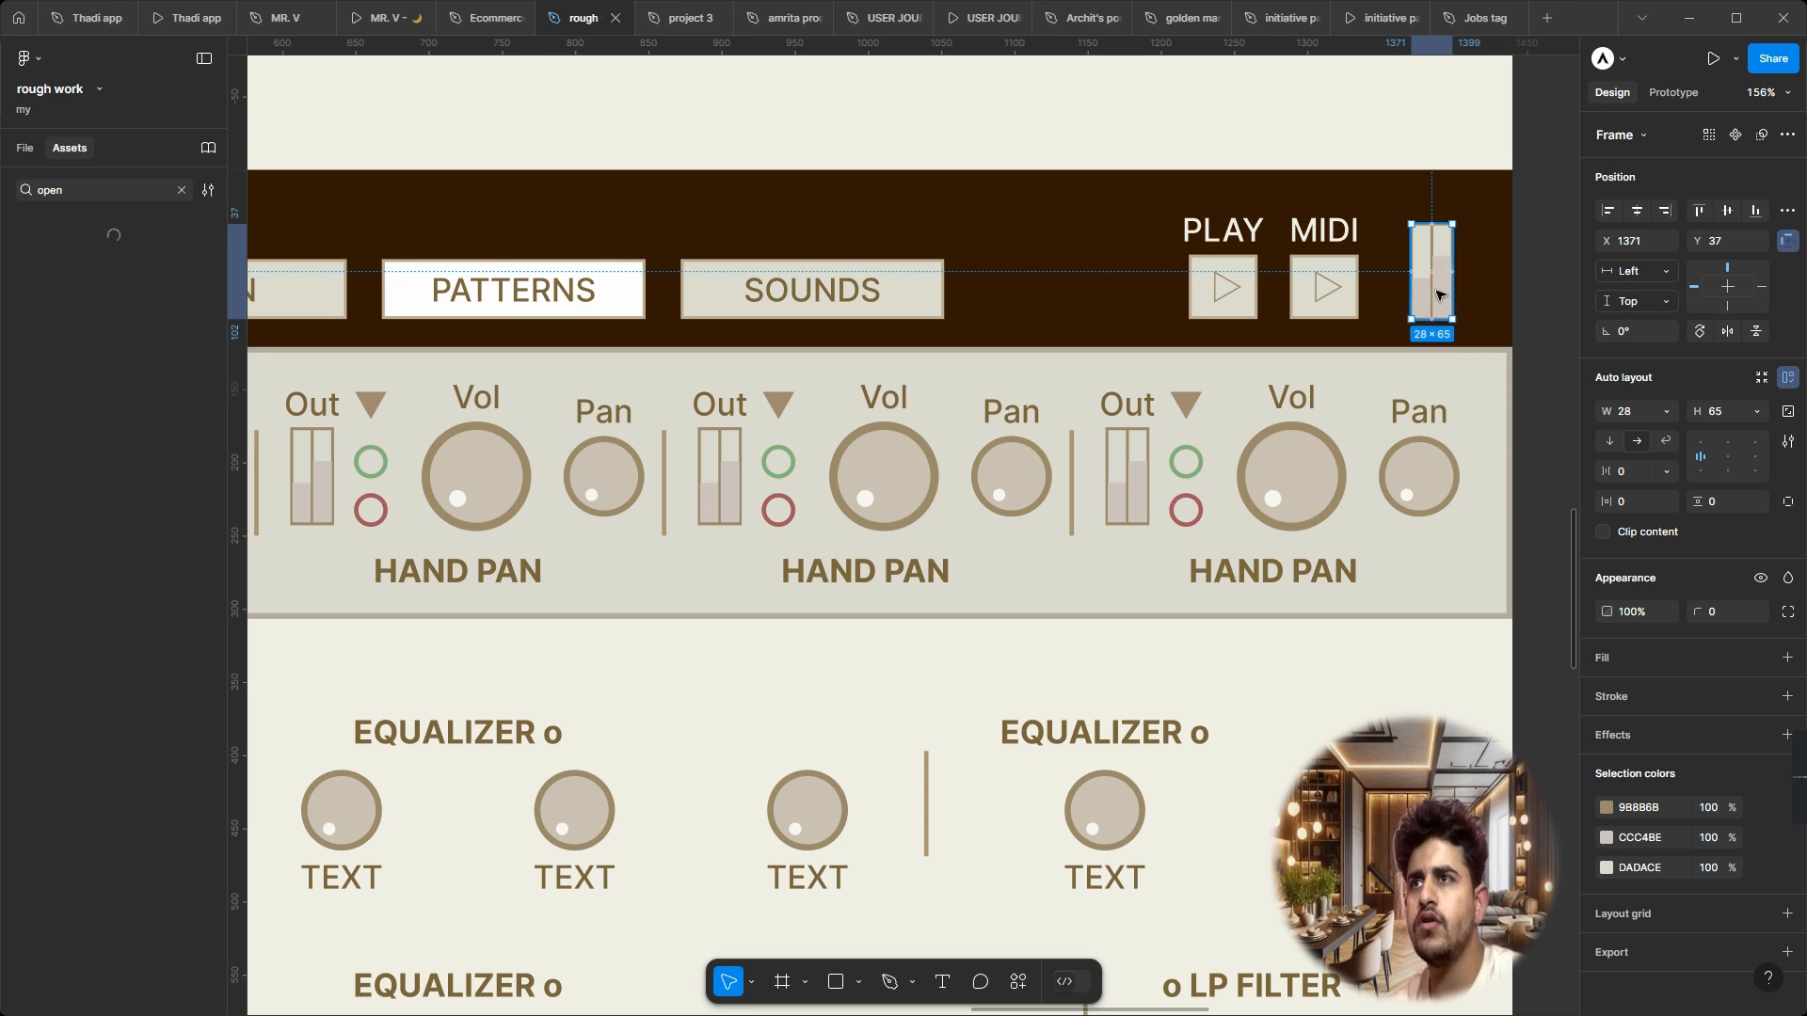
# Step: Set the fill of both bars in the header's level meter to the dark brown 311804
pyautogui.press('Return')
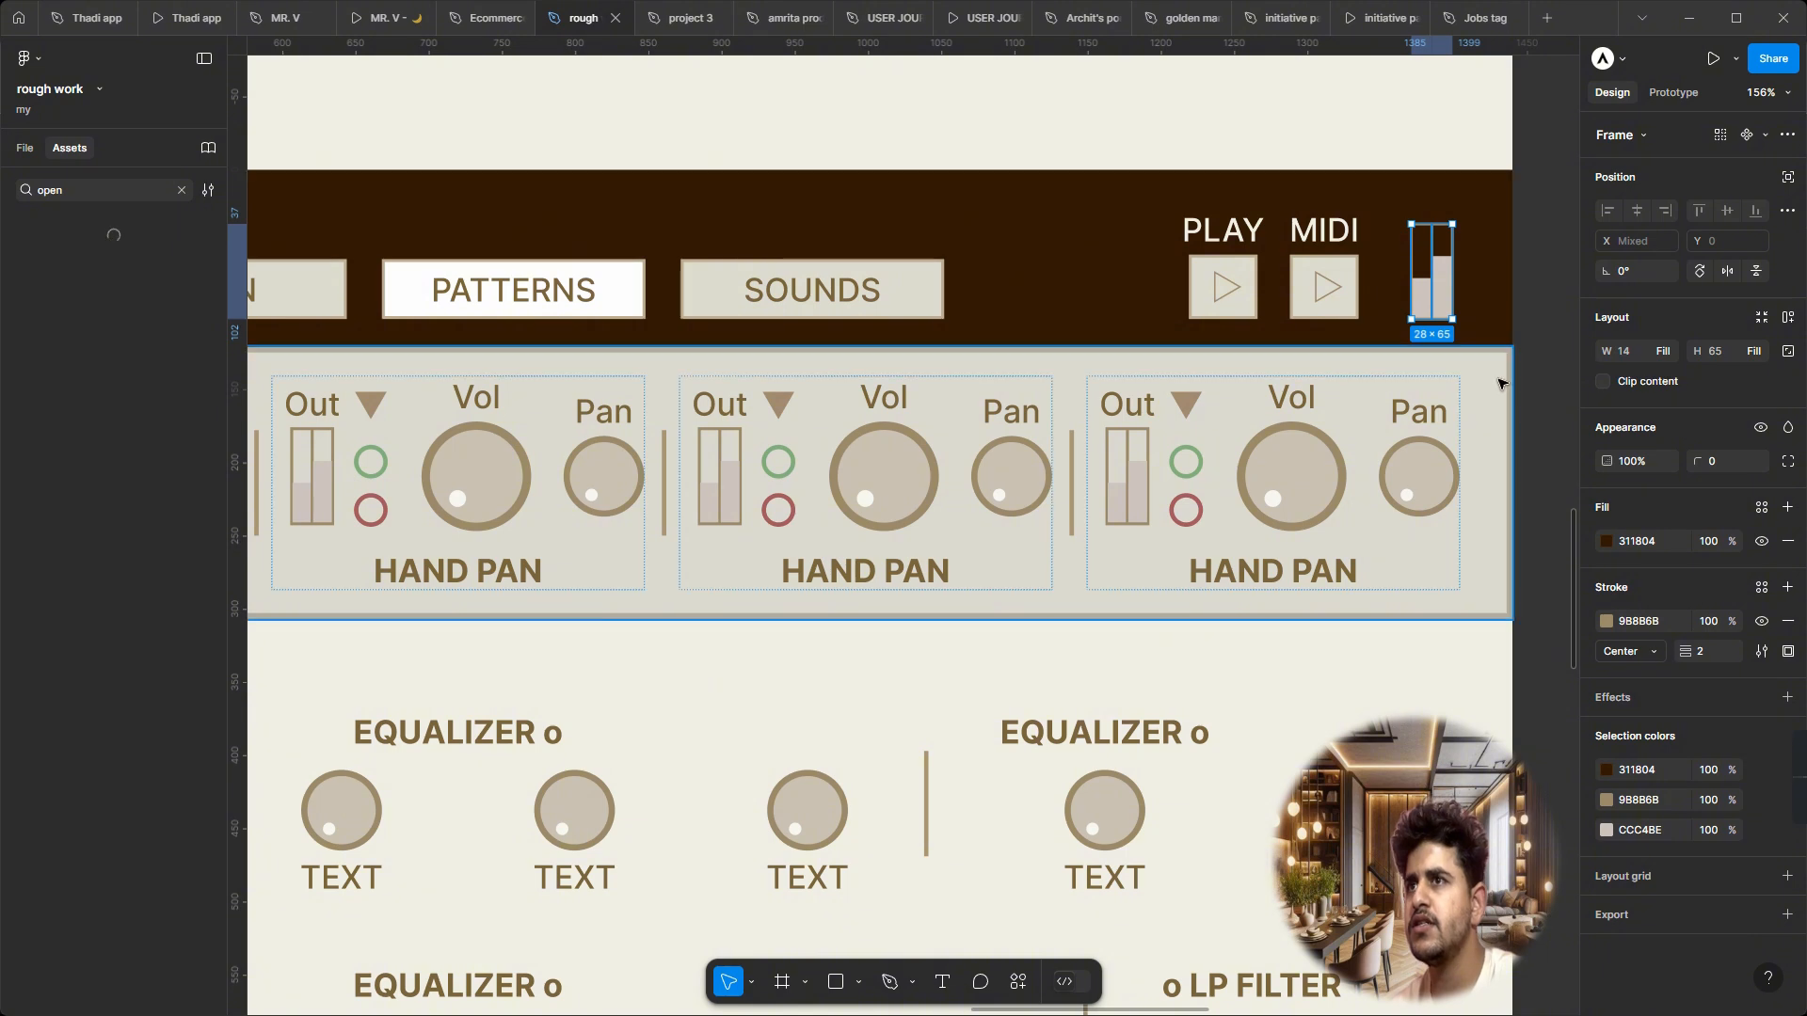
pyautogui.scroll(-5, 1500, 383)
pyautogui.click(1547, 394)
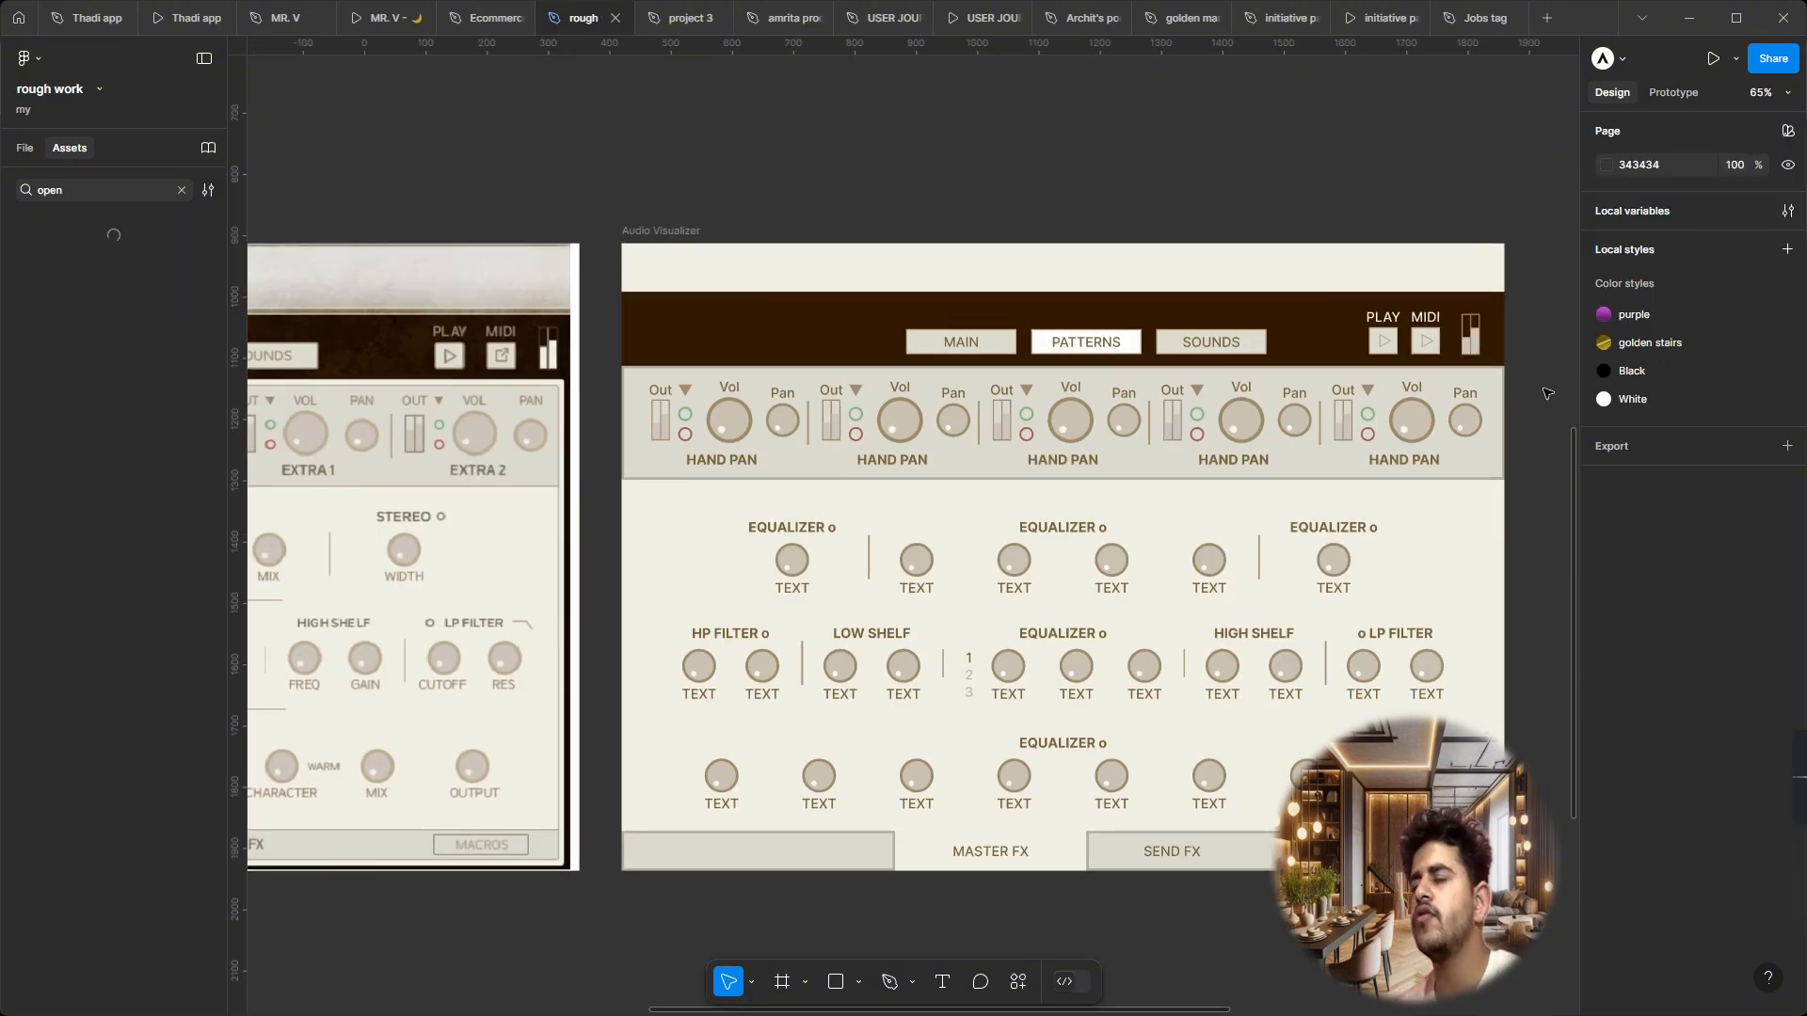
# Step: Move the dial component set down beside the titled dial components, at X -1316, Y 1680
pyautogui.scroll(-3, 1547, 393)
pyautogui.scroll(-2, 1318, 428)
pyautogui.scroll(1, 1311, 432)
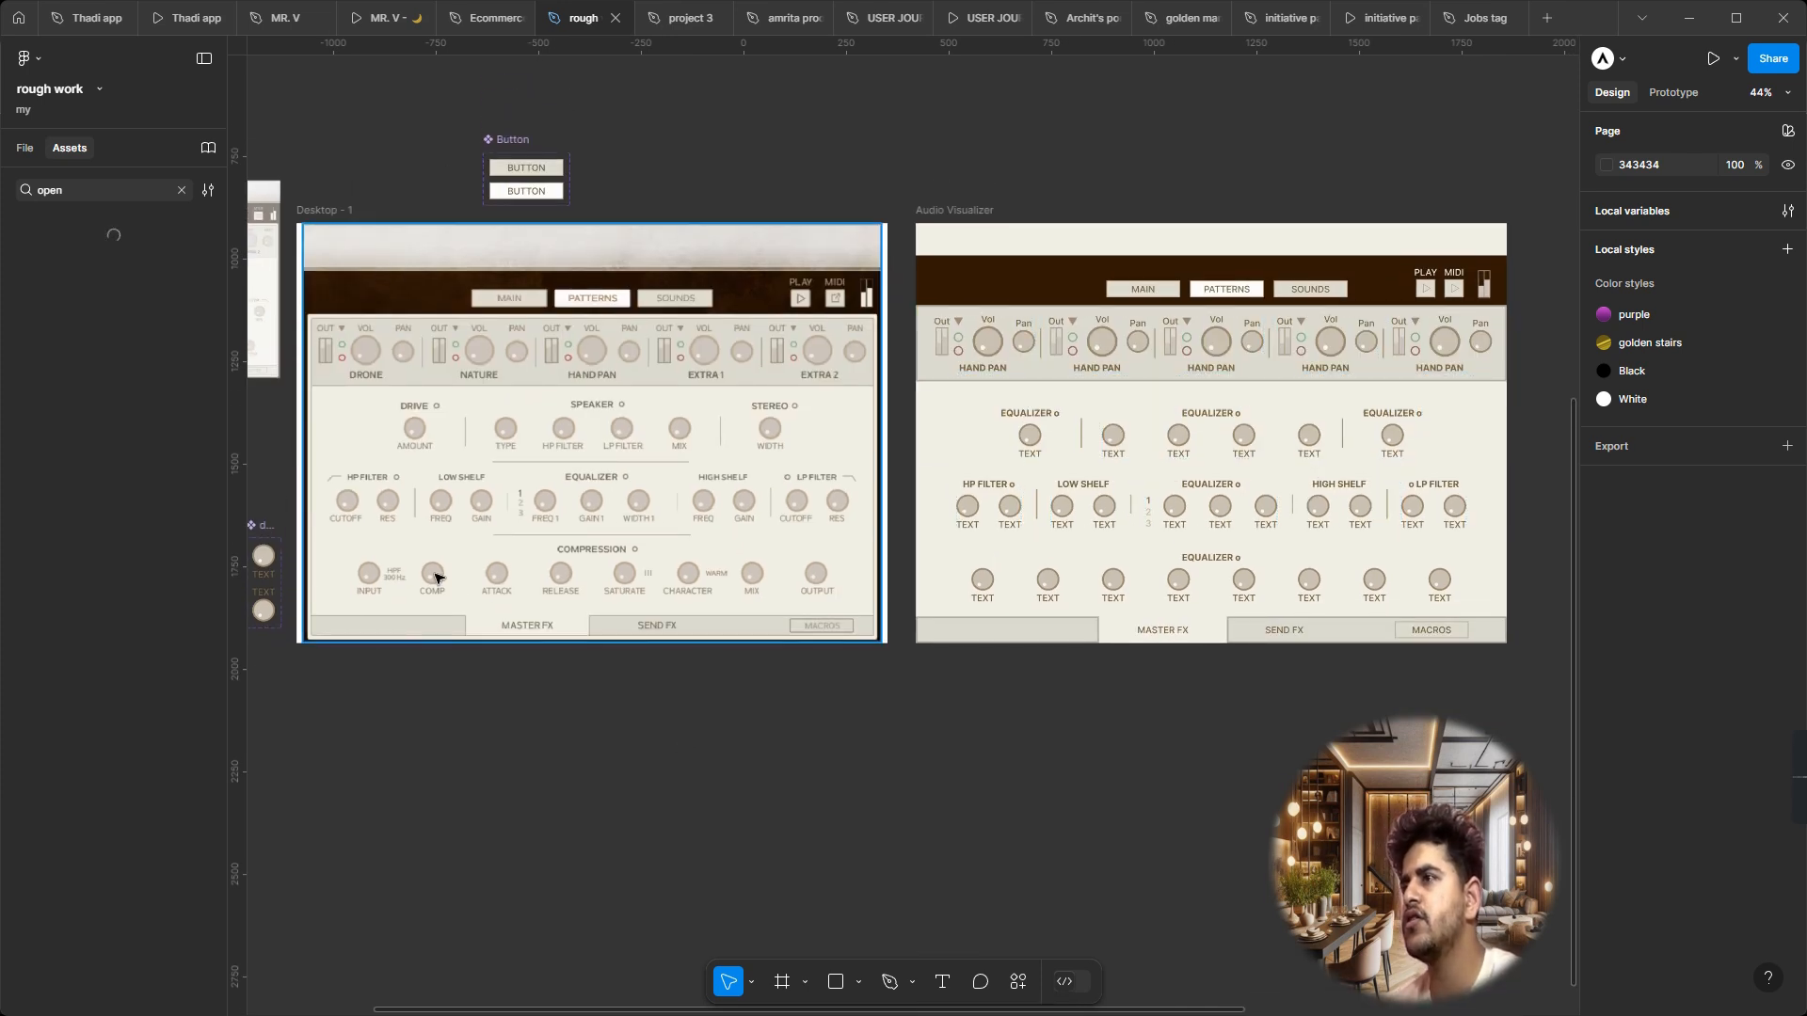
pyautogui.hscroll(-3, 464, 685)
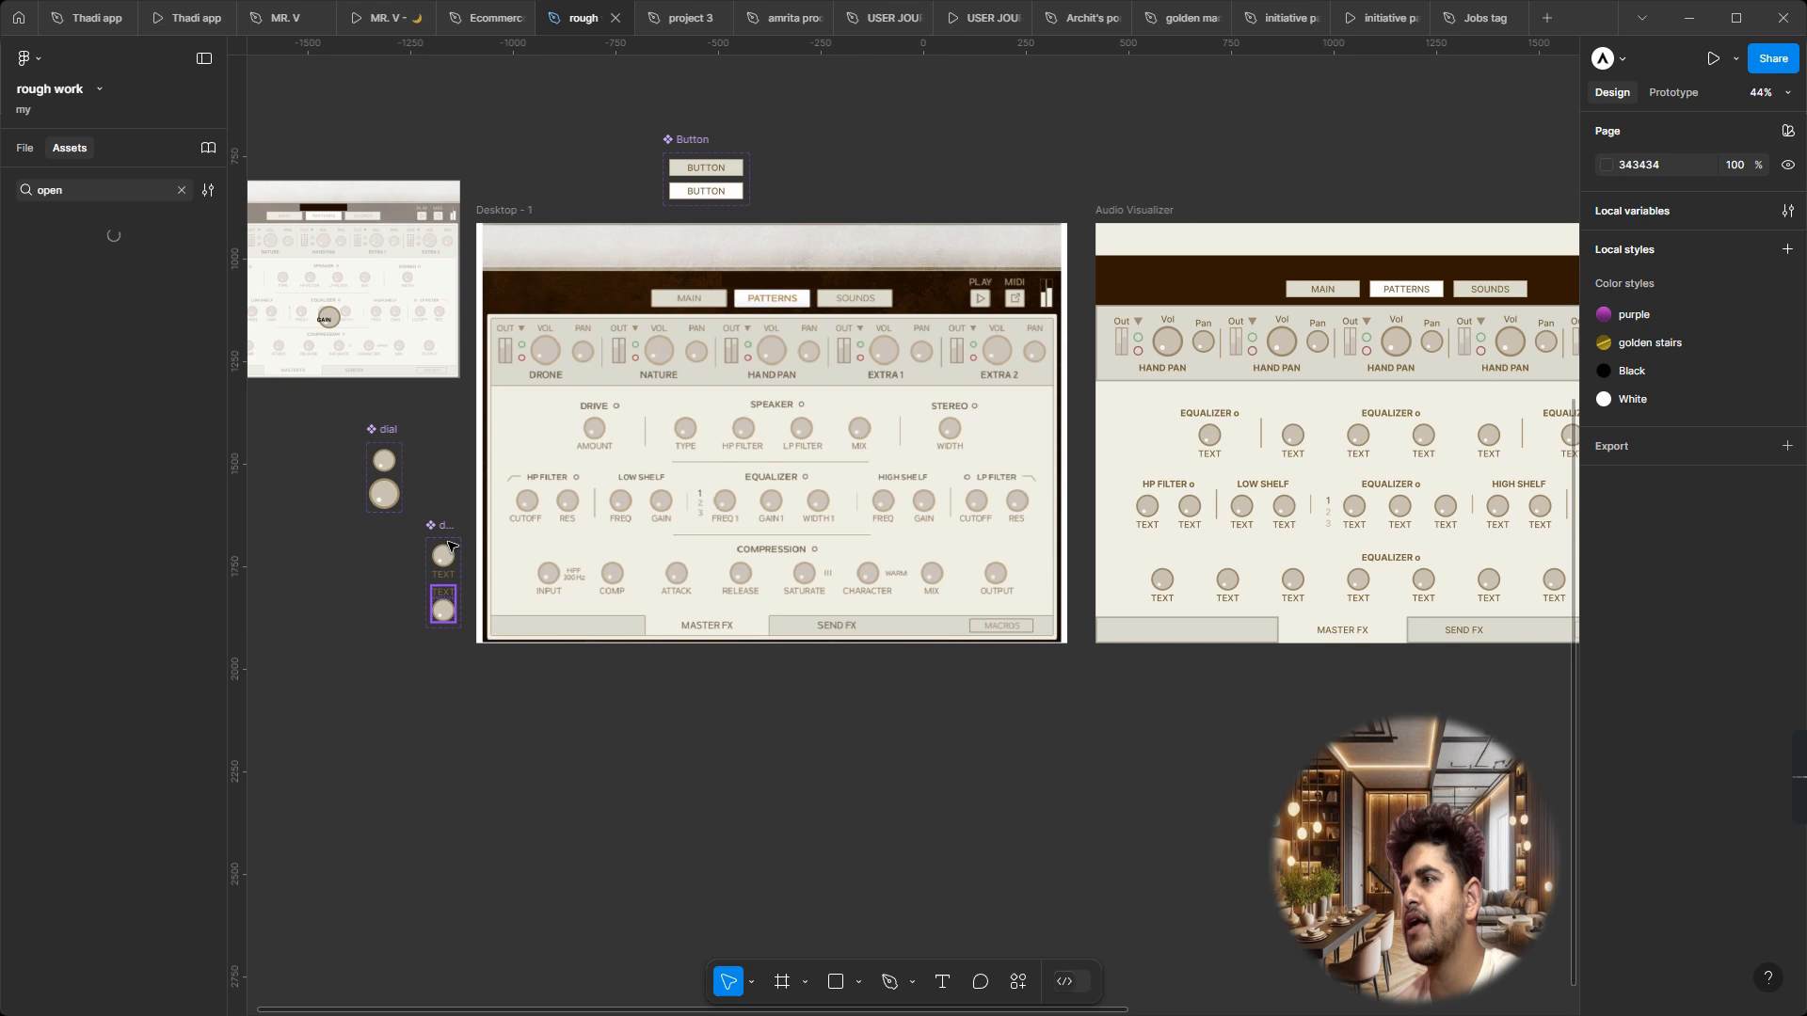
pyautogui.click(384, 465)
pyautogui.moveTo(393, 537); pyautogui.dragTo(410, 632)
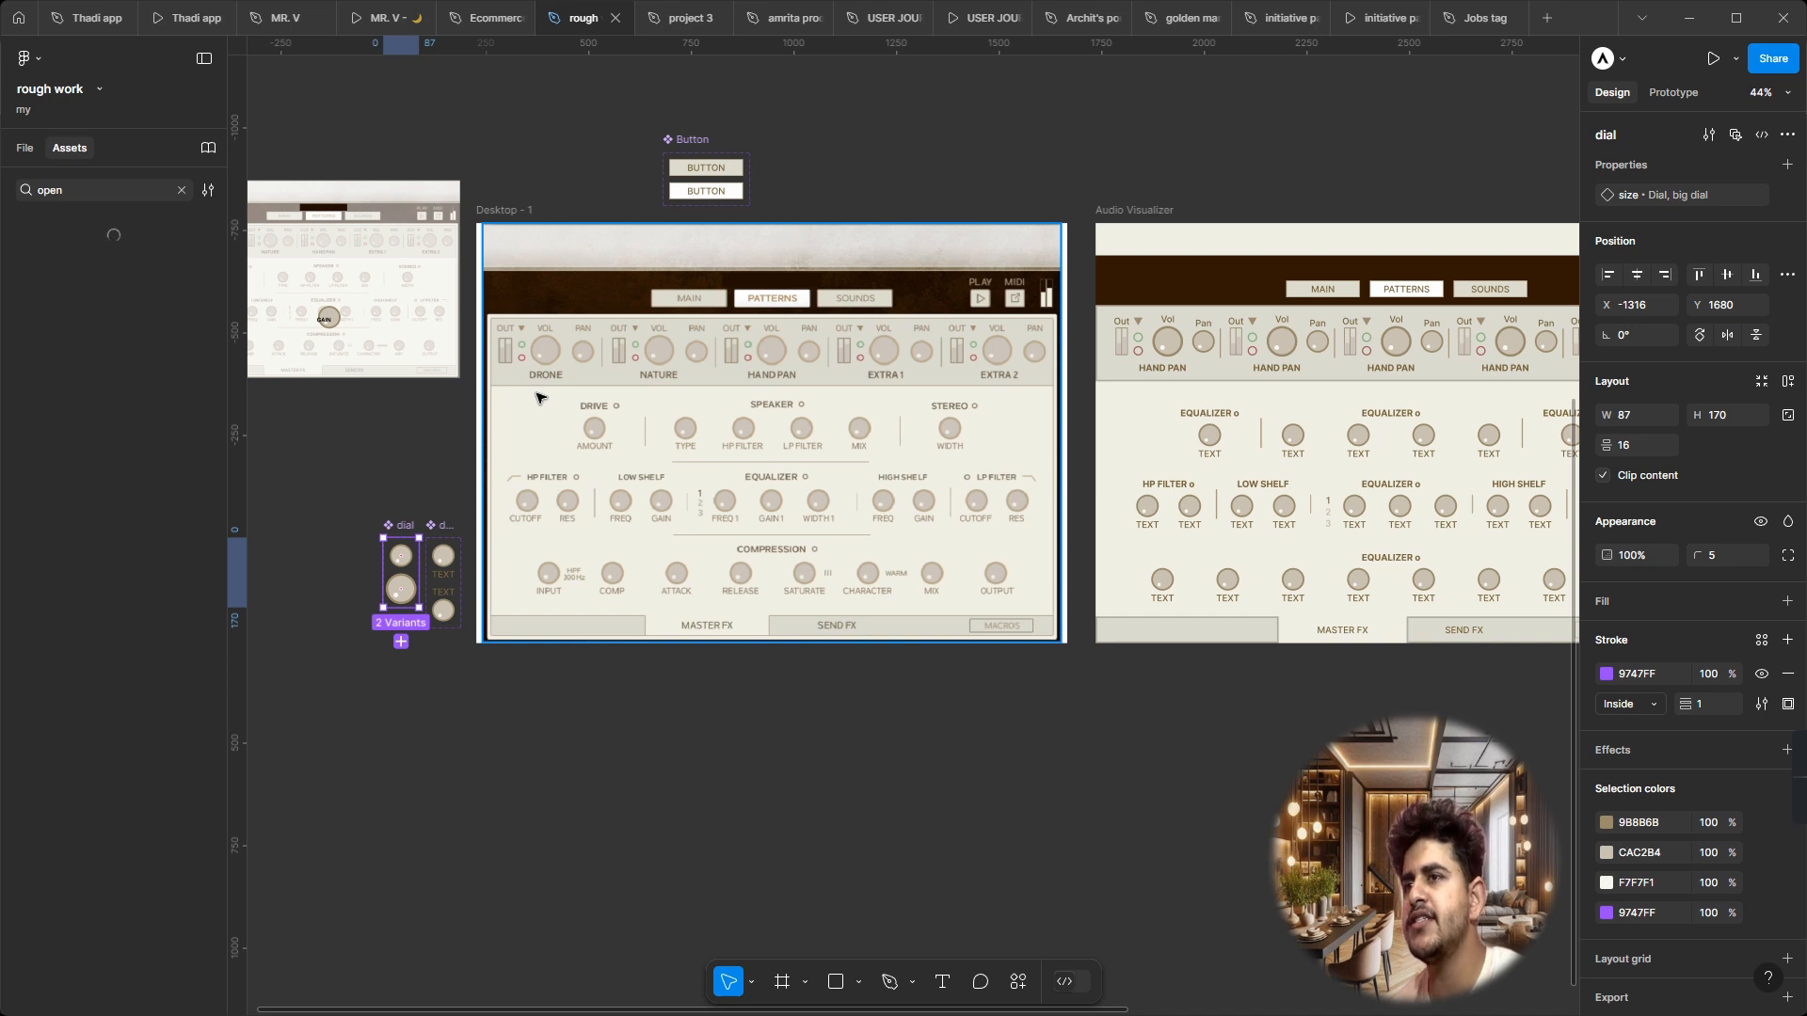
# Step: Compare the Audio Visualizer's three dial rows with the speaker, equalizer and compression rows in the reference
pyautogui.click(583, 789)
pyautogui.click(1247, 456)
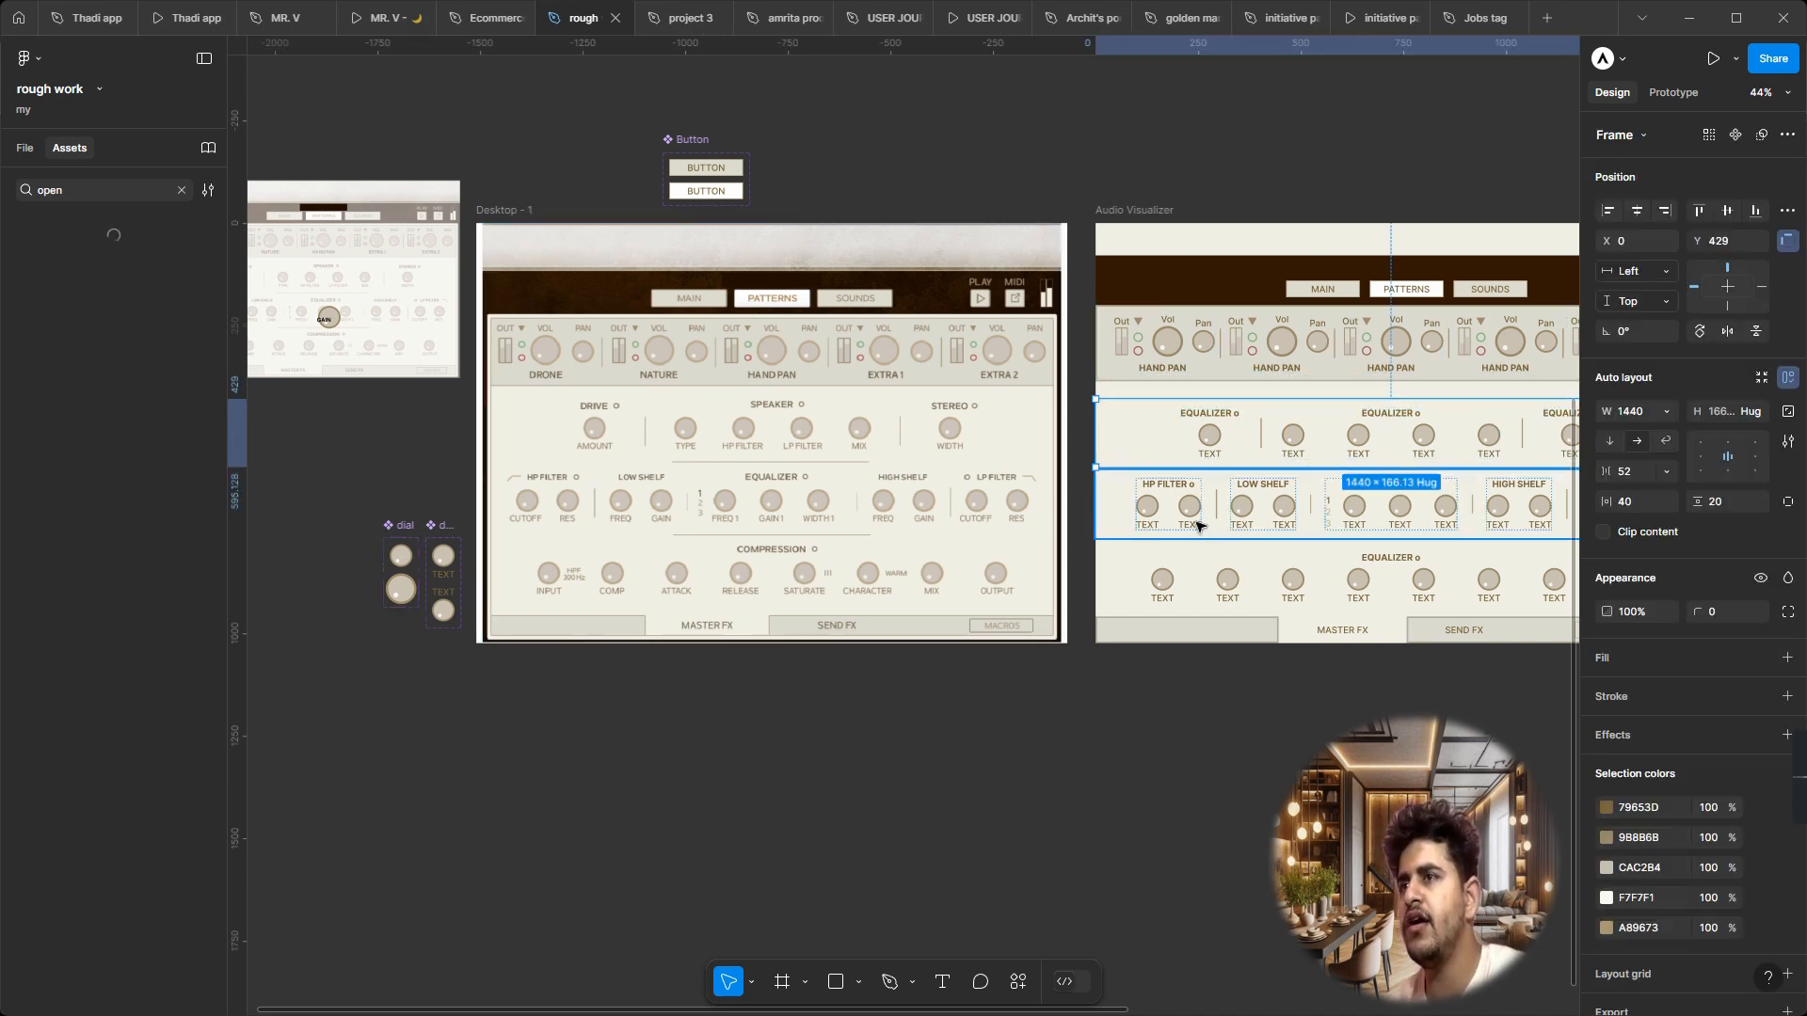
pyautogui.keyDown('shift'); pyautogui.click(1197, 523); pyautogui.keyUp('shift')
pyautogui.keyDown('shift'); pyautogui.click(1171, 595); pyautogui.keyUp('shift')
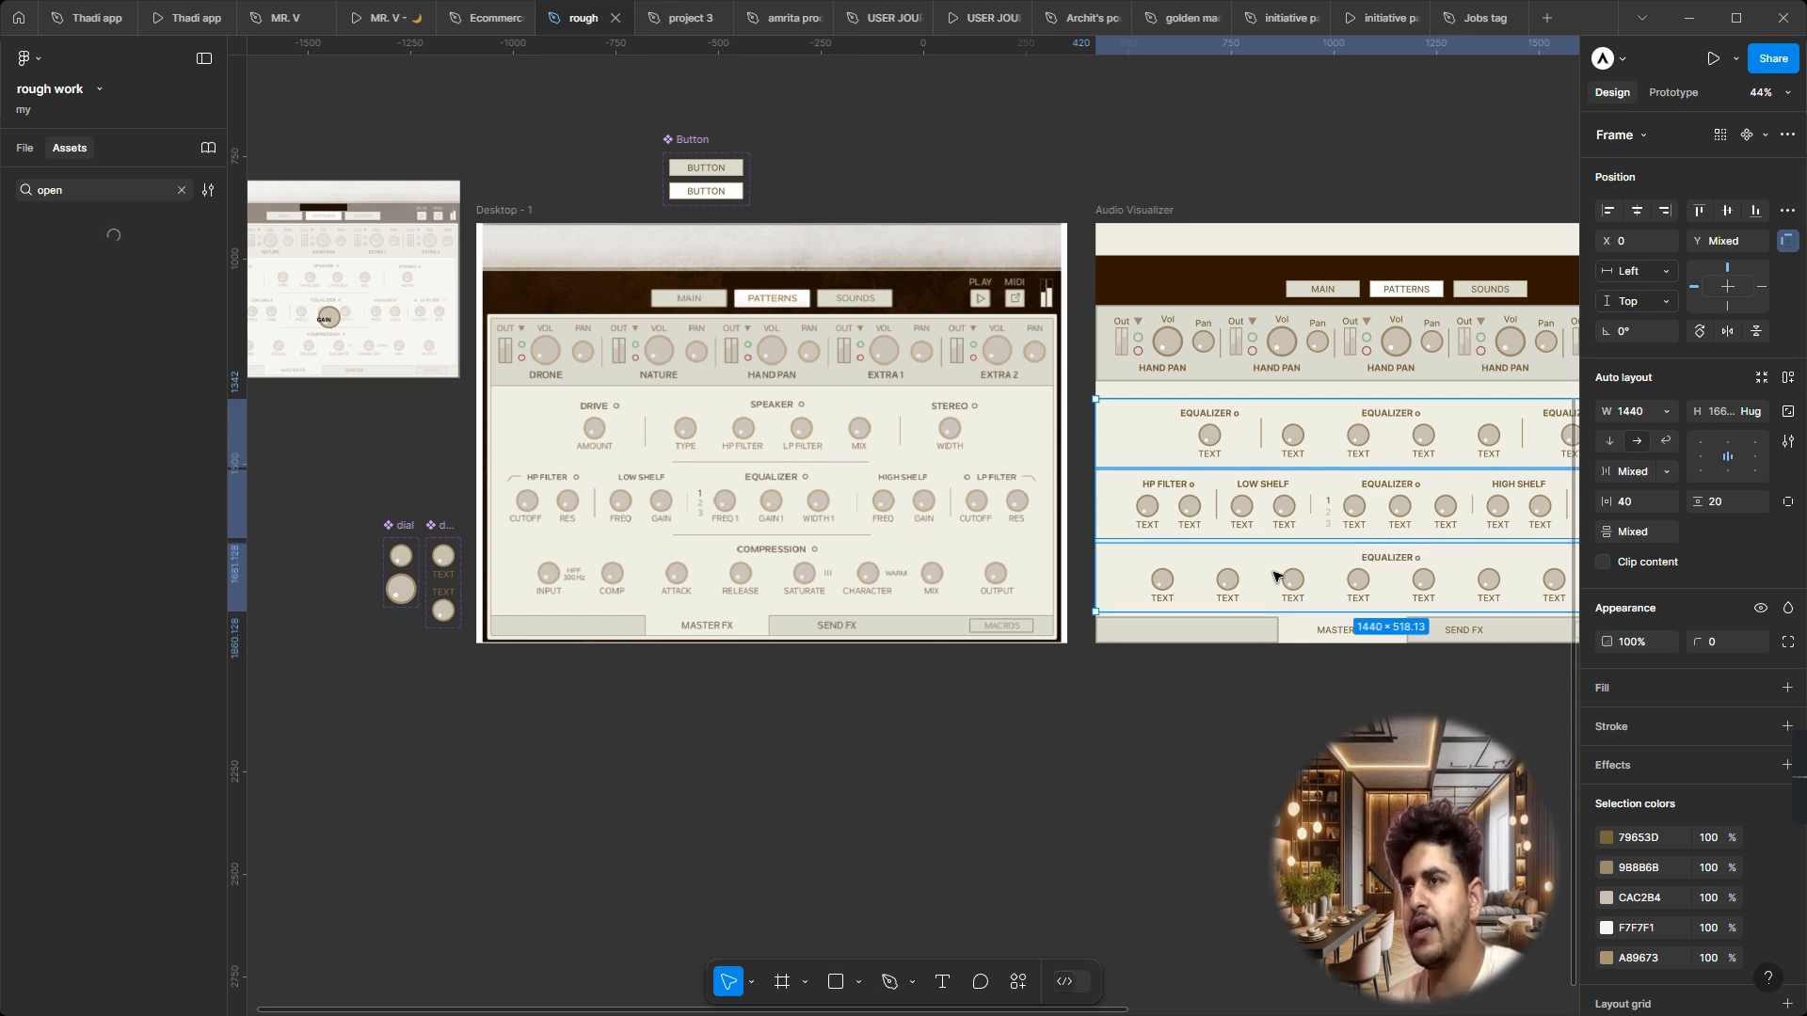
pyautogui.scroll(5, 1275, 576)
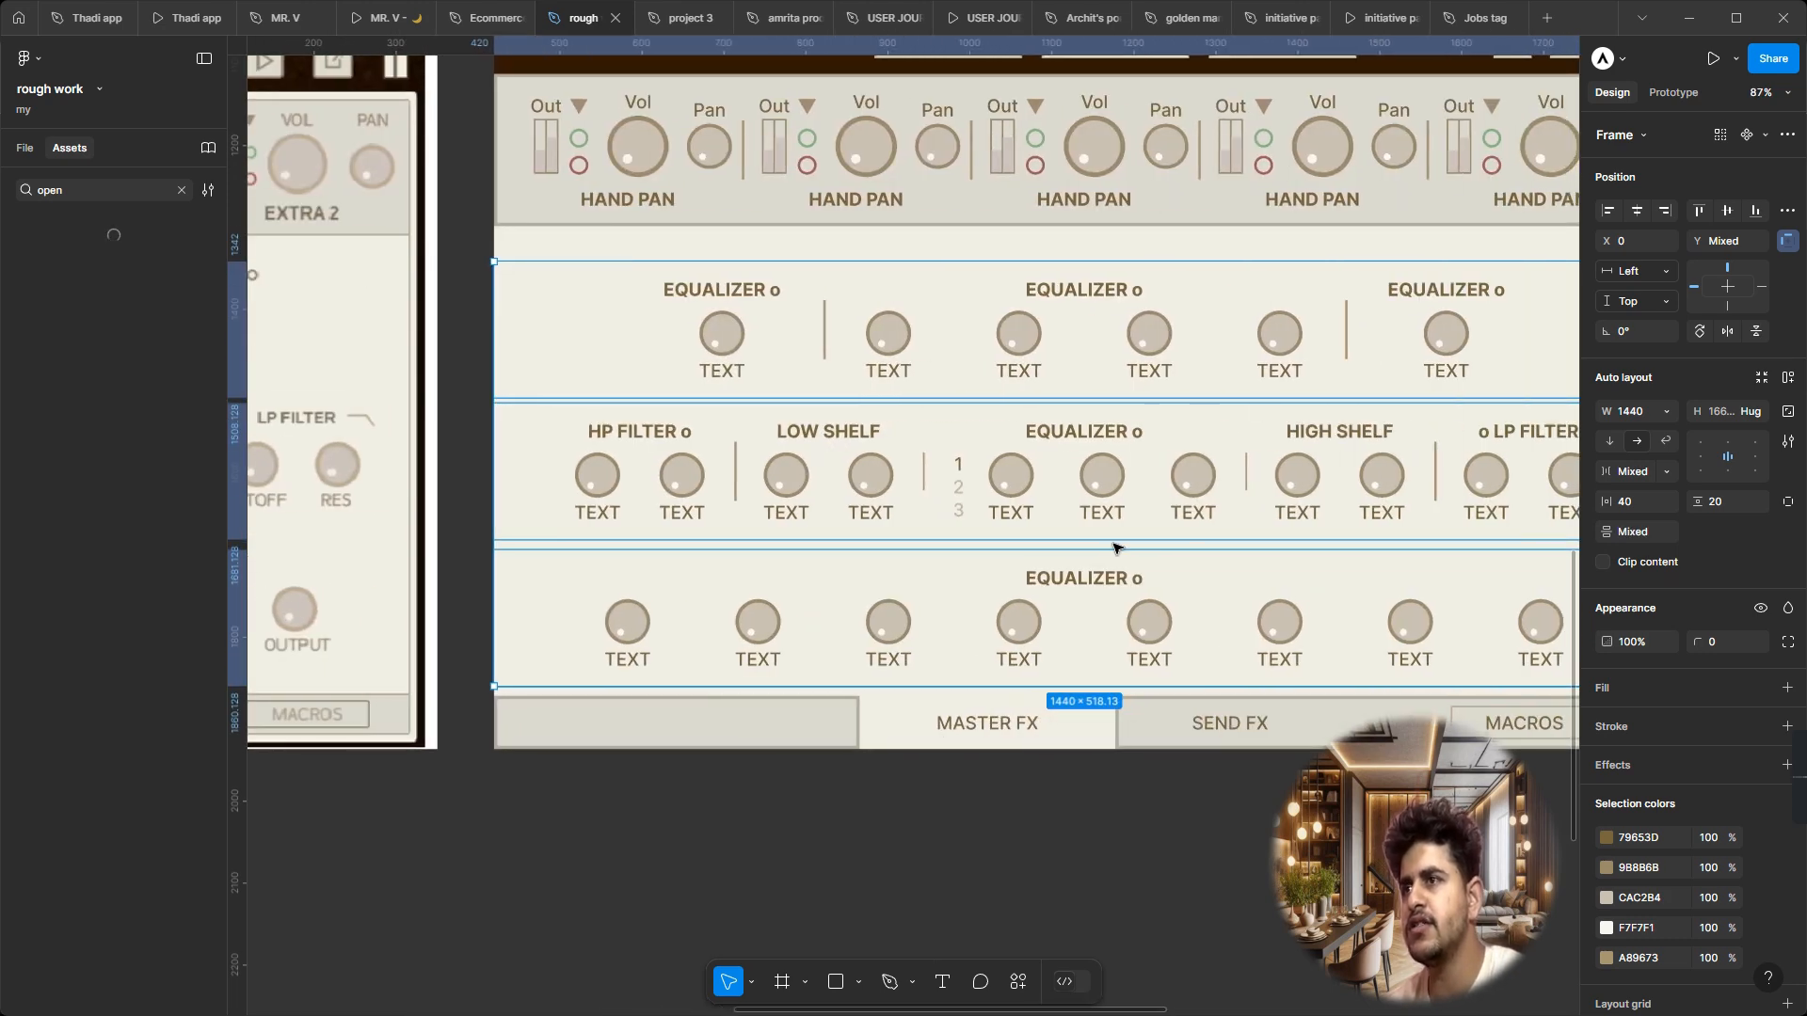
pyautogui.scroll(-4, 1134, 313)
pyautogui.hscroll(-4, 1135, 313)
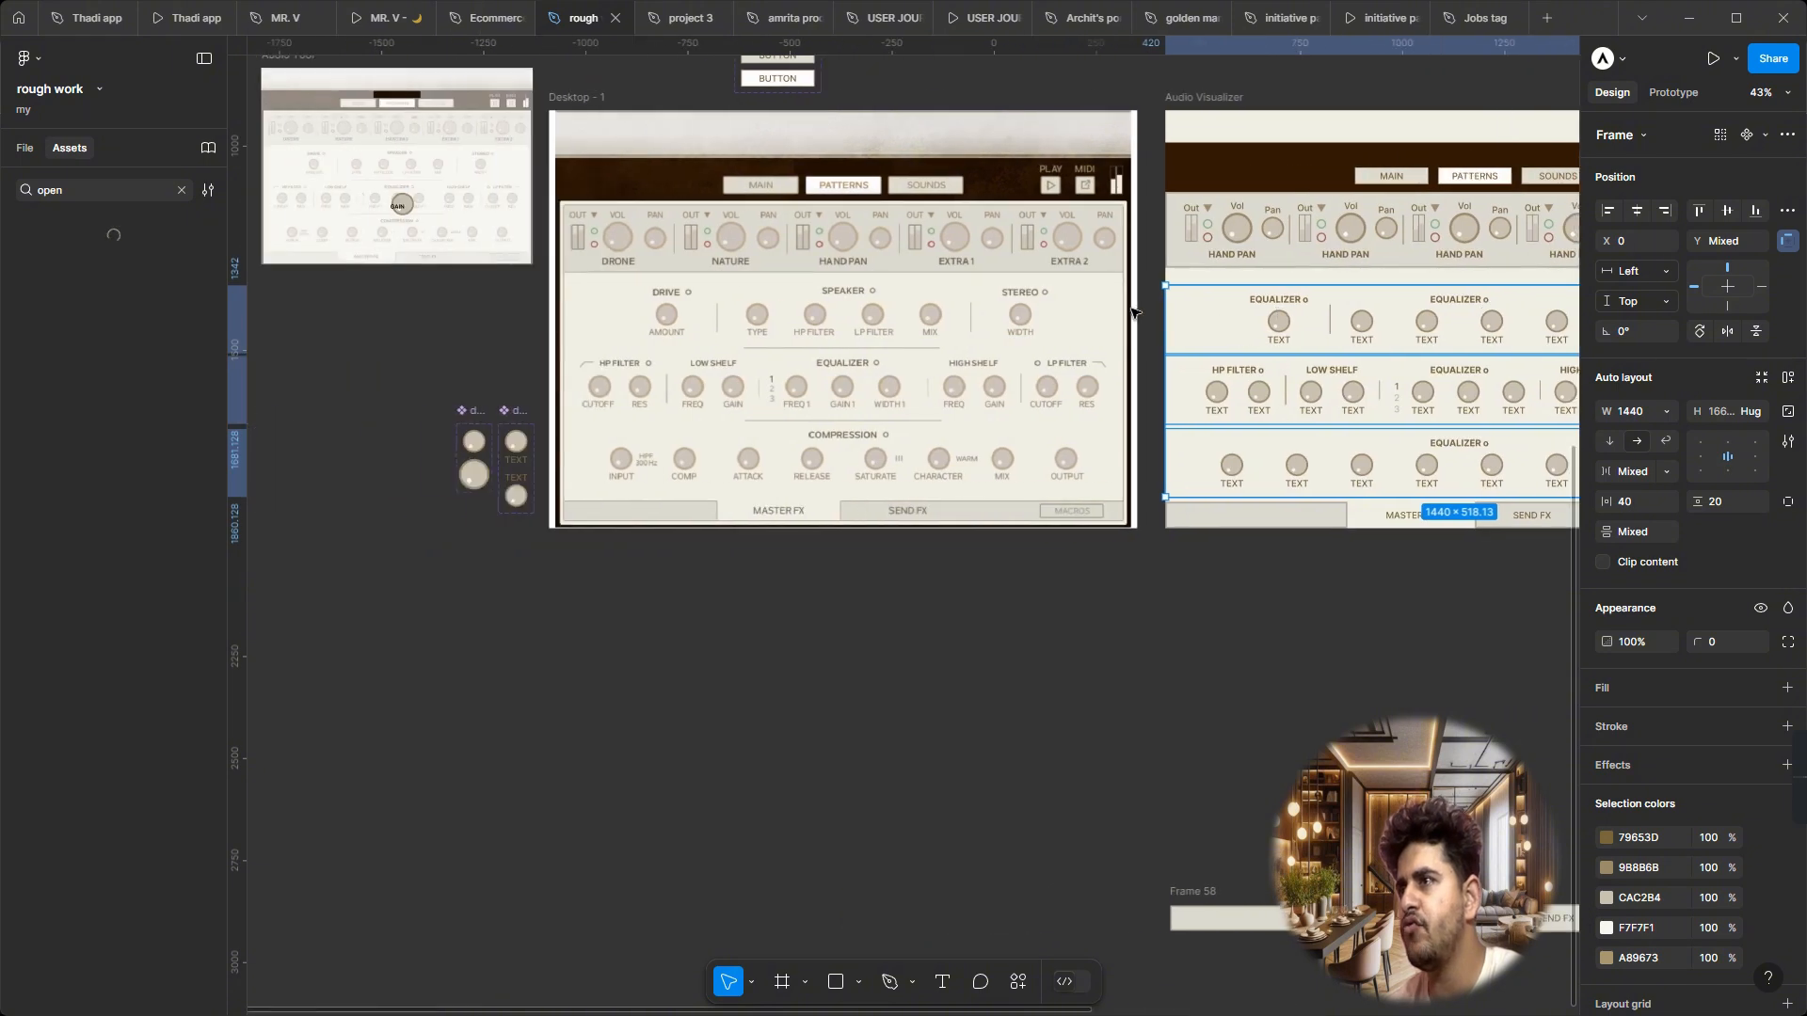
pyautogui.scroll(6, 923, 354)
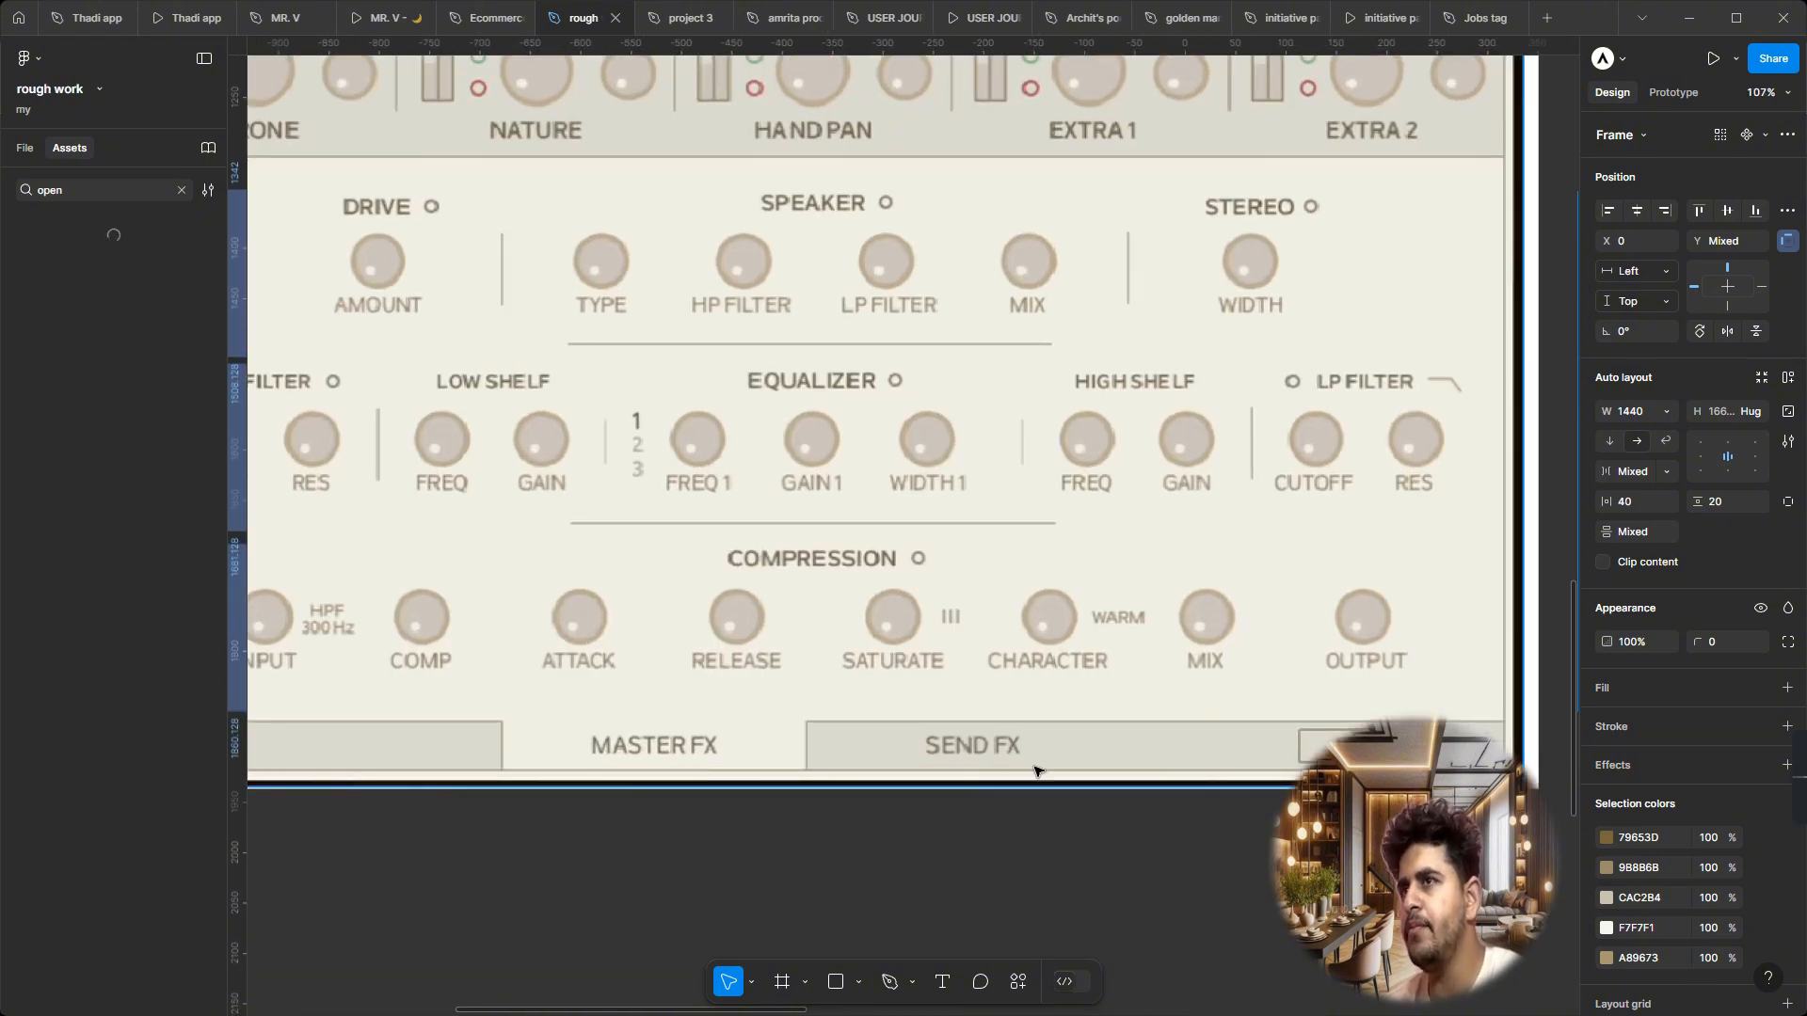
pyautogui.scroll(-4, 1034, 771)
pyautogui.hscroll(5, 1061, 604)
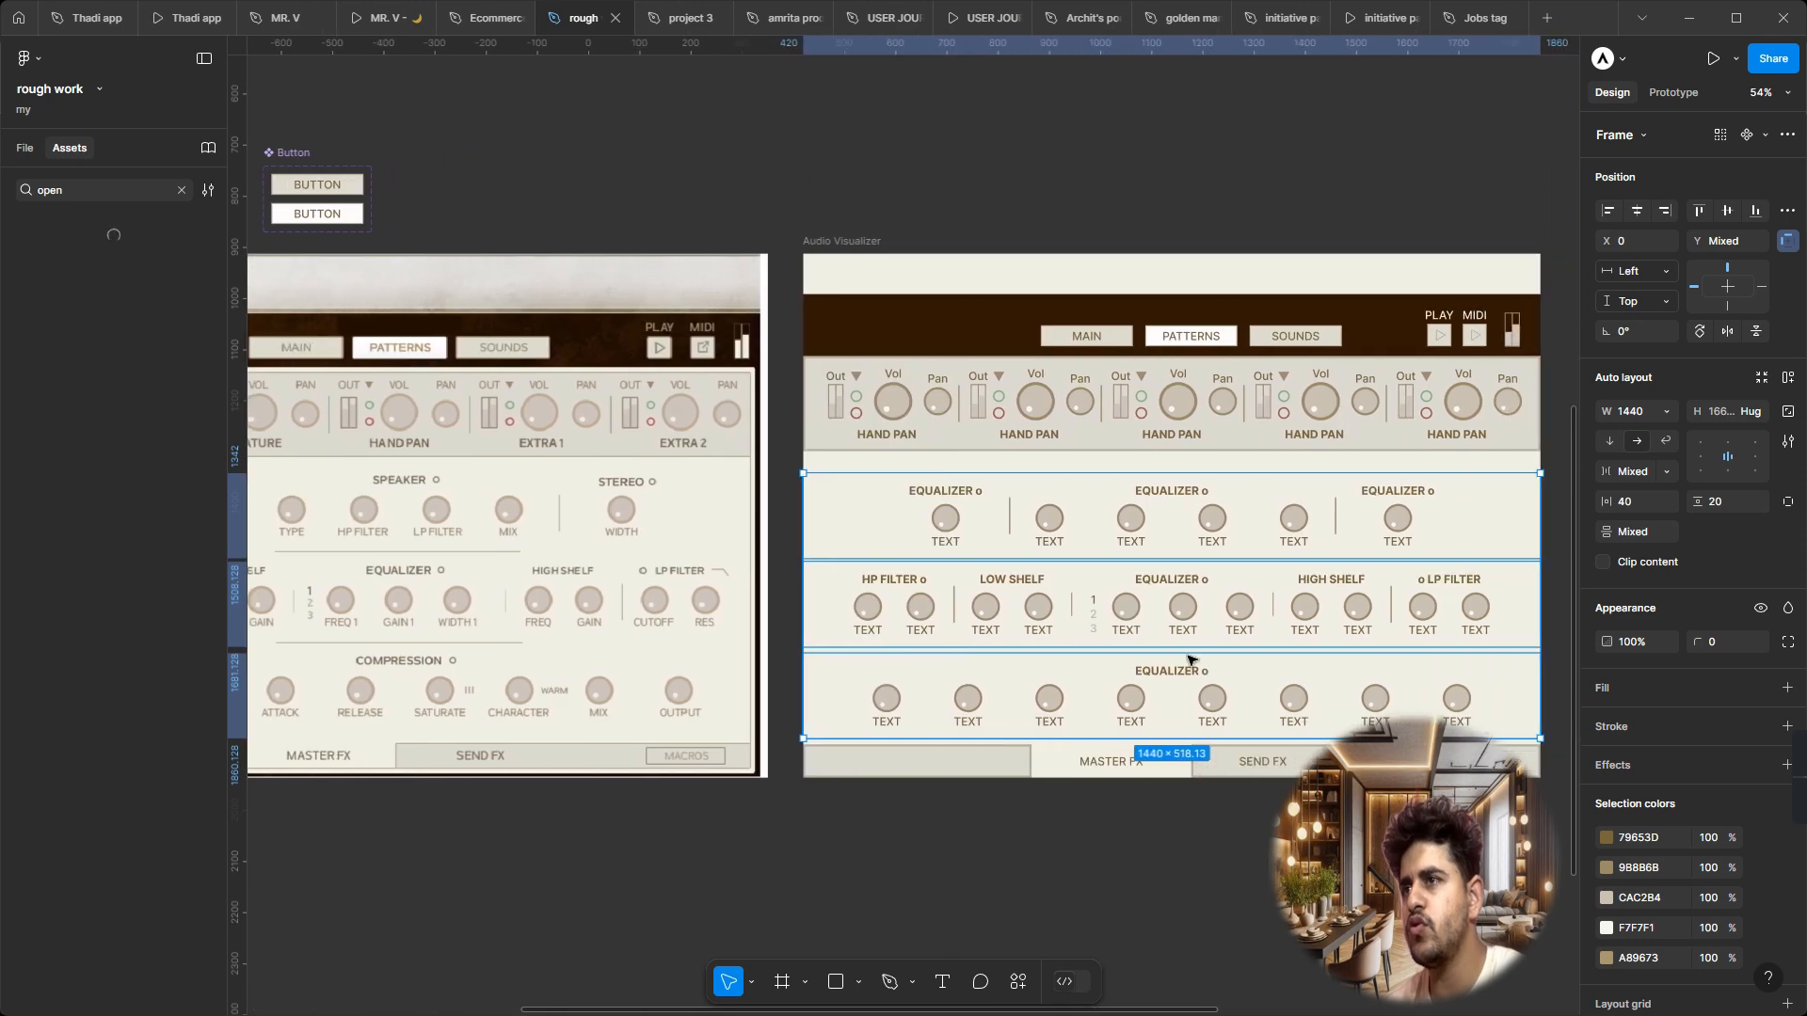
# Step: Wrap the three dial rows in a vertical auto layout with a gap of 10 and move it up to Y 413
pyautogui.click(955, 610)
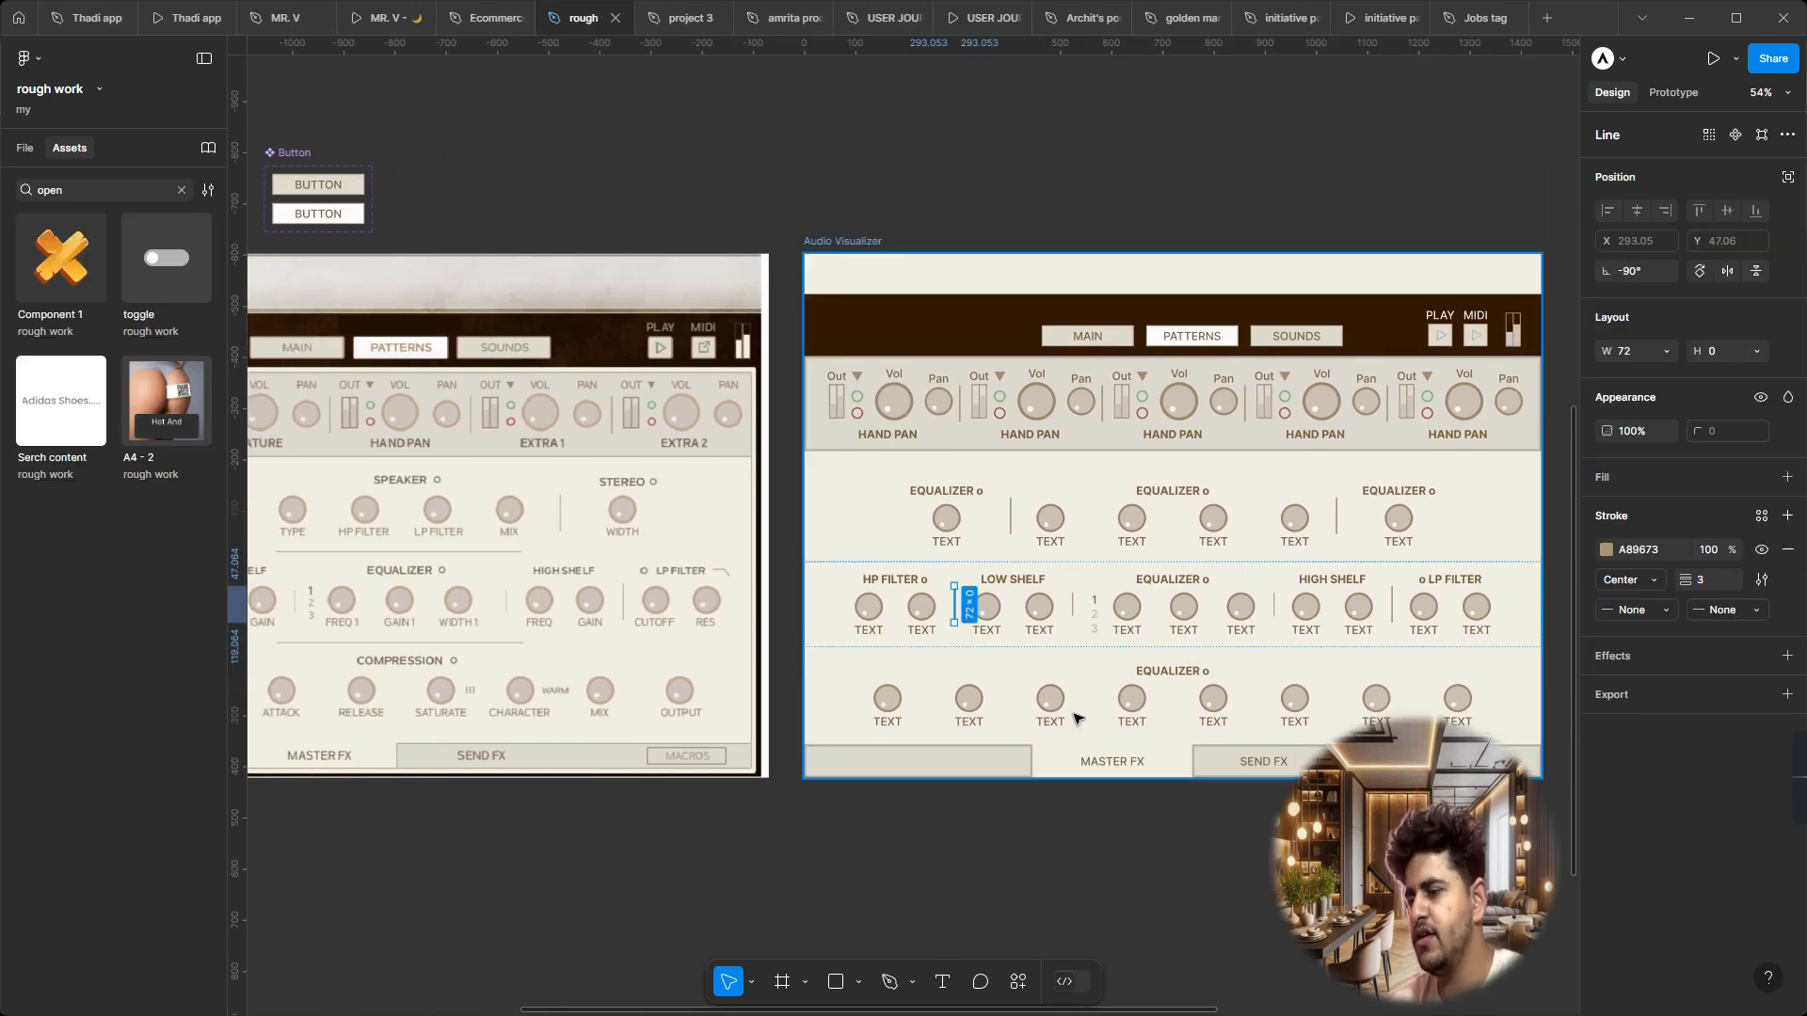
pyautogui.click(1174, 530)
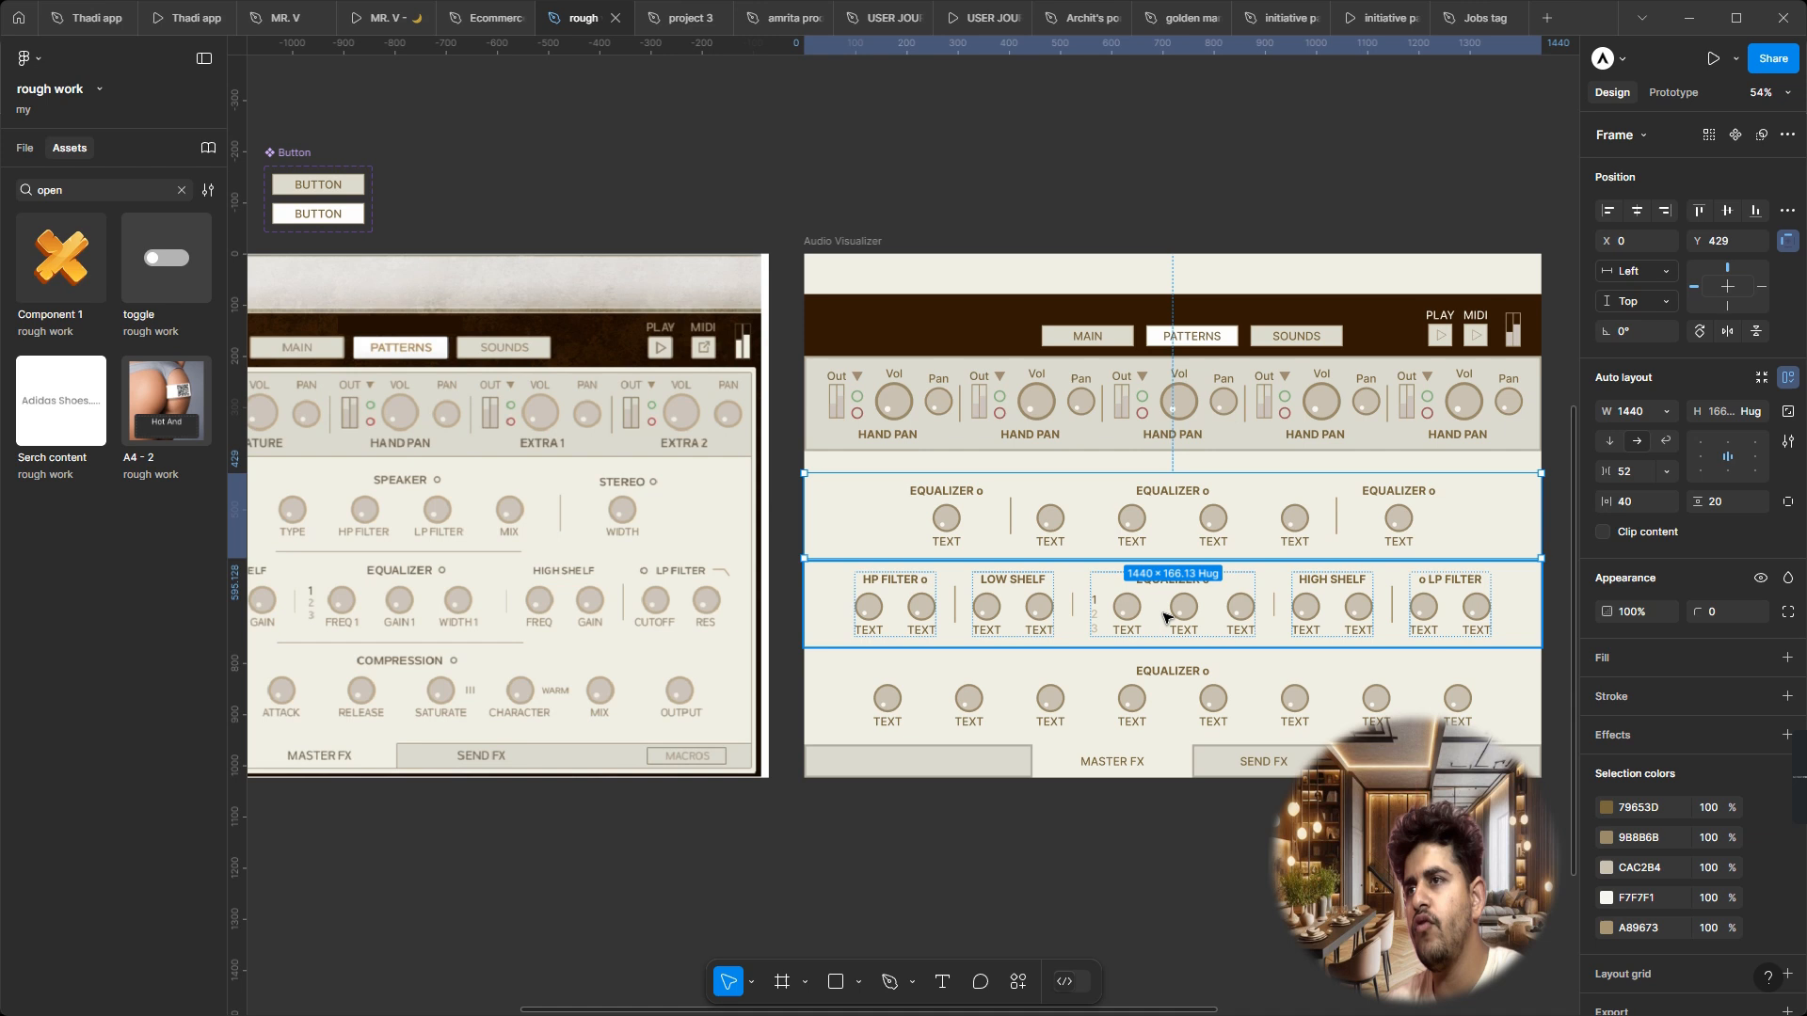
pyautogui.keyDown('shift'); pyautogui.click(1116, 610); pyautogui.keyUp('shift')
pyautogui.keyDown('shift'); pyautogui.click(1119, 679); pyautogui.keyUp('shift')
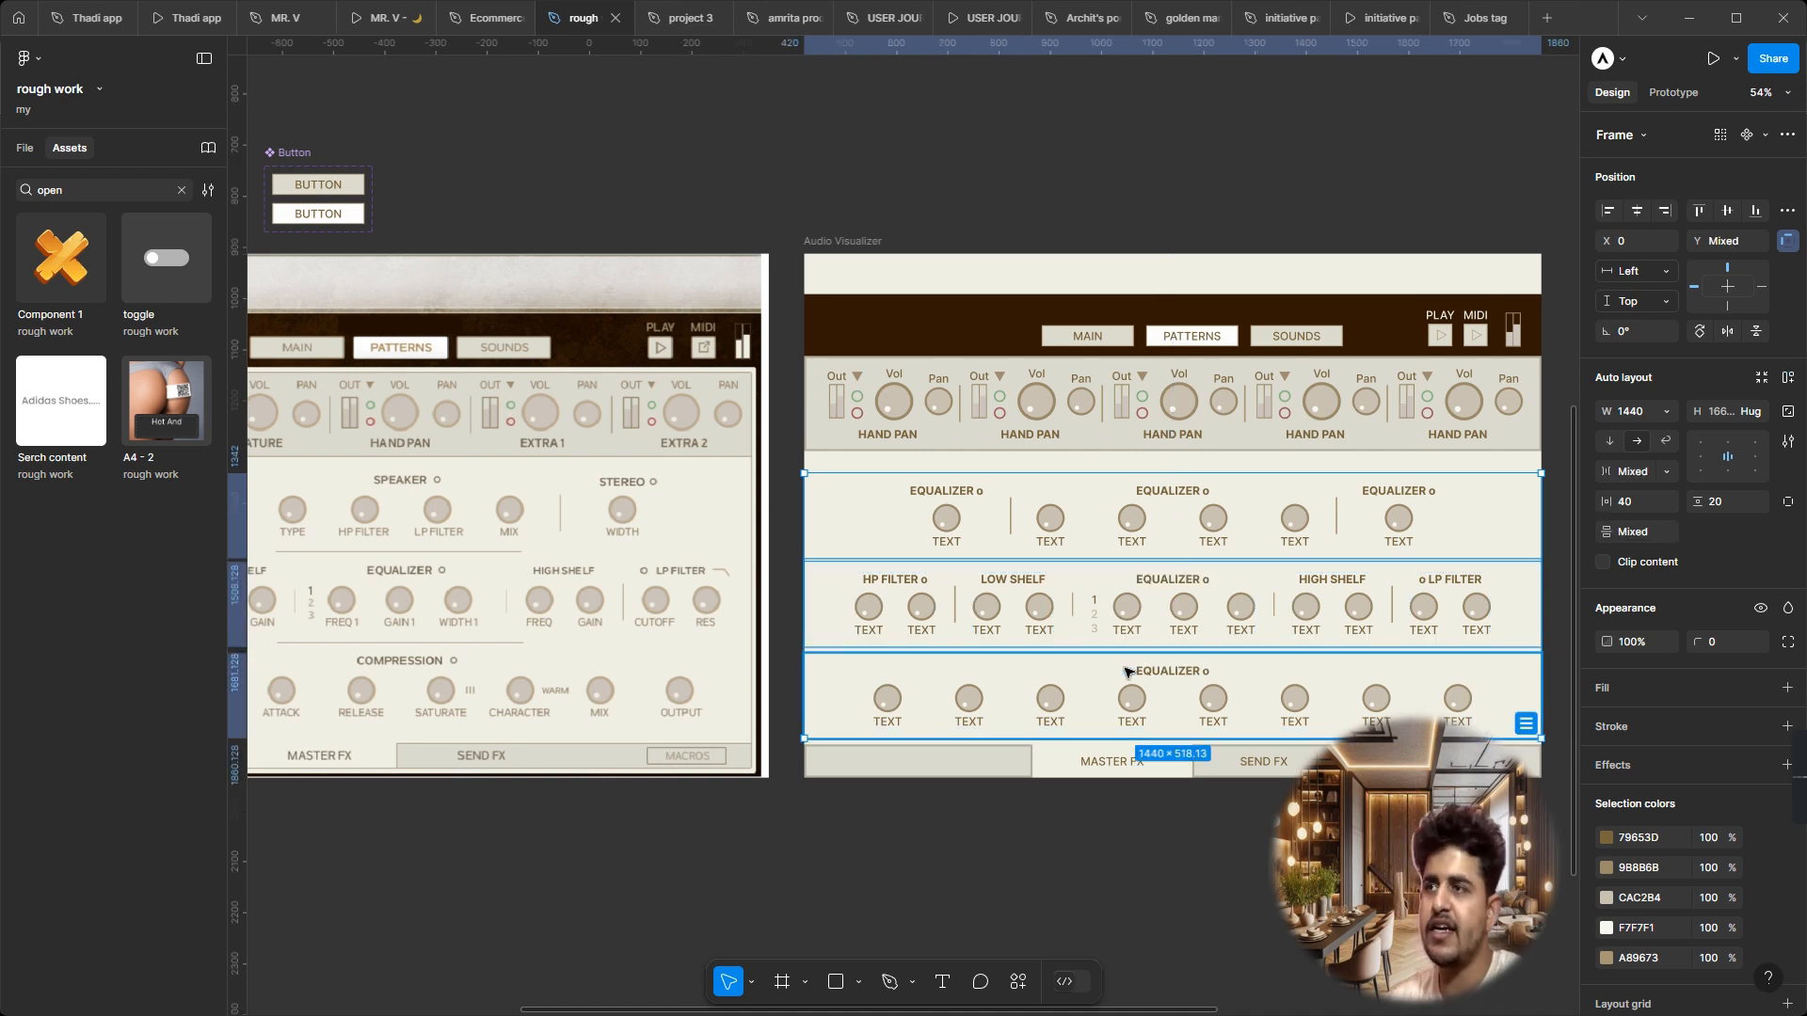
pyautogui.hotkey('shift', 'a')
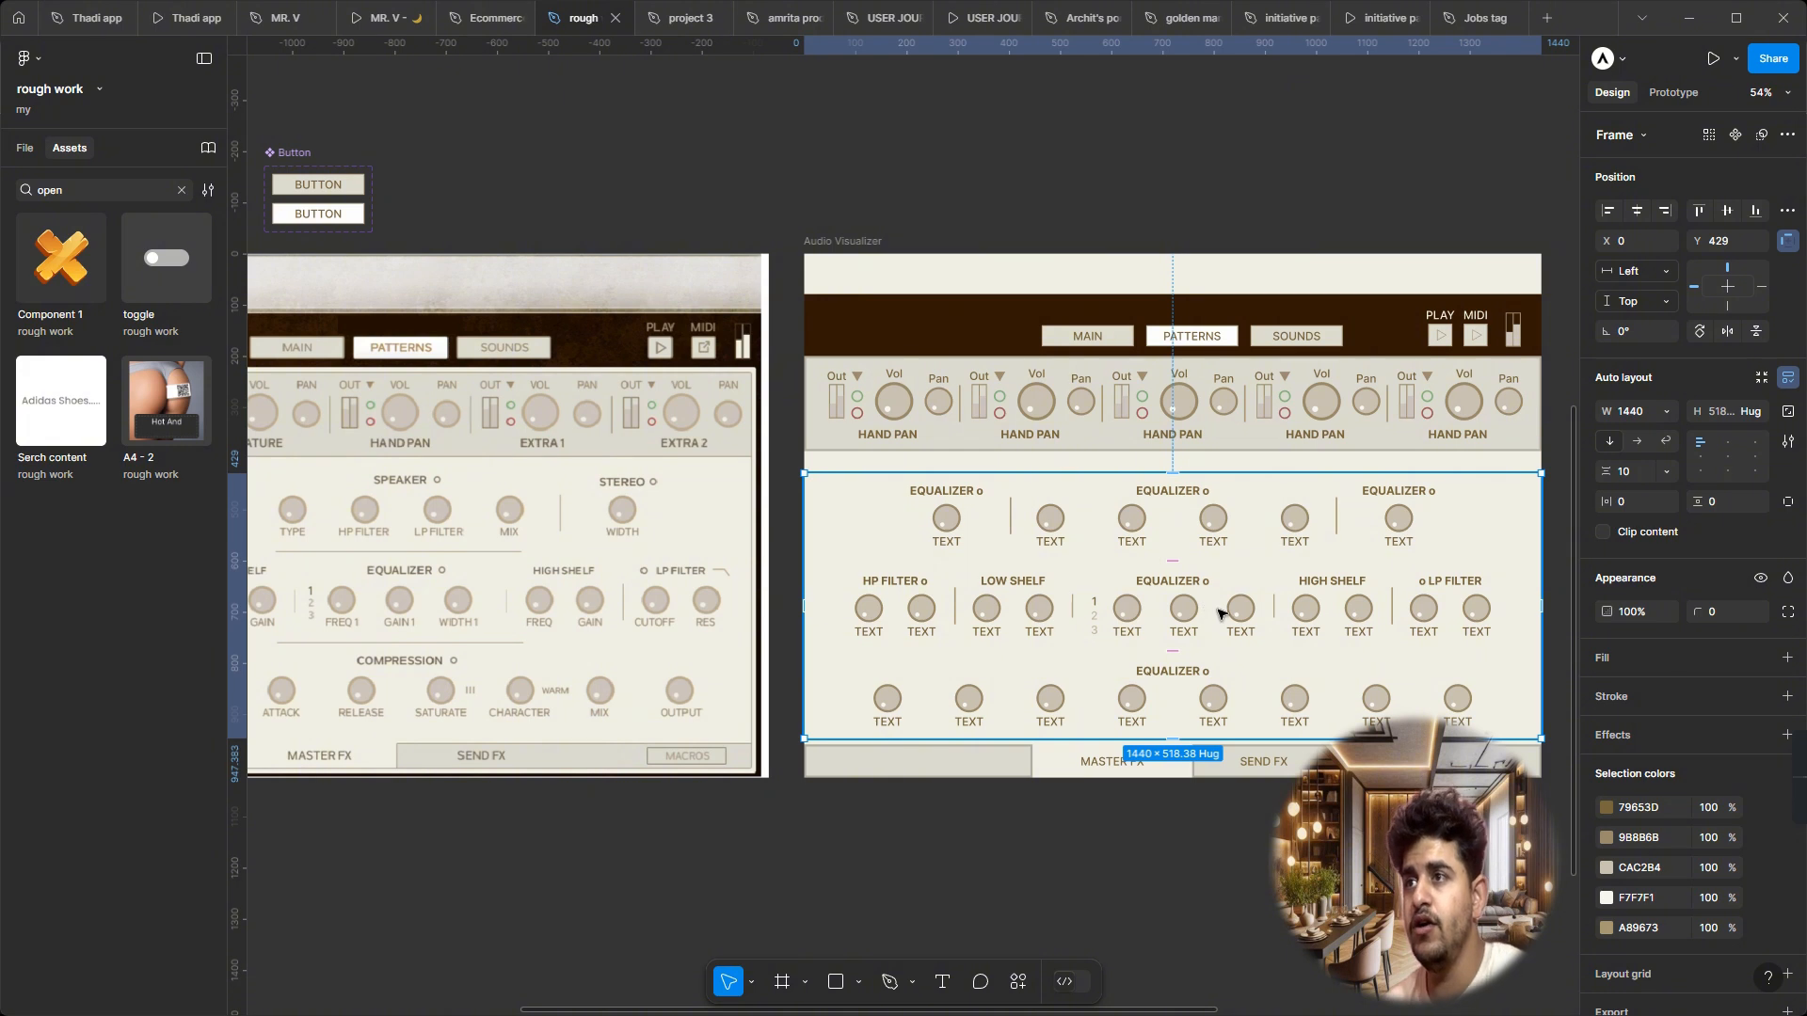
pyautogui.moveTo(1220, 615); pyautogui.dragTo(1225, 605)
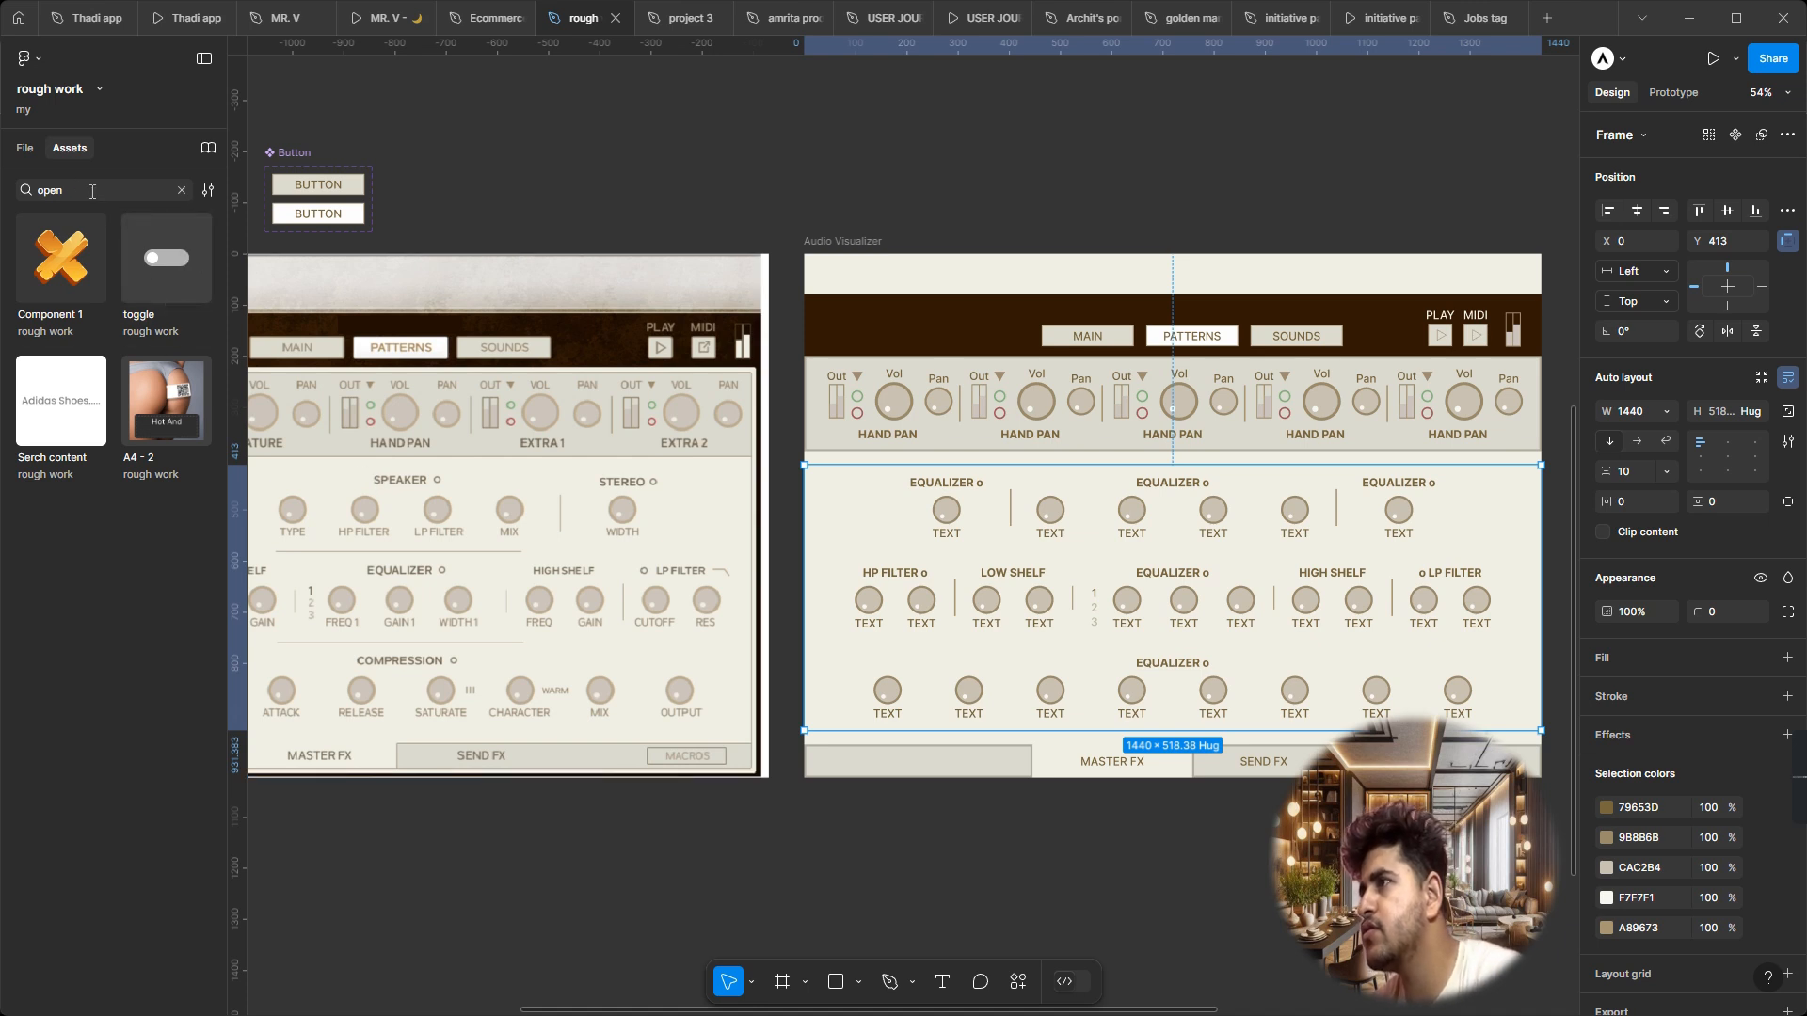
# Step: Recheck the asset library search for "open" and return to the file's layer list
pyautogui.click(28, 149)
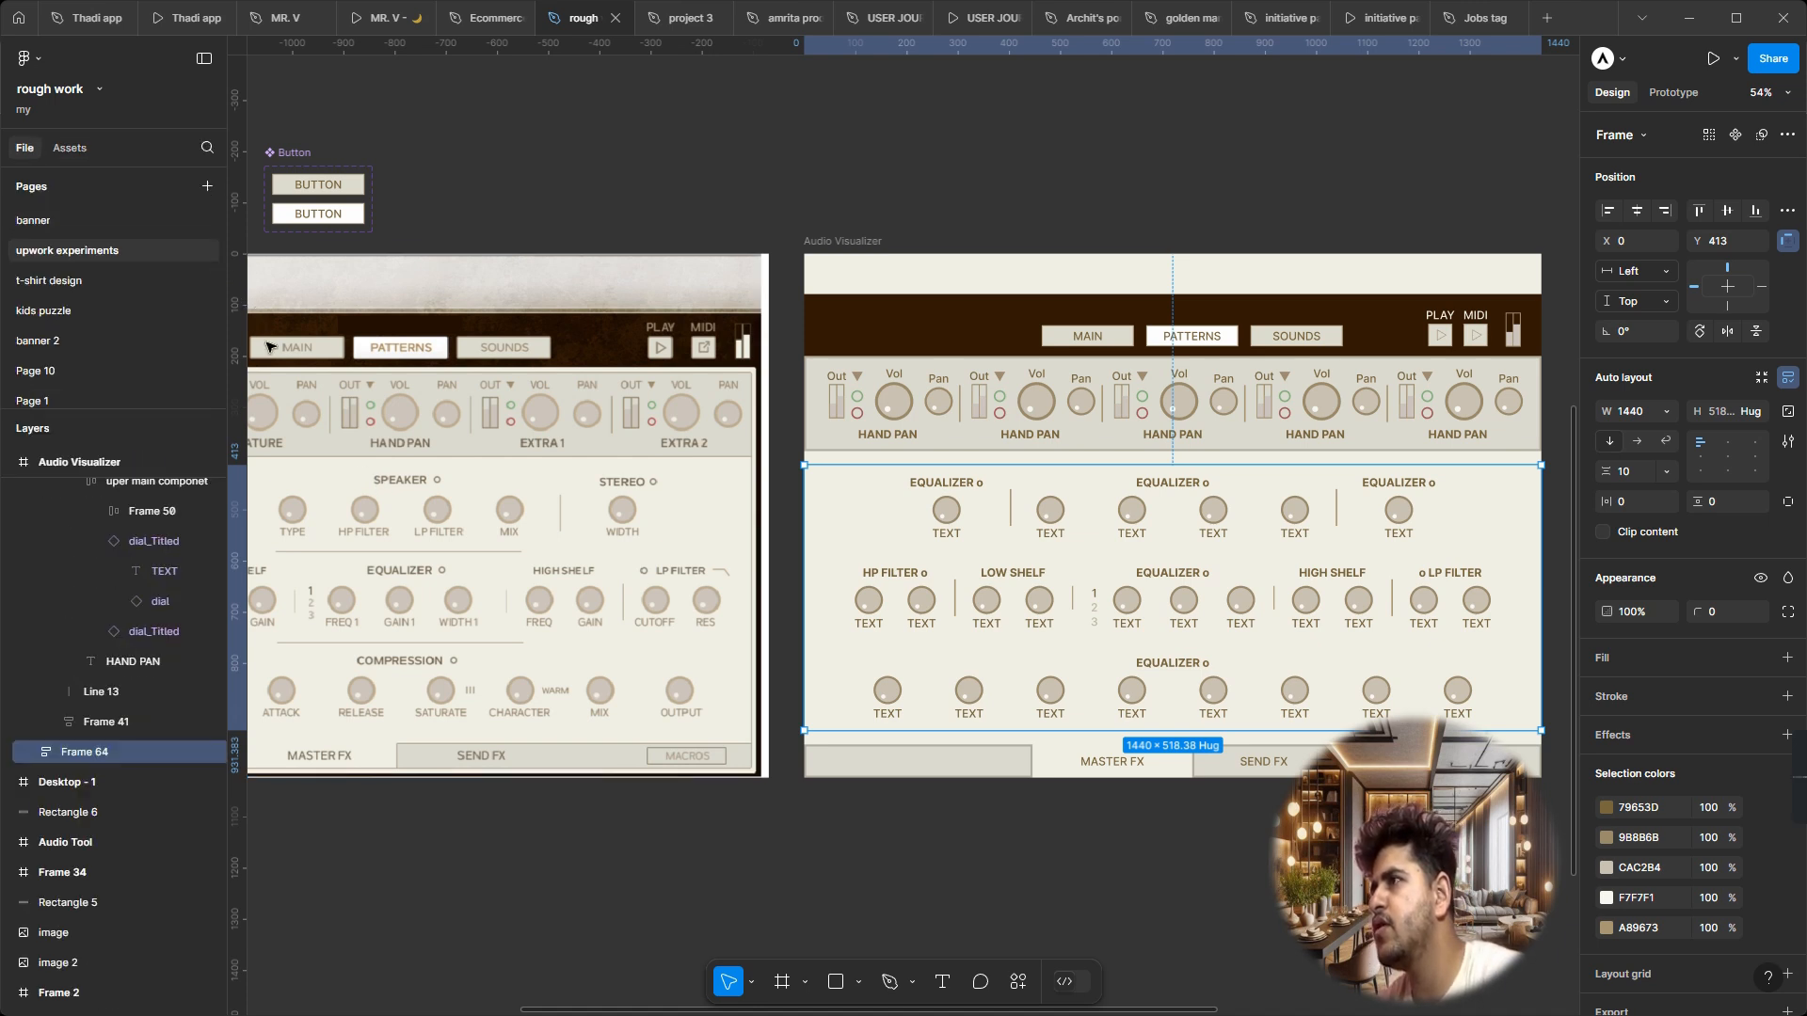
pyautogui.click(71, 147)
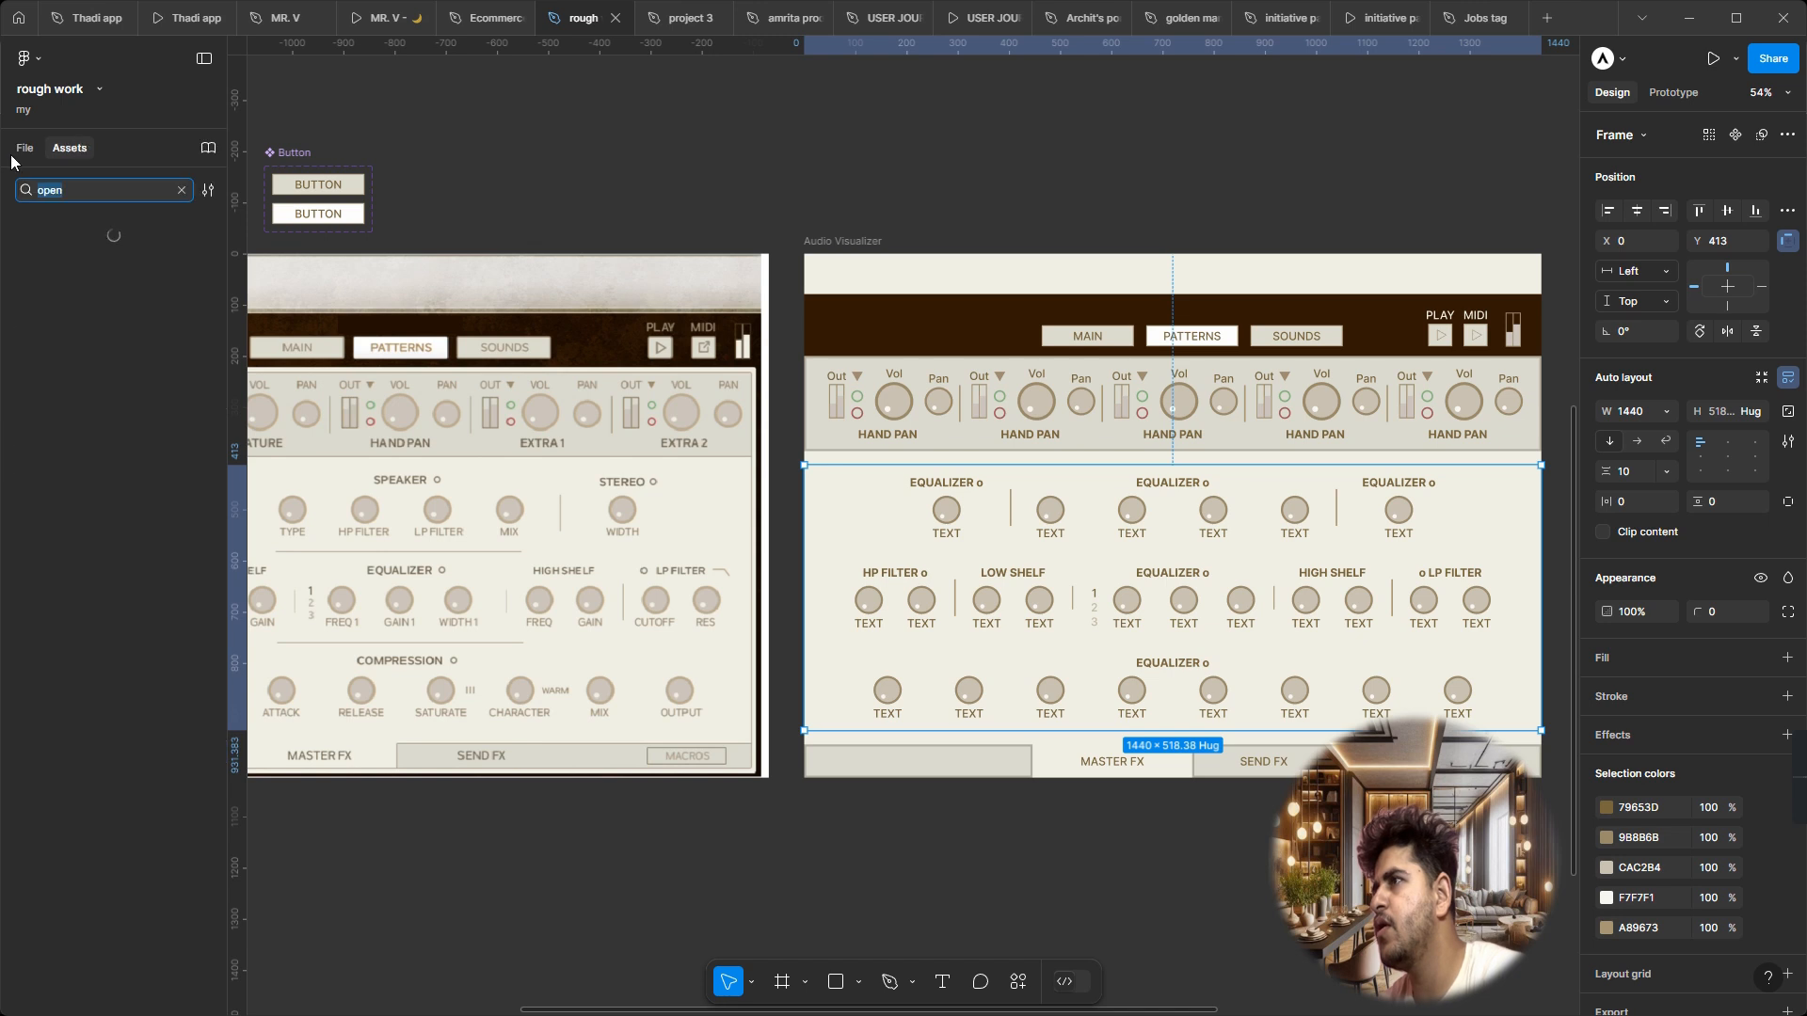
pyautogui.click(24, 148)
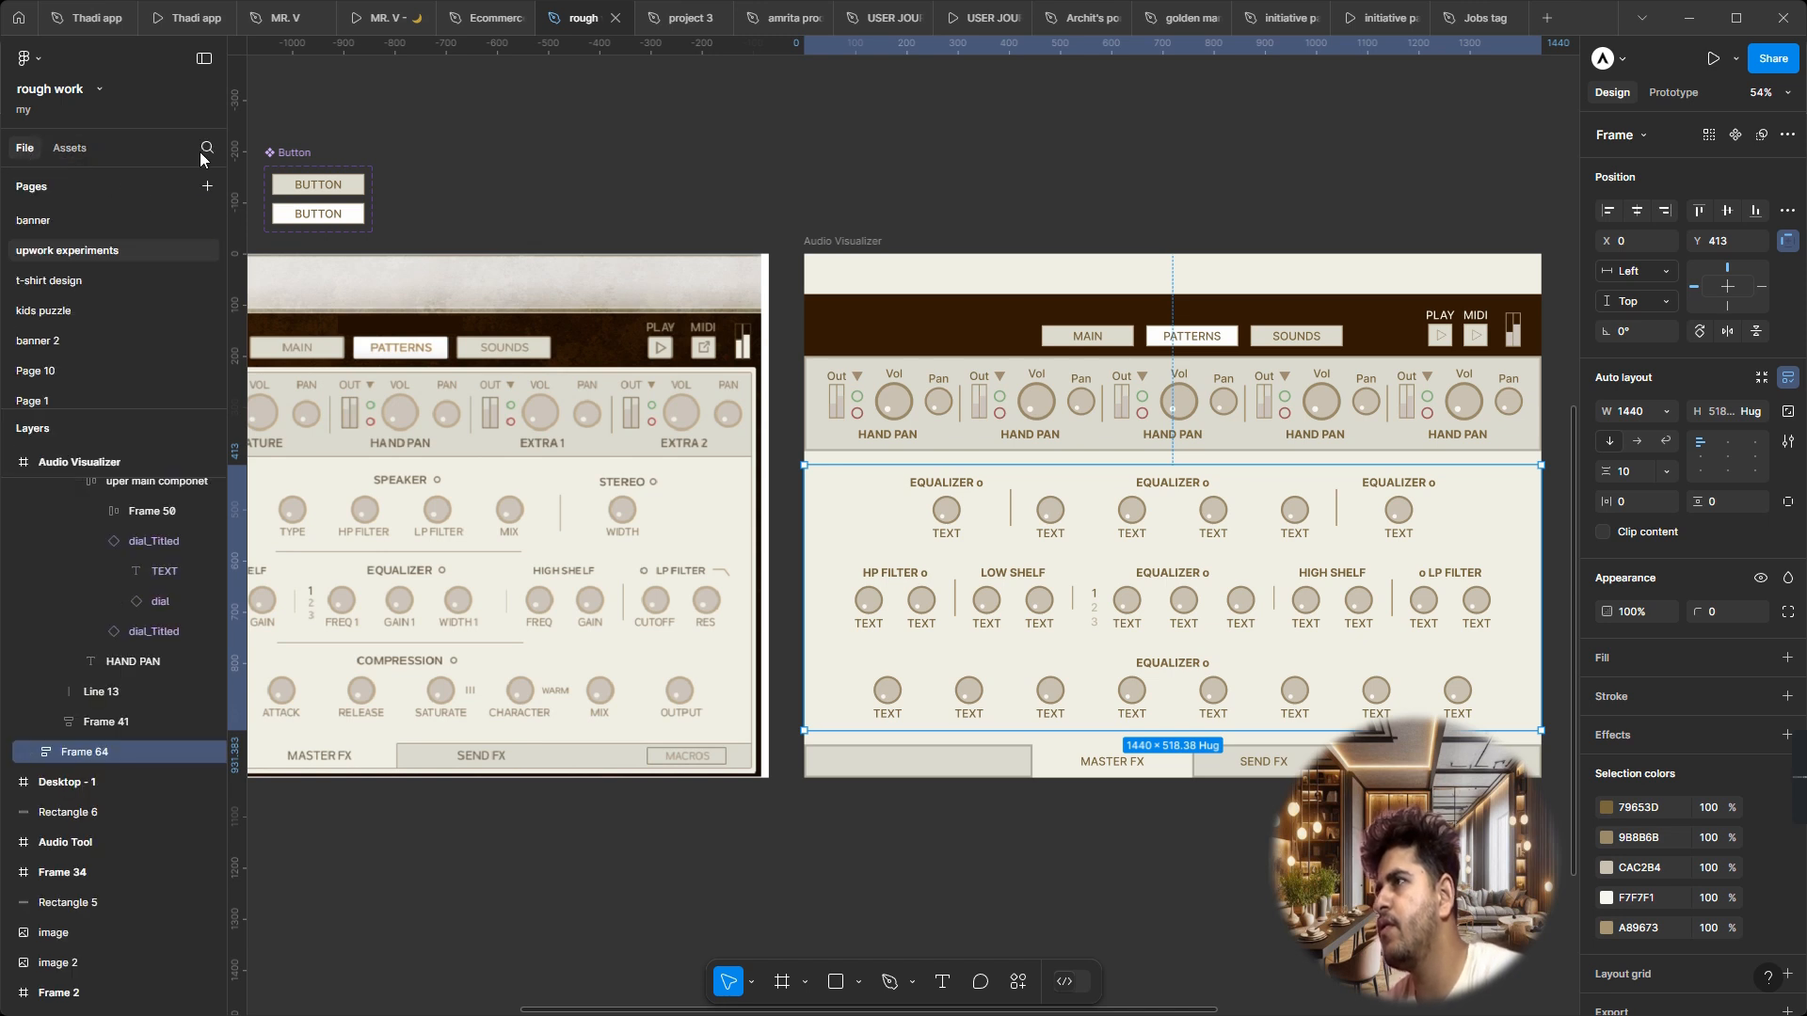
pyautogui.click(73, 145)
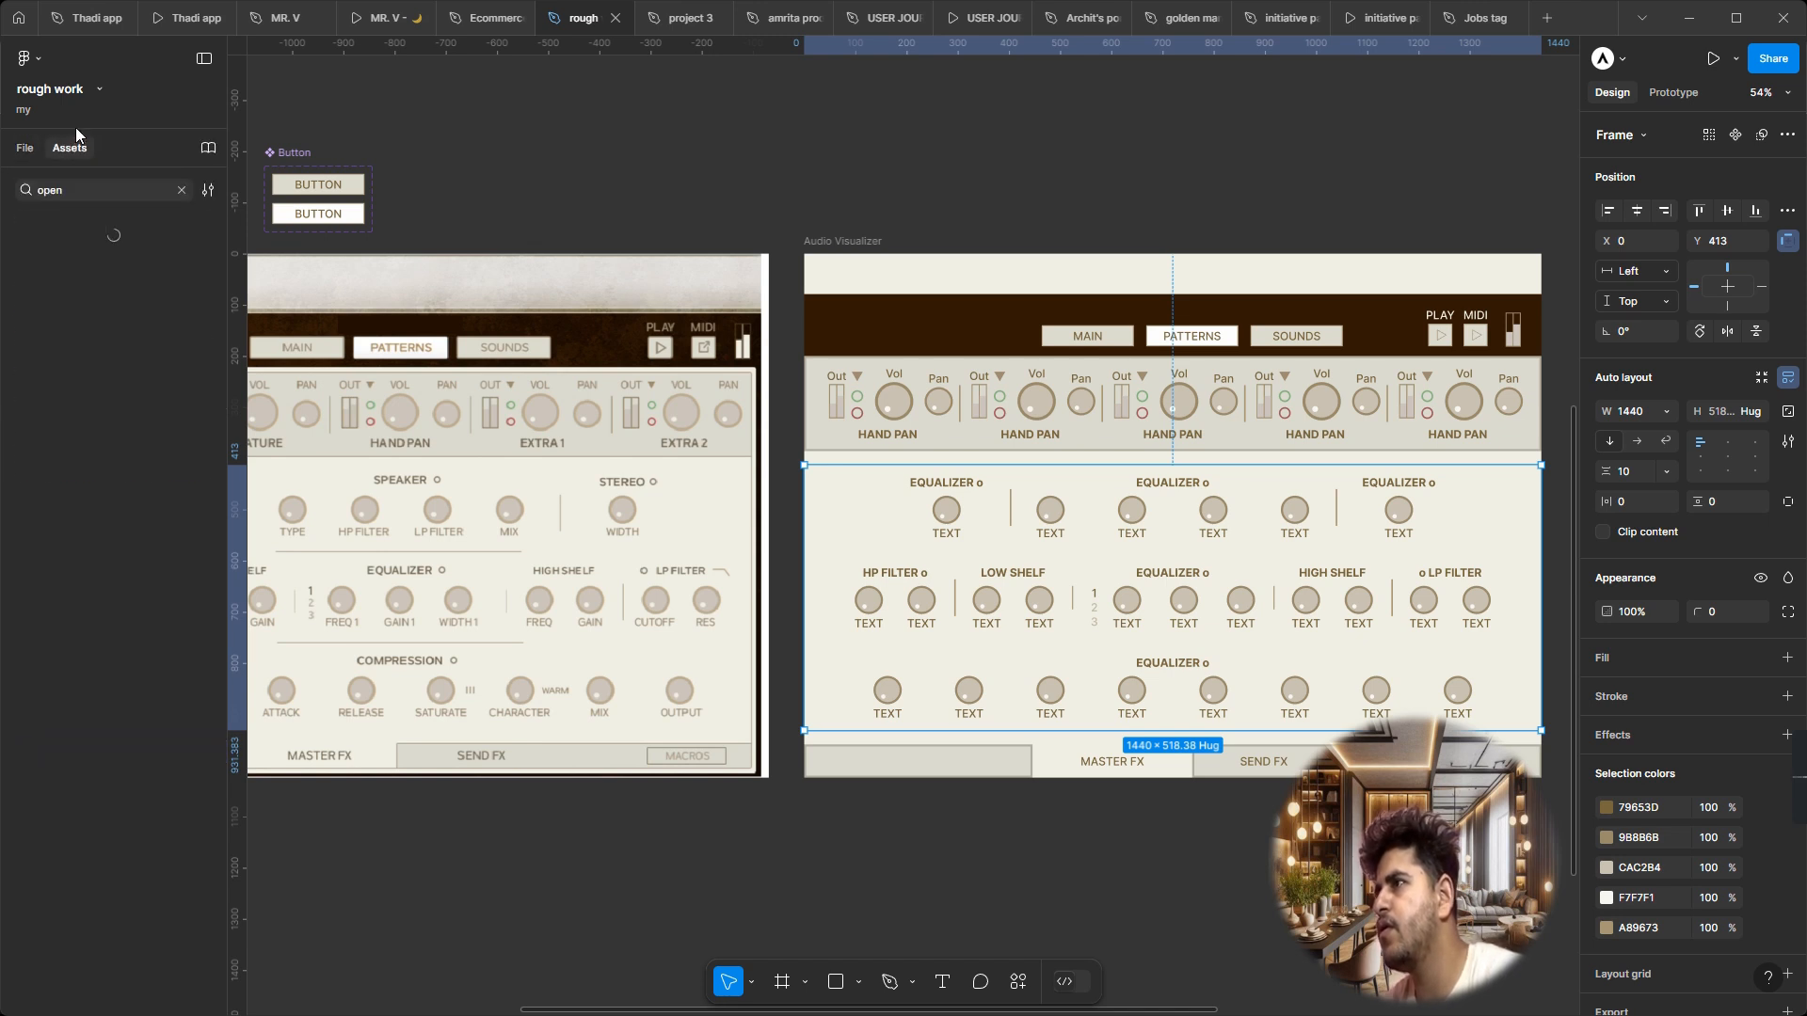
pyautogui.click(35, 150)
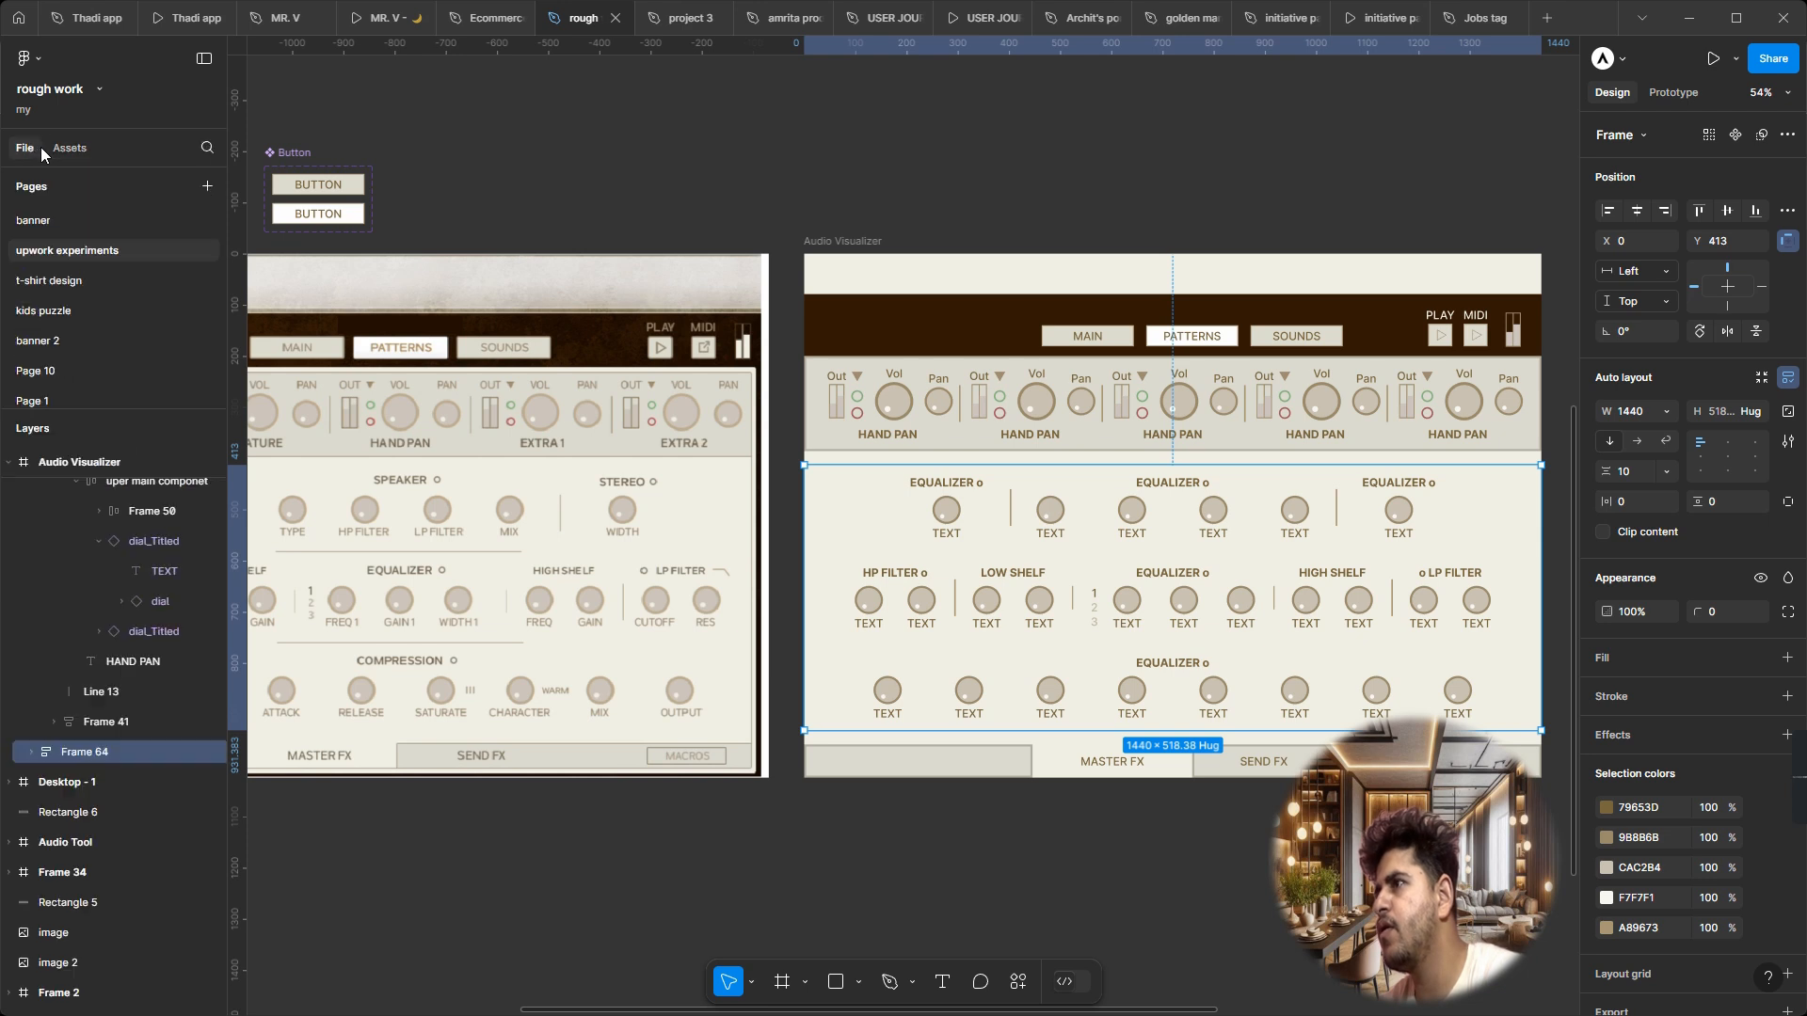
pyautogui.click(55, 148)
pyautogui.click(24, 149)
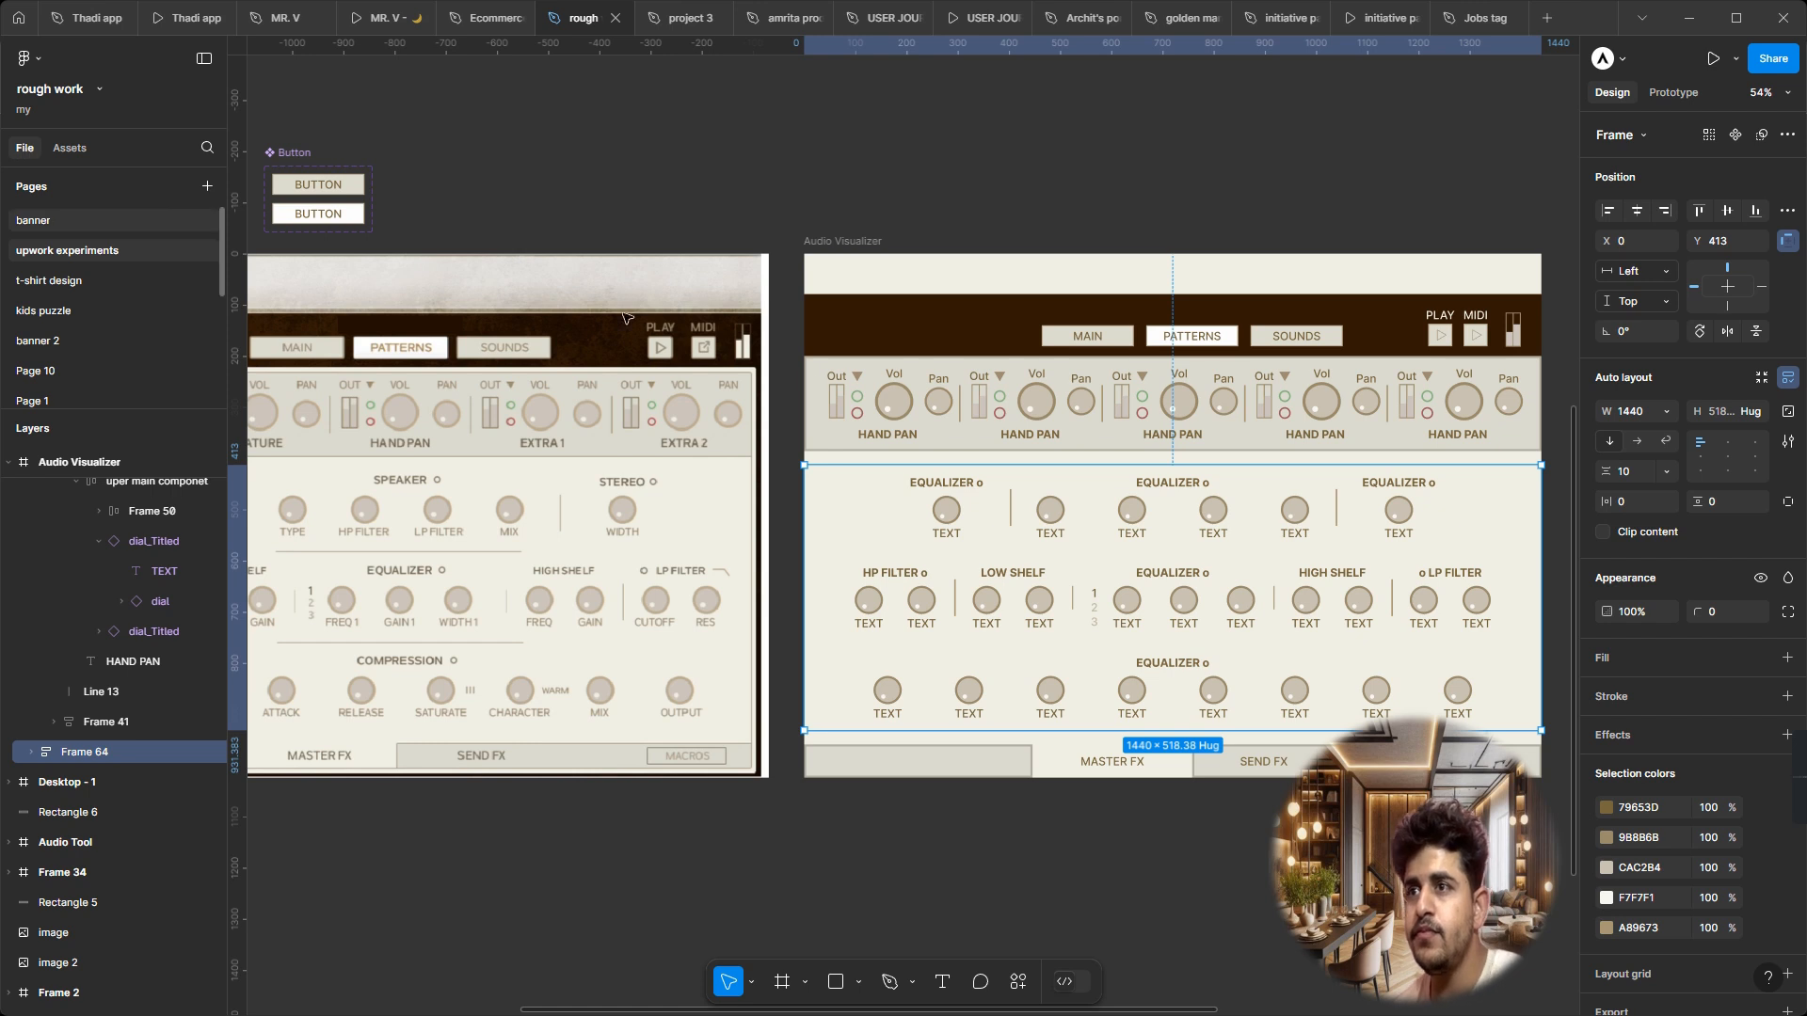
pyautogui.moveTo(1406, 781)
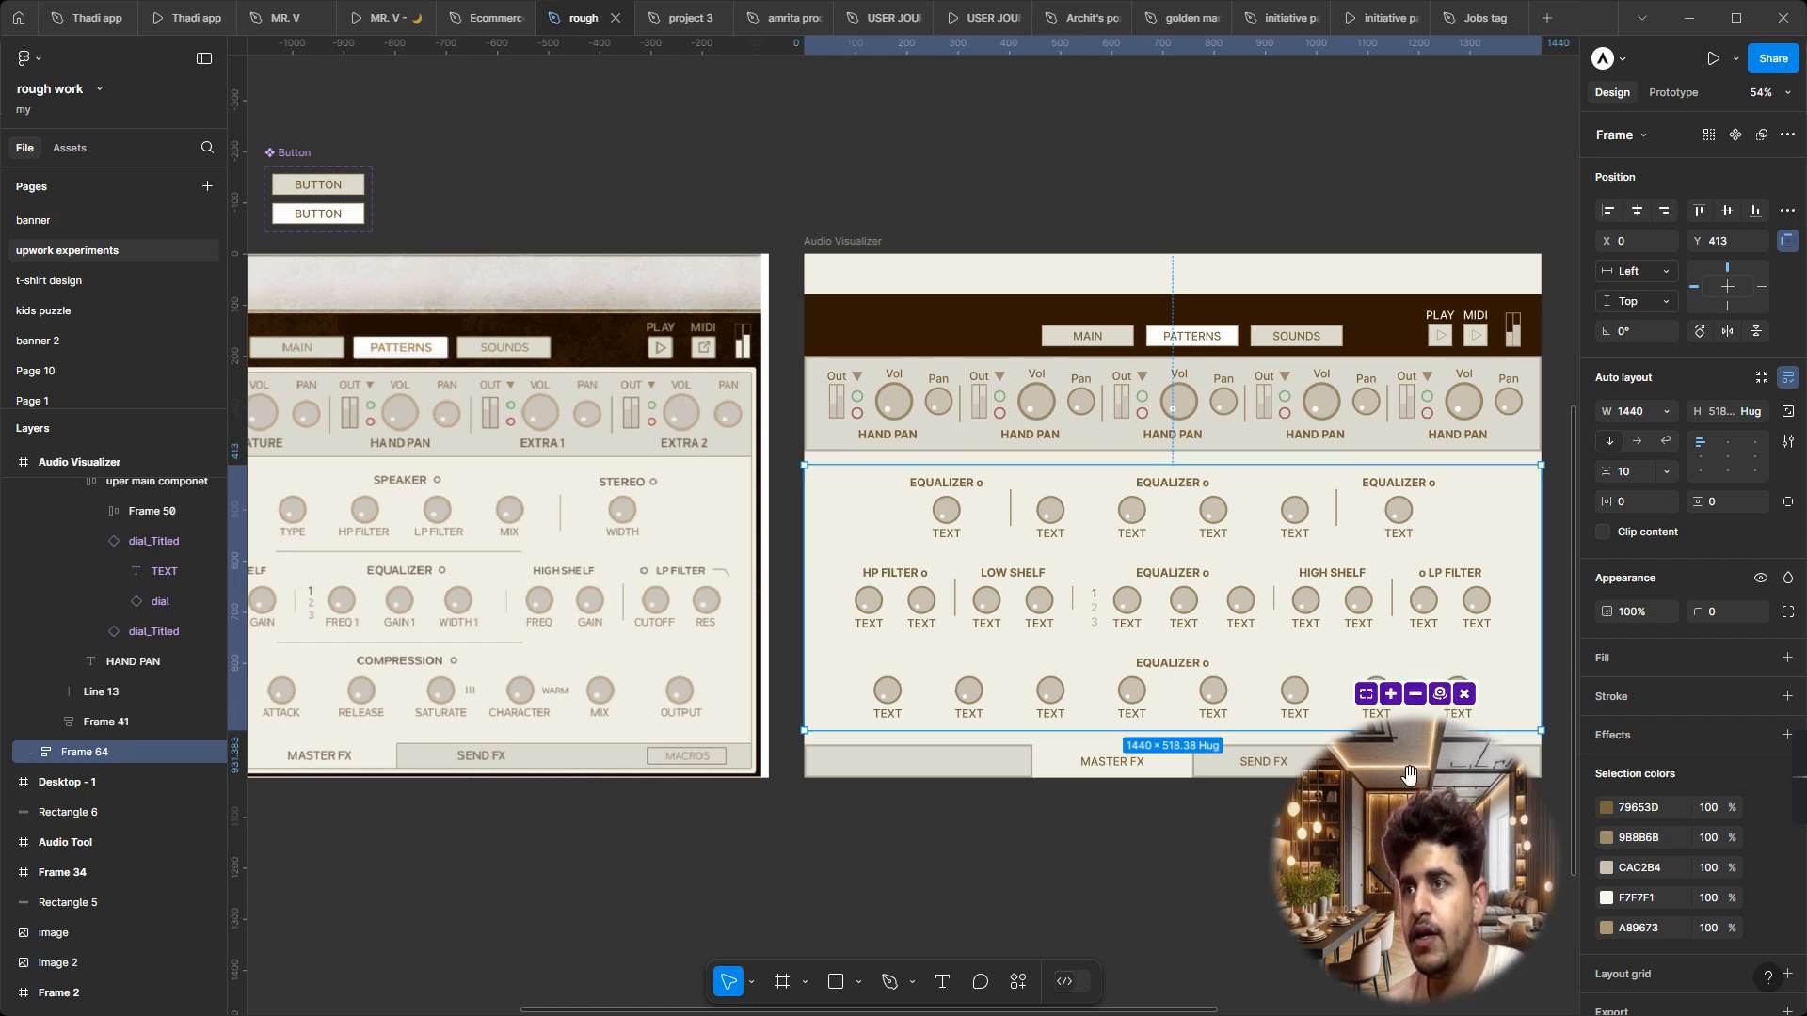
pyautogui.click(1393, 695)
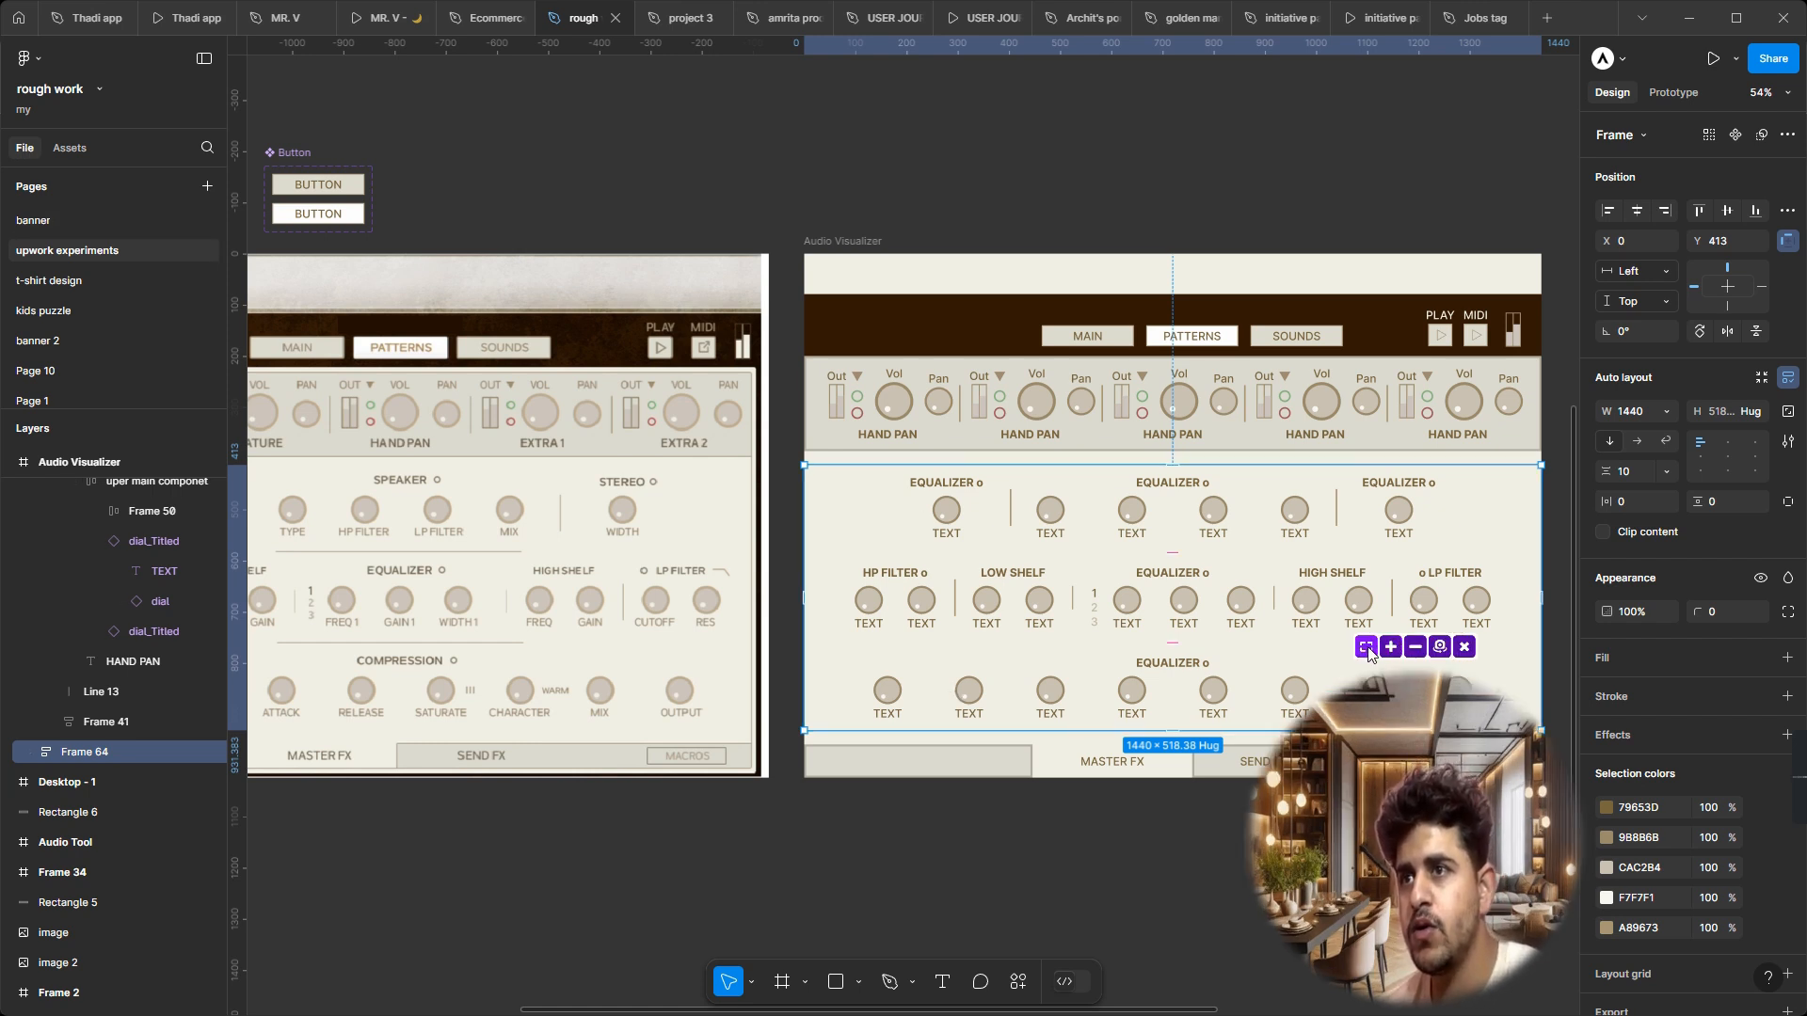
pyautogui.click(1414, 646)
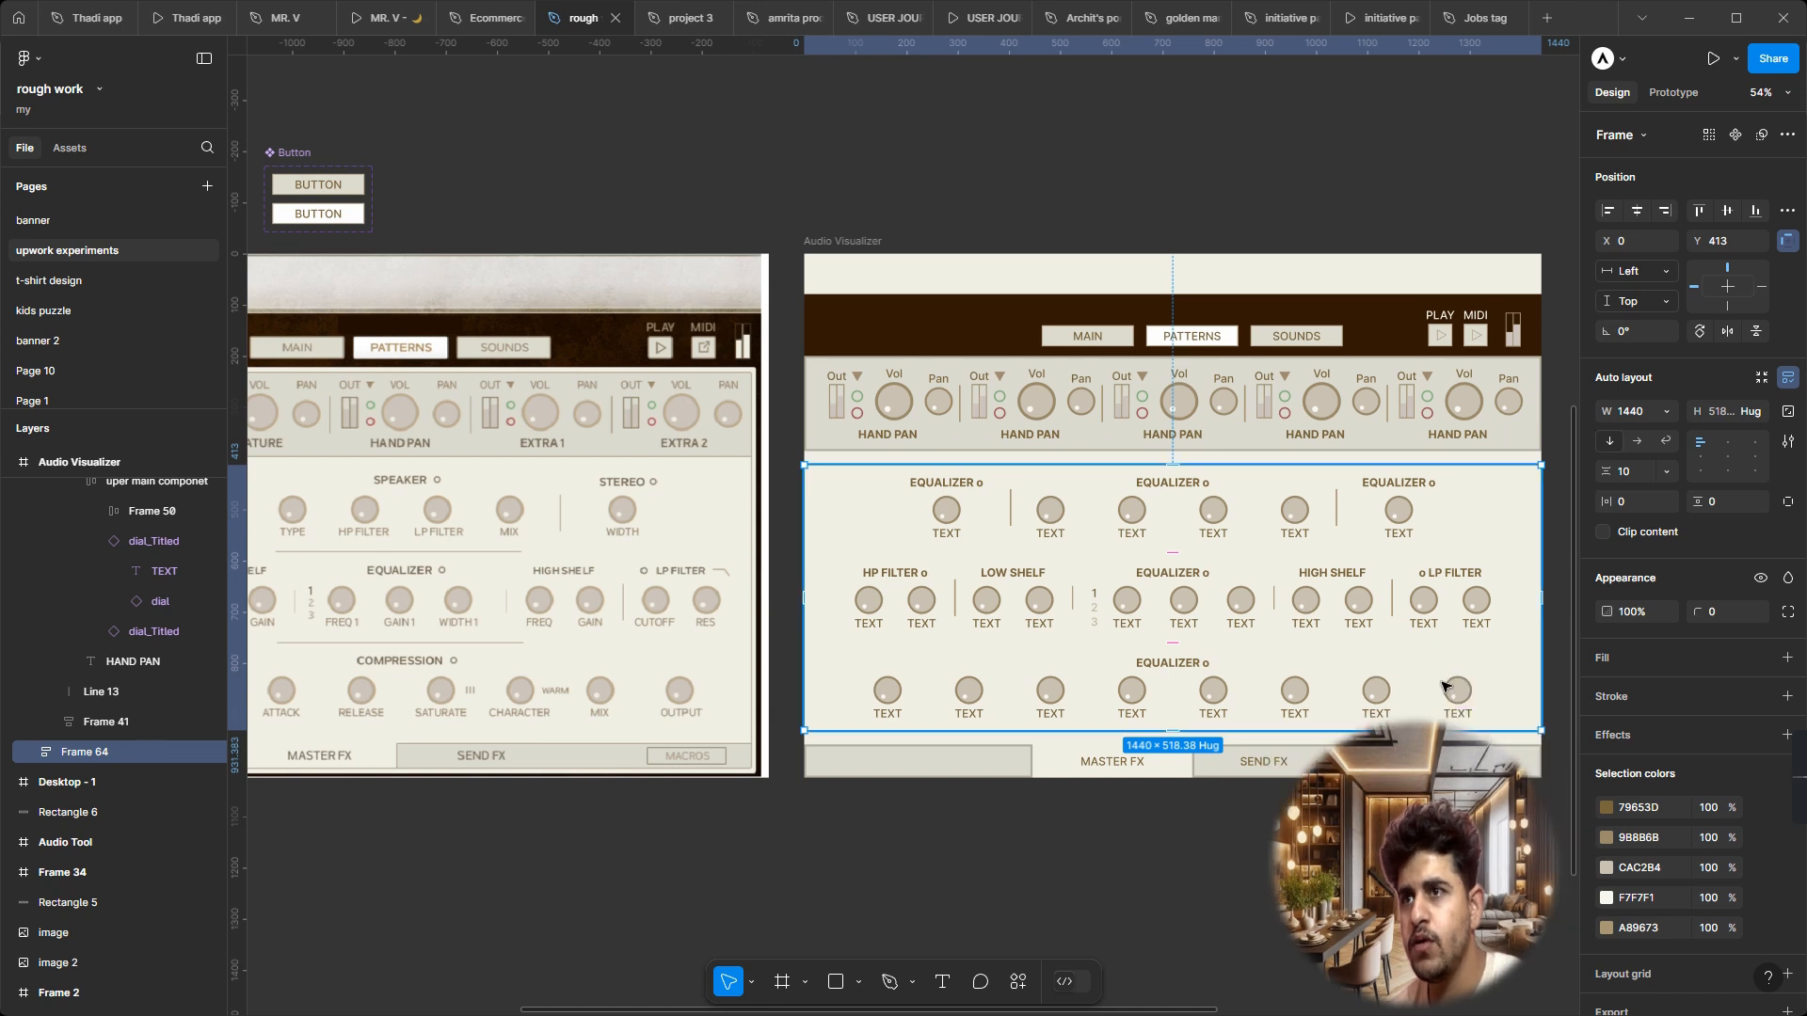
pyautogui.click(1440, 700)
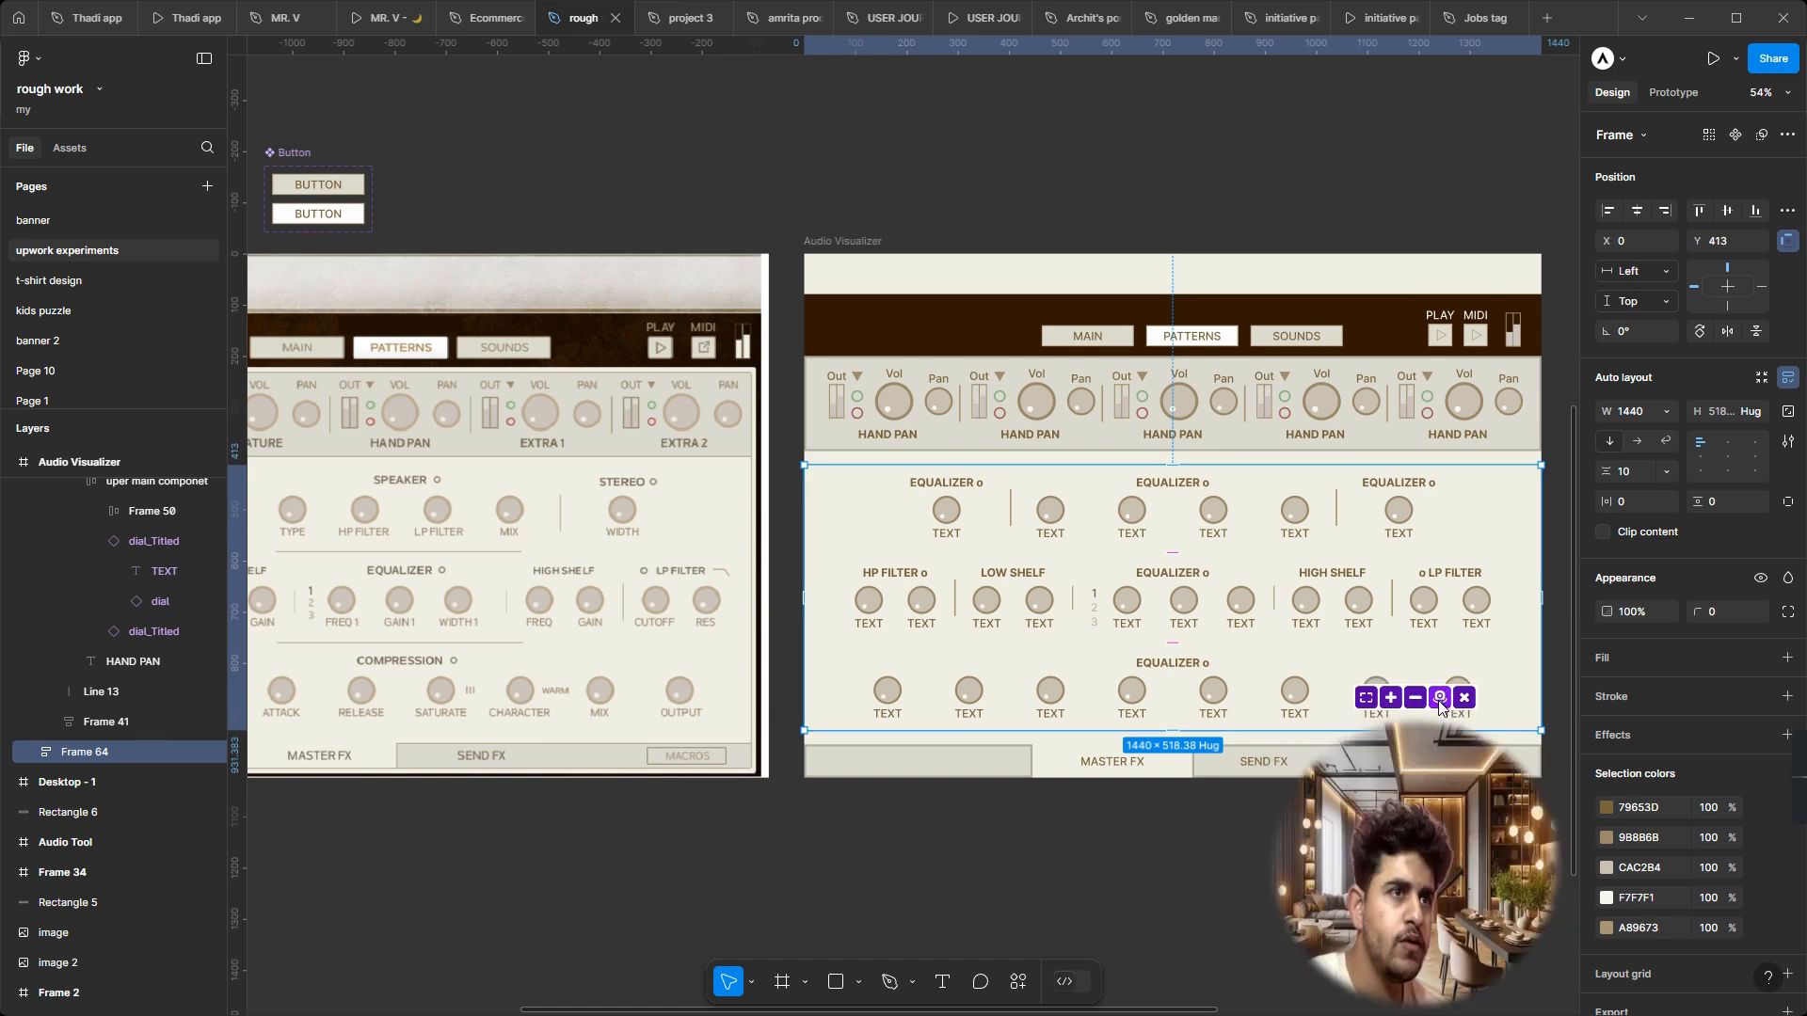
pyautogui.click(1441, 700)
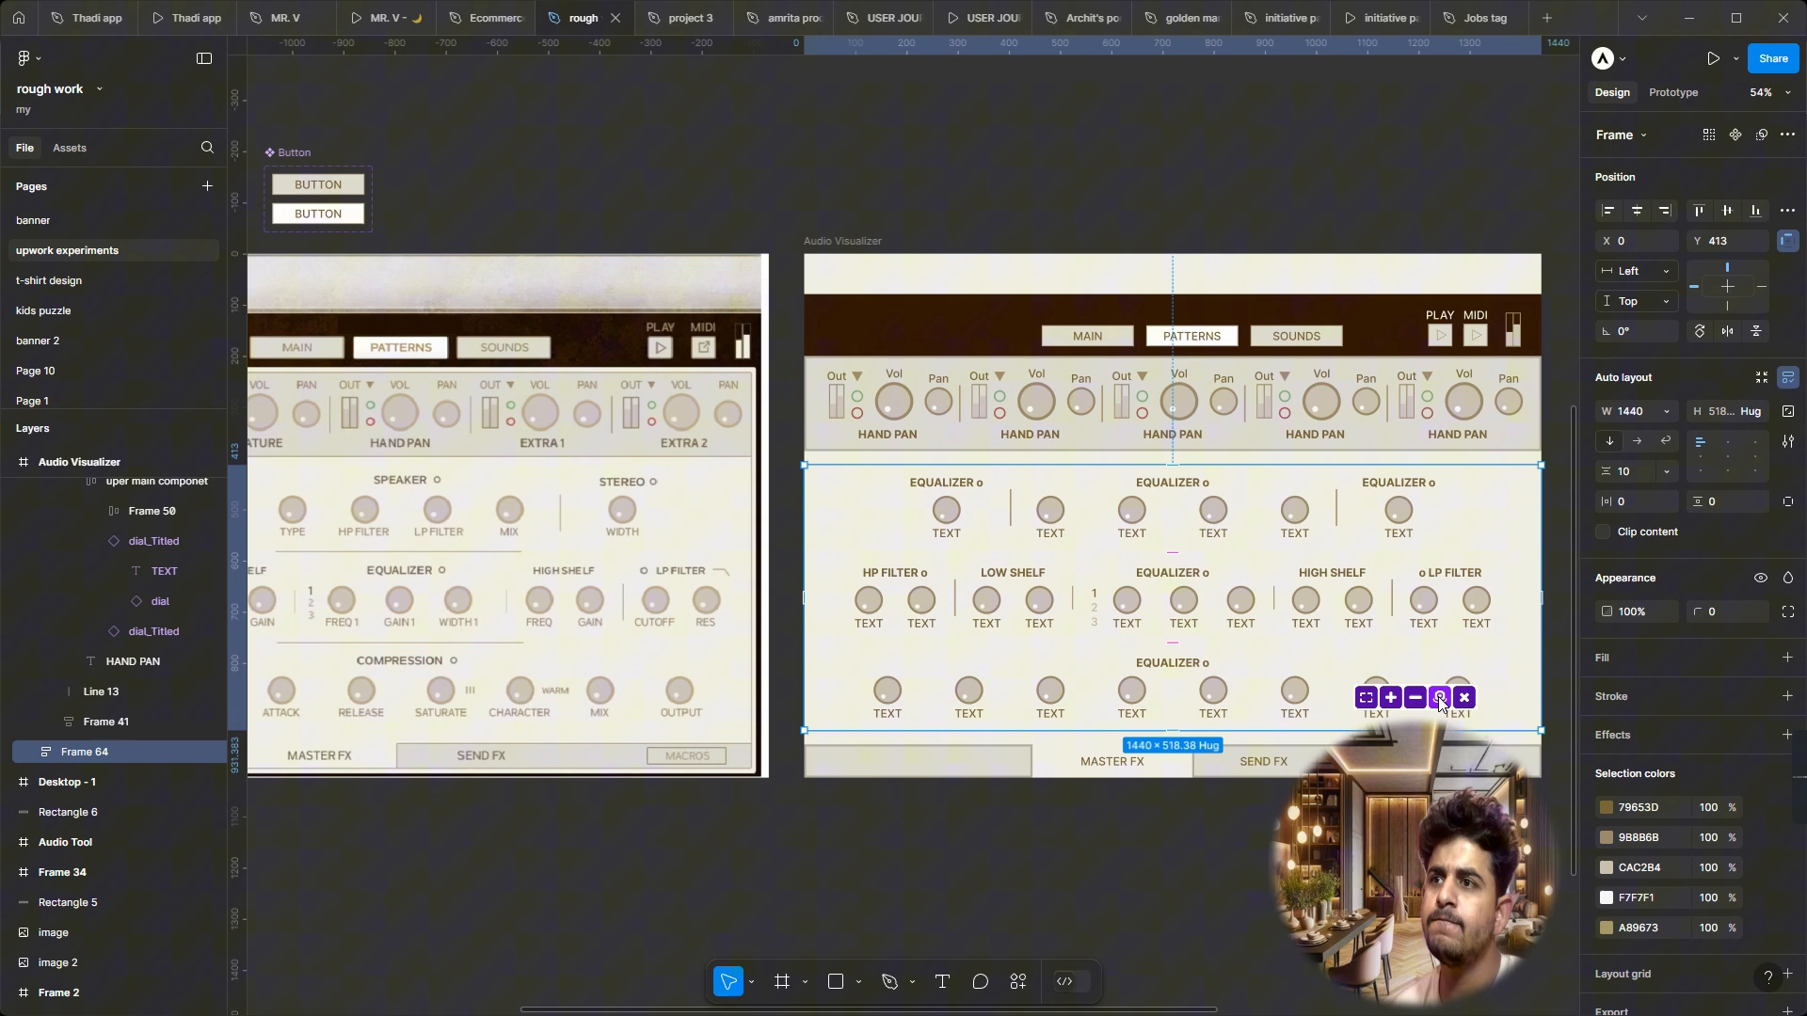
pyautogui.click(1364, 700)
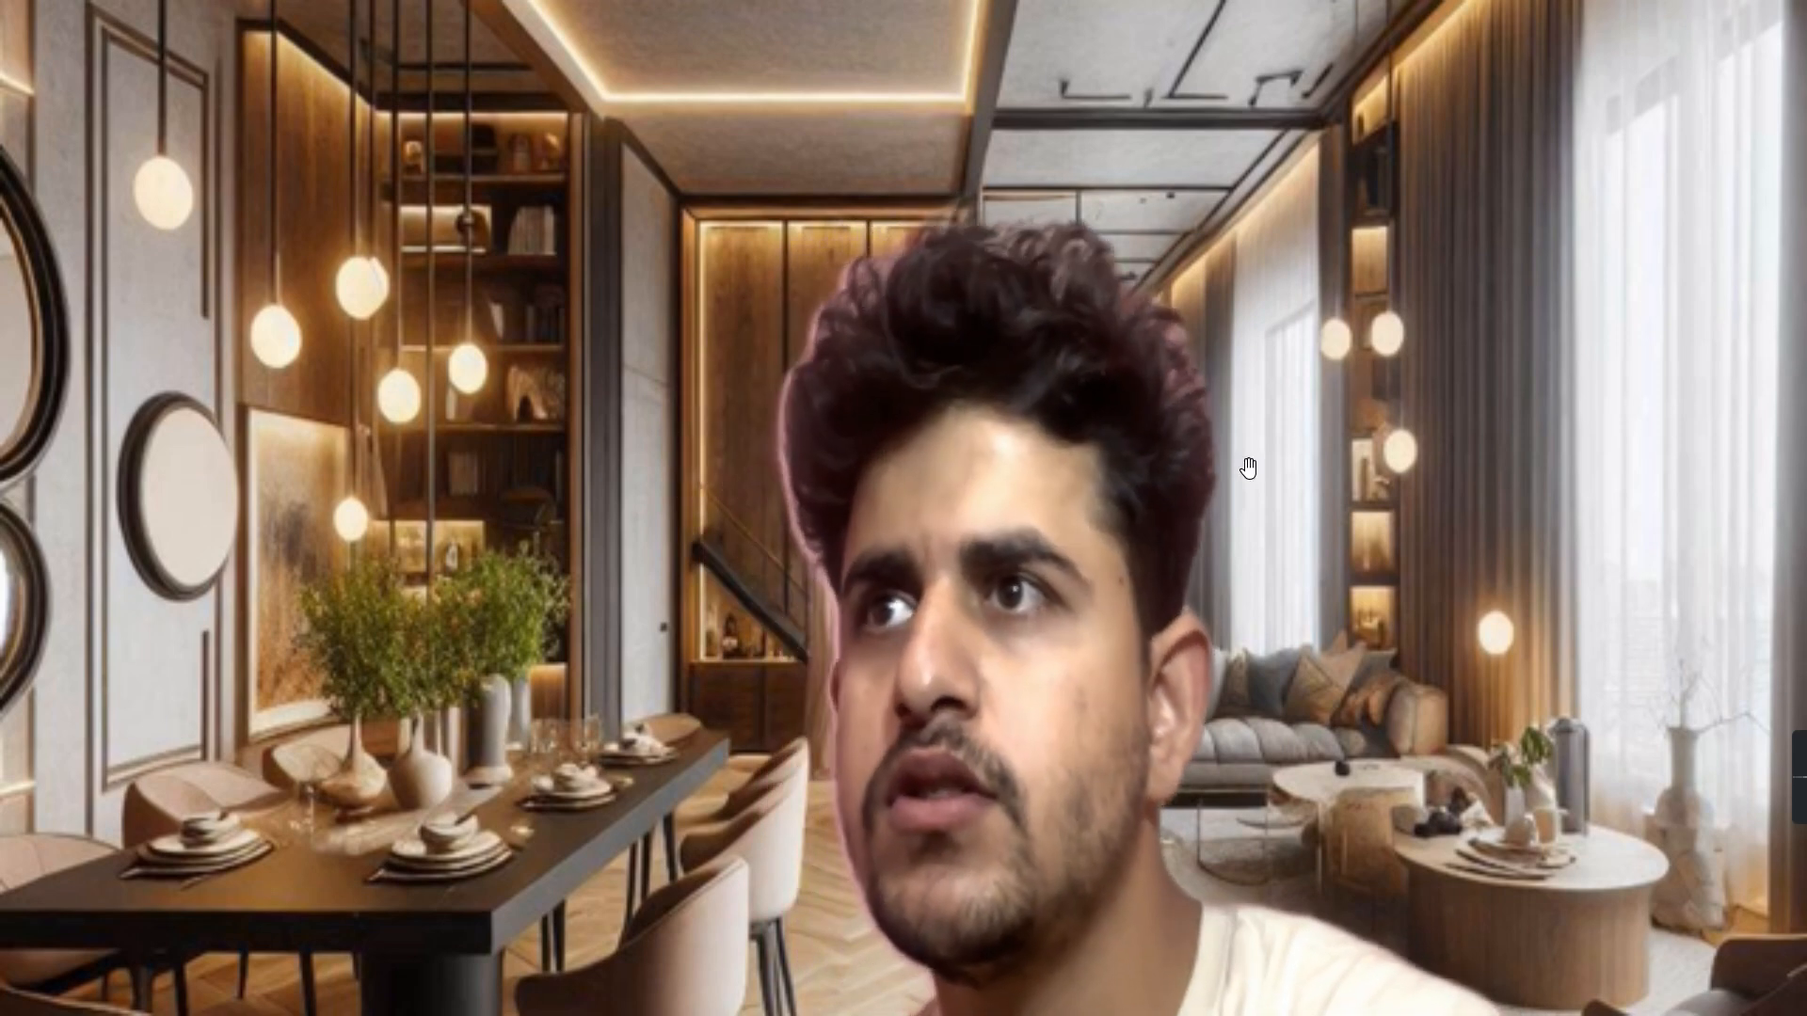
pyautogui.doubleClick(999, 437)
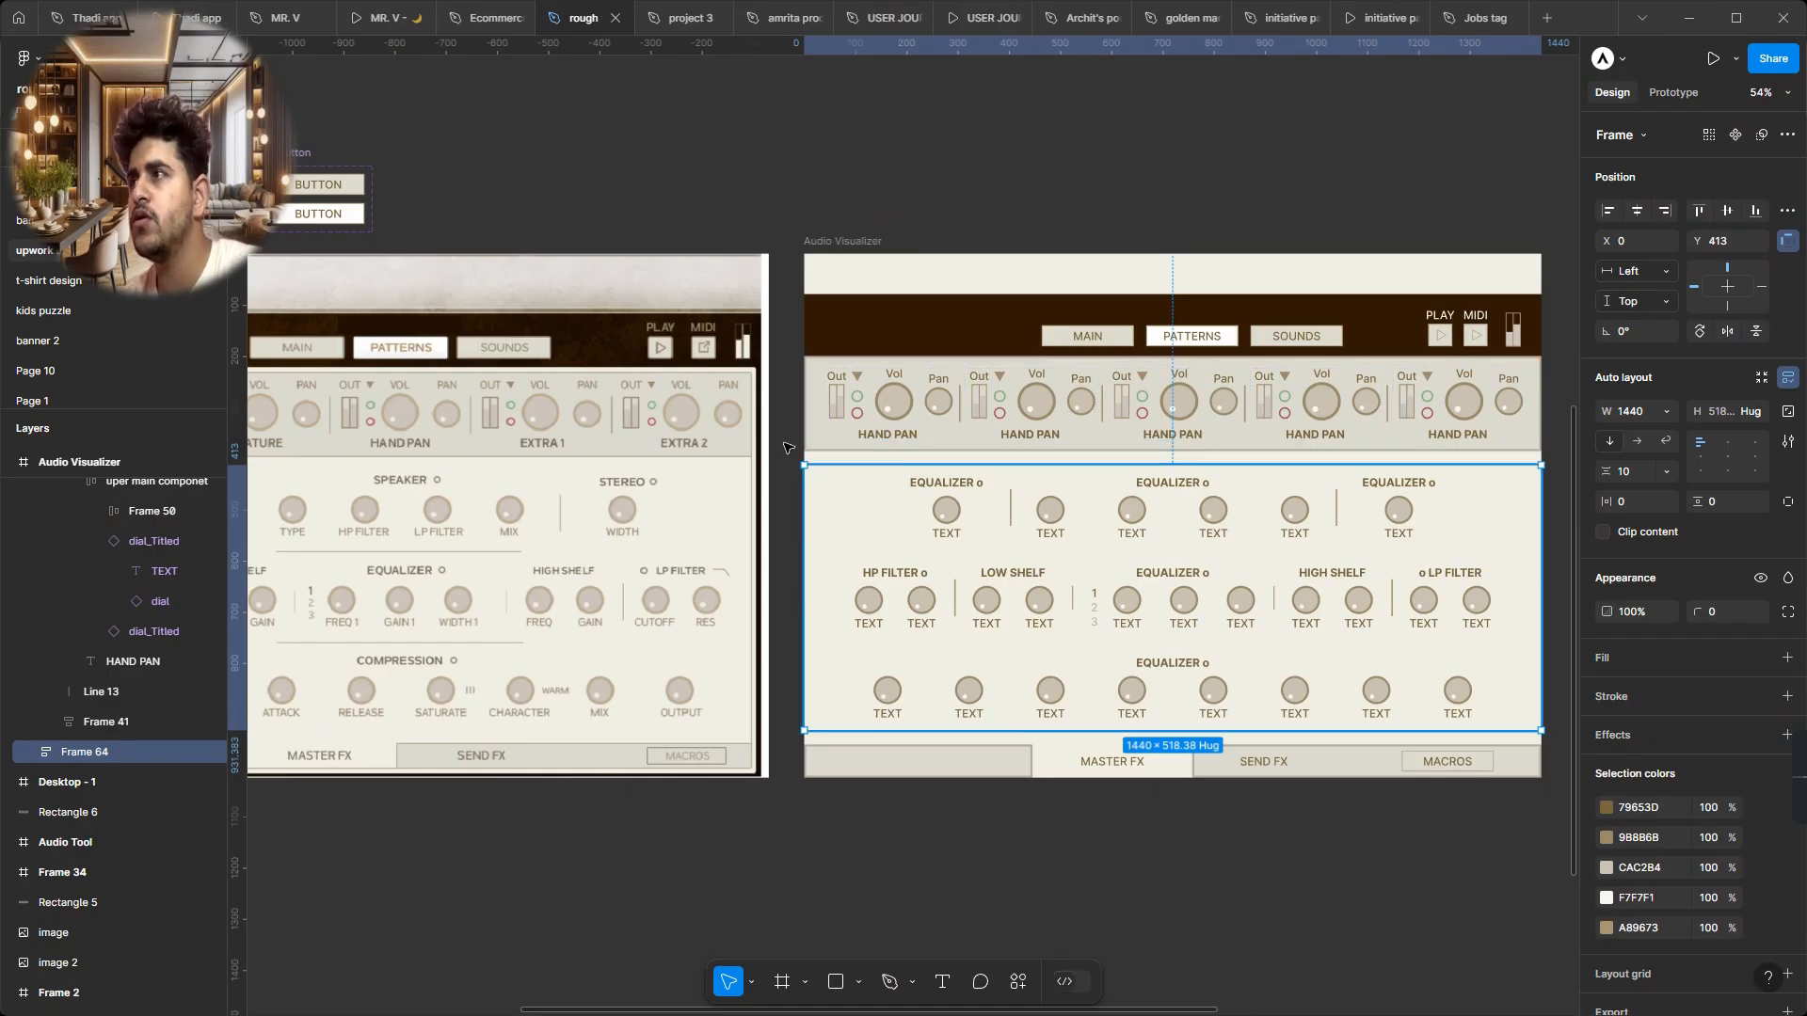
pyautogui.moveTo(73, 136); pyautogui.dragTo(1631, 879)
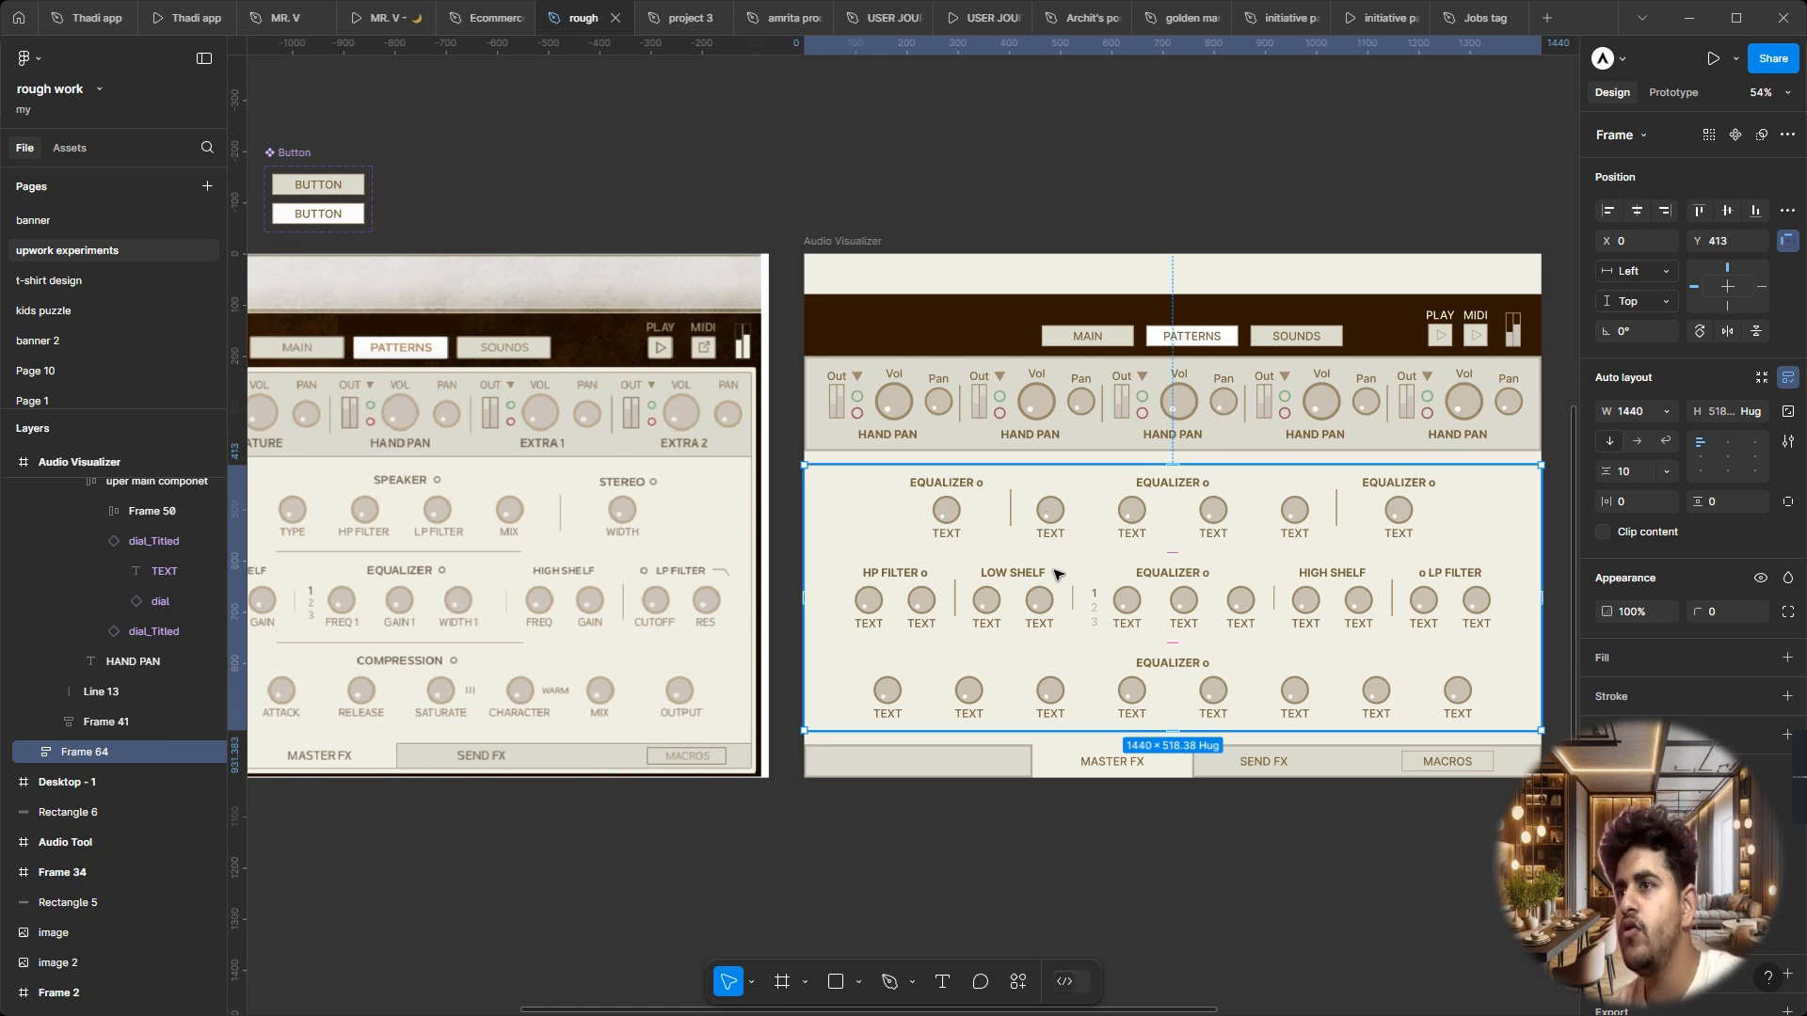
# Step: Copy the vertical divider between HP Filter and Low Shelf, and name the frame holding the three dial rows "main dials"
pyautogui.keyDown('ctrl'); pyautogui.click(974, 622); pyautogui.keyUp('ctrl')
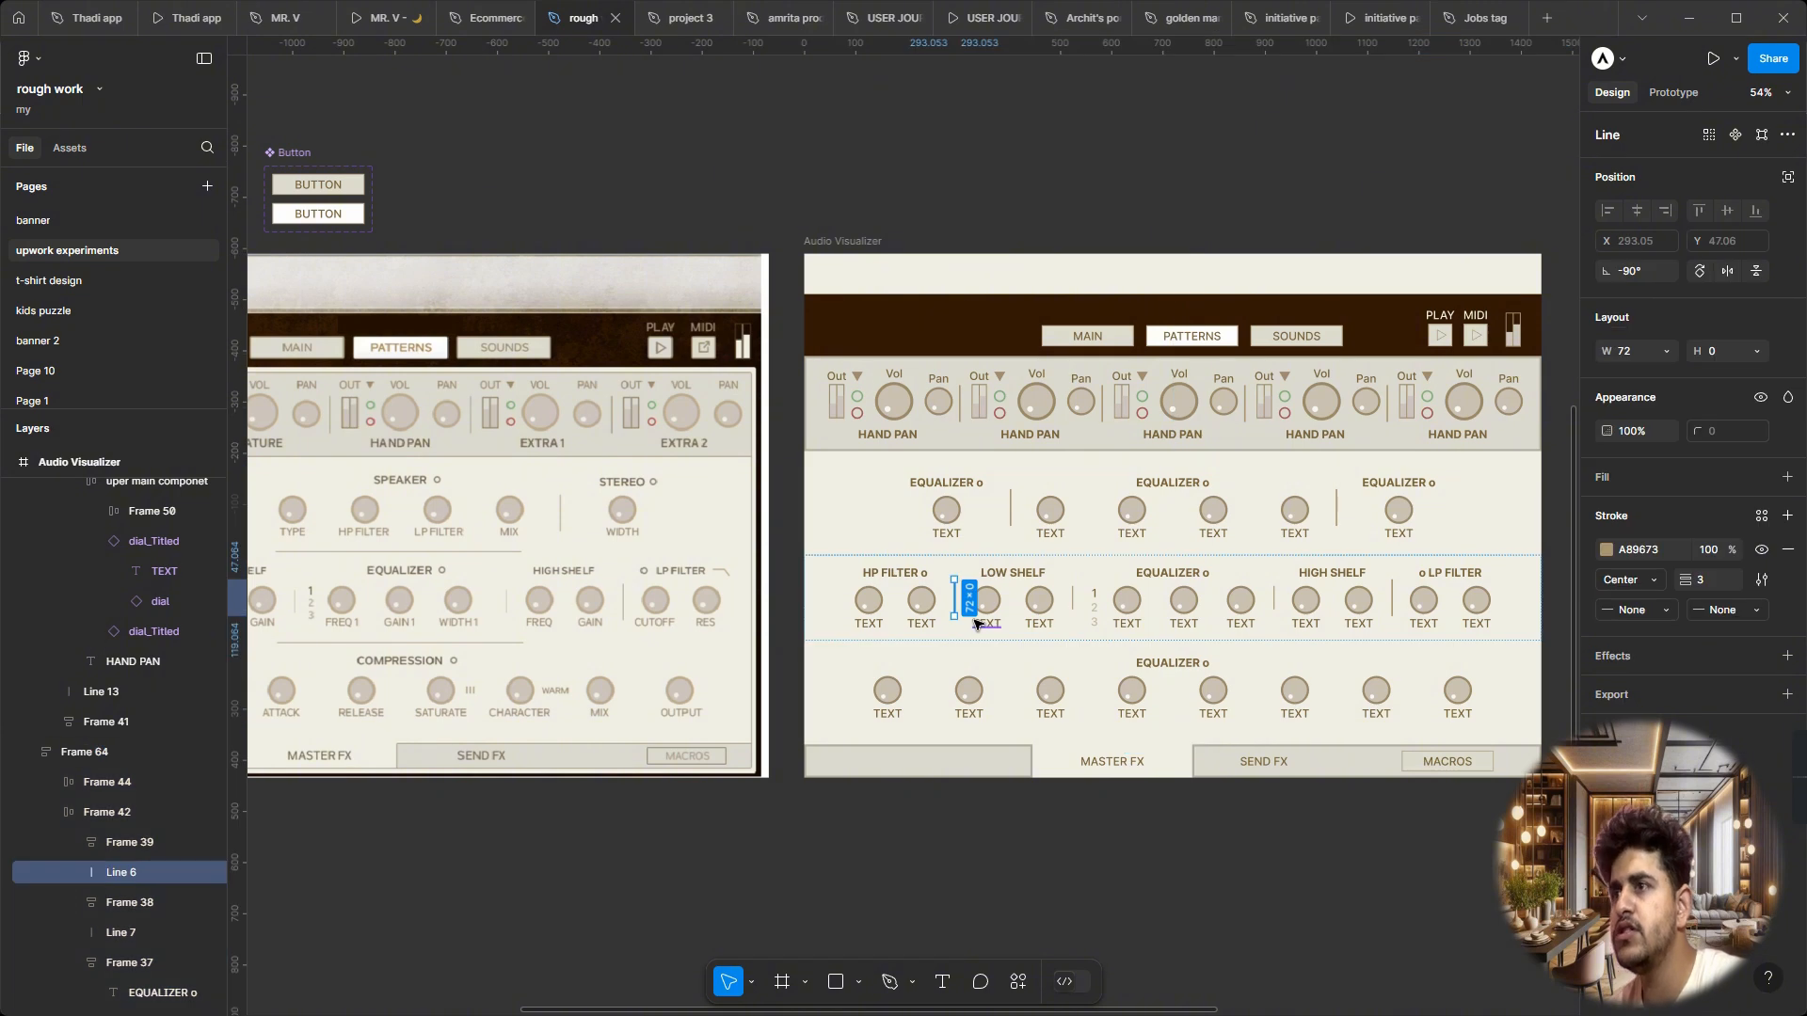
pyautogui.press('Escape')
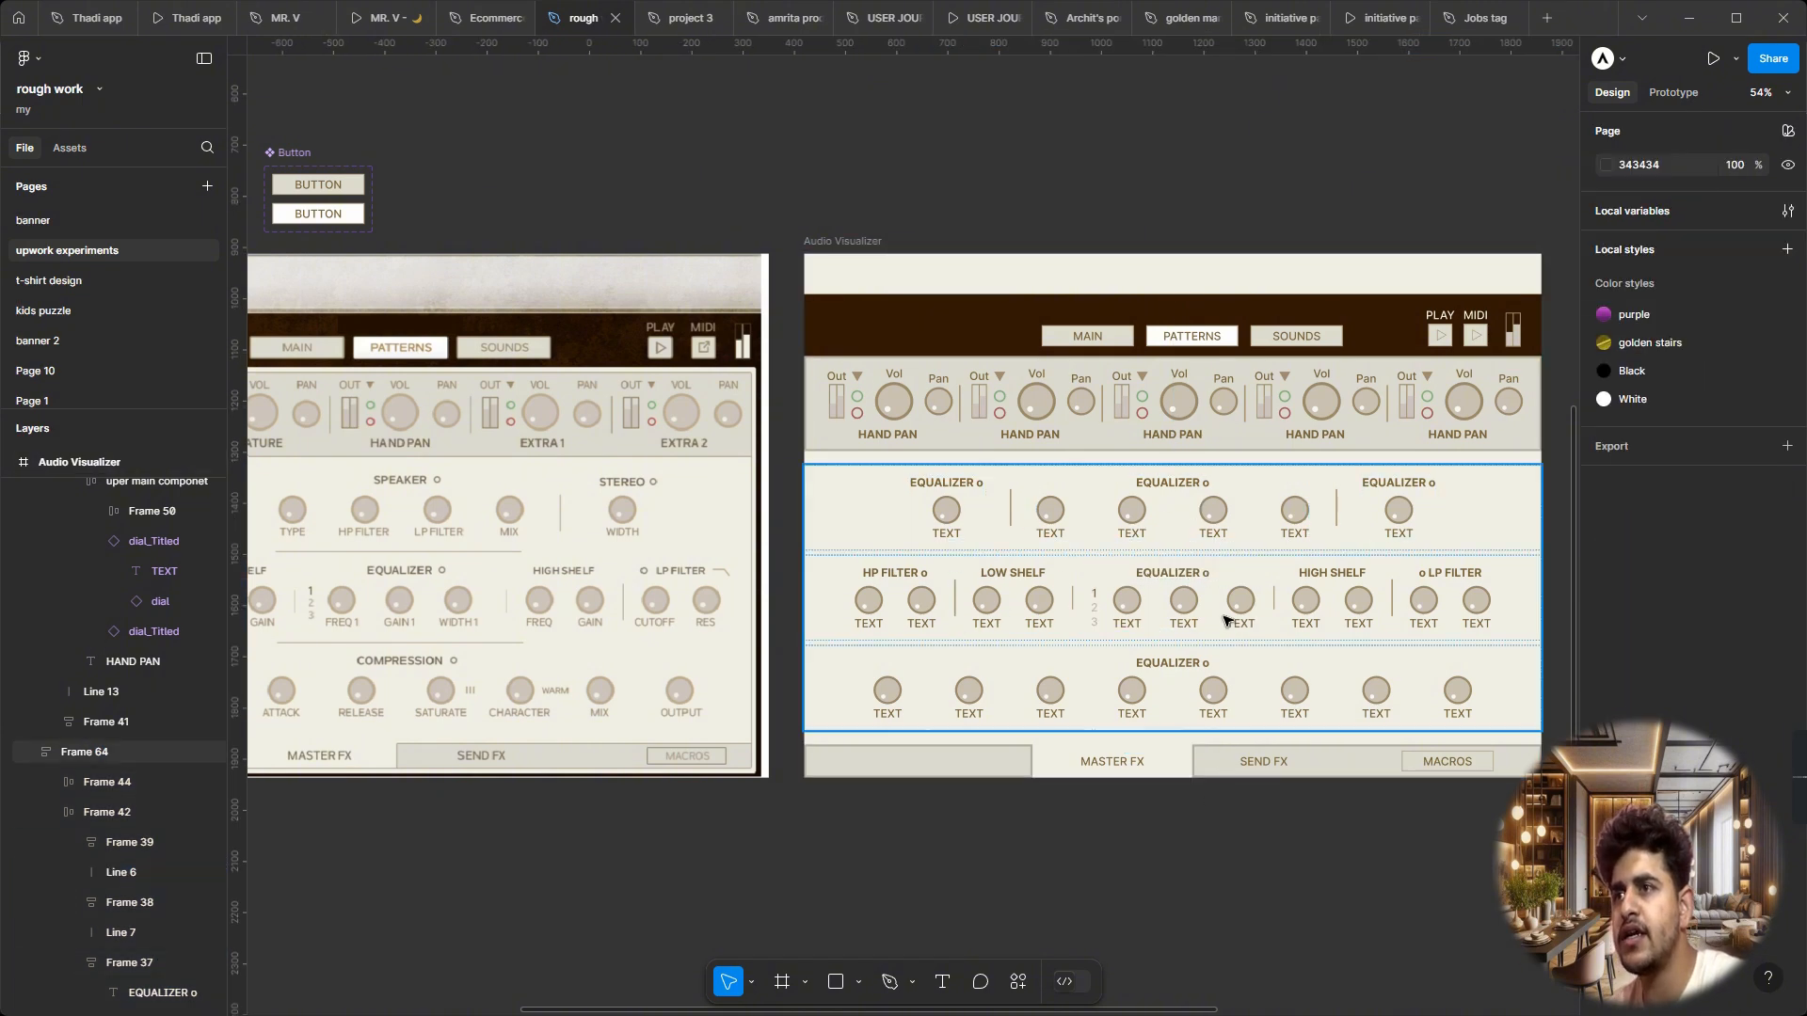
pyautogui.click(1226, 689)
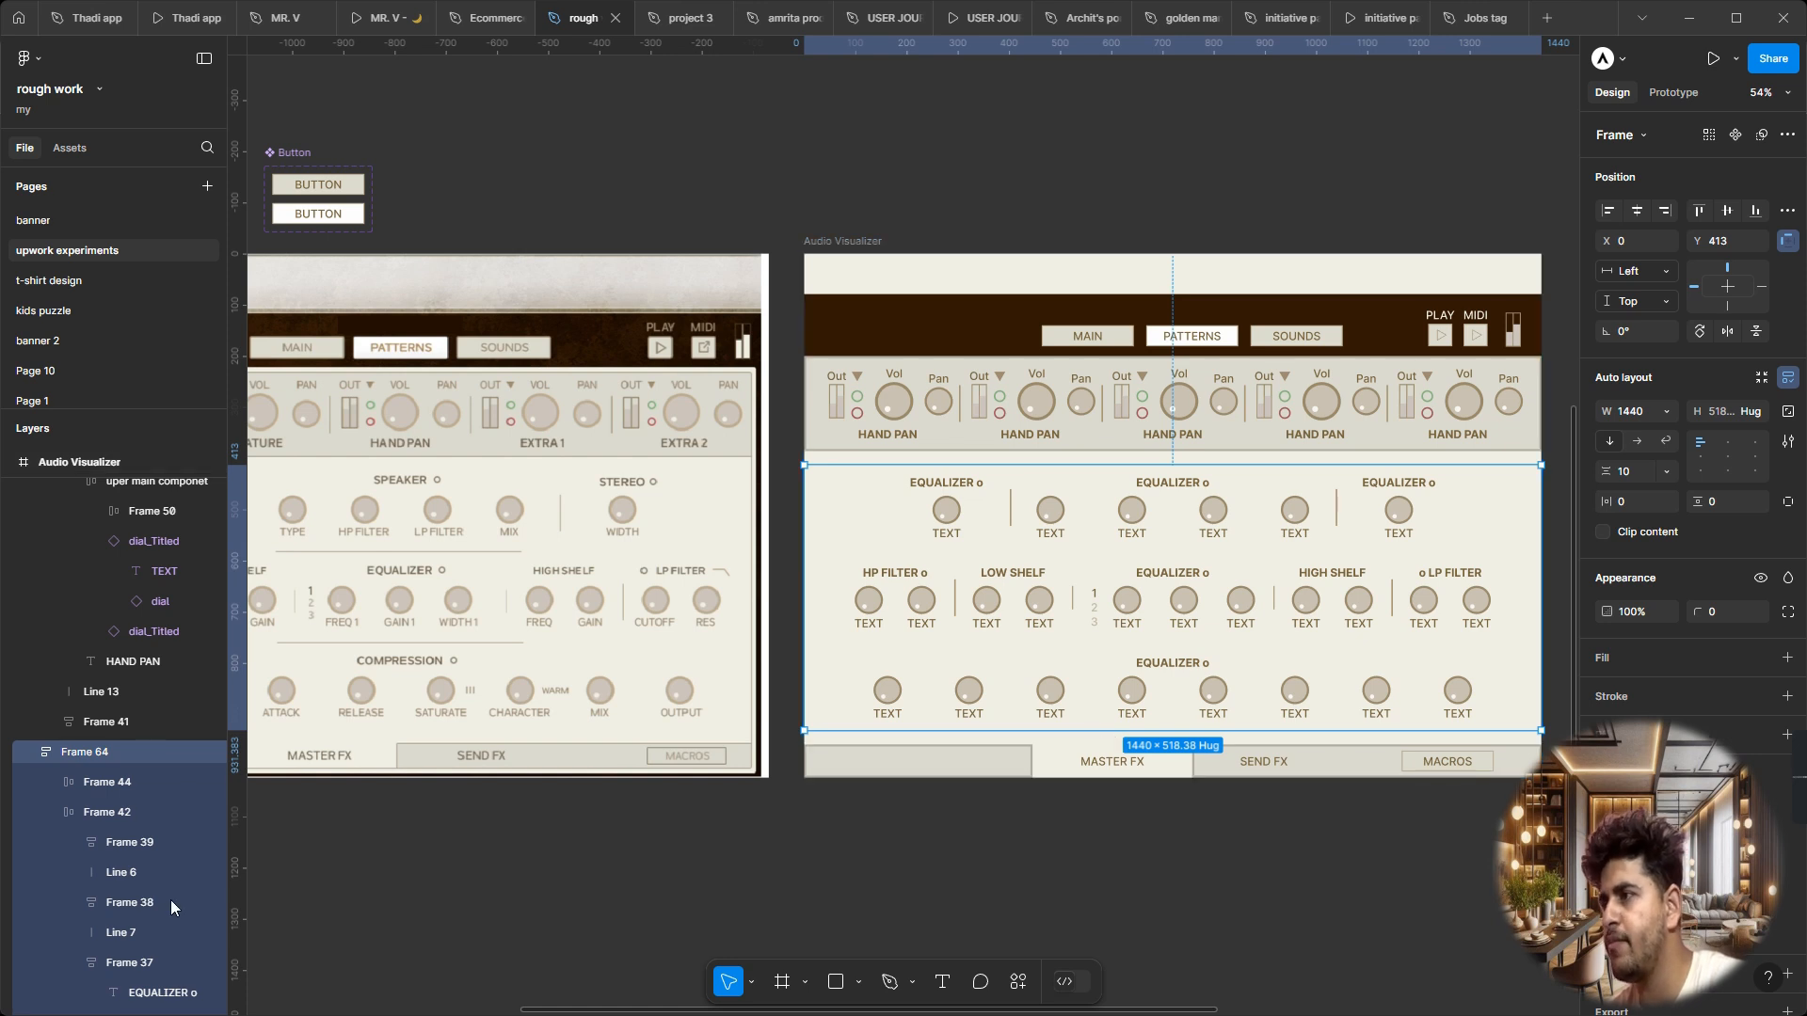
pyautogui.doubleClick(88, 755)
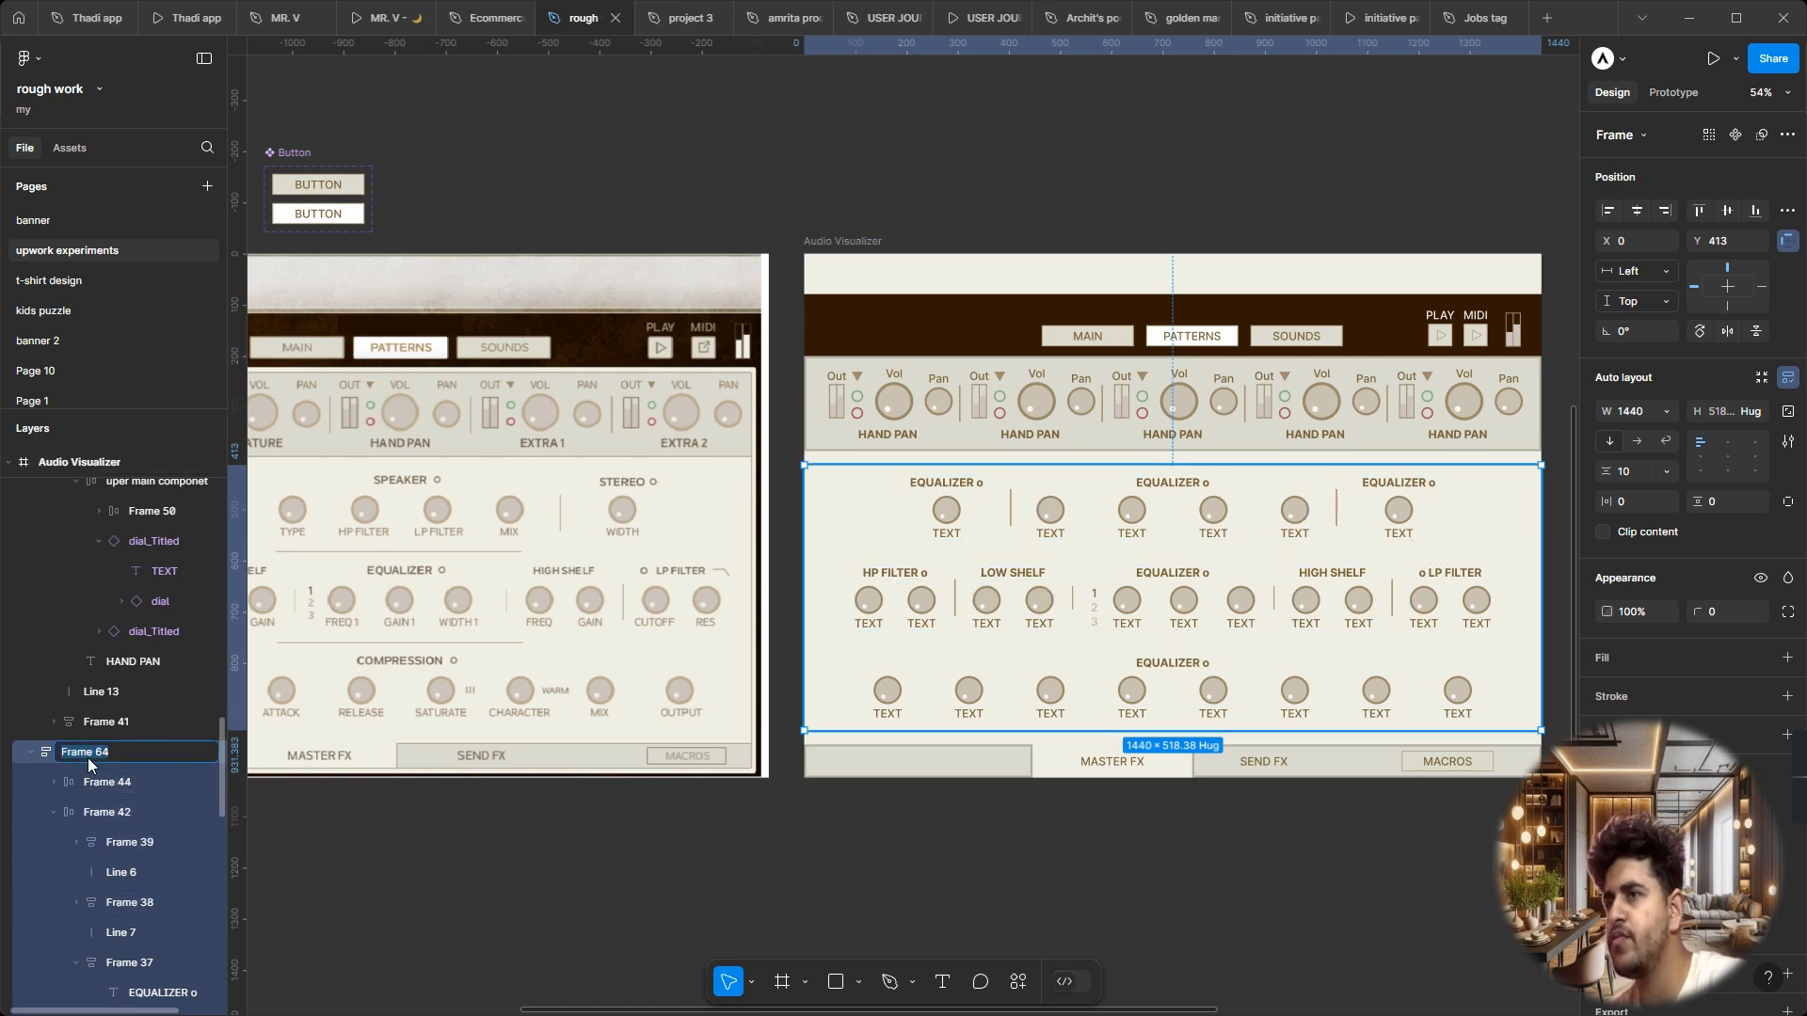
pyautogui.write('main dials')
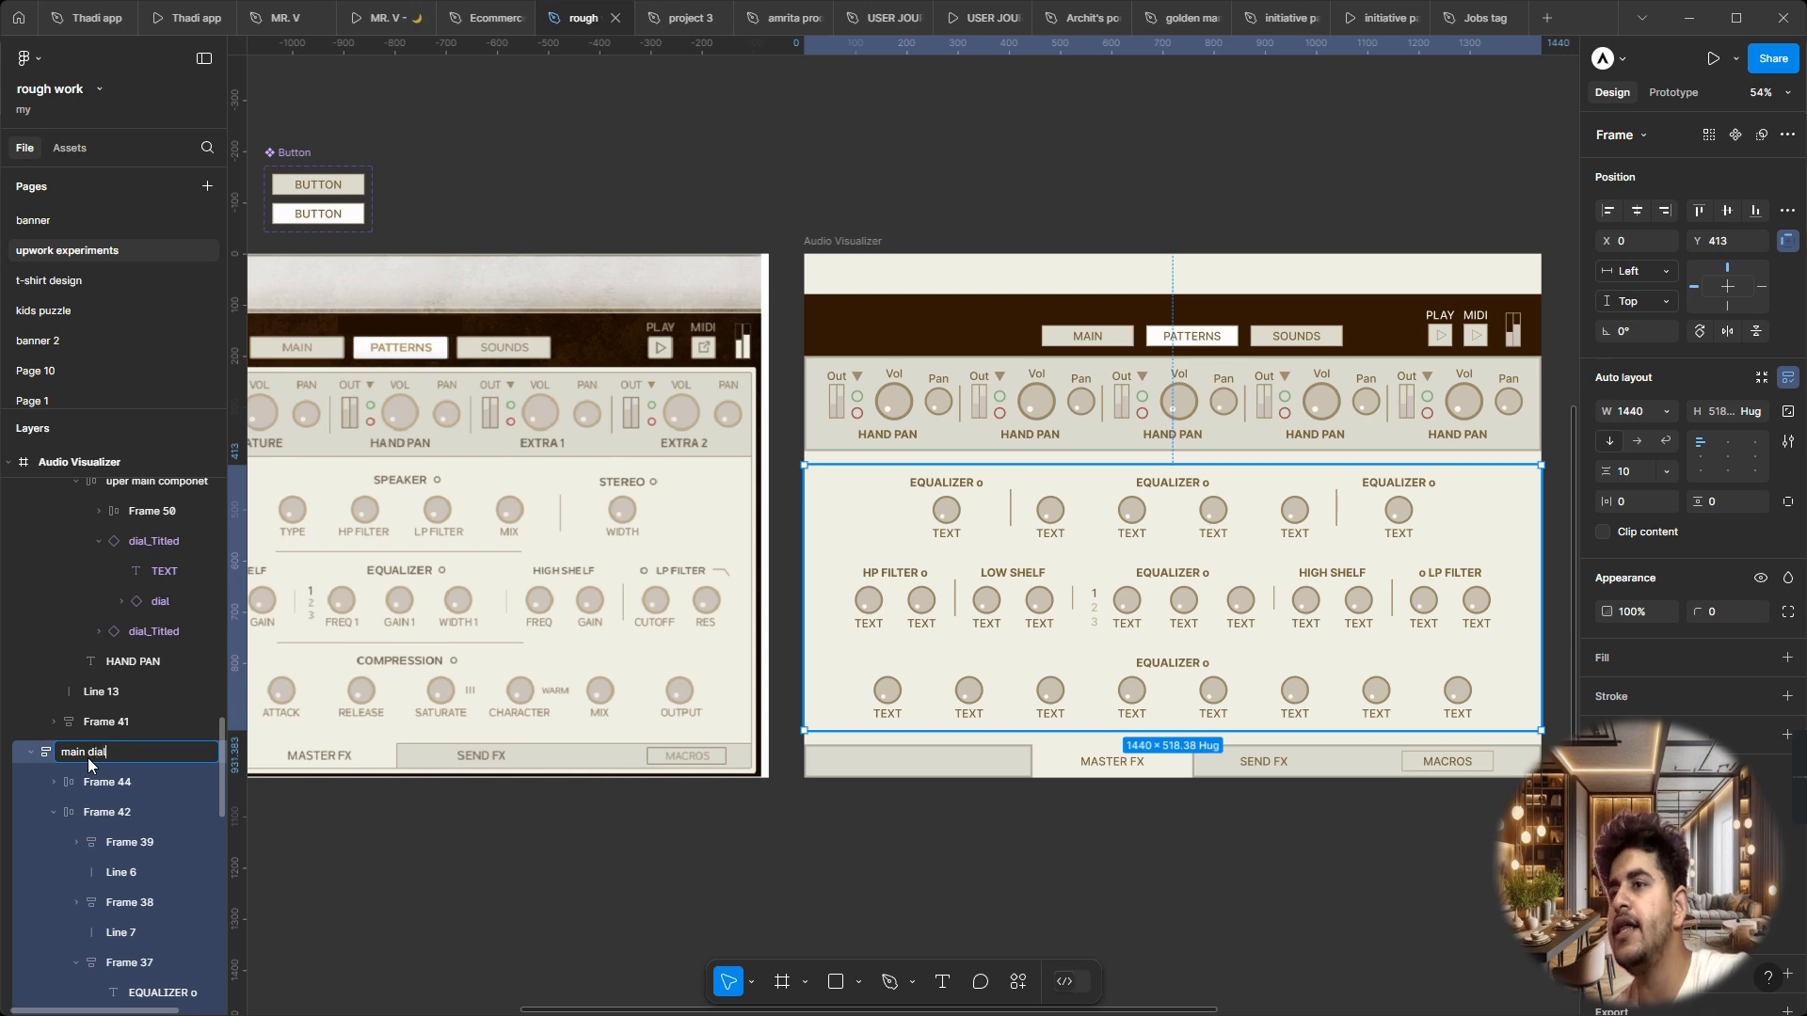
pyautogui.click(1022, 917)
# Step: Paste the copied divider line into the main dials frame and move it up between the second and third dial rows
pyautogui.click(1170, 508)
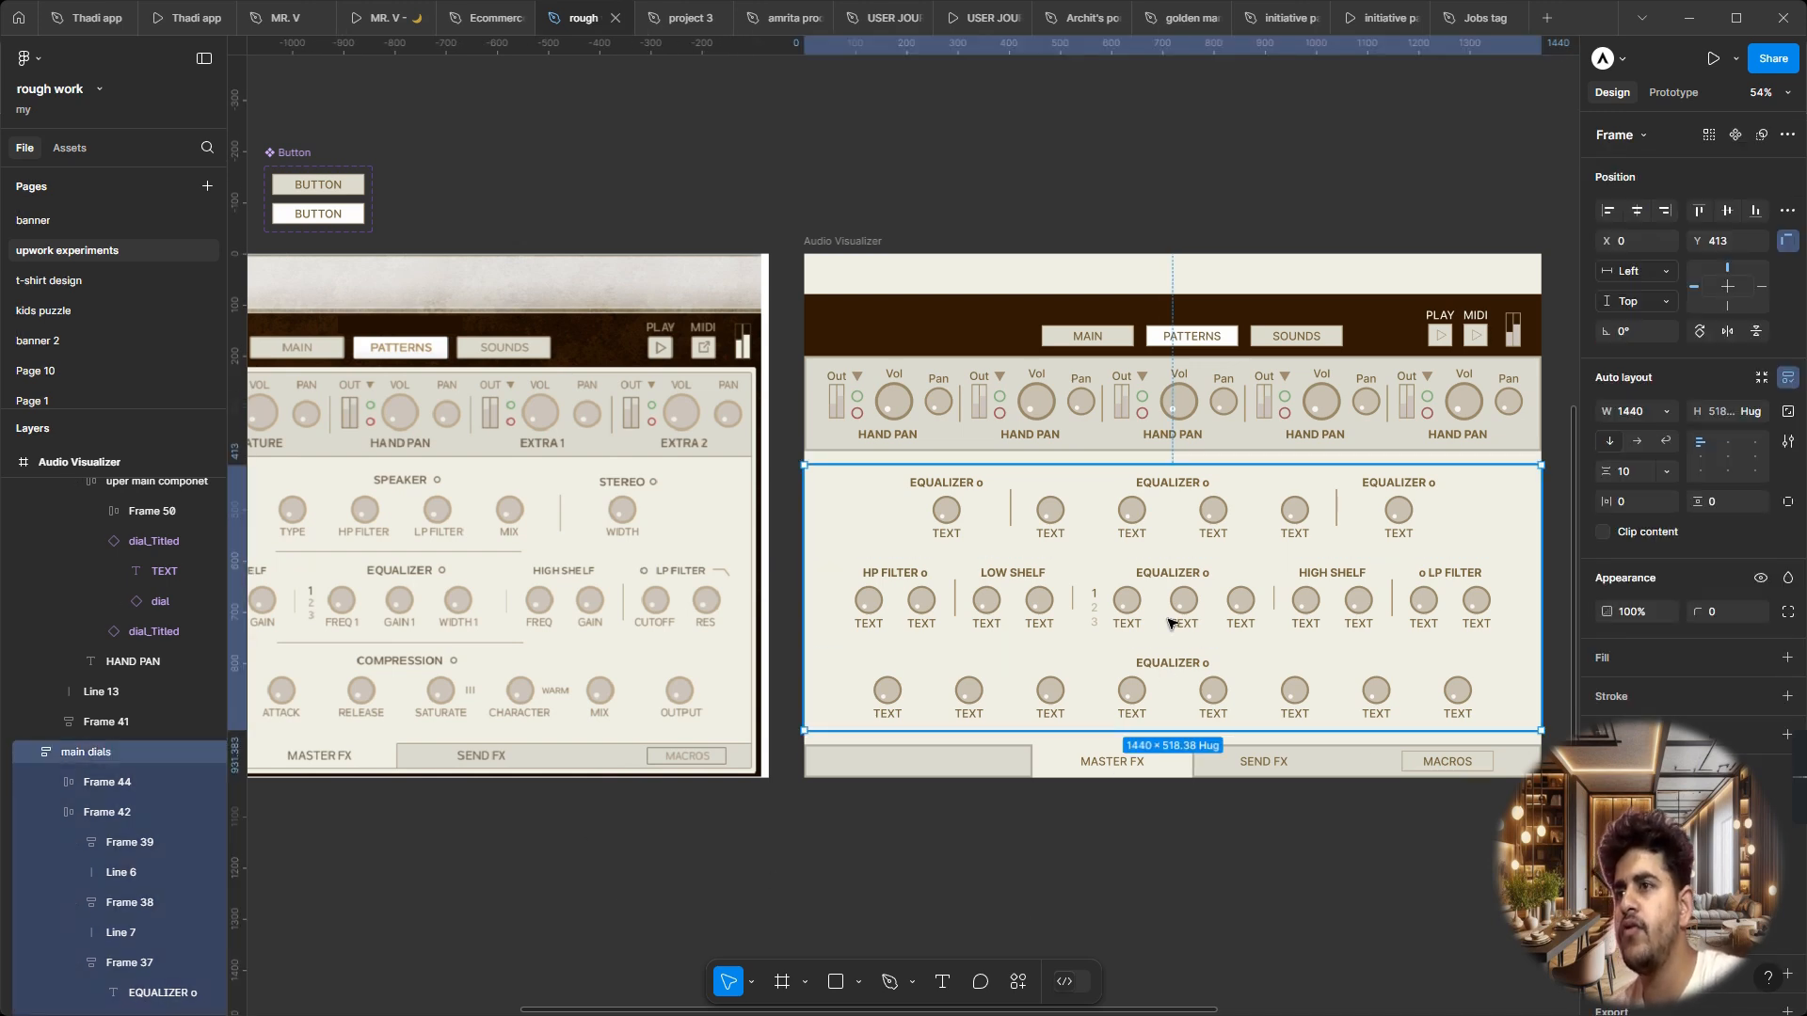
pyautogui.click(807, 761)
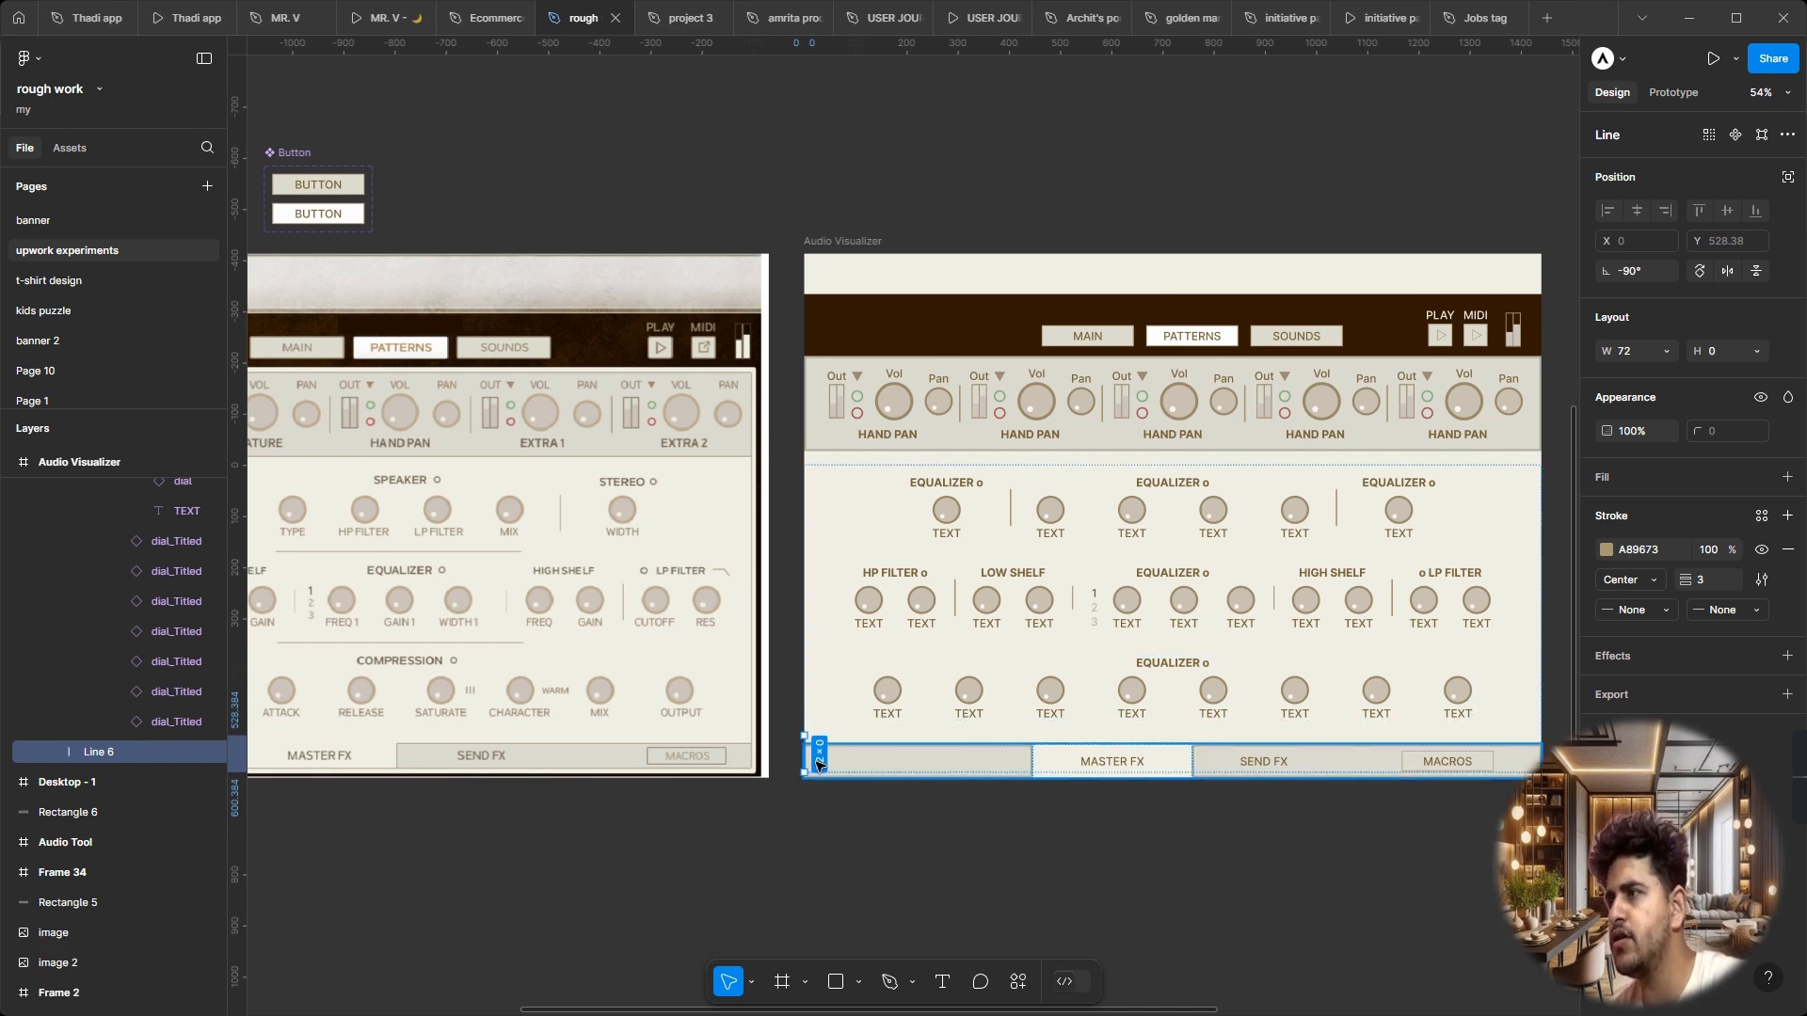
pyautogui.click(1134, 715)
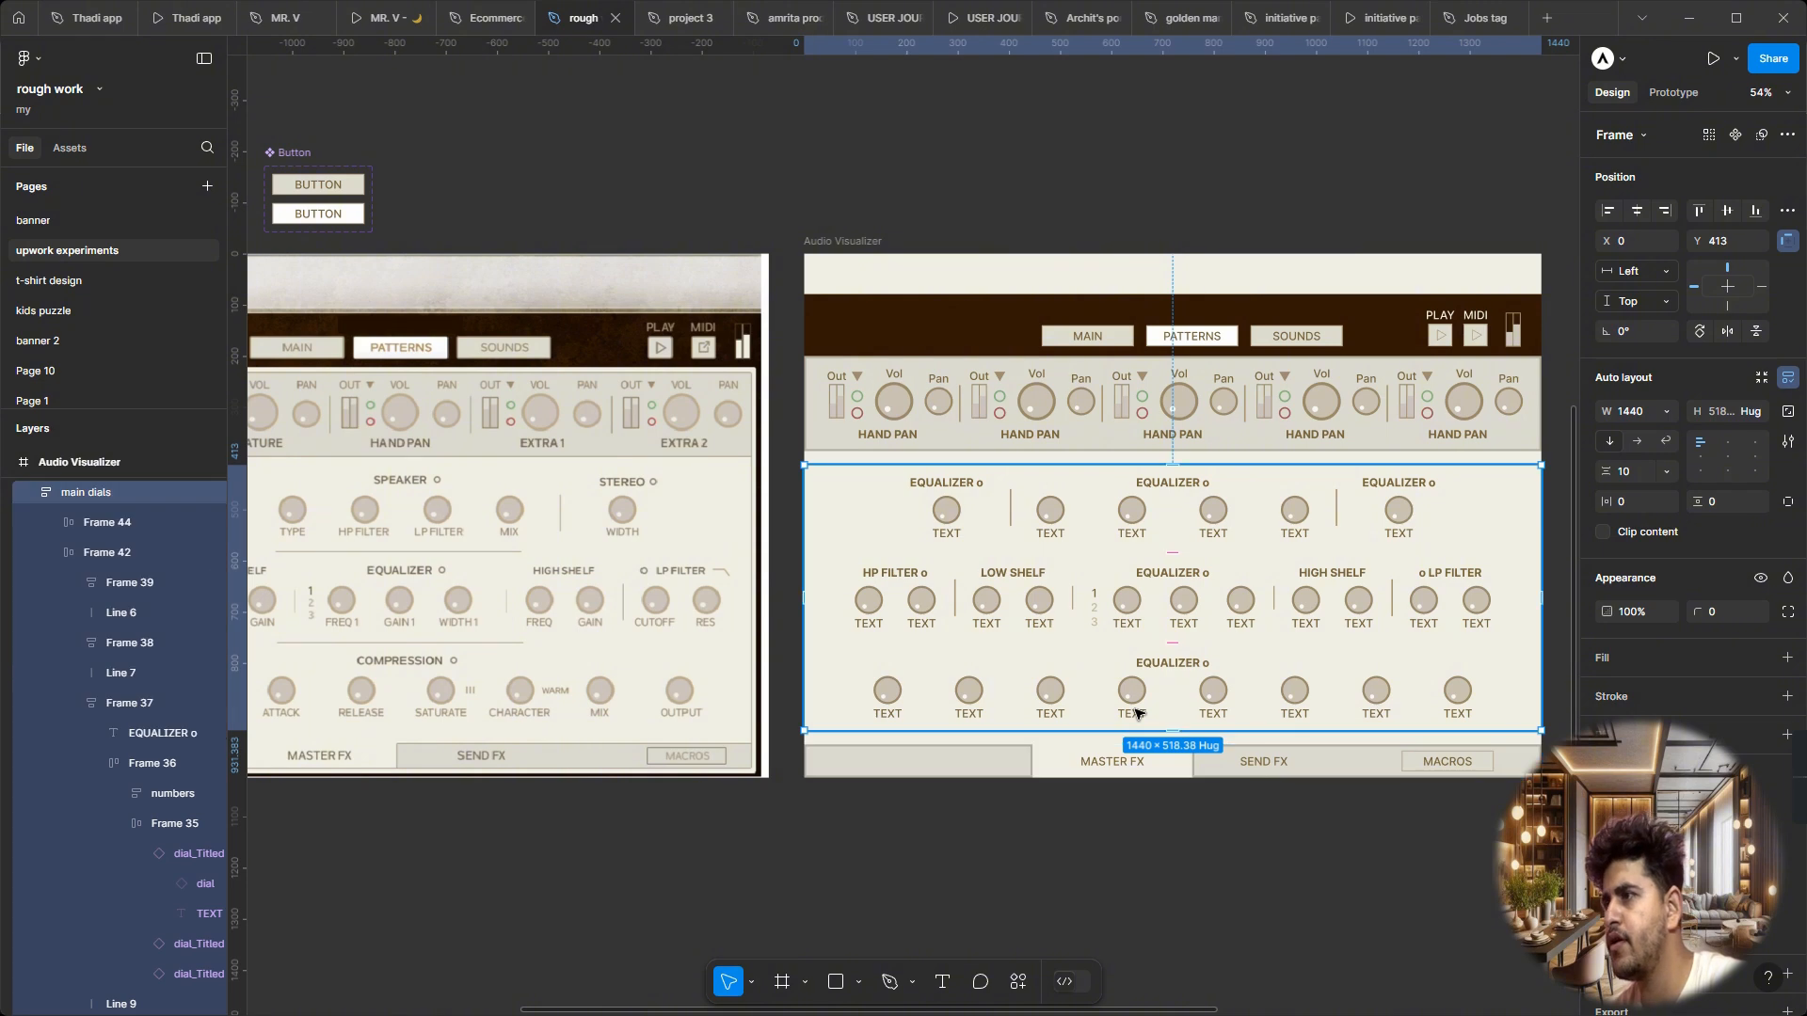
pyautogui.hotkey('ctrl', 'v')
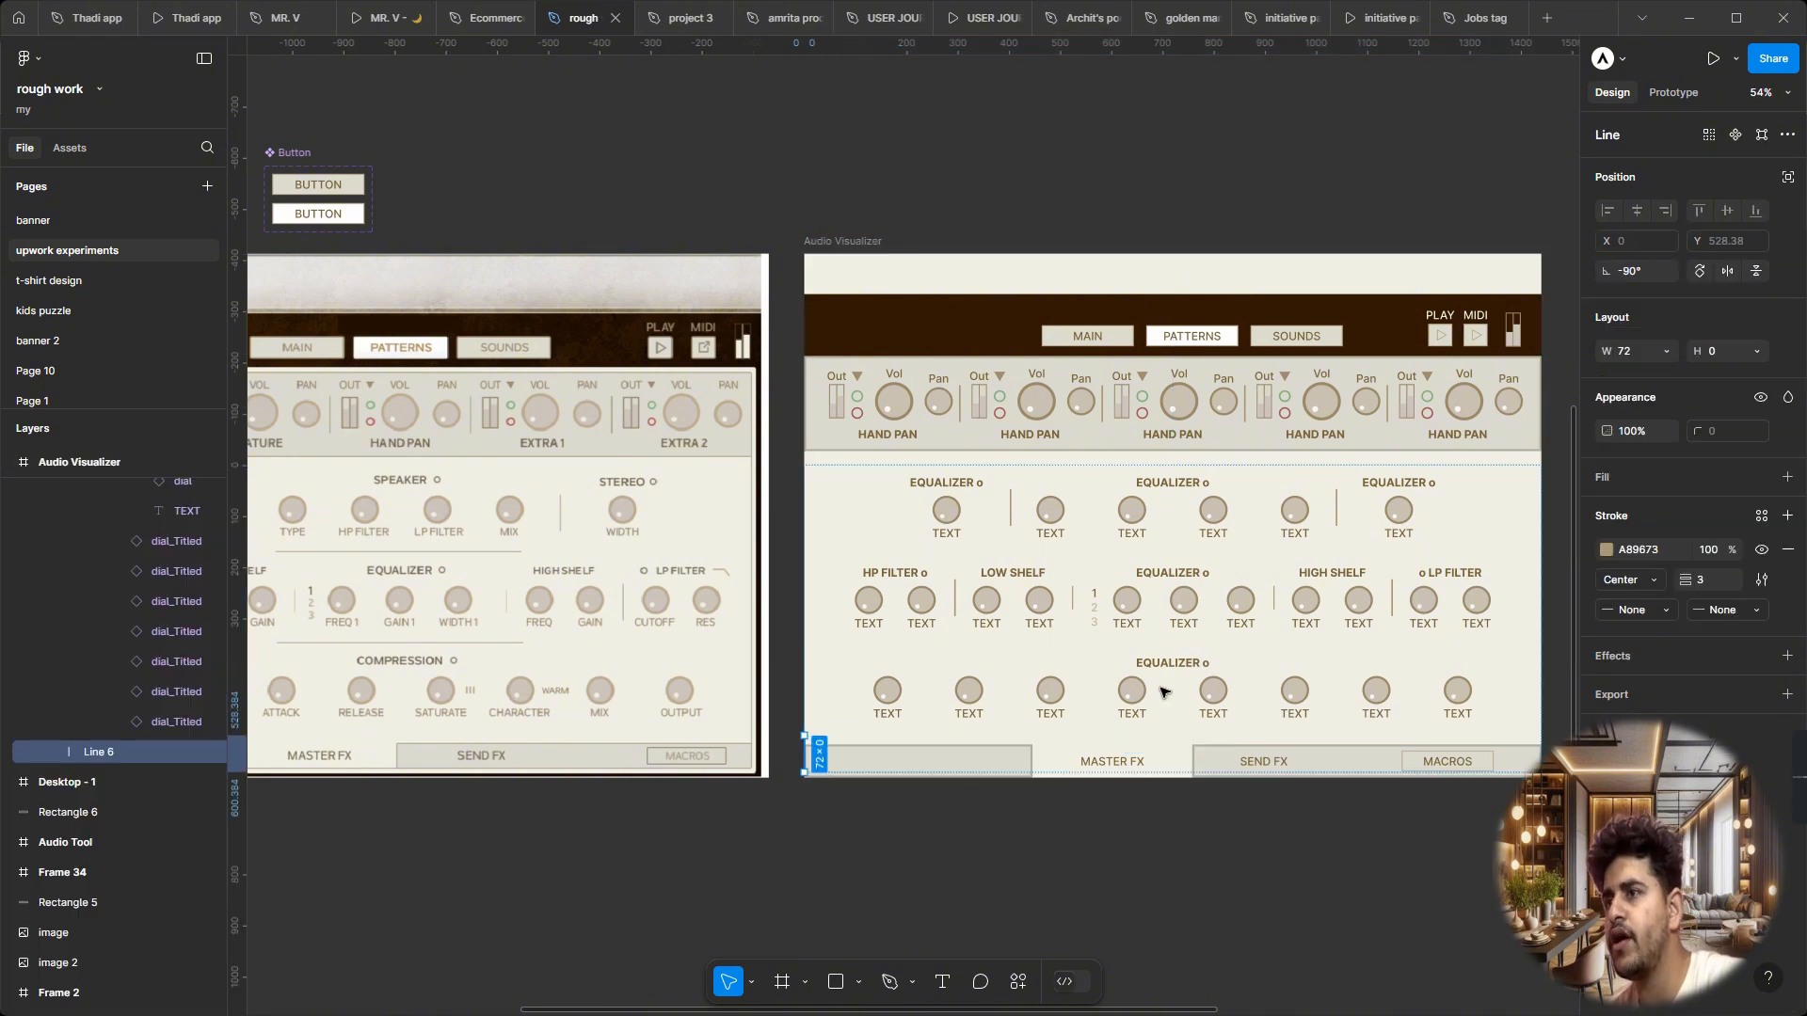
pyautogui.press('Up')
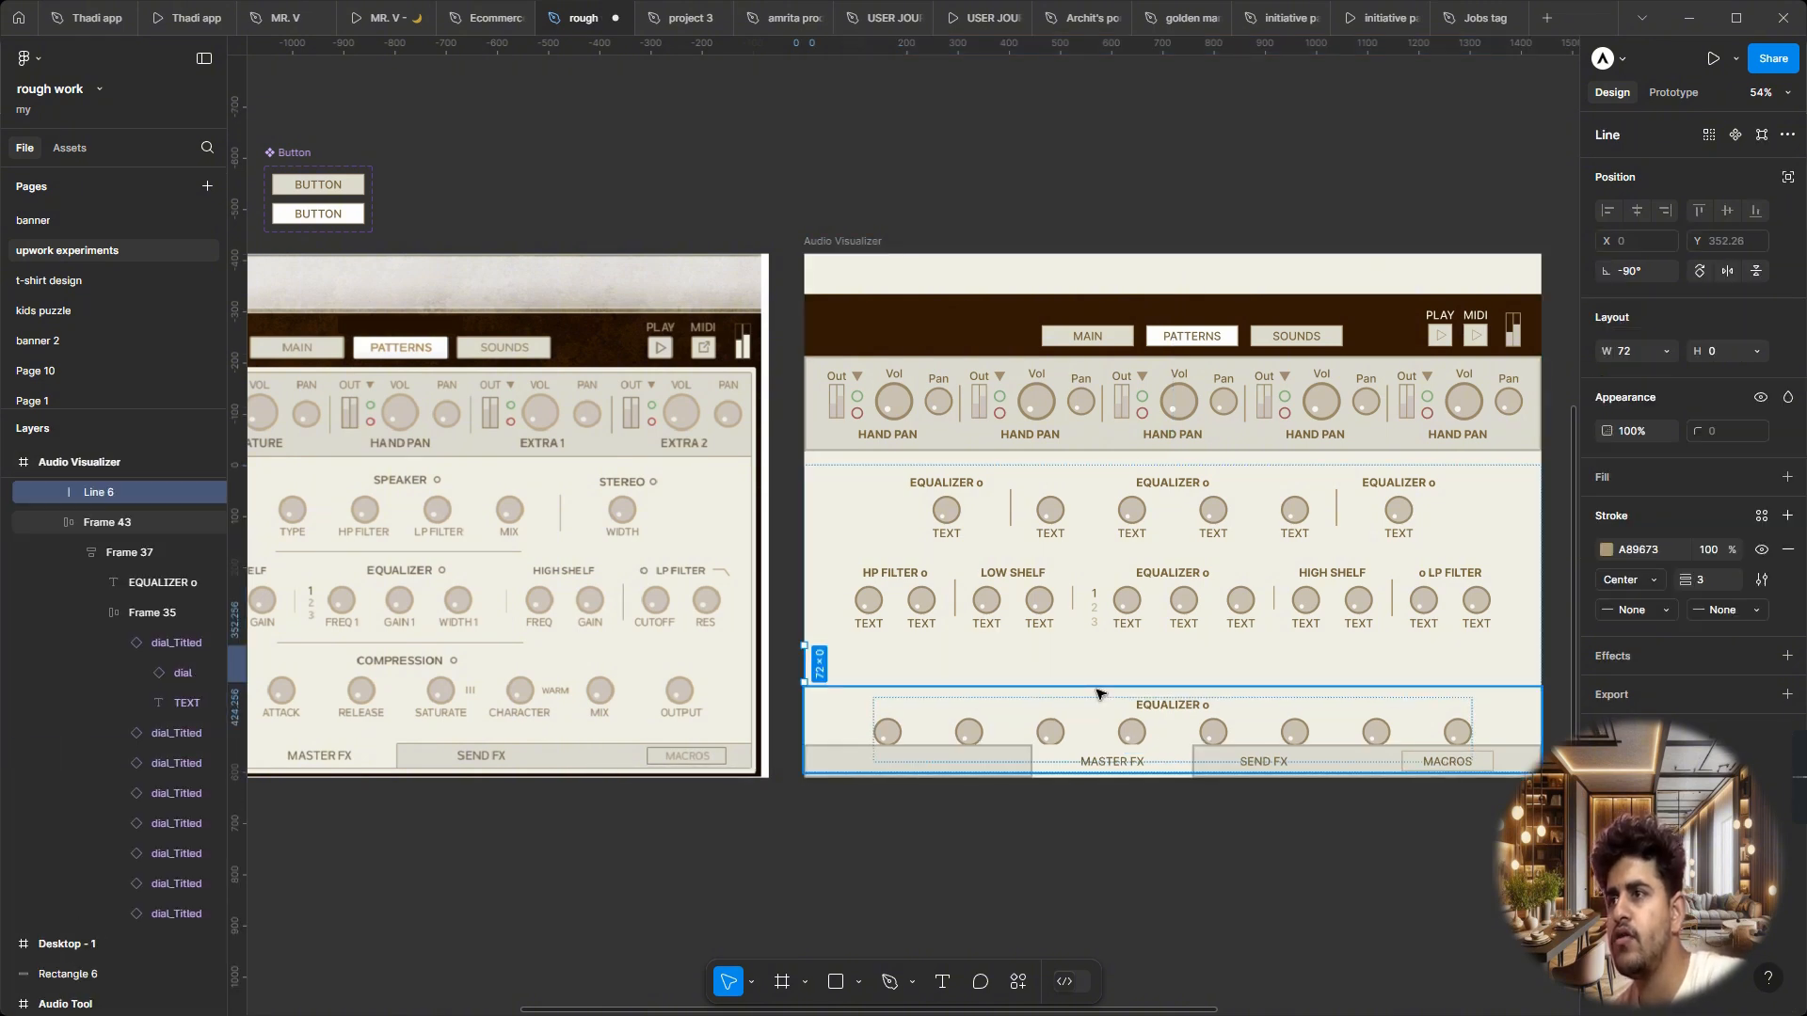
pyautogui.press('Up')
pyautogui.press('Up')
# Step: Align the main dials contents to the top center and turn the pasted divider into a horizontal line 430 wide
pyautogui.click(1155, 663)
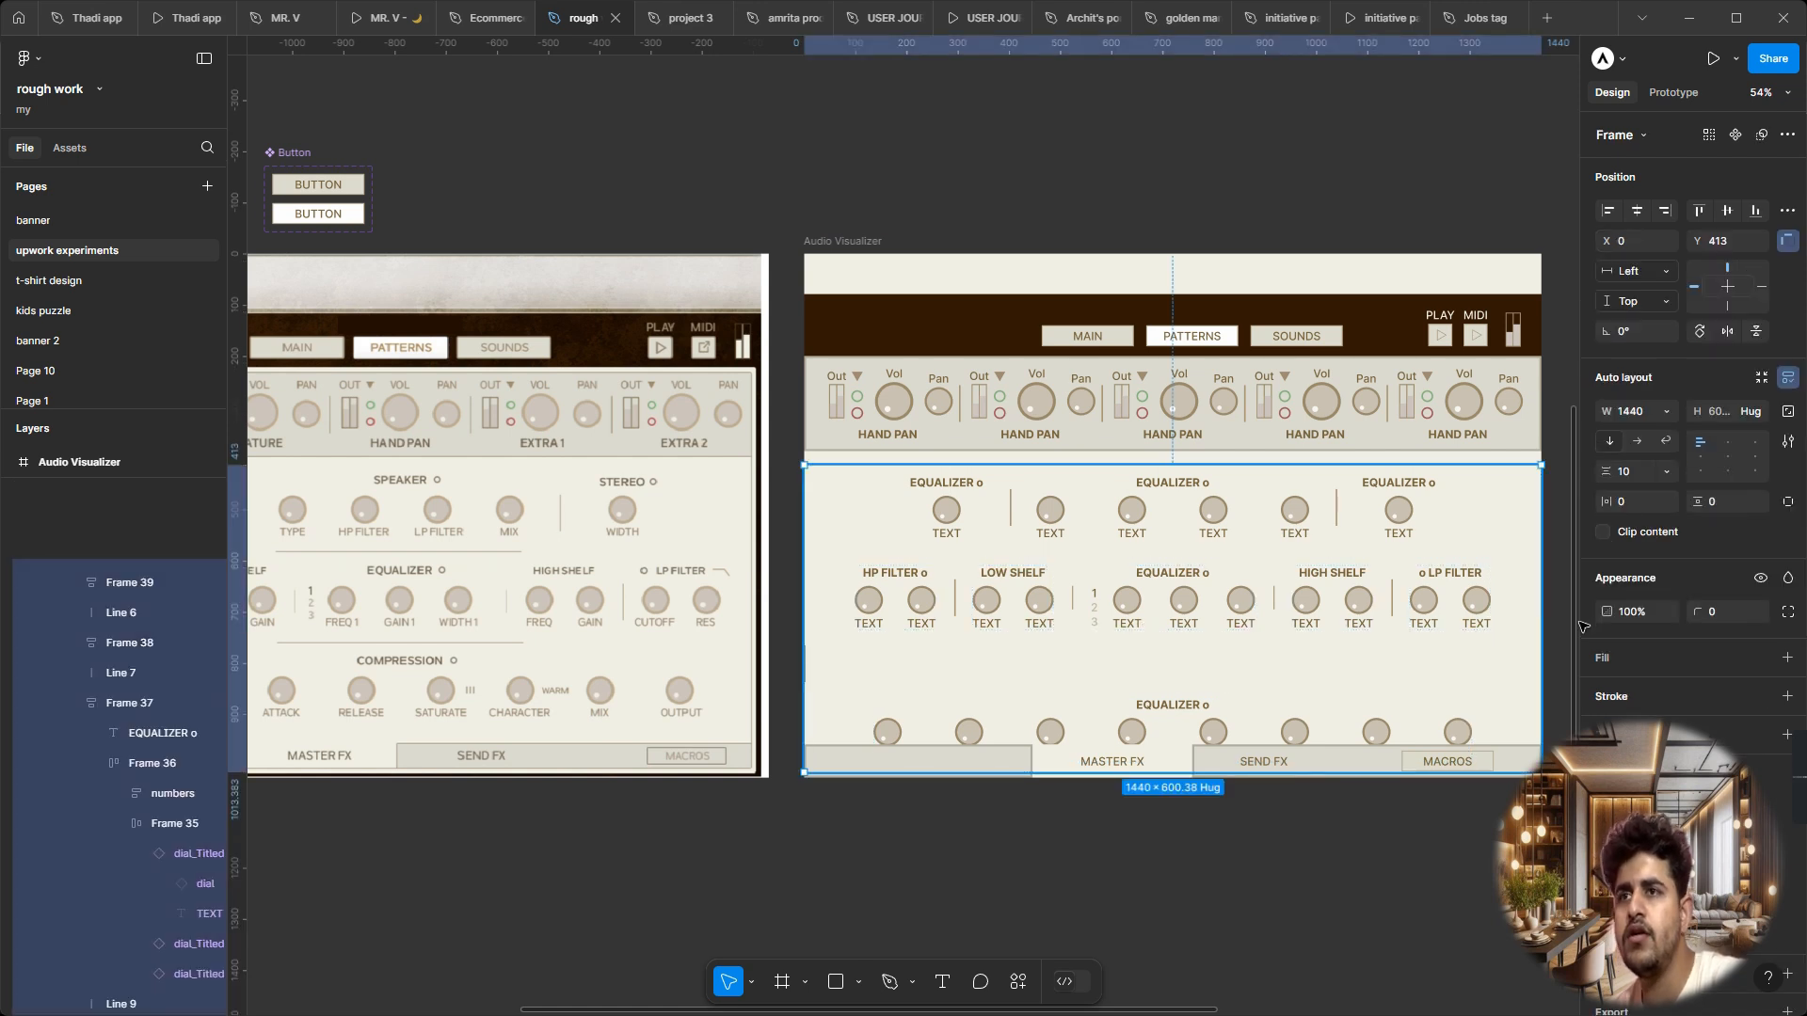
pyautogui.click(1727, 441)
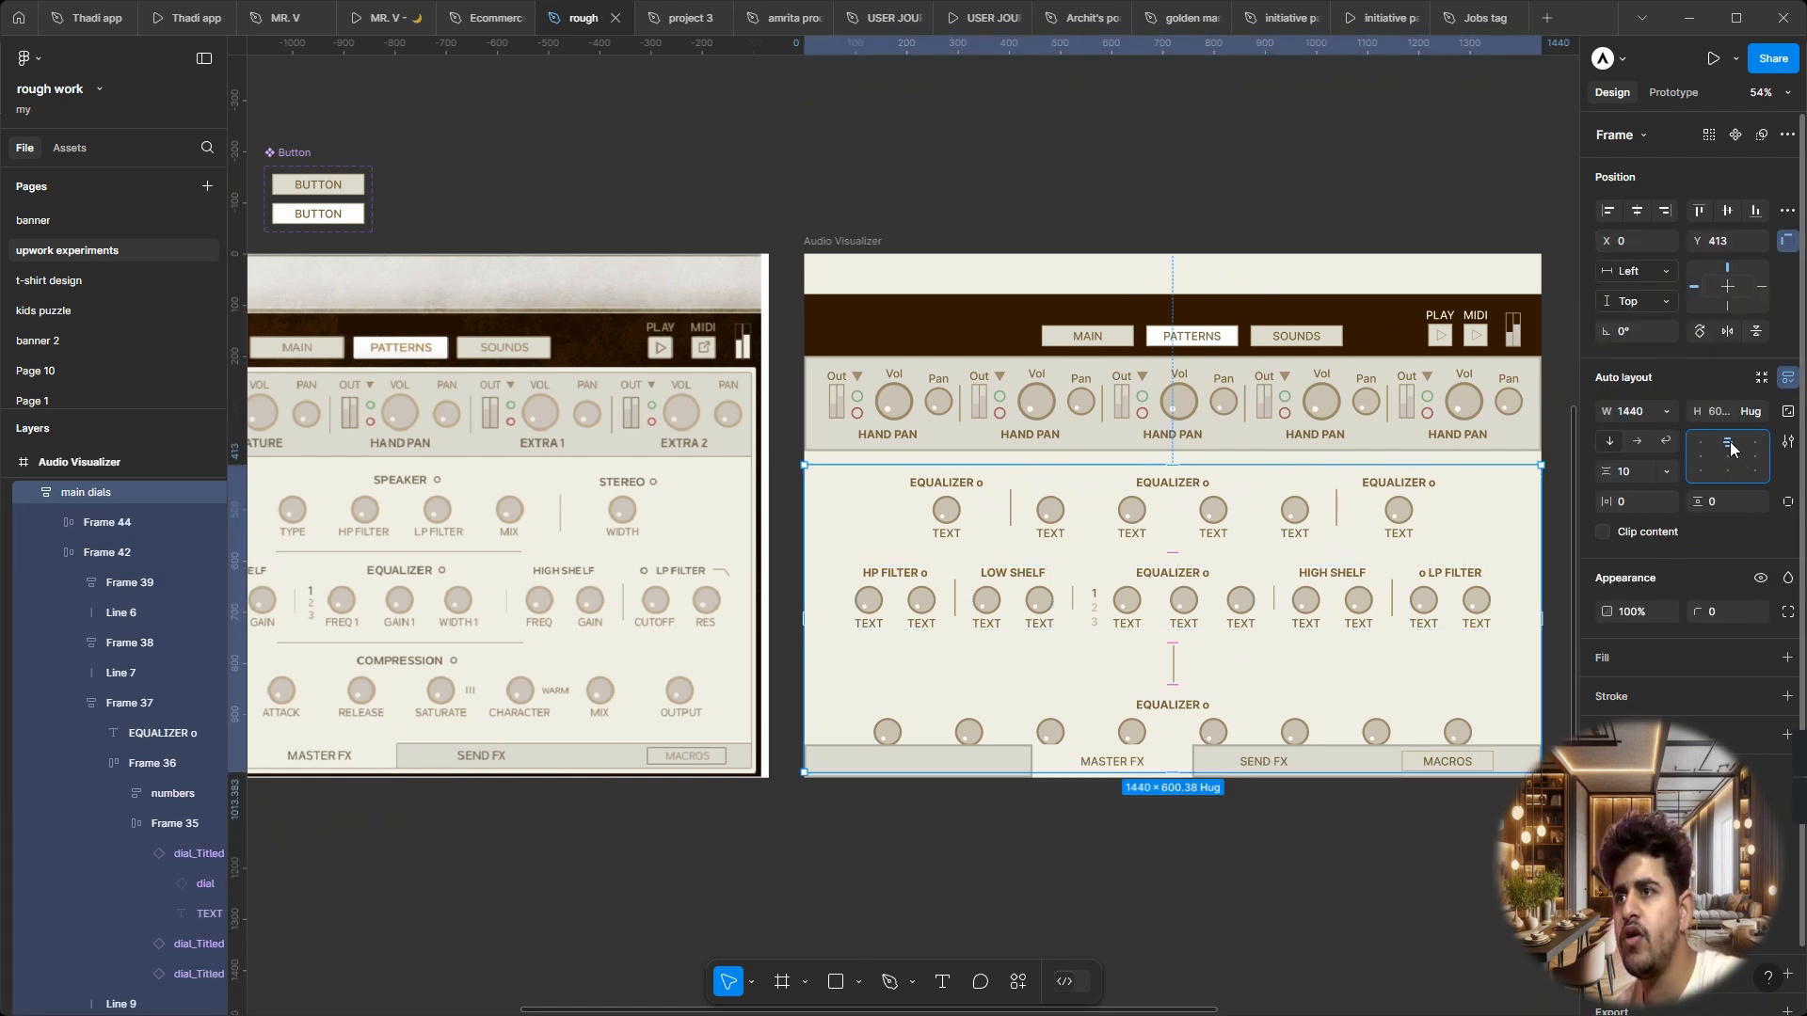
pyautogui.click(1181, 676)
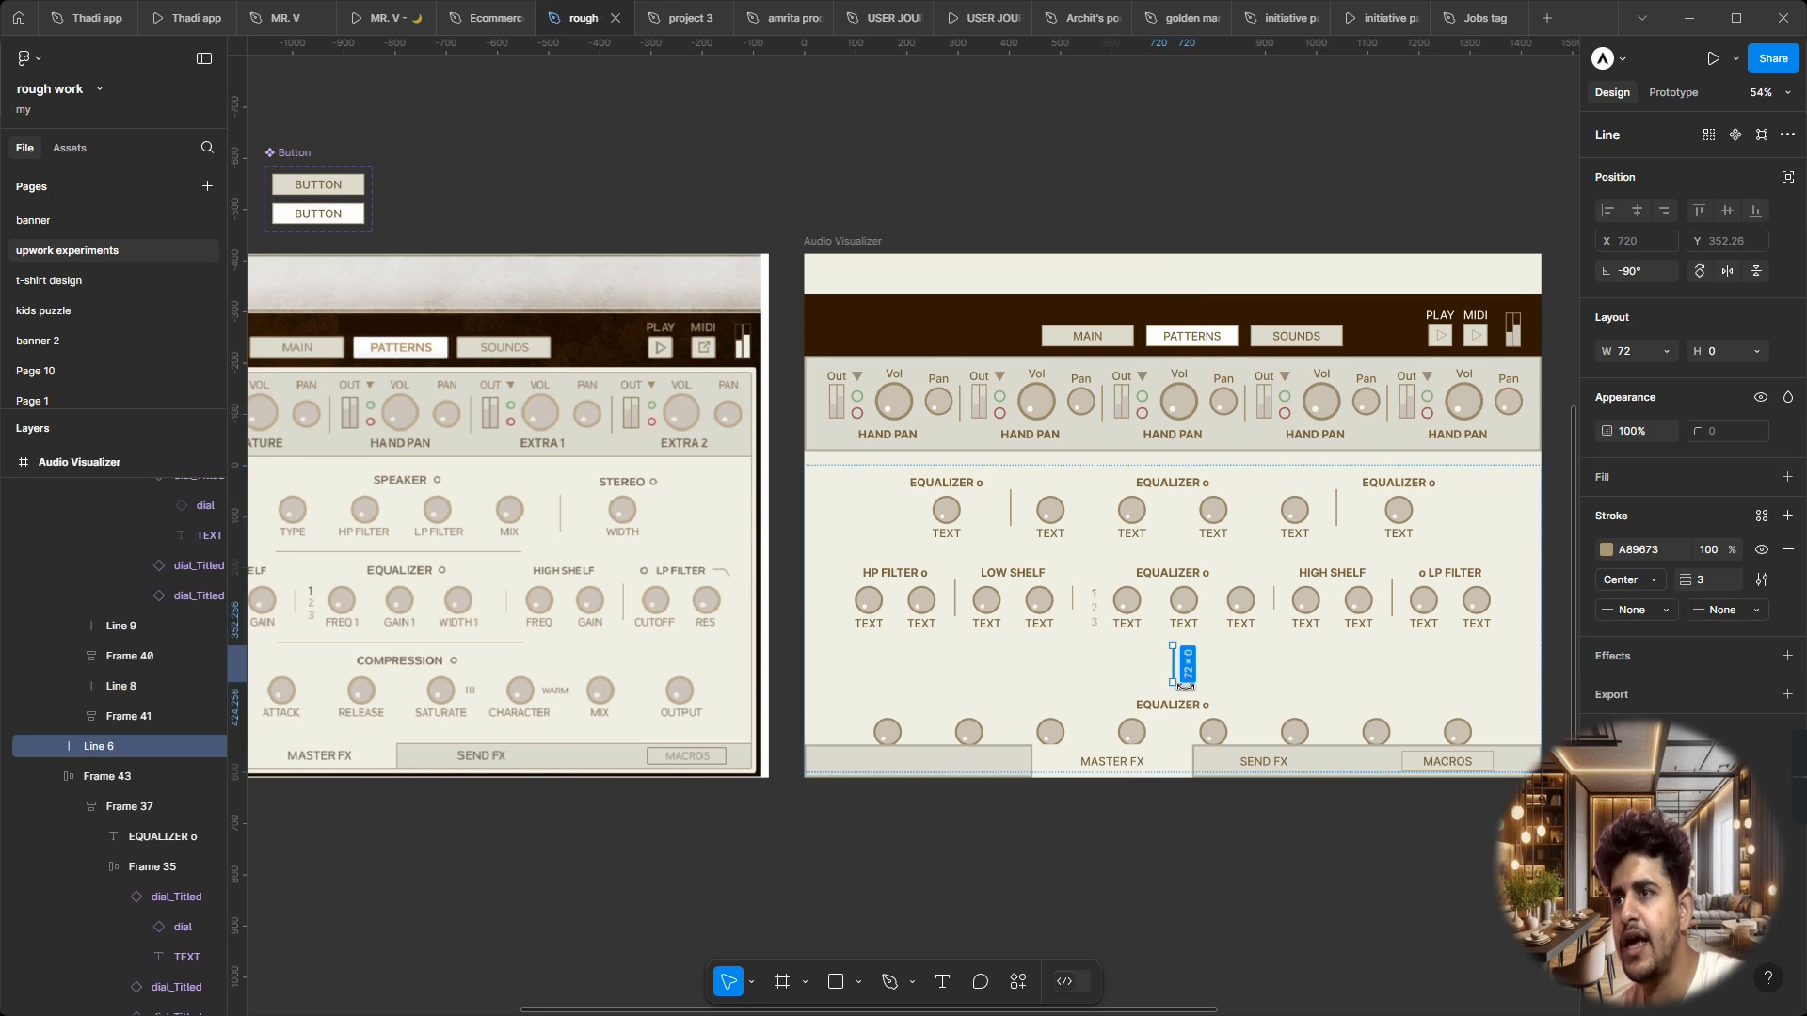
pyautogui.moveTo(1185, 688); pyautogui.dragTo(1284, 643)
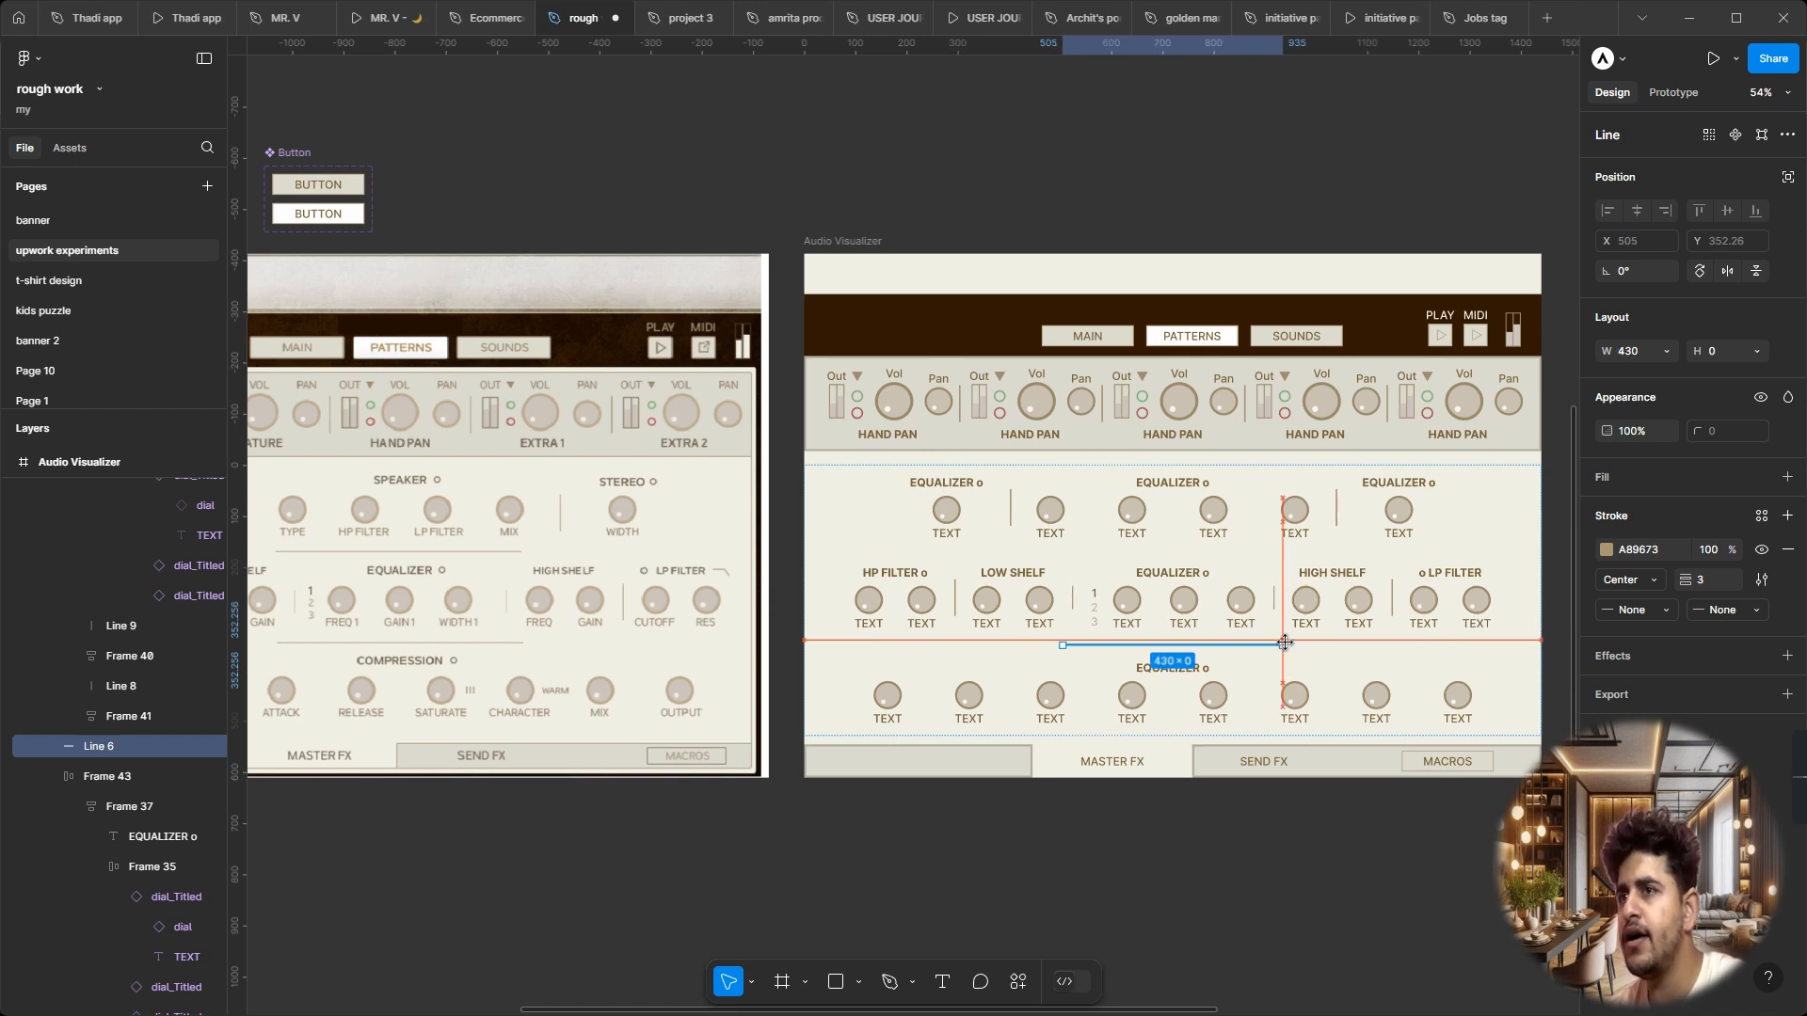
pyautogui.click(1111, 866)
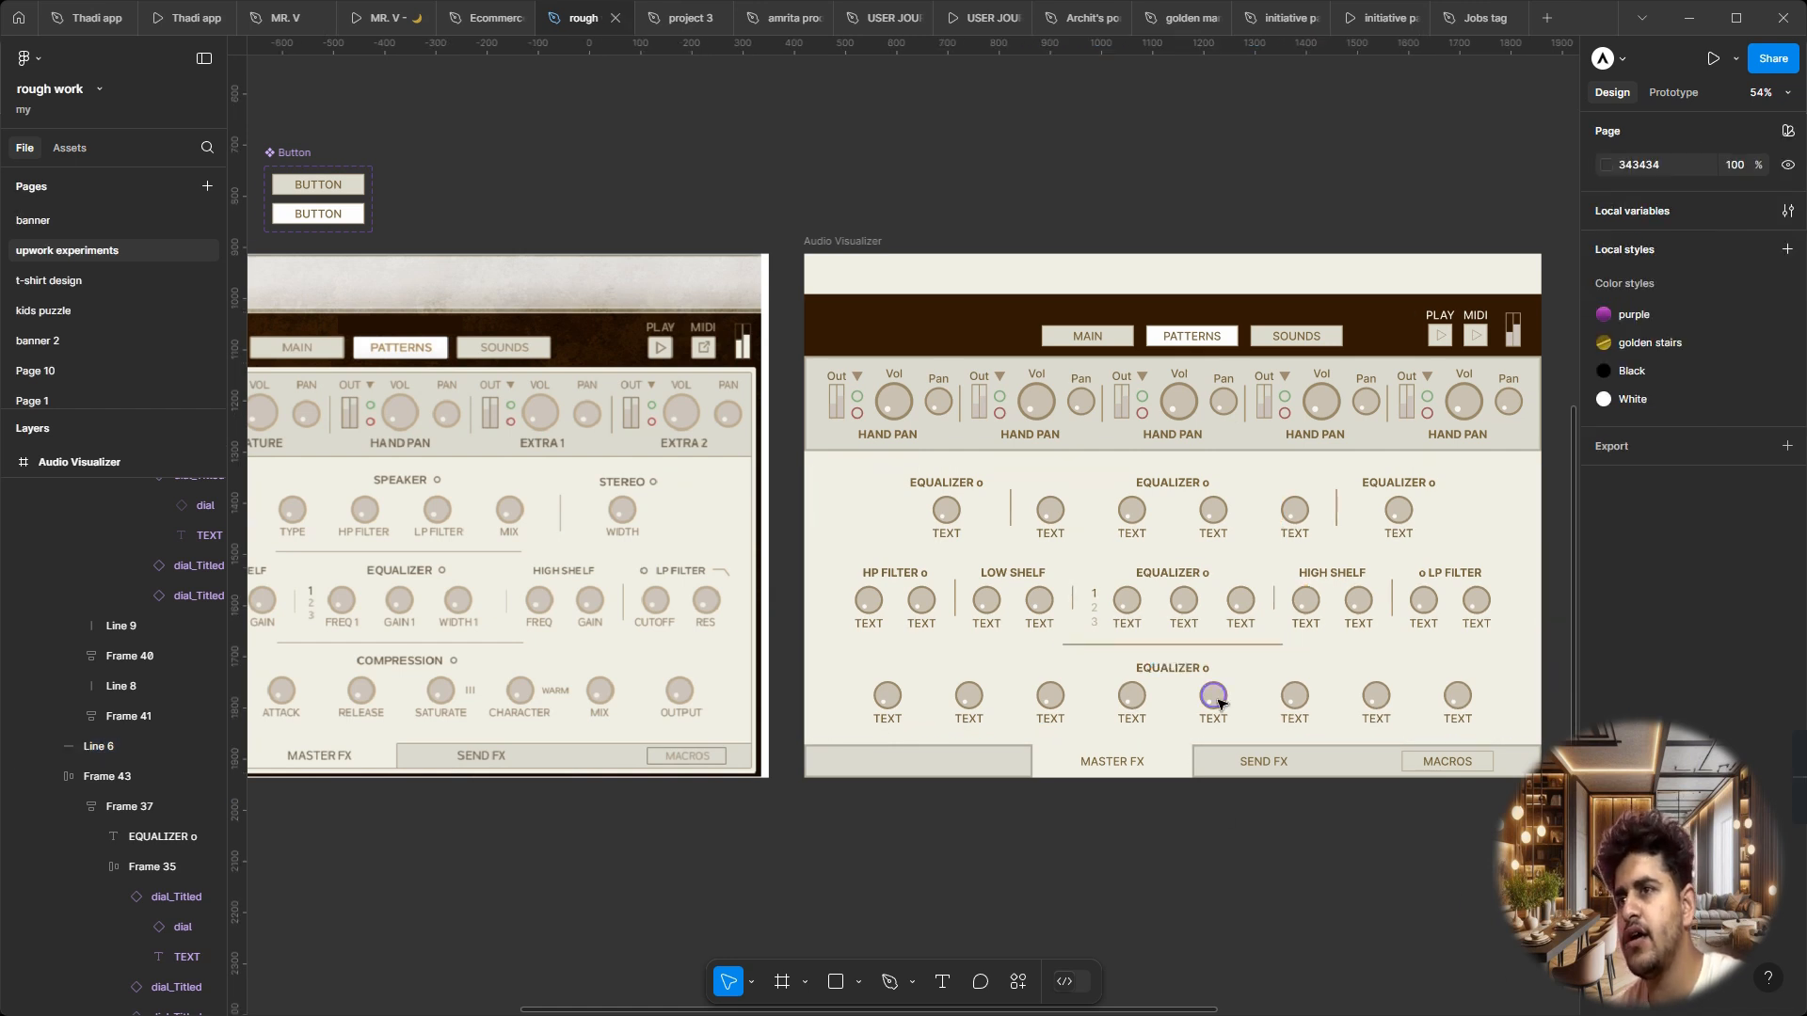
# Step: Duplicate the horizontal divider and place the copy between the first and second dial rows
pyautogui.click(1211, 647)
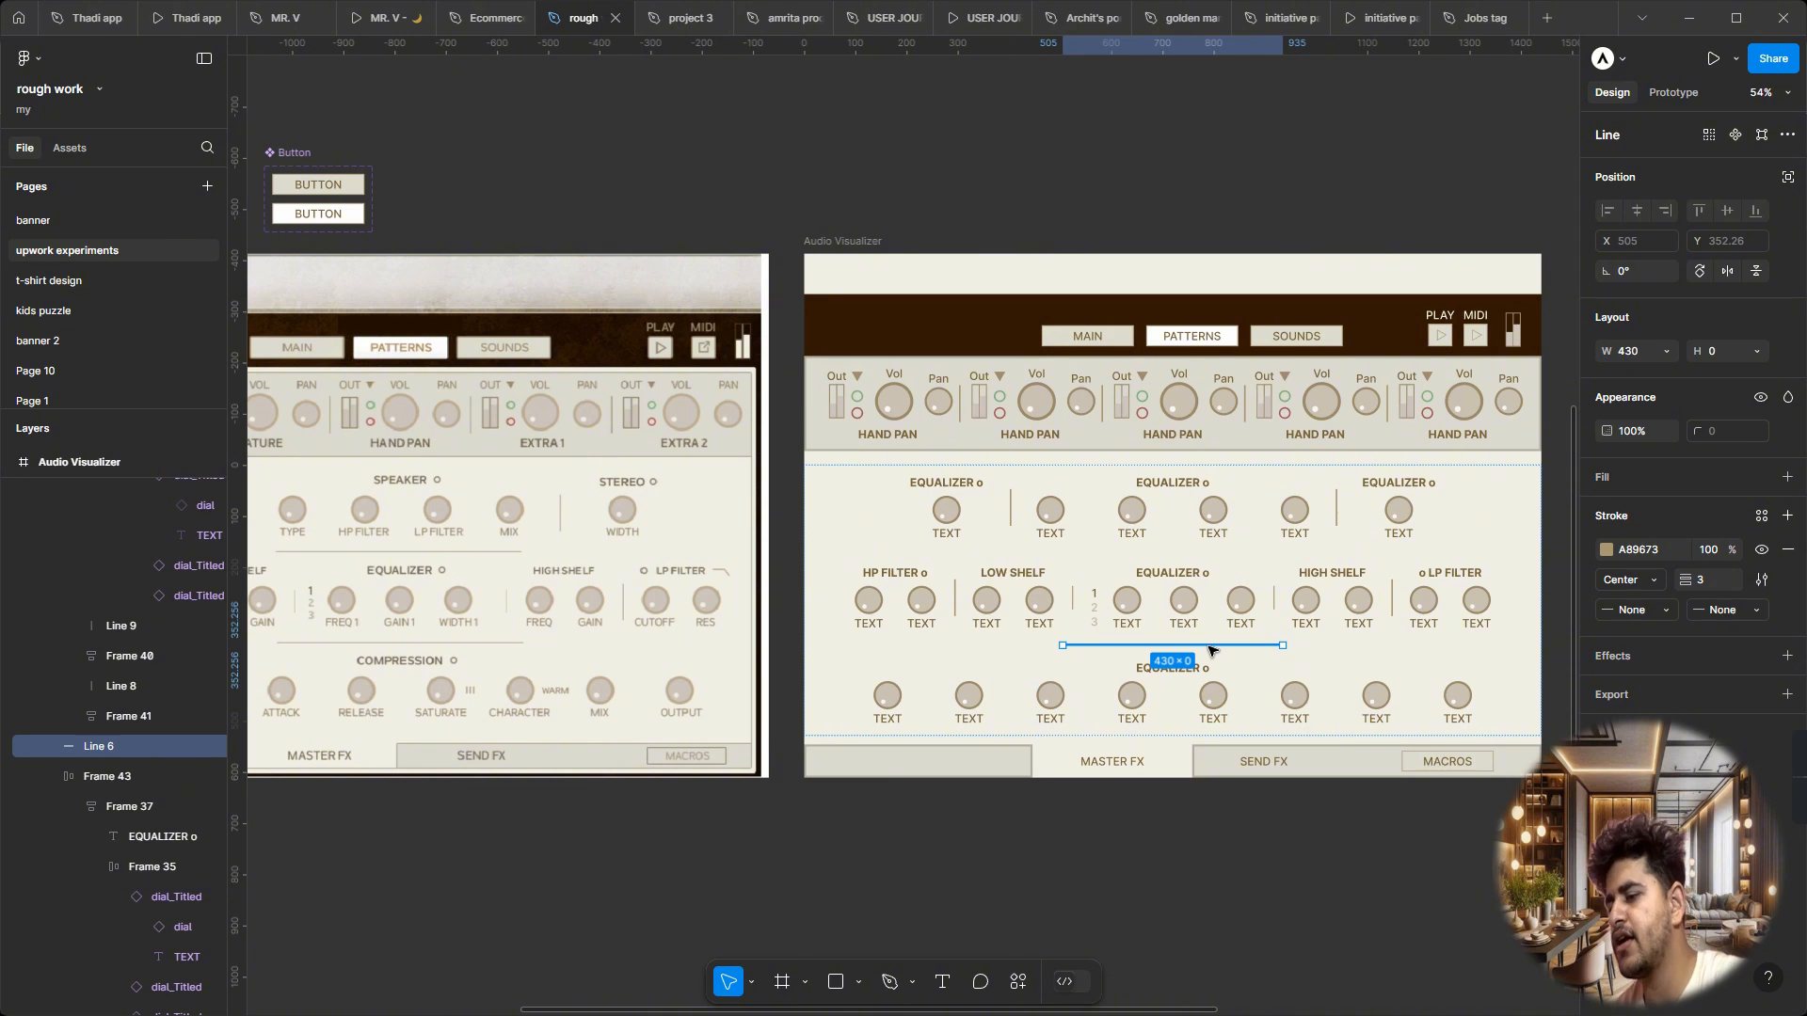
pyautogui.hotkey('ctrl', 'd')
pyautogui.hotkey('shift', 'Down')
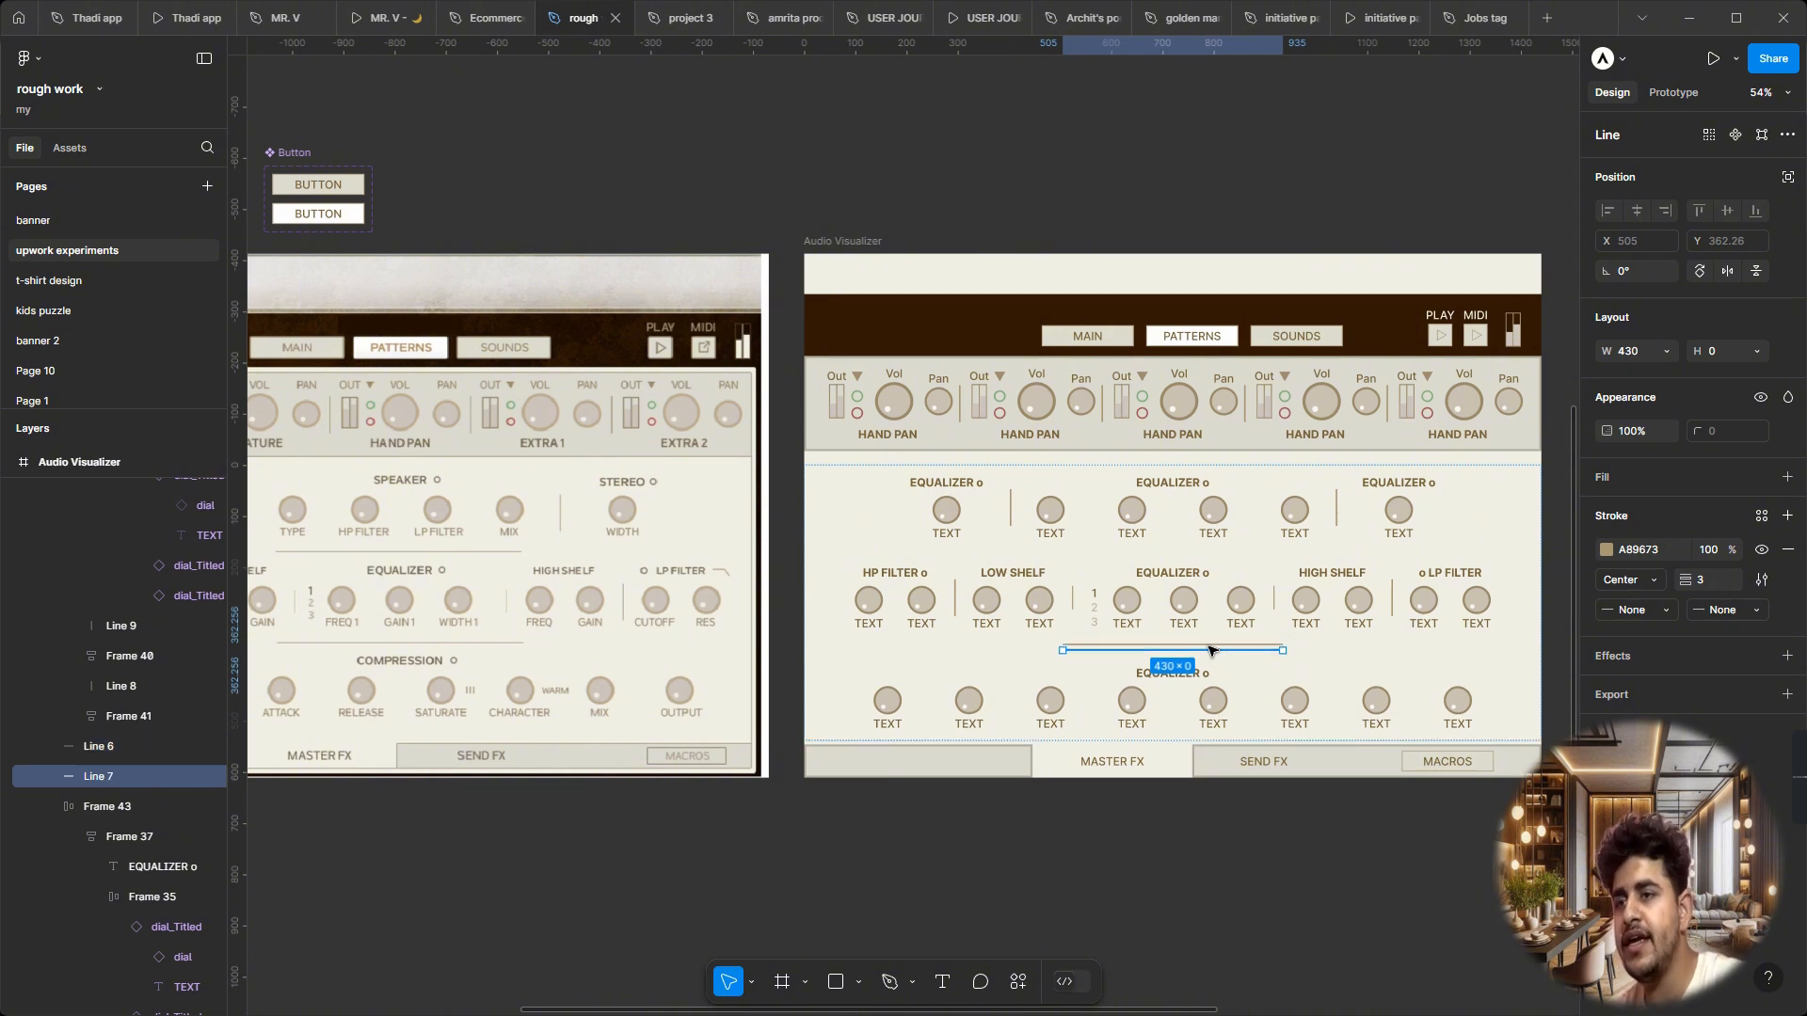
pyautogui.moveTo(1211, 649); pyautogui.dragTo(1211, 554)
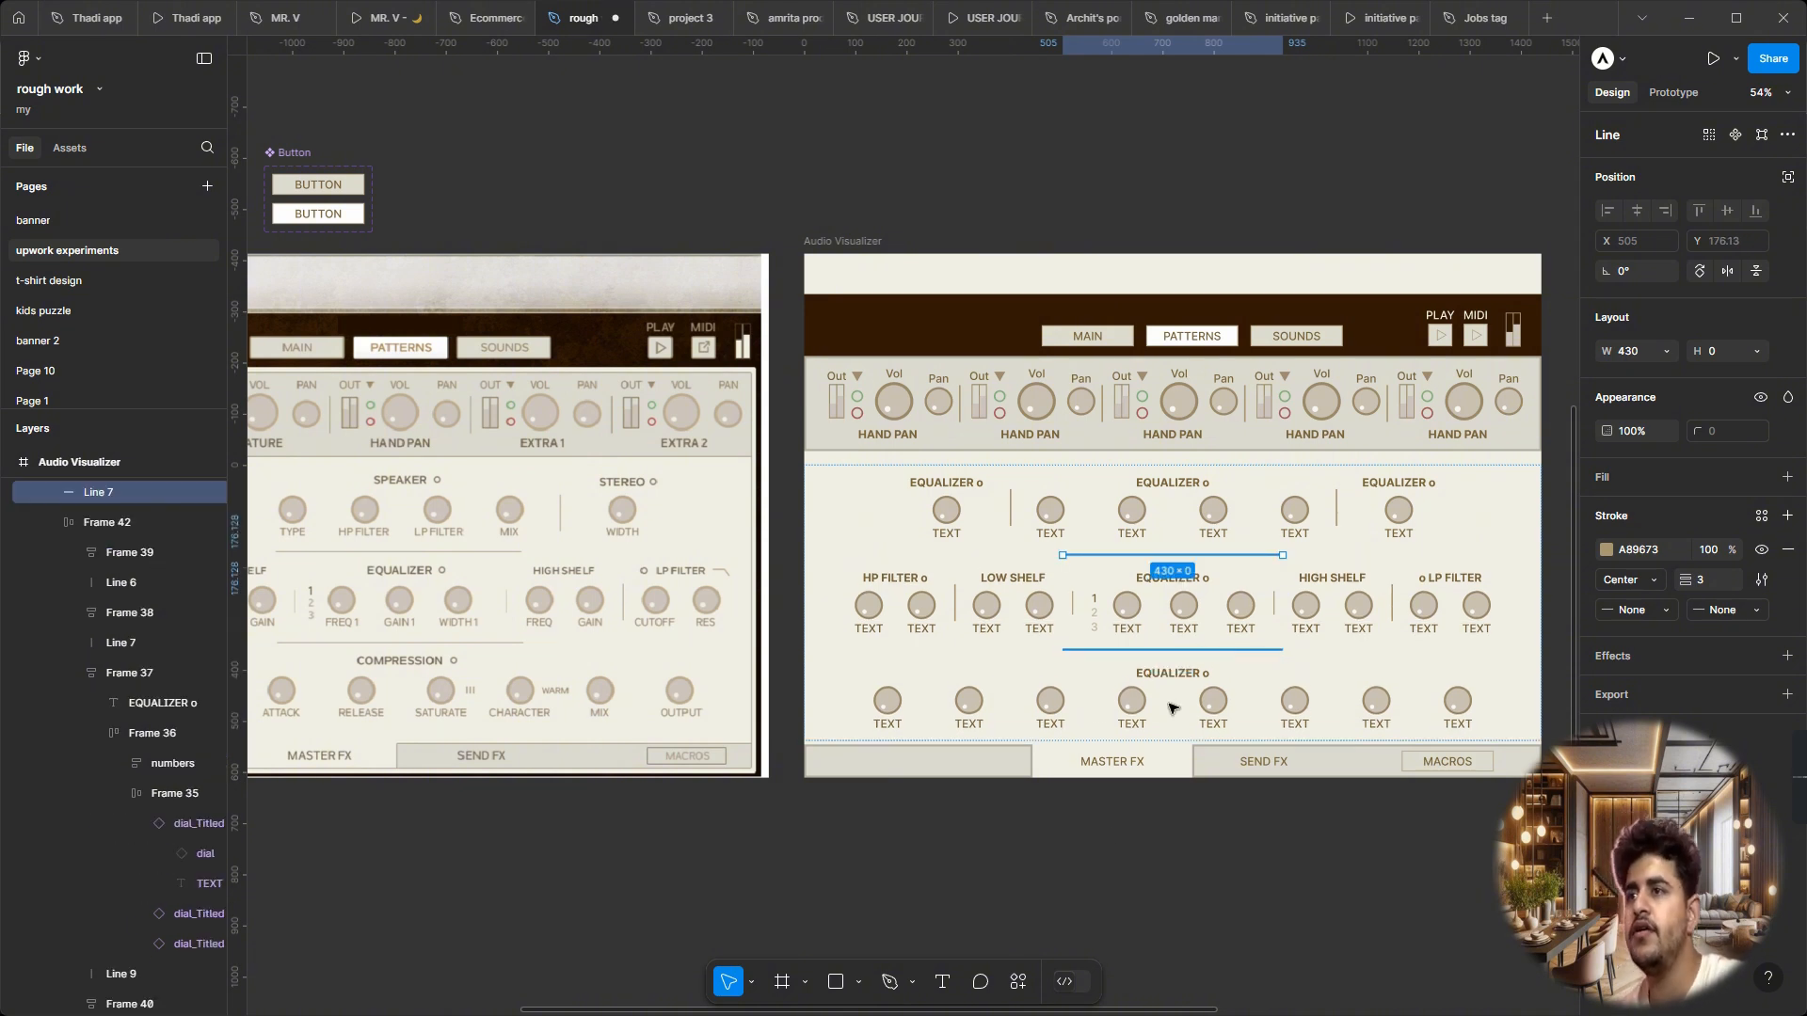
pyautogui.click(1073, 862)
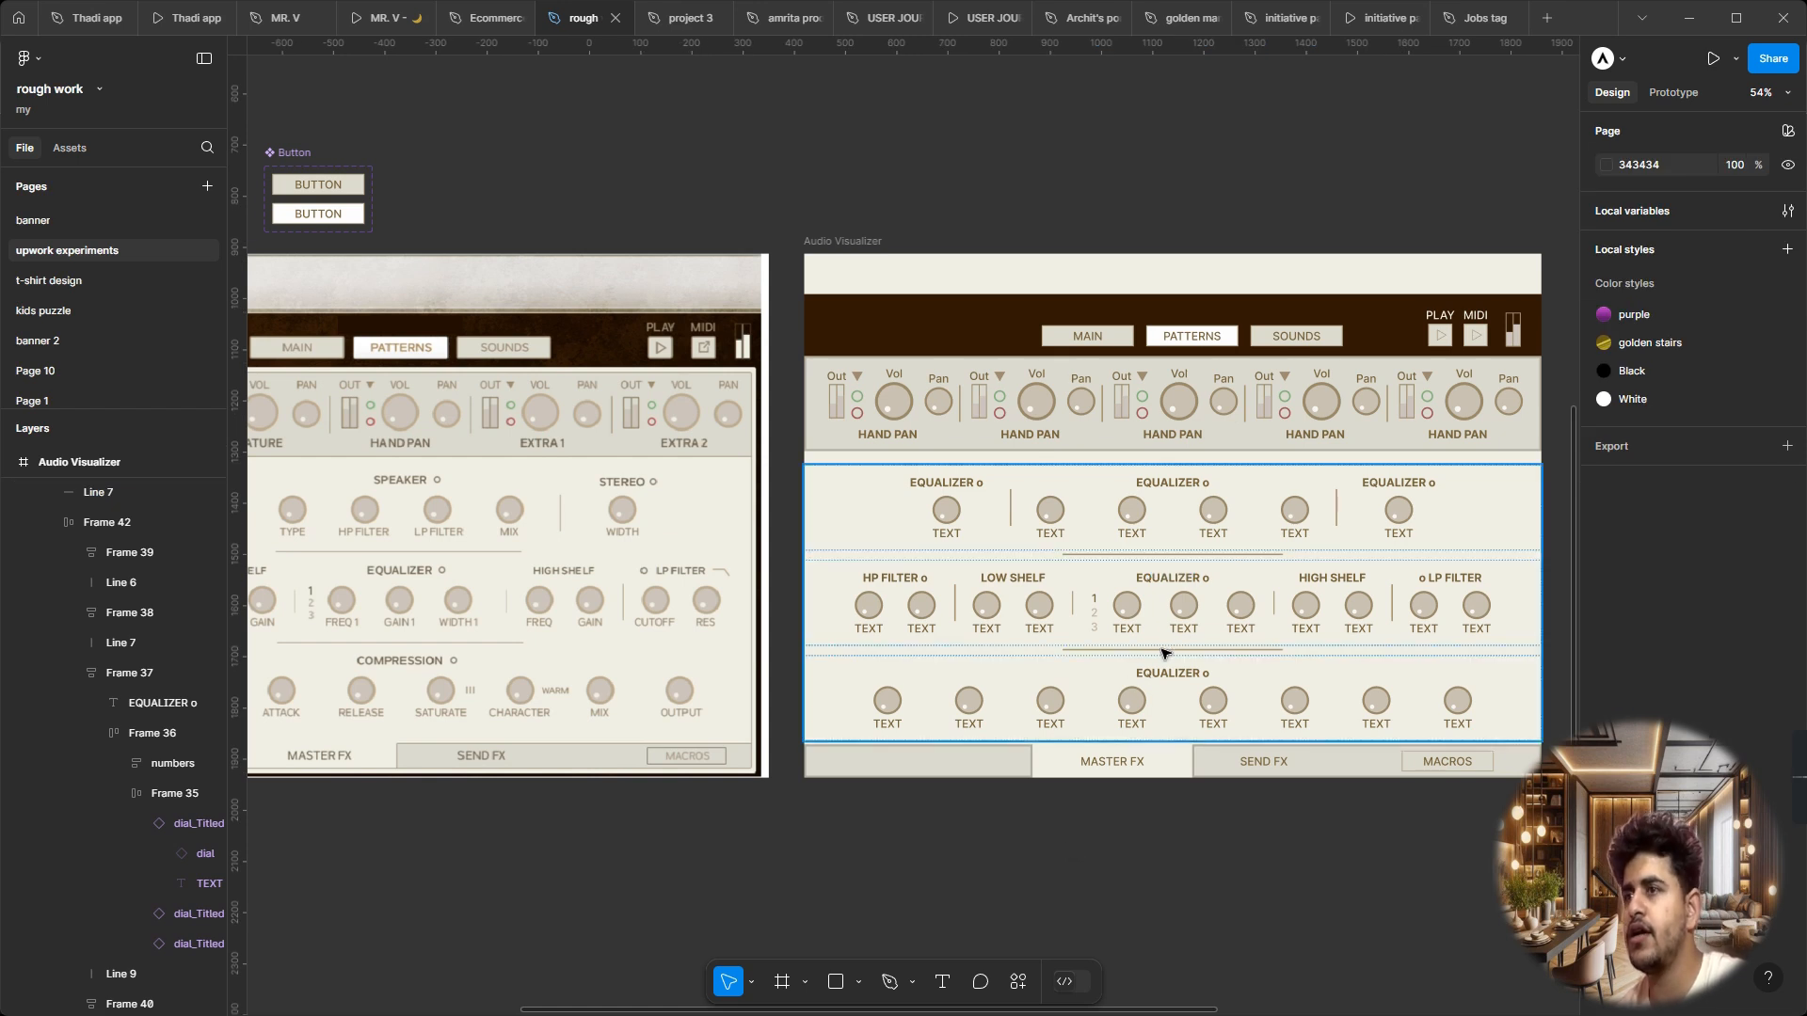
# Step: Set the stroke weight of both horizontal dividers to 1.5, trying 1 and 2 first
pyautogui.click(1188, 625)
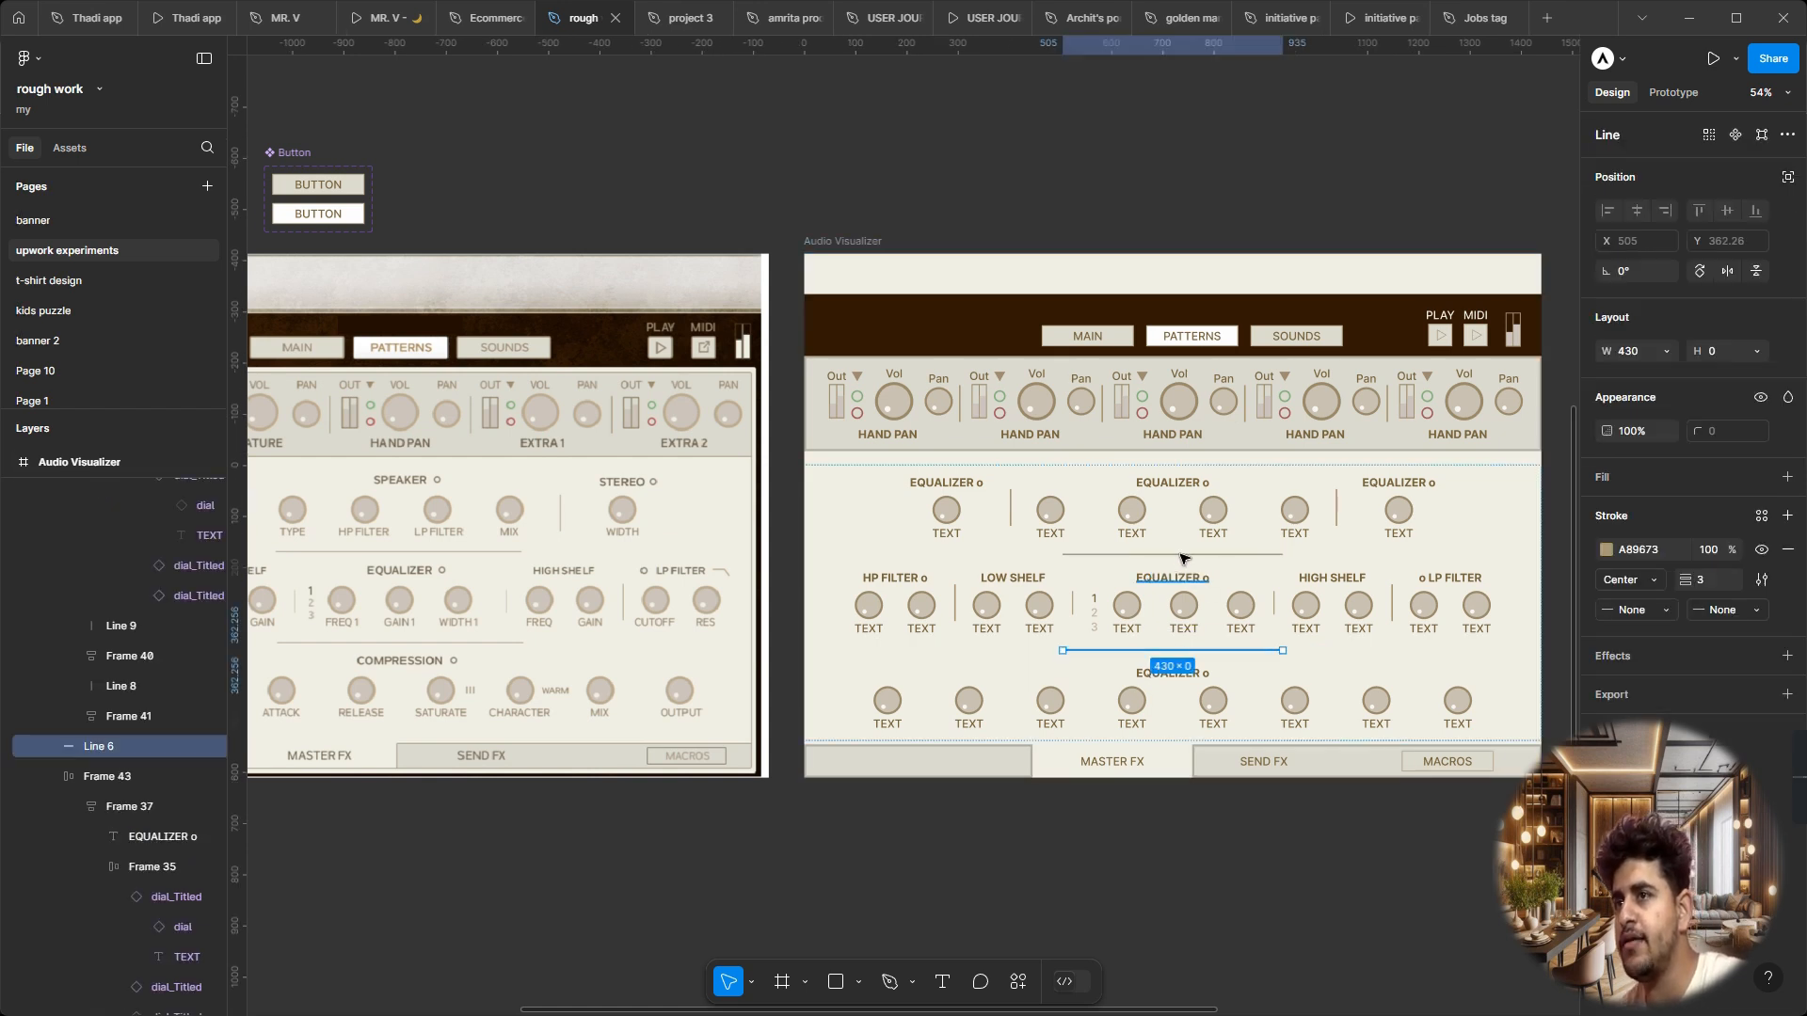
pyautogui.keyDown('shift'); pyautogui.click(1168, 555); pyautogui.keyUp('shift')
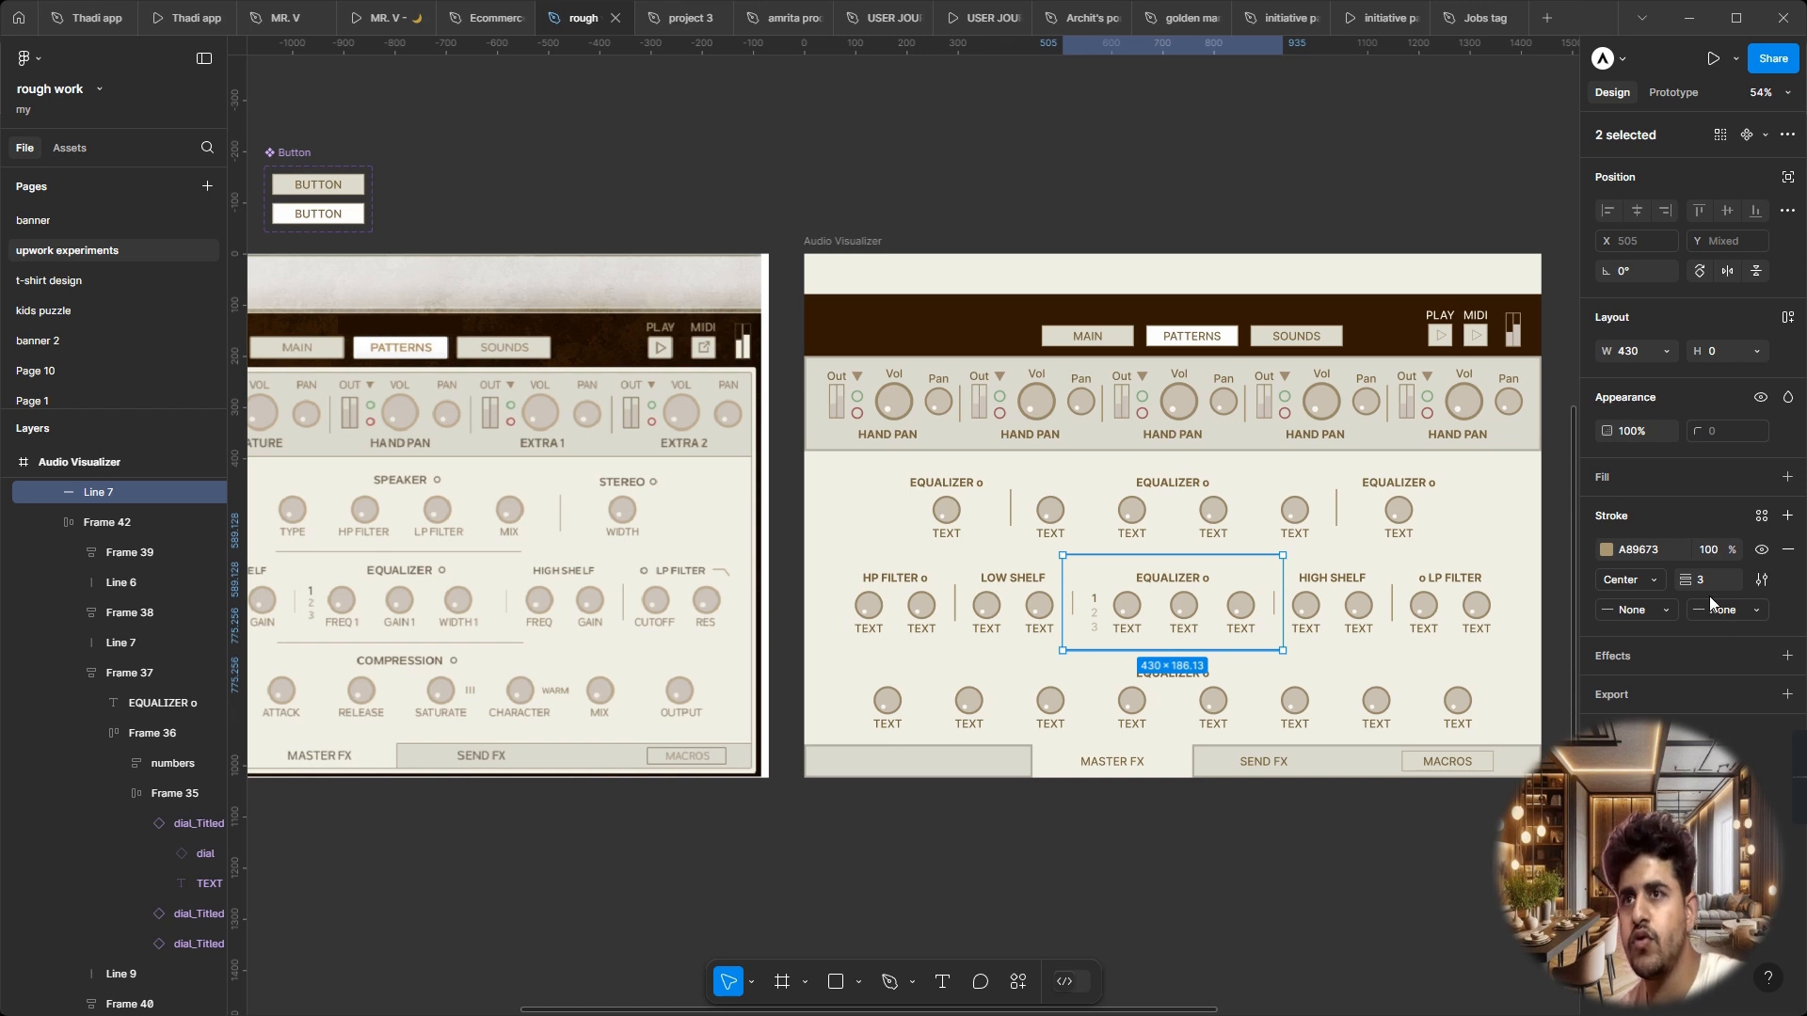
pyautogui.write('1')
pyautogui.press('Return')
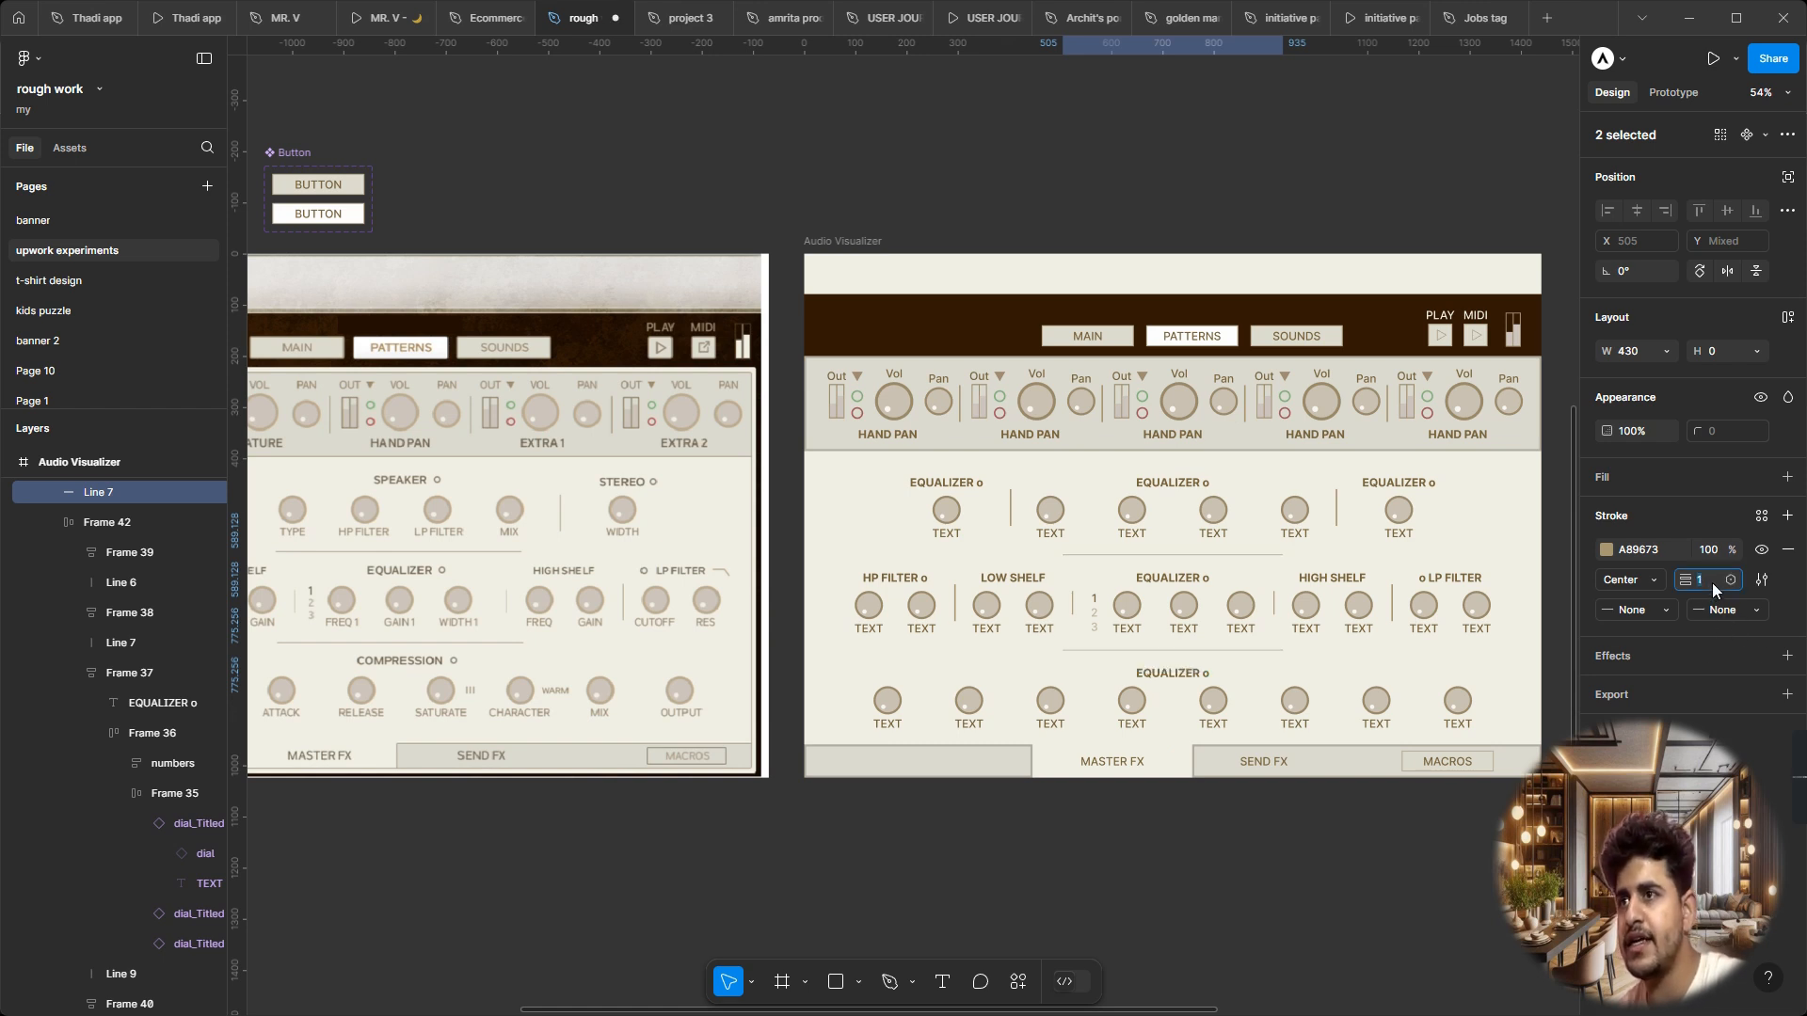
pyautogui.write('2')
pyautogui.press('Return')
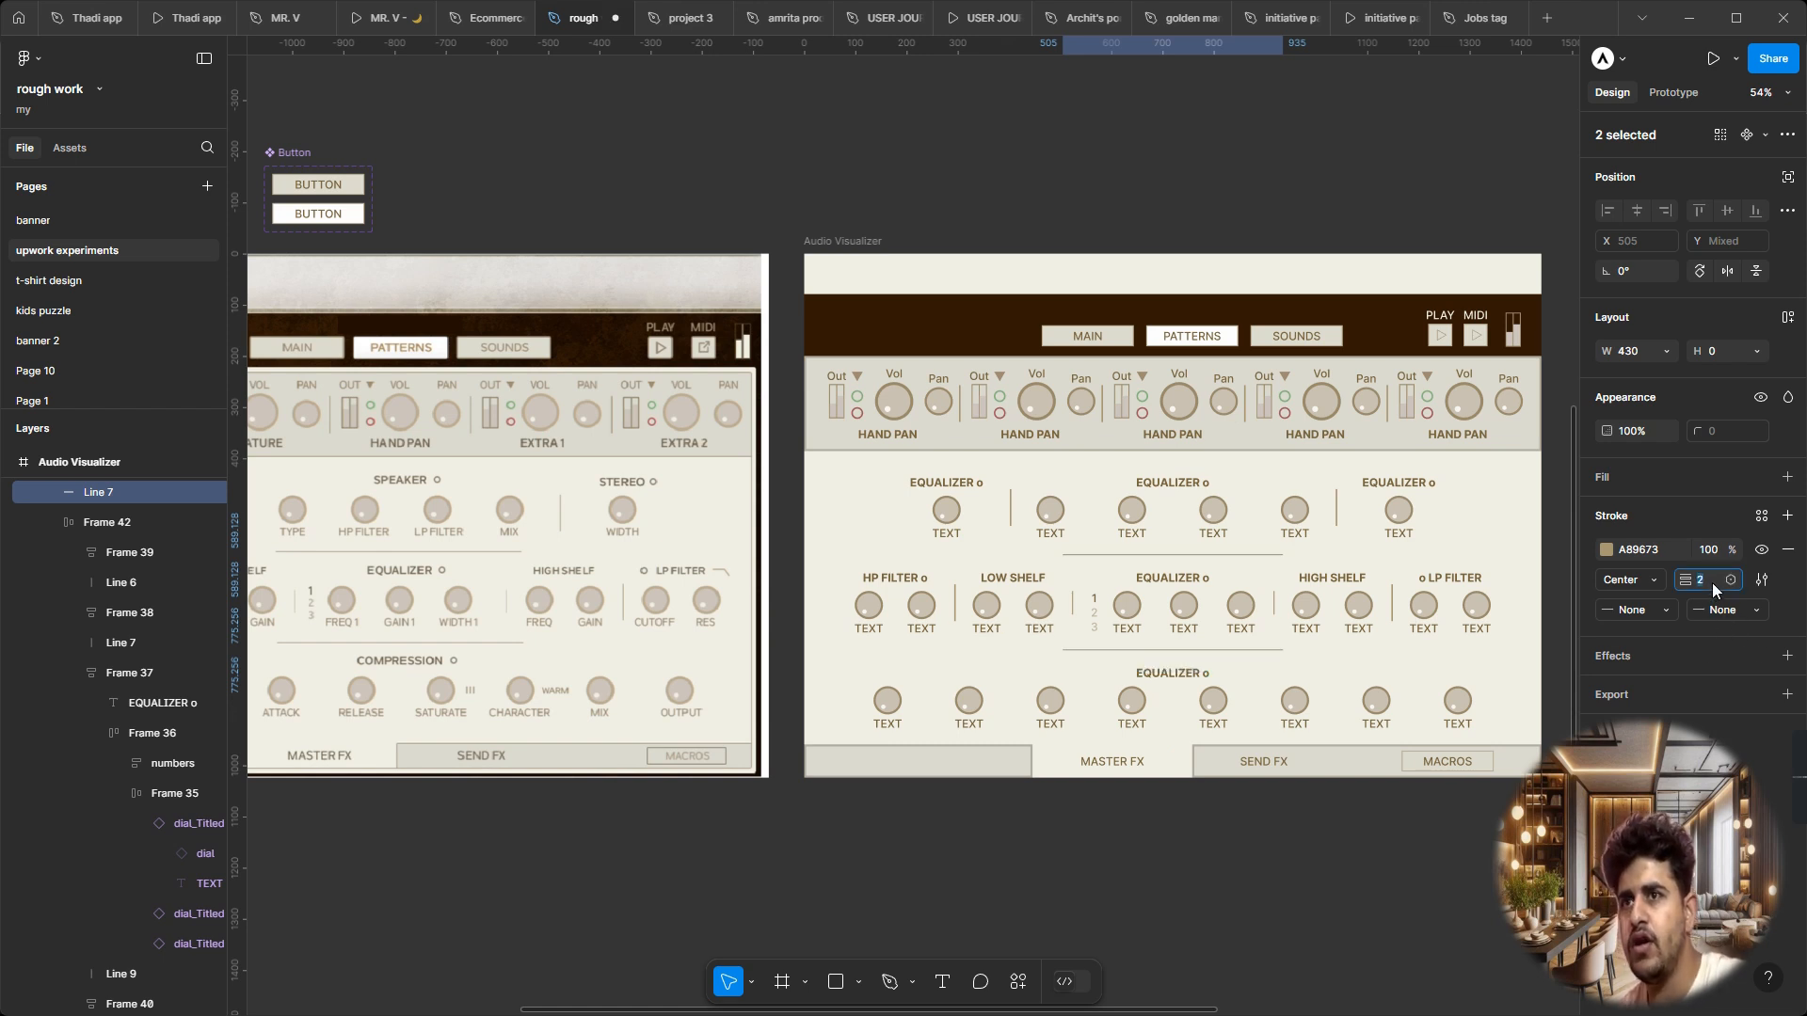
pyautogui.write('1.5')
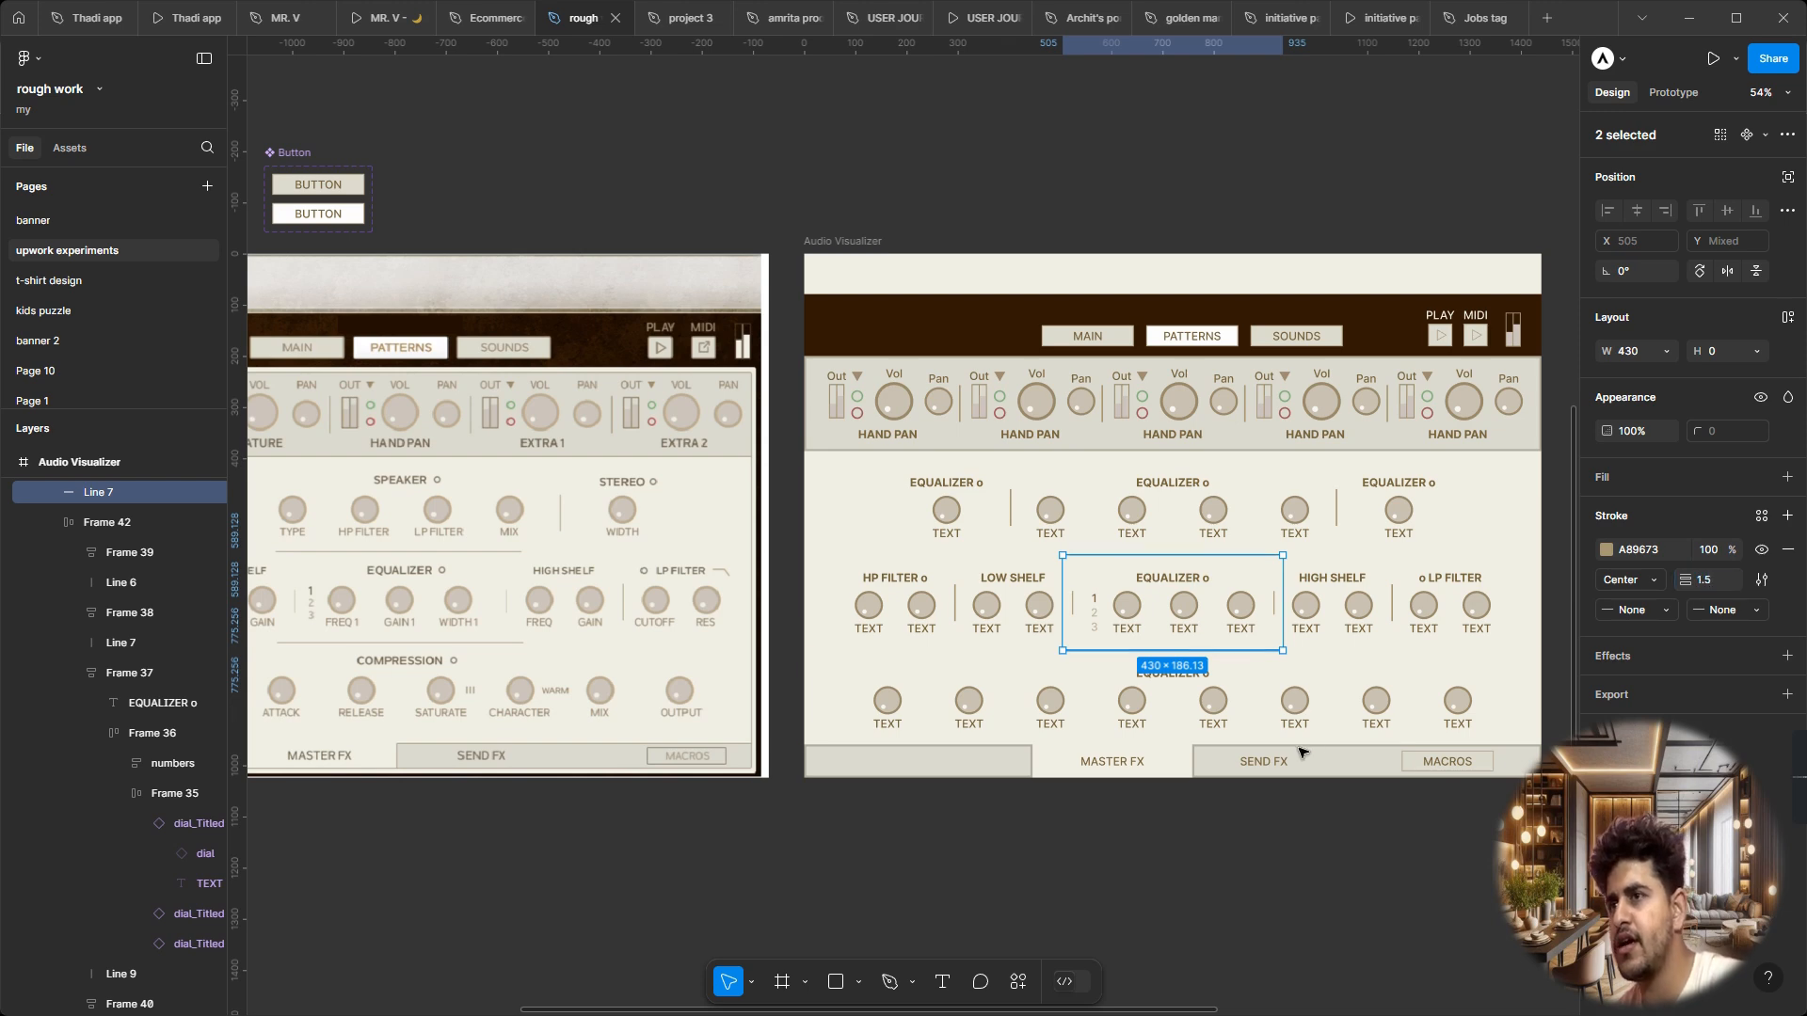
pyautogui.click(1146, 853)
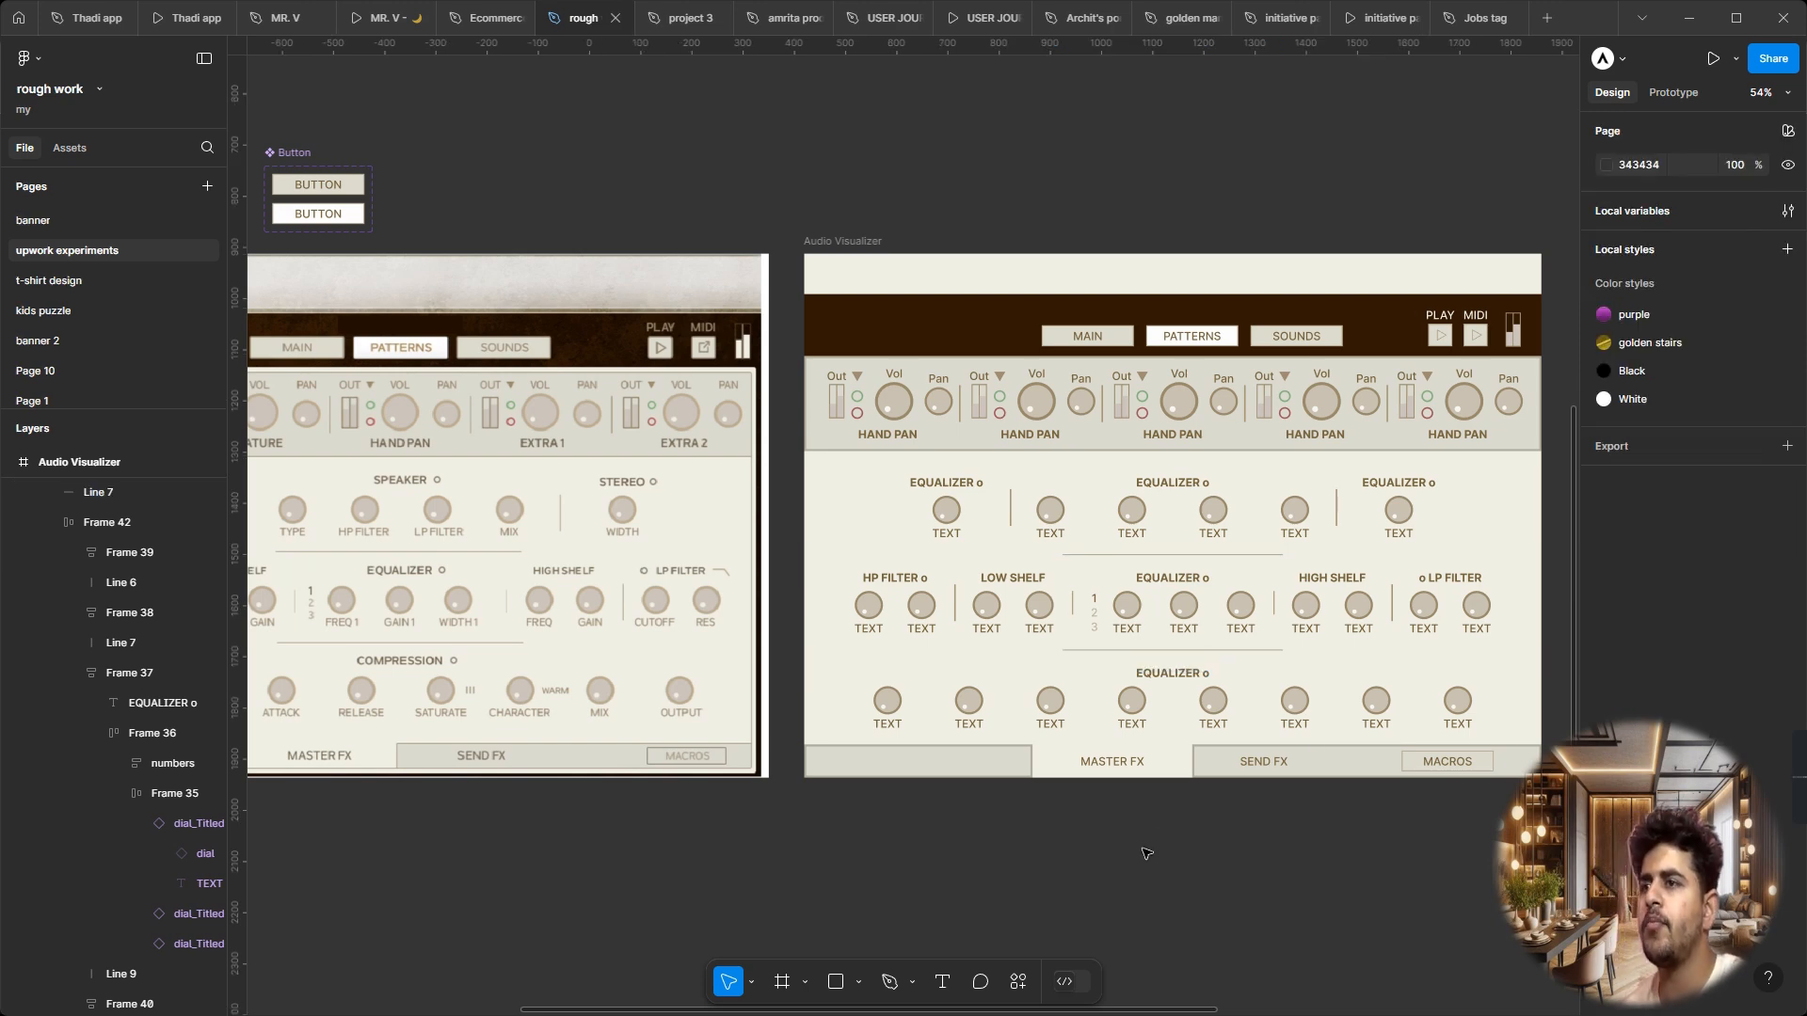
# Step: Draw a 1440 × 79 rectangle above the Audio Visualizer's dark header and give it the hand pan strip's fill and 4-wide inside stroke
pyautogui.scroll(-3, 1146, 853)
pyautogui.scroll(4, 1146, 853)
pyautogui.hscroll(-2, 1146, 853)
pyautogui.scroll(-1, 1146, 854)
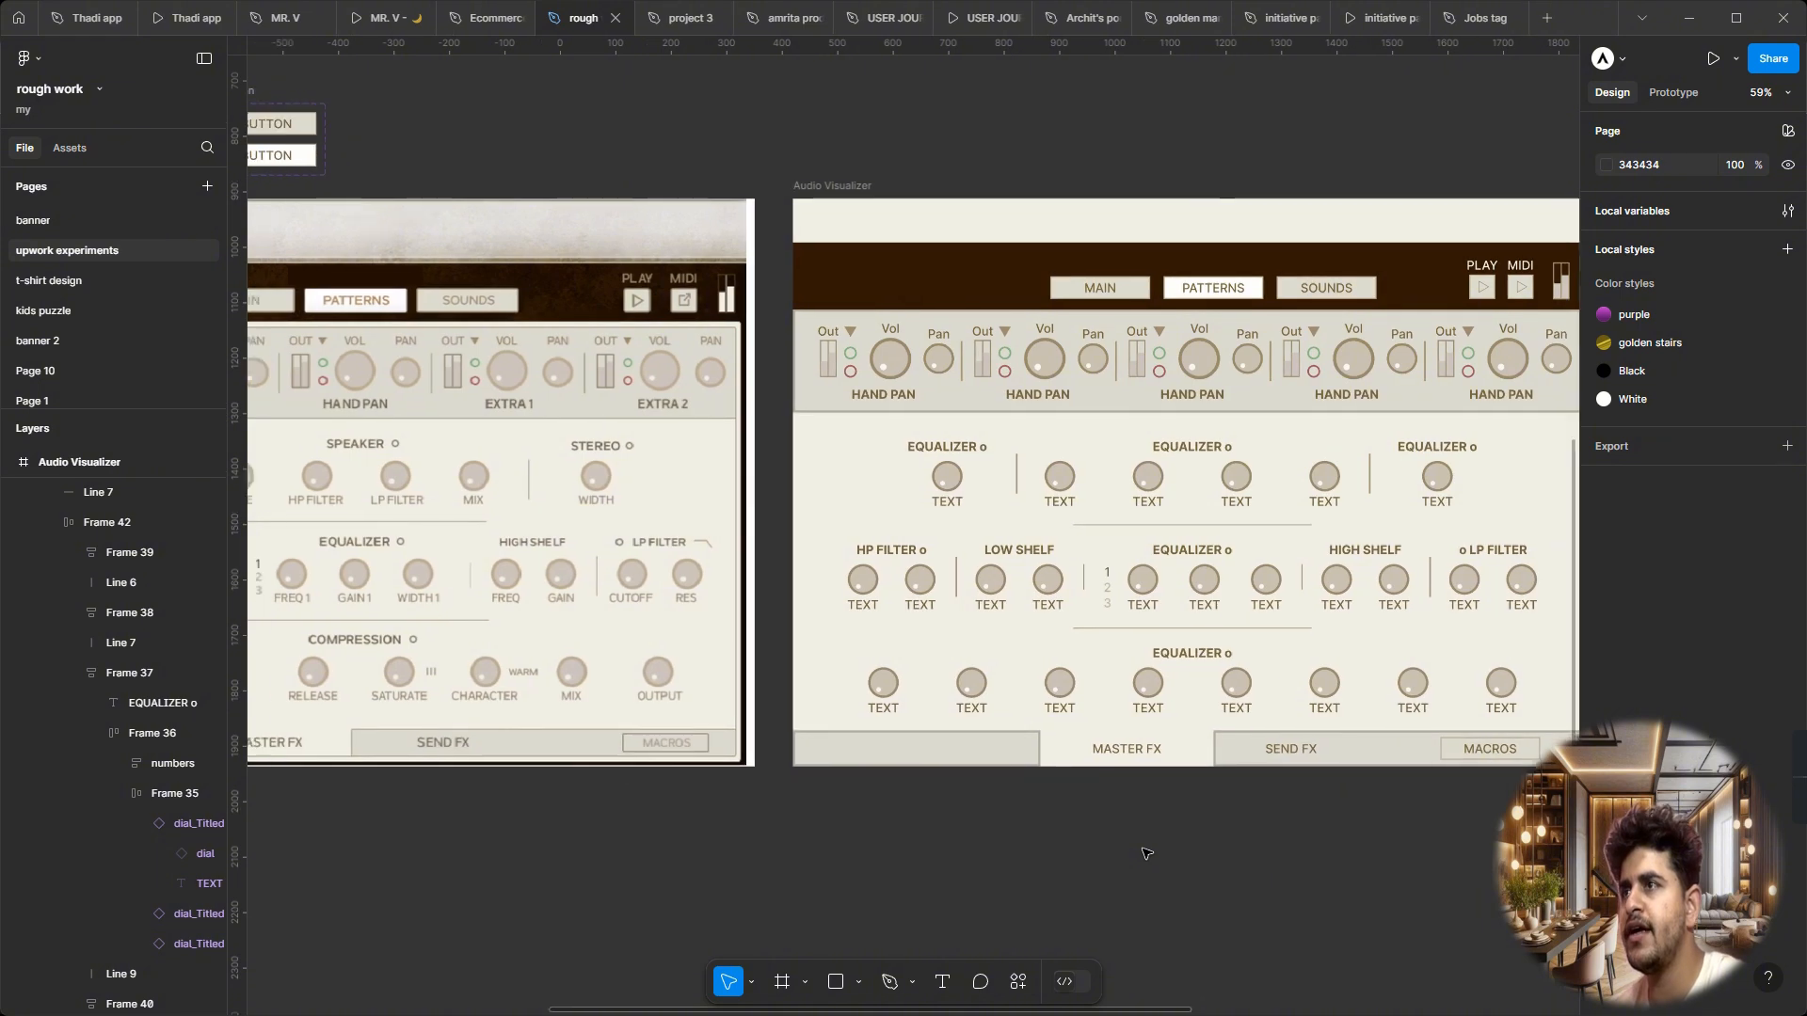
pyautogui.scroll(-2, 1146, 853)
pyautogui.hscroll(3, 1146, 853)
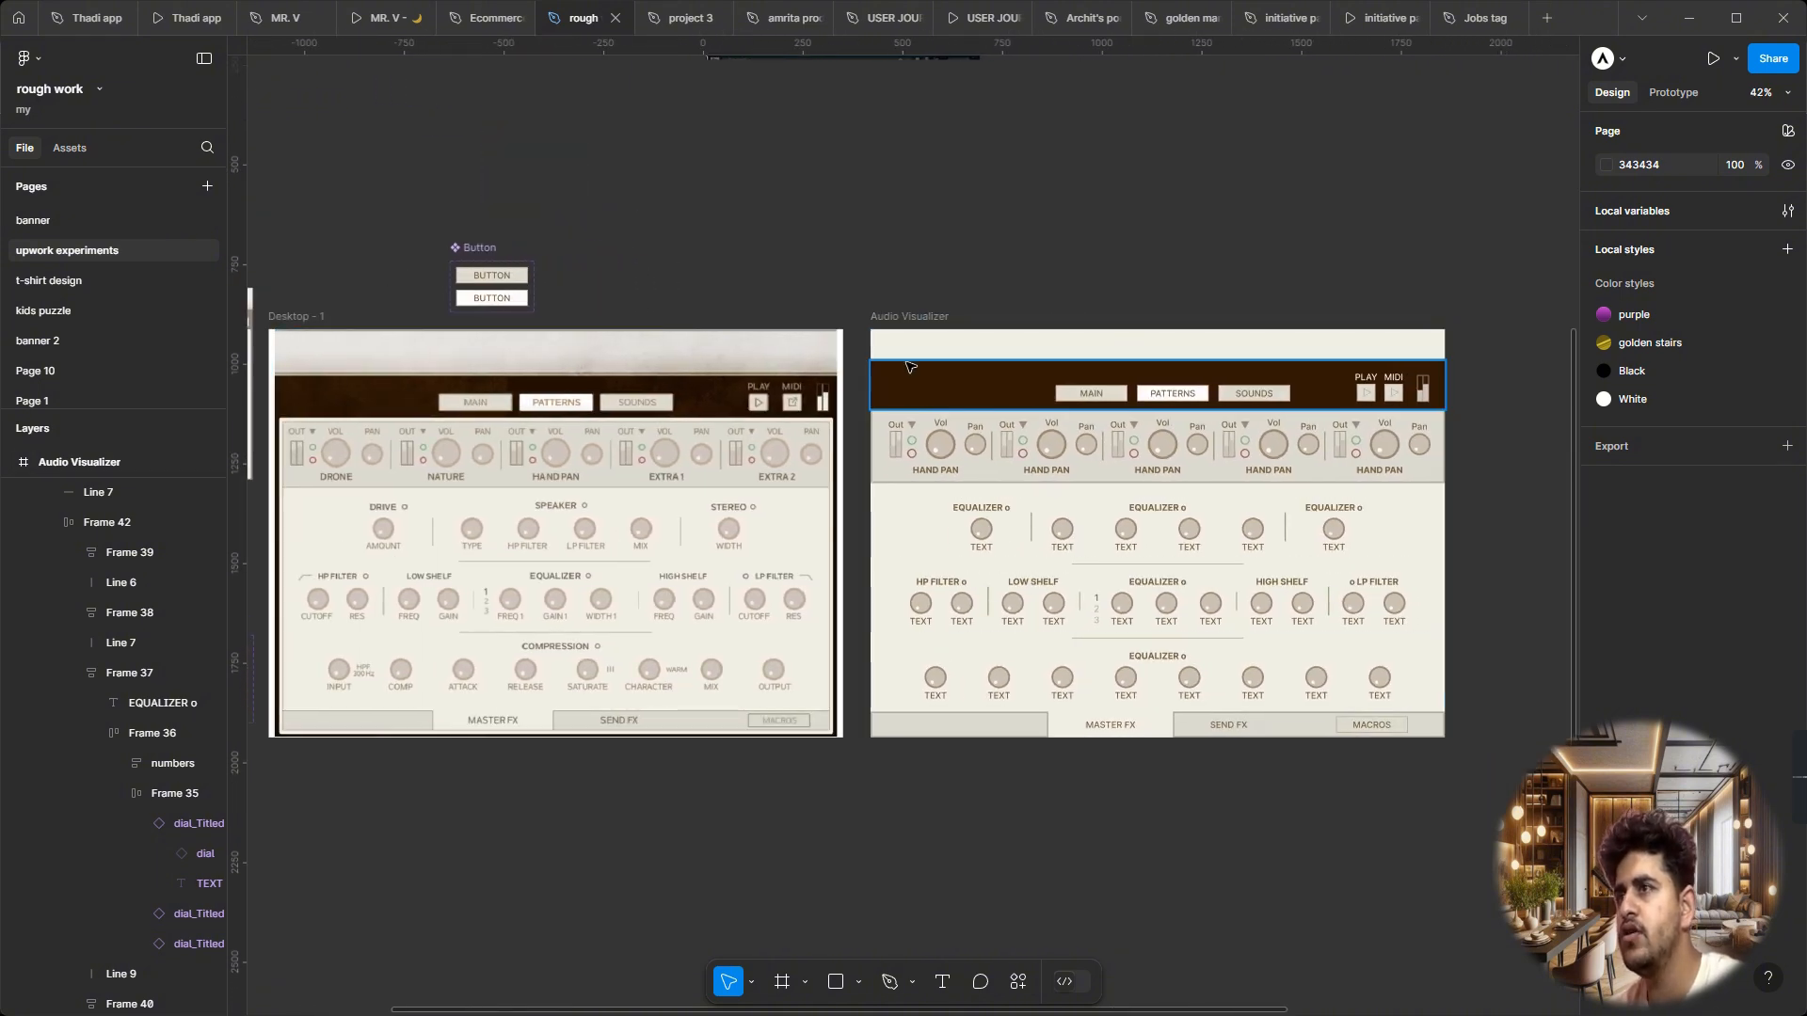
pyautogui.click(959, 376)
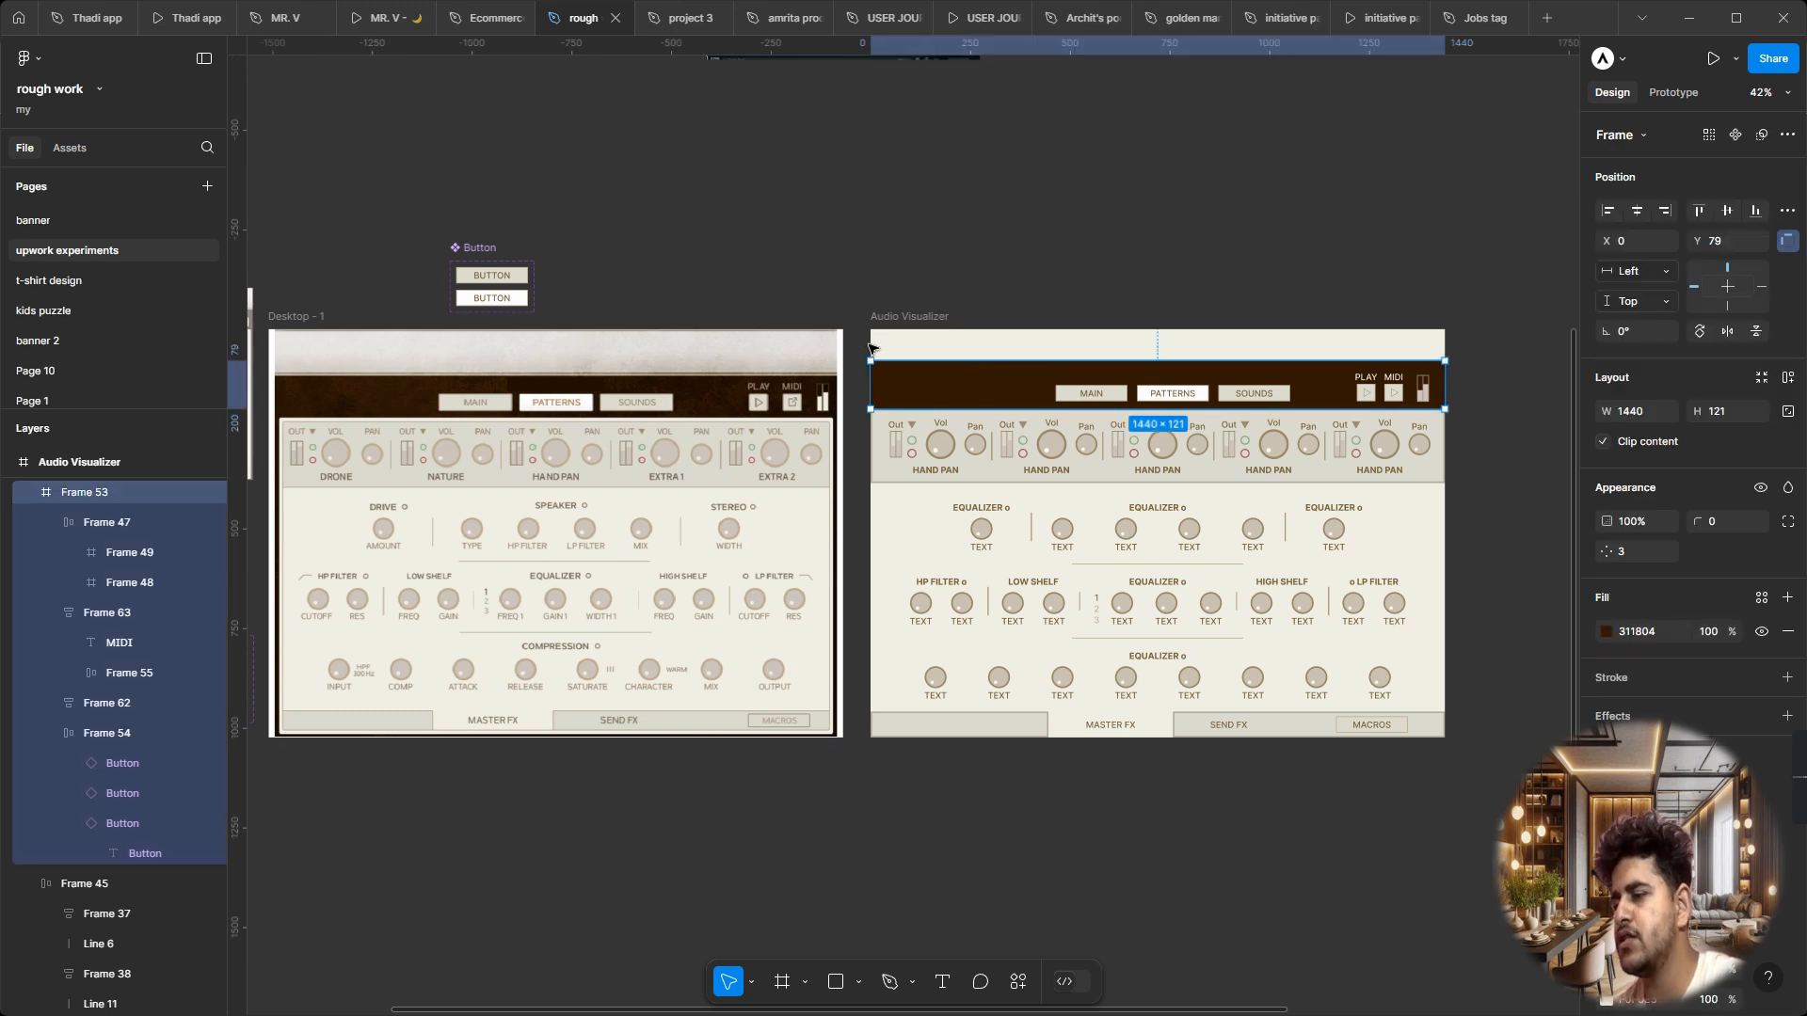
pyautogui.press('r')
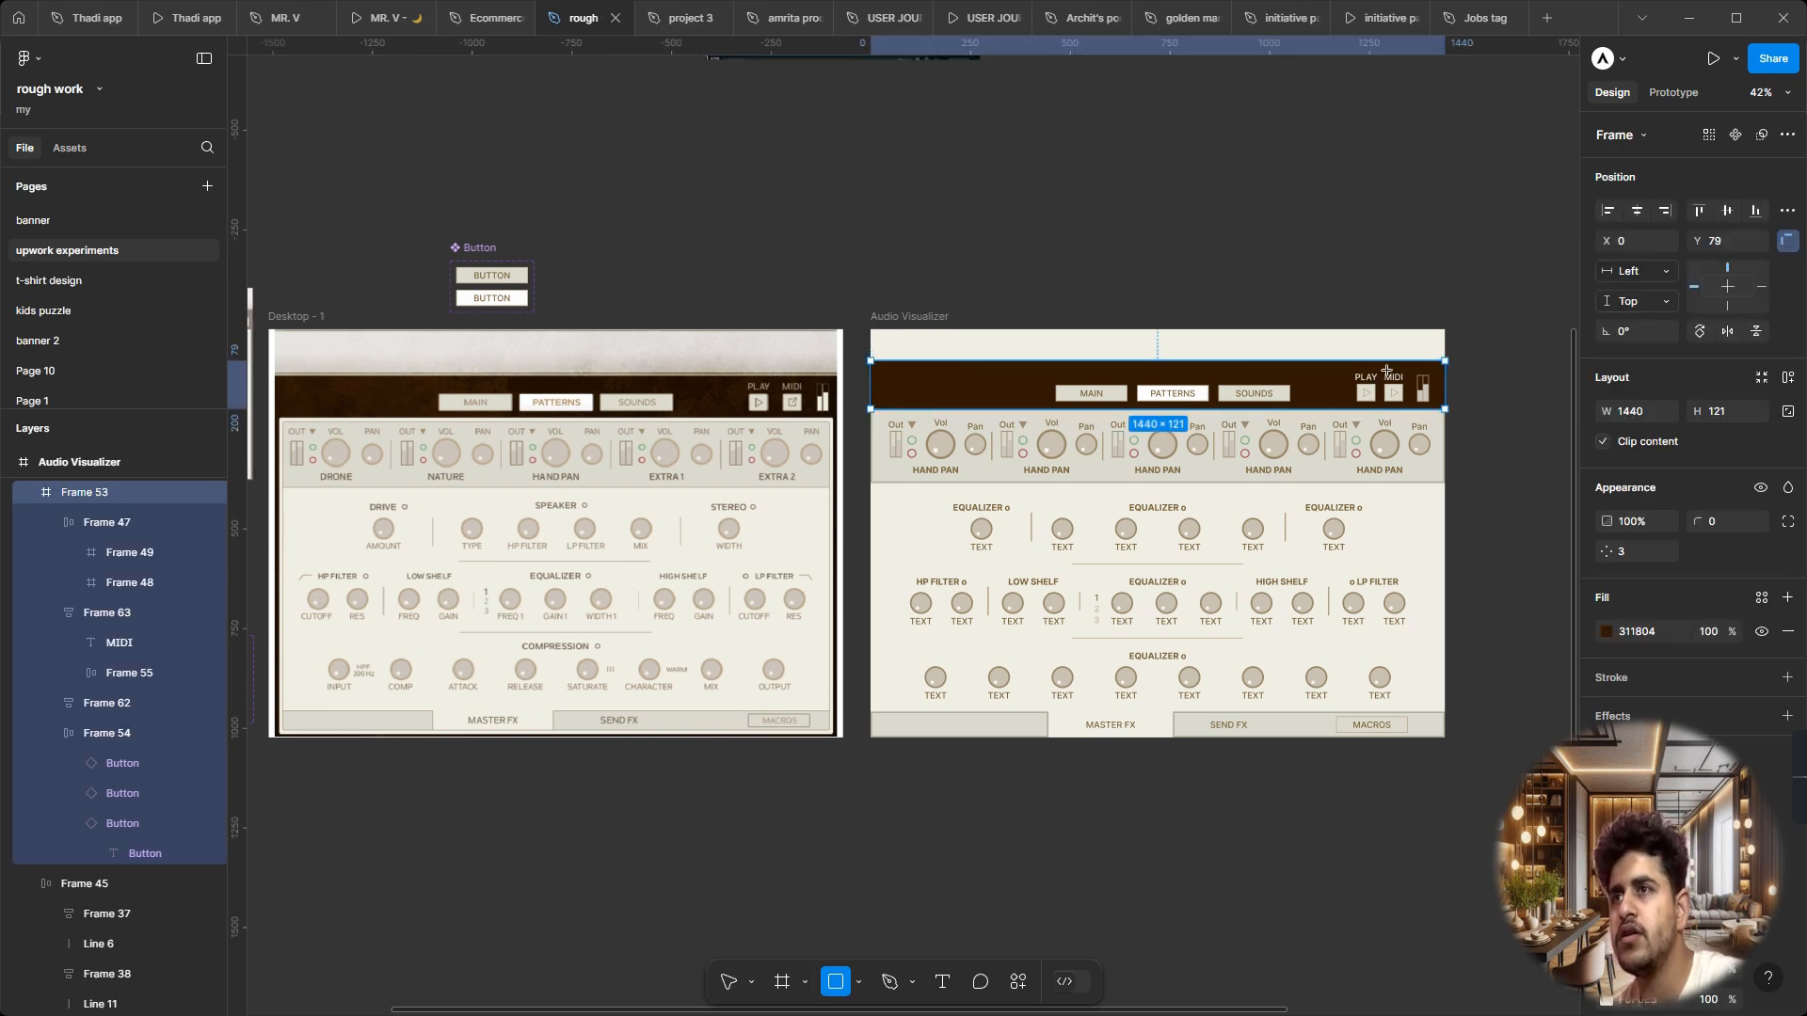
pyautogui.moveTo(870, 329); pyautogui.dragTo(1431, 360)
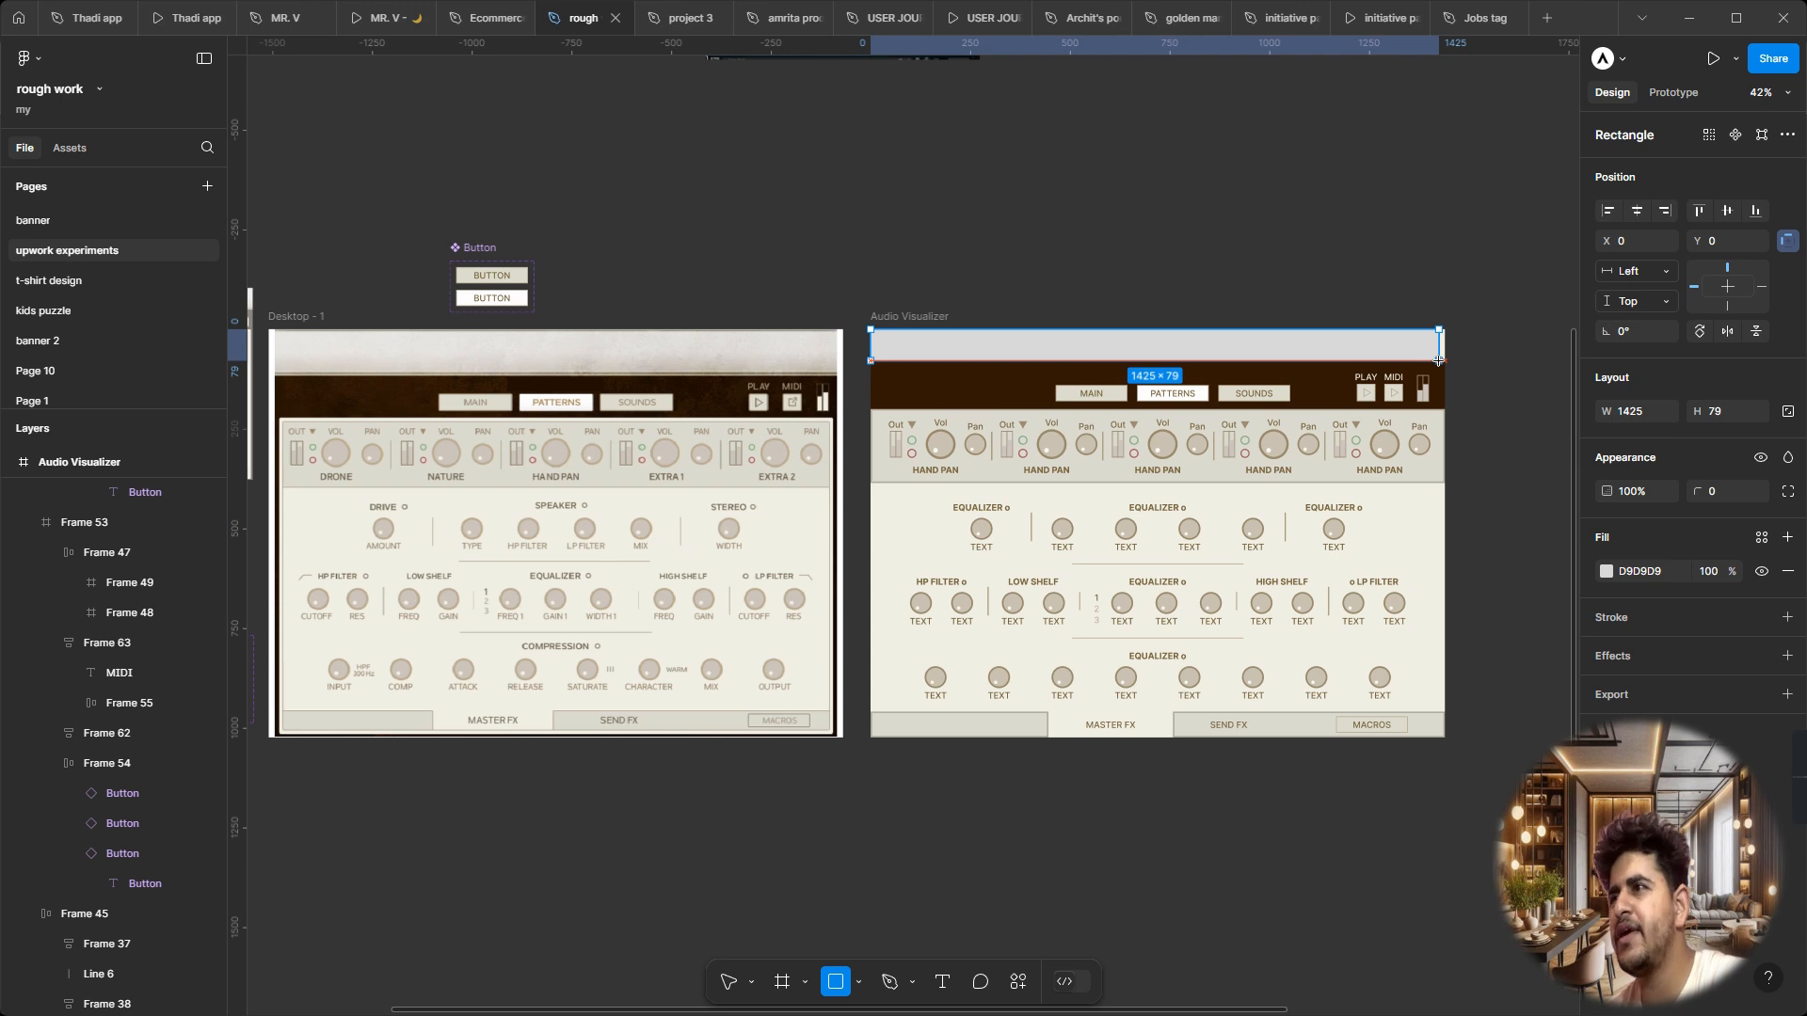
pyautogui.moveTo(1440, 361); pyautogui.dragTo(1445, 360)
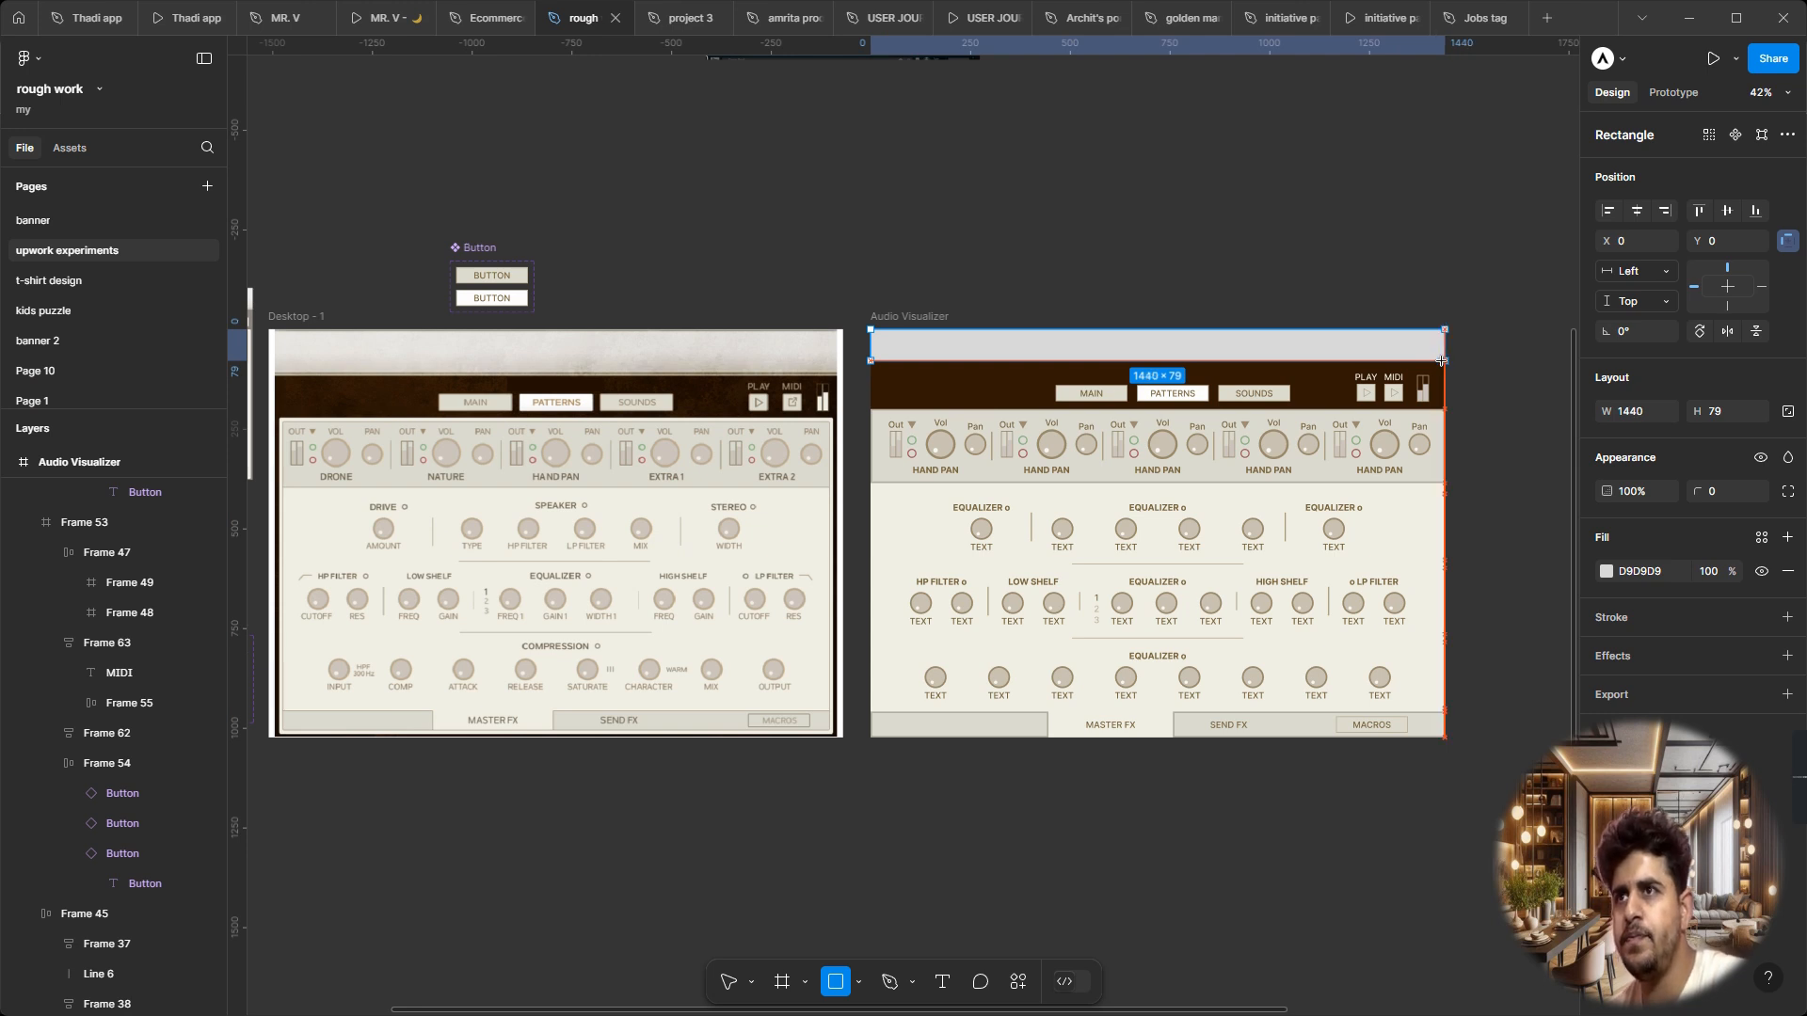
pyautogui.click(1443, 475)
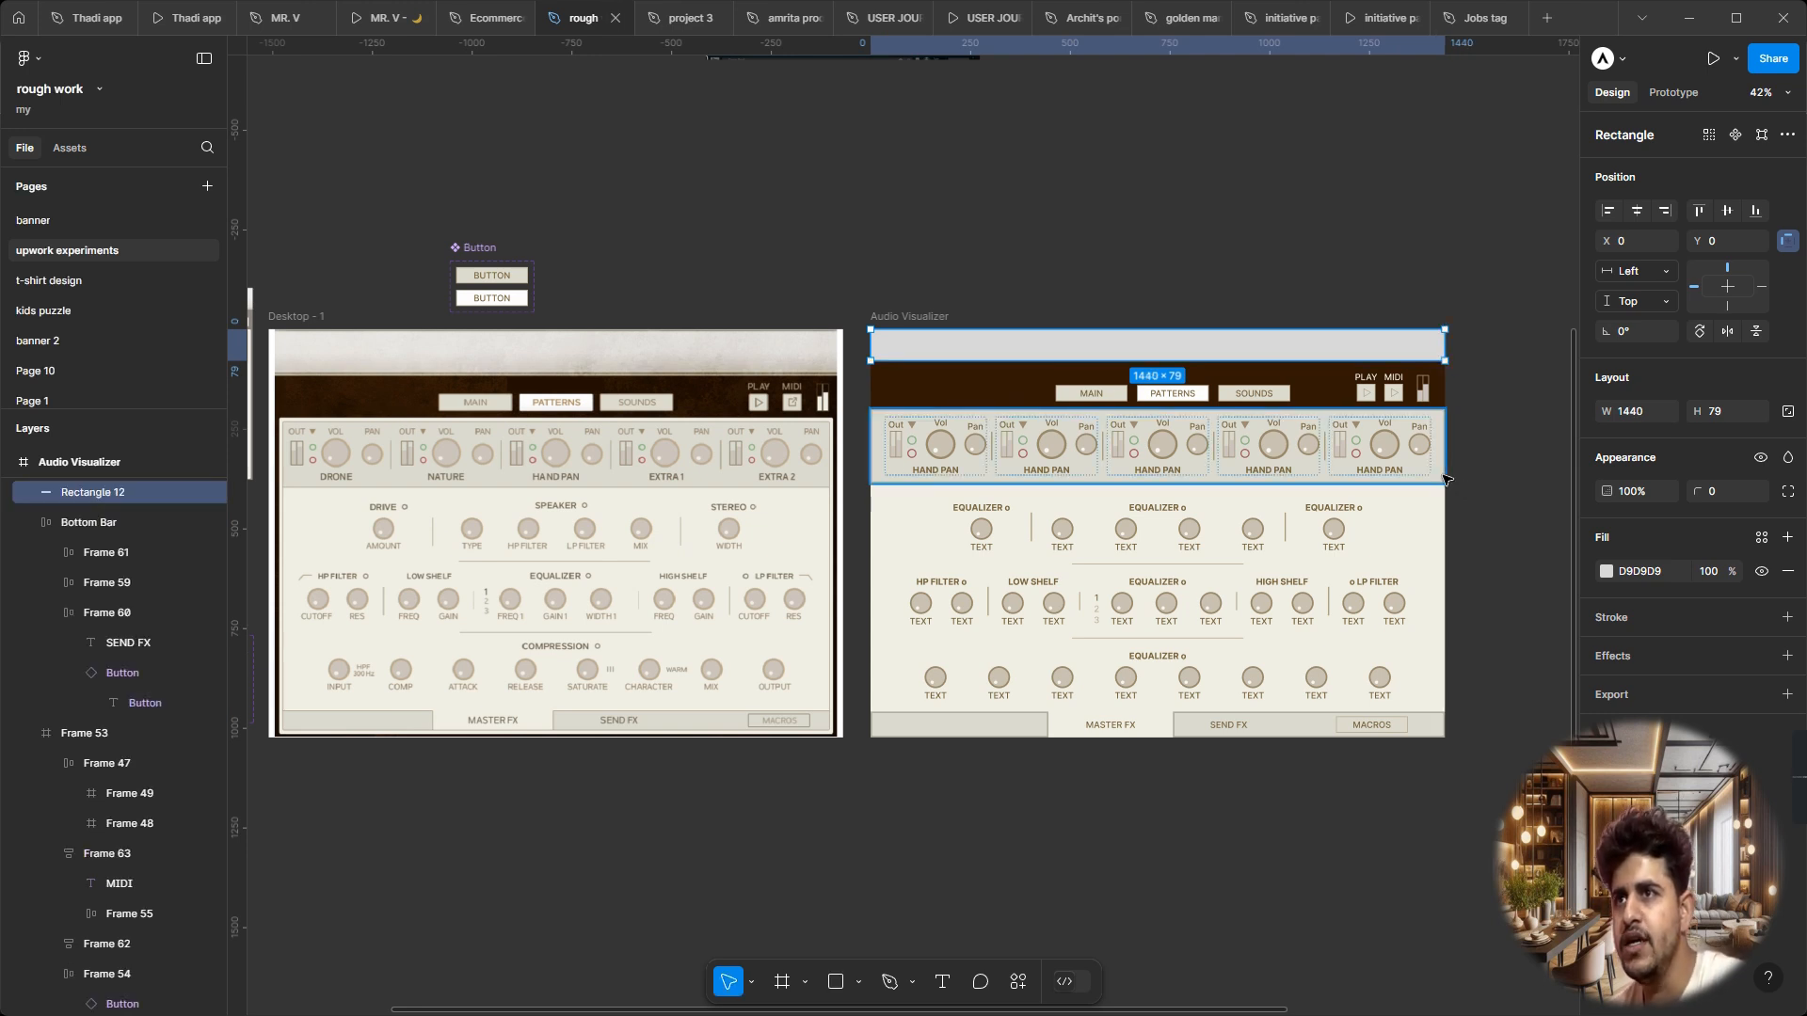
pyautogui.click(1328, 338)
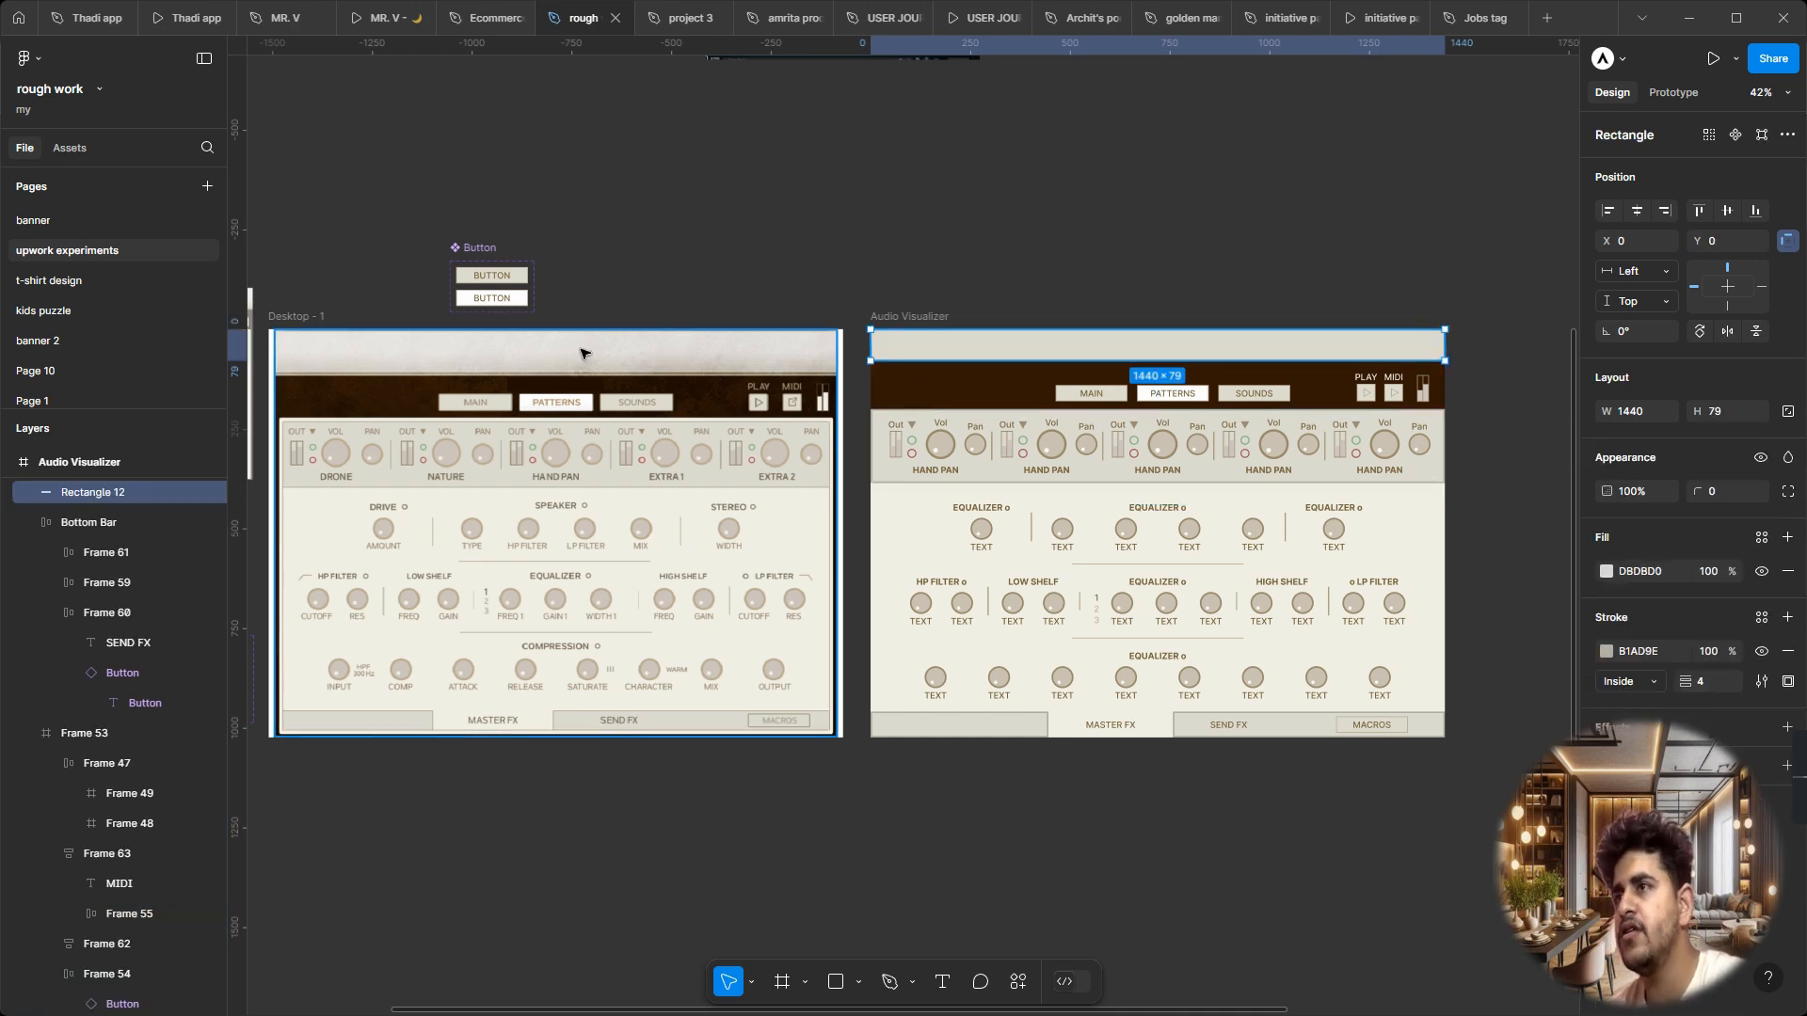
# Step: Compare the reference interface's textured top bar and dial rows with the recreated Audio Visualizer frame
pyautogui.scroll(5, 353, 353)
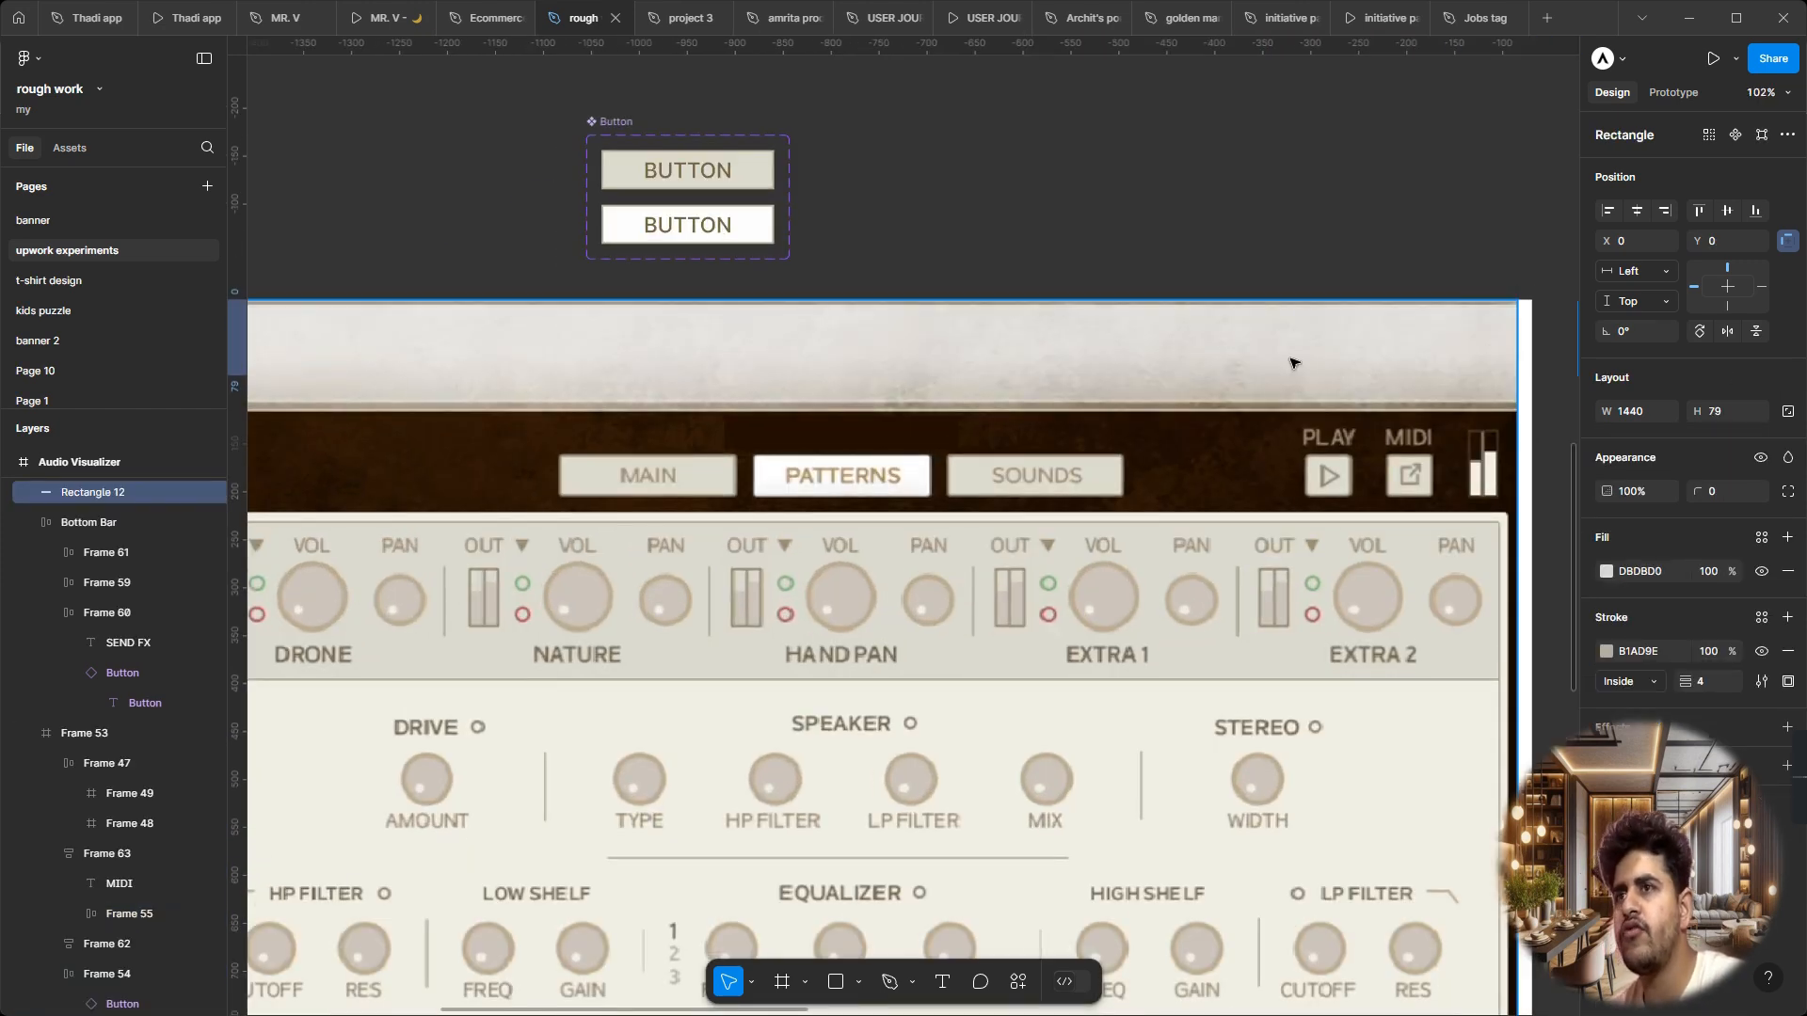
pyautogui.hscroll(2, 1291, 363)
pyautogui.scroll(5, 1261, 381)
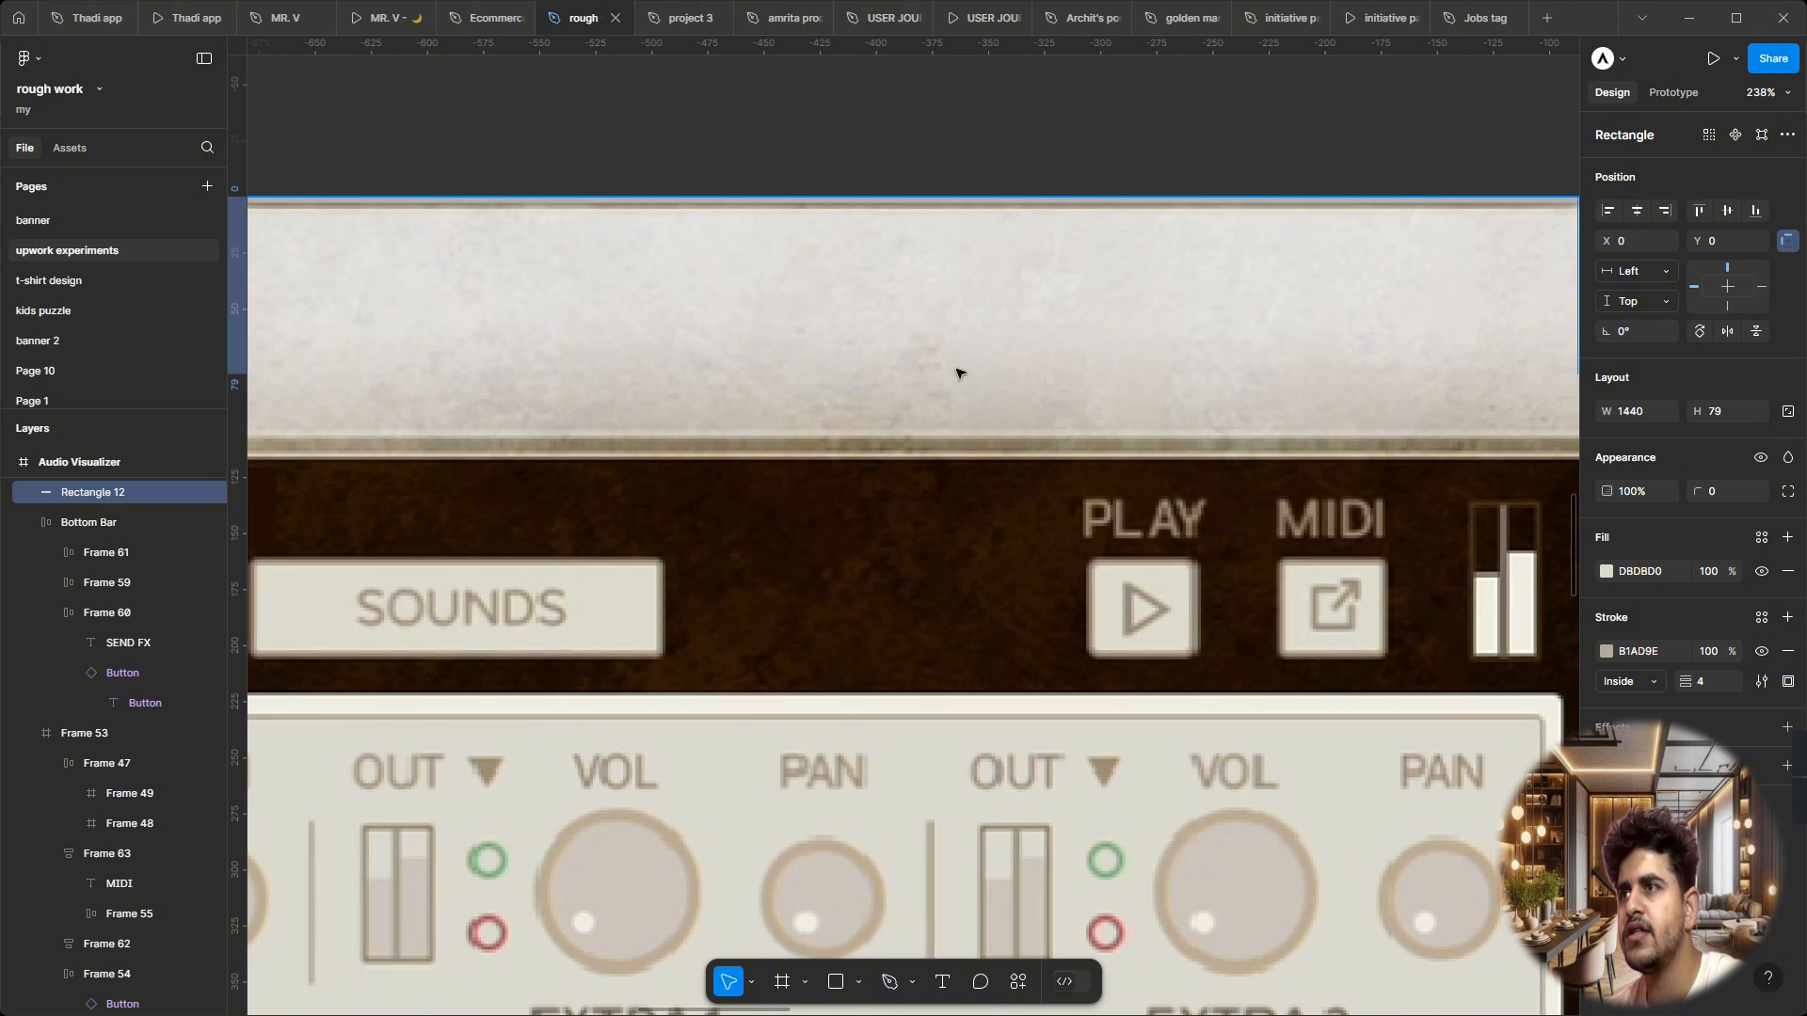
pyautogui.scroll(-5, 1116, 374)
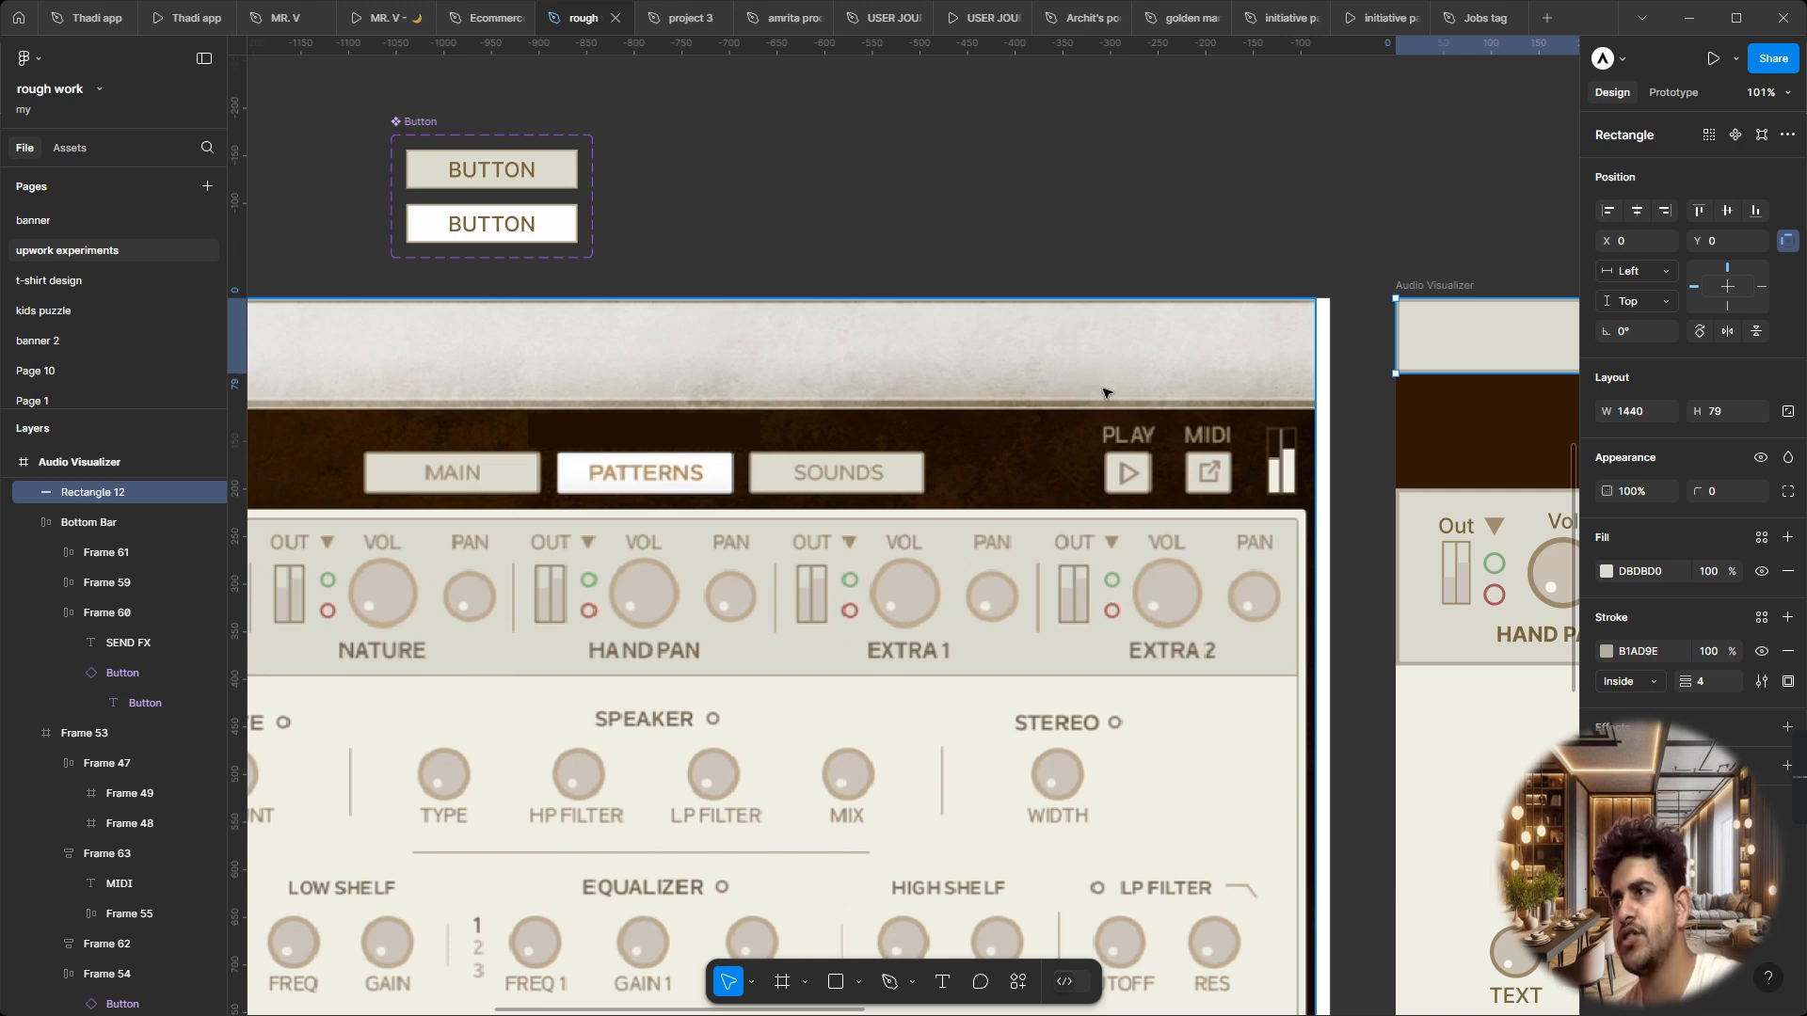
pyautogui.scroll(-5, 1103, 394)
pyautogui.hscroll(3, 1104, 390)
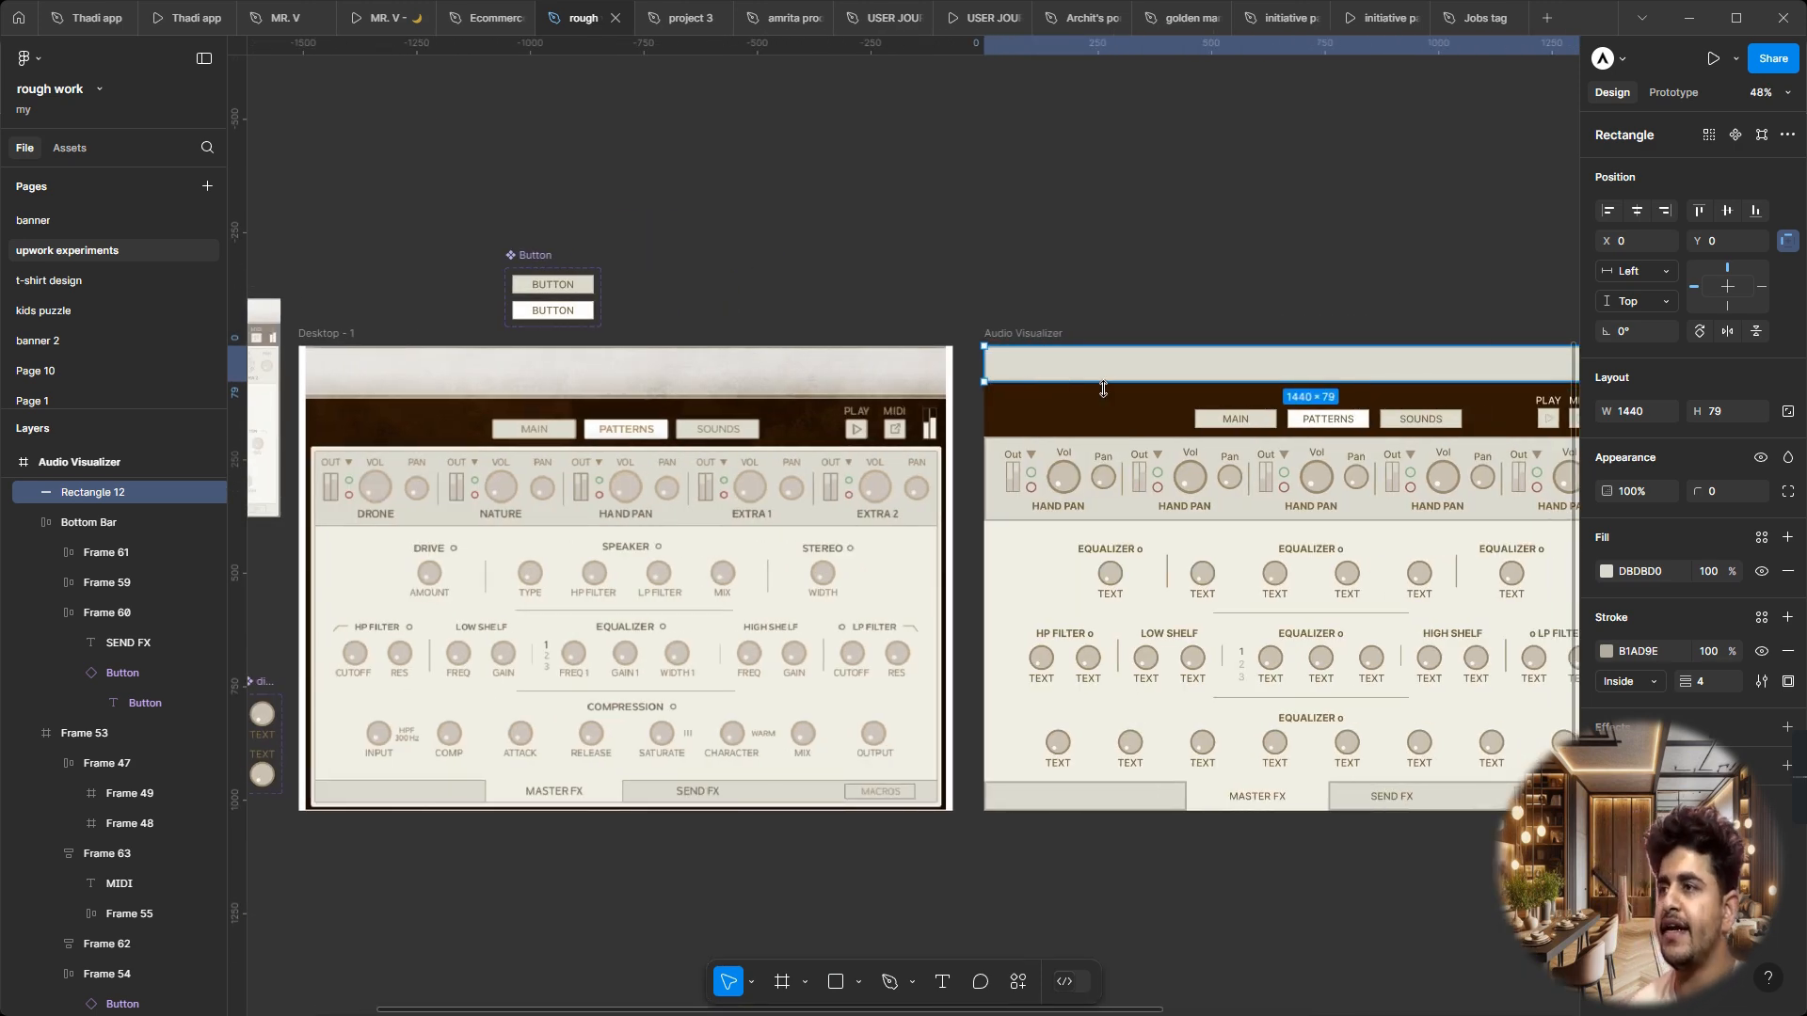
pyautogui.click(1181, 264)
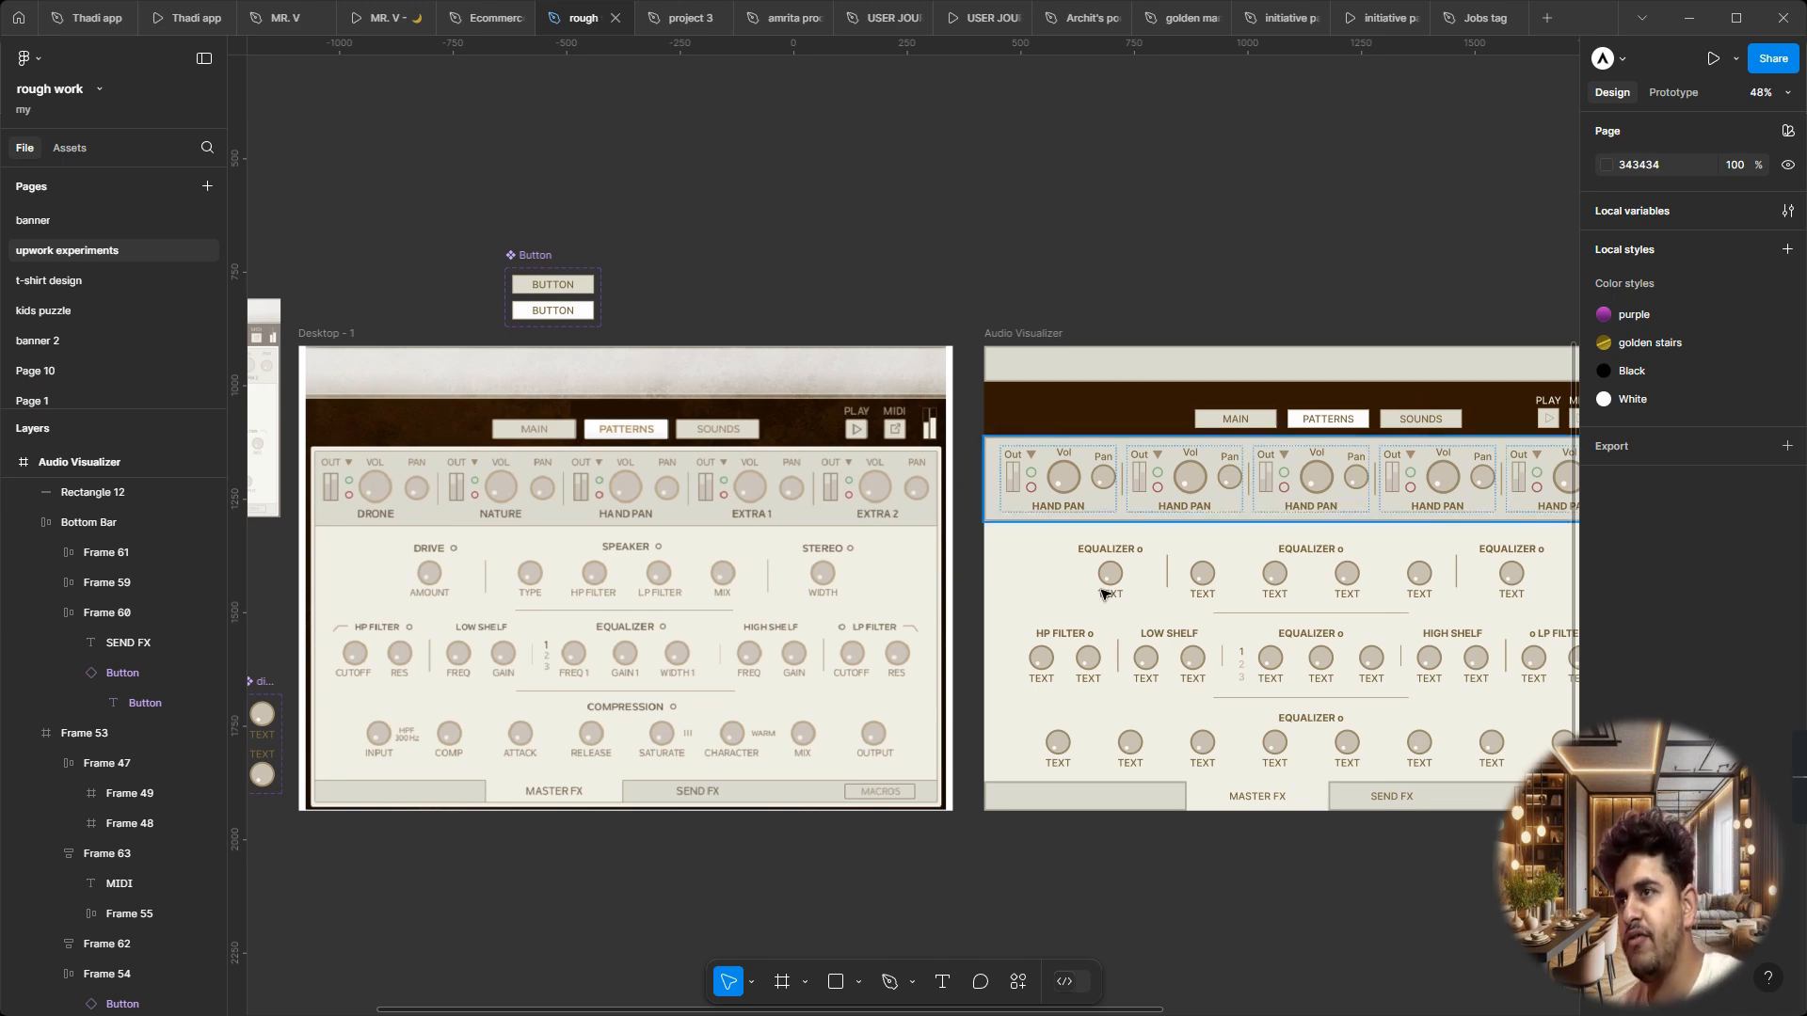
pyautogui.scroll(3, 1092, 602)
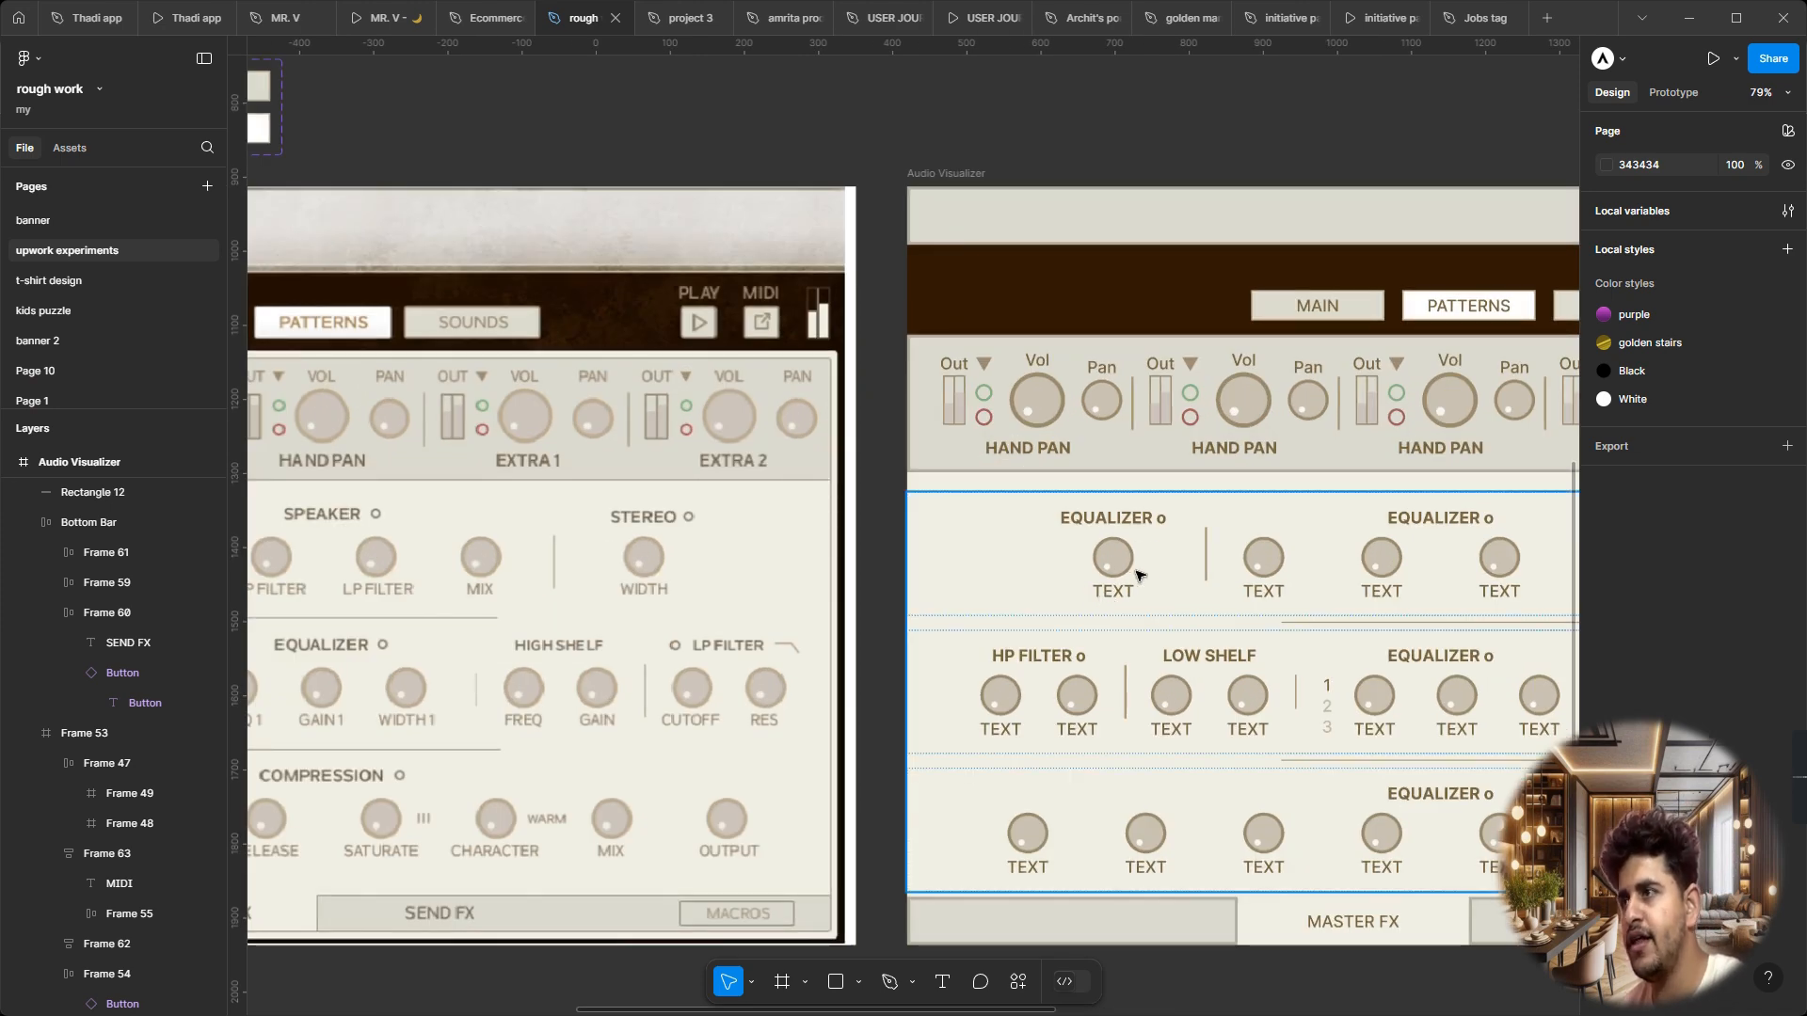
pyautogui.scroll(-3, 1128, 589)
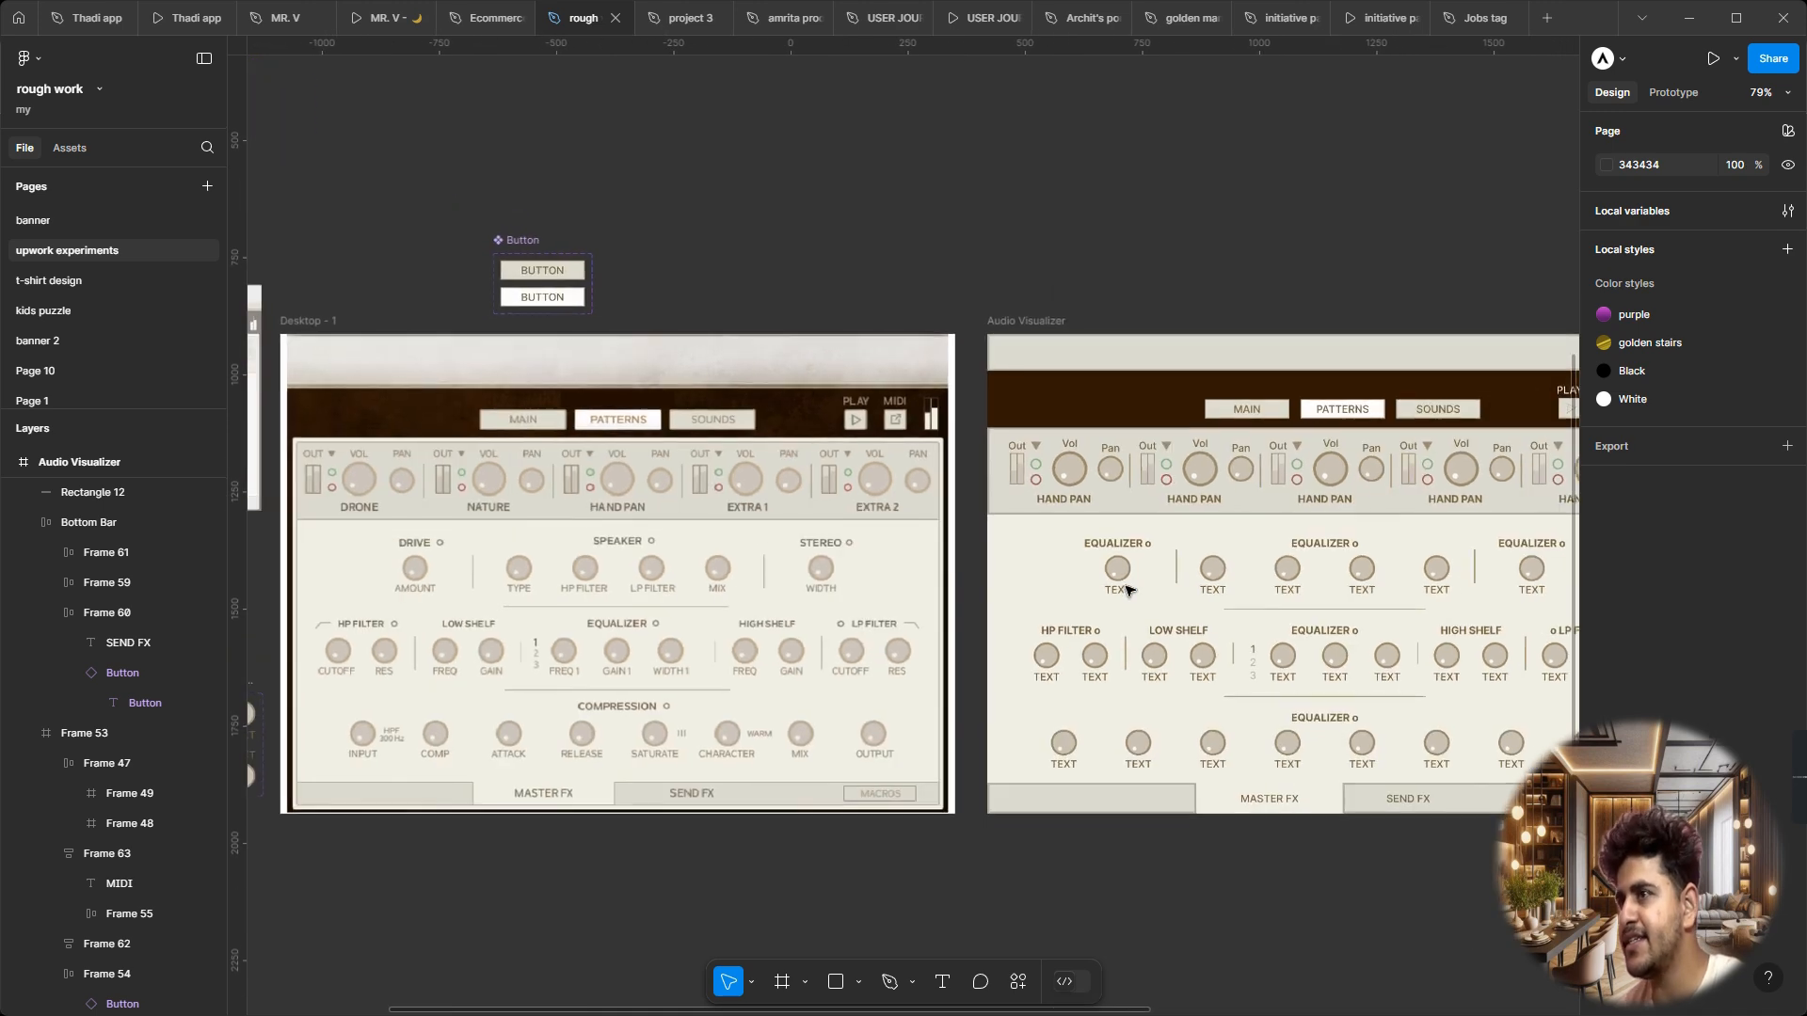
pyautogui.scroll(-4, 1127, 588)
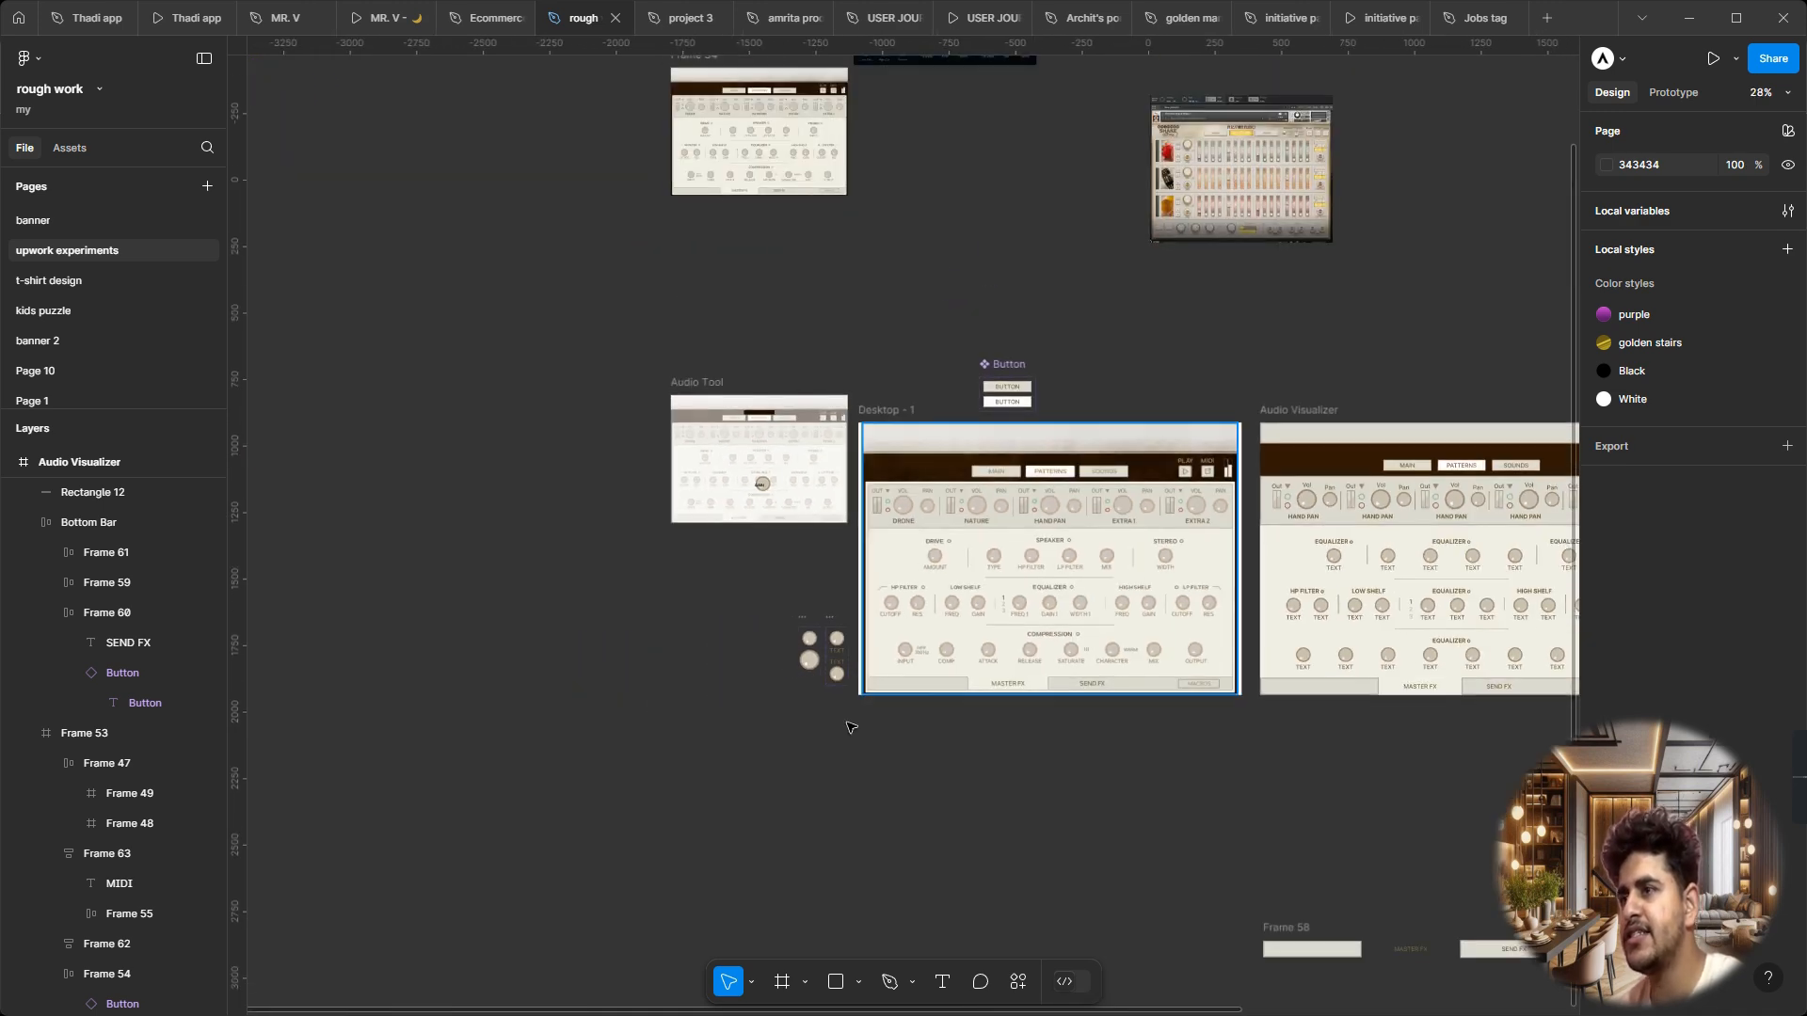
# Step: Locate the main component of the dial nested in the first HP FILTER dial of the Audio Visualizer
pyautogui.scroll(5, 1145, 589)
pyautogui.scroll(3, 1035, 482)
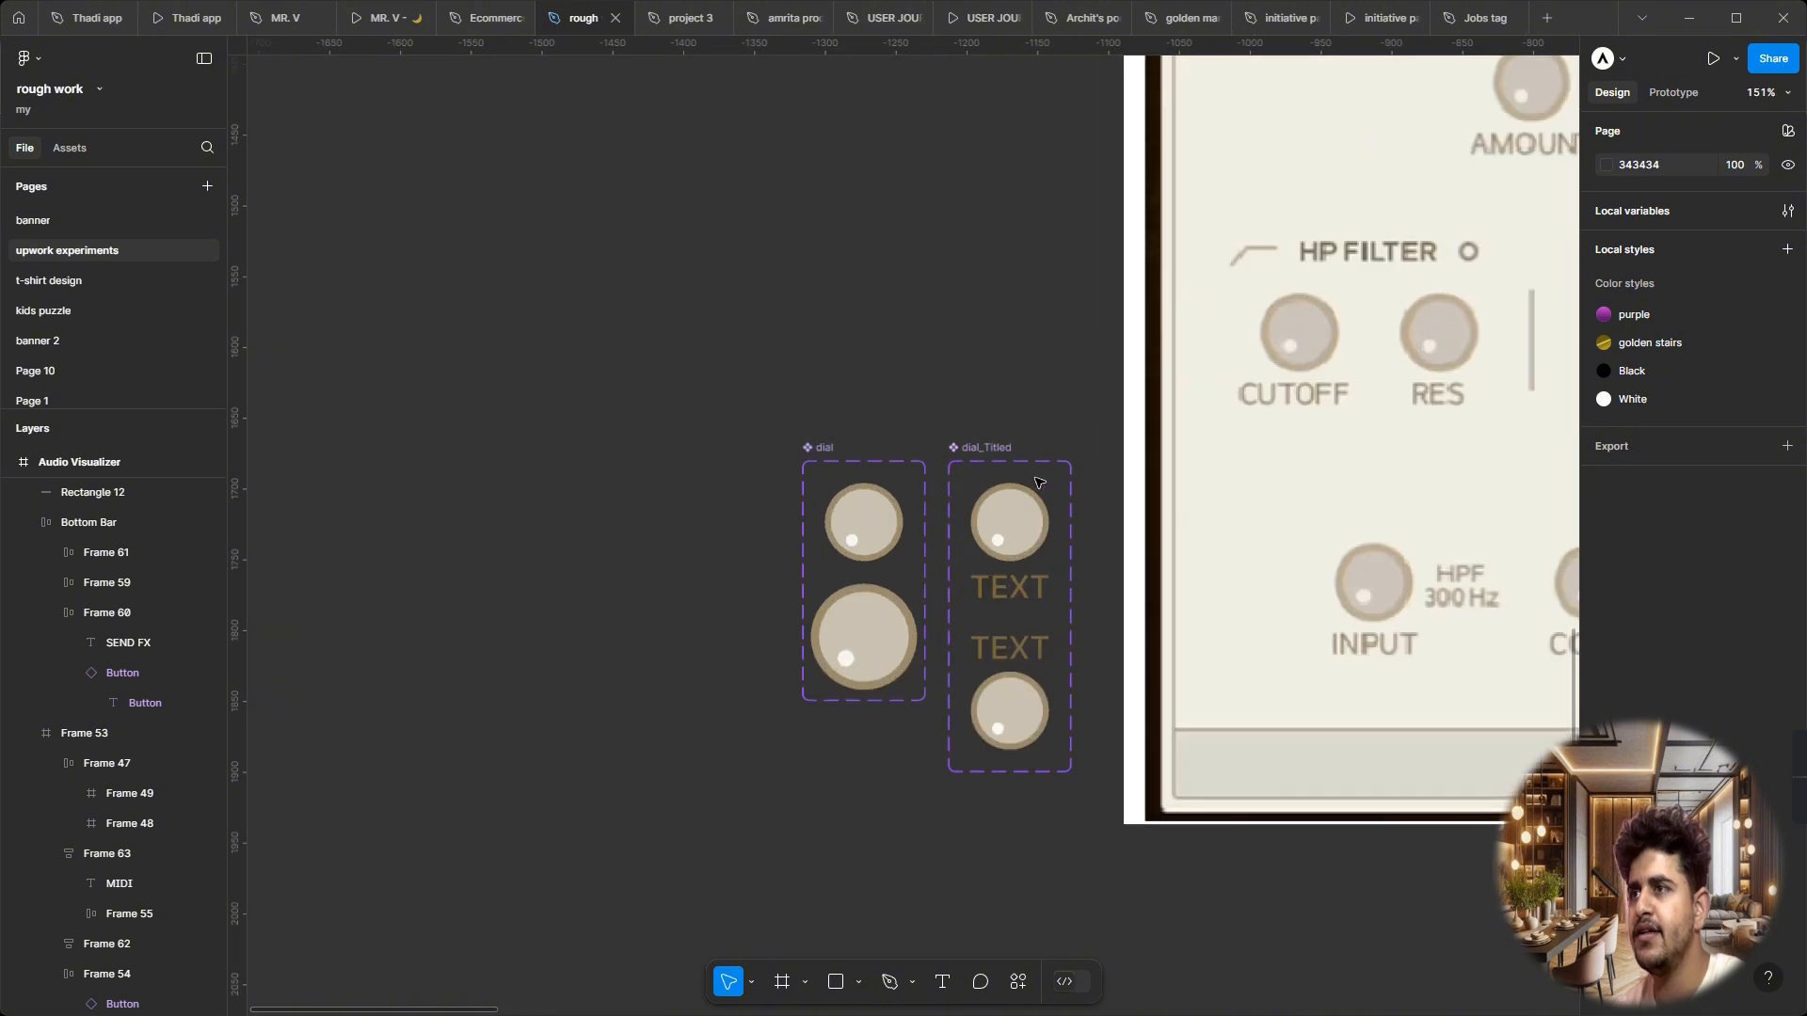
pyautogui.scroll(-6, 1035, 481)
pyautogui.hscroll(4, 1035, 482)
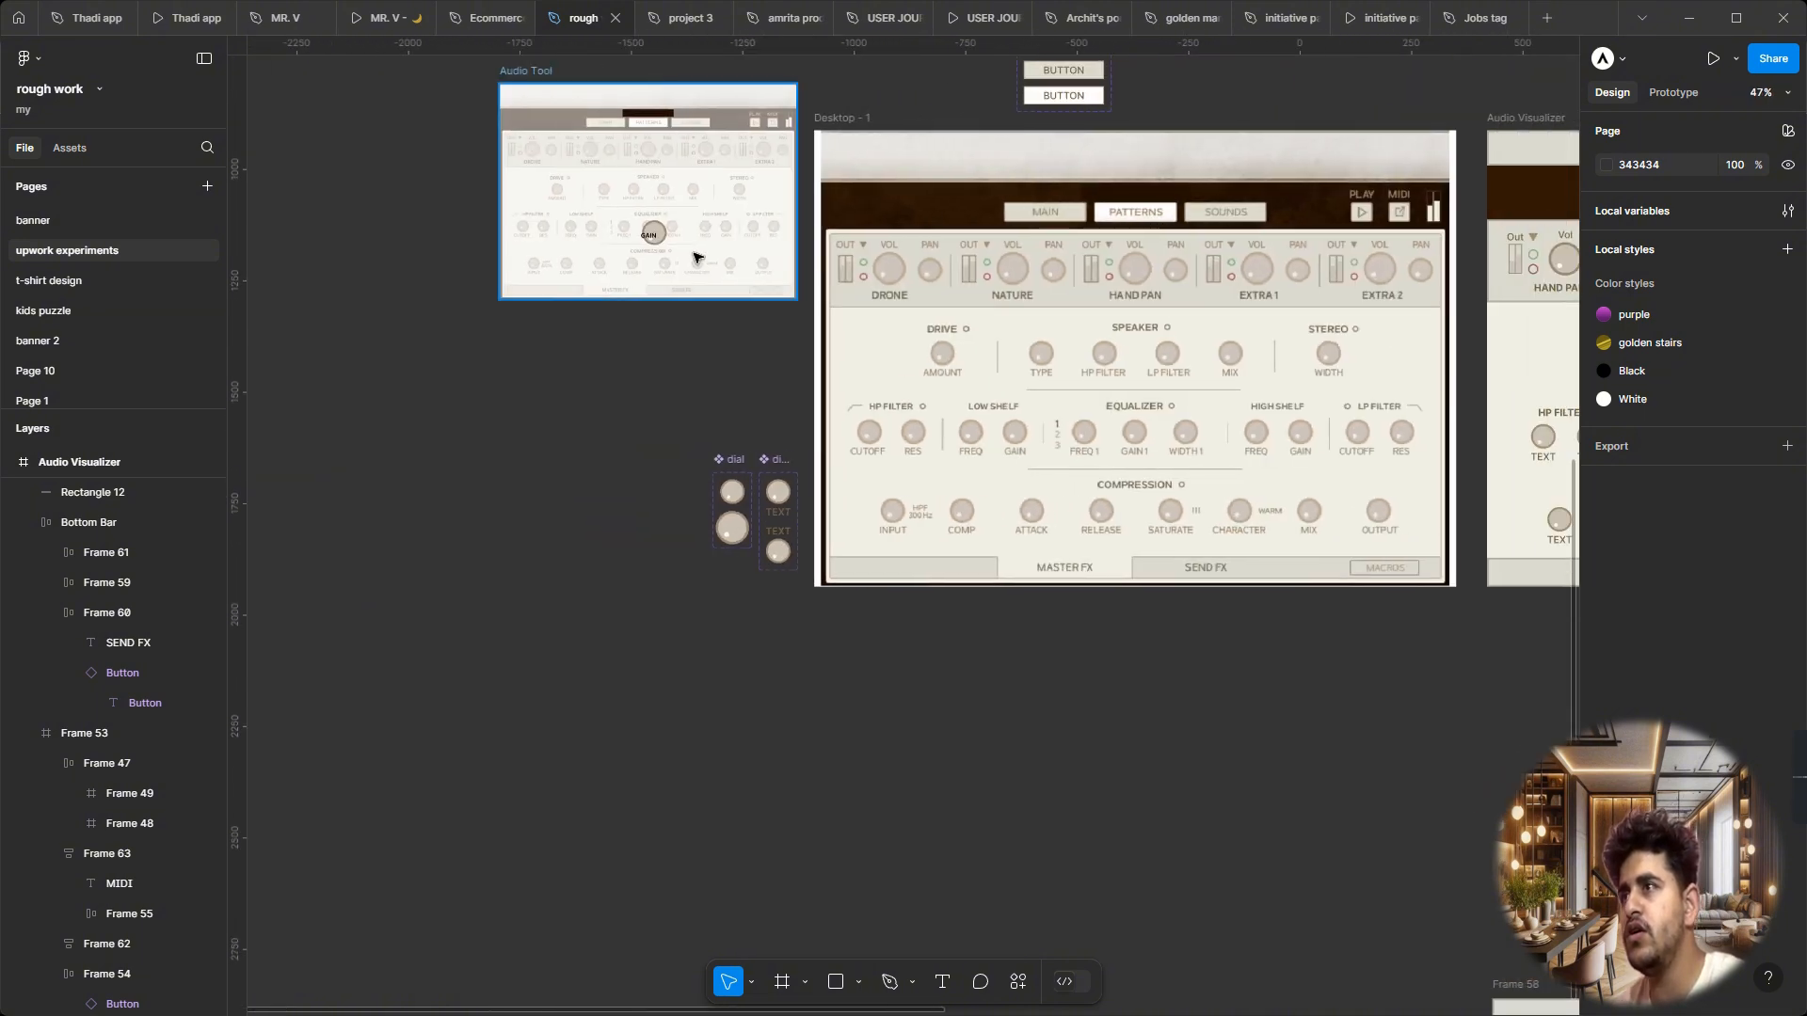
pyautogui.click(656, 230)
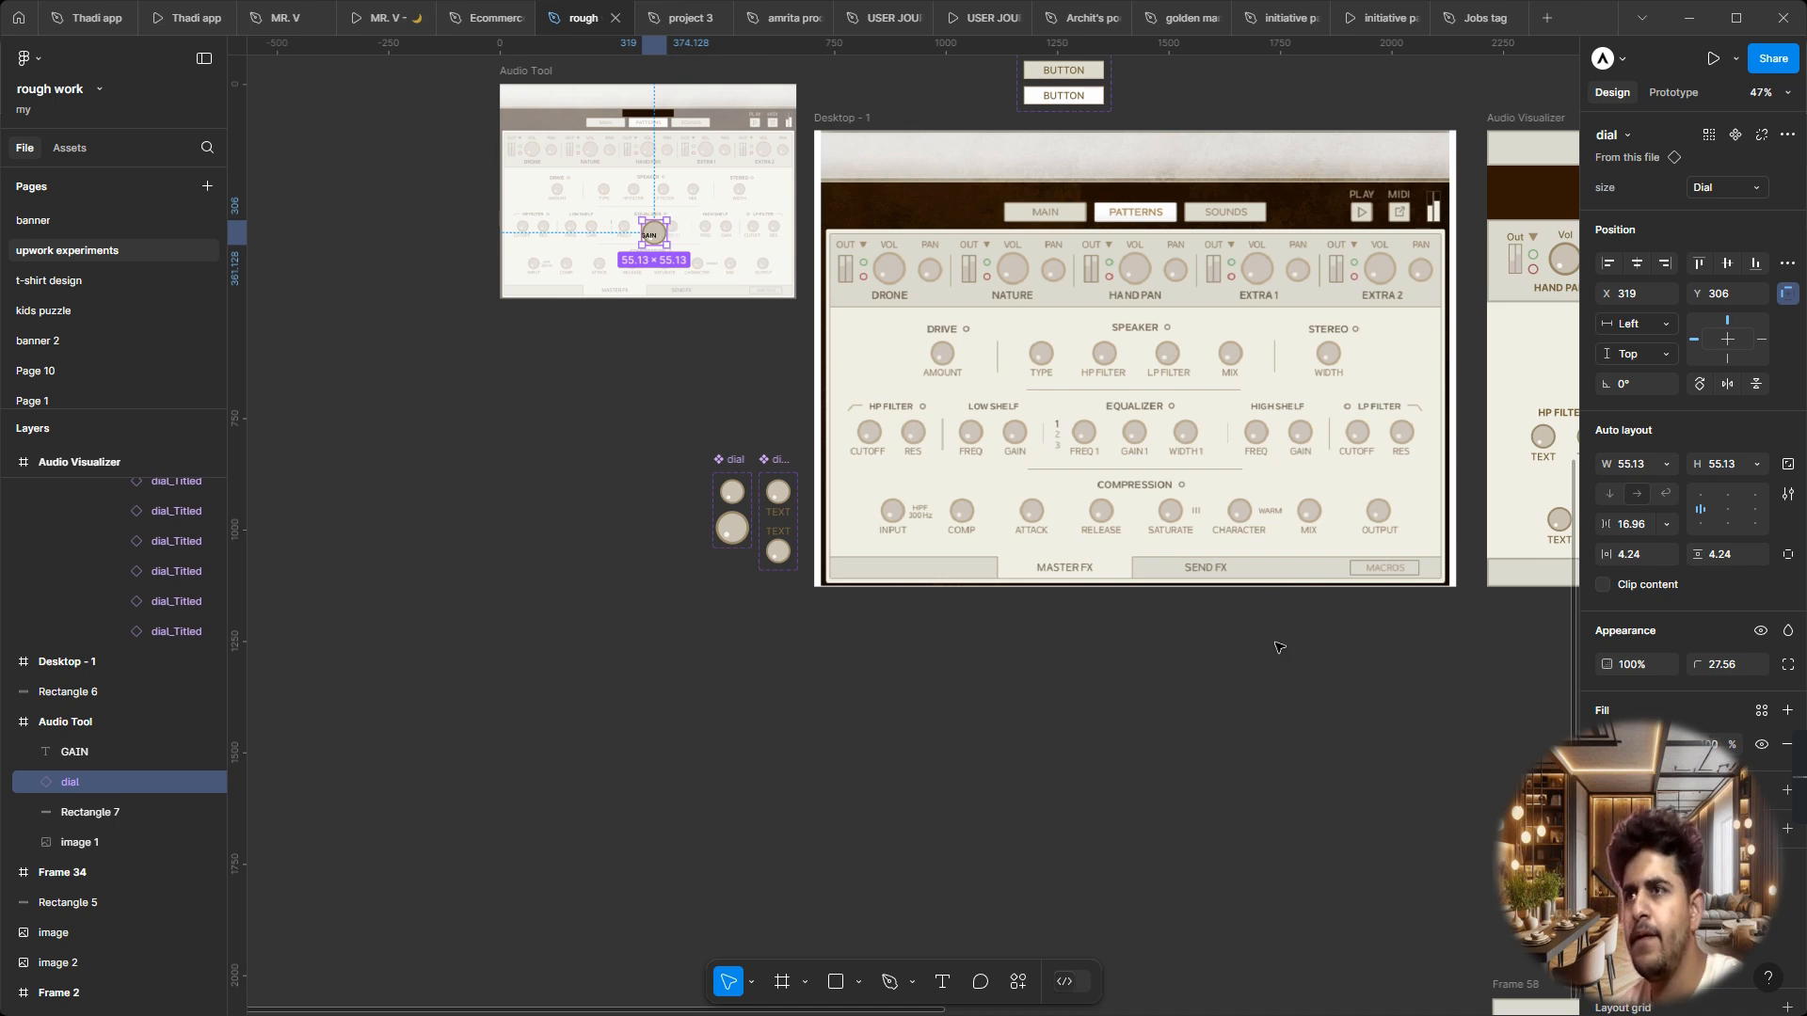
pyautogui.hscroll(5, 1336, 527)
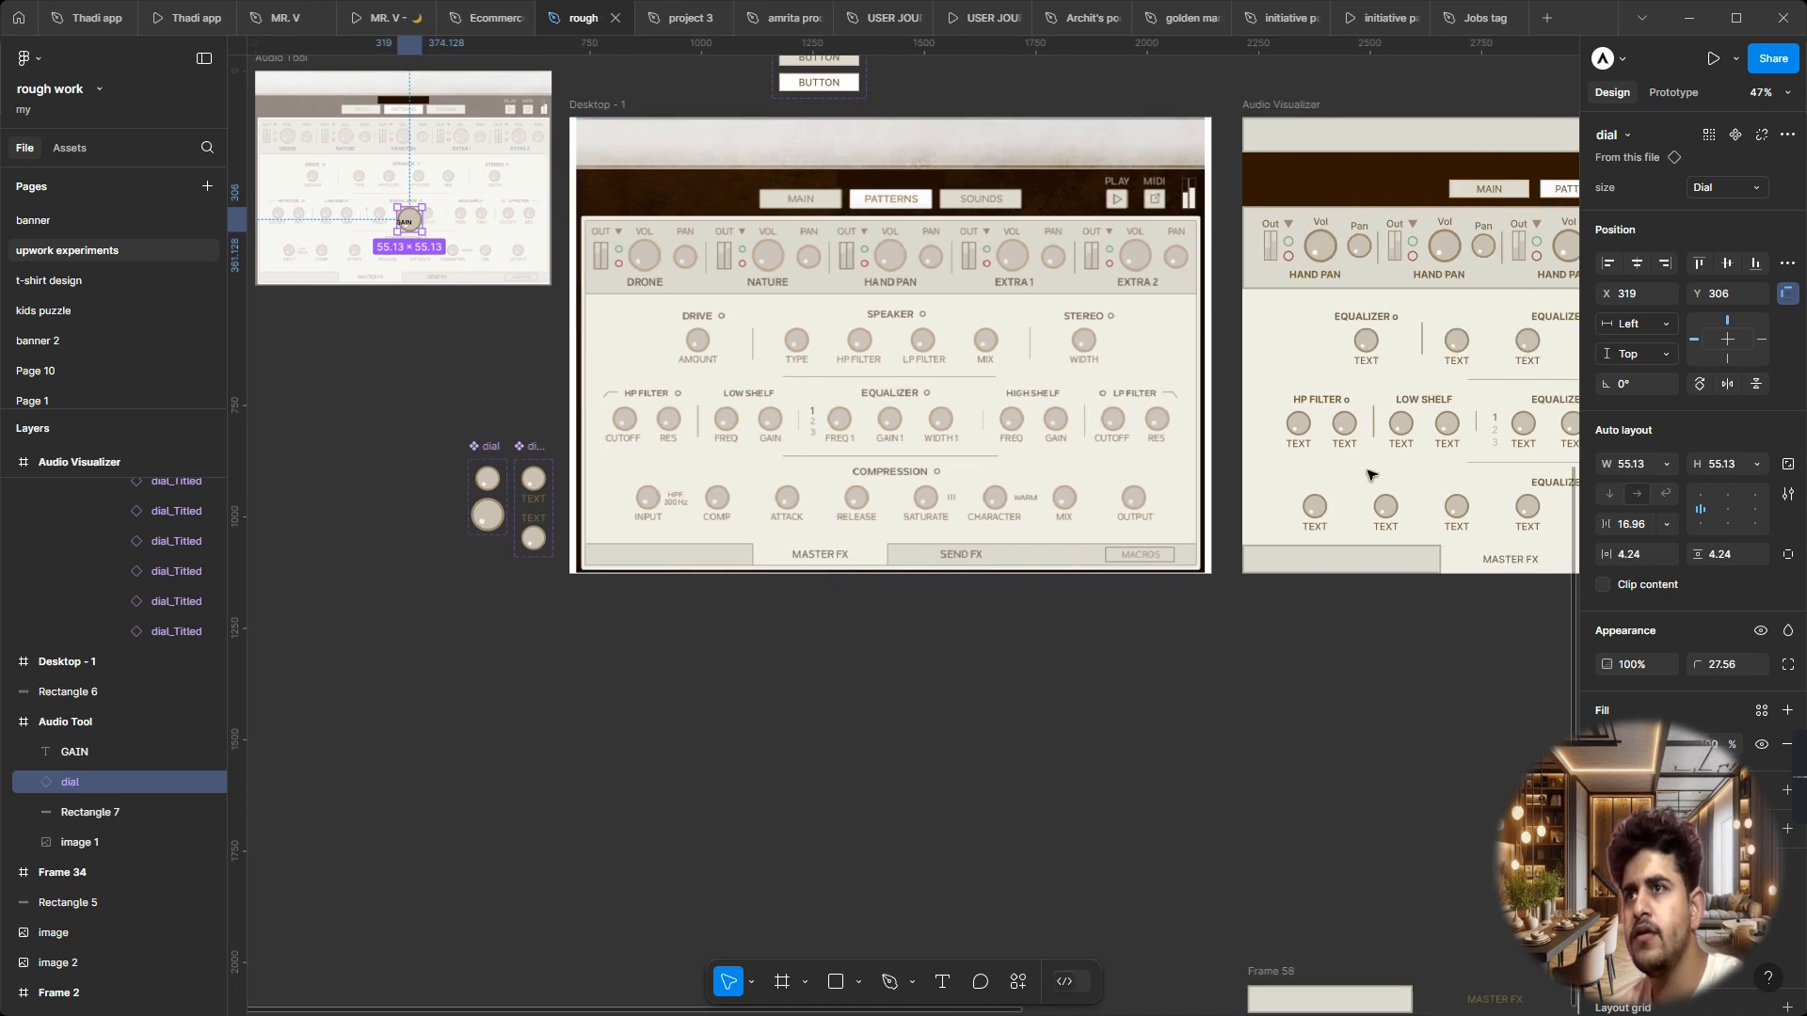
pyautogui.doubleClick(1297, 430)
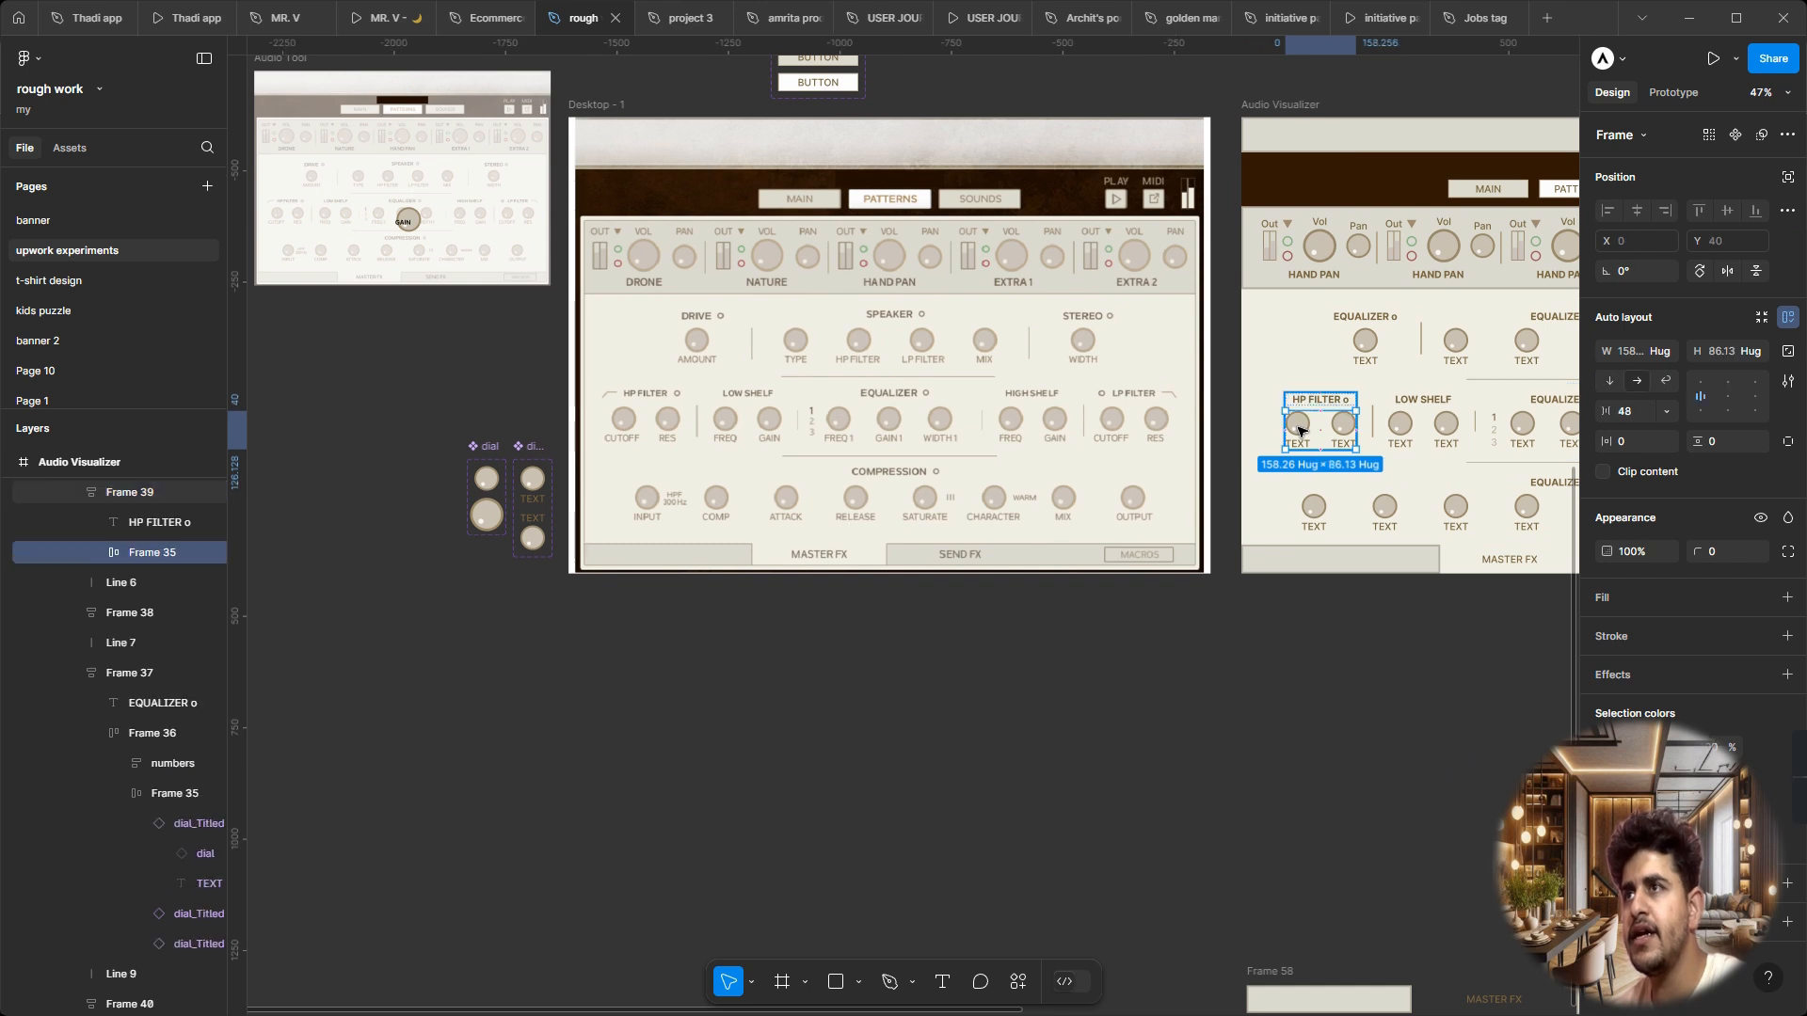
pyautogui.click(1299, 431)
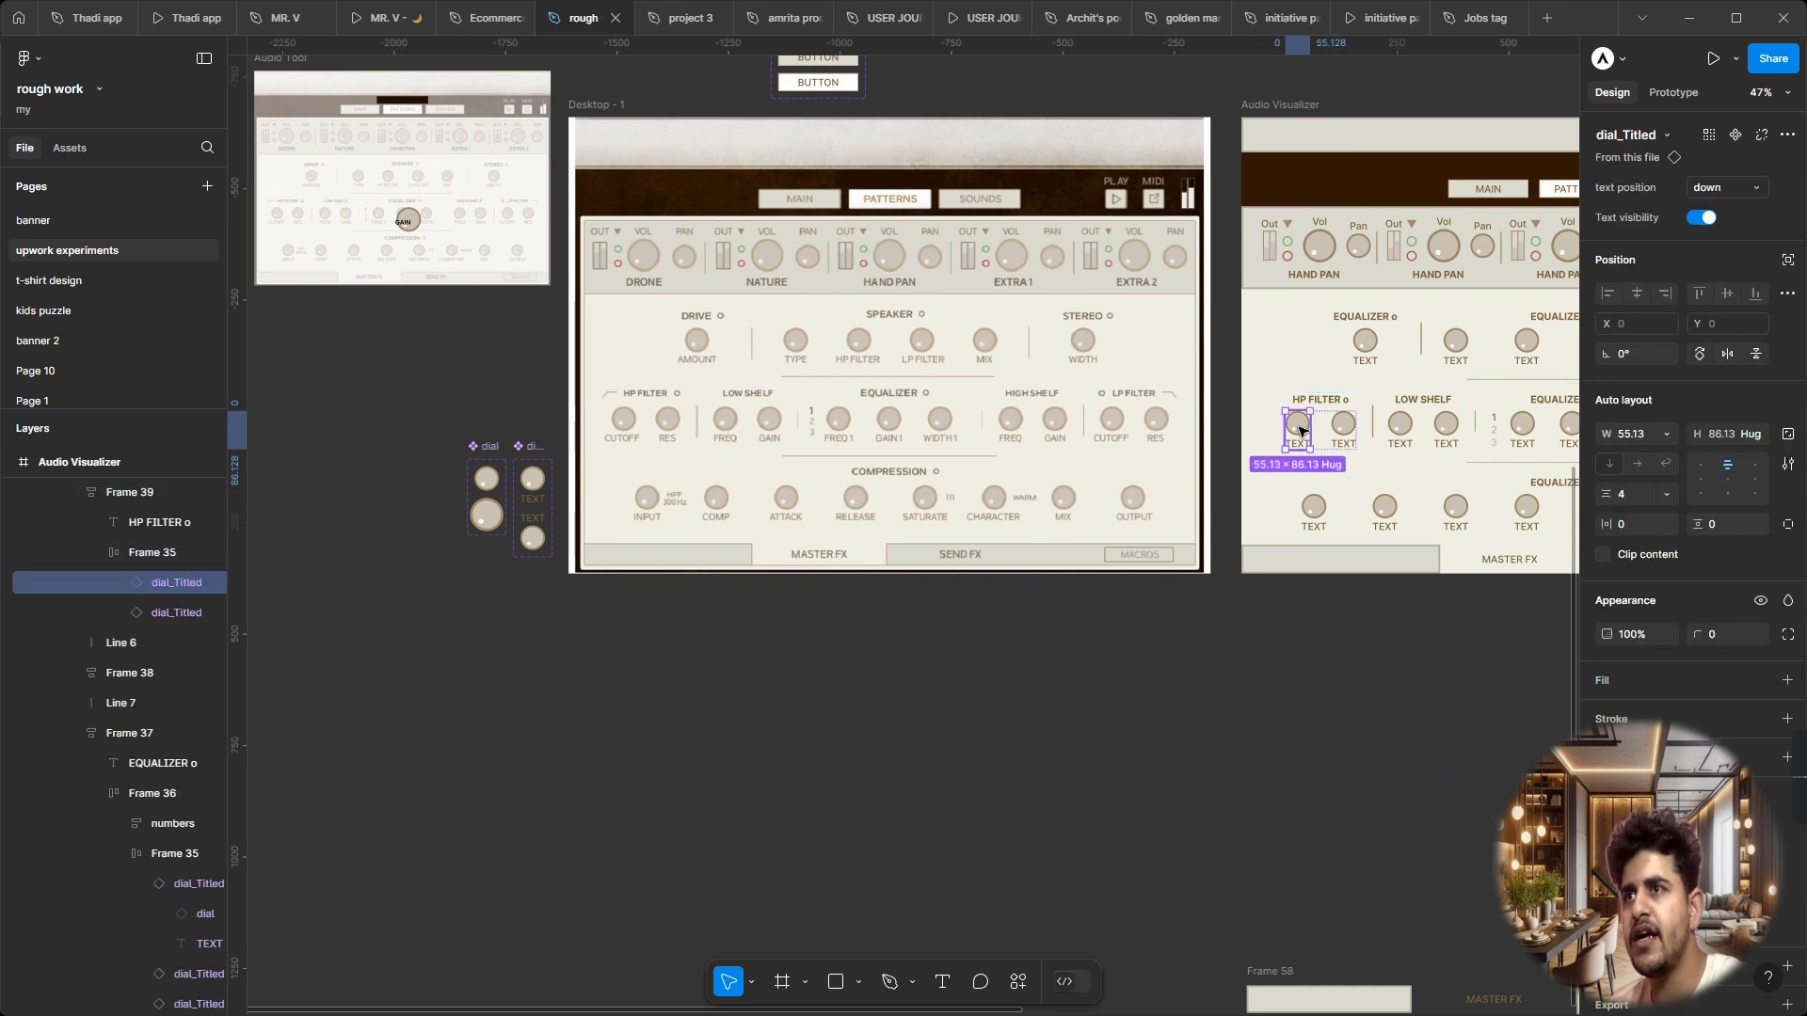
pyautogui.click(1299, 431)
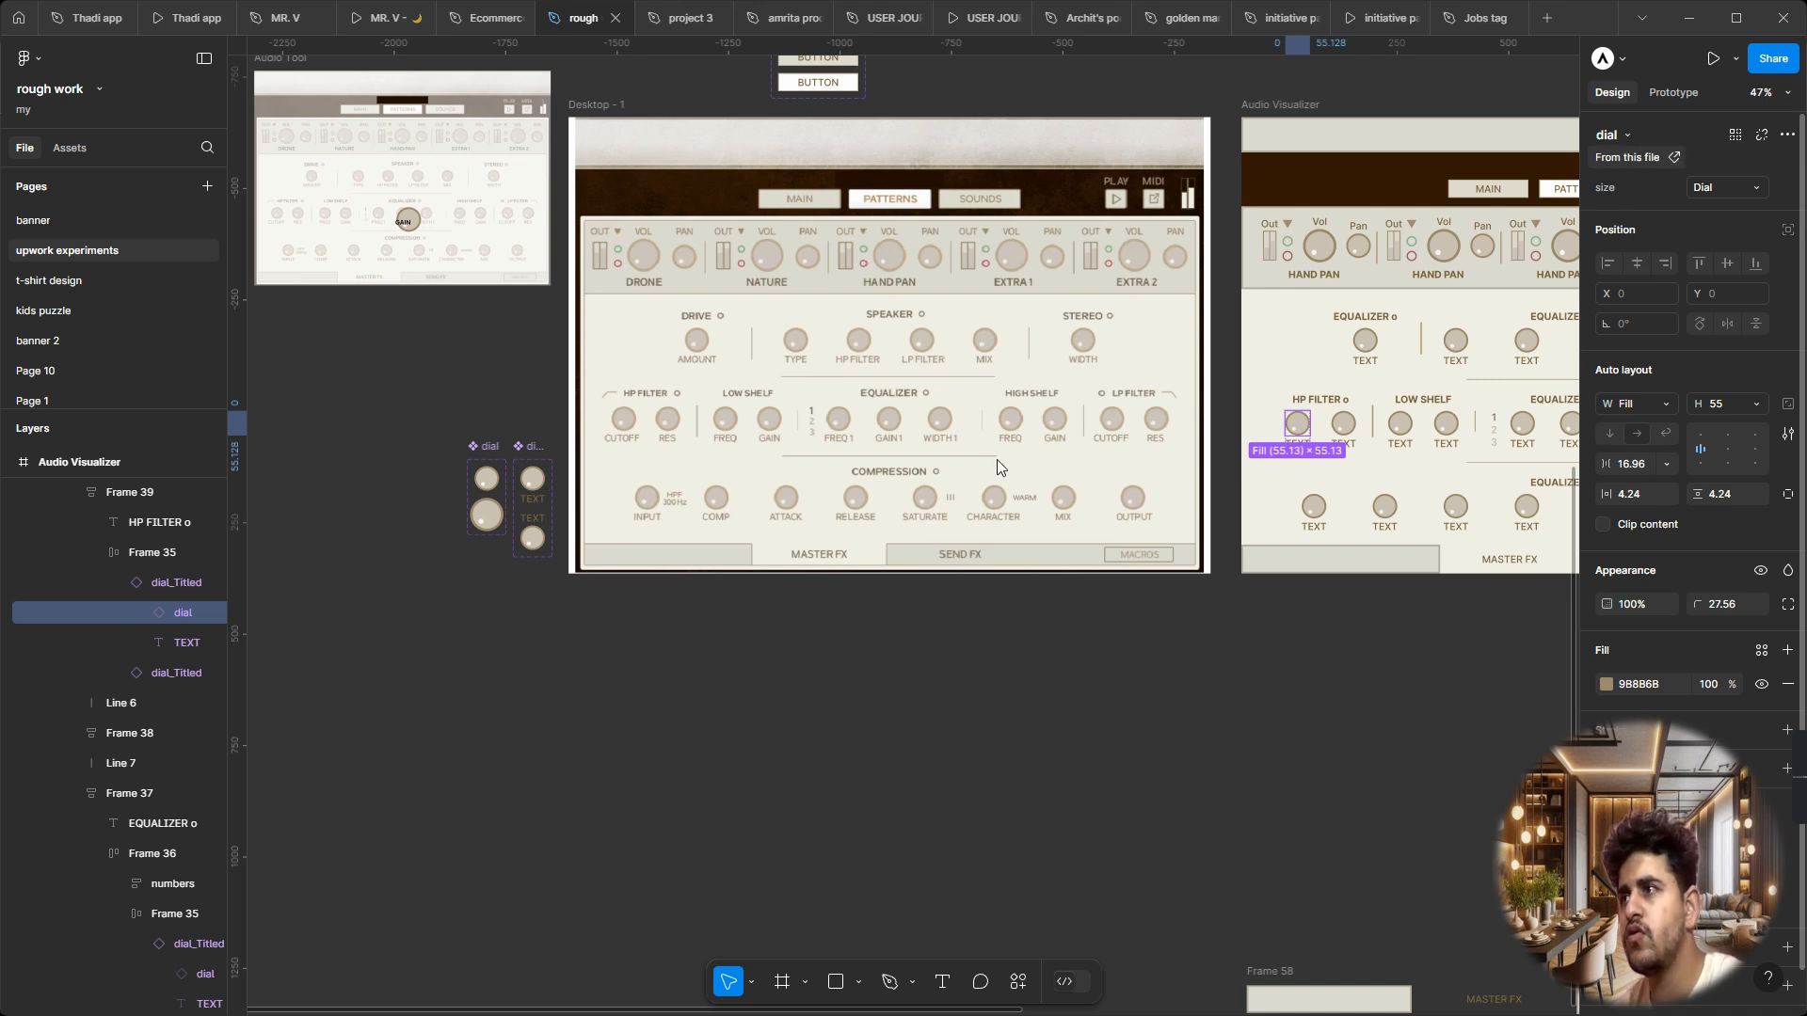
pyautogui.click(1673, 158)
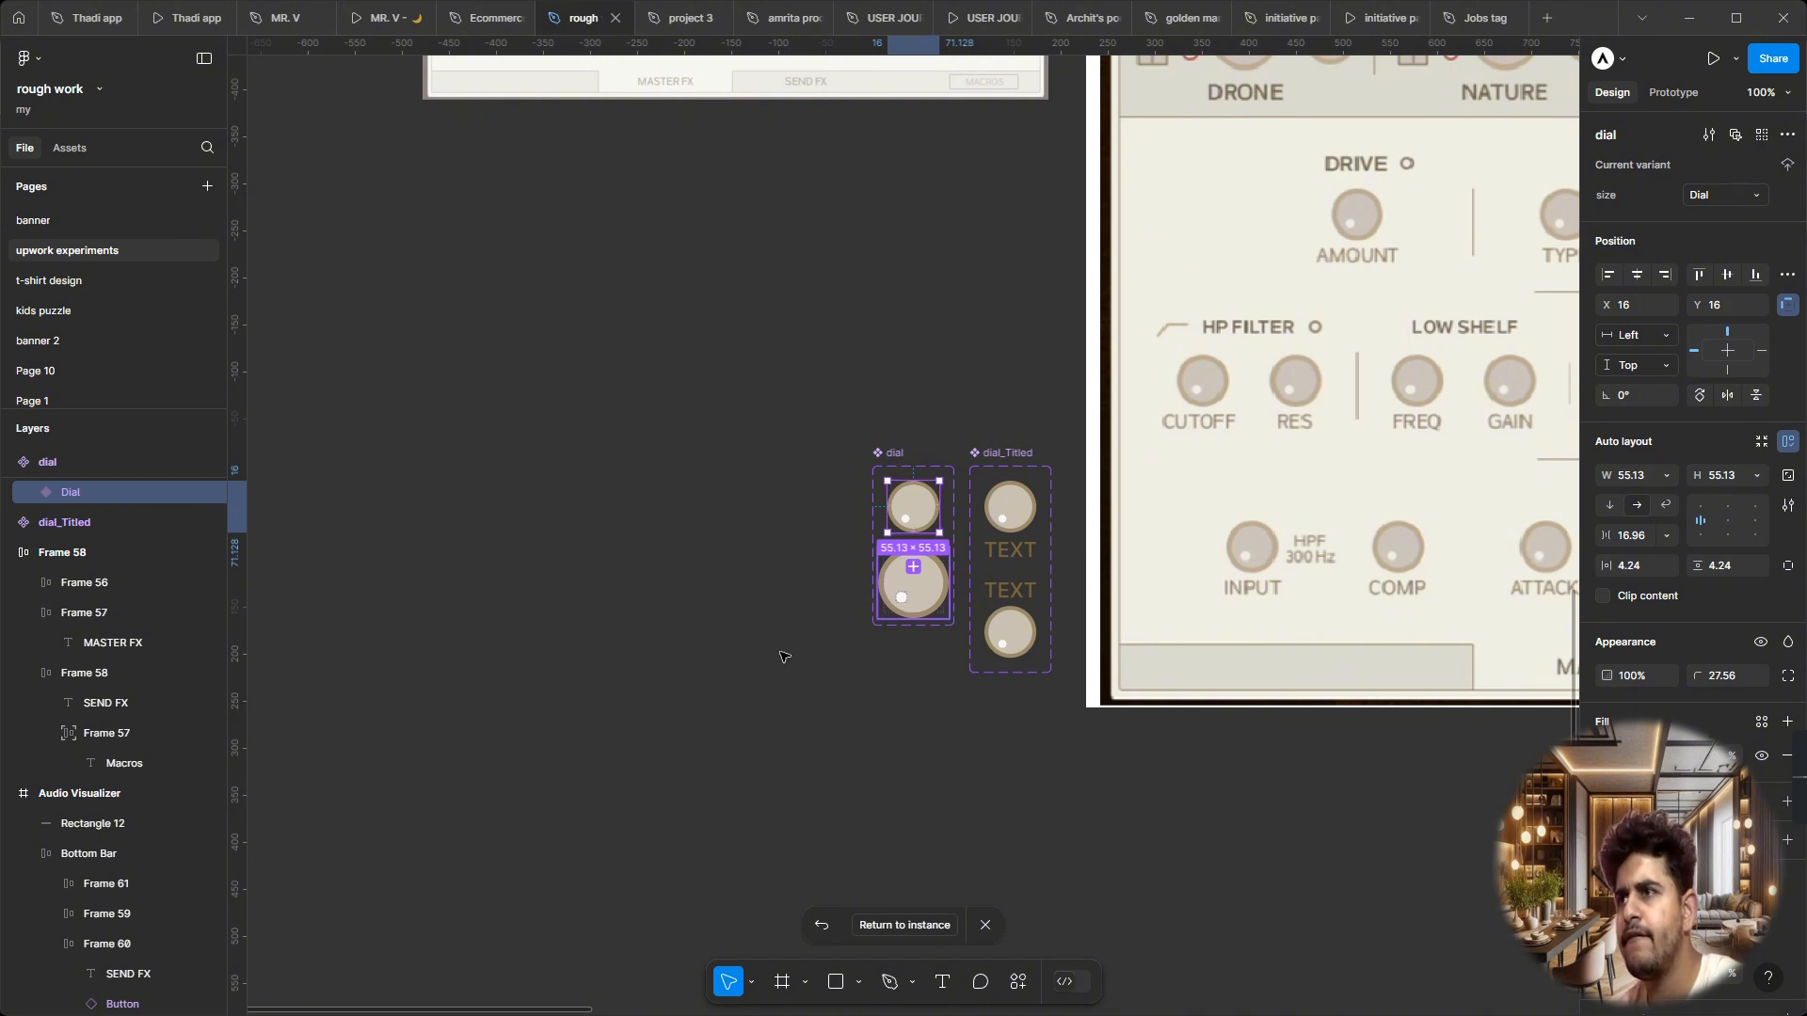
pyautogui.click(851, 517)
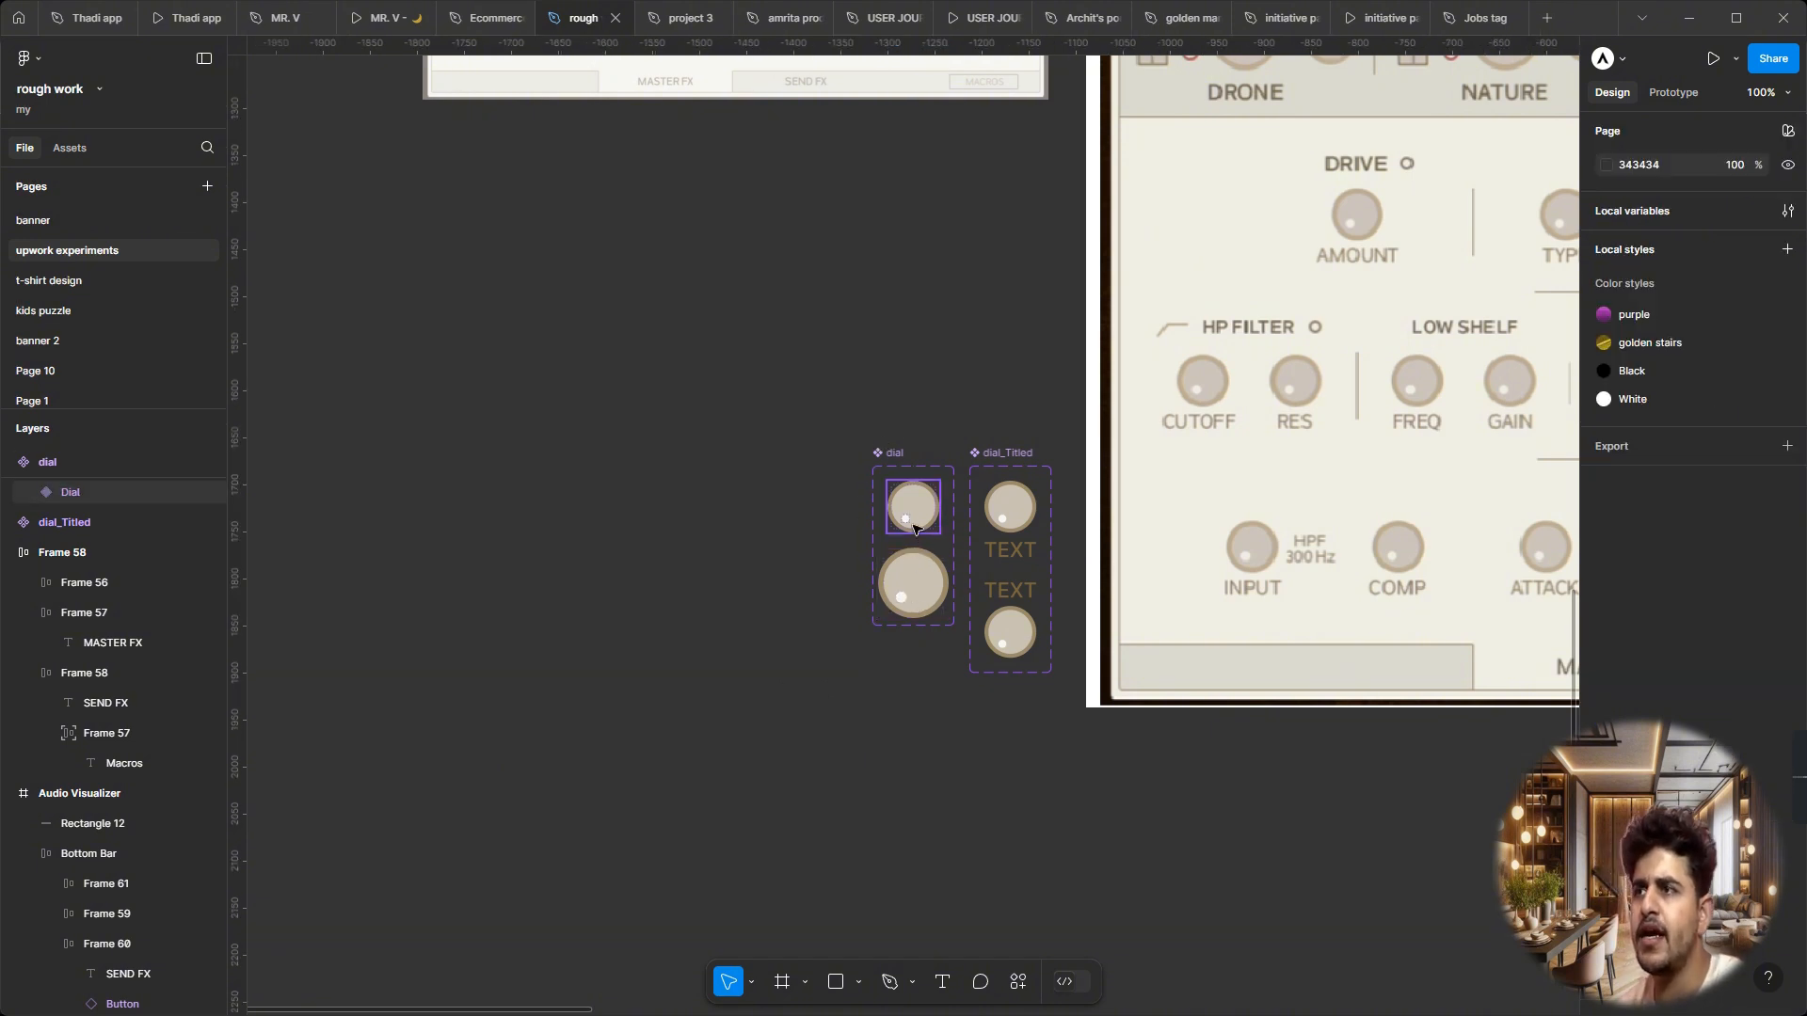
pyautogui.click(913, 529)
pyautogui.keyDown('shift'); pyautogui.click(903, 594); pyautogui.keyUp('shift')
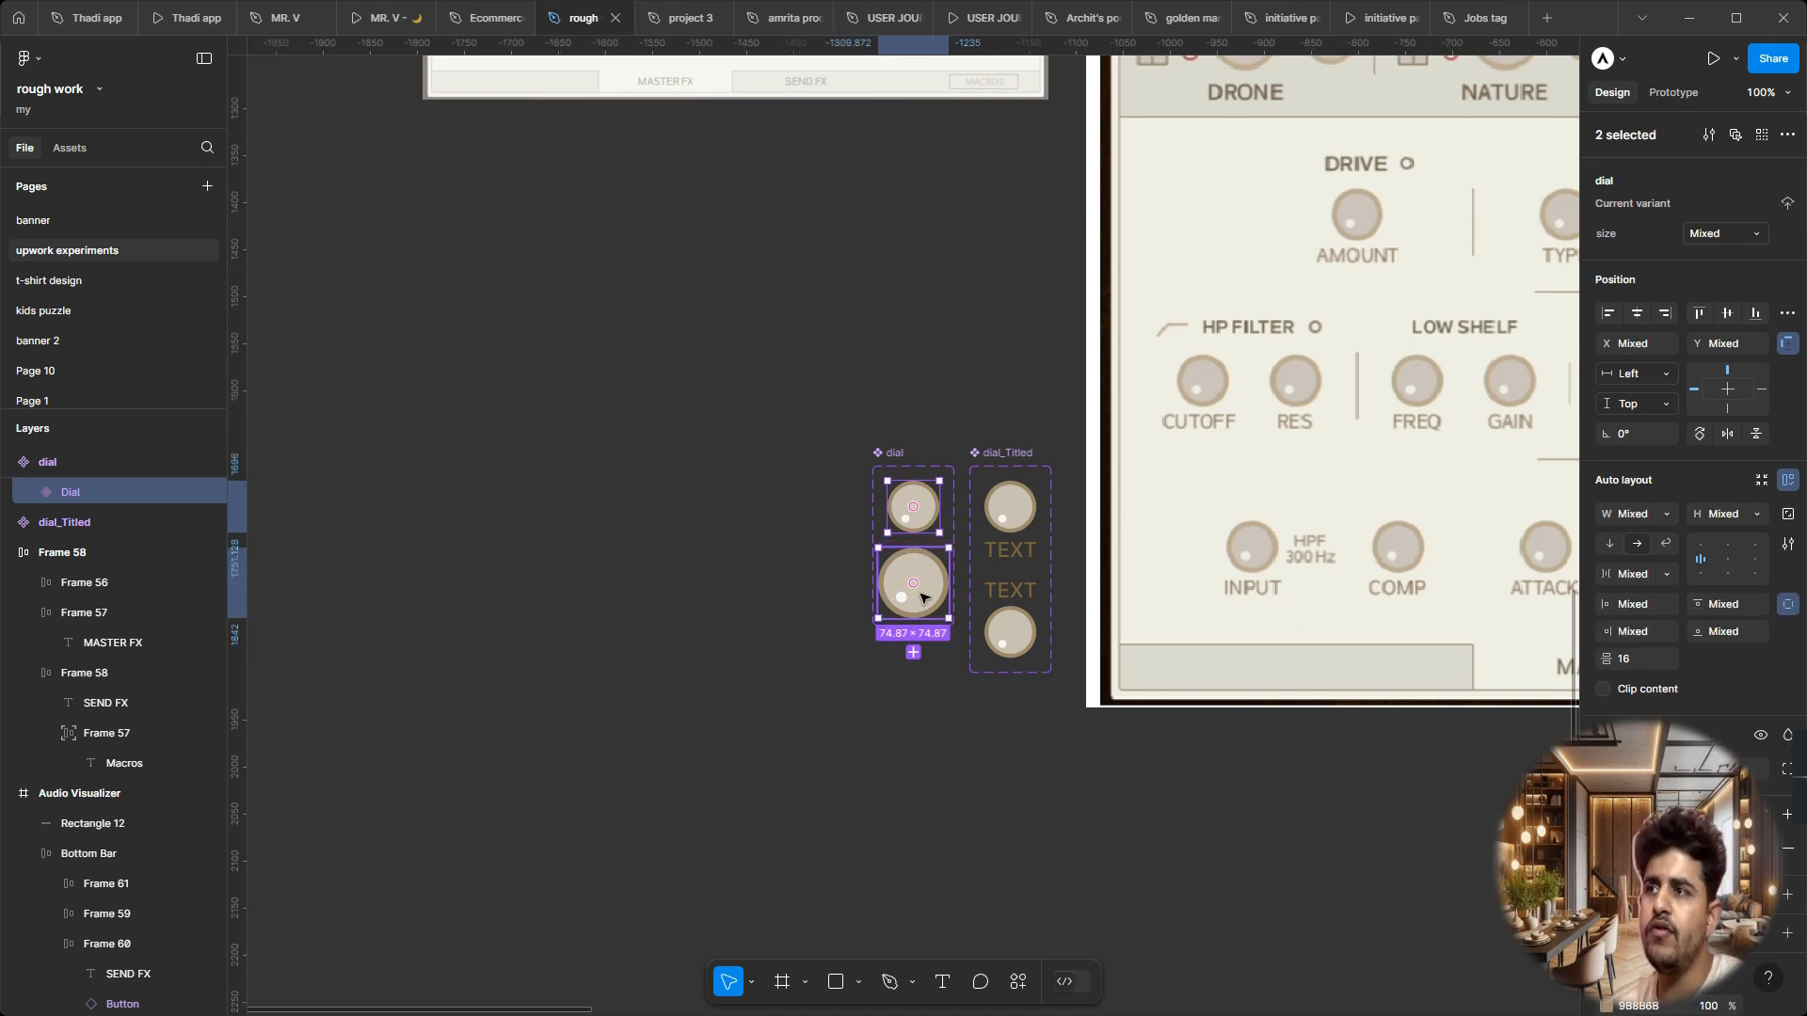
pyautogui.click(880, 696)
# Step: Add an inside stroke in brown 79653D to the inner dial ellipses of both dial component variants
pyautogui.scroll(3, 926, 509)
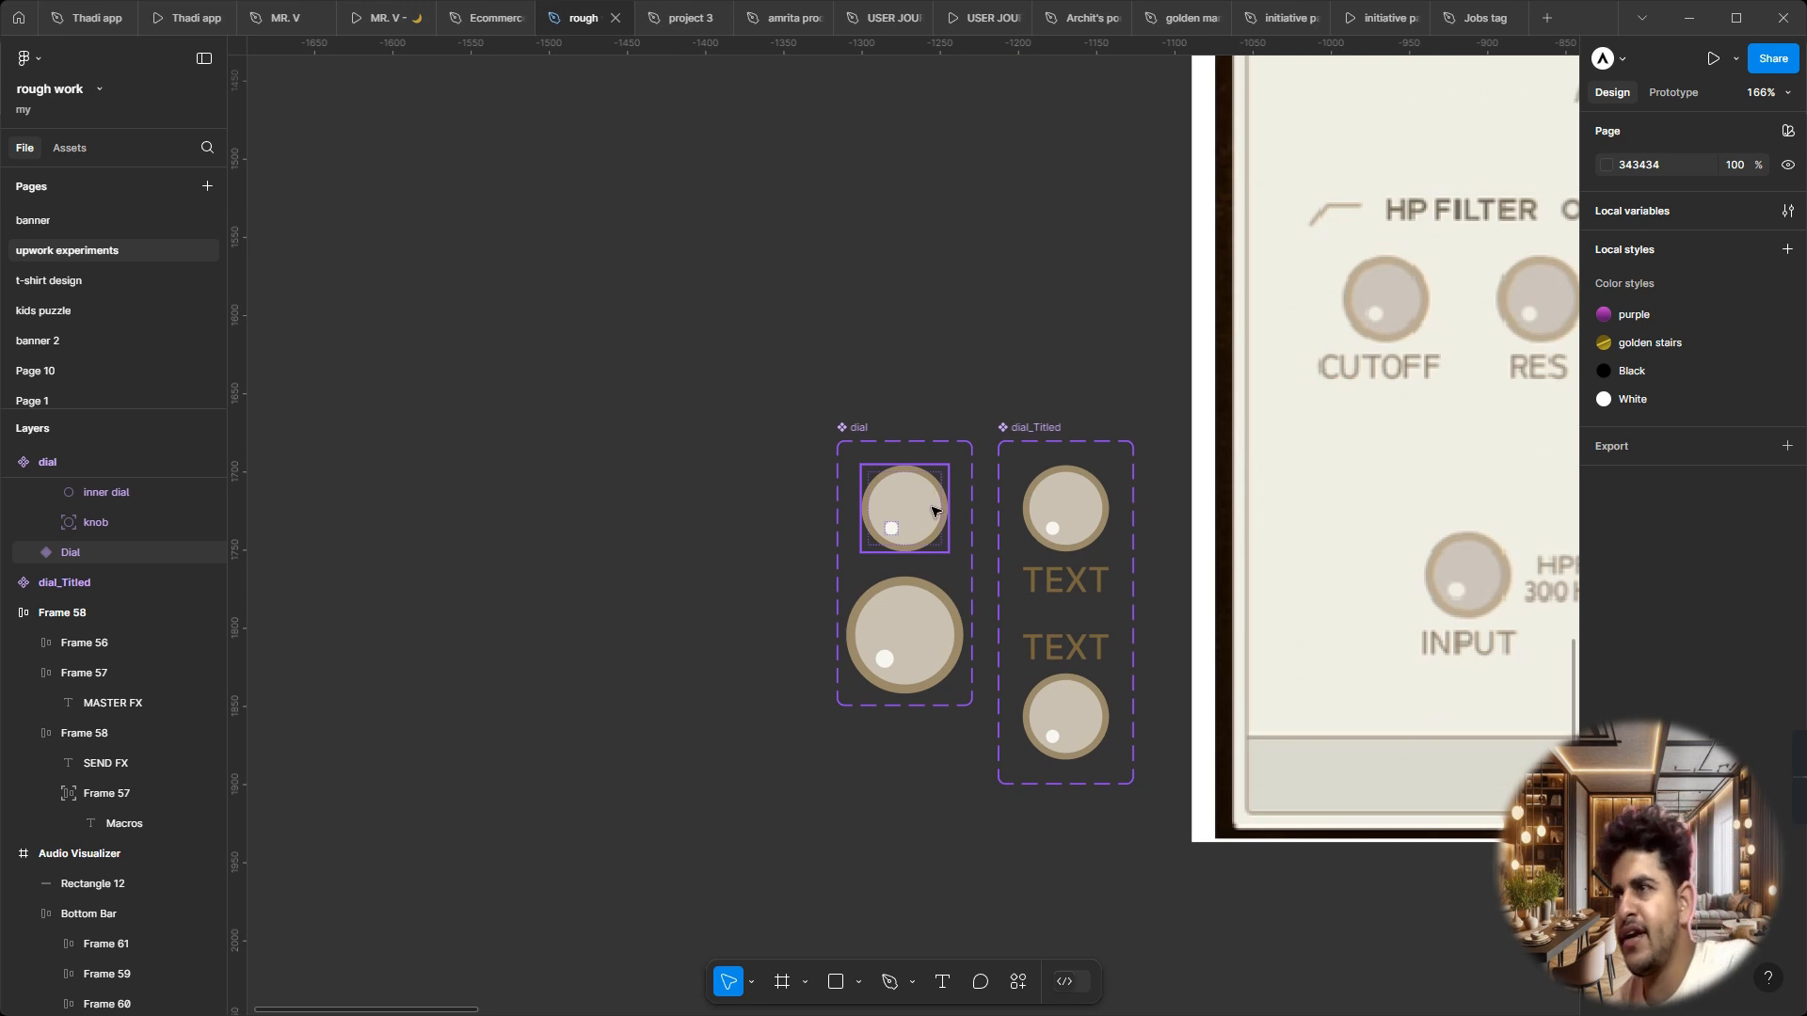
pyautogui.scroll(3, 932, 511)
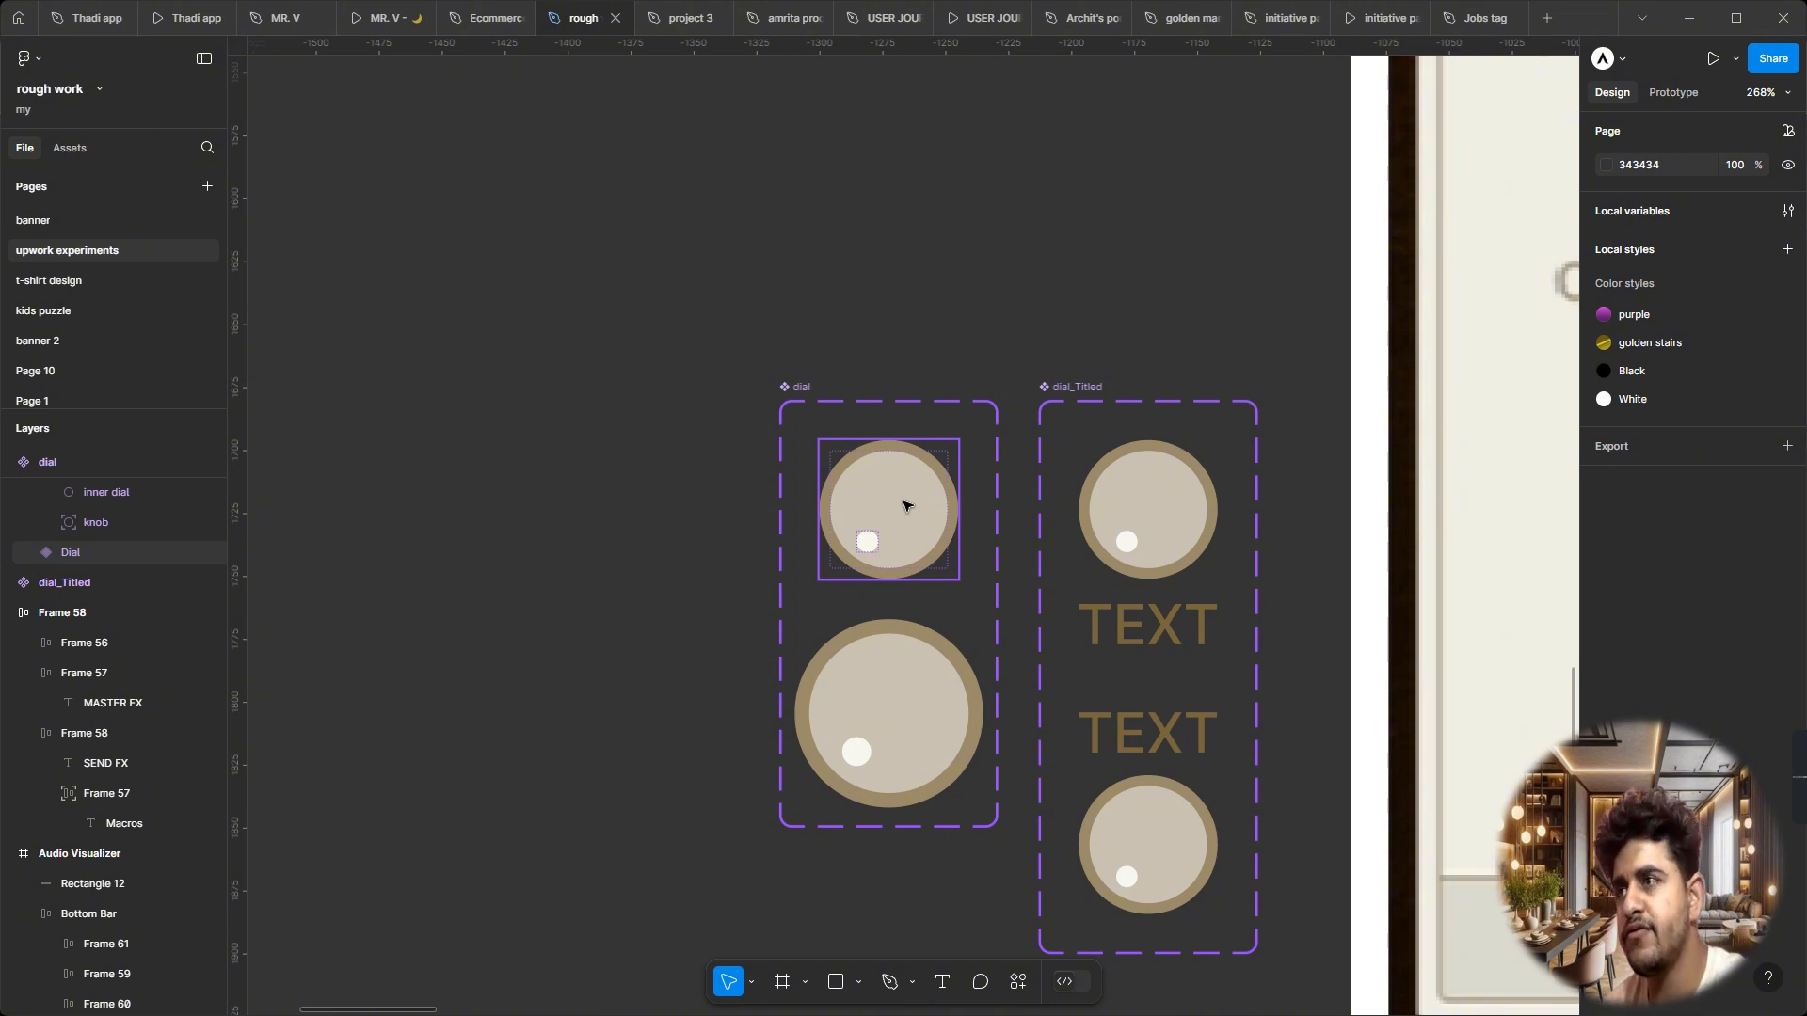
pyautogui.click(919, 534)
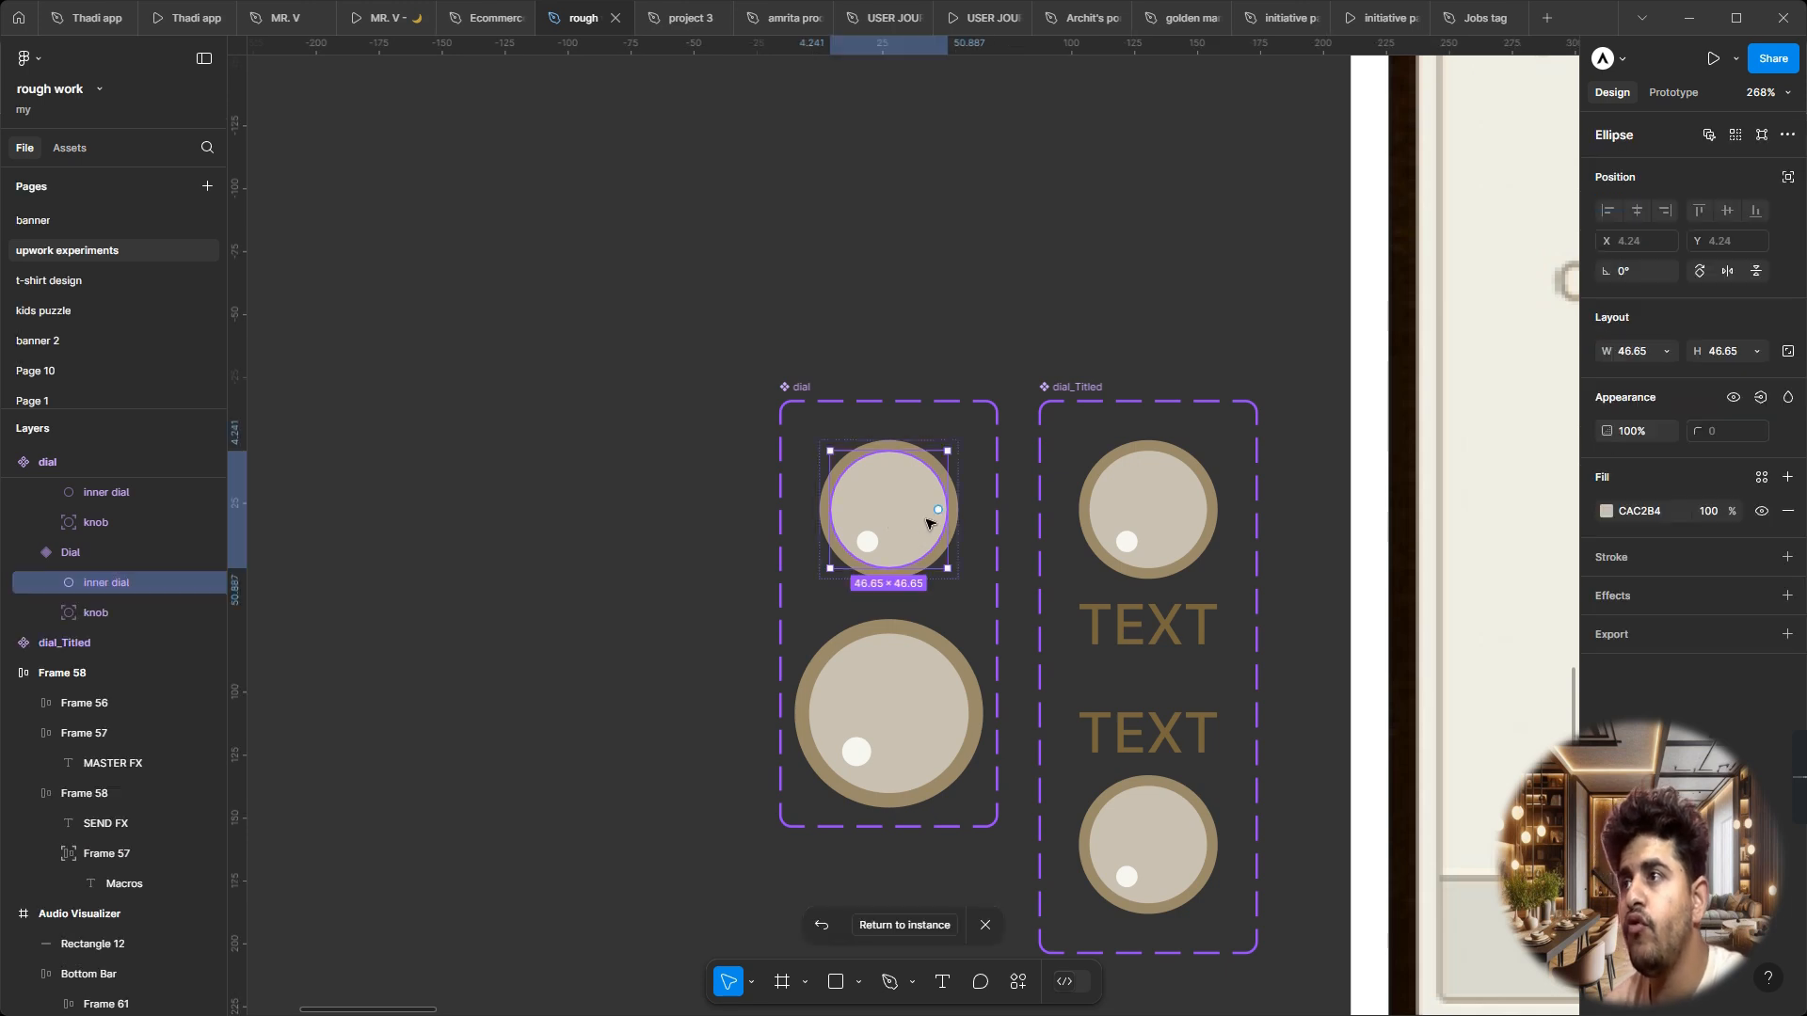
pyautogui.click(1736, 137)
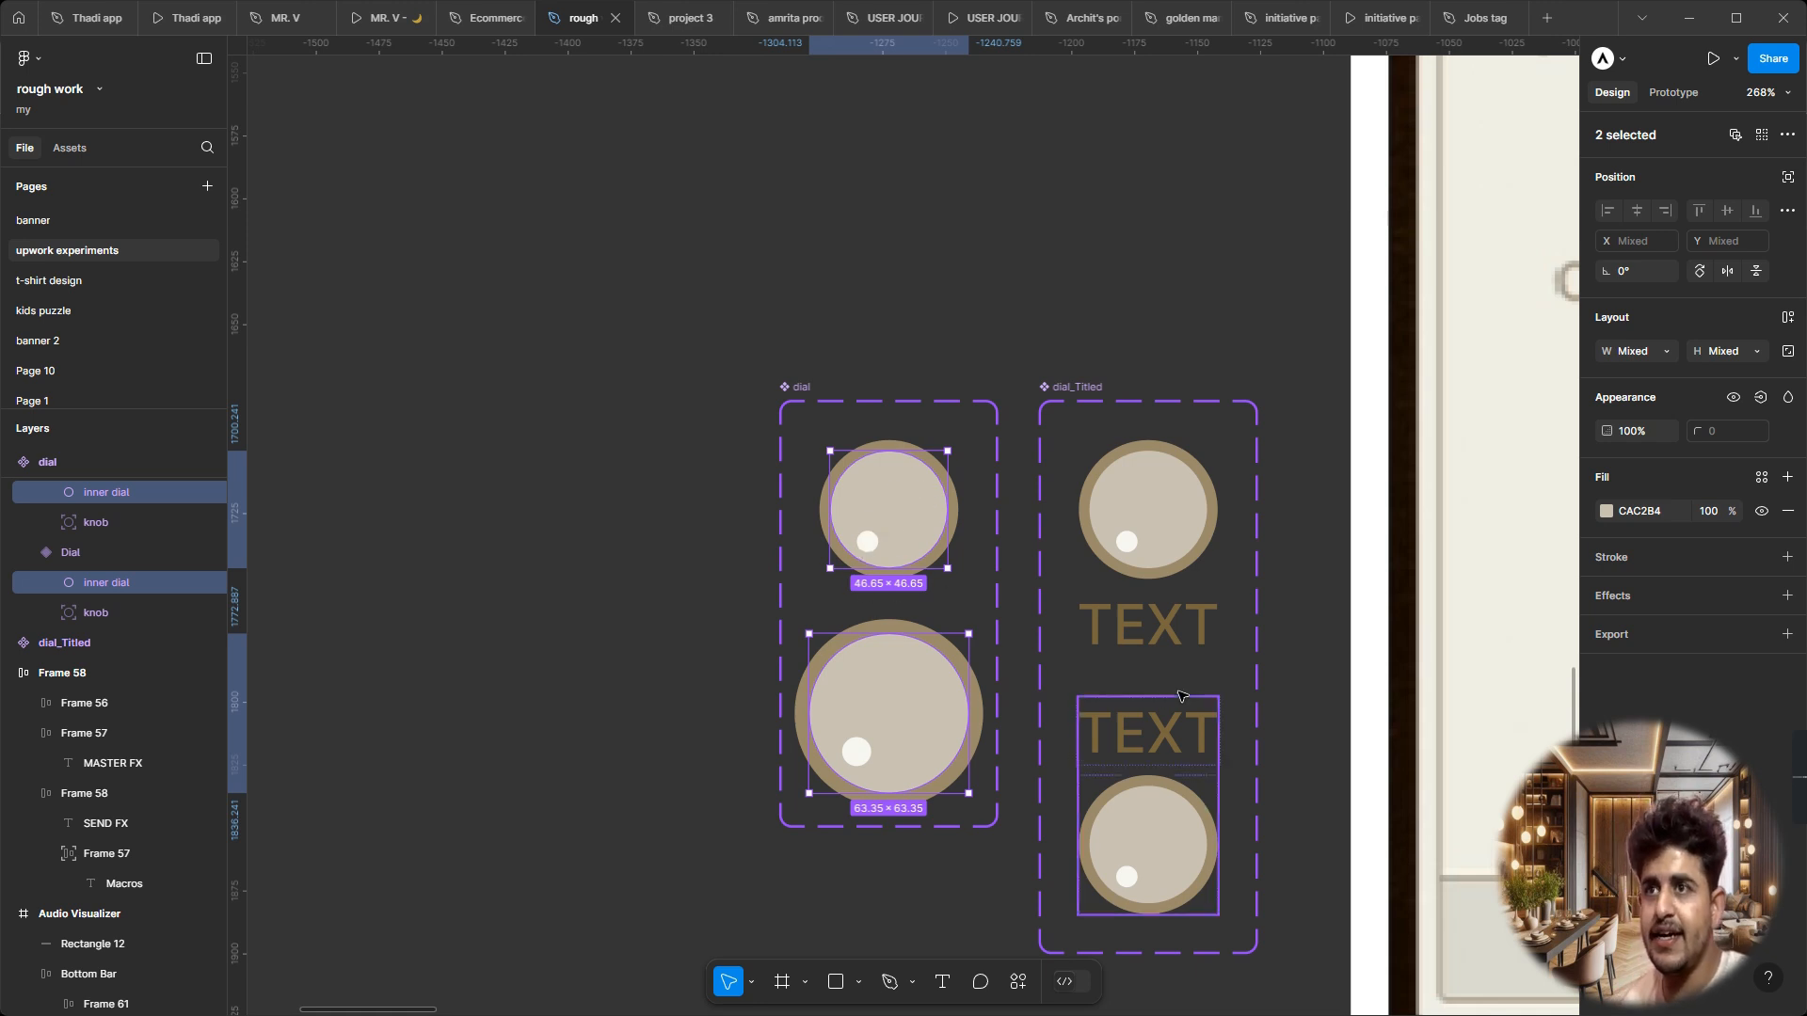
pyautogui.click(1788, 557)
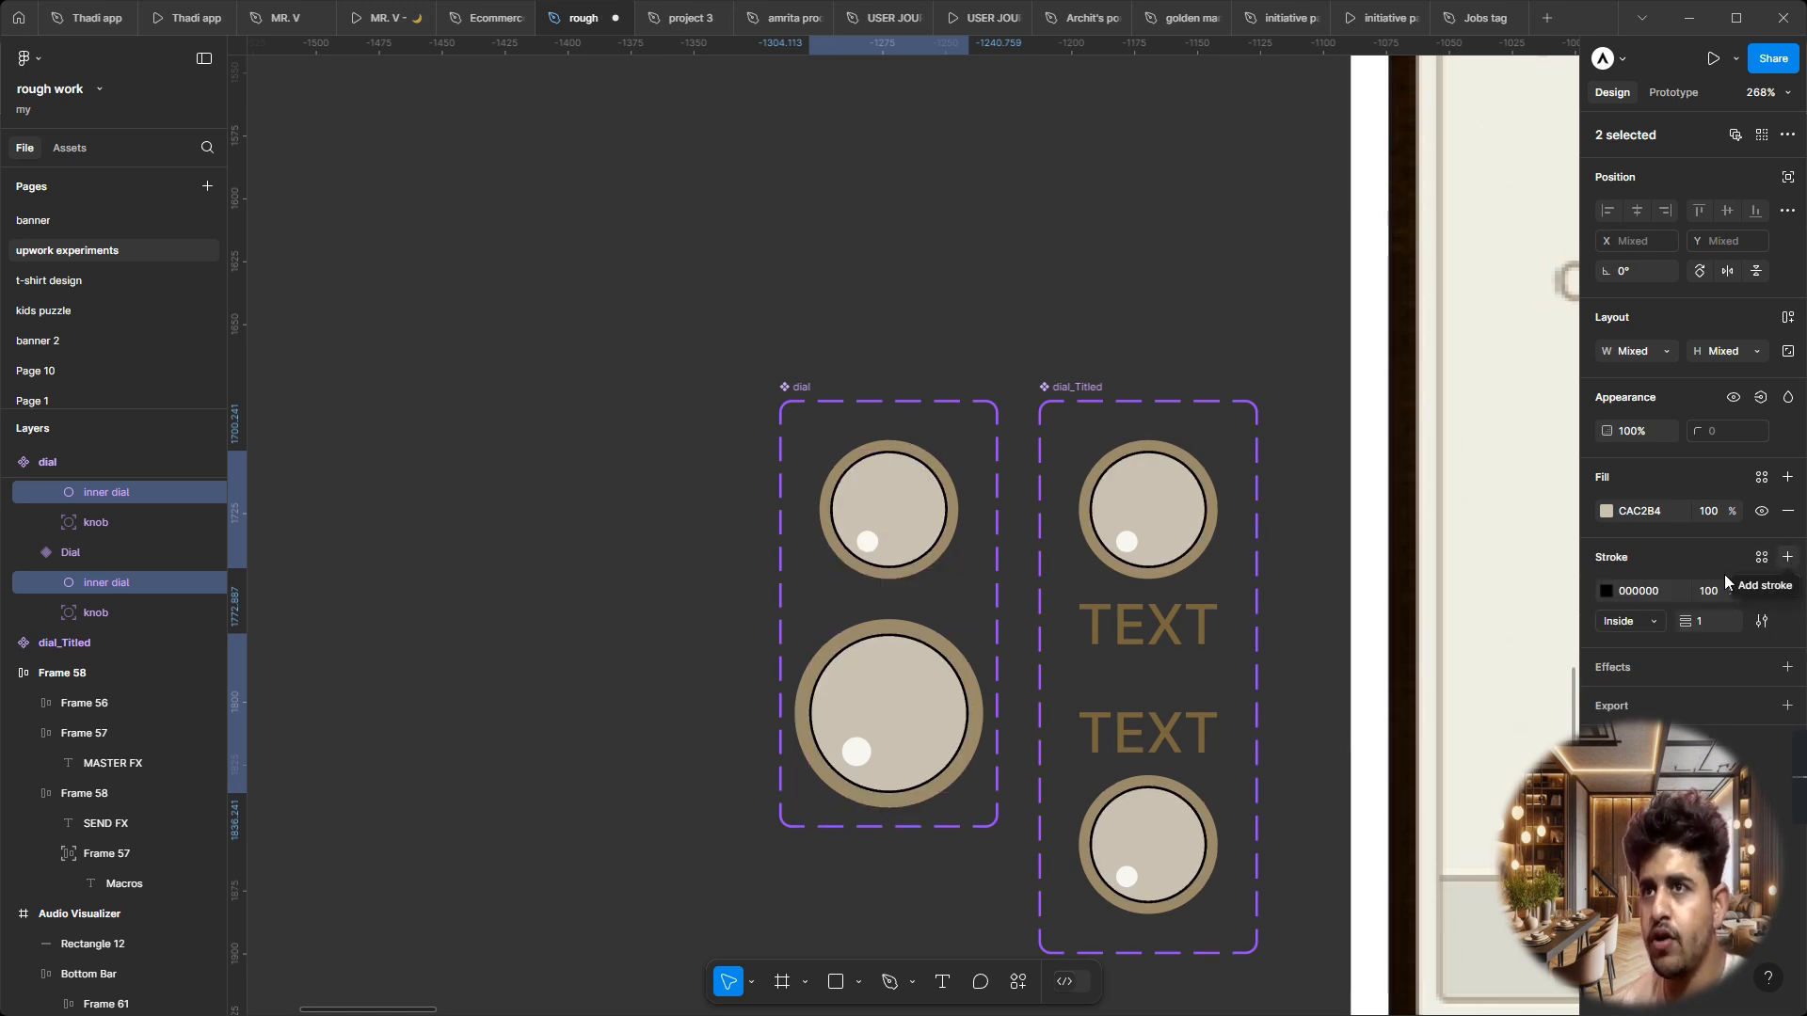
pyautogui.click(1607, 593)
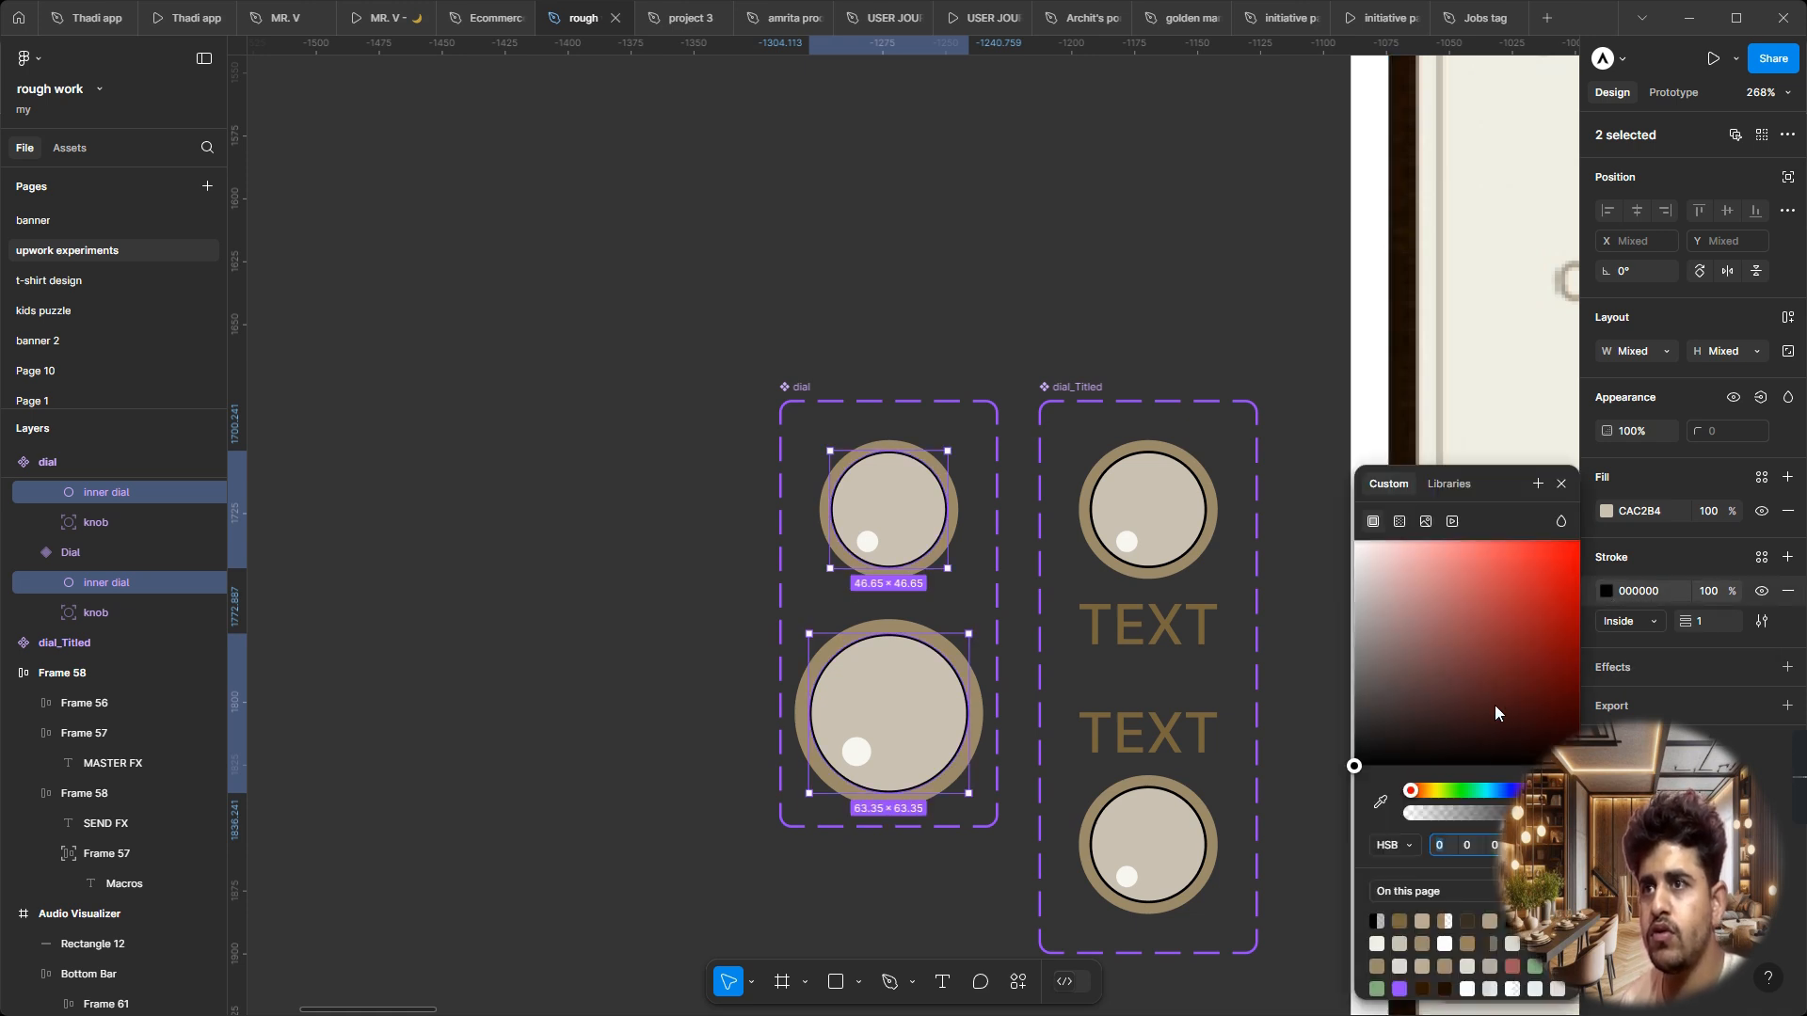
pyautogui.click(1422, 923)
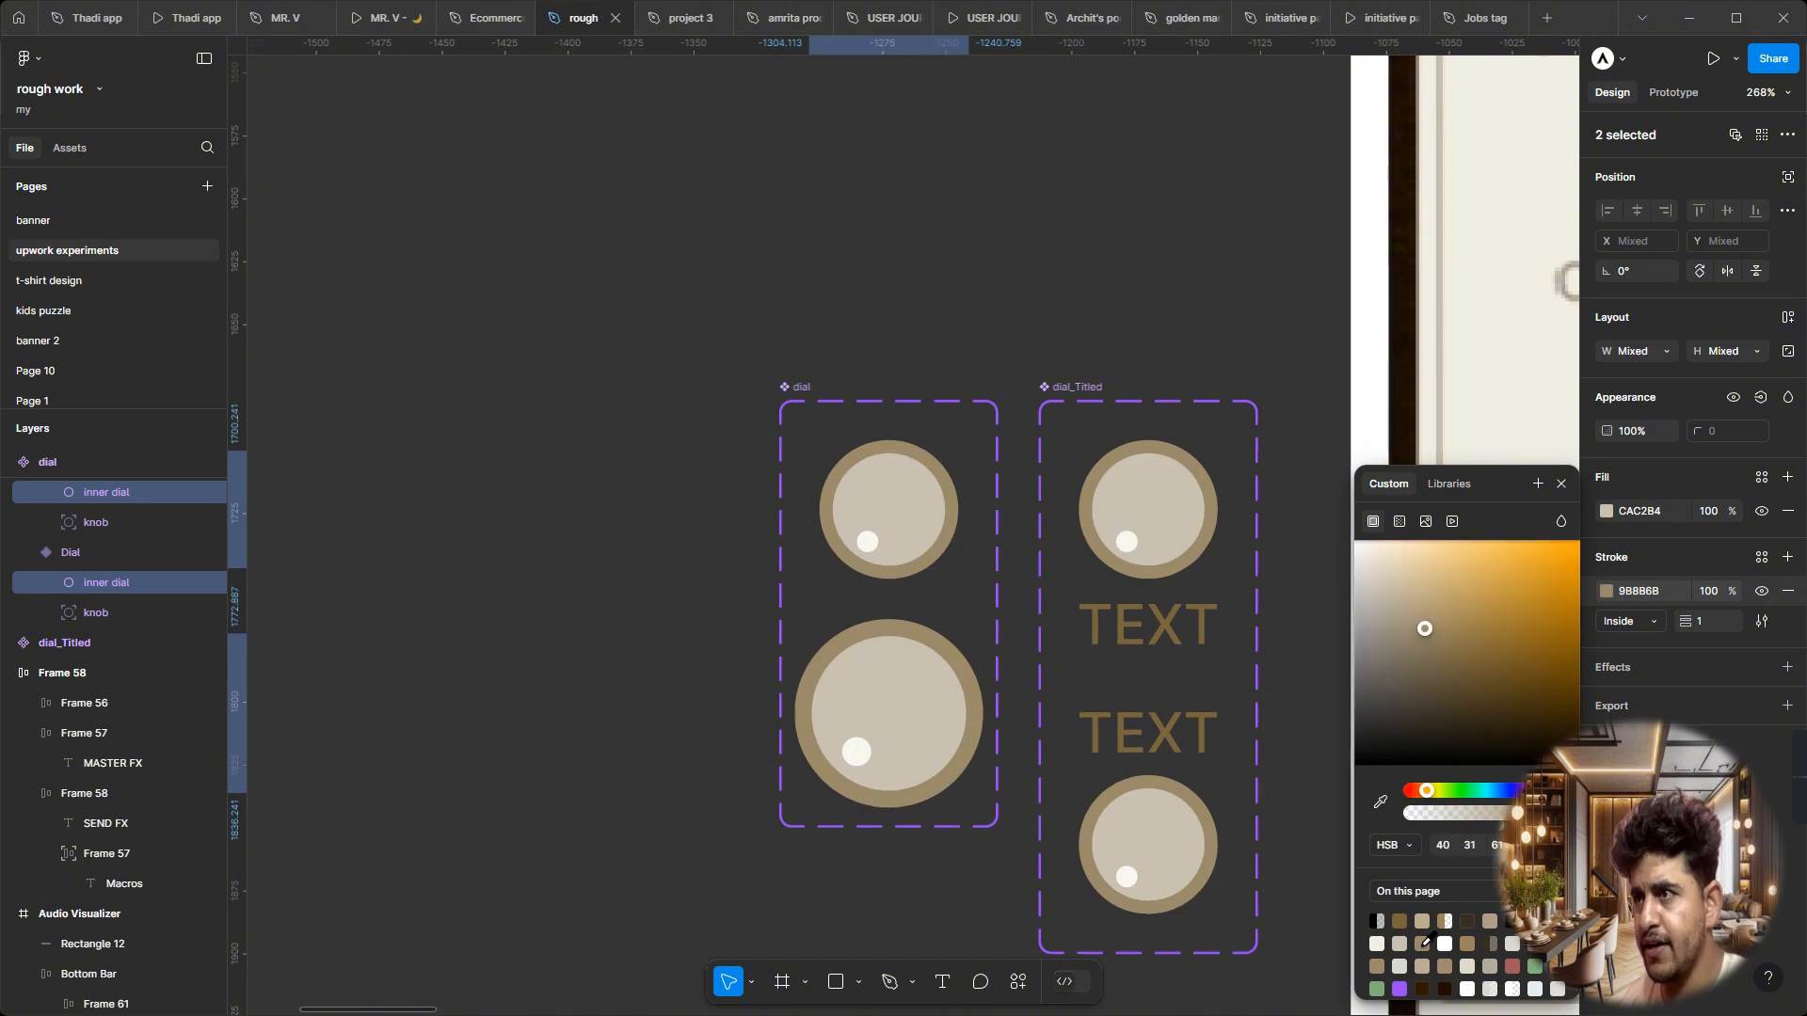
pyautogui.click(1399, 921)
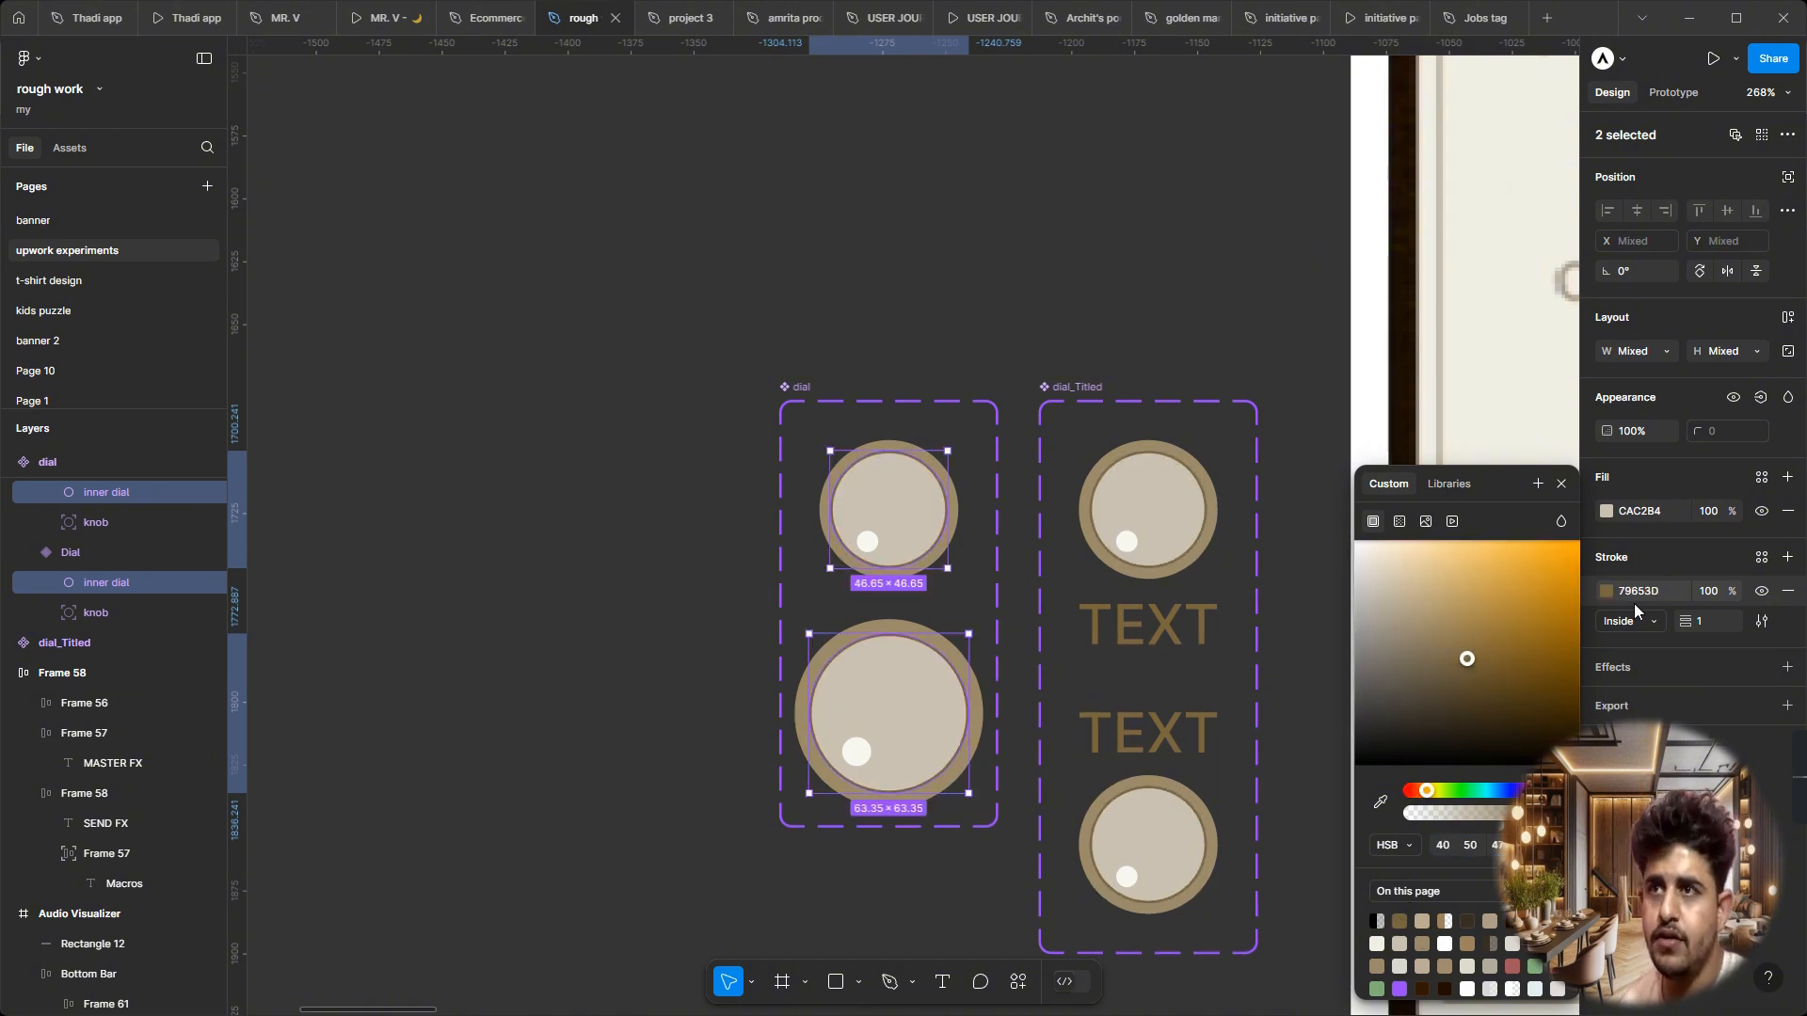
# Step: Set the inner dials' stroke weight to 2, trying 1.5 first, and add a drop shadow effect
pyautogui.click(1701, 621)
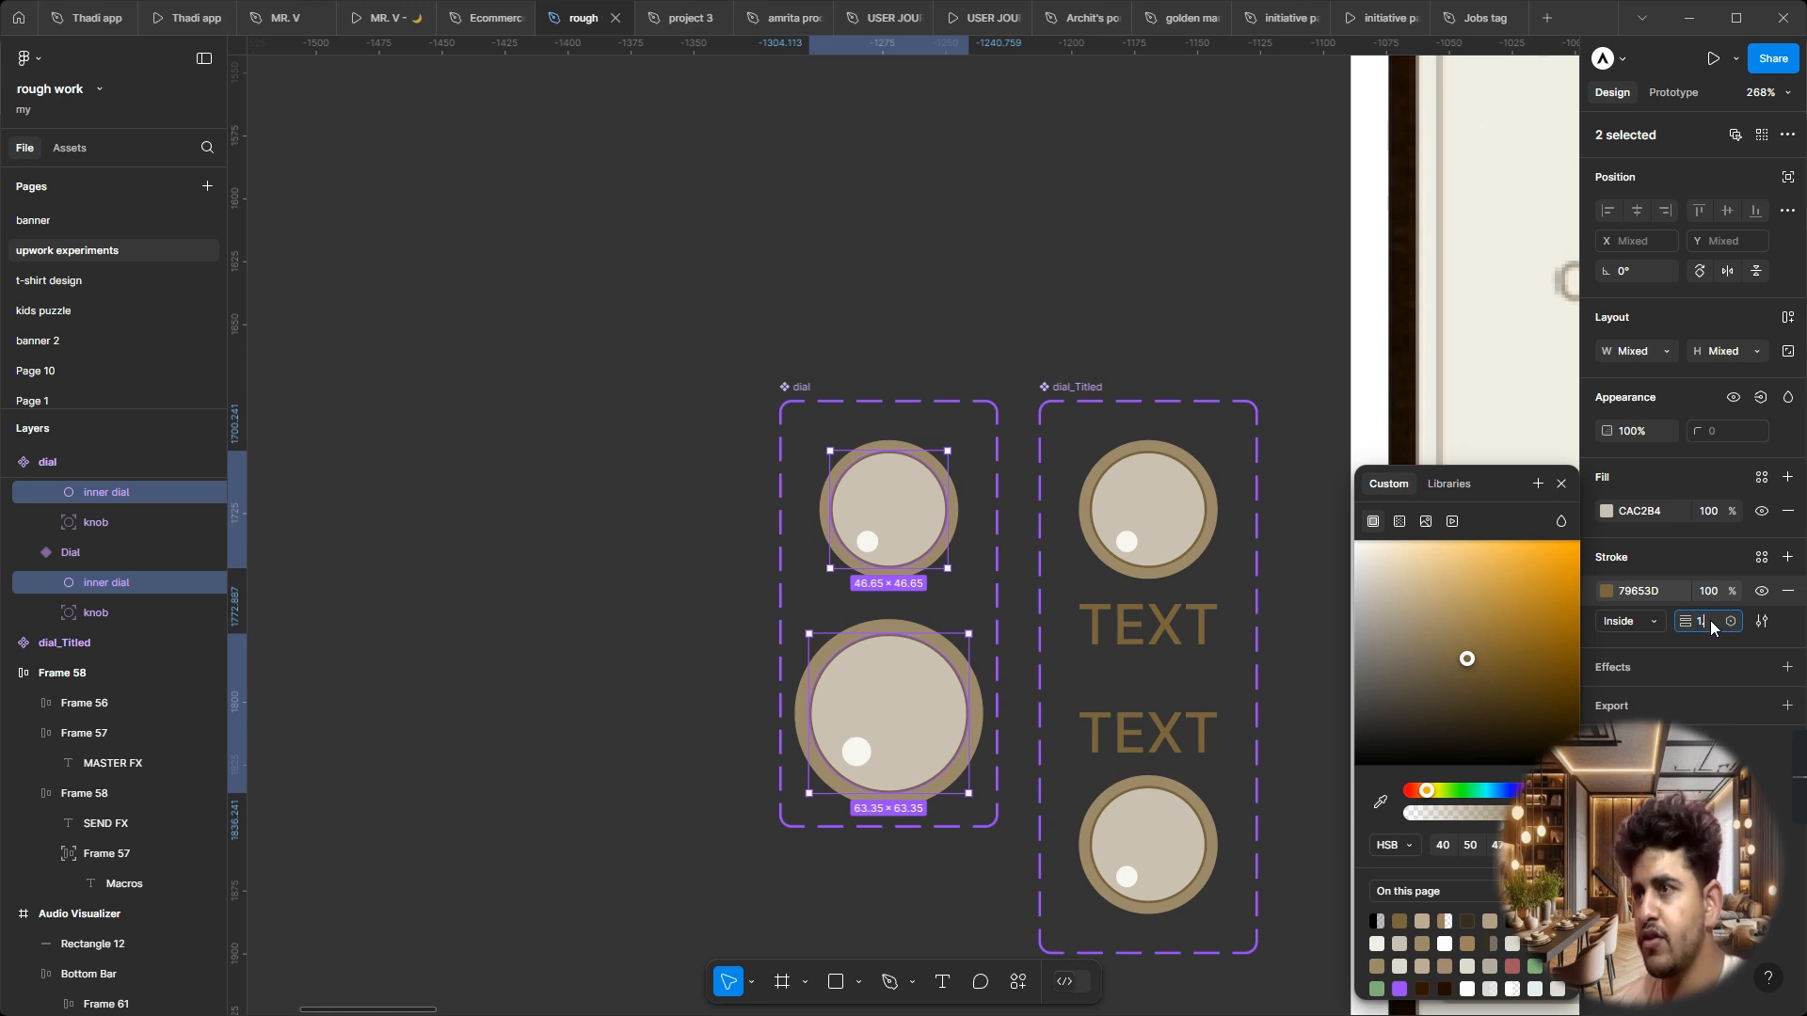
pyautogui.write('1.5')
pyautogui.click(1697, 645)
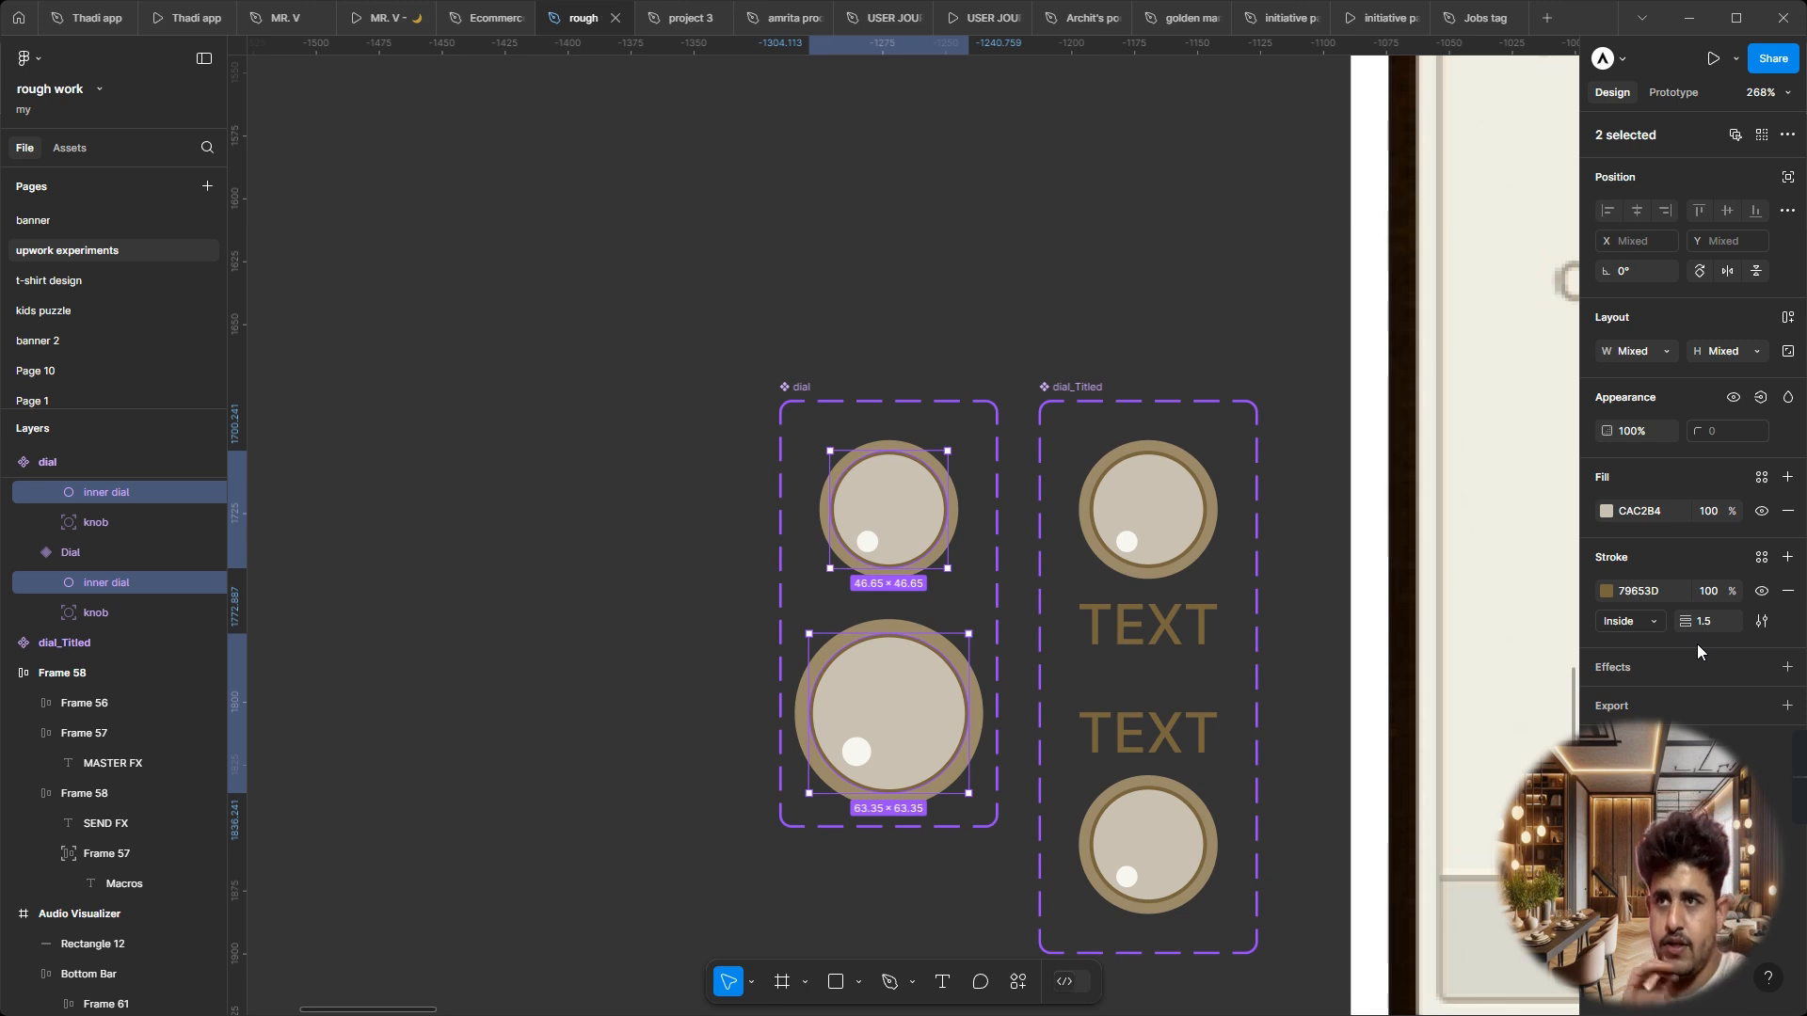
pyautogui.click(1705, 623)
pyautogui.write('2')
pyautogui.press('Return')
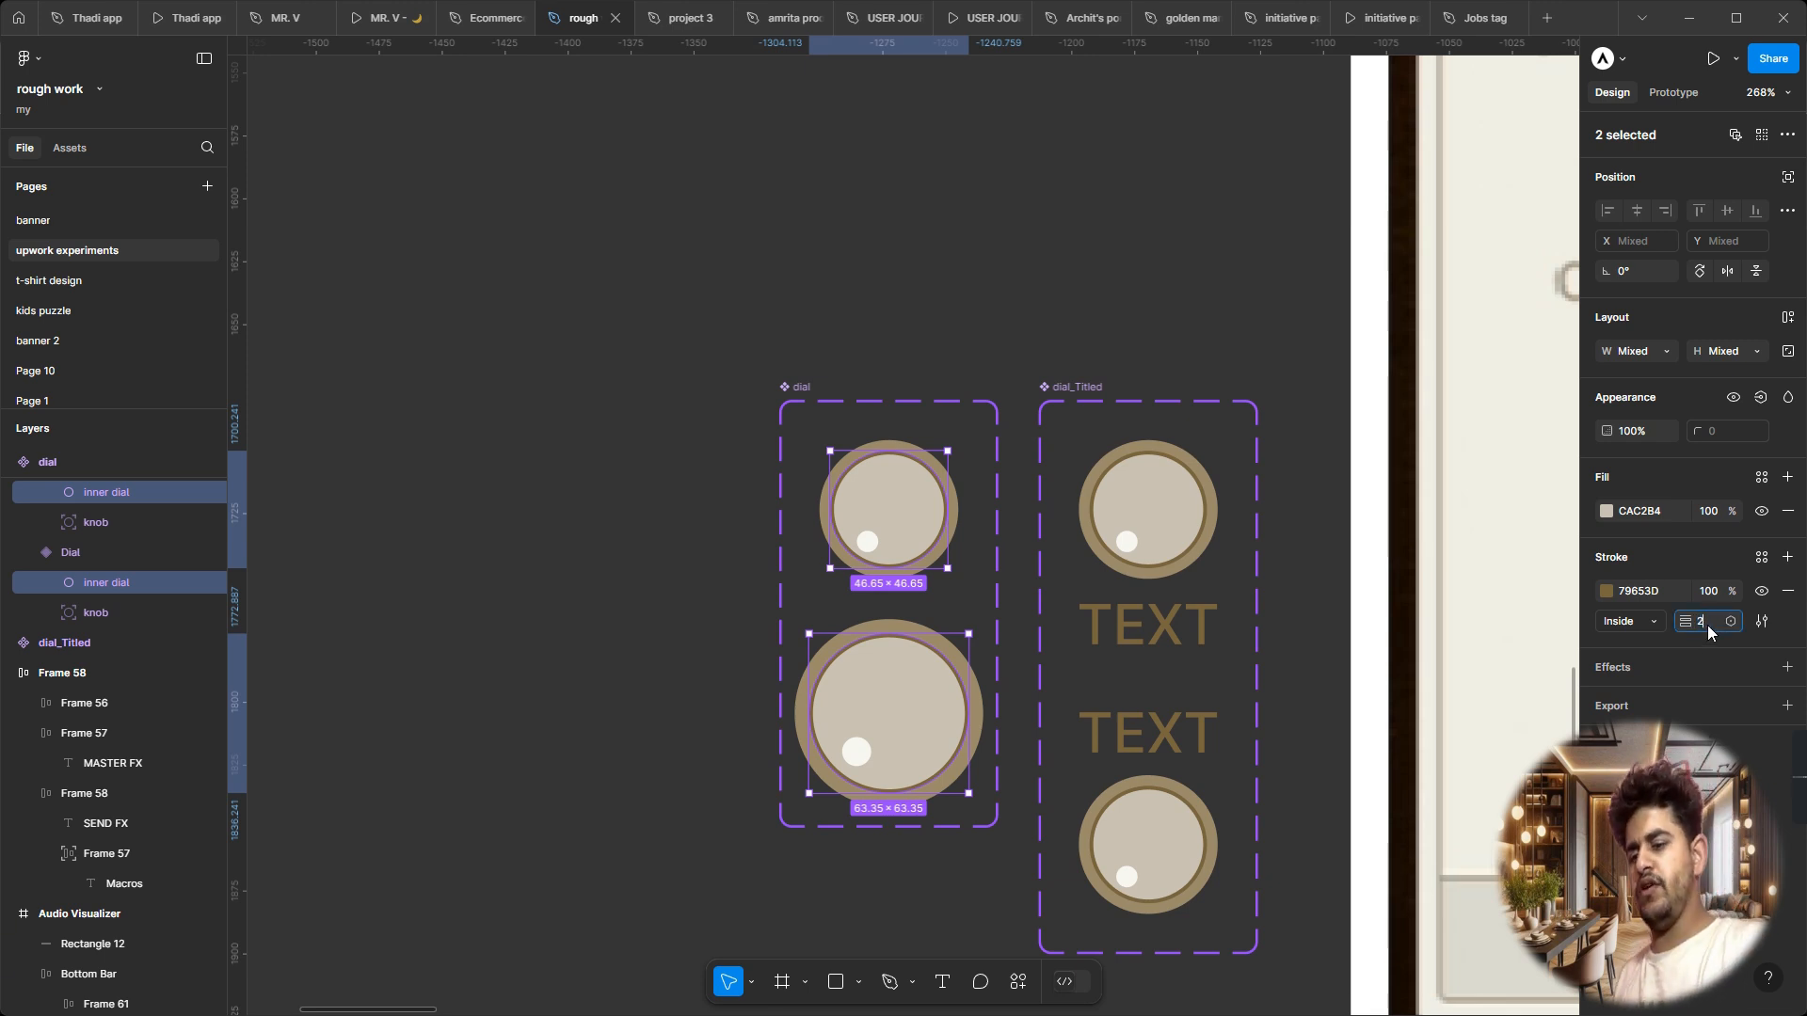
pyautogui.click(1713, 653)
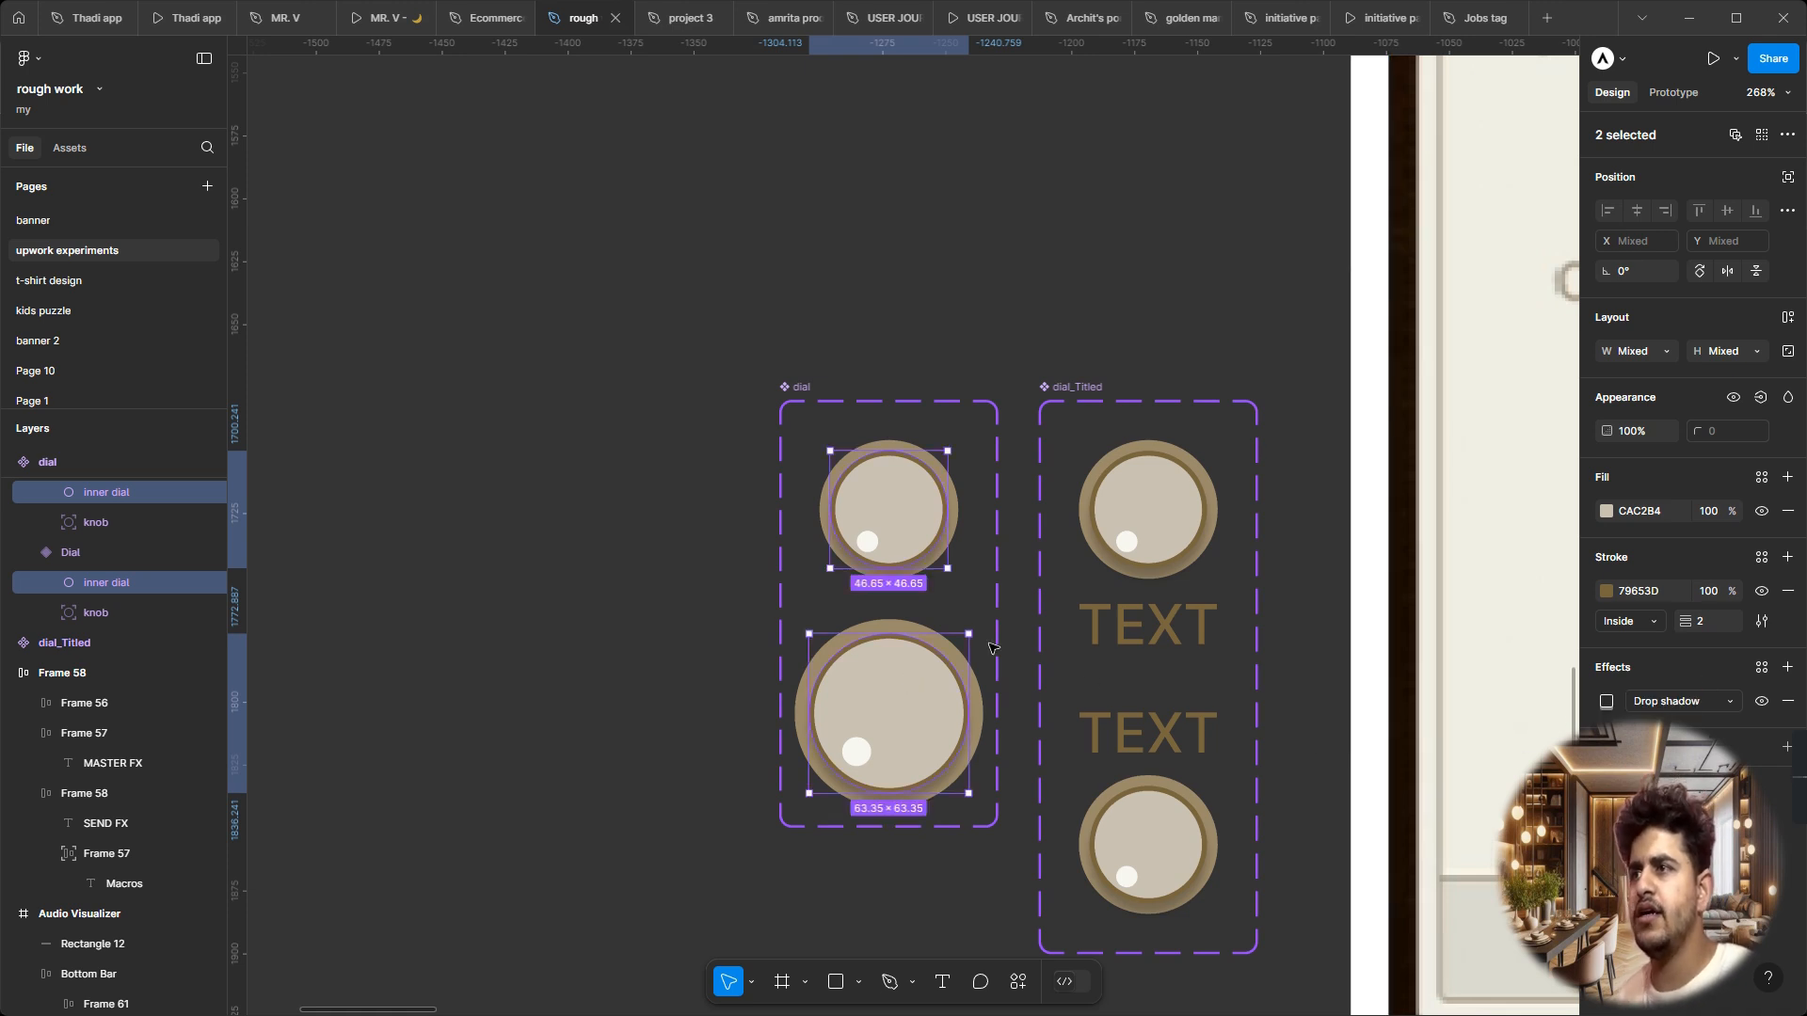
# Step: Change the stroke style of both inner dials from Solid to Dash
pyautogui.moveTo(1698, 746)
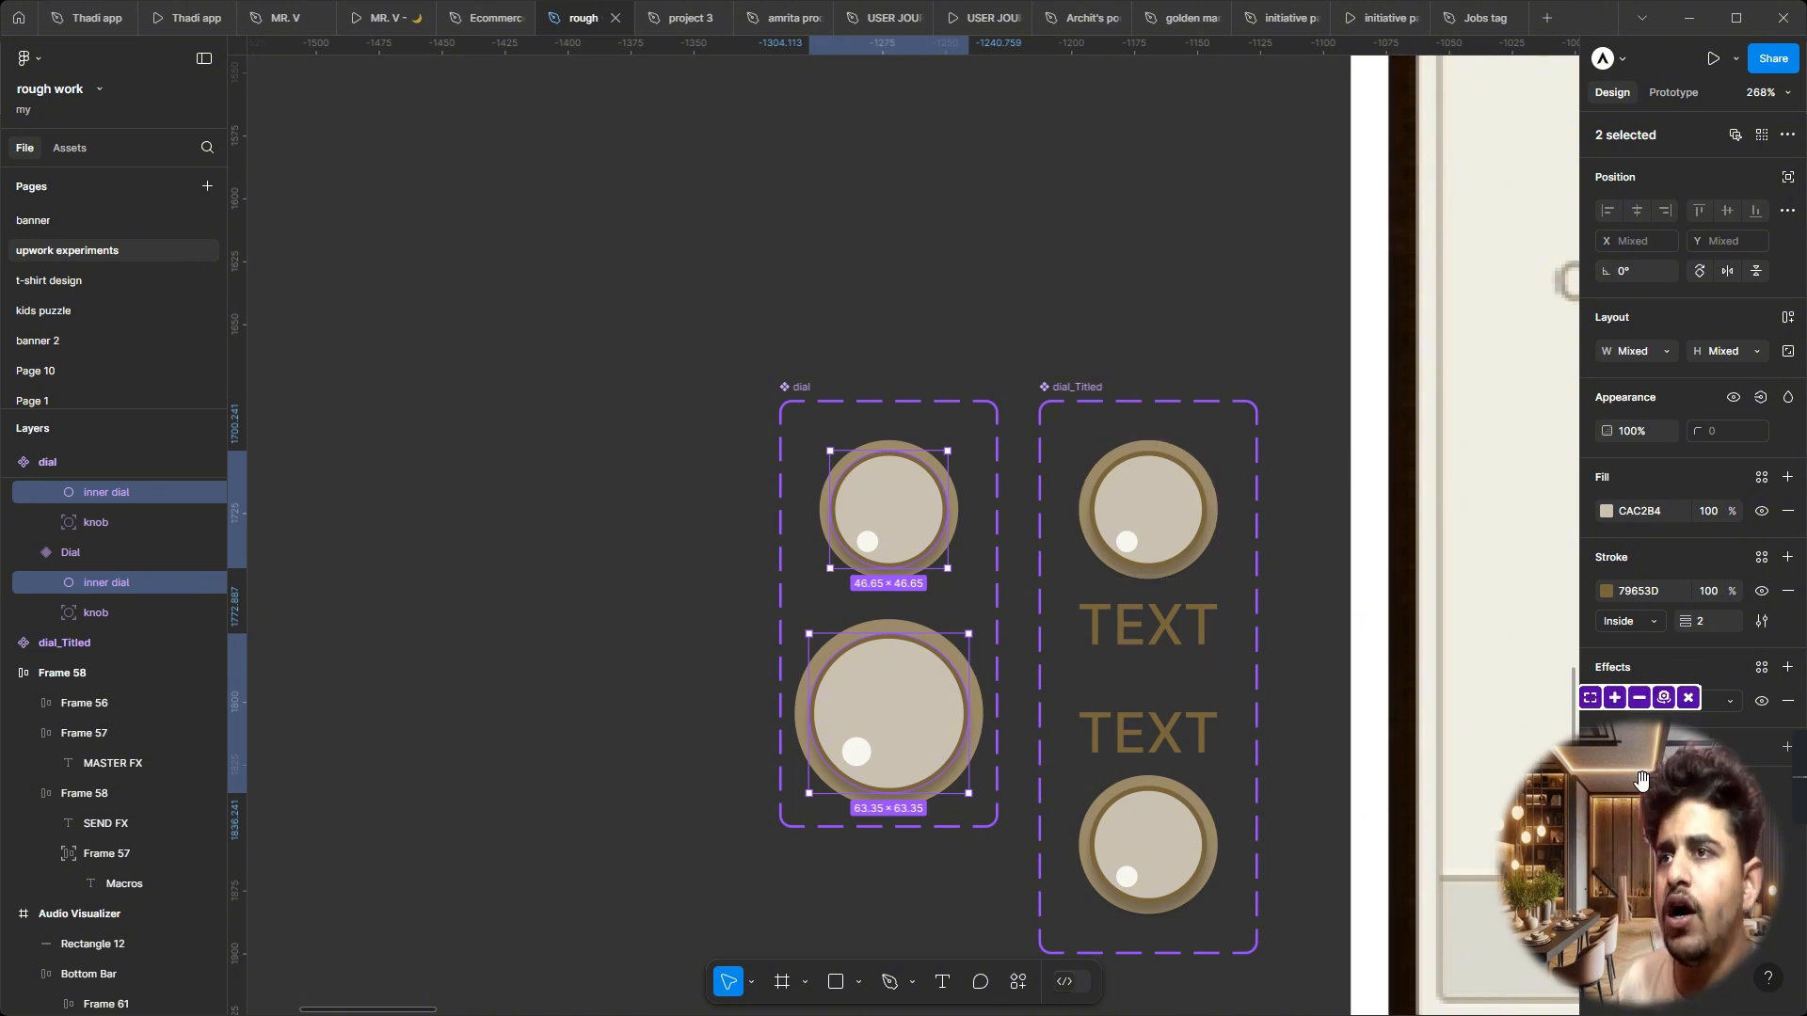
pyautogui.click(1762, 621)
pyautogui.click(1508, 670)
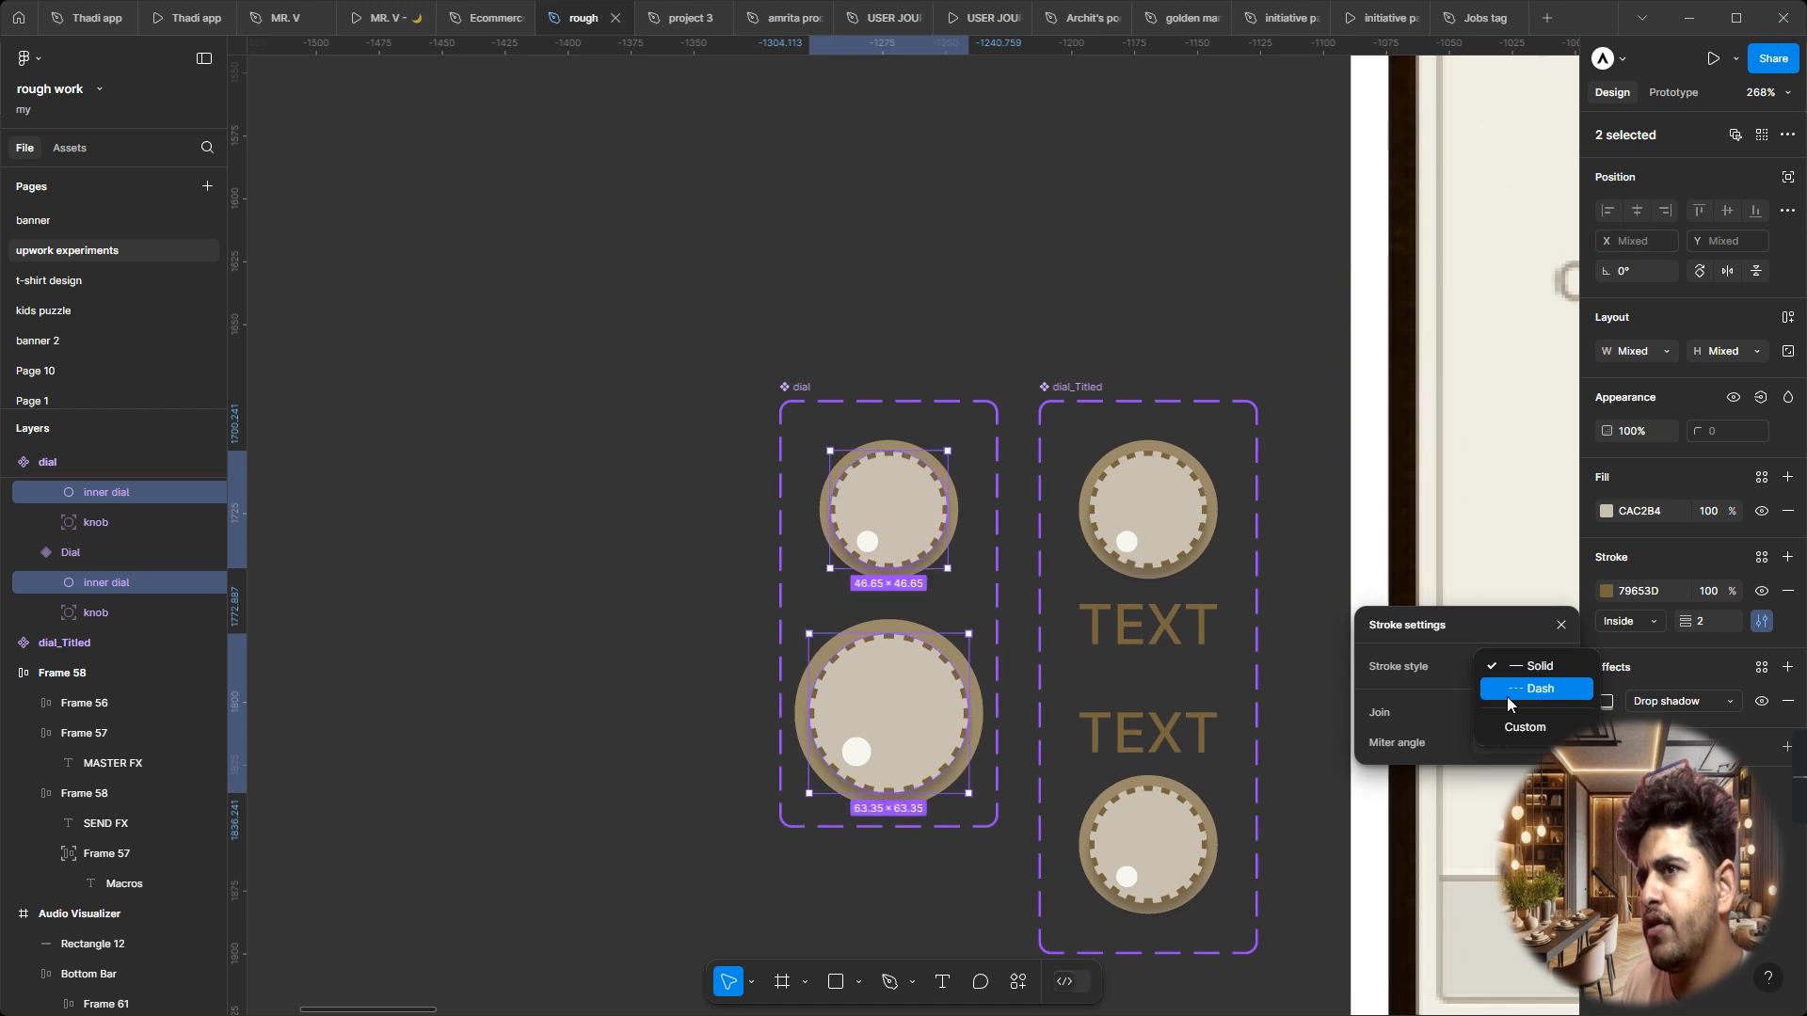
pyautogui.click(1507, 698)
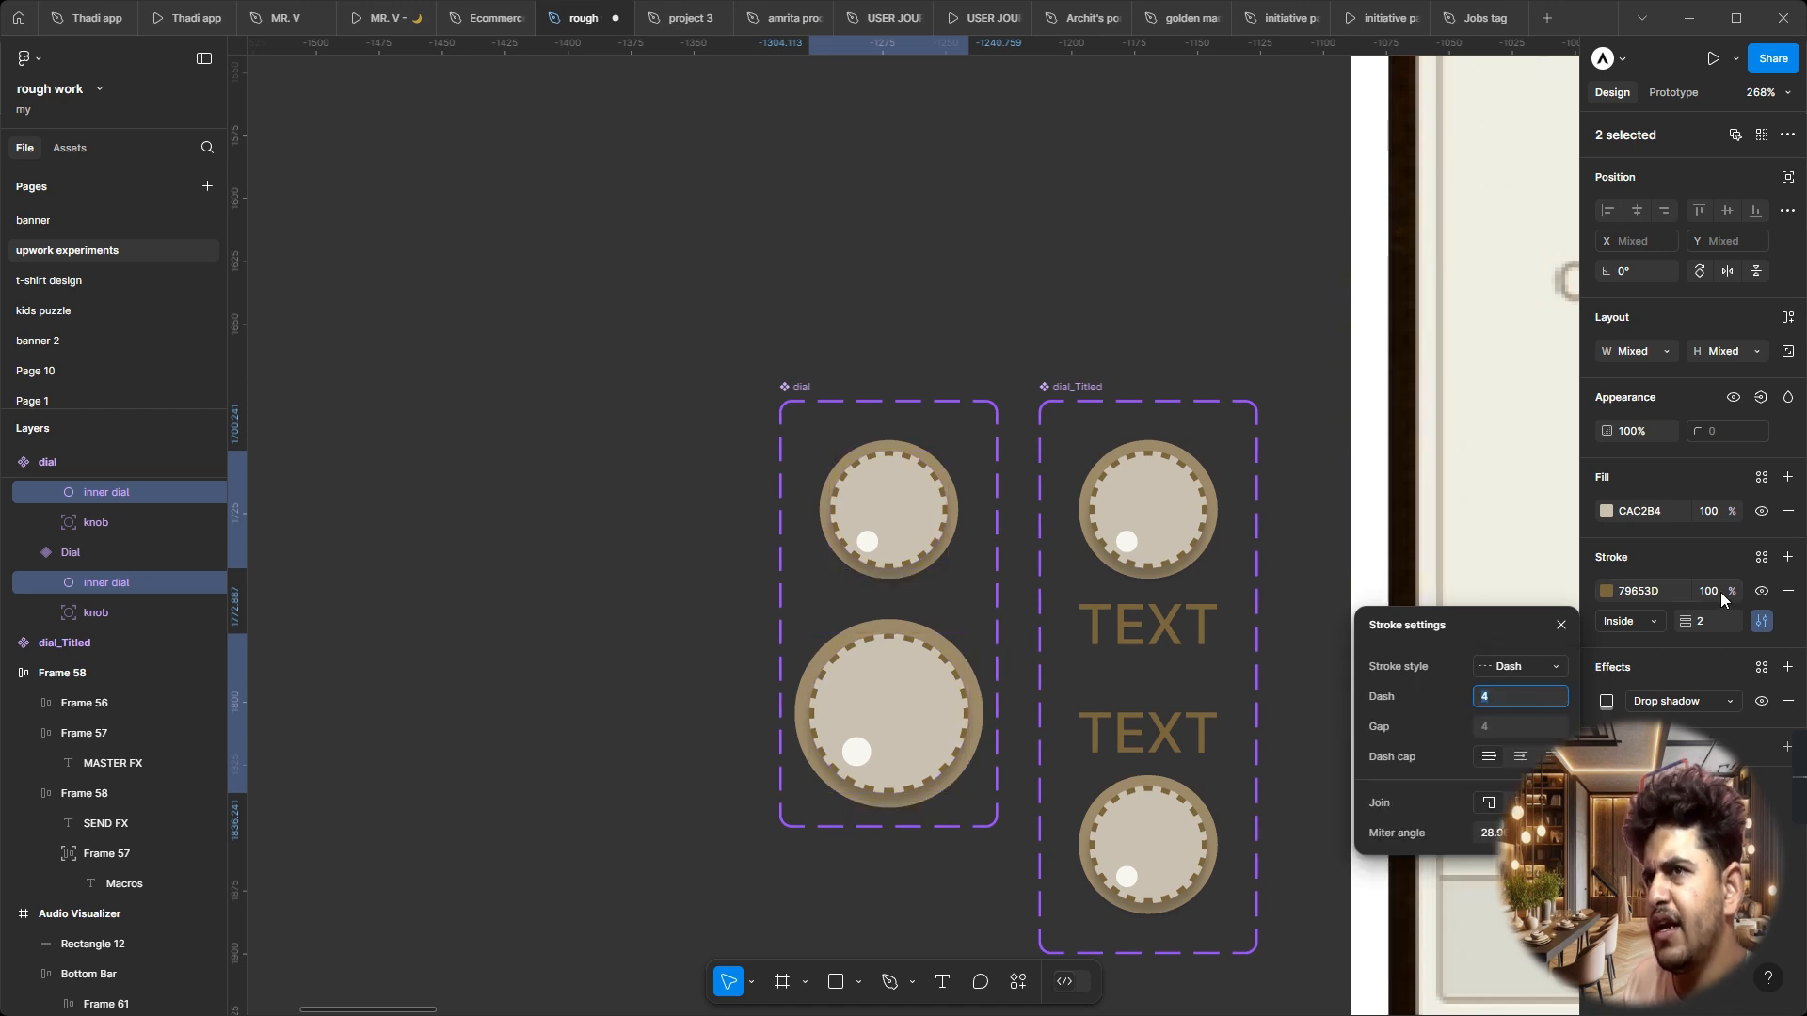
# Step: Reduce the stroke opacity of both inner dials to 20%
pyautogui.press('BackSpace')
pyautogui.press('BackSpace')
pyautogui.press('BackSpace')
pyautogui.write('20')
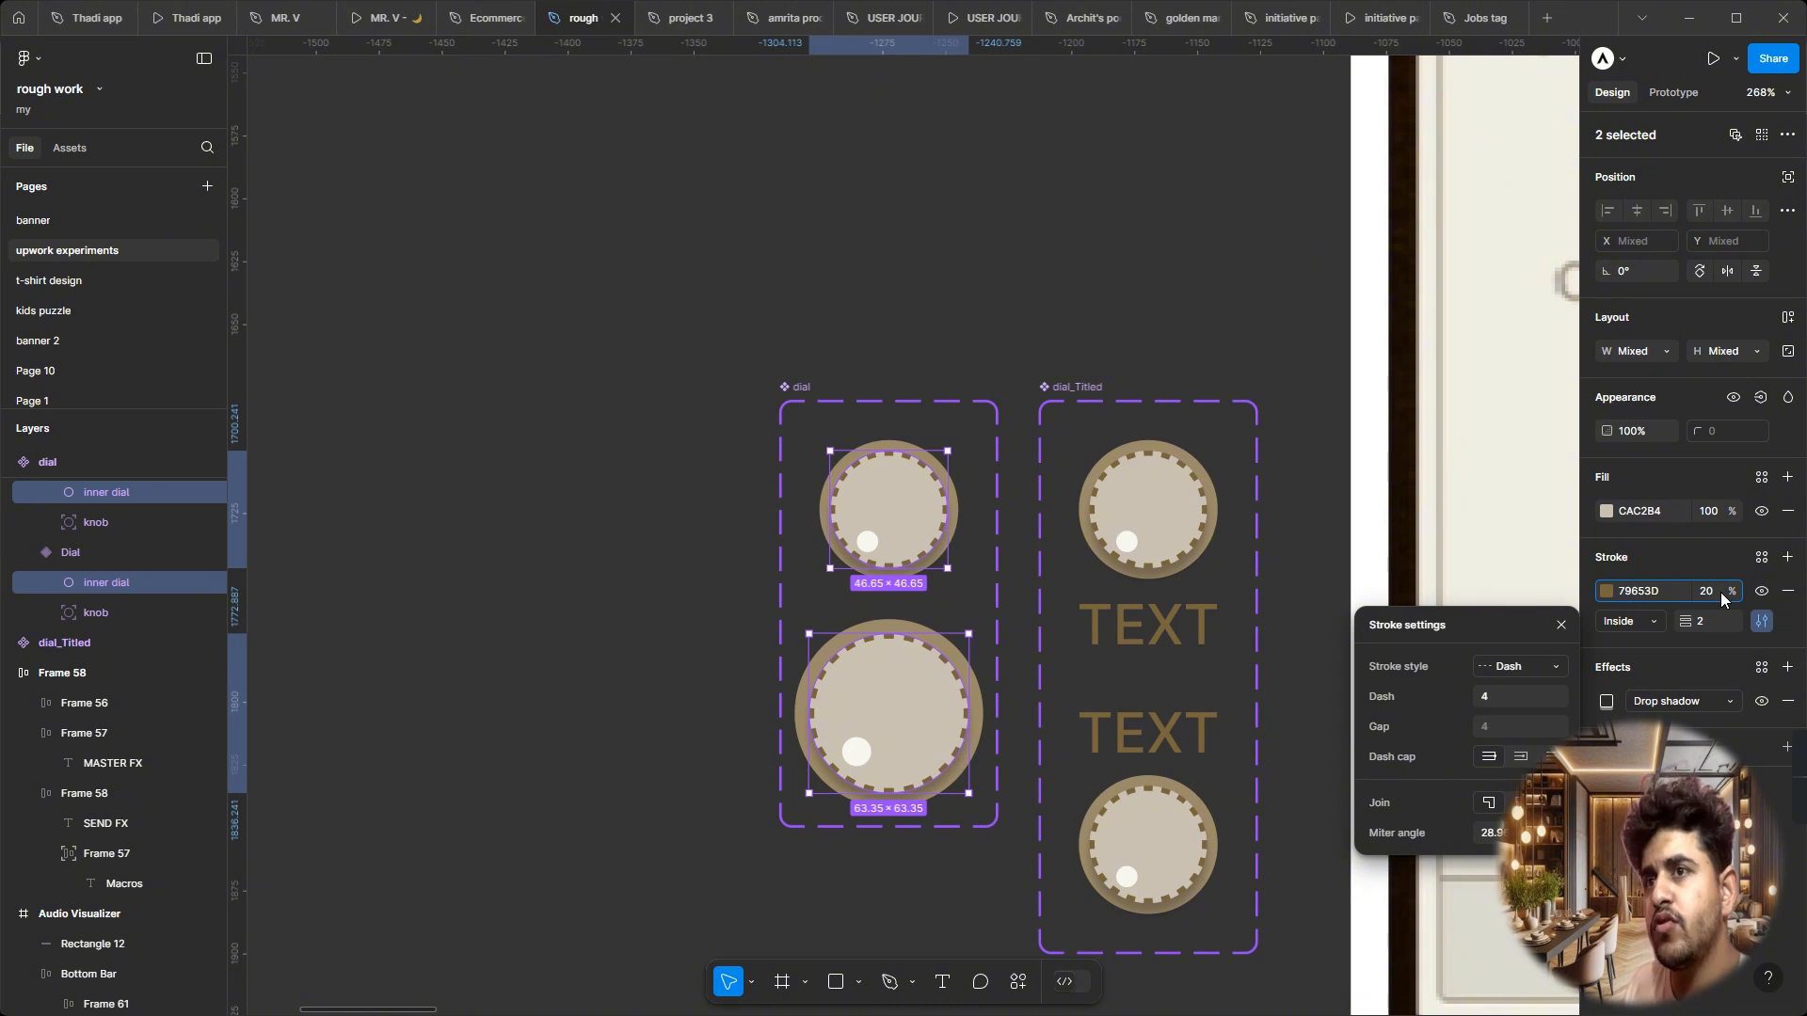
pyautogui.click(1719, 563)
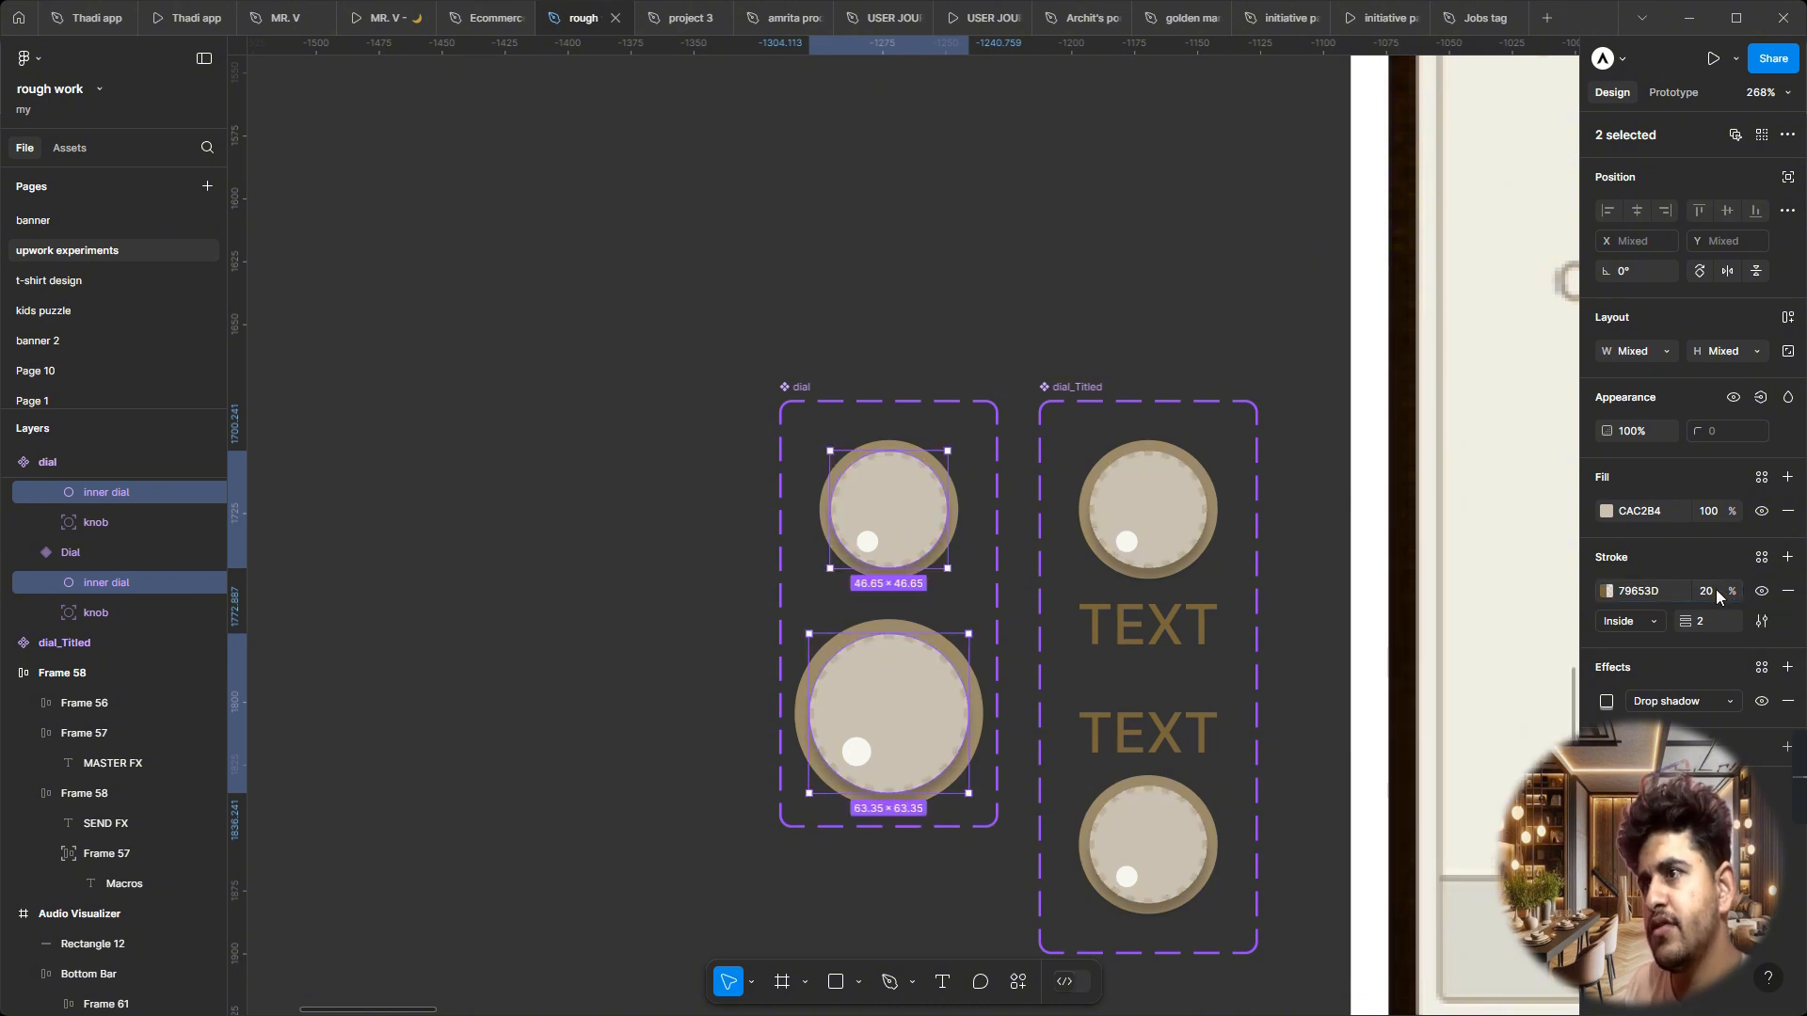
# Step: Raise the stroke opacity of both inner dials to 45%
pyautogui.click(1712, 591)
pyautogui.press('Up')
pyautogui.press('Up')
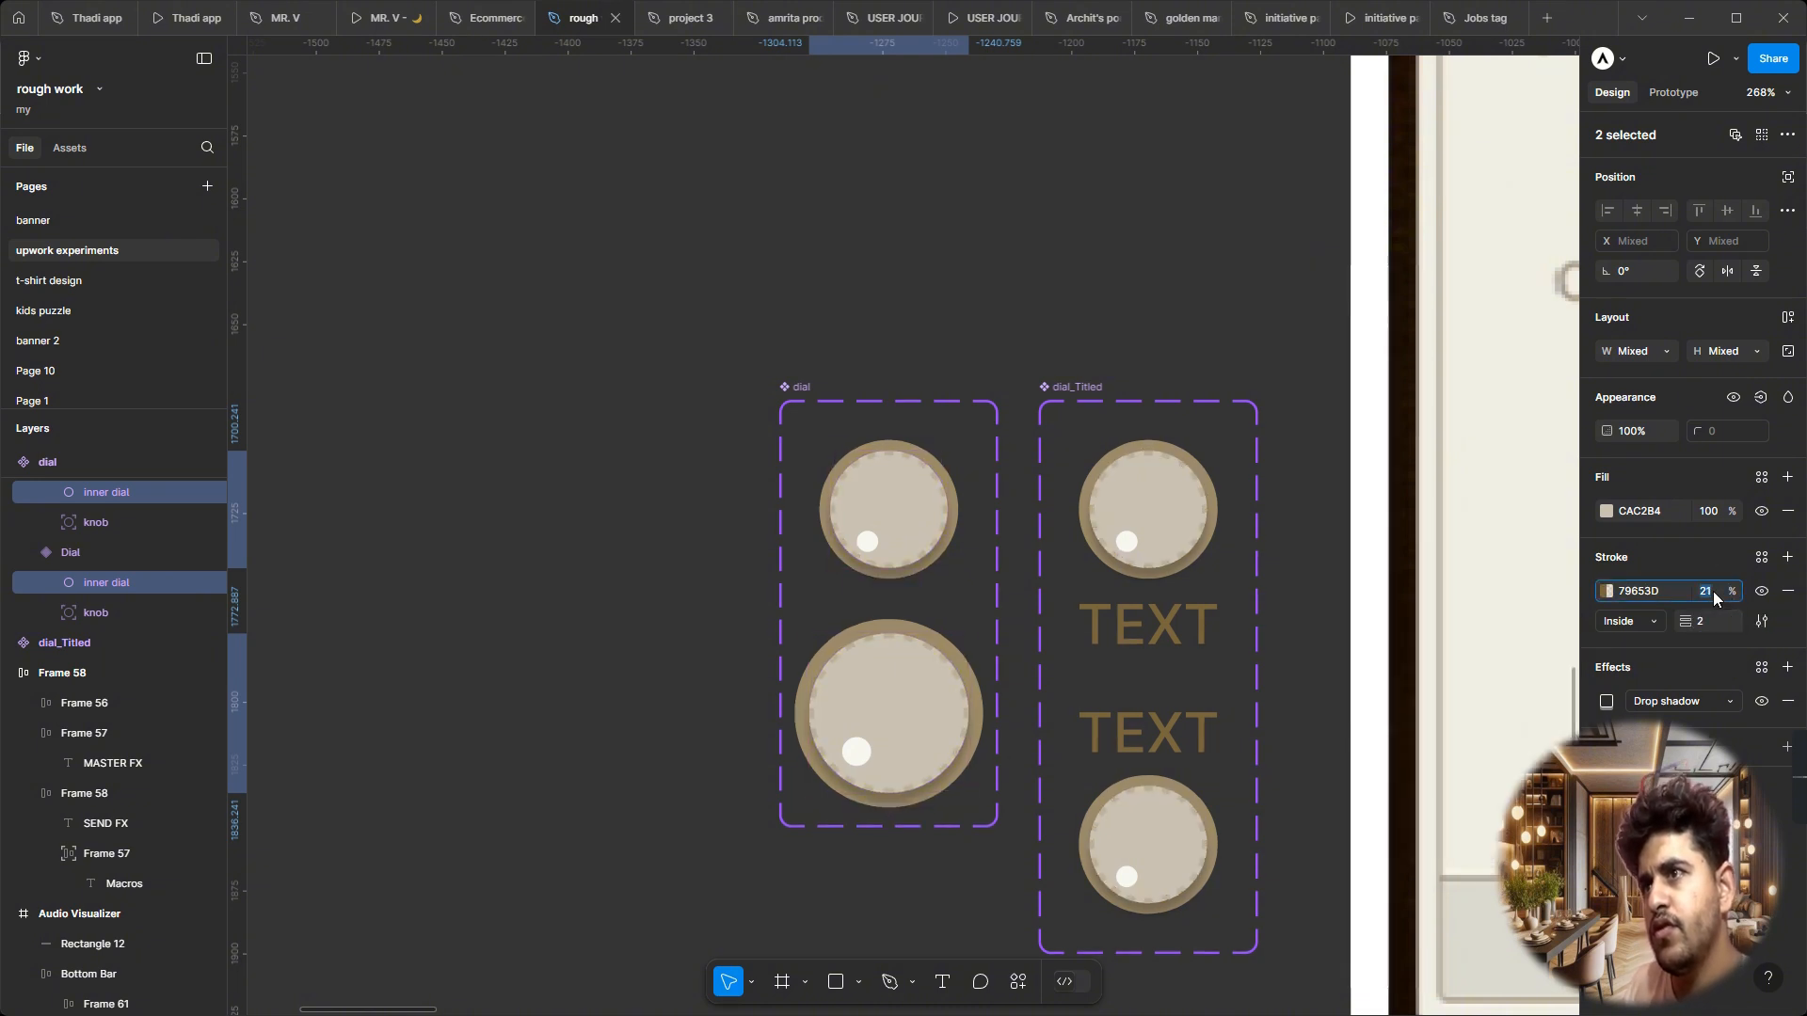
pyautogui.press('Up')
pyautogui.press('Up')
pyautogui.press('Up')
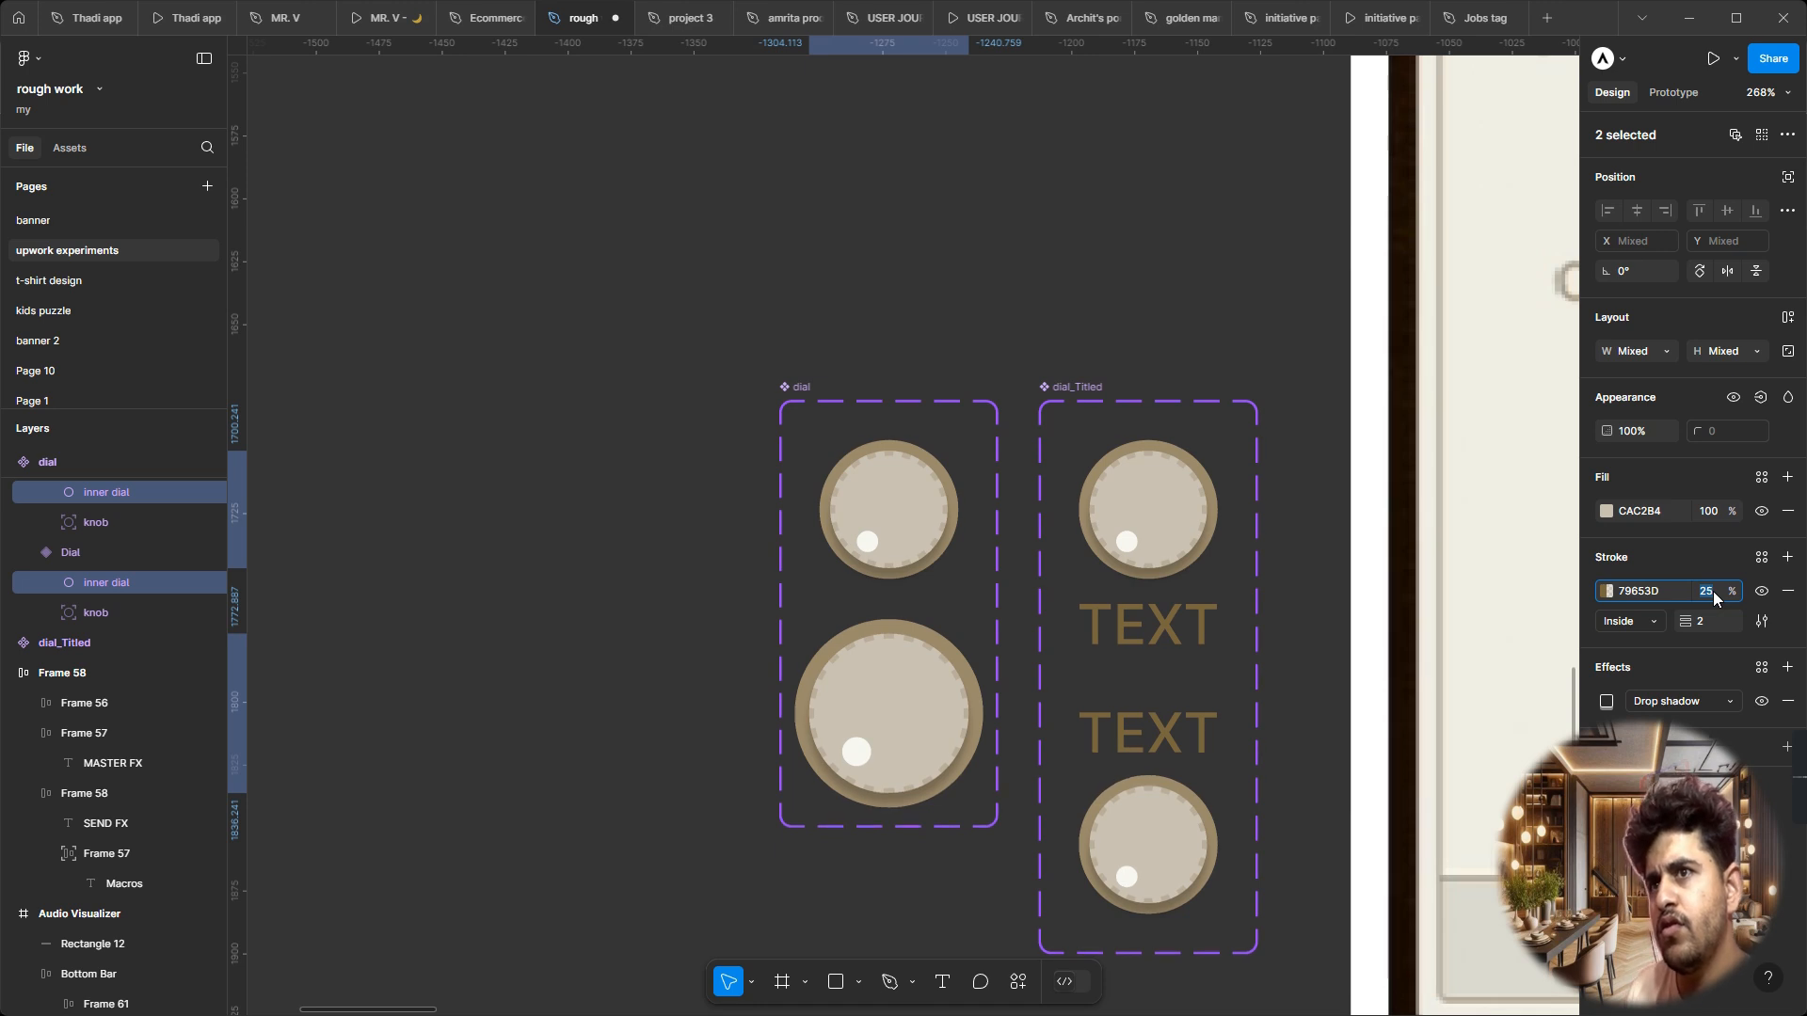
pyautogui.hotkey('shift', 'Up')
pyautogui.hotkey('shift', 'Up')
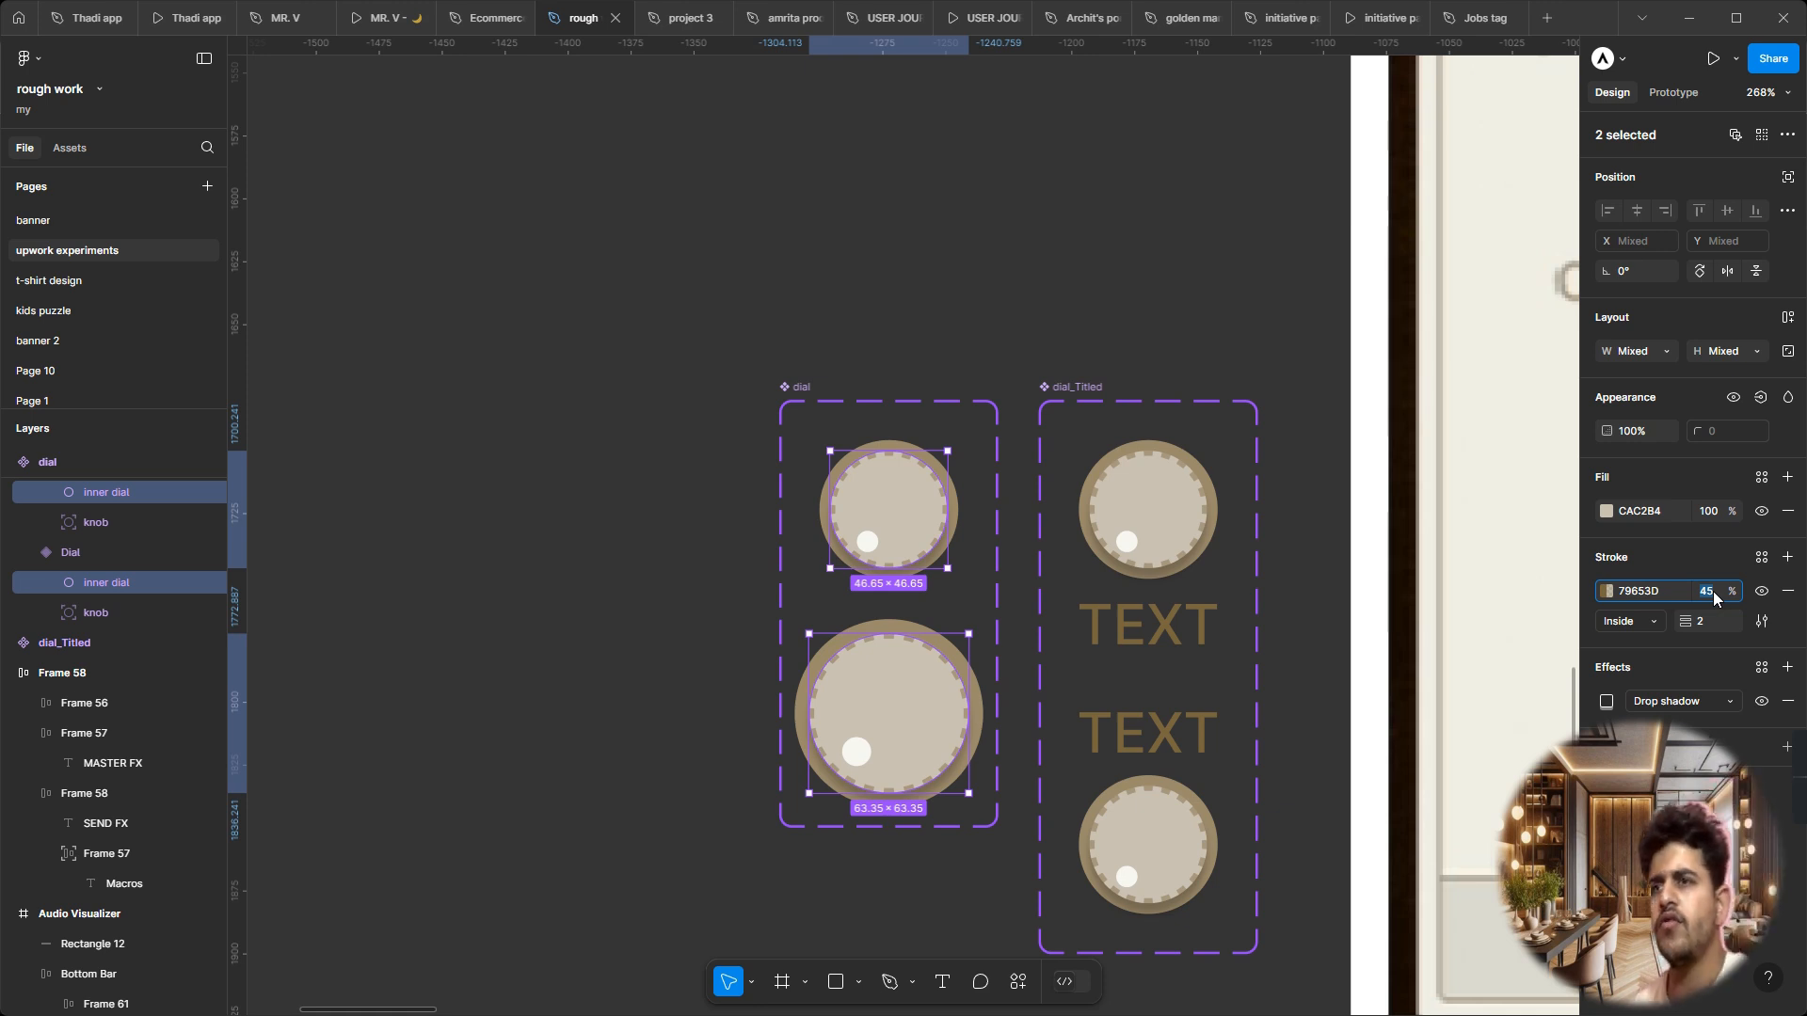
# Step: Switch both inner dials' stroke style back to Solid and set the stroke opacity to 100%
pyautogui.click(1761, 621)
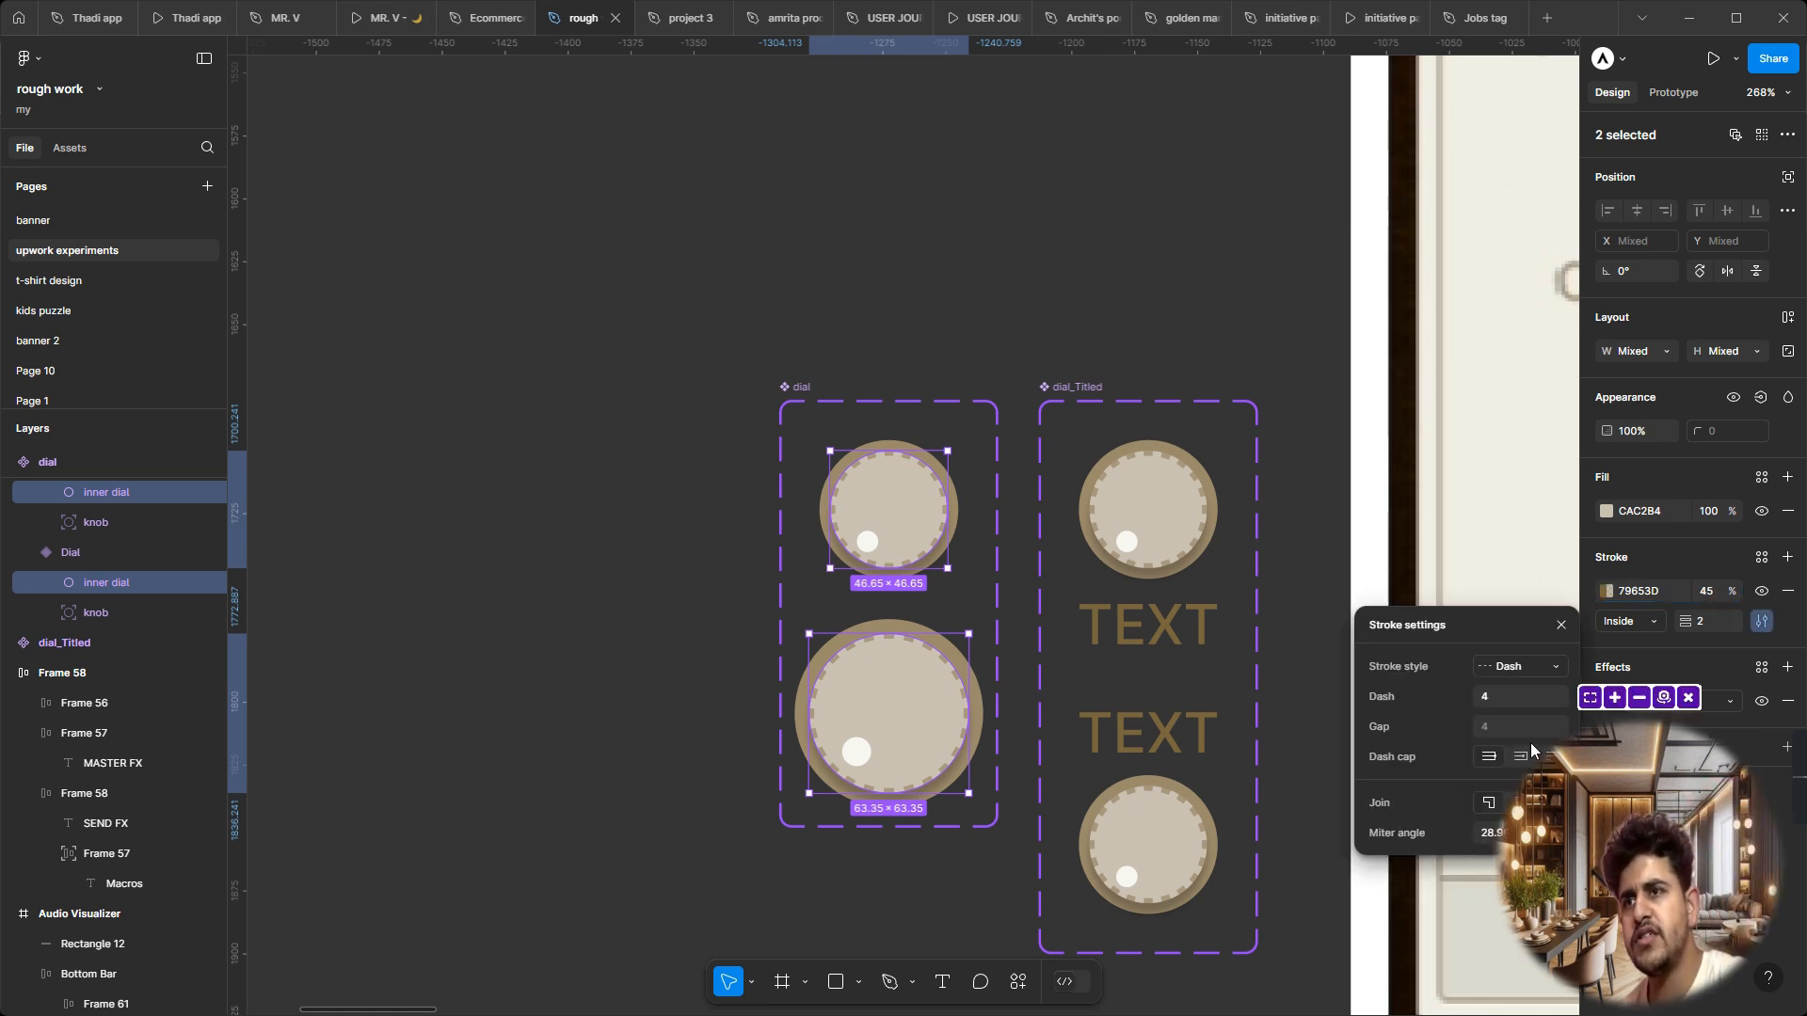
pyautogui.click(1509, 666)
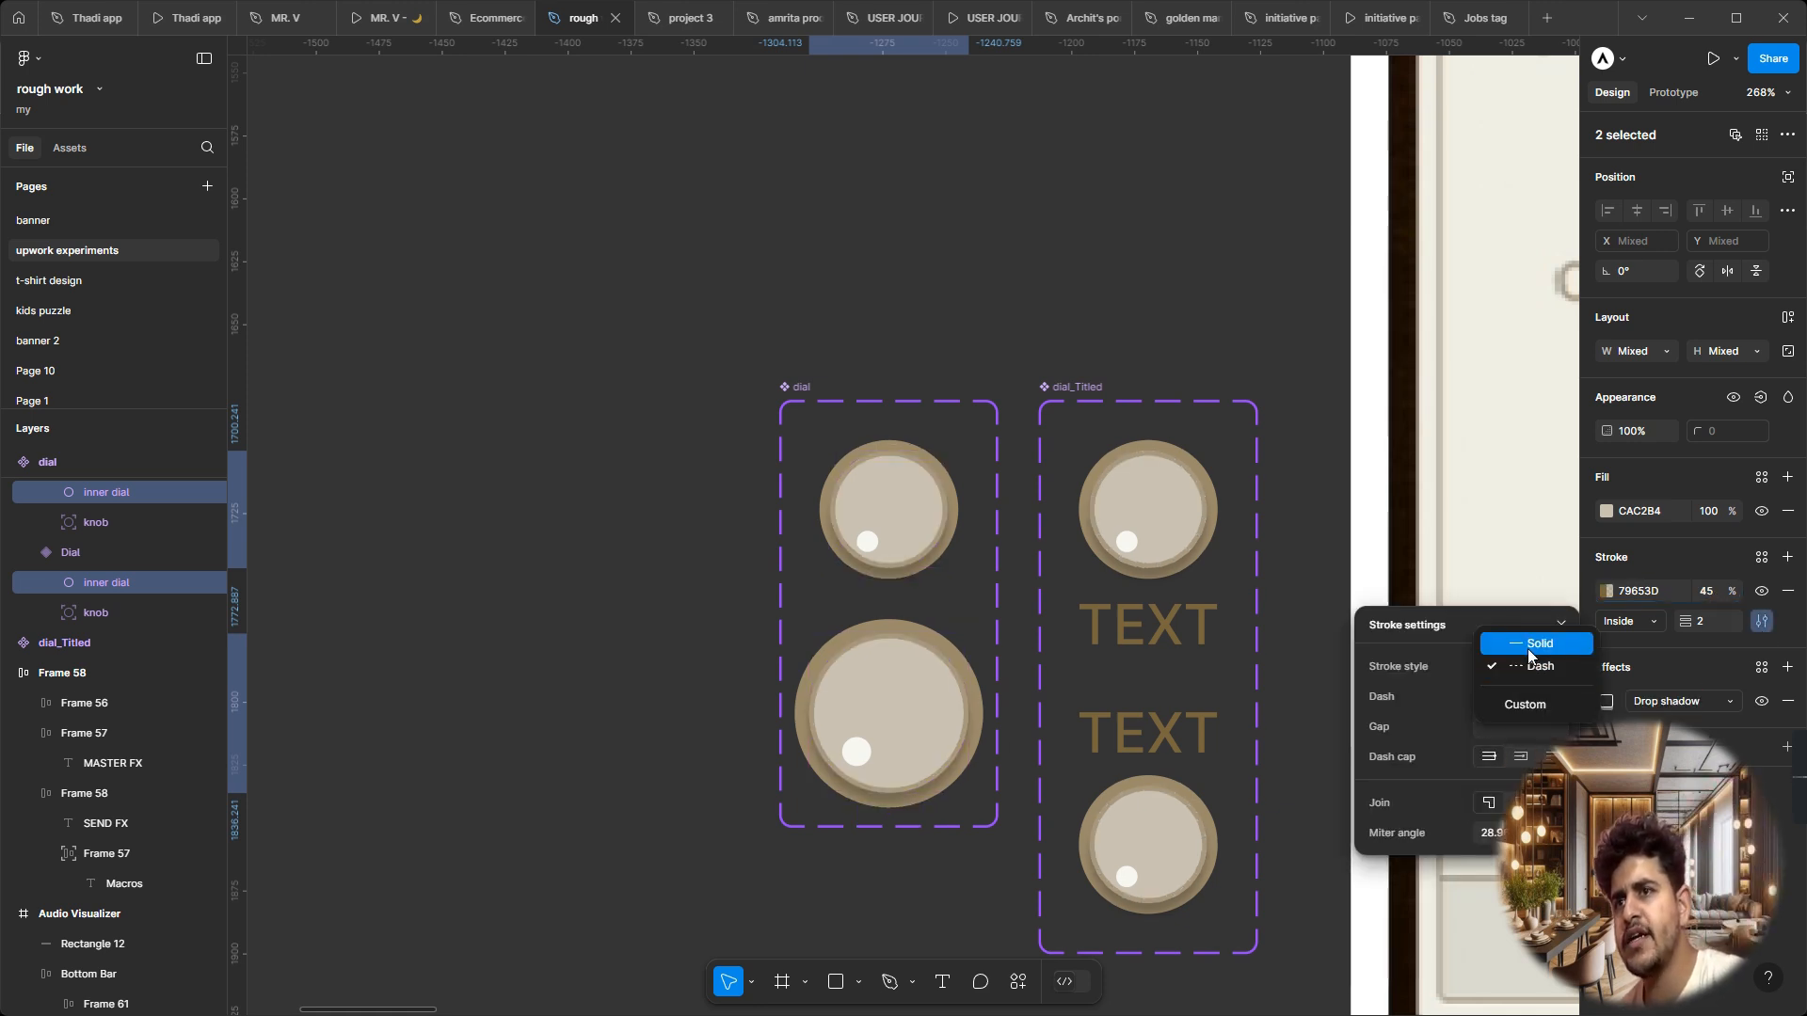
pyautogui.click(1527, 648)
pyautogui.click(1707, 589)
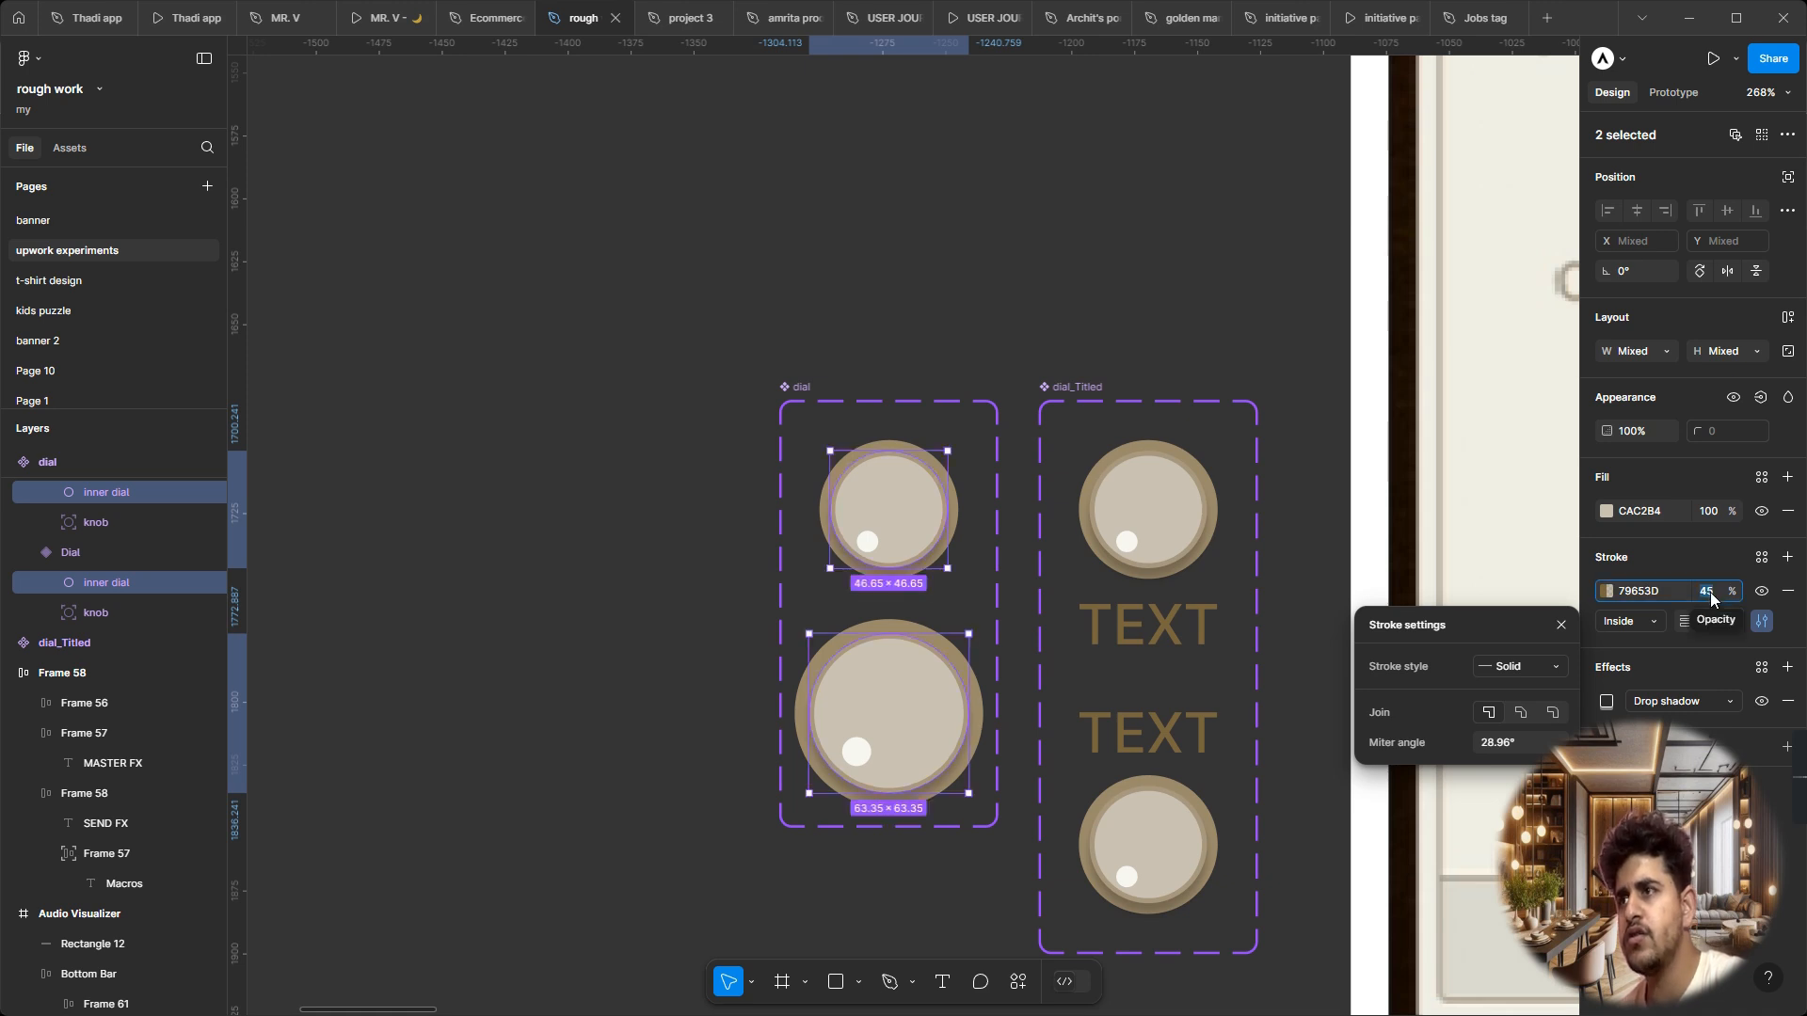
pyautogui.write('100')
pyautogui.press('Return')
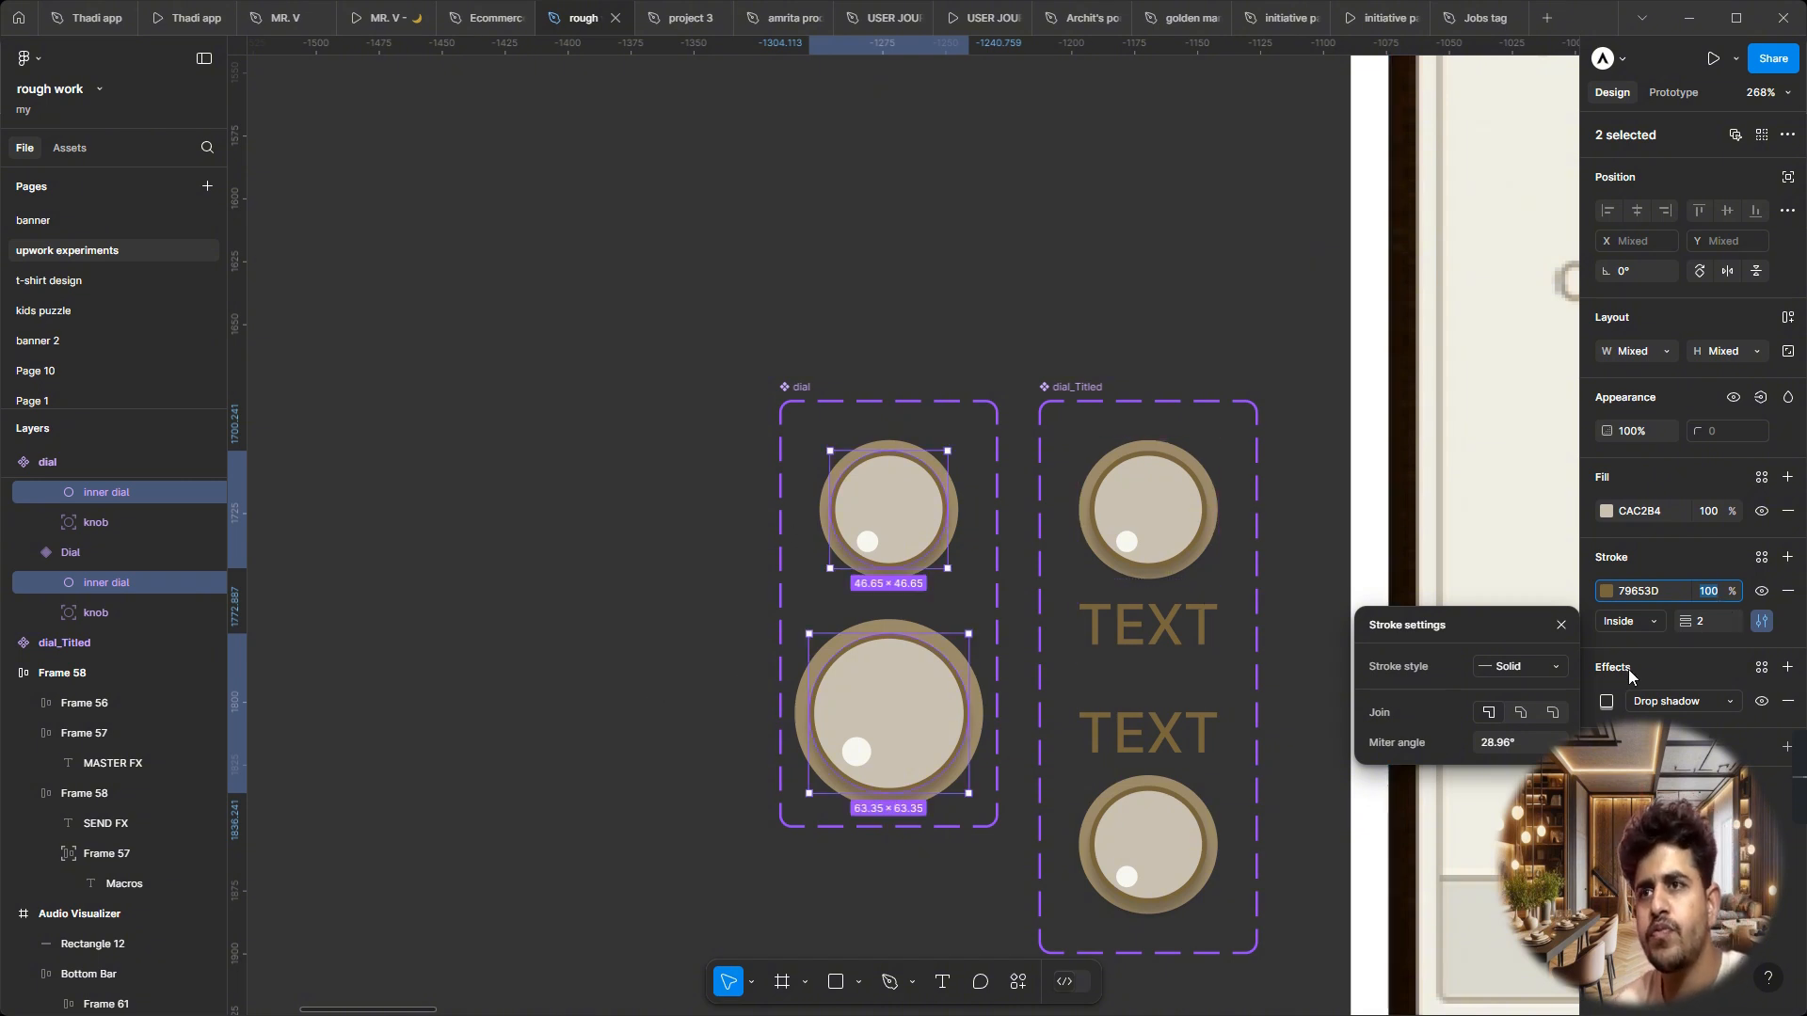
pyautogui.click(1670, 665)
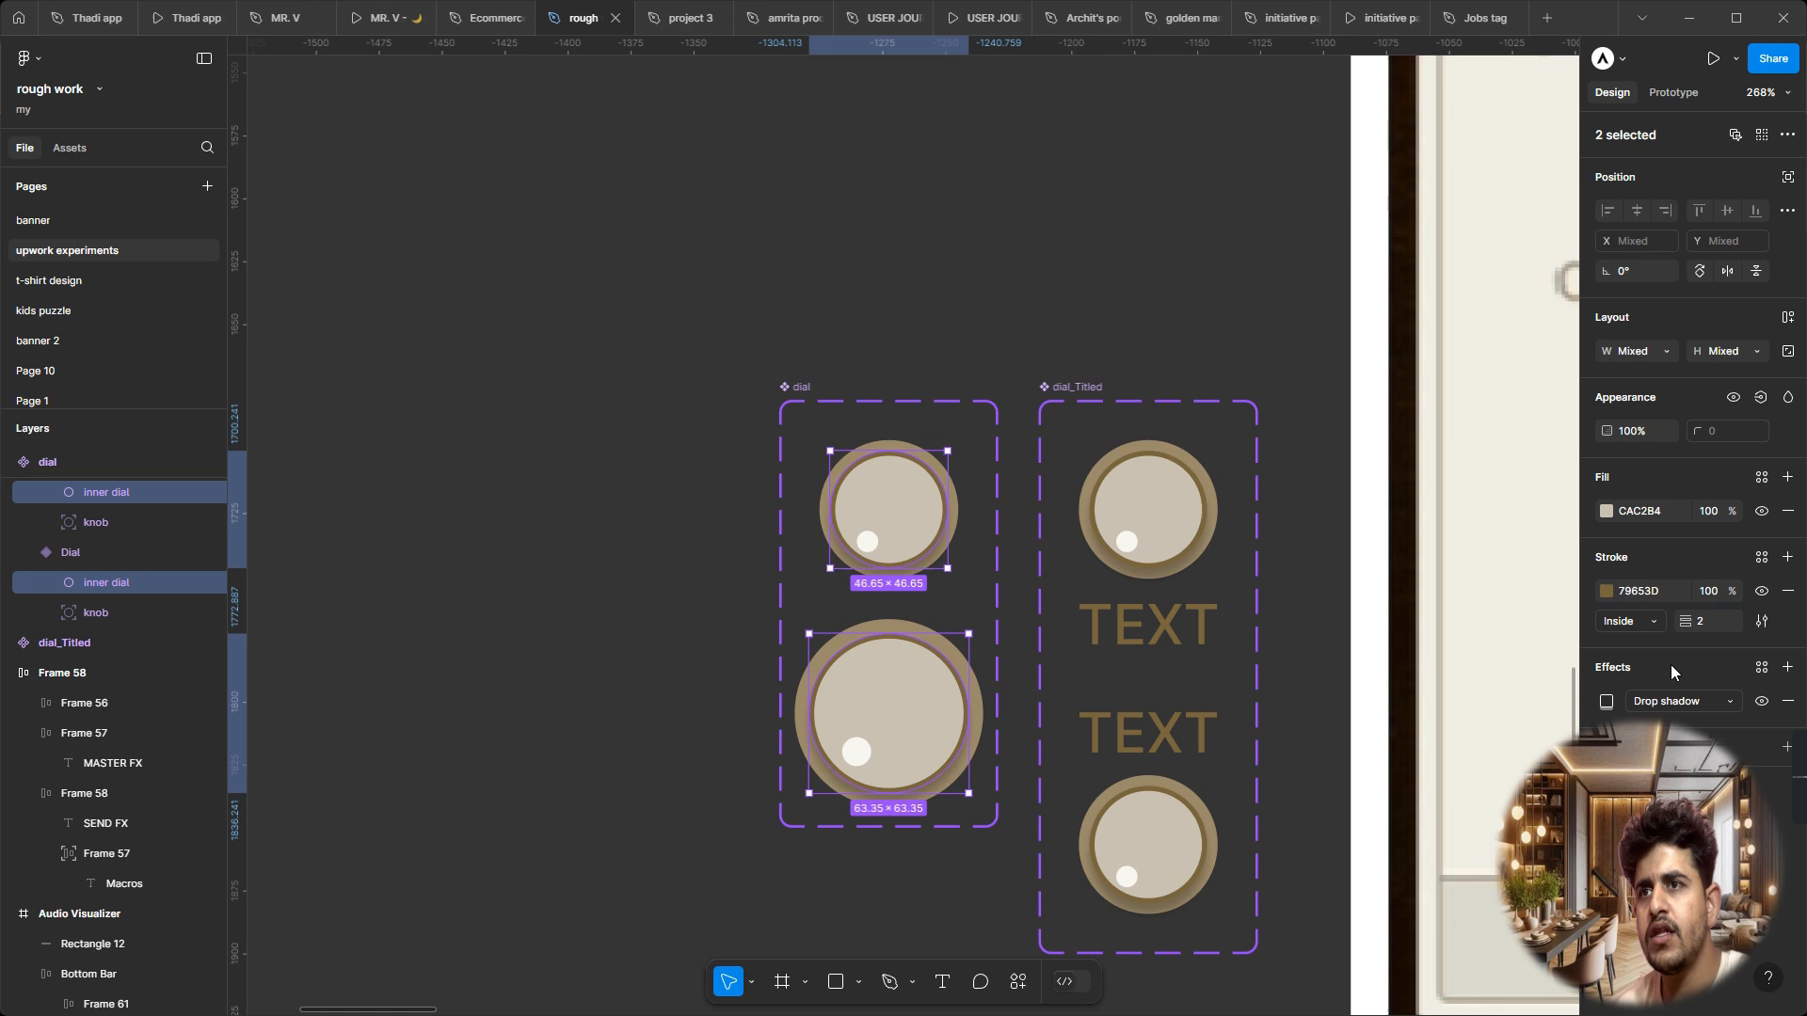
# Step: Add a drop shadow effect to the whole big dial variant of the dial component
pyautogui.click(1590, 702)
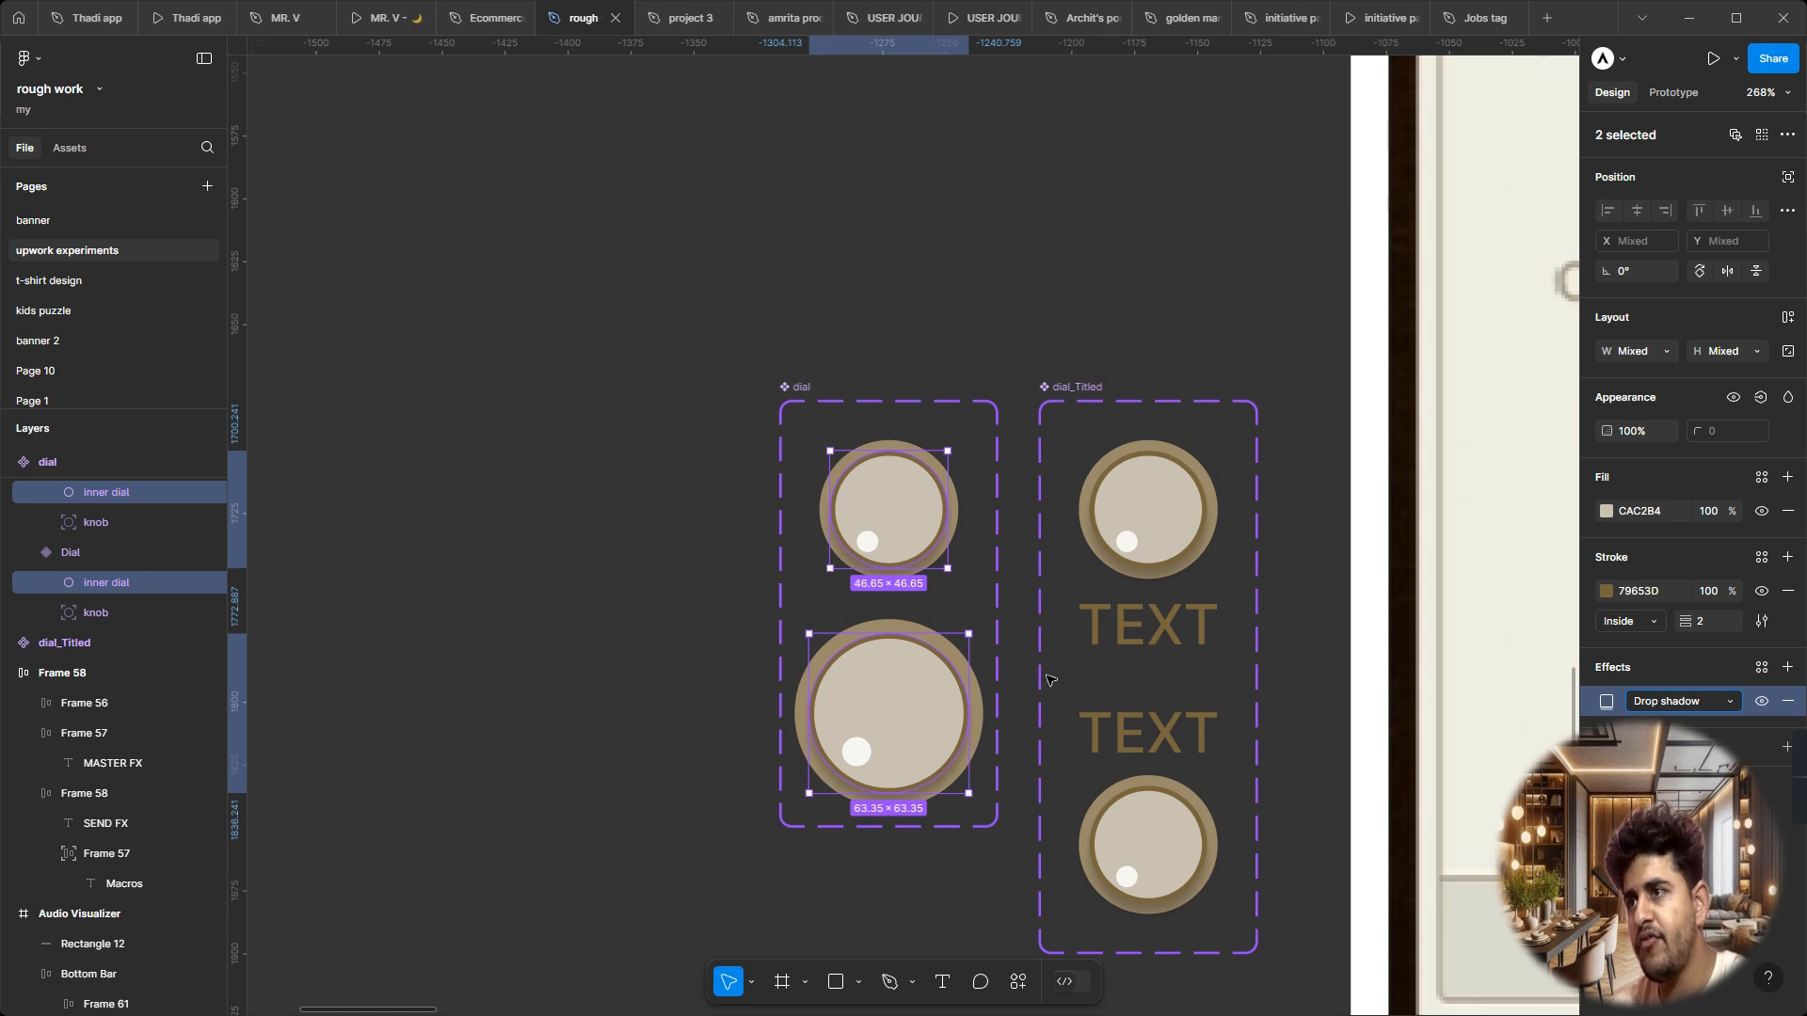
pyautogui.click(893, 627)
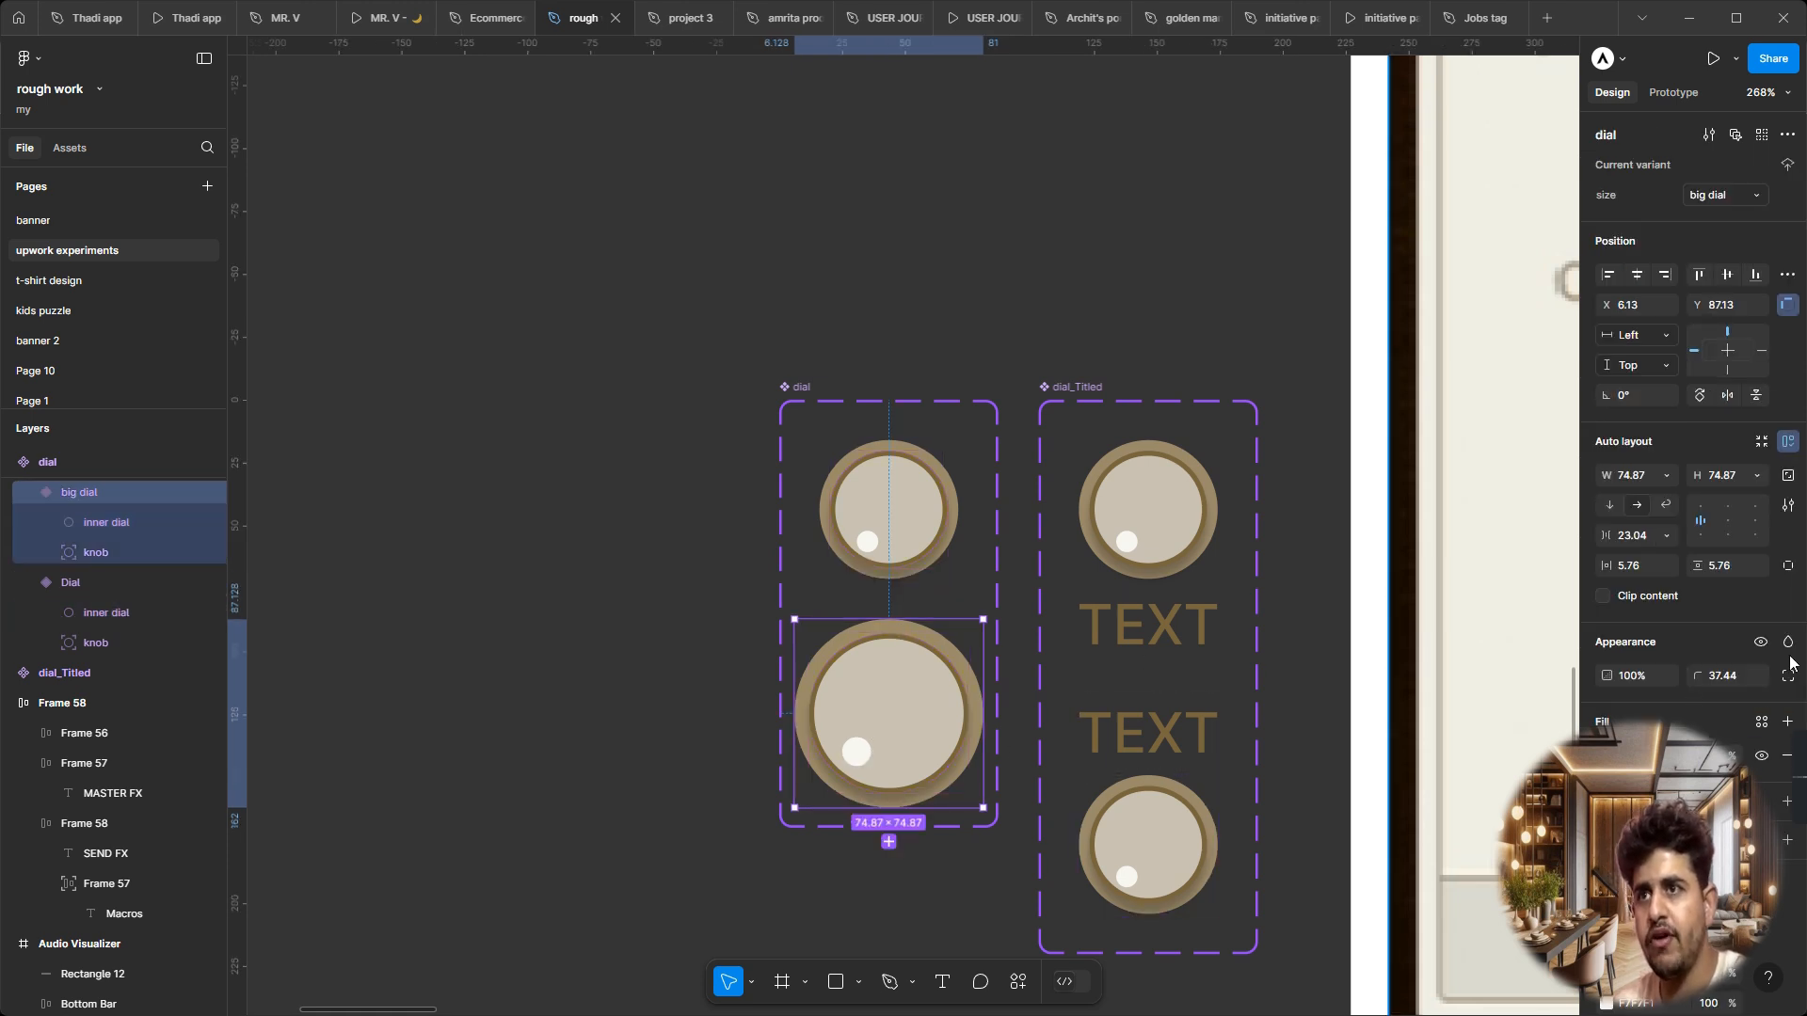
pyautogui.scroll(-1, 1700, 561)
pyautogui.scroll(-1, 1698, 551)
pyautogui.moveTo(1656, 847); pyautogui.dragTo(1581, 209)
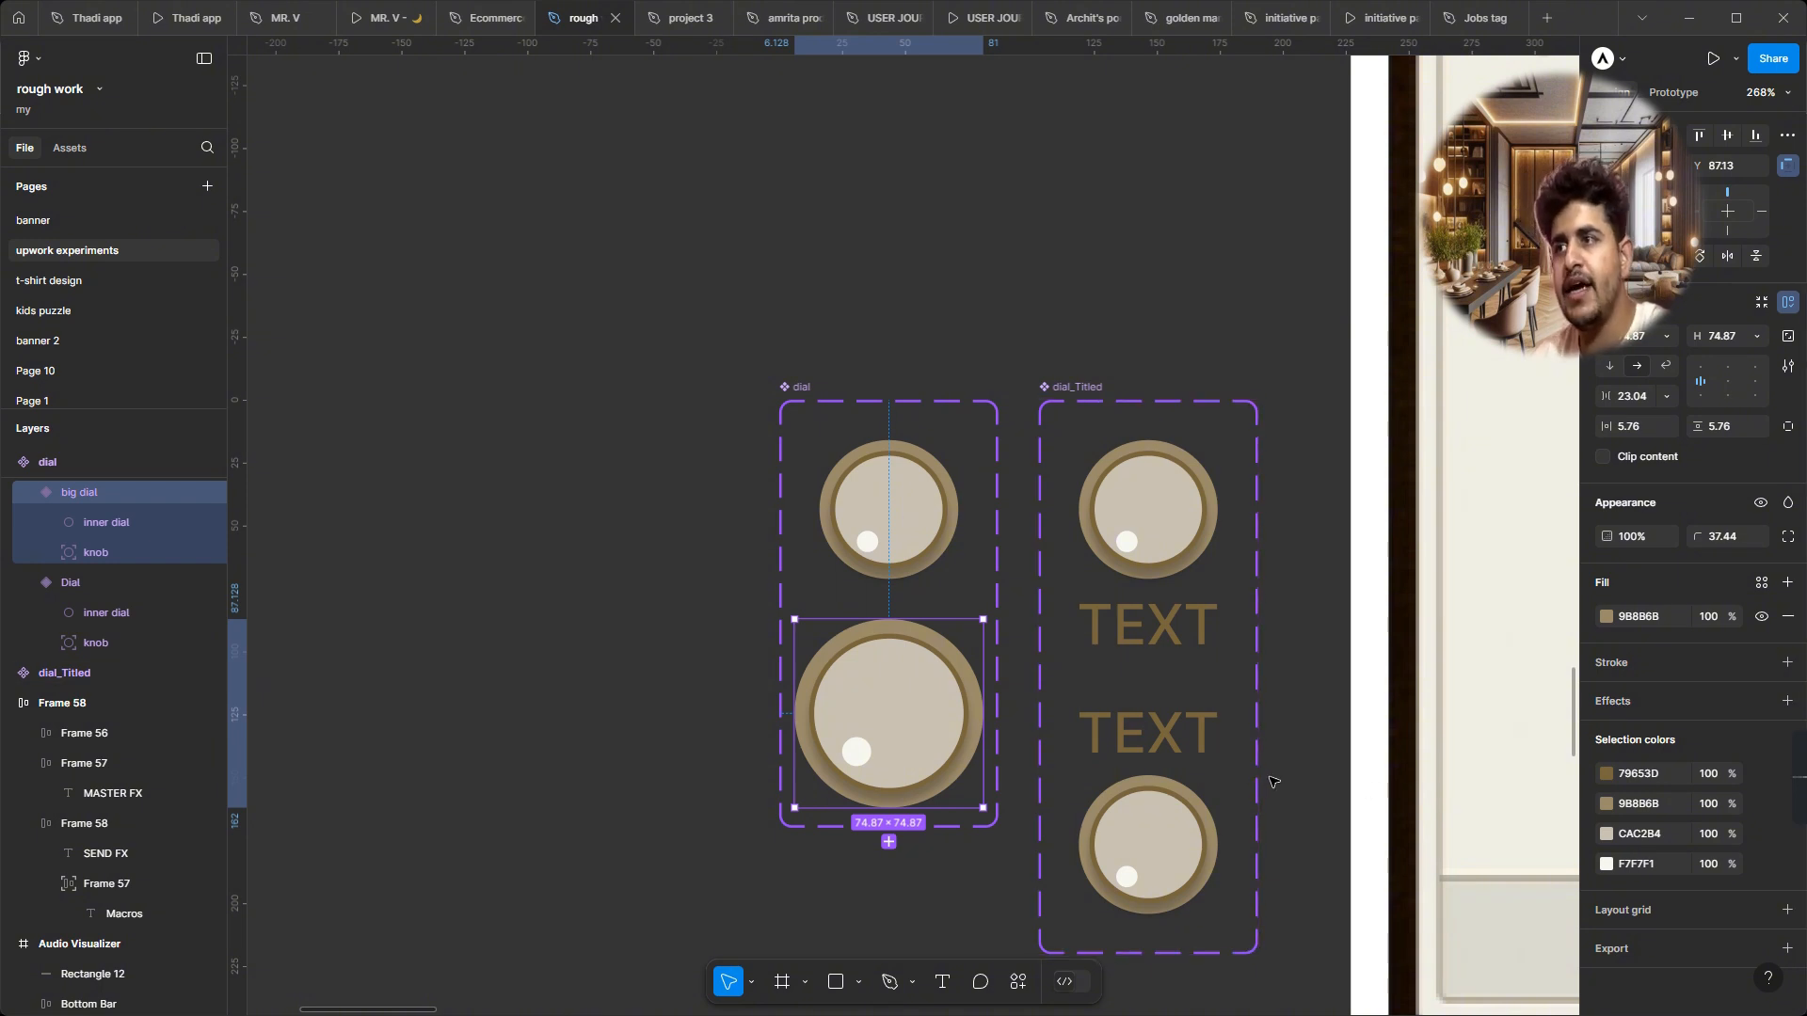
pyautogui.hotkey('ctrl', 'z')
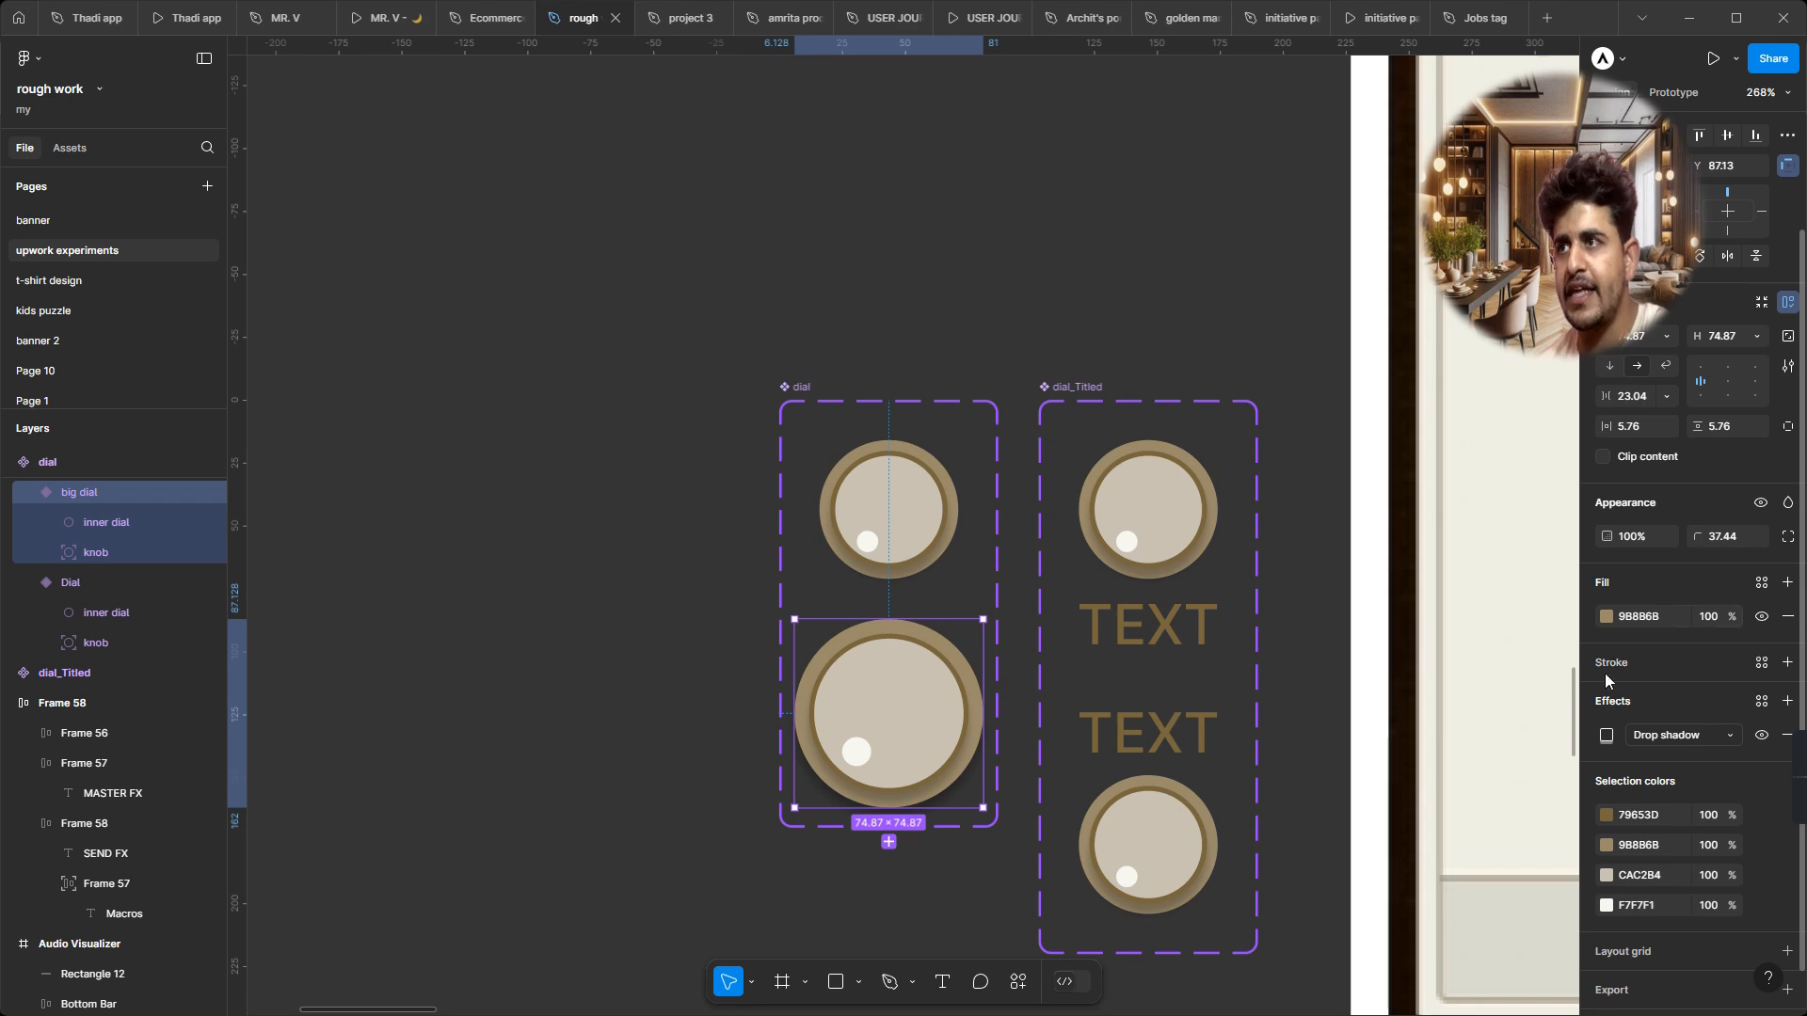
# Step: Examine the updated dials in the Audio Visualizer frame and compare them with the Desktop - 1 reference and the component set
pyautogui.scroll(-5, 864, 758)
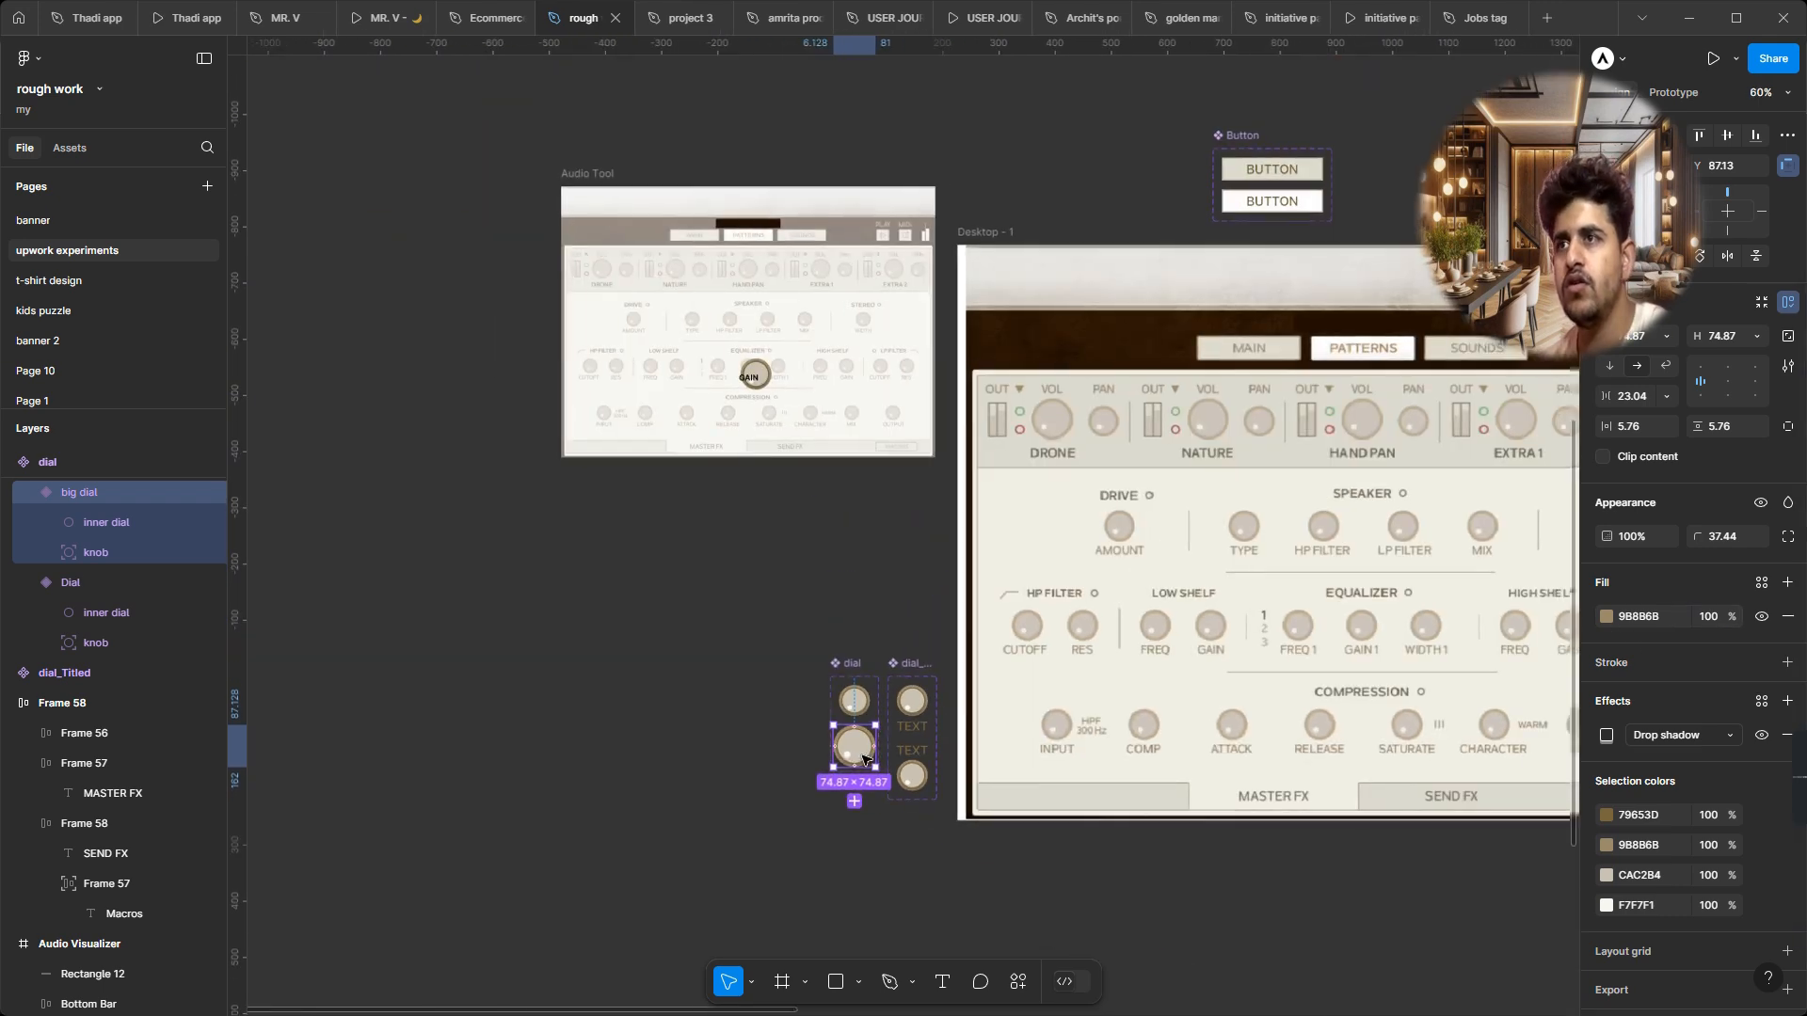
pyautogui.hscroll(10, 864, 758)
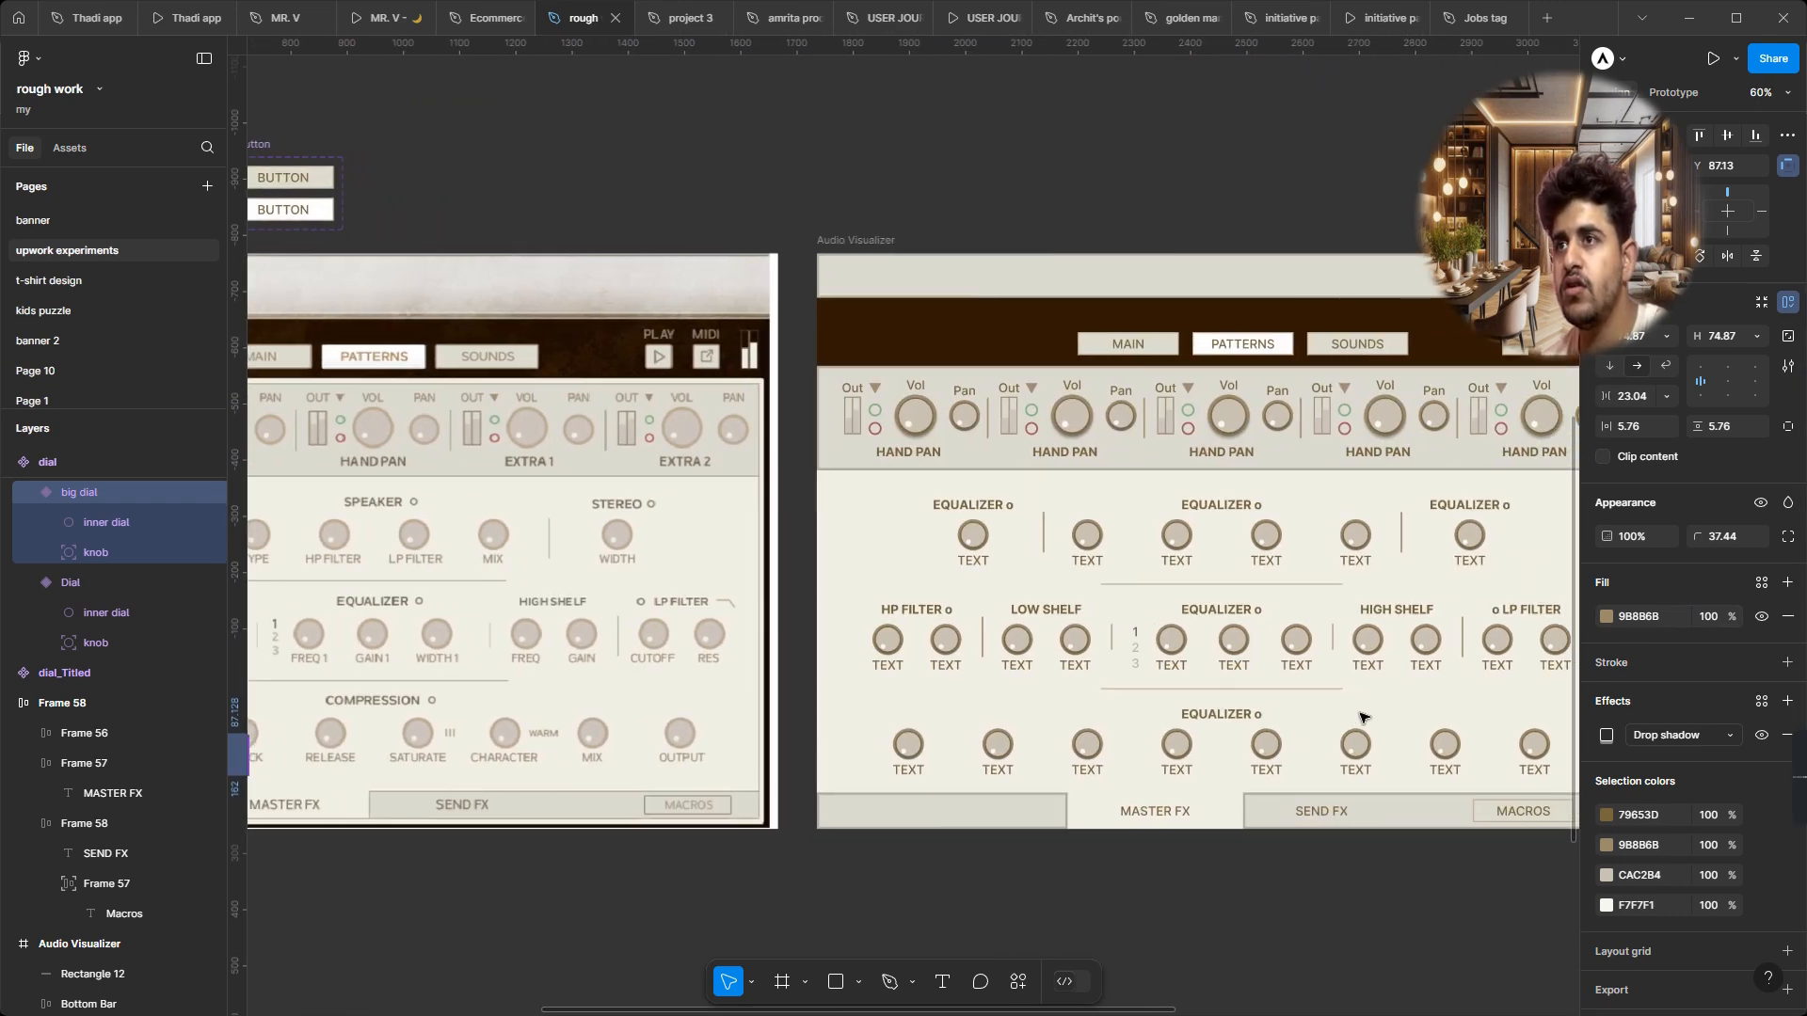
pyautogui.scroll(4, 1343, 775)
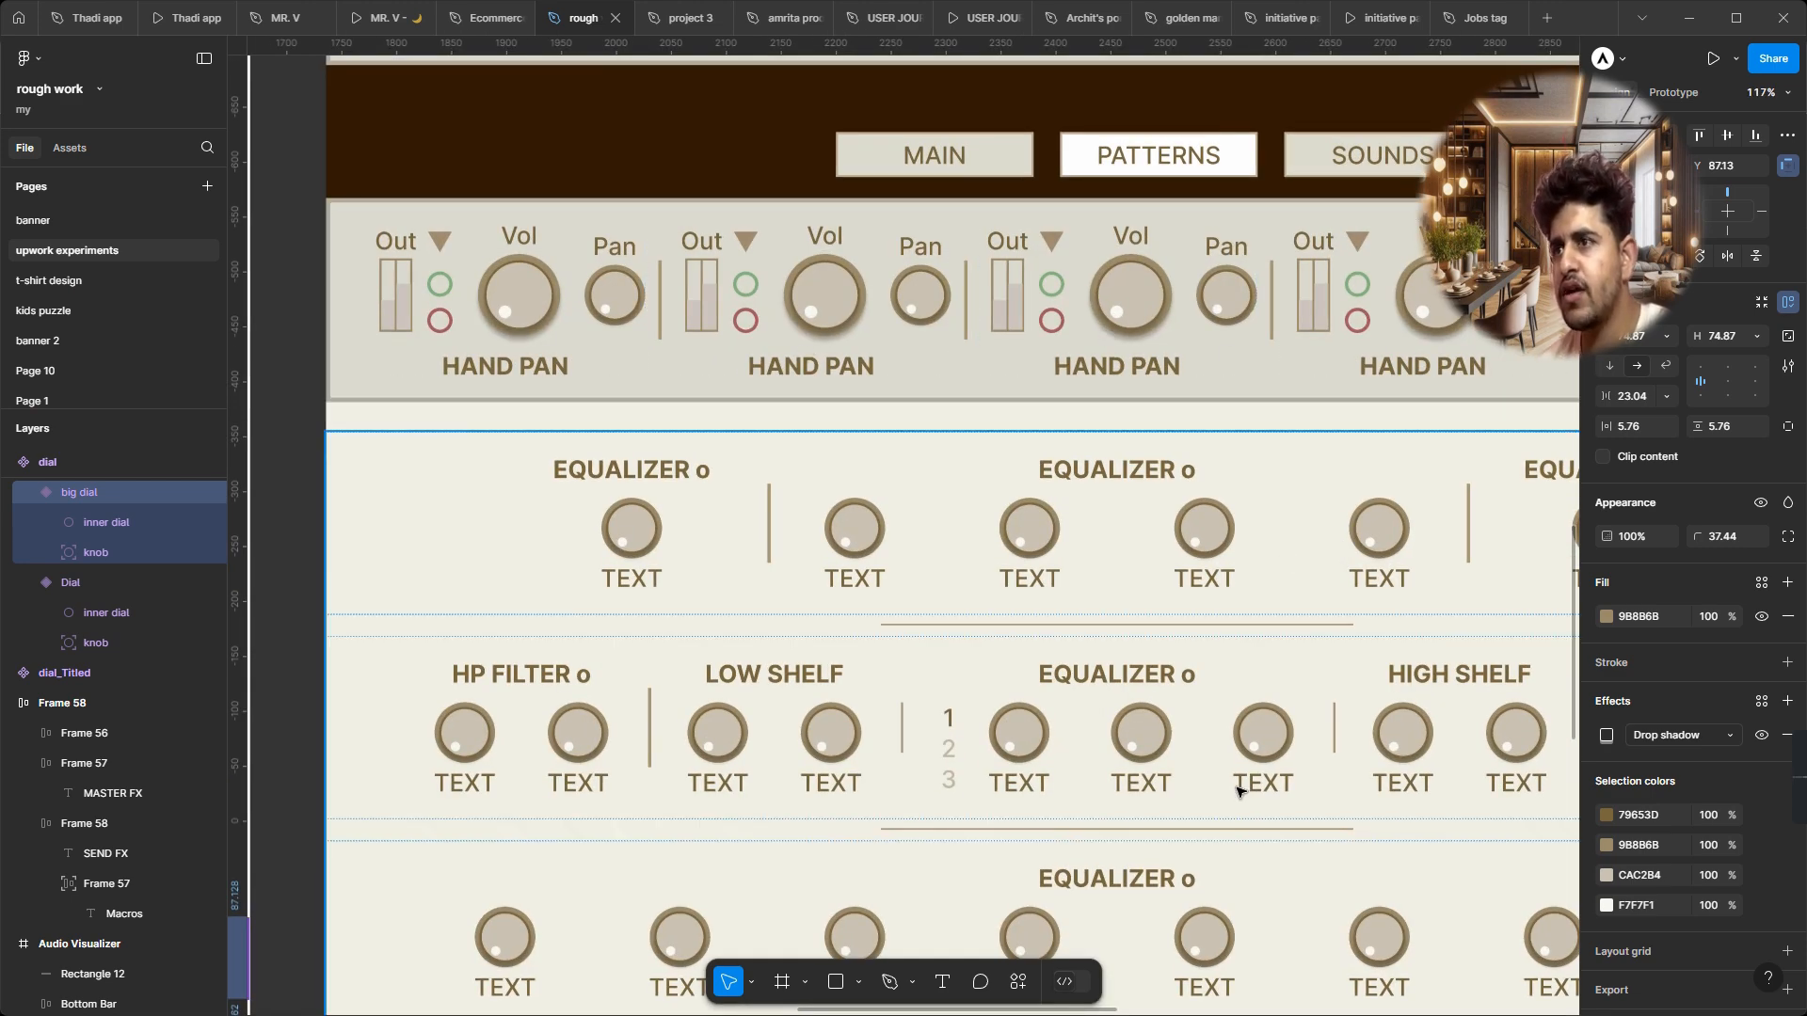
pyautogui.scroll(3, 1237, 785)
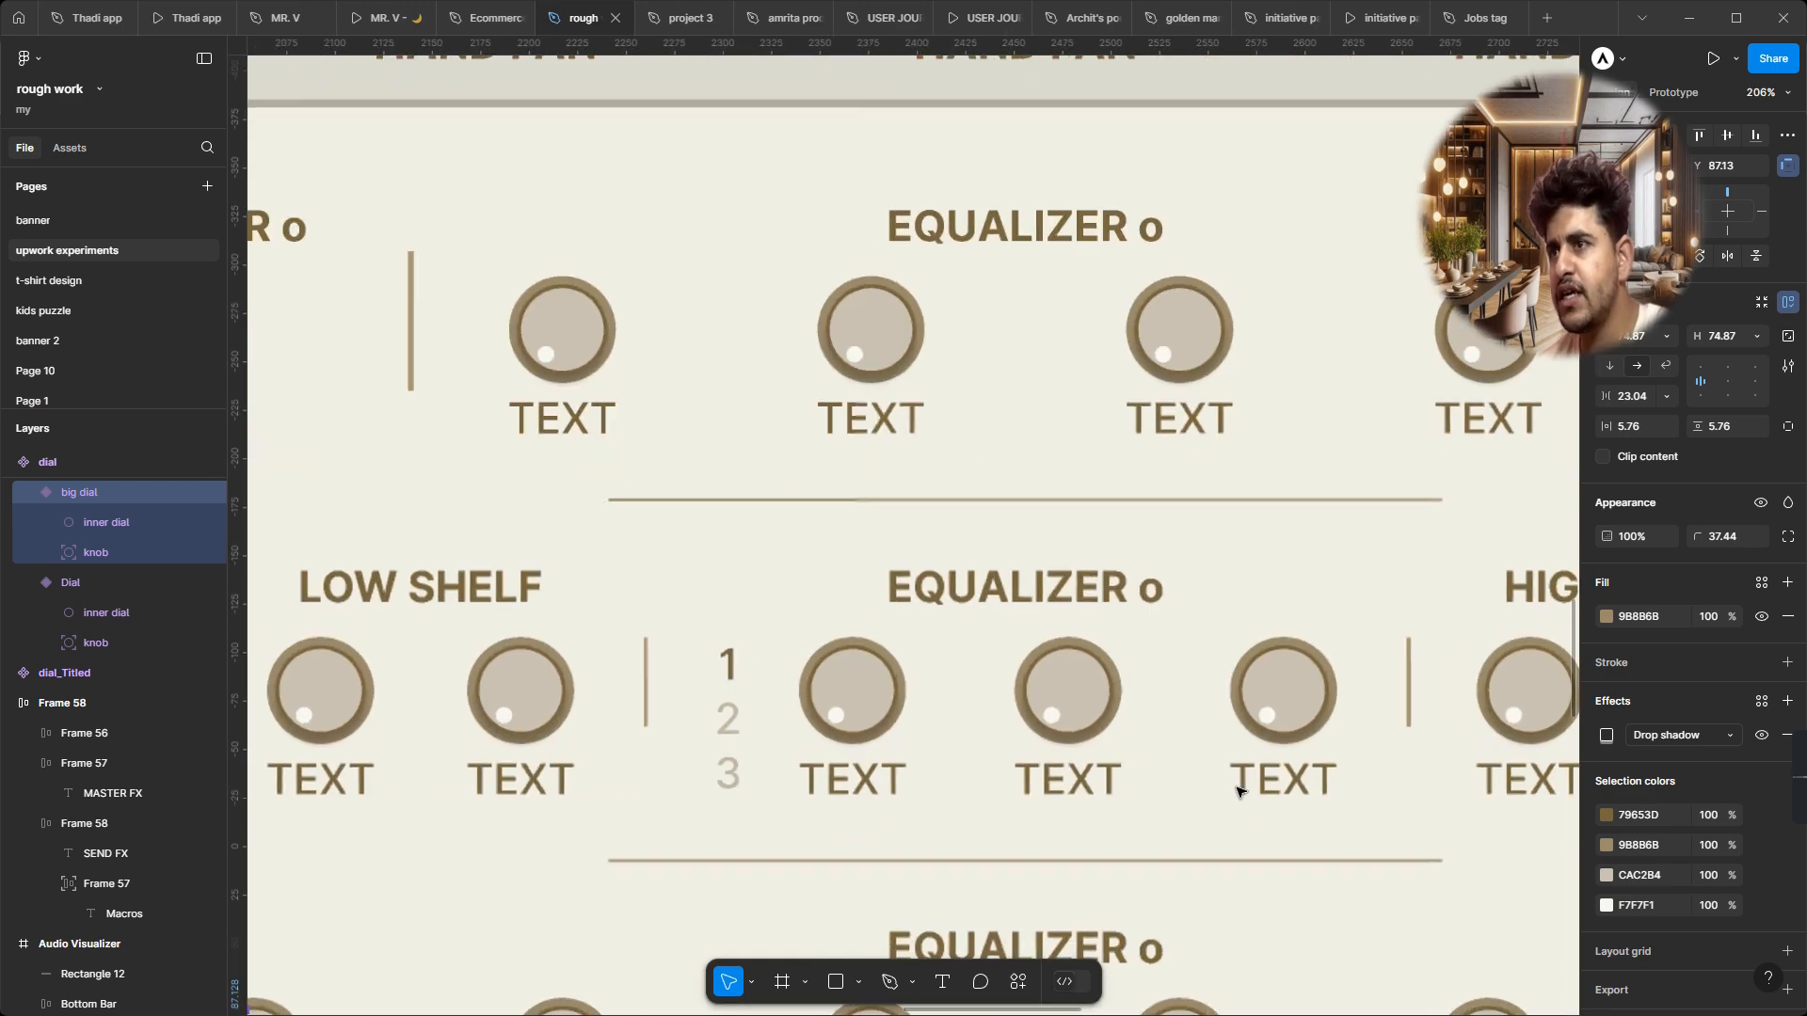
pyautogui.click(1071, 688)
pyautogui.scroll(-3, 1060, 701)
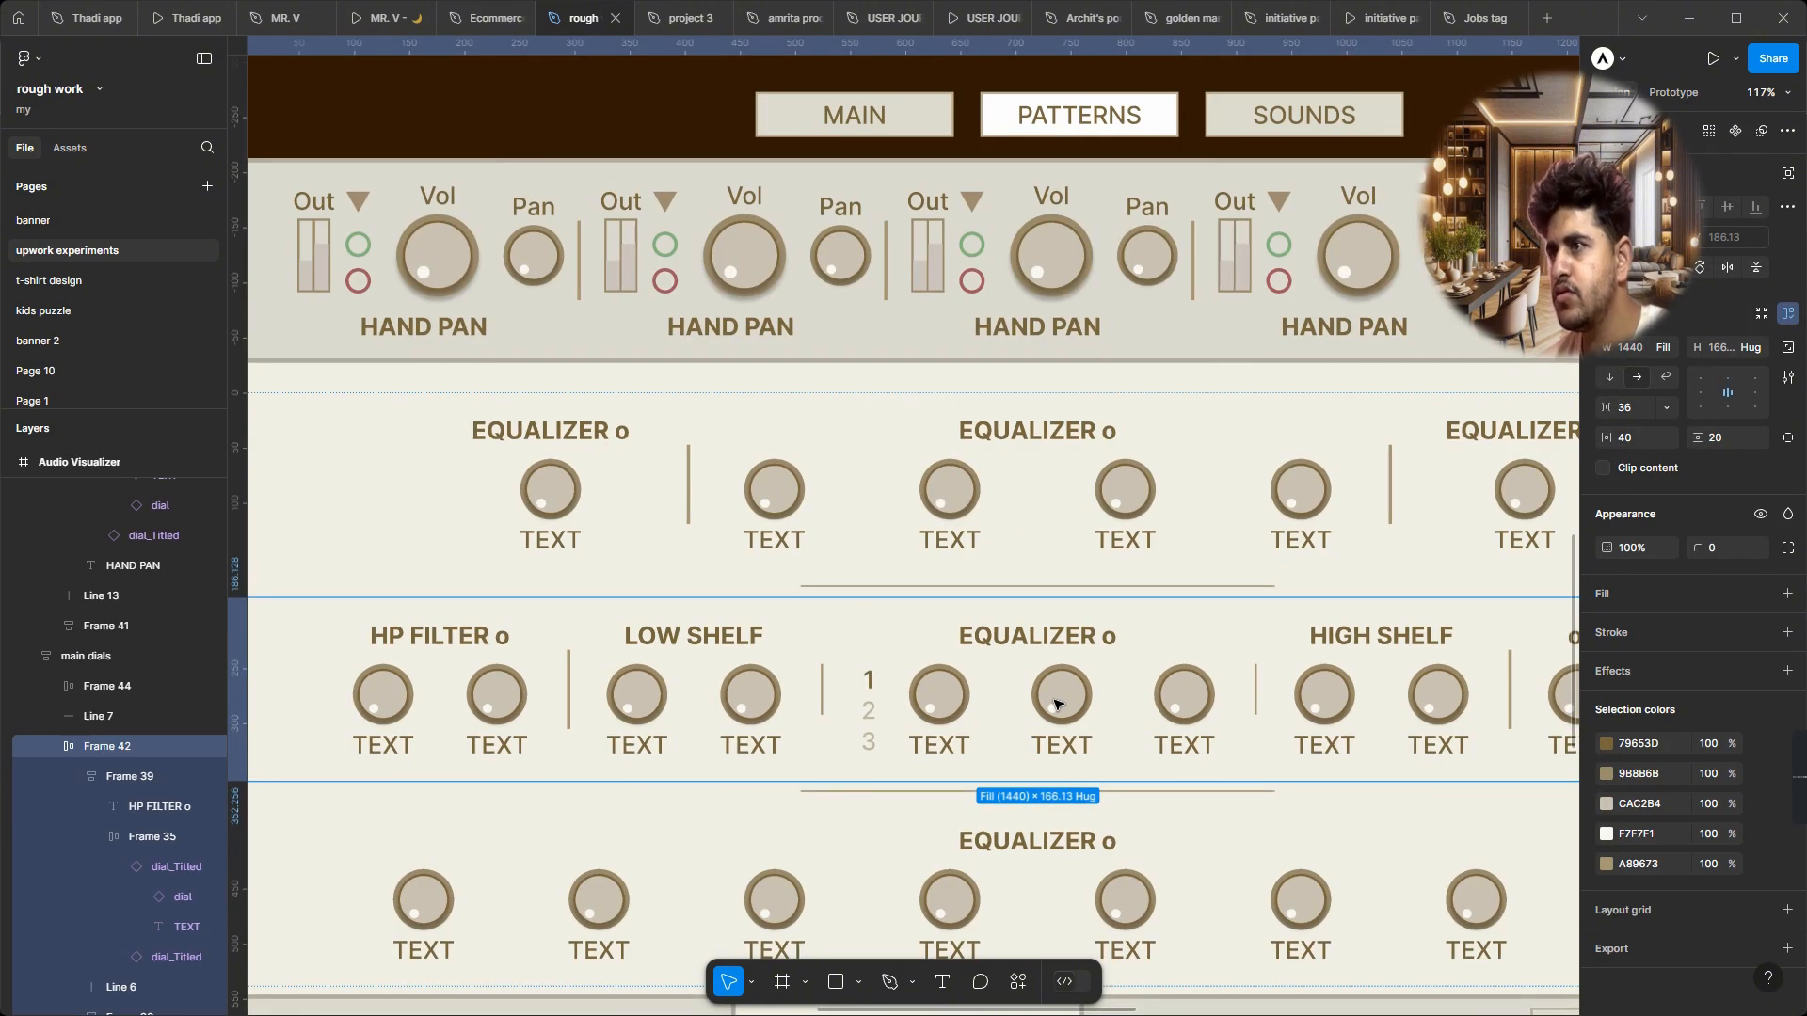
pyautogui.hscroll(-15, 1056, 704)
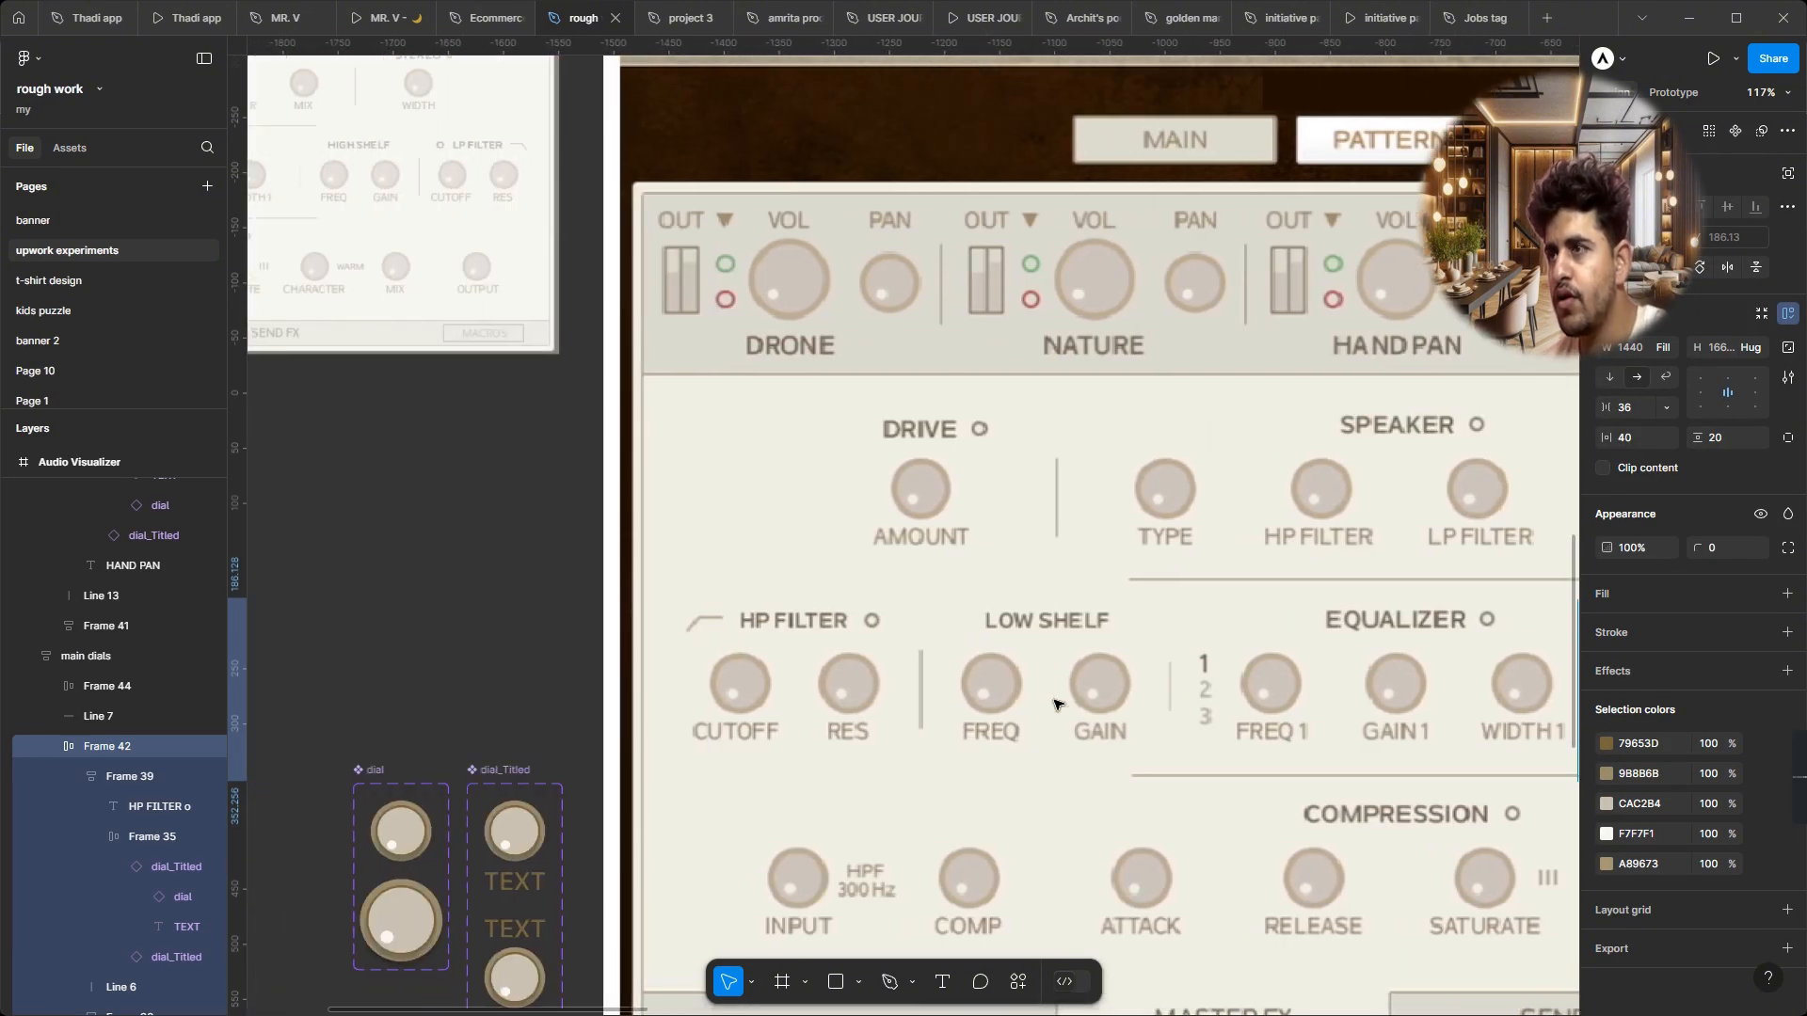
pyautogui.hscroll(-5, 1055, 704)
pyautogui.scroll(4, 1023, 832)
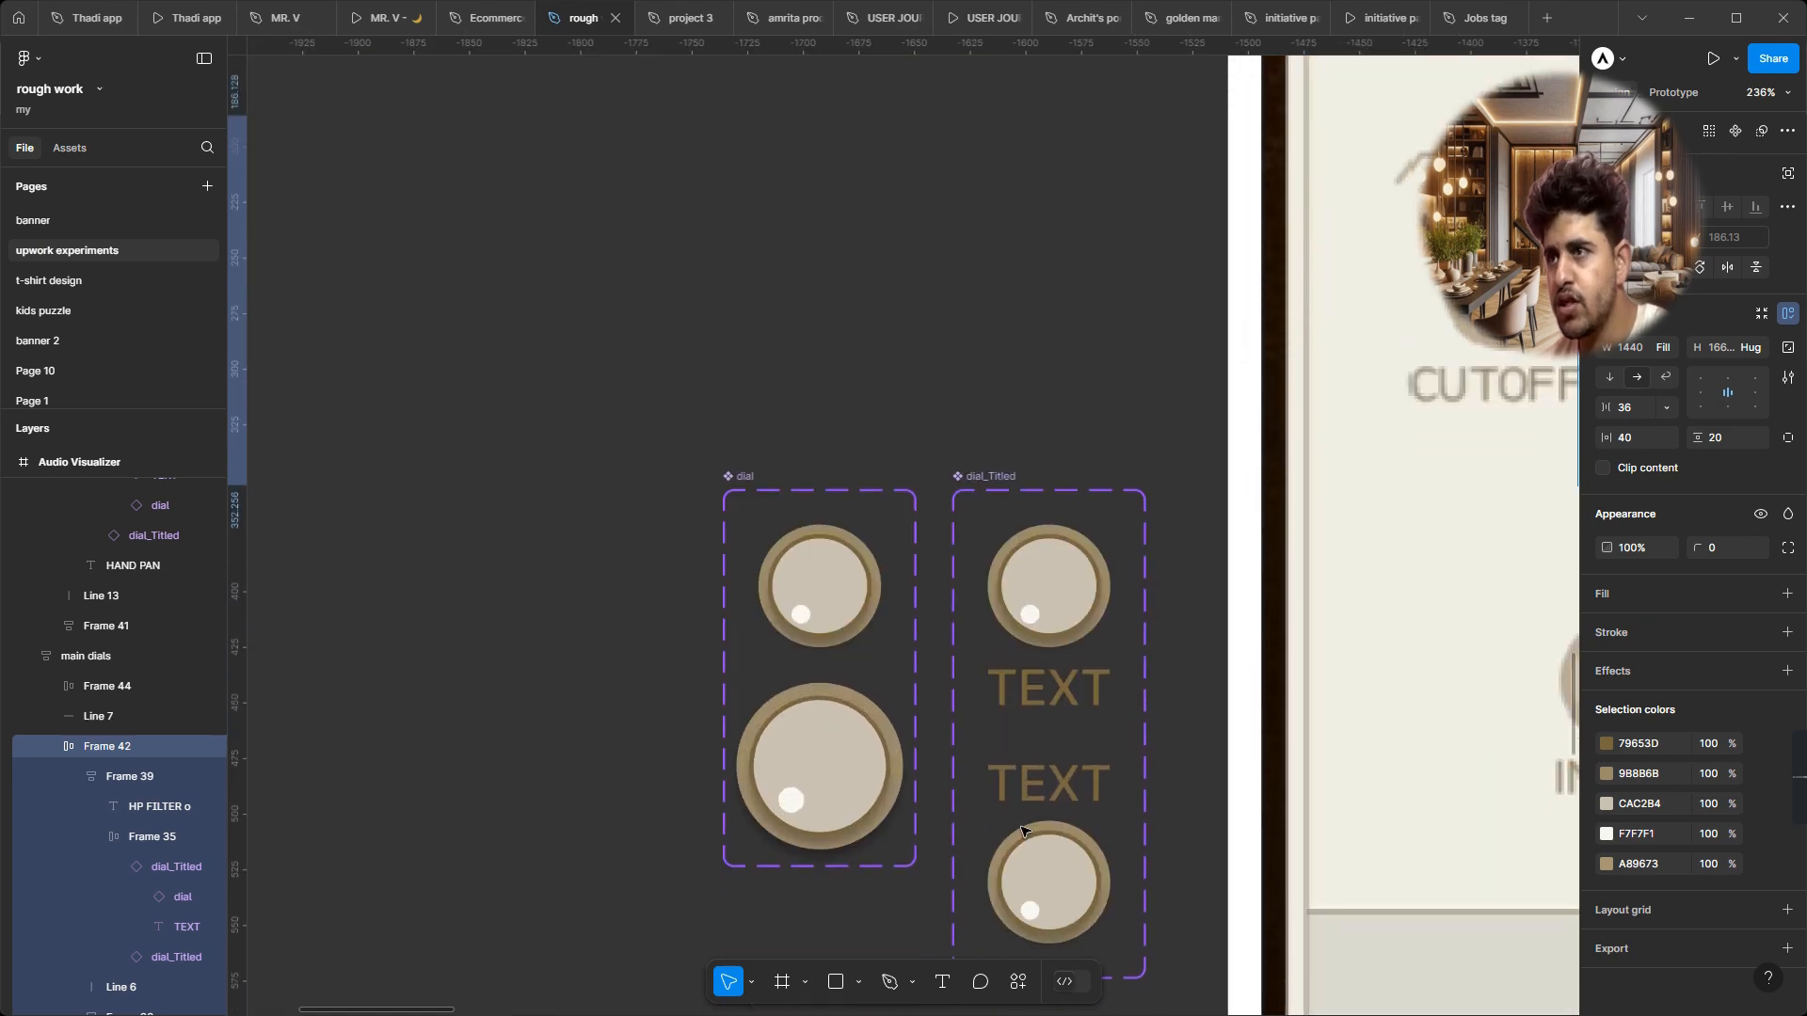
pyautogui.scroll(5, 1120, 751)
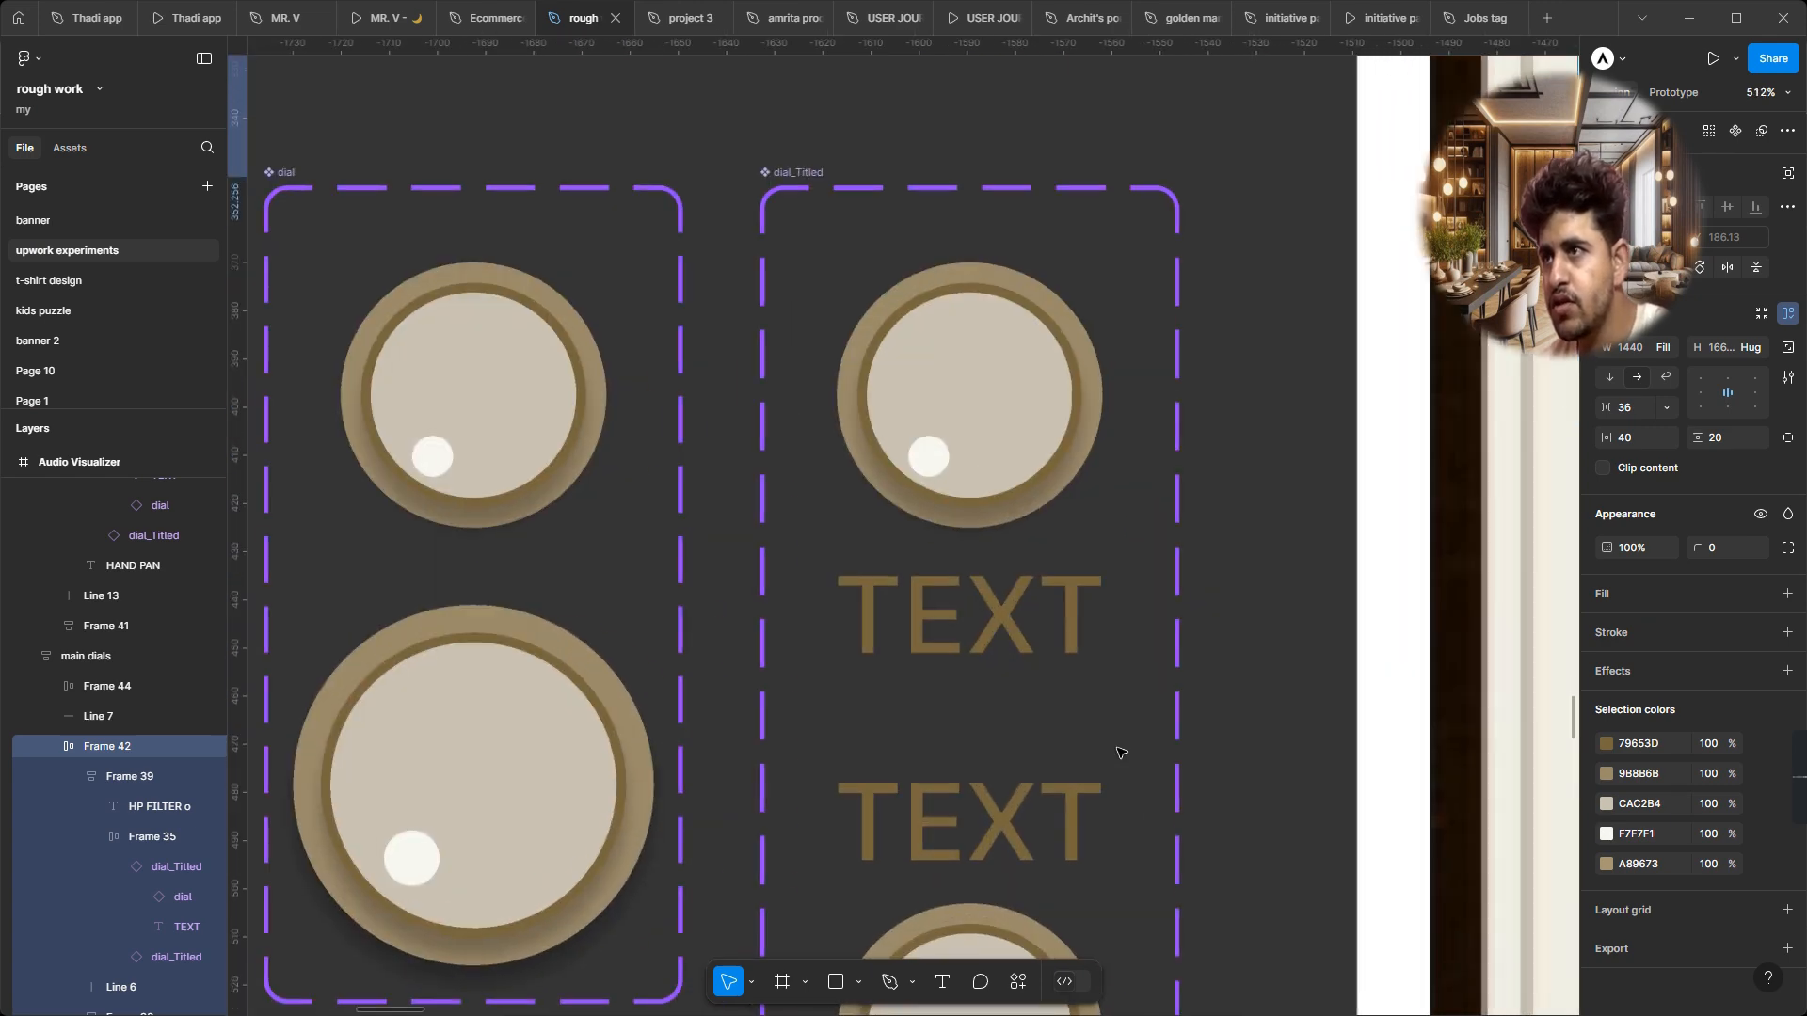
# Step: Inspect the properties of the titled dial and the big dial, and check the filter and shelf dials in the Audio Visualizer frame
pyautogui.click(987, 395)
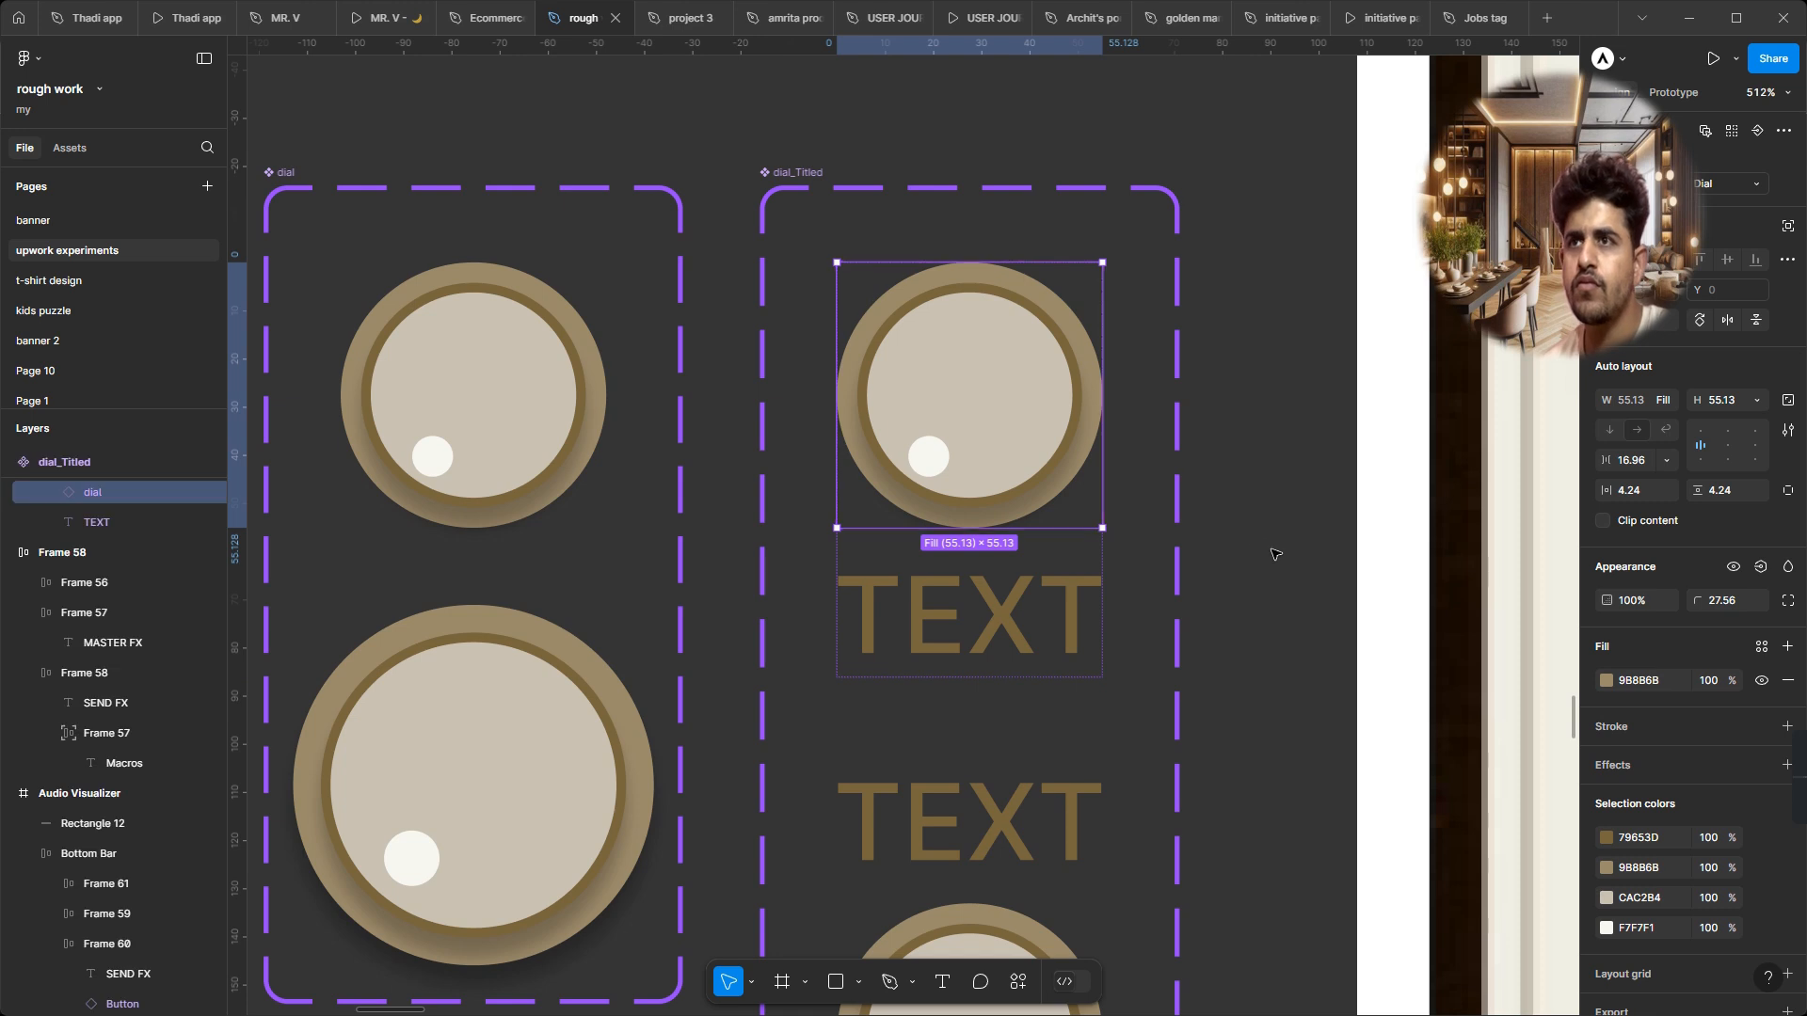
pyautogui.scroll(-3, 963, 621)
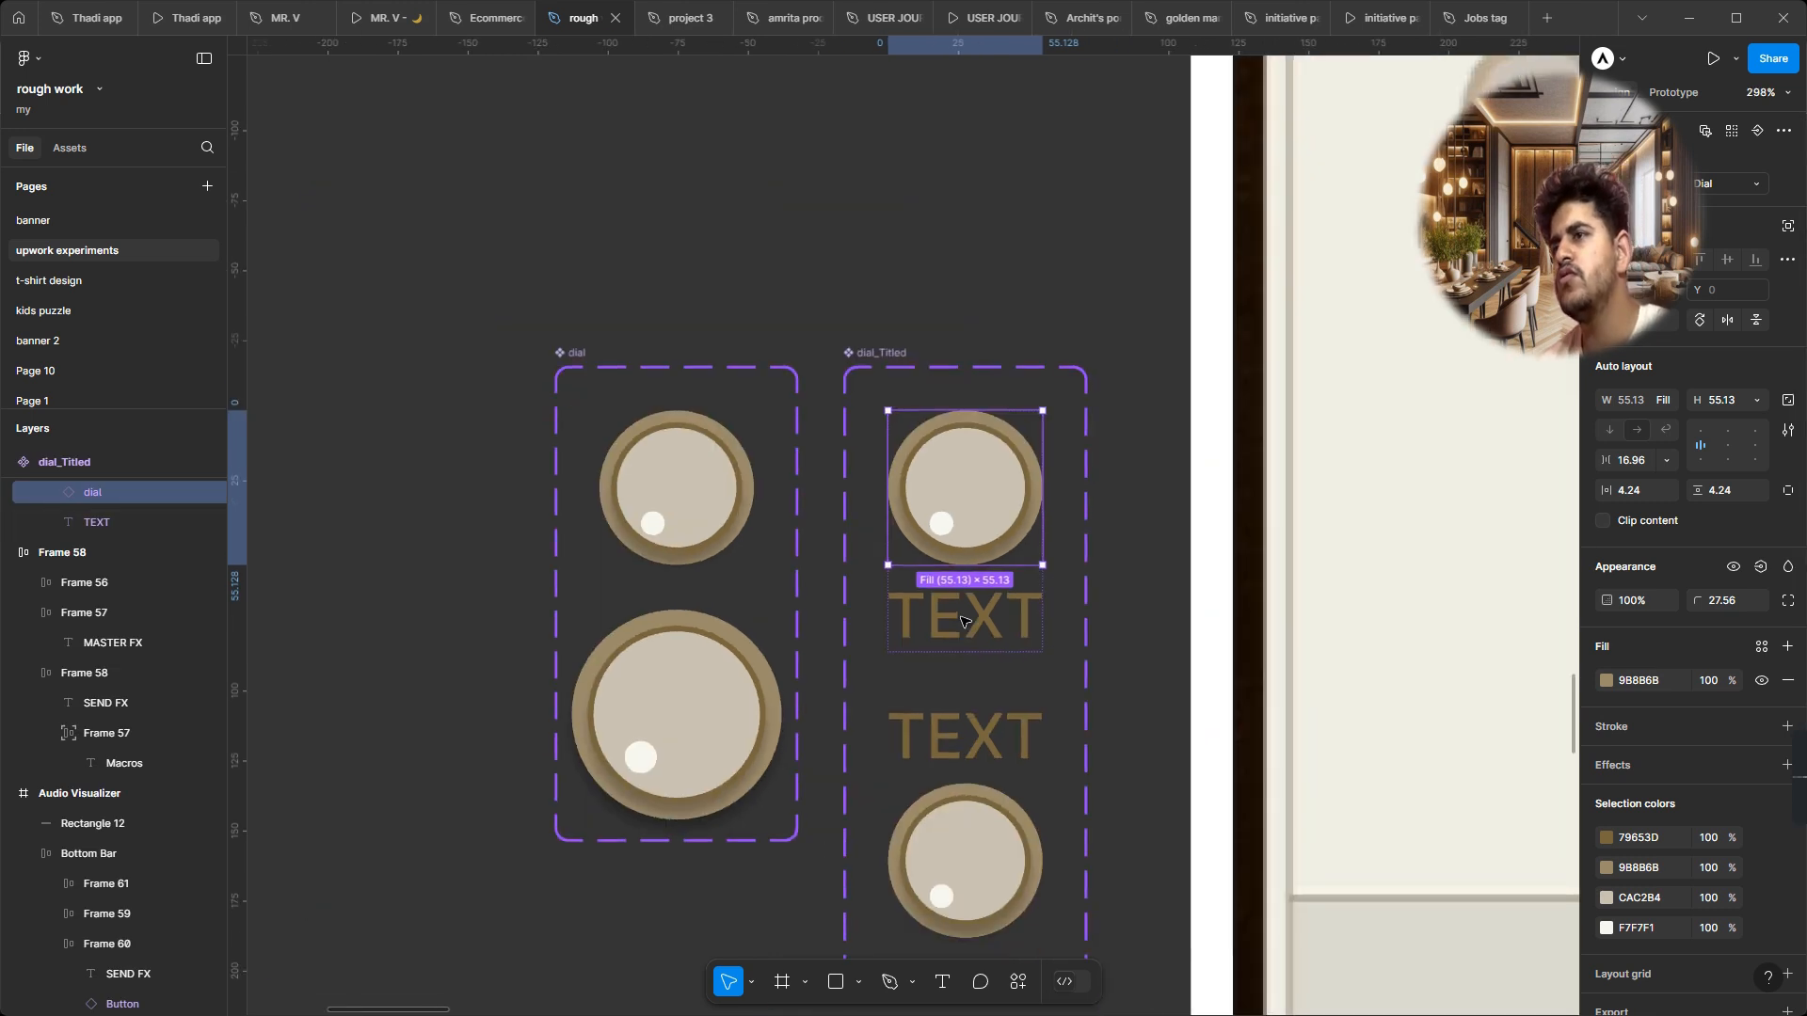
pyautogui.click(737, 715)
pyautogui.scroll(-10, 737, 715)
pyautogui.hscroll(5, 1232, 685)
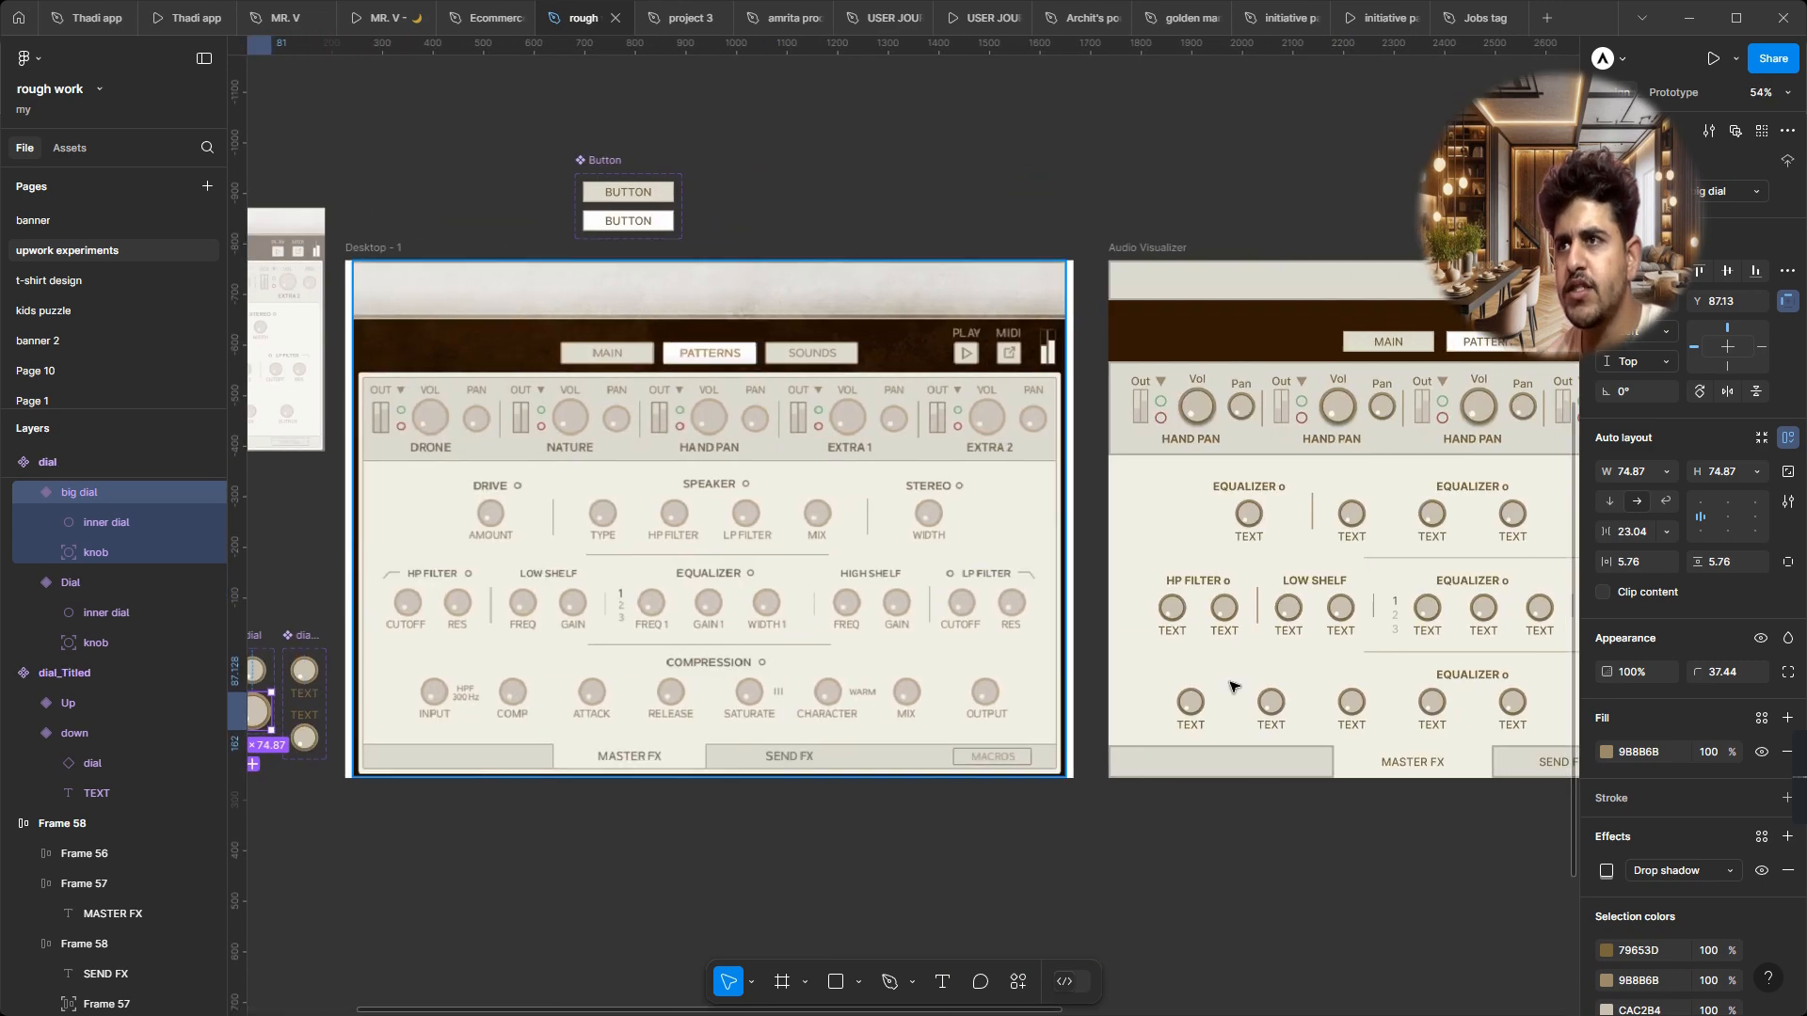
pyautogui.scroll(10, 1345, 640)
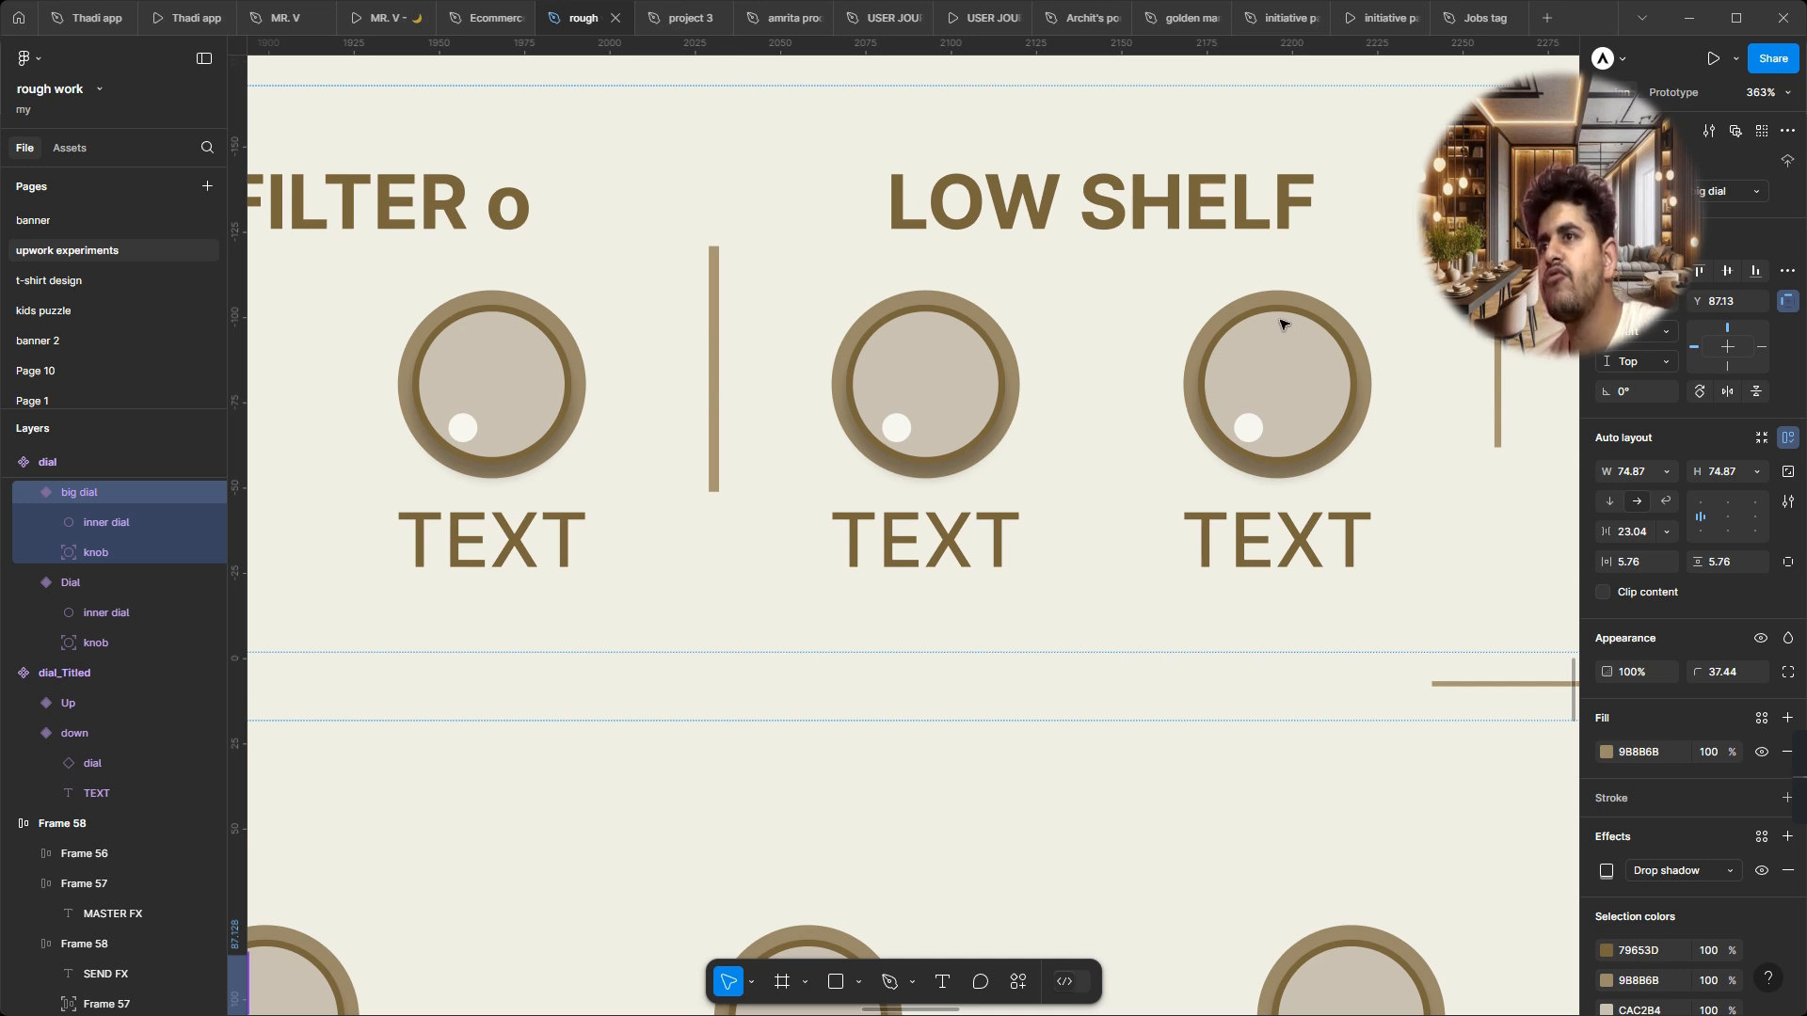
pyautogui.scroll(-10, 1277, 445)
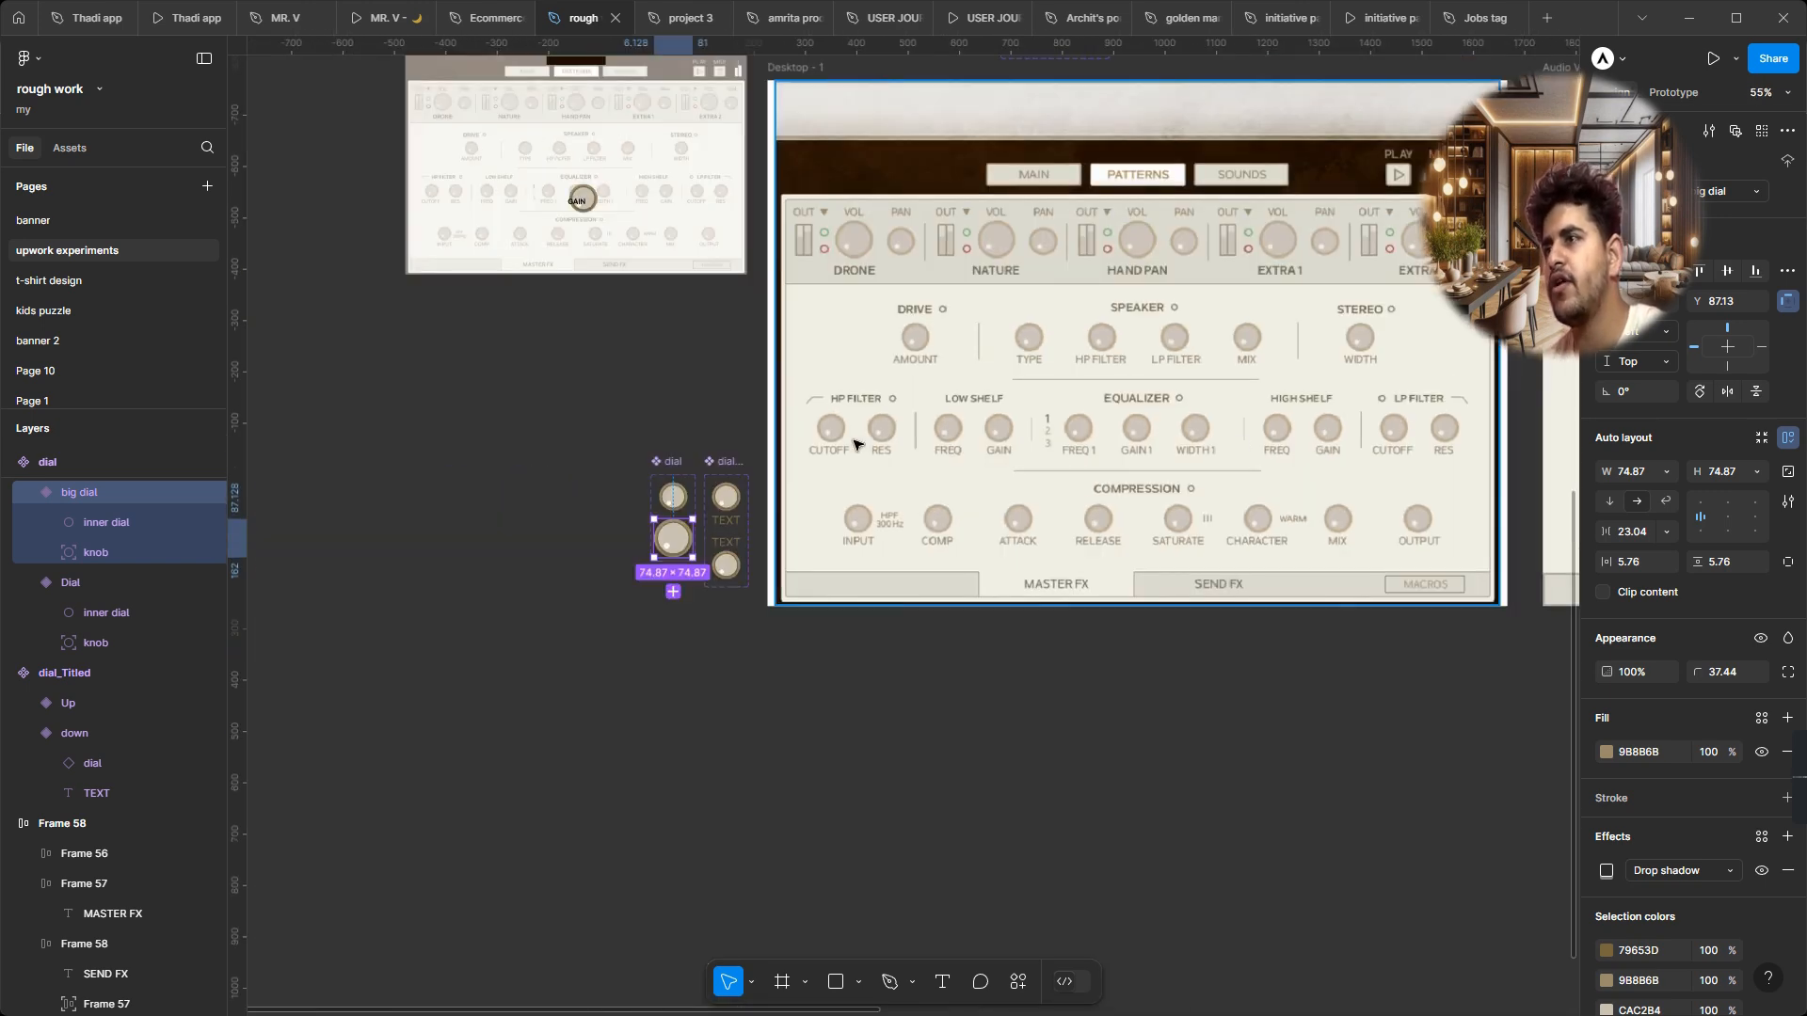
# Step: Change the fill of both inner dials in the dial component from solid to a linear gradient
pyautogui.scroll(5, 658, 518)
pyautogui.scroll(1, 576, 540)
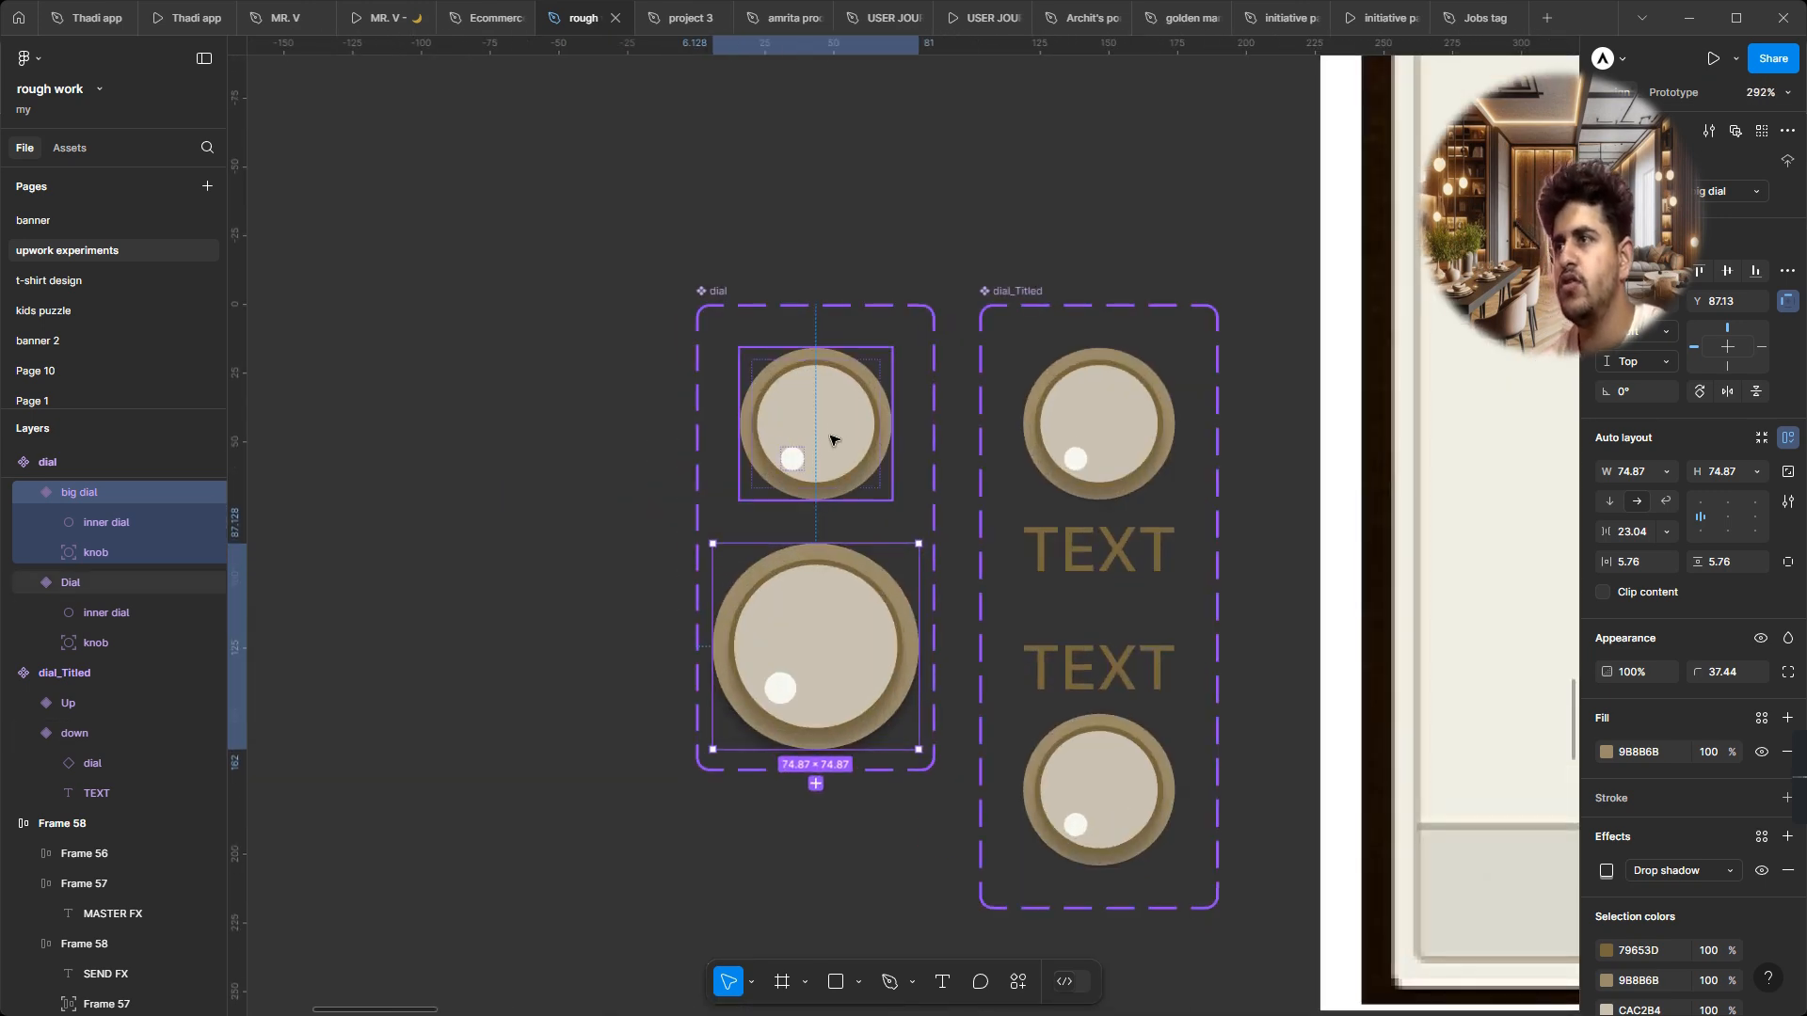
pyautogui.keyDown('ctrl'); pyautogui.click(833, 429); pyautogui.keyUp('ctrl')
pyautogui.keyDown('ctrl'); pyautogui.keyDown('shift'); pyautogui.click(842, 646); pyautogui.keyUp('shift'); pyautogui.keyUp('ctrl')
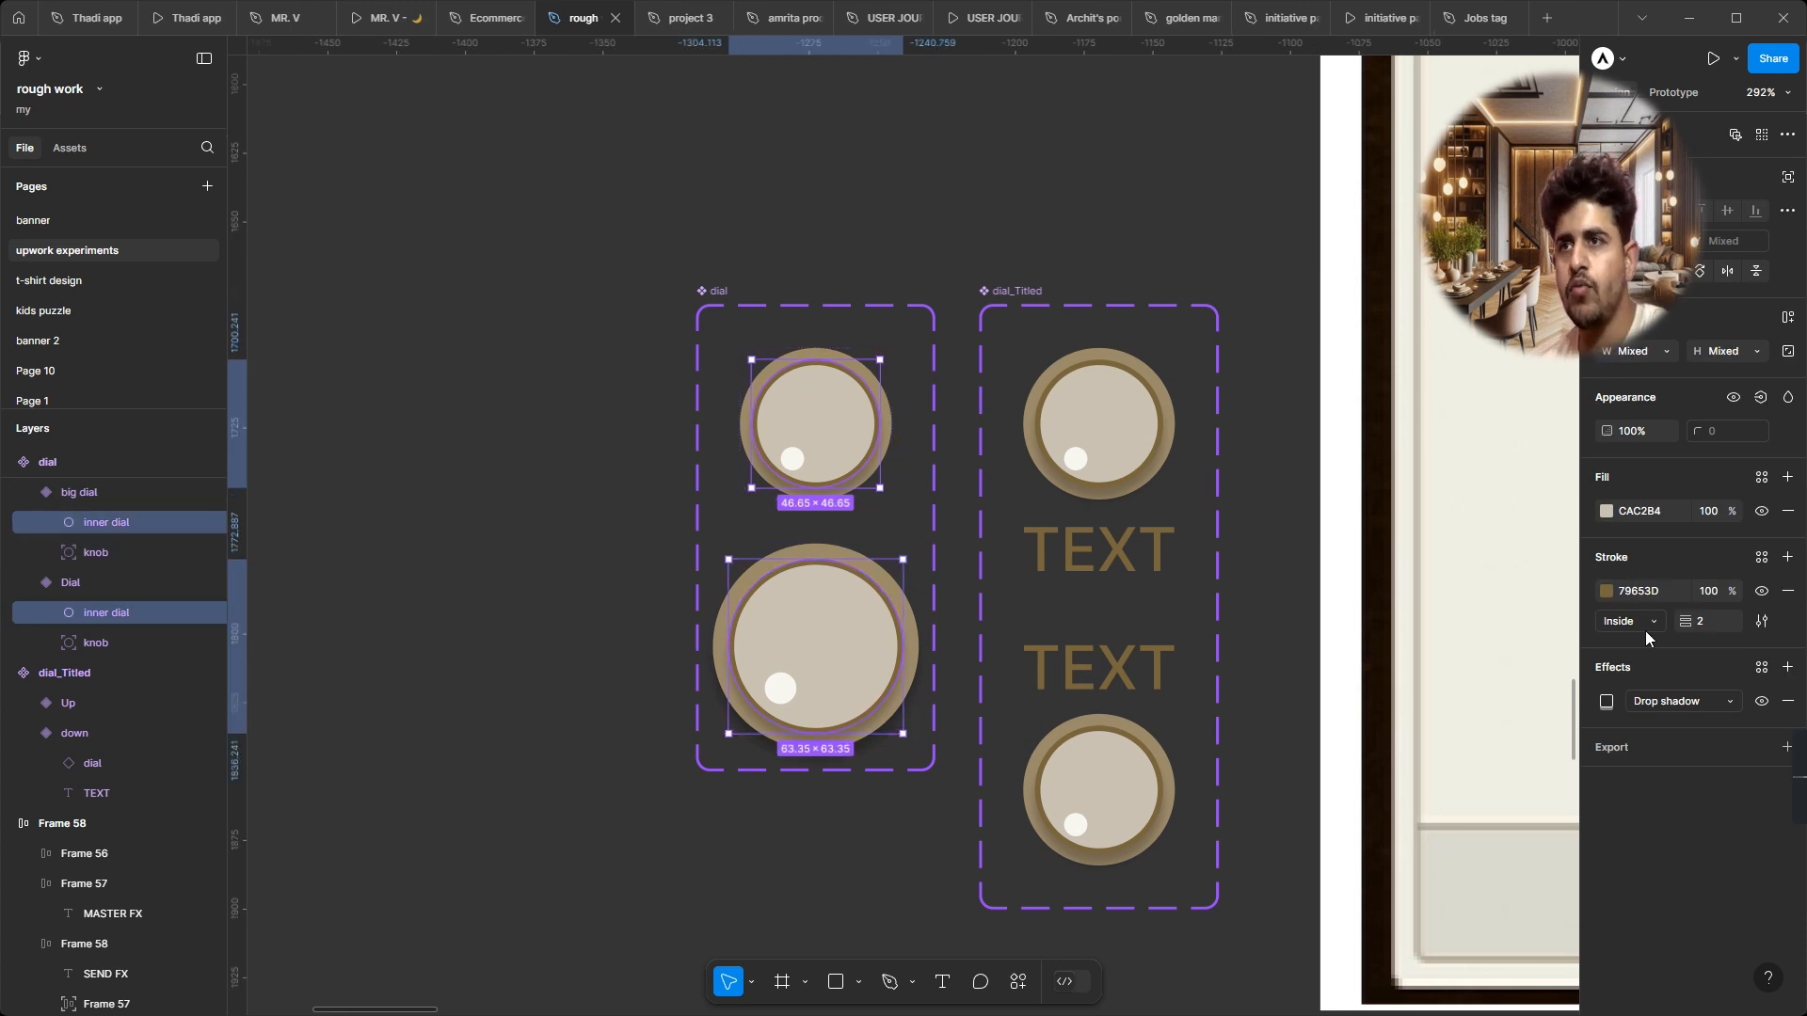
pyautogui.click(1606, 510)
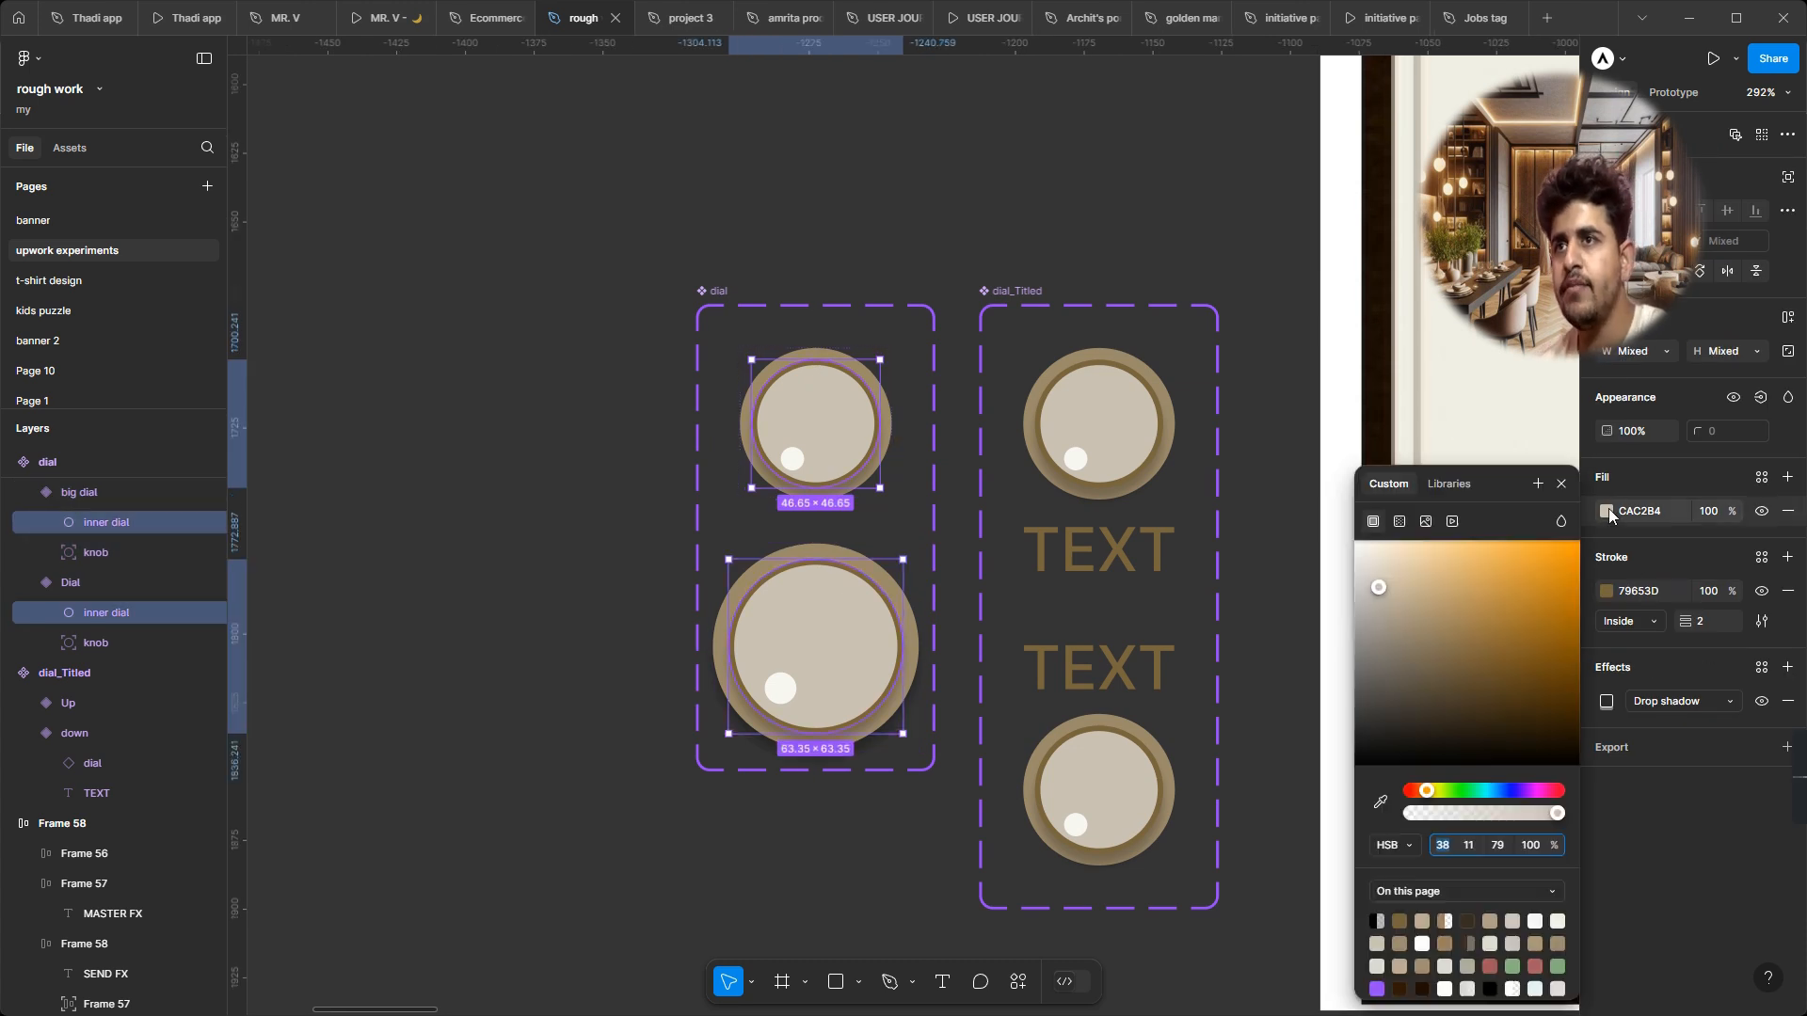
pyautogui.click(1399, 521)
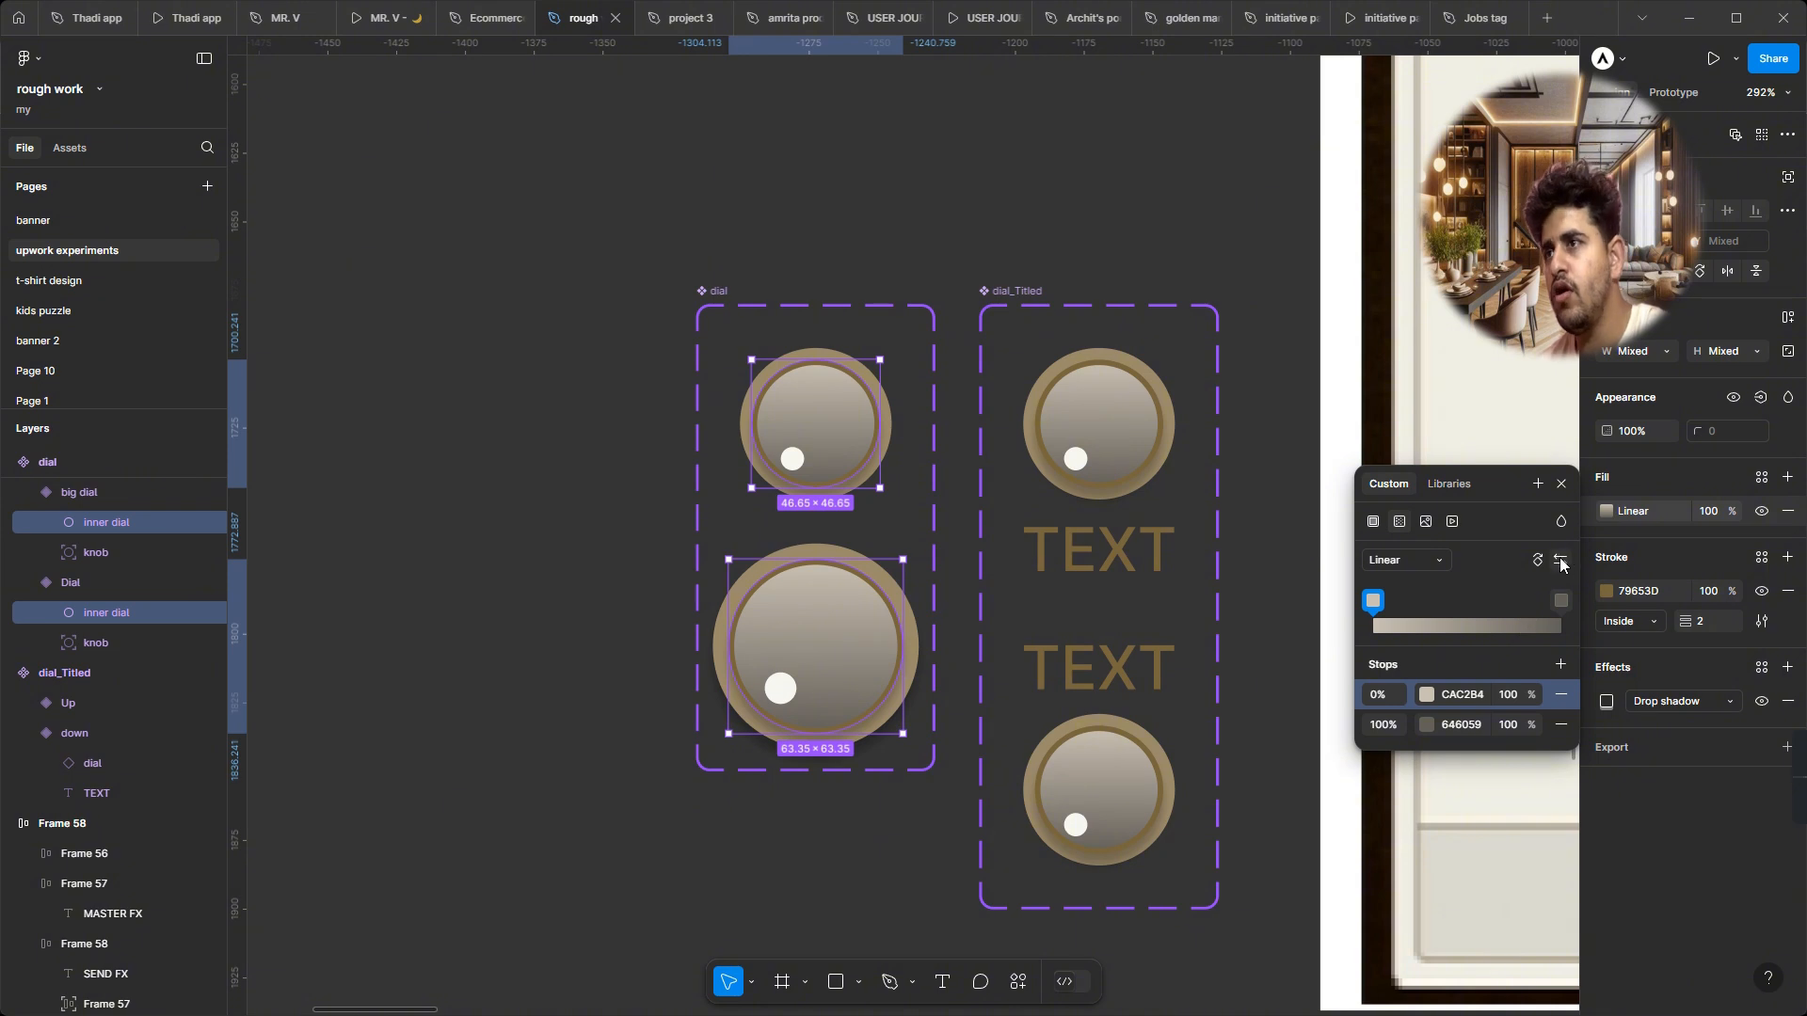
# Step: Set the gradient's 100% stop to A08E68, trying 79653D, 947840 and the outer ring's sampled 9B8B6B first
pyautogui.click(1561, 603)
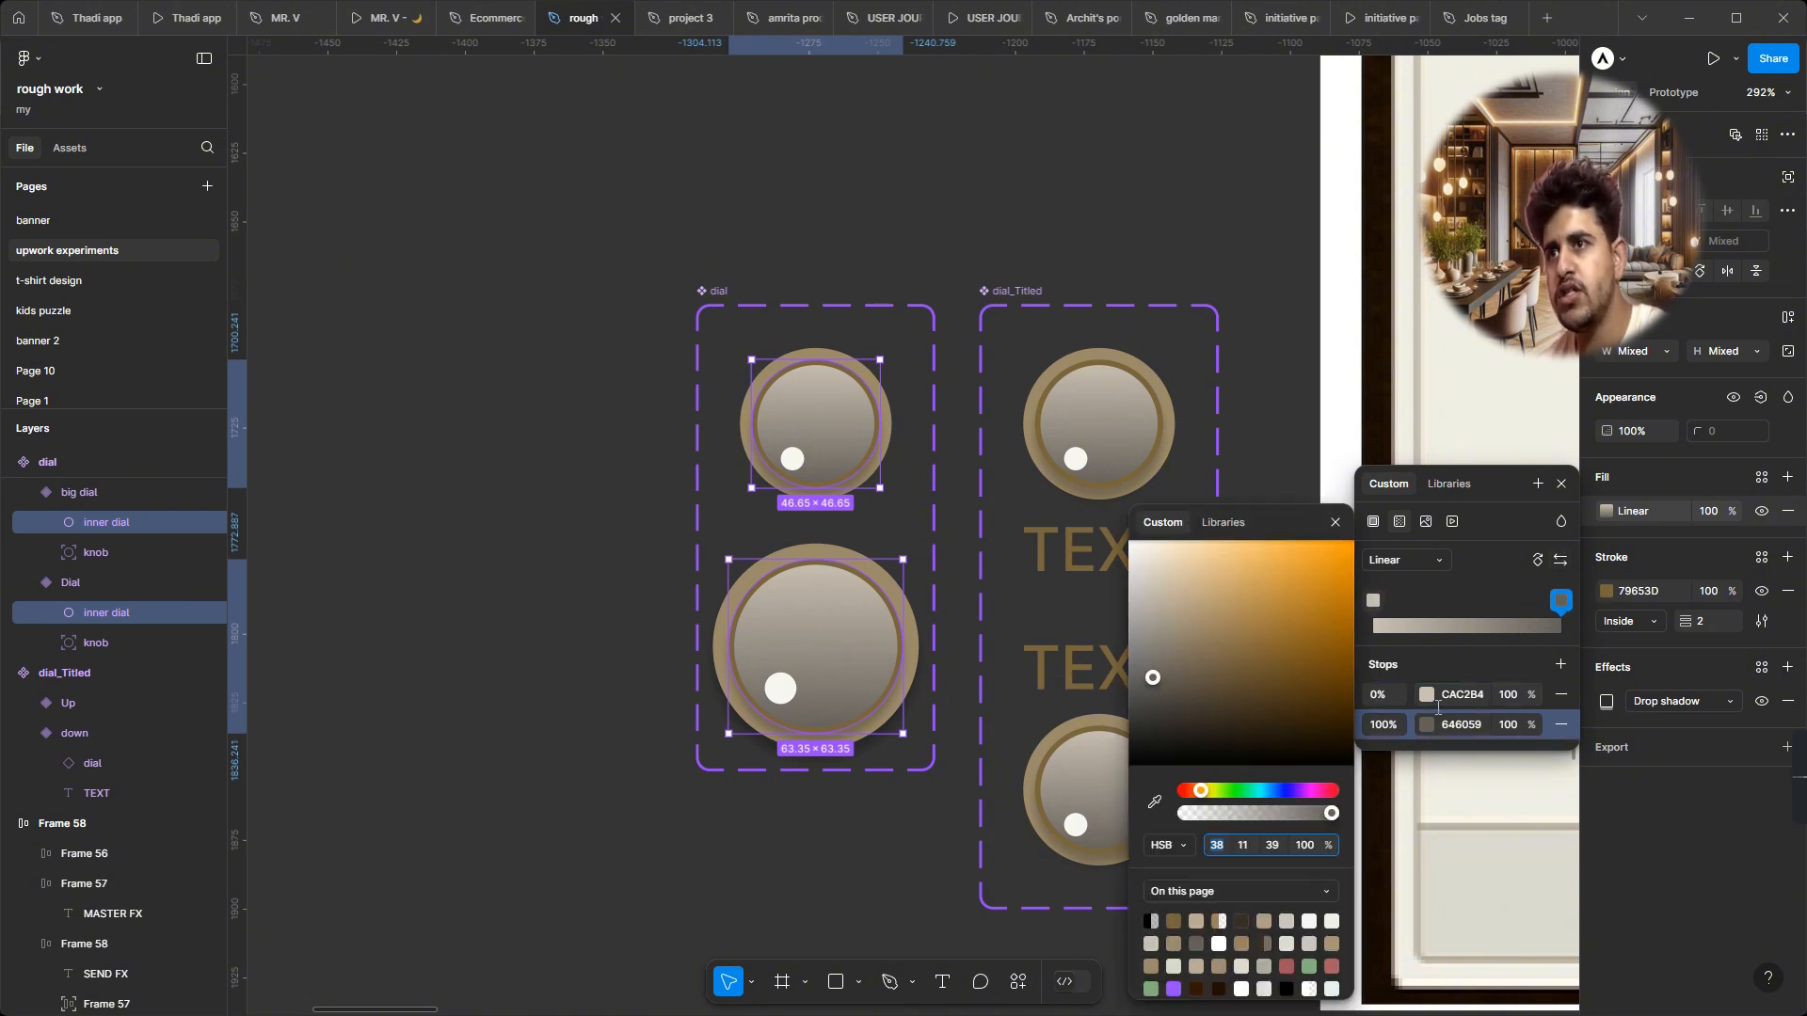
pyautogui.click(1174, 921)
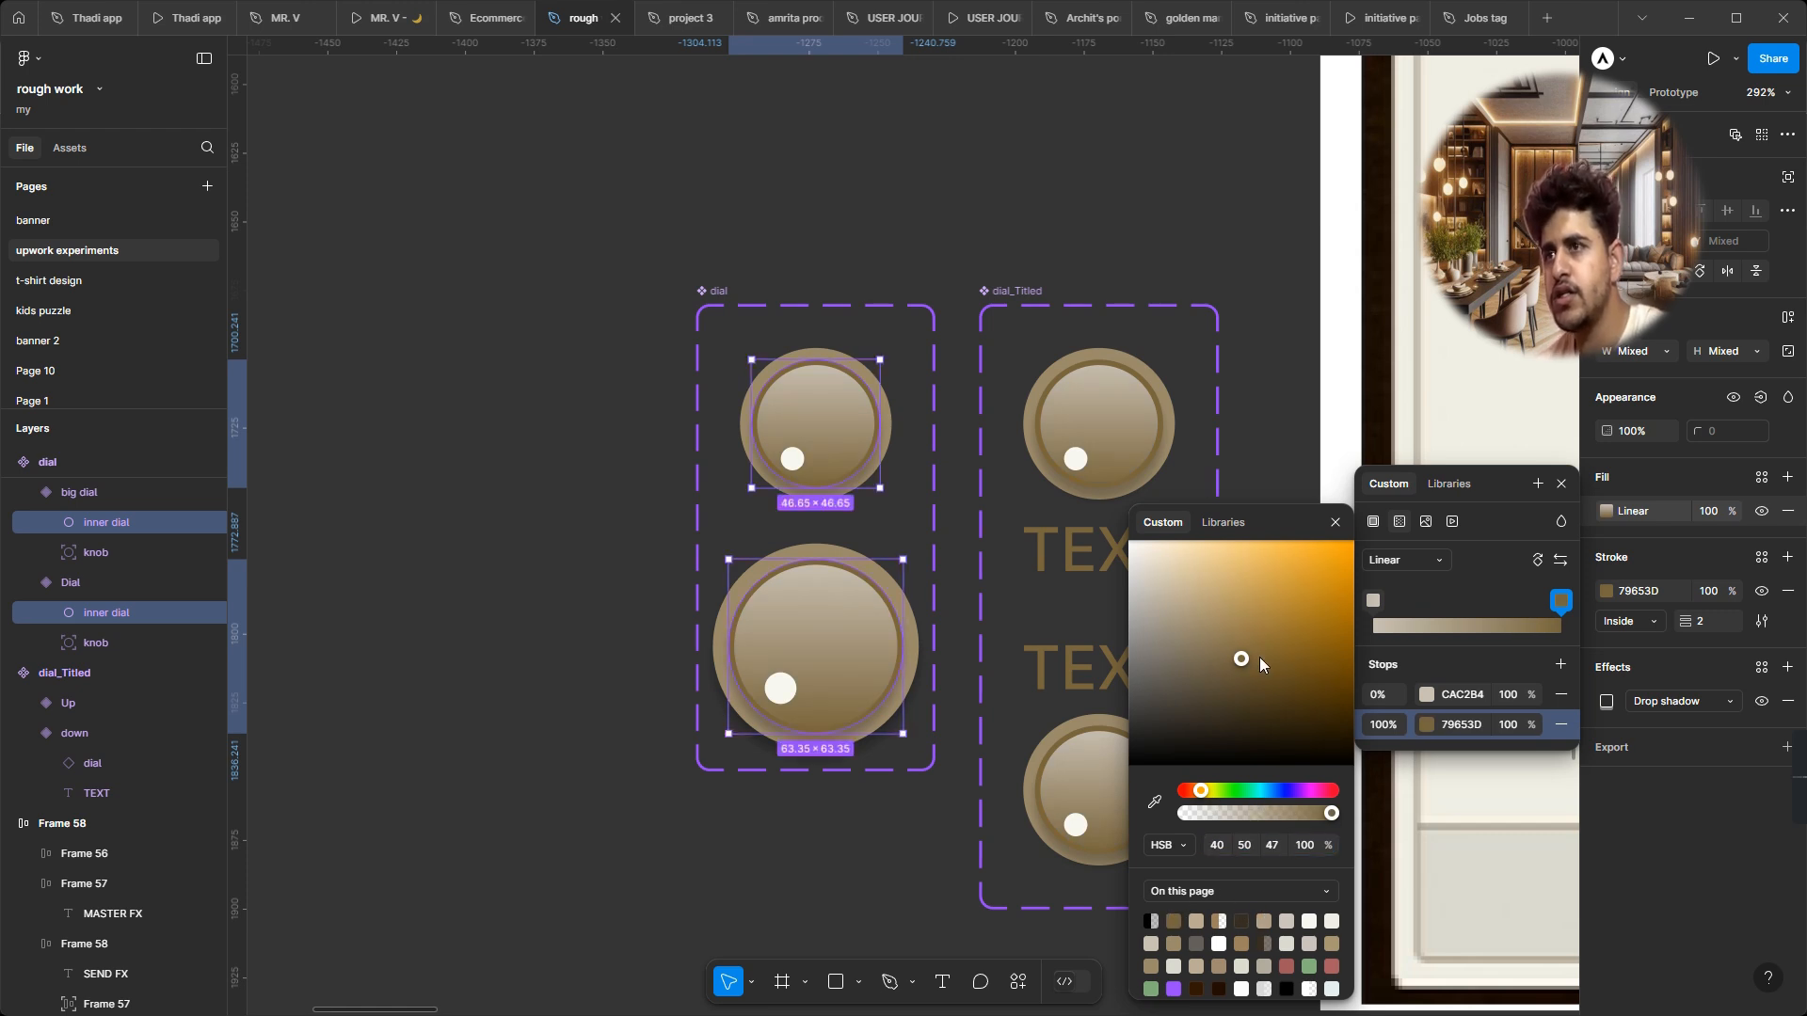
pyautogui.click(1240, 596)
pyautogui.moveTo(1240, 599); pyautogui.dragTo(1235, 647)
pyautogui.click(1155, 802)
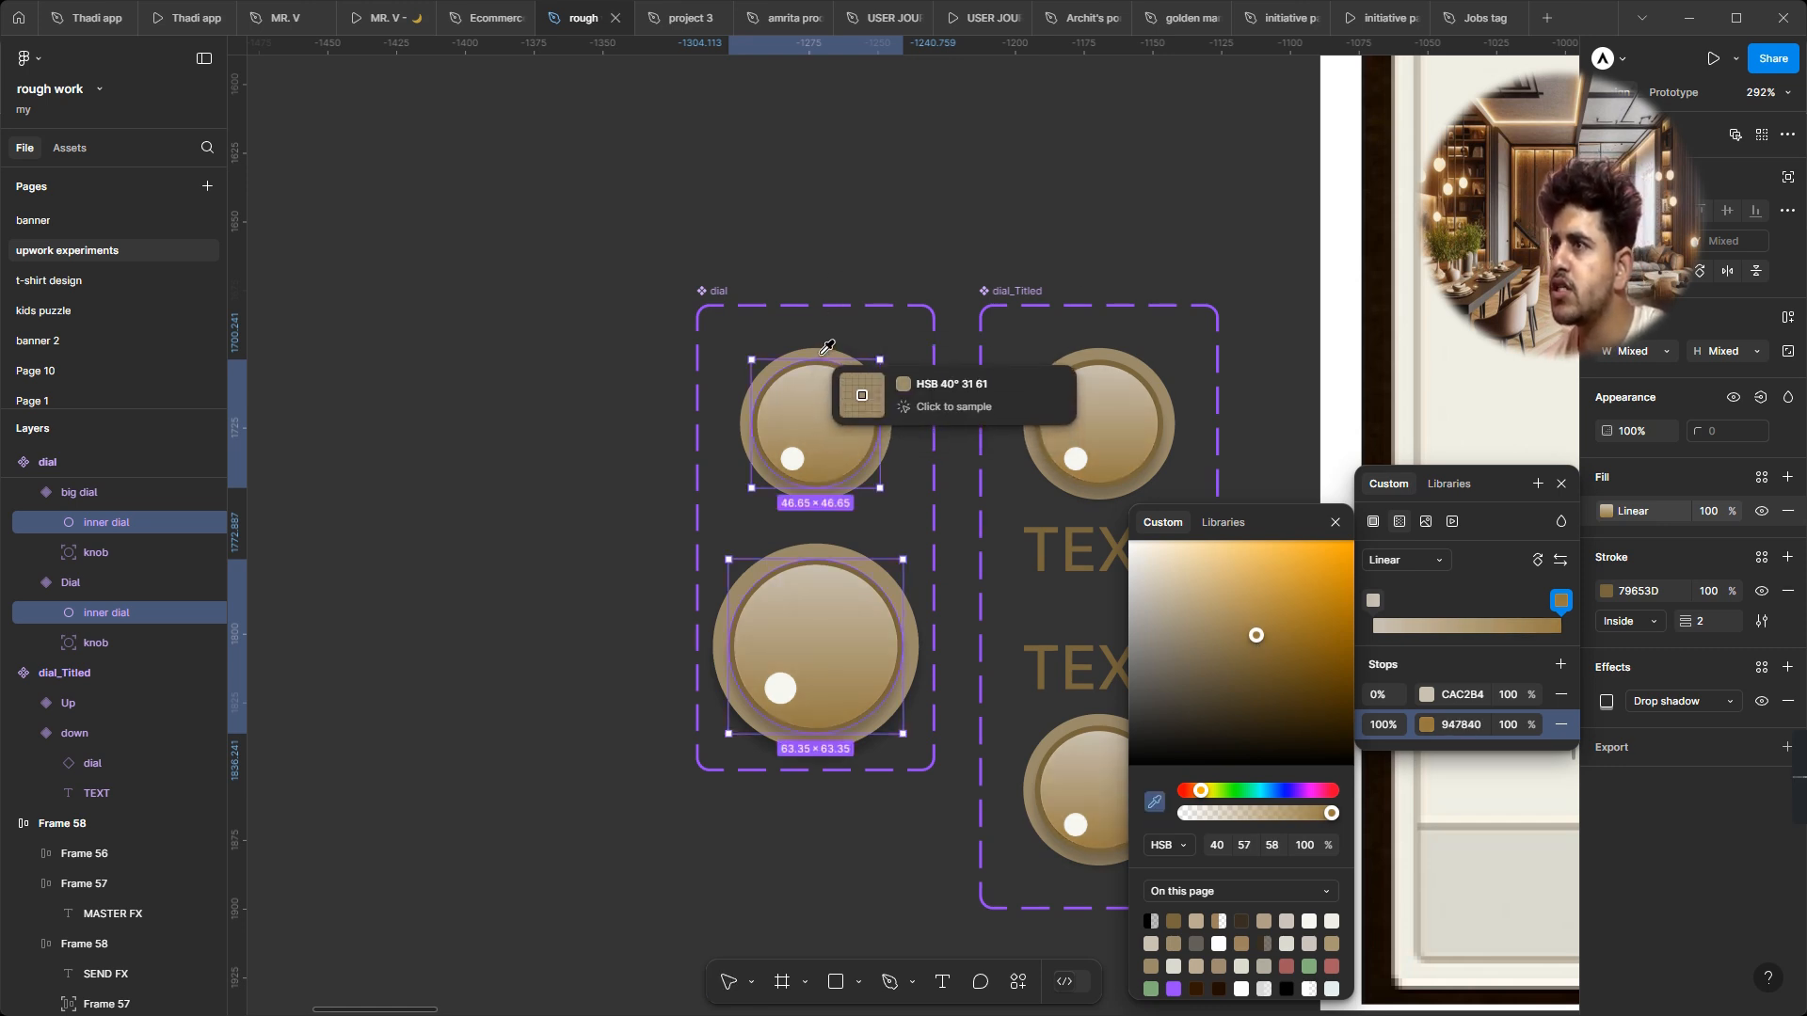
pyautogui.click(819, 371)
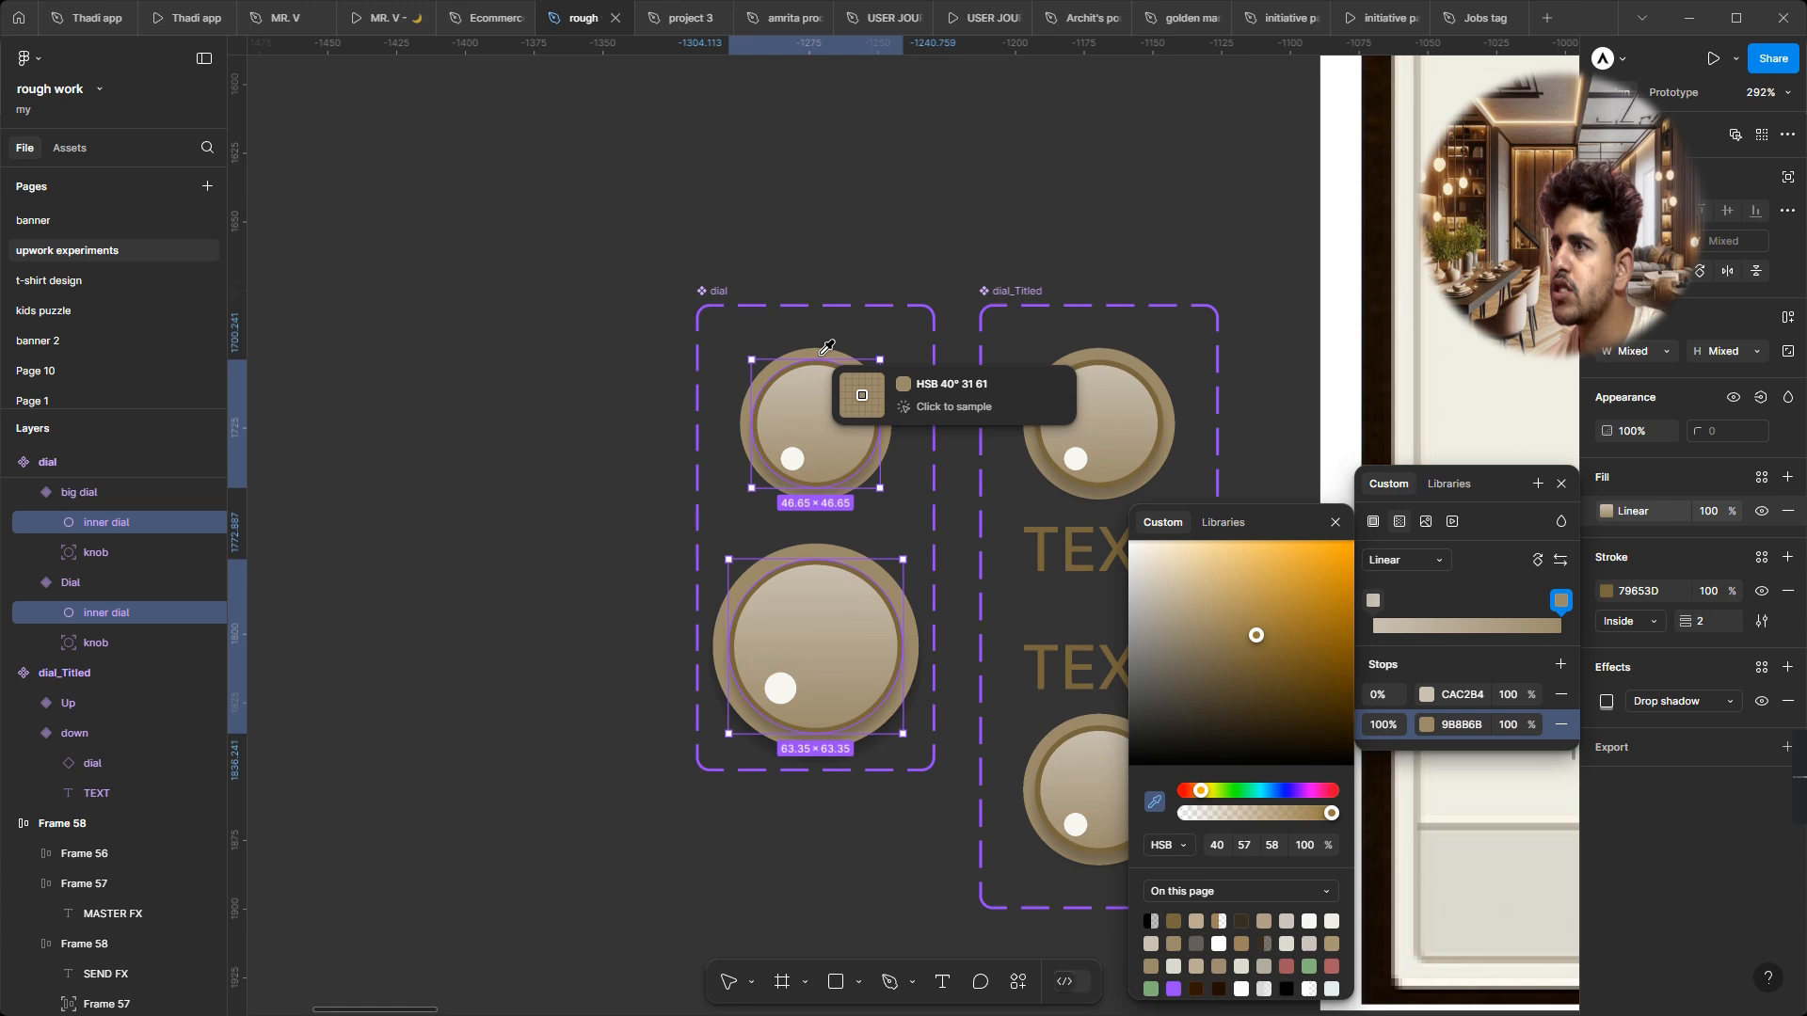
pyautogui.click(1208, 623)
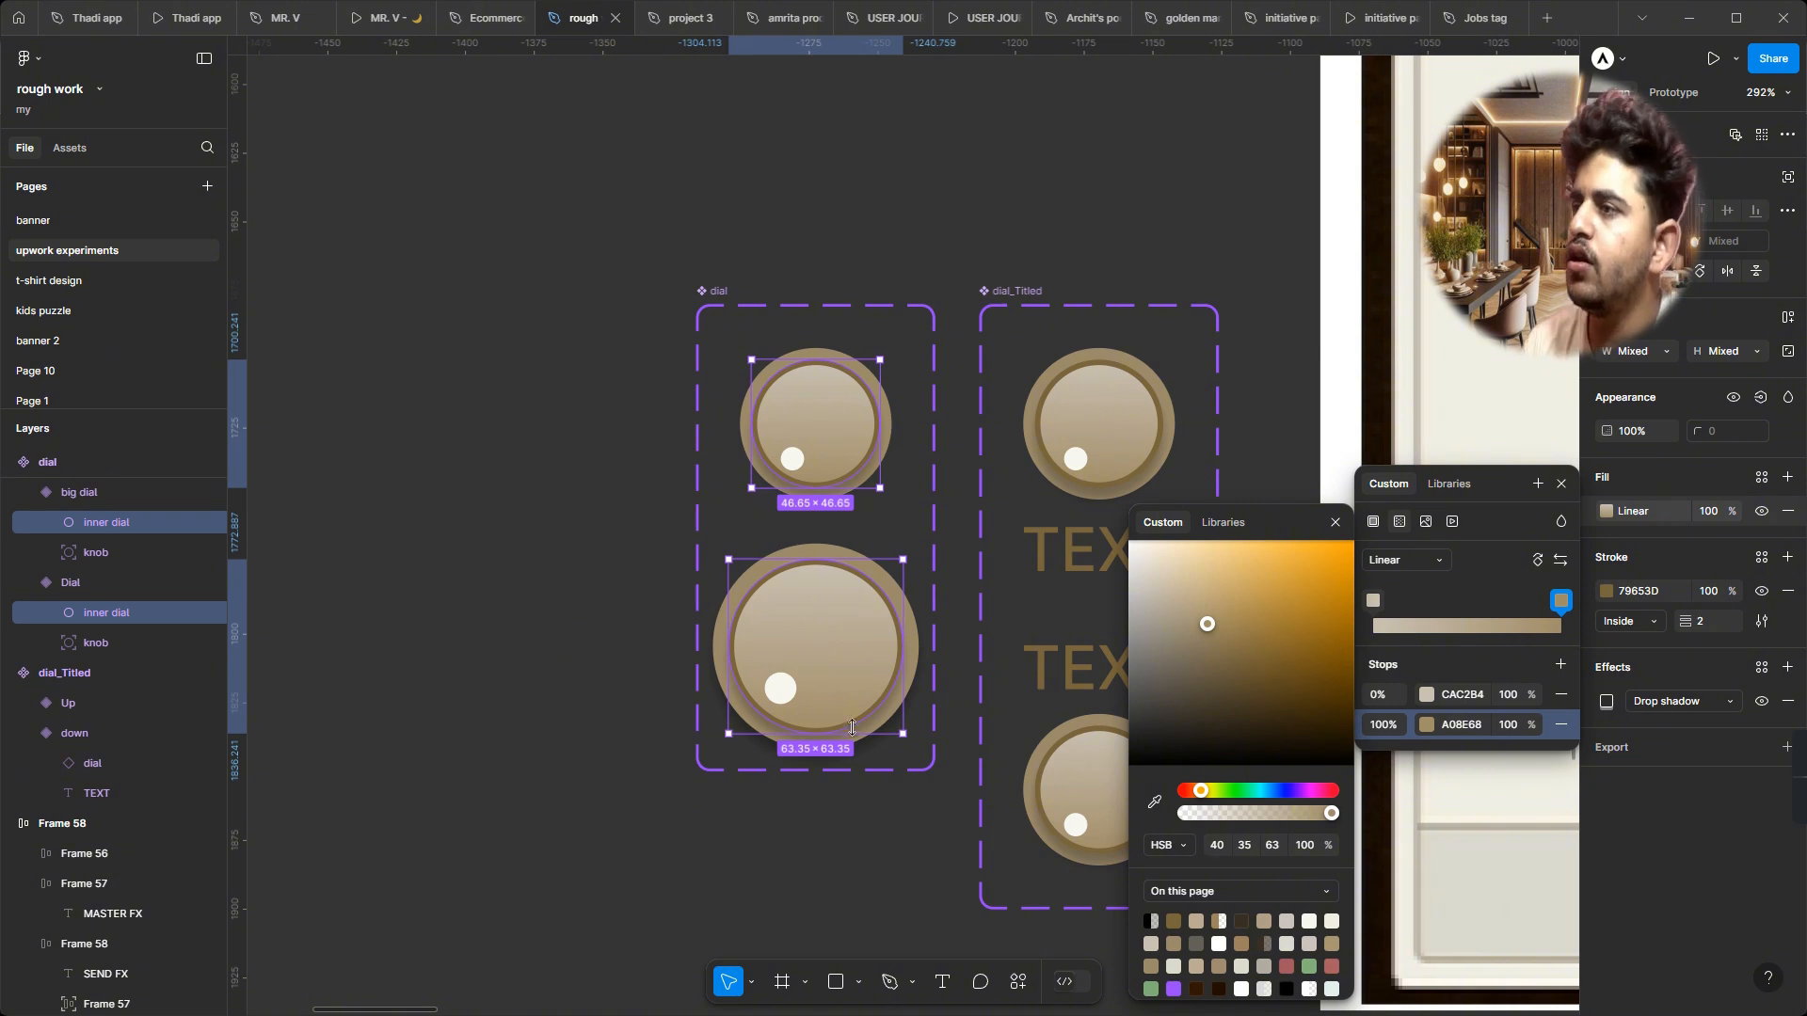
pyautogui.click(563, 794)
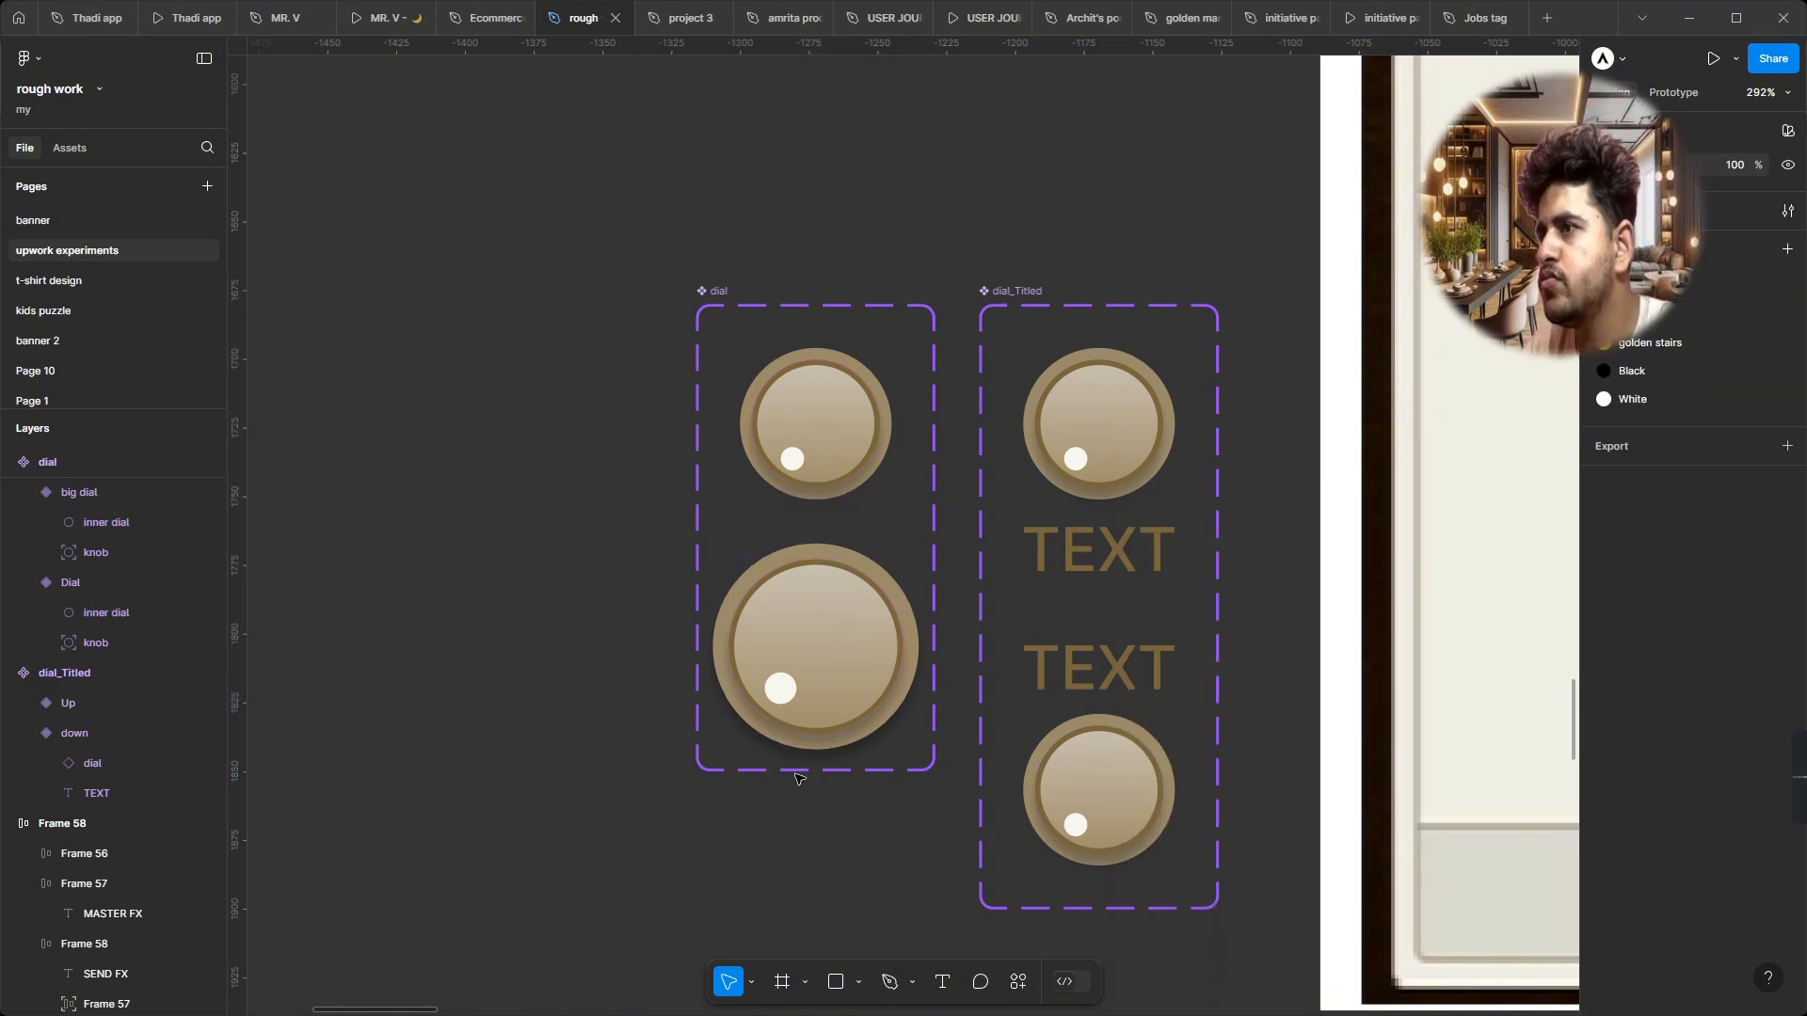
# Step: Inspect the fills and effects of the dial variants, the dial_Titled variants, and the upper titled variant's dial and label
pyautogui.click(815, 640)
pyautogui.keyDown('shift'); pyautogui.click(838, 409); pyautogui.keyUp('shift')
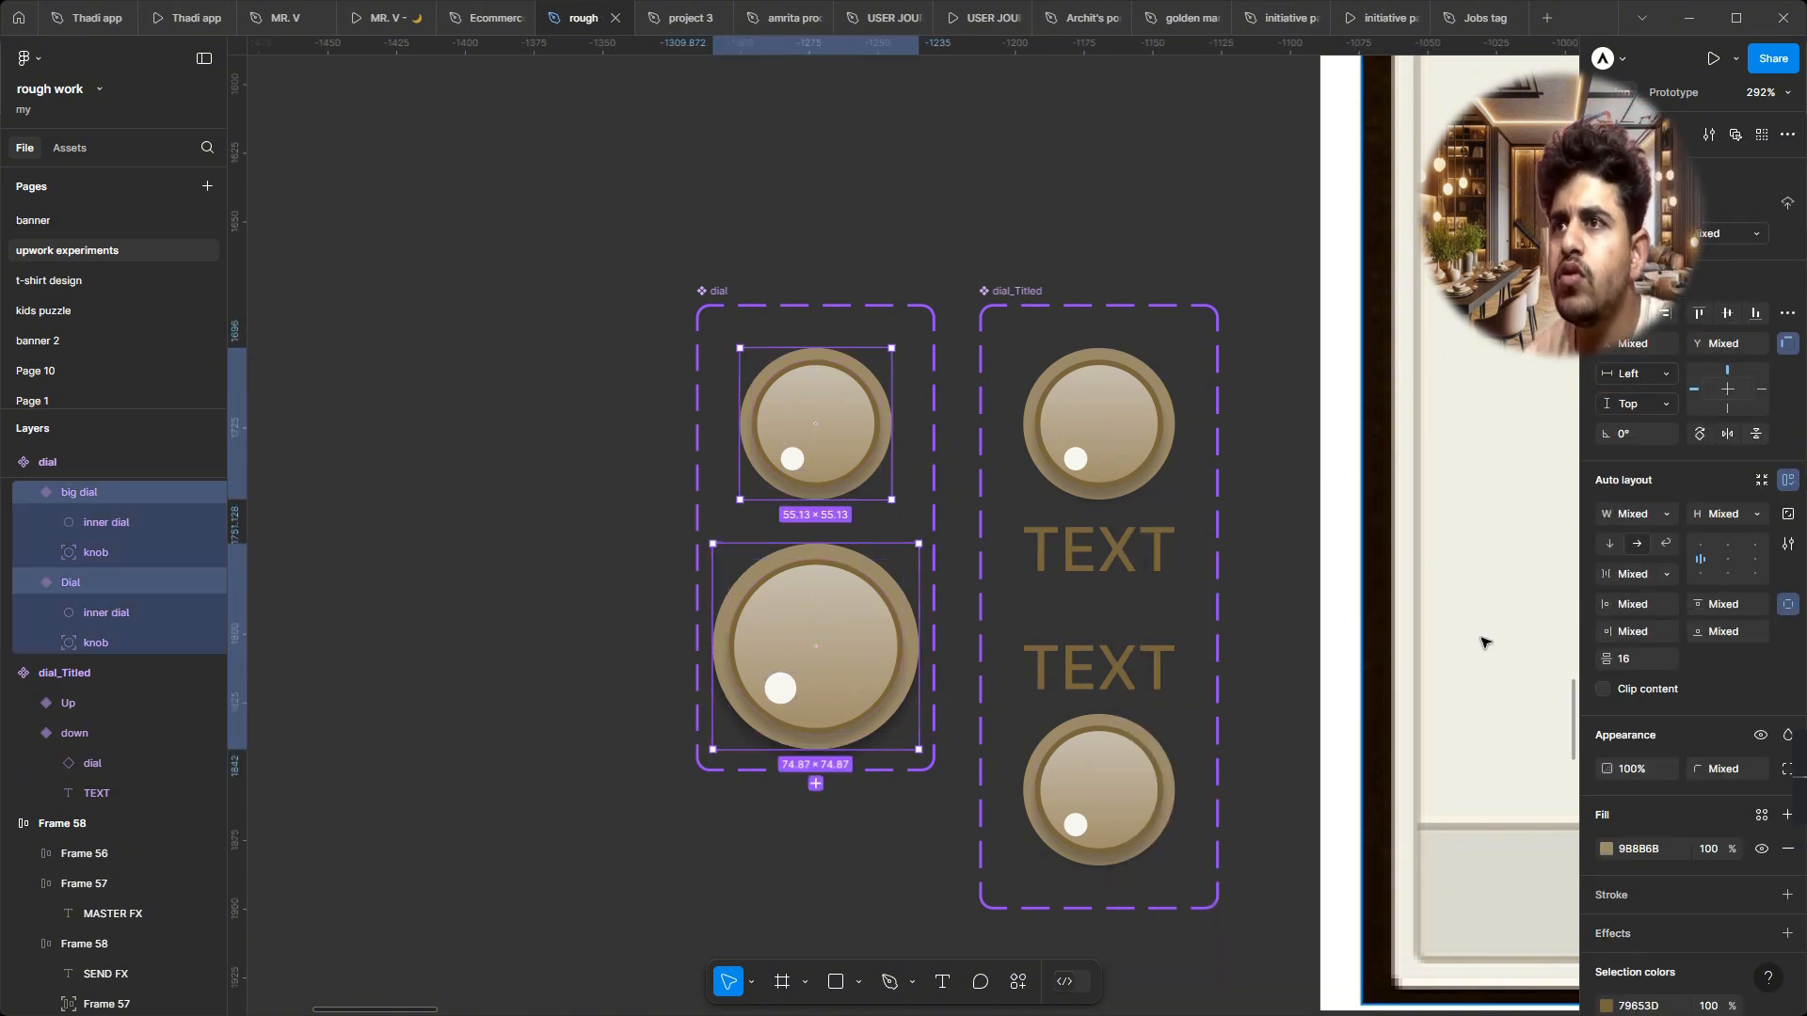
pyautogui.click(1143, 779)
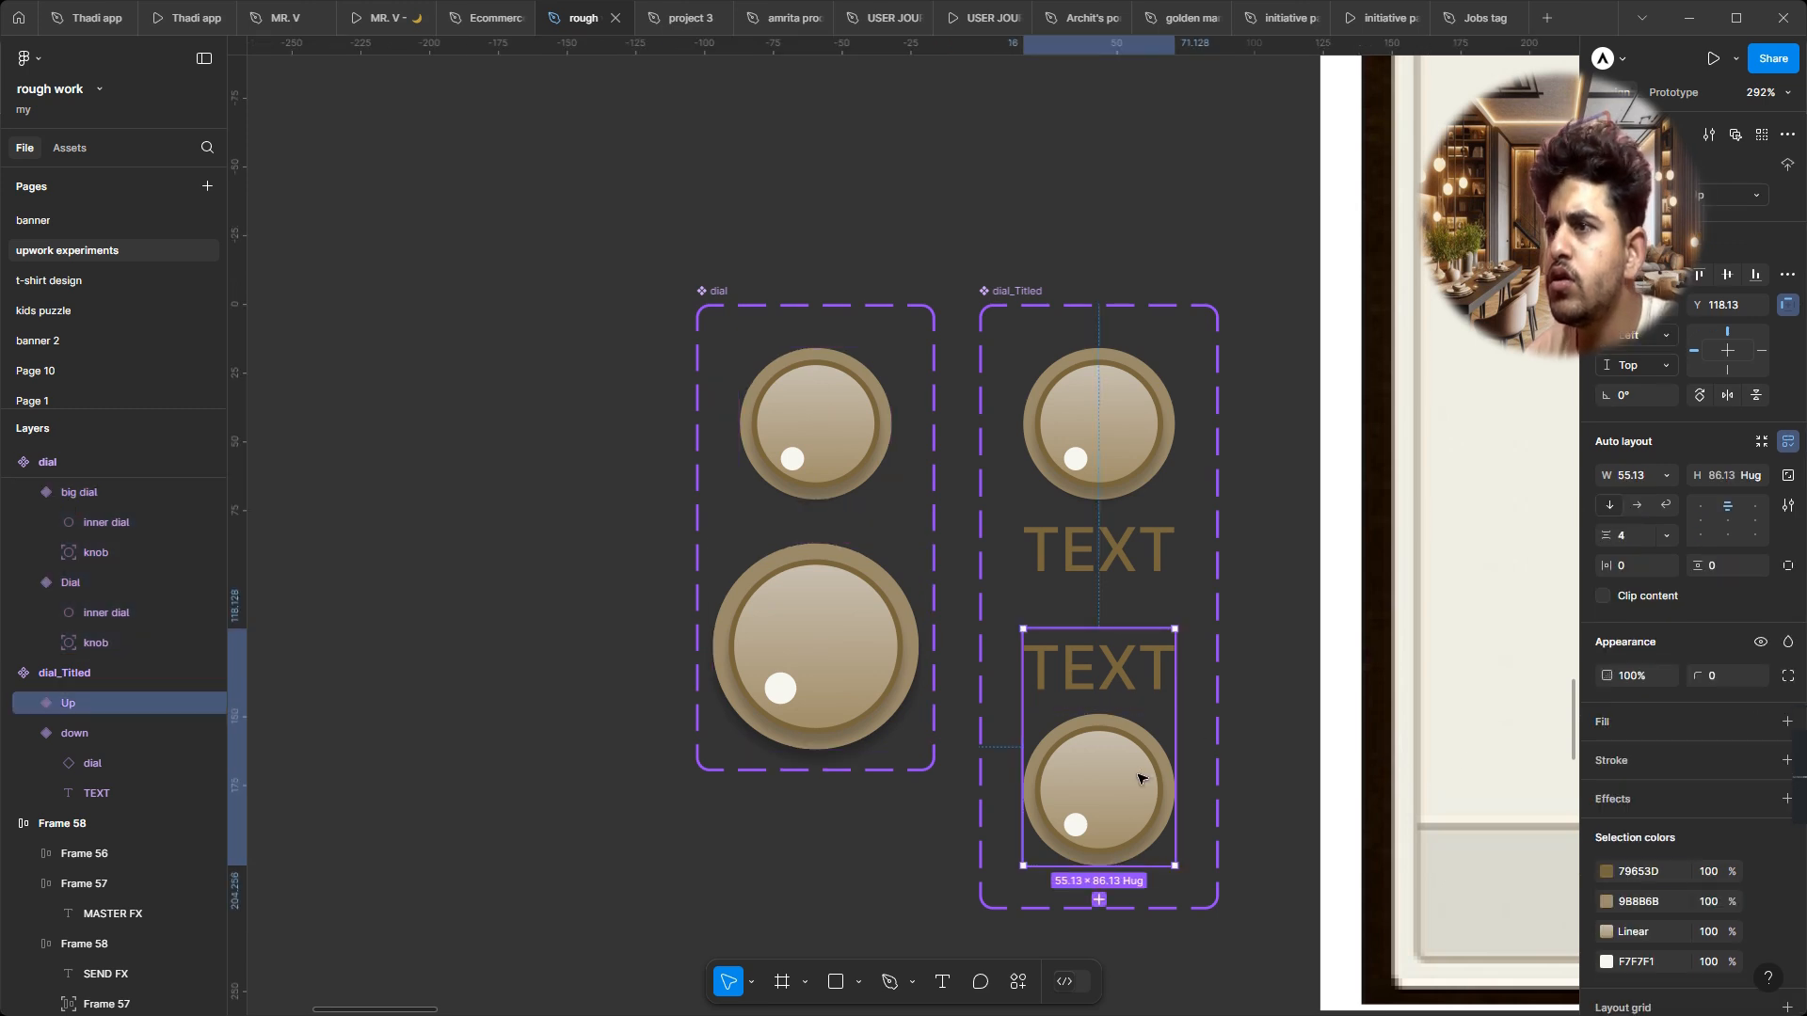
pyautogui.keyDown('shift'); pyautogui.click(1114, 463); pyautogui.keyUp('shift')
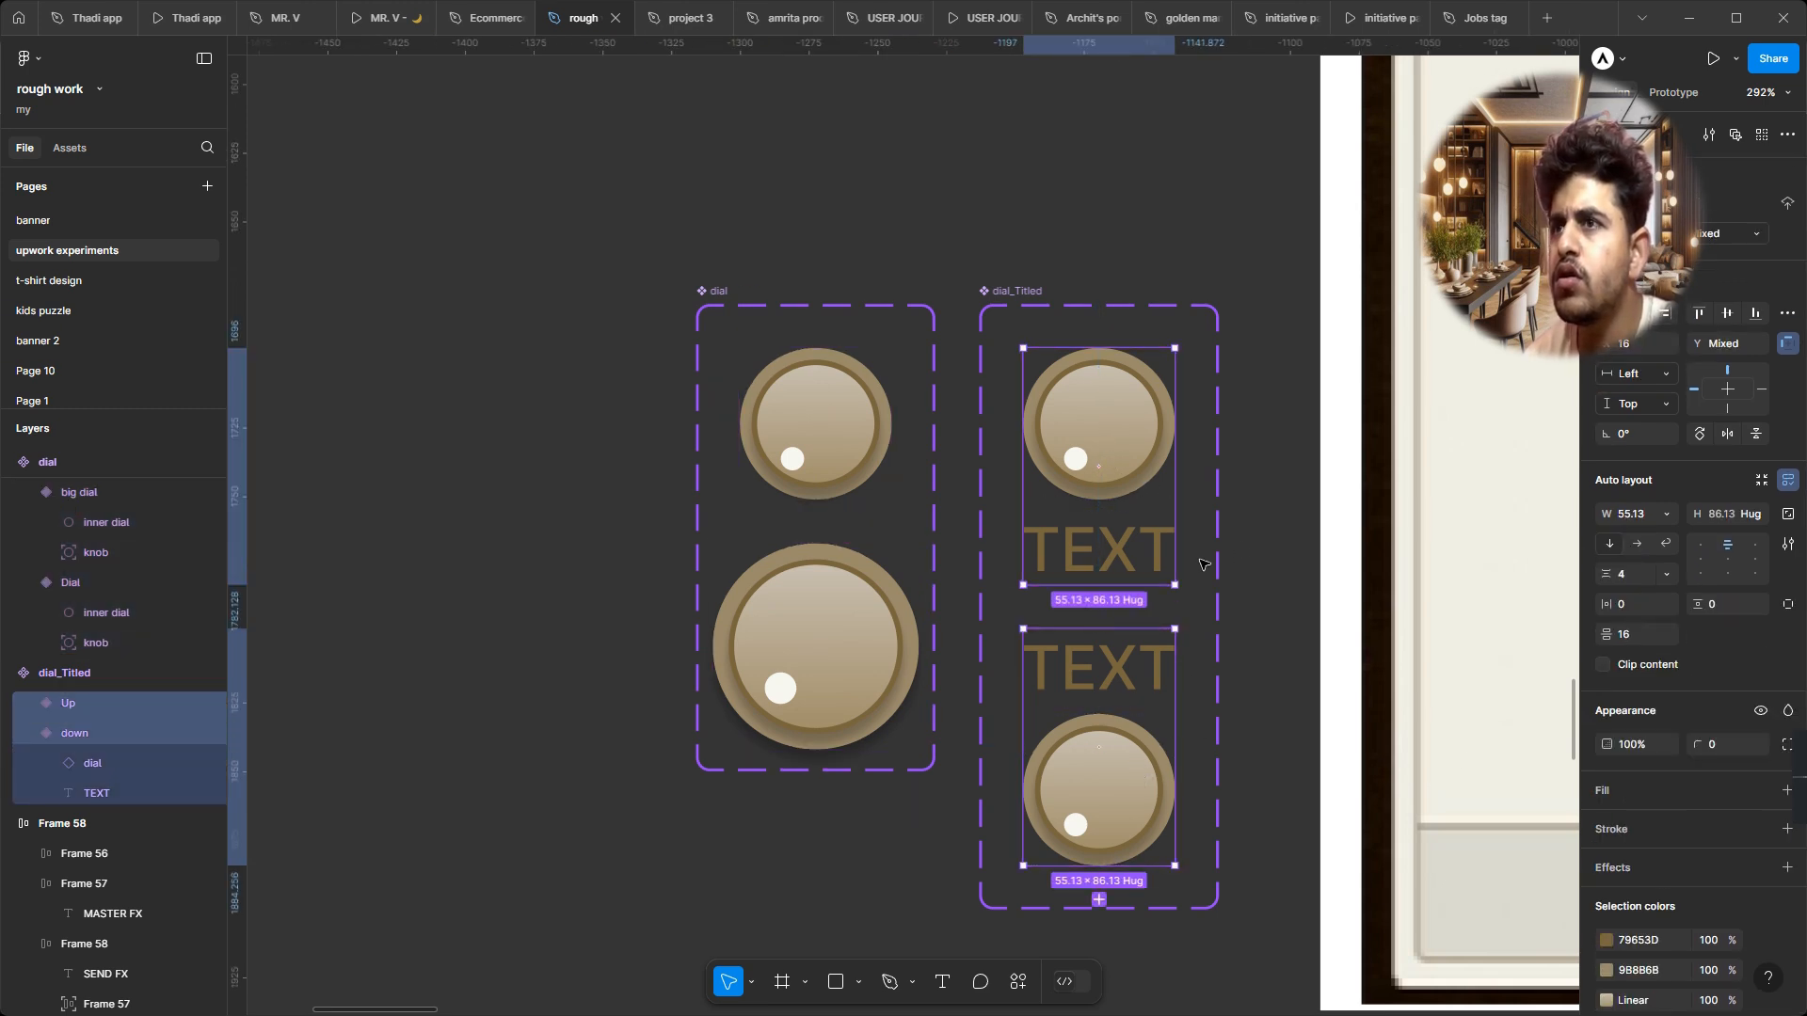
pyautogui.doubleClick(1159, 467)
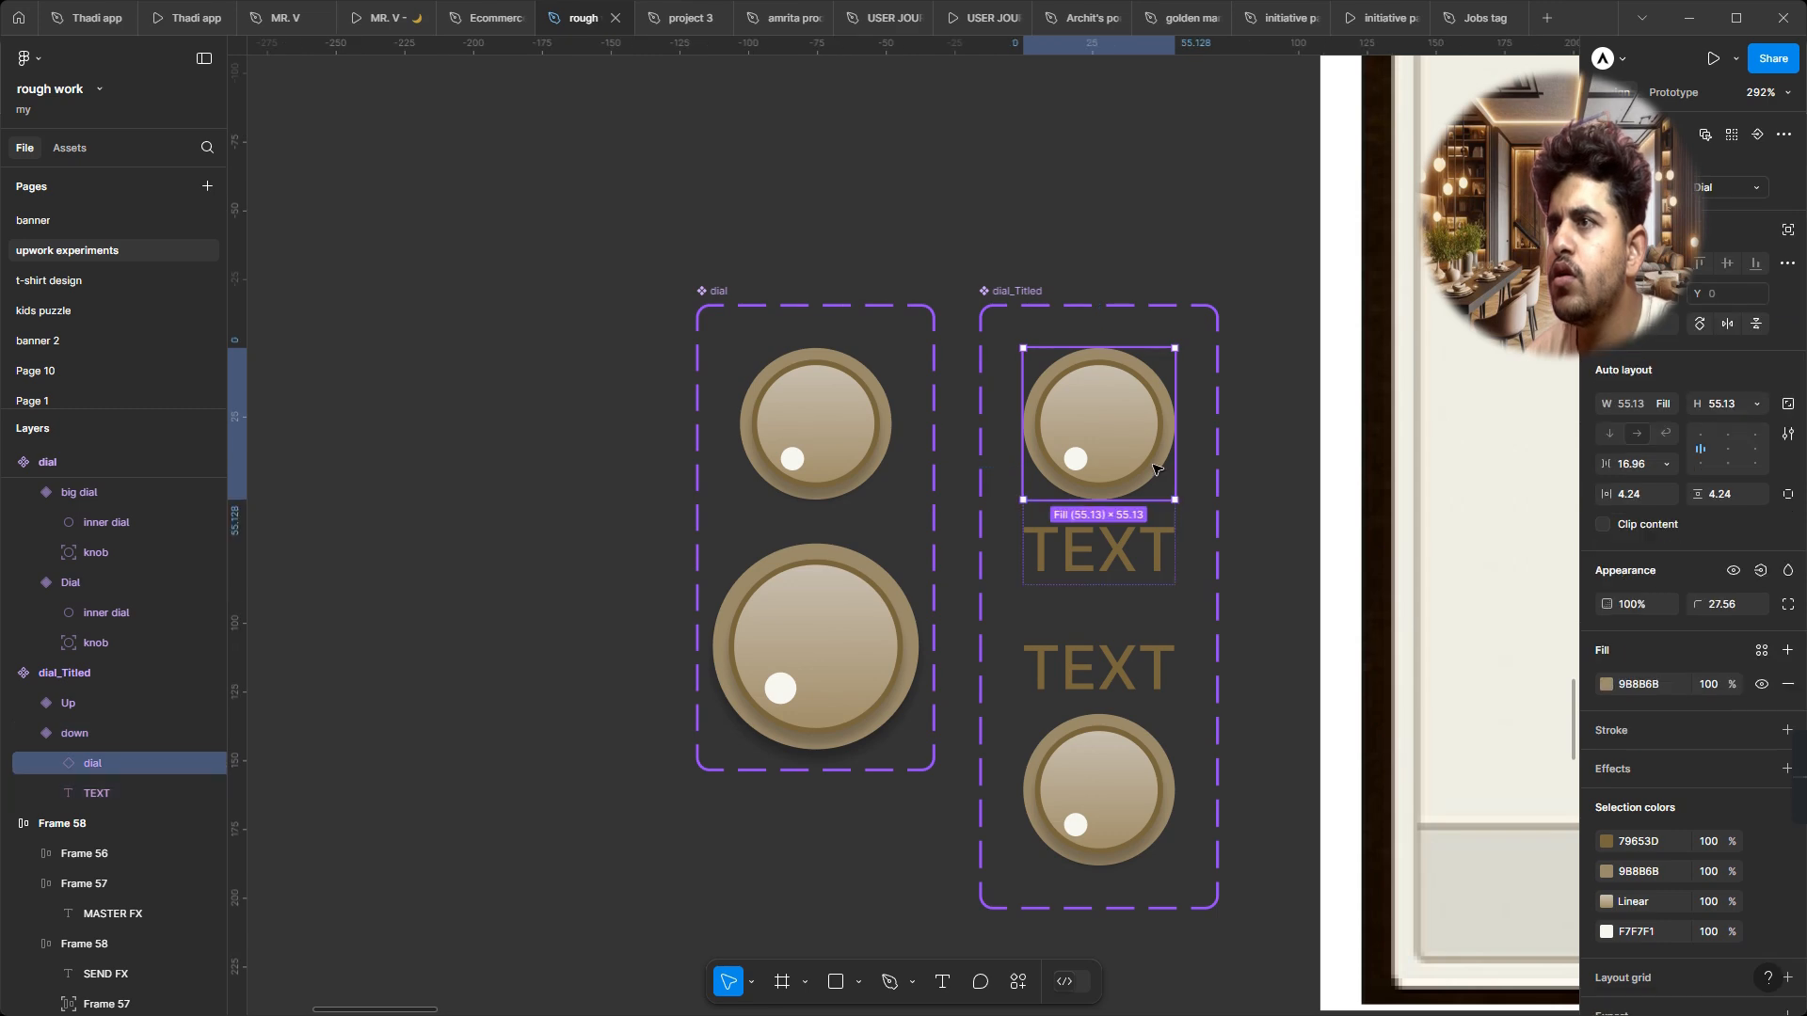
pyautogui.click(1137, 574)
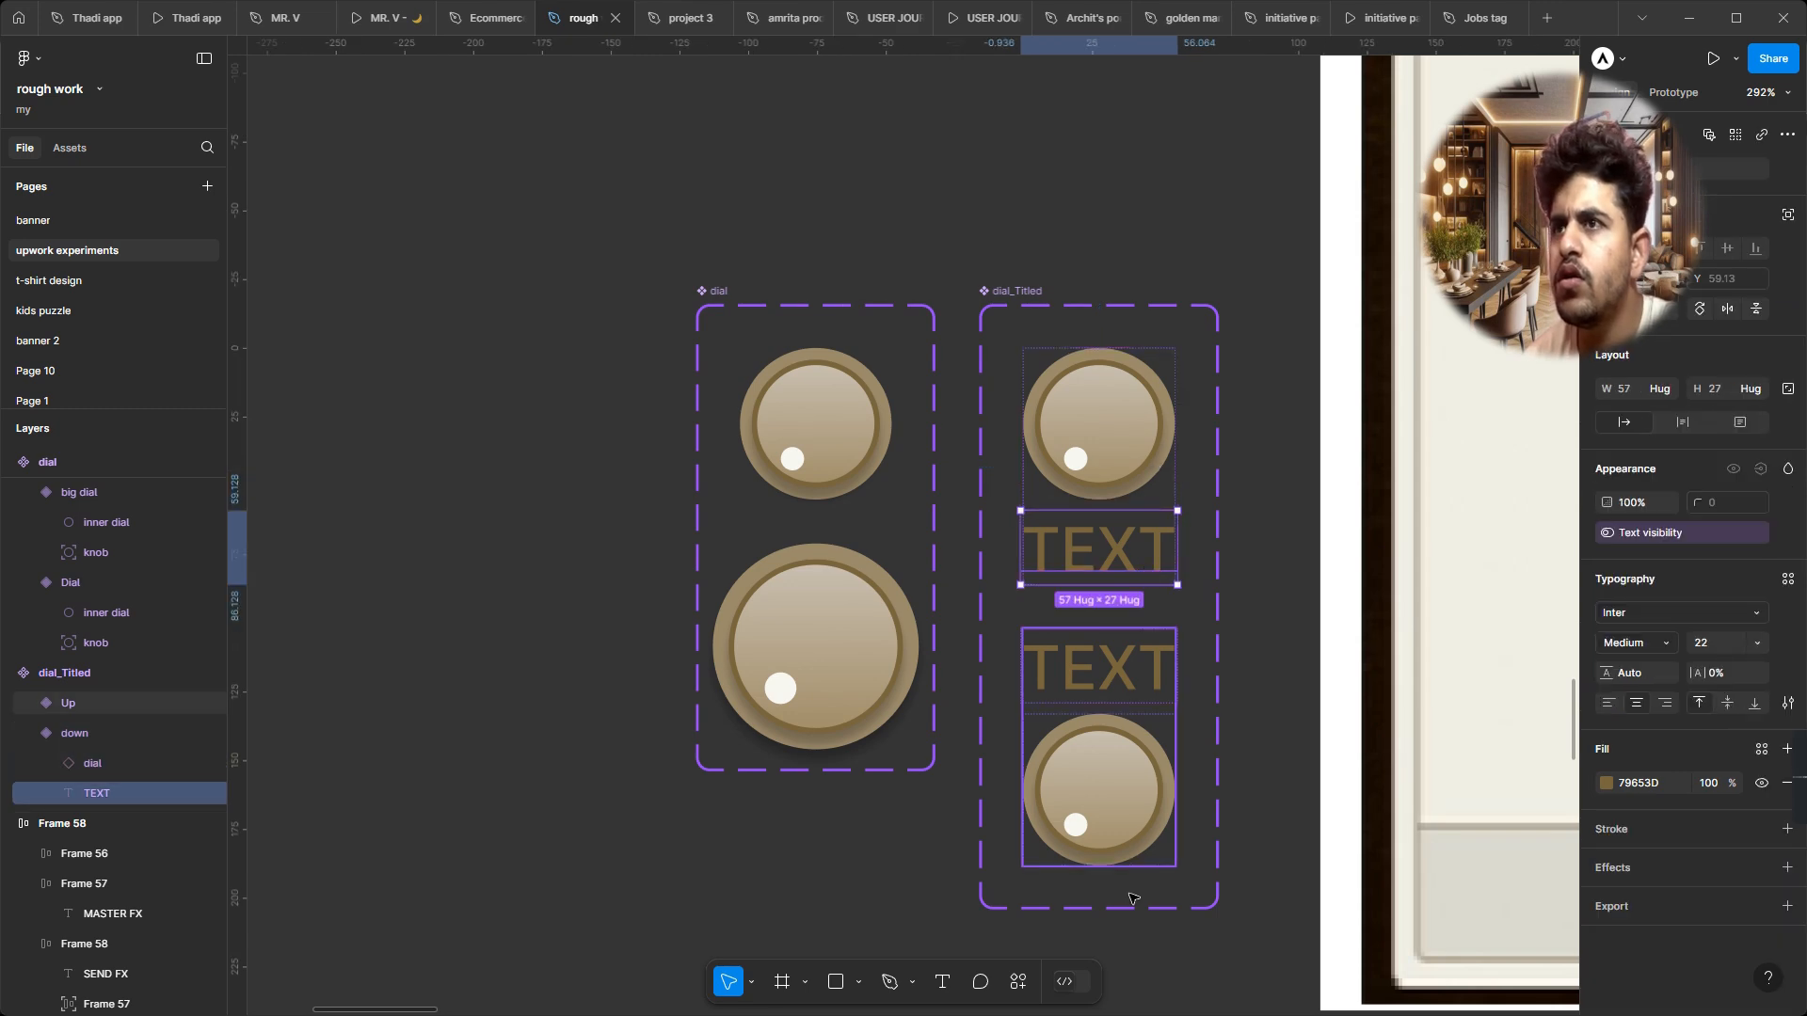
# Step: Check the first EQUALIZER dial in the Audio Visualizer frame, inspecting its inner dial, outer ring and clipping setting
pyautogui.keyDown('ctrl'); pyautogui.scroll(-5, 1114, 922); pyautogui.keyUp('ctrl')
pyautogui.hscroll(5, 1110, 919)
pyautogui.keyDown('ctrl'); pyautogui.scroll(-8, 1110, 920); pyautogui.keyUp('ctrl')
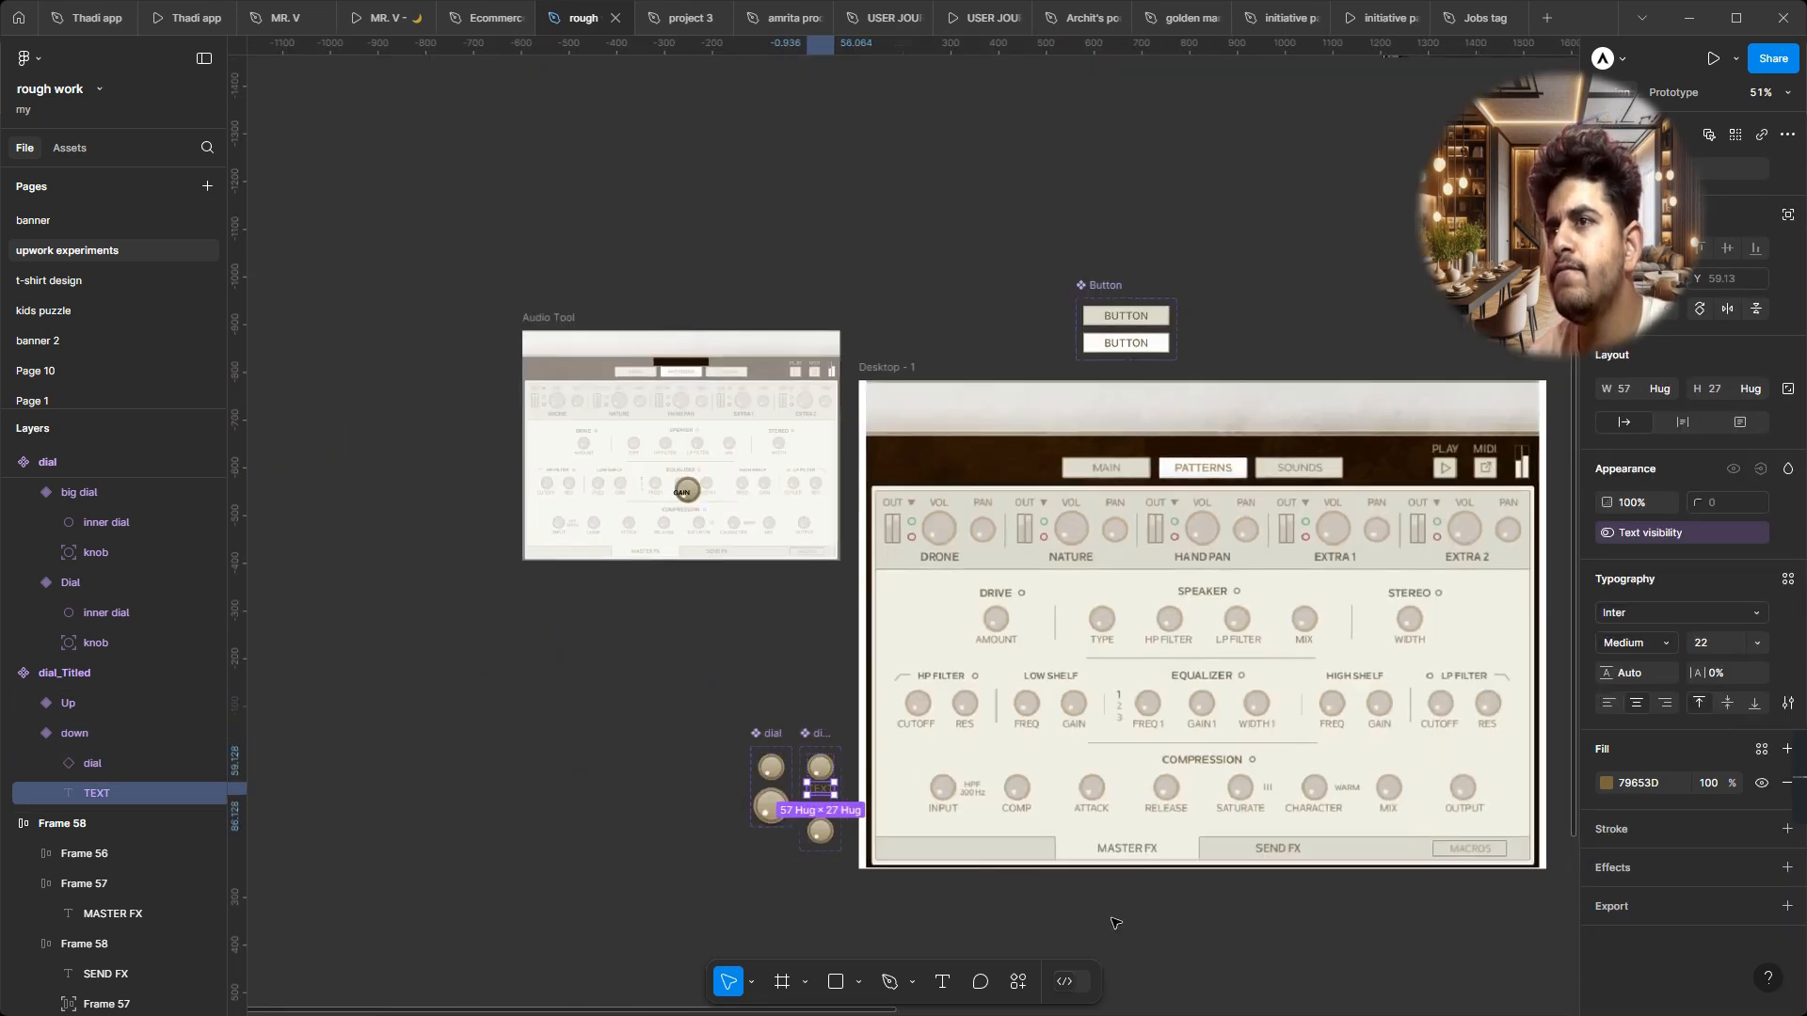
pyautogui.keyDown('ctrl'); pyautogui.scroll(4, 1270, 492); pyautogui.keyUp('ctrl')
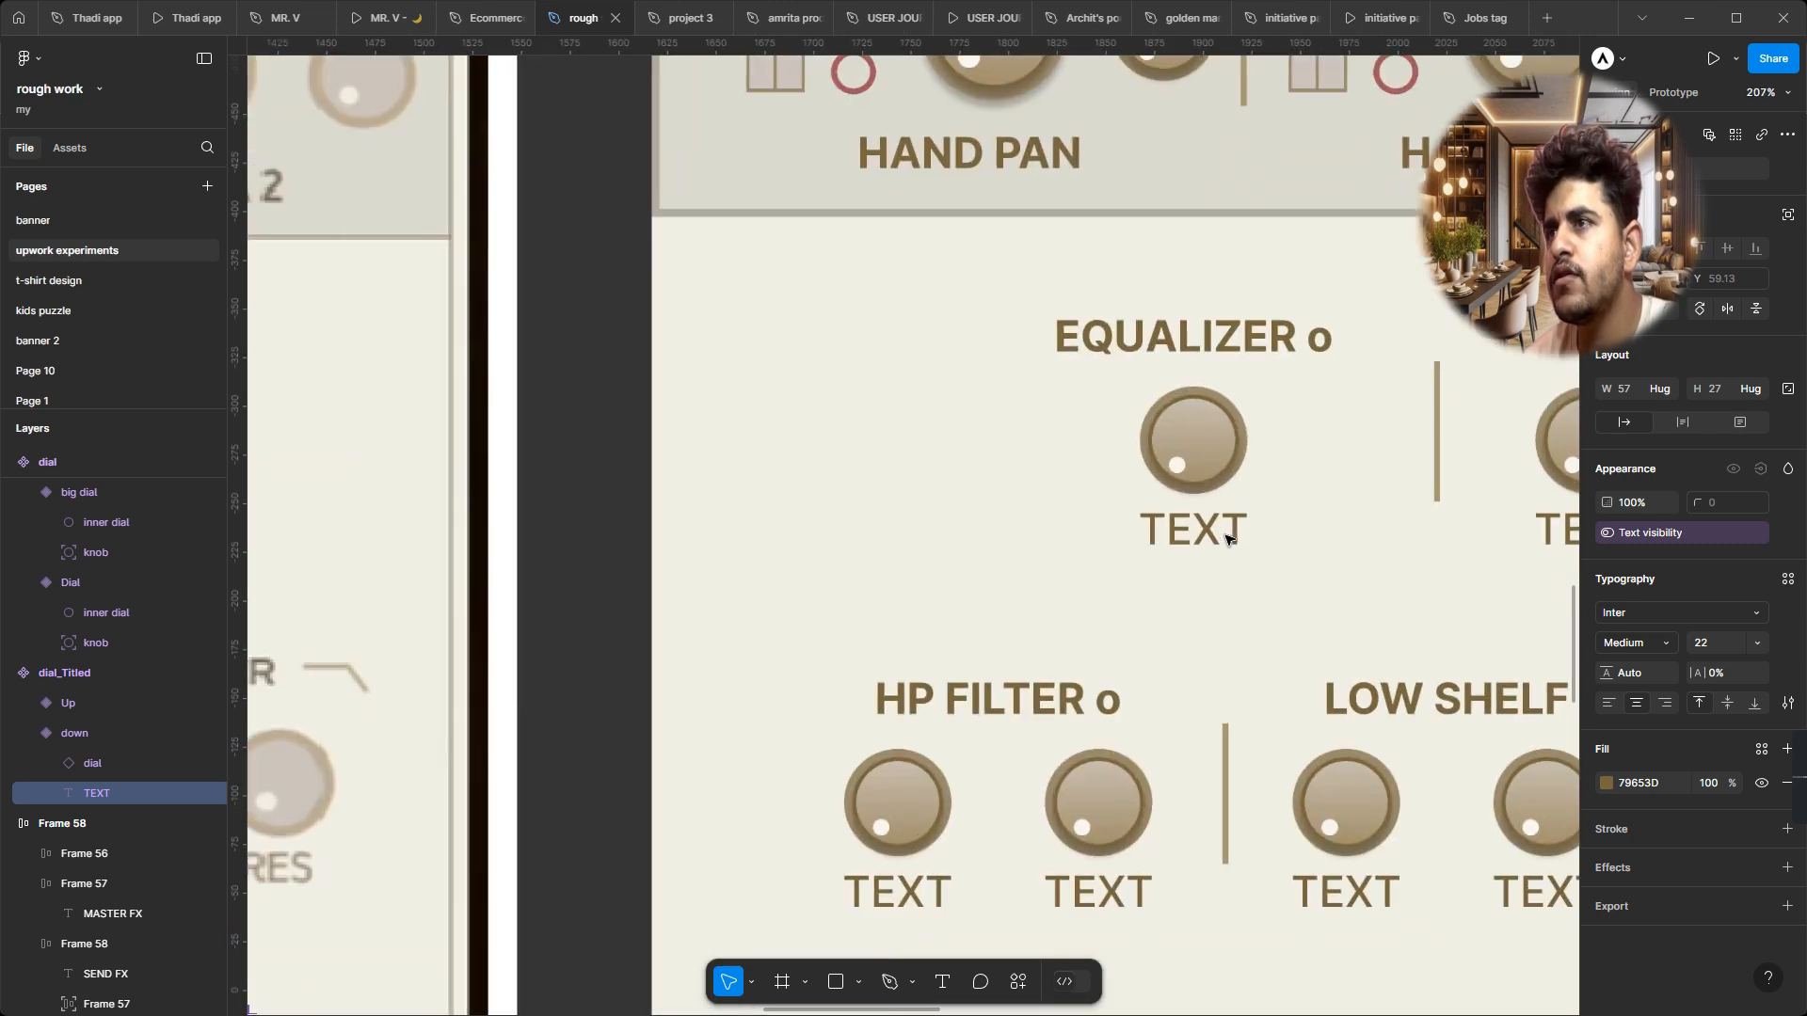
pyautogui.keyDown('ctrl'); pyautogui.scroll(3, 1230, 524); pyautogui.keyUp('ctrl')
pyautogui.click(1213, 434)
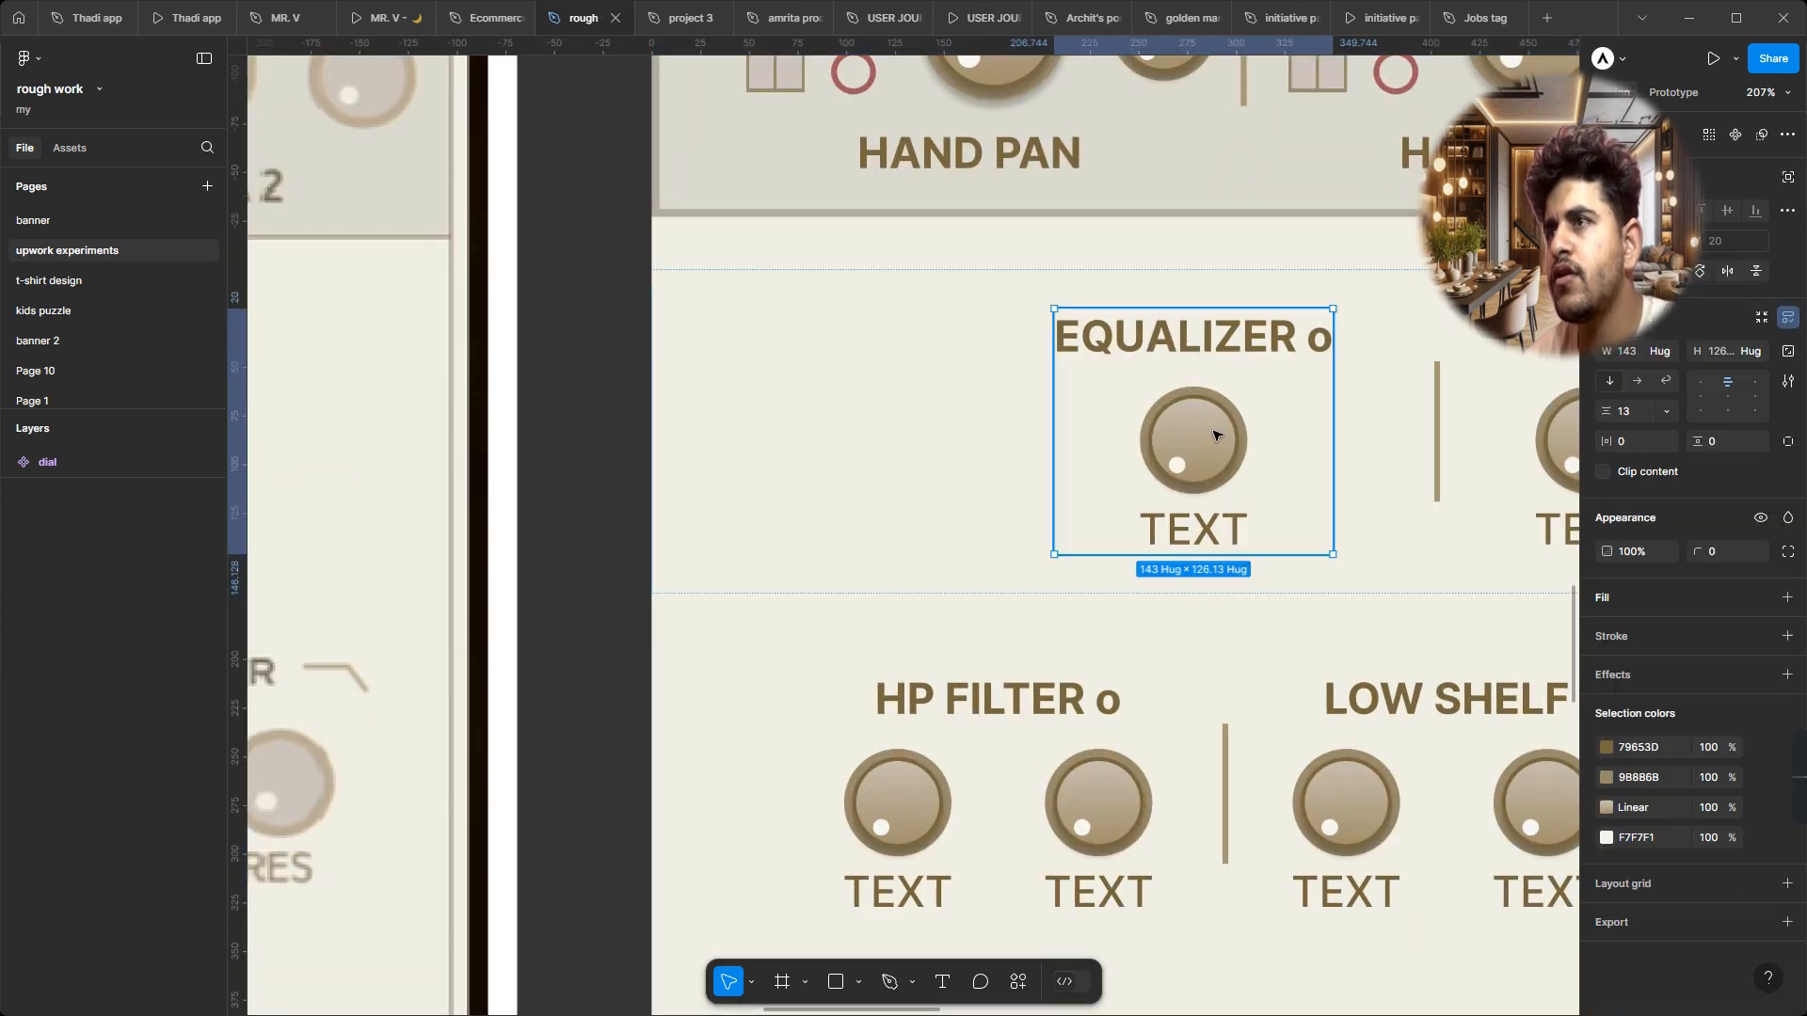
pyautogui.doubleClick(1226, 437)
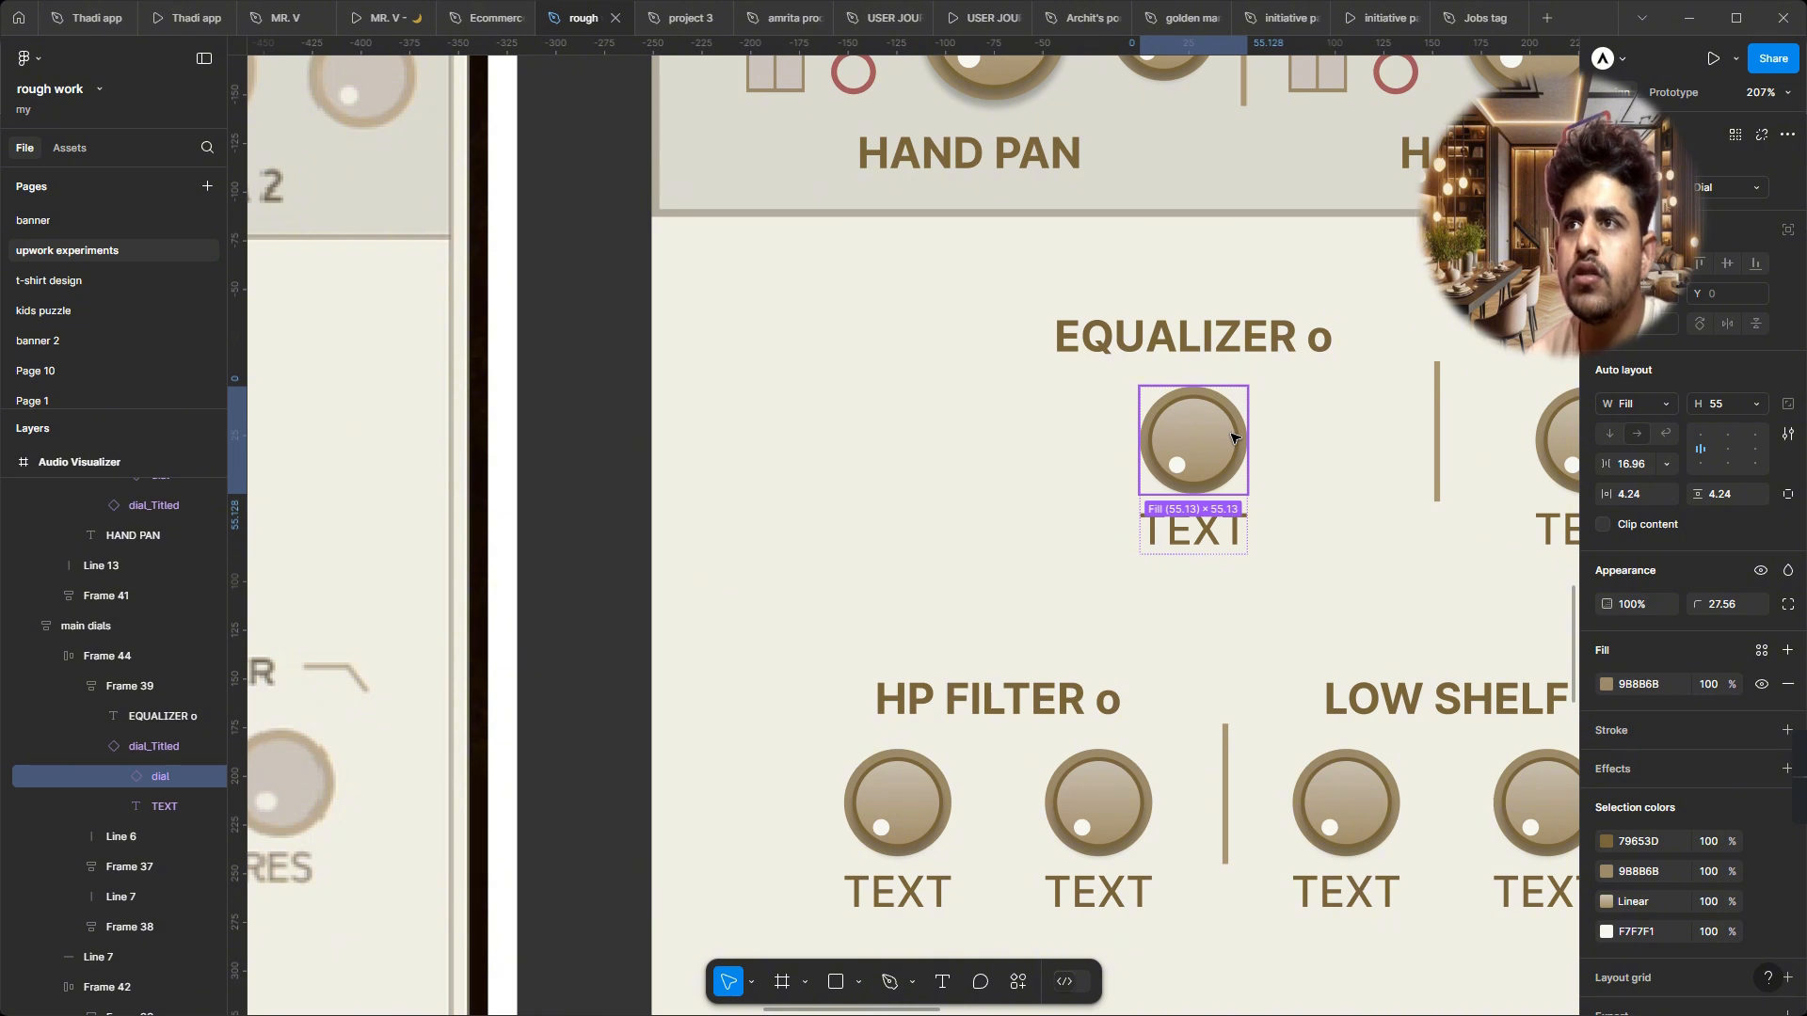
pyautogui.doubleClick(1198, 434)
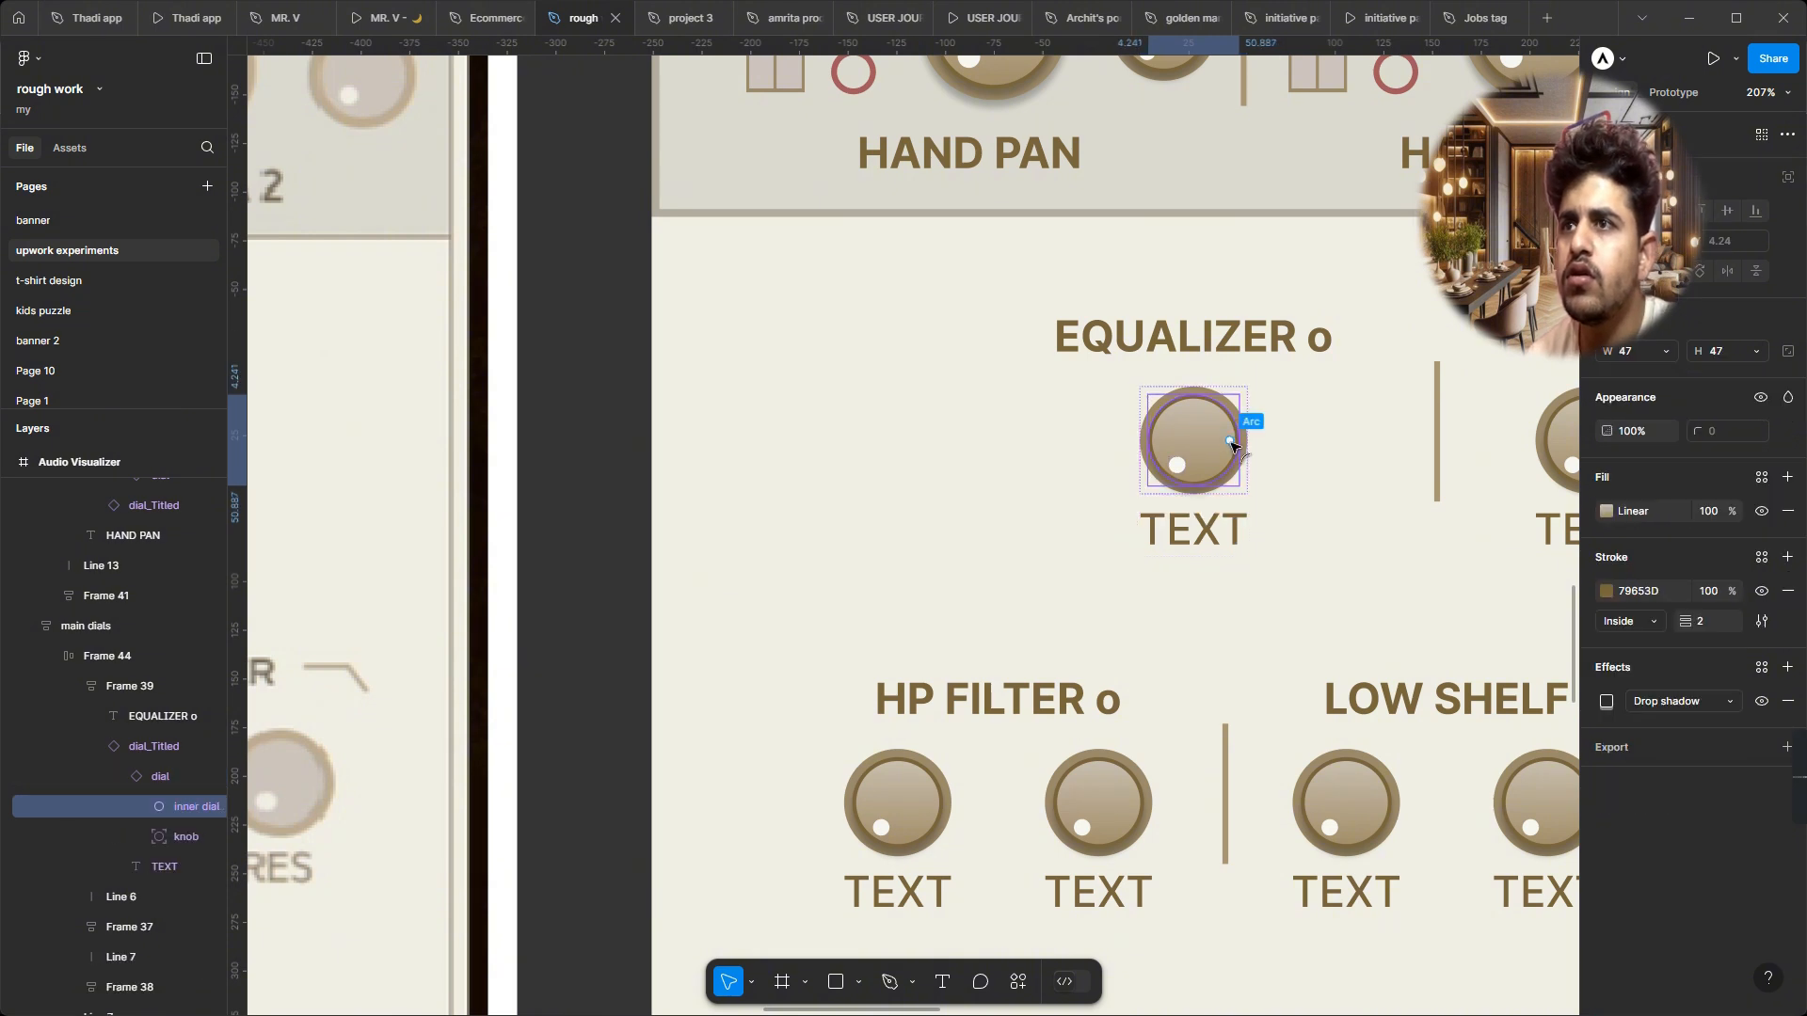
pyautogui.click(1217, 483)
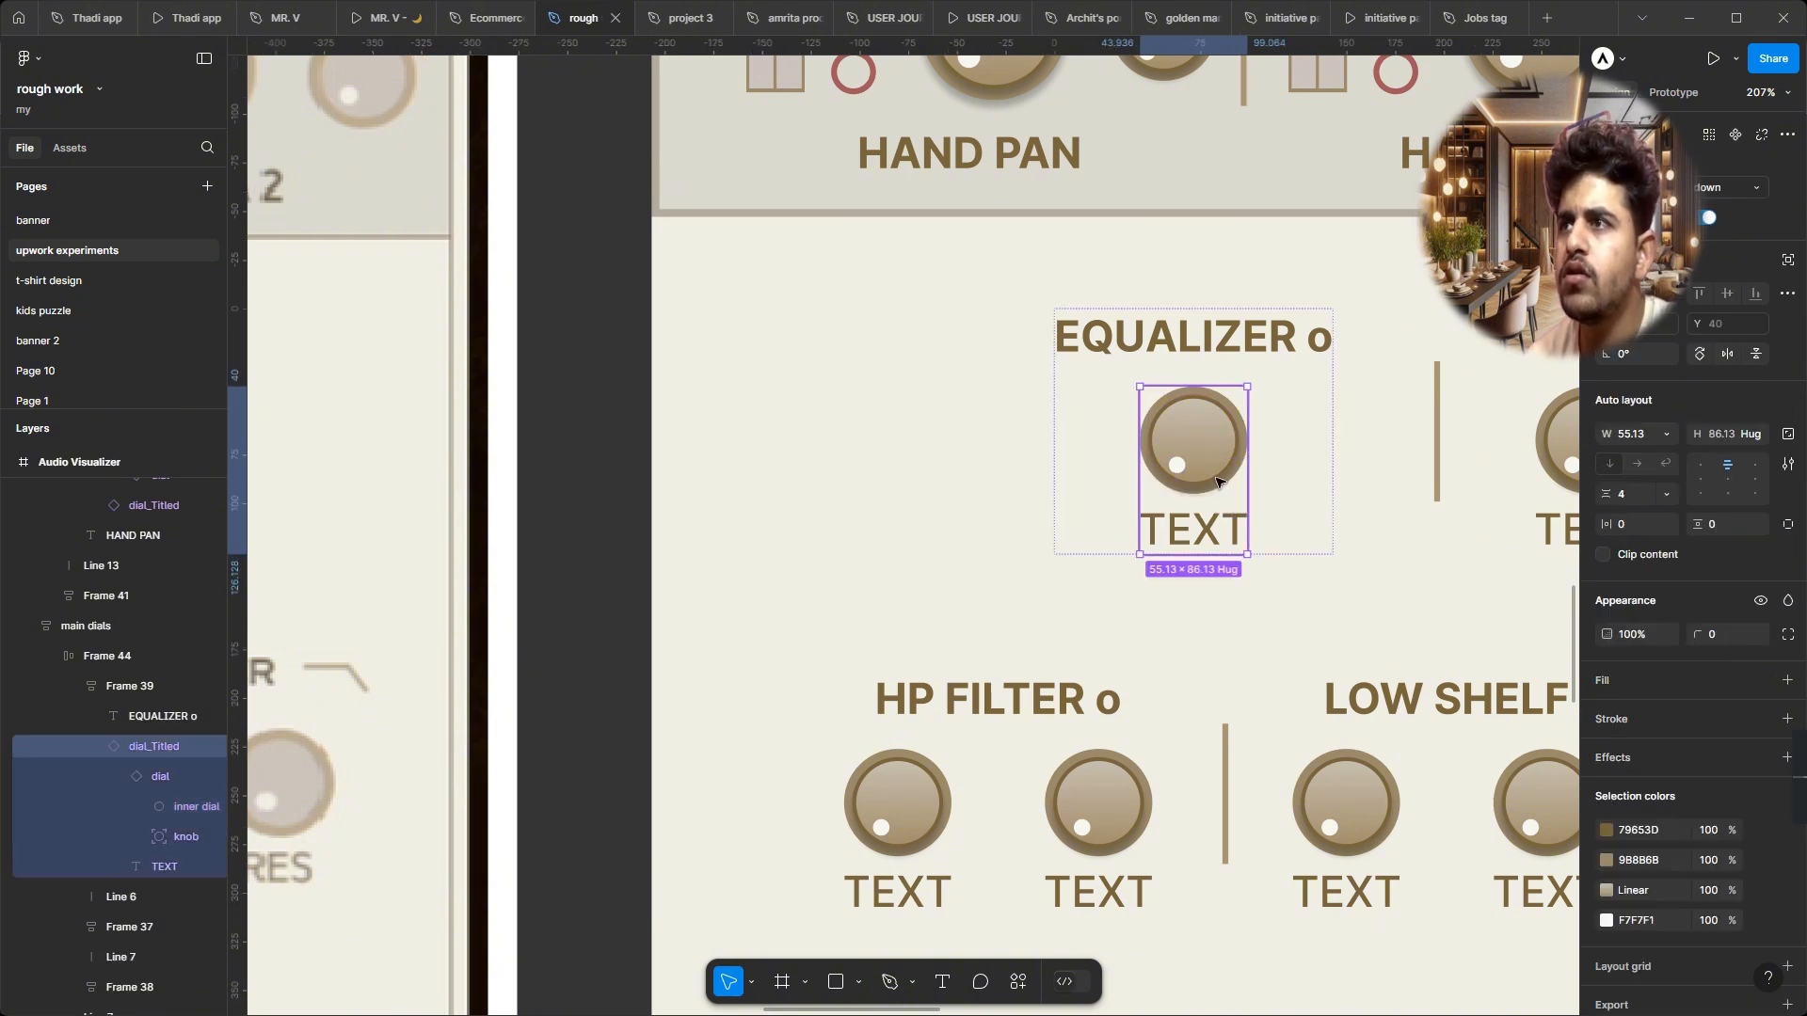
pyautogui.doubleClick(1217, 483)
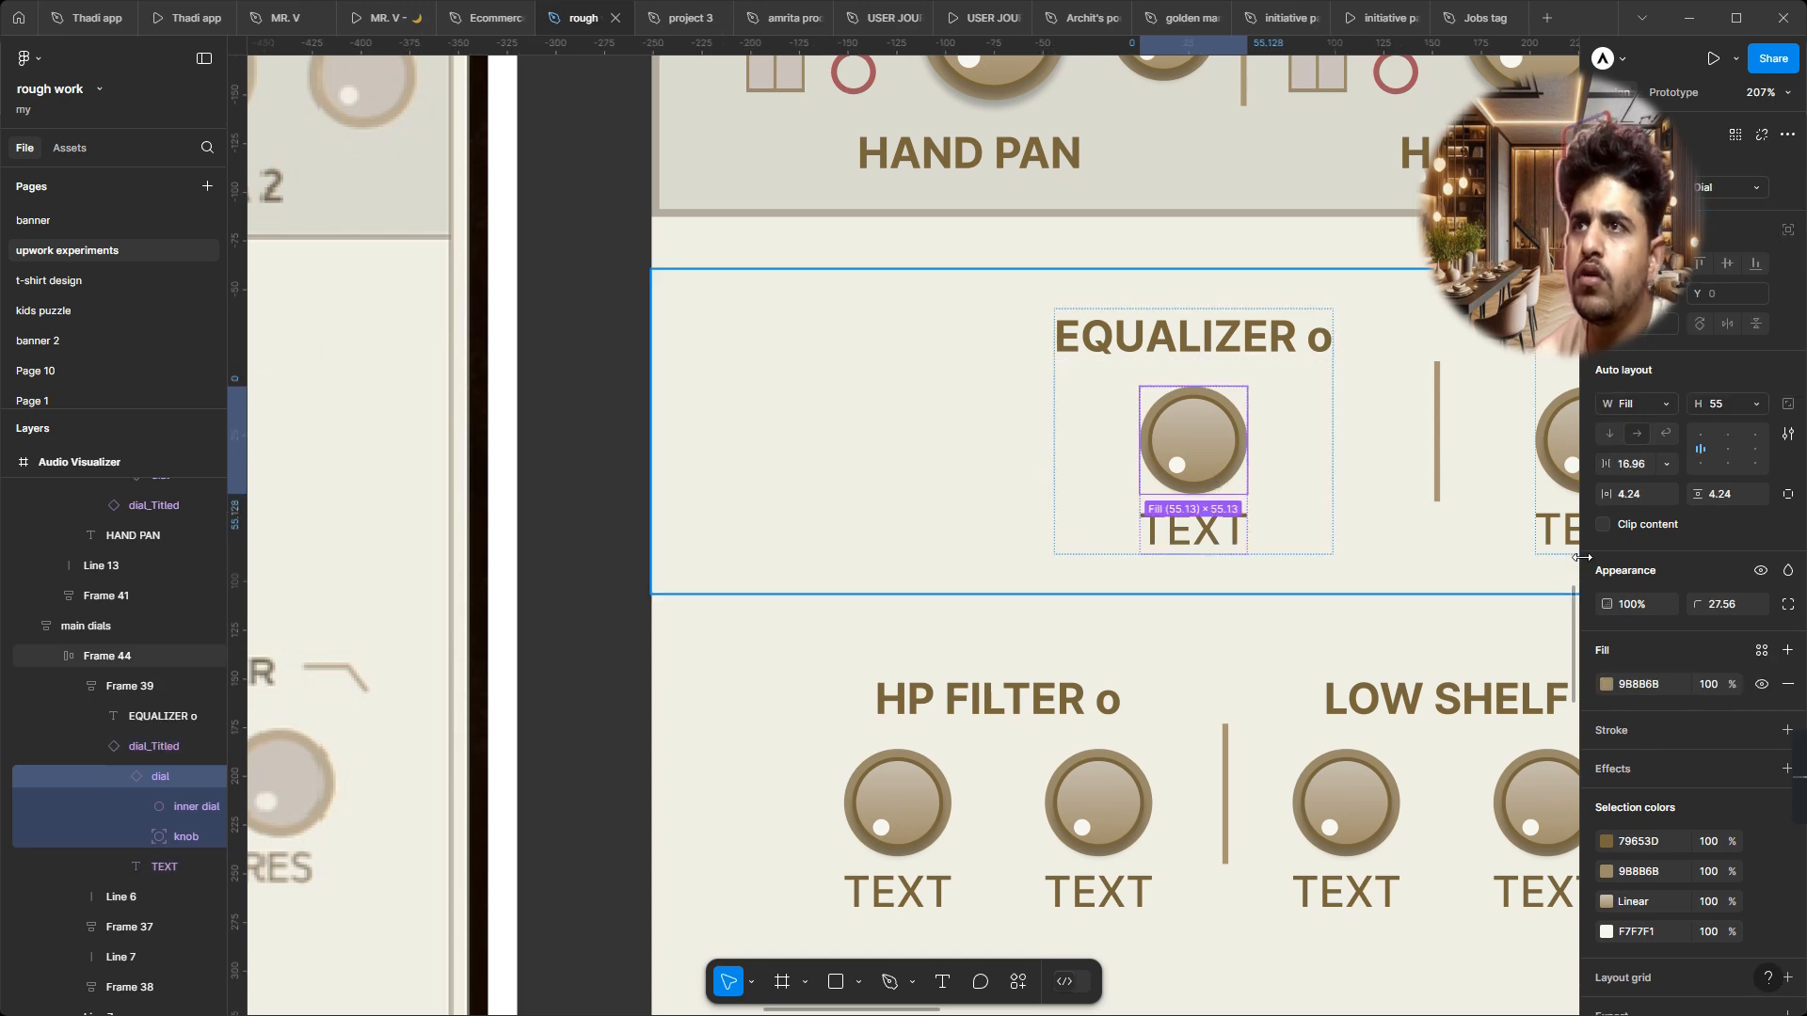
pyautogui.click(1602, 527)
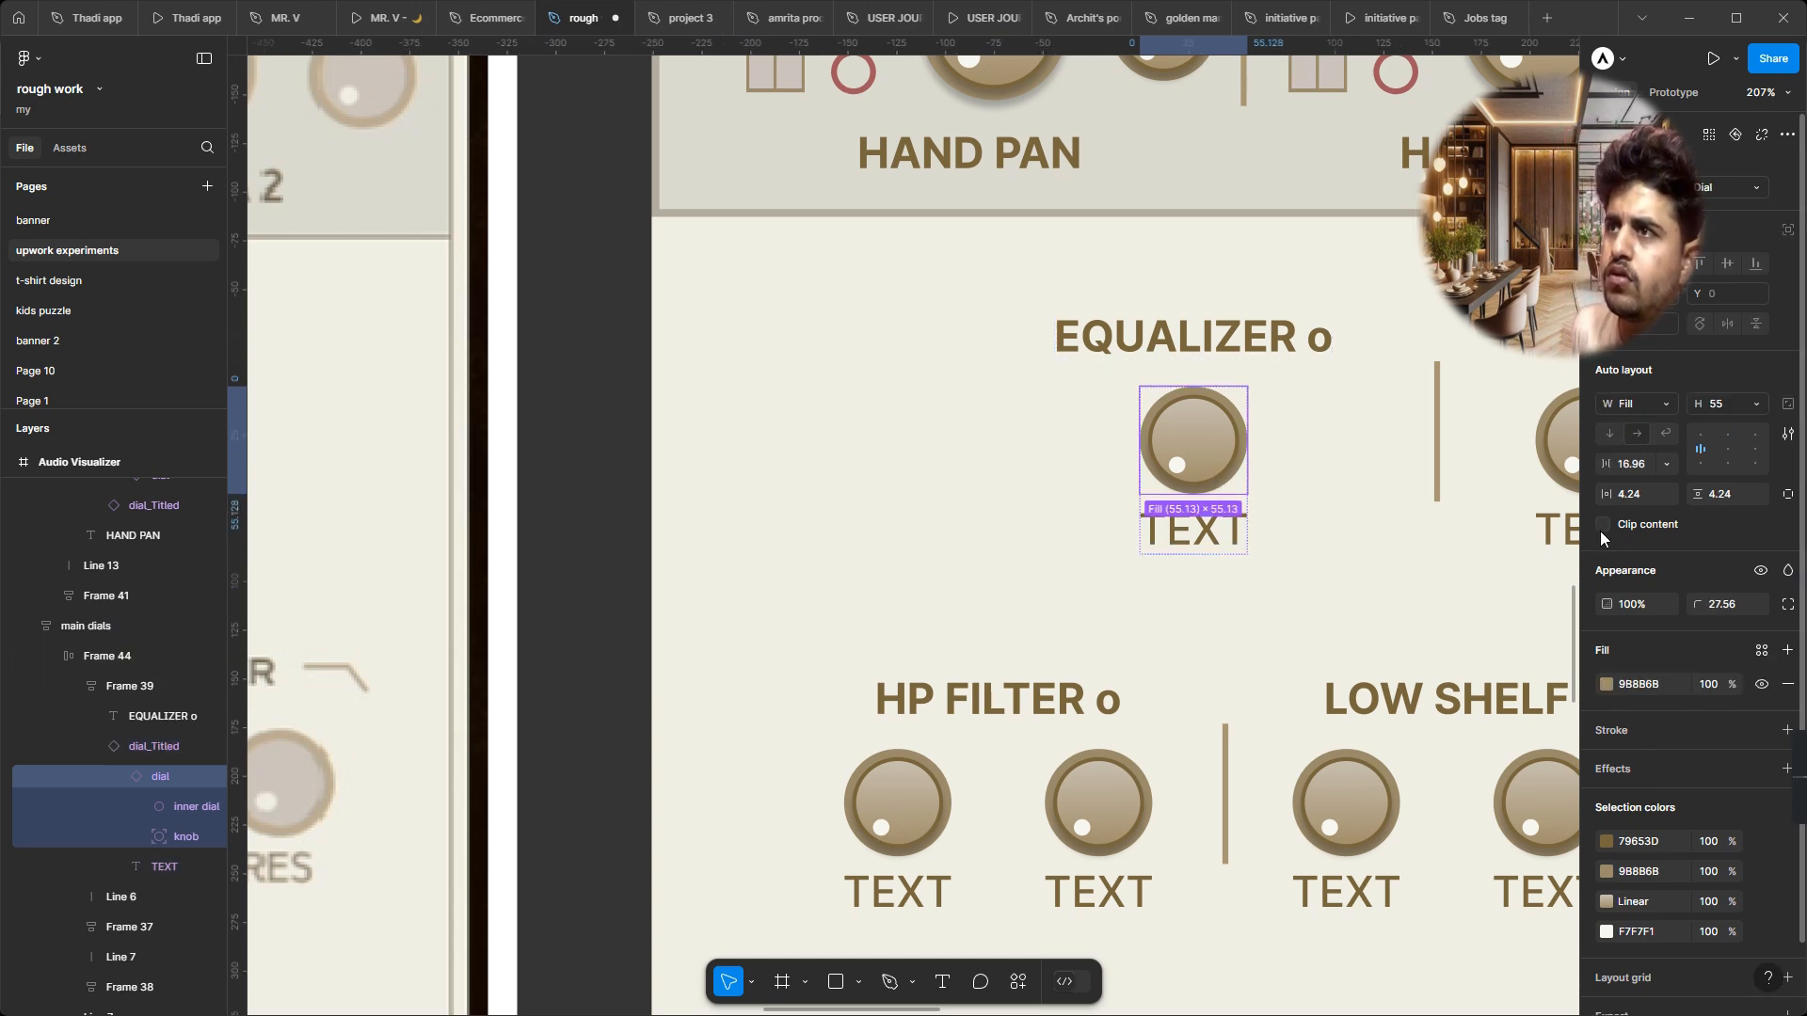
pyautogui.scroll(10, 1219, 576)
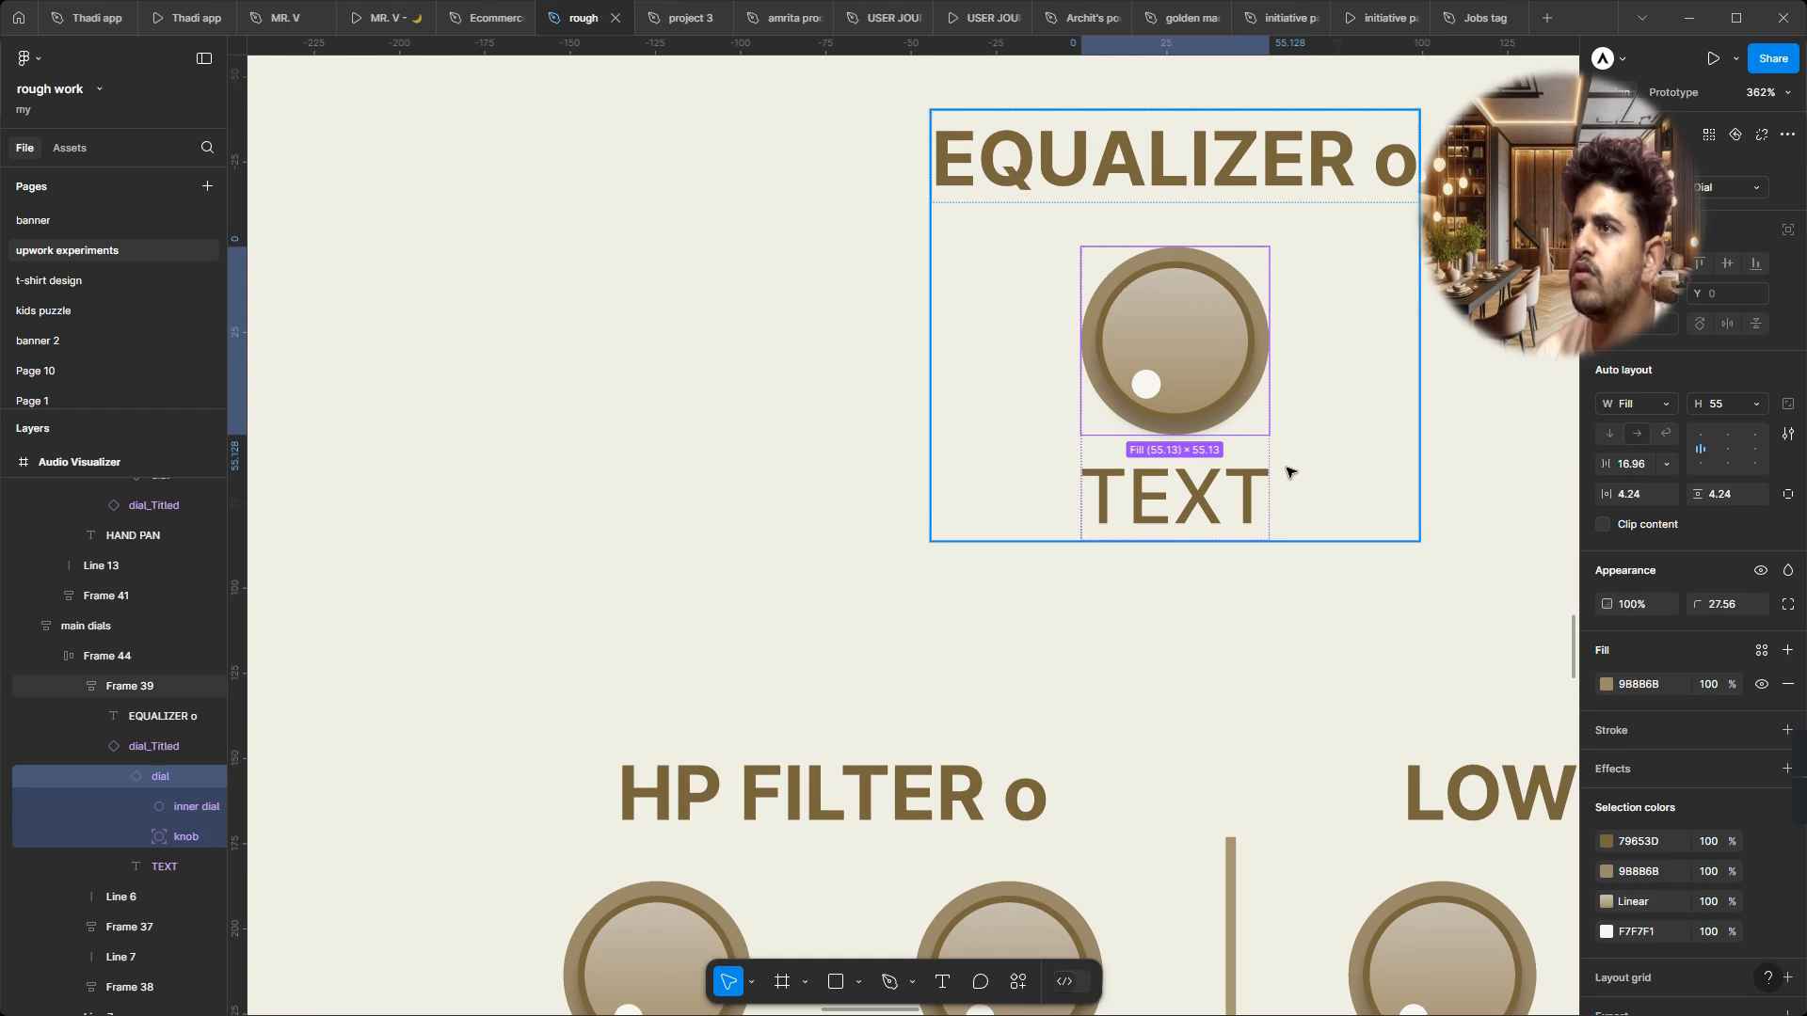
# Step: Compare the HAND PAN dials with the smaller dials and inspect the second dial of the middle EQUALIZER group for effects
pyautogui.scroll(-12, 1287, 472)
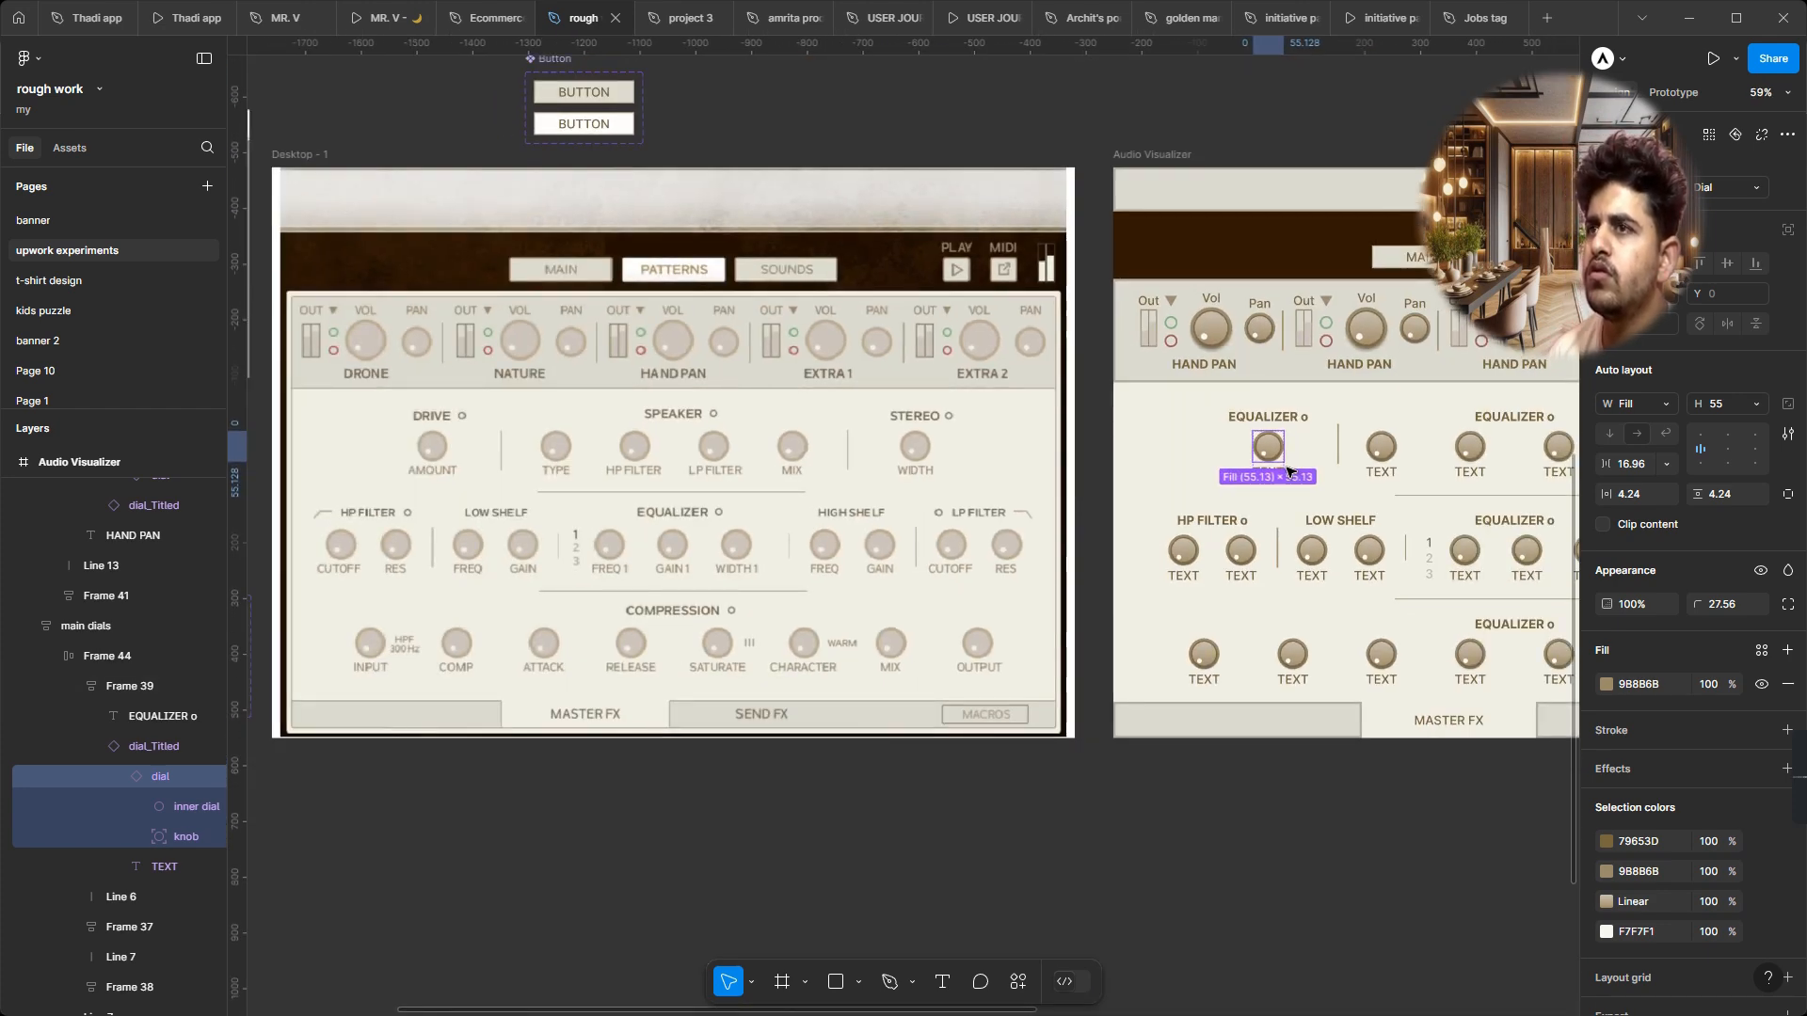
pyautogui.scroll(-5, 1287, 473)
pyautogui.hscroll(5, 1289, 471)
pyautogui.scroll(3, 1096, 428)
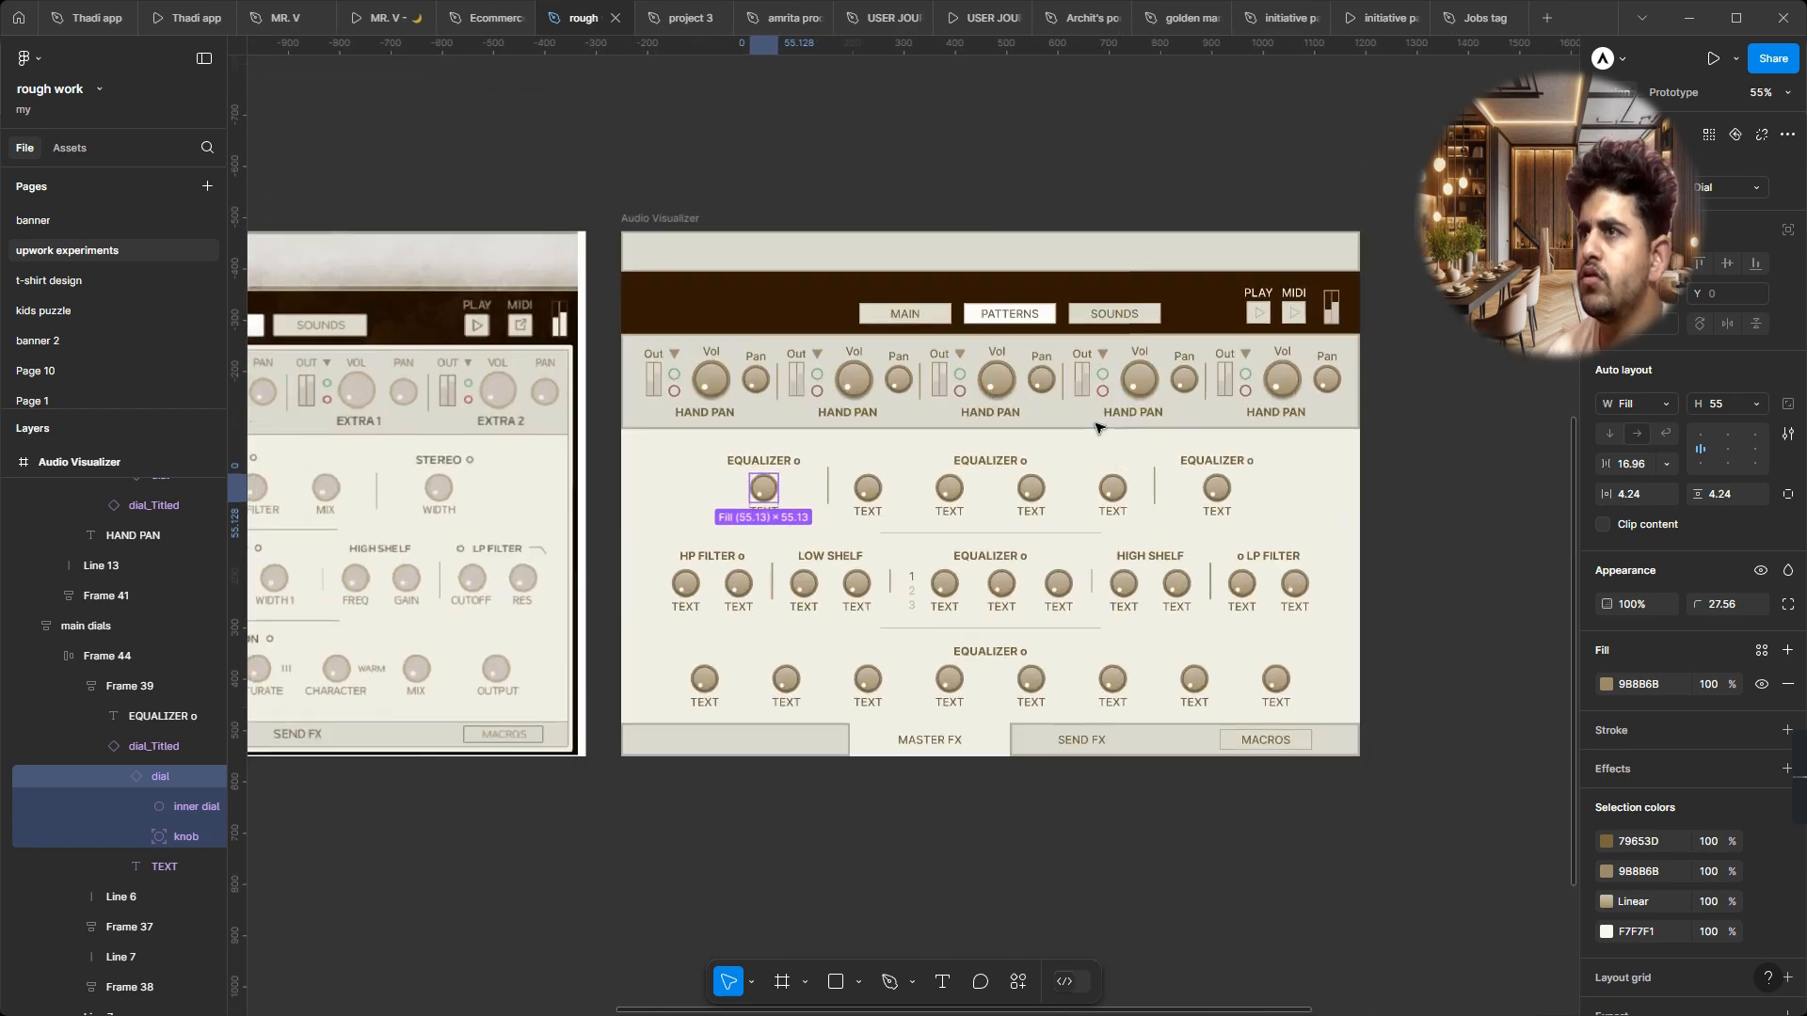
pyautogui.scroll(4, 1099, 414)
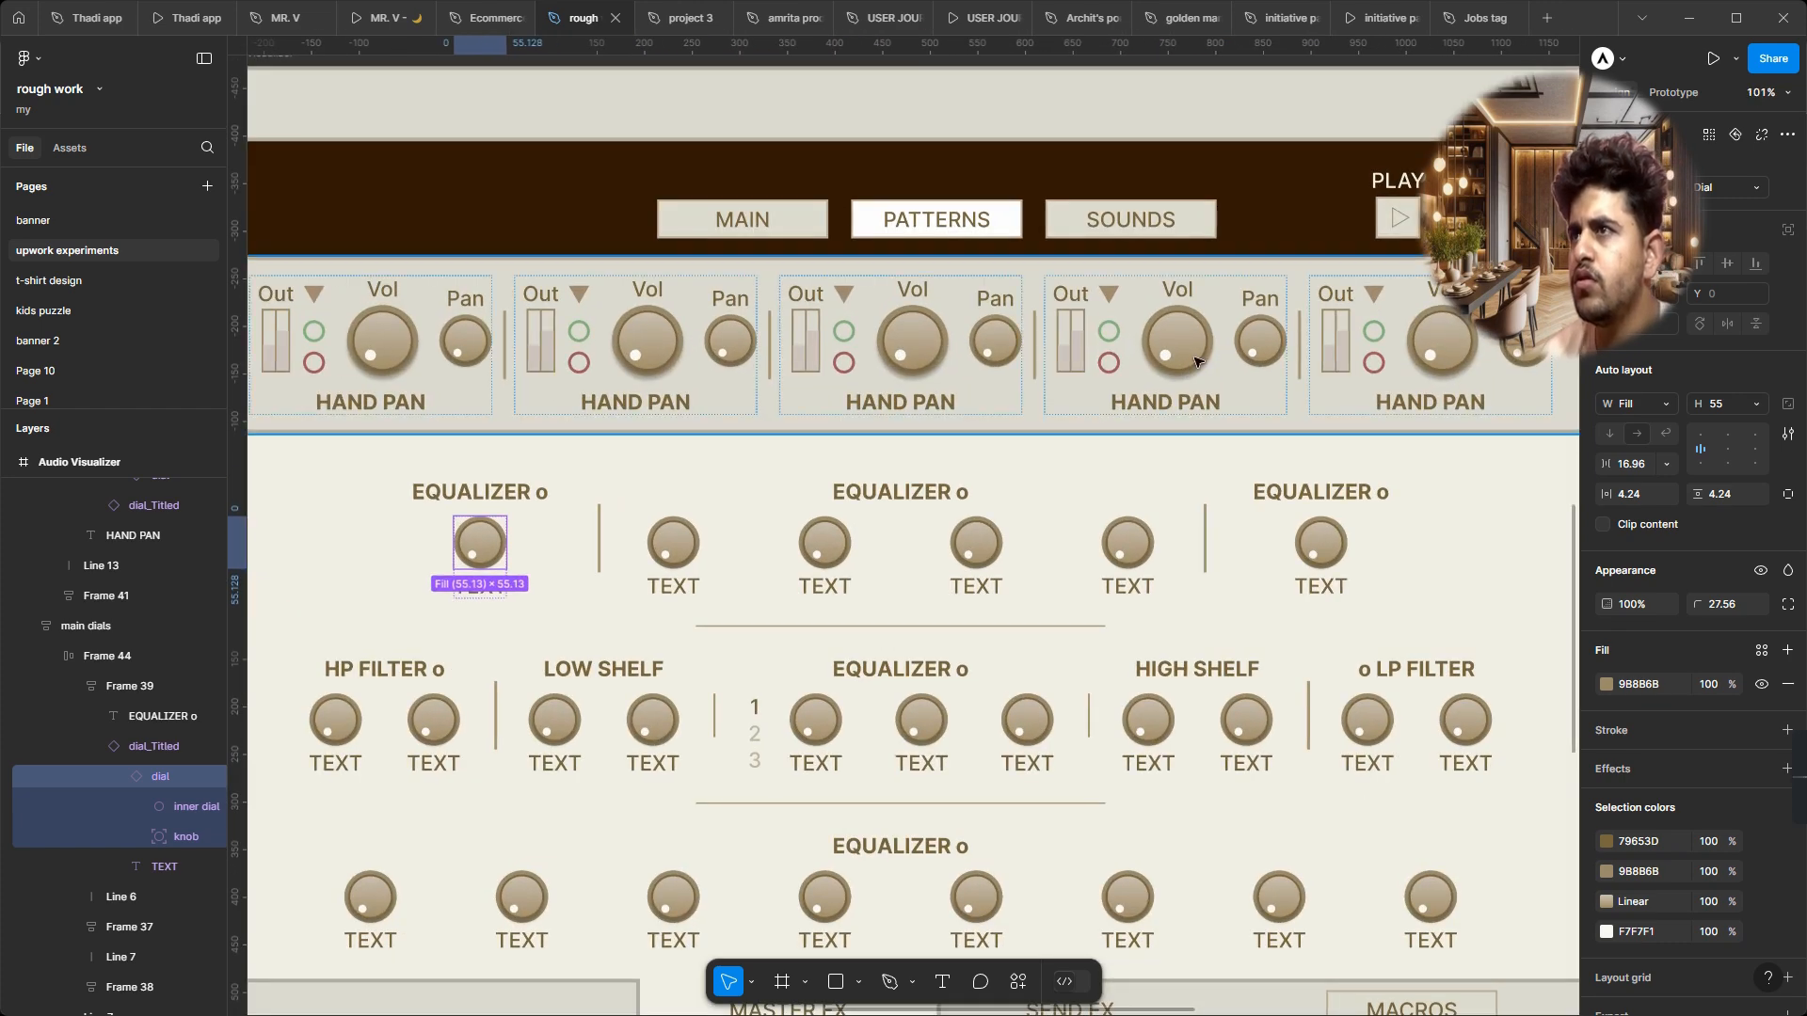
pyautogui.click(750, 616)
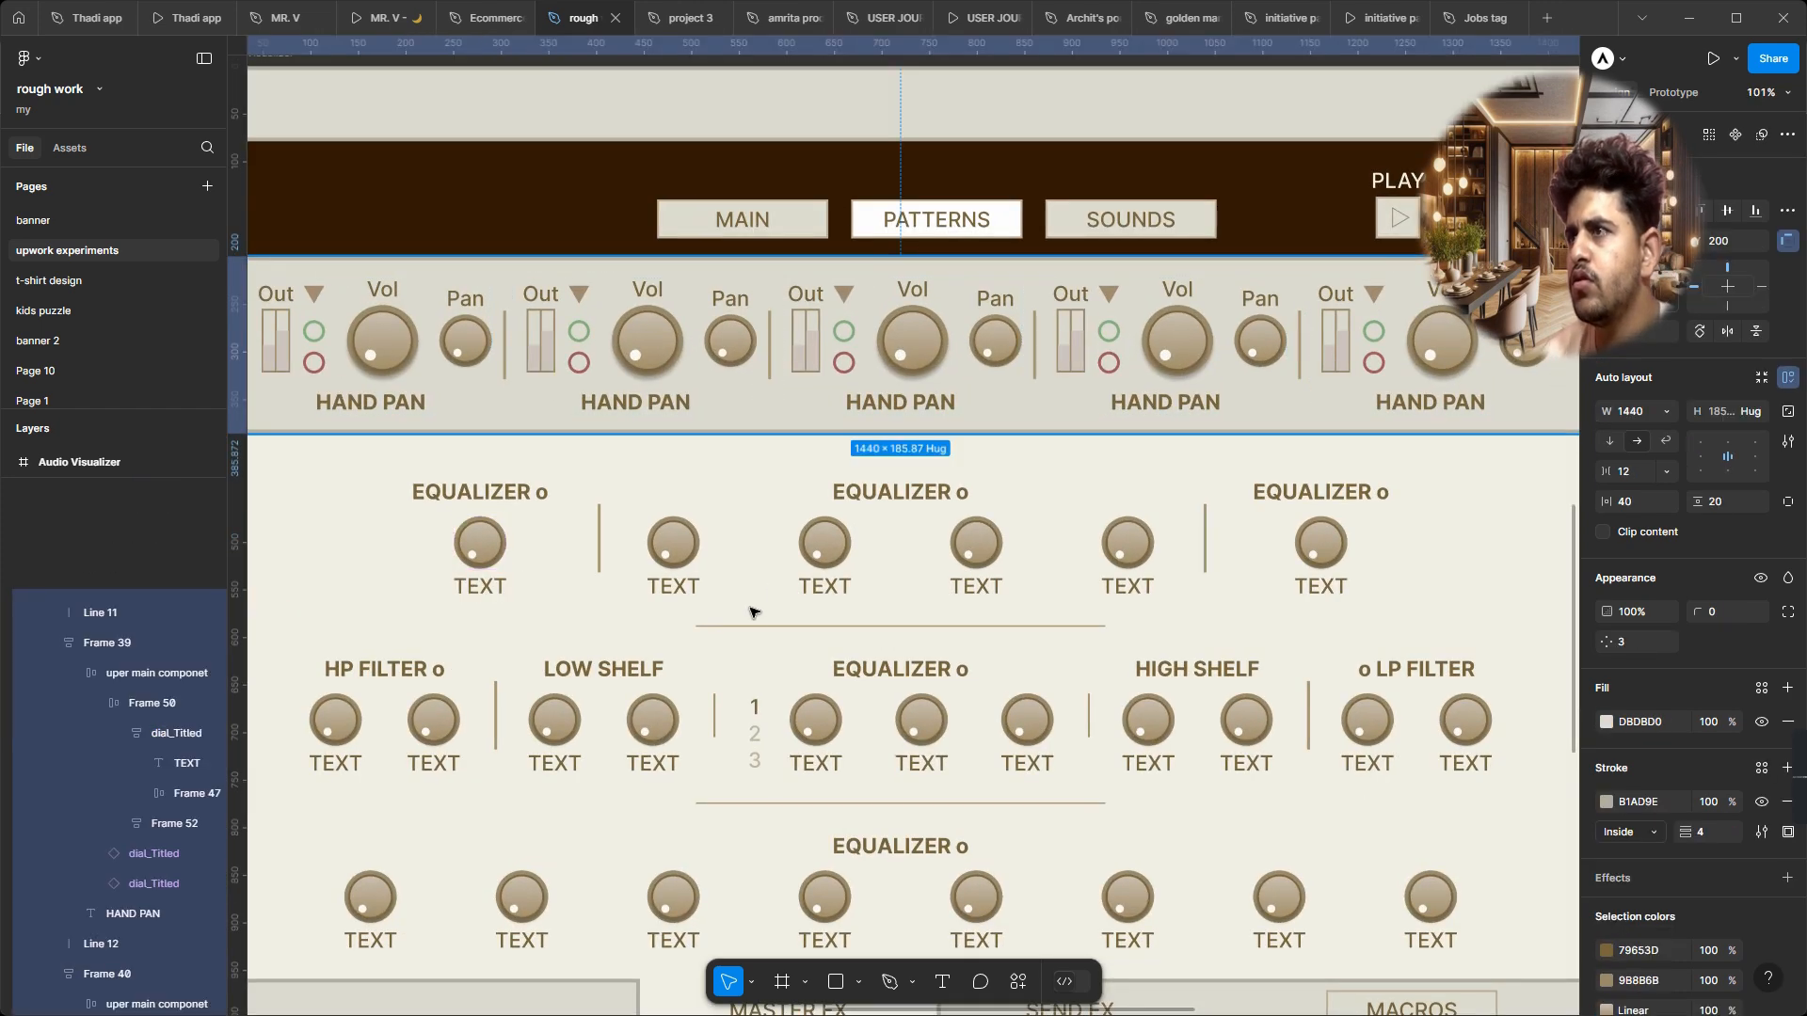
pyautogui.click(828, 560)
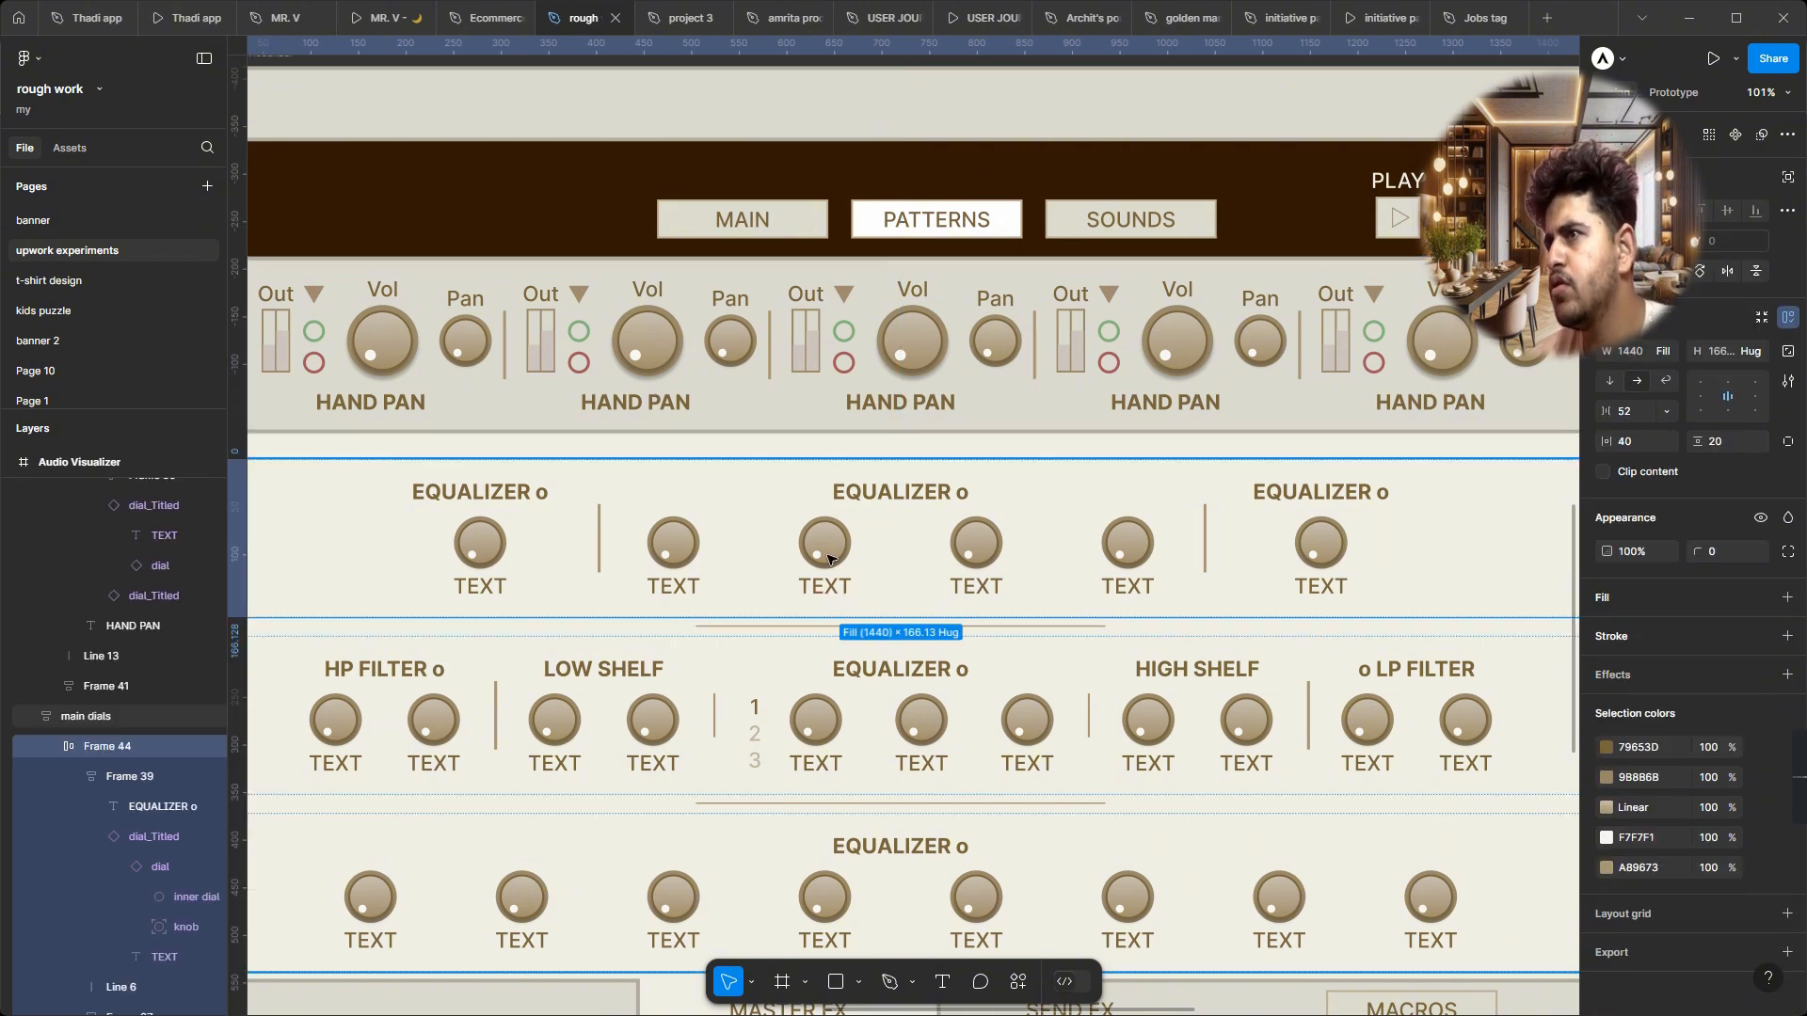
pyautogui.doubleClick(828, 558)
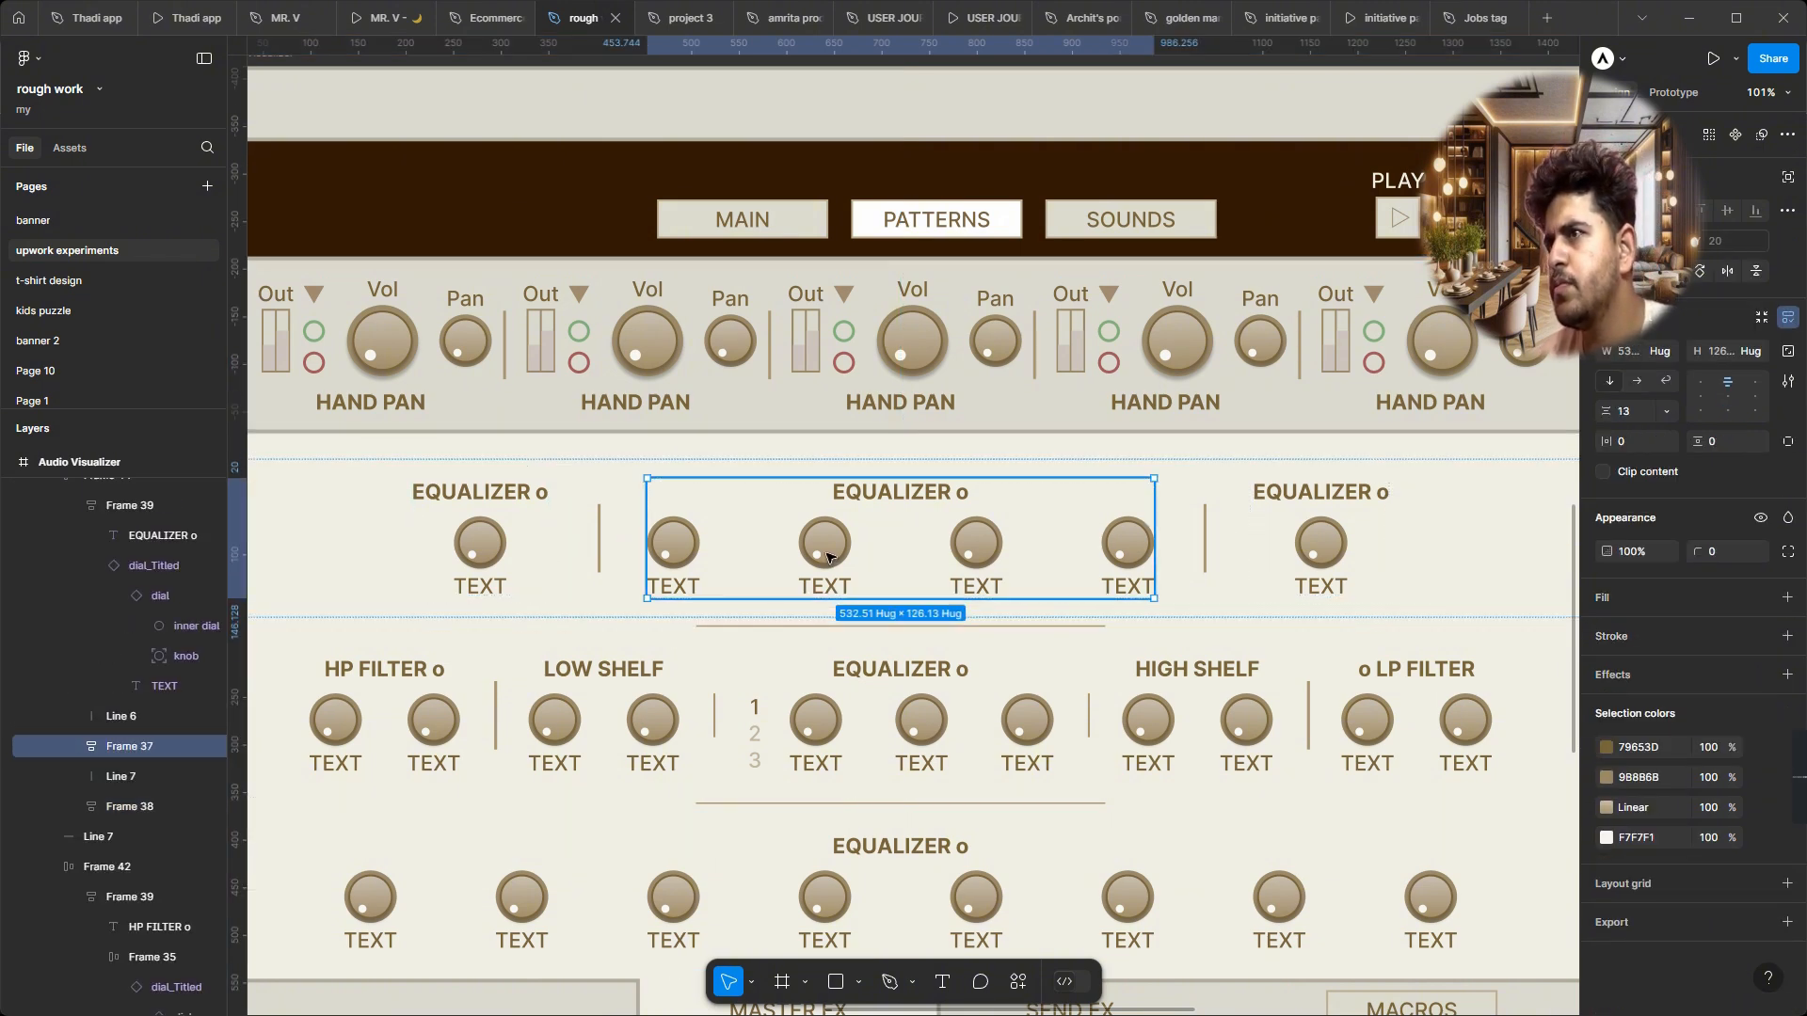
pyautogui.doubleClick(828, 558)
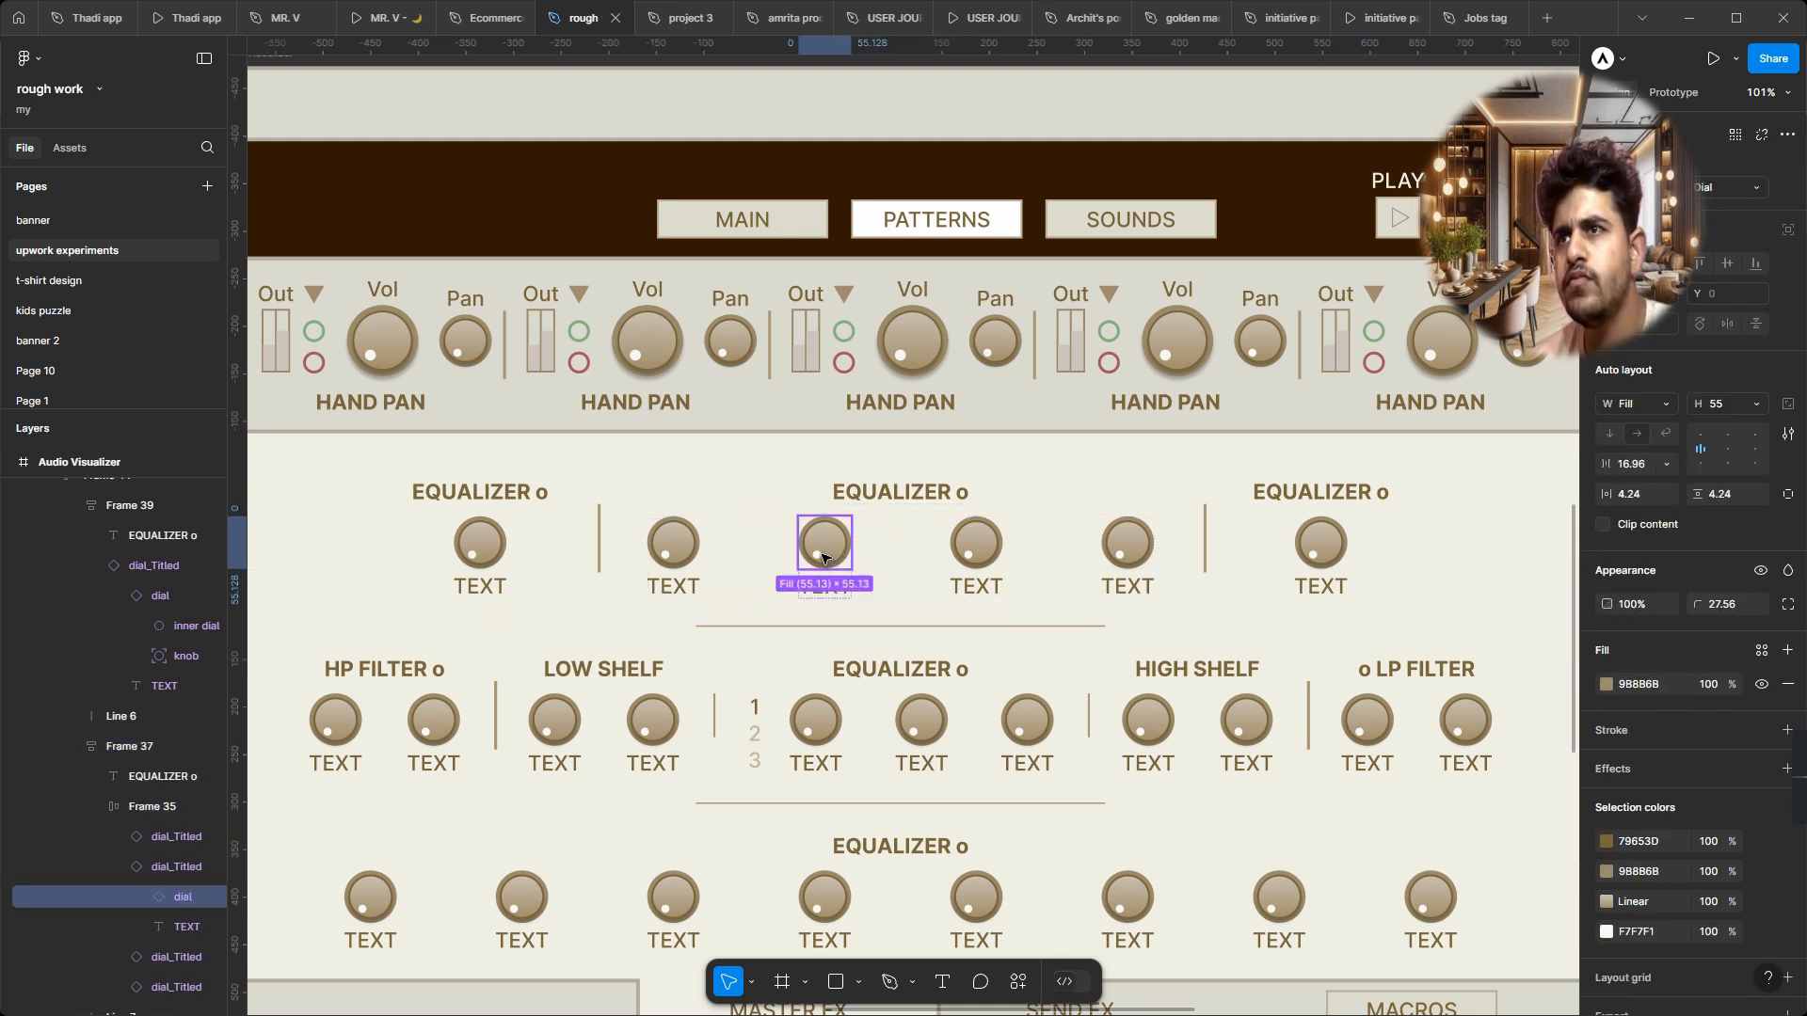
pyautogui.doubleClick(822, 558)
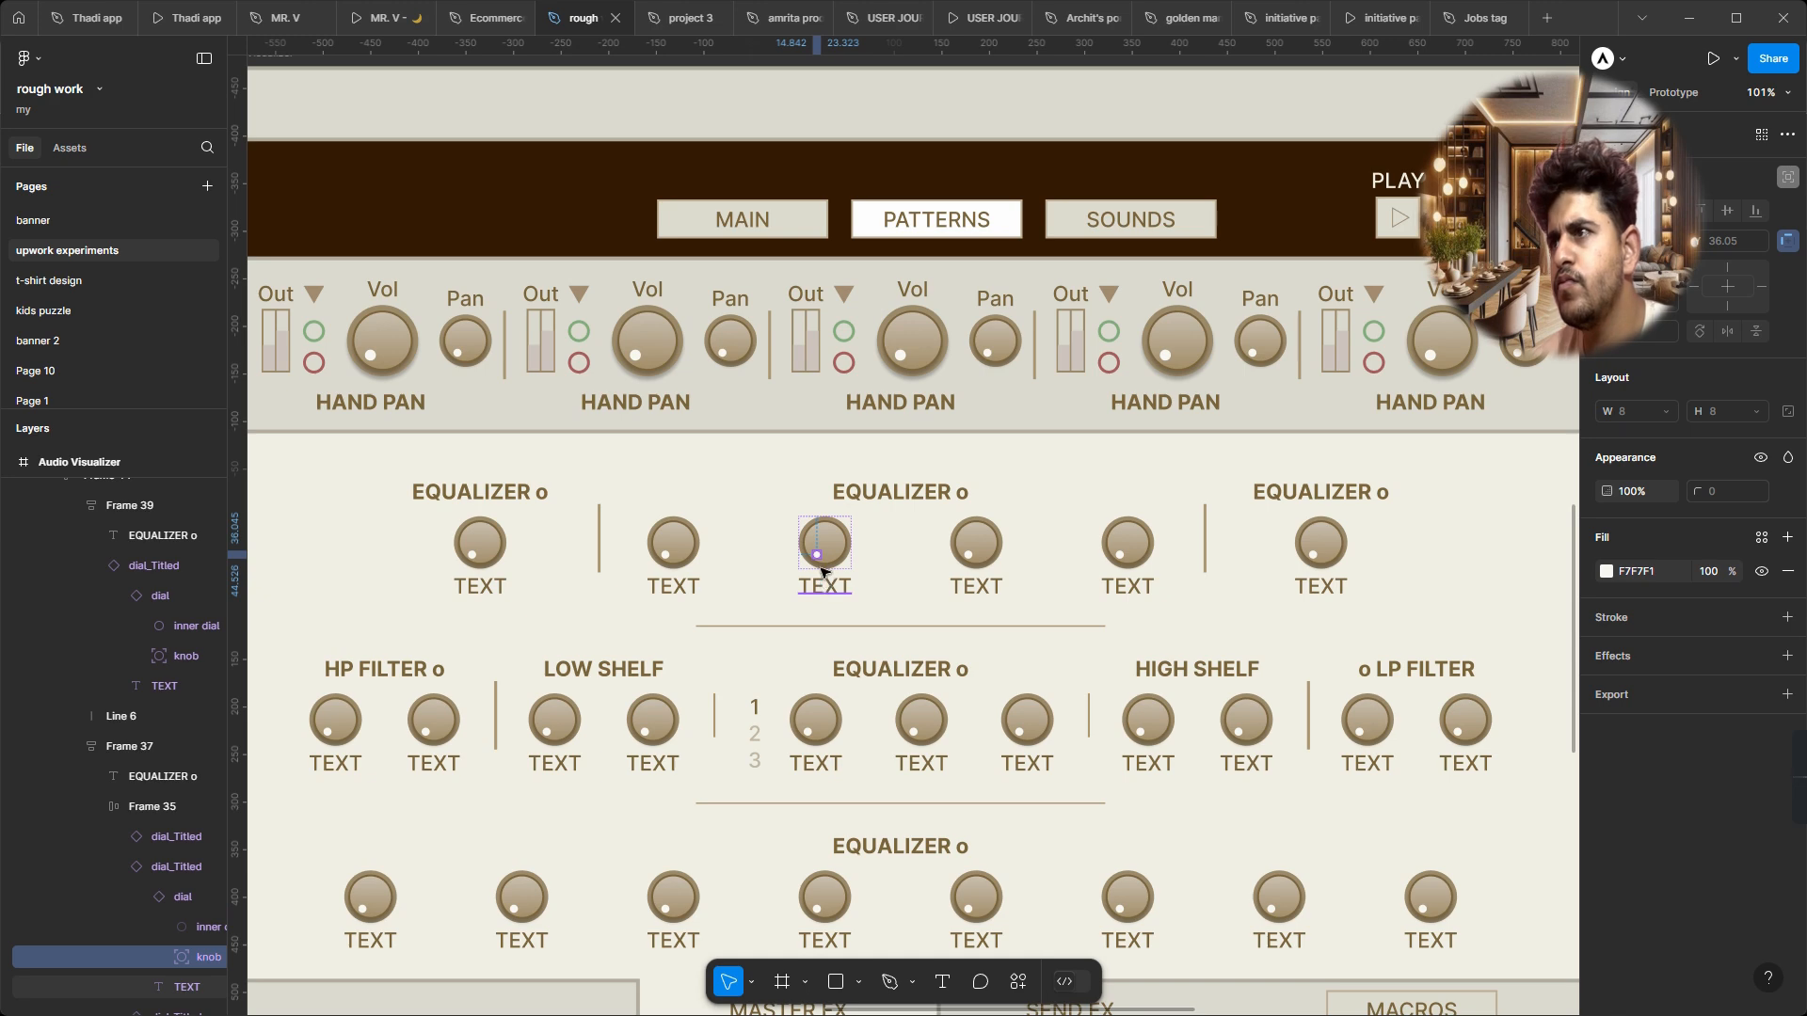
pyautogui.scroll(5, 821, 565)
pyautogui.click(828, 570)
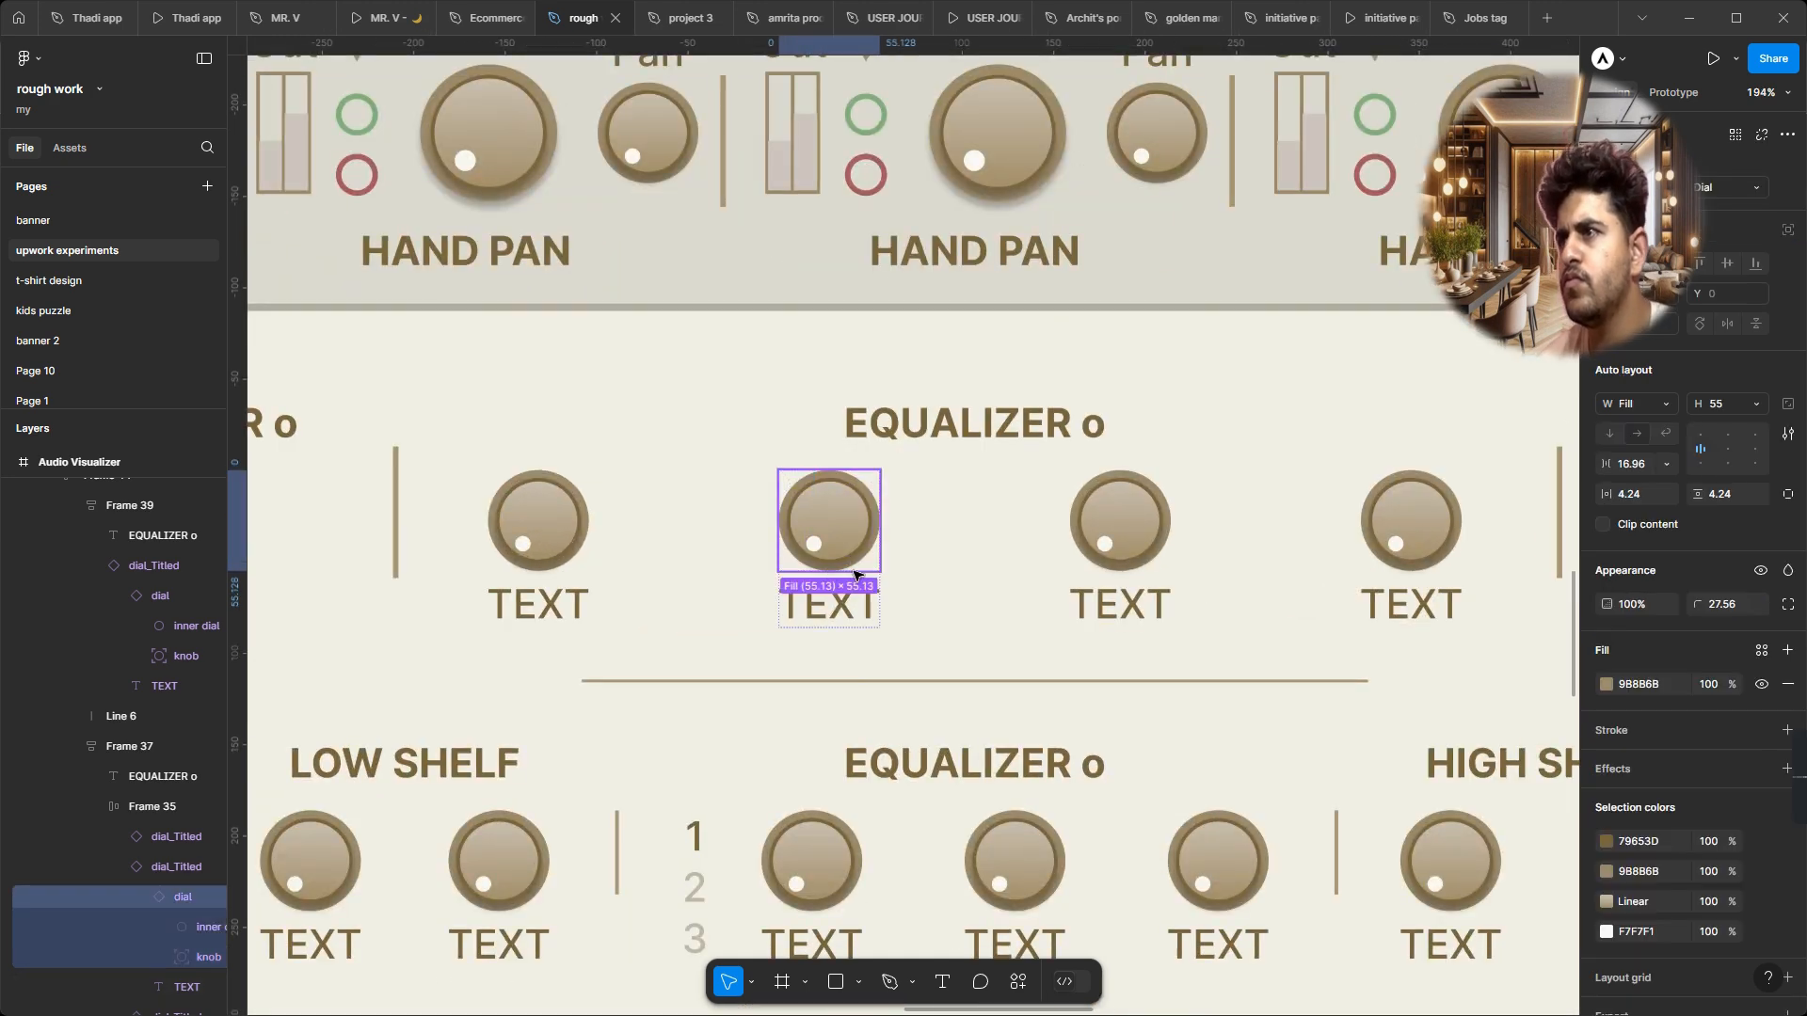
# Step: Remove the drop shadow from the big dial variant in the dial component set
pyautogui.scroll(-8, 867, 577)
pyautogui.hscroll(-10, 868, 577)
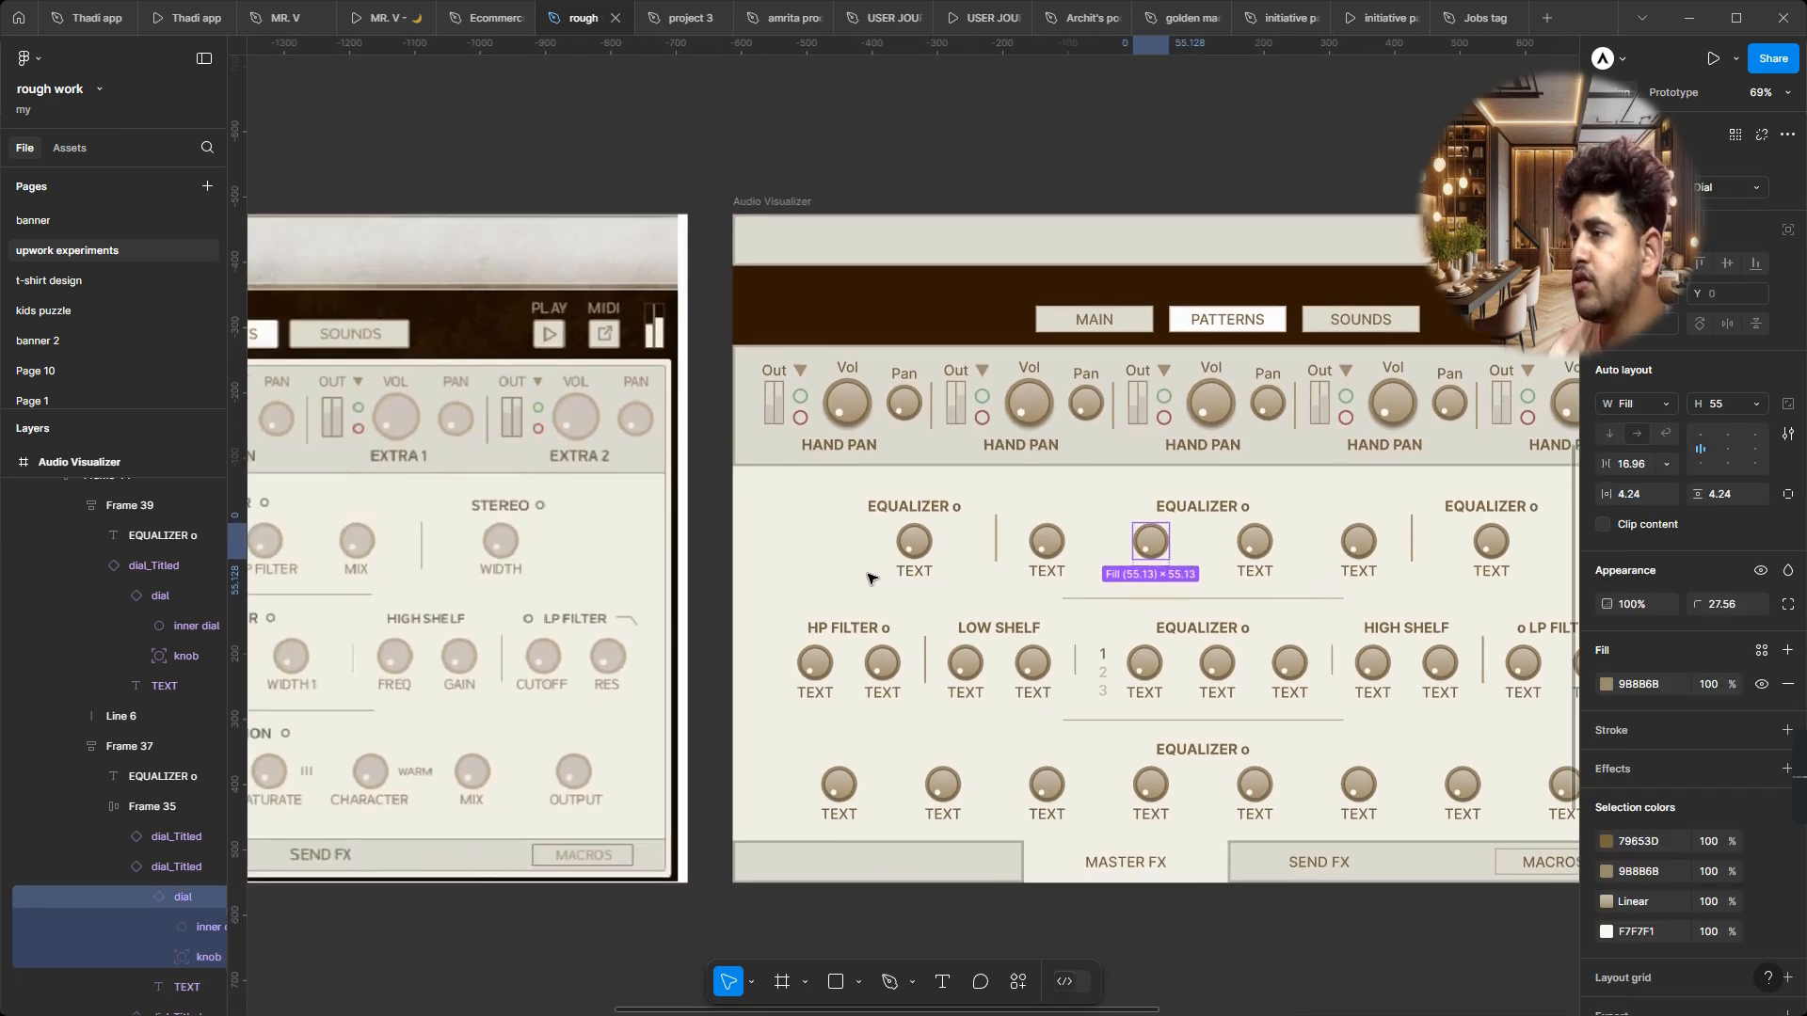
pyautogui.hscroll(-12, 868, 576)
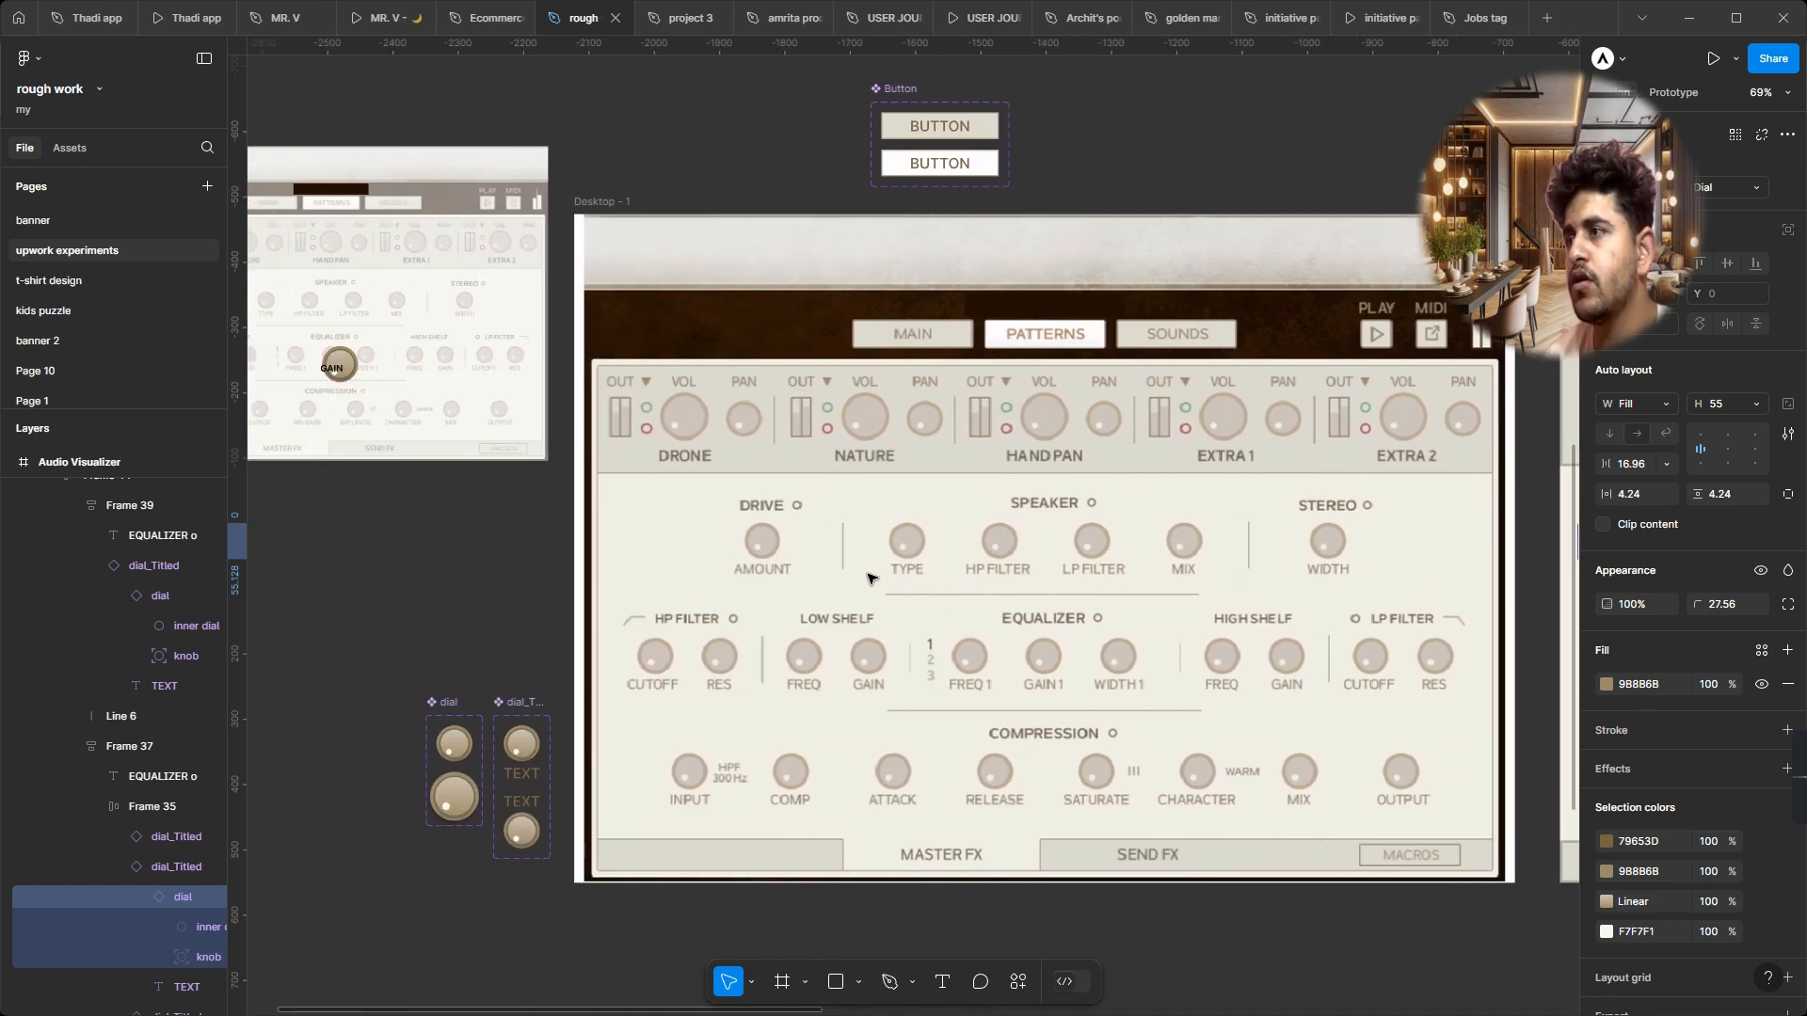
pyautogui.scroll(10, 1022, 786)
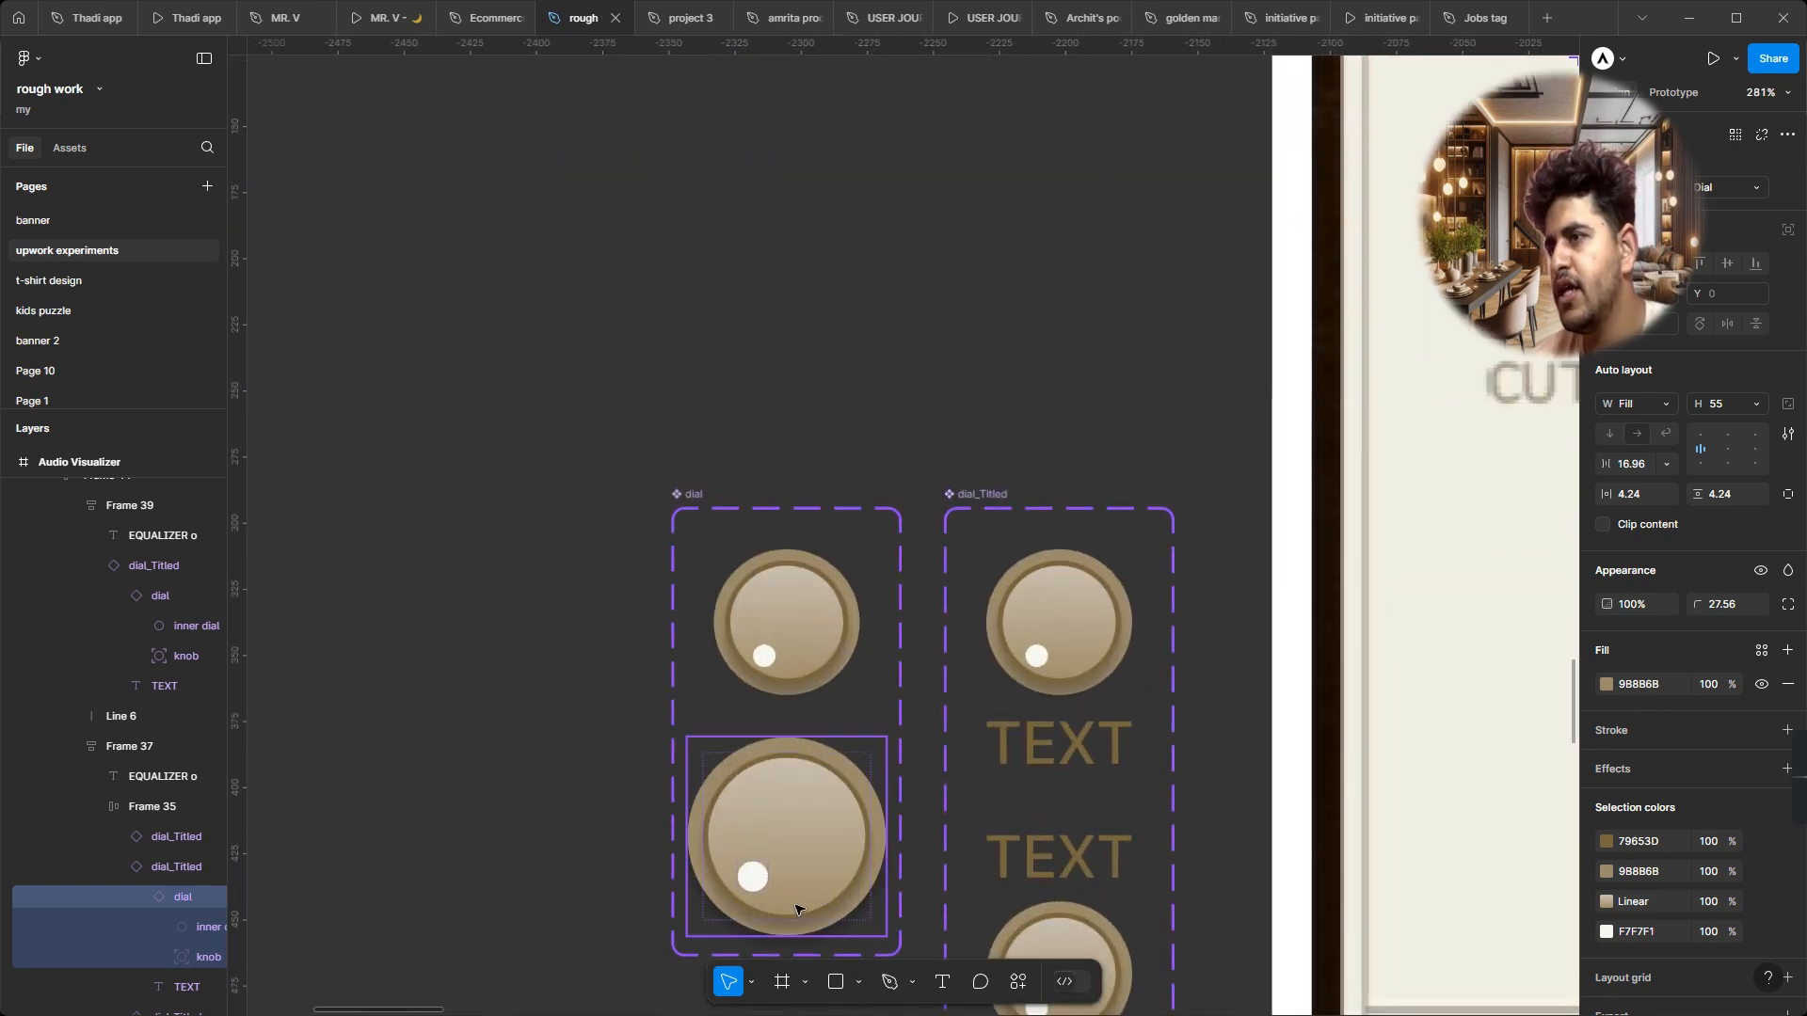
pyautogui.click(787, 906)
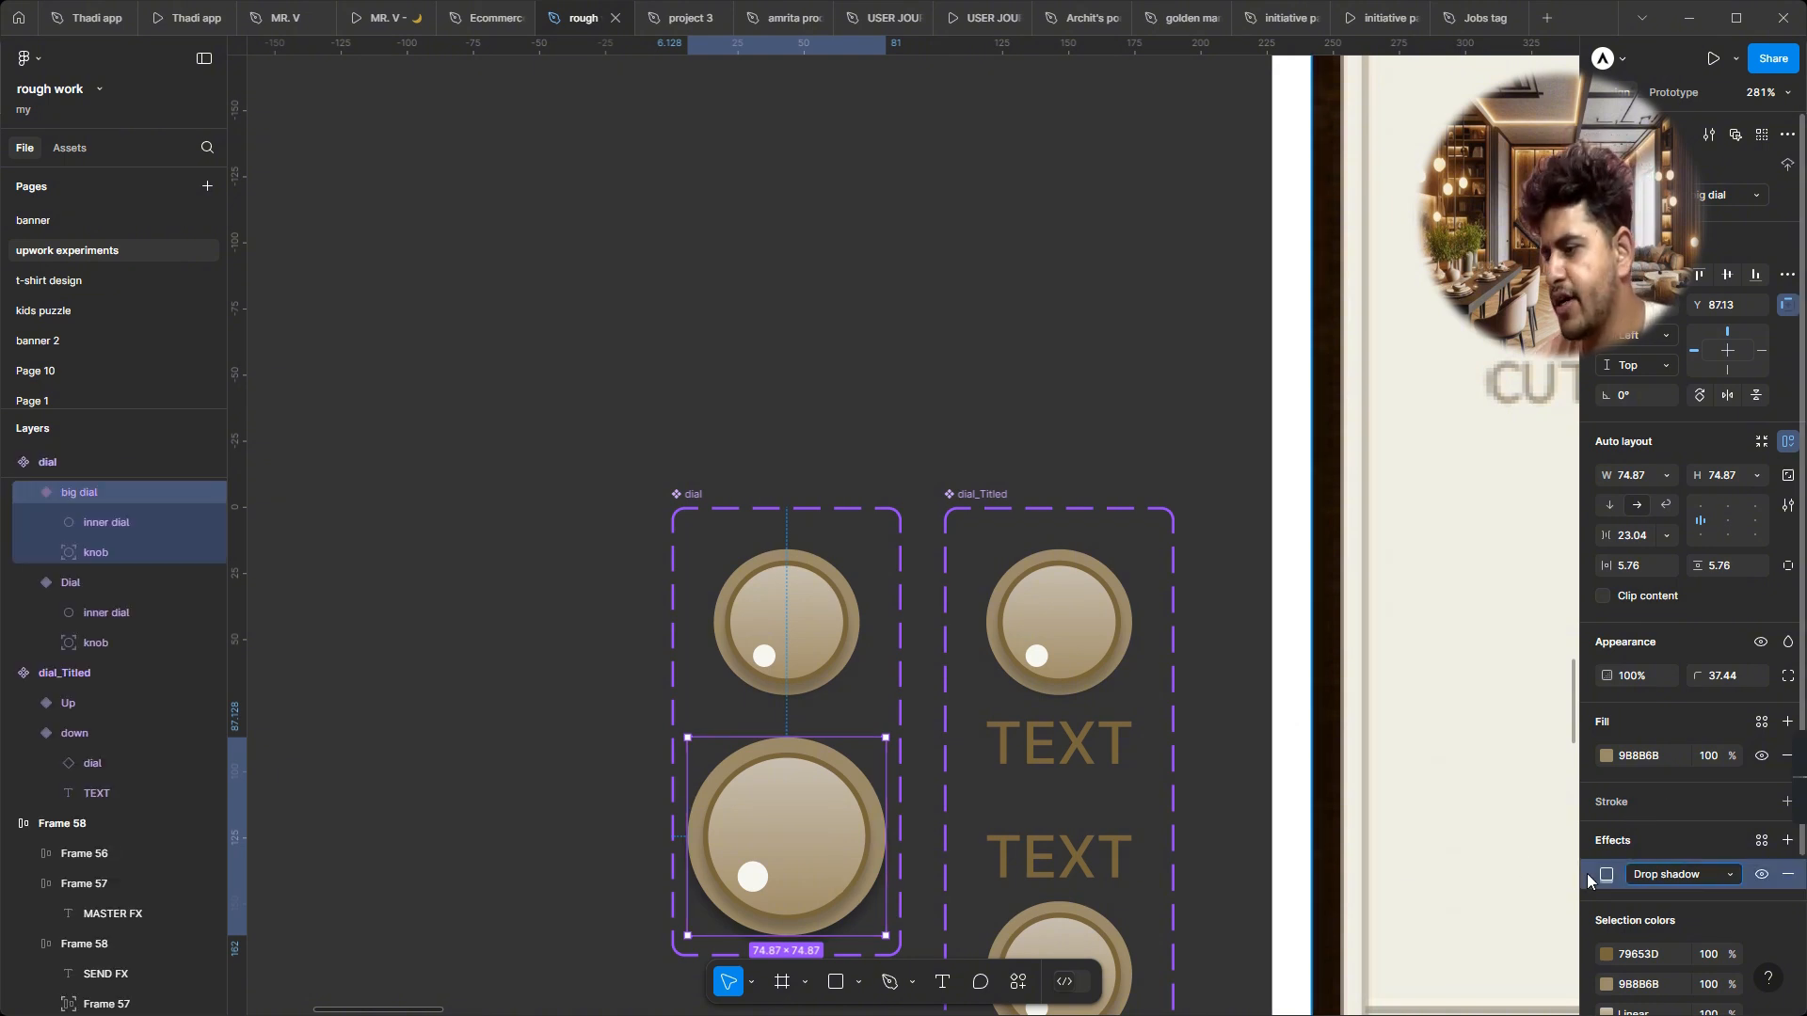
pyautogui.press('Delete')
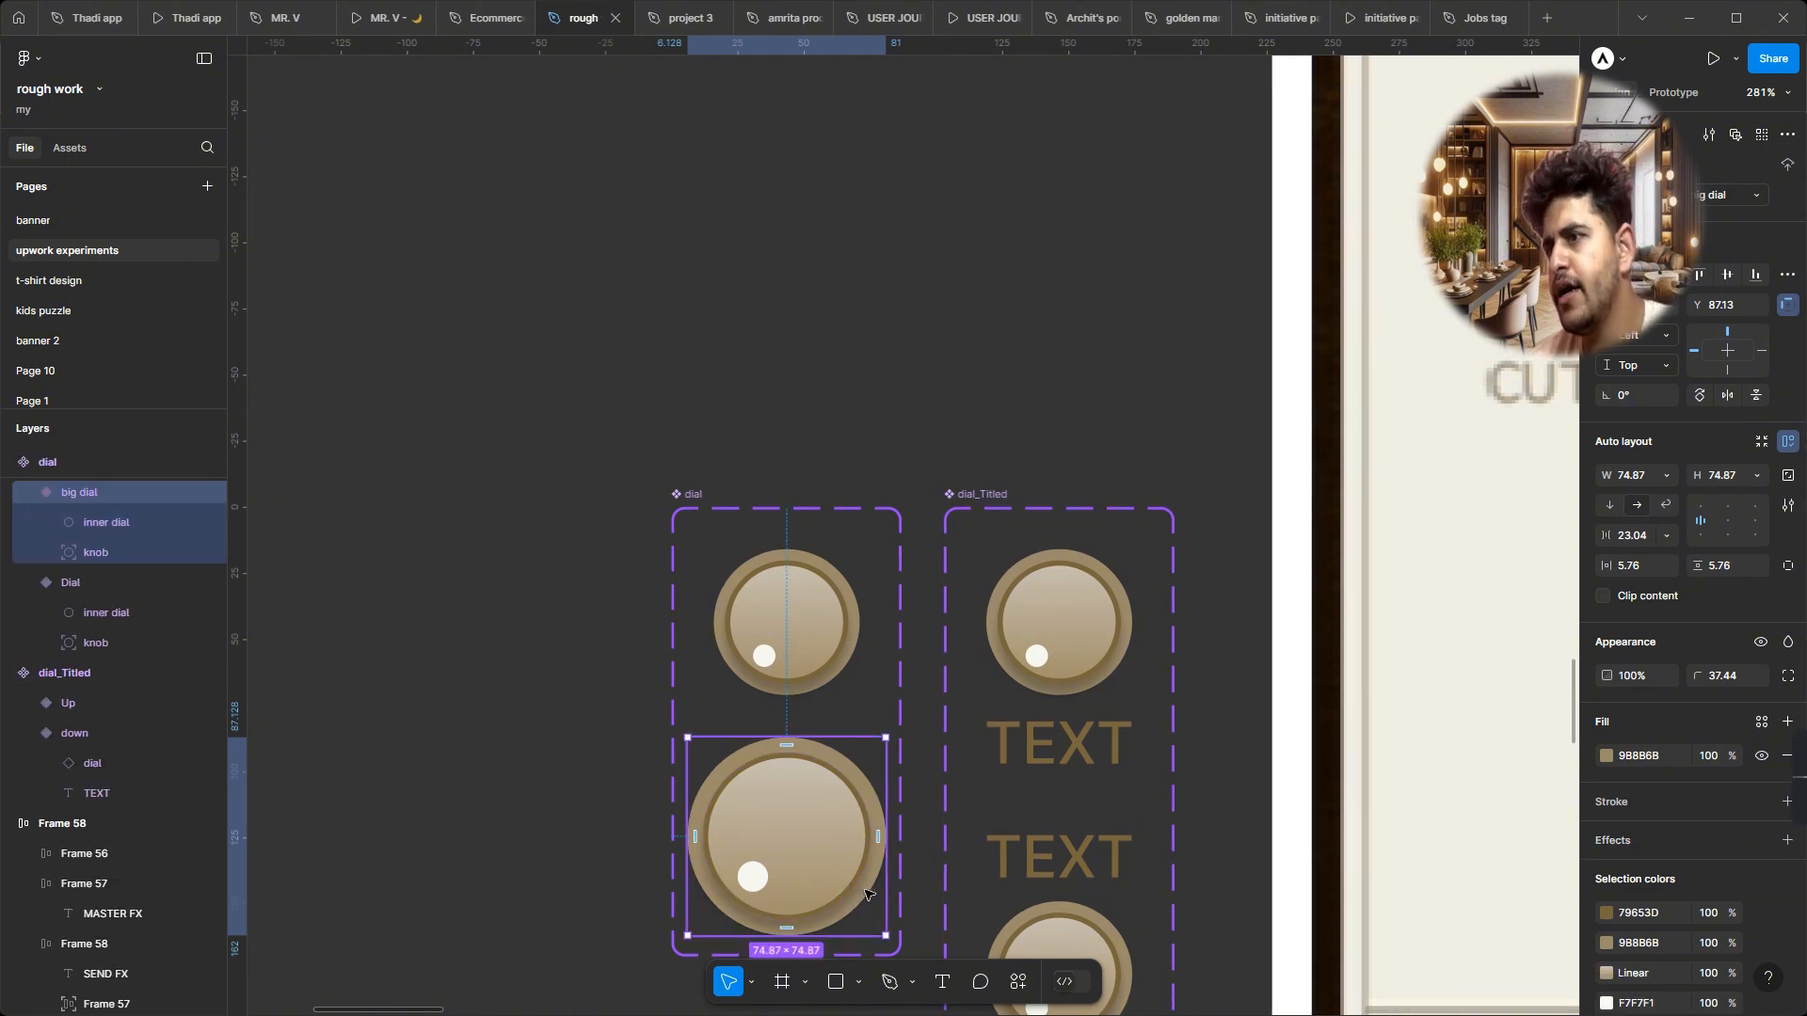
# Step: Add a drop shadow to the Dial and big dial variants together
pyautogui.click(834, 692)
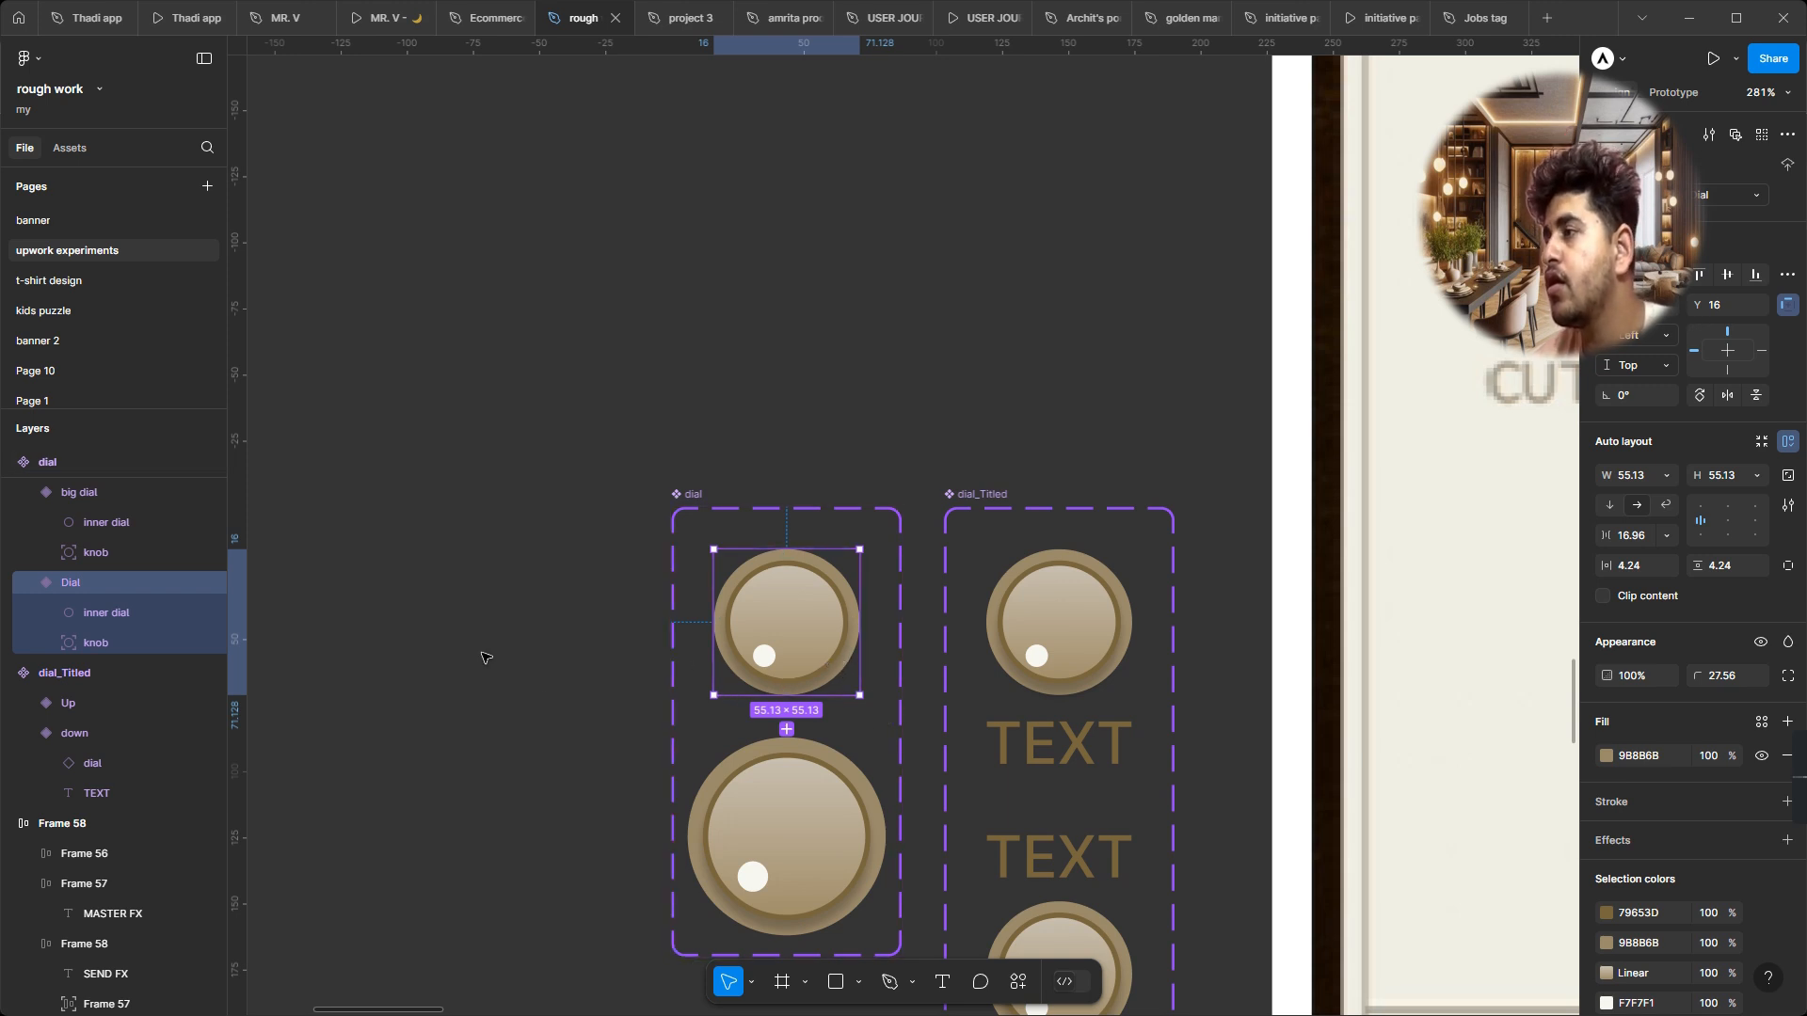
pyautogui.click(111, 613)
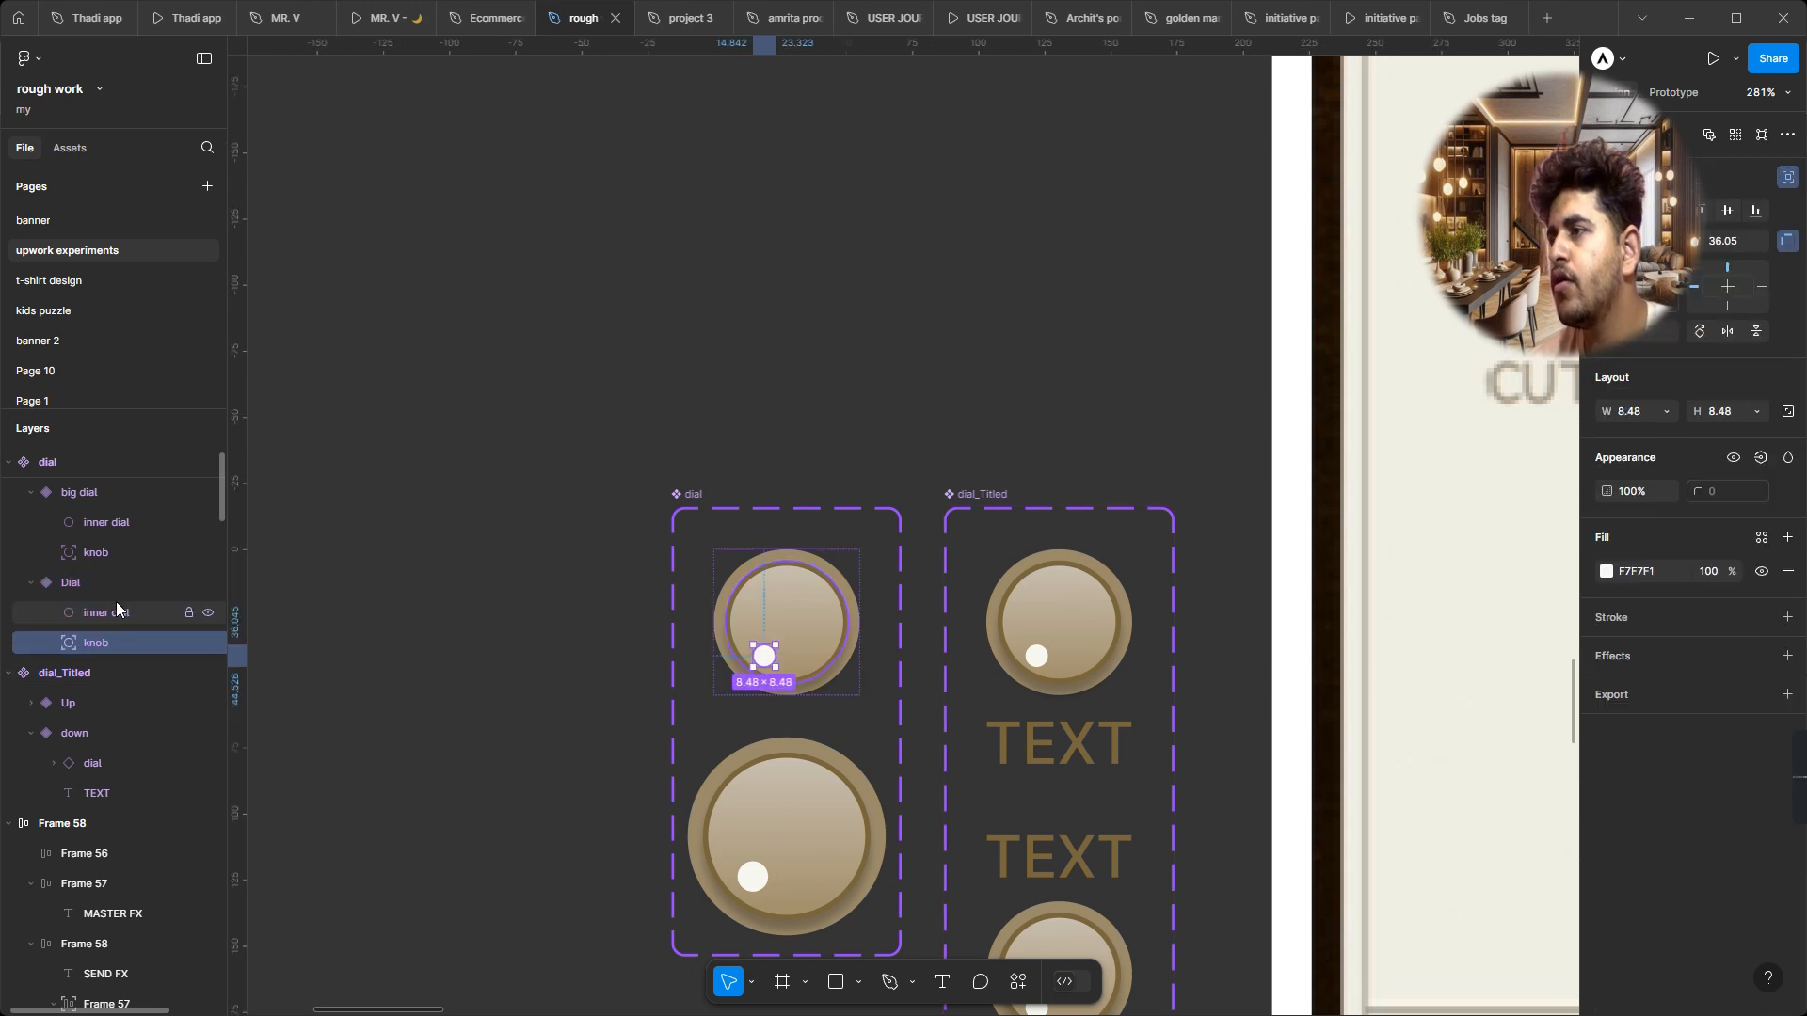
pyautogui.click(111, 581)
pyautogui.keyDown('shift'); pyautogui.click(108, 487); pyautogui.keyUp('shift')
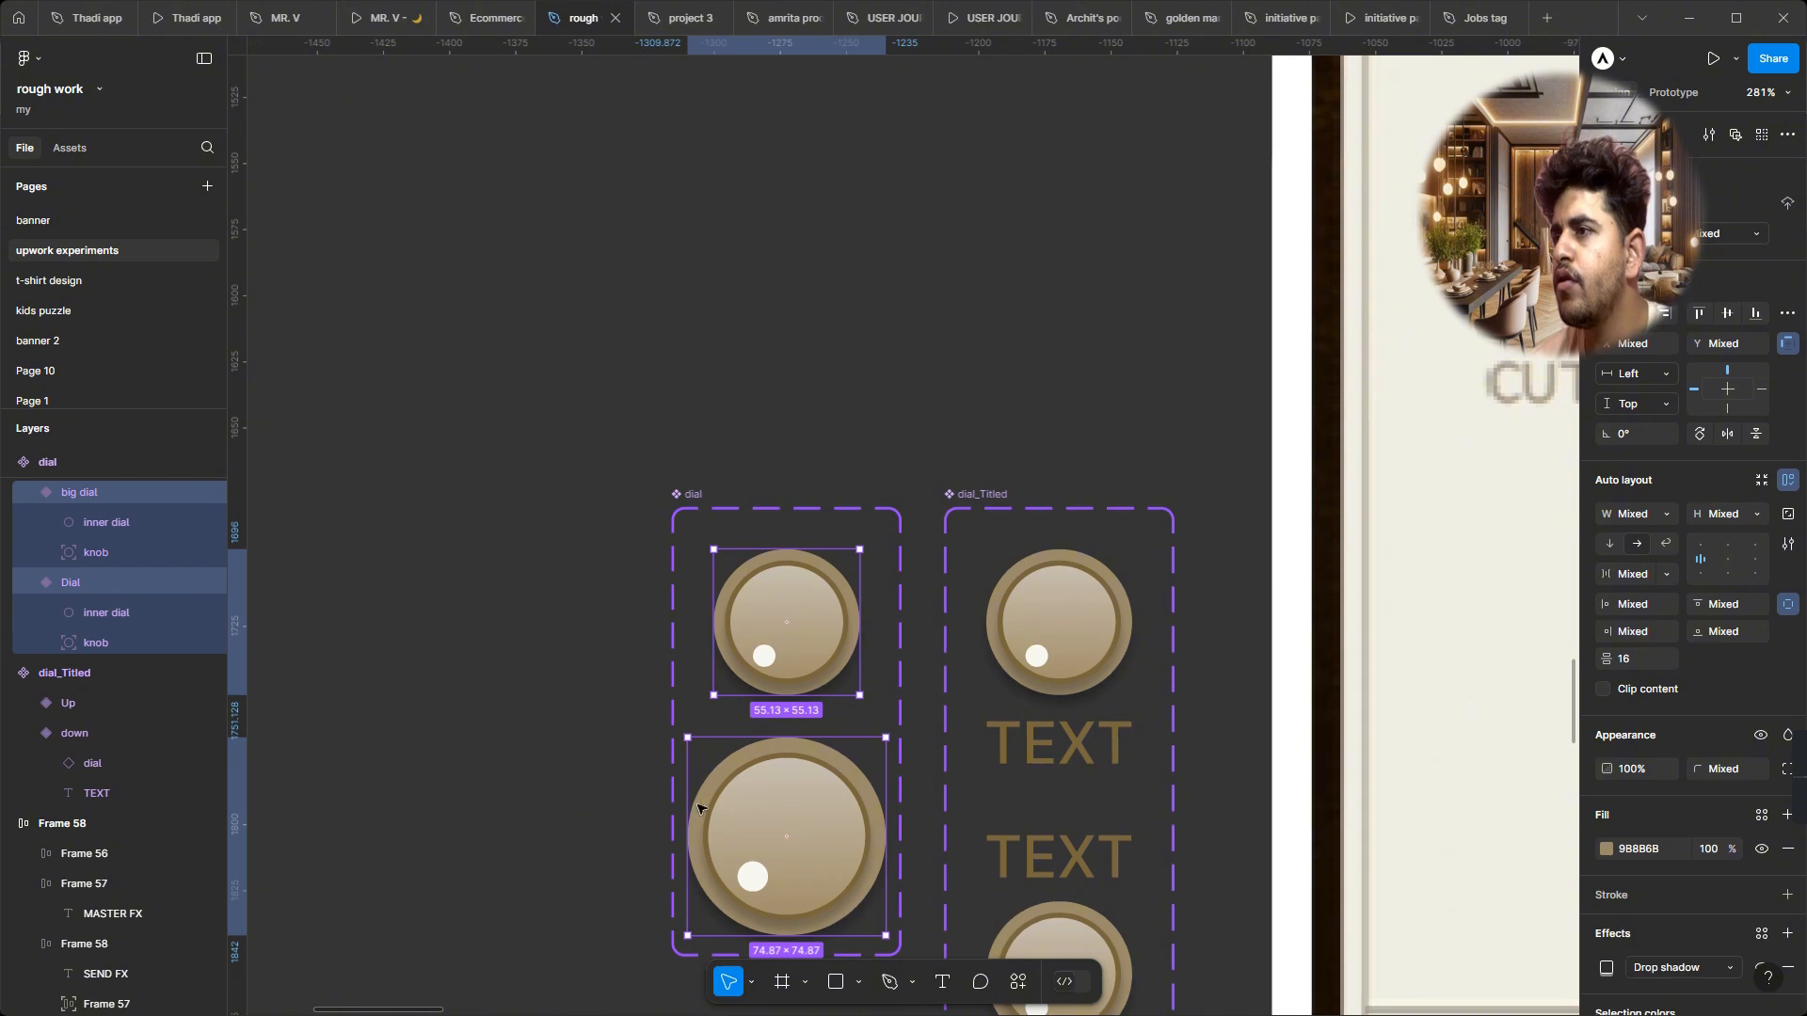
# Step: Compare the shadowed dials in the Audio Visualizer frame with the Desktop - 1 reference
pyautogui.scroll(-10, 746, 786)
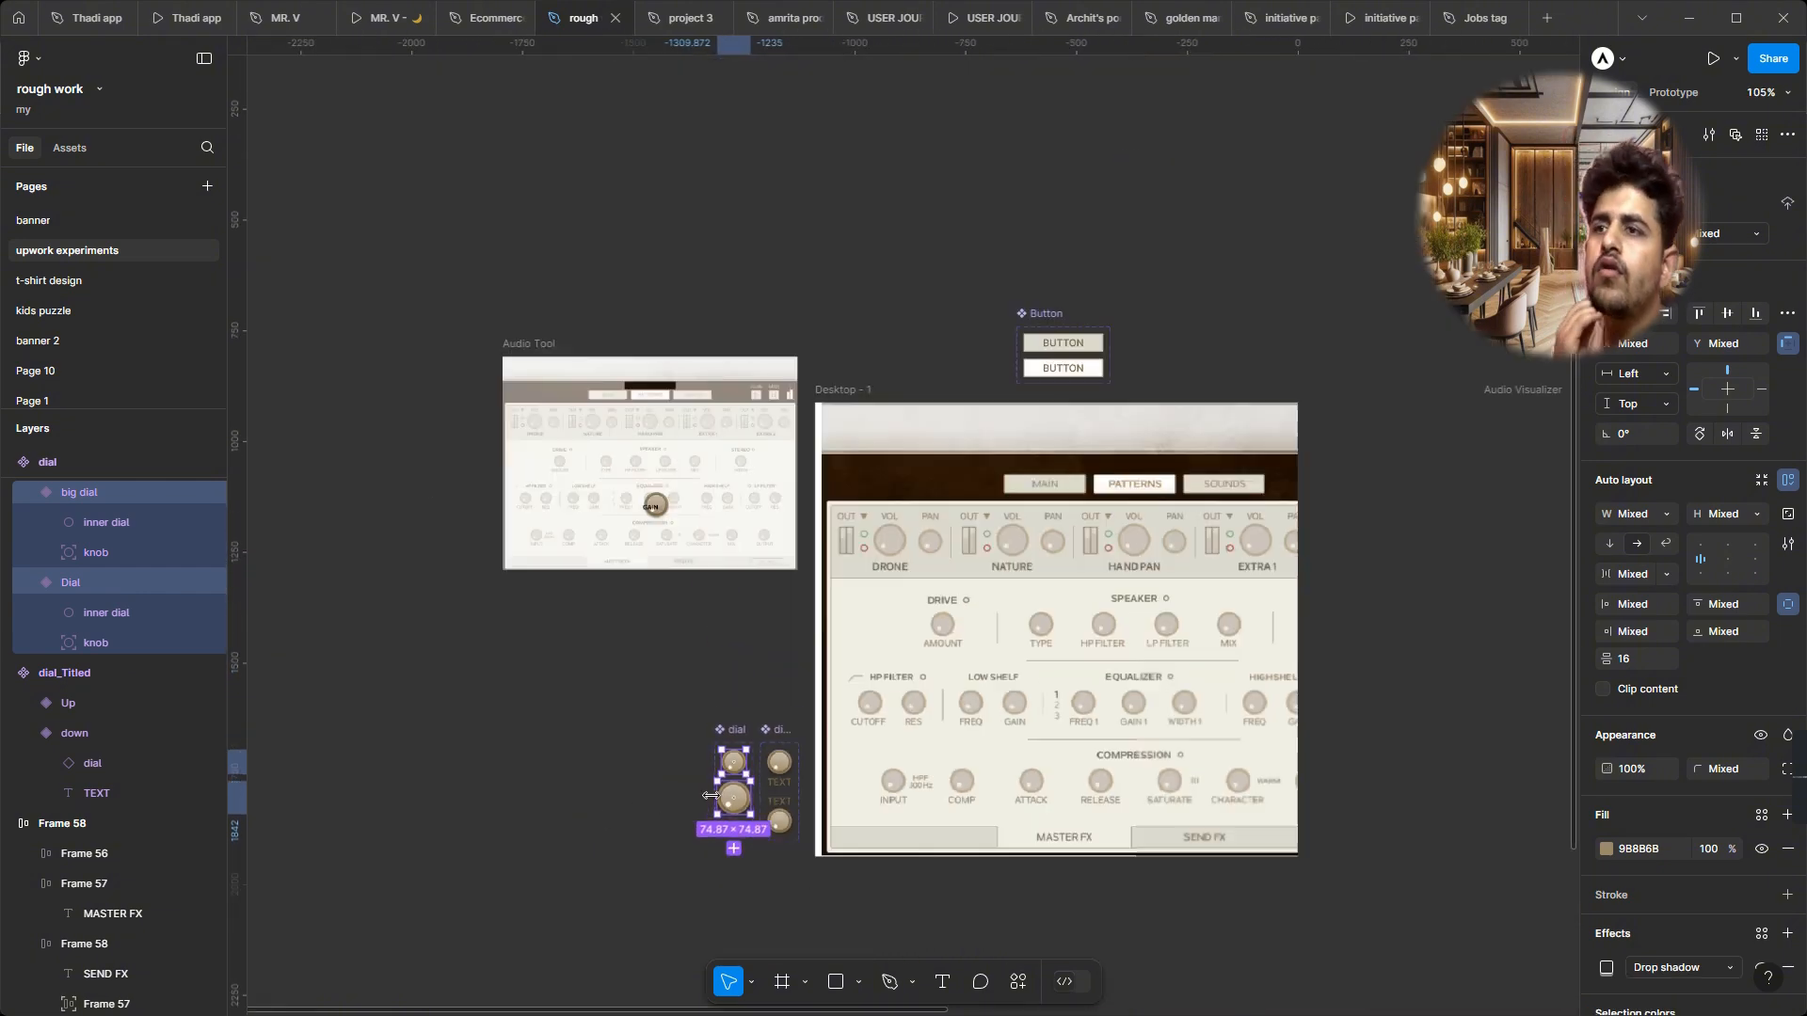
pyautogui.hscroll(3, 1261, 696)
pyautogui.scroll(10, 1261, 696)
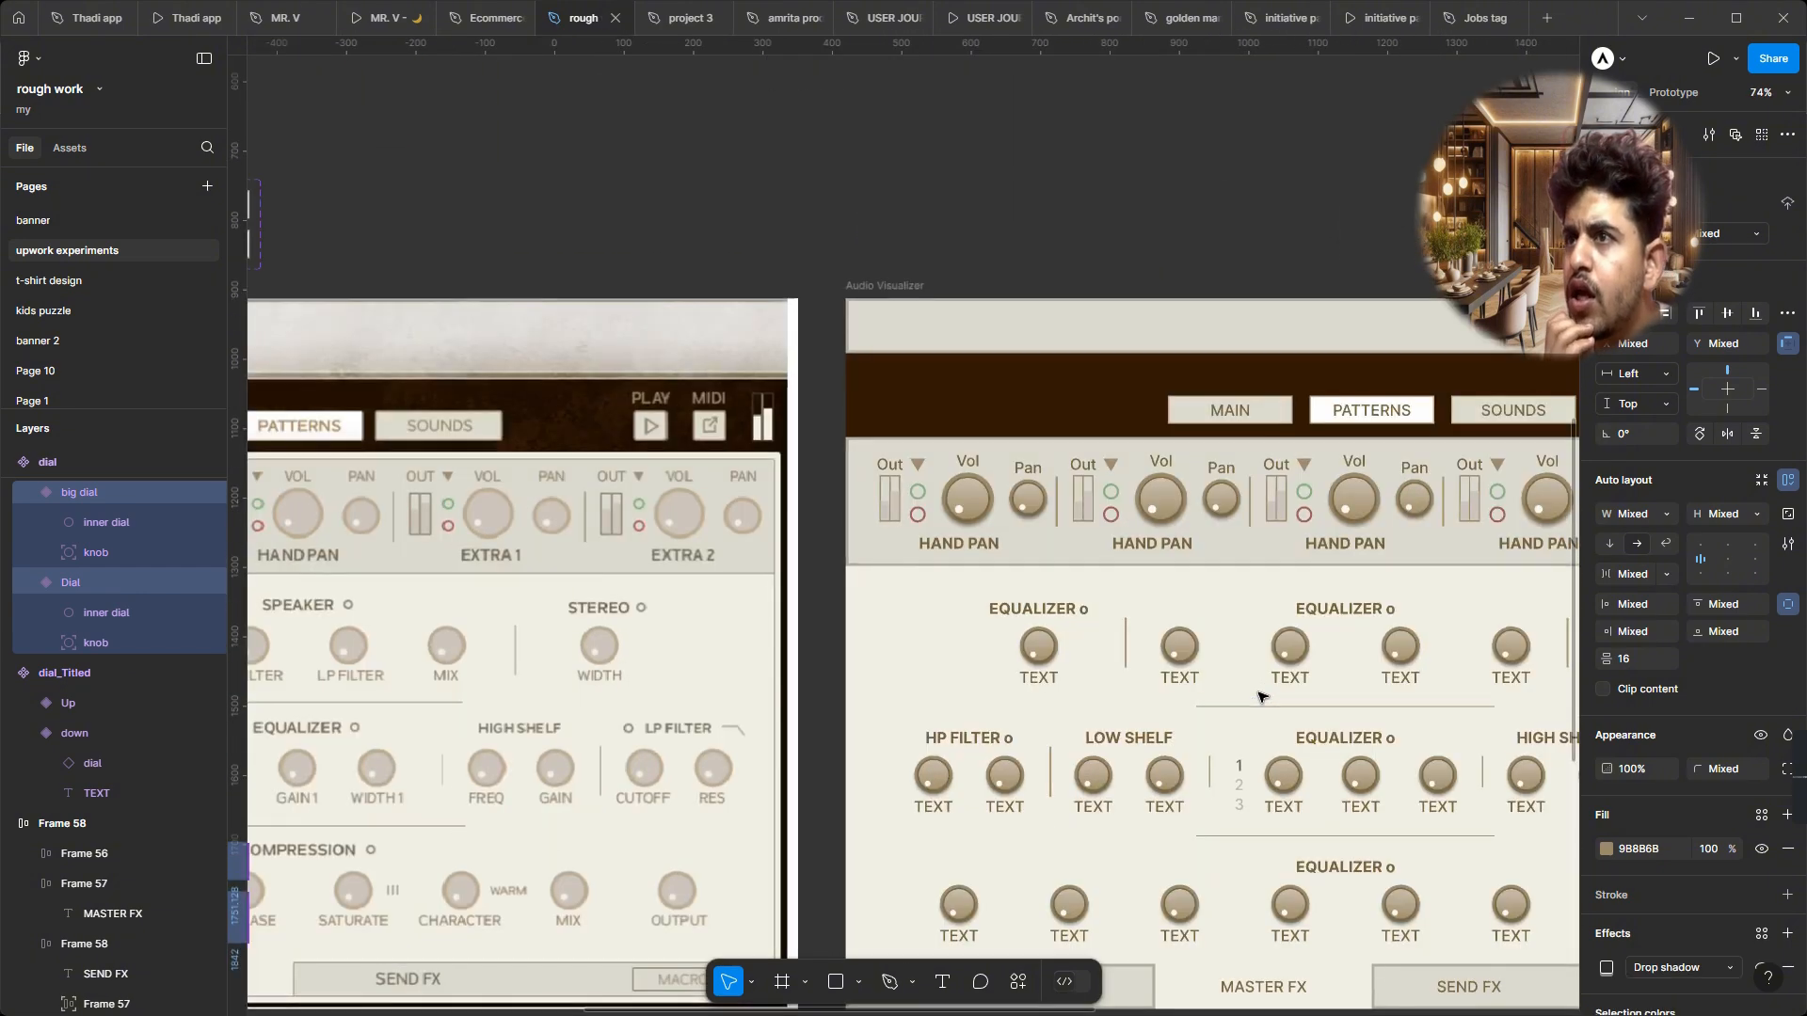
pyautogui.scroll(-5, 1260, 697)
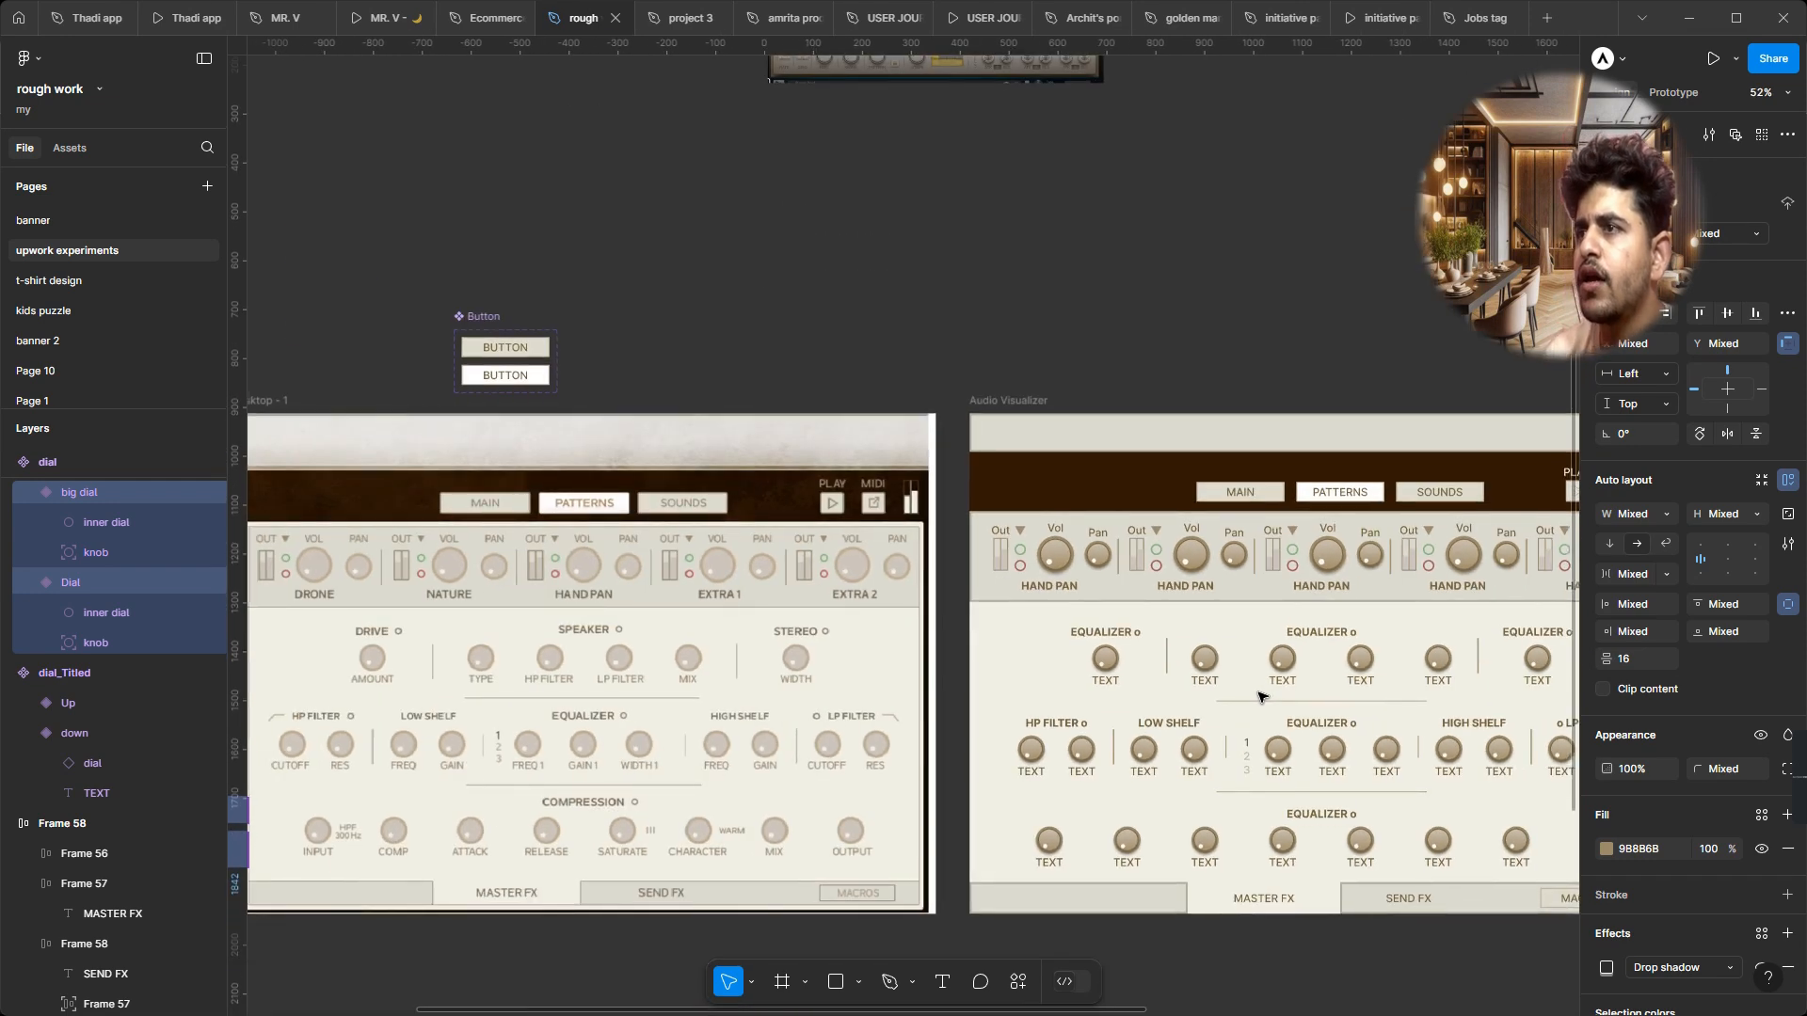
pyautogui.hscroll(-3, 1261, 697)
pyautogui.scroll(-1, 1261, 697)
pyautogui.hscroll(-5, 1260, 696)
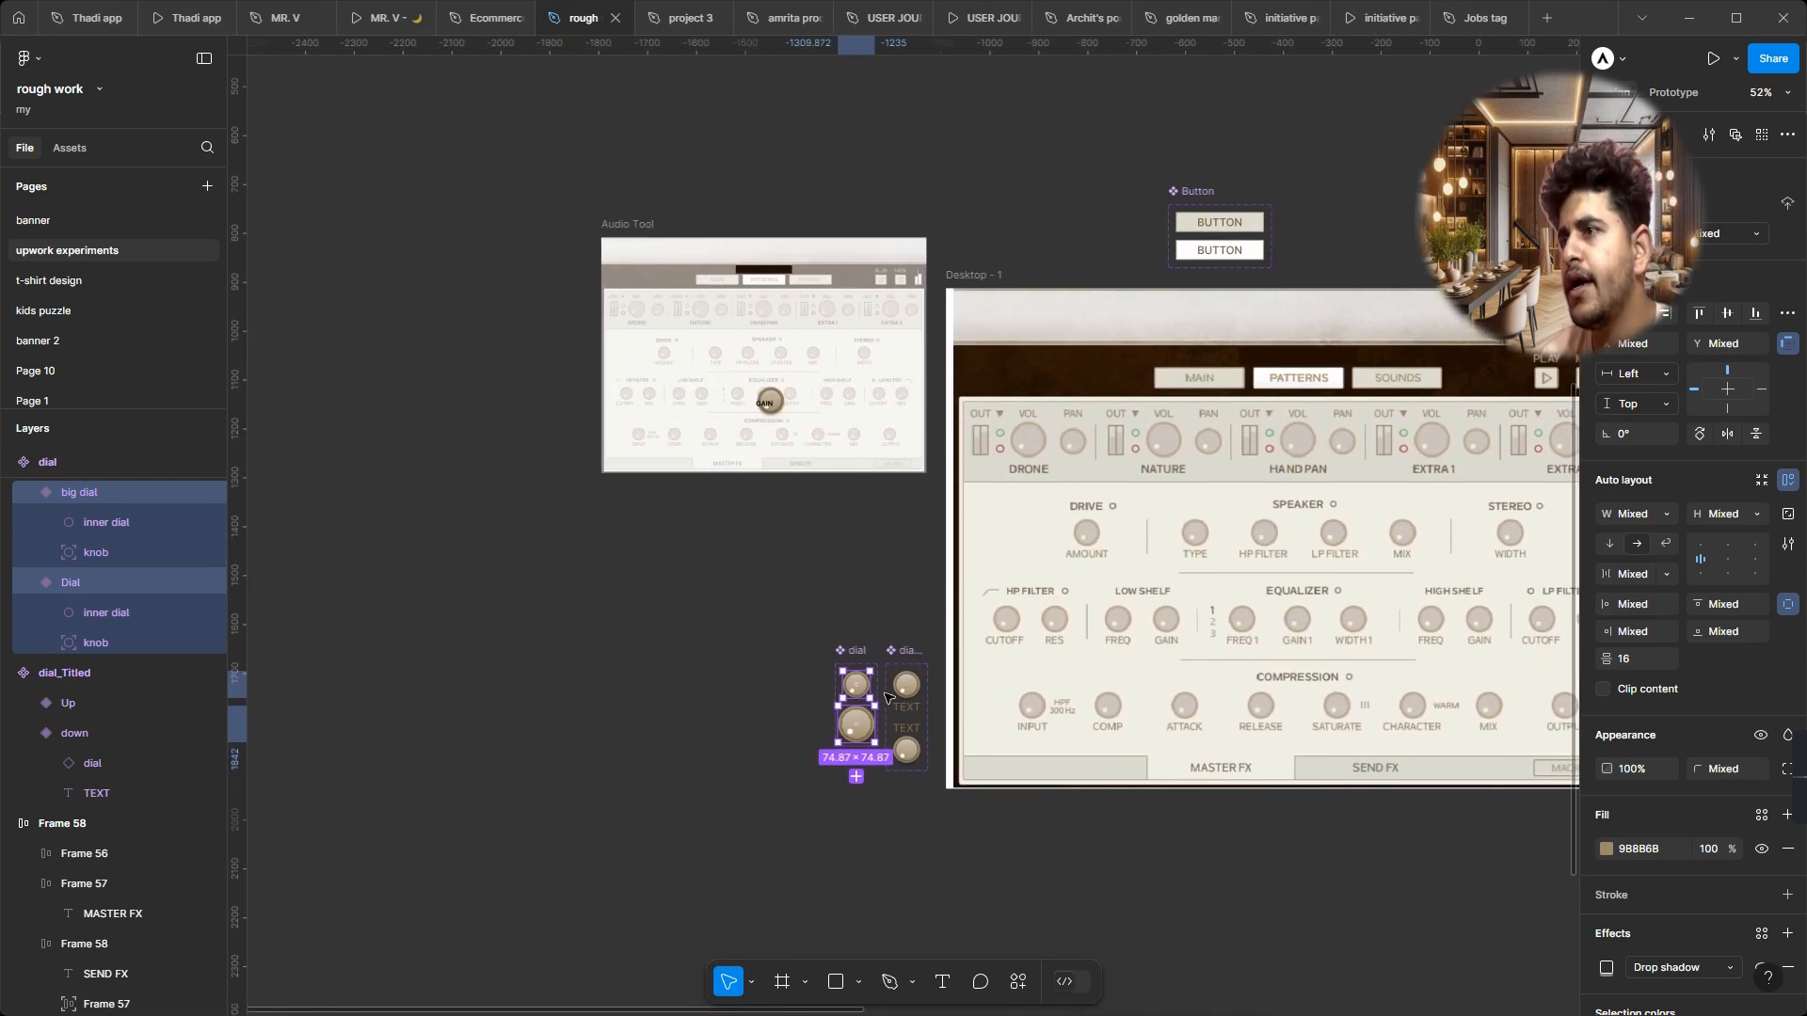
# Step: Set the drop shadow blur of the big dial and Dial variants to 8.6 and check the dials in the Audio Visualizer frame
pyautogui.scroll(5, 887, 698)
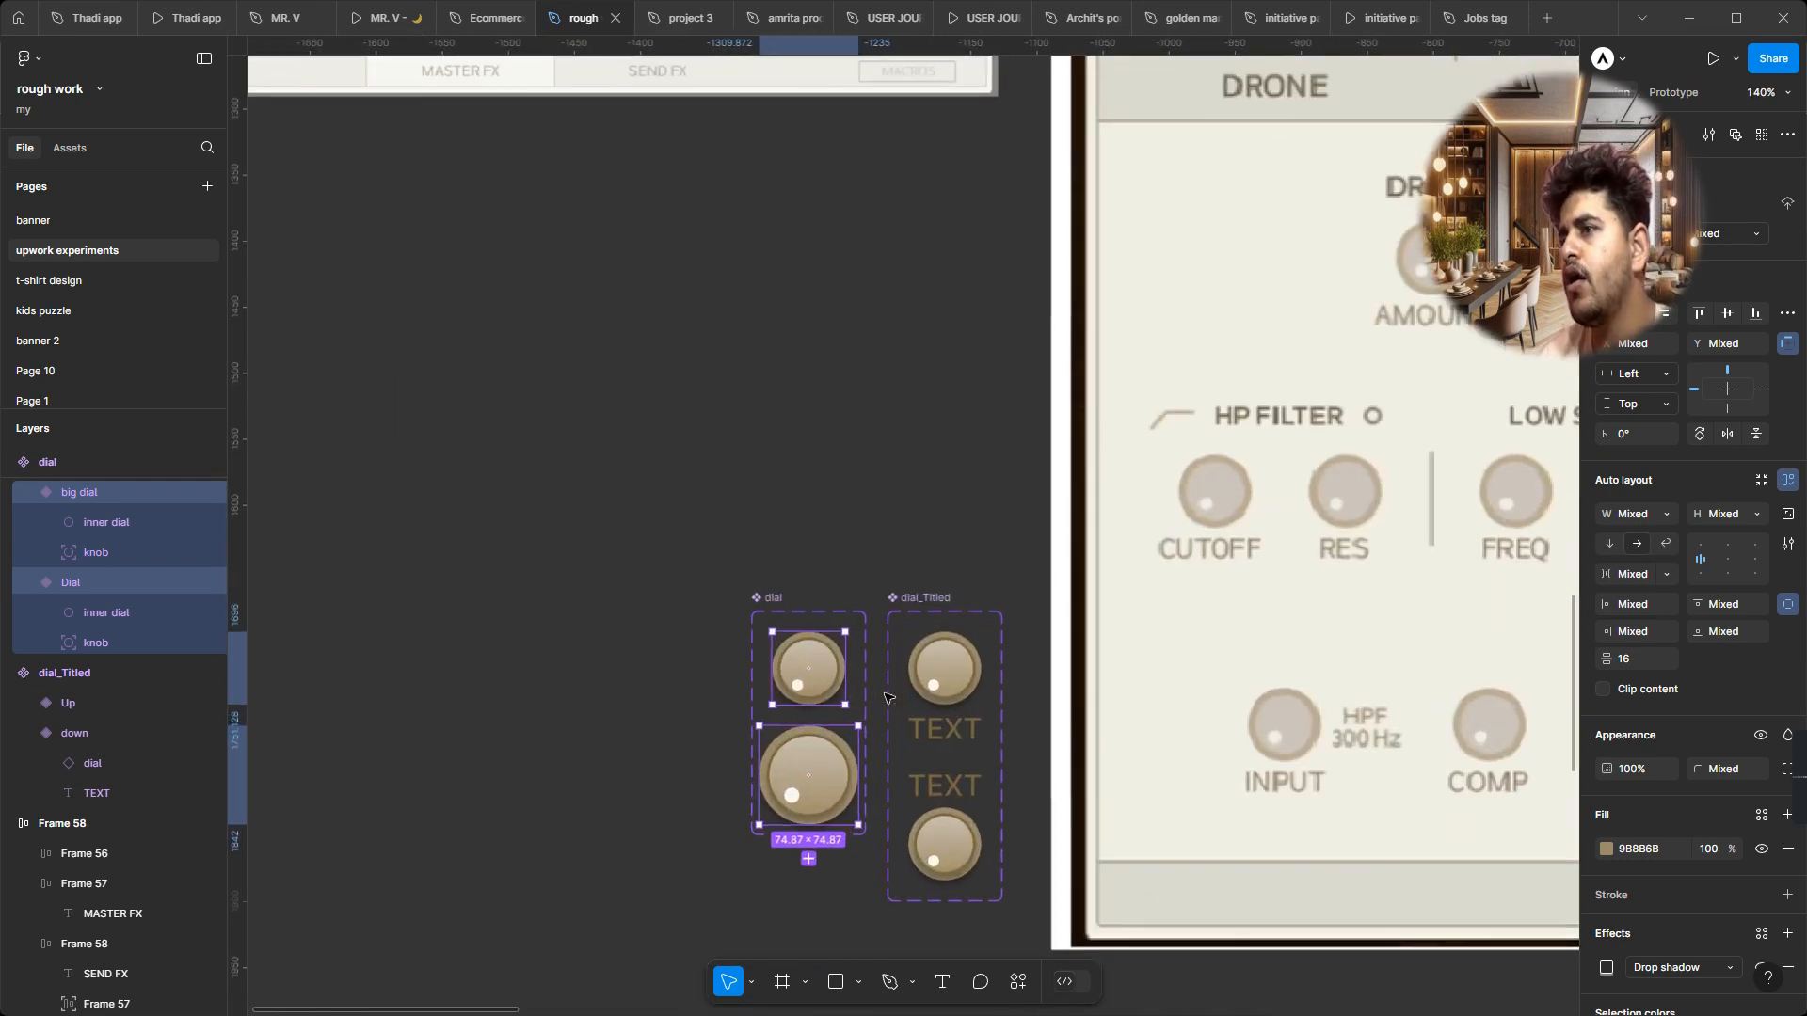
pyautogui.click(1606, 968)
pyautogui.moveTo(1449, 867); pyautogui.dragTo(1541, 889)
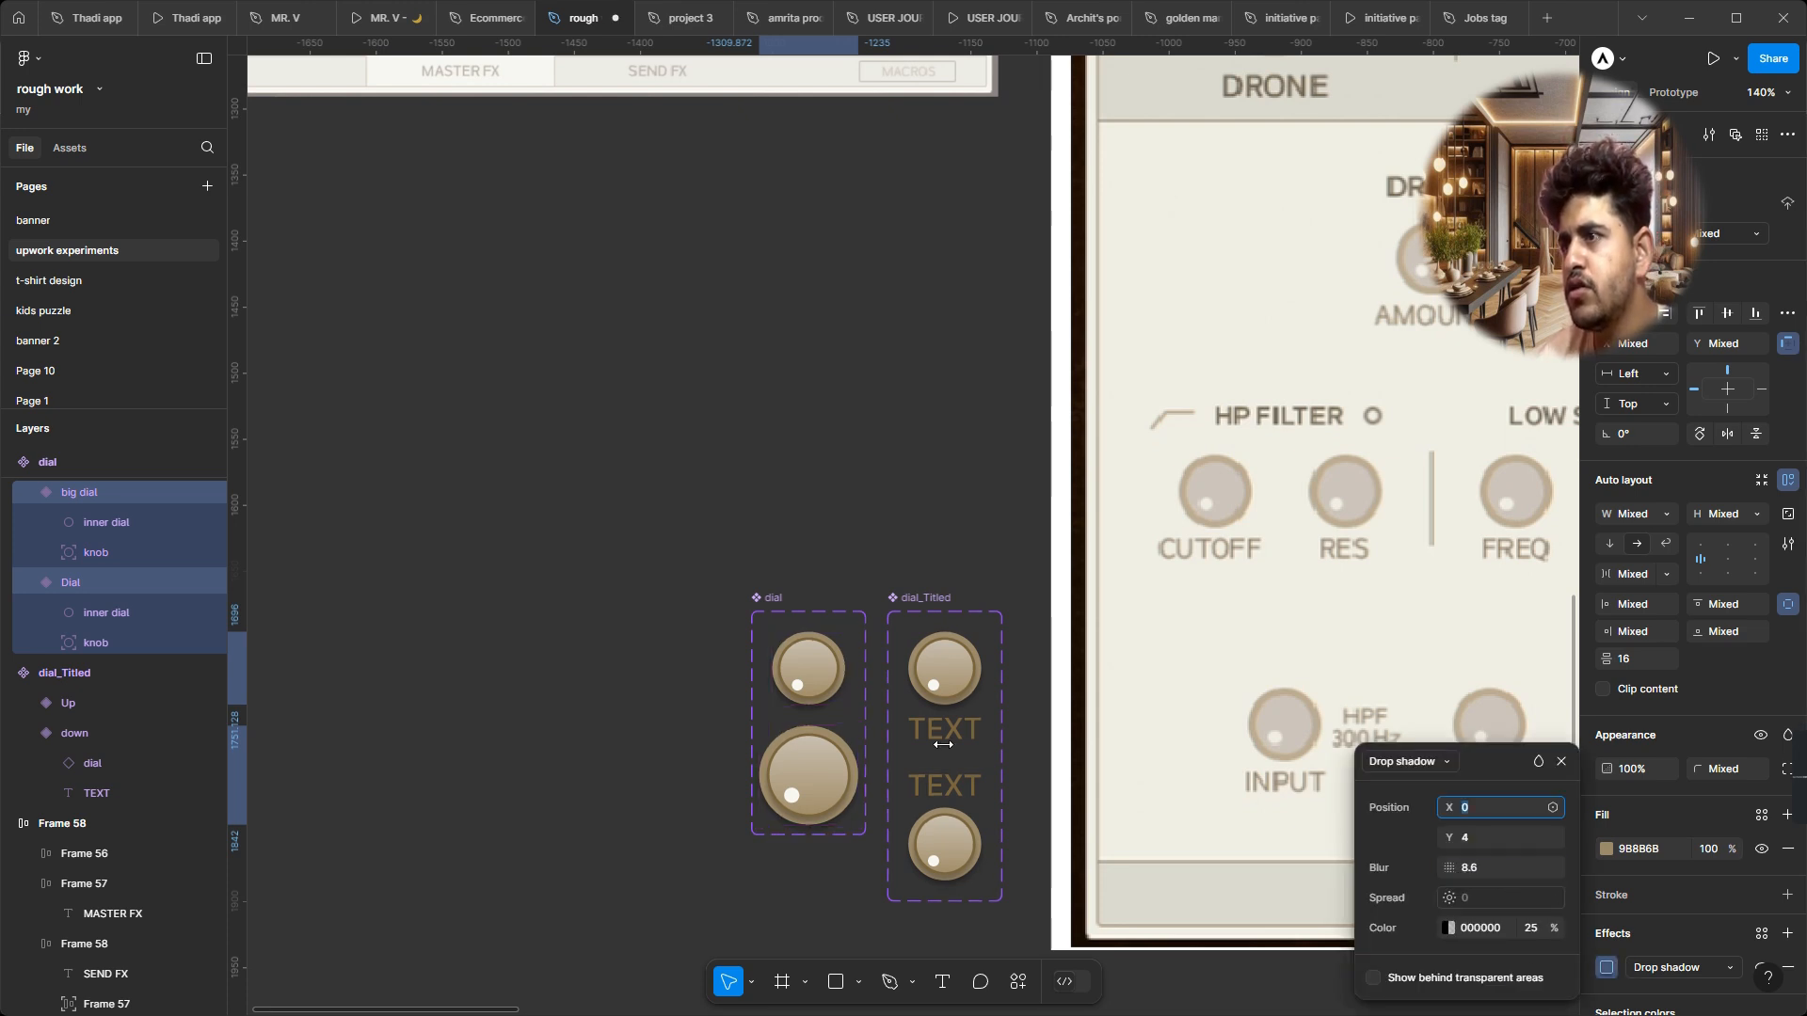
pyautogui.scroll(-5, 922, 732)
pyautogui.hscroll(5, 923, 732)
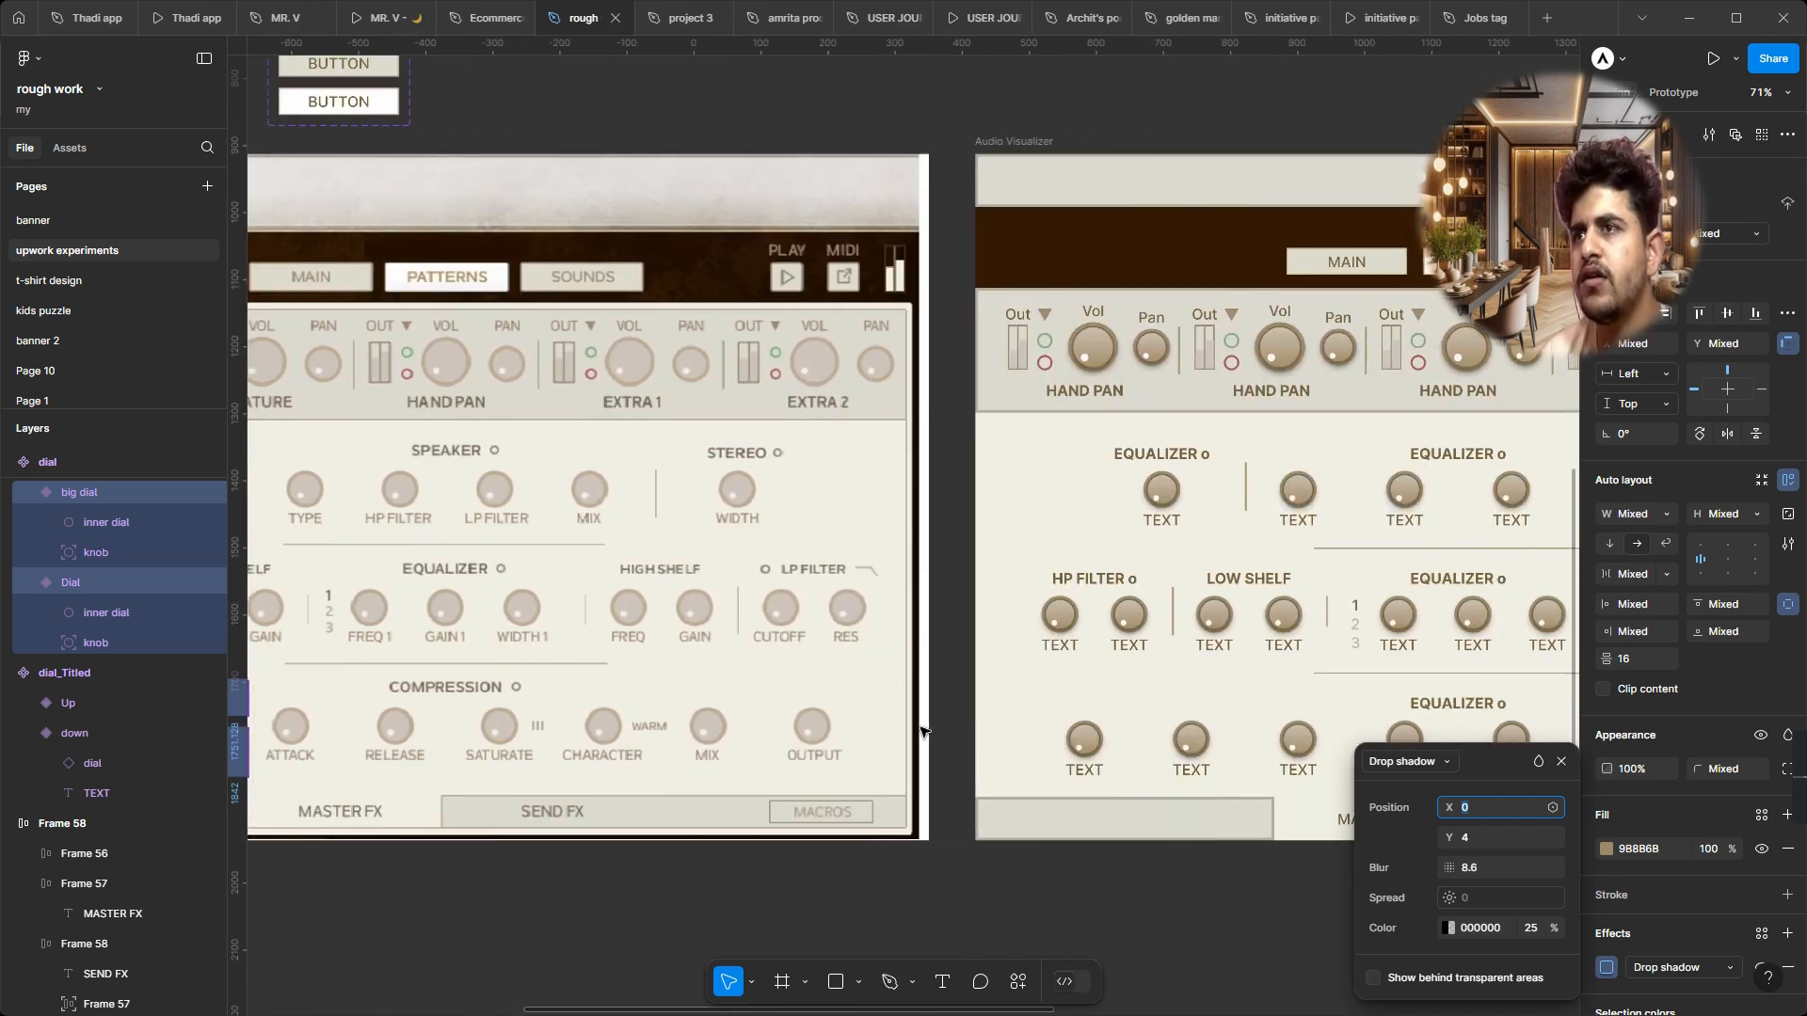
pyautogui.scroll(4, 1204, 640)
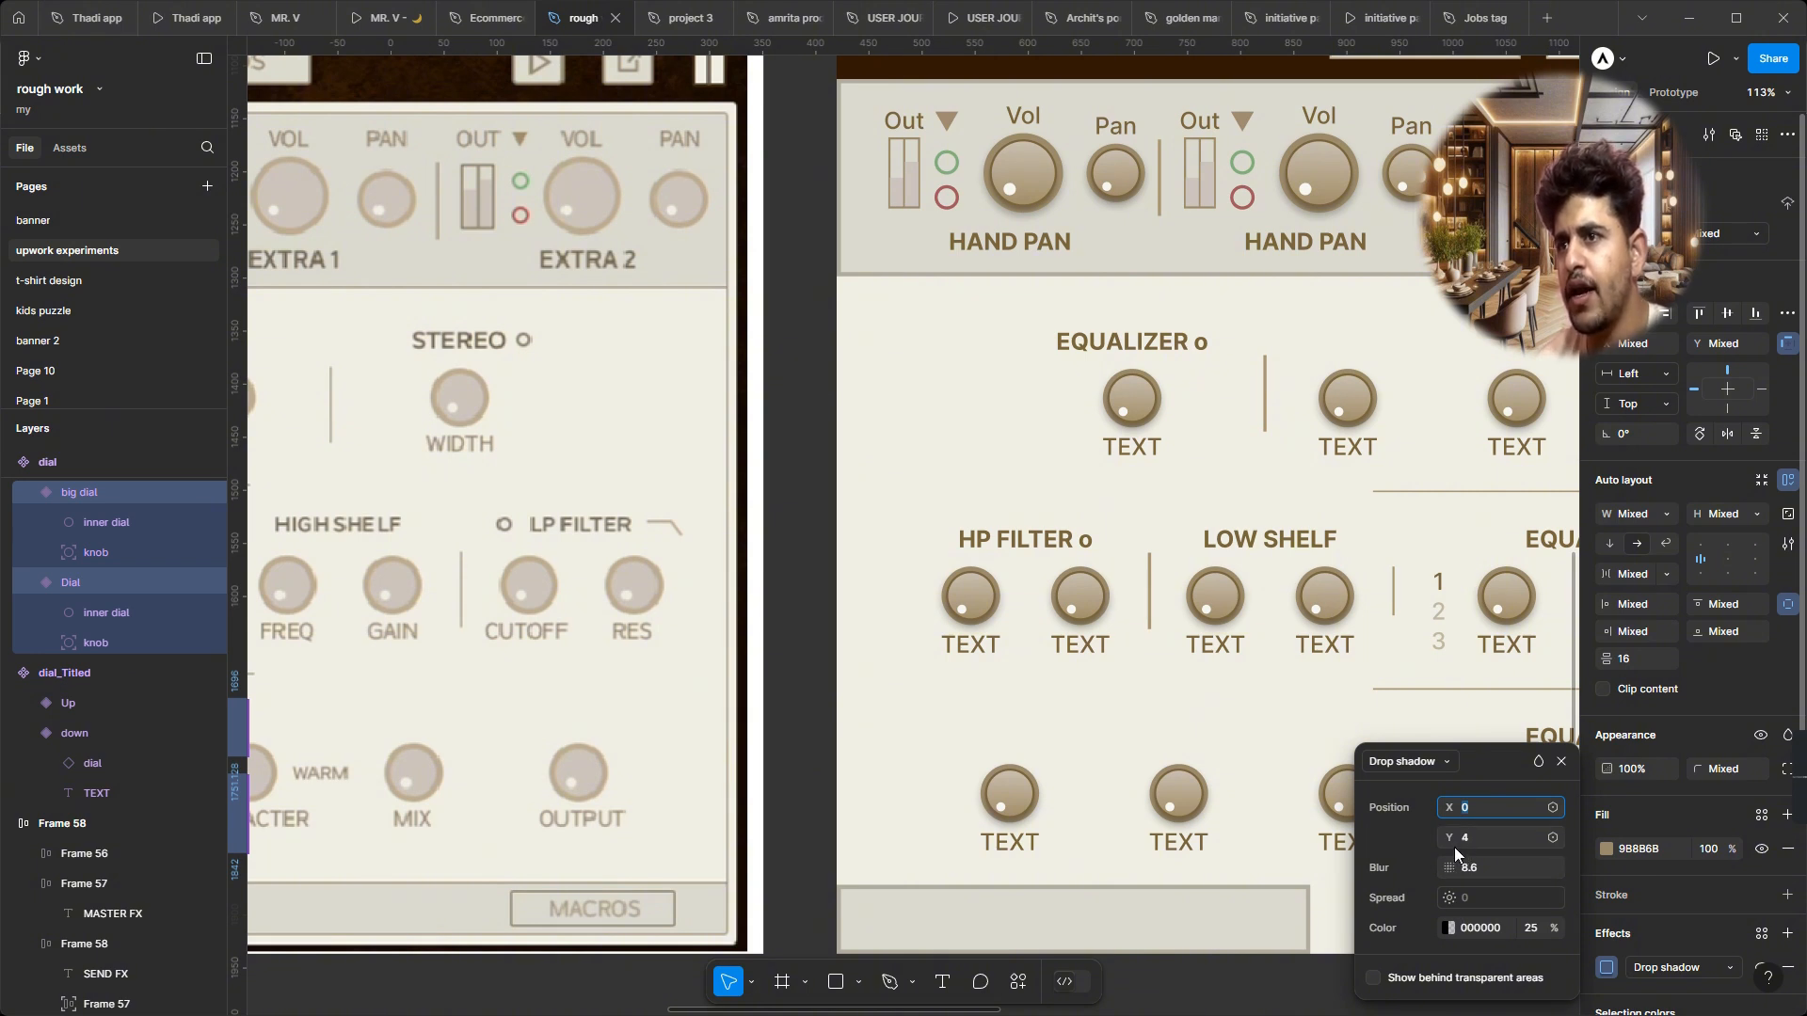
# Step: Increase the drop shadow blur of both dial variants to 9.8, review the whole Audio Visualizer frame and clear the selection
pyautogui.moveTo(1455, 866); pyautogui.dragTo(1482, 866)
pyautogui.scroll(-1, 1201, 712)
pyautogui.scroll(-3, 1201, 713)
pyautogui.hscroll(5, 1200, 713)
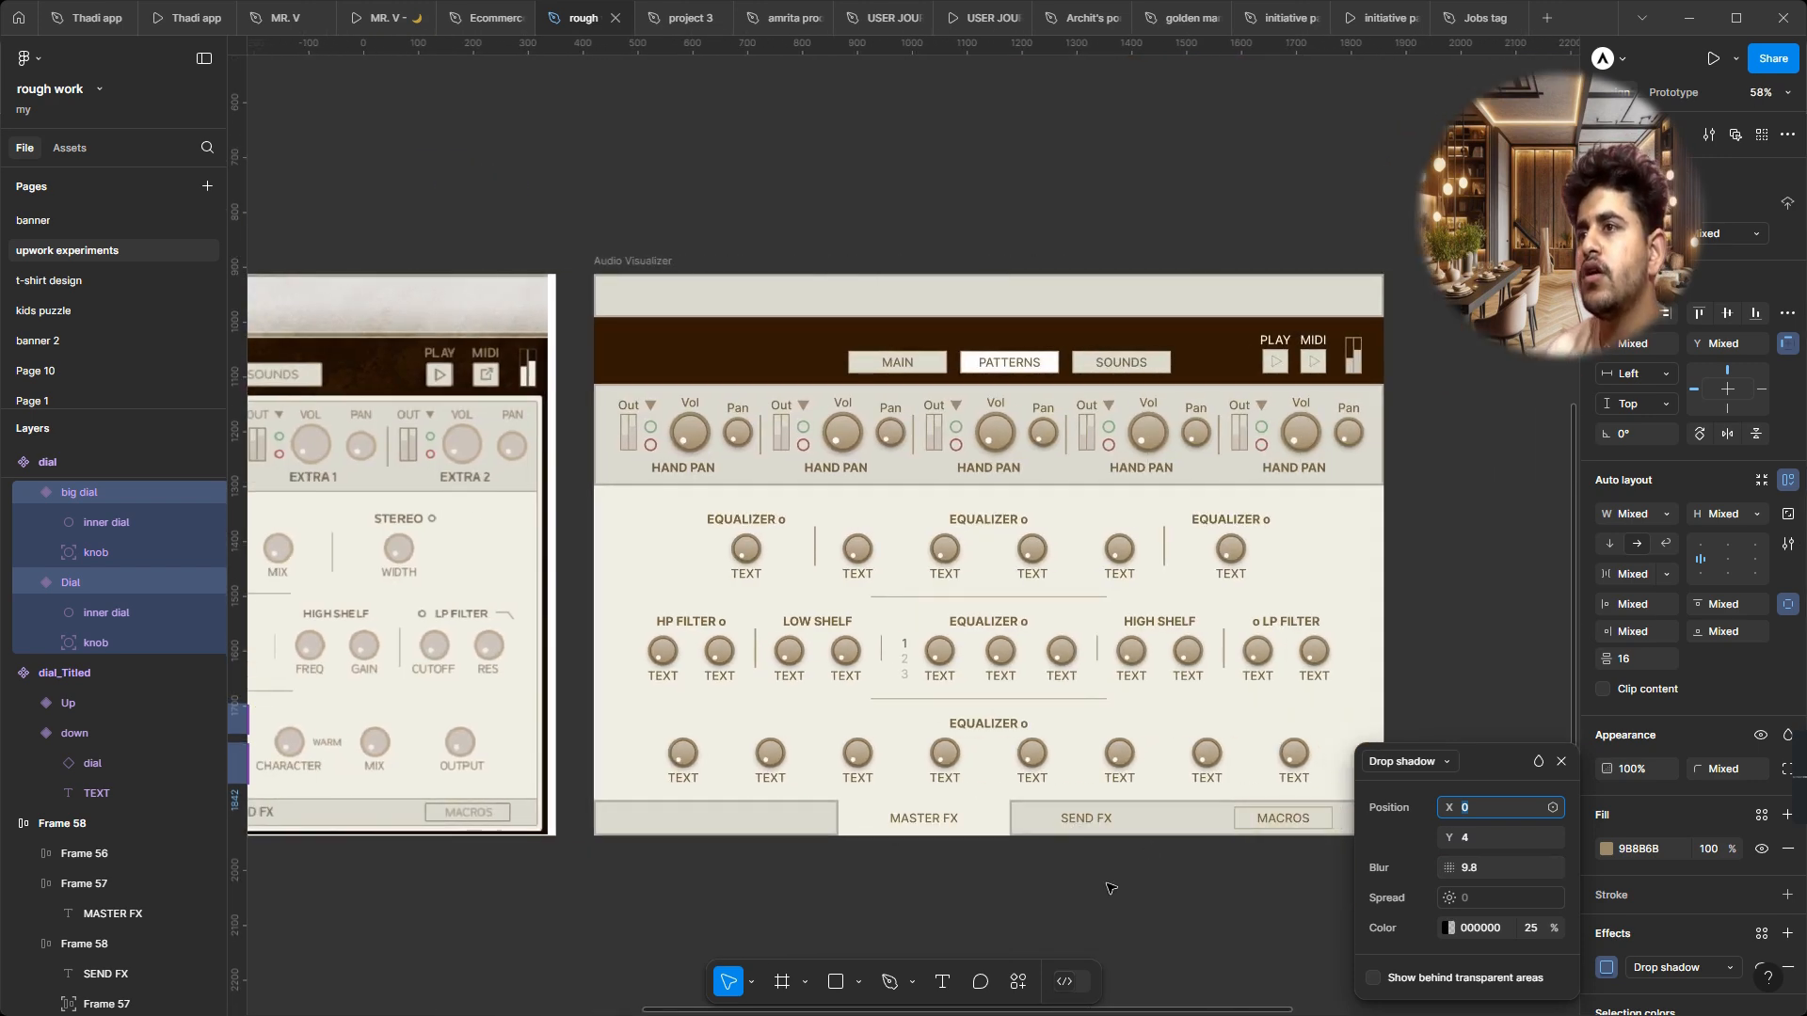
pyautogui.click(1004, 888)
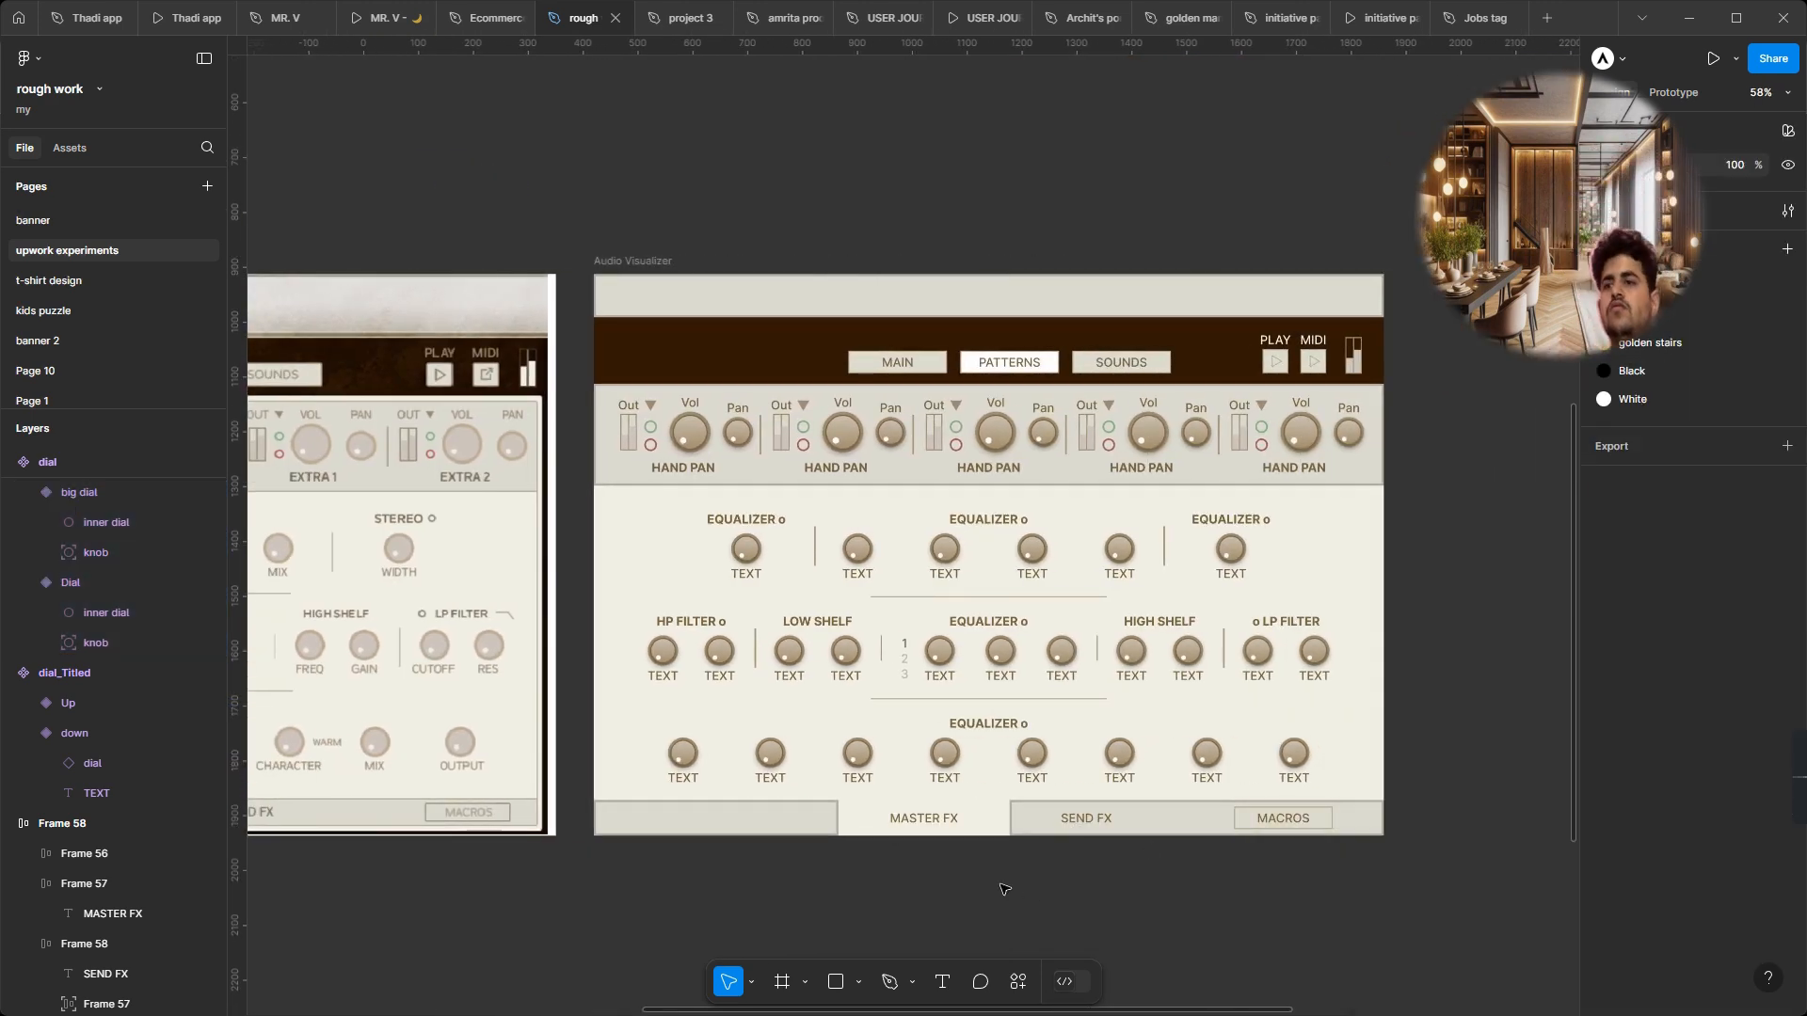